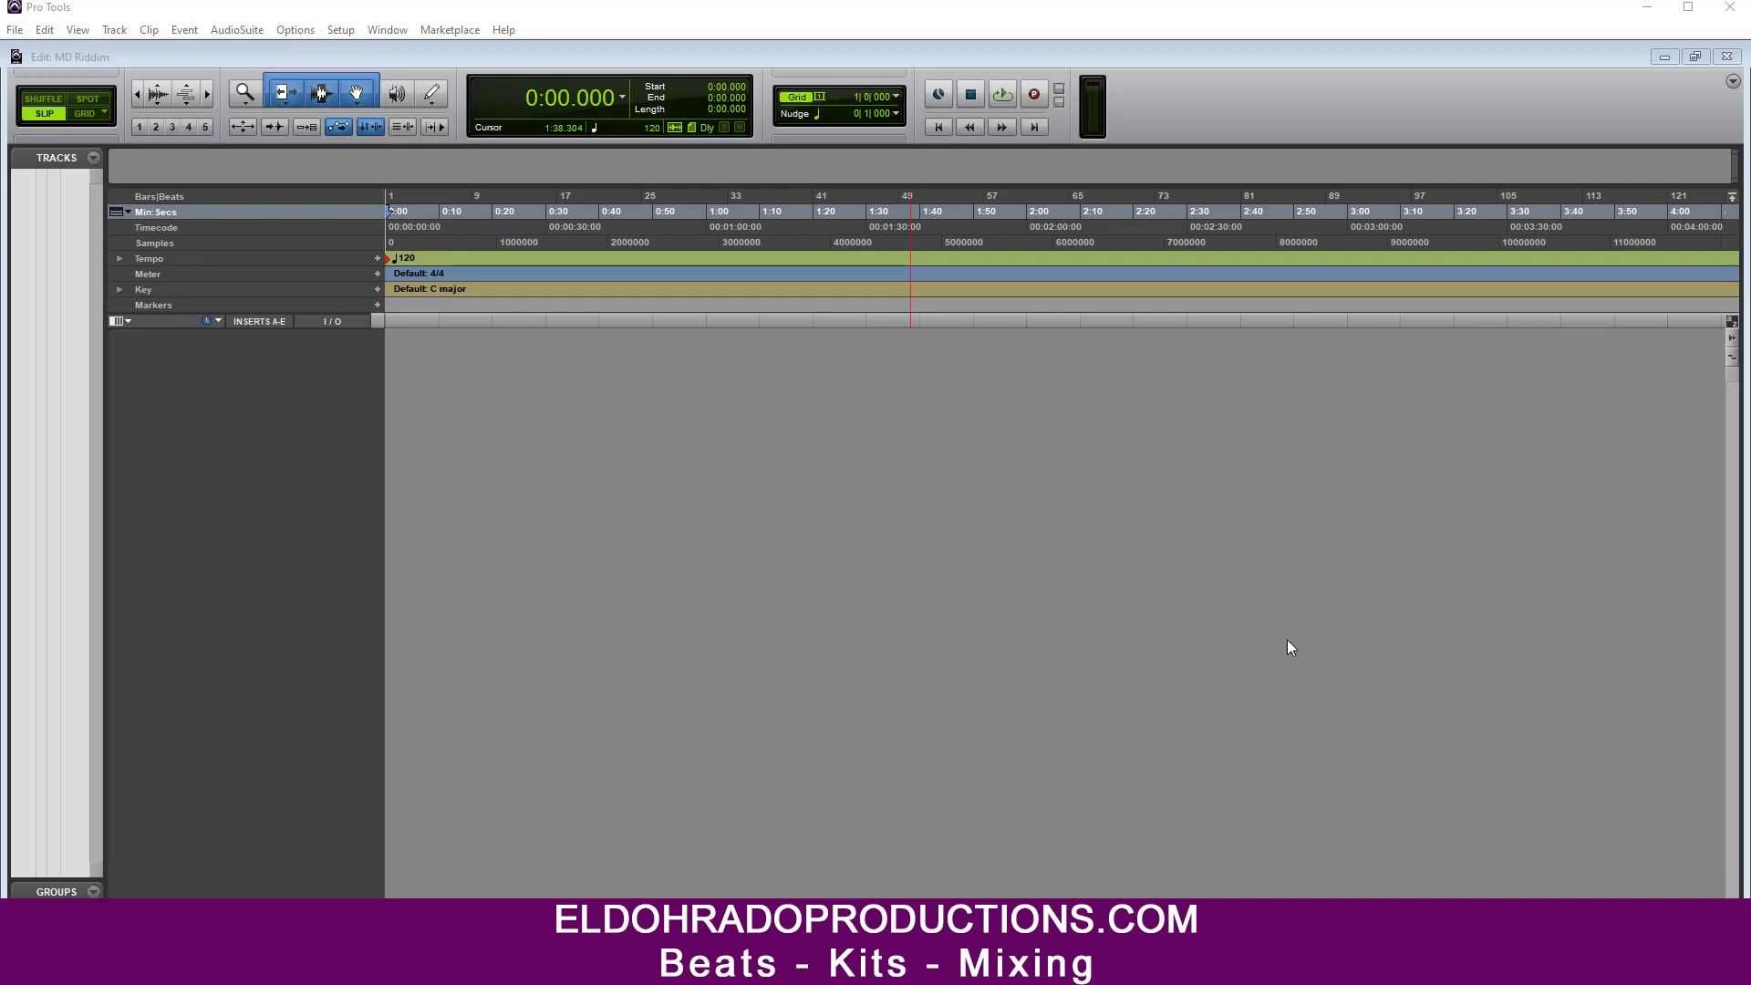
Step: Start an audio import and browse to Fl Studio Projects > VK Beats > MD RIDDIM stems on the SSD 1 (F:) drive
left_click(1240, 102)
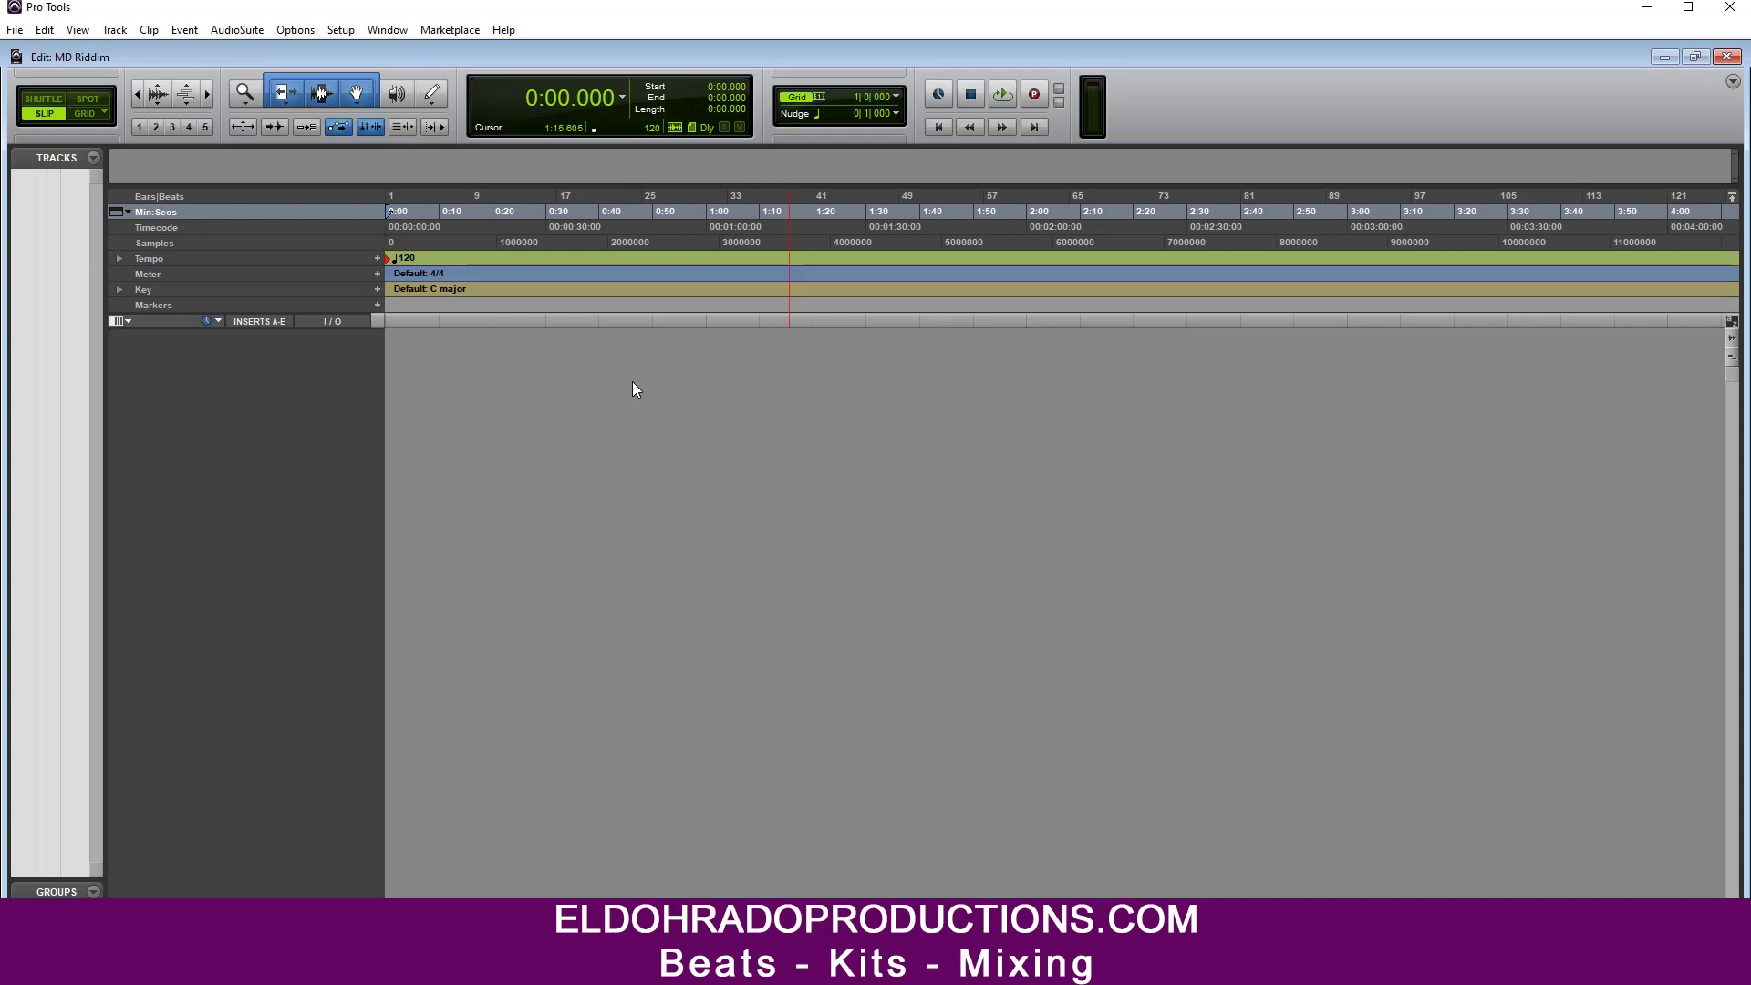
left_click(14, 29)
mouse_move(68, 278)
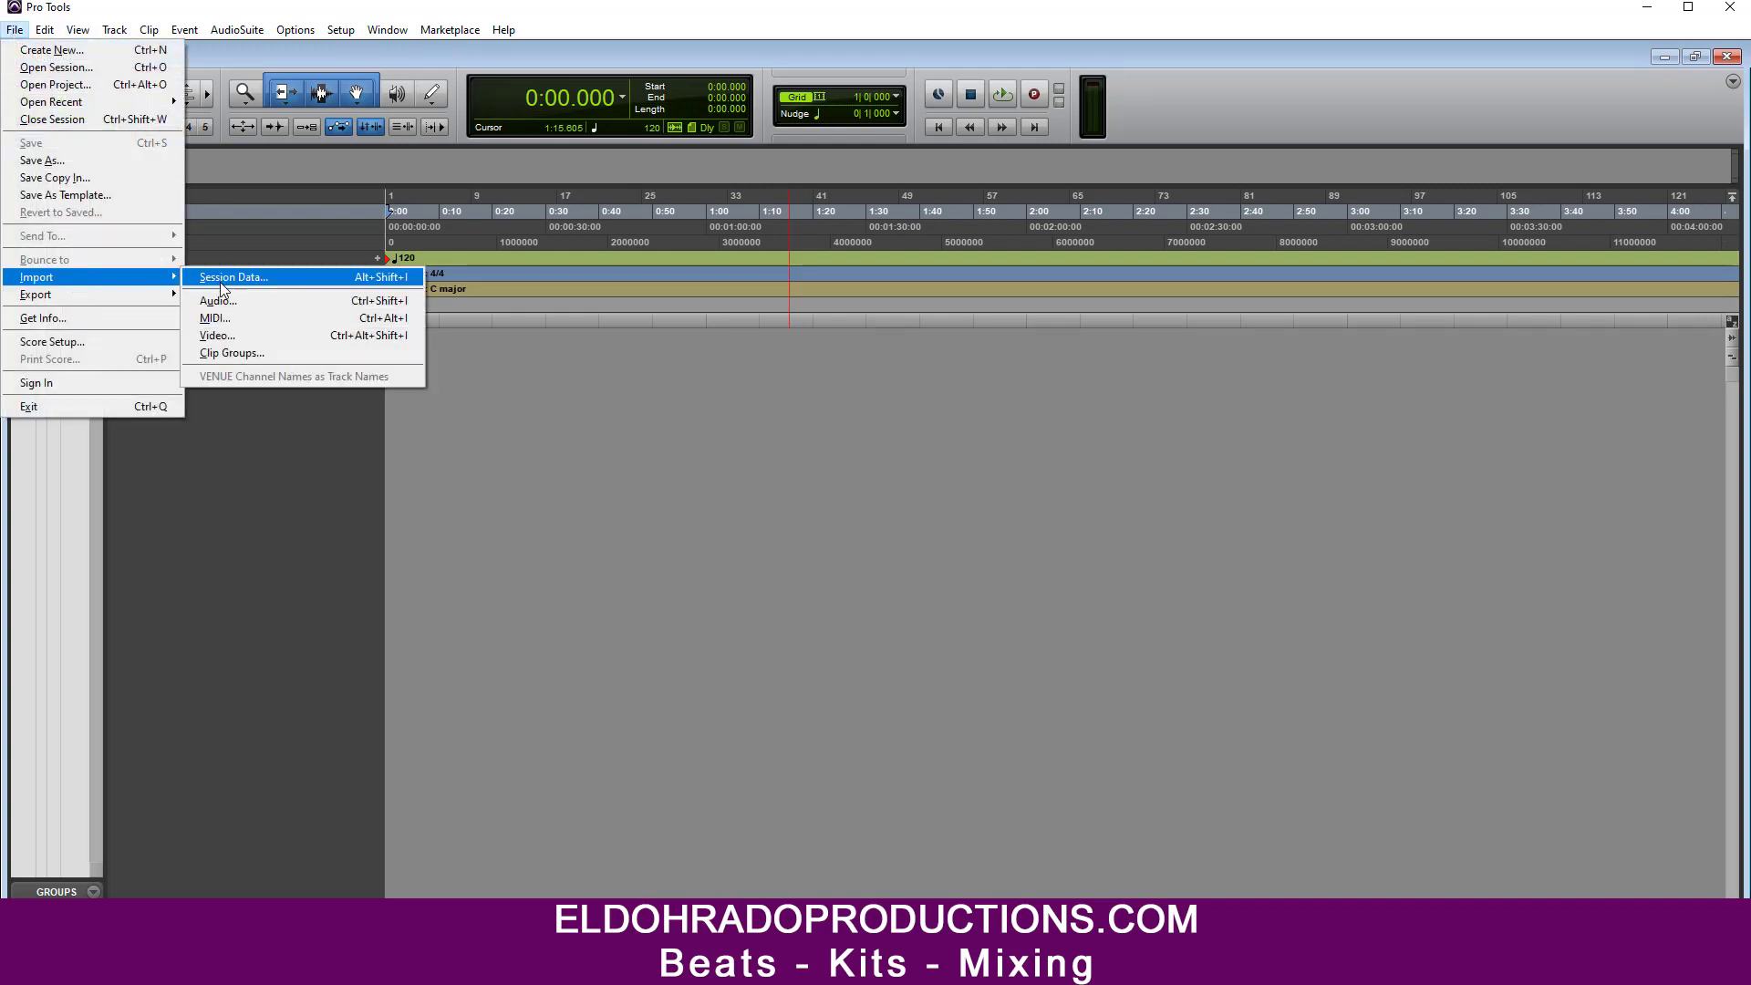
left_click(235, 298)
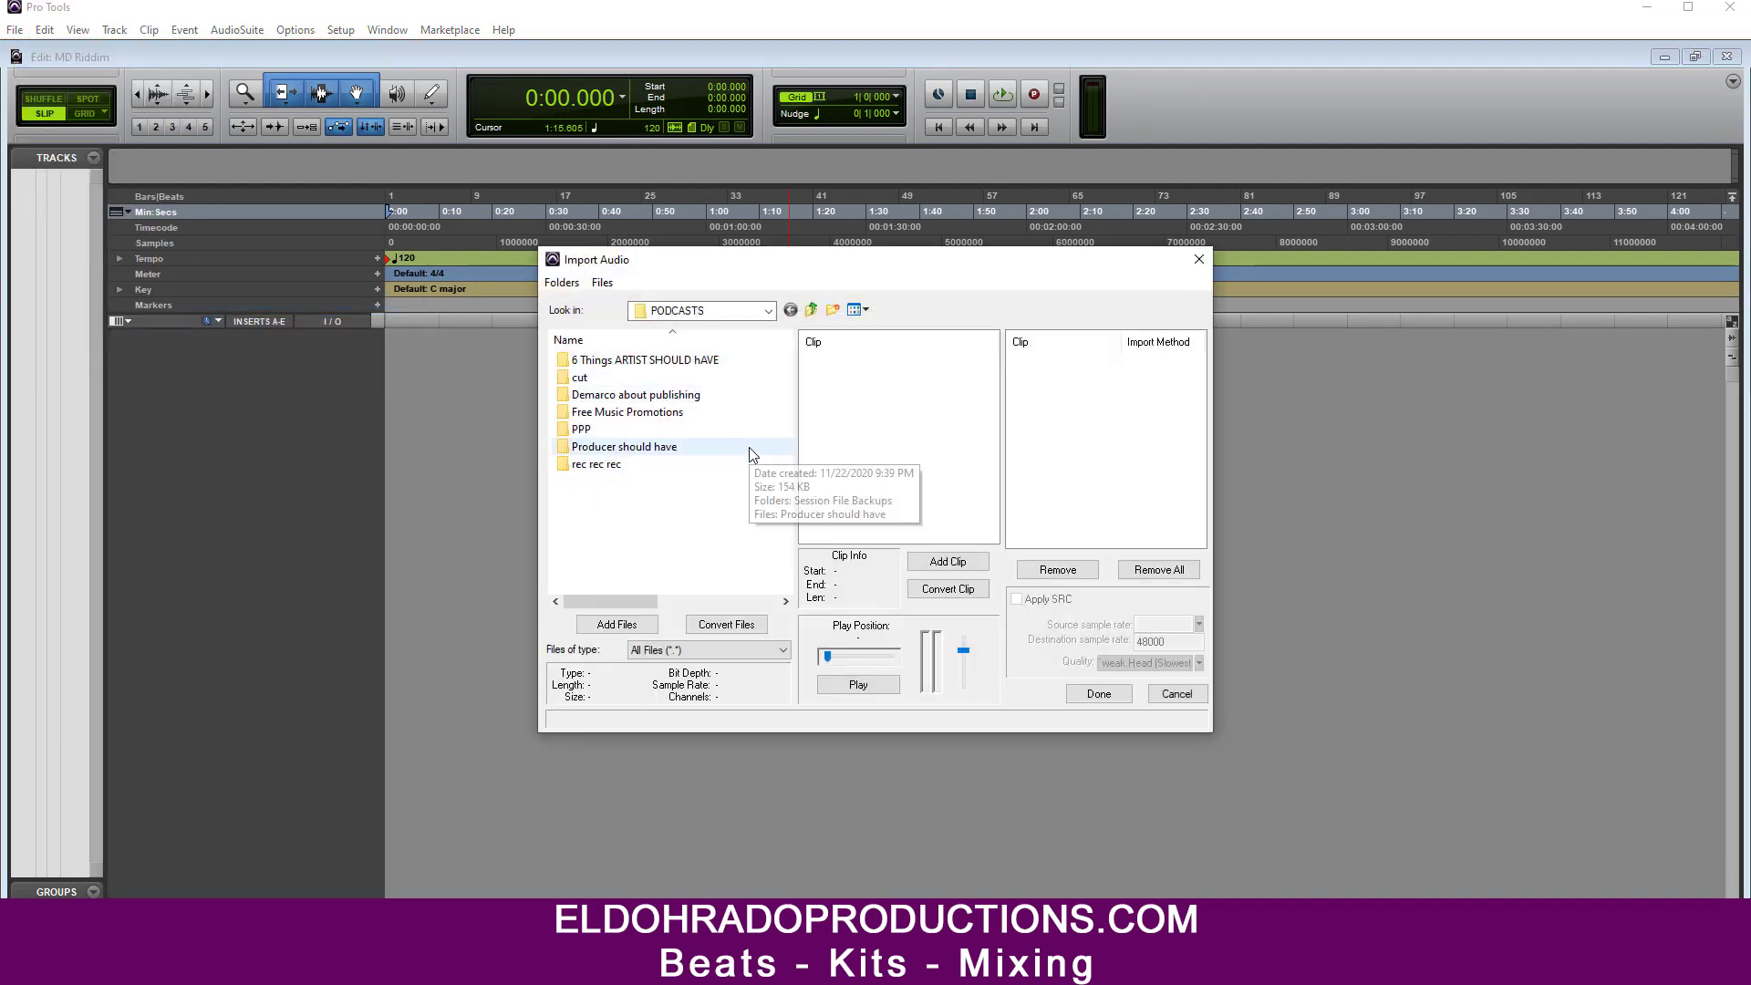
left_click(770, 312)
left_click(770, 312)
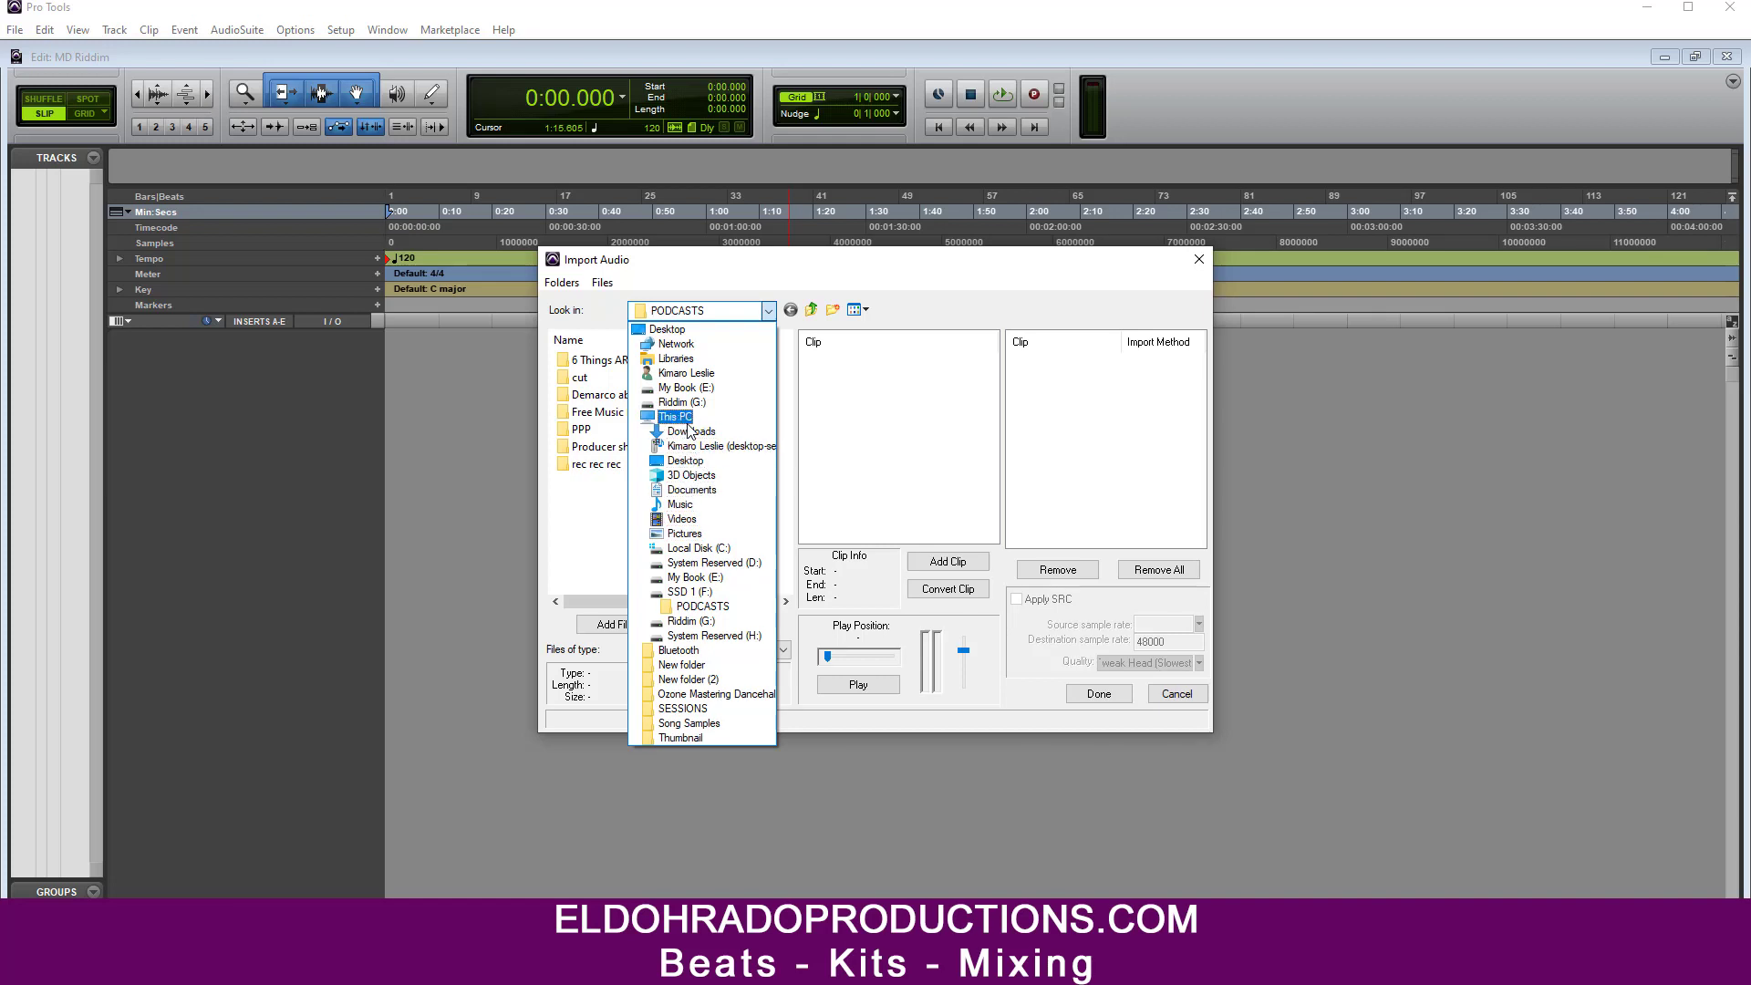
left_click(695, 592)
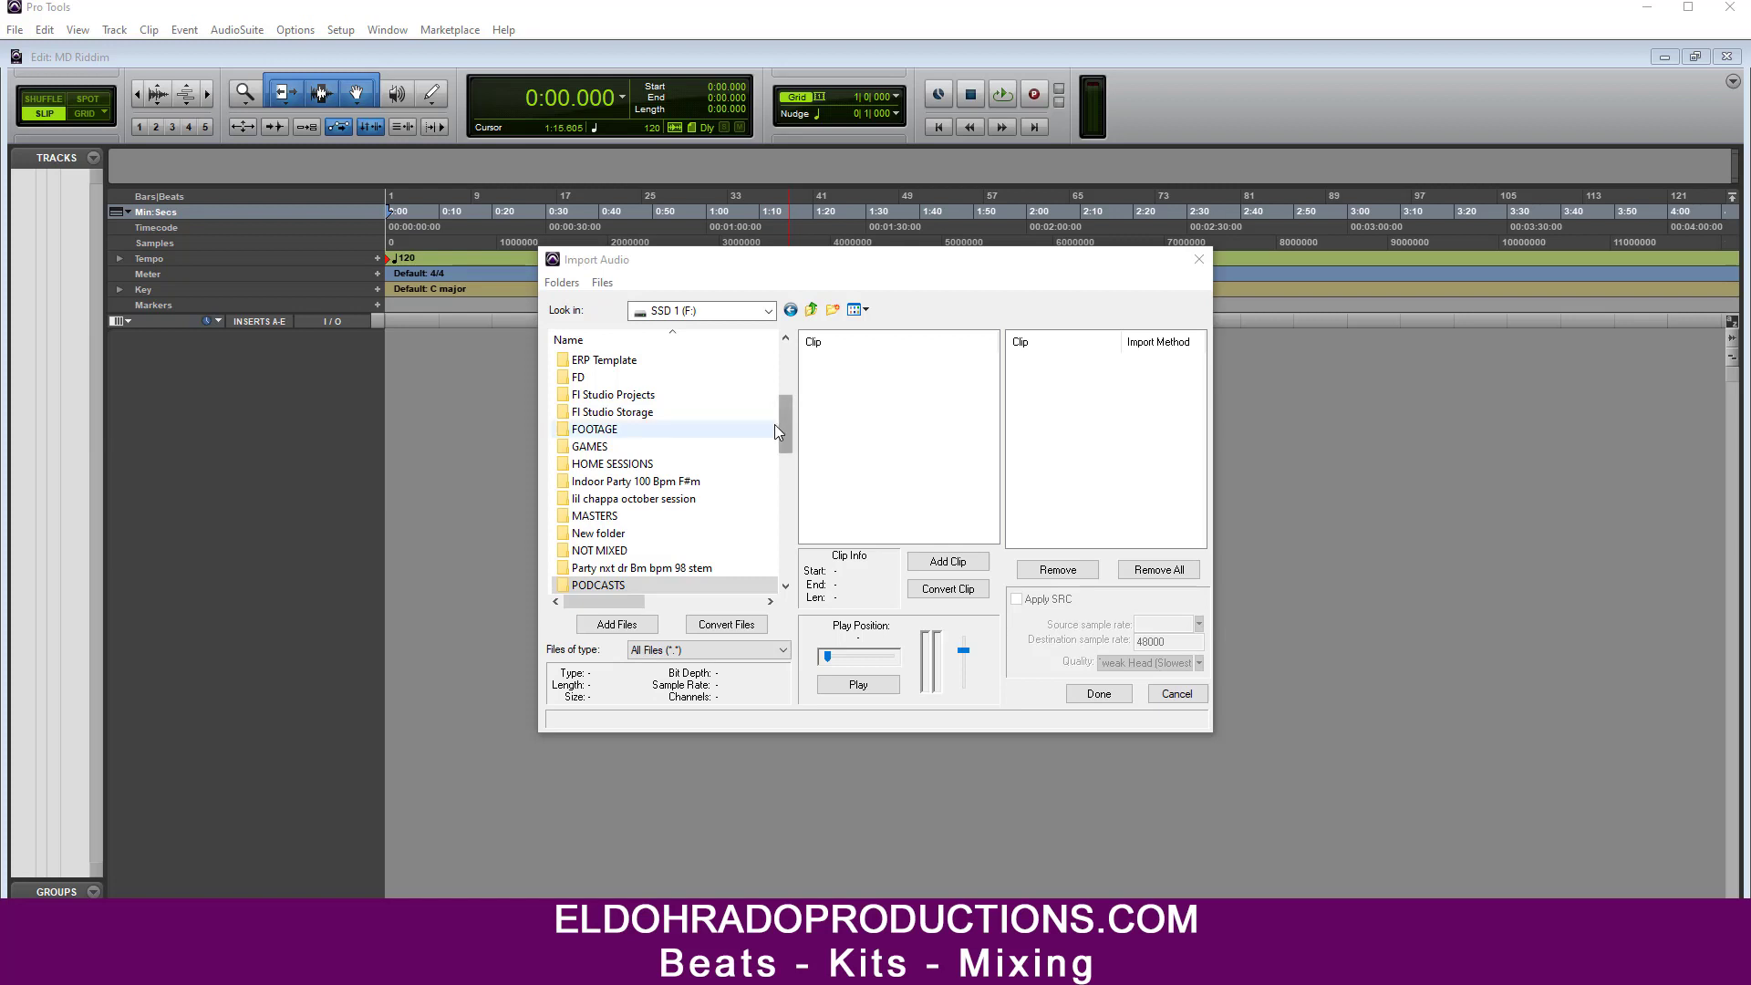
left_click_drag(785, 423, 774, 374)
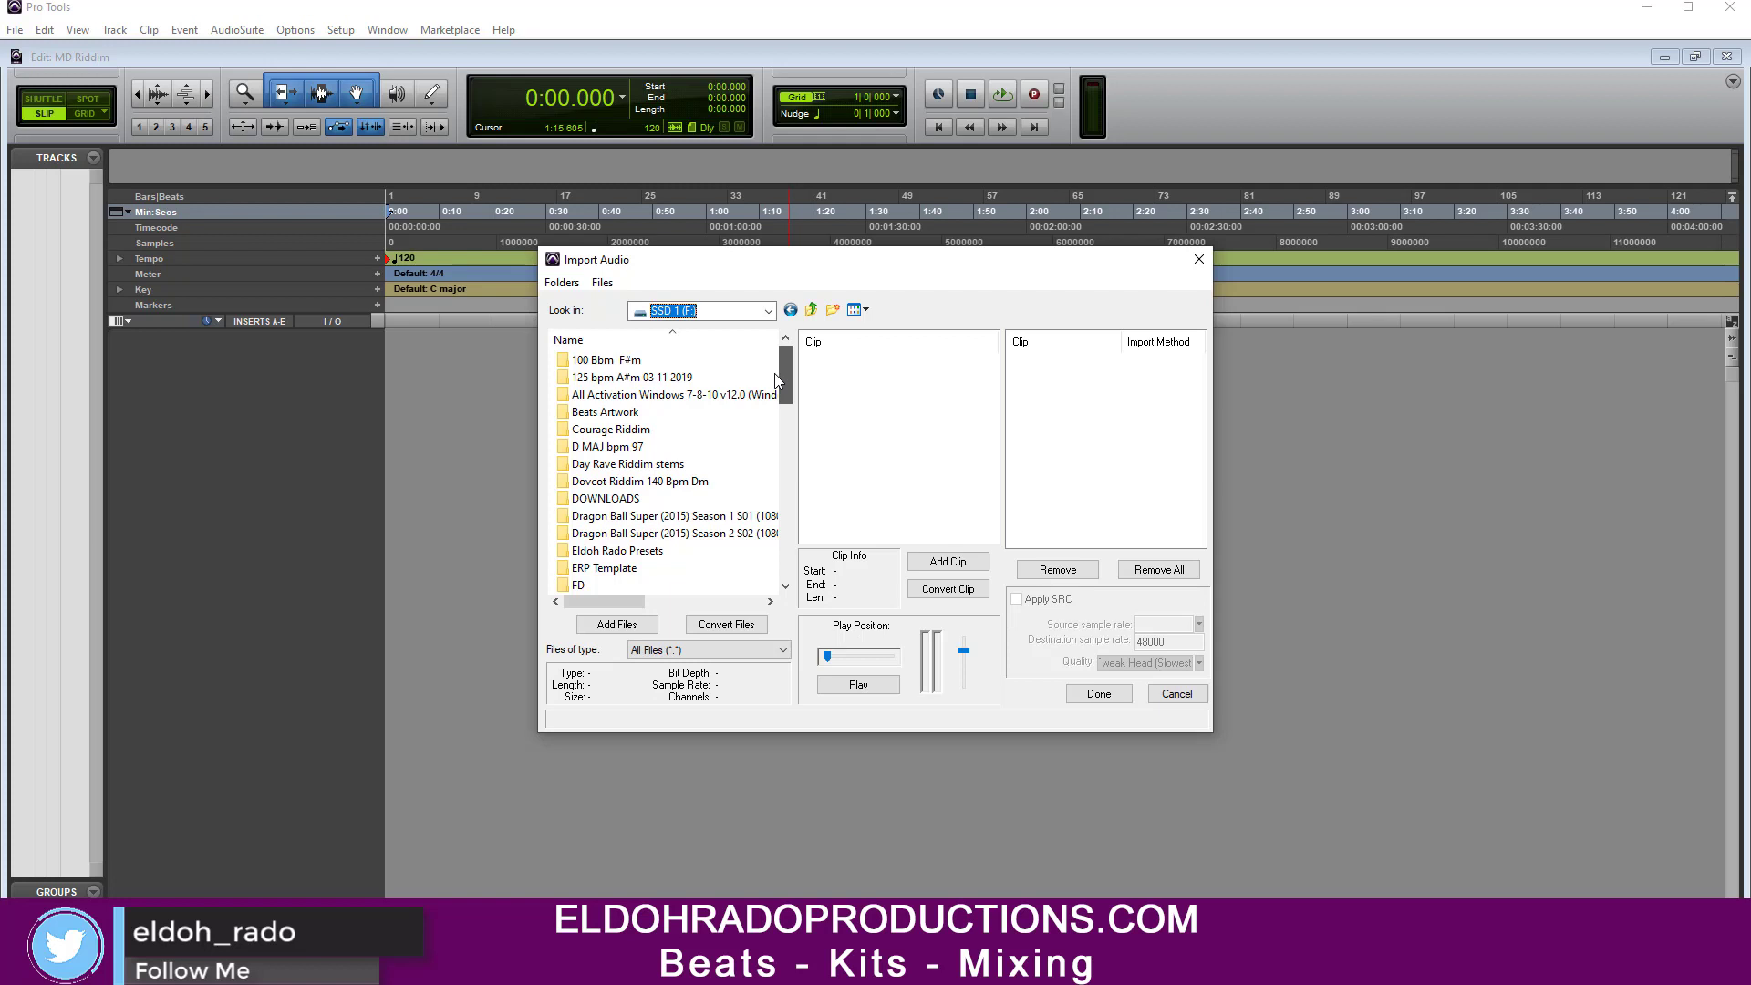
left_click_drag(775, 374, 775, 394)
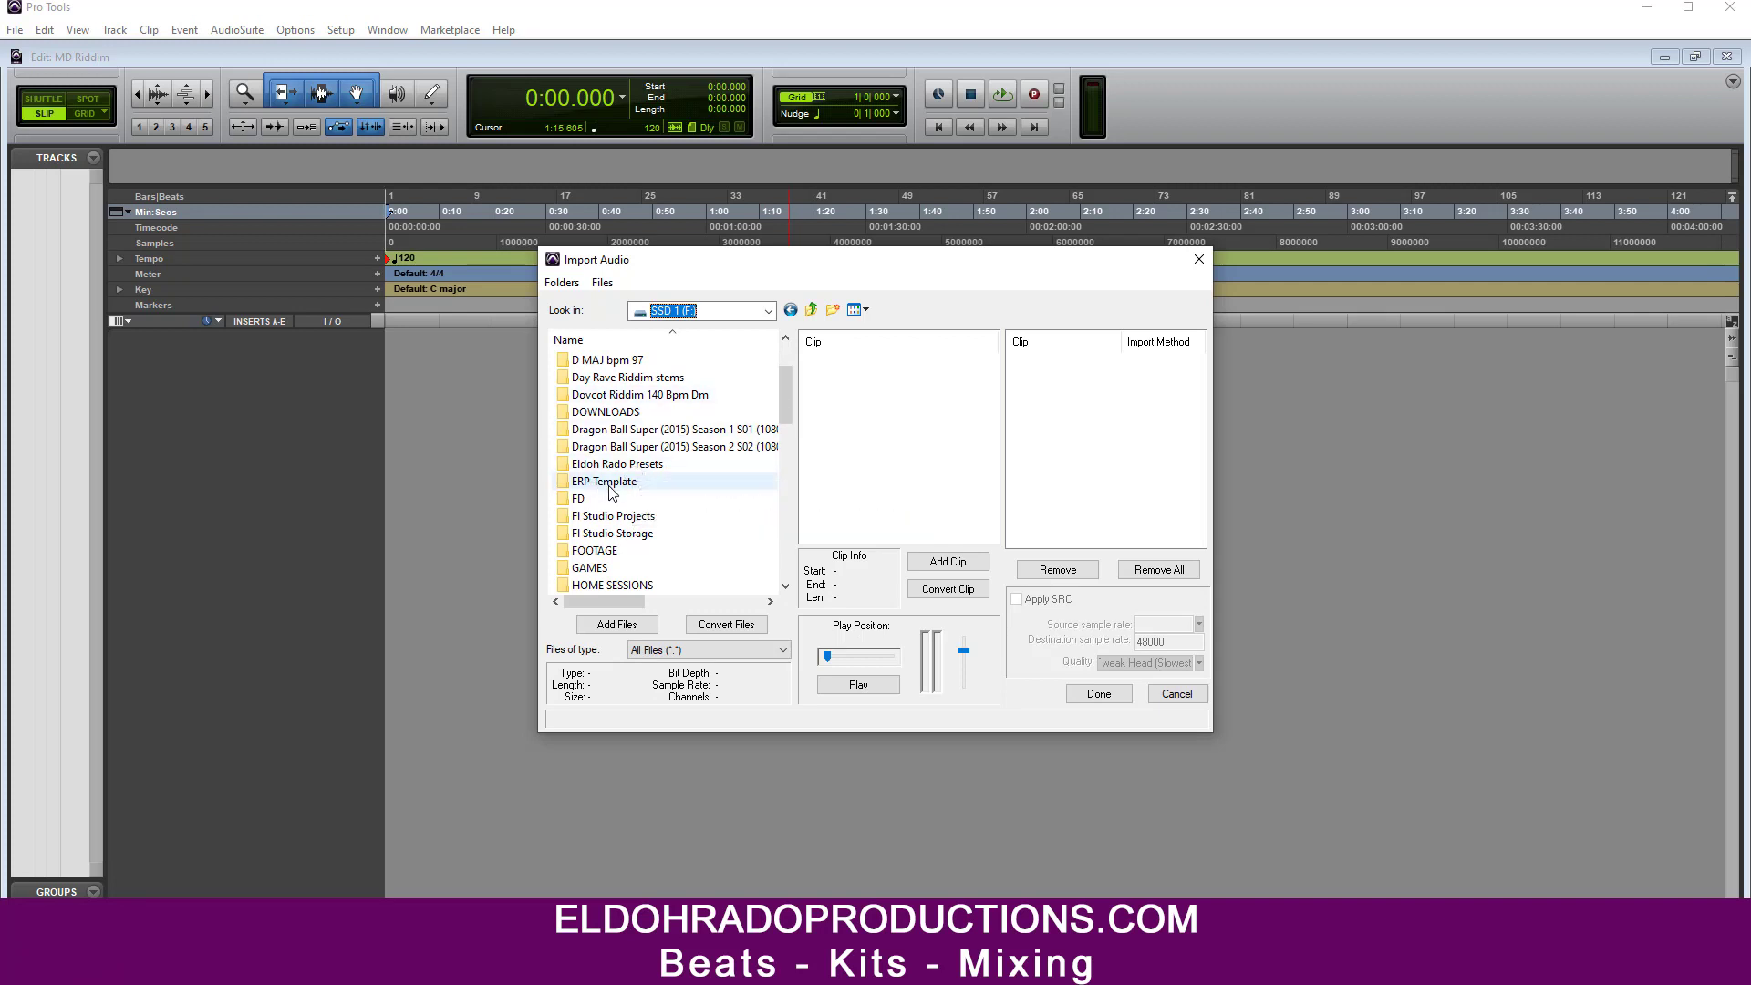
double_click(613, 516)
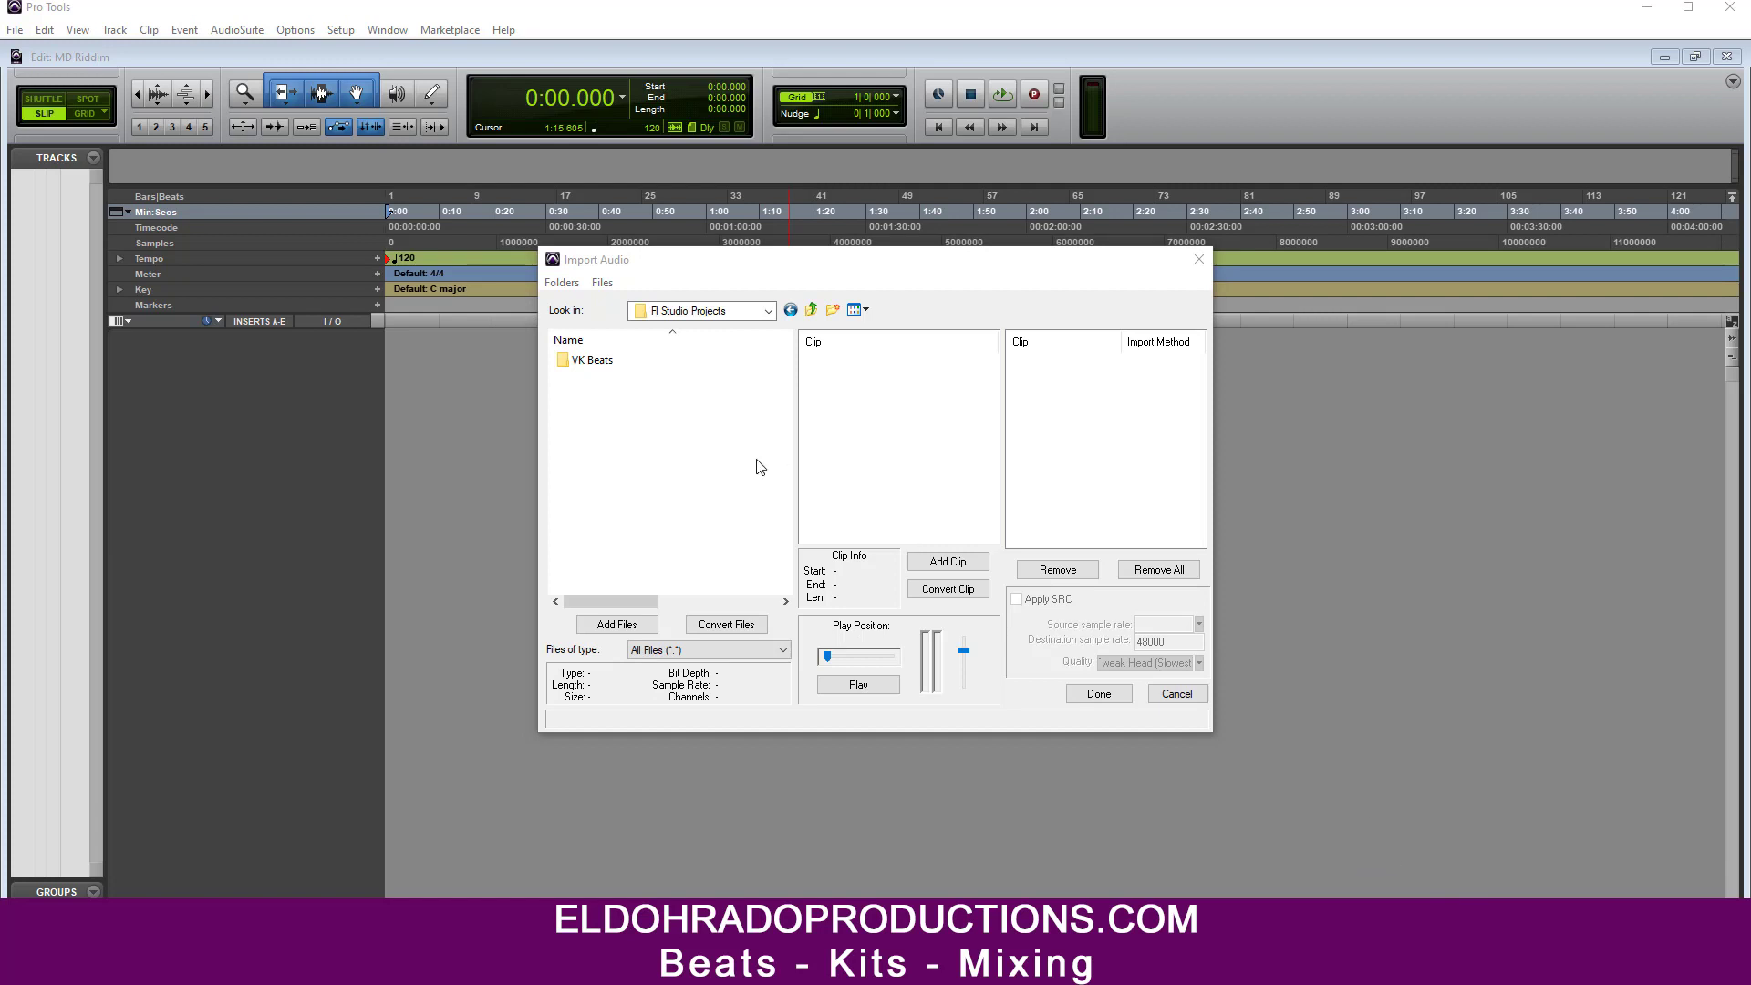
double_click(602, 363)
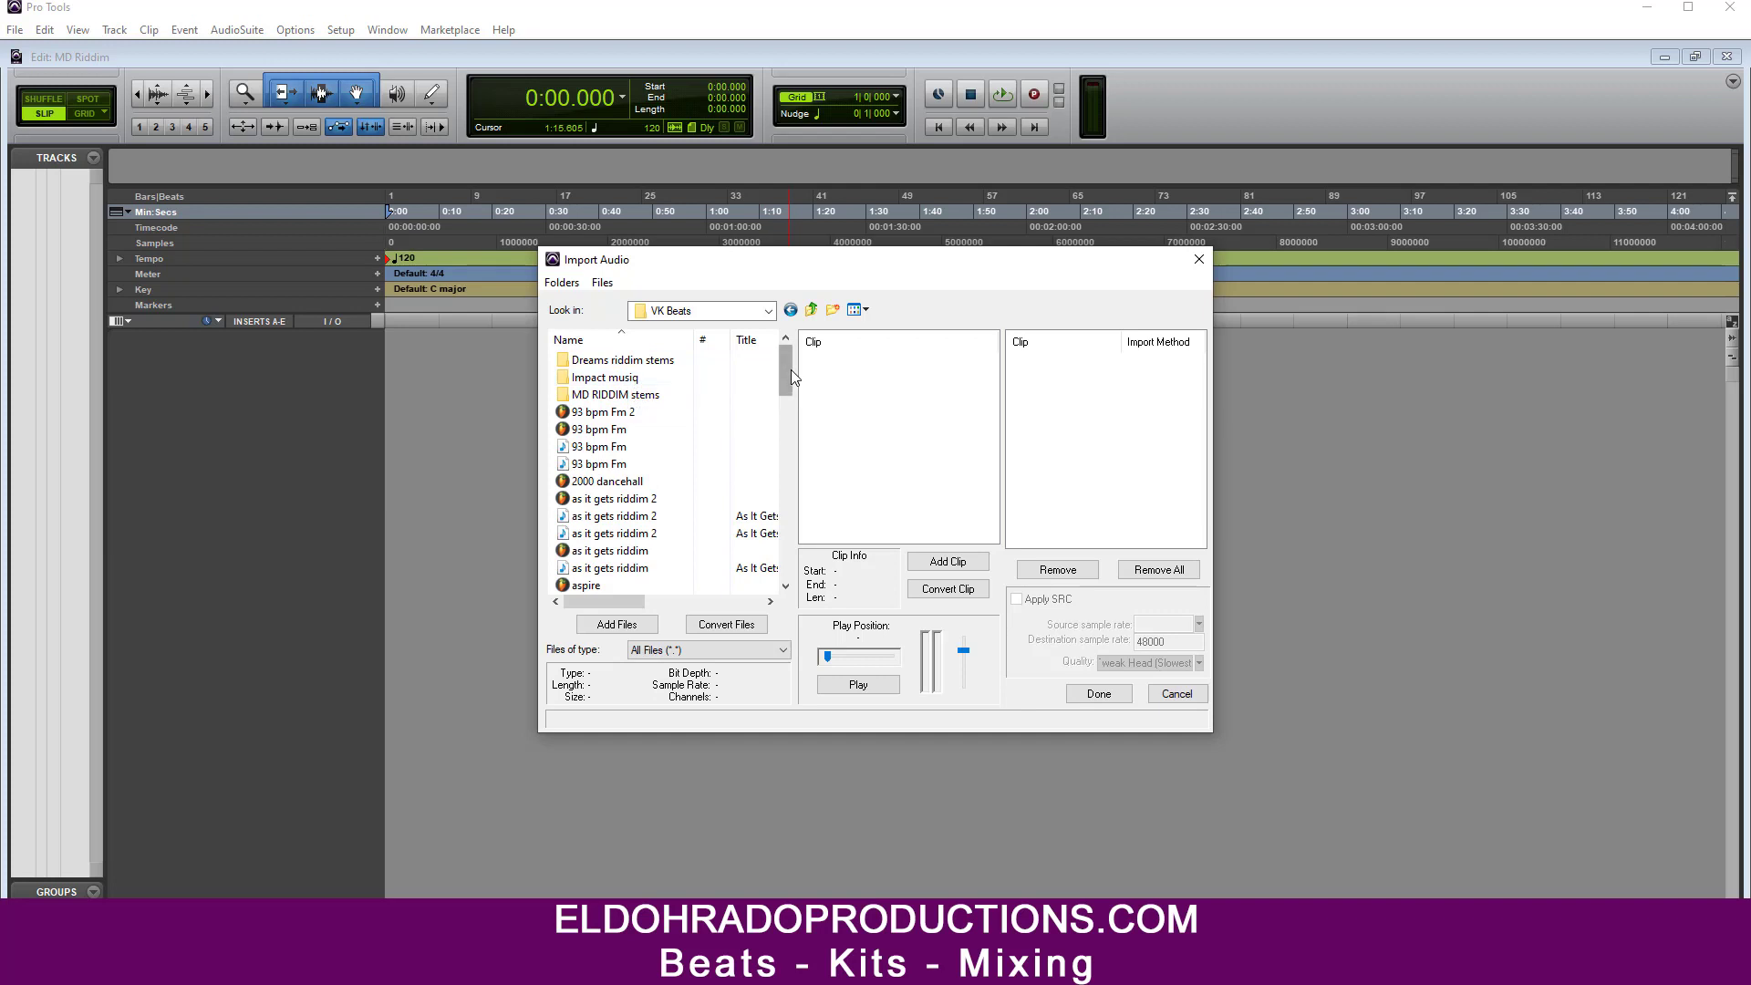
double_click(611, 398)
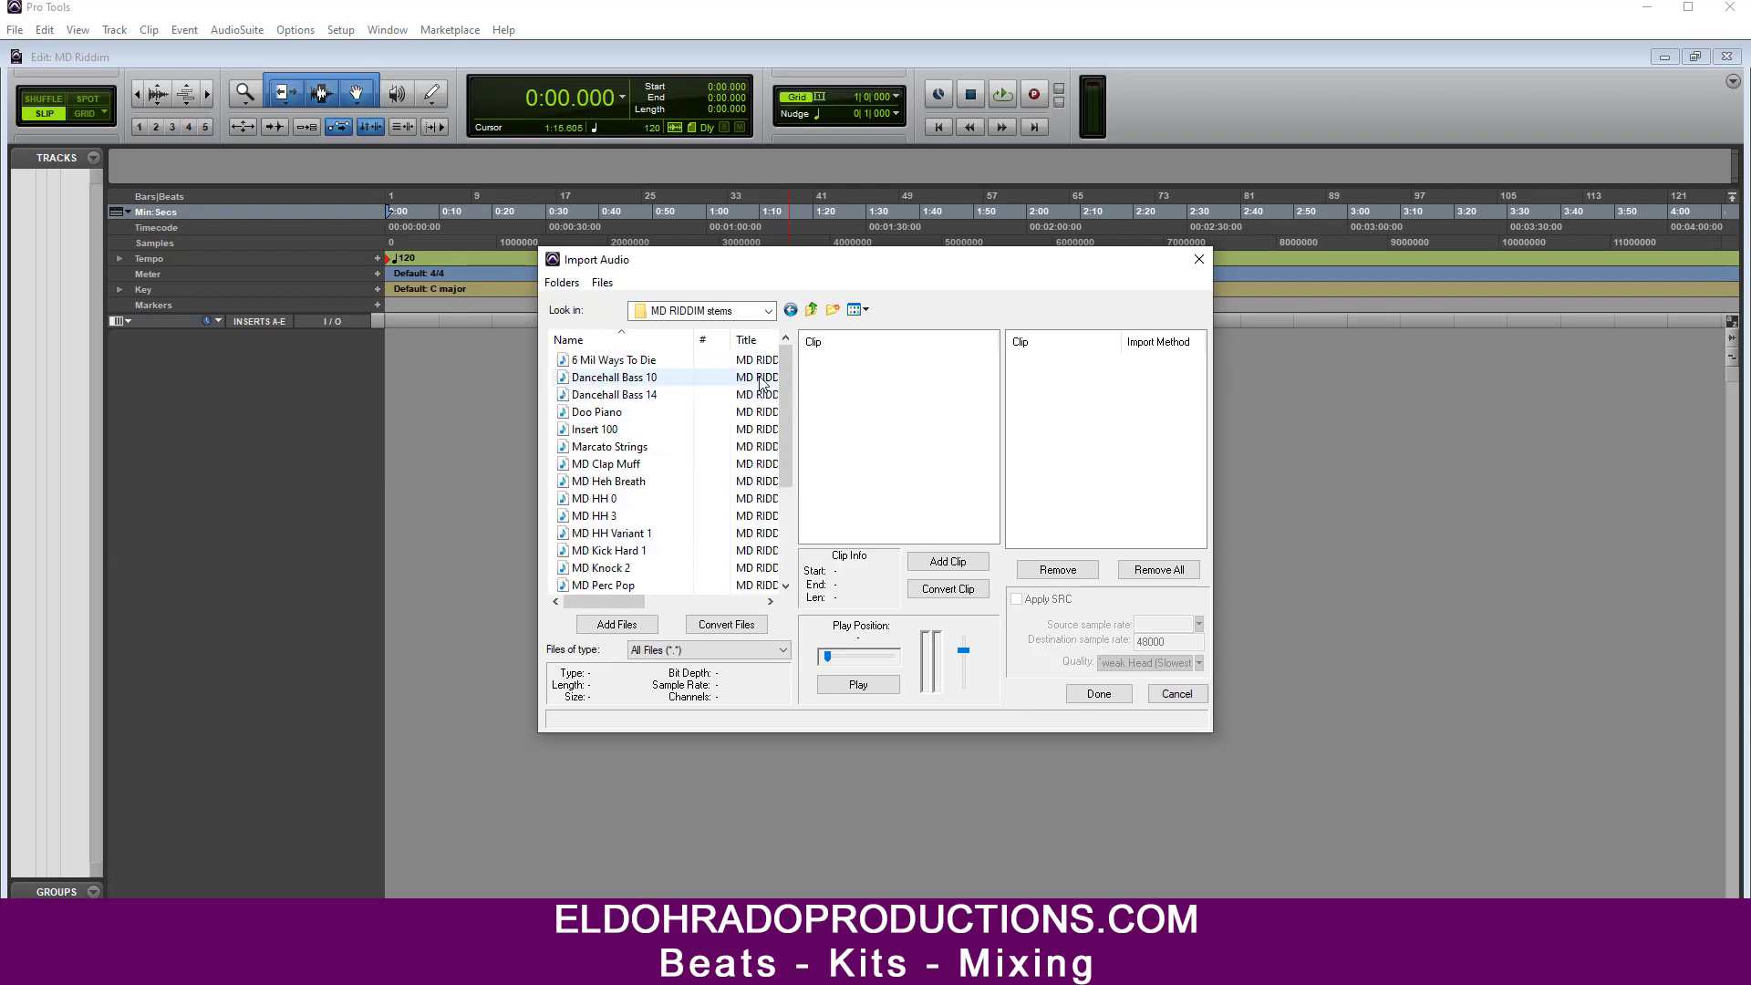
Step: Import all the stems in the MD RIDDIM stems folder as copied files onto new tracks
left_click(651, 362)
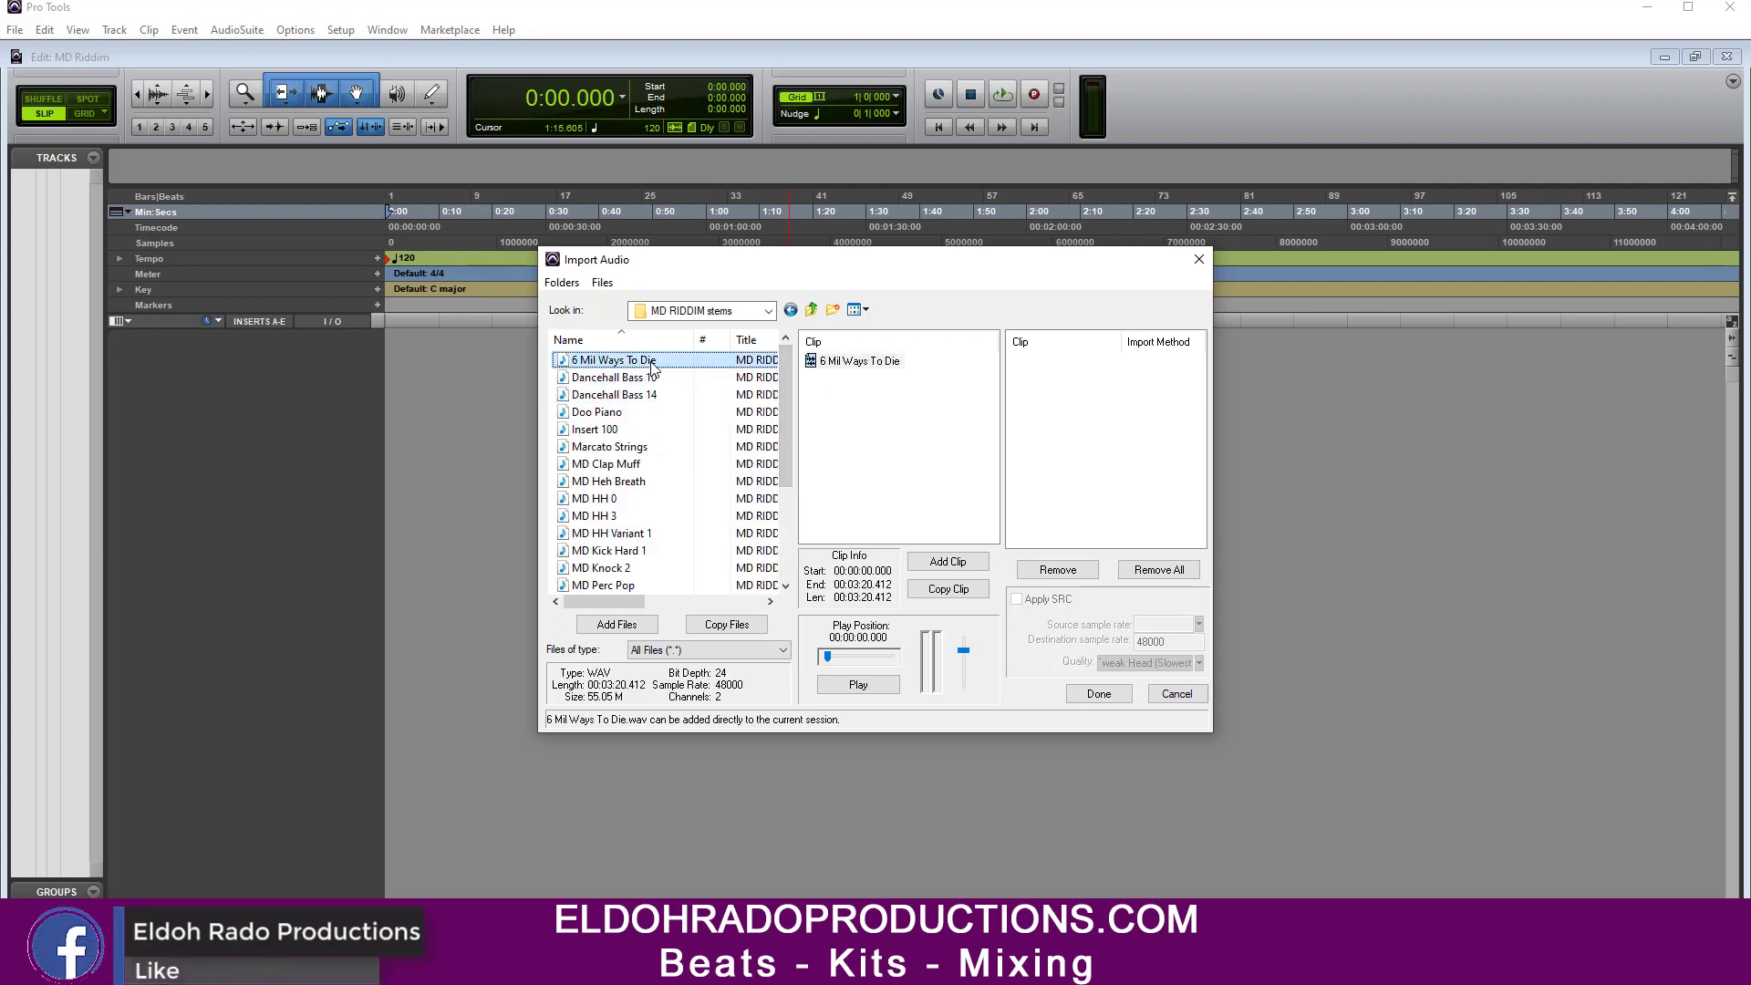
key("ctrl+a")
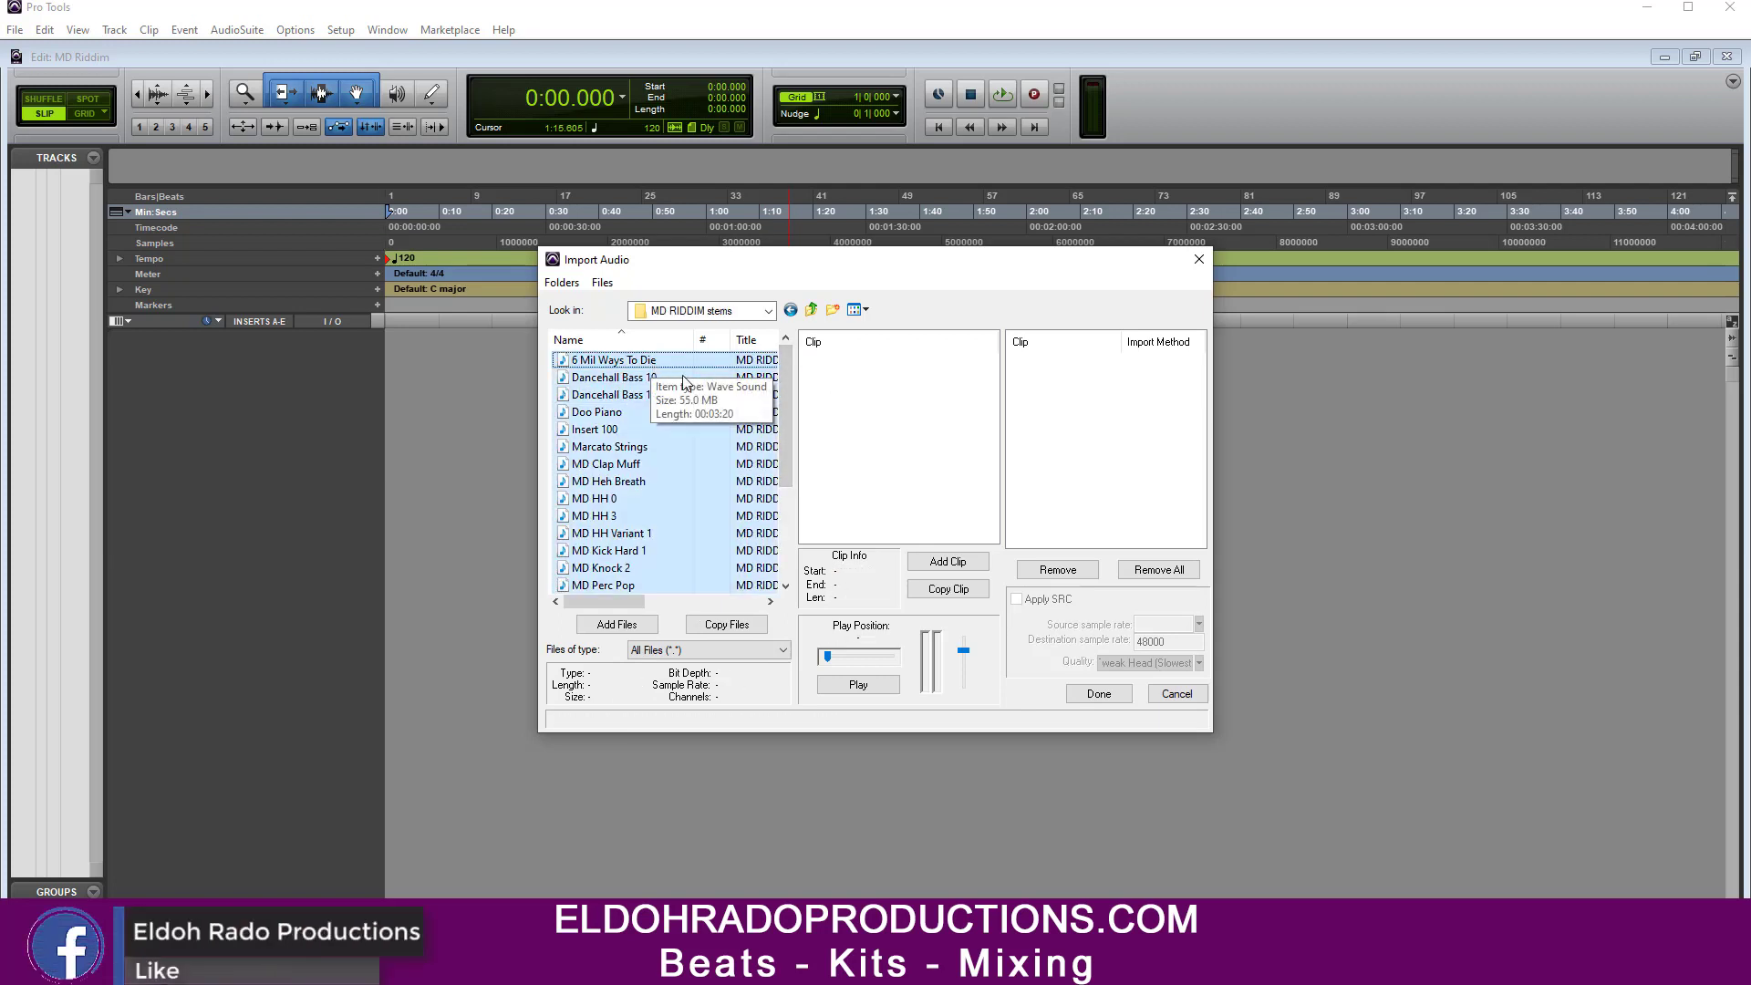
left_click(727, 624)
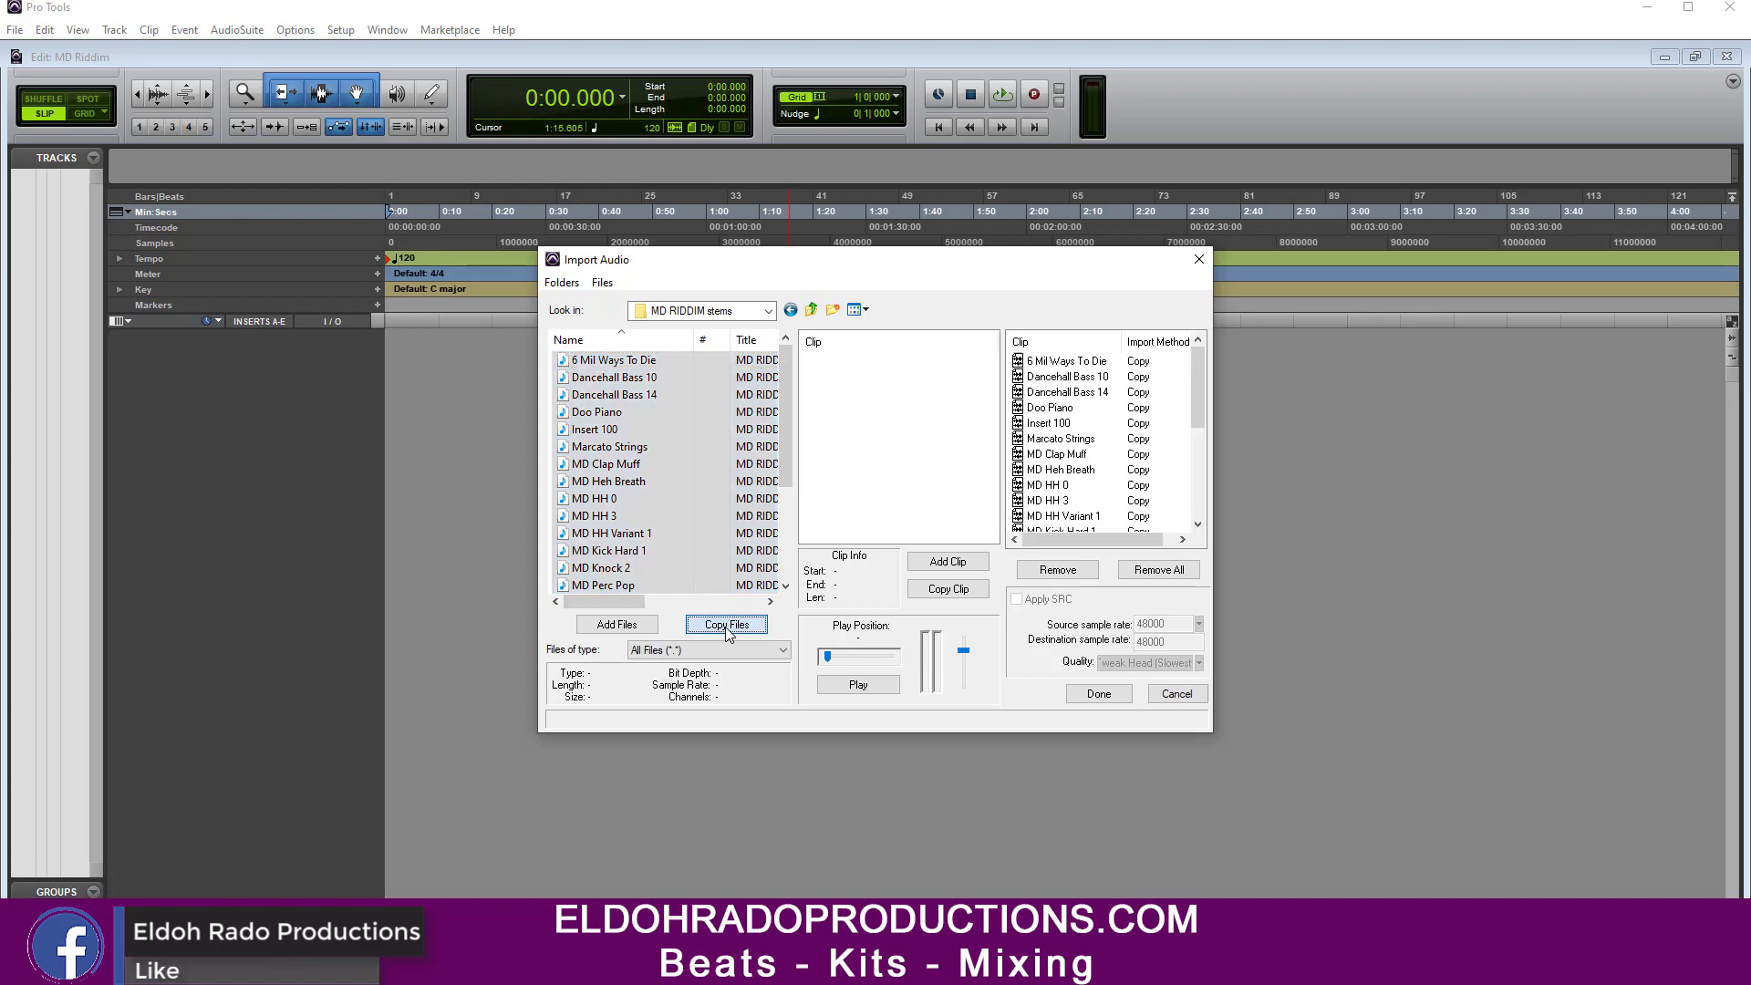
left_click(1100, 695)
left_click(735, 709)
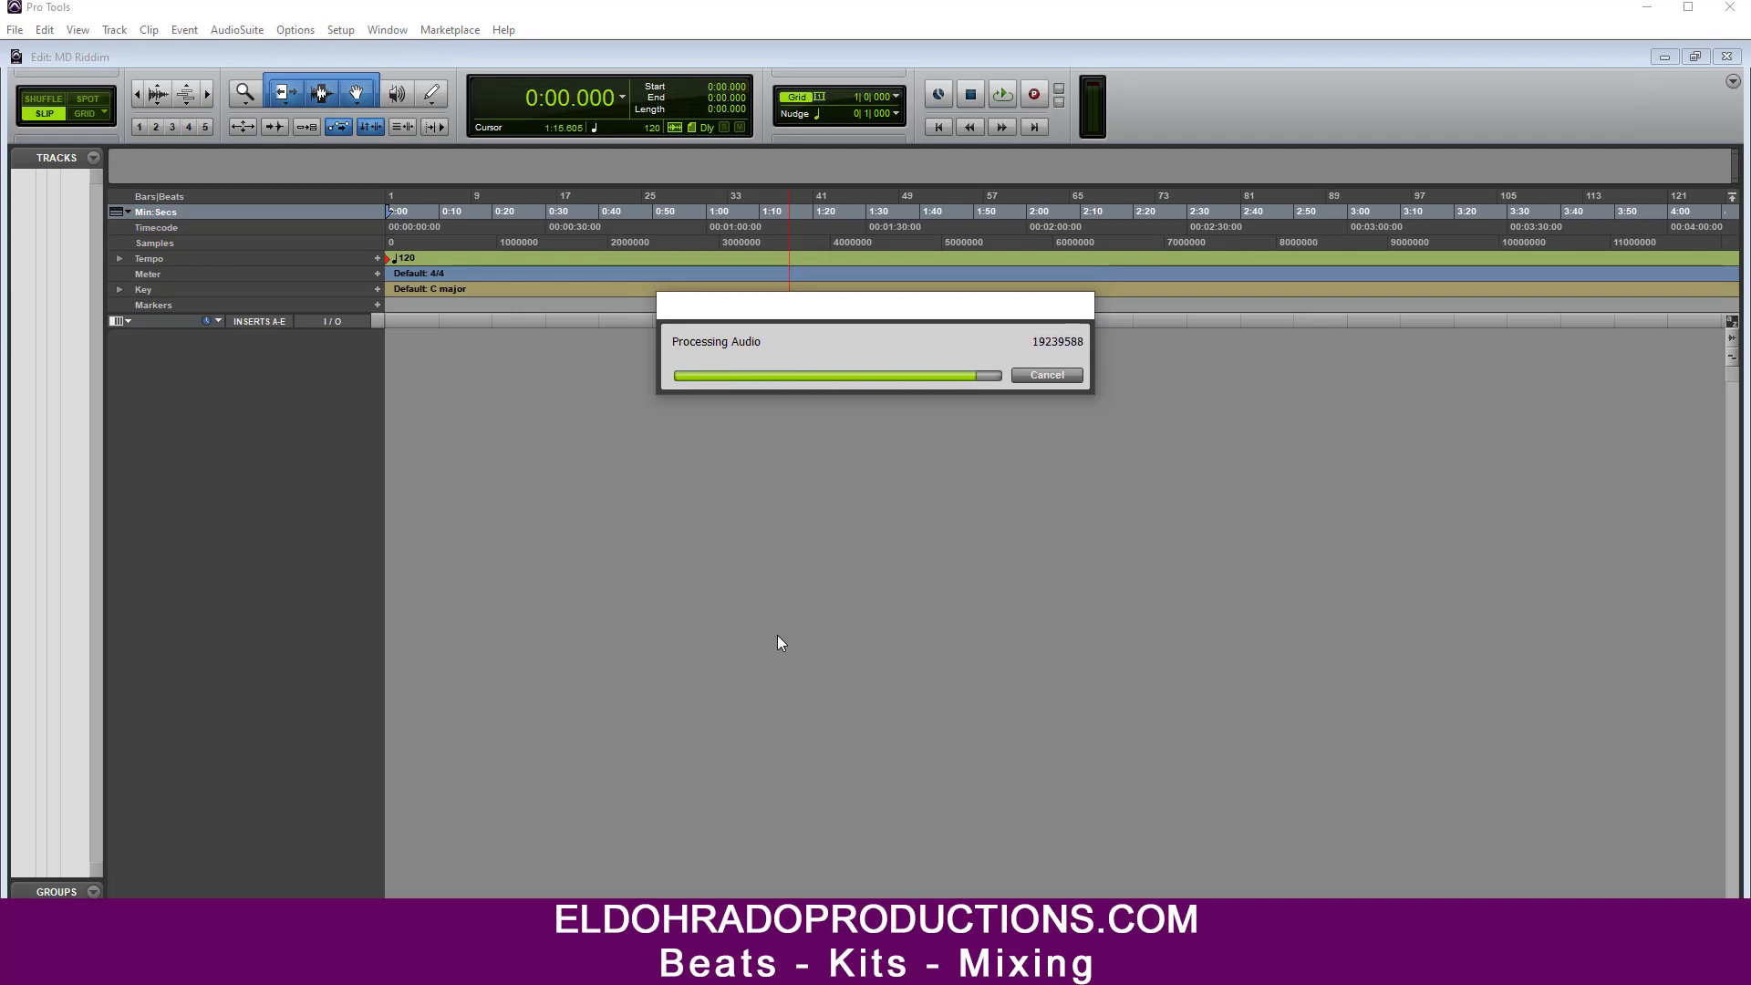
left_click(943, 421)
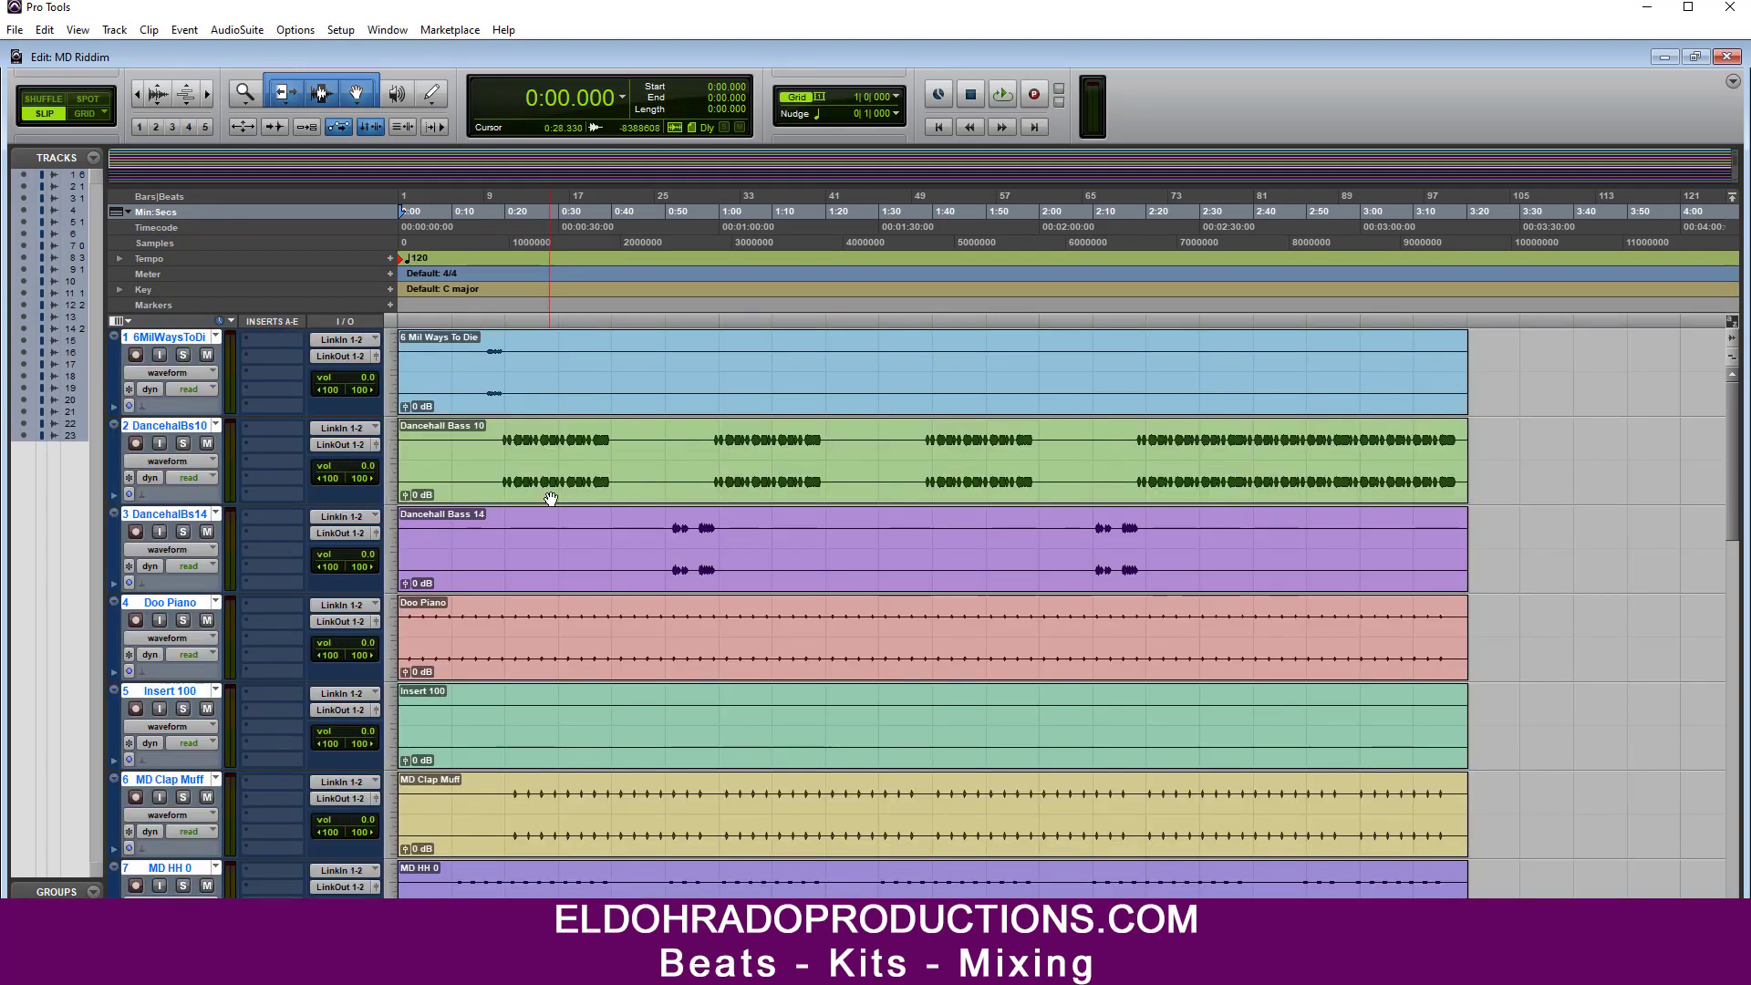
Step: Look through all the imported stem tracks and play the session from the start
scroll(527, 573, "down", 12)
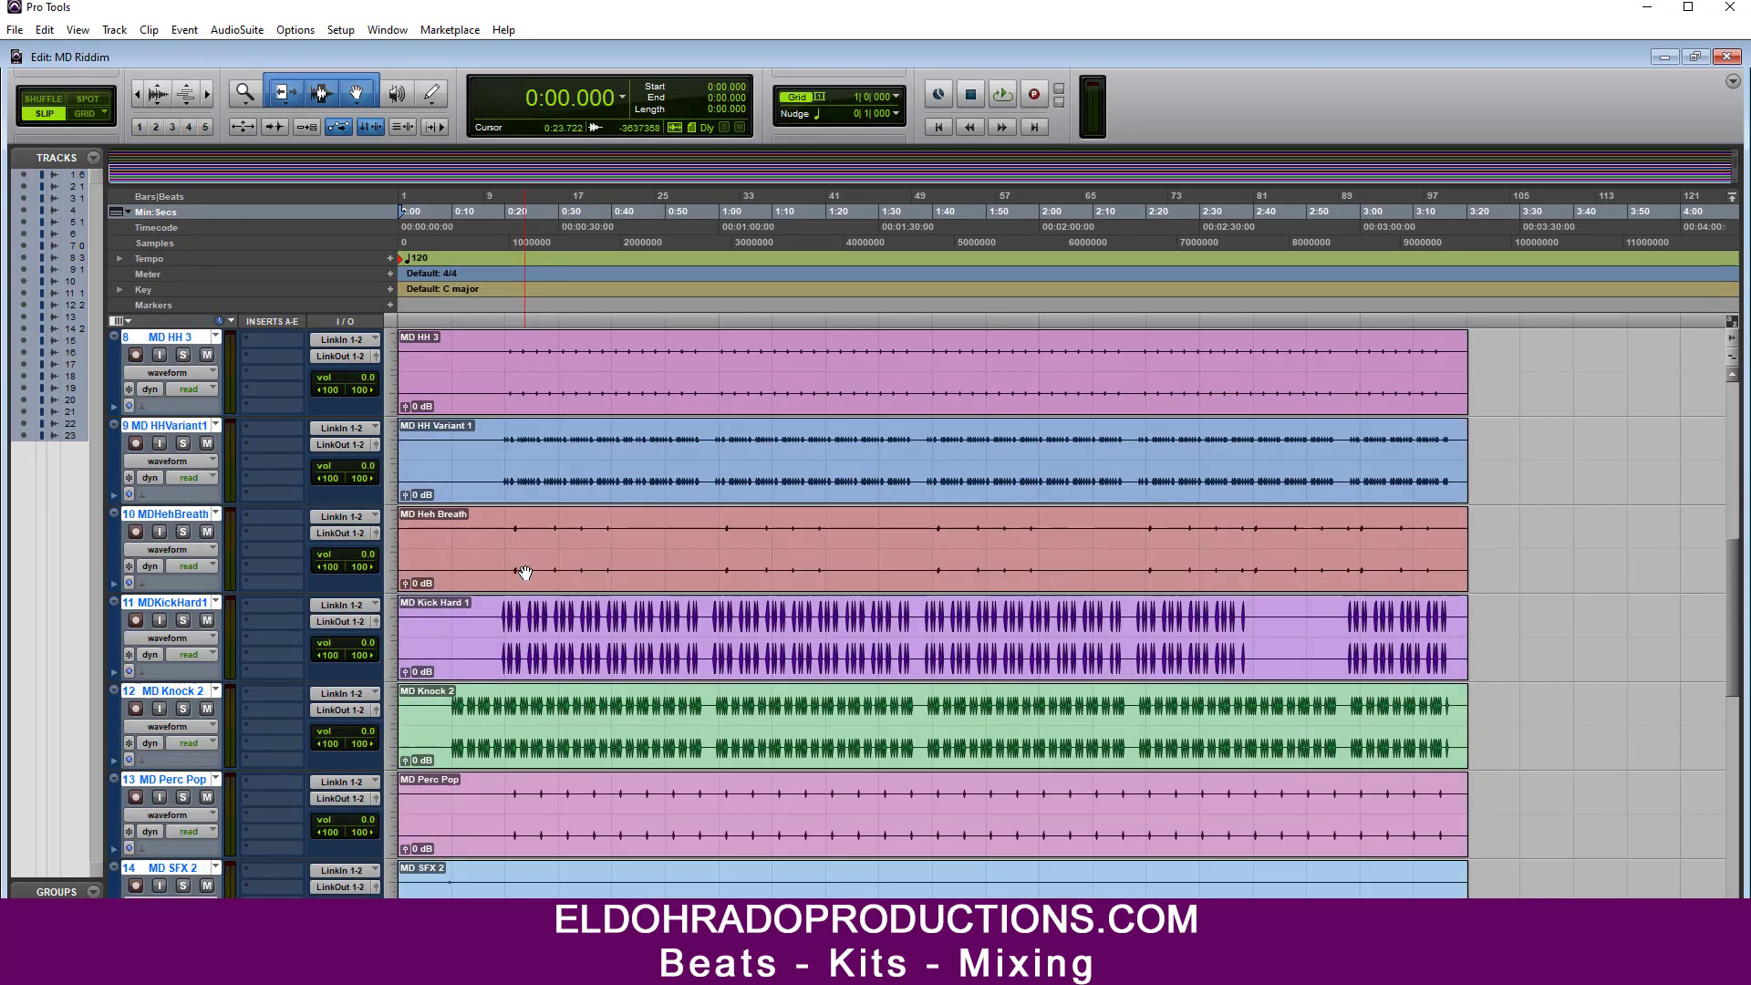
scroll(526, 573, "down", 5)
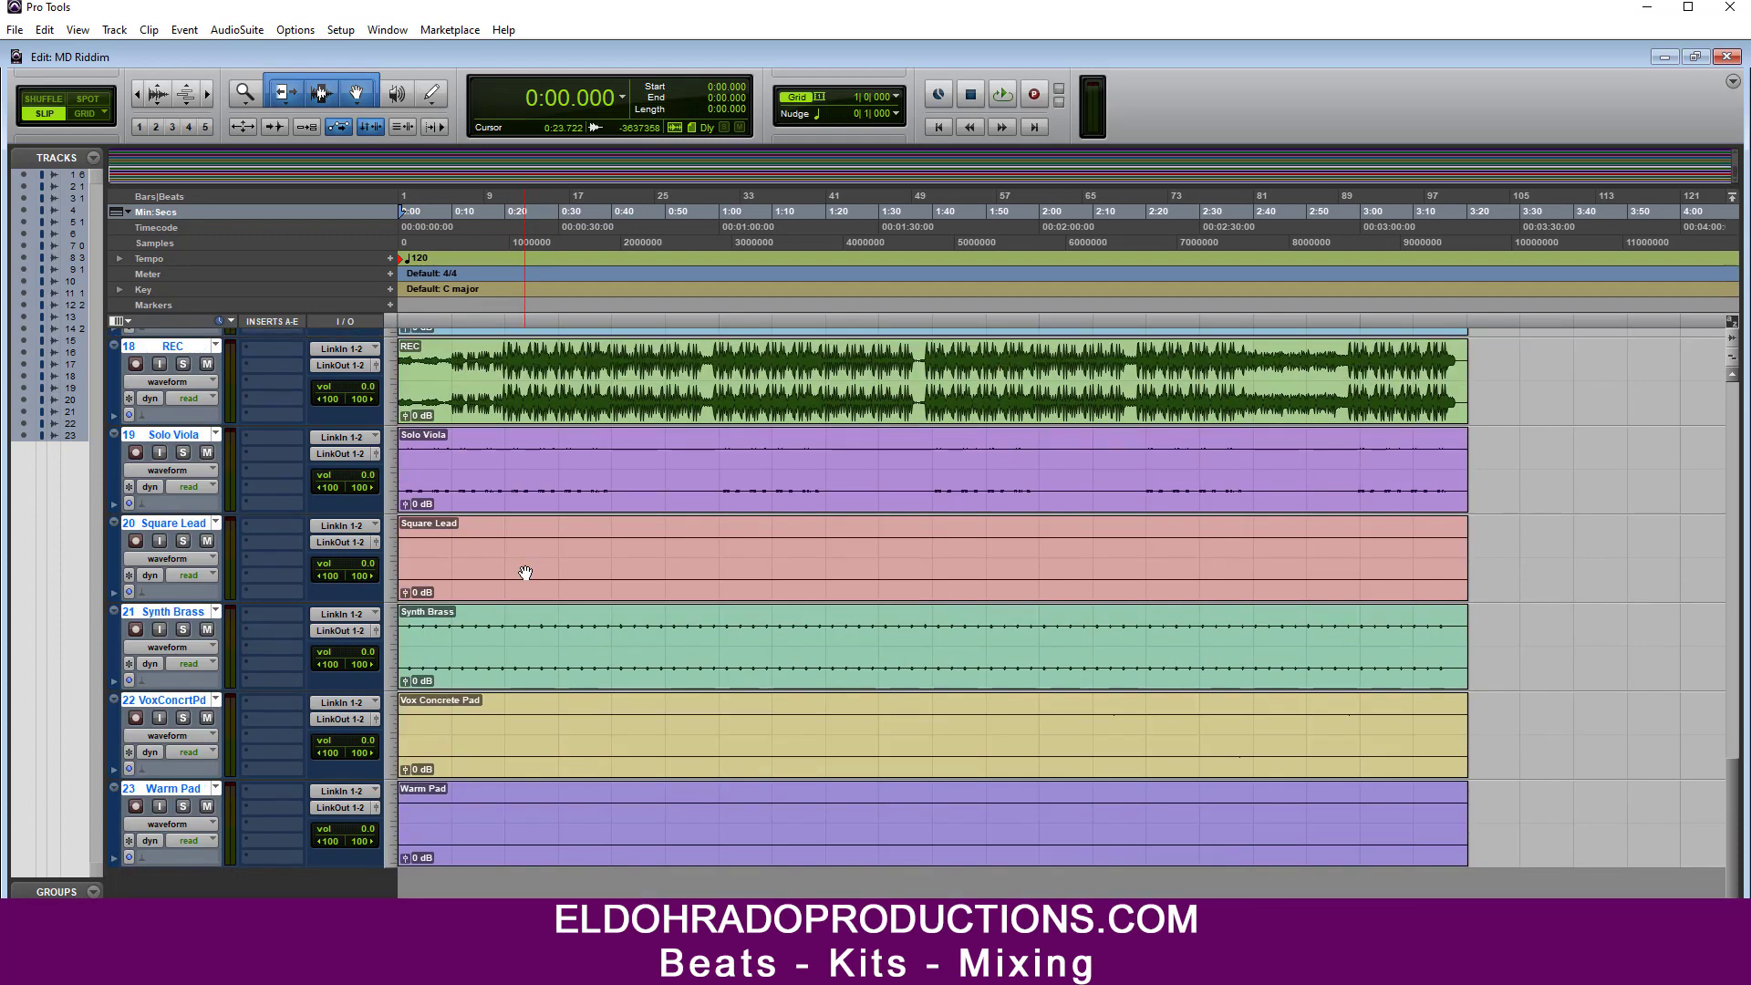
scroll(526, 572, "up", 17)
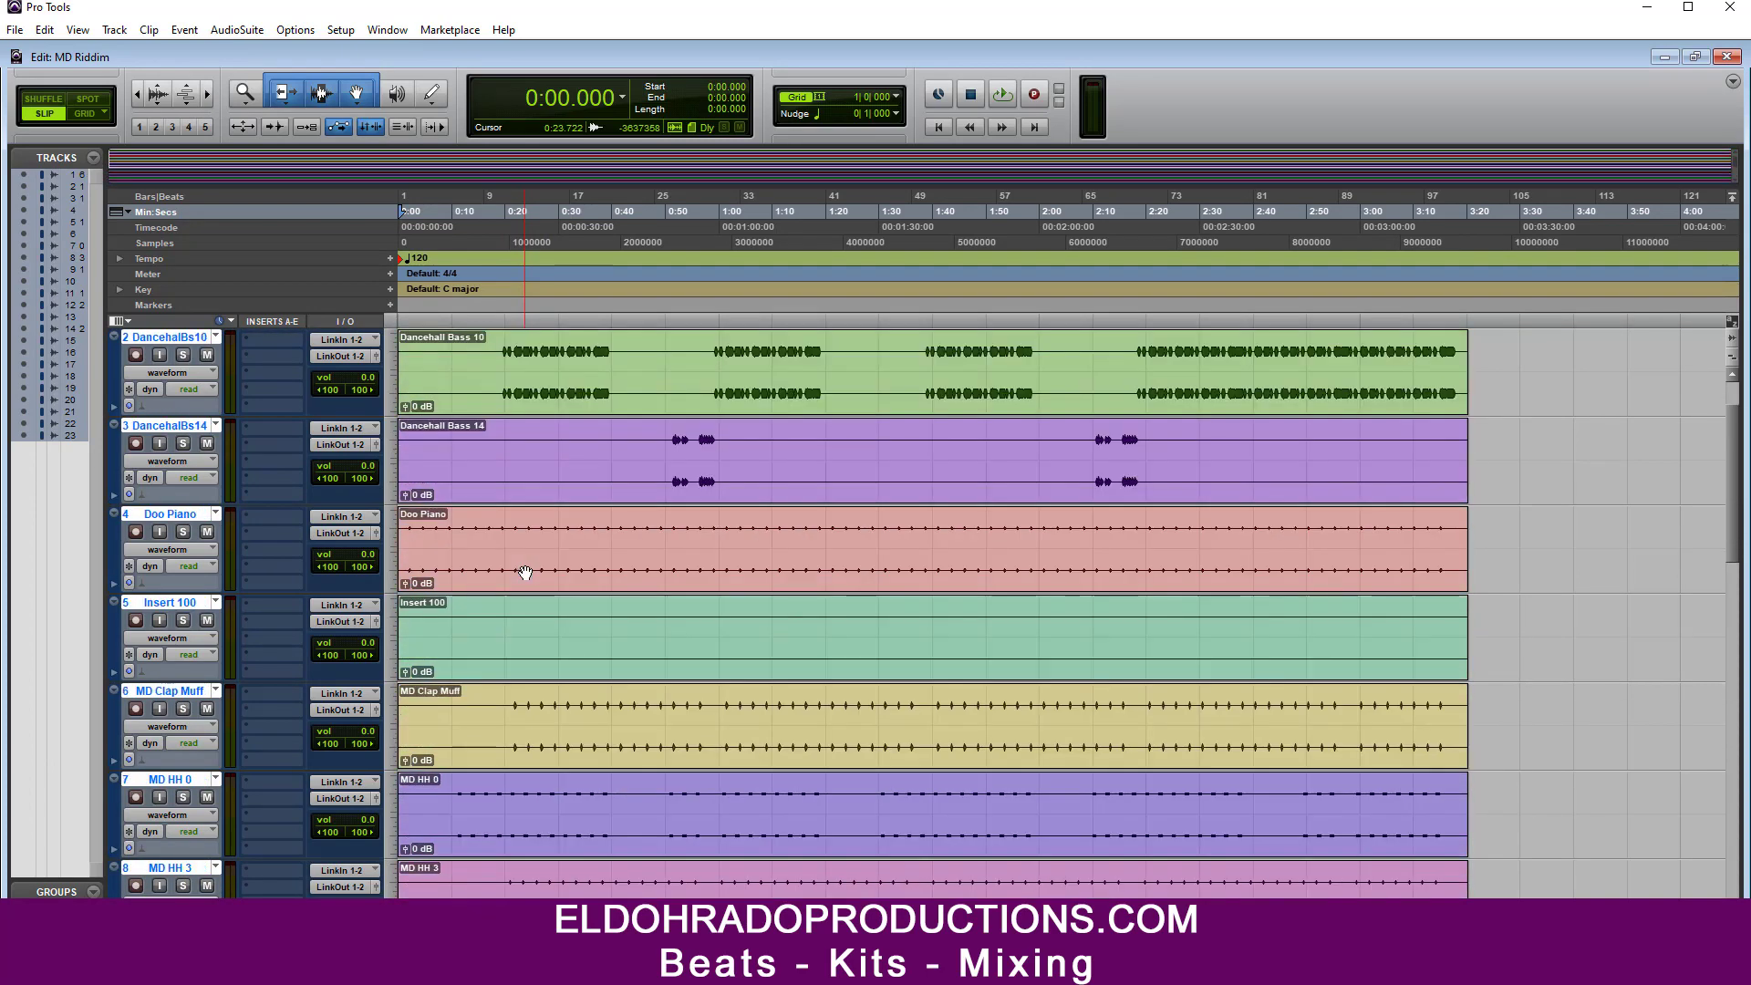
key("space")
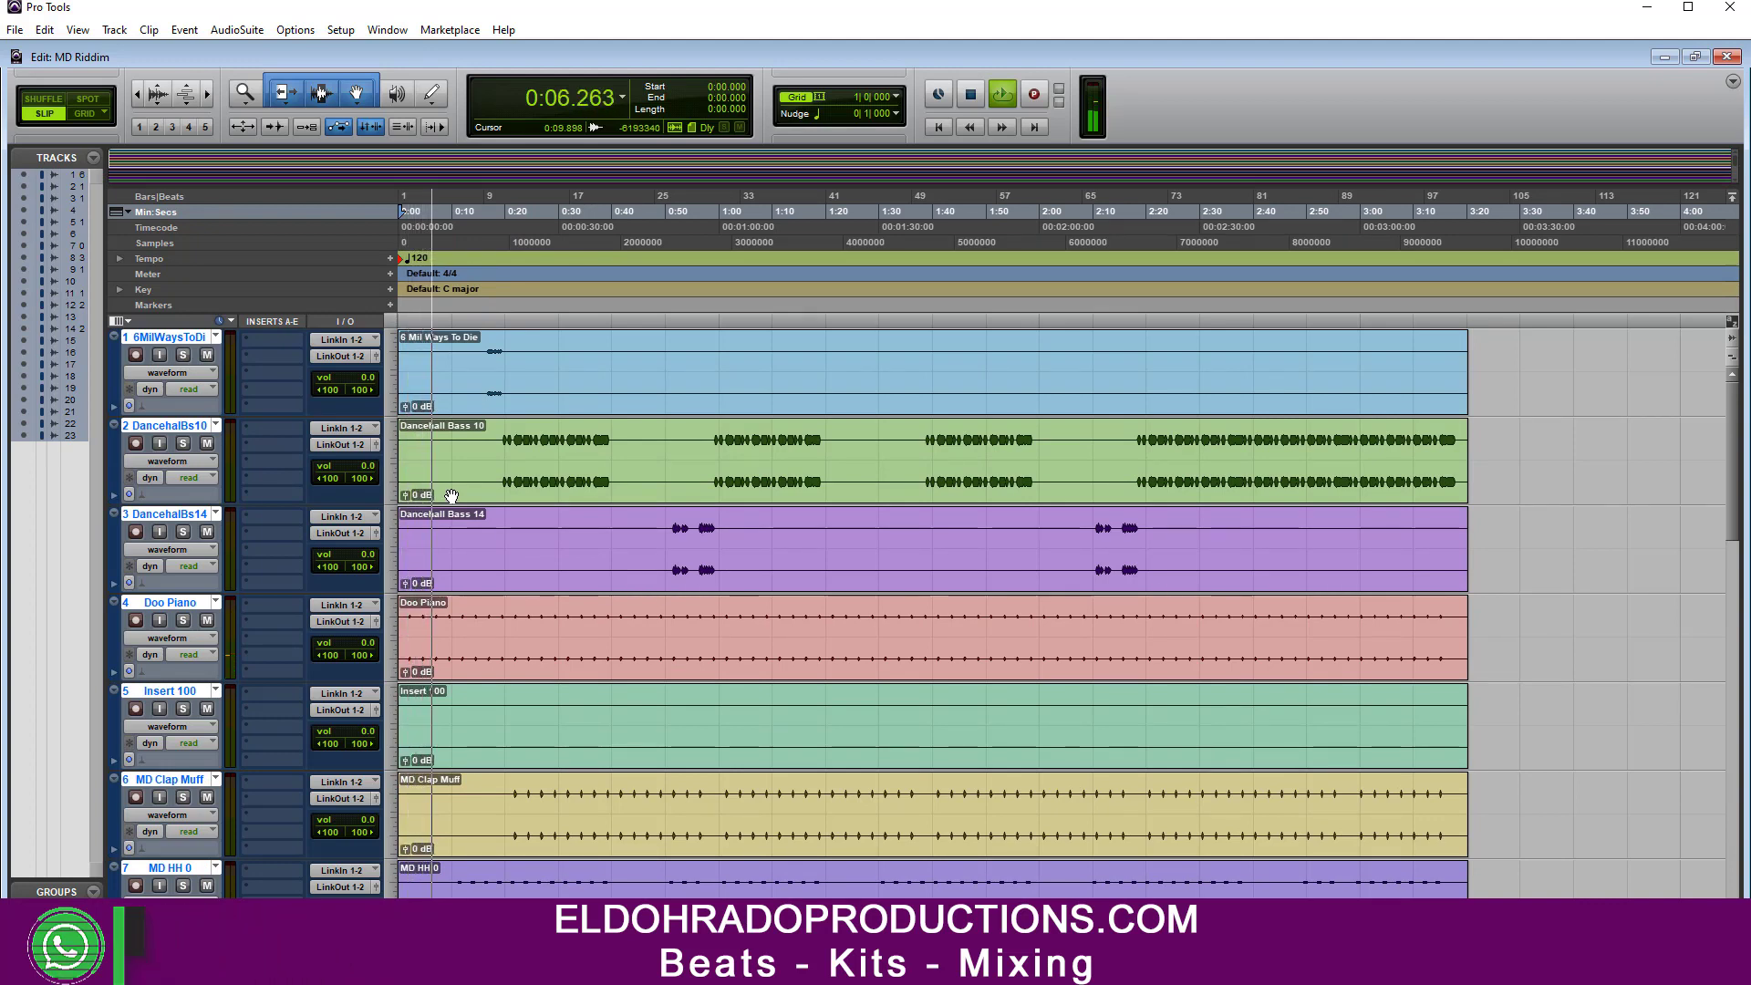
scroll(452, 496, "down", 8)
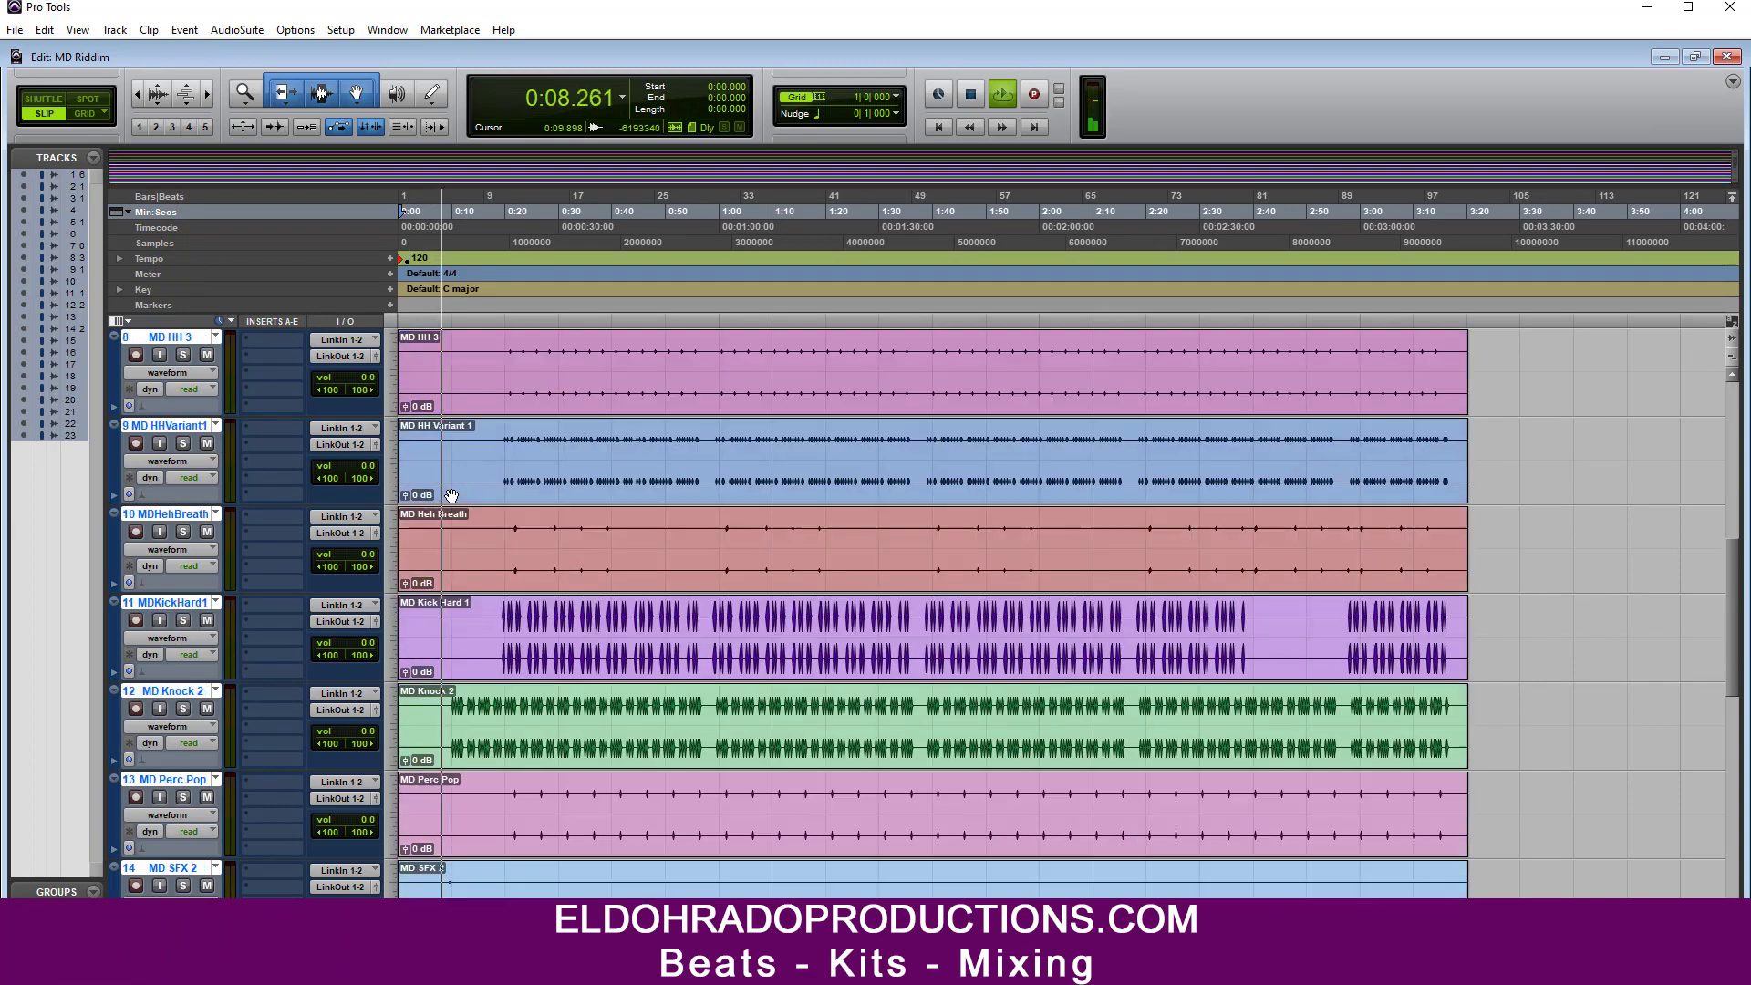
scroll(452, 495, "down", 5)
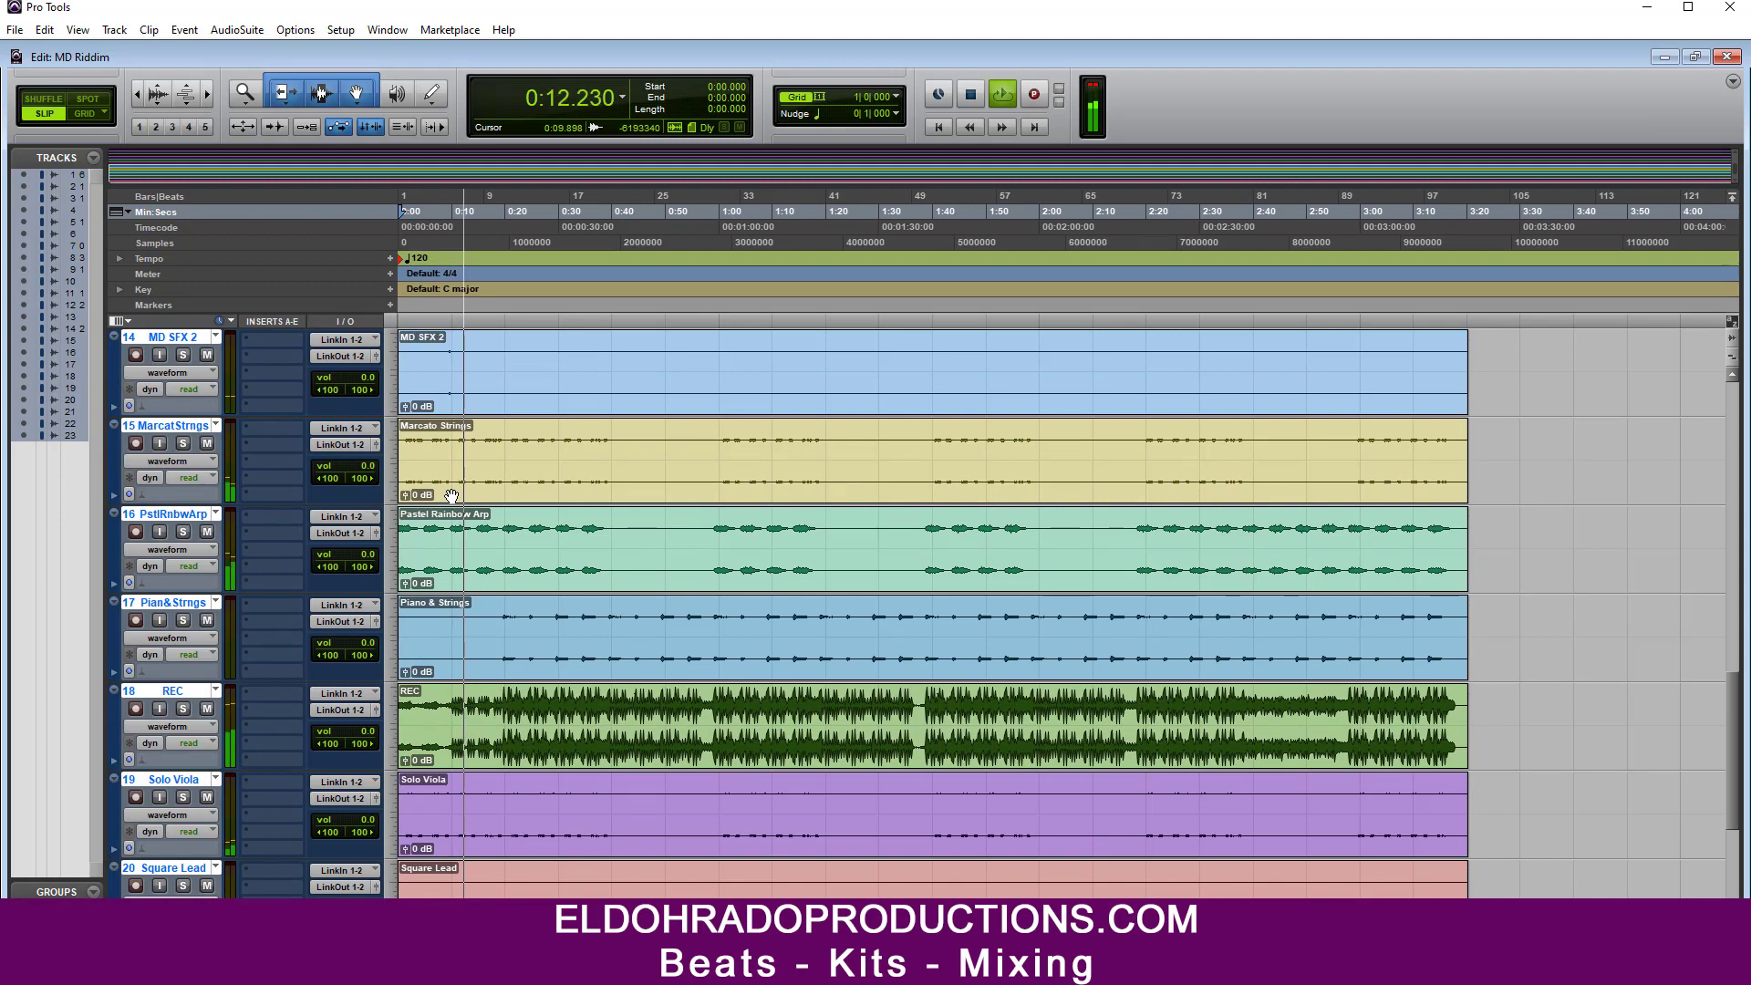
Step: Mute the REC track and listen to the individual stems without it, then stop playback
left_click(207, 710)
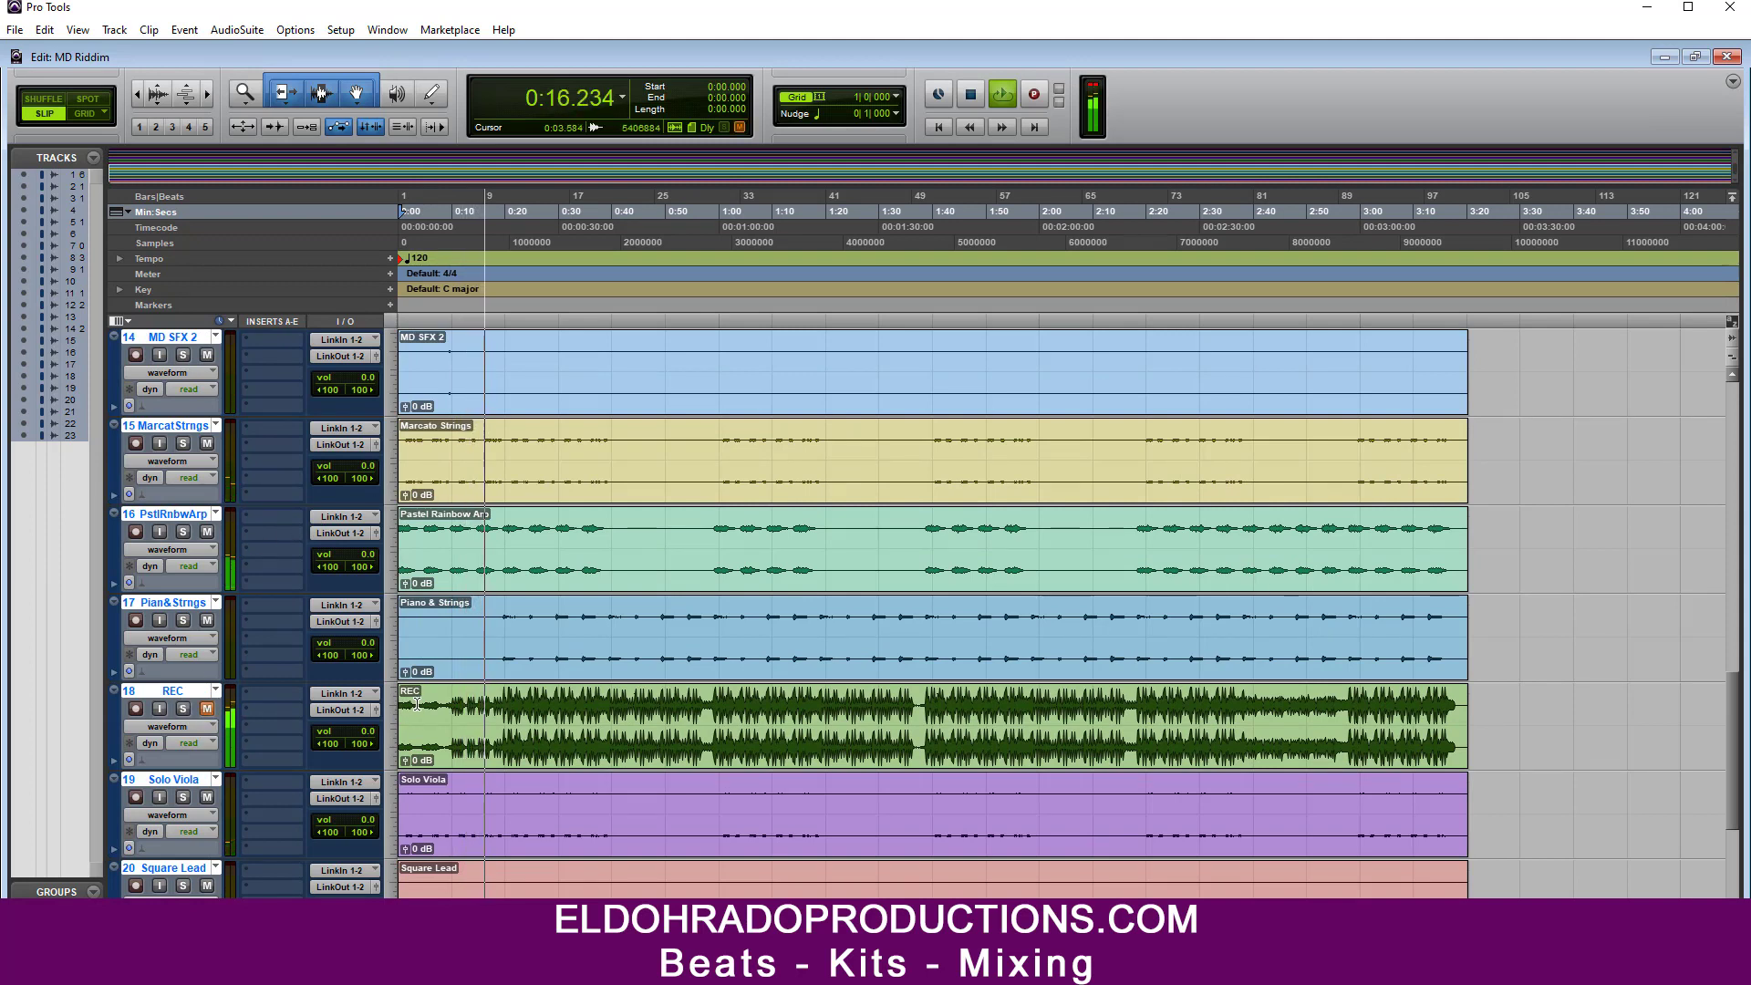
left_click(190, 604)
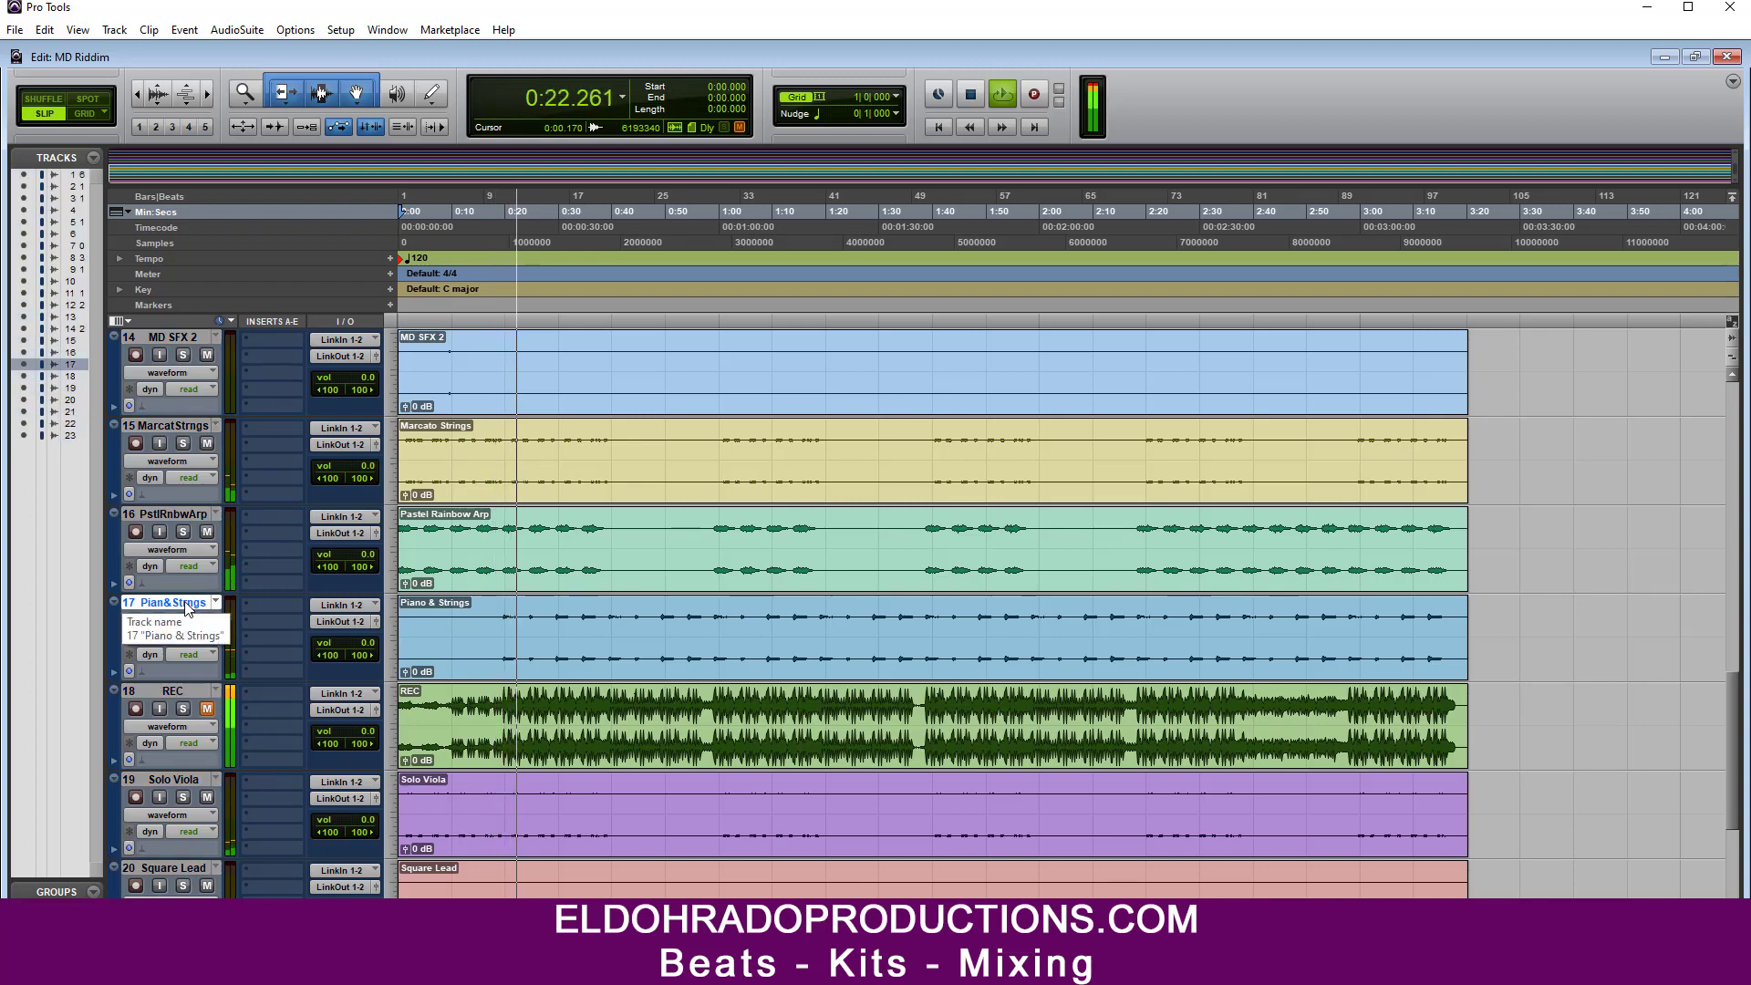
scroll(454, 744, "down", 4)
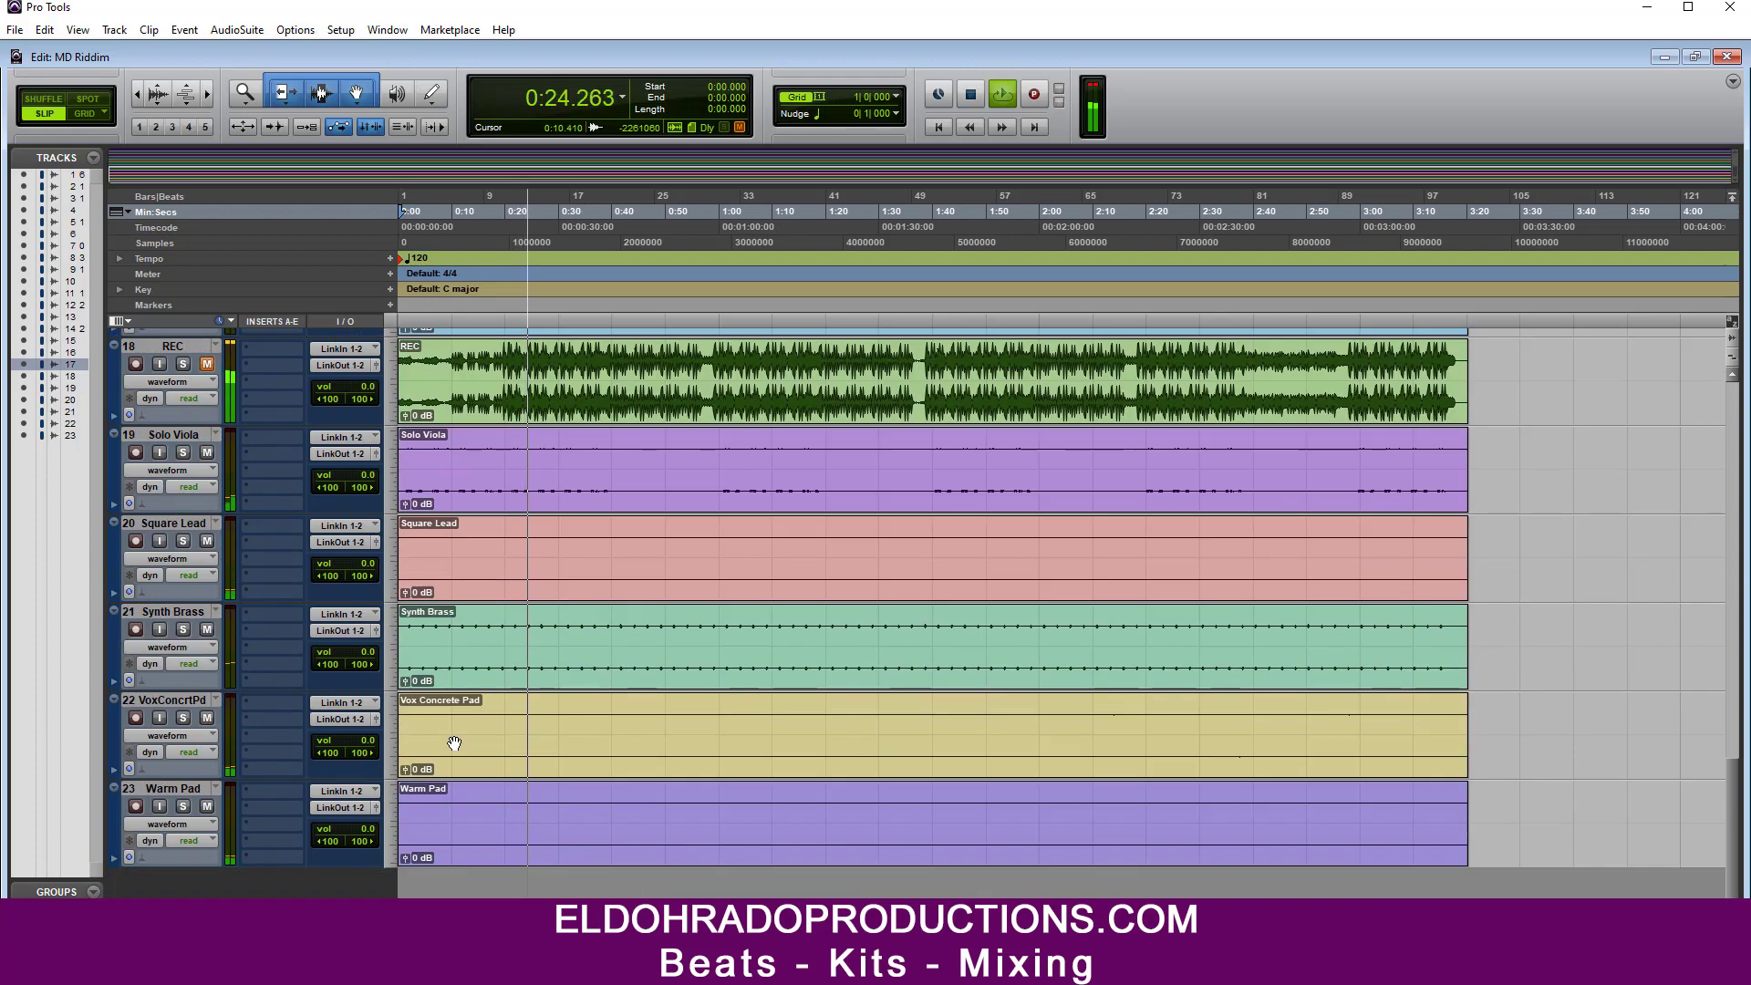
scroll(455, 743, "up", 4)
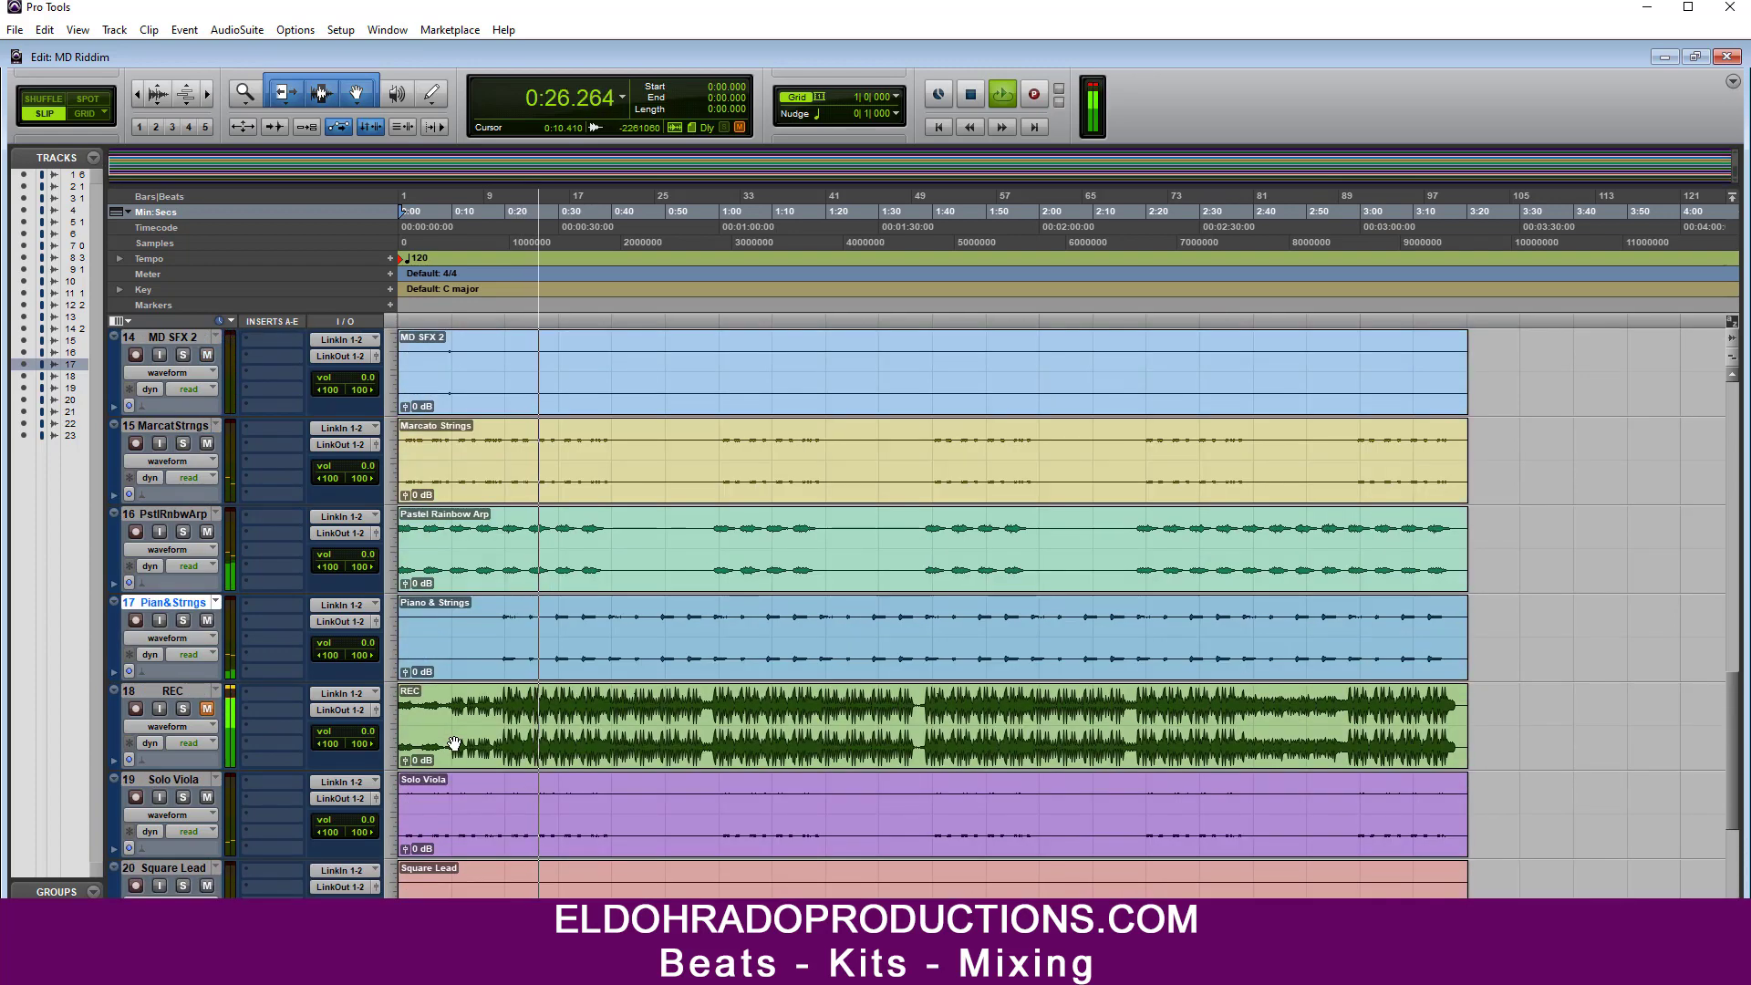
key("space")
Step: Move the REC track to the first position in the session, above the 6 Mil Ways To Die track
left_click(188, 687)
right_click(183, 689)
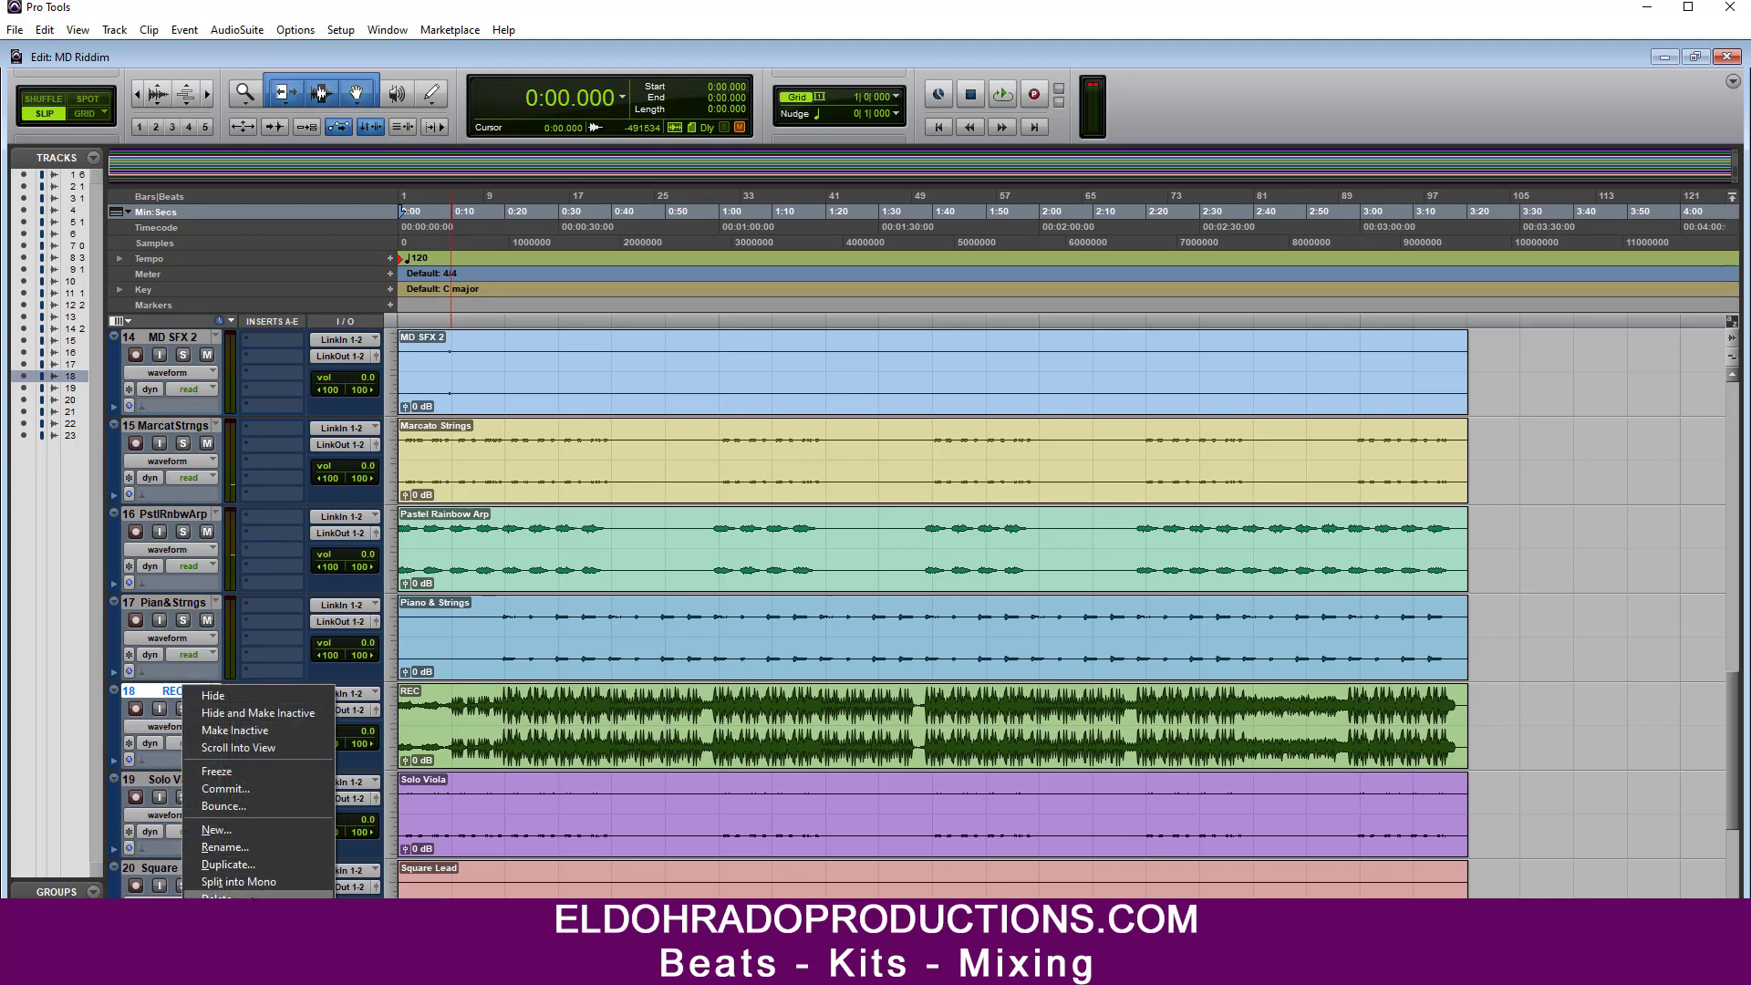
left_click(145, 692)
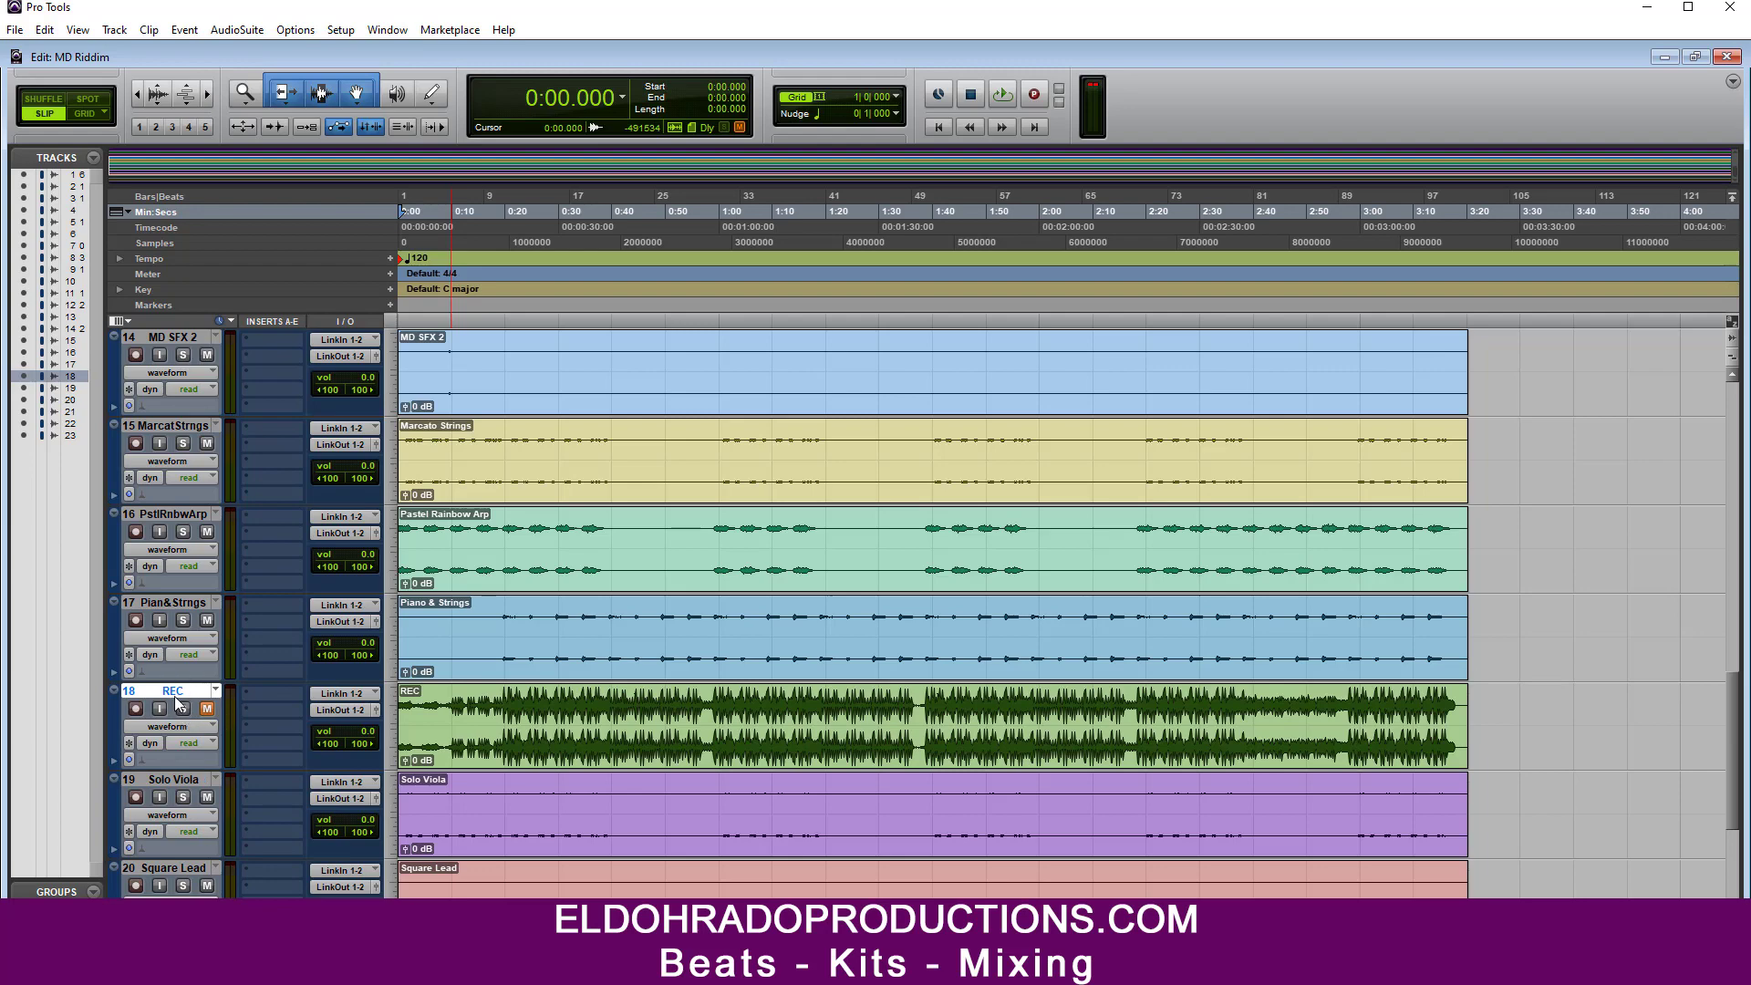
left_click_drag(182, 695, 348, 207)
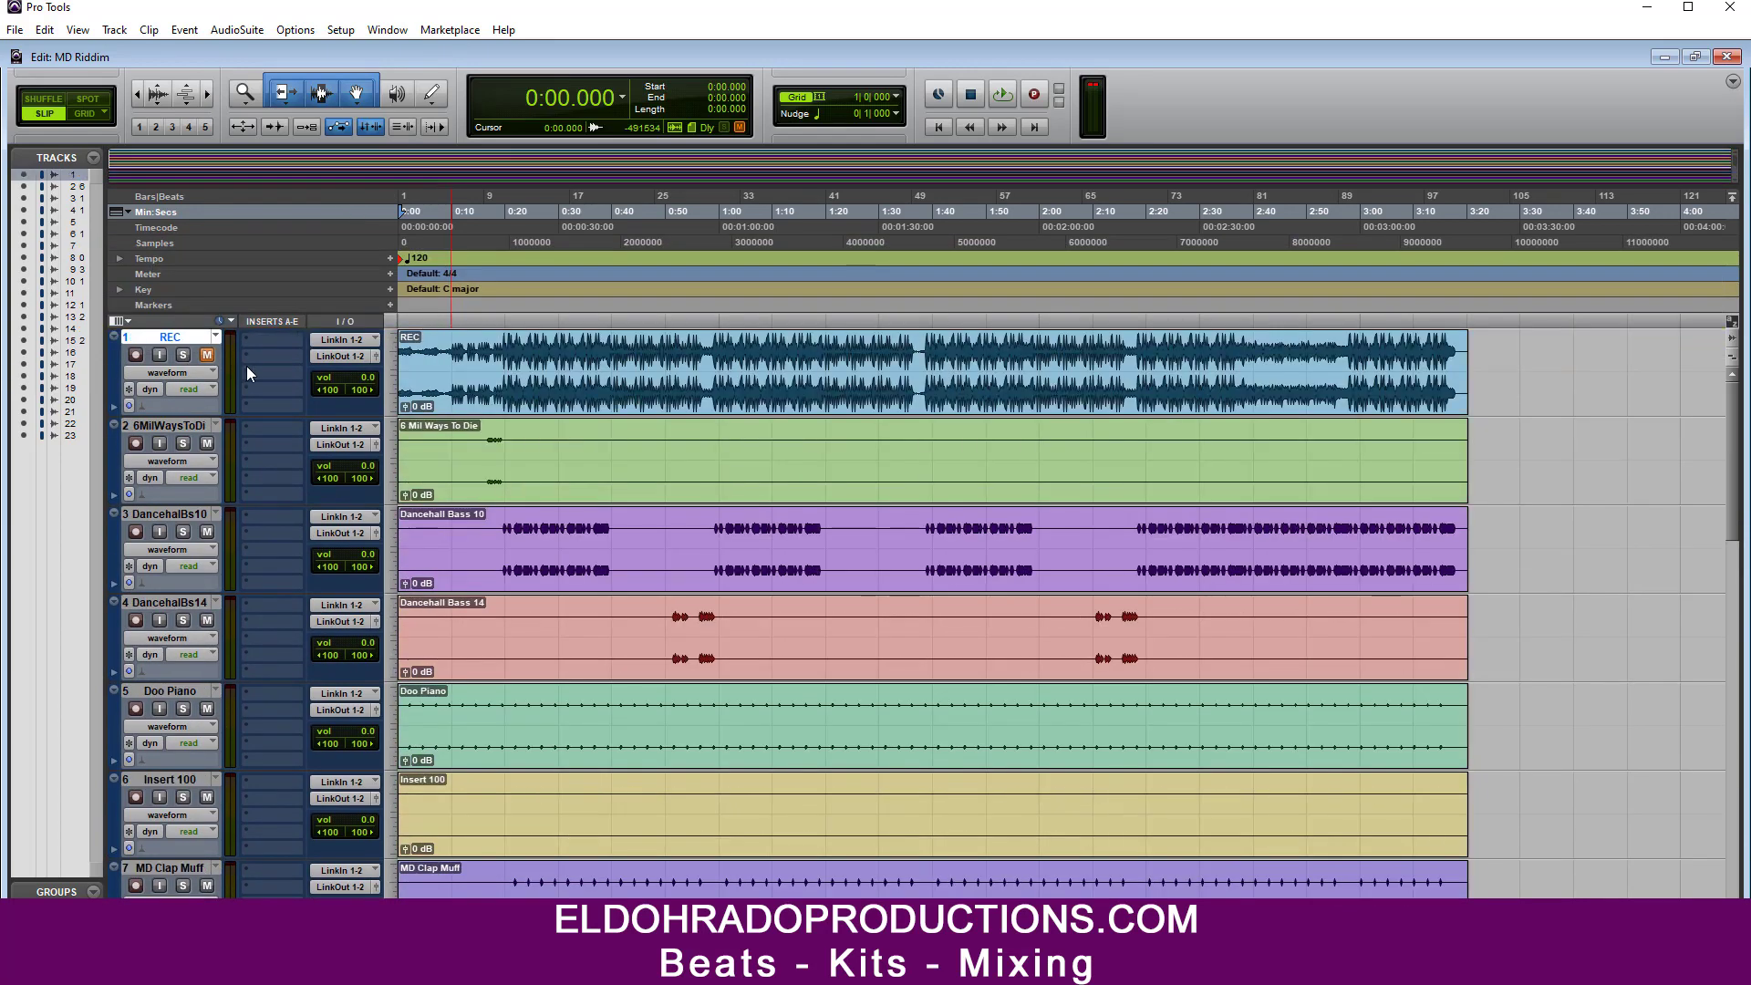
left_click(168, 425)
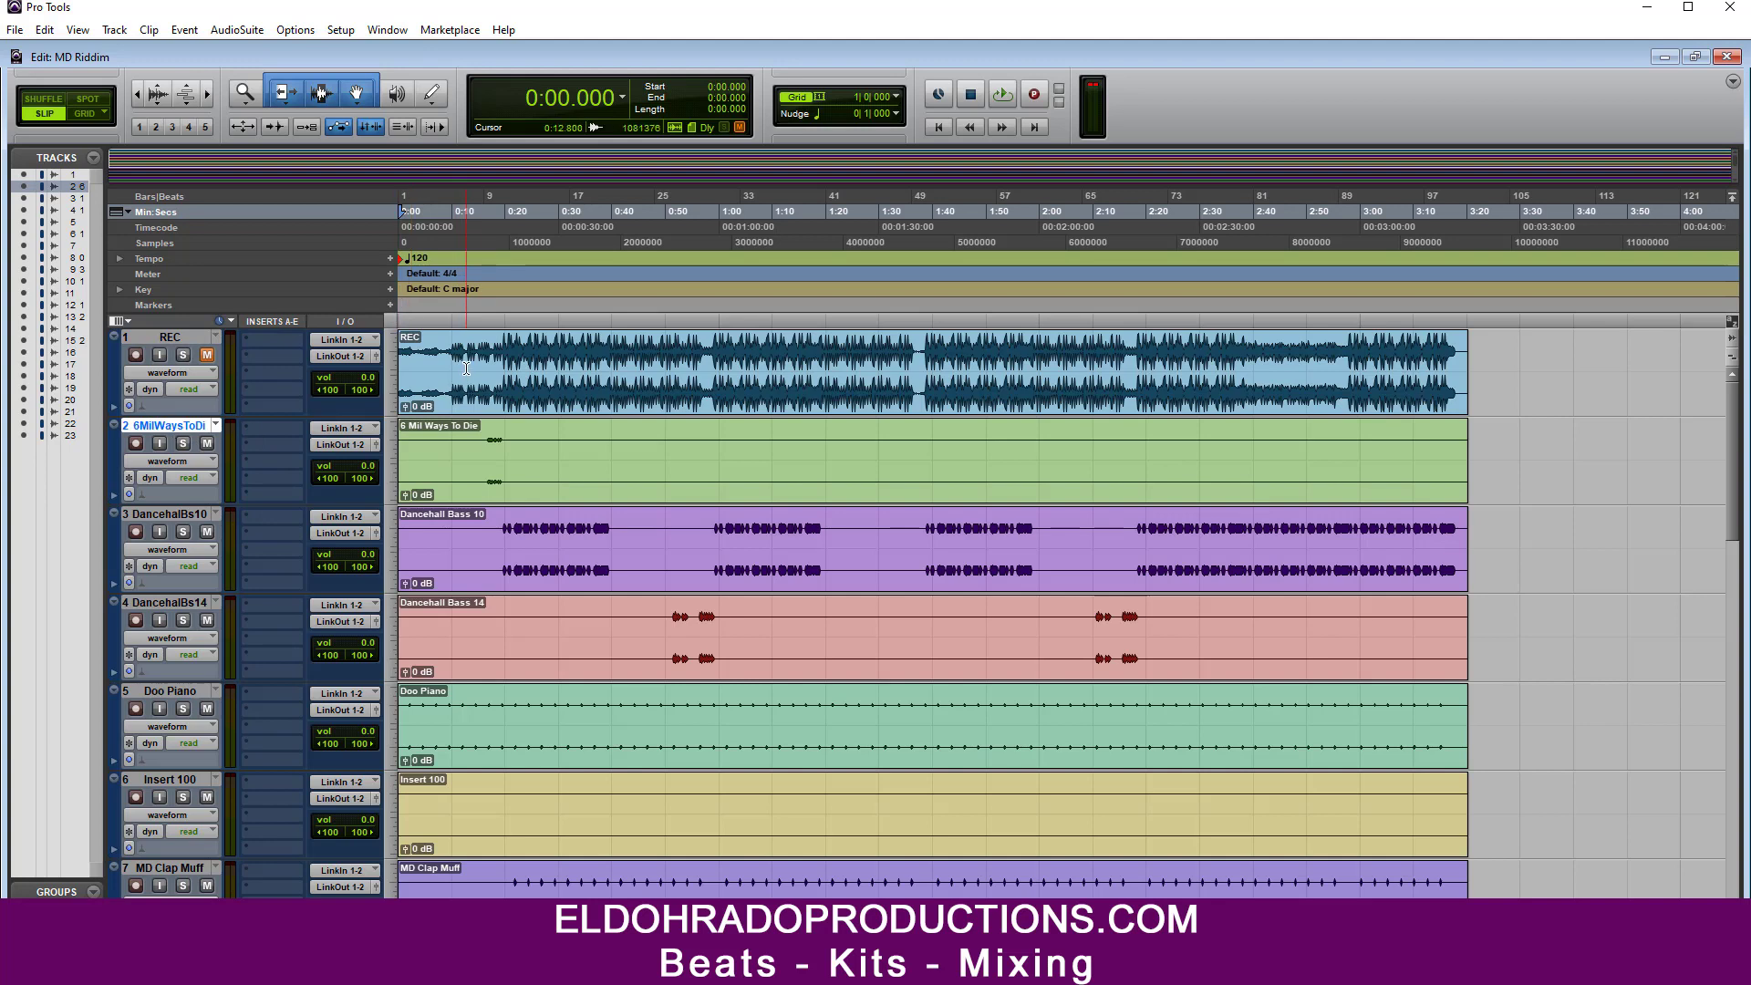
Step: Set the session tempo to 96 BPM from the first bar
left_click(392, 259)
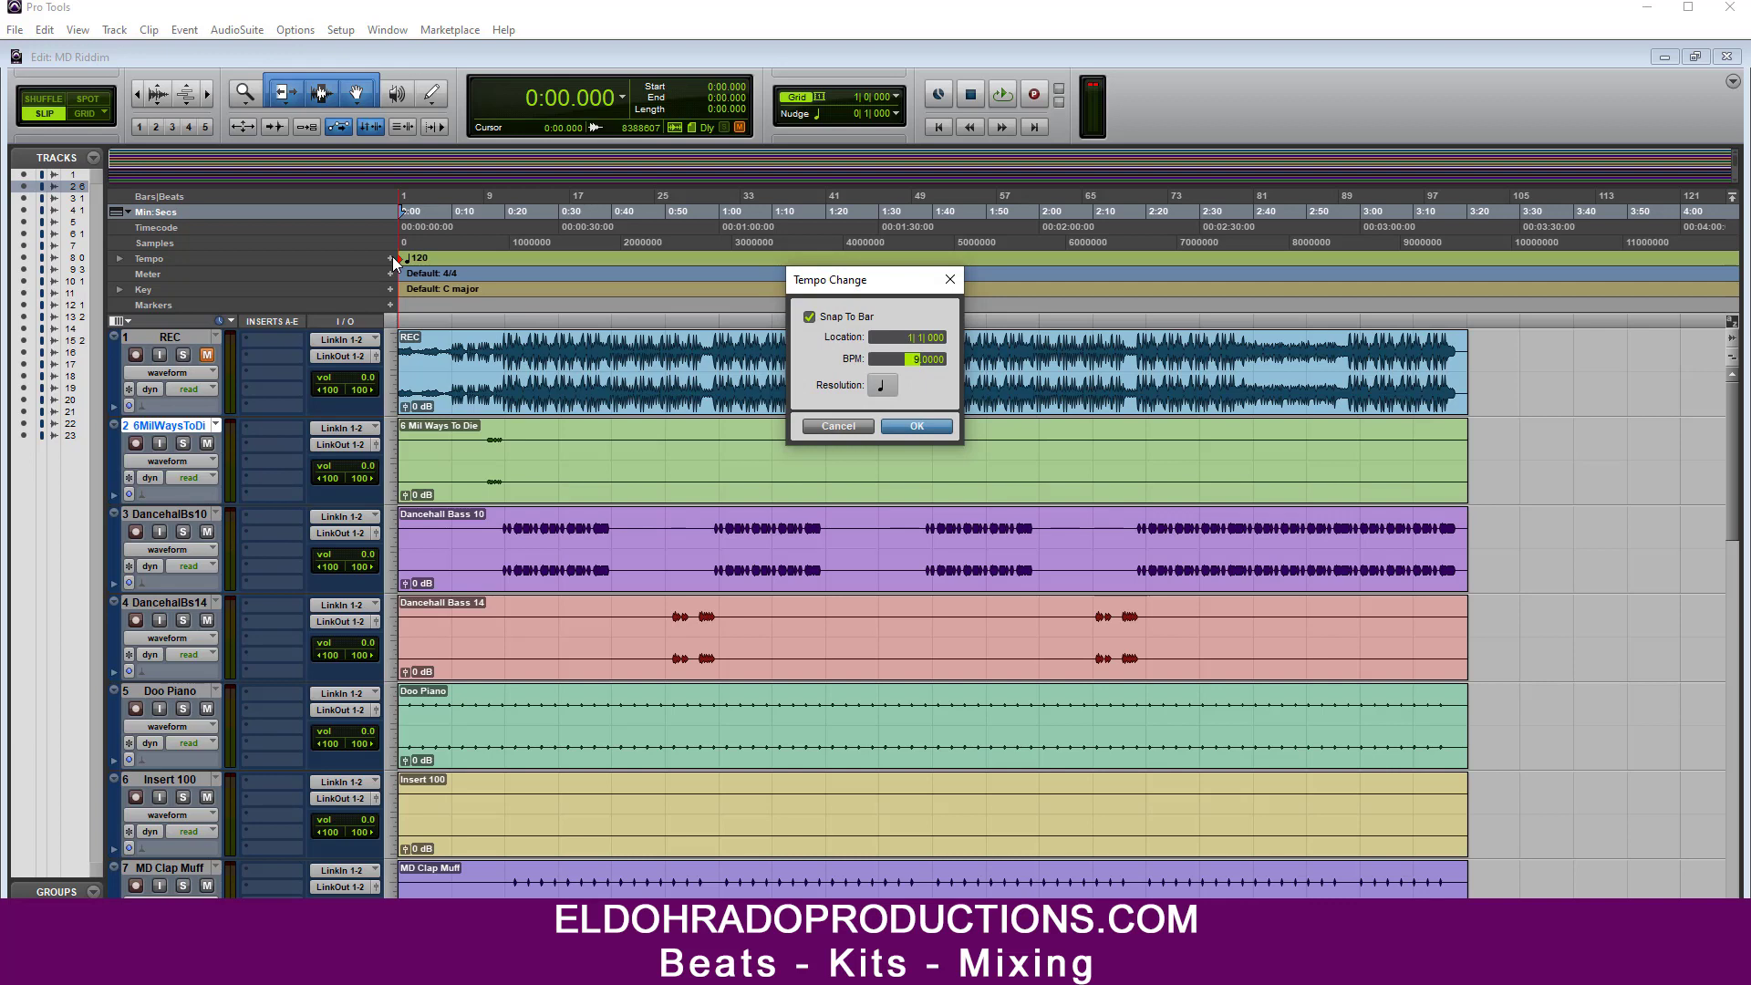
type("96")
key("Return")
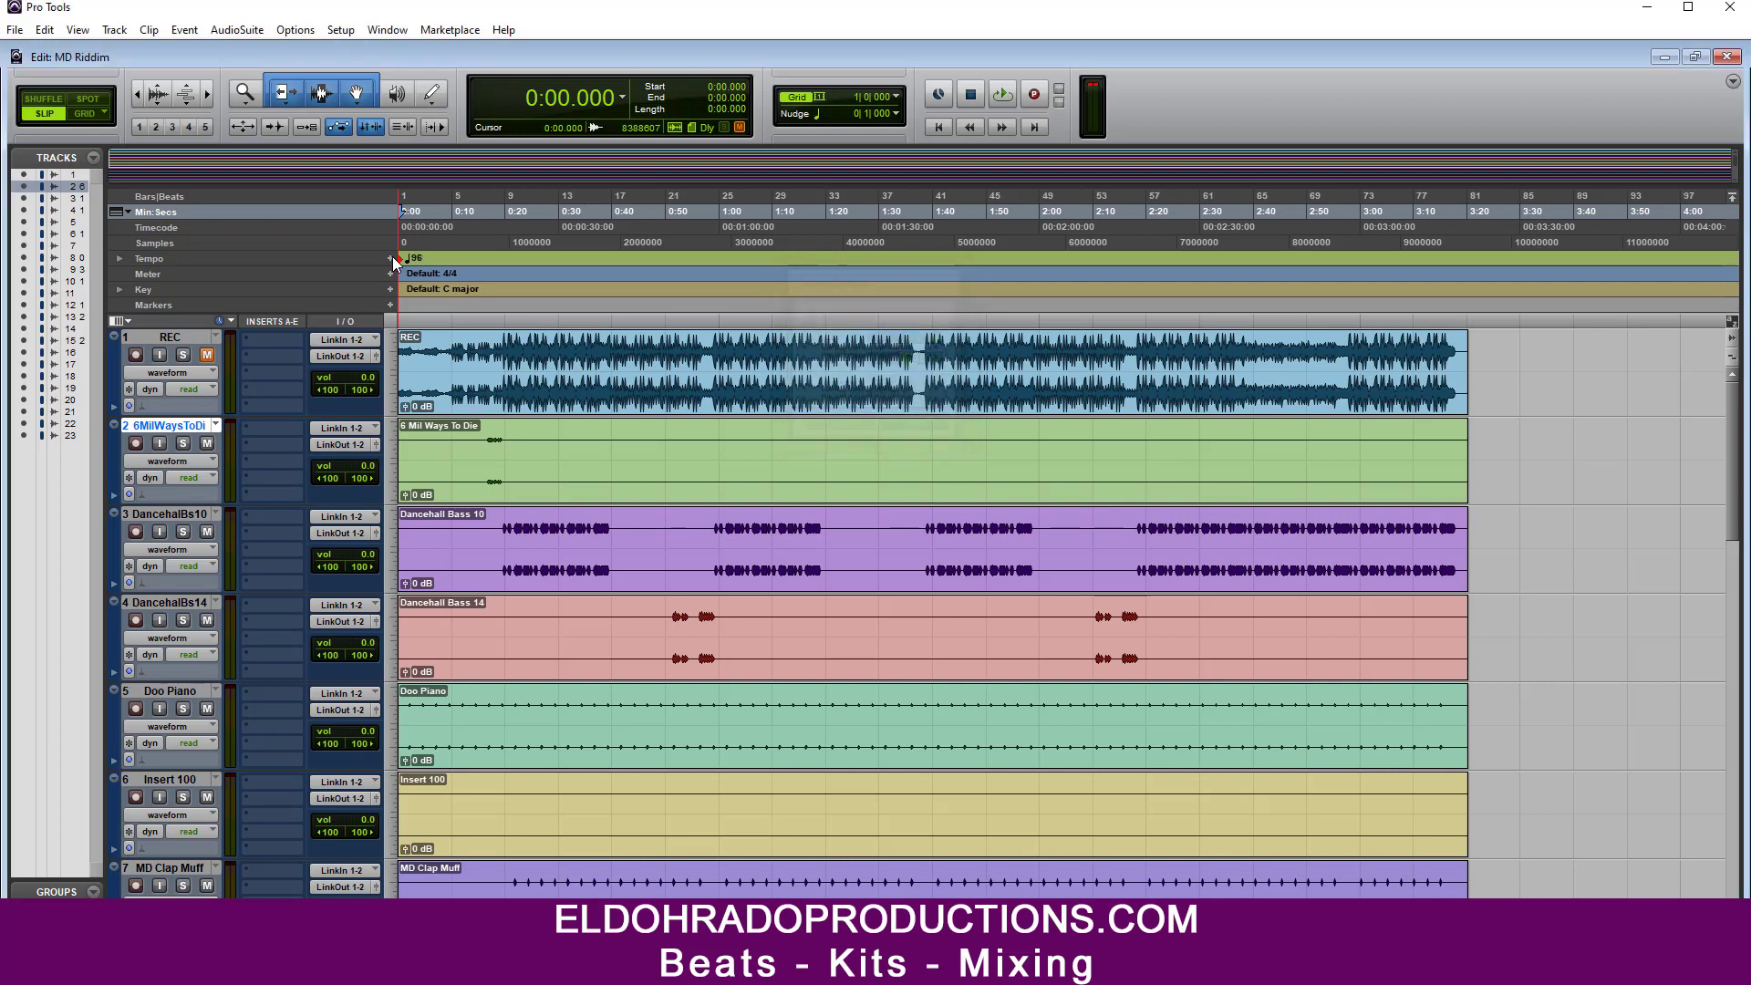
Step: Insert the stereo Antares Auto-Key plug-in in the first slot of the REC track and unmute the track
left_click(273, 341)
mouse_move(332, 407)
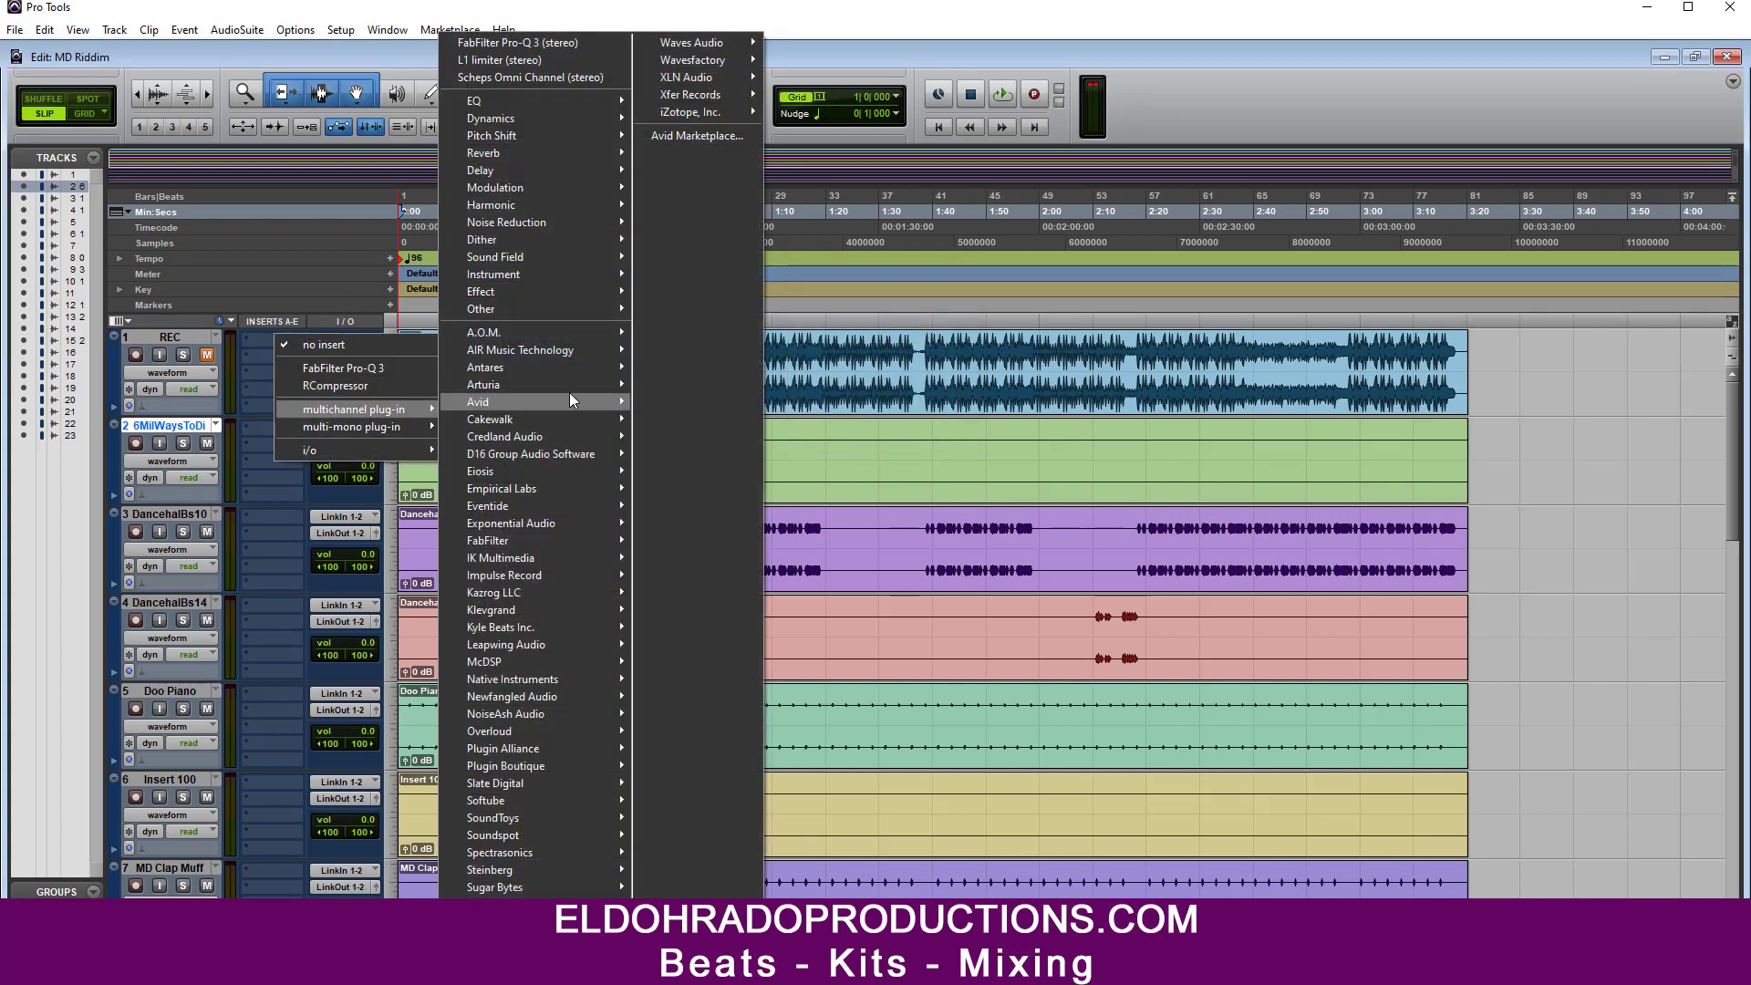
mouse_move(534, 369)
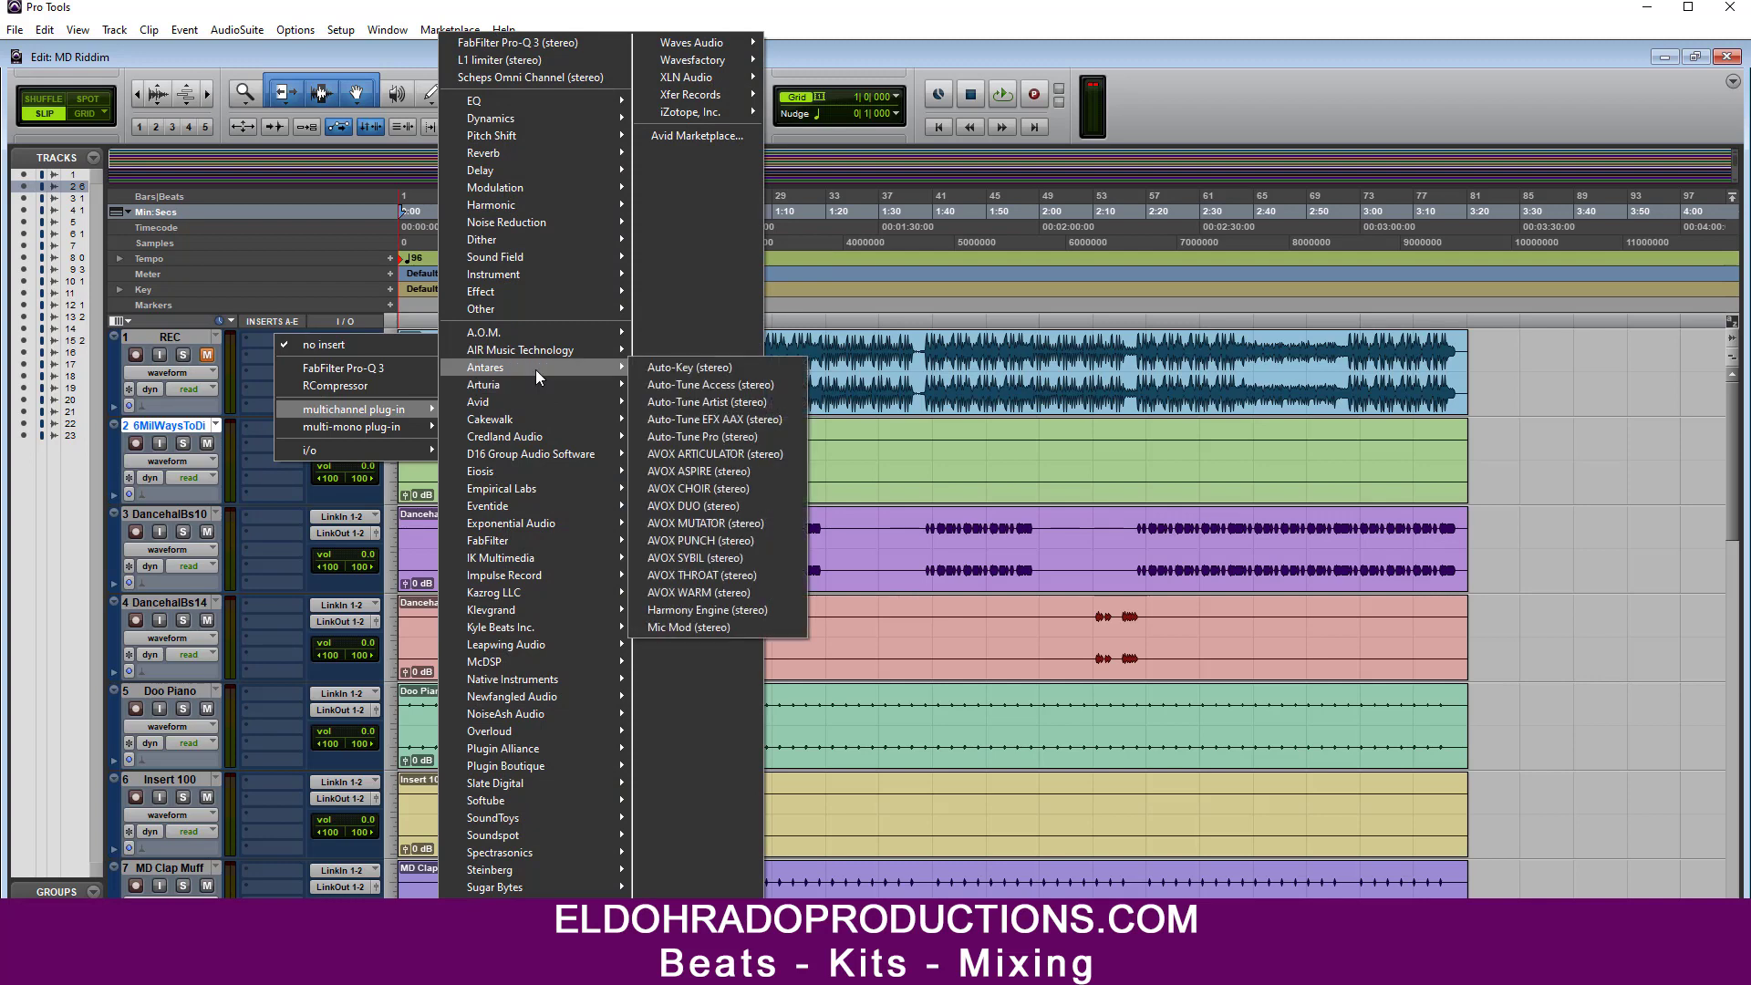
left_click(658, 370)
key("space")
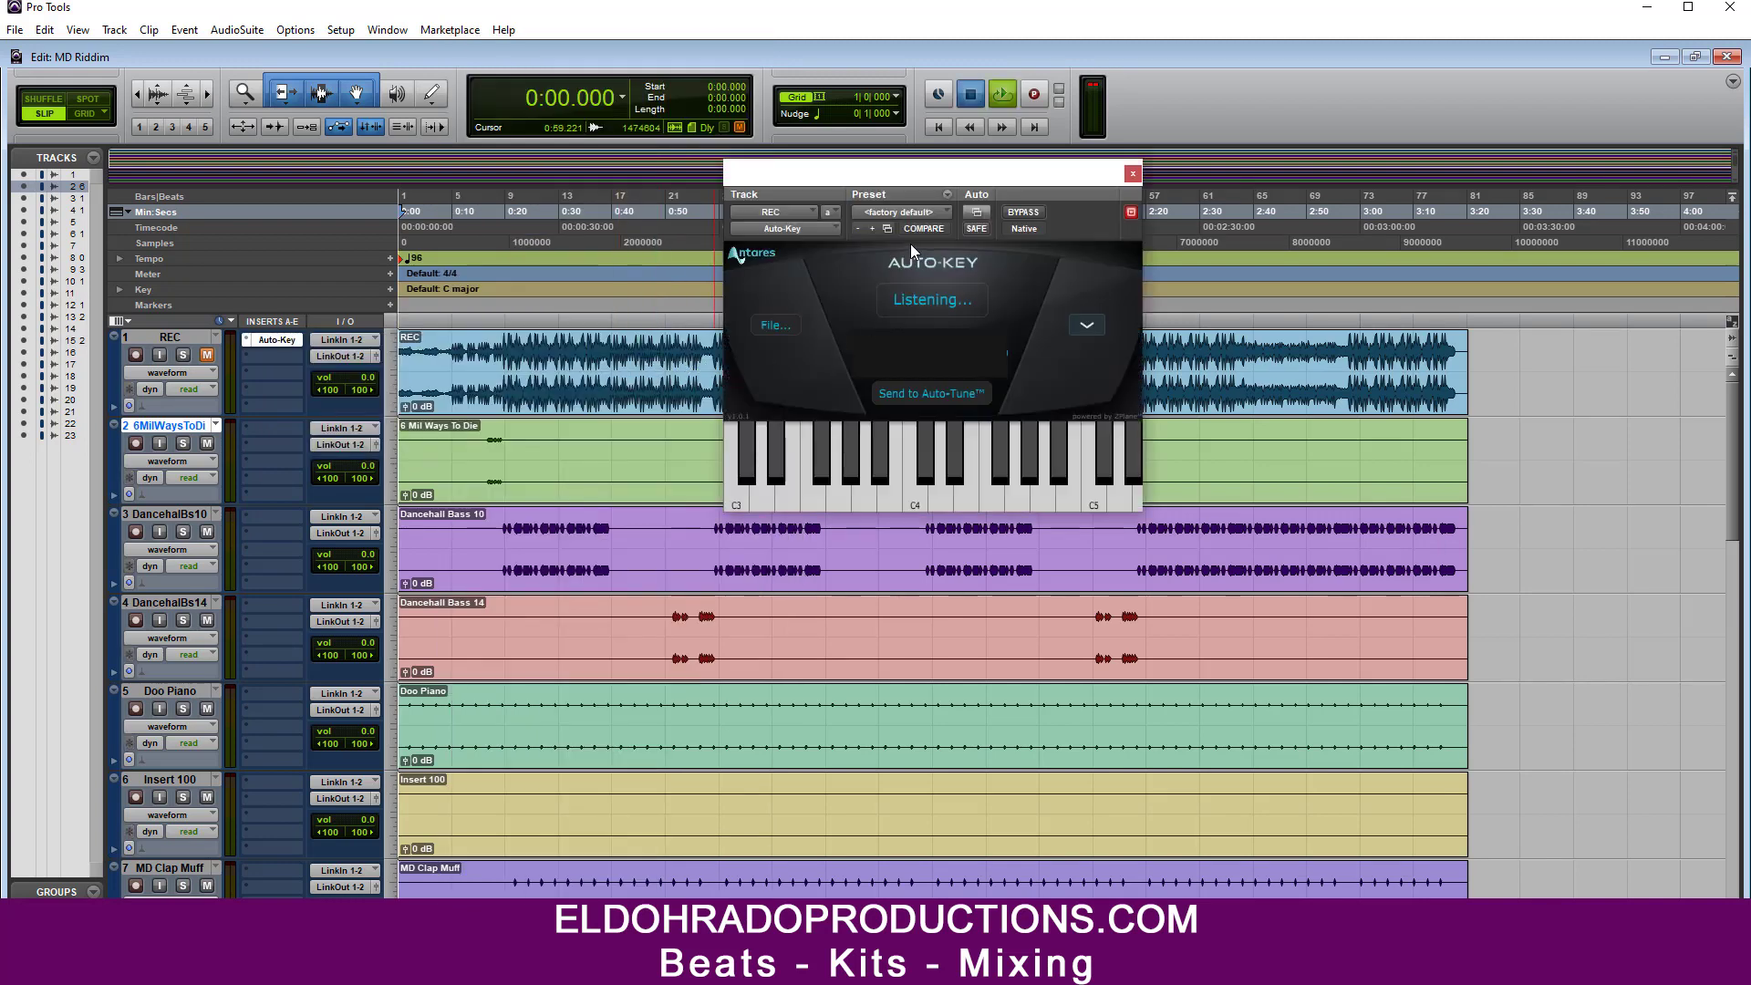
key("space")
left_click(207, 355)
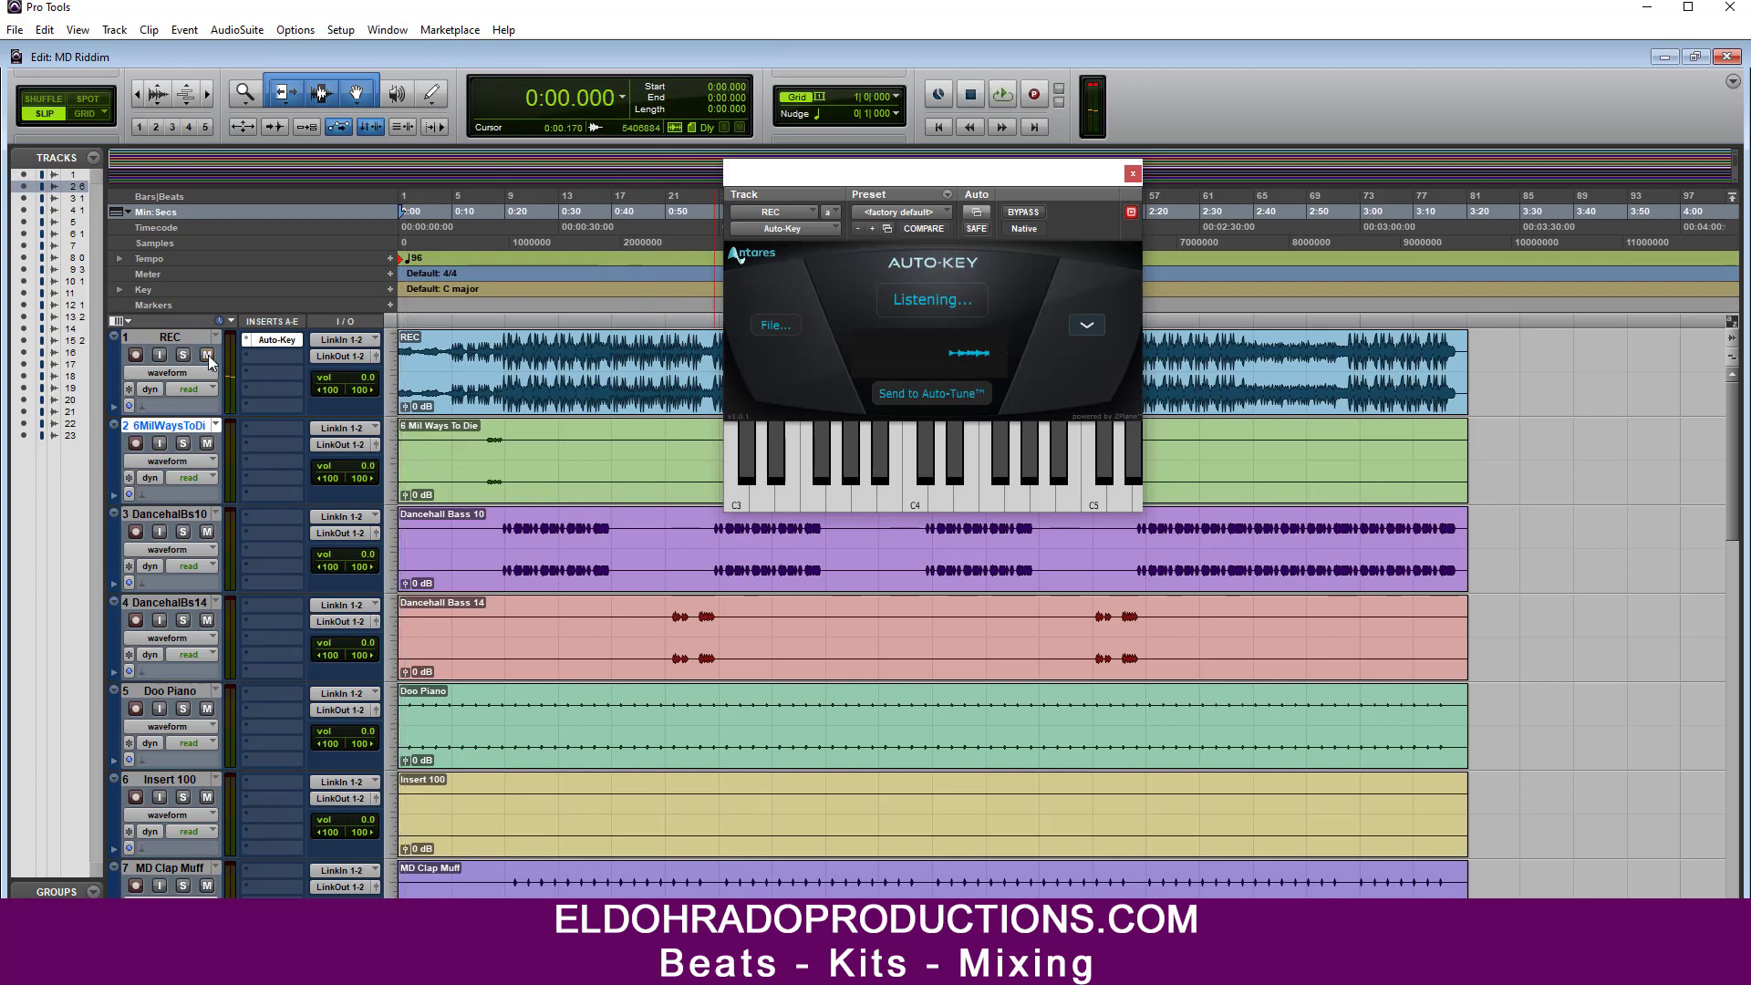
Step: Solo the REC track and play it through Auto-Key to detect the song's key, then stop playback
left_click(184, 354)
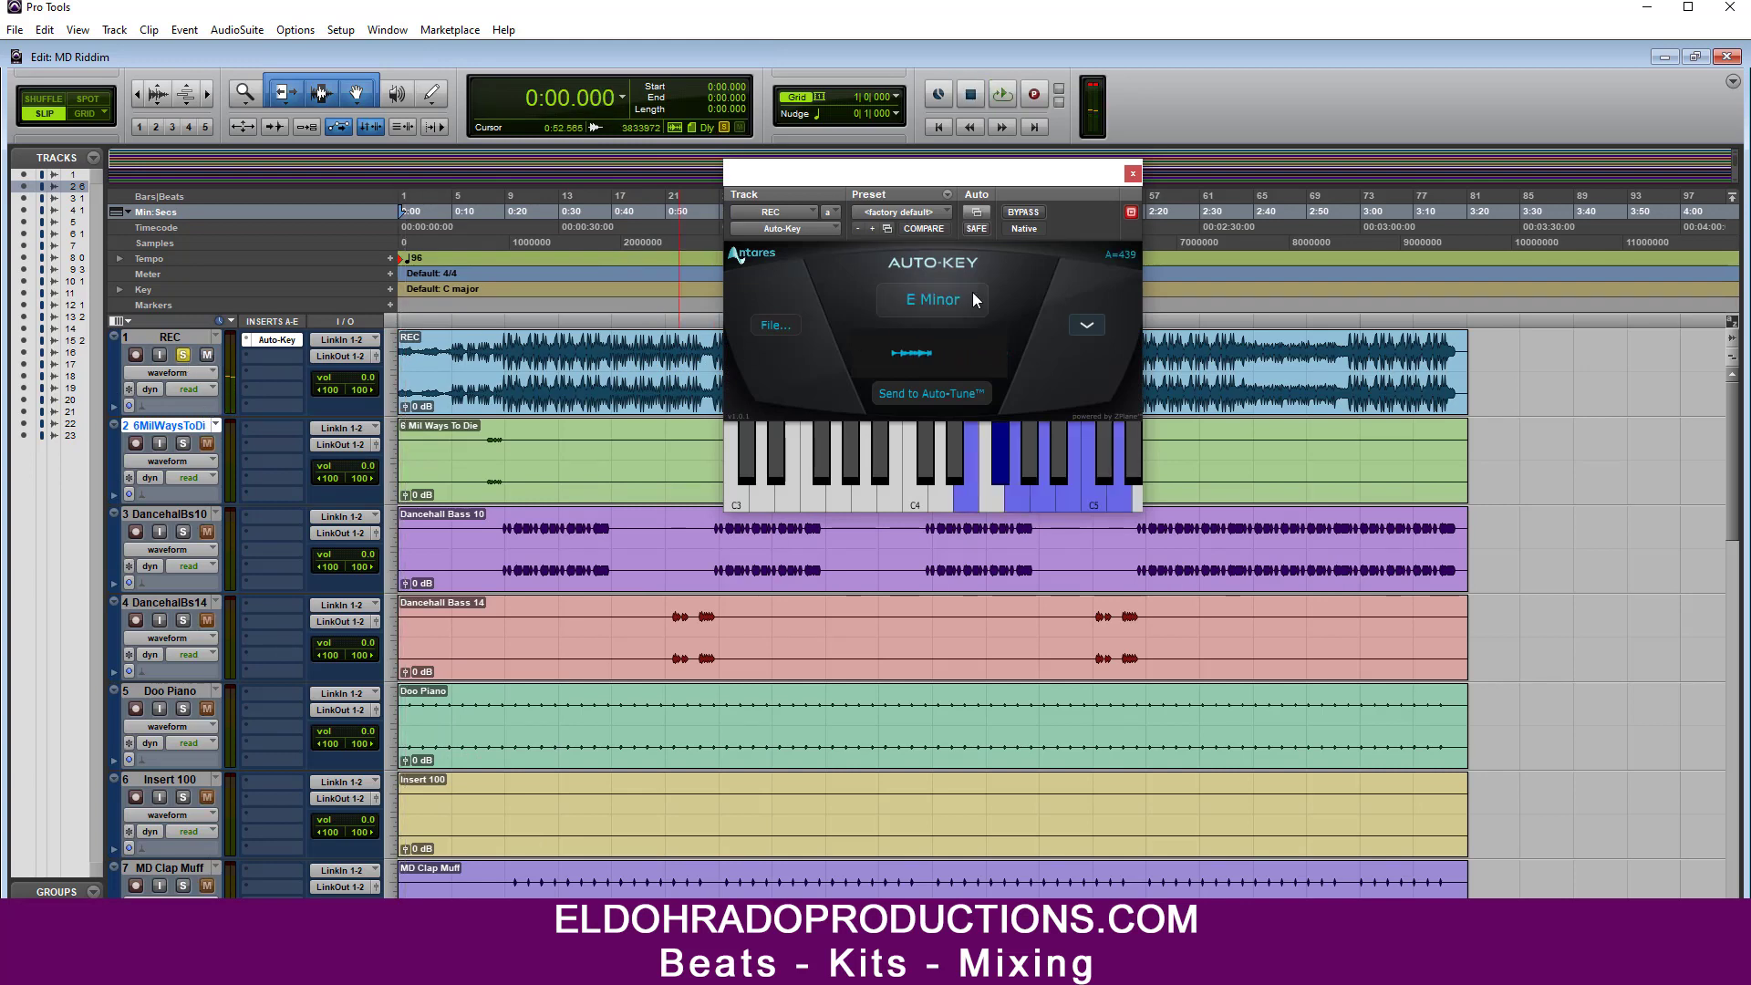
left_click(1132, 173)
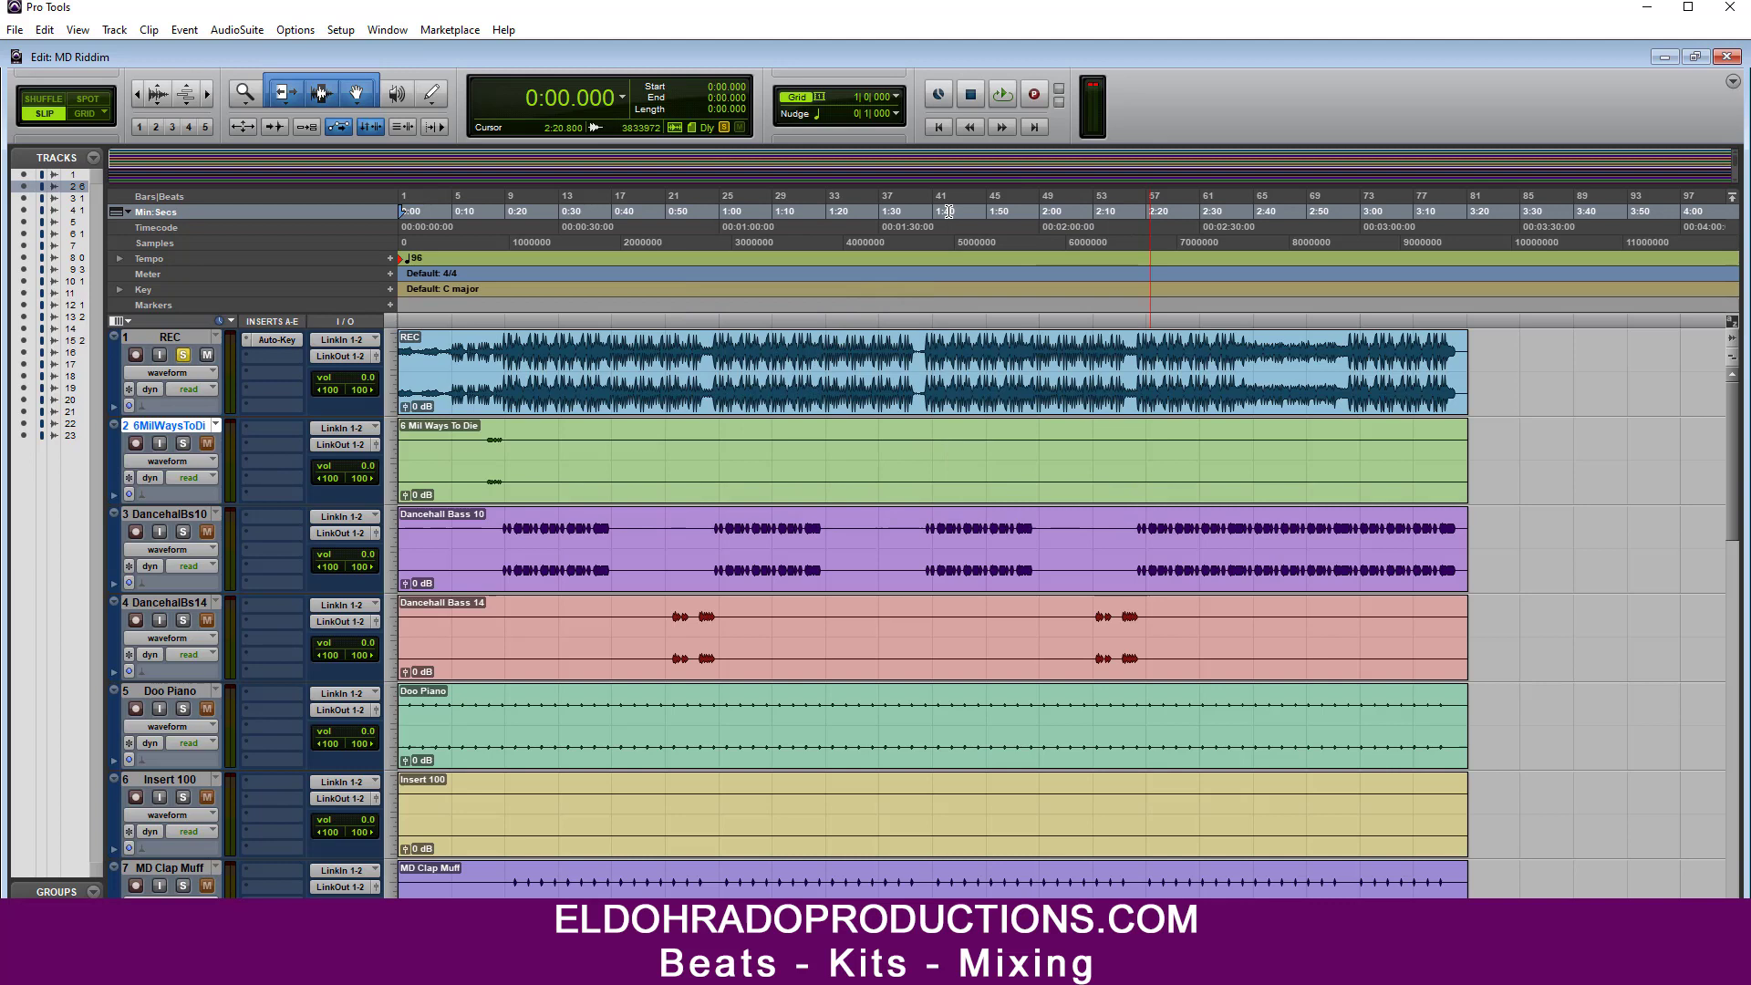
left_click(276, 340)
key("space")
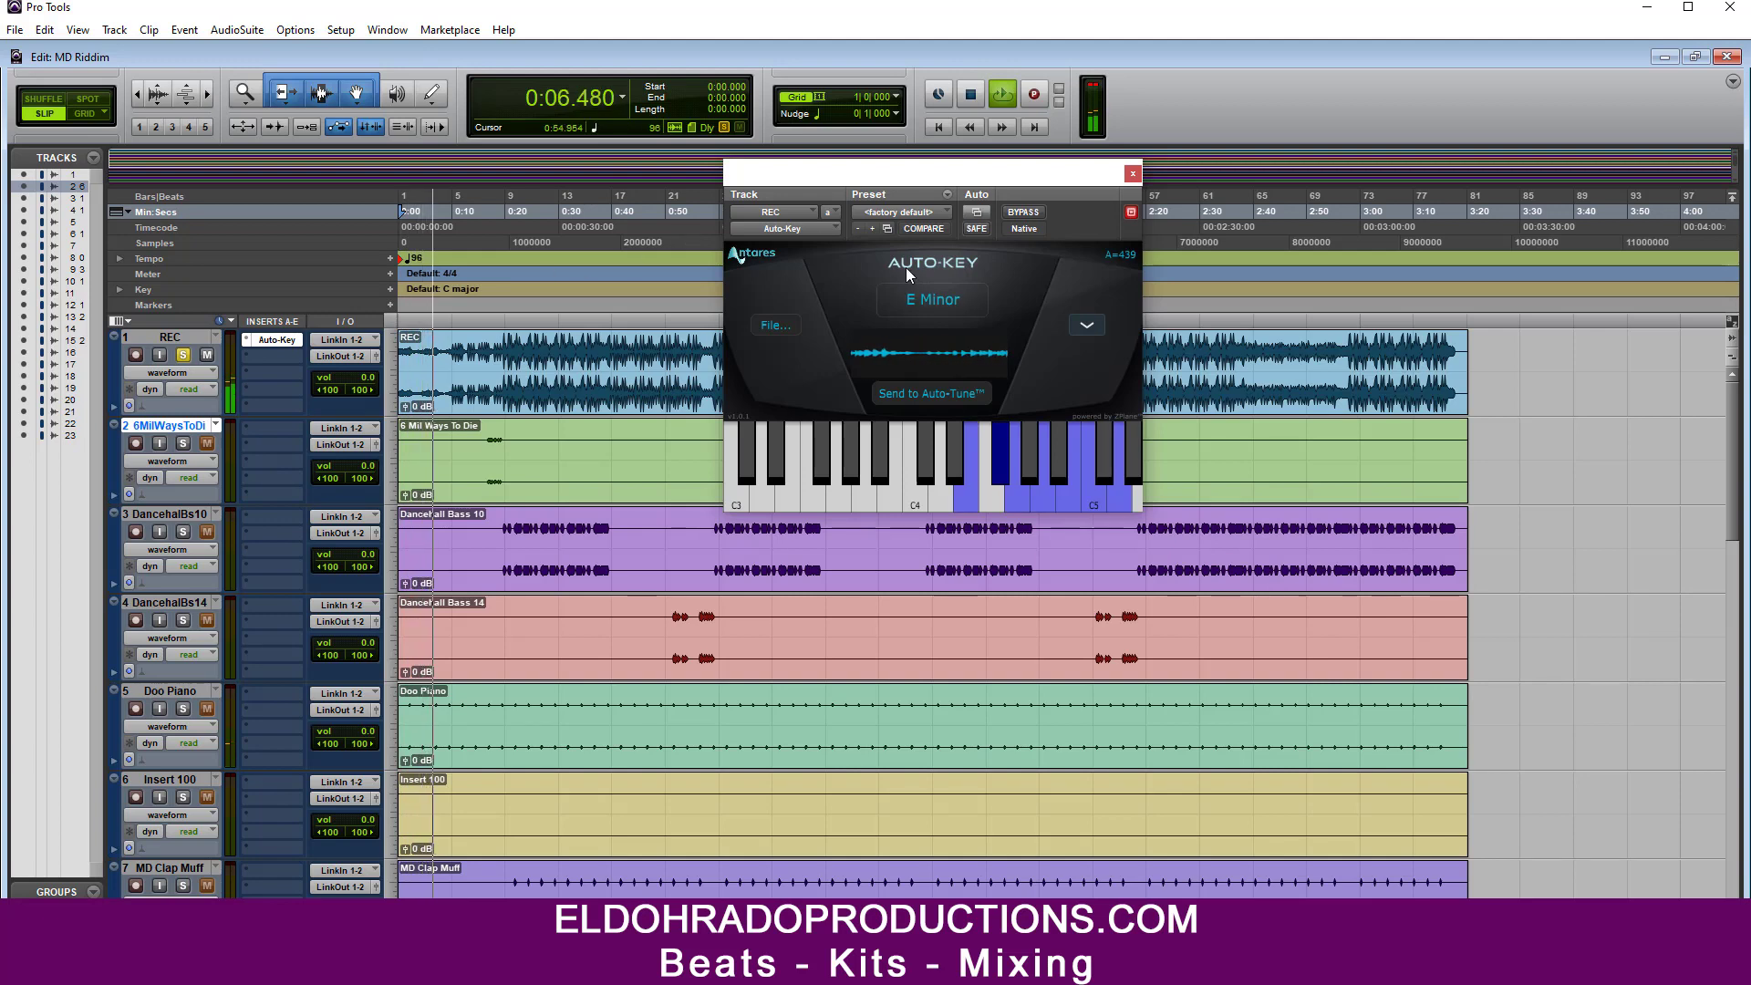
key("space")
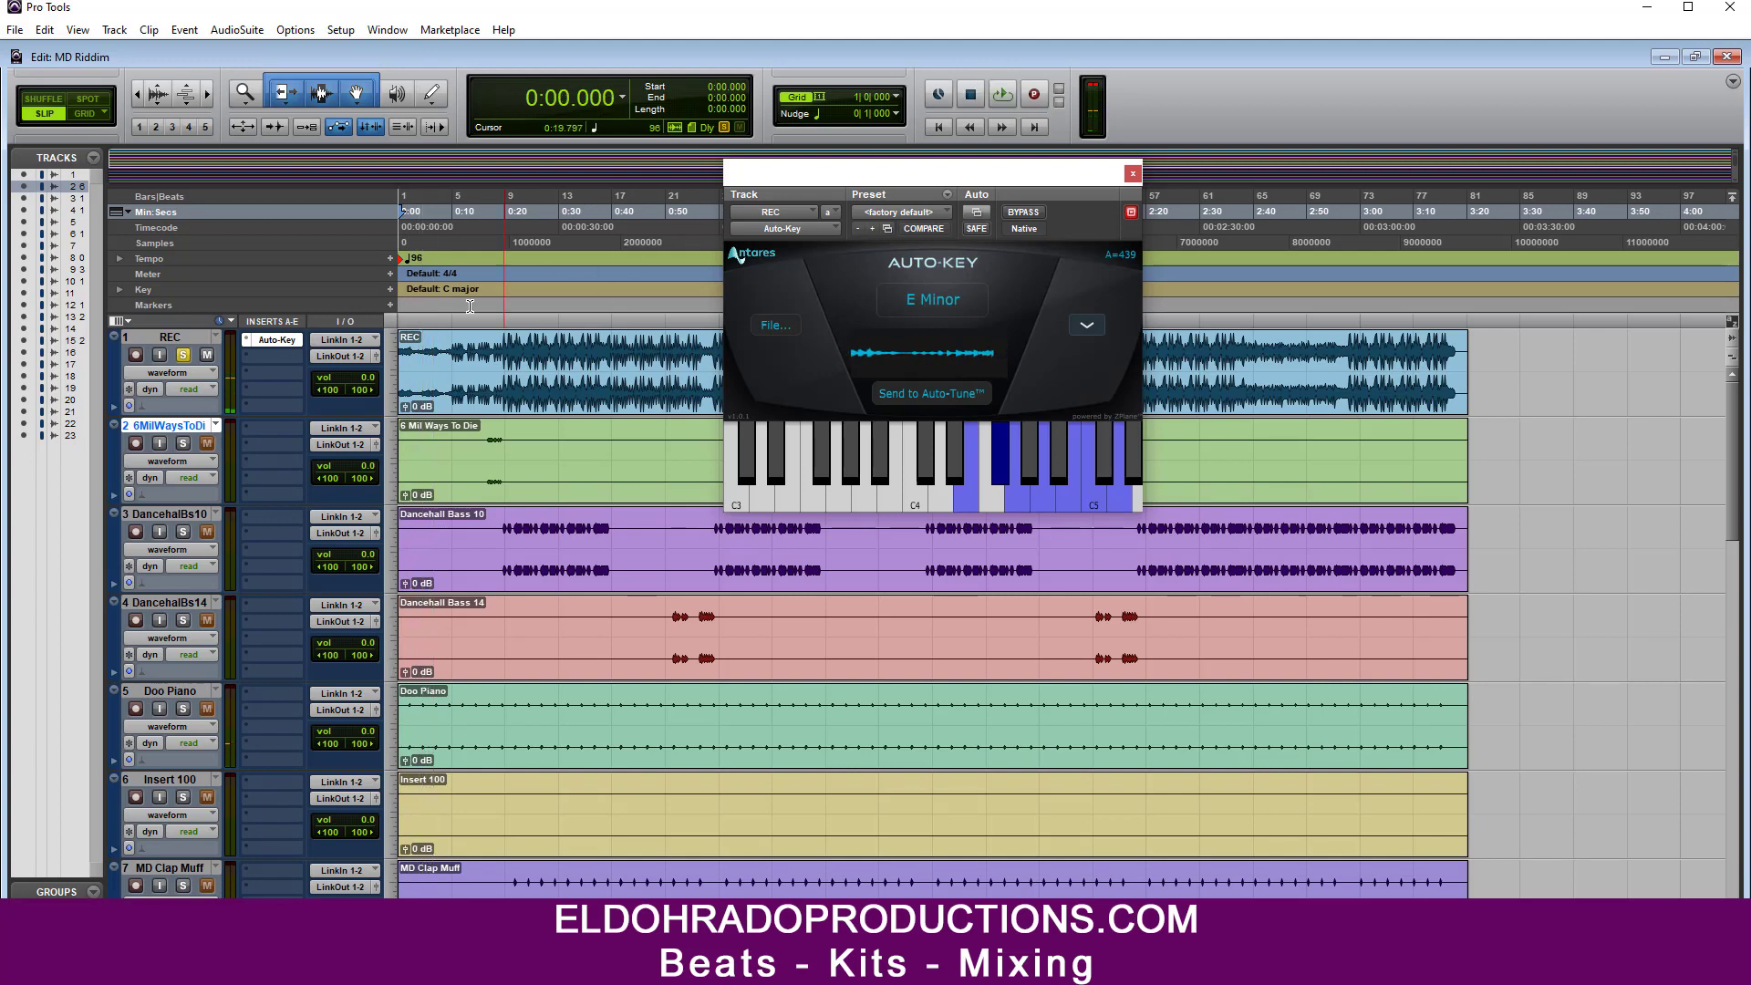
Step: Set the session's key signature to E minor from the first bar up to the next key signature
left_click(390, 288)
left_click(941, 267)
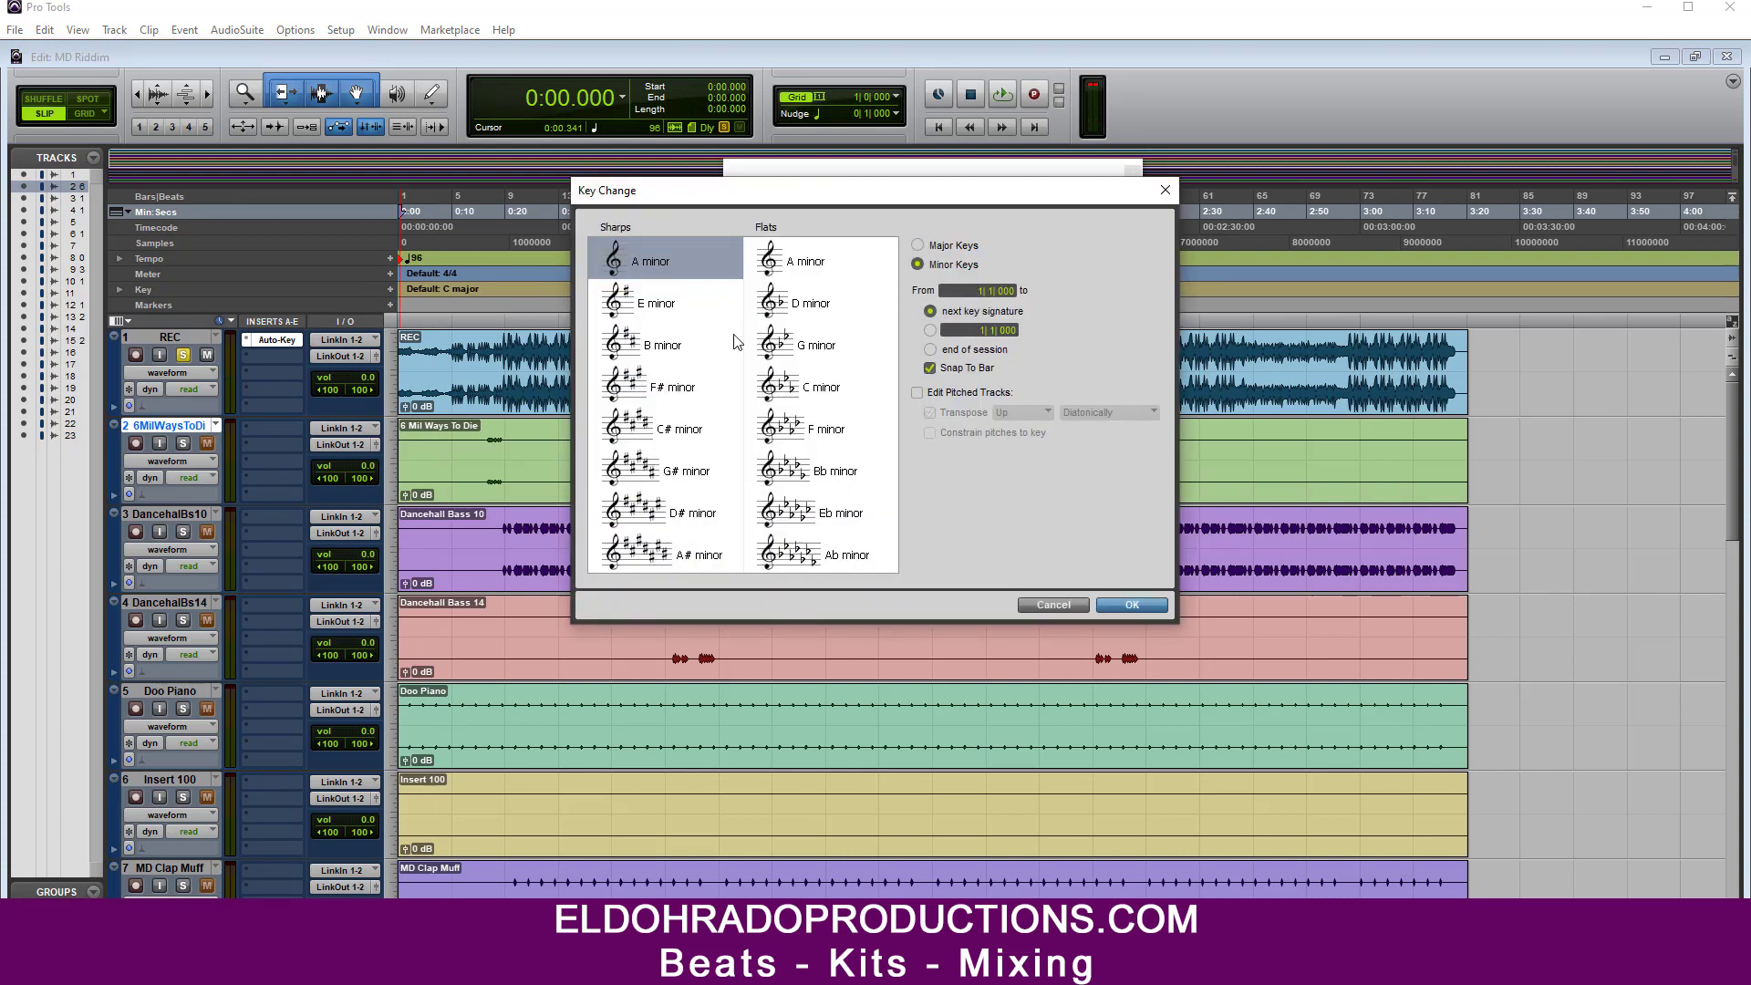
left_click(659, 308)
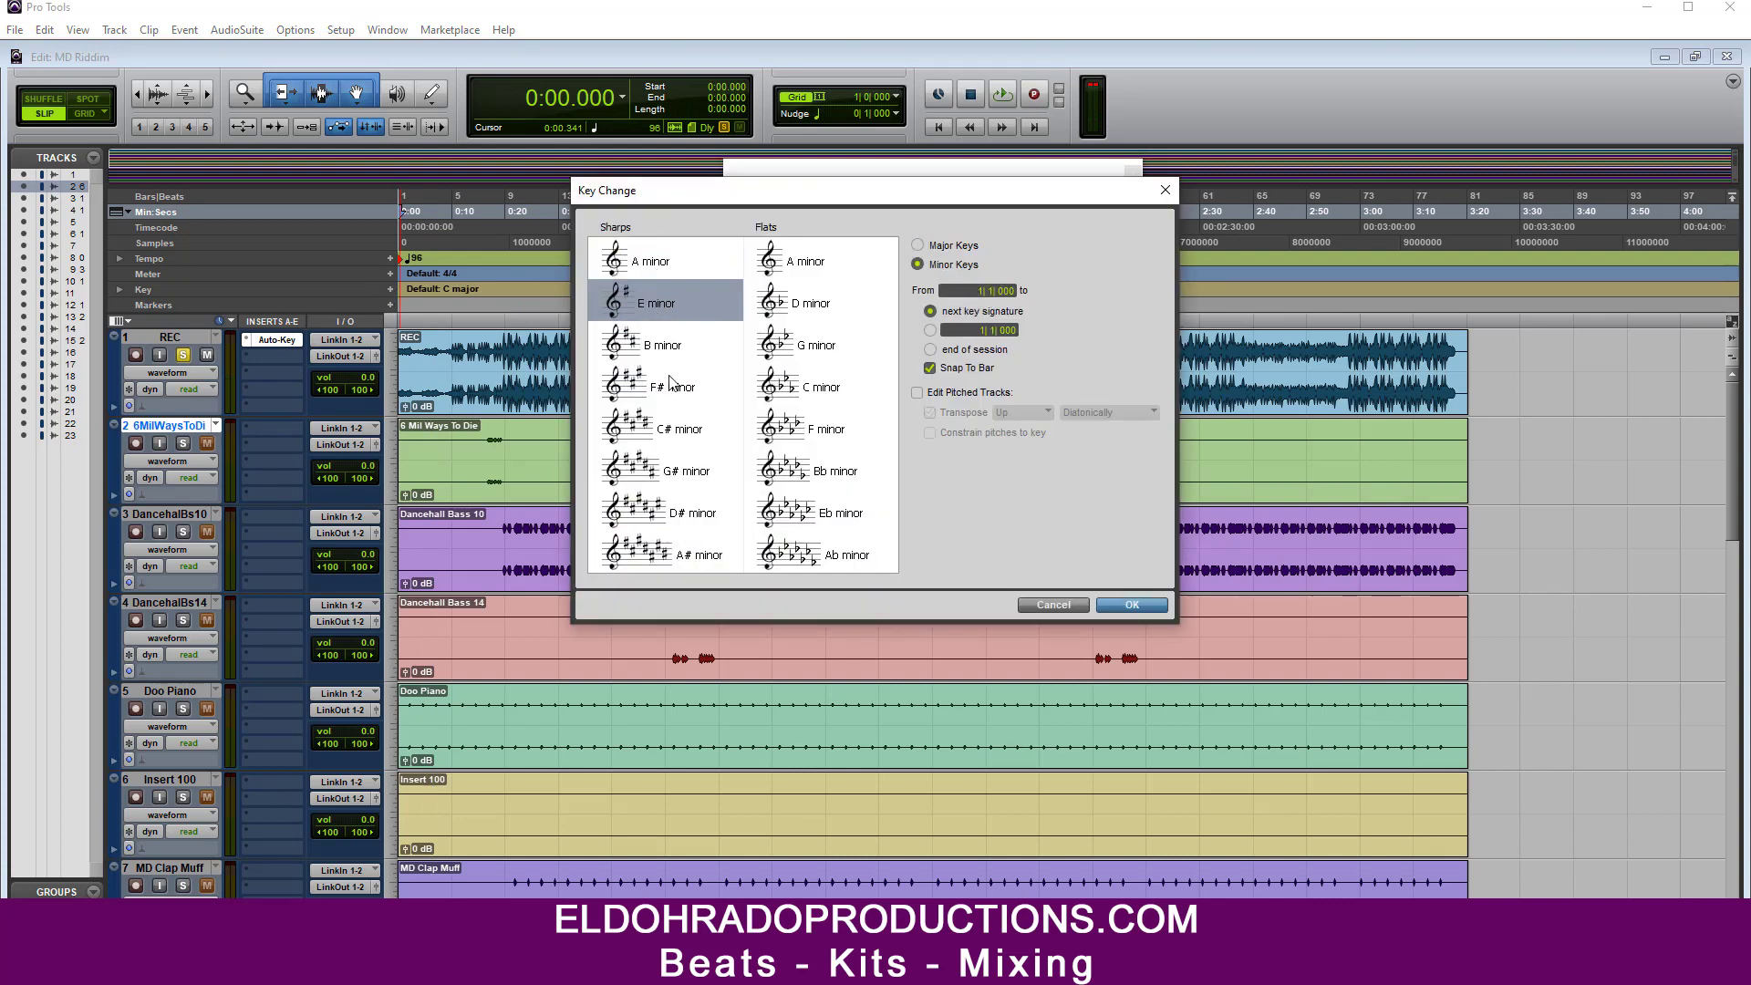
left_click(1131, 605)
Step: Close the Auto-Key window and remove the plug-in from the REC track
left_click(1132, 173)
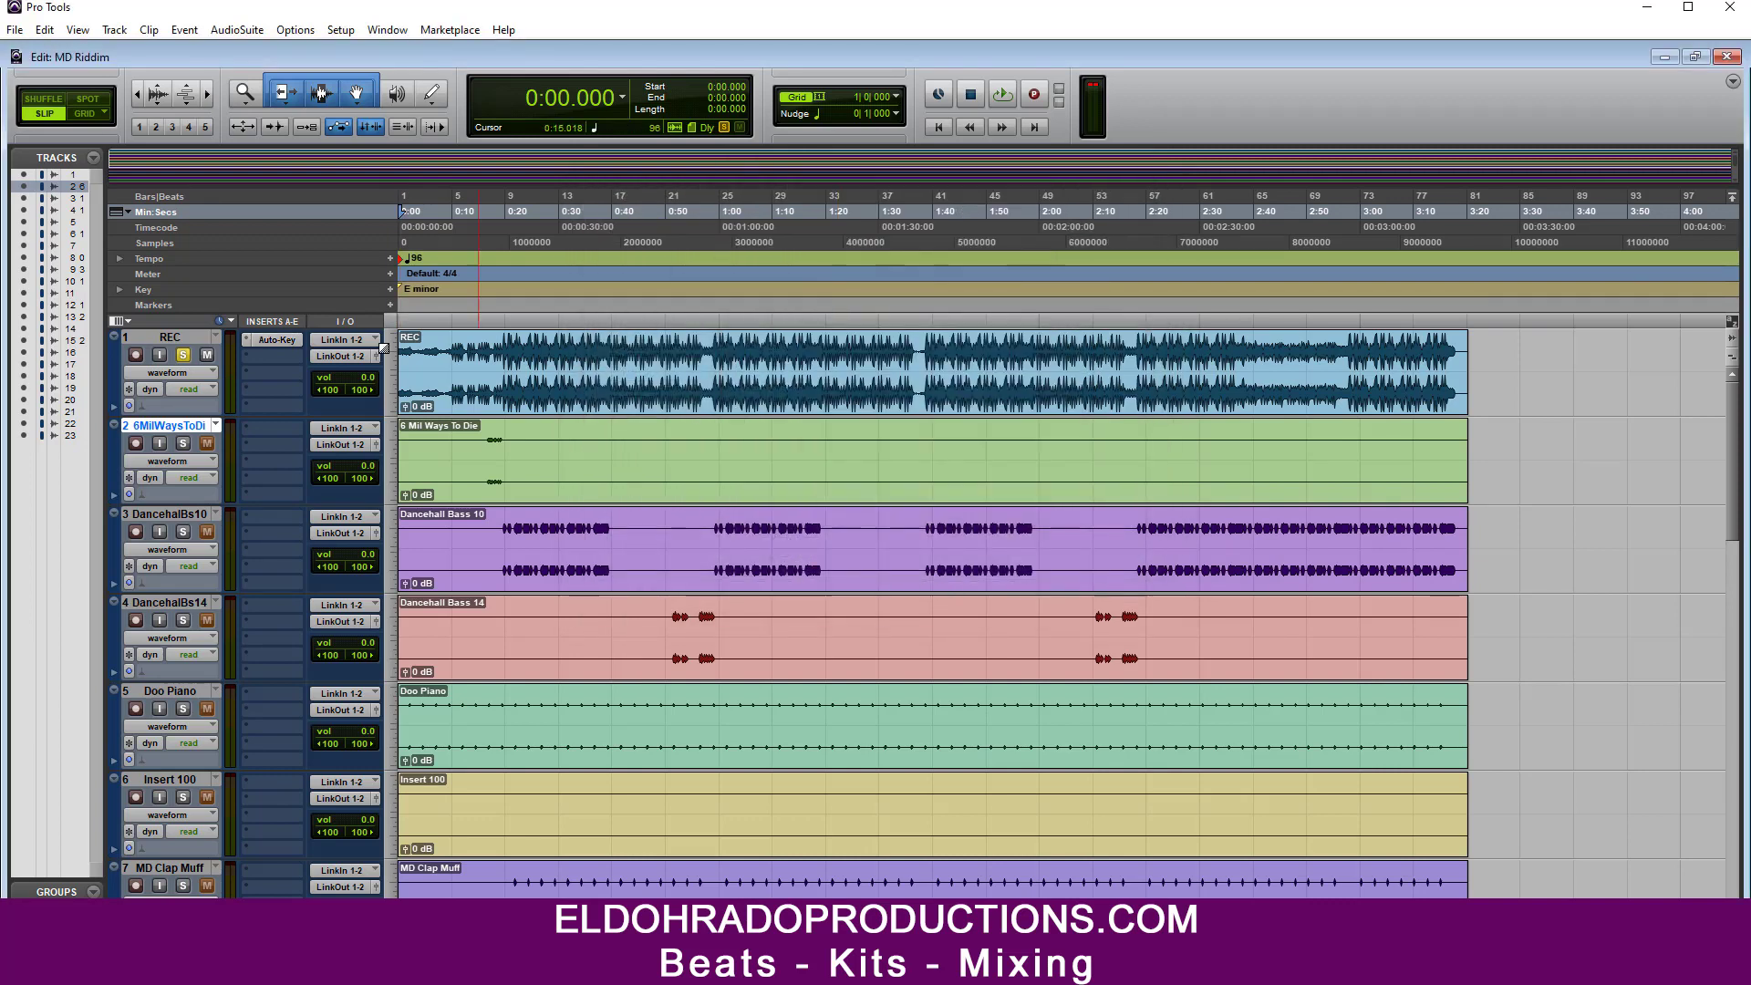
left_click(243, 341)
left_click(272, 345)
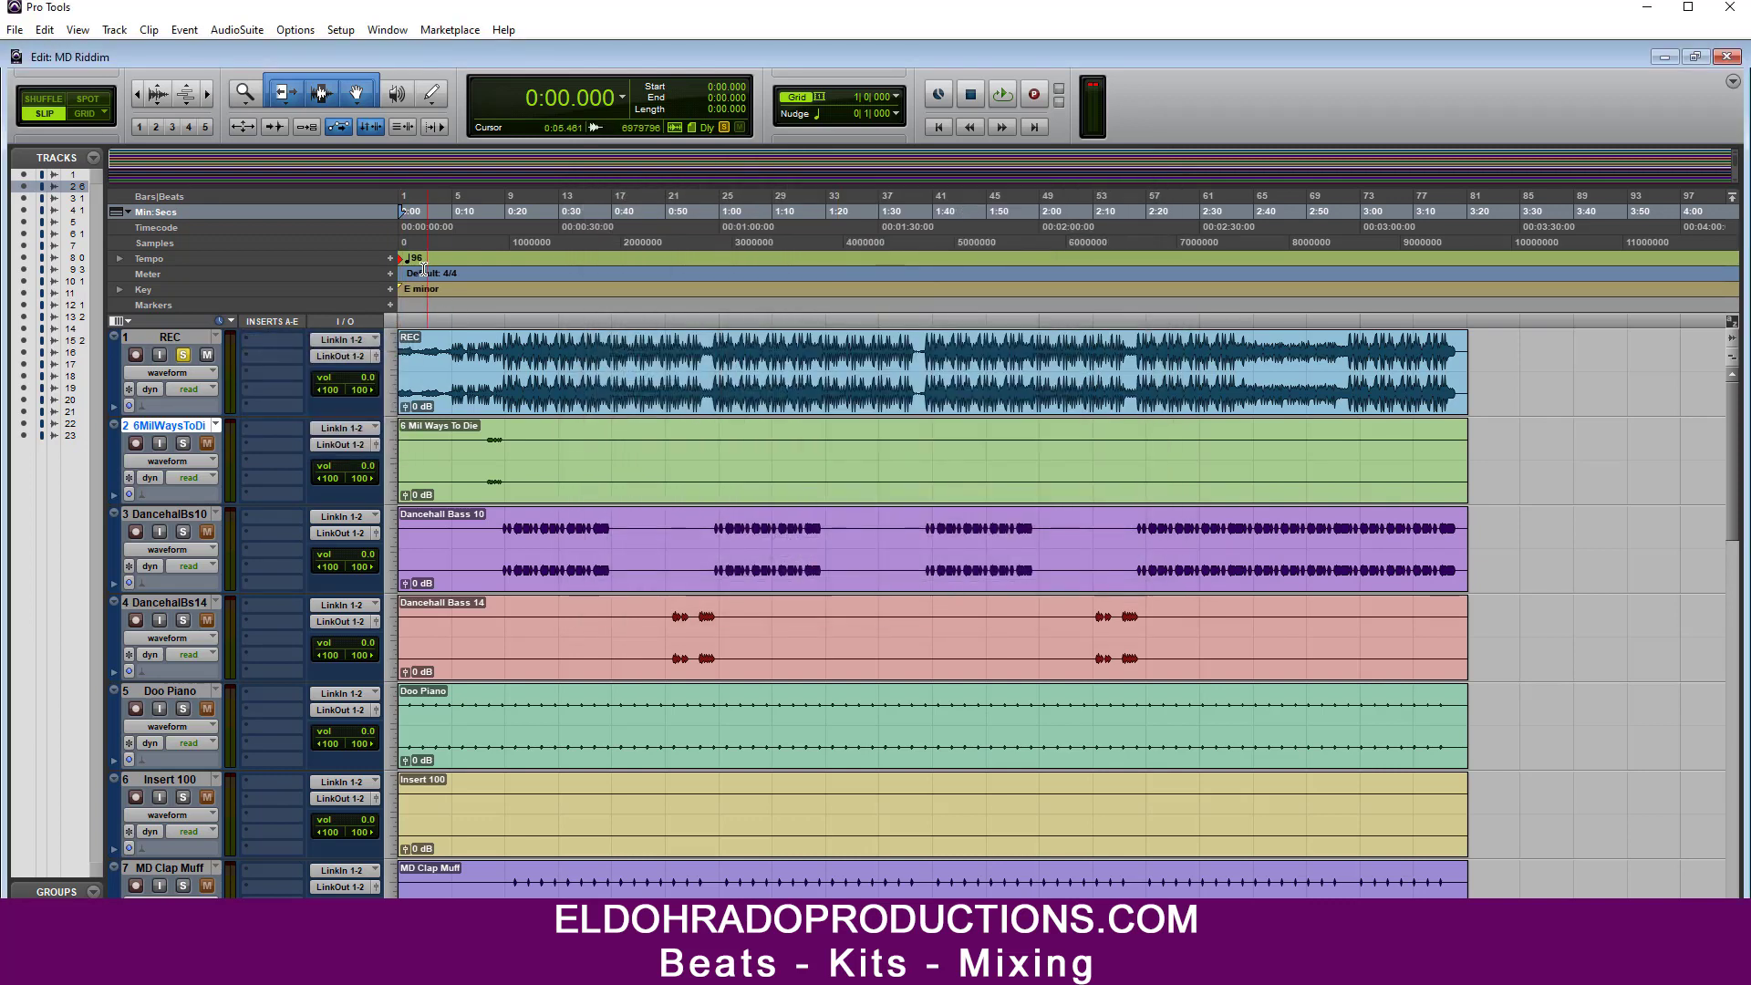
Step: Take the REC track out of solo, make it inactive and shrink it to the smallest track height
left_click(173, 340)
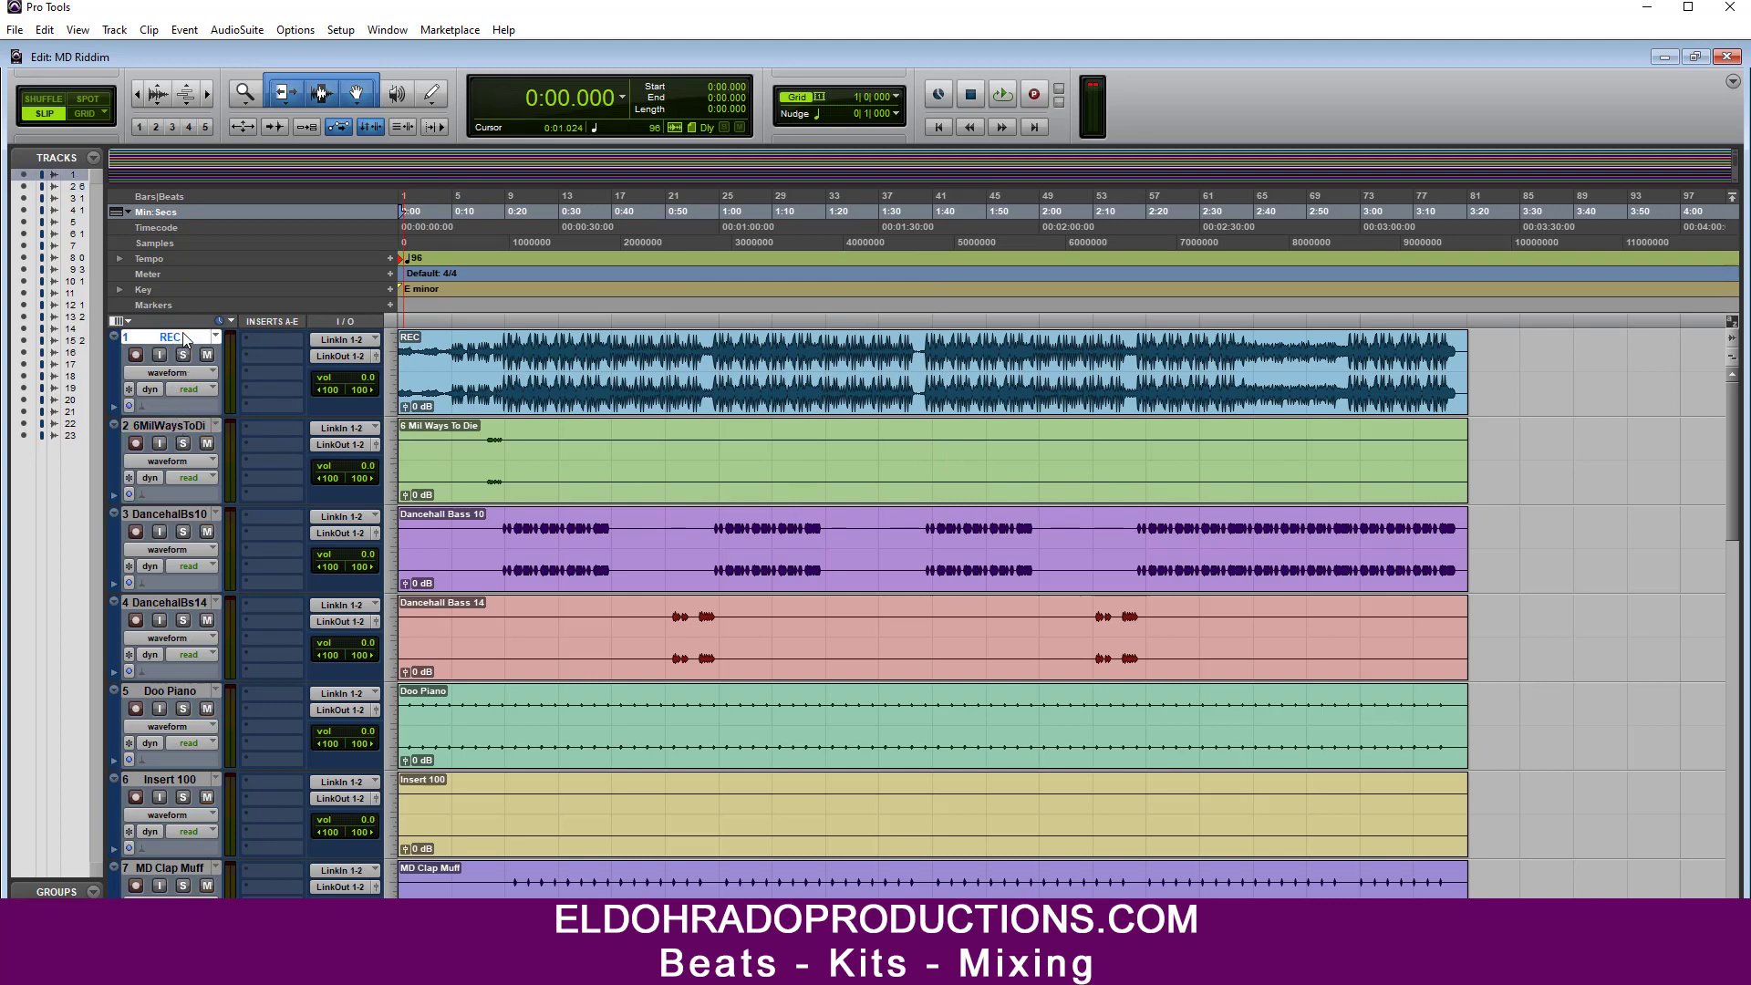
right_click(182, 336)
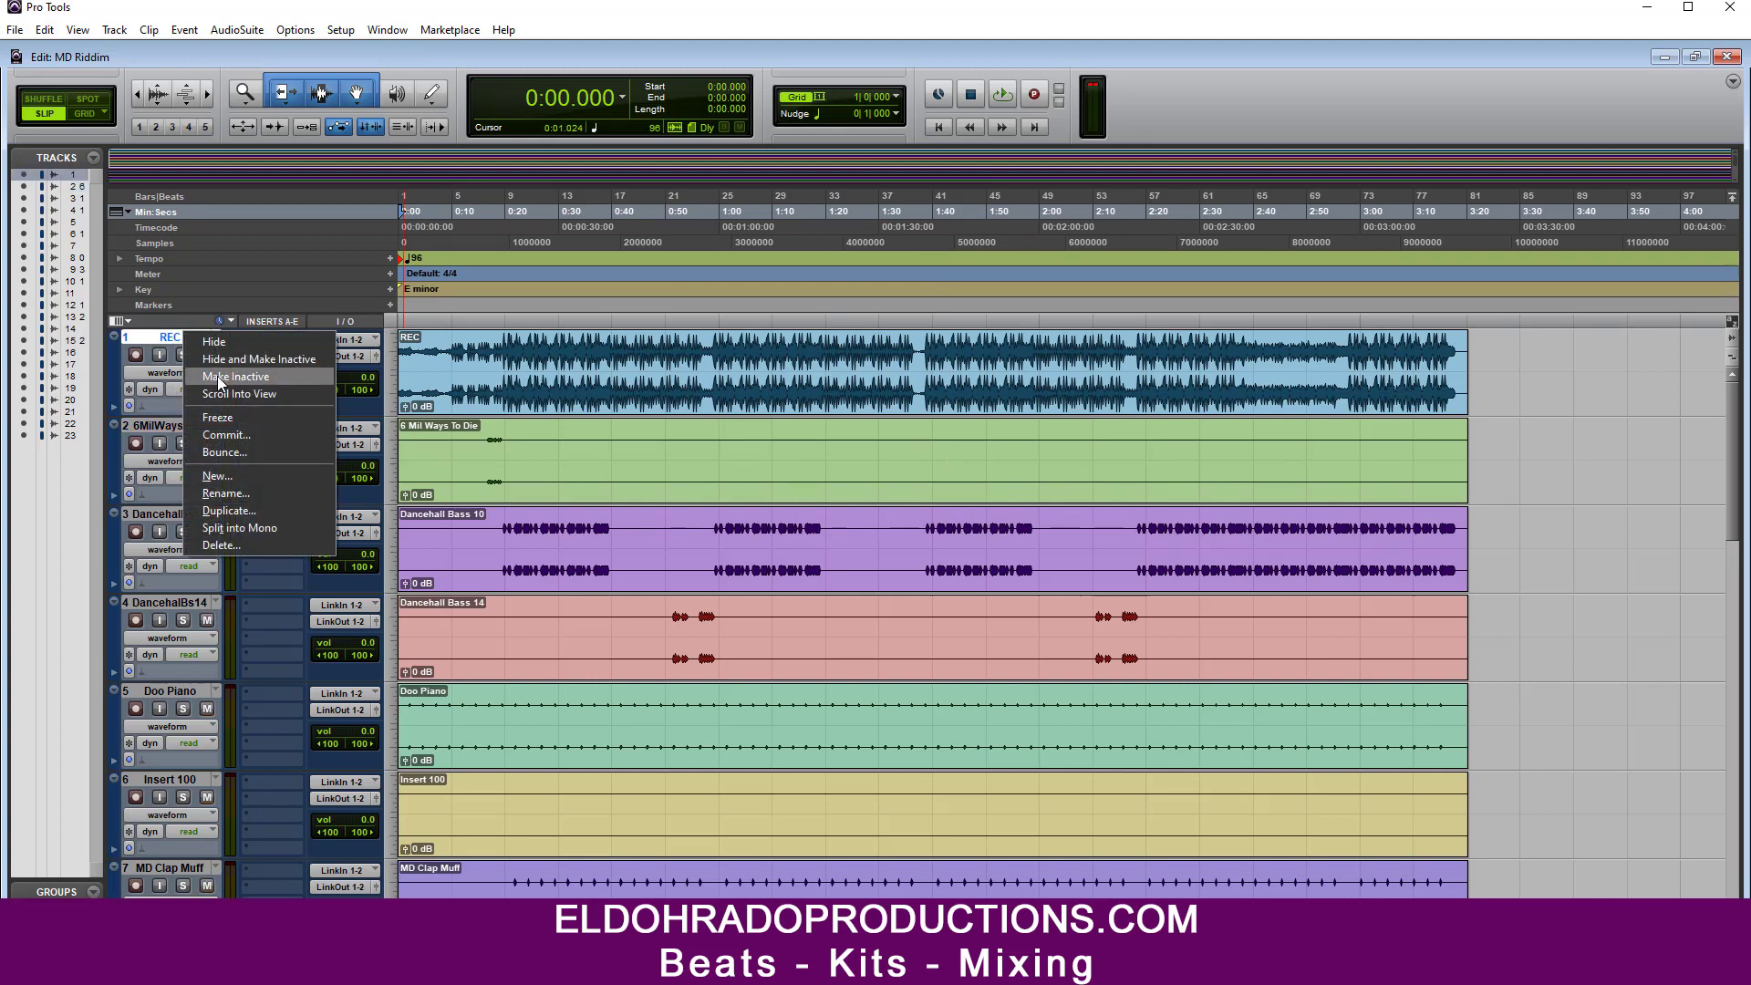
left_click(217, 375)
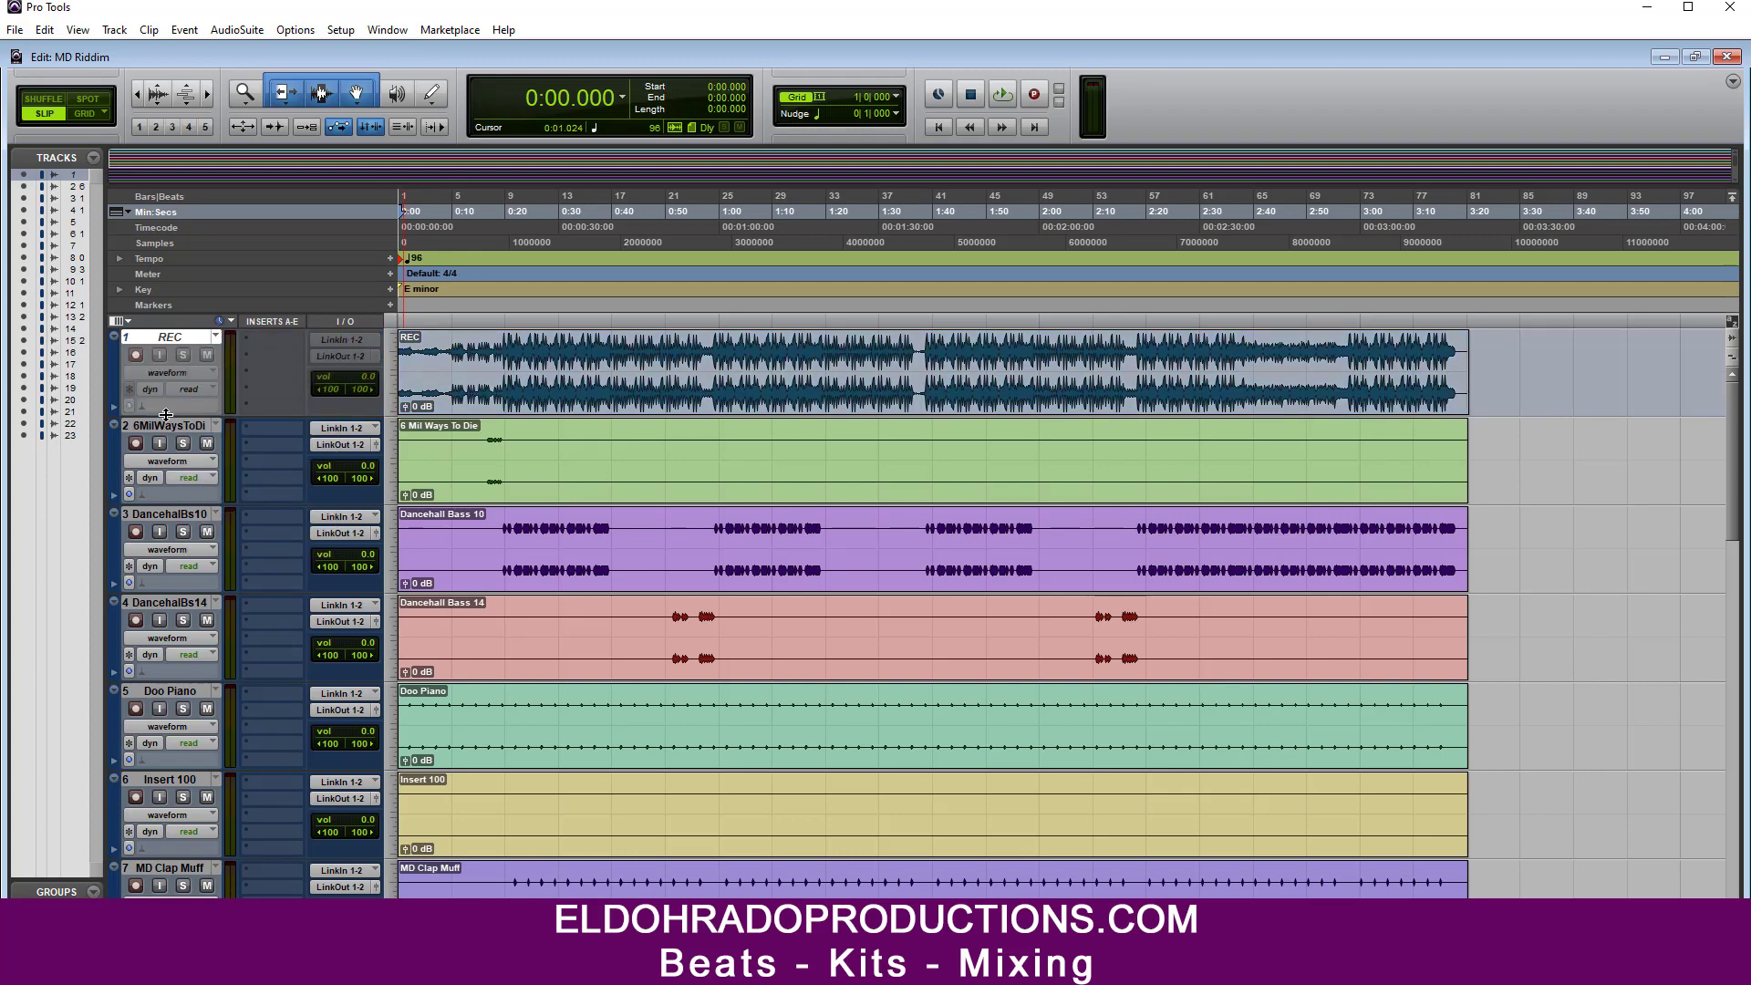
left_click_drag(167, 416, 171, 341)
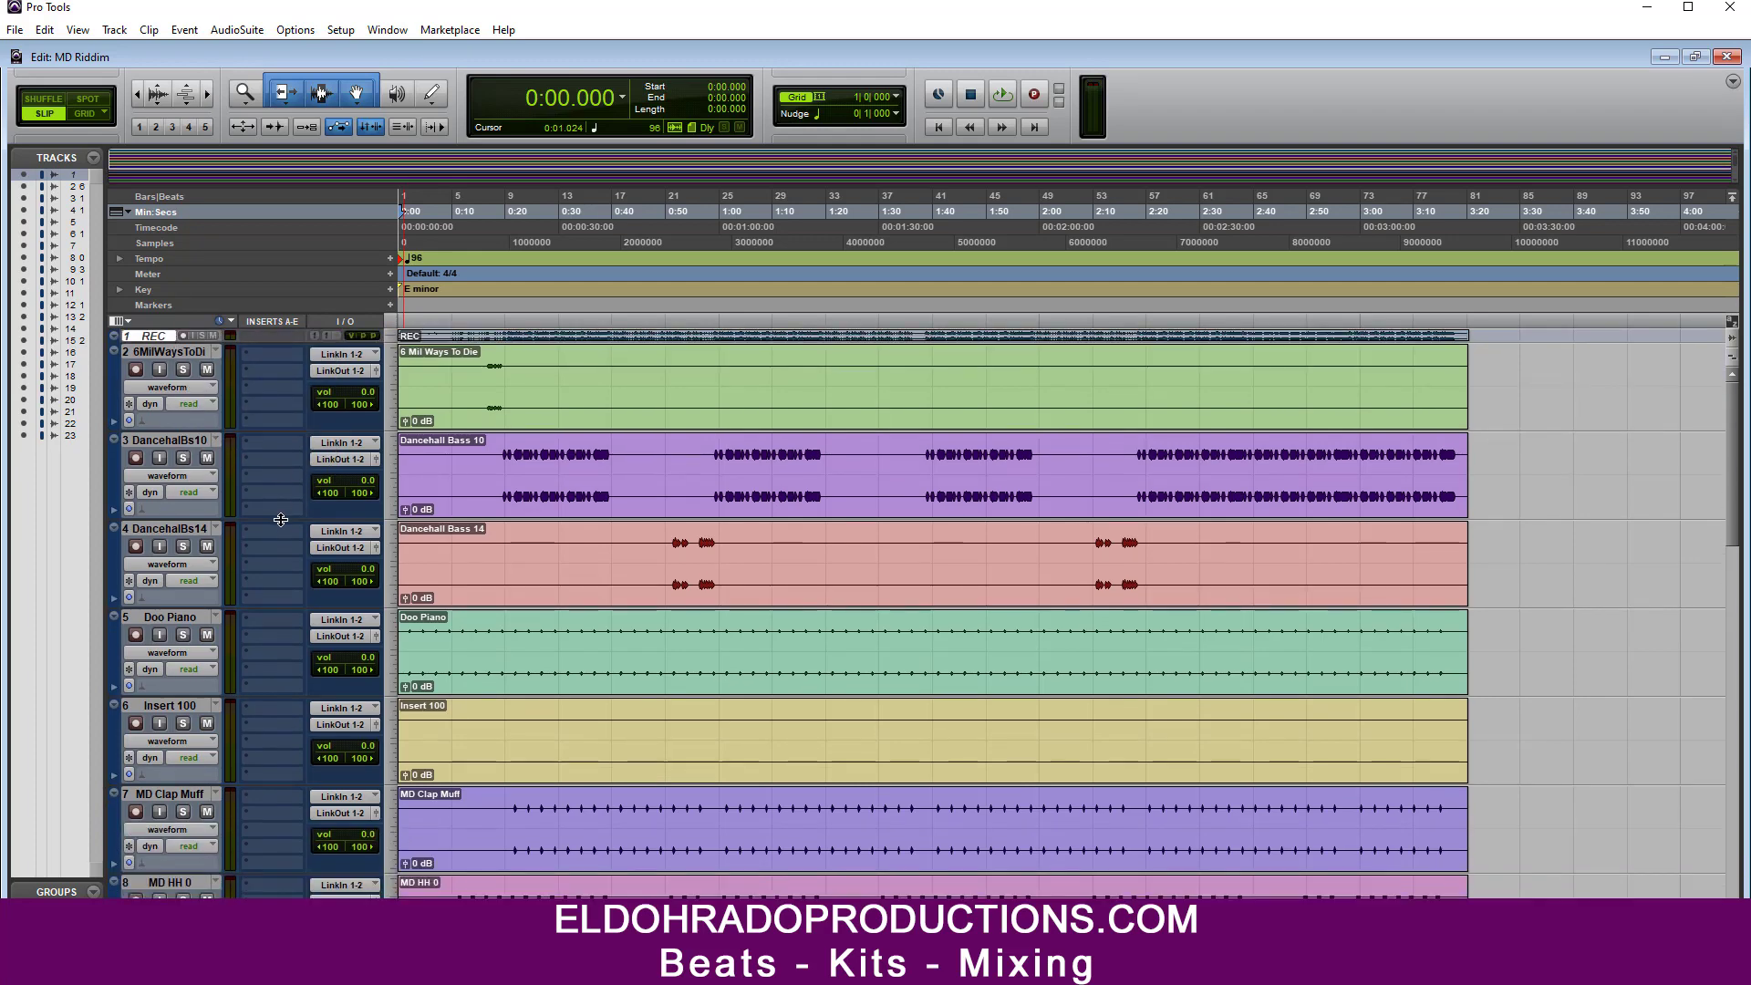
Step: Select the Warm Pad track and enlarge the vertical zoom of the audio waveforms in all tracks
scroll(376, 533, "down", 10)
scroll(376, 534, "down", 4)
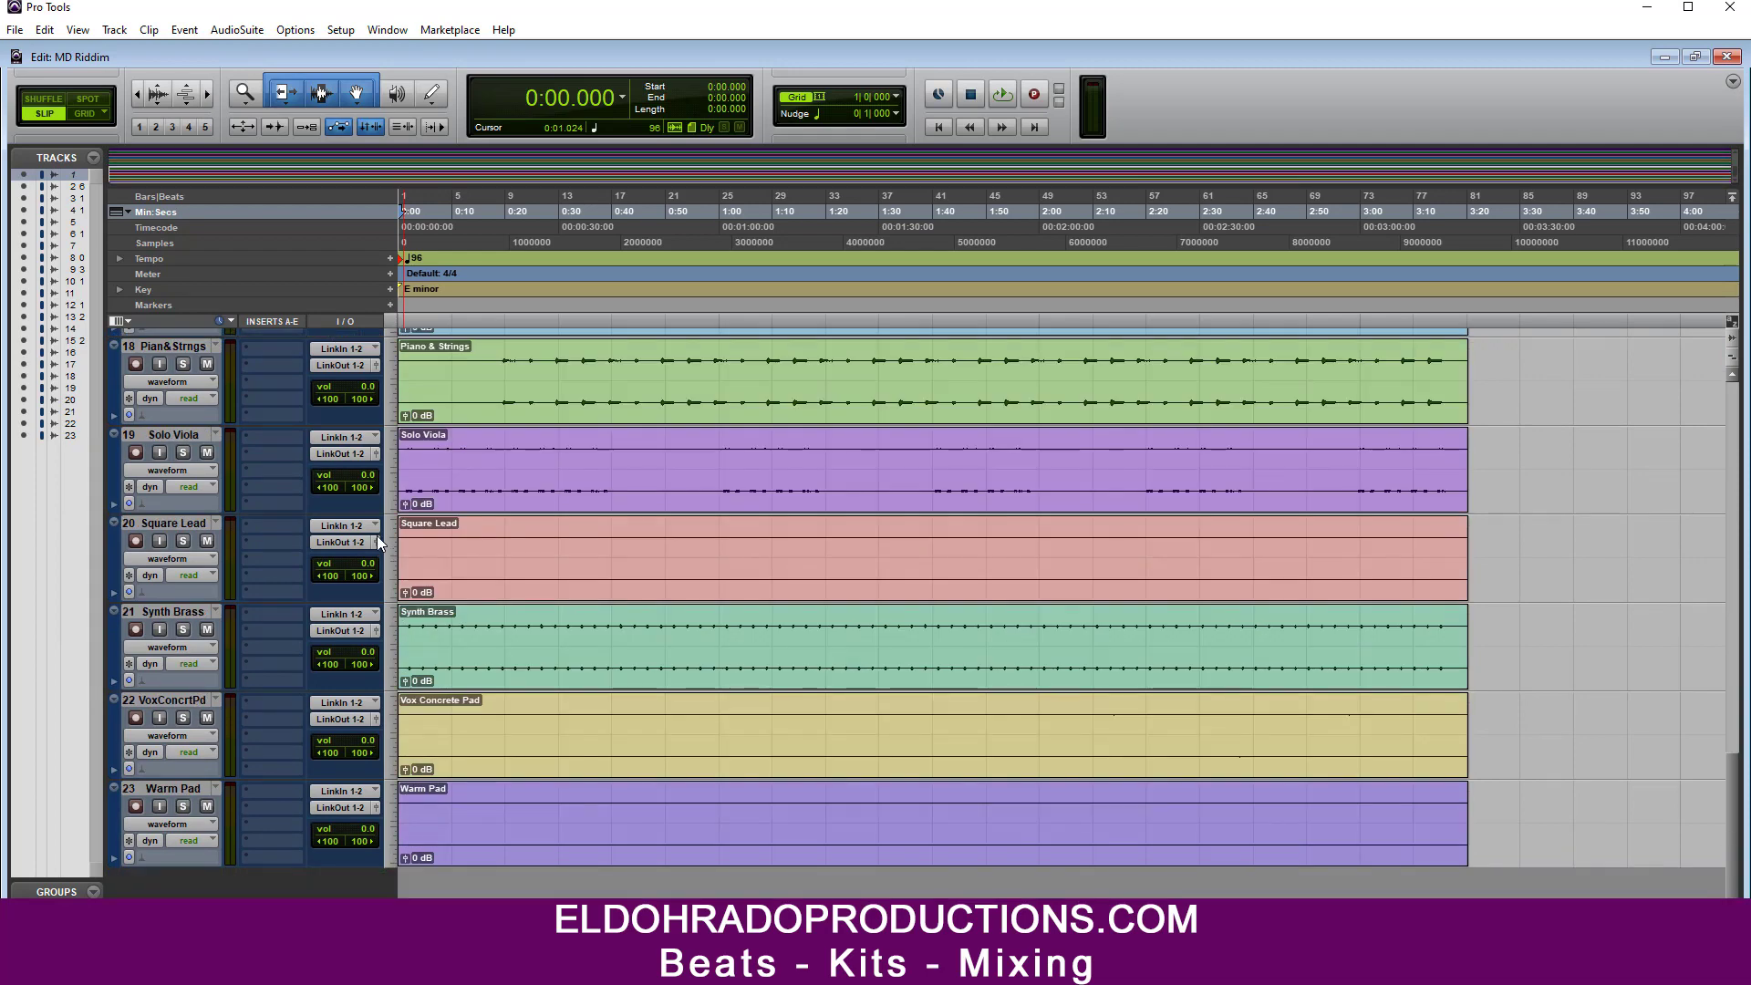
left_click(178, 785)
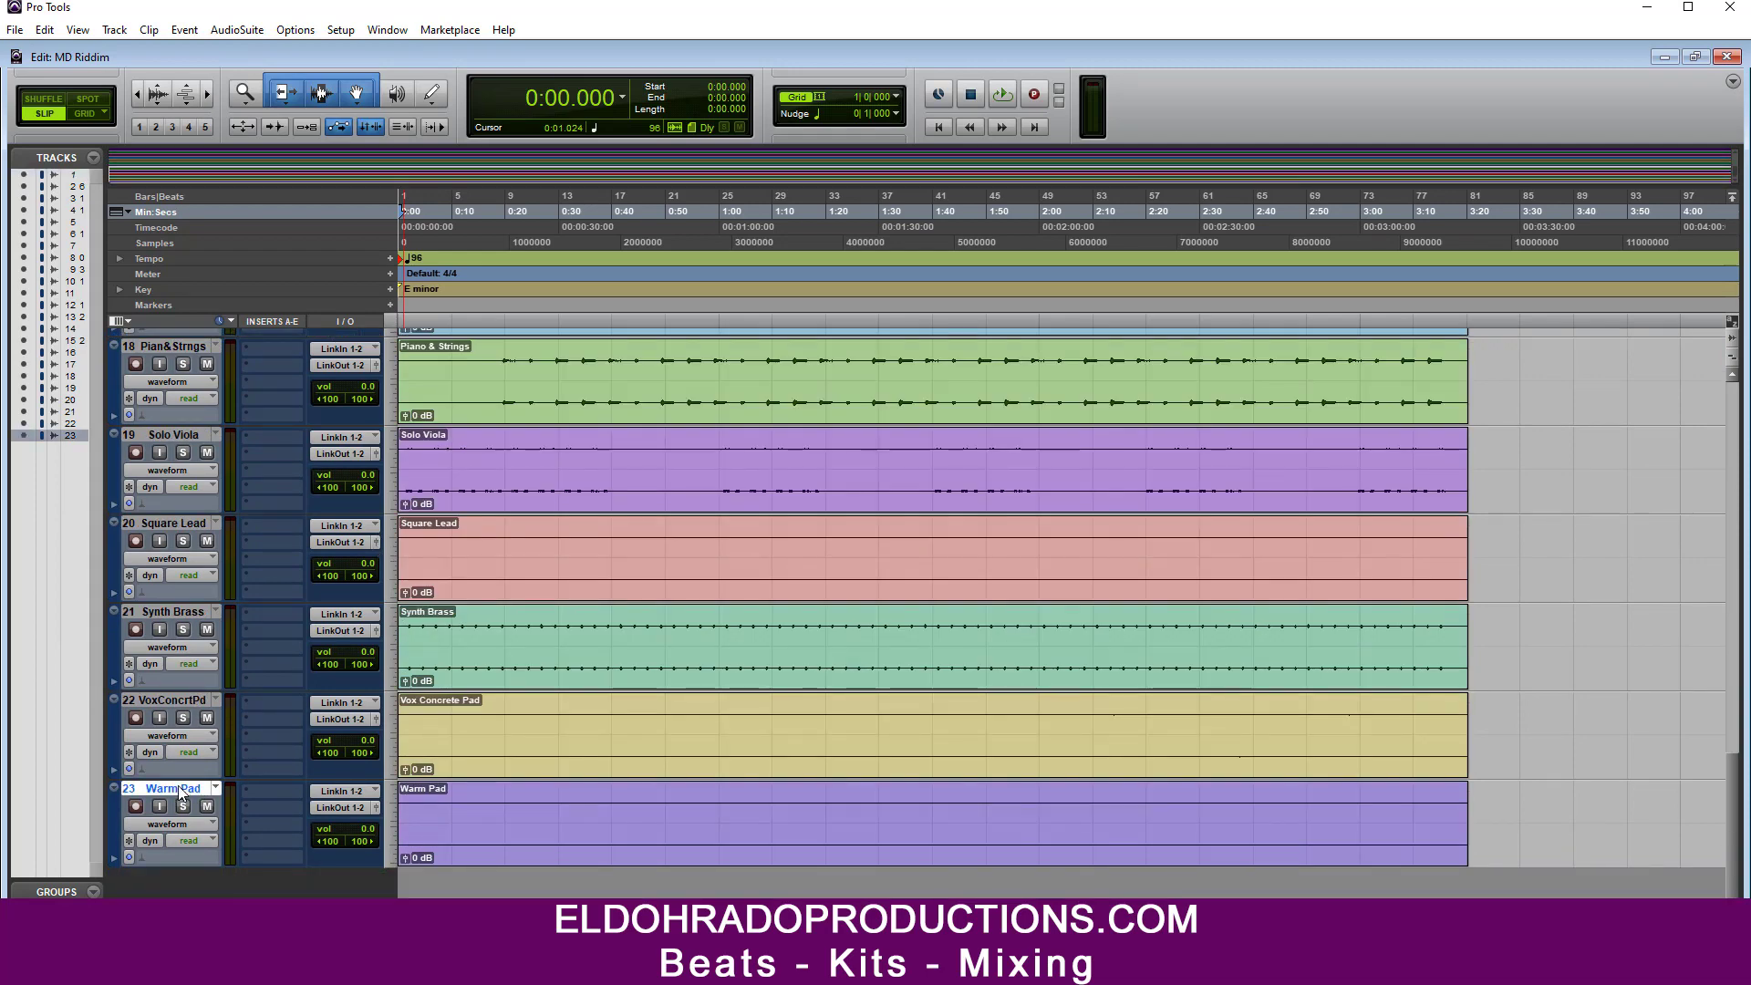
left_click_drag(158, 89, 184, 2)
left_click_drag(157, 107, 151, 199)
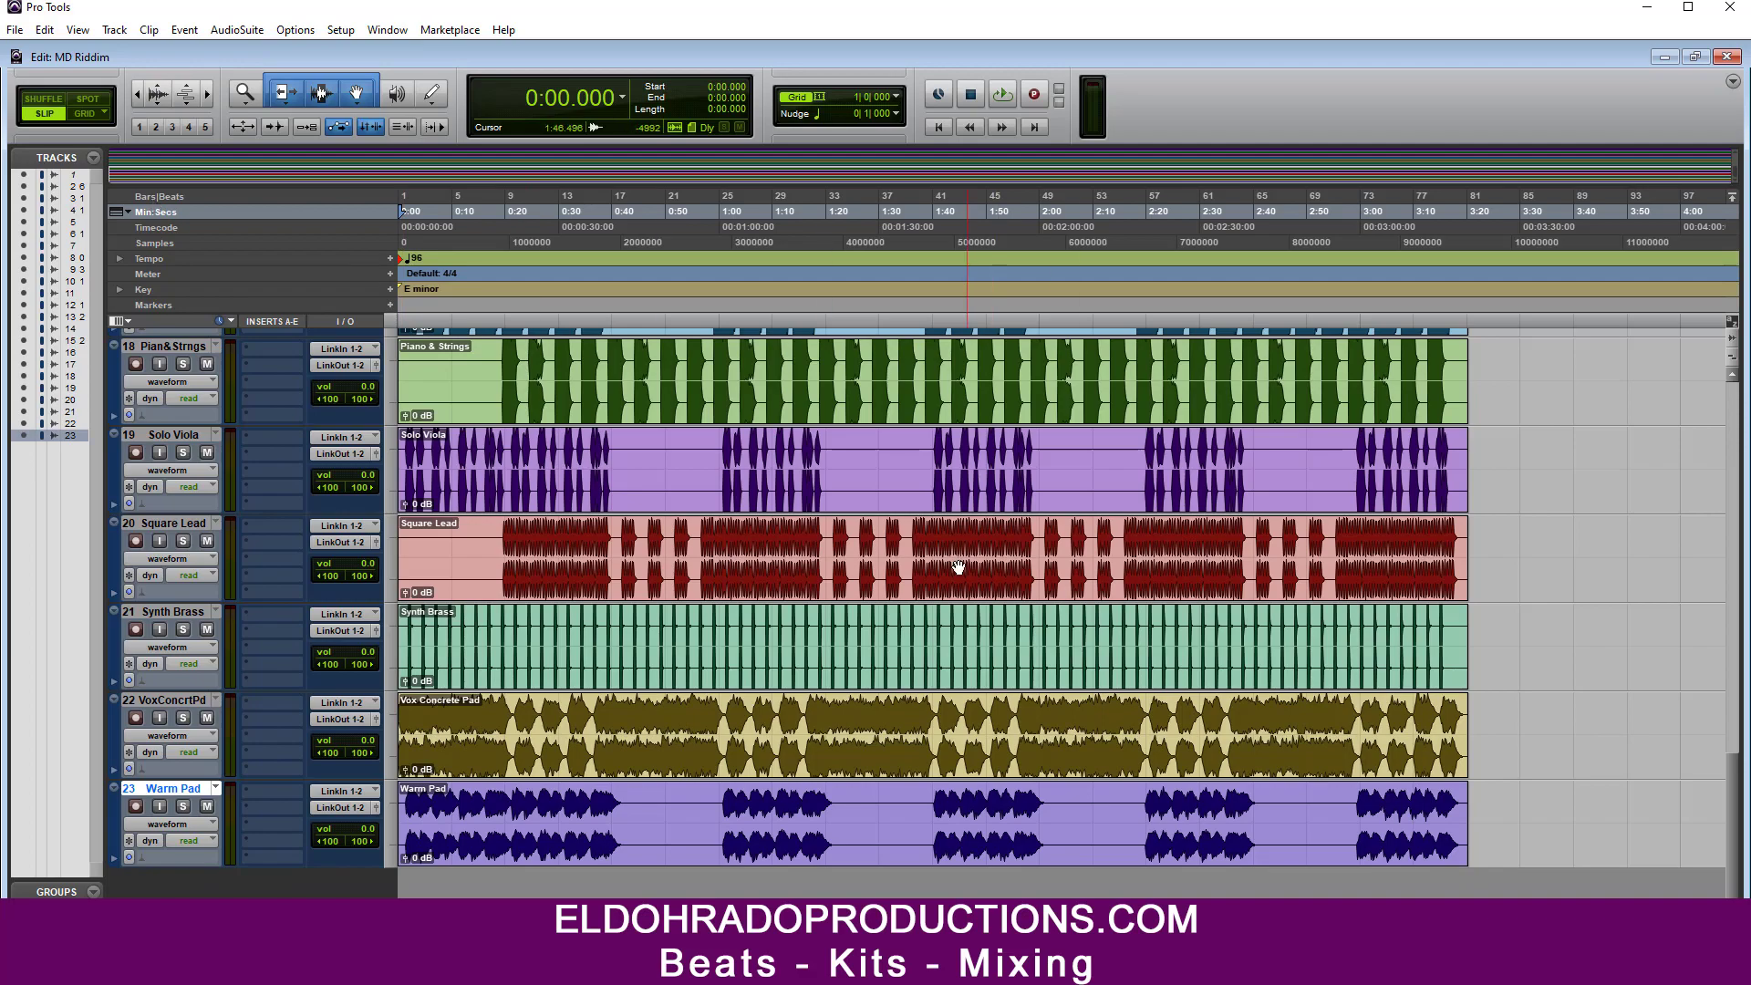
Step: Examine the enlarged waveforms of all the stems, from Warm Pad up to 6 Mil Ways To Die and Insert 100
scroll(916, 625, "up", 3)
scroll(916, 625, "up", 4)
scroll(916, 625, "up", 9)
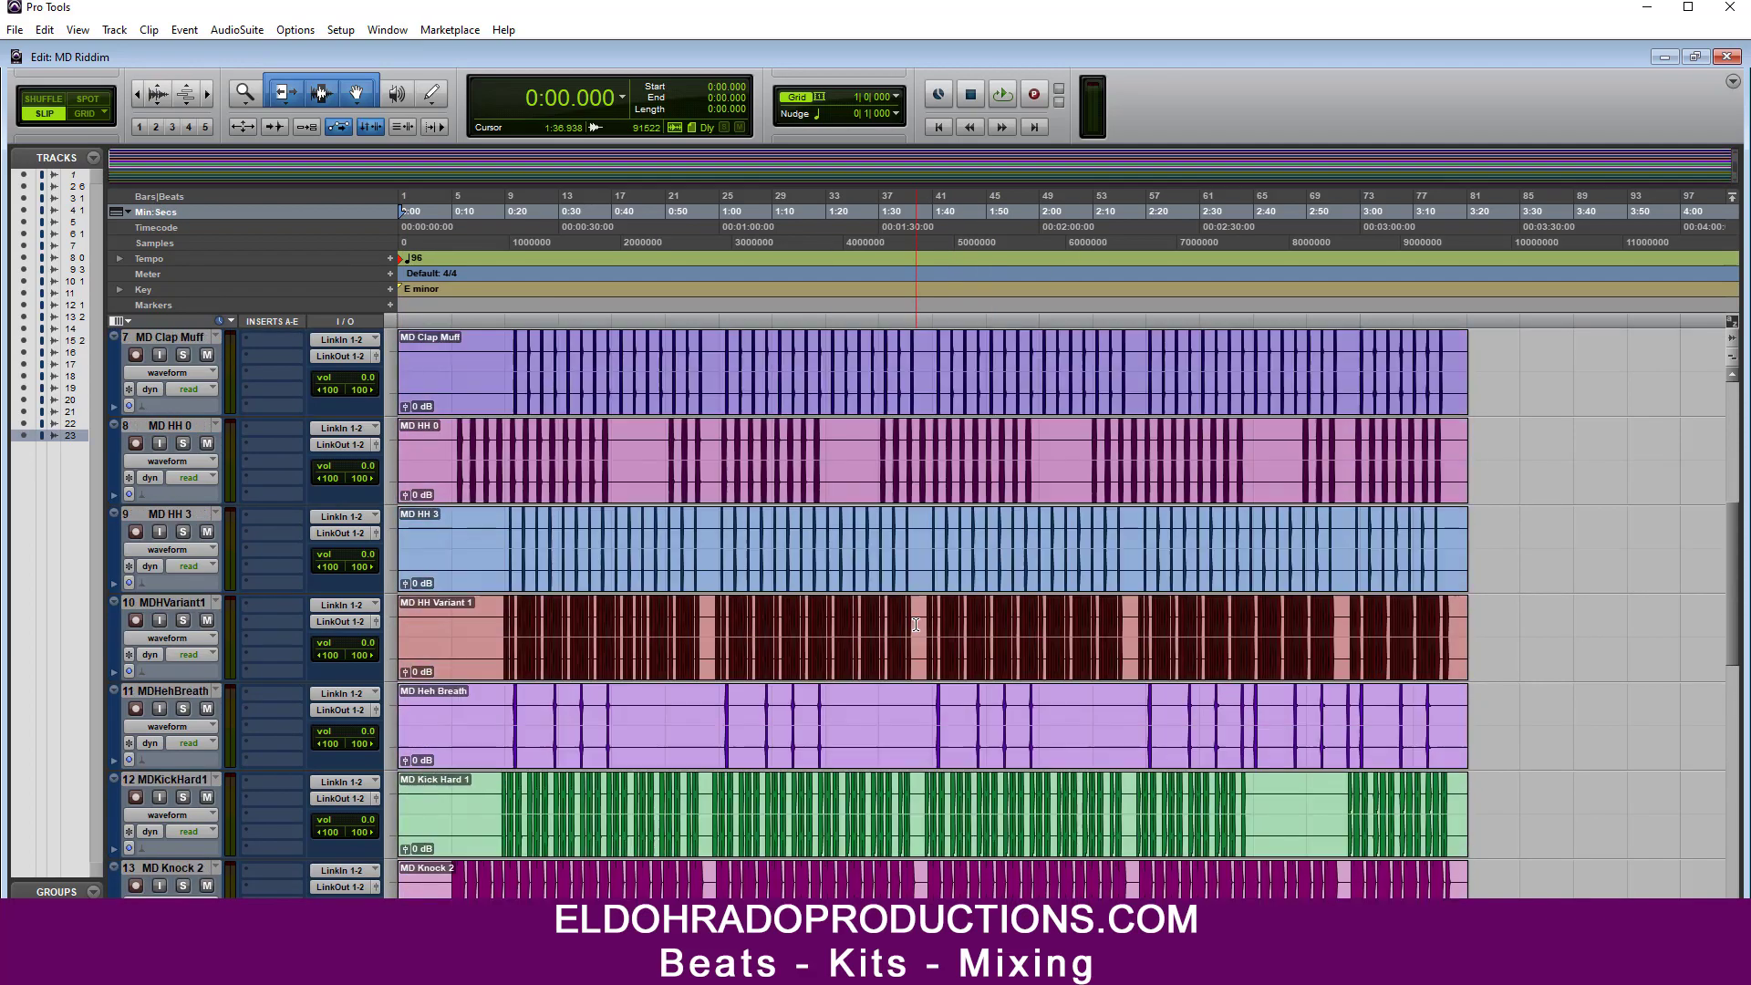
scroll(916, 625, "down", 16)
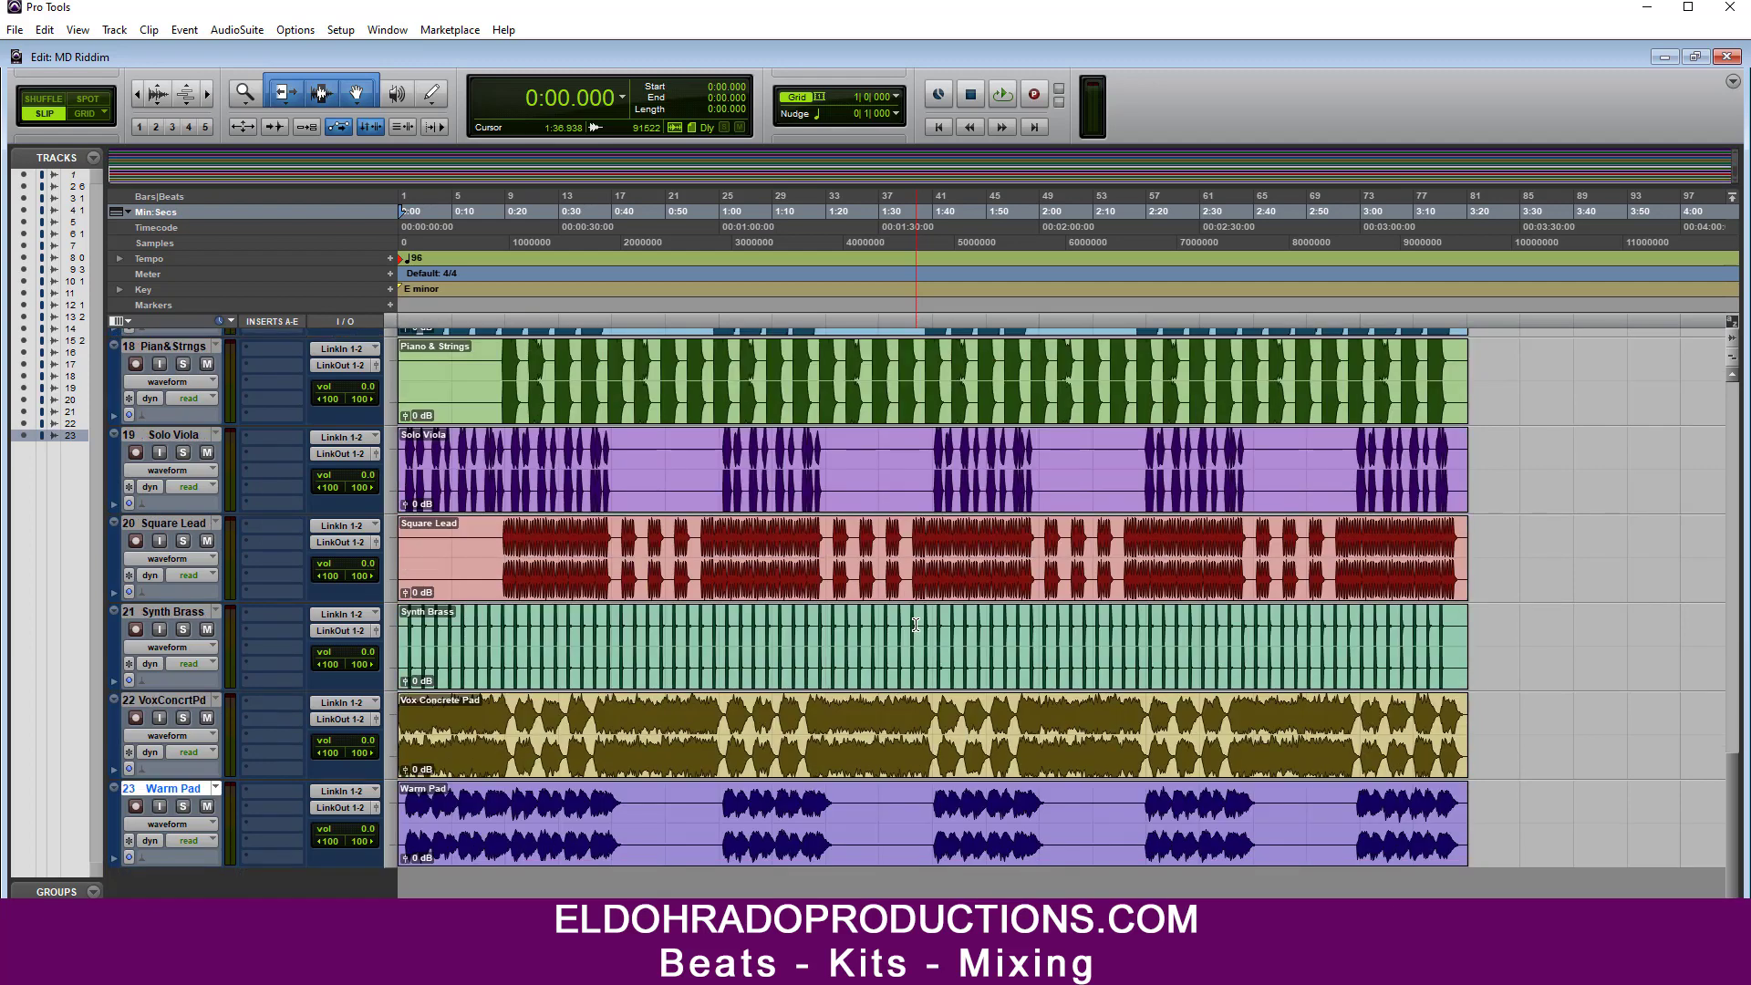
scroll(916, 625, "up", 1)
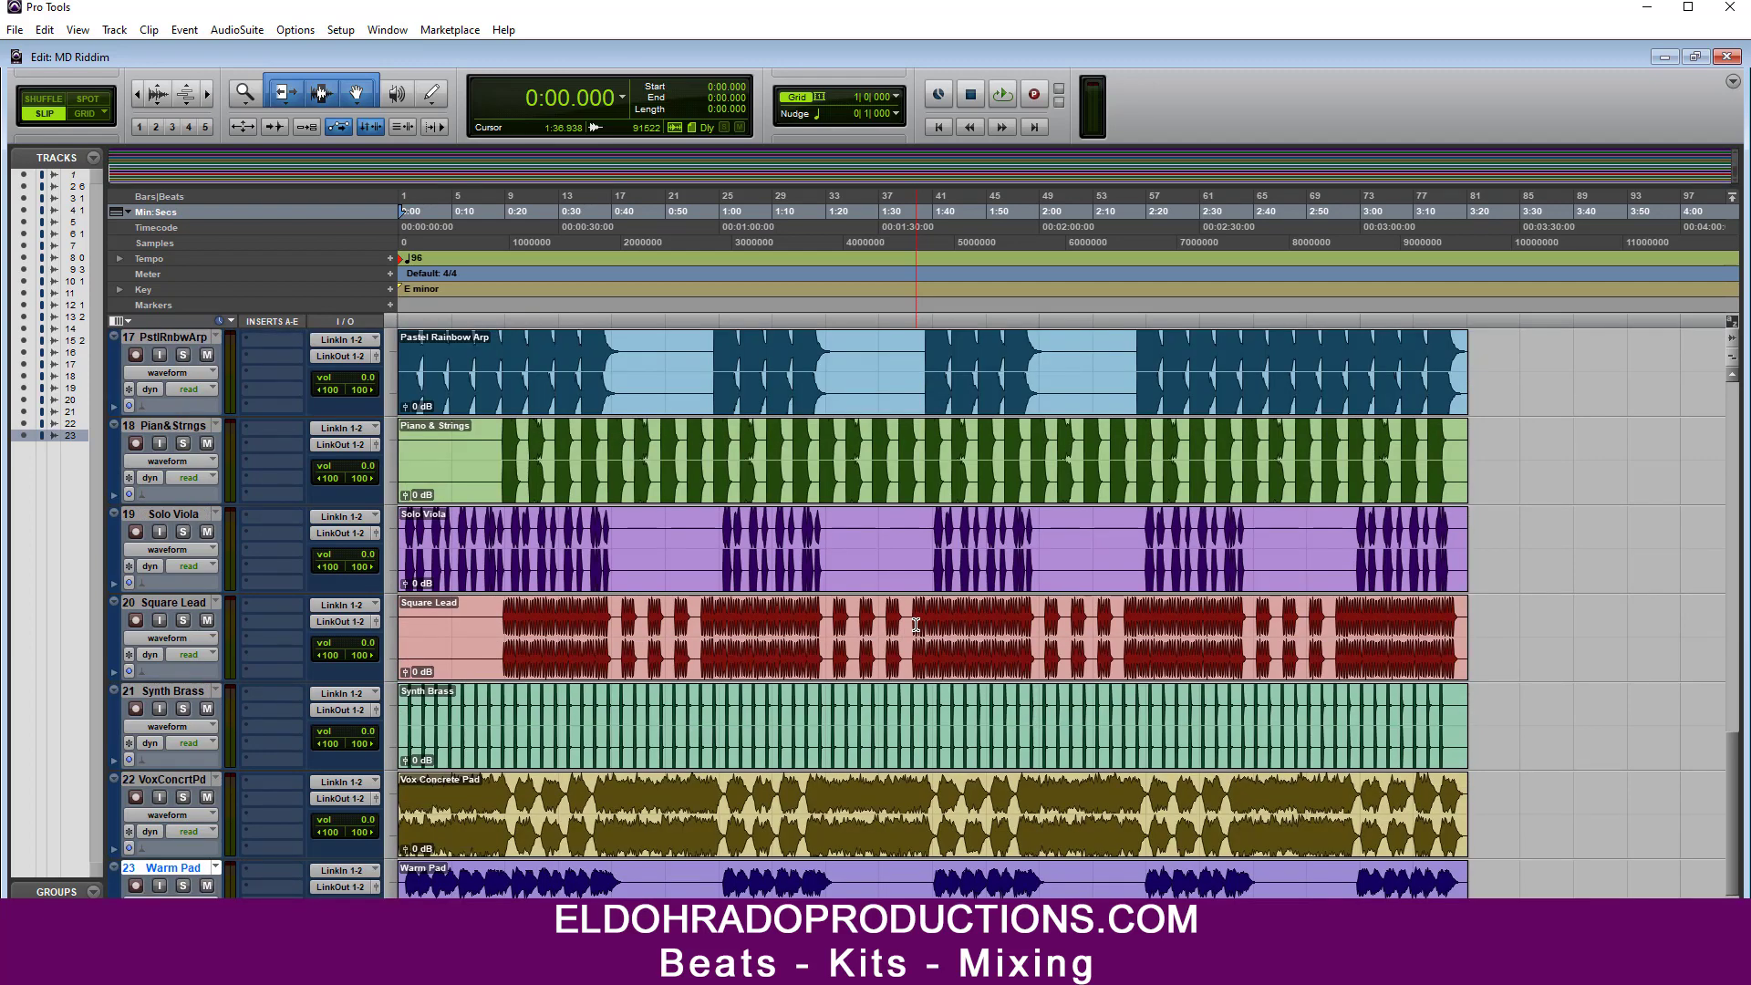
scroll(916, 625, "up", 6)
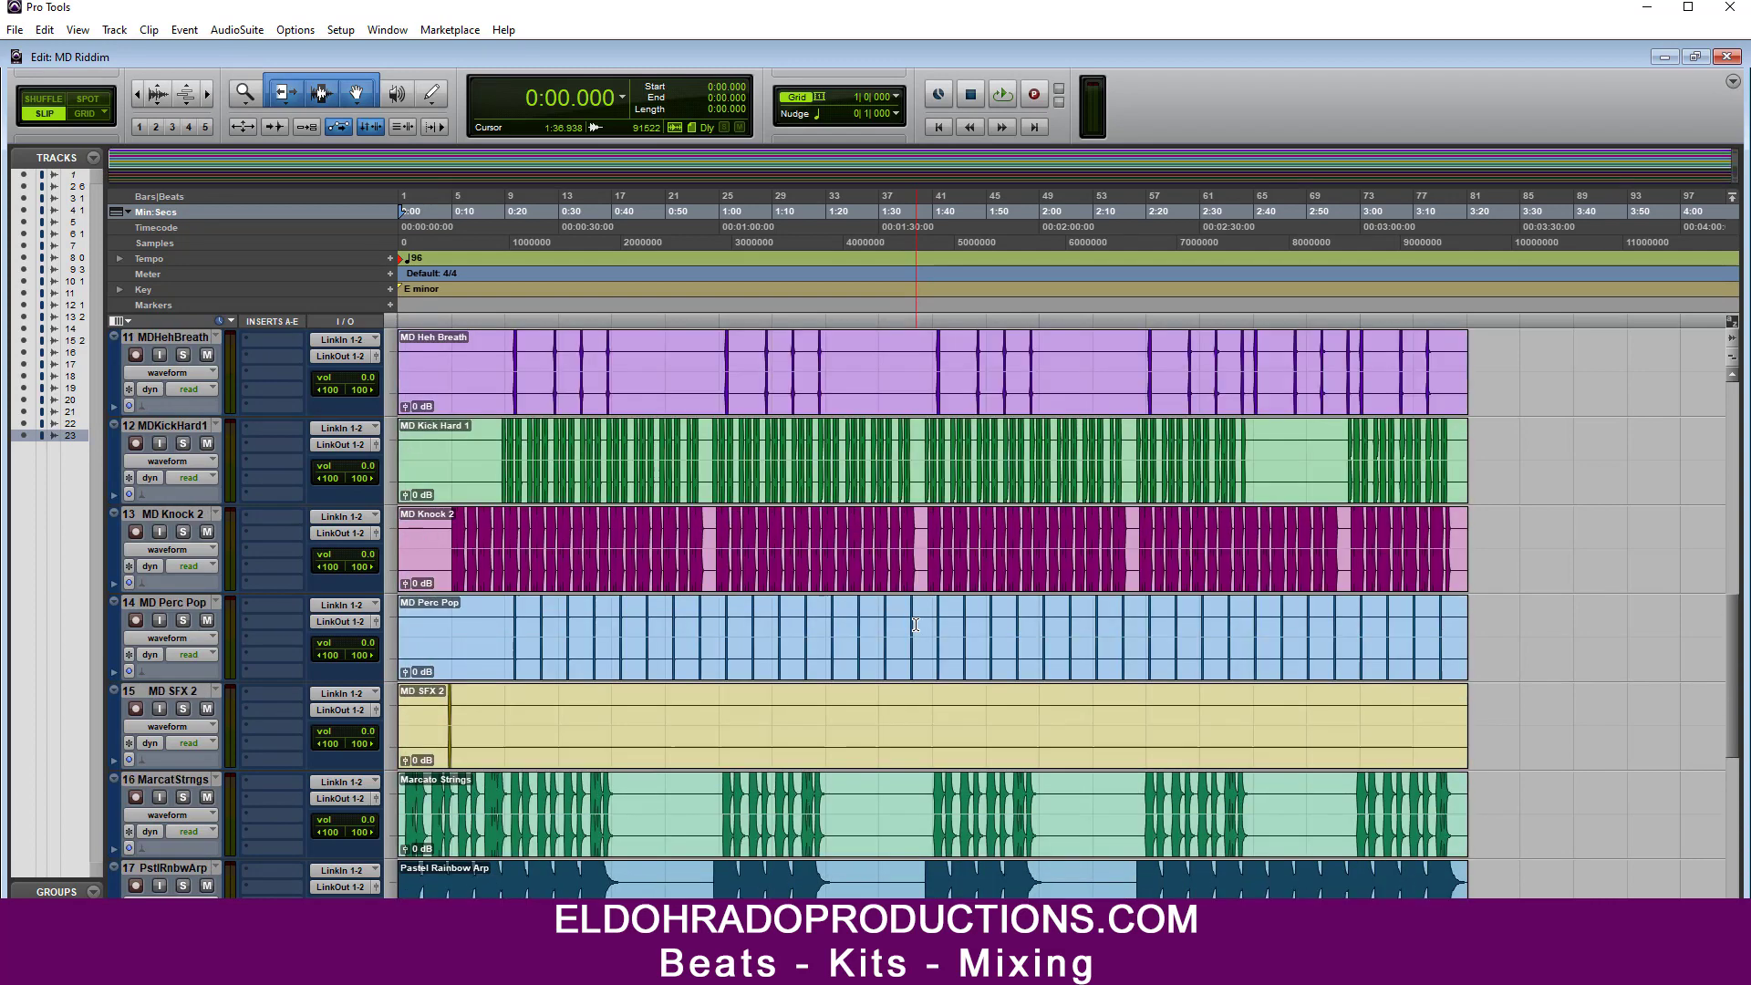
scroll(916, 625, "up", 10)
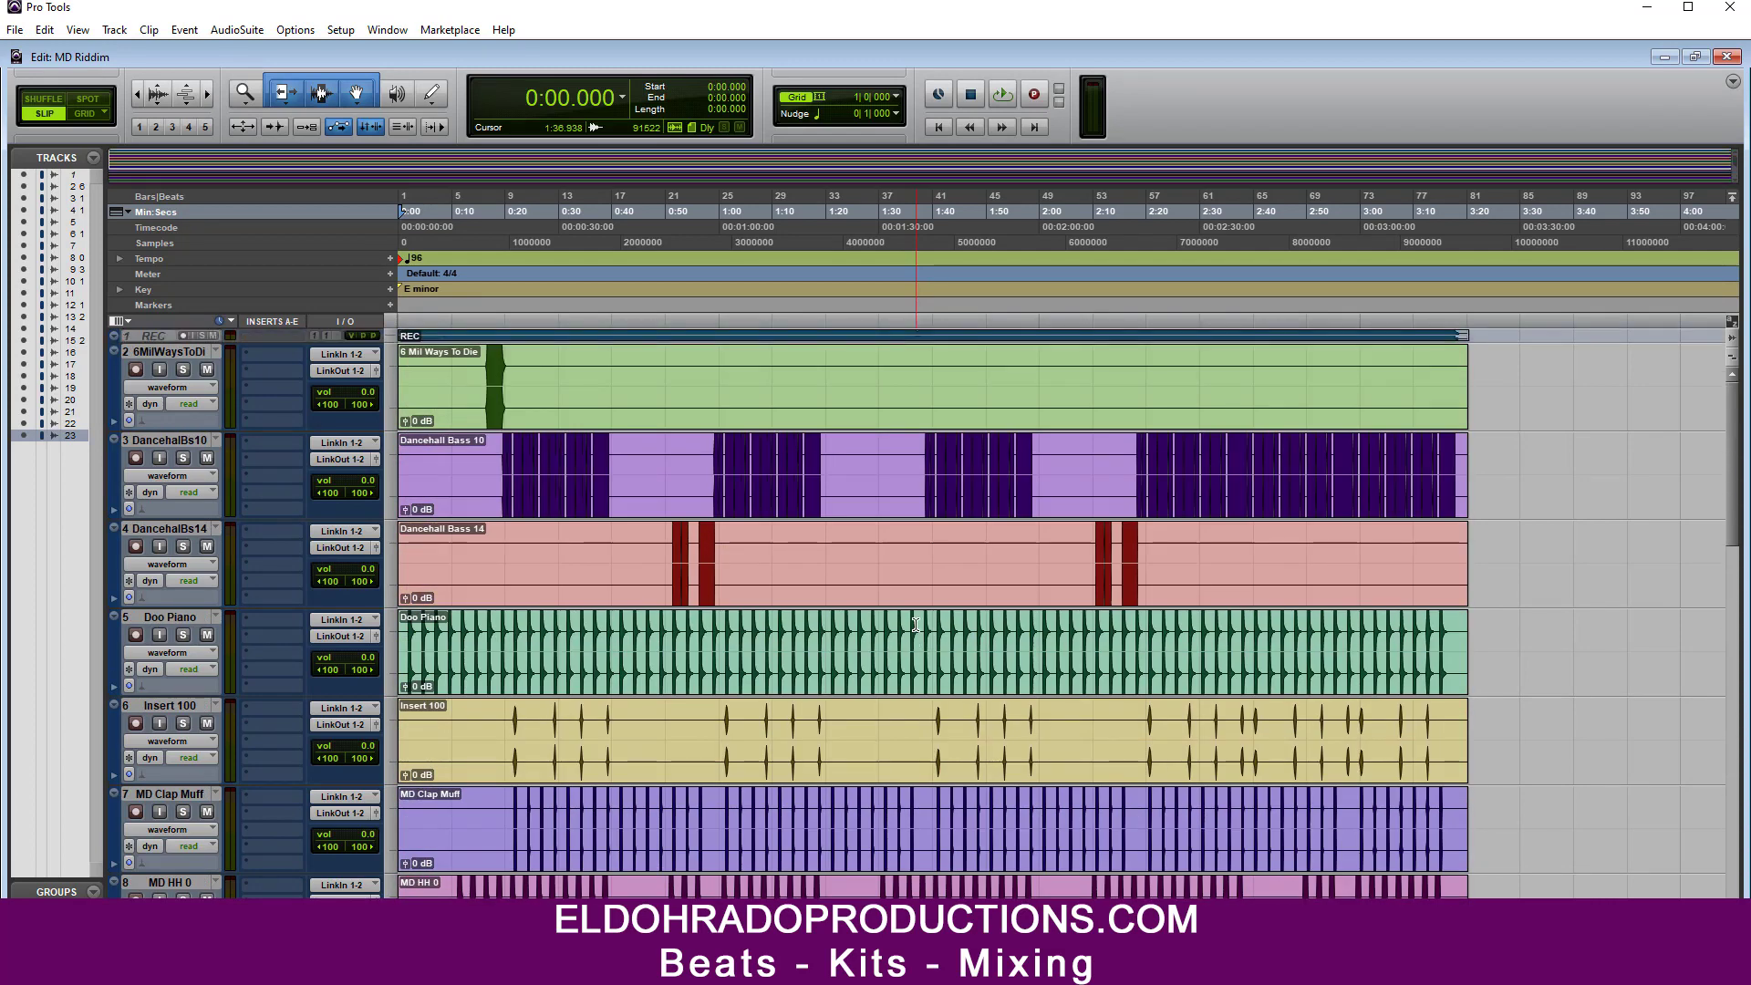
scroll(916, 624, "down", 4)
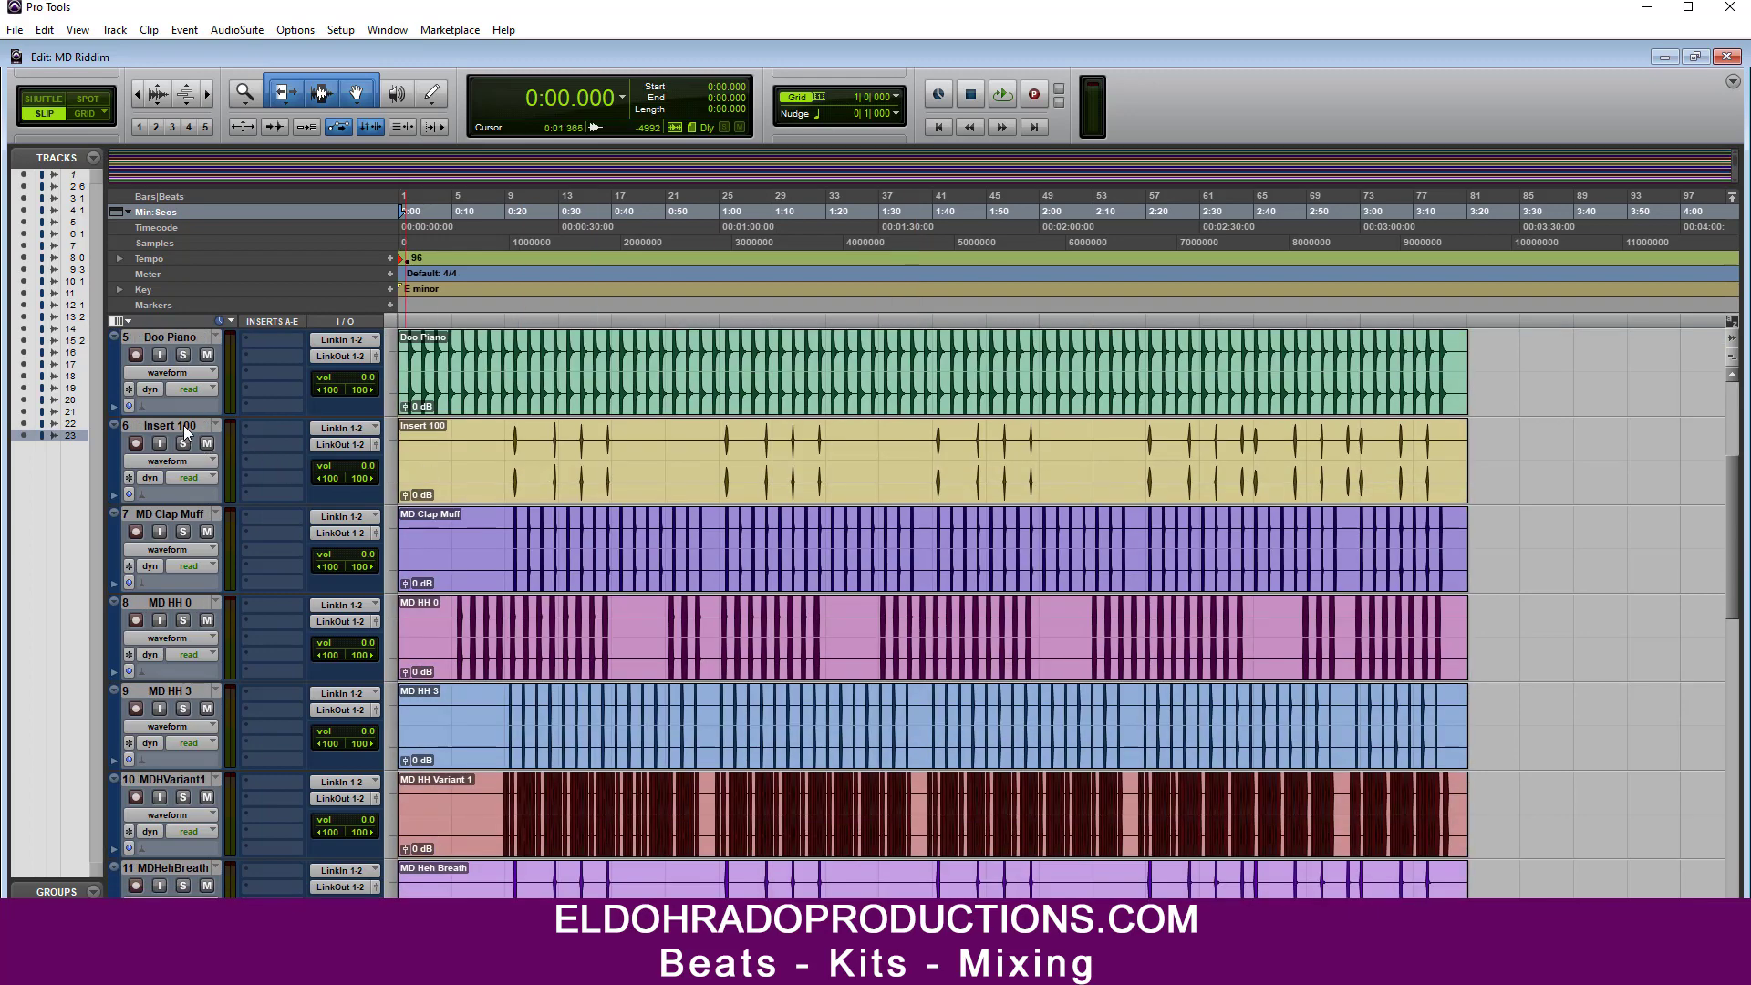
left_click(183, 425)
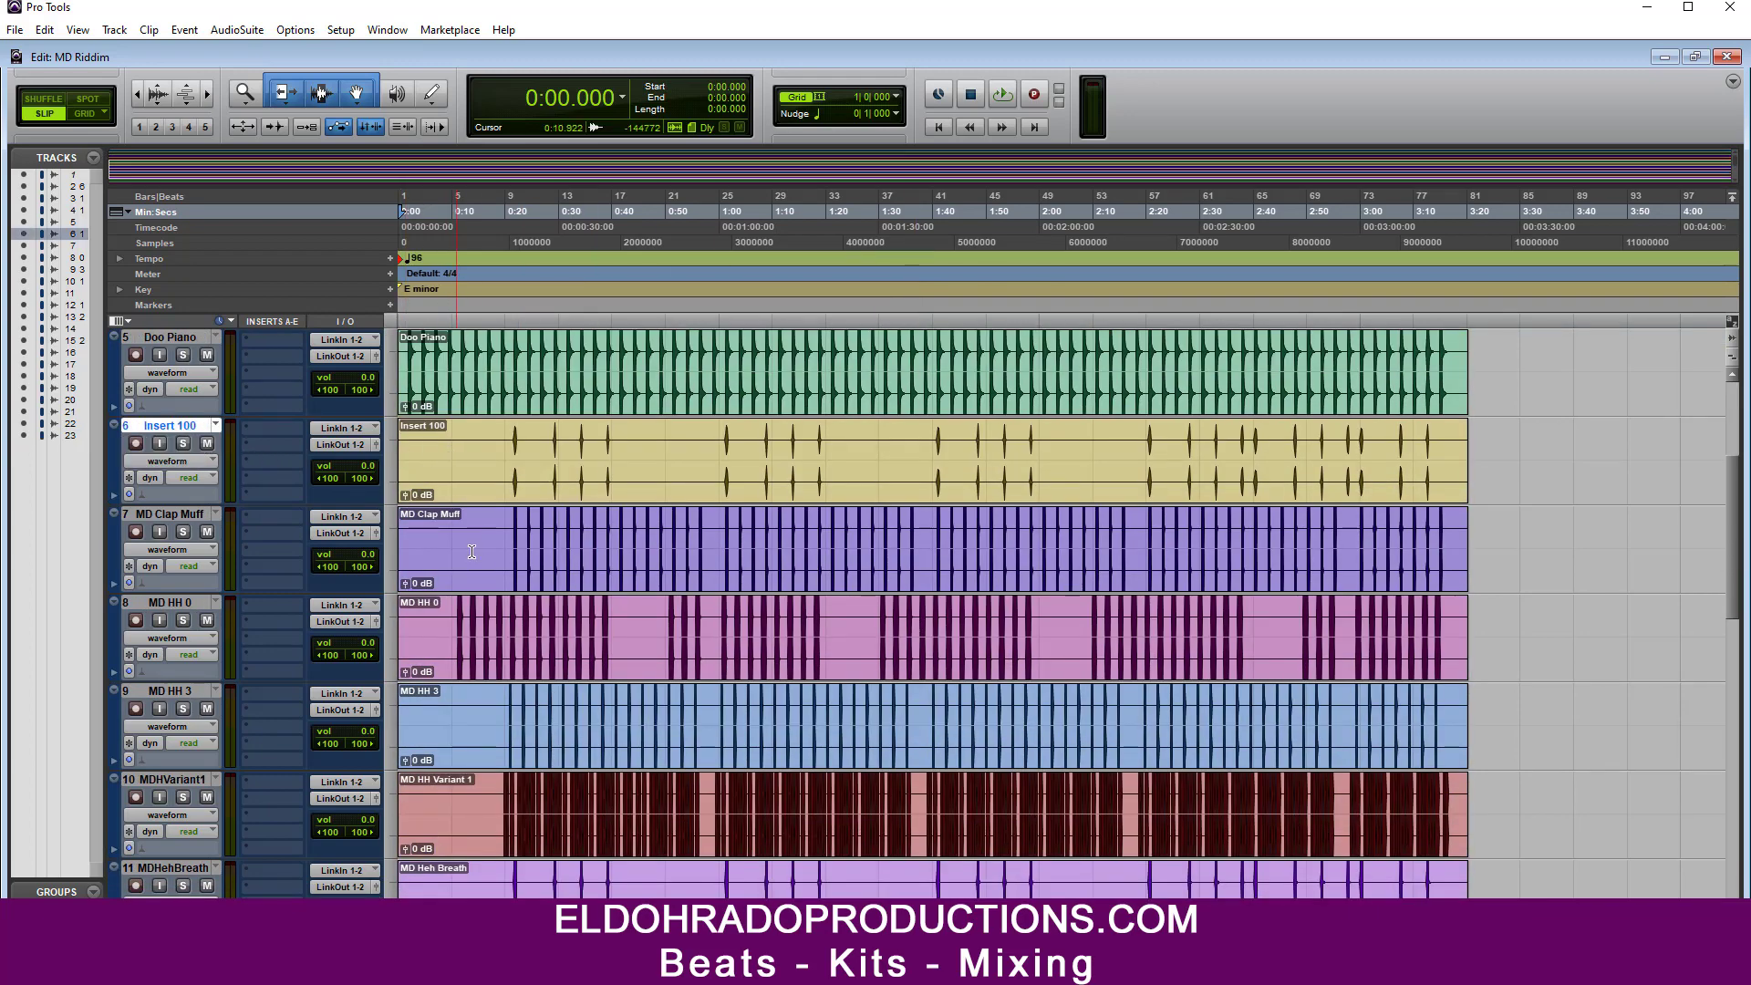
Step: Create one stereo Master Fader track below the Warm Pad track at the end of the session
scroll(599, 565, "down", 5)
scroll(599, 565, "down", 8)
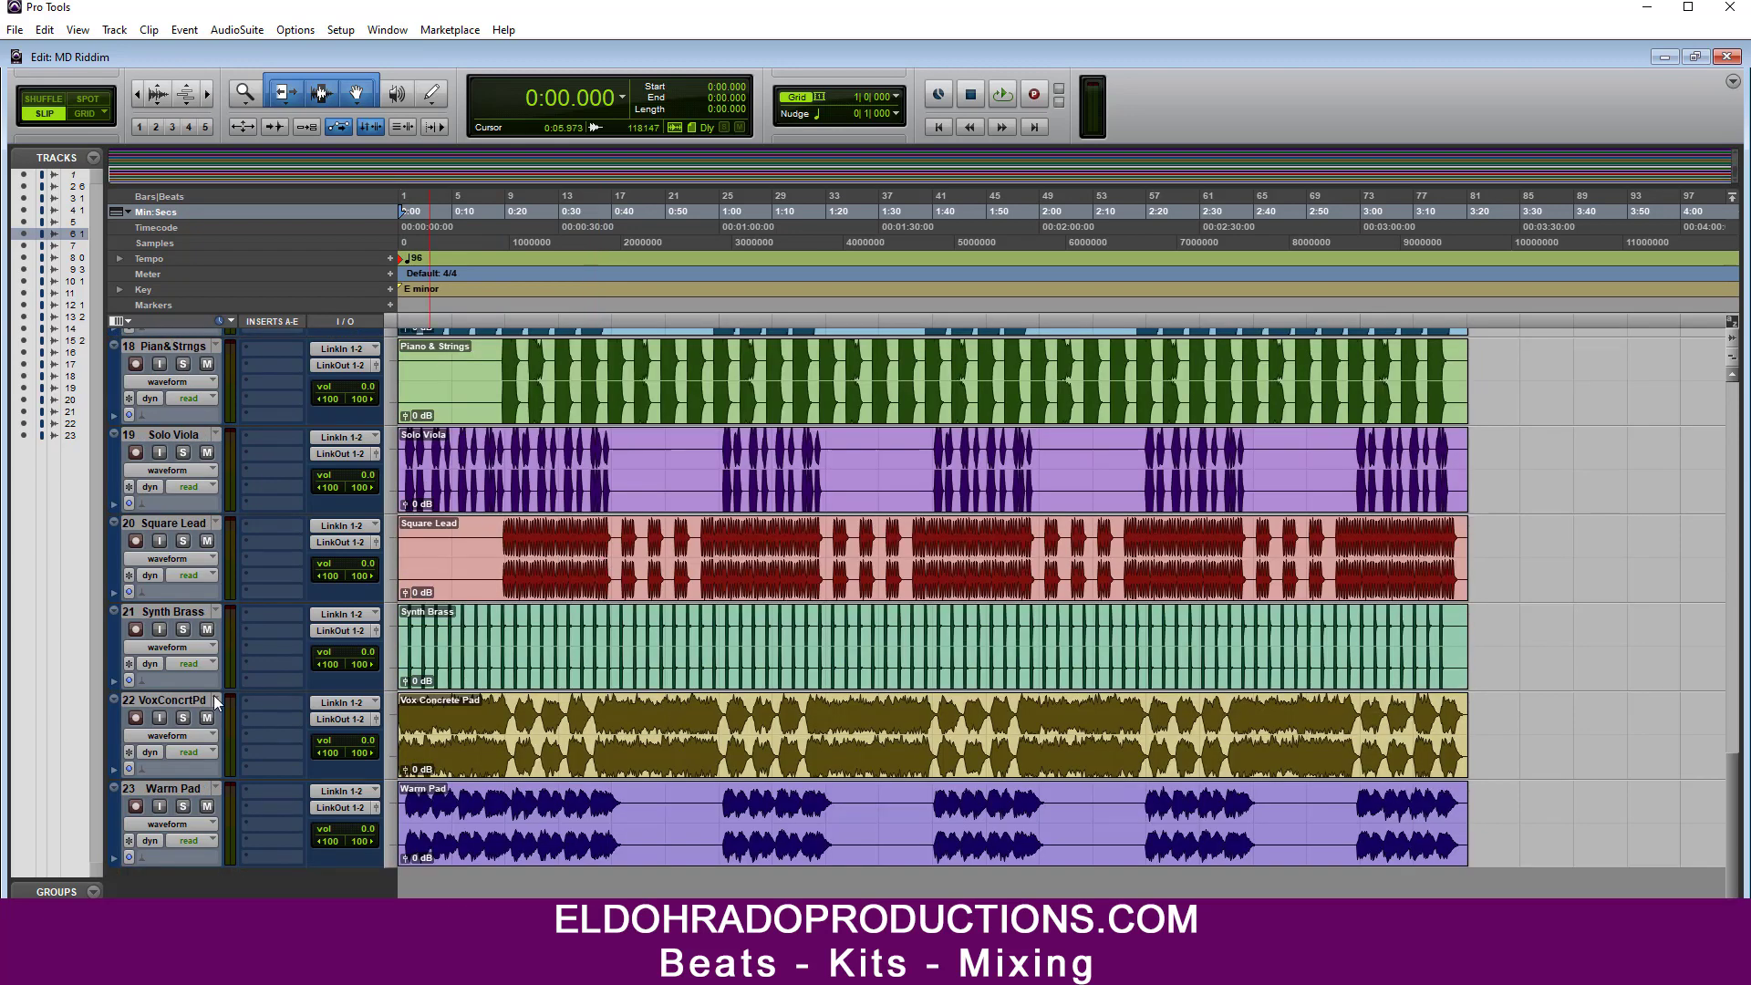
left_click(189, 790)
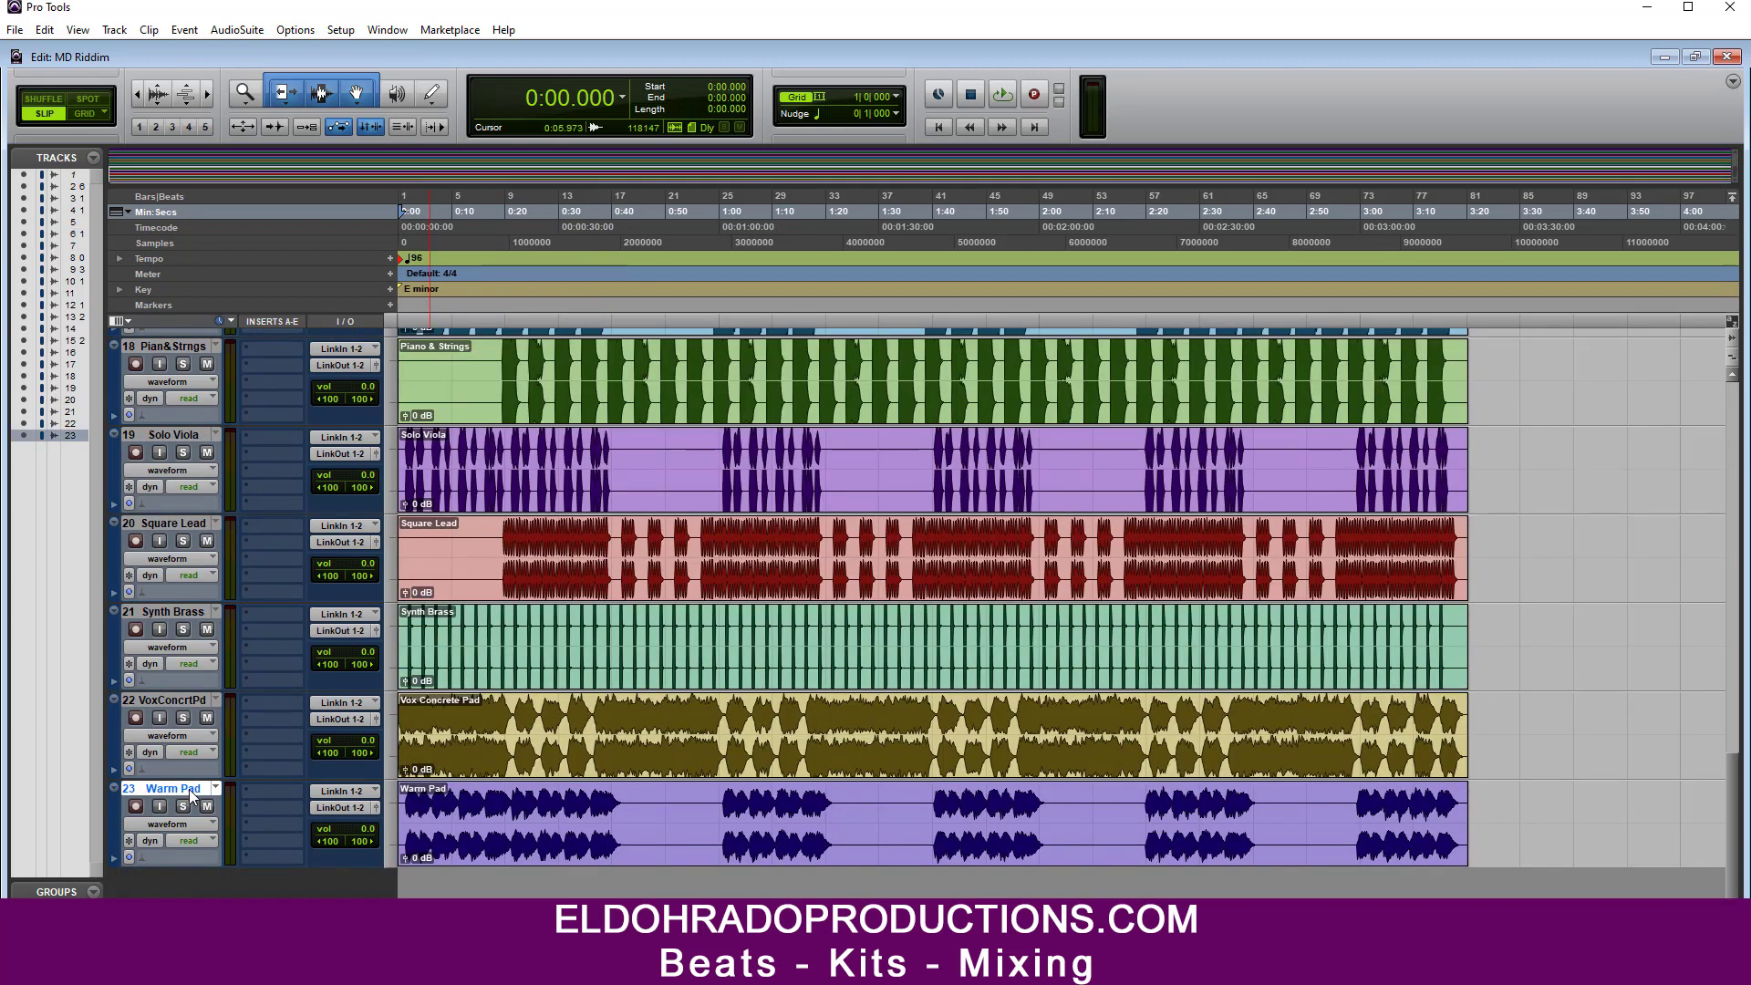
key("ctrl+shift+n")
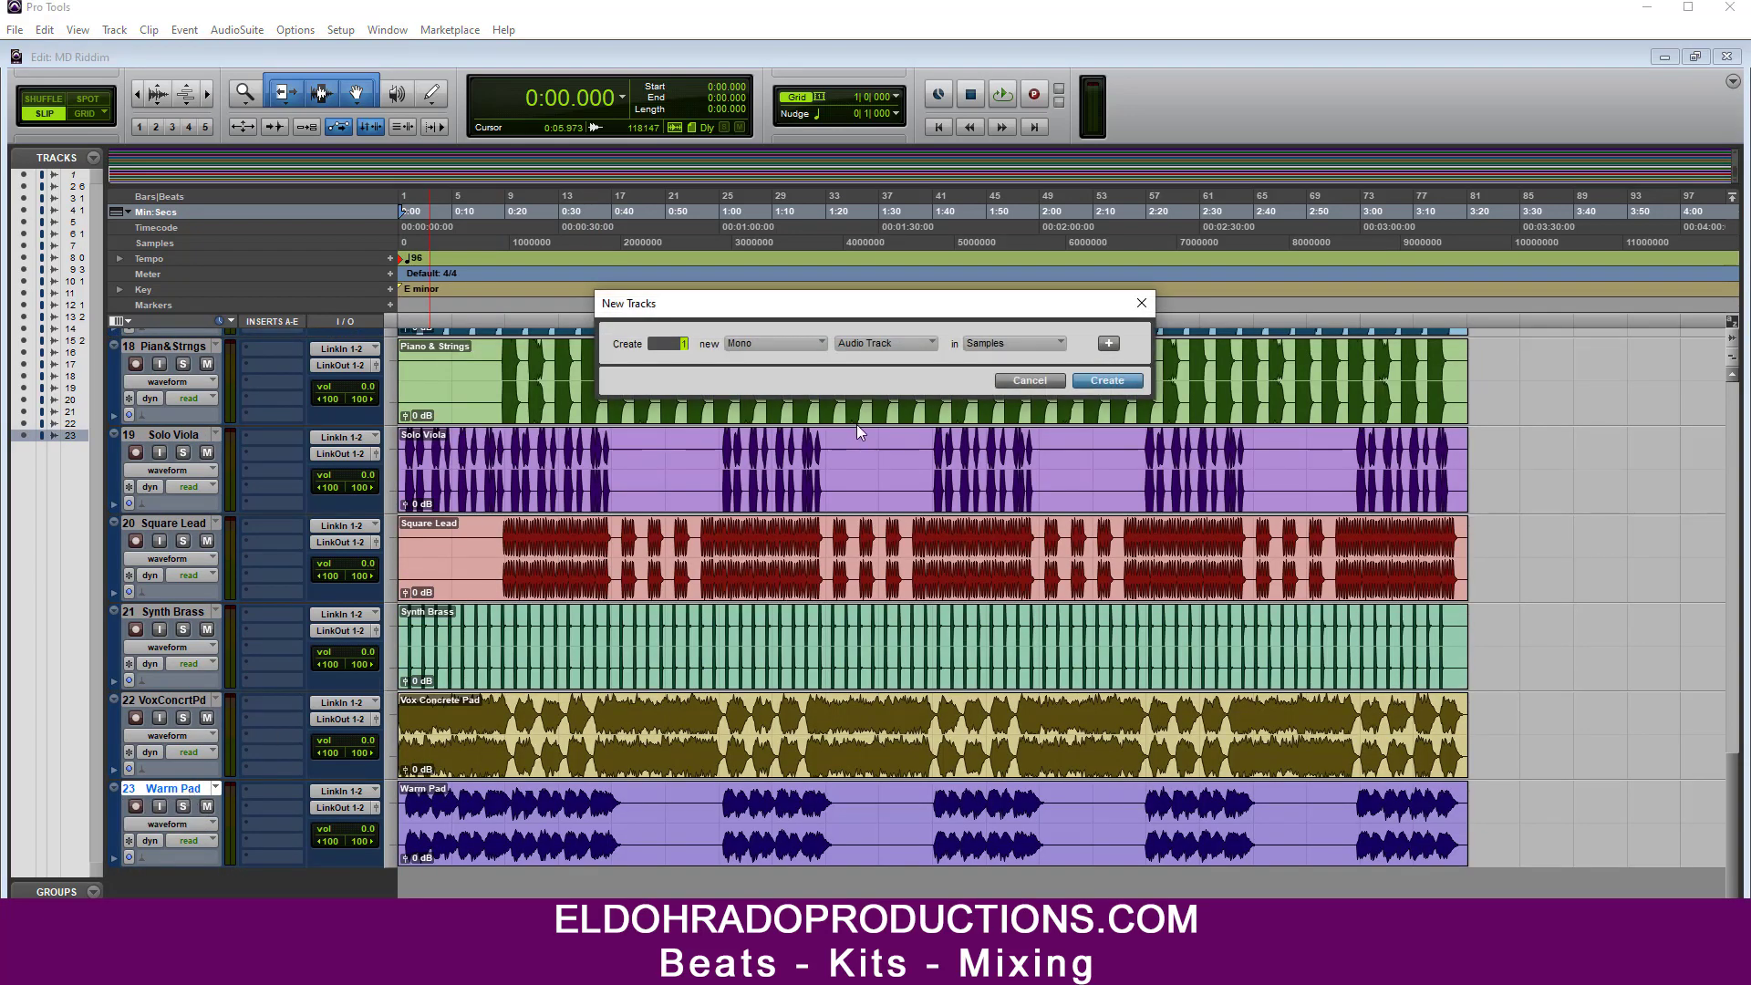
left_click(775, 343)
left_click(790, 363)
left_click(839, 345)
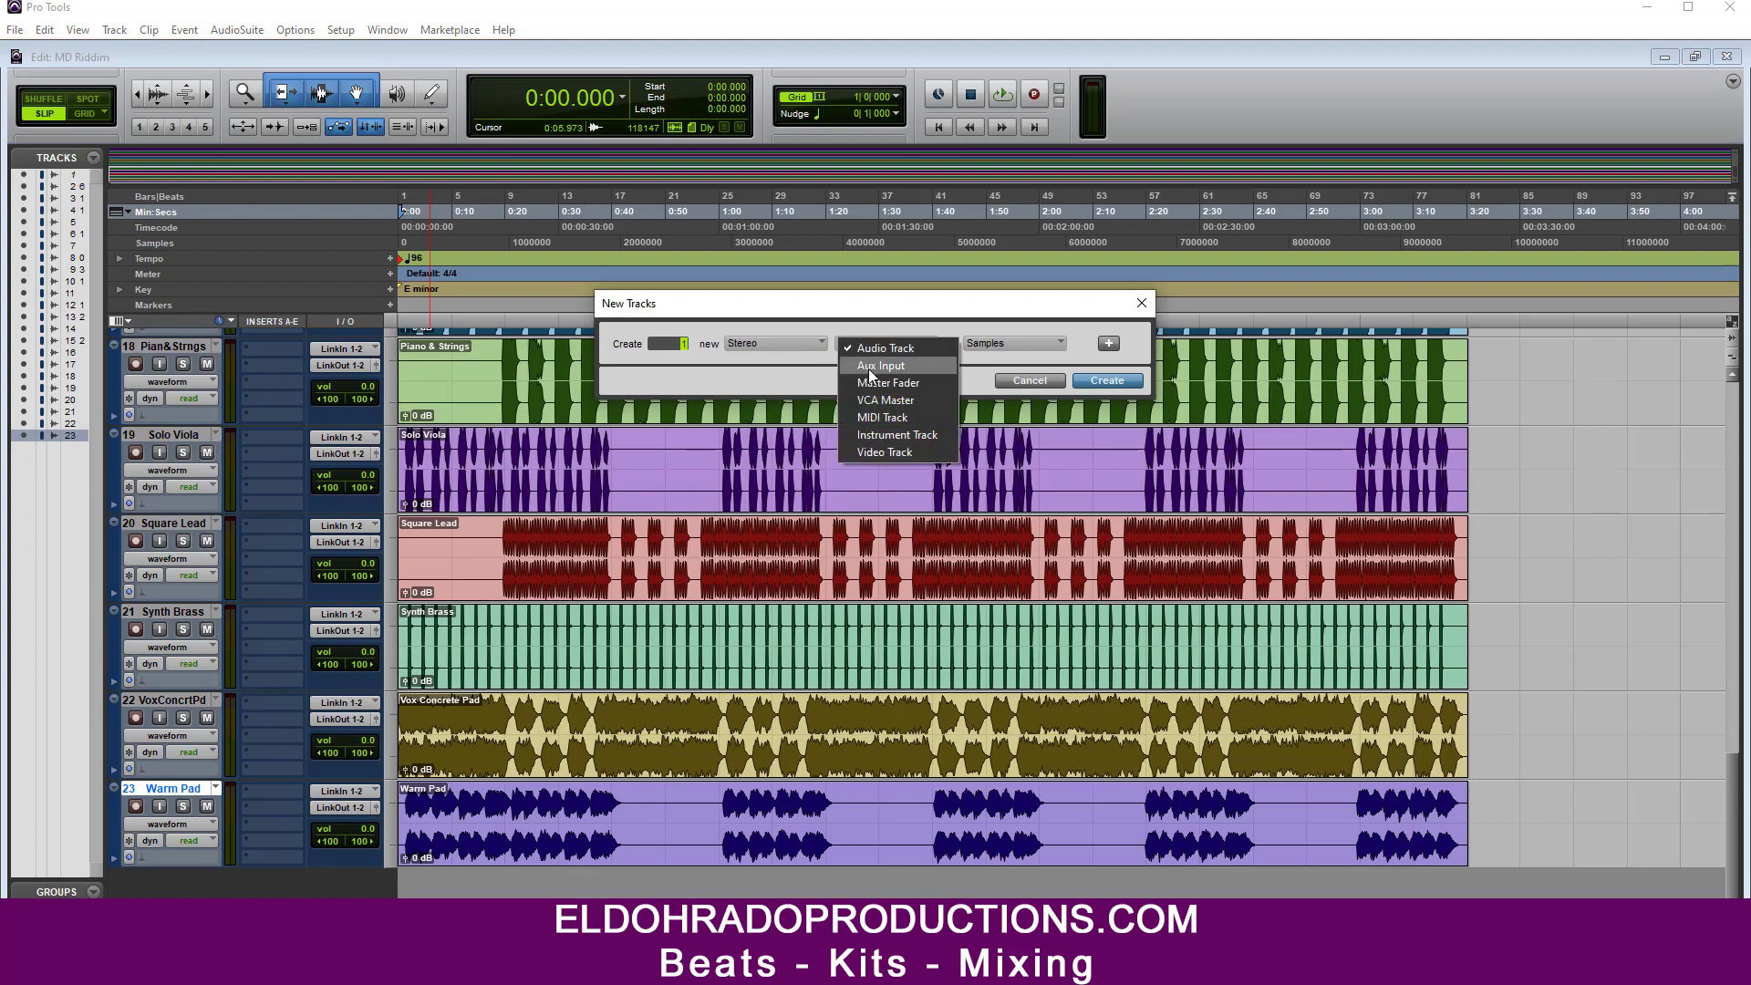
left_click(883, 383)
left_click(1100, 384)
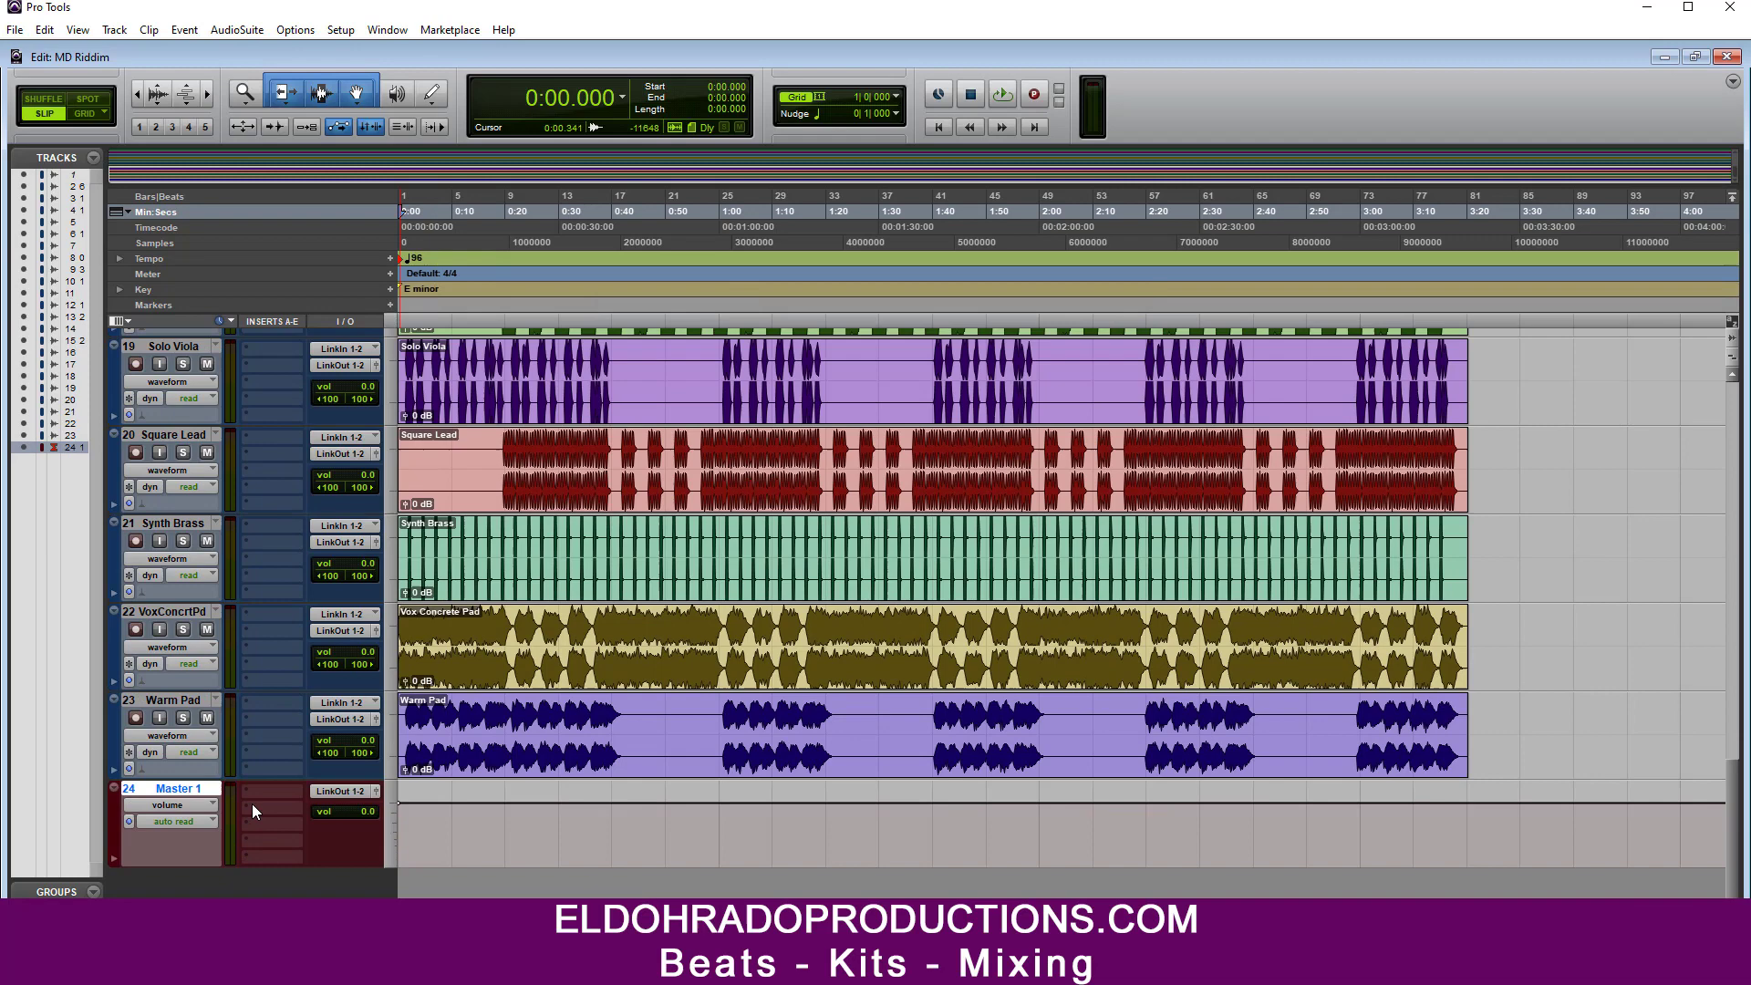
Step: Insert the Waves VU Meter (stereo) multichannel plug-in in the second insert slot of the Master 1 track
left_click(255, 803)
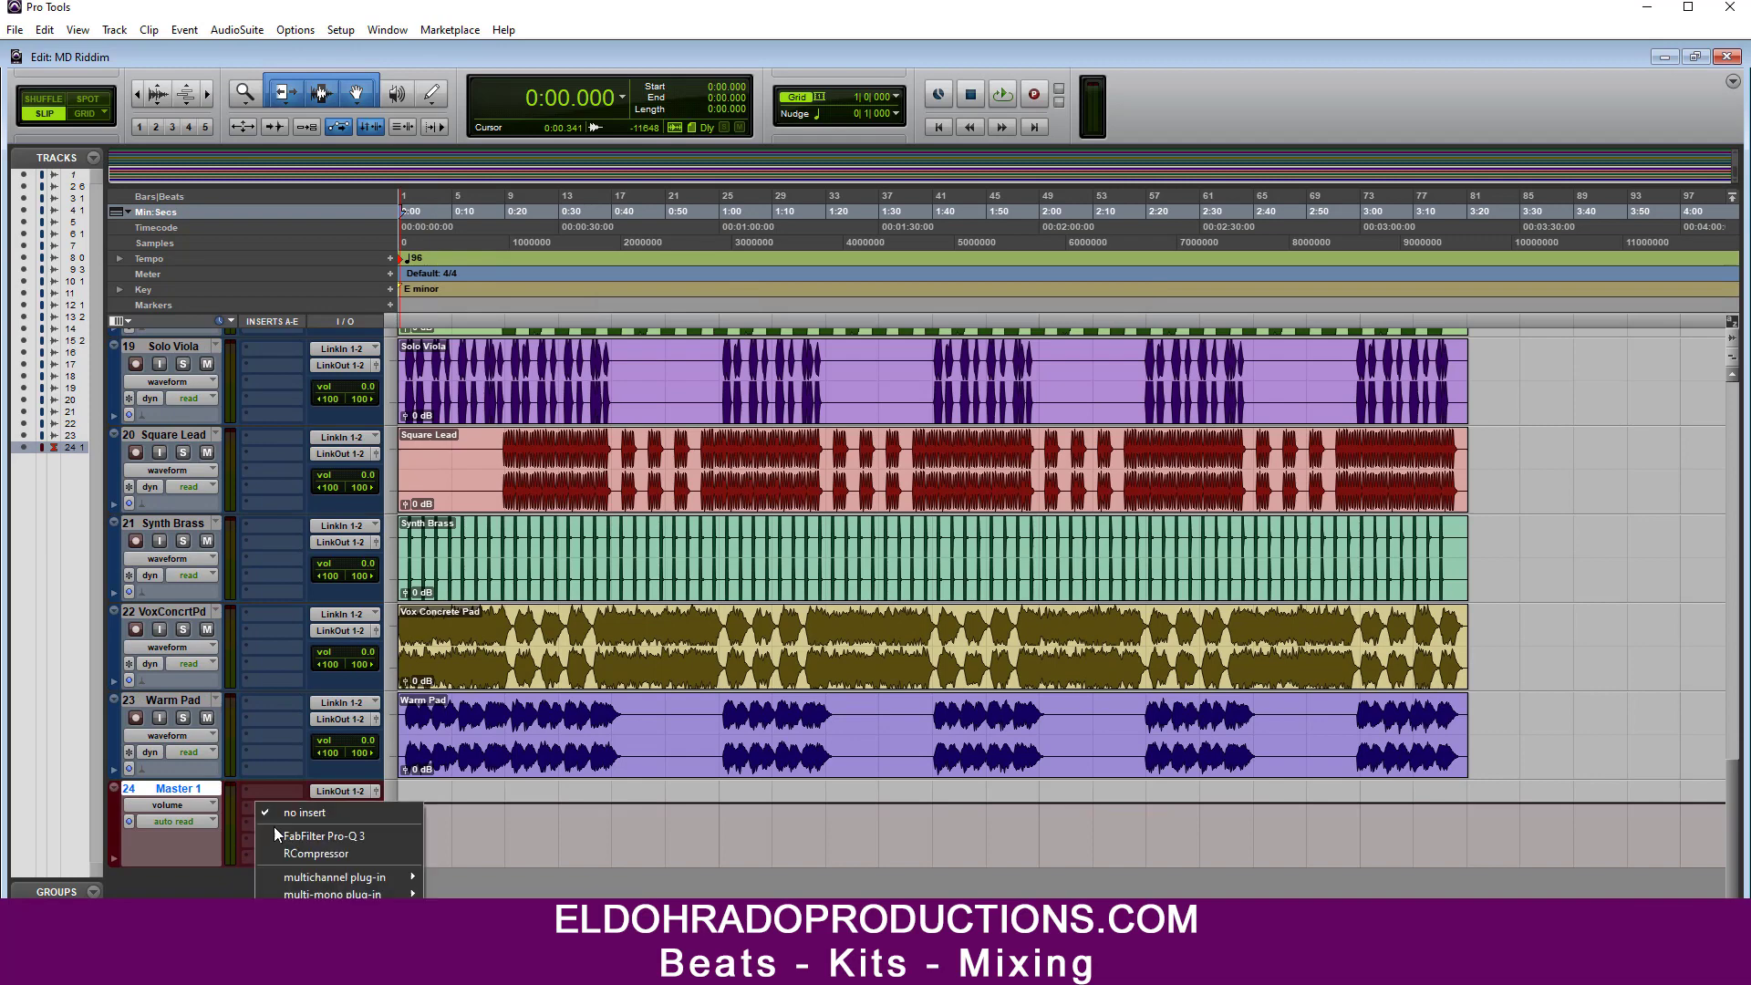
mouse_move(351, 876)
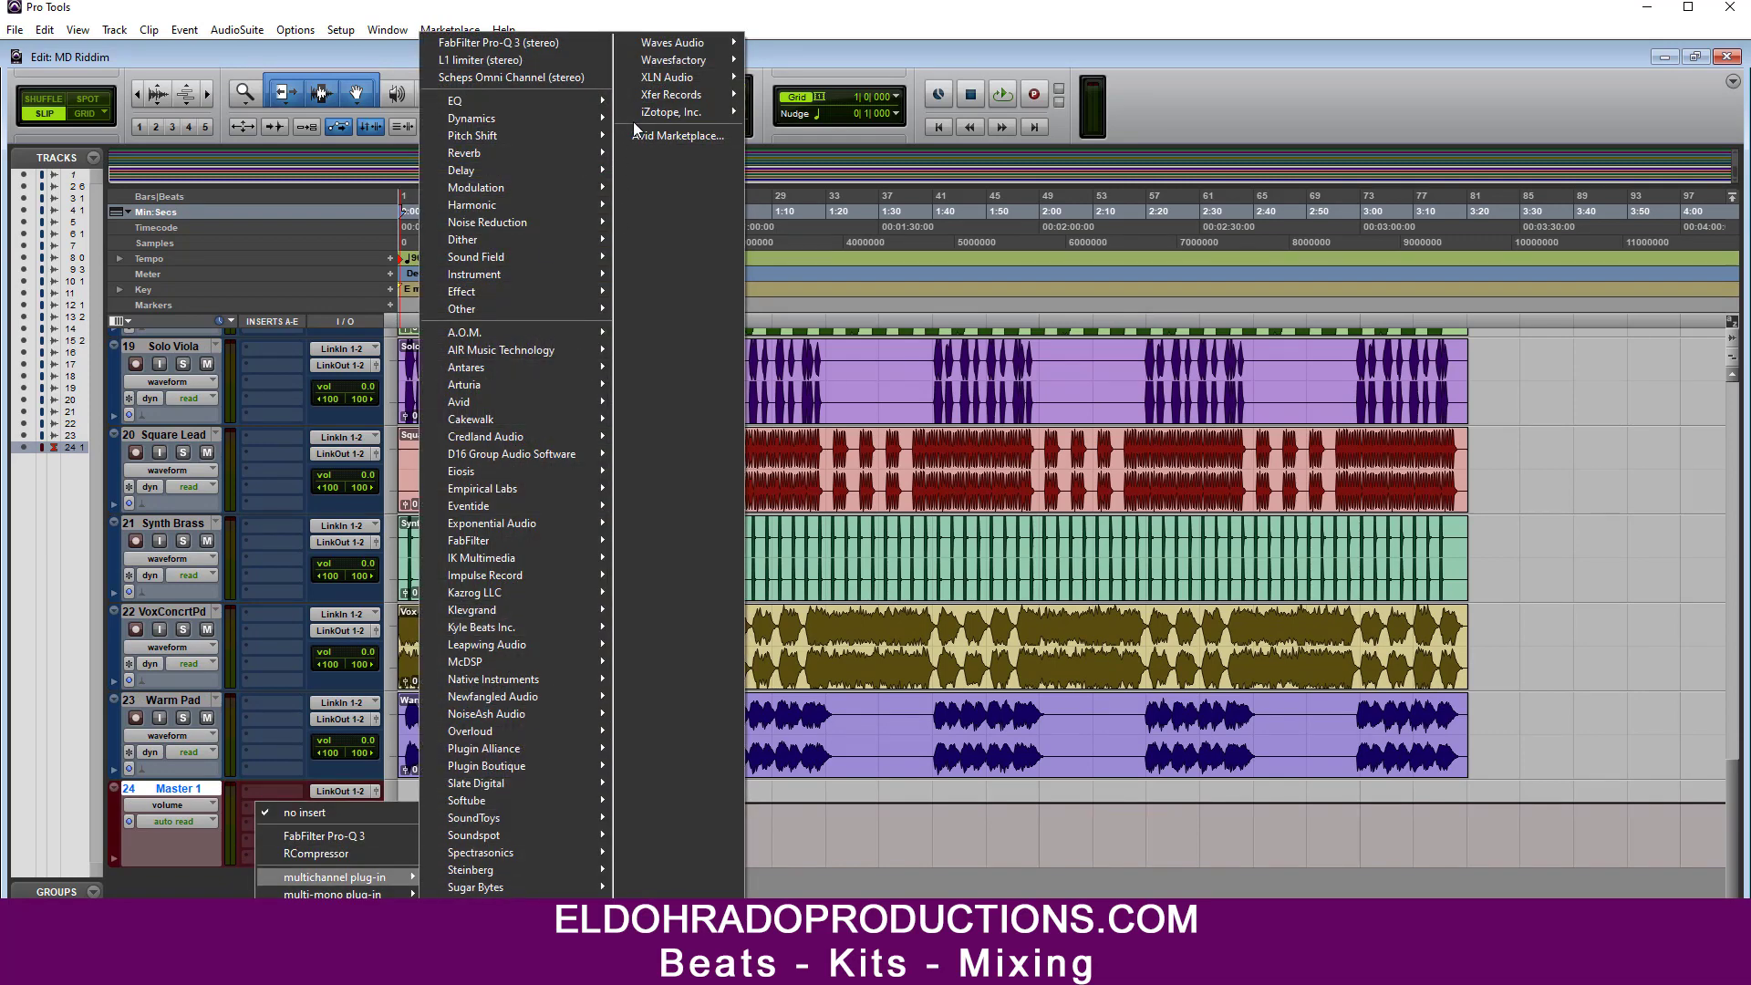
mouse_move(704, 47)
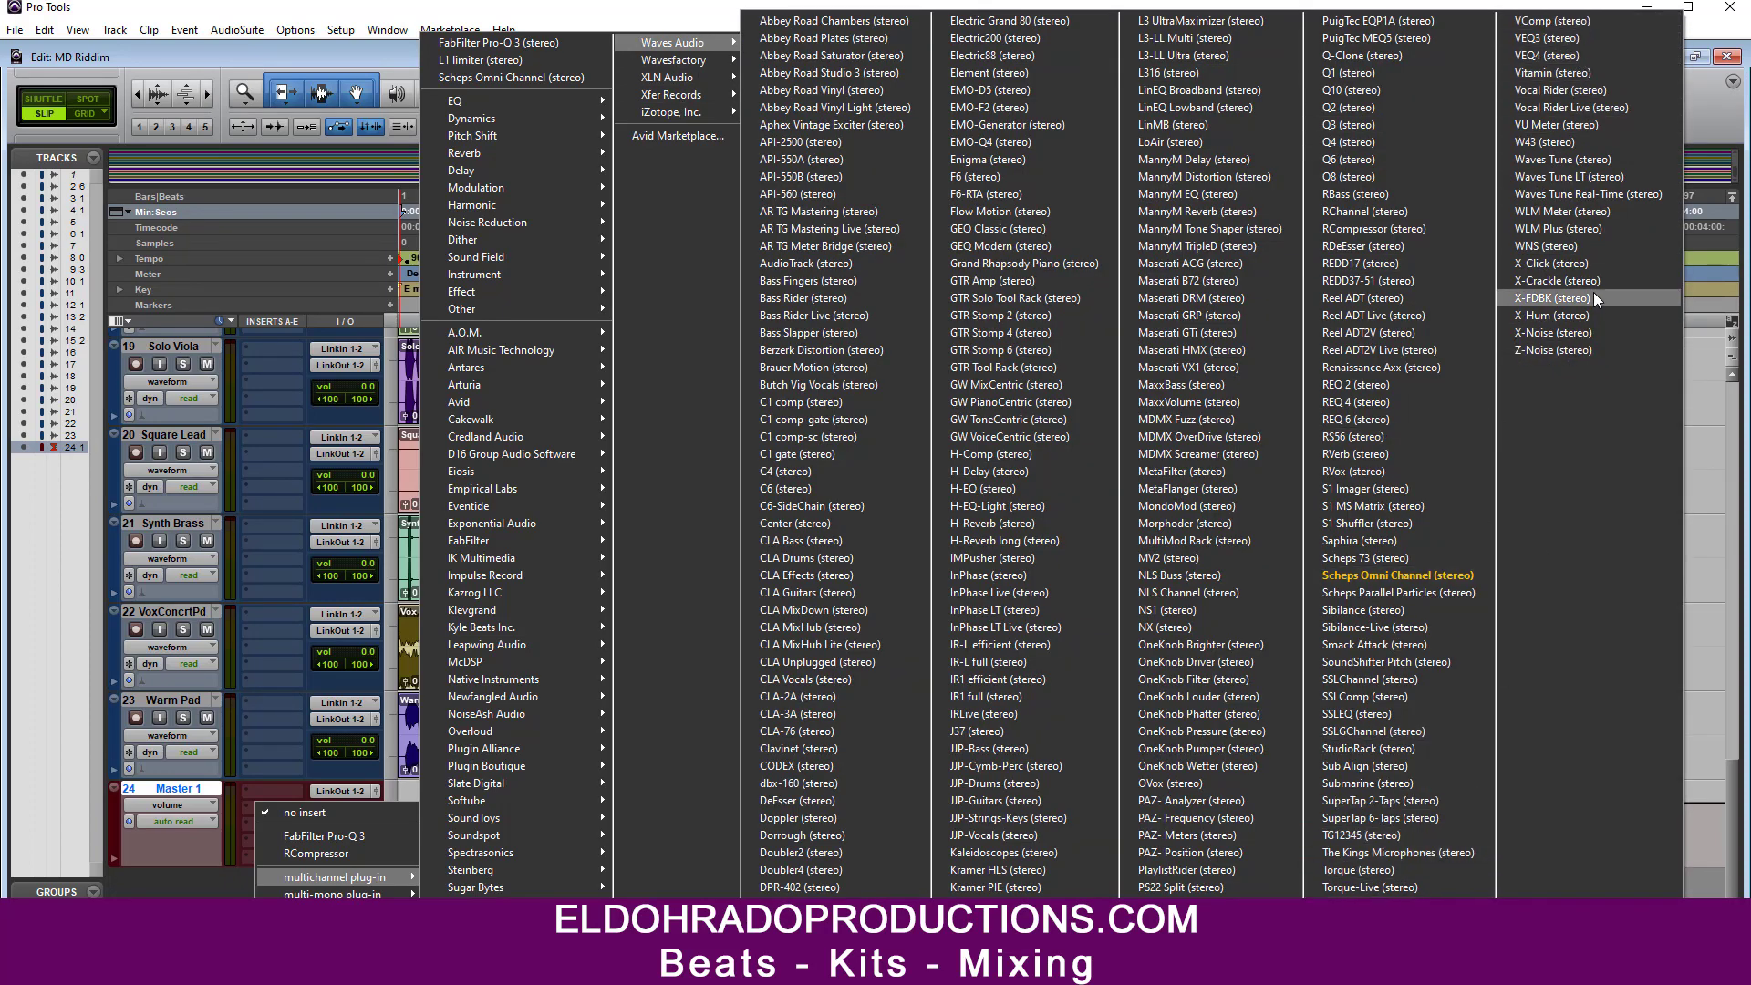
left_click(1579, 124)
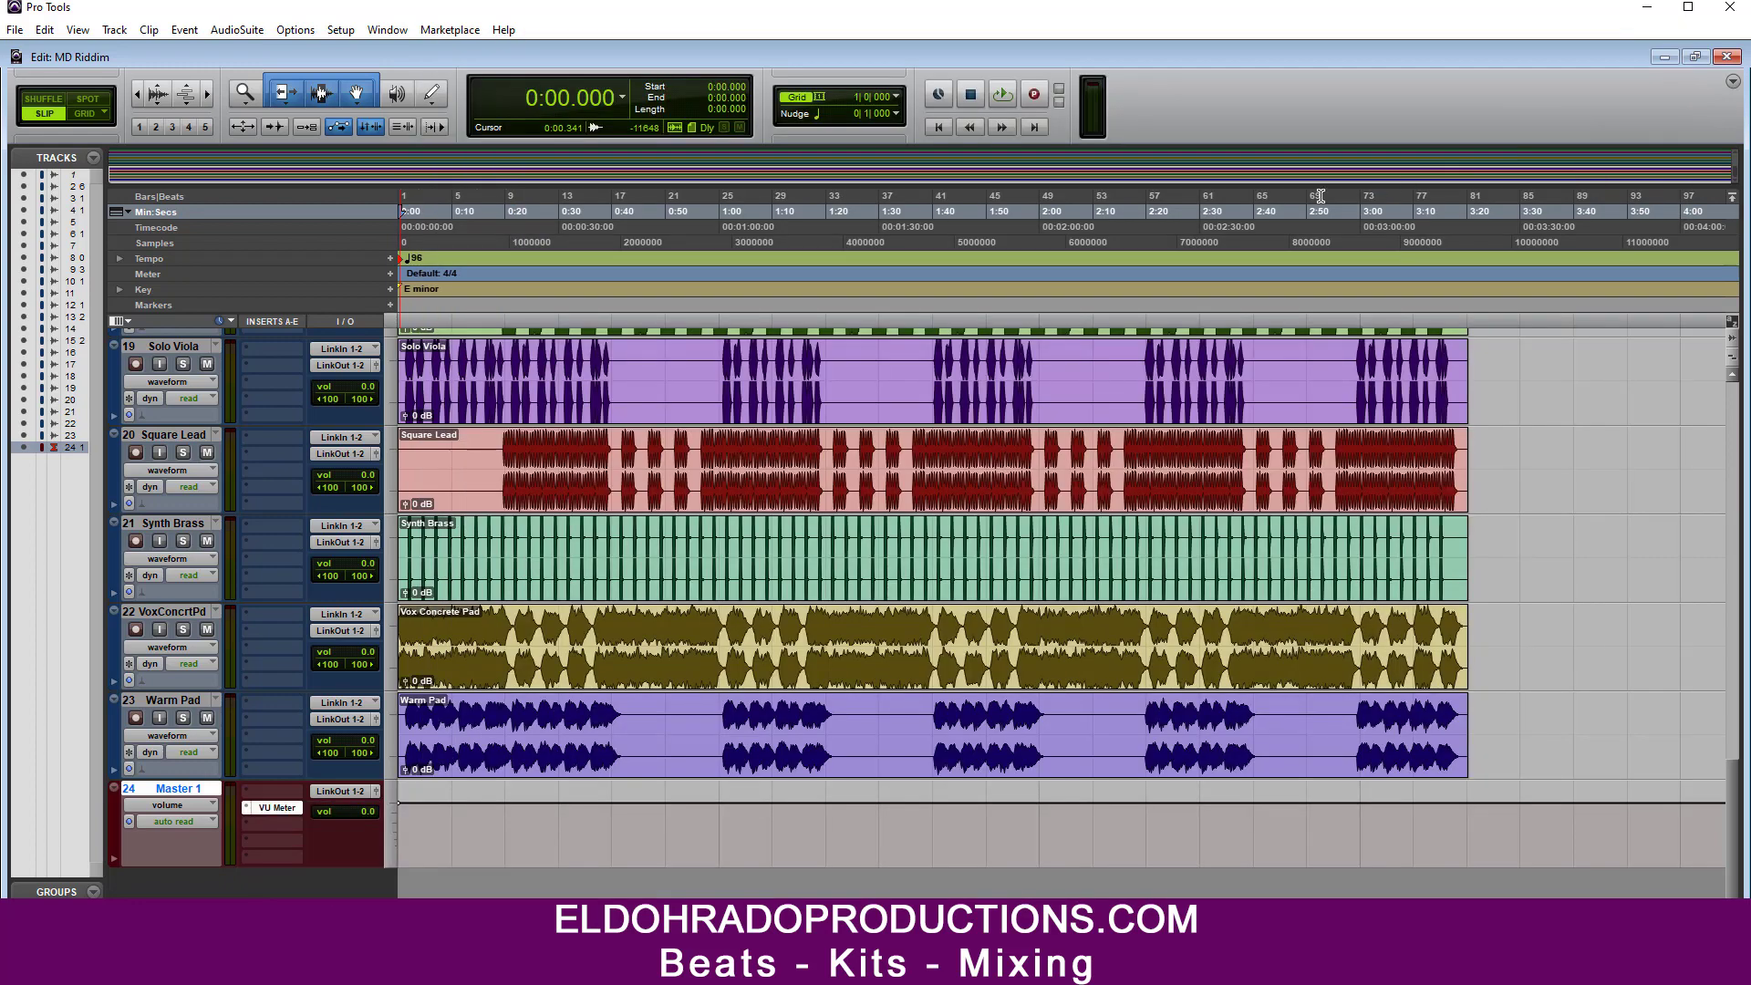
Step: Place the edit cursor at about 0:15.4, just before the sound in the 6 Mil Ways To Die clip
scroll(272, 758, "up", 10)
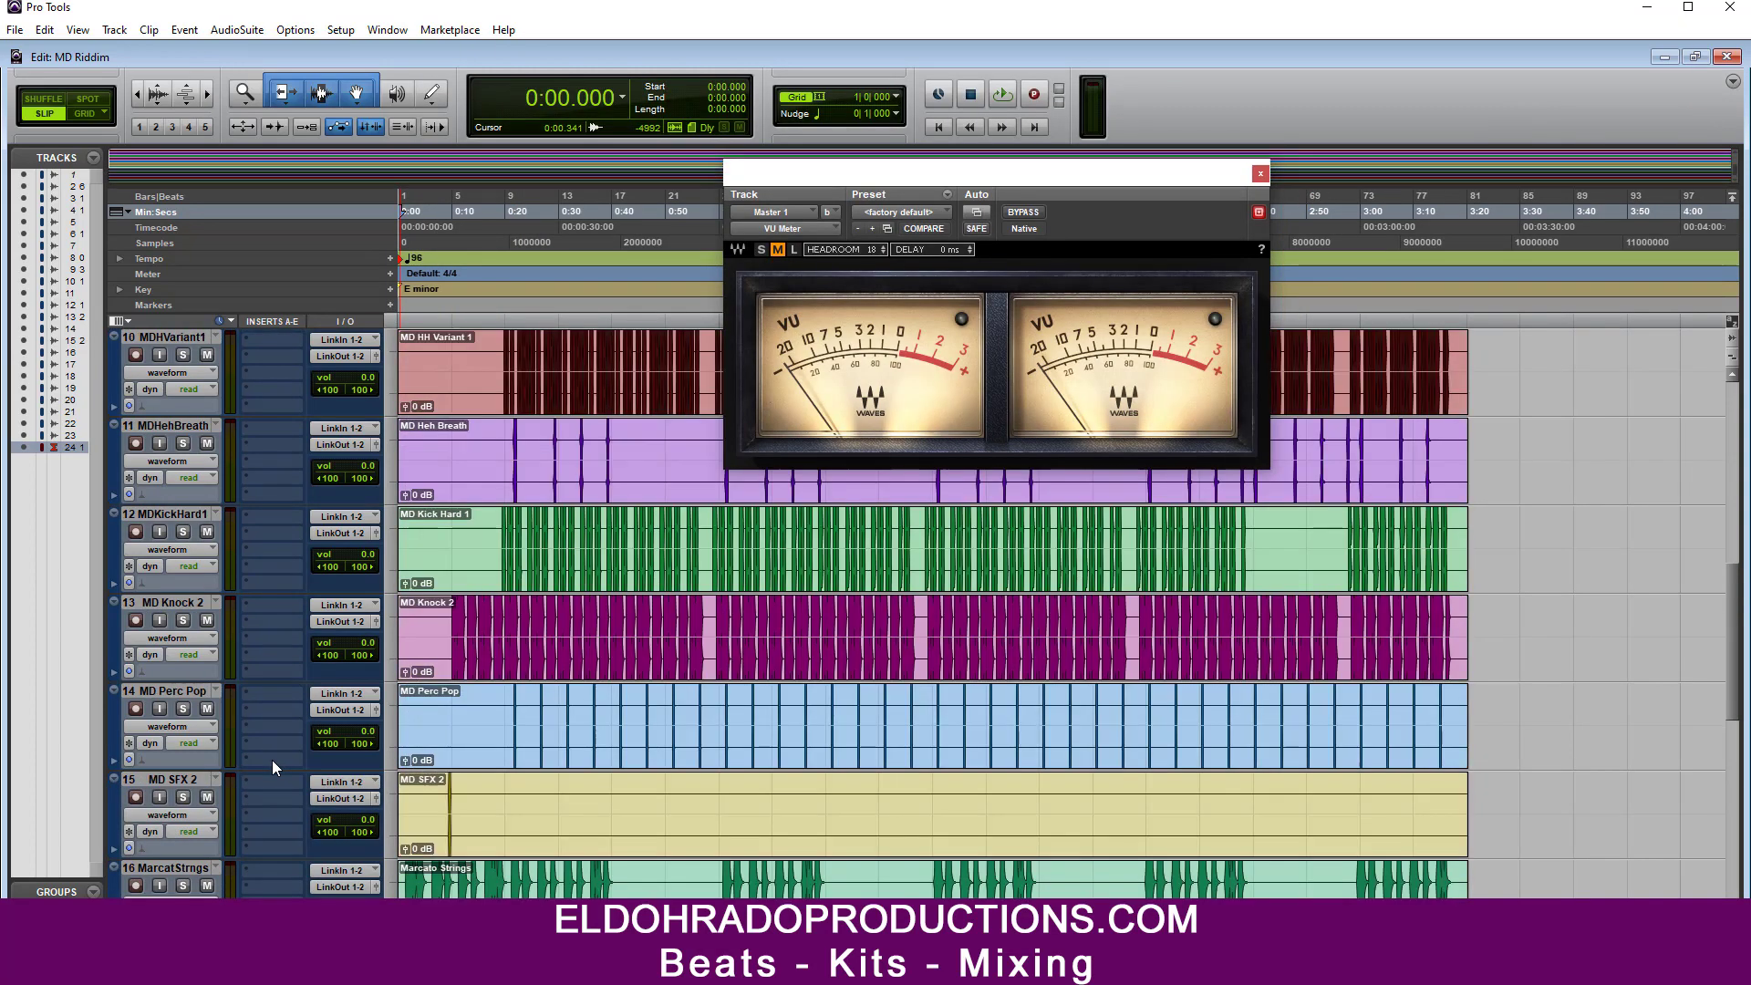
left_click(481, 362)
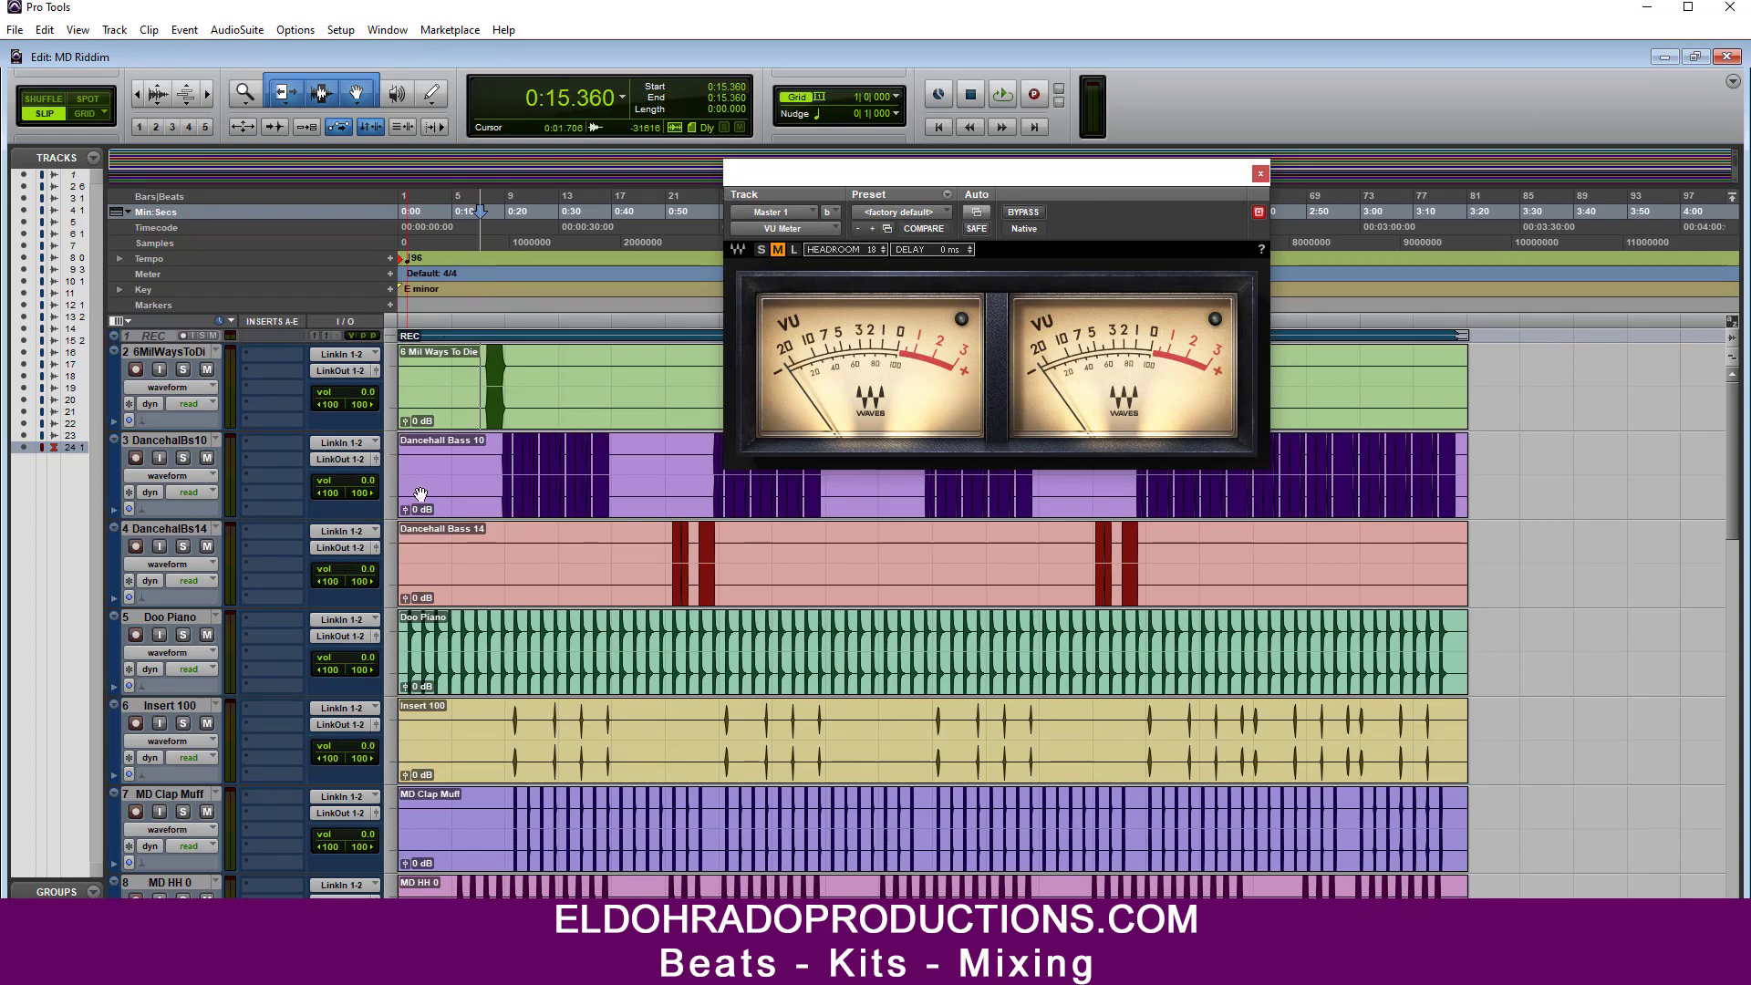
scroll(510, 659, "down", 1)
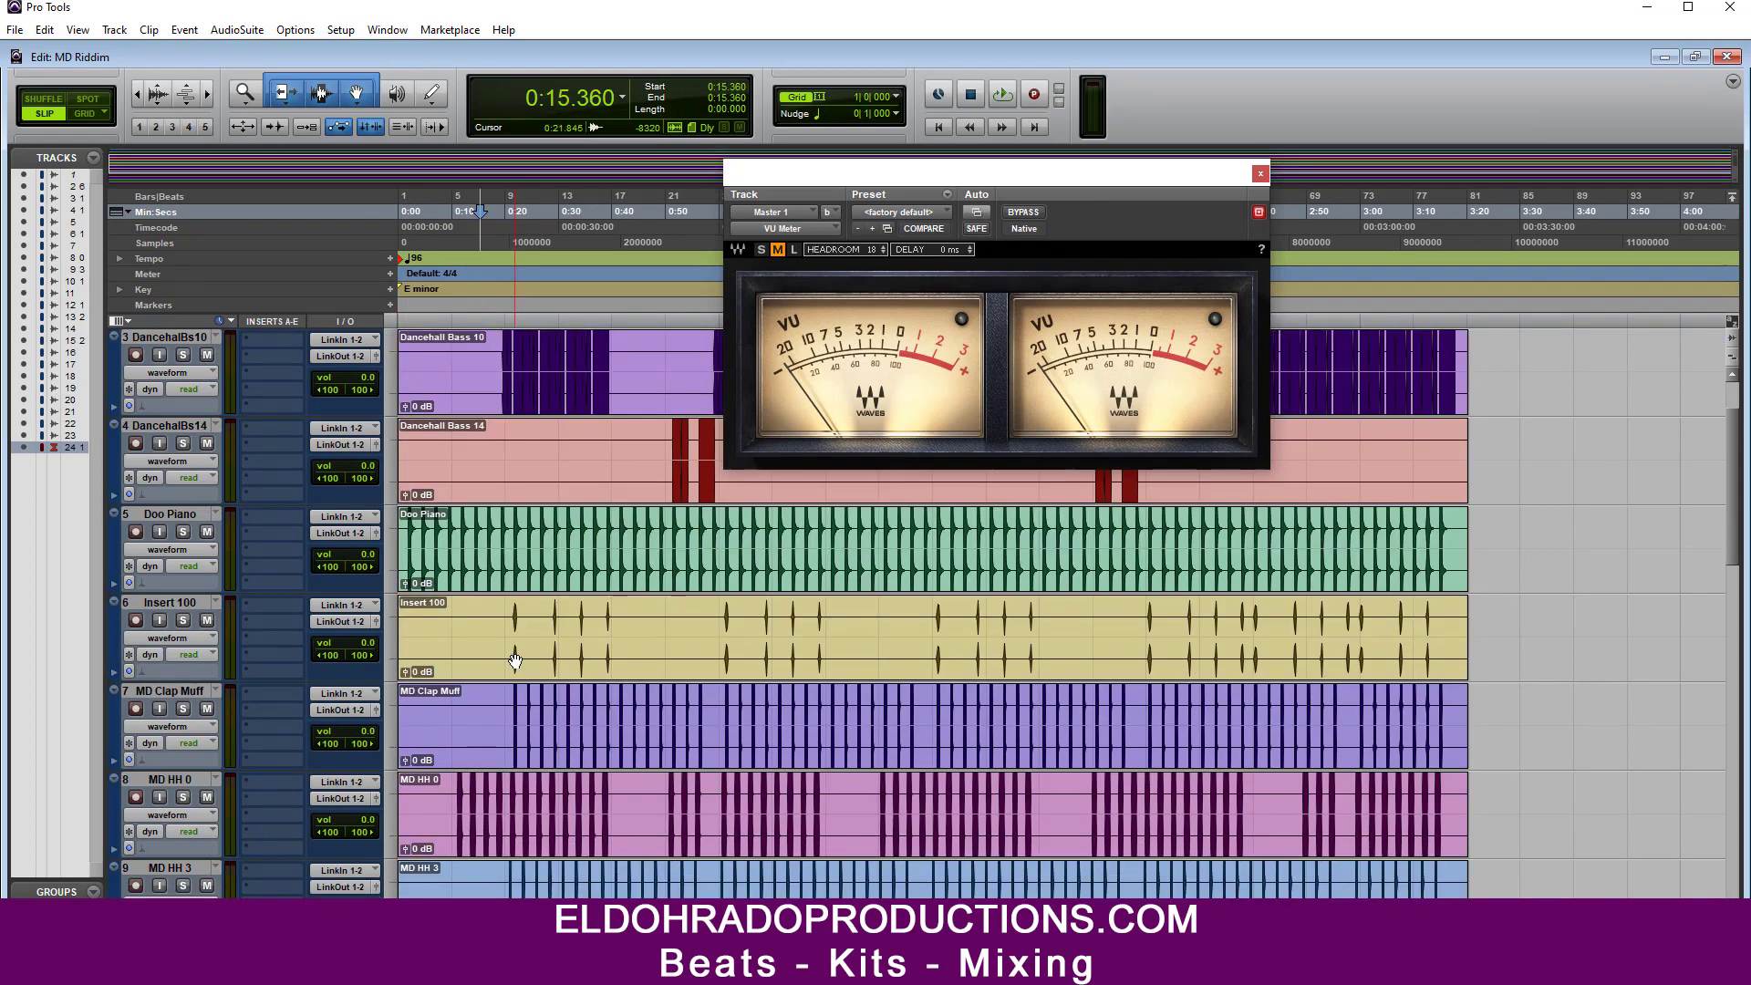
scroll(515, 660, "down", 2)
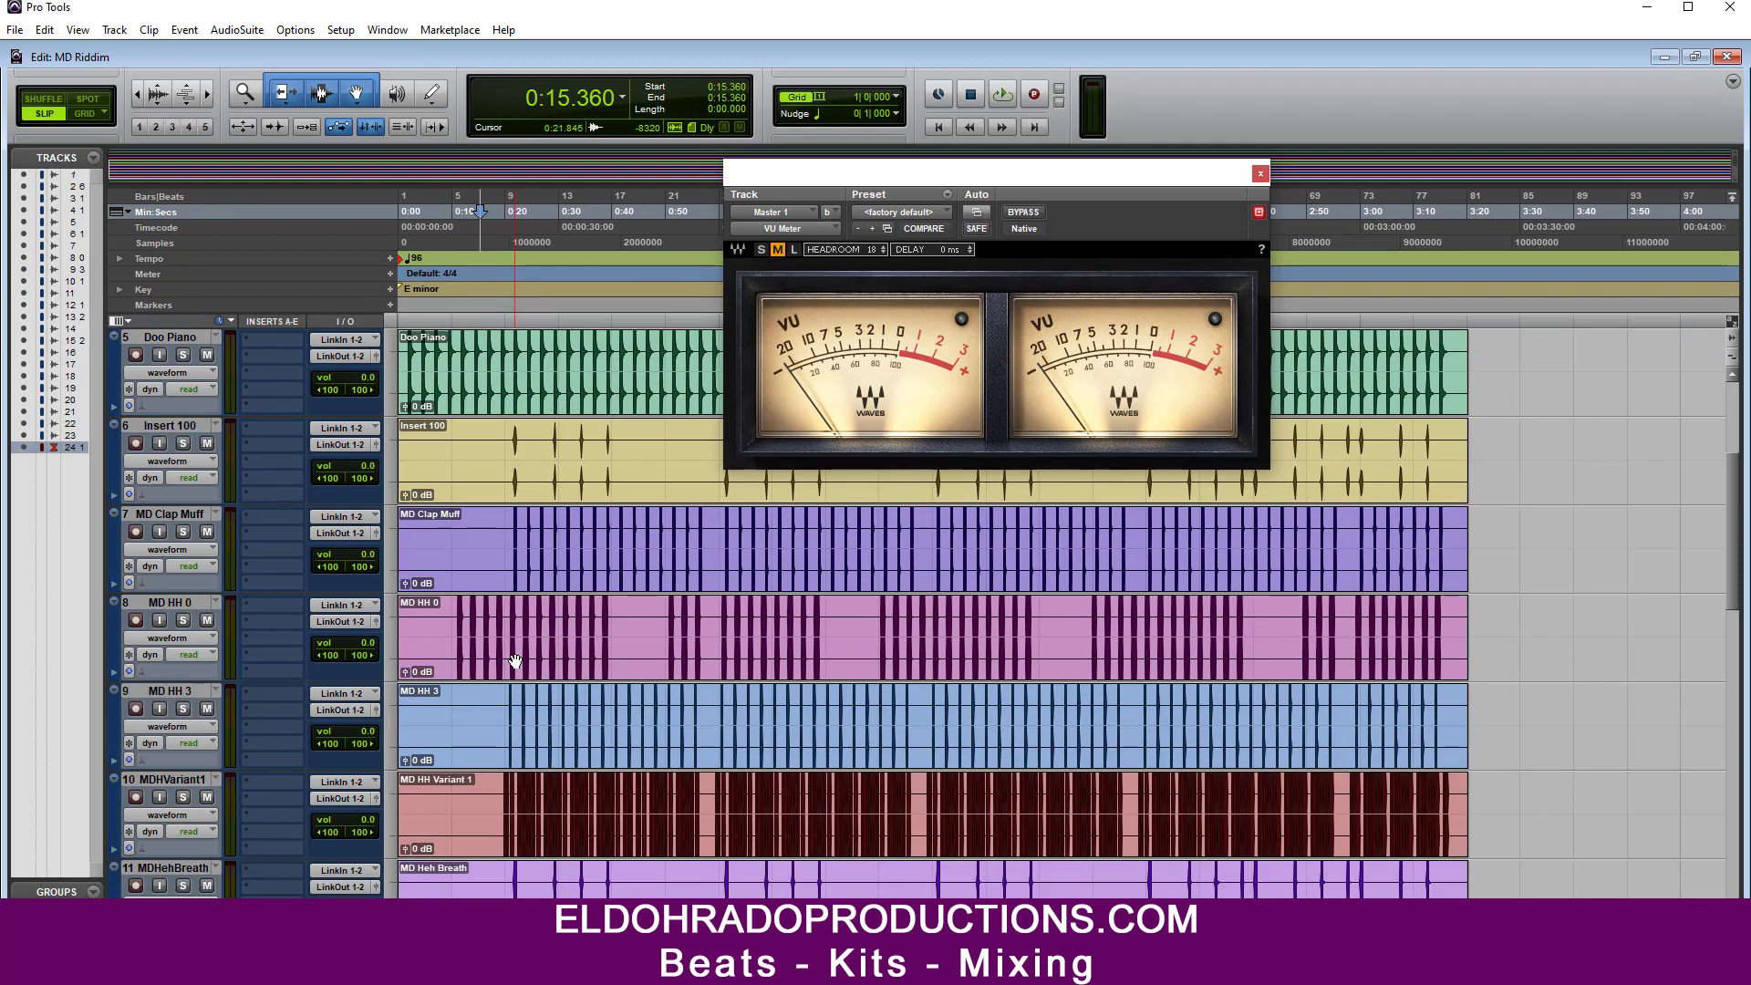
Step: Place the edit cursor at about 0:20.8, just before the sound in the MD Heh Breath clip, and close the VU Meter window
scroll(516, 659, "down", 2)
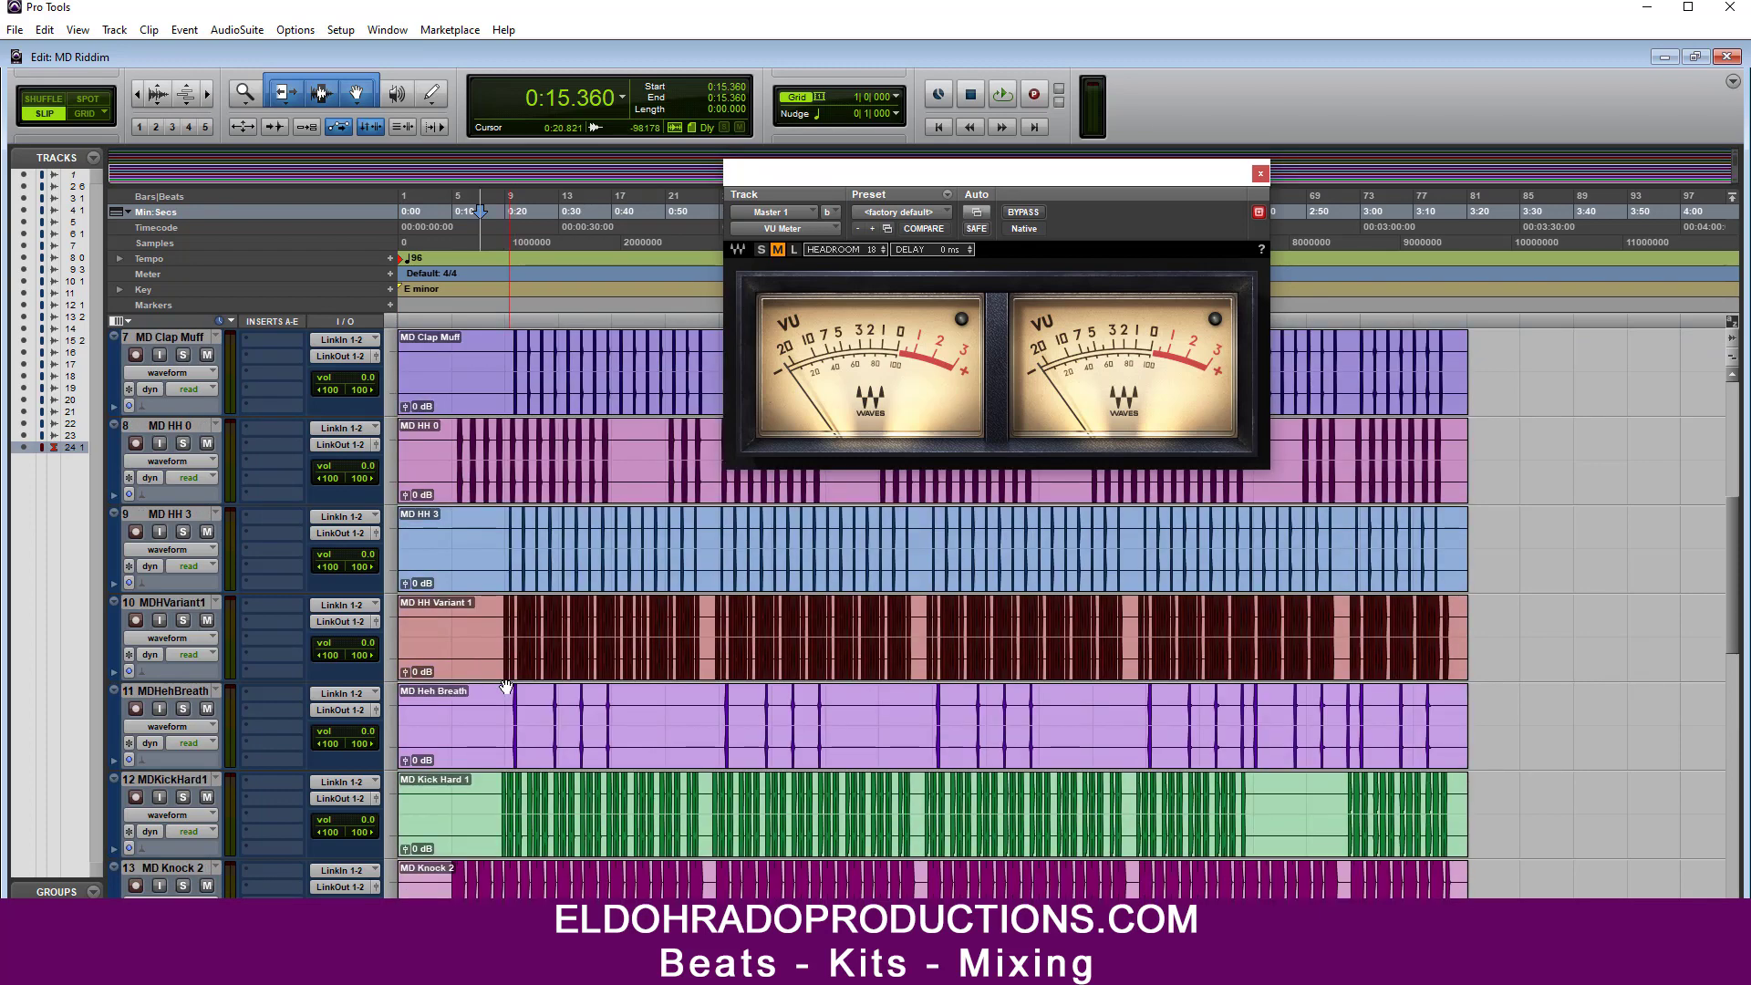
left_click(510, 698)
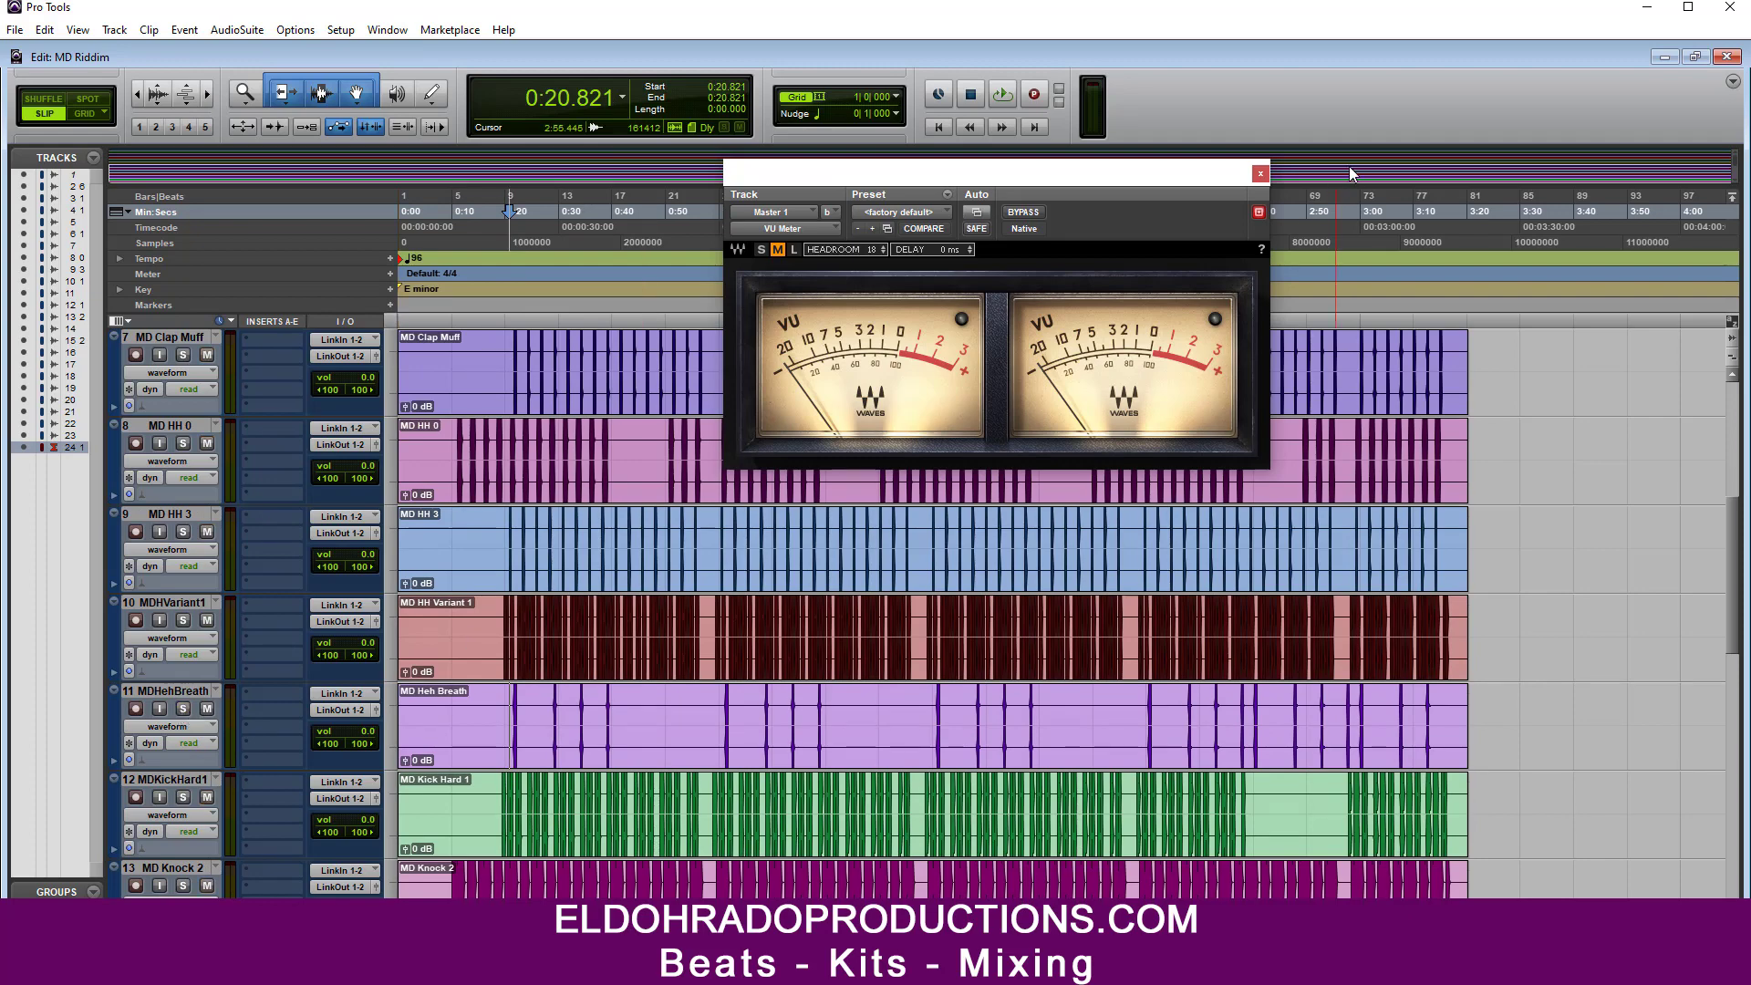
left_click(1261, 173)
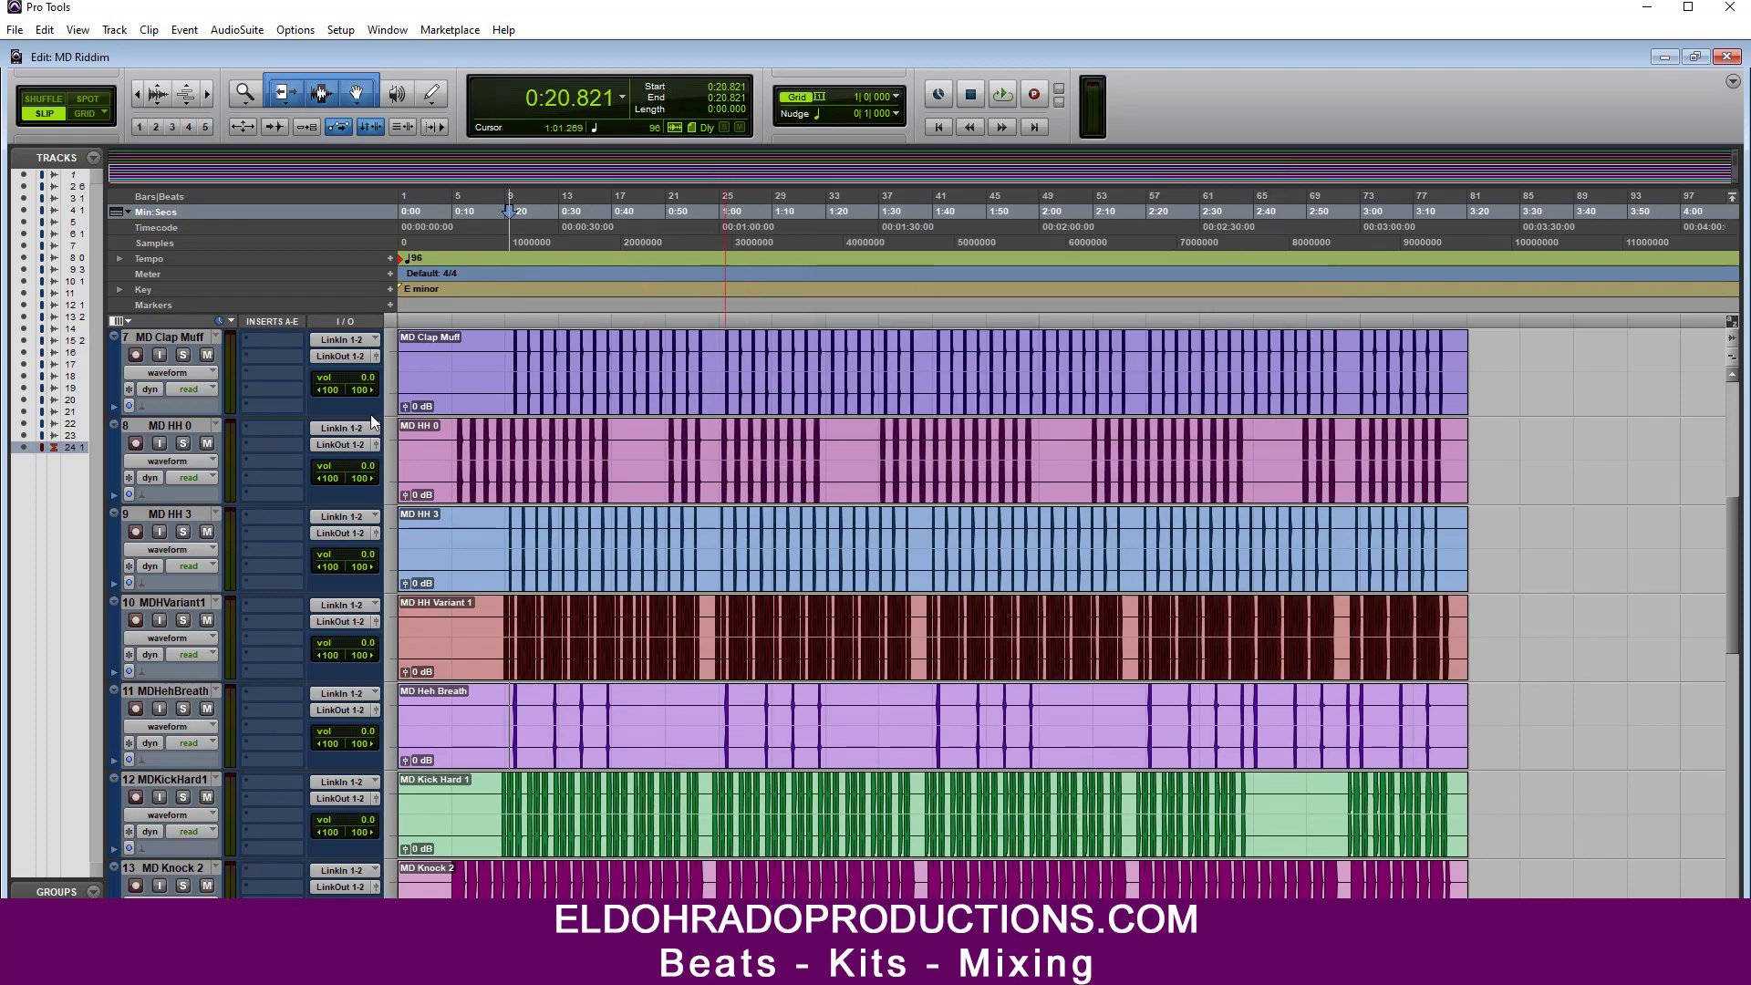
Step: Play the session from about 0:19.1 and solo the MD Heh Breath track to identify its sound
left_click(183, 689)
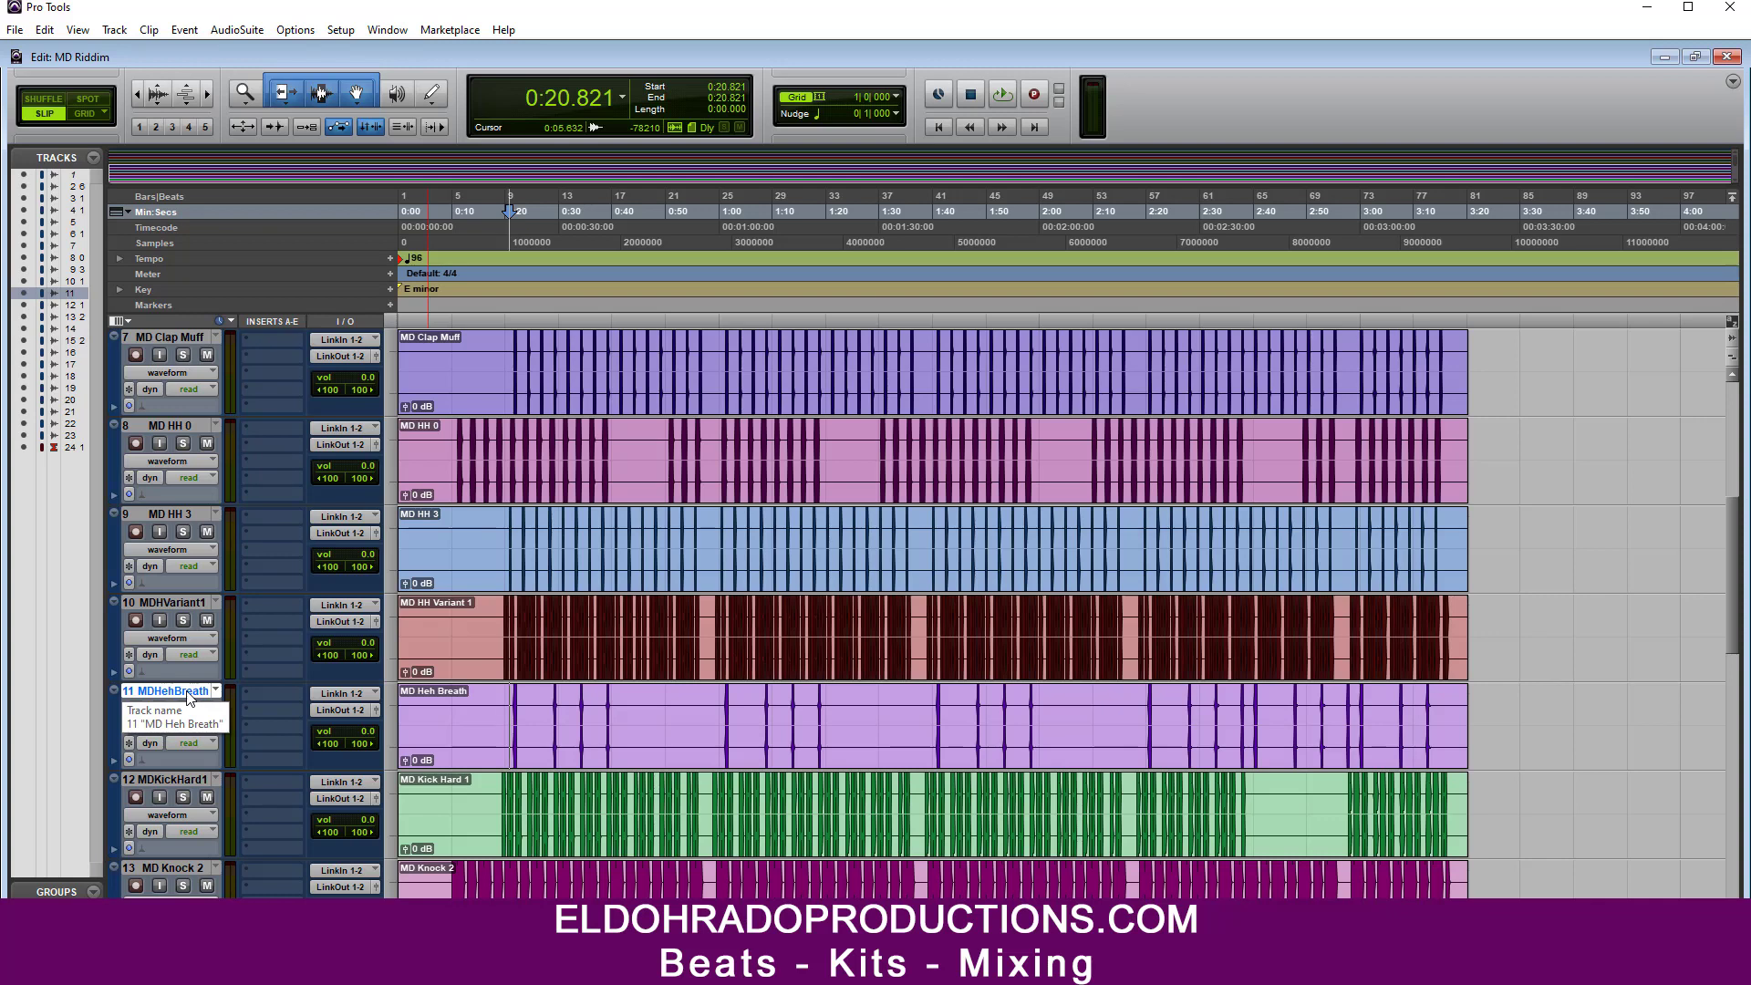
key("Return")
key("space")
key("space")
left_click(500, 701)
key("space")
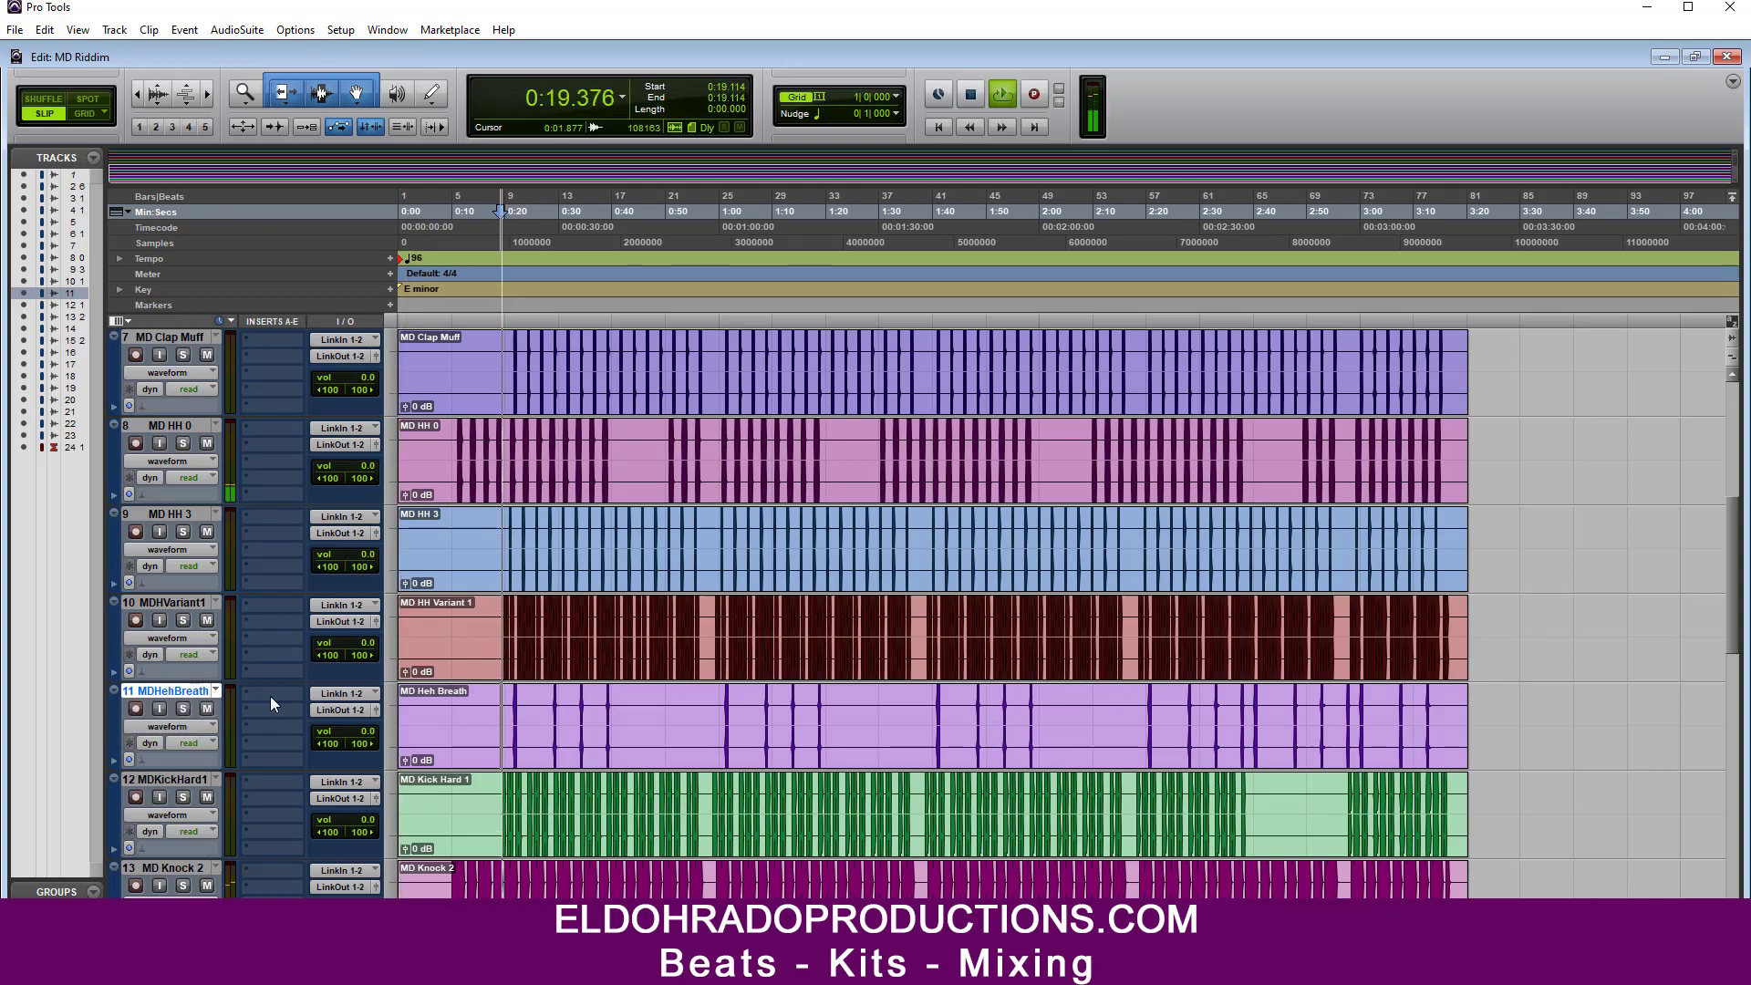
left_click(184, 709)
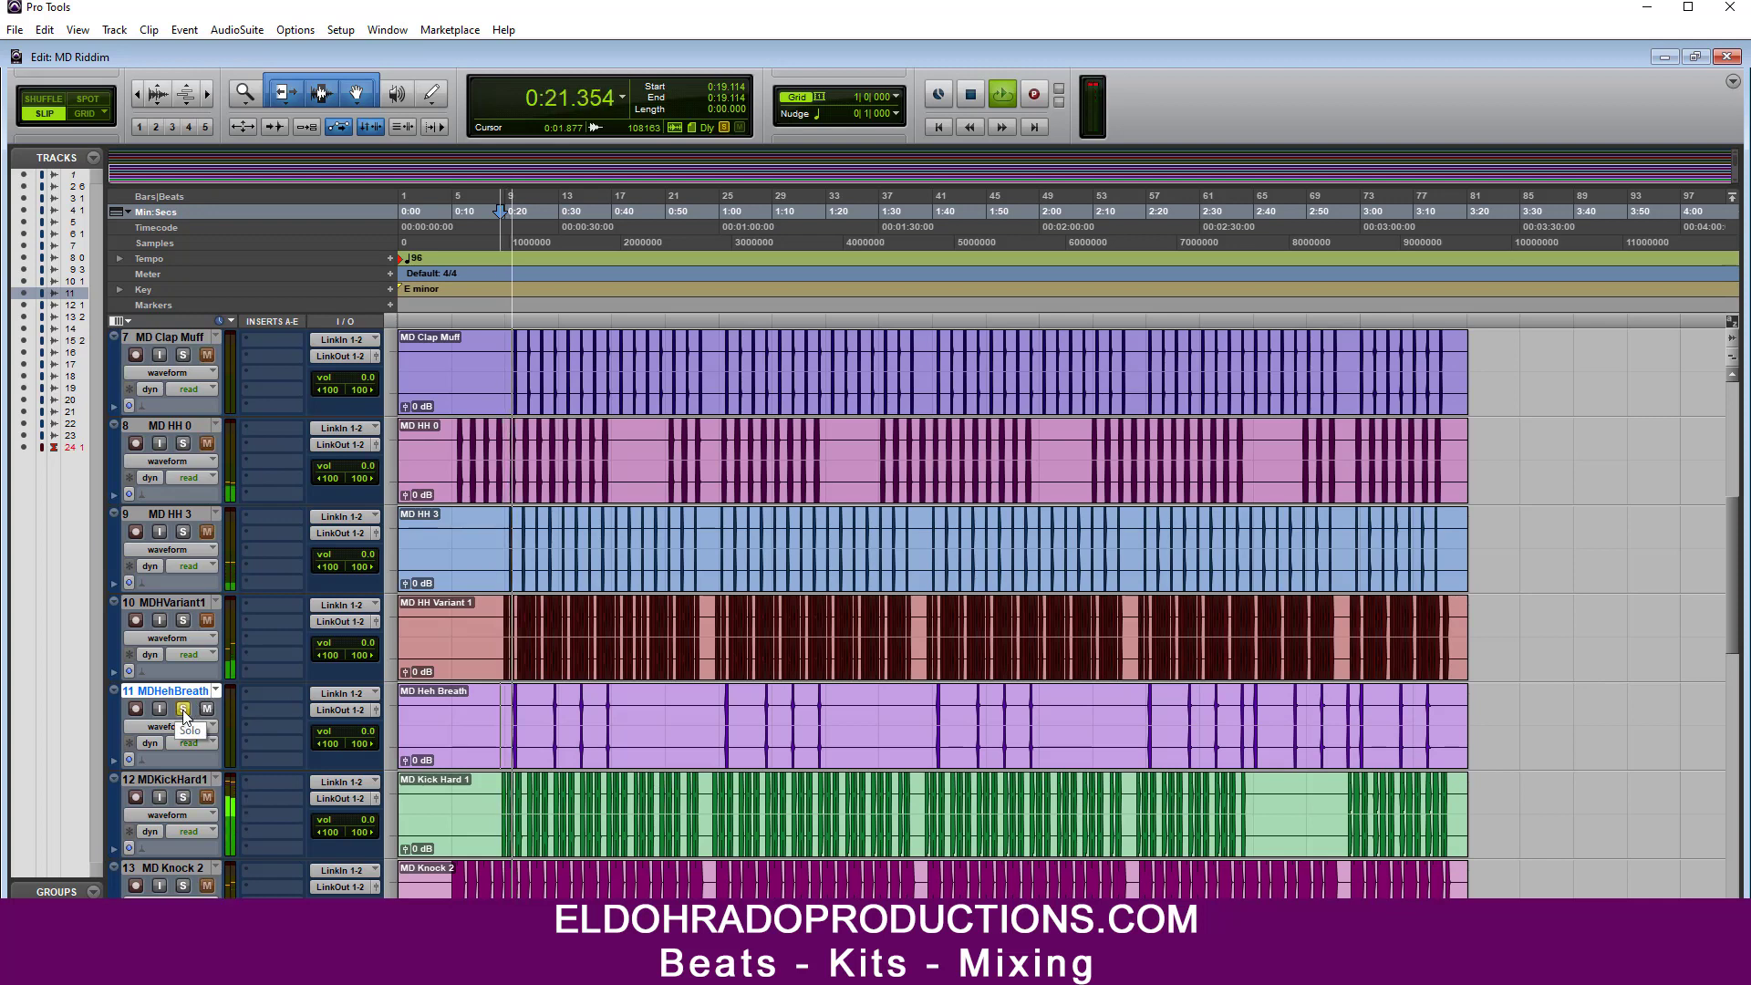
key("space")
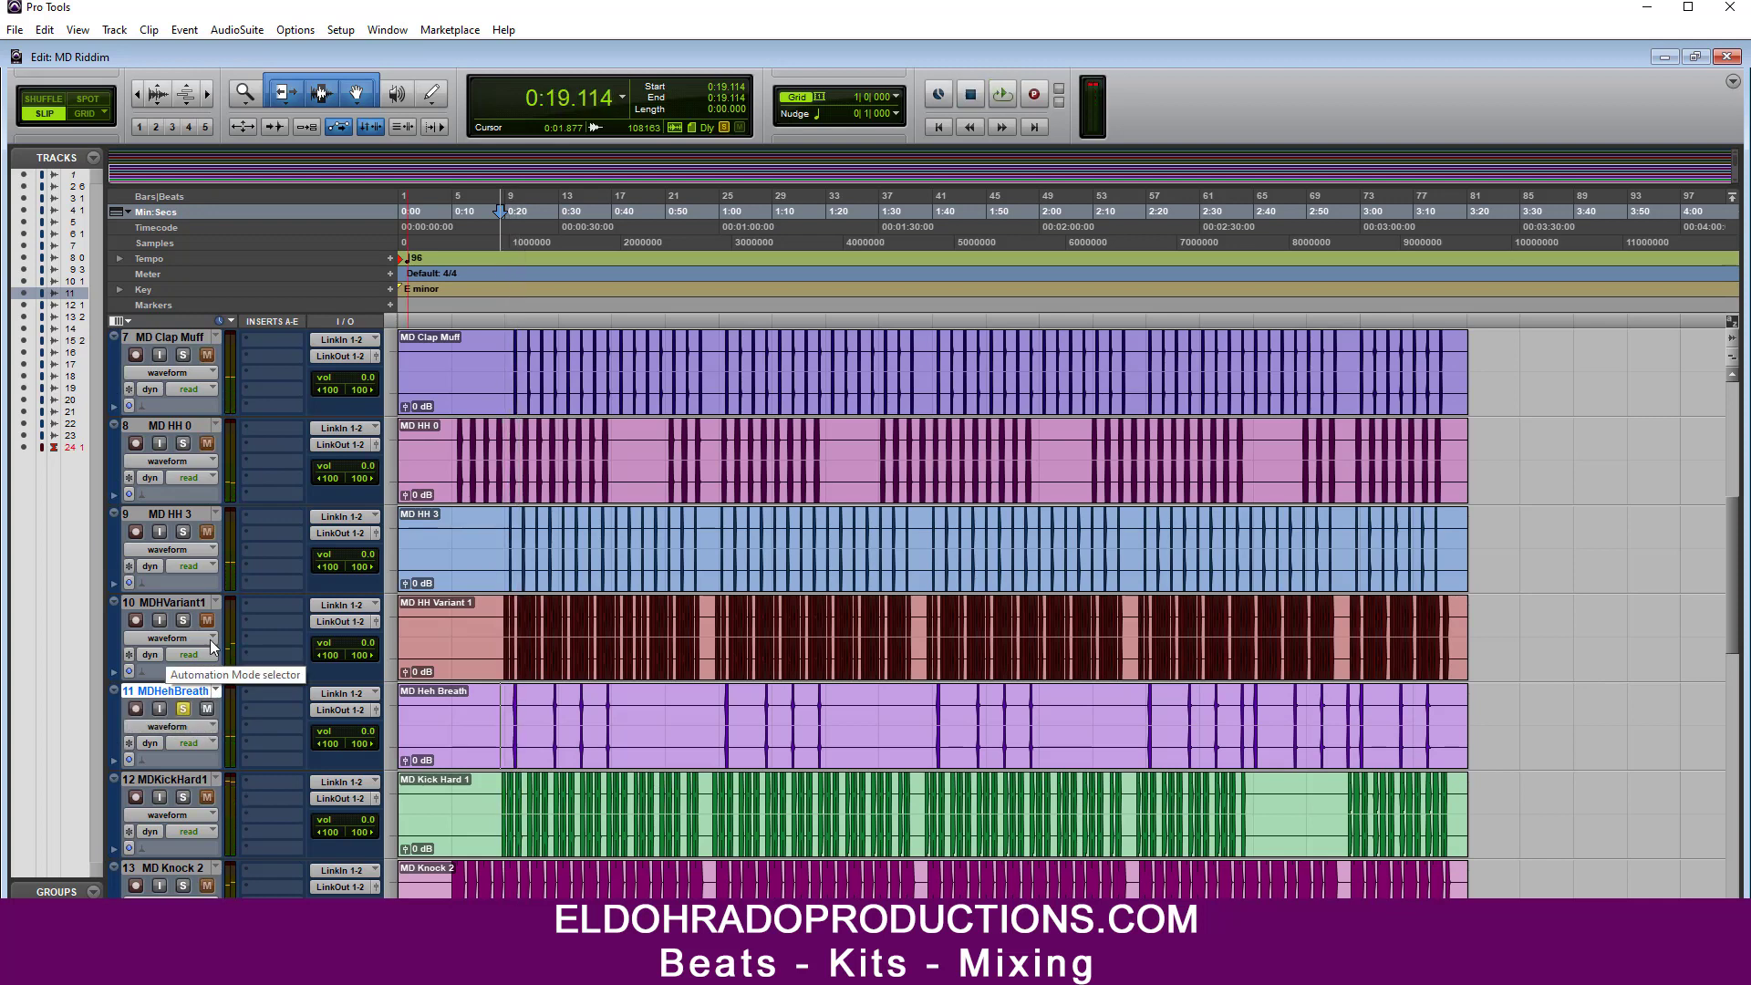
Step: Move the MD Heh Breath track to the end of the session, directly above the Master 1 track
scroll(195, 684, "down", 4)
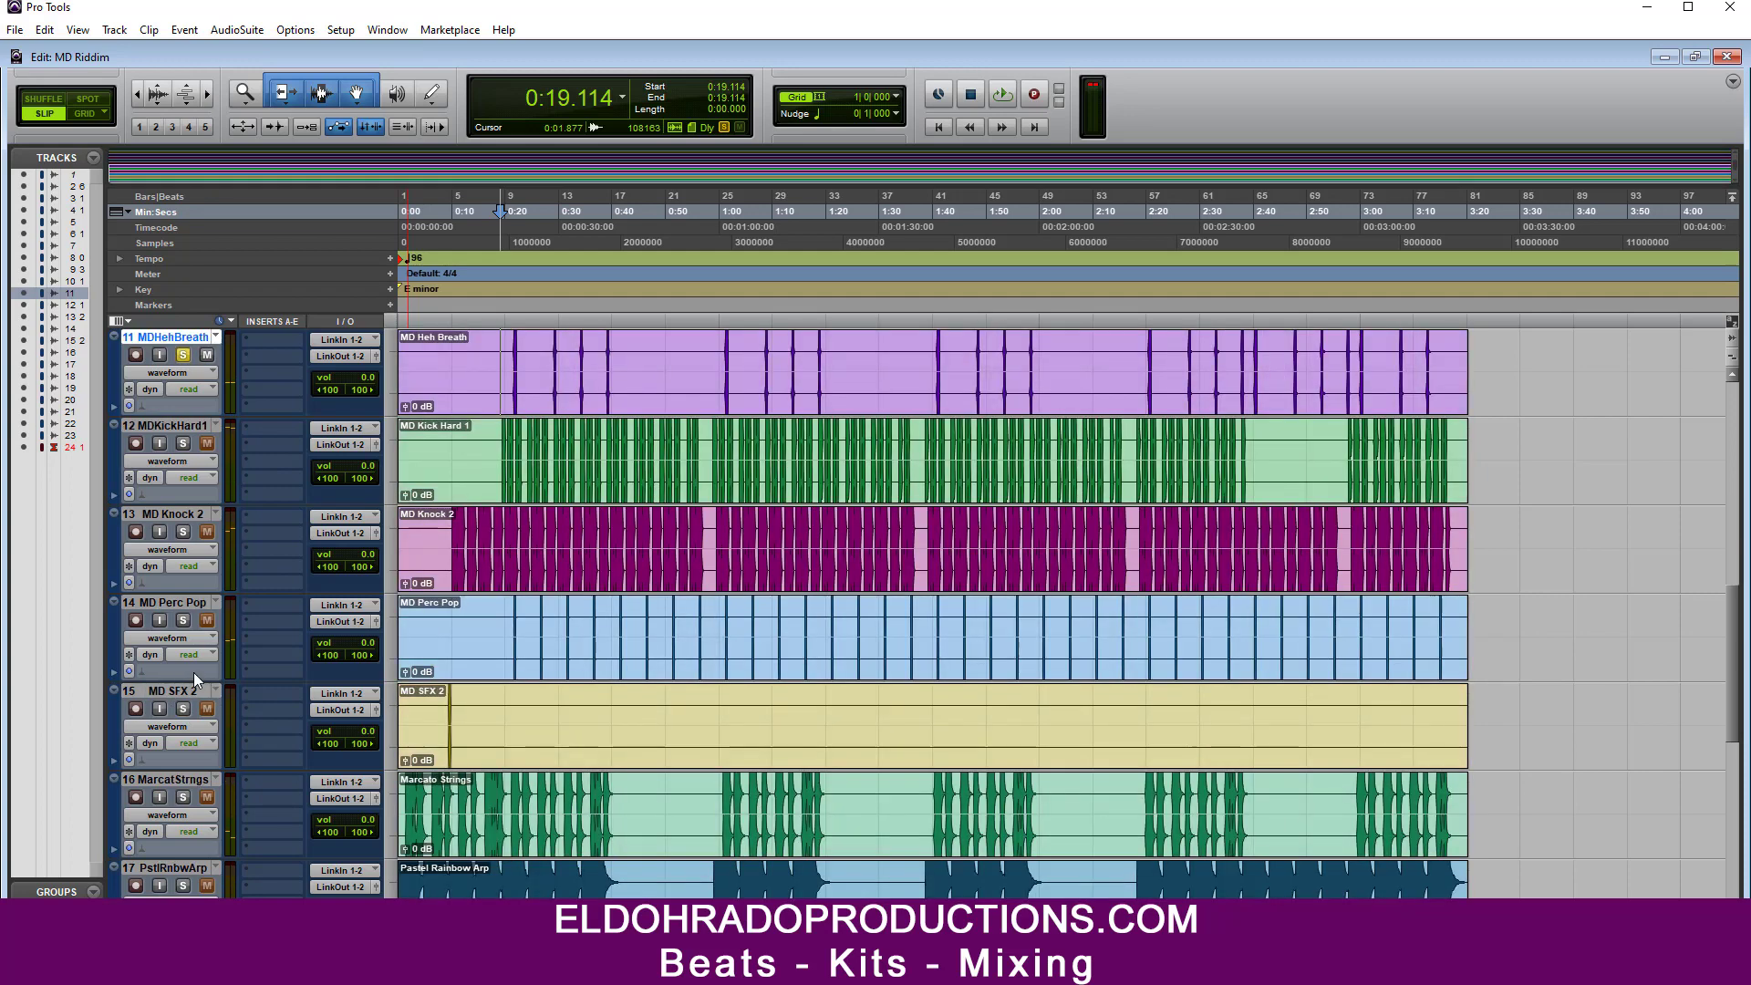
scroll(171, 392, "up", 3)
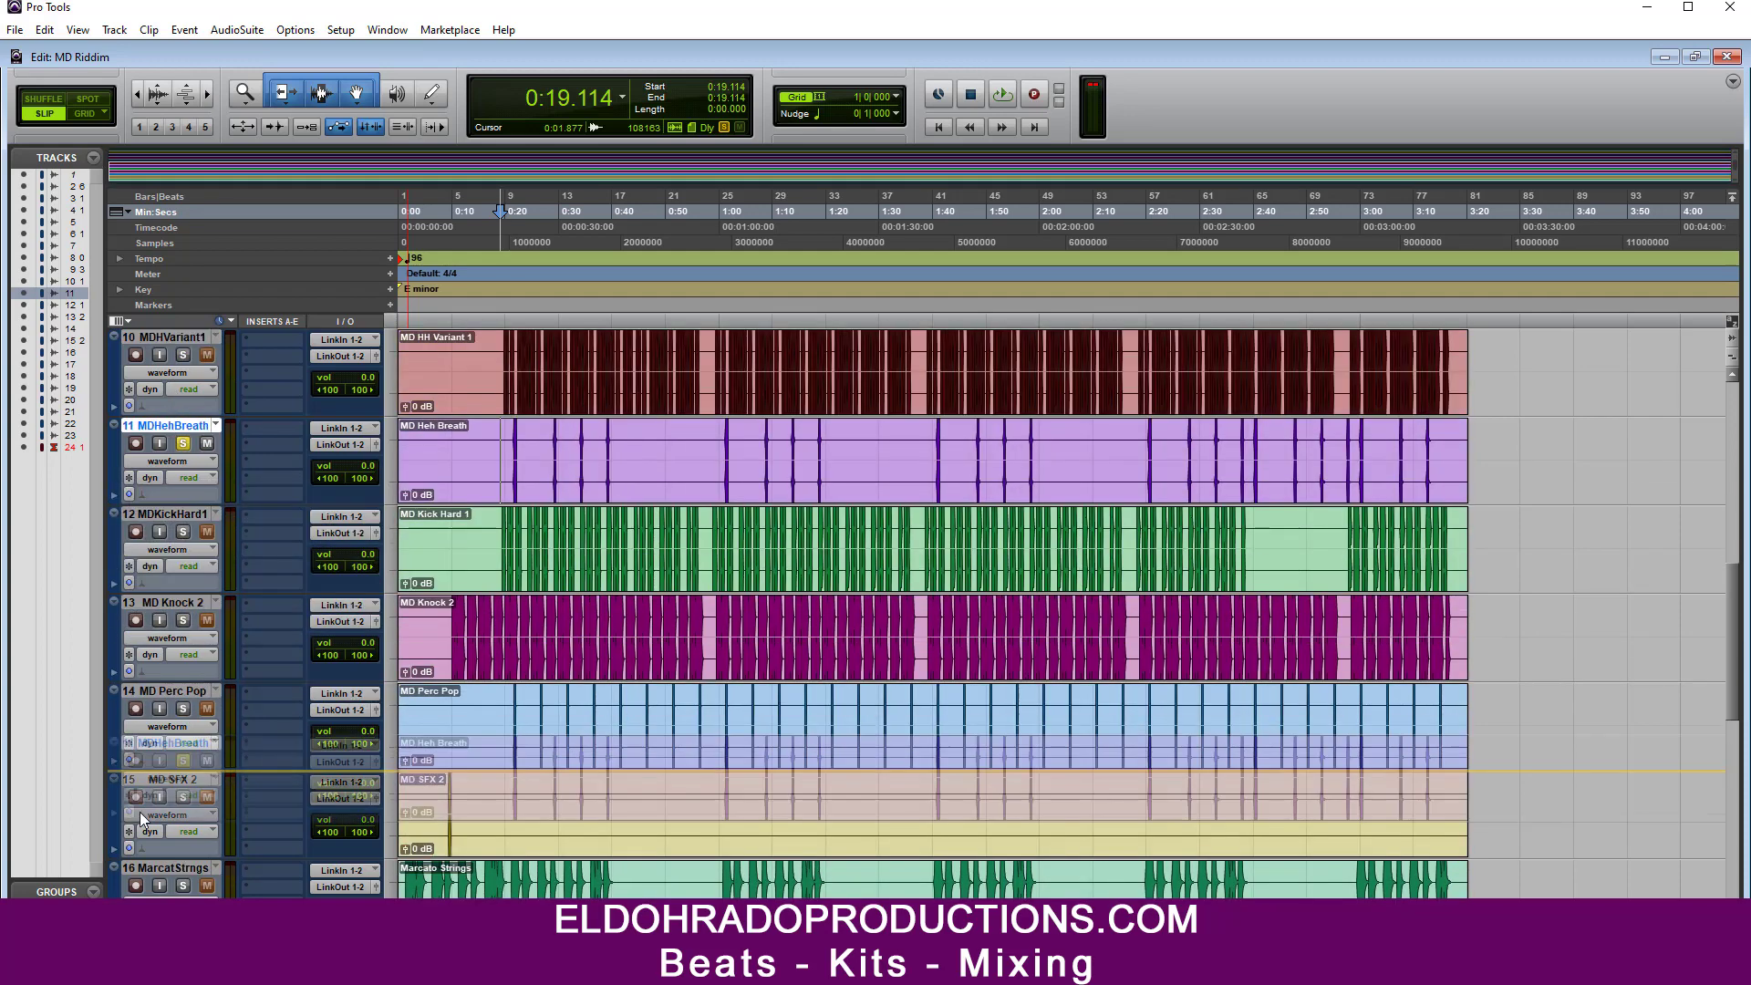
scroll(171, 403, "down", 4)
scroll(157, 863, "down", 7)
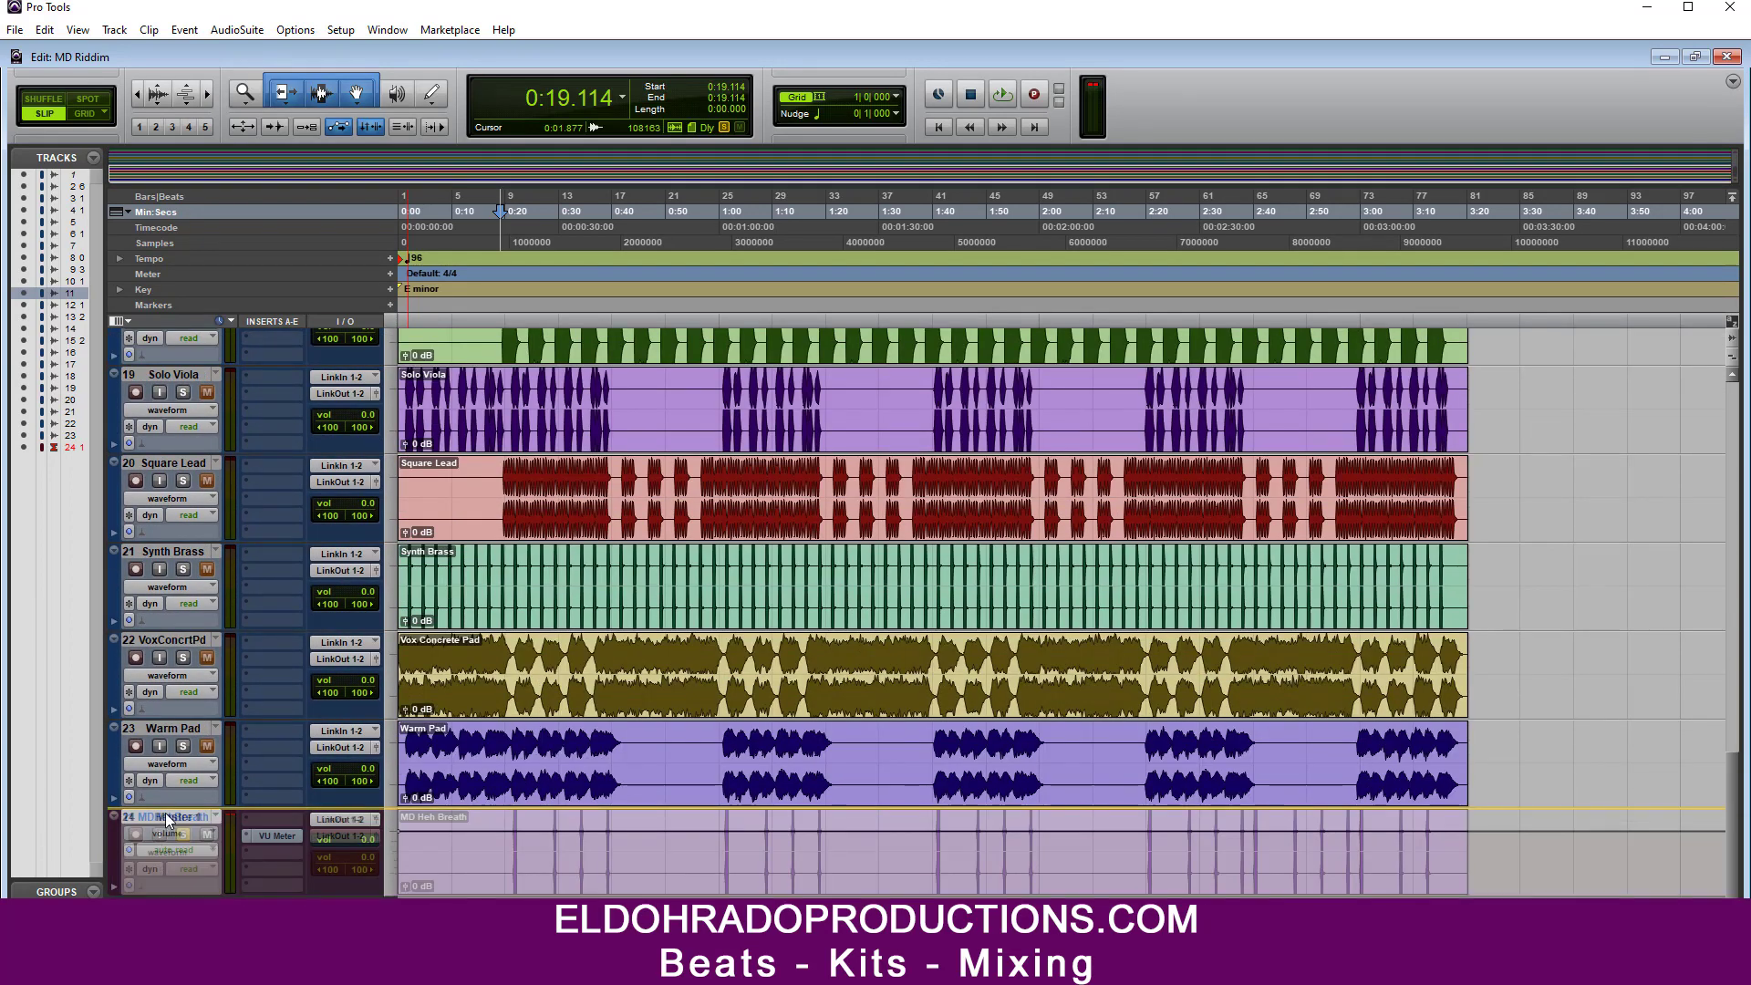
left_click_drag(173, 810, 173, 808)
Step: Colour the MD Heh Breath track bright magenta in the track colour palette
double_click(117, 752)
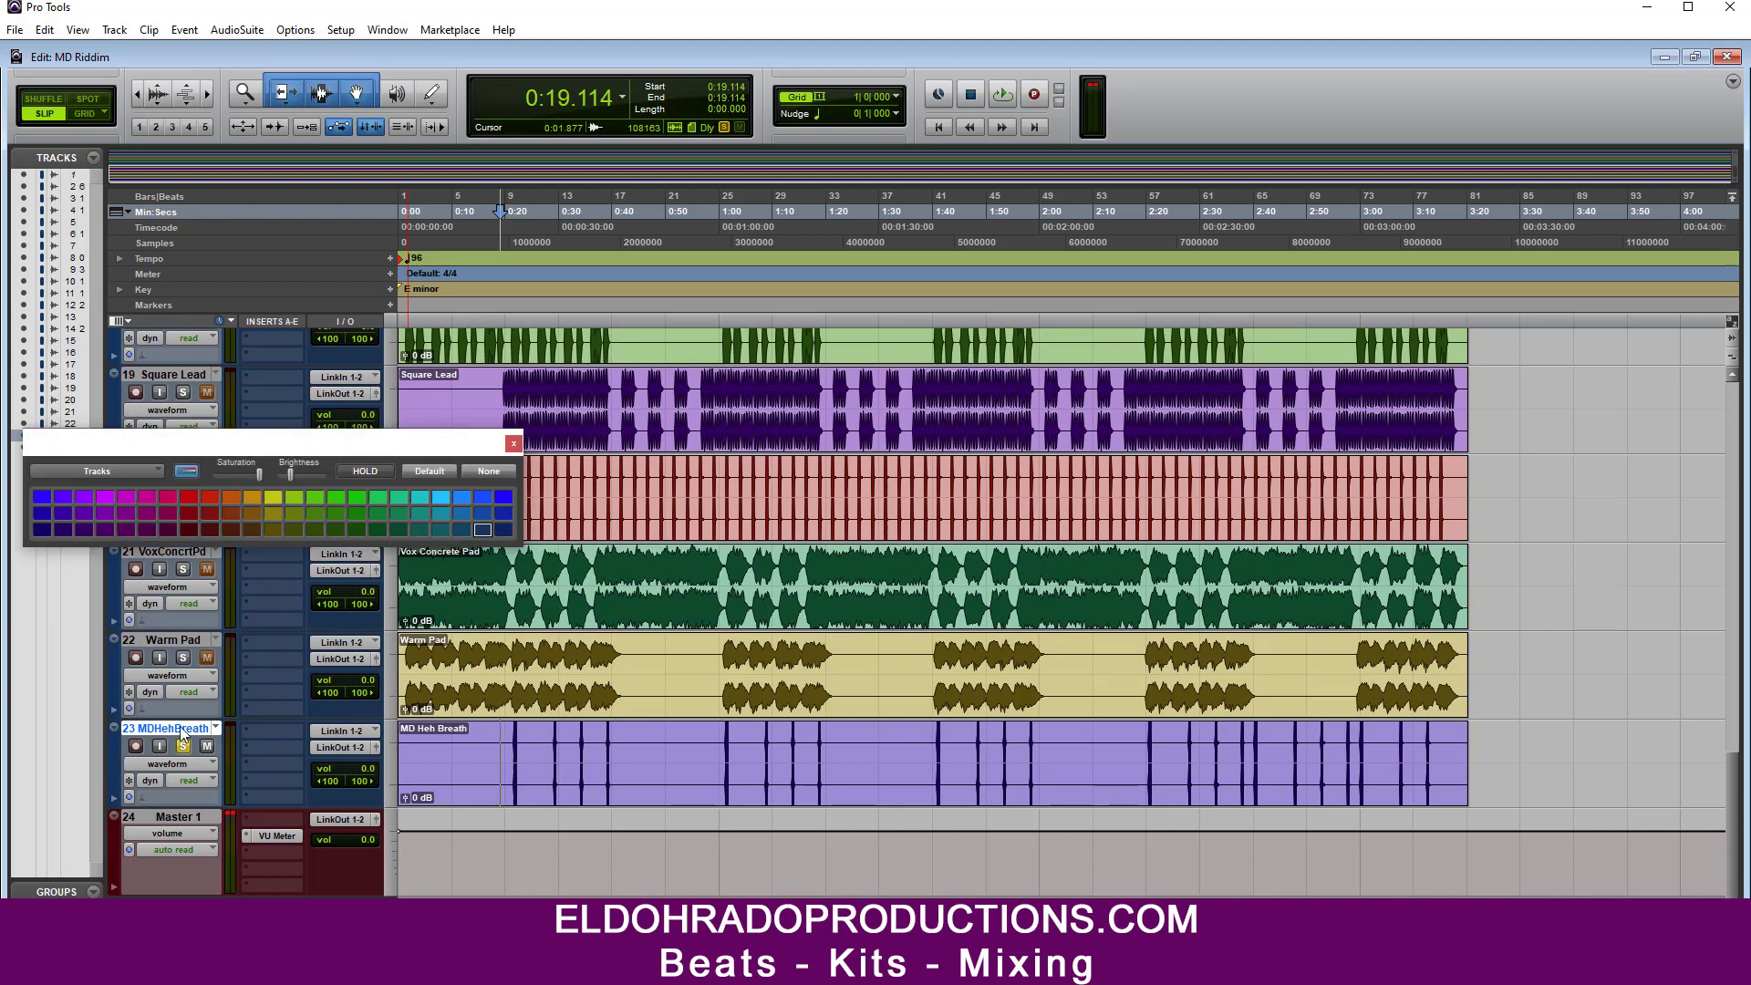
left_click(148, 498)
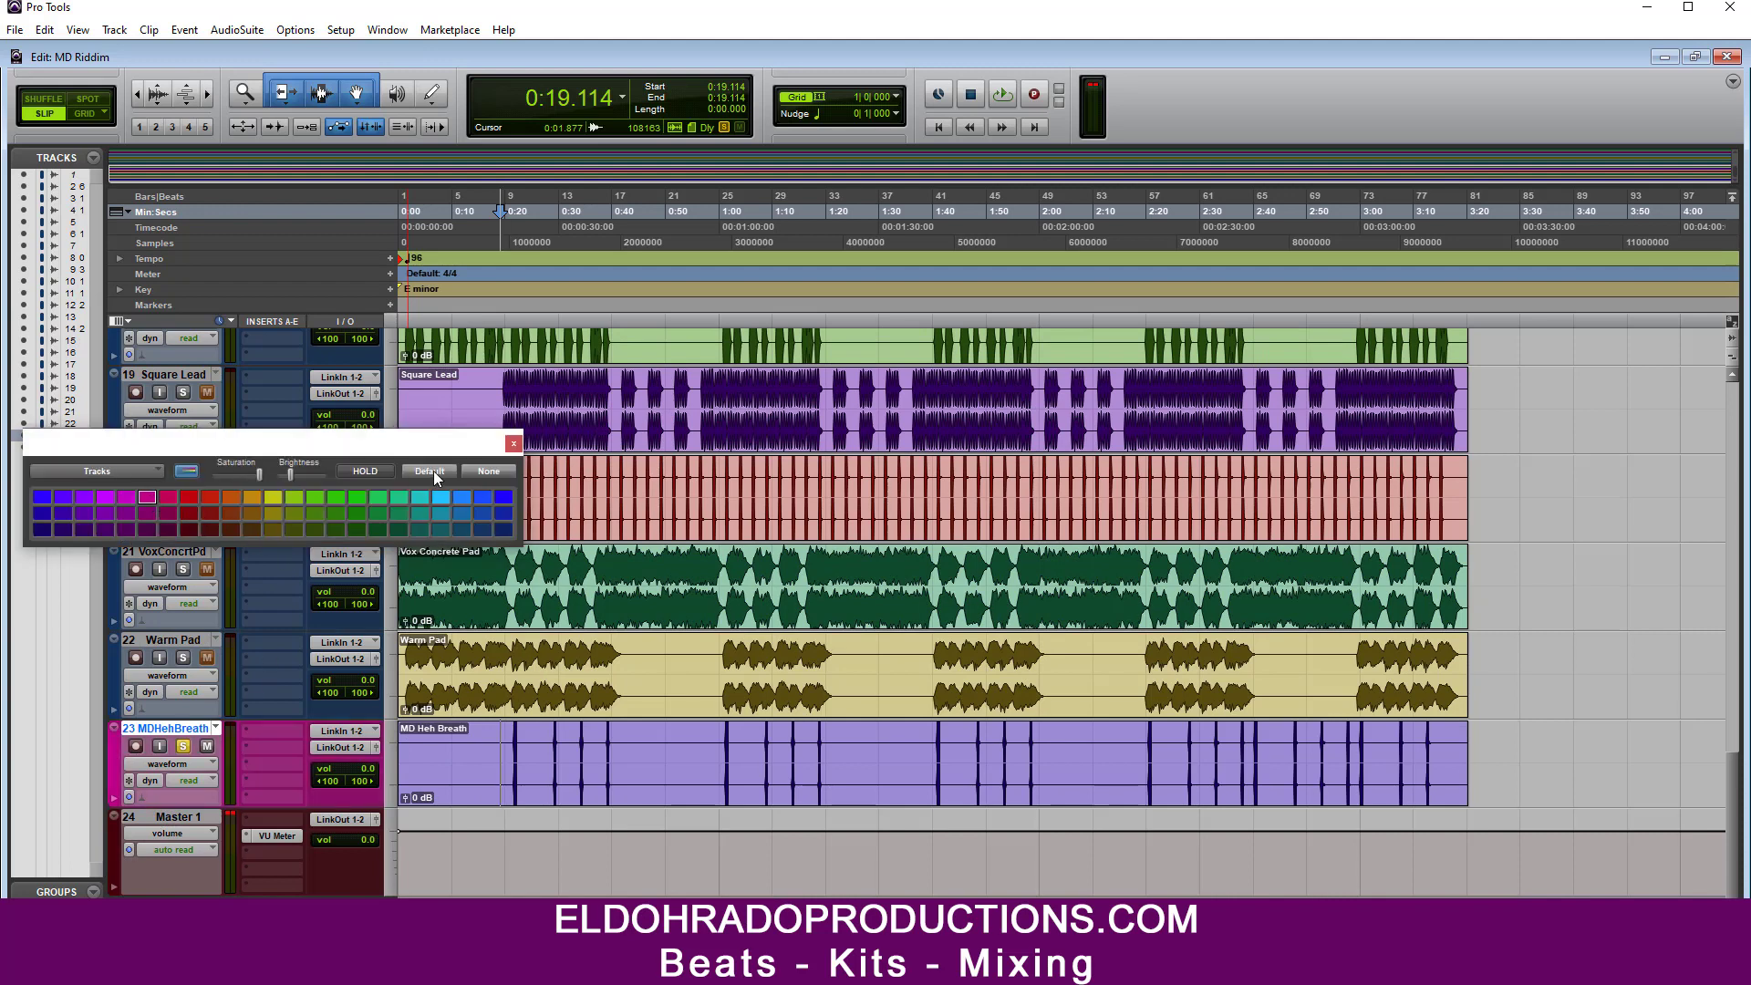
left_click(513, 444)
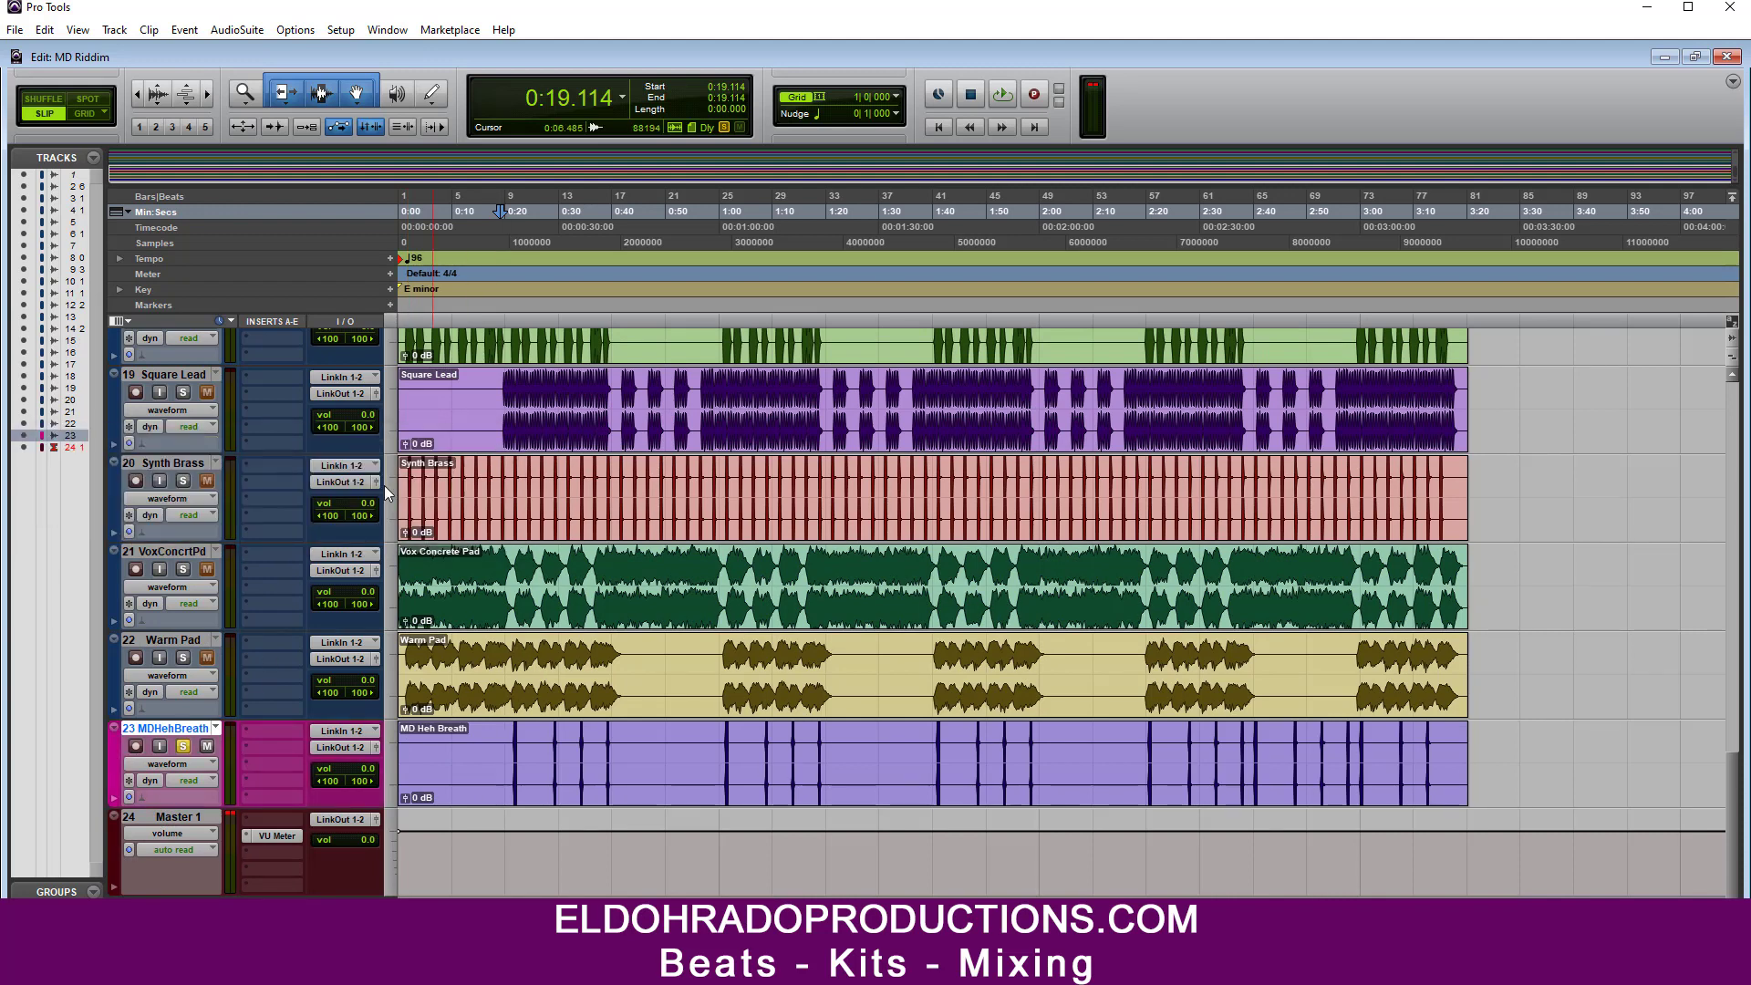
Step: Solo the Warm Pad track instead of MD Heh Breath and listen to it from about 0:08.5
left_click(187, 659)
left_click(184, 745)
left_click(446, 643)
key("space")
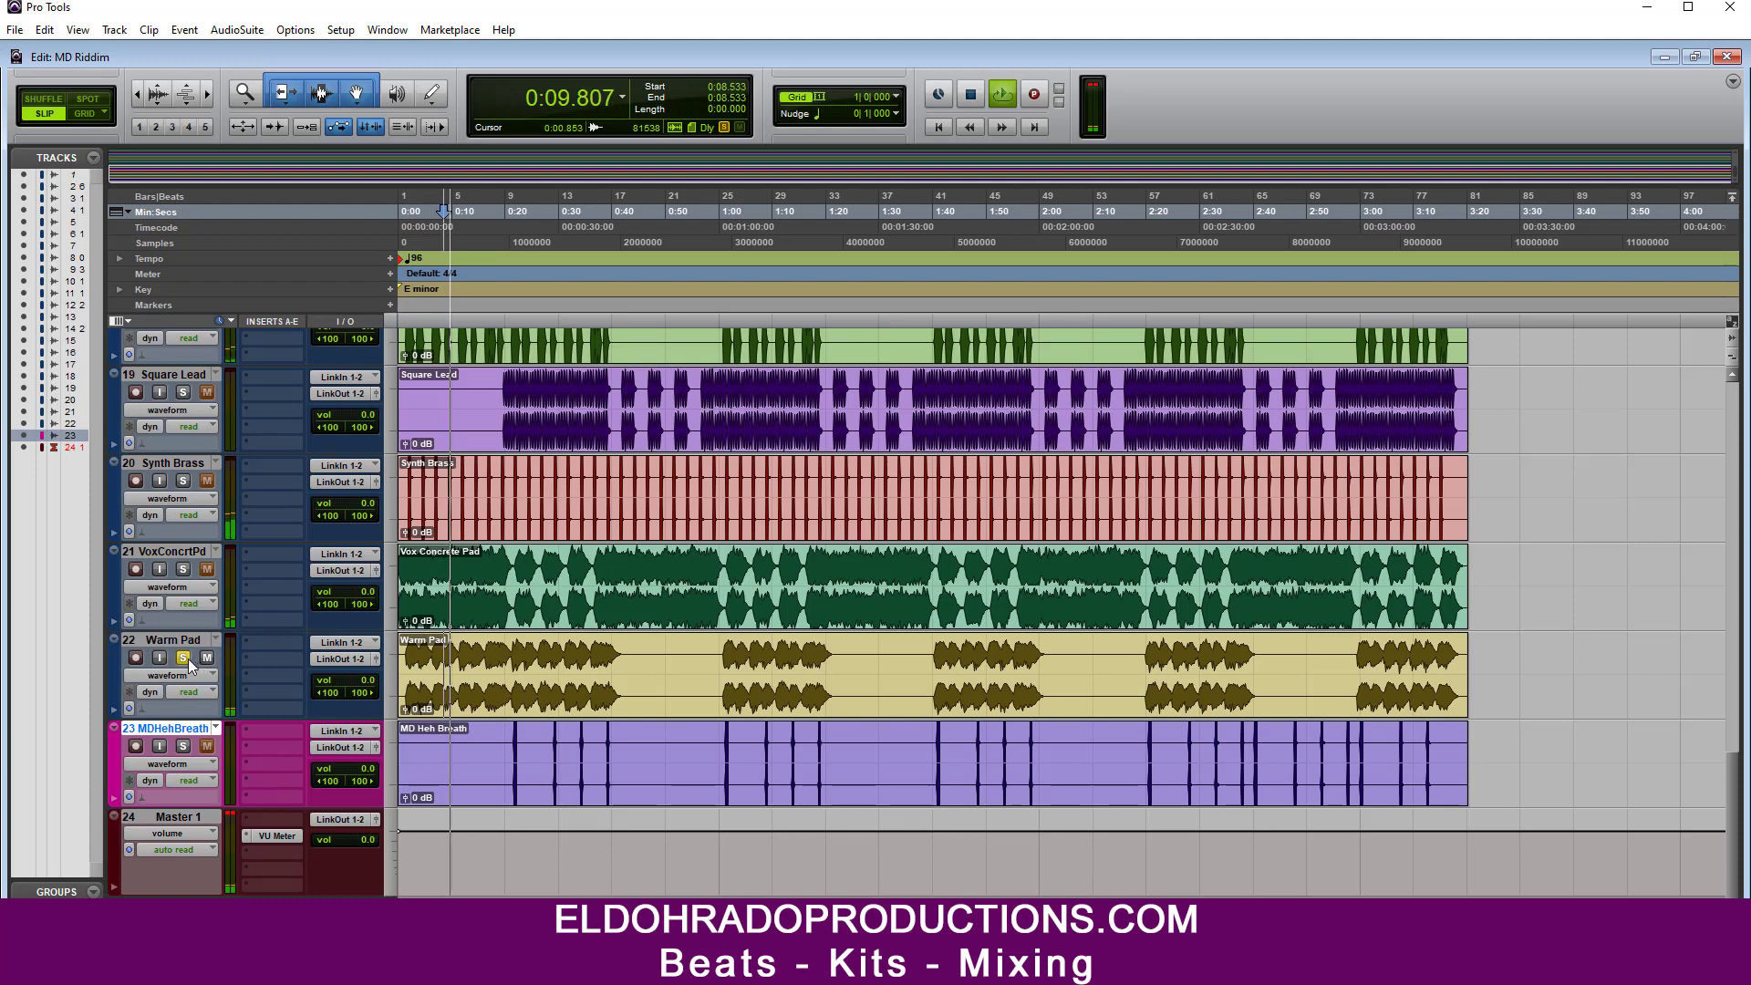
key("space")
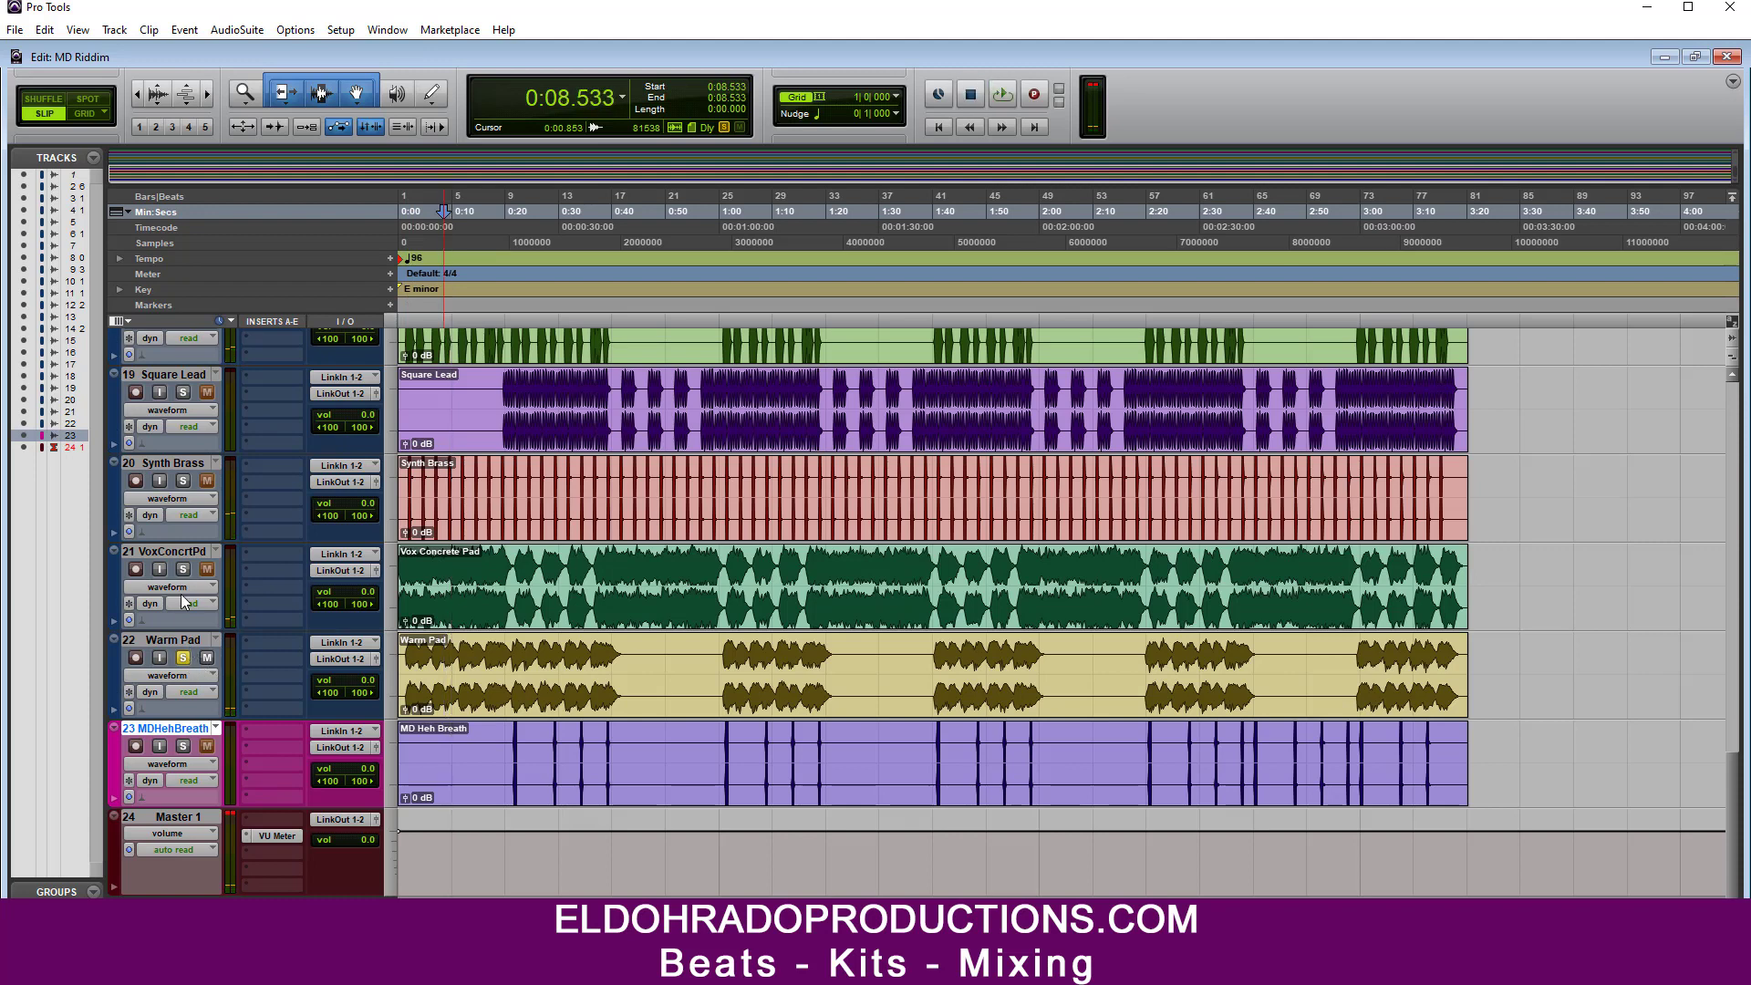
Step: Colour the Warm Pad track bright blue in the track colour palette
double_click(112, 676)
left_click(494, 497)
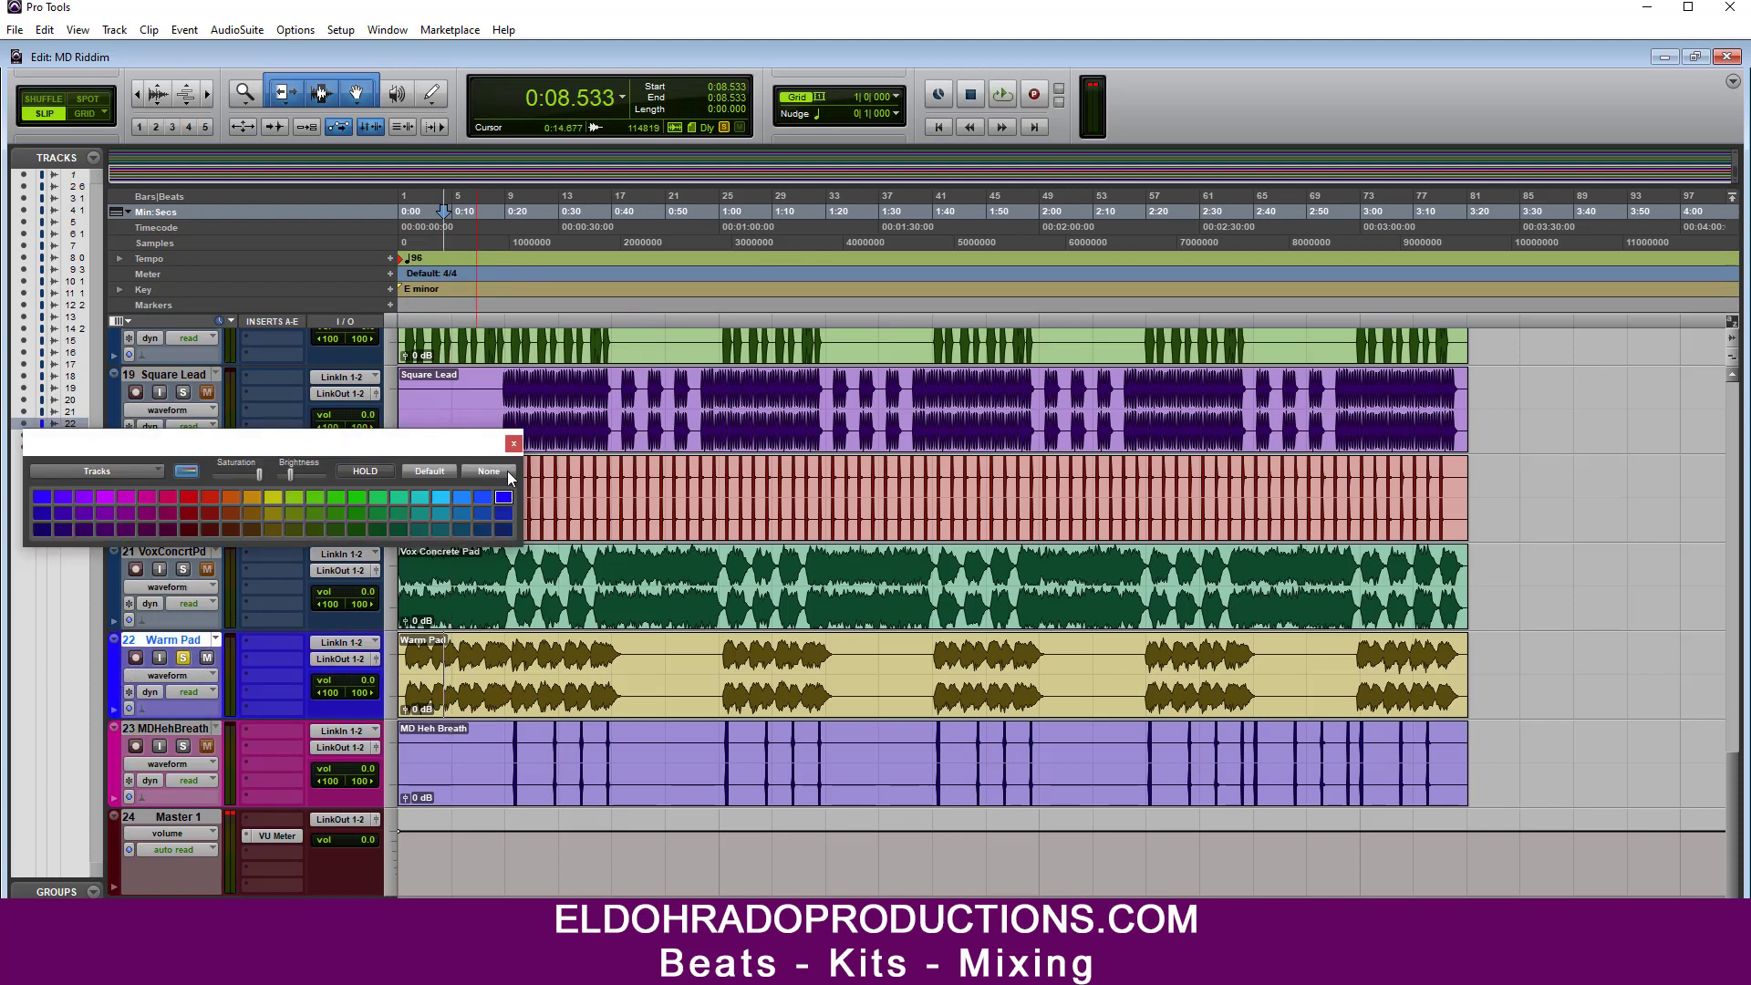
left_click(513, 444)
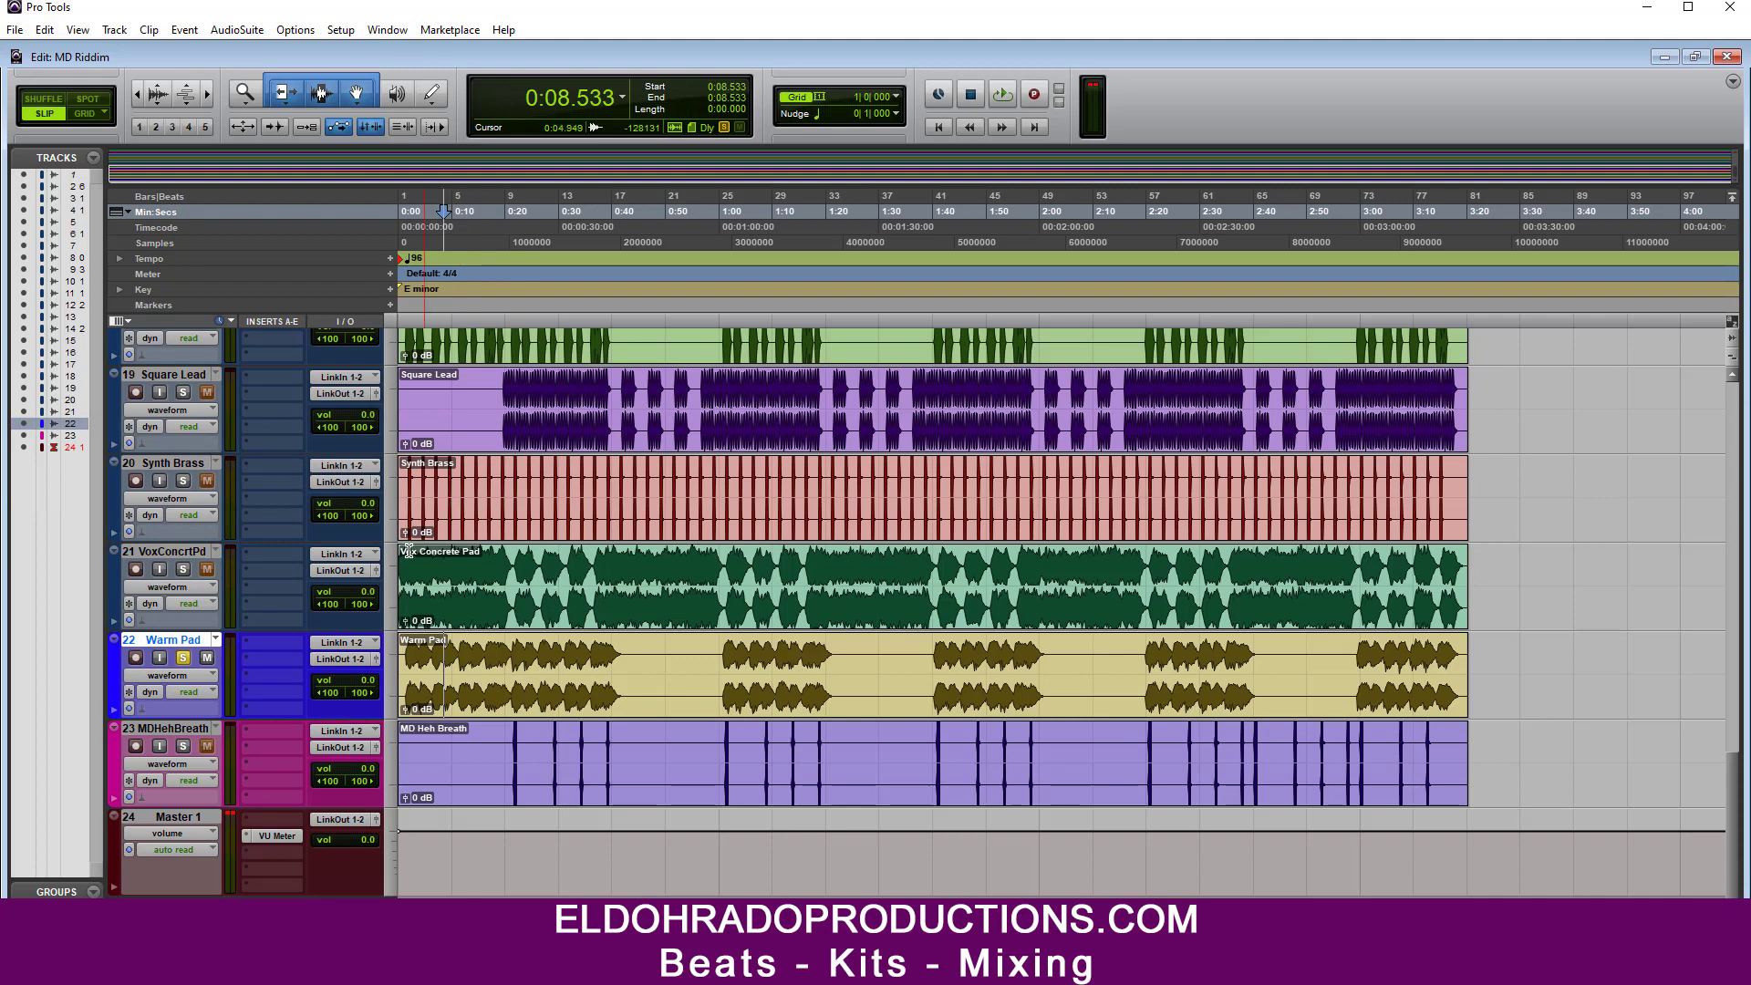
Step: Take Warm Pad out of solo and listen to the Vox Concrete Pad track alone from about 0:06
left_click(184, 658)
left_click(183, 569)
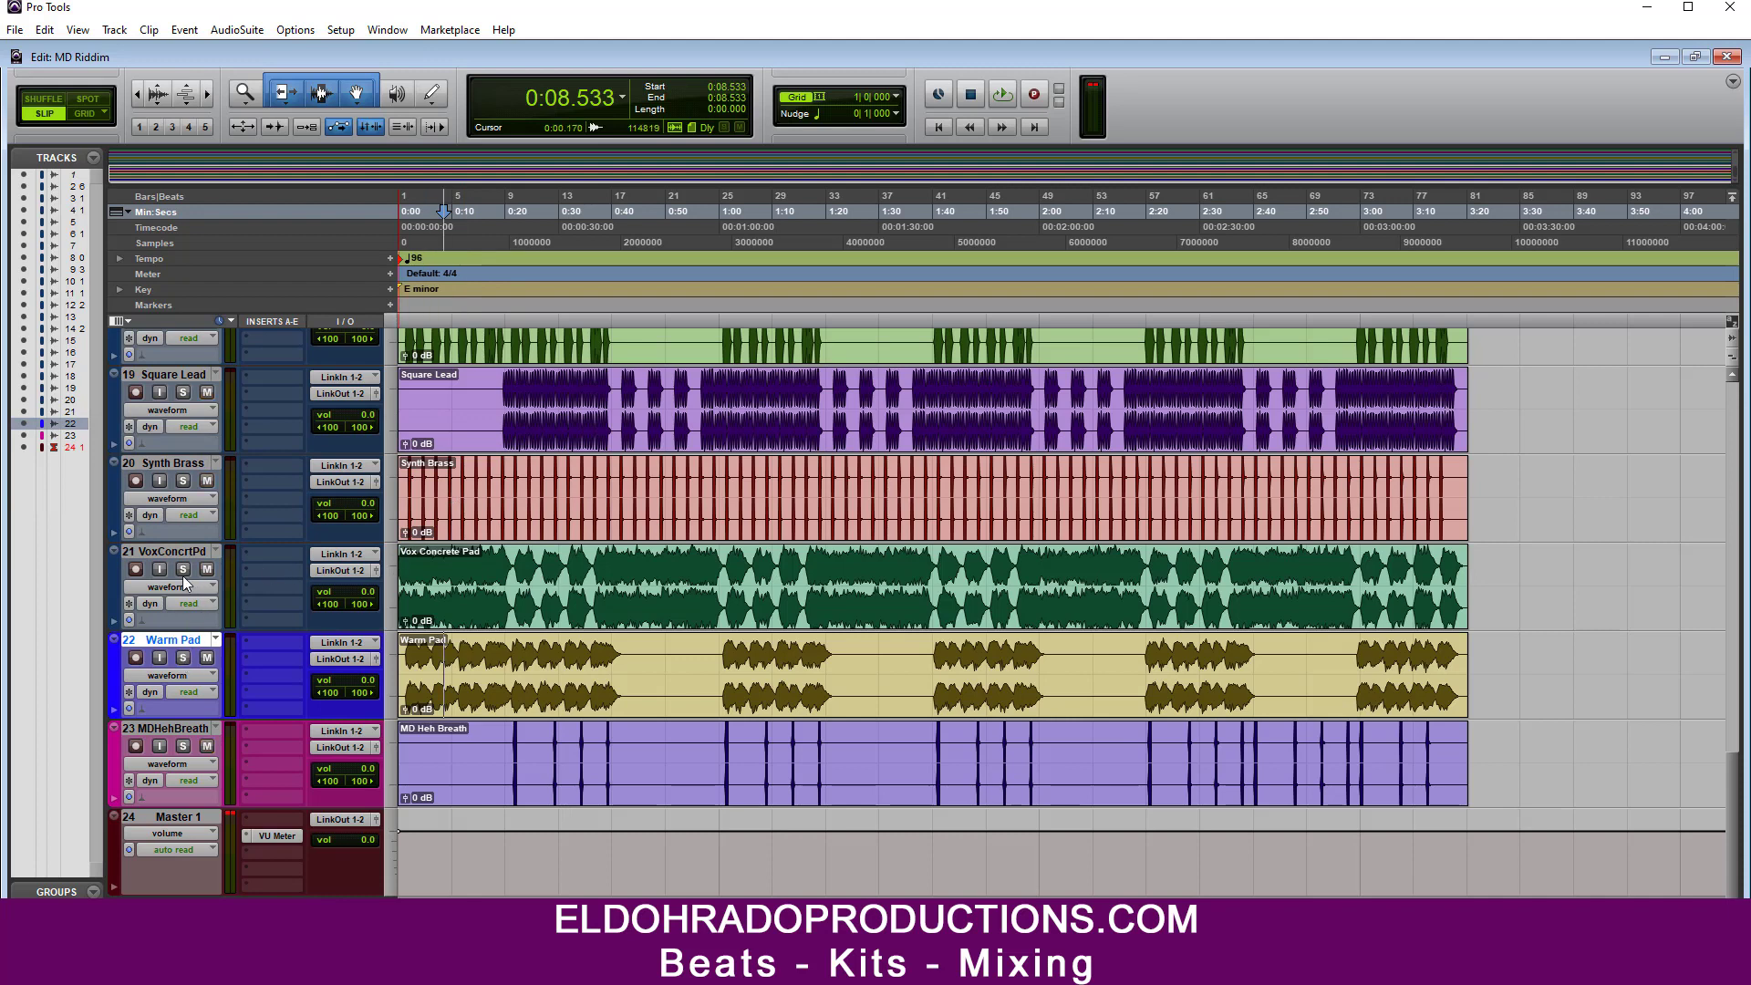
left_click(430, 558)
key("space")
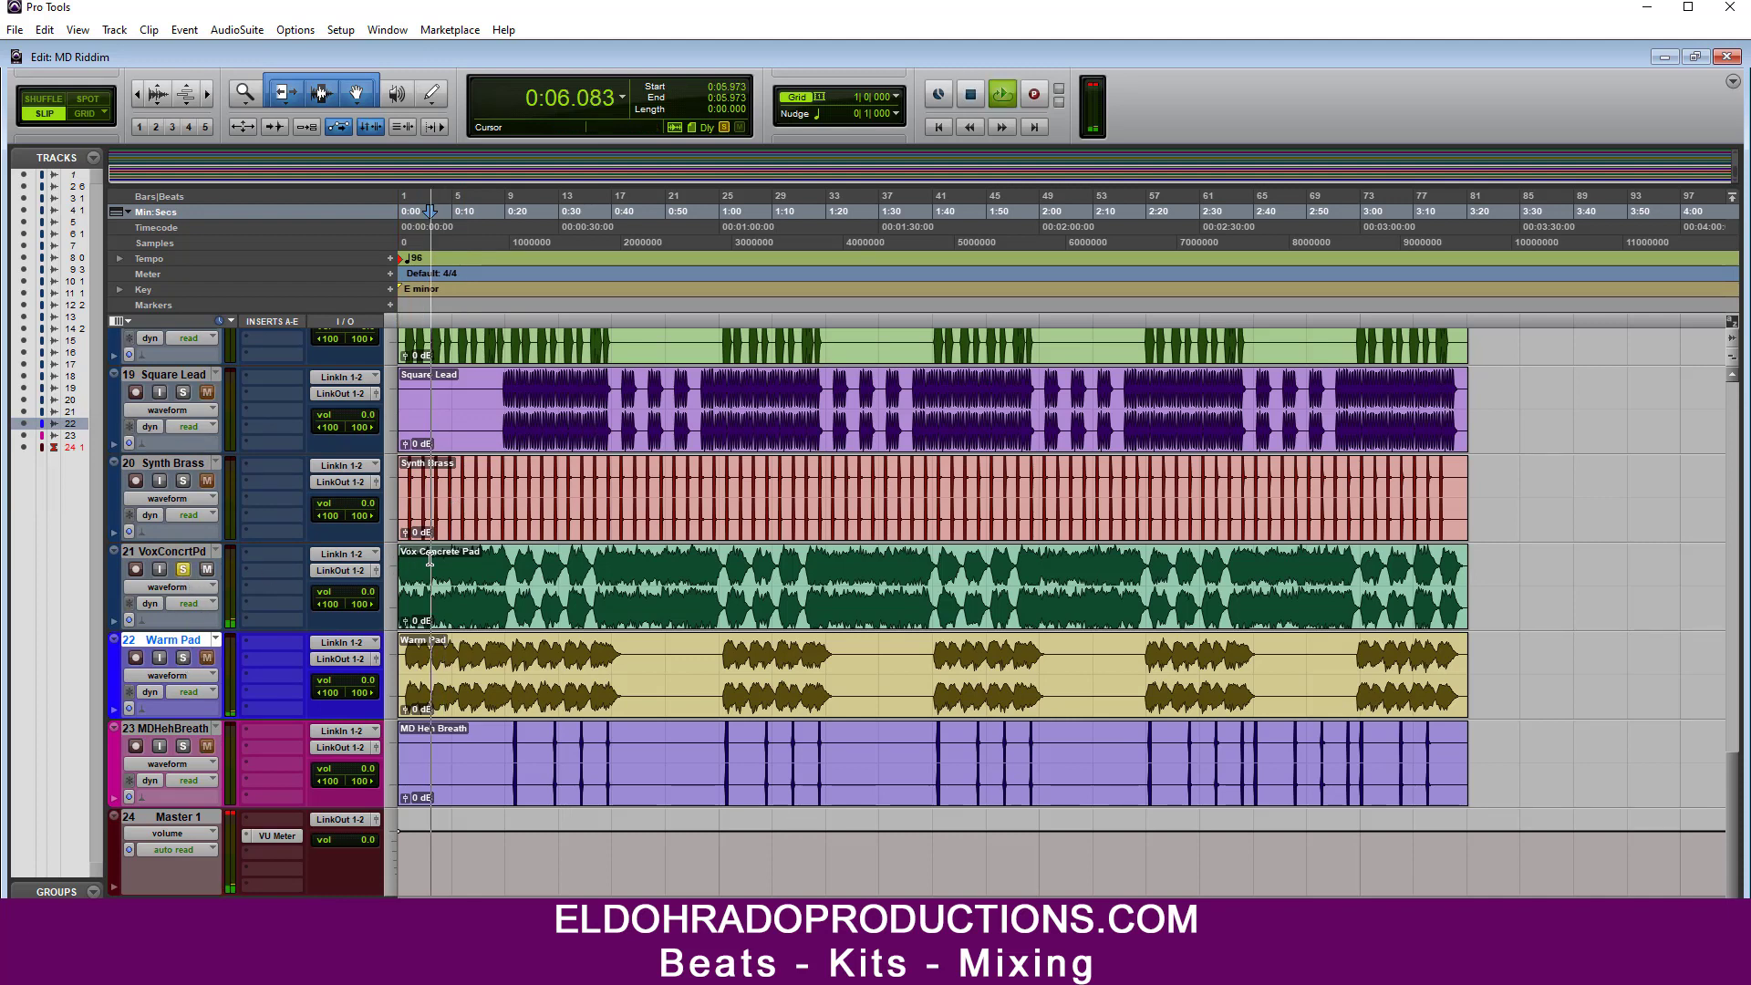
key("space")
left_click(183, 569)
Step: Listen to the Synth Brass track in solo from the current cursor position
left_click(183, 480)
key("space")
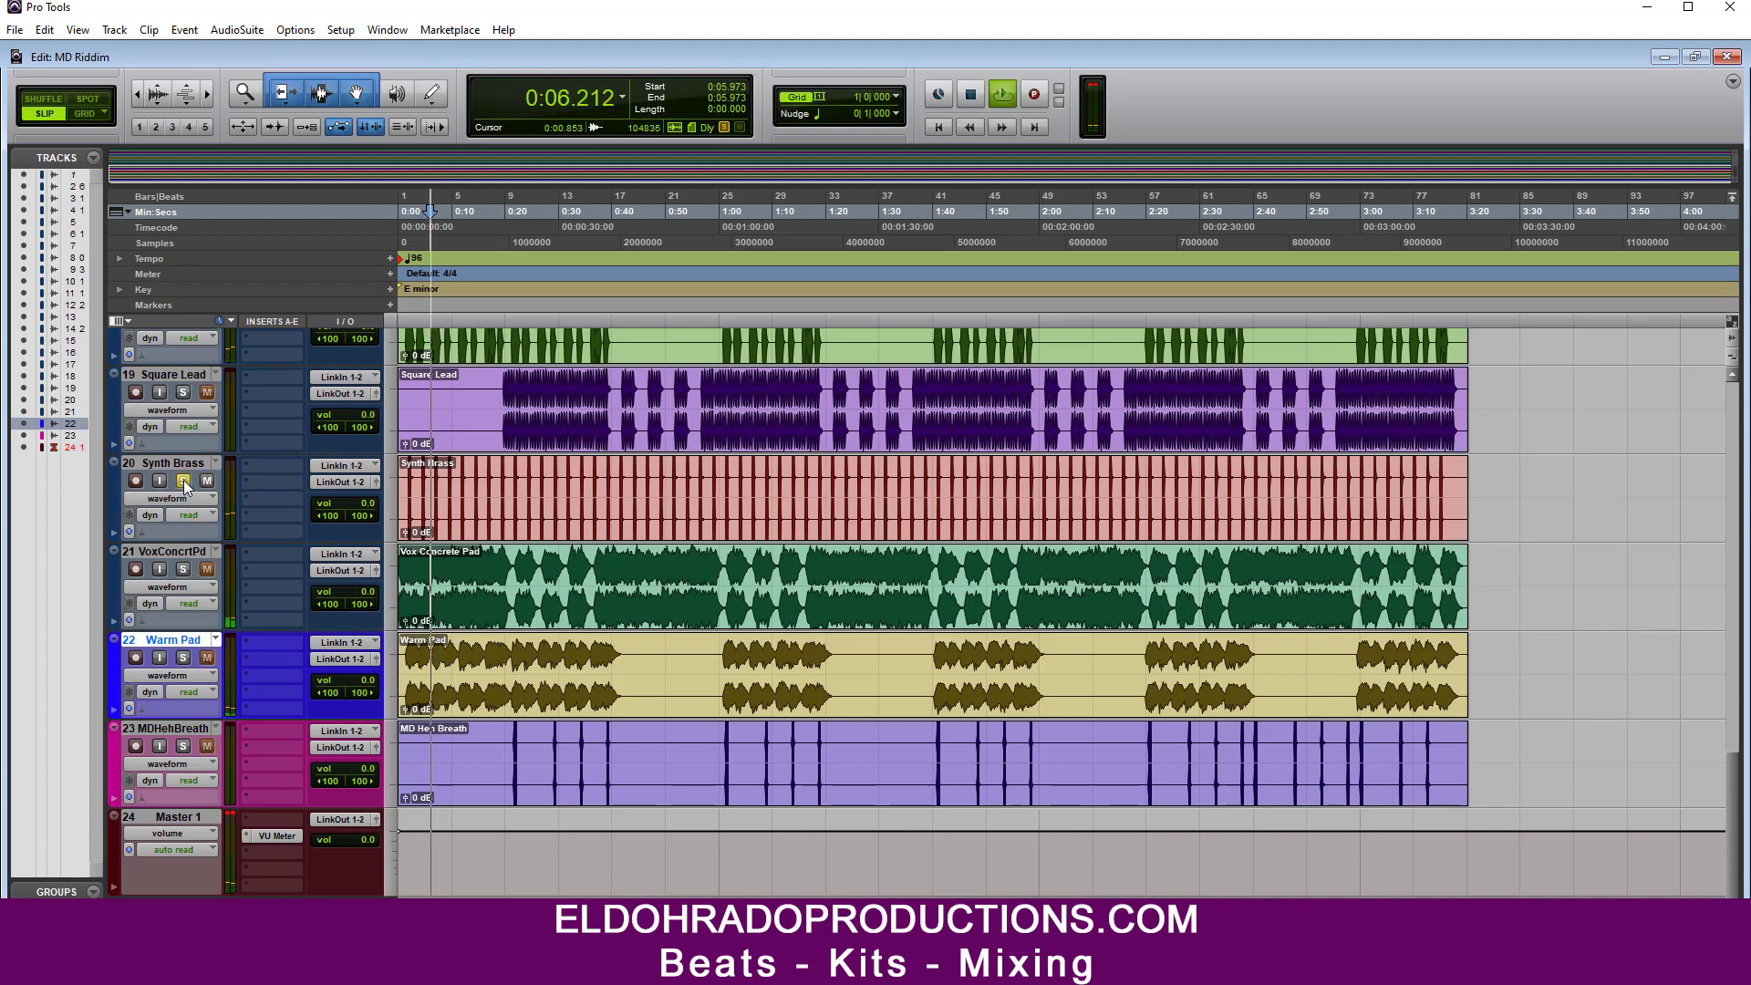
key("space")
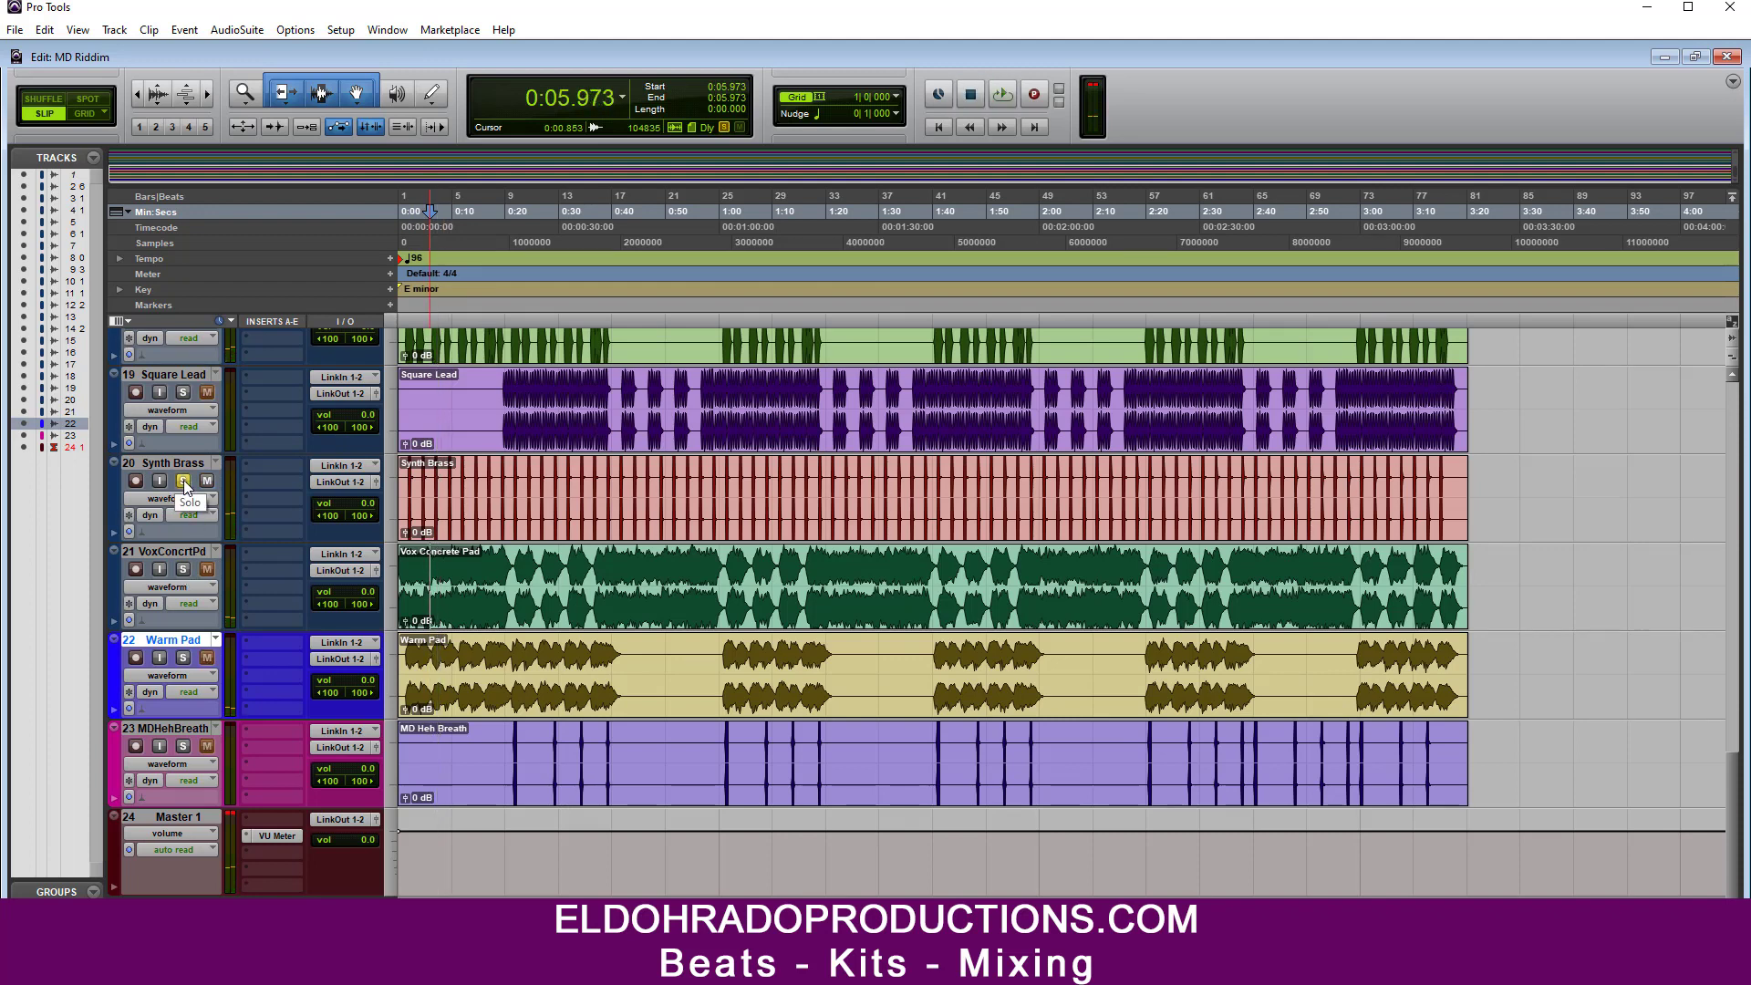
left_click(184, 481)
Step: Colour the Square Lead, Synth Brass and Vox Concrete Pad tracks the same bright blue as Warm Pad
scroll(184, 392, "up", 1)
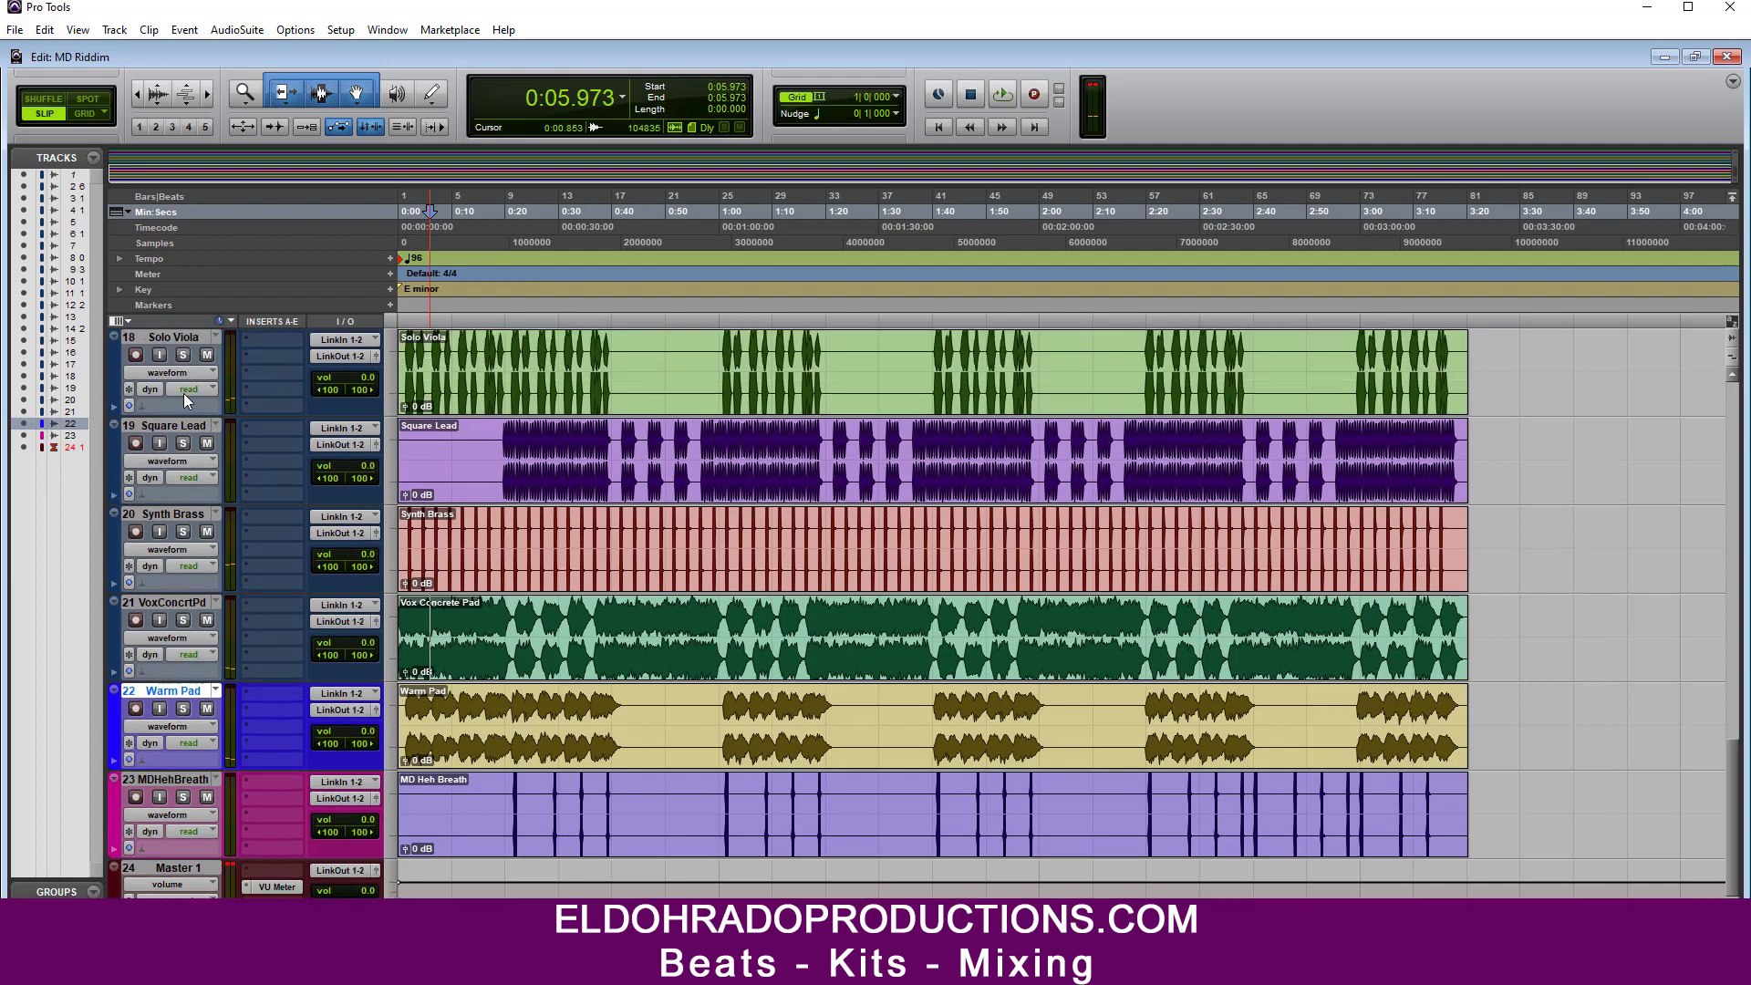
scroll(183, 407, "up", 2)
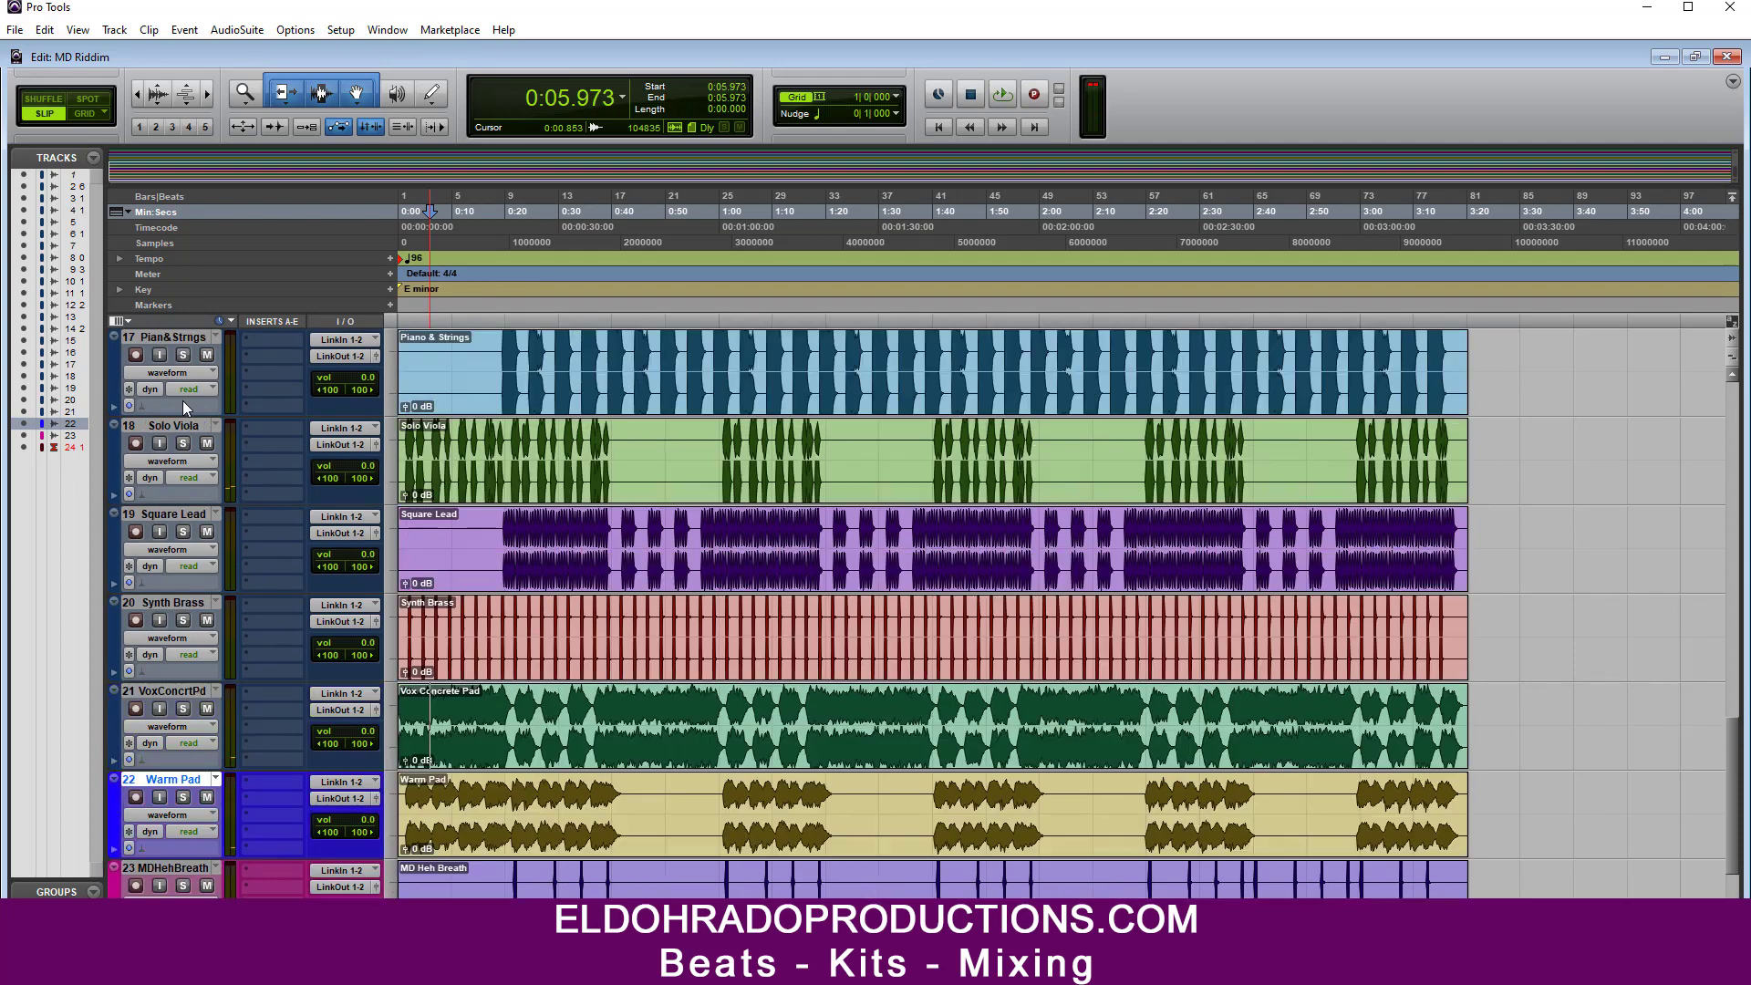
left_click(181, 517)
left_click(180, 693, "shift")
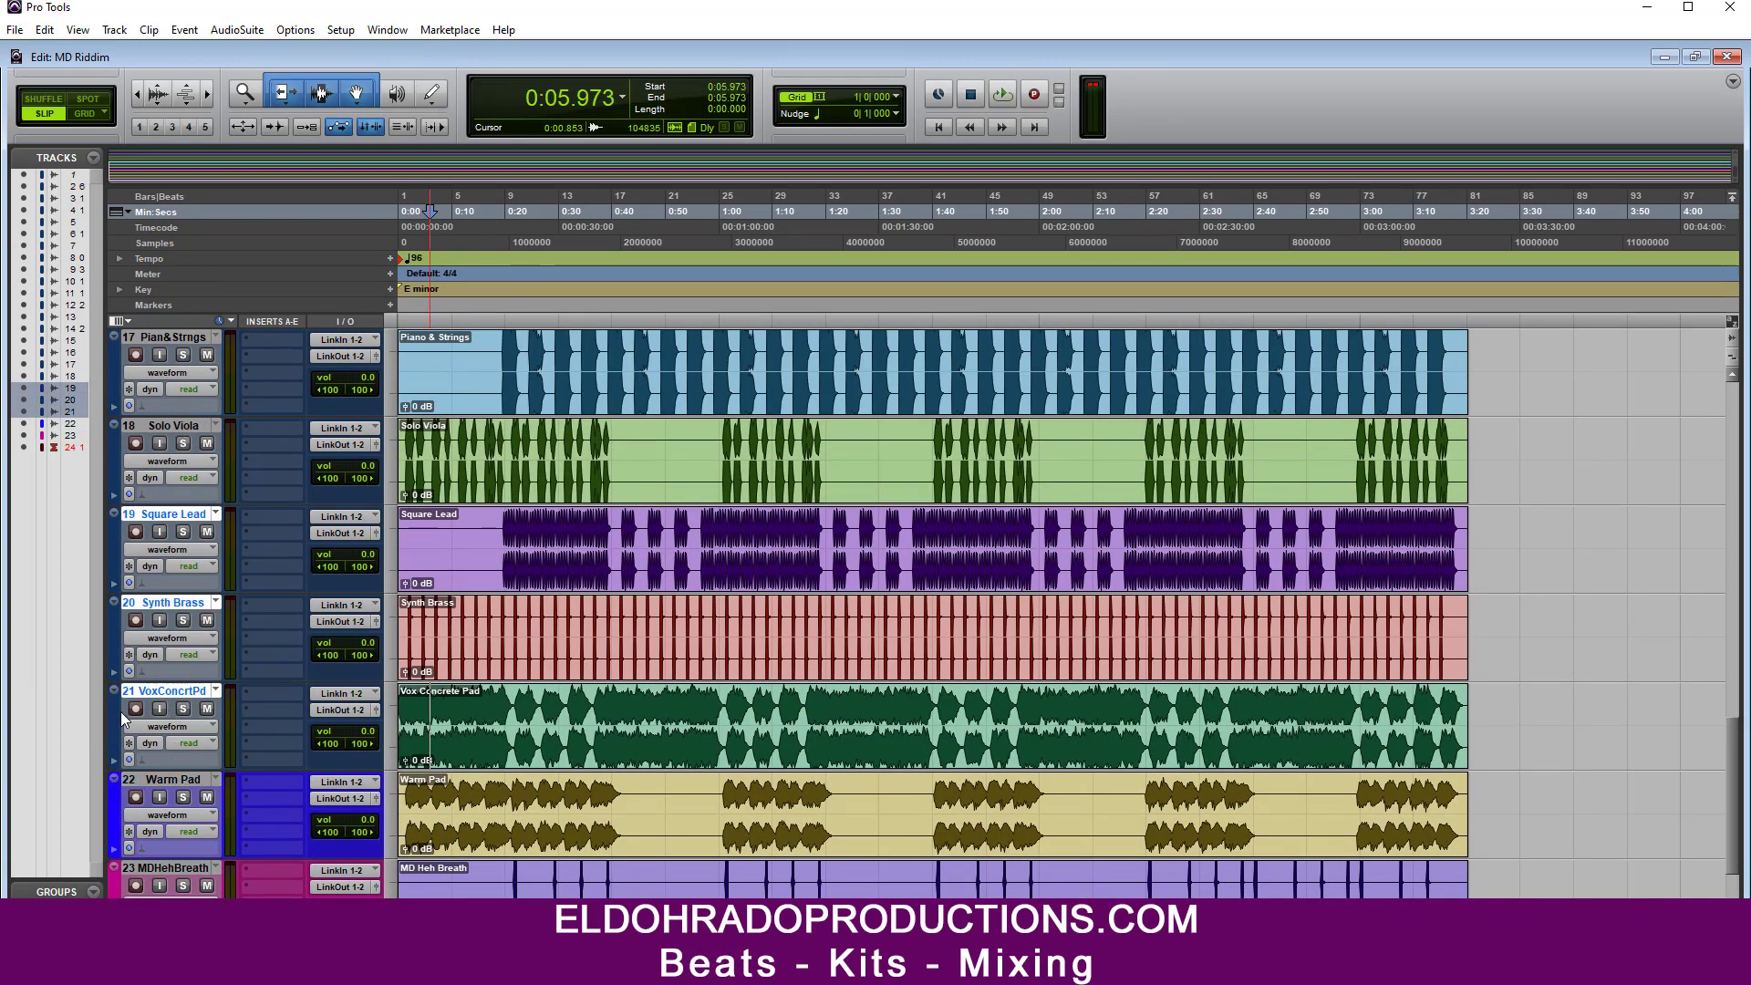
double_click(116, 722)
left_click(500, 503)
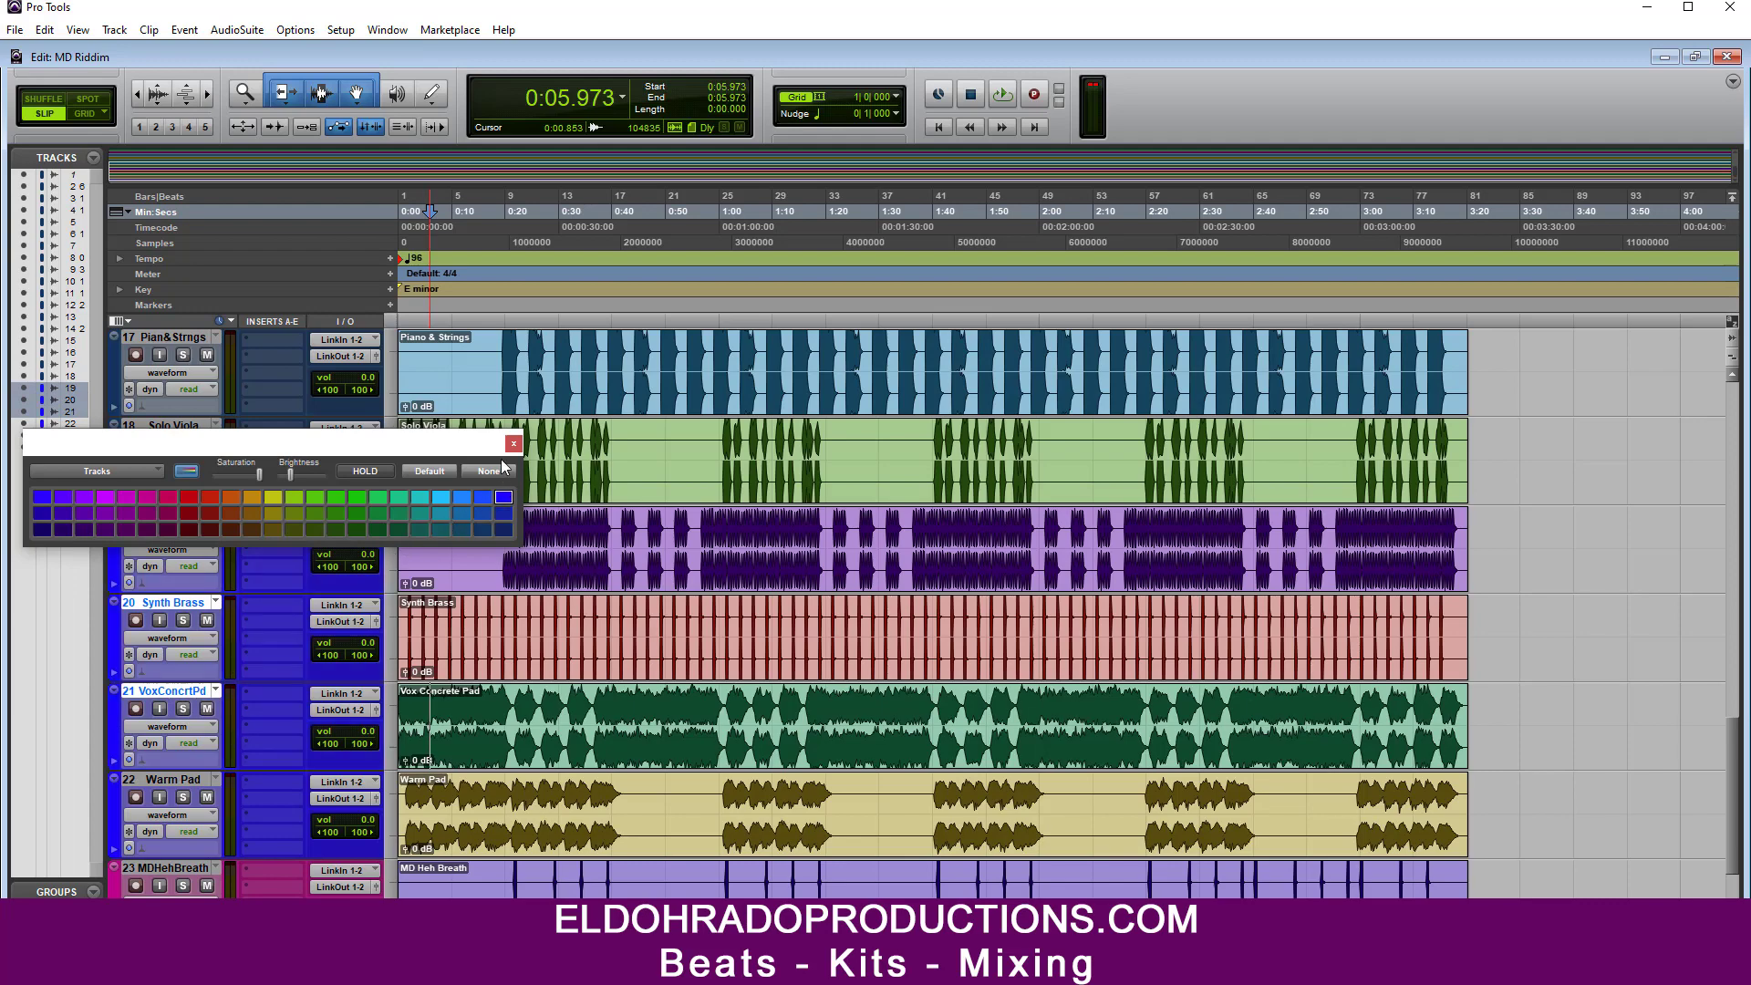
left_click(514, 443)
Step: Listen to the Solo Viola track in solo from about 0:06.5
scroll(410, 536, "up", 1)
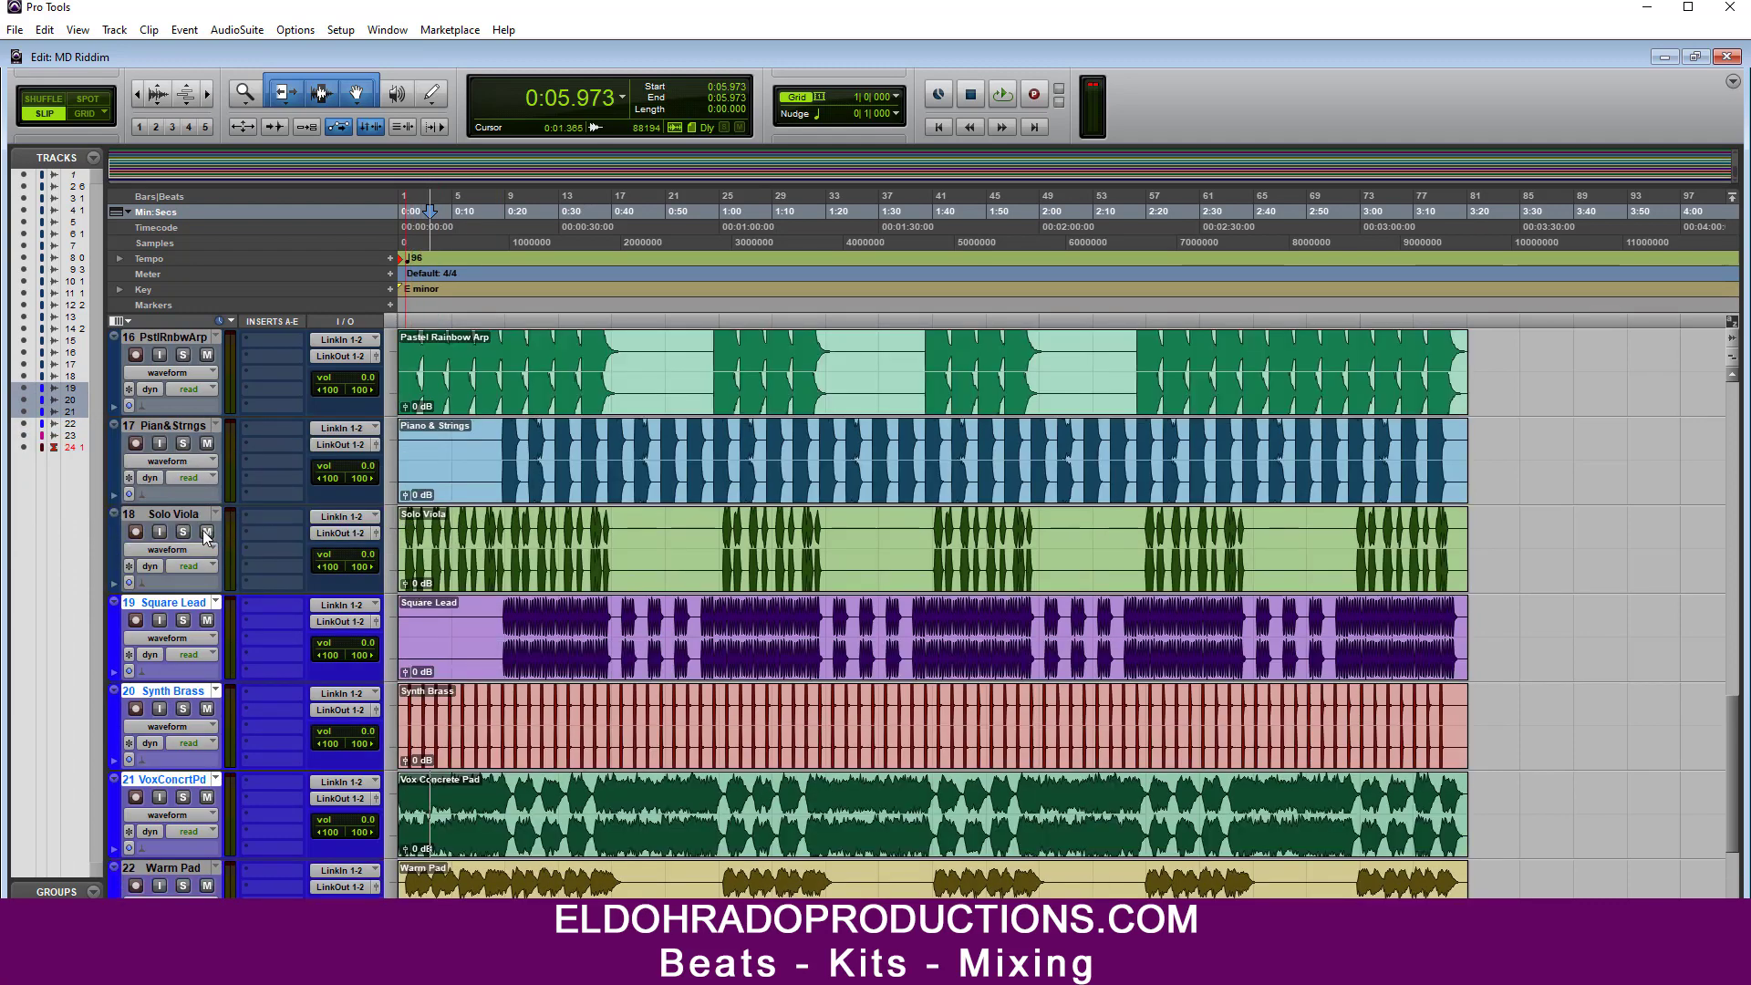
left_click(184, 532)
left_click(433, 522)
key("space")
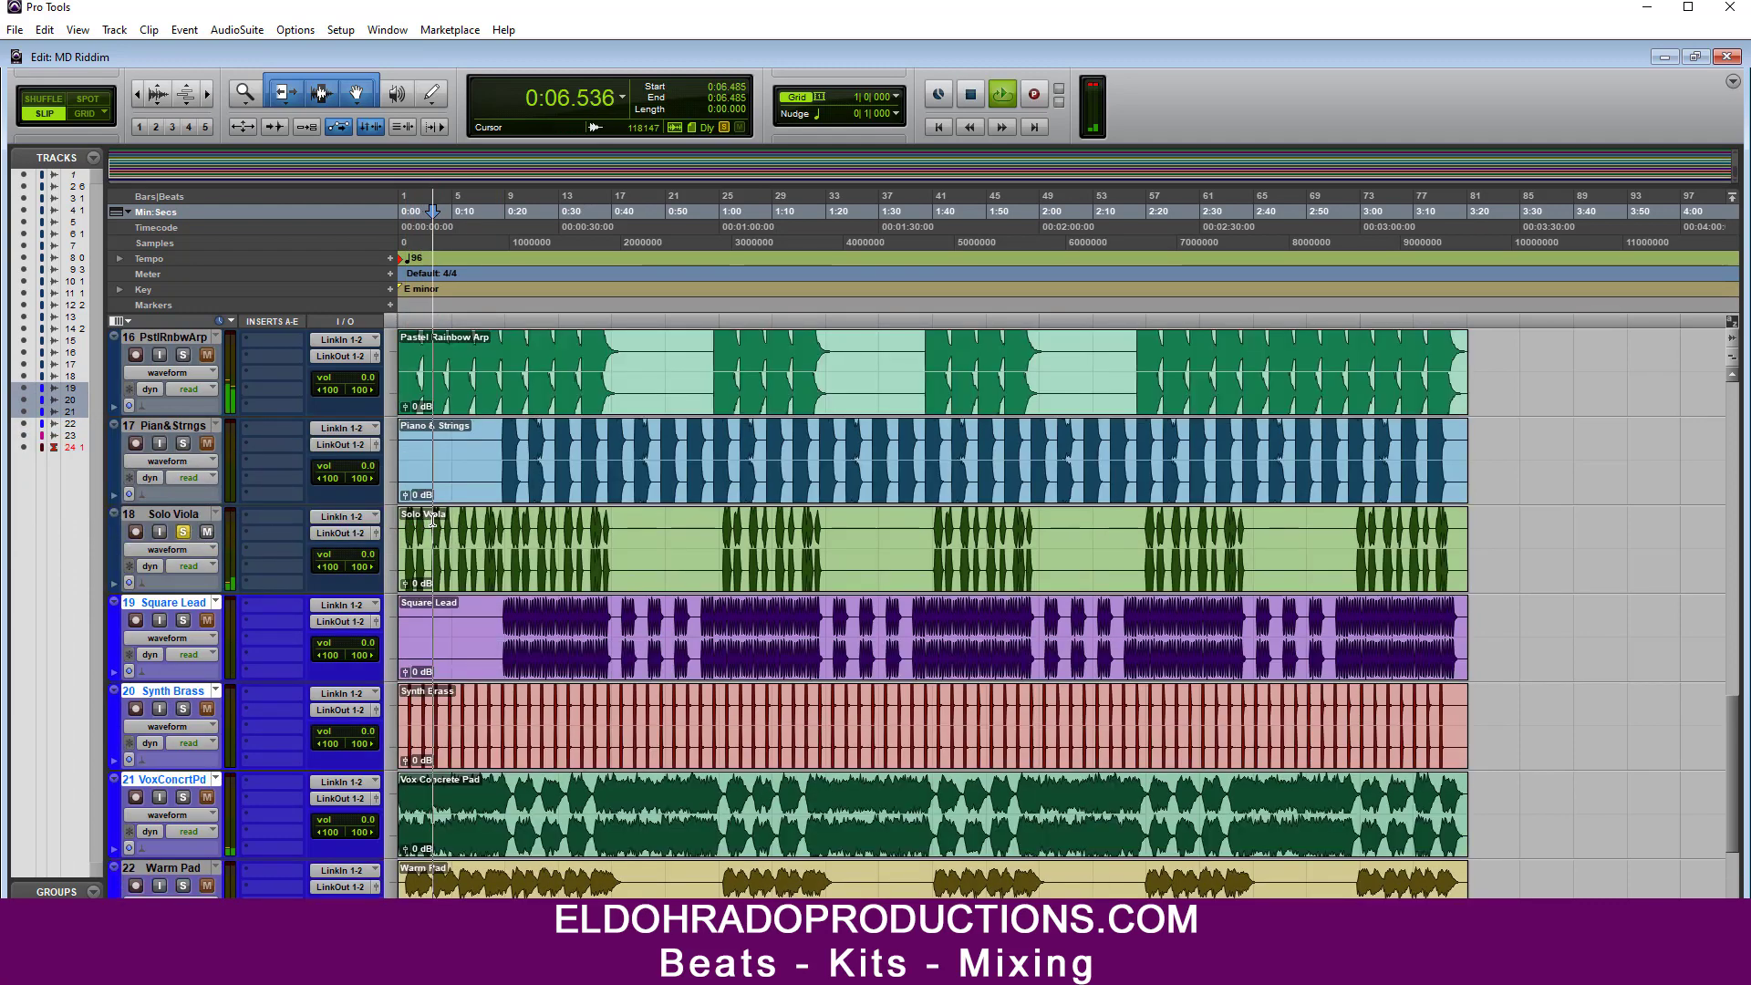
key("space")
left_click(183, 532)
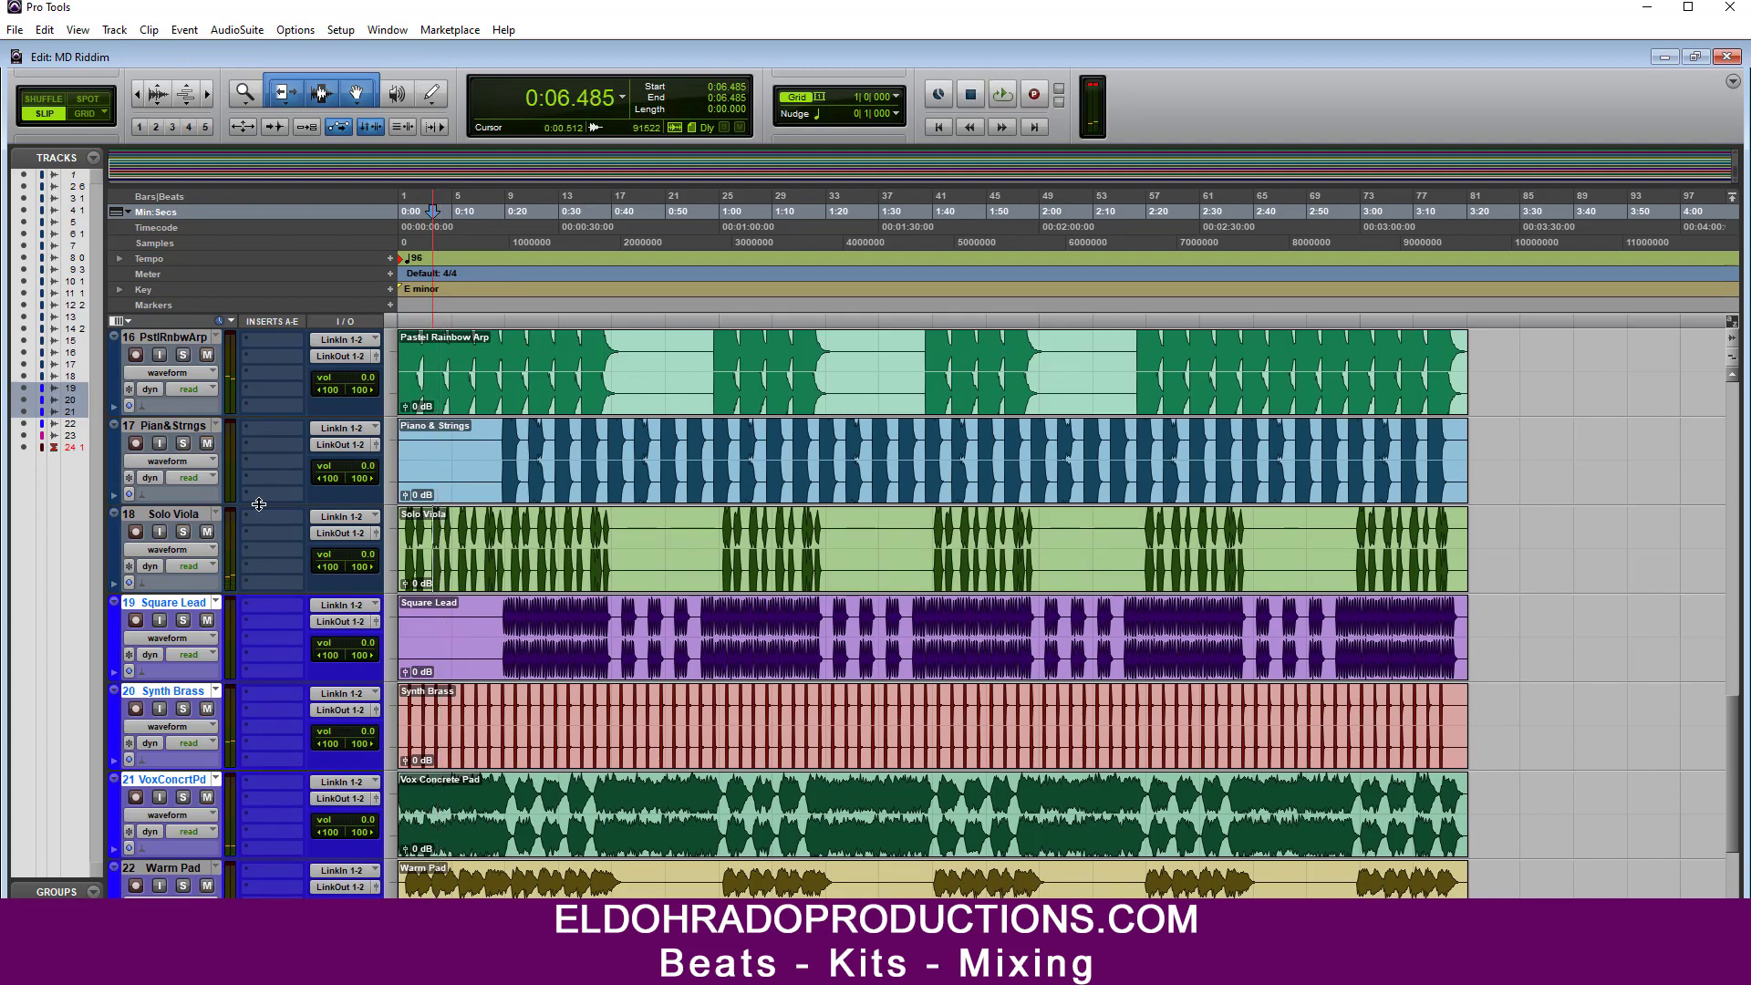
Step: Listen to the Piano & Strings track in solo from about 0:18.1, just before its first sound
scroll(219, 561, "up", 2)
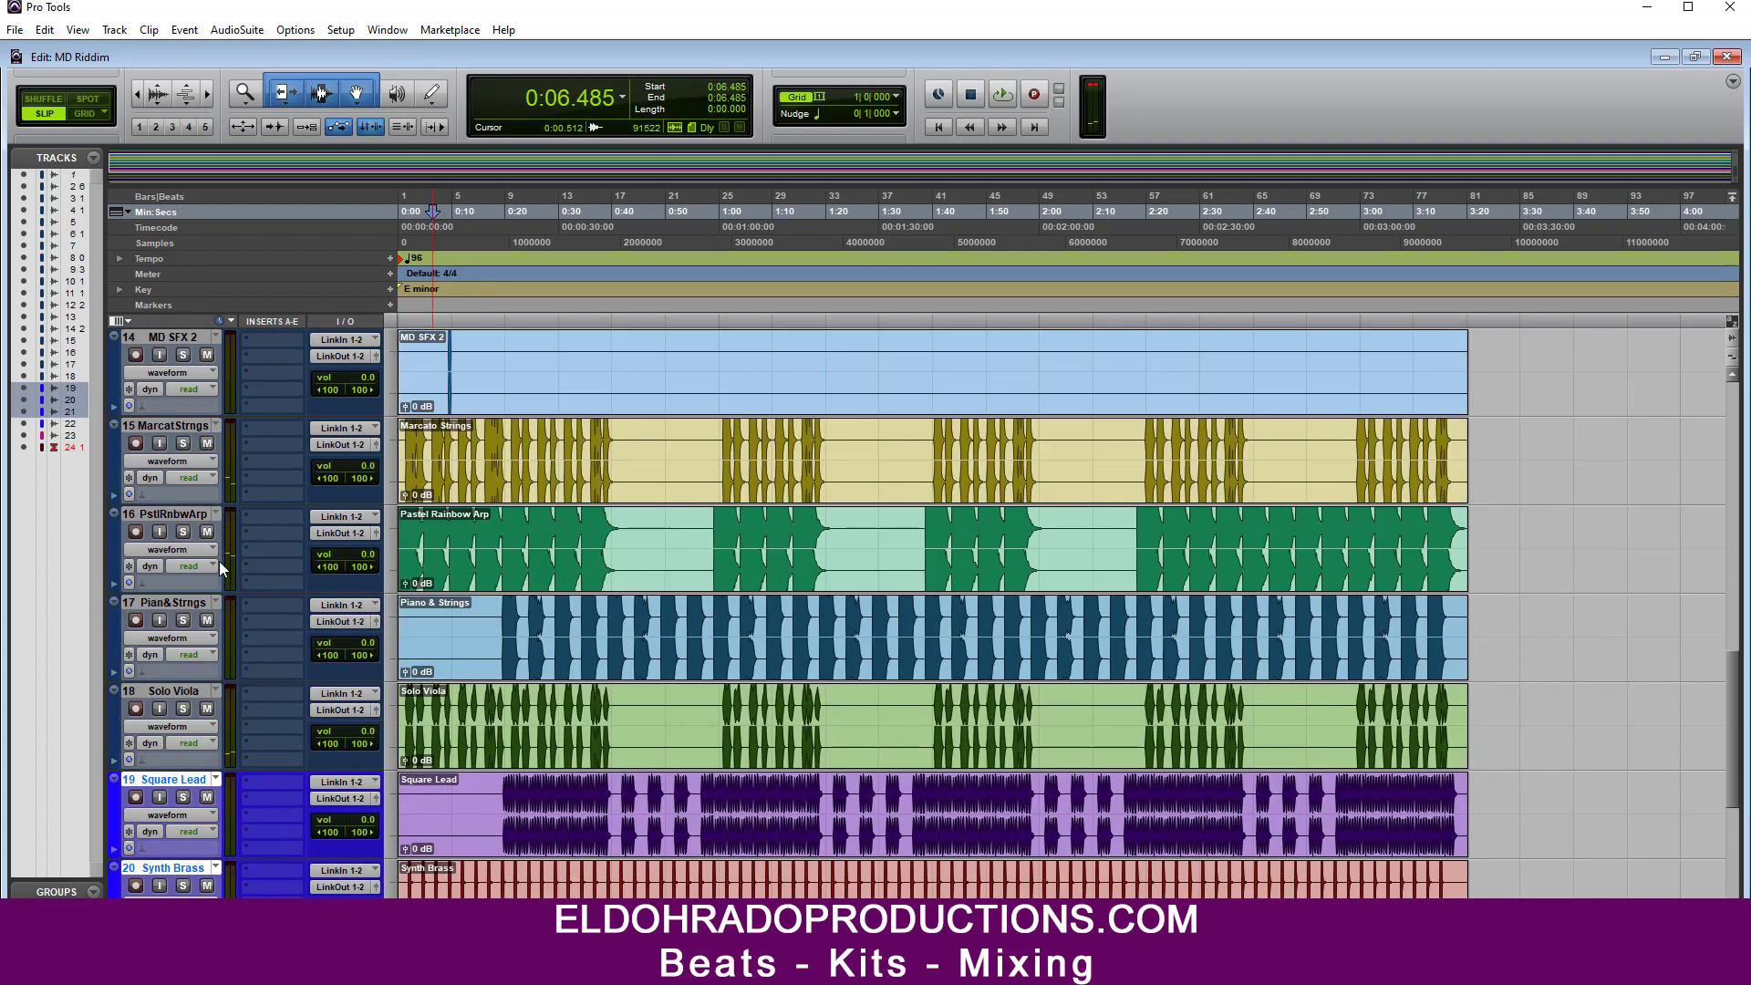
left_click(183, 620)
left_click(504, 603)
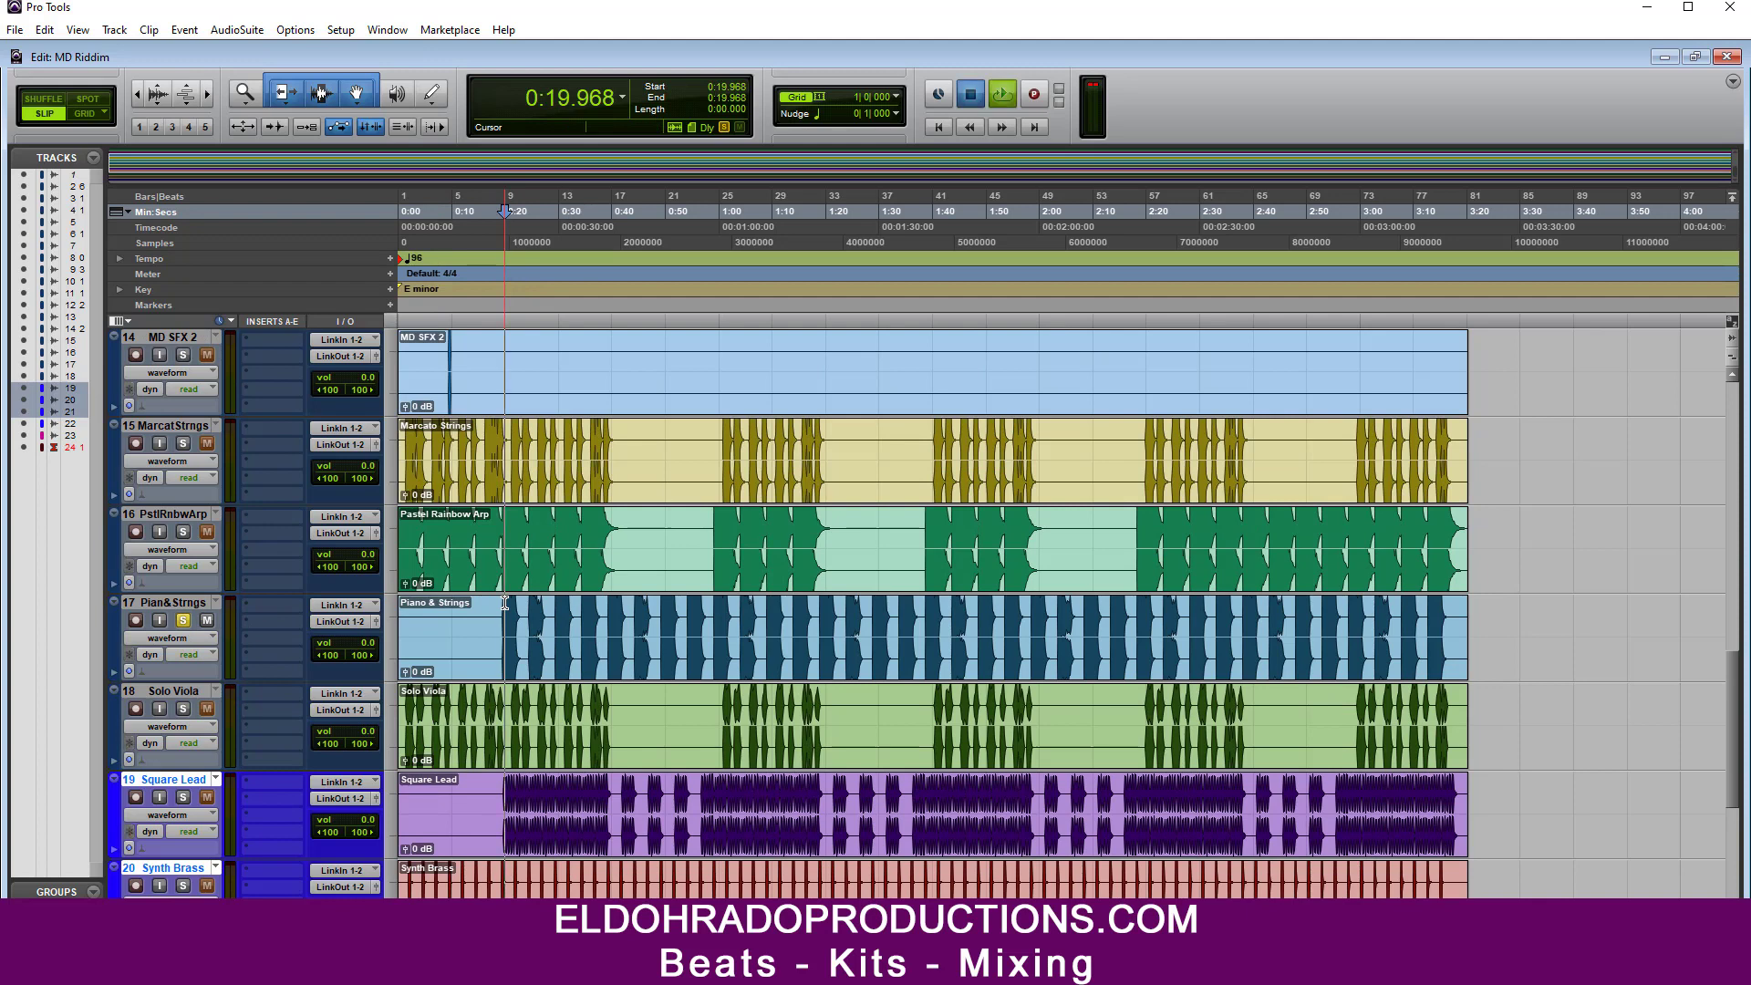
left_click(494, 606)
key("space")
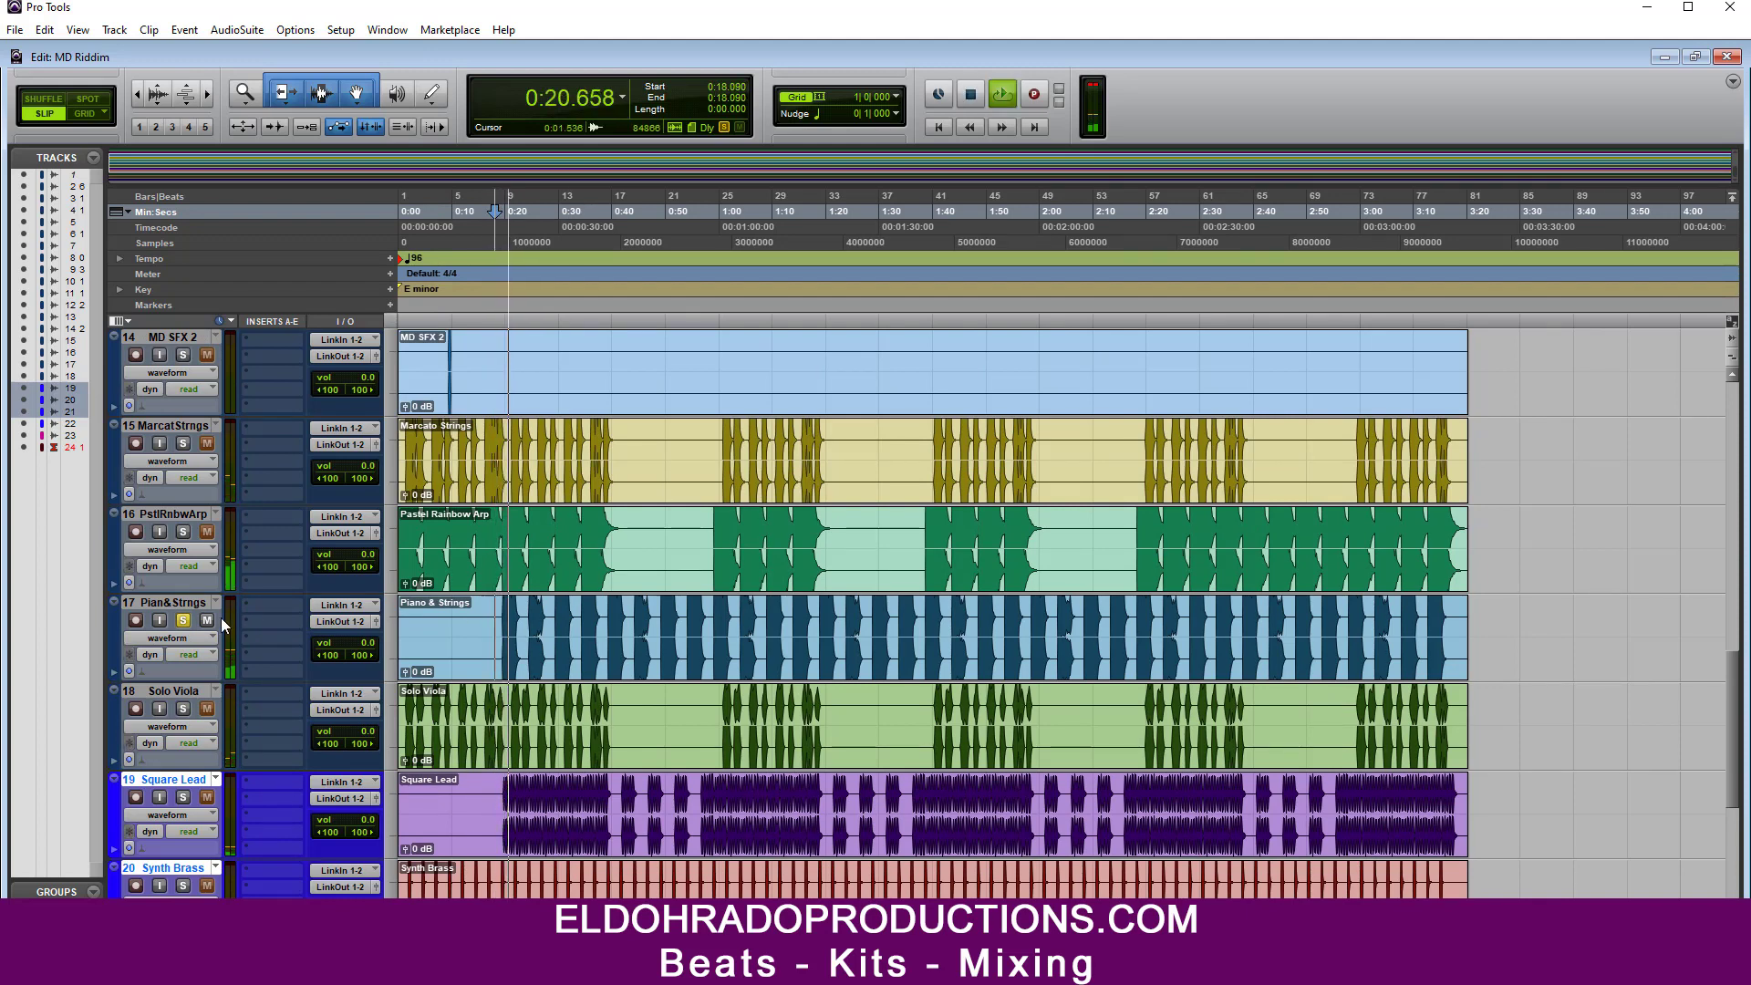
left_click(183, 621)
key("space")
Step: Listen to the Pastel Rainbow Arp track in solo from about 0:09.6
left_click(183, 531)
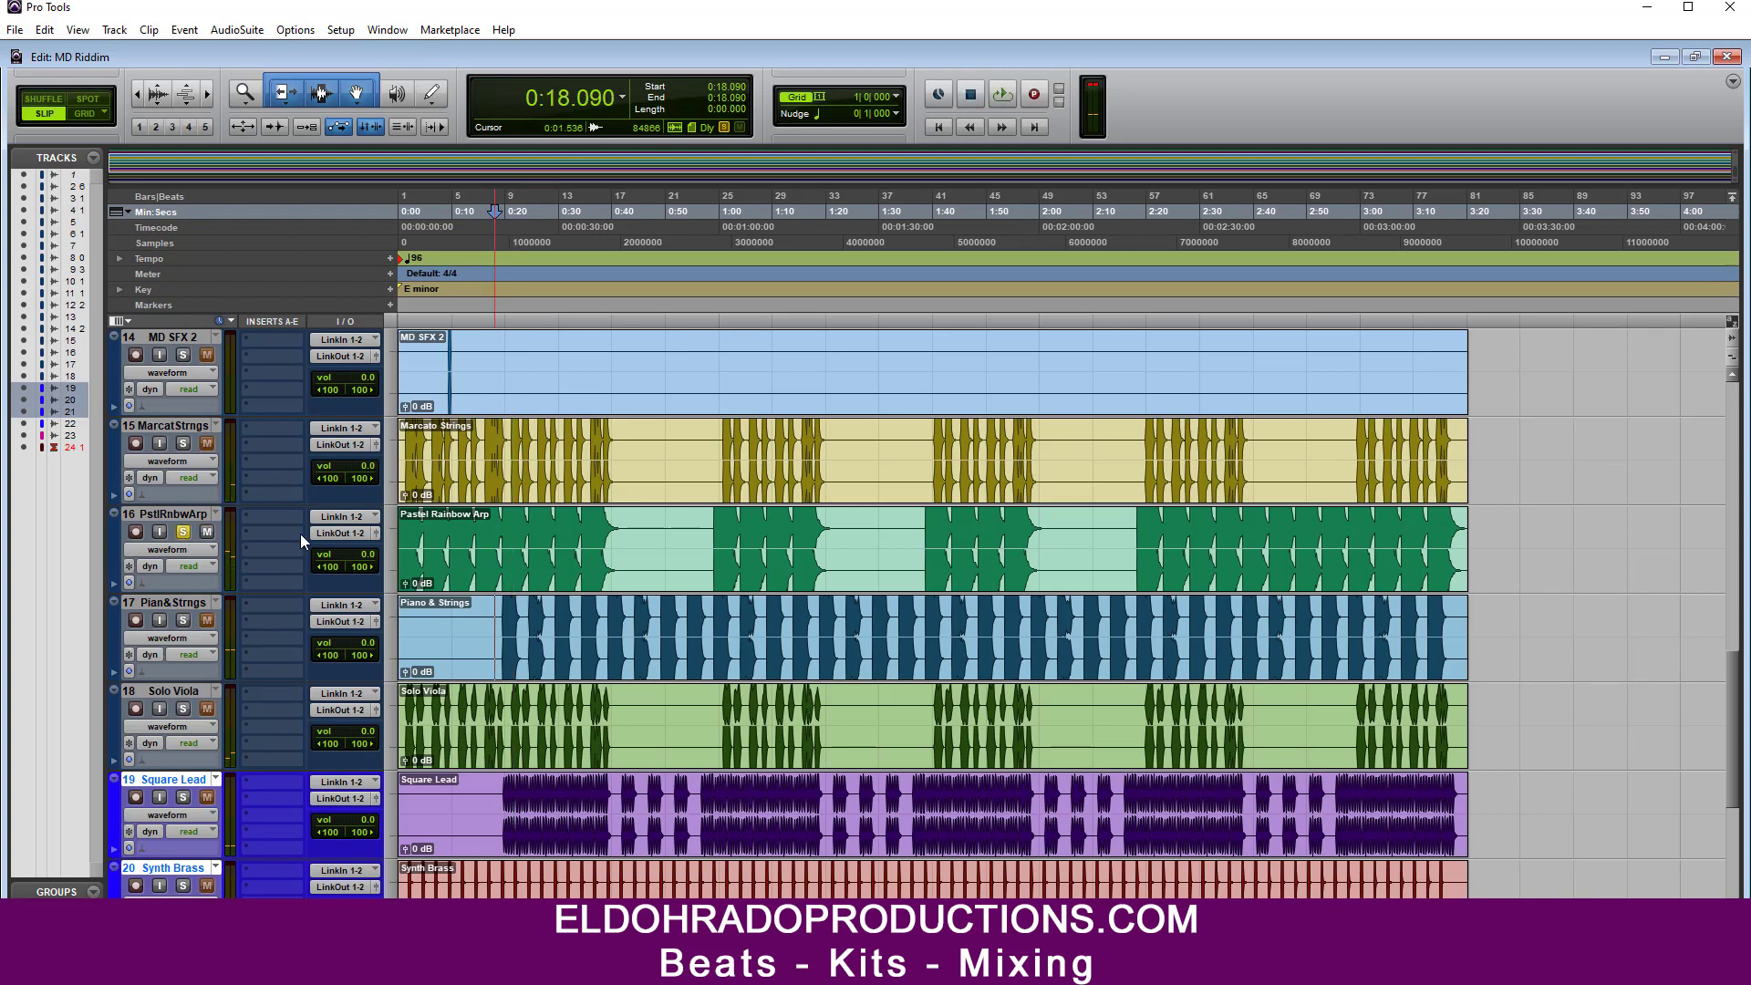
left_click(450, 527)
key("space")
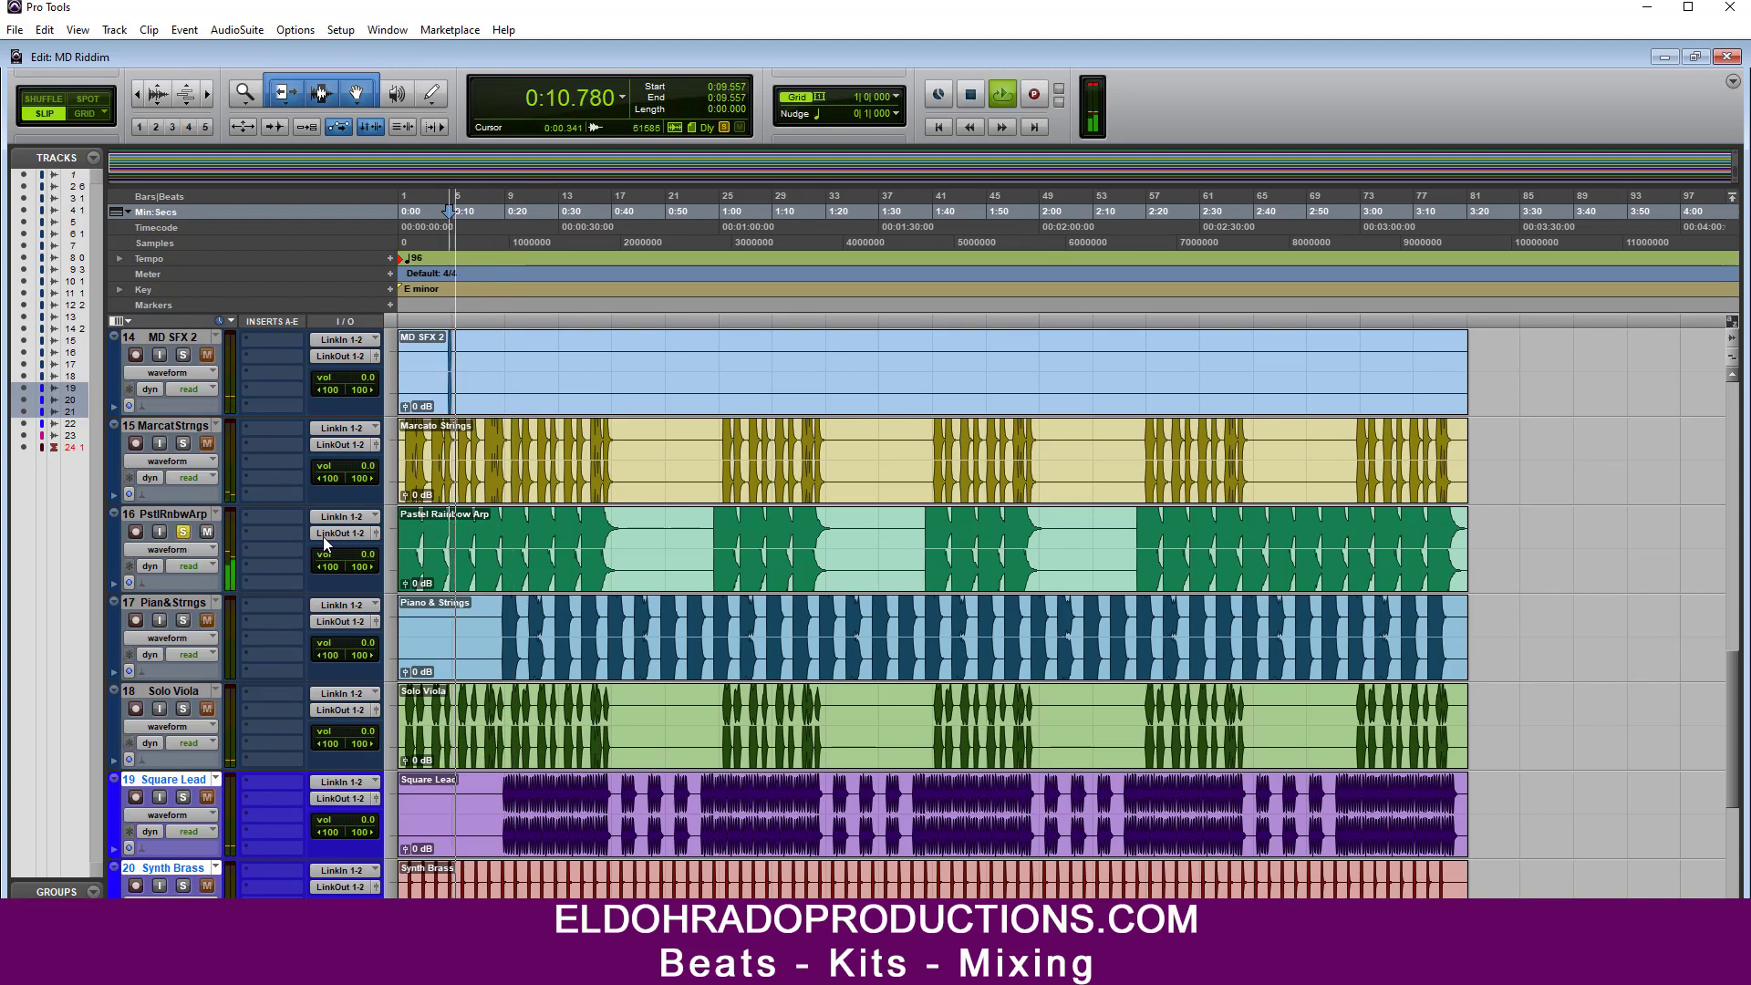
key("space")
left_click(182, 532)
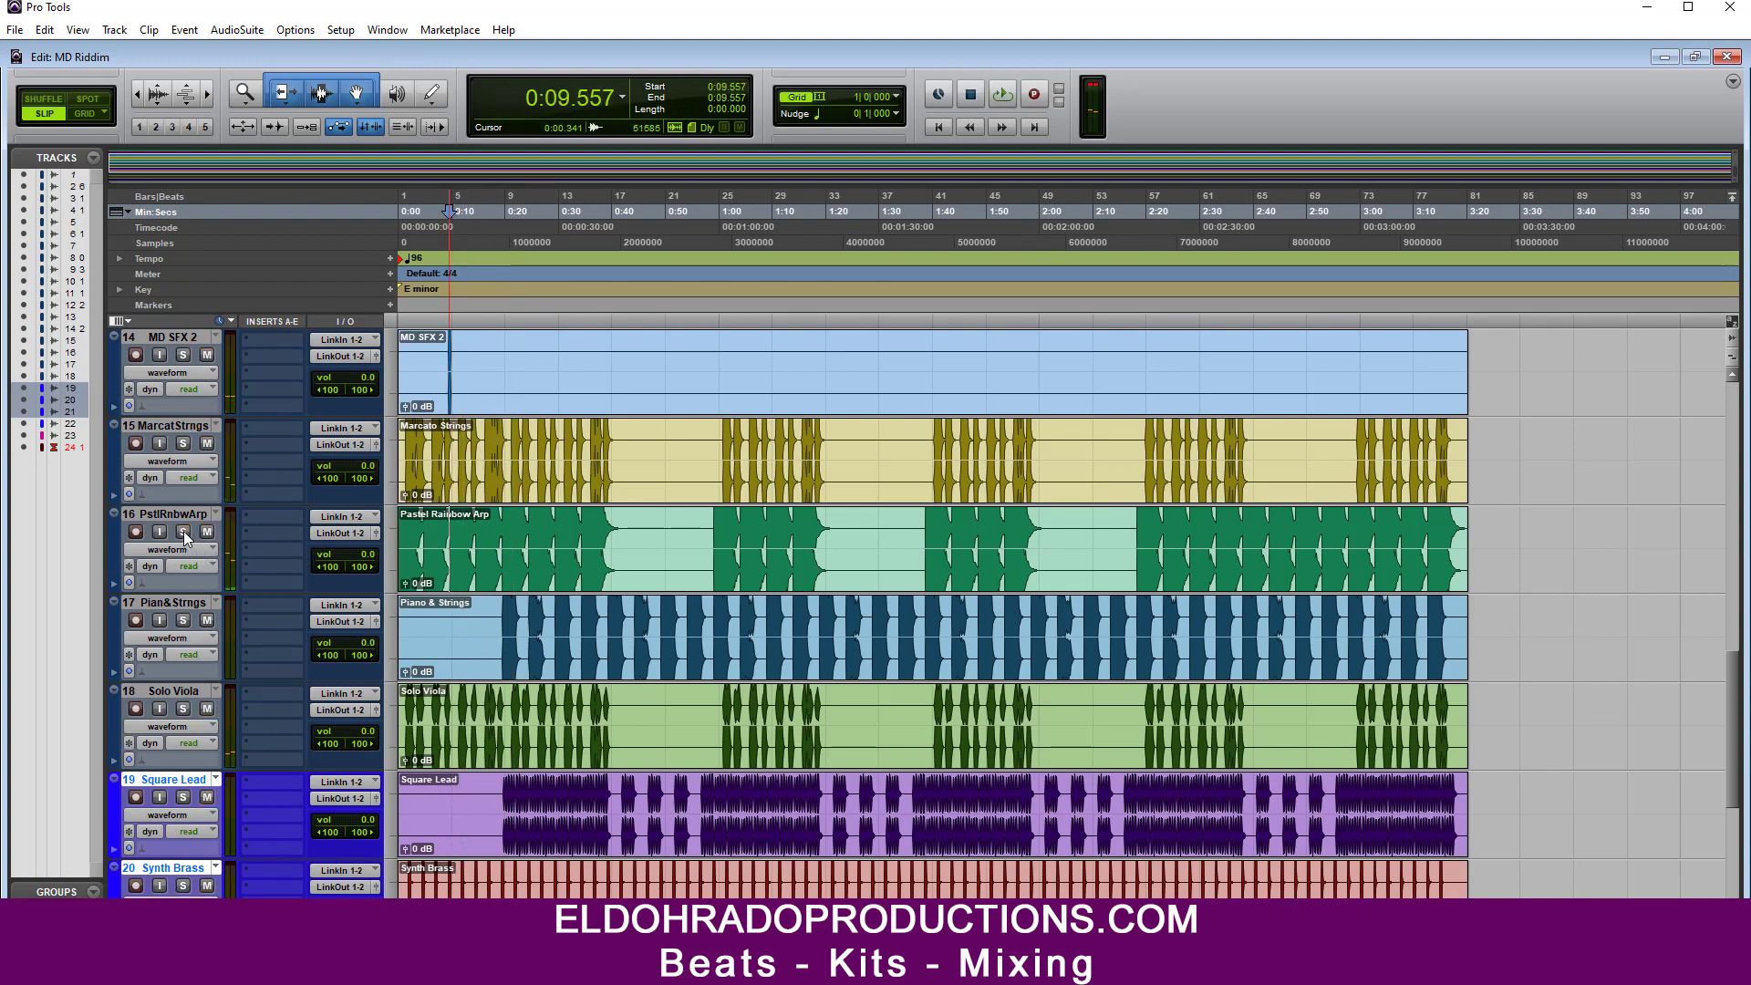
Step: Move the Pastel Rainbow Arp track to directly below Solo Viola
left_click_drag(173, 514, 184, 743)
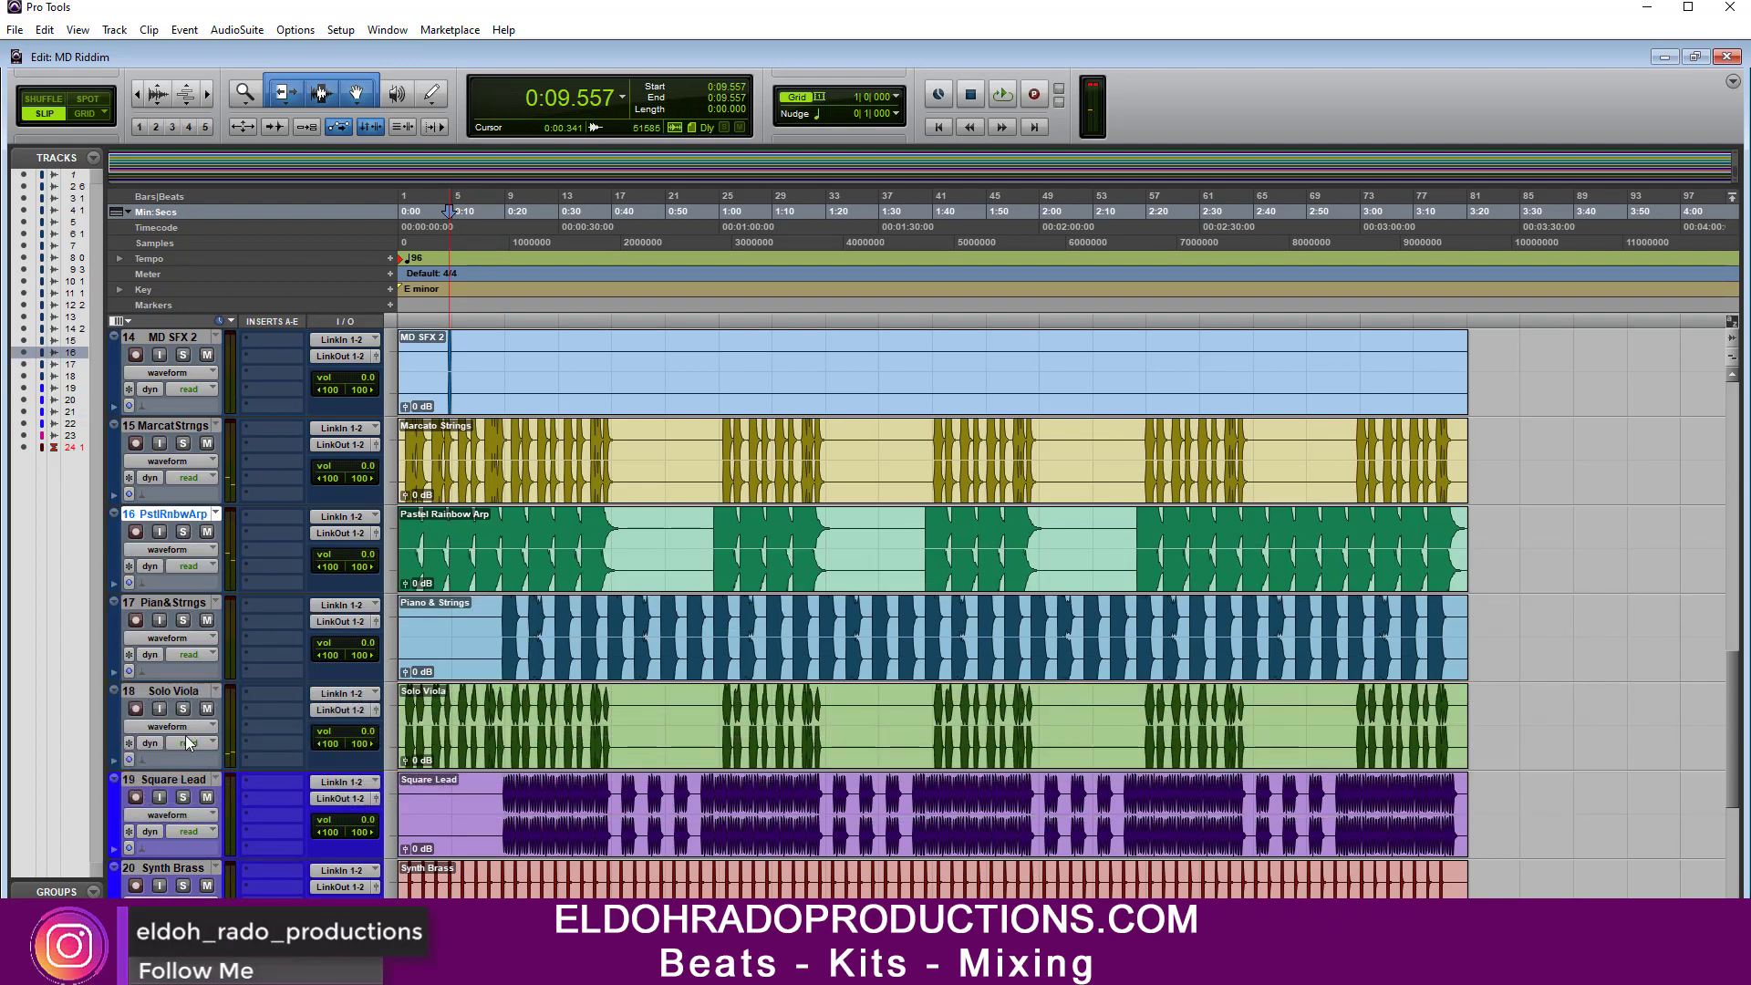
left_click(183, 425)
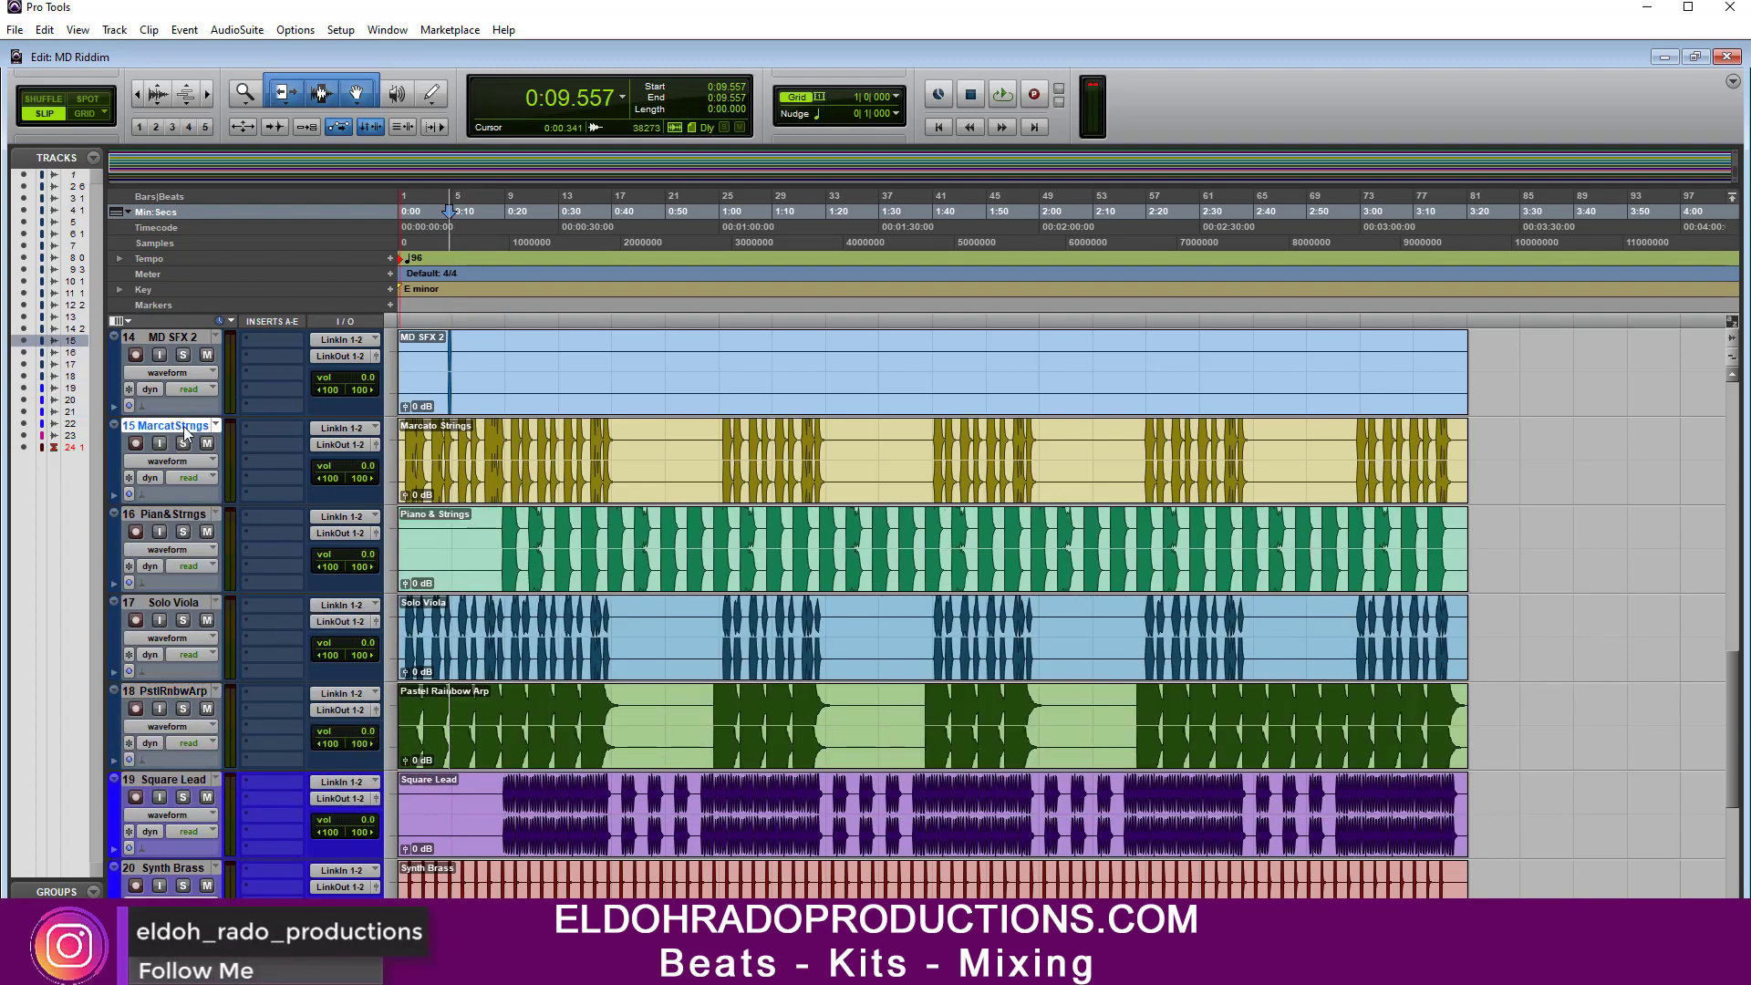
left_click(164, 605)
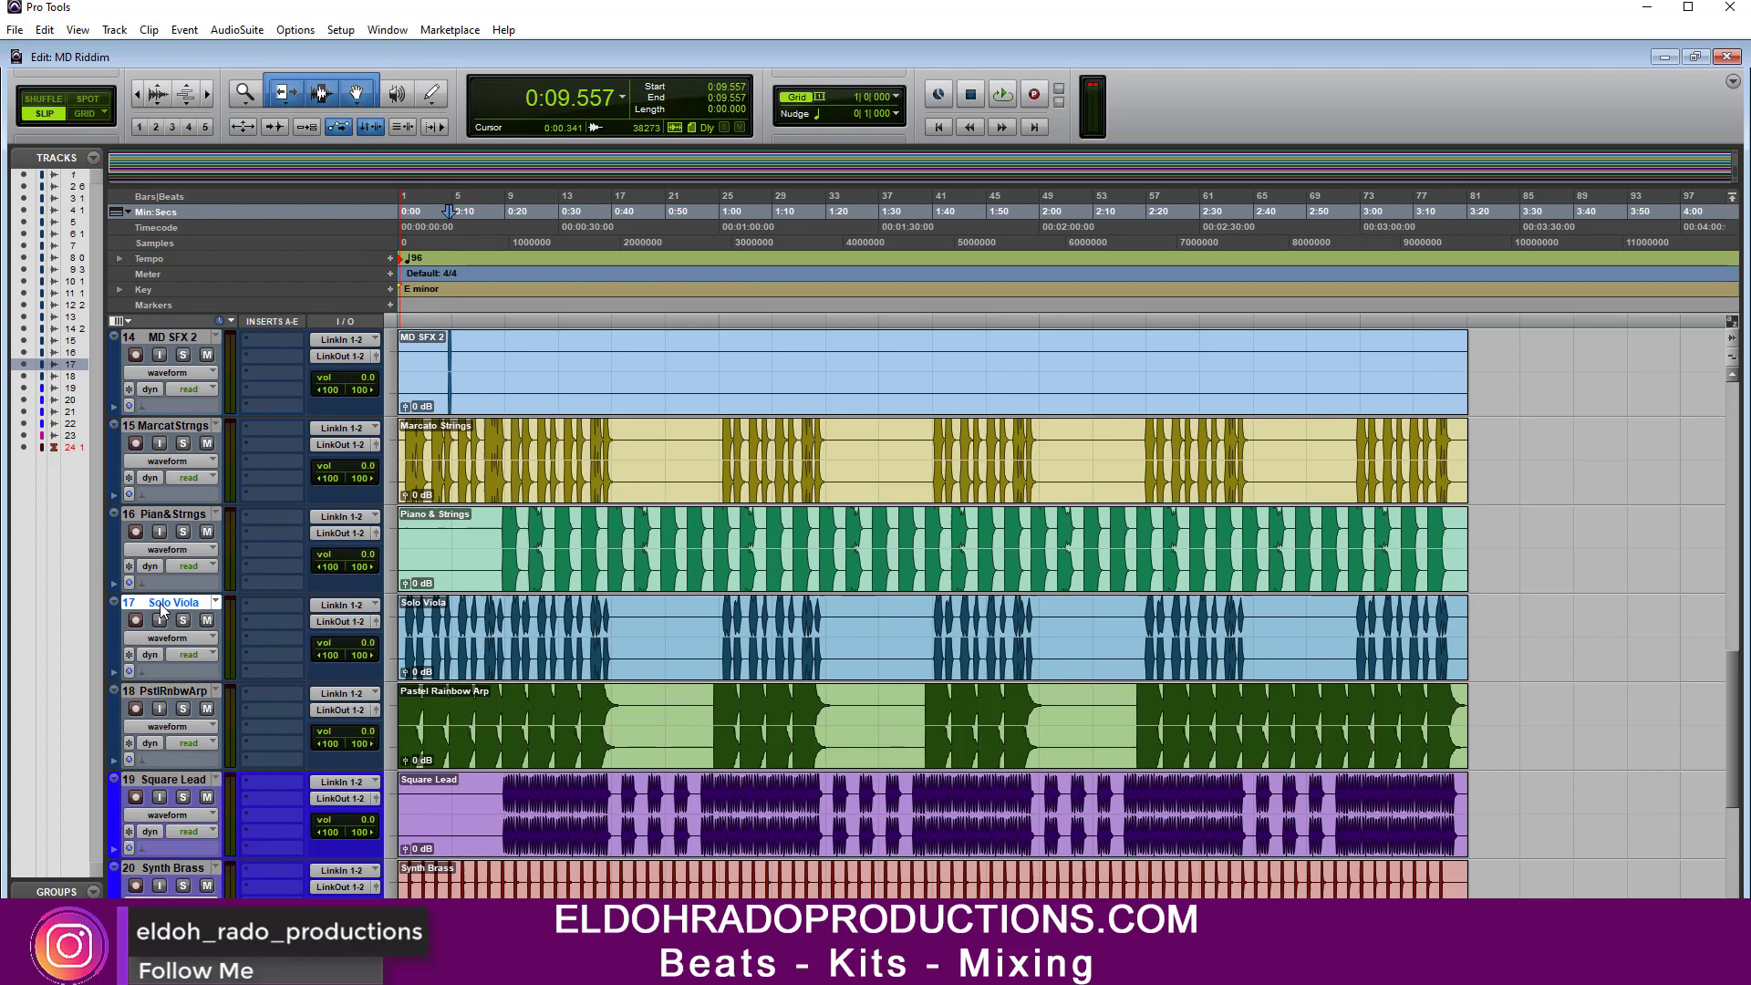
Step: Colour the Pastel Rainbow Arp track the same bright blue as Square Lead
left_click(152, 689)
double_click(117, 717)
left_click(503, 497)
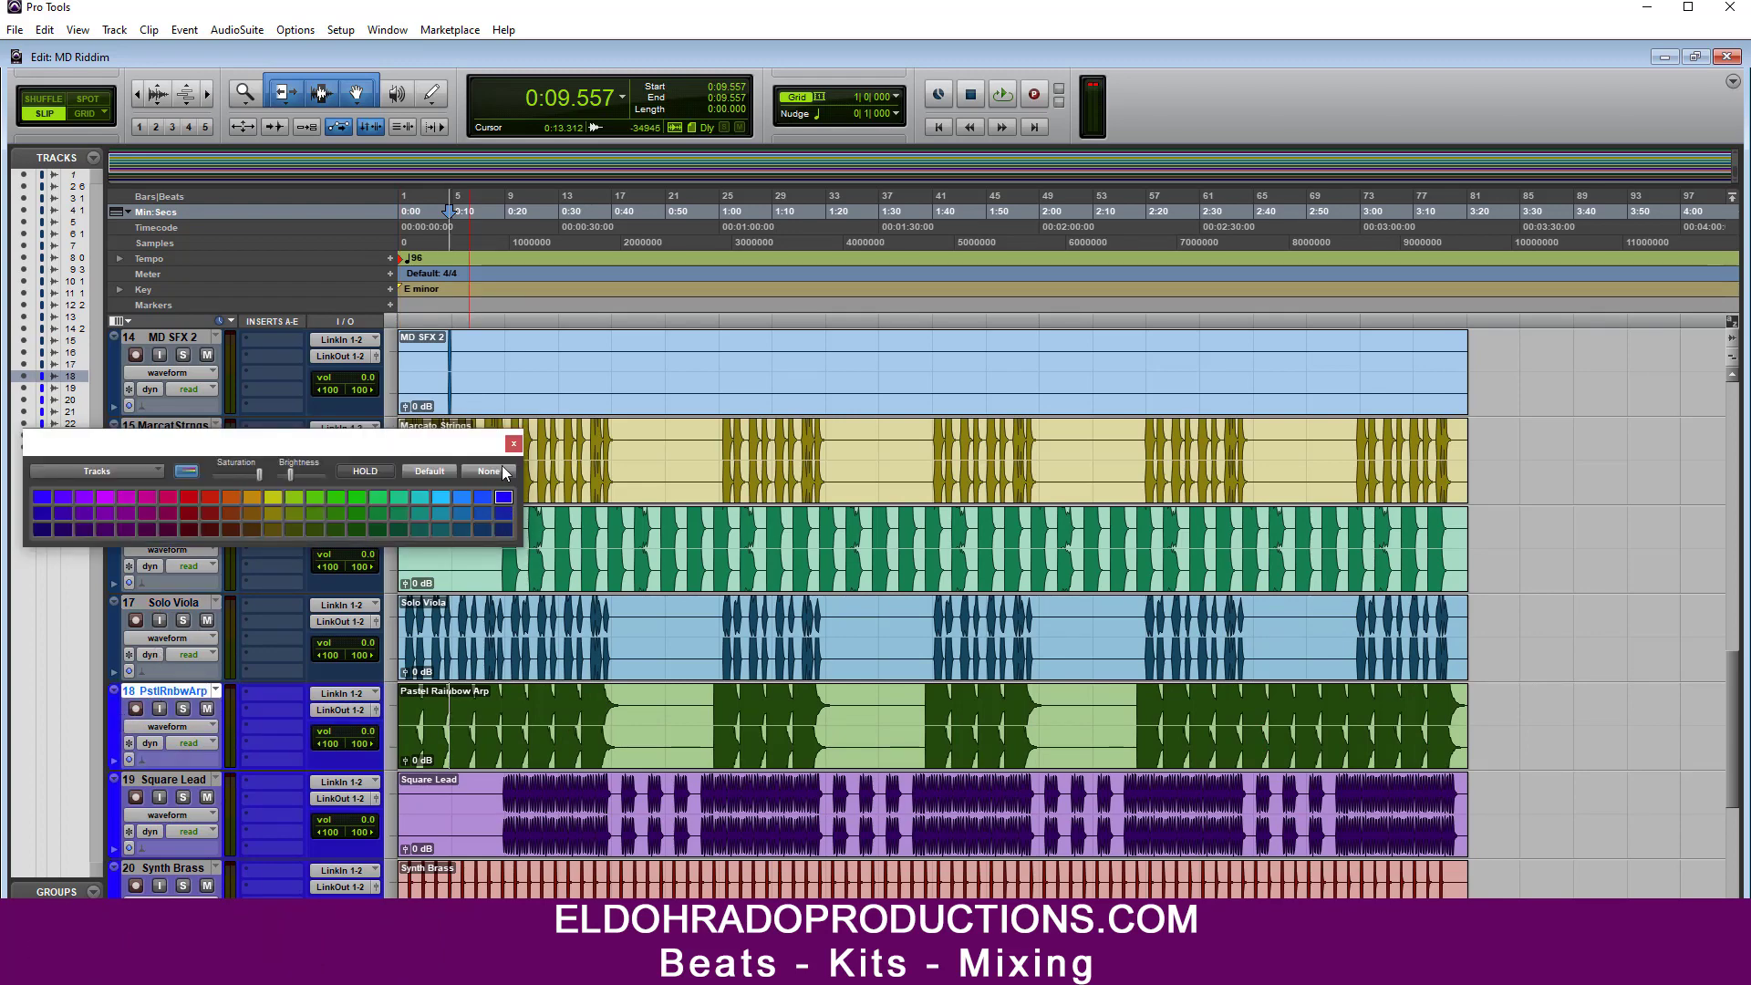
left_click(514, 443)
Step: Colour the Marcato Strings, Piano & Strings and Solo Viola tracks a lighter azure blue
left_click(194, 598)
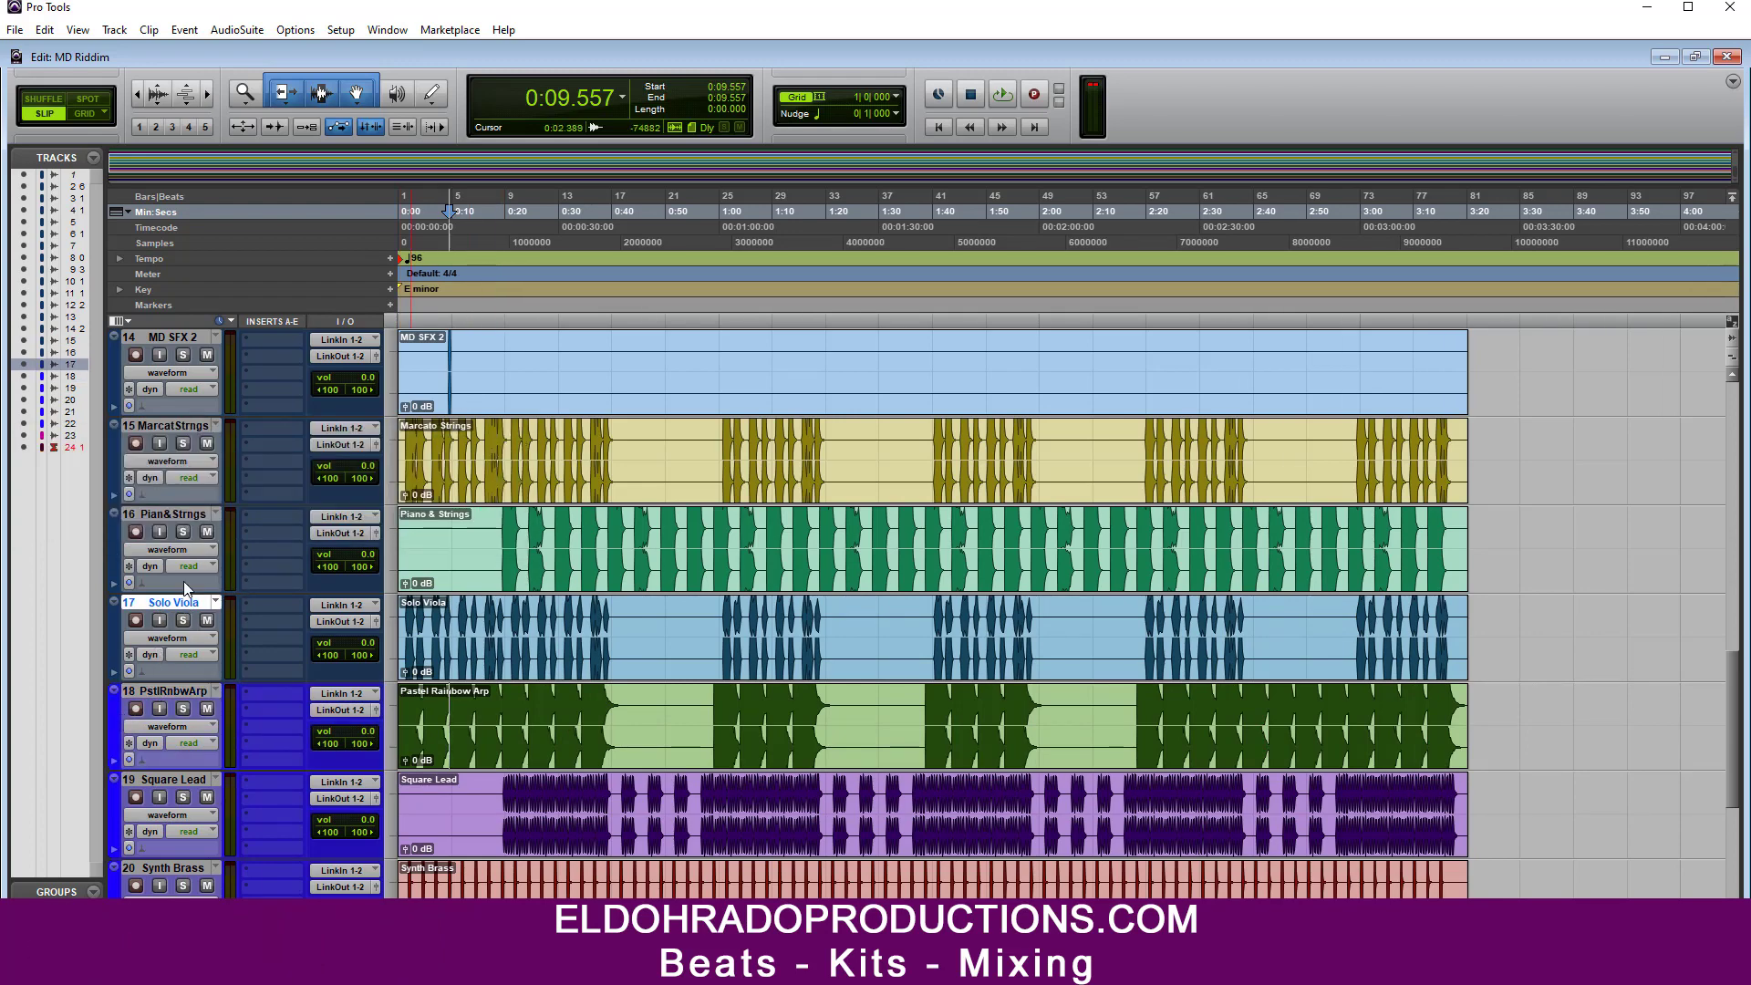
left_click(188, 426, "shift")
double_click(112, 451)
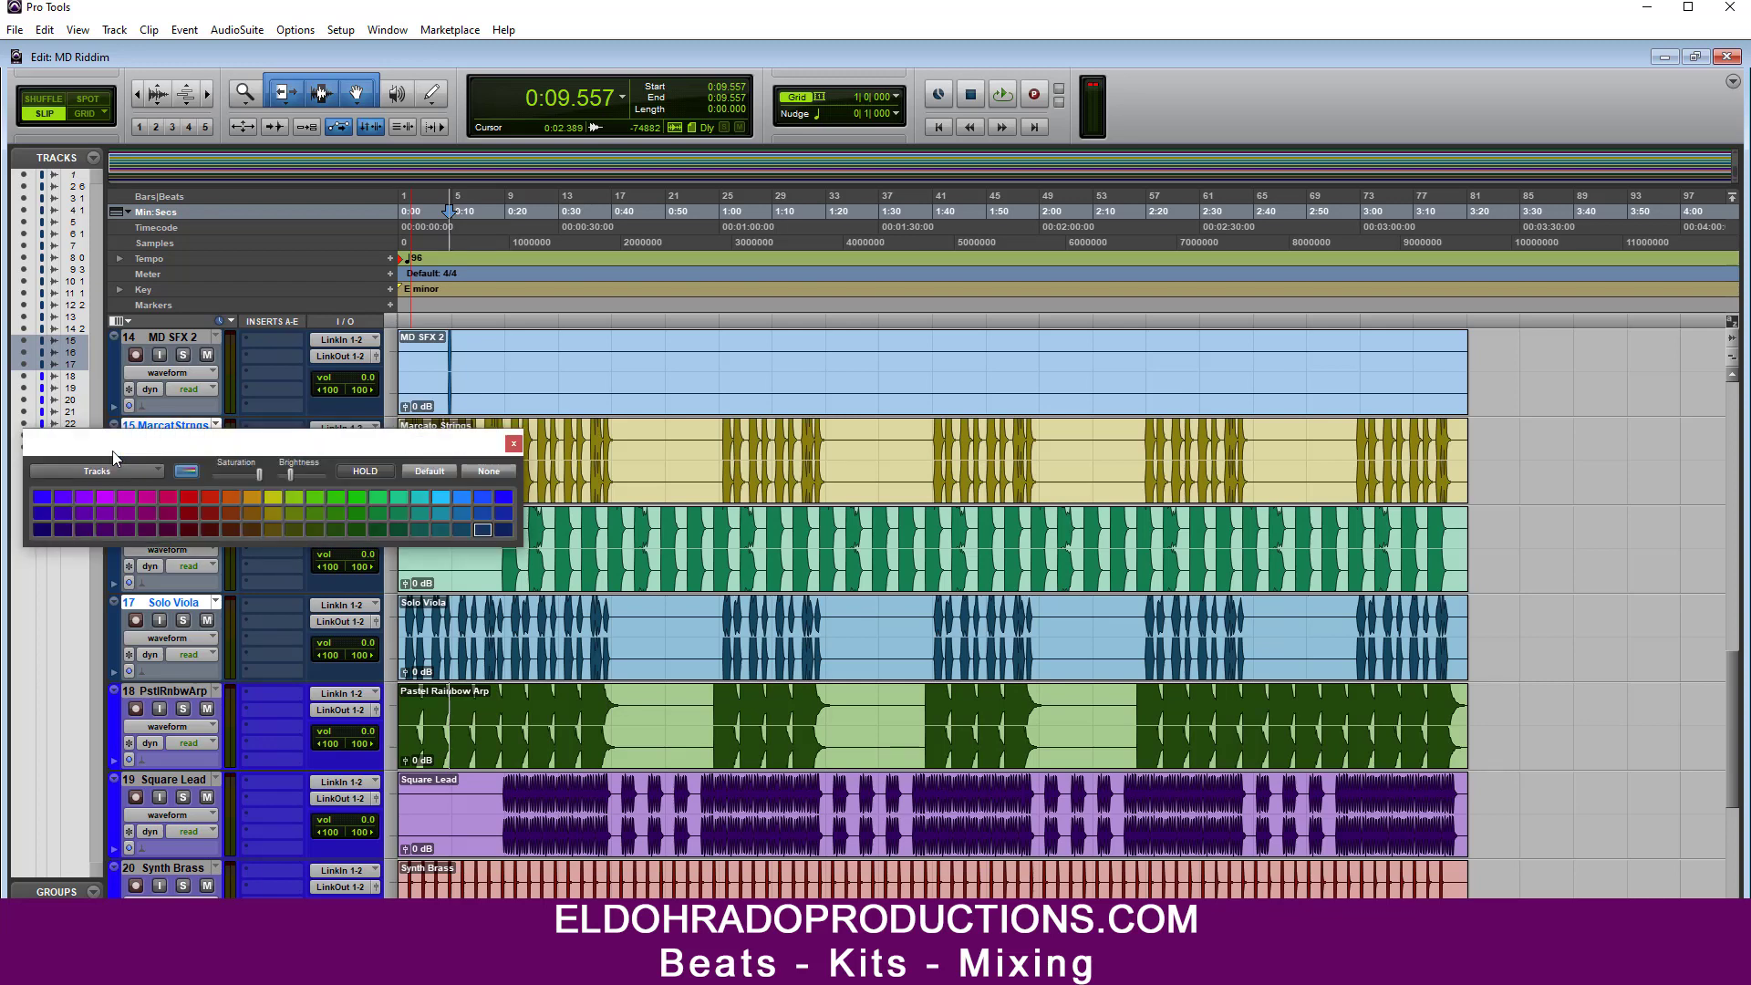
left_click(458, 496)
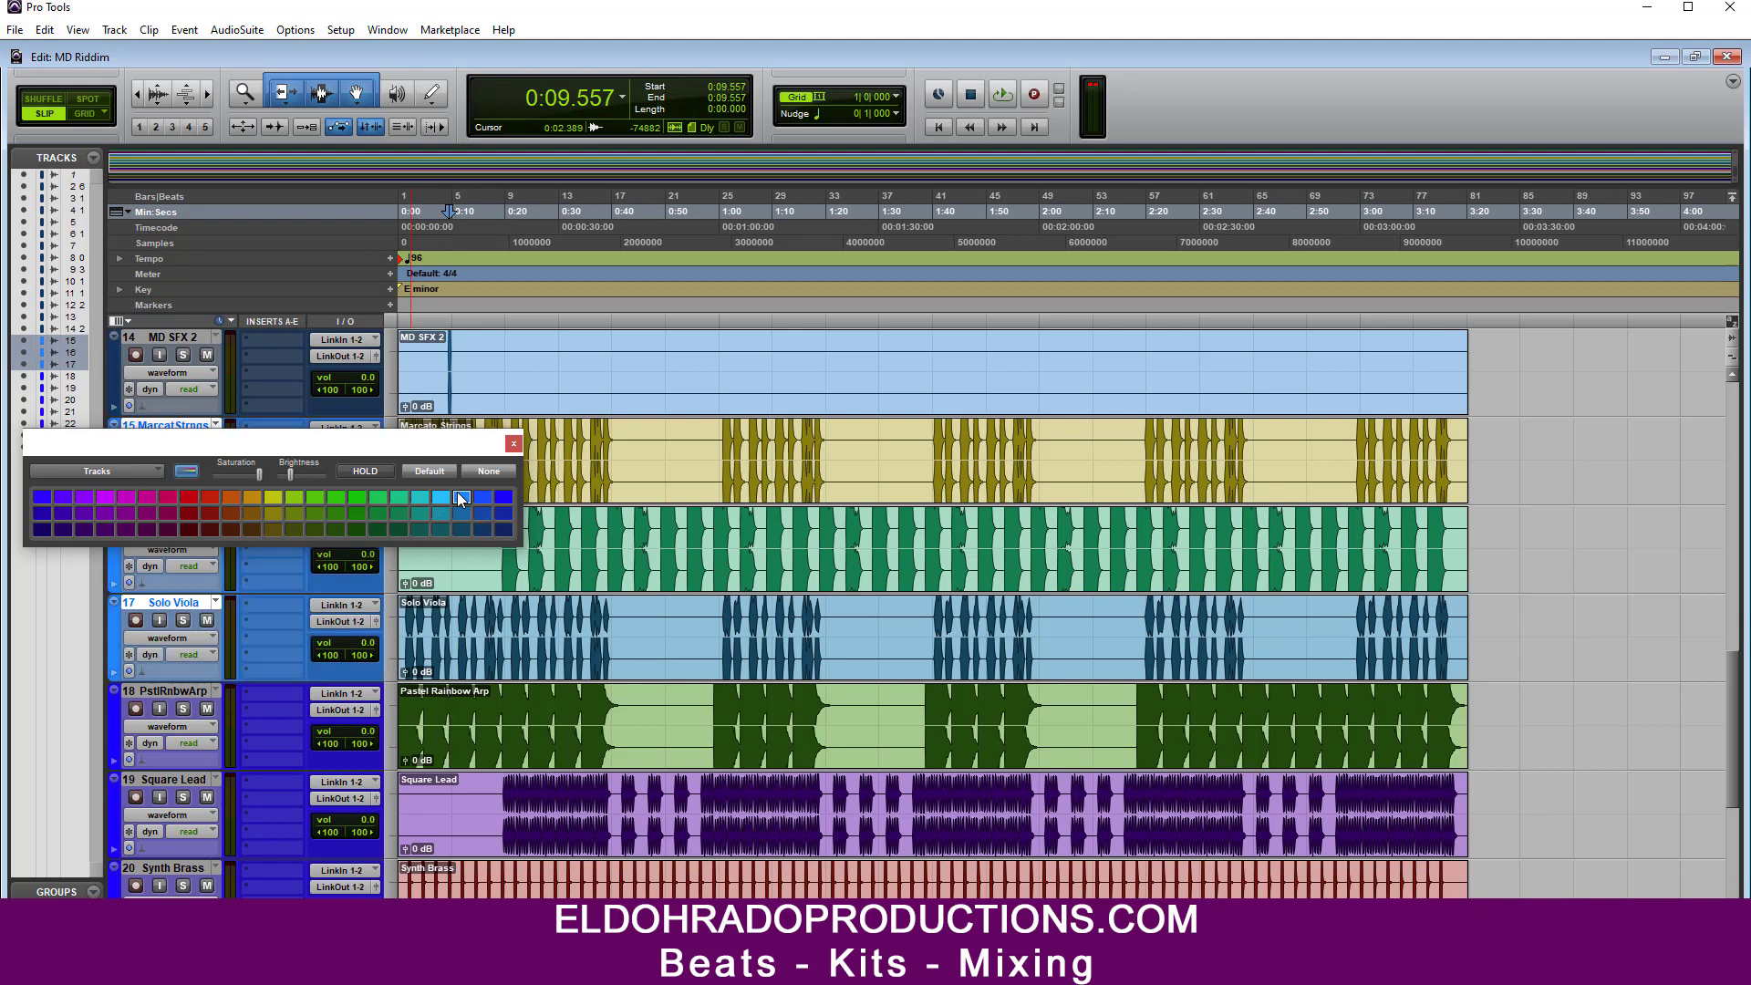
left_click(513, 443)
Step: Recolour the five tracks from Pastel Rainbow Arp through Warm Pad teal
scroll(167, 691, "down", 3)
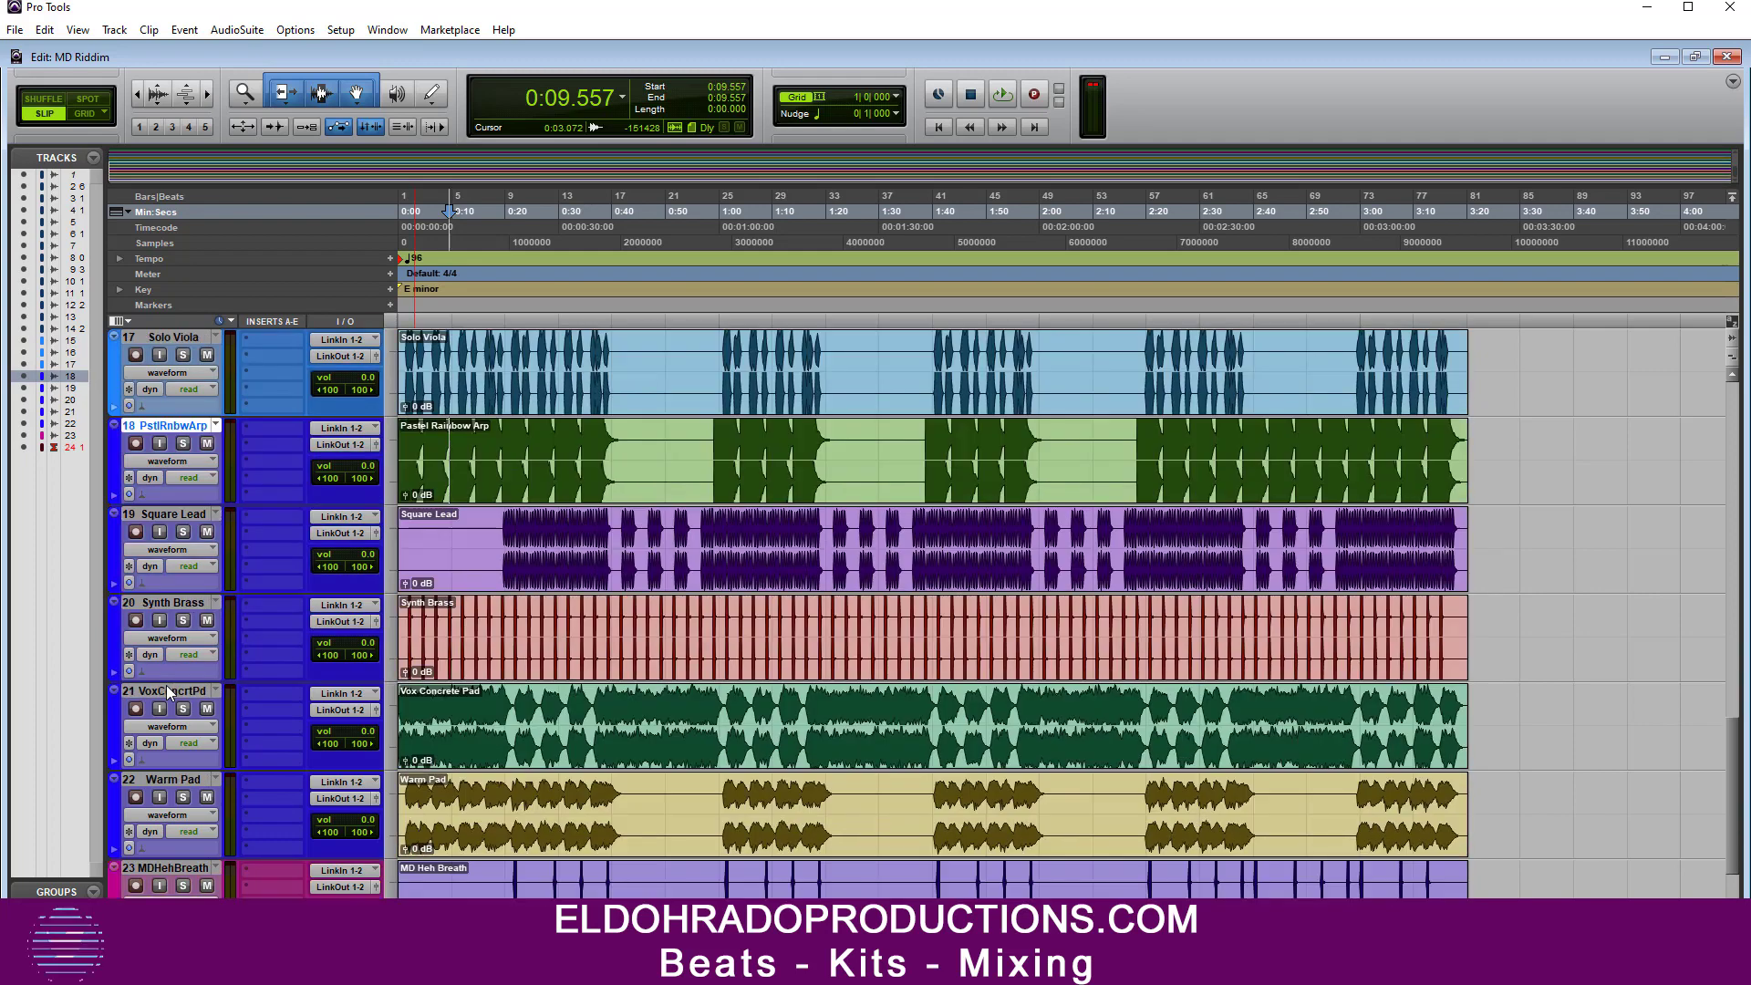
left_click(168, 780, "shift")
double_click(112, 805)
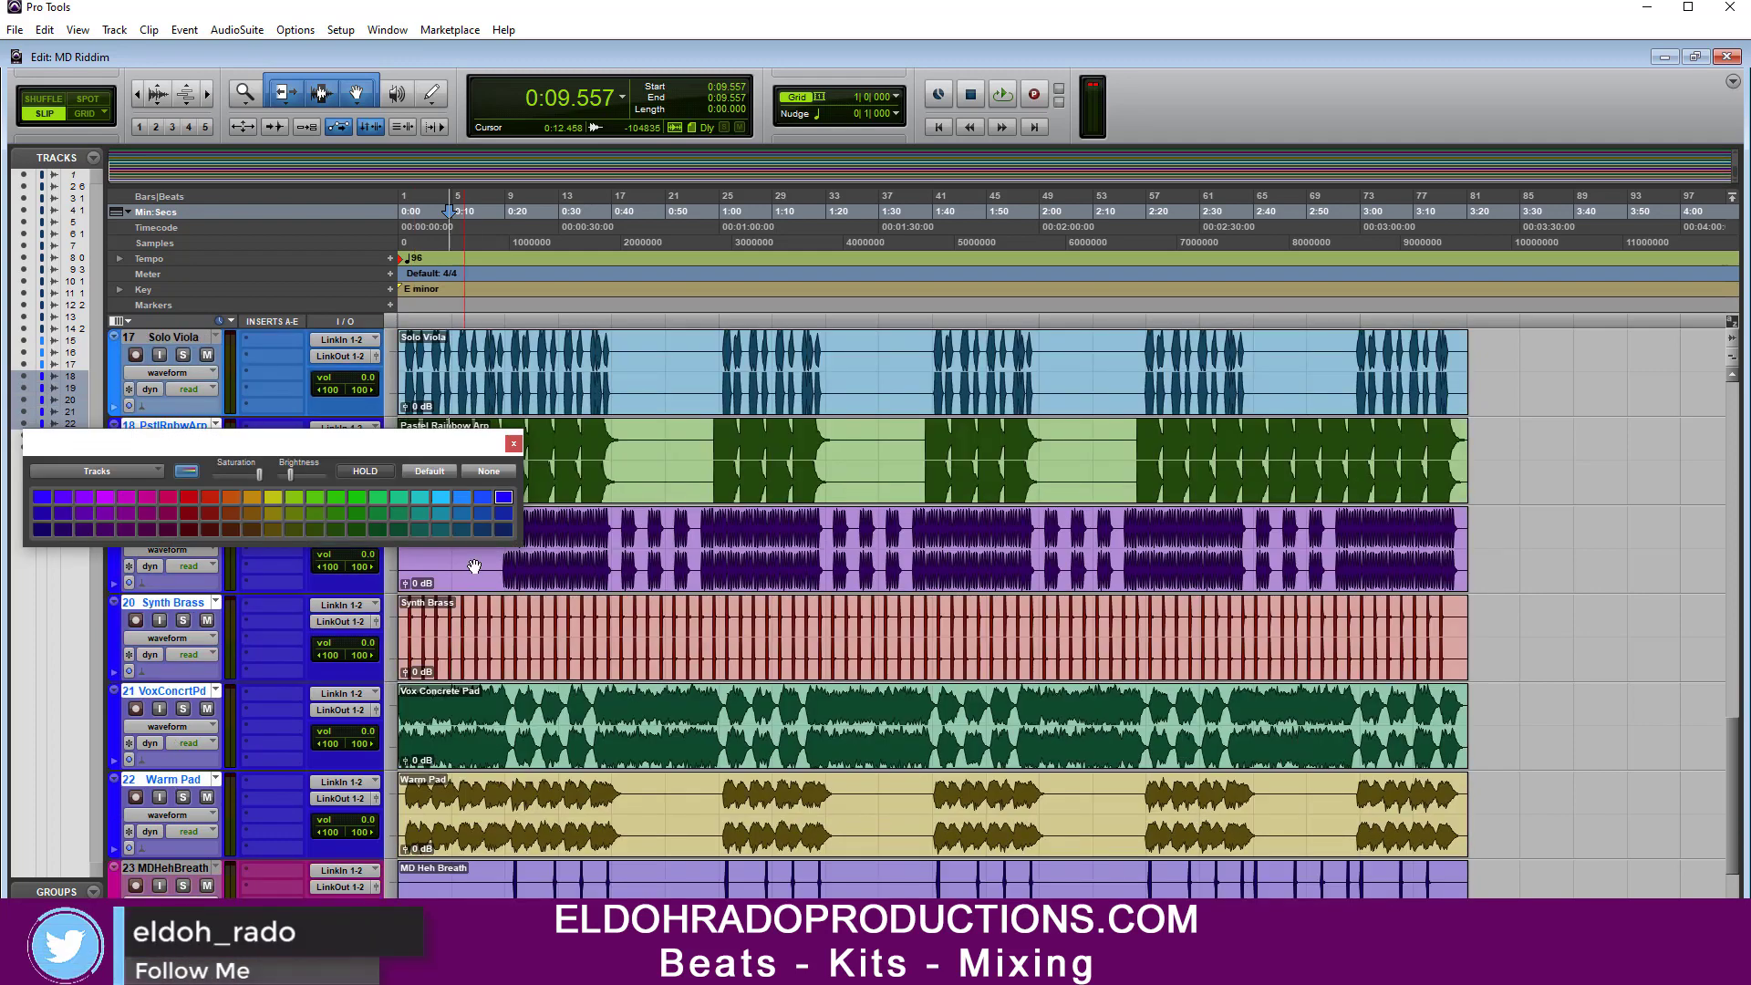
left_click(420, 497)
left_click(514, 443)
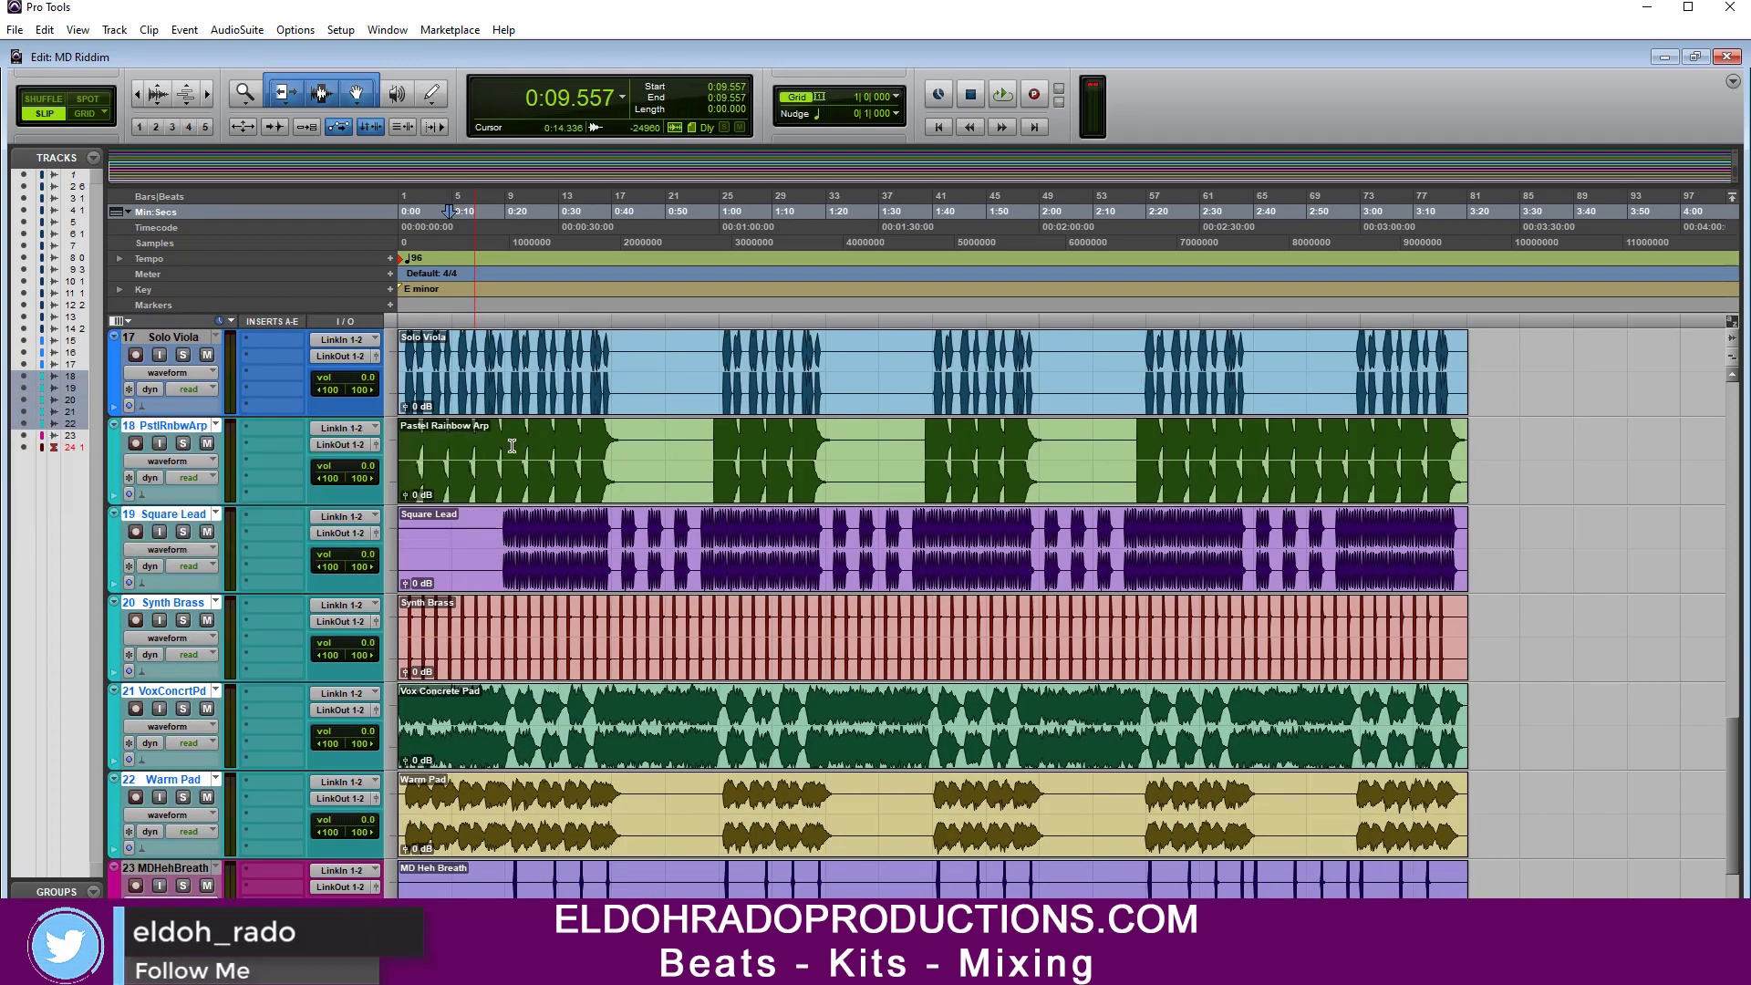
Step: Move the MD SFX 2 track to just below Warm Pad, above MD Heh Breath
scroll(510, 589, "up", 3)
scroll(510, 588, "up", 2)
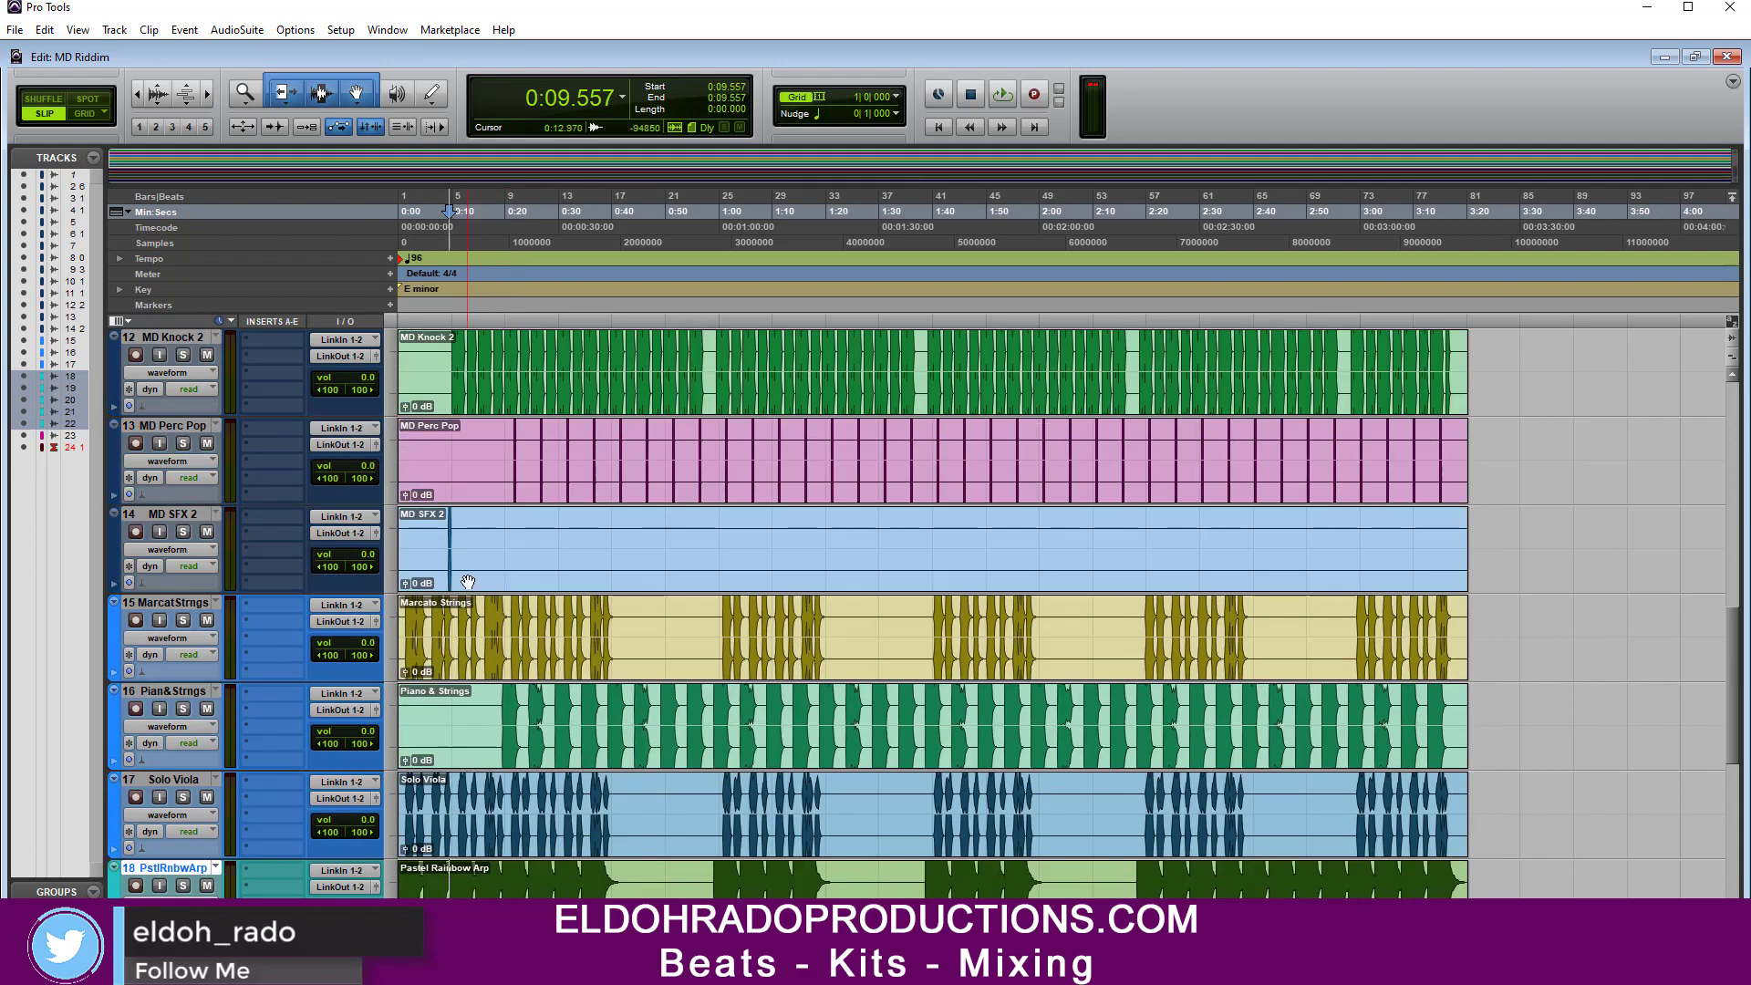
scroll(470, 583, "up", 1)
left_click(187, 606)
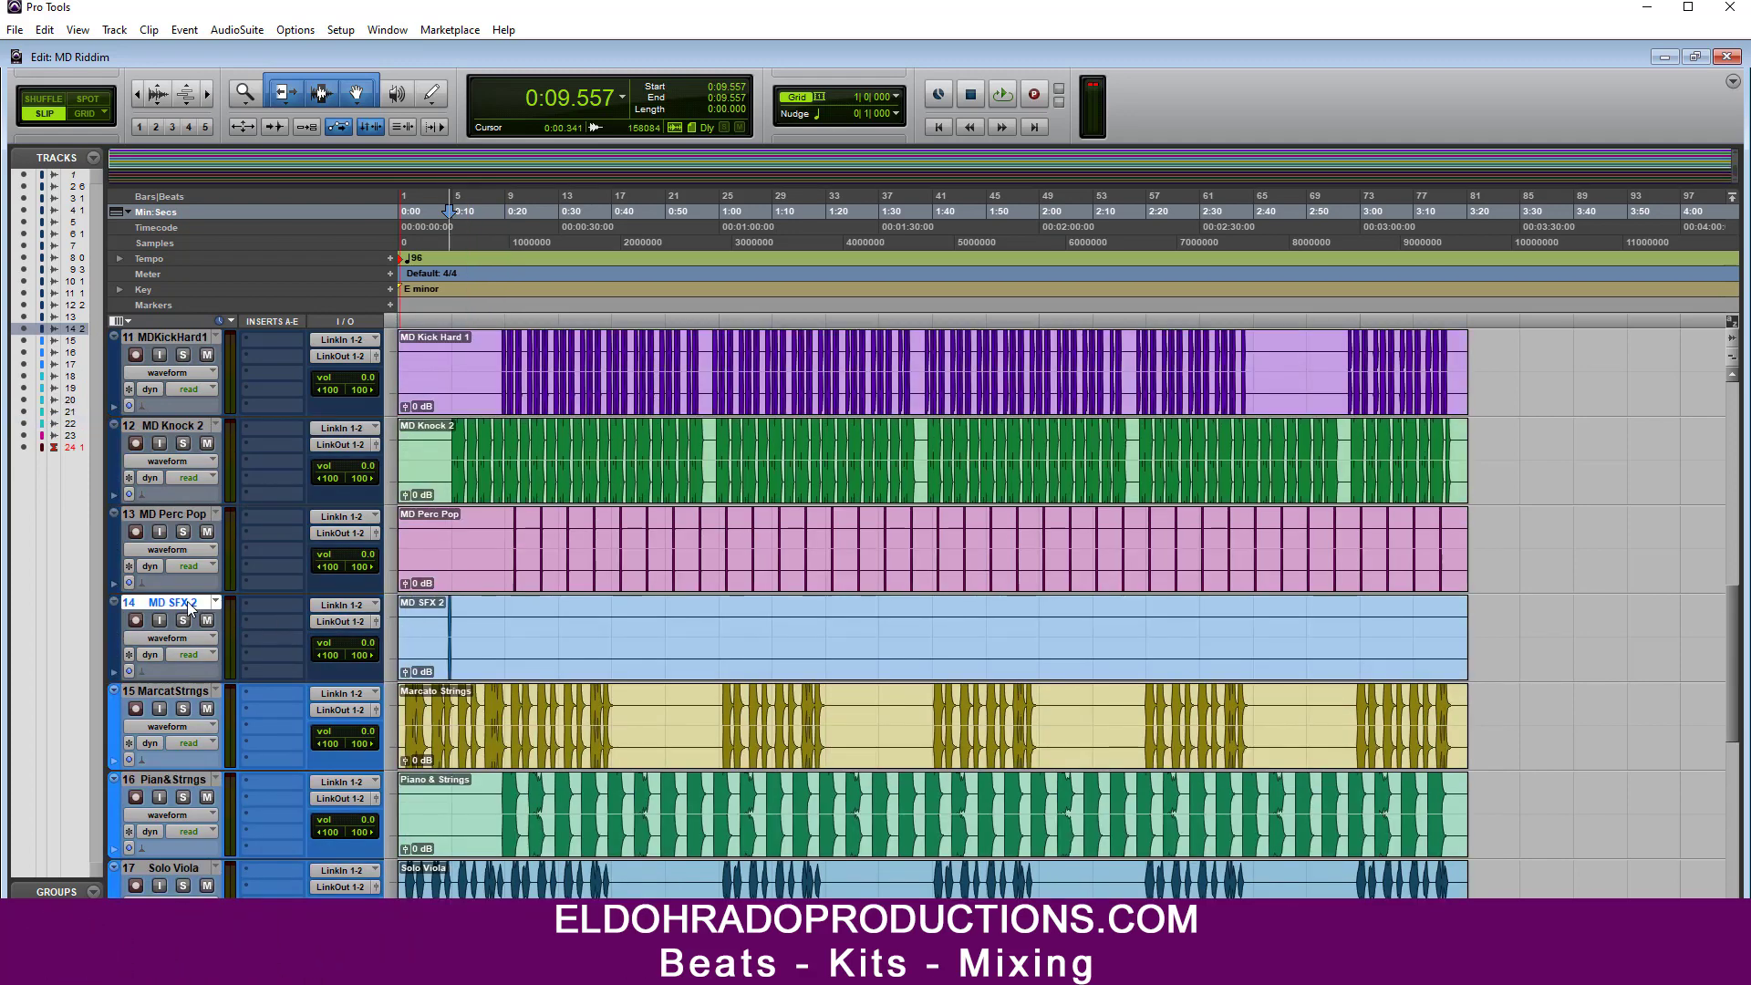
scroll(181, 606, "down", 5)
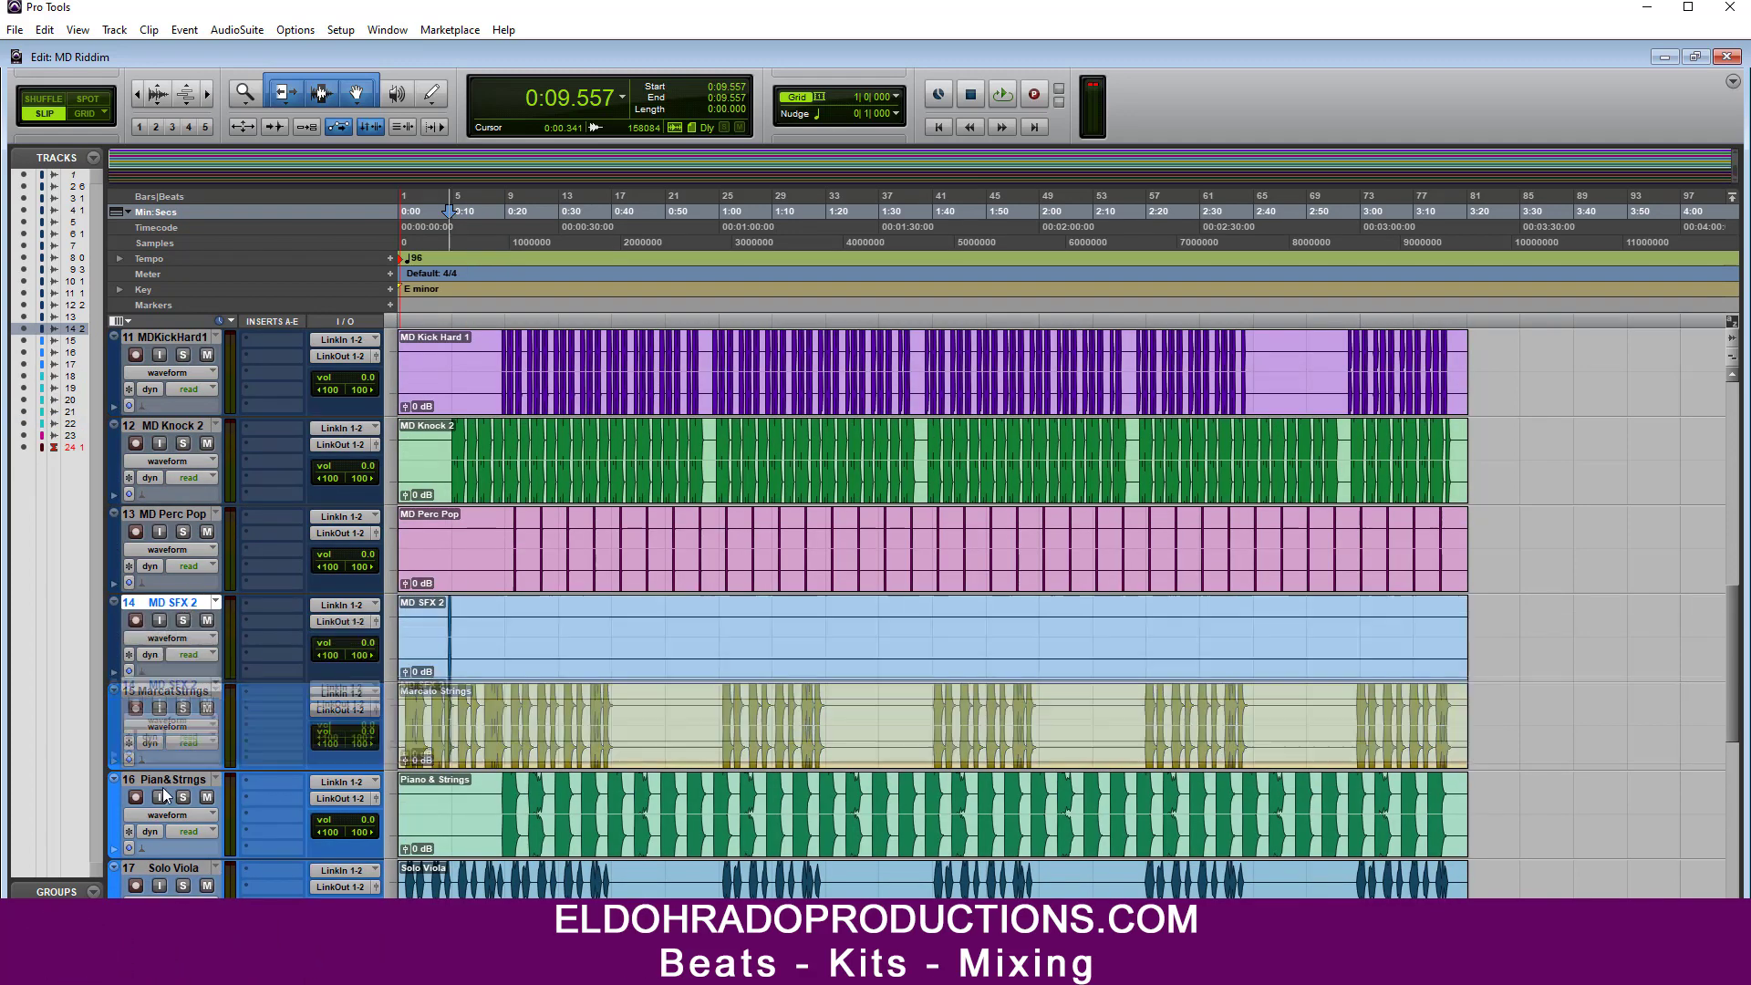
left_click_drag(205, 907, 218, 691)
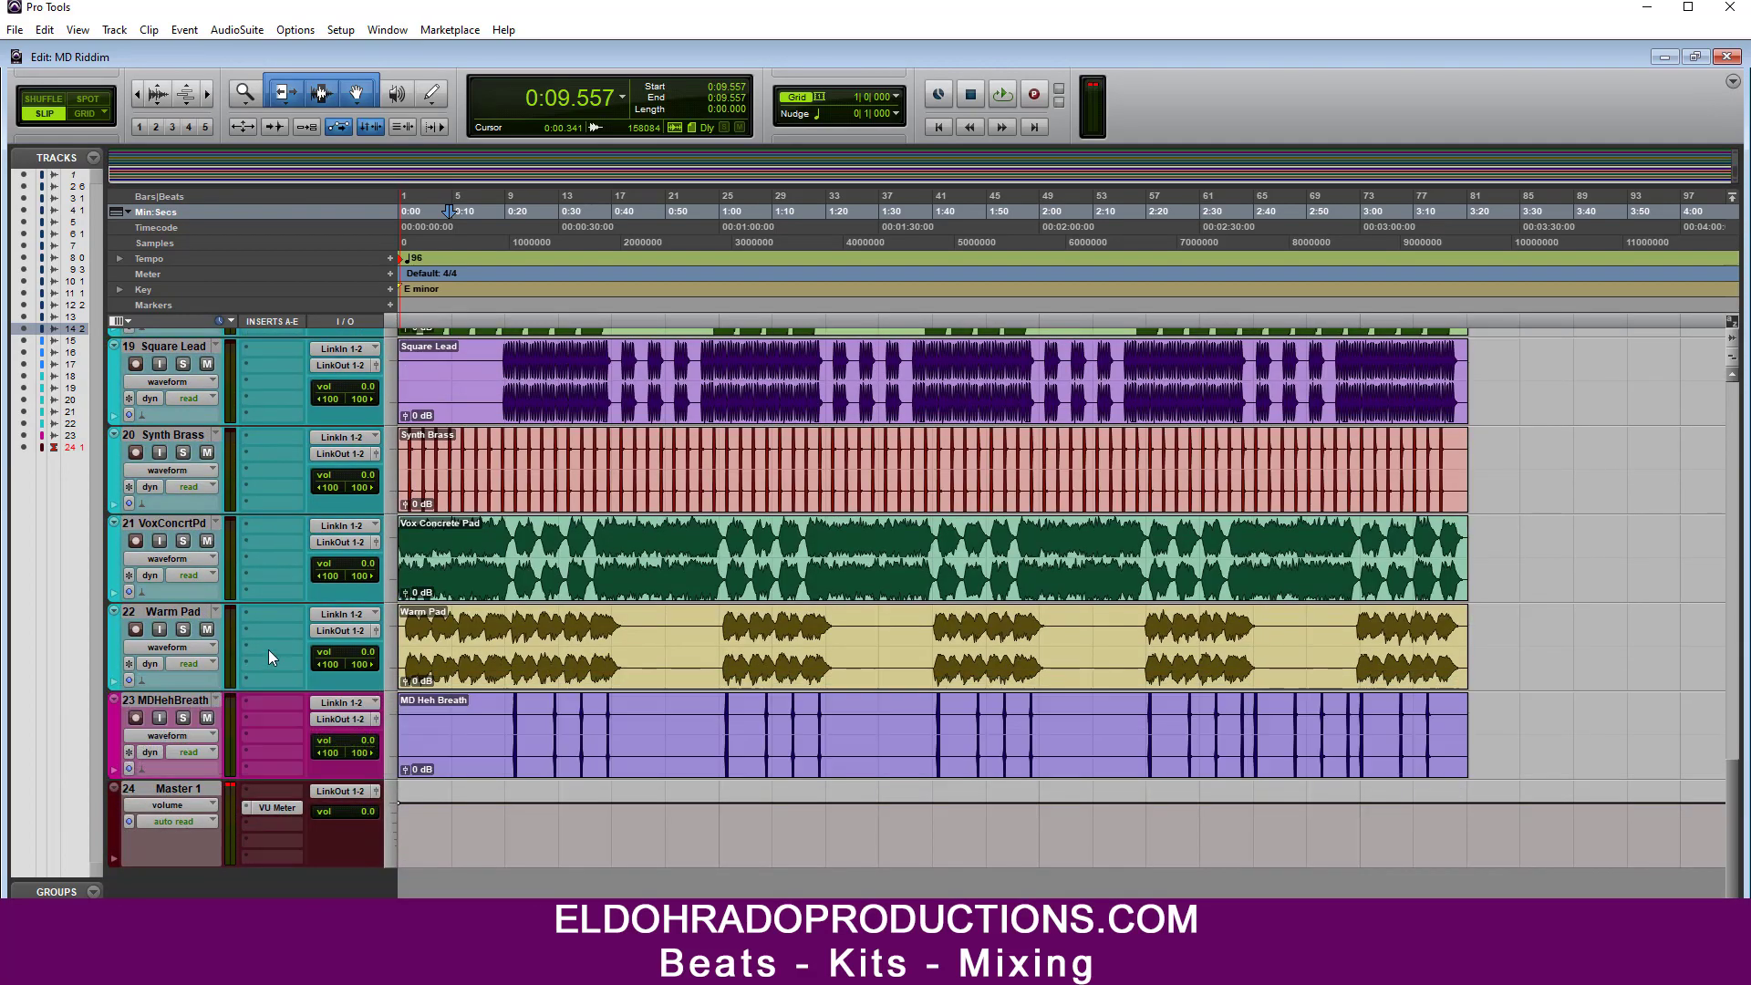
Step: Select the Dancehall Bass 10 and Dancehall Bass 14 tracks together
scroll(284, 630, "up", 5)
scroll(283, 629, "up", 5)
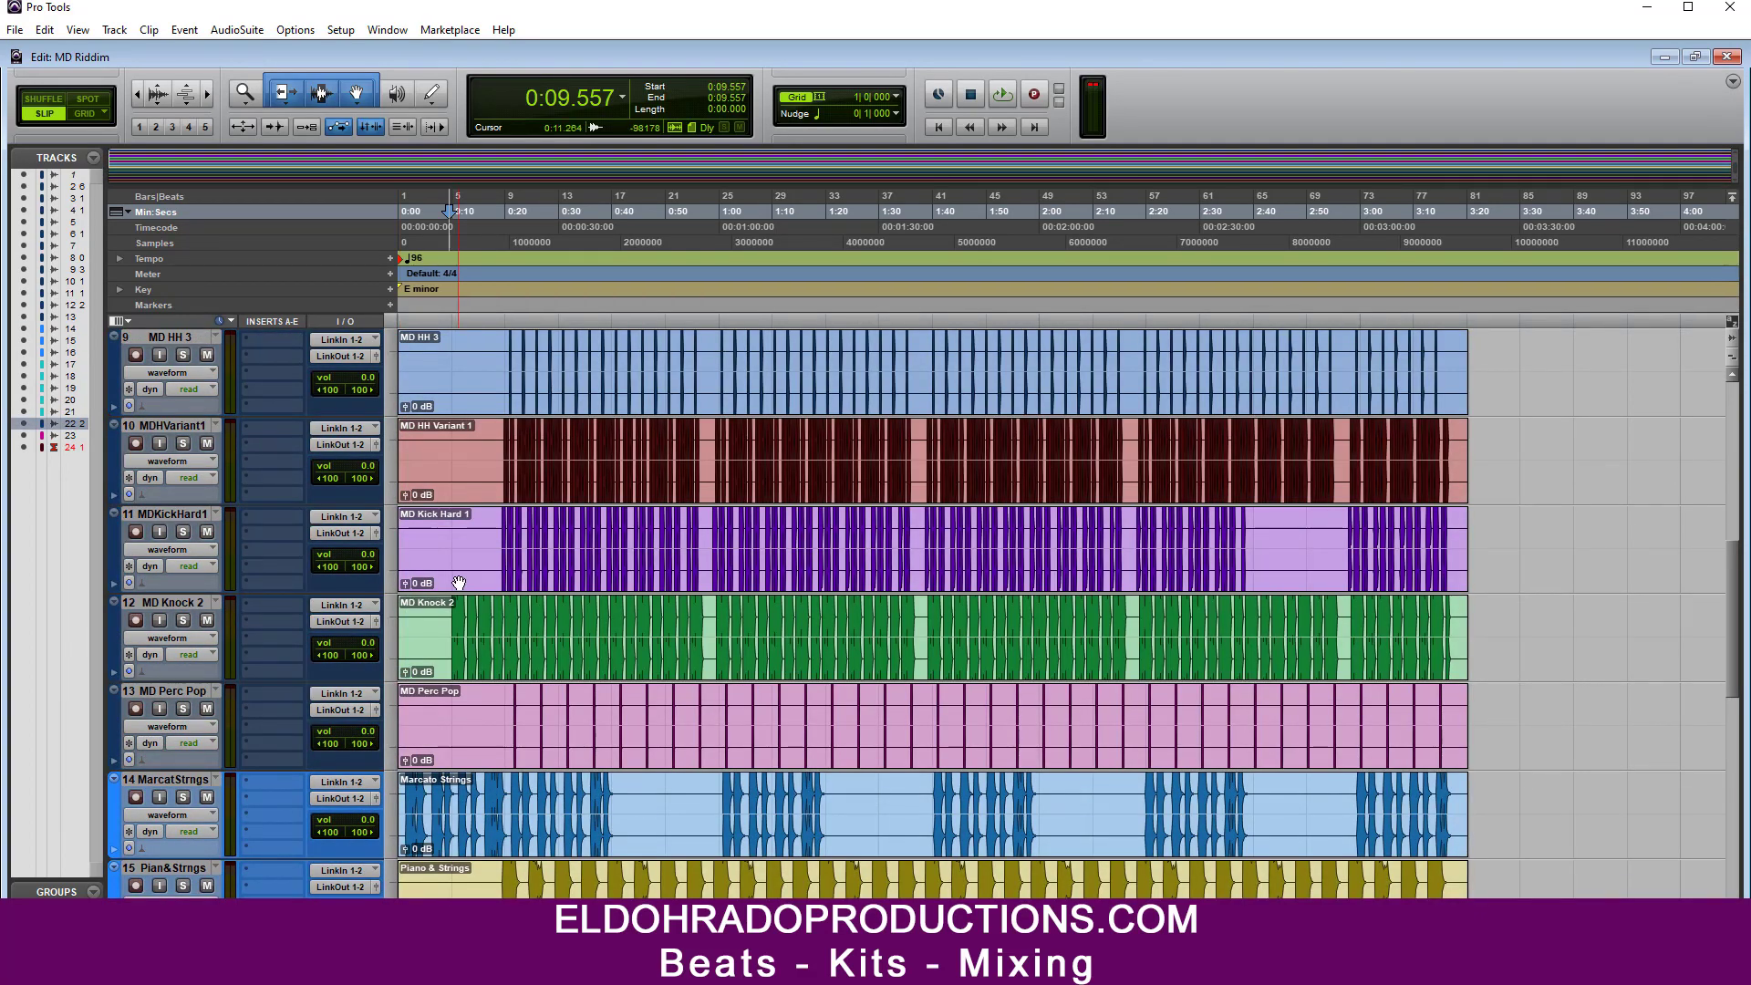
scroll(519, 497, "up", 1)
scroll(519, 497, "up", 5)
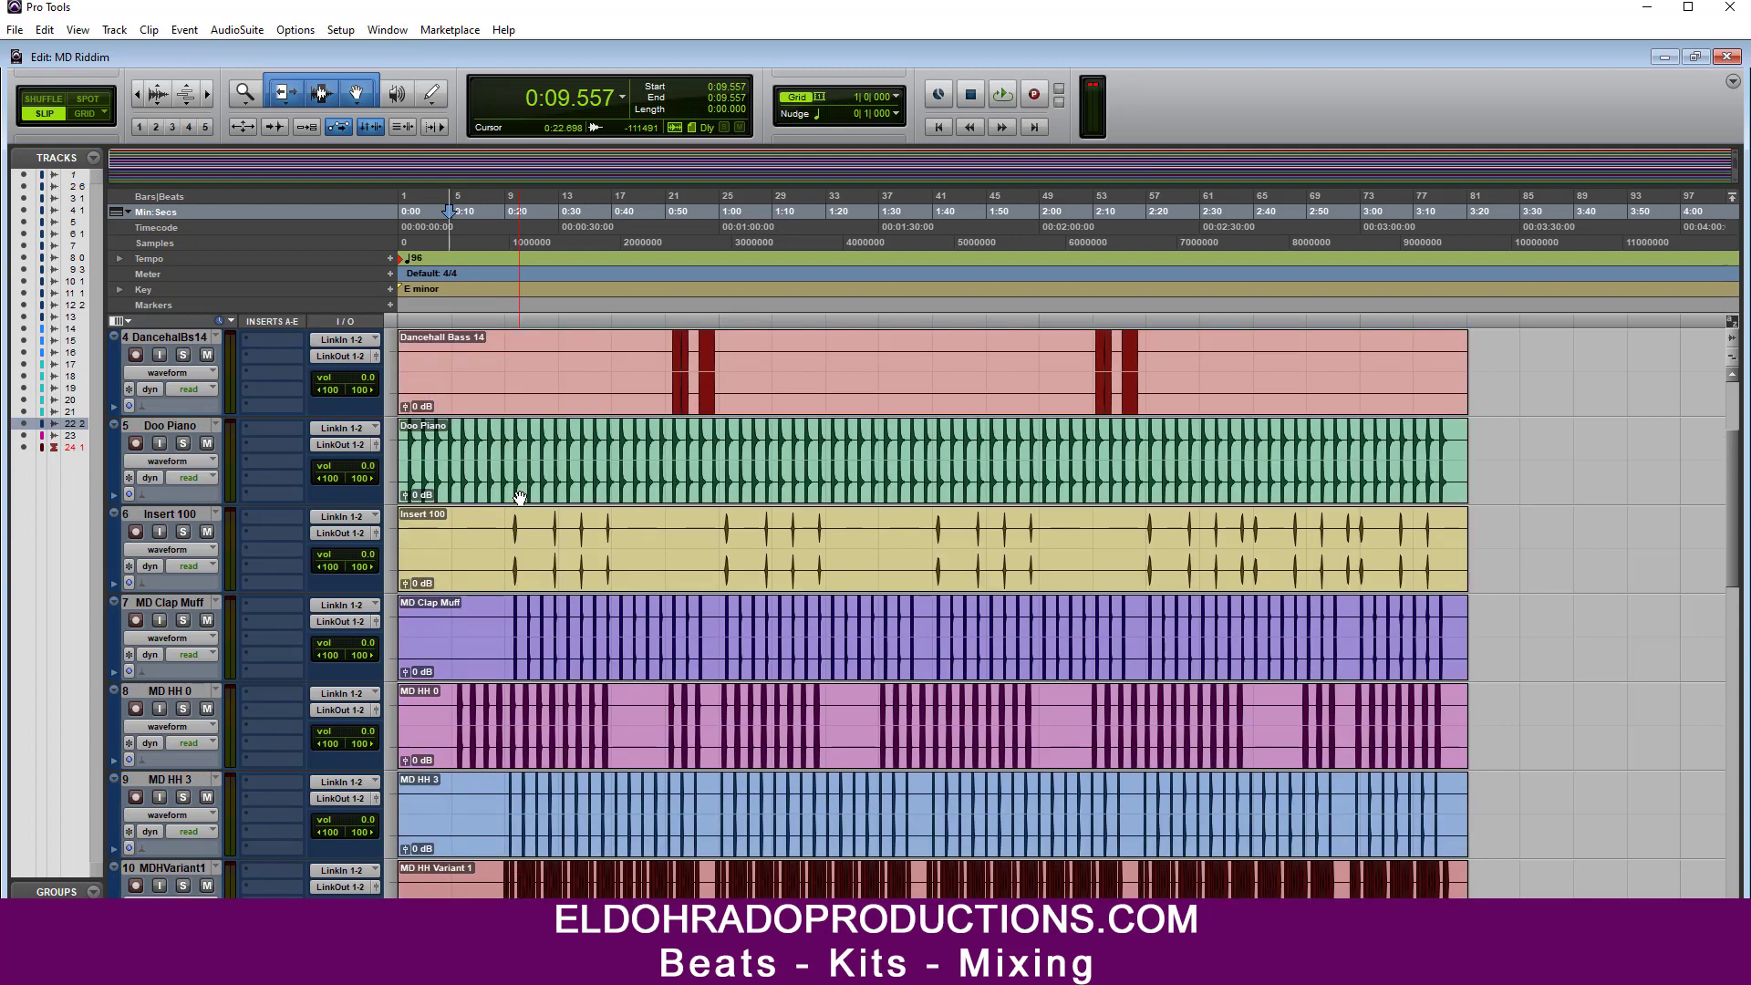
scroll(519, 497, "up", 1)
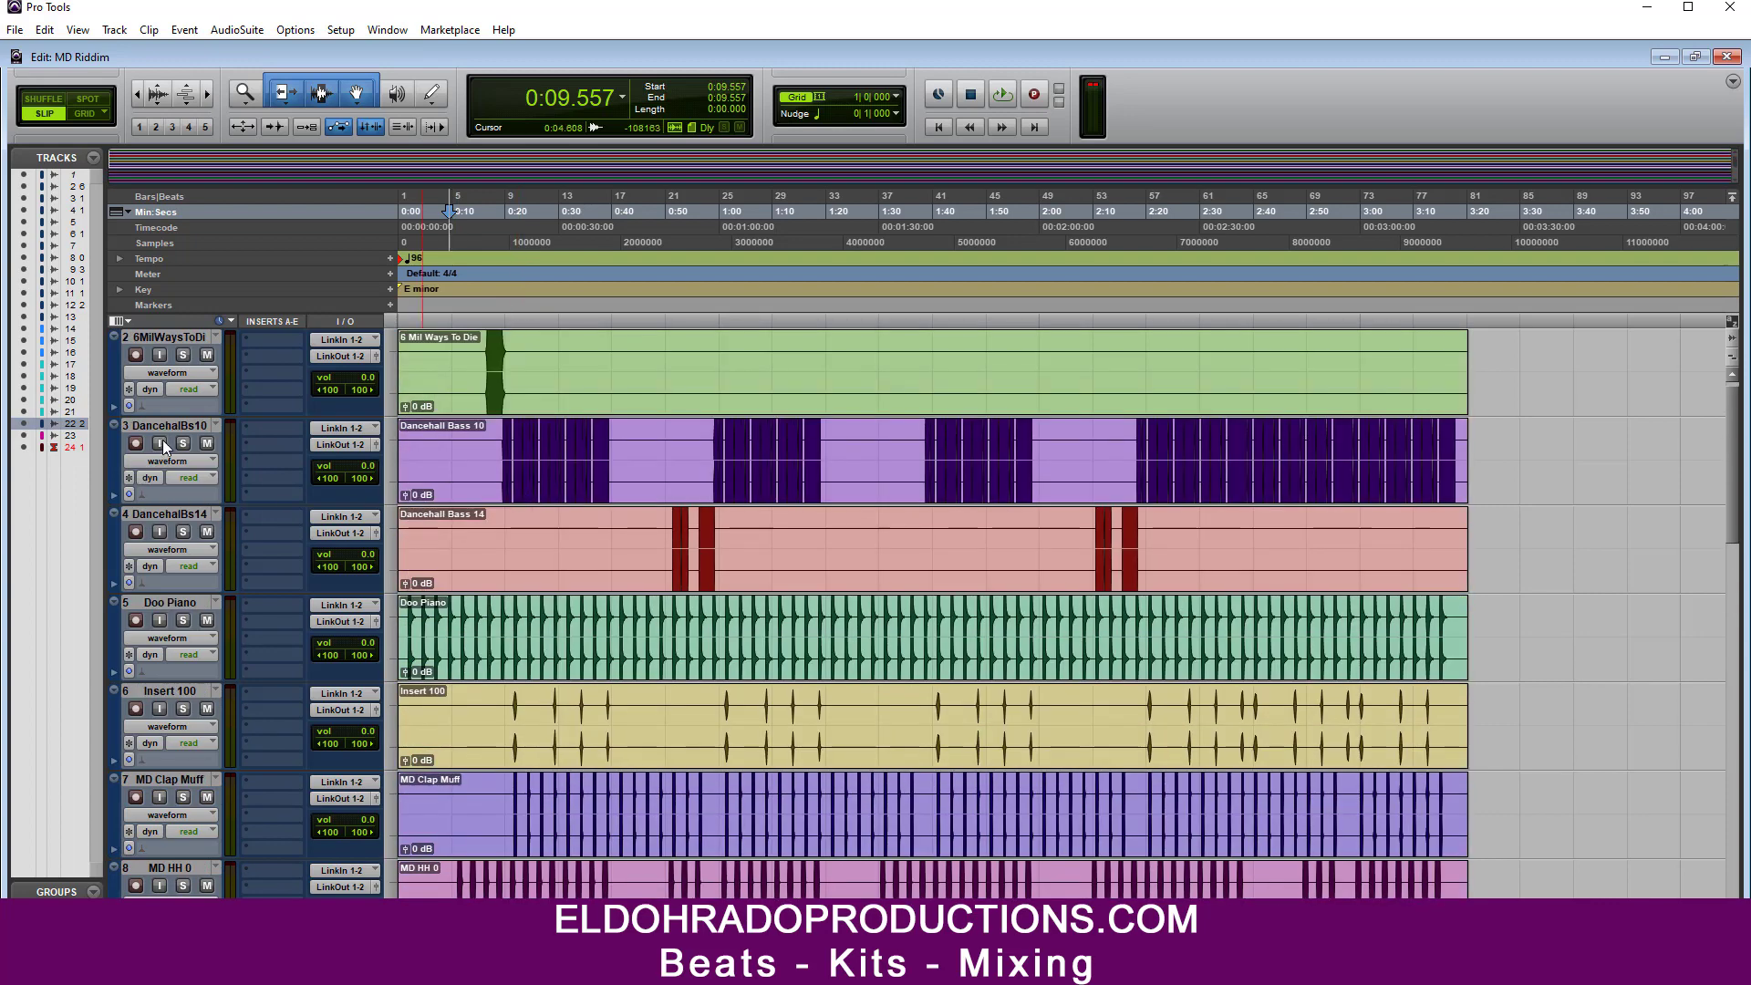
left_click(182, 426)
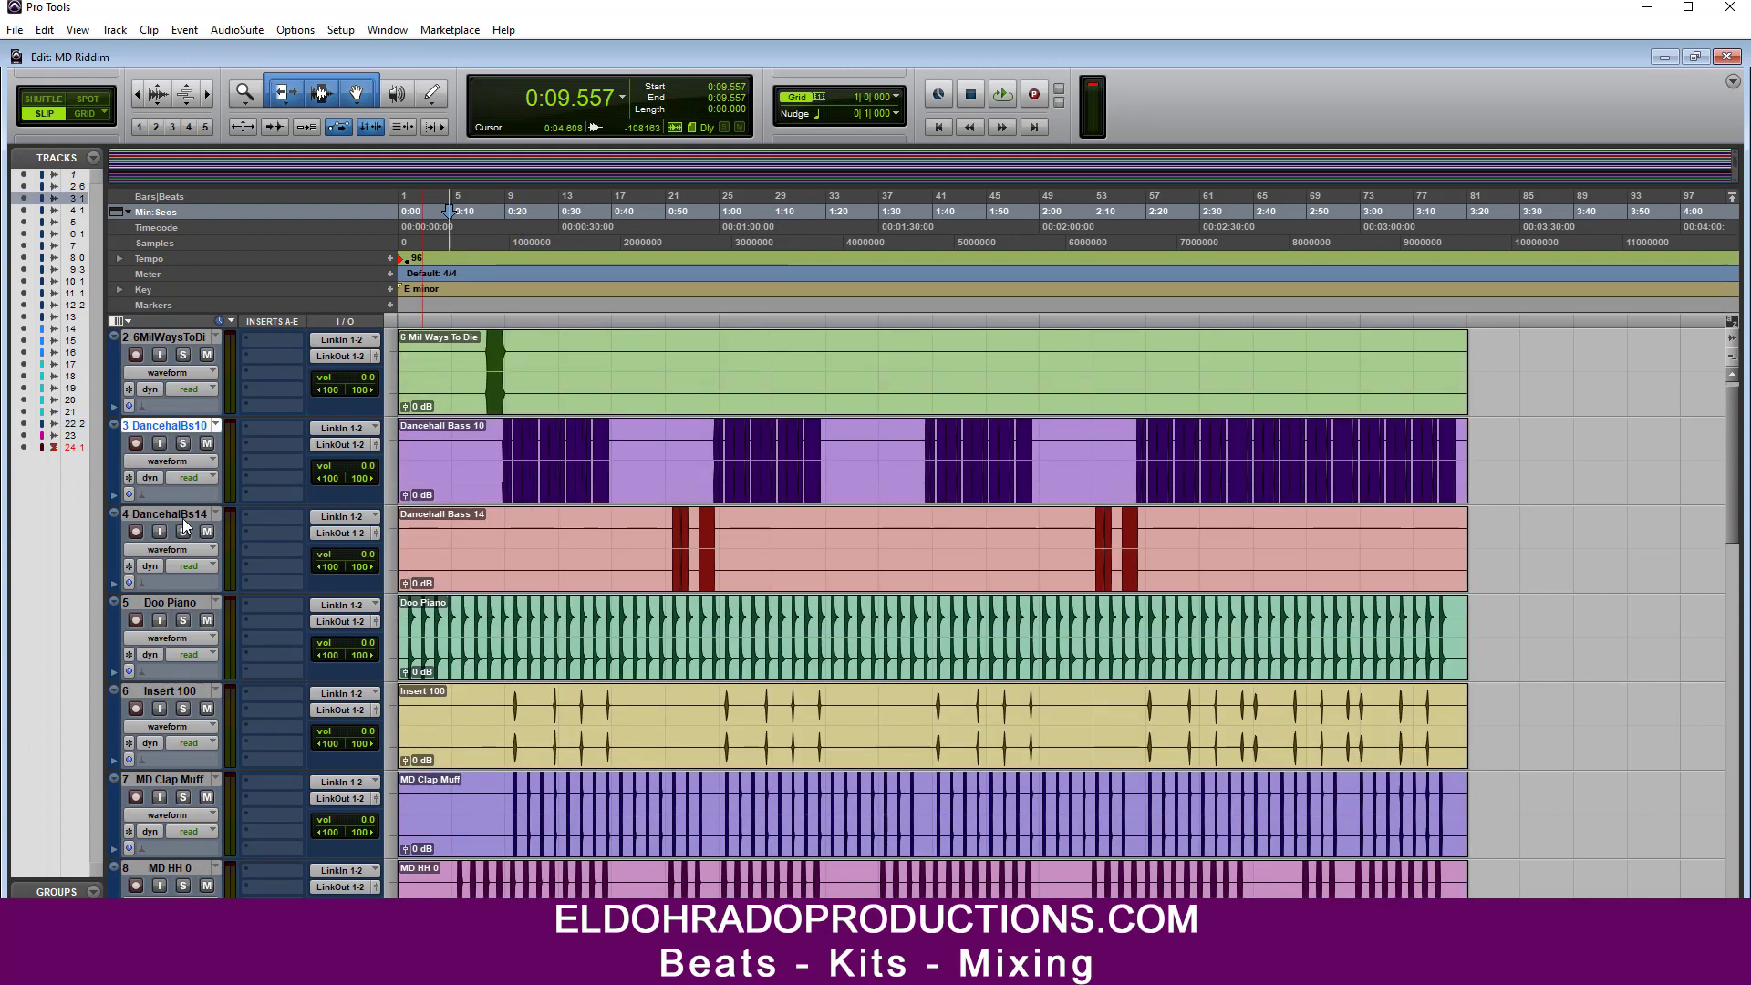
left_click(182, 518, "shift")
mouse_move(186, 427)
left_mouse_down()
mouse_move(177, 836)
mouse_move(201, 418)
left_mouse_up()
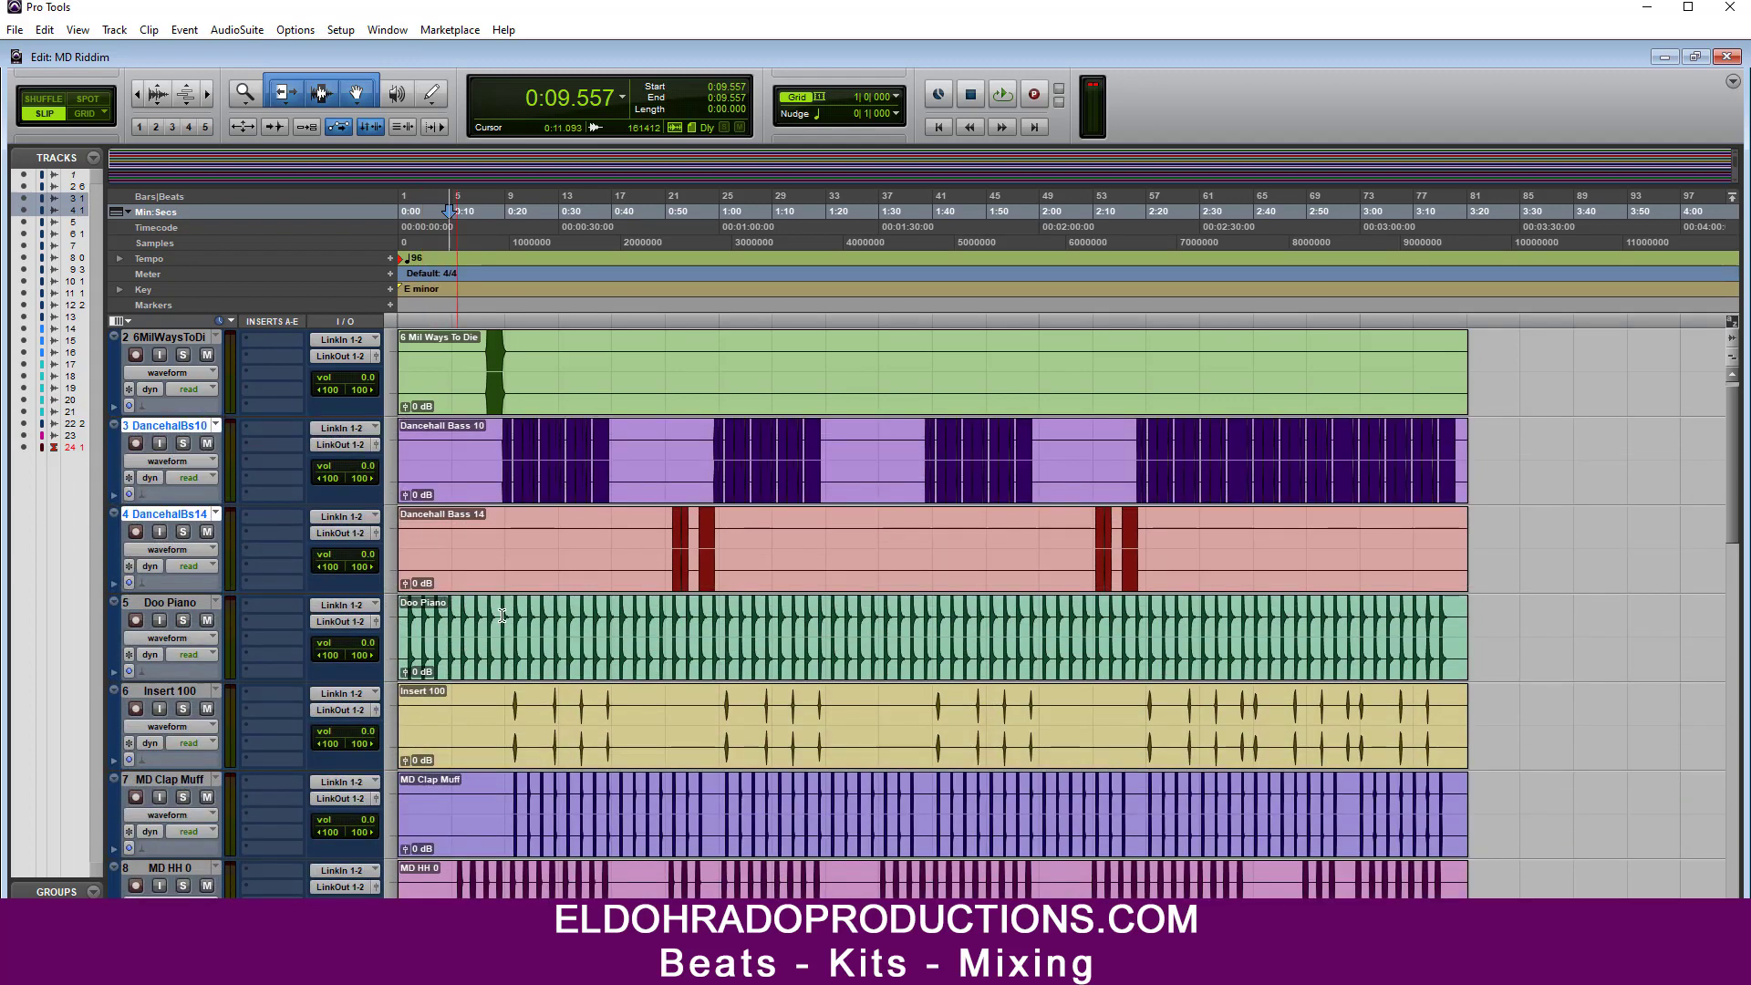
Step: Listen to the Doo Piano track in solo from about 0:10.4
left_click(453, 614)
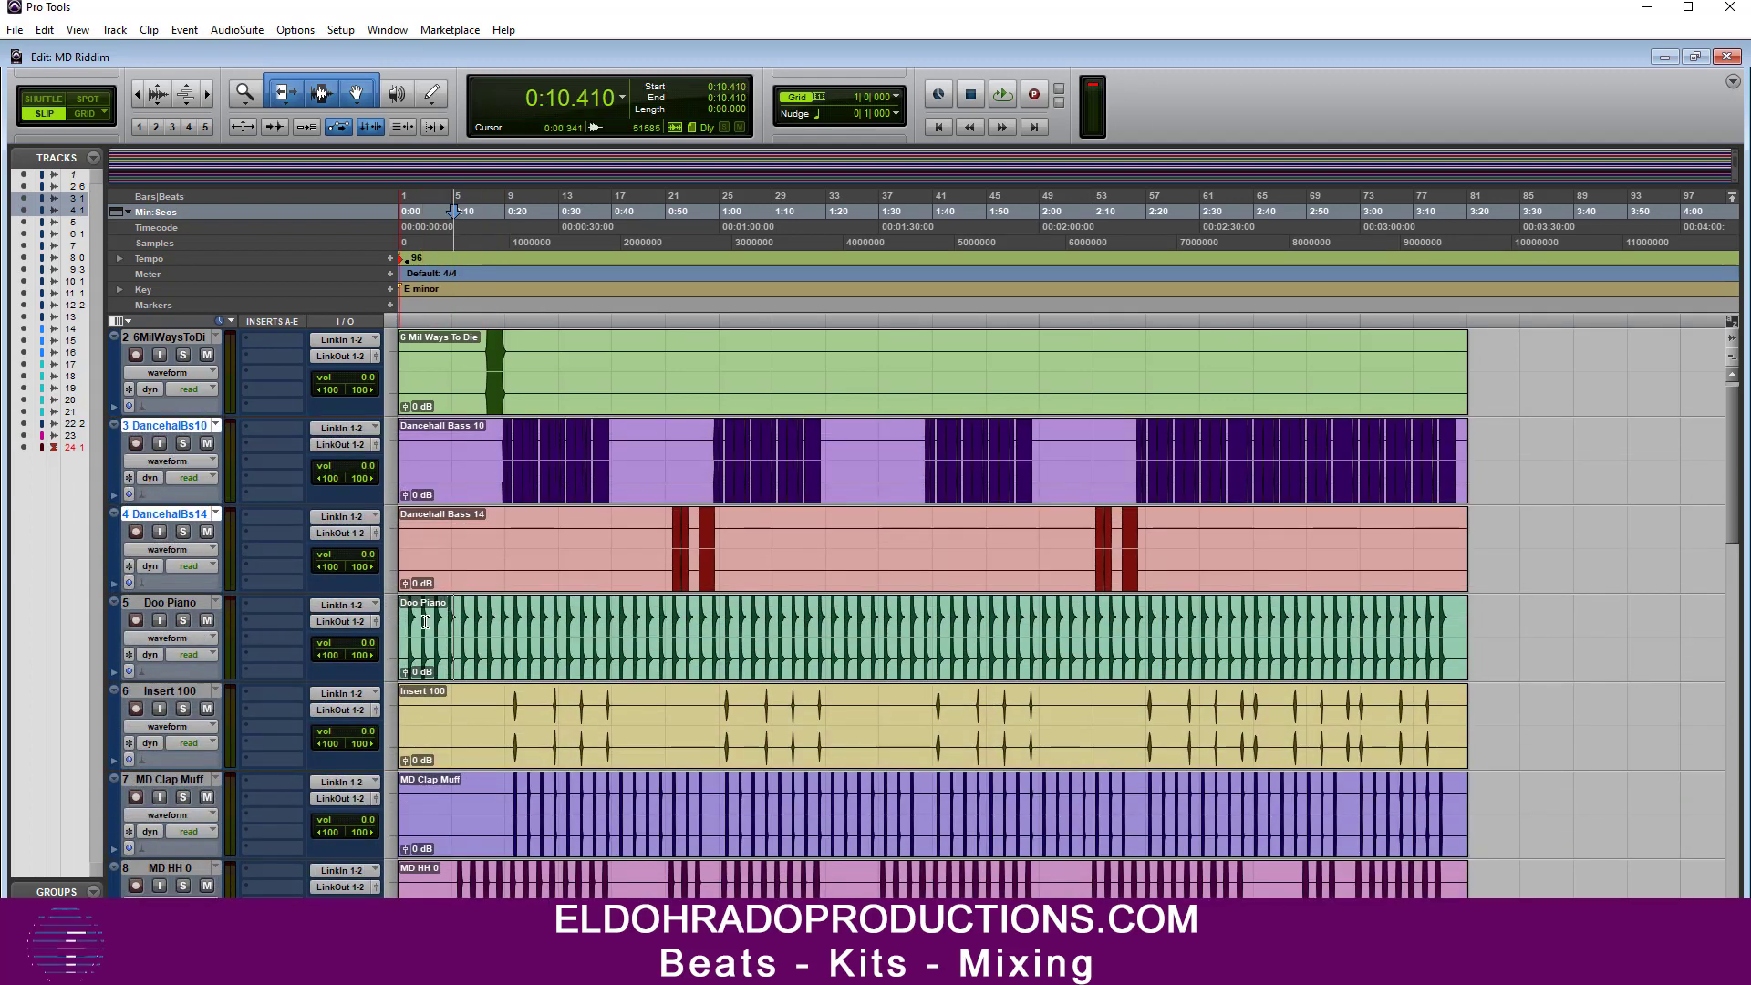
left_click(182, 621)
key("space")
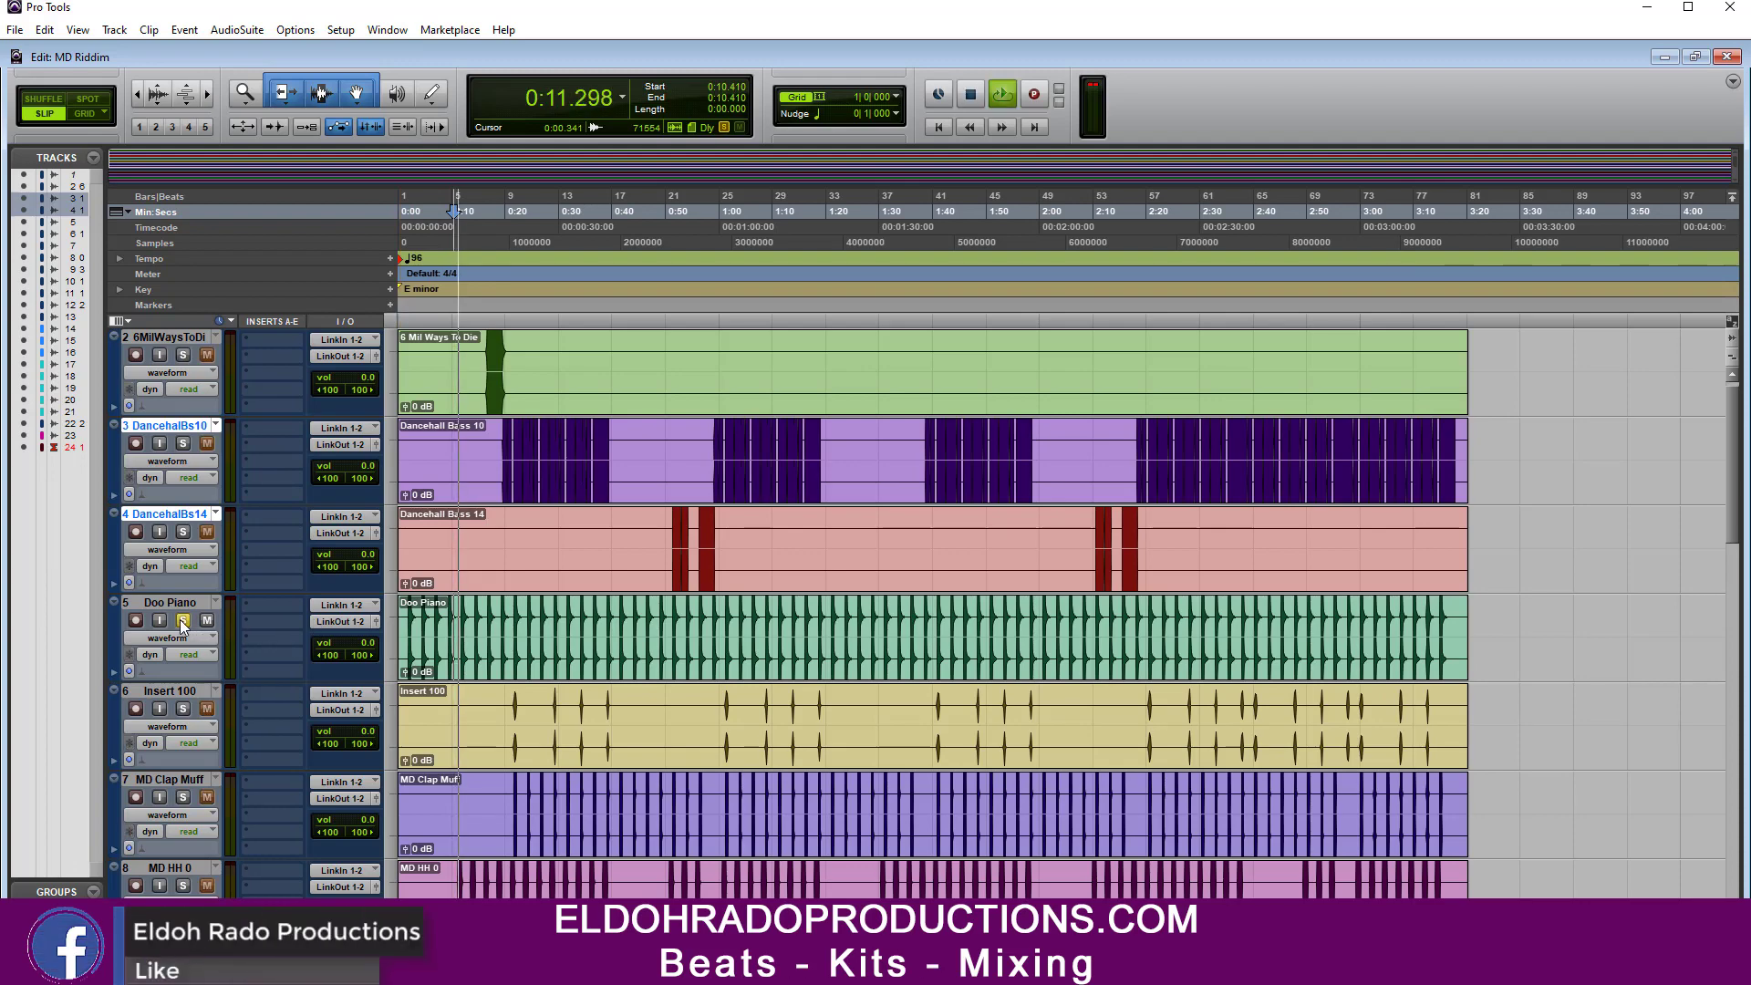
key("space")
left_click(182, 620)
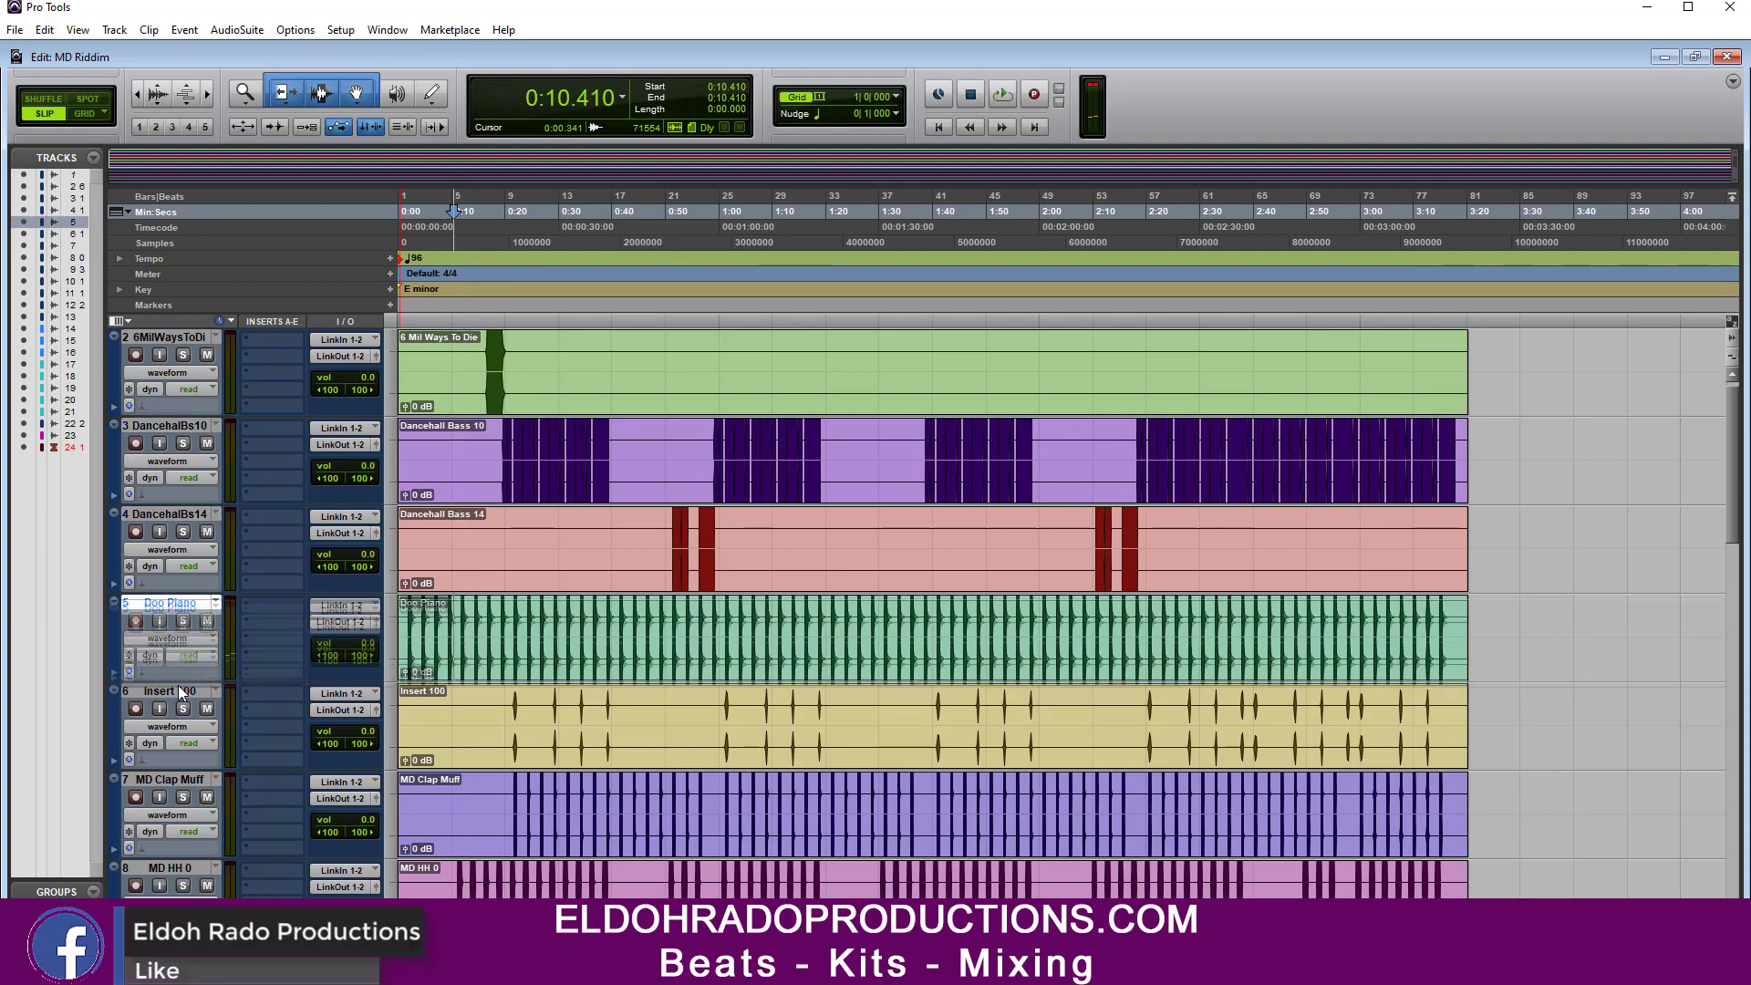
Step: Move the Doo Piano track between MD Perc Pop and Marcato Strings and colour it bright blue
scroll(178, 686, "down", 10)
left_click_drag(219, 912, 248, 535)
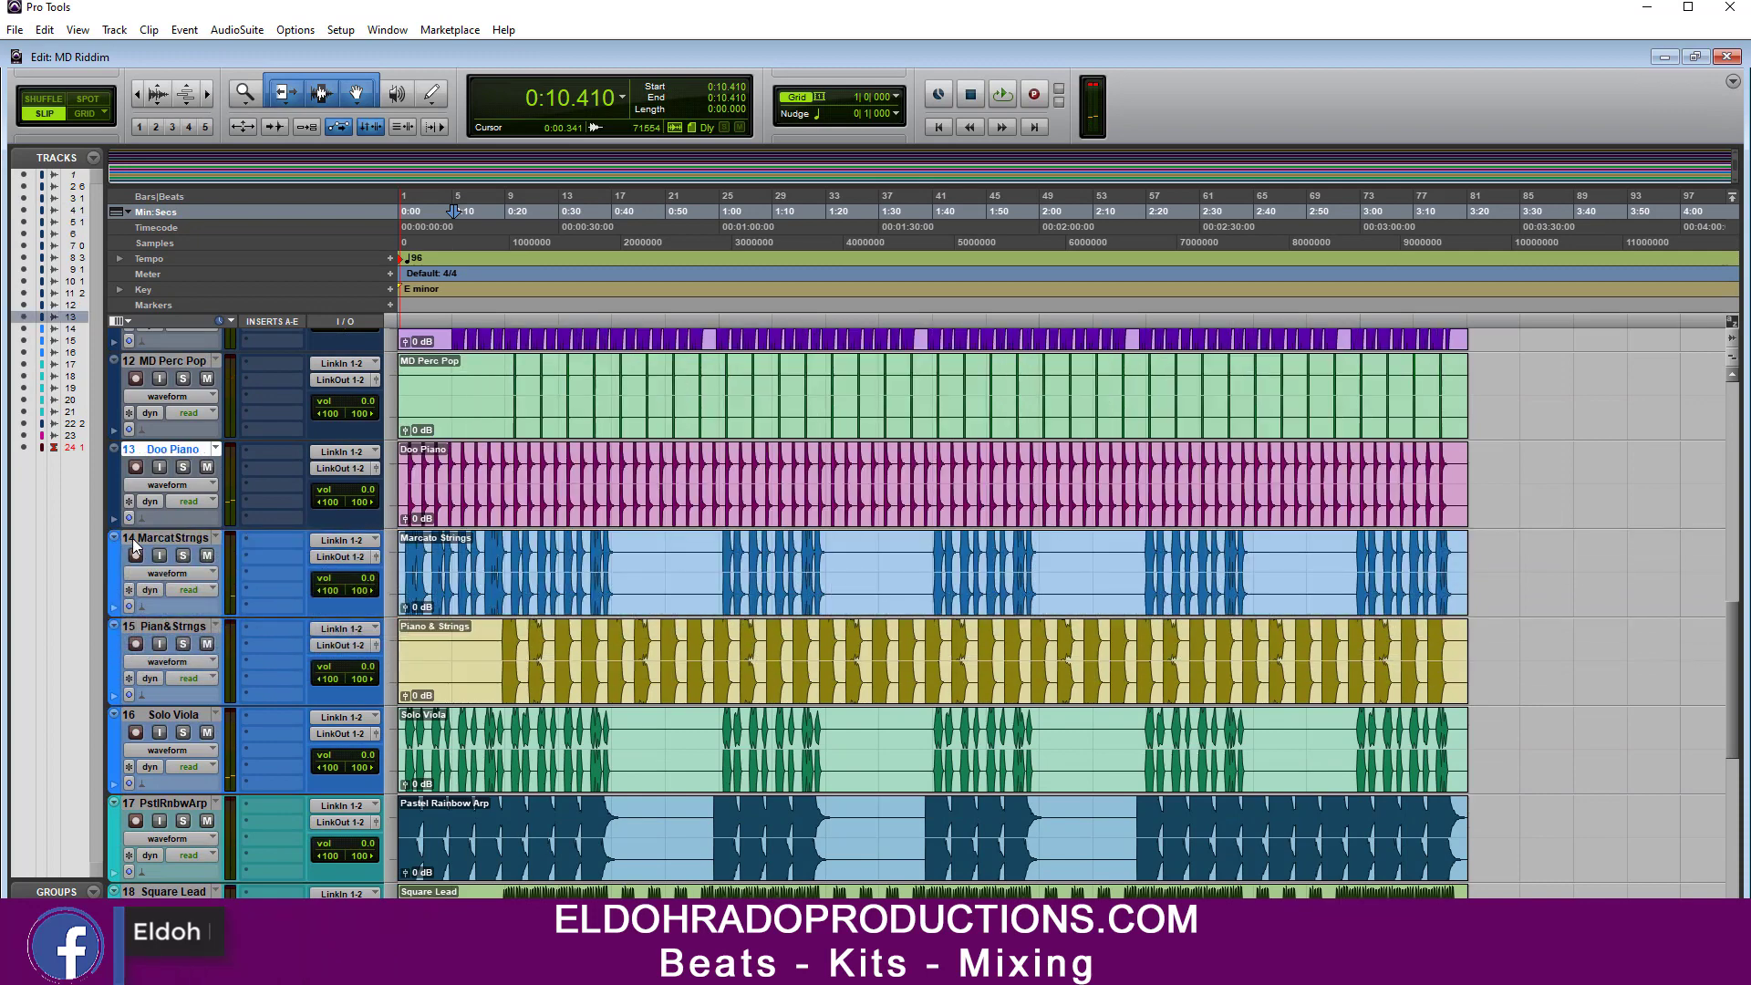
double_click(108, 476)
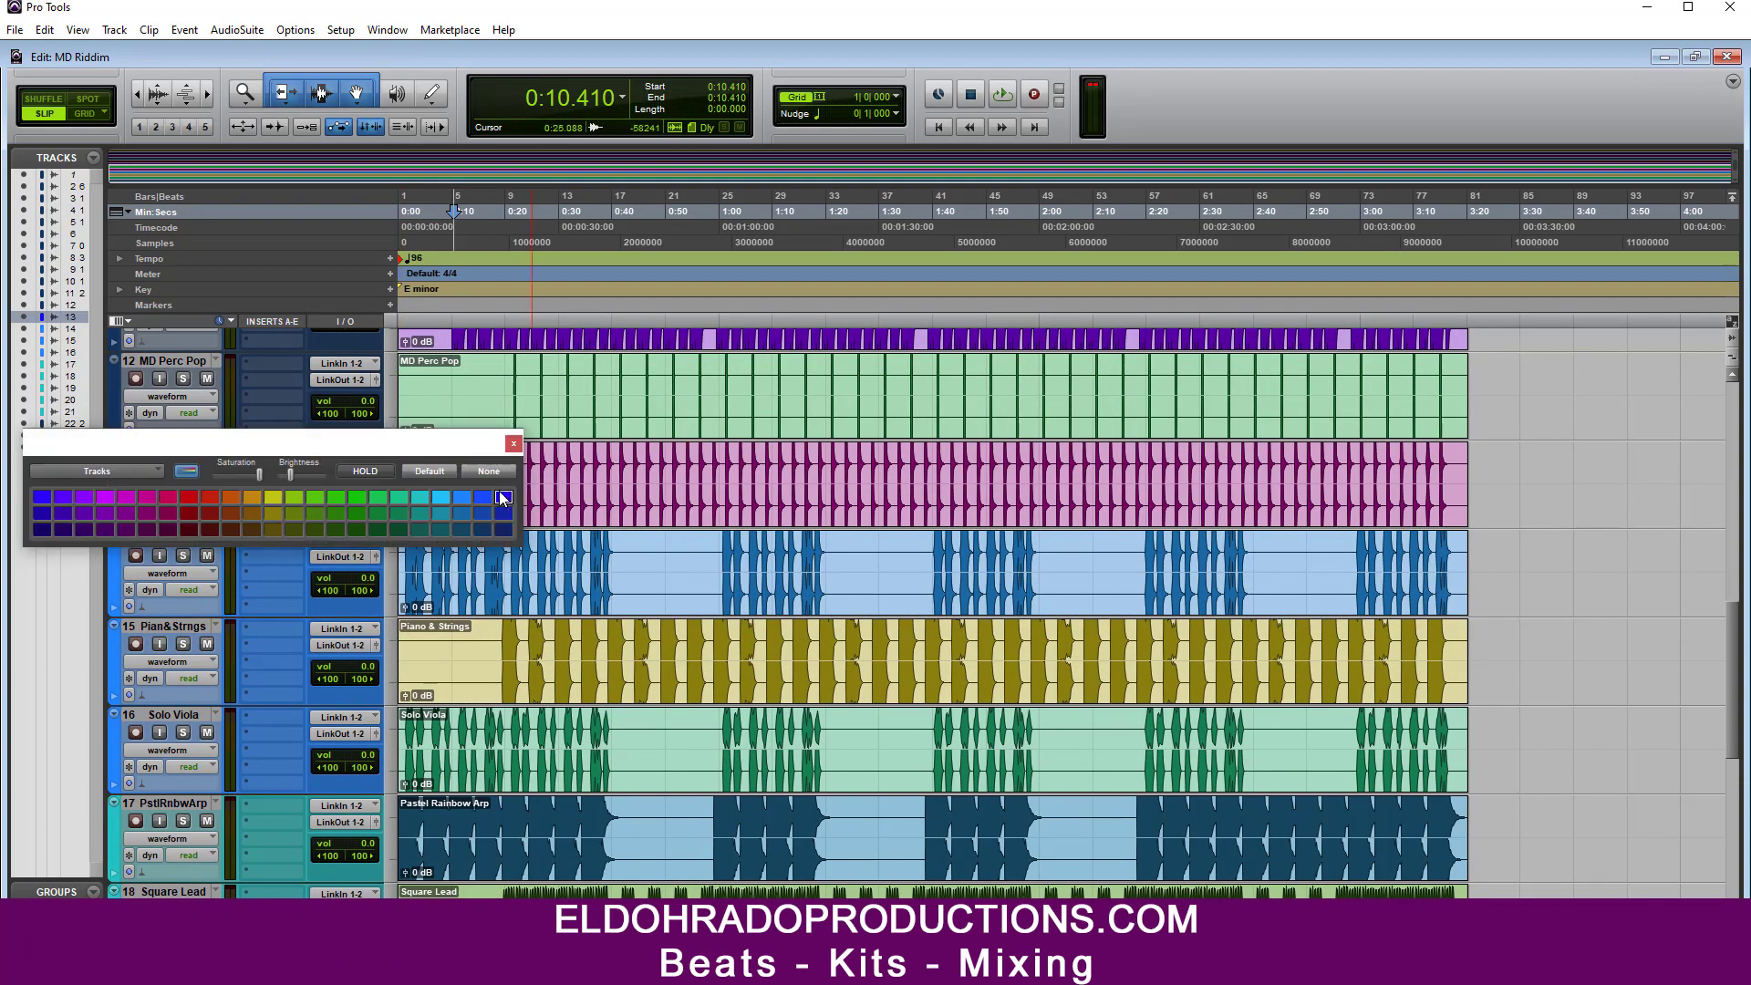
left_click_drag(451, 443, 1401, 429)
Step: Listen to the MD HH Variant 1 track in solo from about 0:23.6
scroll(754, 653, "up", 6)
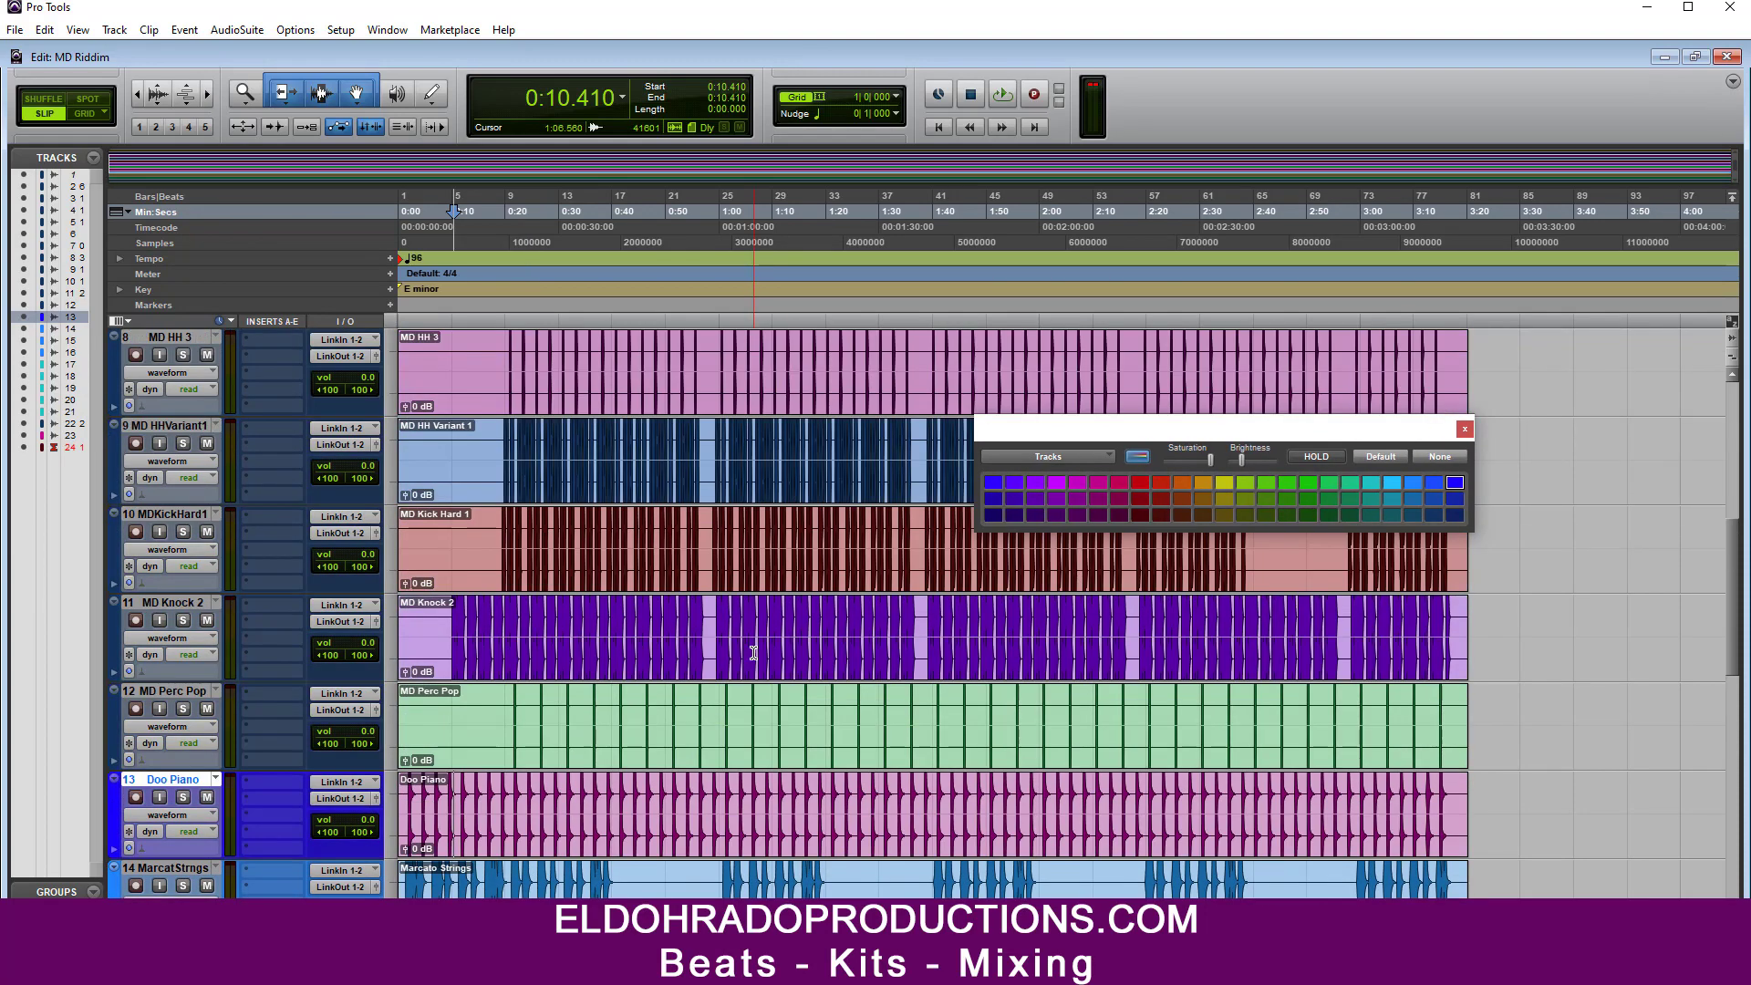
left_click(524, 443)
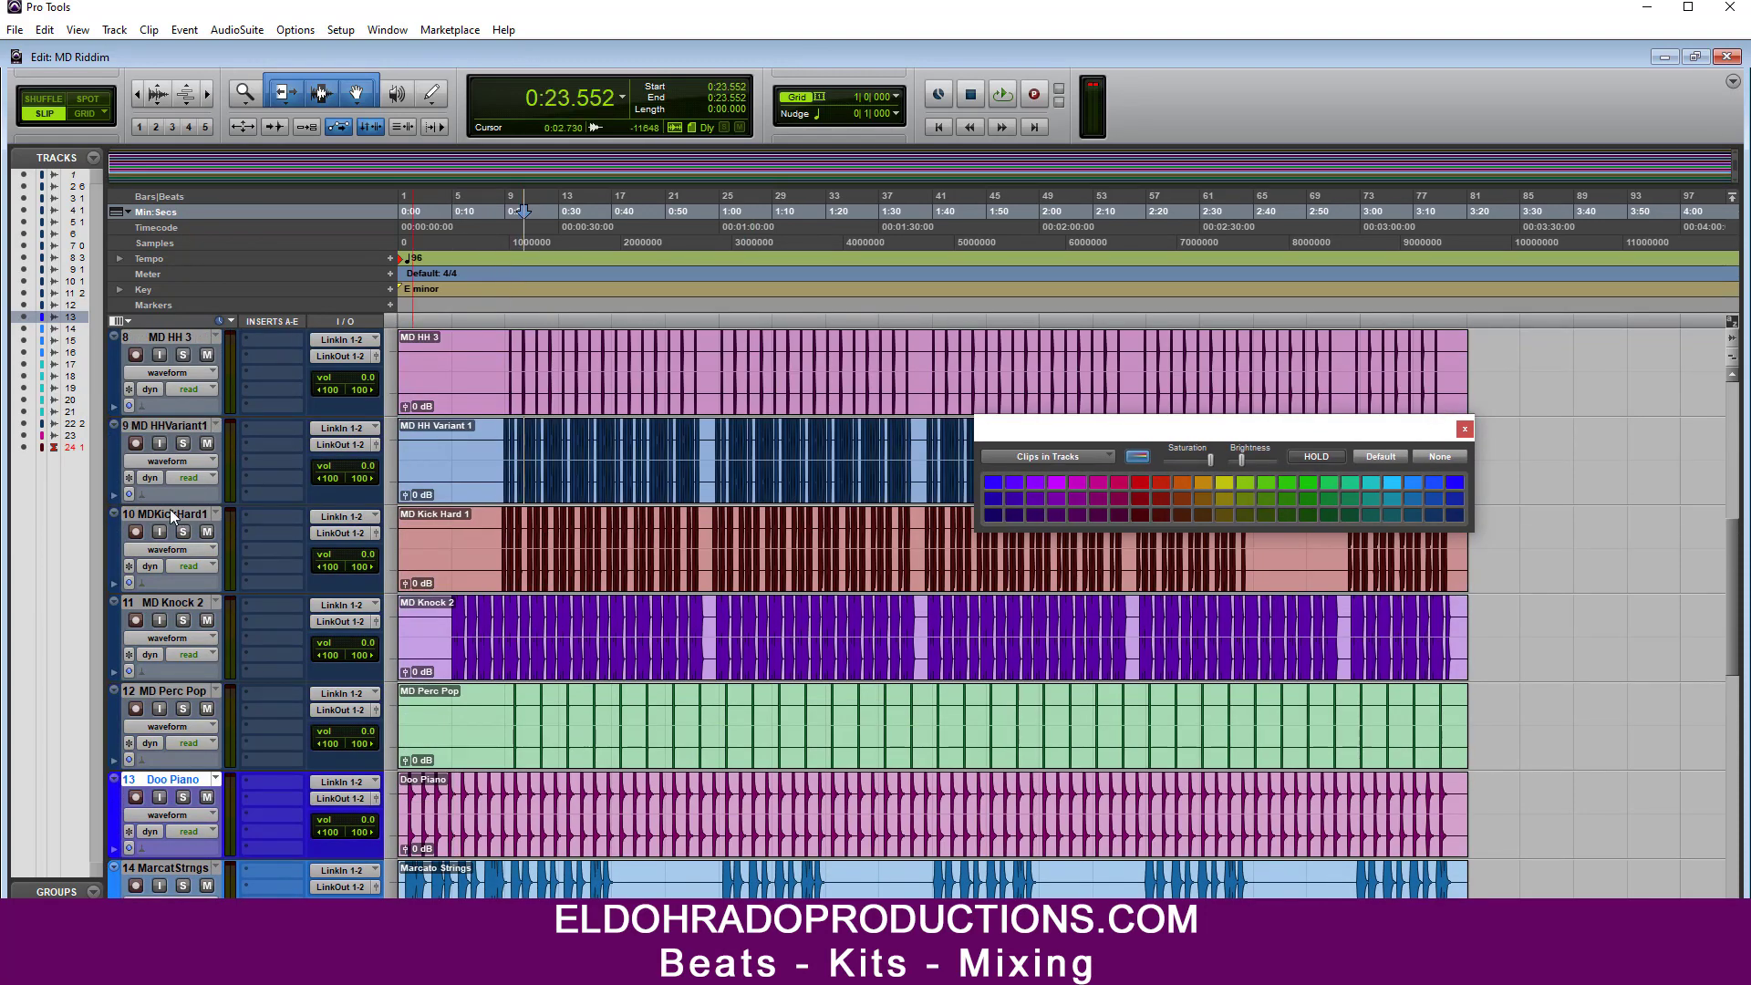
key("space")
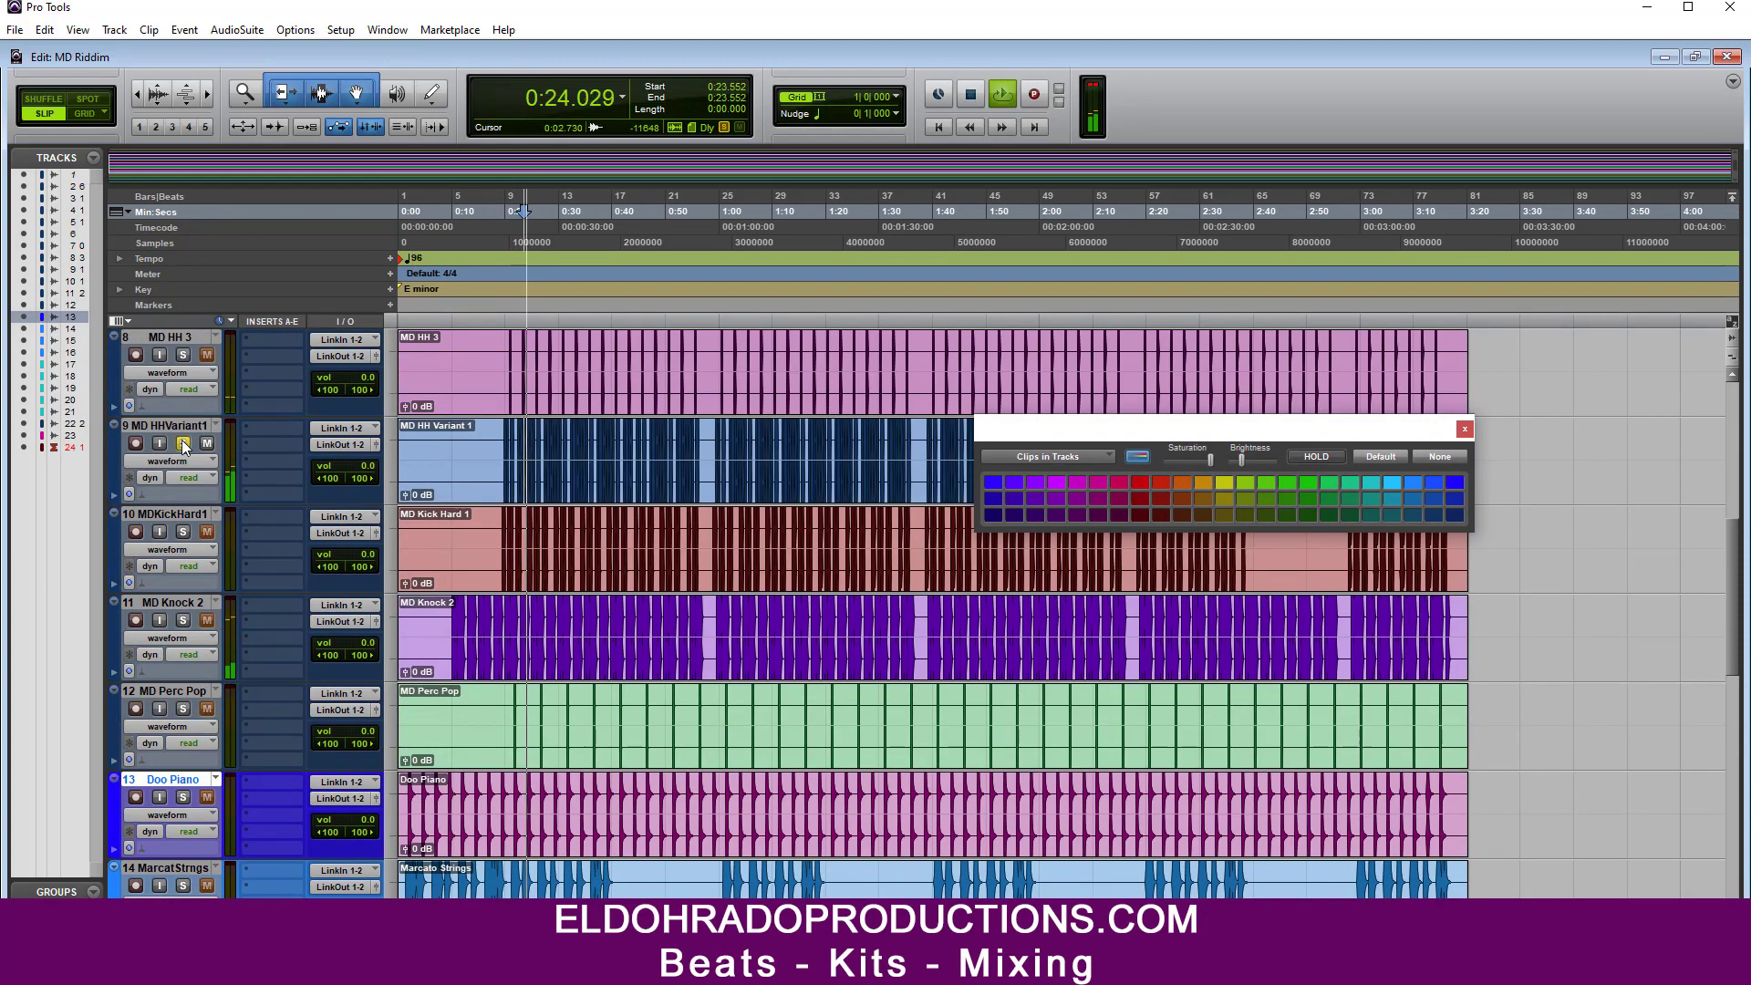
key("space")
Step: Listen to MD Kick Hard 1 in solo from about 0:23.6, and move it directly below the REC track
left_click(180, 533)
key("space")
key("space")
left_click(183, 533)
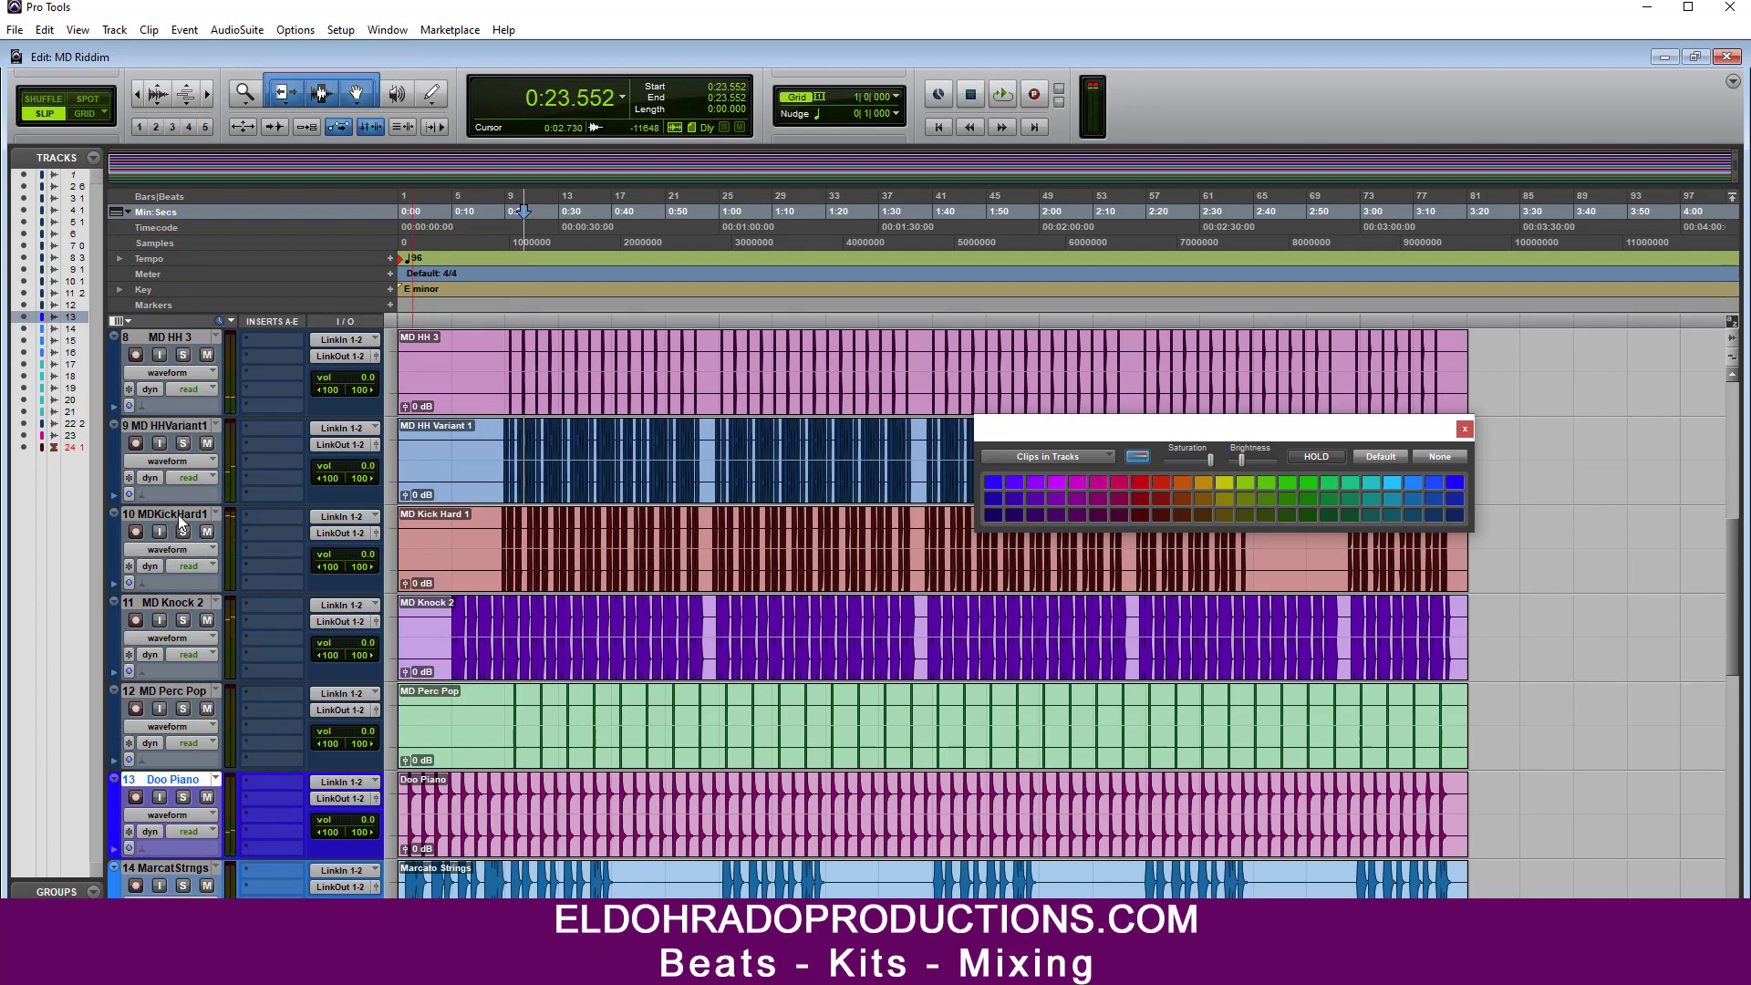
left_click_drag(169, 513, 228, 370)
Step: Listen to 6 Mil Ways To Die in solo from about 0:16.7, and move it directly below MD SFX 2
left_click(487, 445)
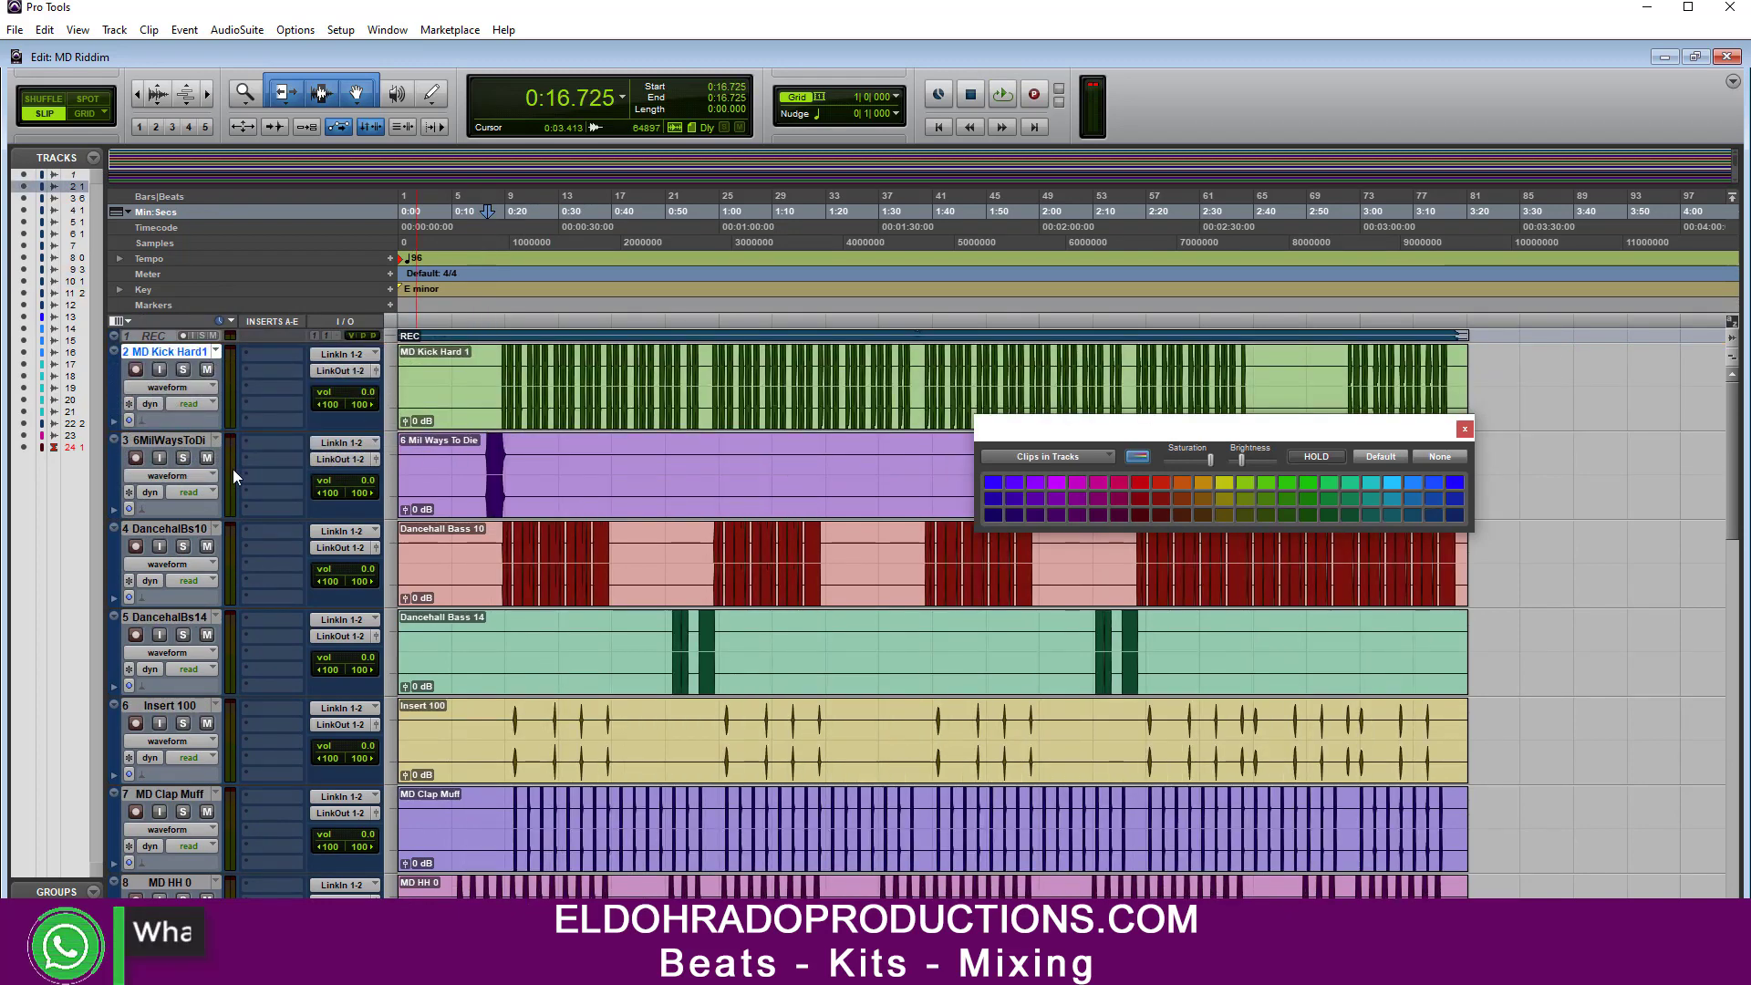
left_click(183, 459)
key("space")
key("space")
left_click(183, 458)
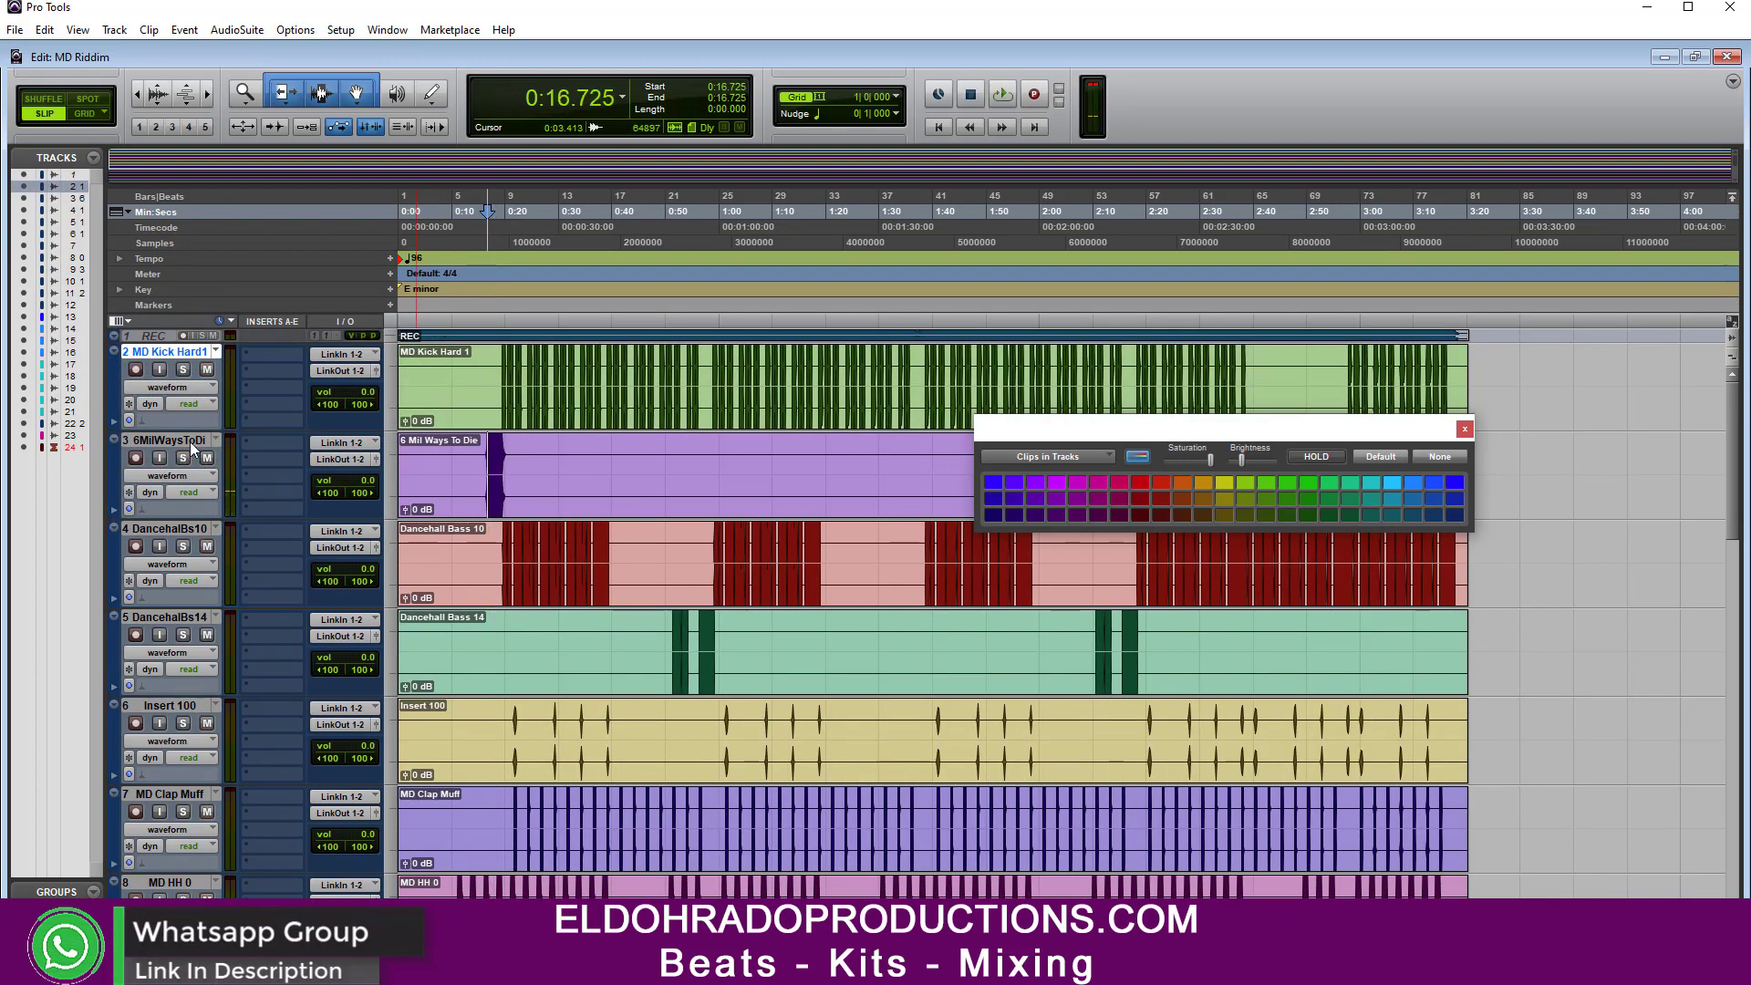
left_click_drag(190, 441, 222, 697)
Step: Listen to the Insert 100 track in solo from about 0:21.5
scroll(223, 697, "up", 10)
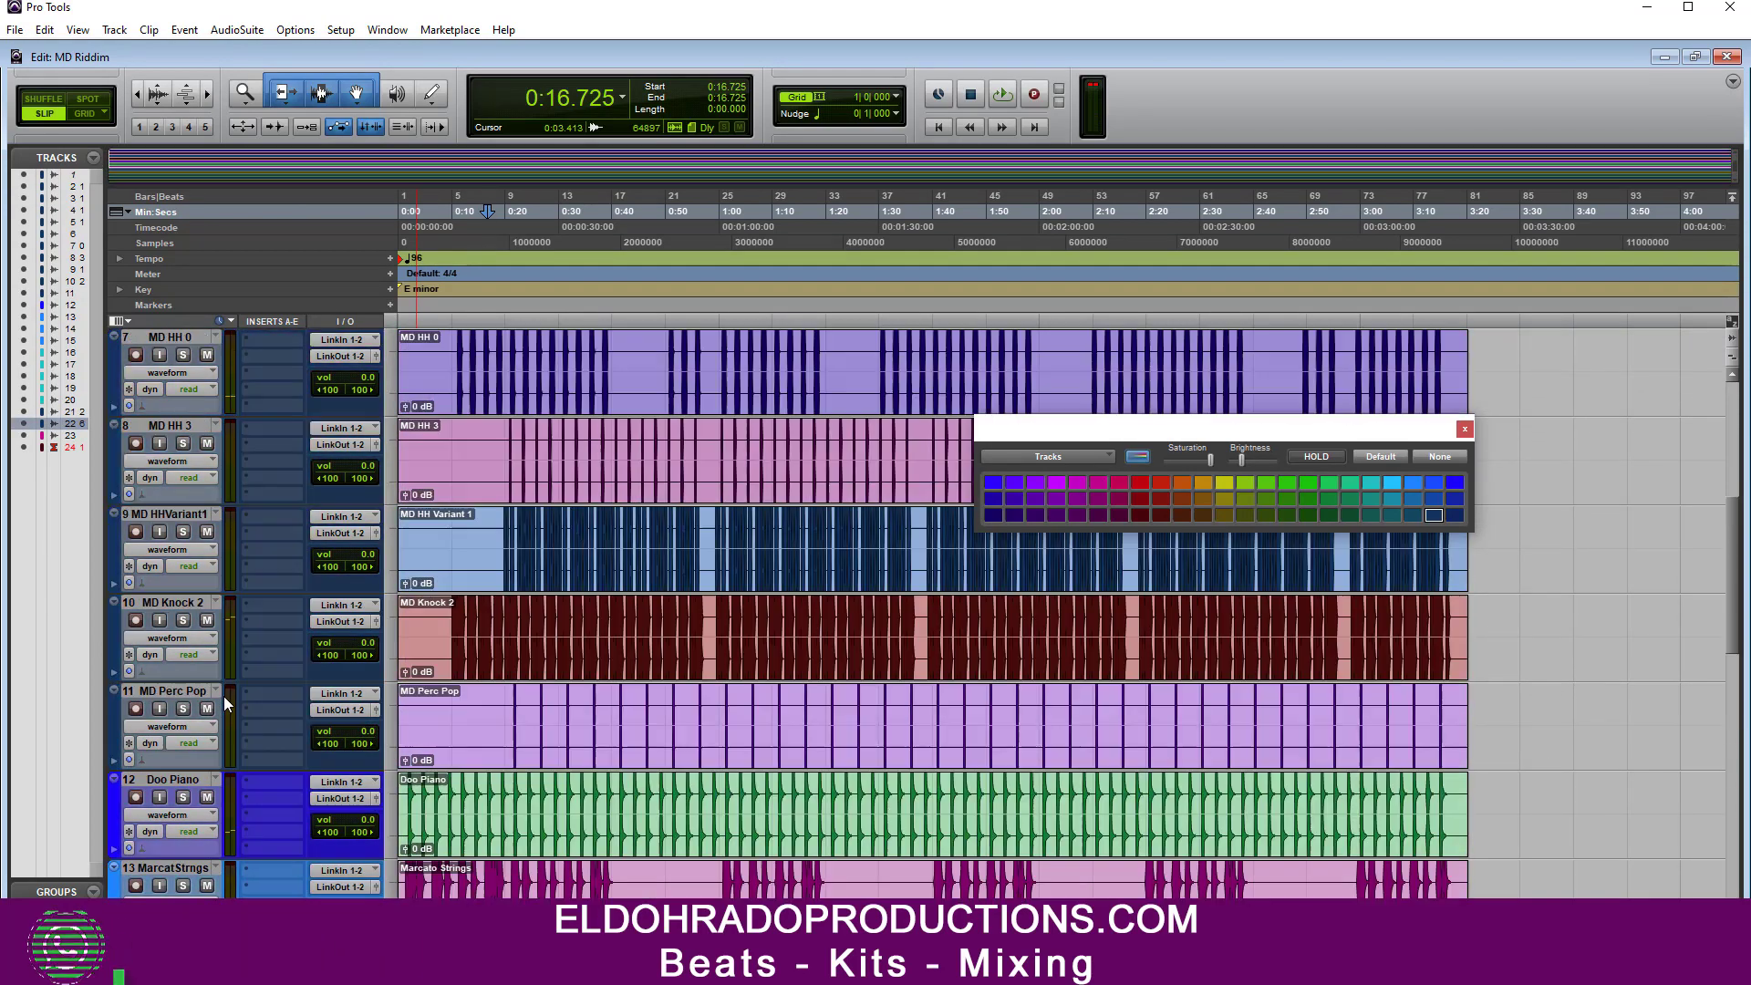
scroll(223, 697, "up", 2)
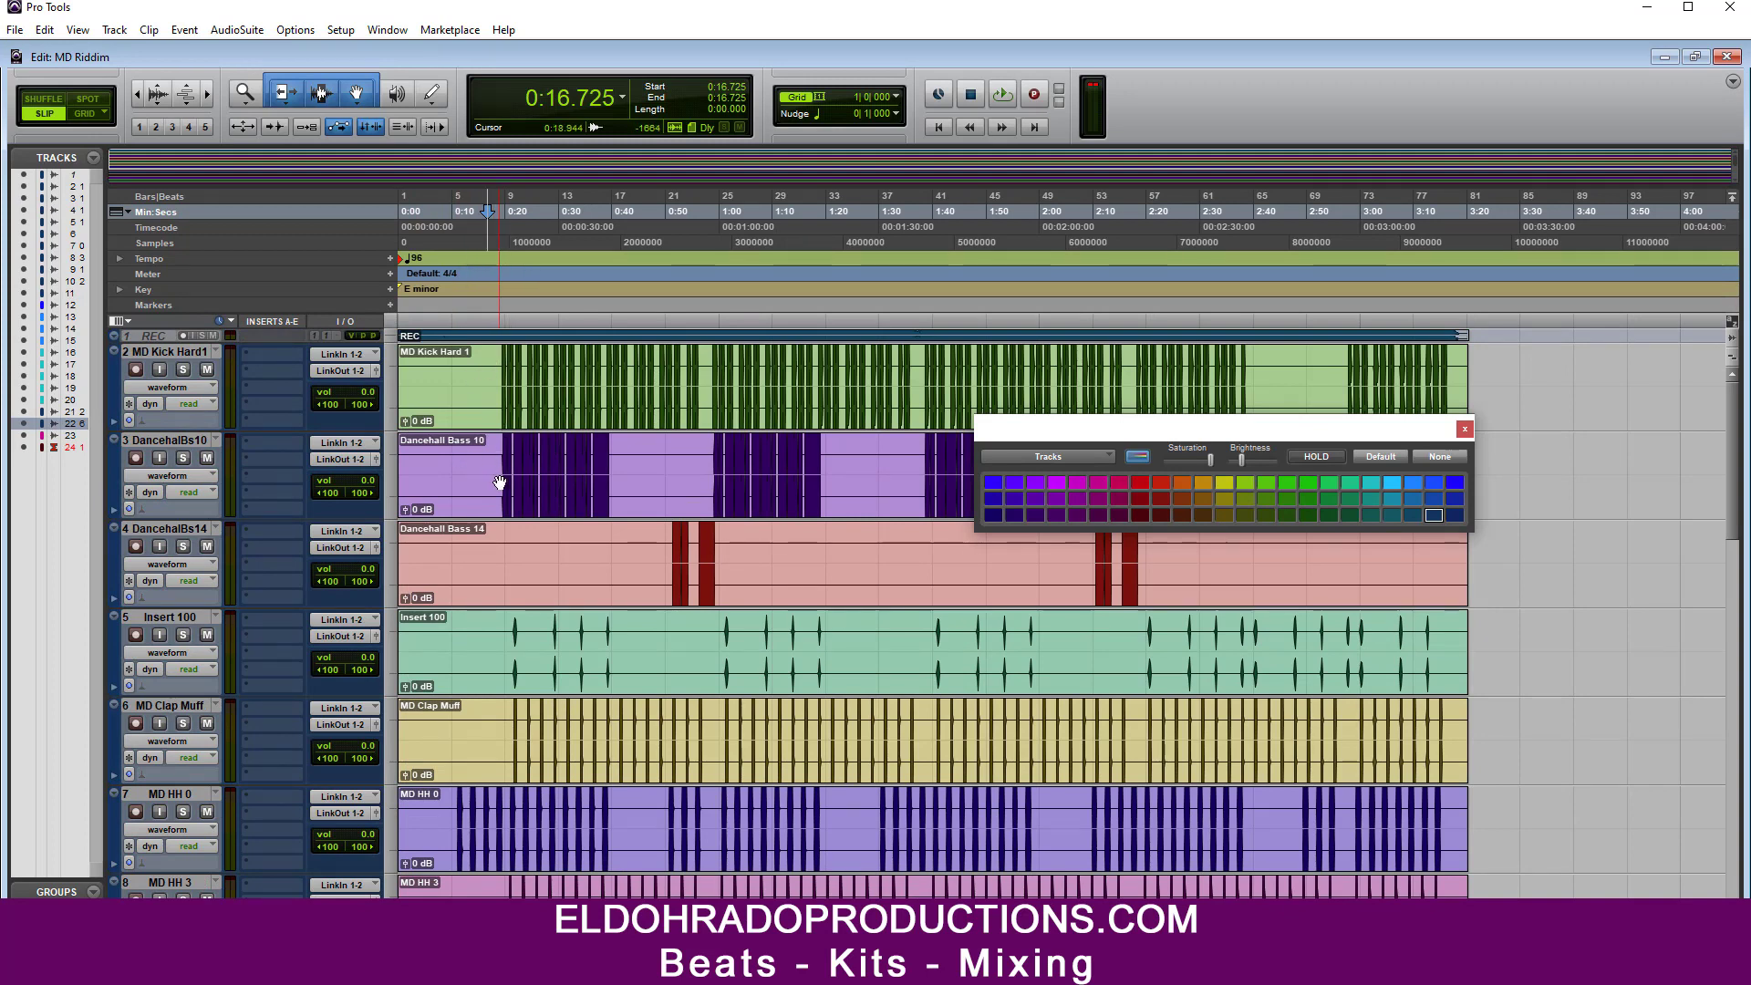
scroll(609, 606, "down", 1)
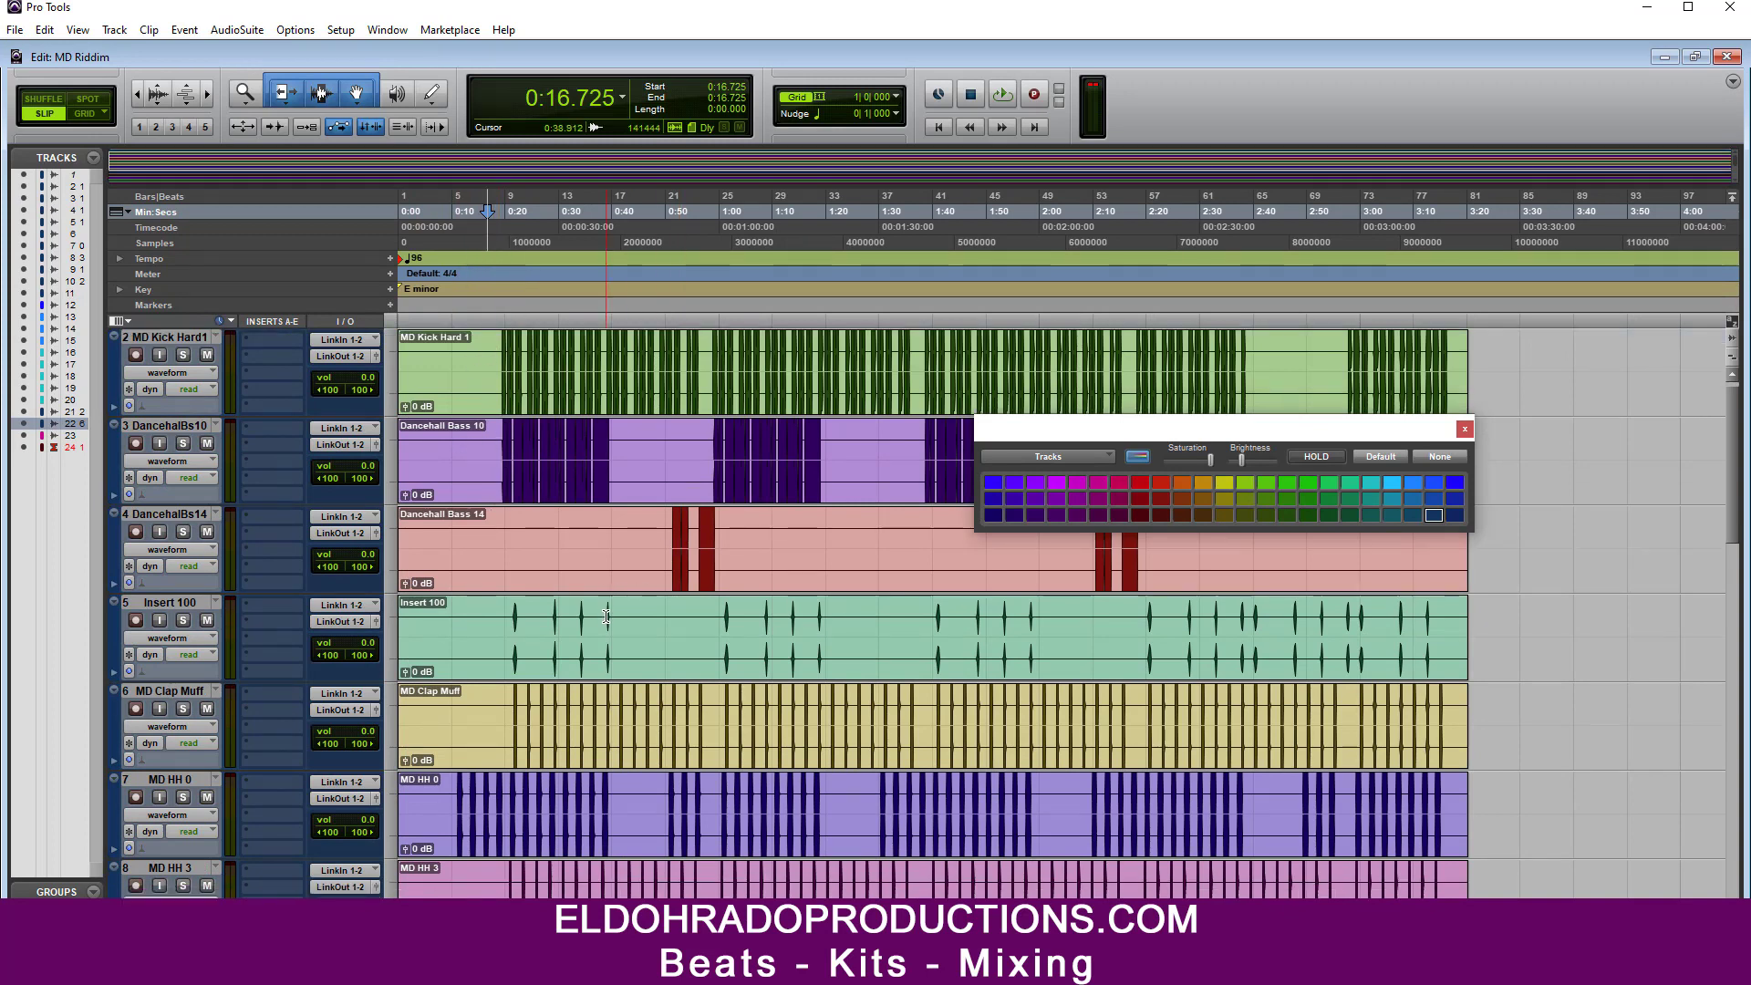
left_click(513, 620)
left_click(182, 622)
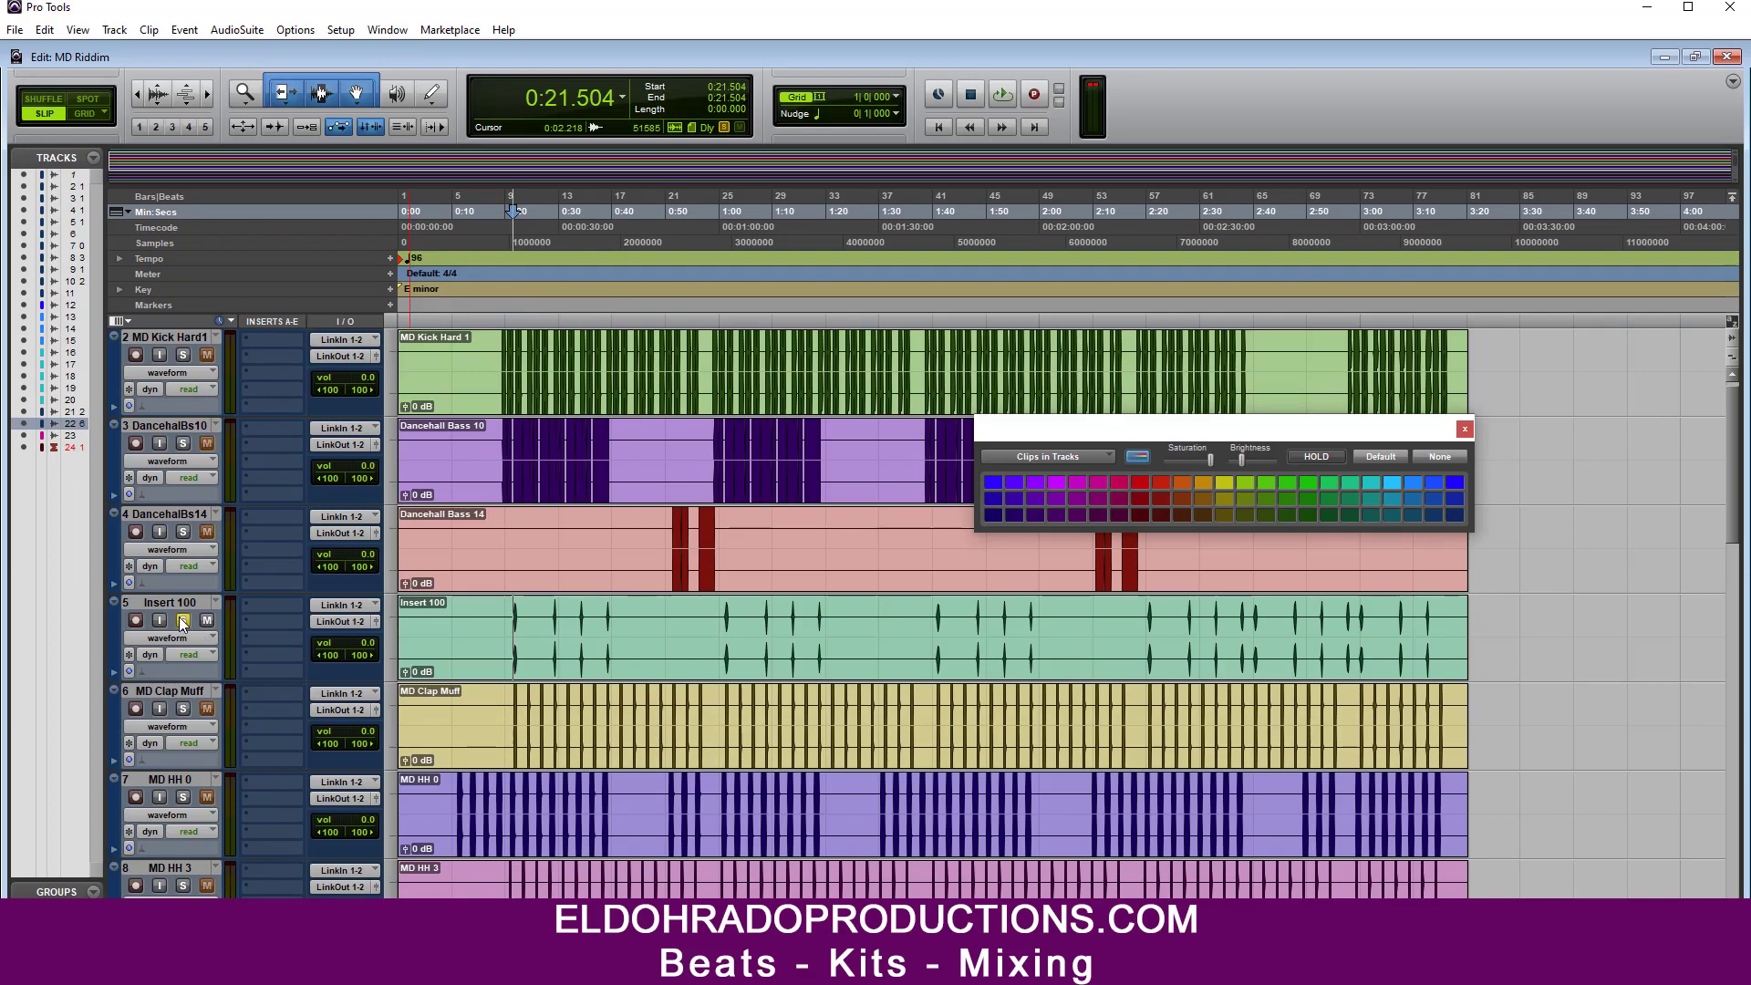
key("space")
key("space")
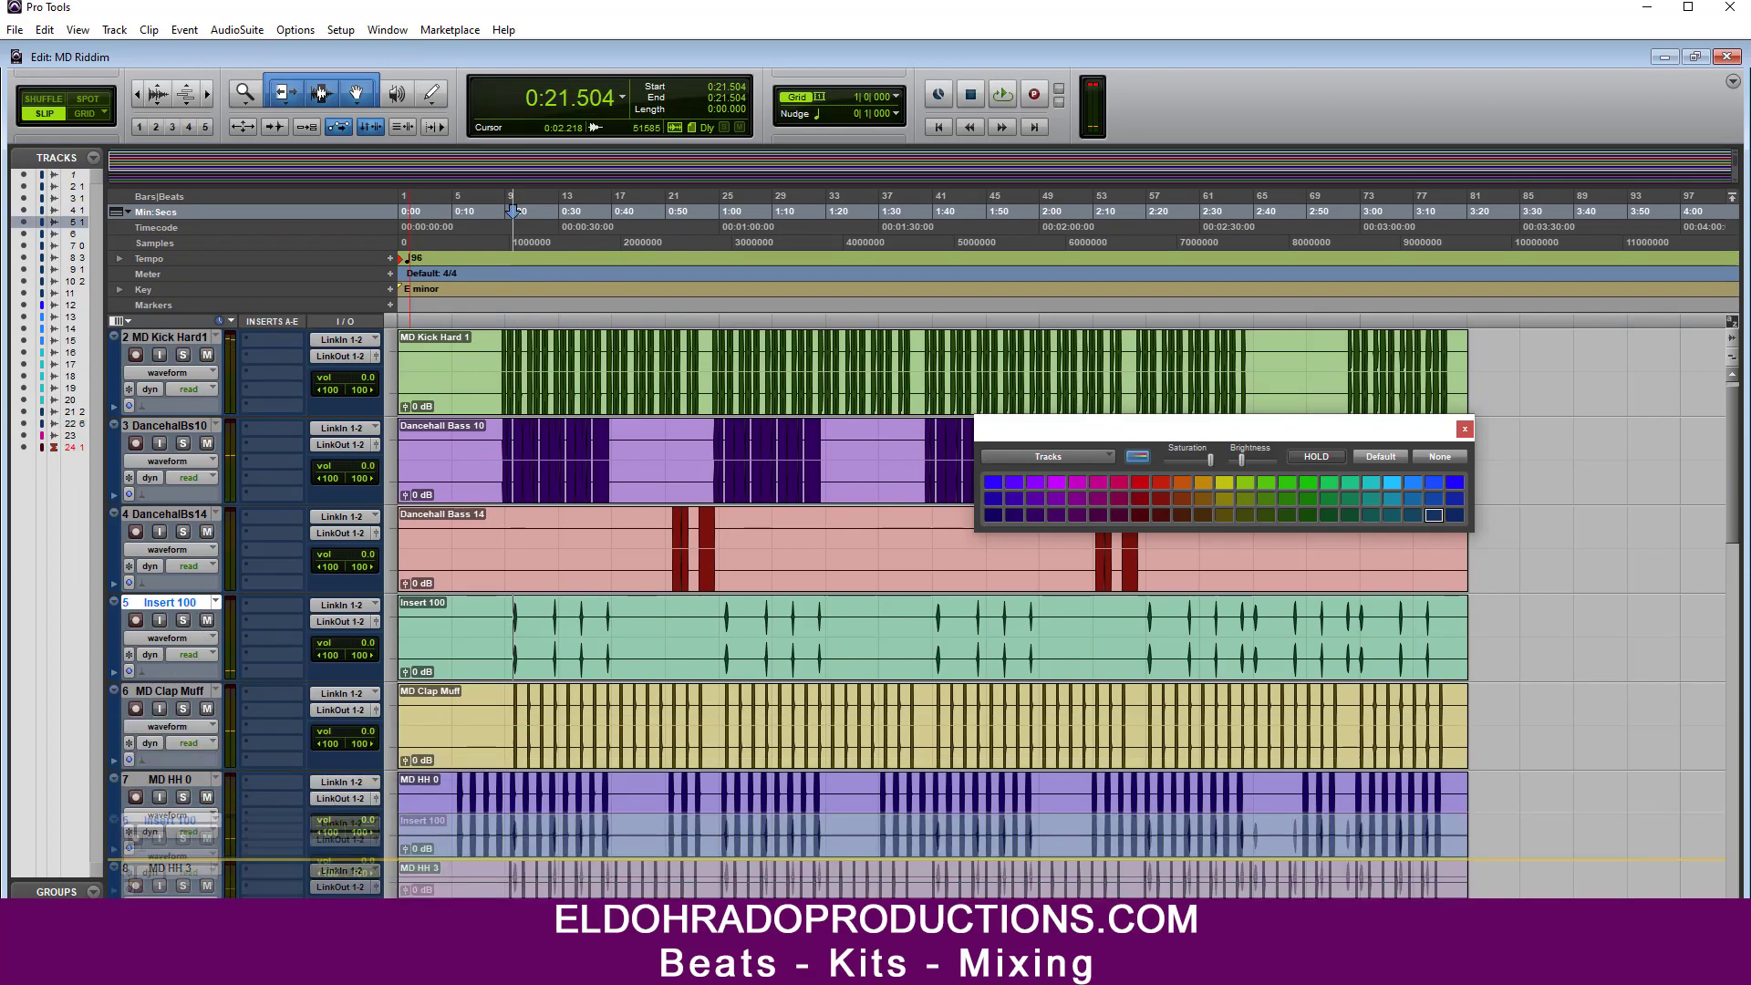
Step: Move the Insert 100 track directly below 6 Mil Ways To Die
scroll(185, 605, "down", 15)
left_click_drag(184, 790, 204, 702)
scroll(376, 664, "up", 4)
scroll(376, 663, "up", 14)
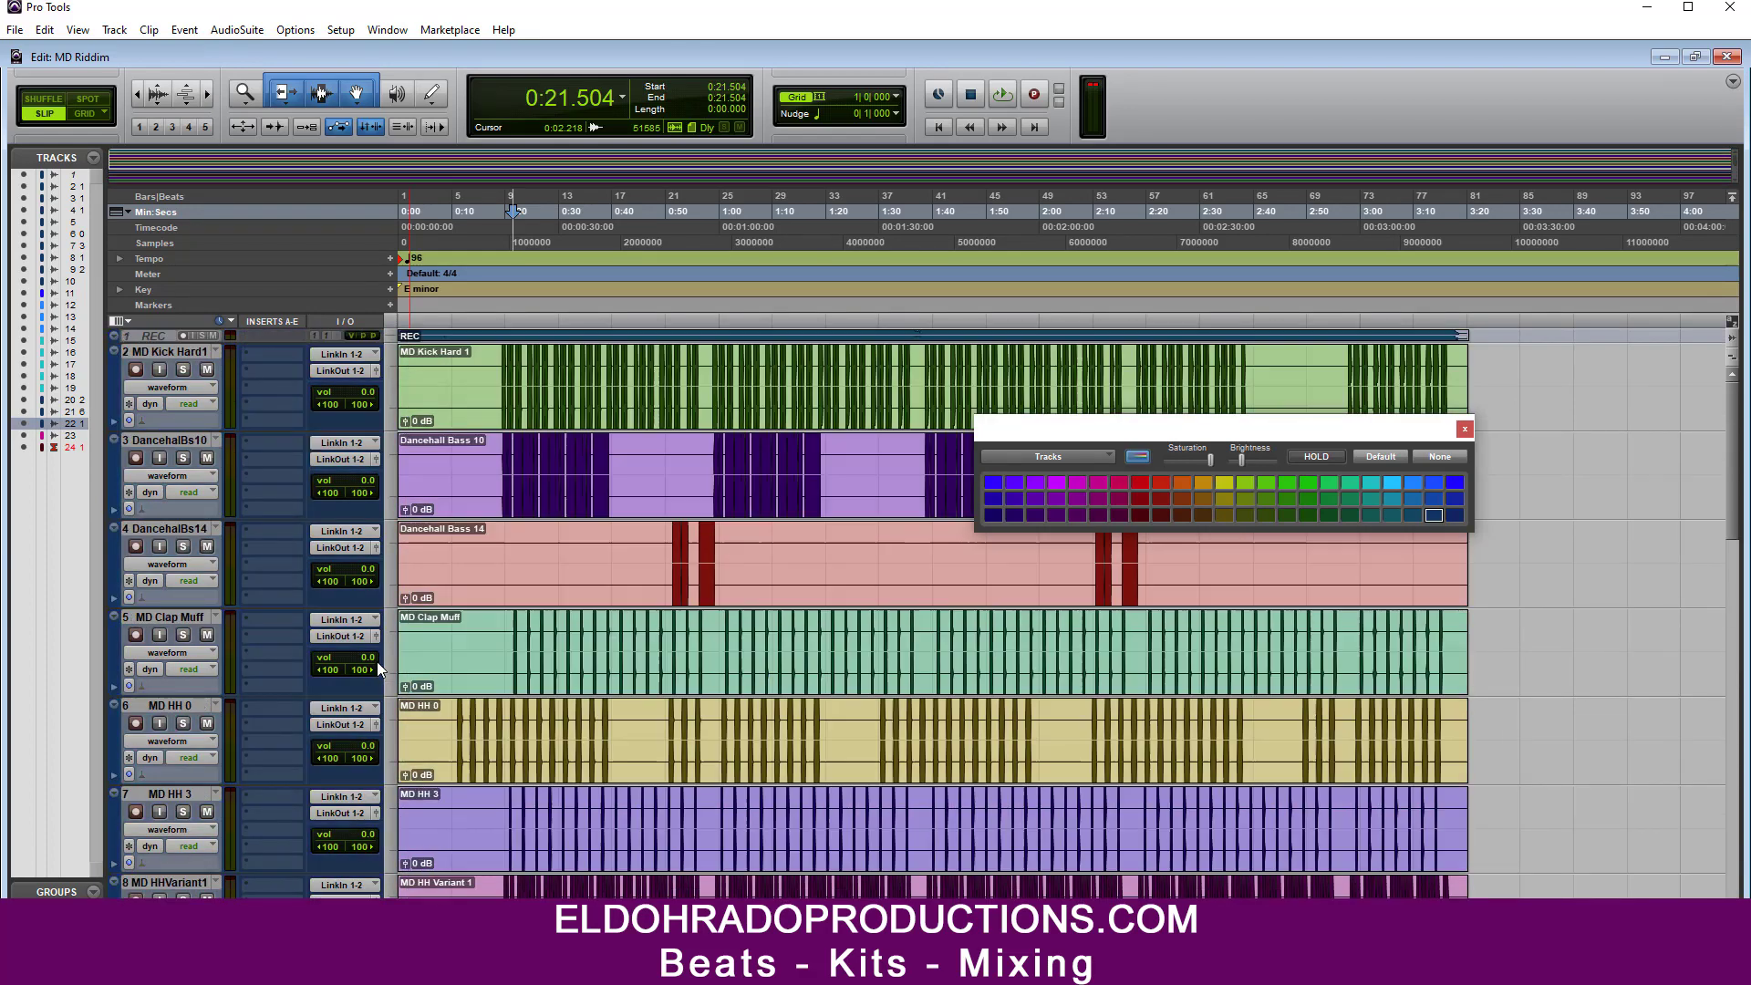
Step: Listen to the MD Clap Muff track in solo from about 0:20.8
left_click(509, 622)
left_click(183, 636)
key("space")
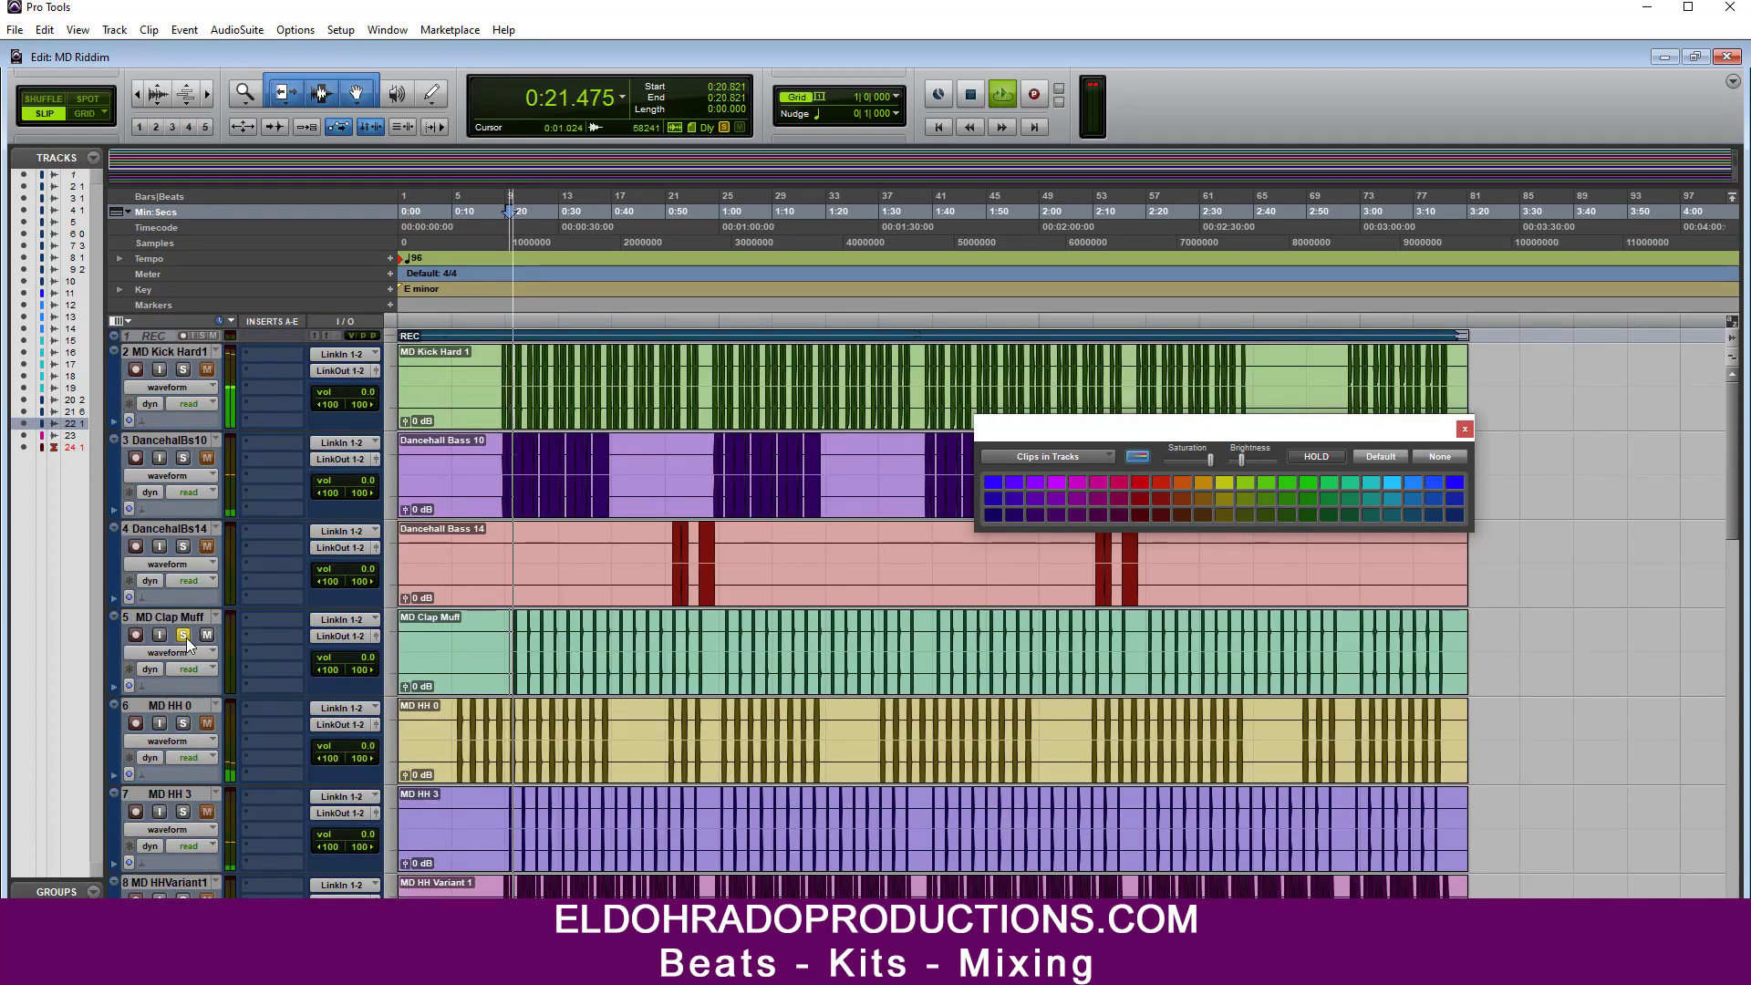
key("space")
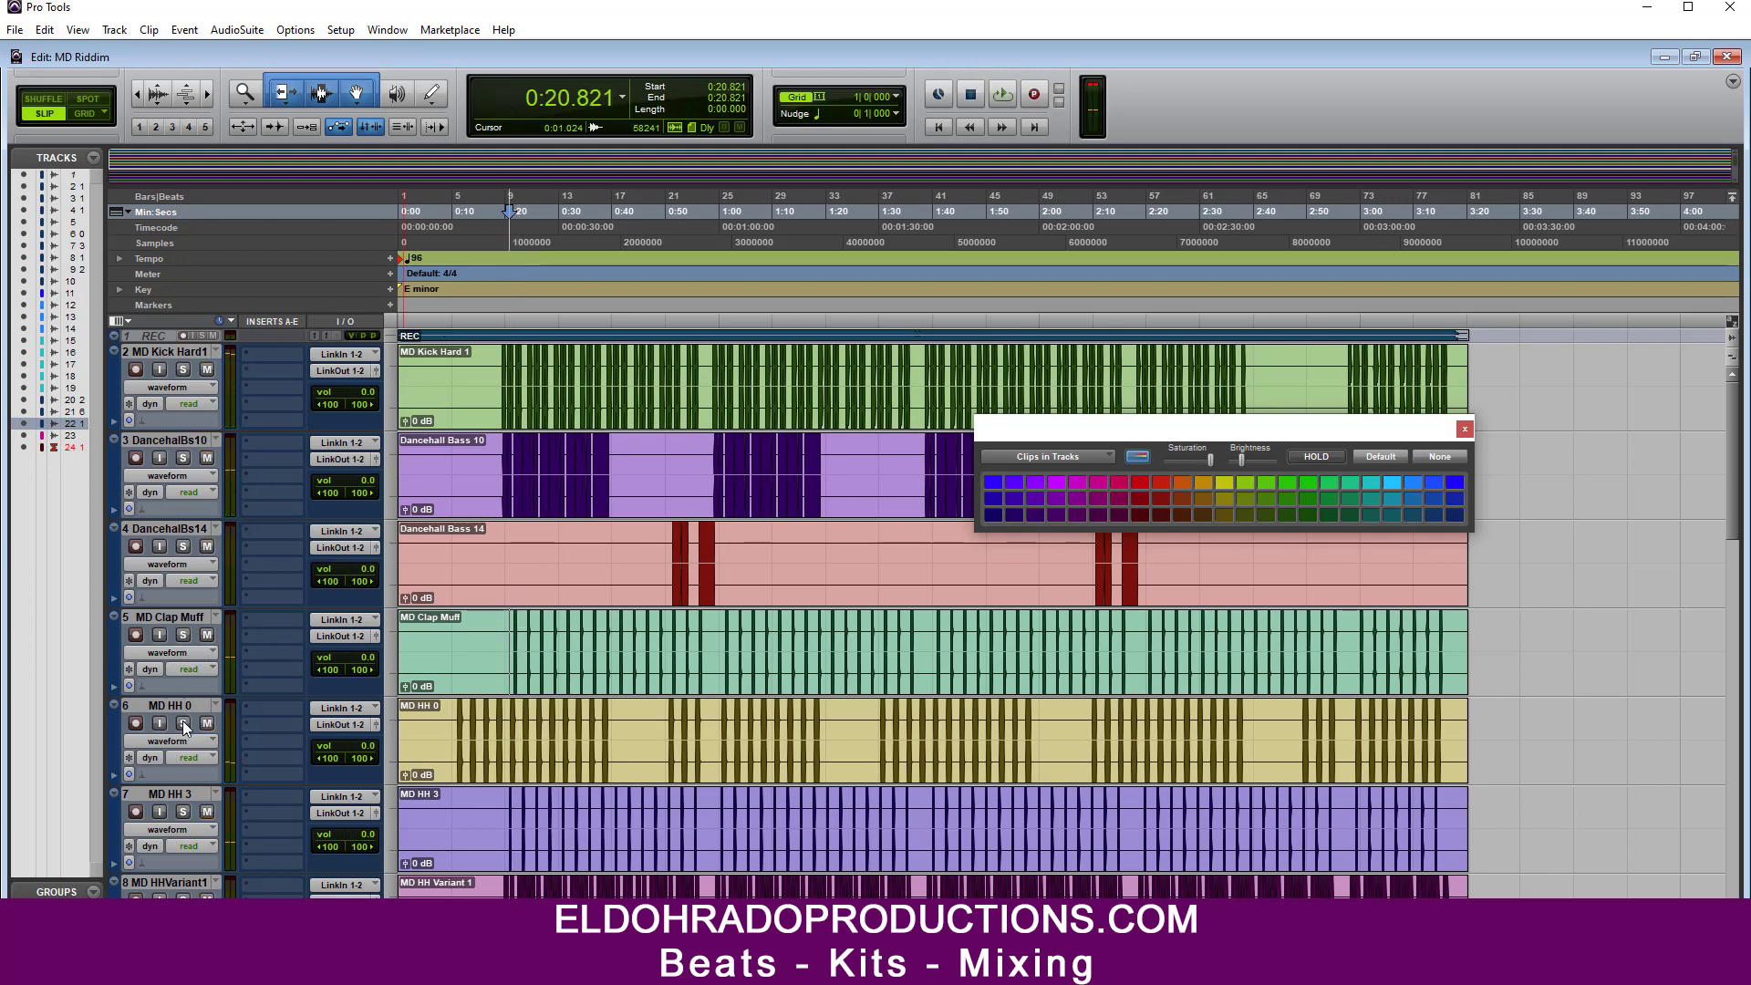
Step: Listen to MD HH 0, MD HH 3 and MD HH Variant 1 one after another in solo from about 0:20.8
left_click(182, 722)
key("space")
key("space")
left_click(181, 810)
key("space")
key("space")
left_click(184, 897)
key("space")
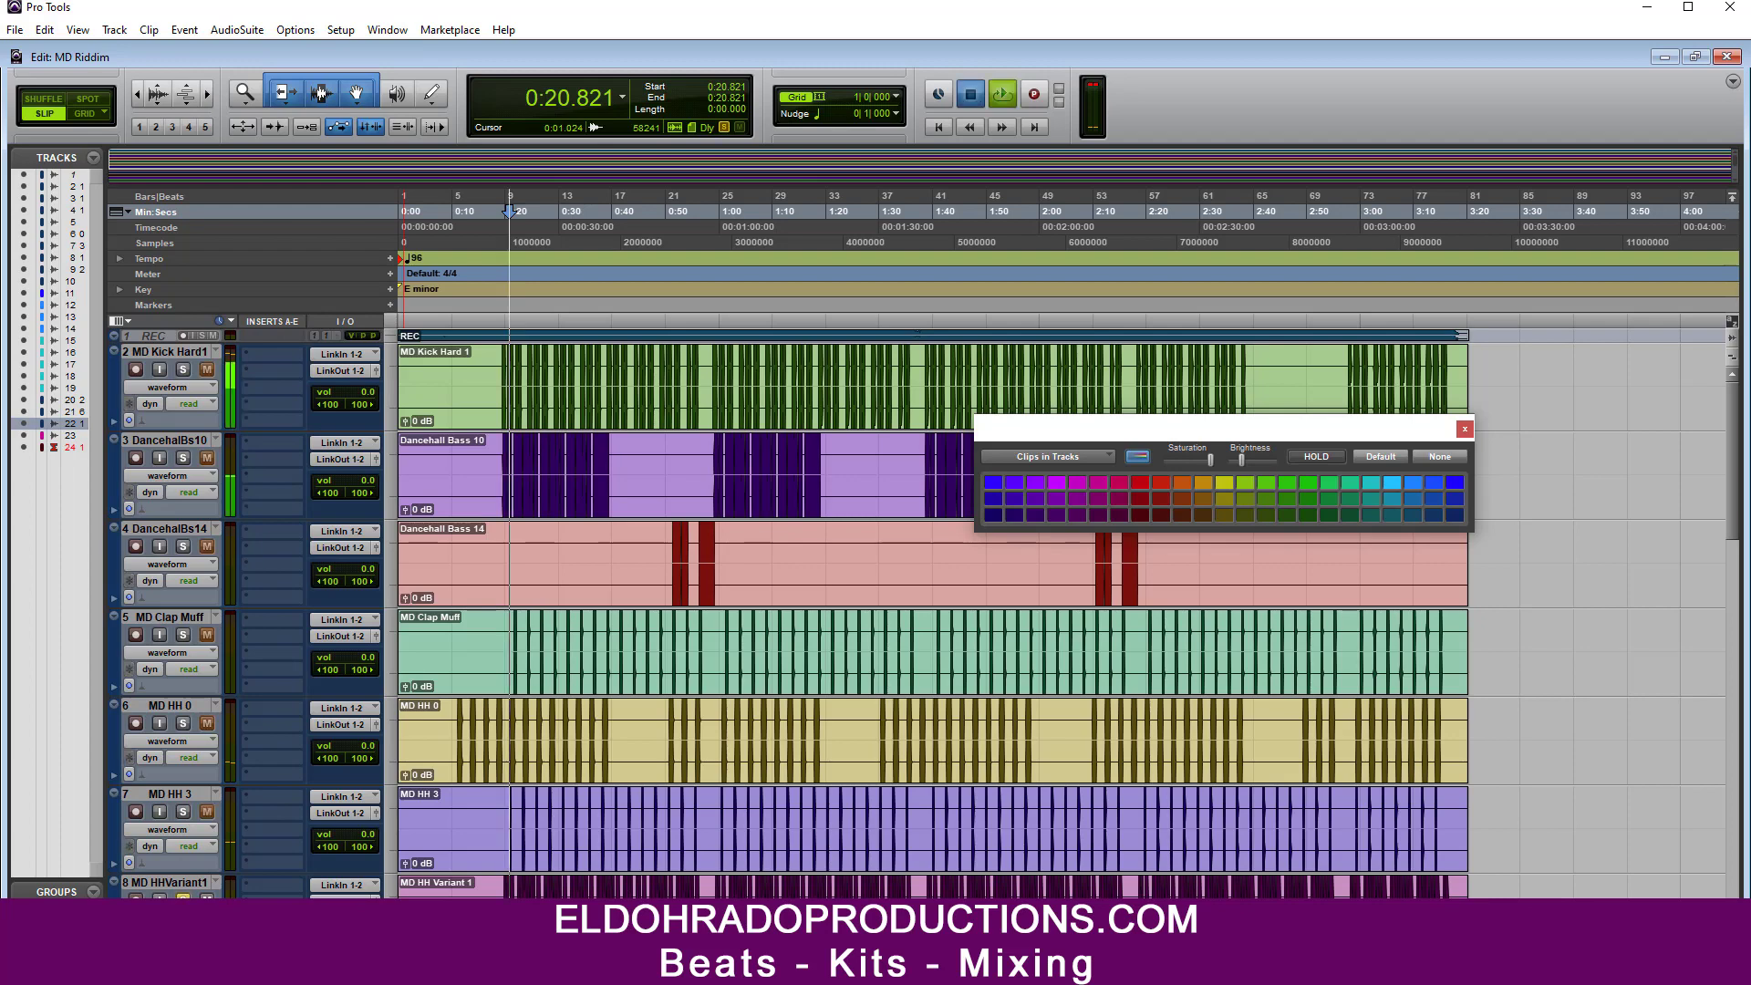
key("space")
Step: Listen to the MD Knock 2 track in solo from about 0:20.8
scroll(193, 819, "down", 2)
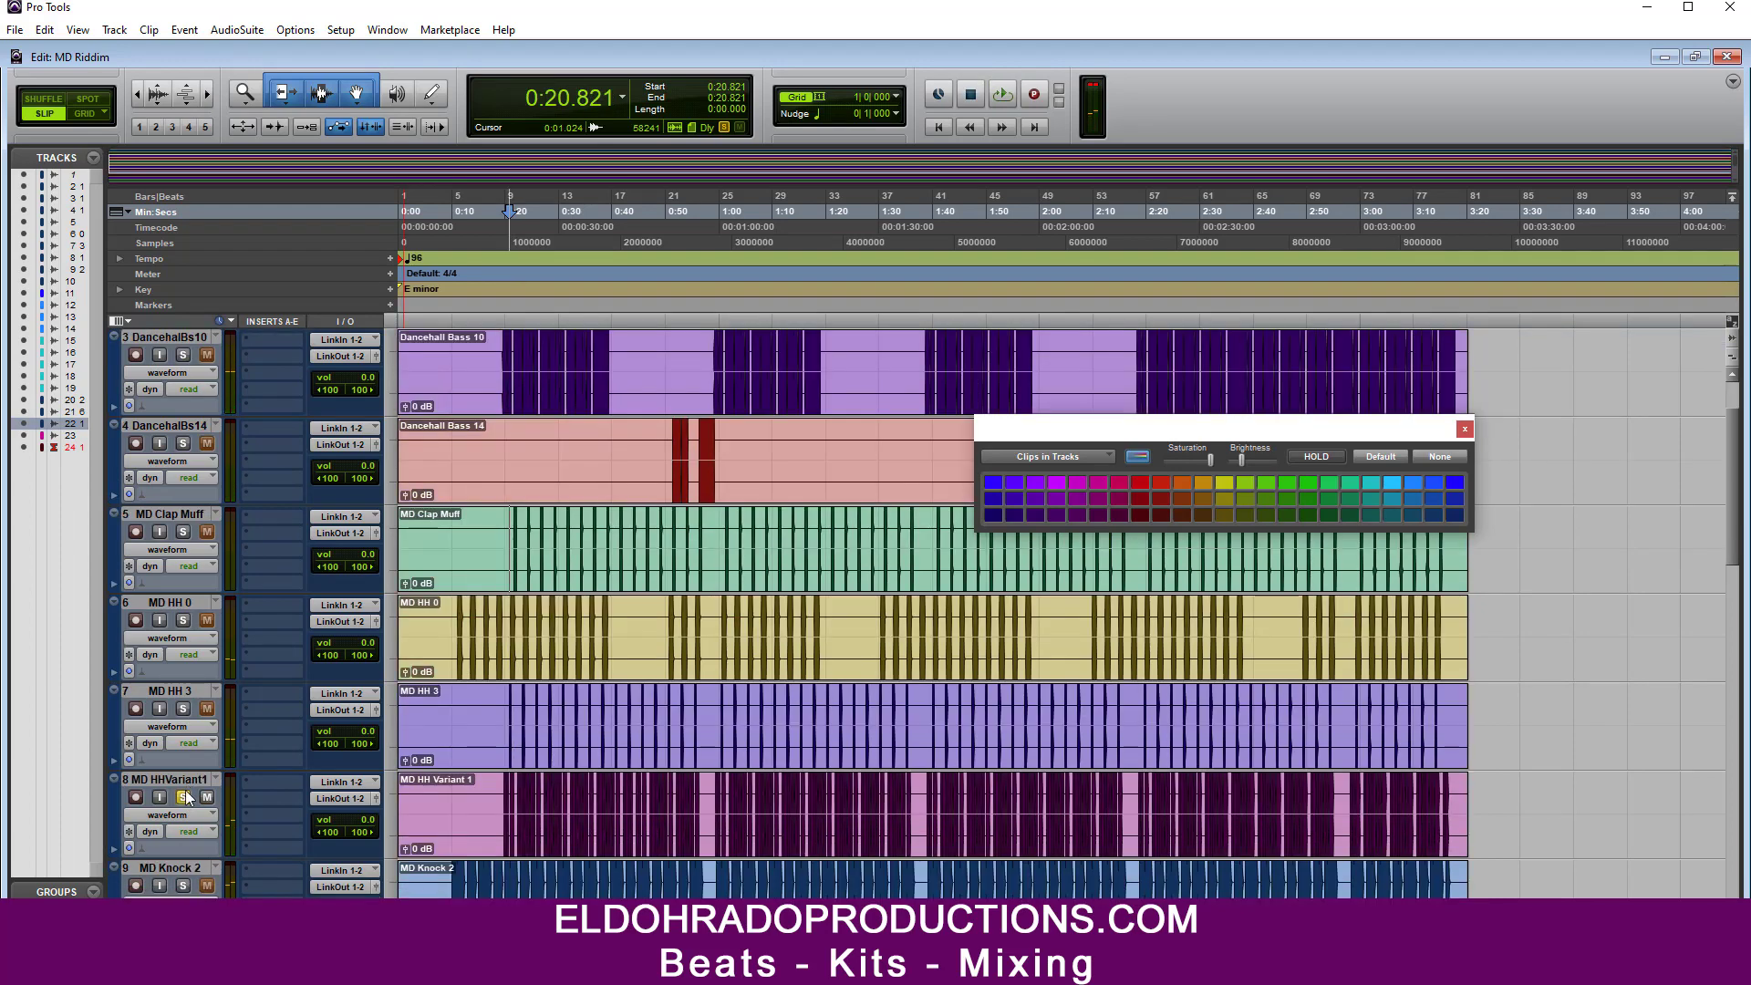
scroll(183, 807, "down", 1)
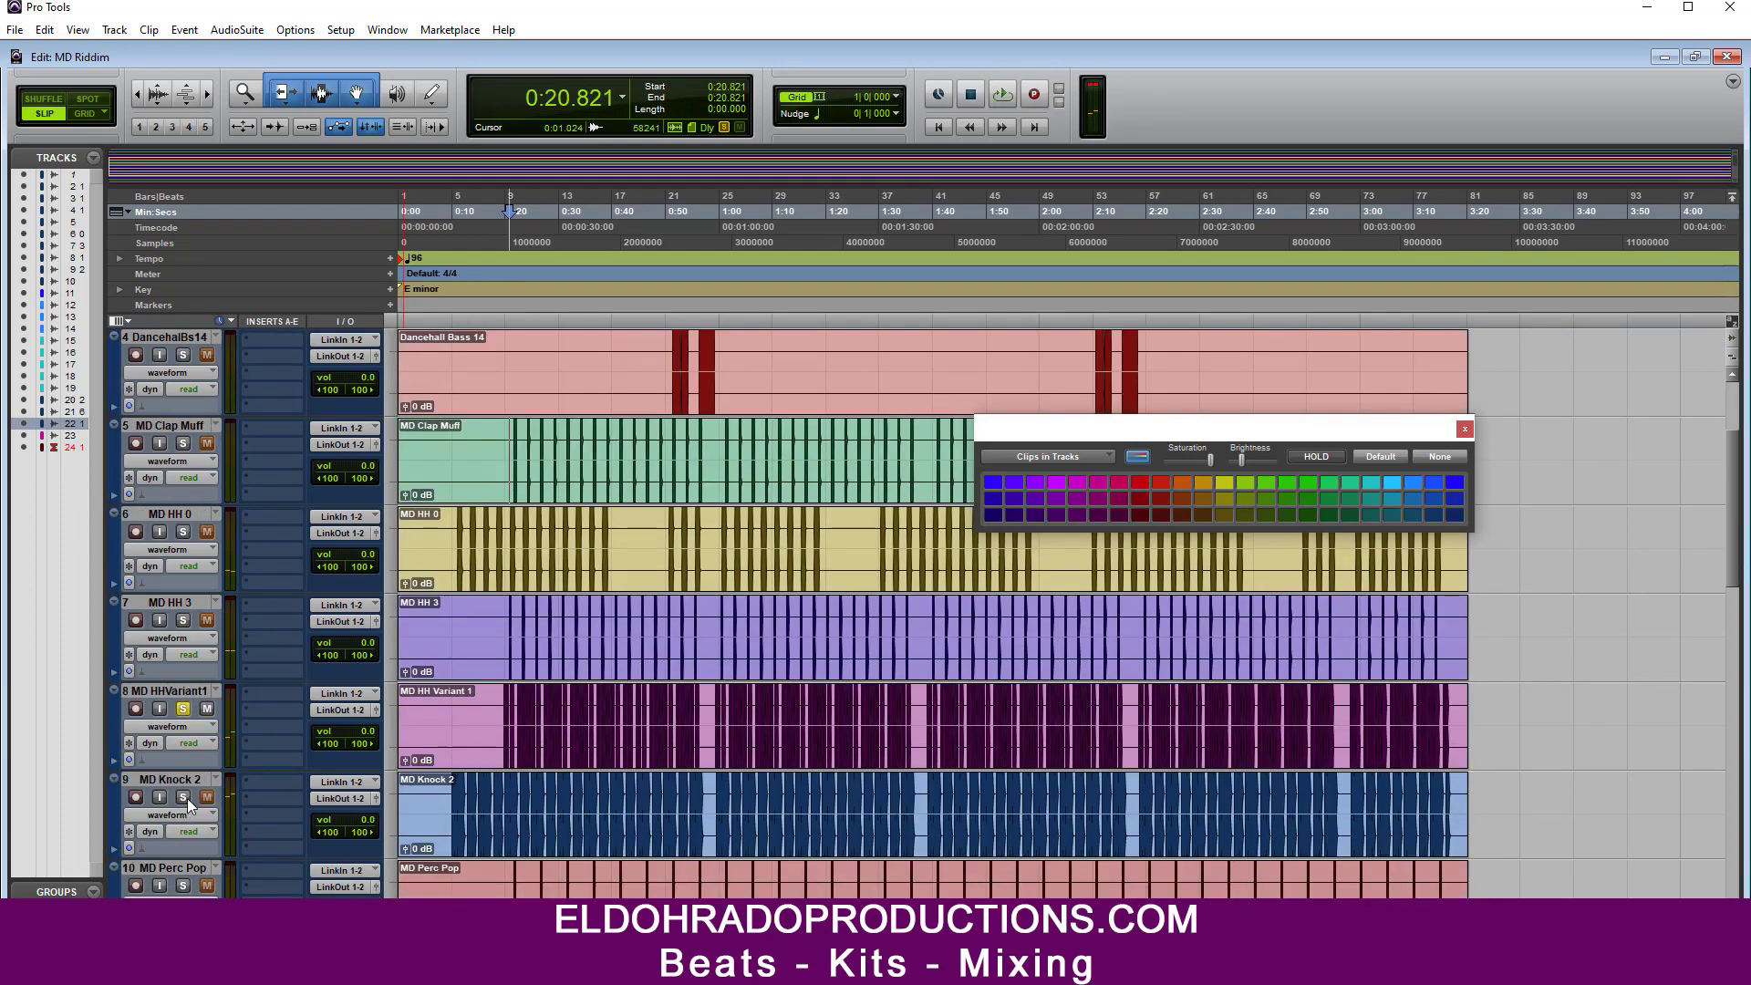
left_click(183, 709)
key("space")
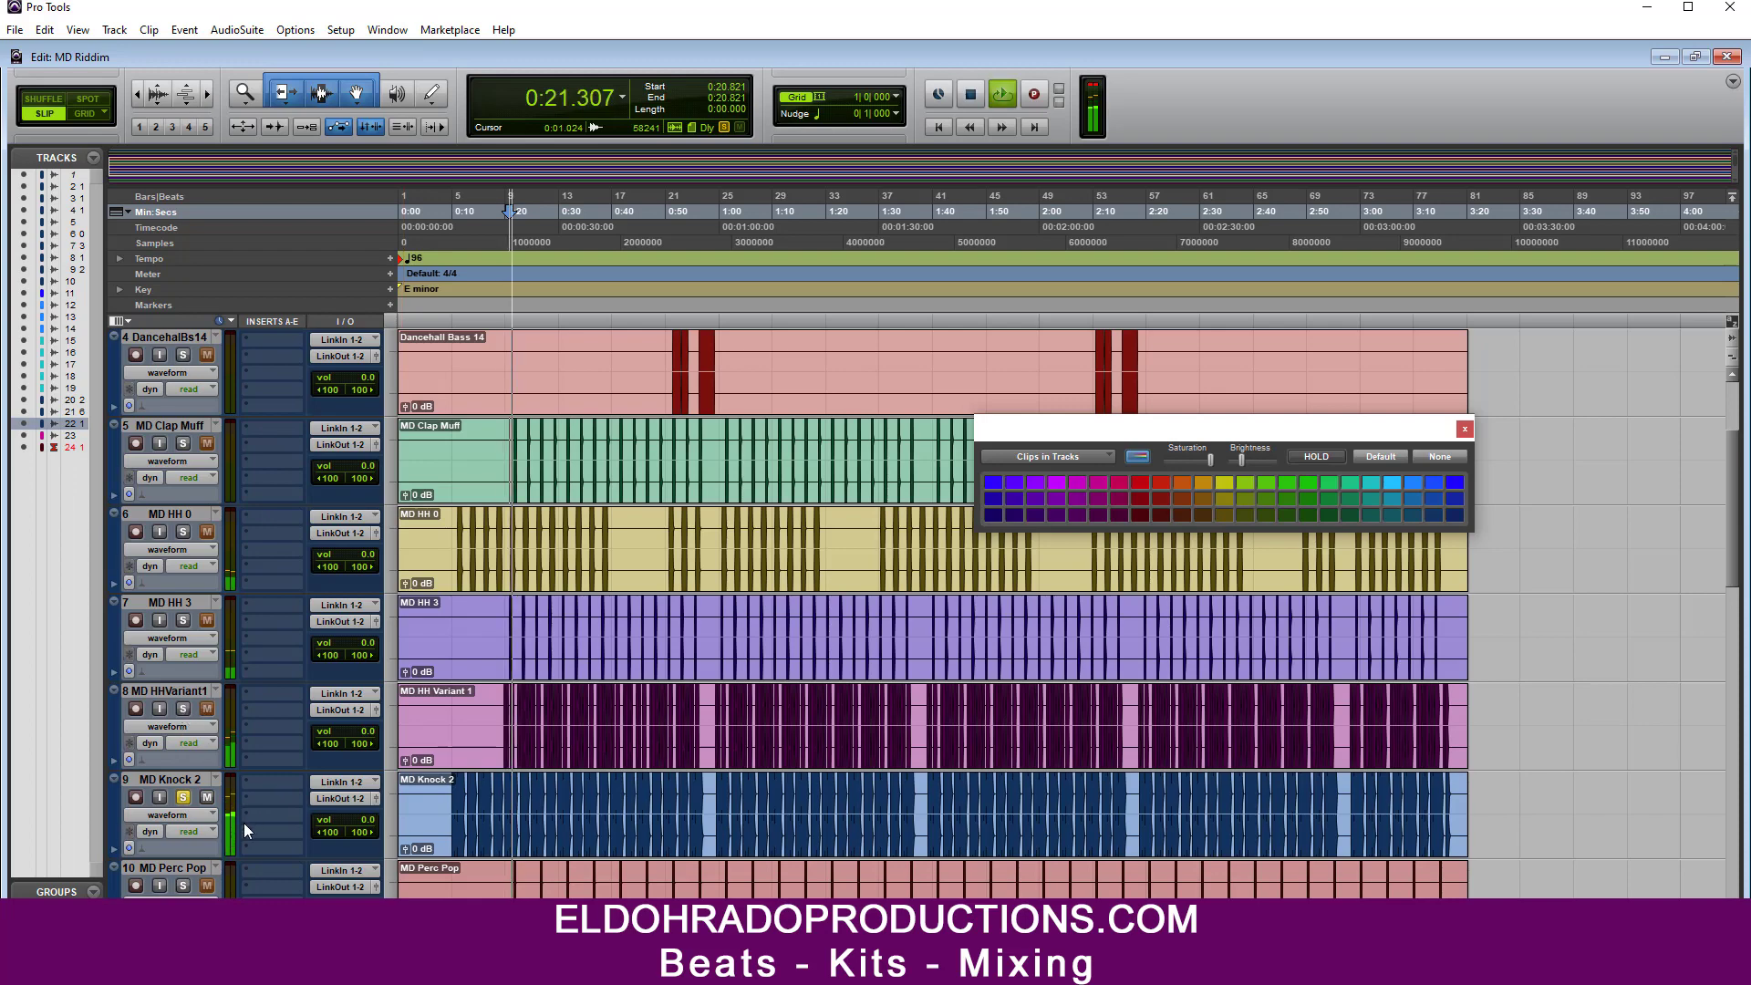
key("space")
Step: Listen to the MD Perc Pop track in solo from about 0:21.3
scroll(175, 790, "down", 2)
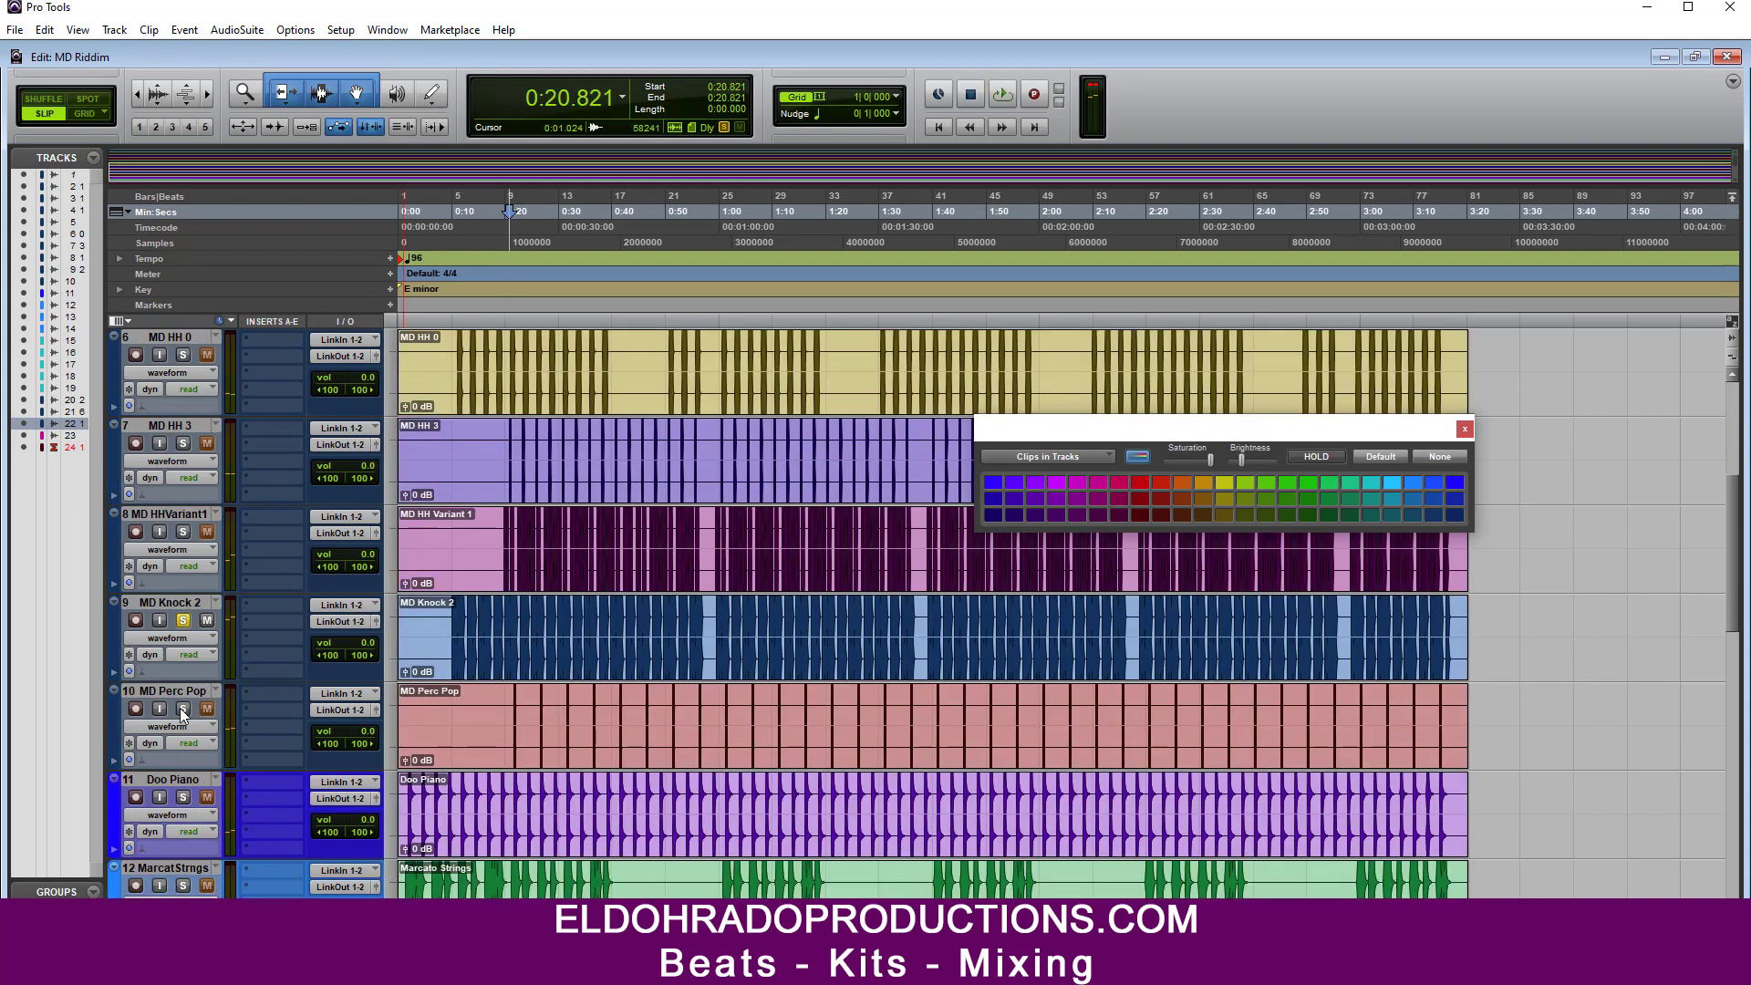
left_click(512, 699)
key("space")
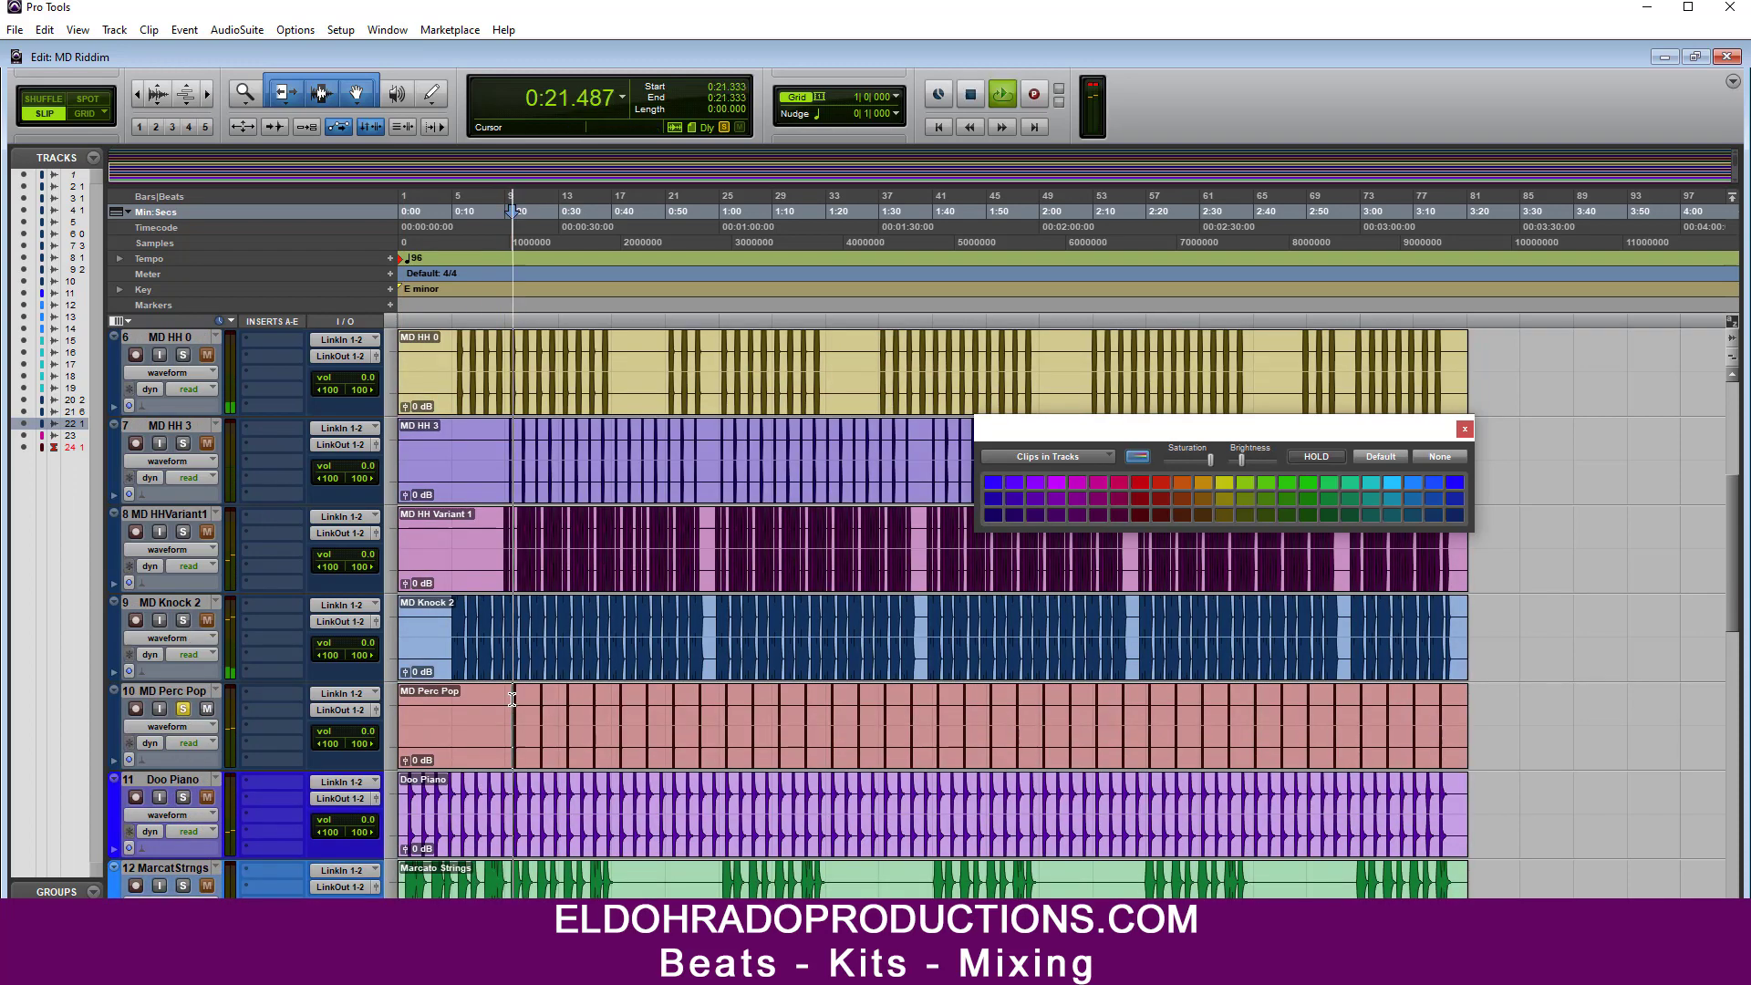
key("space")
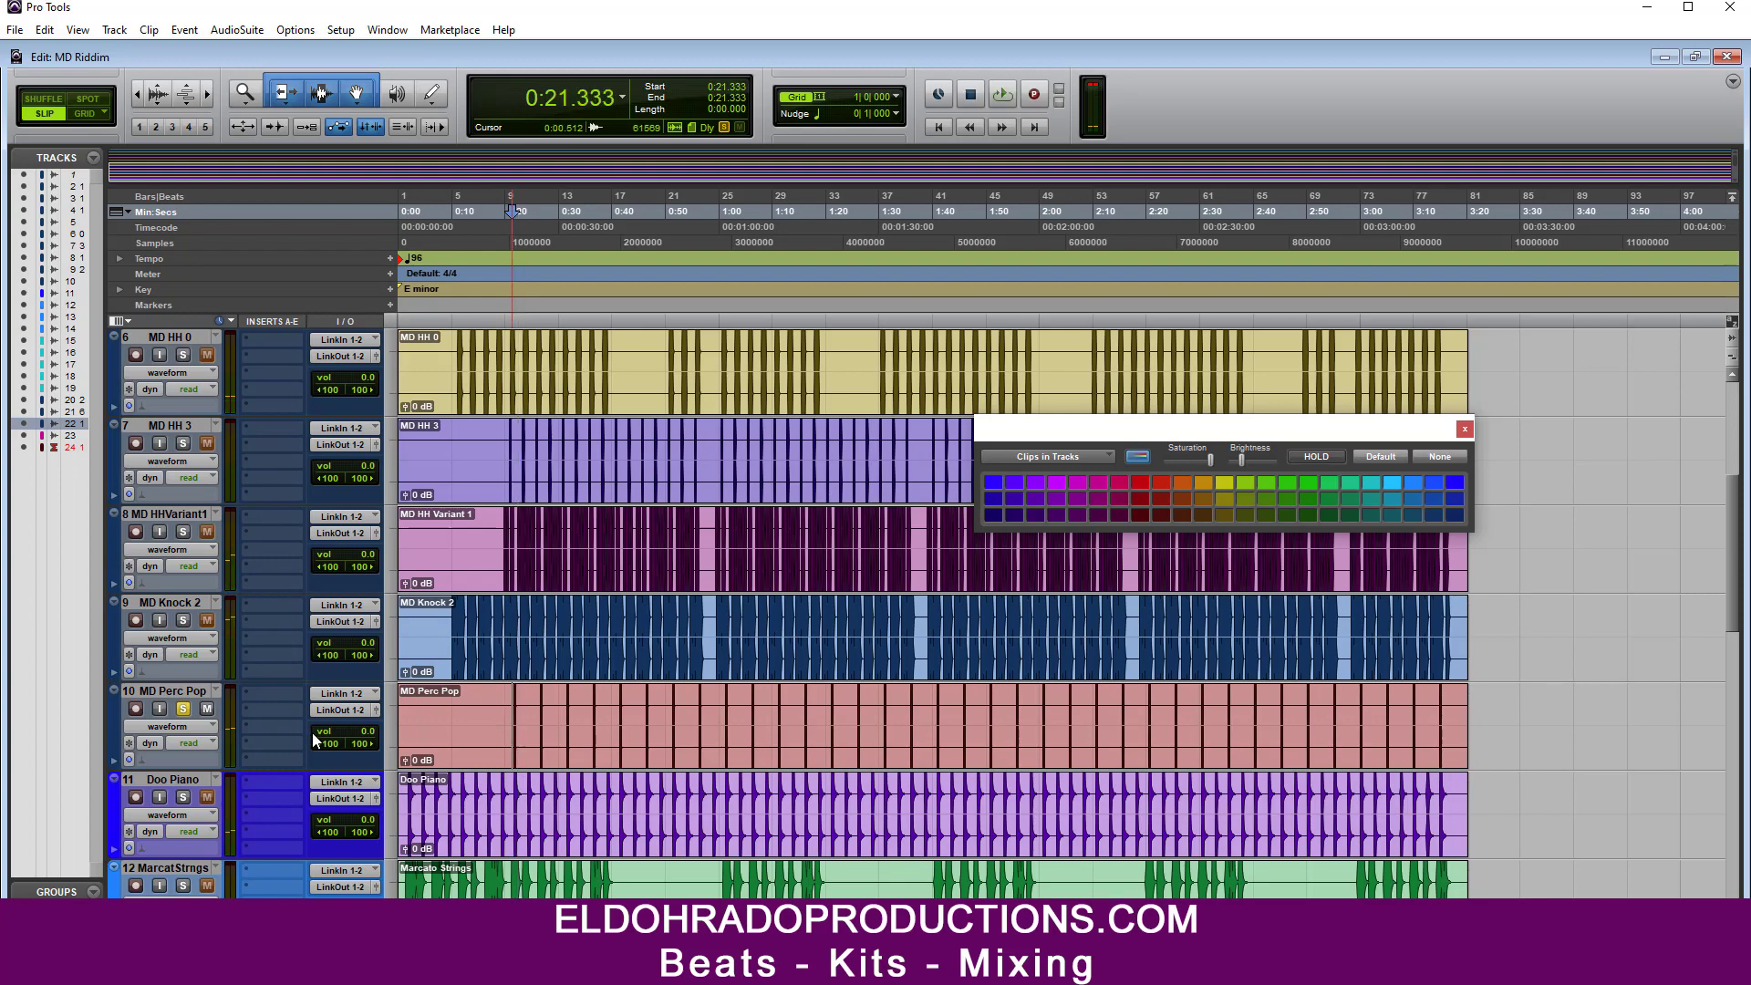
scroll(314, 740, "down", 2)
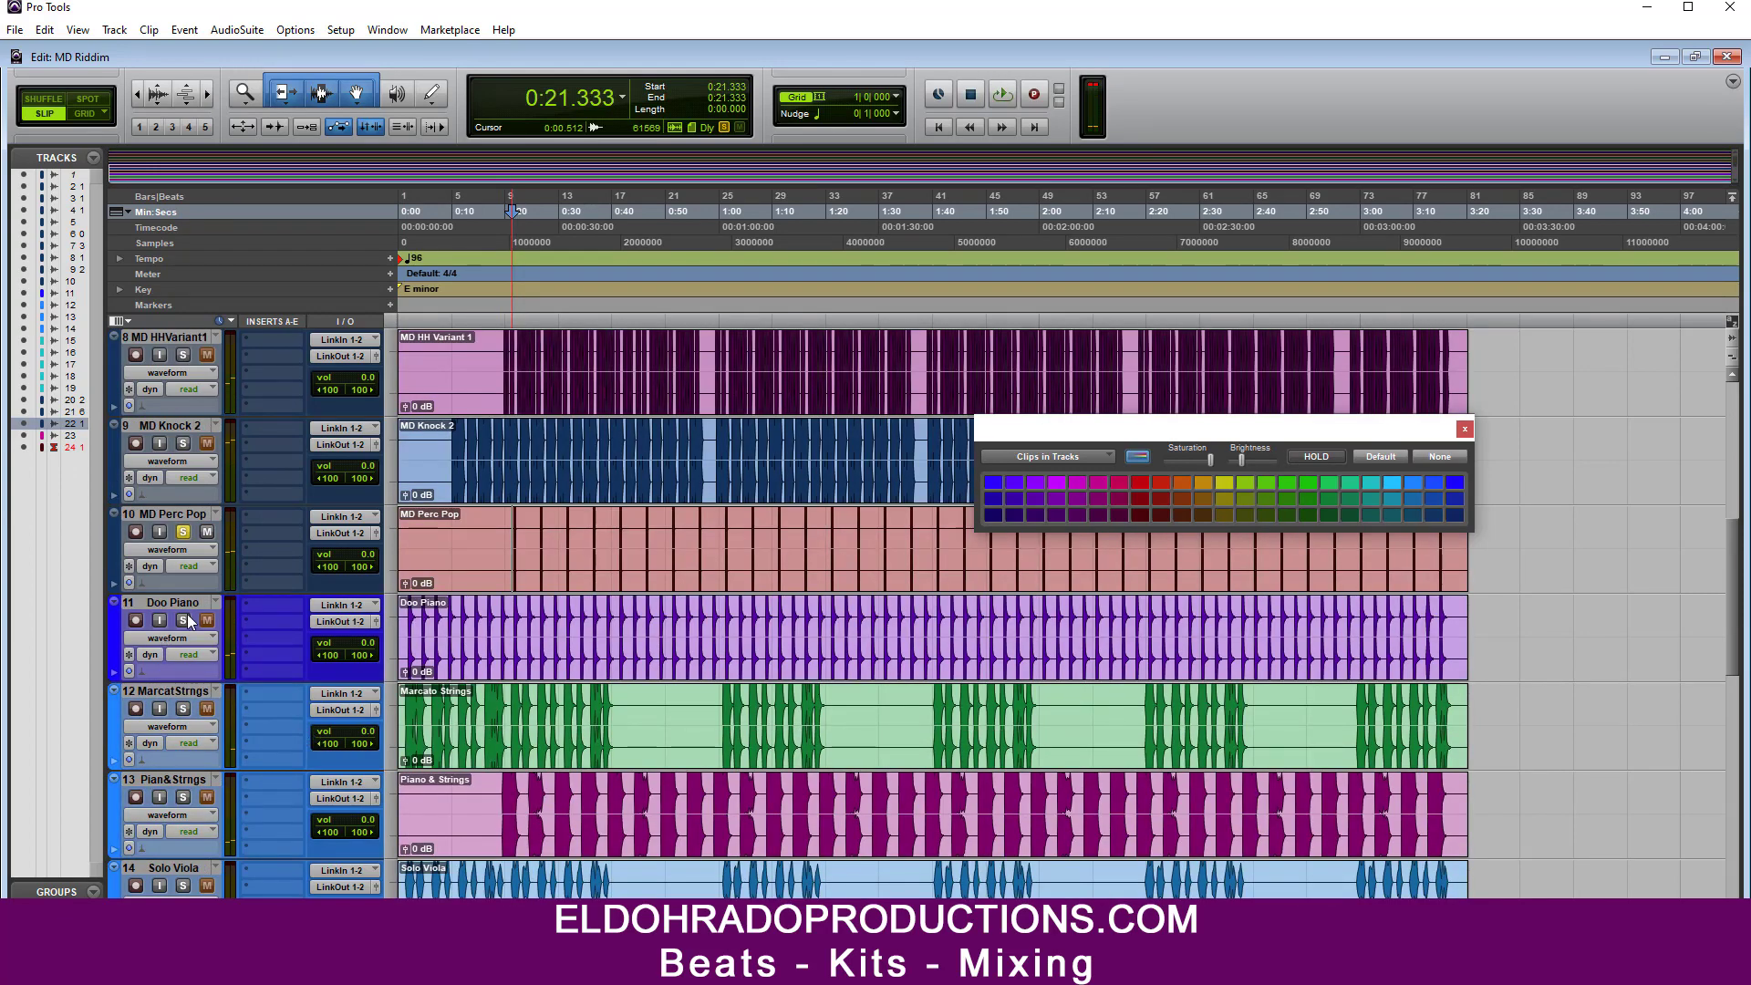
Step: Move the Dancehall Bass 10 and Dancehall Bass 14 tracks directly below MD Perc Pop and colour them green
scroll(189, 620, "up", 4)
scroll(190, 624, "down", 2)
scroll(190, 624, "up", 6)
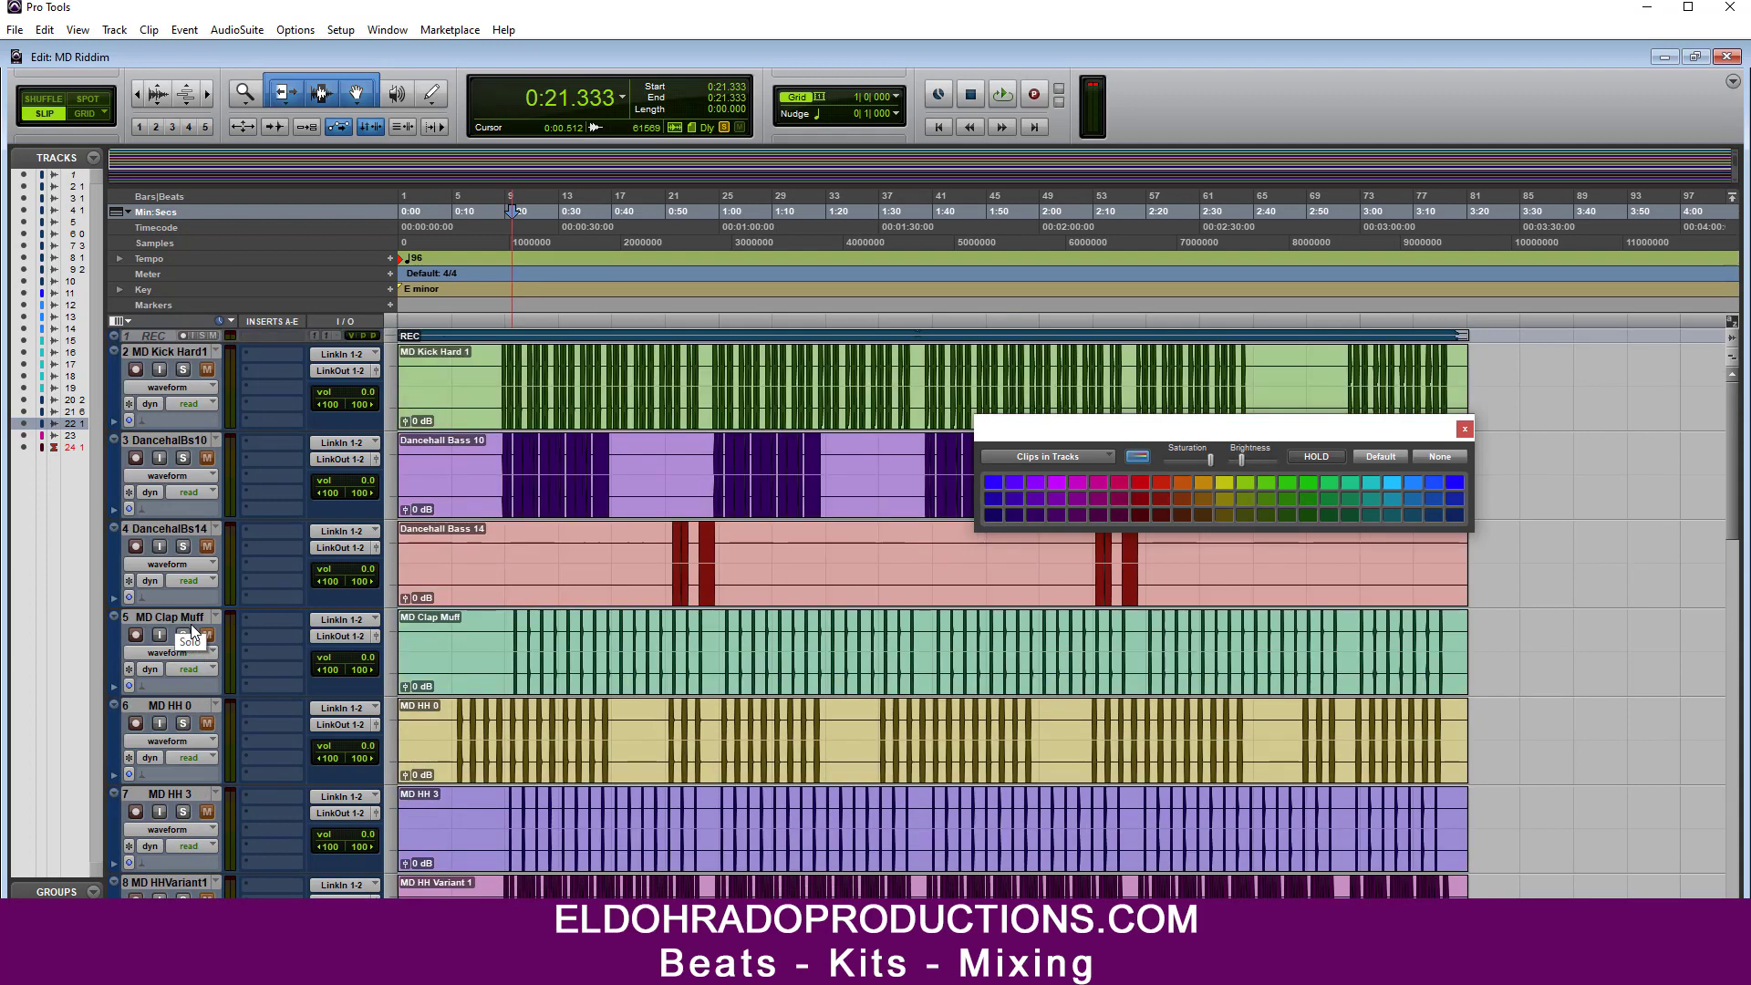
left_click(177, 445)
left_click(173, 529, "shift")
left_click_drag(189, 443, 196, 574)
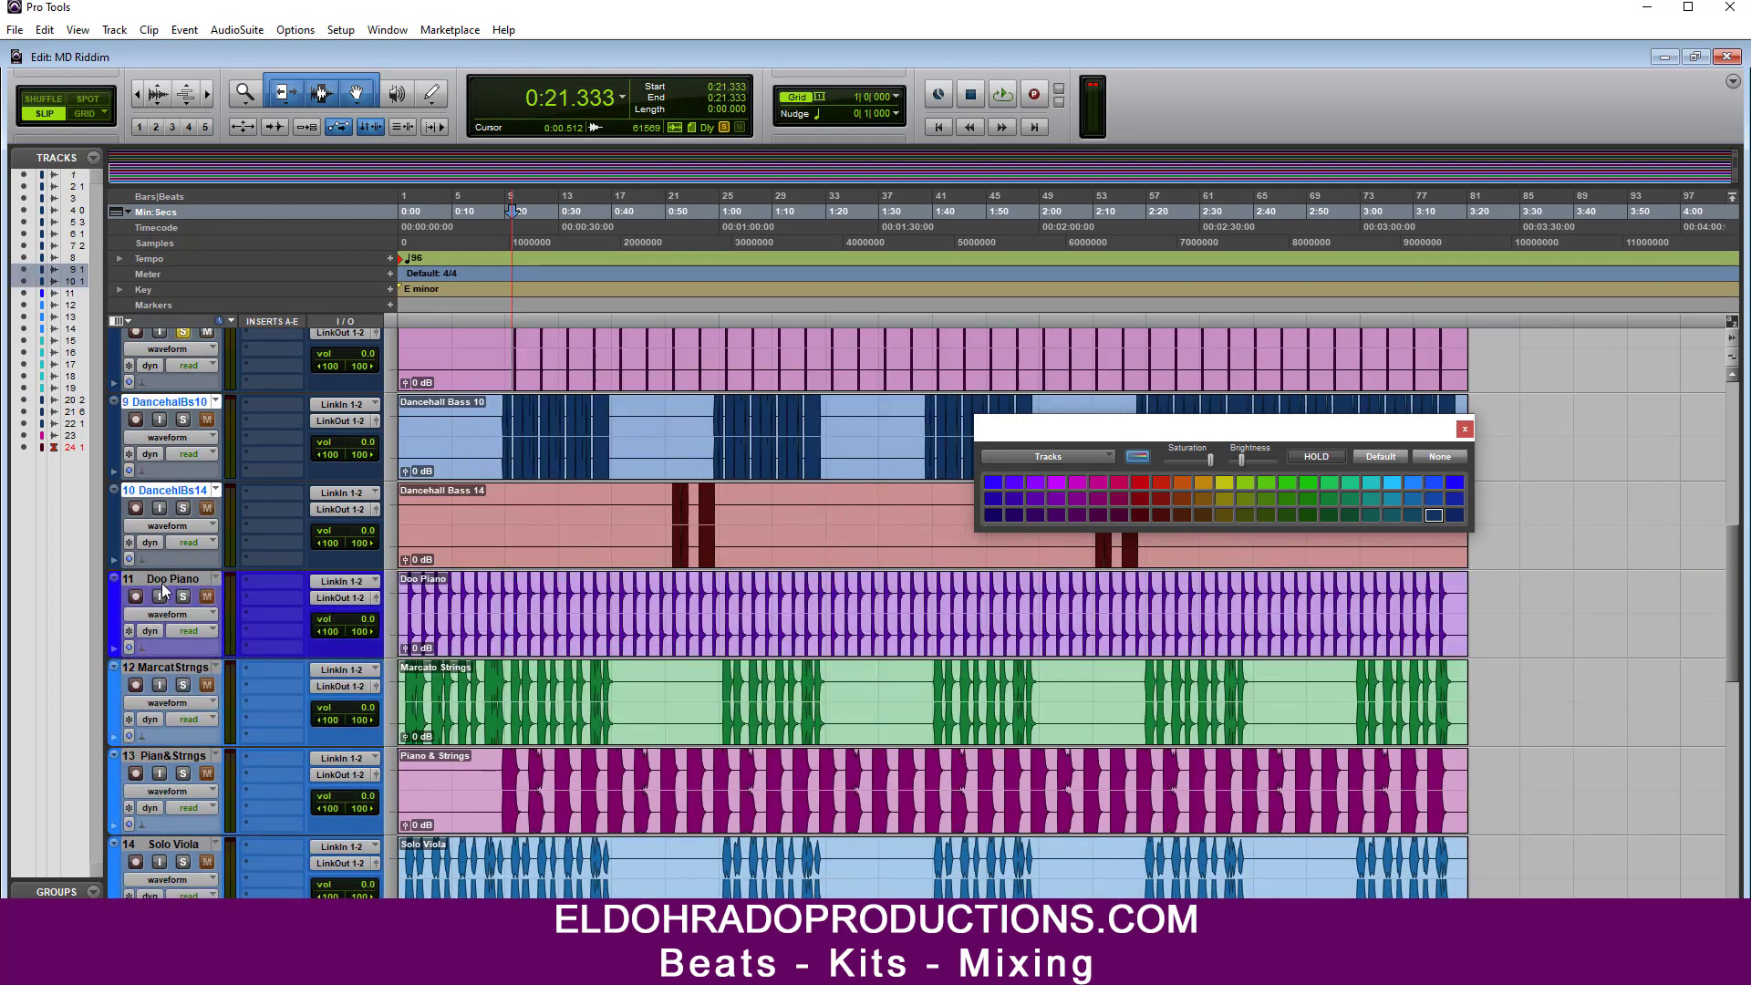
left_click(1308, 500)
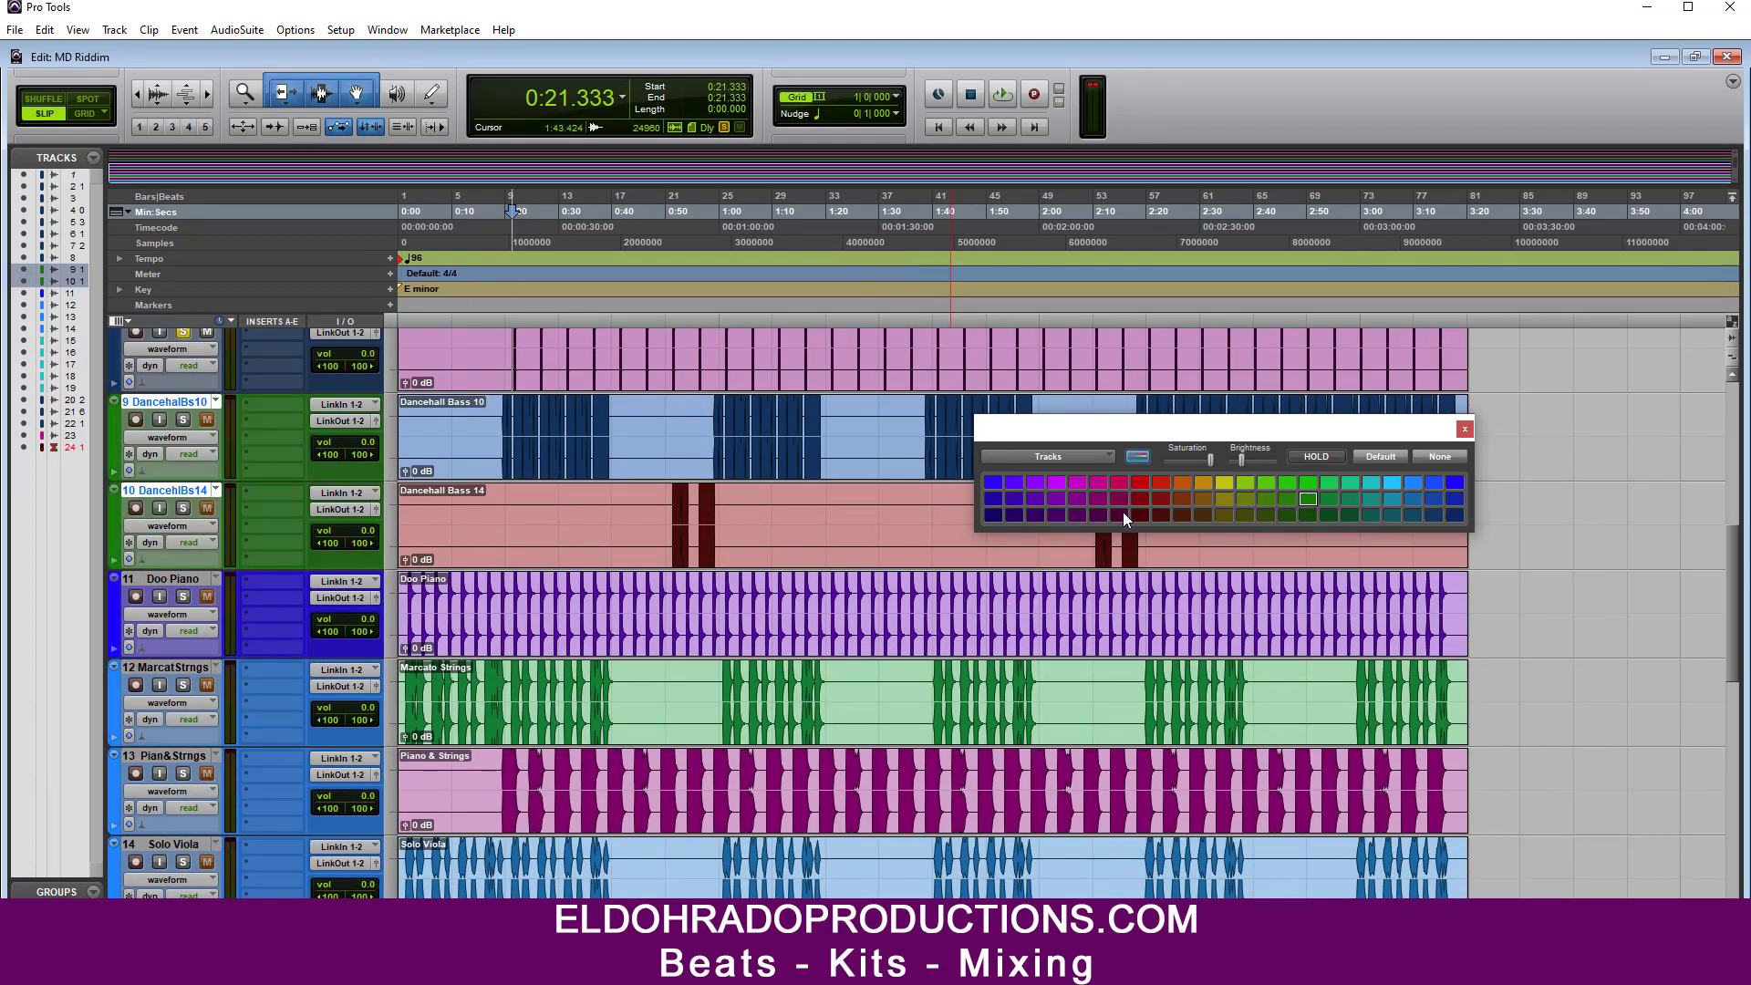
left_click(1308, 516)
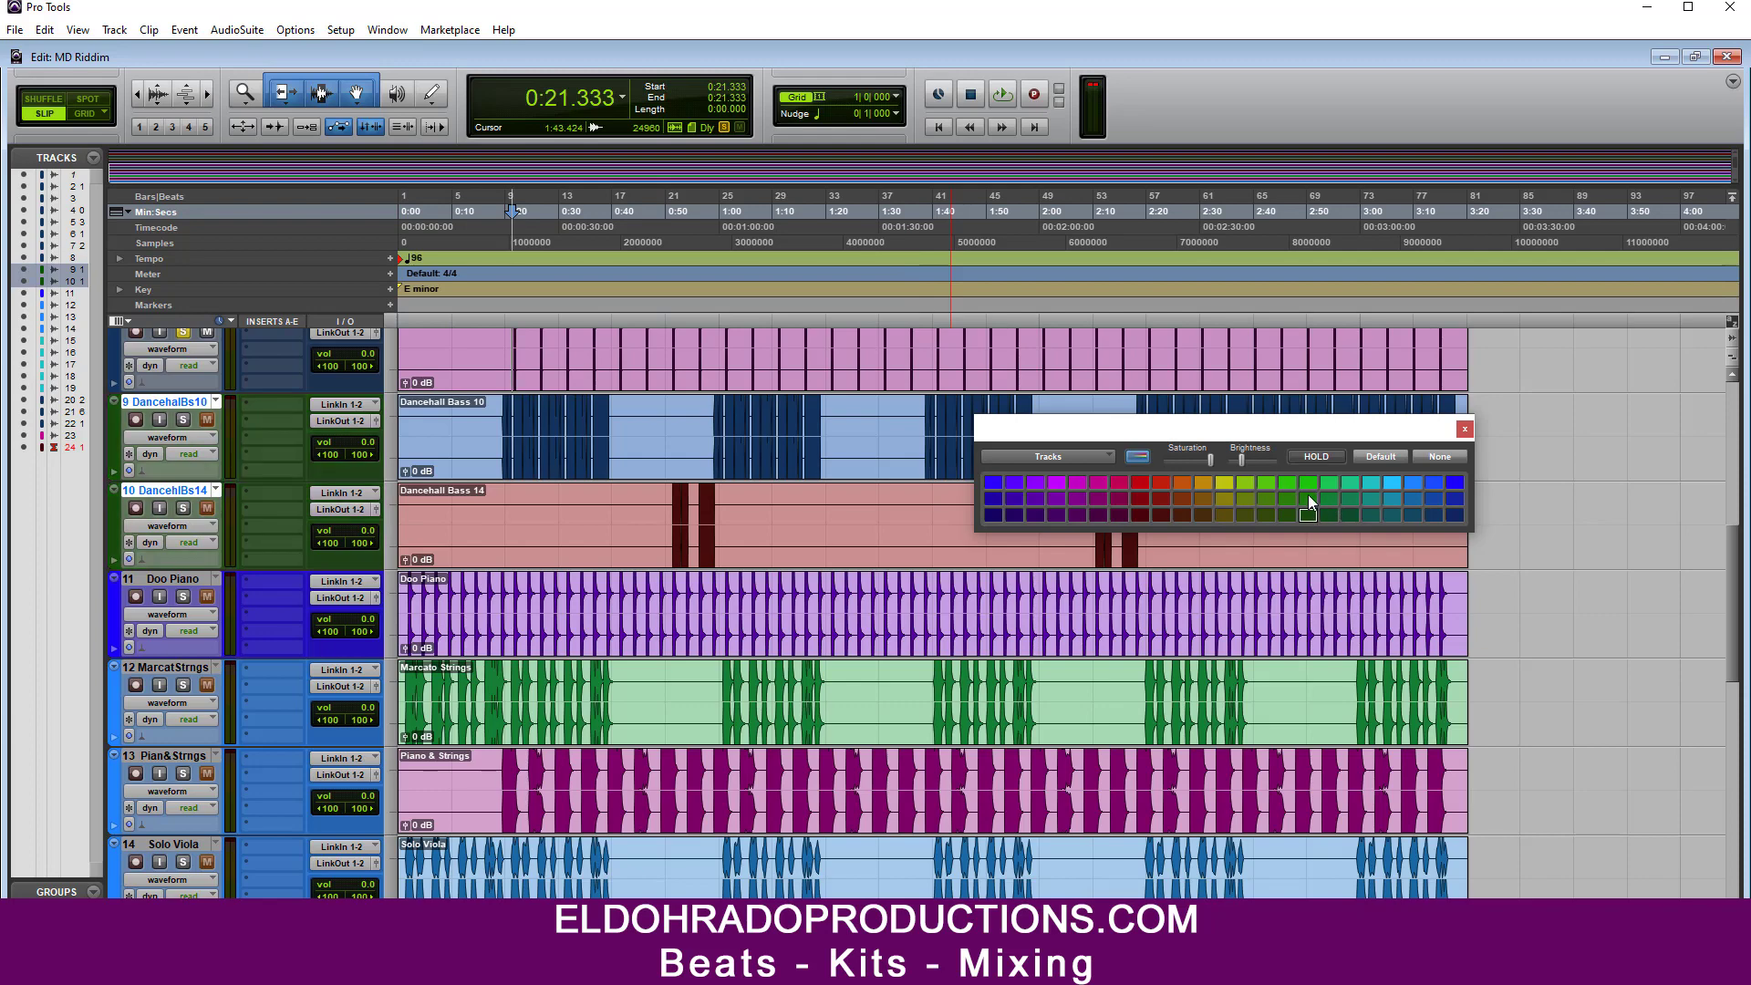
Step: Colour all drum tracks from MD Kick Hard 1 through MD Perc Pop purple-magenta, and close the colour palette
scroll(189, 595, "up", 3)
left_click(195, 598)
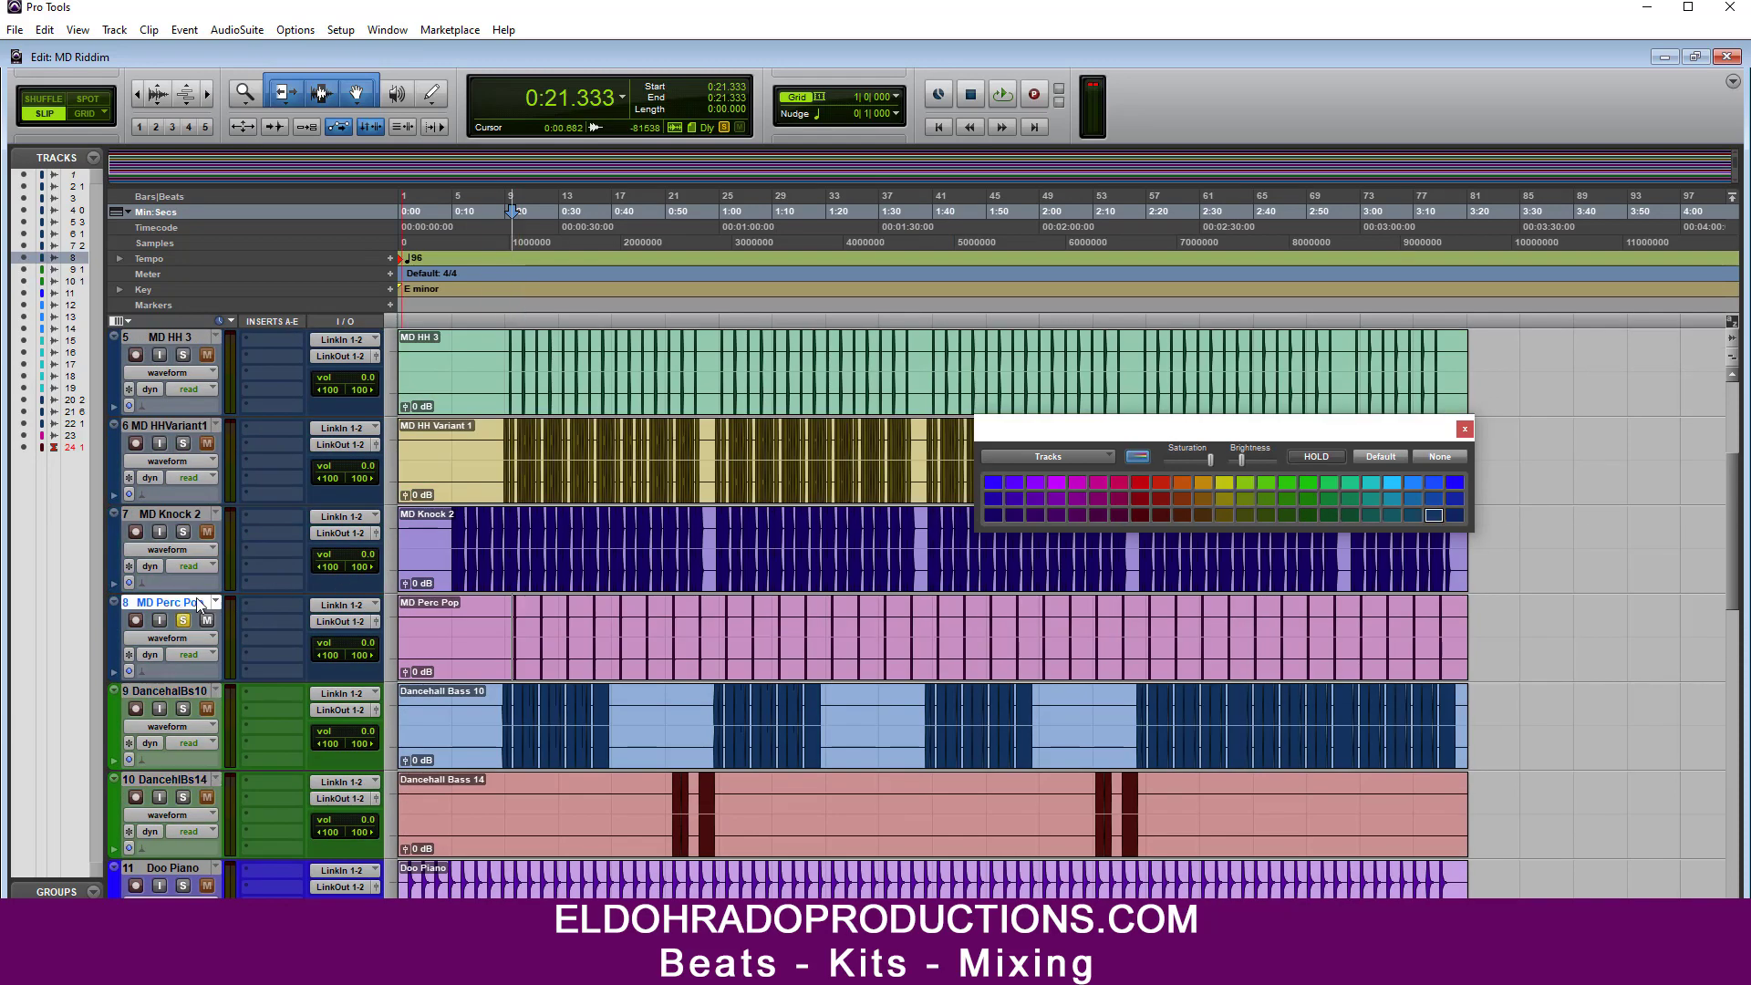
scroll(201, 598, "up", 3)
left_click(187, 352, "shift")
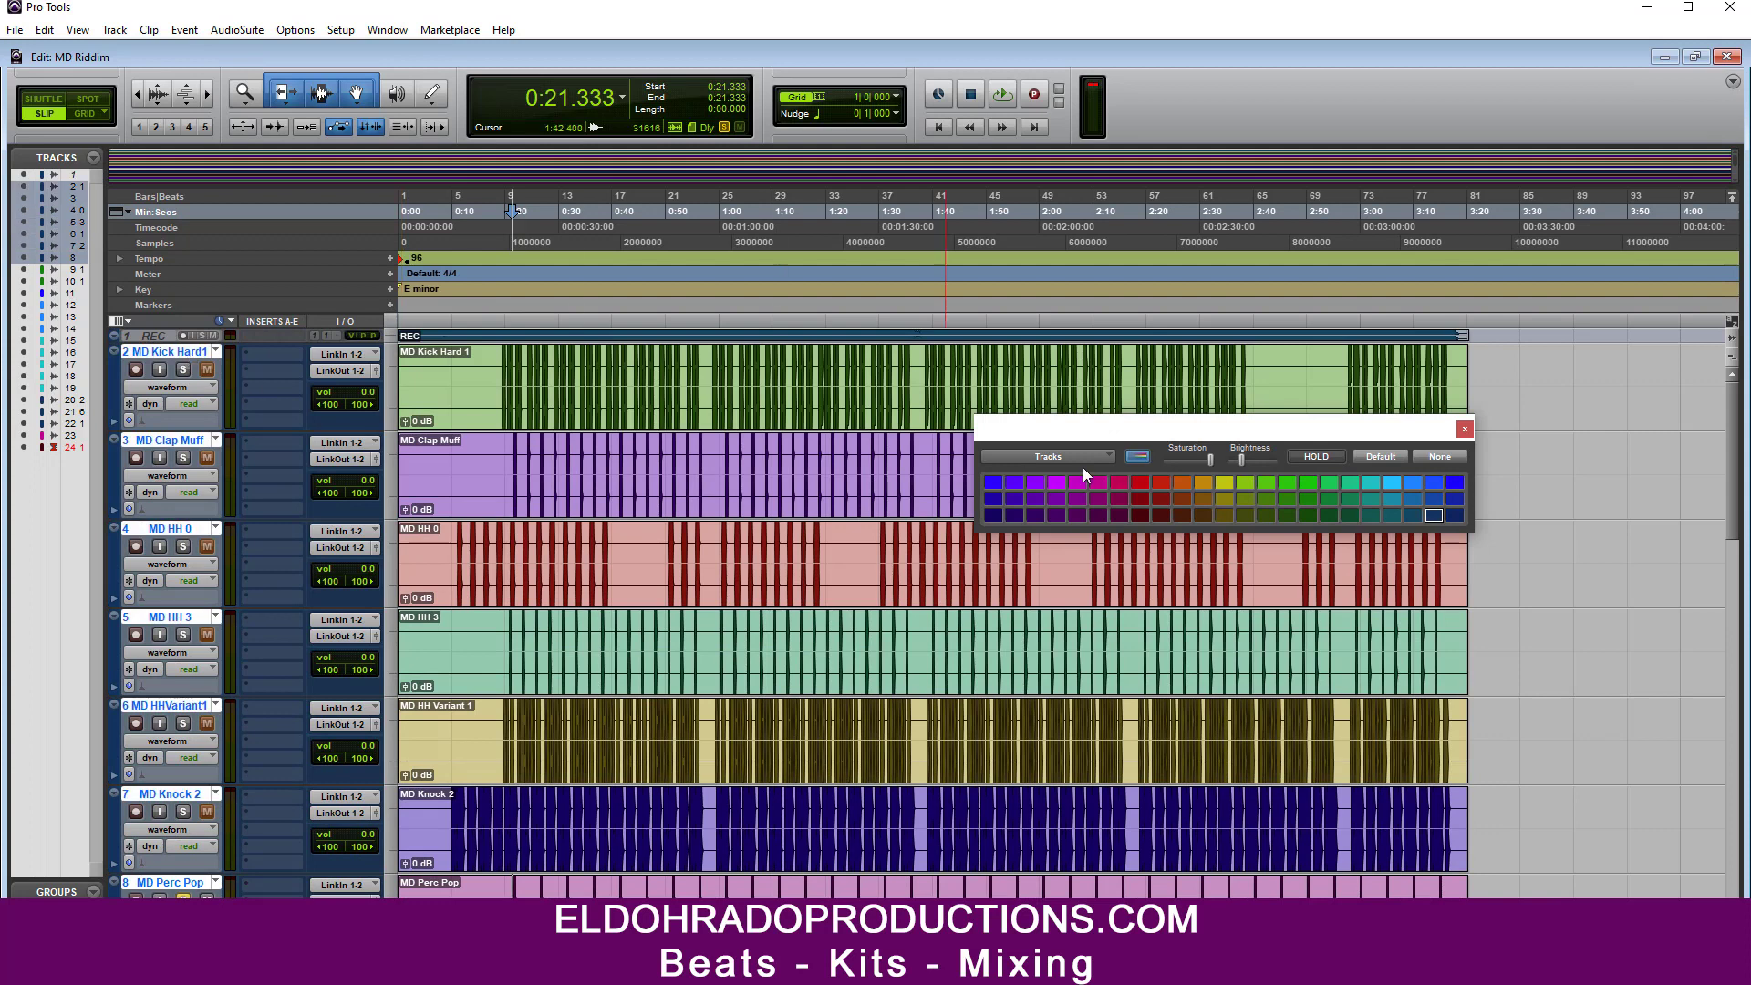
left_click(1077, 500)
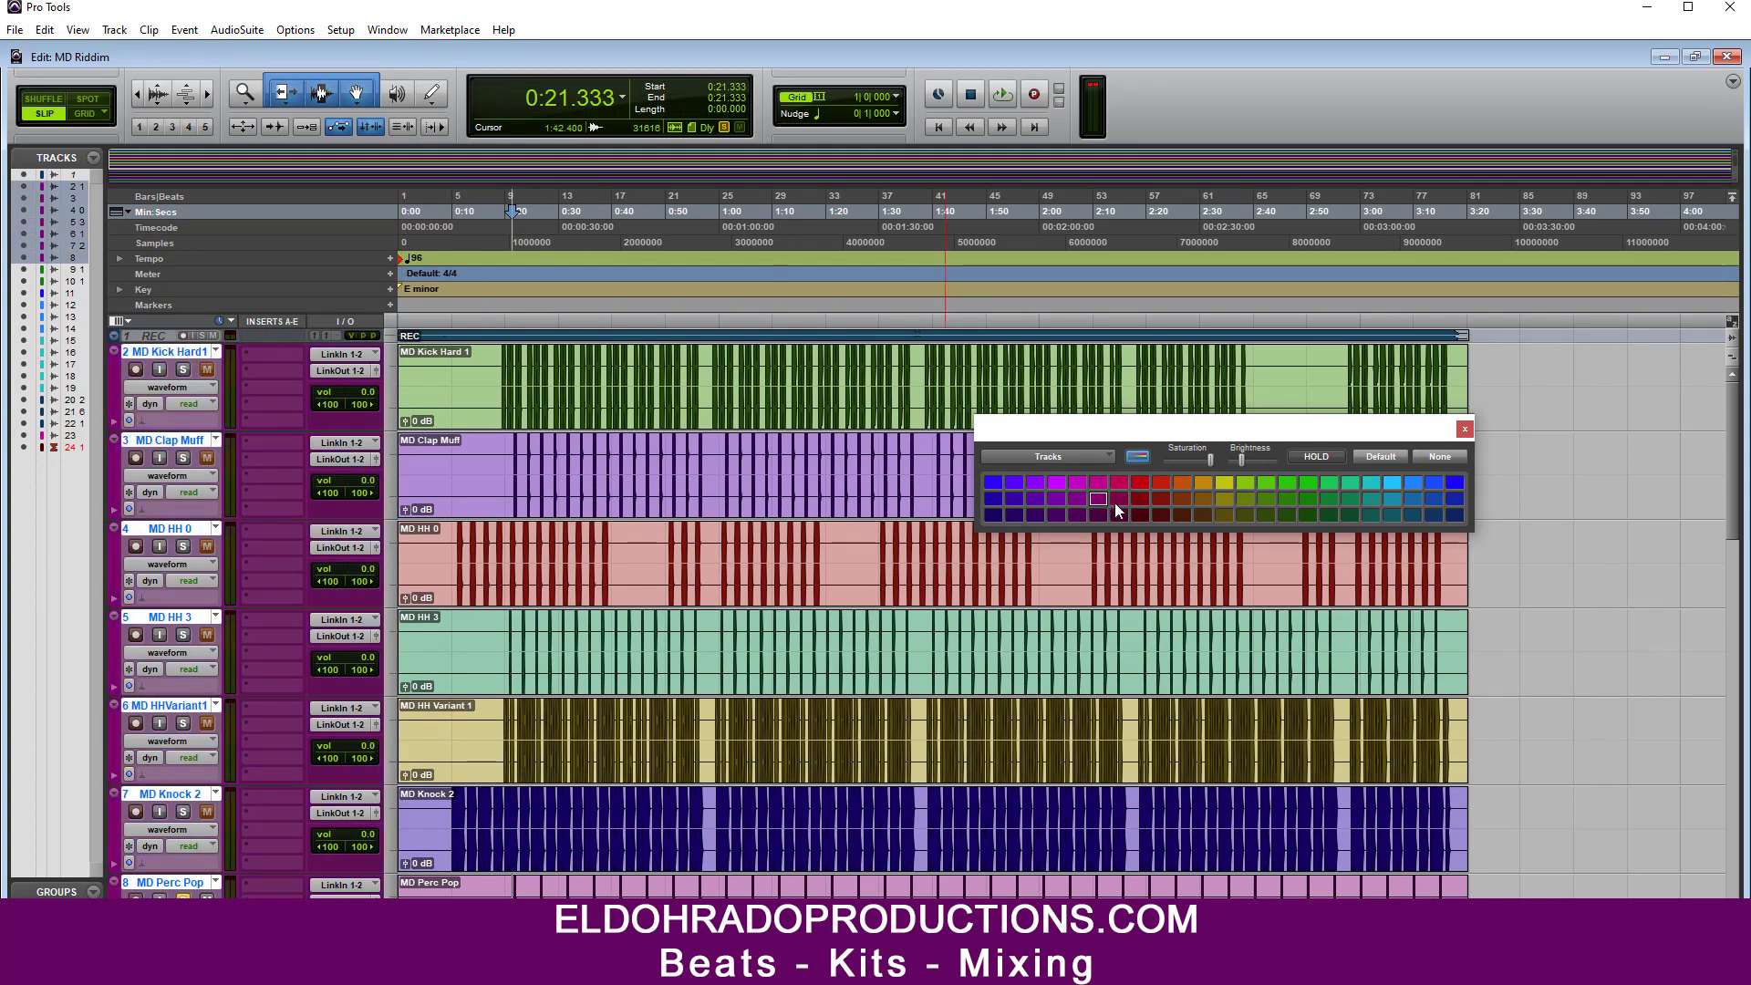
left_click(1465, 430)
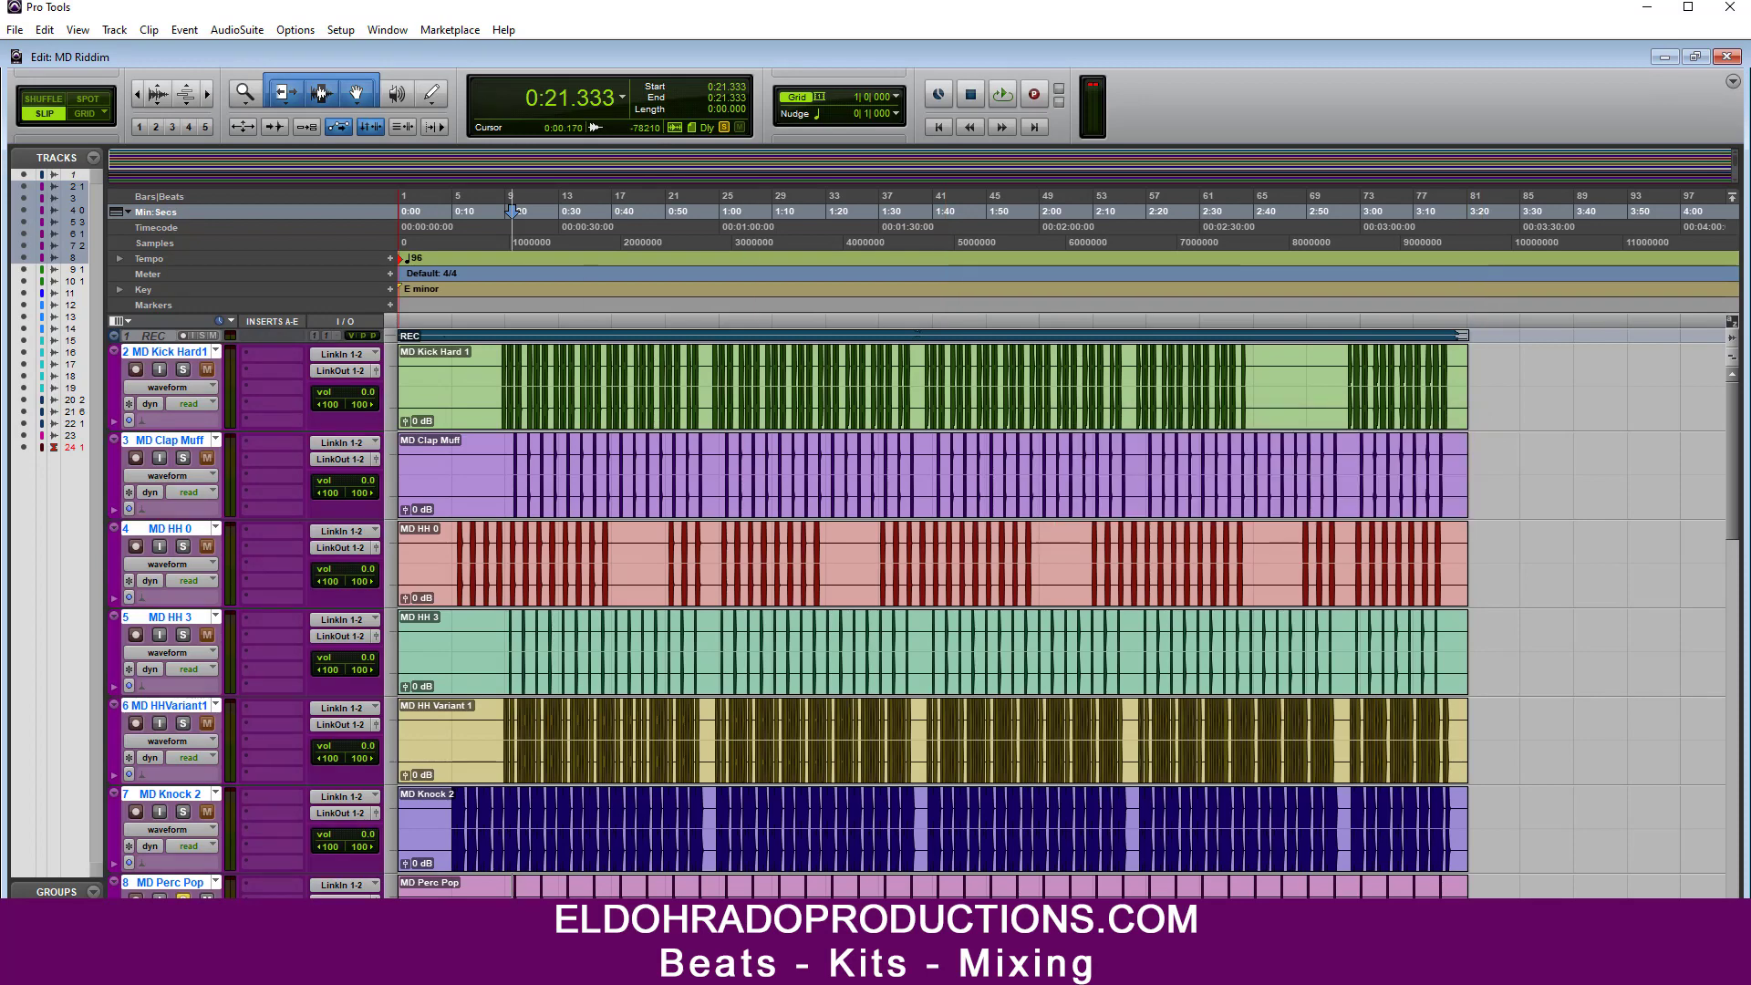
scroll(401, 811, "down", 10)
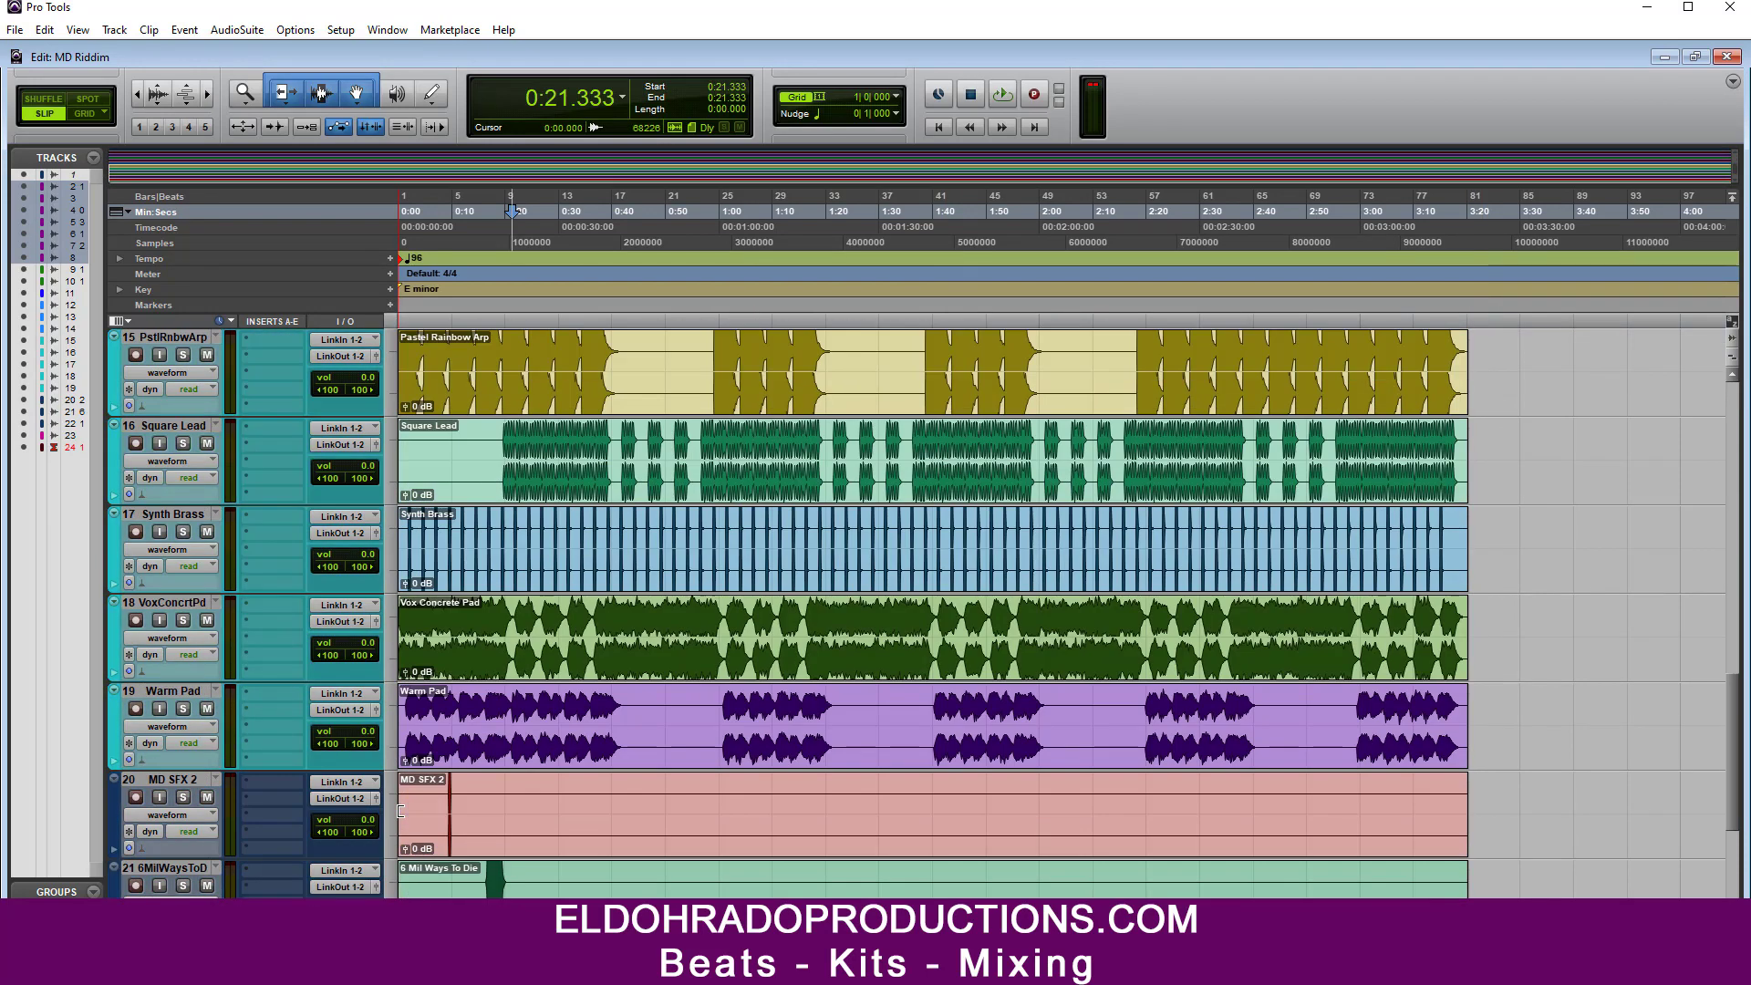
scroll(401, 811, "up", 4)
scroll(401, 809, "down", 1)
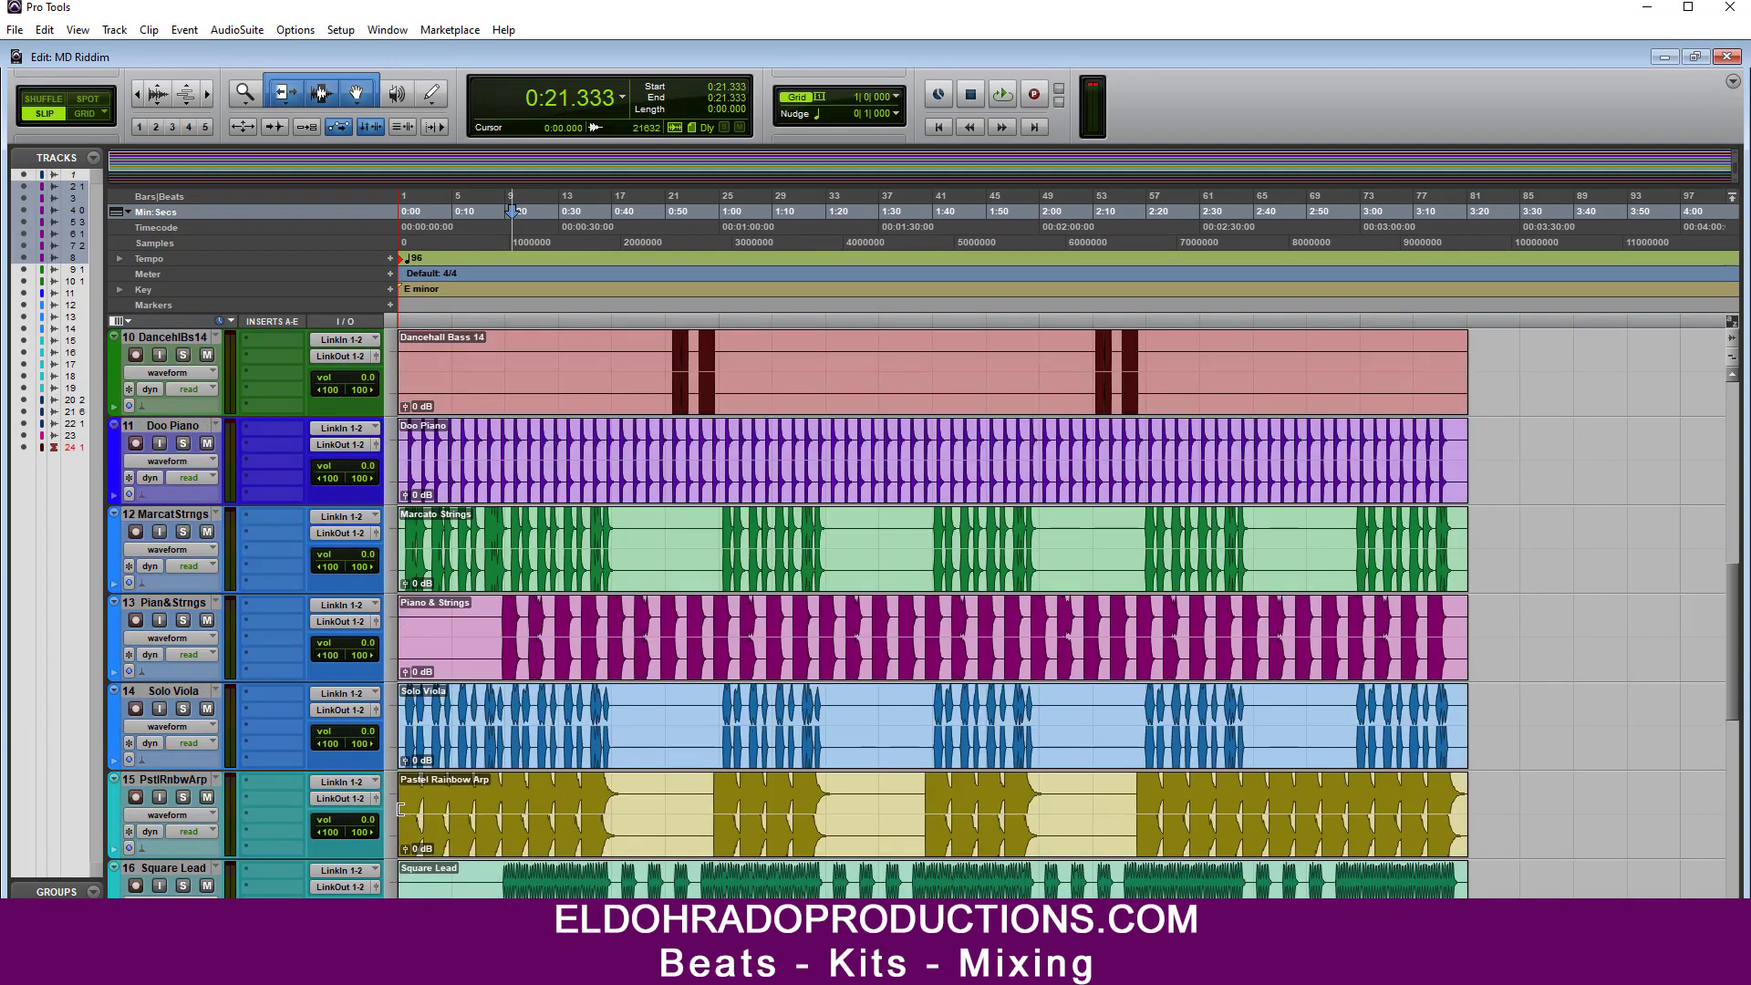
scroll(264, 675, "down", 4)
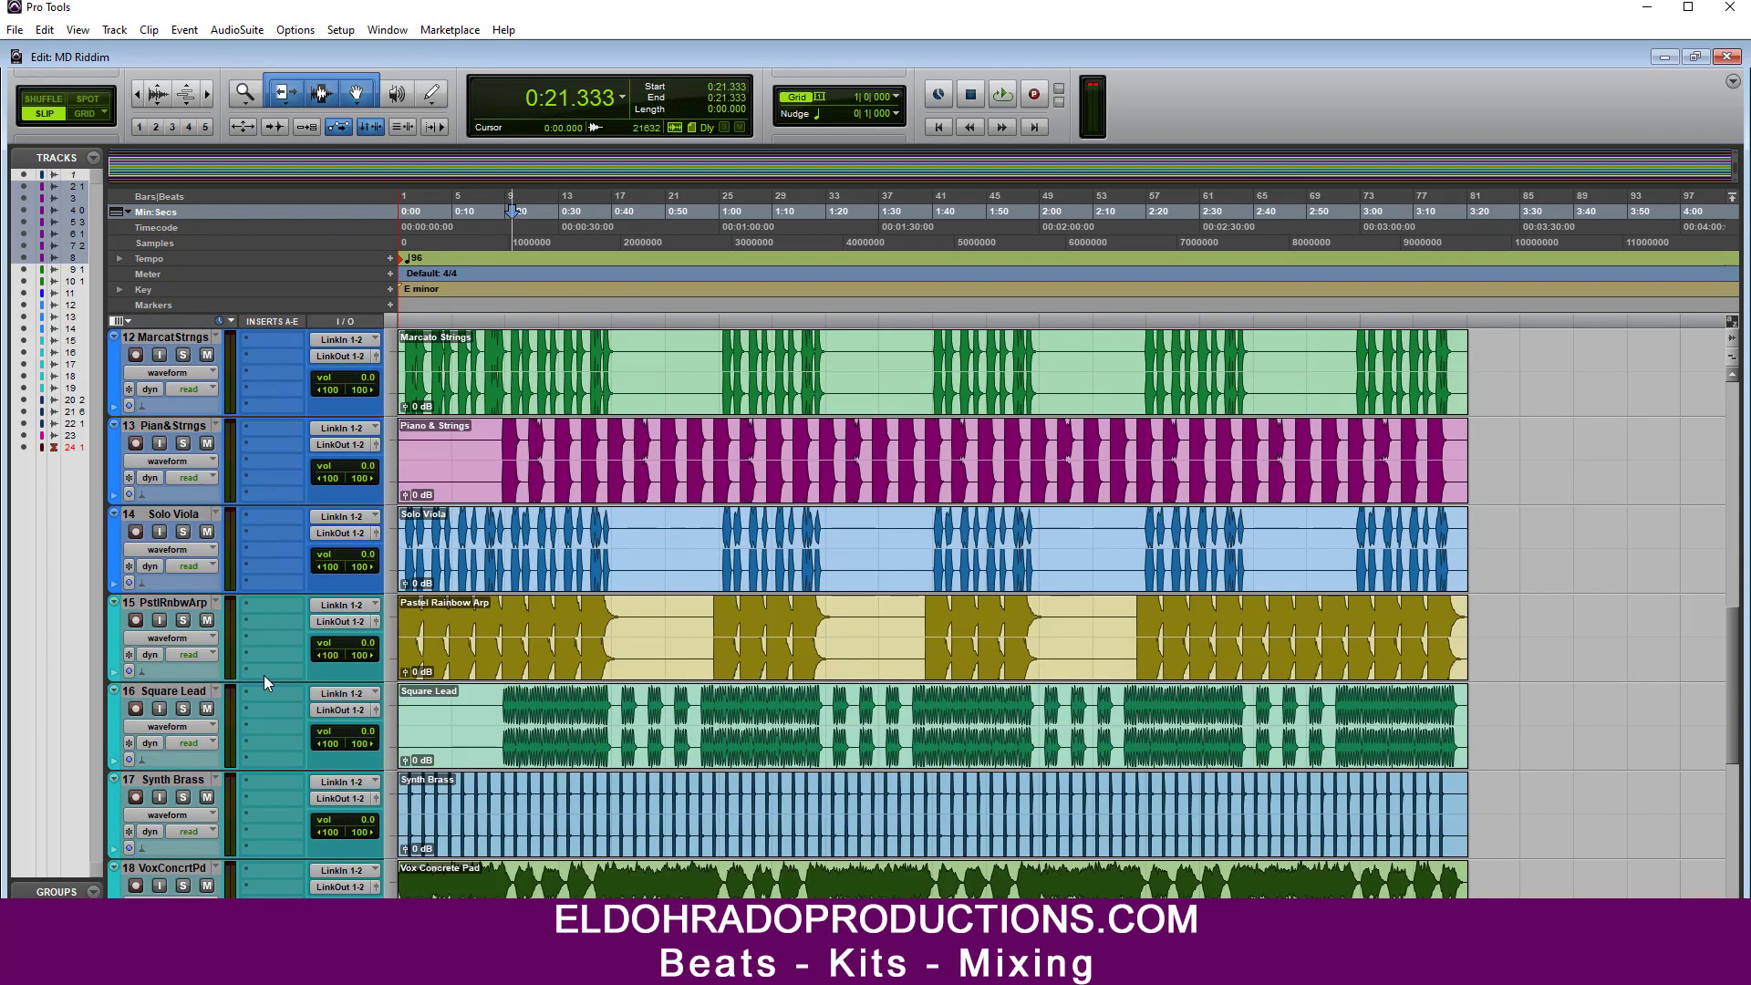
scroll(264, 675, "up", 4)
left_click(170, 693)
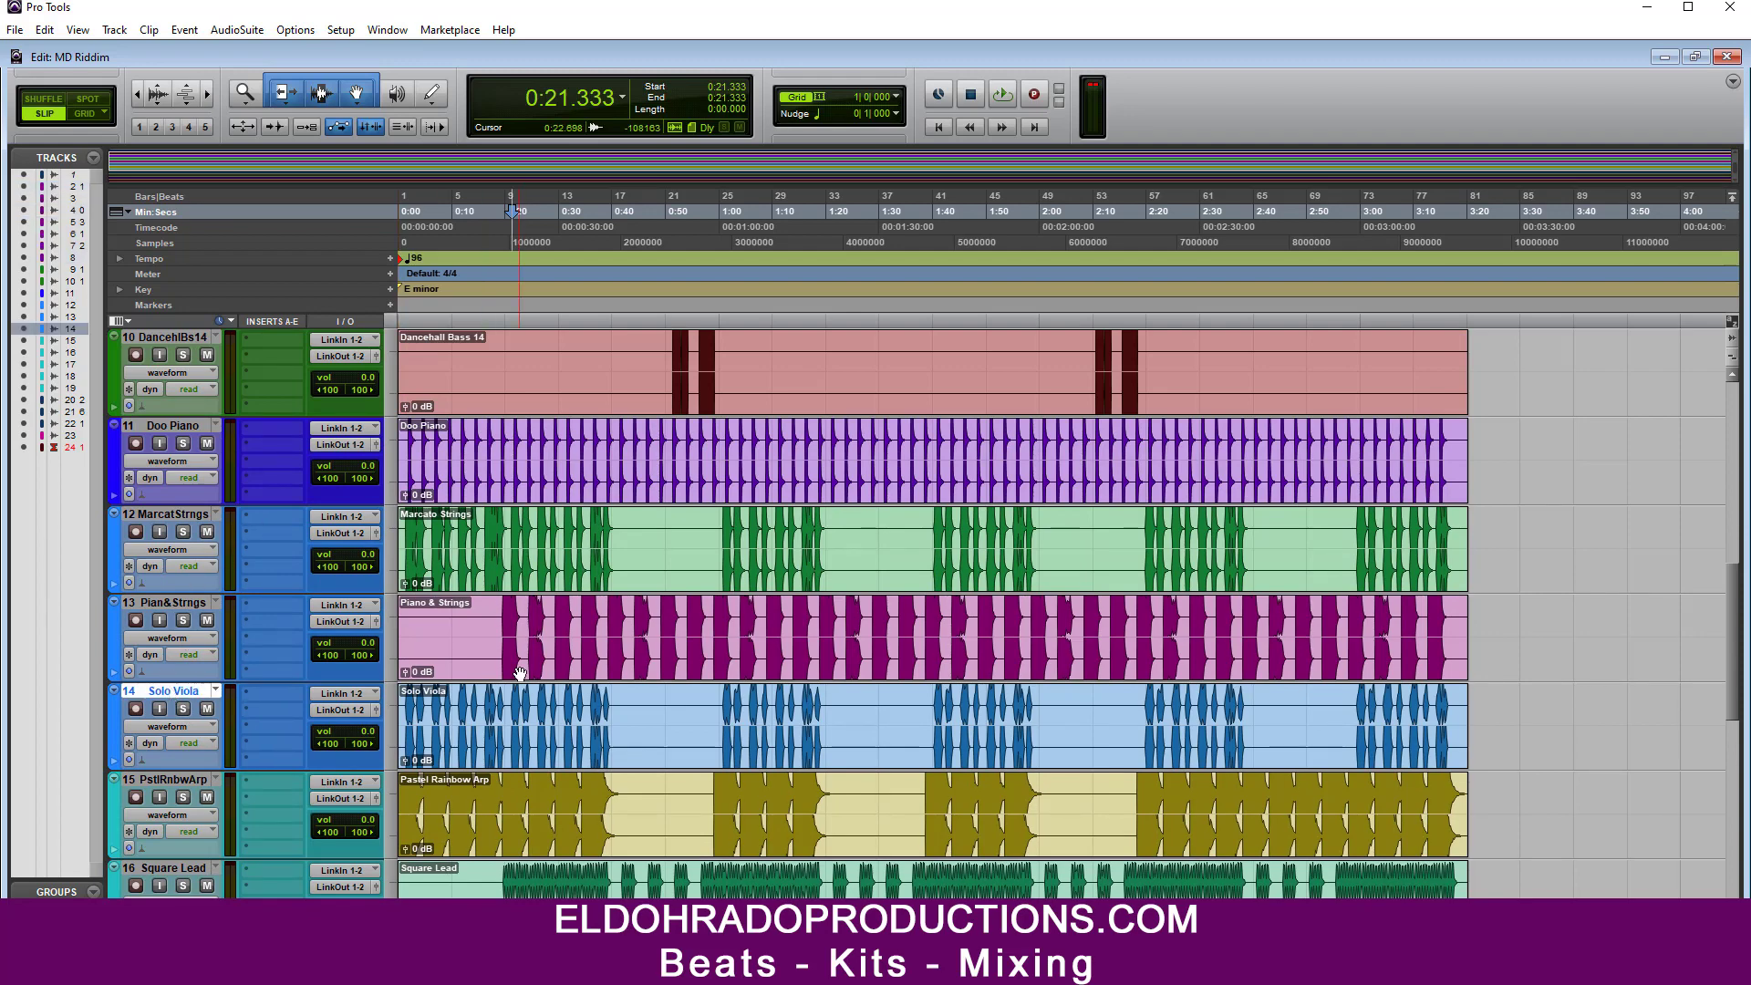
Step: Save the session under the new name MD Riddim arr
left_click(16, 30)
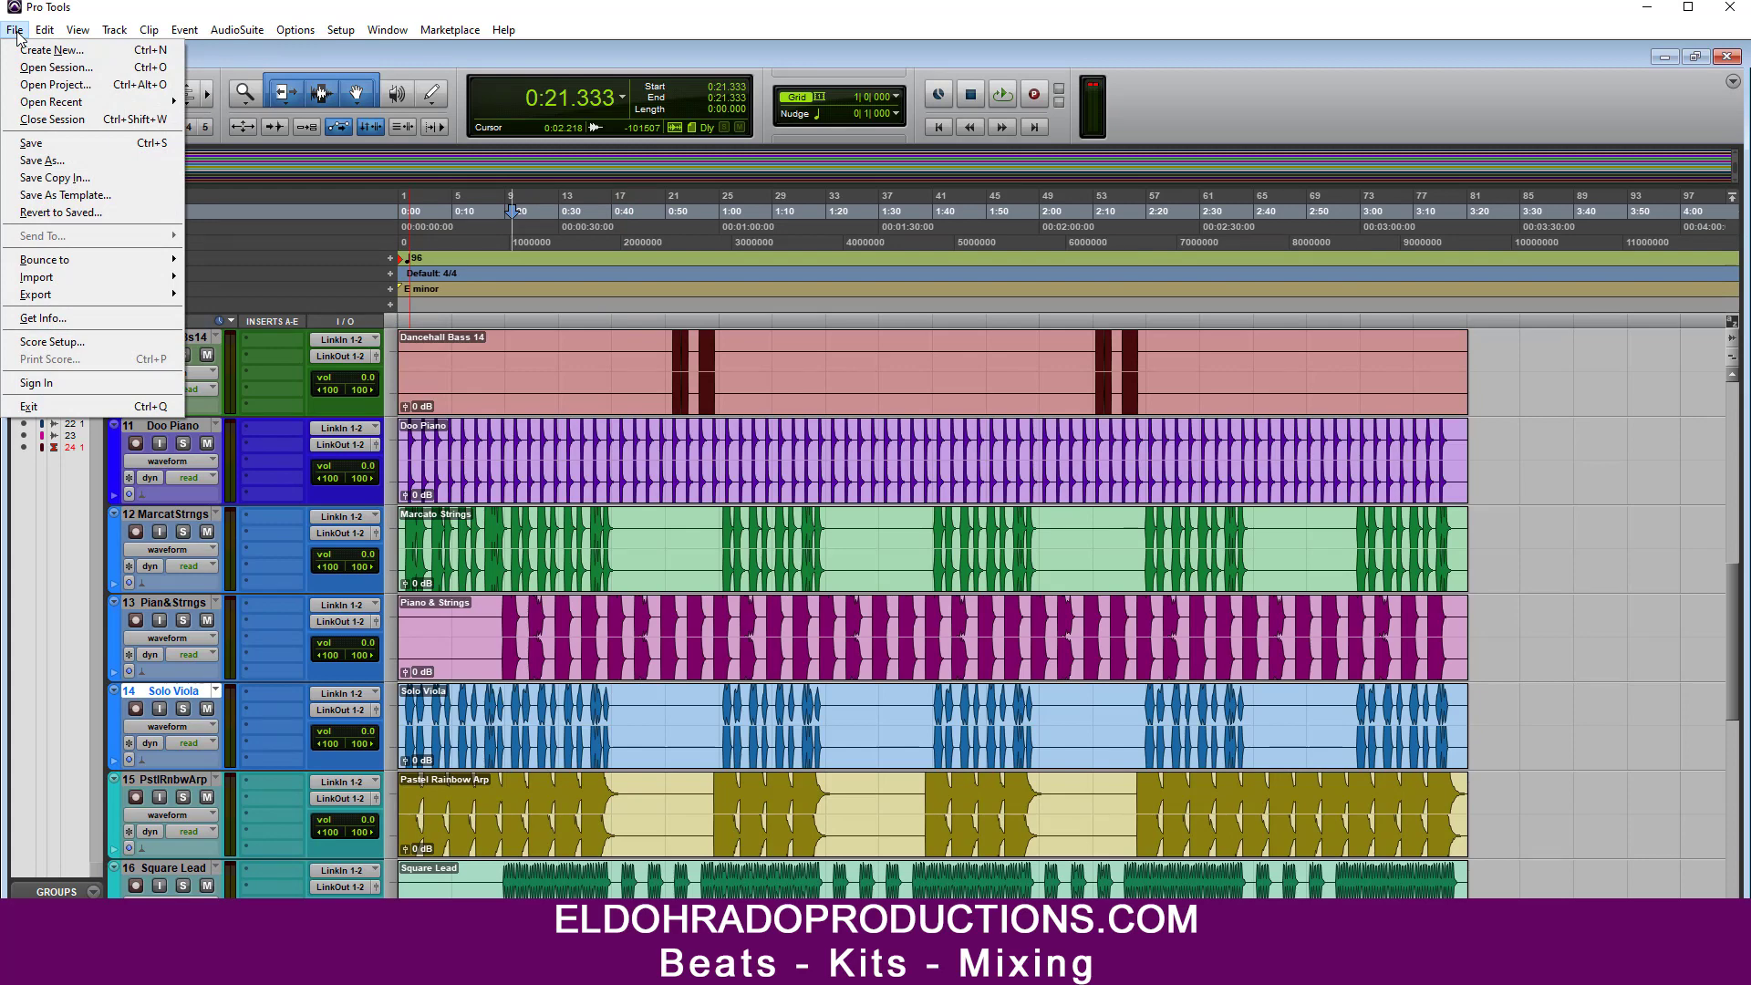
left_click(42, 161)
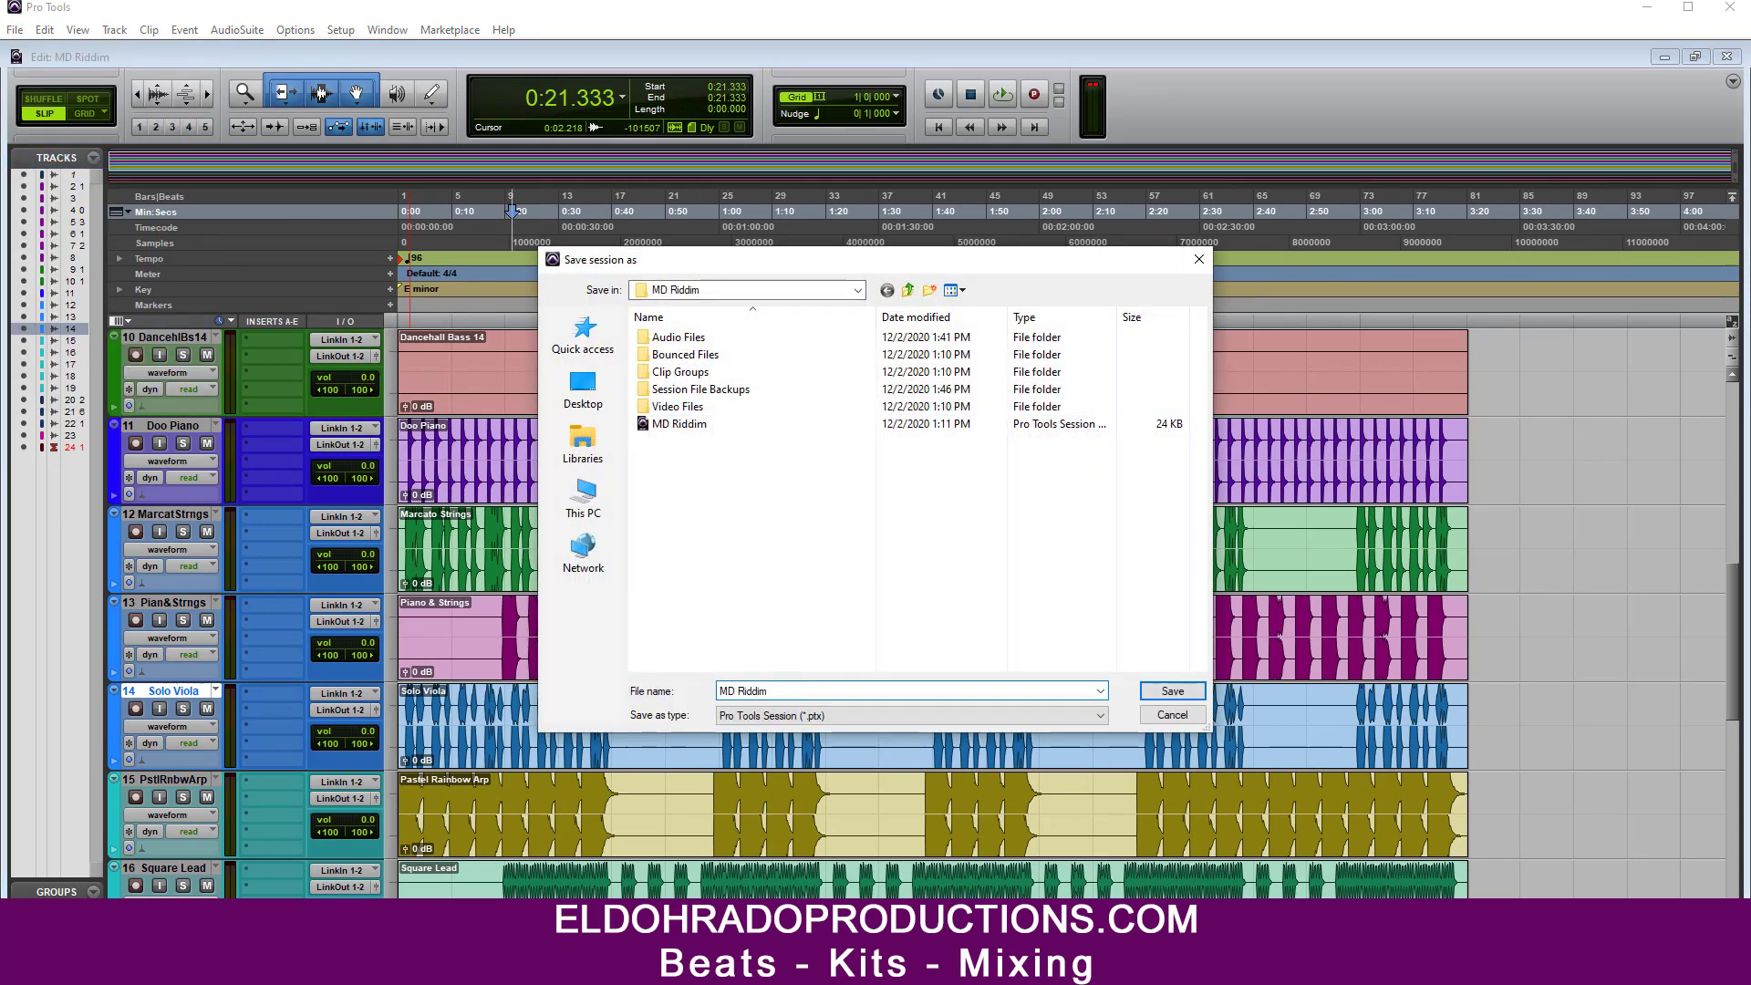
left_click(1172, 693)
Step: Open the VU Meter plug-in on the Master 1 track and reposition its window over the timeline
scroll(471, 595, "down", 9)
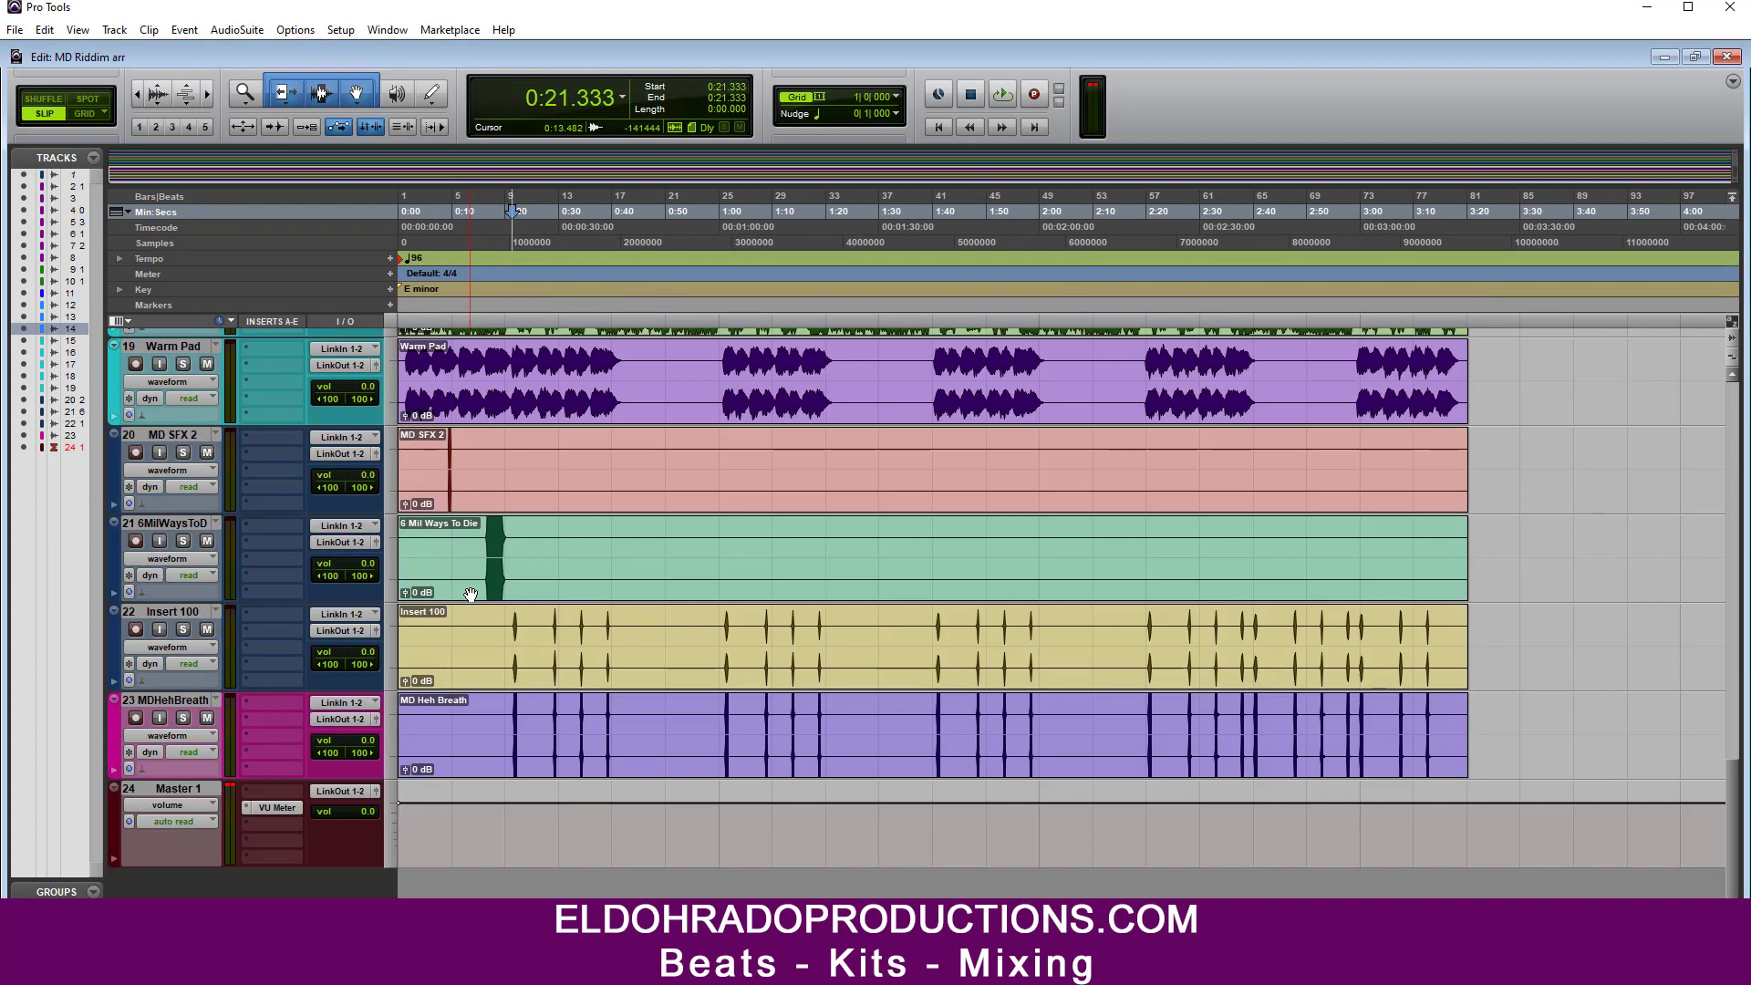
left_click(275, 809)
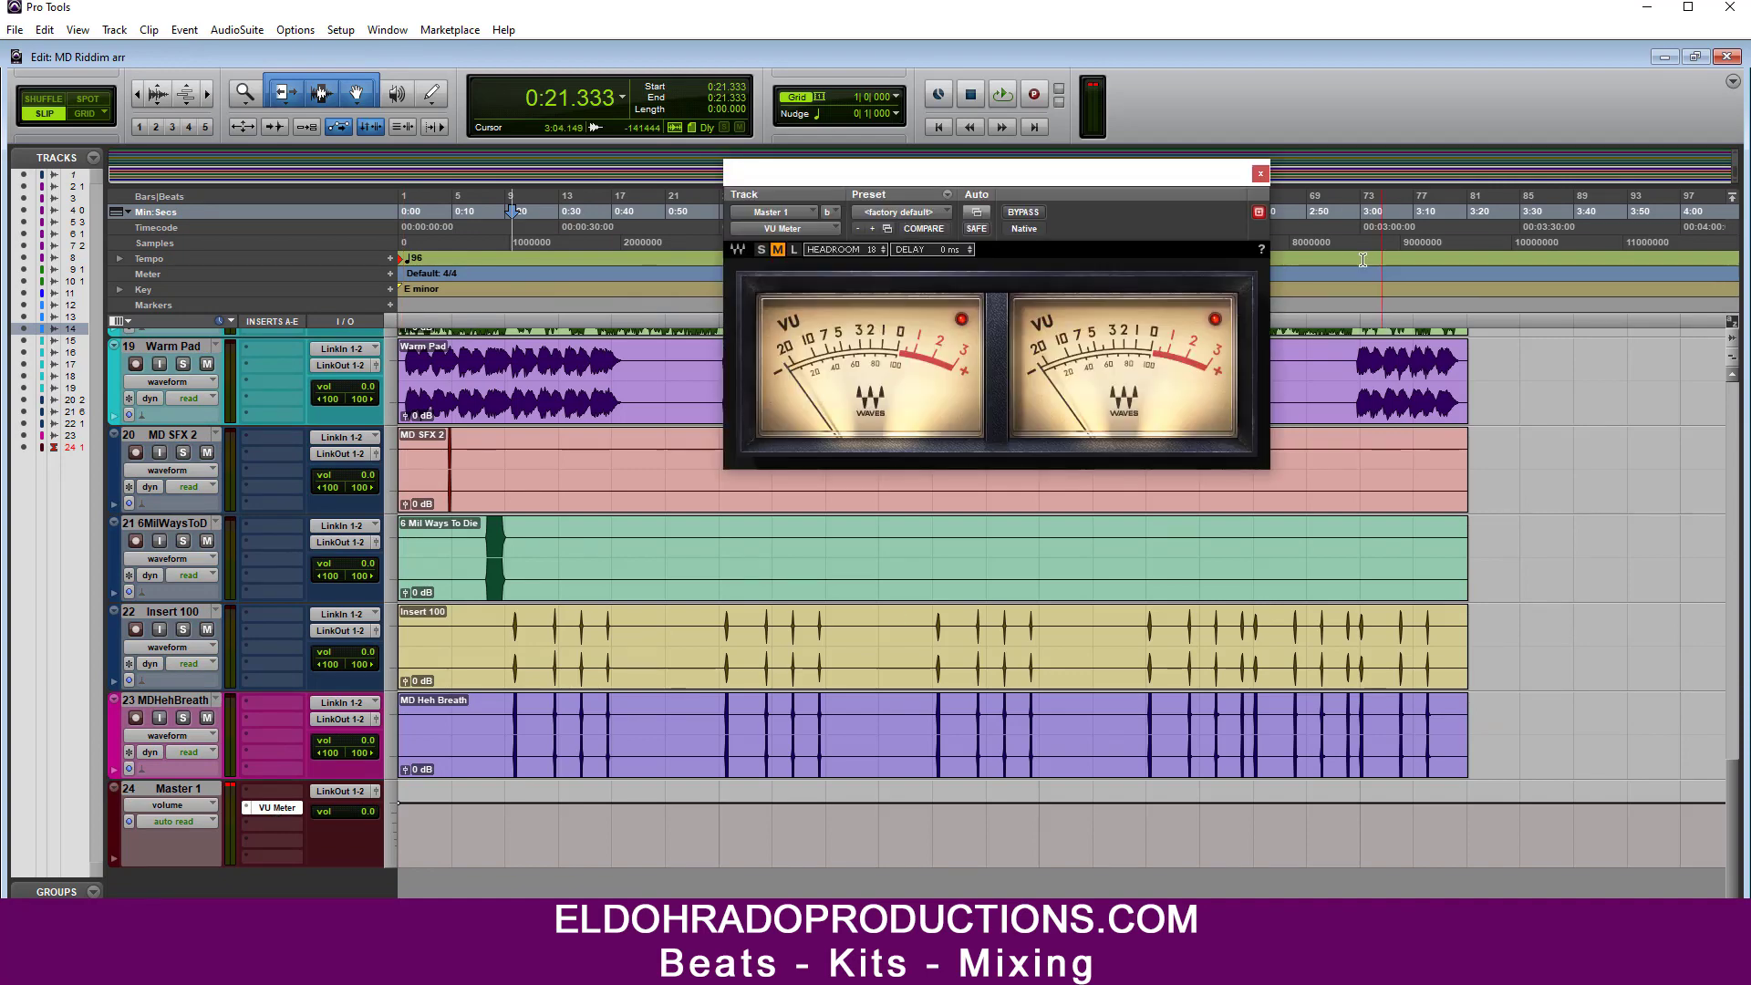
left_click_drag(1213, 167, 1292, 167)
Step: Solo MD Kick Hard 1 and play it from about 0:21.3 while checking its level on the VU Meter
scroll(637, 599, "up", 18)
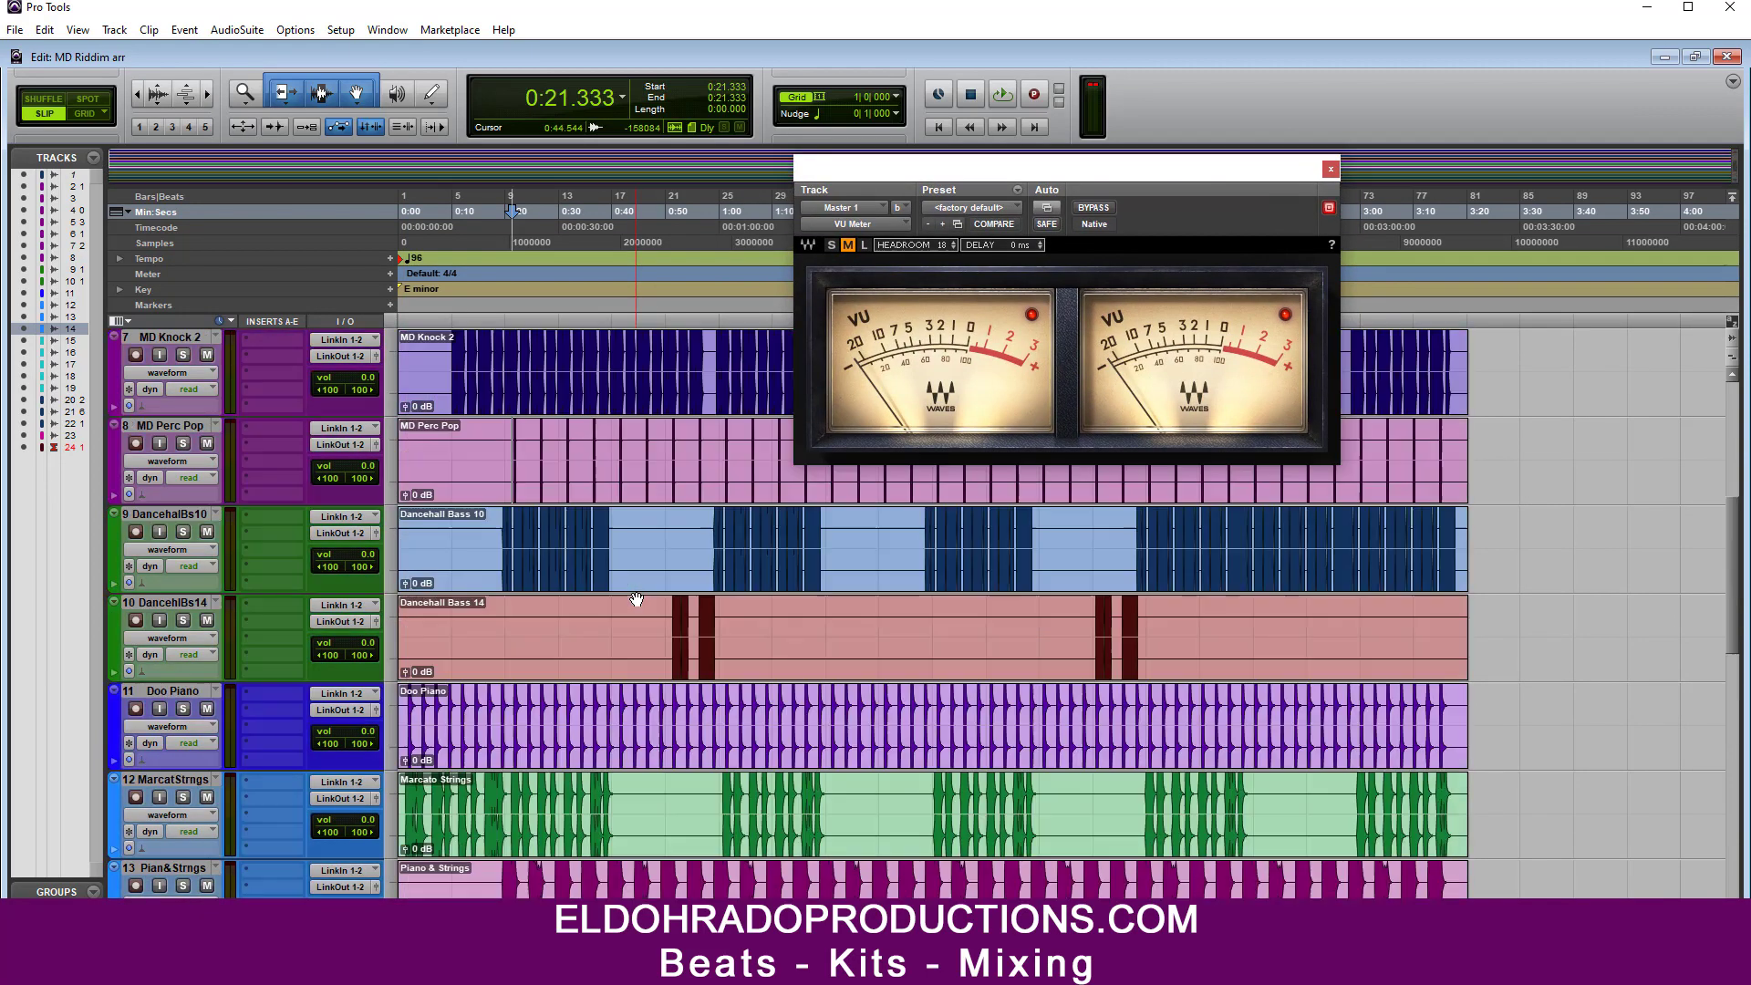
left_click(181, 372)
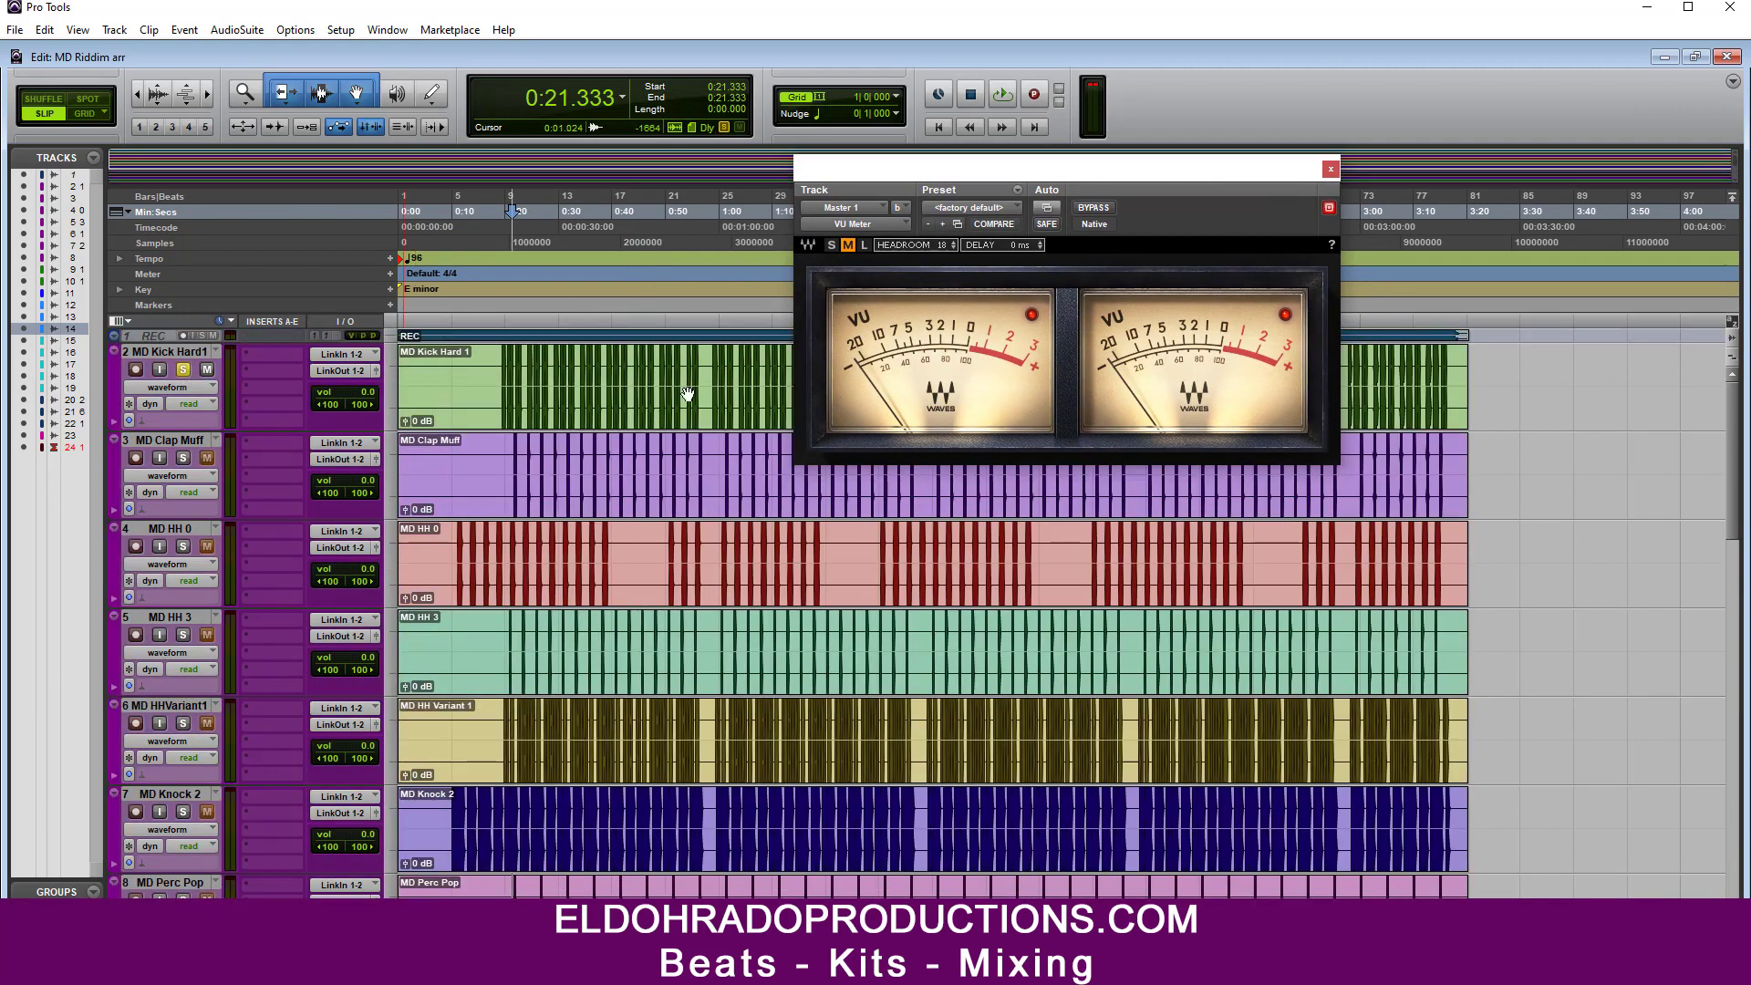
left_click_drag(1213, 168, 1224, 194)
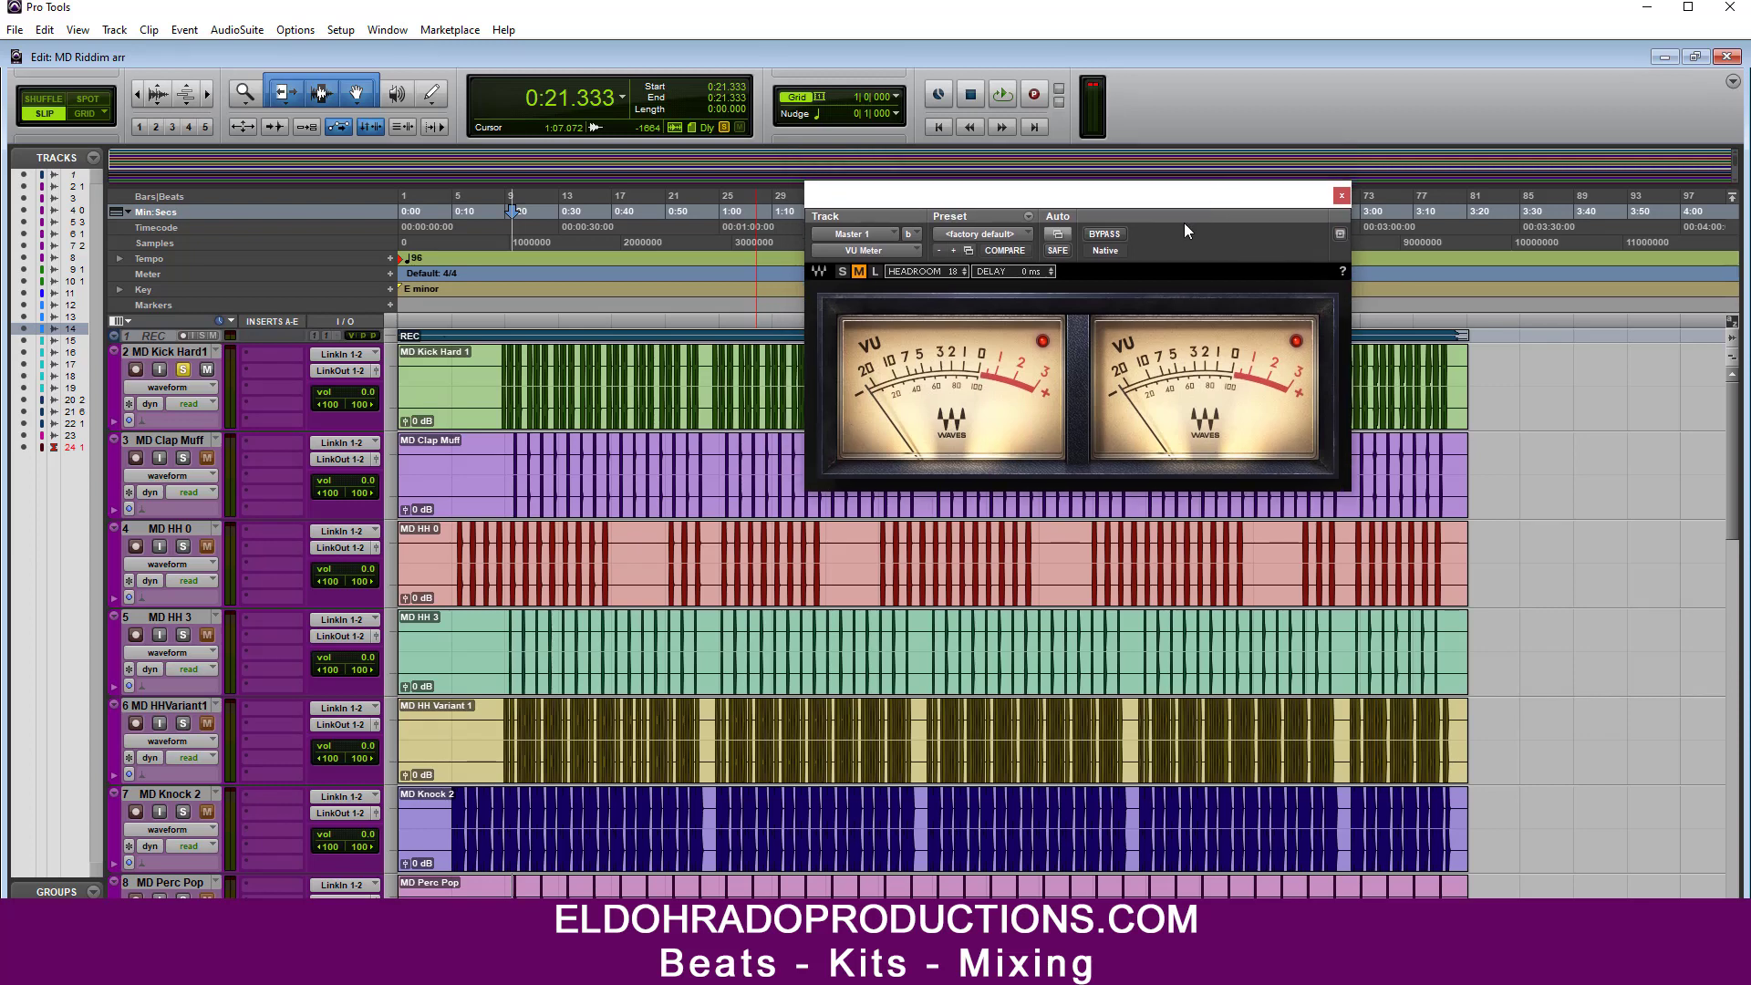
key("space")
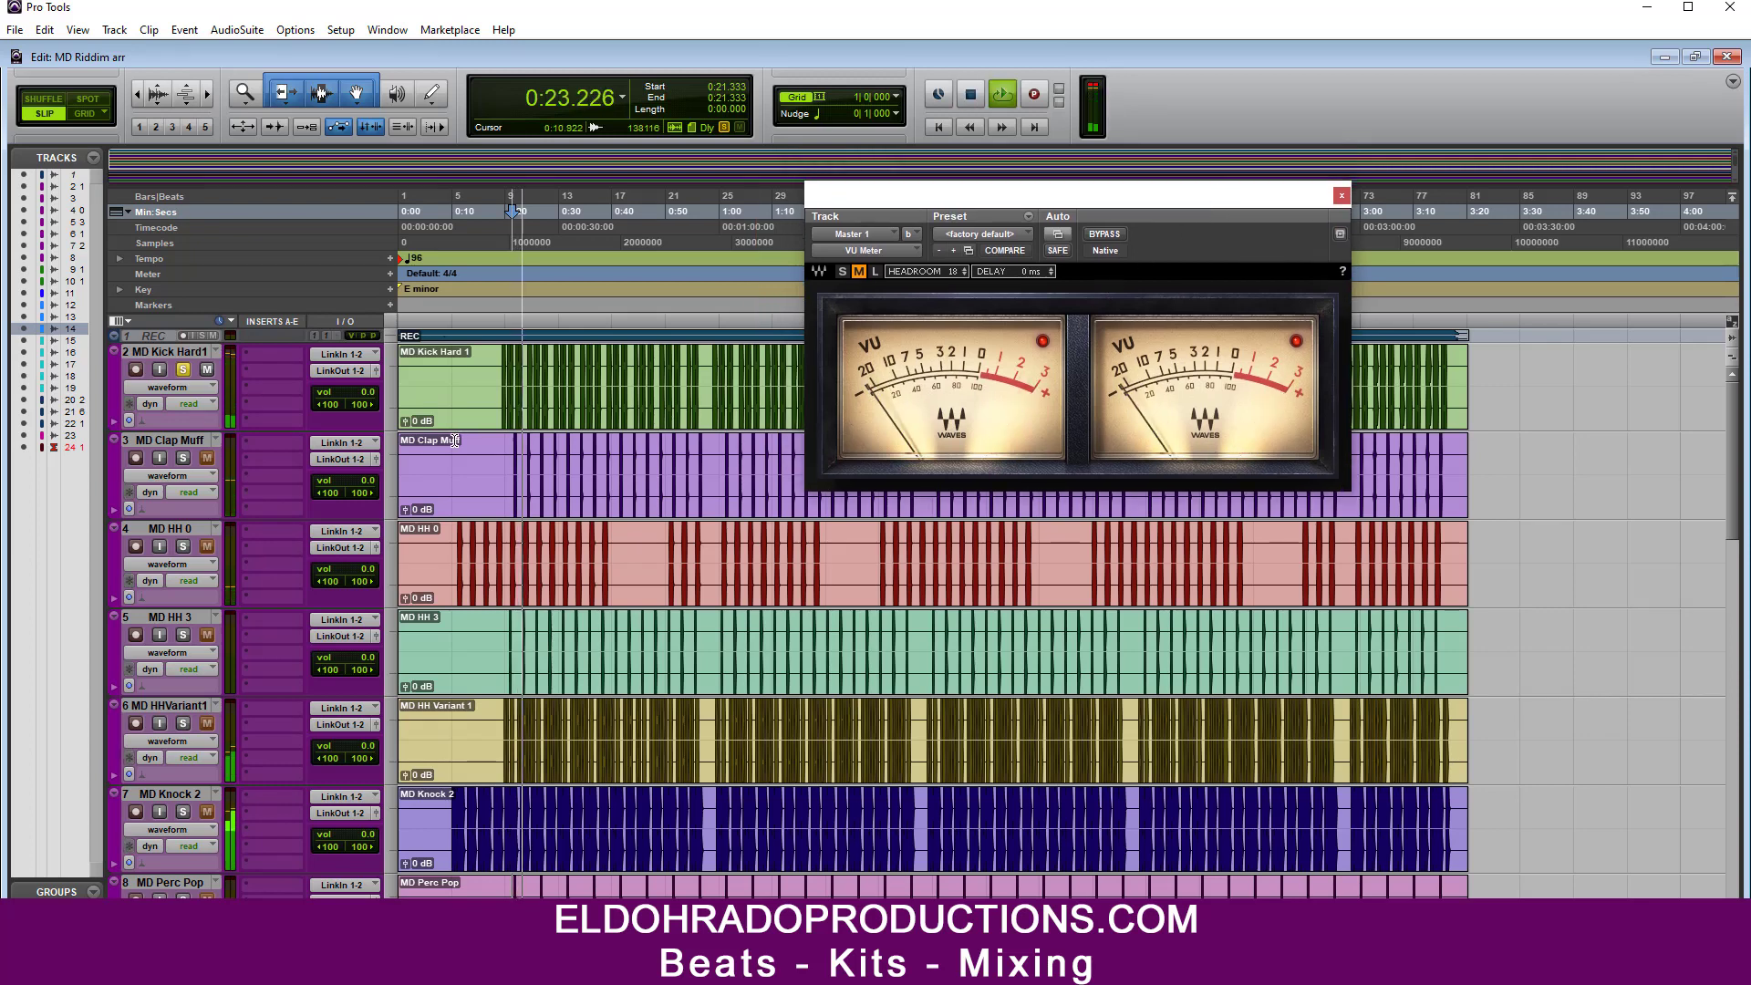
key("space")
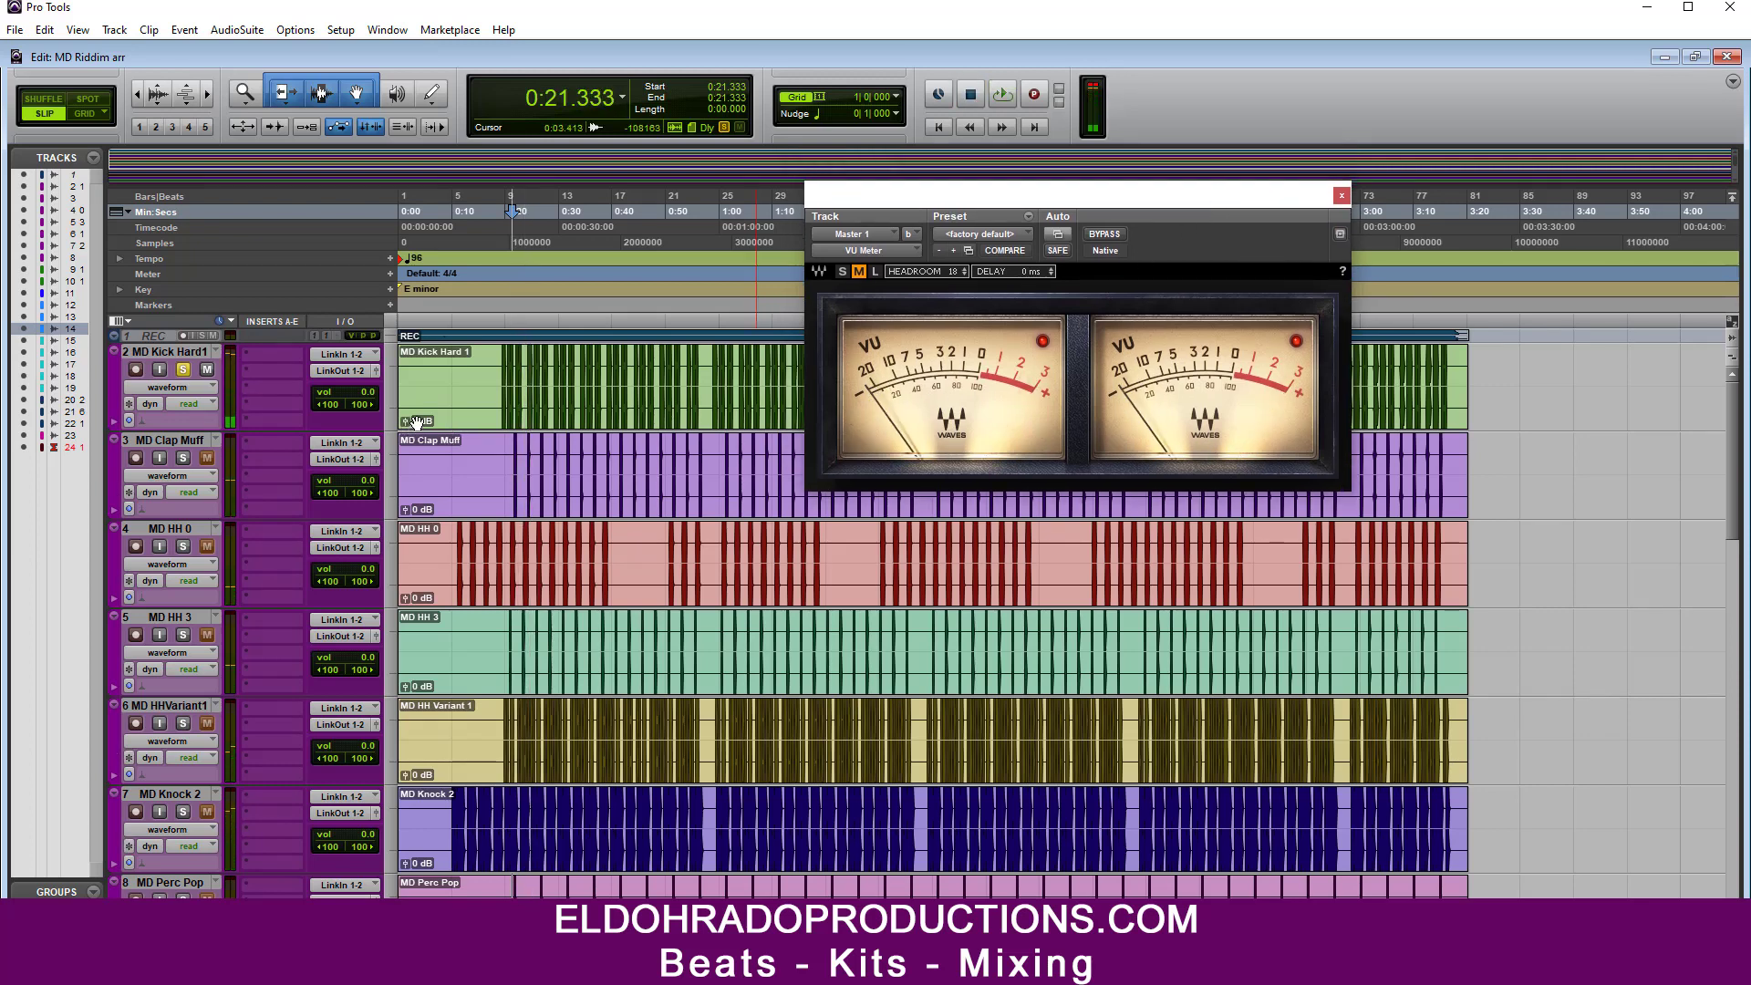
Step: Lower the MD Kick Hard 1 clip gain to -13.2 dB while playing it soloed from about 0:18.8
left_click(552, 409)
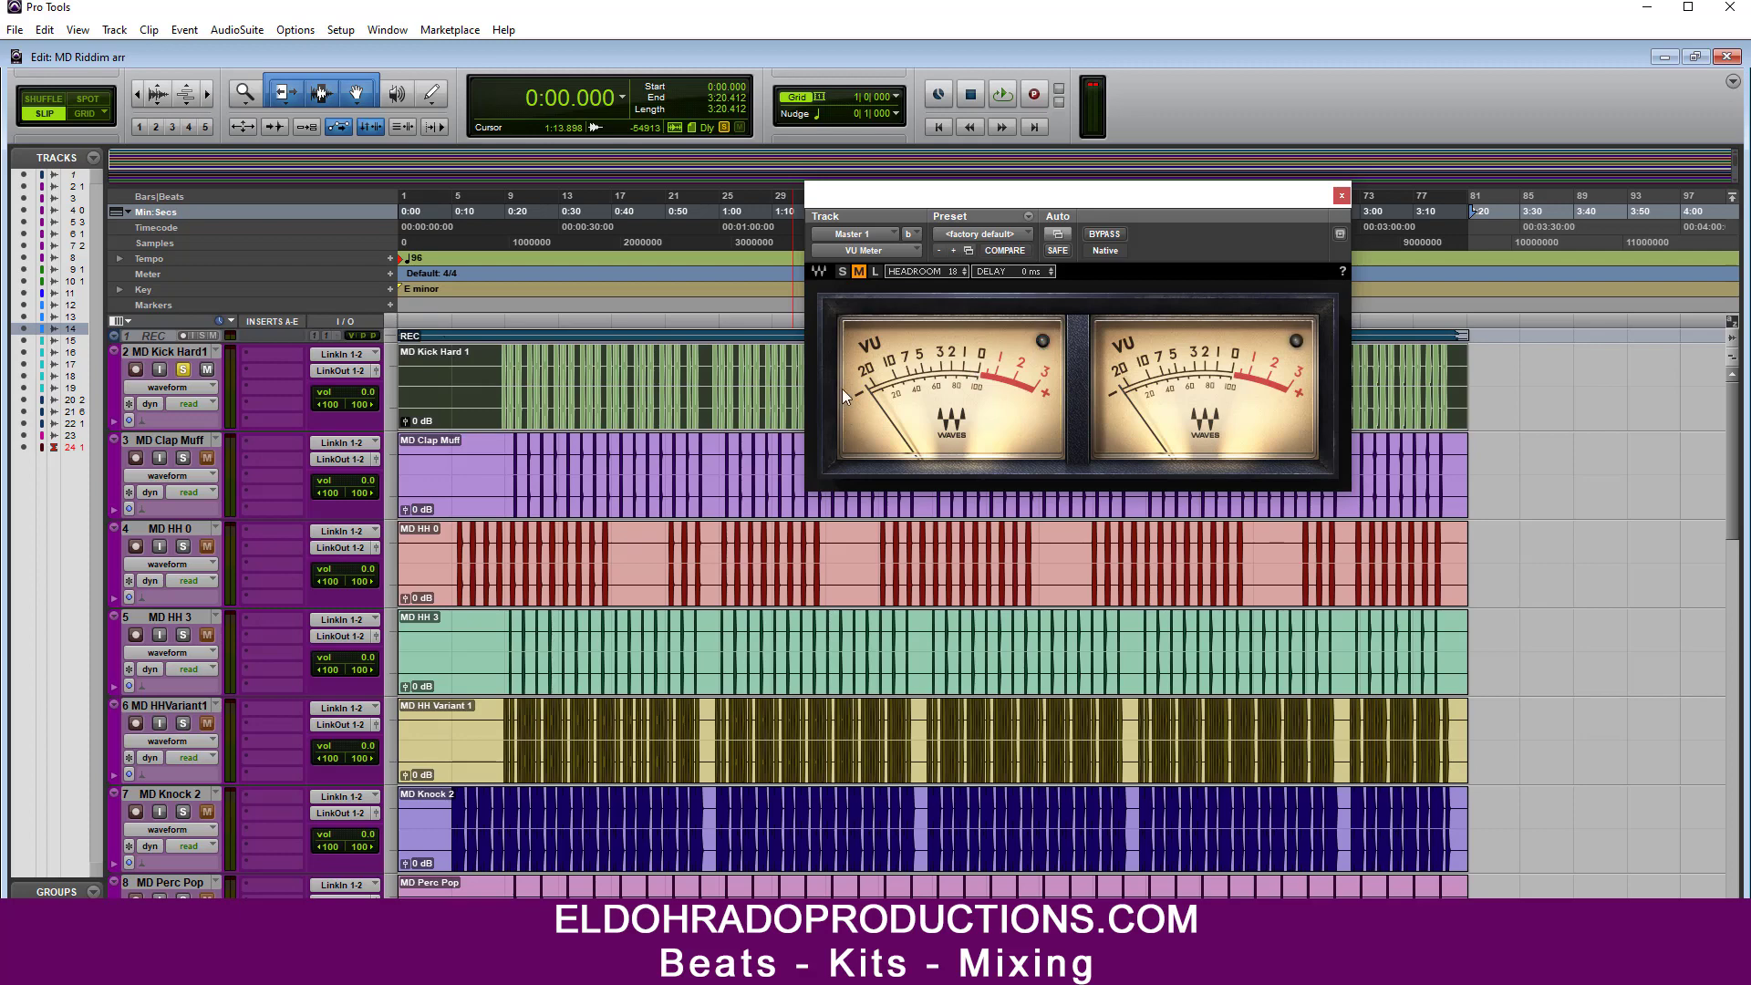
key("space")
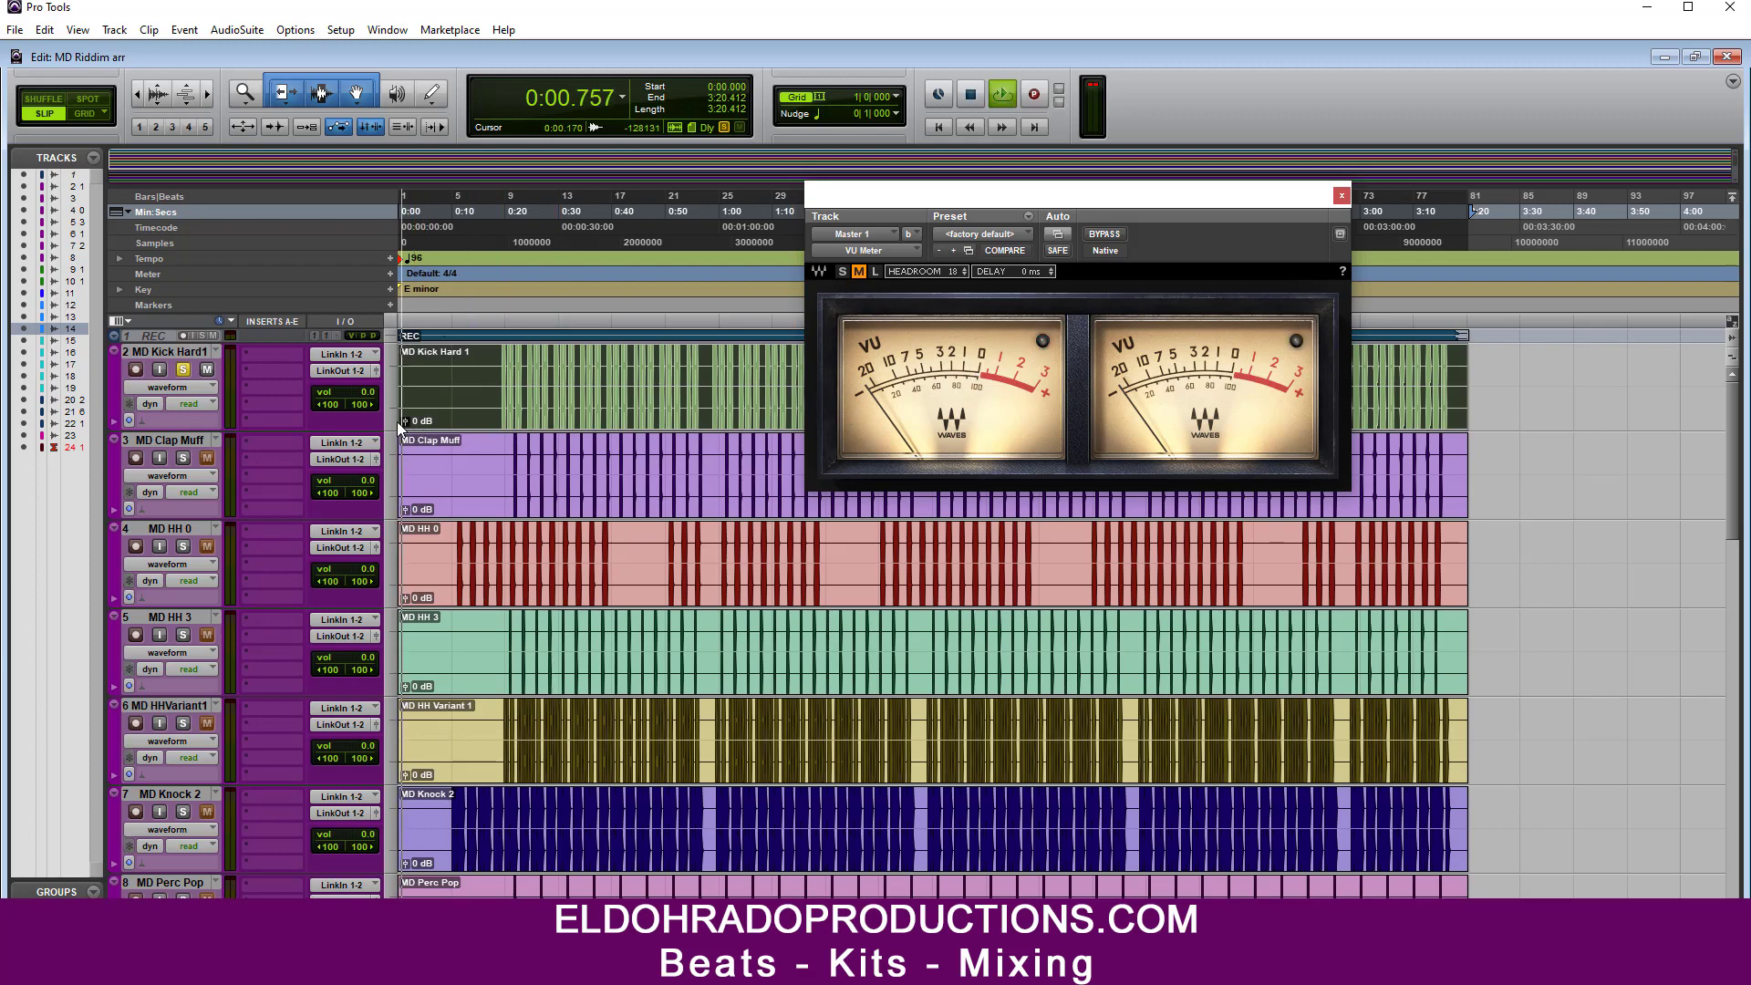
key("space")
left_click(498, 378)
key("space")
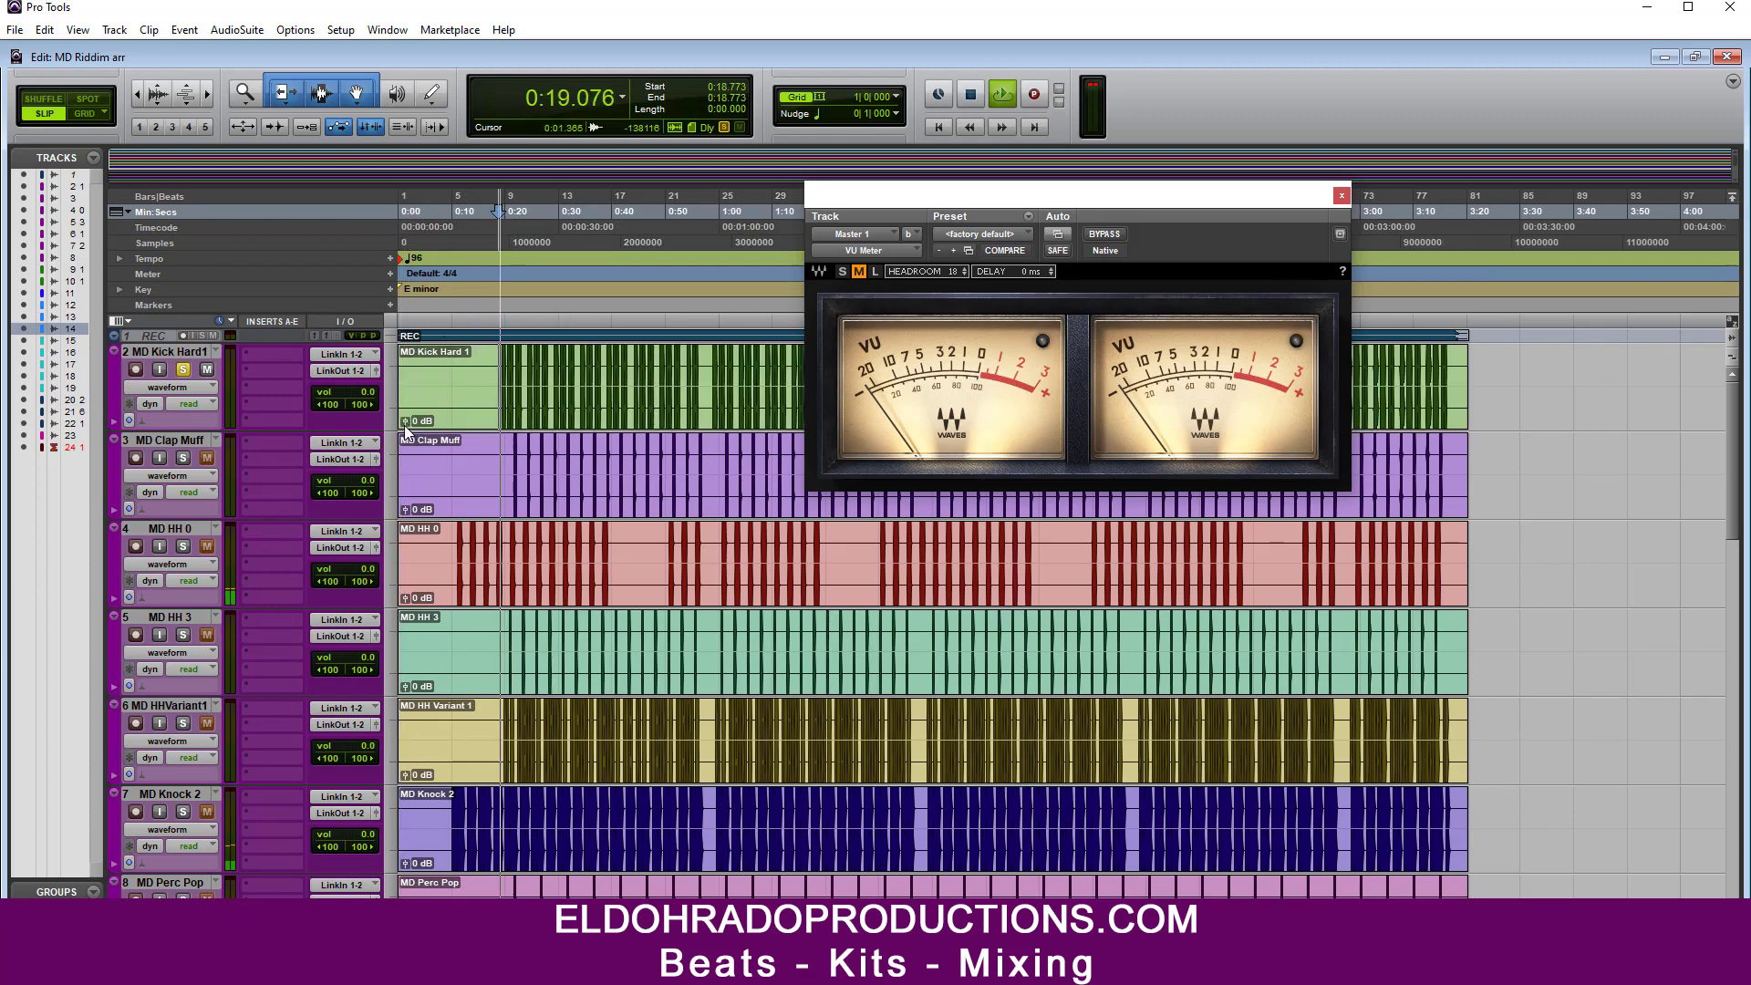
left_click_drag(403, 419, 374, 625)
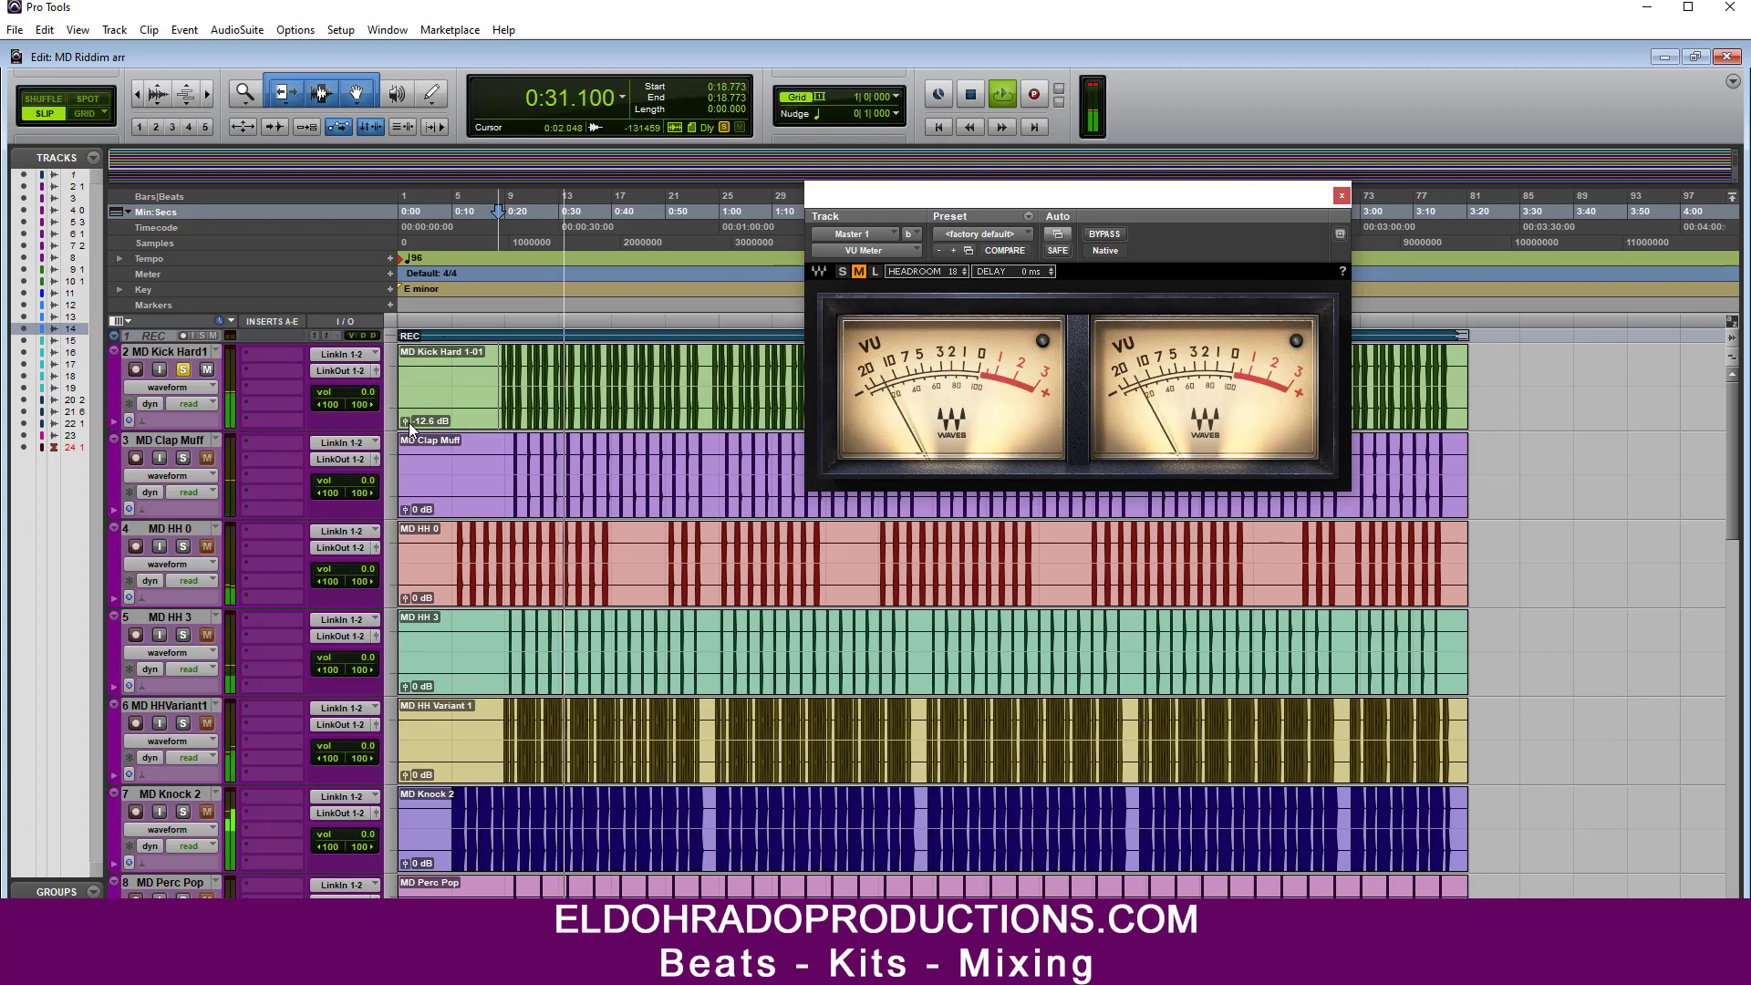
mouse_move(408, 423)
left_mouse_down()
mouse_move(407, 407)
mouse_move(407, 424)
left_mouse_up()
key("space")
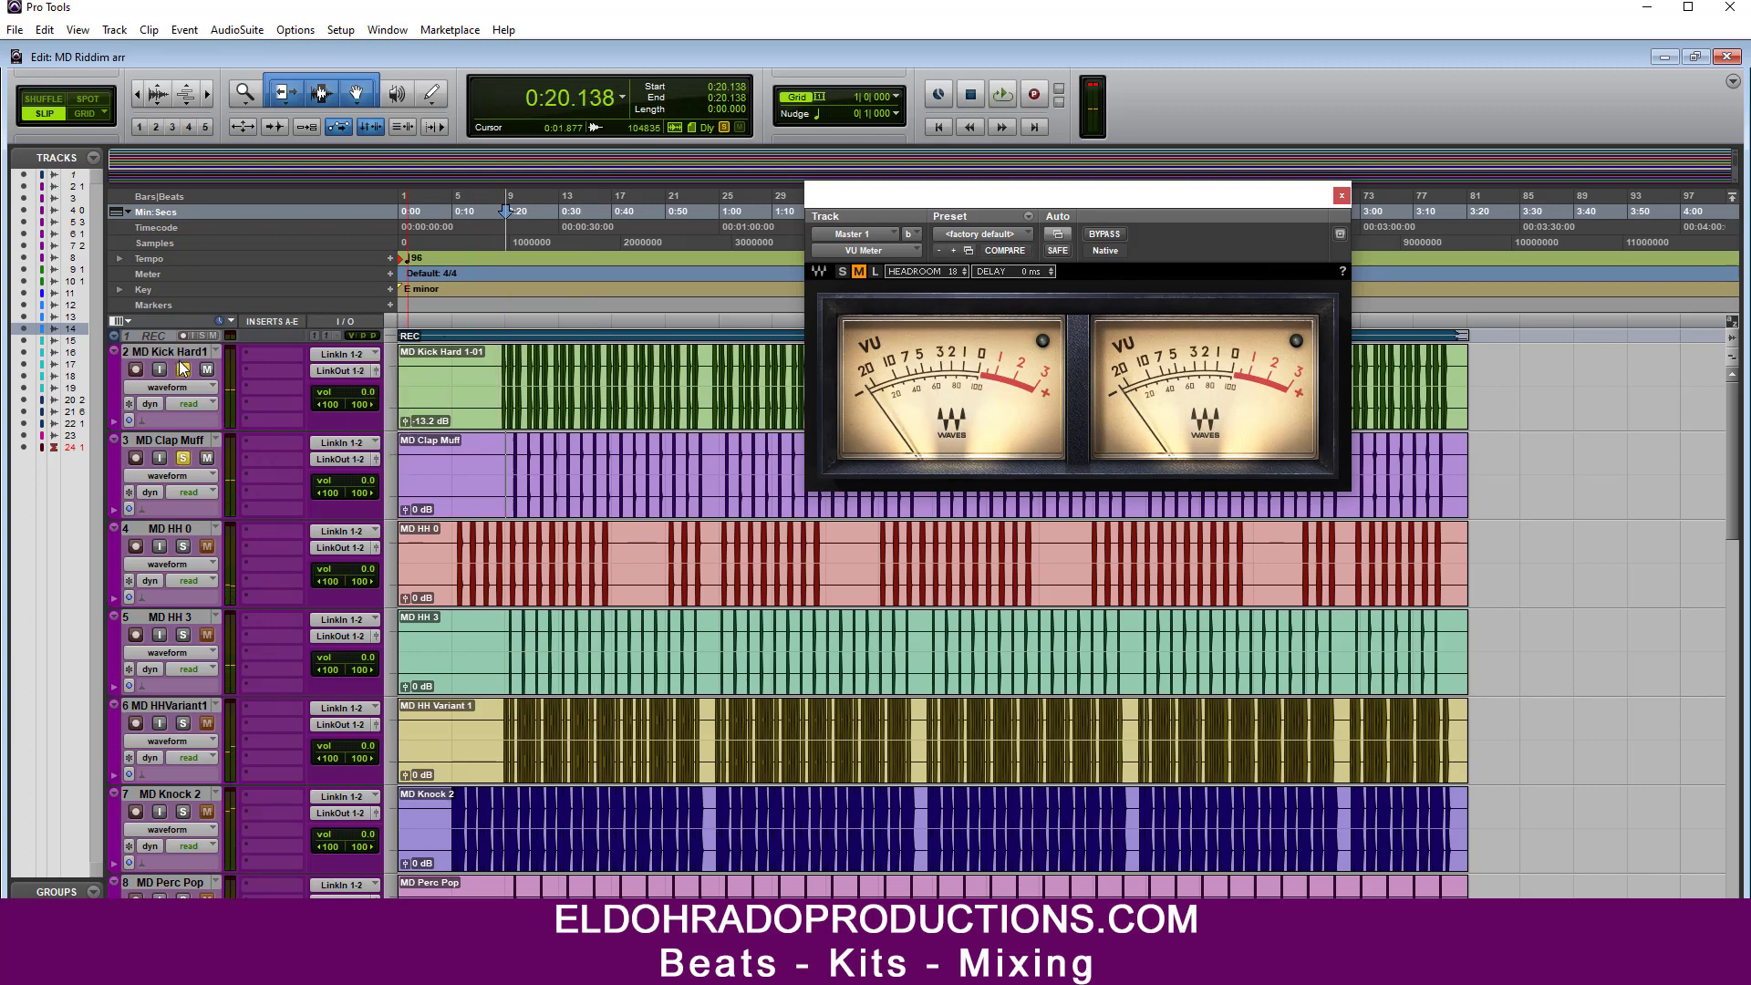
Step: Solo only MD Clap Muff and play it from about 0:21.3 to check its level on the VU Meter
left_click(183, 368)
left_click(513, 458)
key("space")
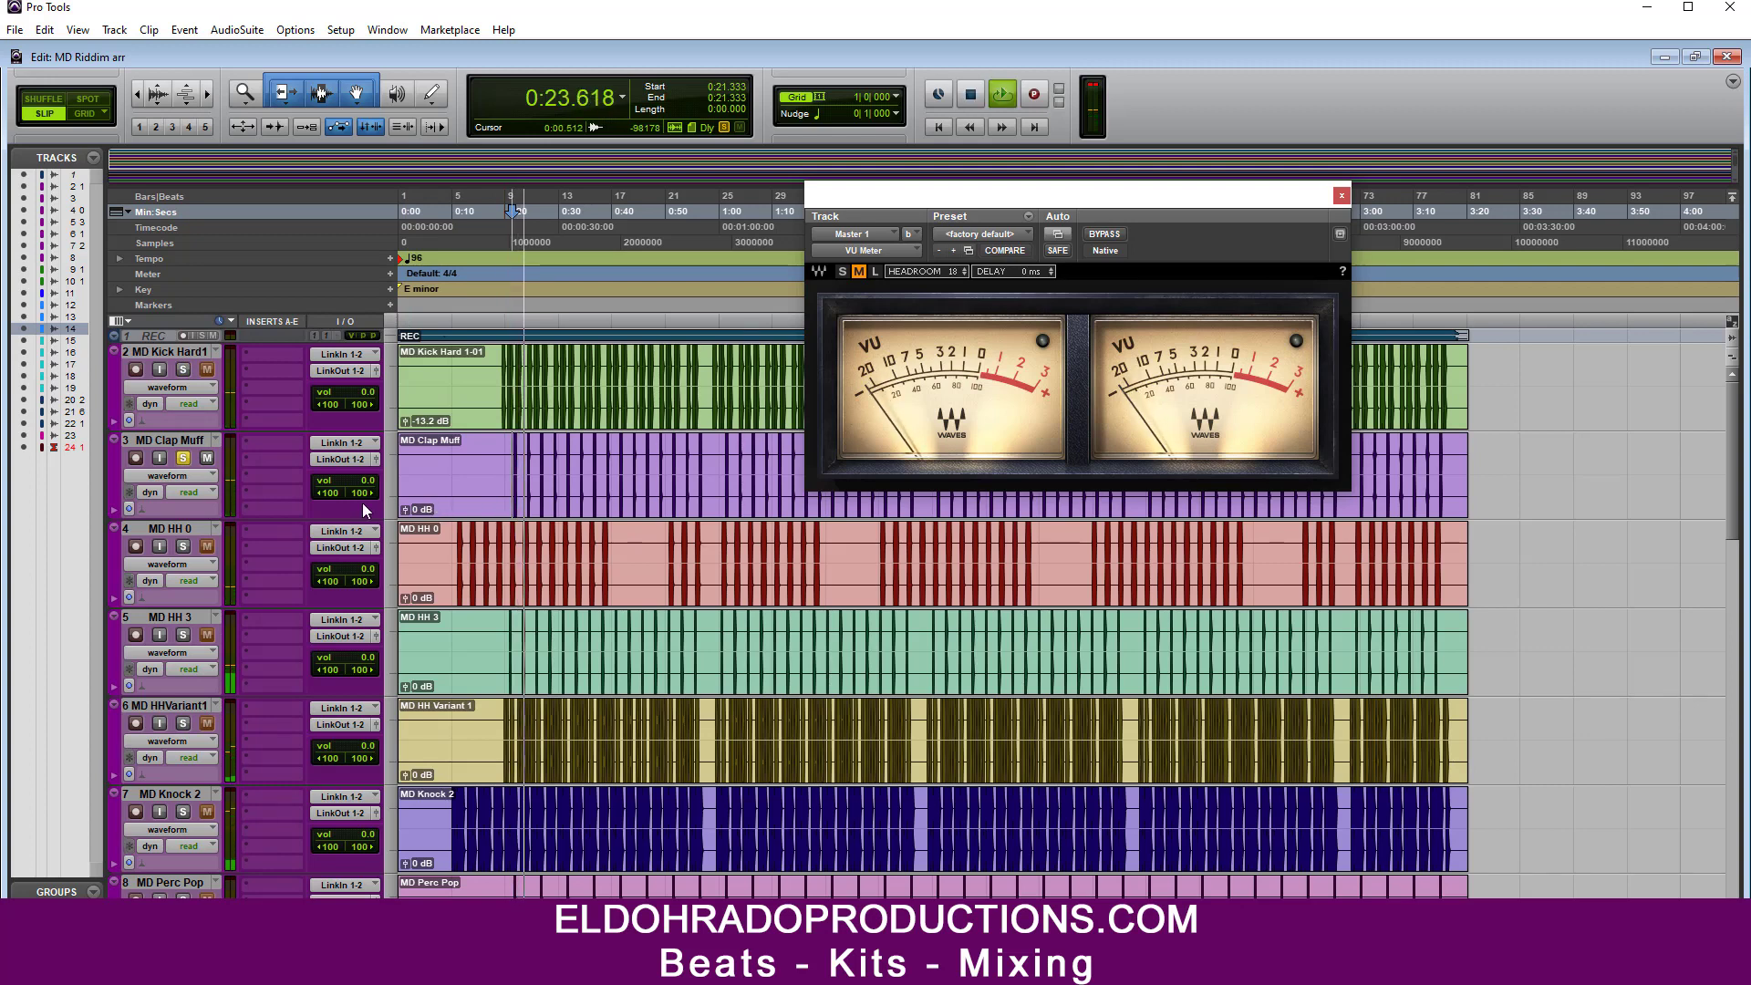
key("space")
Step: Solo only MD HH 0 and play it from about 0:10.9 to check its level on the VU Meter
left_click(183, 547)
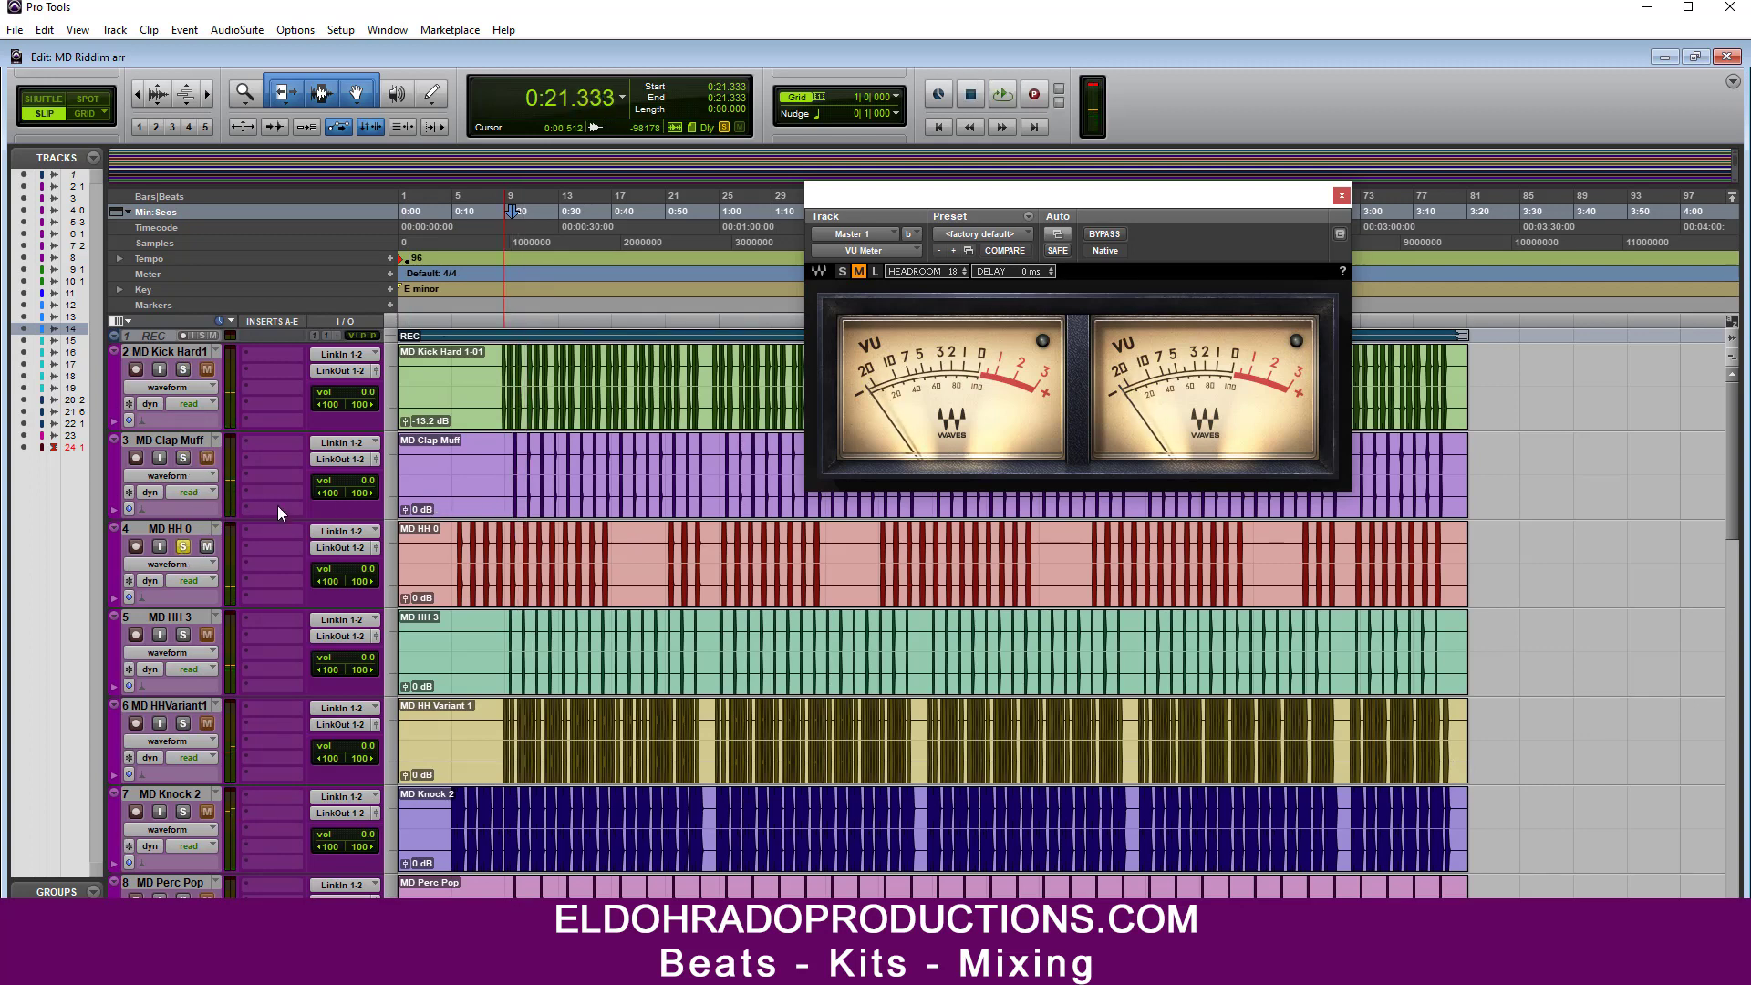
left_click(454, 537)
key("space")
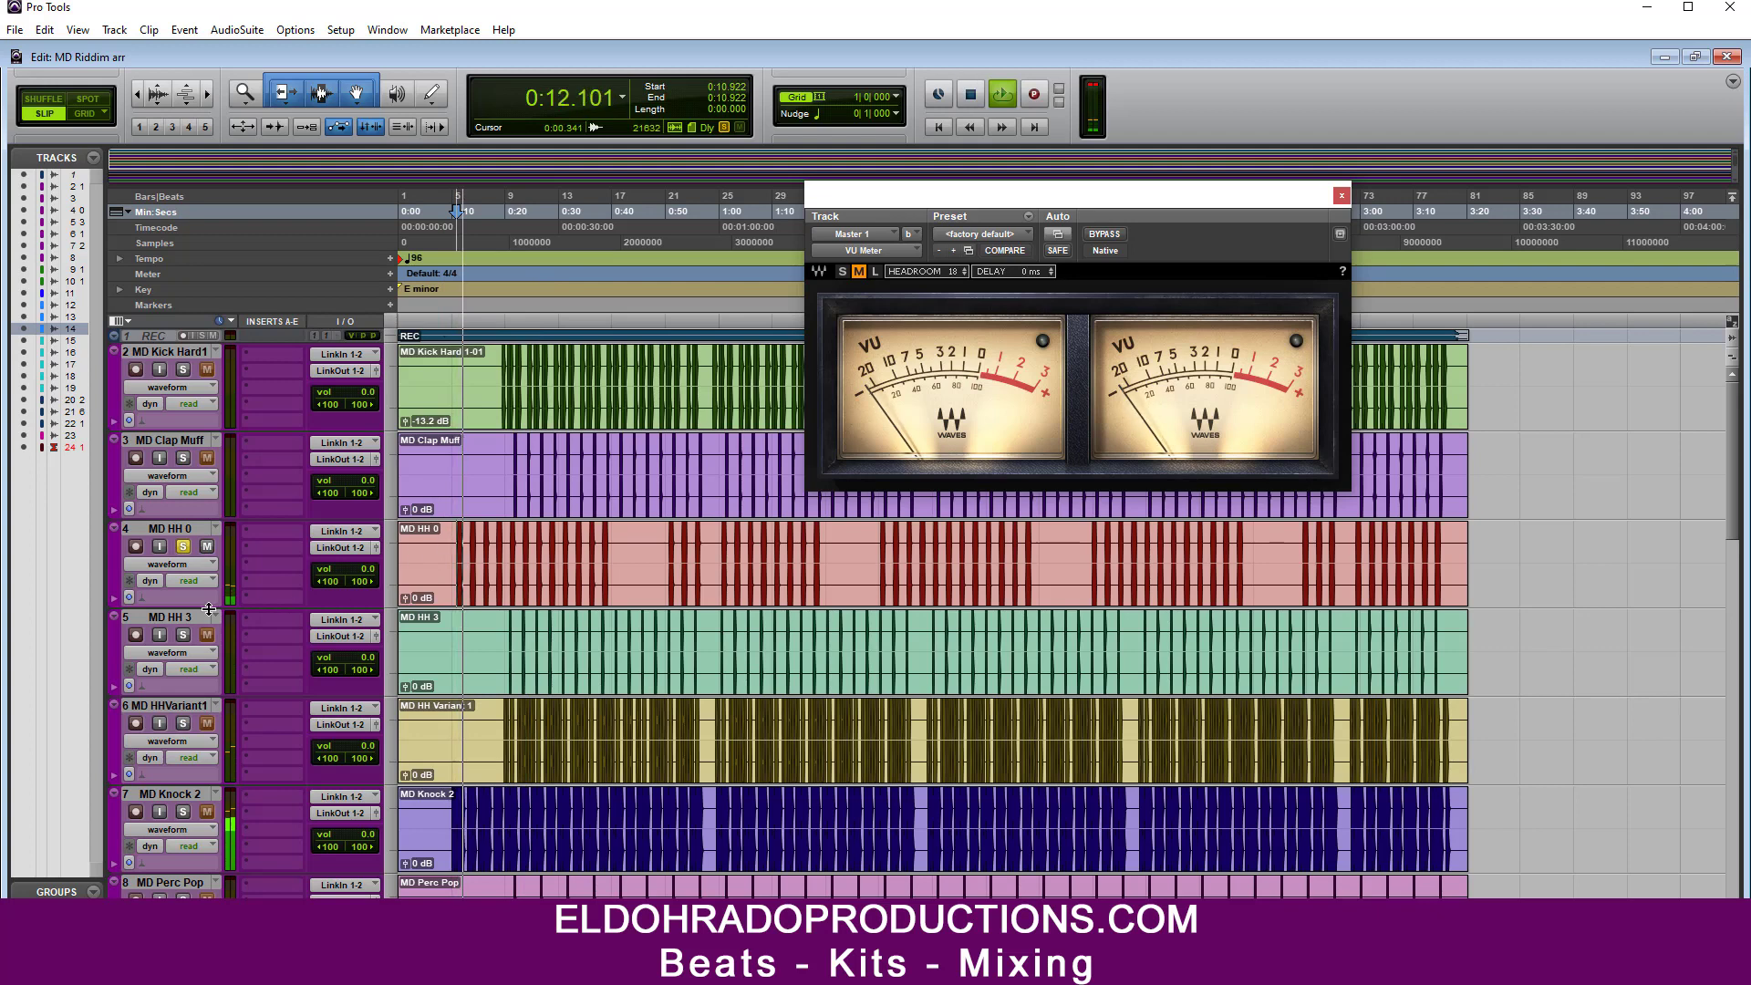
key("space")
Step: Solo MD HH 3 and MD HHVariant1 one at a time, playing each from about 0:19 to check its level
left_click(183, 635)
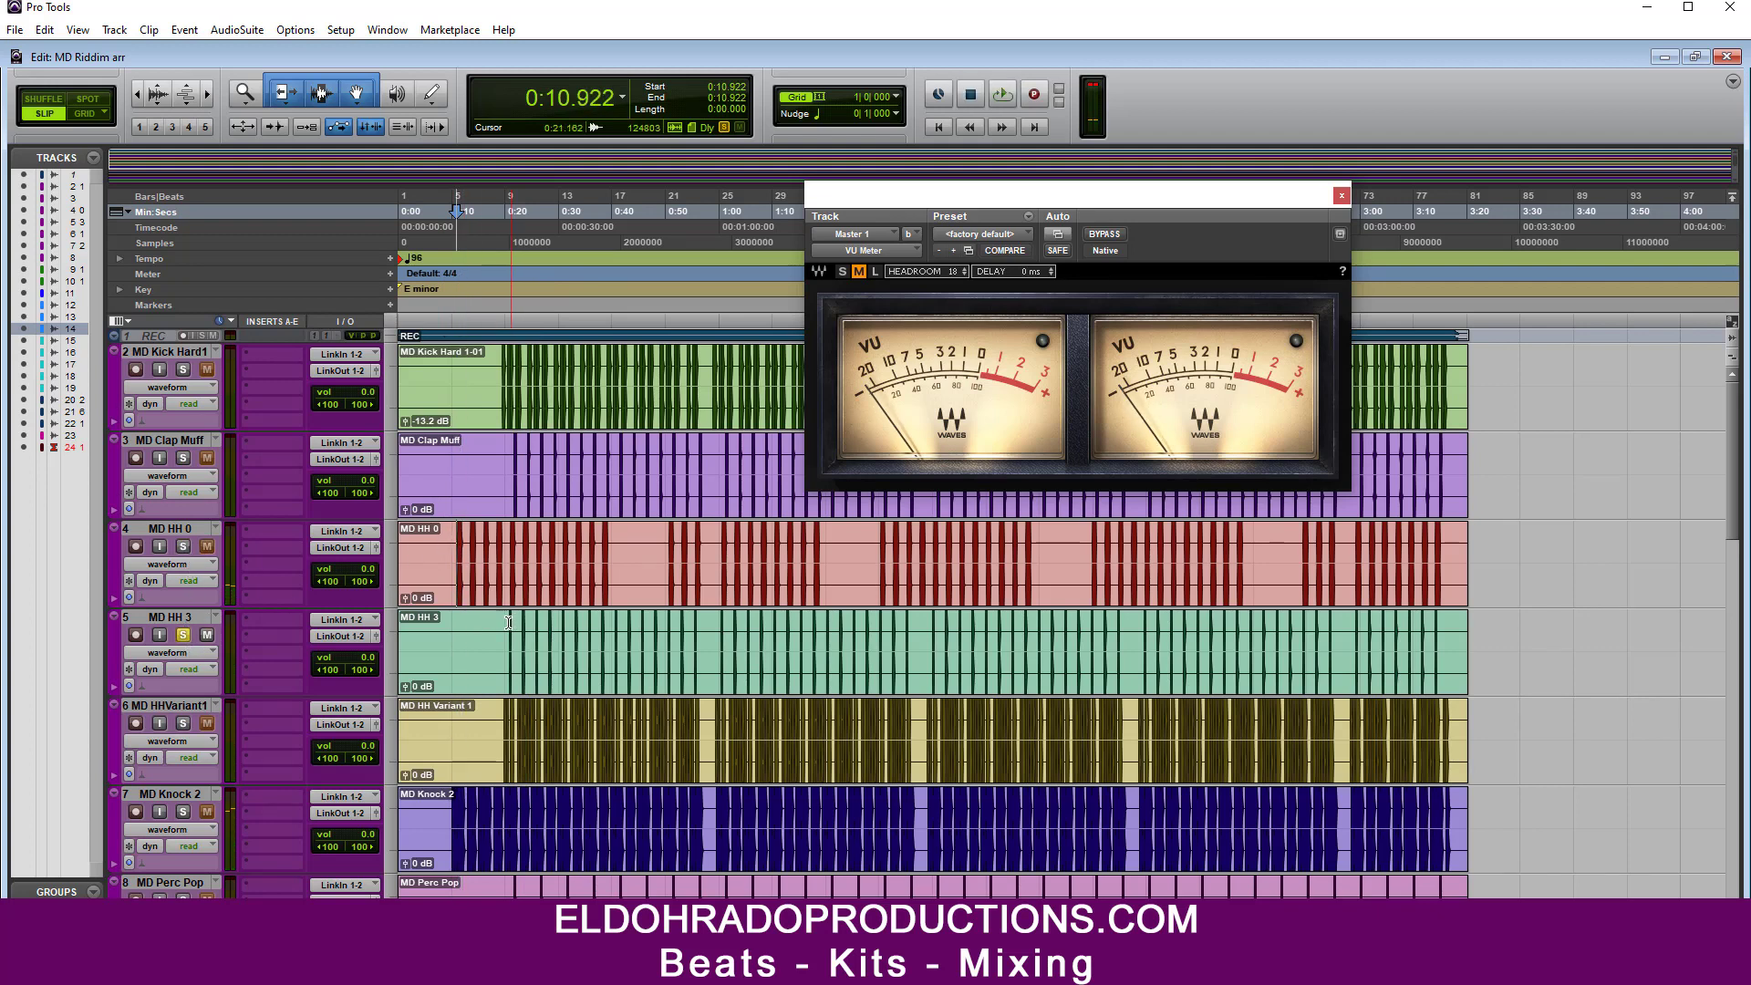
key("space")
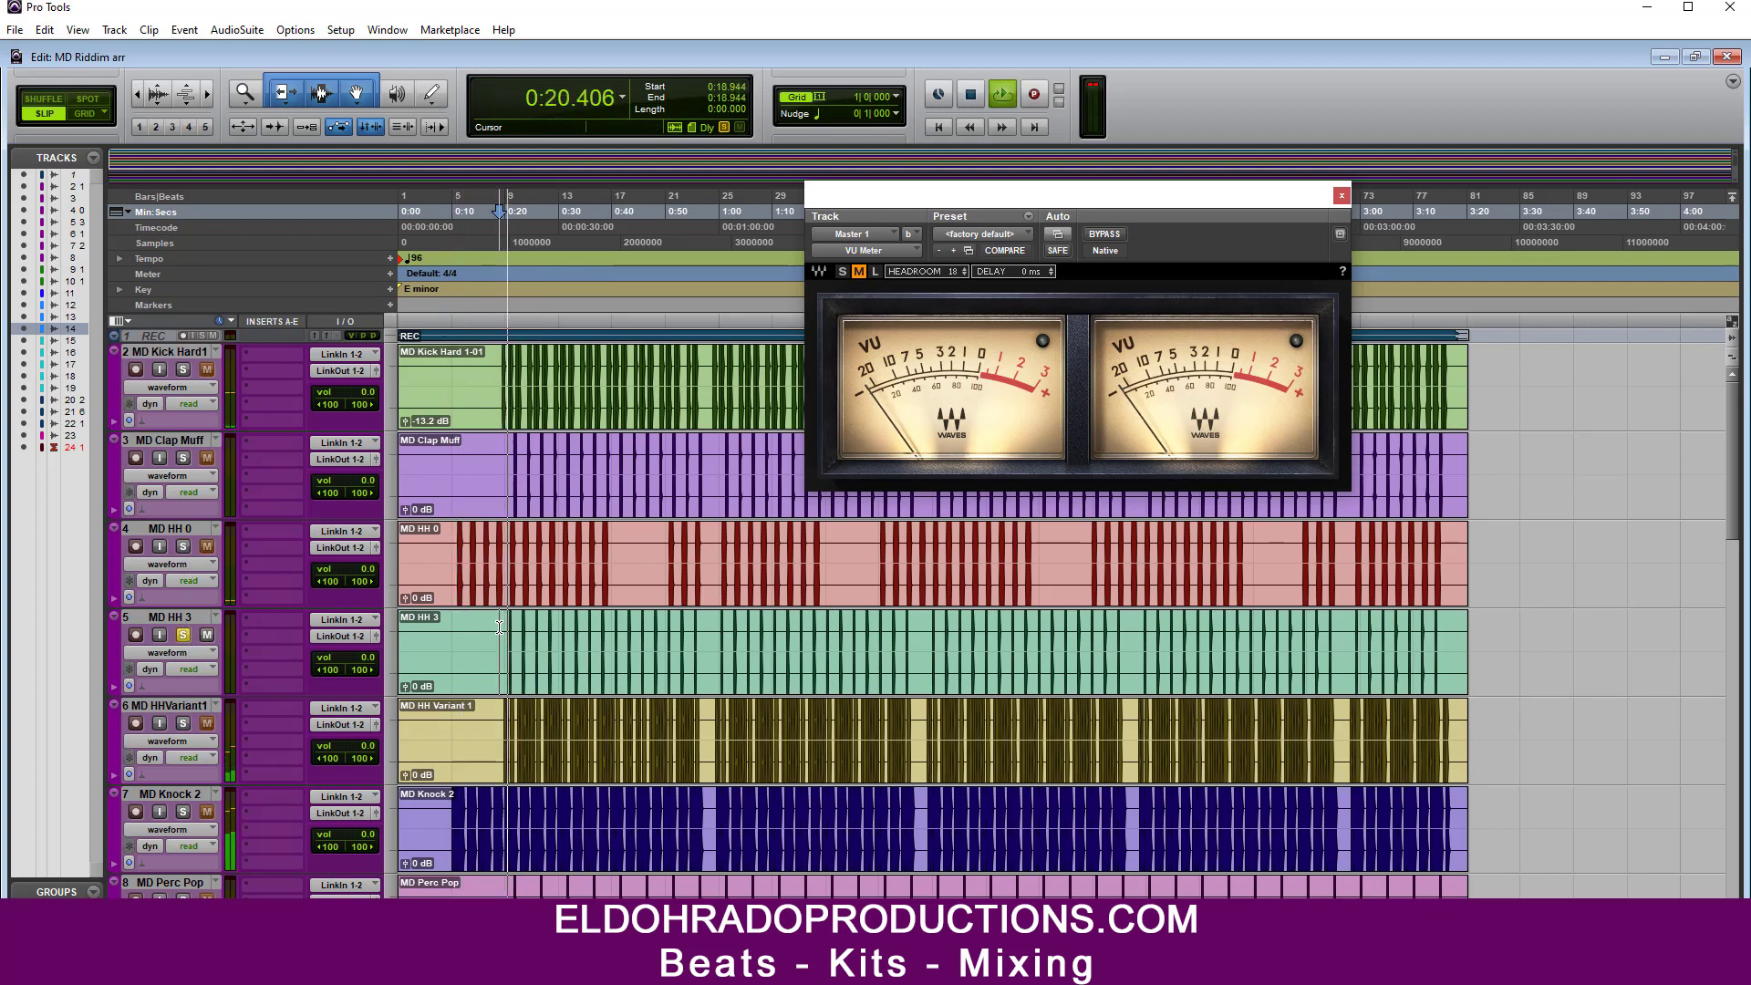
key("space")
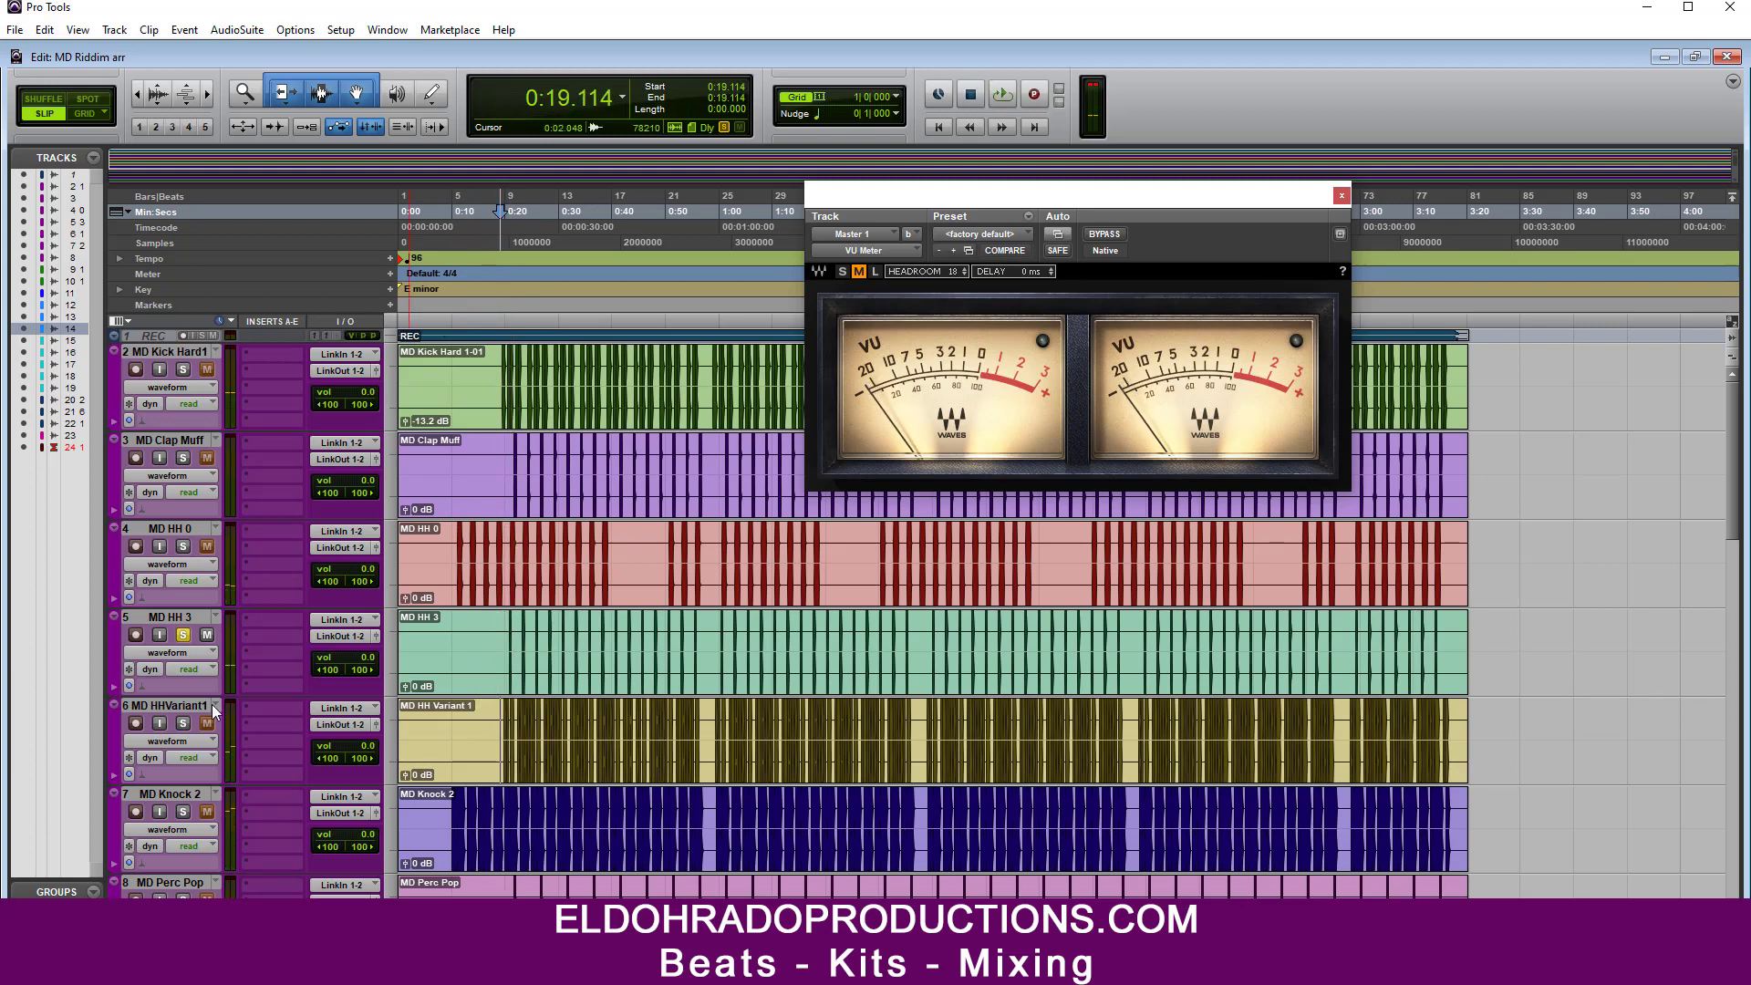
key("space")
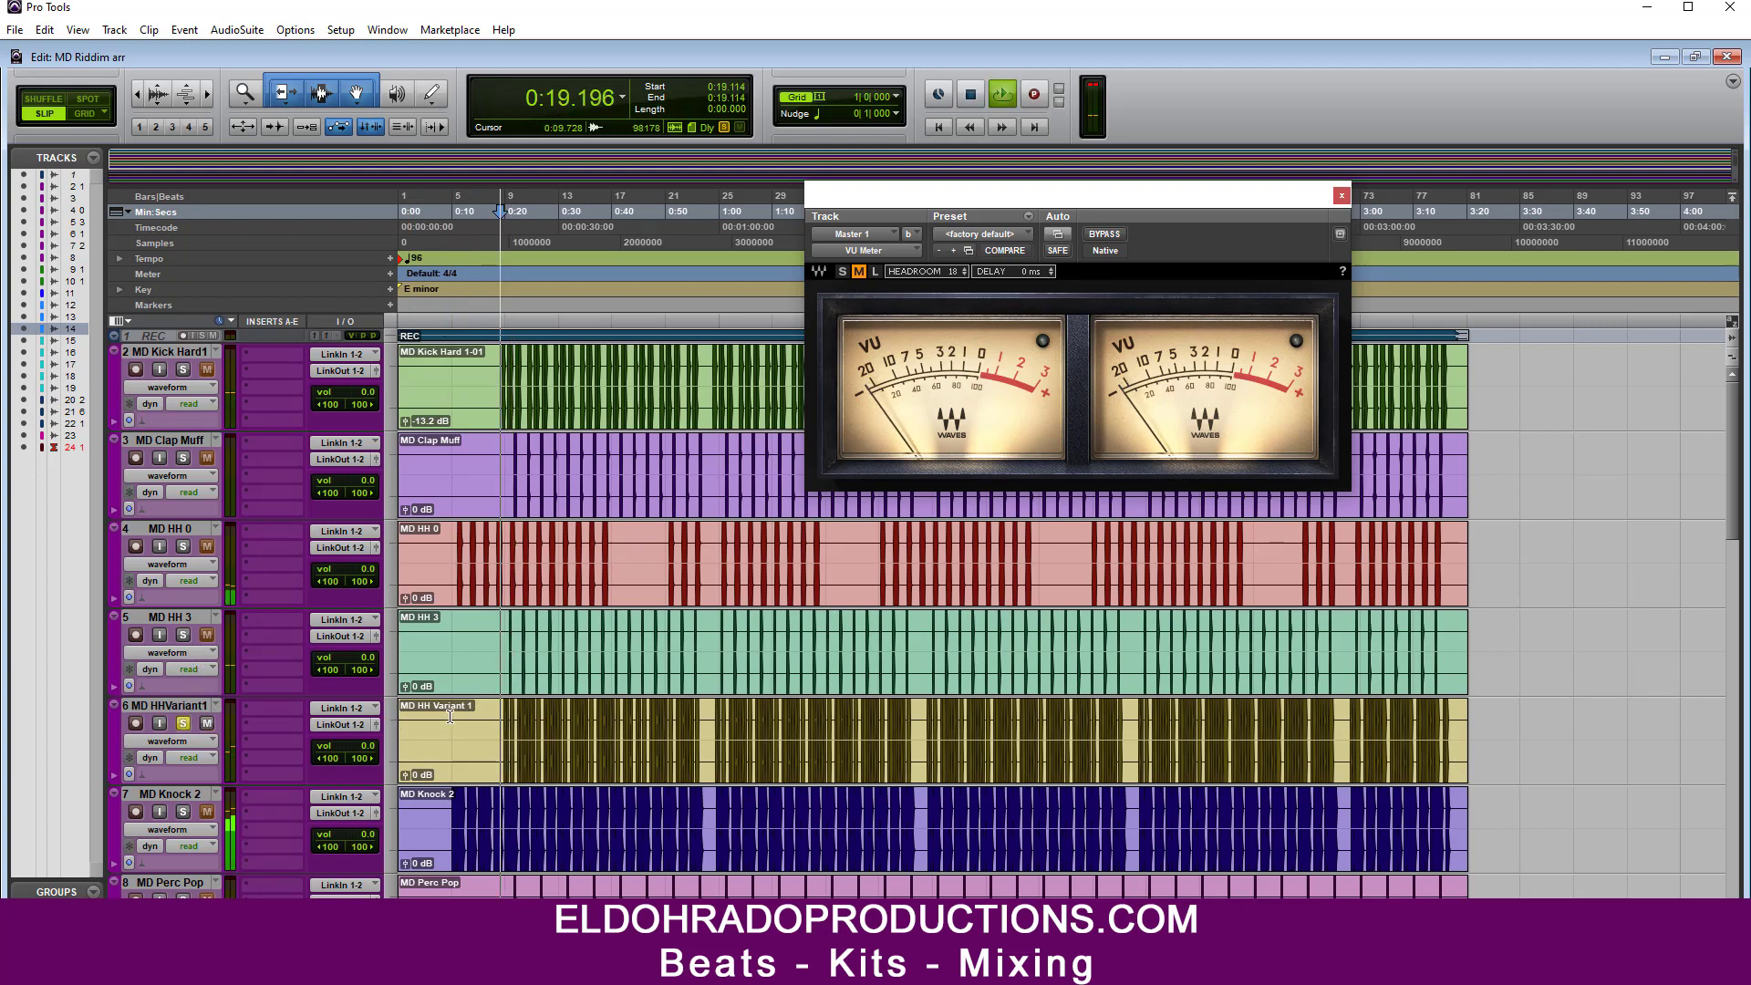
key("space")
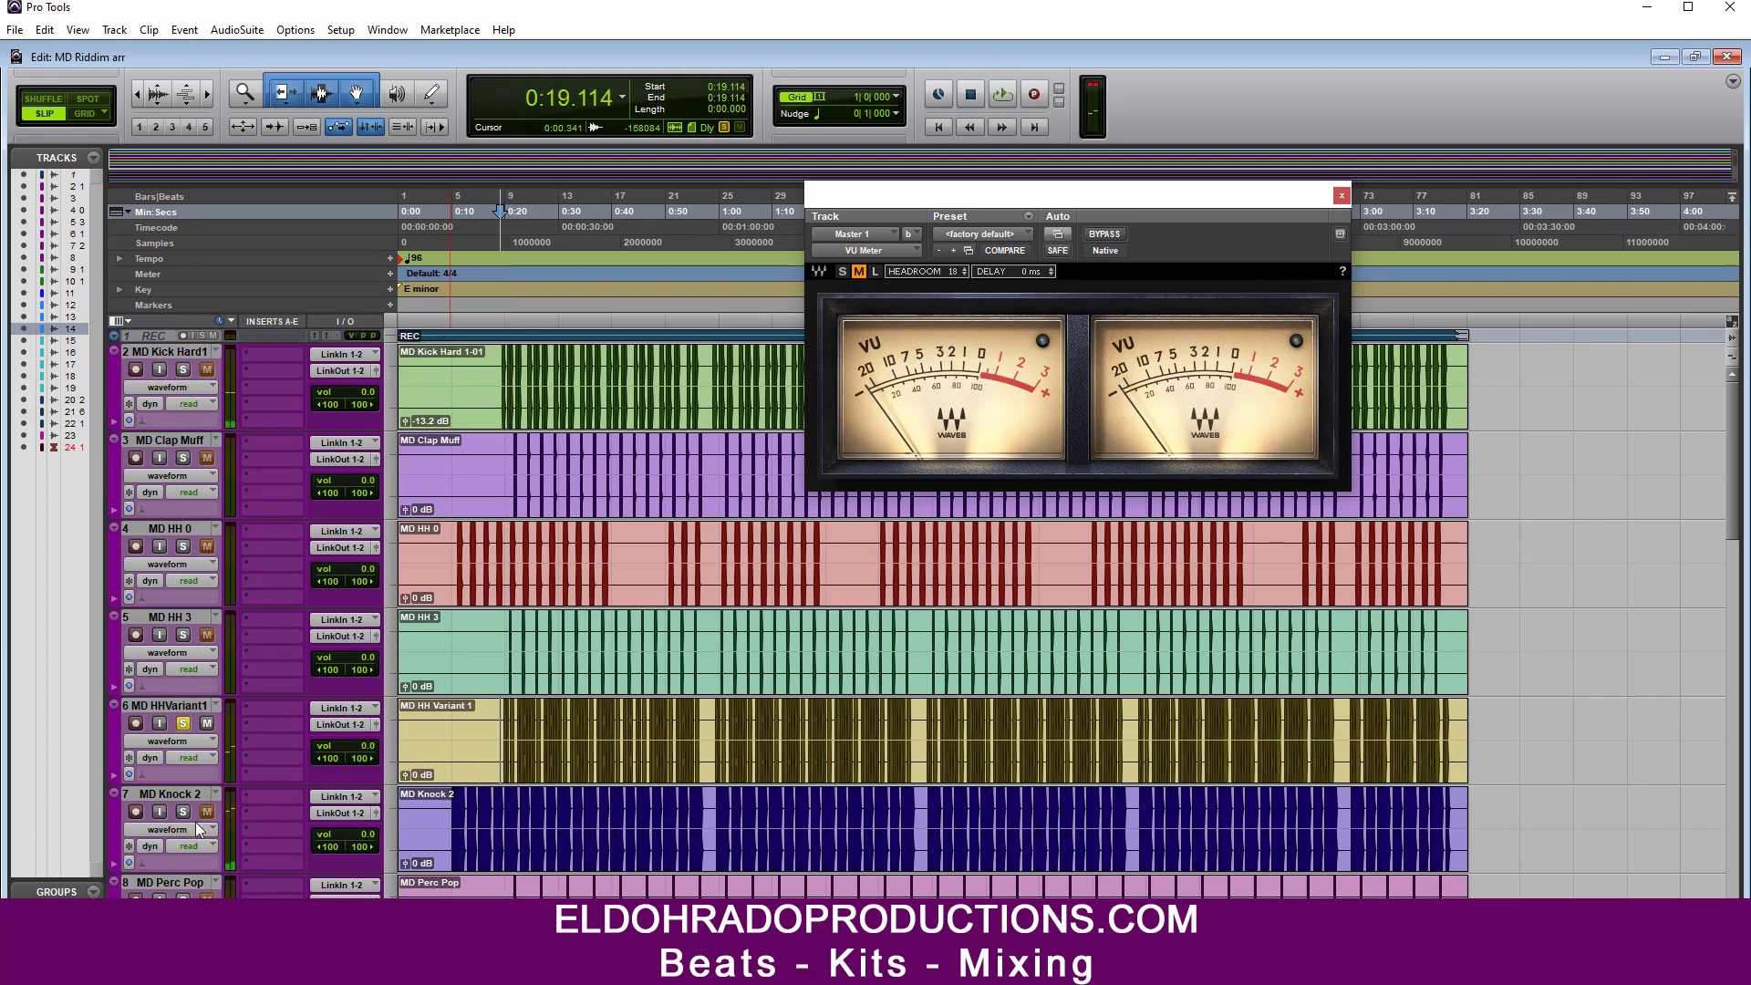
Step: Check the soloed levels of MD Knock 2 from about 0:10.6 and MD Perc Pop from about 0:21.2
left_click(453, 799)
key("space")
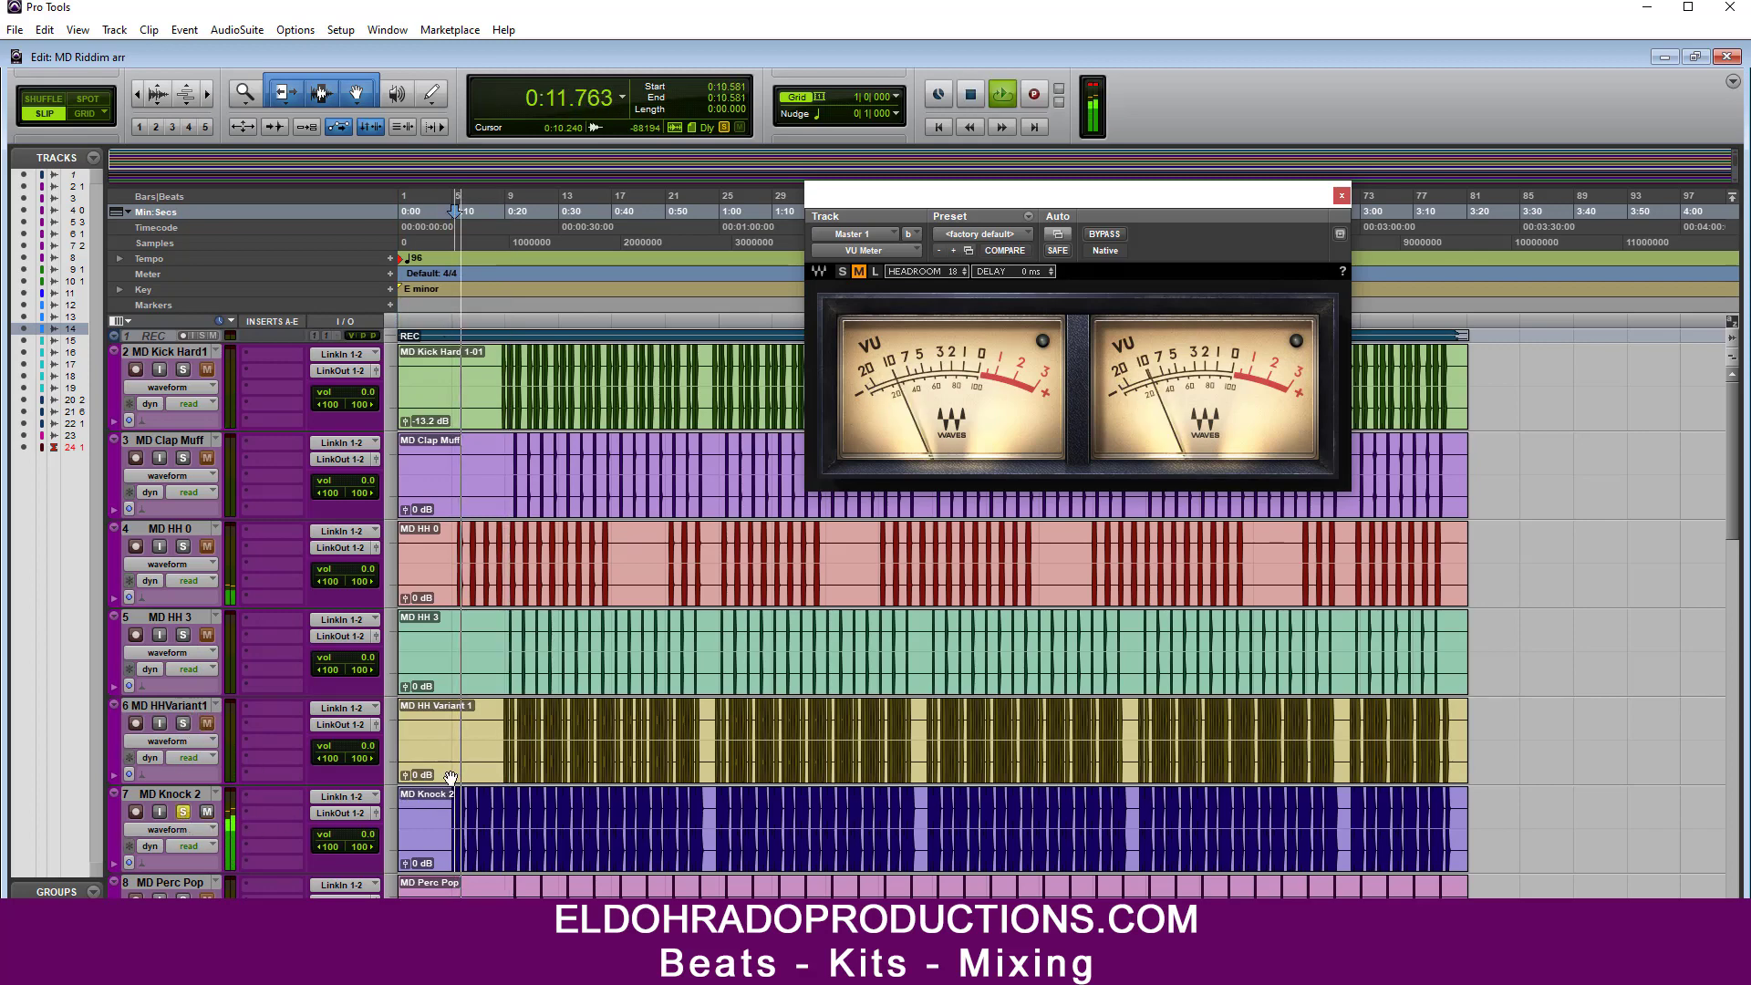
scroll(446, 786, "down", 3)
key("space")
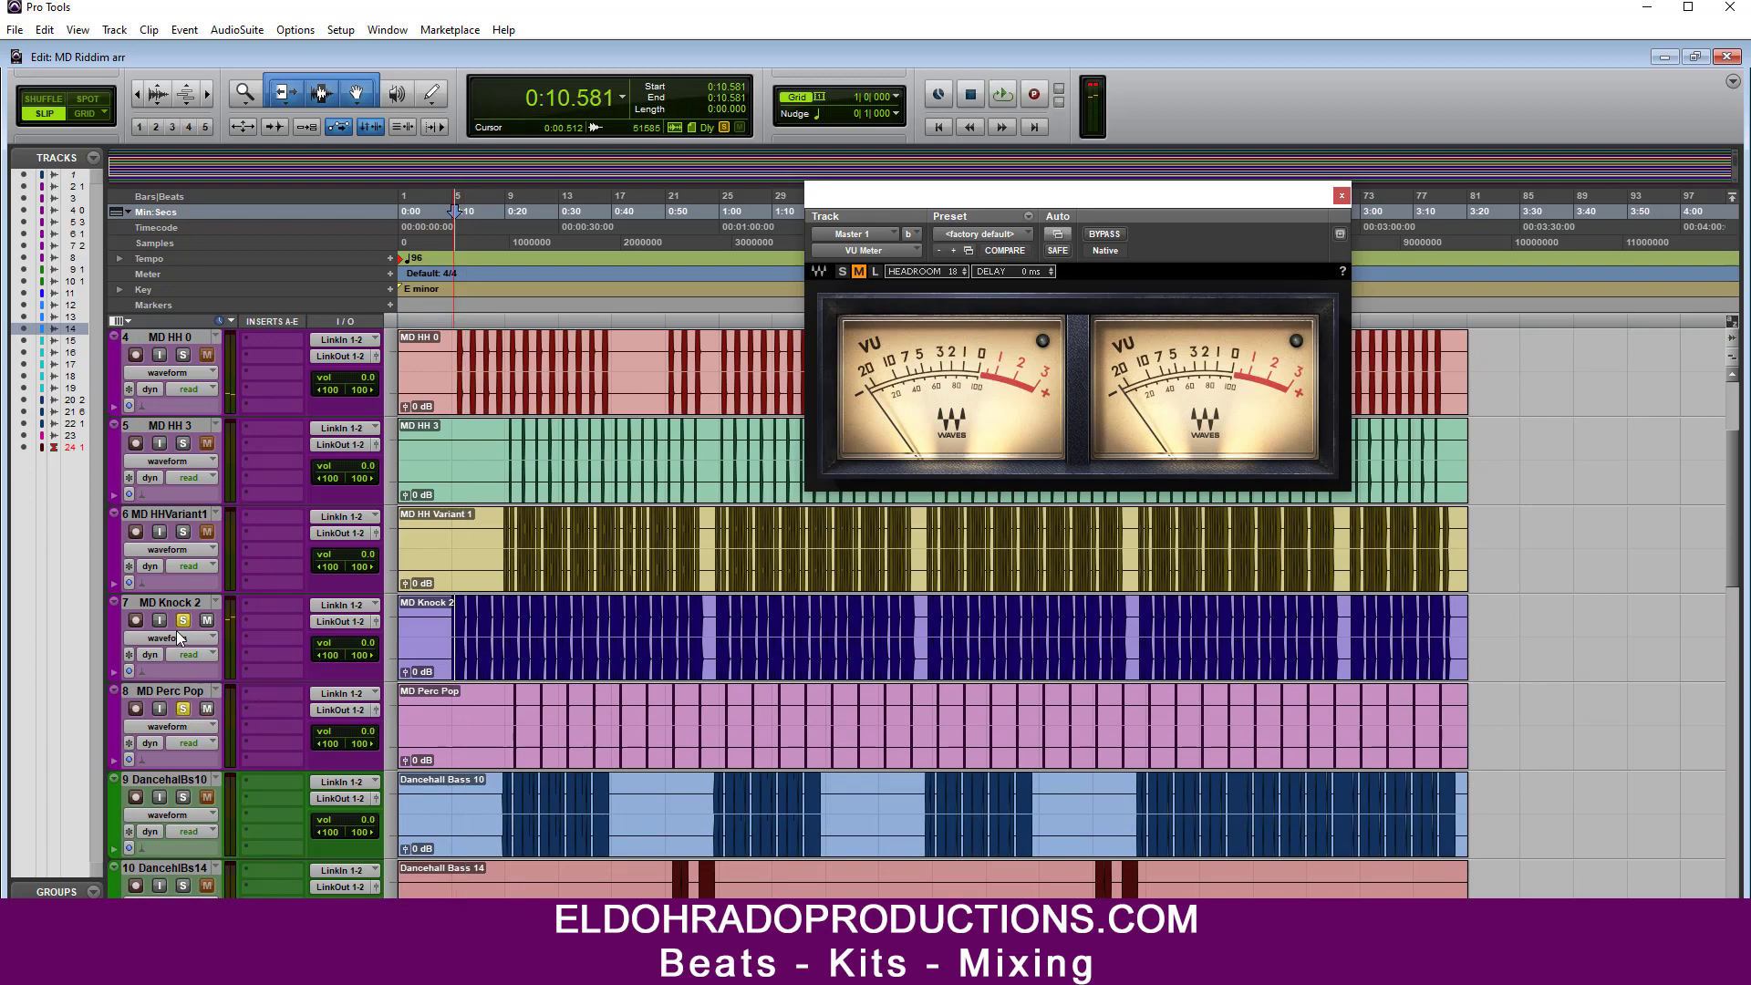
key("space")
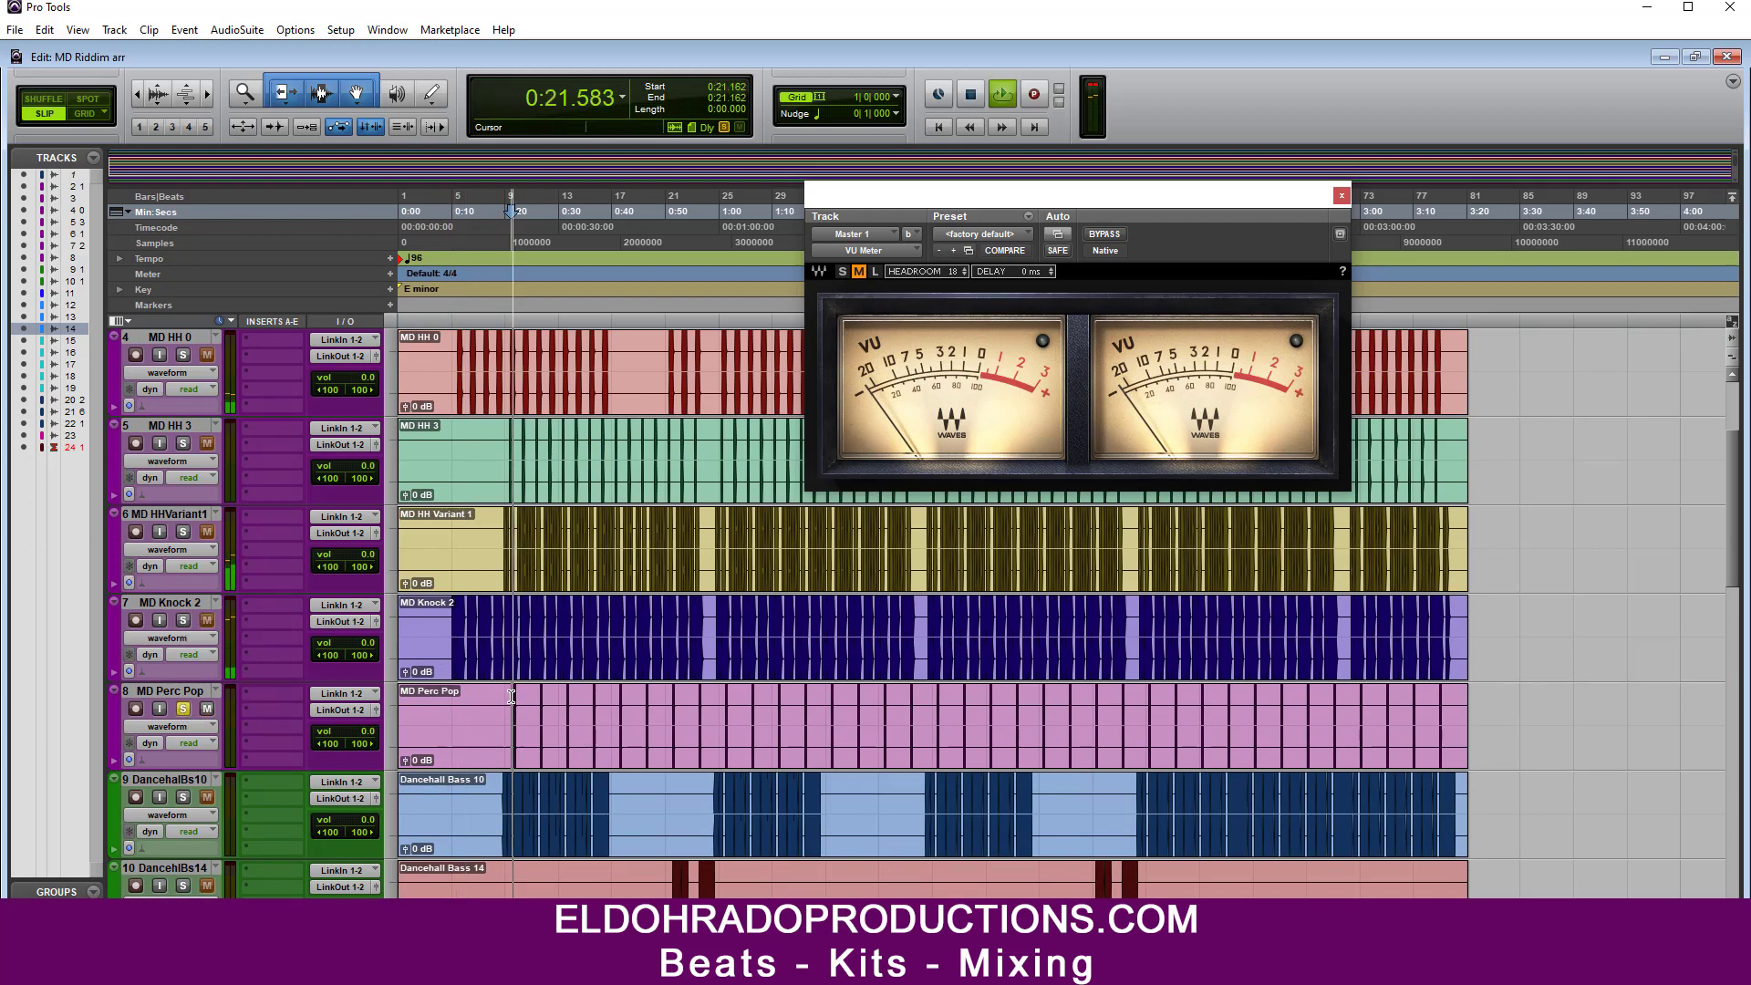
key("space")
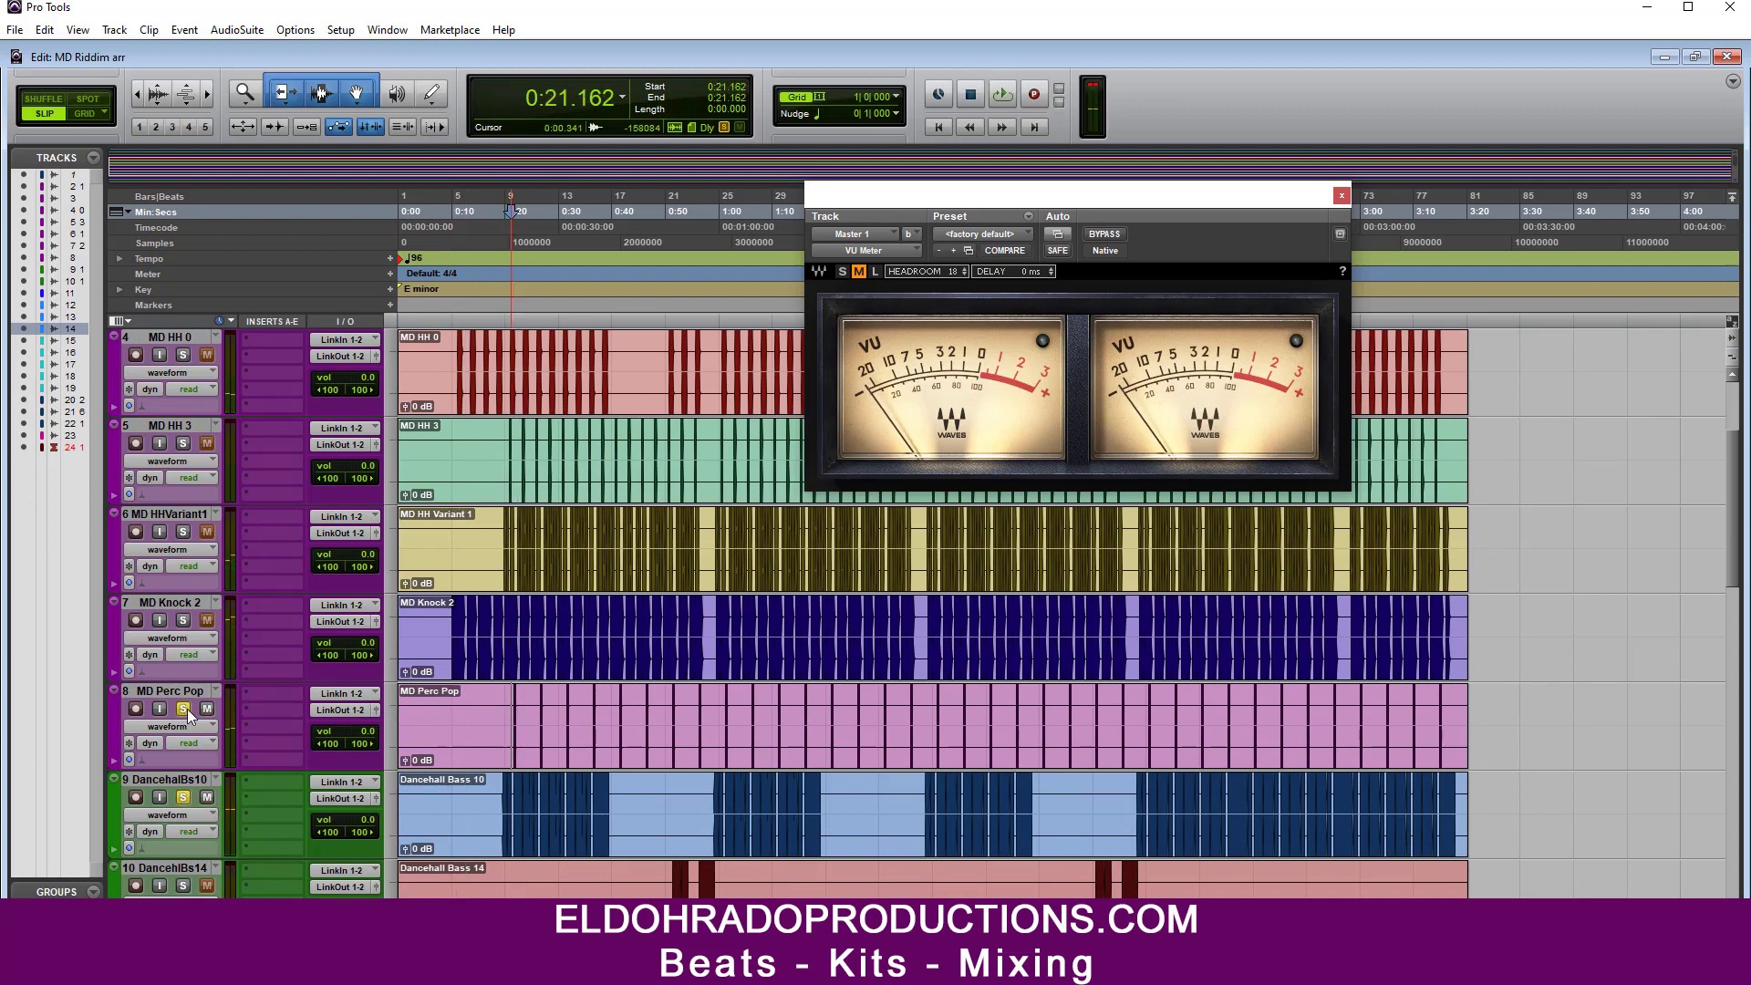
Step: Solo Dancehall Bass 10, lower its clip gain to -8.4 dB, and replay it from about 0:21.2
key("space")
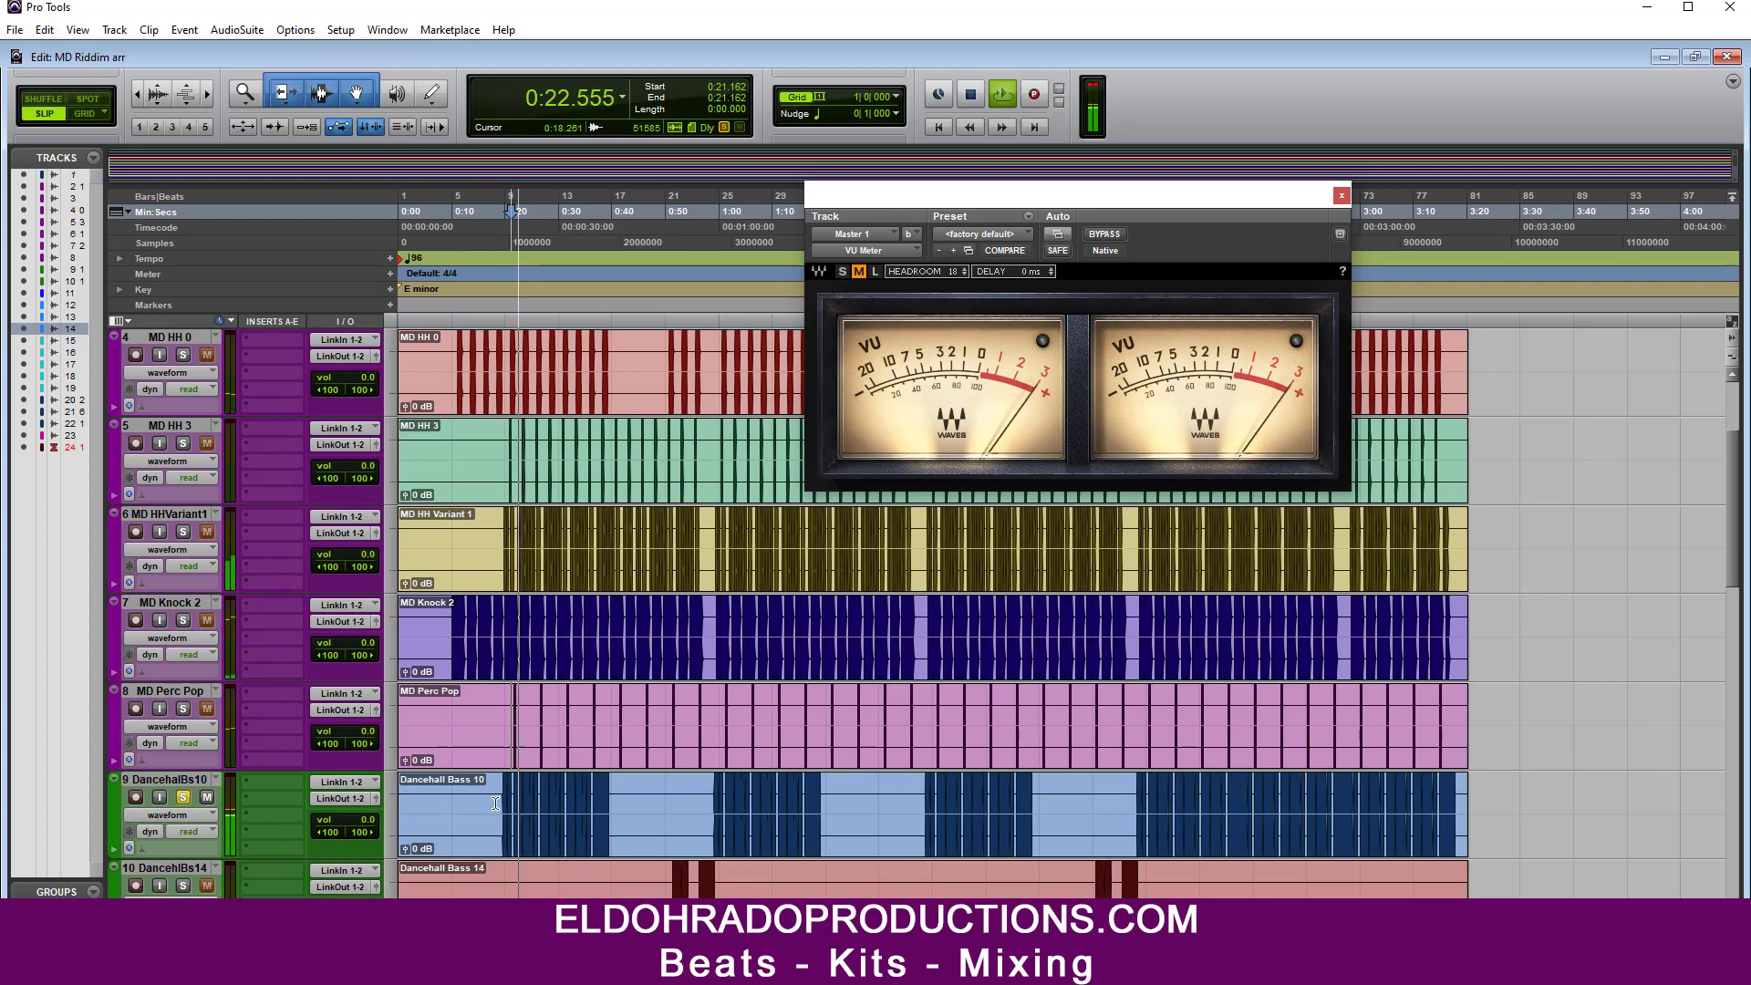
key("space")
left_click_drag(401, 846, 397, 852)
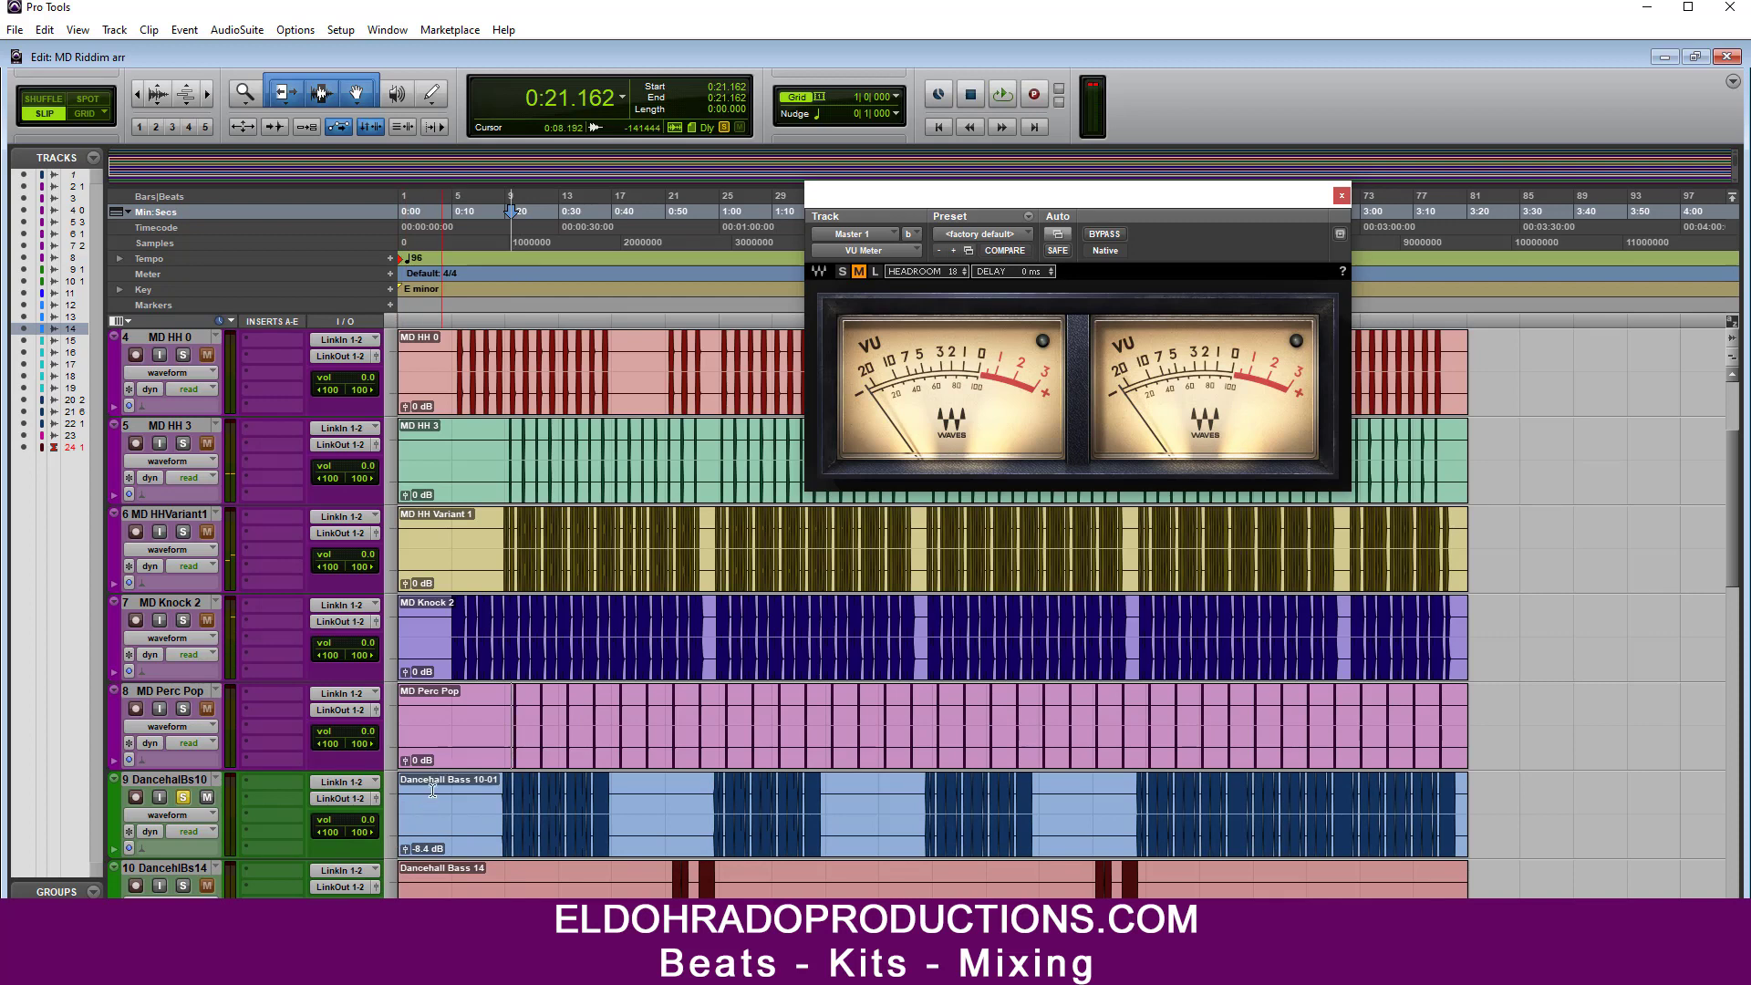
key("space")
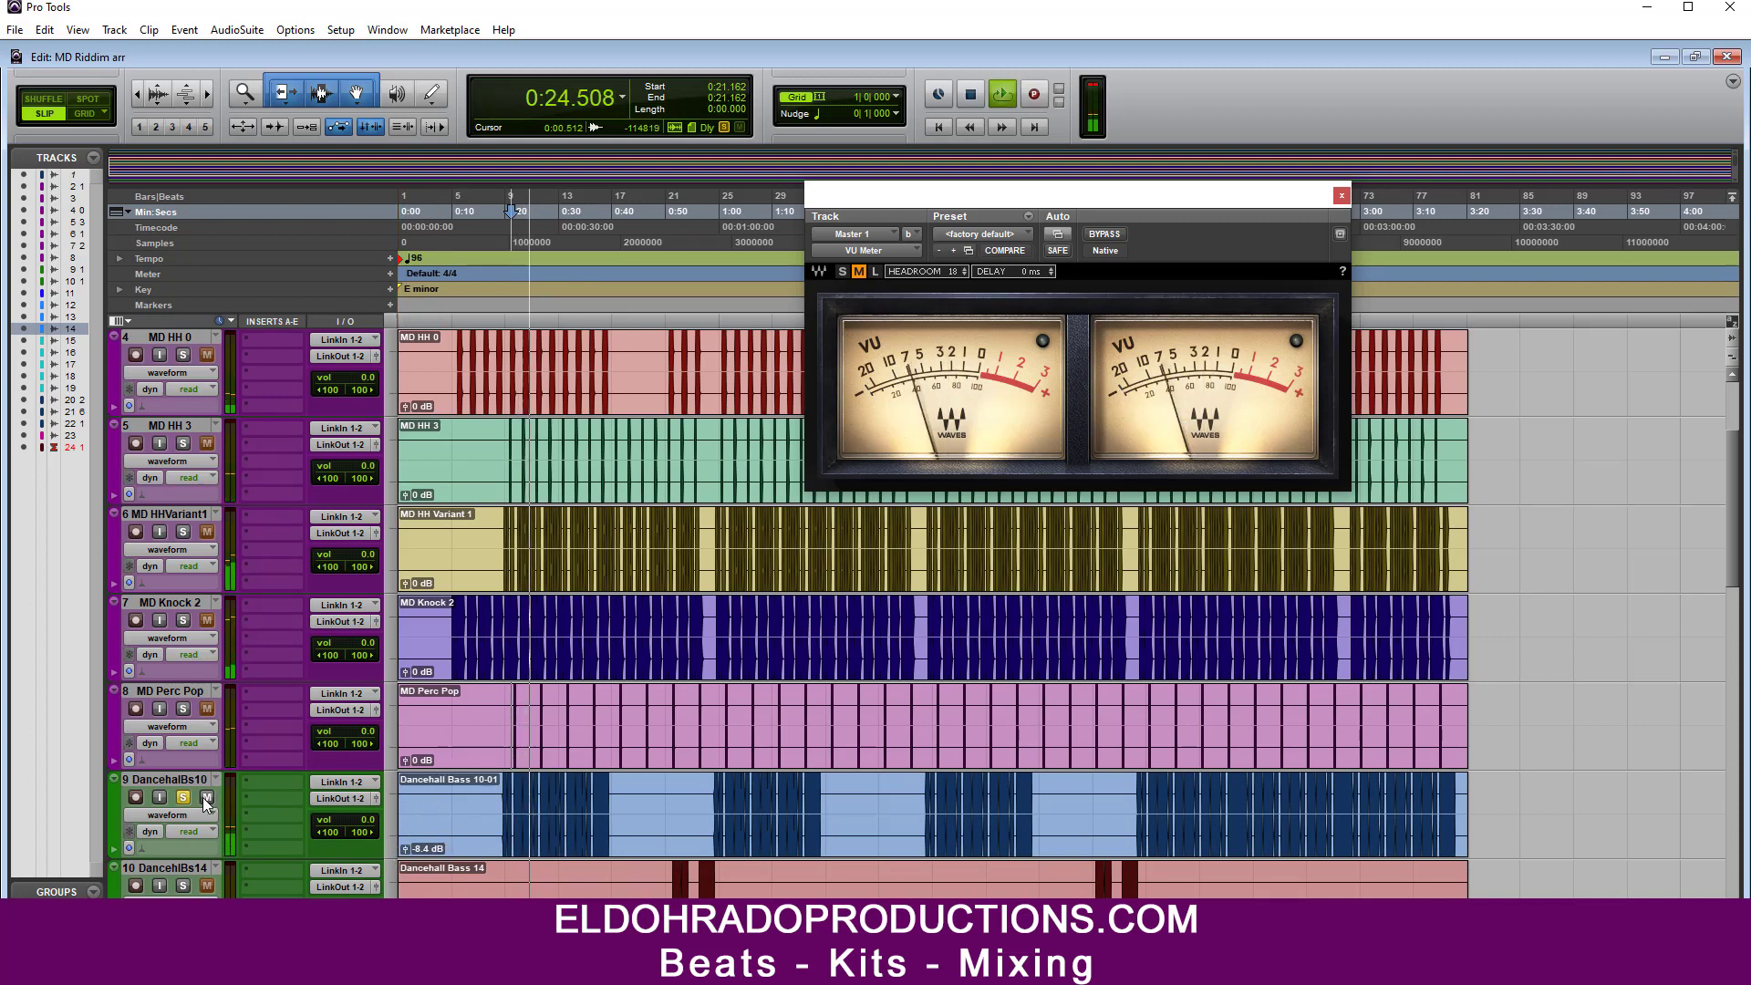
Step: Add all drum tracks from MD Perc Pop up to MD Kick Hard 1 to the bass solo and play from about 0:21.2
left_click(182, 710)
key("space")
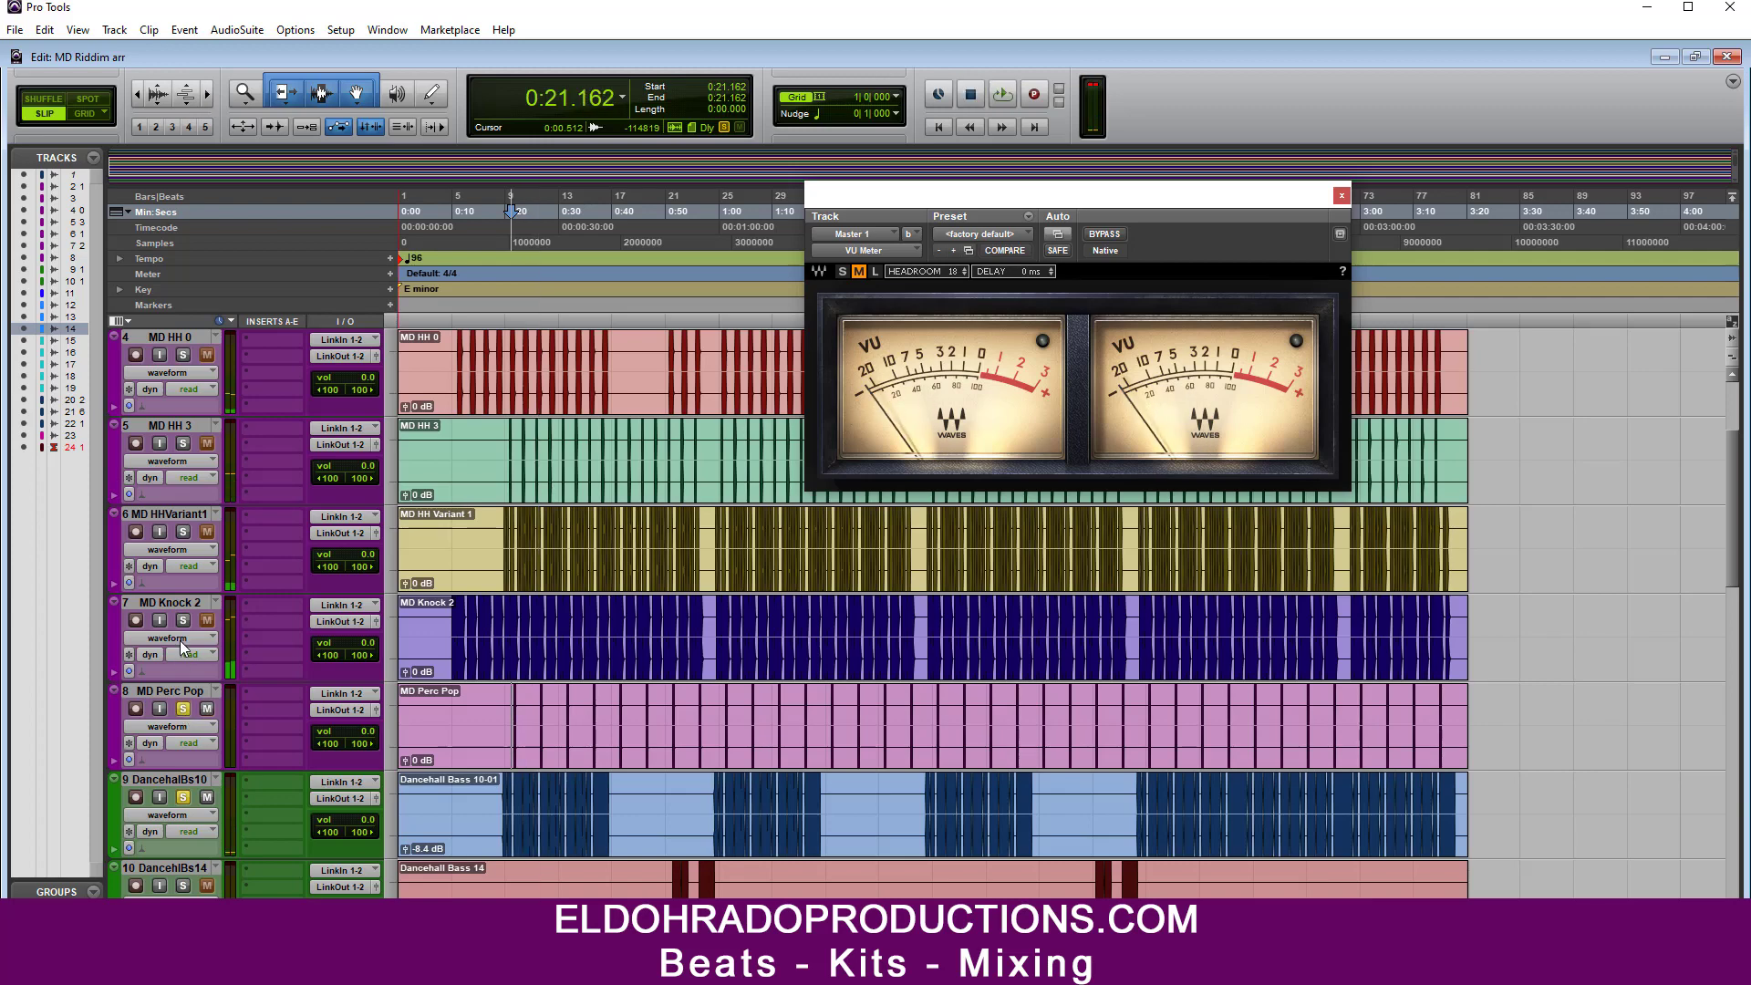
left_click(183, 535)
left_click(183, 355)
scroll(238, 452, "up", 3)
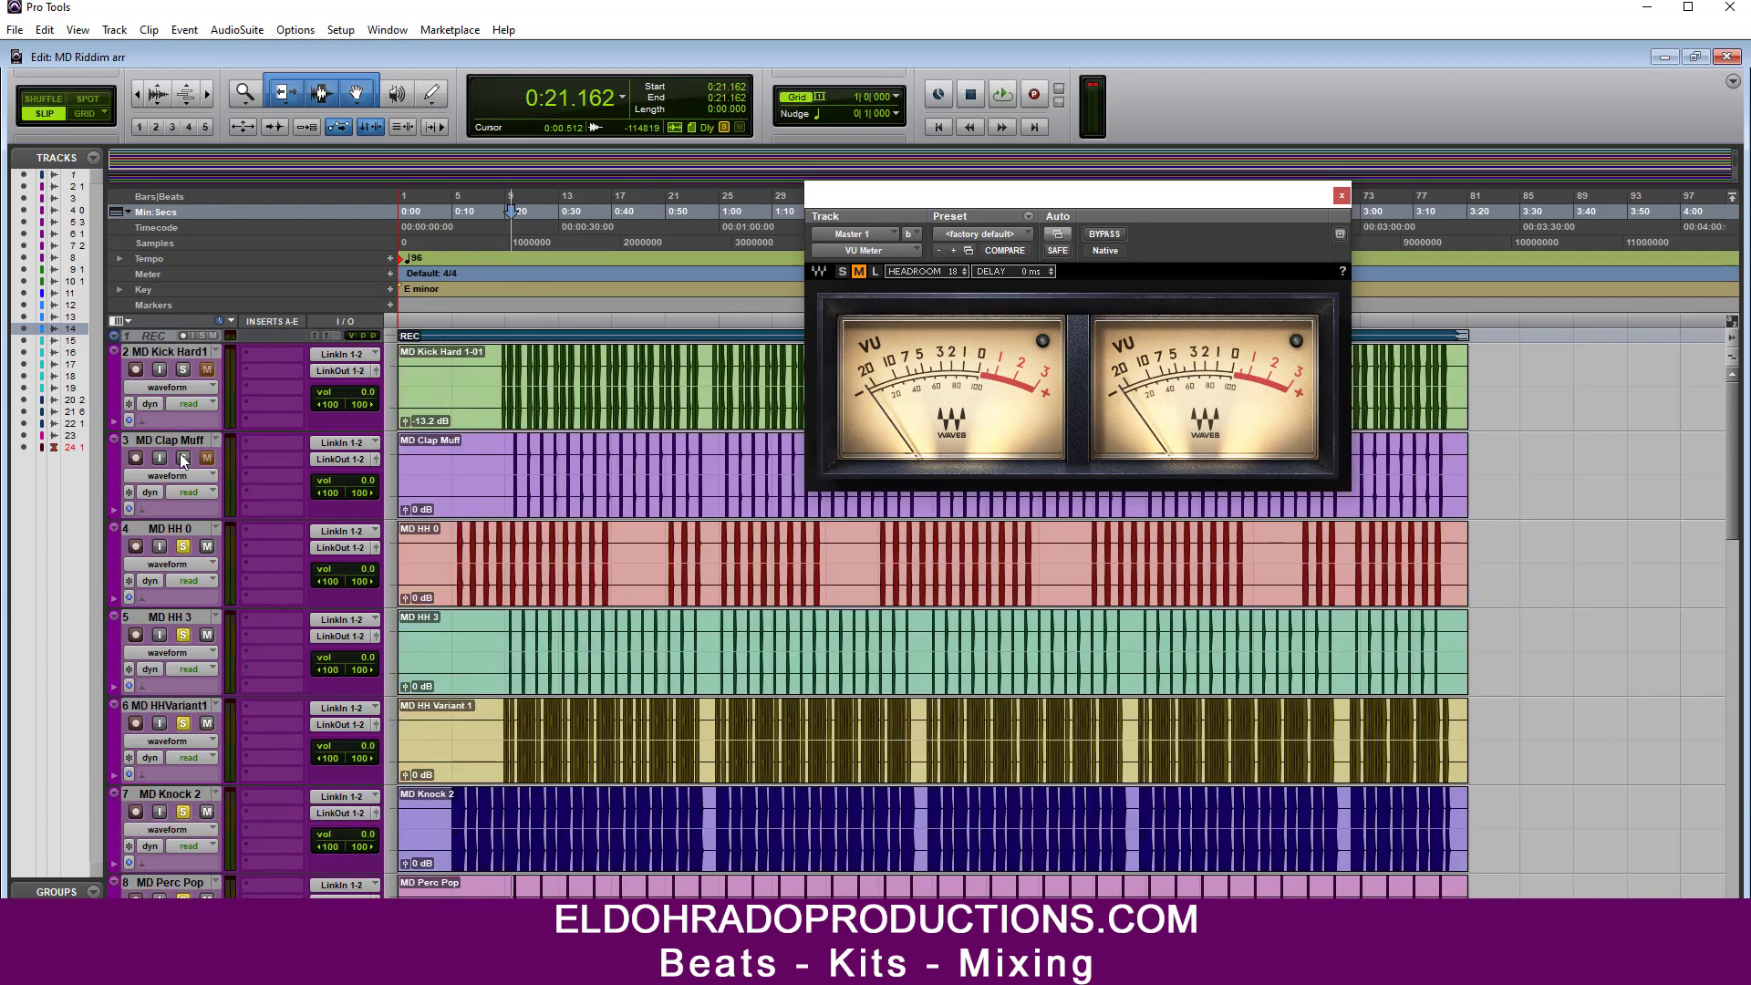
key("space")
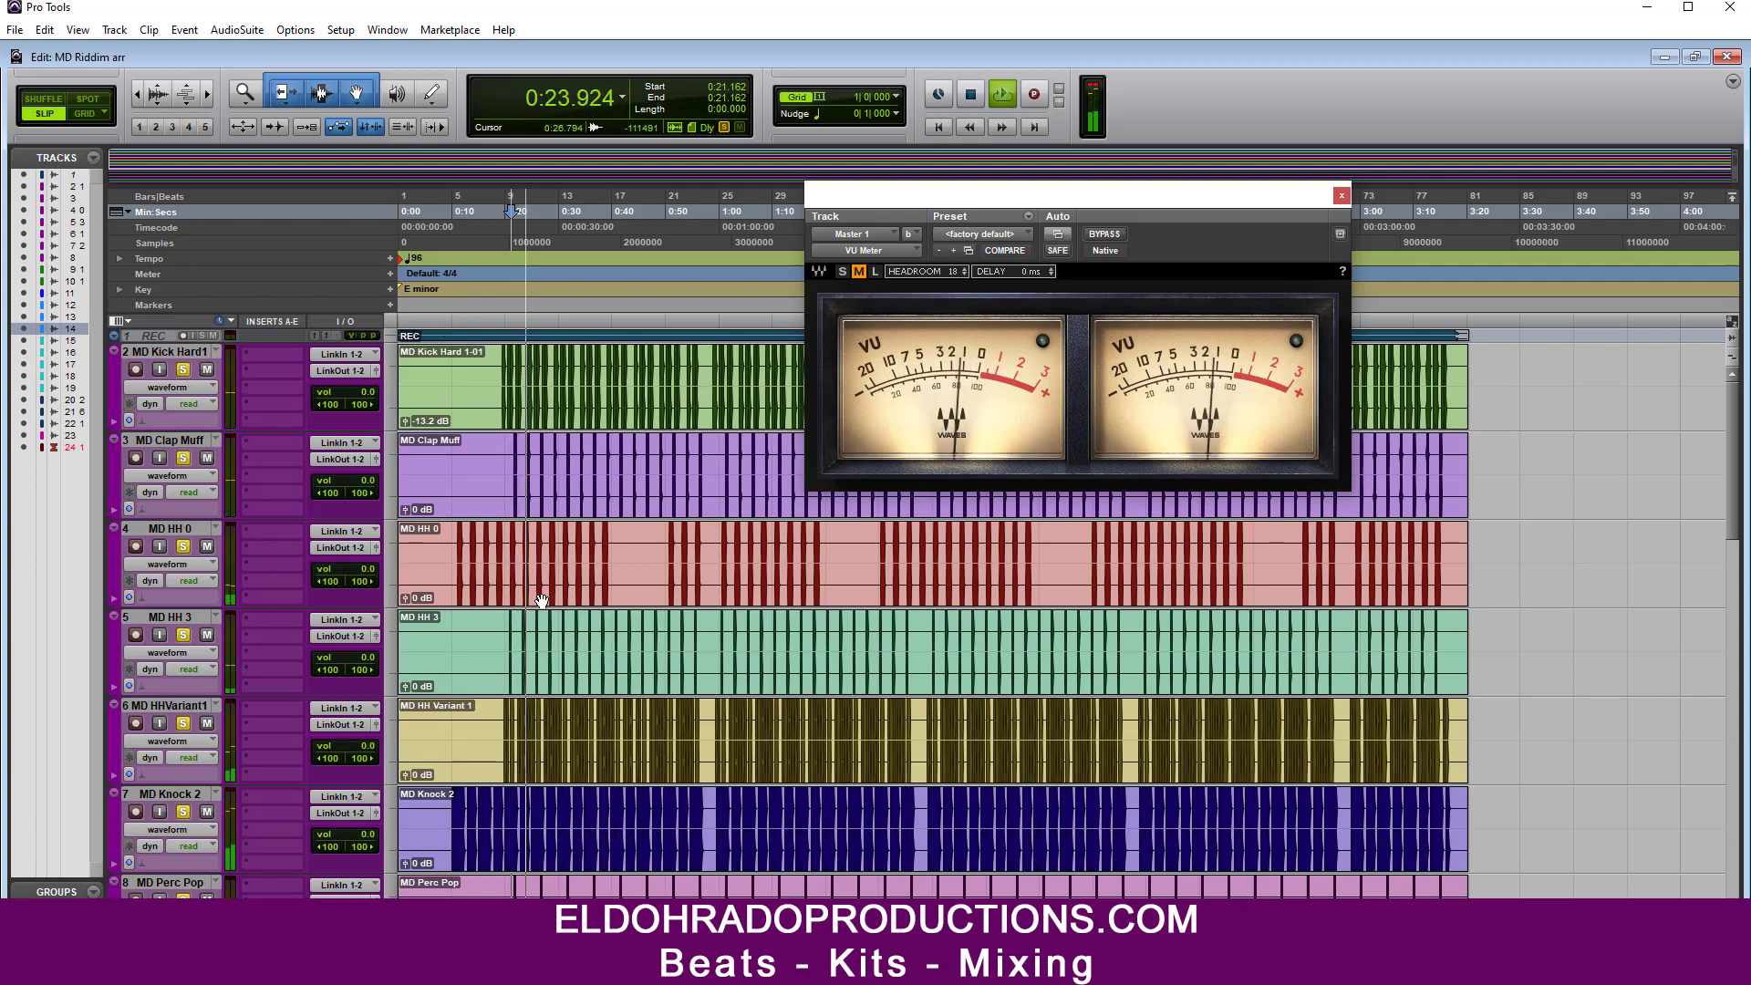
Step: Add Dancehall Bass 14 to the soloed tracks and play its first section from about 0:52.2
scroll(561, 629, "down", 4)
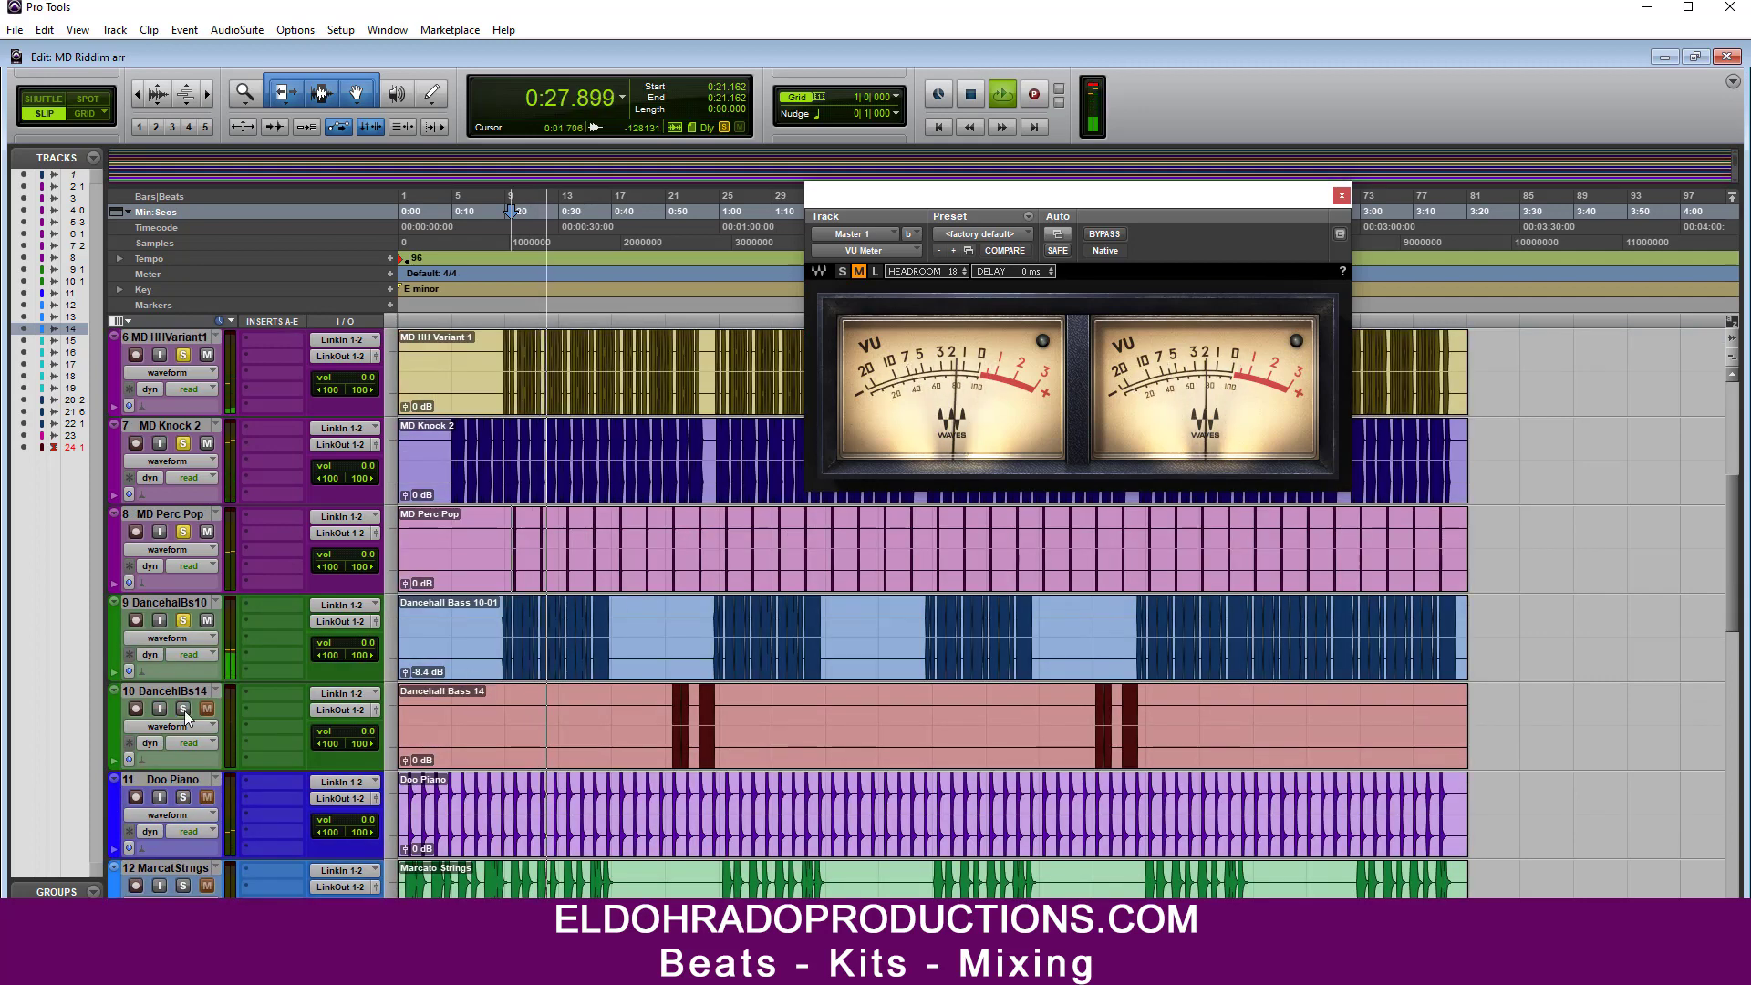
left_click(670, 704)
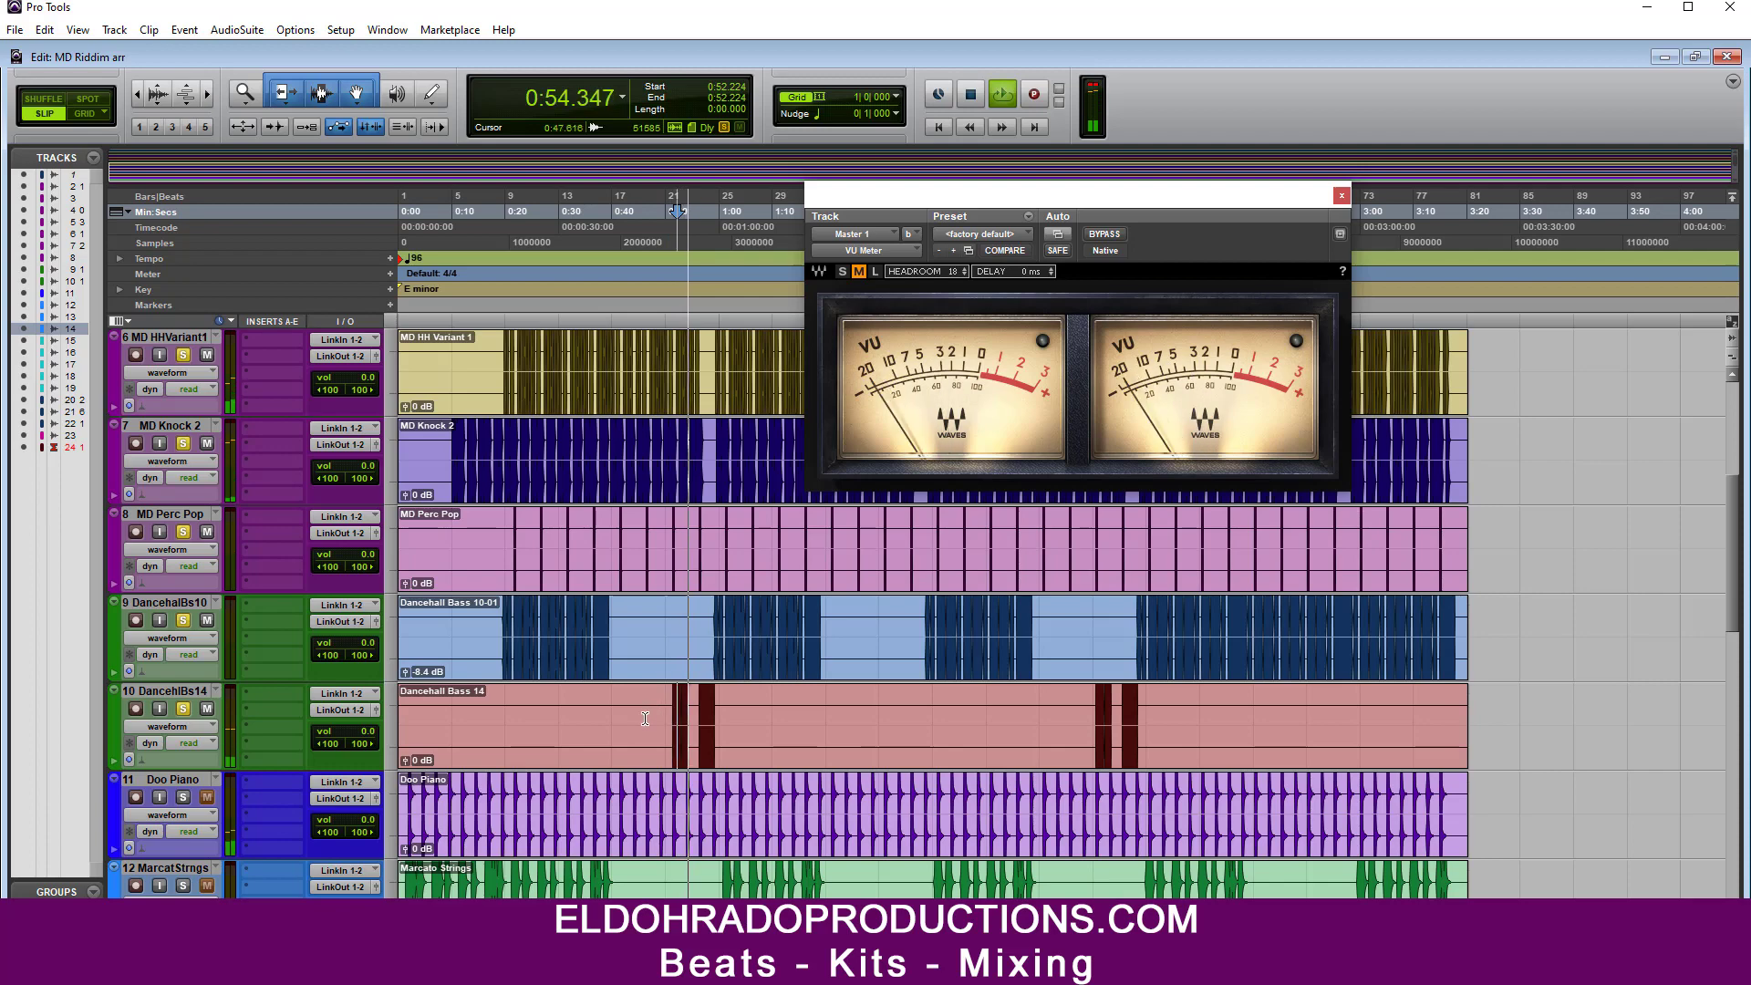
scroll(295, 719, "down", 1)
key("space")
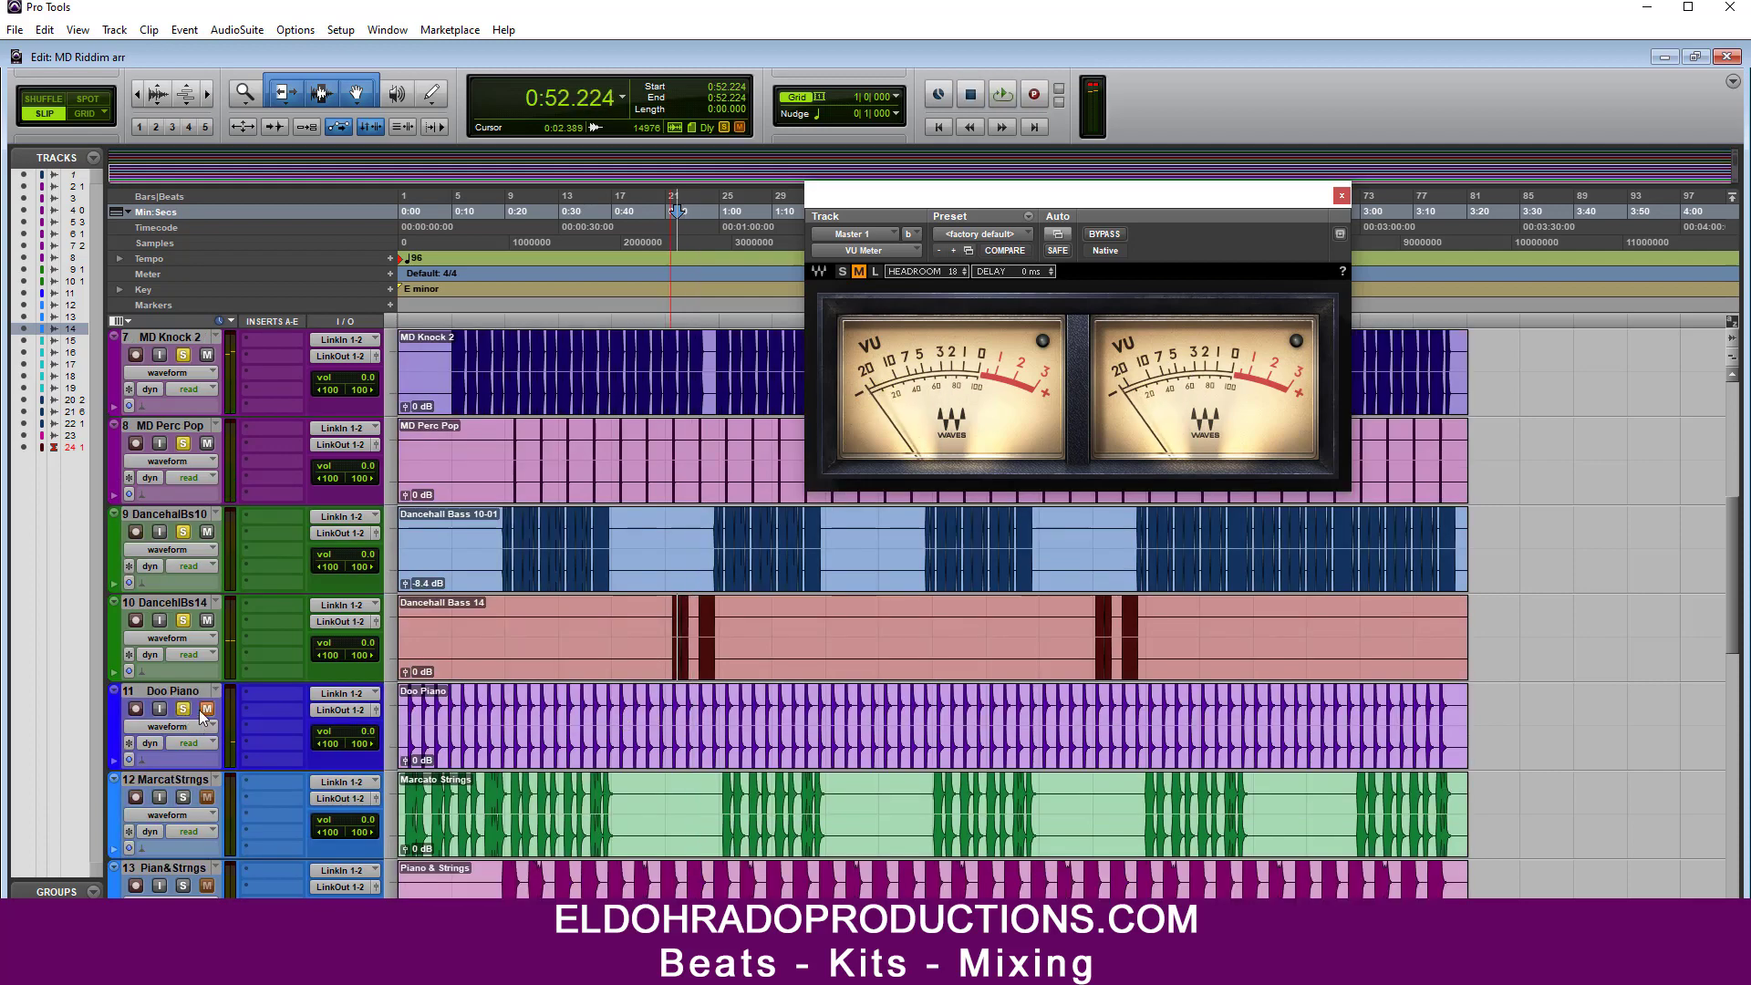
Step: Add Doo Piano to the soloed drums and basses and play them together from about 0:52.2
left_click(183, 709)
key("space")
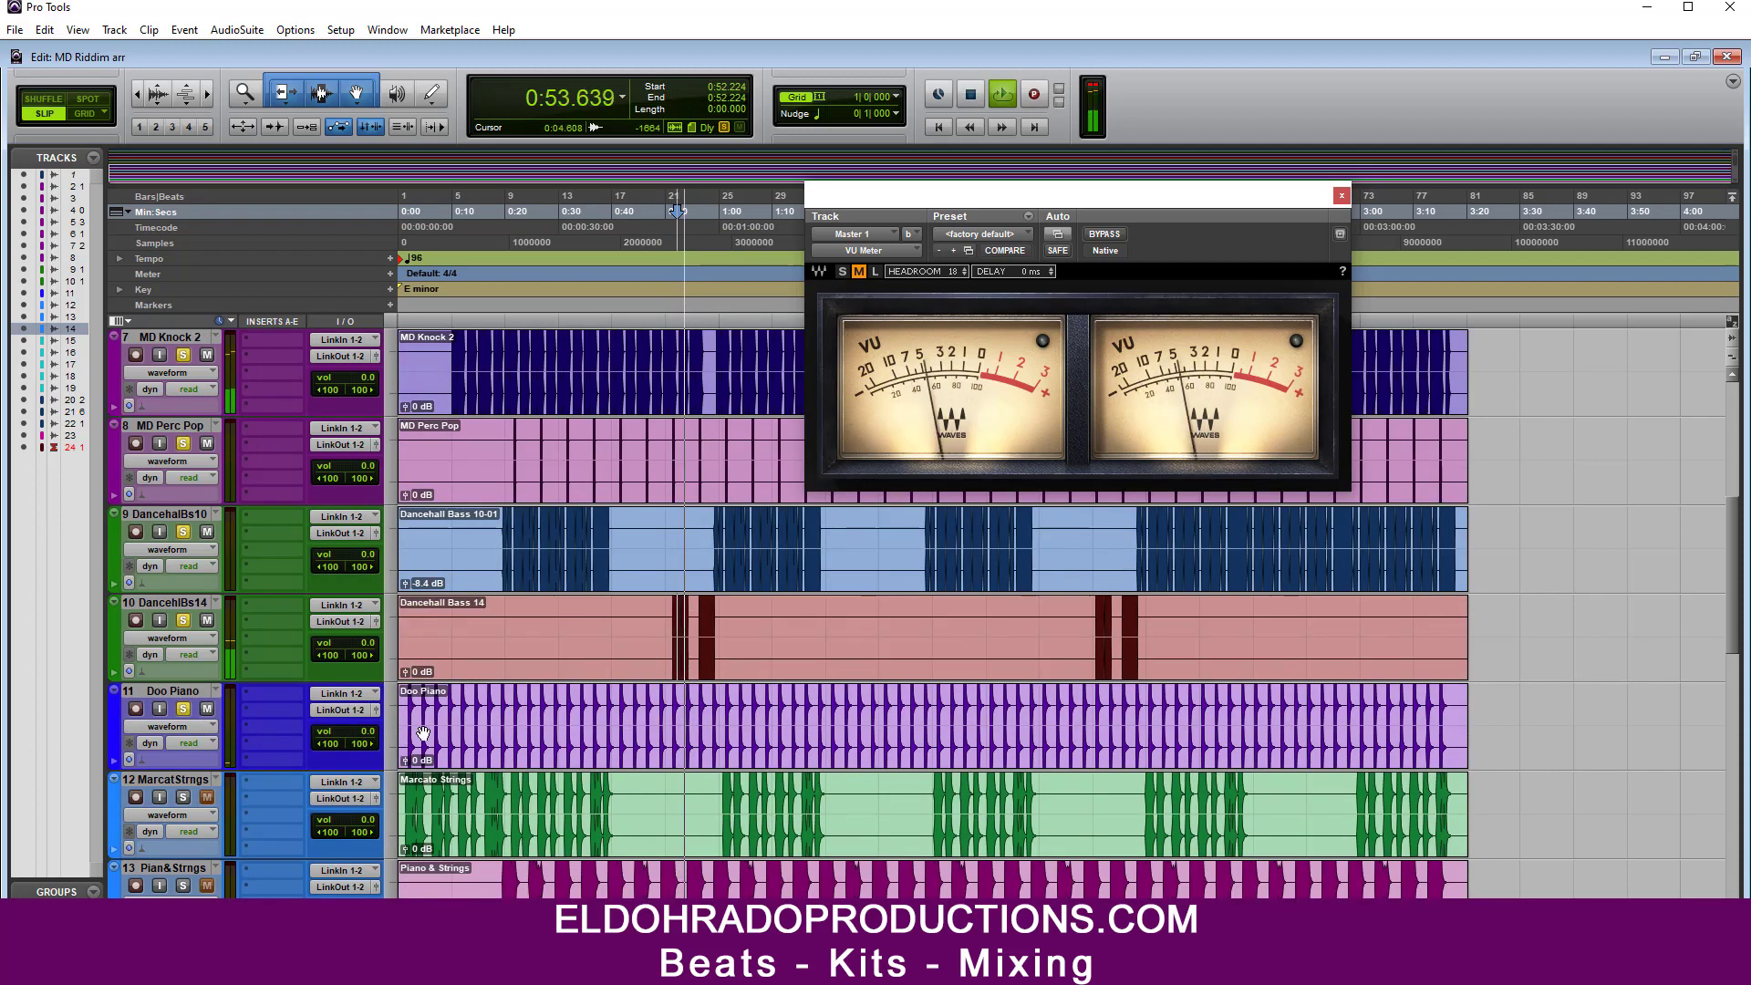
scroll(423, 734, "down", 2)
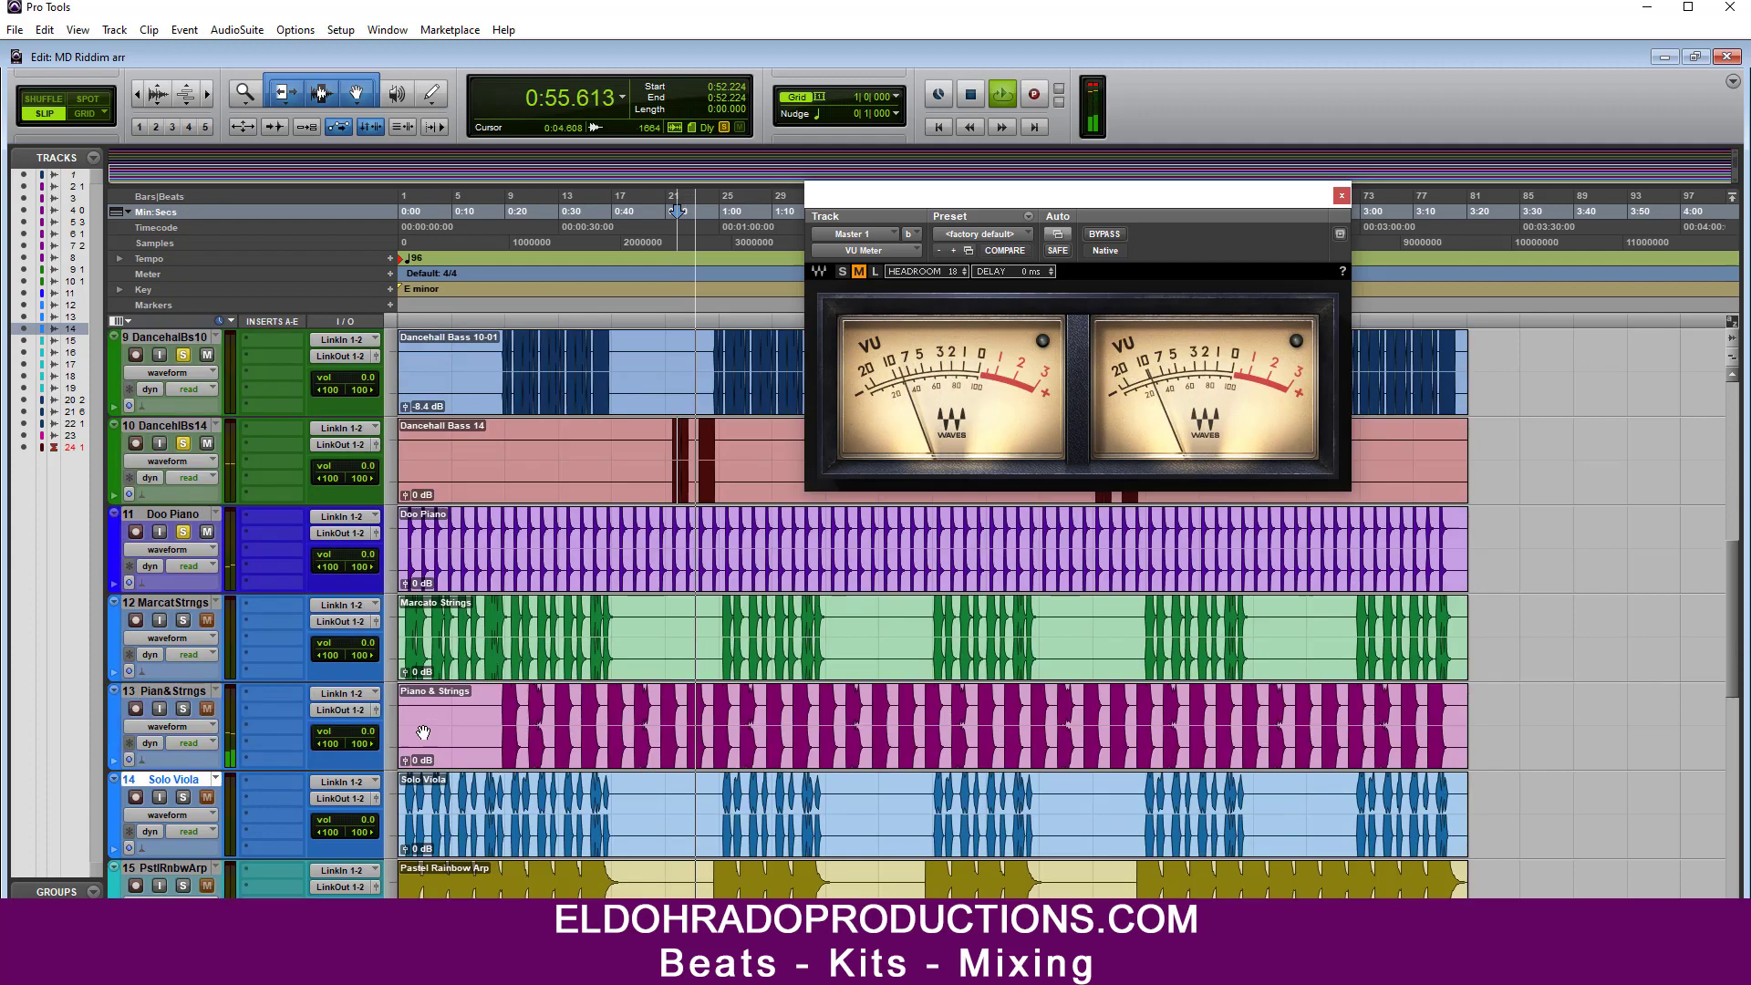
key("space")
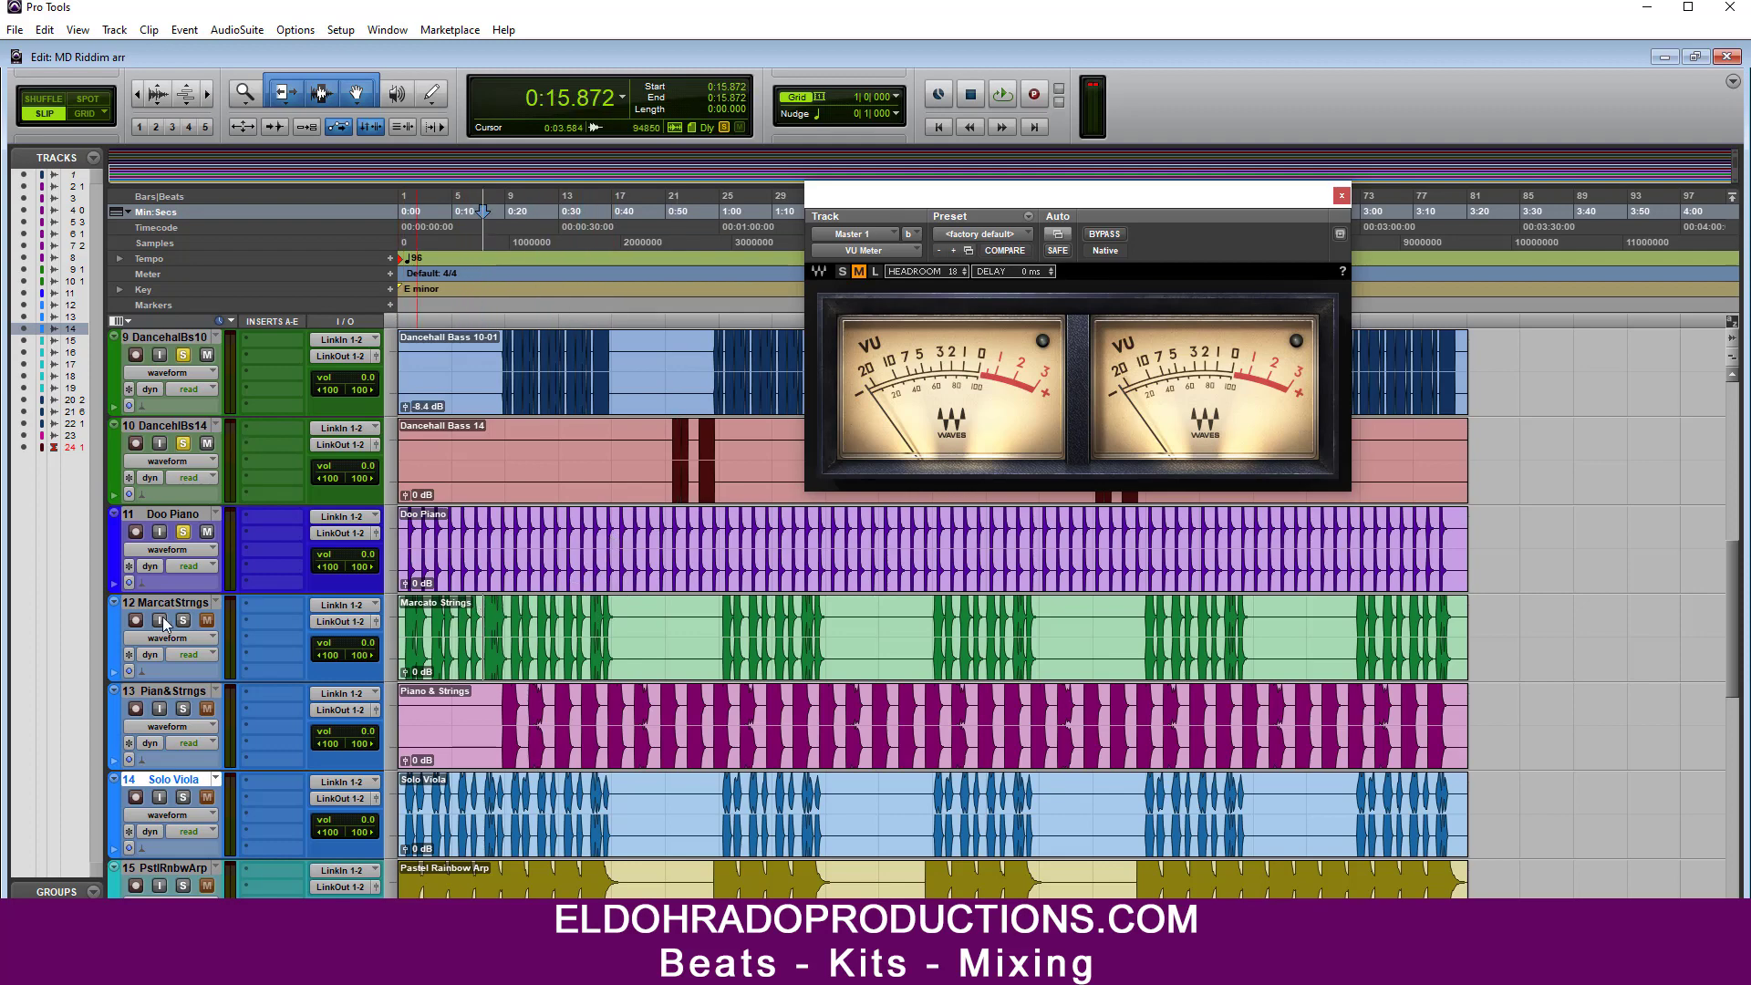
Step: Play from about 0:15.9 and add Marcato Strings, Piano & Strings and Solo Viola to the soloed tracks
key("space")
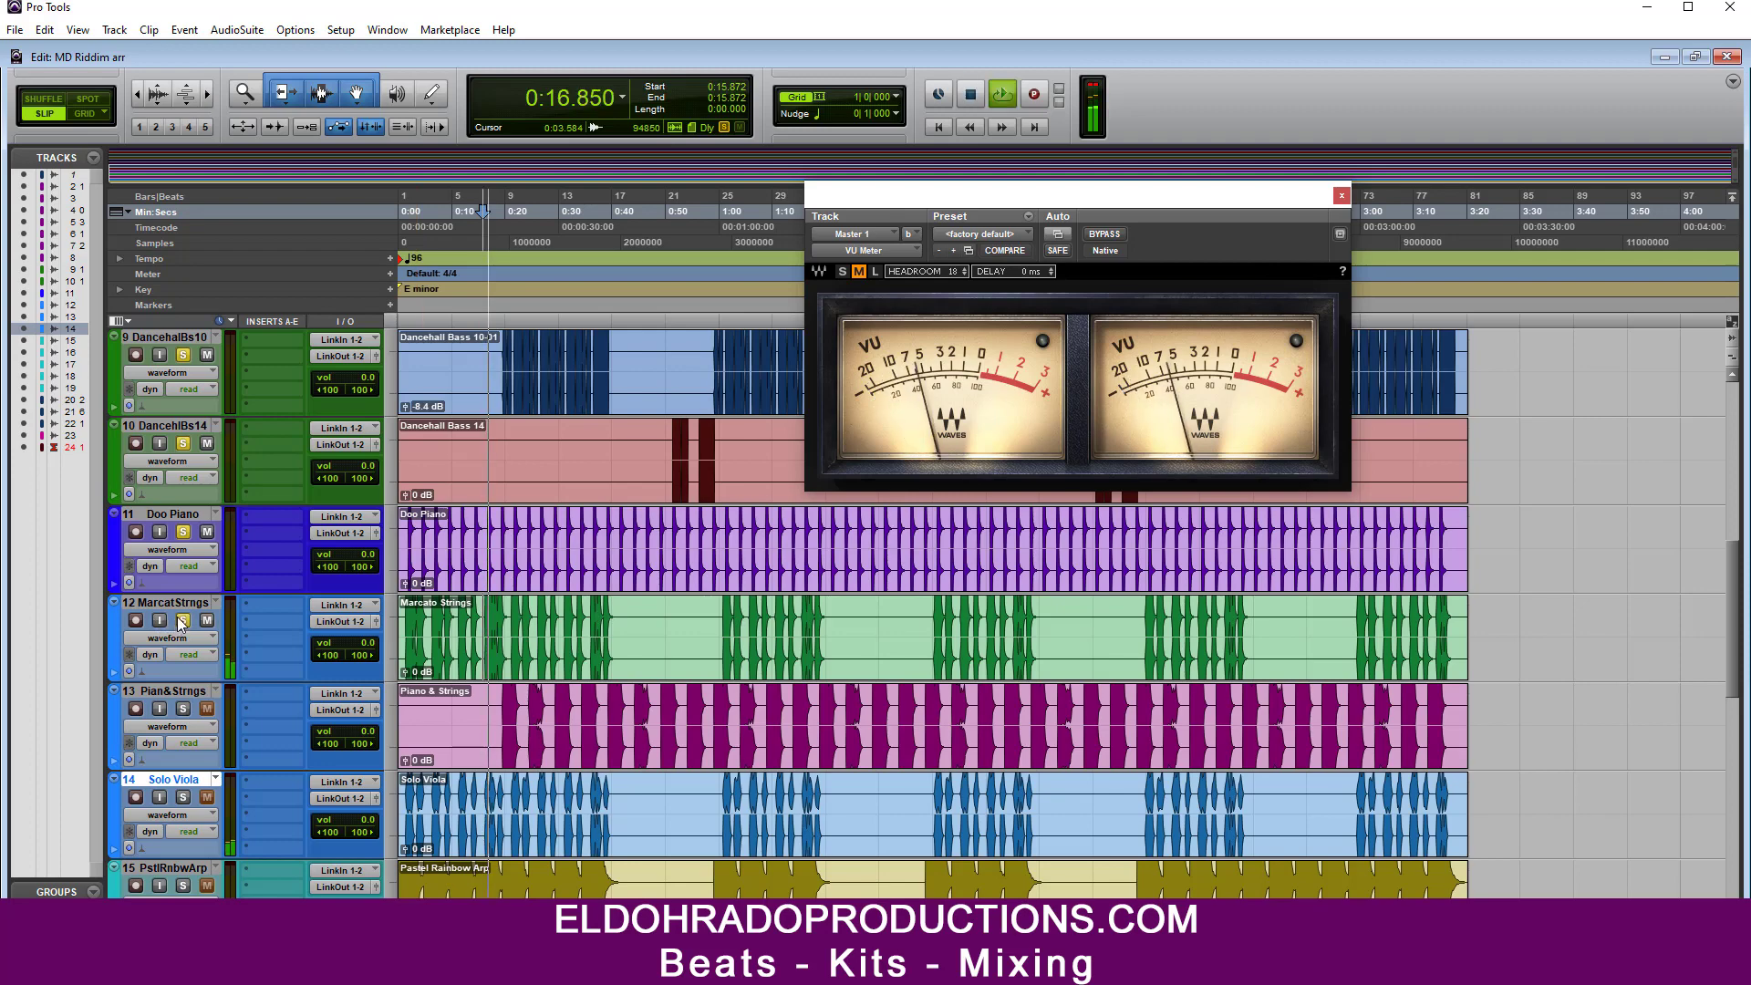
left_click(180, 708)
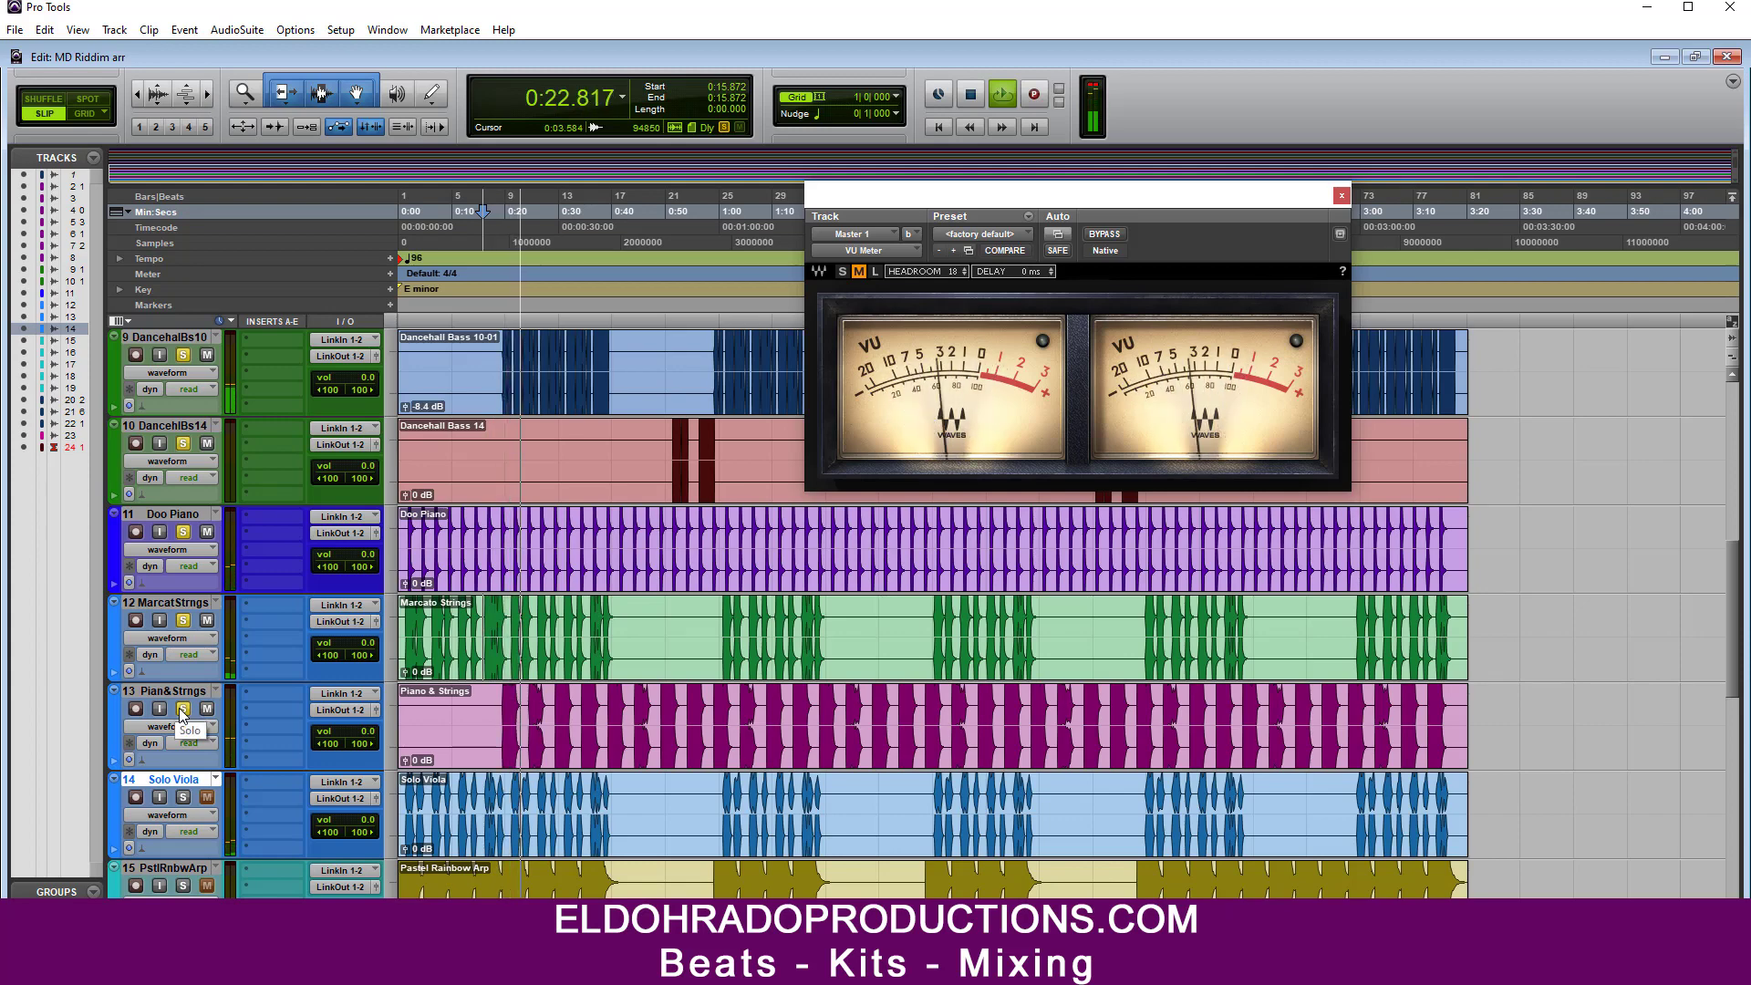
left_click(183, 797)
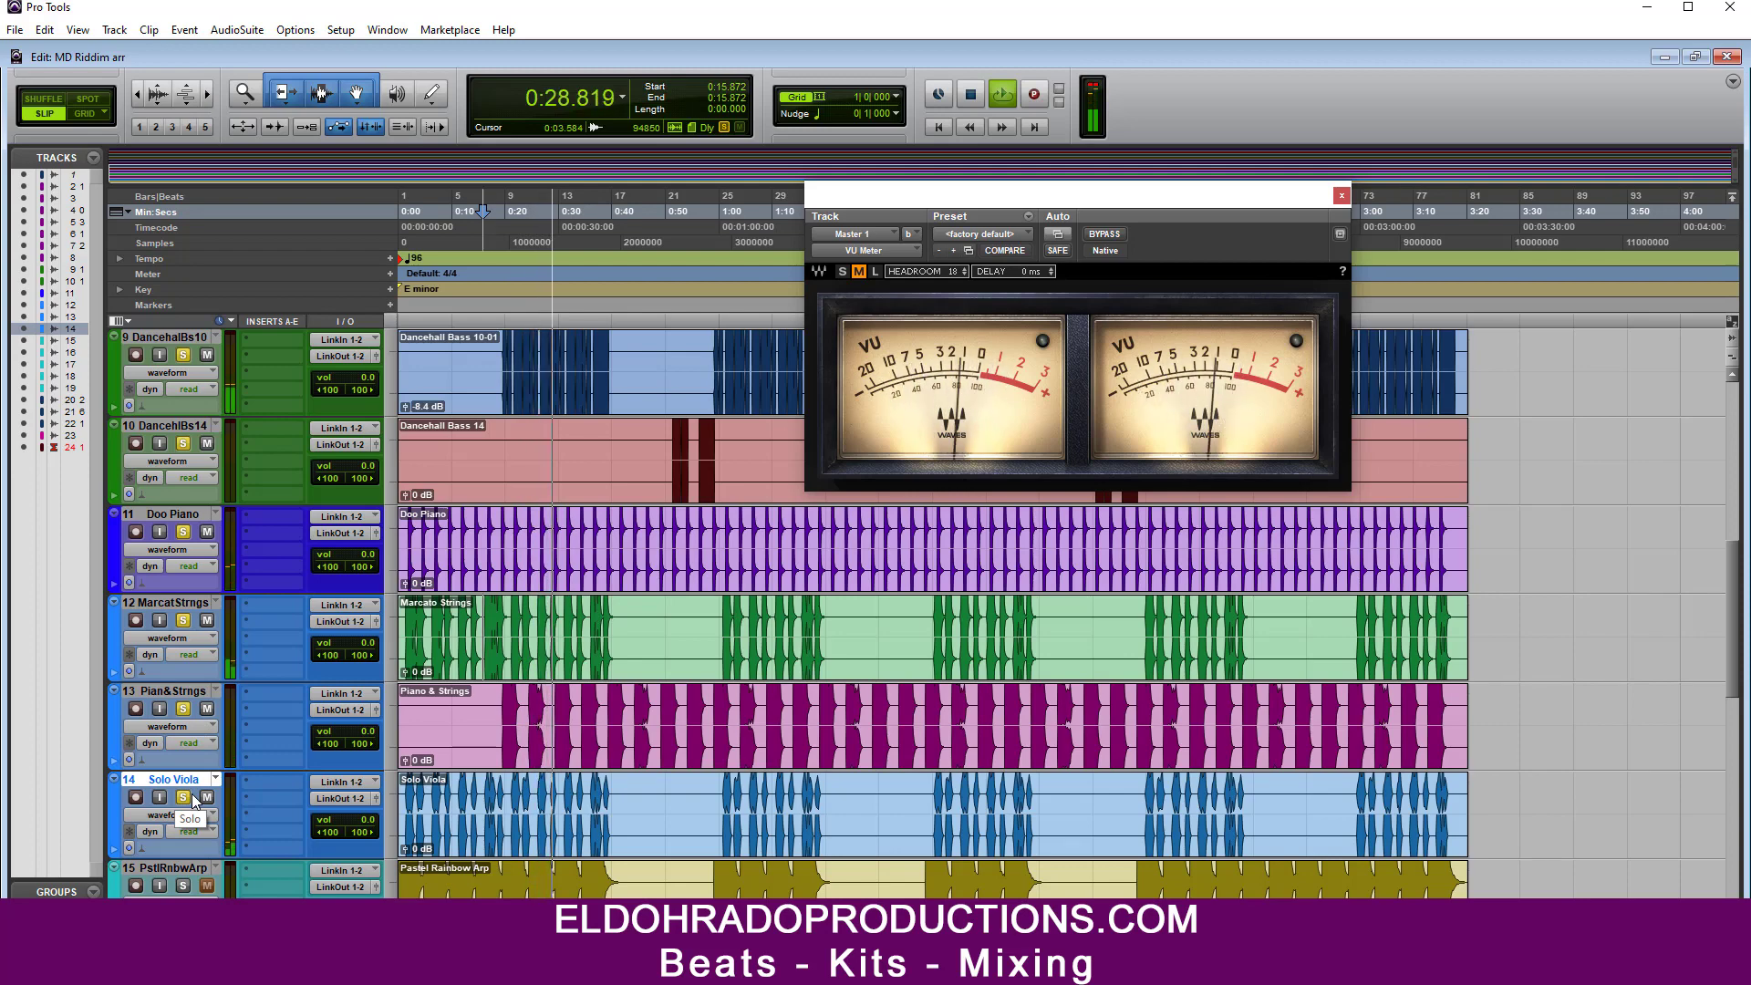
Step: Add Pastel Rainbow Arp and Square Lead to the soloed tracks and play from about 0:20.1
scroll(194, 800, "down", 2)
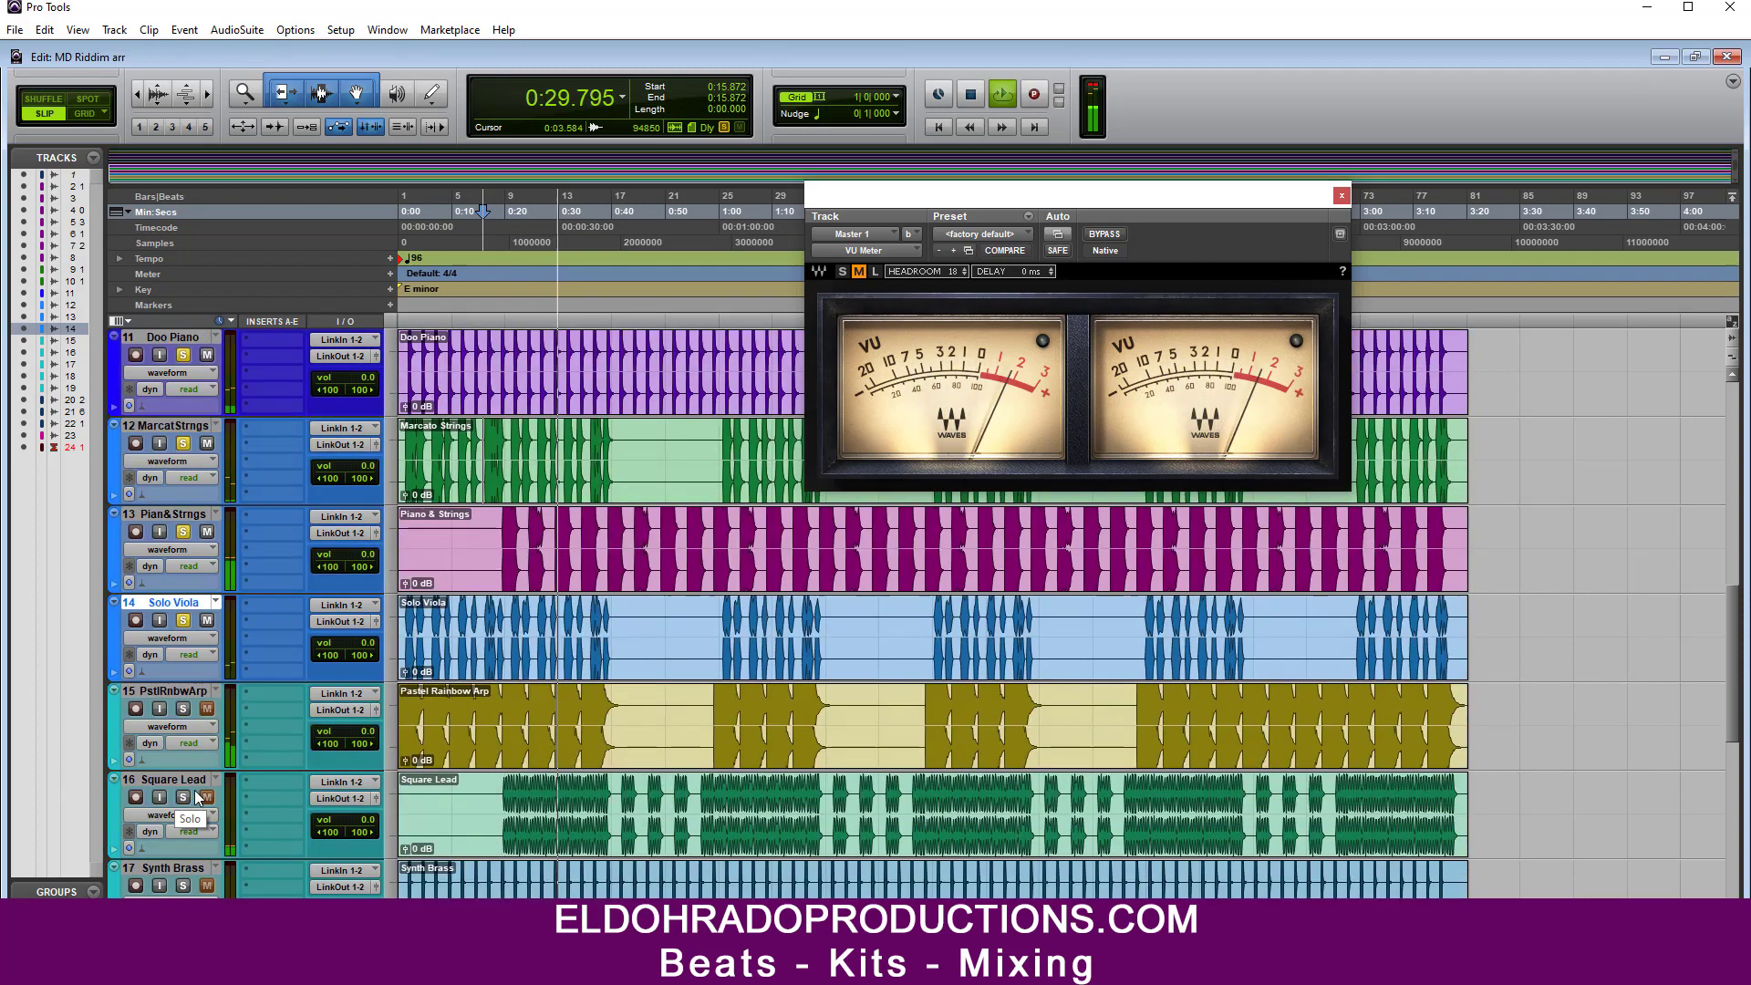
left_click(183, 709)
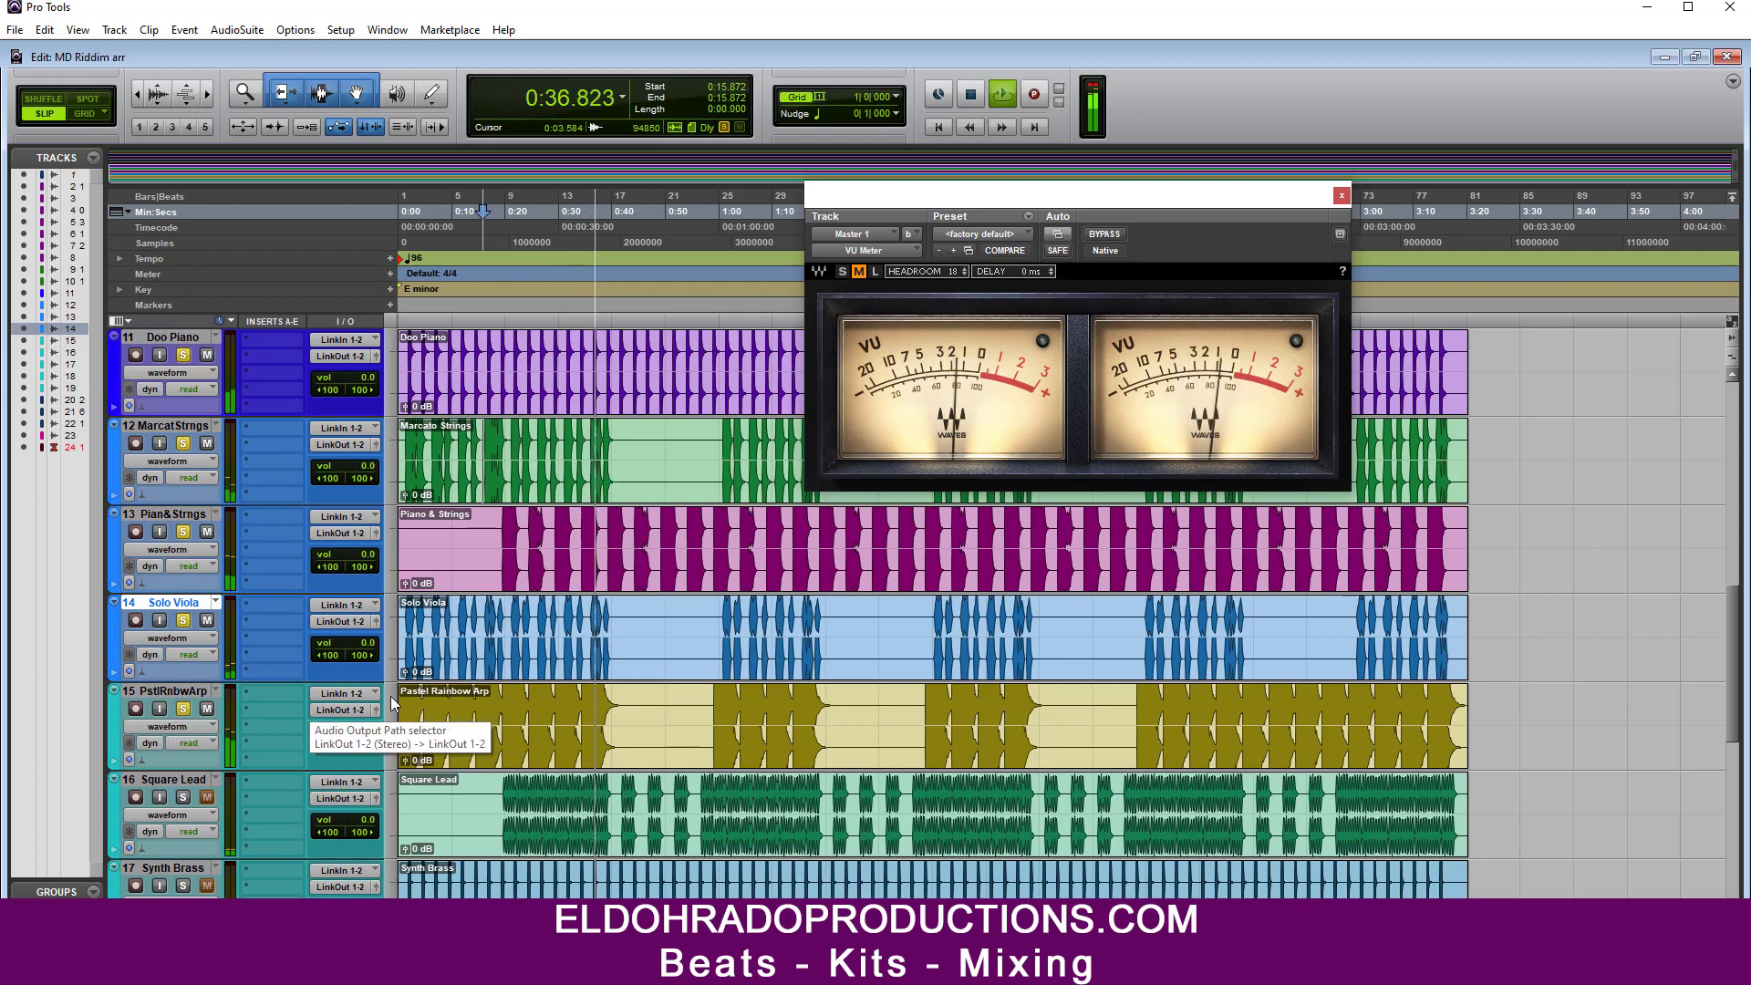
scroll(390, 697, "down", 1)
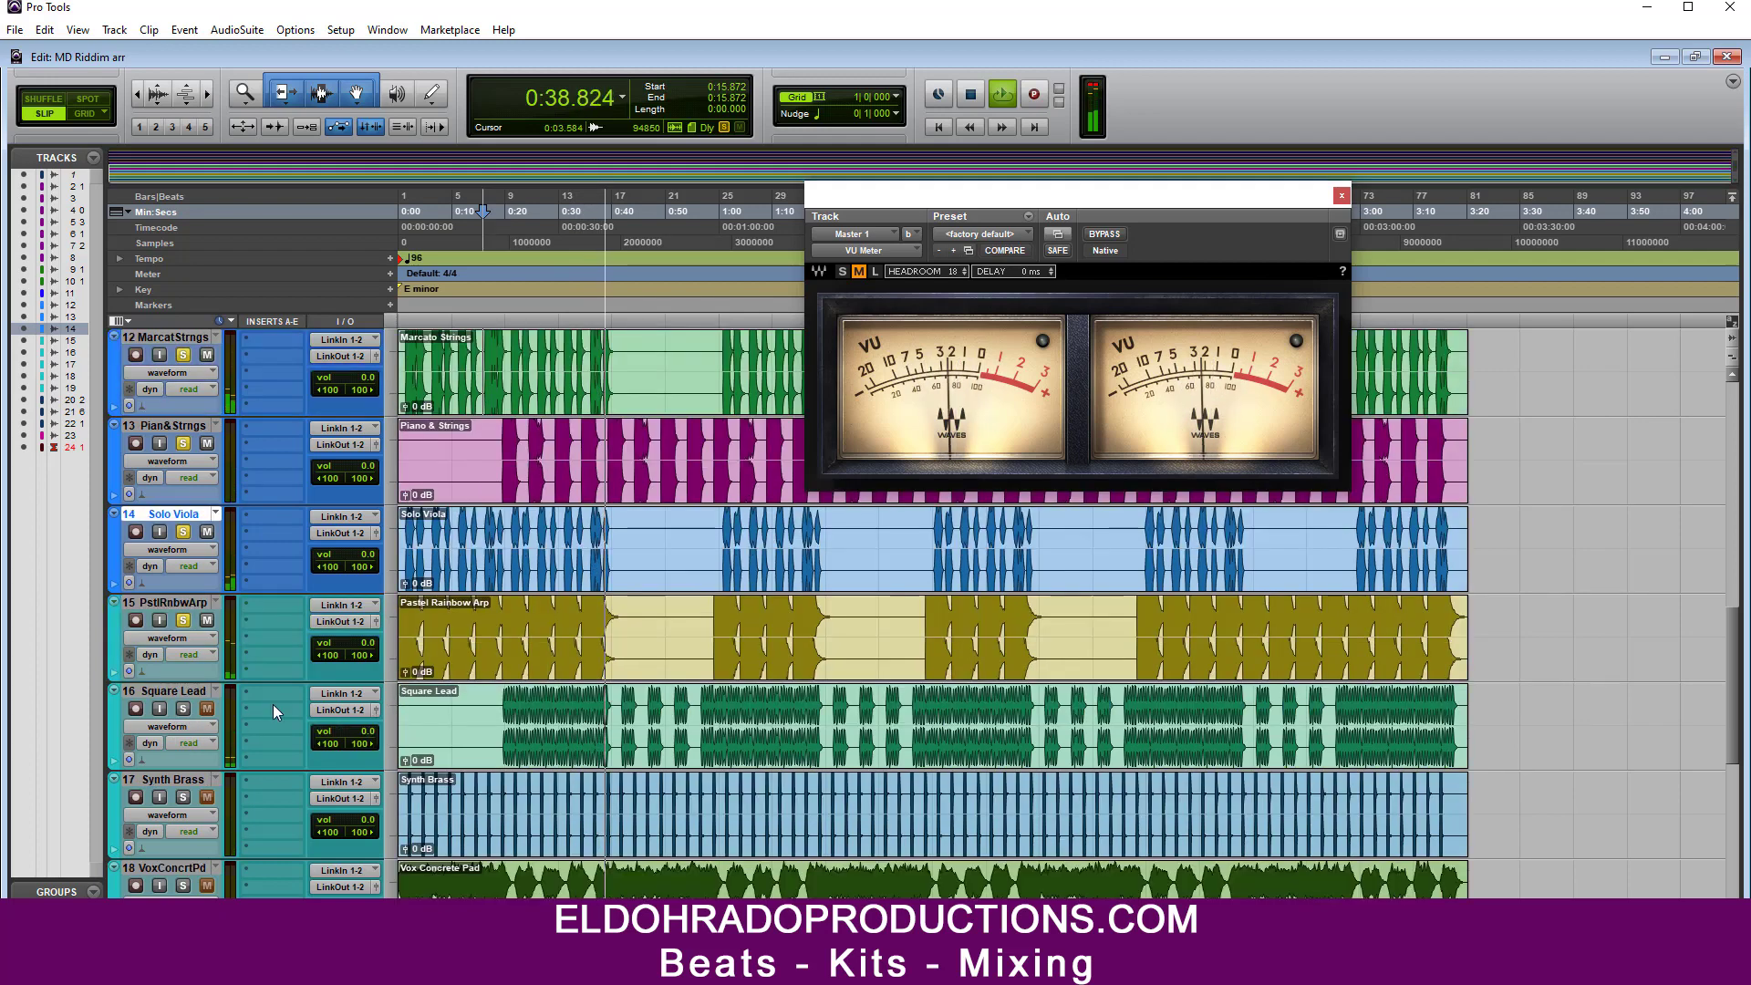
left_click(183, 709)
key("space")
left_click(505, 717)
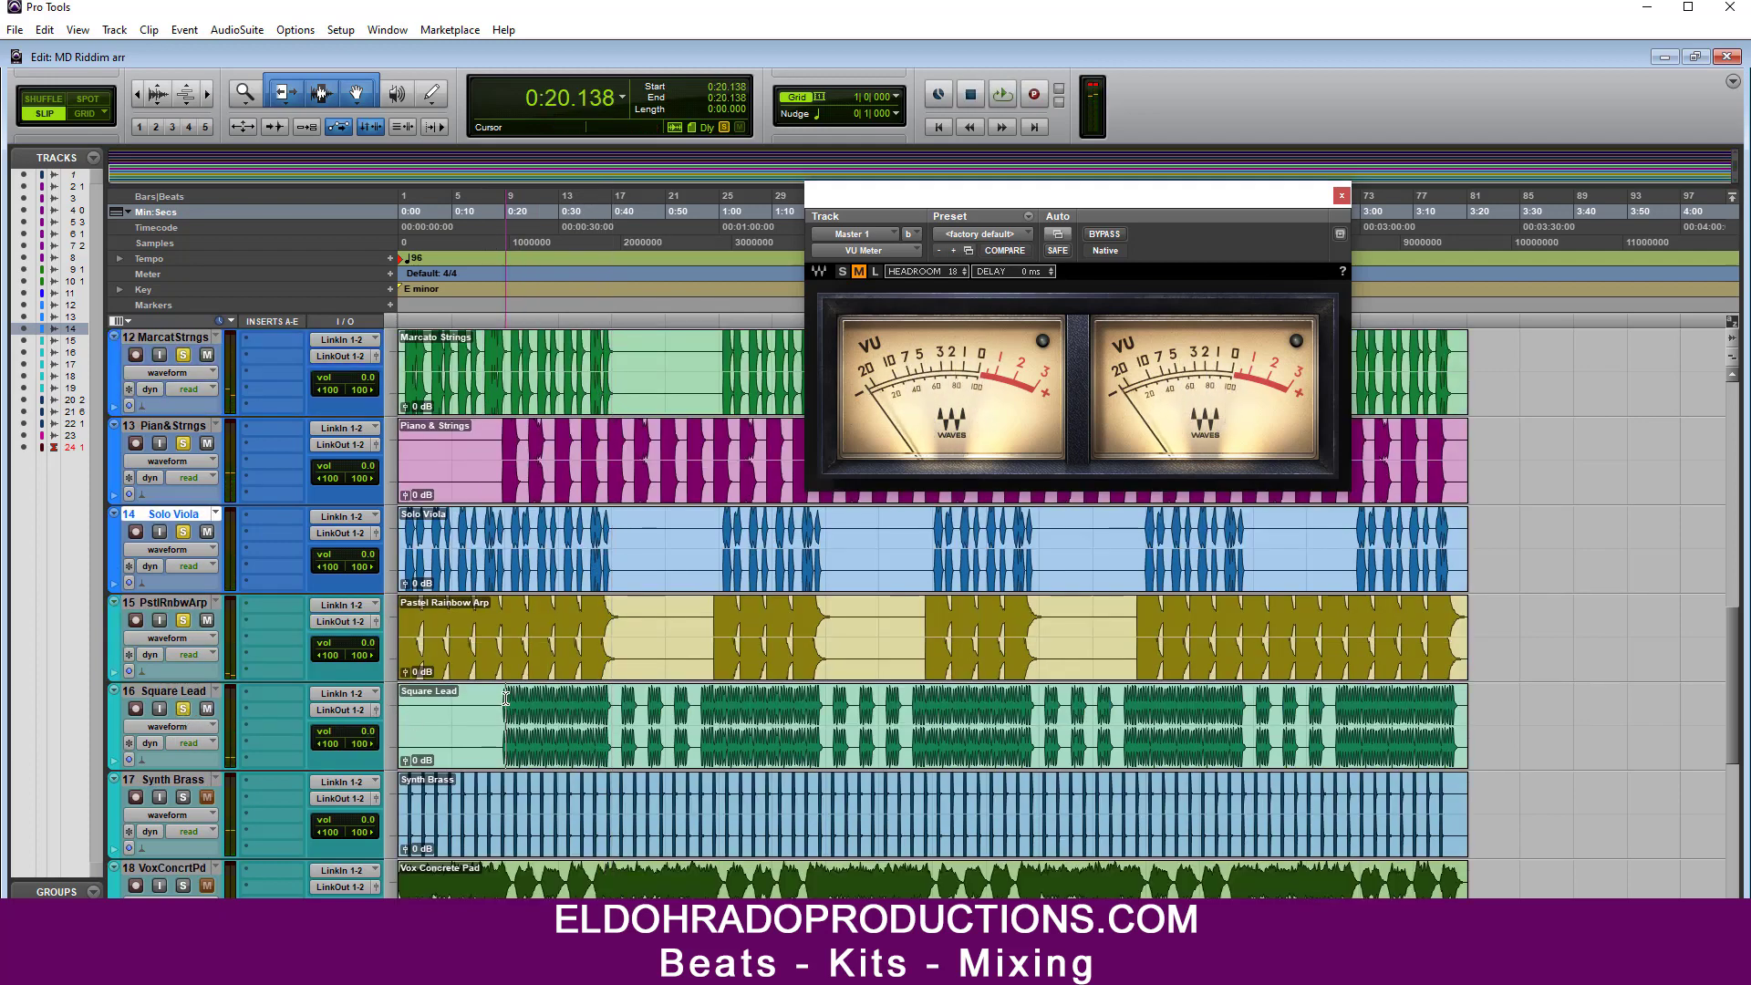
key("space")
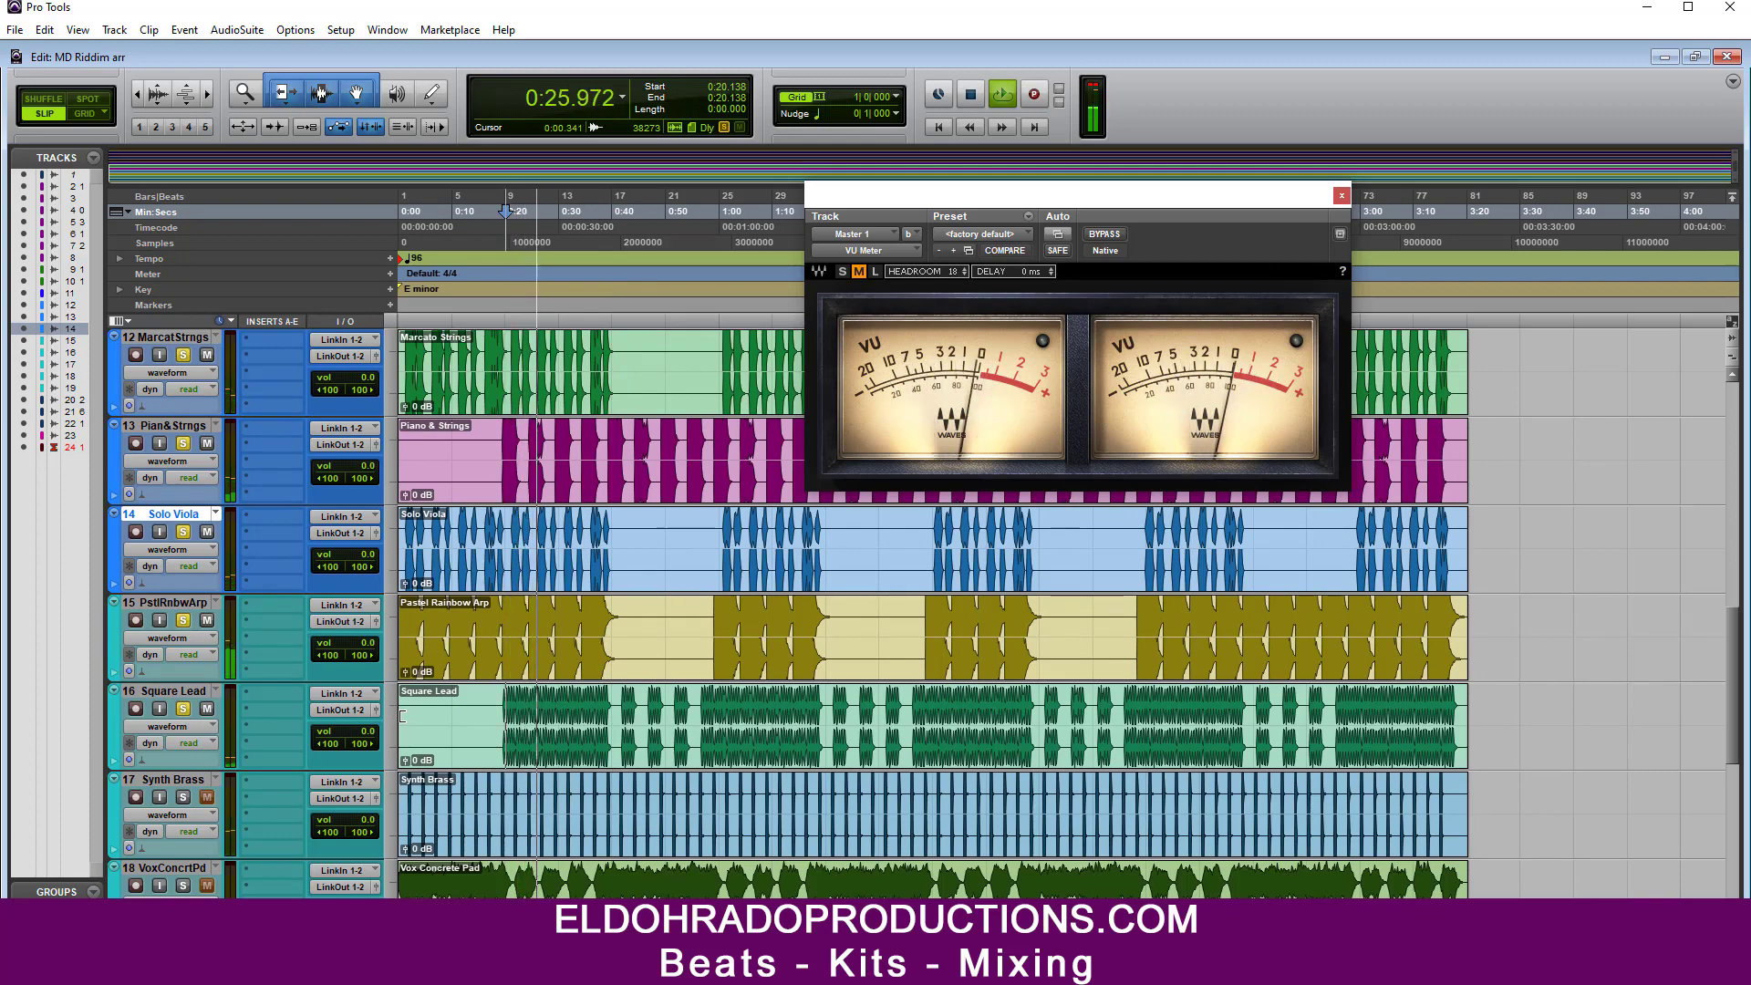
Step: Adjust the MD Kick Hard 1 clip gain against the playing mix and set it to -11.1 dB
scroll(437, 719, "up", 5)
scroll(437, 720, "up", 6)
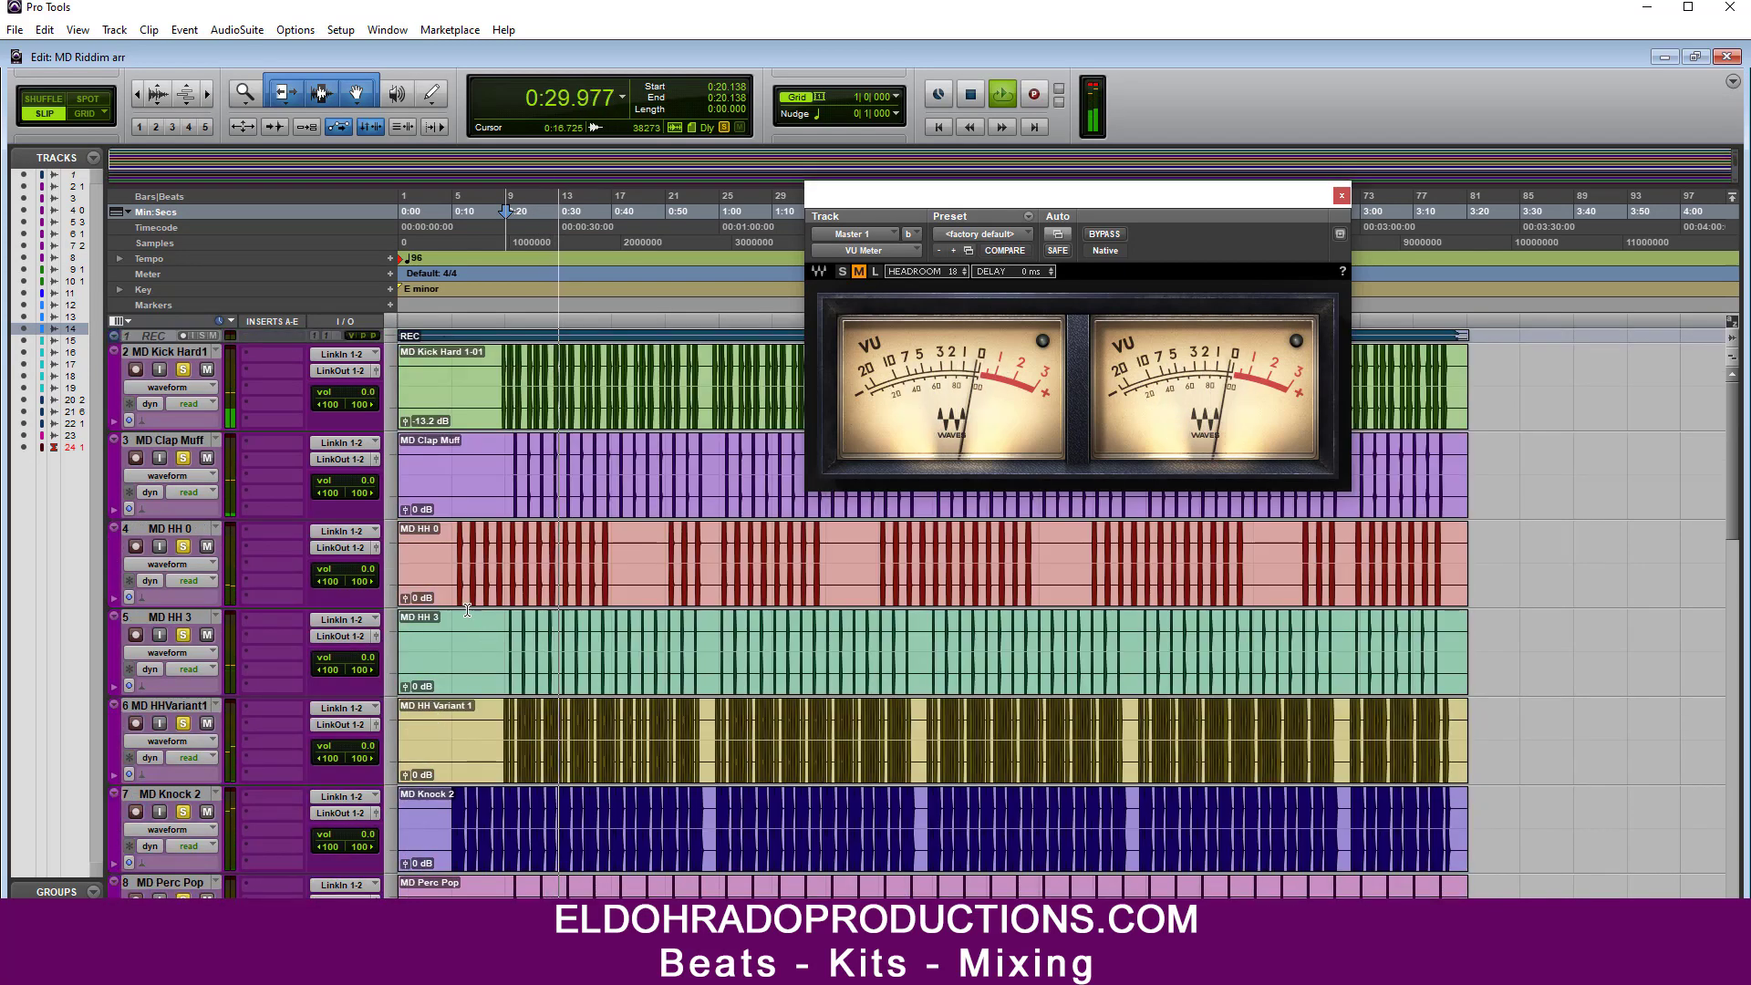
left_click_drag(405, 419, 430, 345)
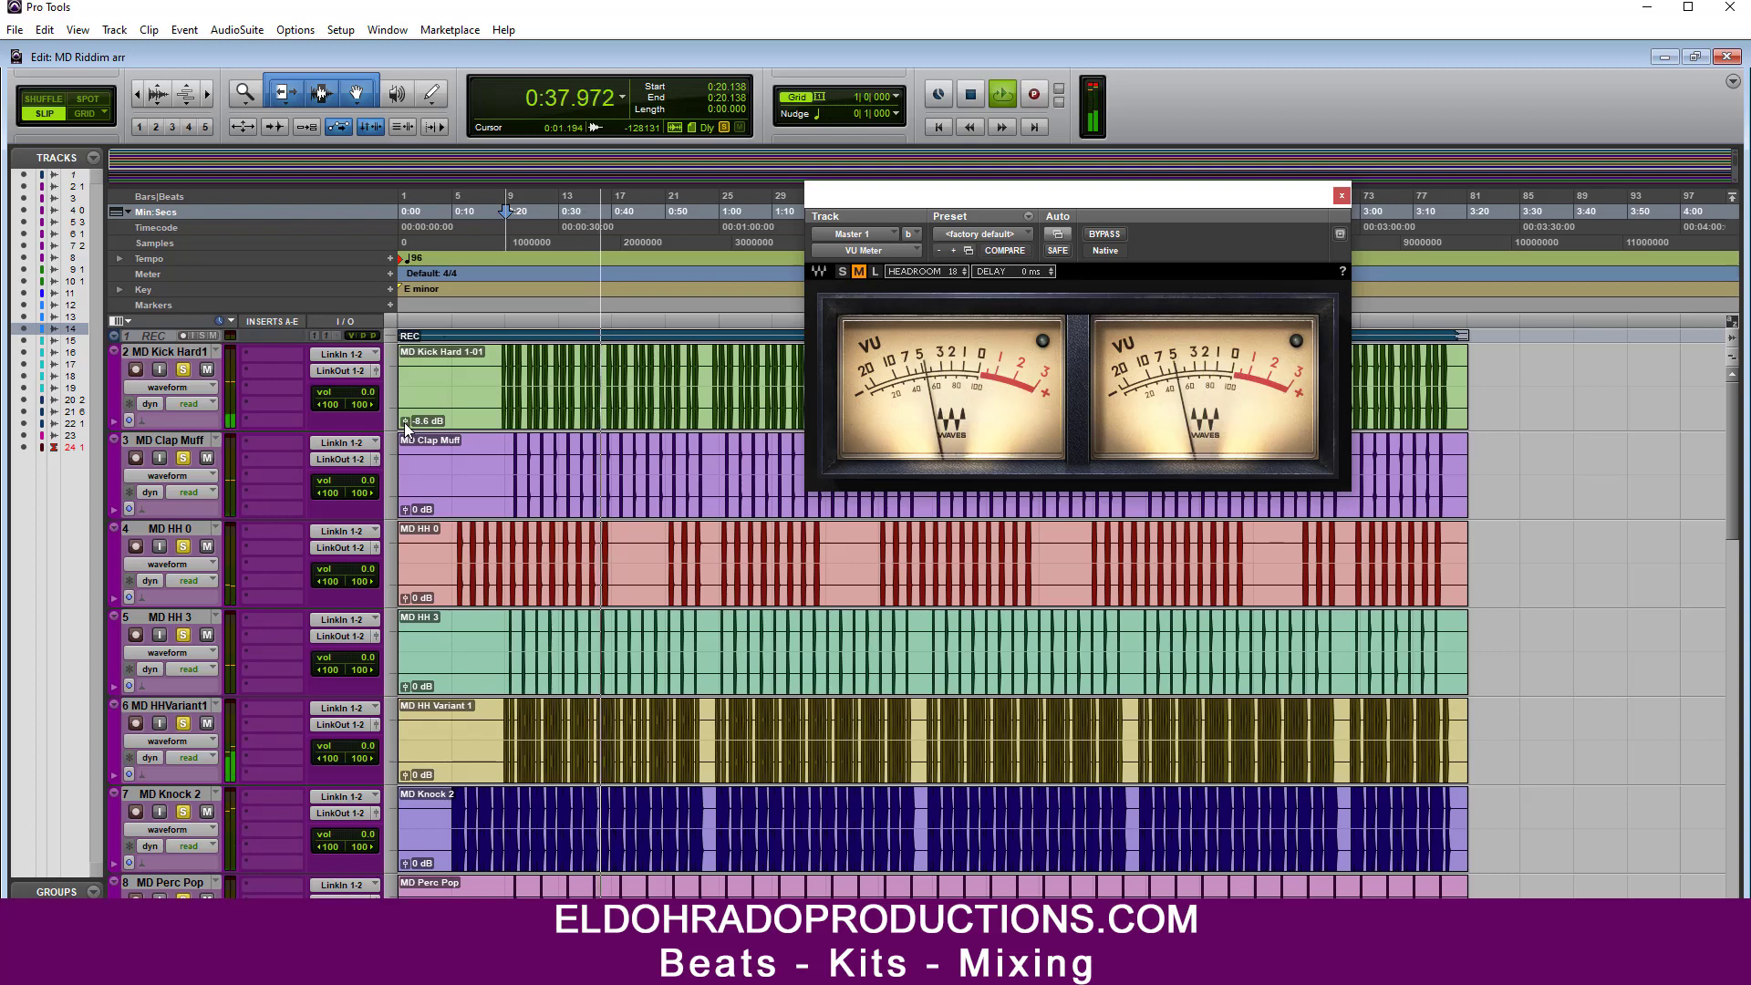
left_click_drag(404, 424, 404, 464)
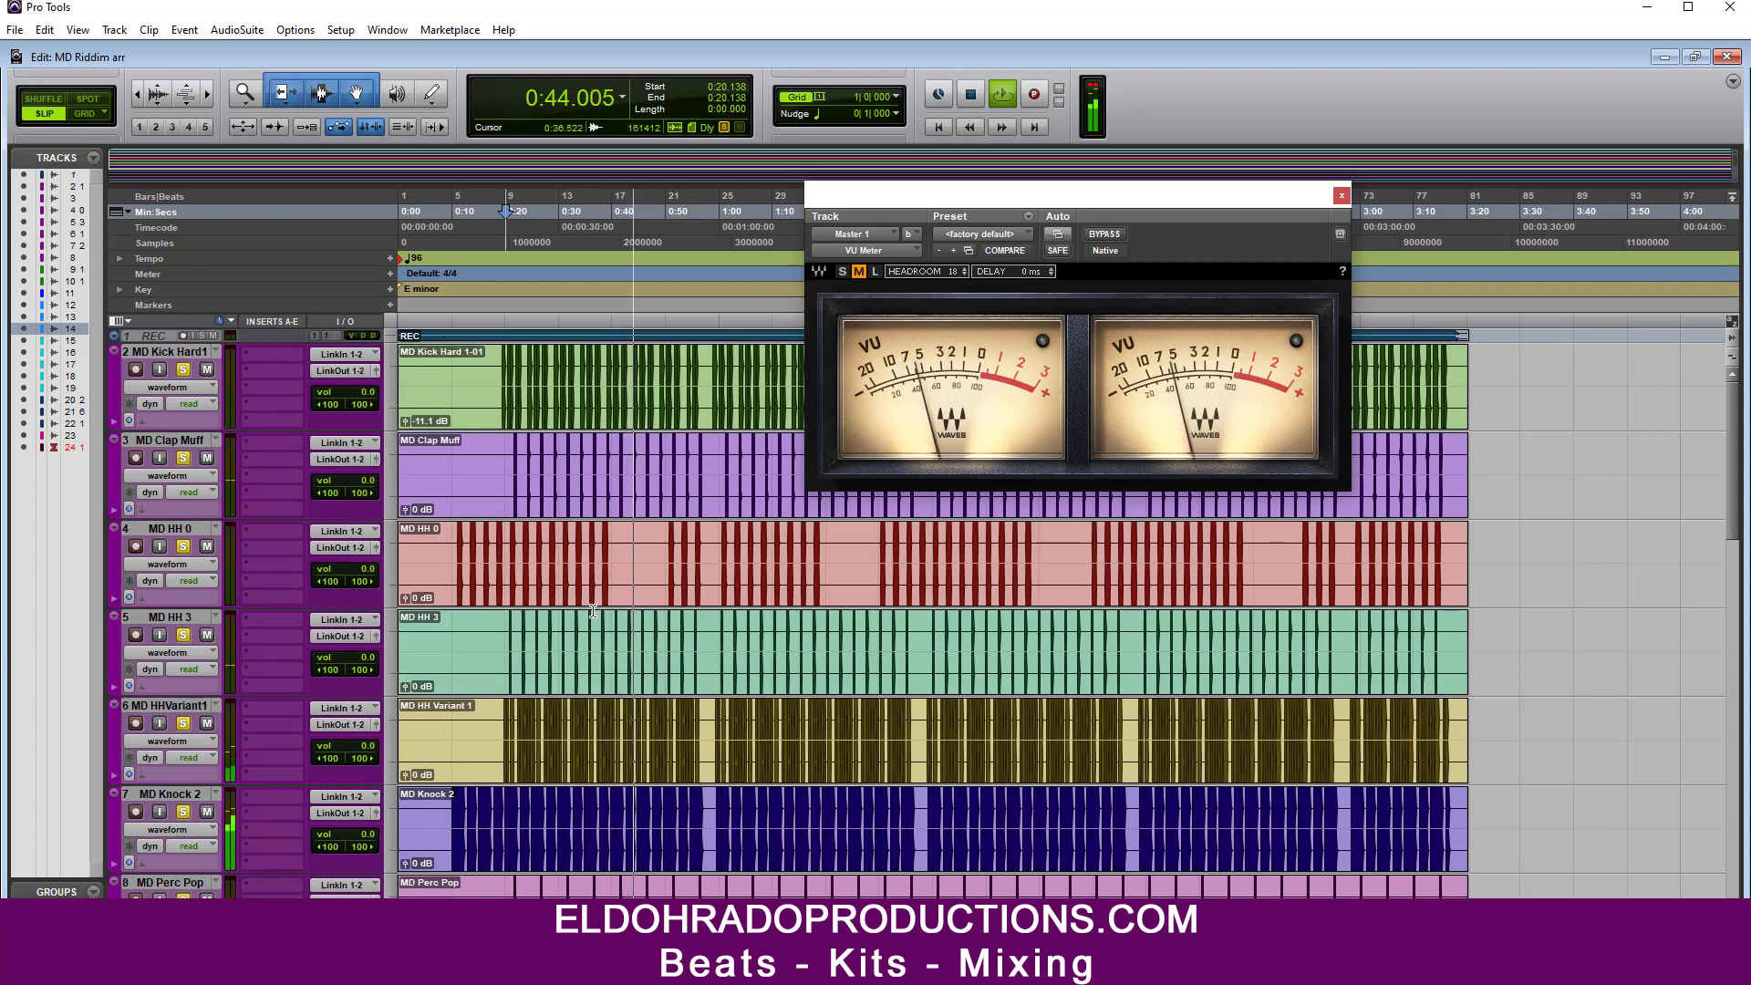
Step: Add Synth Brass to the soloed tracks and replay the mix from about 0:20.1
scroll(593, 611, "down", 10)
key("space")
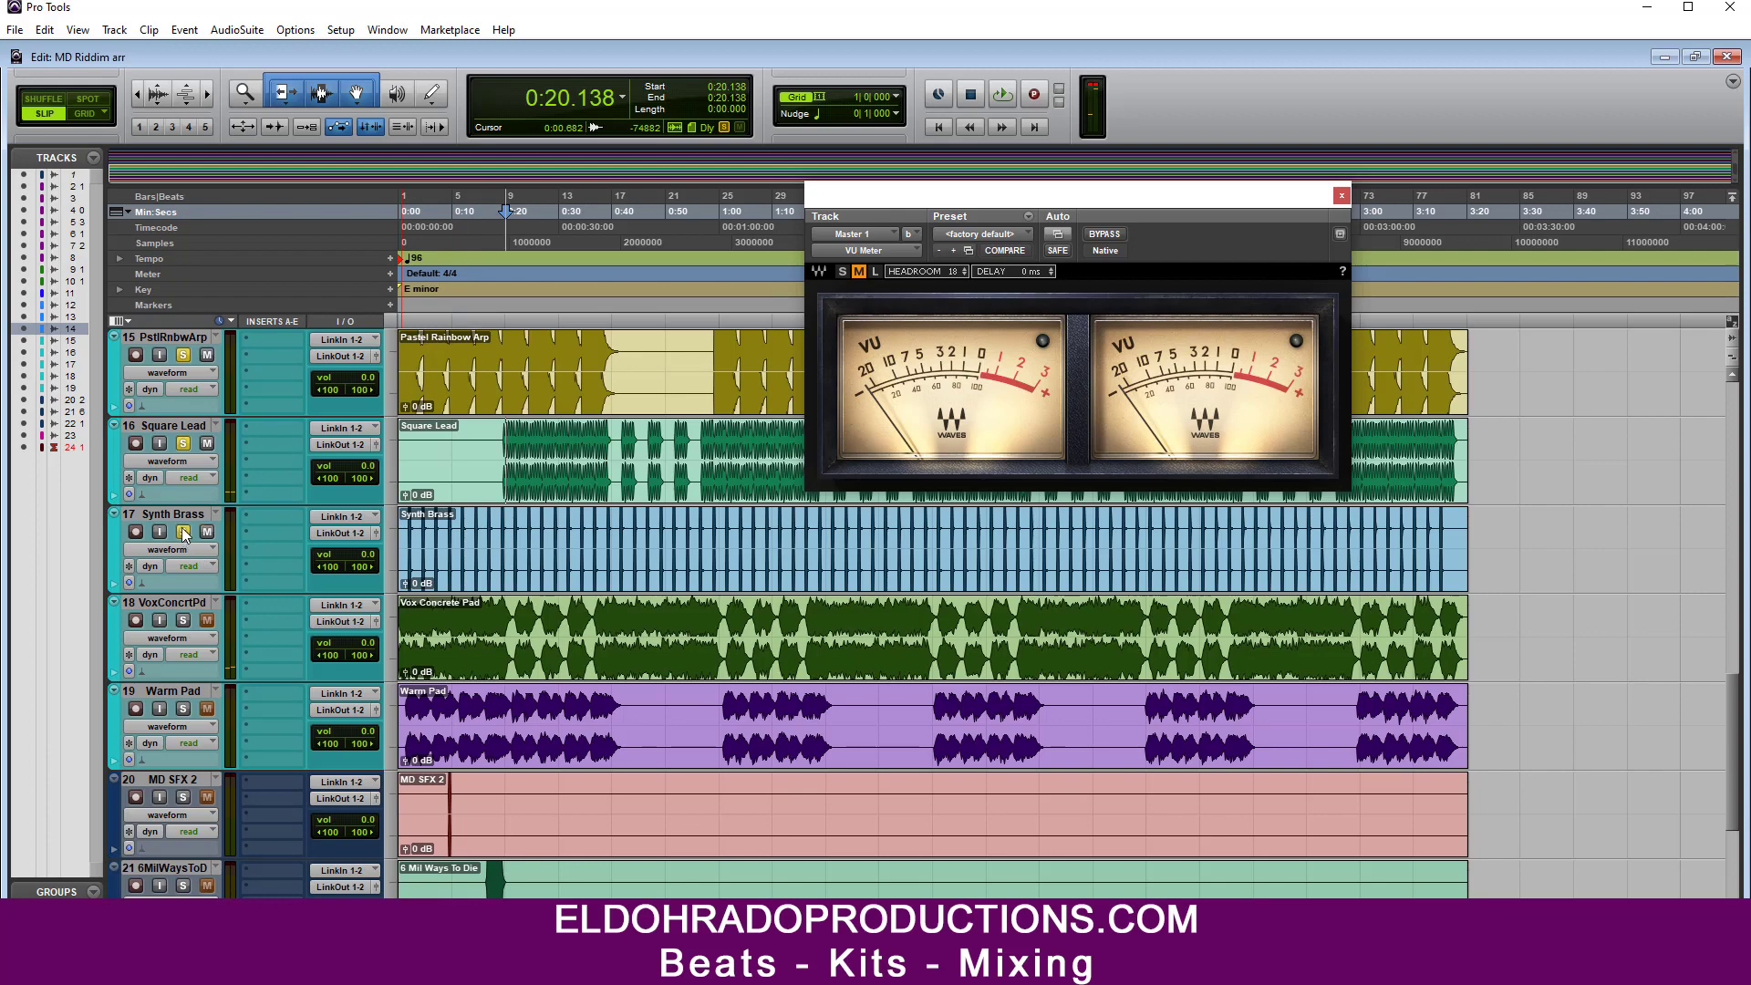
key("space")
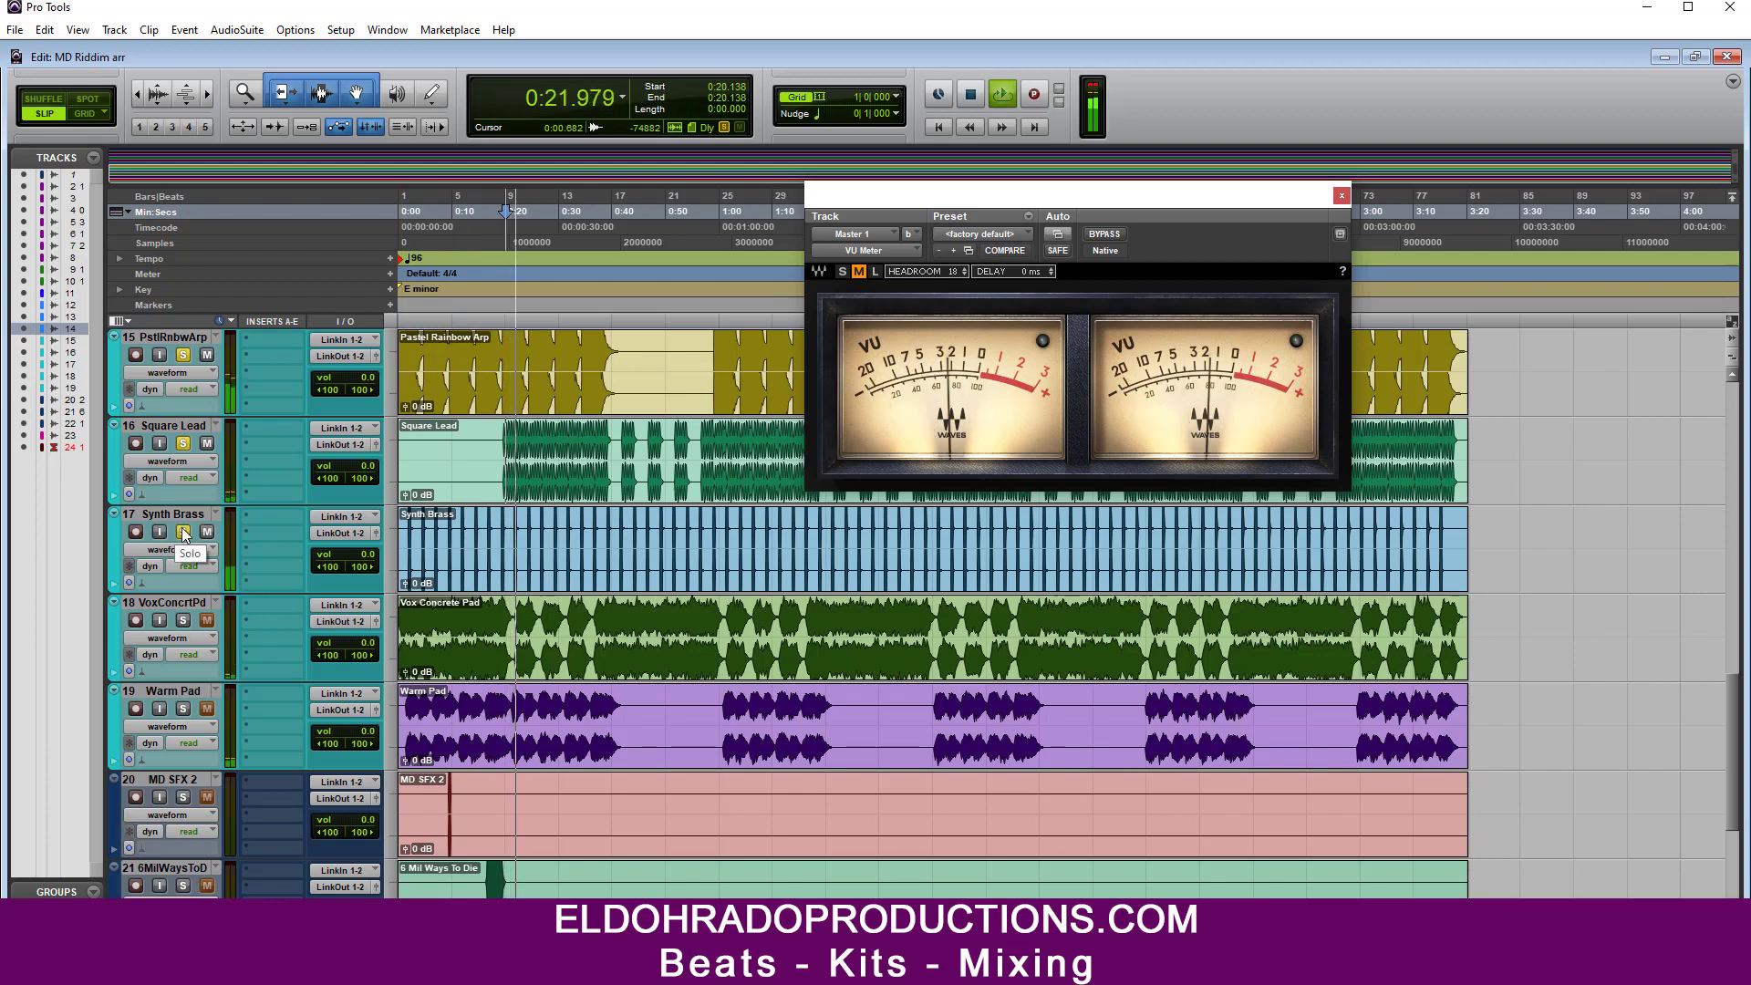
scroll(375, 624, "up", 10)
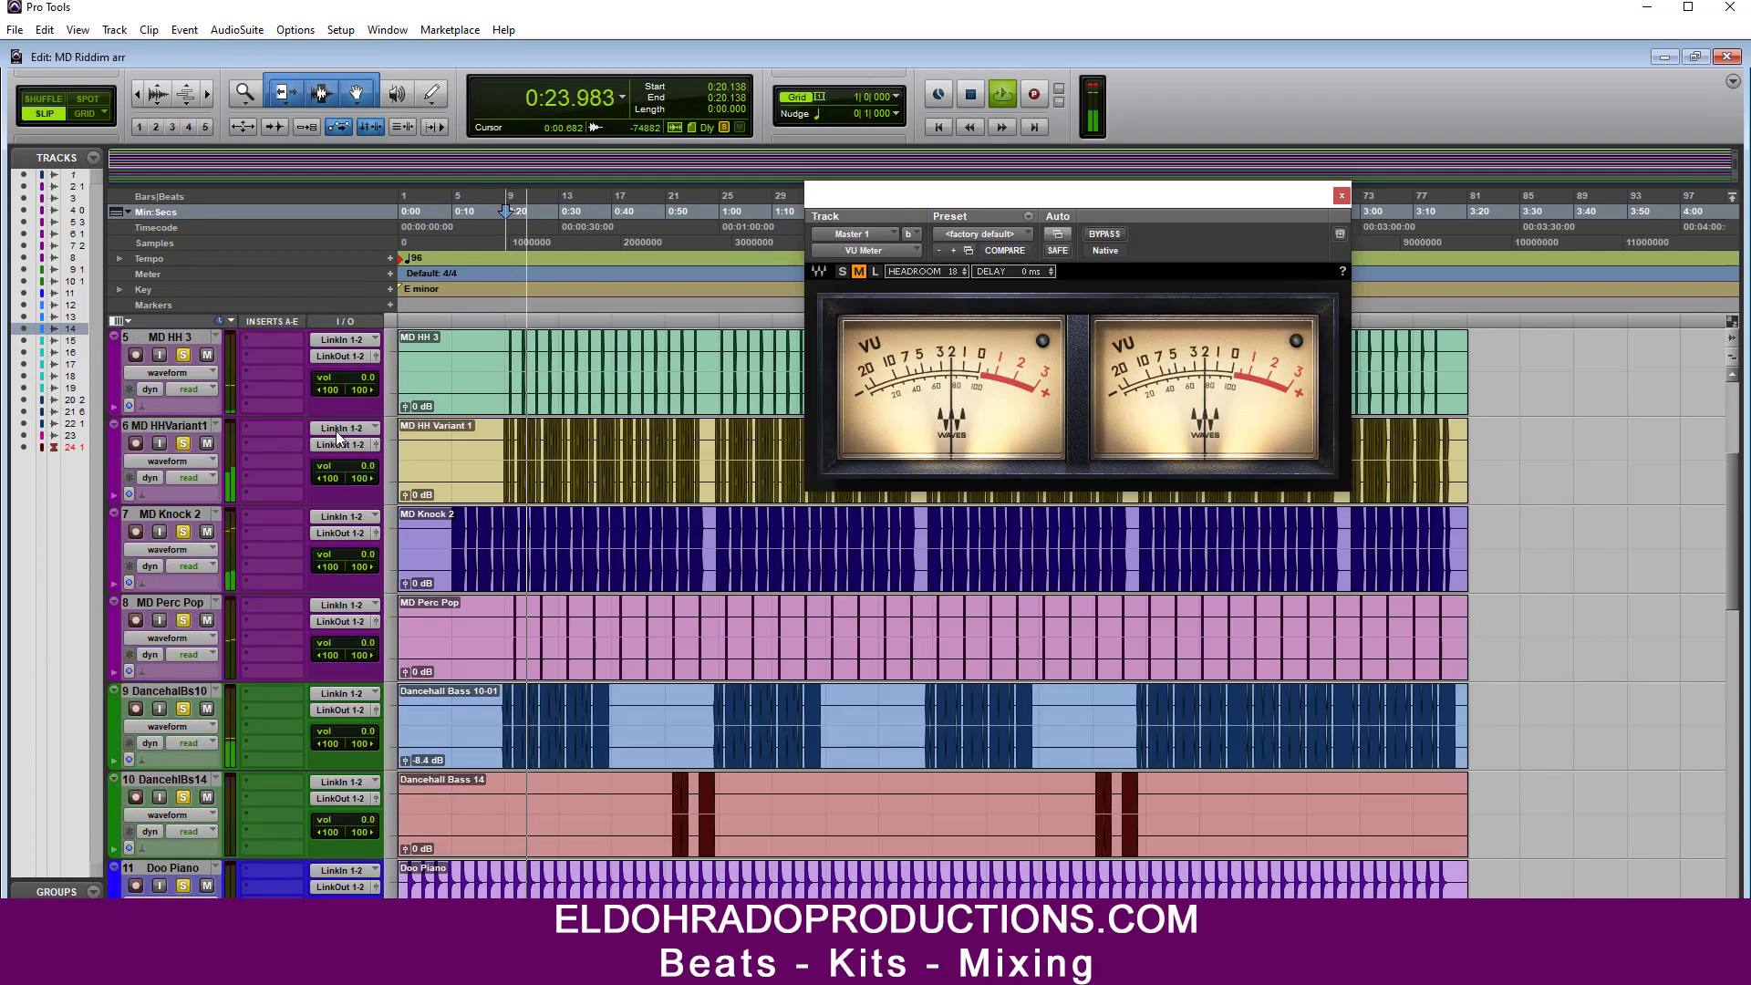
key("space")
scroll(270, 414, "up", 3)
scroll(413, 653, "down", 6)
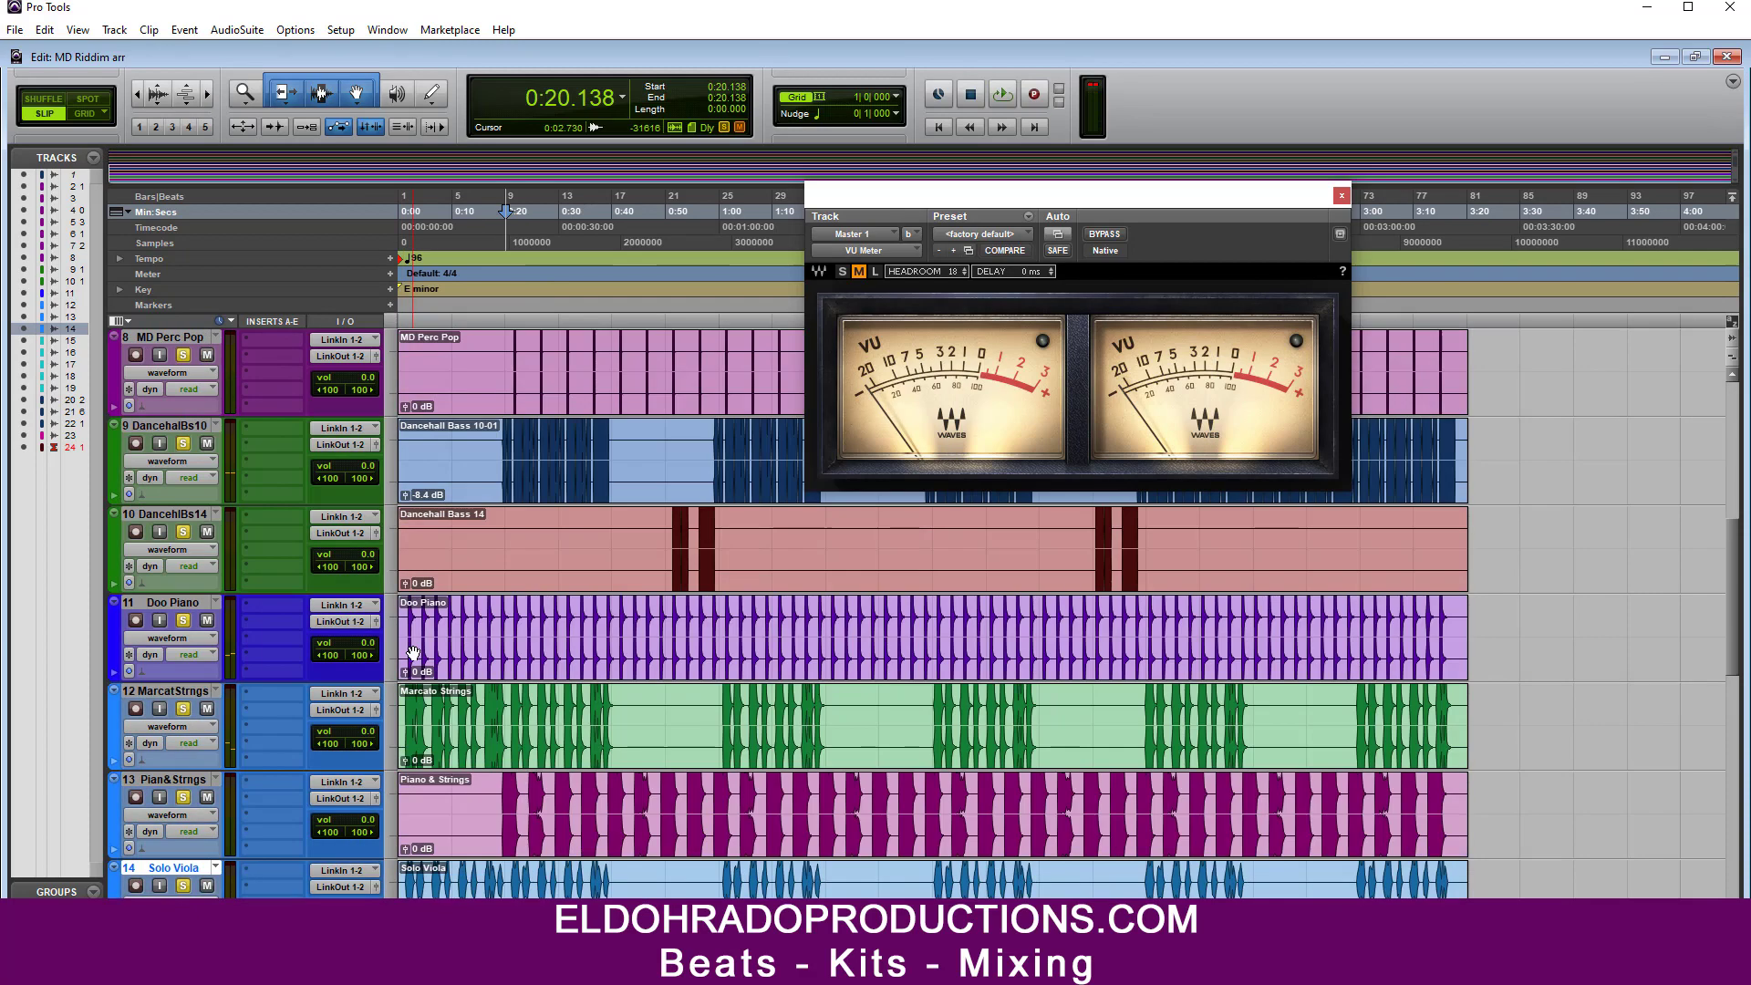
Step: Add Vox Concrete Pad and Warm Pad to the solo while replaying from about 0:20.1
key("space")
scroll(365, 621, "down", 8)
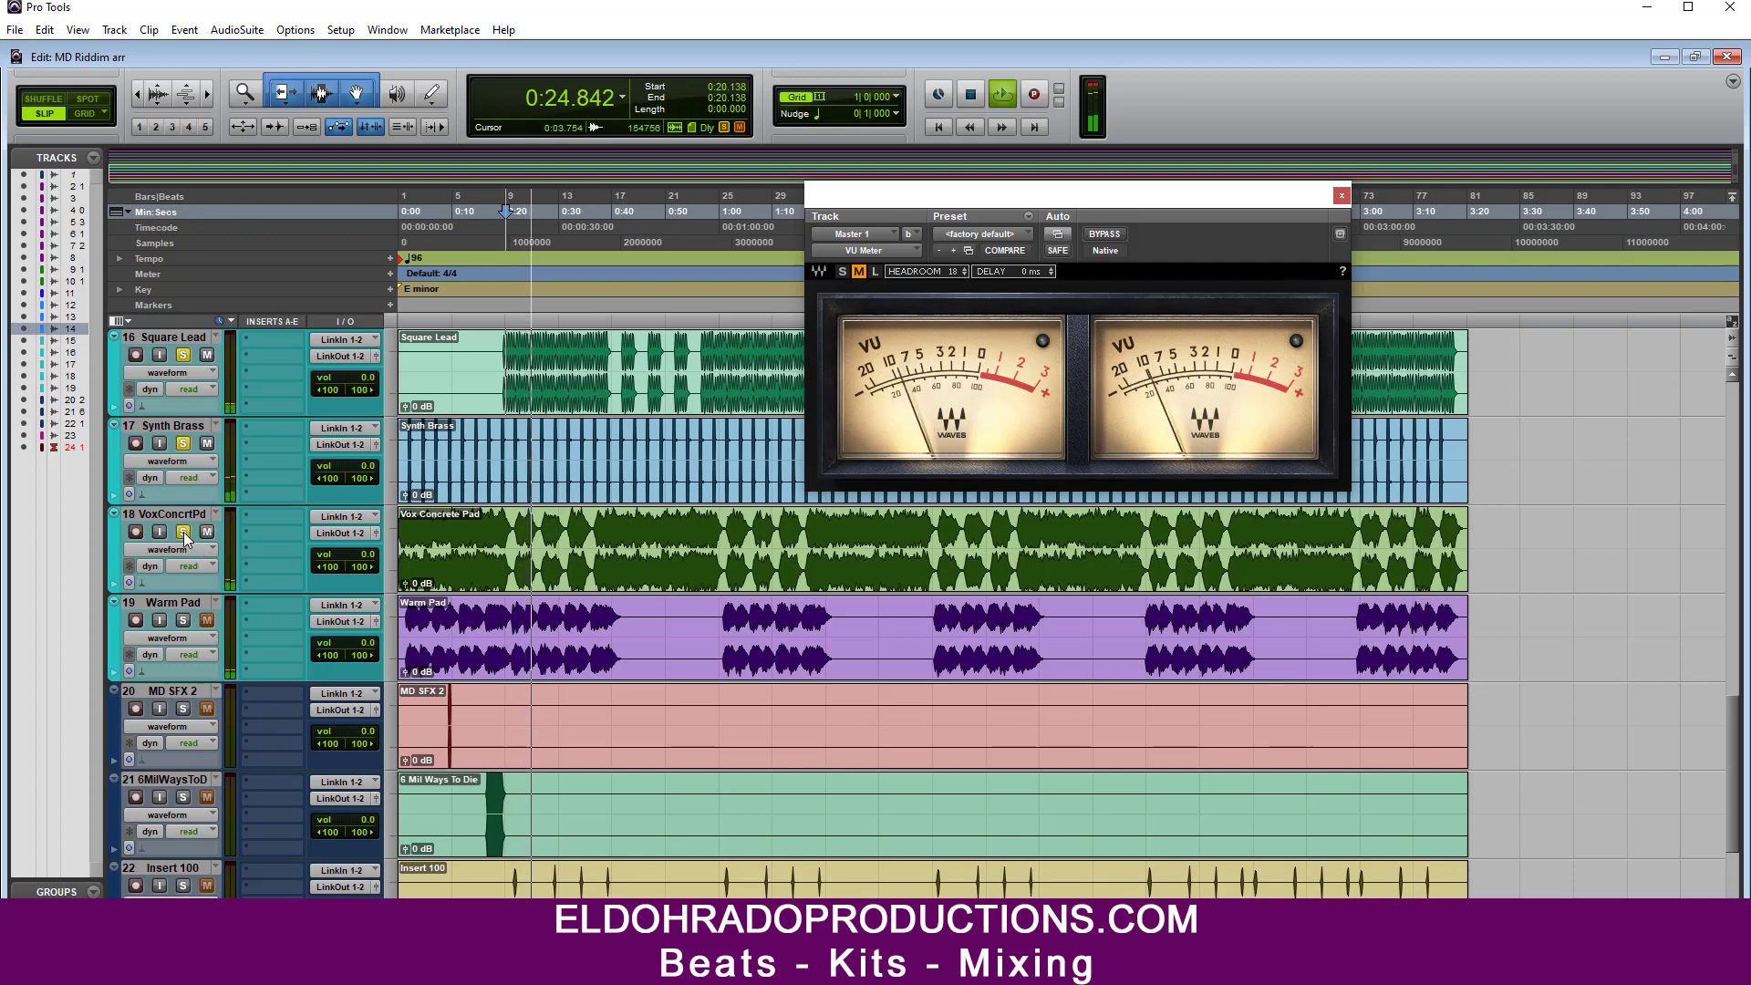
left_click(179, 619)
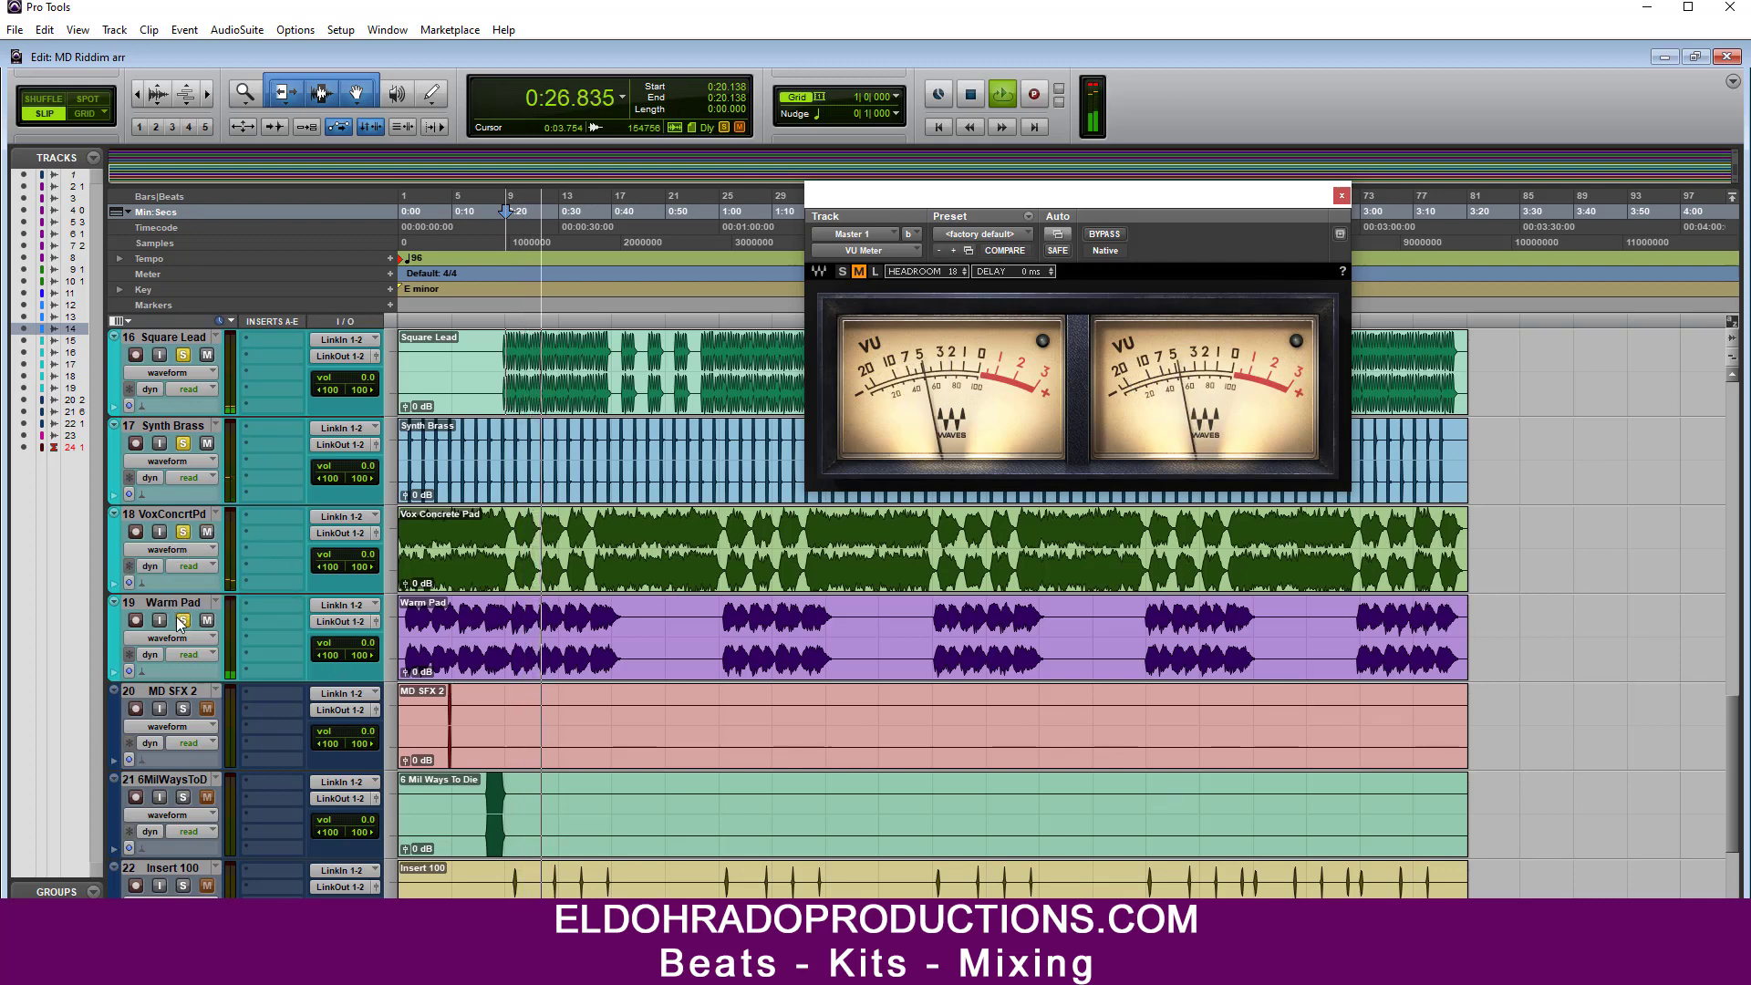
Step: Select the tracks from MD SFX 2 to Insert 100 and colour them magenta
left_click(177, 691)
left_click(171, 867, "shift")
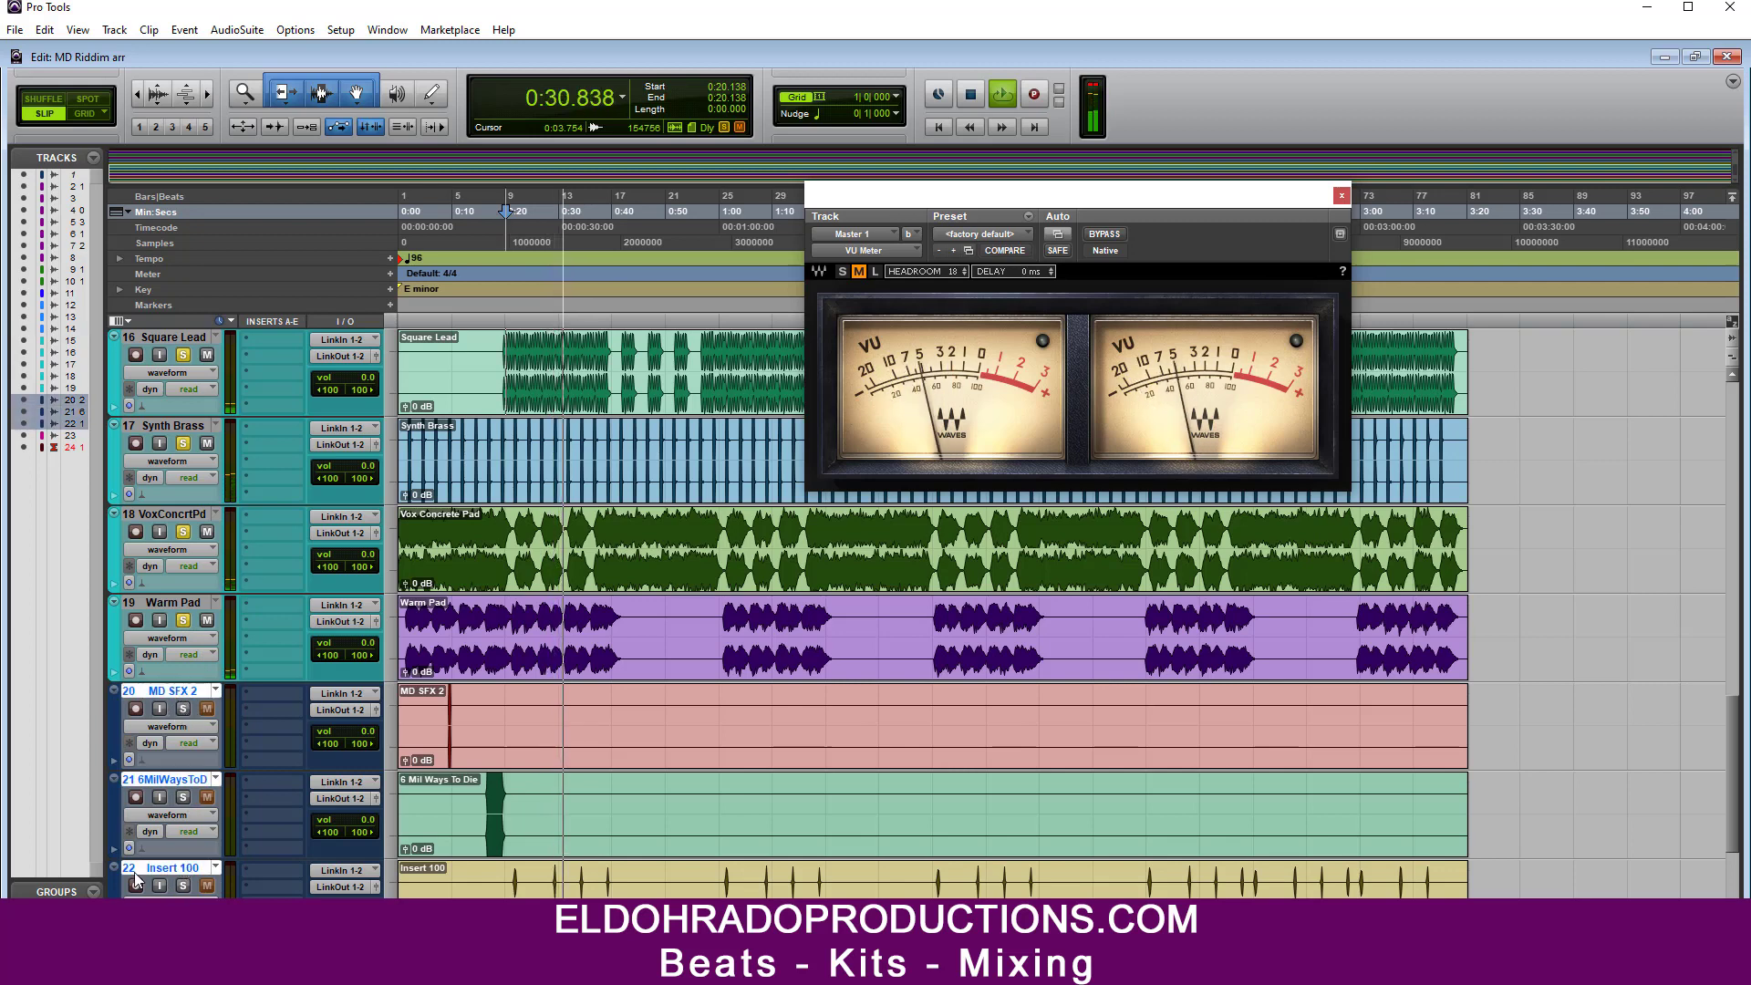
double_click(116, 891)
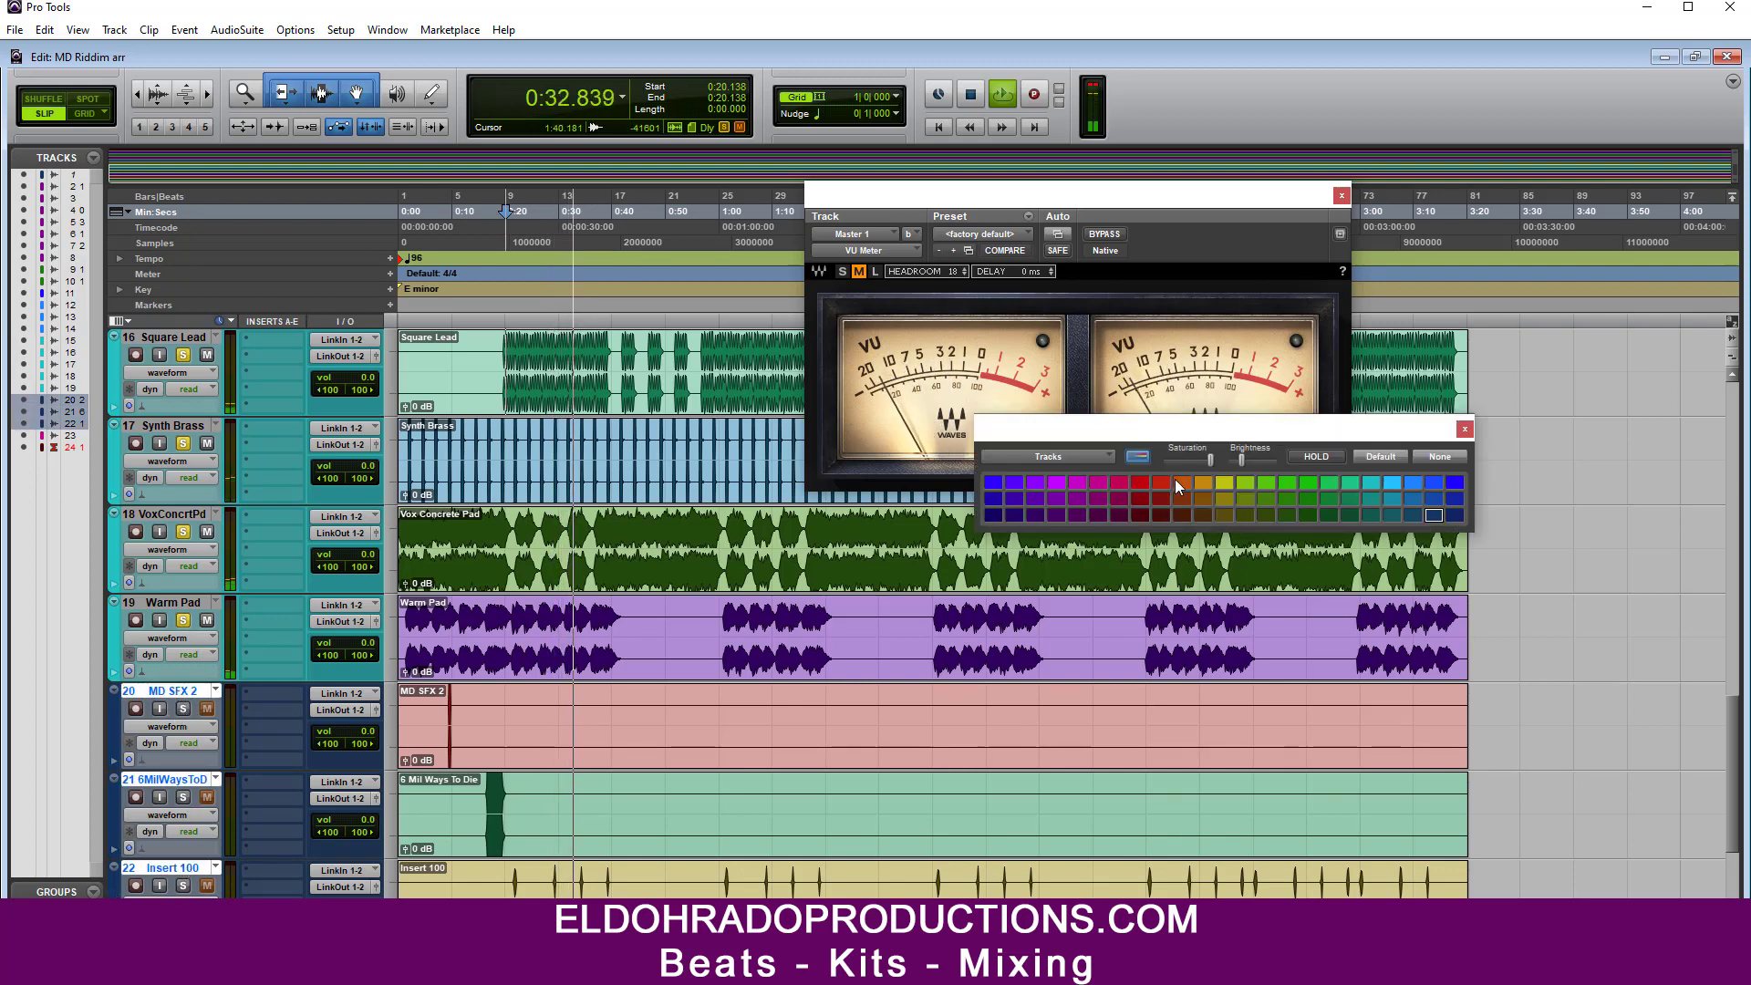
left_click(1100, 484)
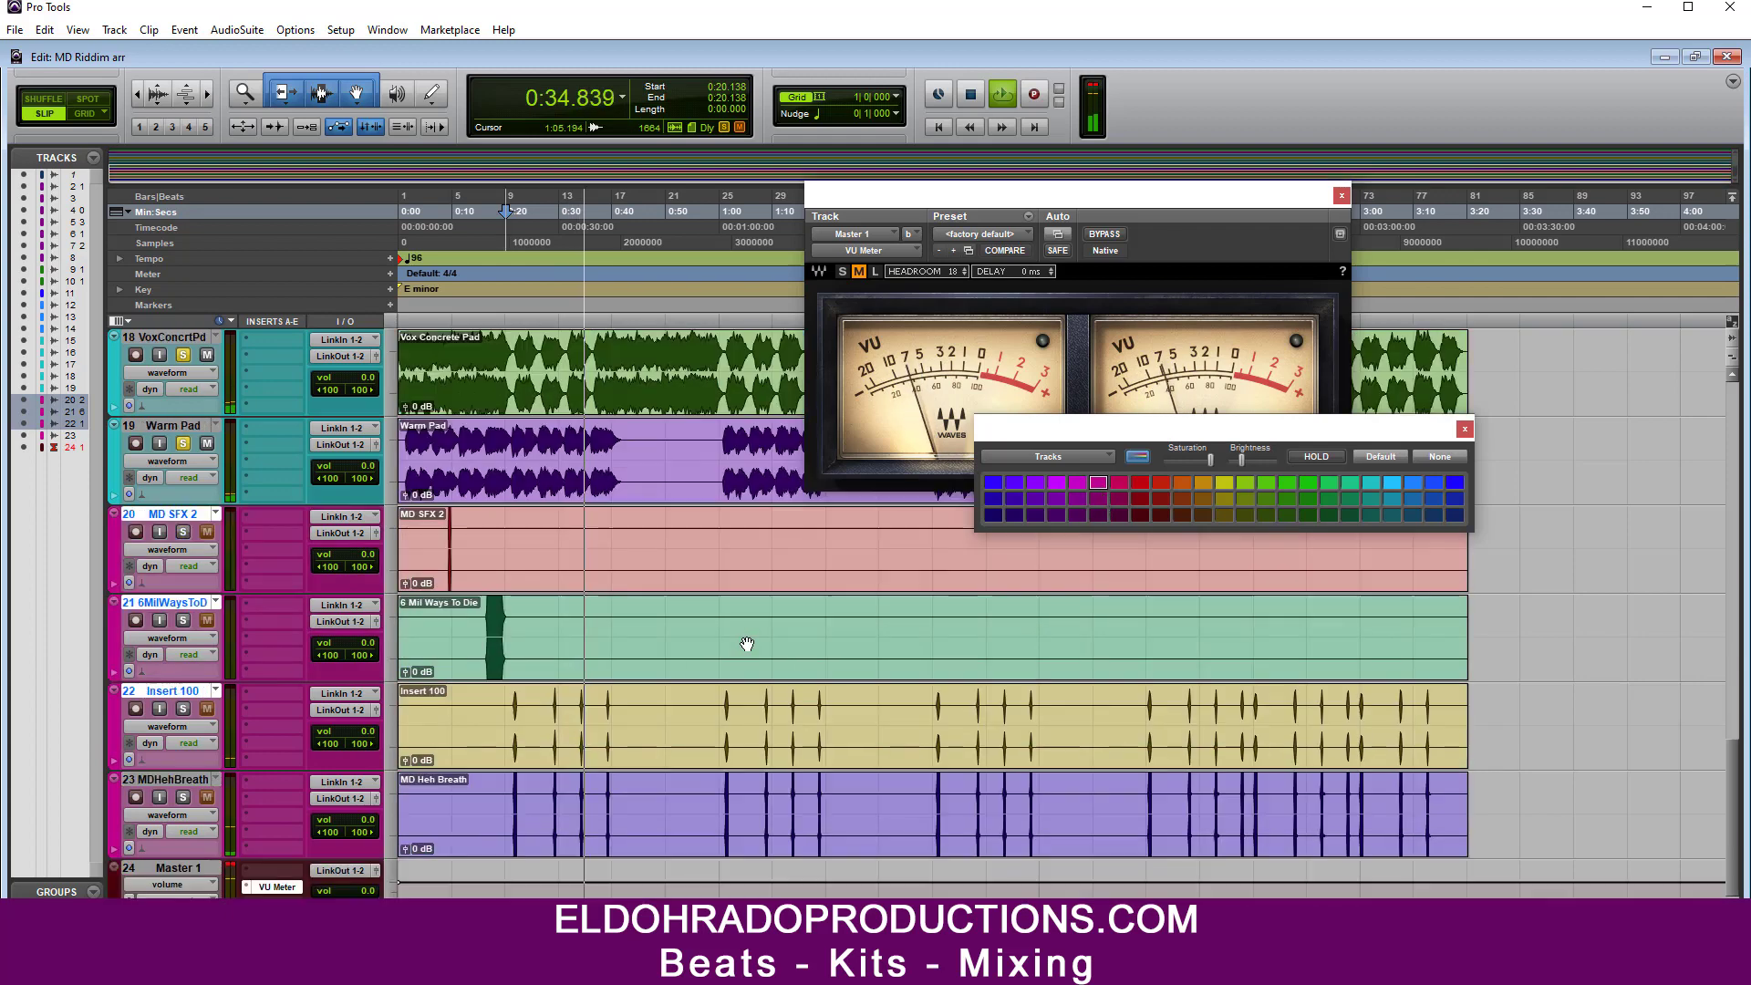
Step: Add MD SFX 2, 6 Mil Ways To Die, Insert 100 and MD Heh Breath to the solo and play from about 0:07.5
scroll(742, 645, "down", 2)
left_click(439, 561)
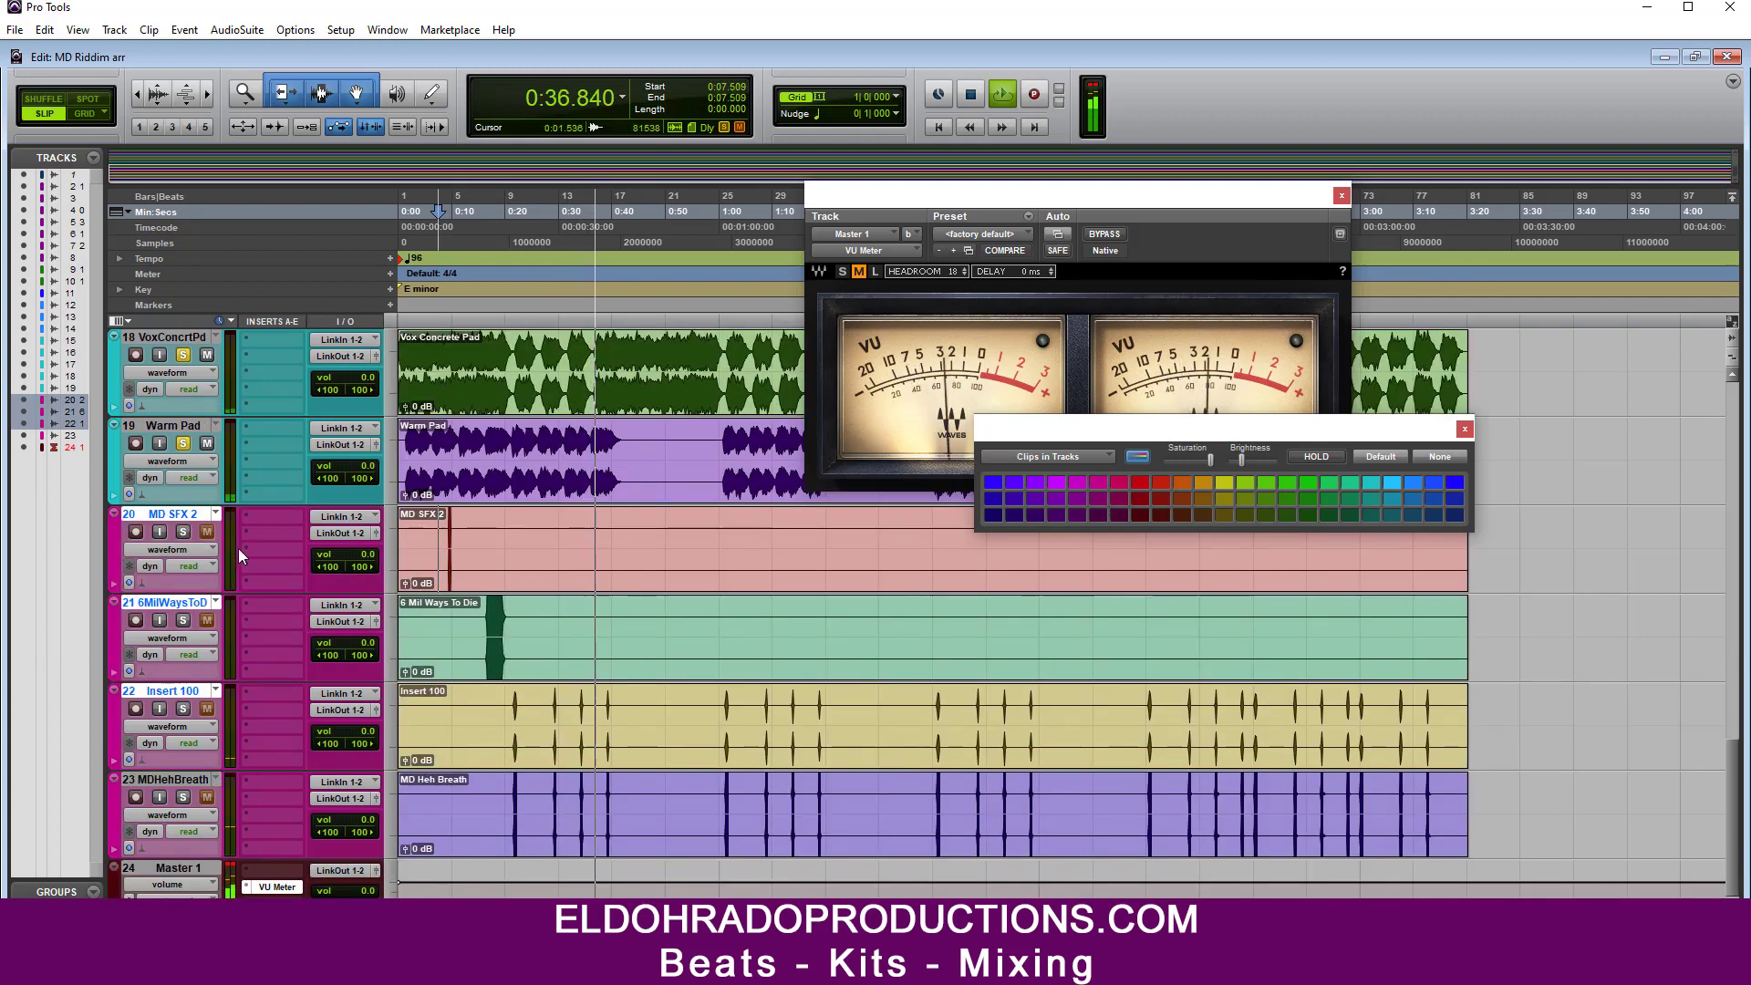
key("space")
left_click(183, 708)
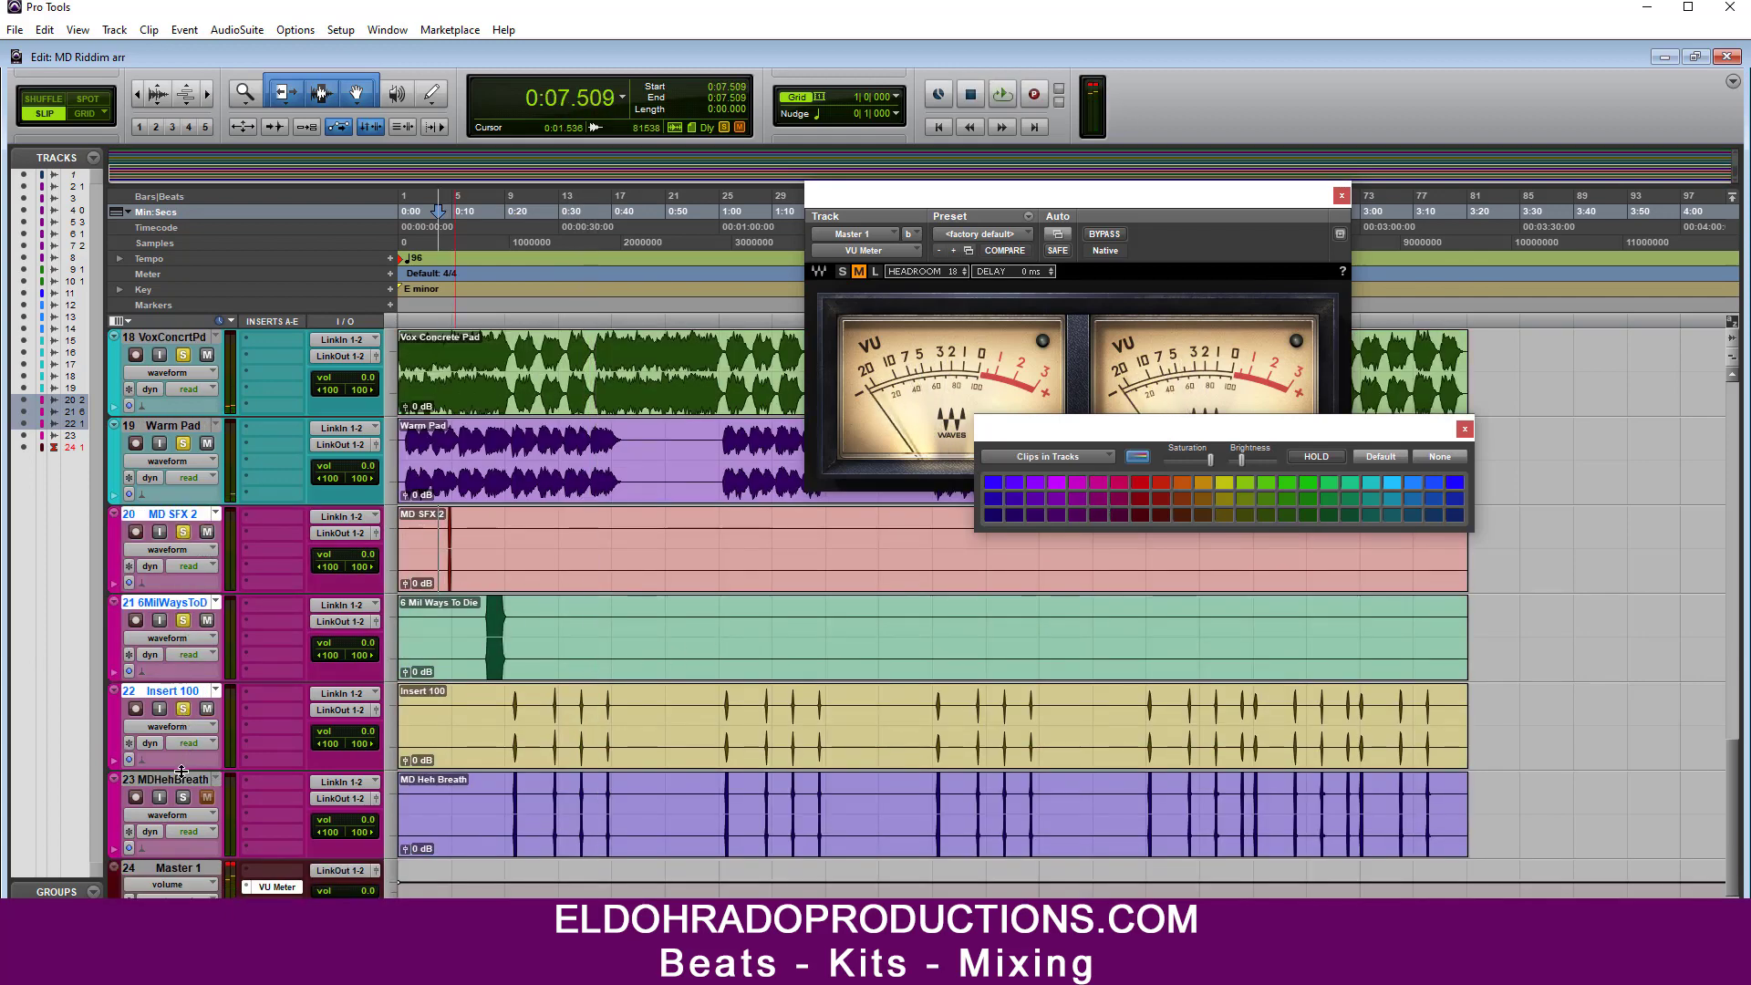
key("space")
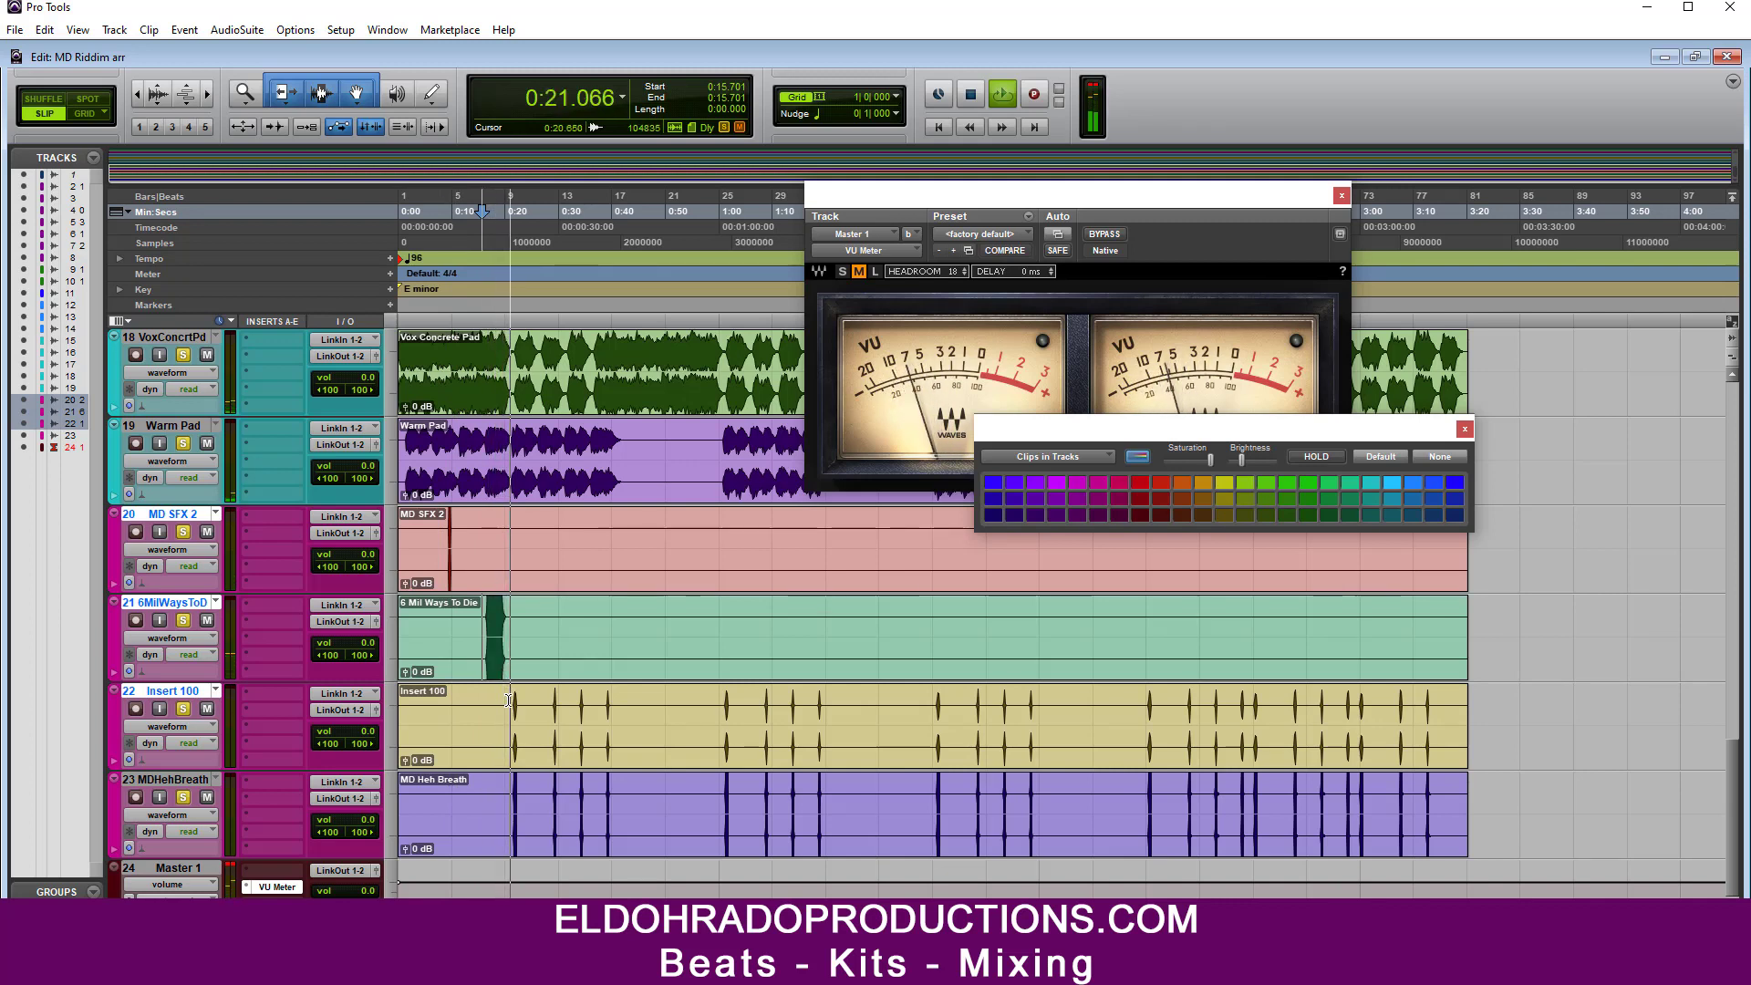
Step: Unmute Dancehall Bass 10 during playback and lower its clip gain to -9.8 dB
scroll(673, 664, "up", 10)
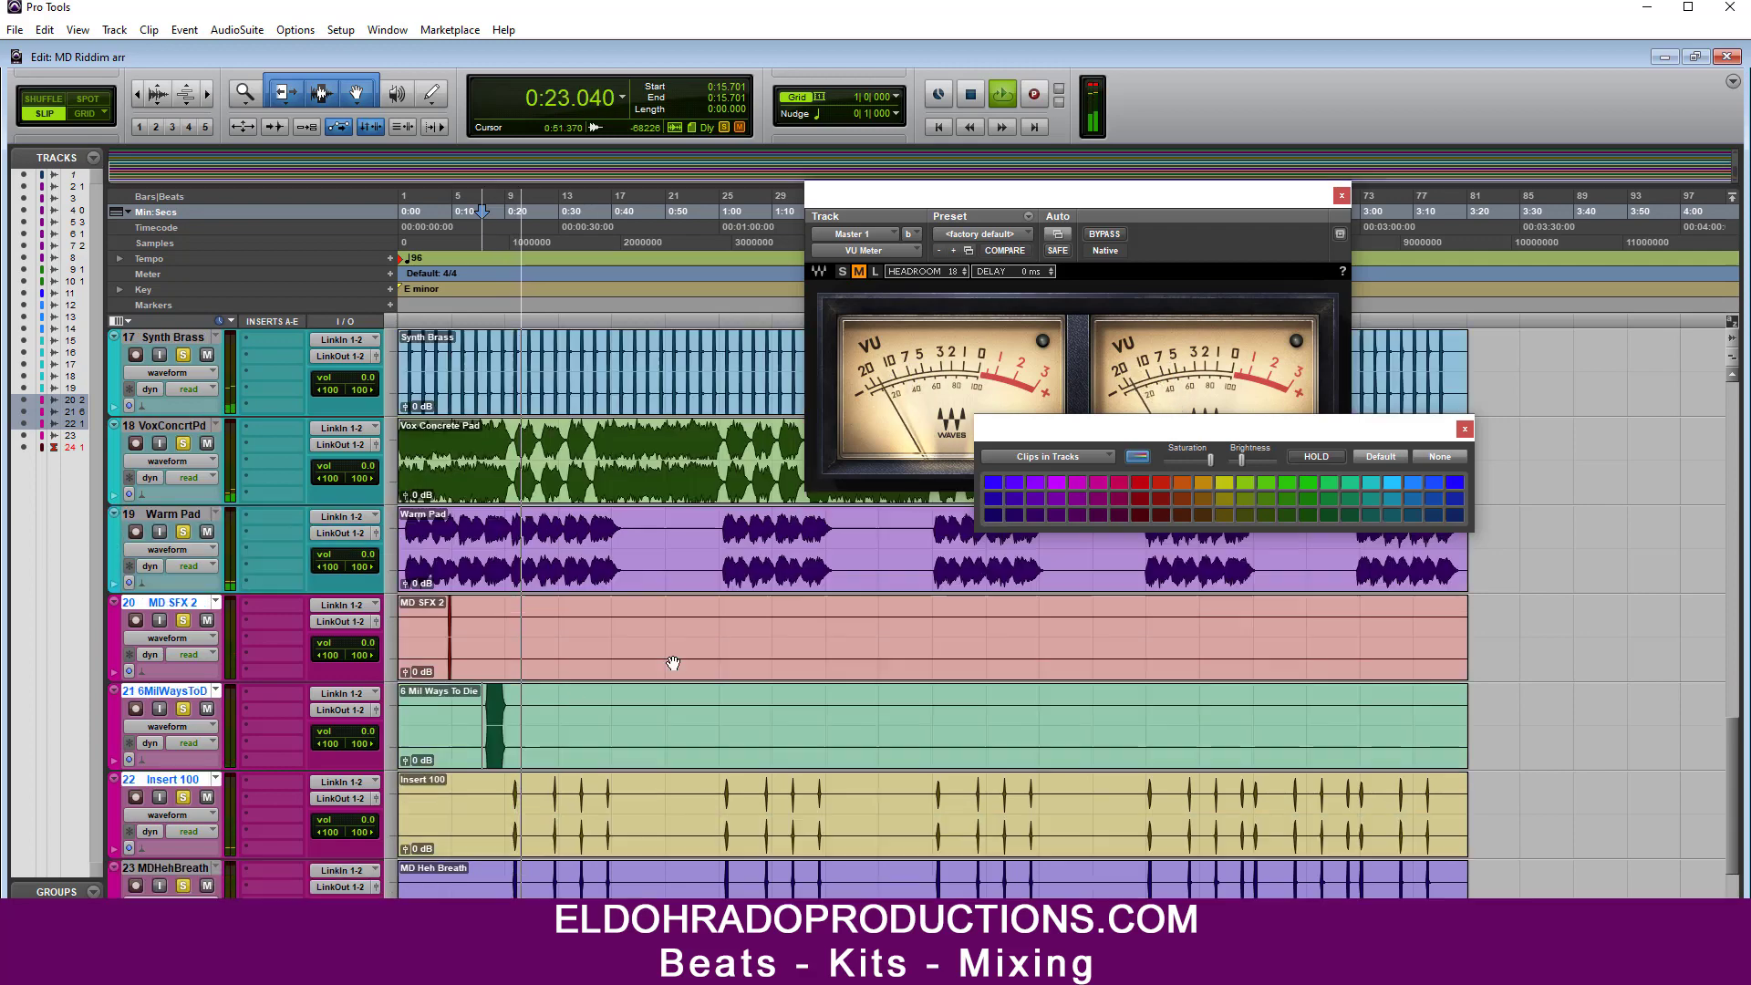
scroll(672, 663, "up", 5)
scroll(672, 664, "down", 4)
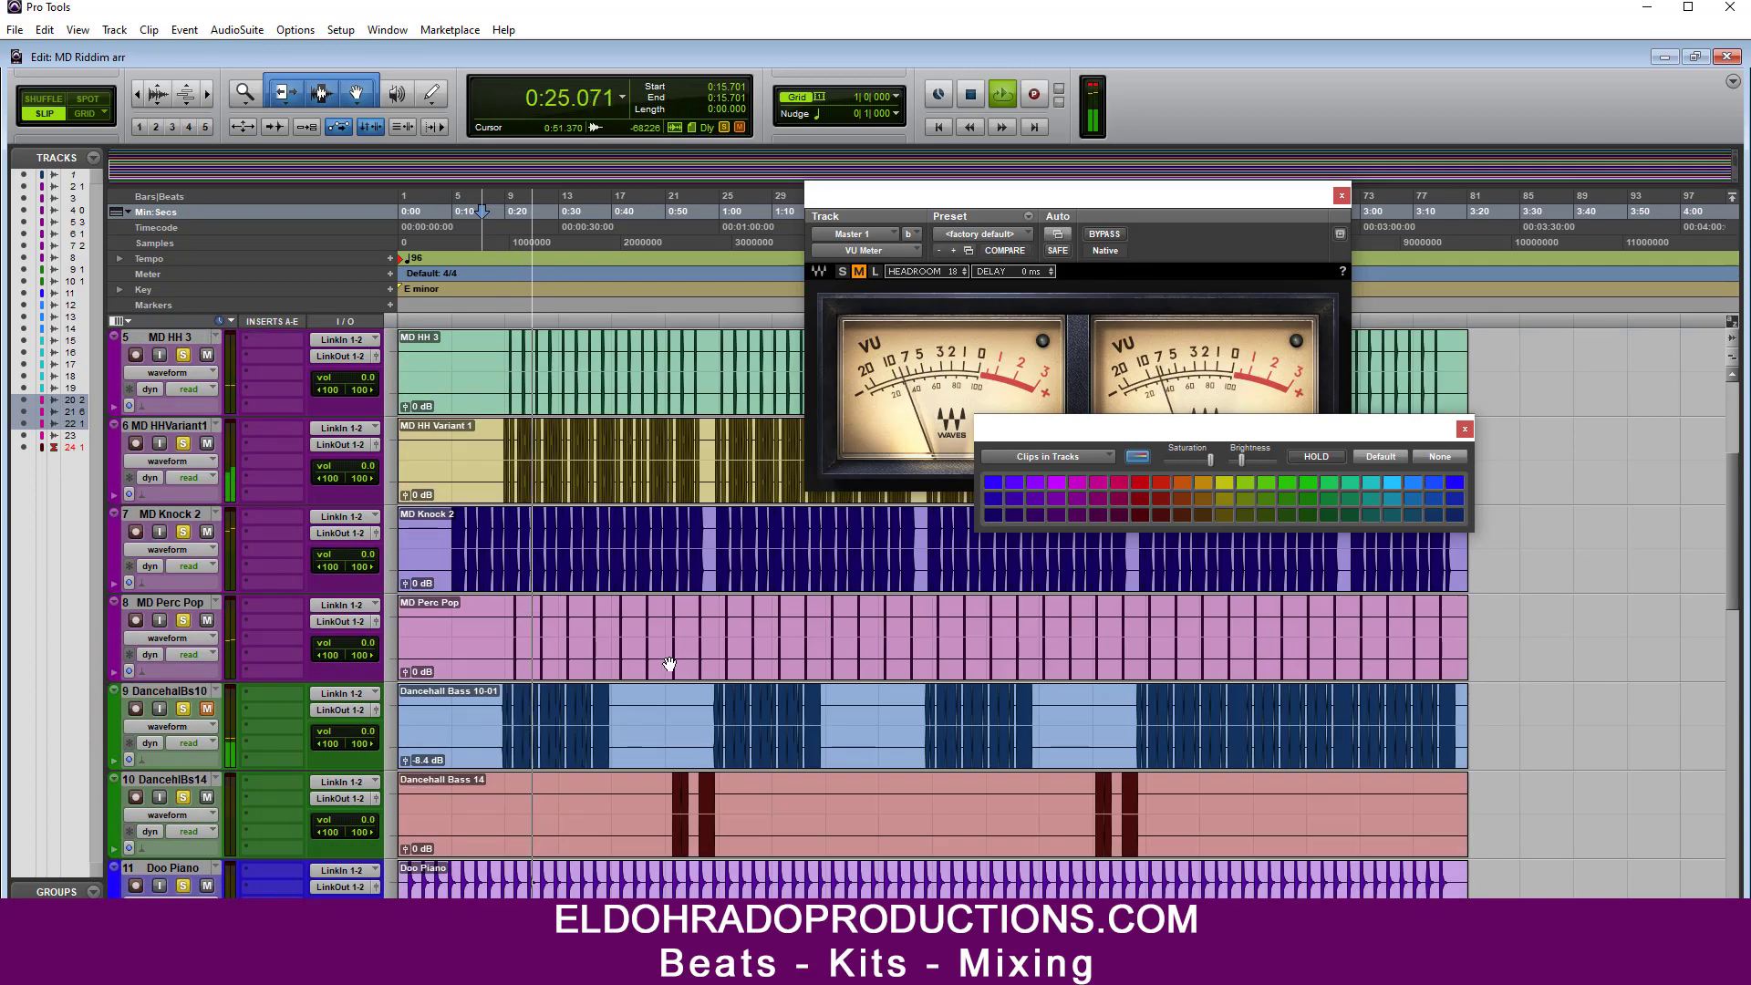
left_click(207, 709)
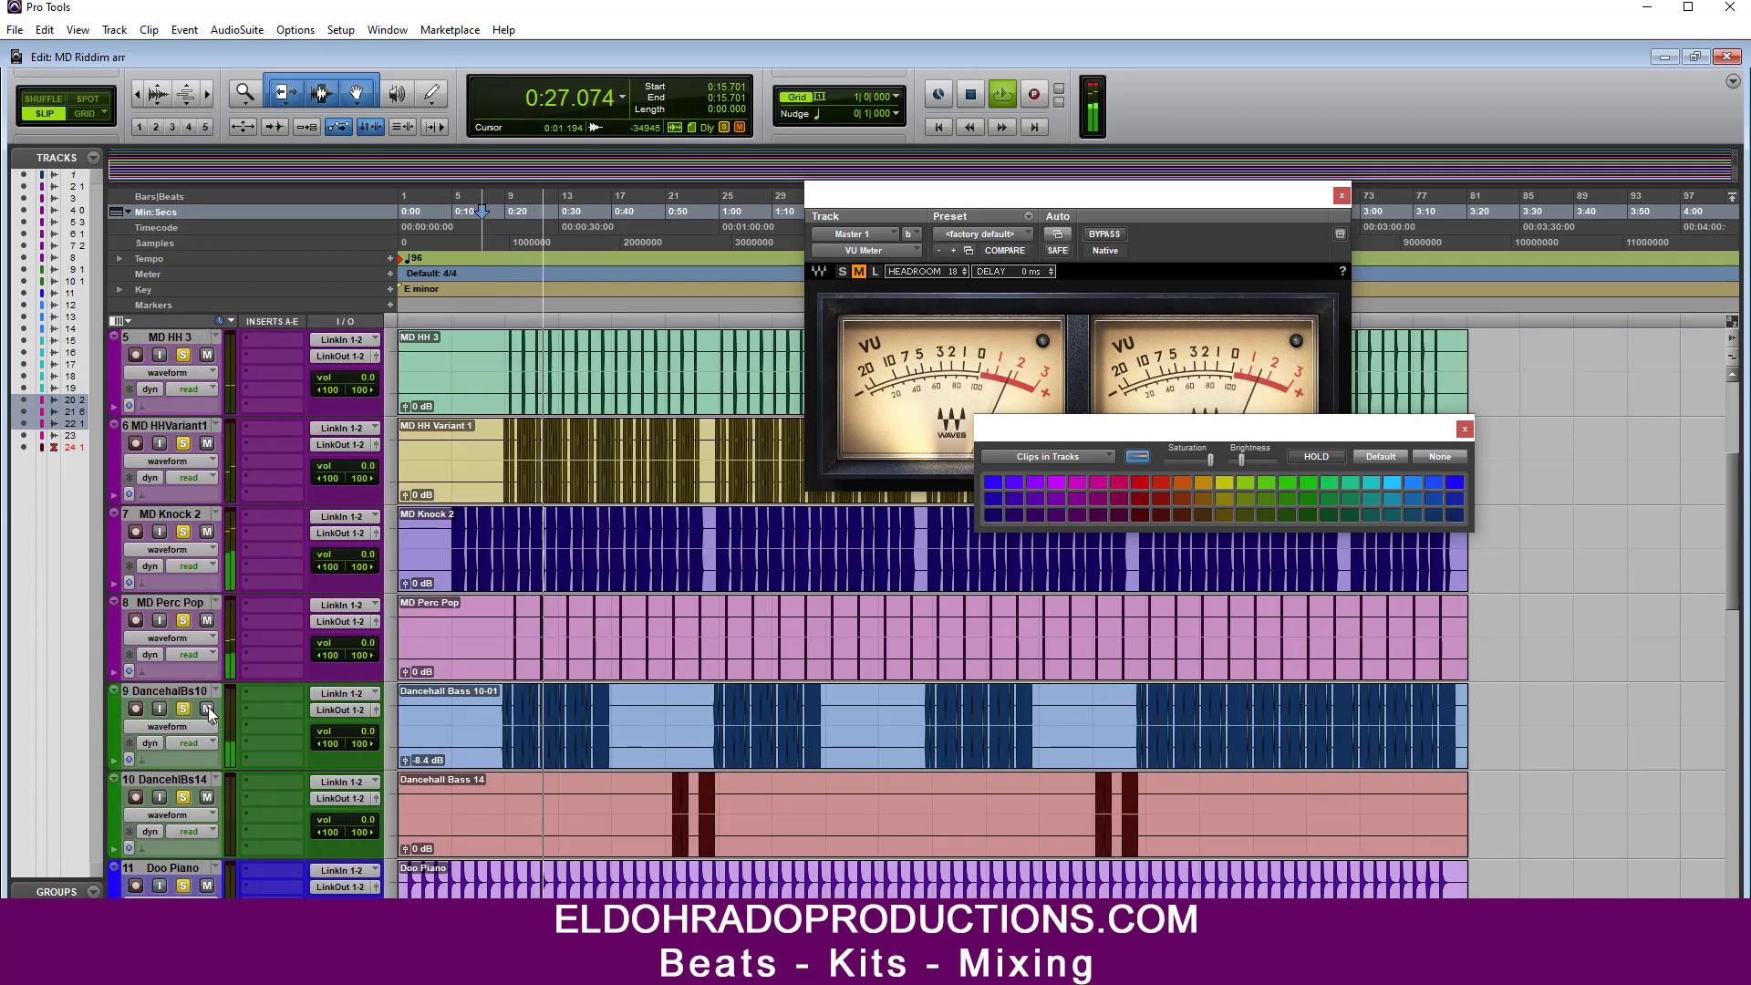
left_click_drag(404, 760, 401, 784)
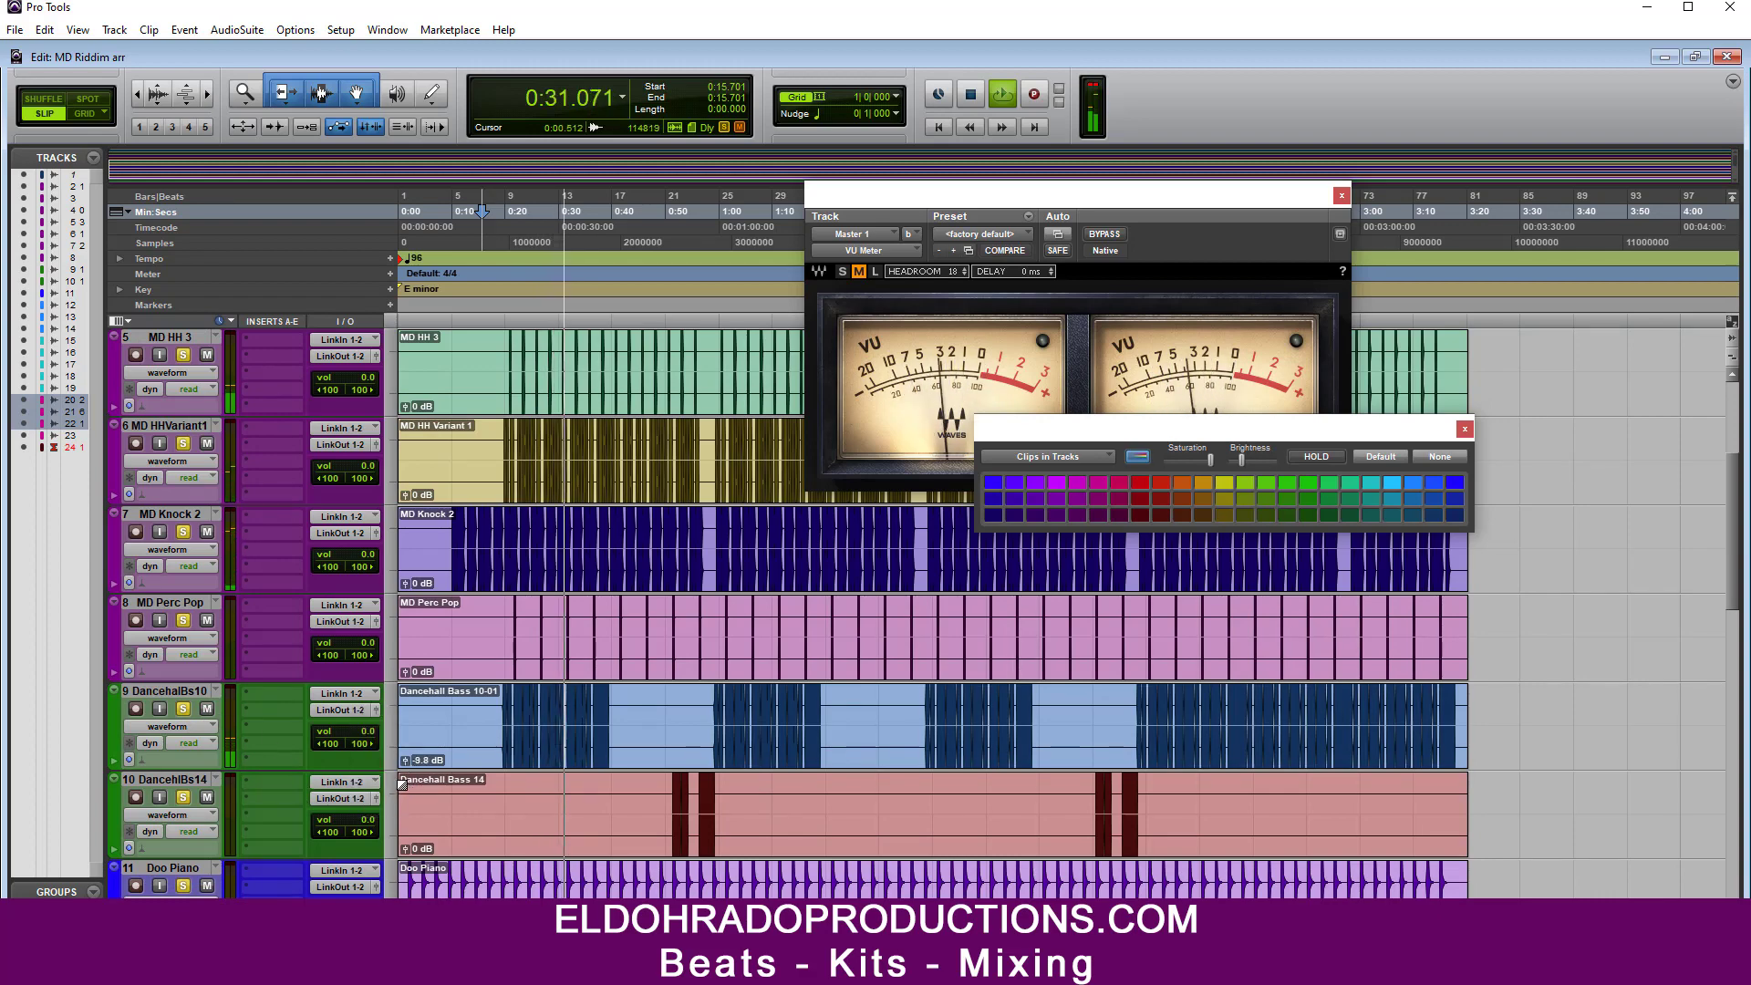
Step: Stop playback and close the VU Meter plug-in and the colour palette
scroll(502, 702, "up", 3)
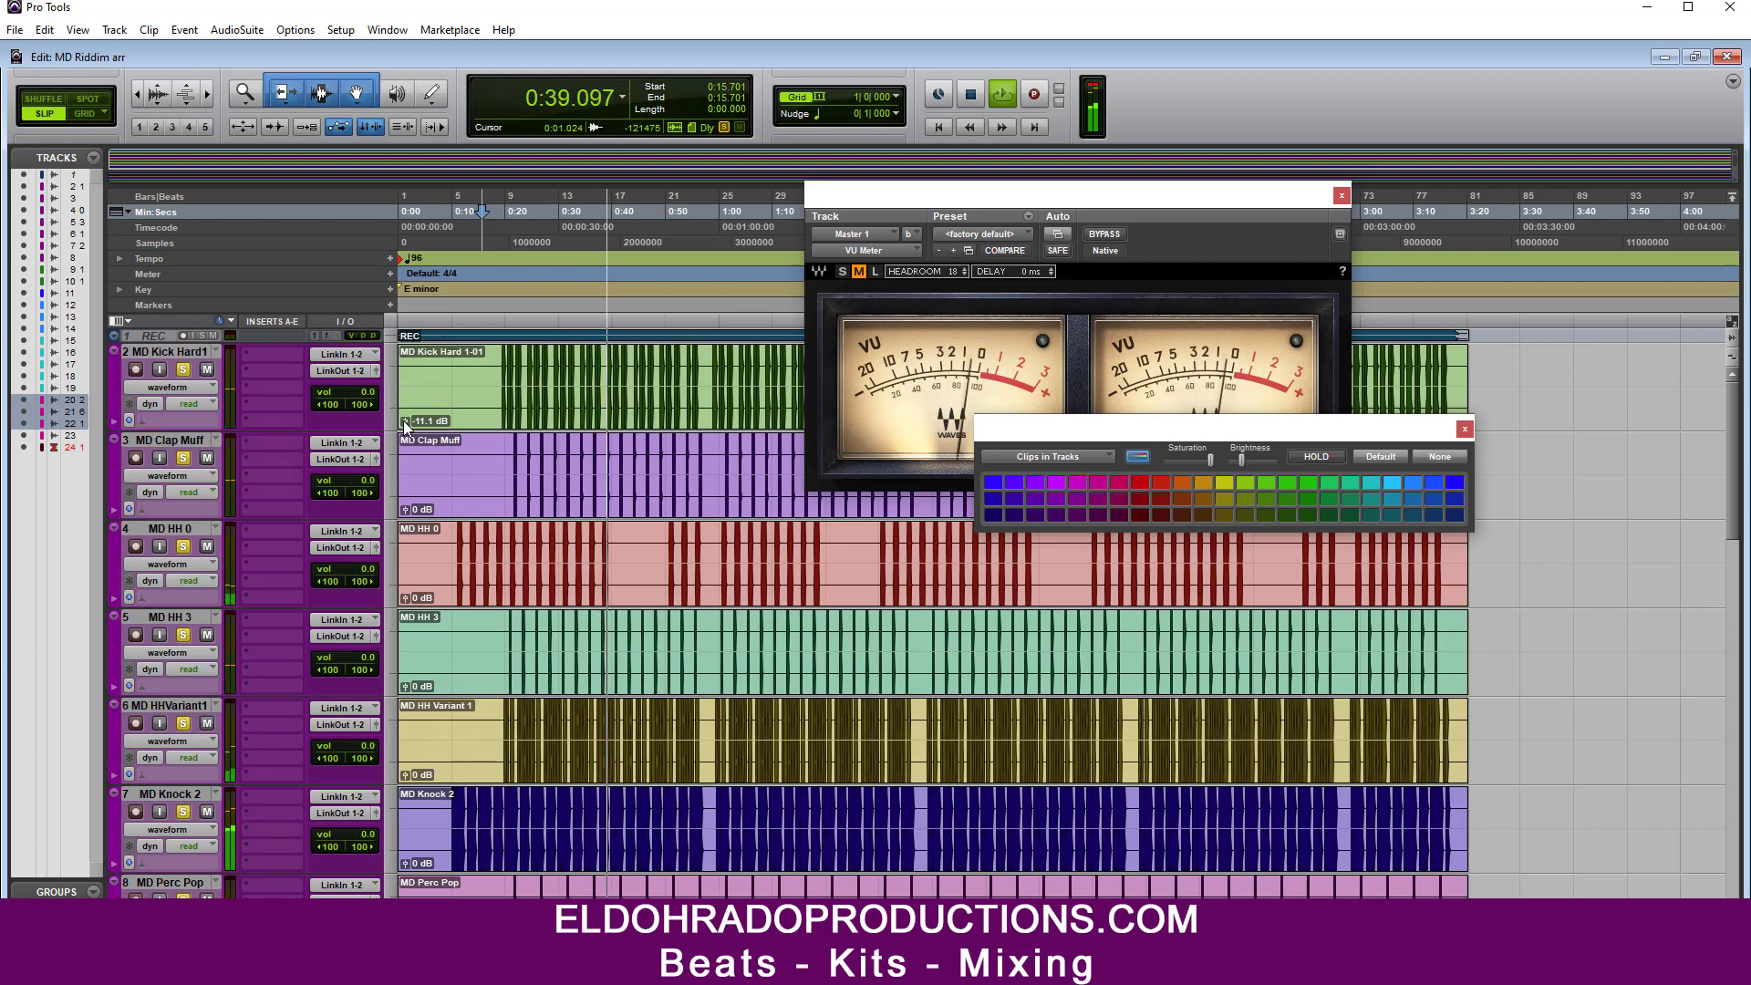
key("space")
left_click(1342, 195)
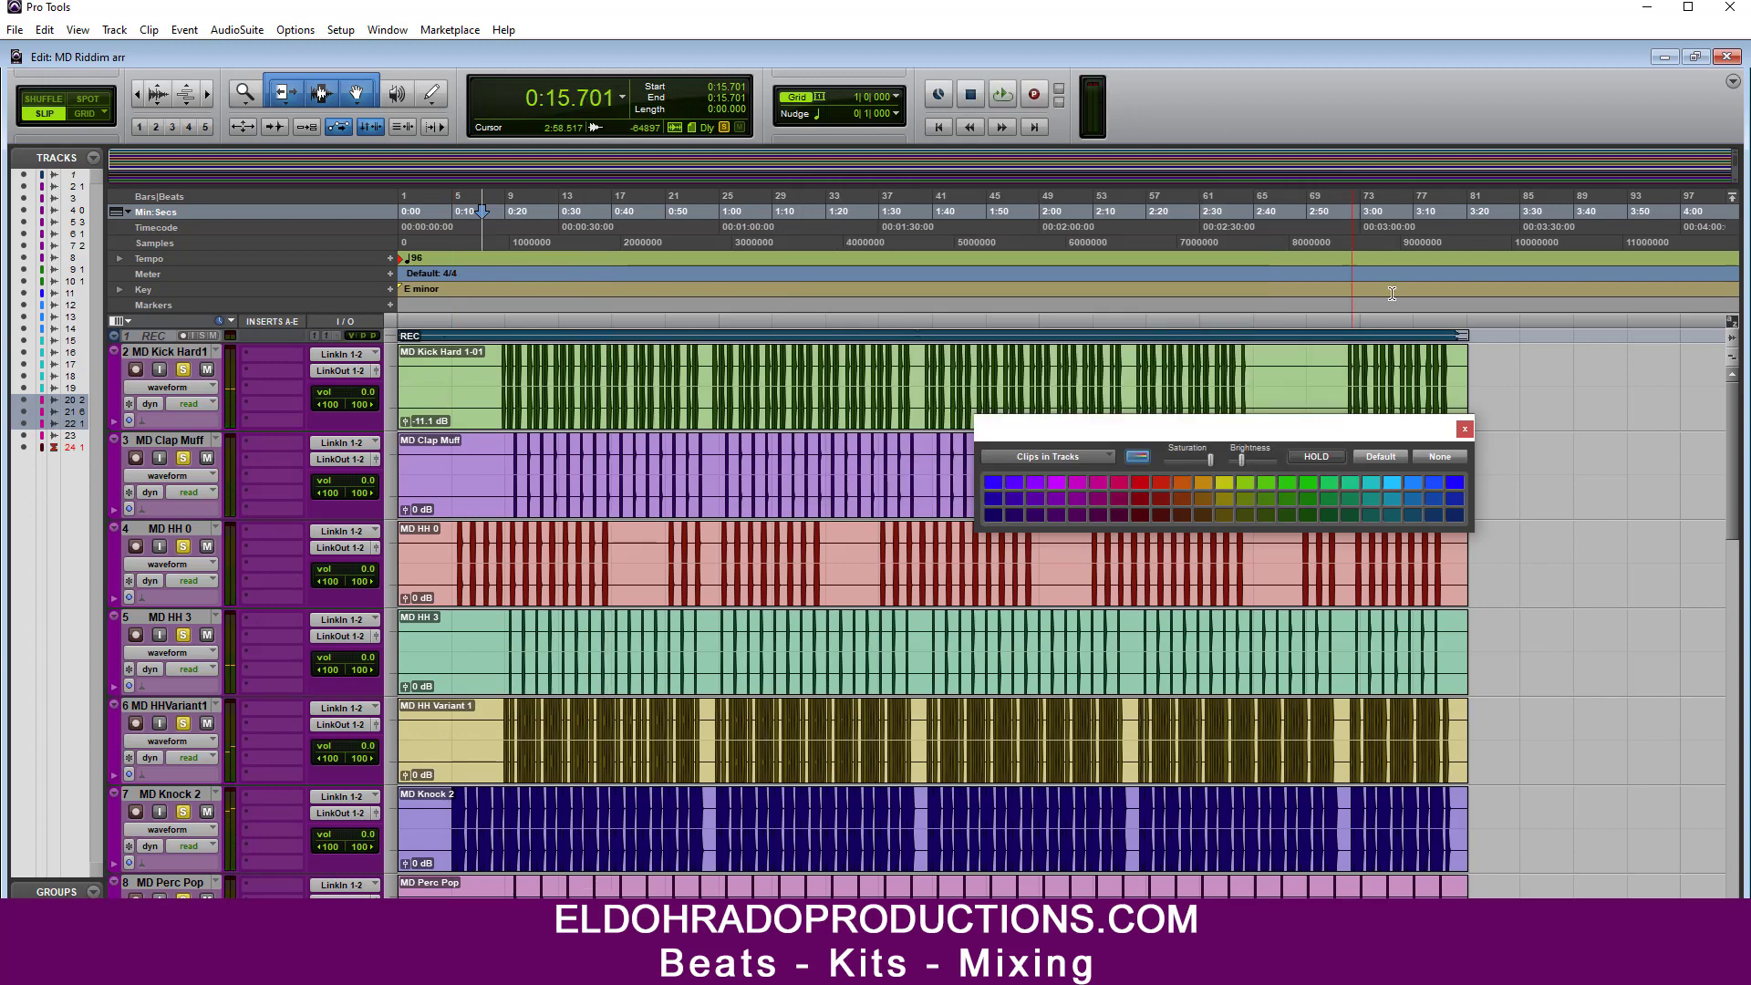
left_click(1466, 430)
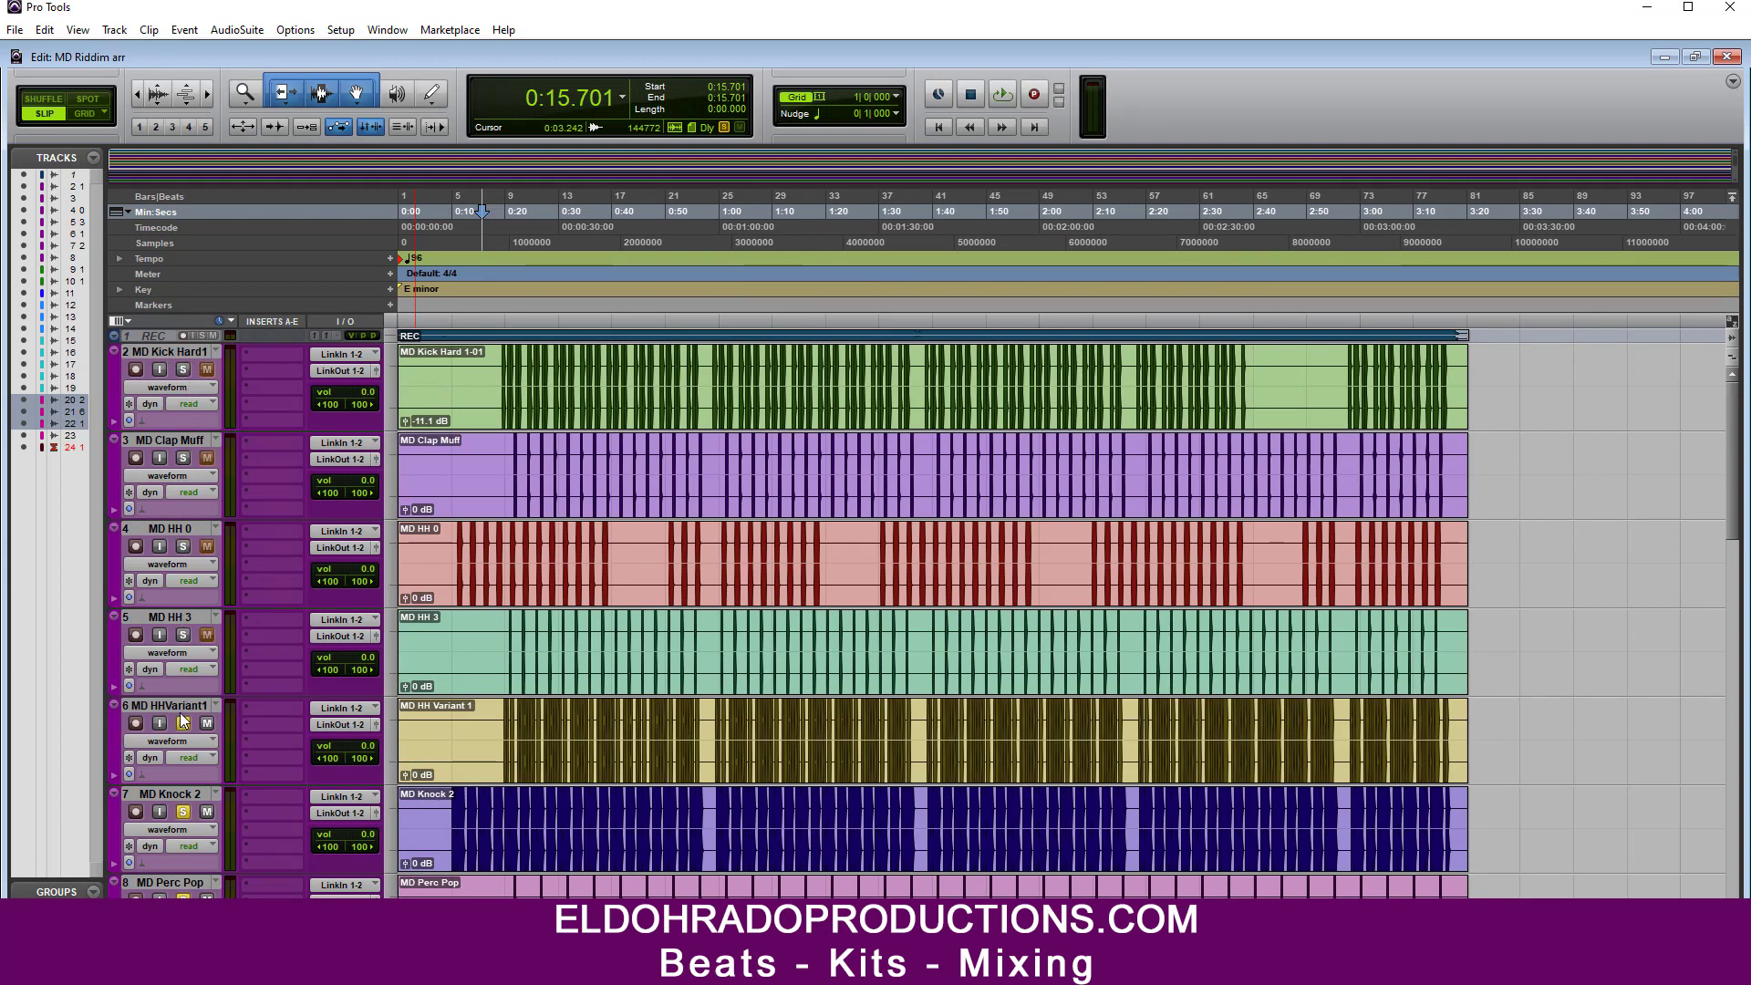
Step: Take the tracks from MD HH Variant 1 through Solo Viola out of solo
scroll(174, 724, "down", 1)
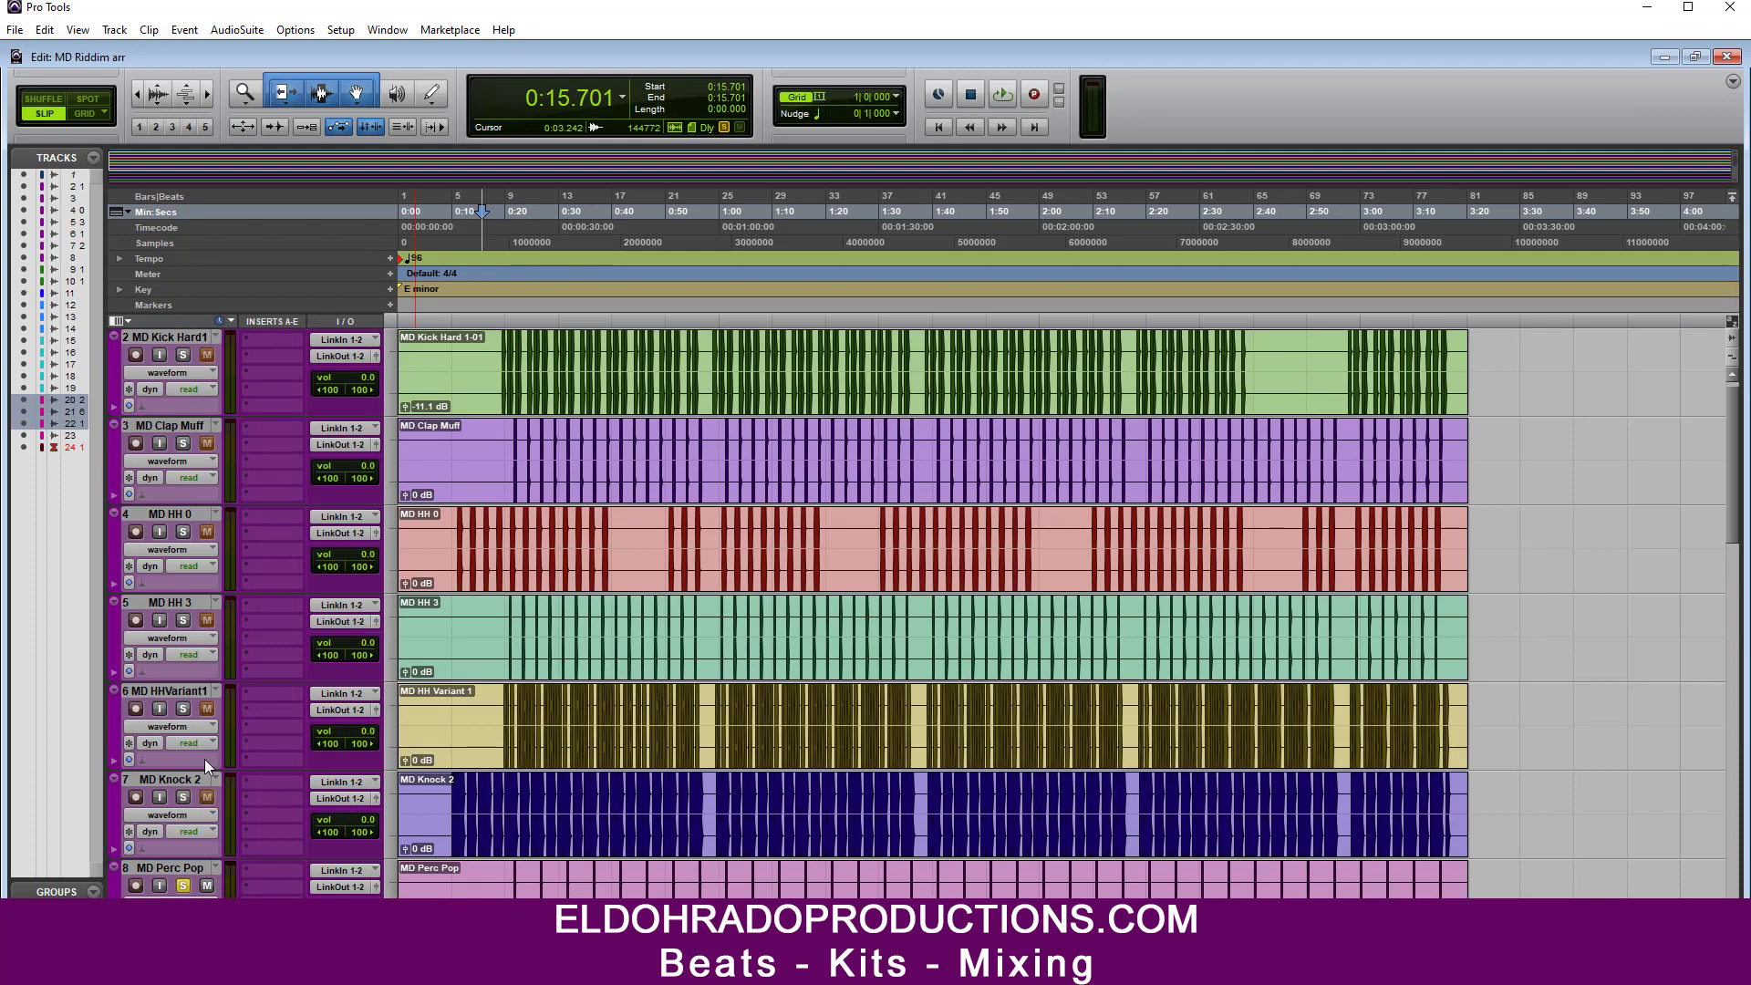
scroll(237, 657, "down", 4)
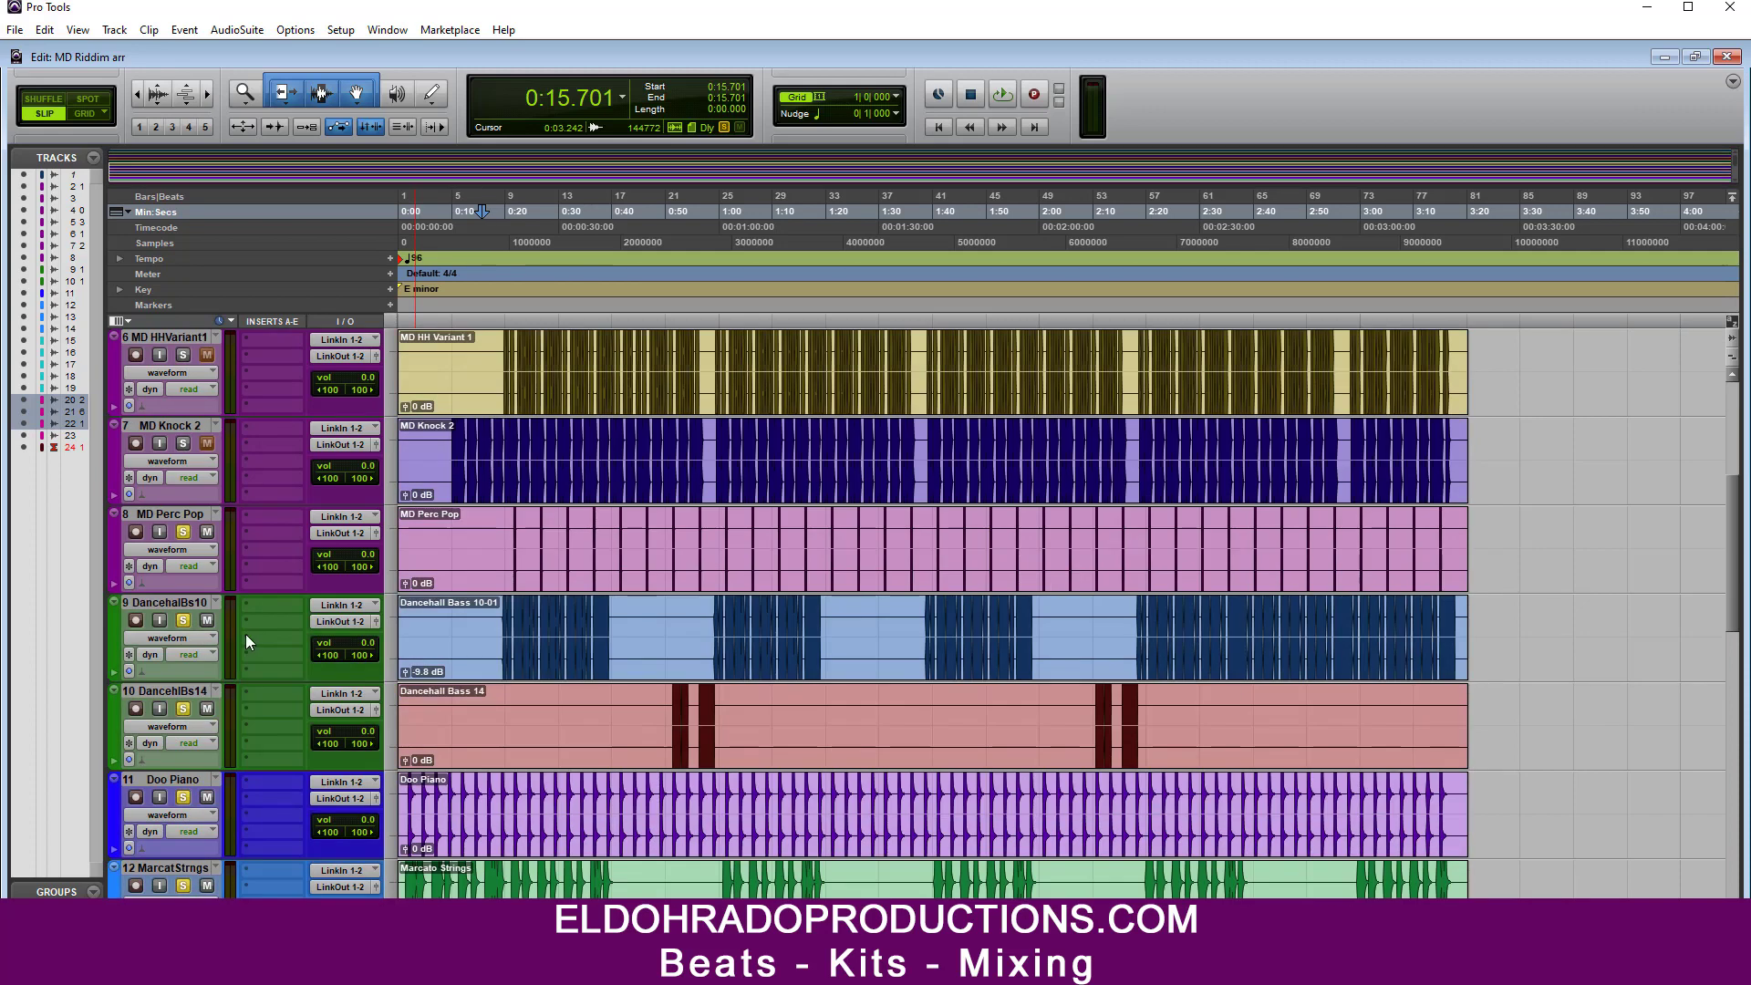
left_click(186, 621)
left_click(183, 709)
left_click(183, 797)
scroll(174, 550, "down", 4)
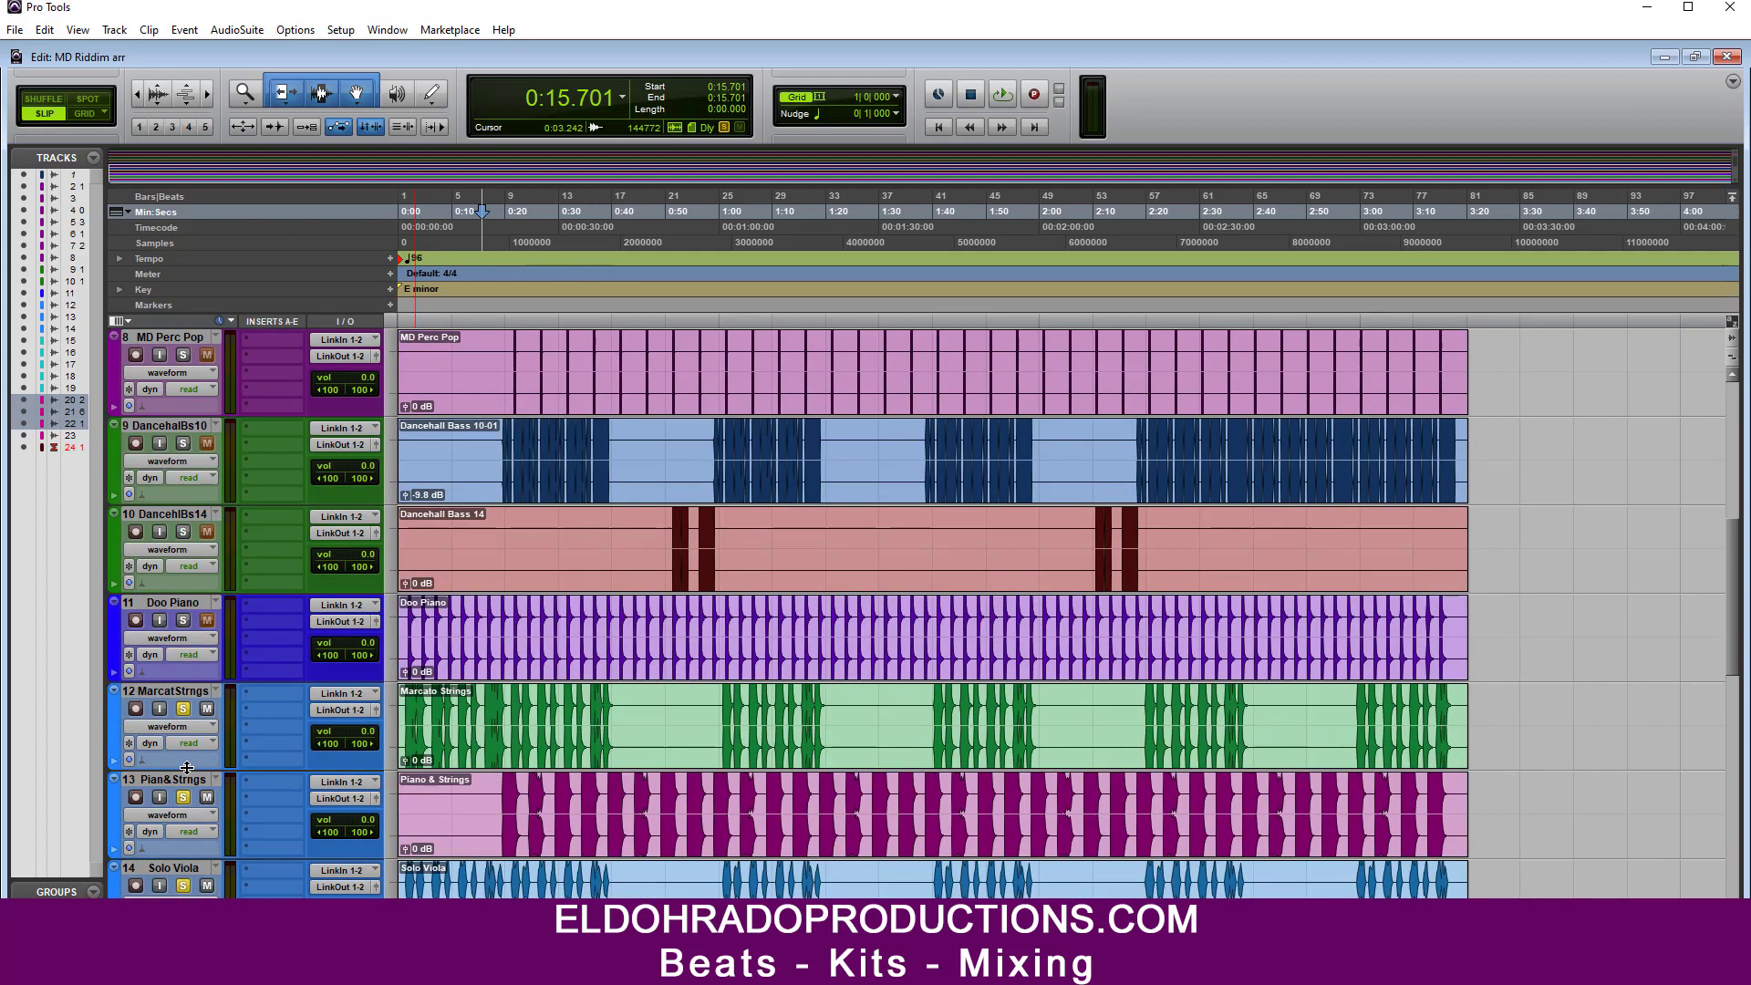
left_click(180, 515)
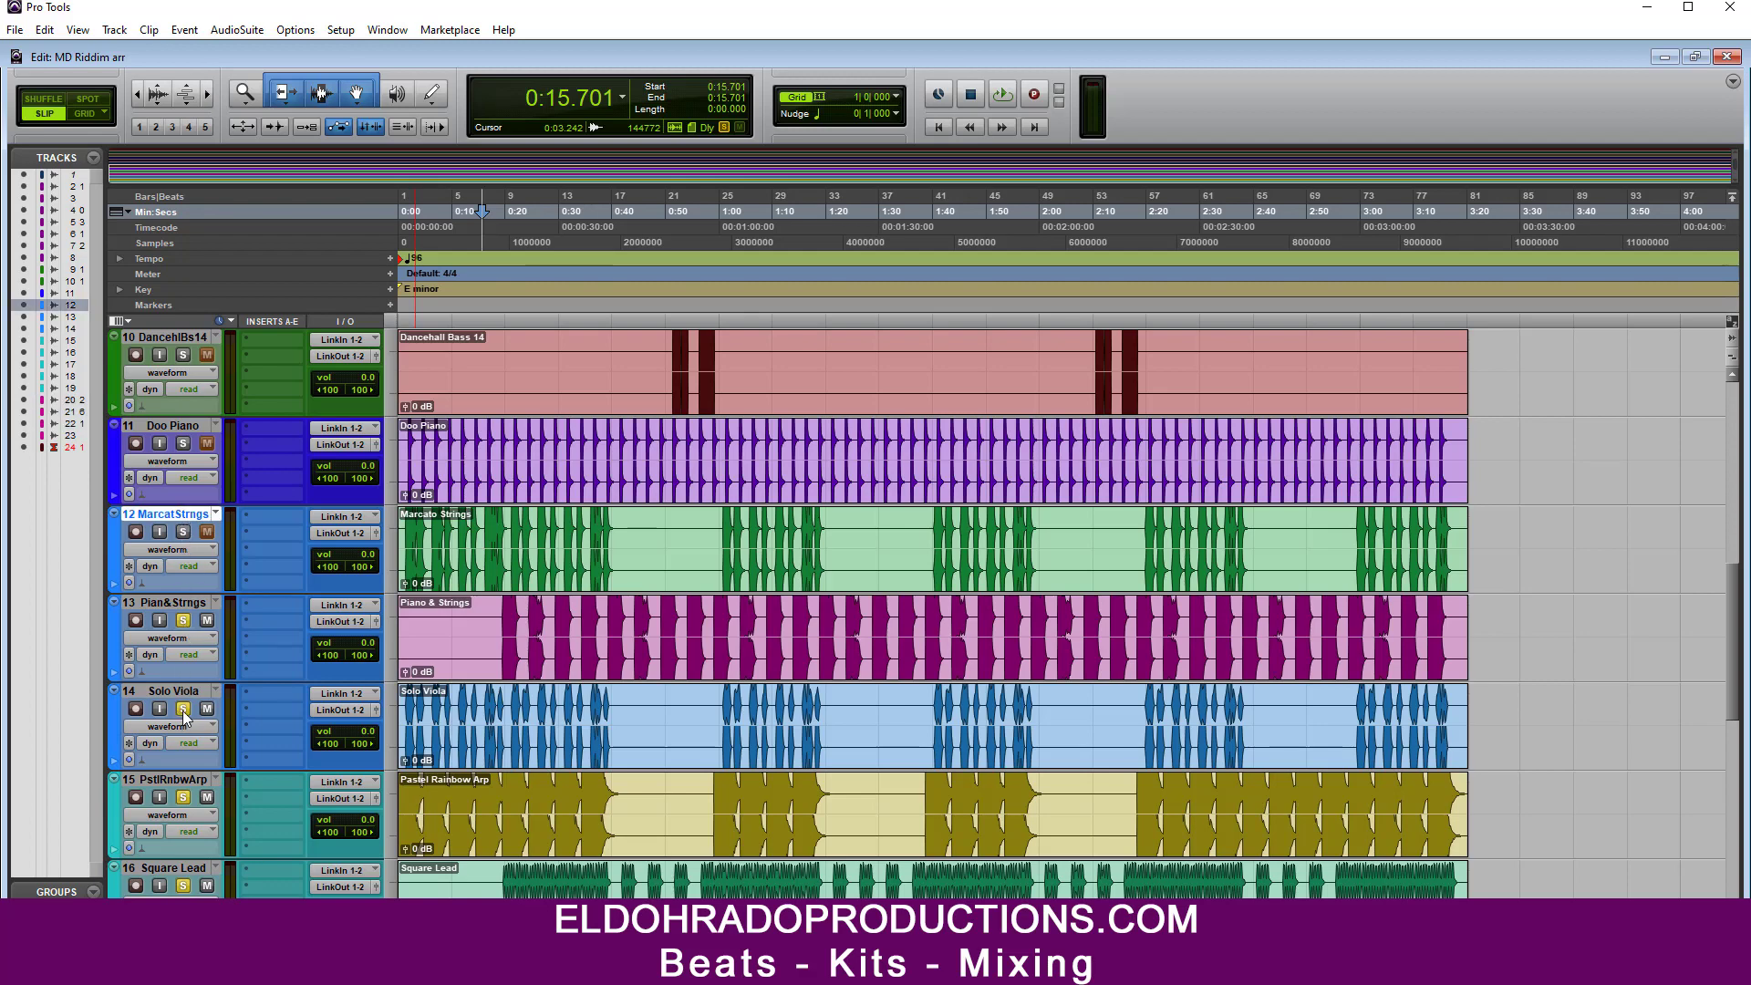
left_click(183, 621)
scroll(187, 613, "down", 4)
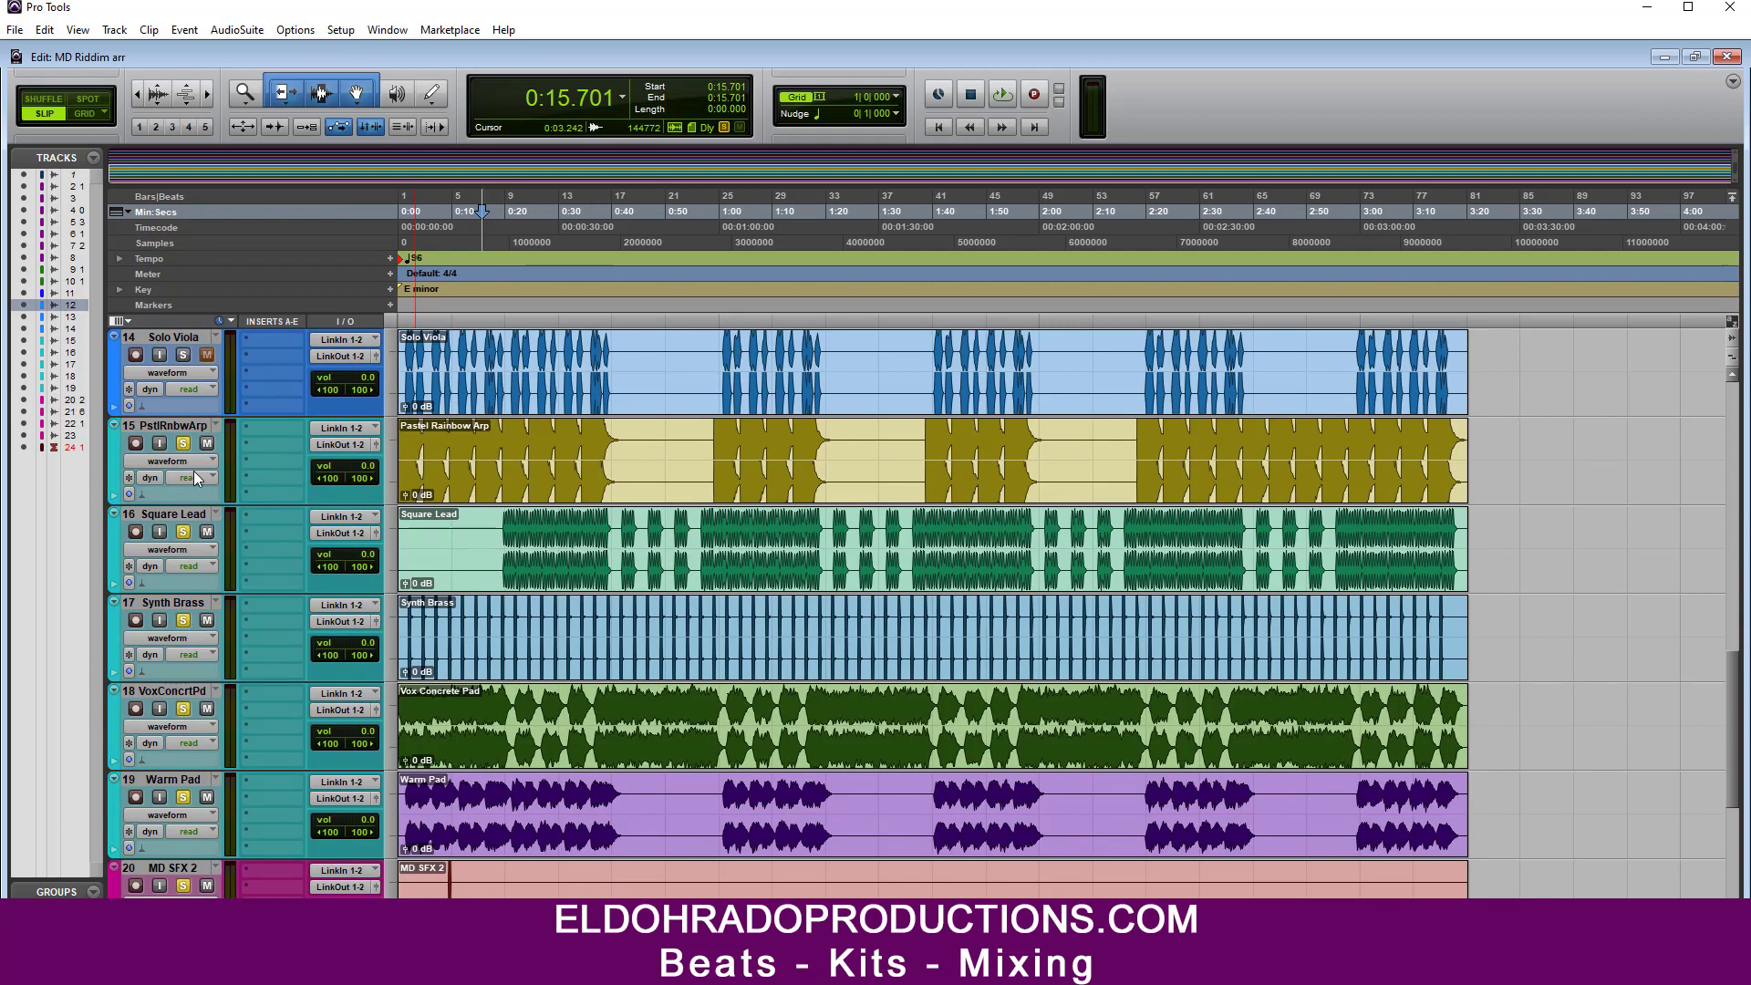
Step: Take the remaining tracks from Pastel Rainbow Arp through MD Heh Breath out of solo
scroll(194, 469, "up", 4)
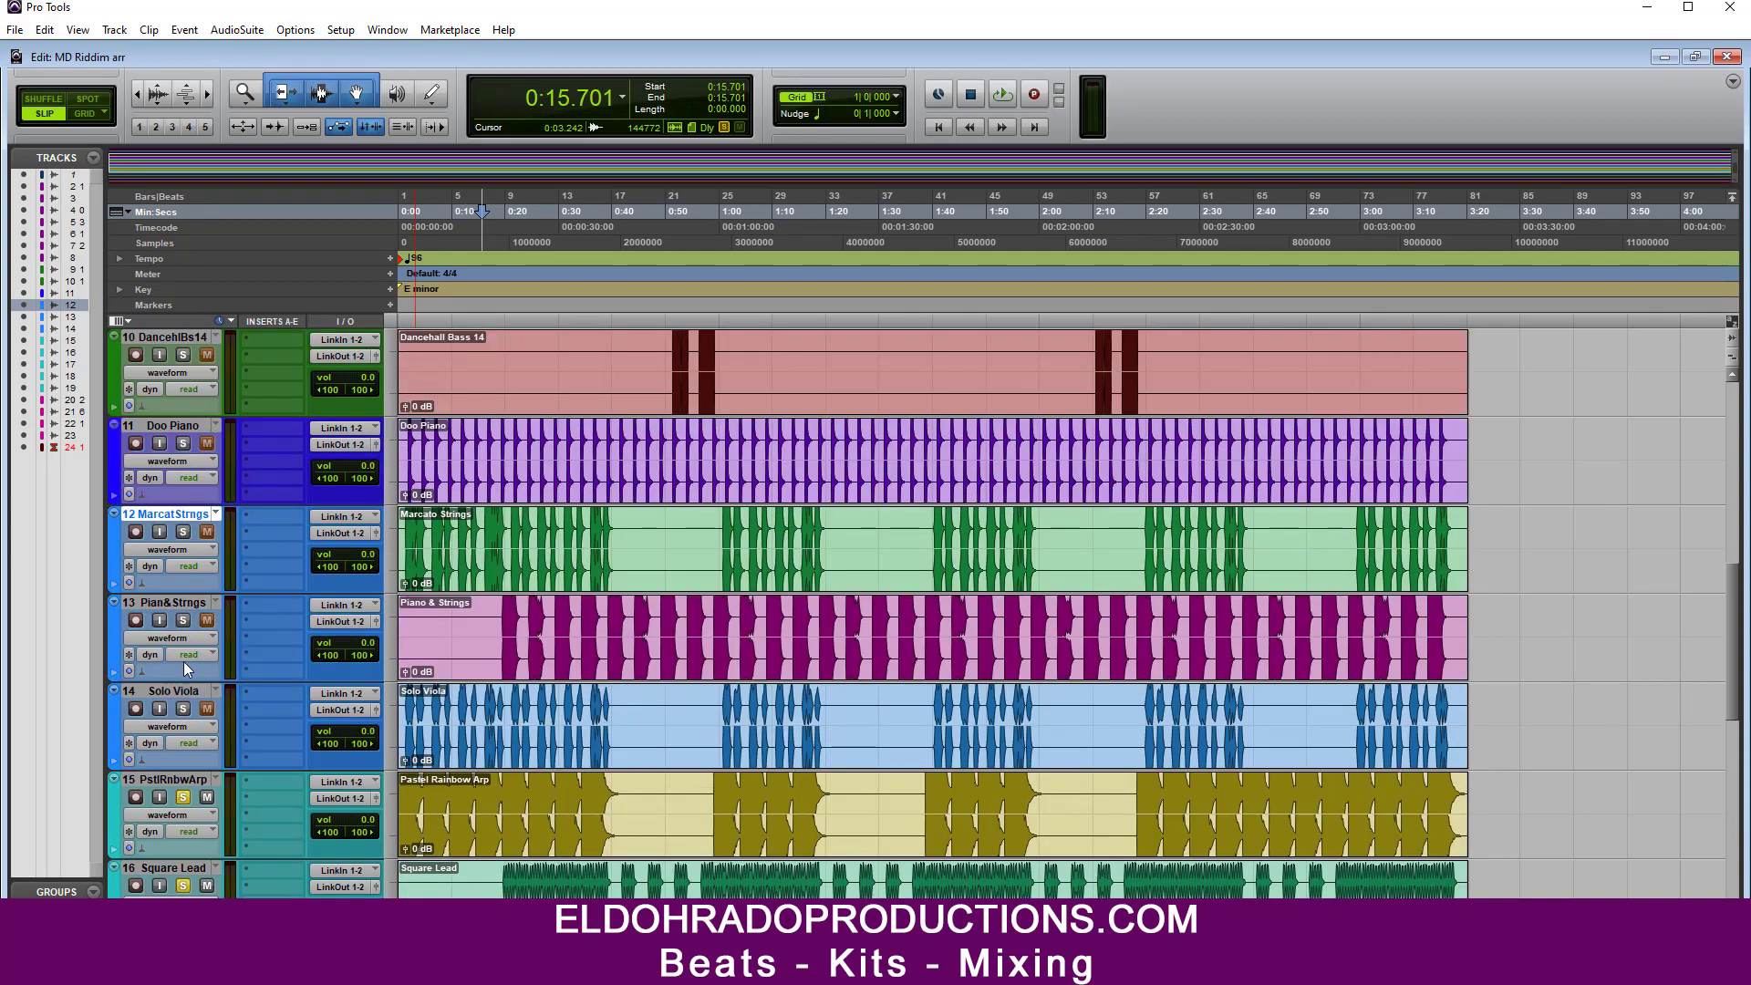
left_click(183, 796)
scroll(201, 759, "down", 4)
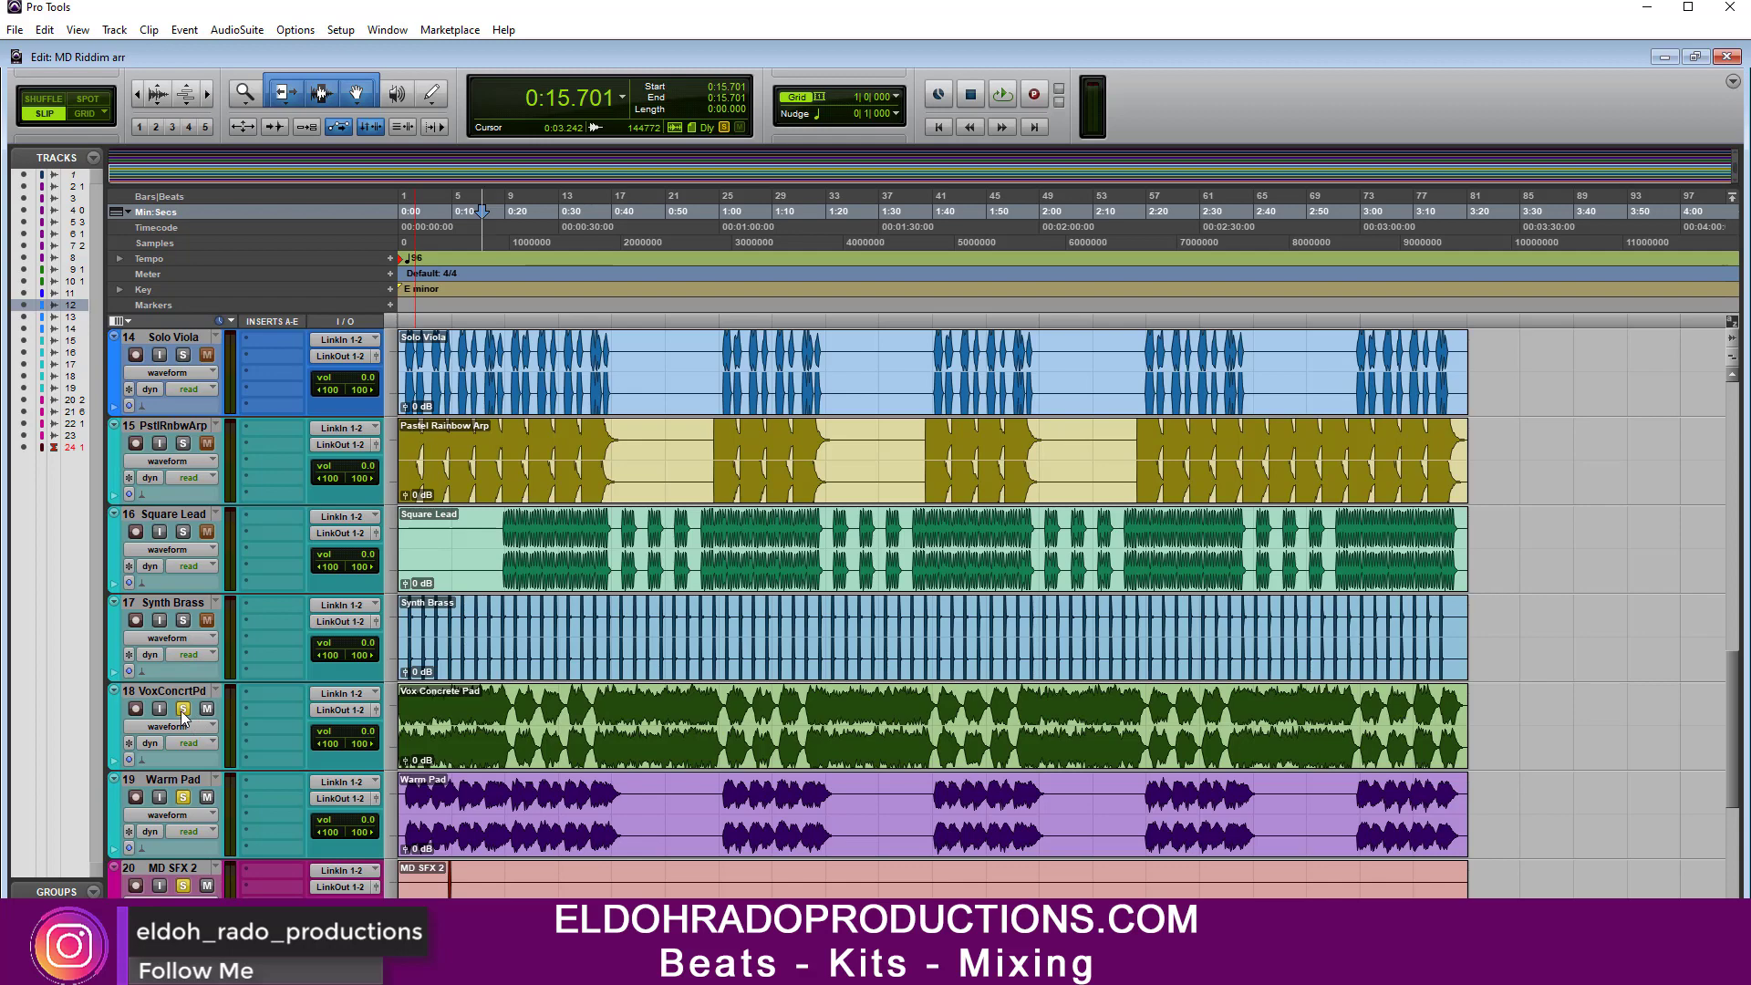
scroll(184, 873, "down", 2)
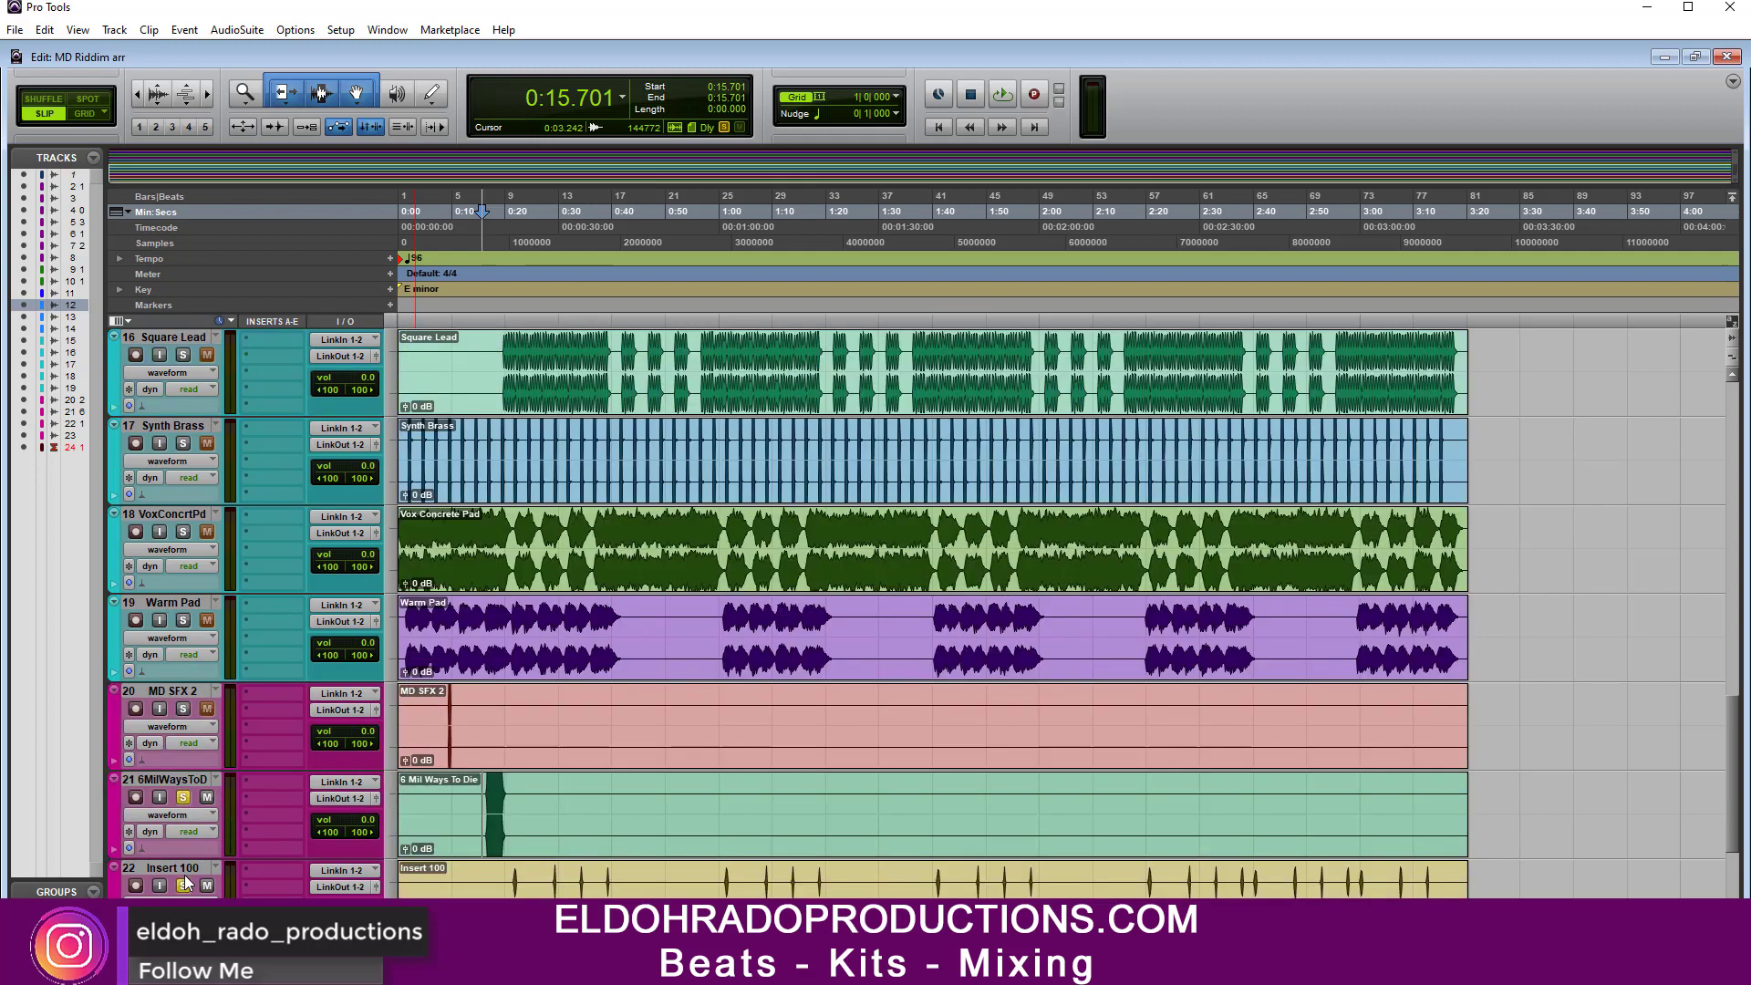
scroll(182, 885, "down", 3)
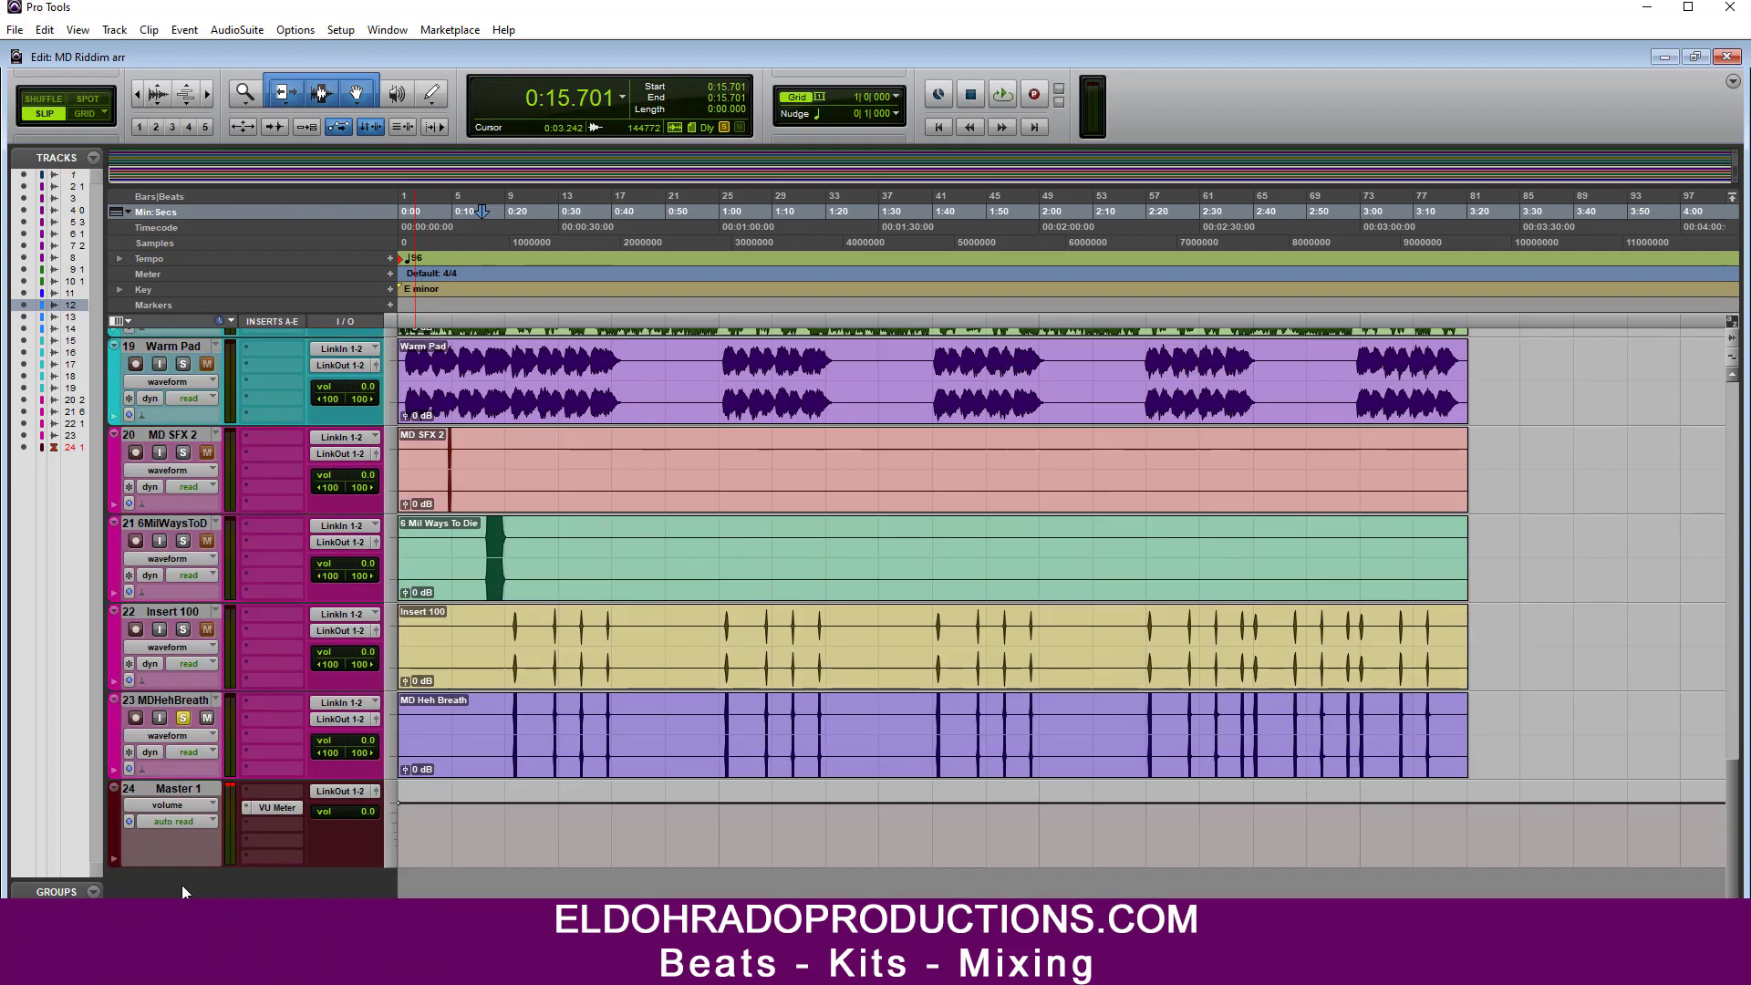
left_click(183, 720)
Step: Play the full mix in a maximised Mix window and lower the MD Knock 2 fader to -4.1 dB
left_click(216, 788)
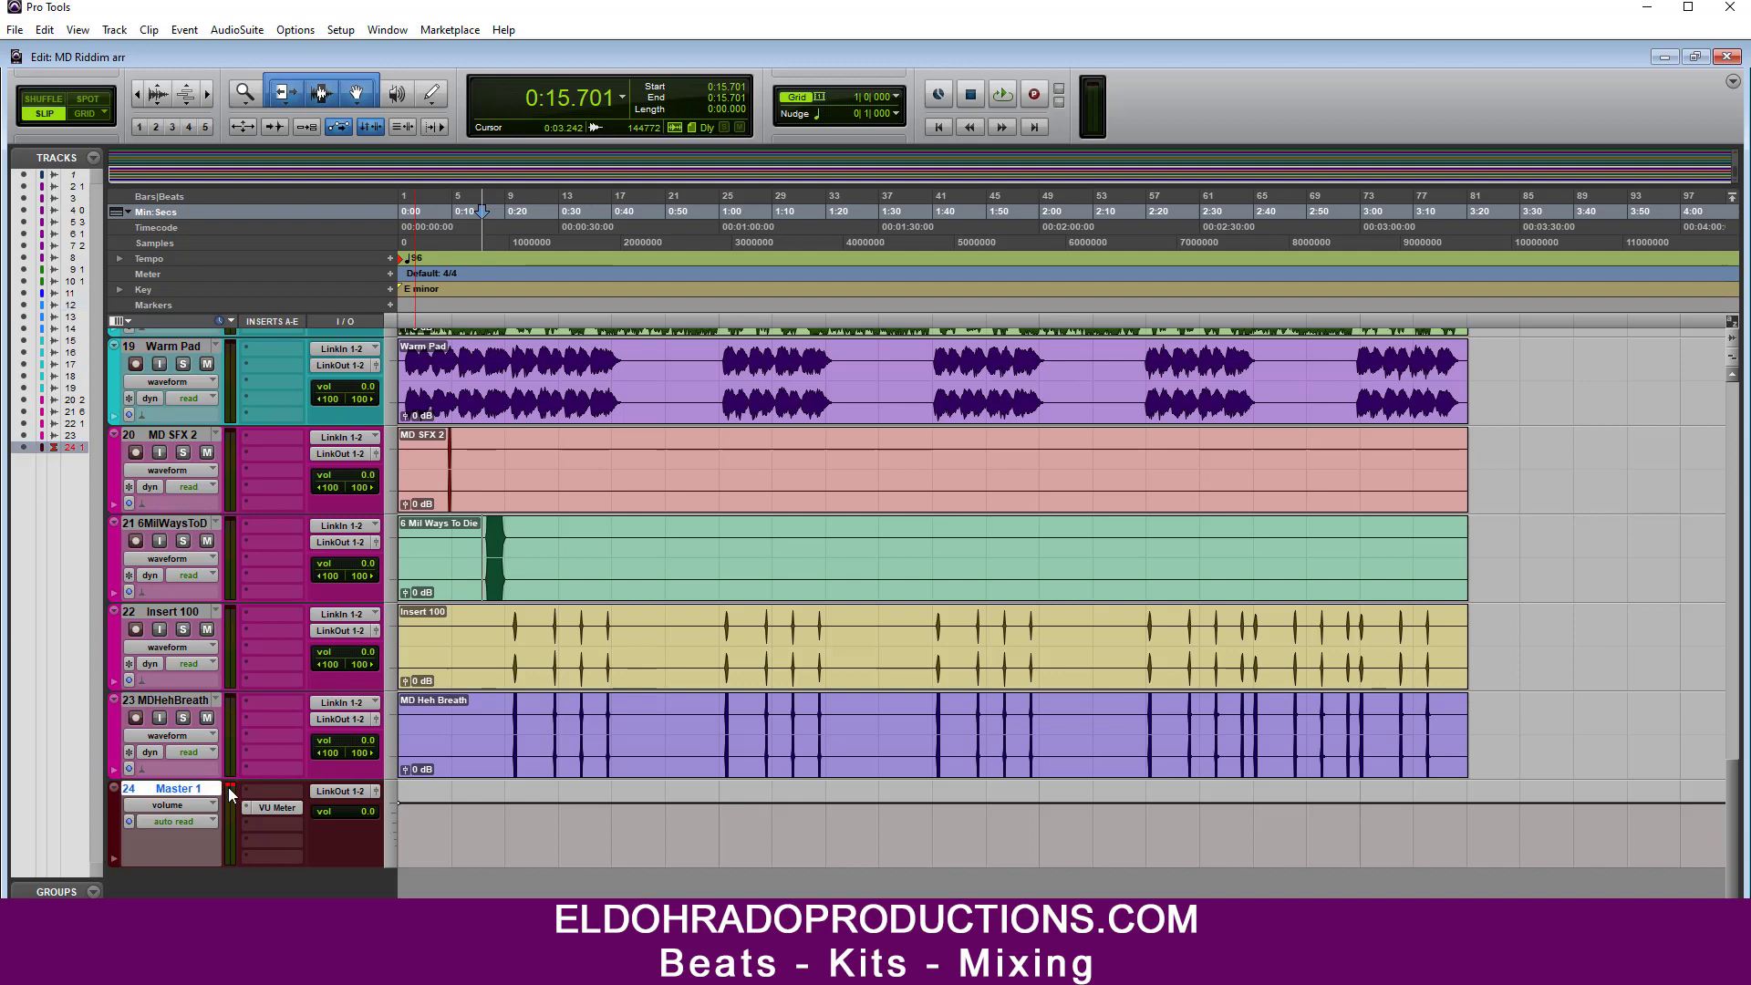
key("space")
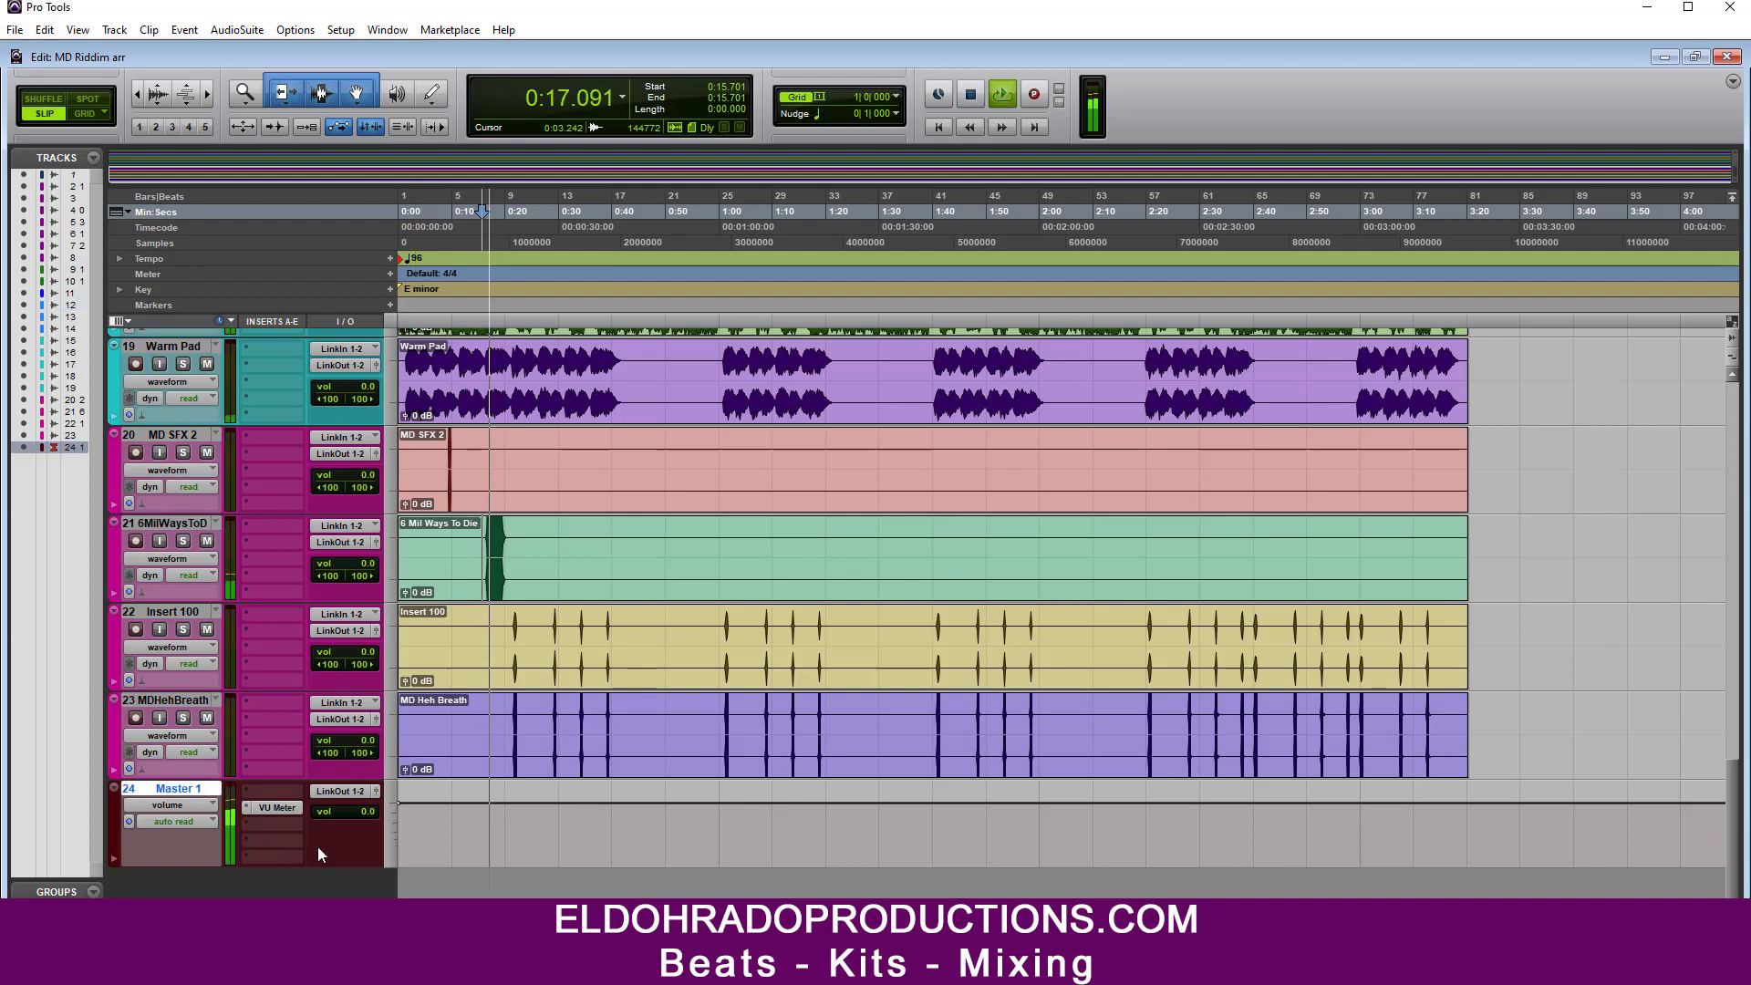
key("ctrl+equal")
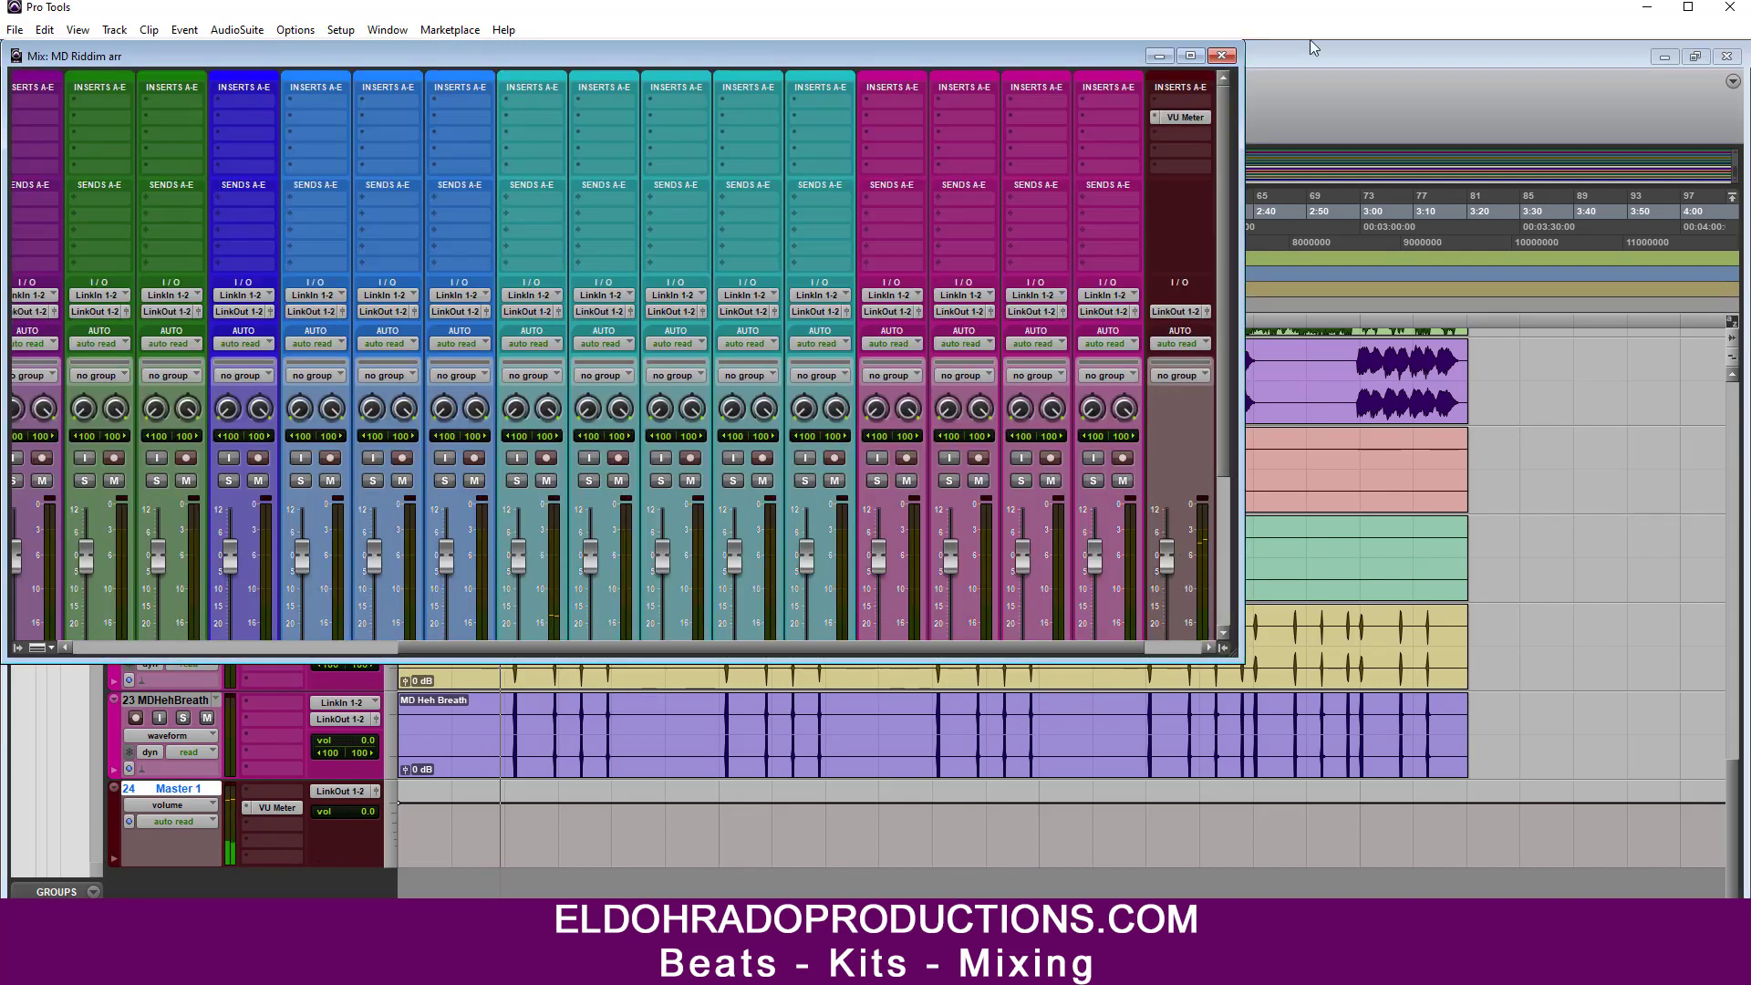
left_click(1191, 55)
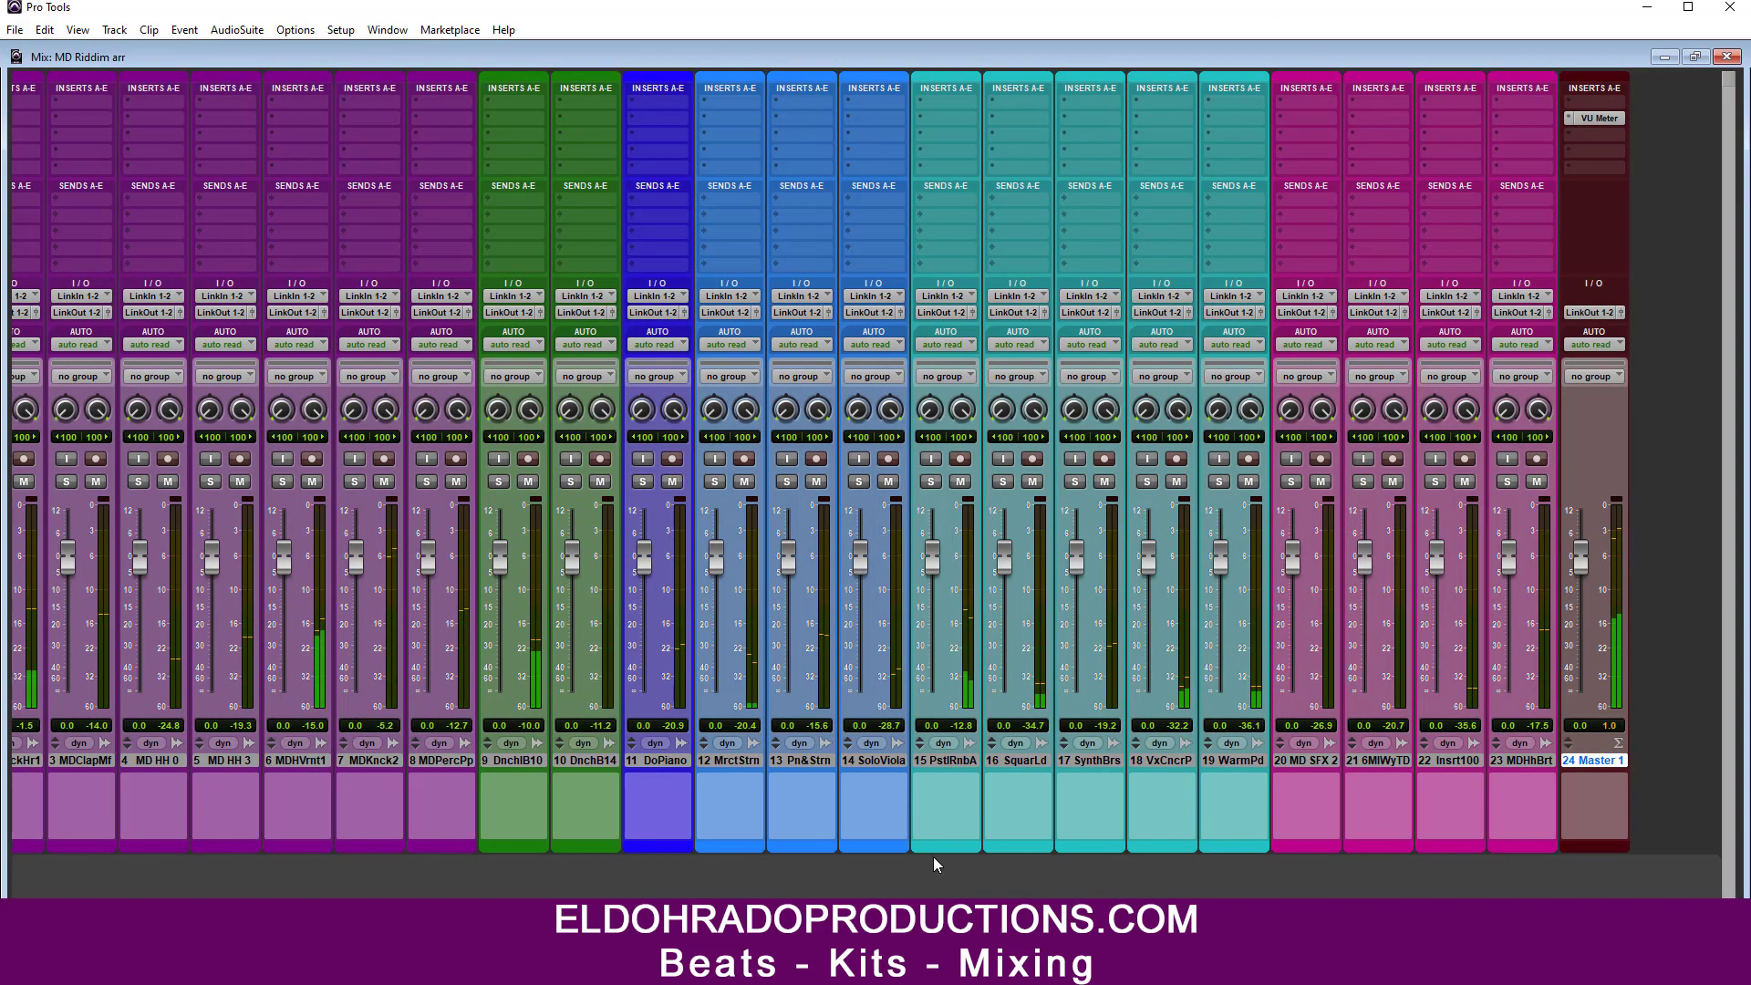
scroll(935, 862, "left", 3)
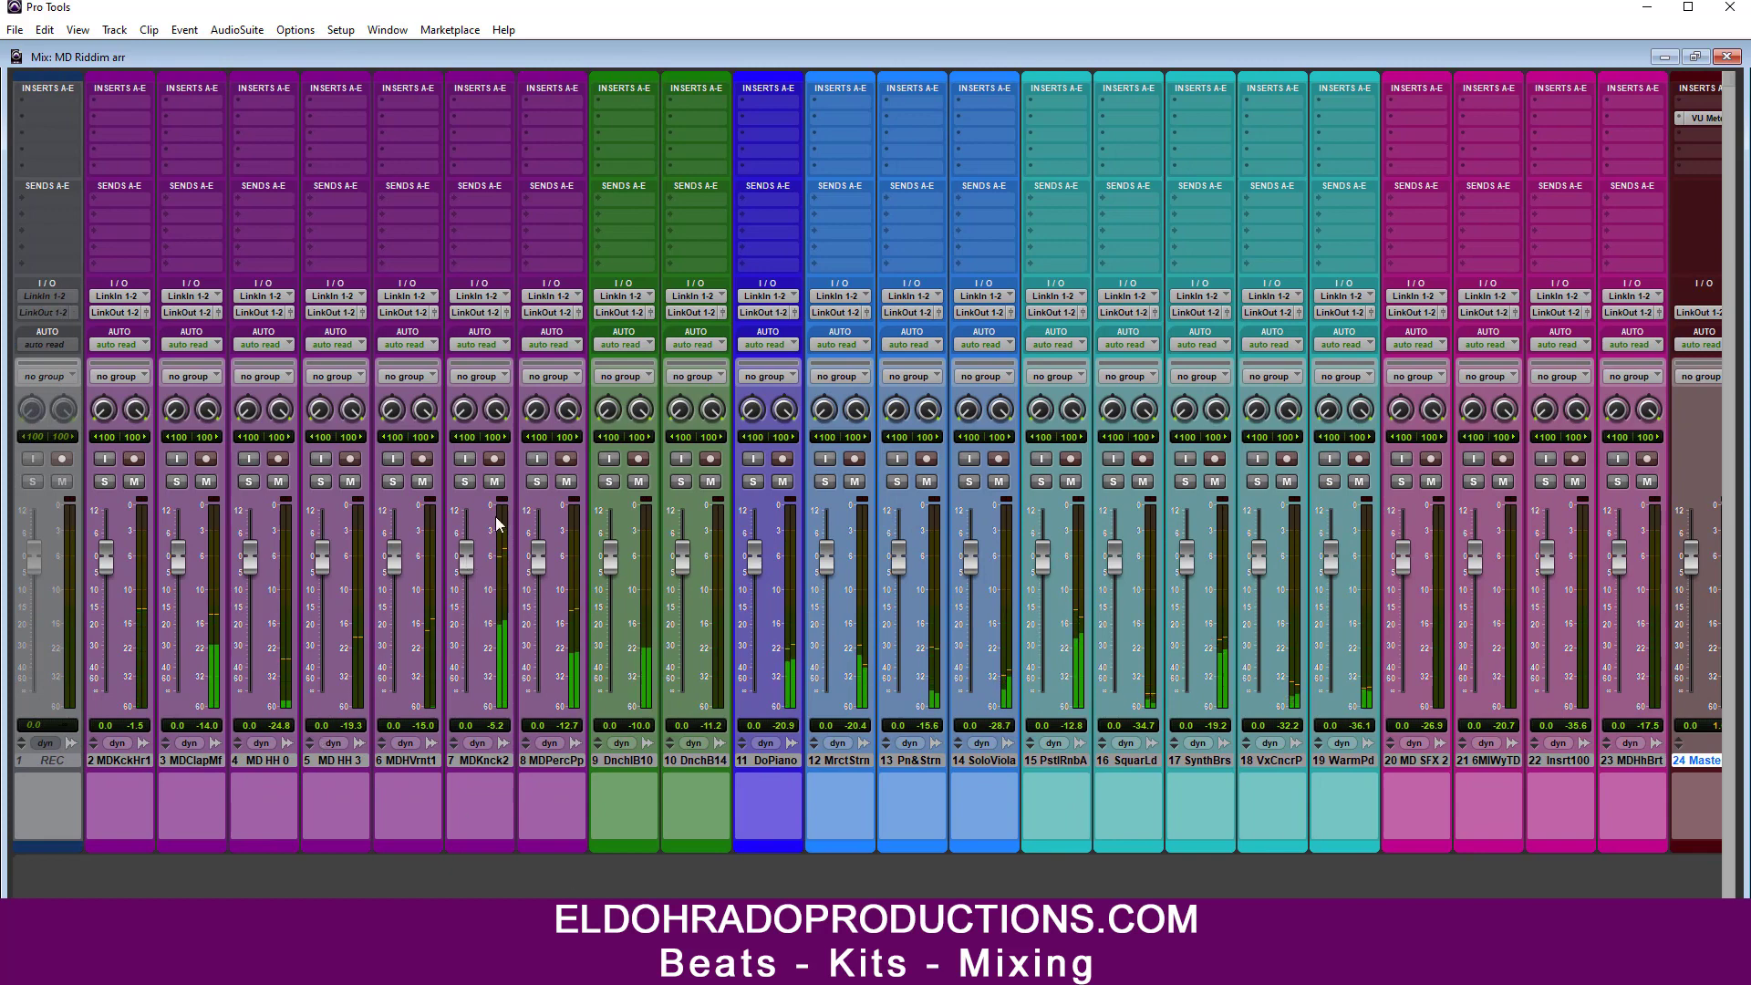
left_click_drag(465, 571, 465, 584)
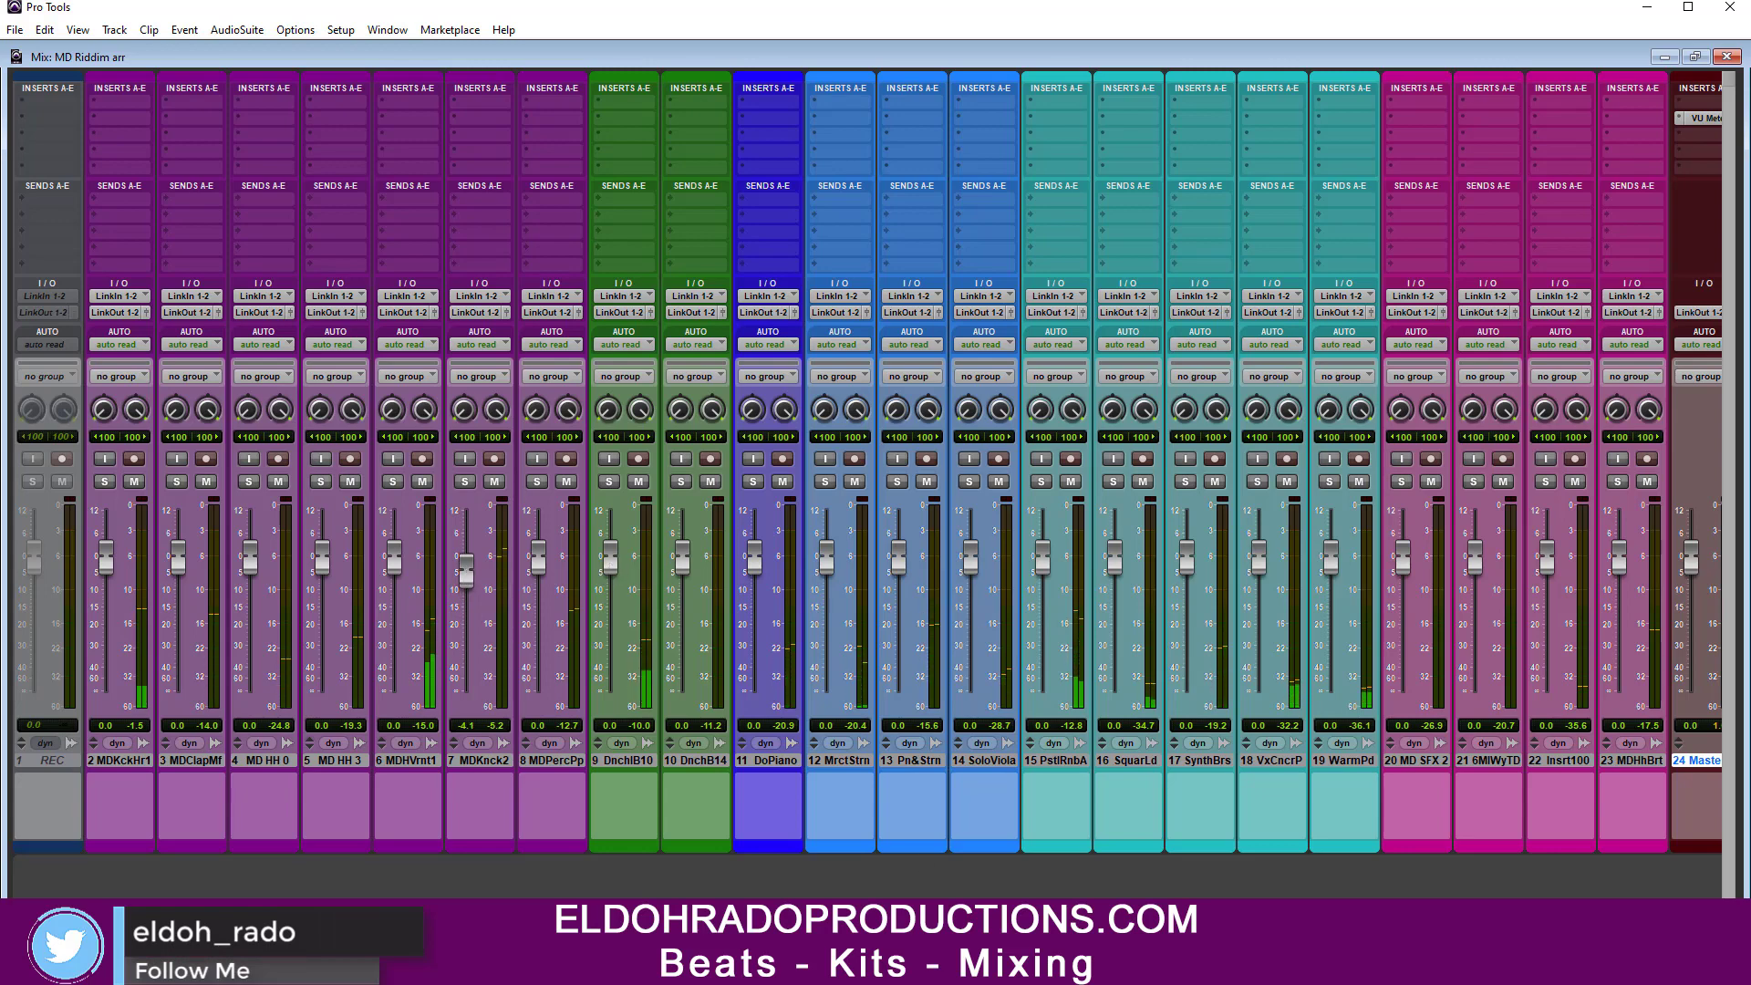
Step: Hide the Comments row of the channel strips in the Mix window
scroll(1069, 737, "right", 1)
right_click(1038, 759)
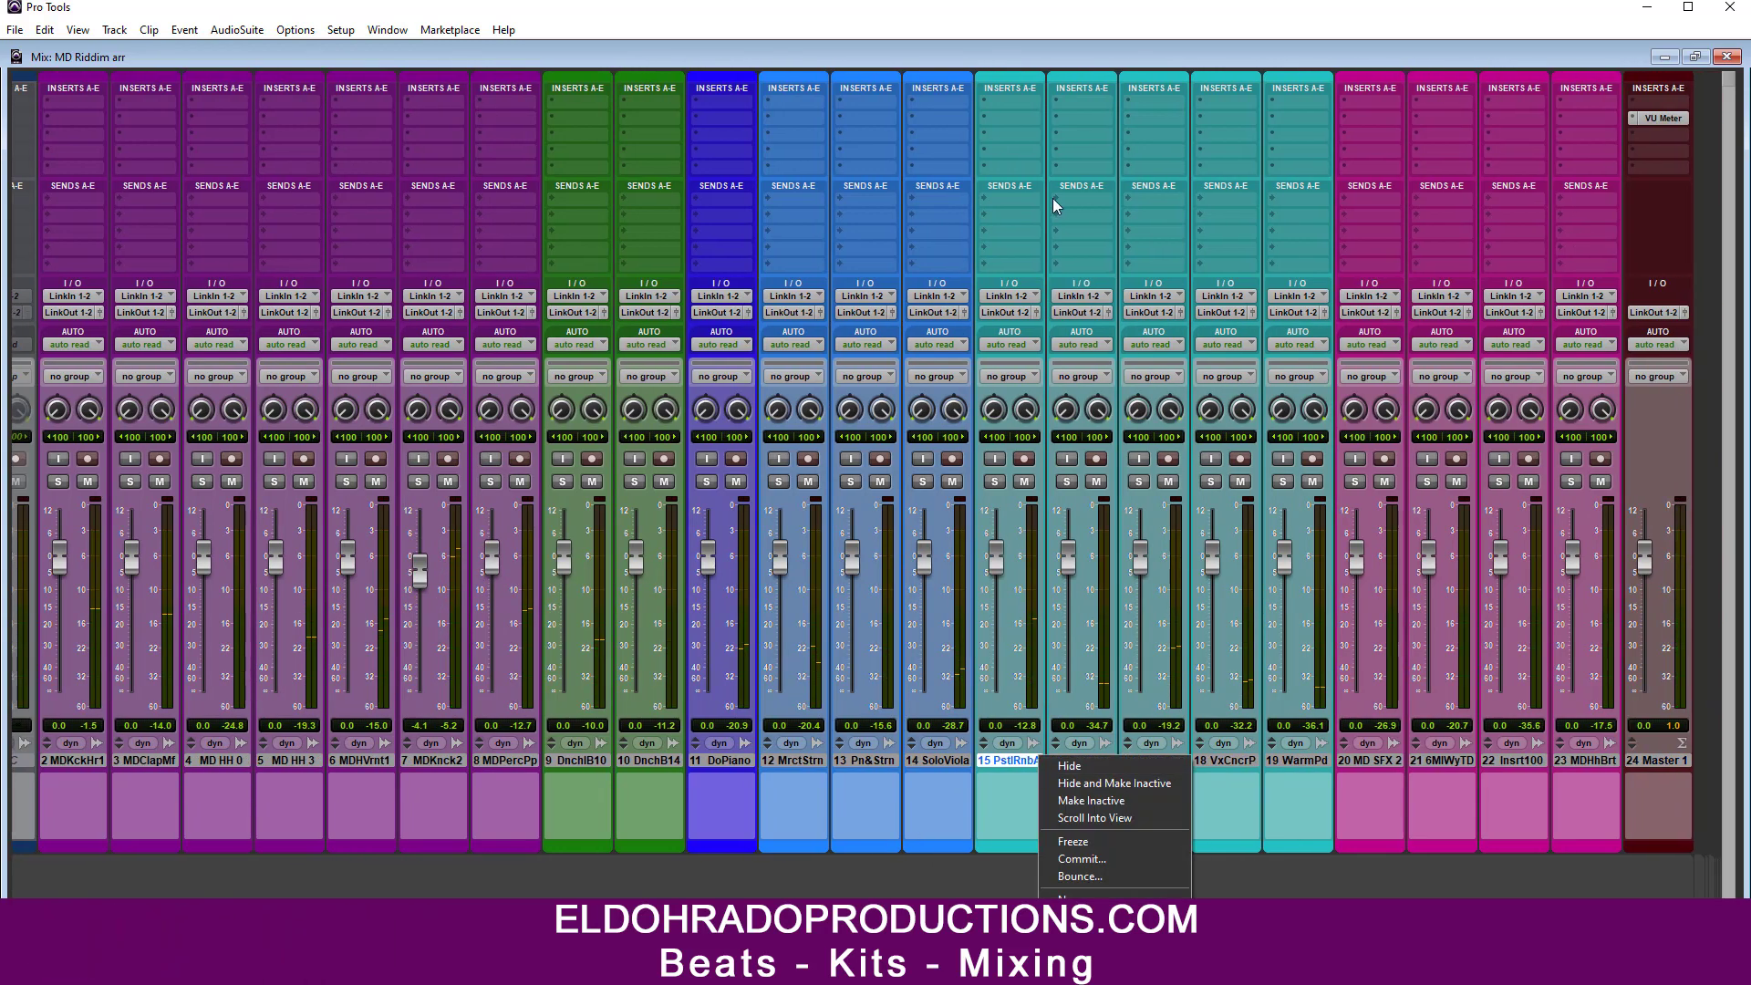
right_click(1024, 185)
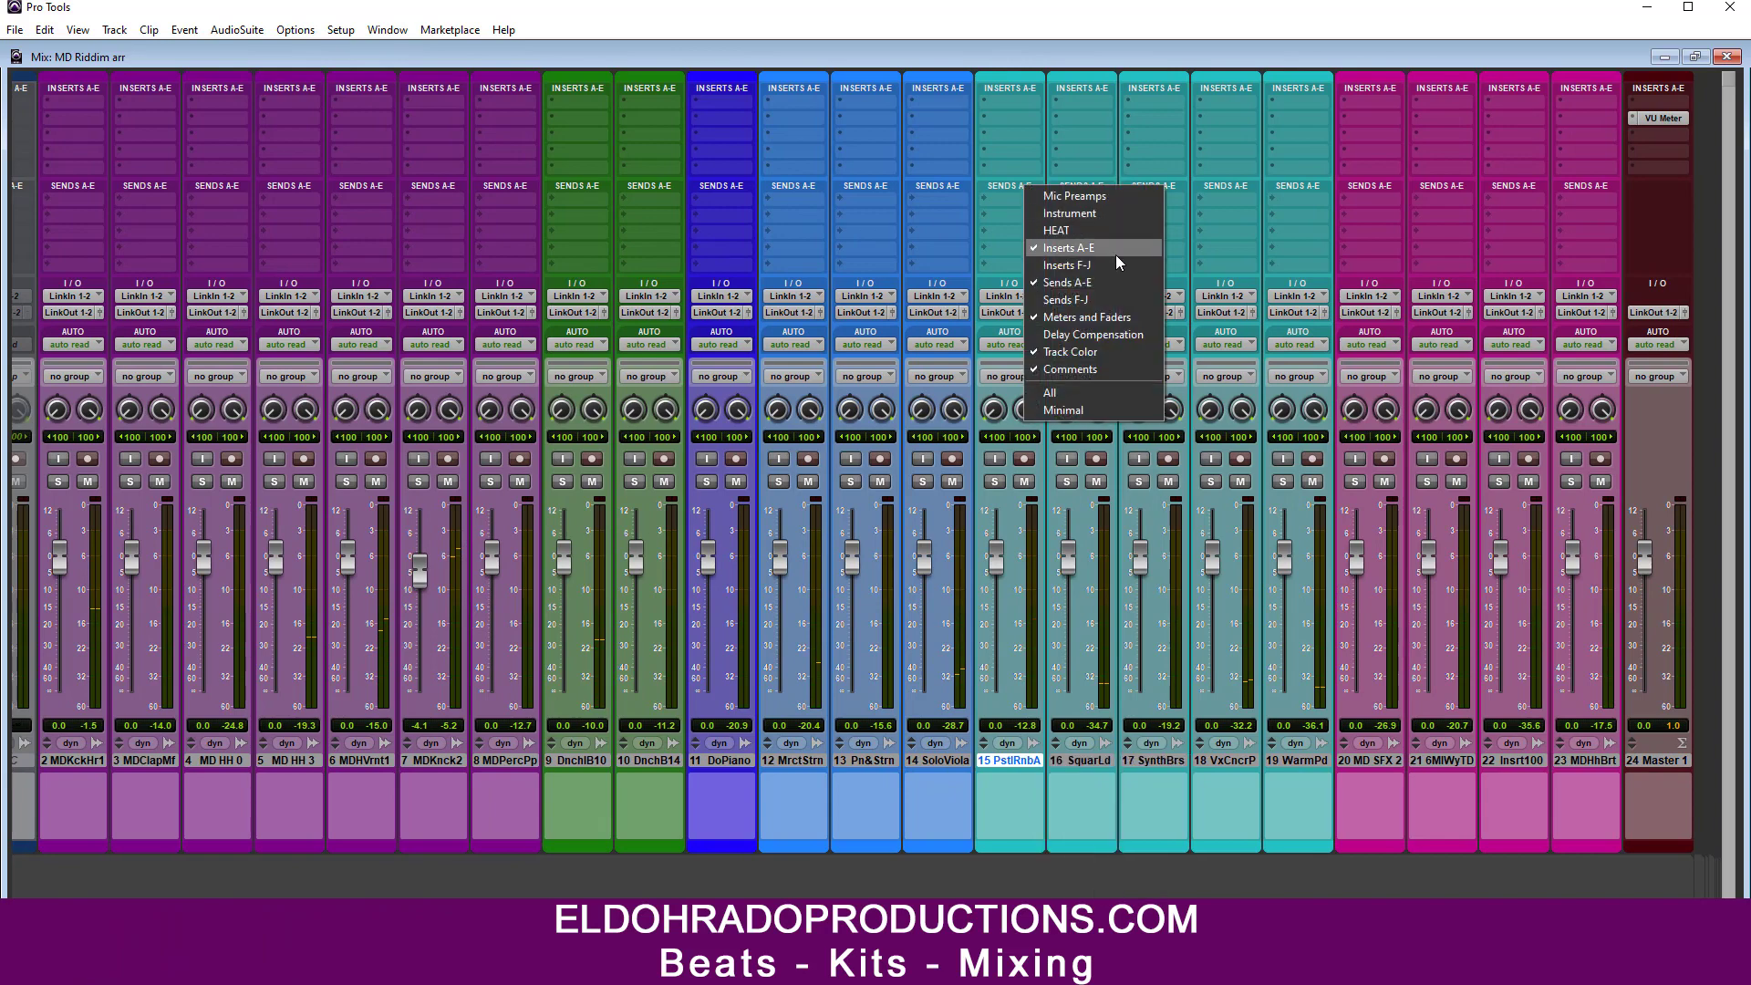
left_click(1071, 370)
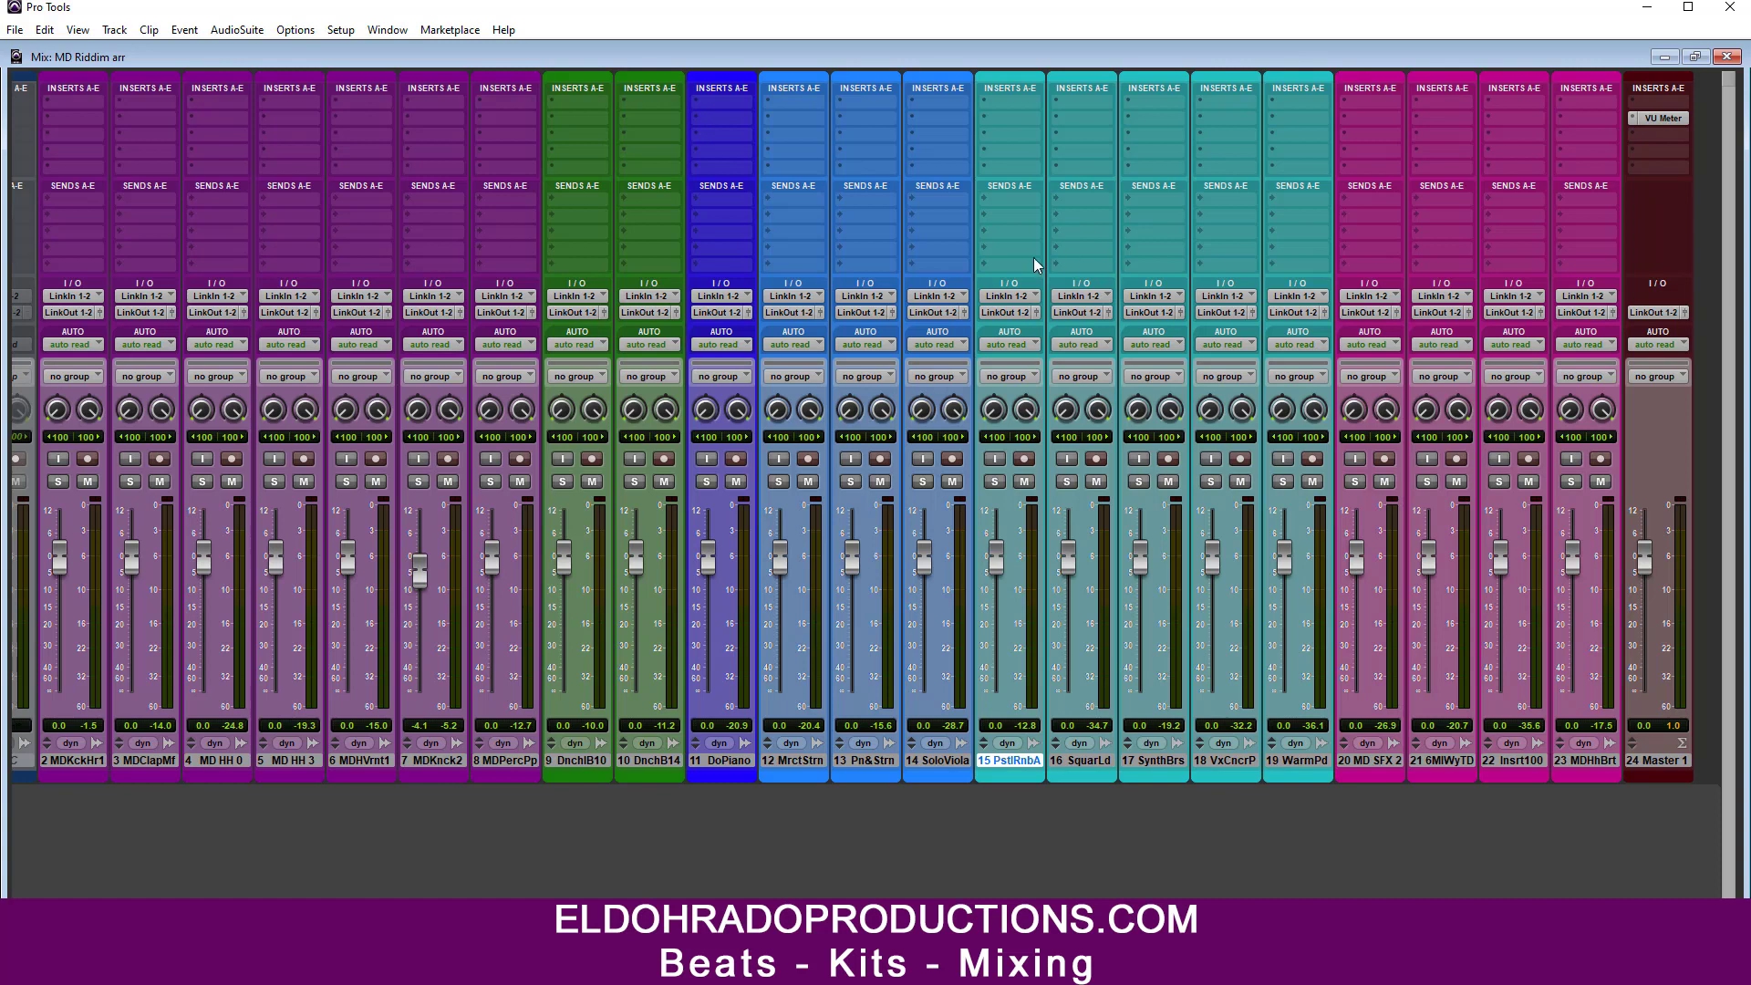
Step: Select the tracks from MD Kick Hard 1 through MD Heh Breath and set all their inputs to no input
left_click(56, 760)
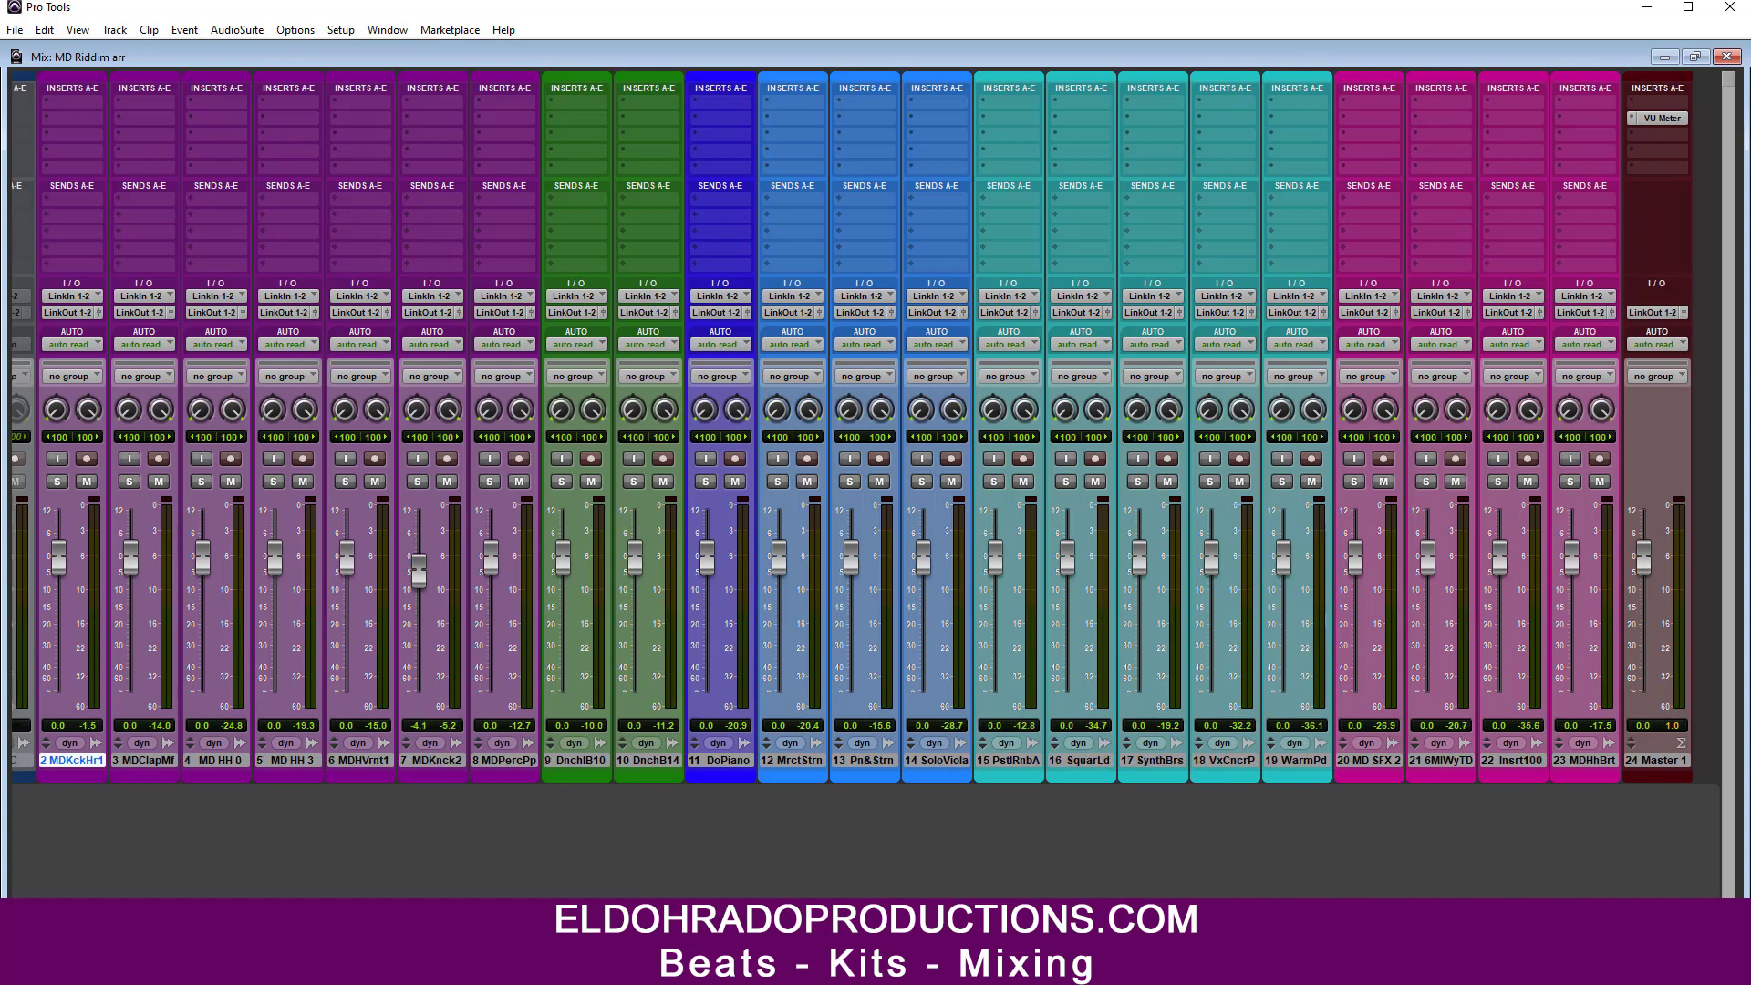
scroll(1415, 795, "right", 1)
left_click(1503, 764, "shift")
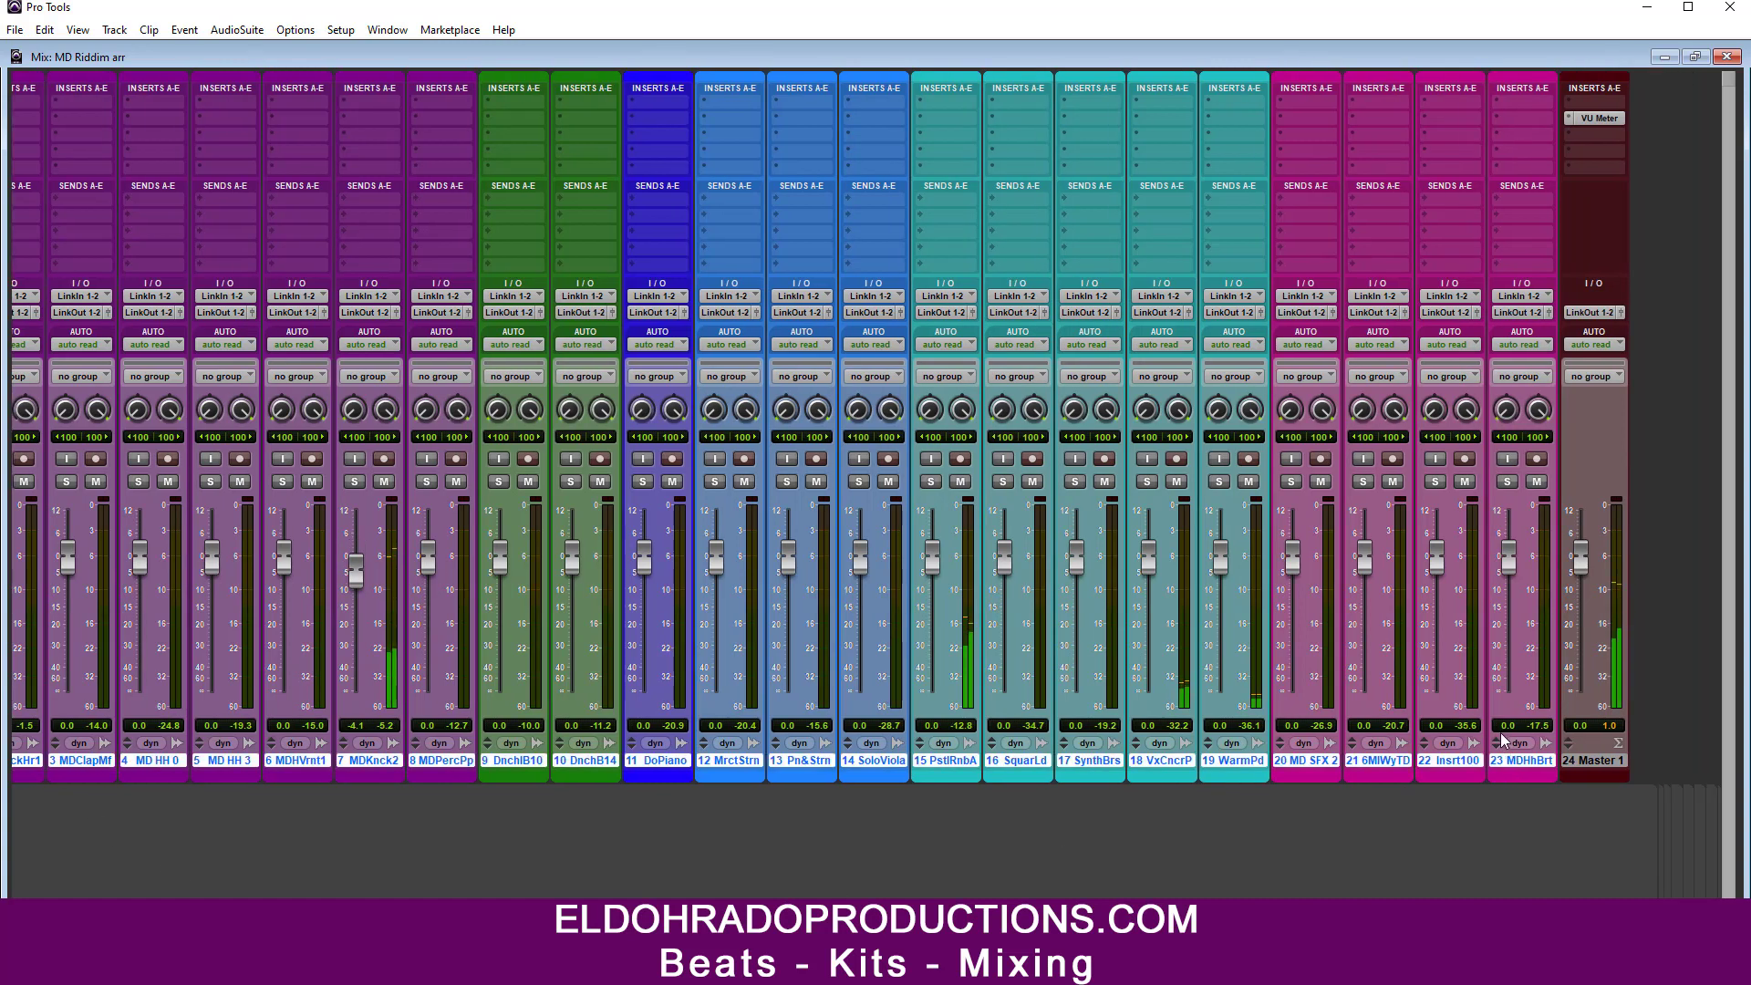
left_click(1393, 298)
left_click(1412, 303, "alt+shift")
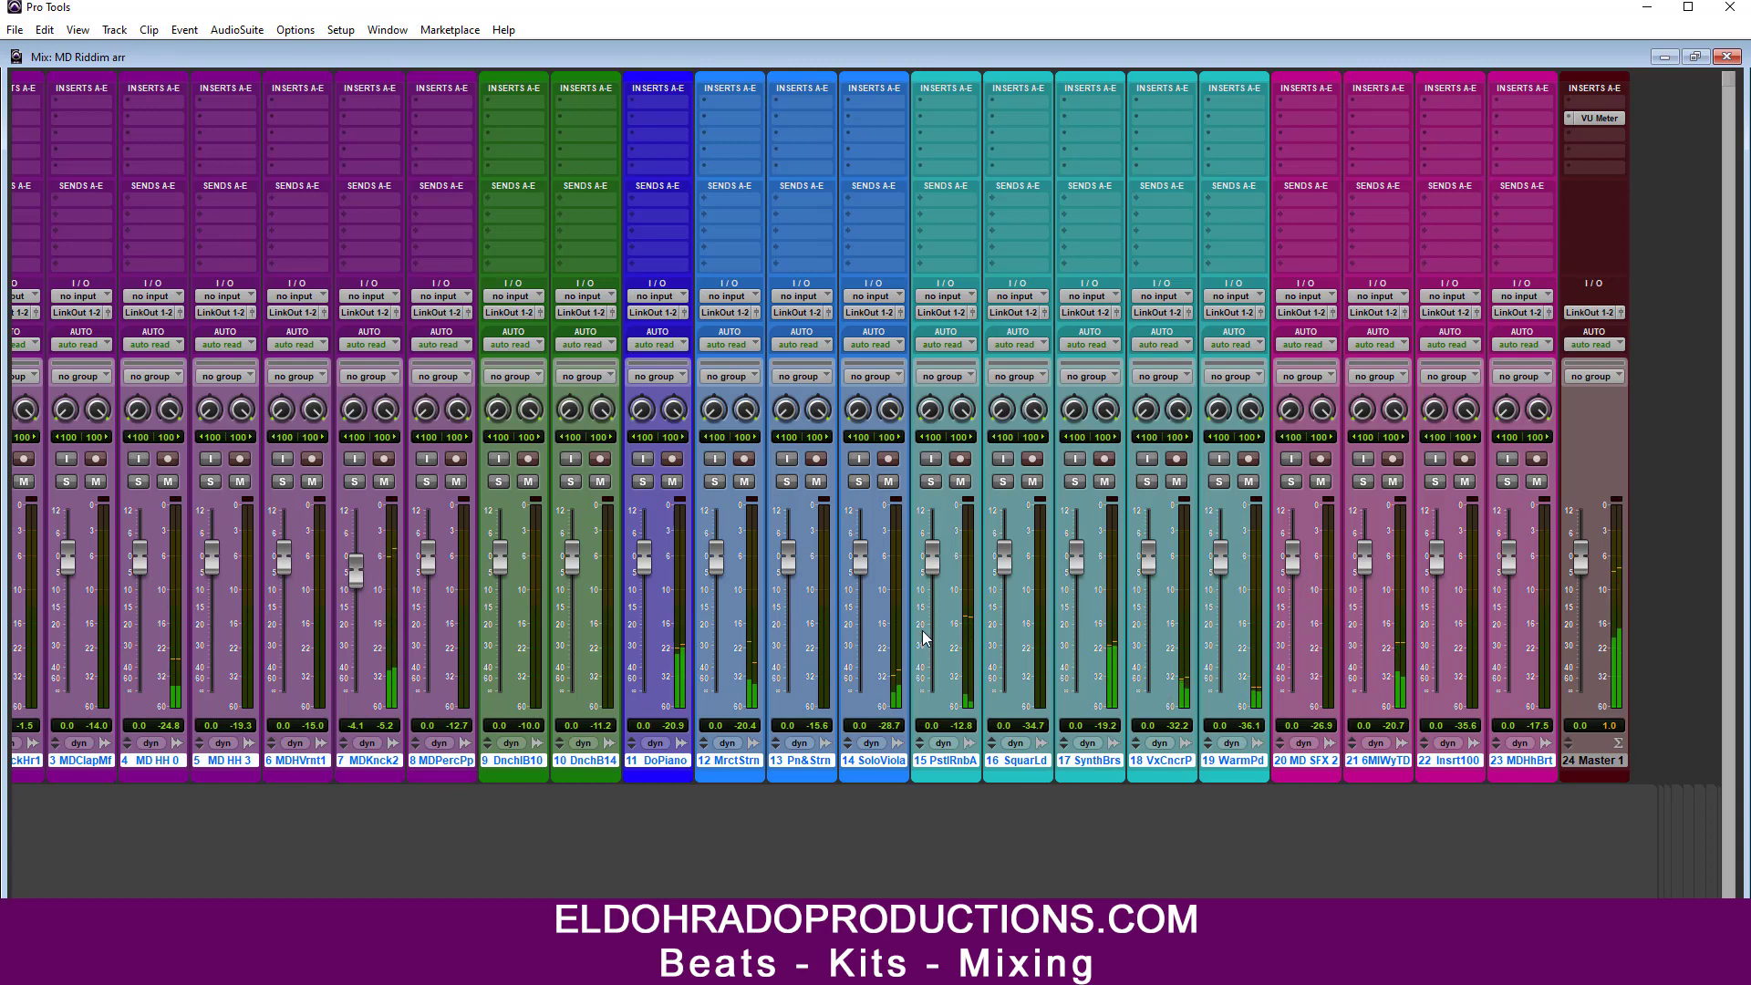
Step: Lower the faders of Dancehall Bass 10 to -6.5 dB, MD Kick Hard 1 to -4.6 dB and MD Knock 2 to -6.2 dB
left_click_drag(500, 556, 498, 600)
left_click_drag(492, 930, 383, 930)
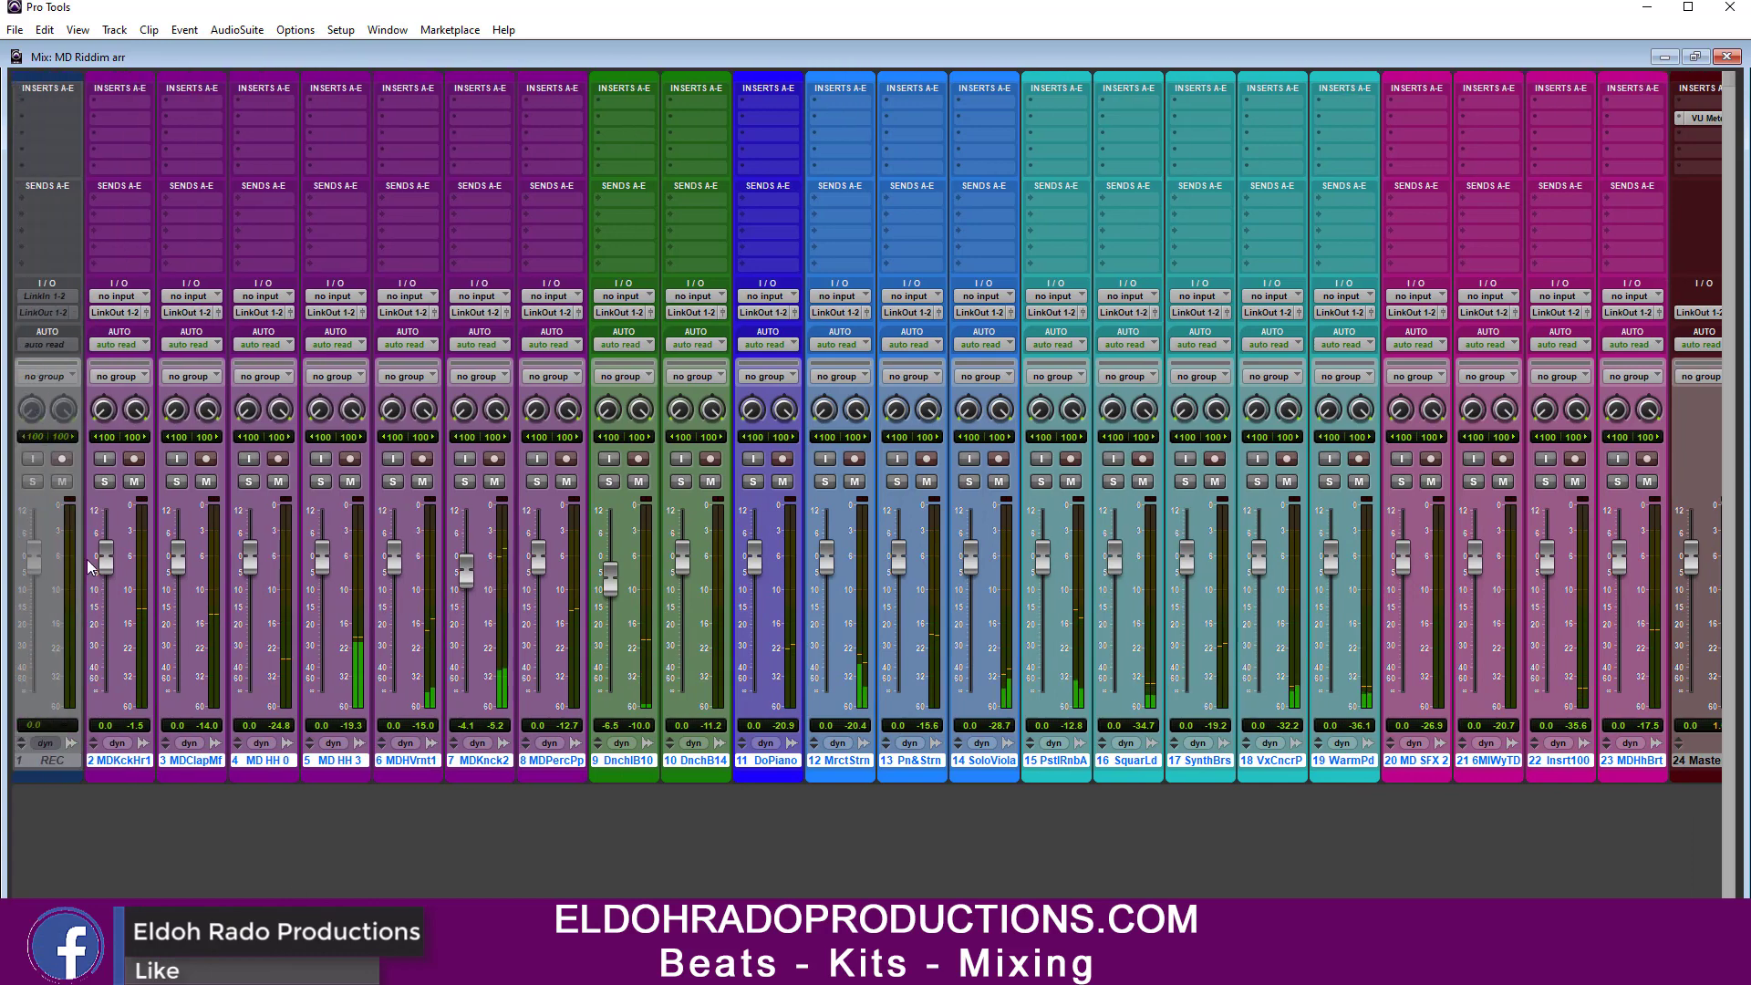
left_click_drag(106, 558, 106, 573)
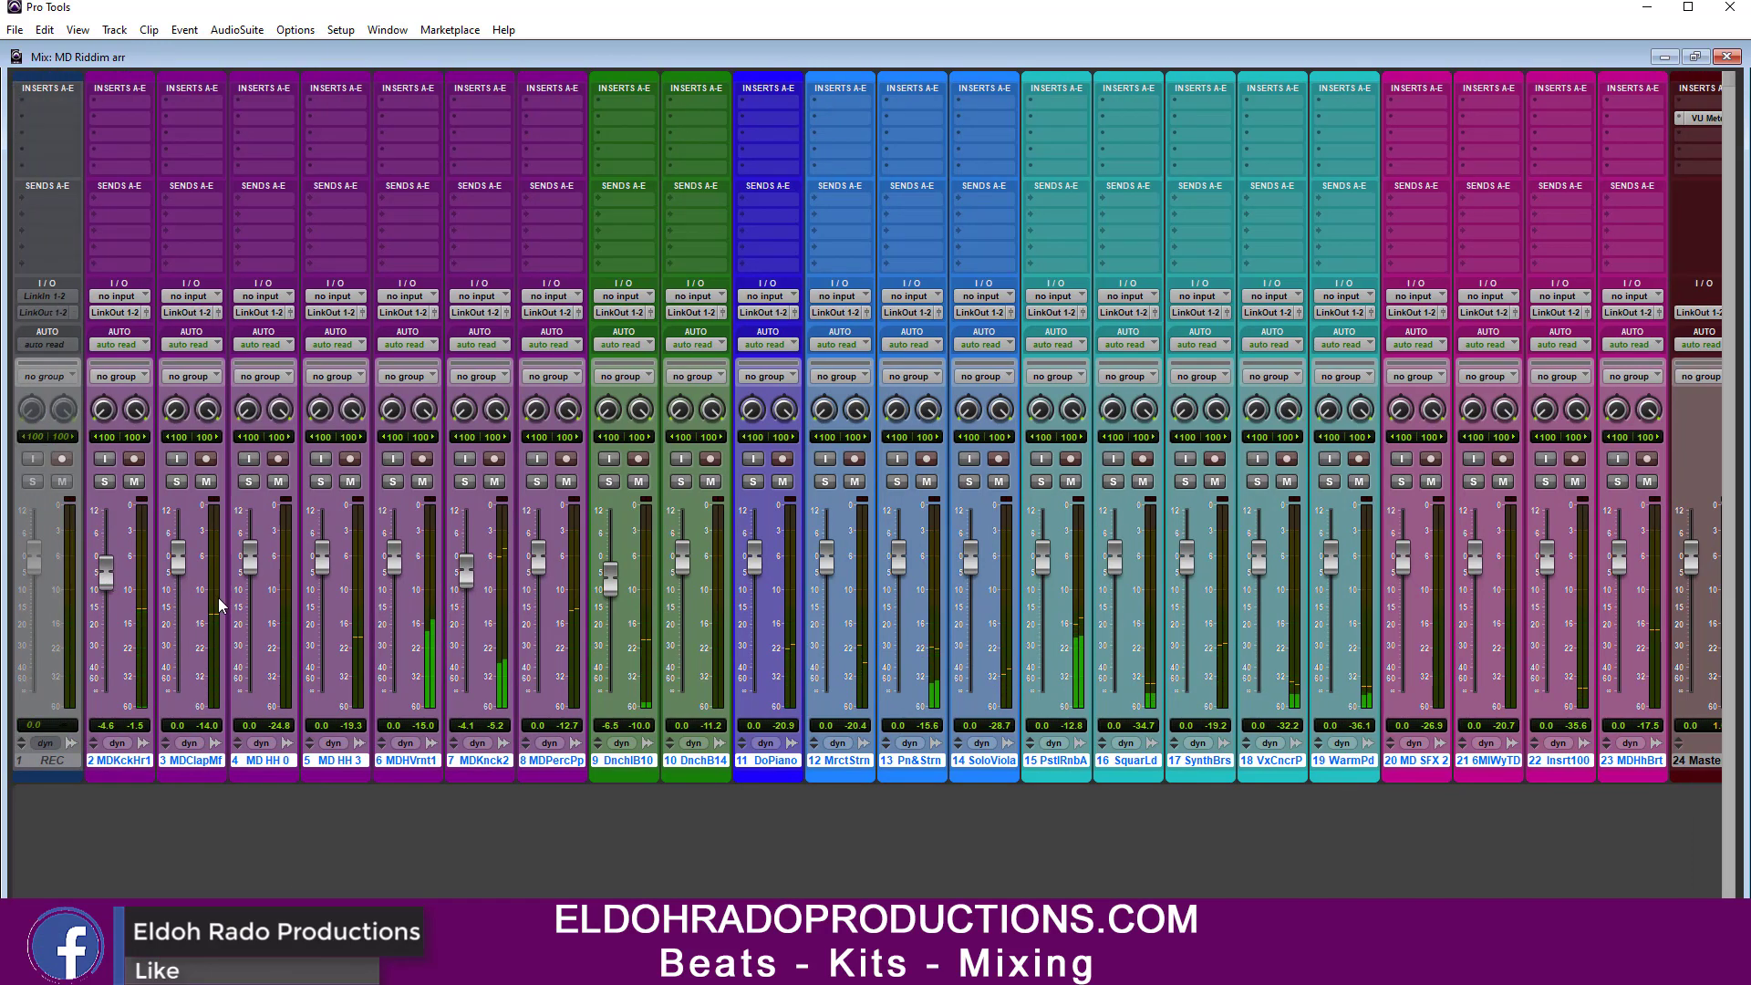
left_click_drag(466, 571, 467, 579)
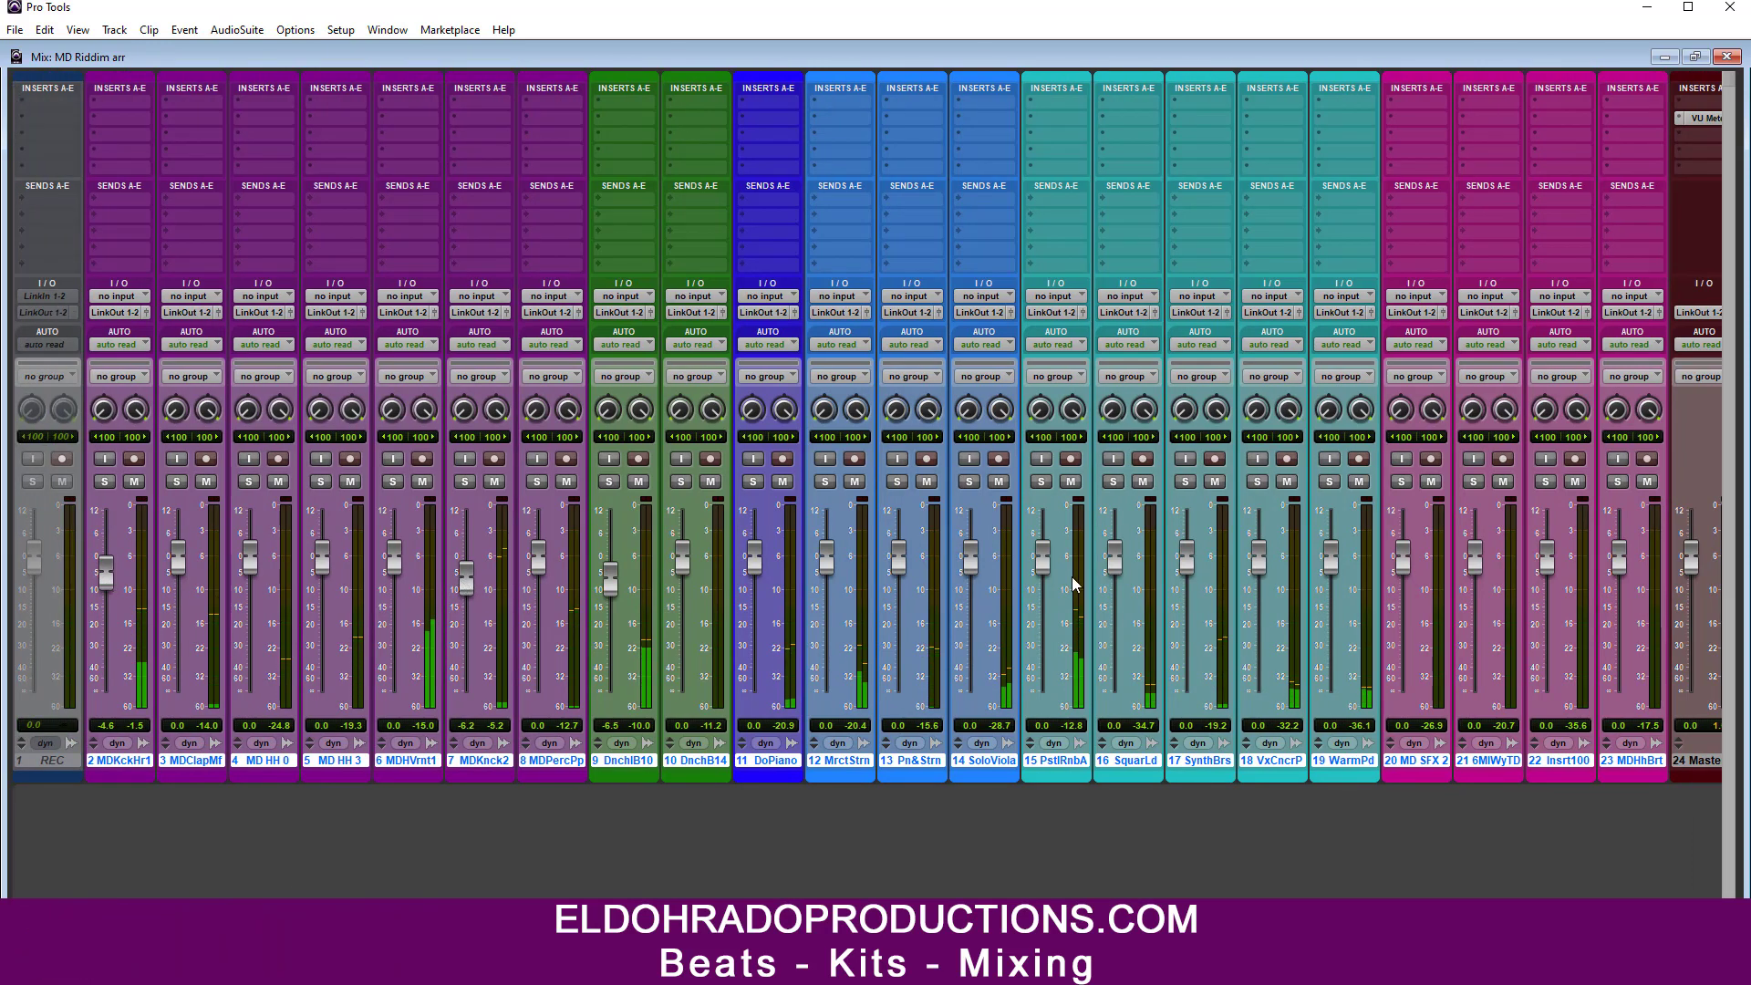
Step: Lower the faders of Pastel Rainbow Arp to -4.6, Piano & Strings to -3.3, Marcato Strings to -3.8 and MD Heh Breath to -5.9 dB
left_click_drag(1042, 558, 1045, 576)
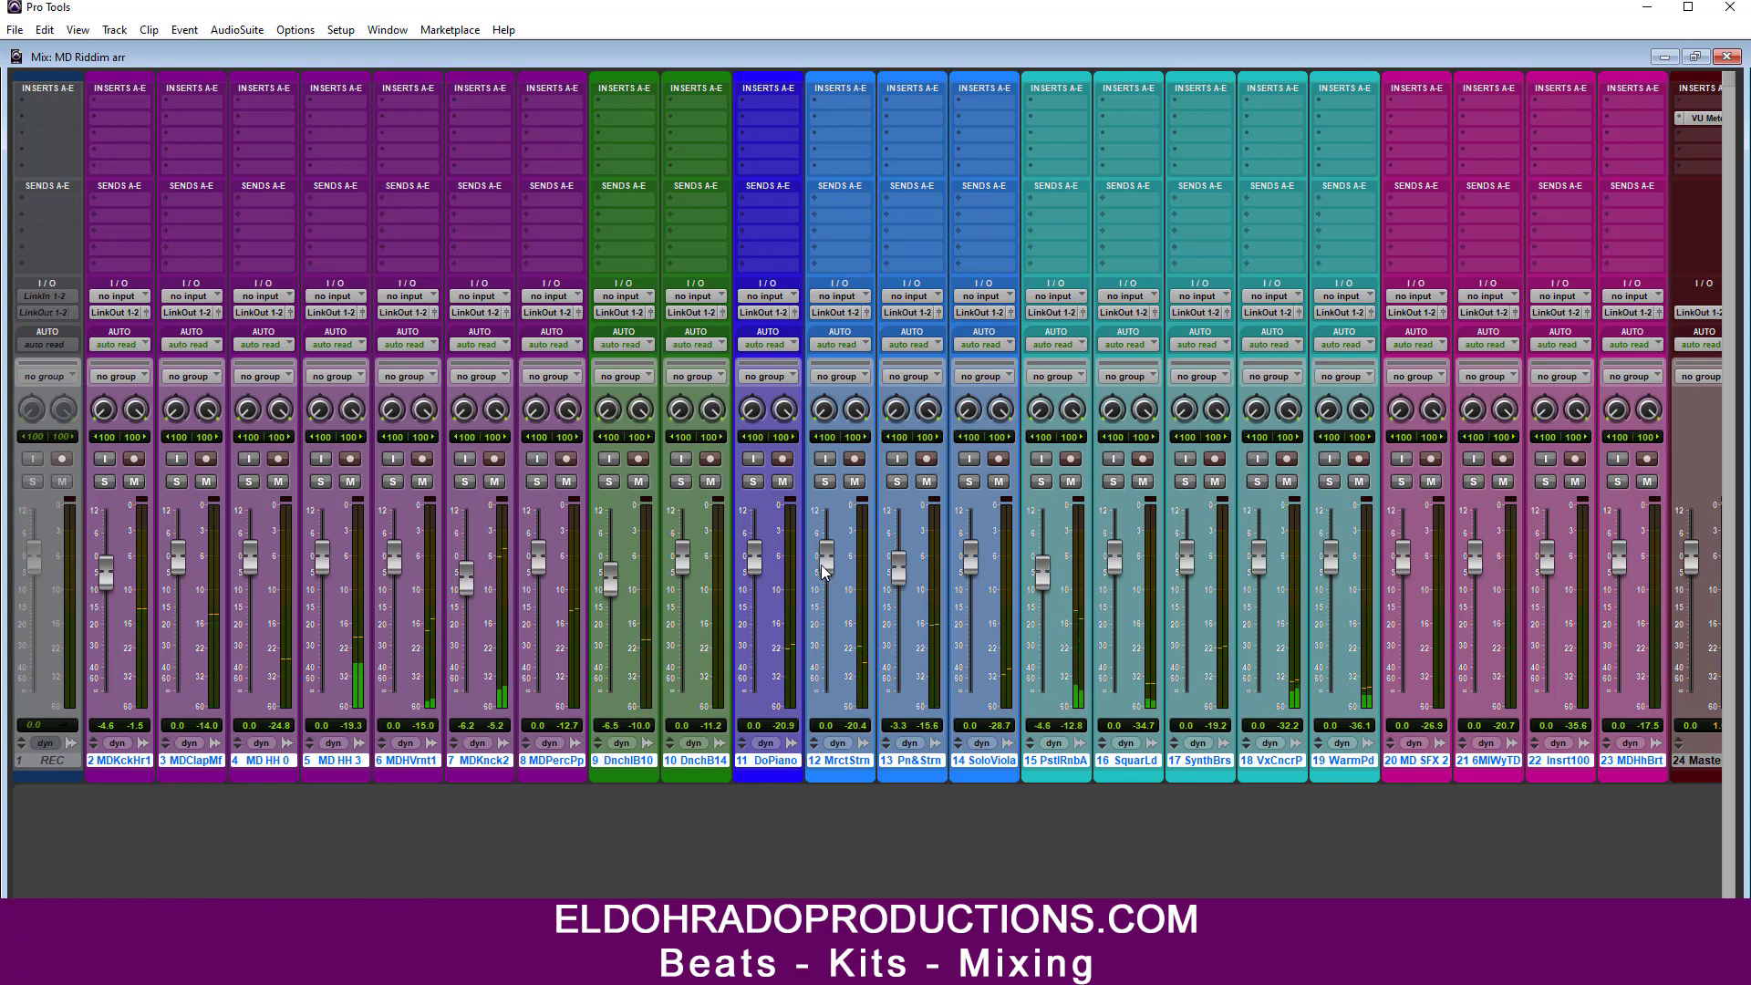
left_click_drag(824, 571, 826, 588)
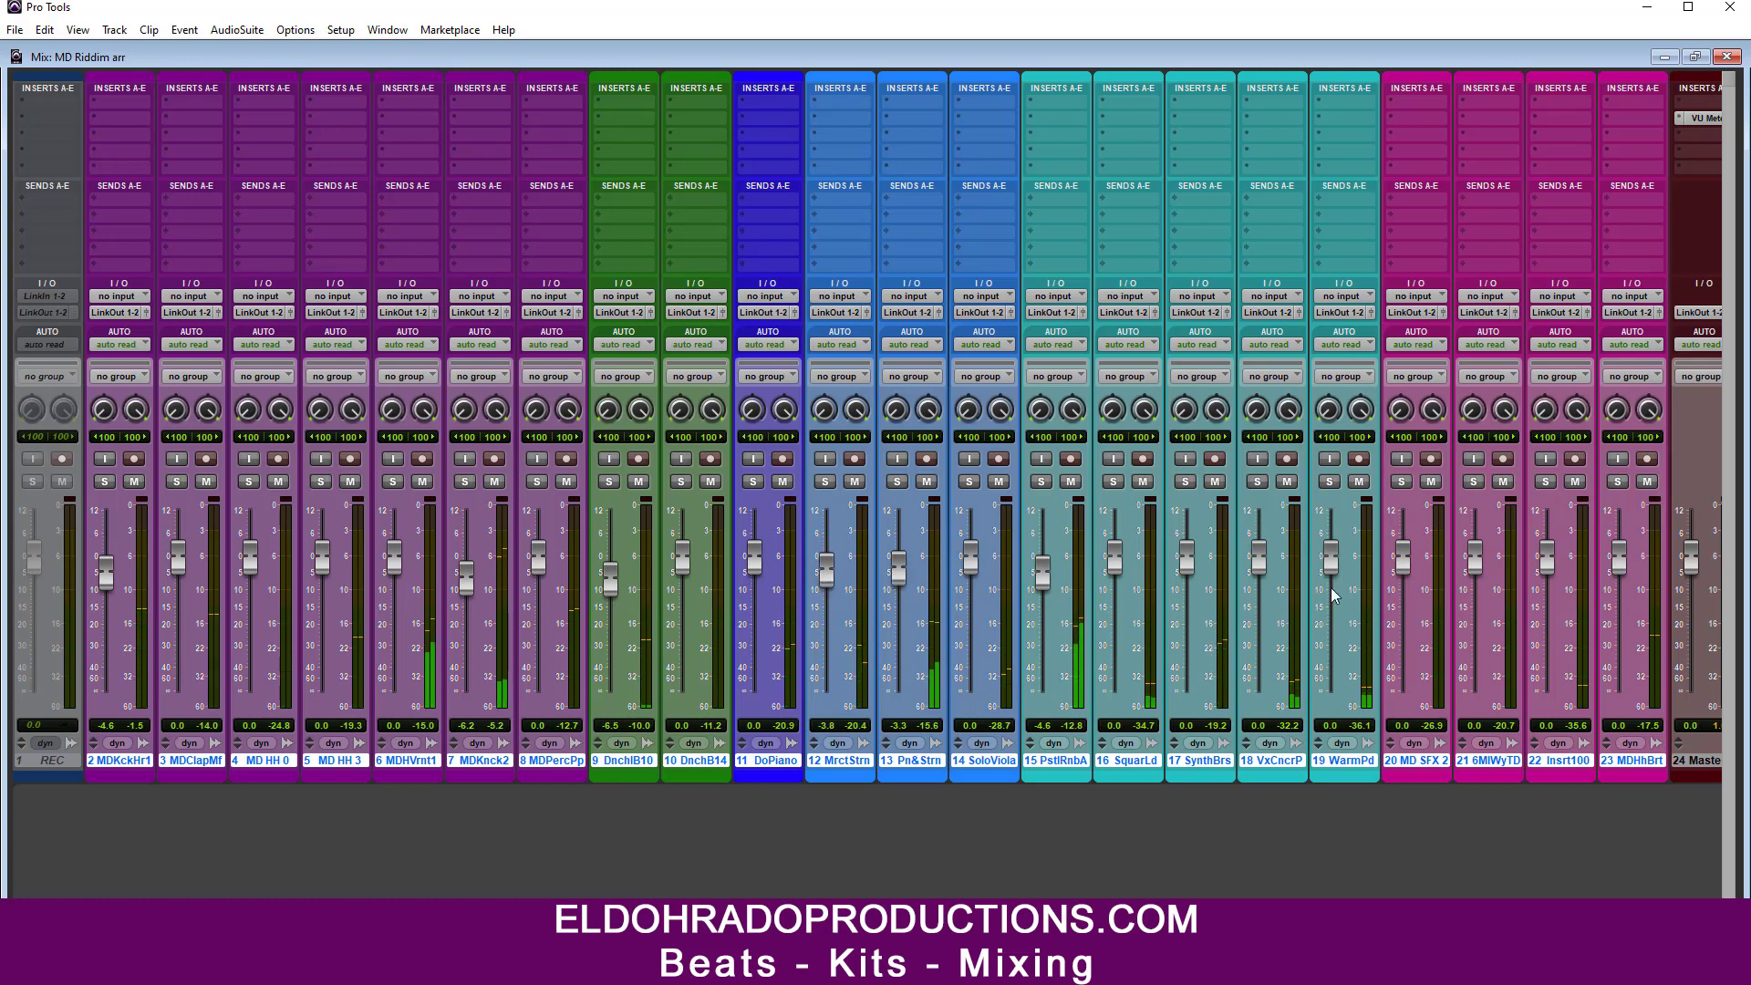
left_click_drag(1619, 559, 1617, 589)
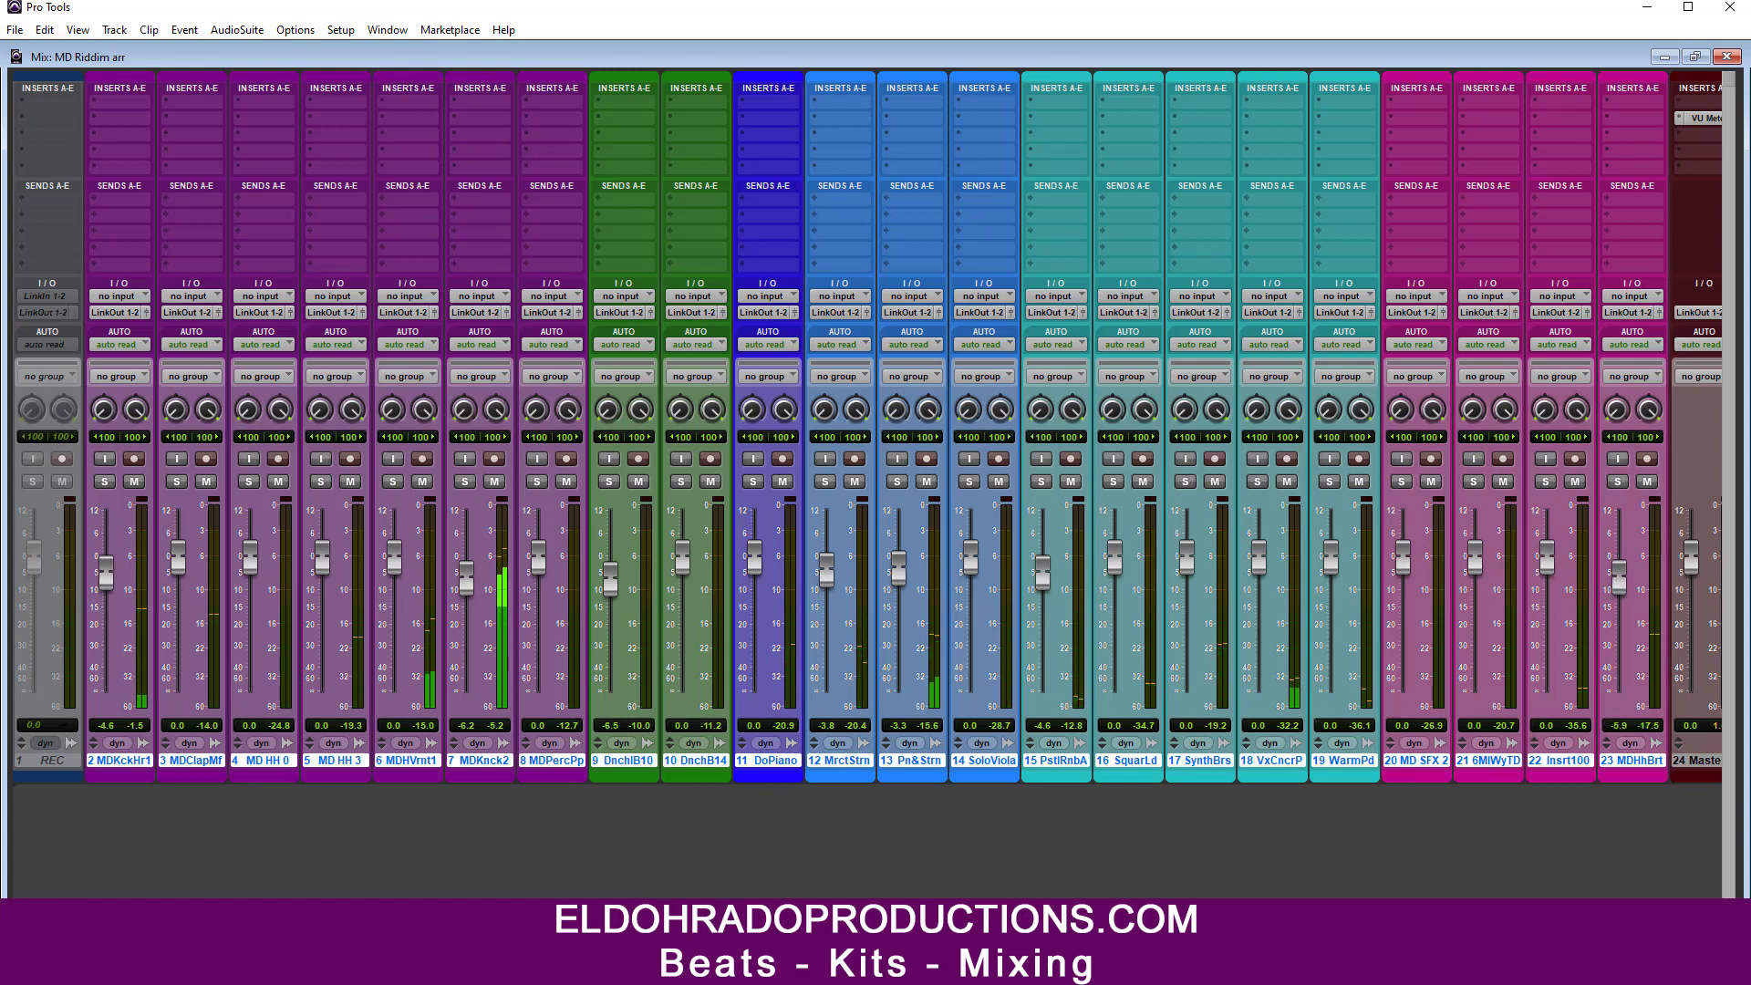
Step: Lower the Square Lead fader to -2.7 dB and narrow its panning to 60 left and 68 right
scroll(868, 427, "right", 2)
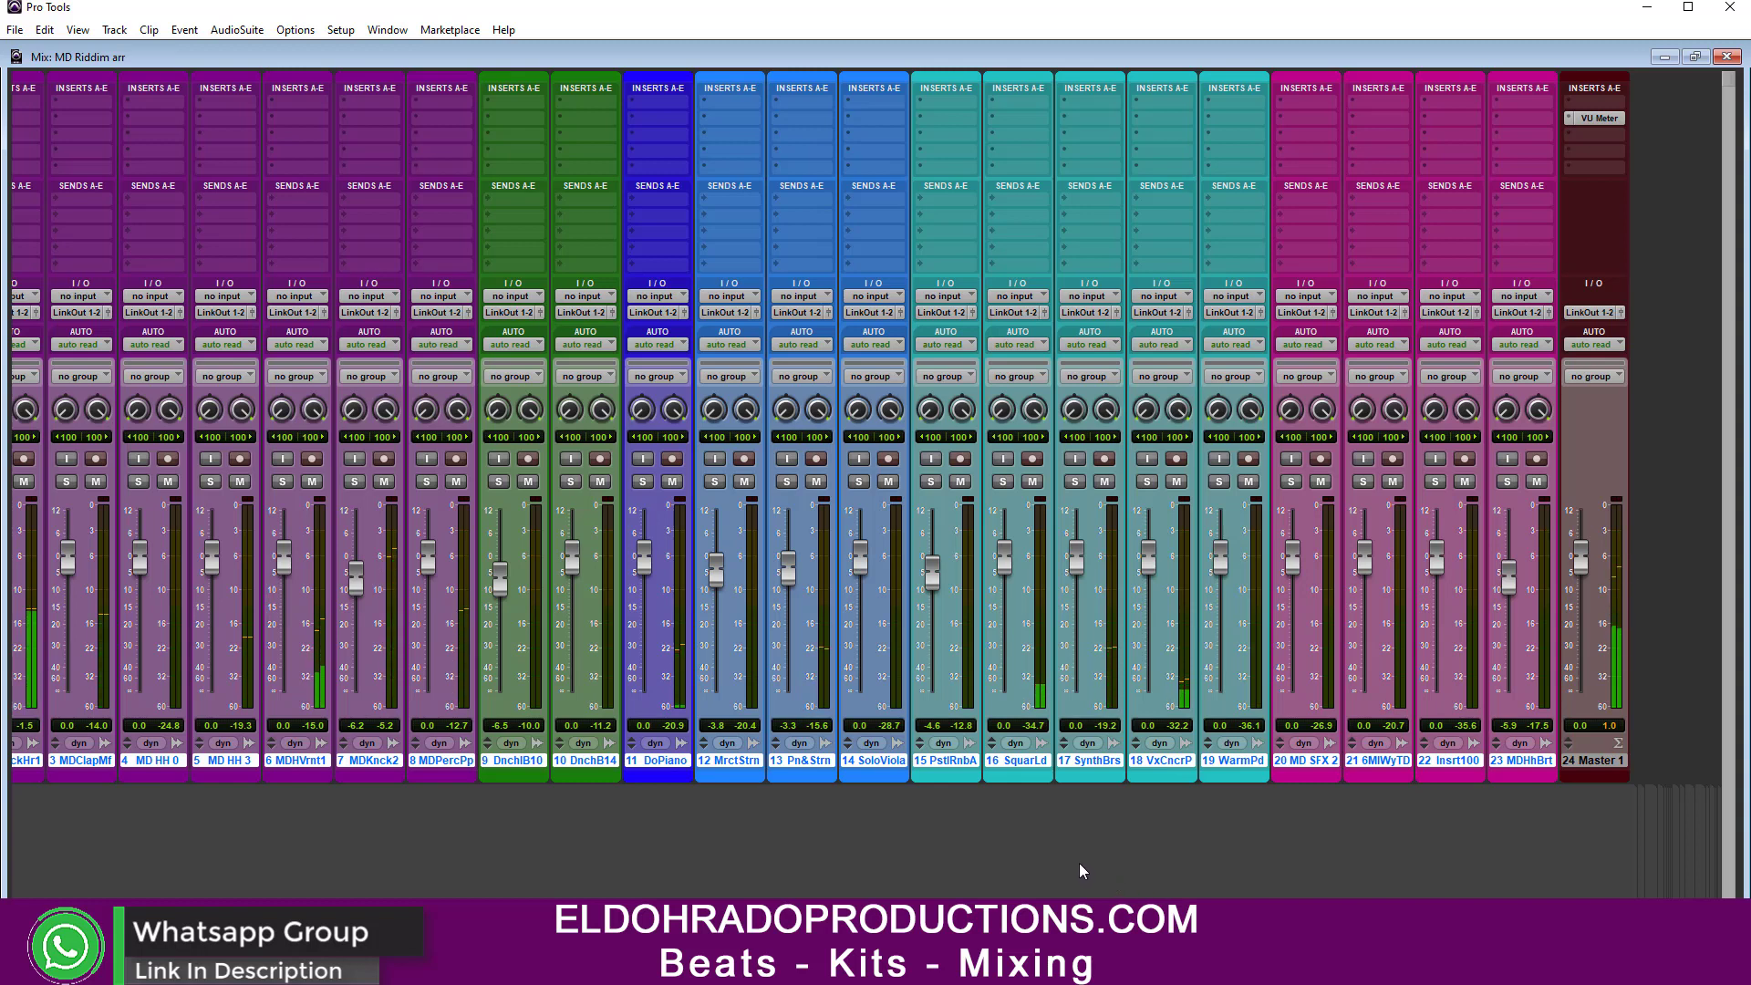
left_click_drag(1006, 560, 1009, 569)
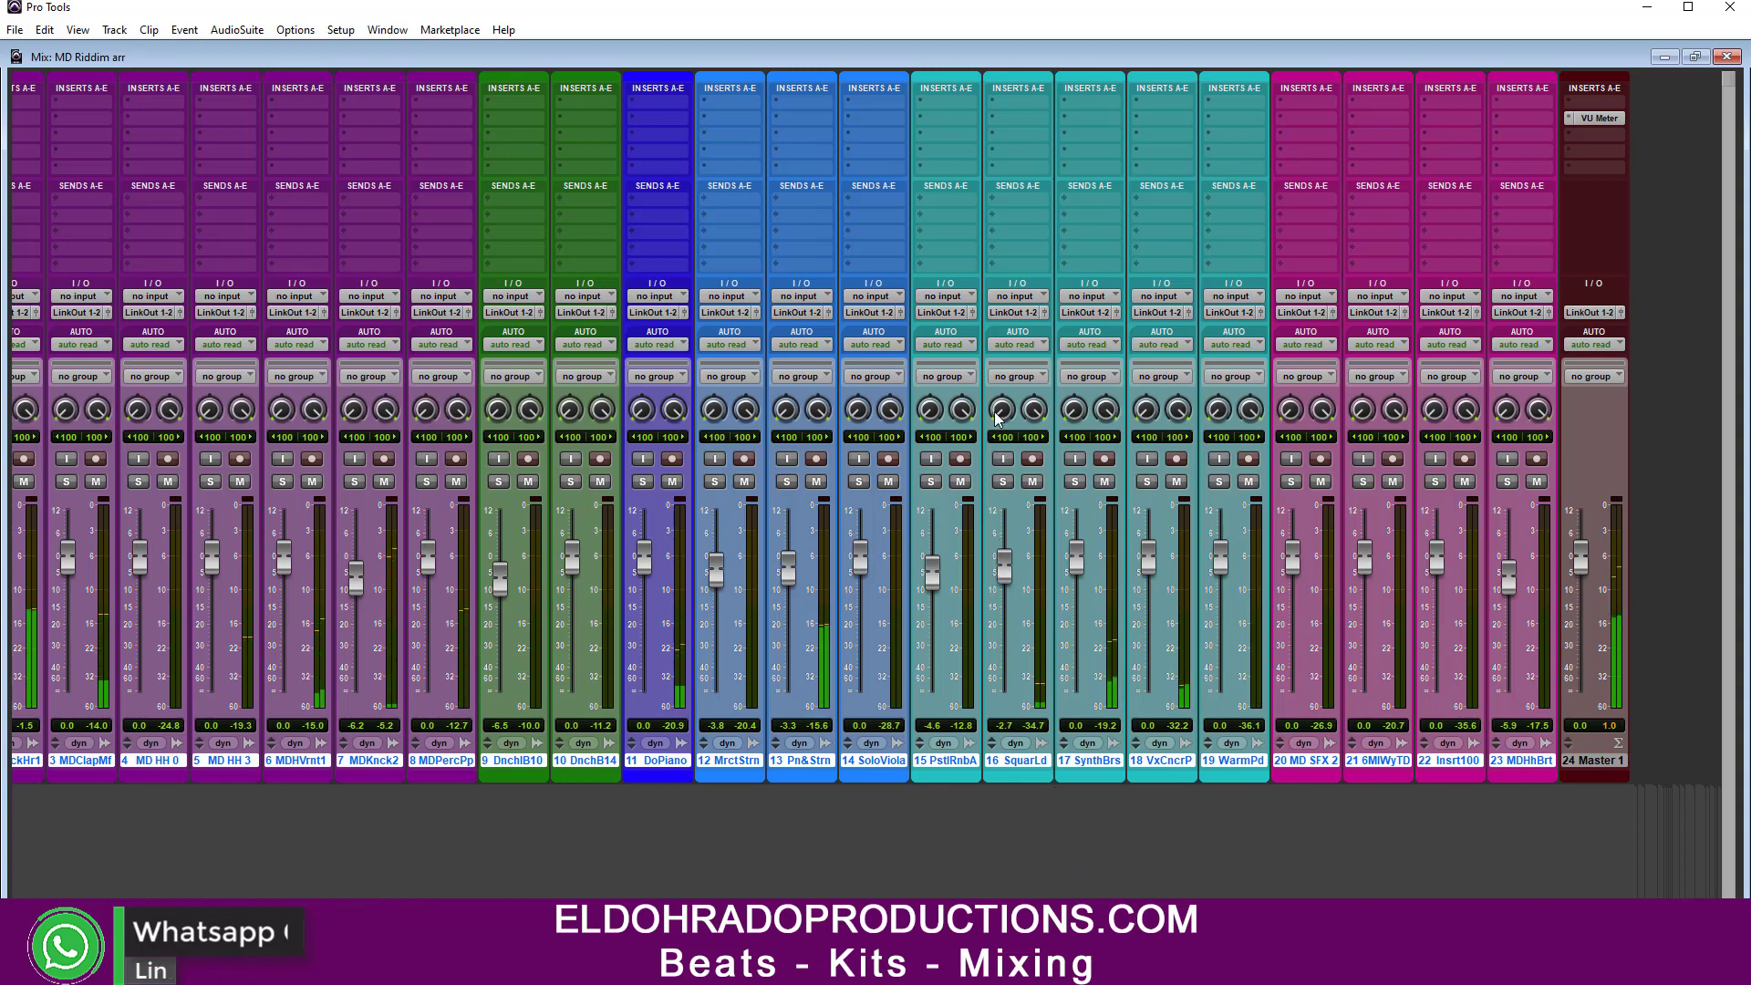
left_click_drag(1005, 413, 1037, 445)
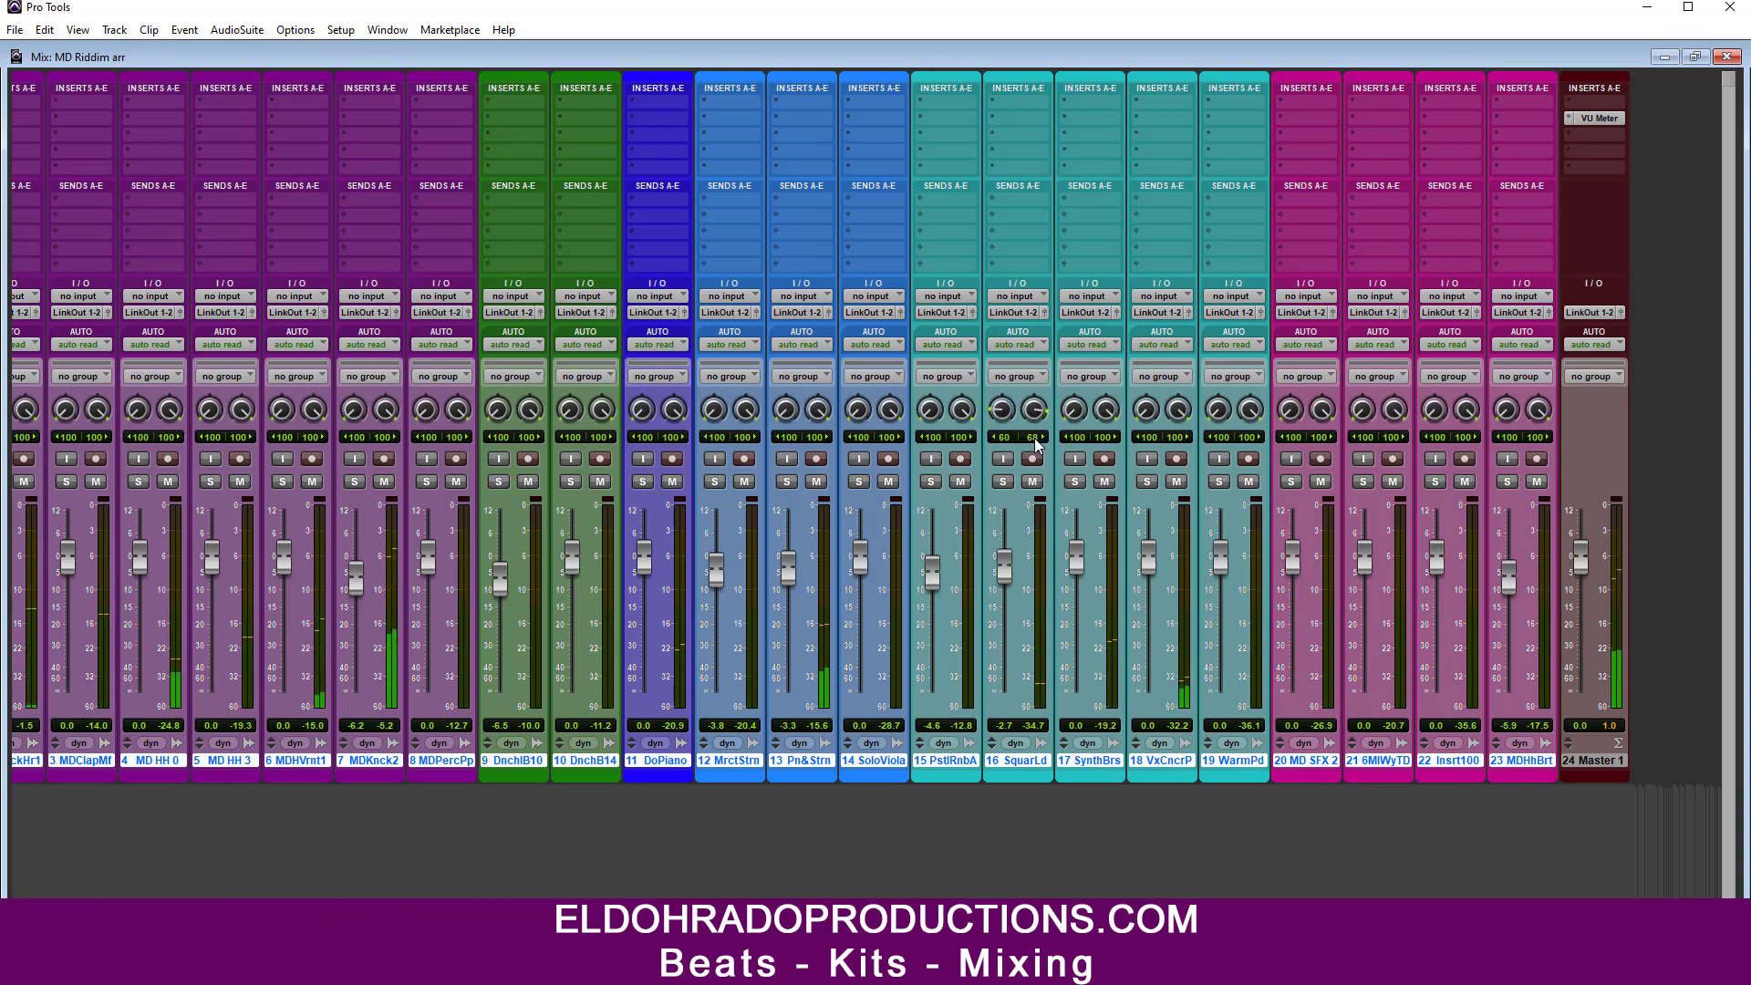
Step: Lower the faders of Dancehall Bass 14 to -7.0 dB, Marcato Strings to -5.9 dB and Solo Viola to -6.2 dB
left_click_drag(571, 560, 569, 591)
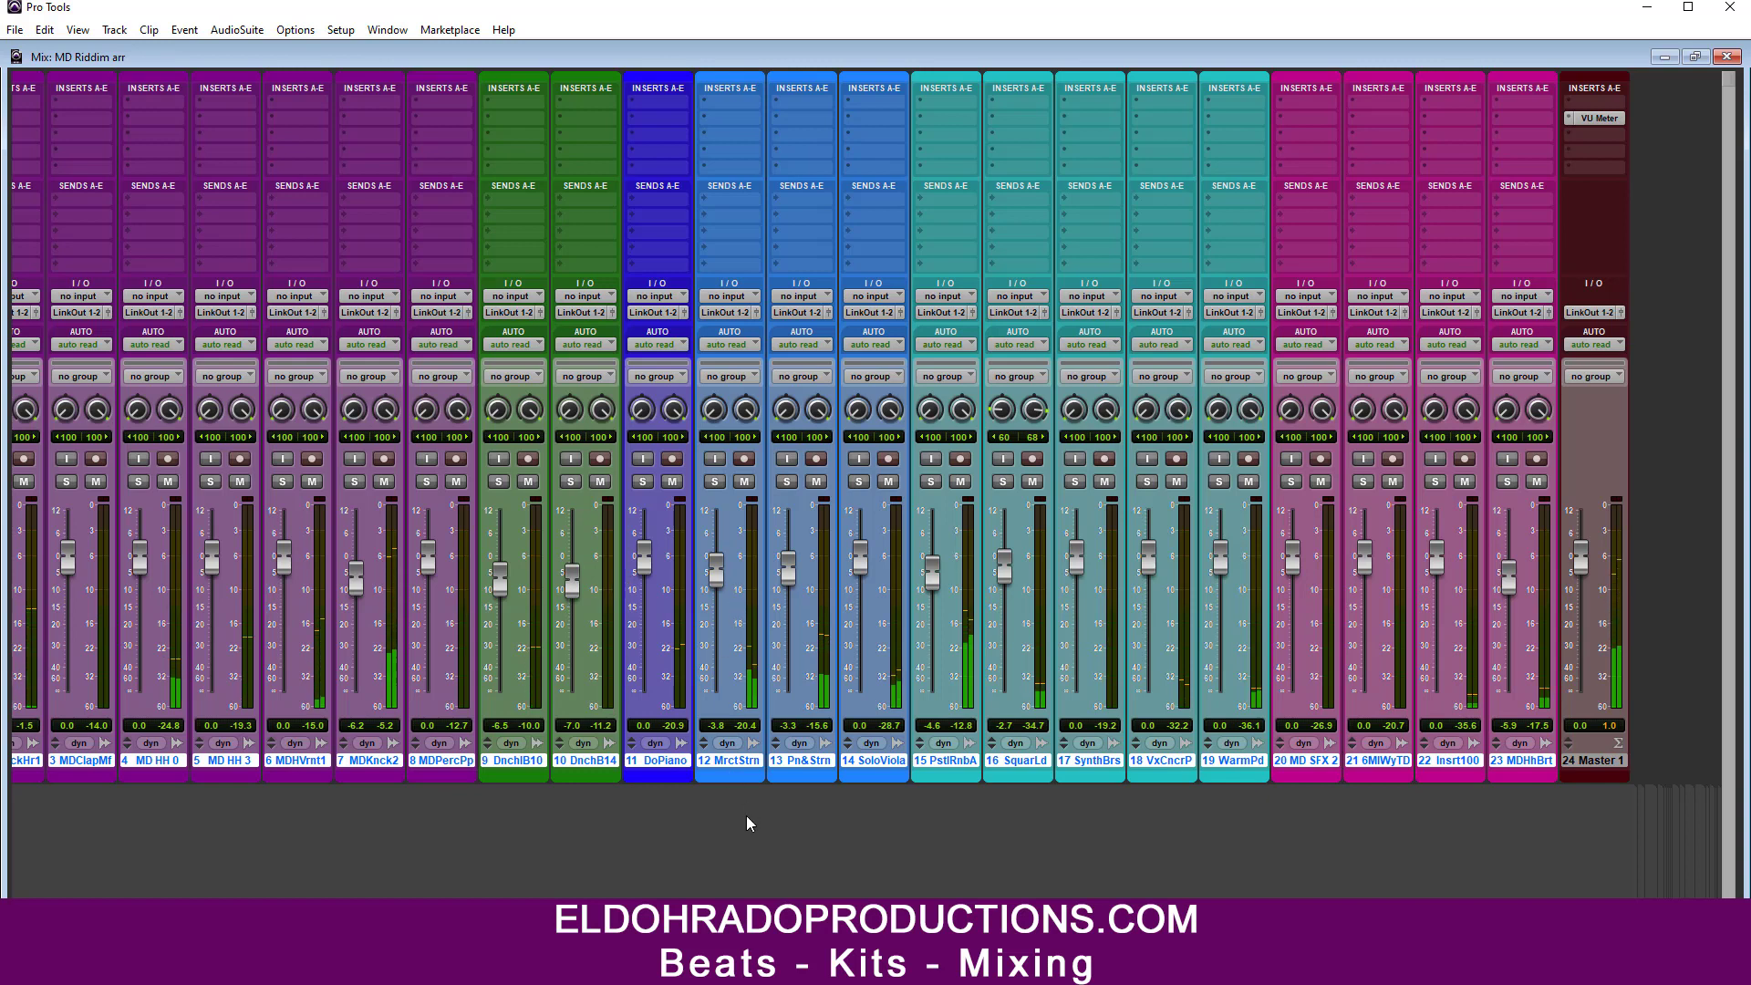
scroll(746, 821, "left", 3)
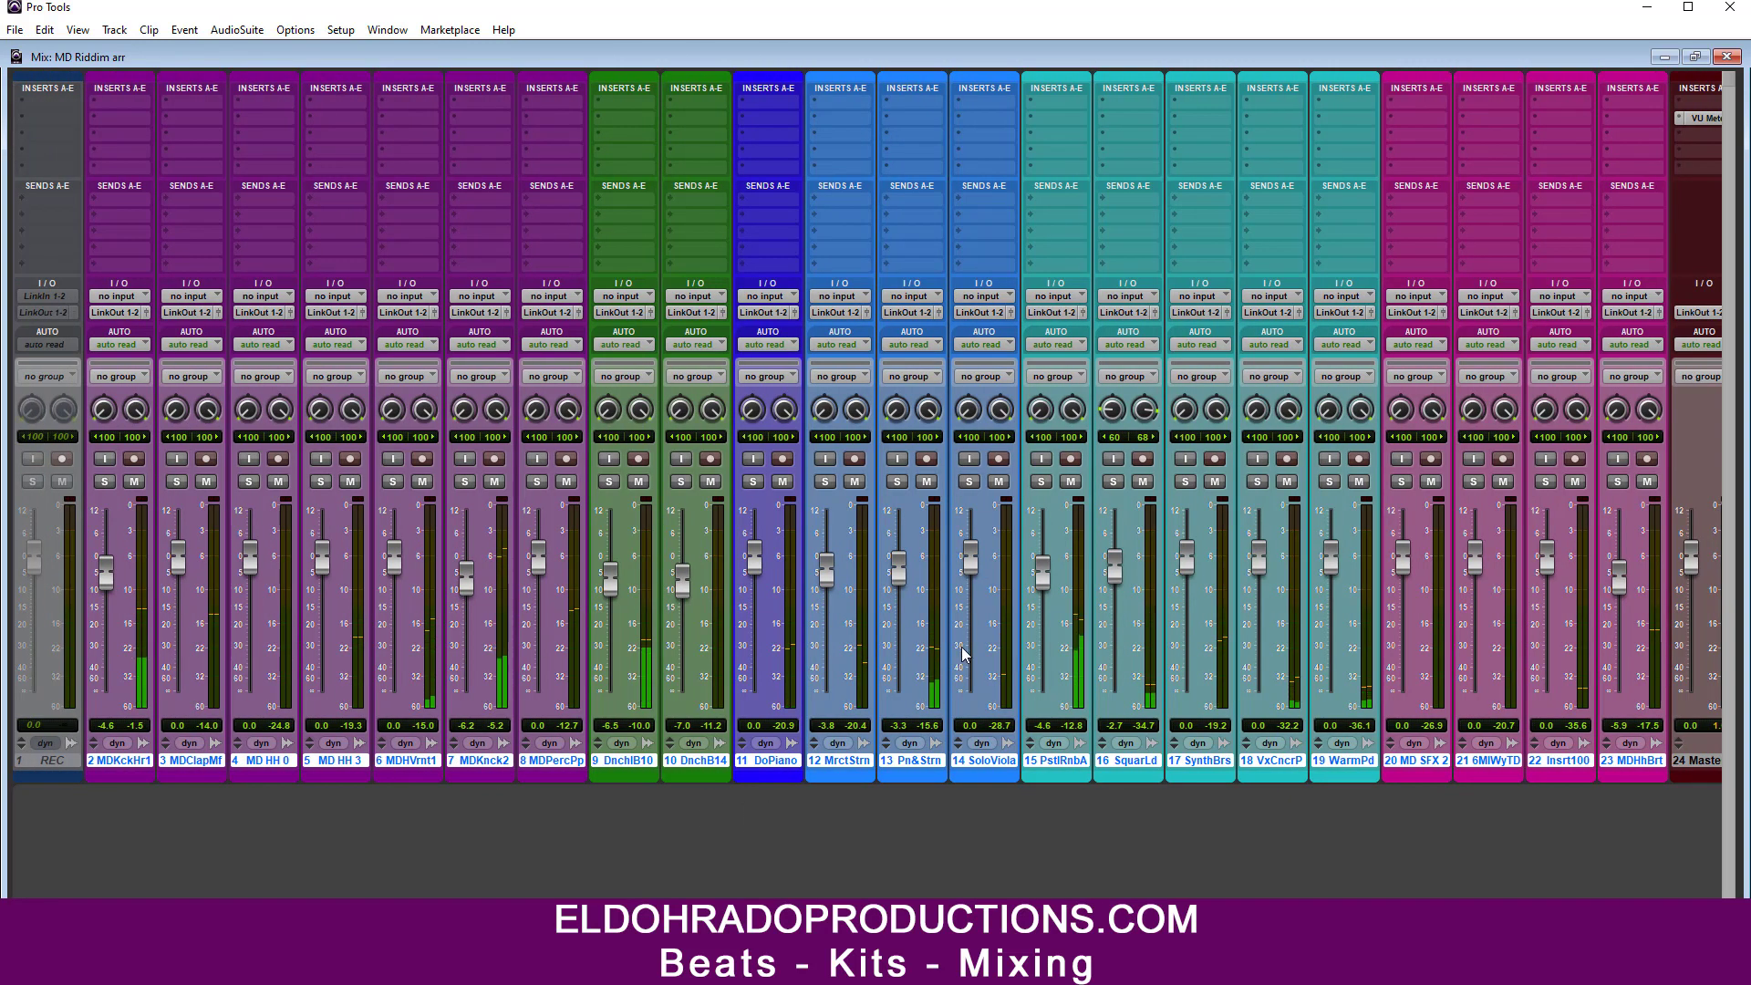
left_click_drag(829, 580, 830, 593)
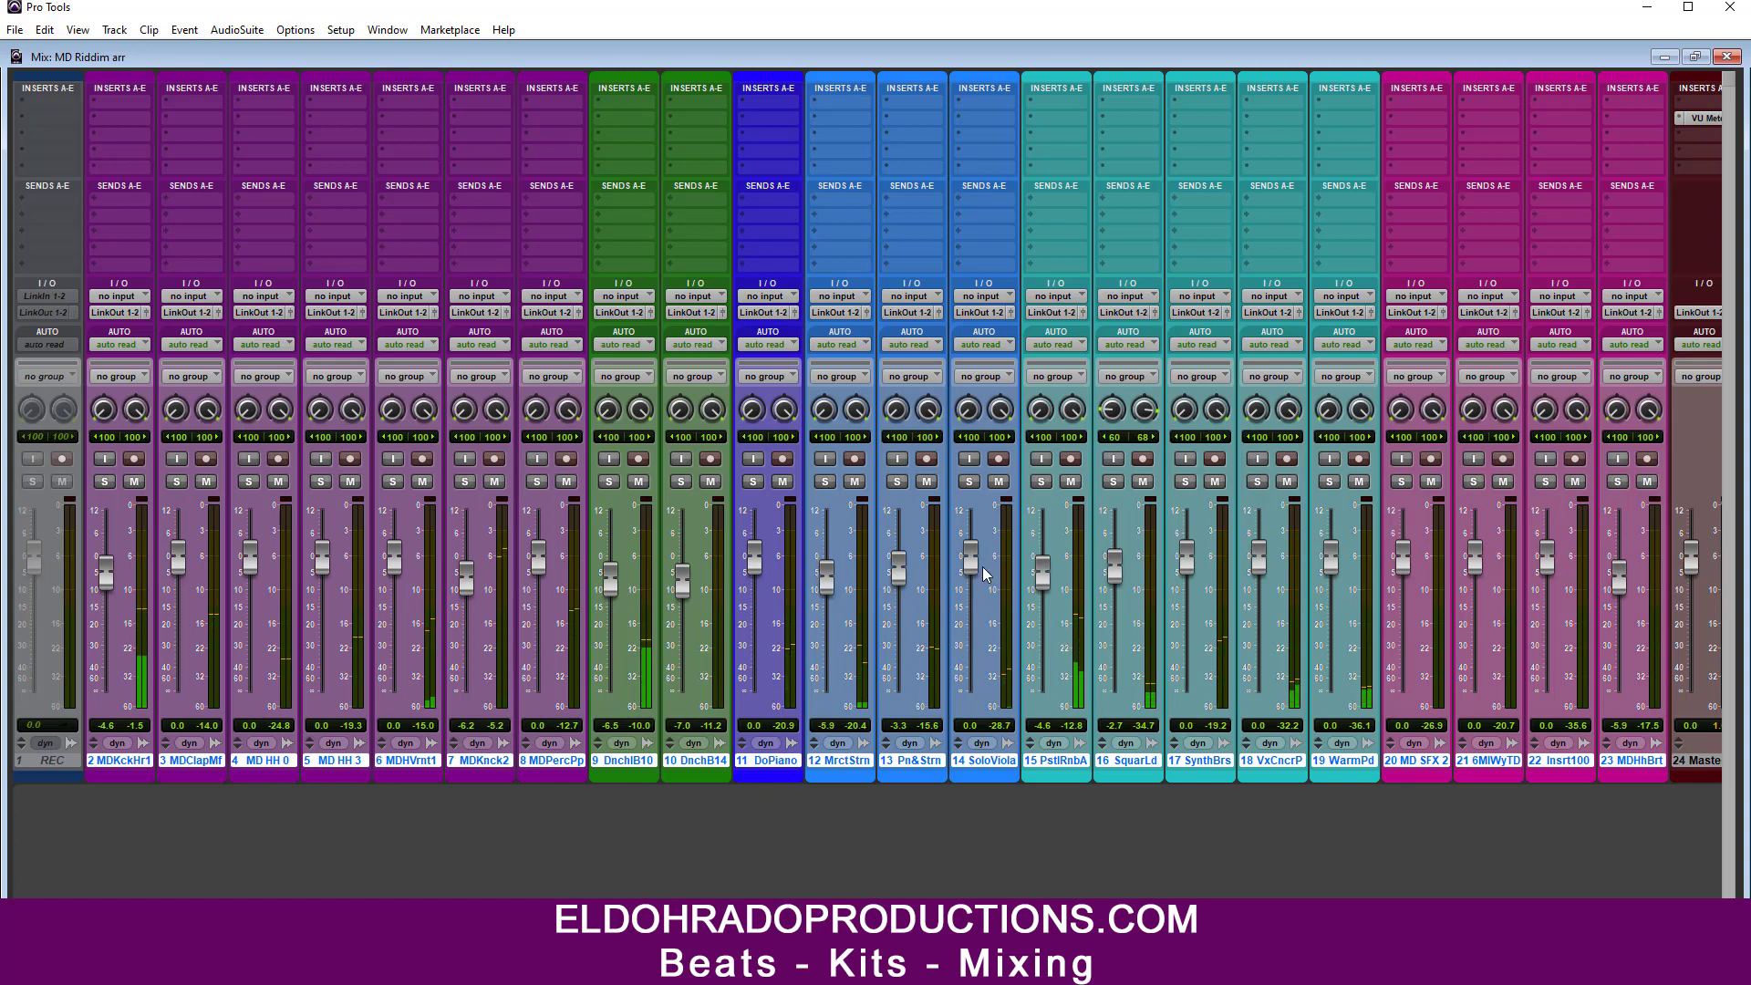
left_click_drag(972, 560, 972, 579)
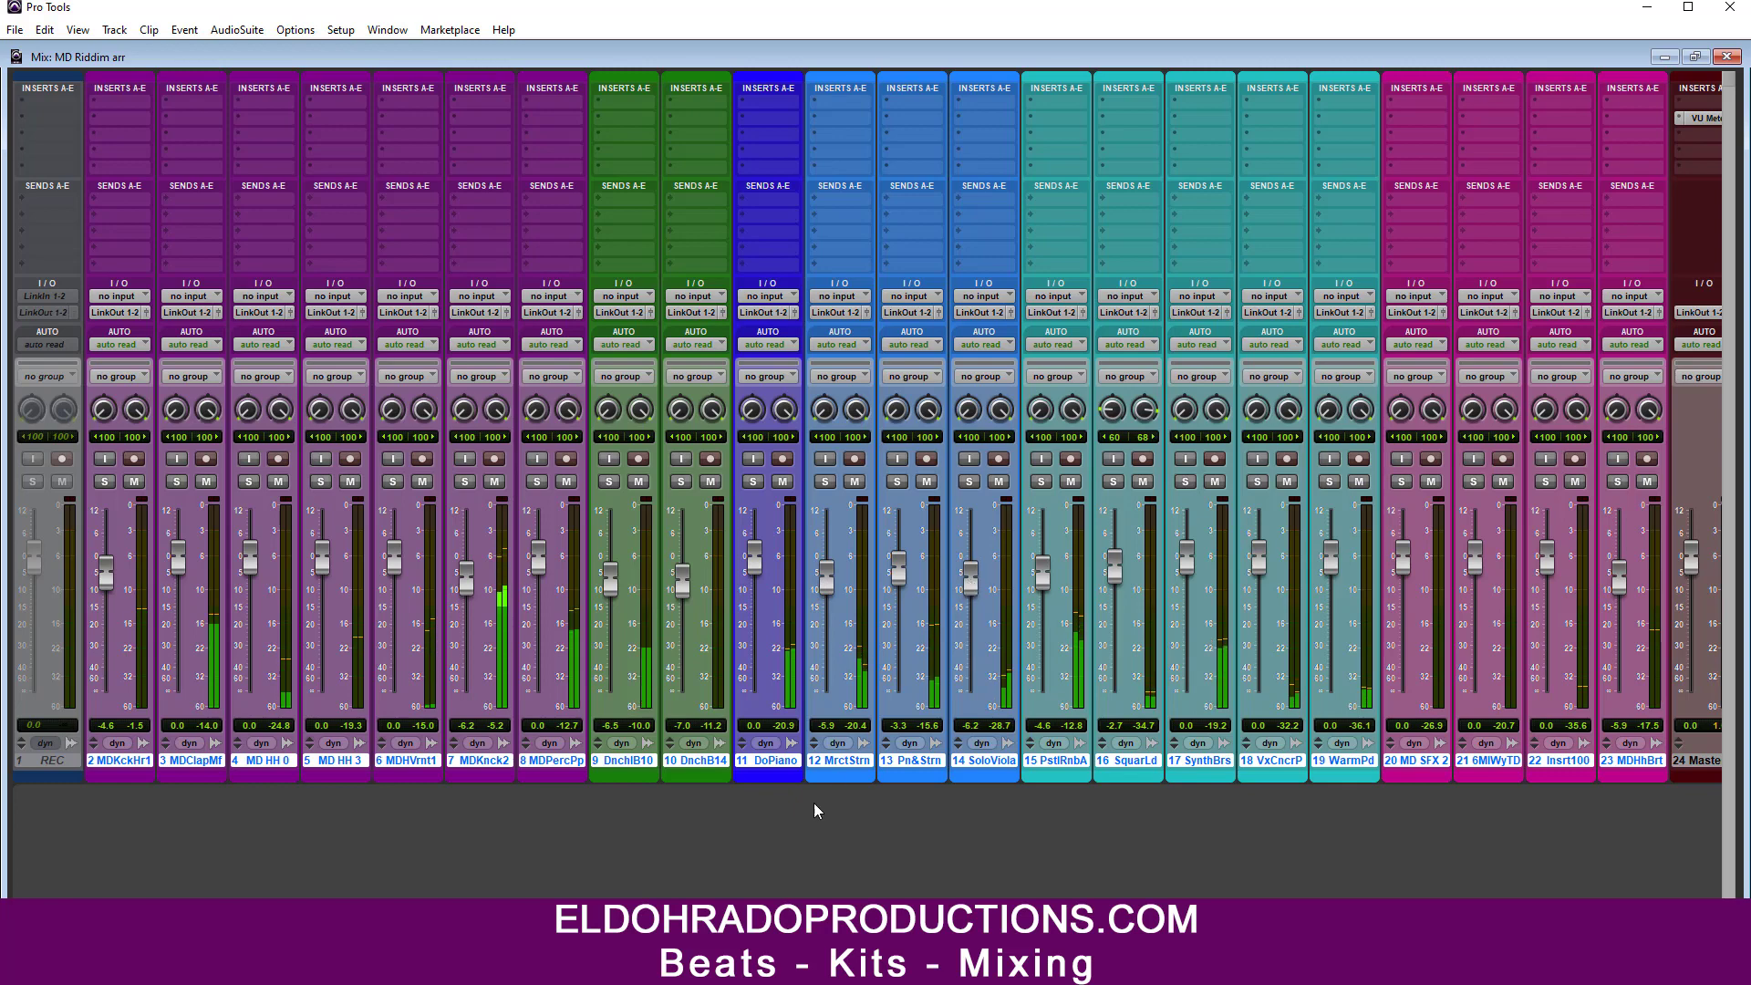
left_click_drag(807, 933, 912, 932)
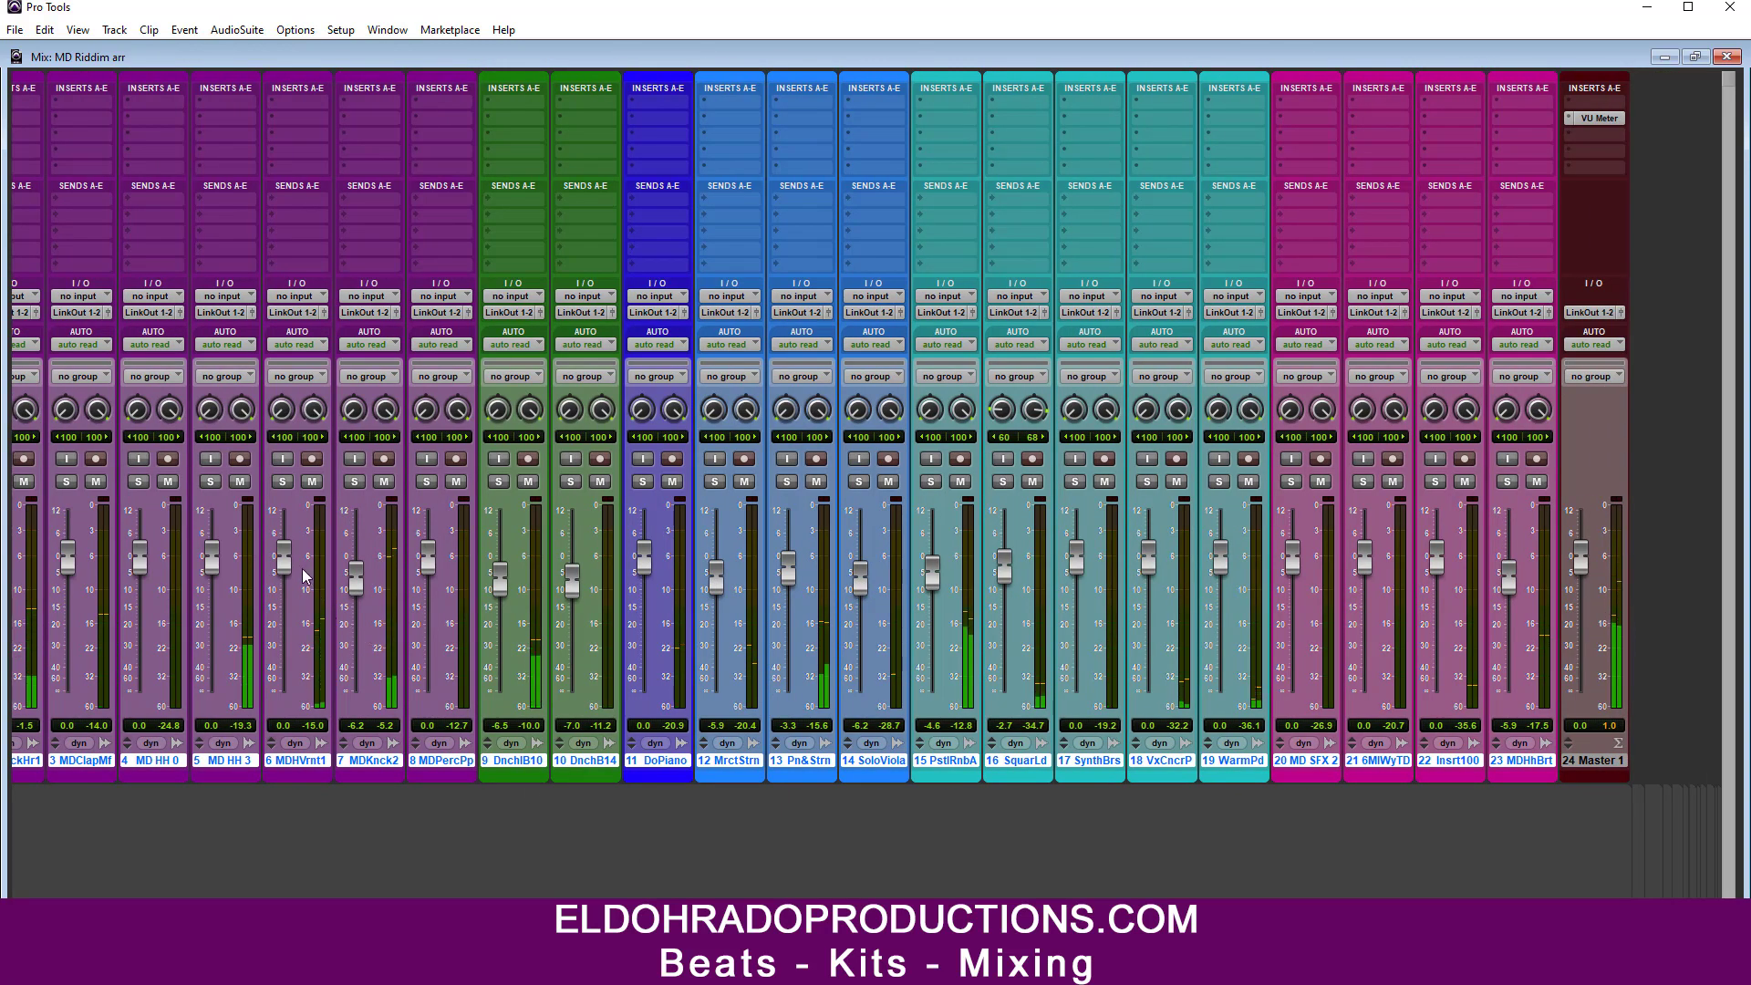
Step: Lower the faders of MDHVrmt1 to -4.1 dB, MDPercPp to -3.0 dB and MD HH 3 to -7.0 dB
left_click_drag(285, 559, 288, 576)
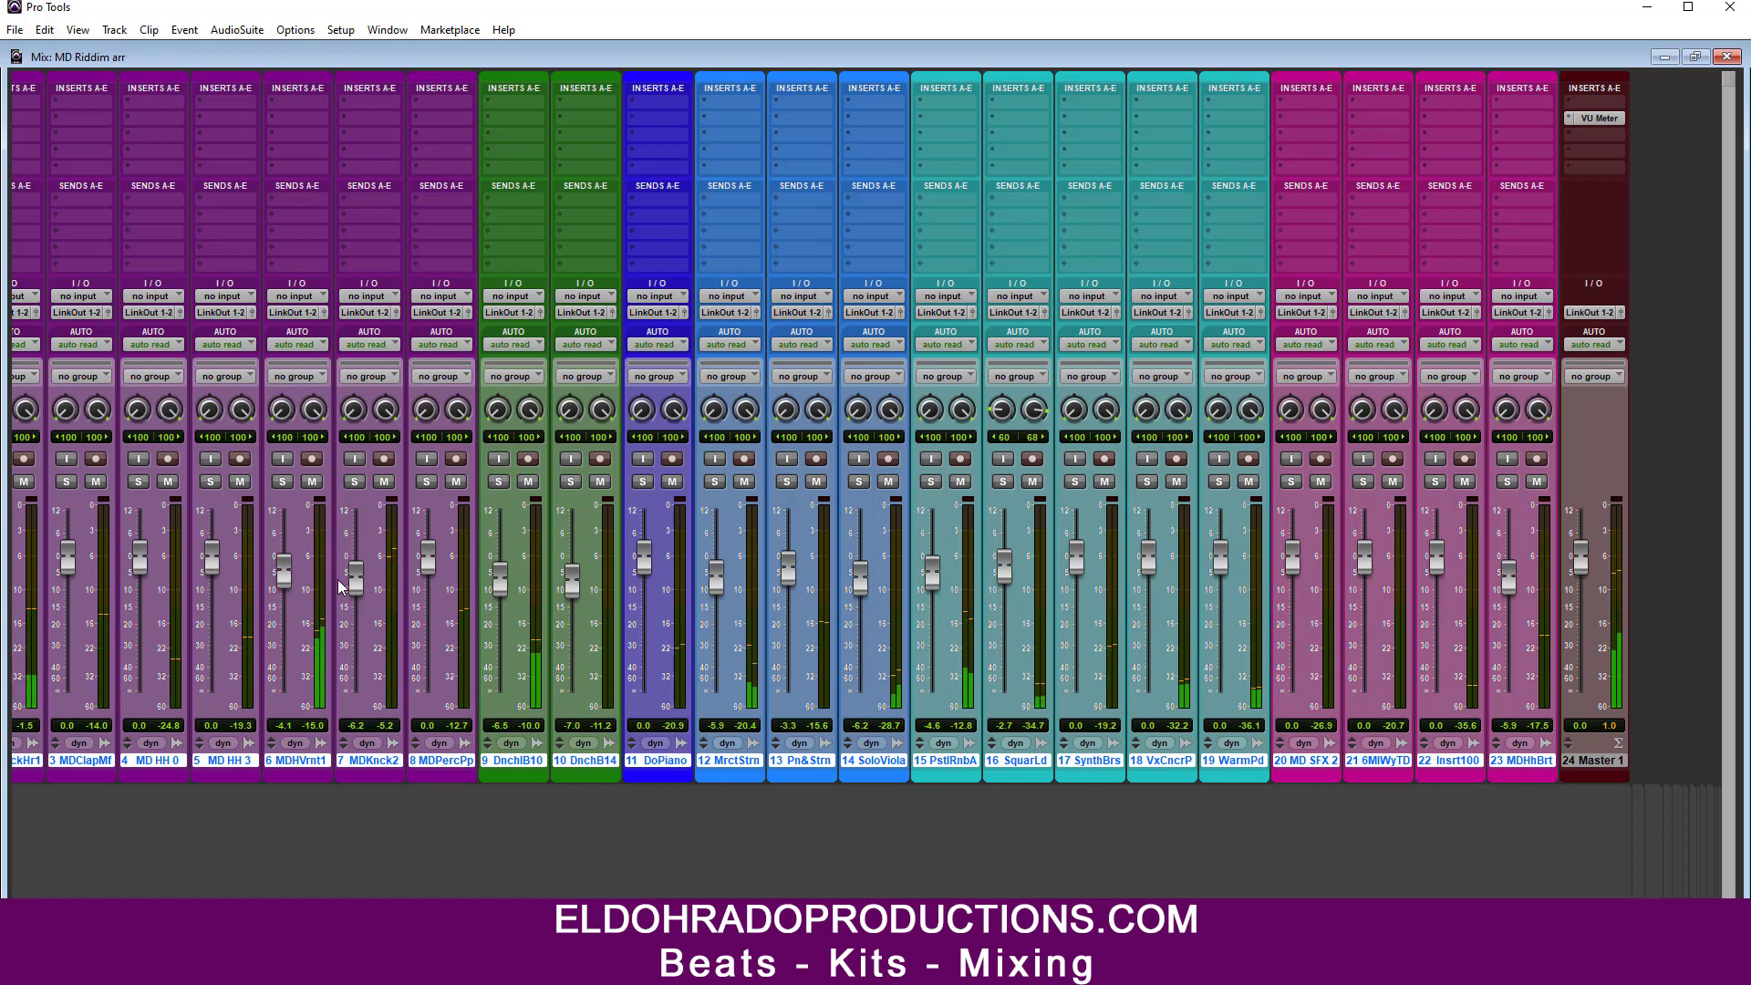
left_click_drag(427, 557, 424, 567)
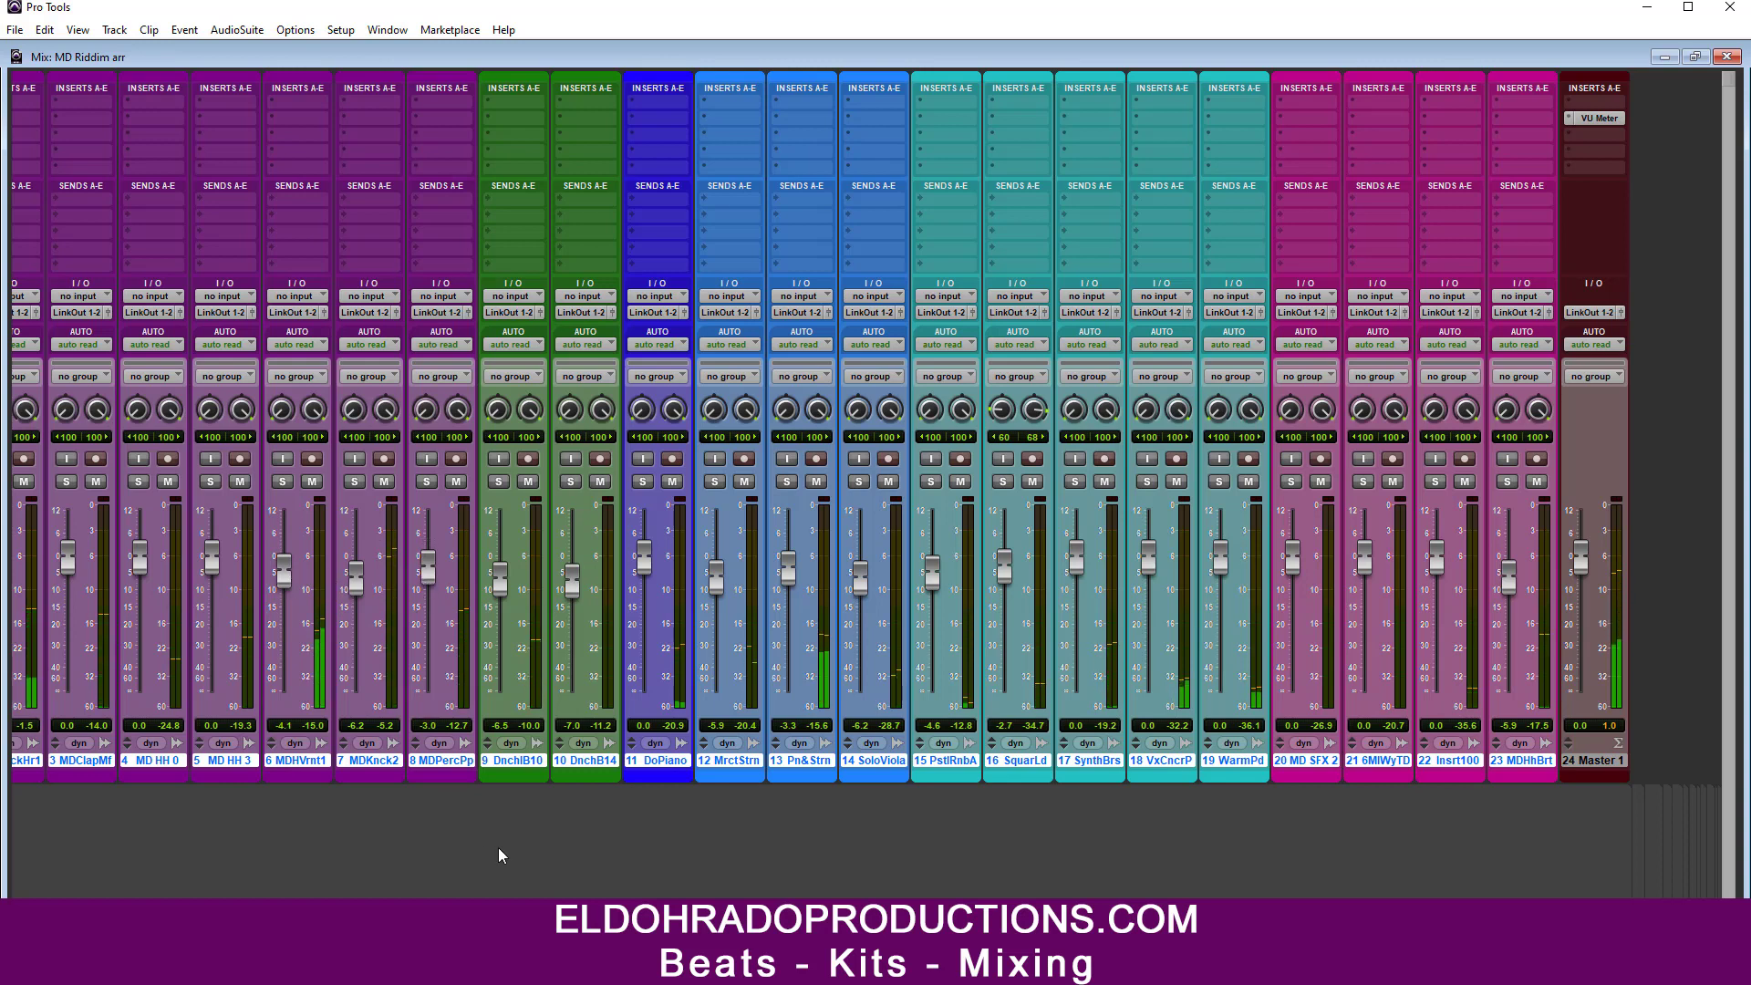
left_click_drag(497, 930, 394, 931)
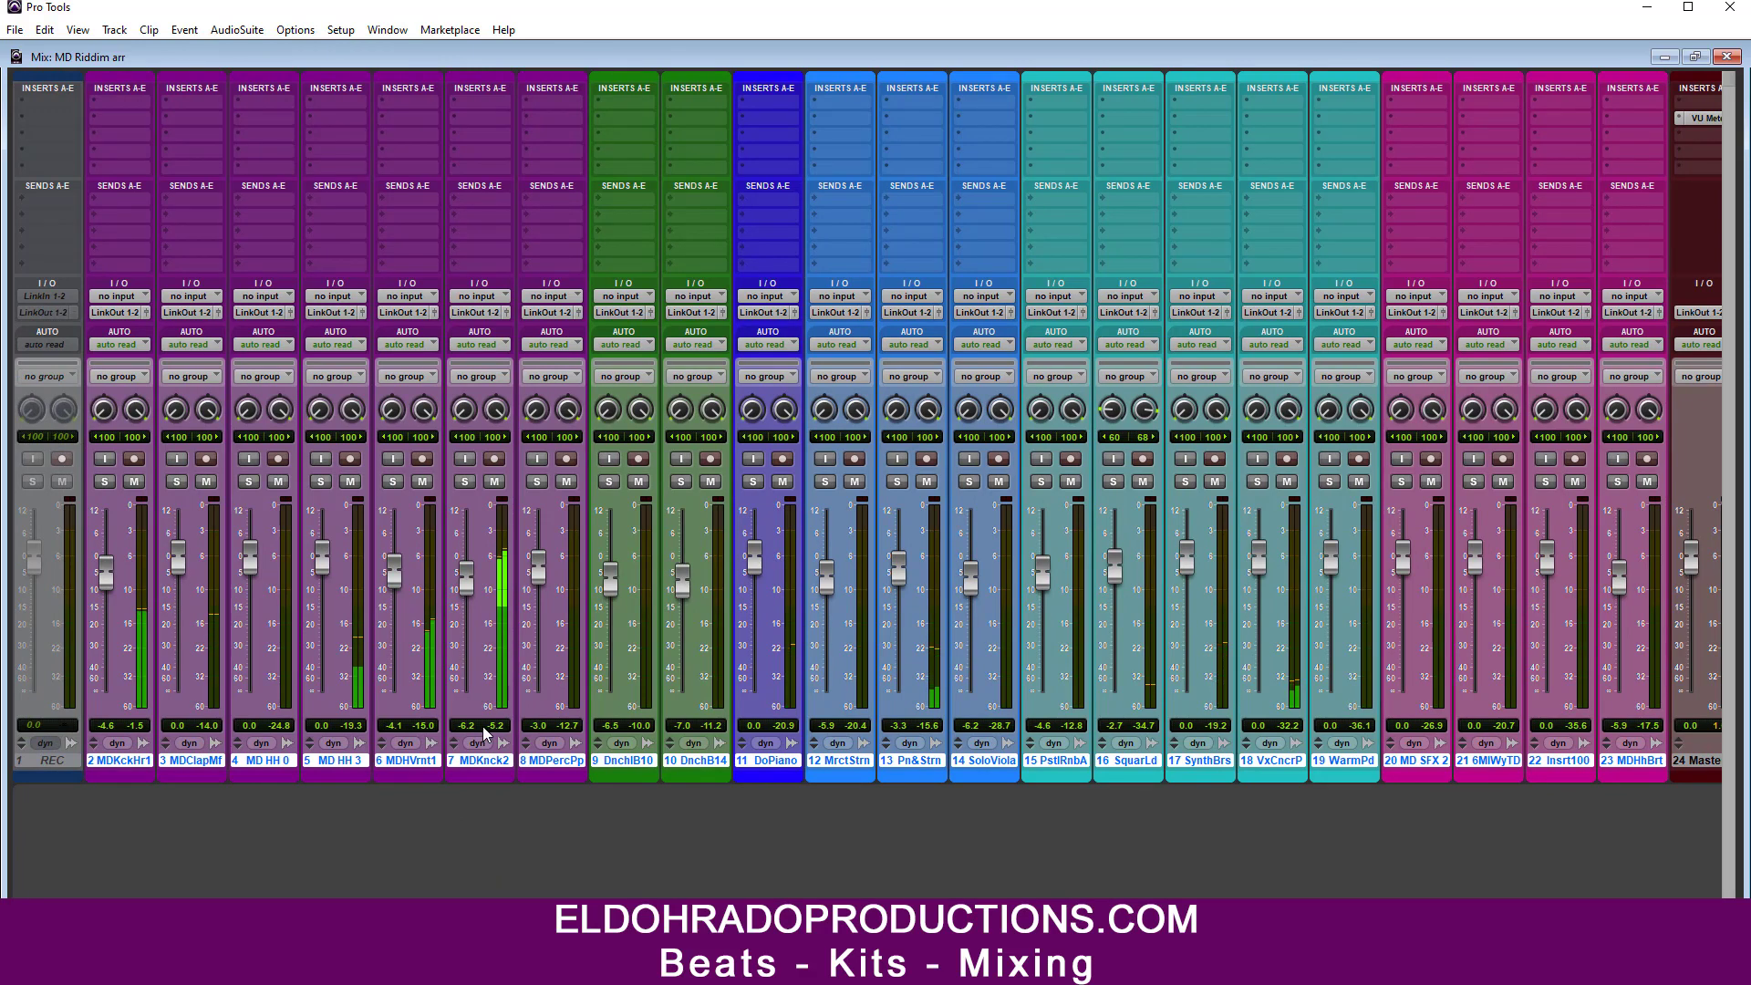
left_click_drag(320, 572, 320, 604)
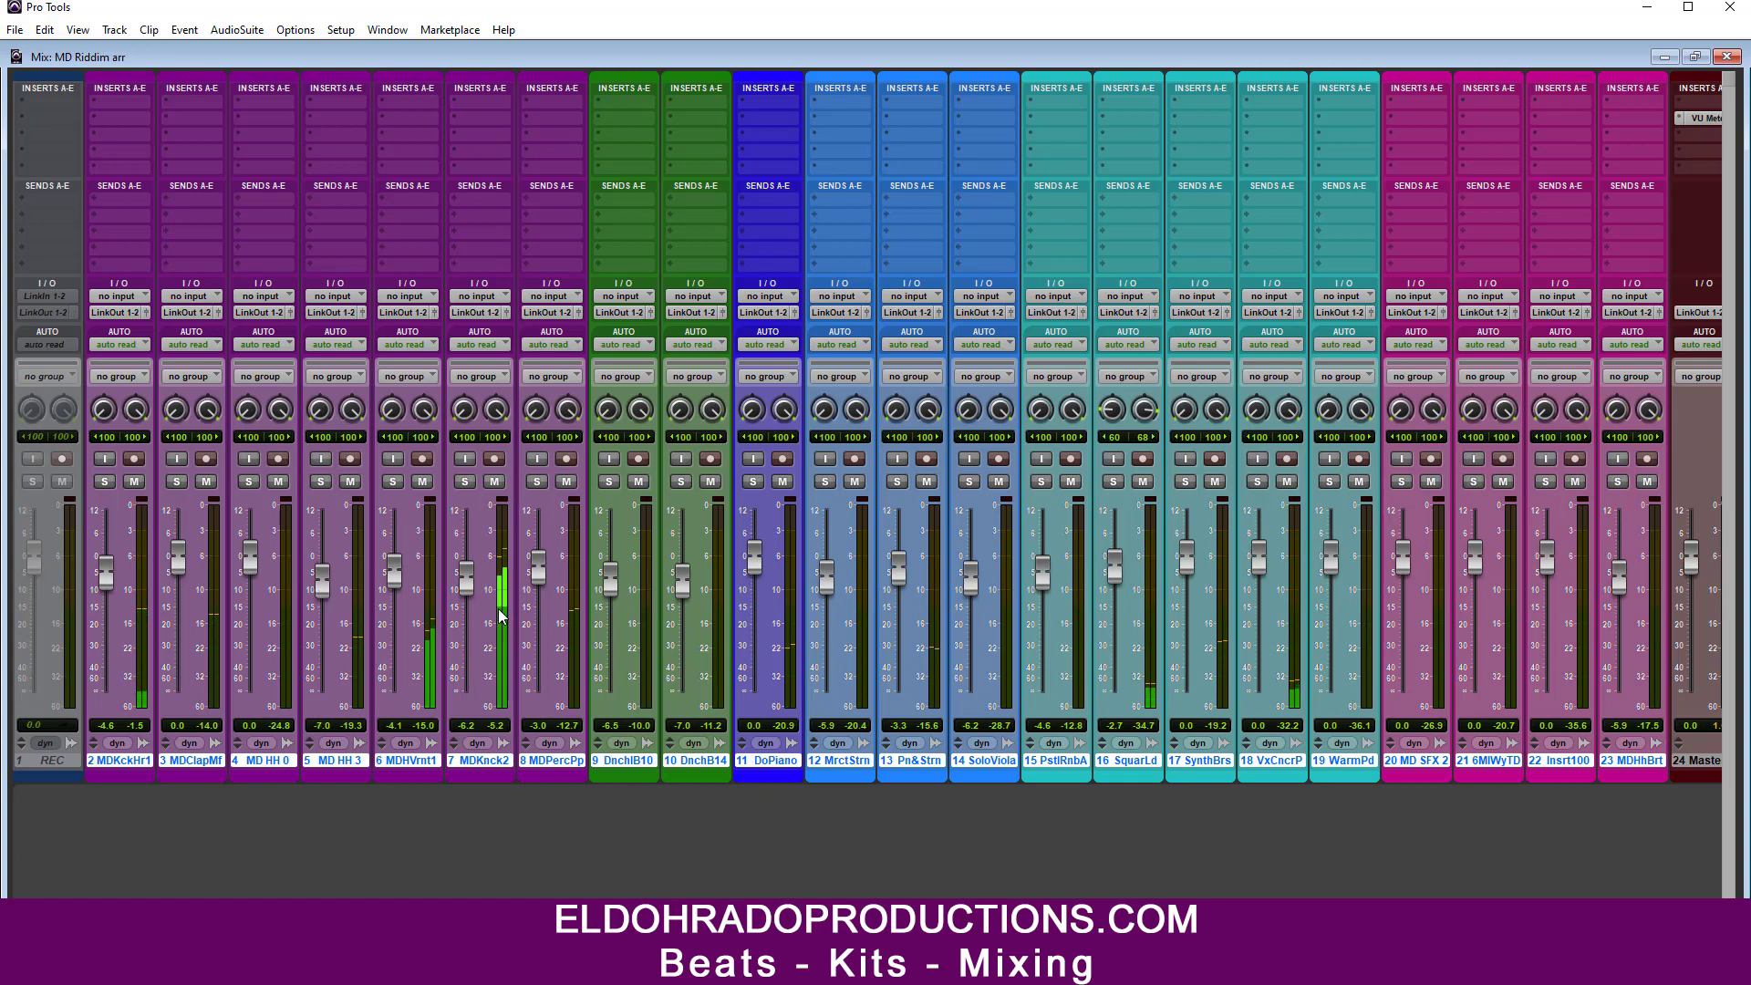
Step: Lower the faders of Square Lead to -5.9, Piano & Strings to -4.6, SynthBrs to -8.1, VxCncrP to -5.7 and MDClapMf to -5.2 dB
left_click_drag(1109, 568, 1186, 593)
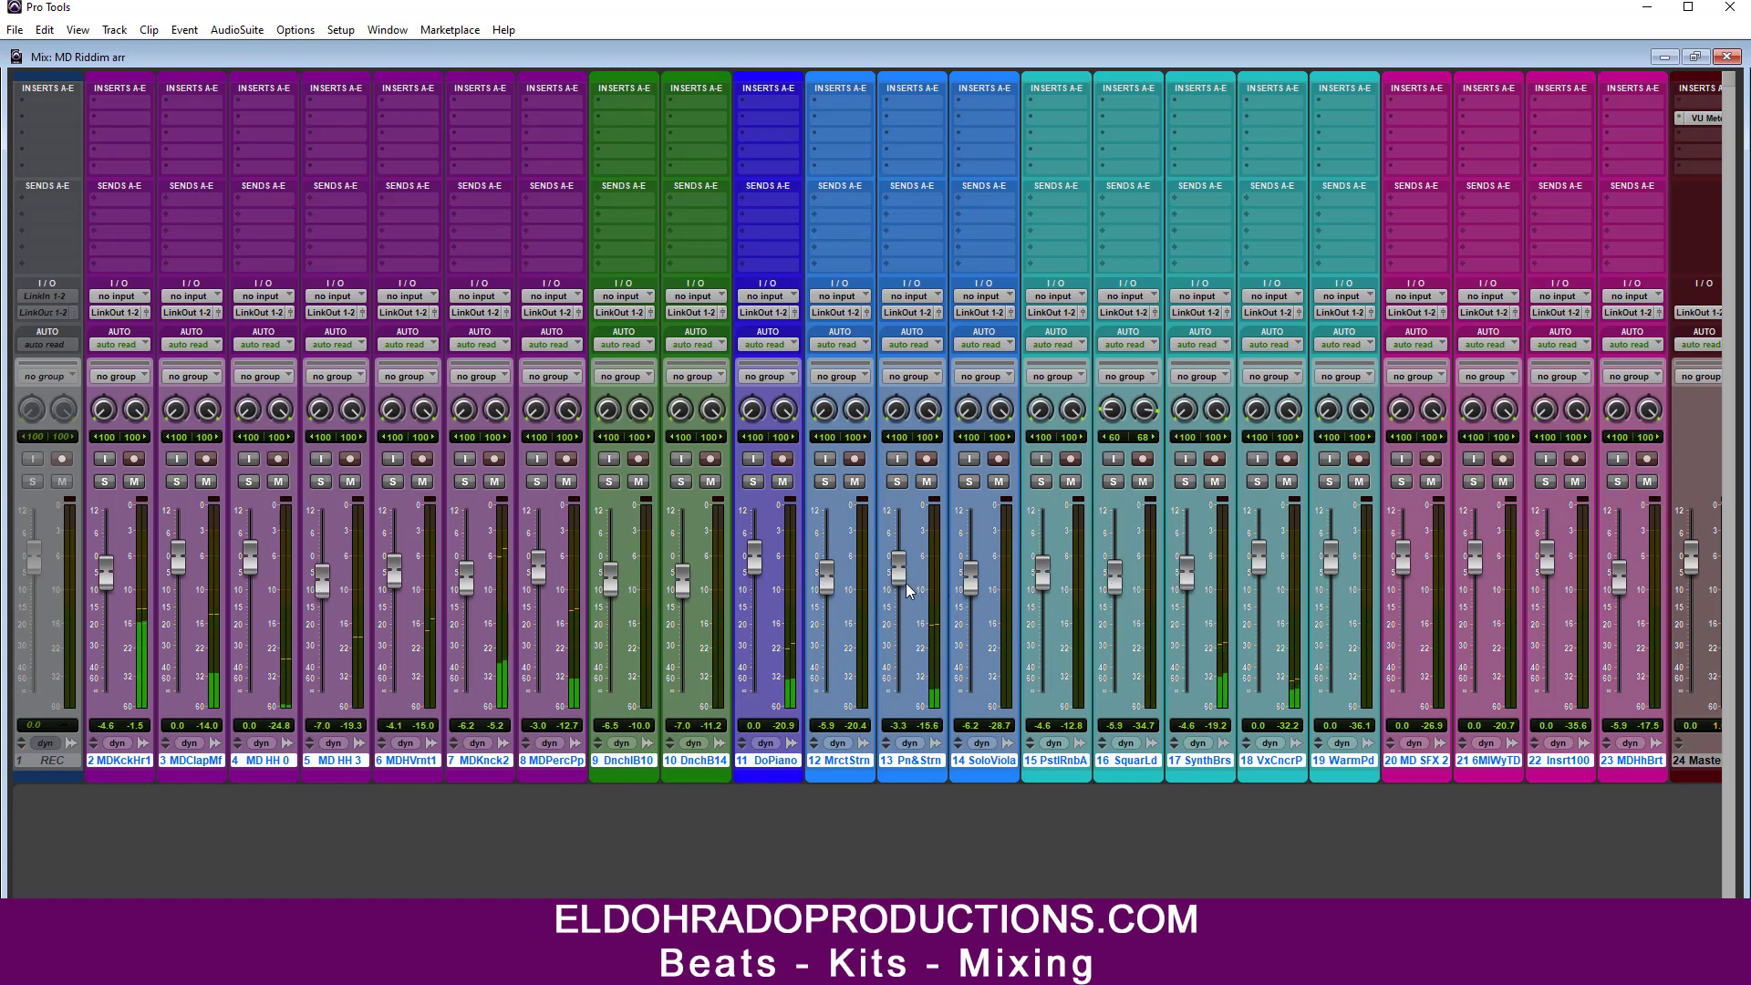
left_click_drag(895, 582, 894, 586)
left_click_drag(1186, 575, 1263, 588)
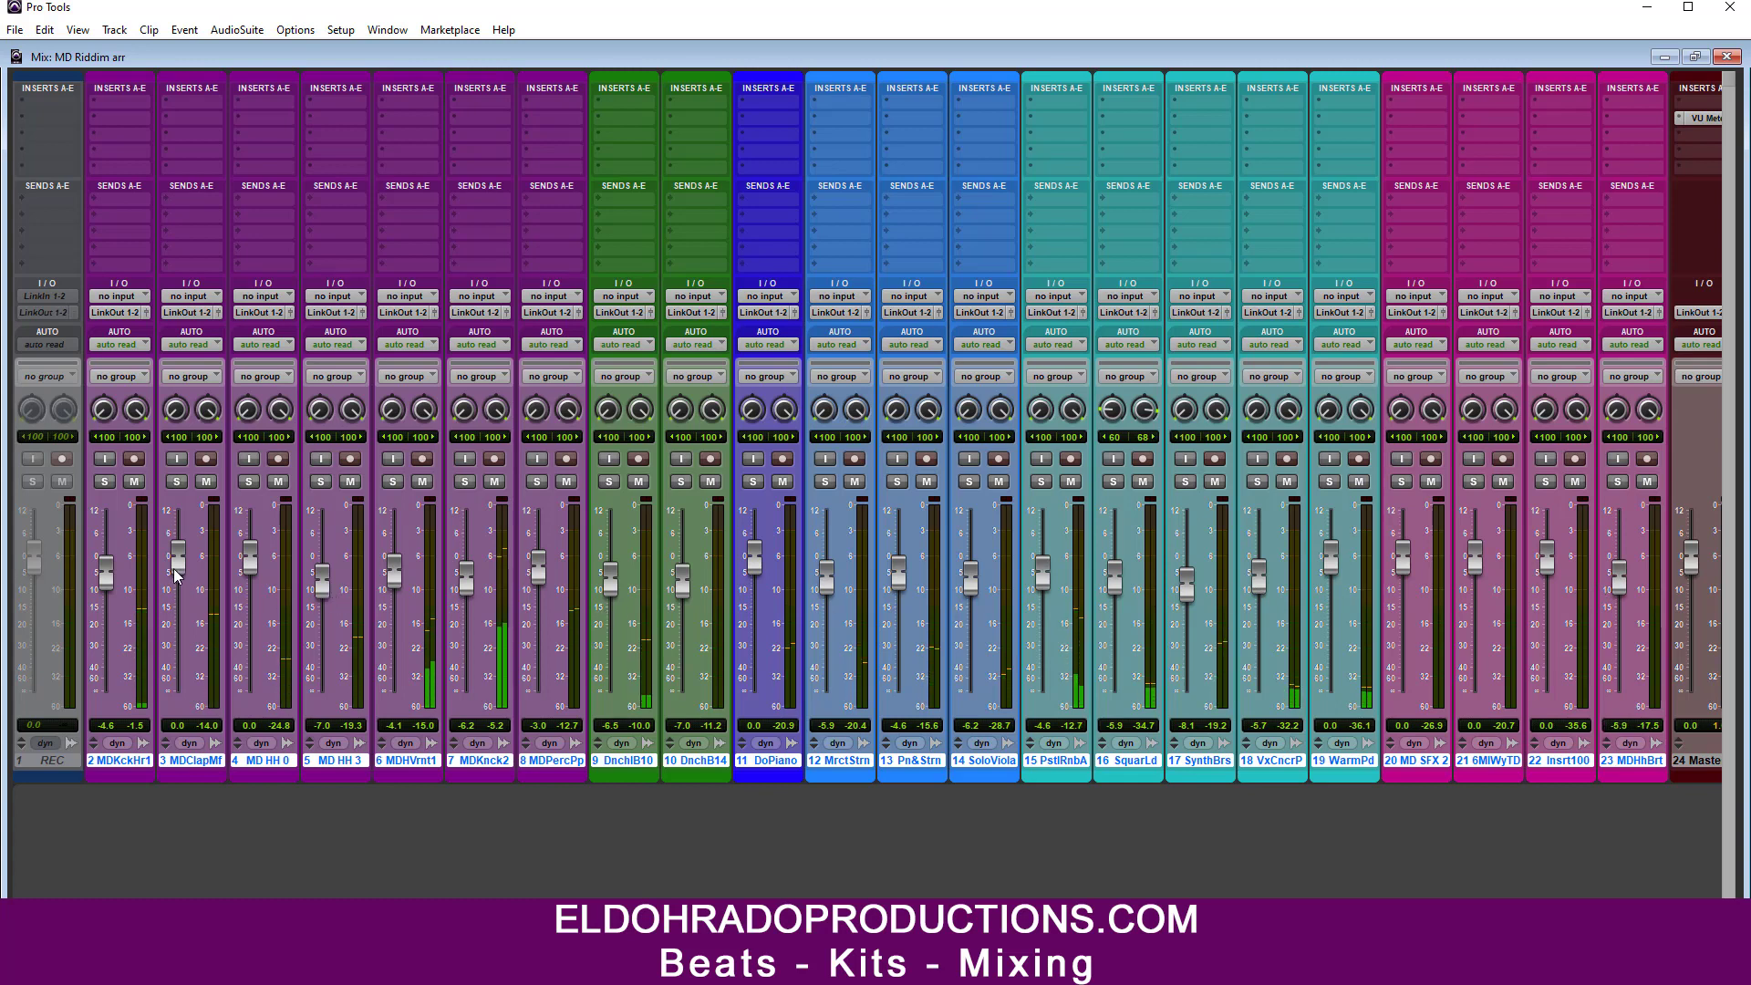
left_click_drag(176, 574, 173, 585)
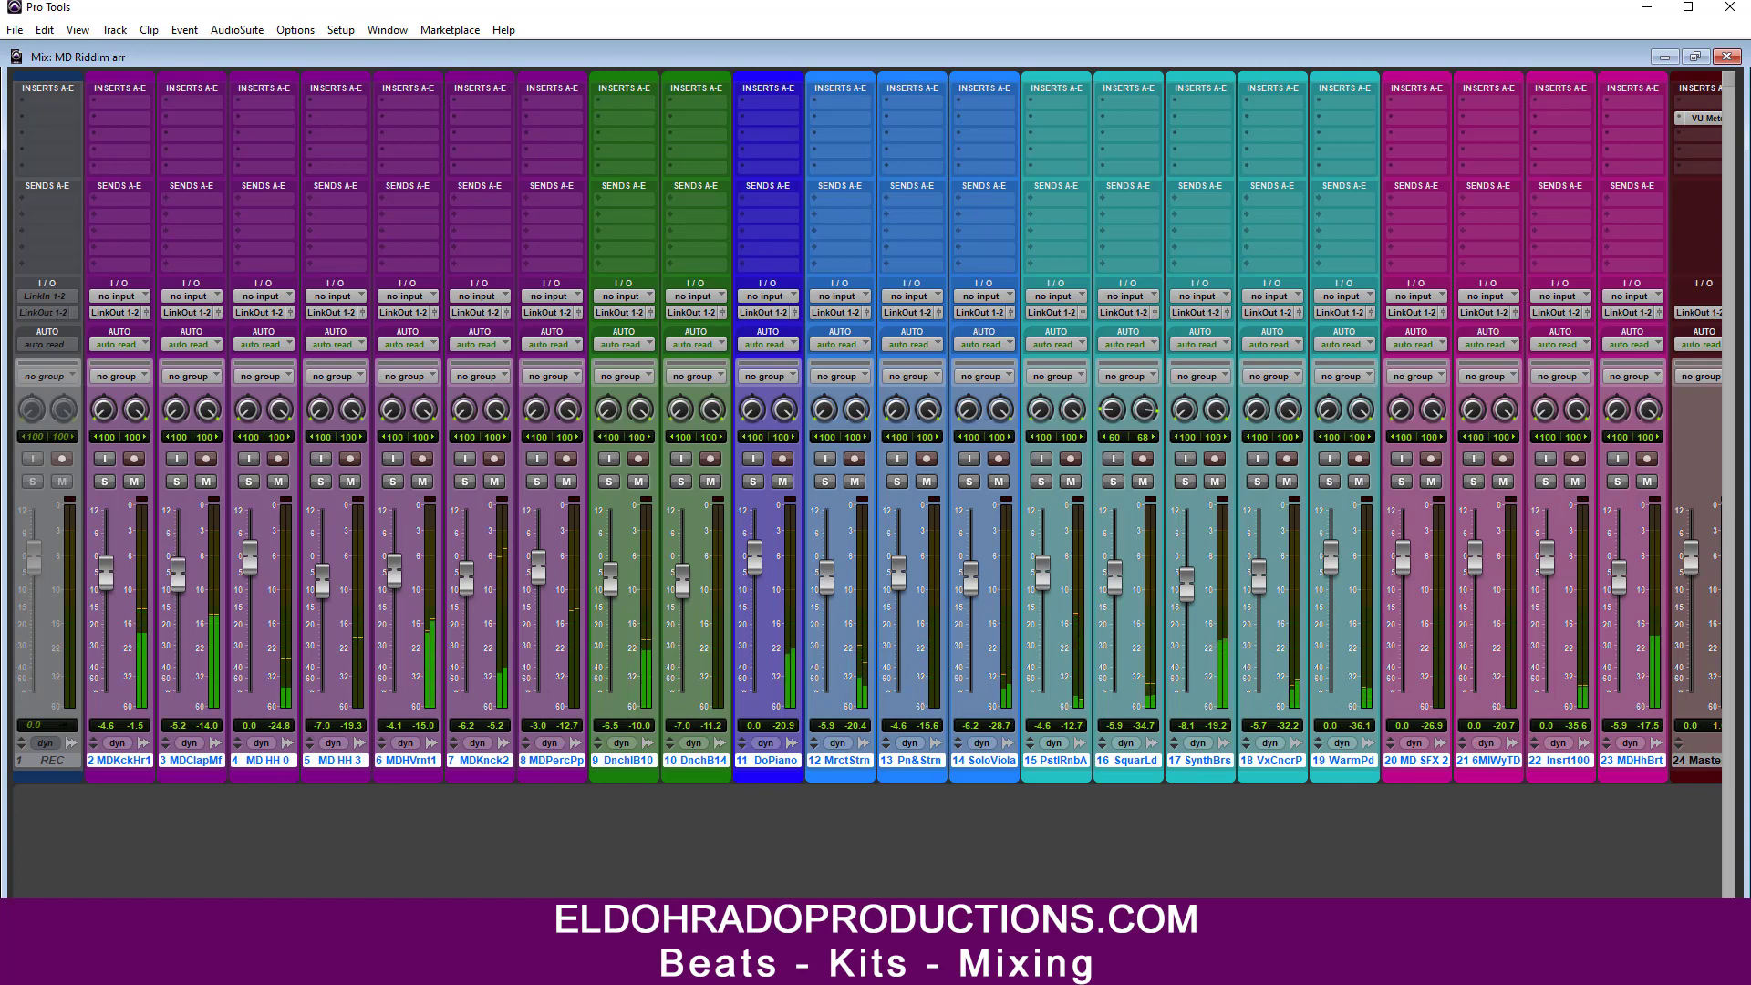
Step: Save the session under the new name "MD Riddim arr edut" in the MD Riddim folder
scroll(1304, 812, "right", 3)
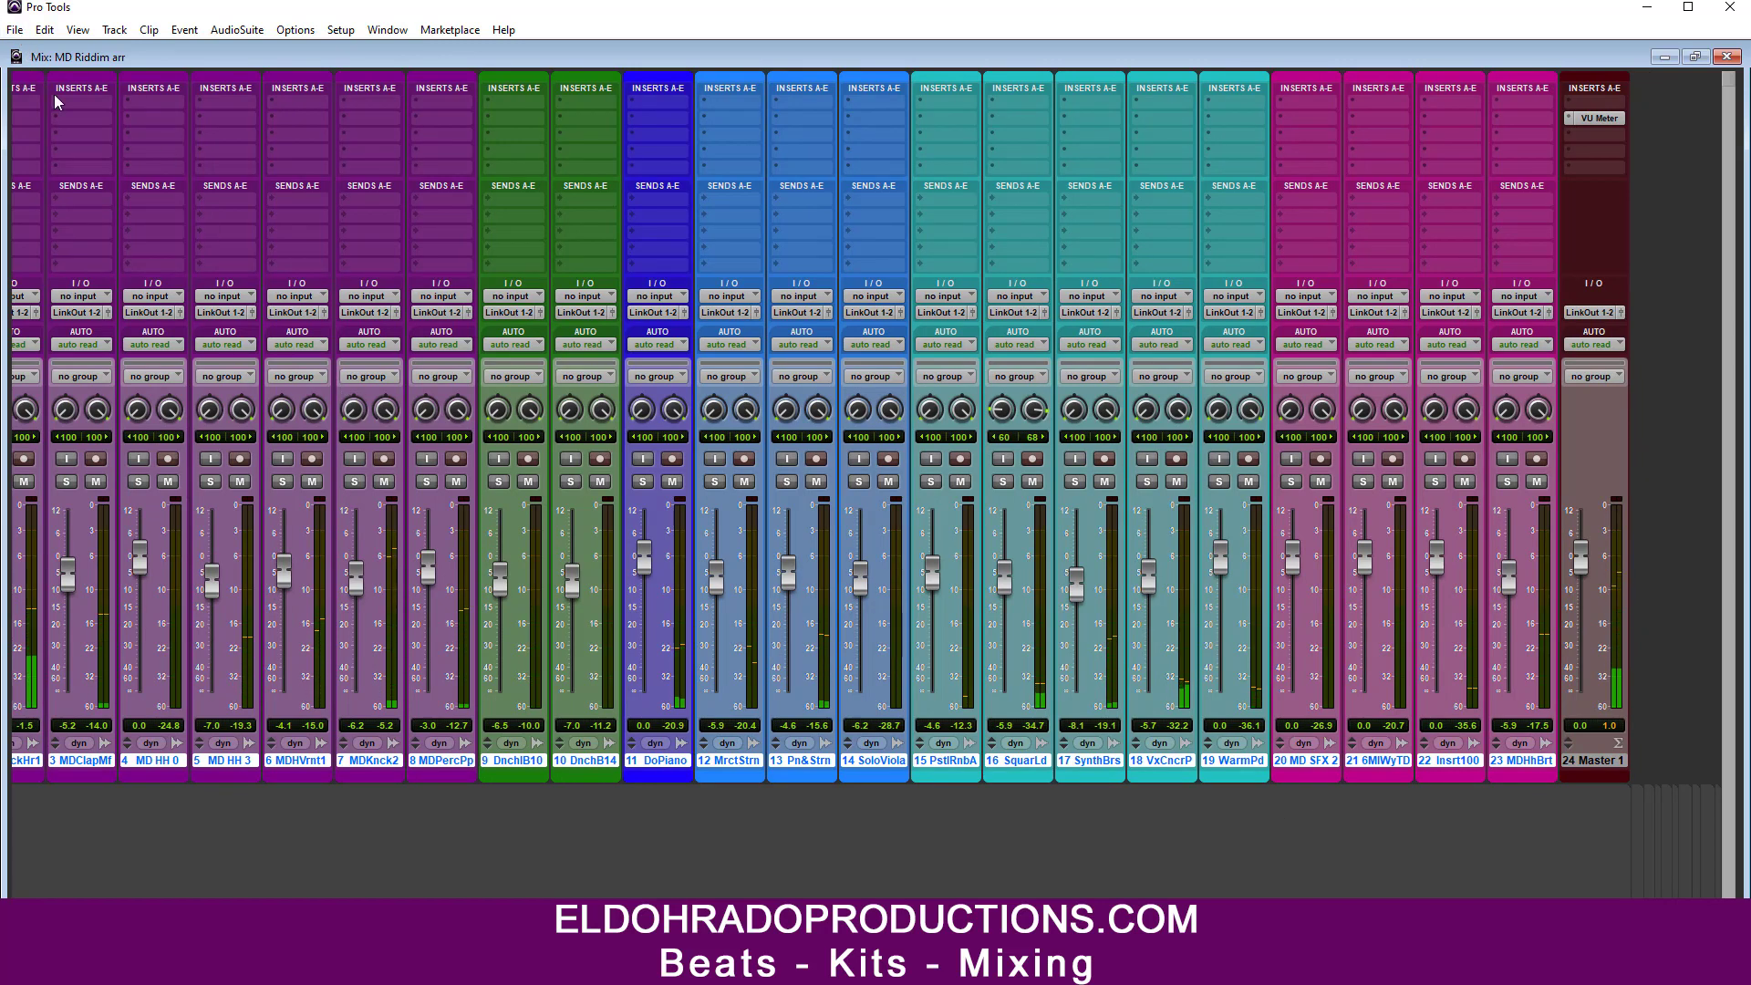
left_click(15, 30)
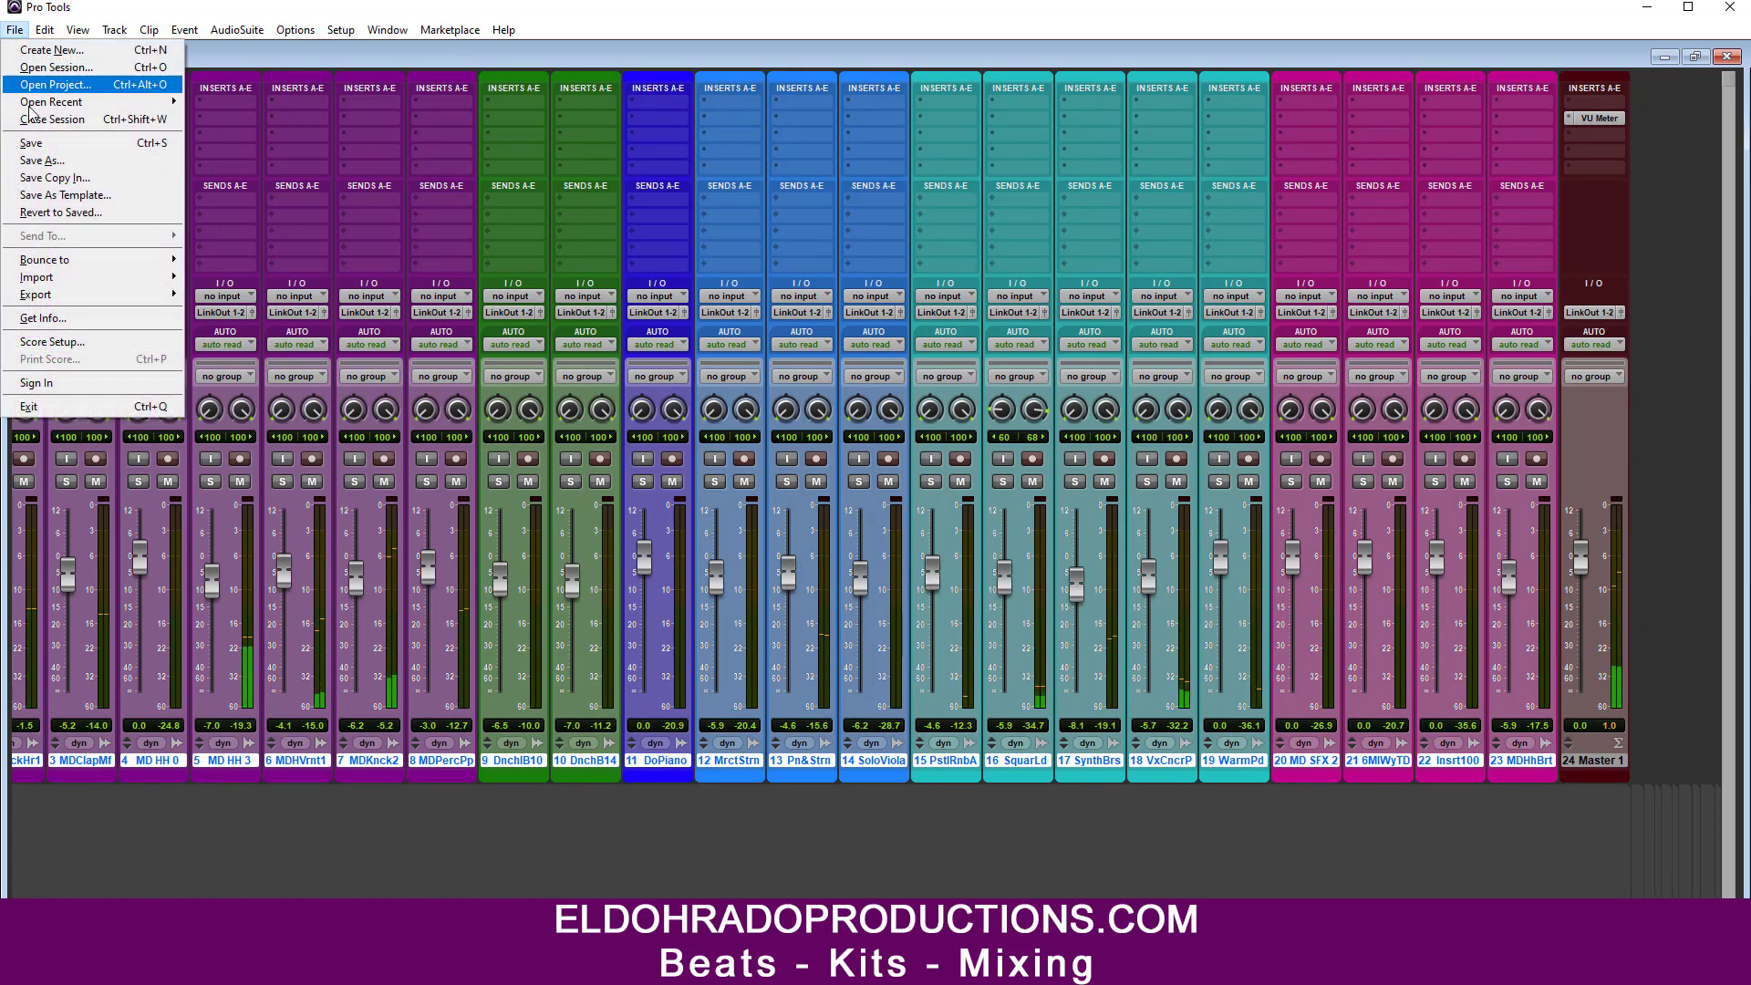
left_click(36, 157)
left_click(802, 692)
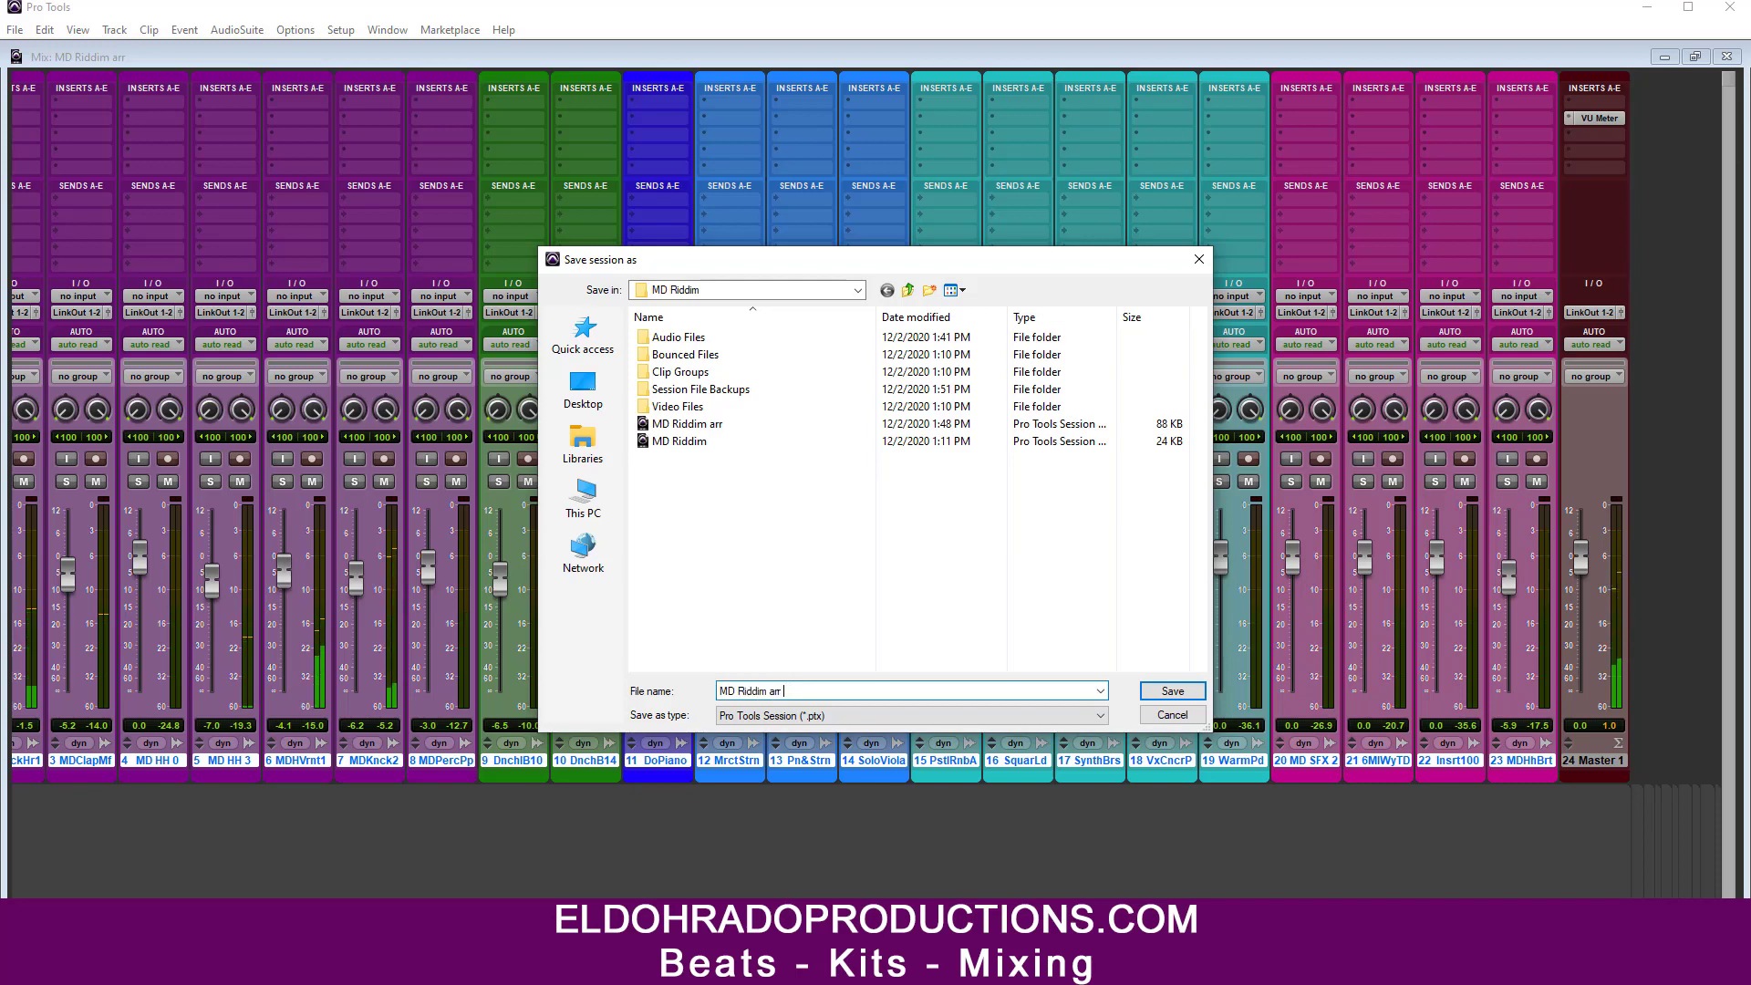
type("edut")
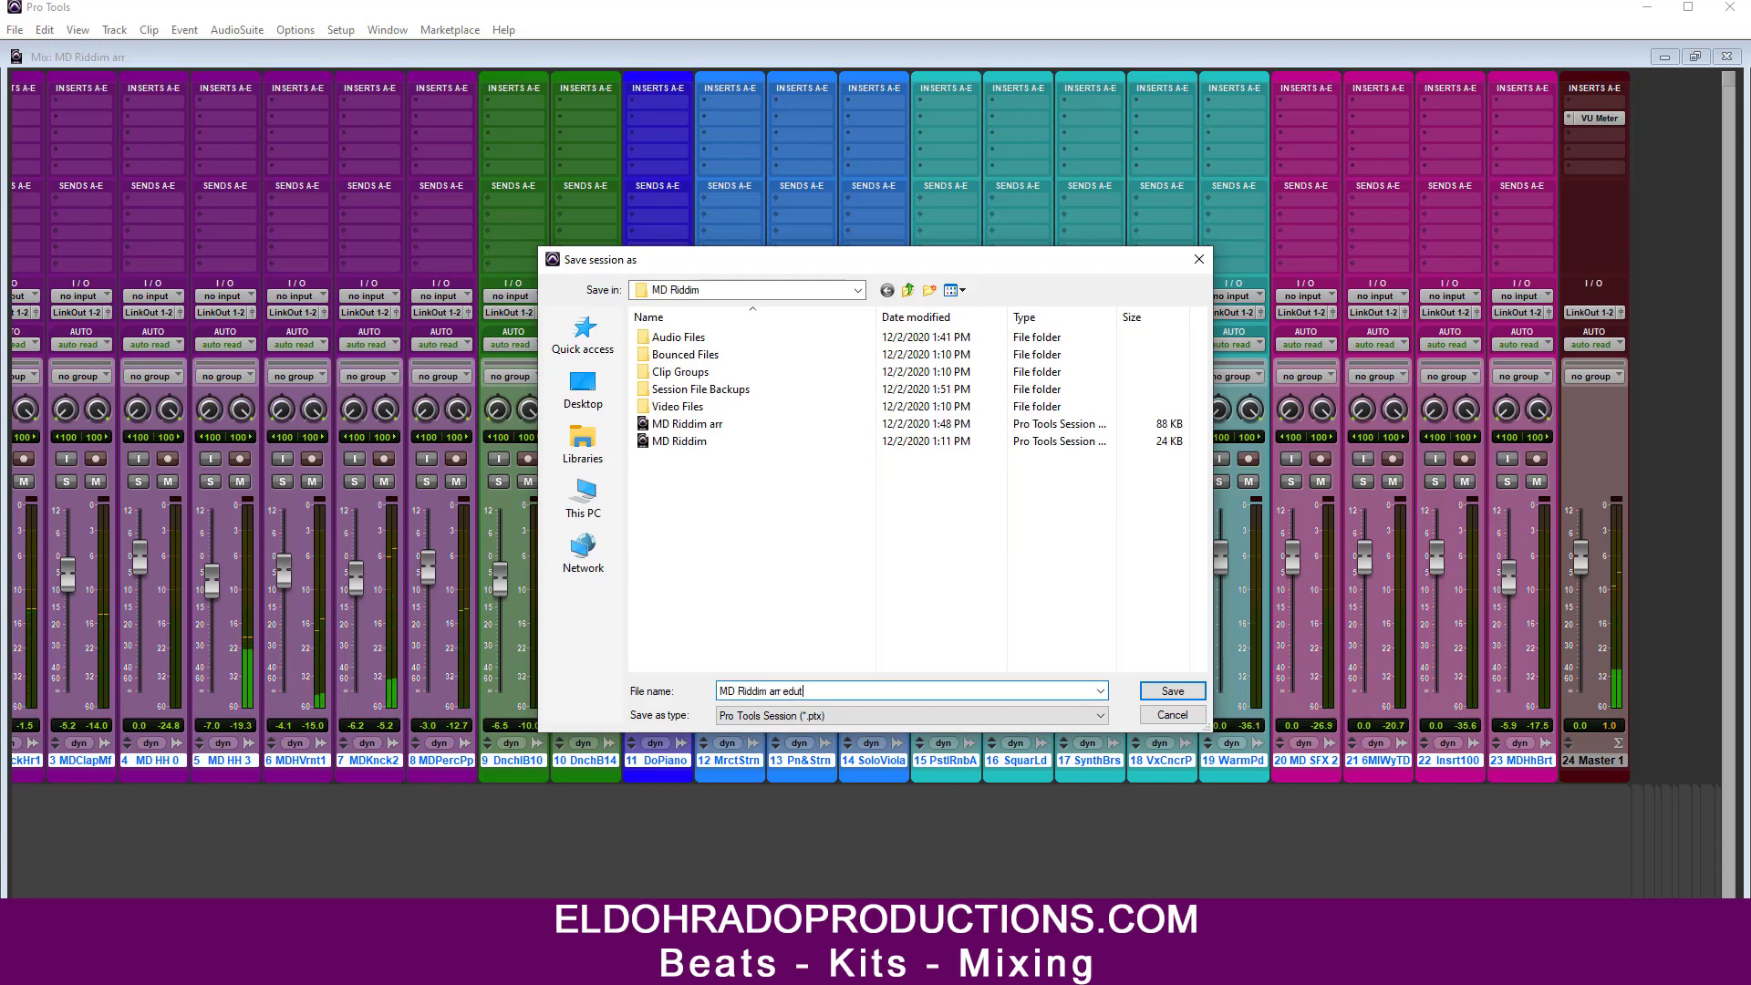
key("Return")
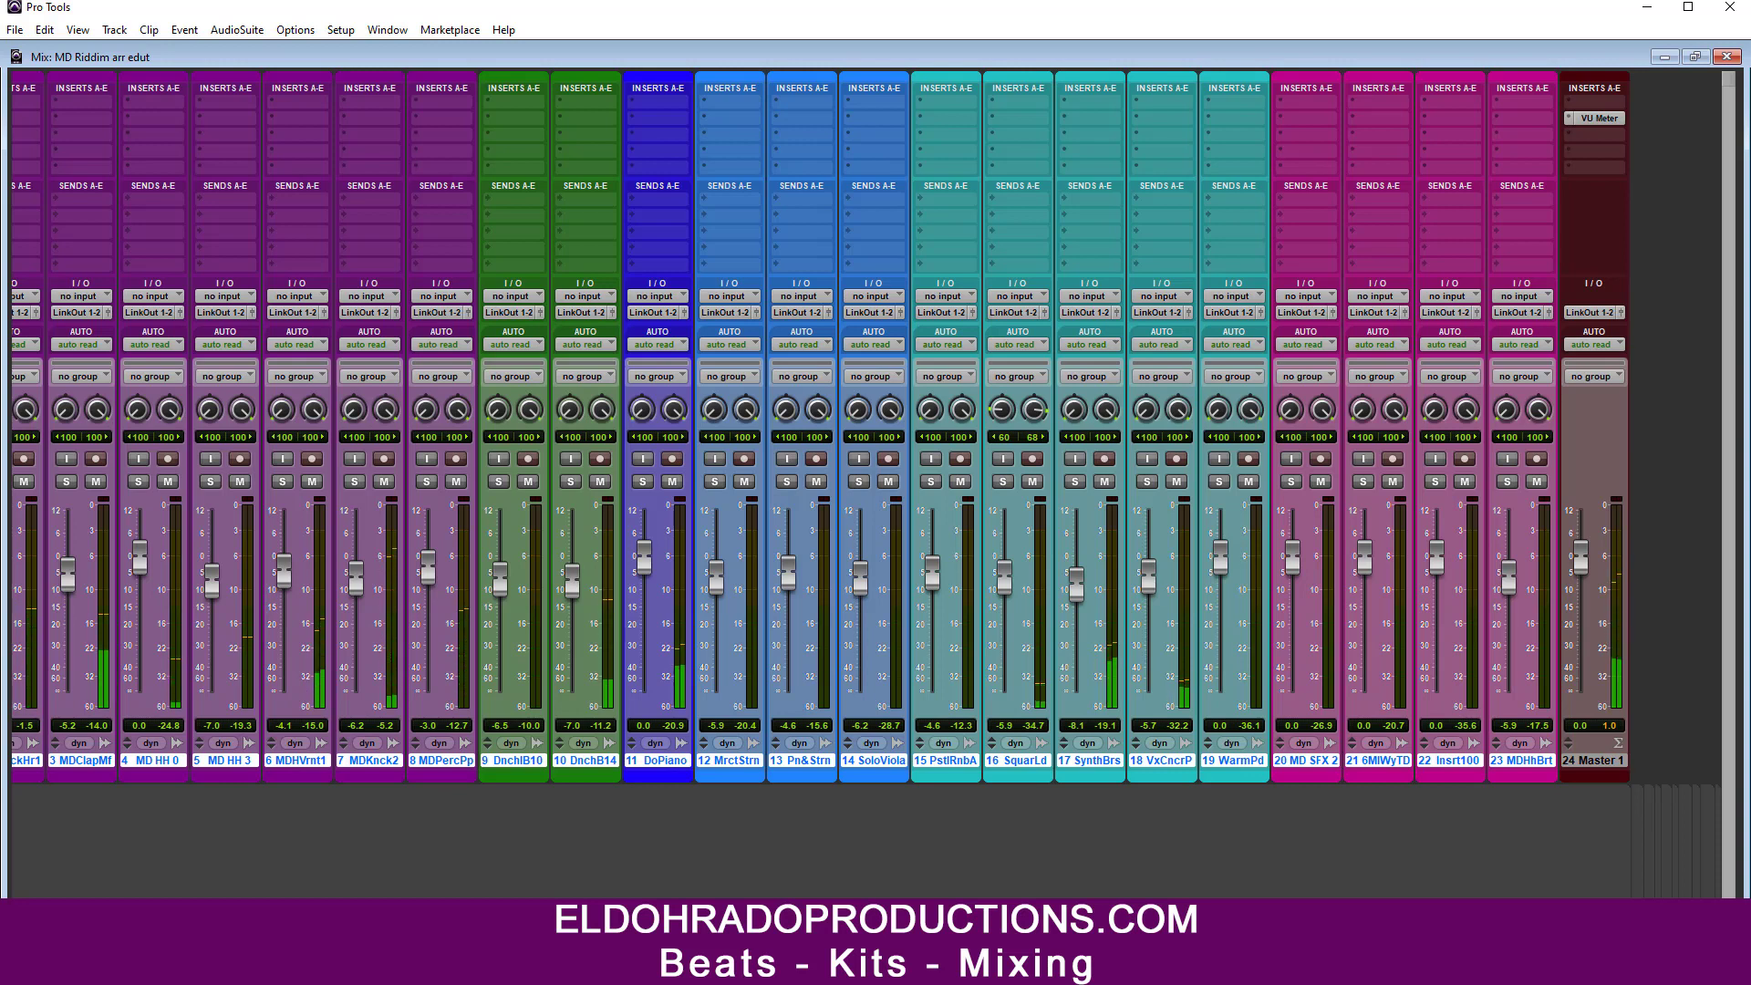
Step: Remove the VU Meter insert from the Master 1 track
scroll(839, 427, "left", 3)
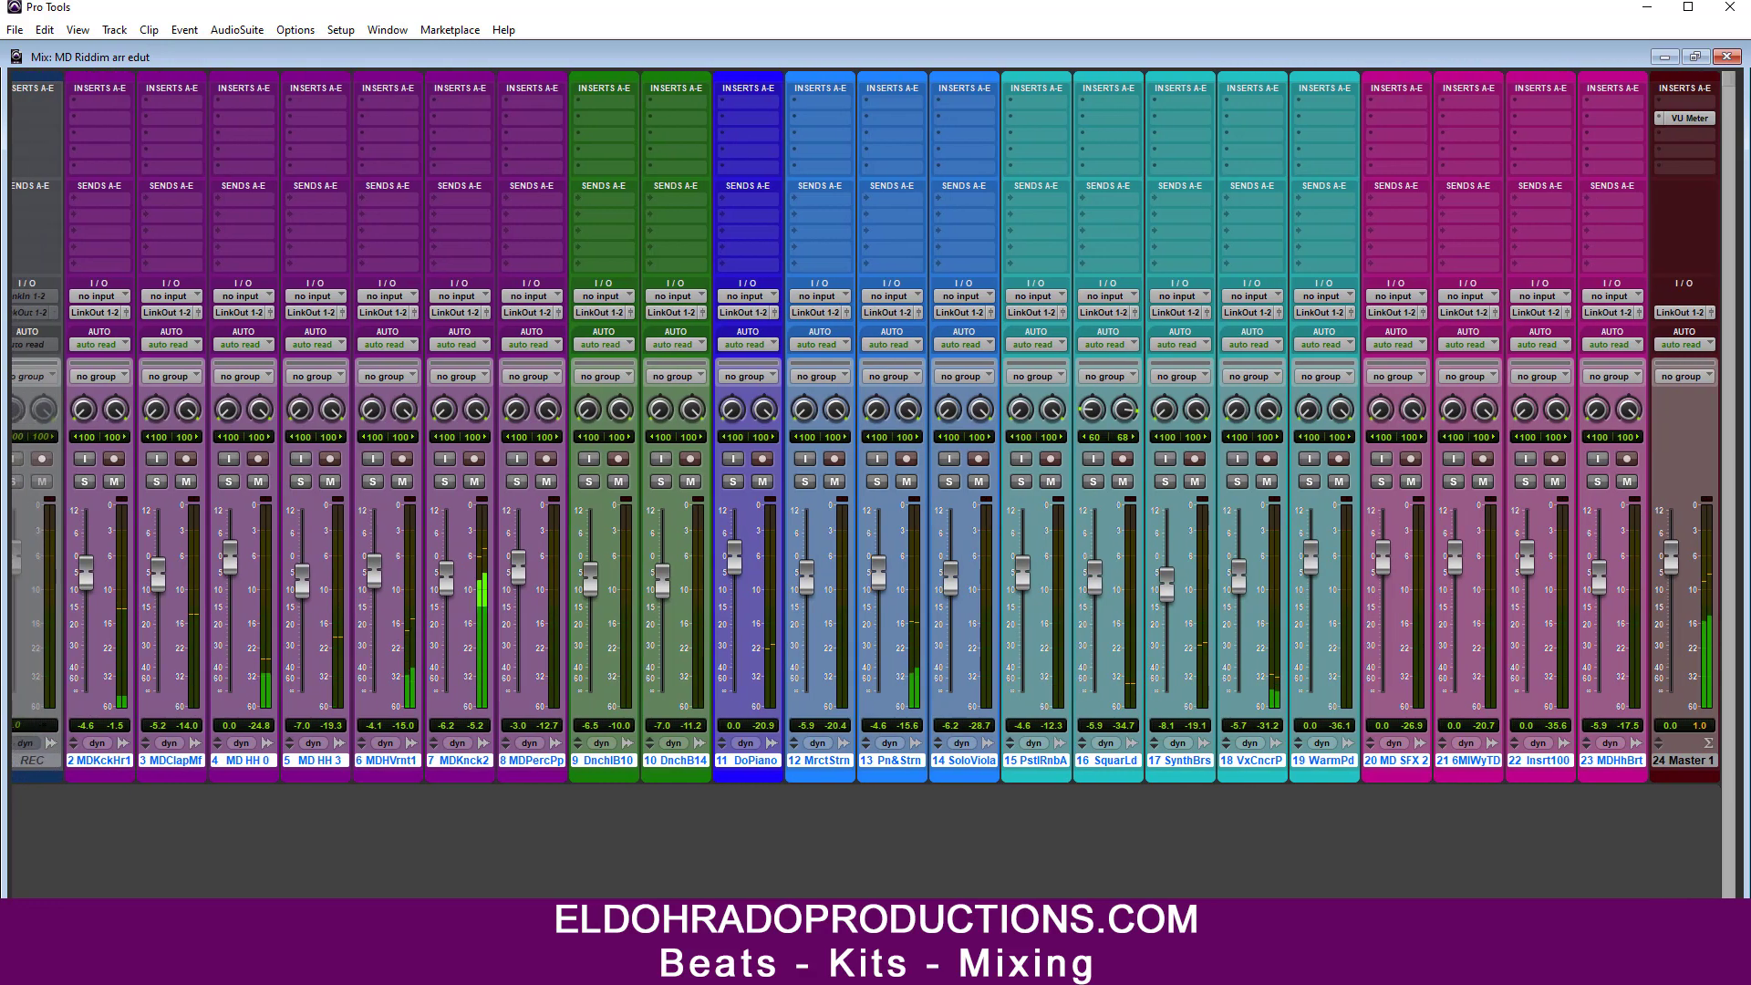
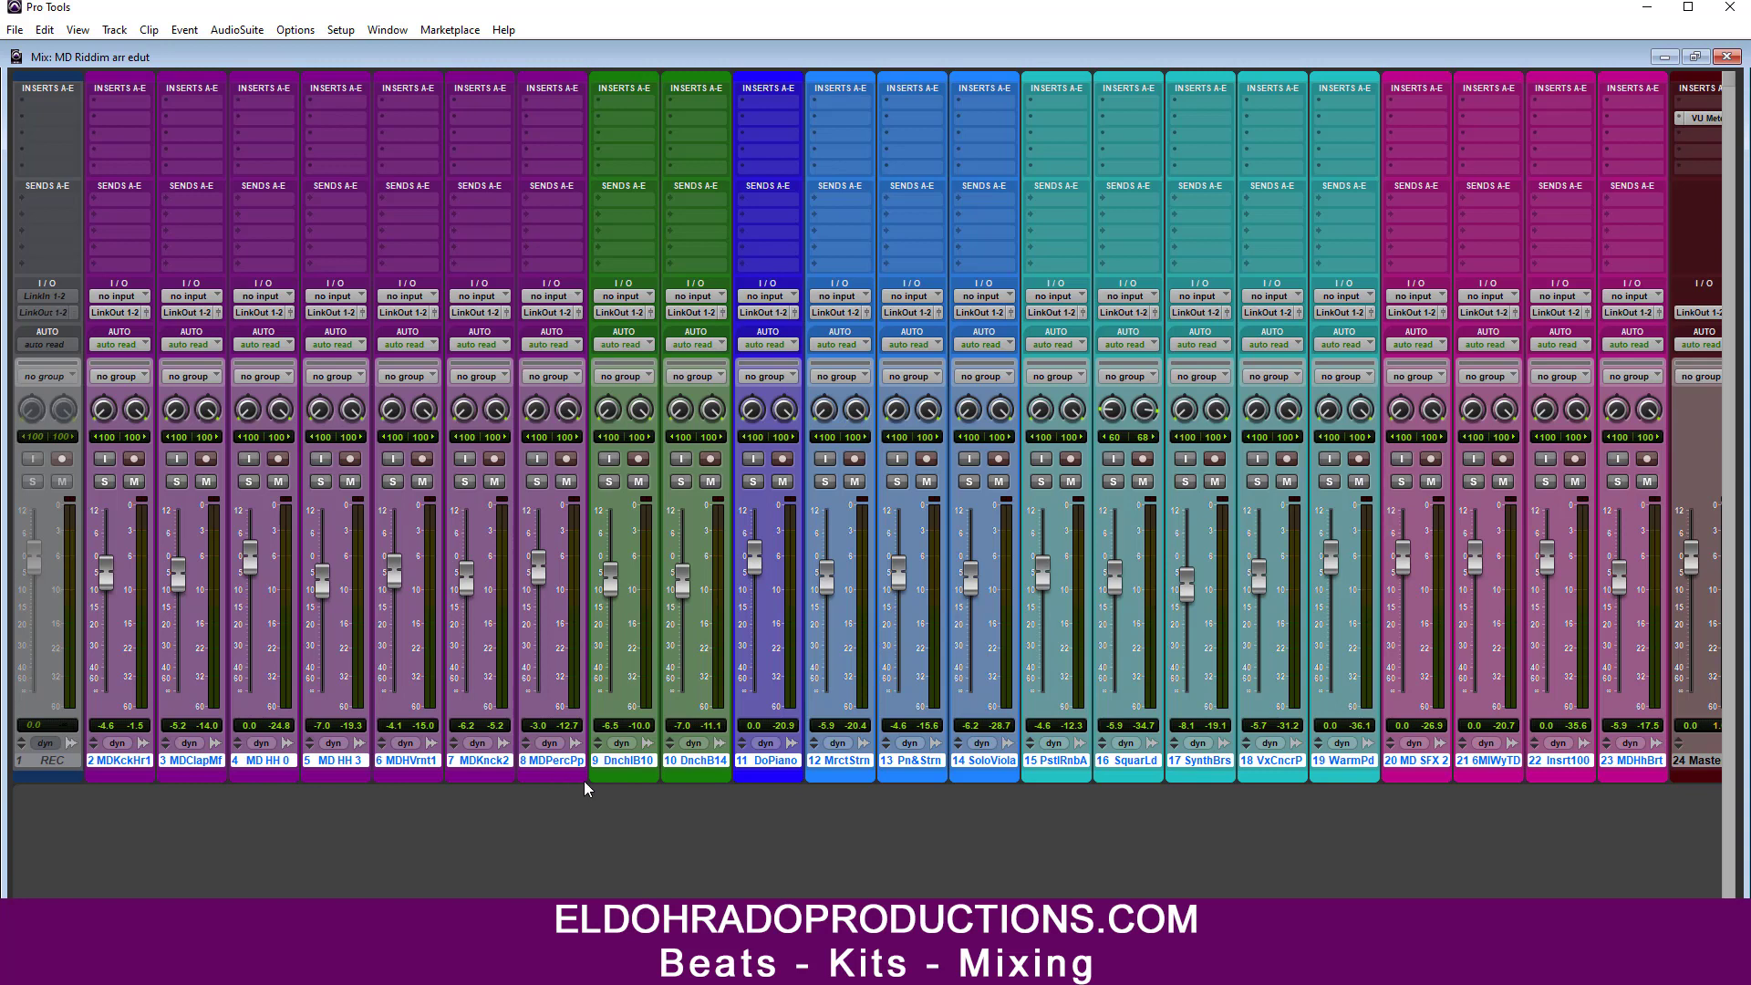
scroll(866, 427, "right", 3)
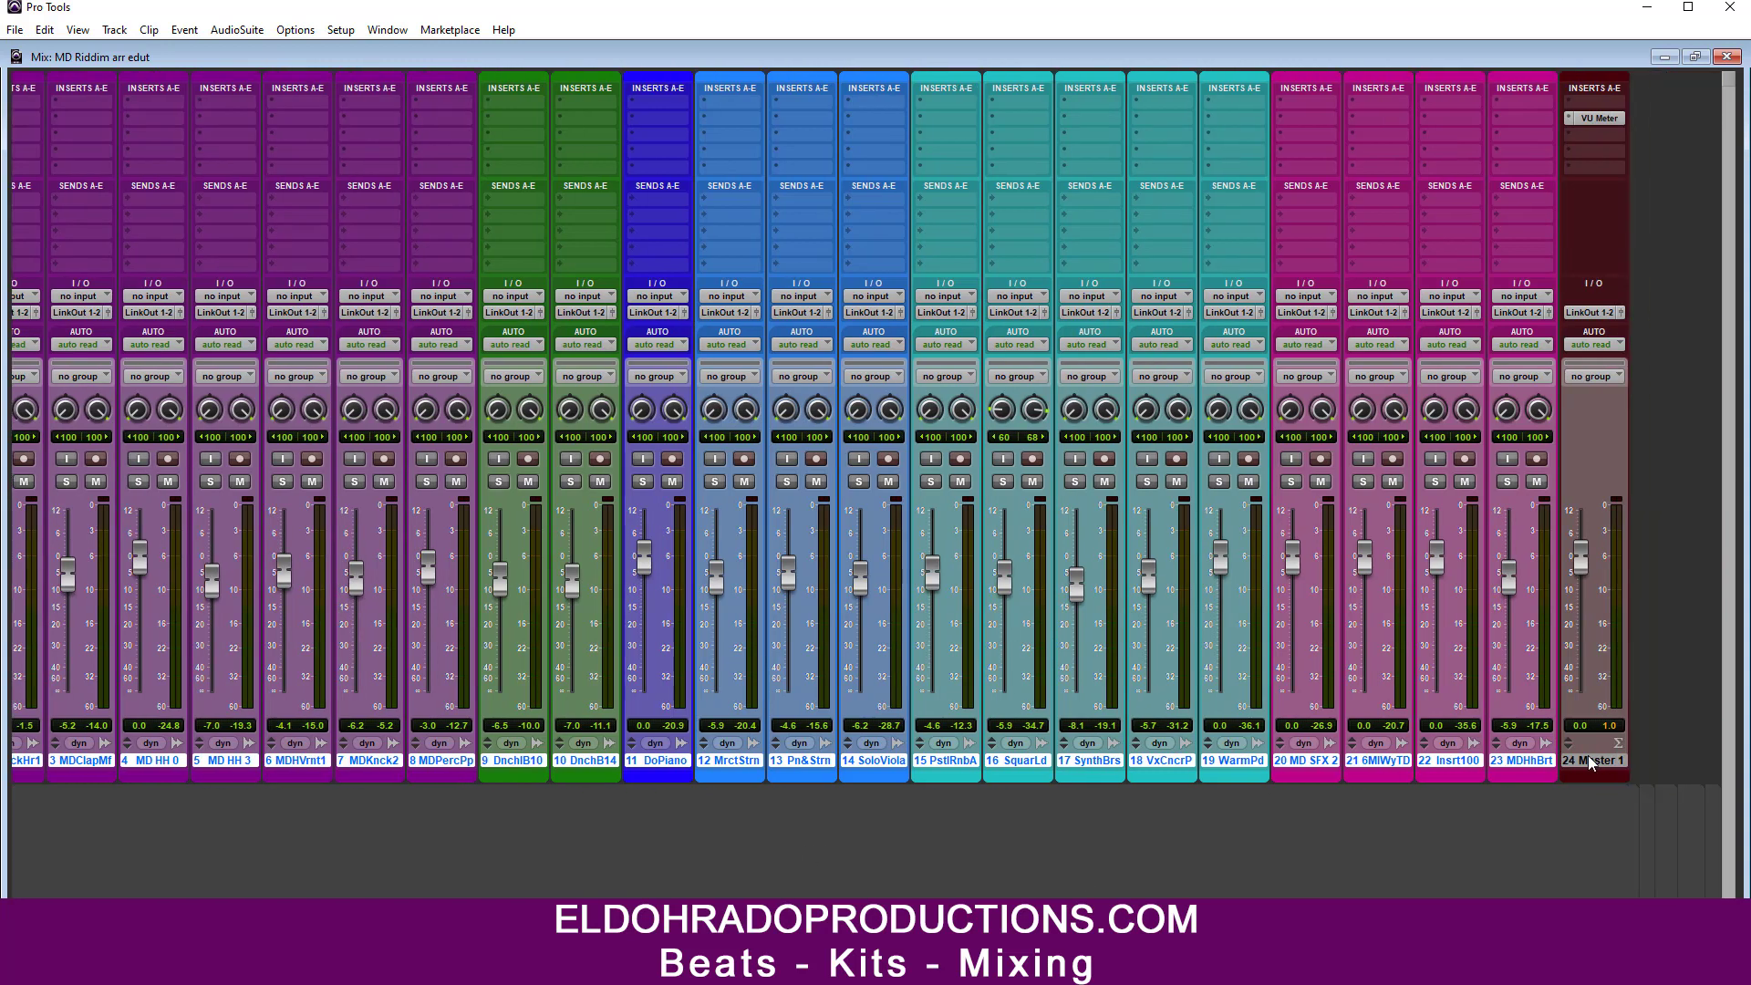
left_click(1589, 758)
left_click(1569, 116)
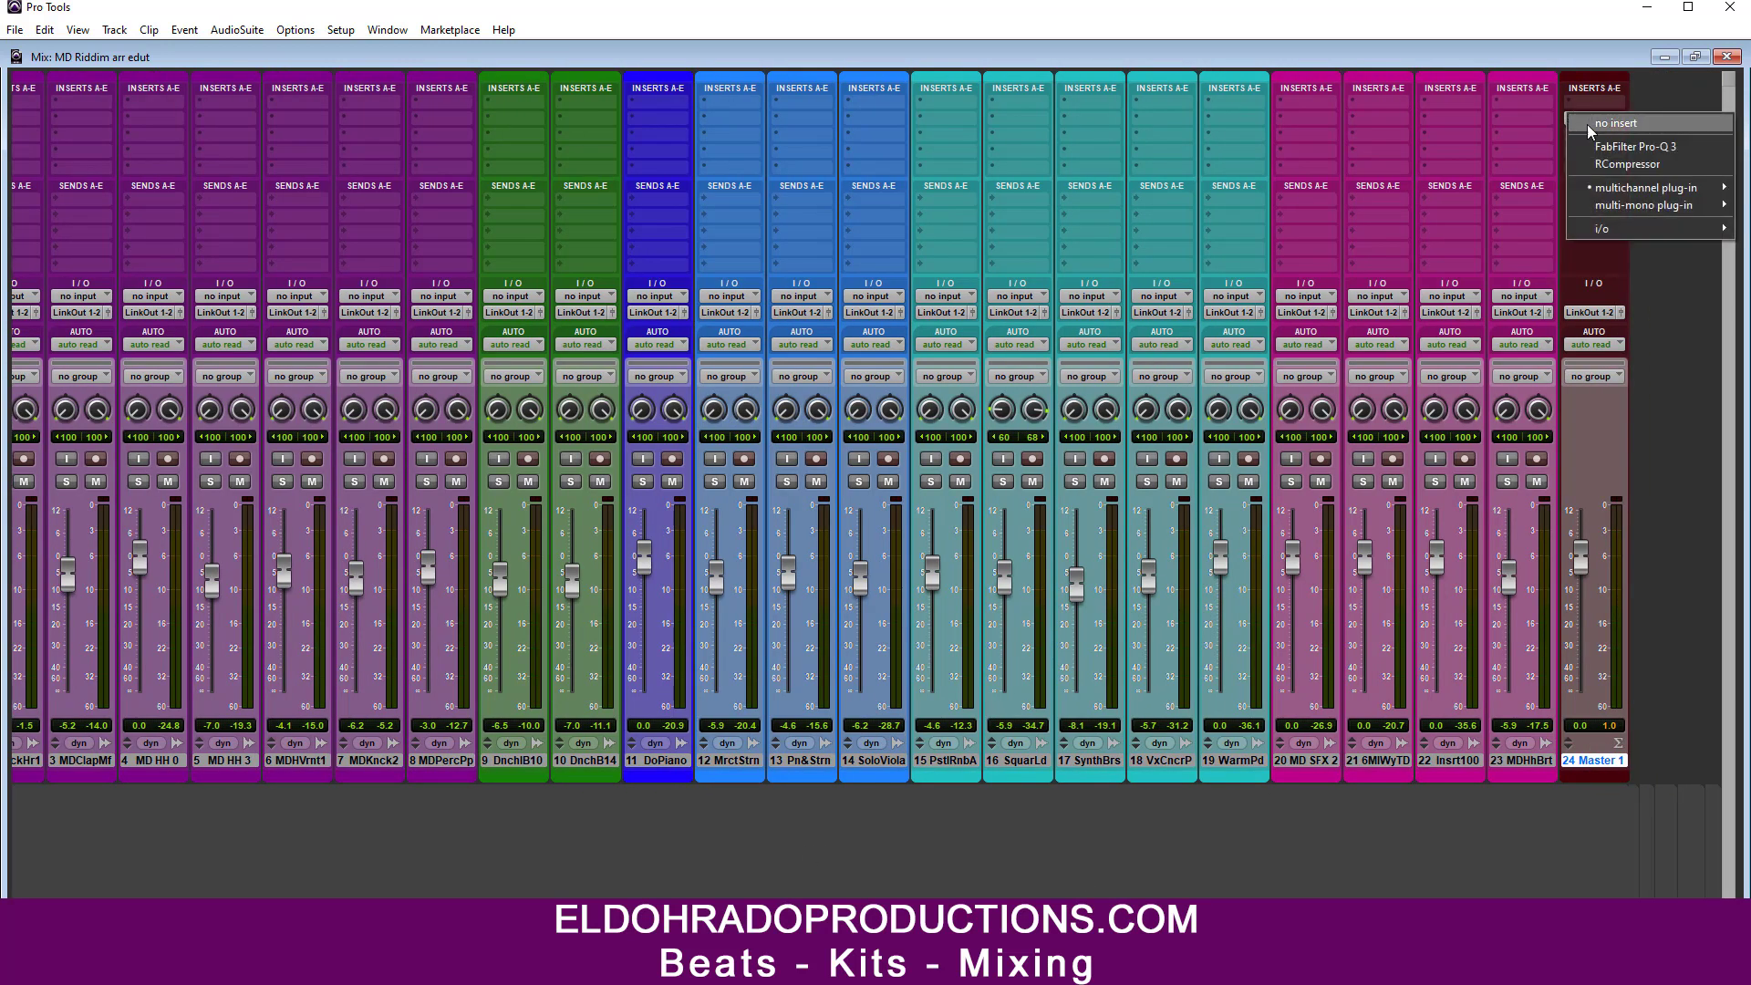
left_click(1650, 124)
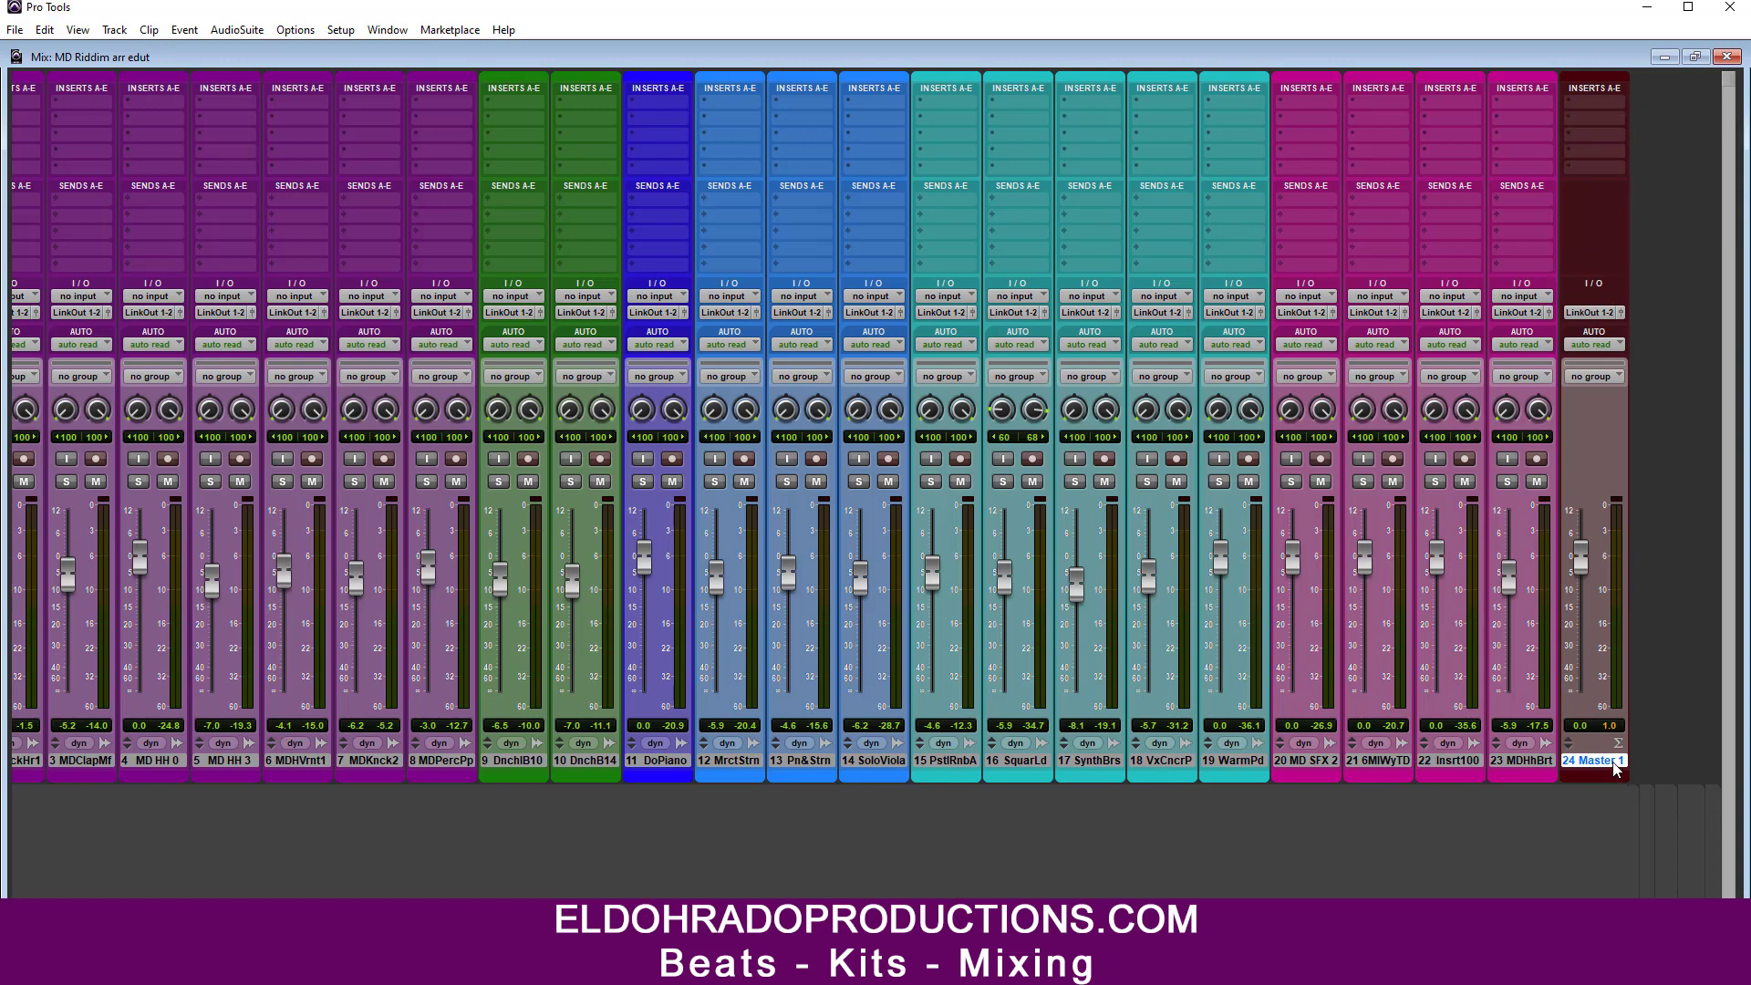
Step: Create three new stereo aux tracks
key("ctrl+shift+n")
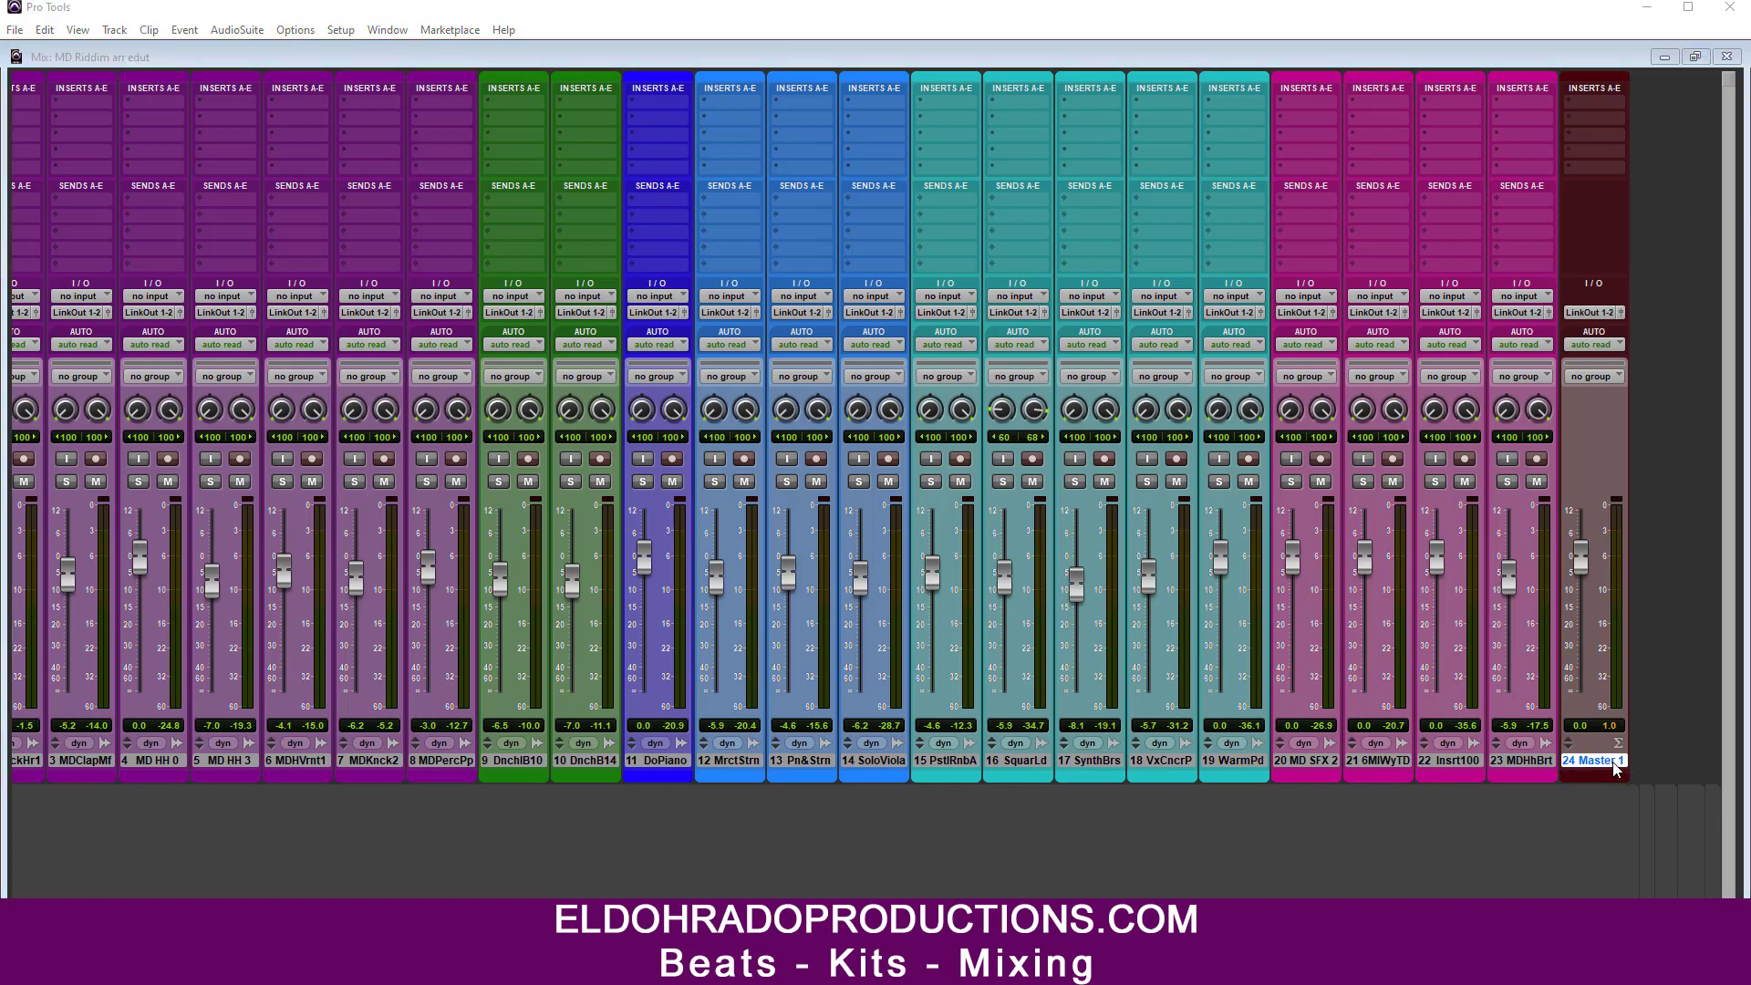
left_click(803, 346)
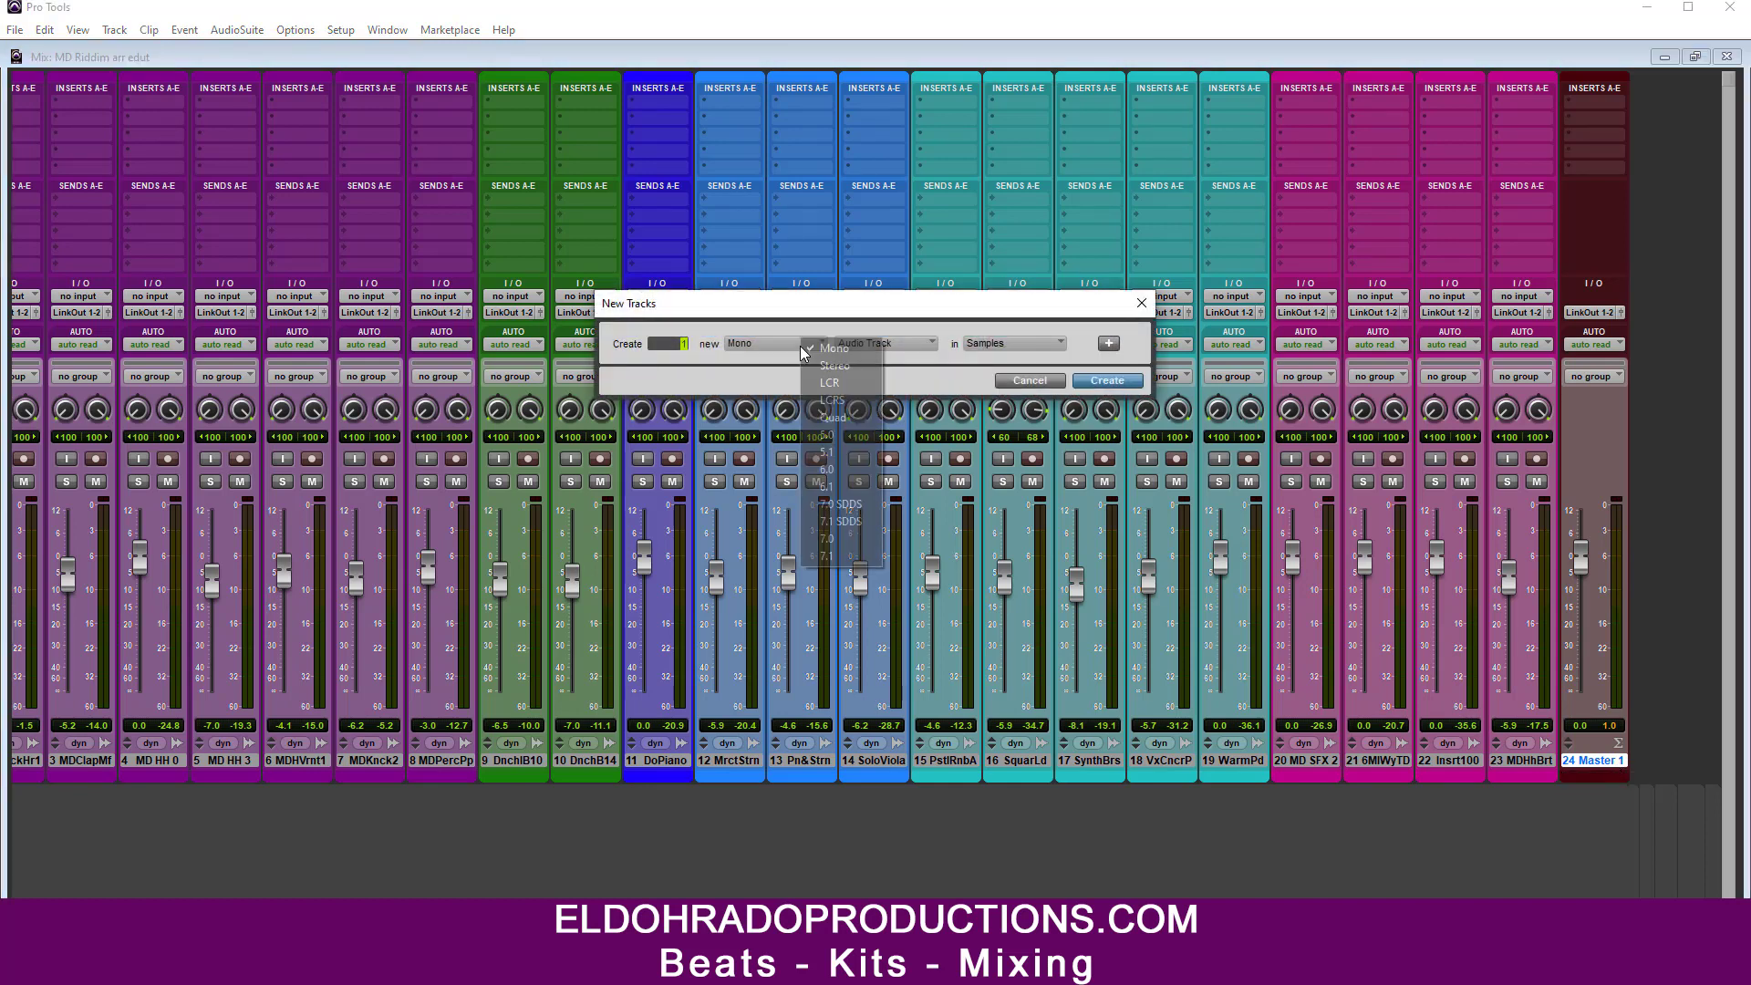
left_click(841, 365)
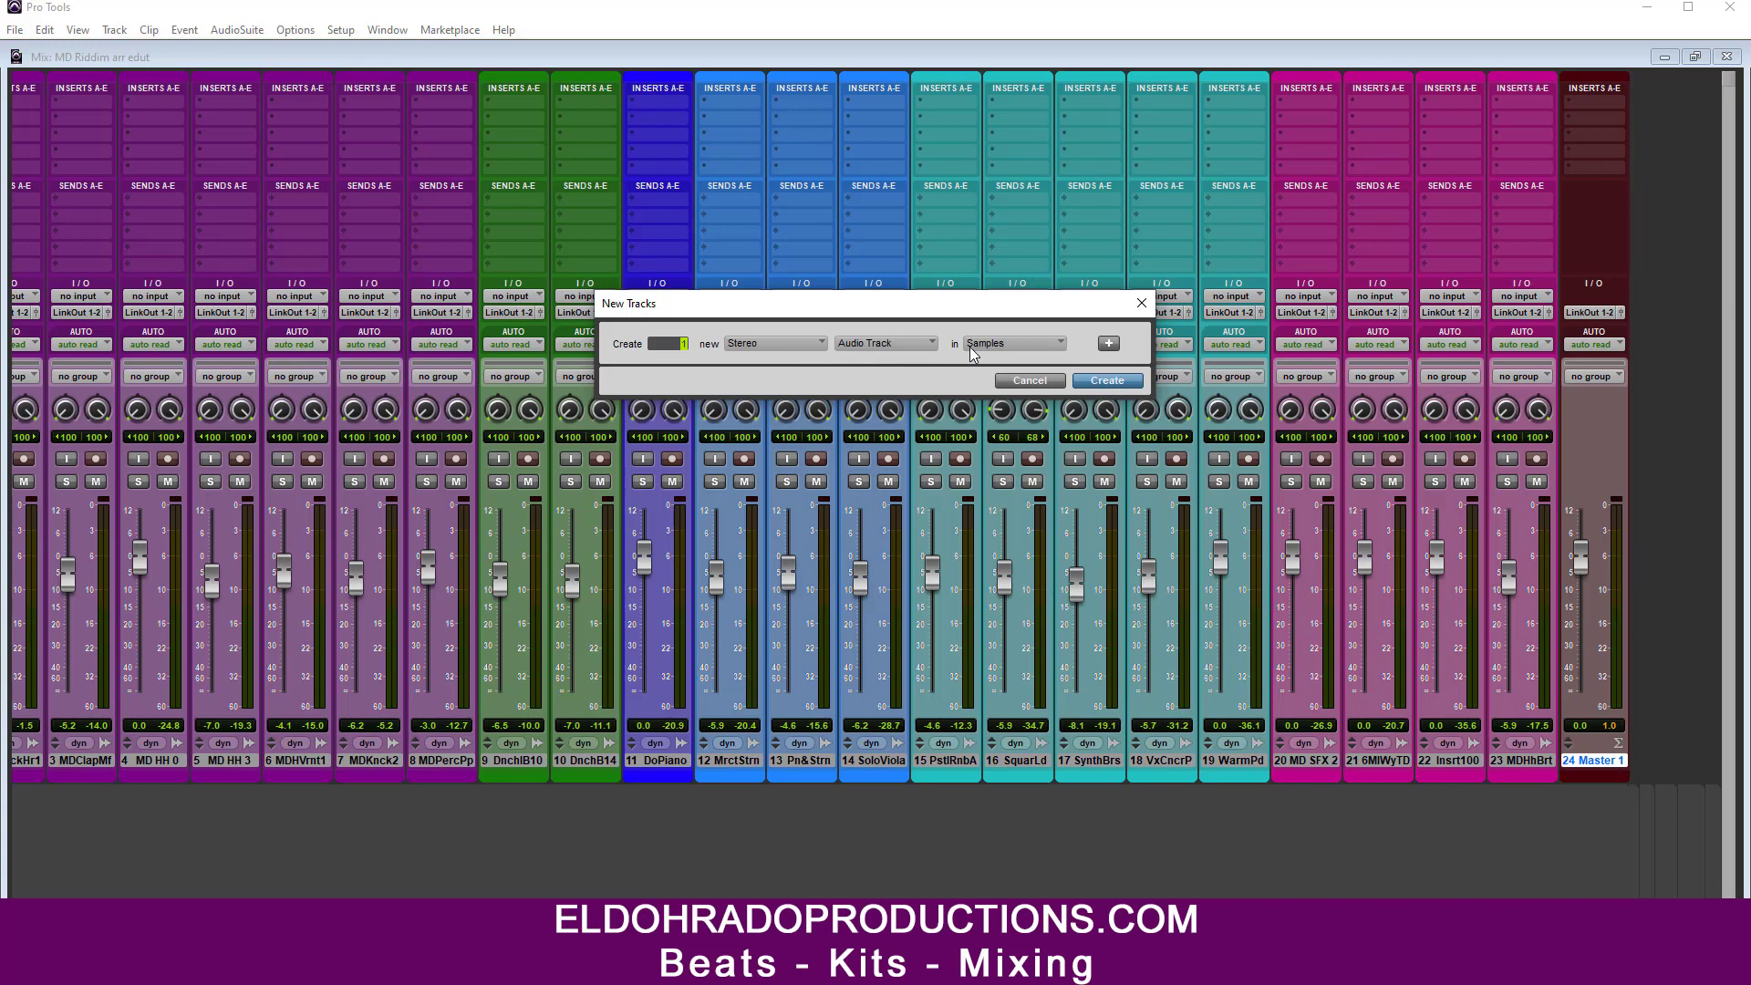
left_click(881, 344)
left_click(886, 364)
key("Return")
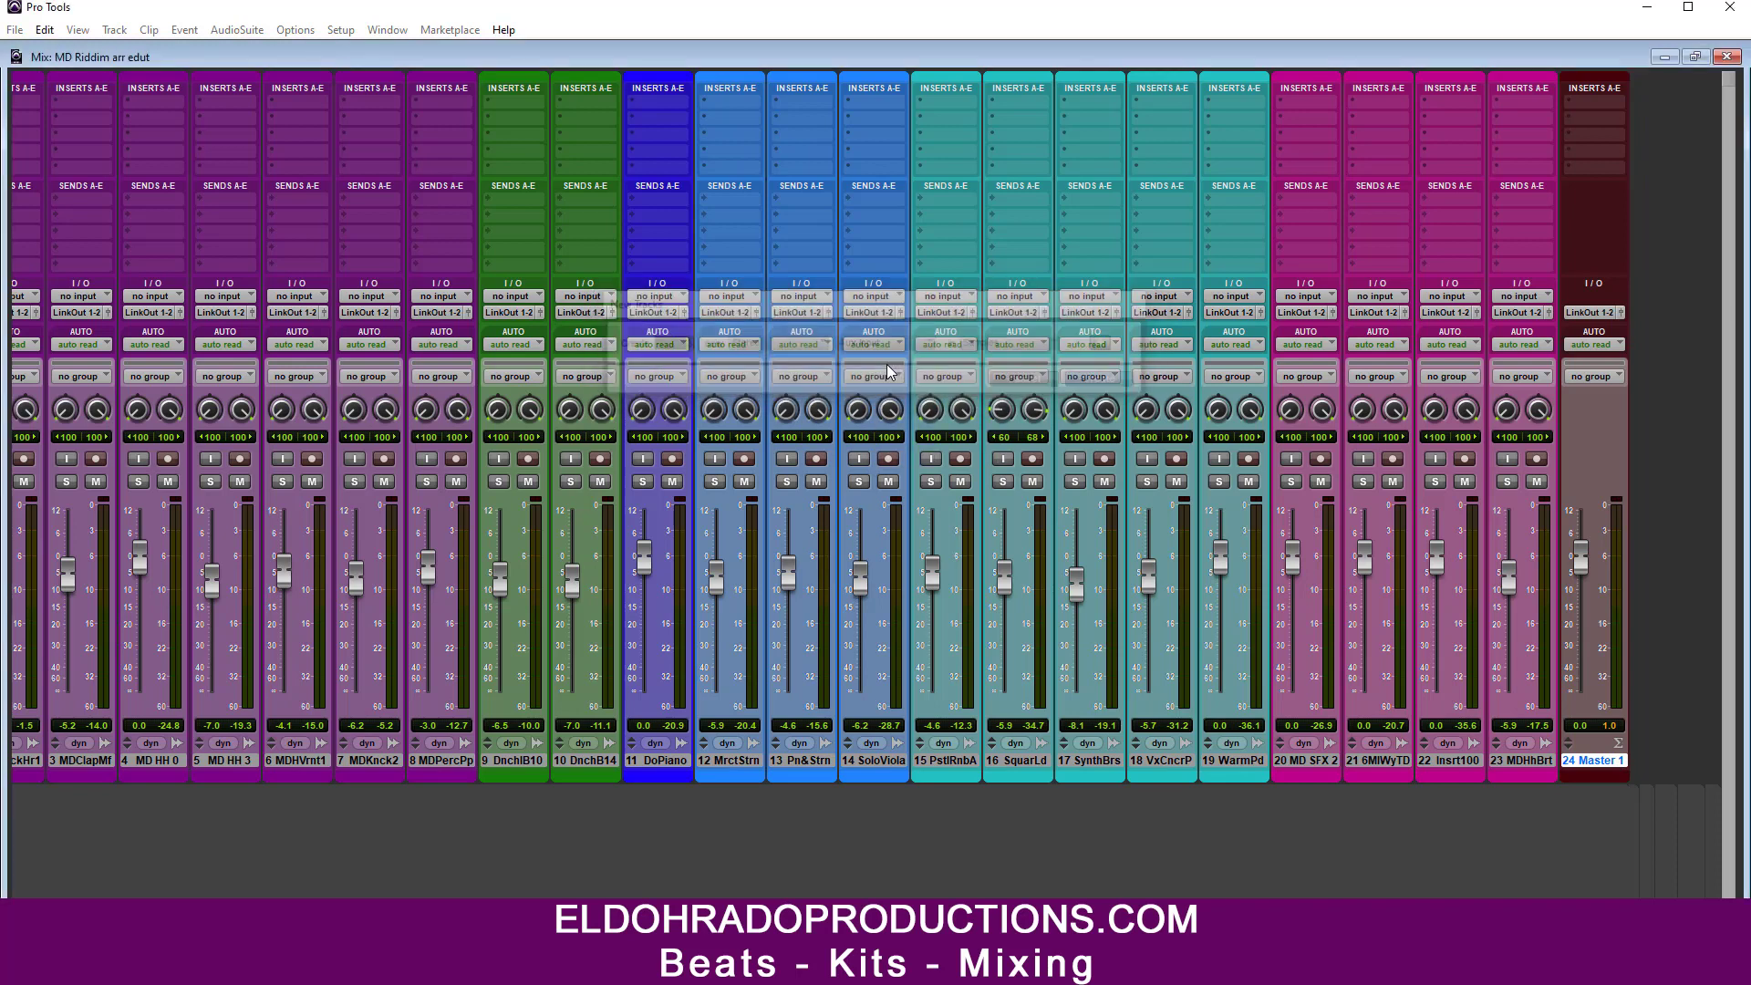
Step: Move Aux 1 directly before Master 1, and Aux 3 between MDPercPp and Dancehall Bass 10
scroll(866, 429, "right", 2)
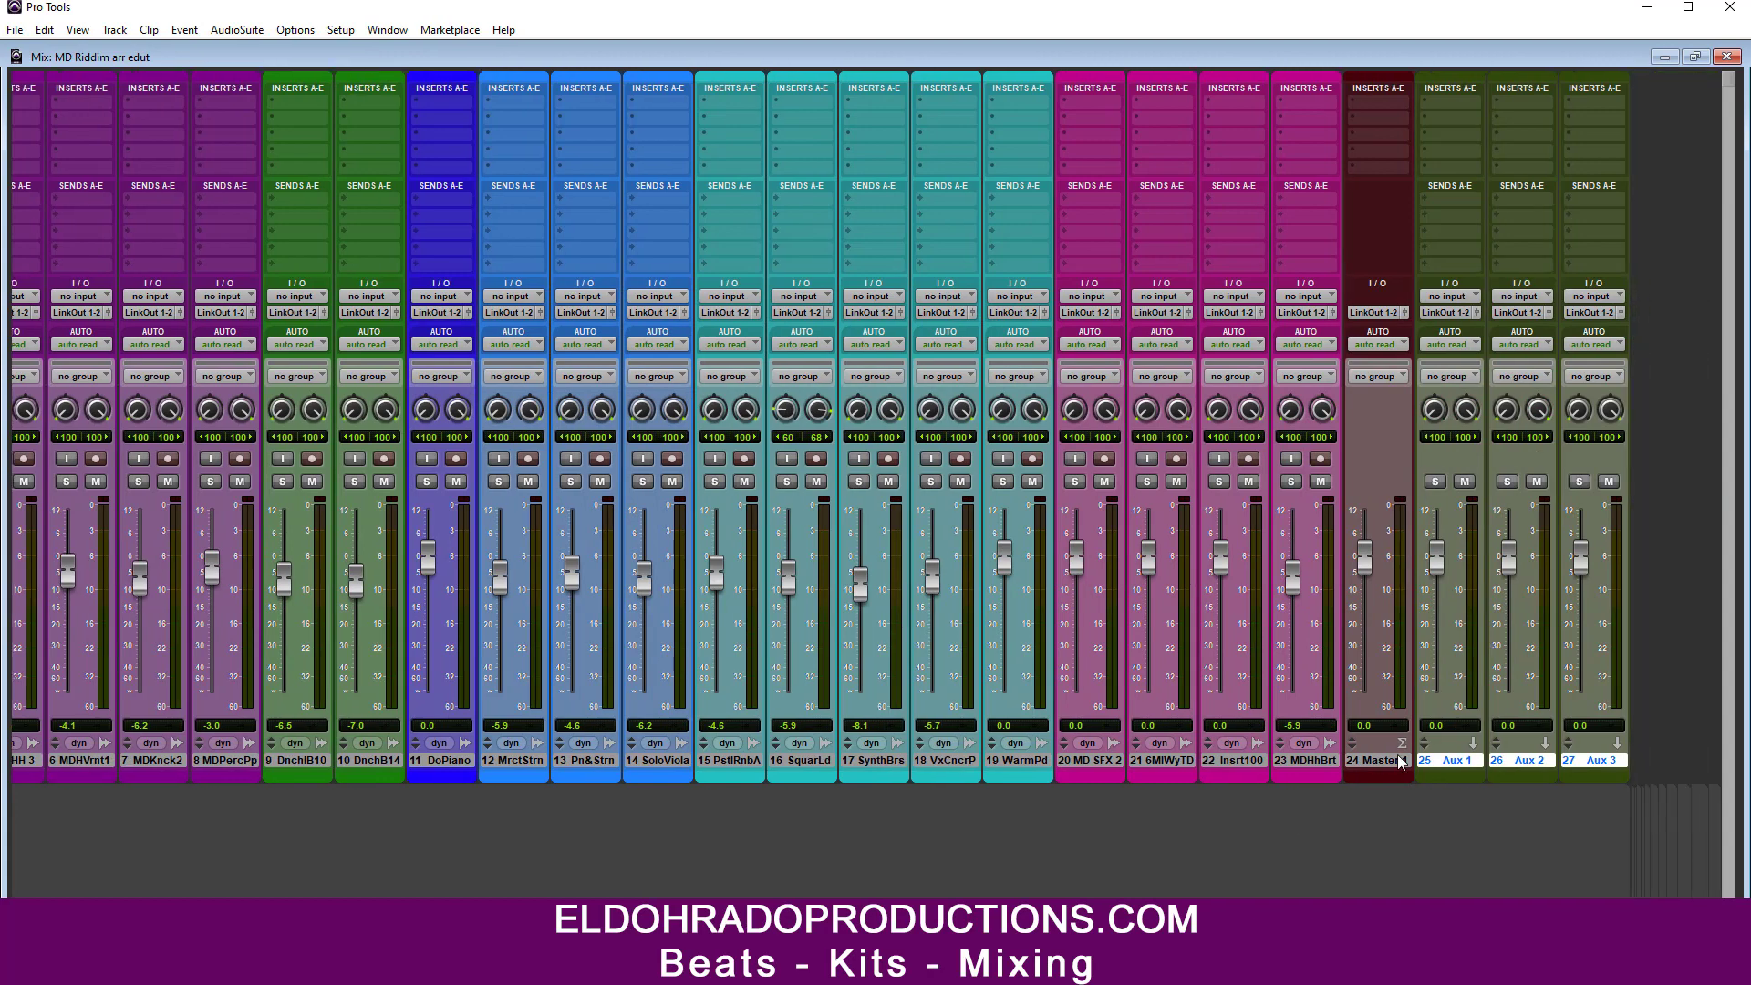
left_click_drag(1457, 766, 1419, 765)
left_click_drag(1392, 763, 512, 747)
scroll(867, 427, "right", 4)
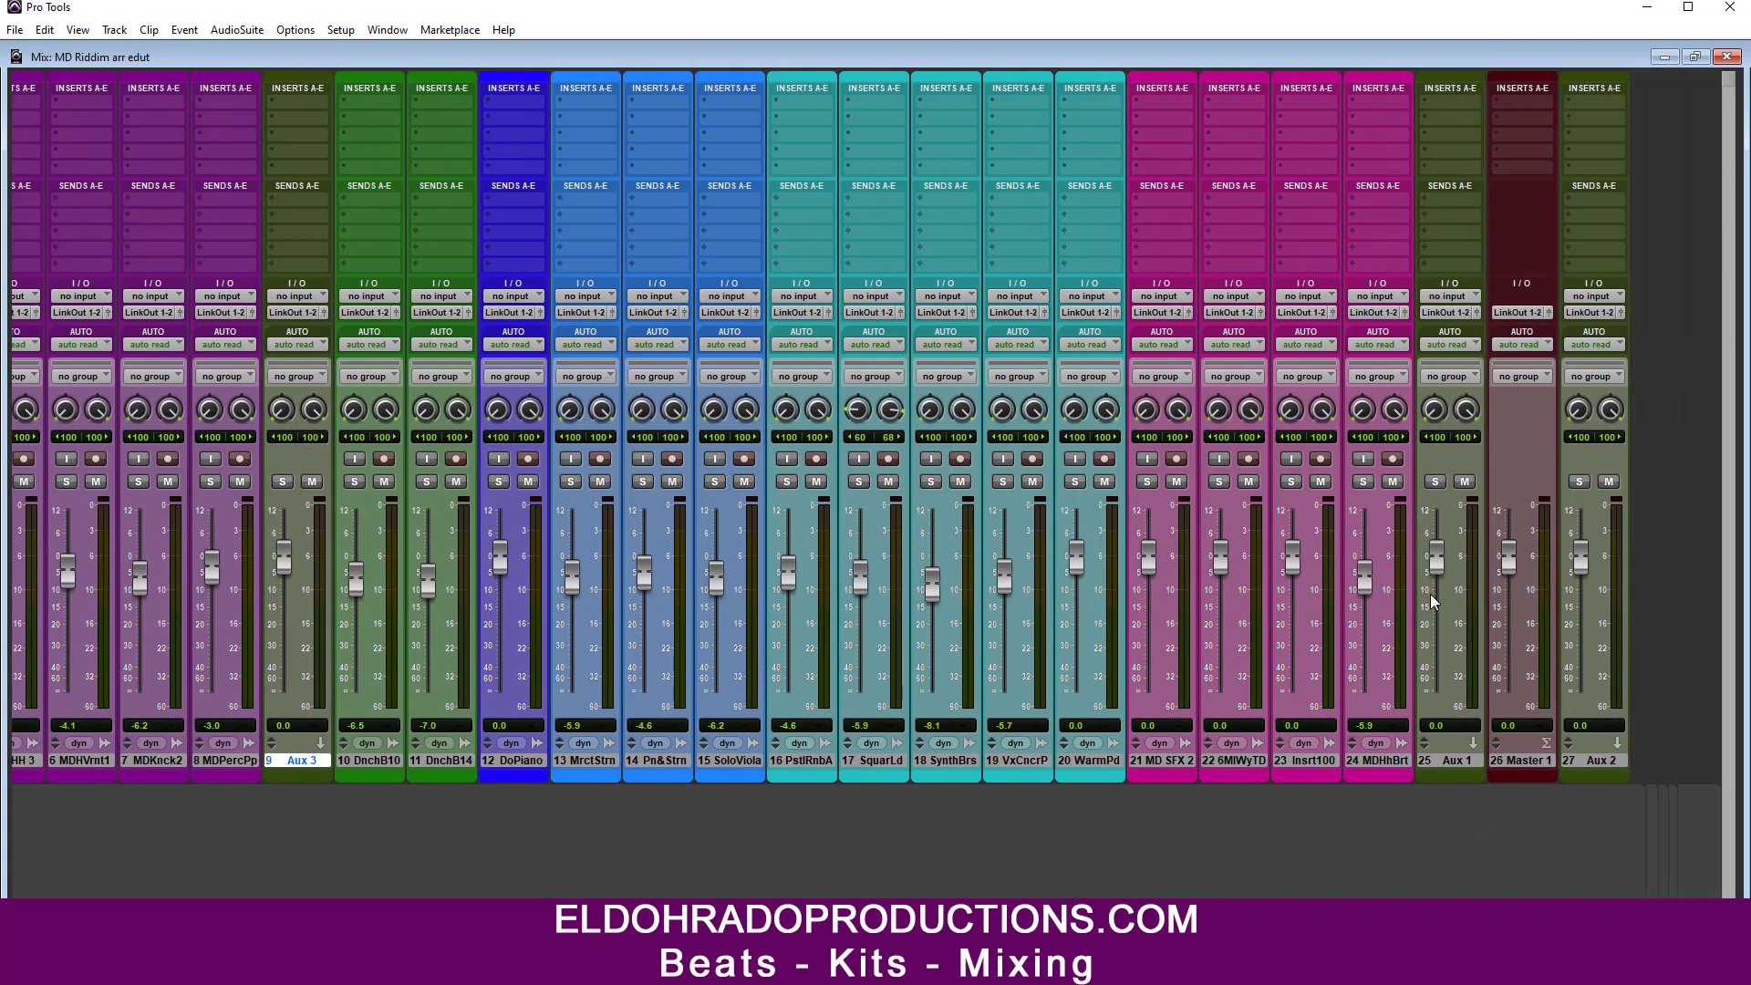
left_click(1461, 305)
mouse_move(1509, 324)
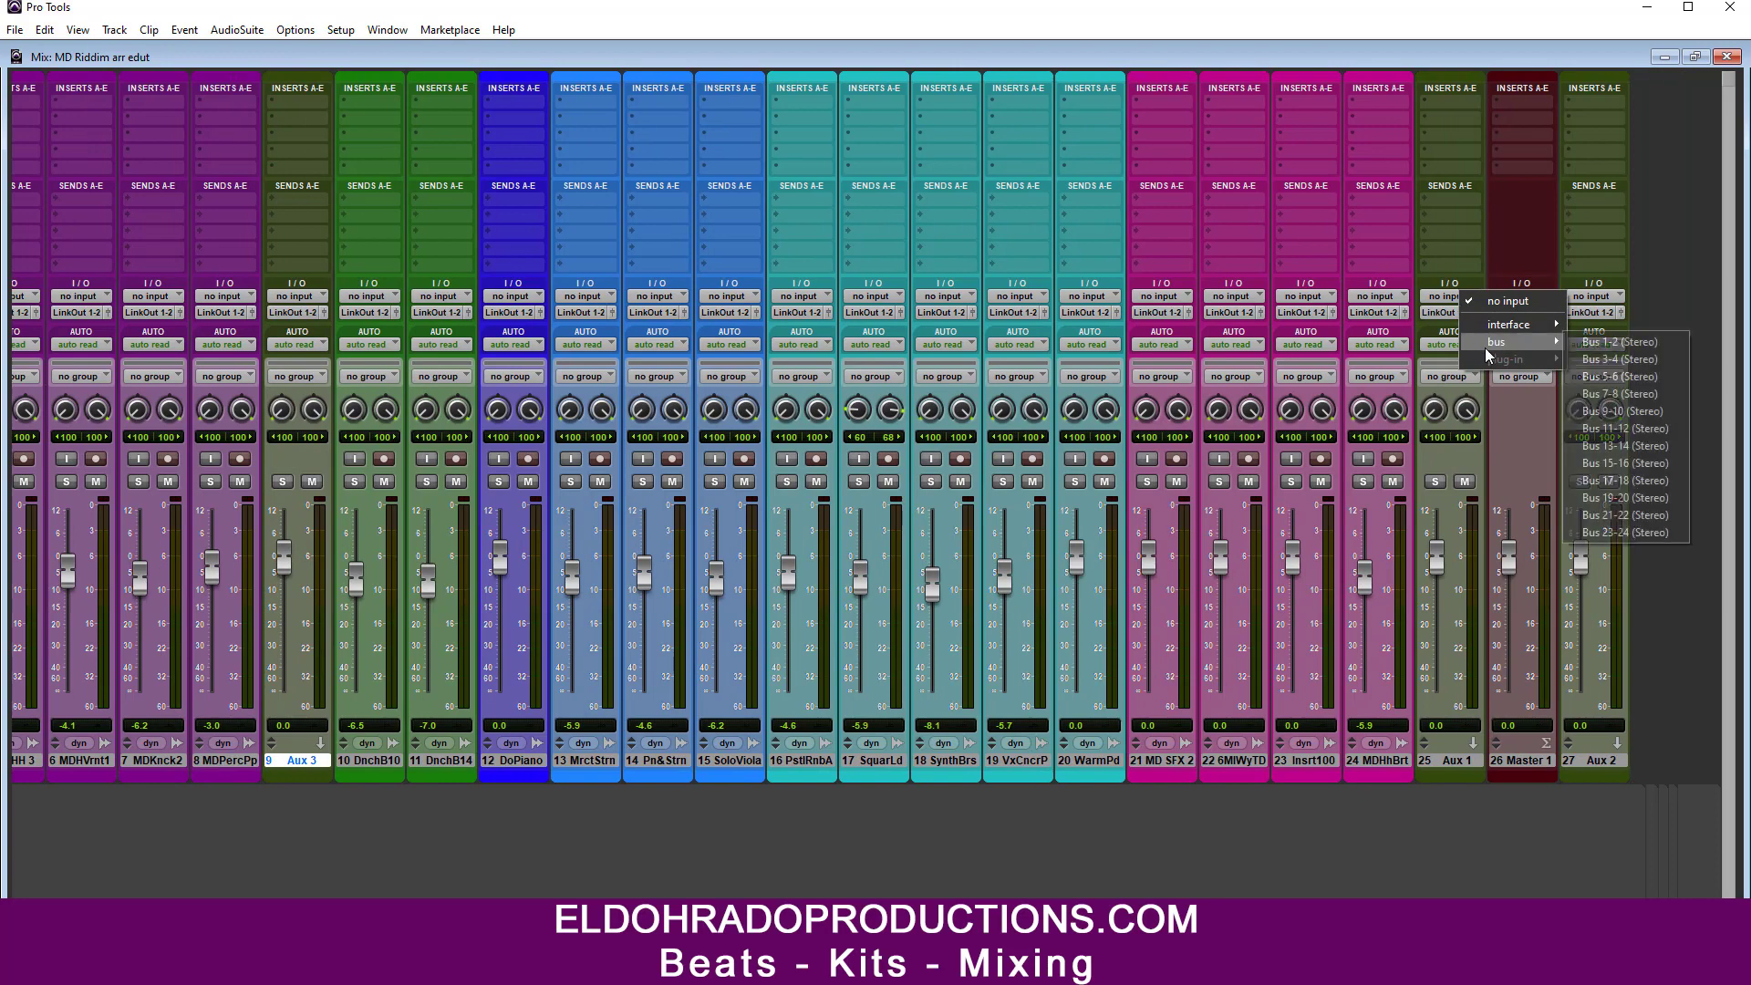
left_click(1687, 273)
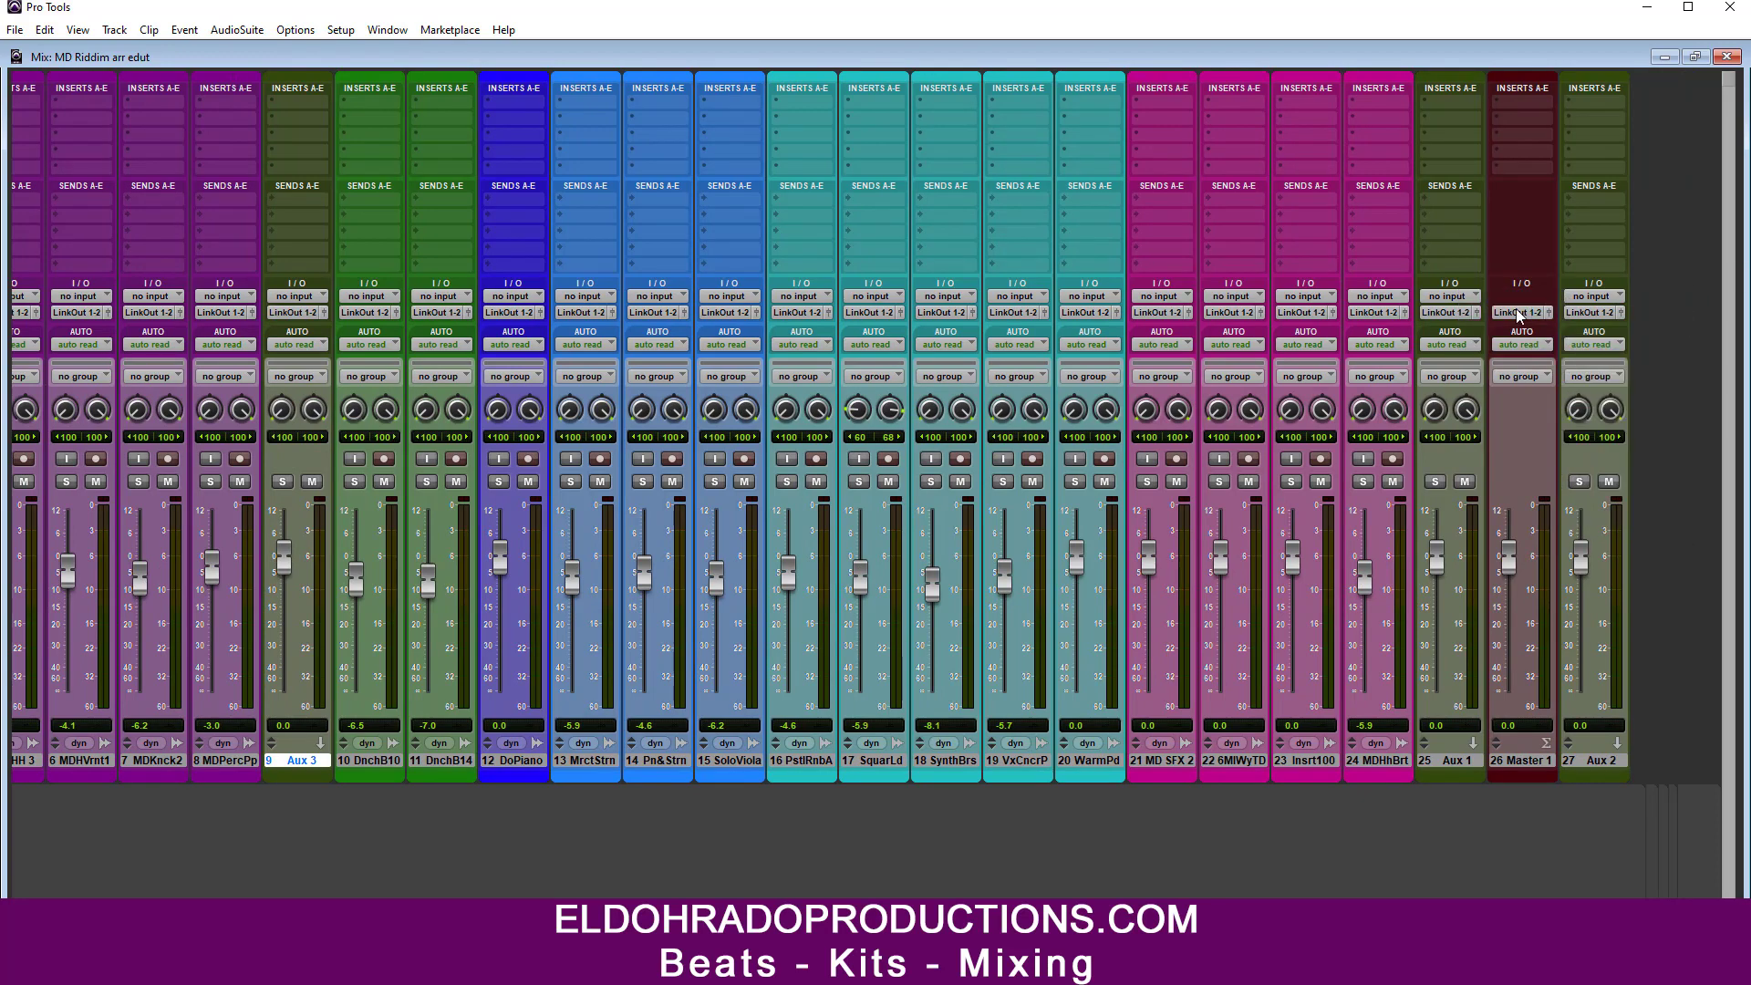
Step: Set the input of Aux 2 and the output of Master 1 to Bus 1-2
left_click(1587, 298)
mouse_move(1596, 345)
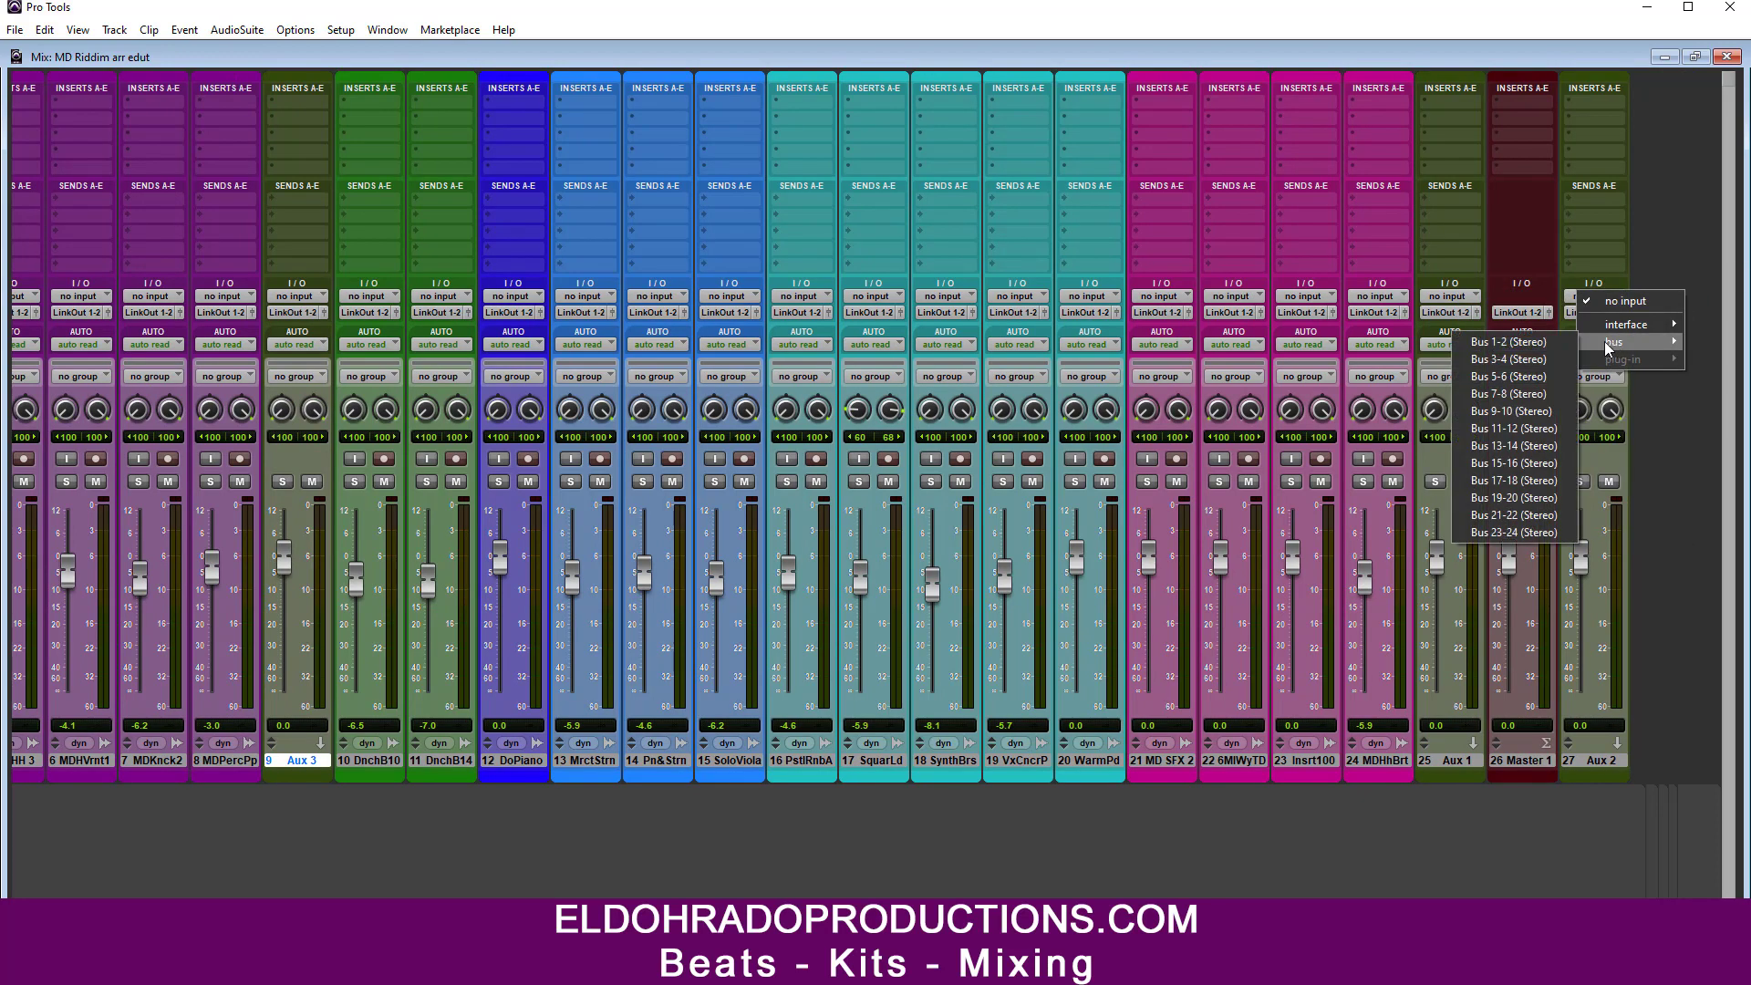
left_click(1542, 342)
left_click(1516, 315)
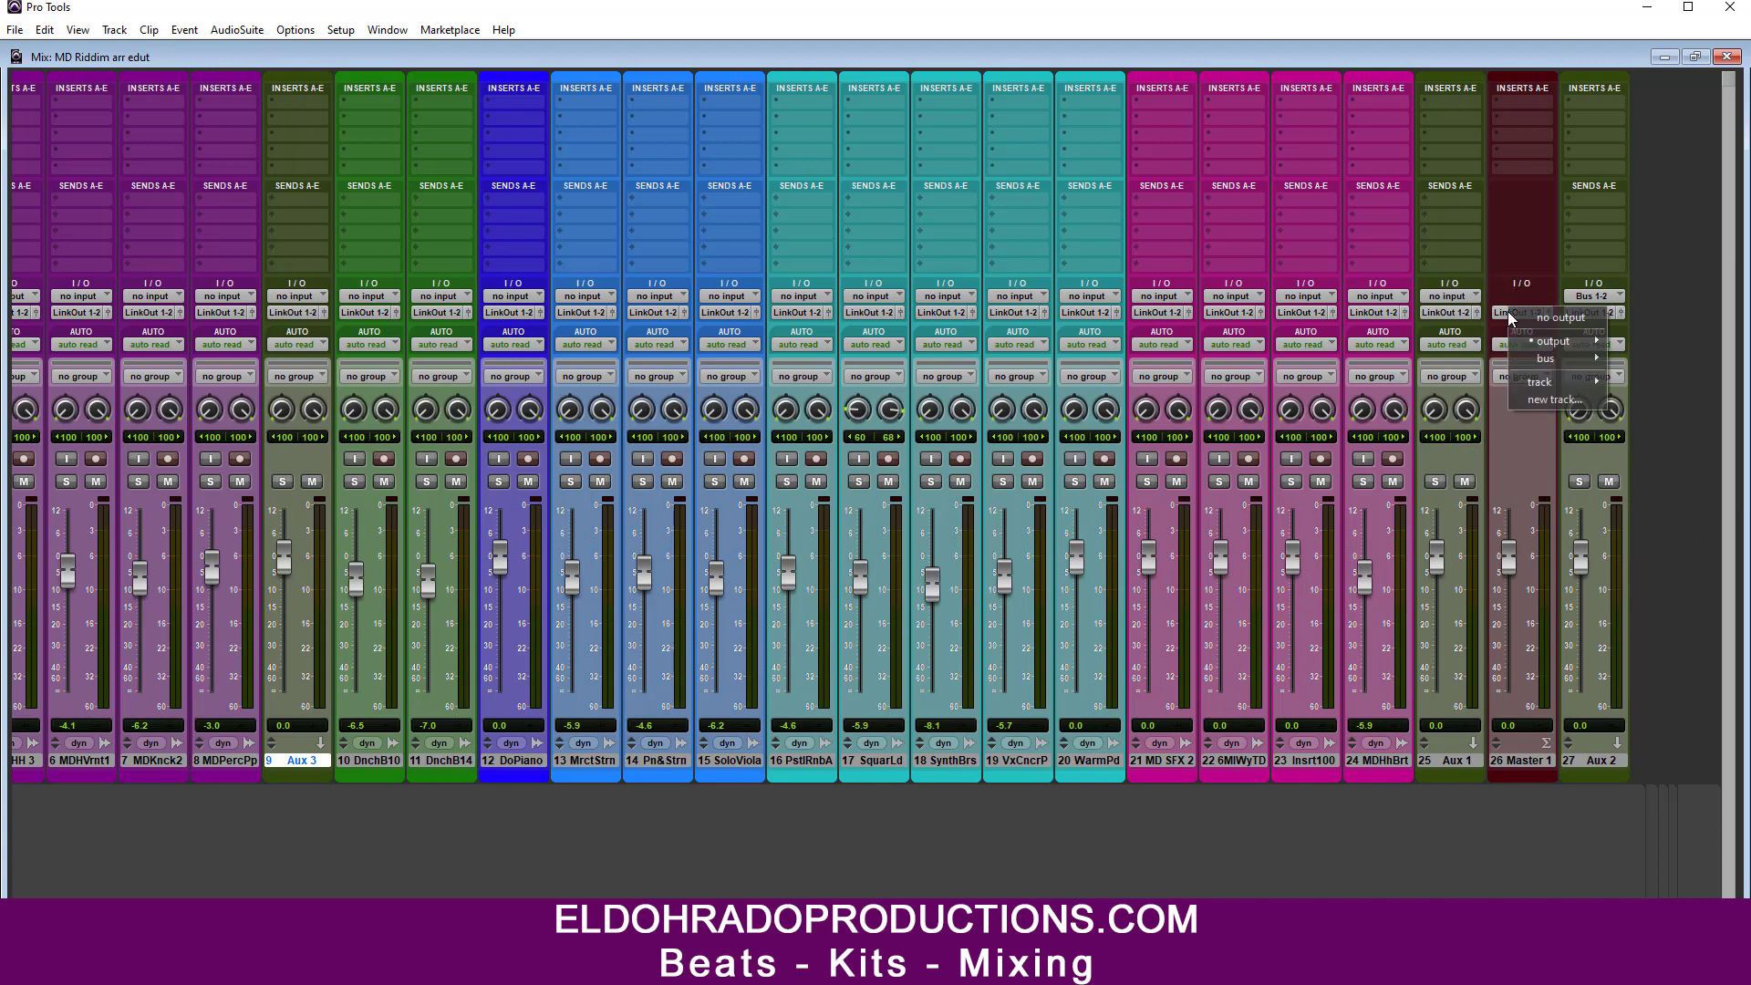
mouse_move(1528, 367)
left_click(1664, 358)
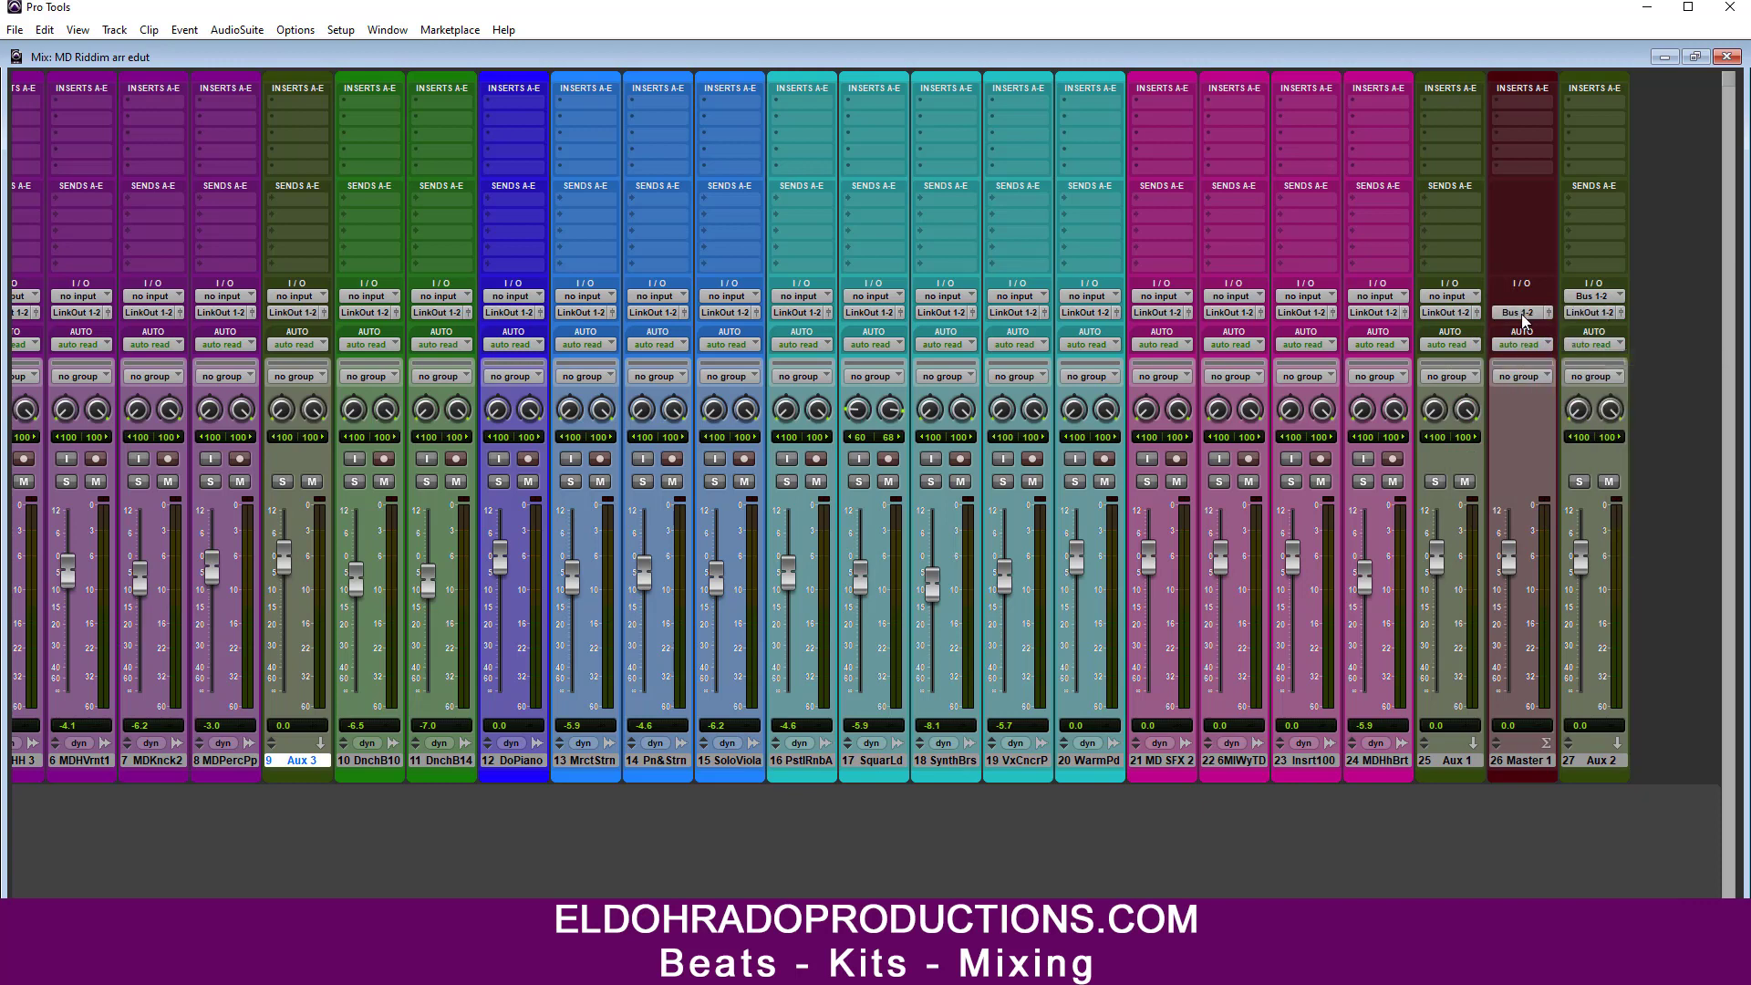
Step: Rename the Bus 1-2 path on Master 1 as "Mix"
right_click(1527, 313)
left_click(1553, 344)
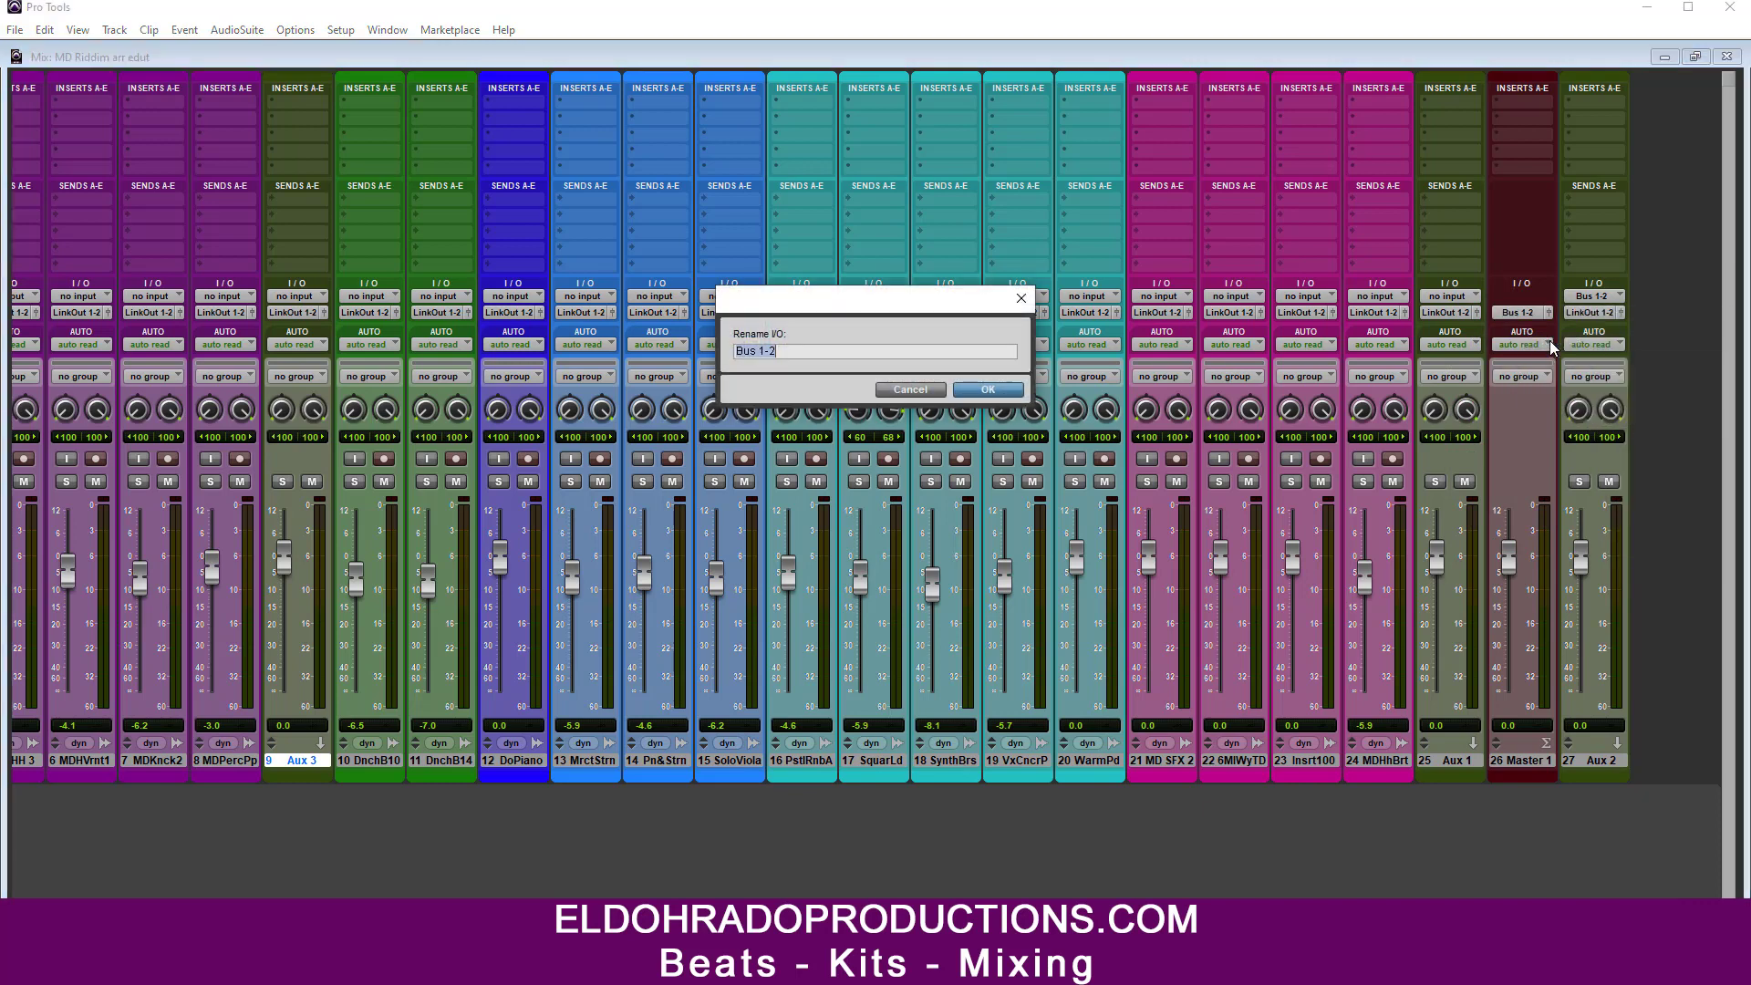
type("Mix")
key("Return")
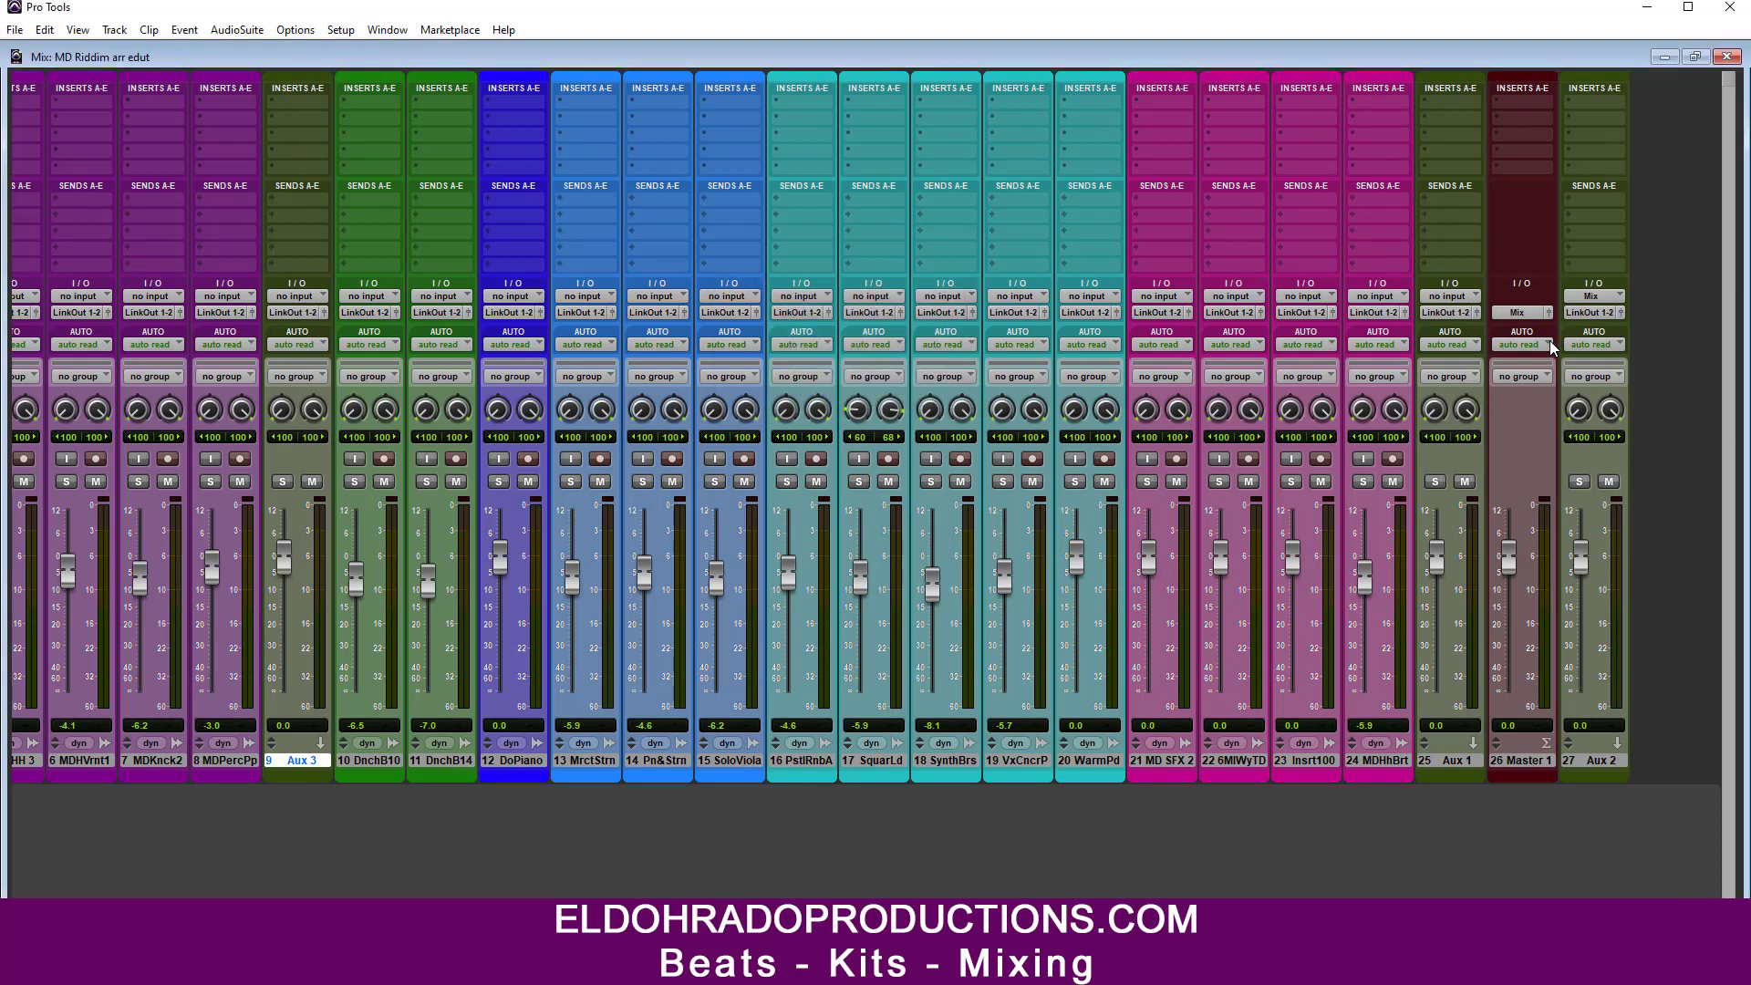
Step: Rename the Master 1 track as "Router" and the Aux 2 track as "Mix"
left_click(1530, 762)
double_click(1530, 761)
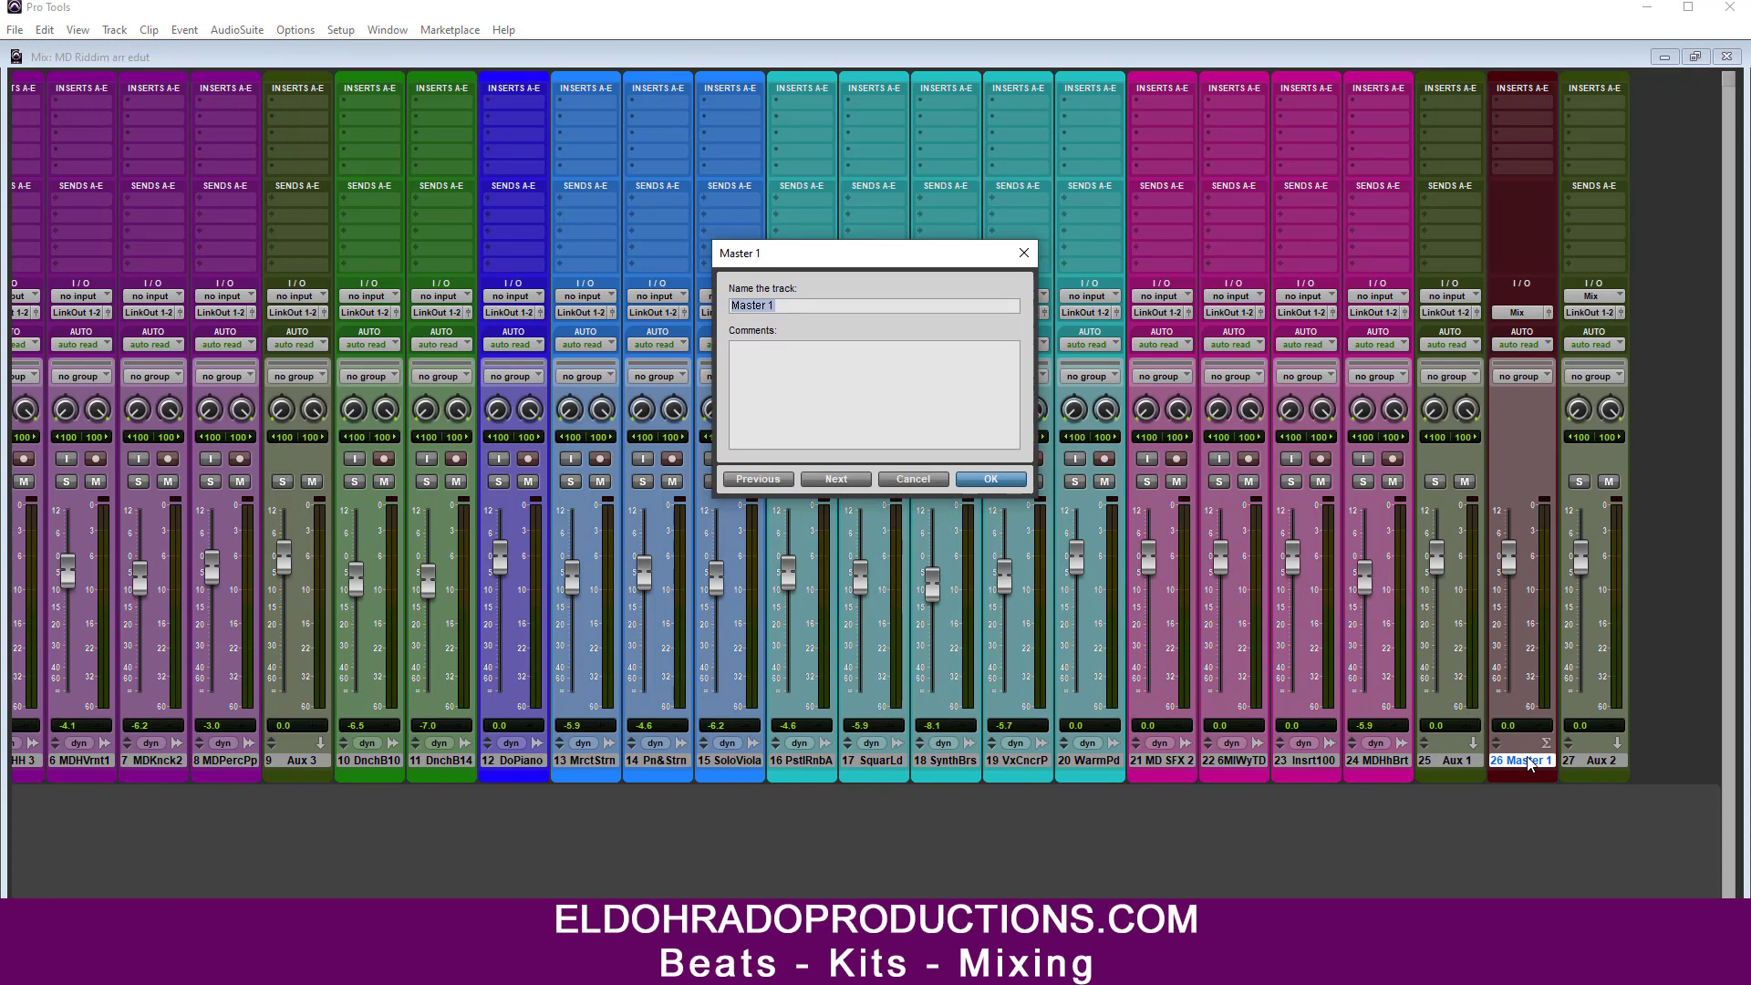
type("Router")
key("Return")
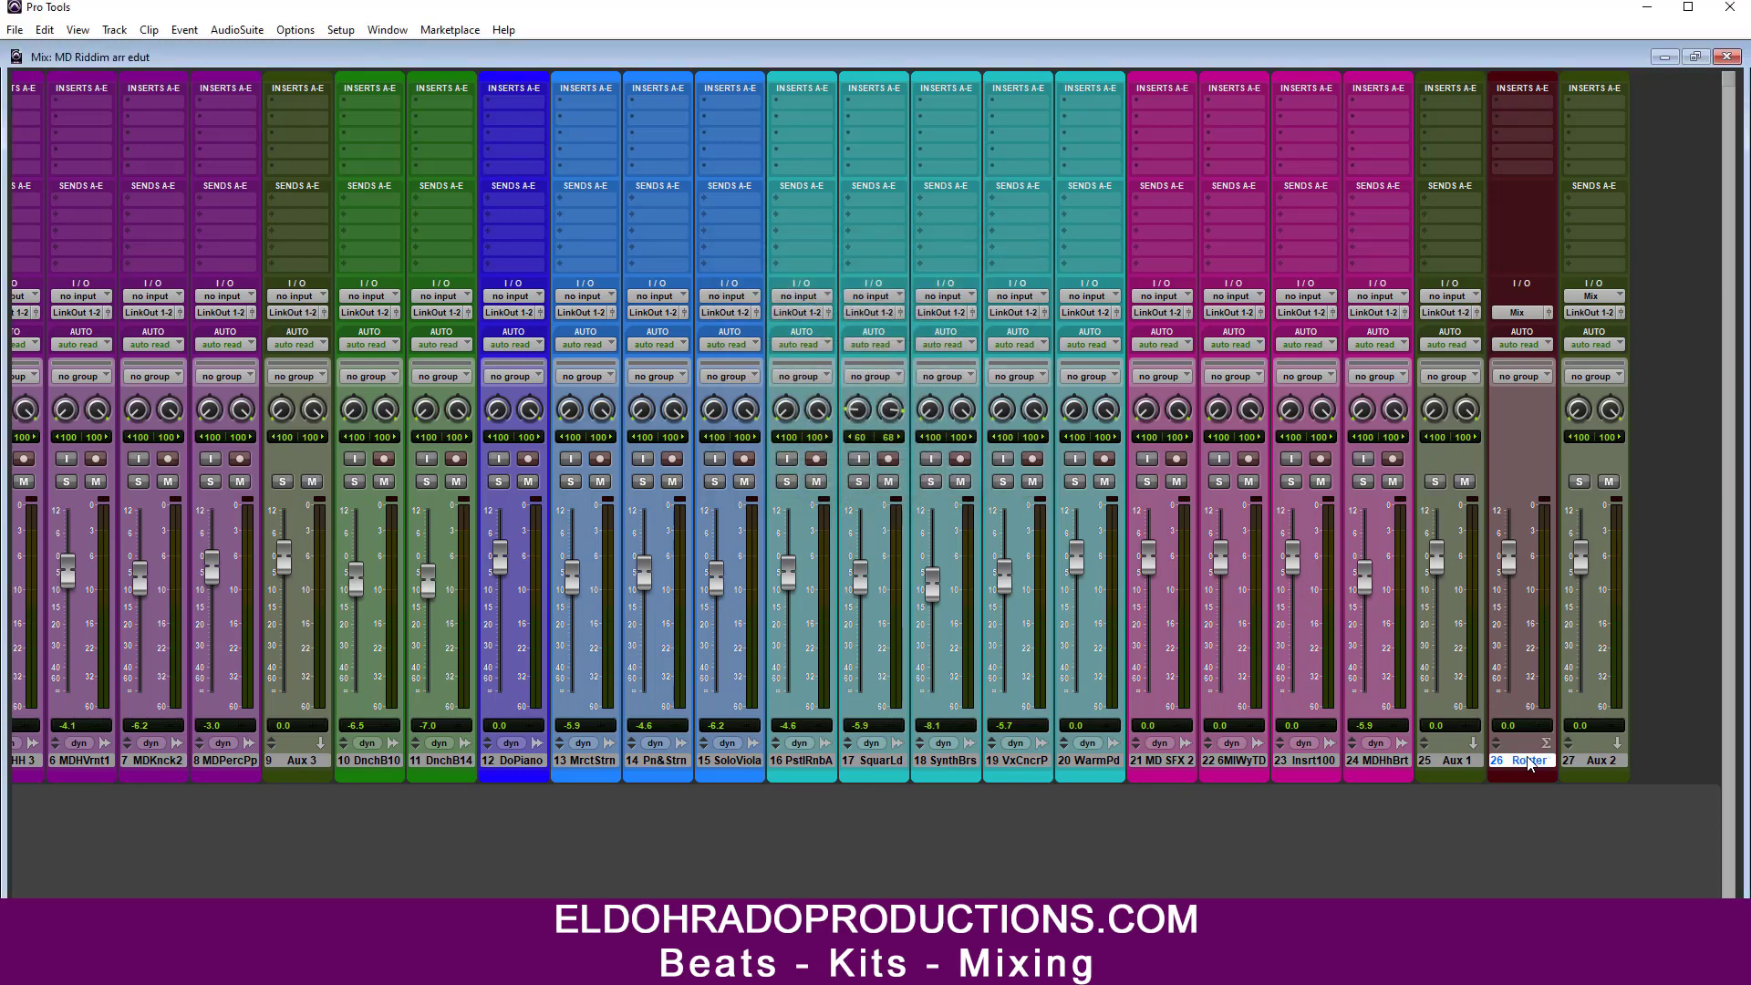
double_click(1597, 760)
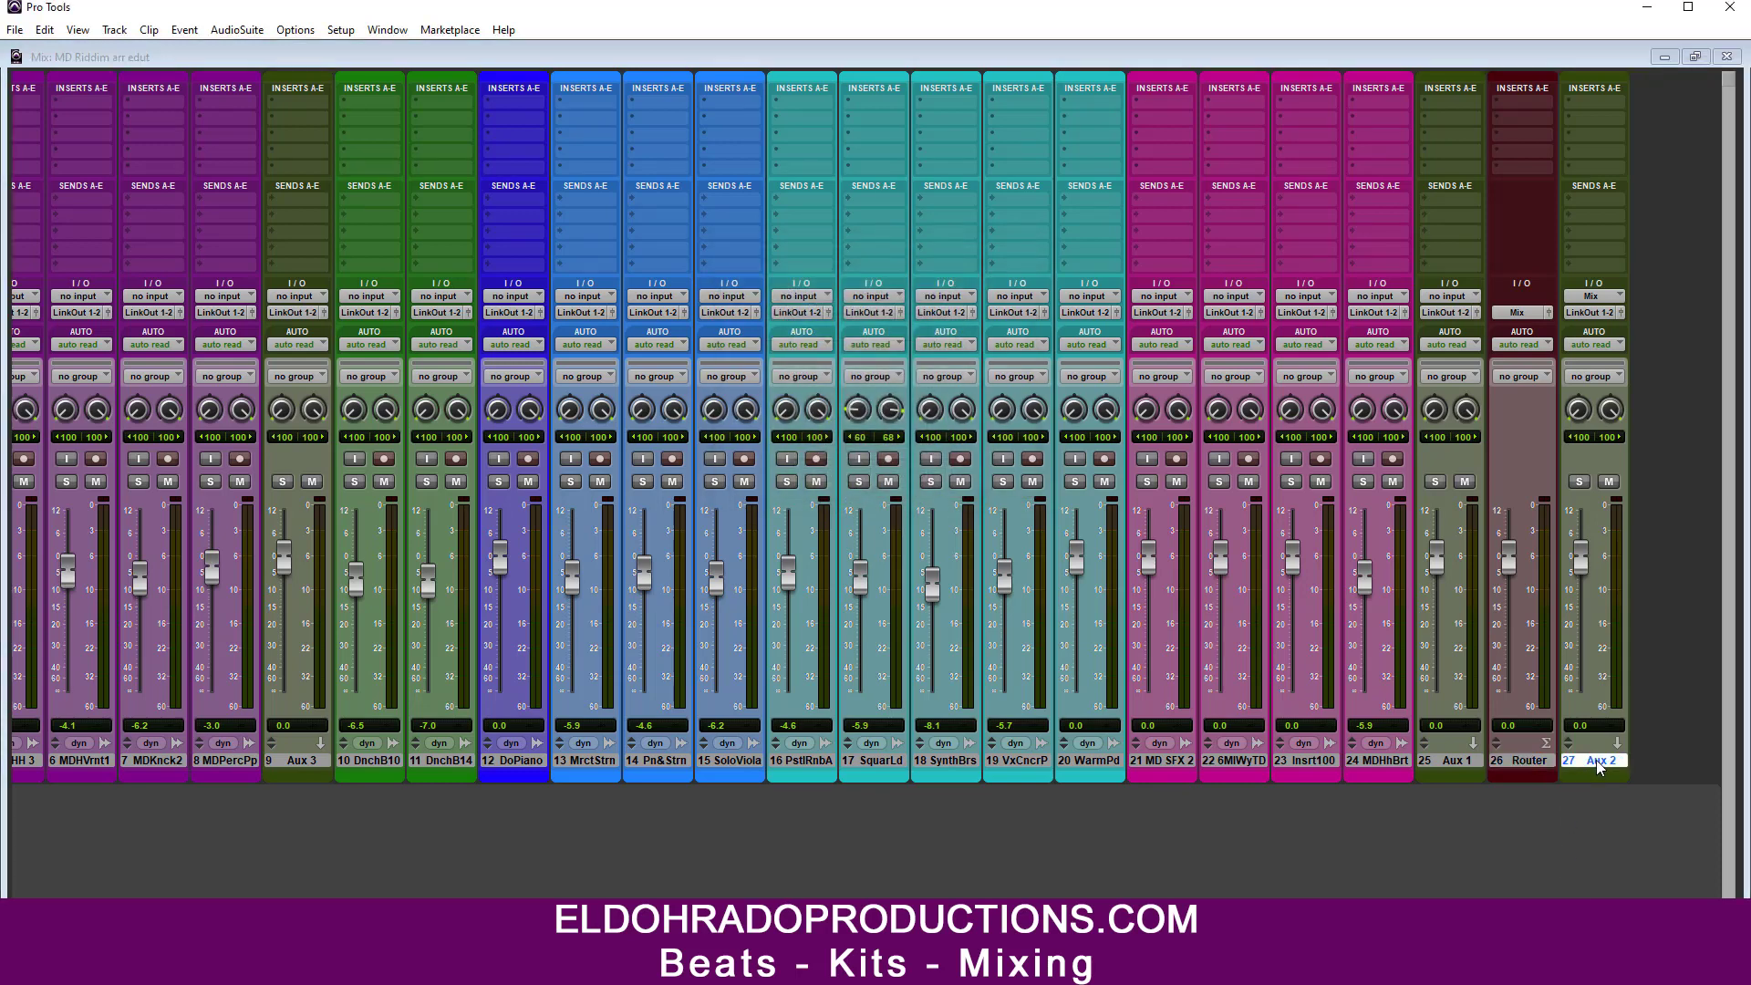
type("Mix")
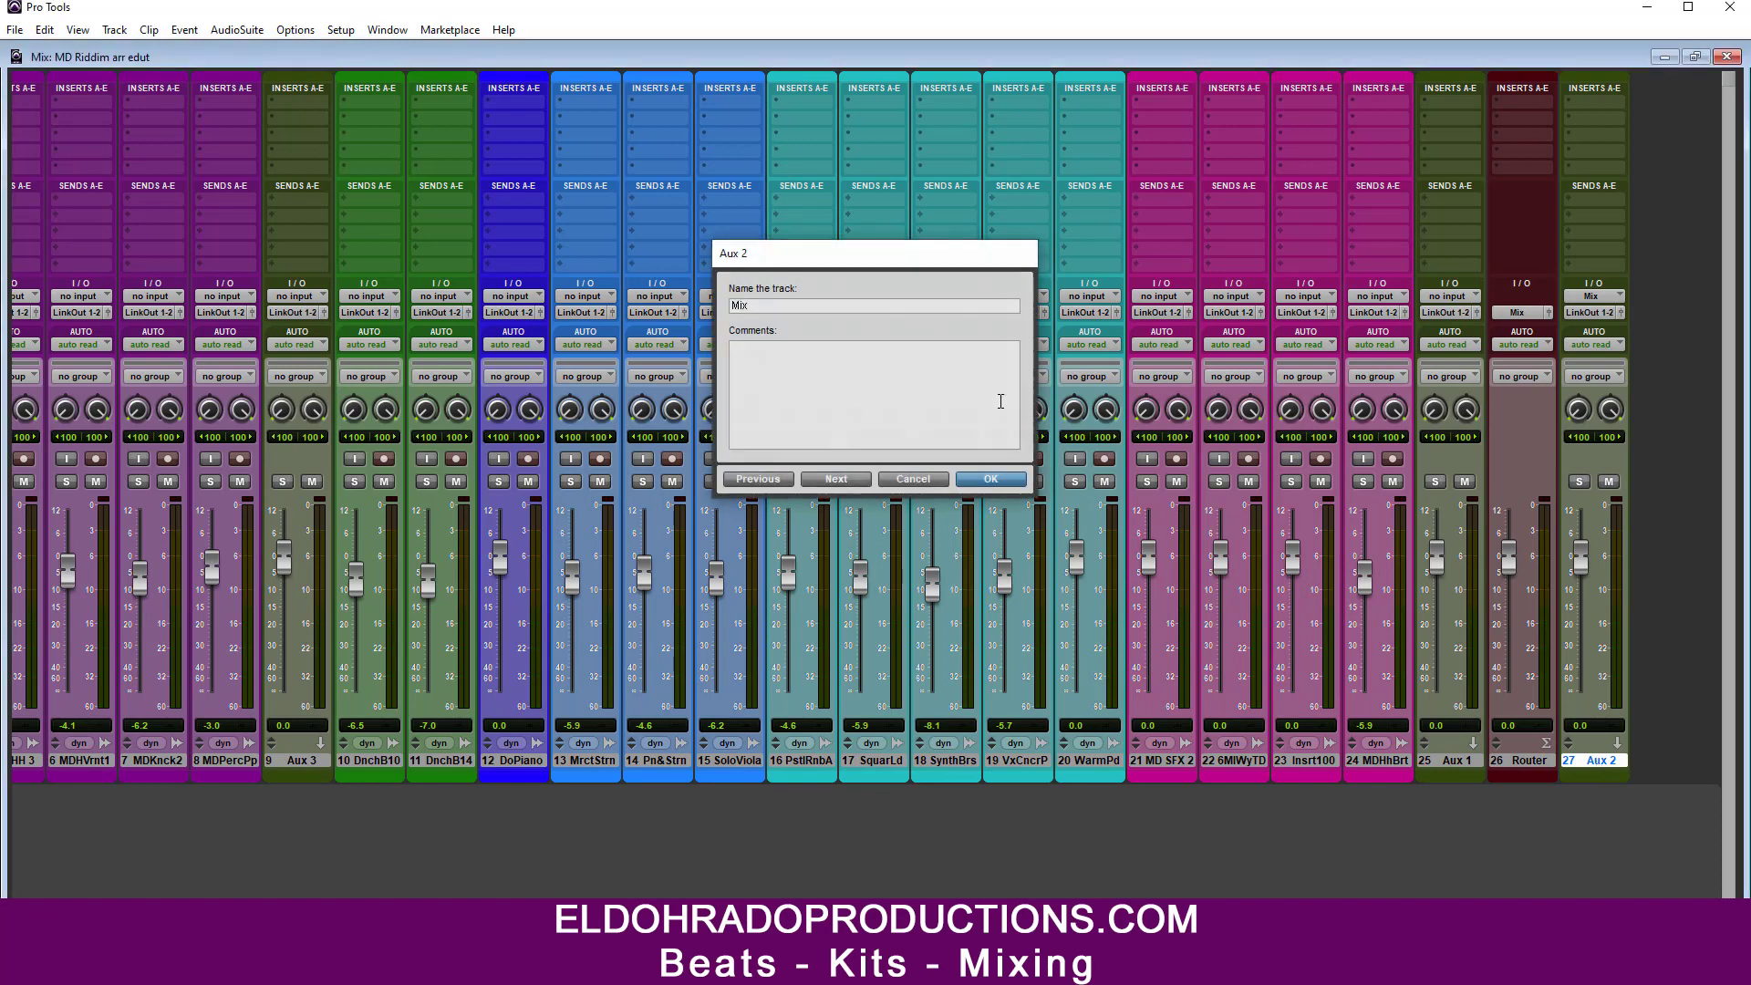
key("Return")
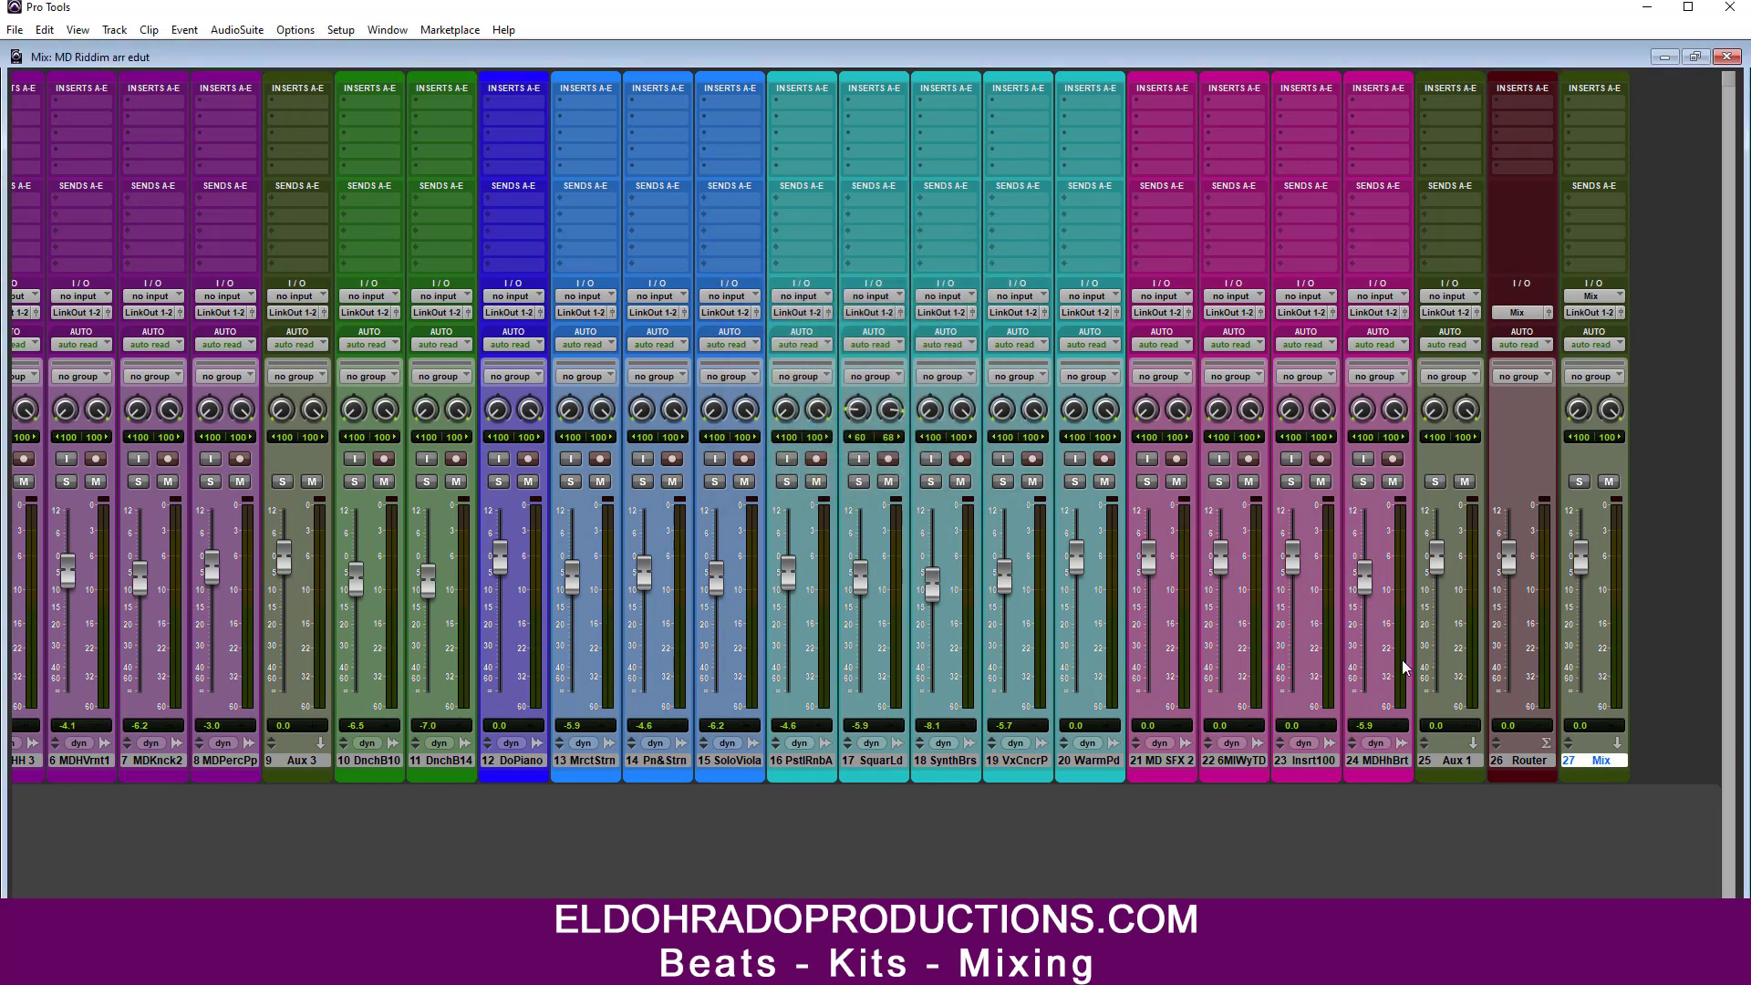
Step: Rename the Aux 1 track next to Router as "Riddim"
double_click(1457, 761)
type("Ri")
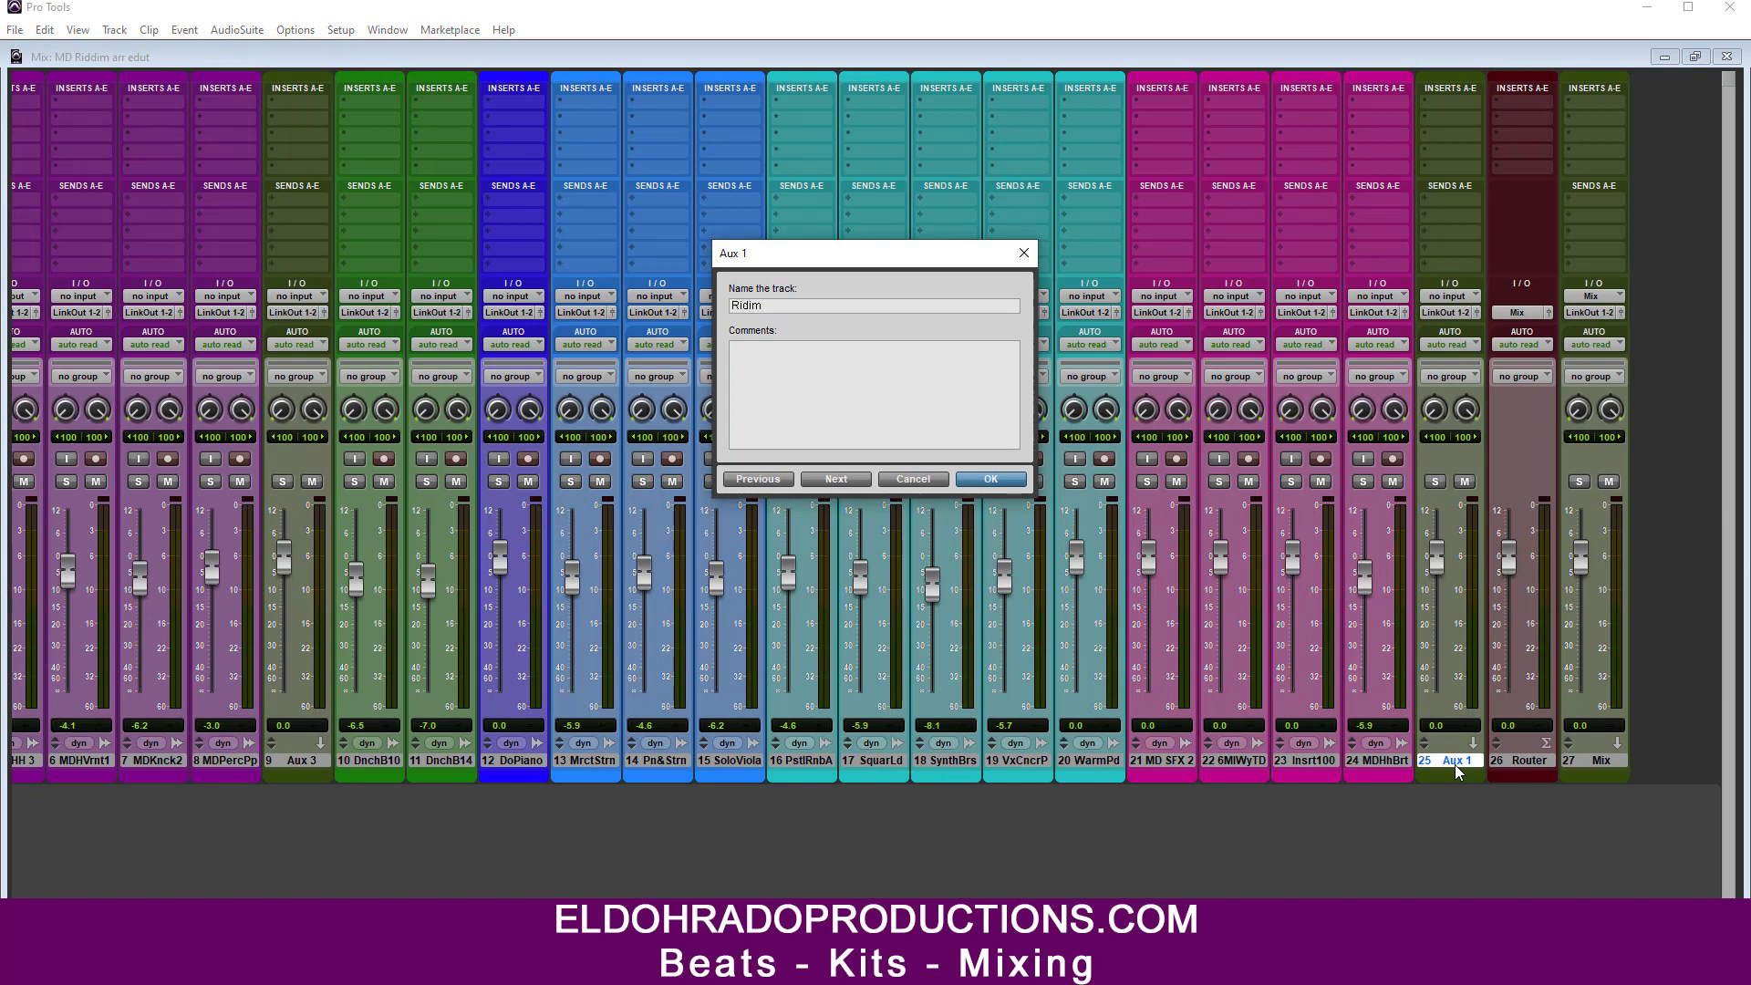
type("d")
key("Return")
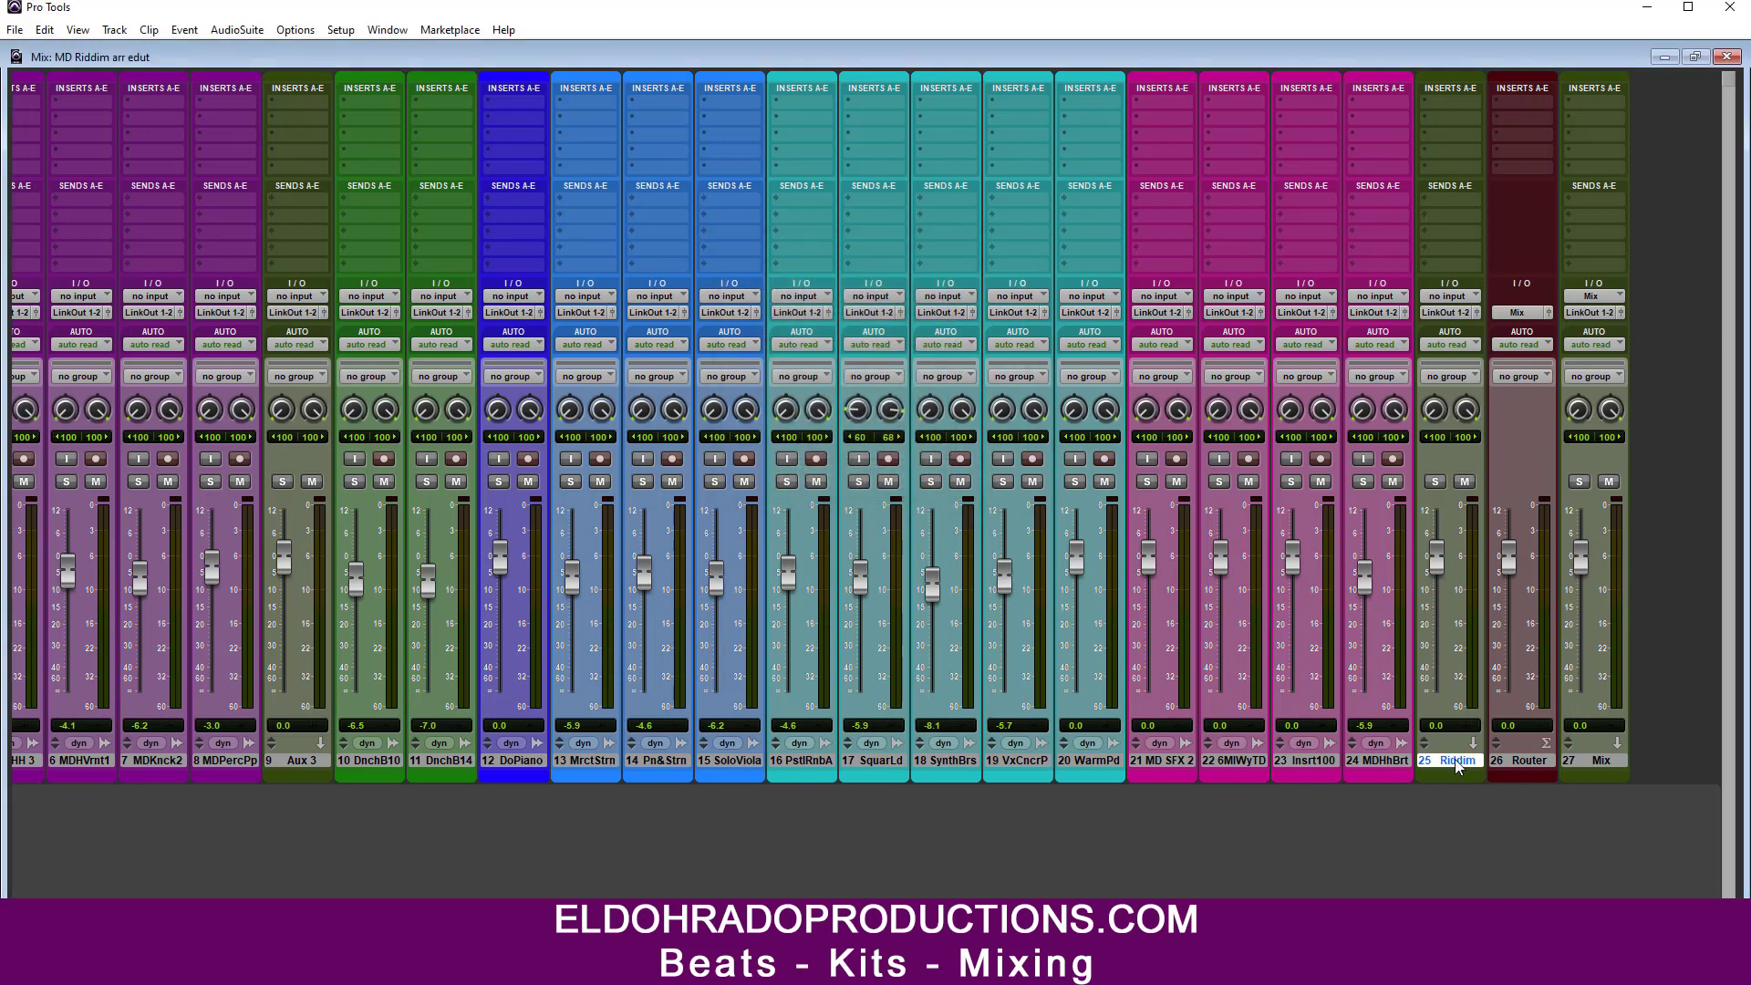
Step: Set the Riddim track's input to Bus 3-4 and rename that path as "Riddim"
left_click(1445, 299)
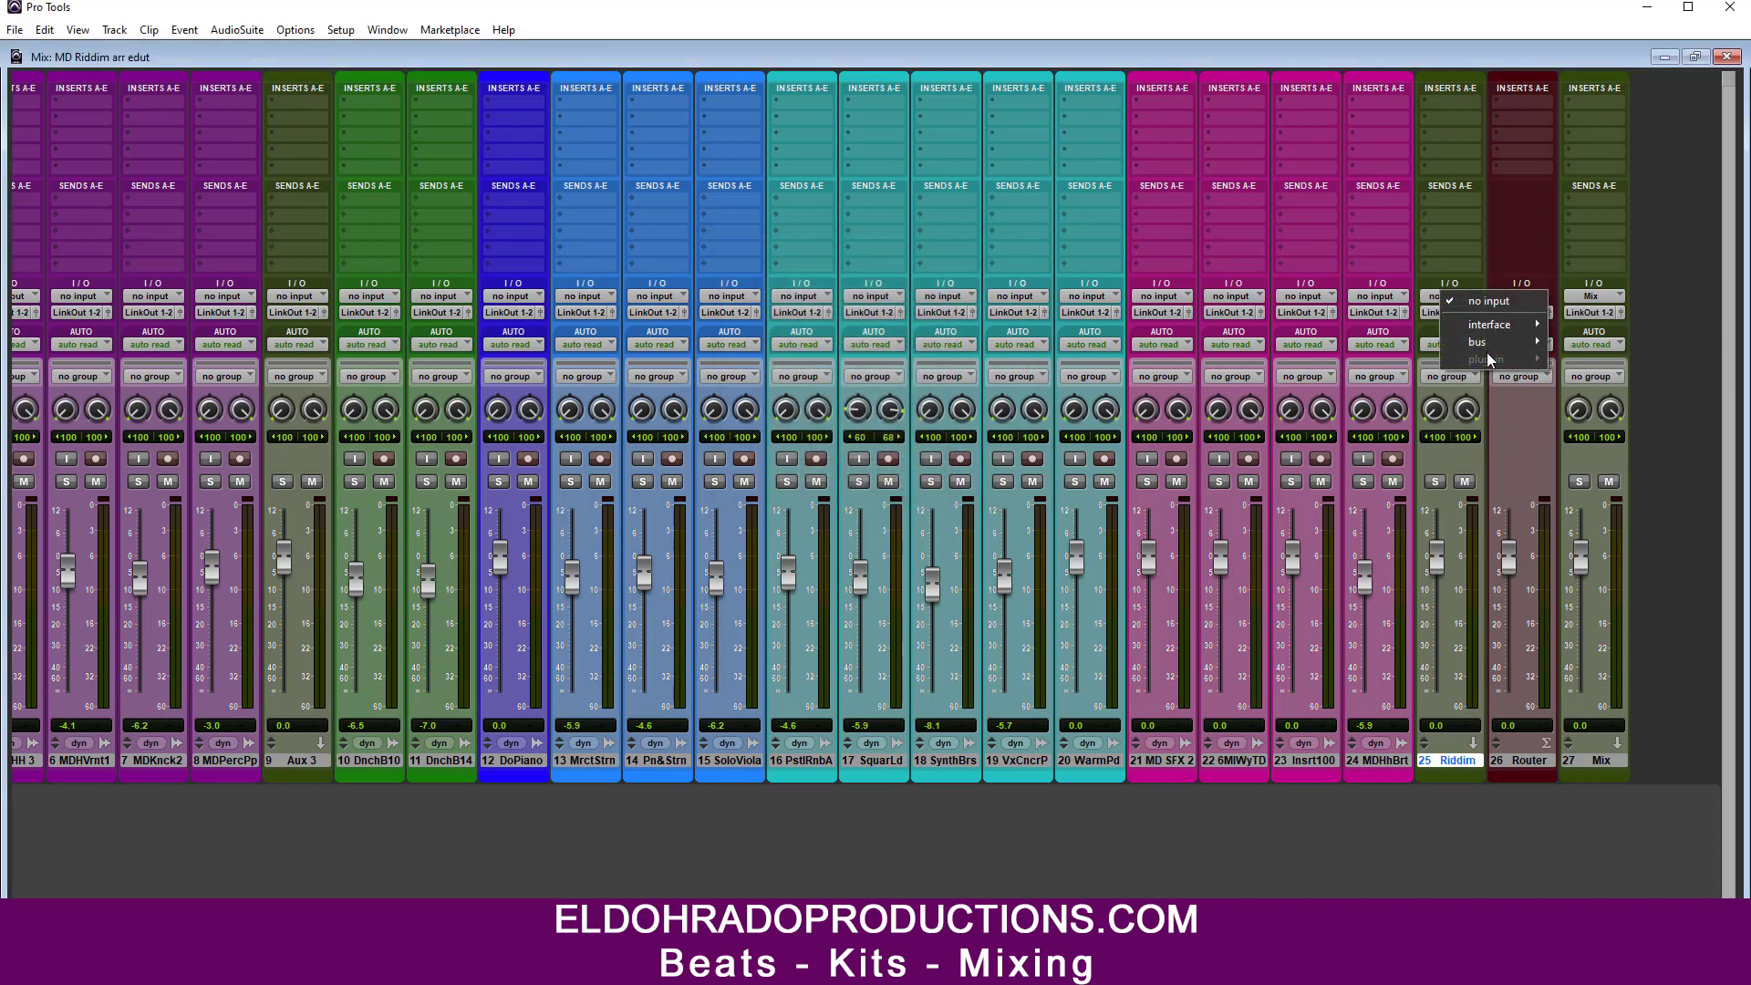
mouse_move(1492, 354)
left_click(1600, 358)
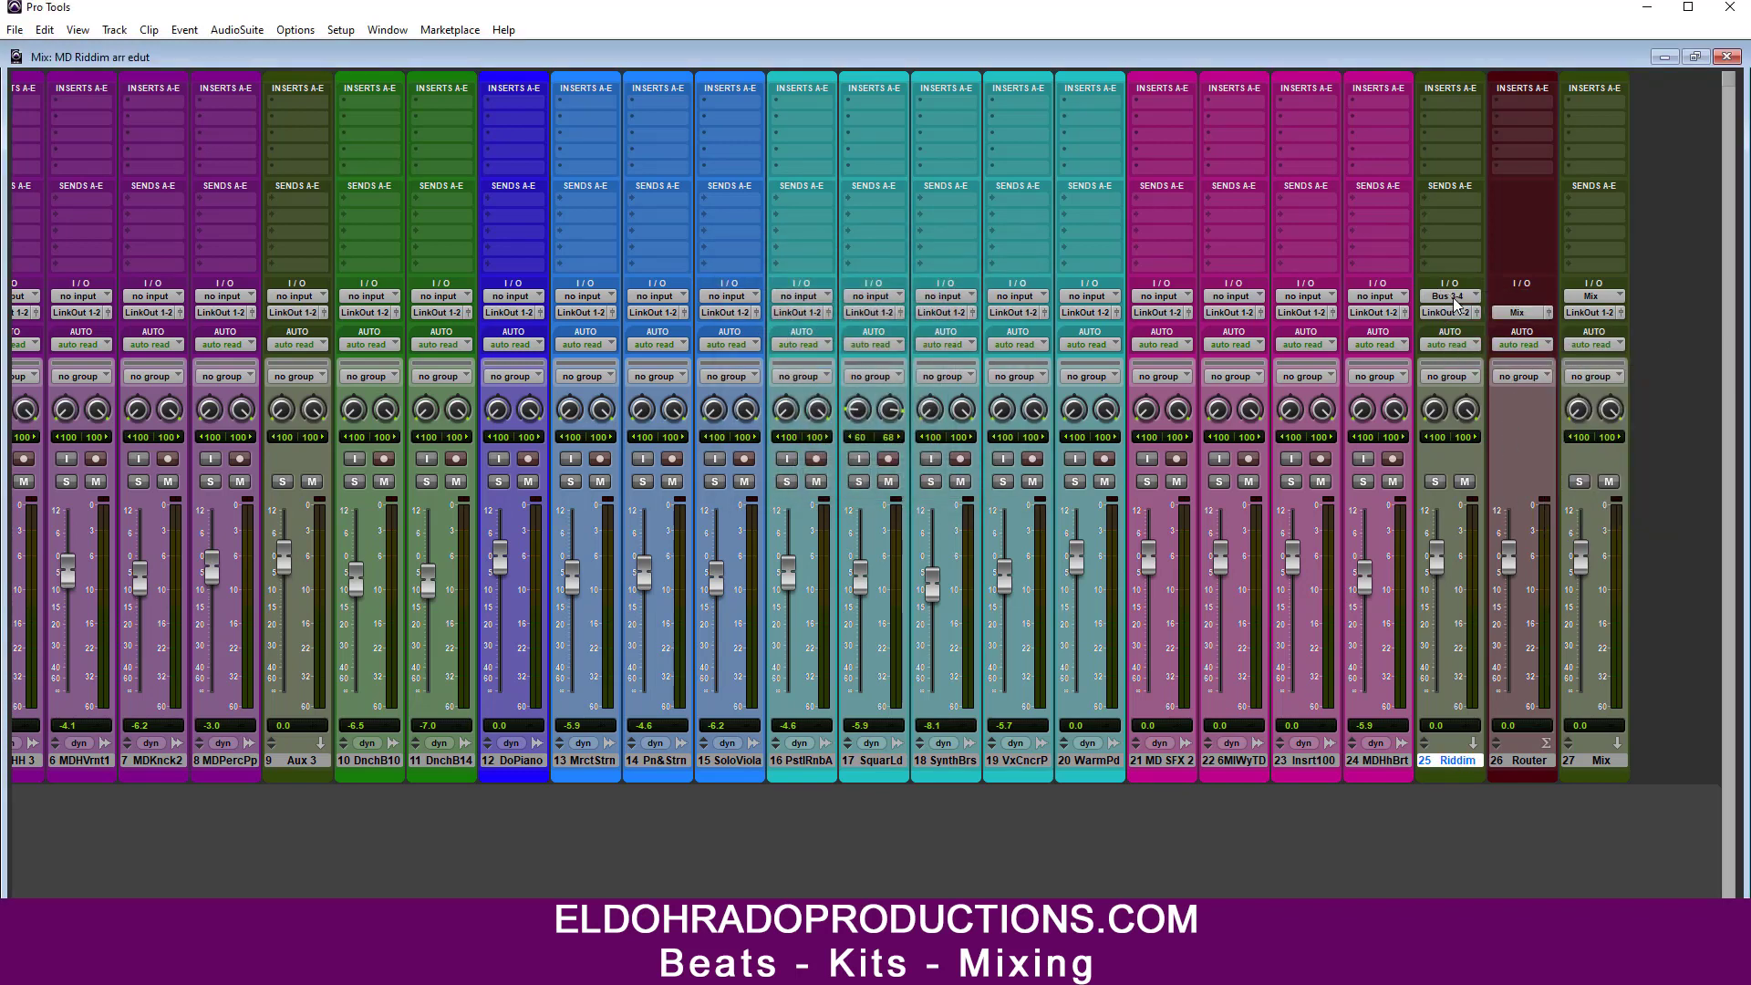
right_click(1454, 295)
left_click(1493, 325)
type("R")
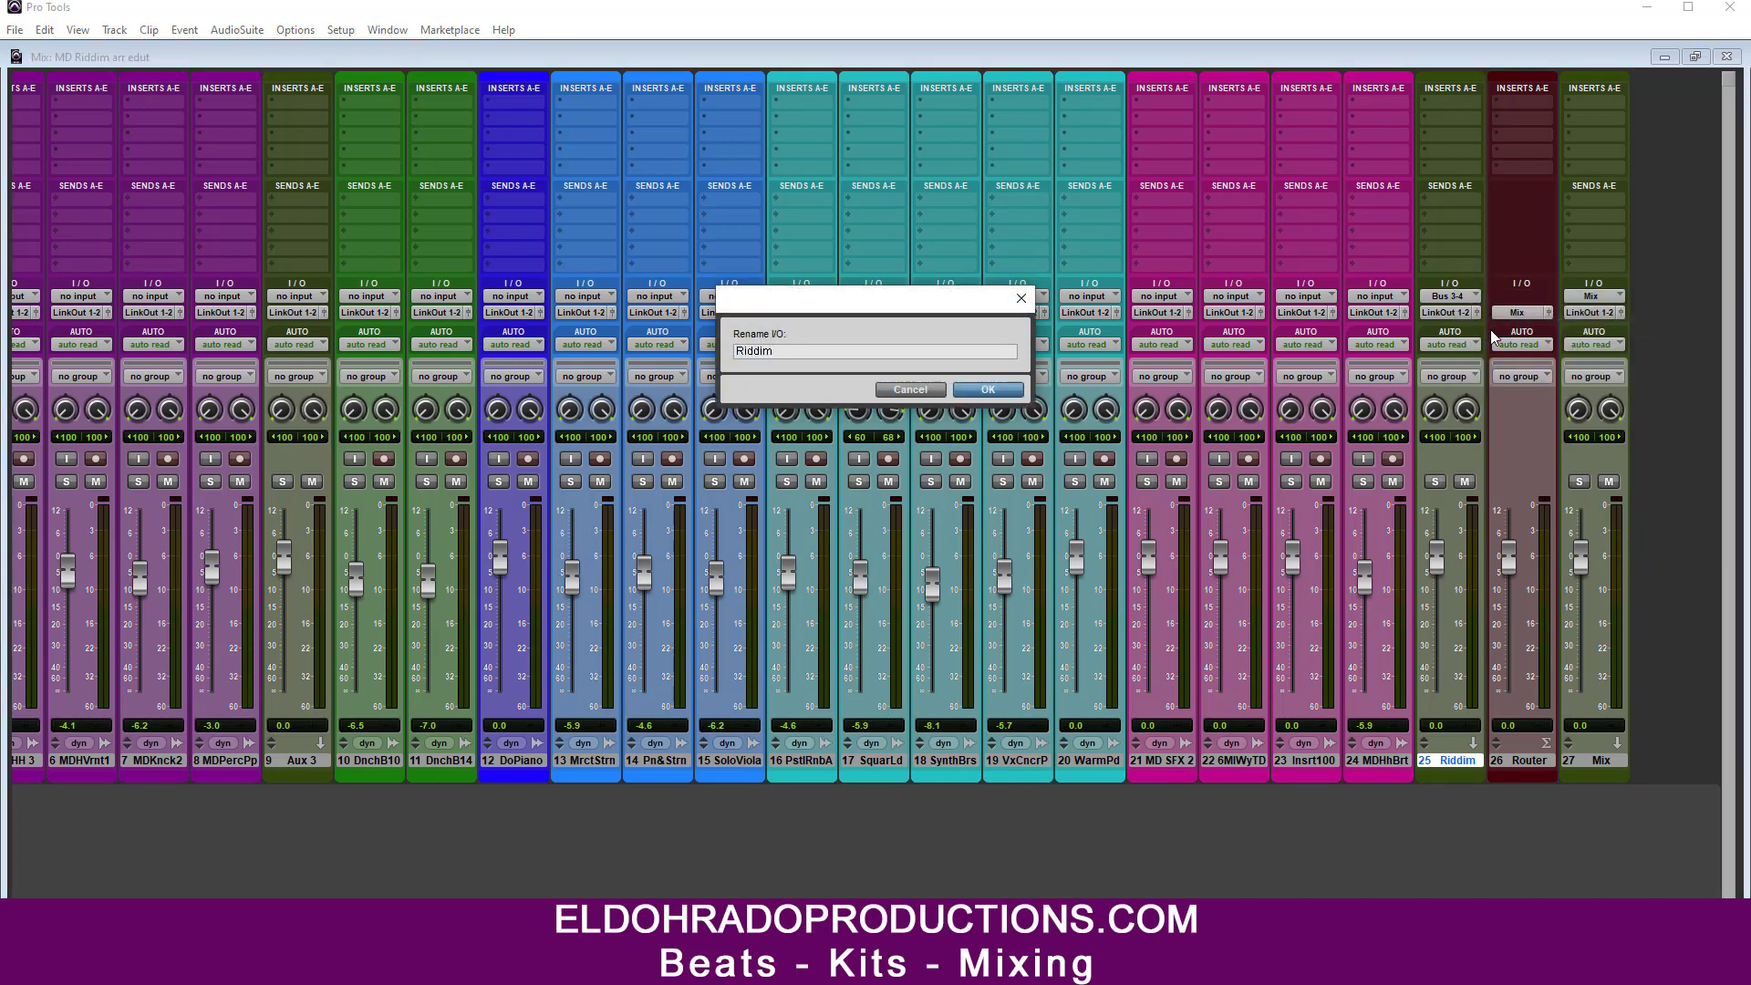
type("iddim")
key("Return")
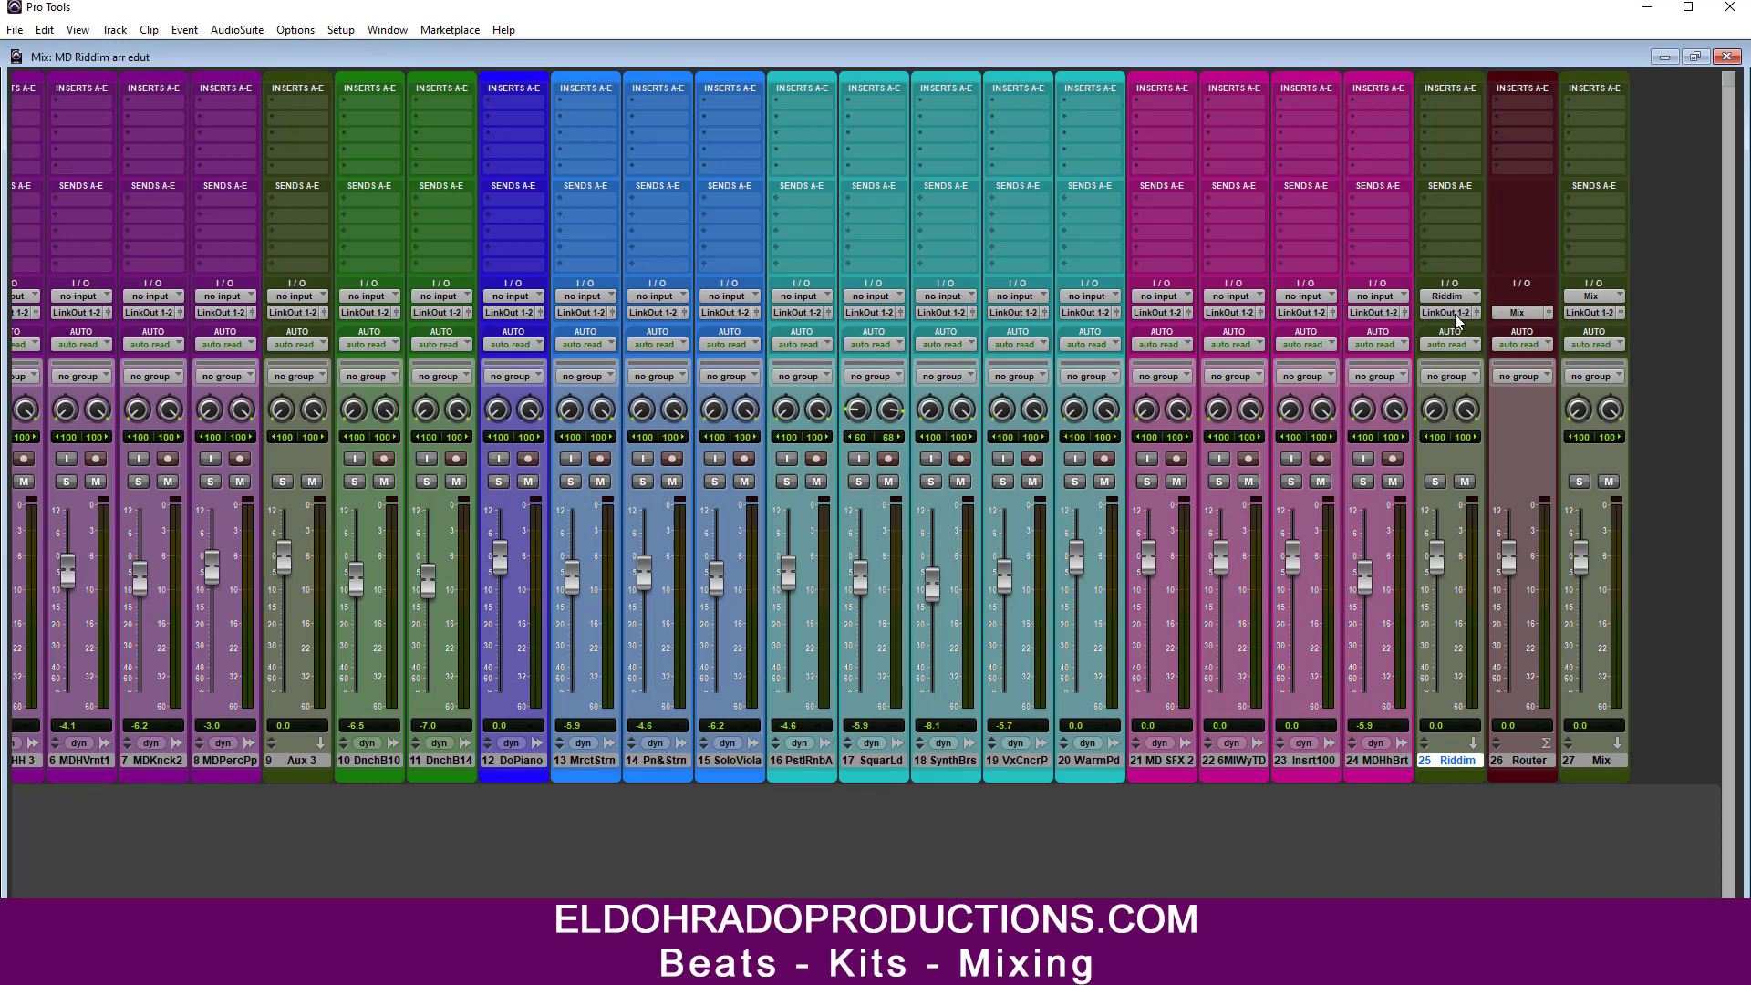
Step: Set the output of the Riddim track to the stereo Mix bus
left_click(1456, 313)
mouse_move(1529, 361)
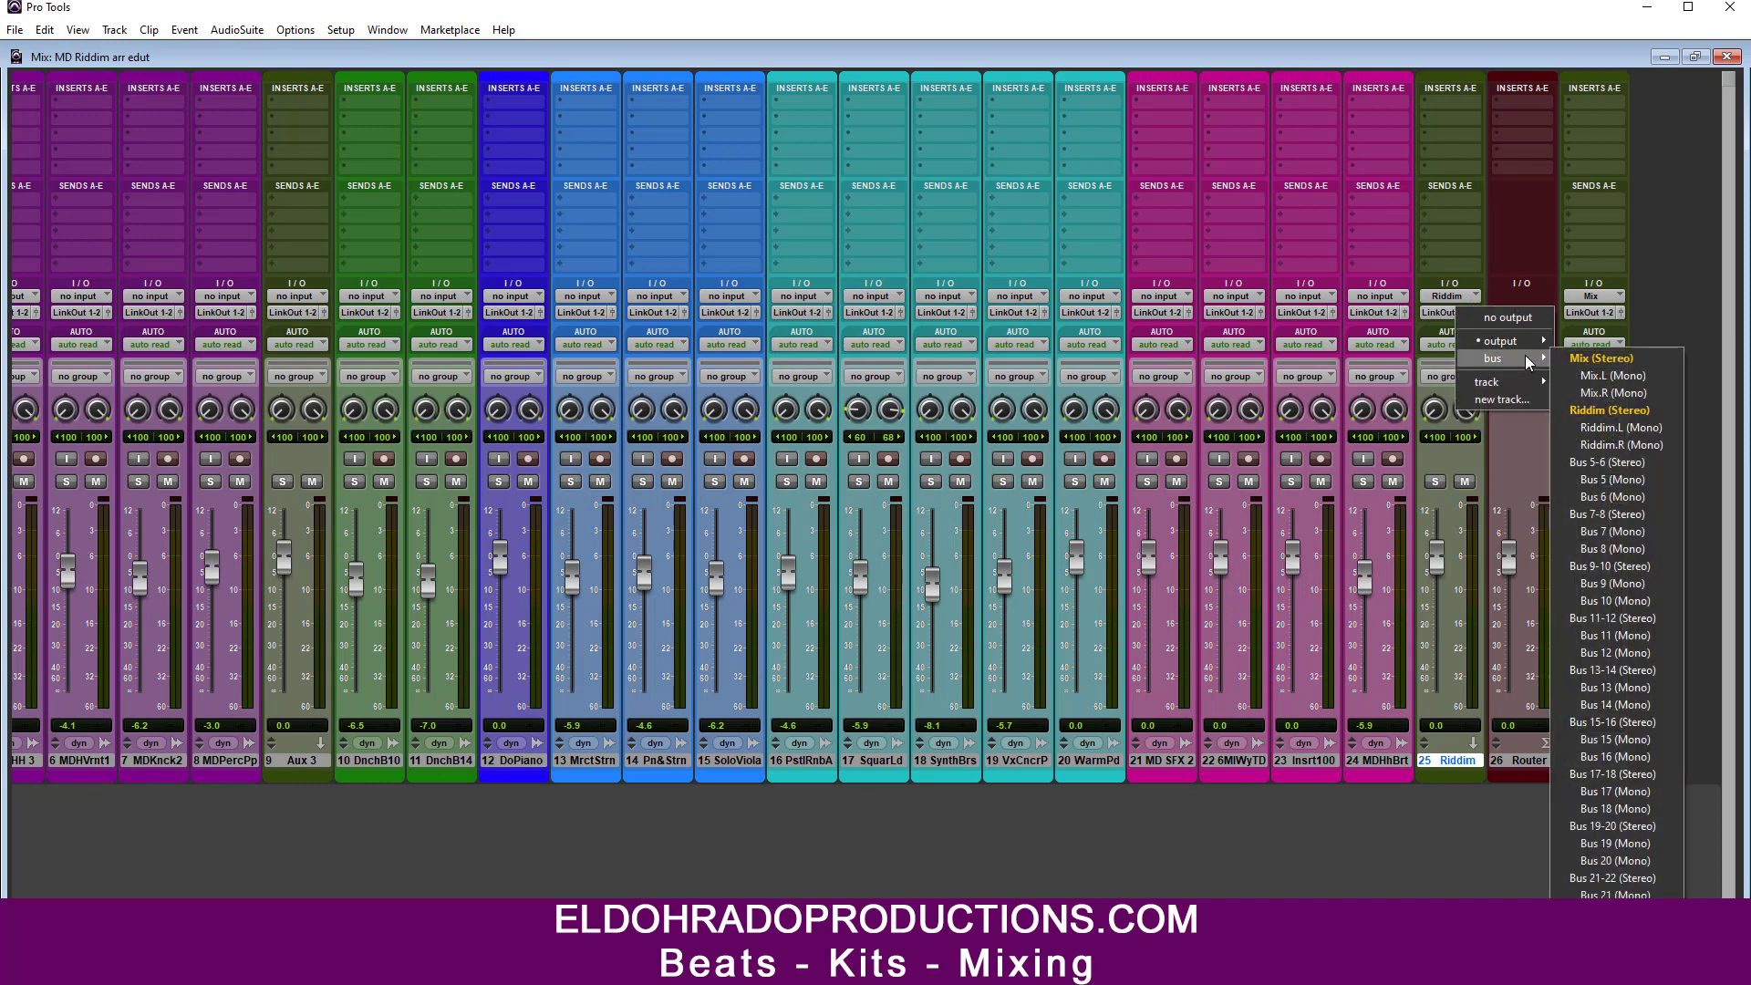
left_click(1600, 358)
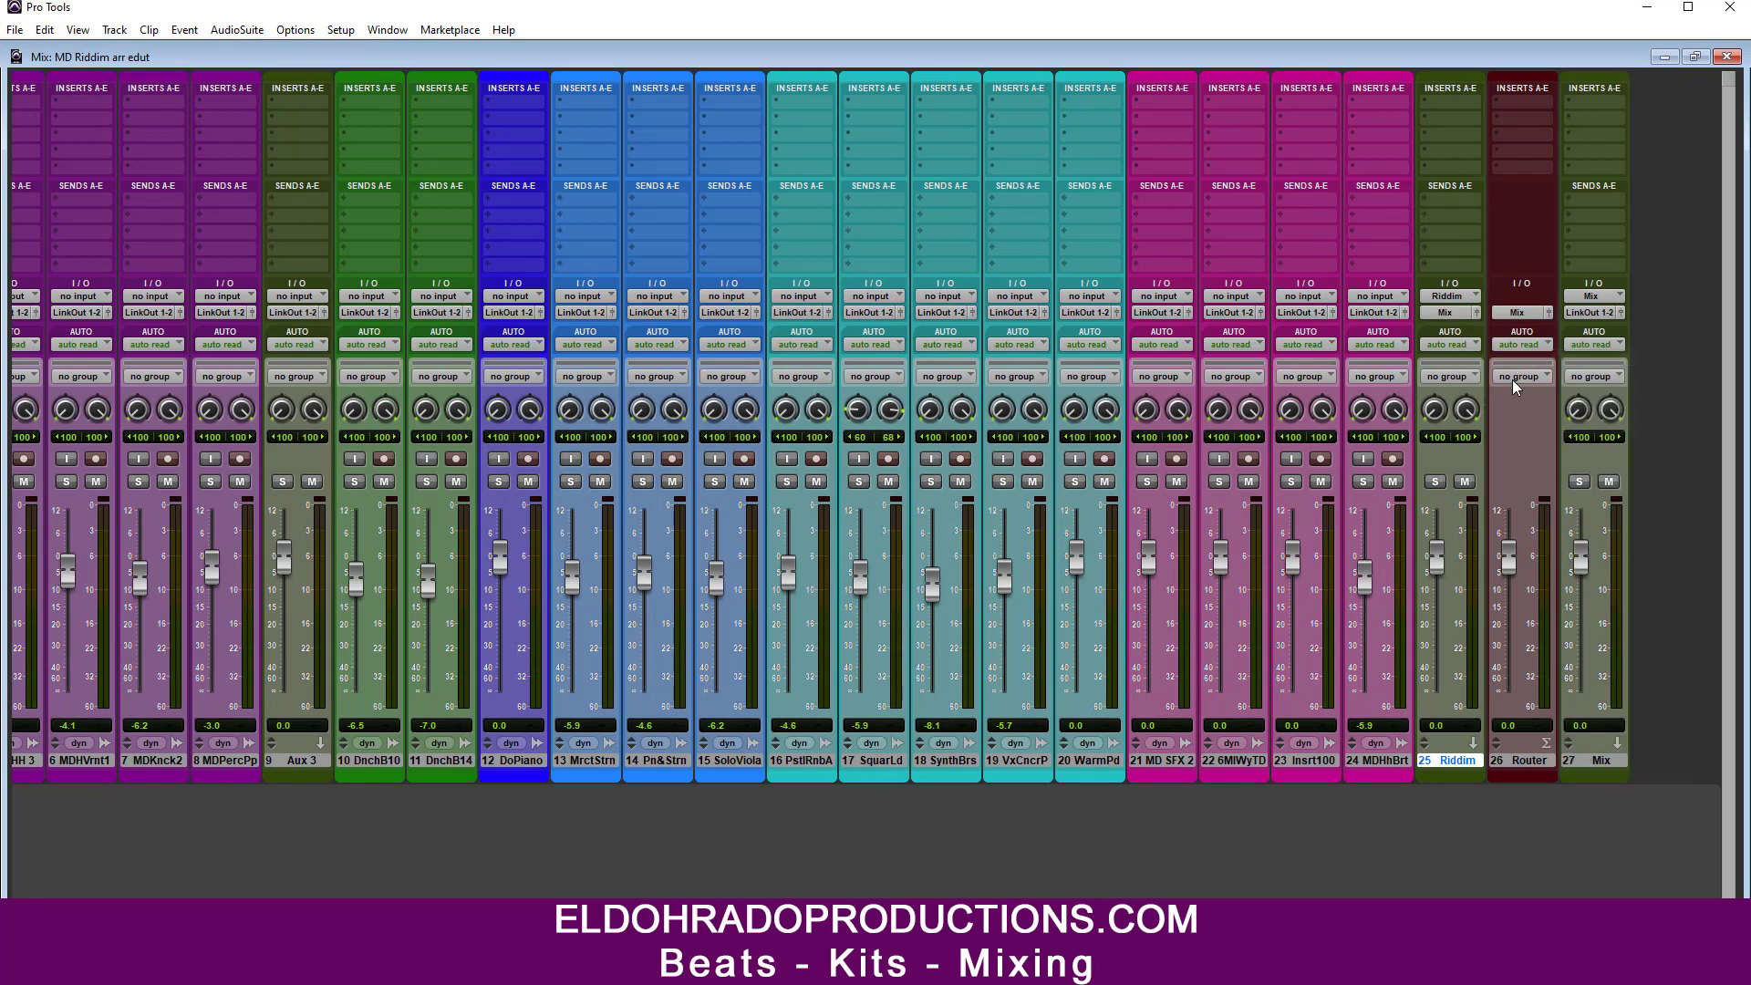
left_click(1389, 769)
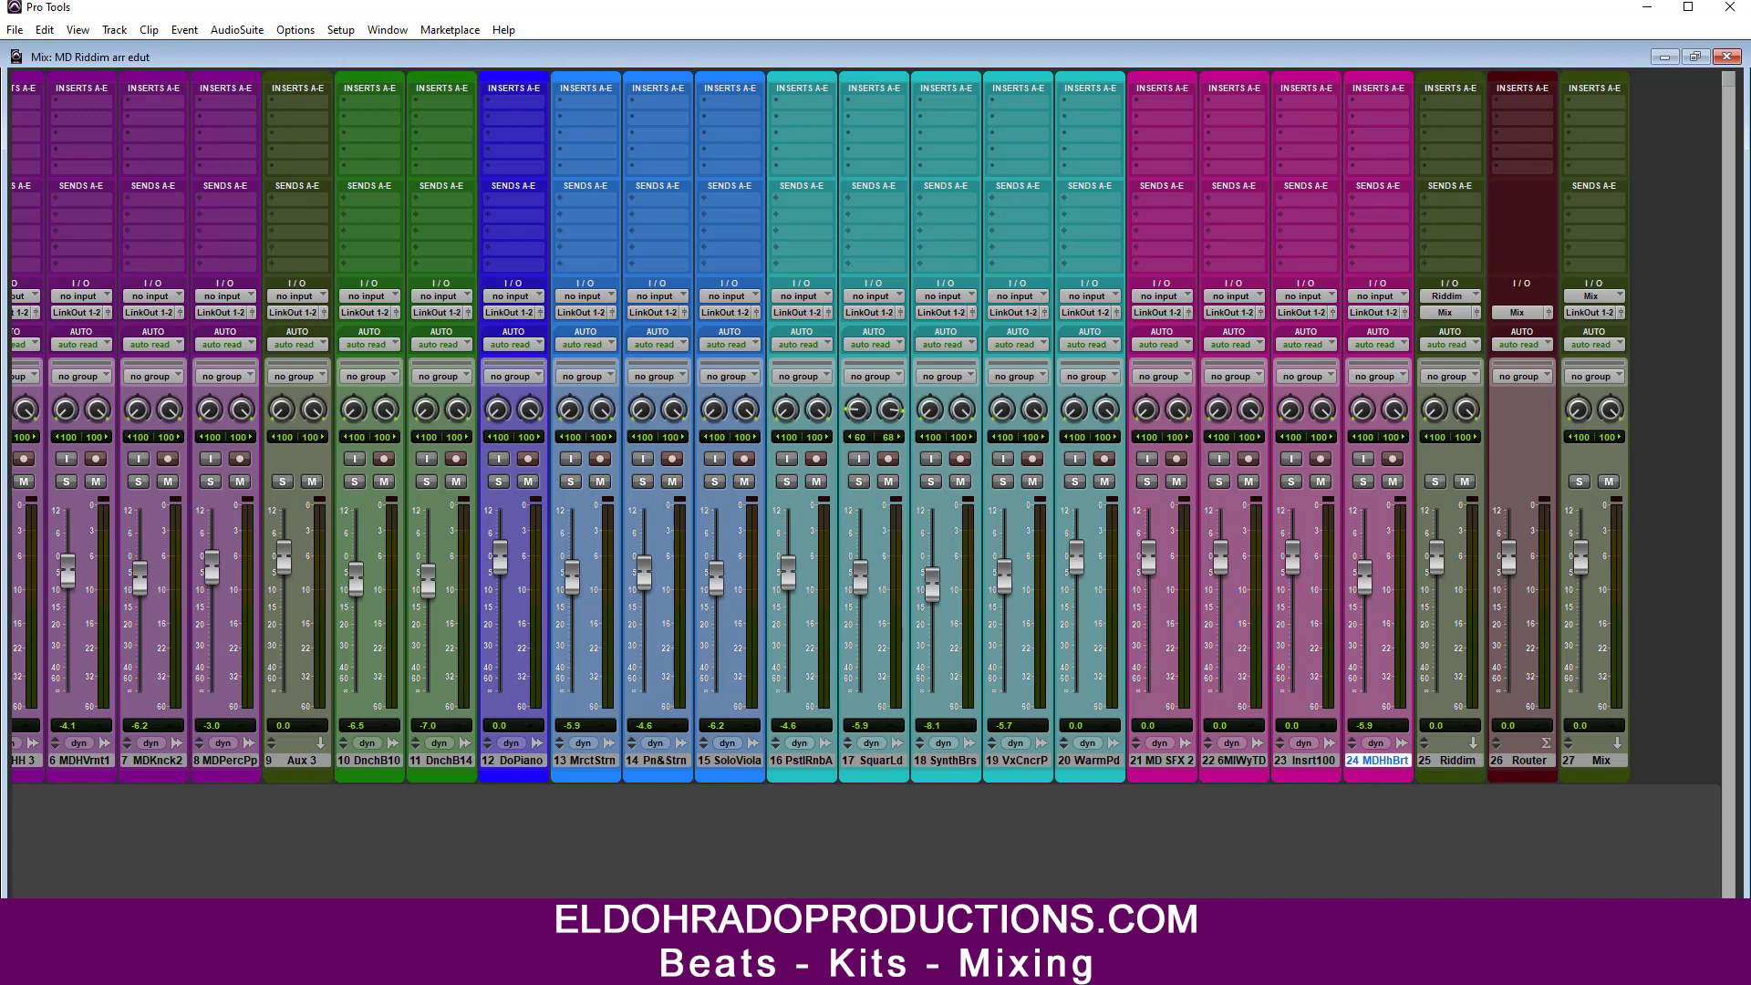
scroll(867, 427, "left", 5)
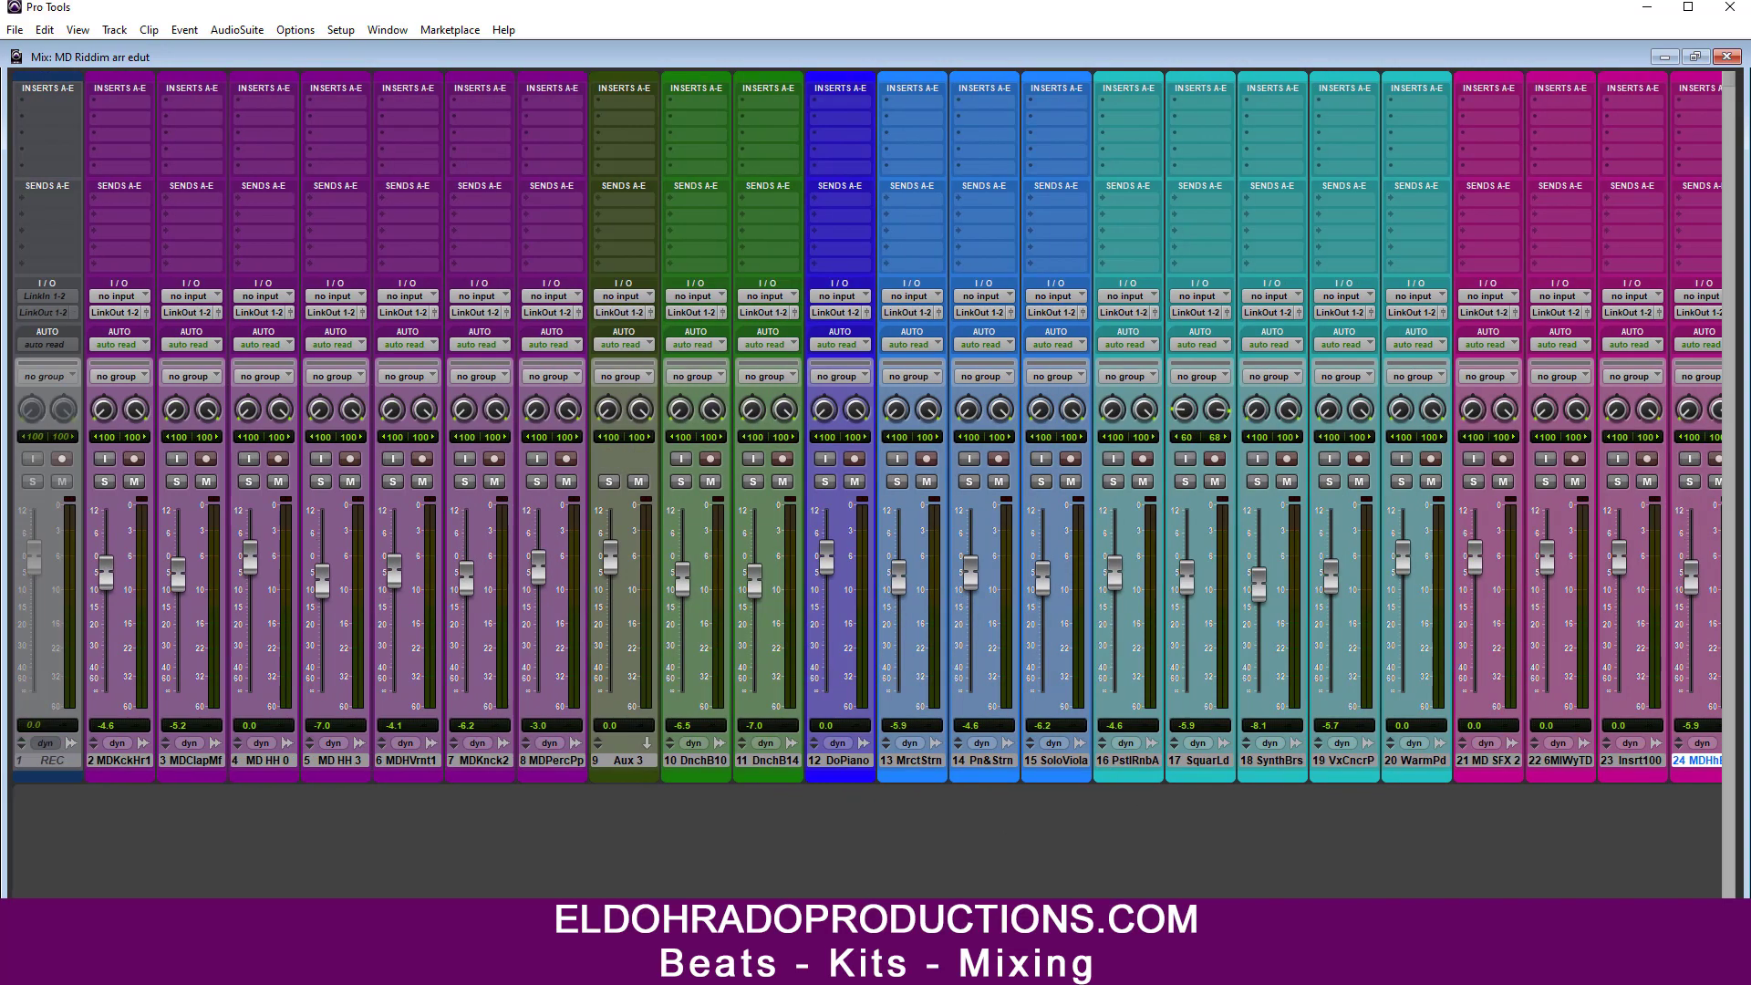
left_click(130, 757, "shift")
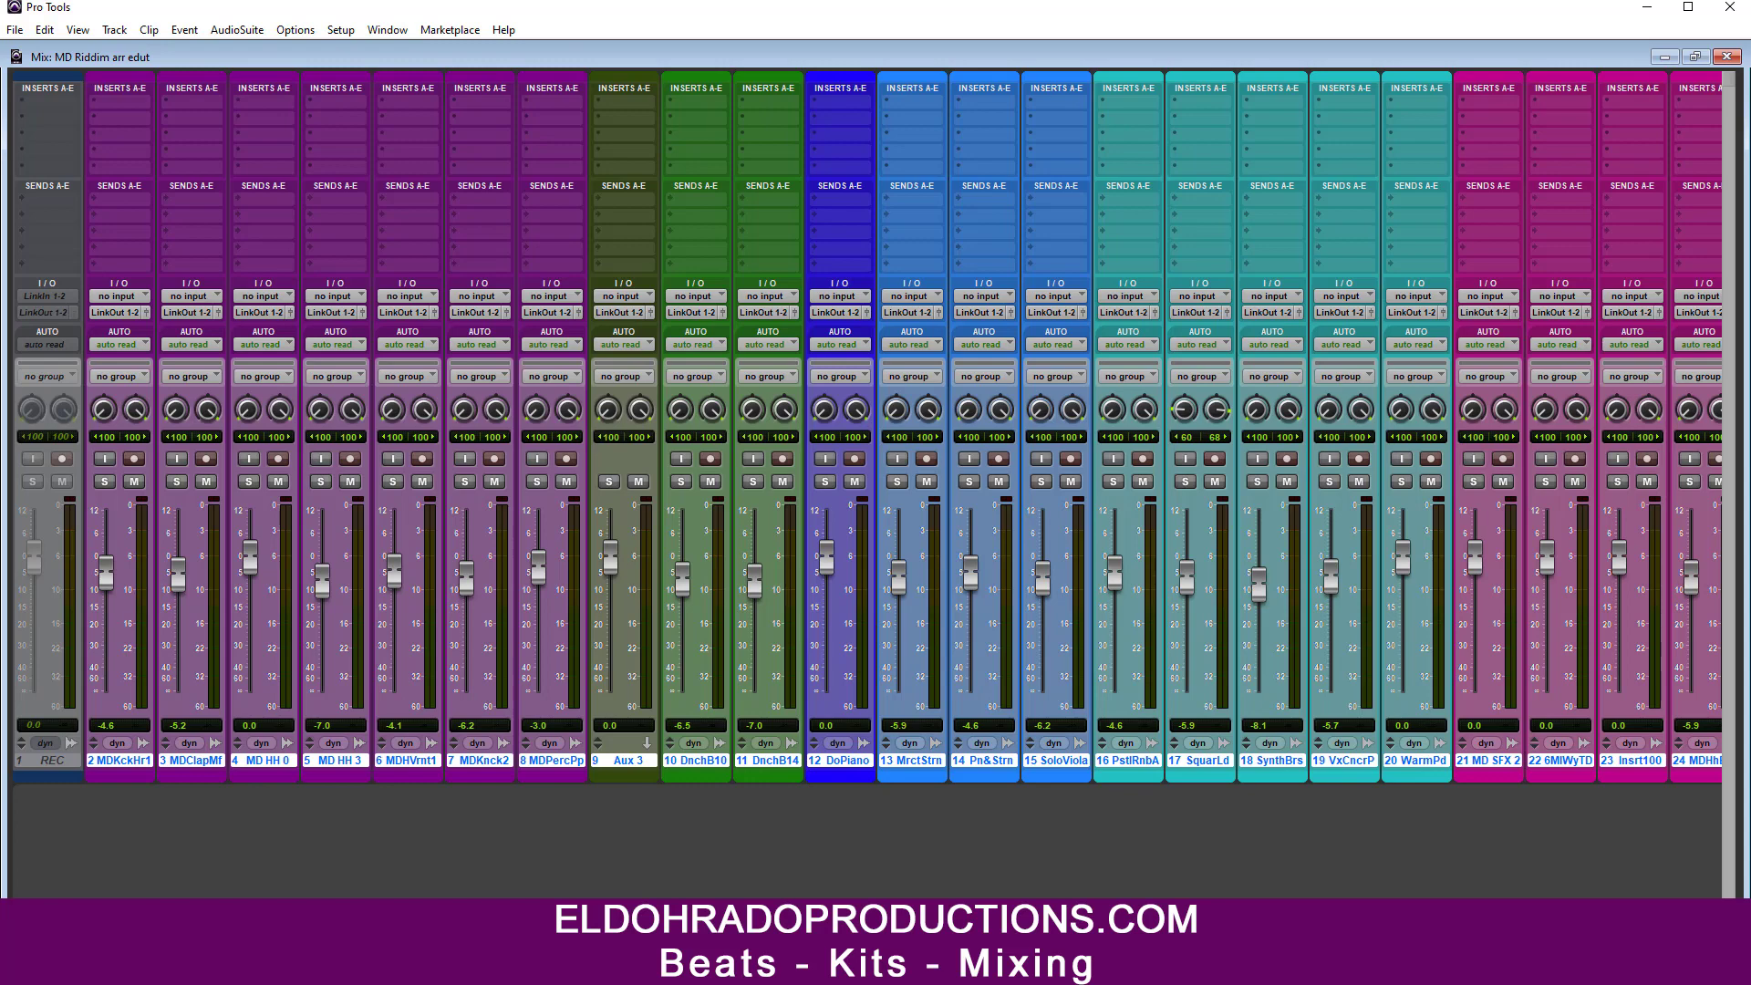
scroll(1494, 861, "right", 3)
left_click(1613, 759)
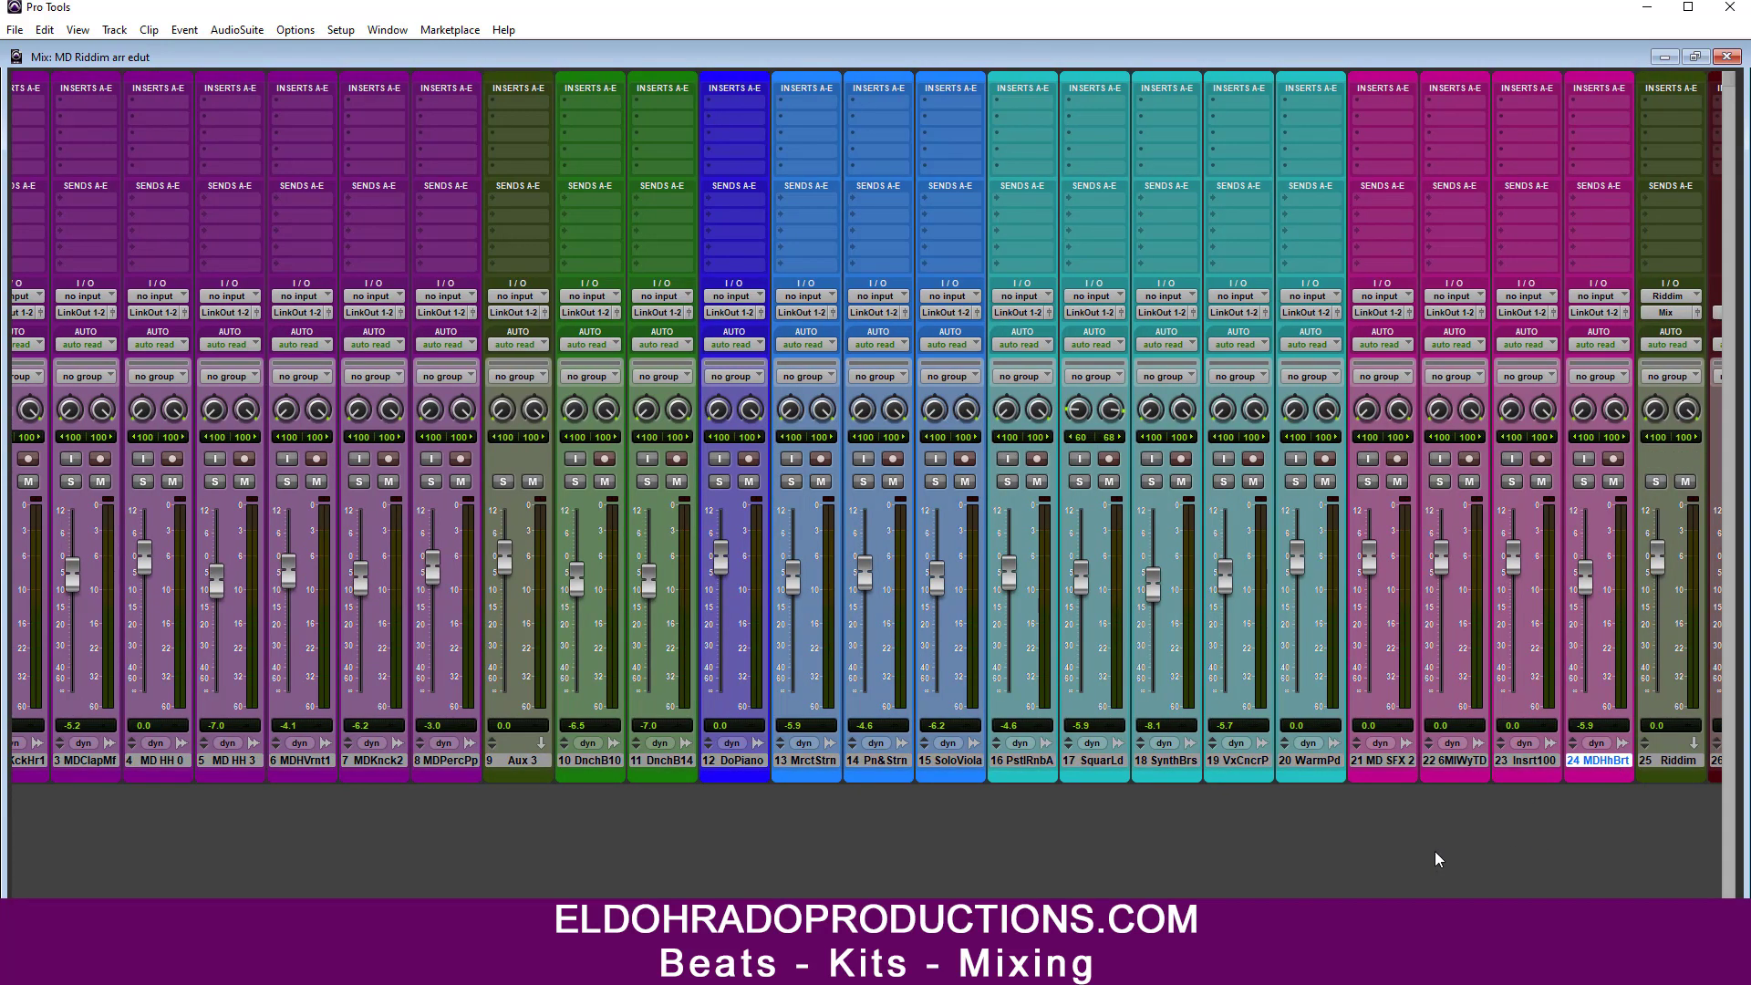
scroll(566, 802, "left", 3)
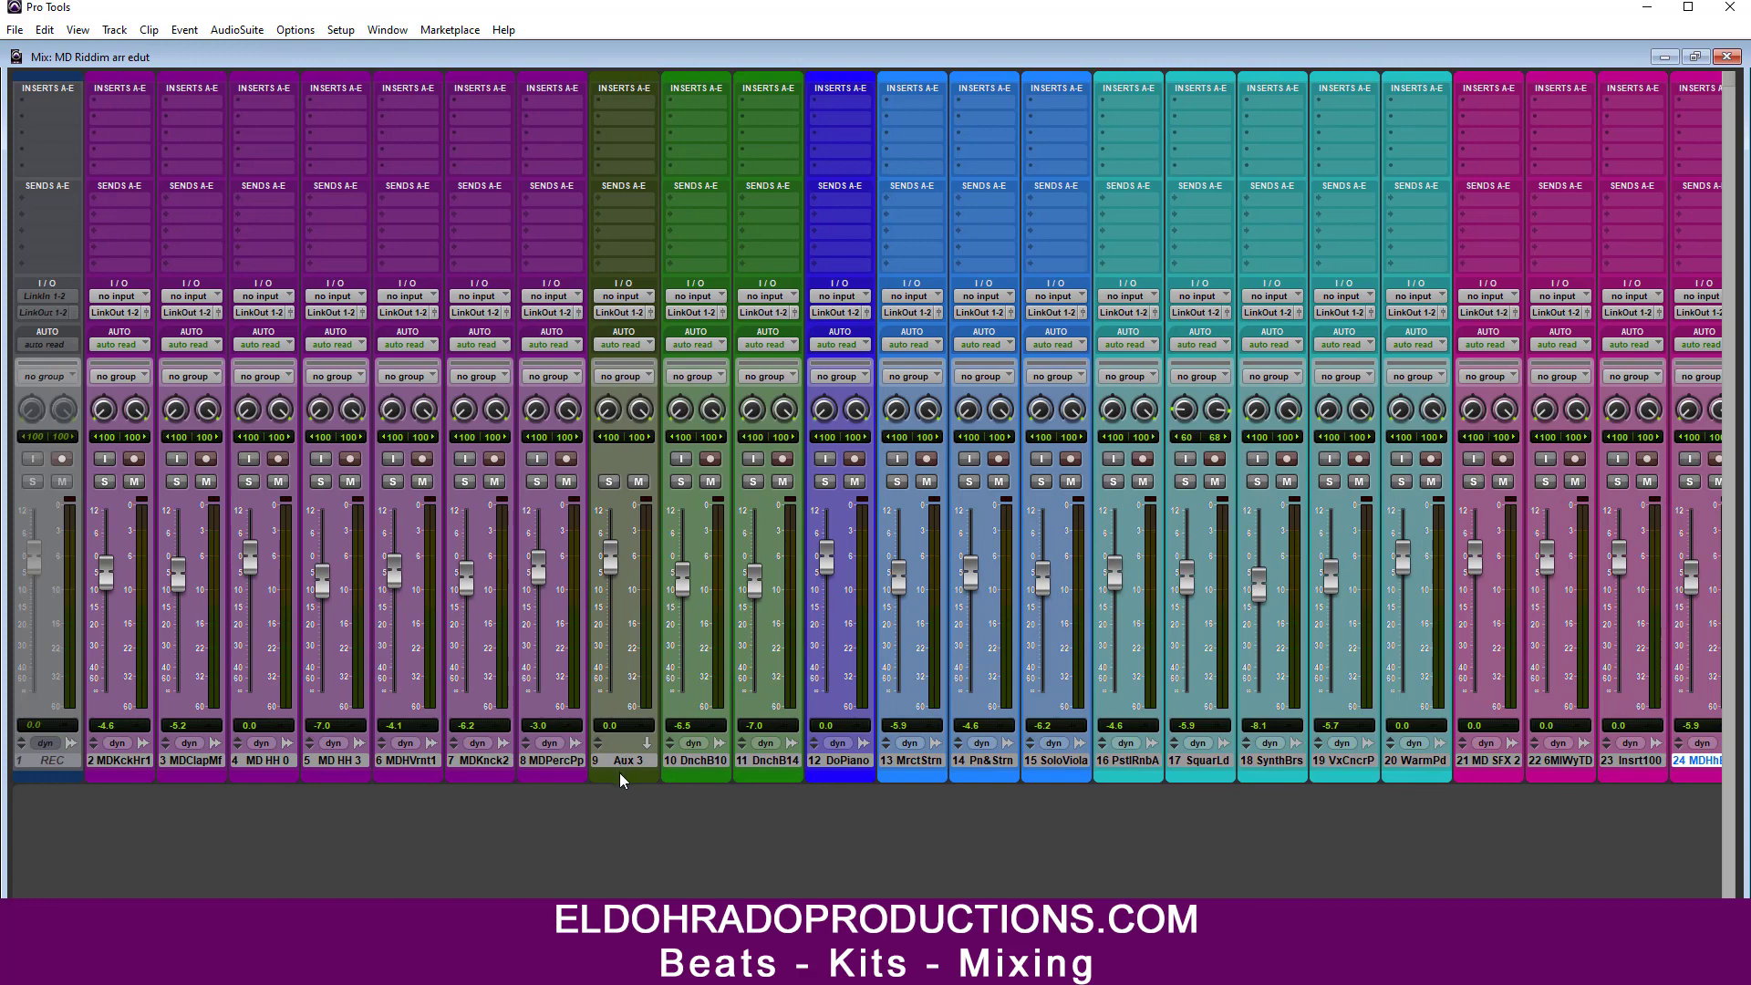
double_click(620, 774)
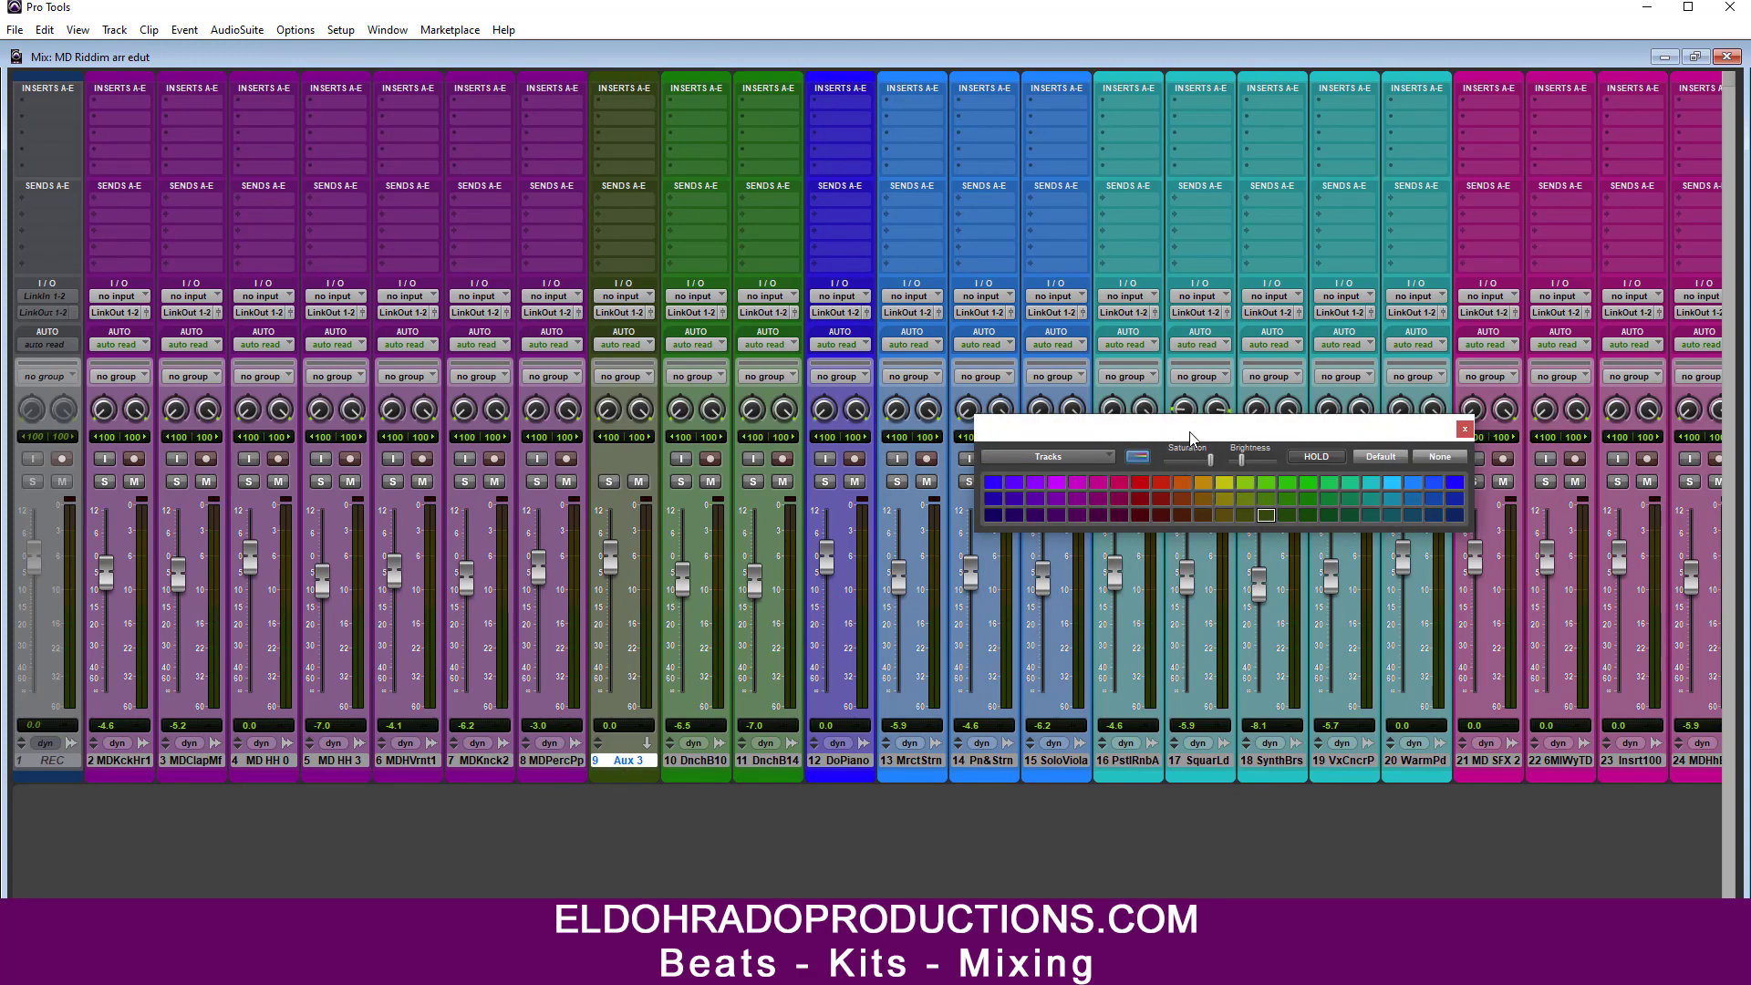
left_click(1465, 428)
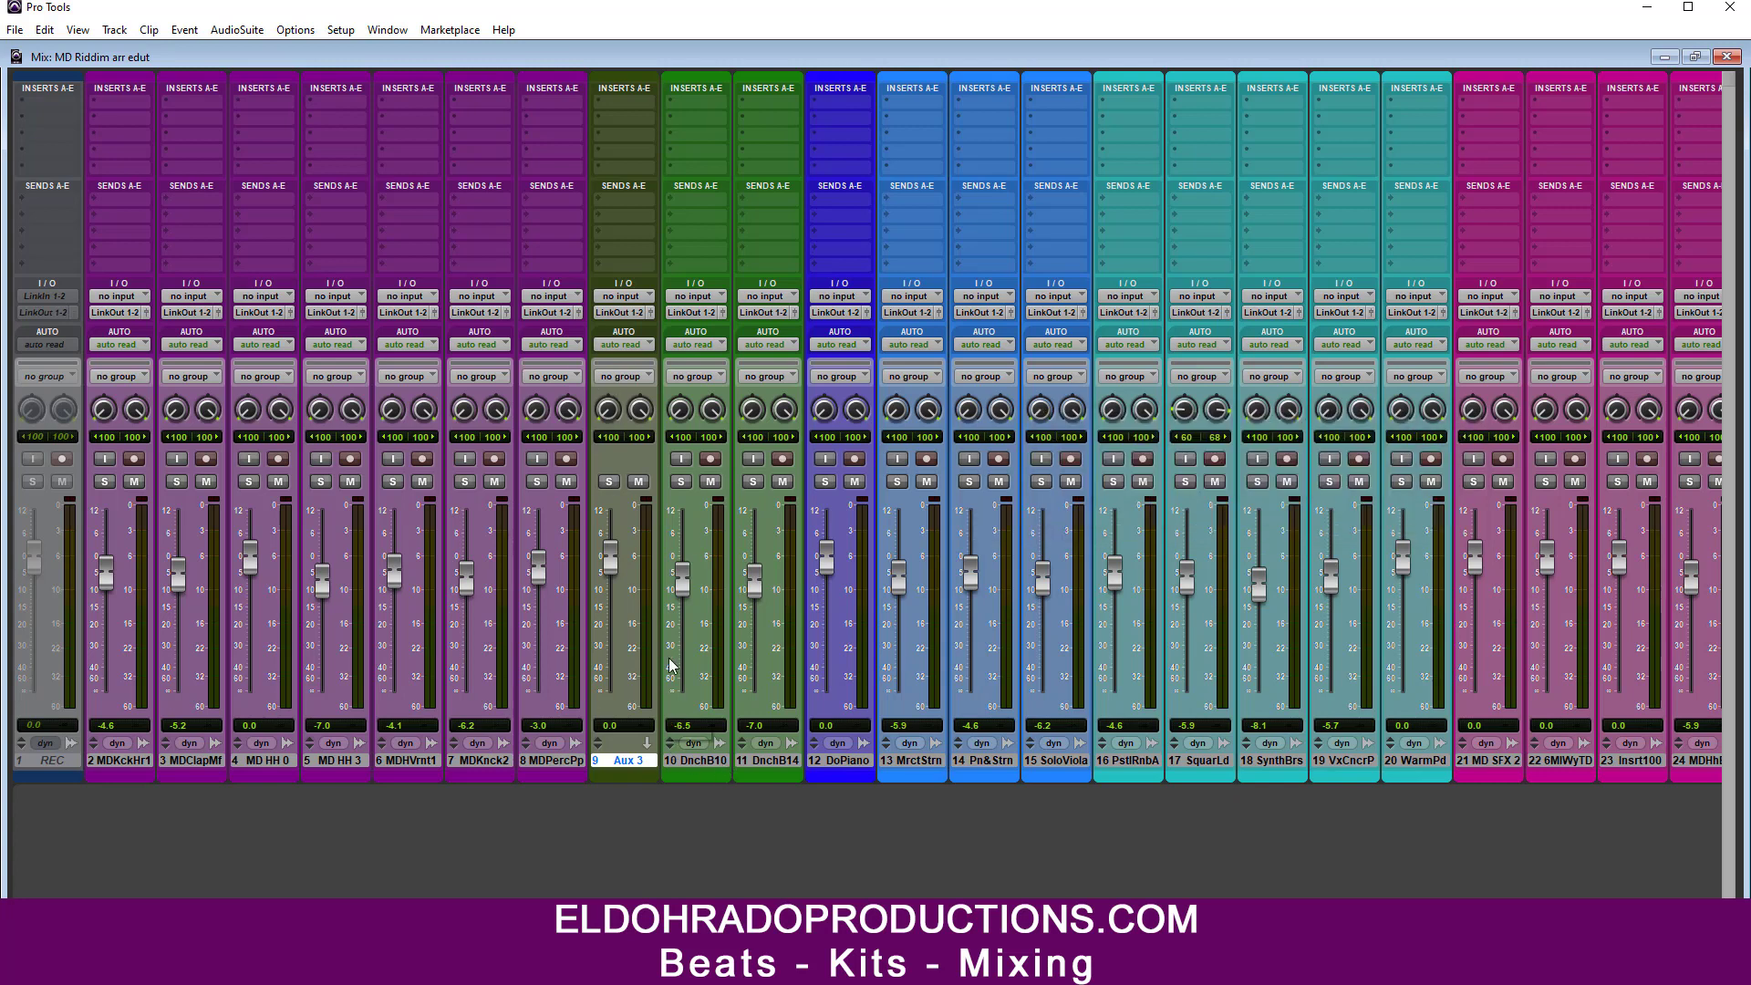
Step: Create five new stereo Aux Input tracks directly after Aux 3
key("ctrl+shift+n")
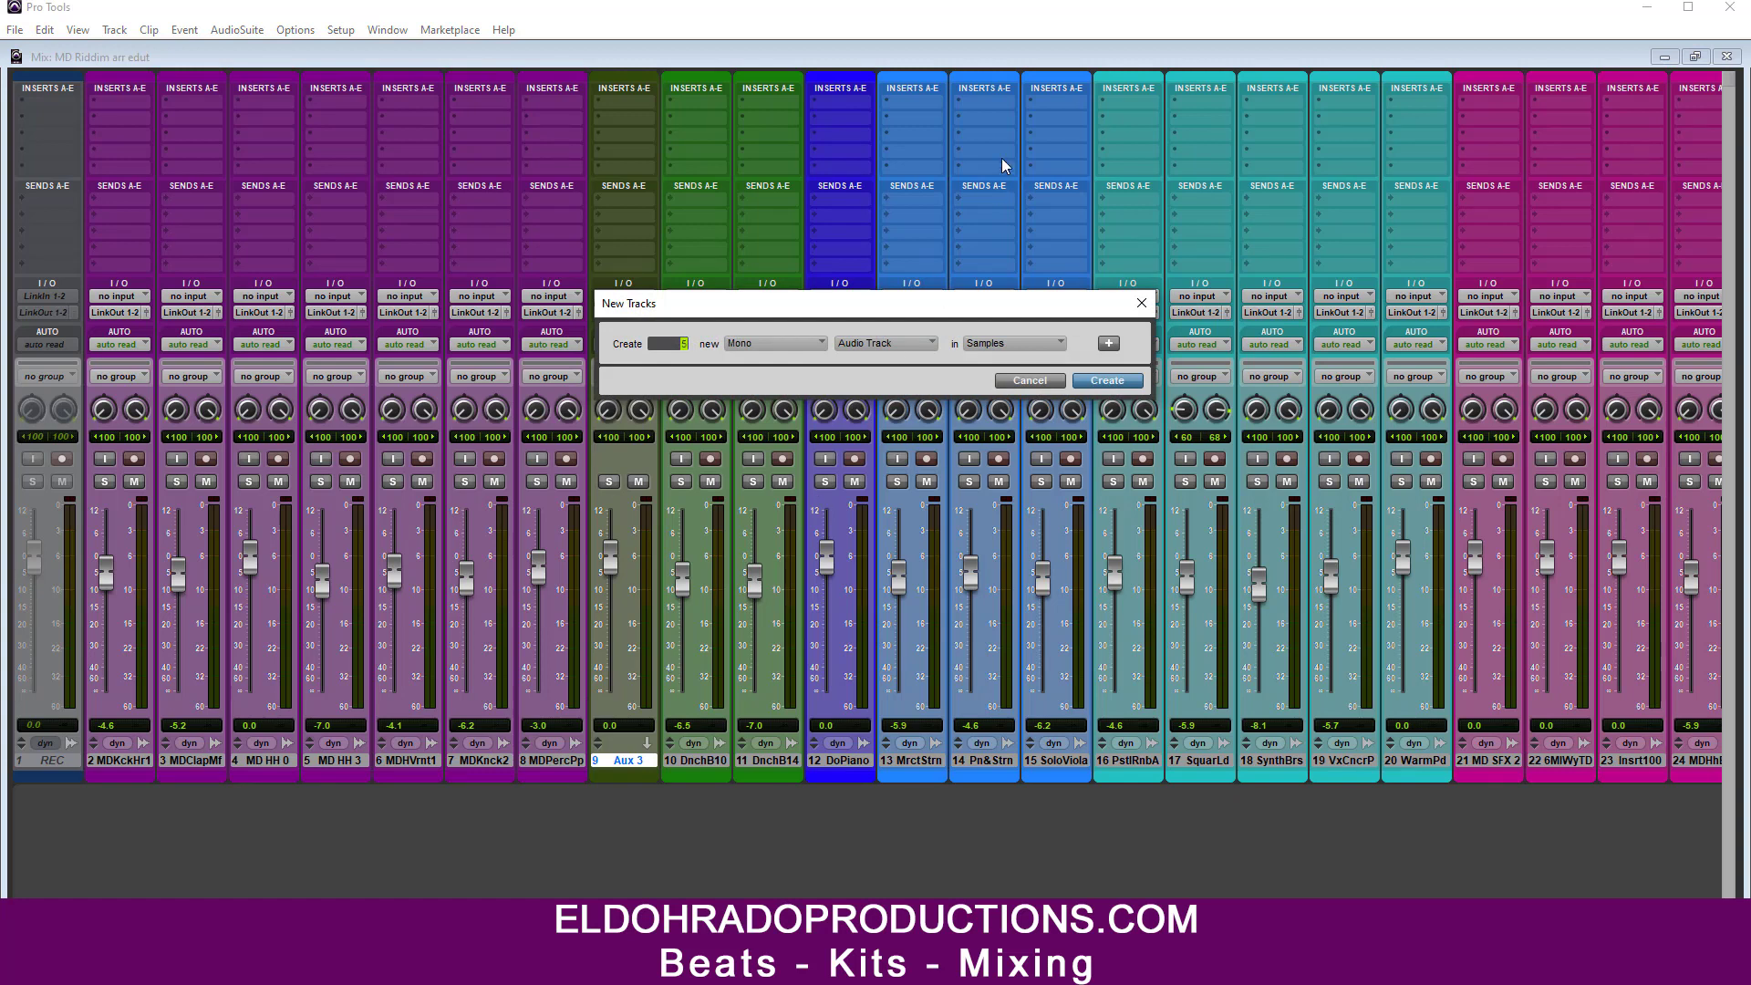
left_click(815, 345)
left_click(846, 361)
left_click(868, 345)
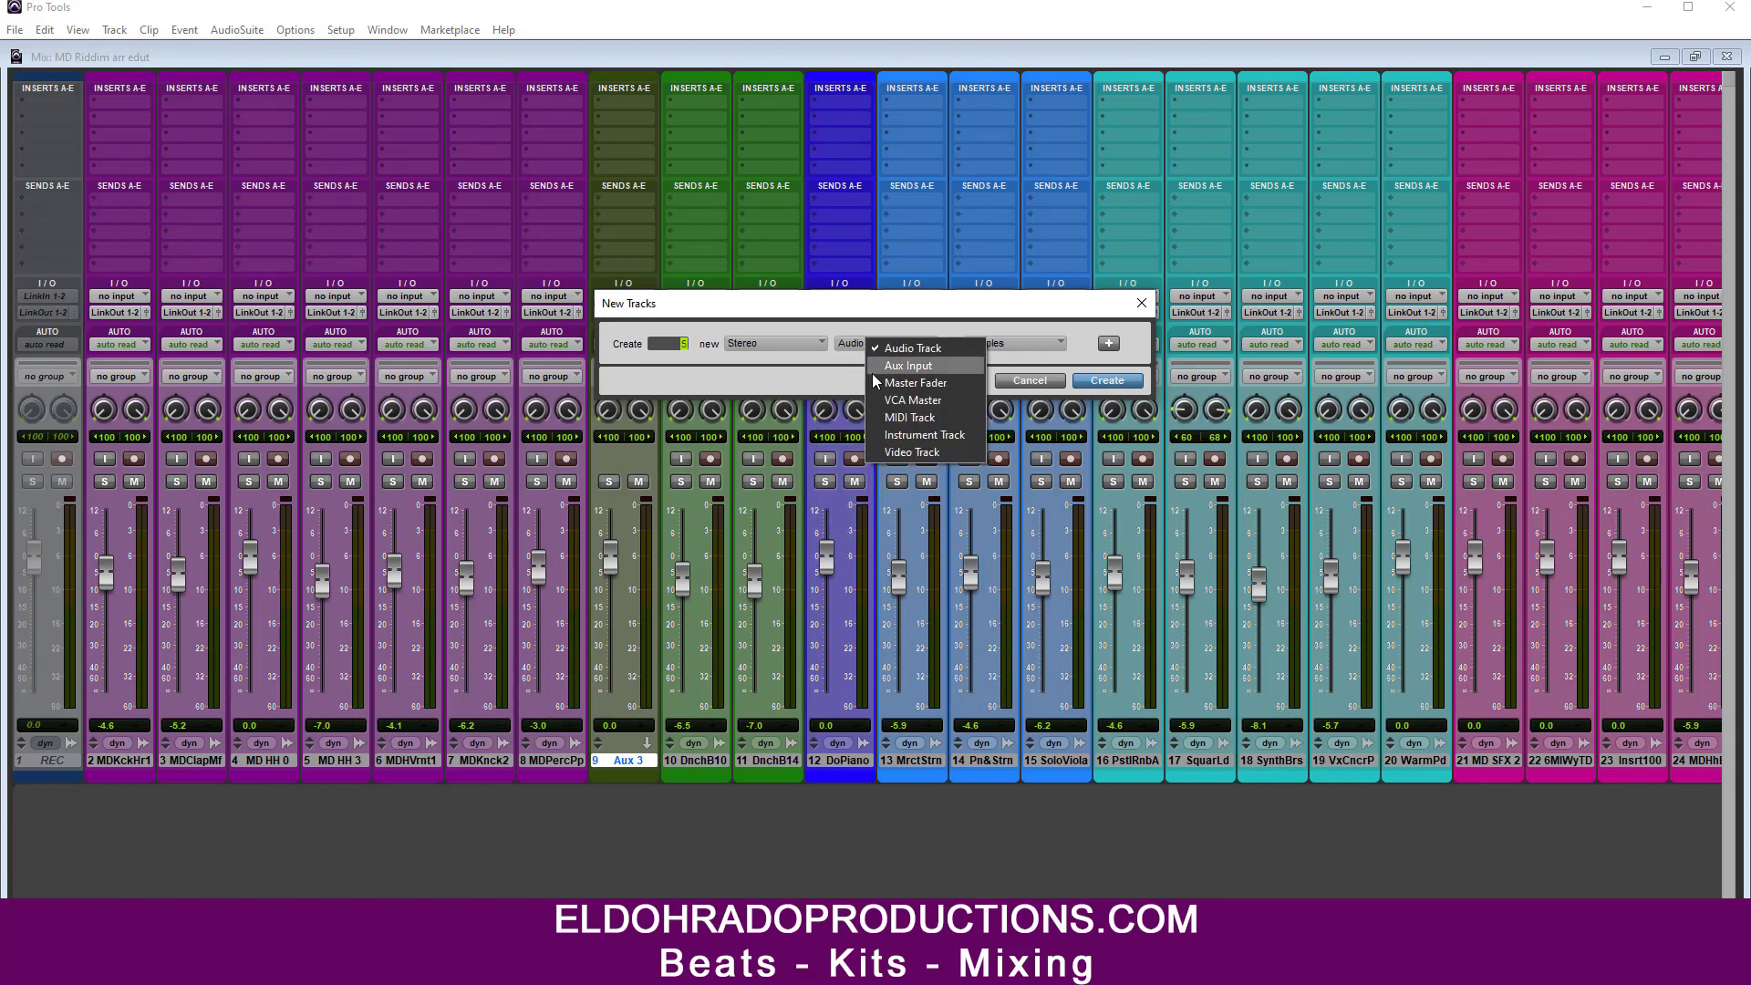
left_click(917, 365)
left_click(1115, 381)
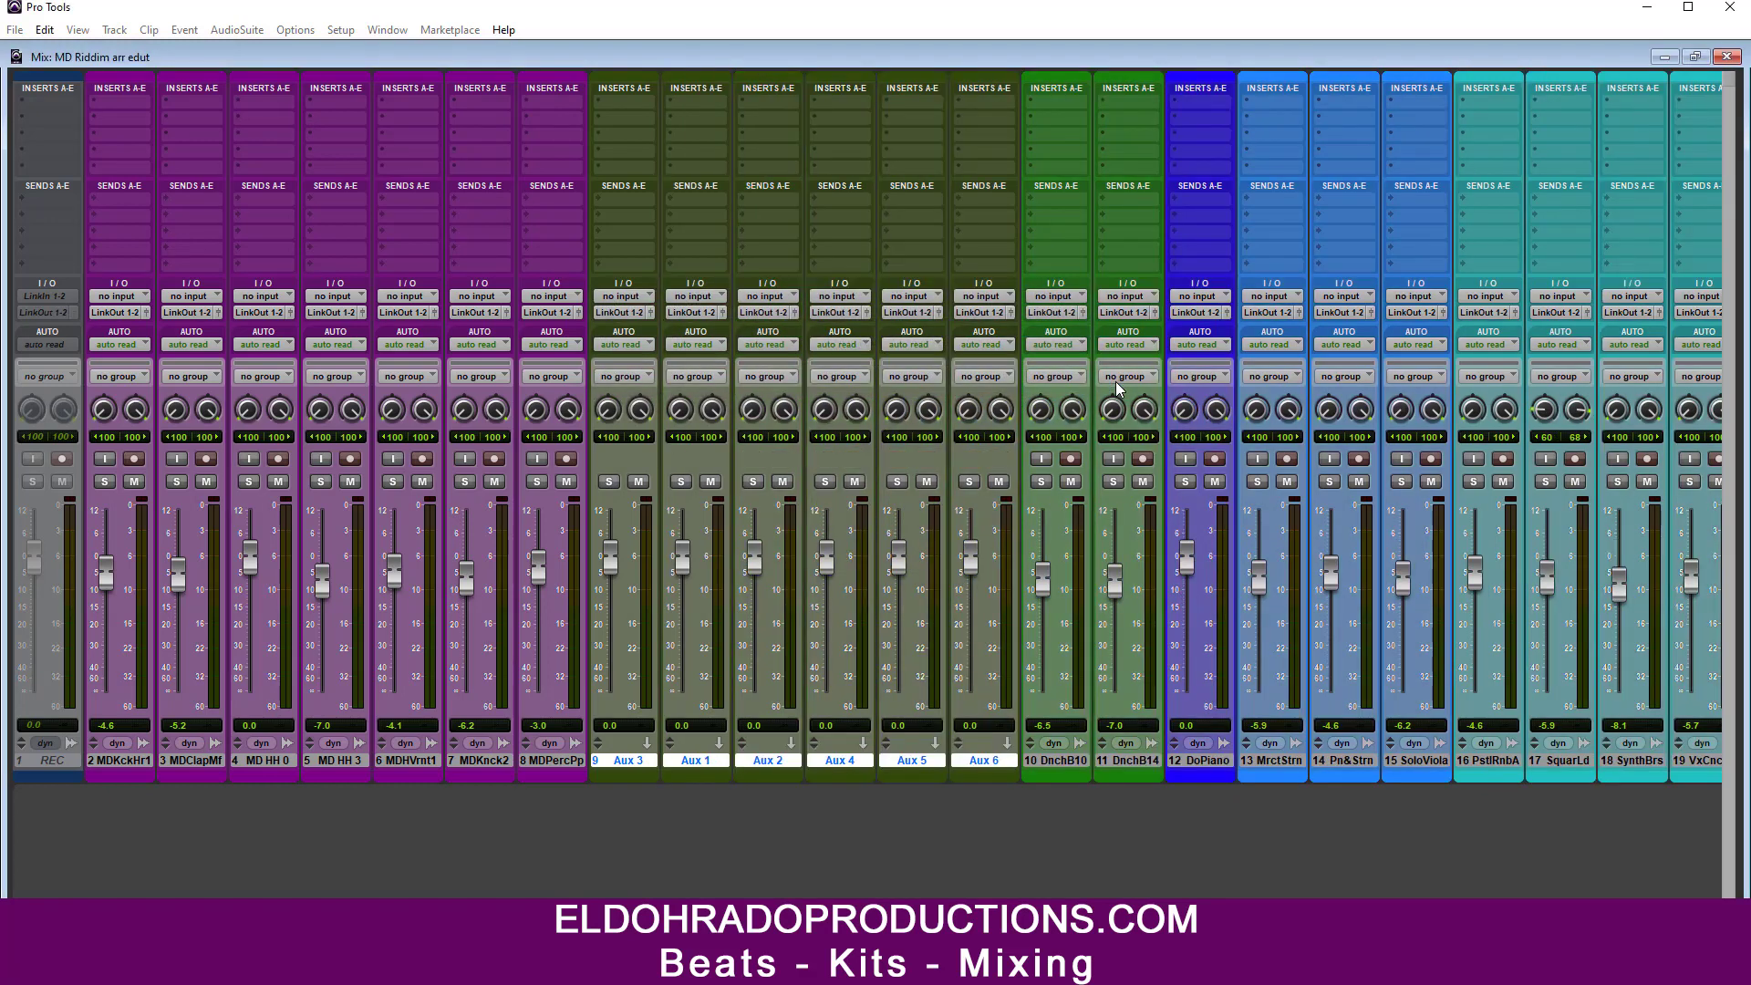
Step: Set the output of Aux 3 to the stereo Riddim bus and its input to Bus 5-6
left_click(624, 313)
mouse_move(679, 360)
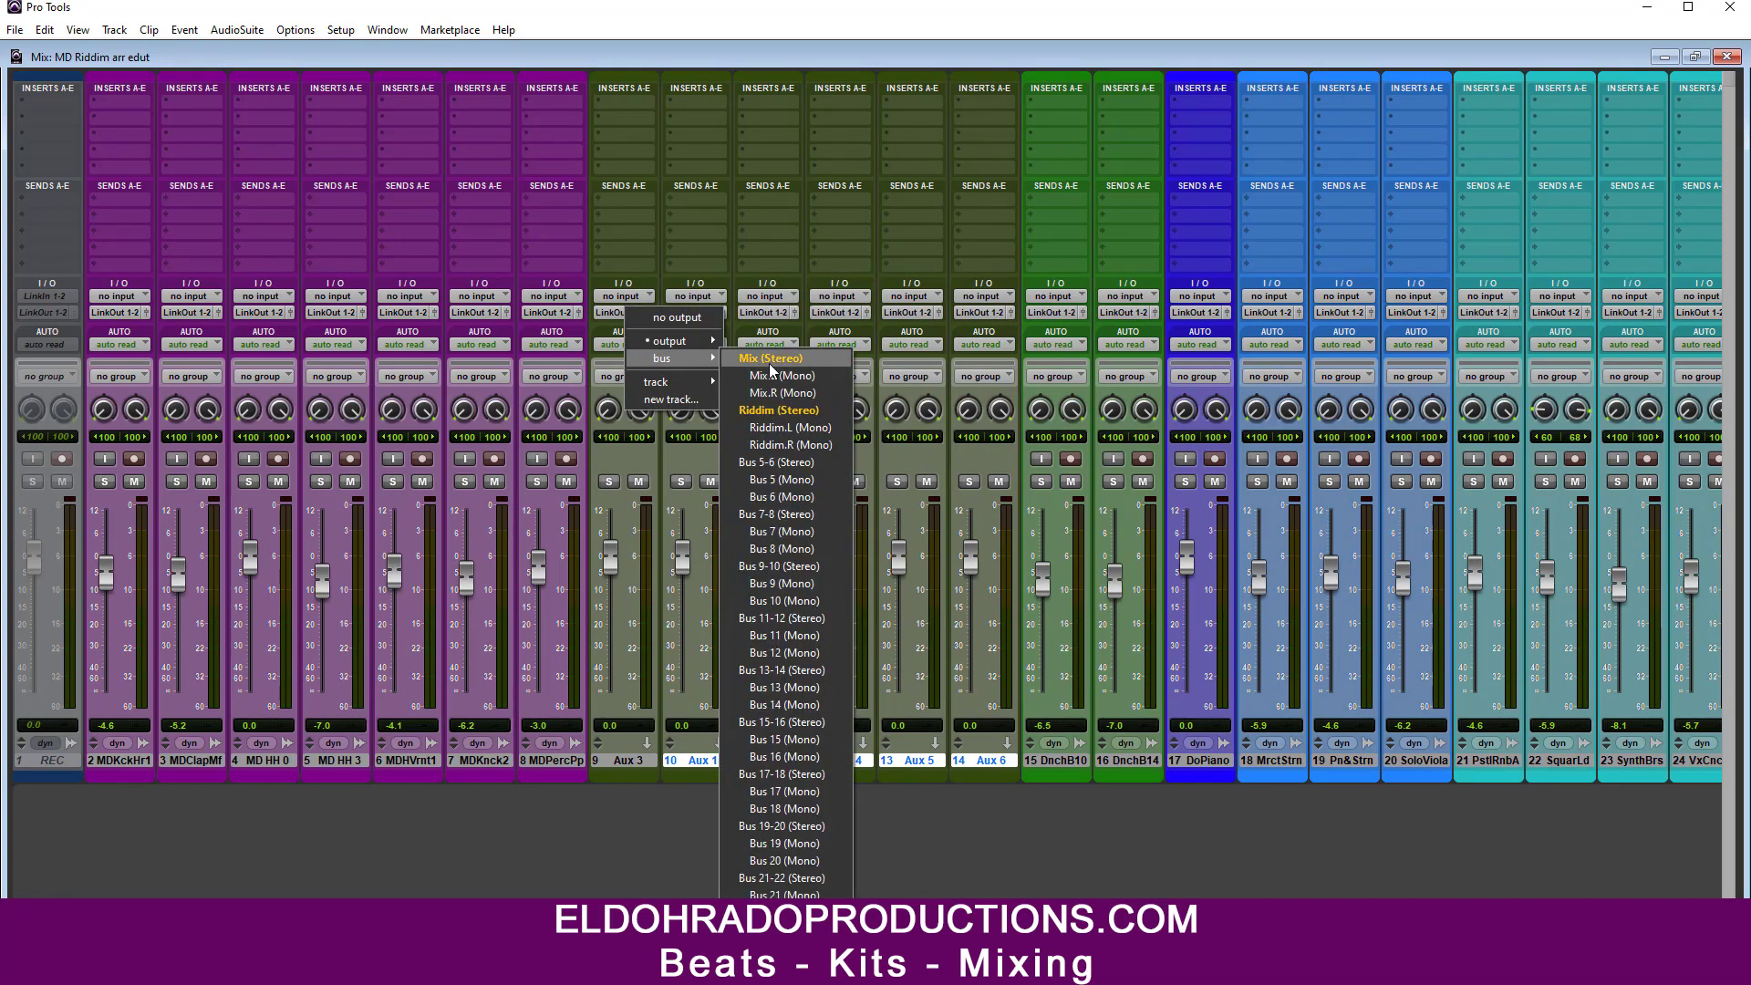
left_click(778, 410)
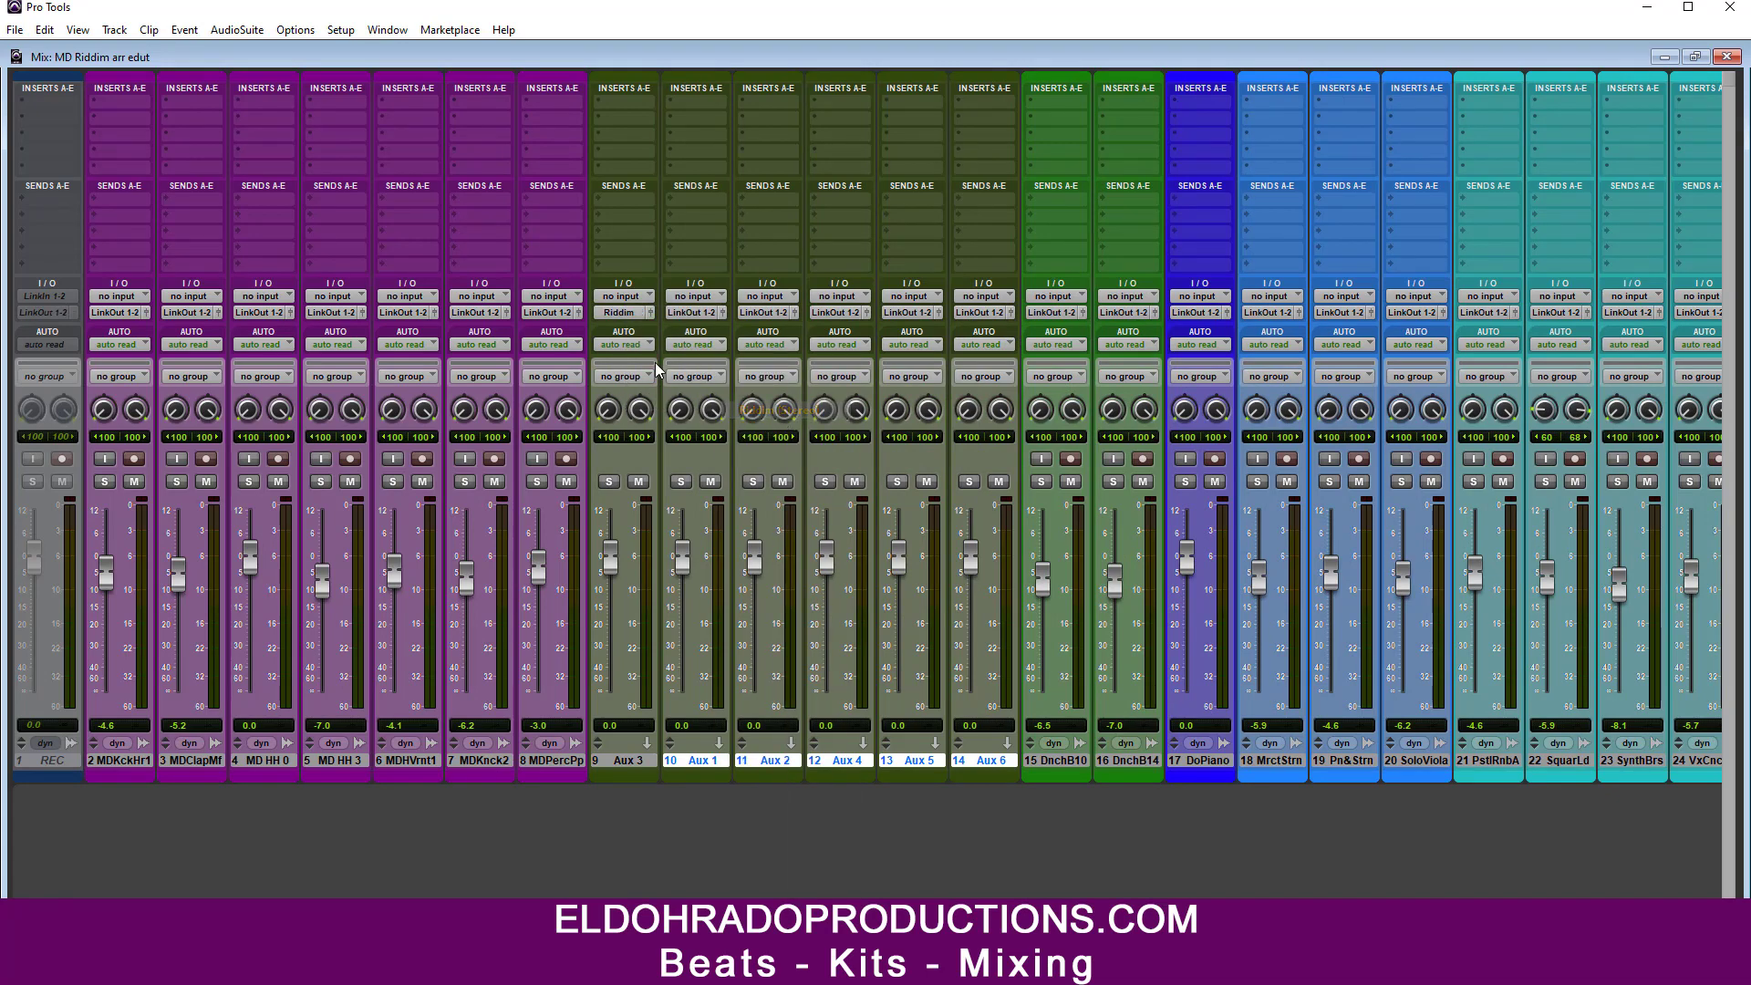
left_click(628, 297)
mouse_move(675, 345)
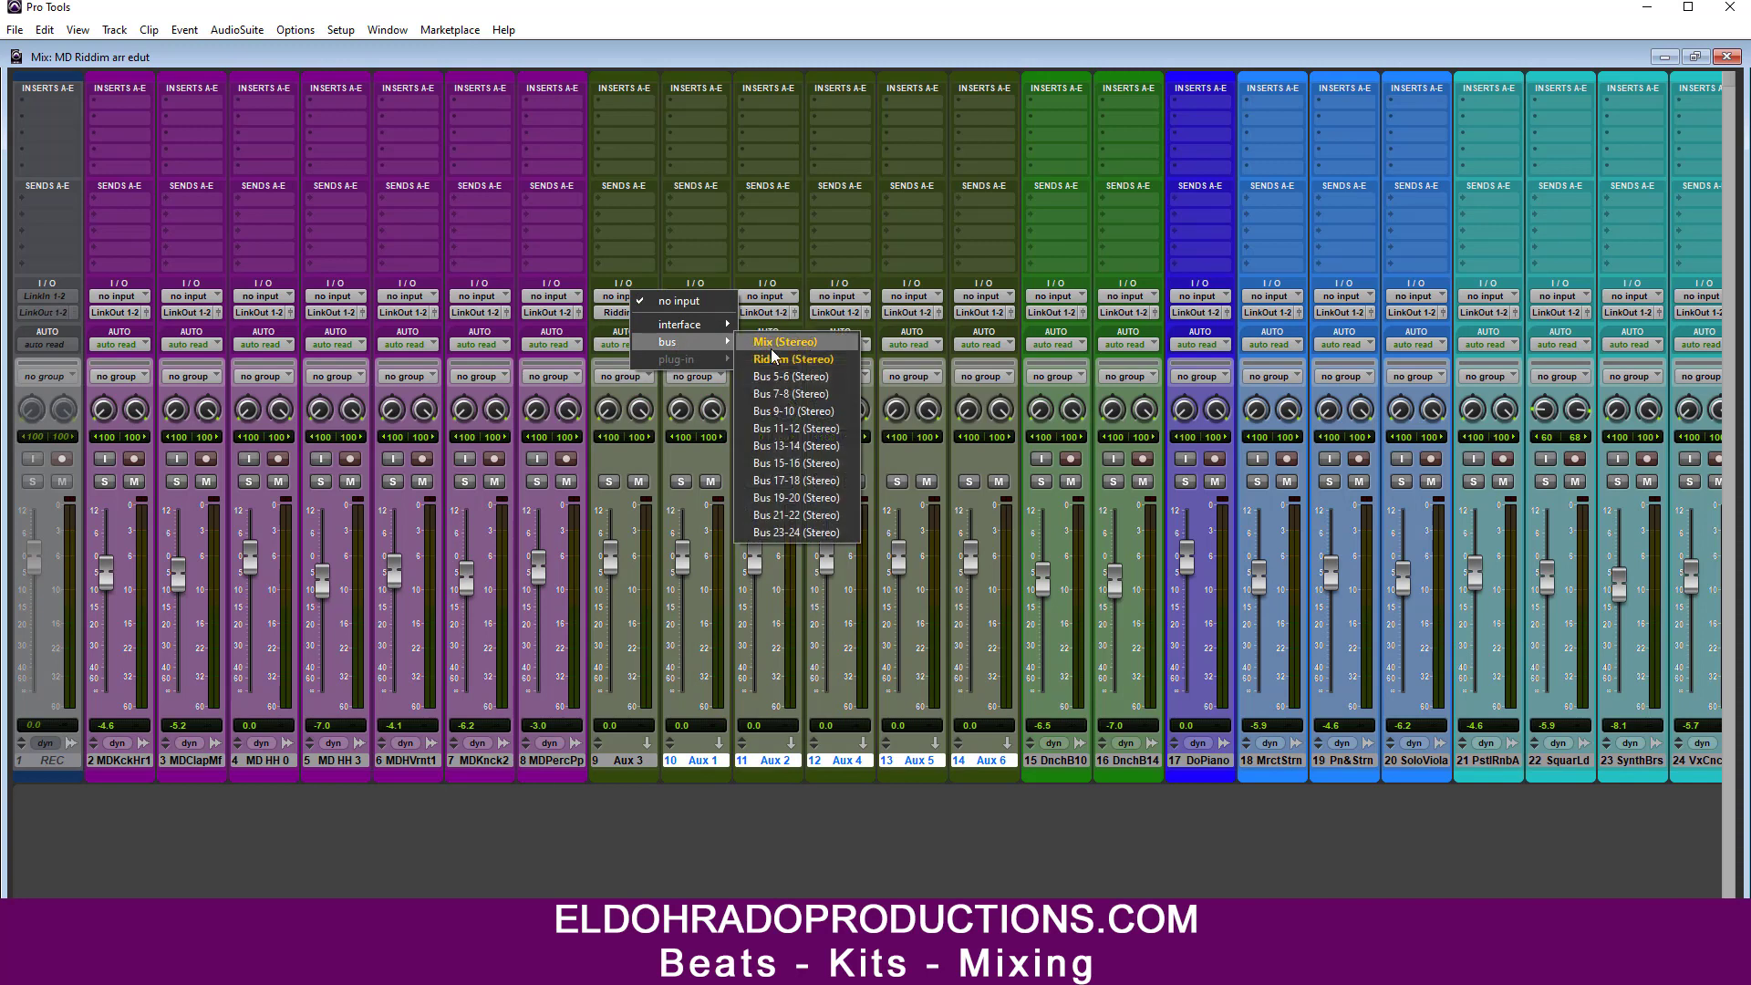
left_click(790, 378)
Step: Rename the Bus 5-6 input path on Aux 3 as "Drum Bus"
right_click(627, 296)
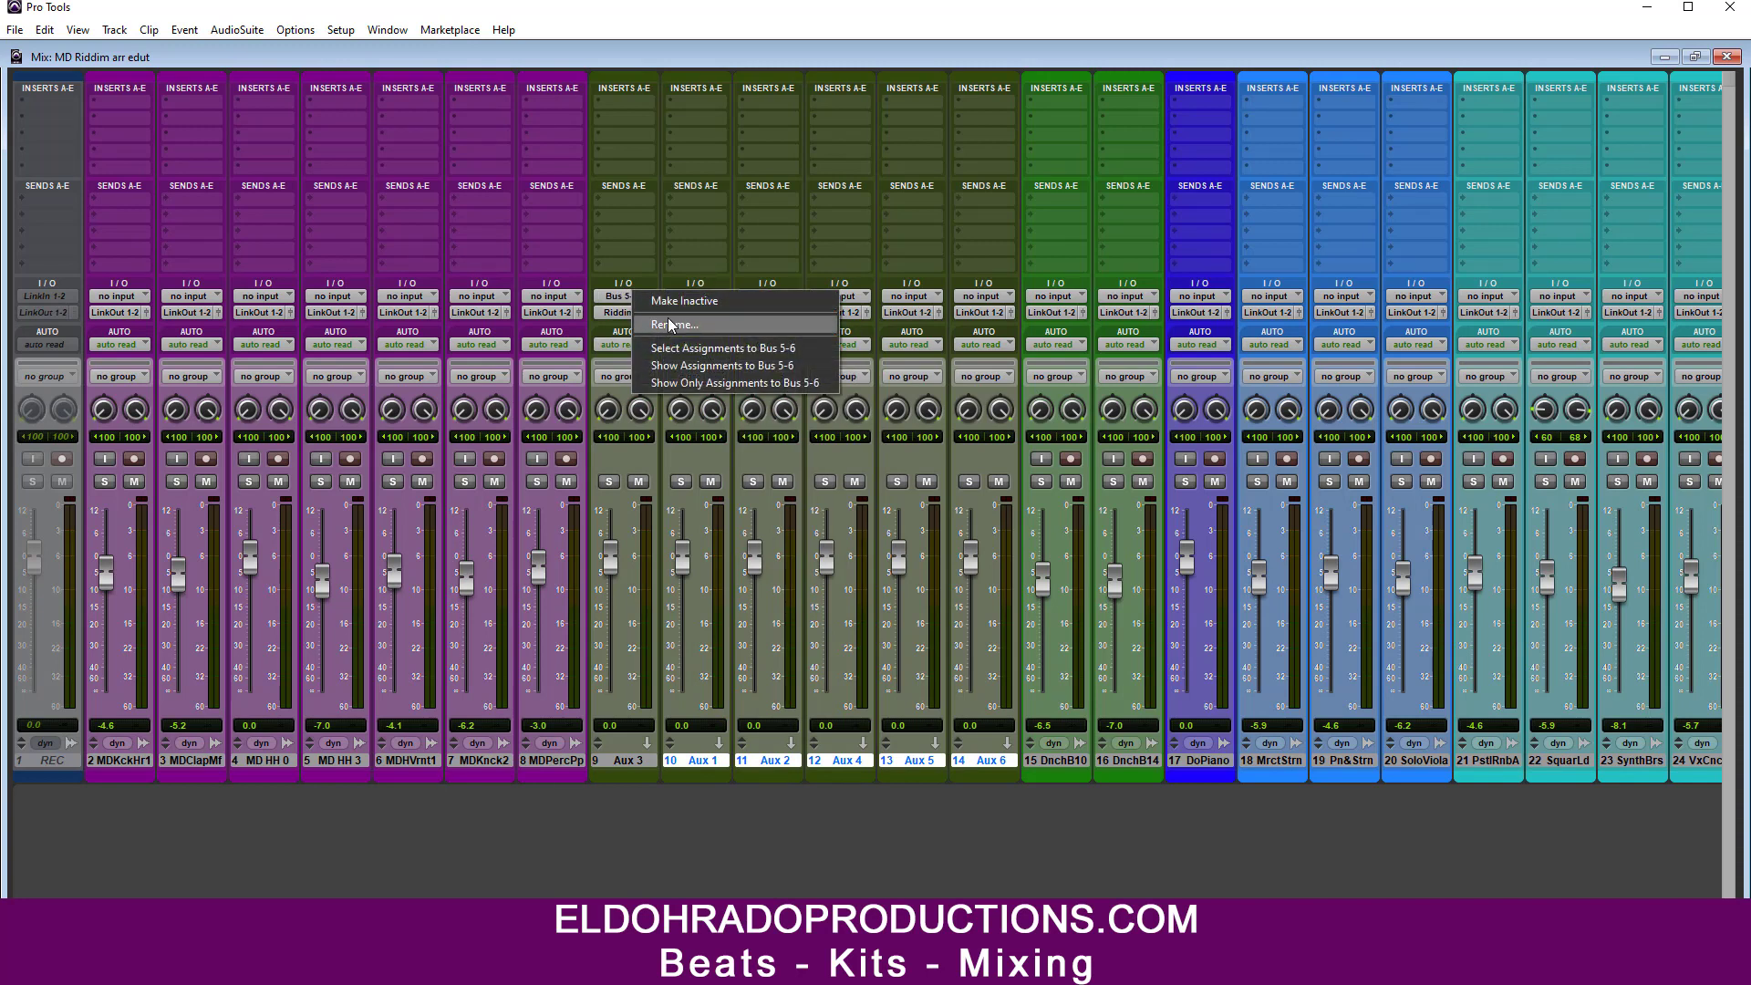
left_click(670, 324)
type("Drum Bus")
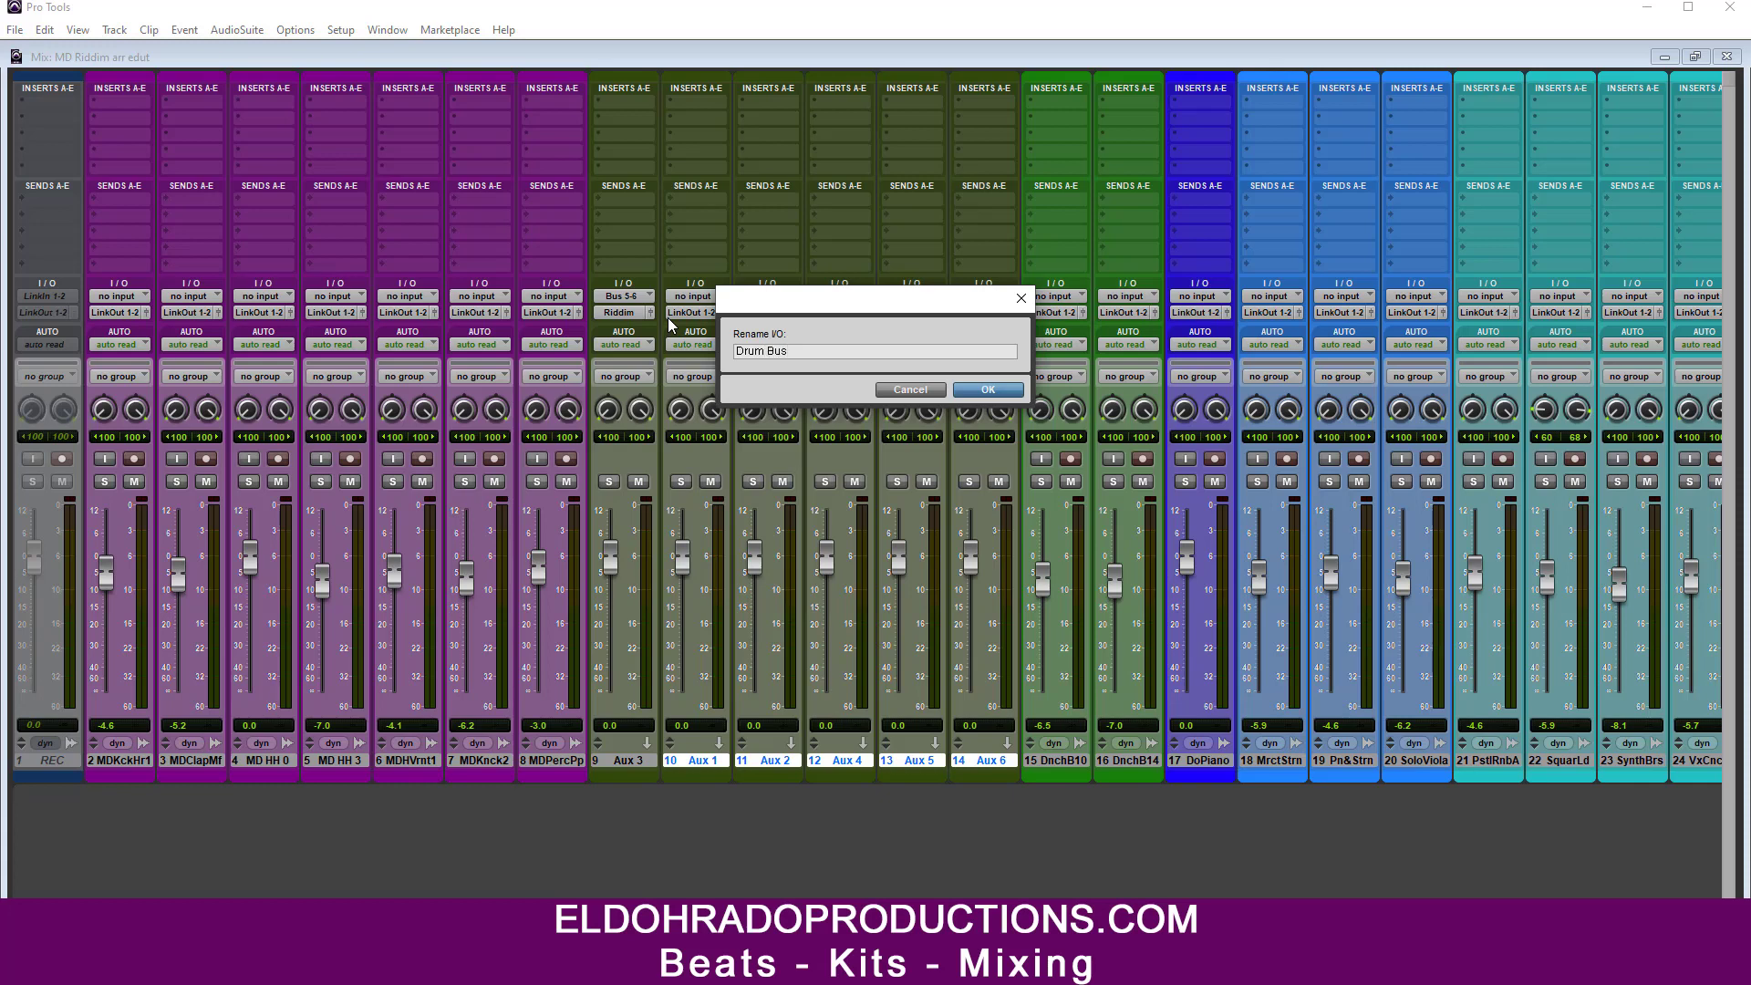
key("Return")
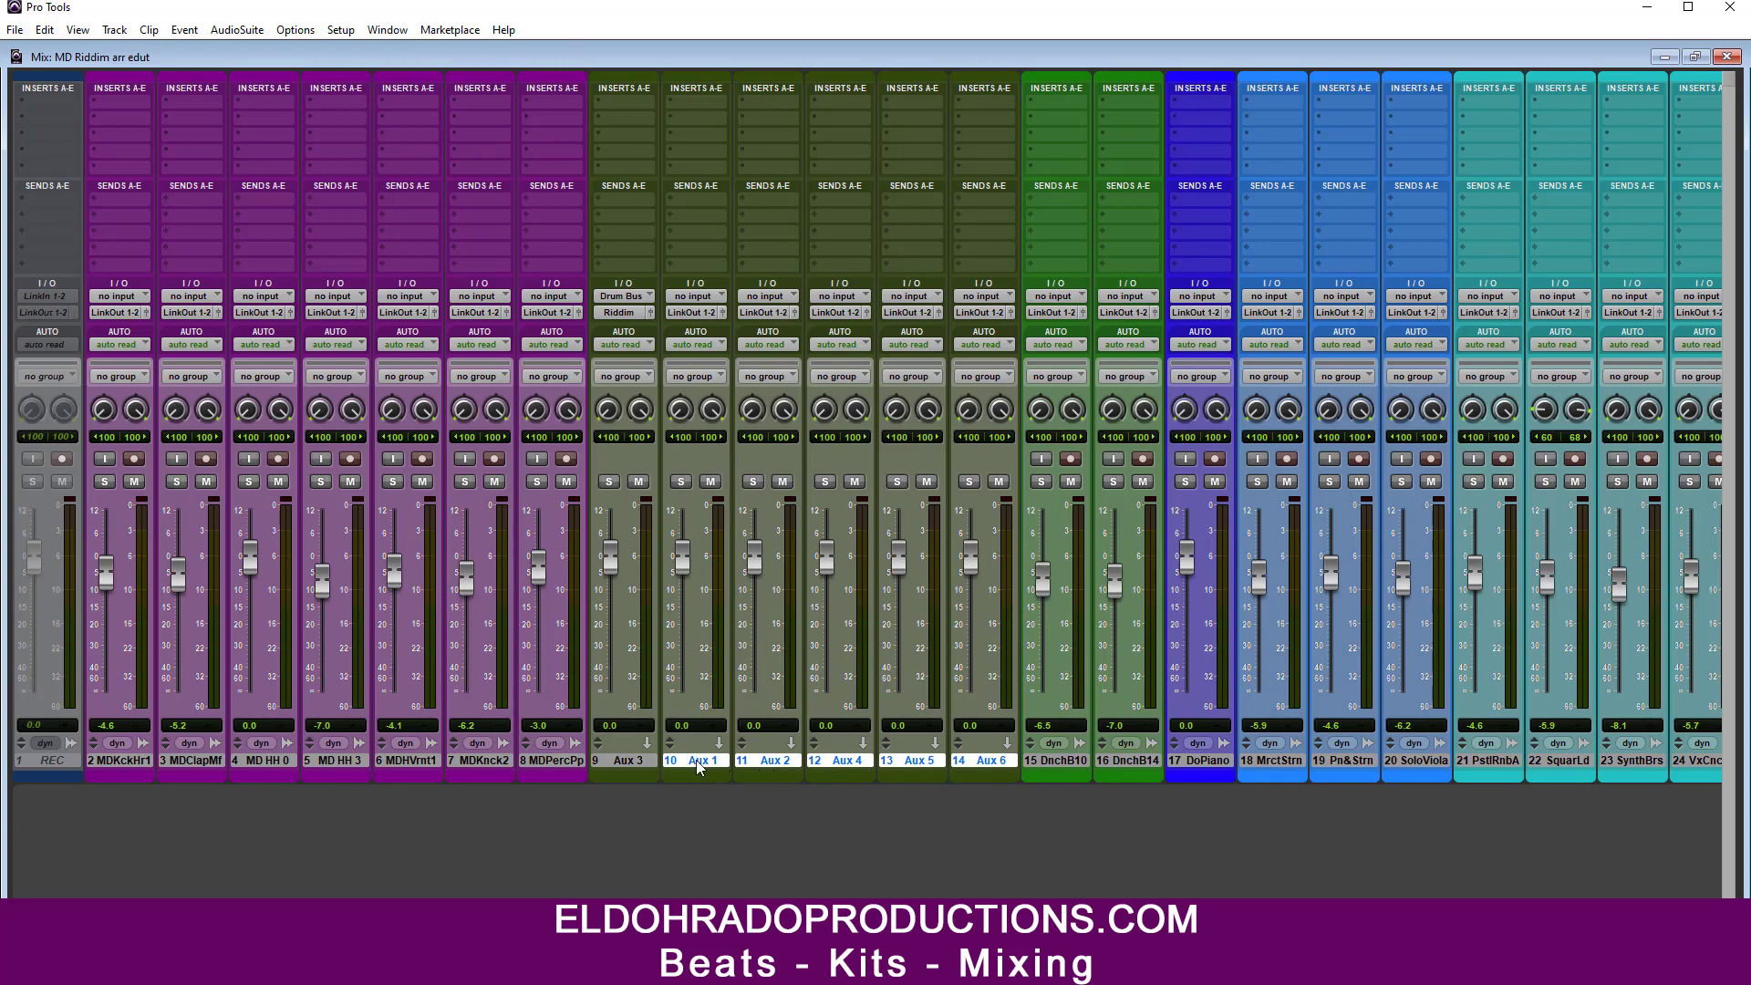
Step: Move the five new aux tracks between DnchB14 and DoPiano, and rename the Aux 3 track as "Drums"
left_click_drag(699, 764, 1176, 780)
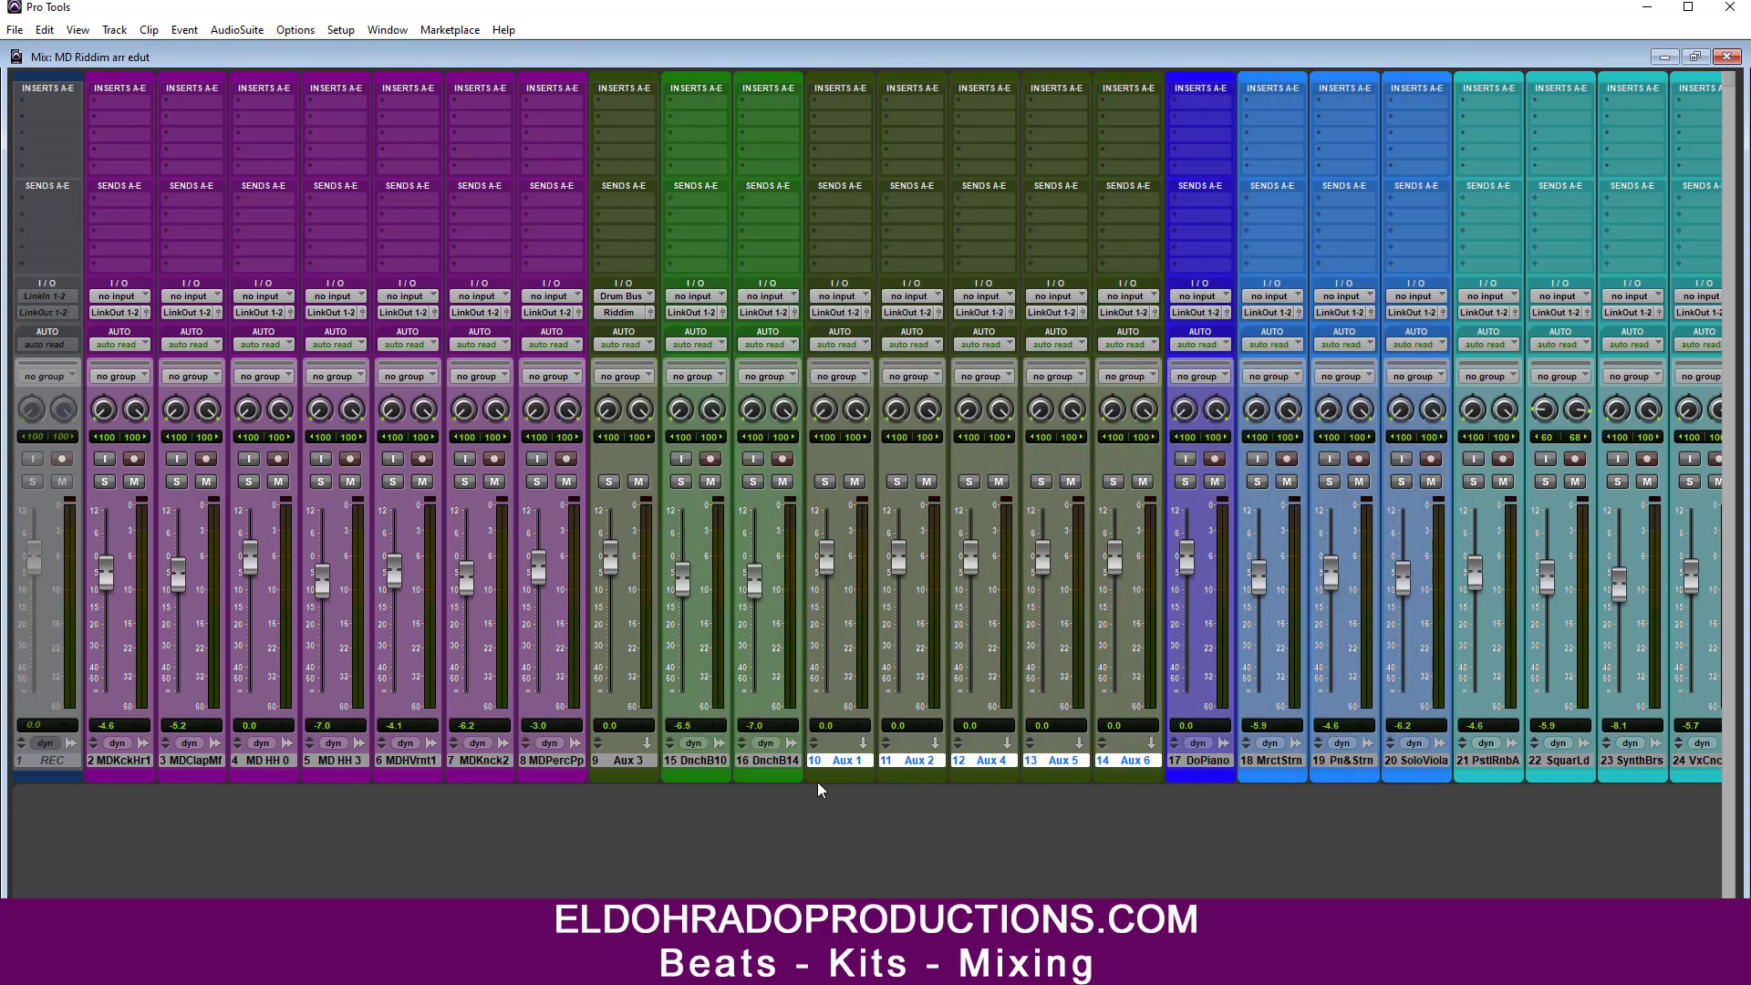
double_click(638, 763)
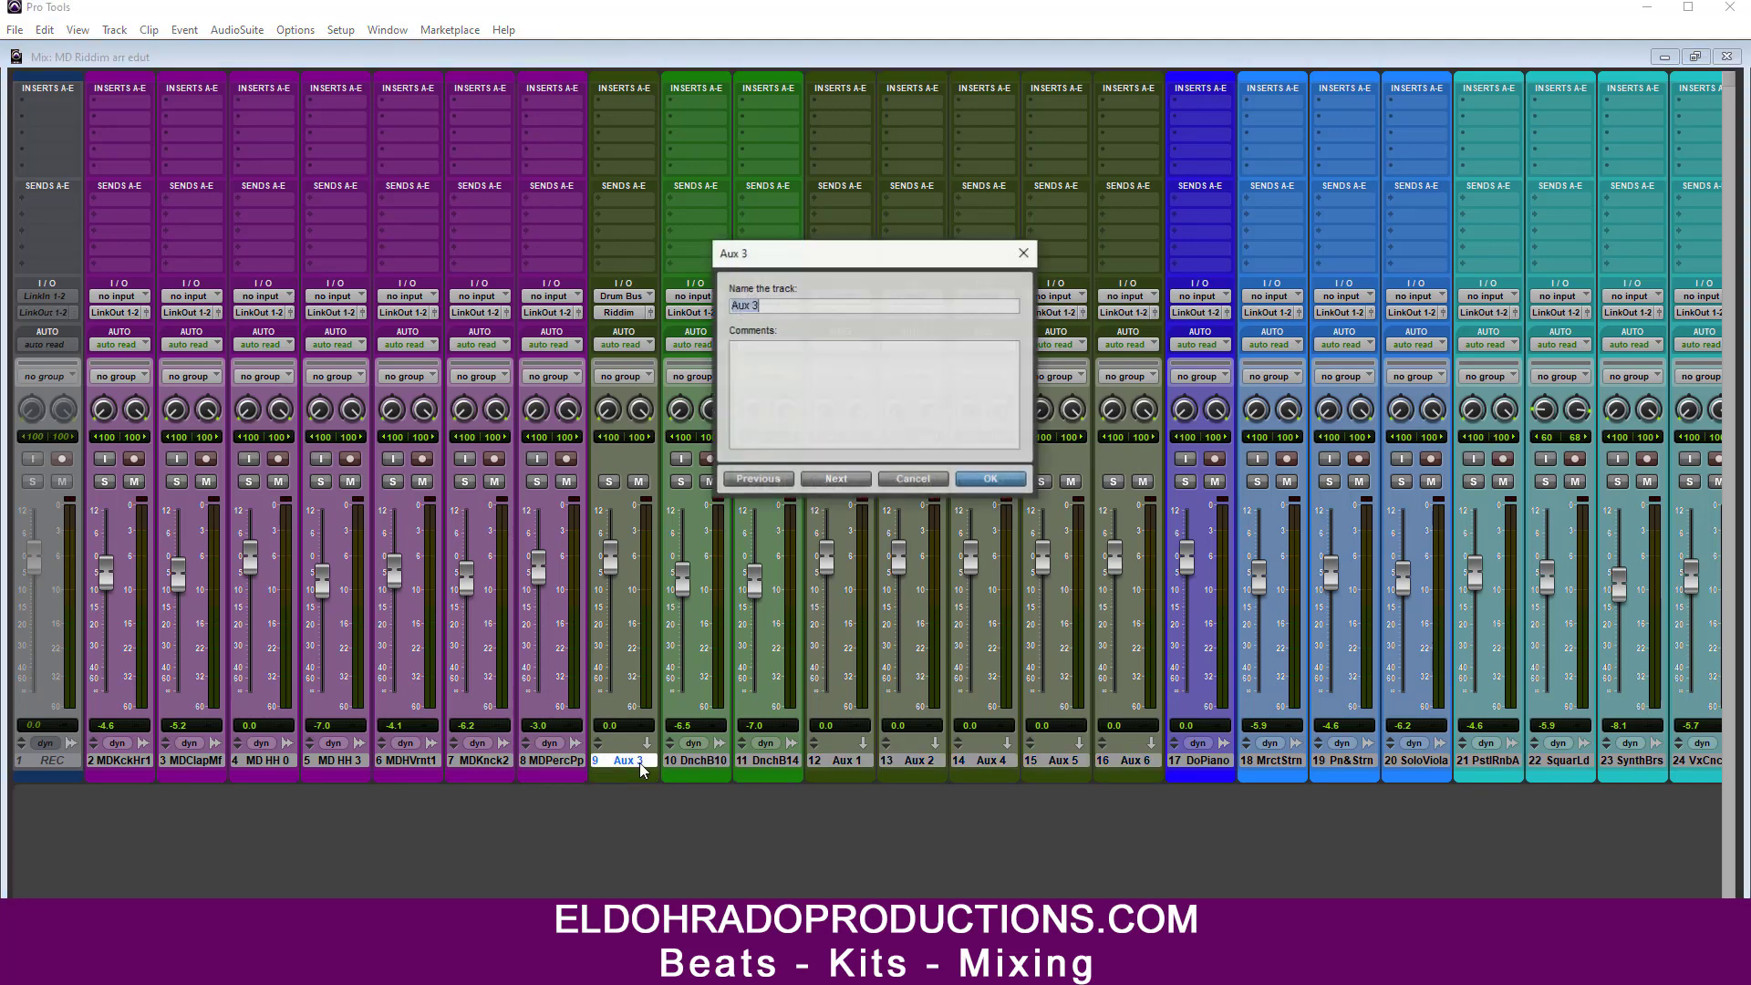
type("Drums")
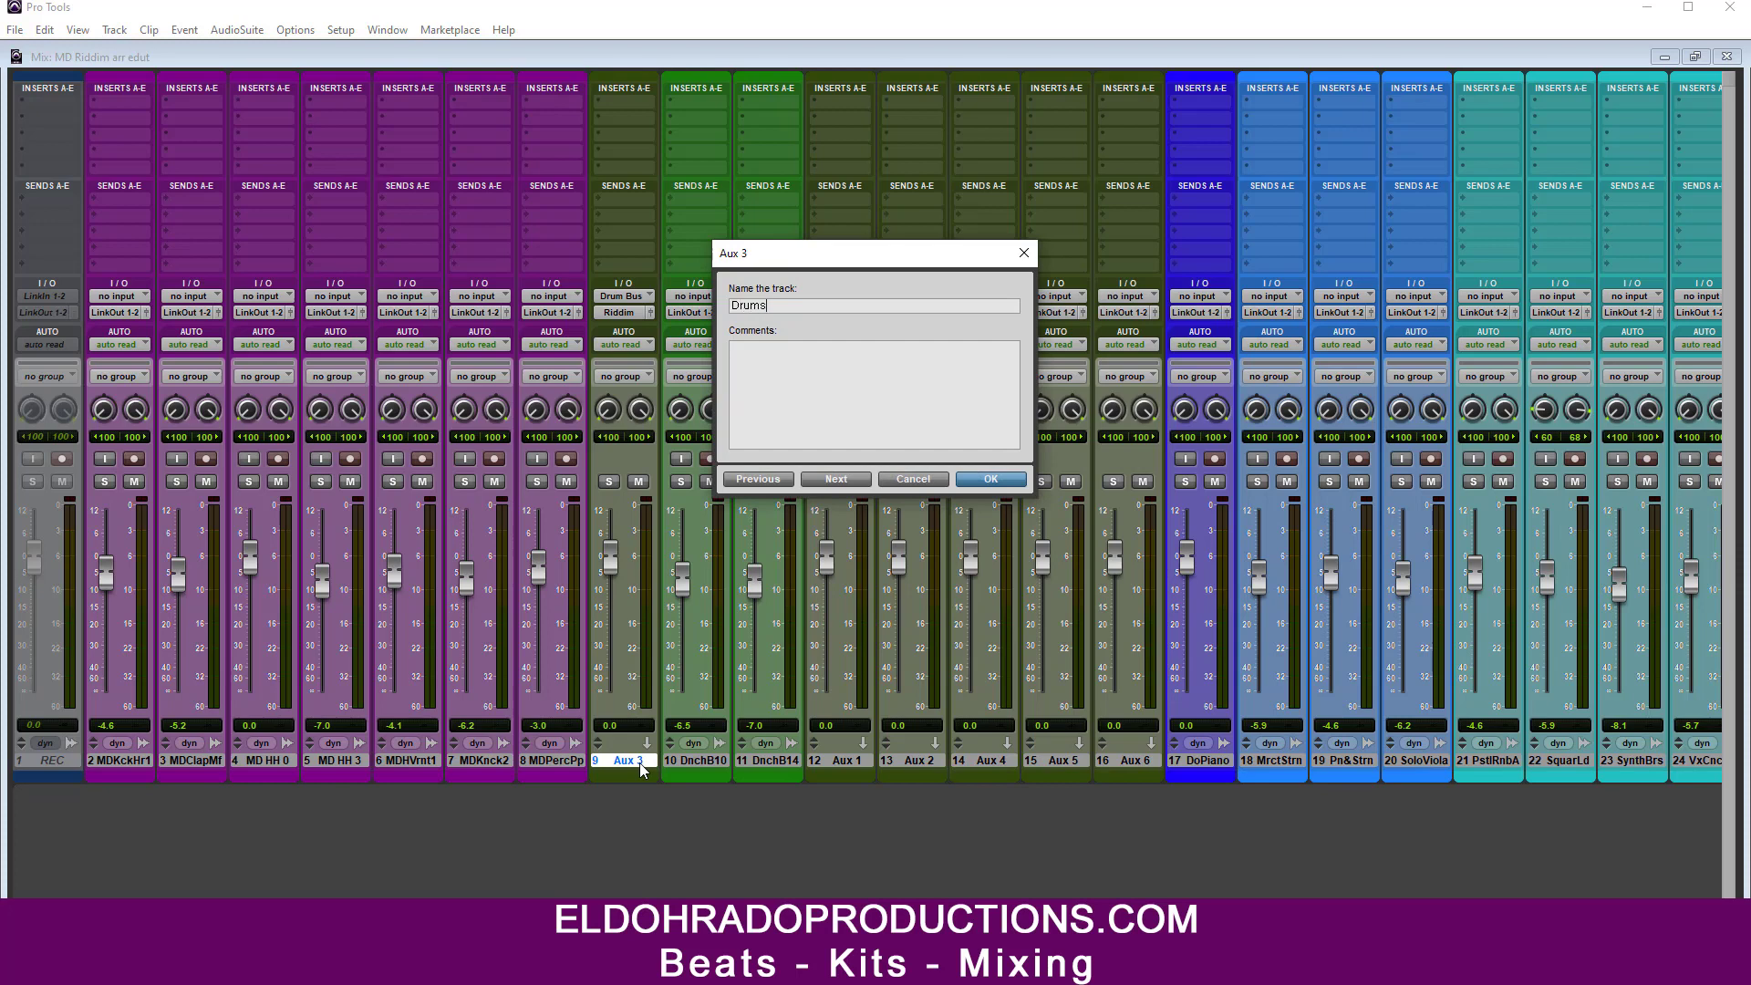
key("Return")
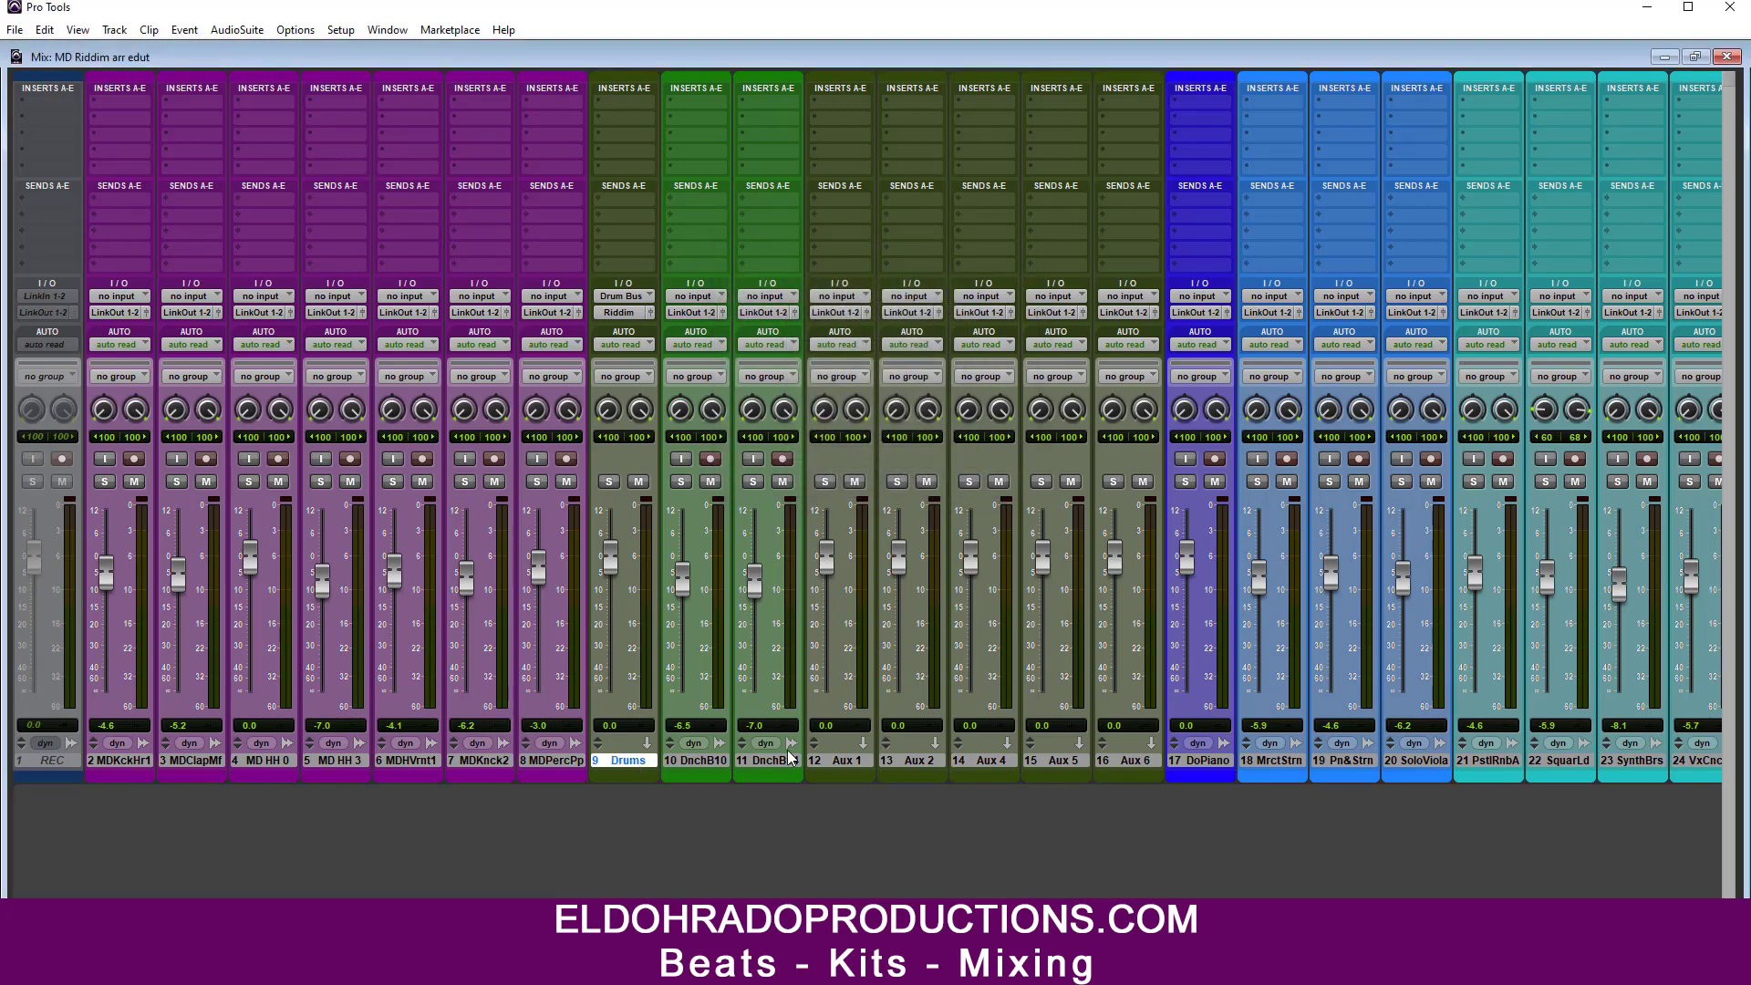
Step: Set the outputs of DnchB10 and DnchB14 and the input of Aux 1 to Bus 7-8
left_click(727, 760)
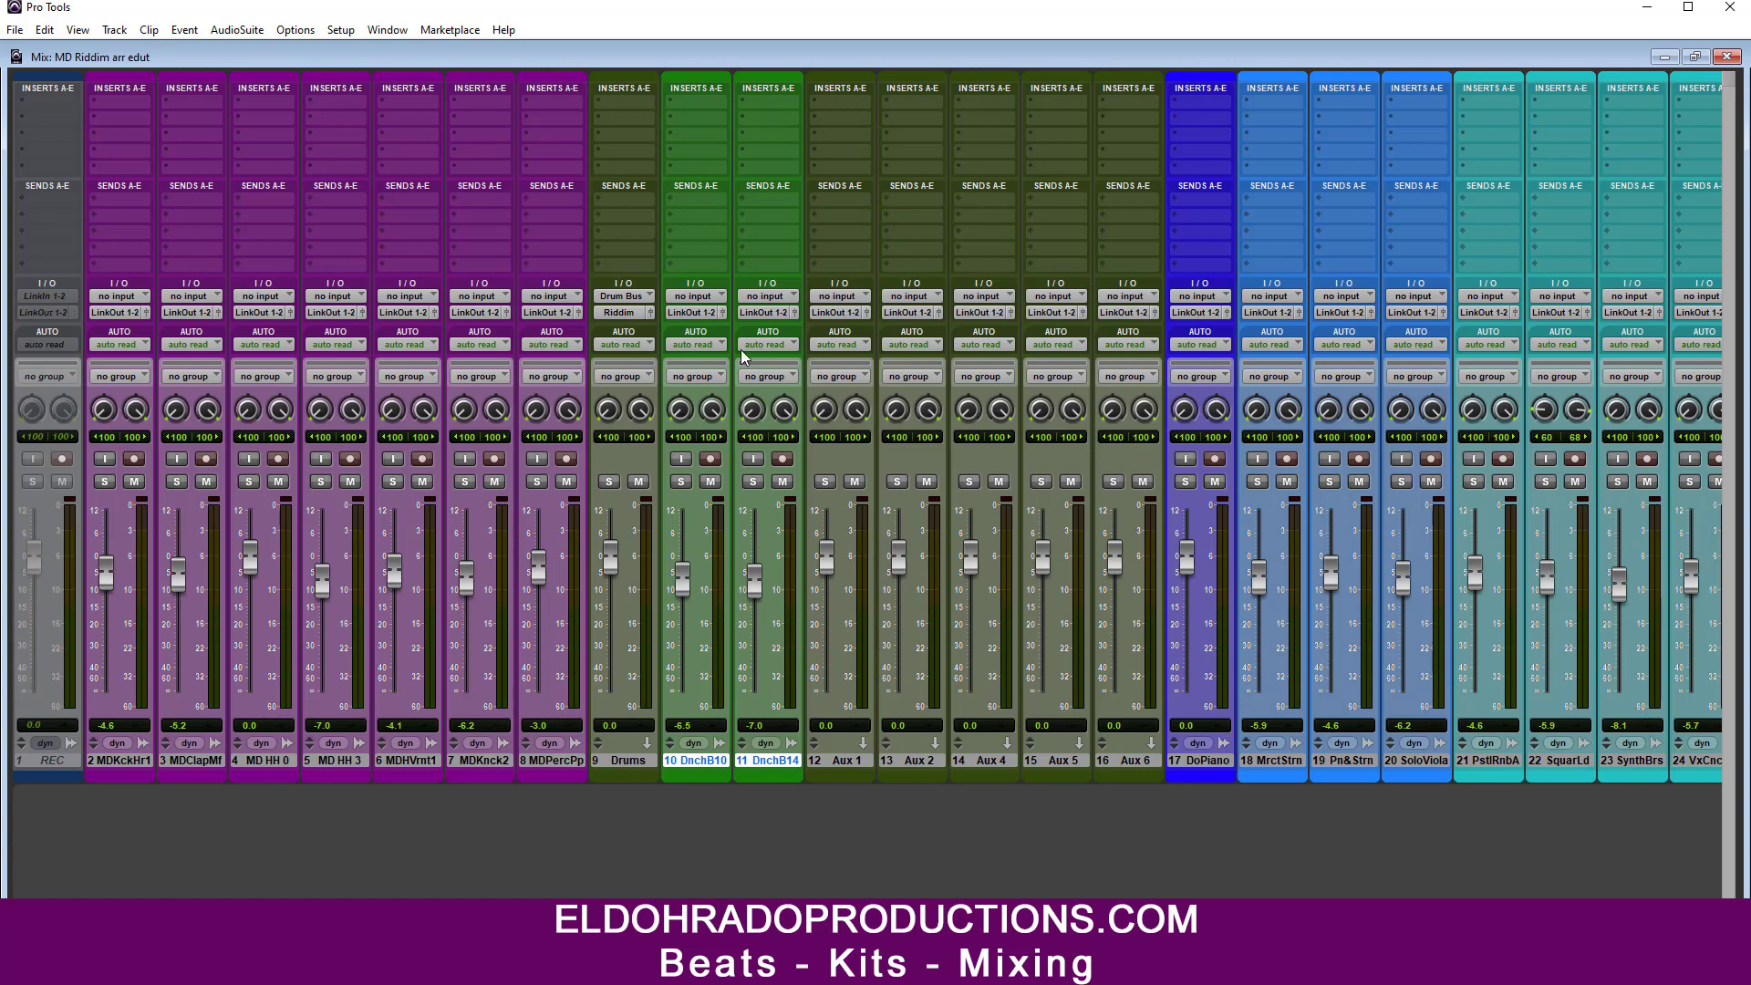
left_click(764, 312)
mouse_move(768, 357)
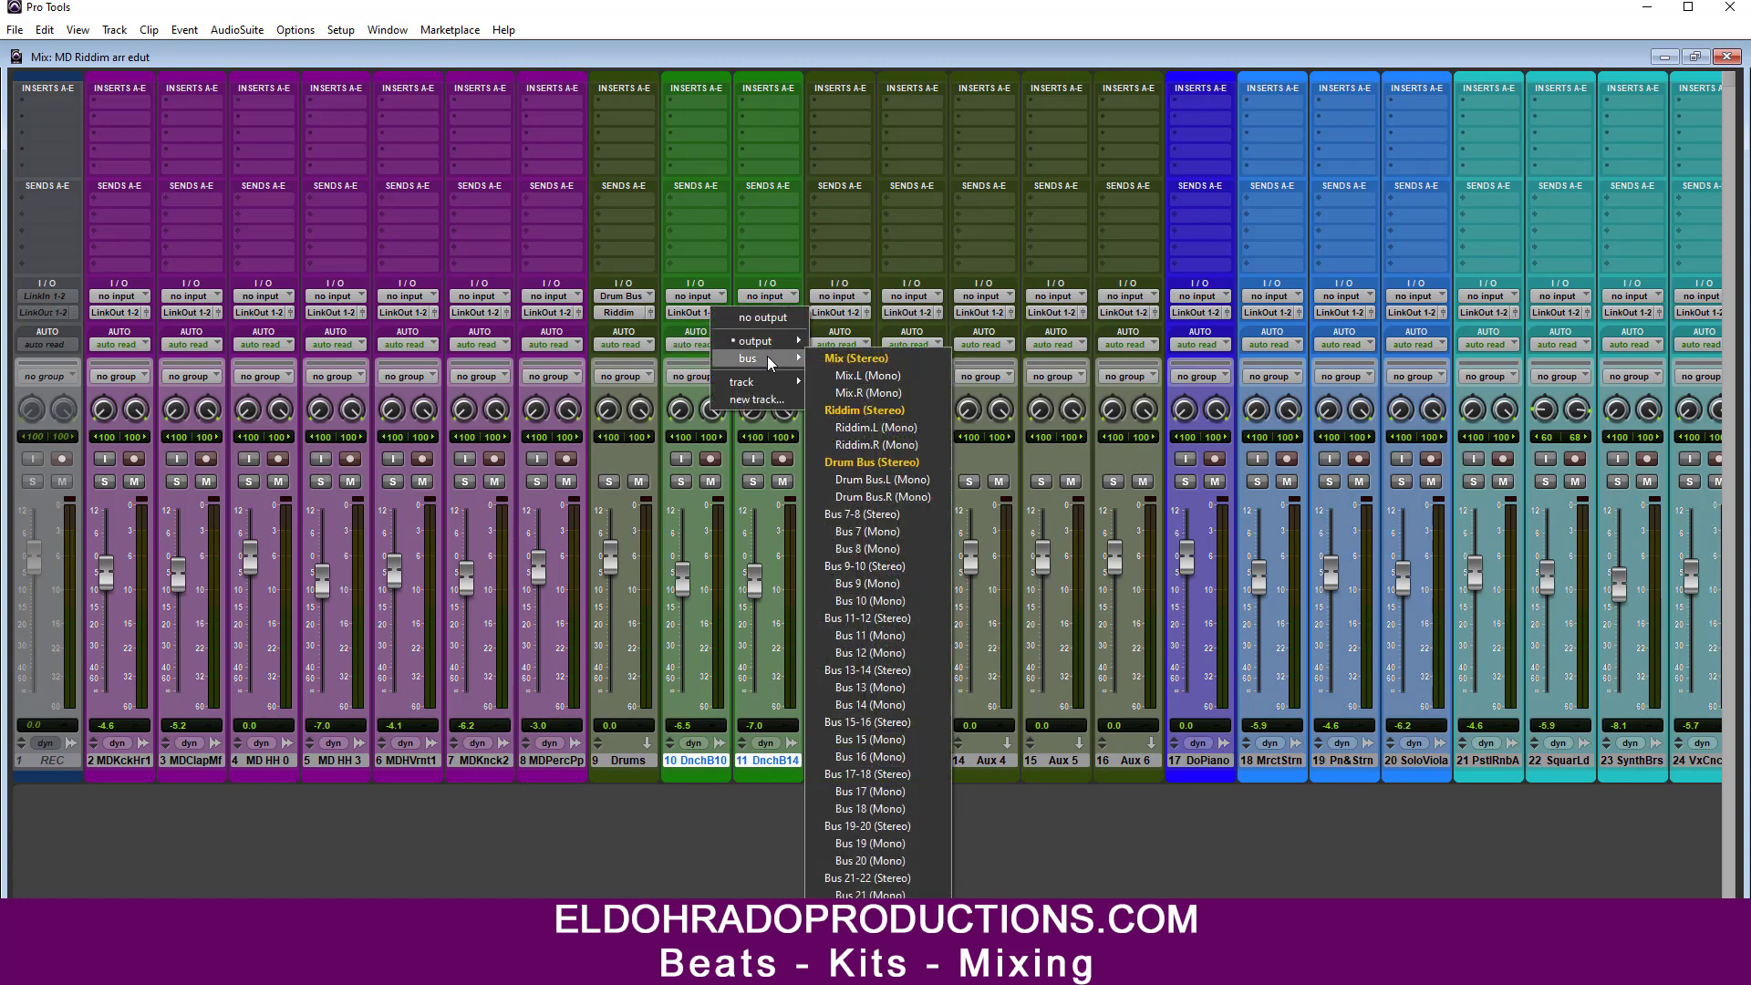
left_click(862, 514)
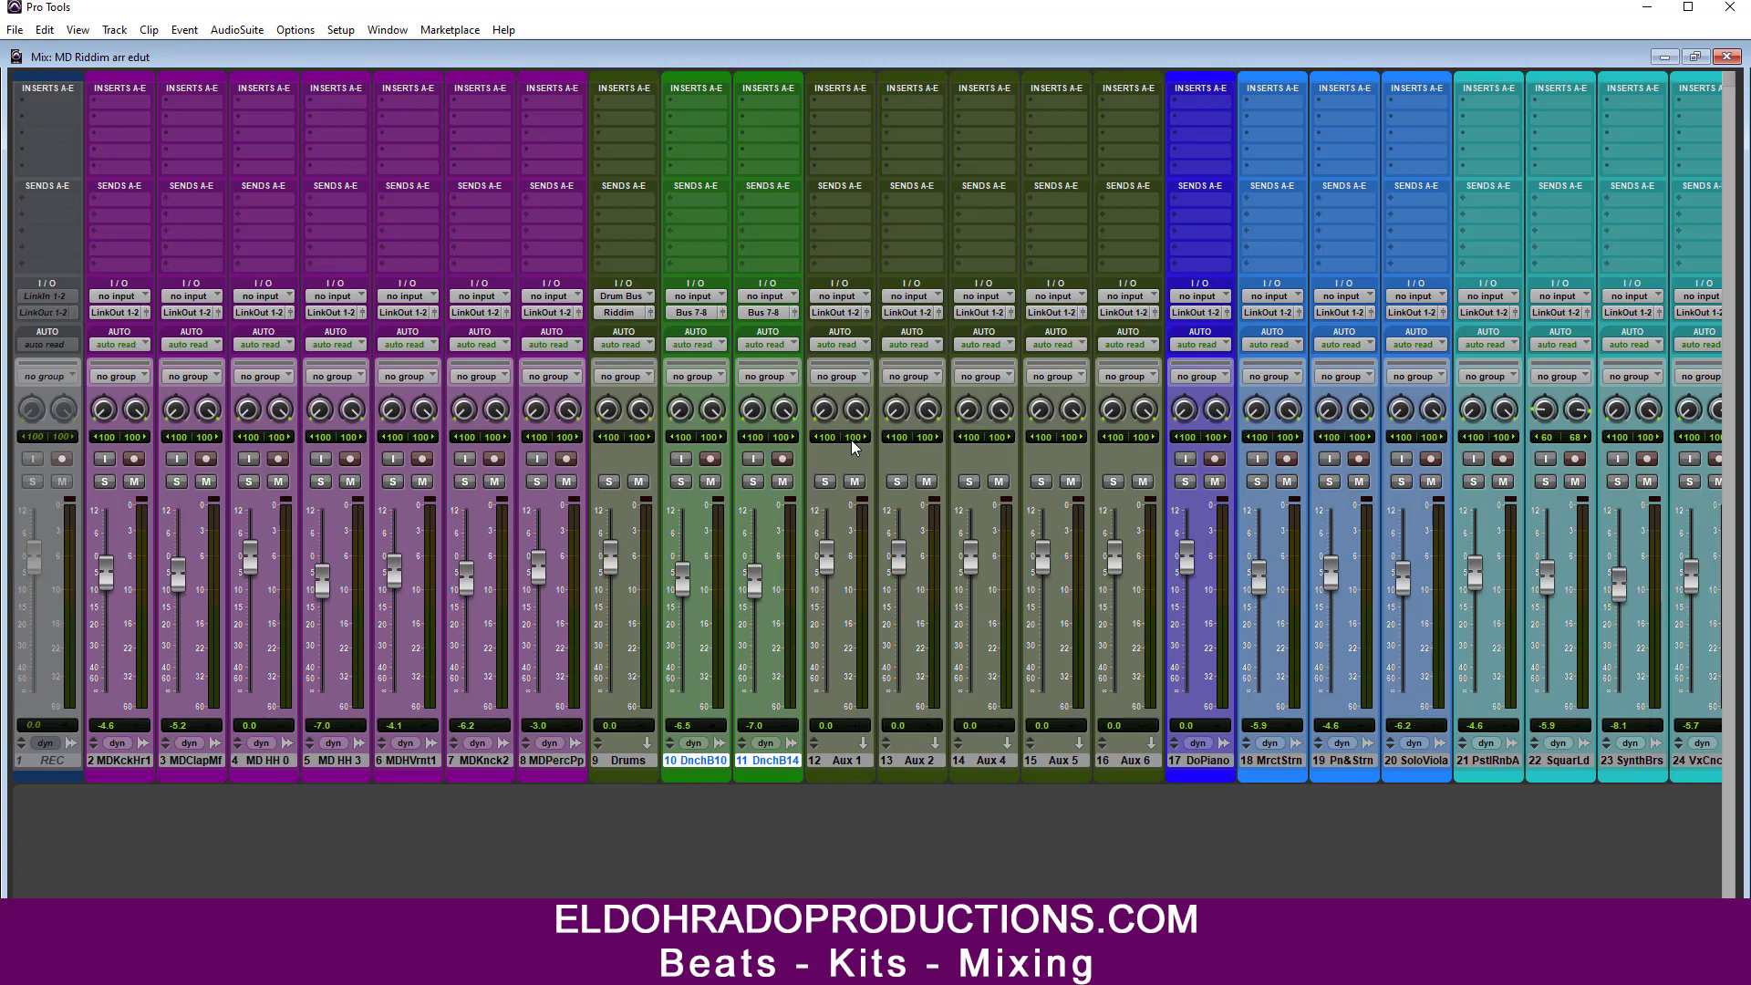
left_click(853, 297)
mouse_move(948, 343)
left_click(999, 393)
Step: Rename the Bus 7-8 input path on Aux 1 as "Bass"
right_click(850, 293)
left_click(885, 321)
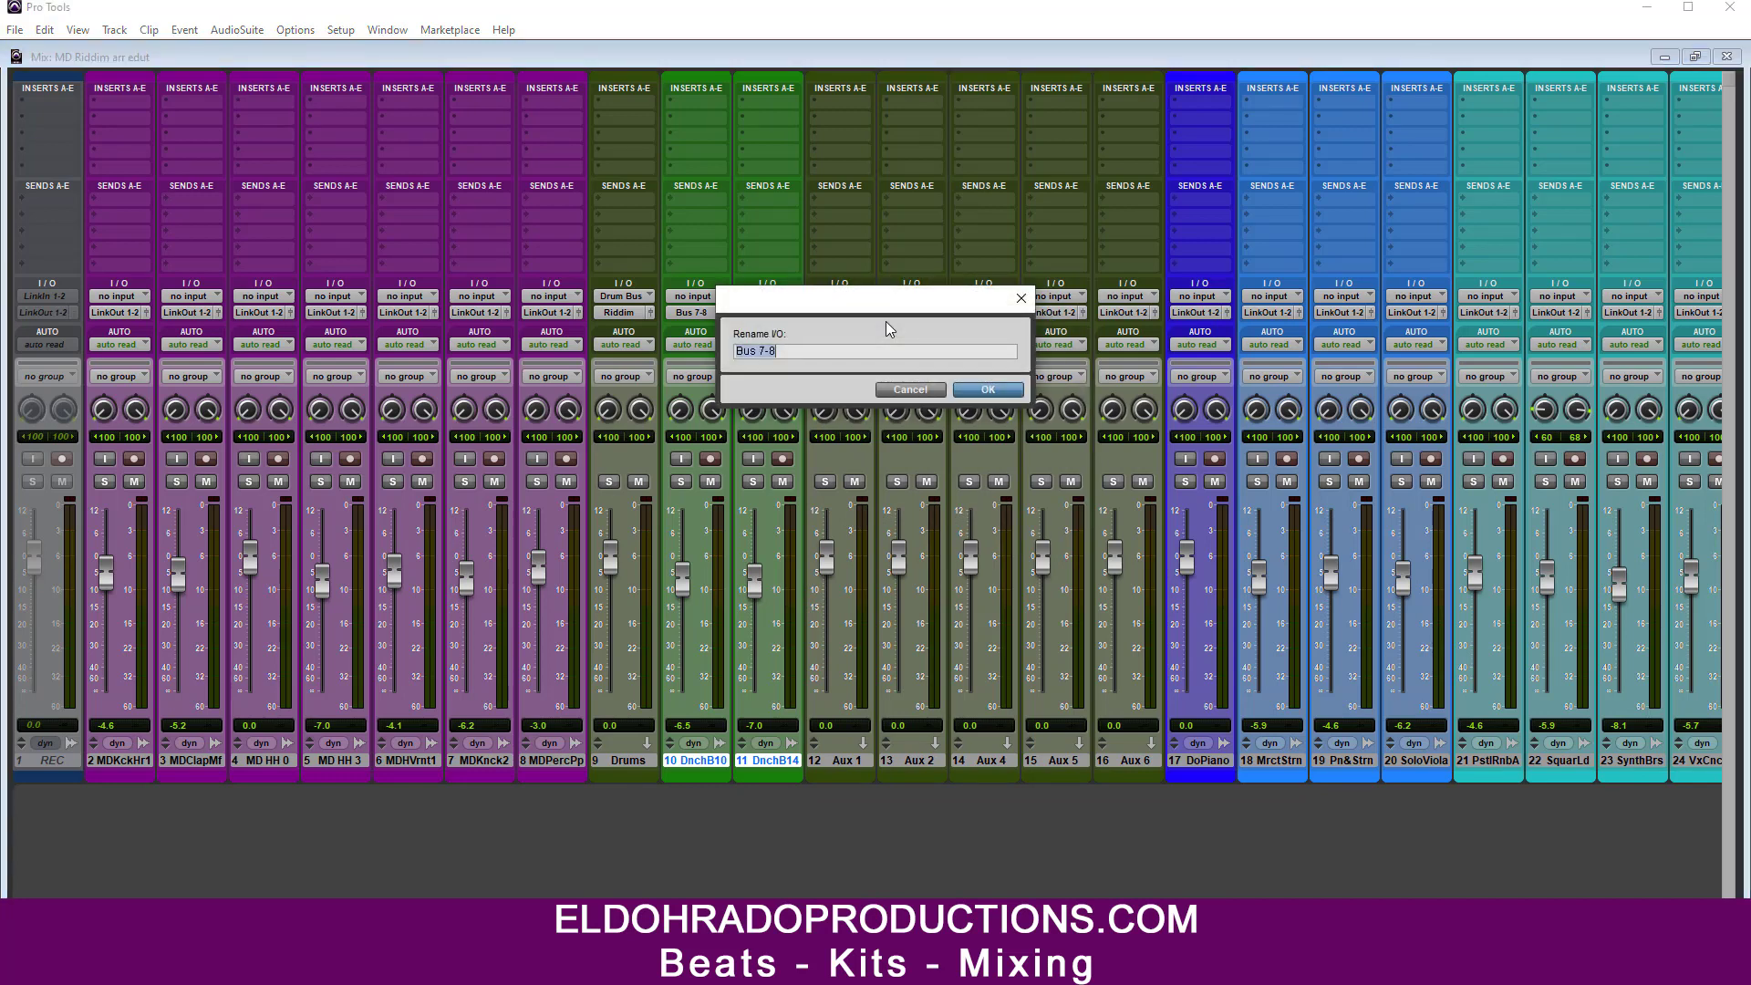
type("Bass")
key("Return")
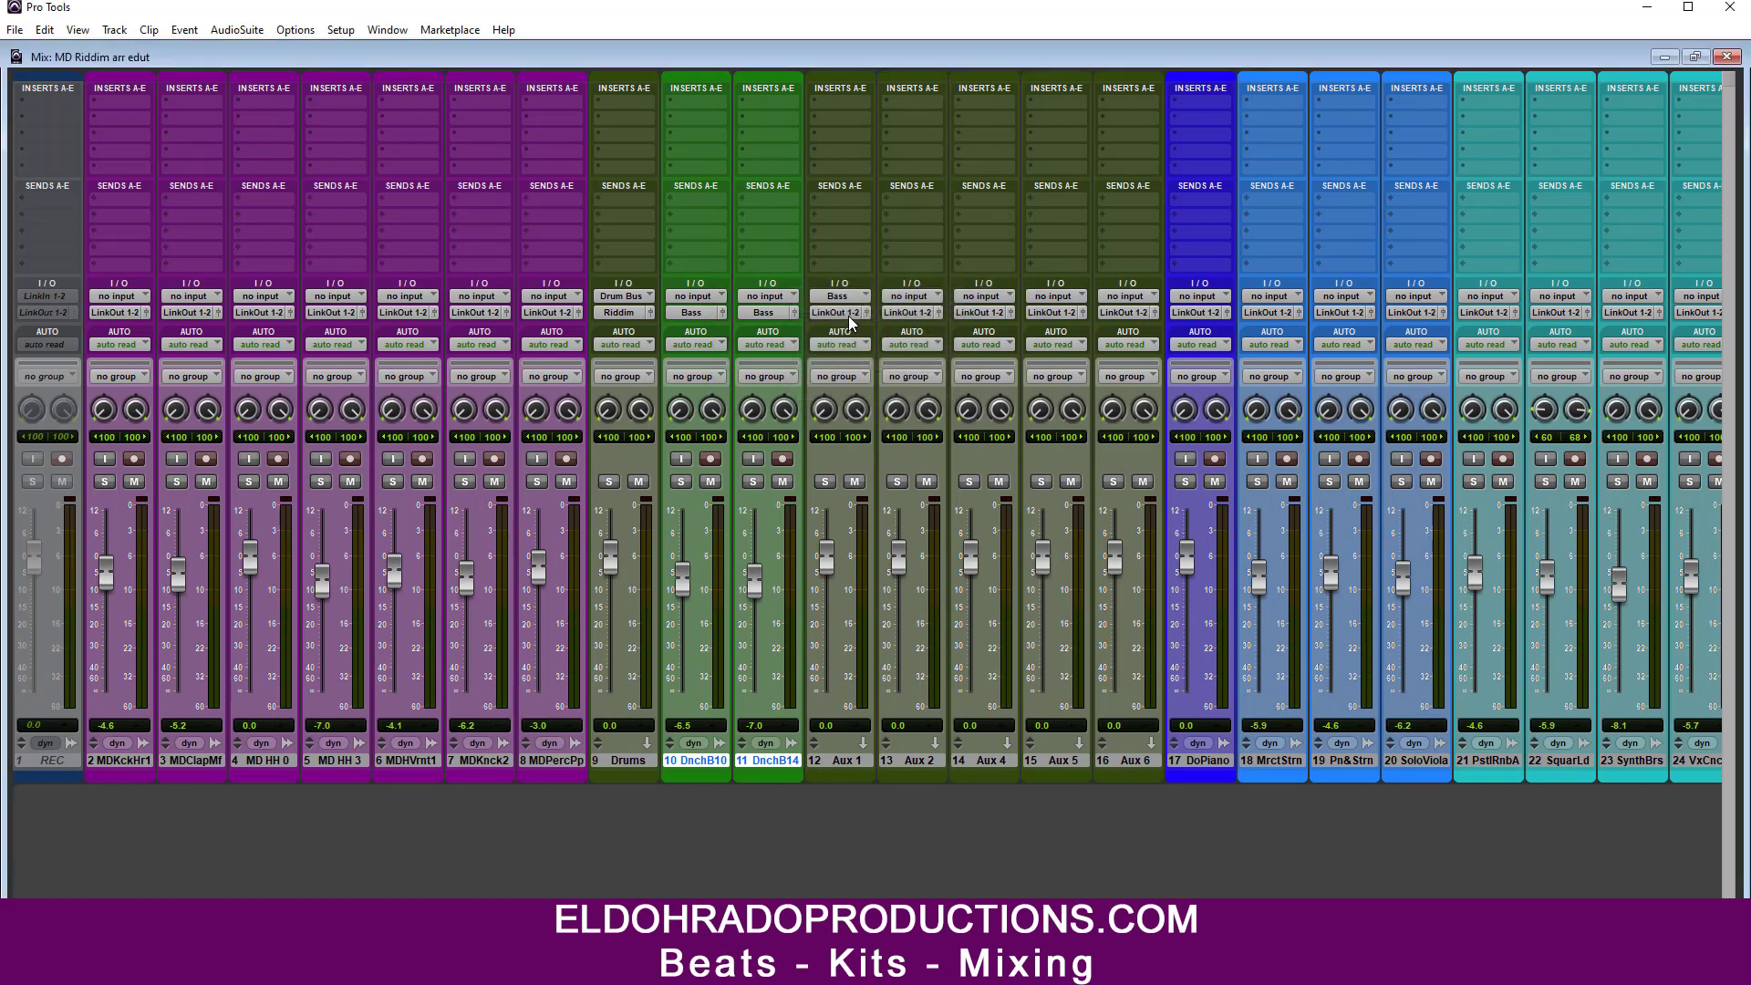
Step: Set the output of Aux 1 to the stereo Riddim bus
left_click(845, 315)
mouse_move(900, 359)
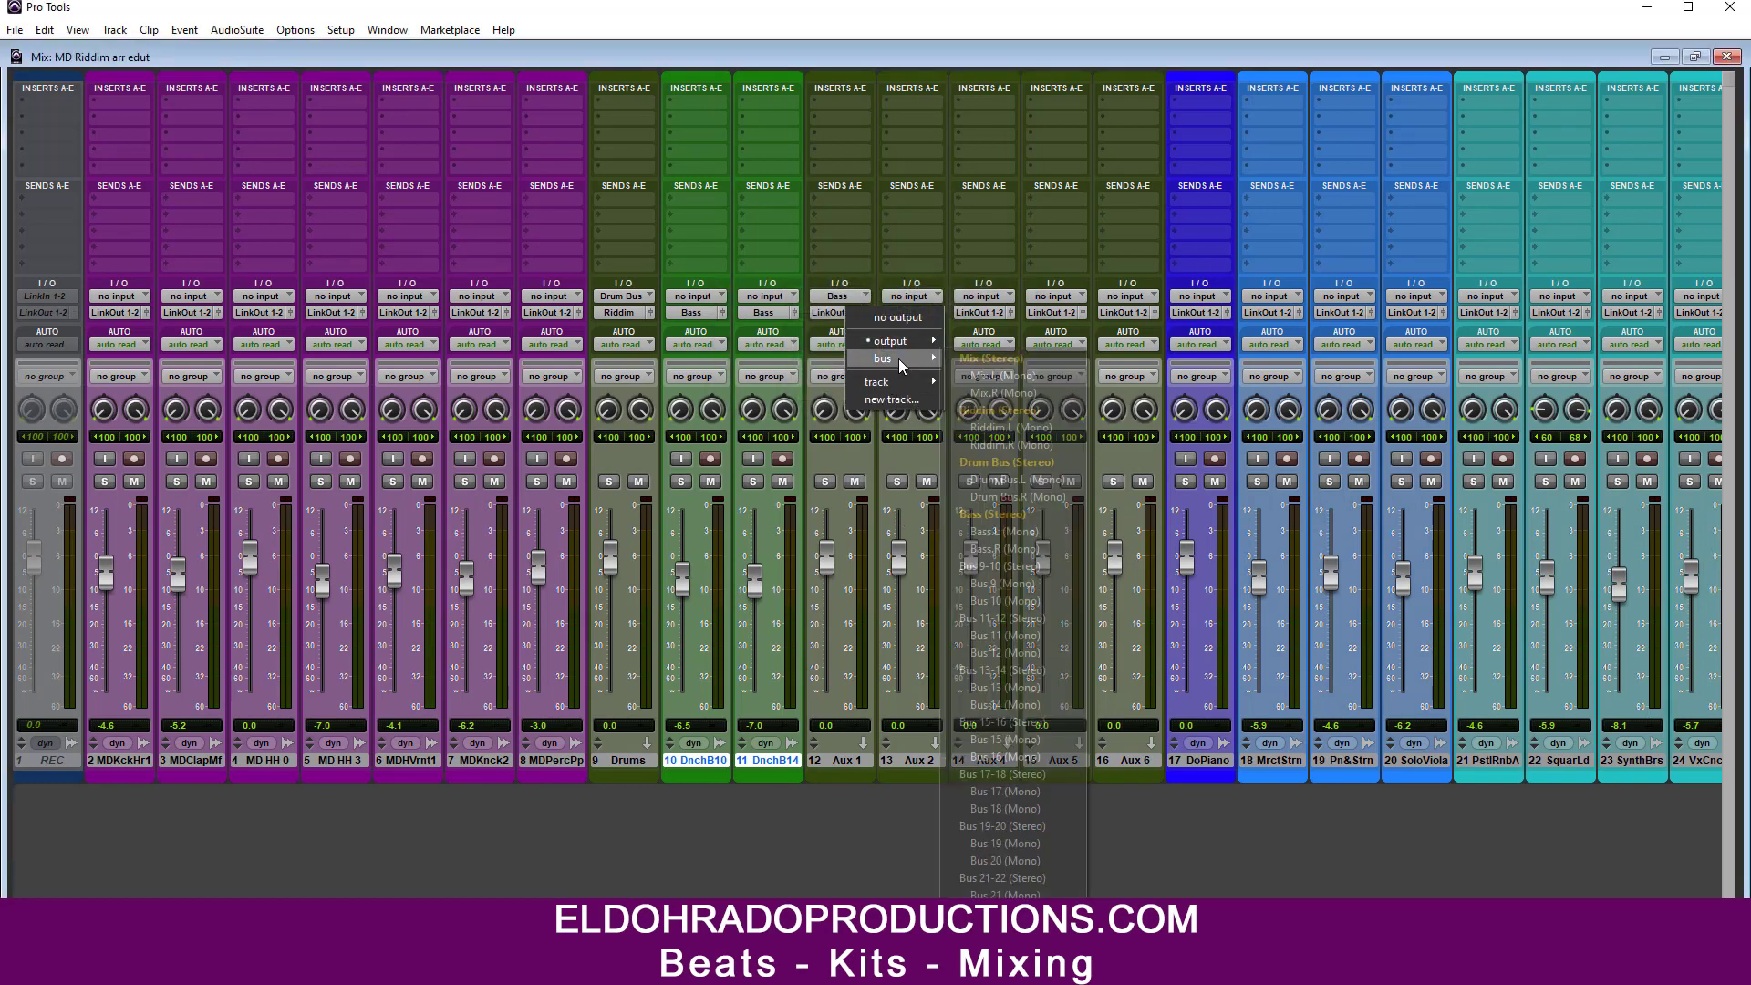
left_click(999, 410)
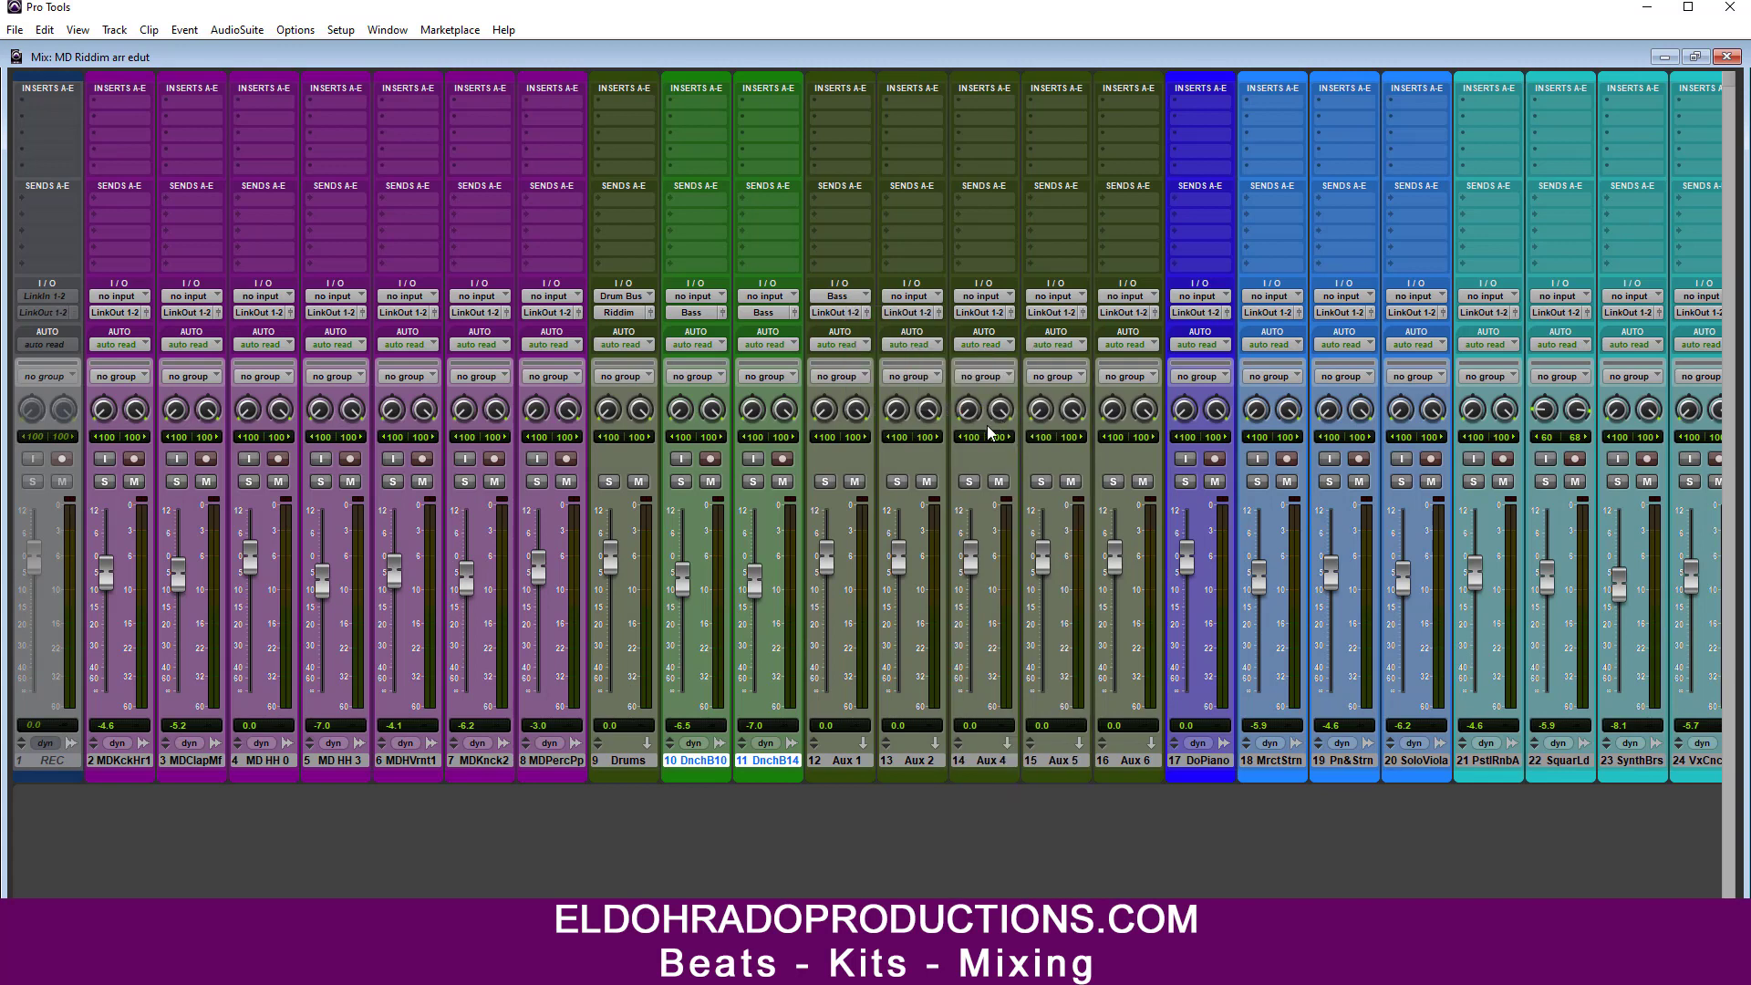
Step: Move the Aux 2, Aux 4, Aux 5 and Aux 6 tracks between DoPiano and MrctStrn
left_click(917, 762)
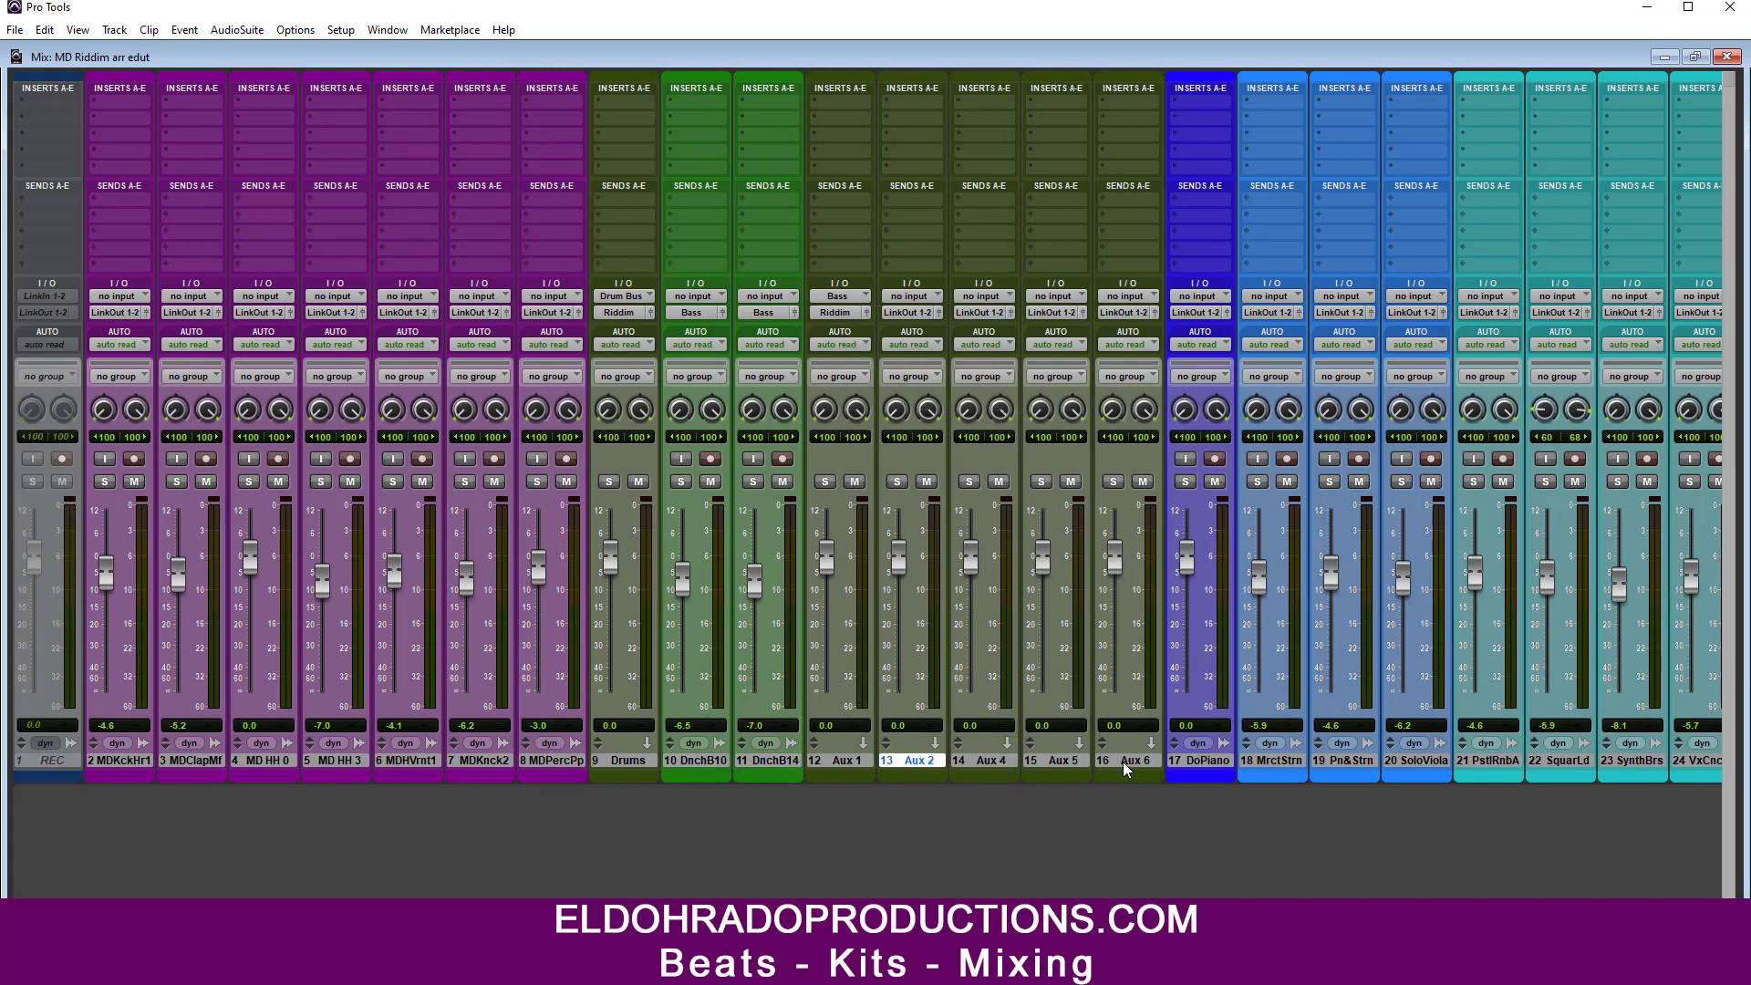
left_click(1123, 761, "shift")
left_click_drag(1124, 760, 1213, 755)
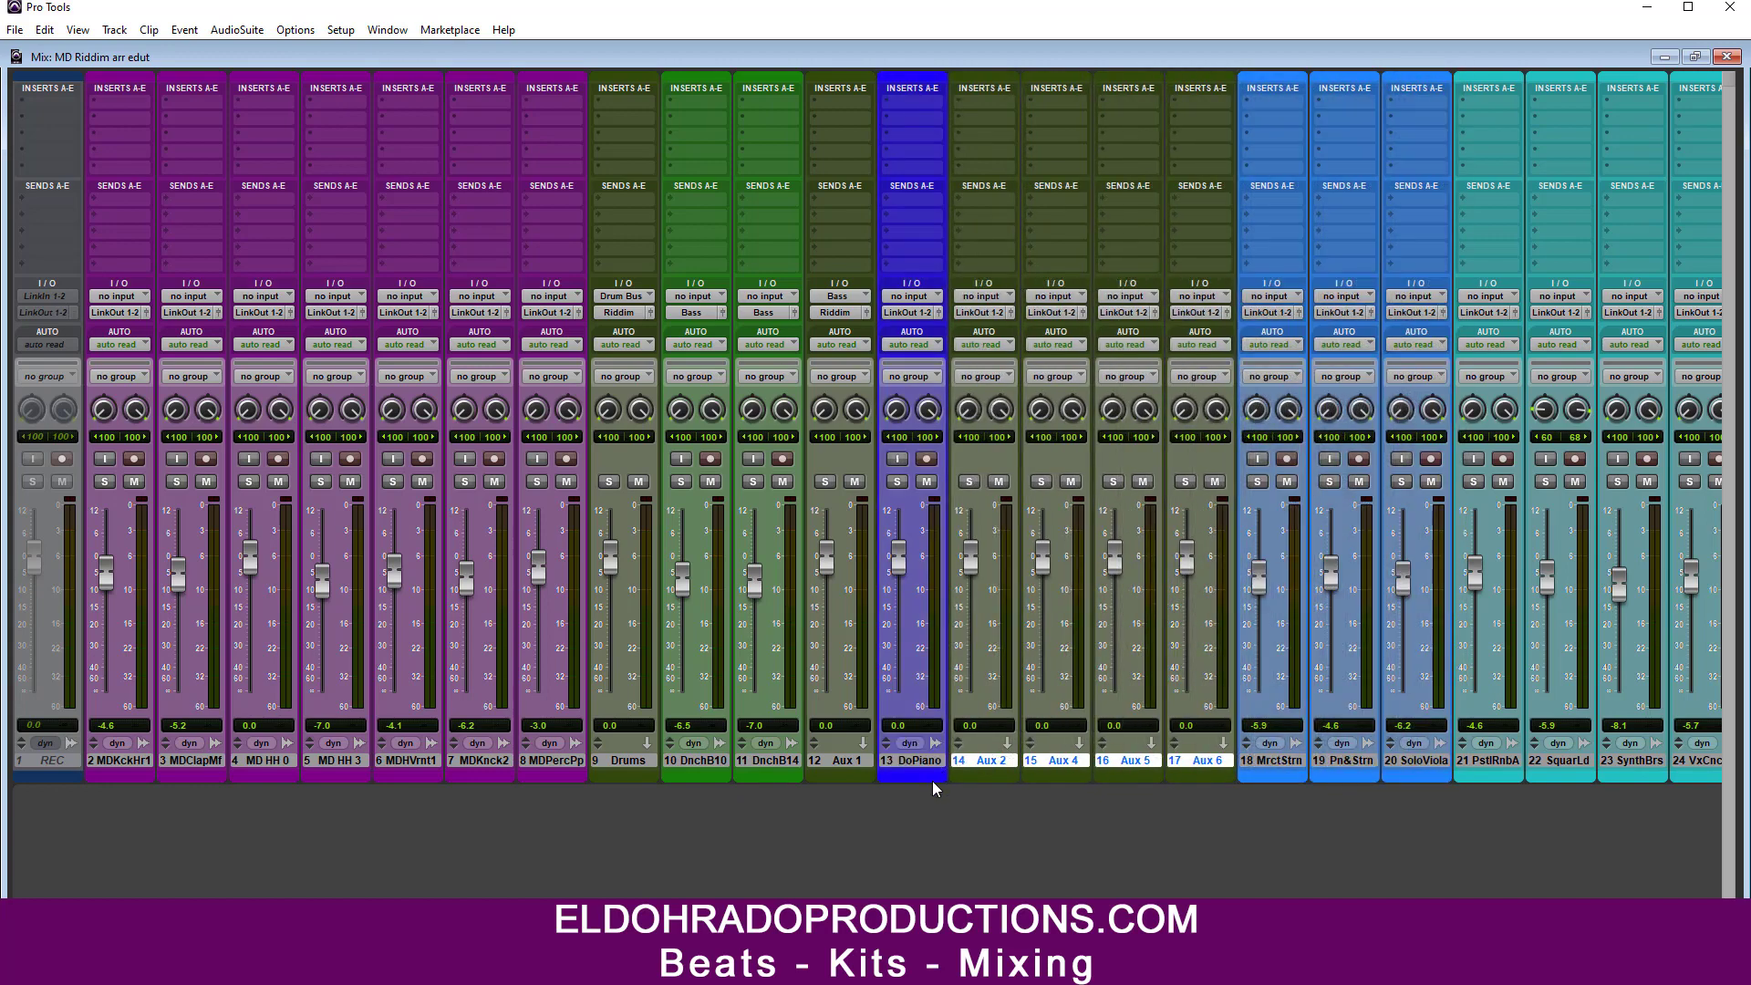
Step: Rename the Aux 1 track as "Bass" and the Aux 2 track as "Keys"
double_click(843, 760)
type("Bass")
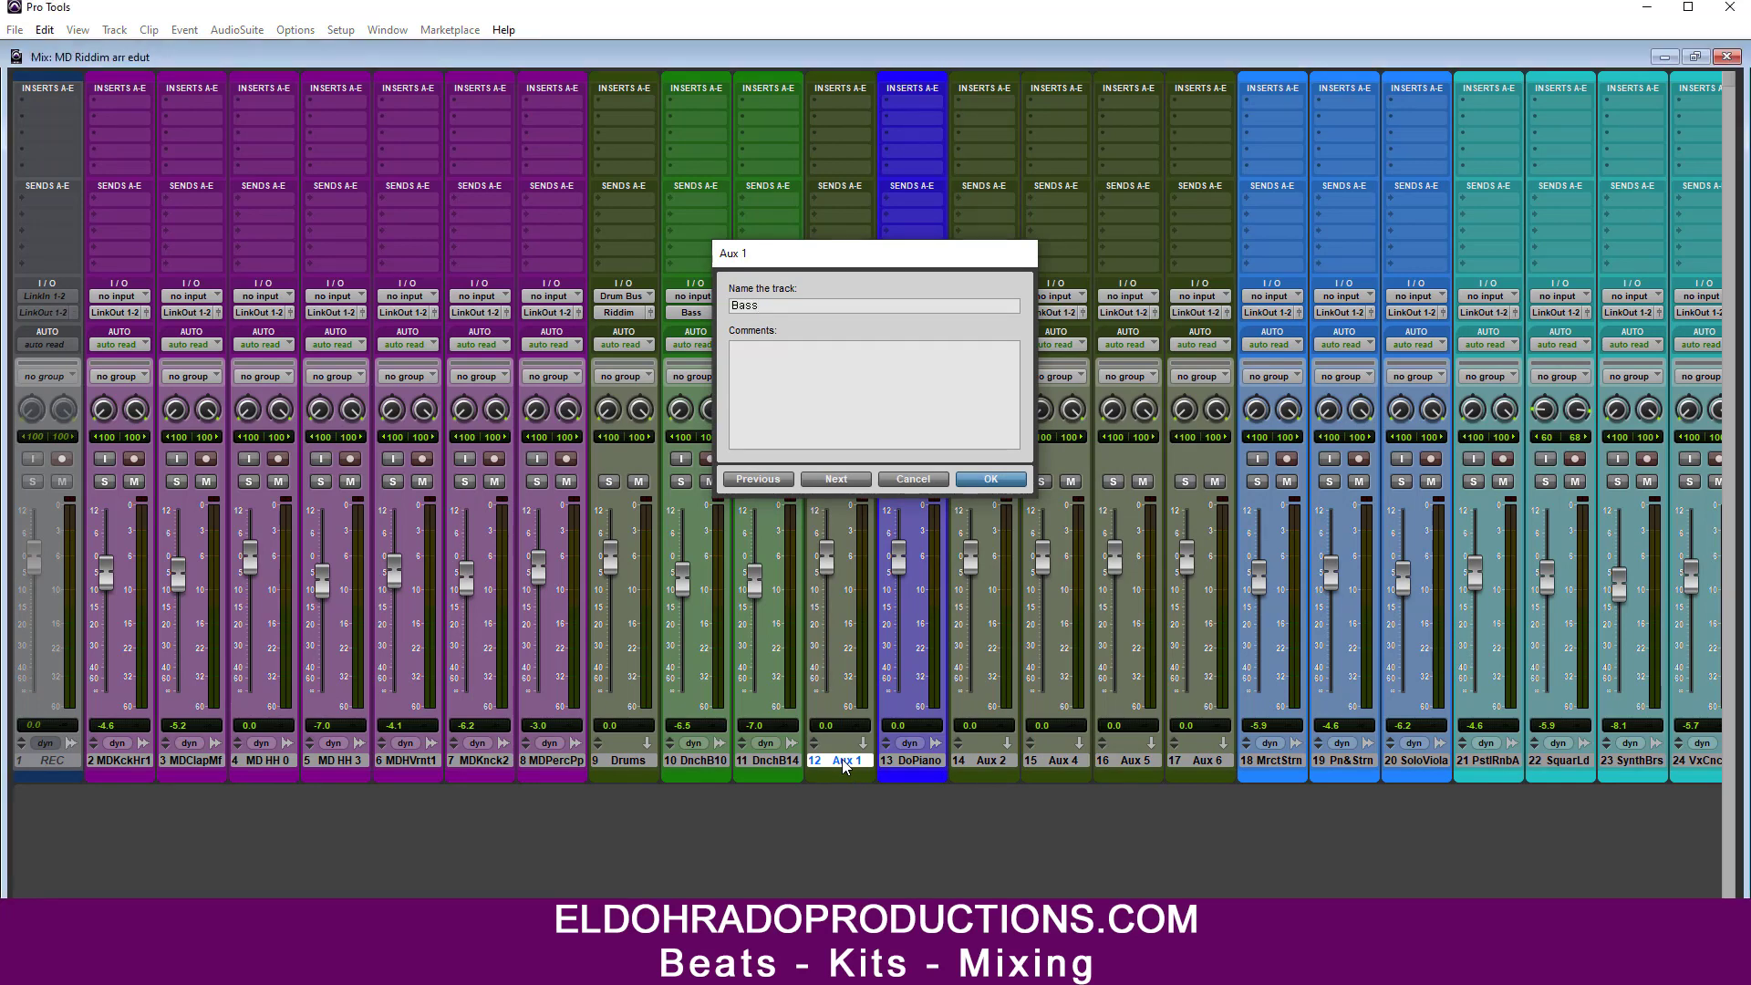
key("Return")
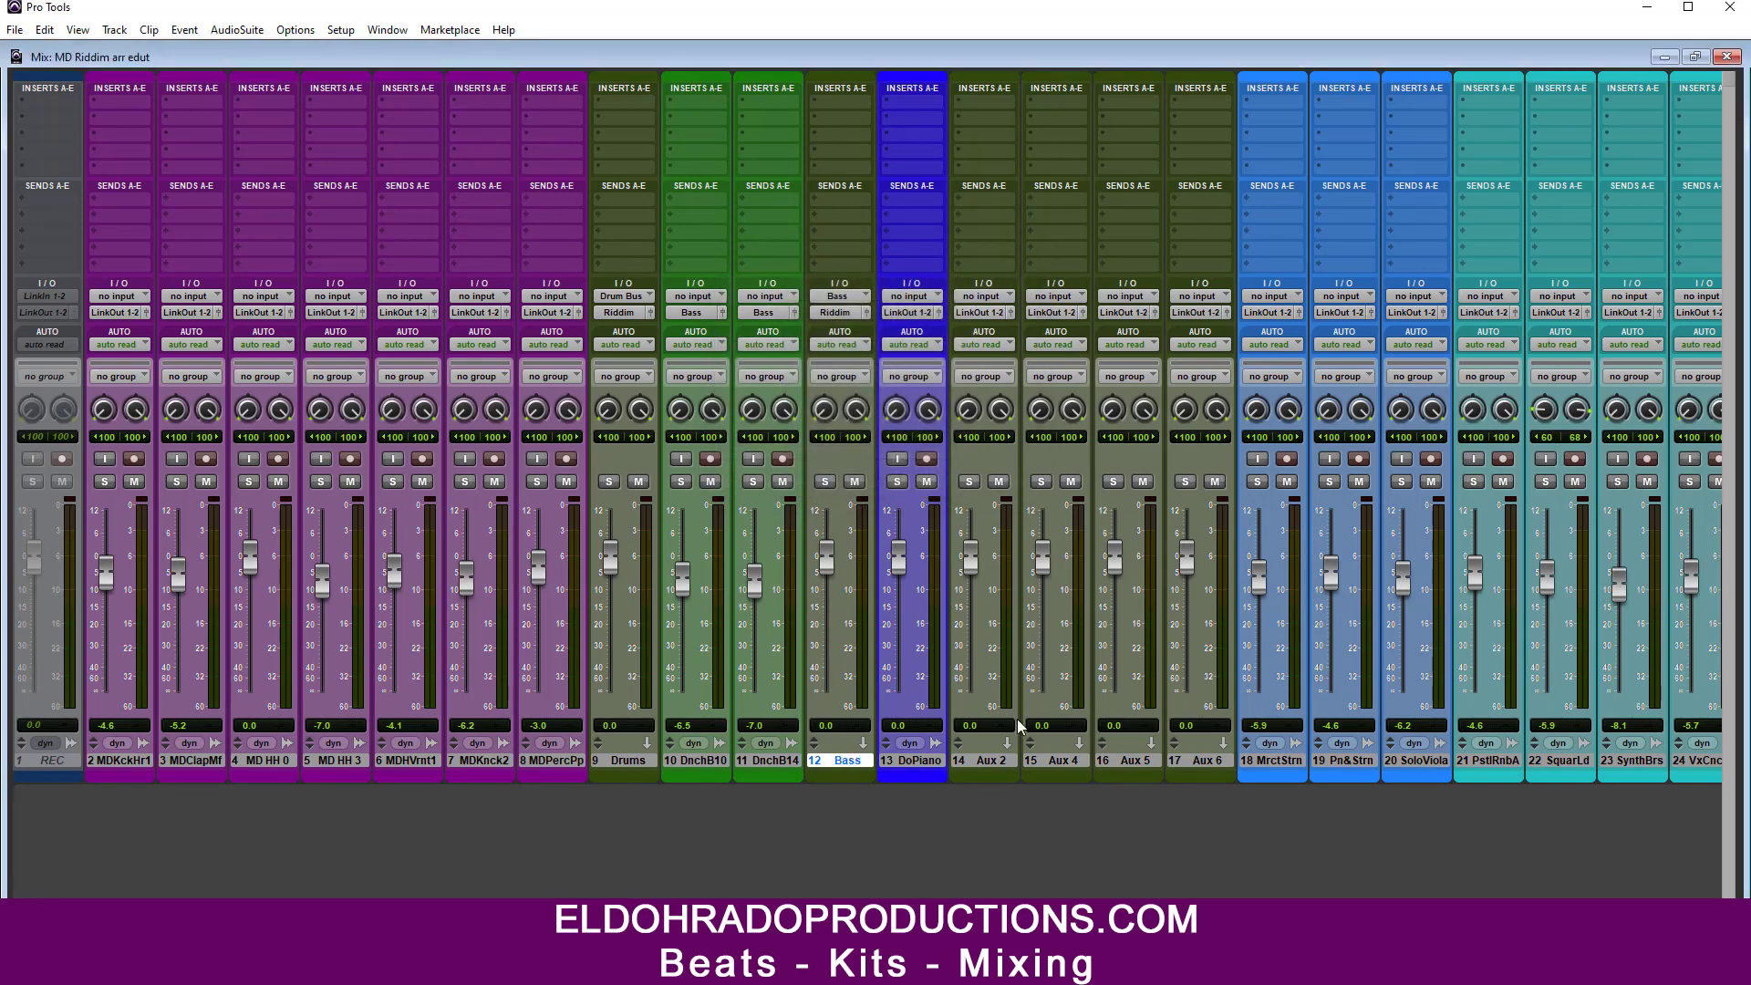
double_click(999, 761)
type("Keys")
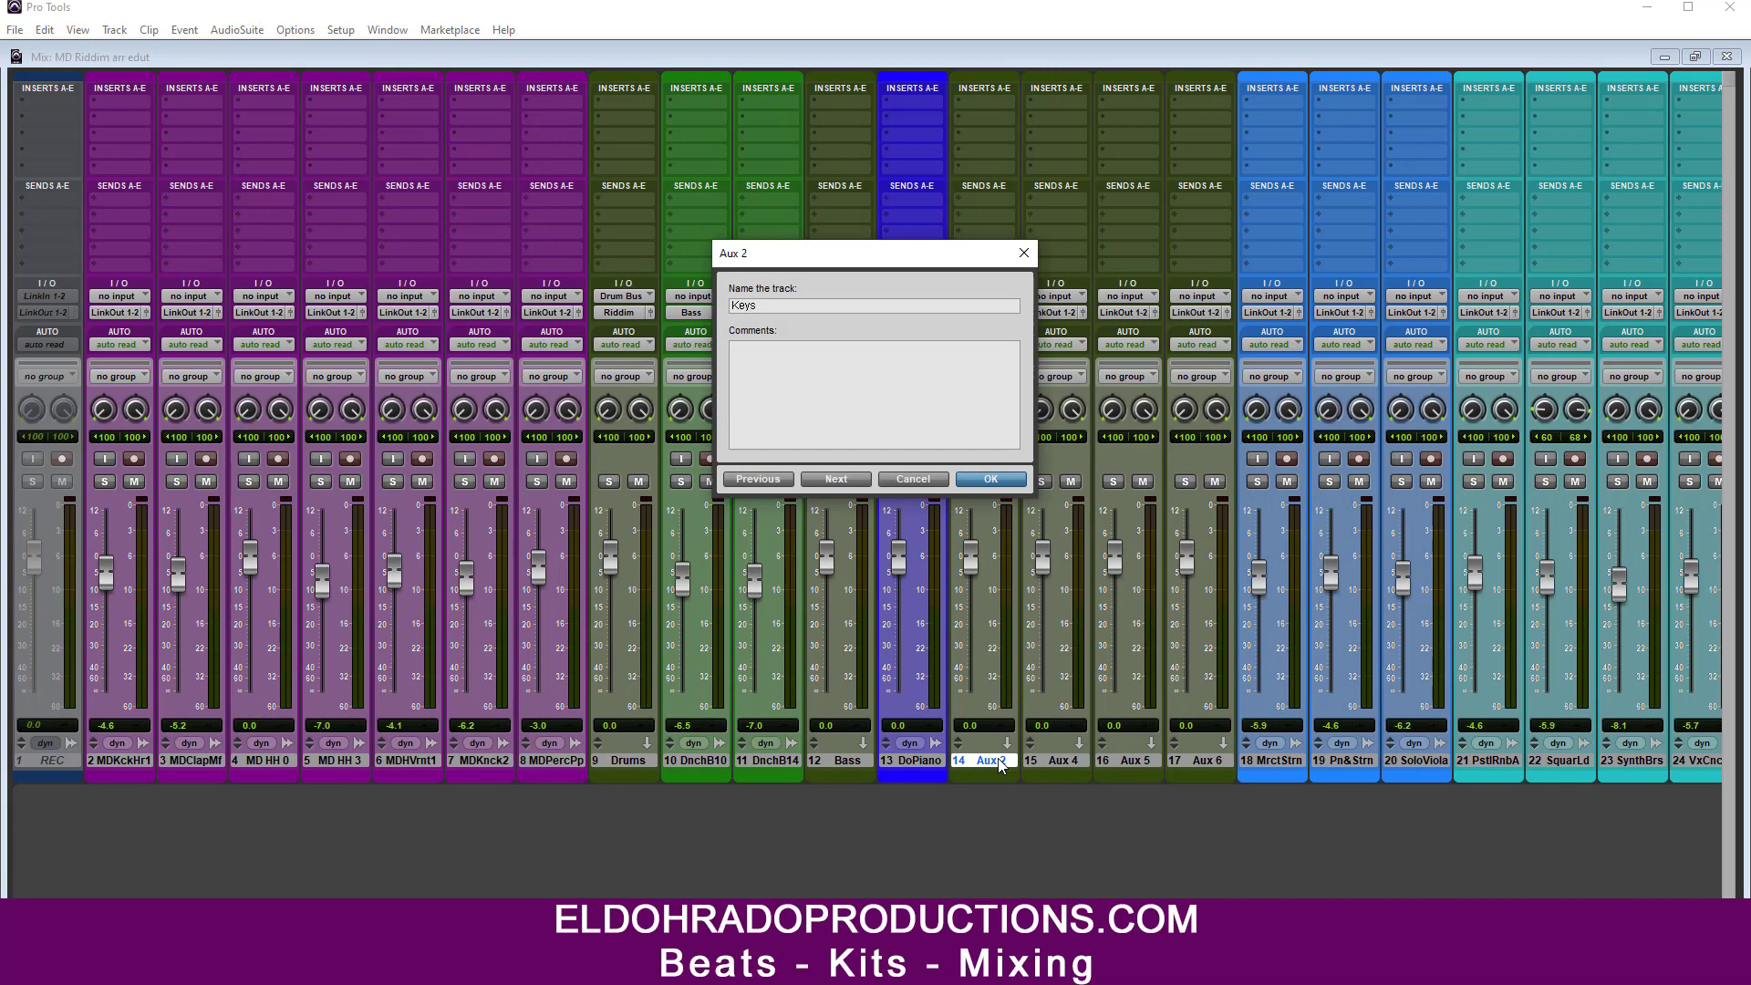
key("Return")
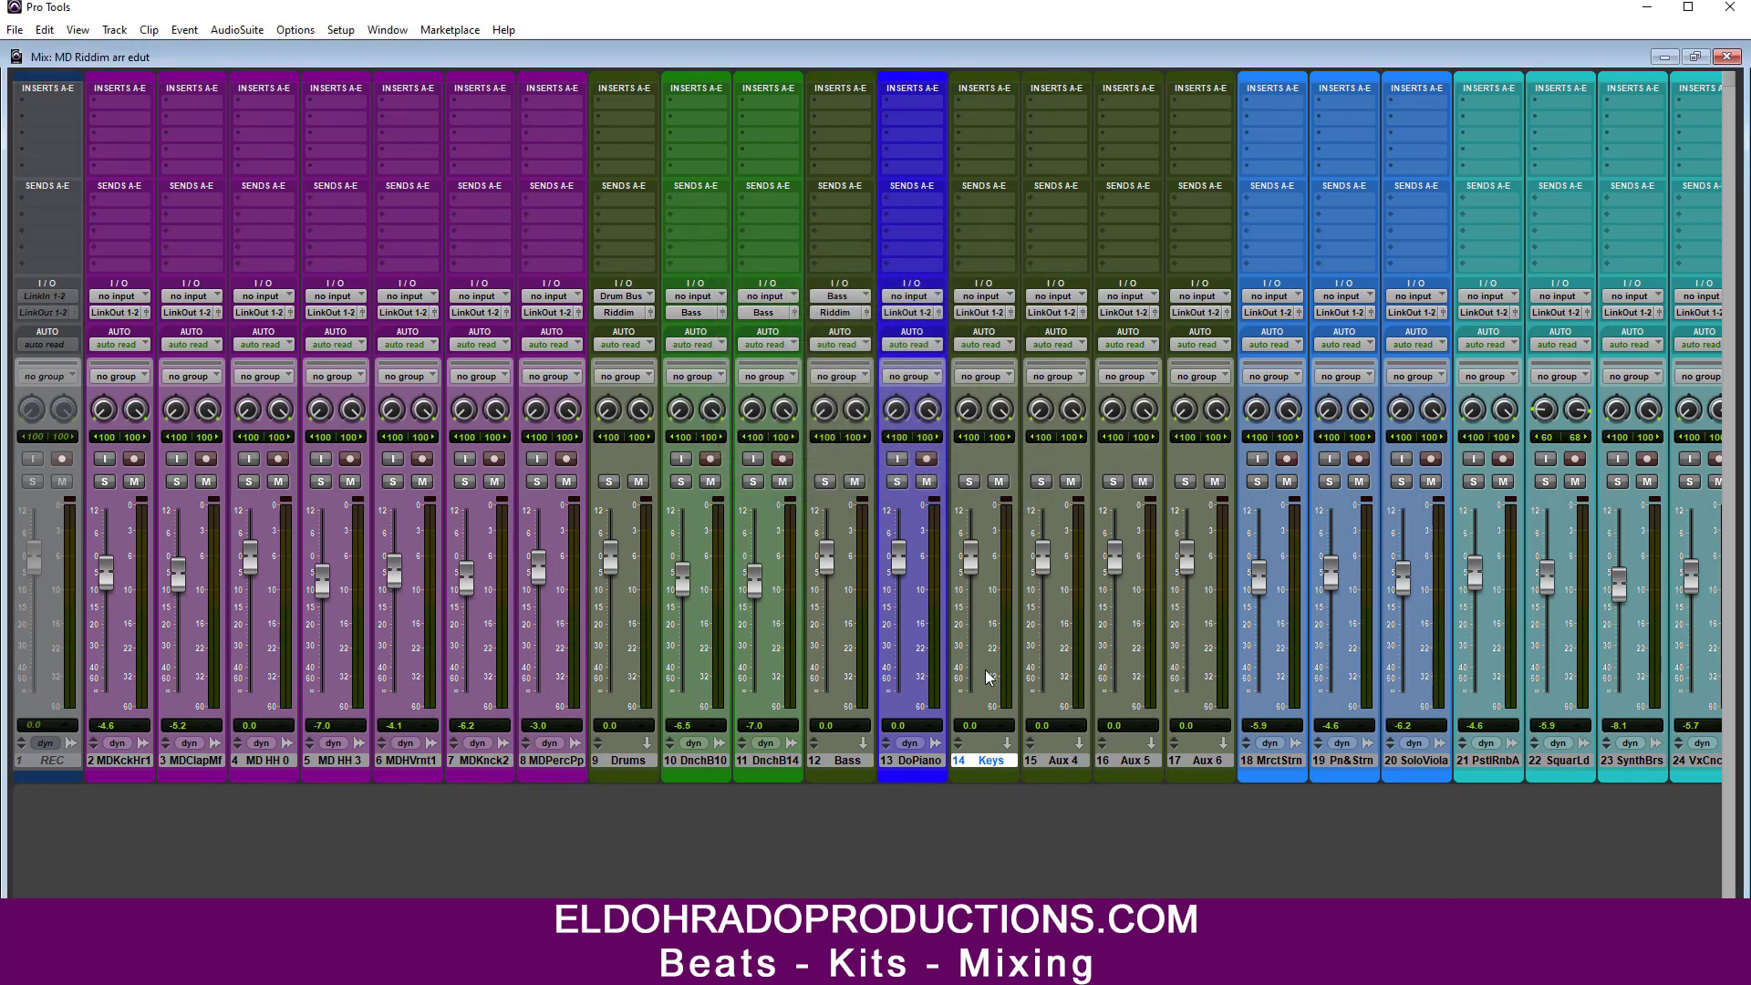
Step: Set the output of DoPiano and the input of the Keys aux track to Bus 9-10
left_click(933, 314)
mouse_move(967, 361)
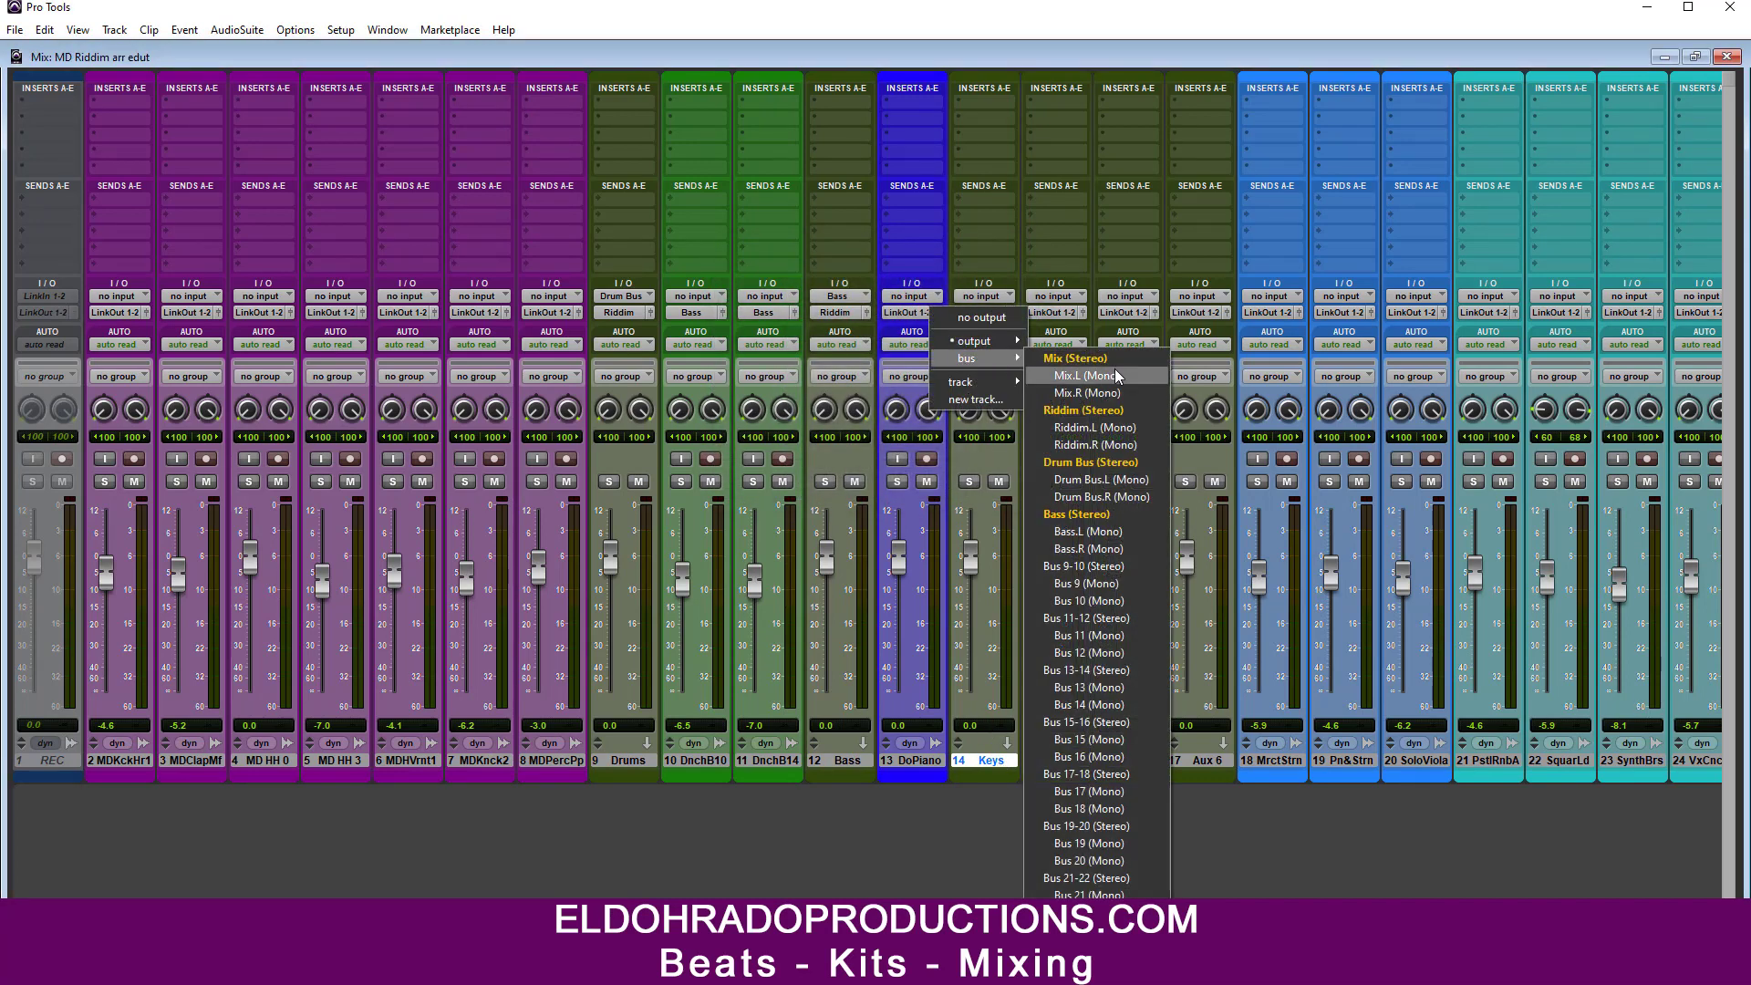
left_click(1086, 566)
left_click(983, 310)
mouse_move(1069, 346)
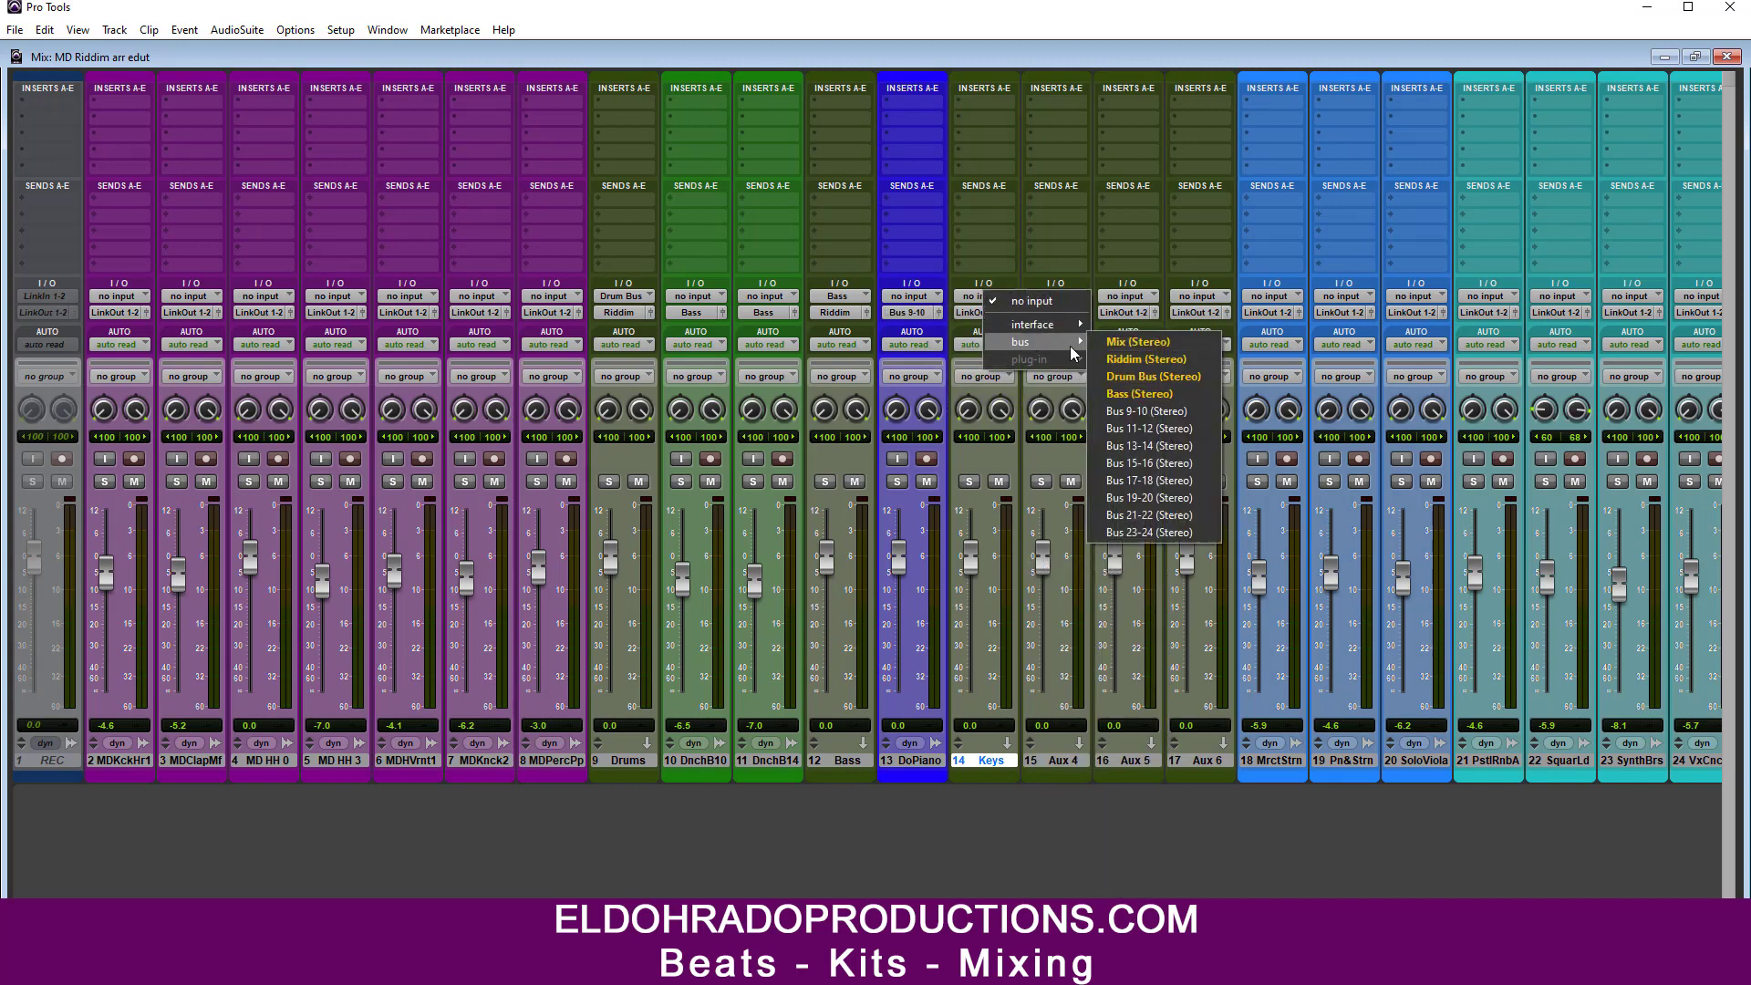
left_click(1153, 414)
Step: Rename the Bus 9-10 input path on the Keys aux track as "Keys"
right_click(997, 297)
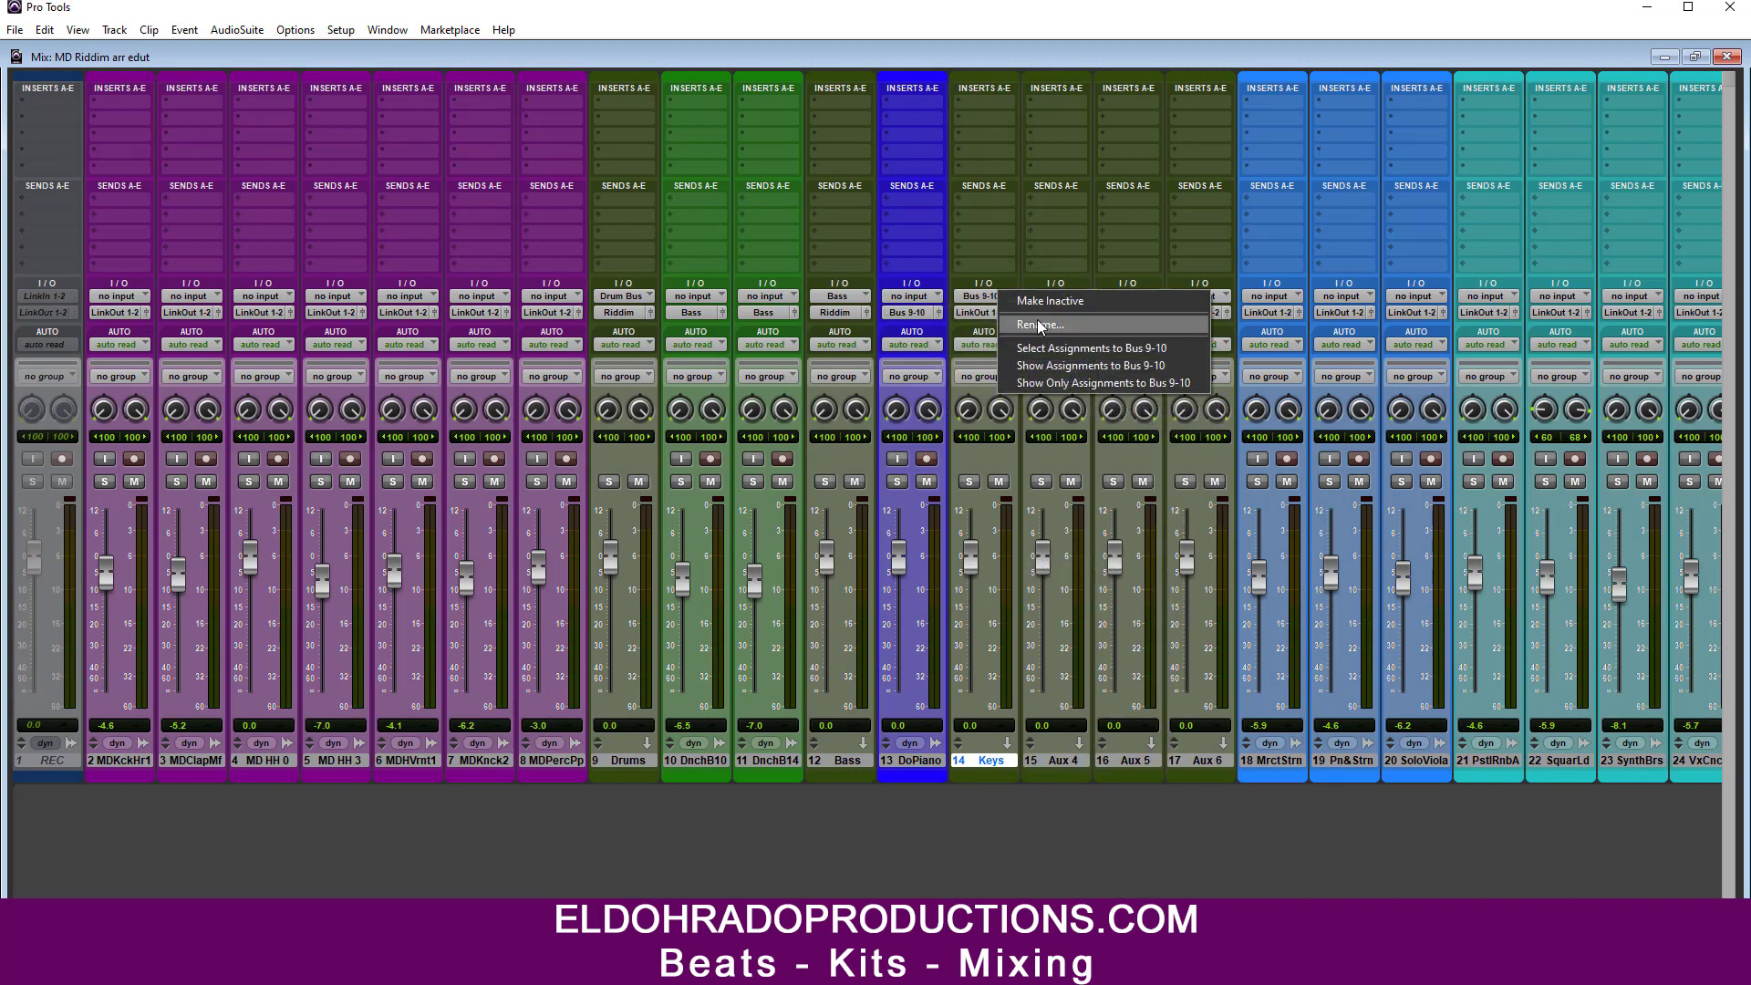
left_click(1037, 319)
type("Ke")
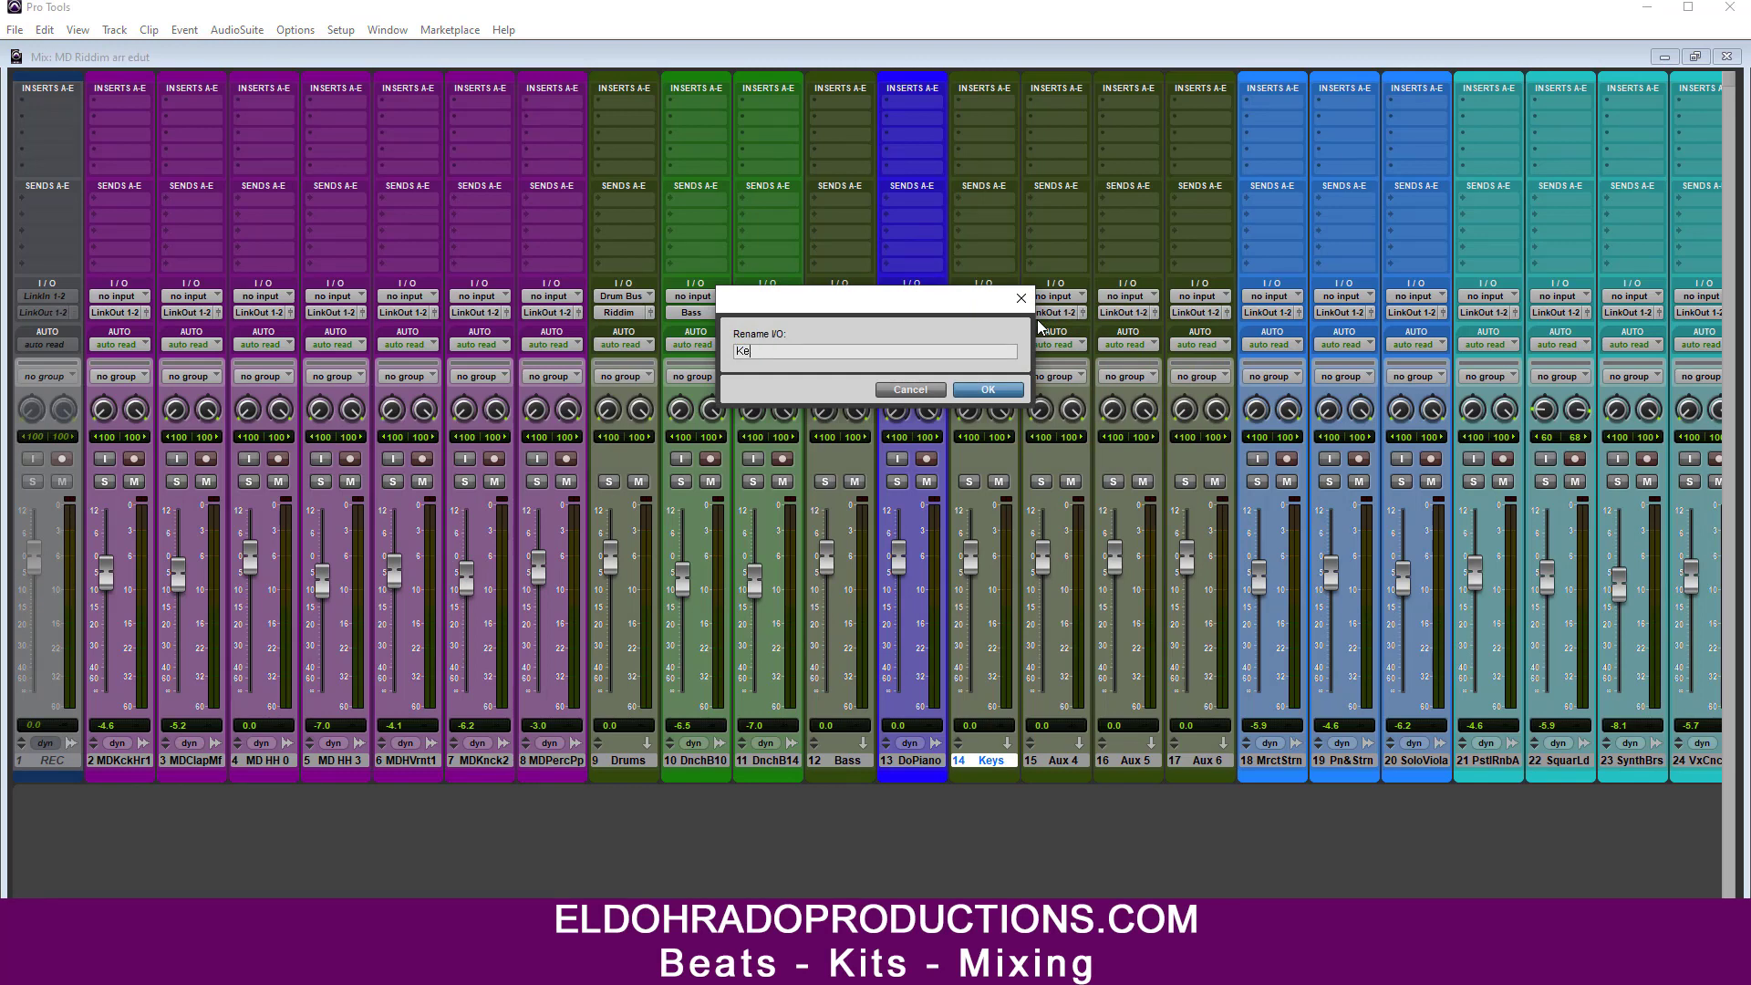
type("ys")
key("Return")
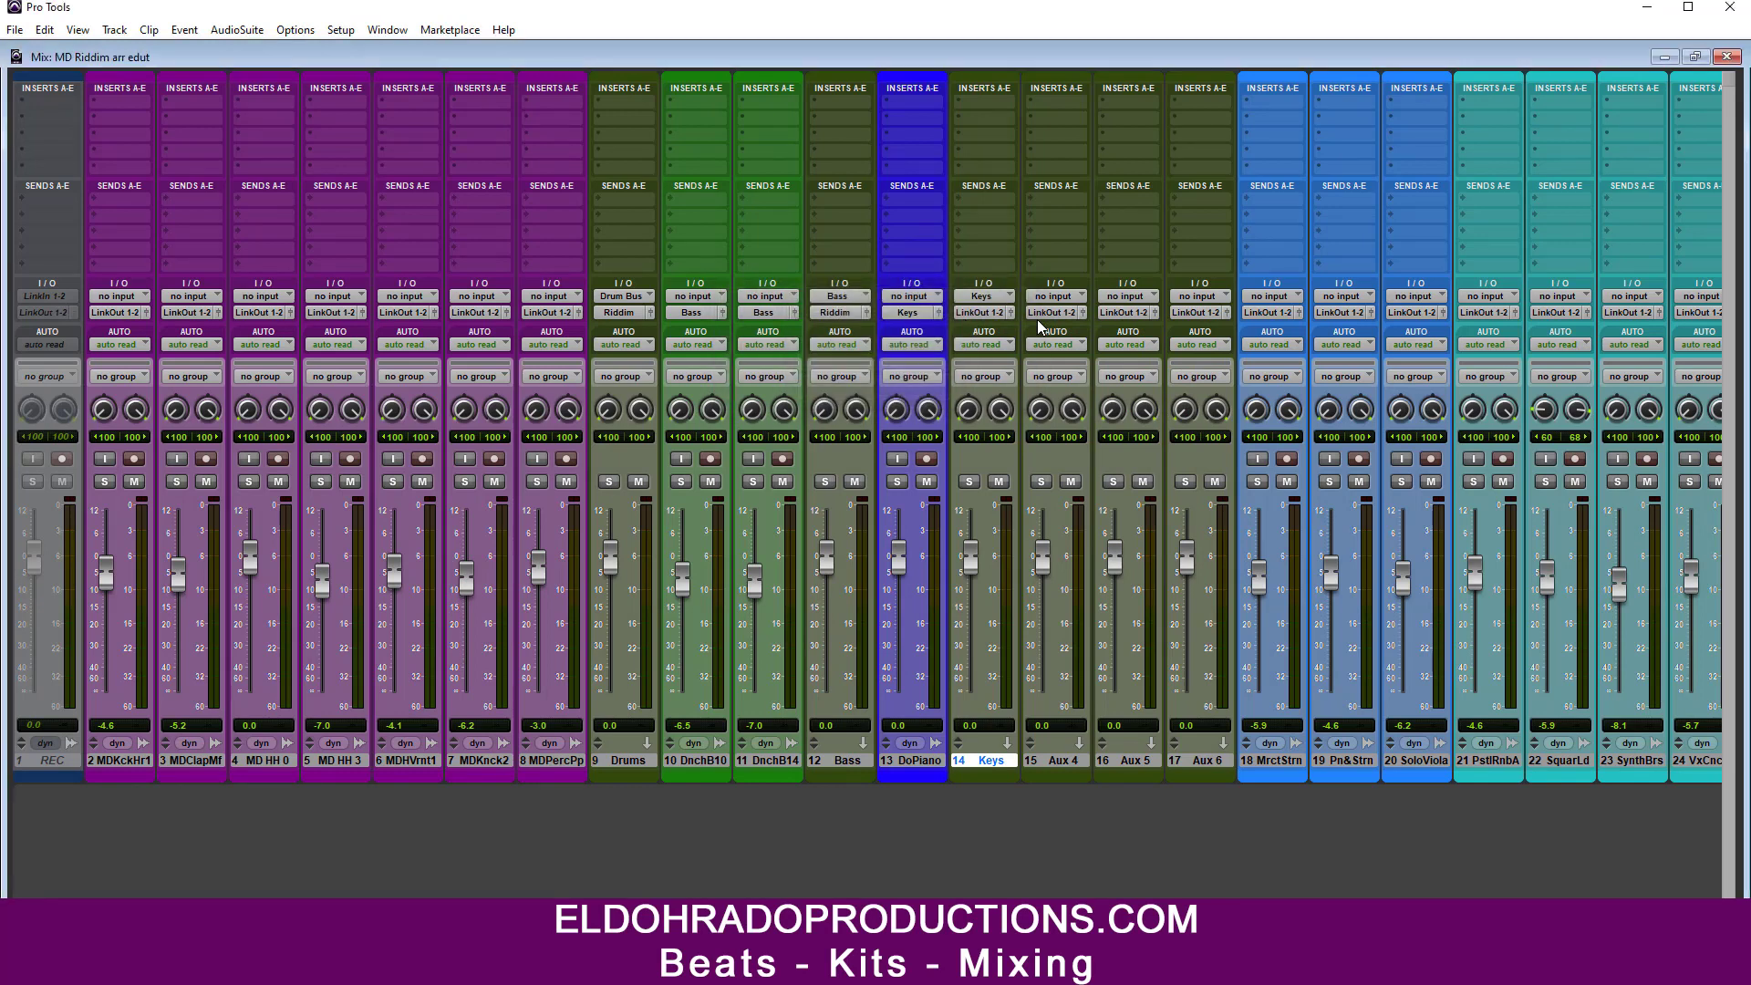
Step: Set the output of the Keys aux track to the stereo Riddim bus
left_click(980, 314)
mouse_move(1026, 359)
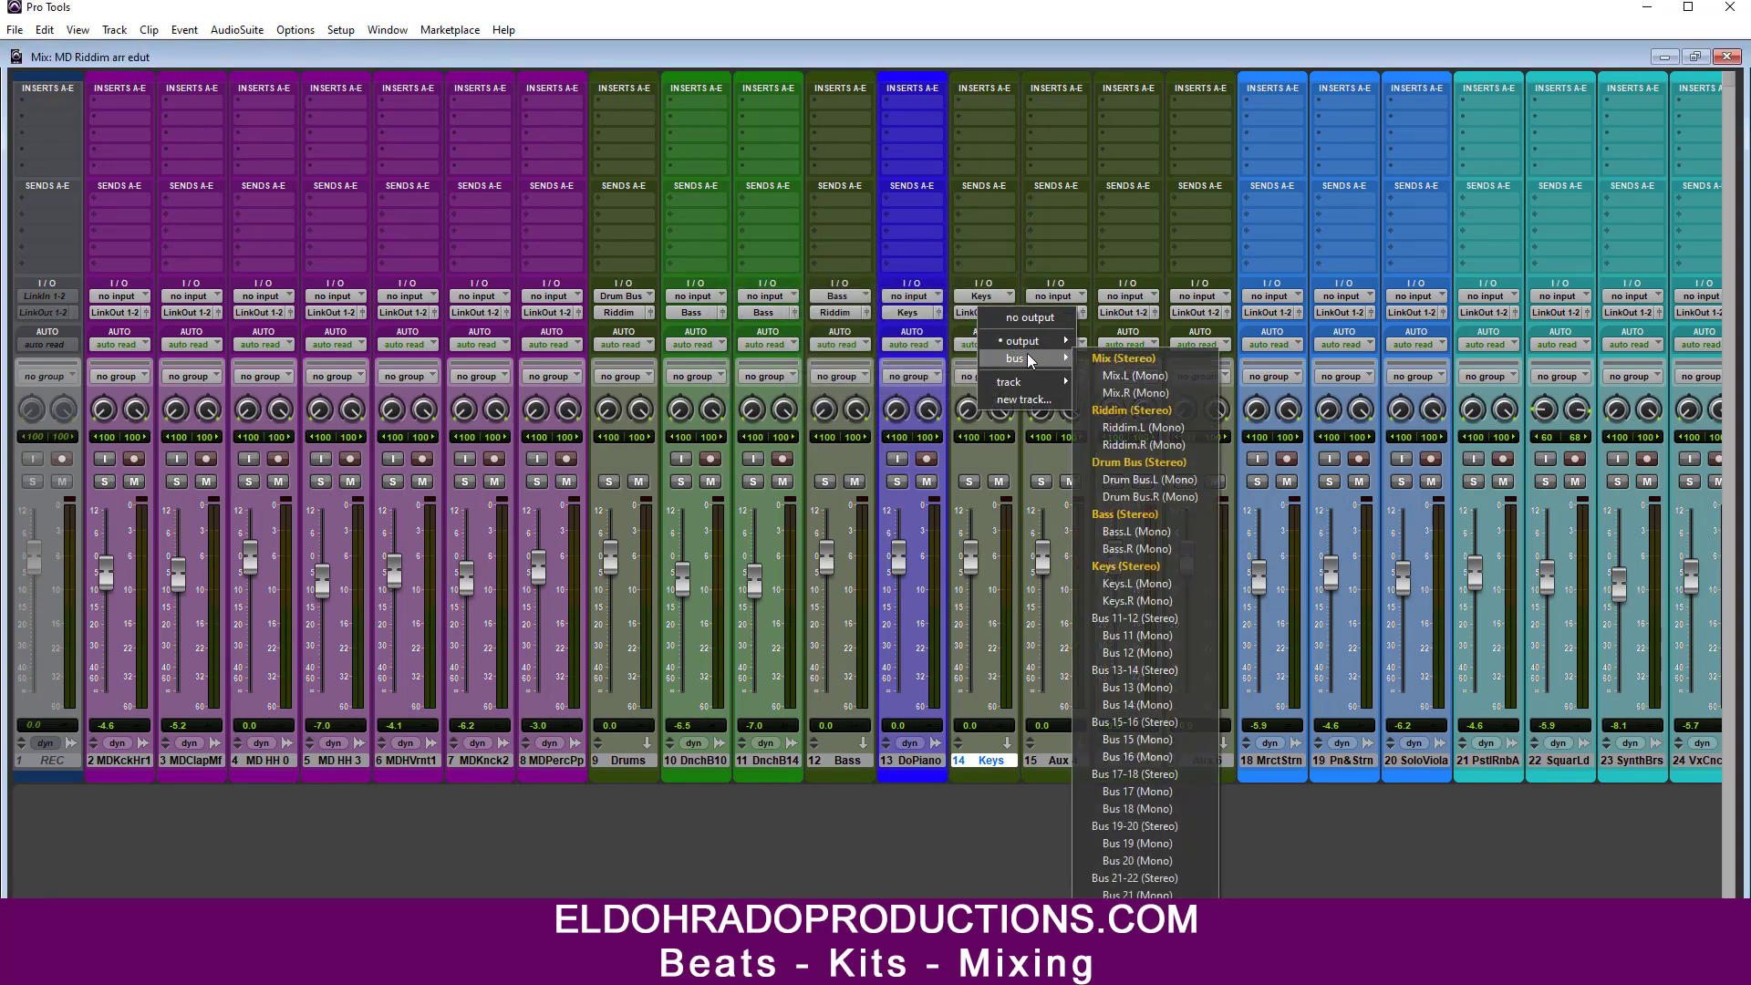
left_click(1137, 411)
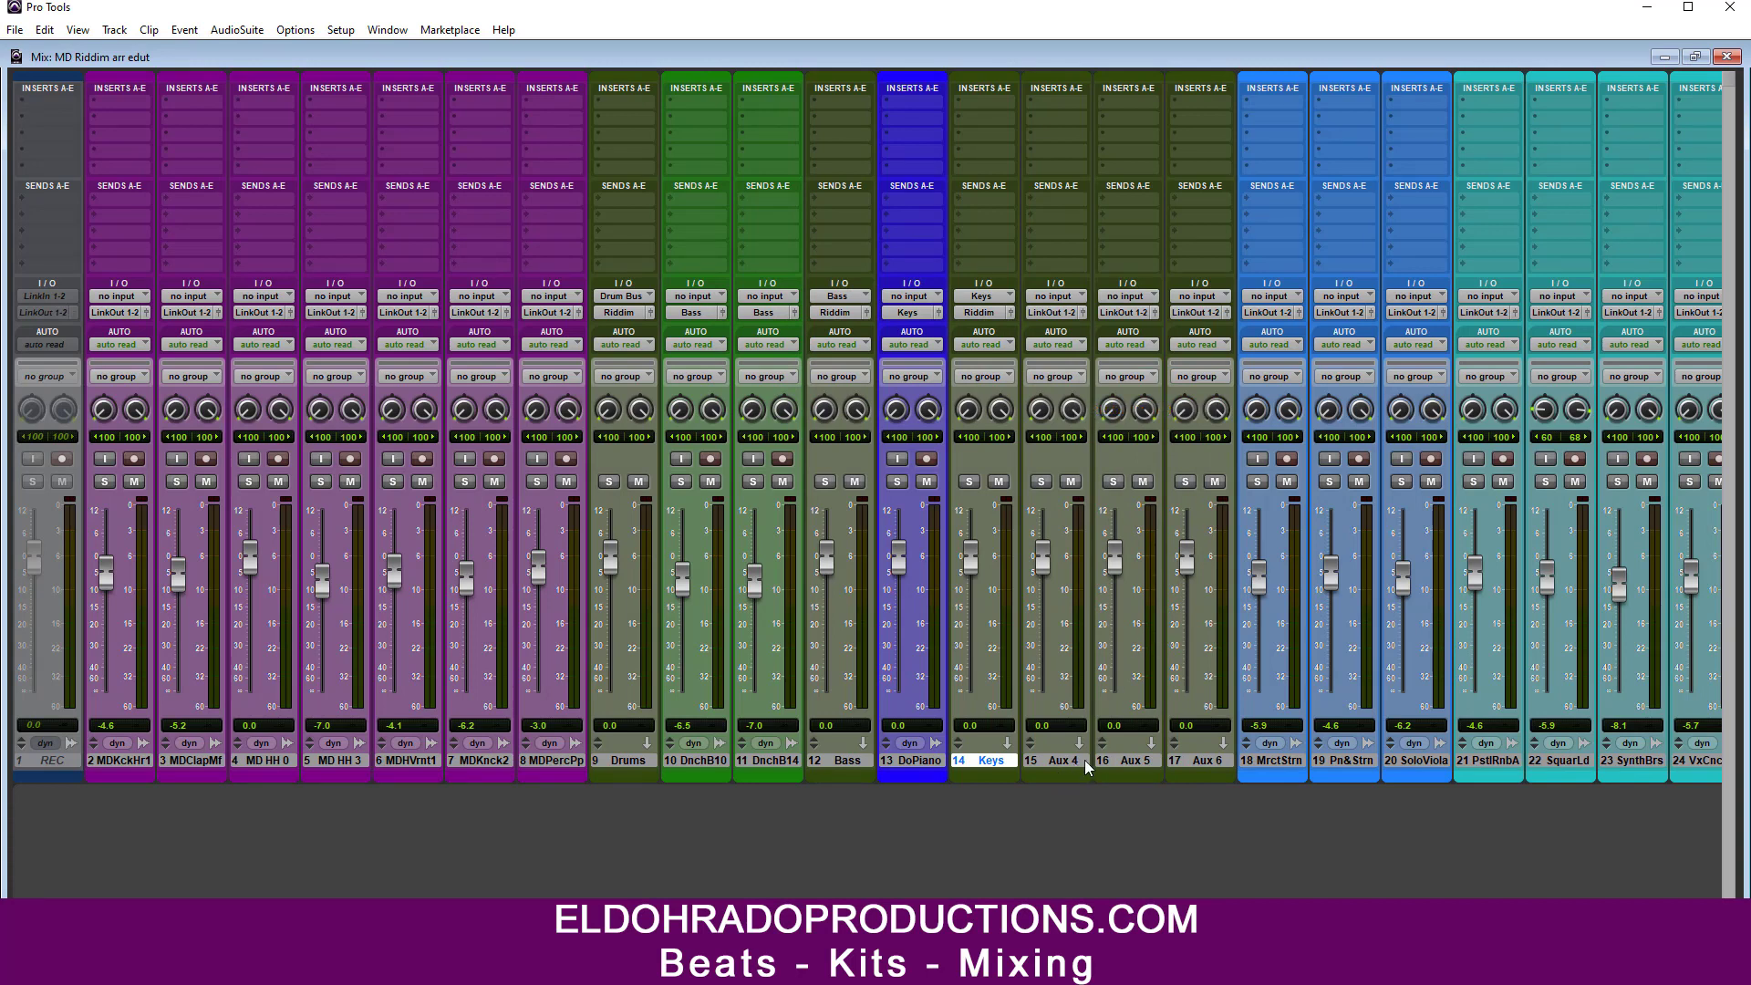
Step: Move the Aux 4, Aux 5 and Aux 6 tracks between SoloViola and PstlRnbA
left_click(1215, 760)
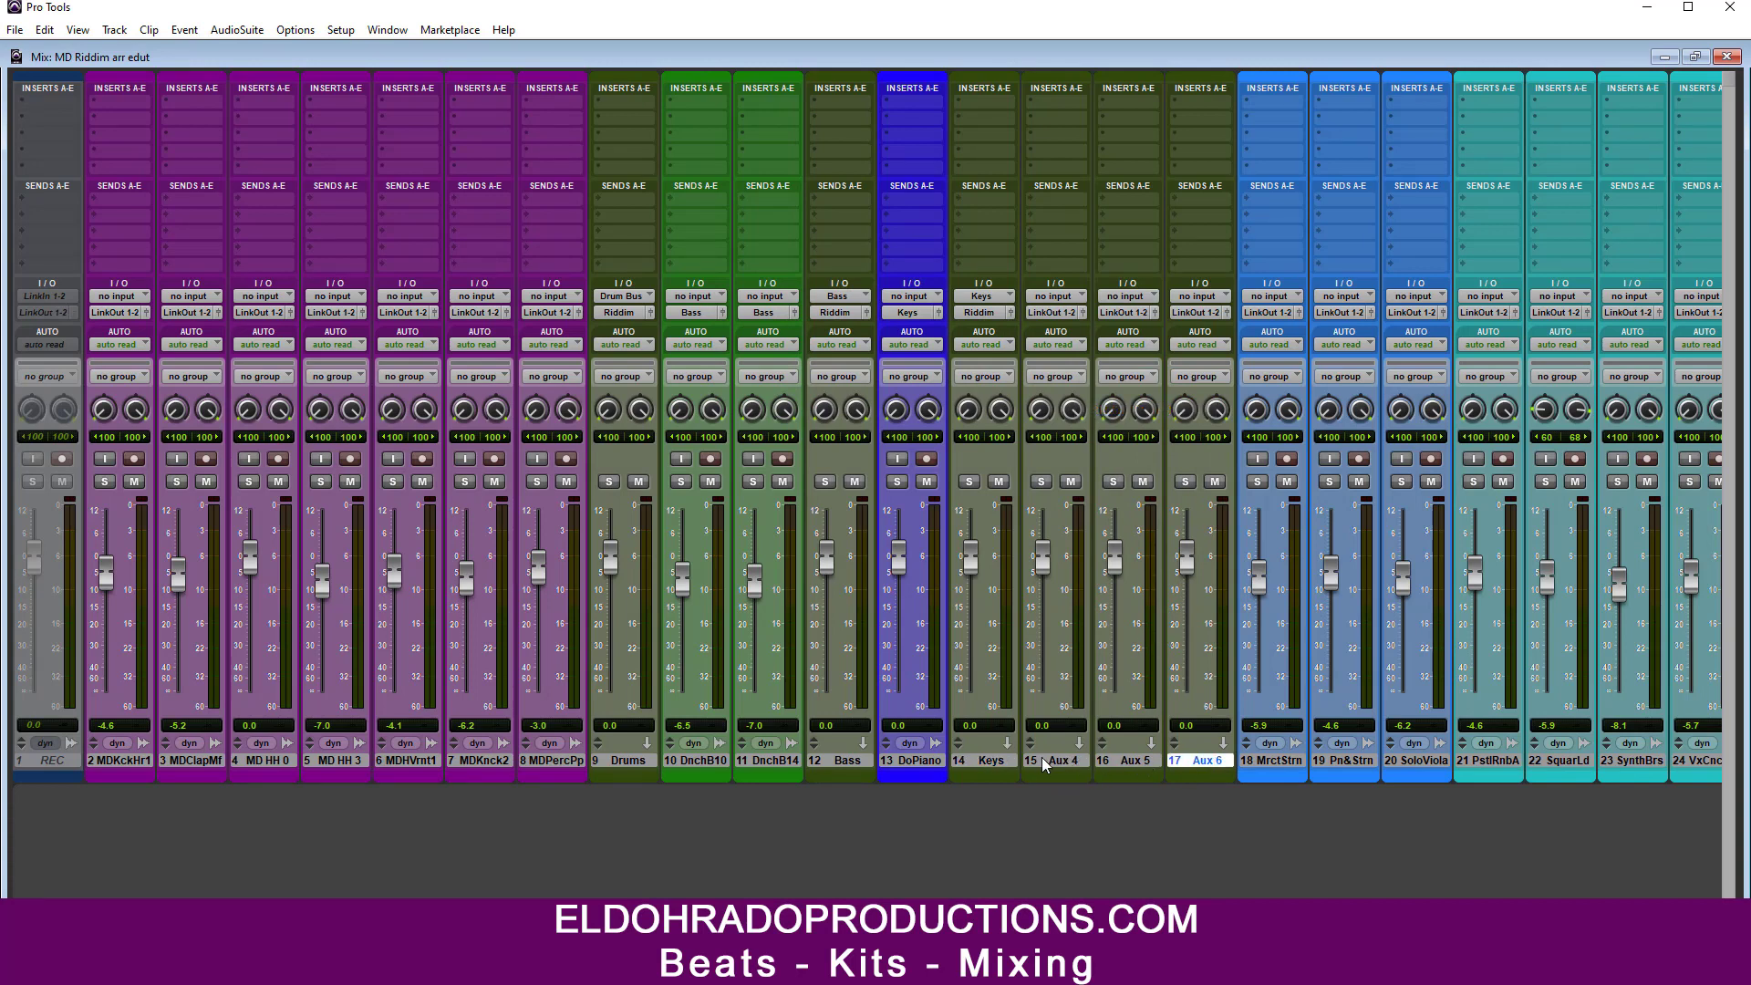
left_click(1050, 760)
left_click(1217, 760)
left_click(1065, 760, "shift")
left_click_drag(1065, 760, 1452, 765)
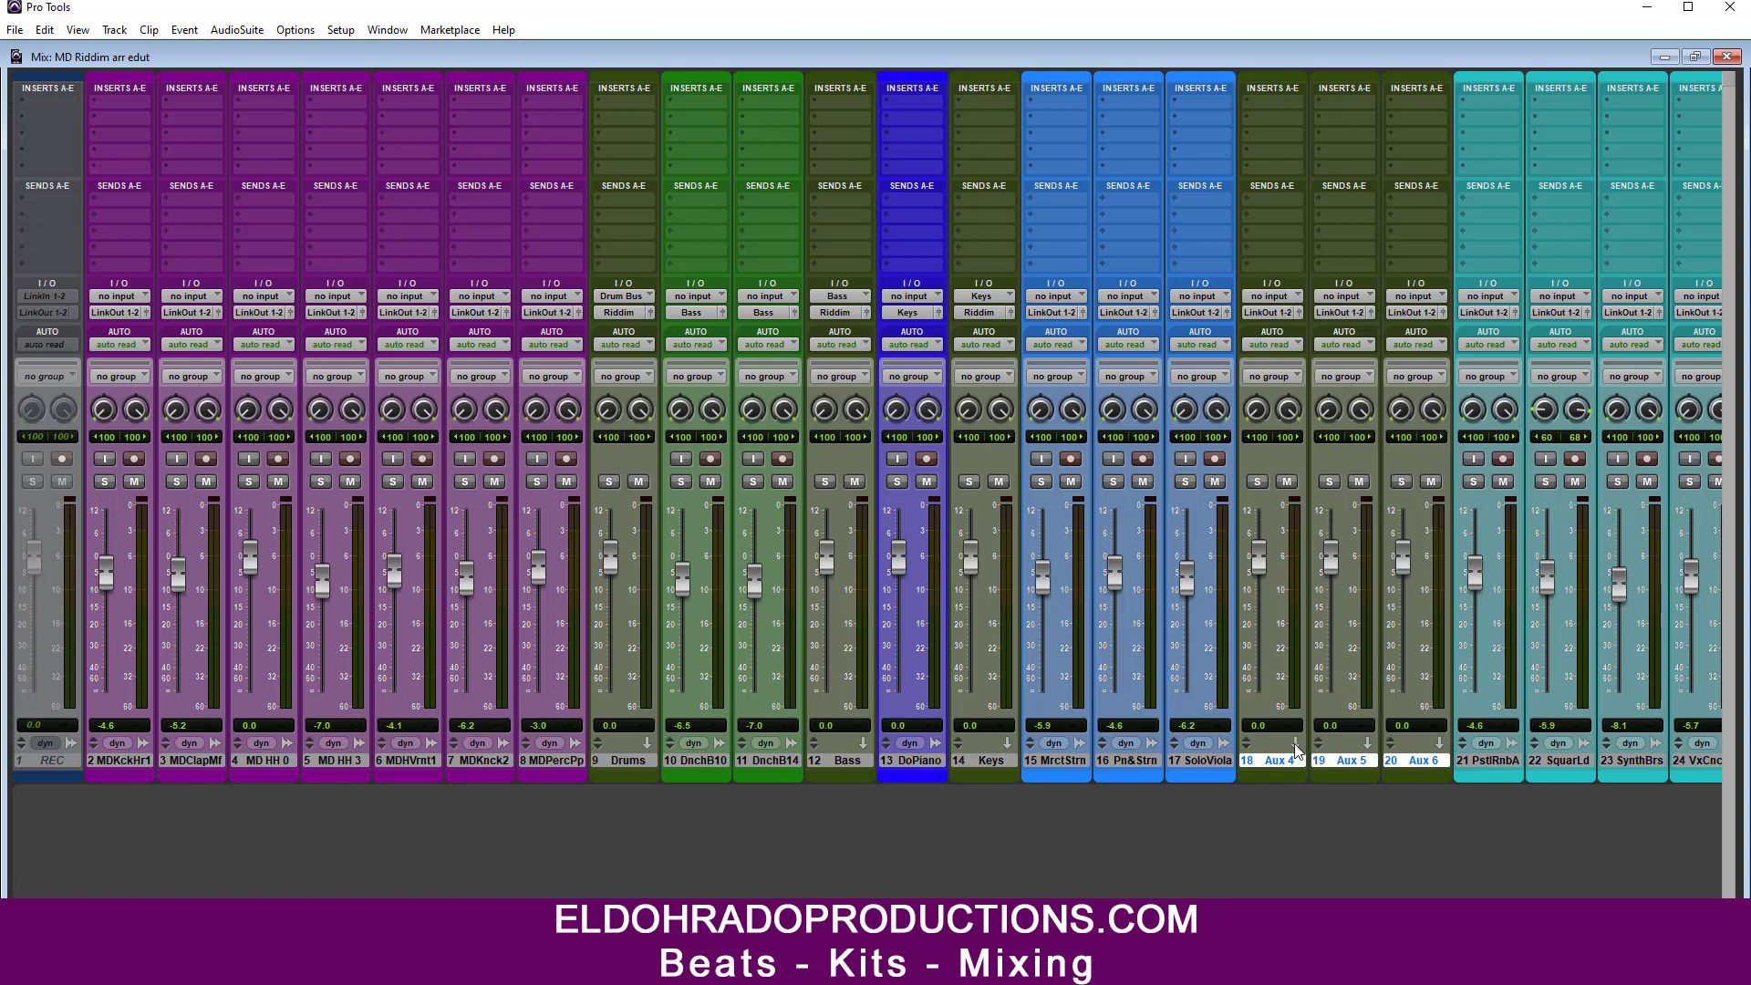
Step: Select the three string tracks MrctStrn, Pn&Strn and SoloViola together
left_click(1215, 766)
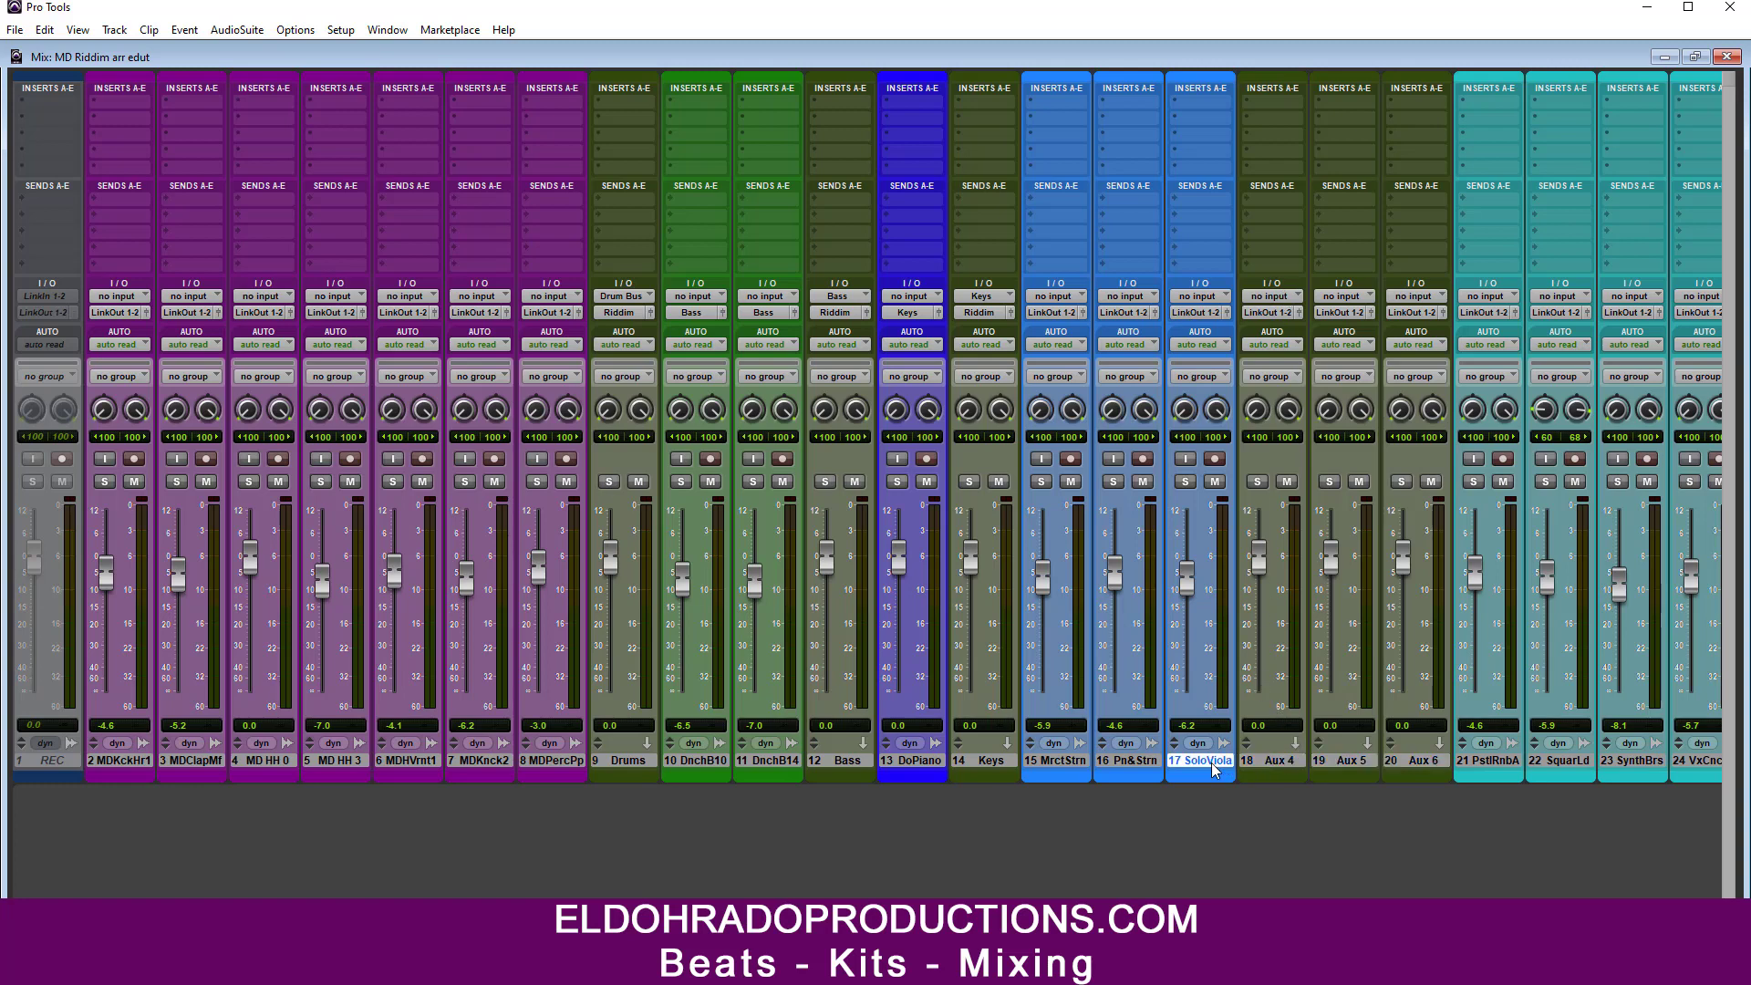
left_click(1064, 762, "shift")
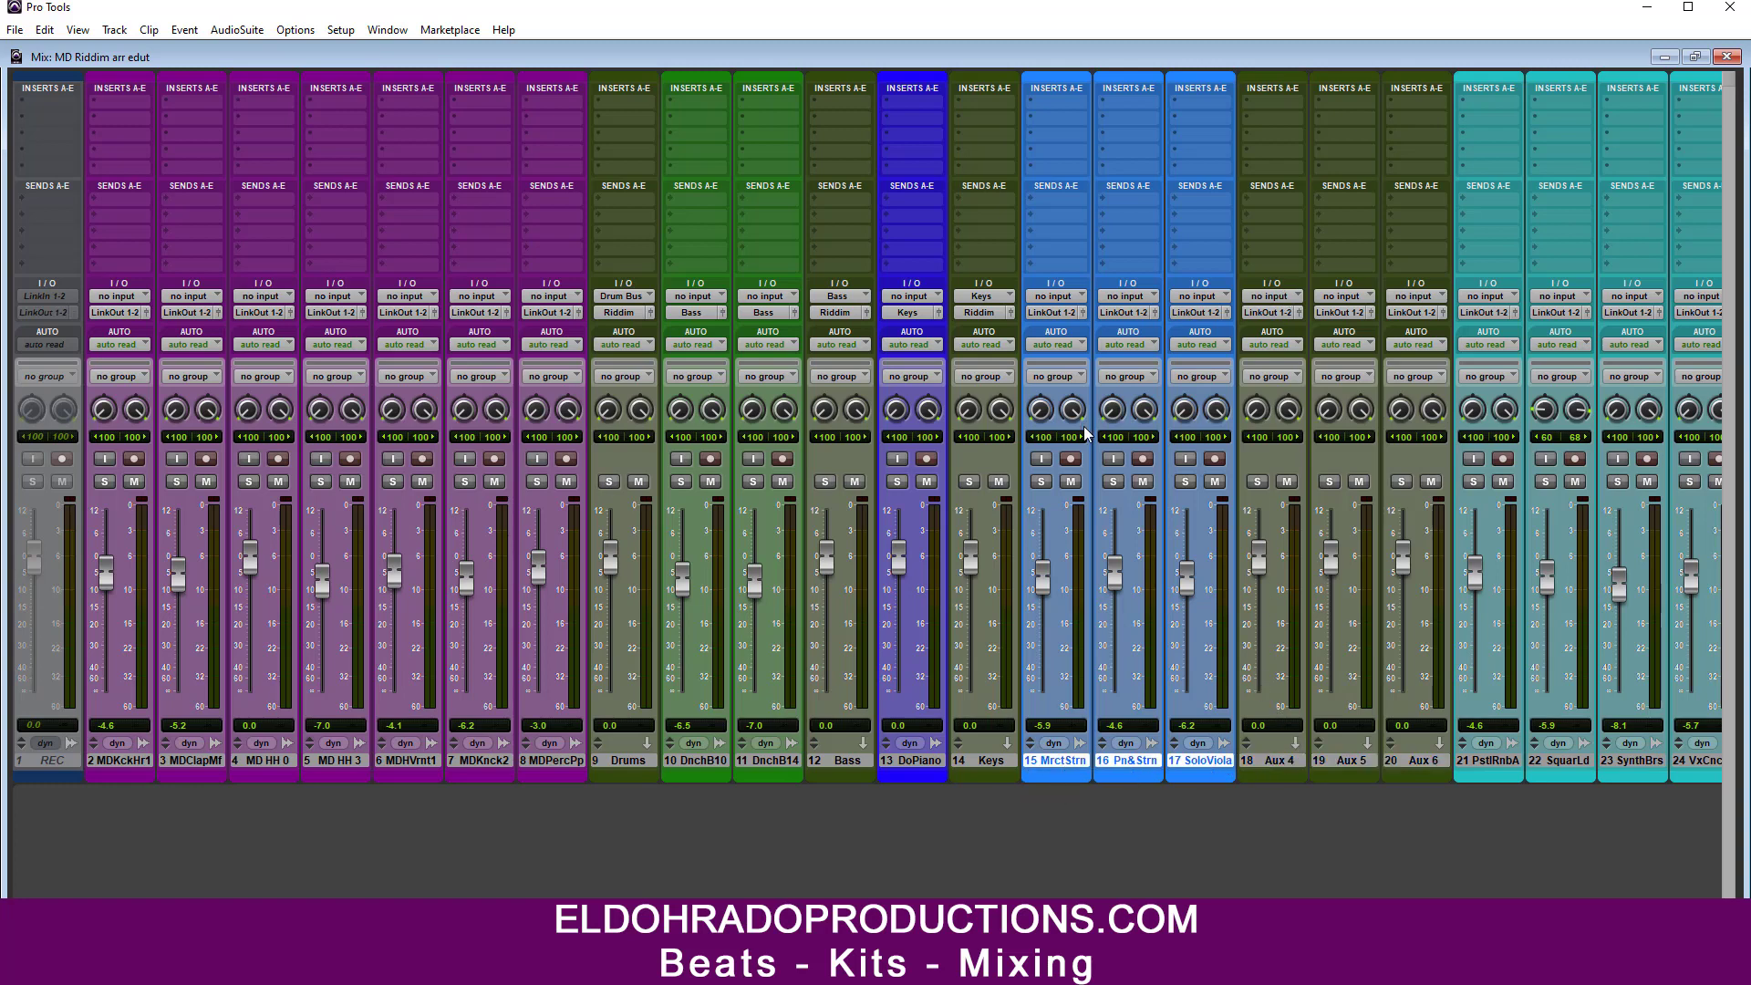
Step: Route the outputs of the MrctStrn, Pn&Strn and SoloViola tracks to stereo Bus 11-12
left_click(1072, 297)
left_click(1054, 313)
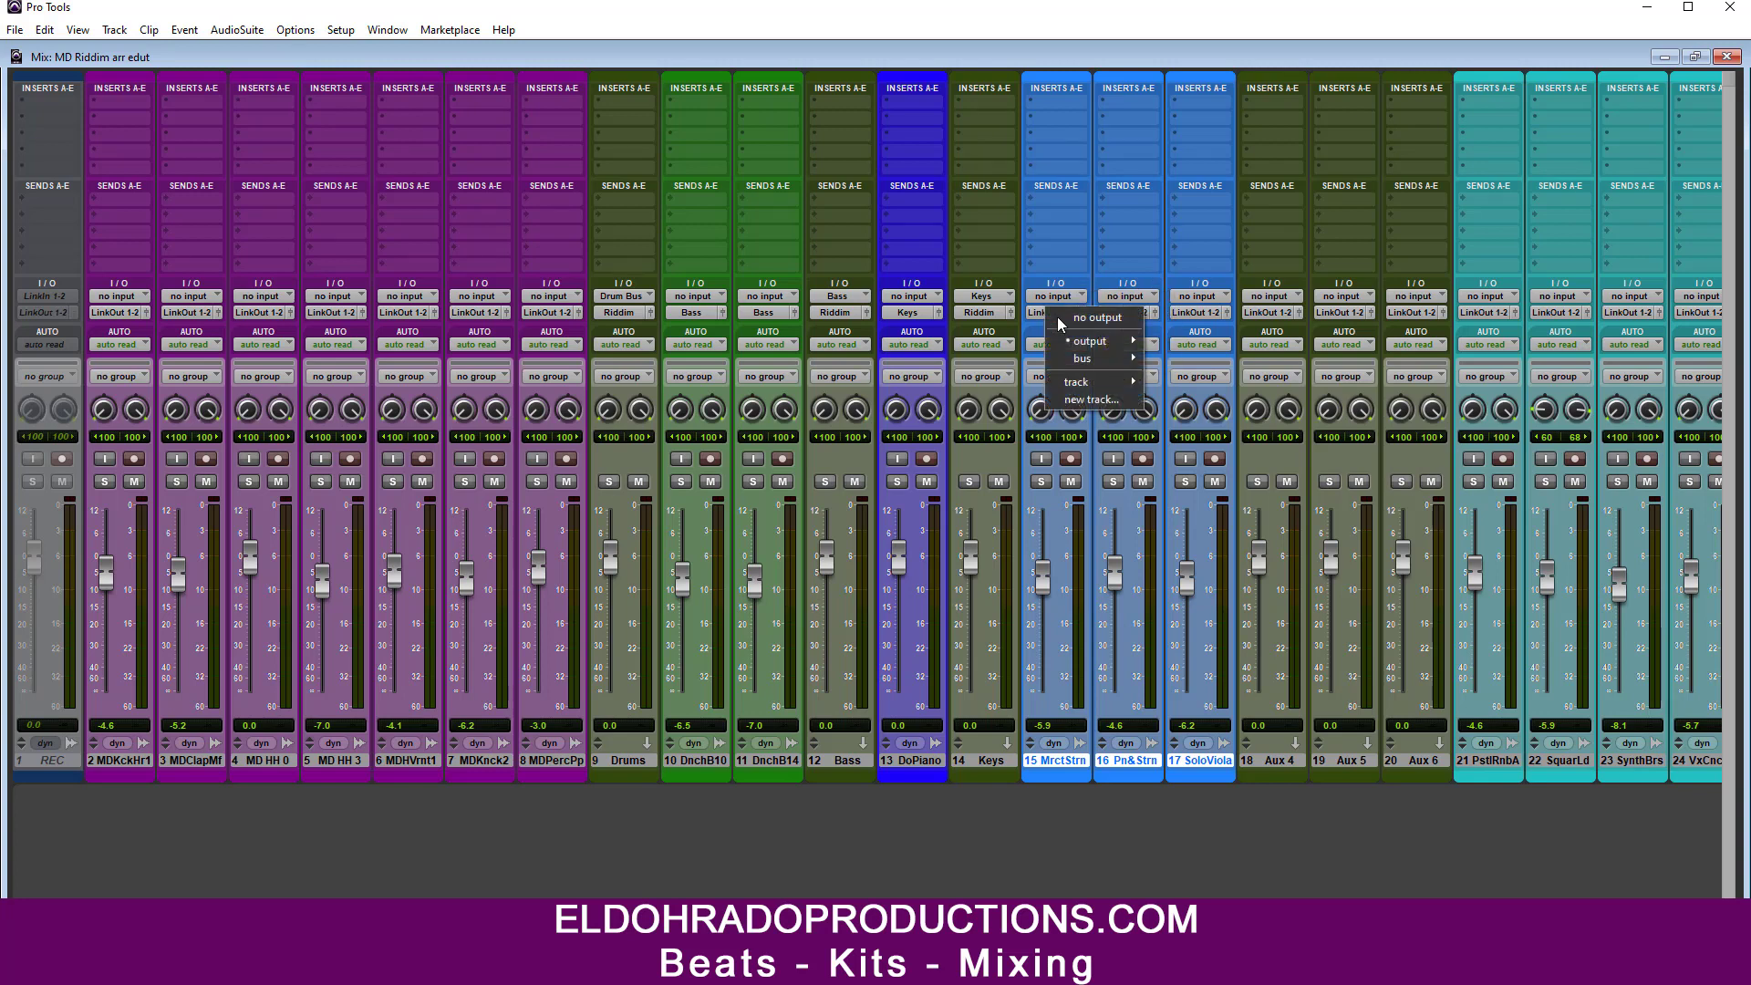
mouse_move(1091, 360)
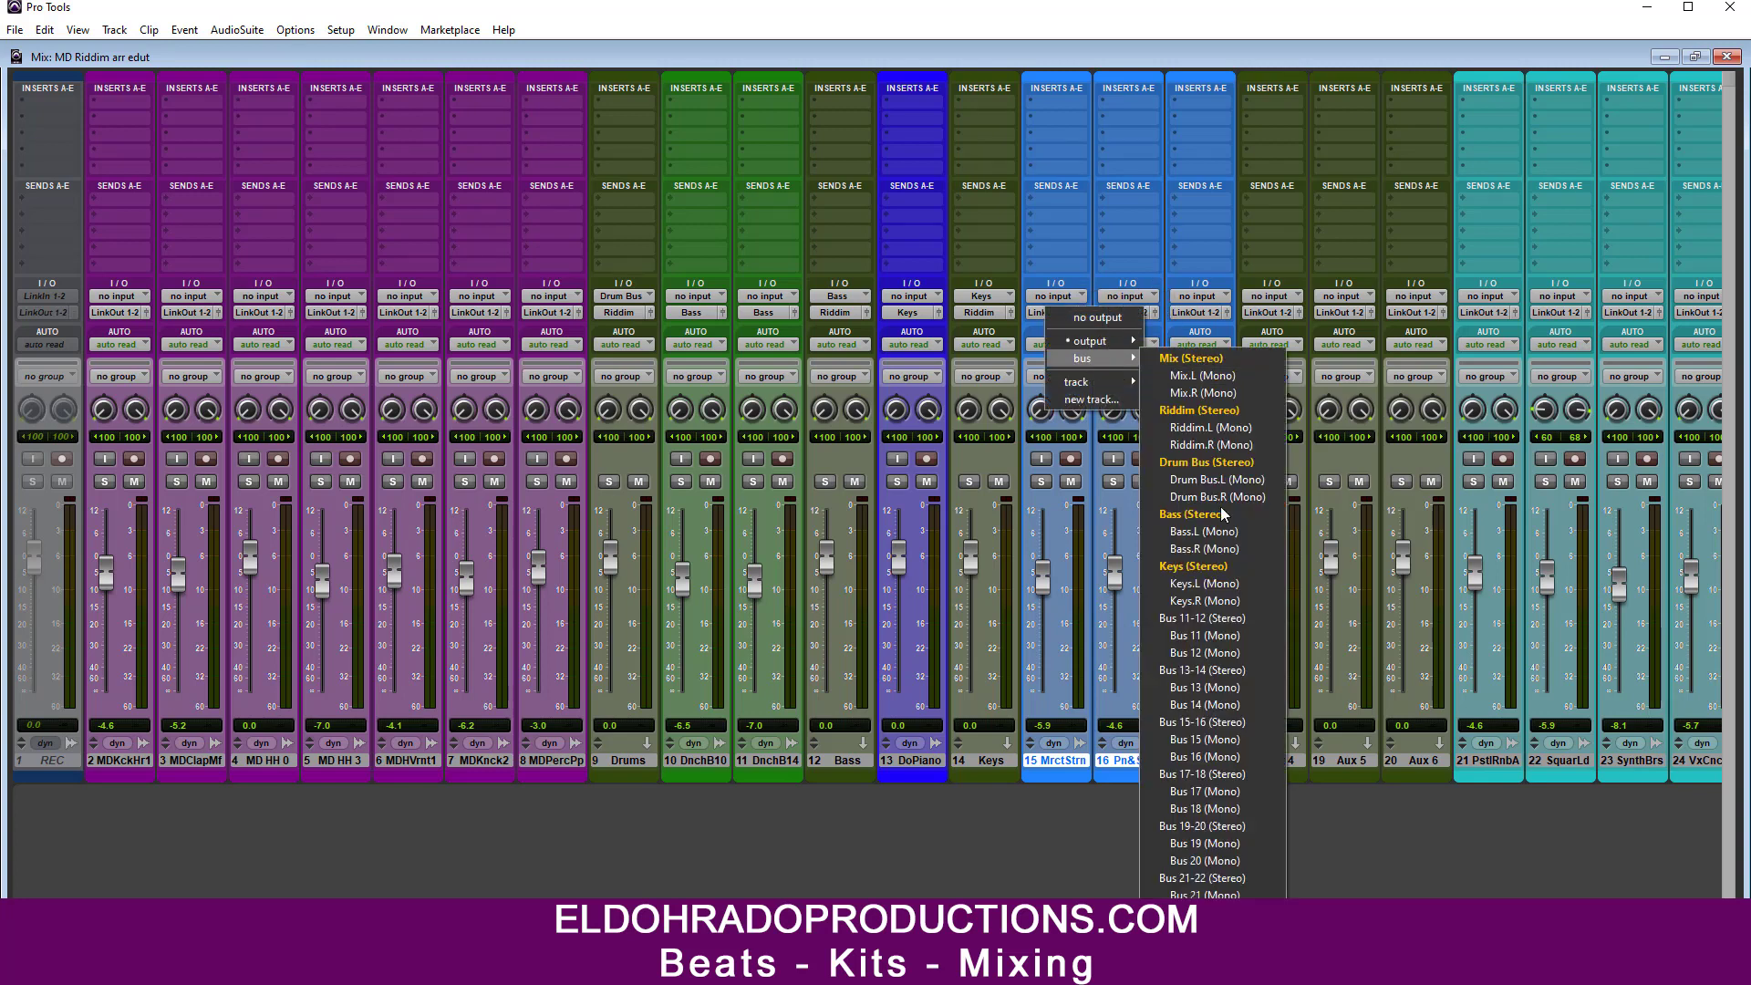
left_click(1204, 620)
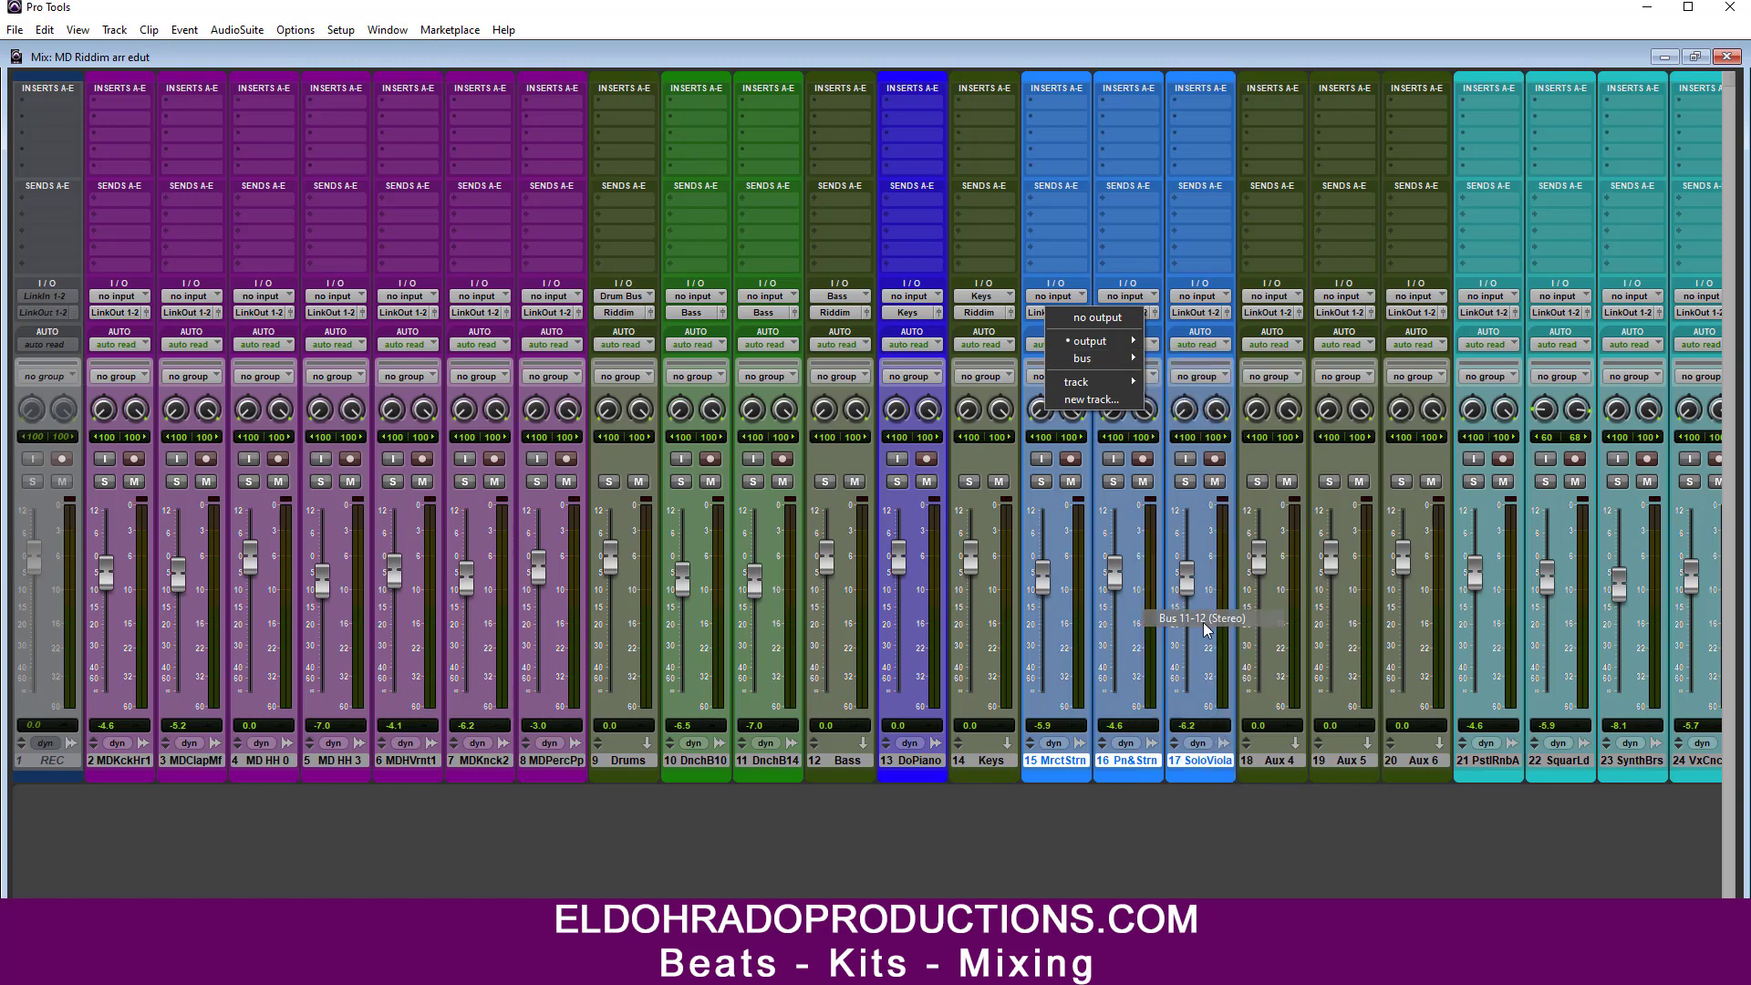
Step: Rename the output bus of the three string tracks as Strings
right_click(1068, 315)
left_click(1100, 341)
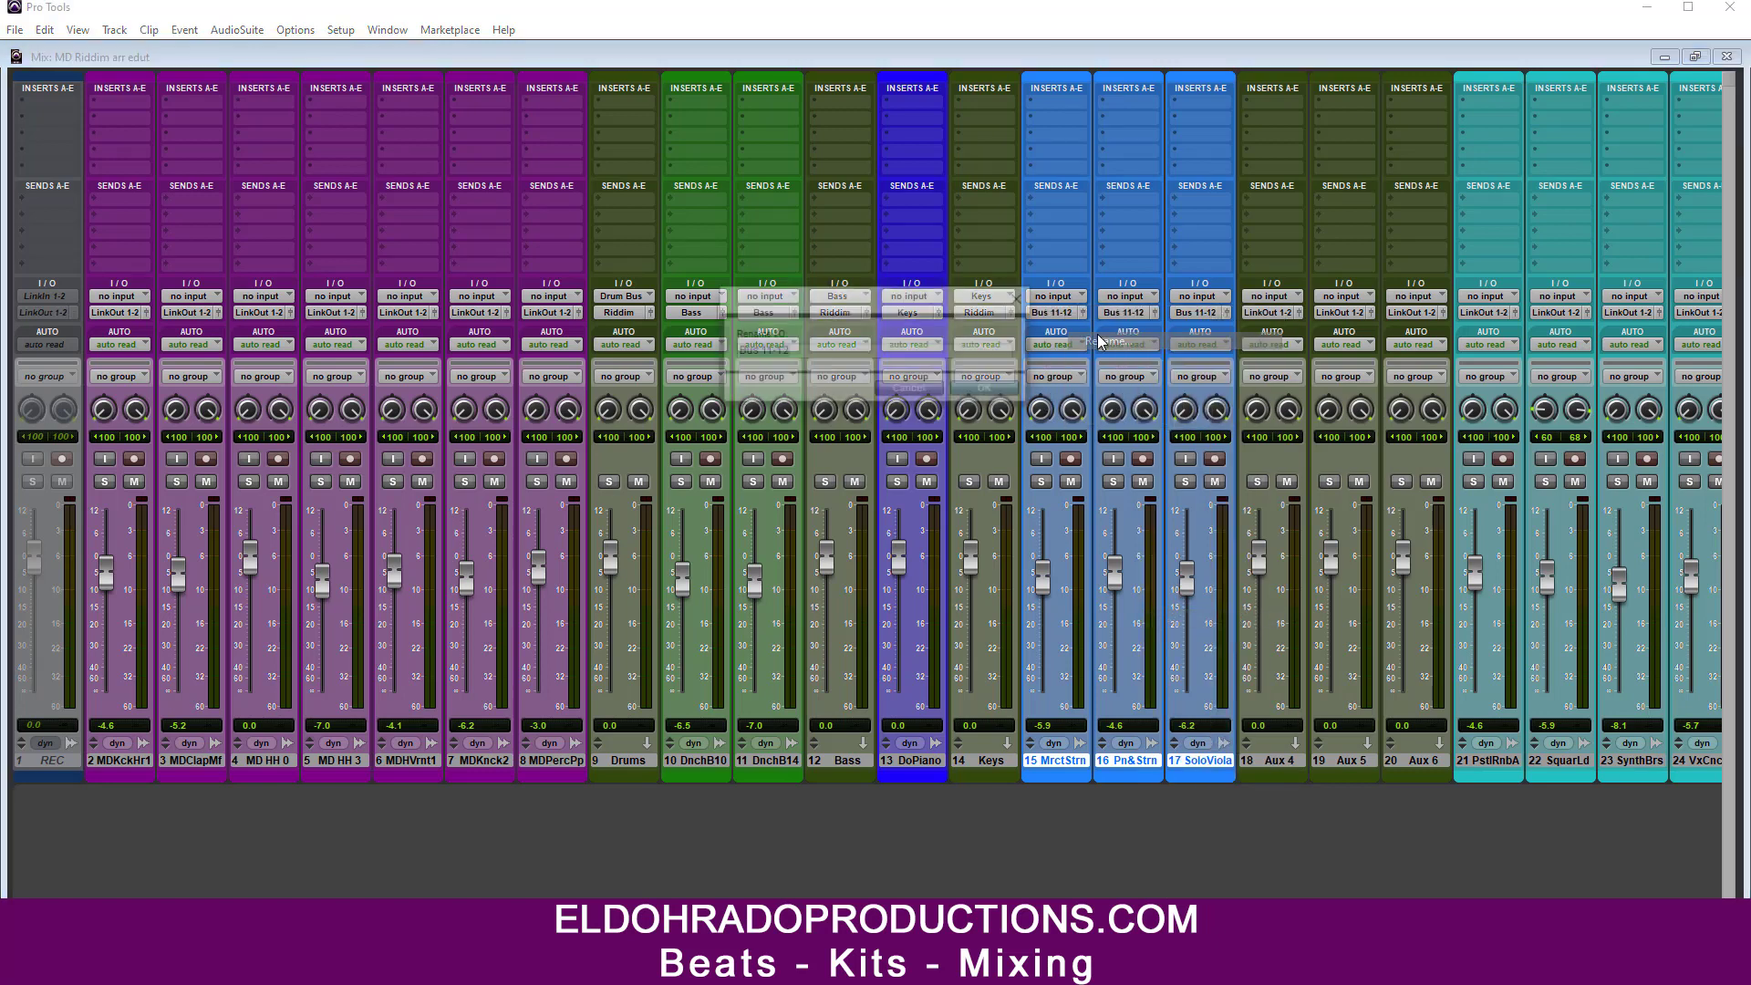
type("Strings")
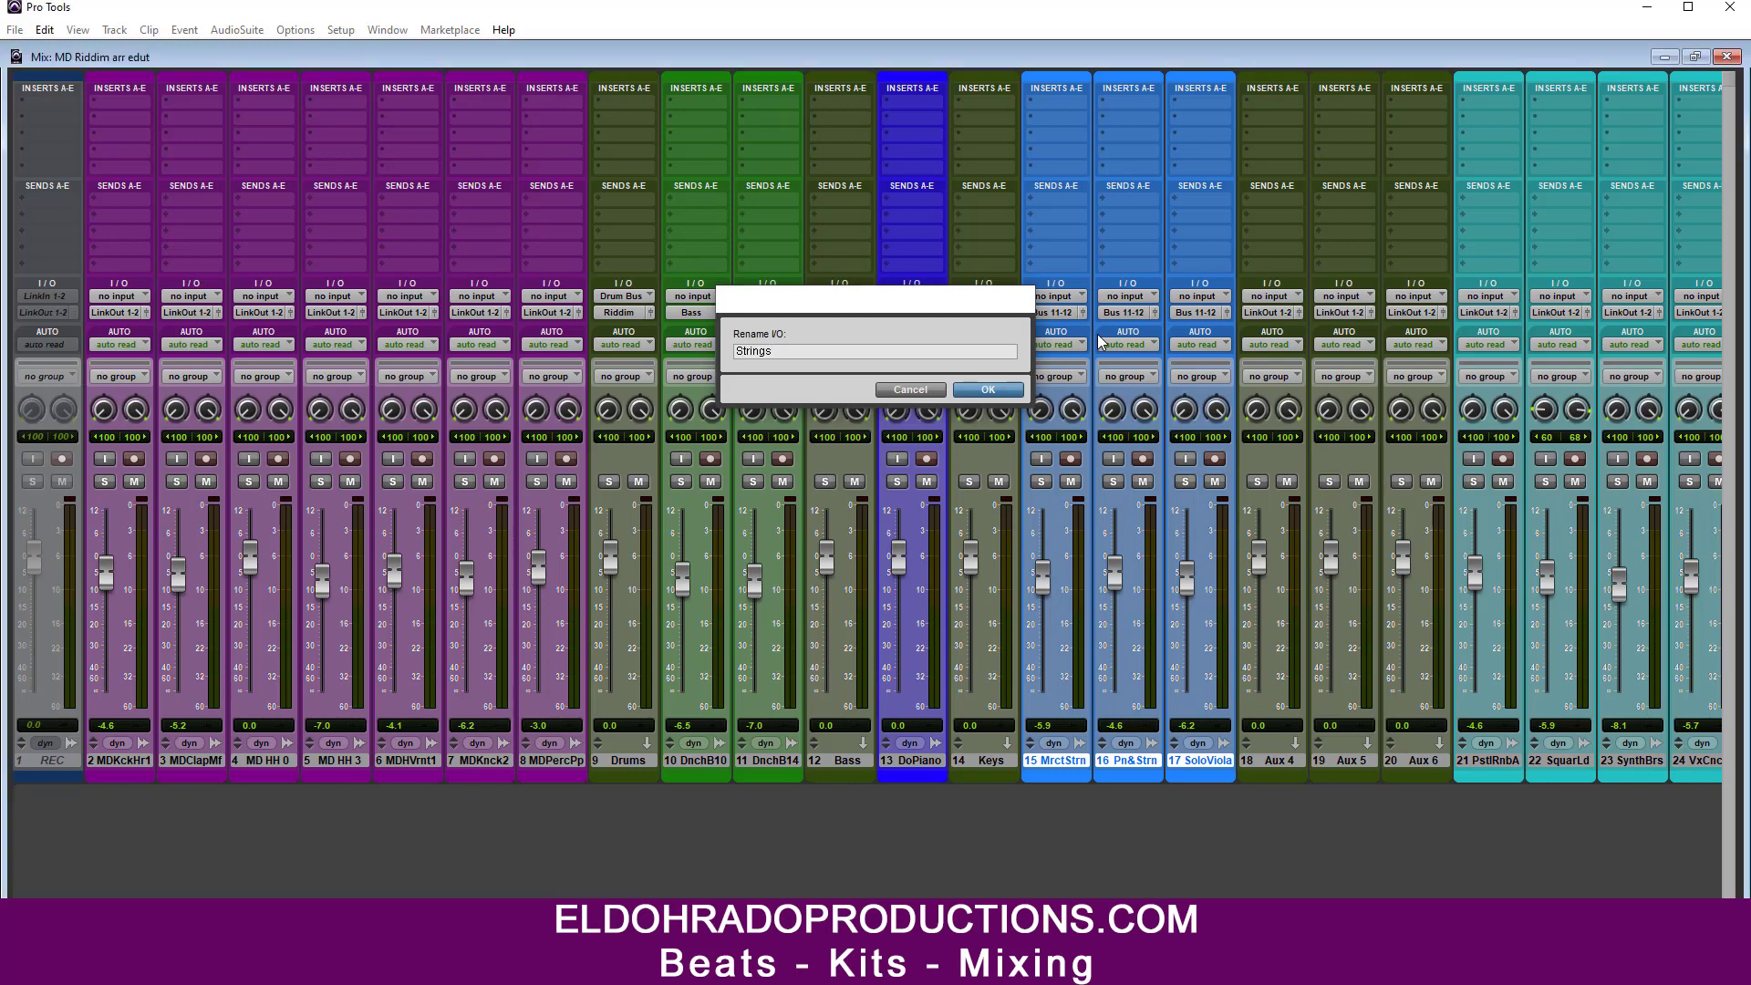
key("Return")
Step: Set the Aux 4 track's input to the stereo Strings bus and its output to the stereo Riddim bus
left_click(1266, 298)
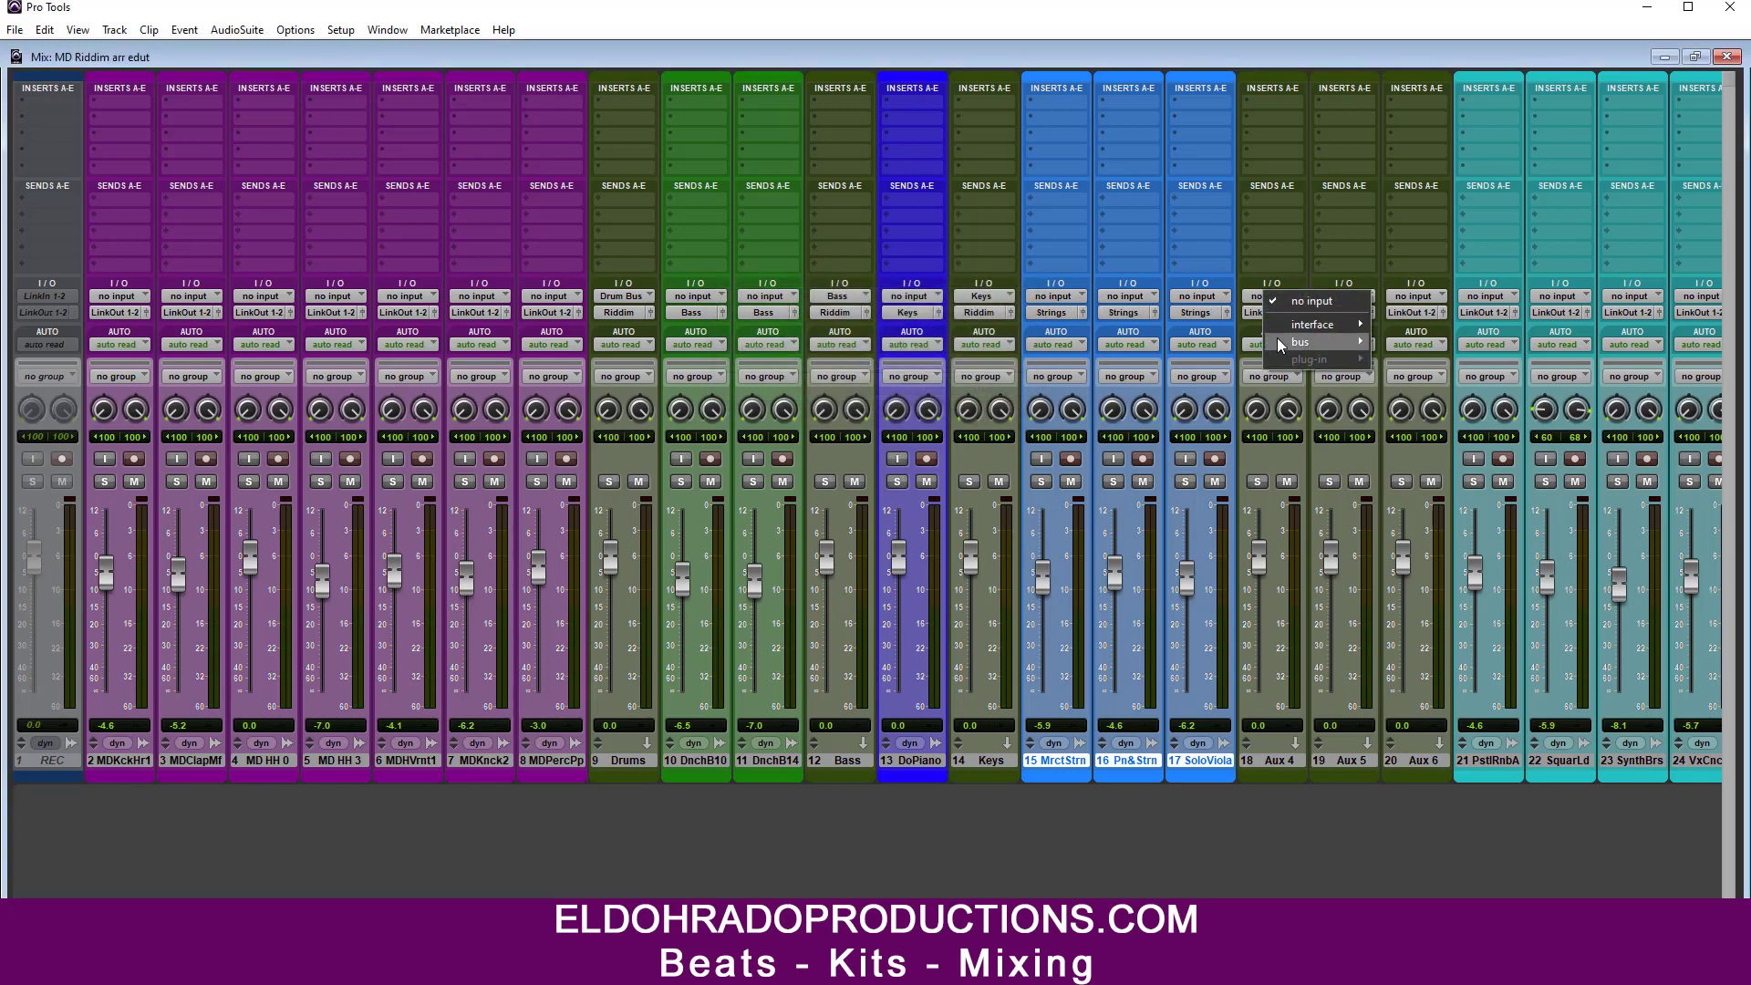
mouse_move(1284, 347)
left_click(1410, 415)
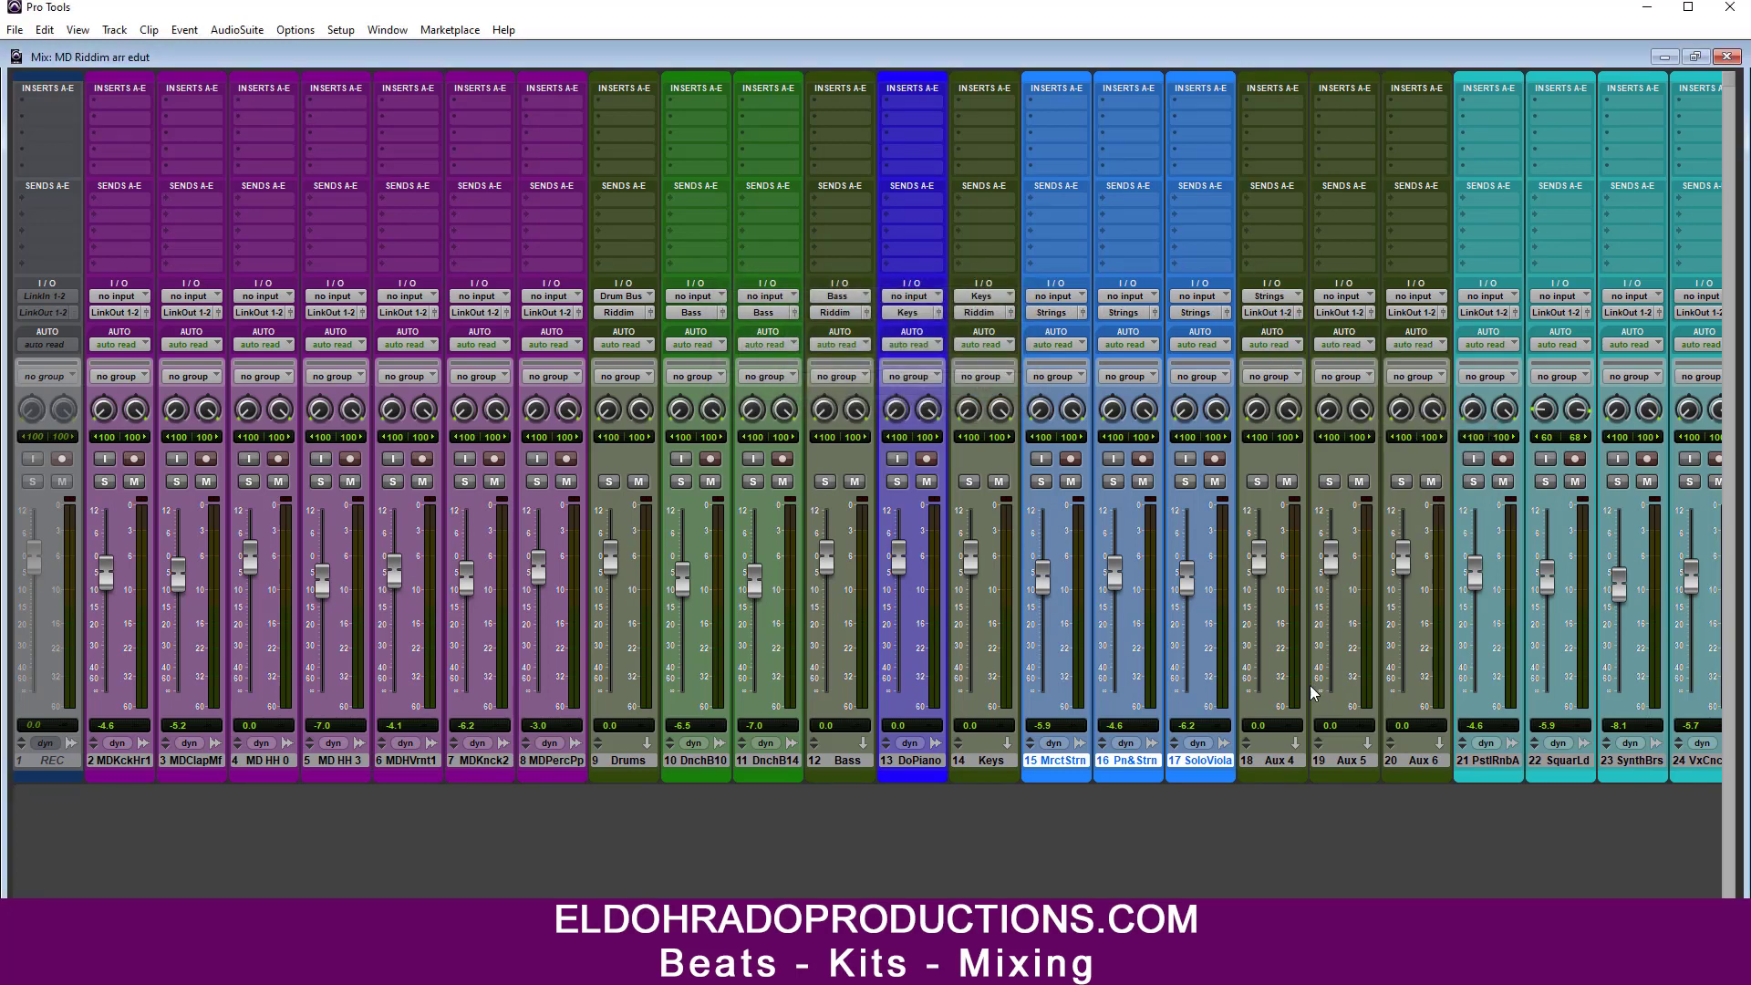
left_click(1272, 313)
mouse_move(1310, 363)
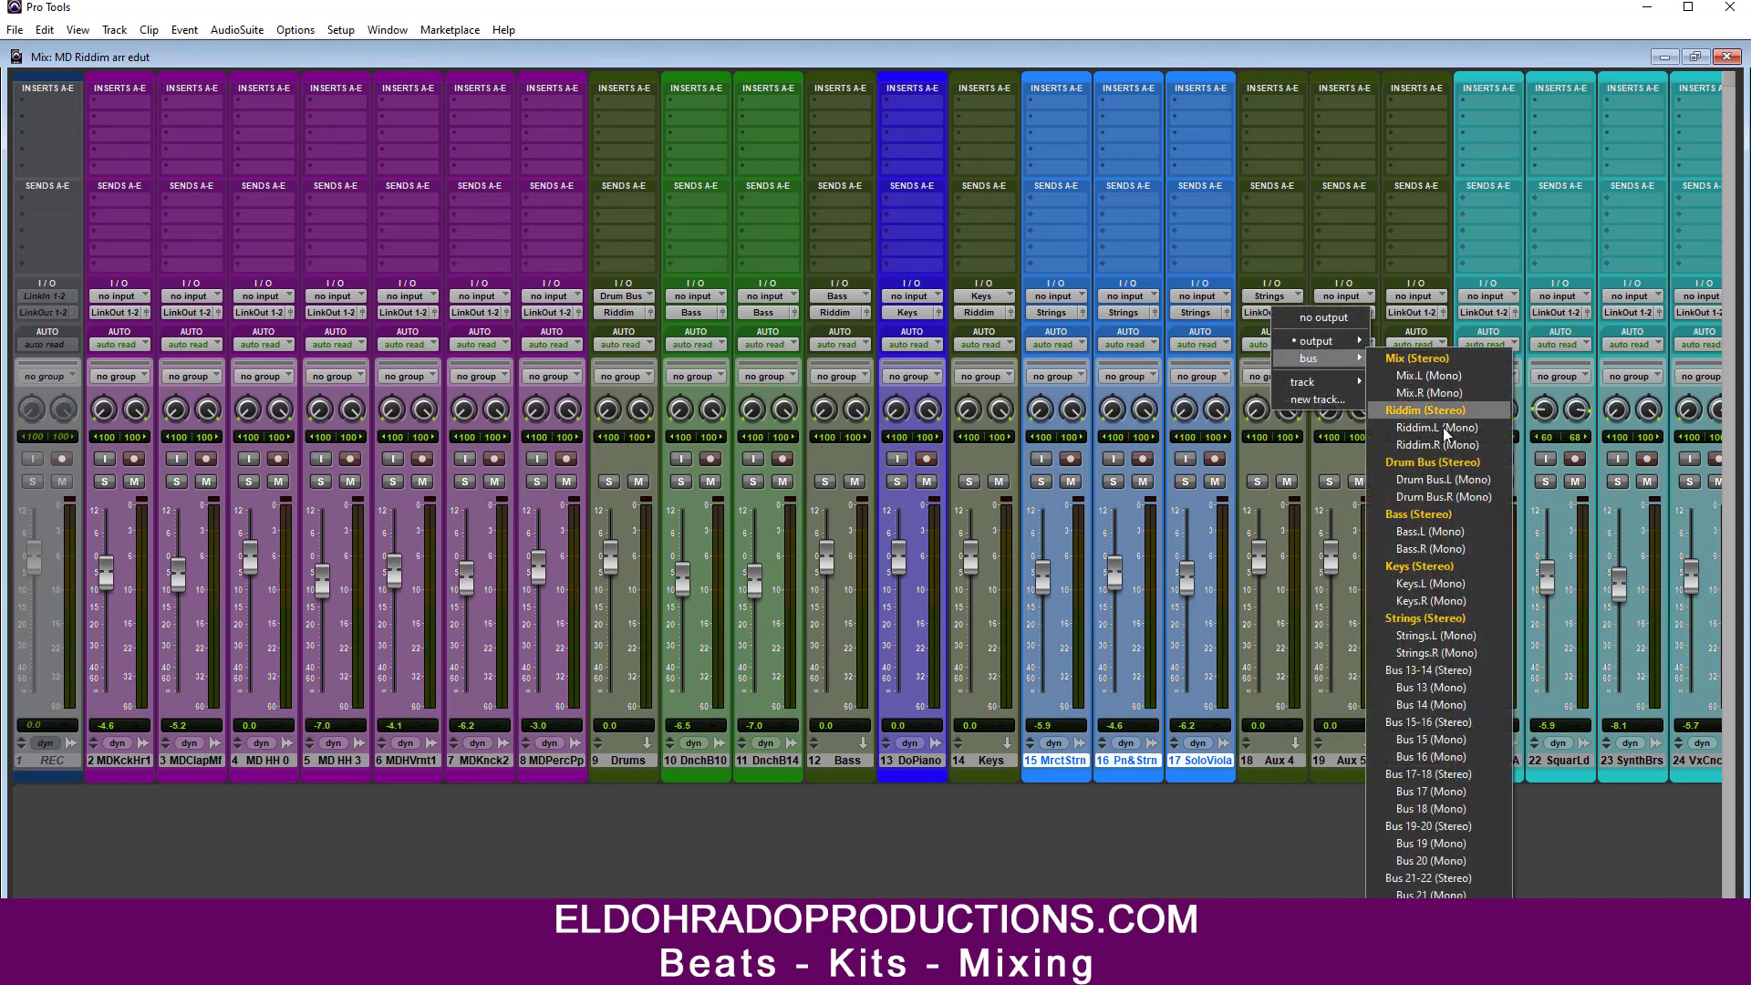
left_click(1410, 410)
Step: Rename the Aux 4 track as sTRINGS
left_click(1350, 764)
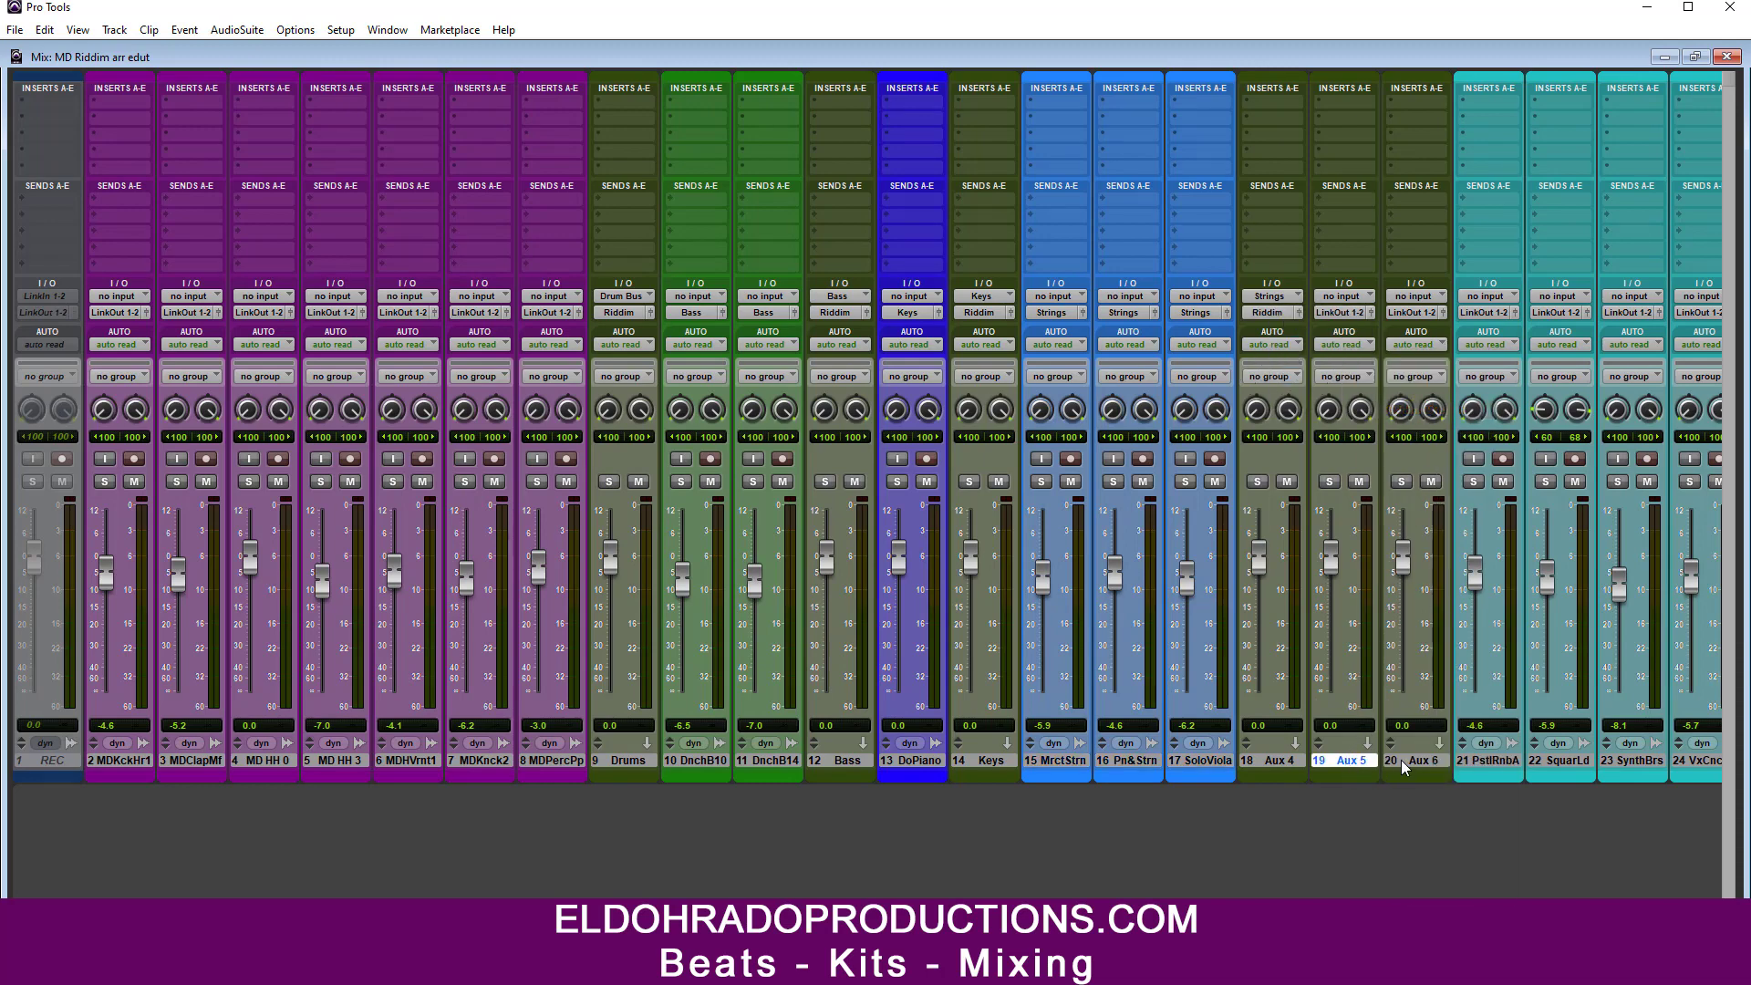
left_click(1423, 763)
left_click(1356, 763)
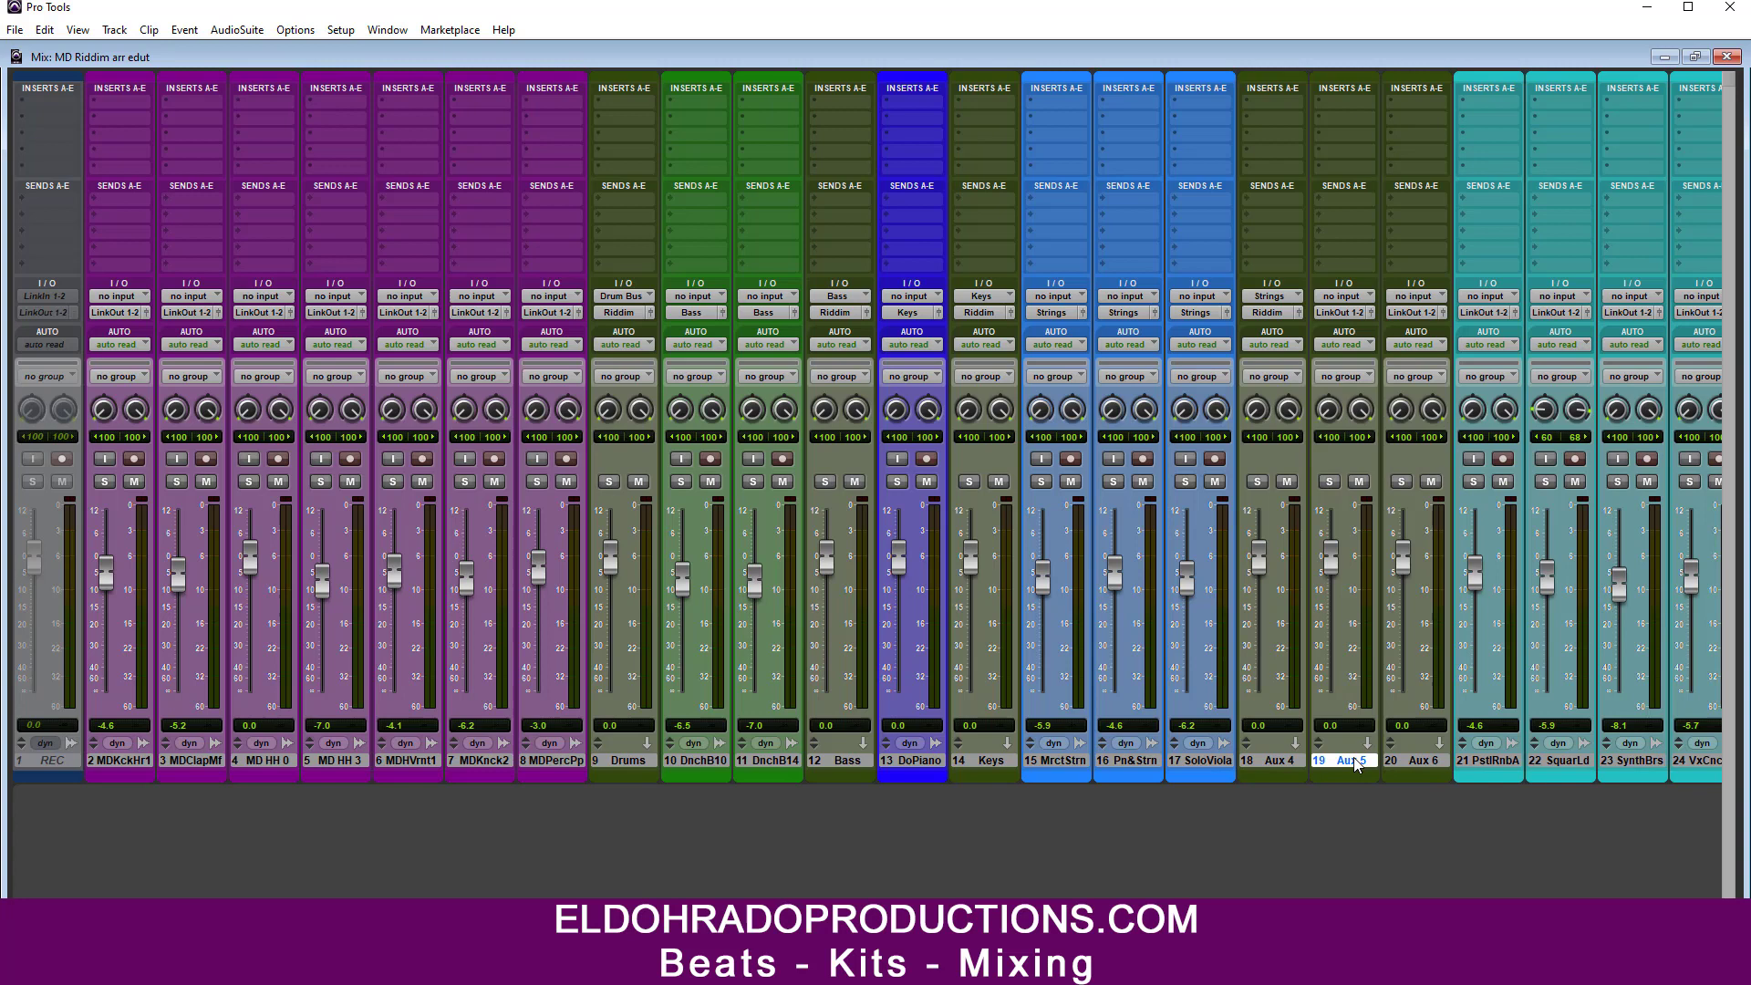
double_click(1268, 763)
type("sTR")
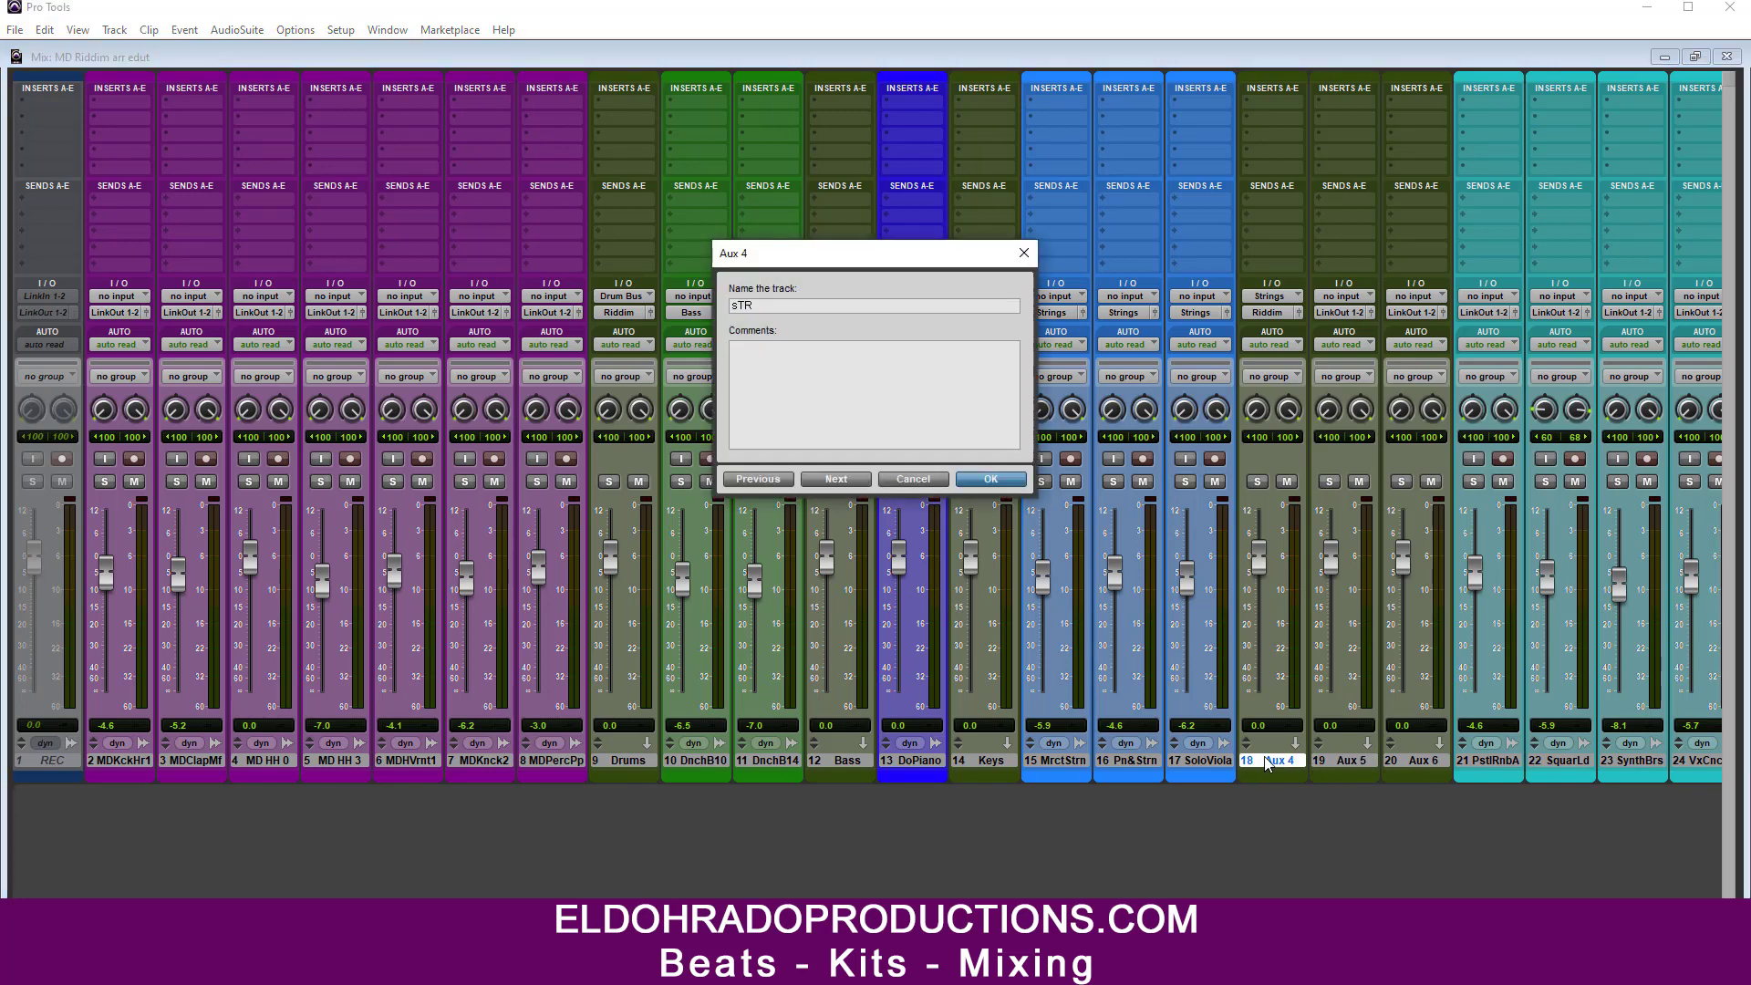
type("INGS")
key("Return")
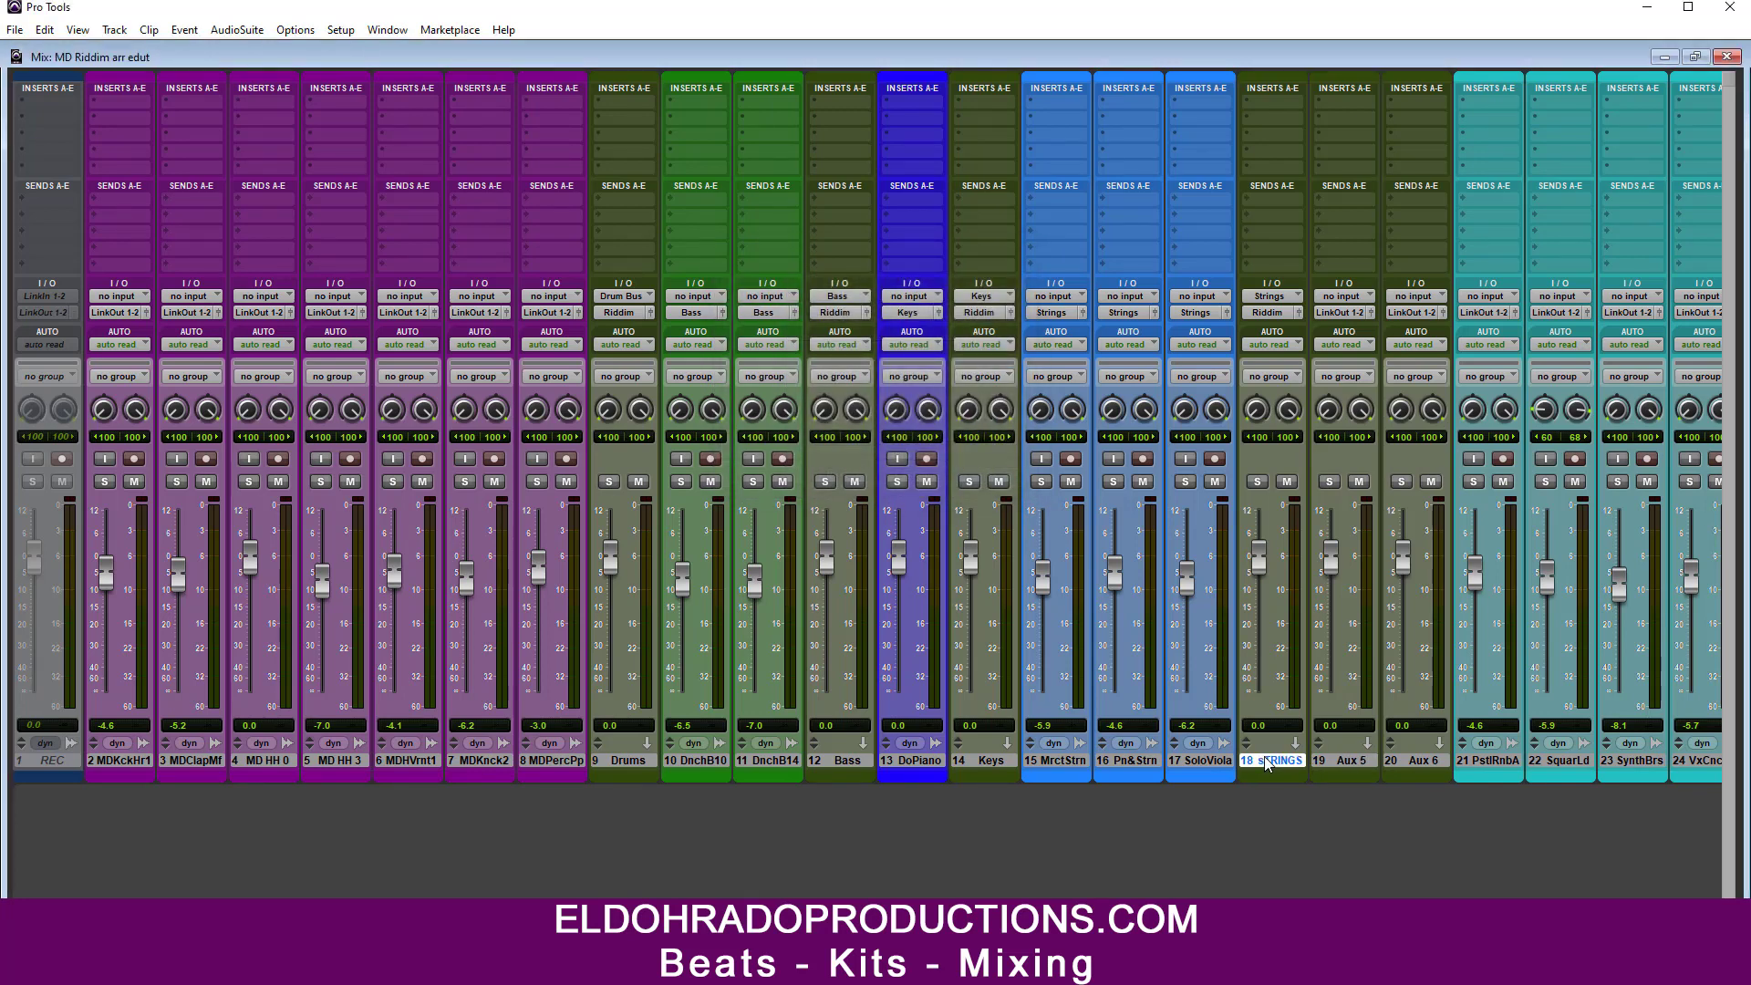
Step: Move the Aux 5 track directly after WarmPd and the Aux 6 track directly after MDHhBrt
left_click(1331, 763)
left_click(1291, 761)
left_click(1337, 762)
left_click(1403, 766)
left_click(1358, 767, "shift")
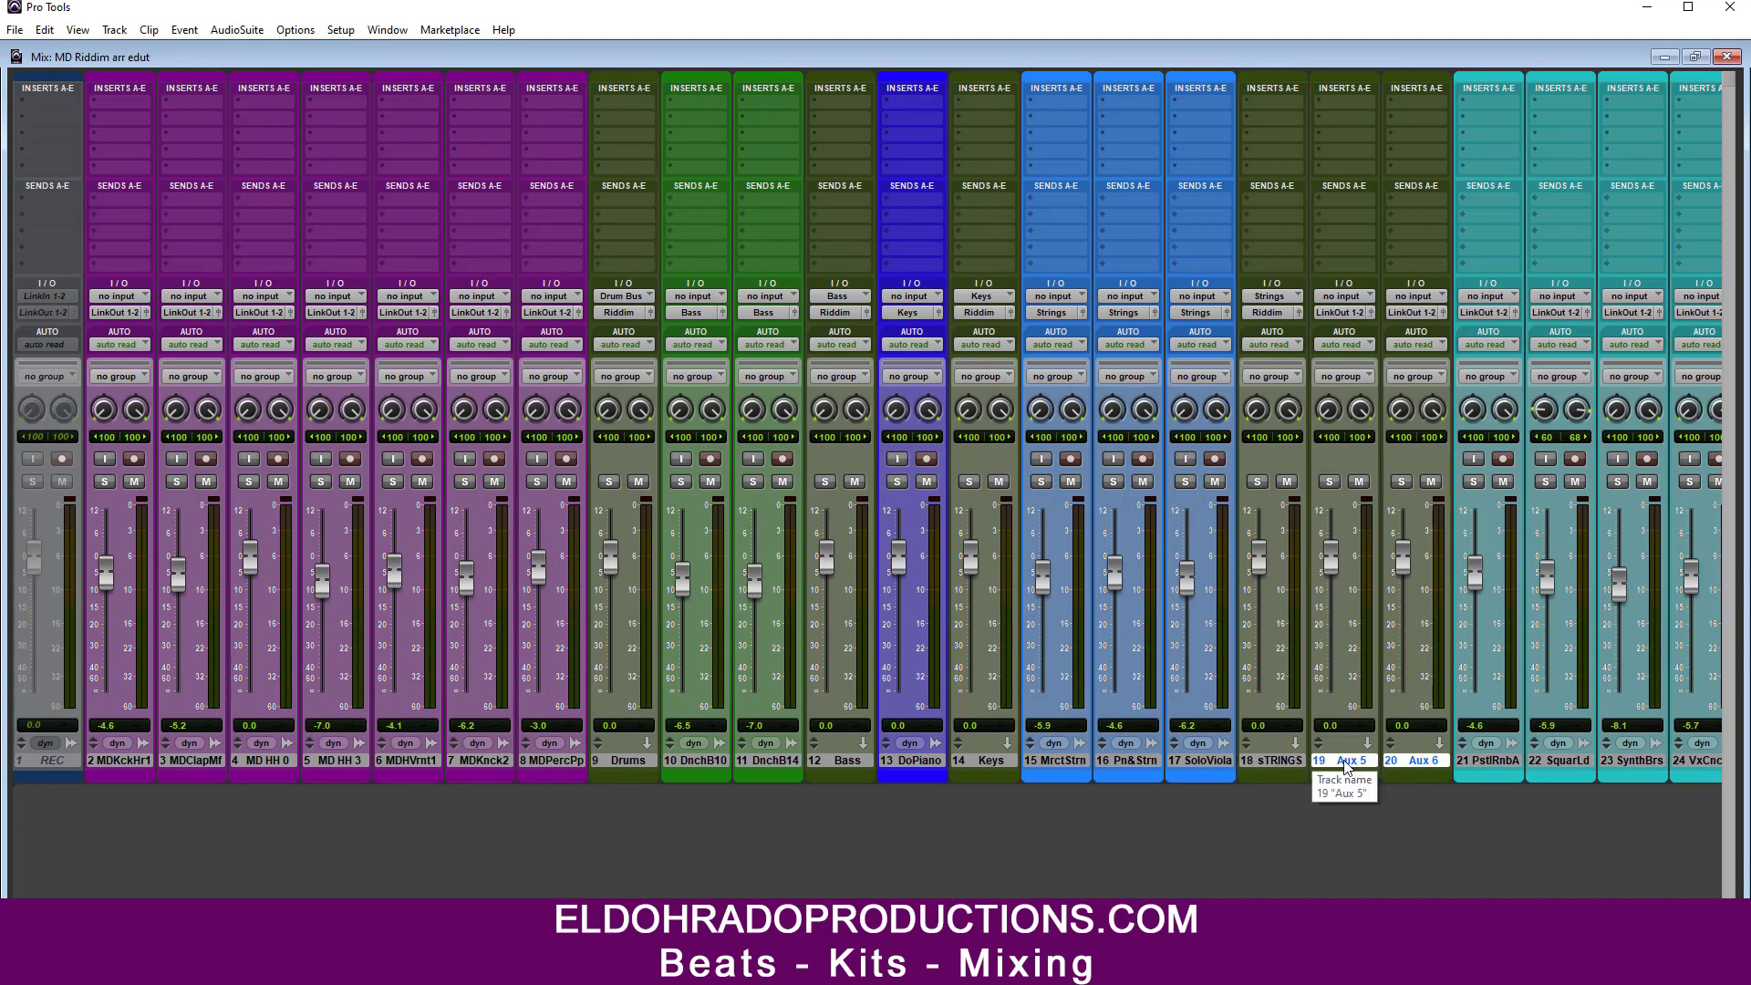
left_click_drag(1356, 767, 1226, 791)
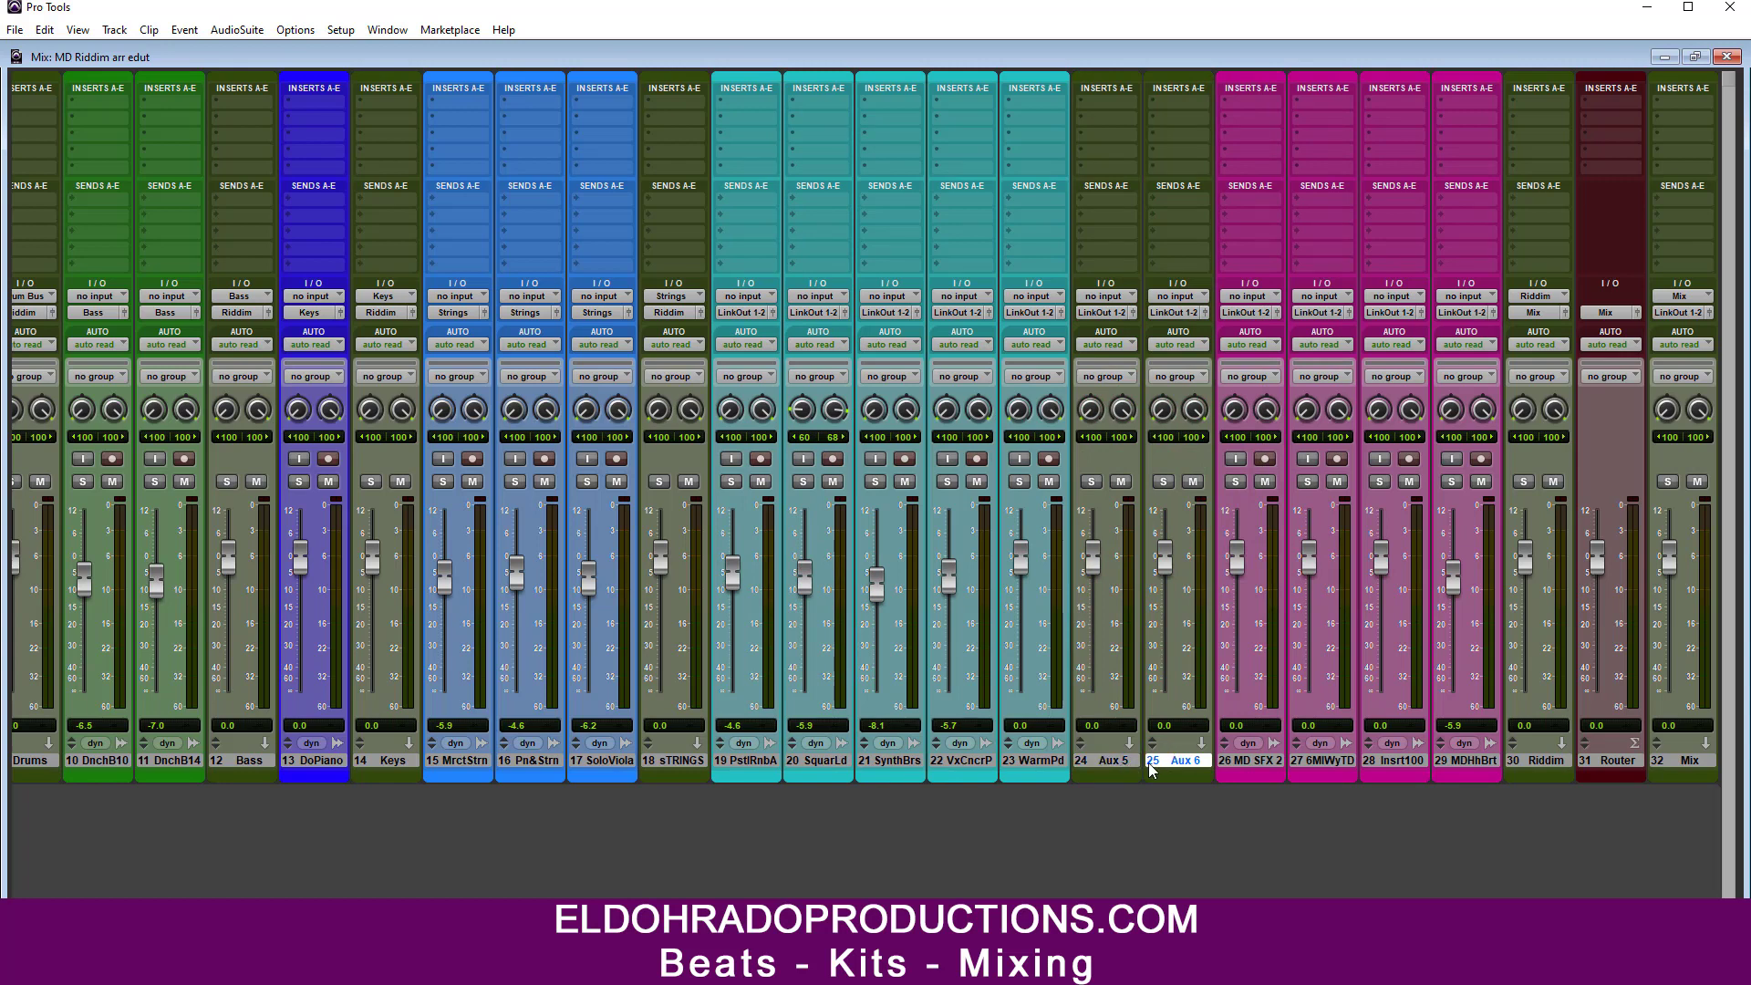
left_click_drag(1152, 760, 1508, 761)
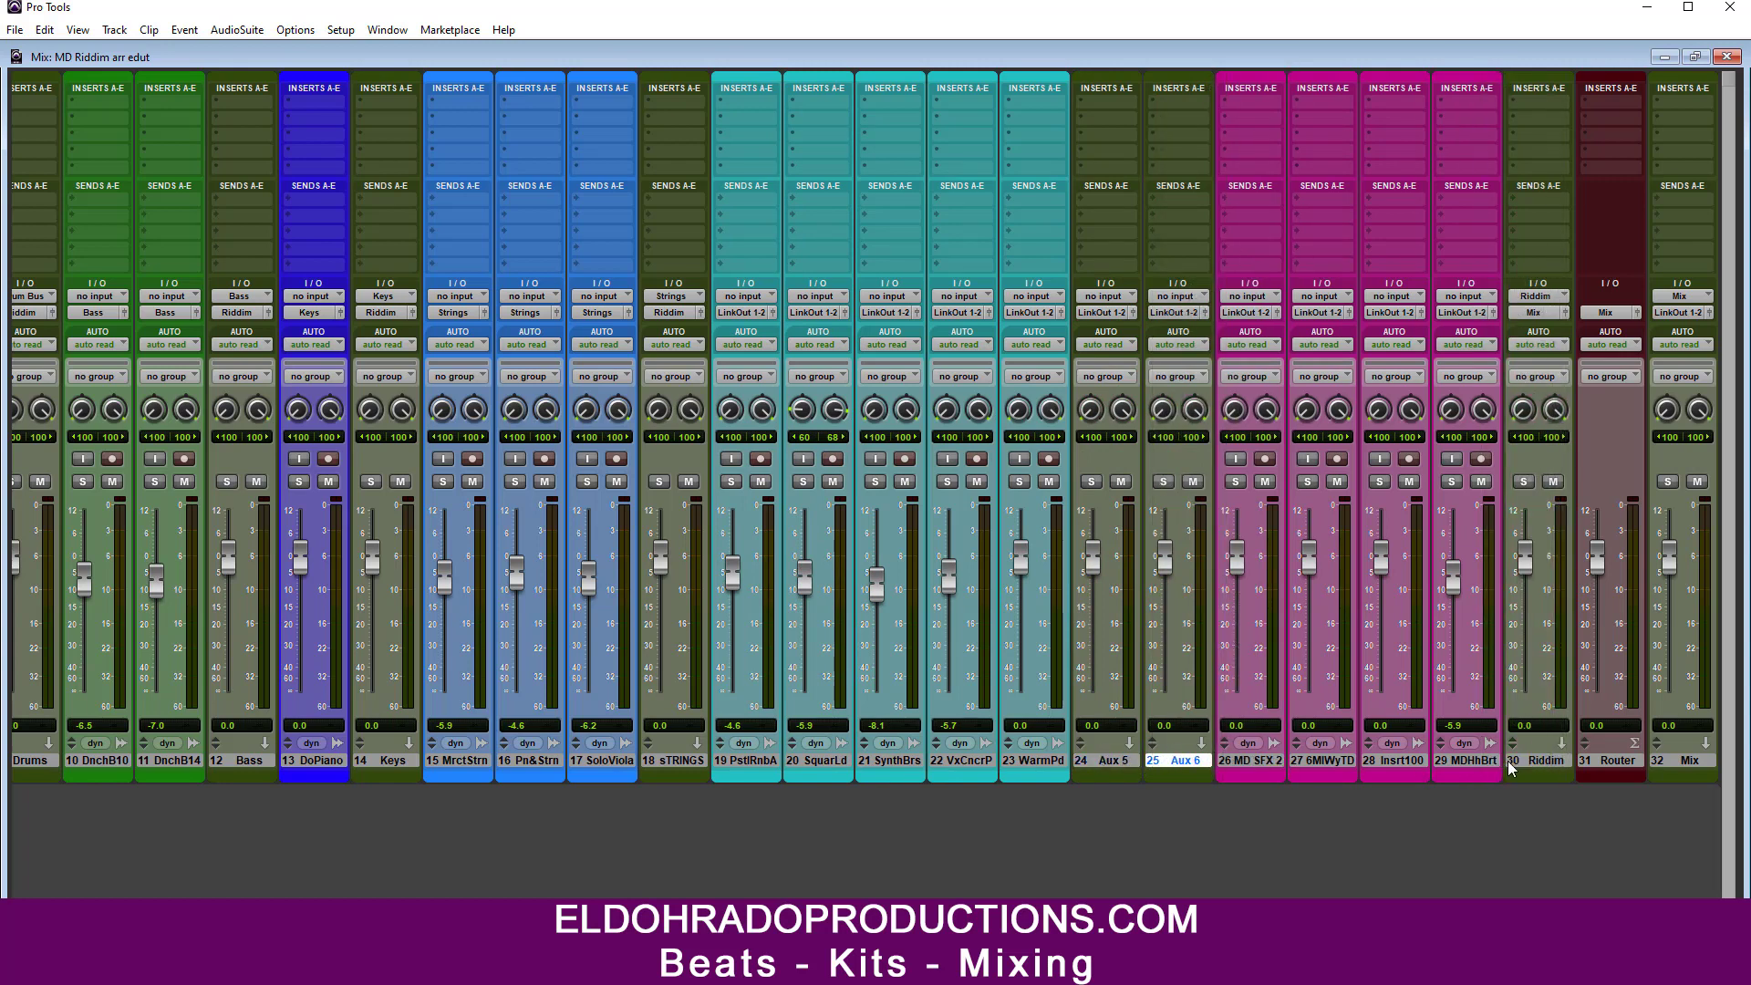
Step: Route the outputs of the five synth tracks, from PstlRnbA through WarmPd, to stereo Bus 13-14
left_click(741, 758)
left_click(1032, 761, "shift")
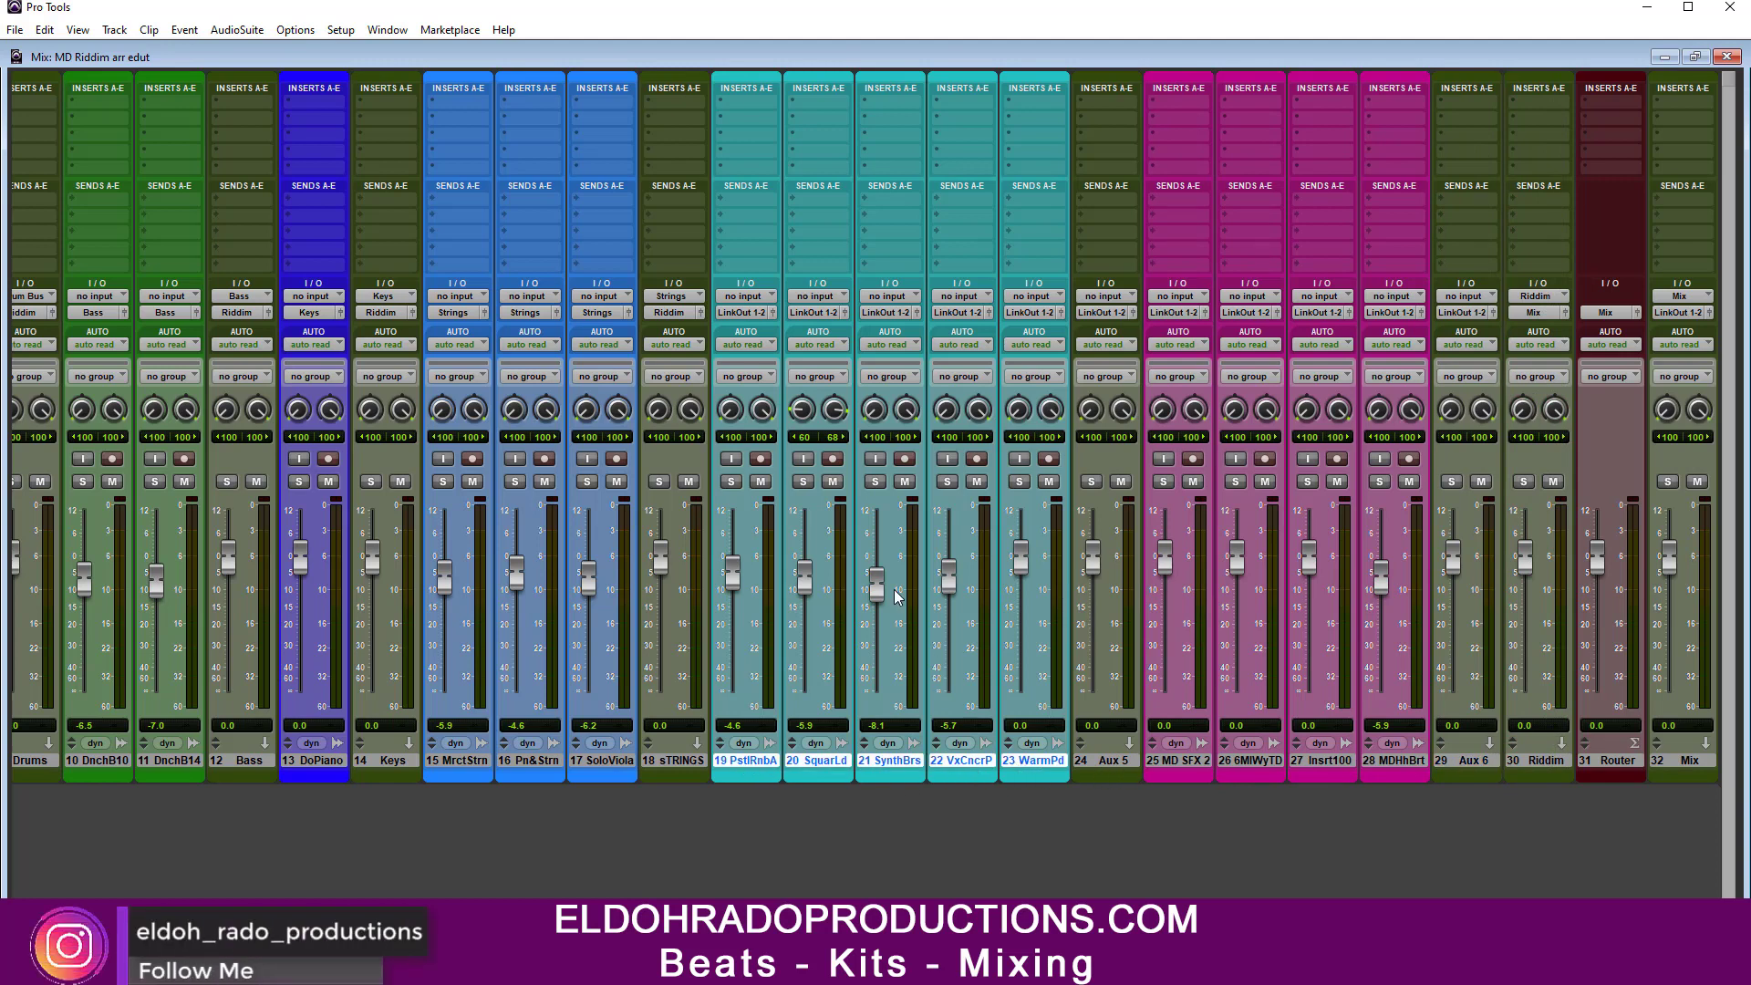
left_click(742, 313)
mouse_move(828, 358)
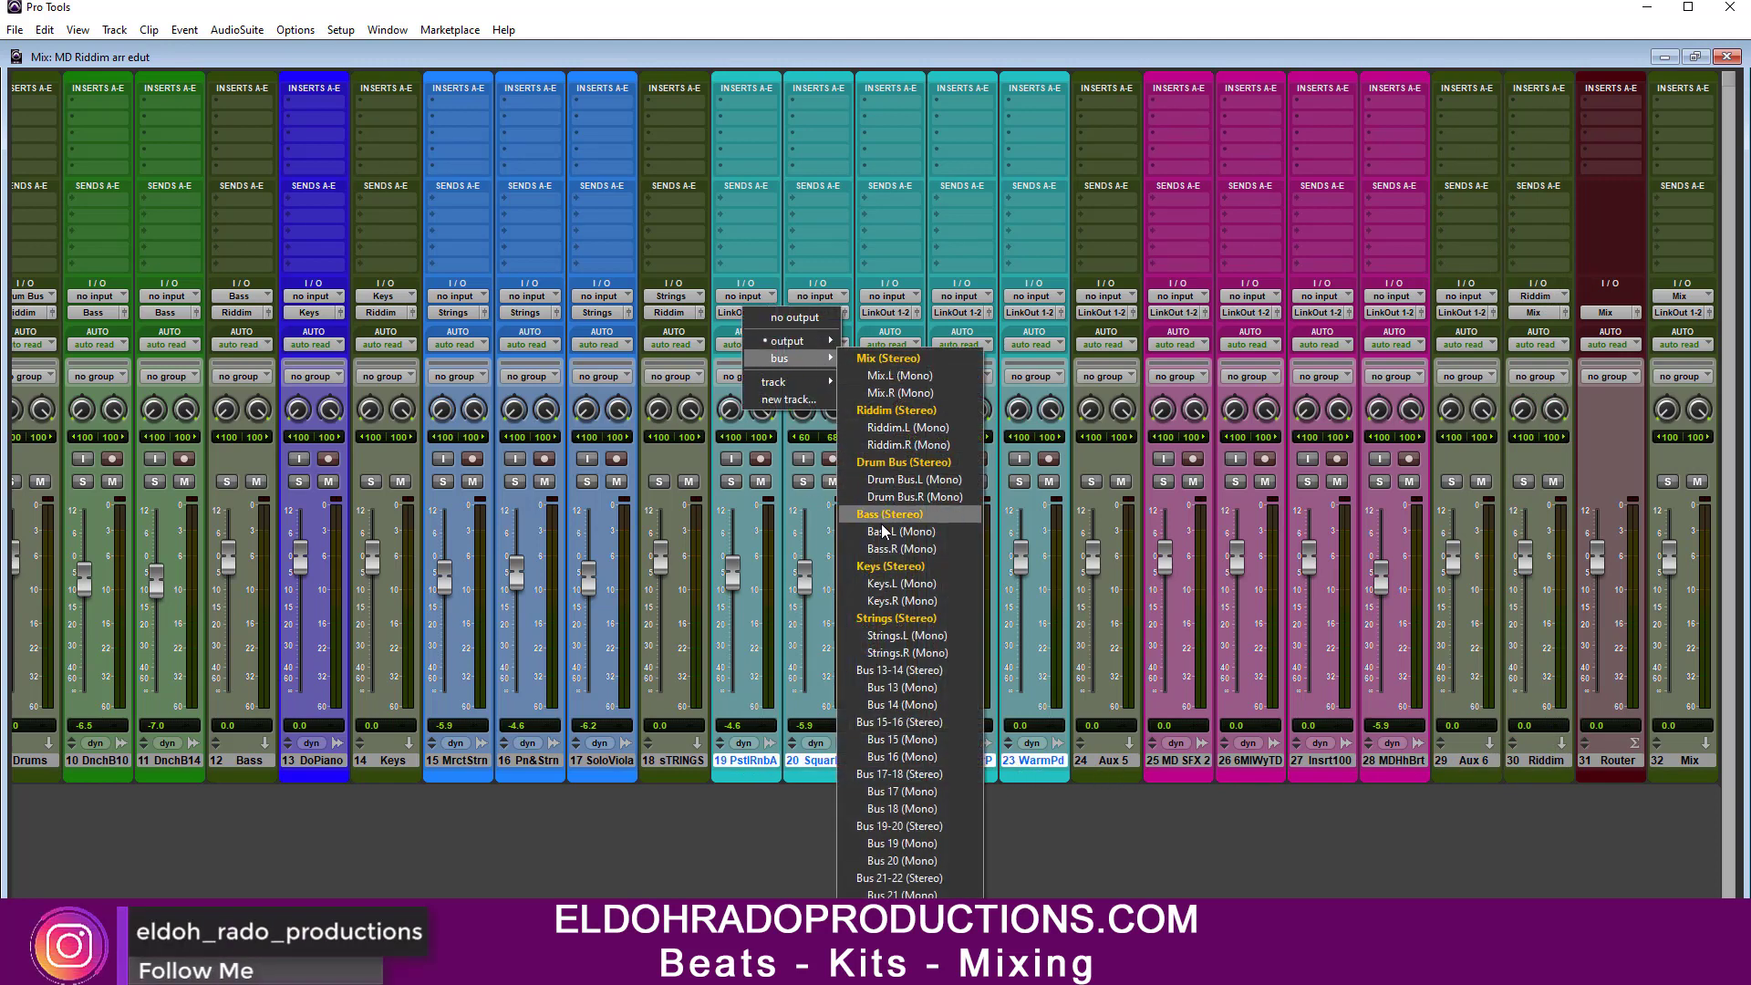
left_click(893, 670)
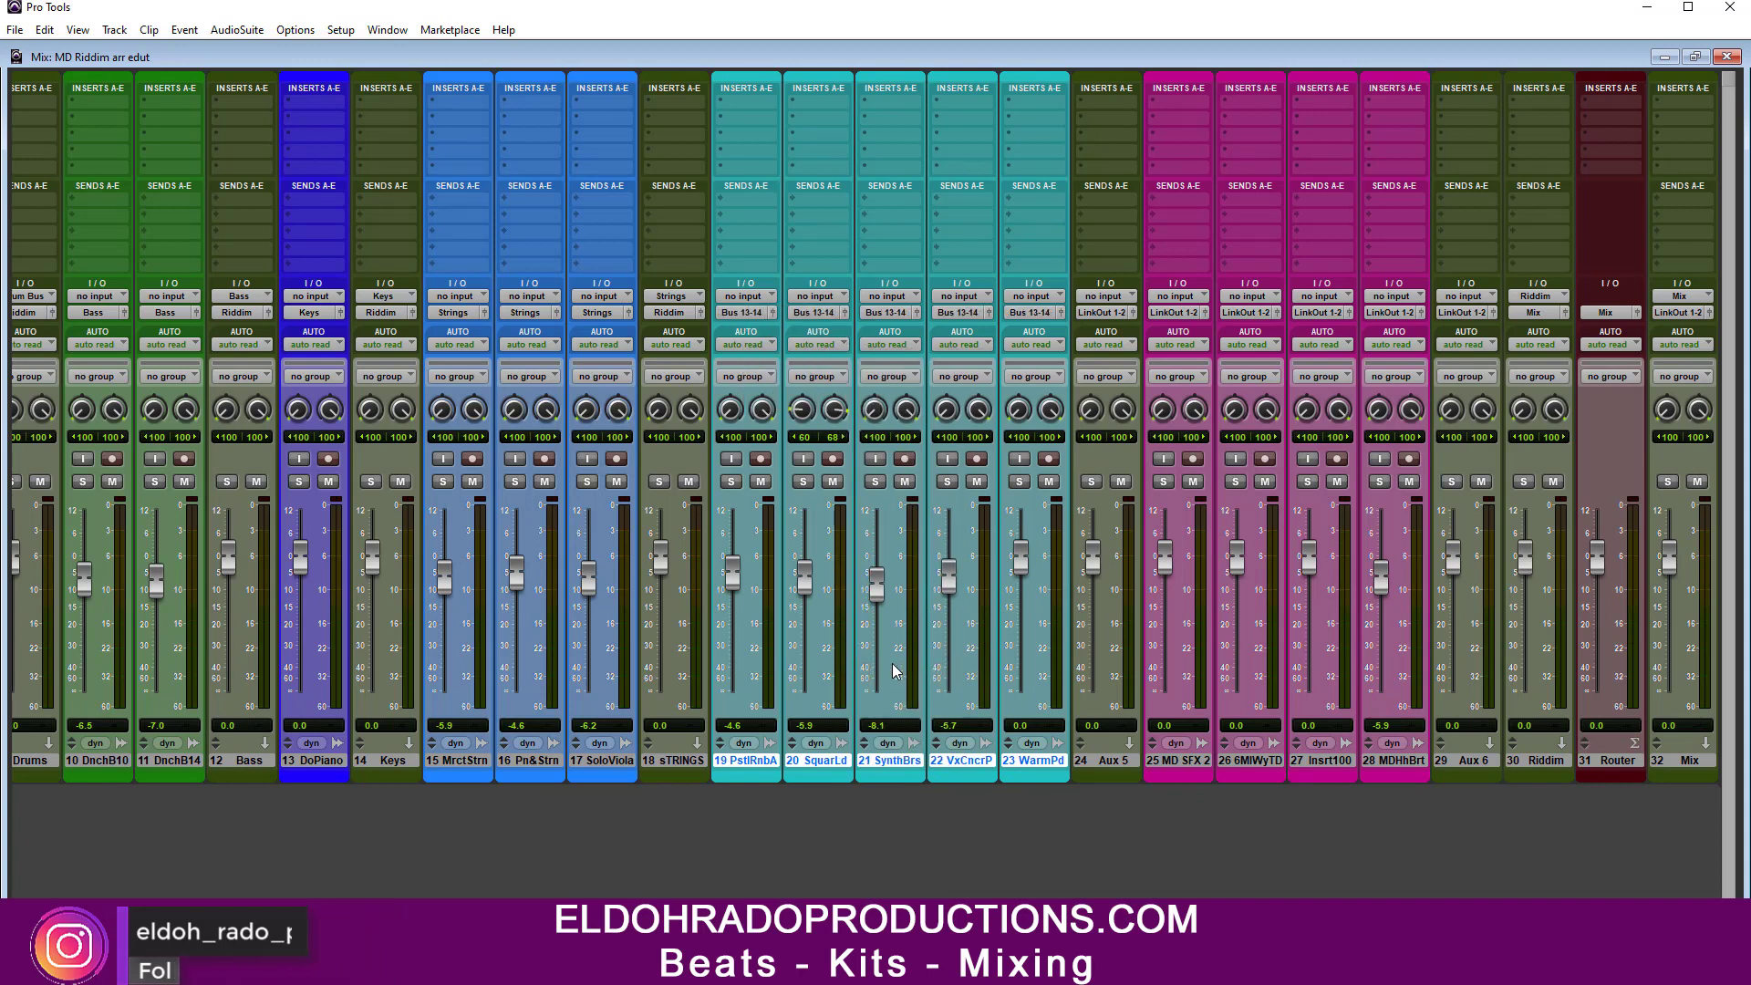
Step: Set the Aux 5 track's input to stereo Bus 13-14 and its output to the stereo Riddim bus
left_click(1105, 298)
mouse_move(1129, 342)
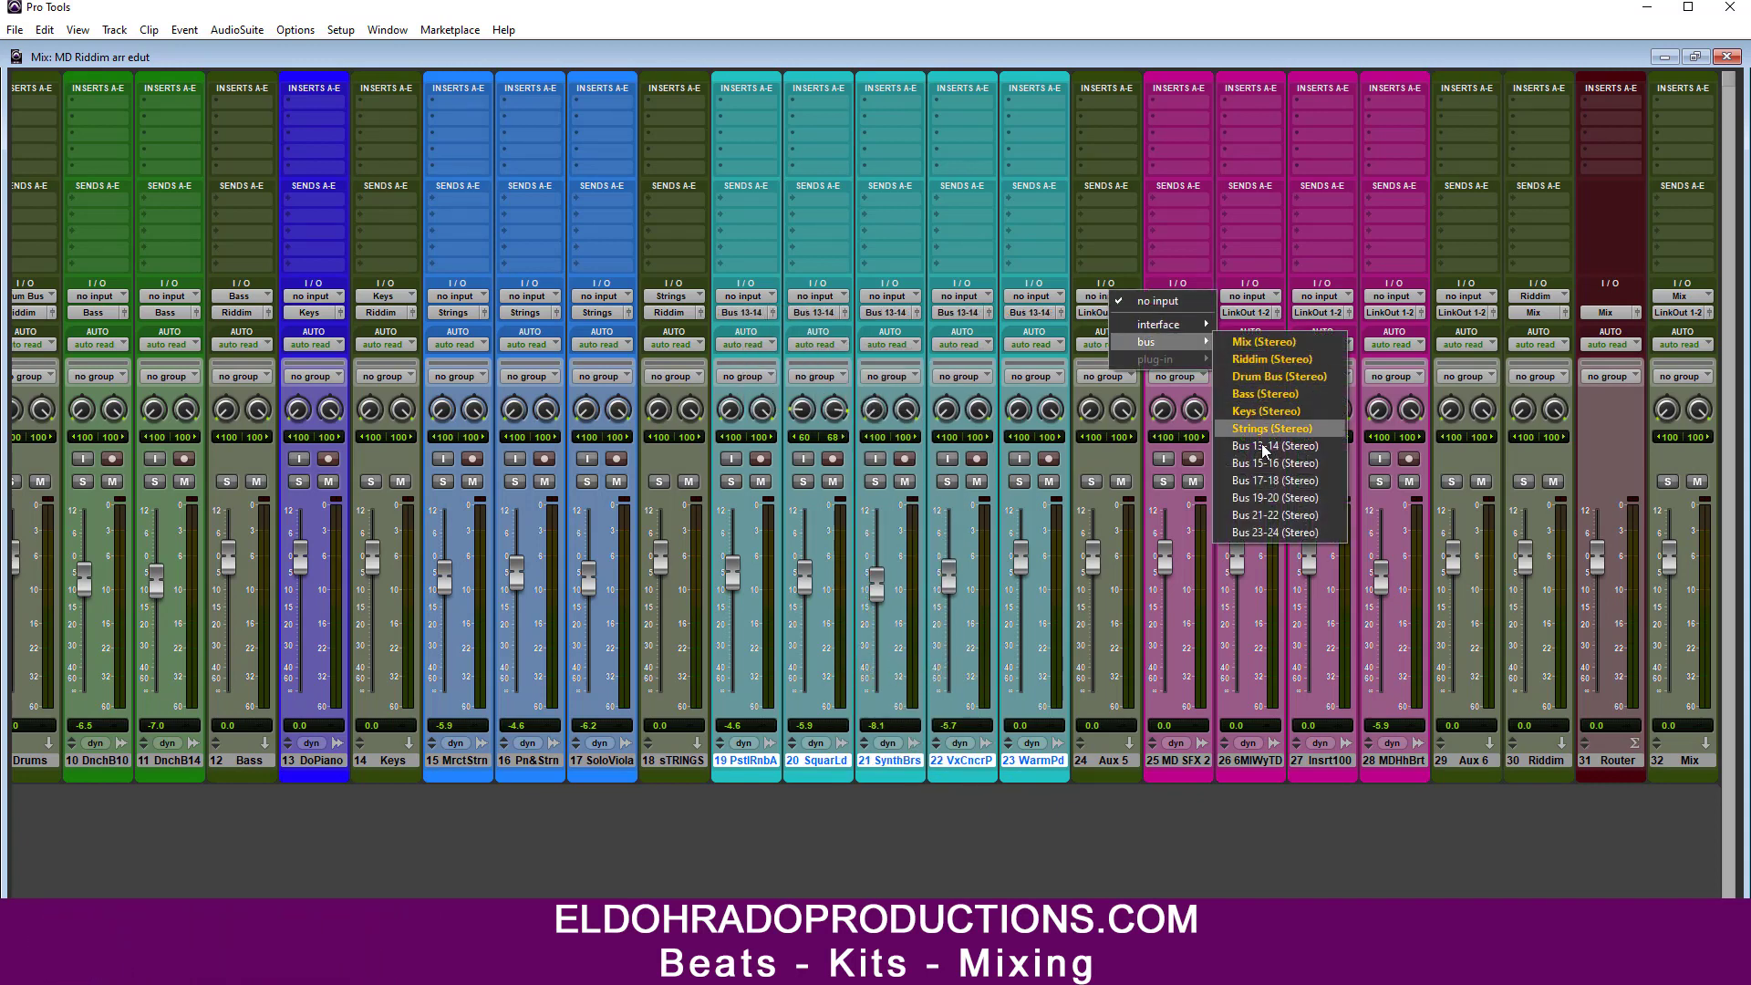
left_click(1262, 443)
left_click(1112, 313)
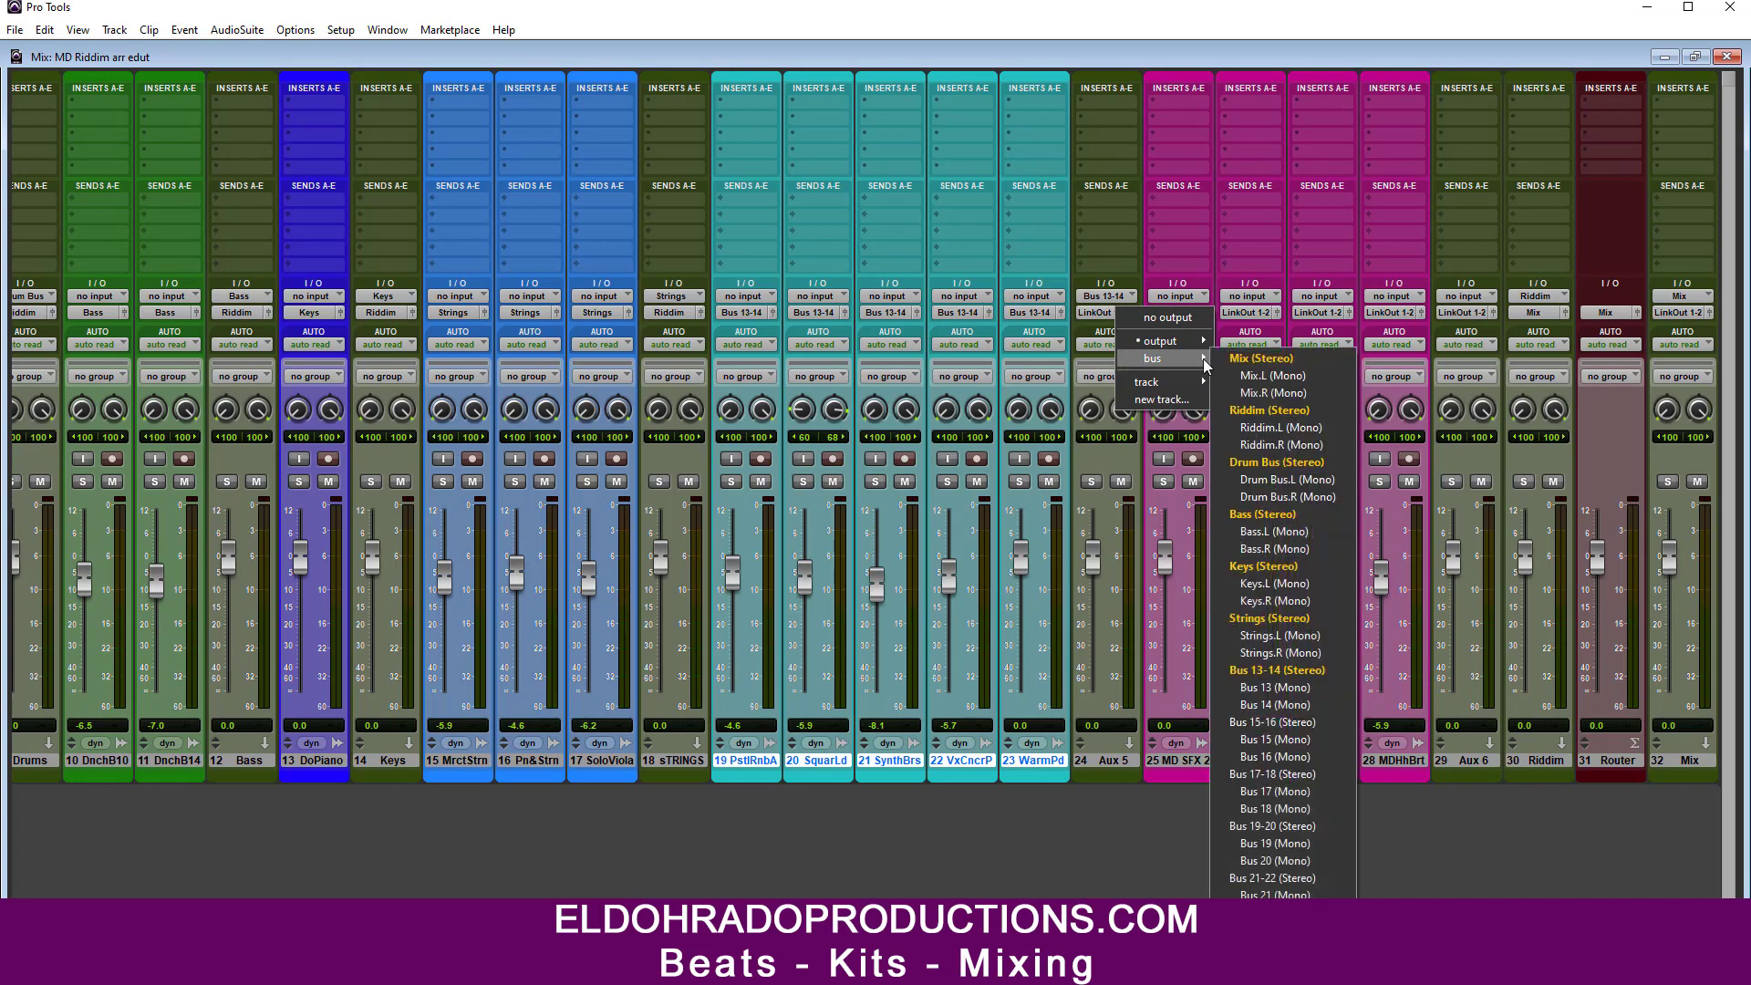
left_click(1314, 409)
Step: Rename Bus 13-14 as Synths
right_click(1105, 299)
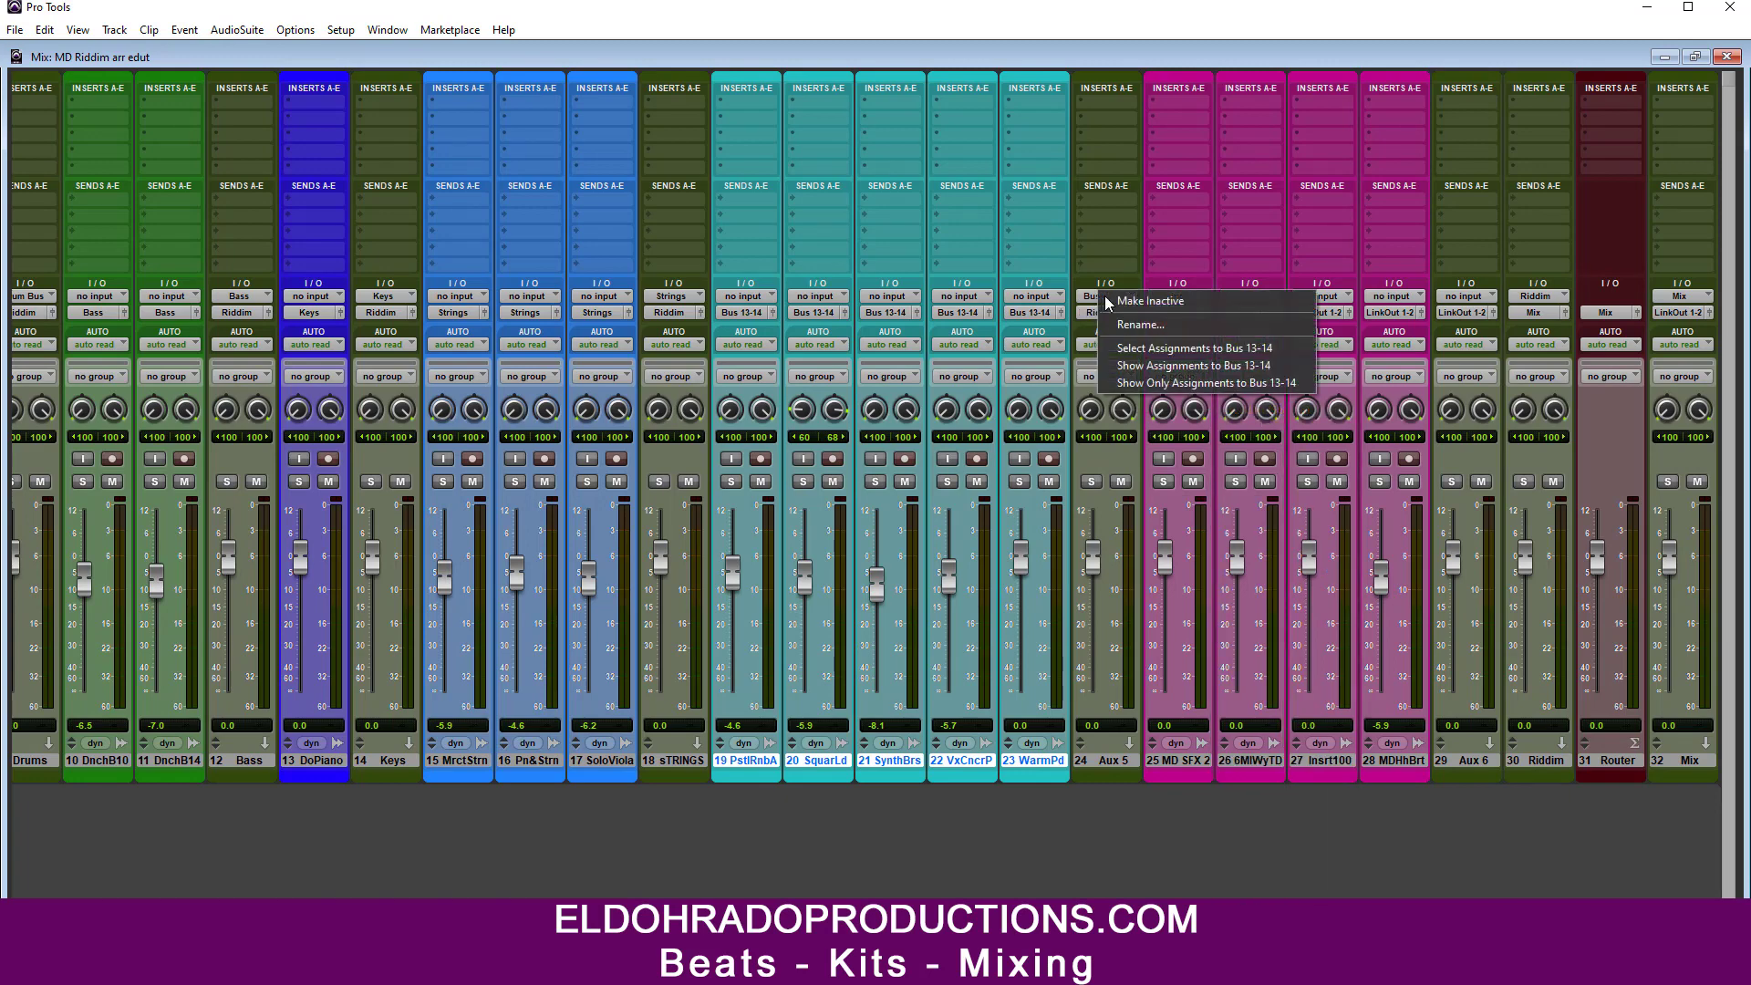
left_click(1131, 324)
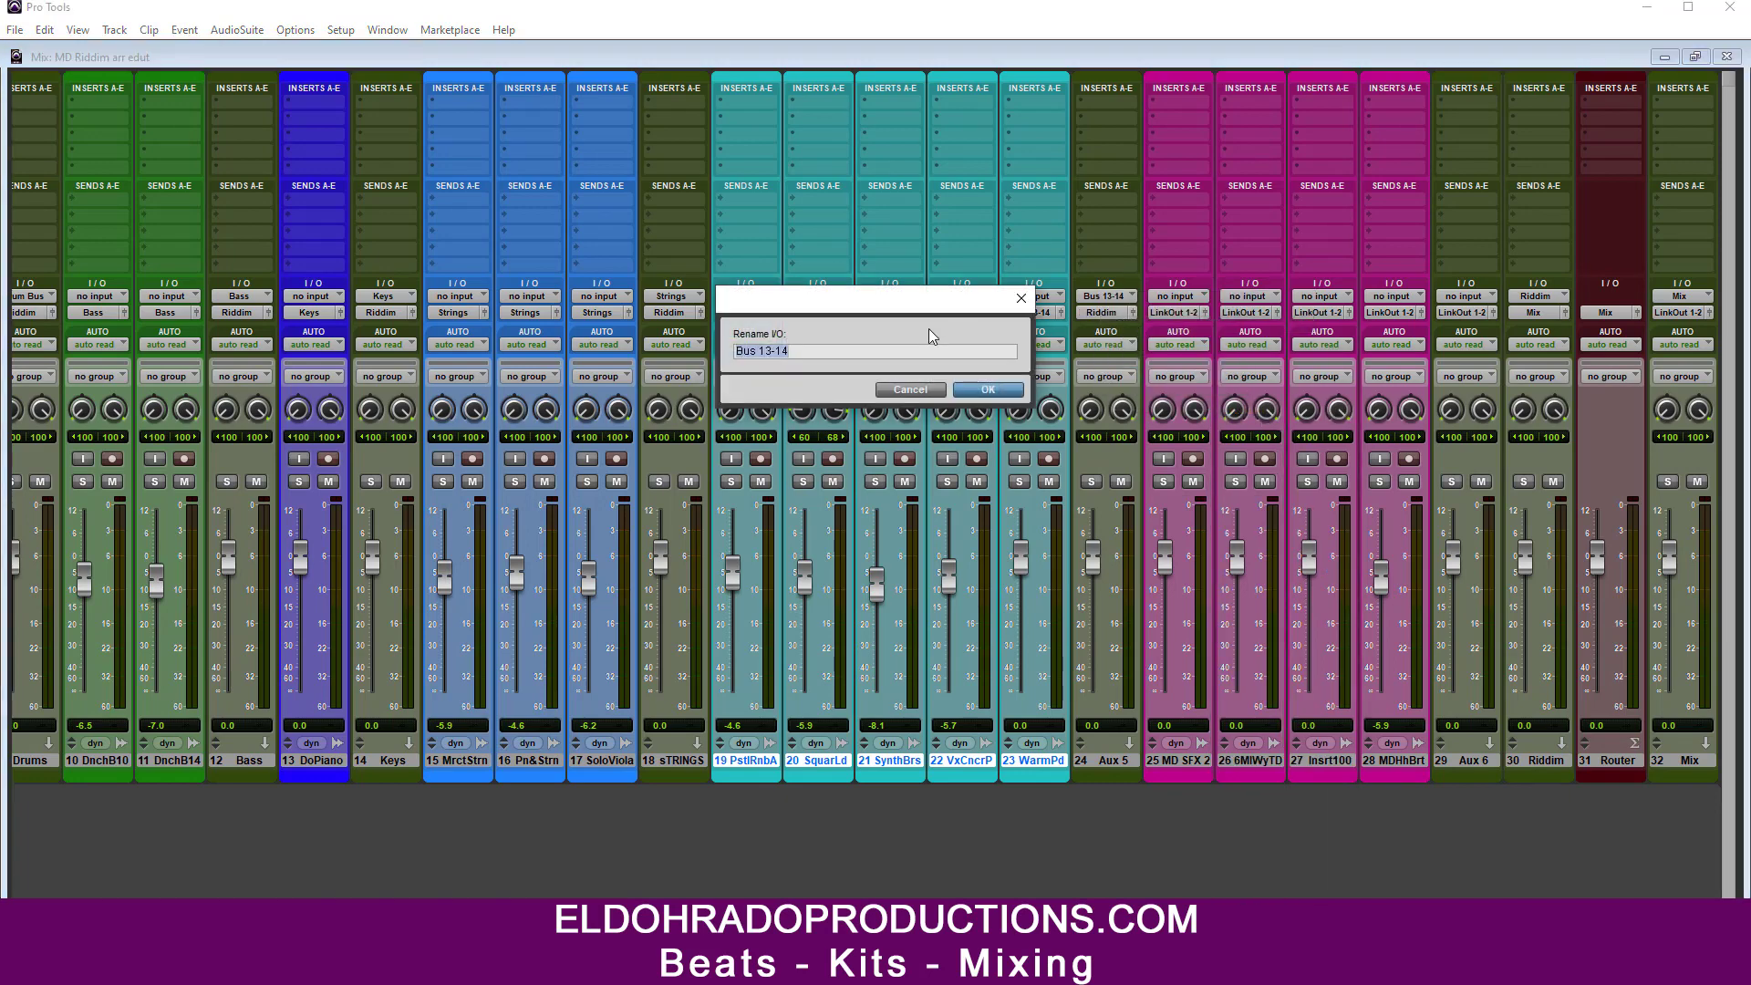
type("Synths")
key("Return")
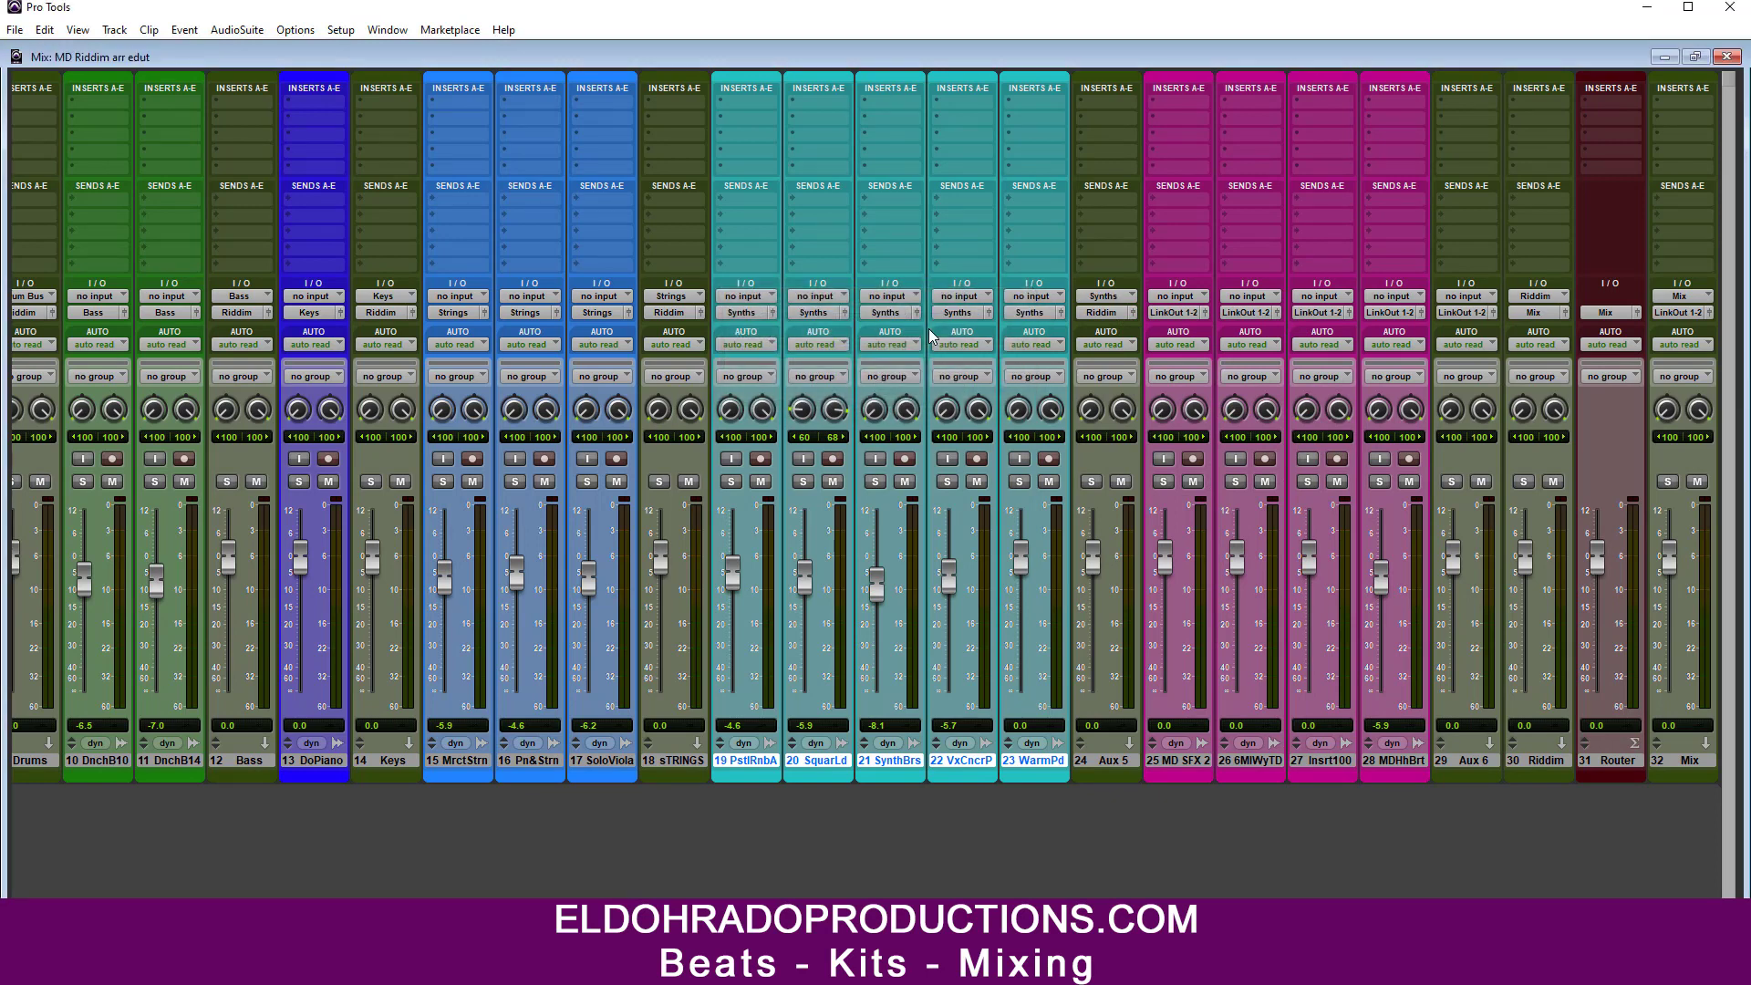
Step: Route the outputs of the four pink effects tracks, from MD SFX 2 through MDHhBrt, to stereo Bus 15-16
left_click(1186, 764)
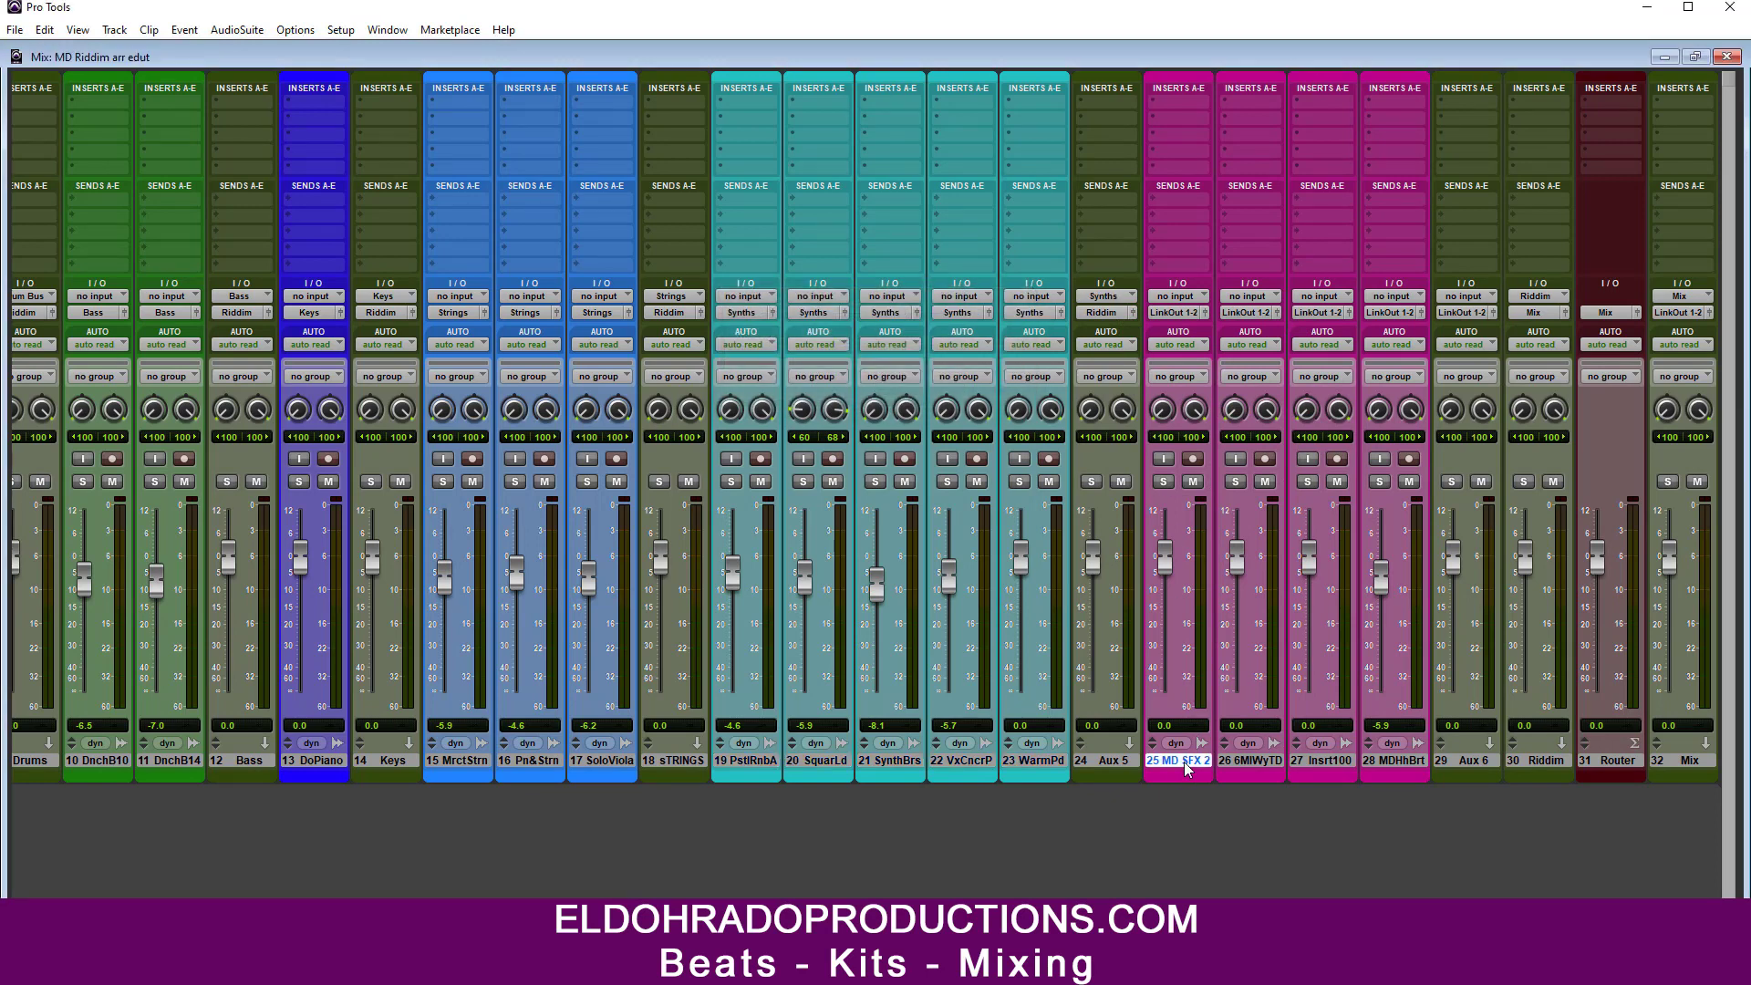
left_click(1370, 757, "shift")
left_click(1195, 314)
mouse_move(1229, 358)
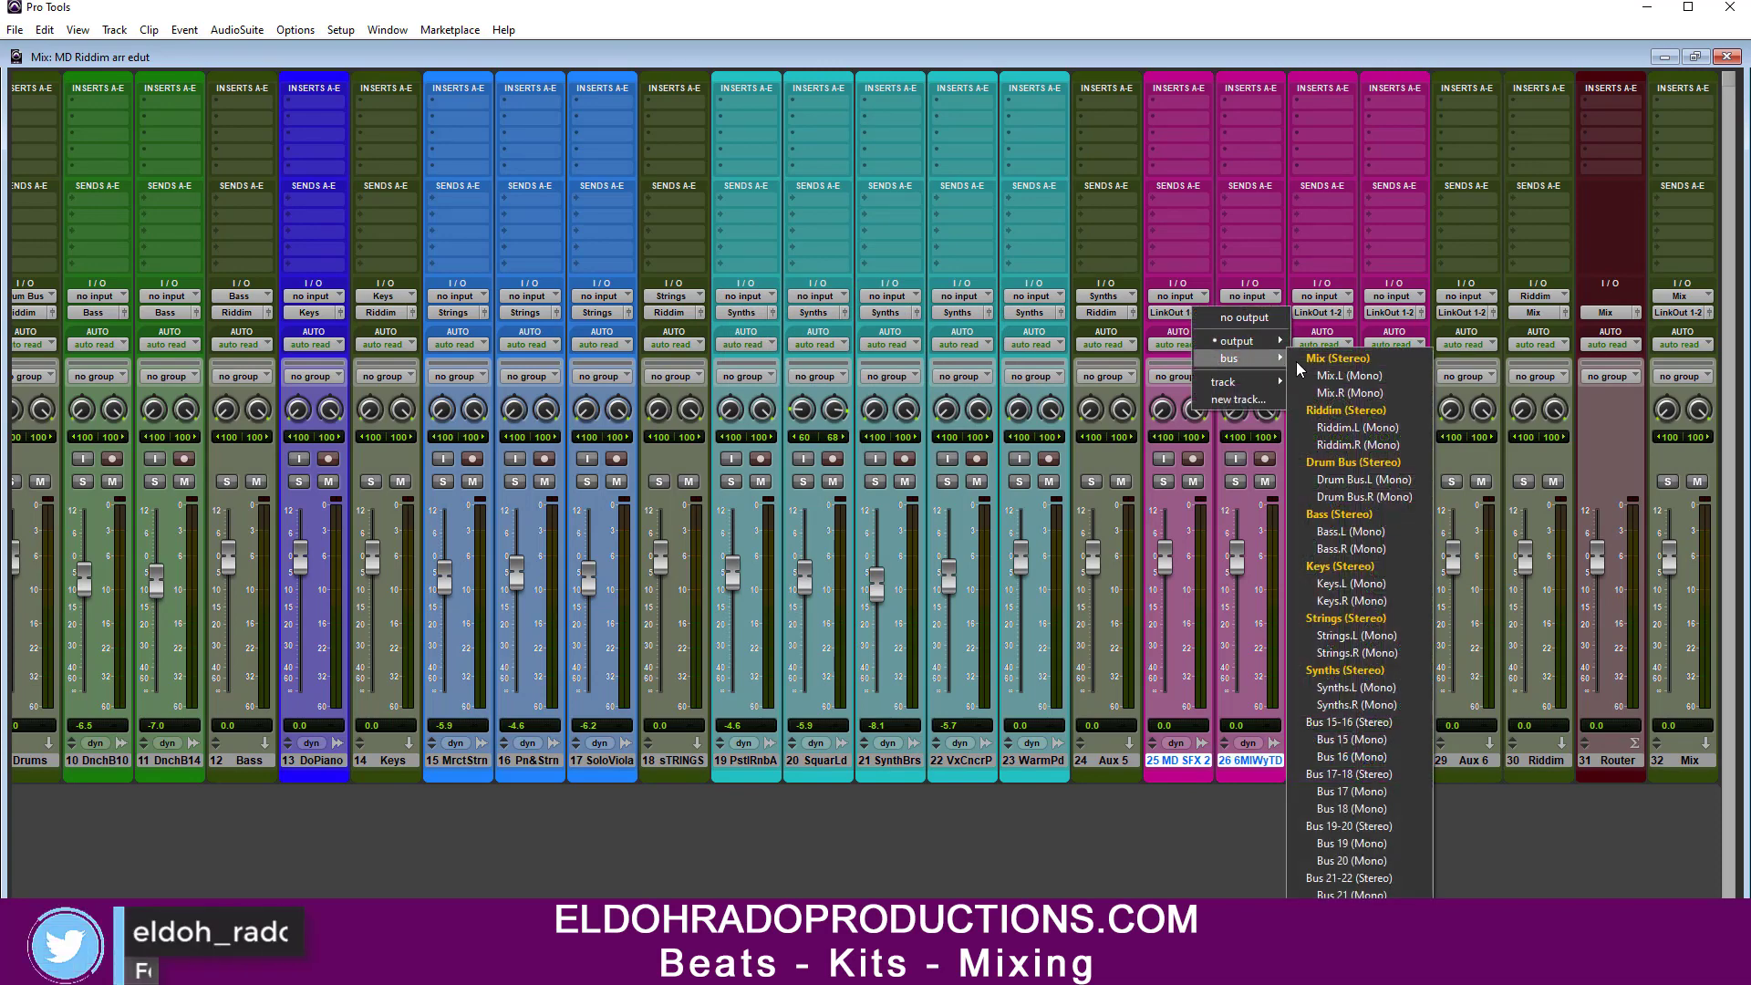
left_click(1374, 724)
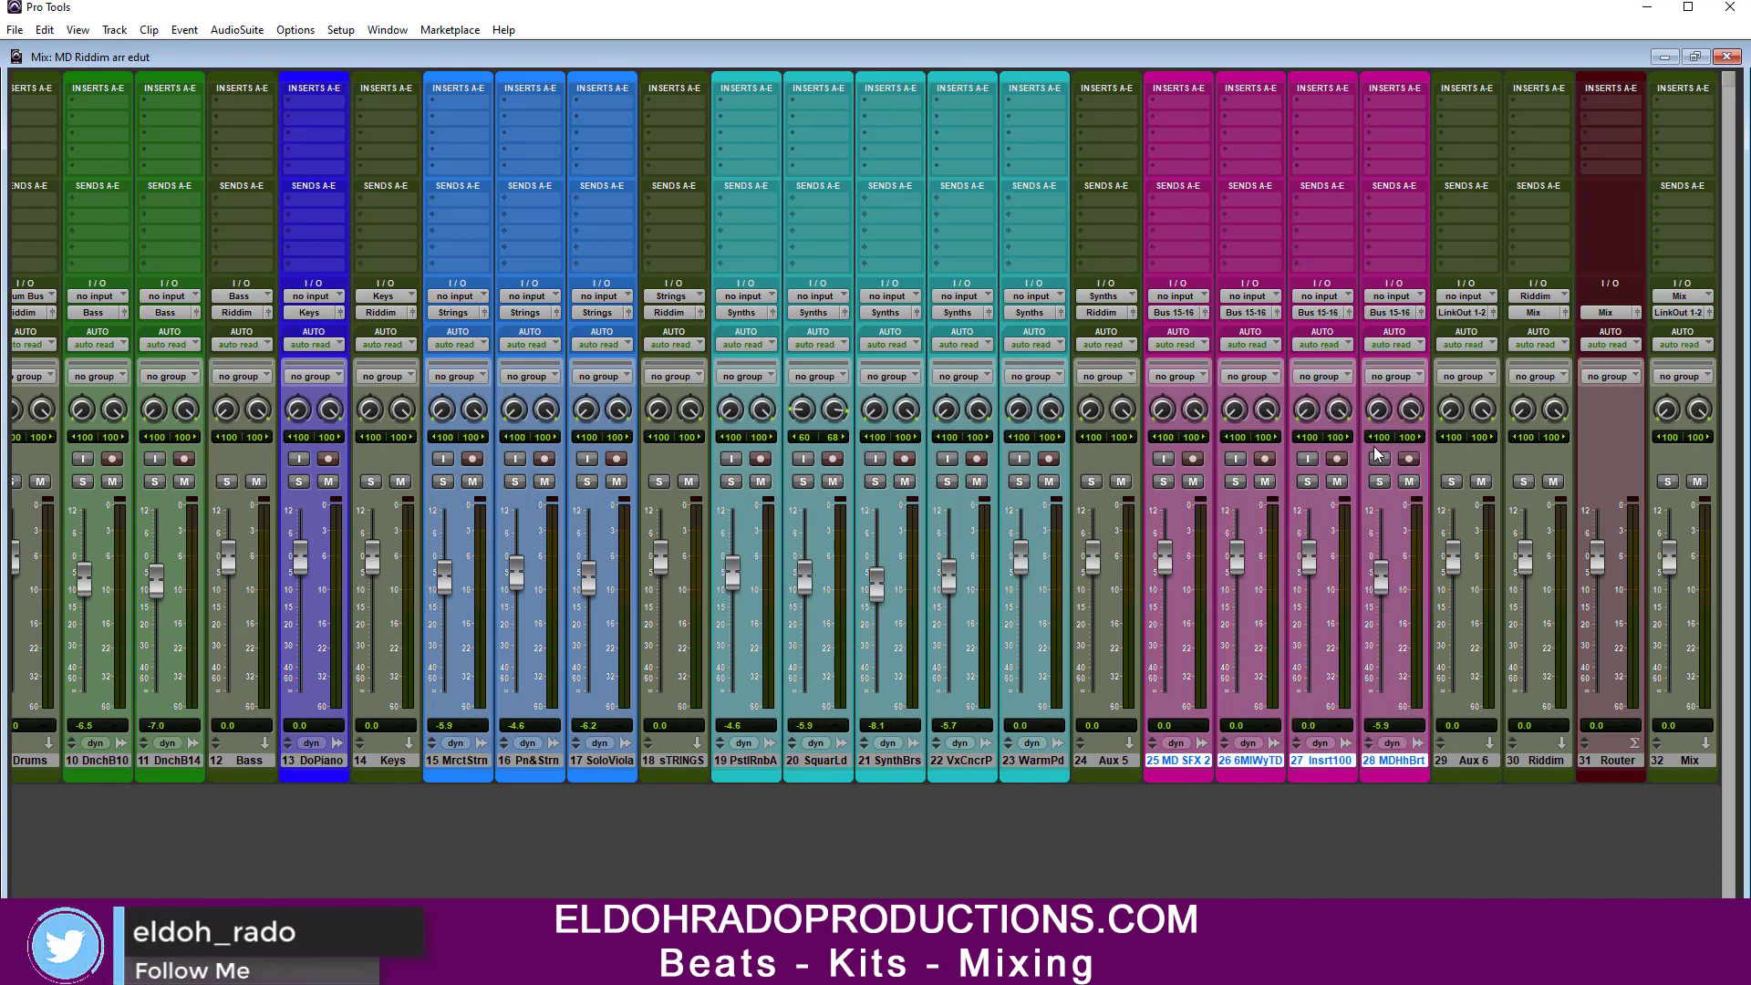
Step: Set the Aux 6 track's output to the stereo Riddim bus and its input to stereo Bus 15-16
left_click(1461, 312)
mouse_move(1497, 360)
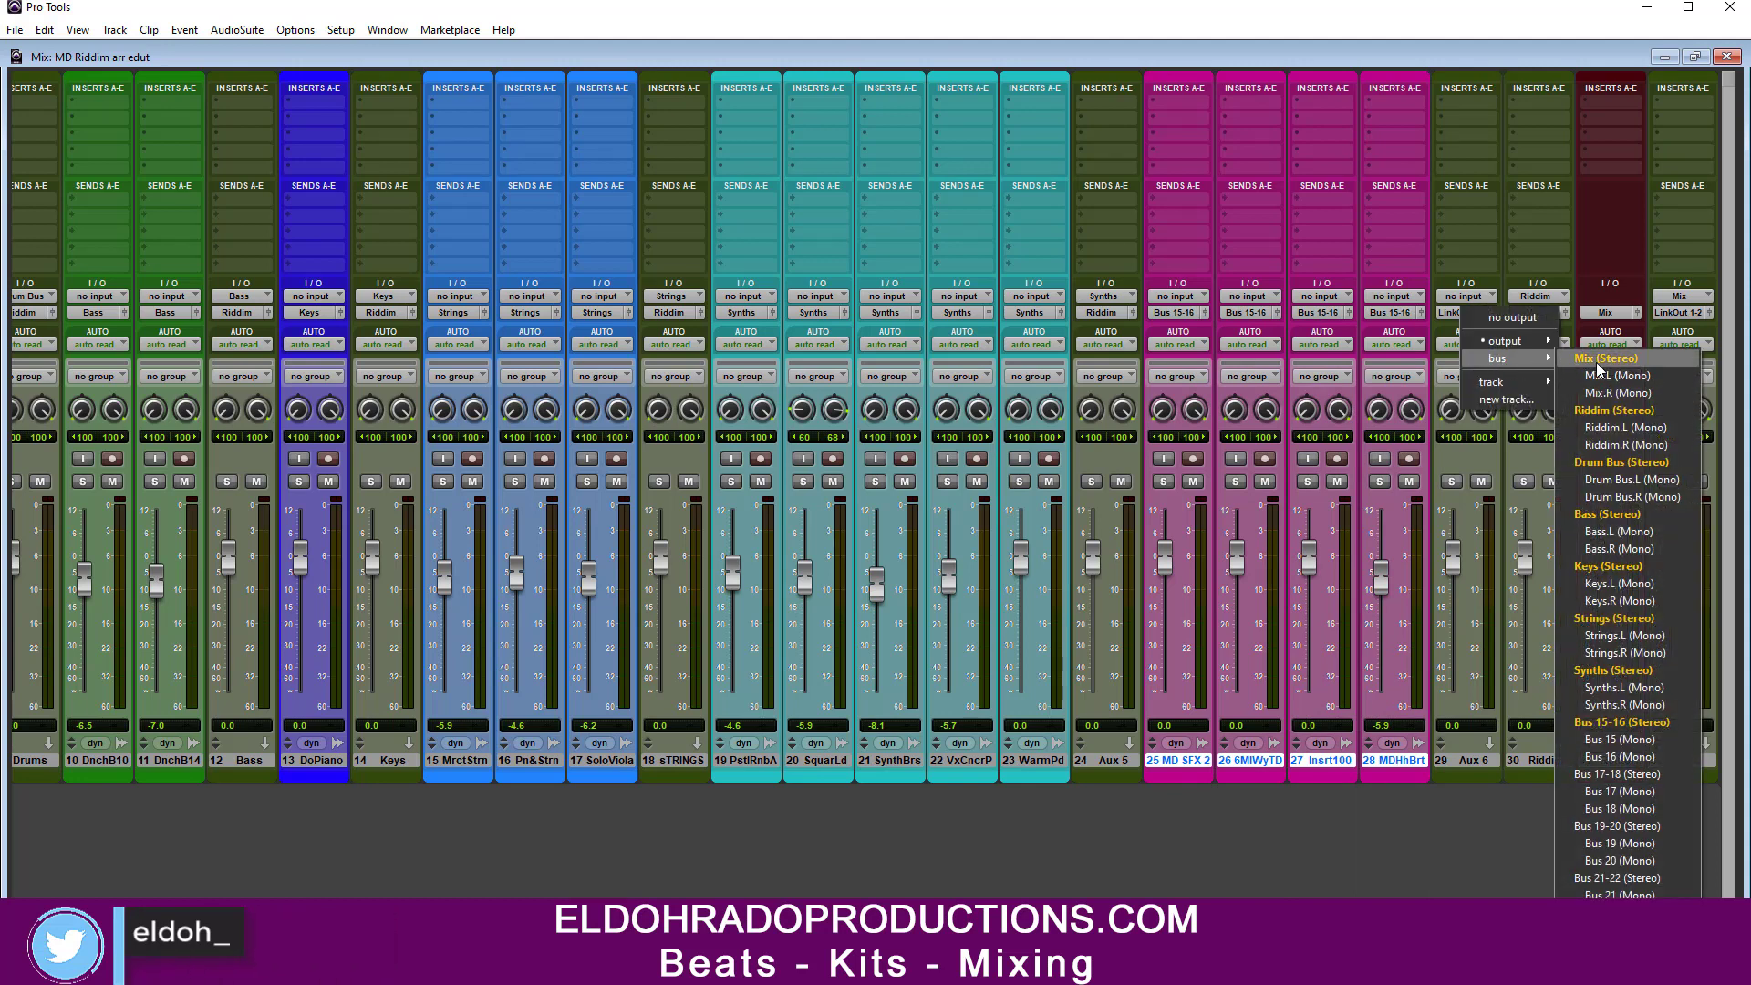
left_click(1612, 412)
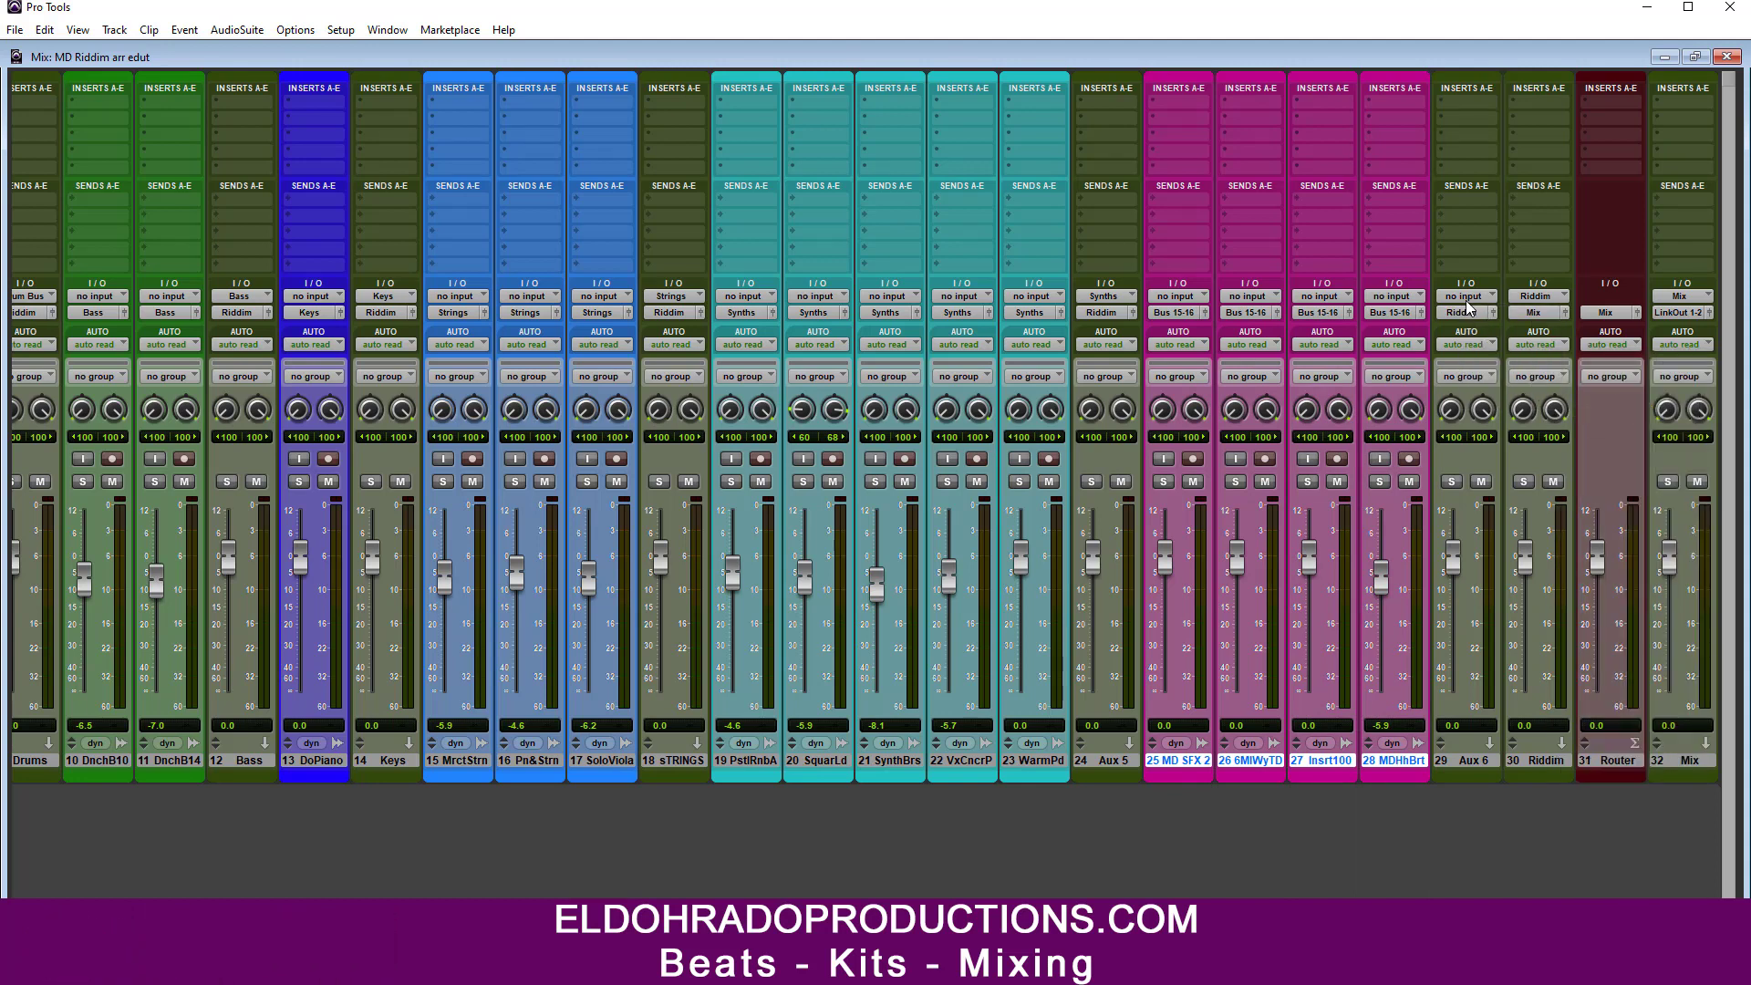
left_click(1459, 293)
mouse_move(1481, 337)
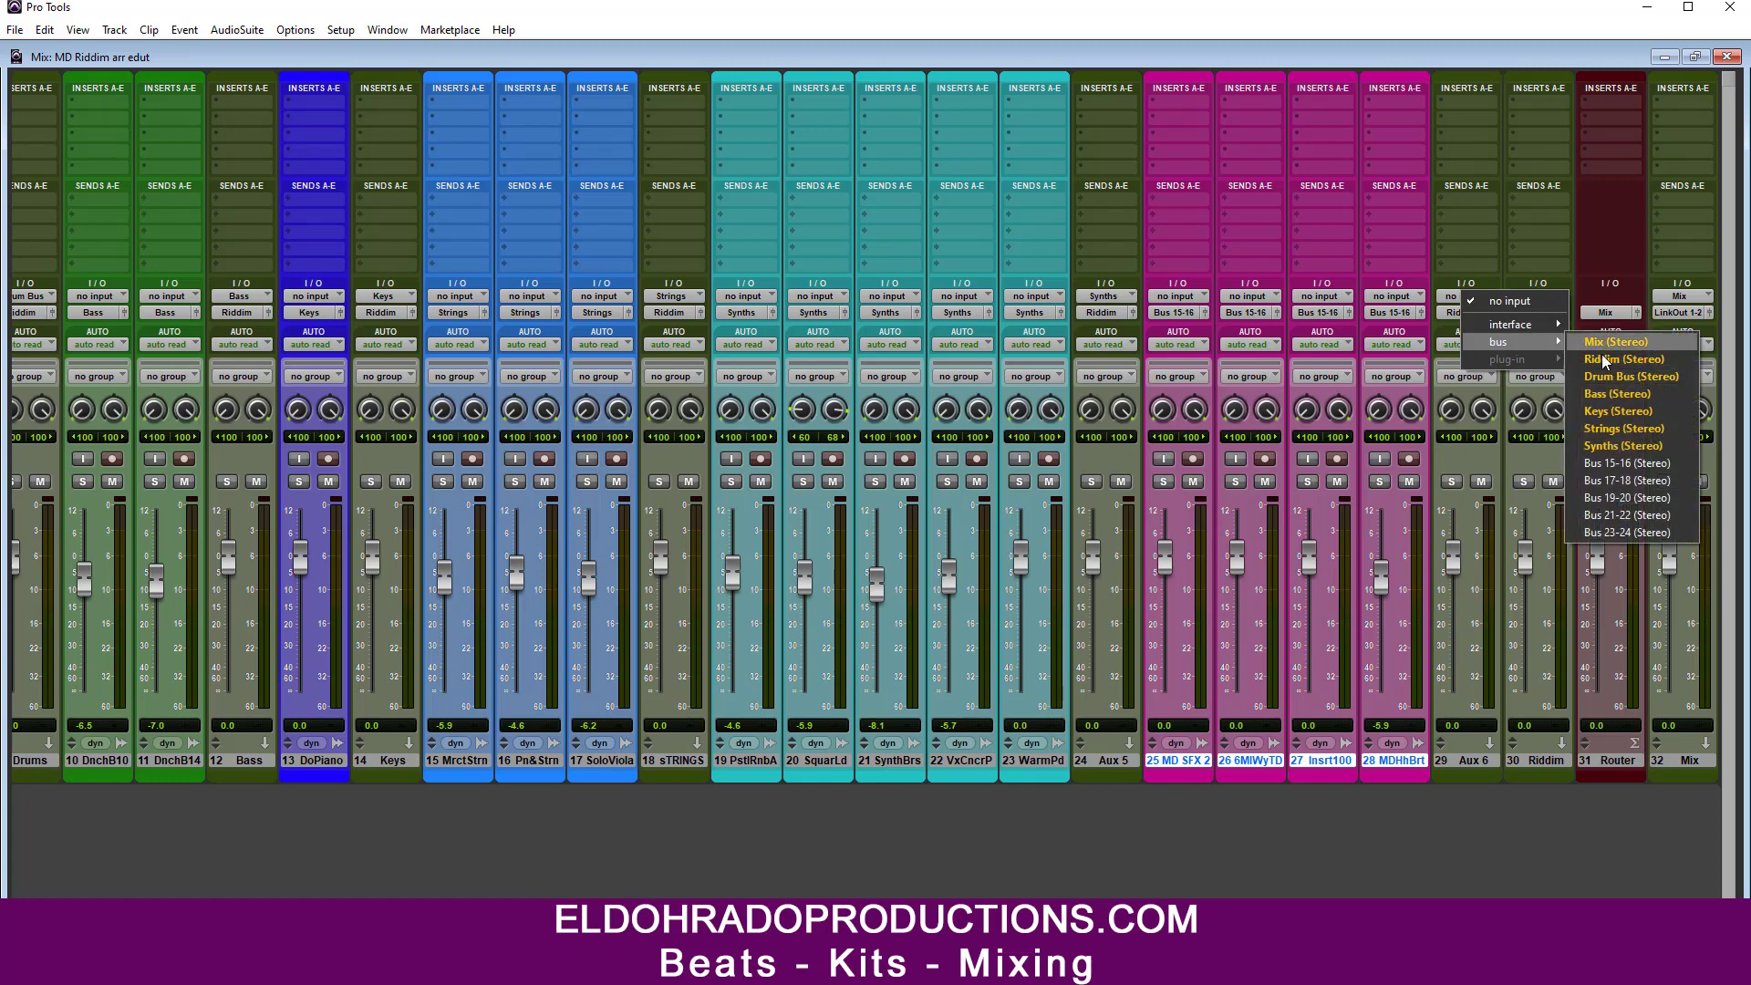
left_click(1610, 462)
Step: Rename Bus 15-16 as SFX
right_click(1469, 297)
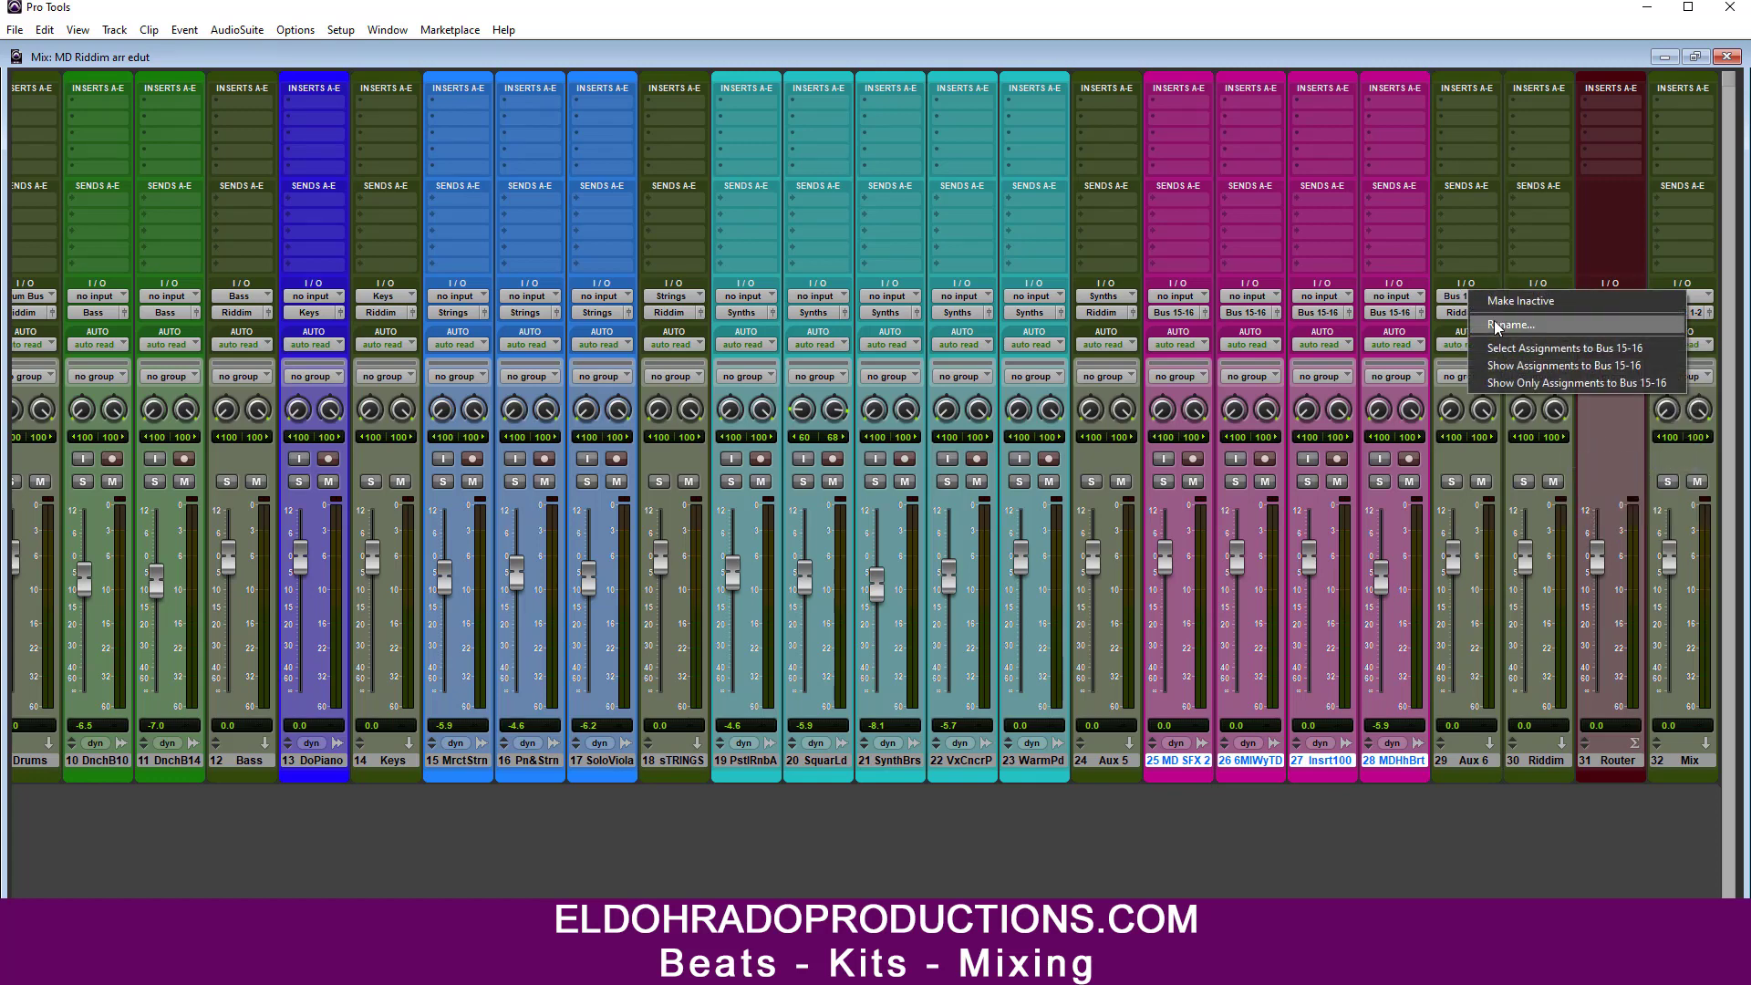
left_click(1497, 325)
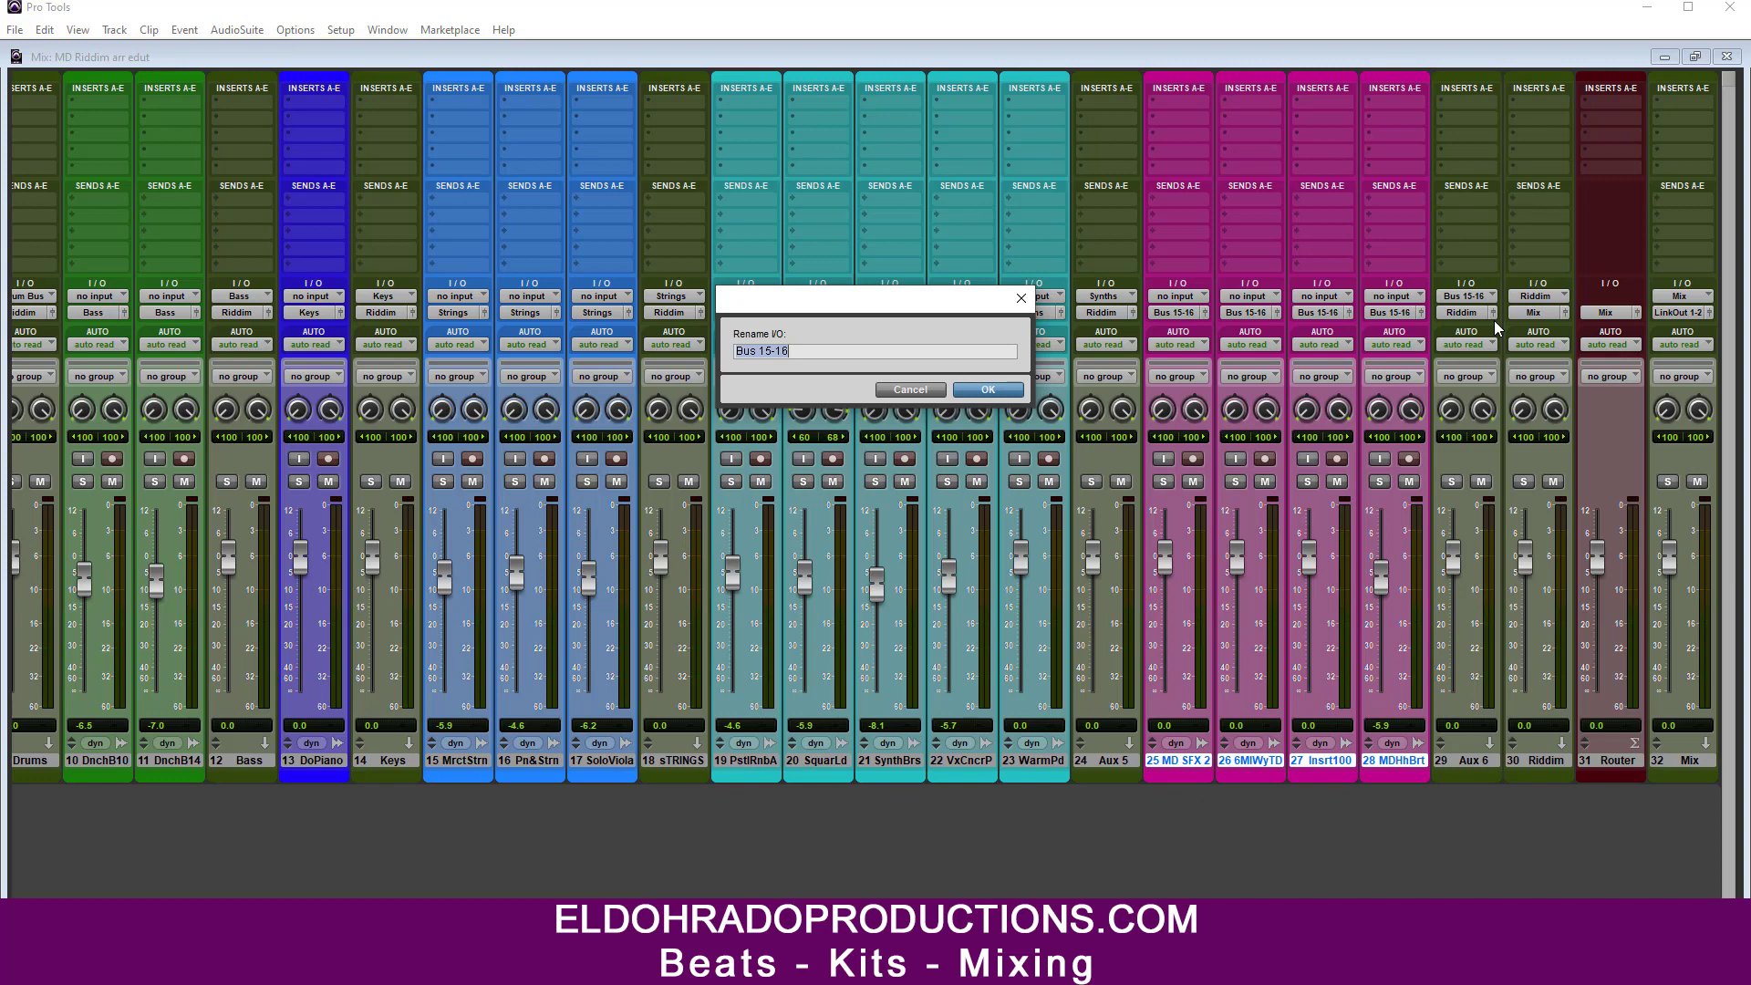
type("SFX")
key("Return")
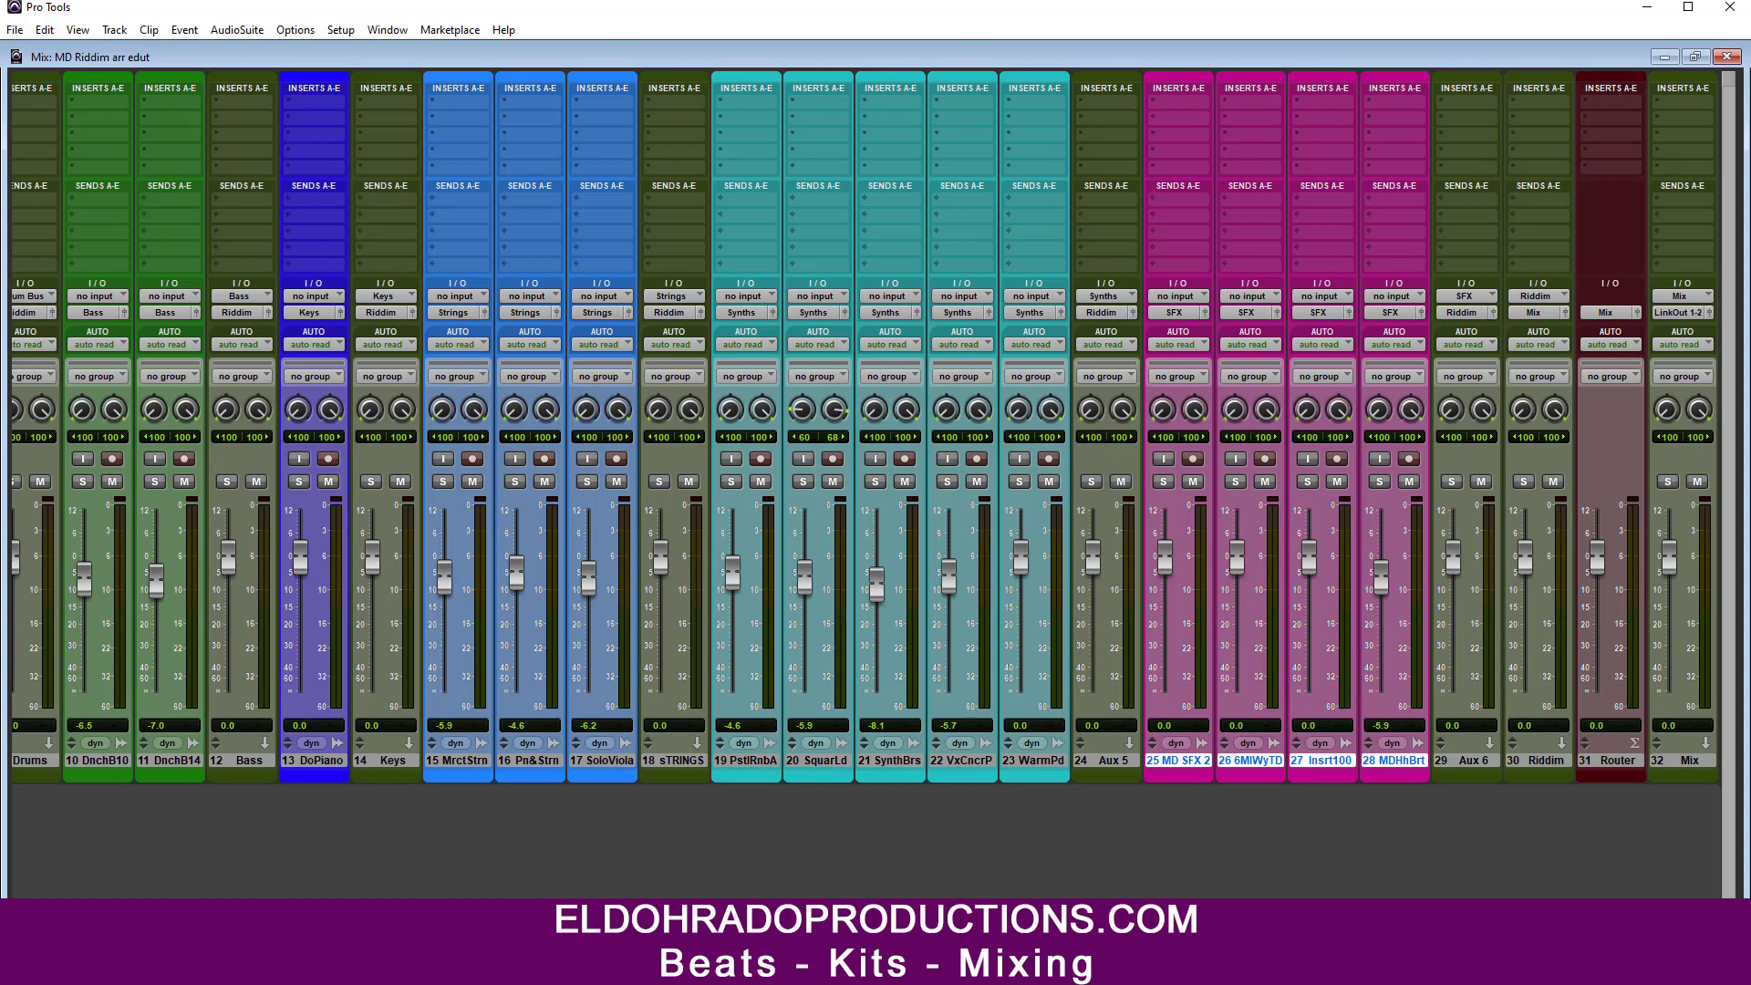
Step: Change the Riddim track's color to bright red in the color palette
scroll(865, 427, "right", 2)
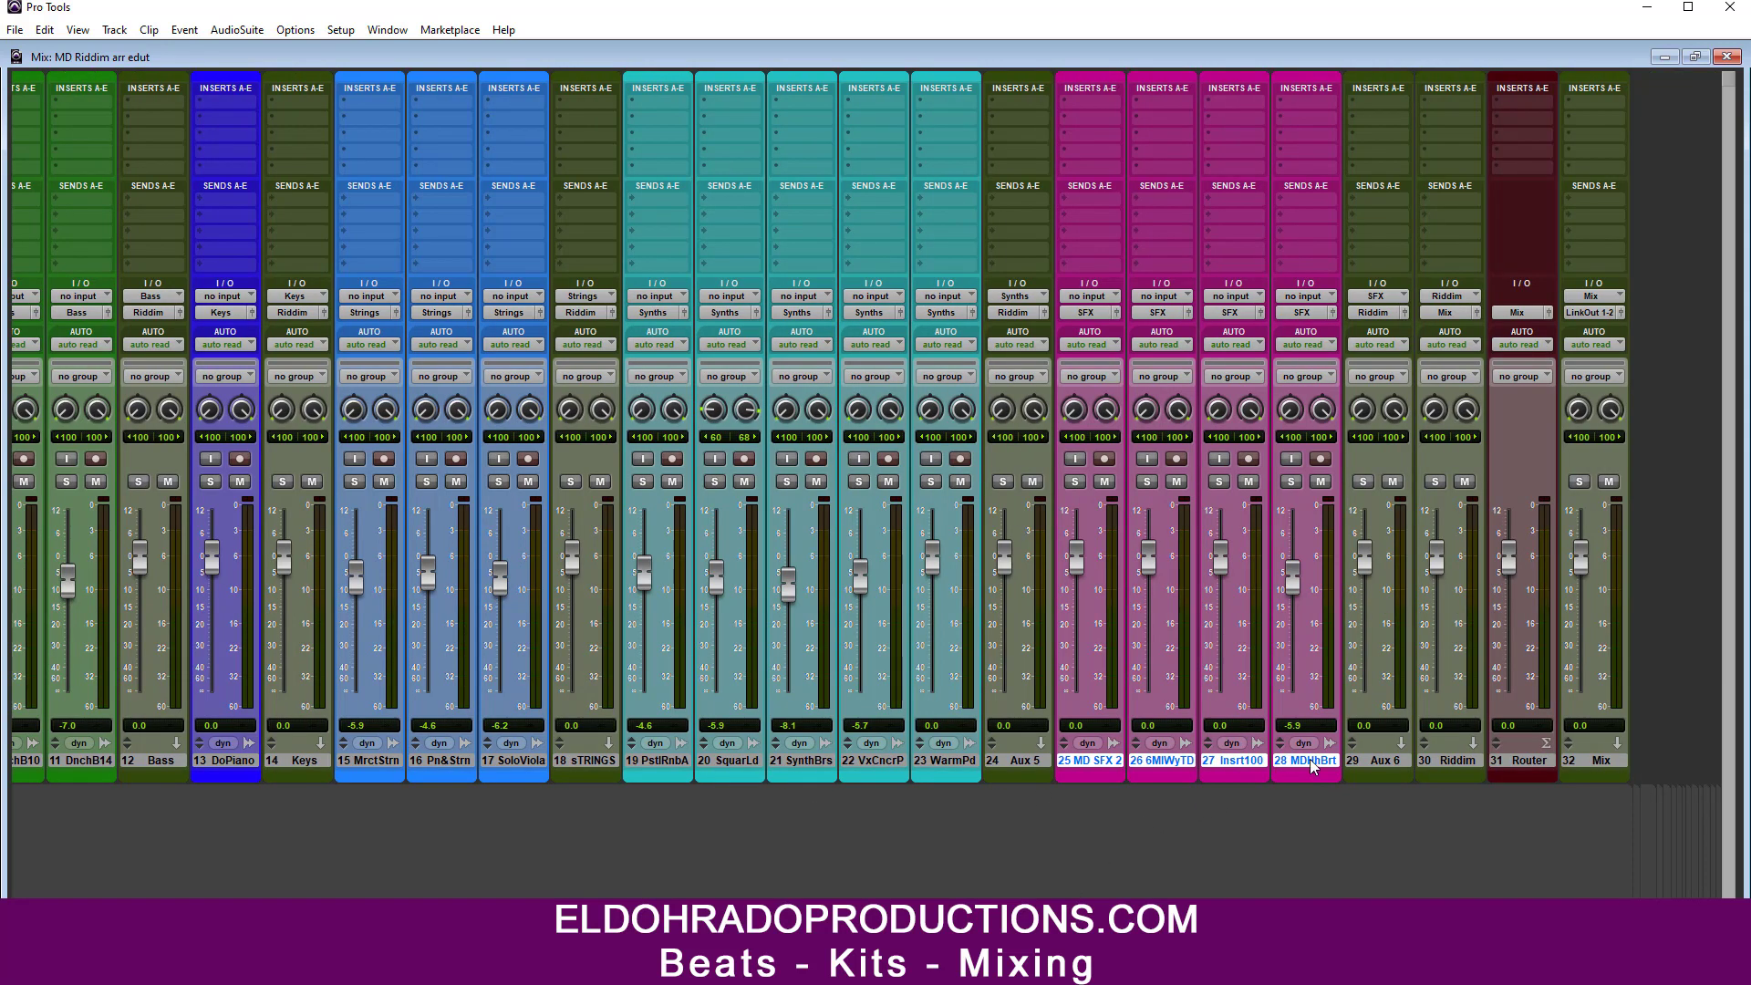
left_click(1458, 759)
double_click(1452, 775)
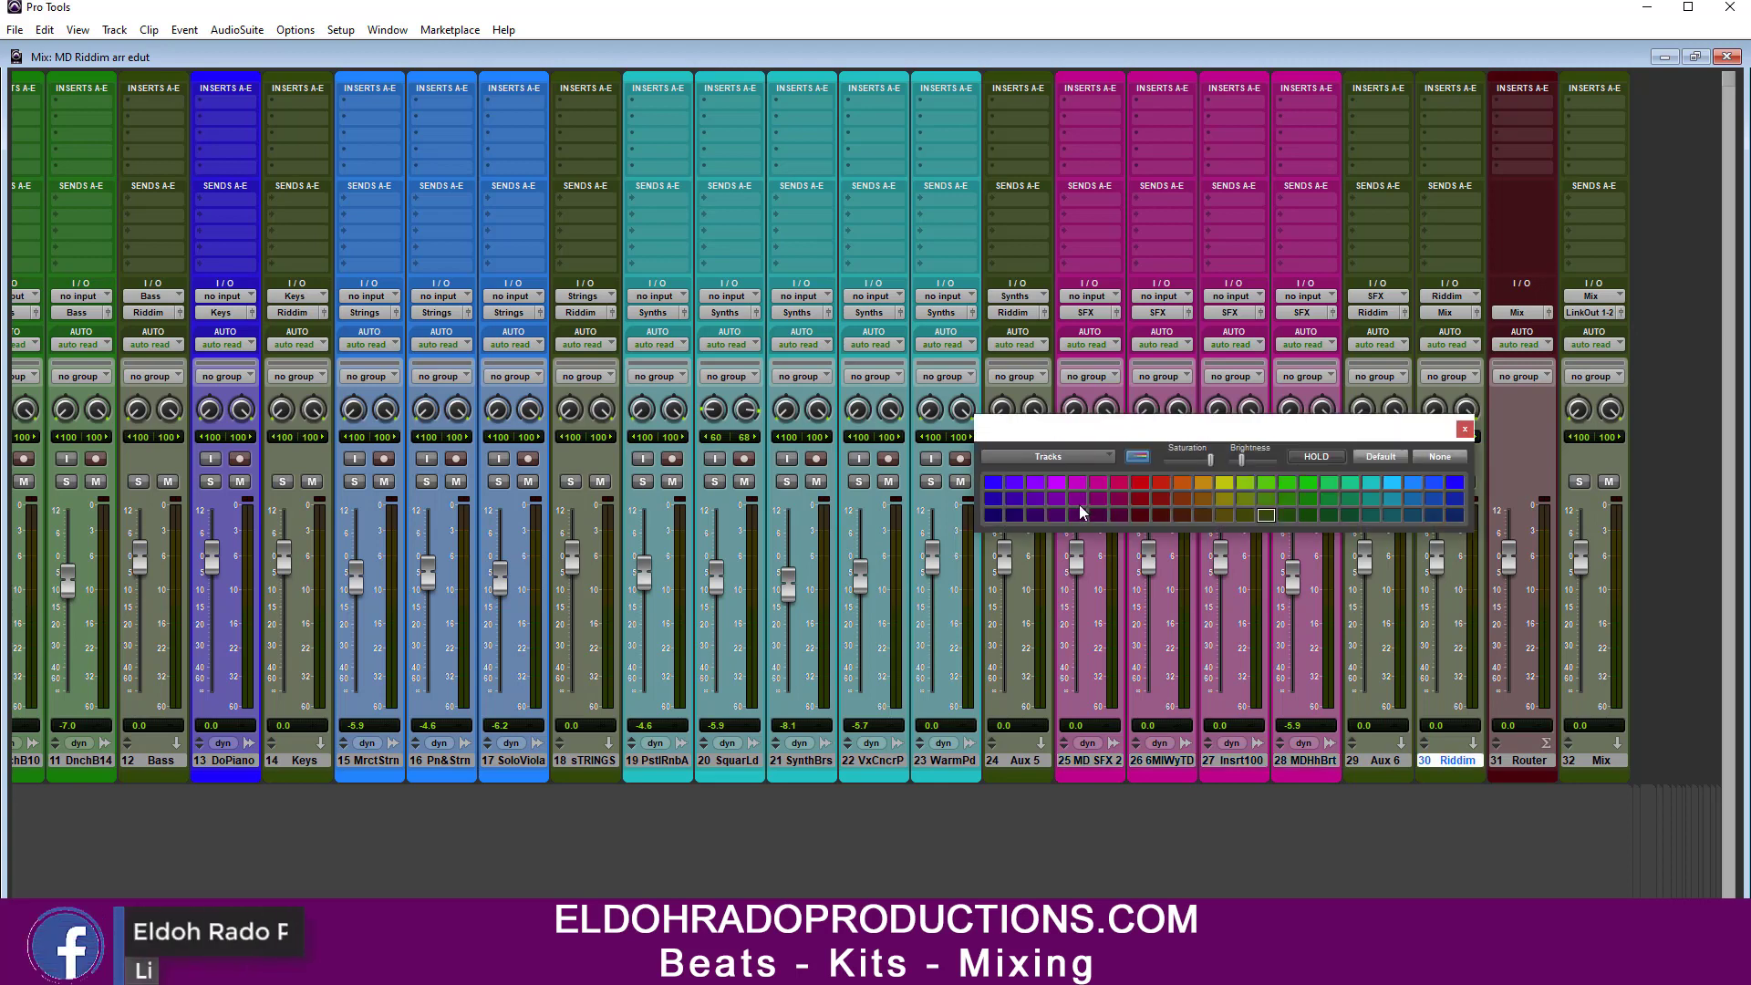
left_click(1161, 484)
left_click(1464, 429)
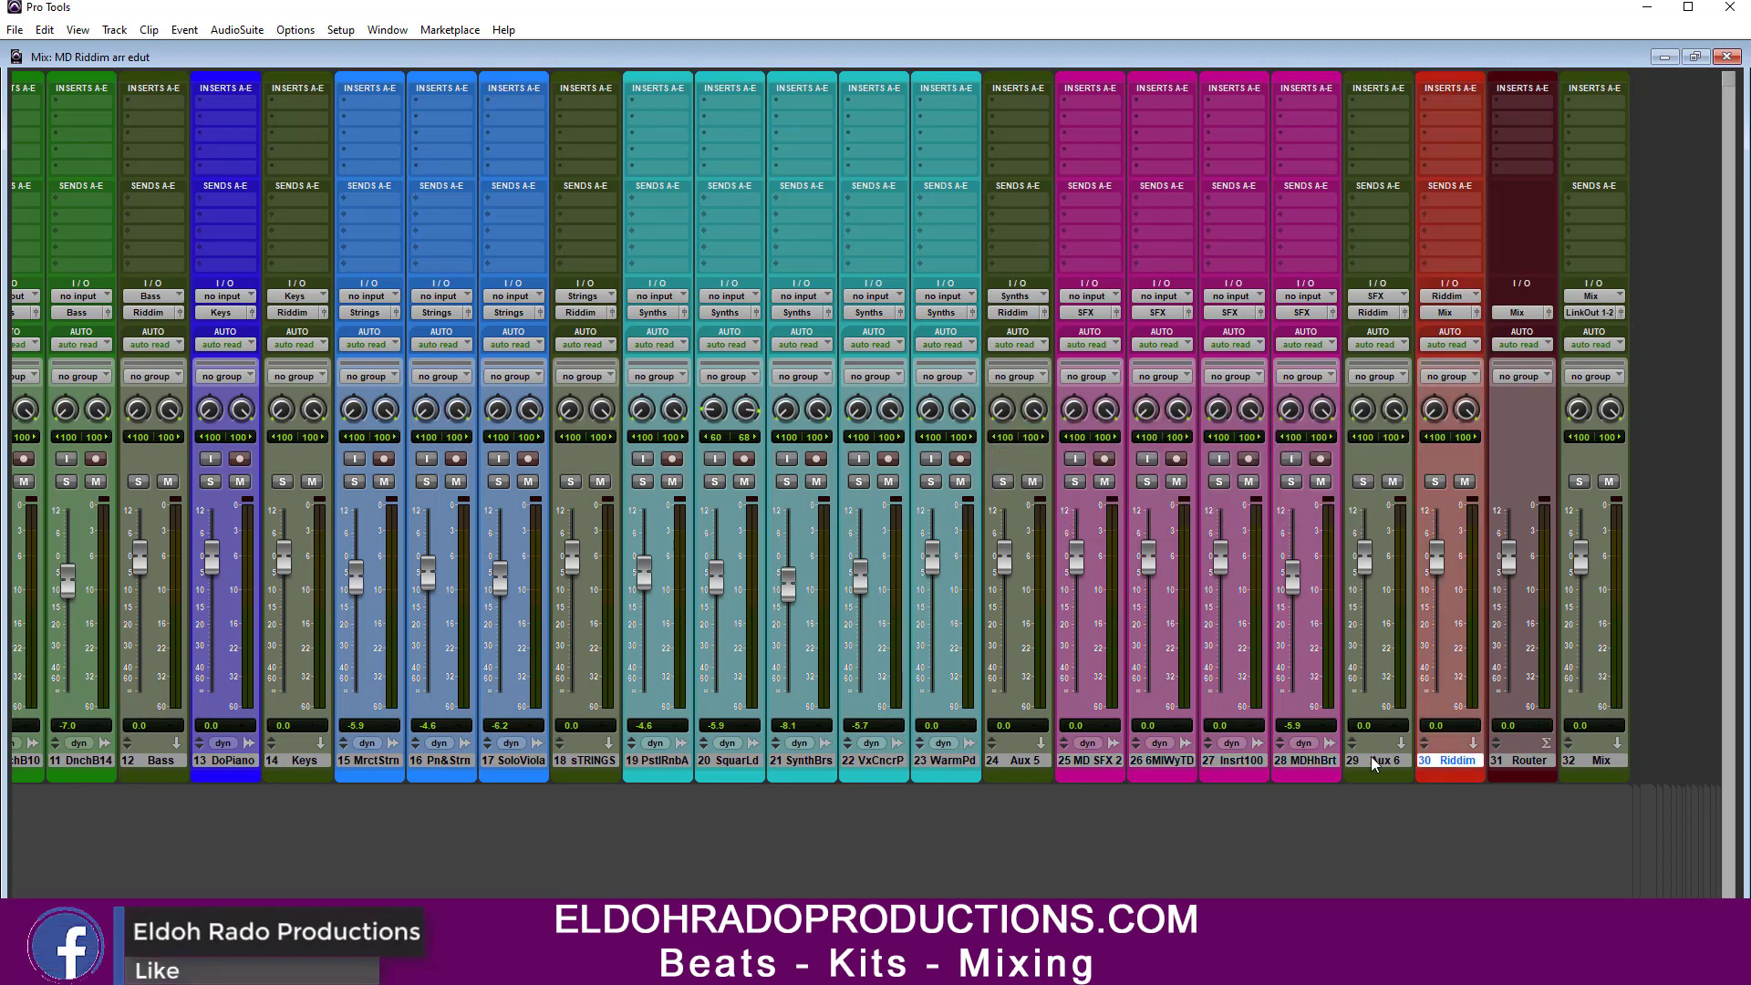
Step: Color the Aux 6 track the same magenta as the neighboring MDHhBrt effects track
double_click(1322, 773)
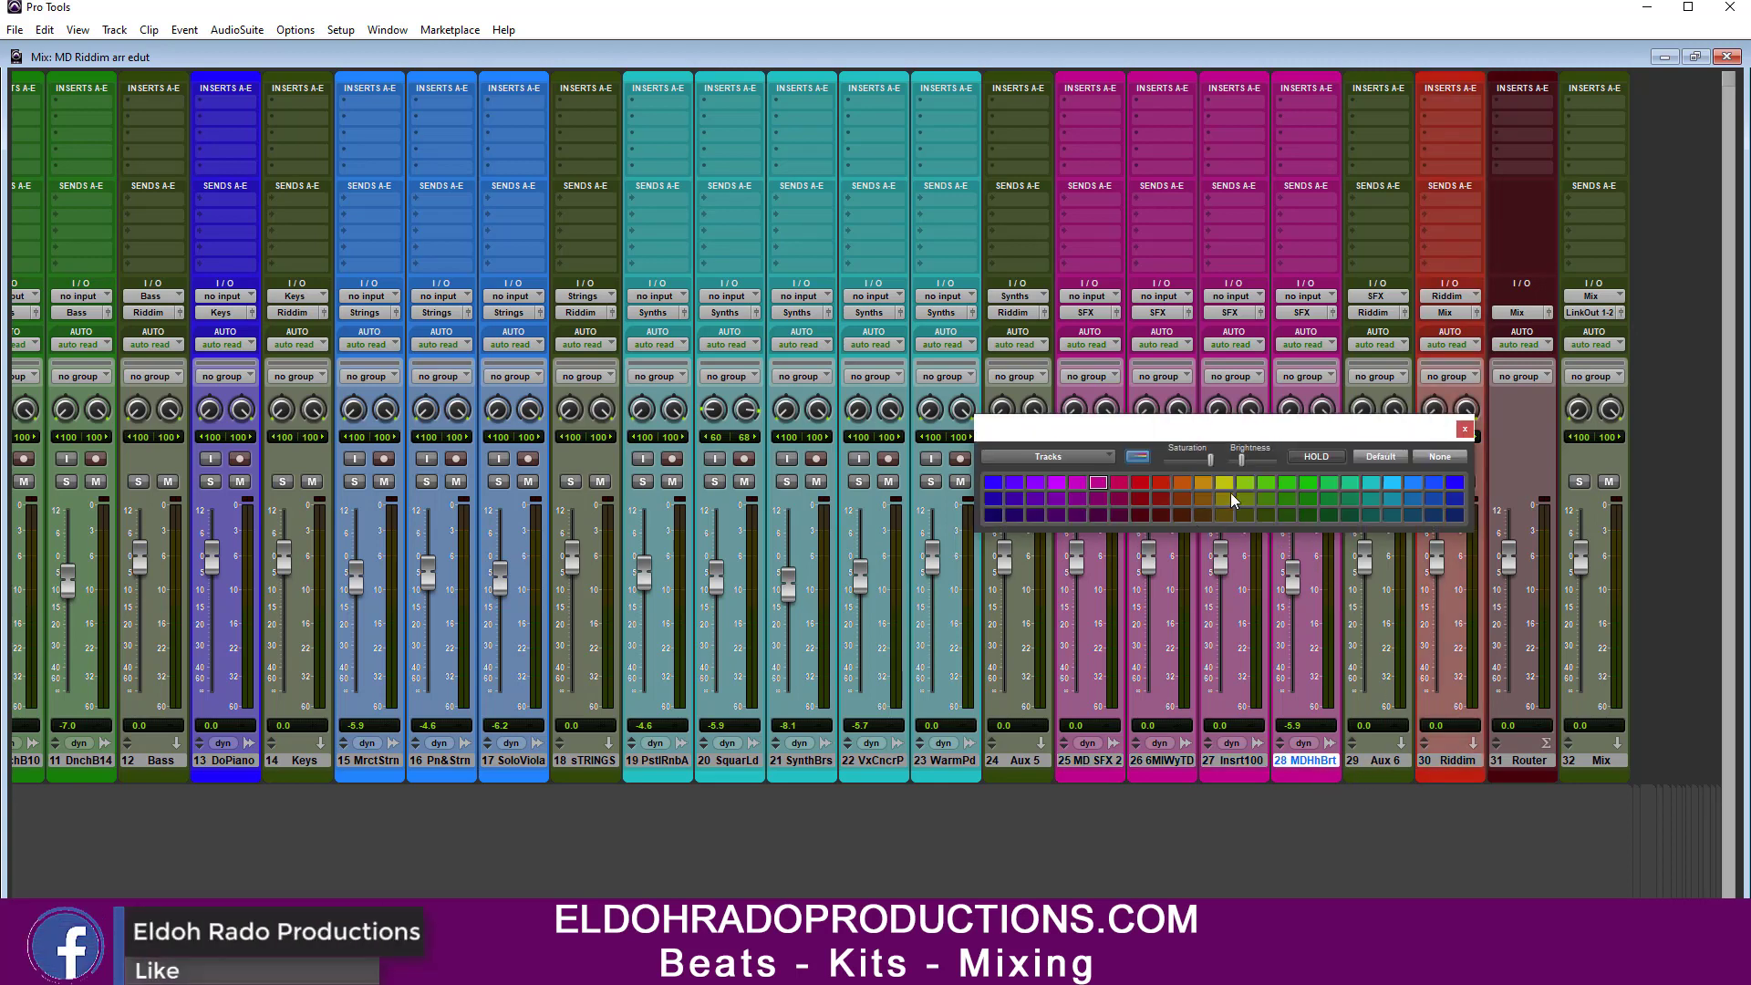
left_click(1318, 457)
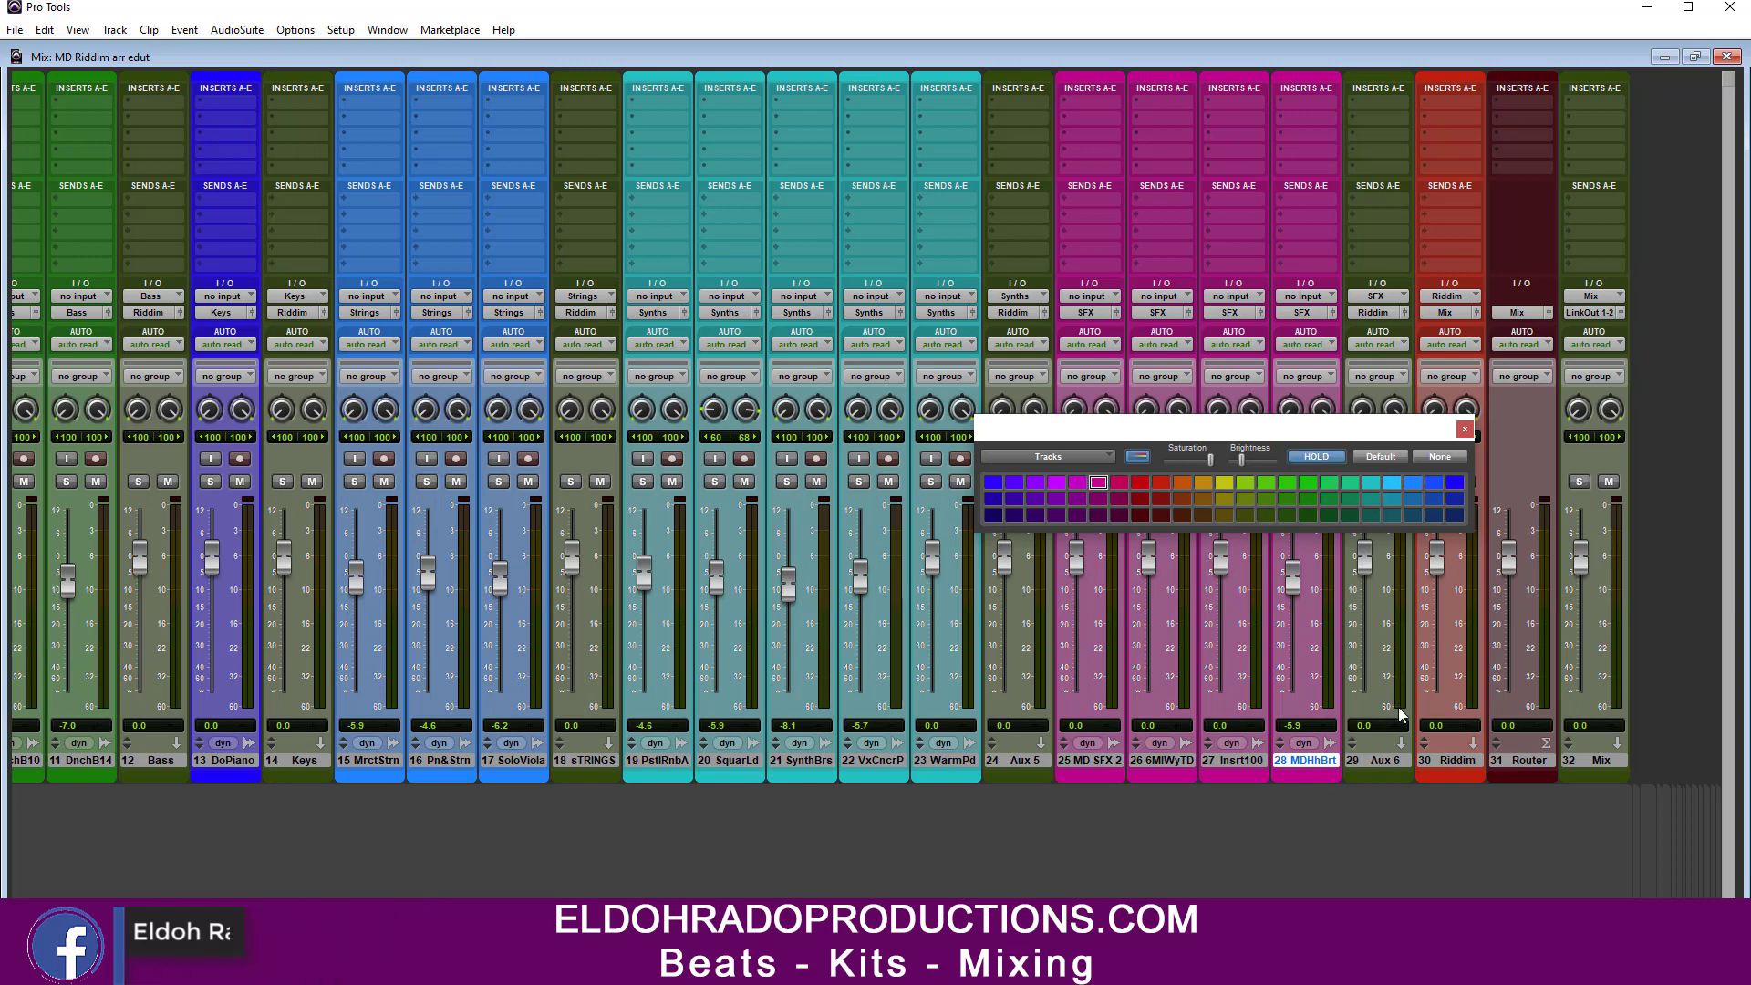
left_click(1385, 760)
left_click(1099, 485)
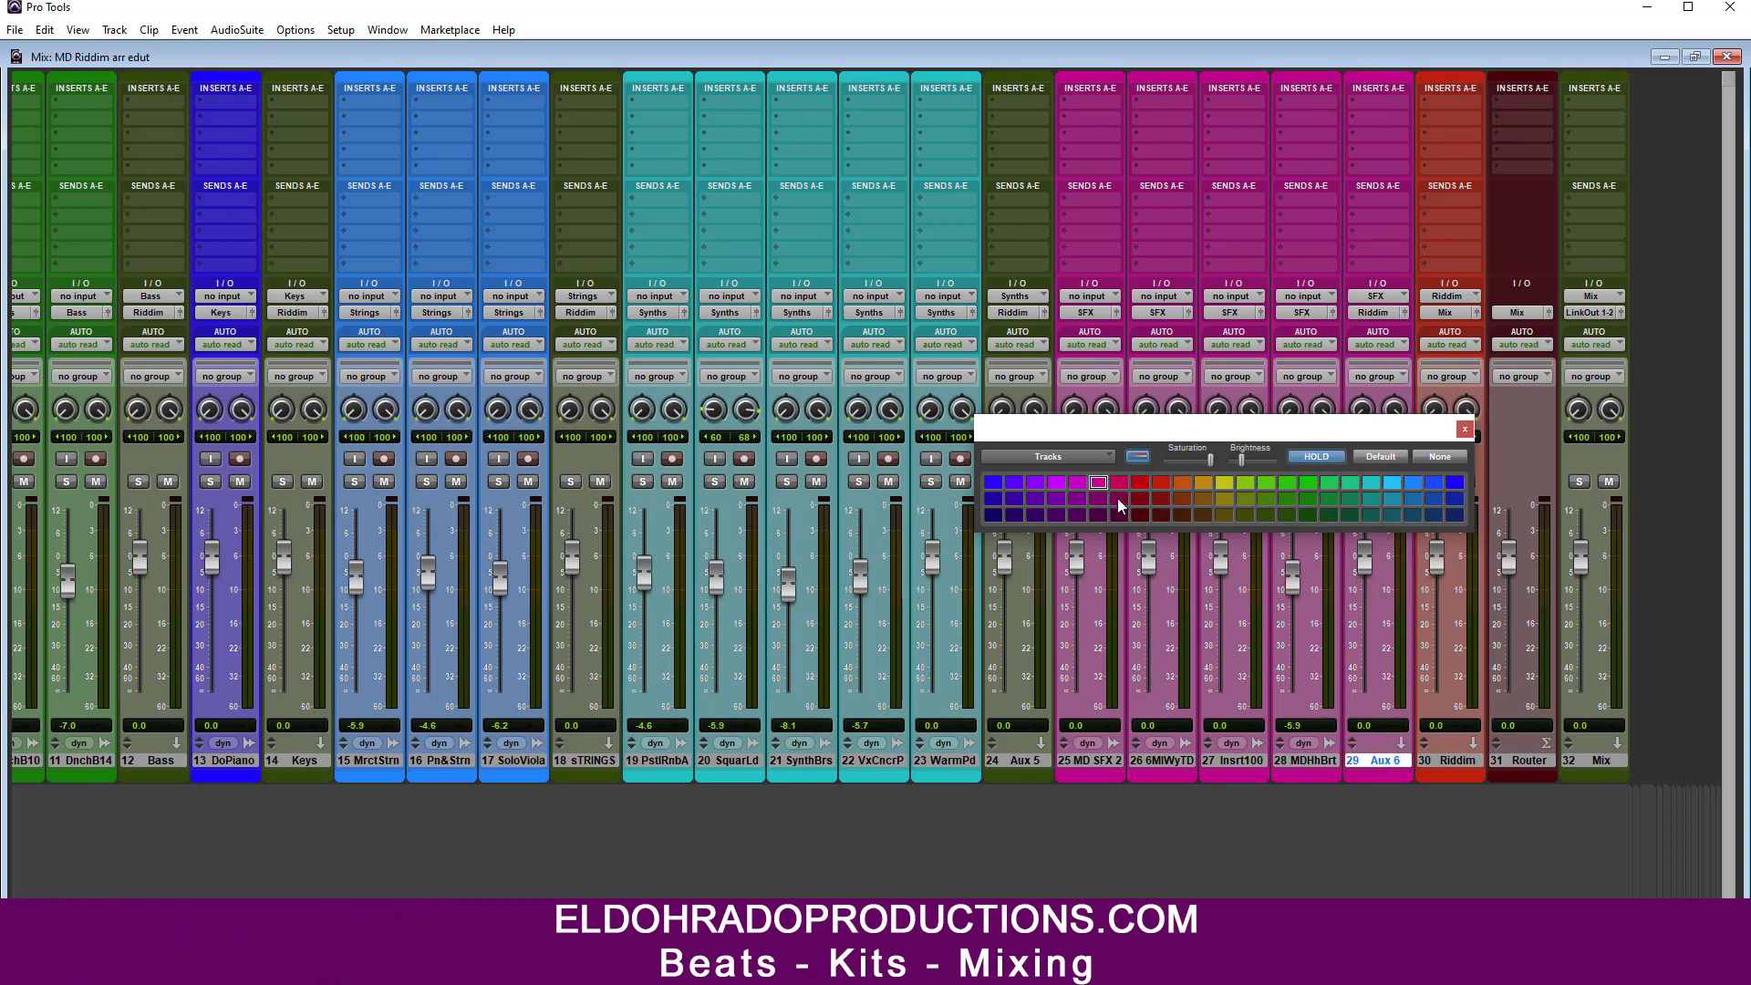
Step: Rename the Aux 6 track as SFX and close the color palette
double_click(1385, 761)
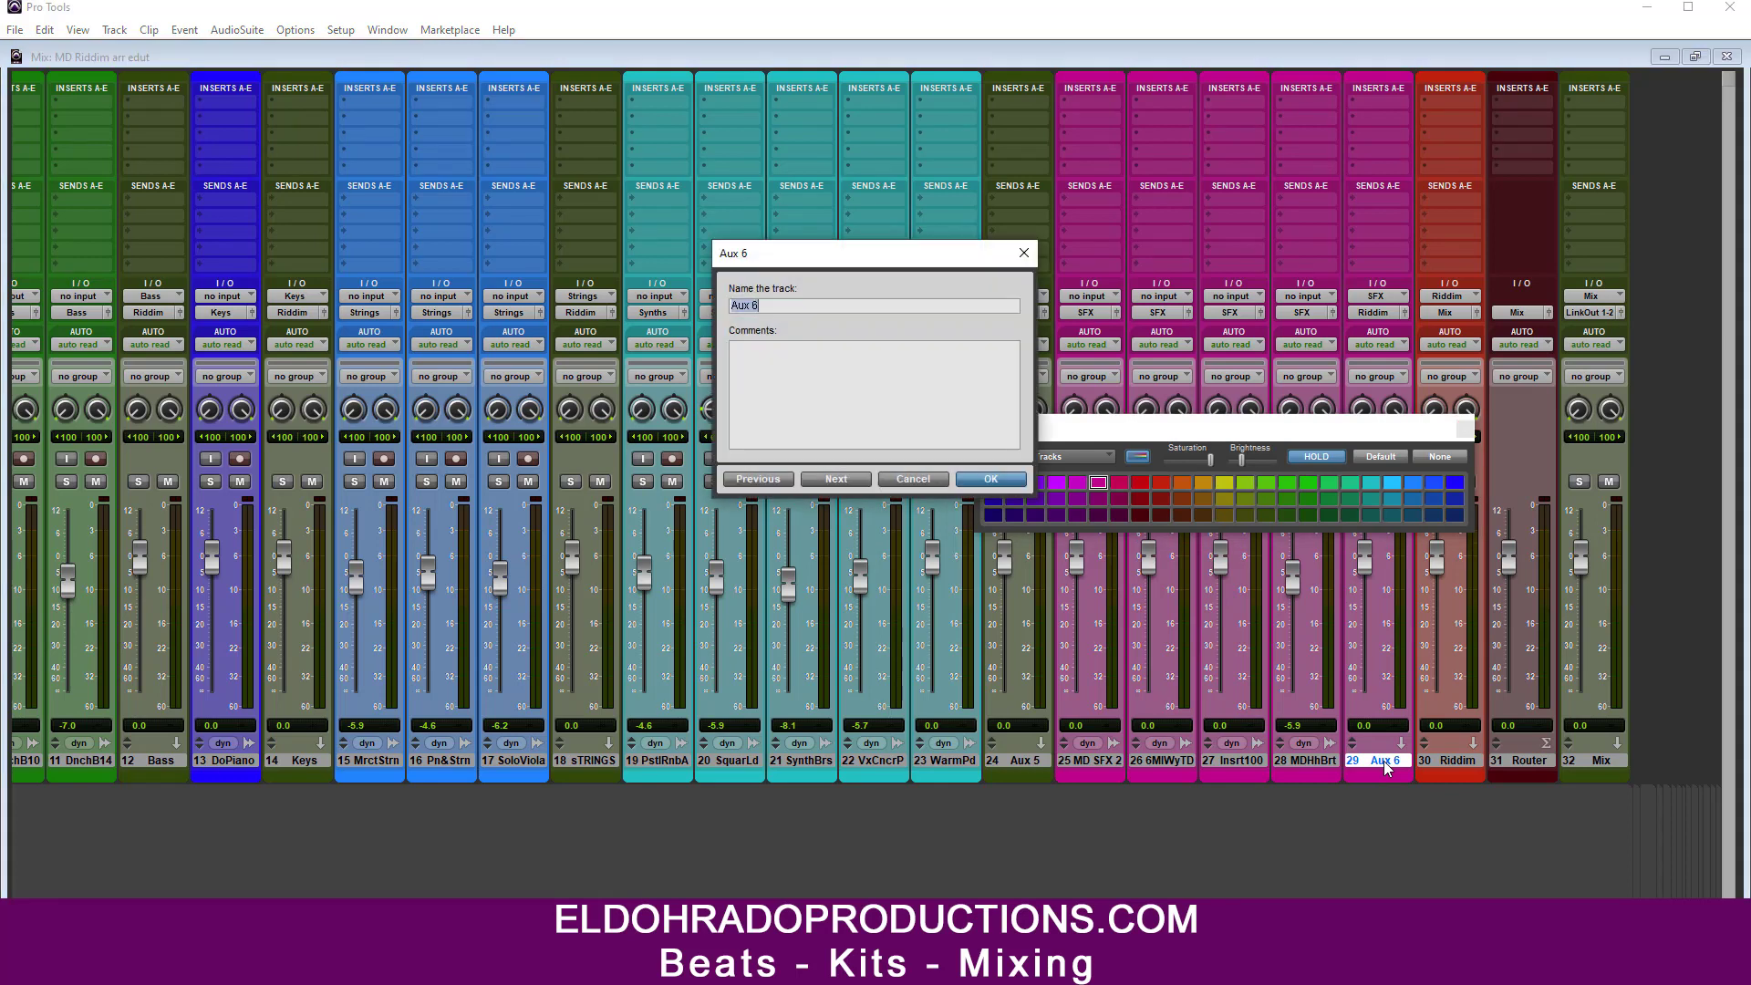
type("SFX")
key("Return")
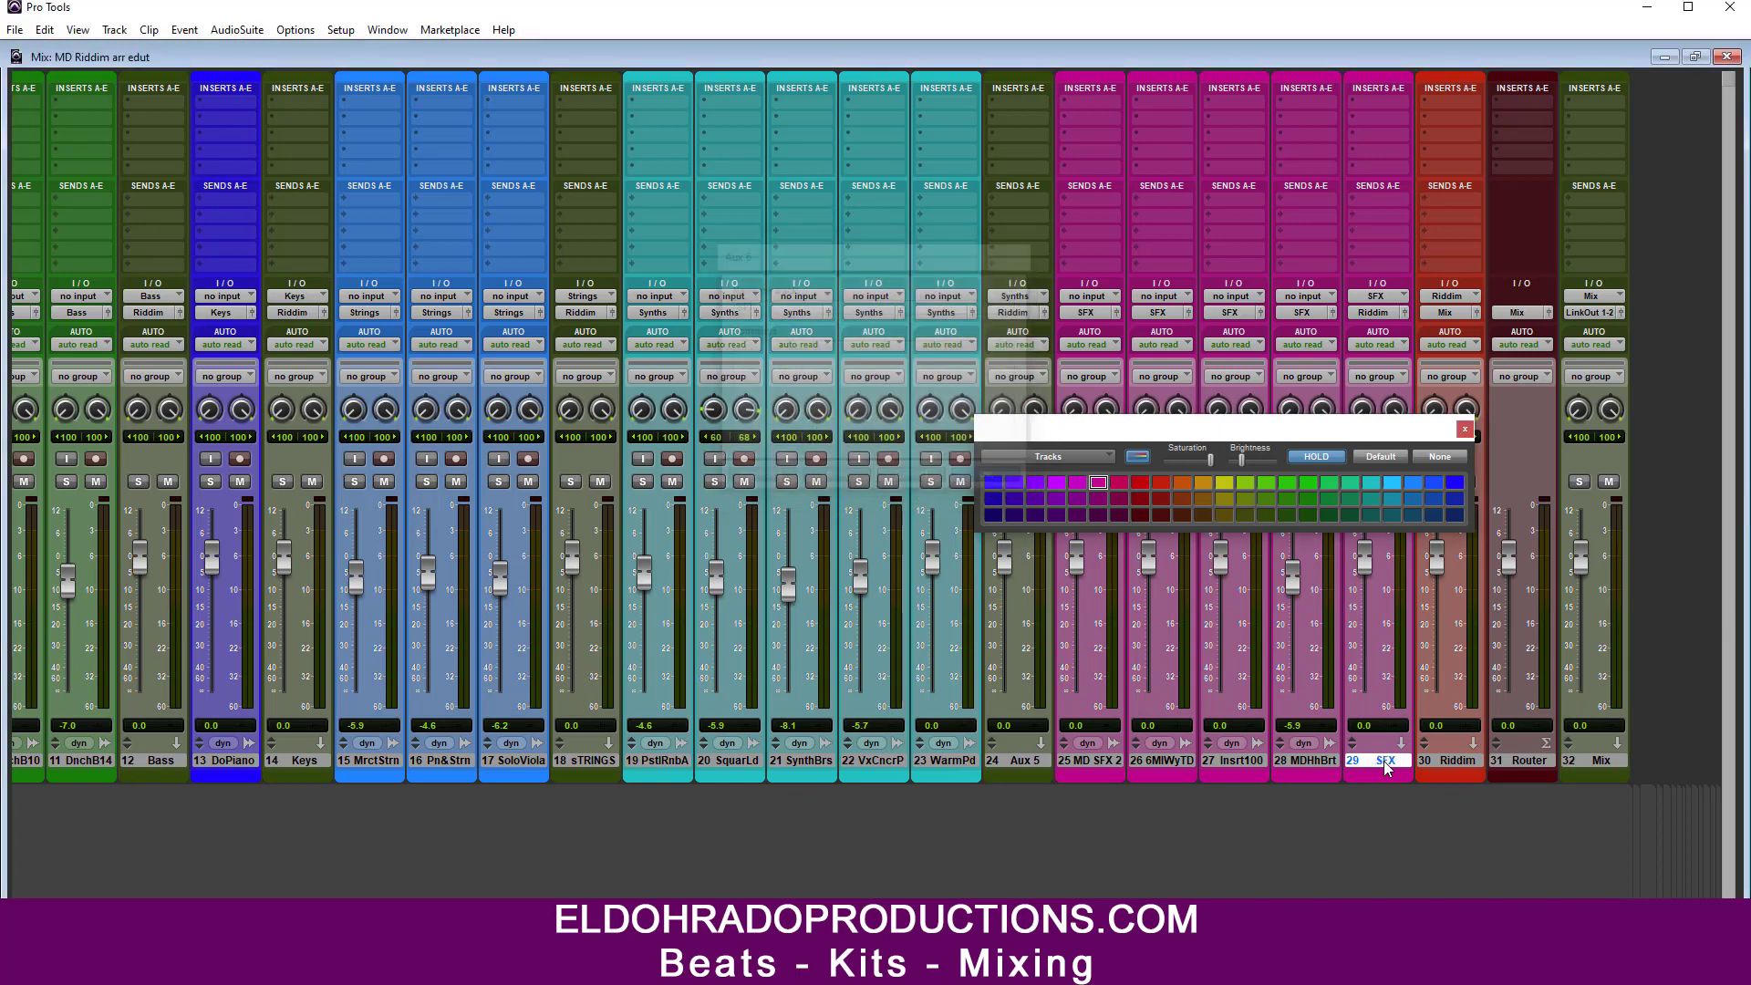
left_click(1463, 430)
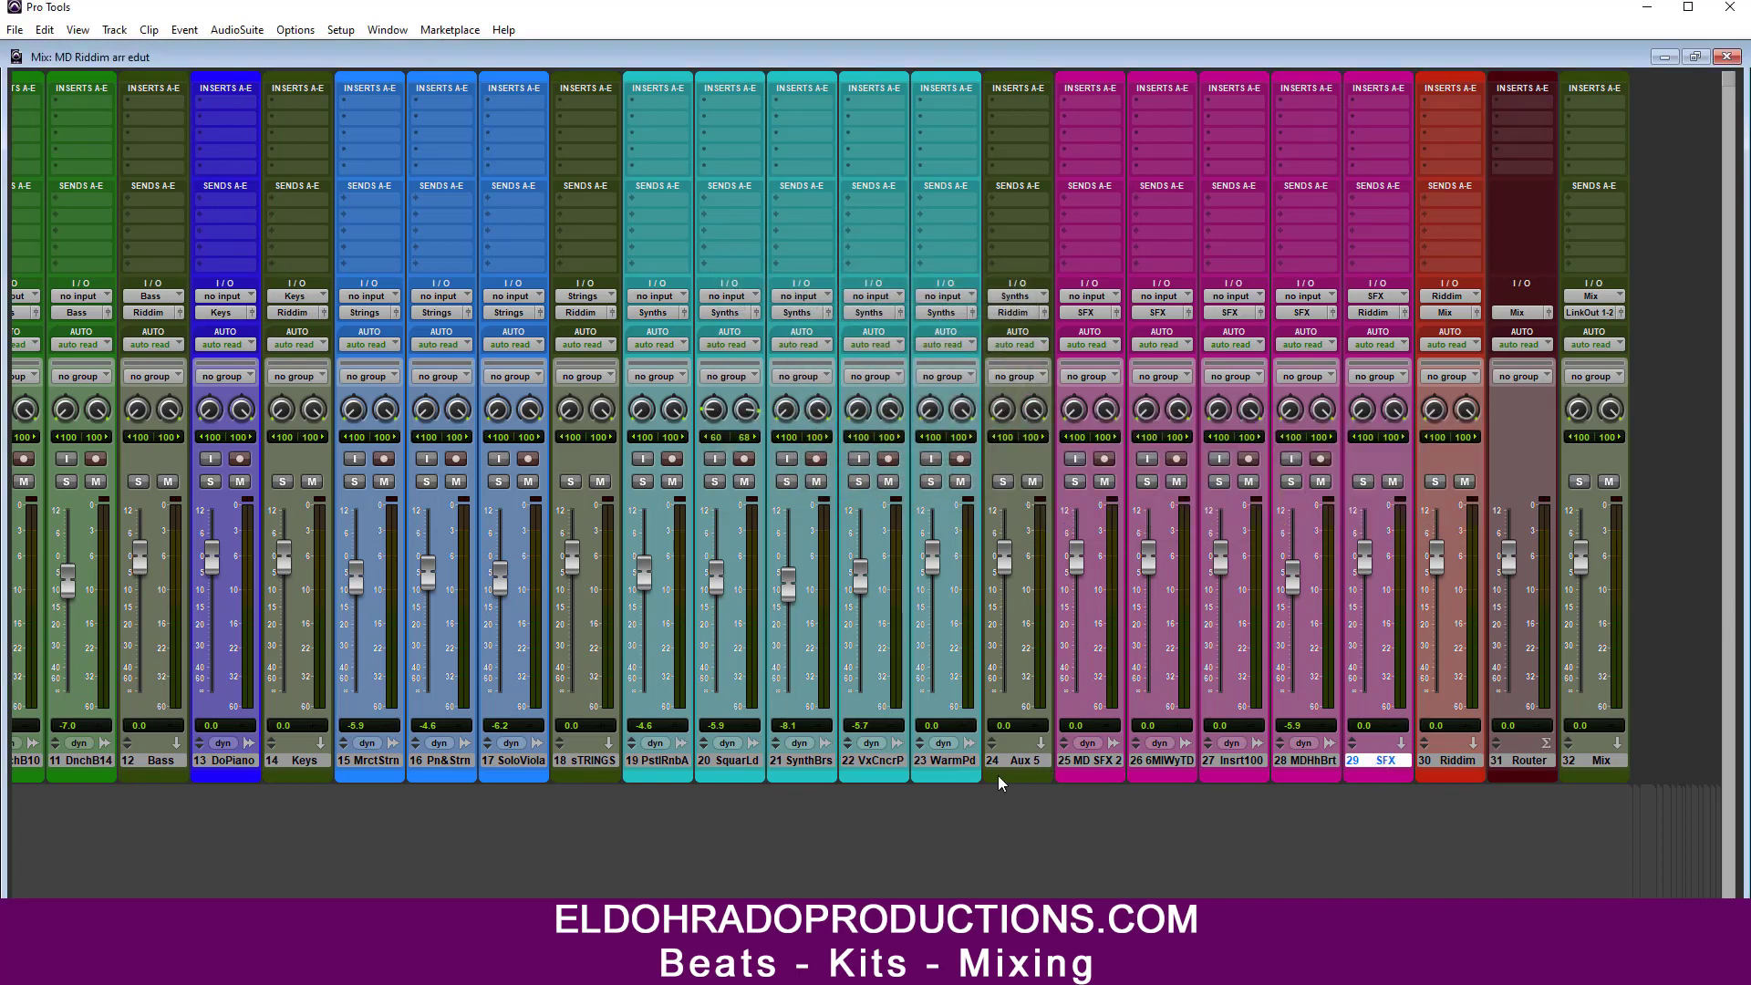
Step: Color the Aux 5 track the same turquoise as the WarmPd synth track
double_click(951, 776)
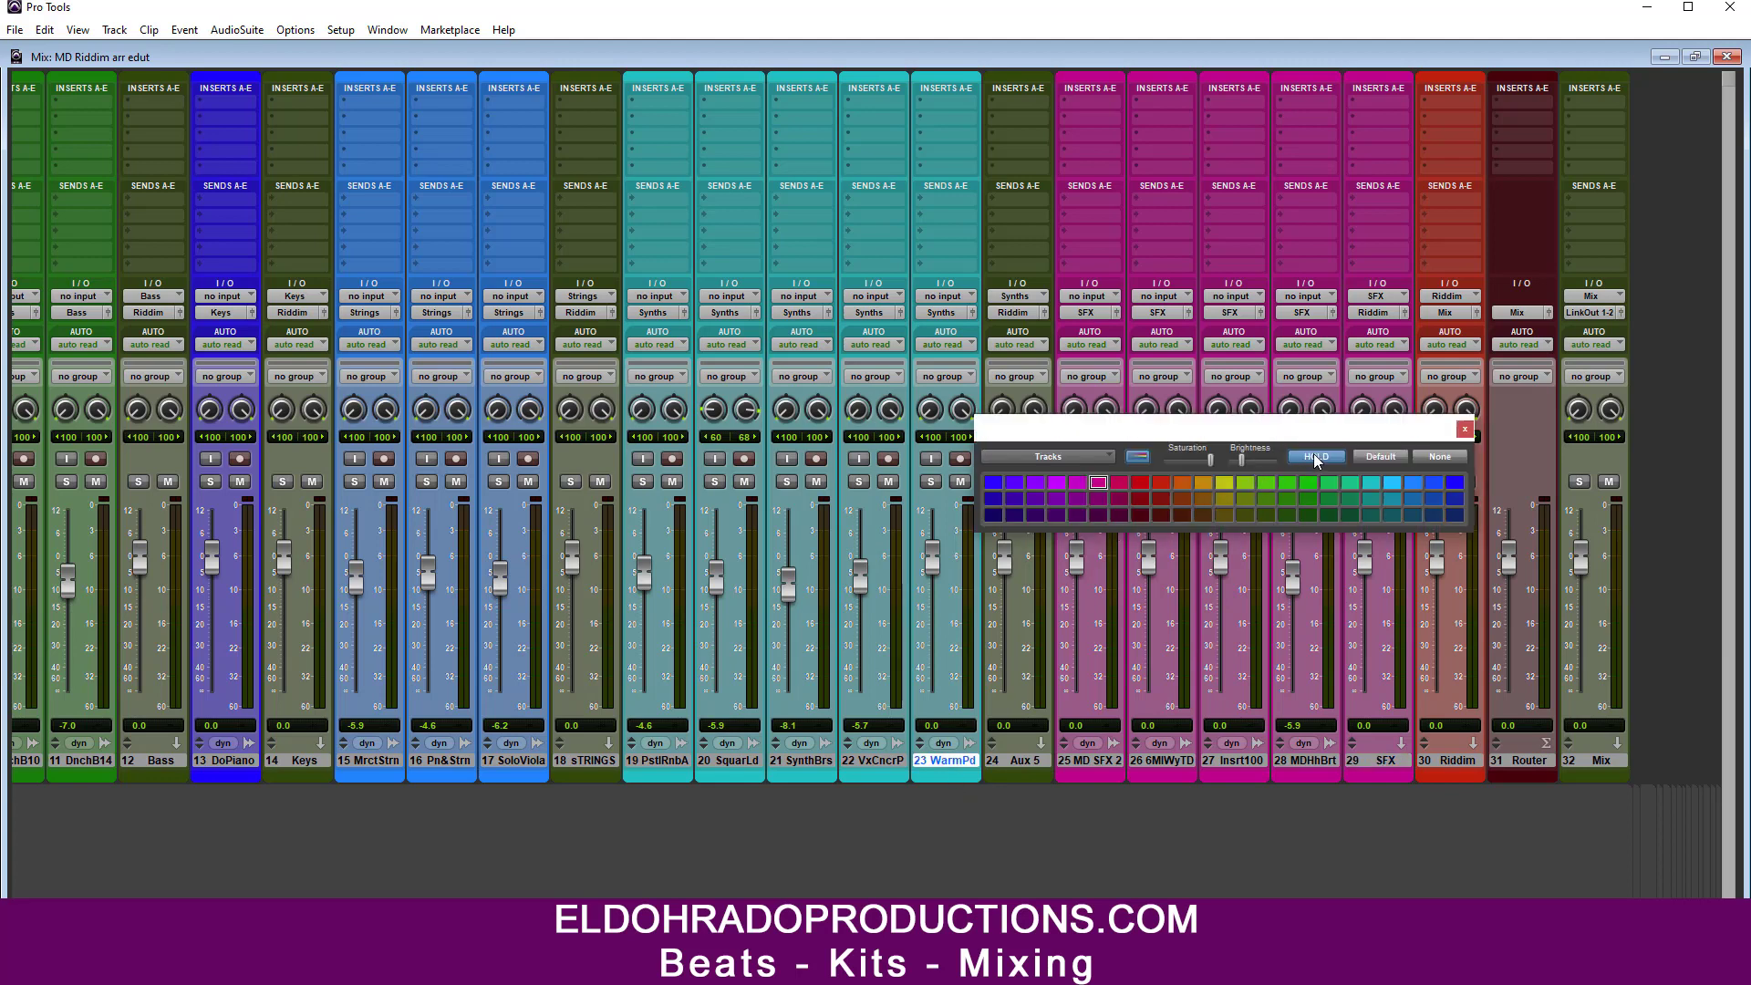
left_click(1025, 759)
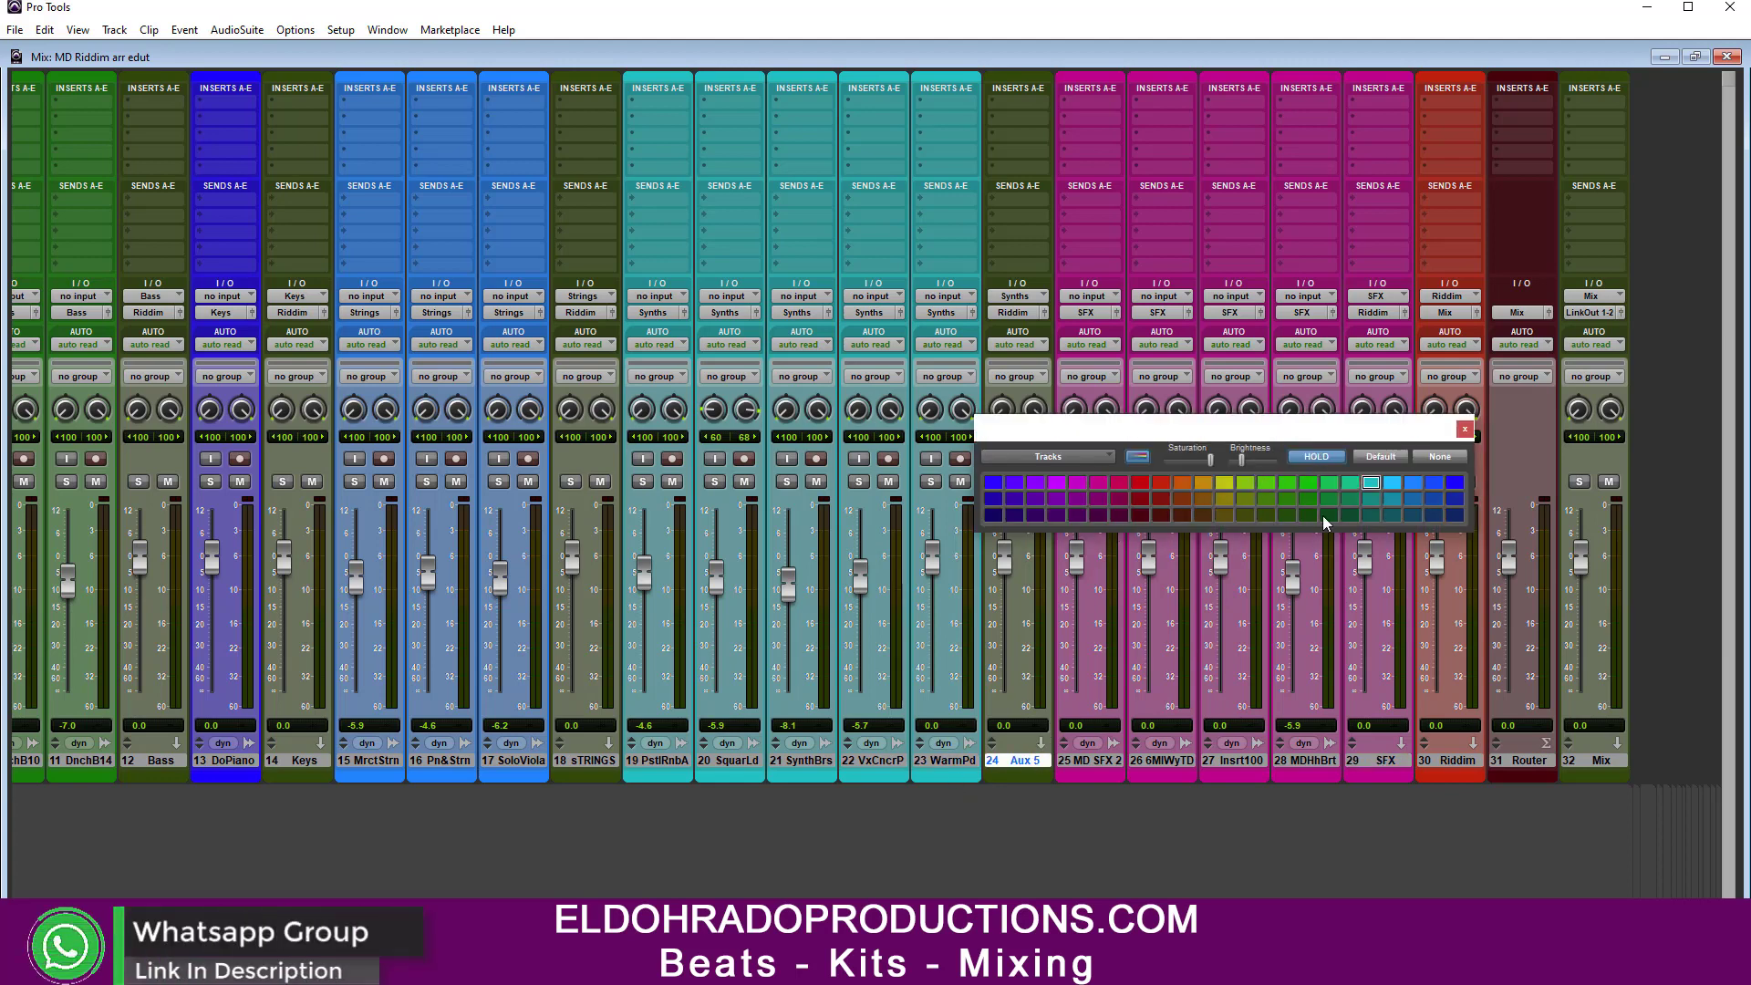
left_click(1374, 486)
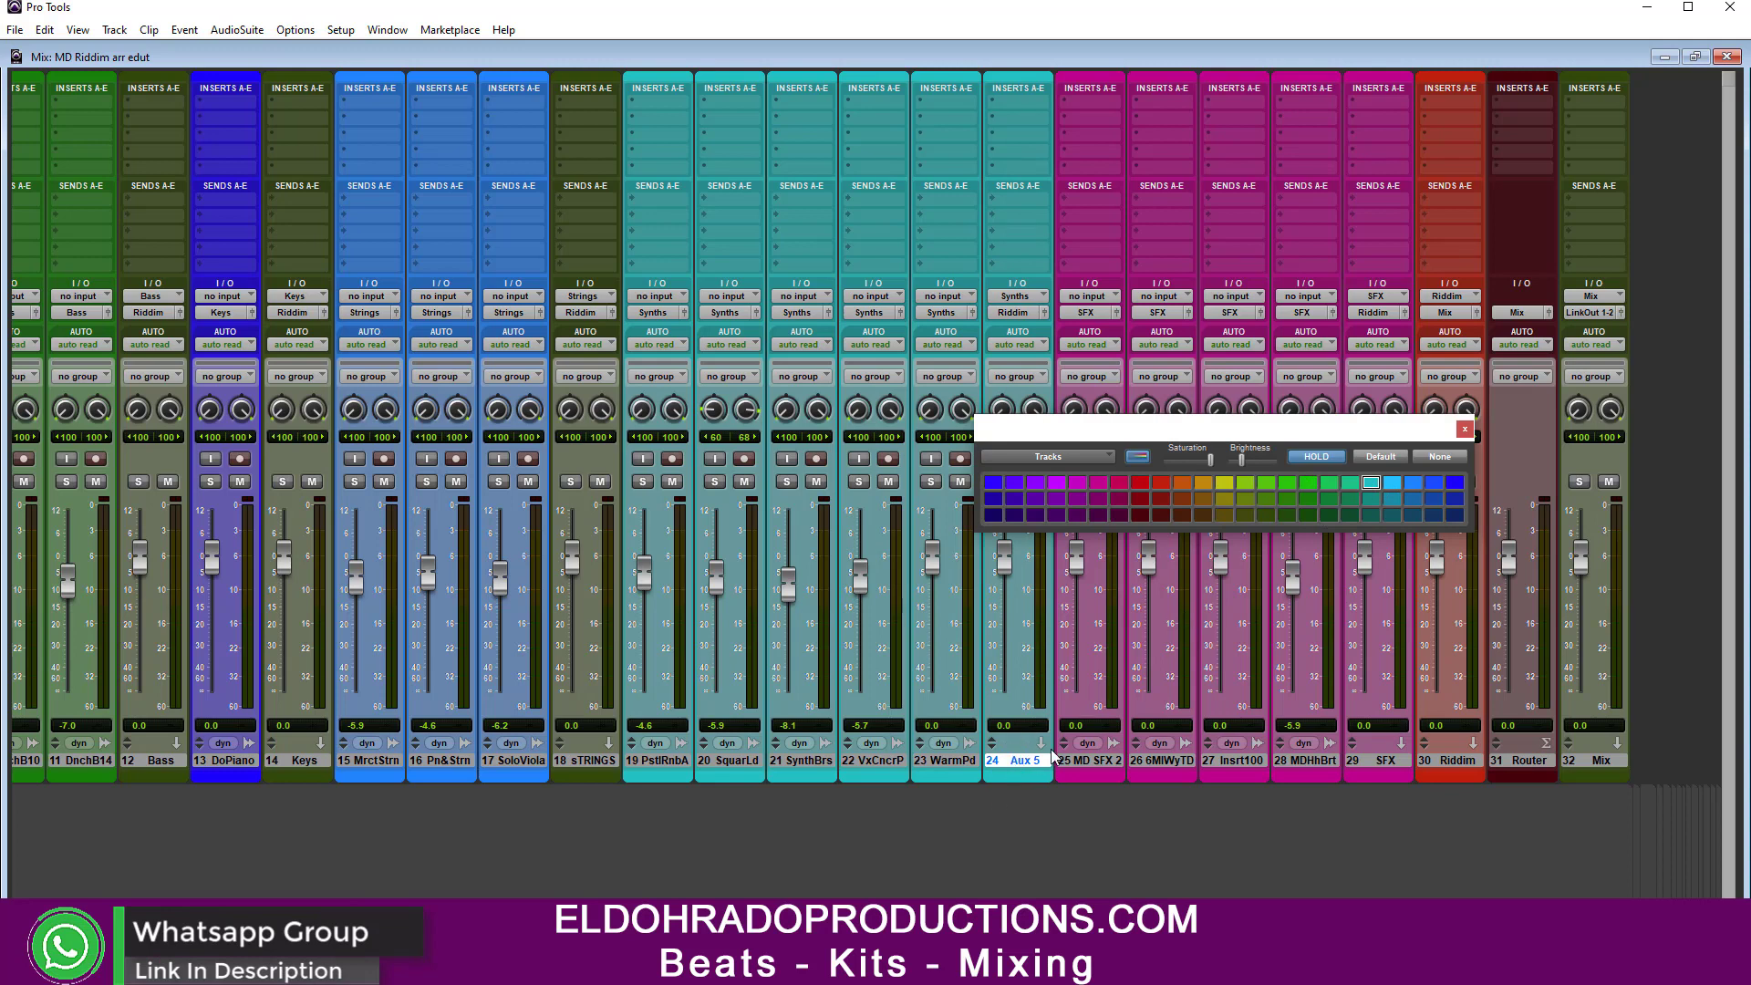
Step: Color the sTRINGS aux track the same light blue as the SoloViola track
left_click_drag(1341, 426, 1166, 270)
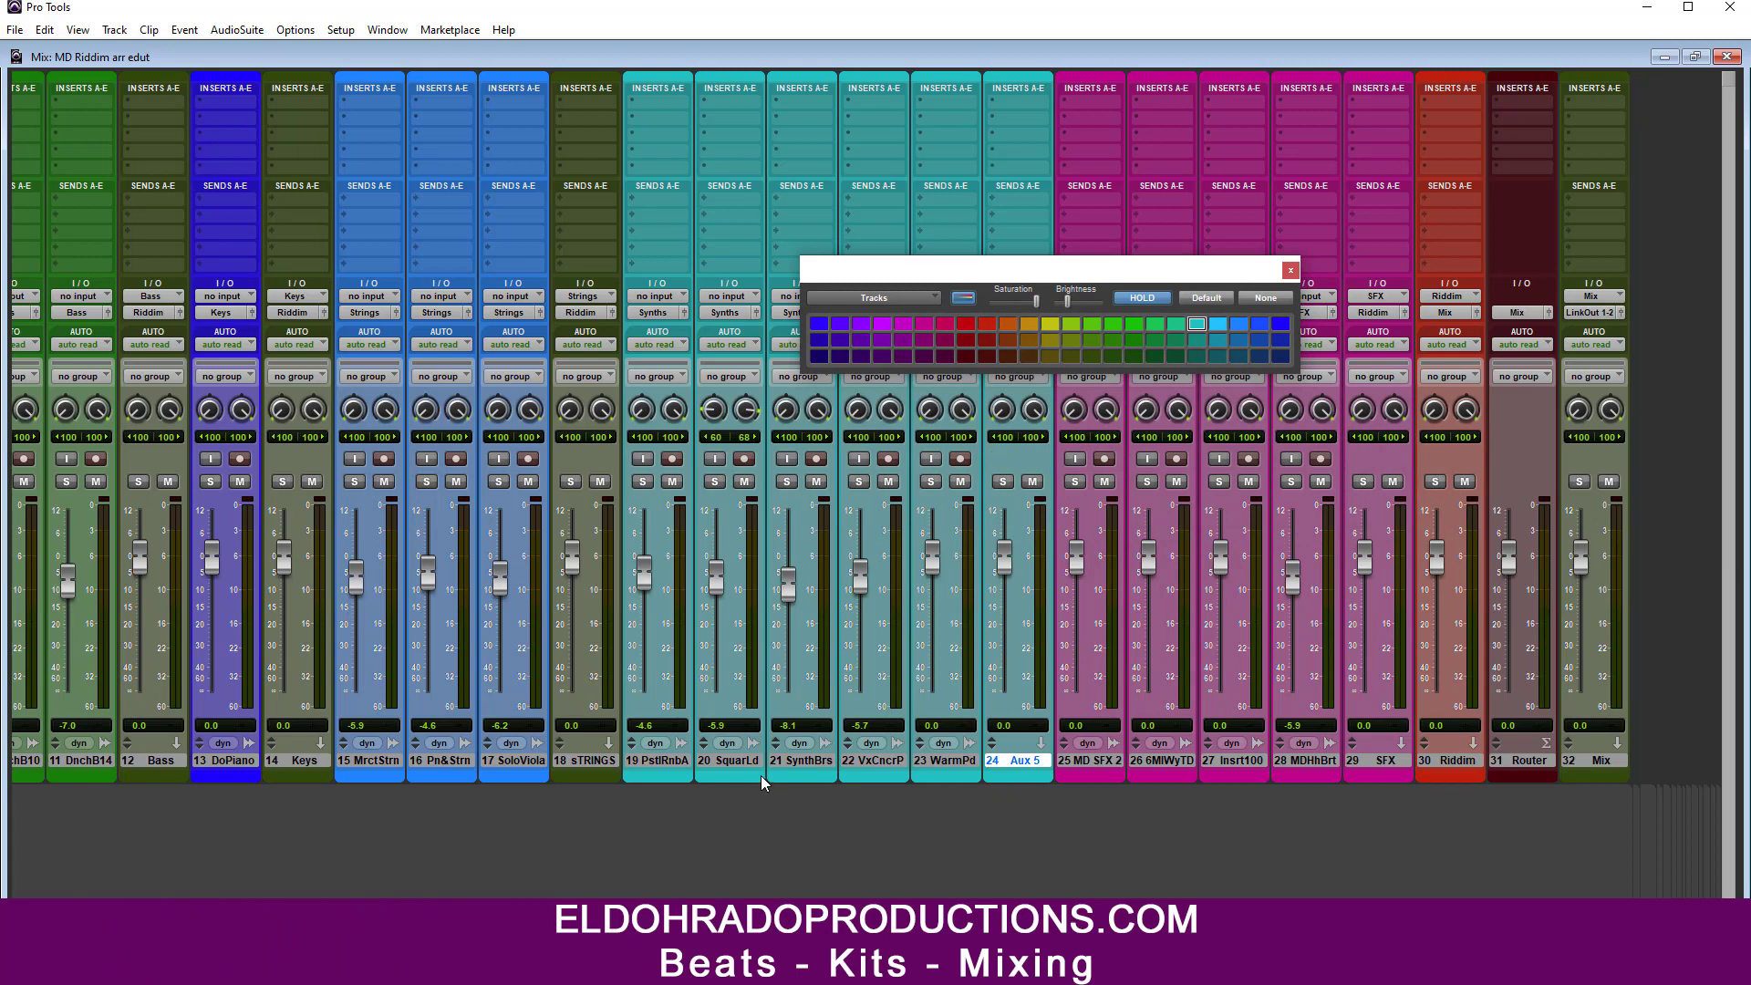
left_click(535, 761)
left_click(1151, 299)
left_click_drag(1154, 271, 658, 505)
left_click(594, 758)
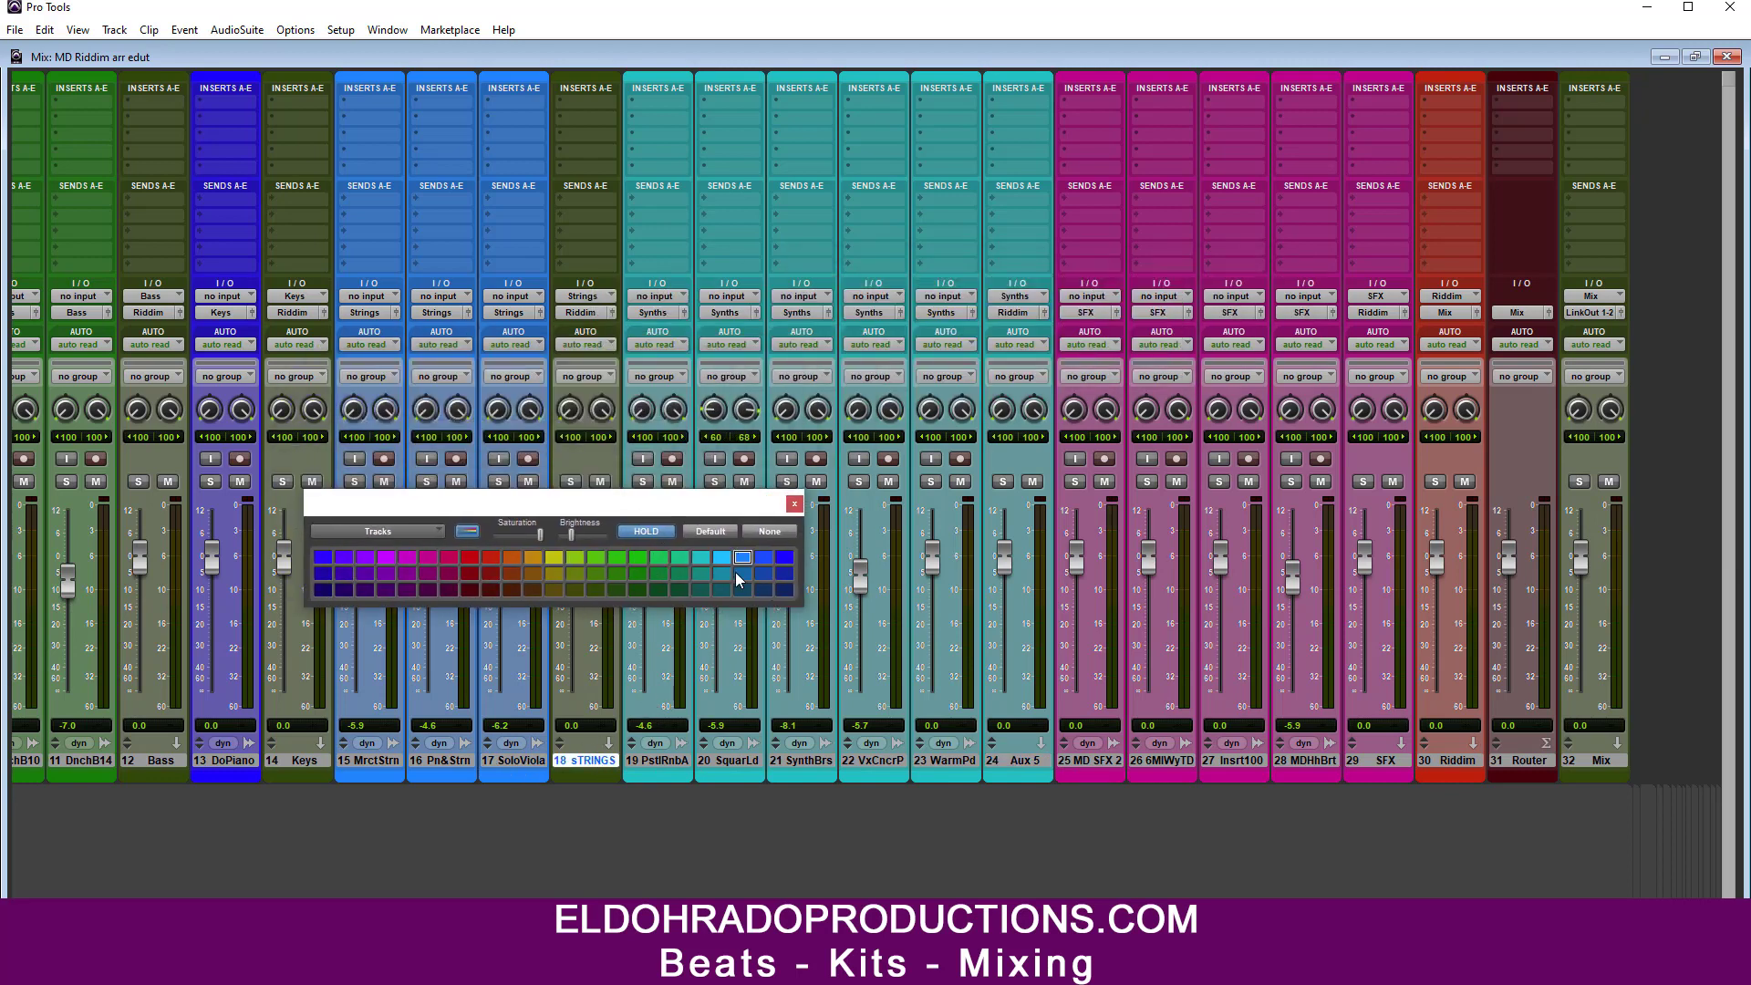
left_click(743, 557)
Step: Color the Keys aux track the same deep blue as the DoPiano track and close the color palette
scroll(653, 547, "left", 6)
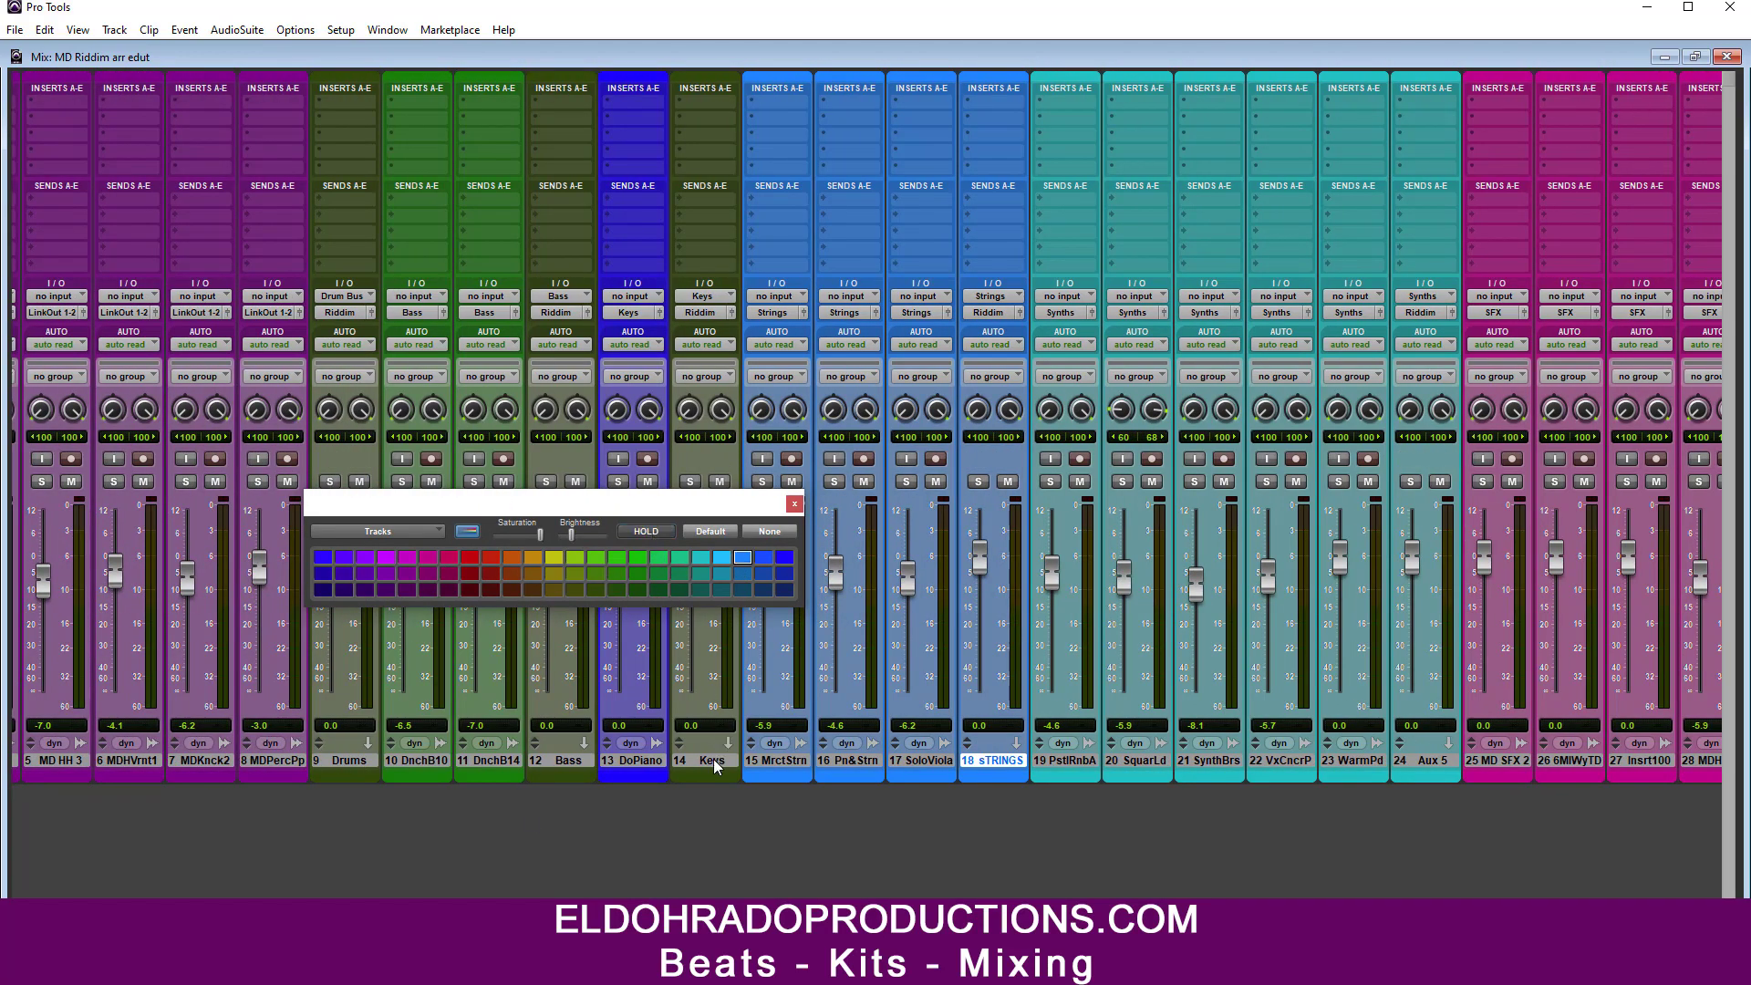
left_click(705, 758)
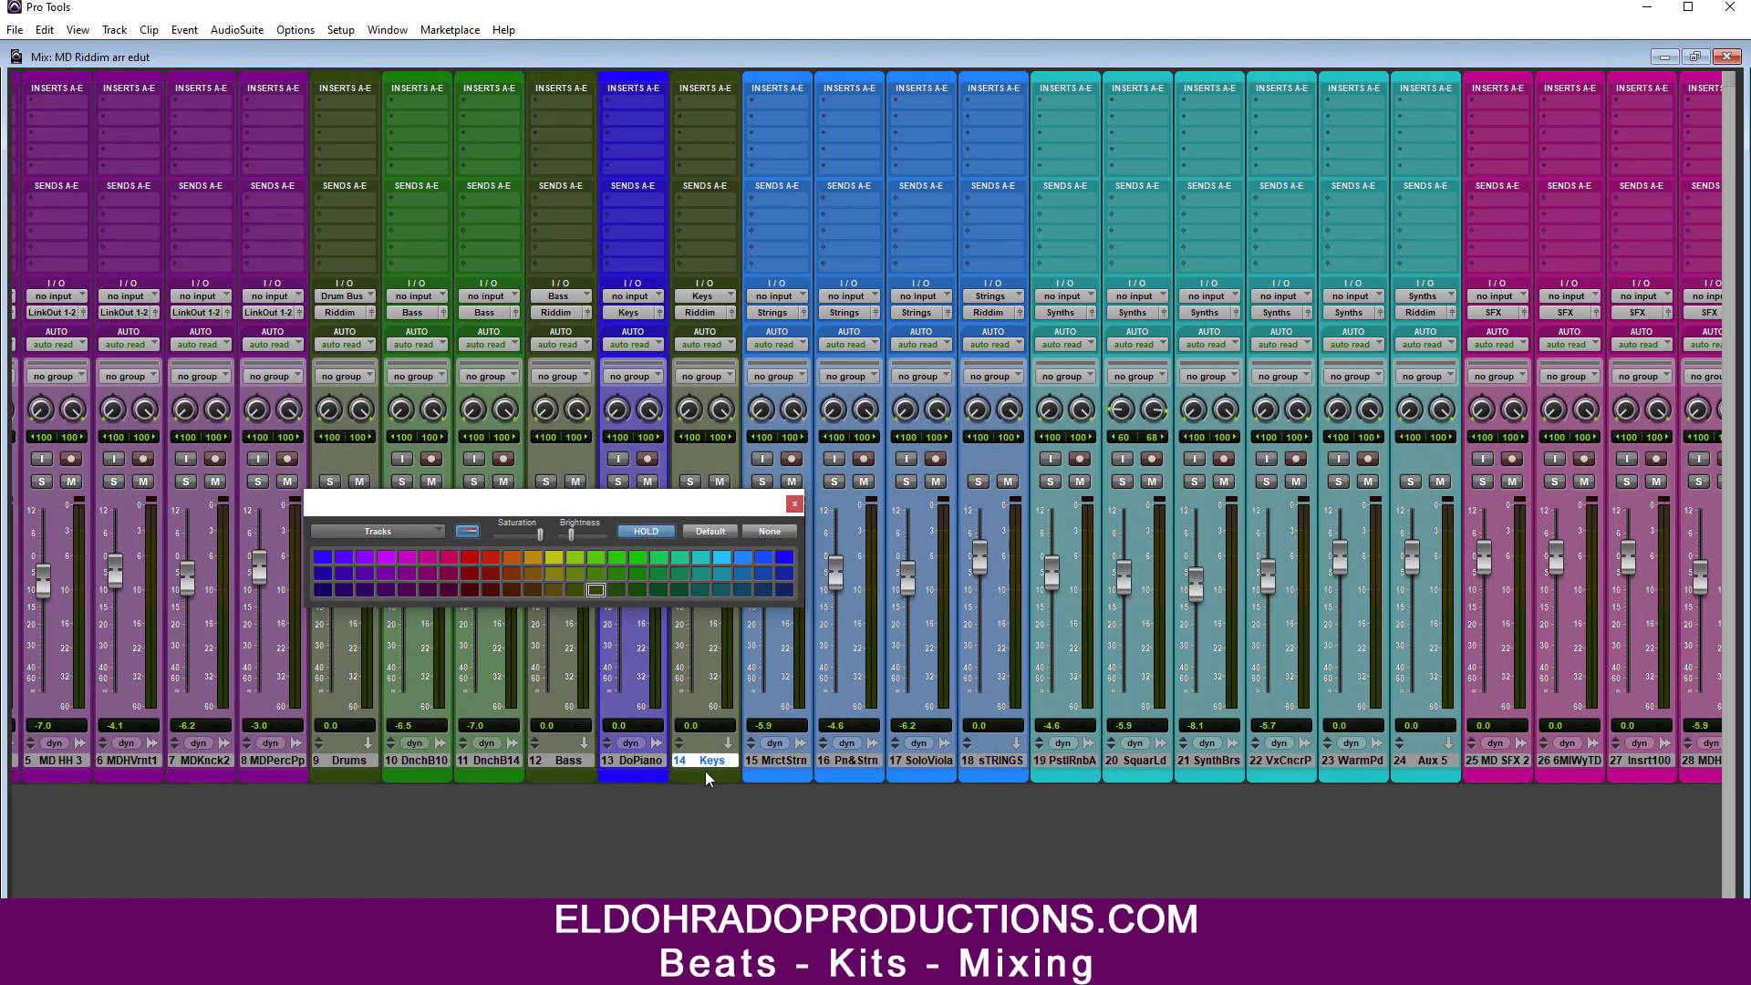
left_click(664, 534)
left_click(650, 760)
left_click(652, 536)
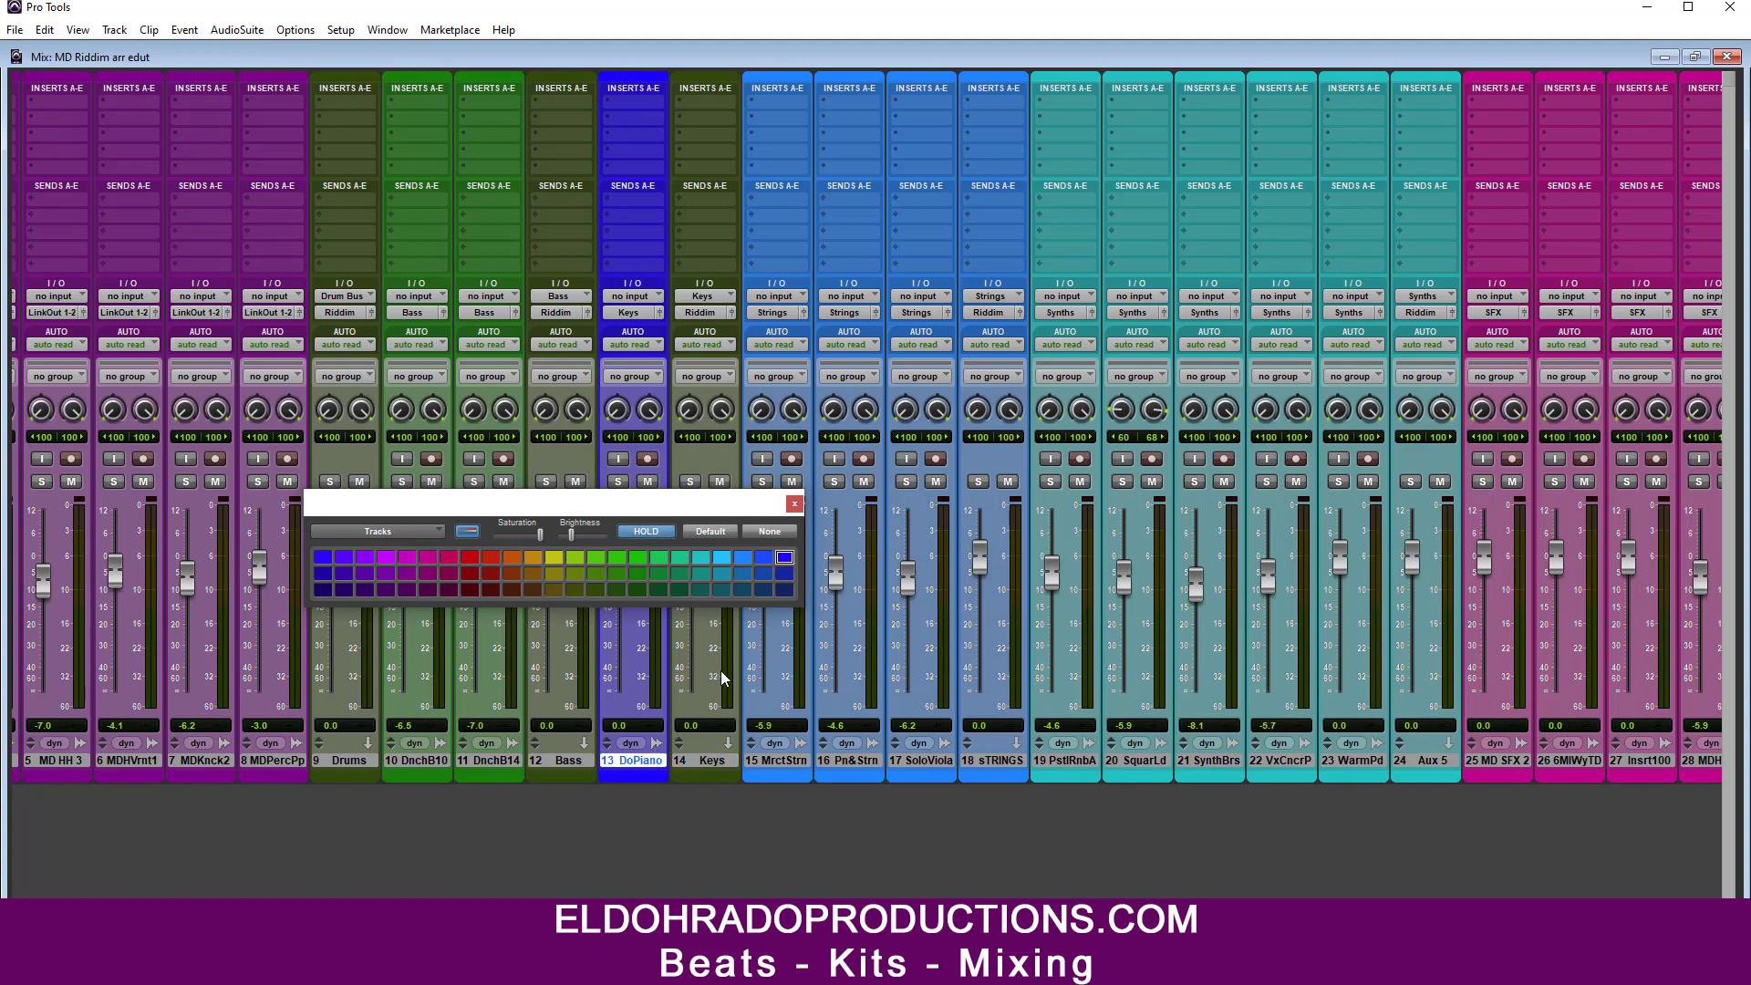
left_click(711, 769)
left_click(784, 557)
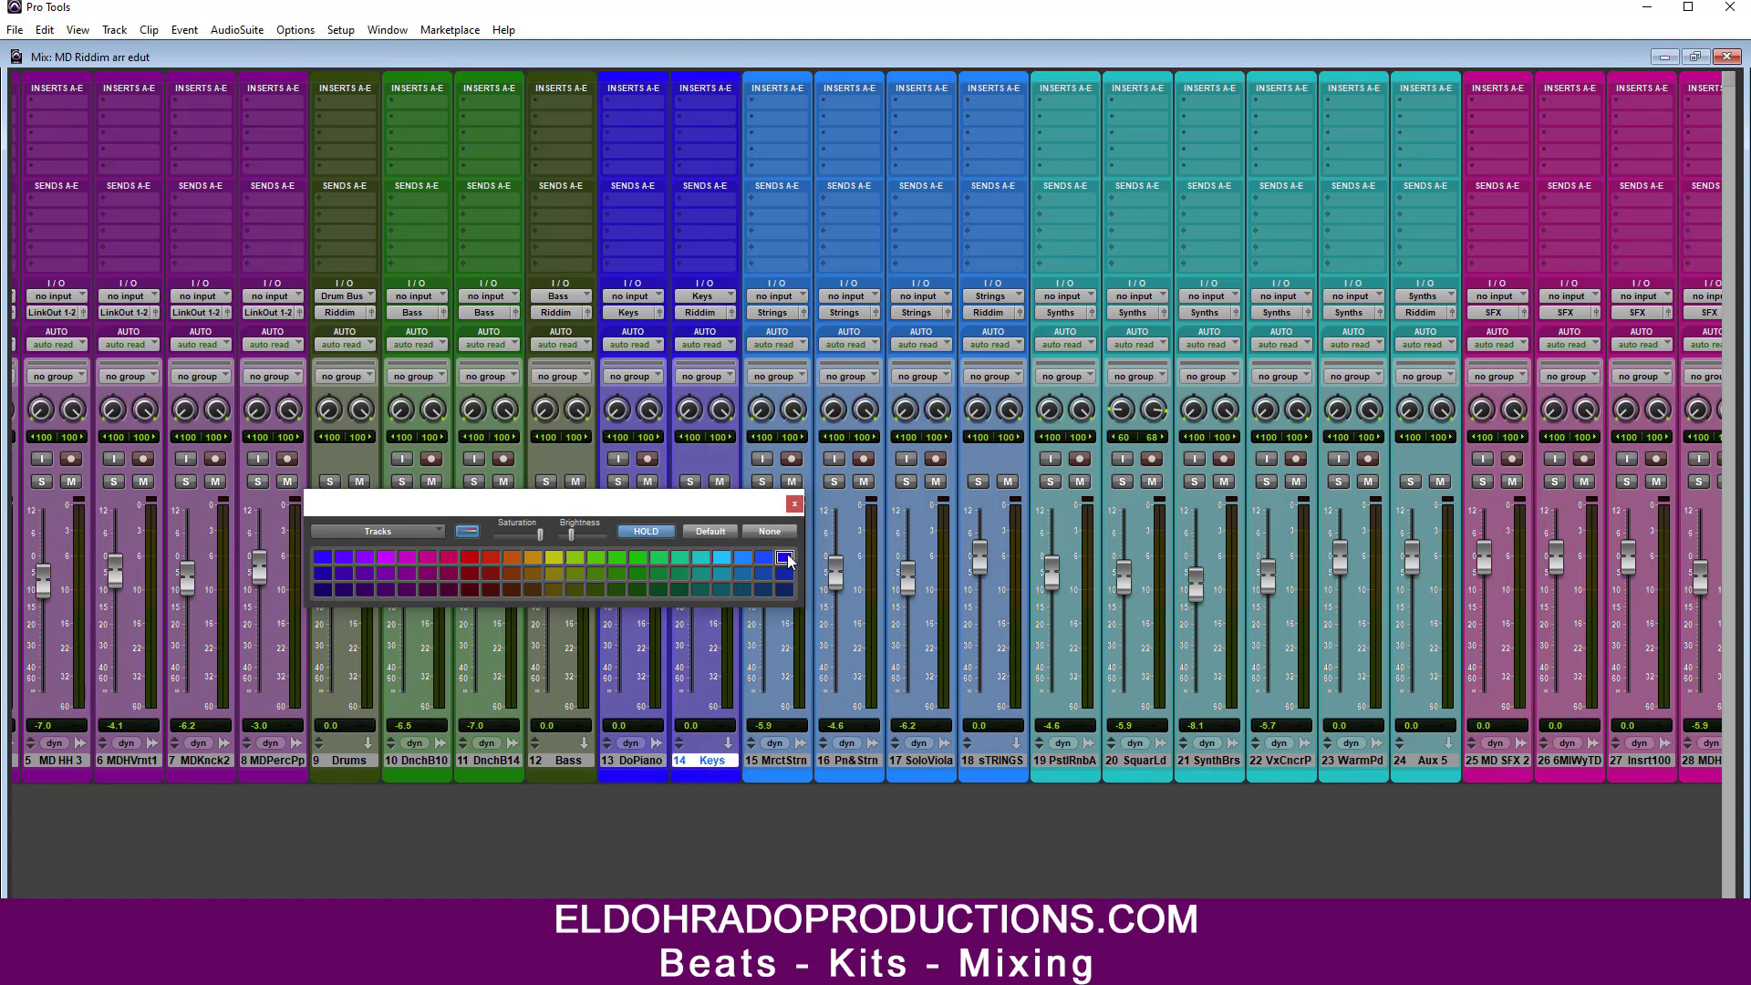
left_click(794, 504)
Step: Color the Bass aux track the same green as the DnchB14 bass track
left_click(504, 769)
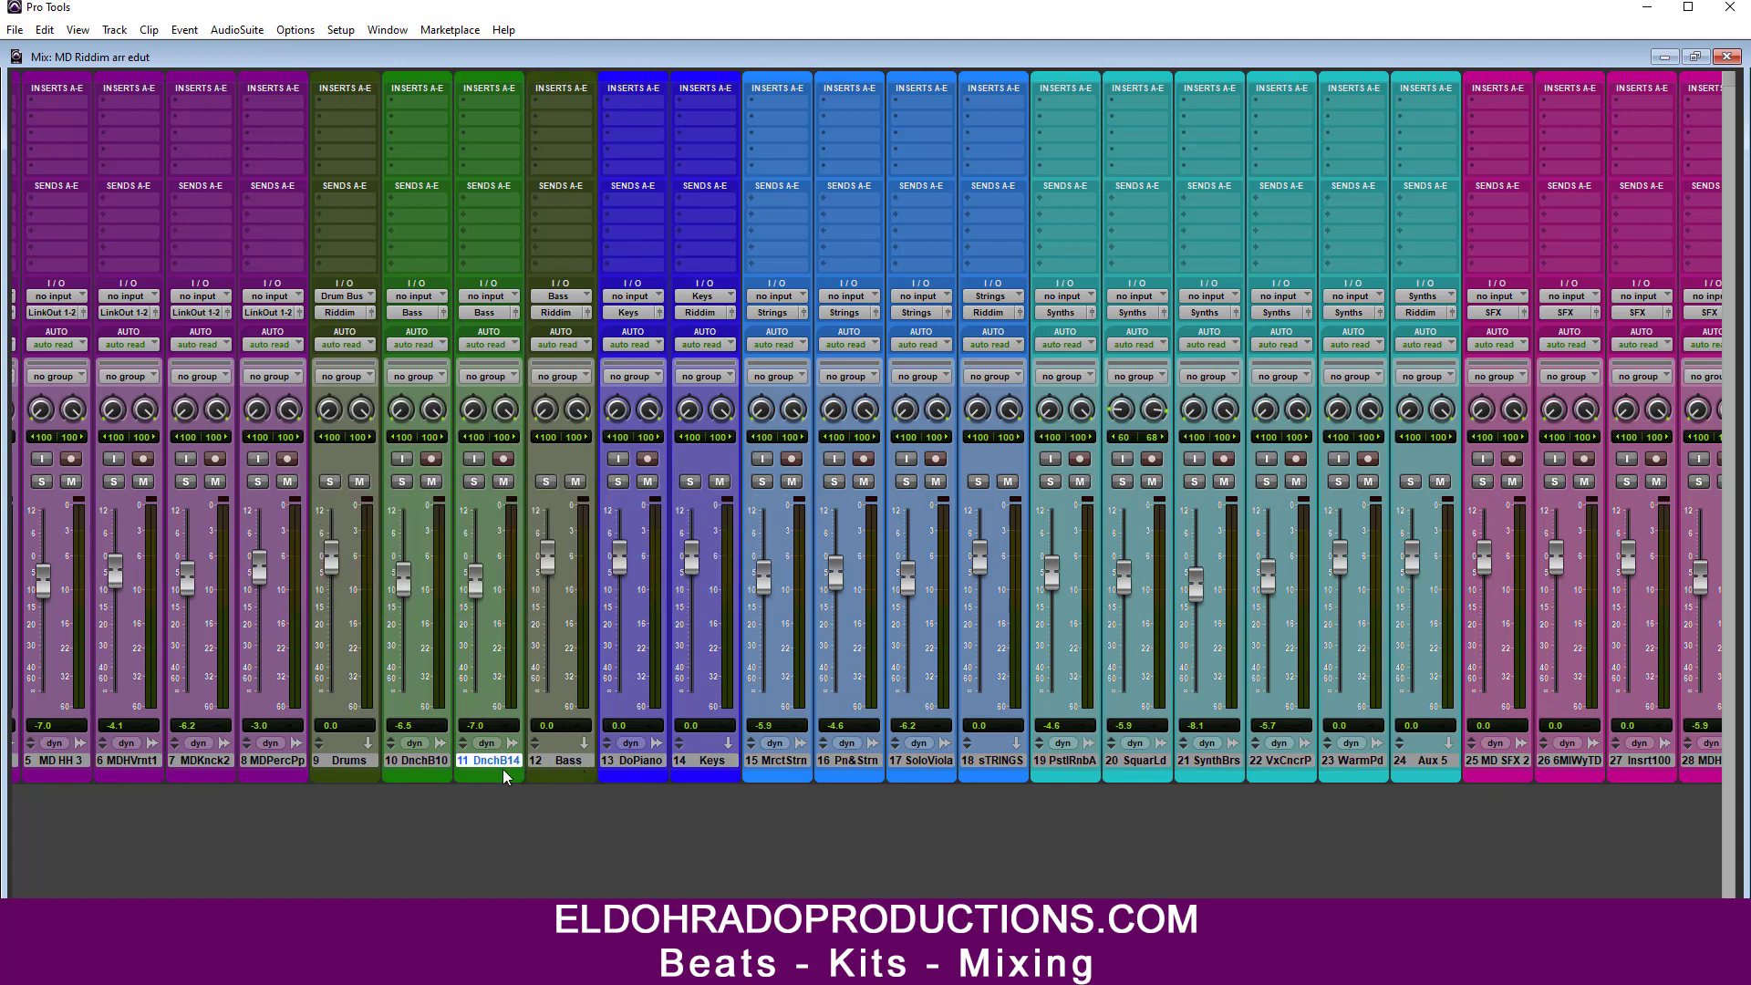
double_click(501, 778)
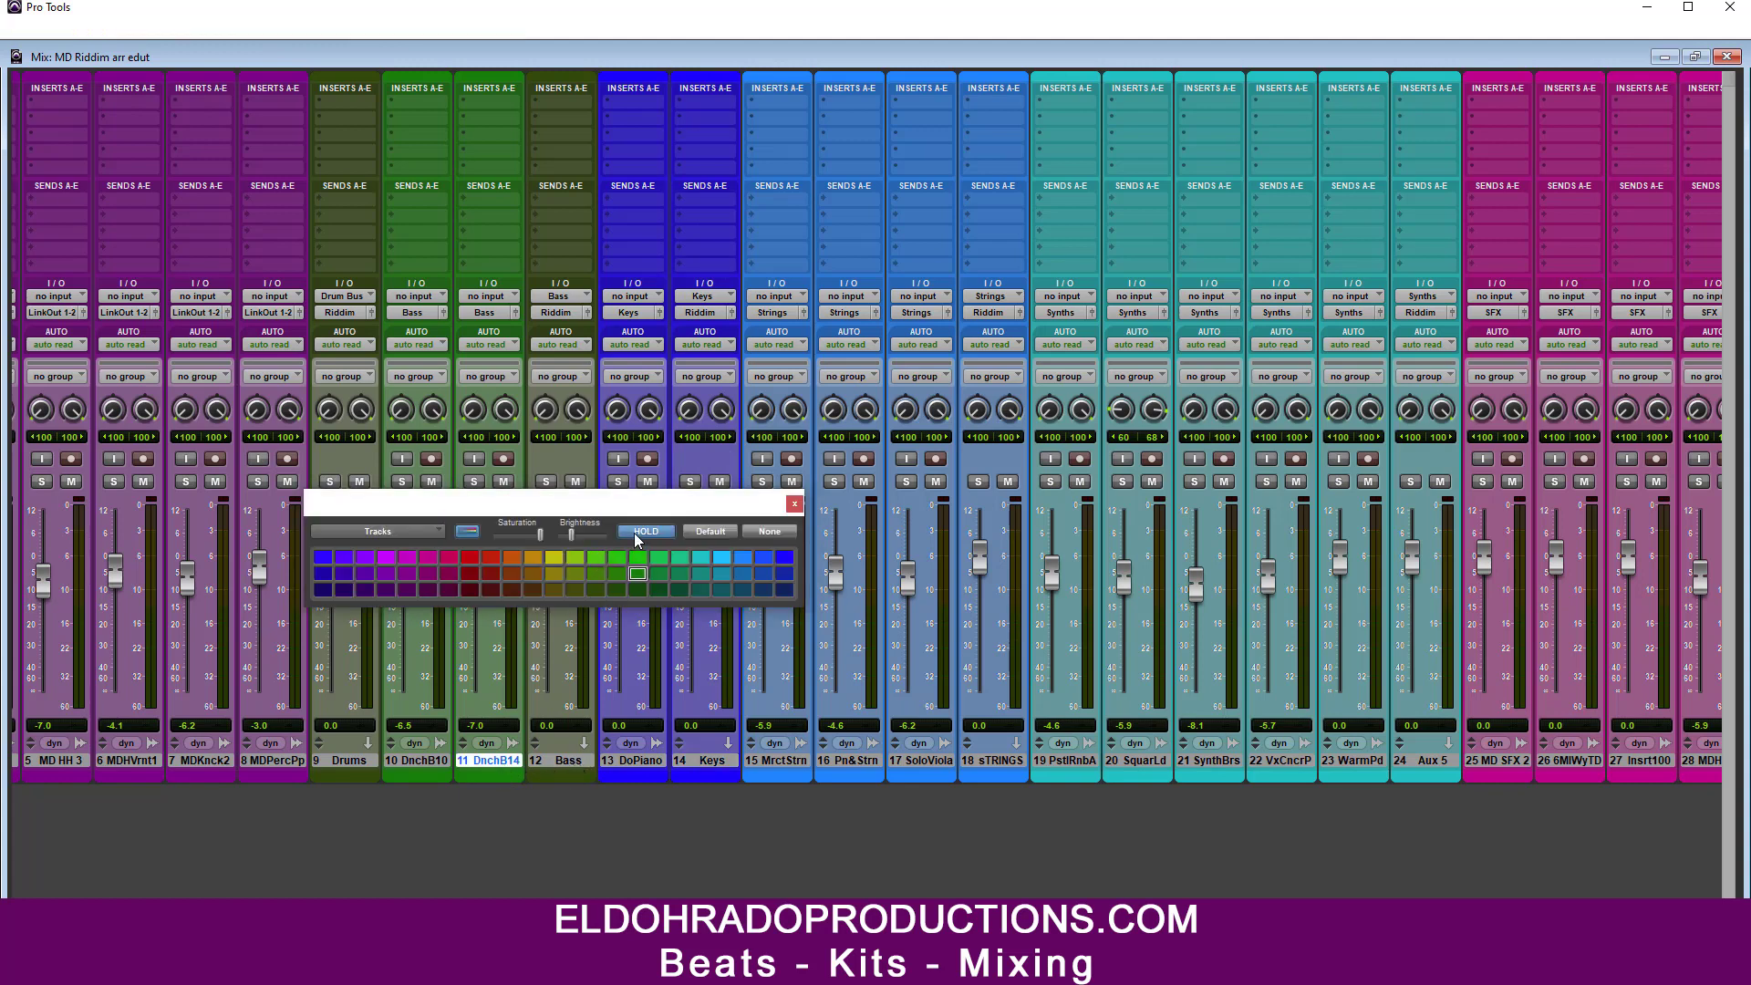
left_click(568, 769)
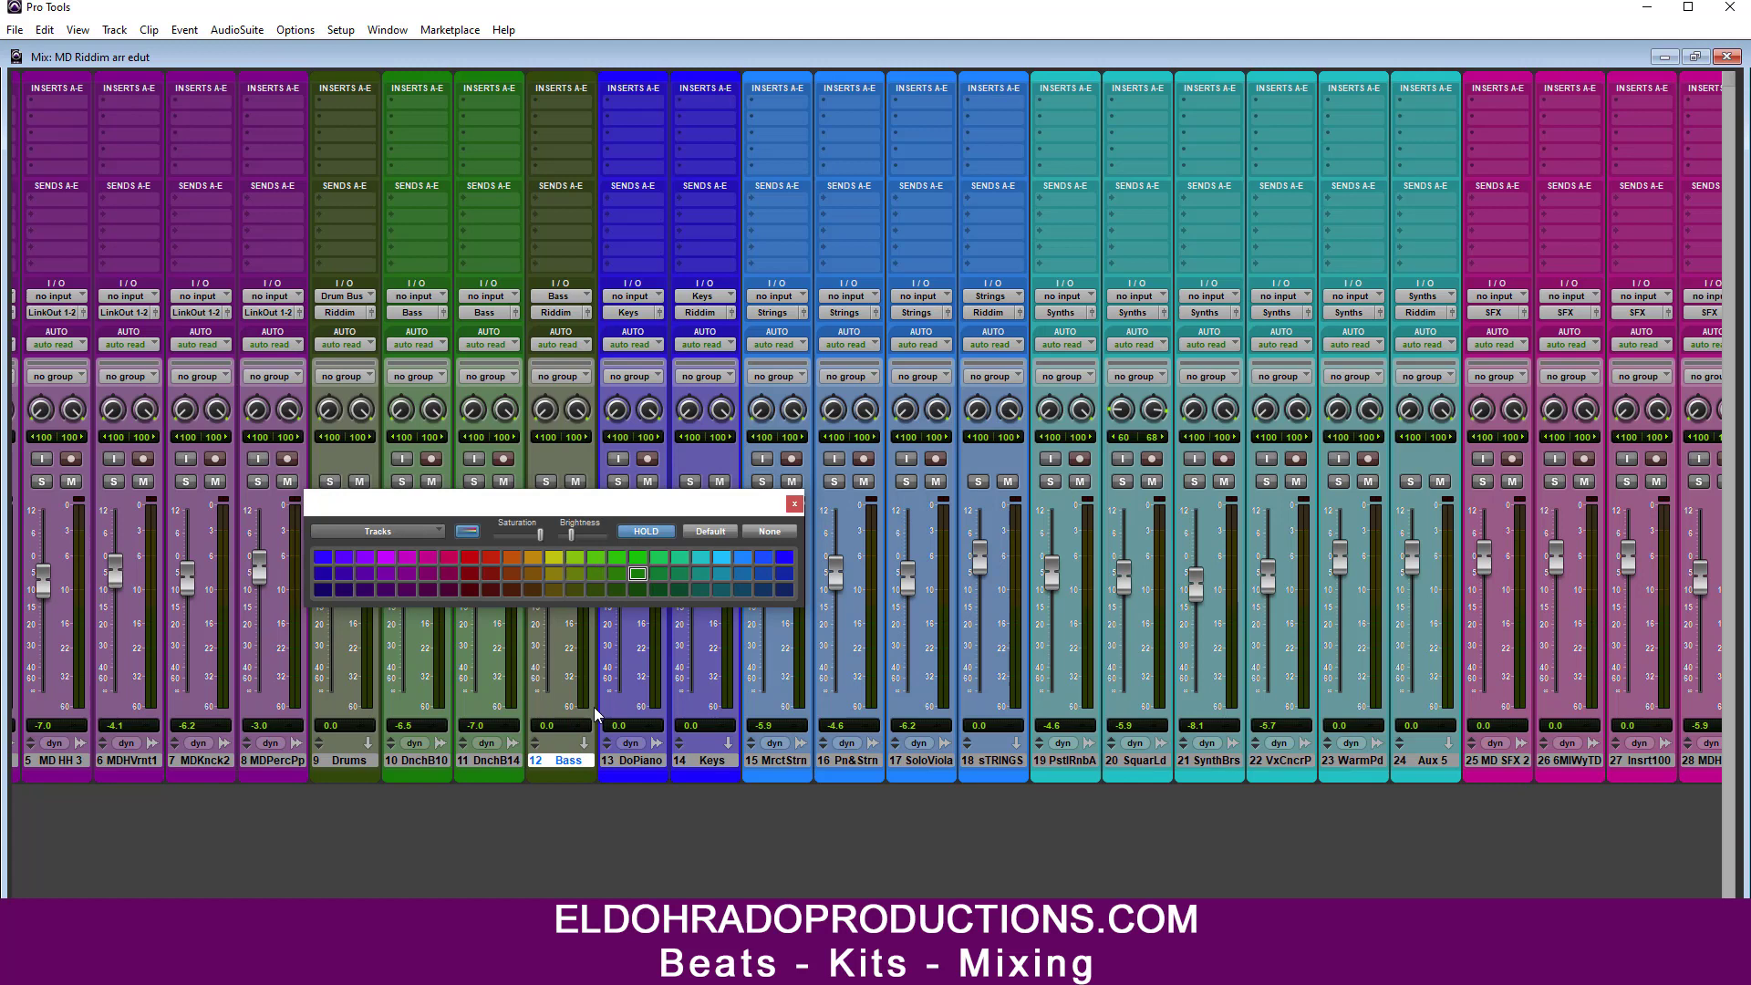
left_click(638, 576)
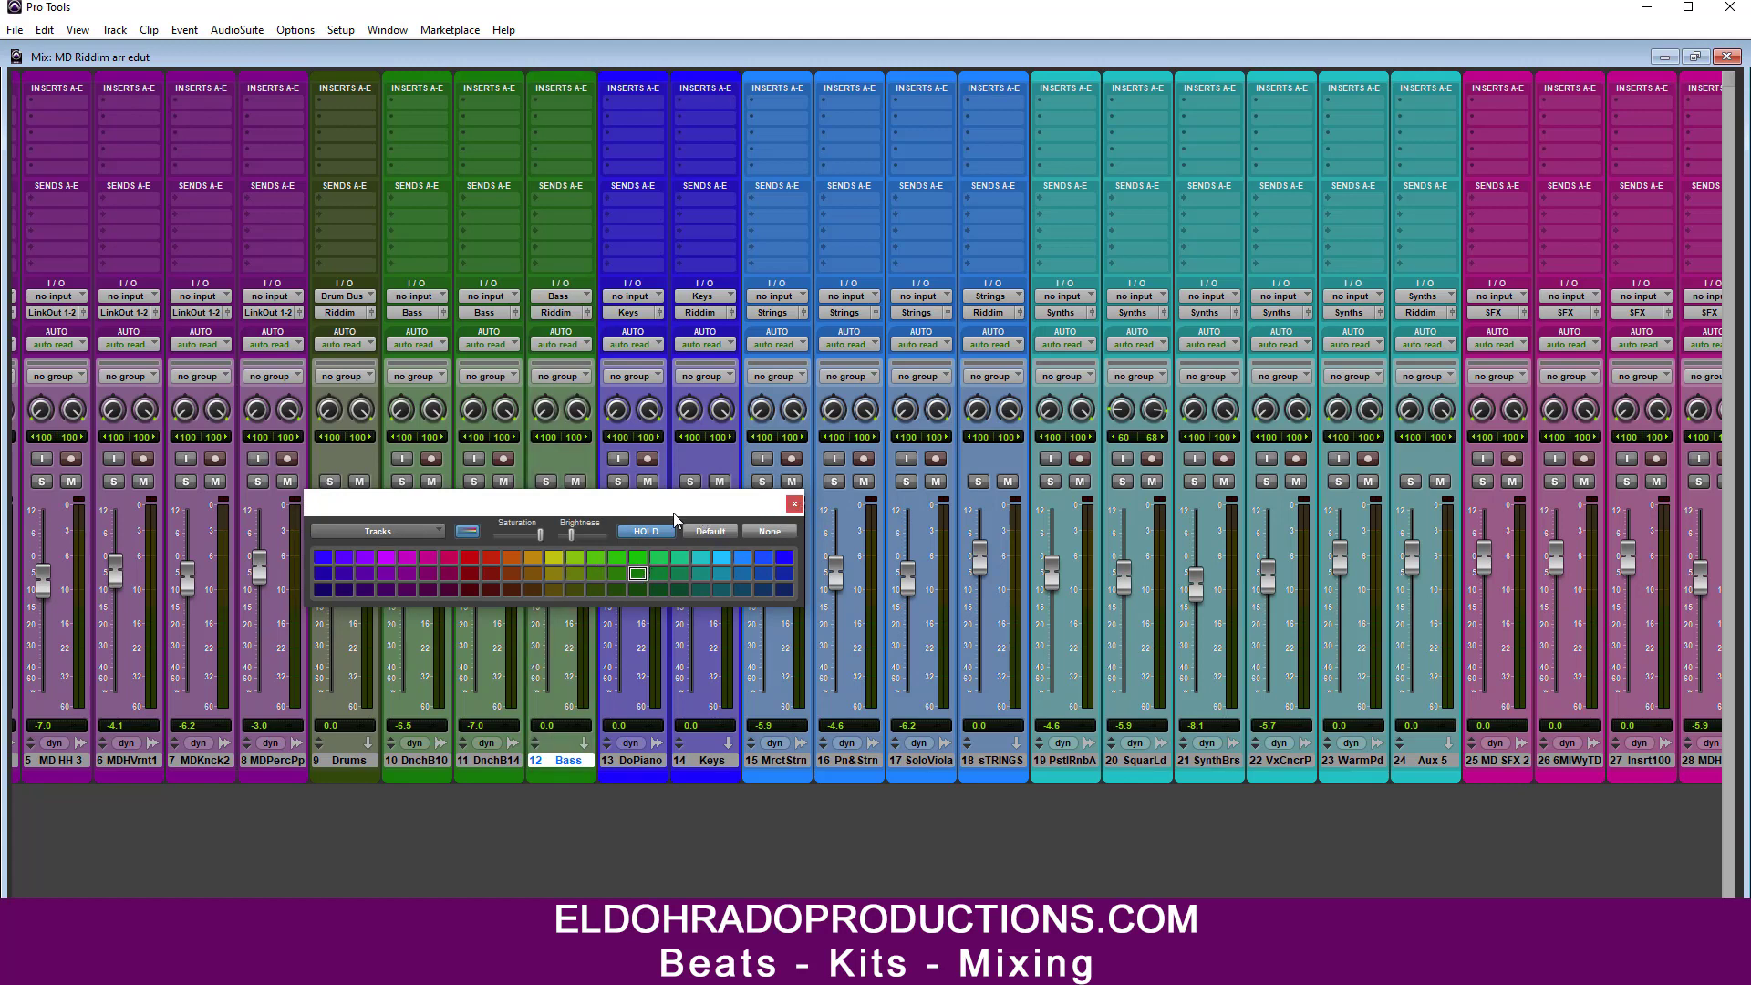
Step: Color the Drums aux track the same purple as the MDPercPp drum track and close the color palette
left_click_drag(702, 518, 458, 550)
left_click(290, 769)
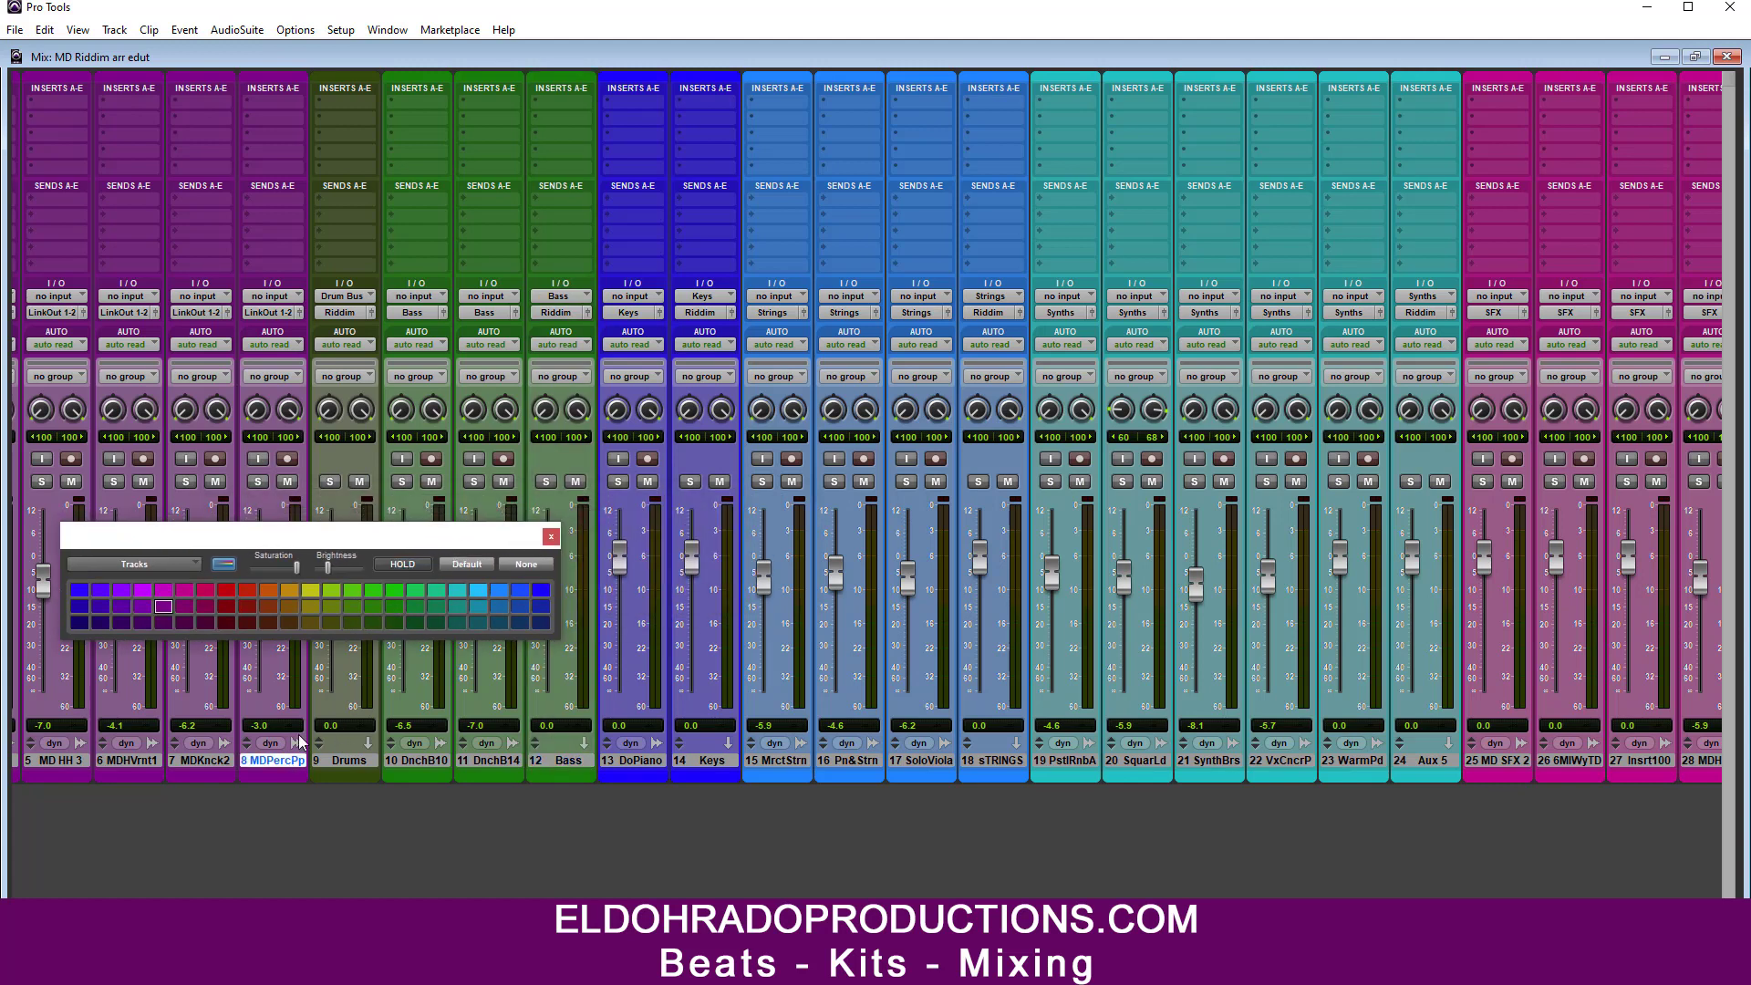
left_click(402, 564)
left_click(350, 765)
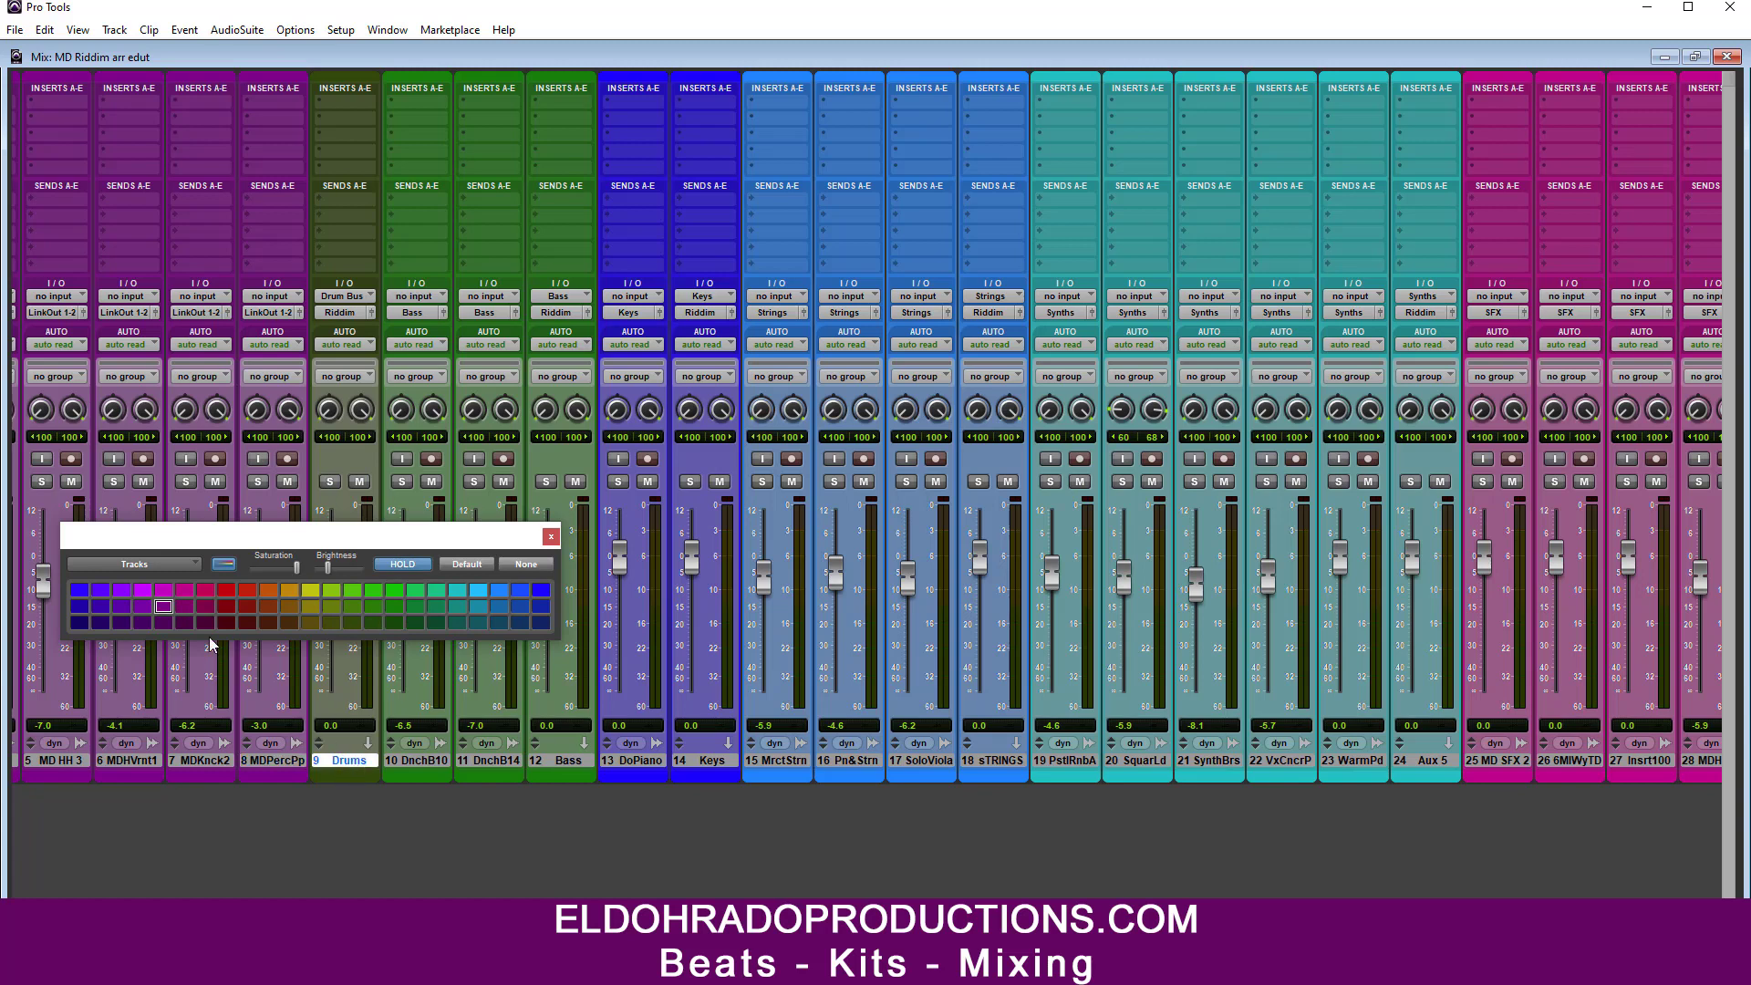
left_click(165, 608)
left_click(551, 536)
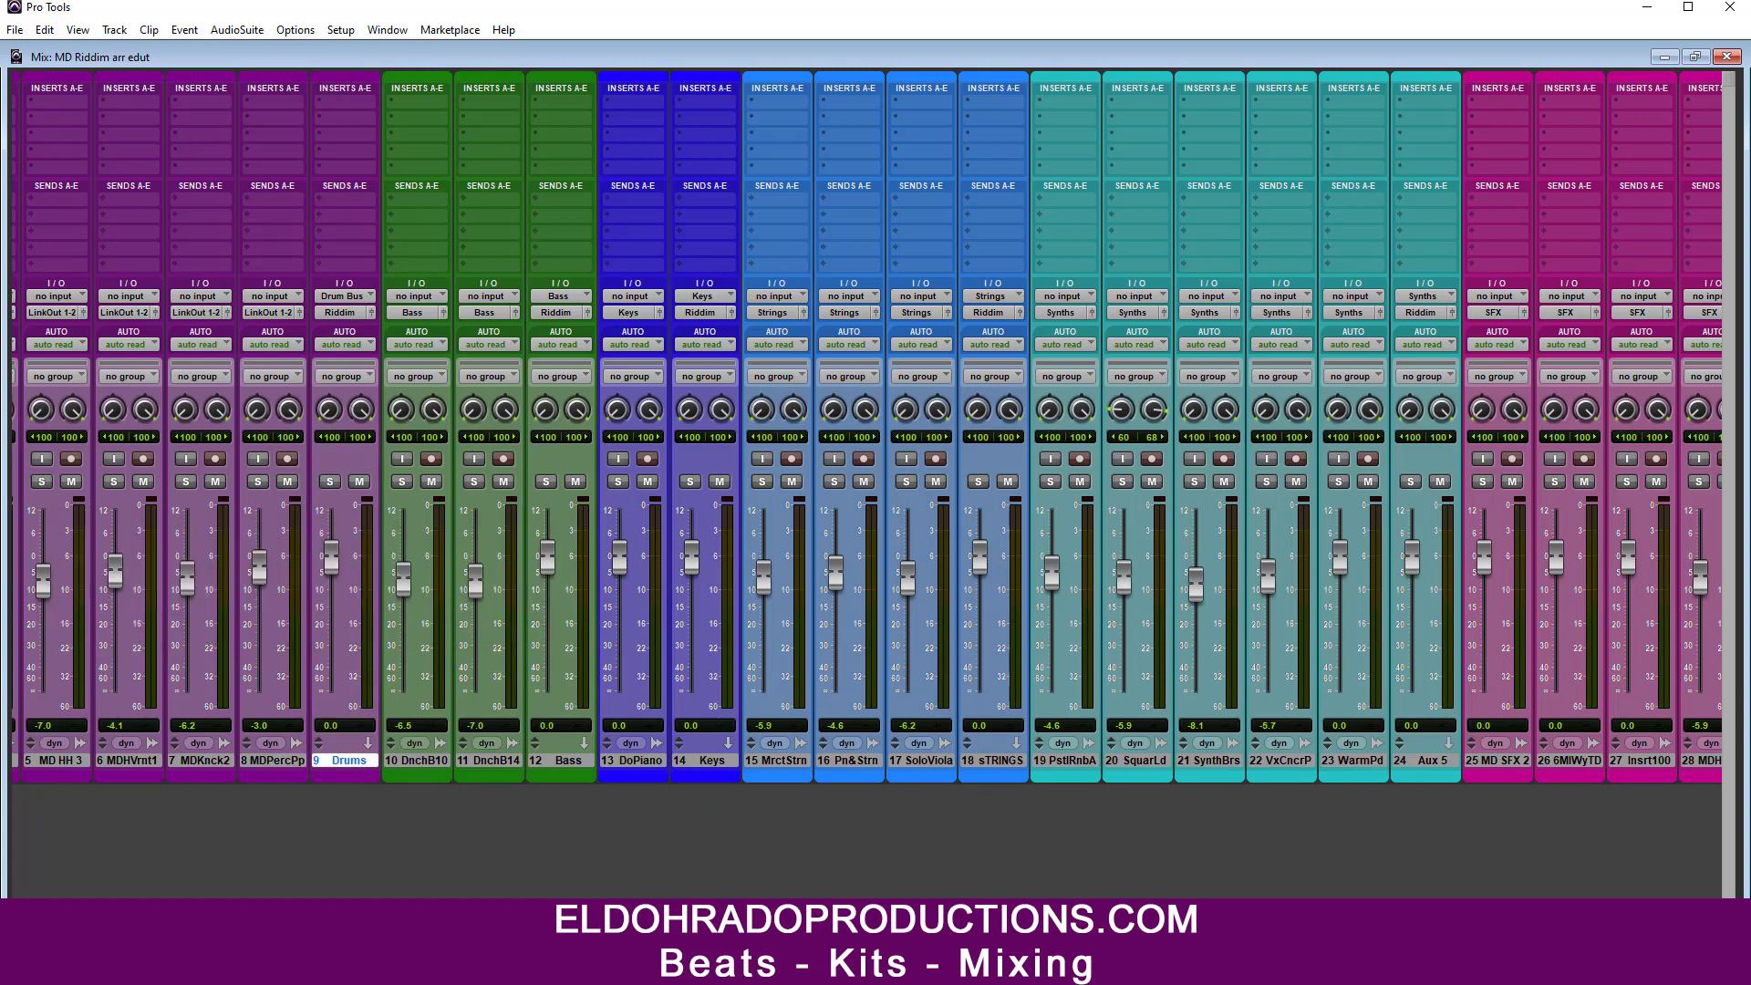
Step: Lower the Router track's fader to -9.9 dB and play the session to check the meters across the mixer
scroll(867, 429, "right", 5)
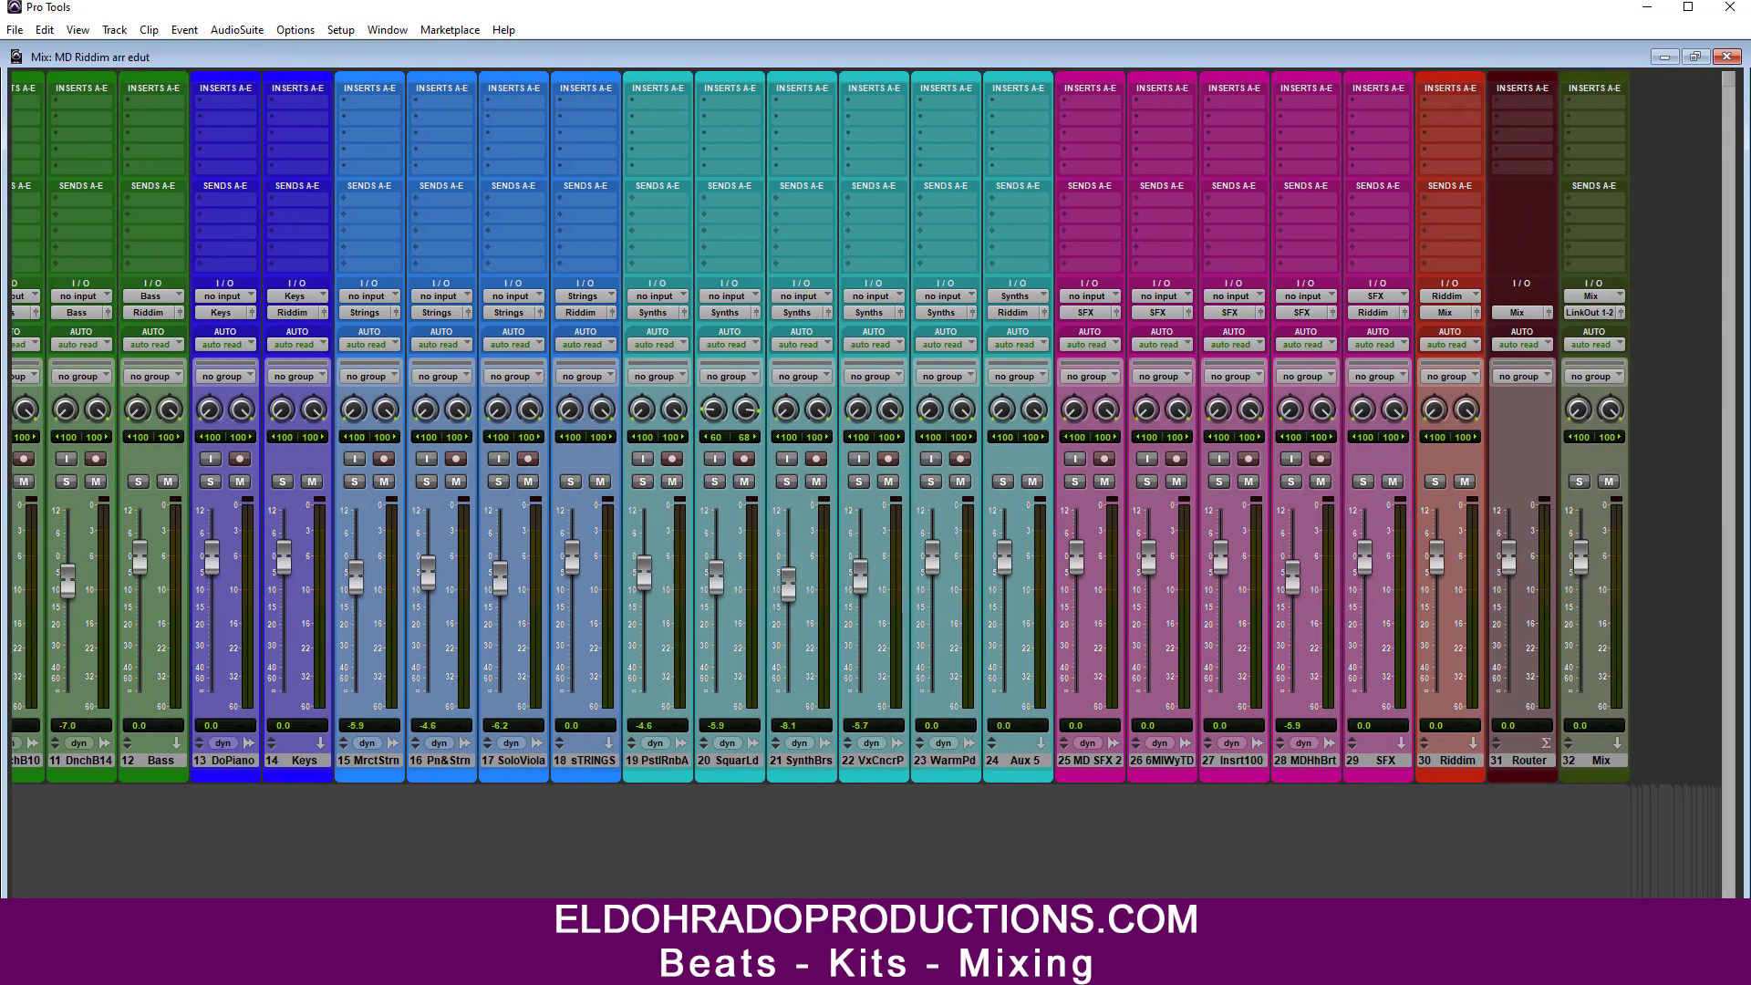
left_click_drag(1507, 582, 1509, 608)
key("space")
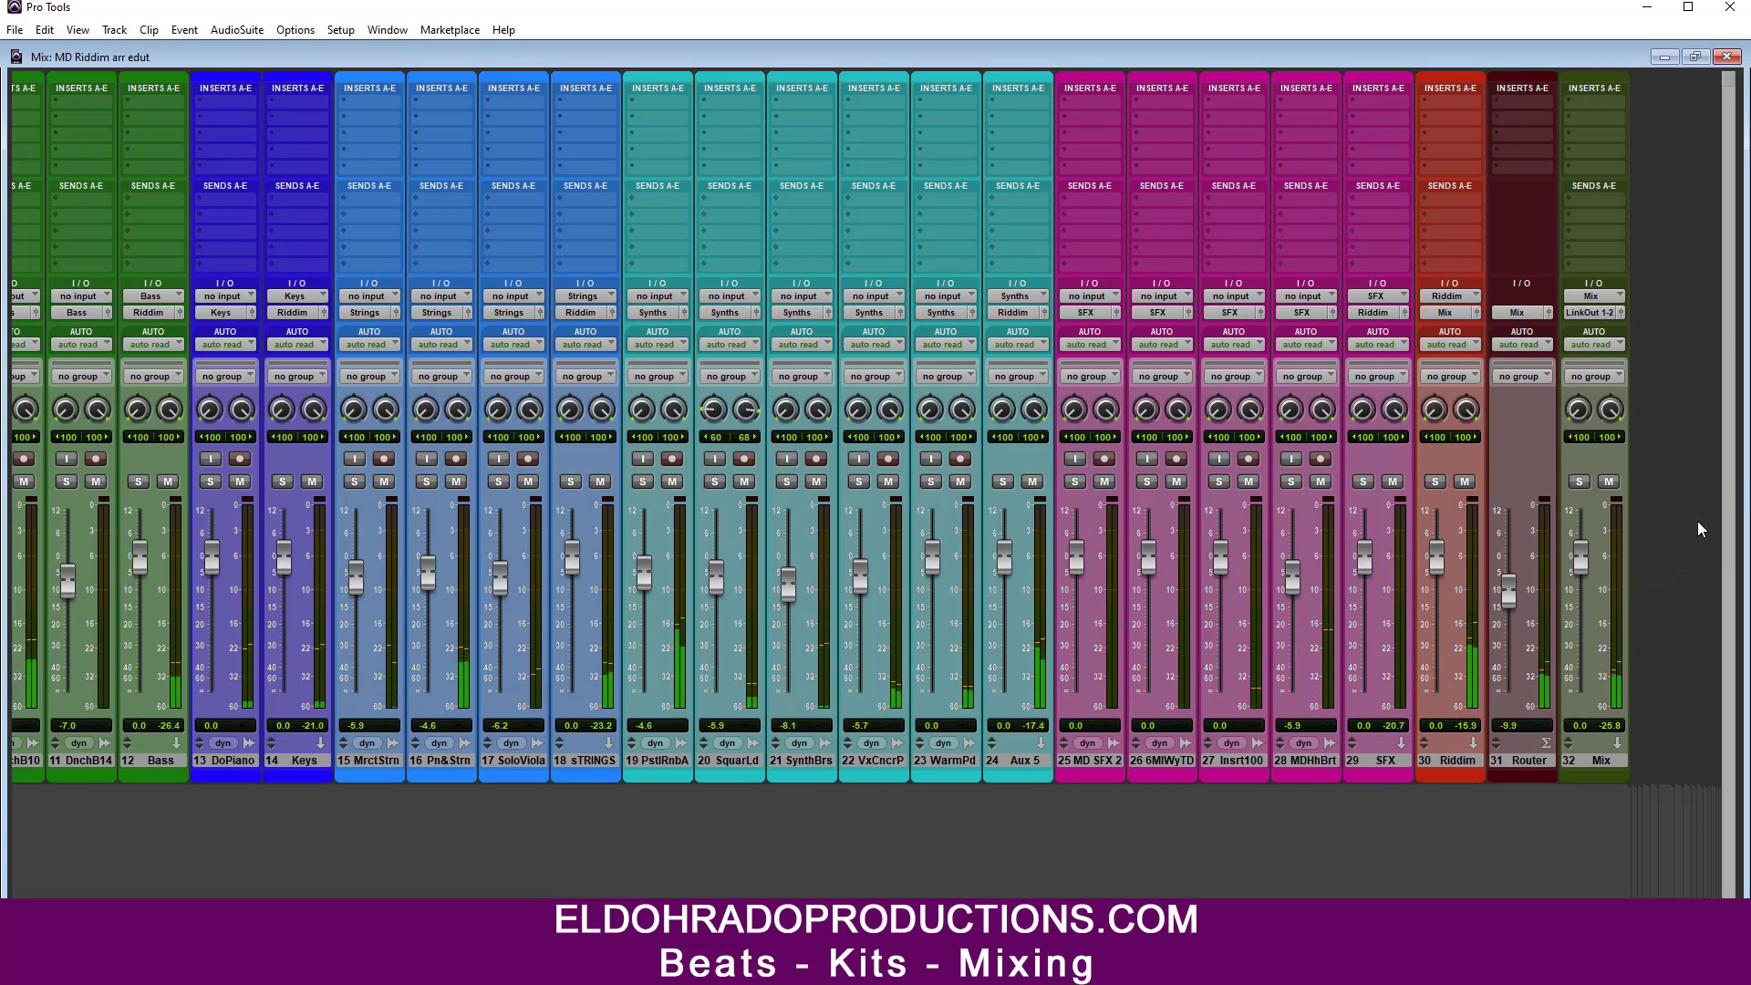
scroll(867, 427, "left", 10)
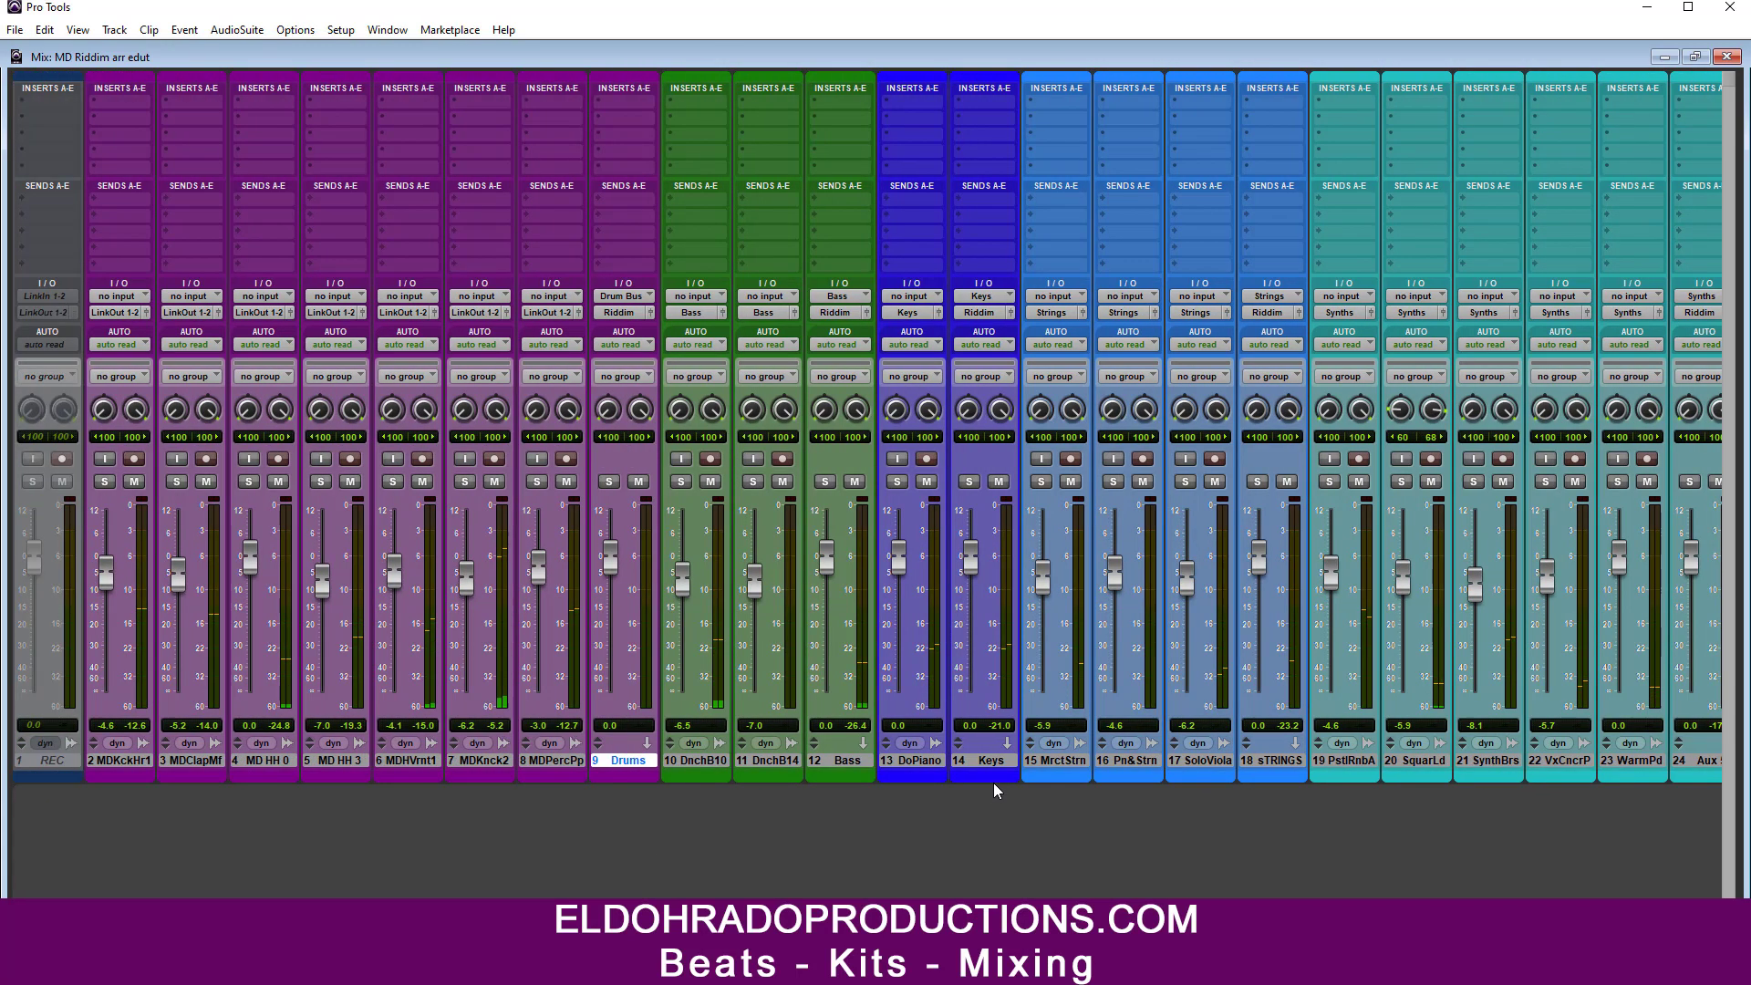
scroll(867, 427, "right", 2)
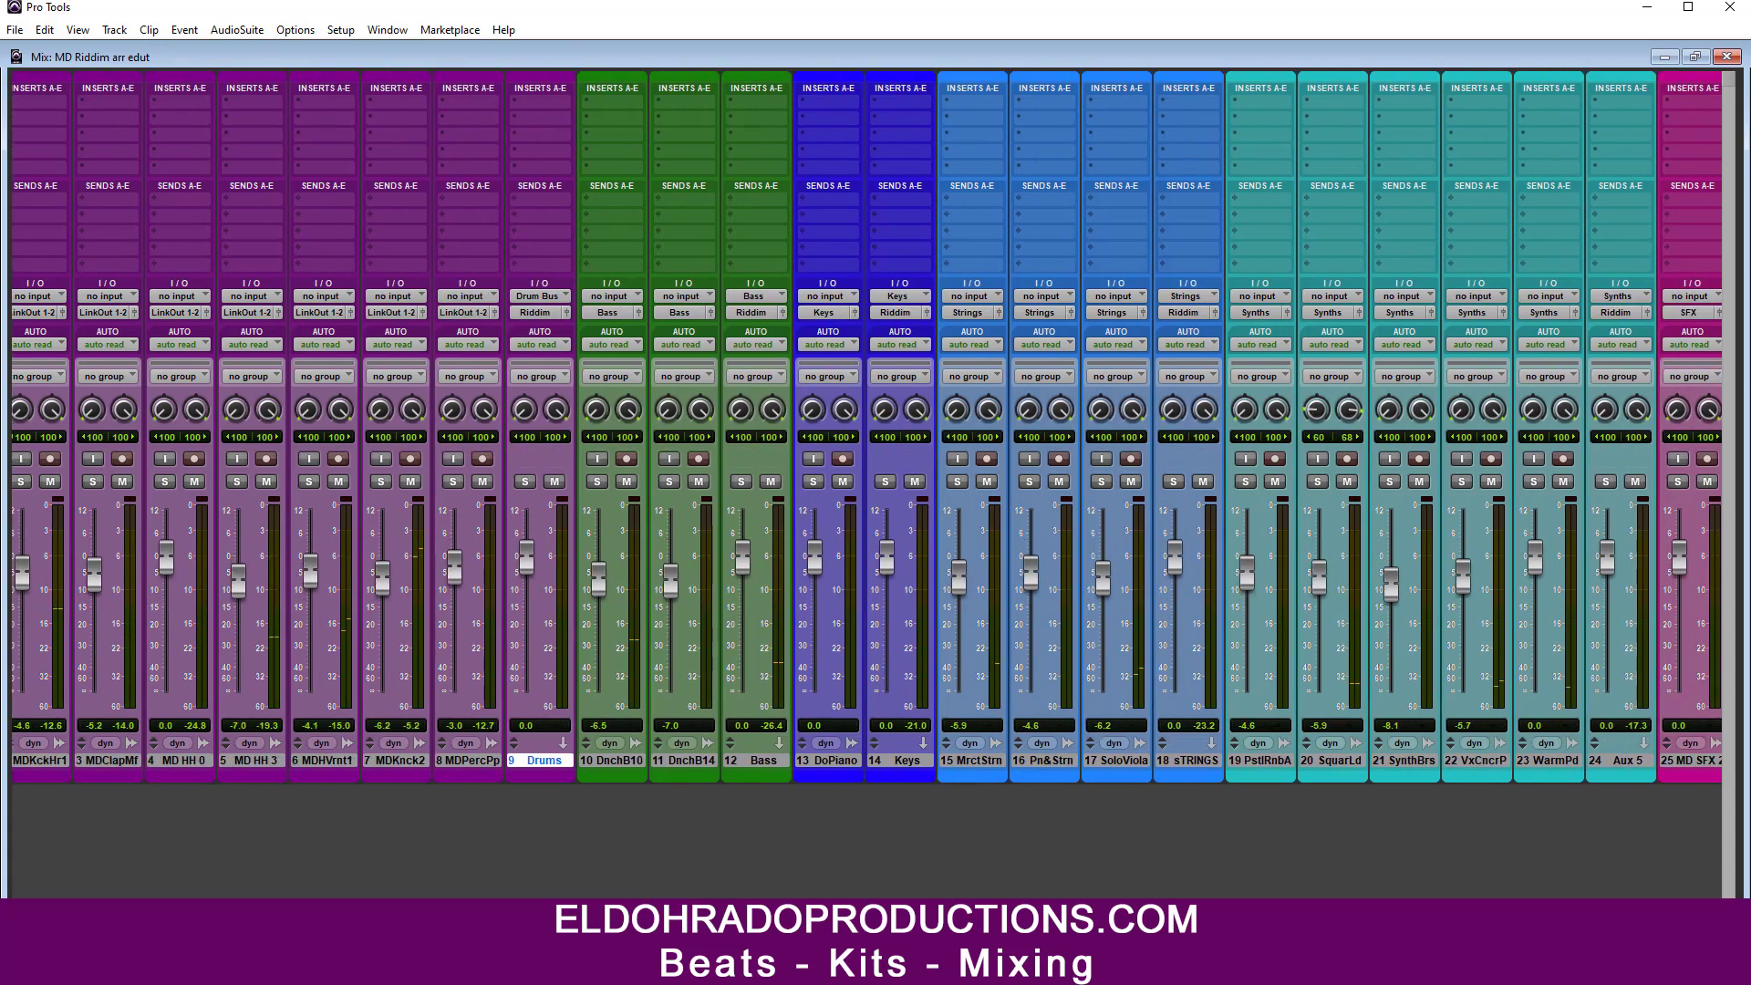
scroll(867, 426, "left", 2)
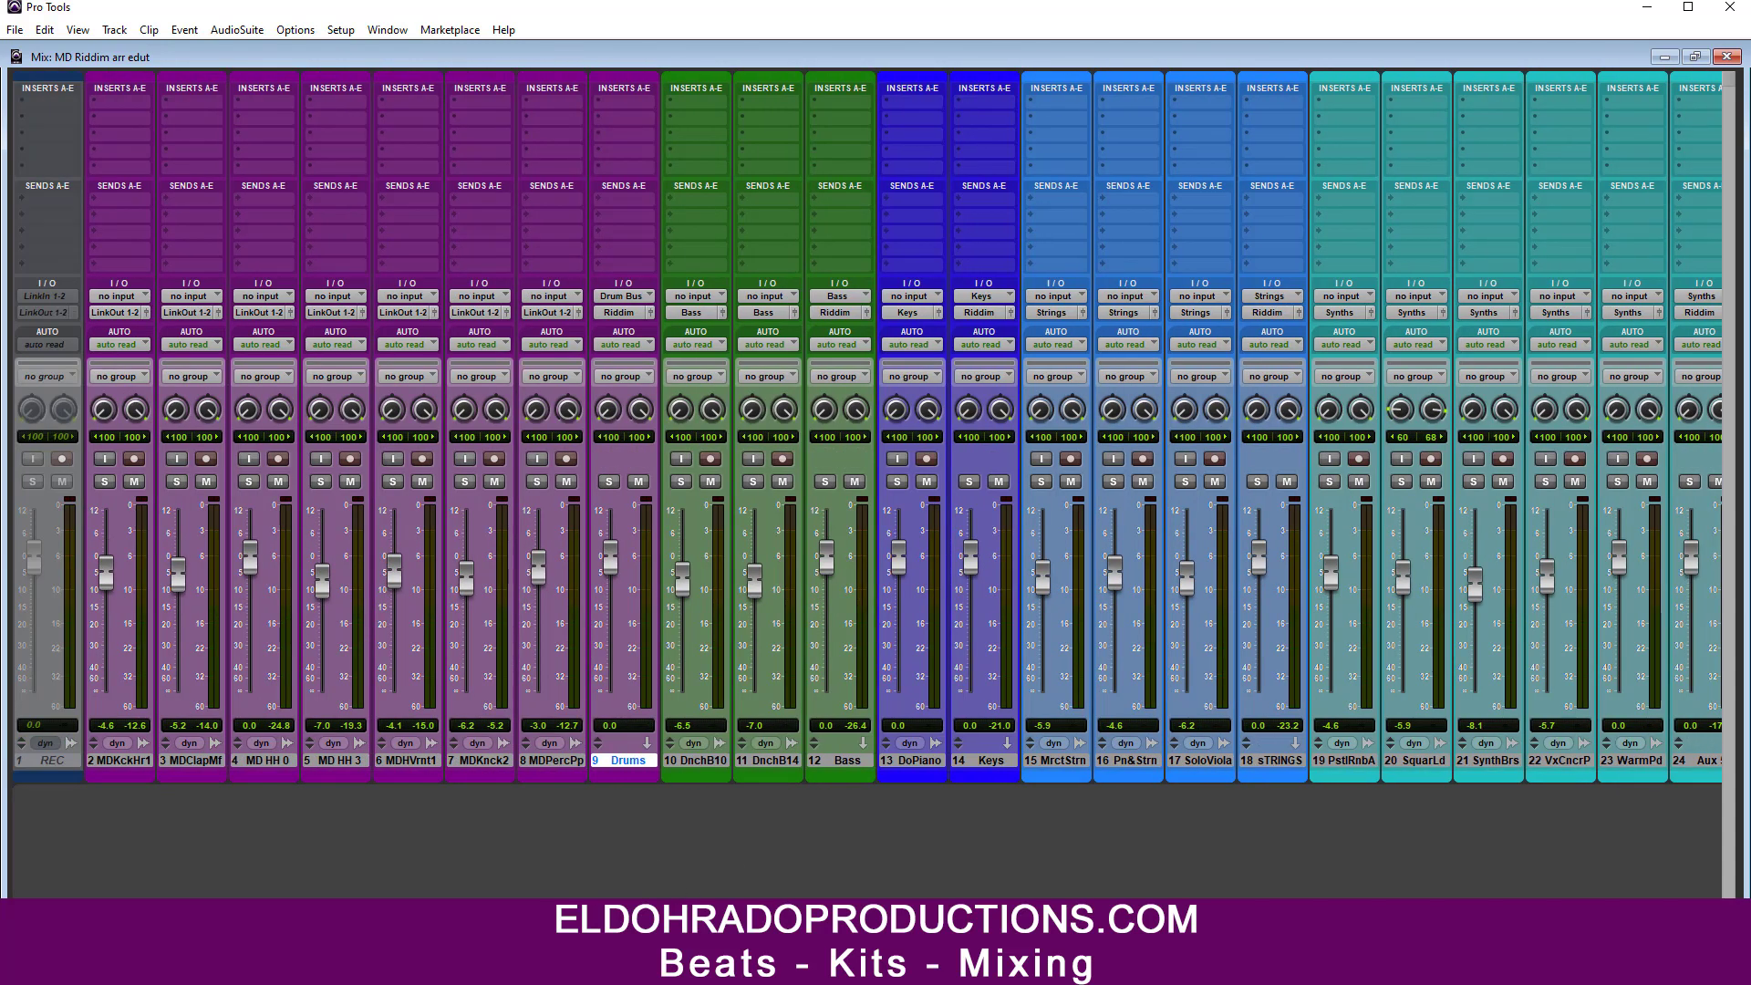
Step: Show the track and group lists beside the mixer channels
left_click(18, 932)
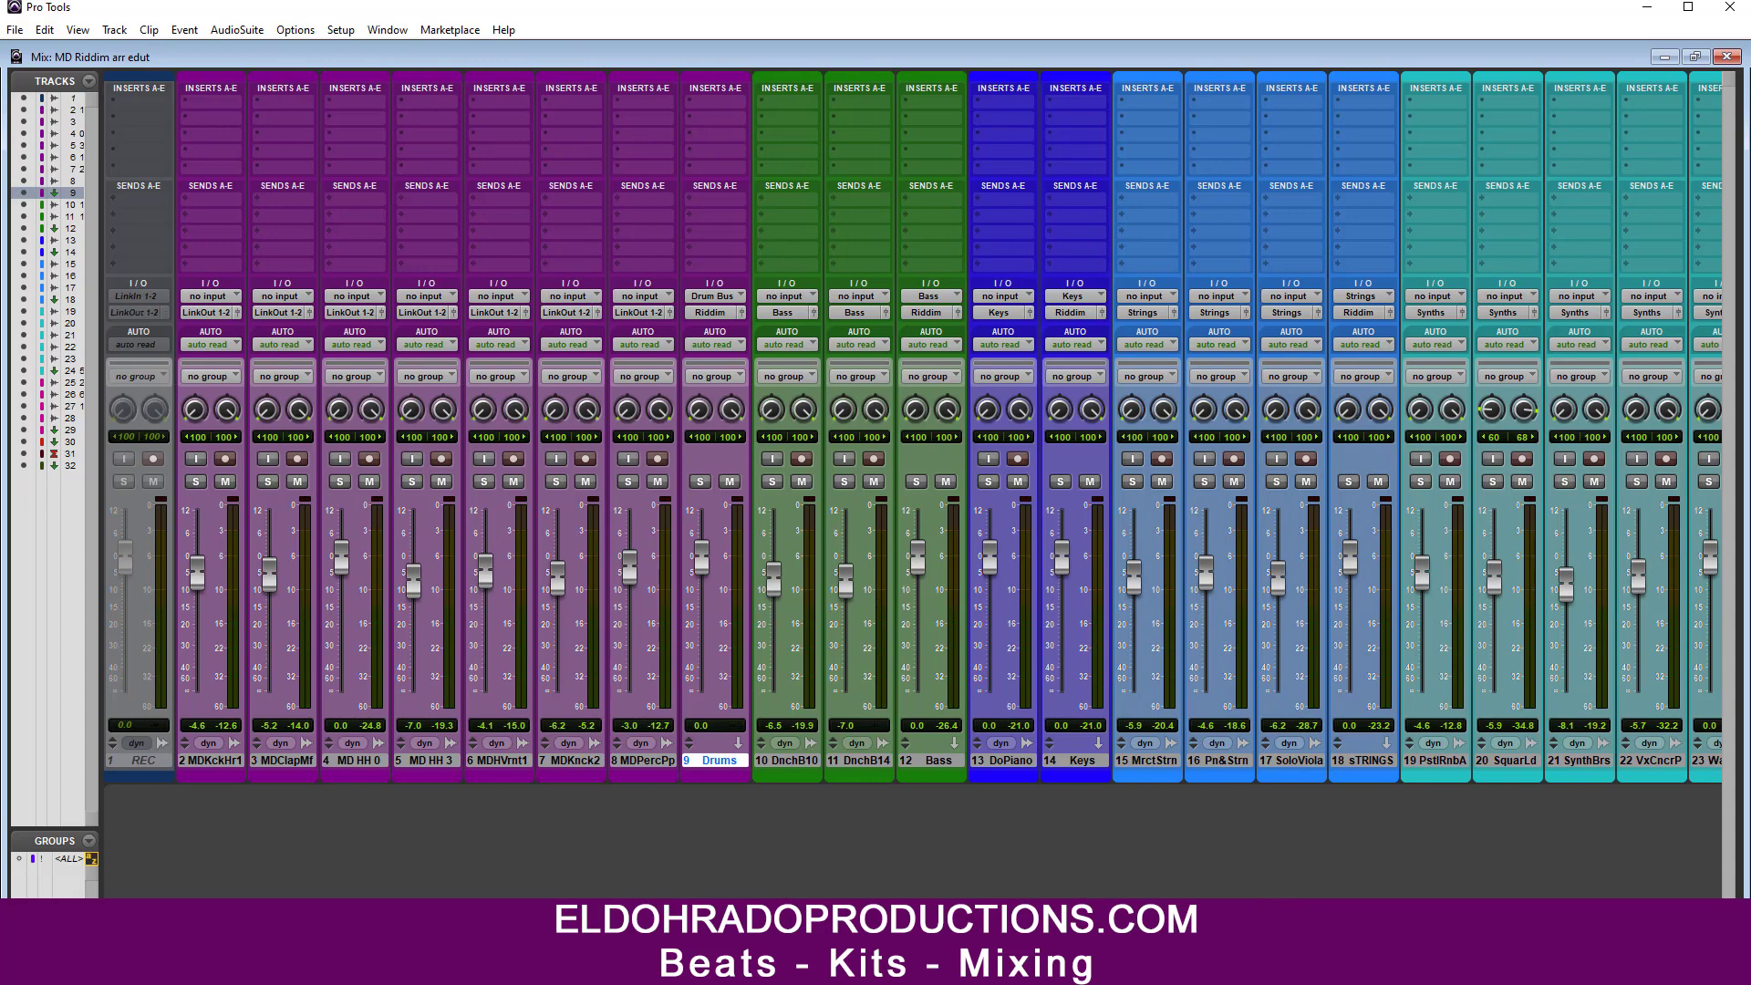
left_click(90, 843)
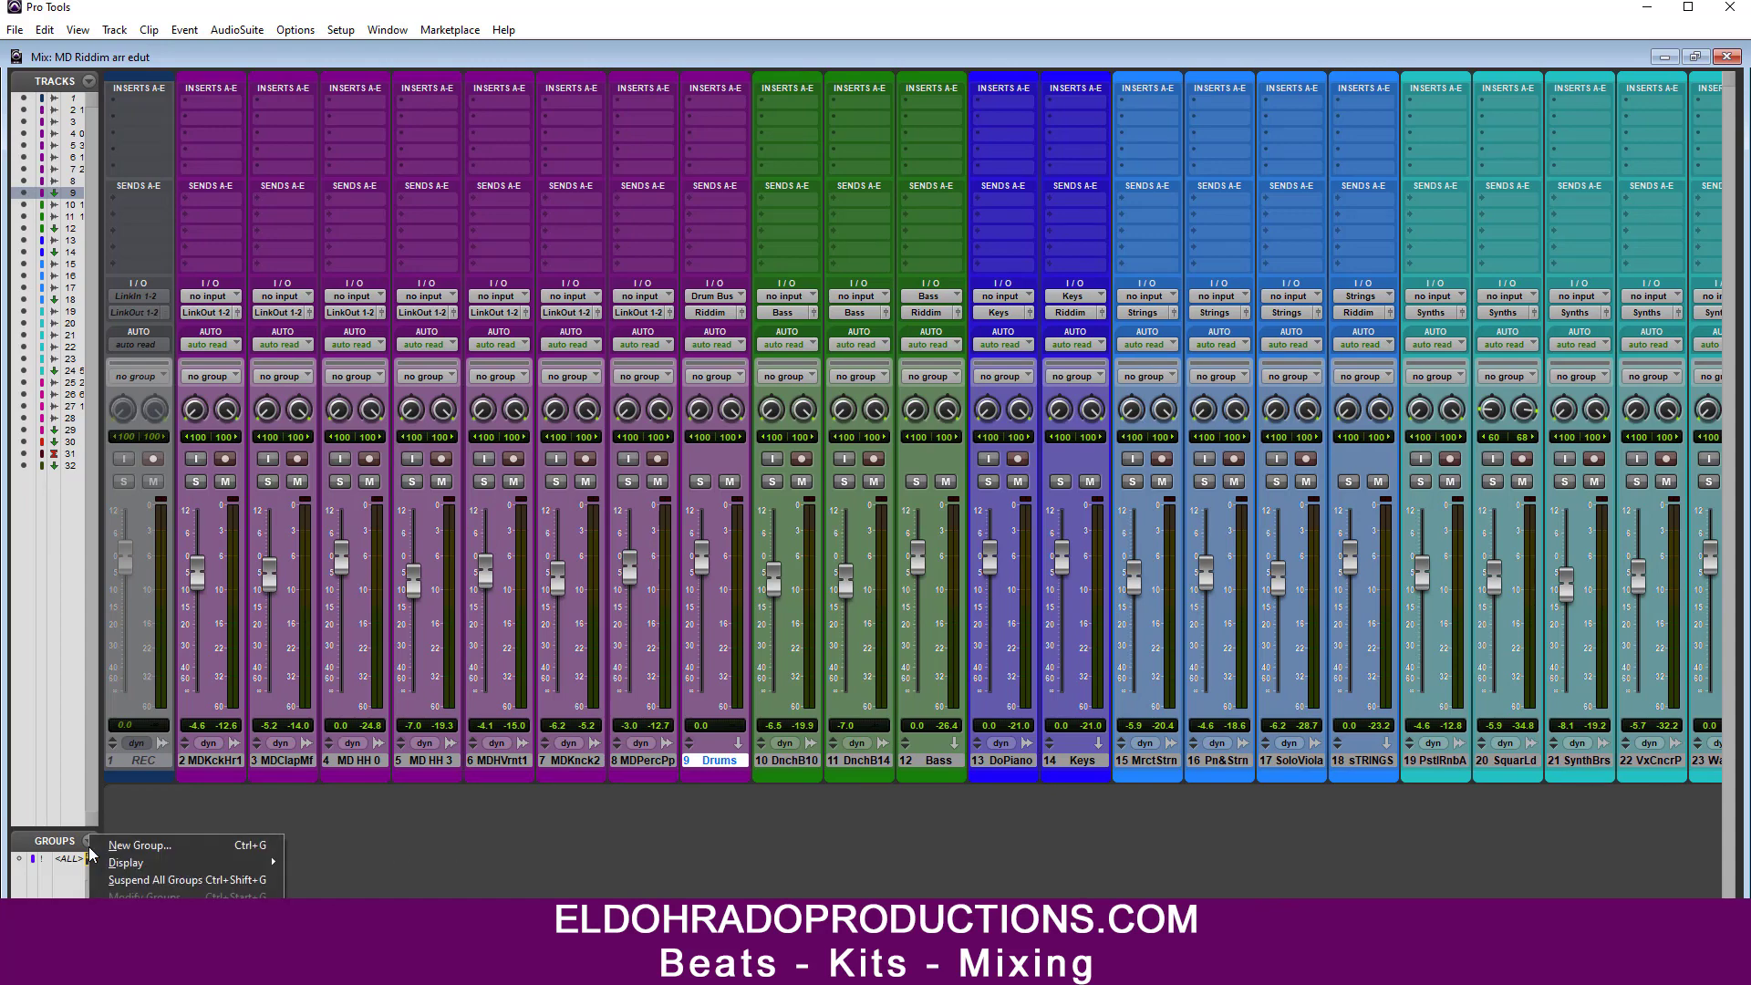
left_click(133, 849)
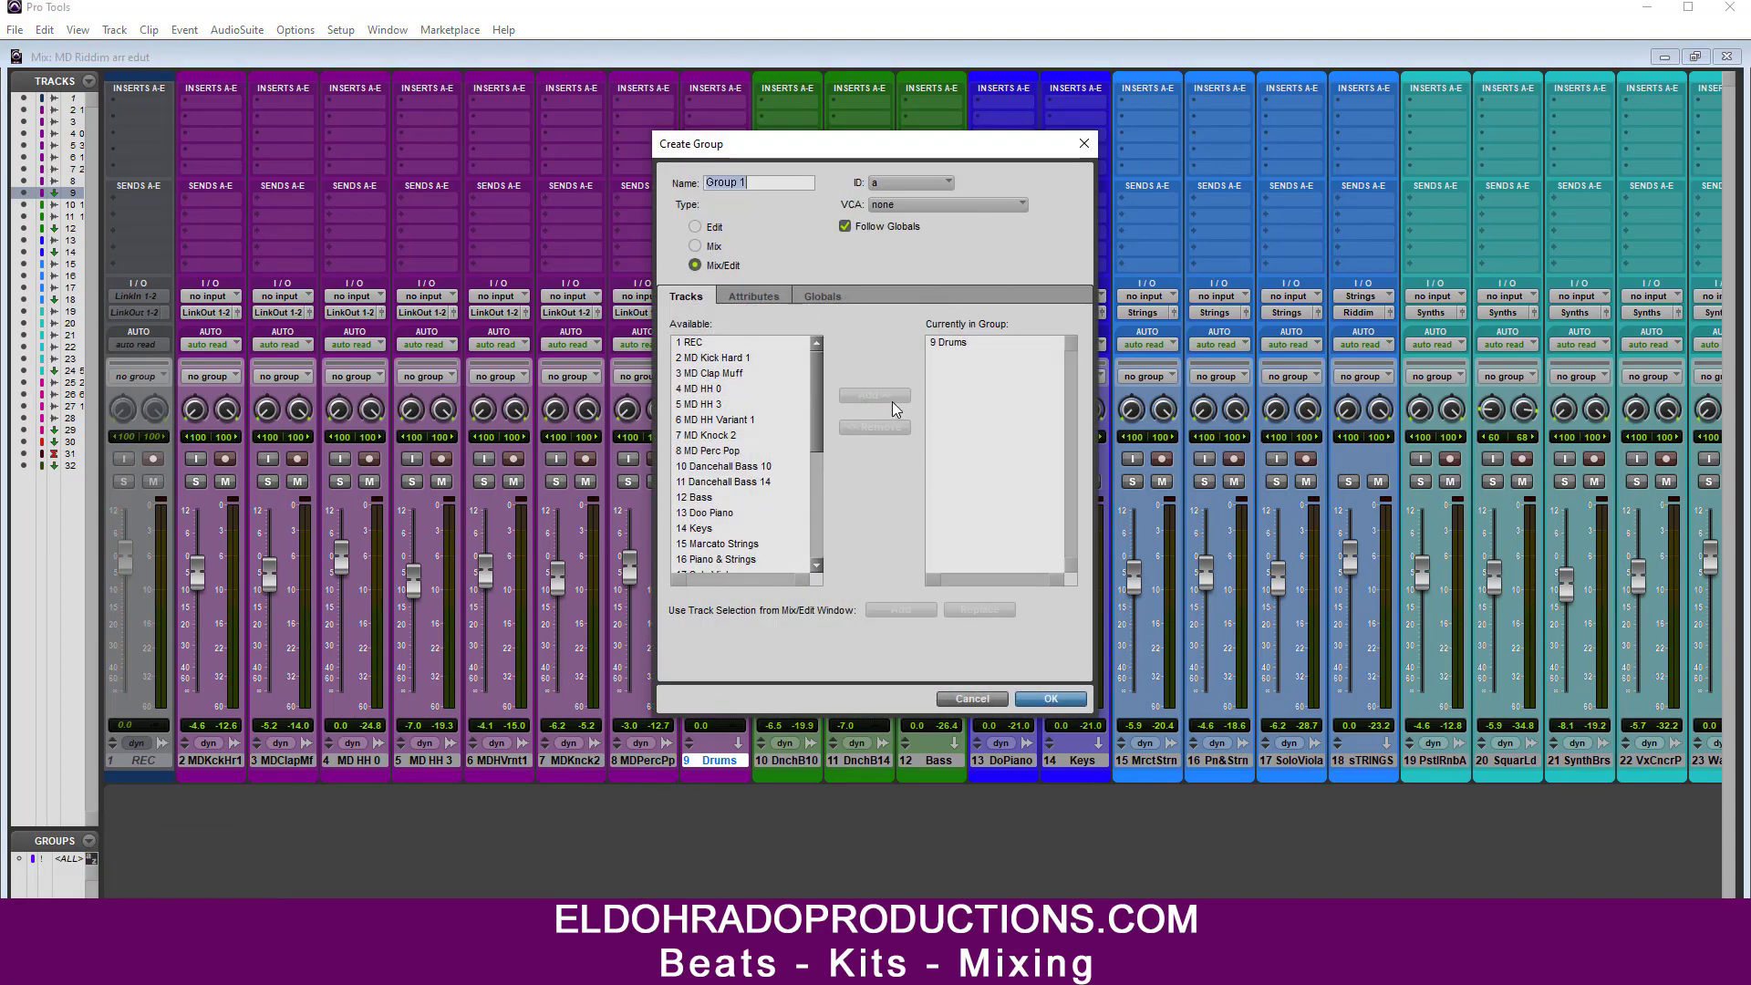
left_click(899, 183)
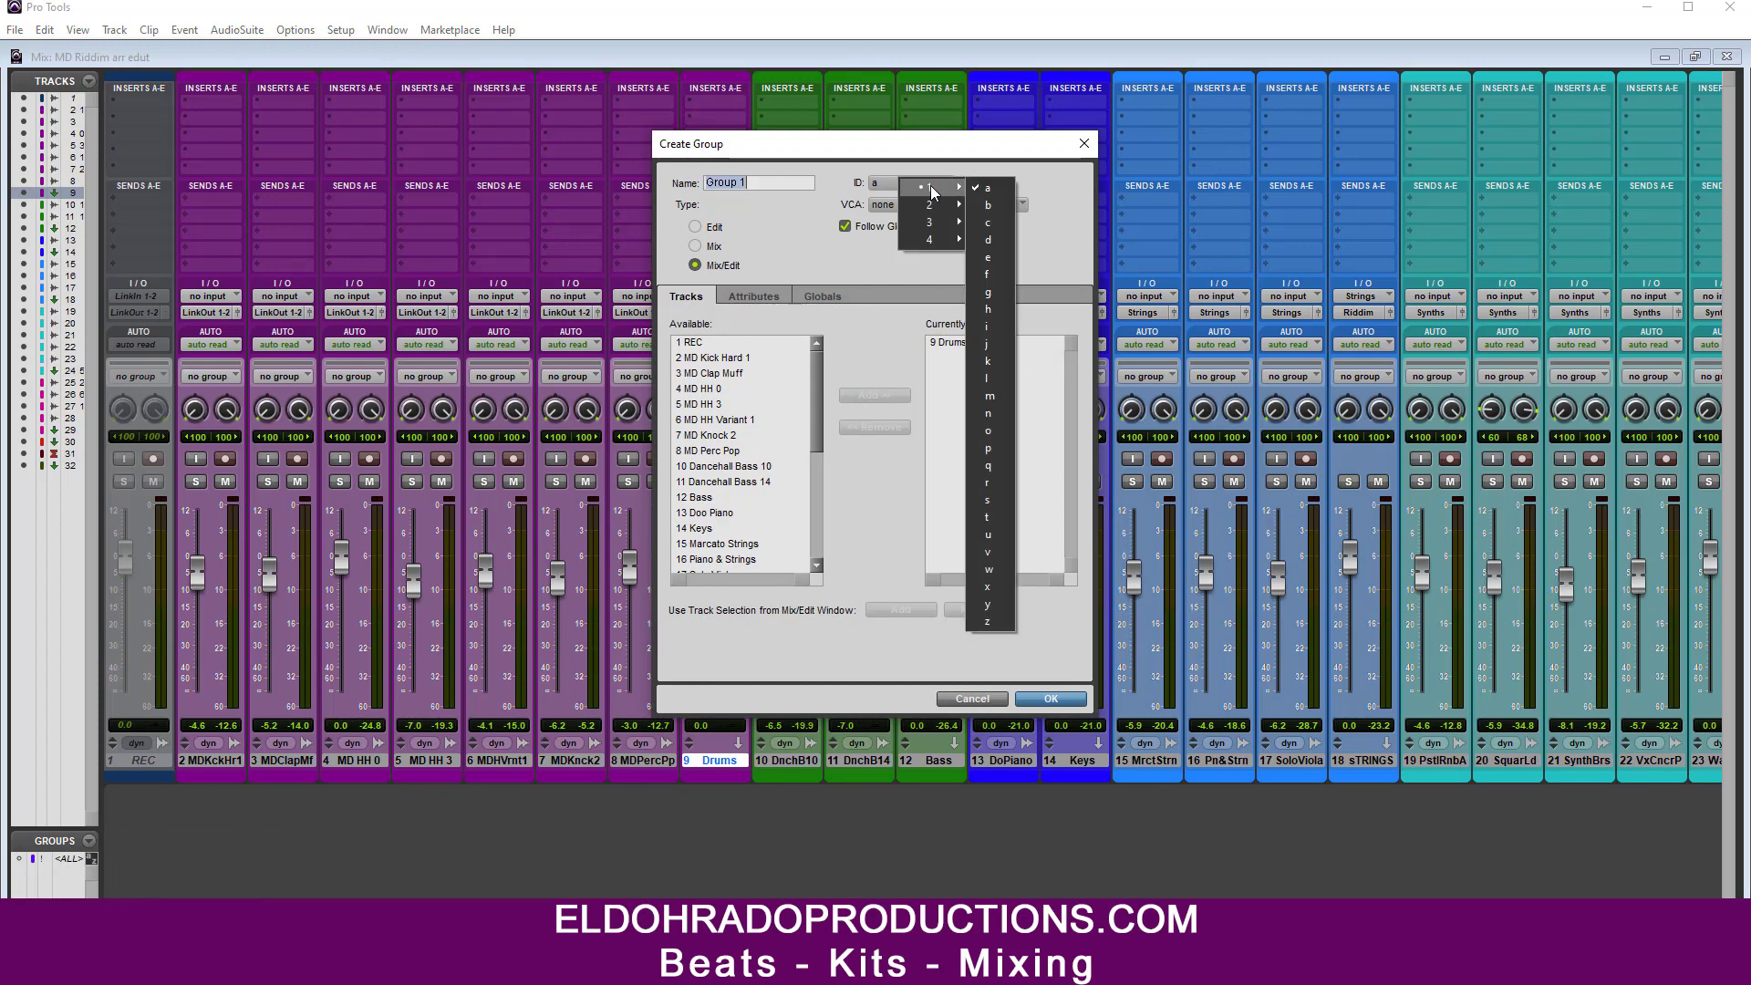
left_click(1086, 144)
left_click(1085, 144)
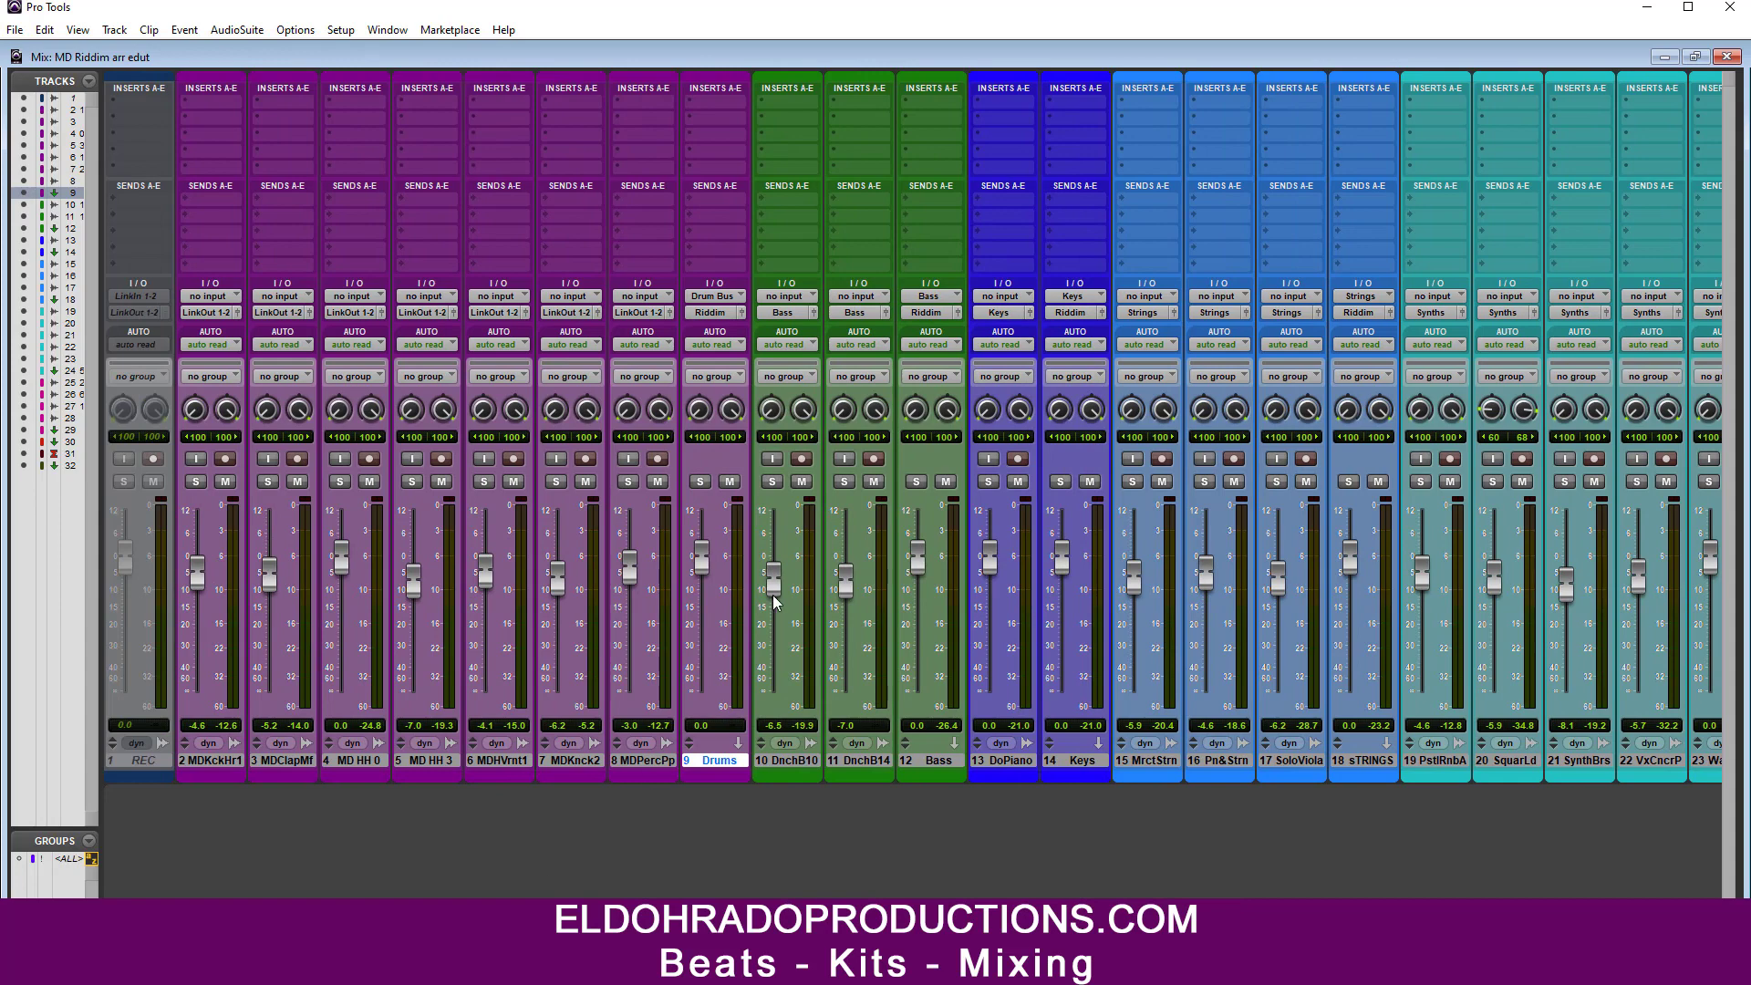
Step: Hide the inactive REC track and show Inserts F-J on the mixer channels
right_click(140, 763)
left_click(160, 768)
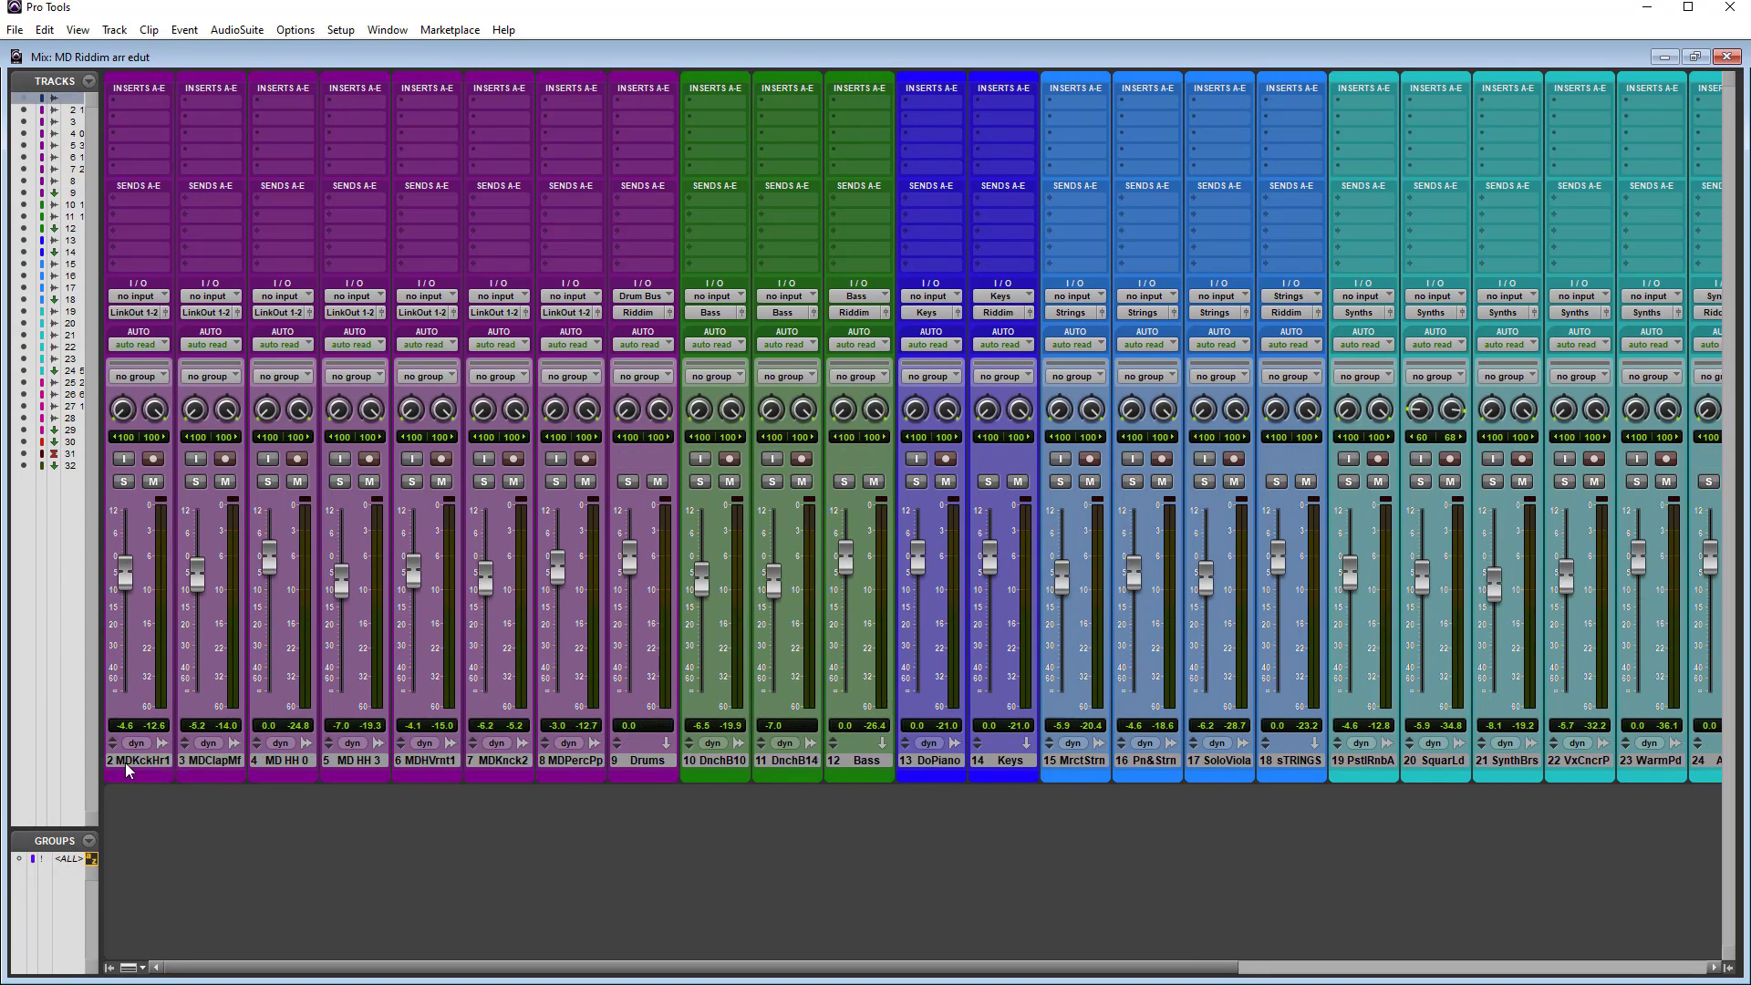
right_click(208, 188)
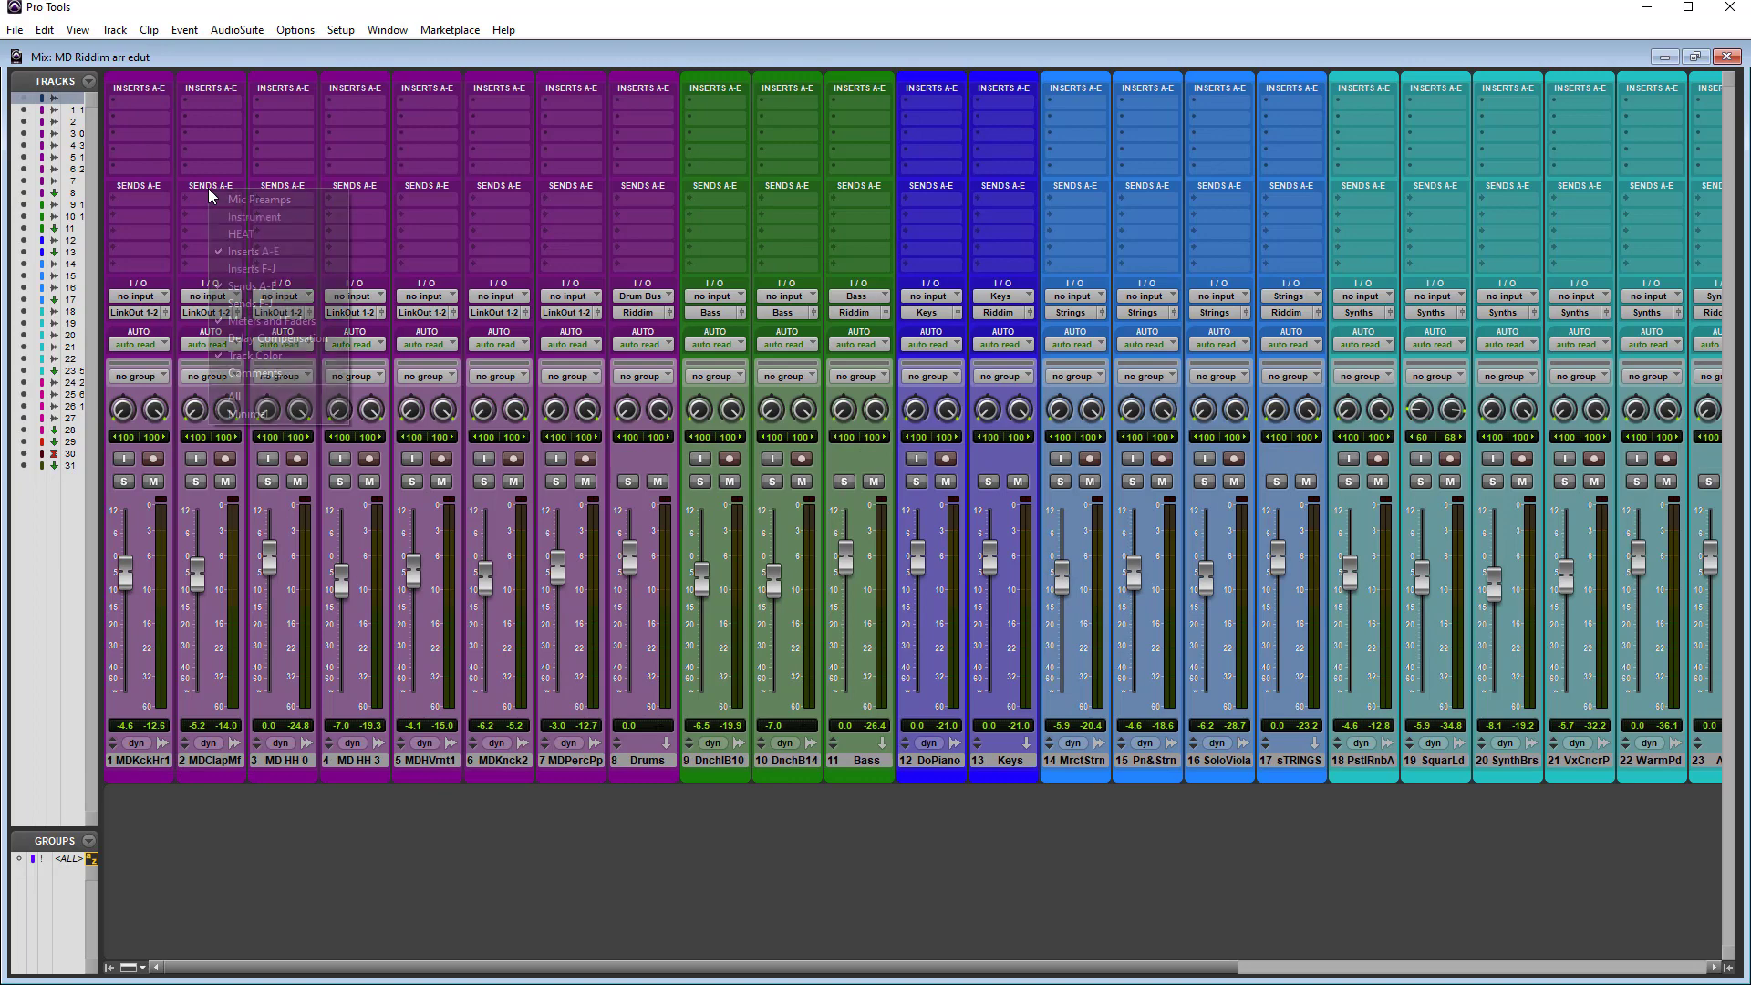
left_click(248, 268)
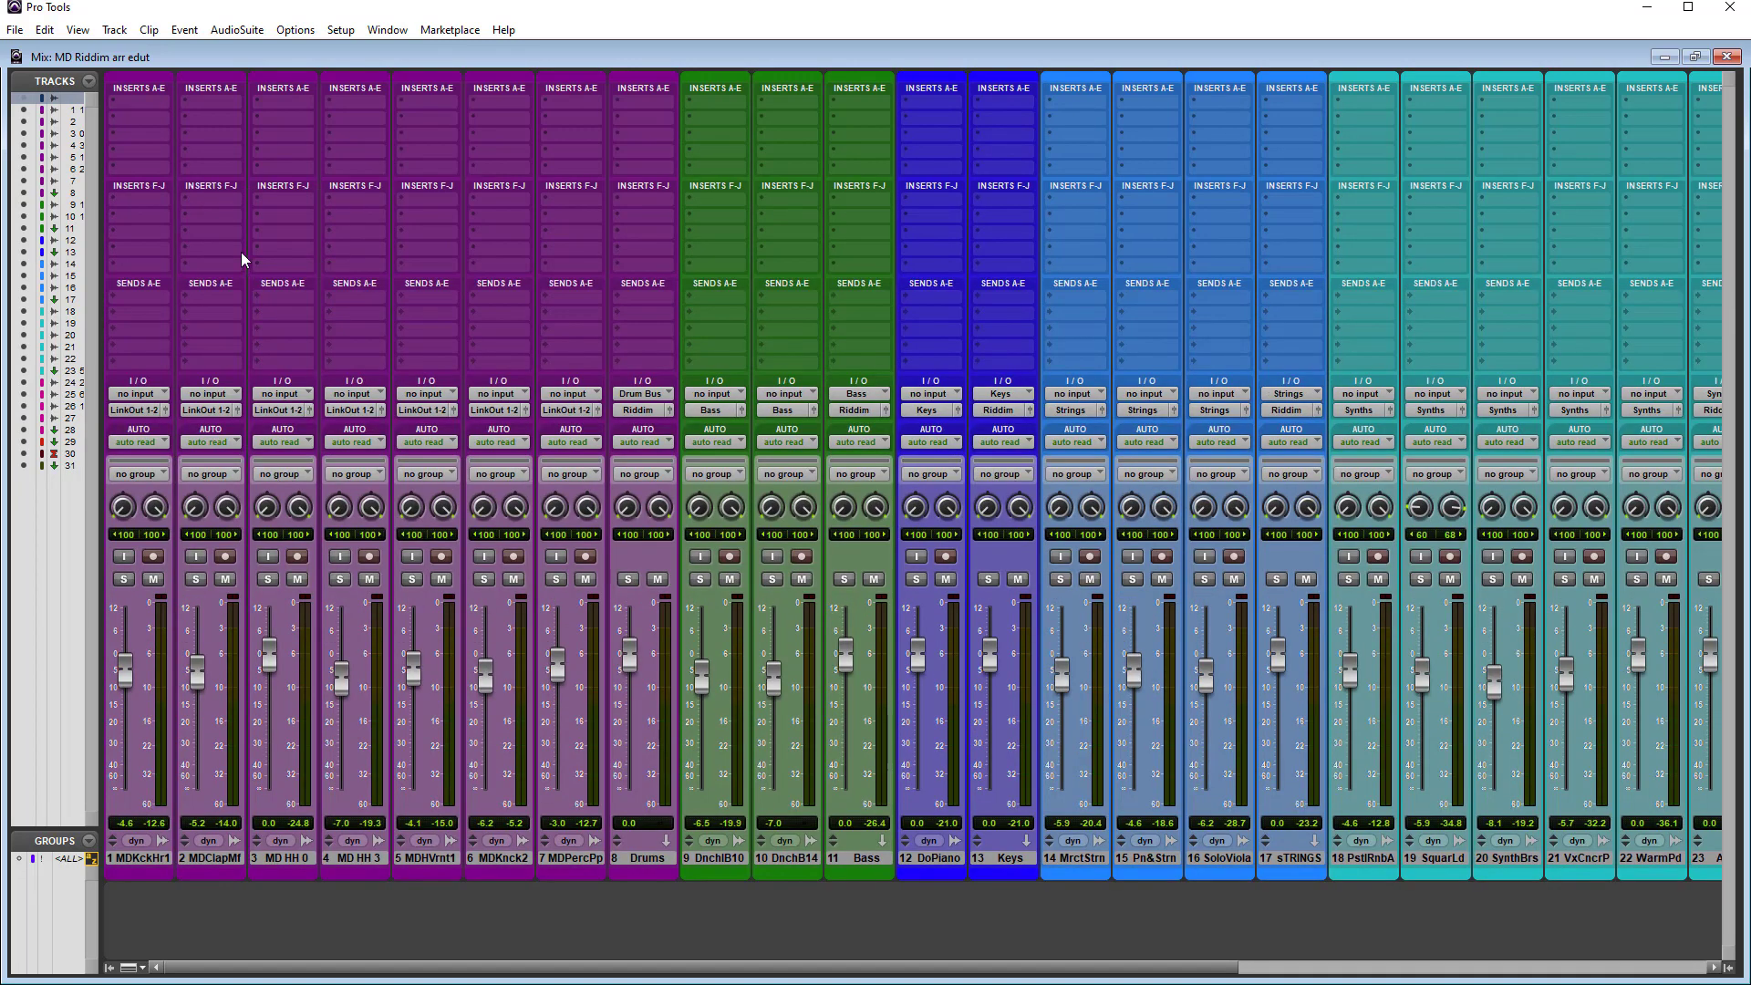
Step: Show Sends F-J on the mixer channels and briefly solo the Drums aux track to check which channels it mutes
right_click(223, 188)
left_click(272, 299)
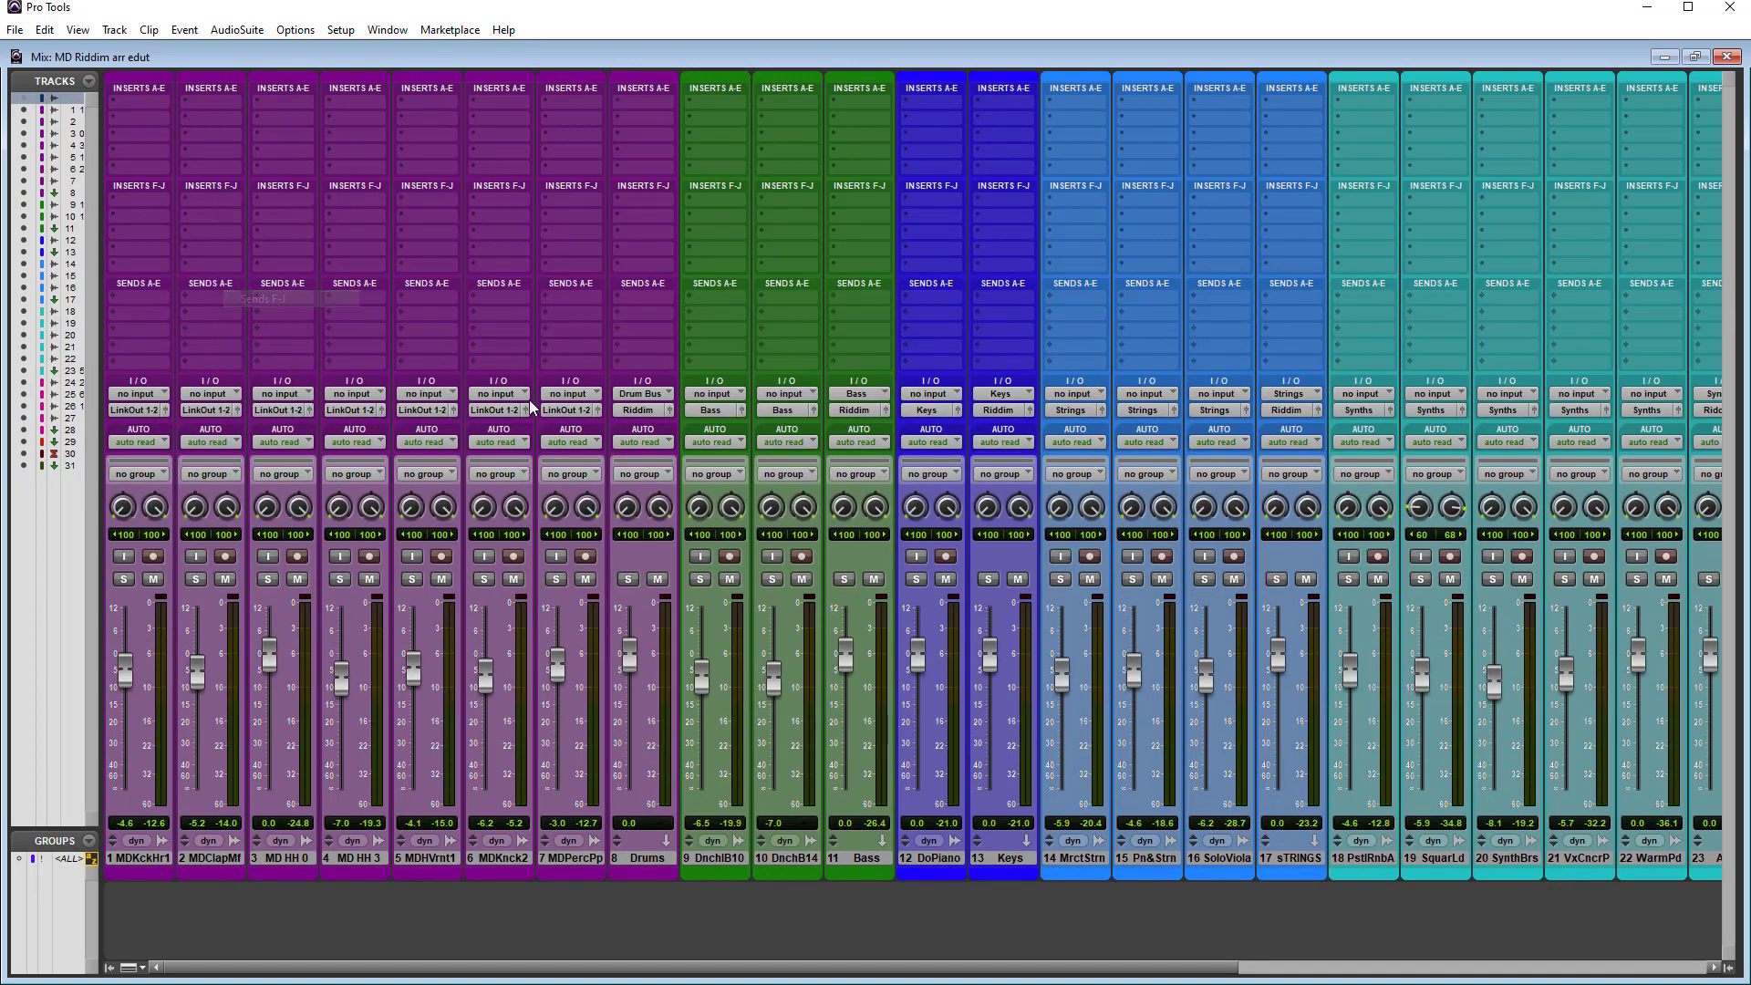
scroll(828, 450, "down", 1)
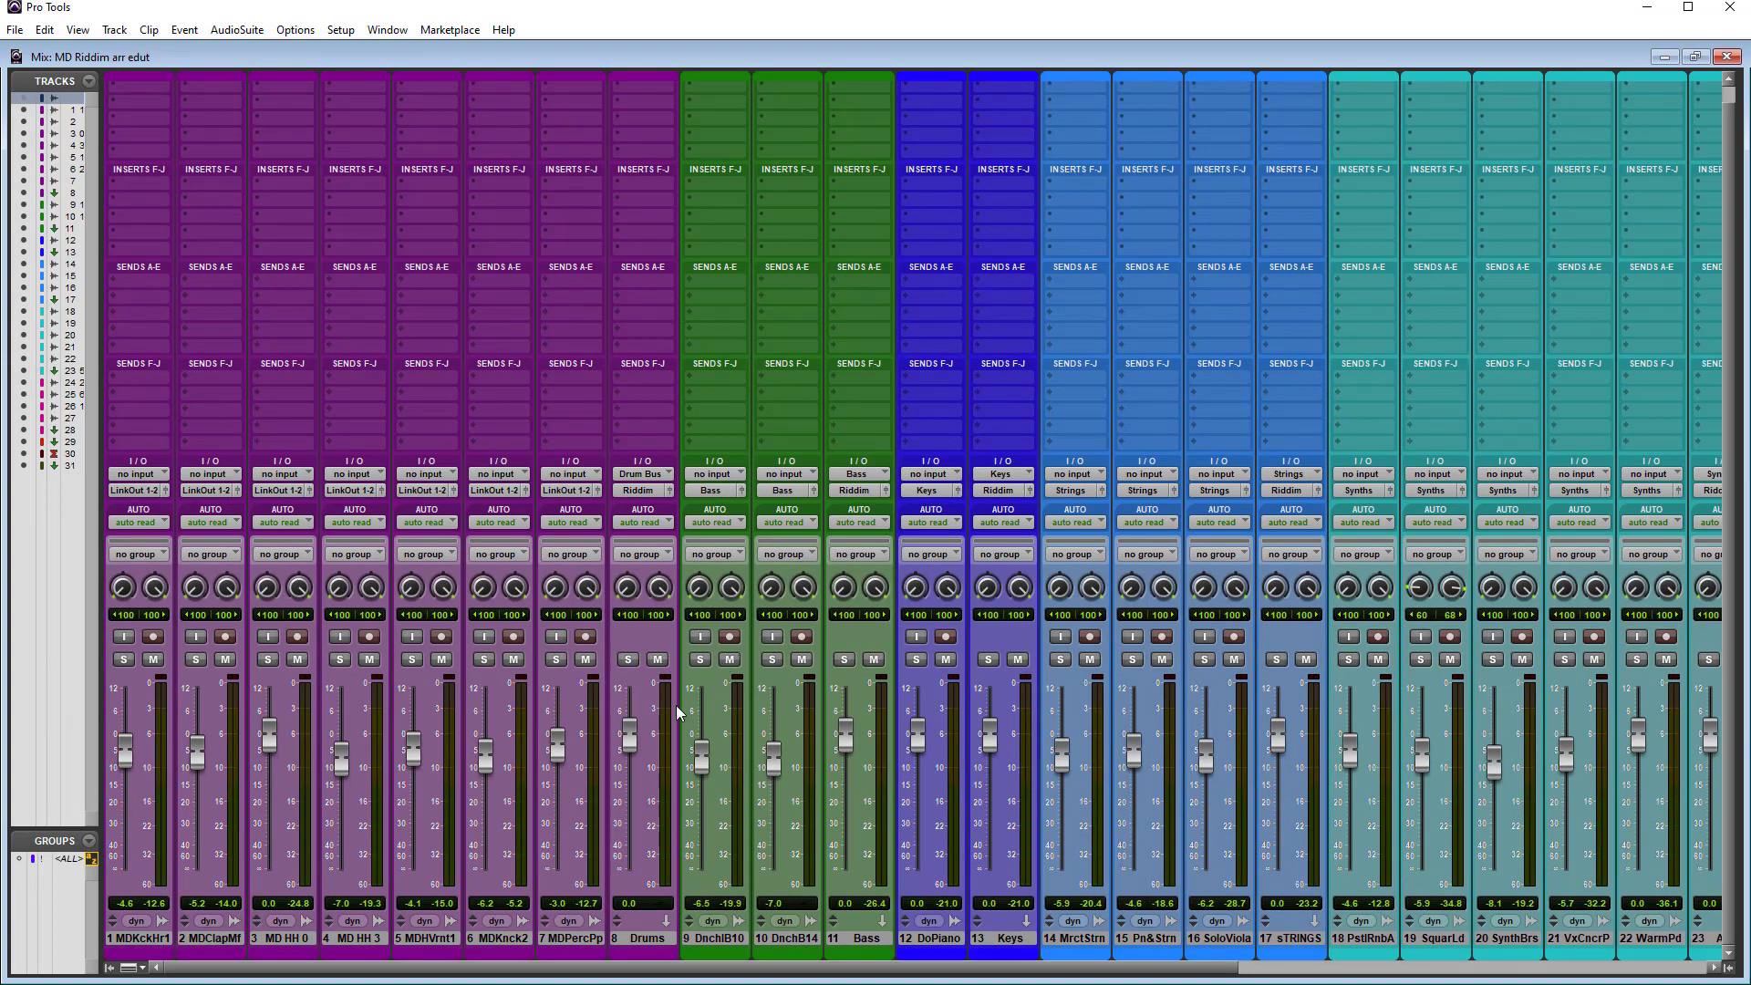
left_click(627, 659)
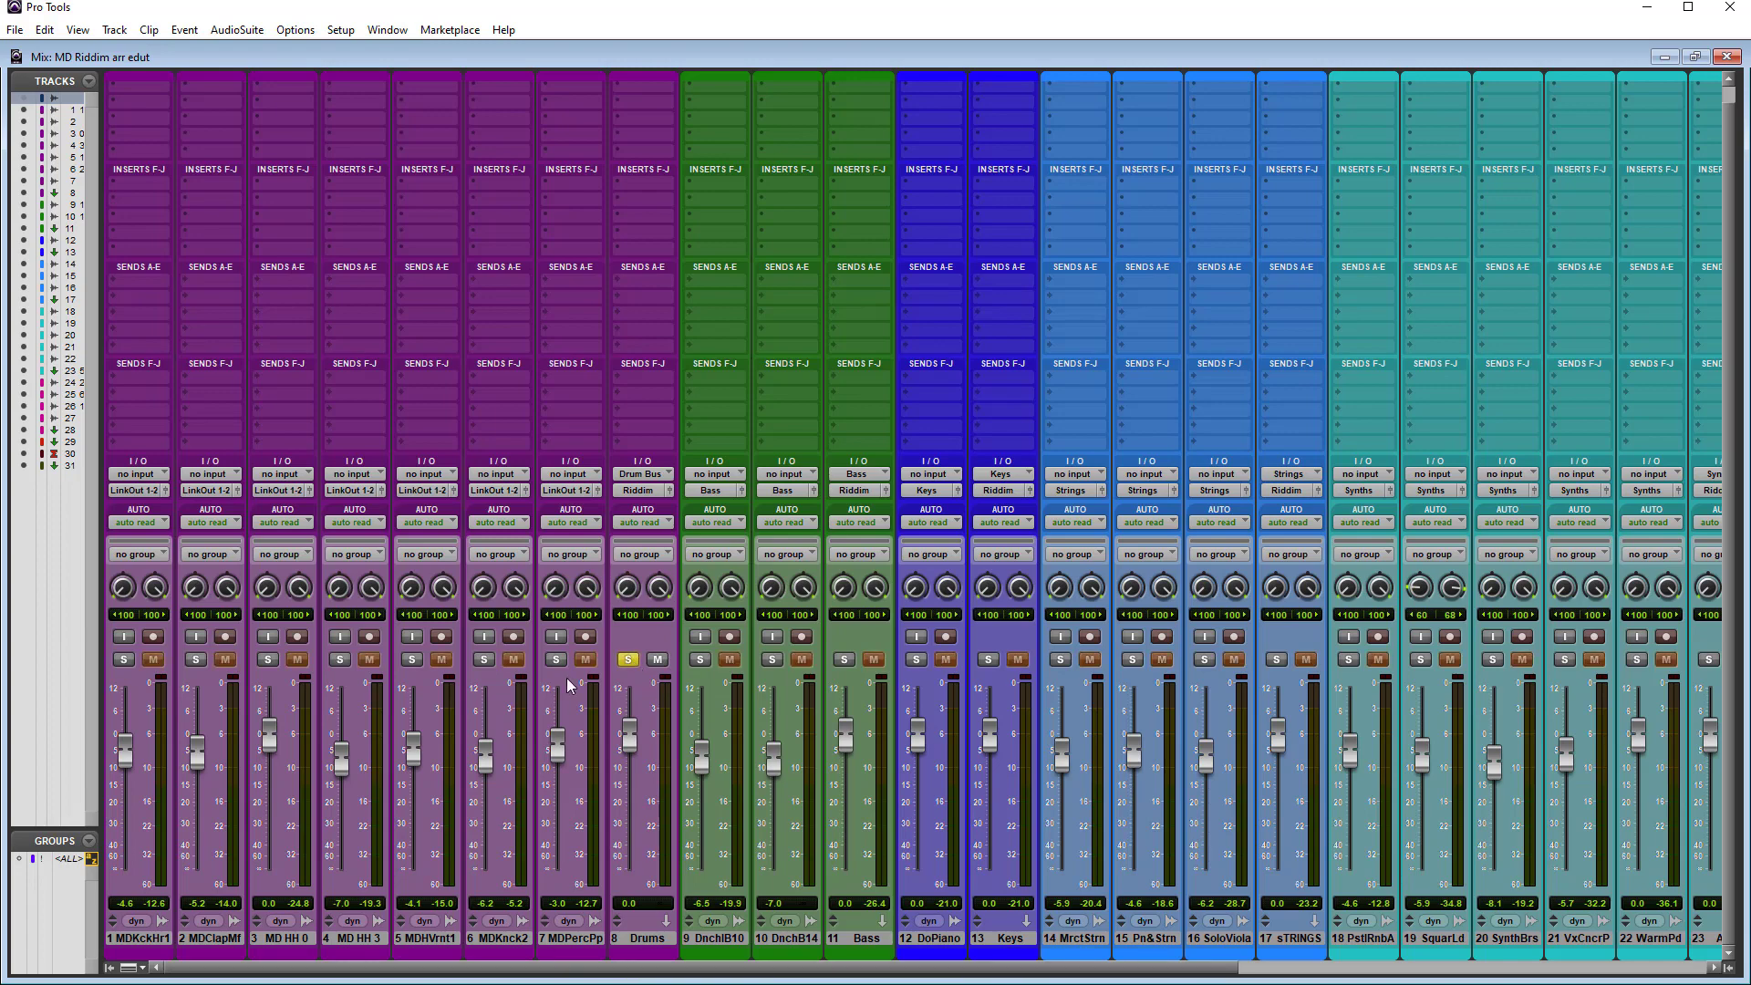
left_click(629, 660)
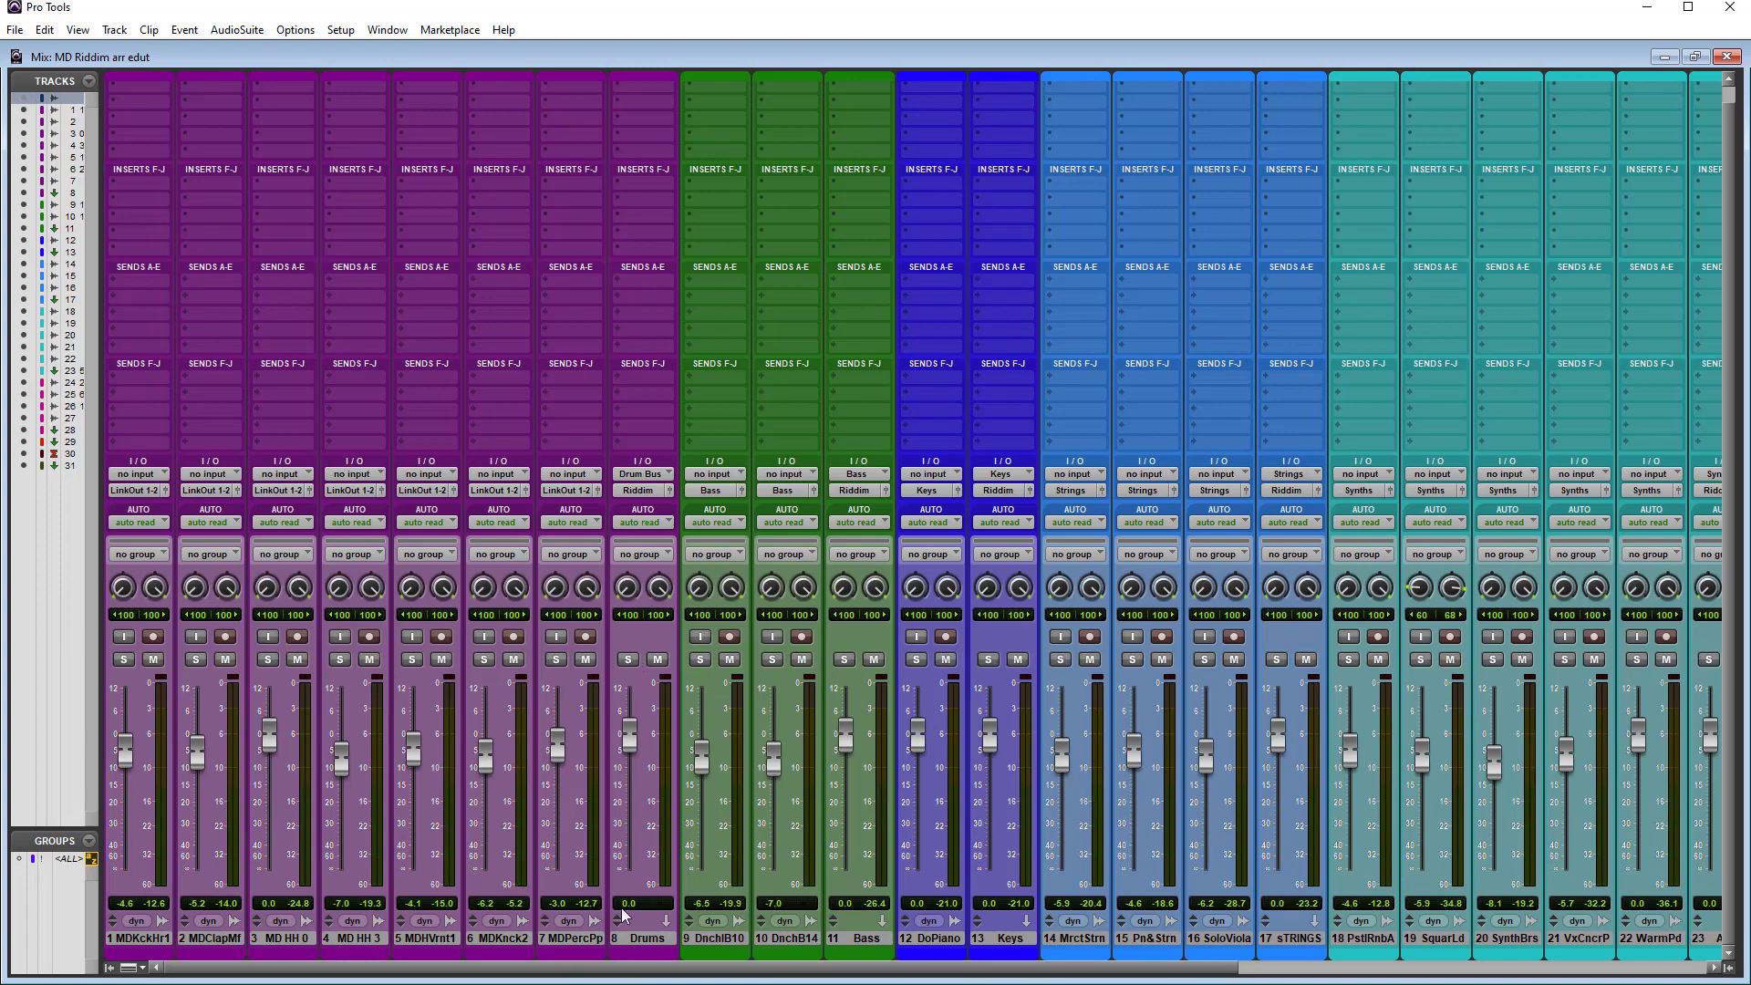
Step: Create a Mix/Edit group named Drums with ID a from drum tracks 1 to 8 plus the Riddim, Router and Mix tracks
left_click_drag(613, 969, 1140, 978)
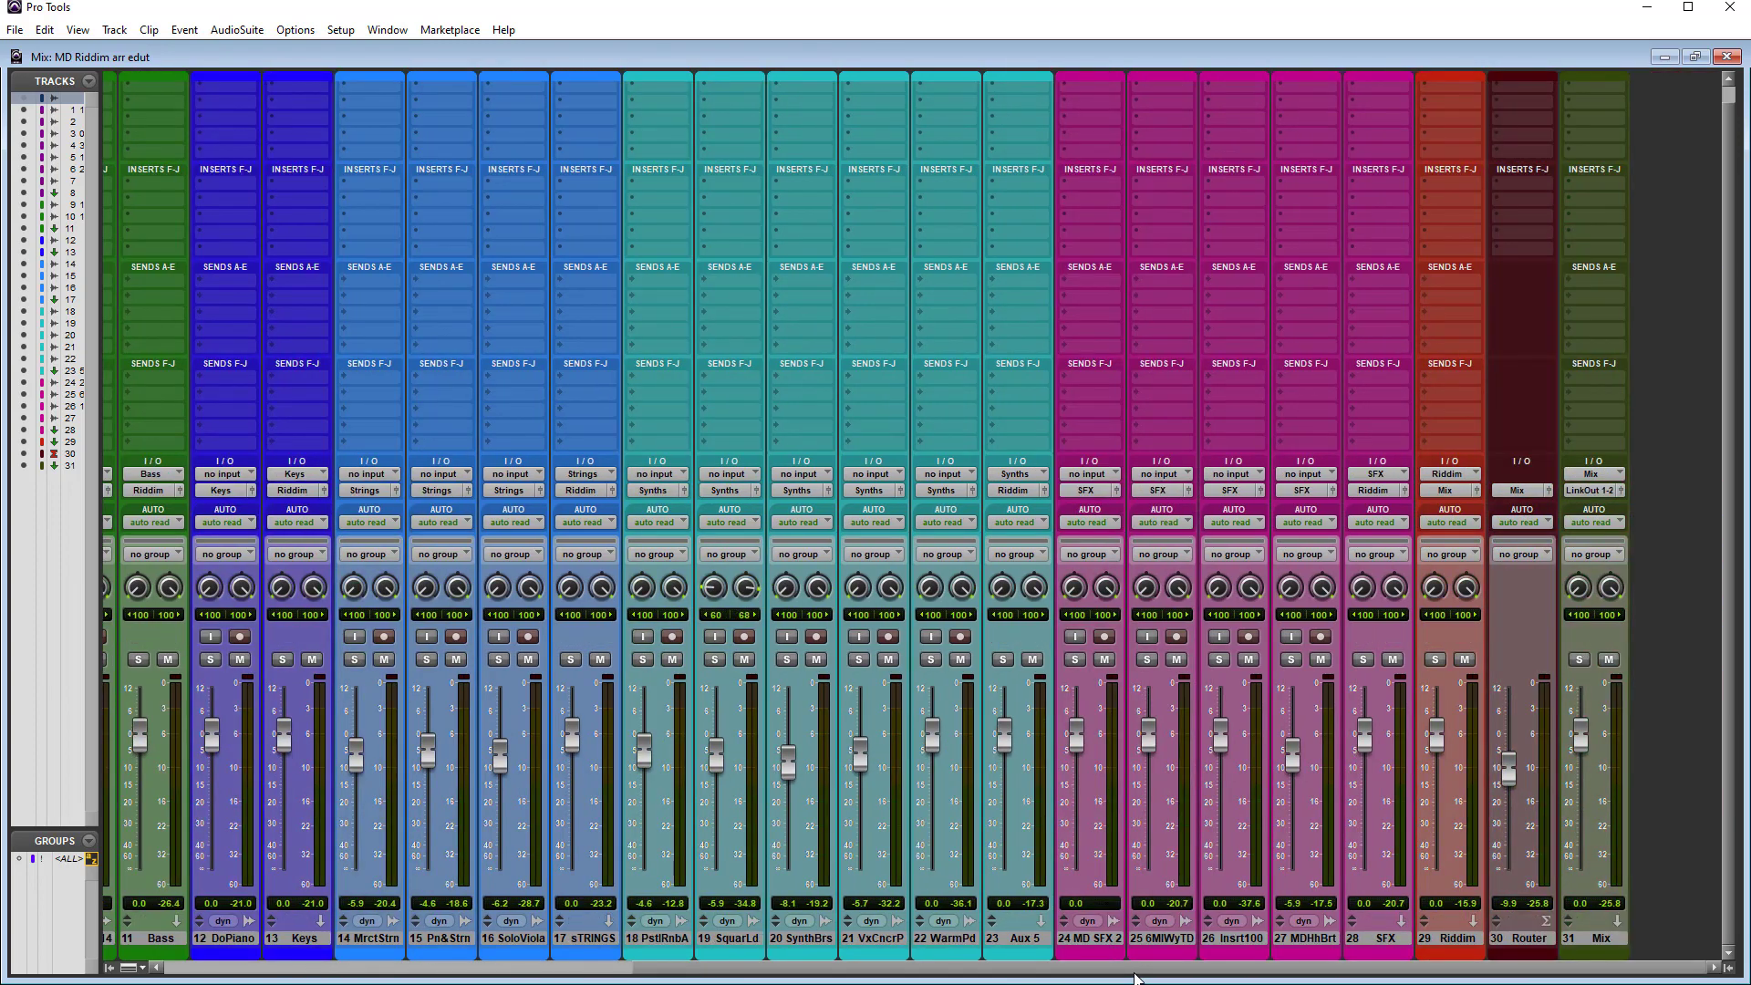
left_click(1459, 938)
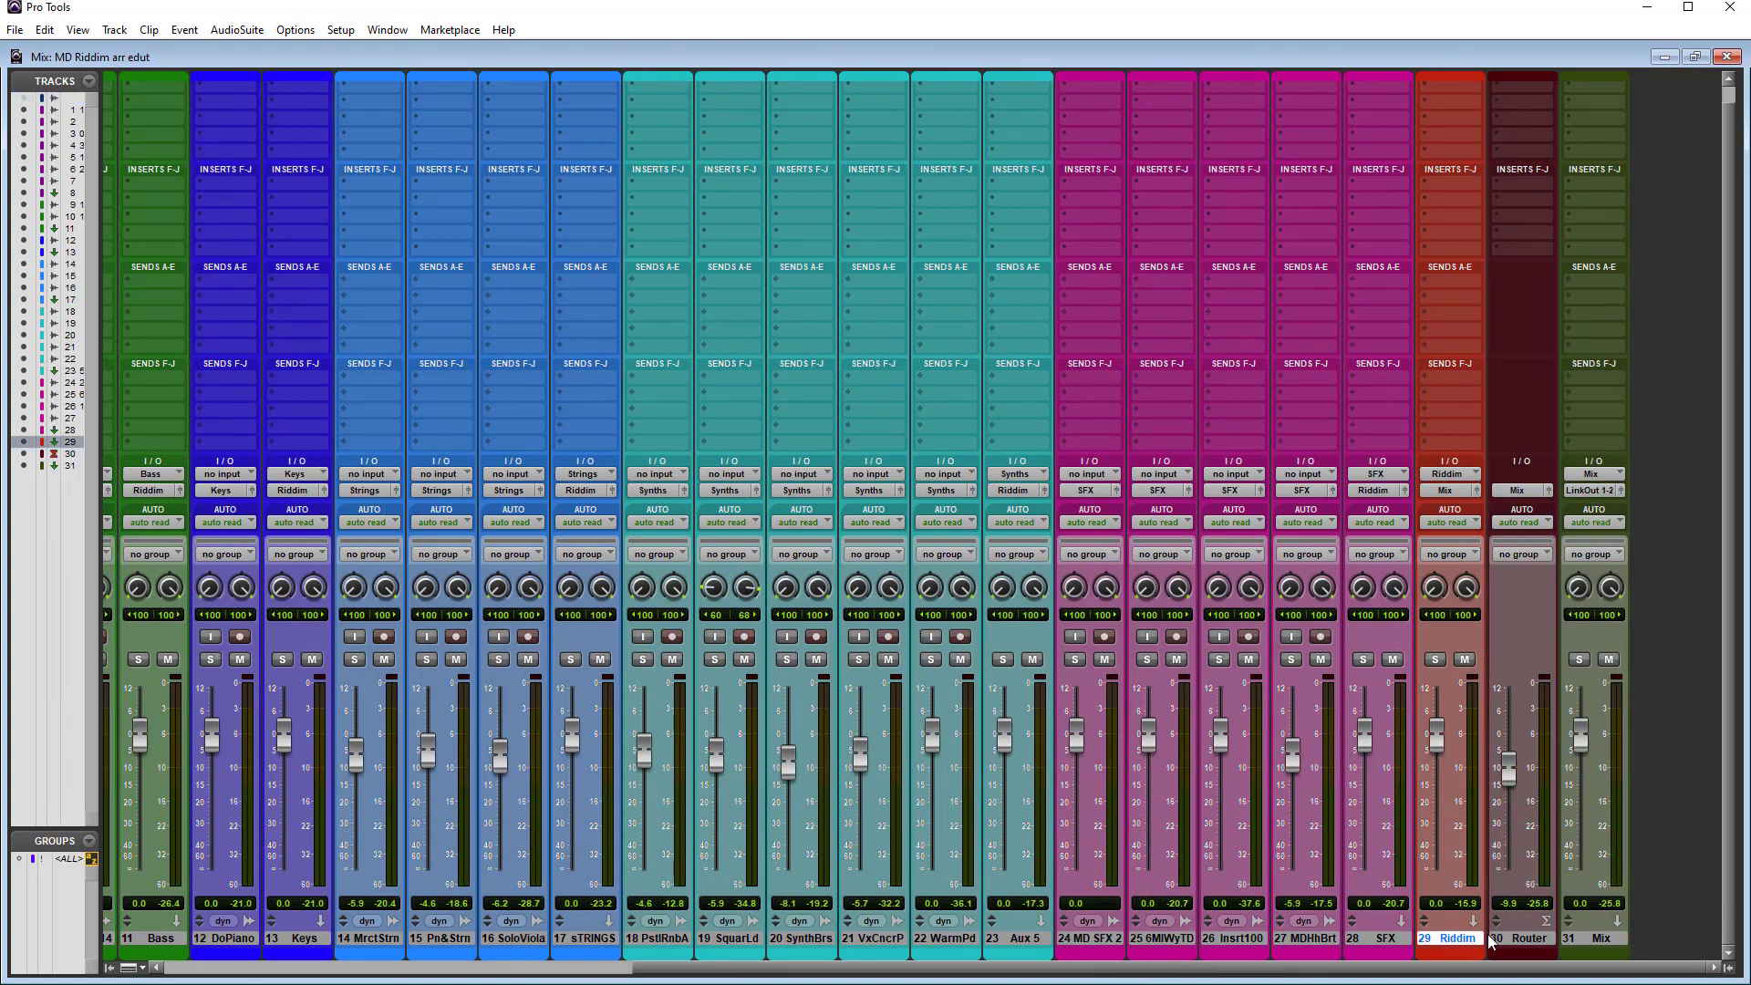
left_click(1527, 940, "shift")
left_click(1565, 940, "shift")
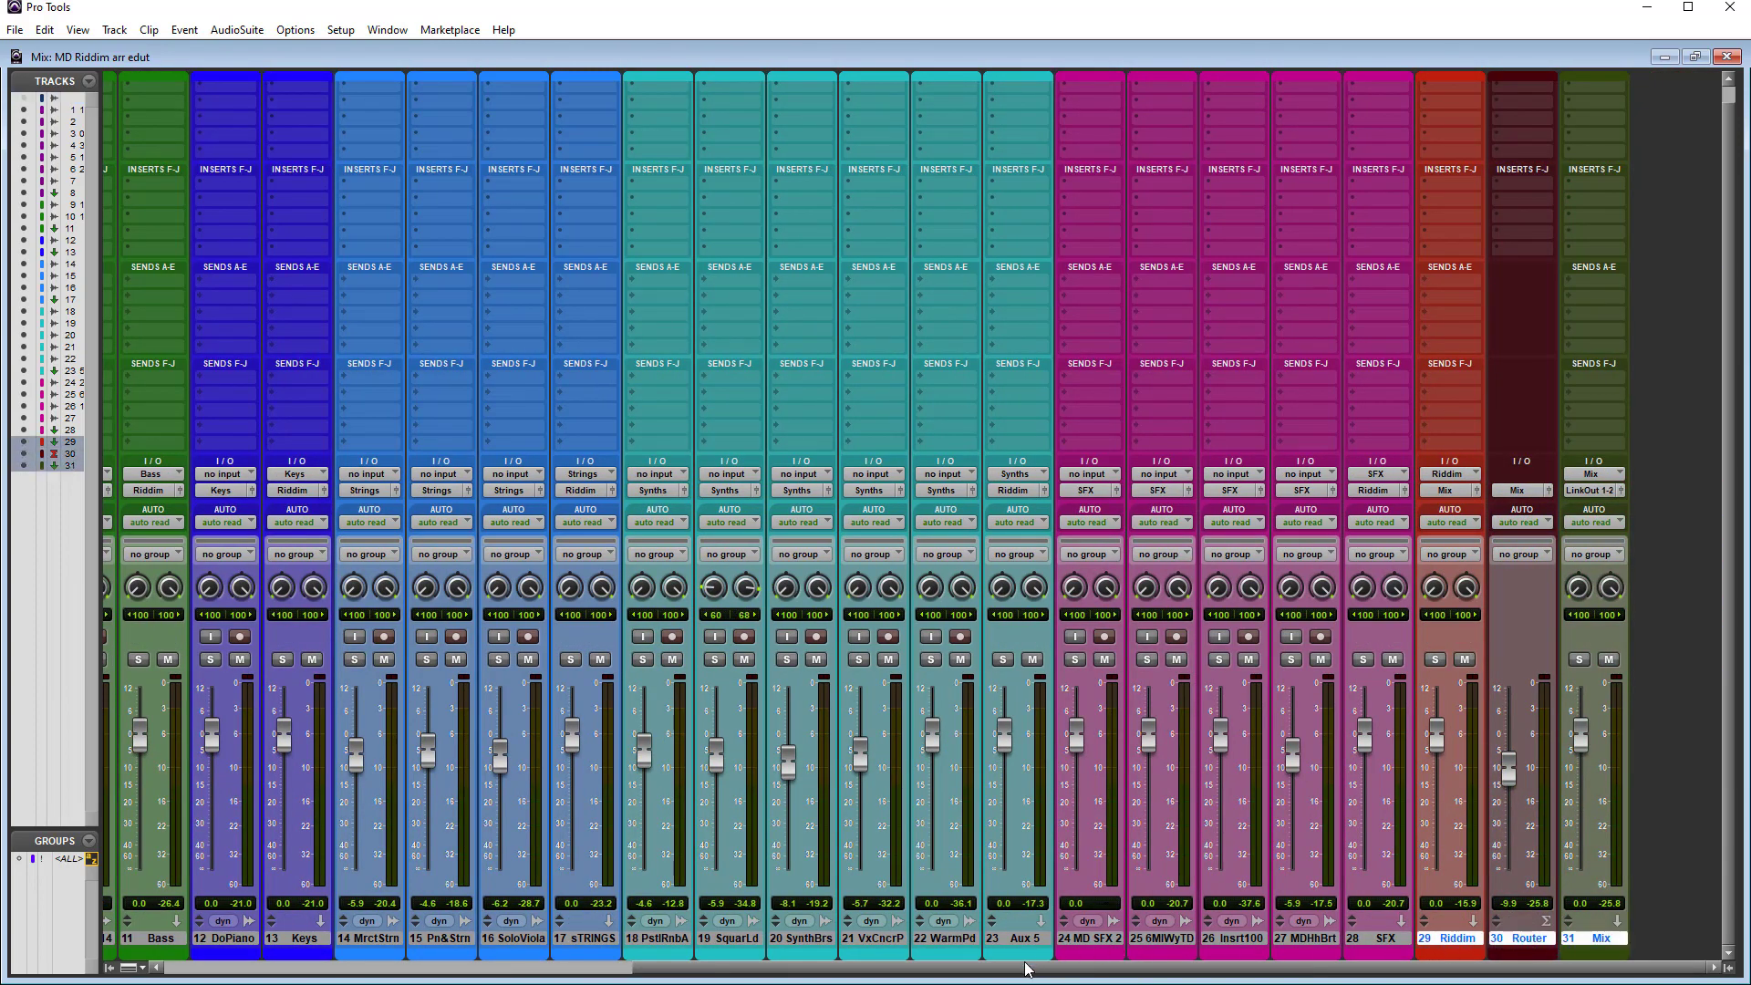
left_click_drag(1028, 969, 151, 944)
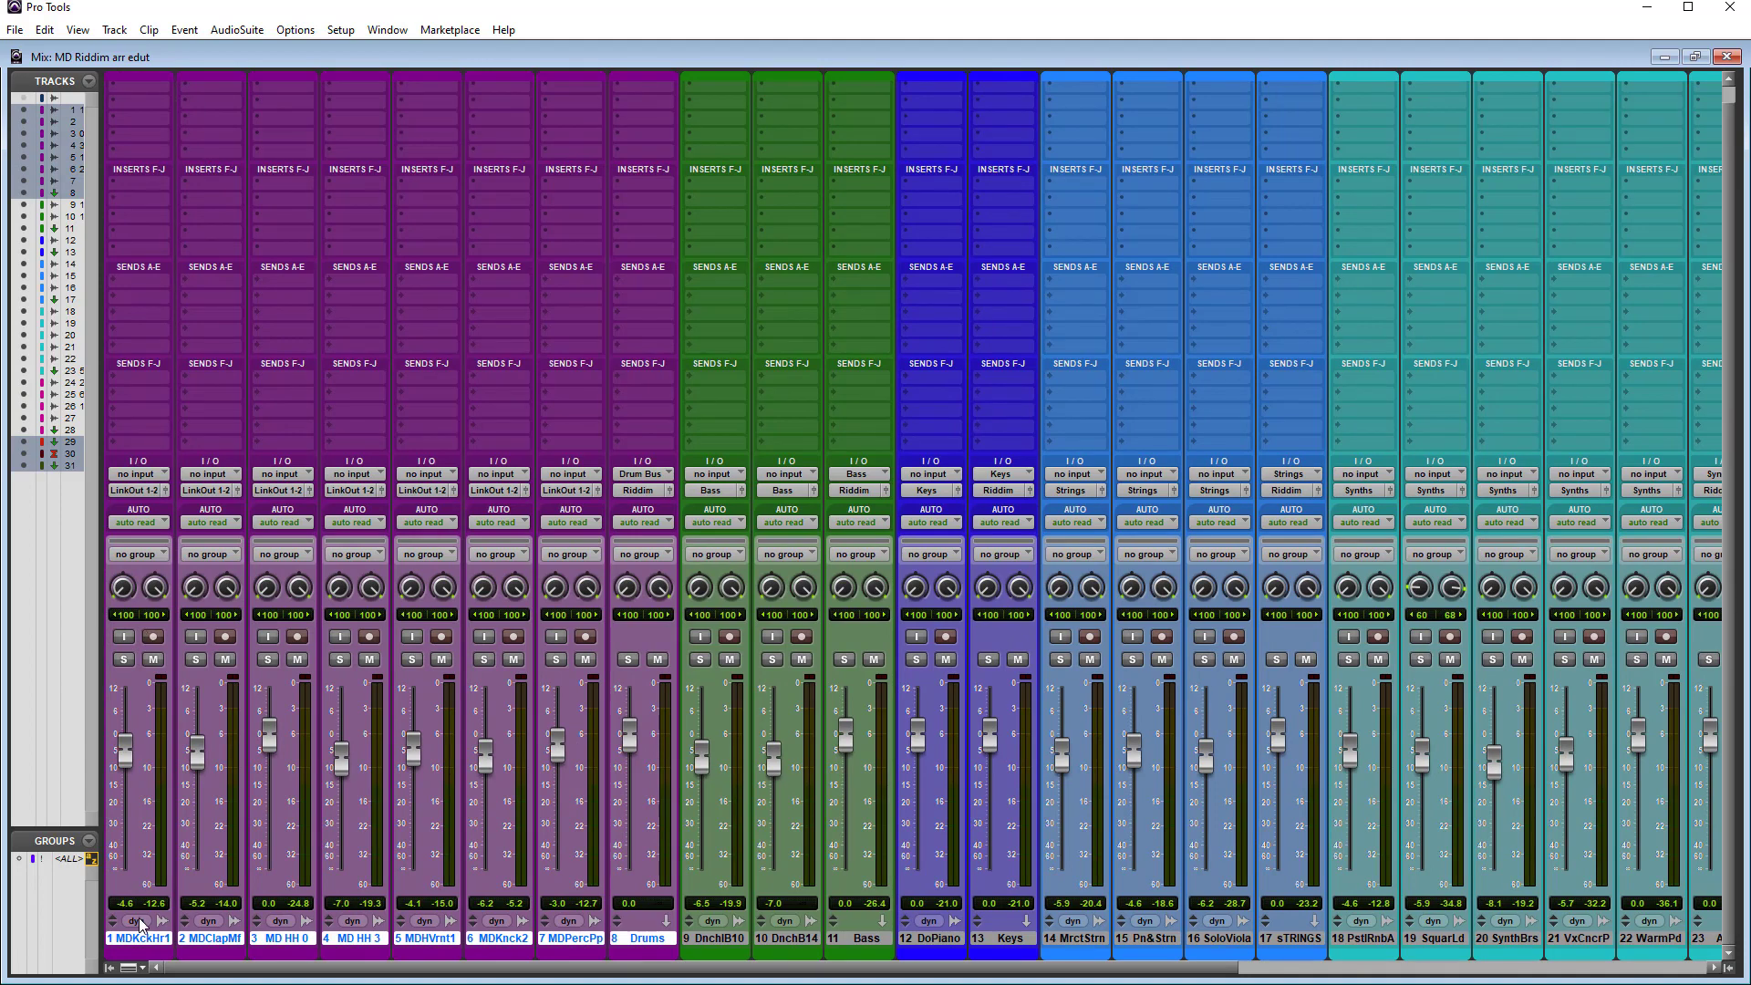
left_click(92, 858)
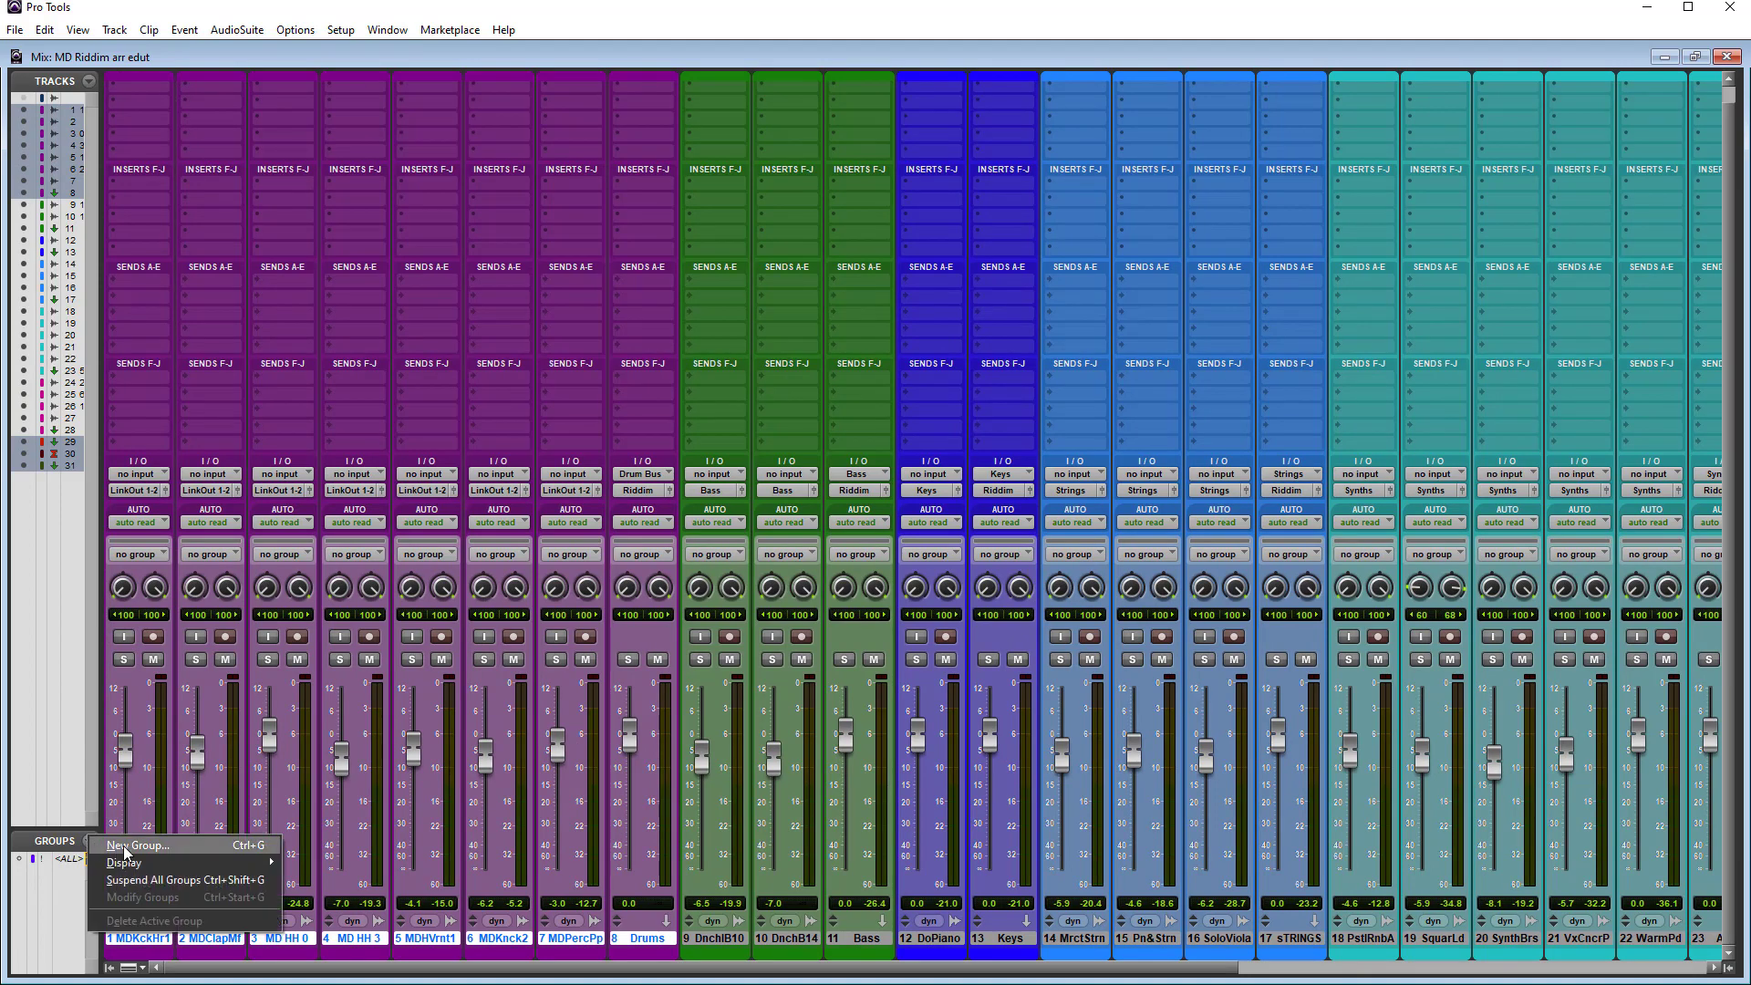
left_click(169, 853)
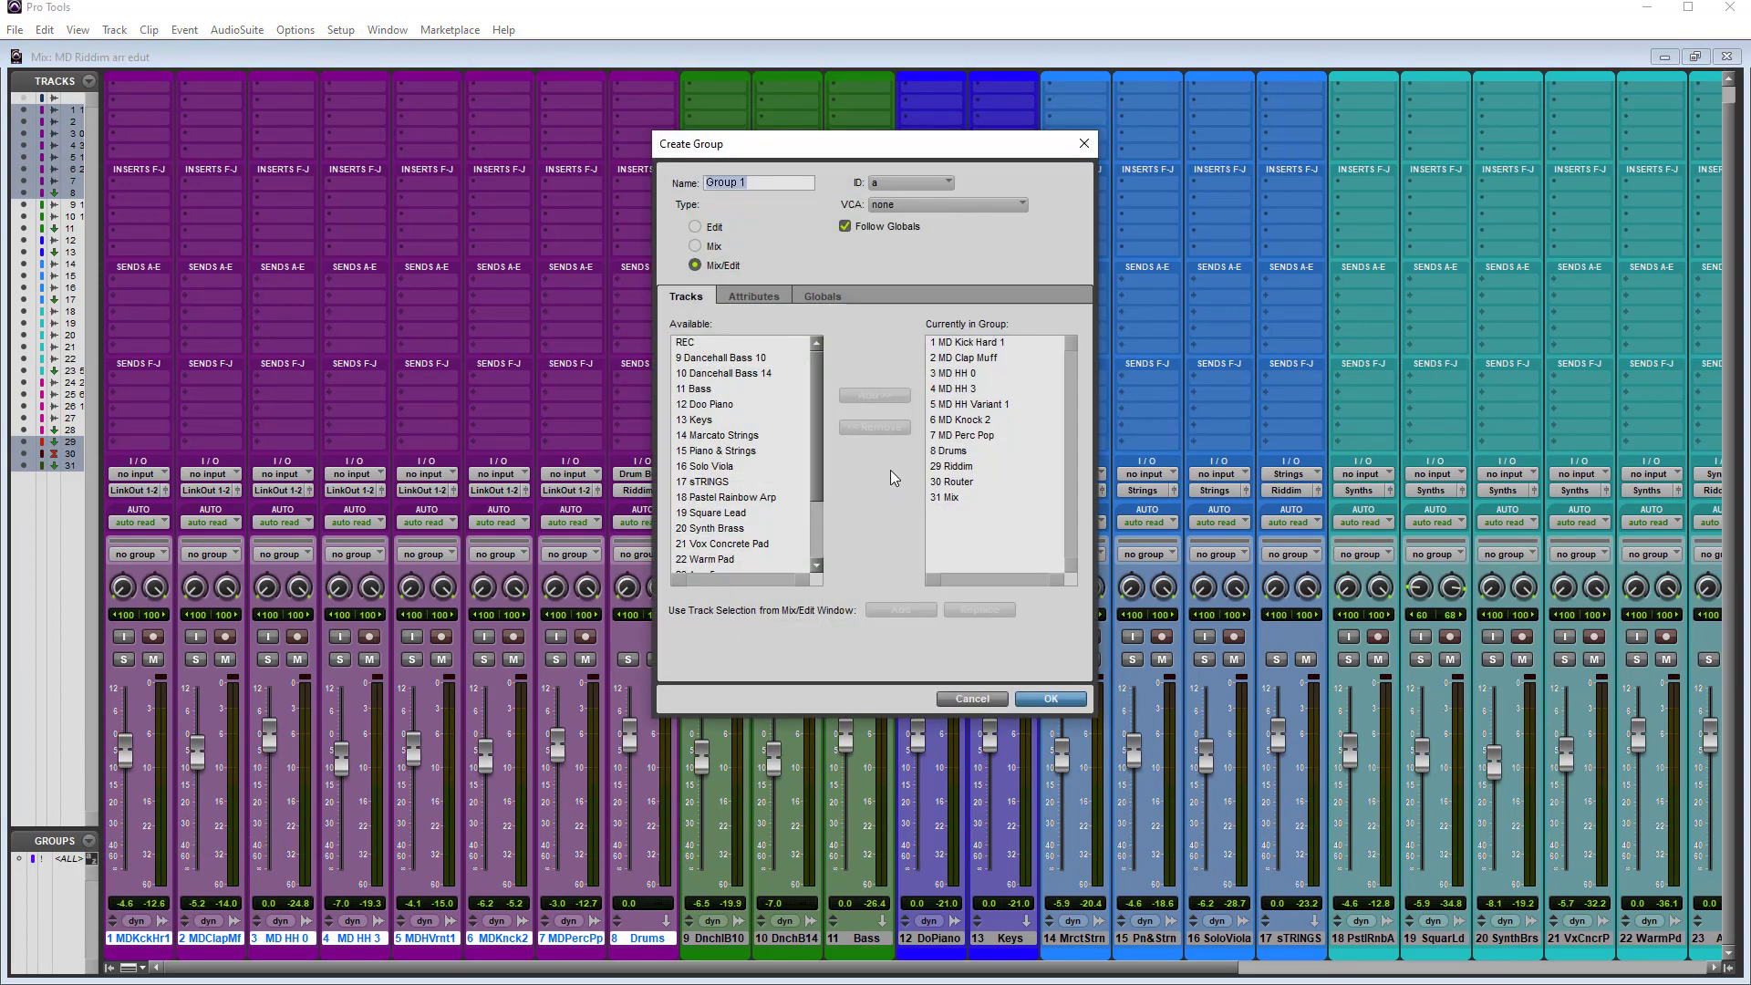
type("DRUMS")
key("ctrl+a")
key("BackSpace")
type("Drums")
left_click(915, 188)
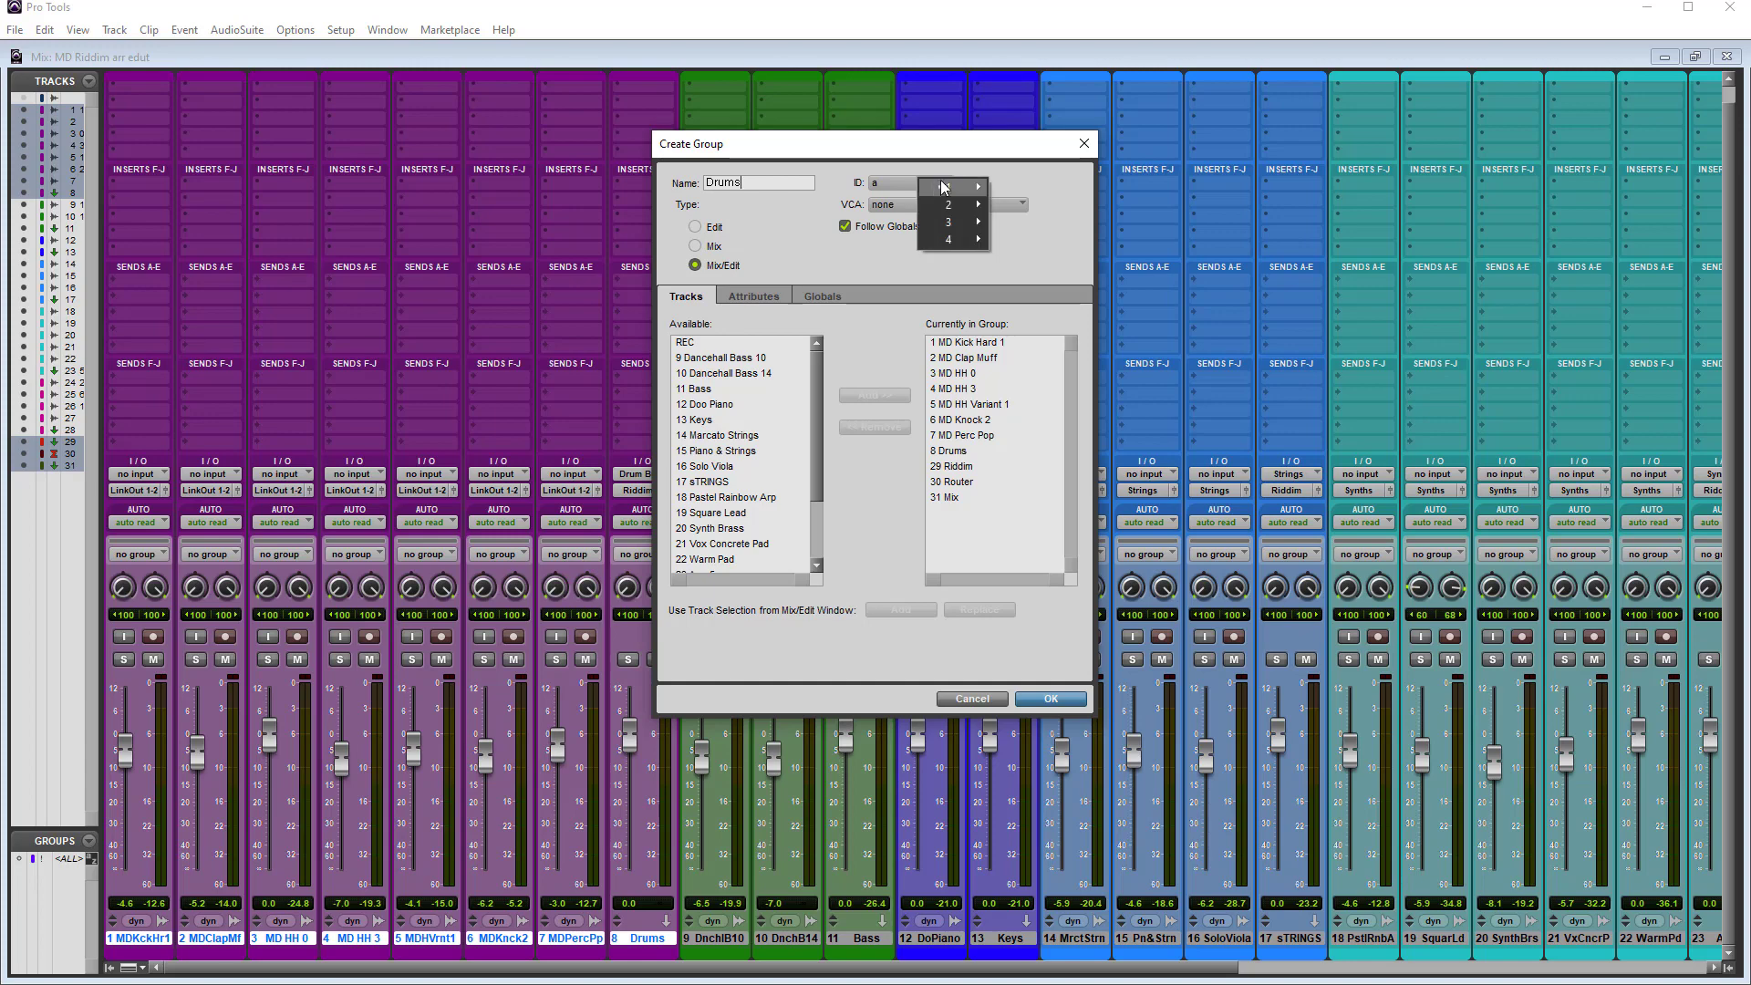
mouse_move(978, 187)
left_click(1033, 184)
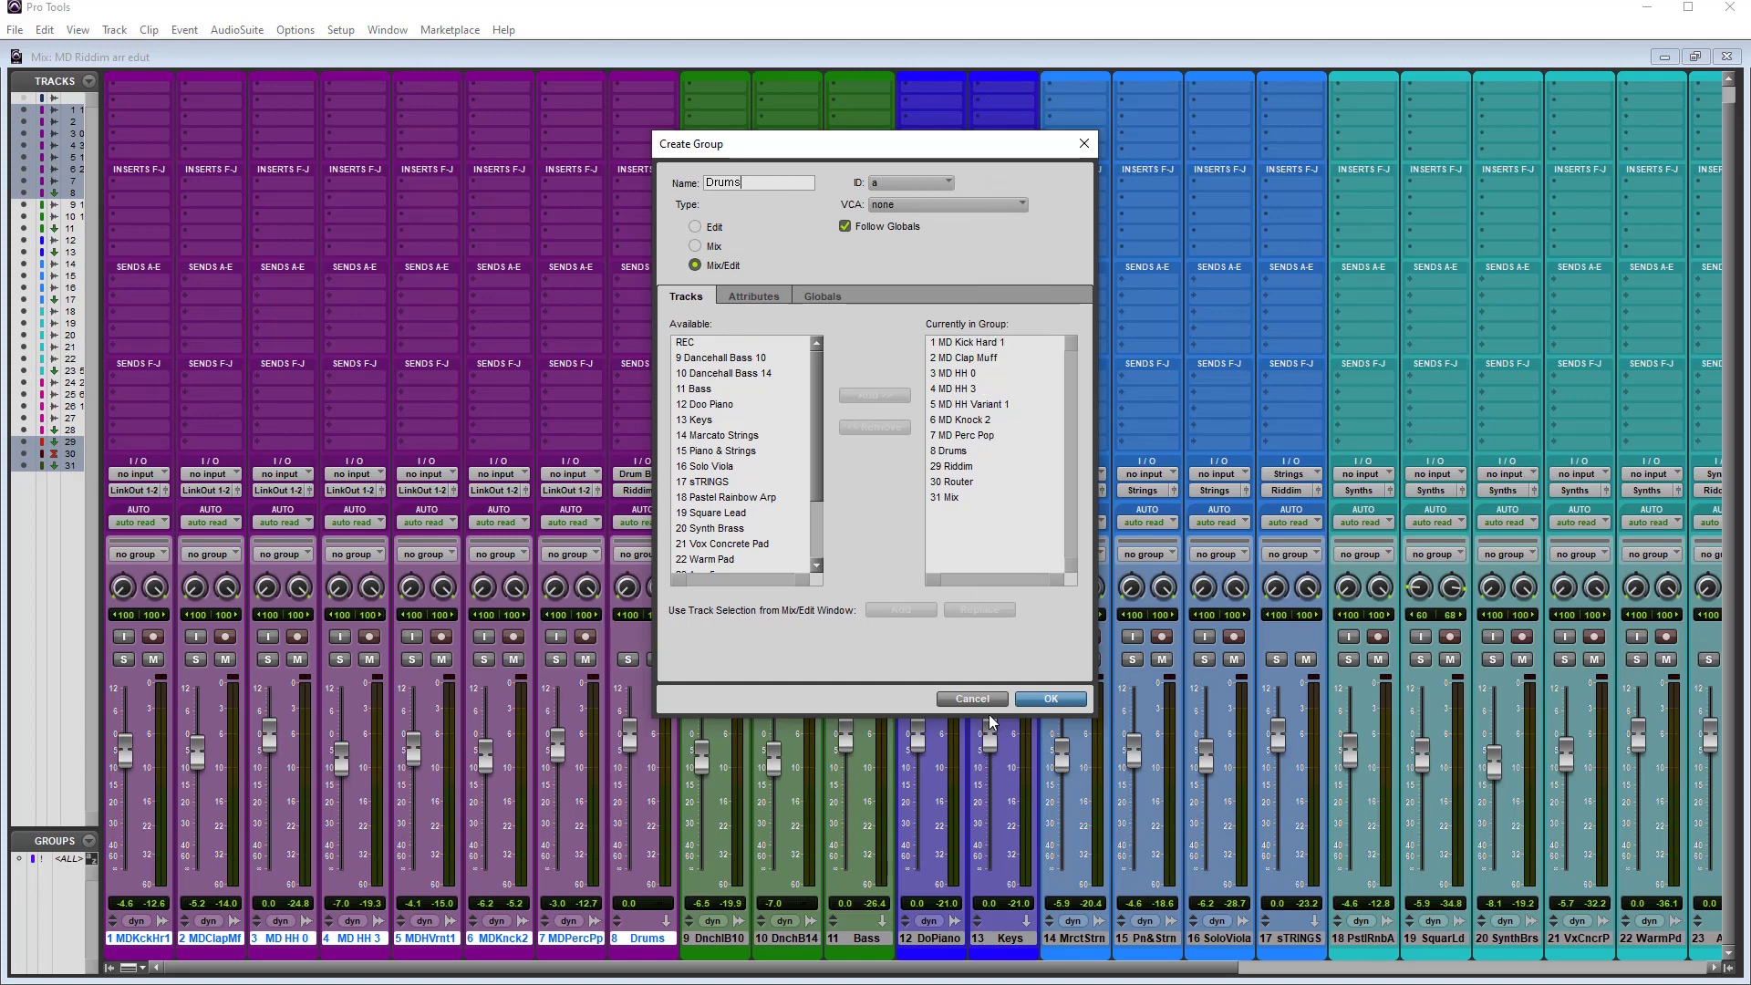
left_click(1058, 701)
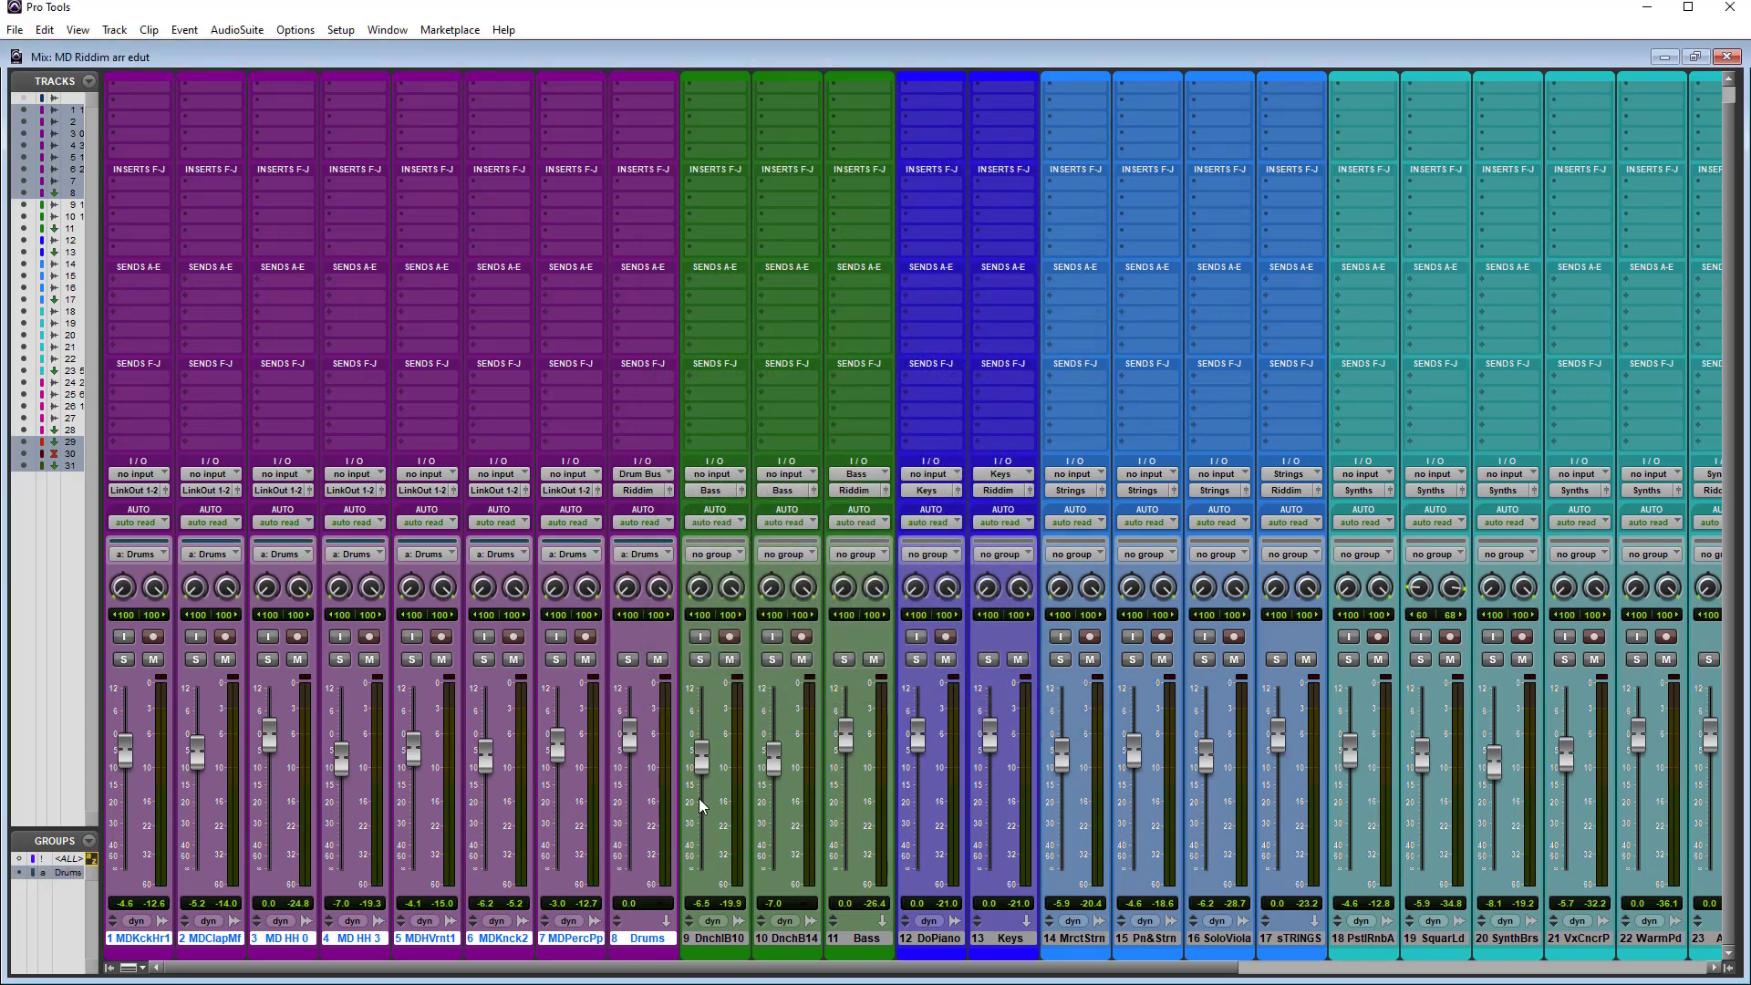
Step: Test the Drums group by soloing the Drums aux track, and clear the solo again
left_click(628, 660)
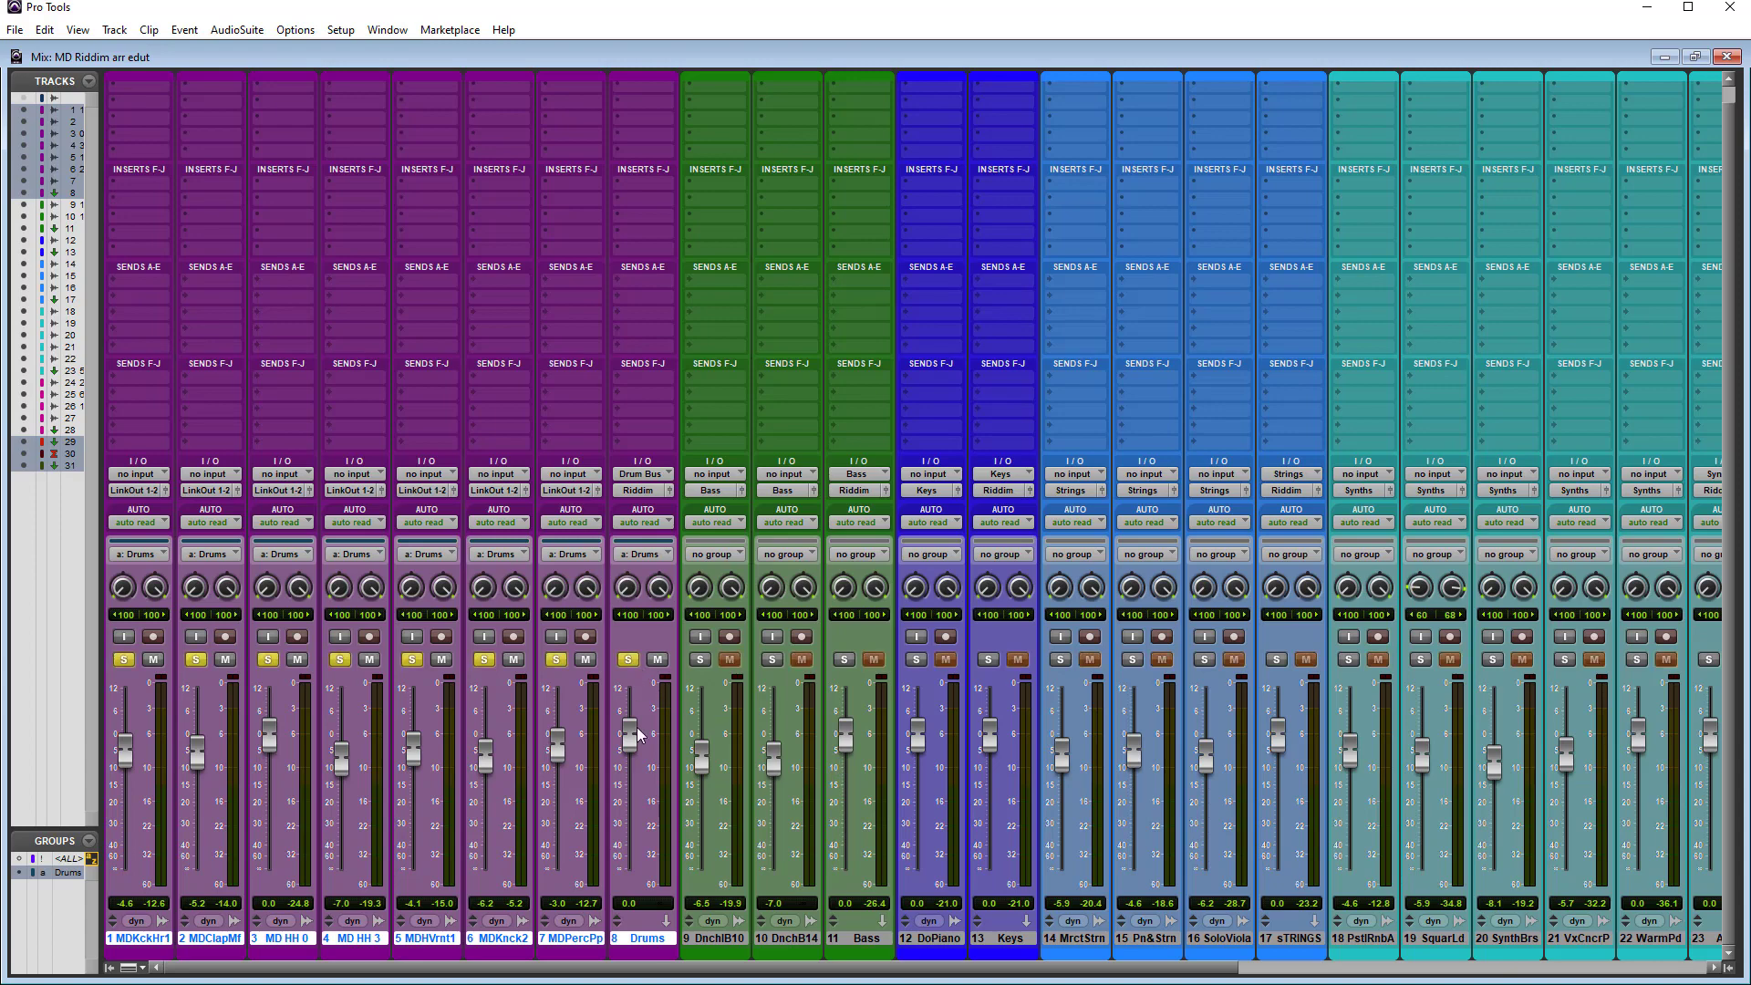
mouse_move(694, 968)
left_mouse_down()
mouse_move(1161, 969)
mouse_move(706, 965)
left_mouse_up()
left_click(628, 658)
Step: Create a group named Bass from tracks 9 to 11 plus the Riddim, Router and Mix tracks
left_click_drag(721, 939, 1581, 943)
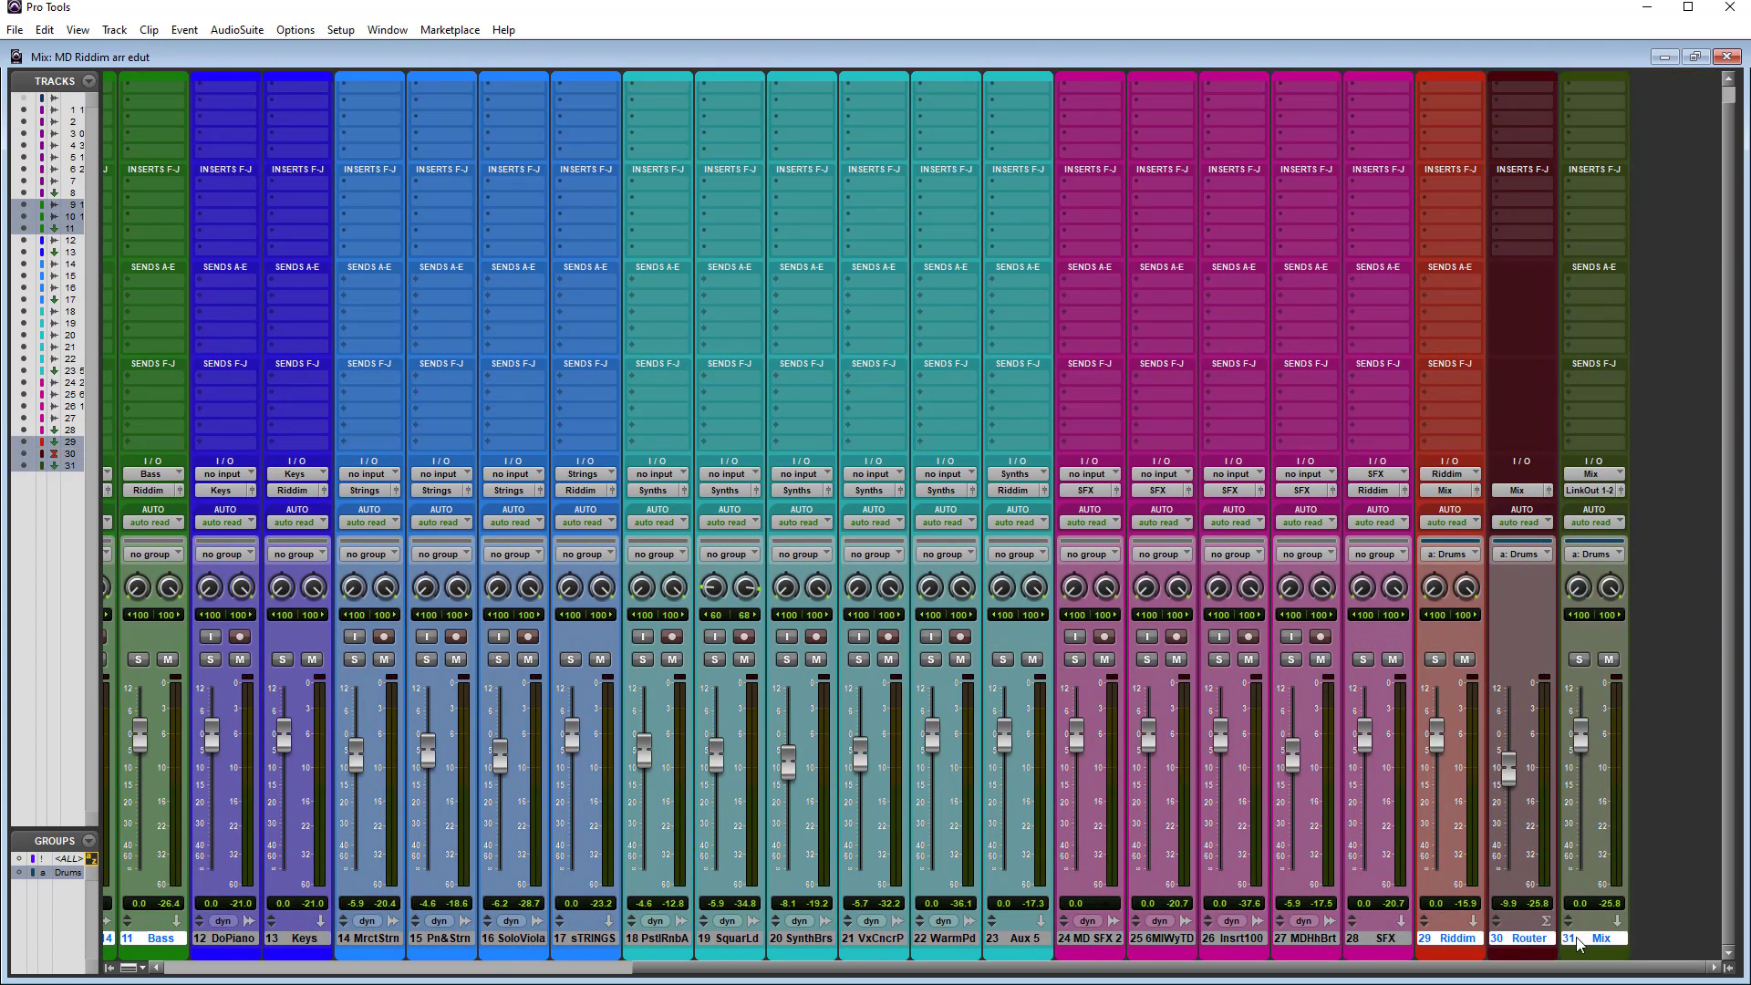
left_click(87, 840)
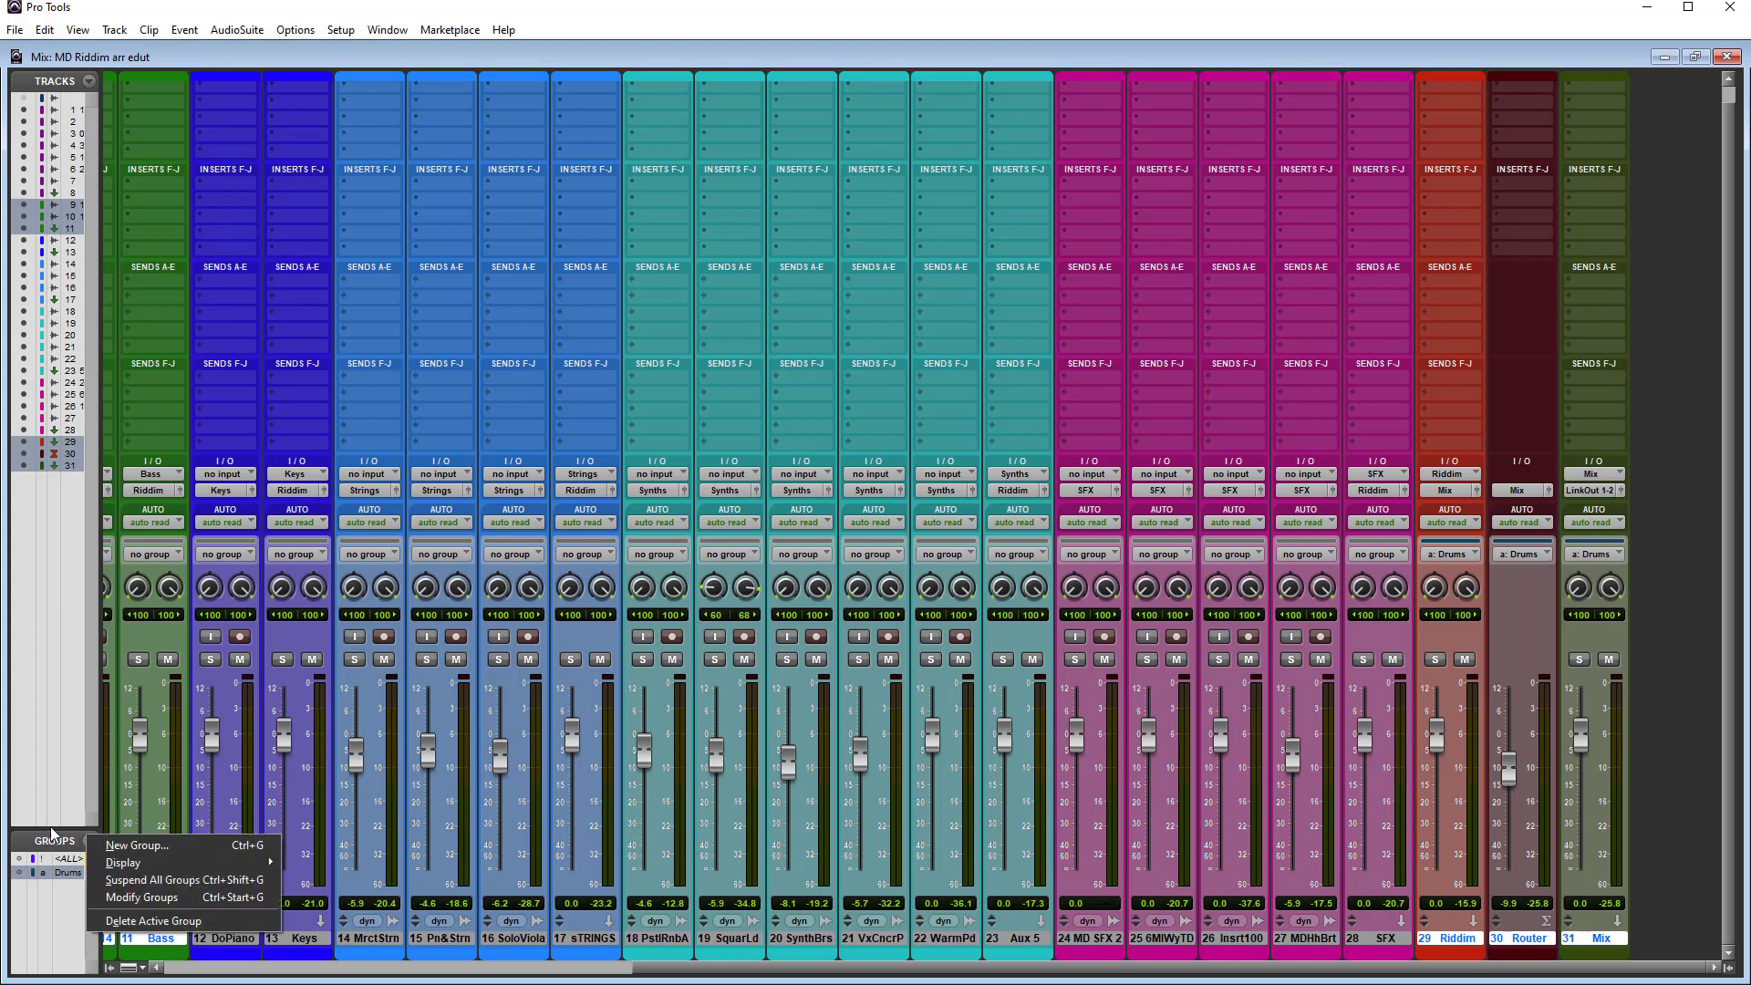
left_click(51, 827)
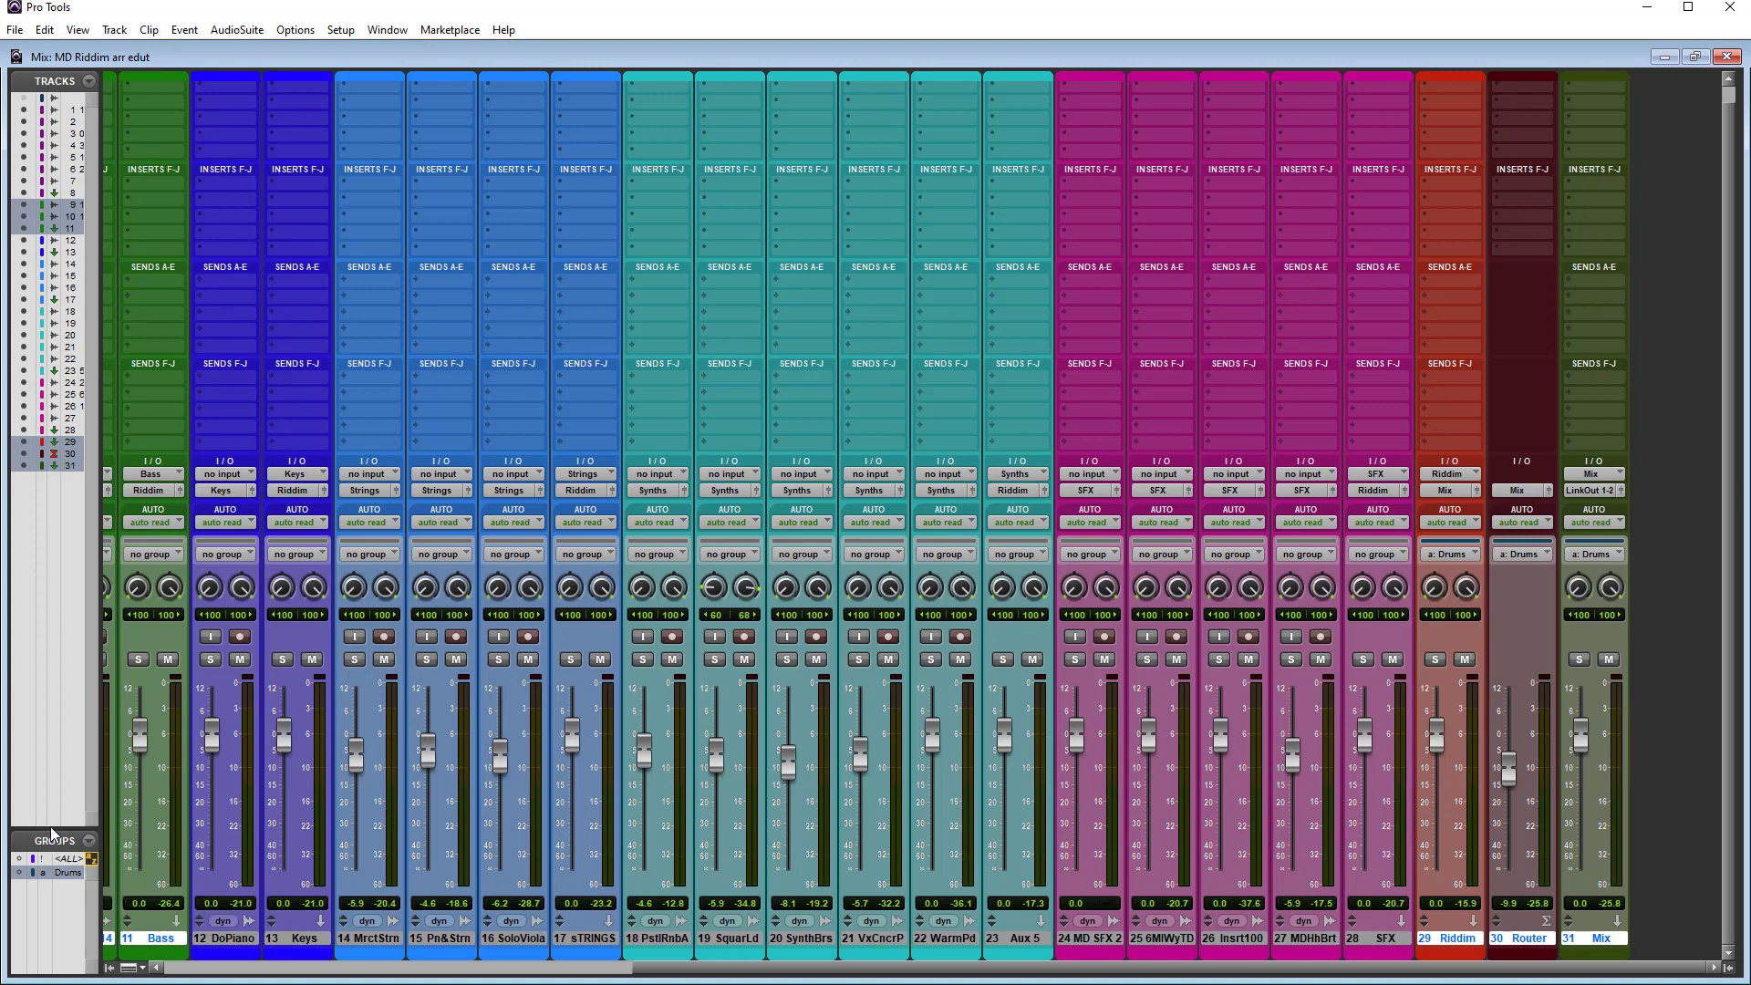
key("ctrl+g")
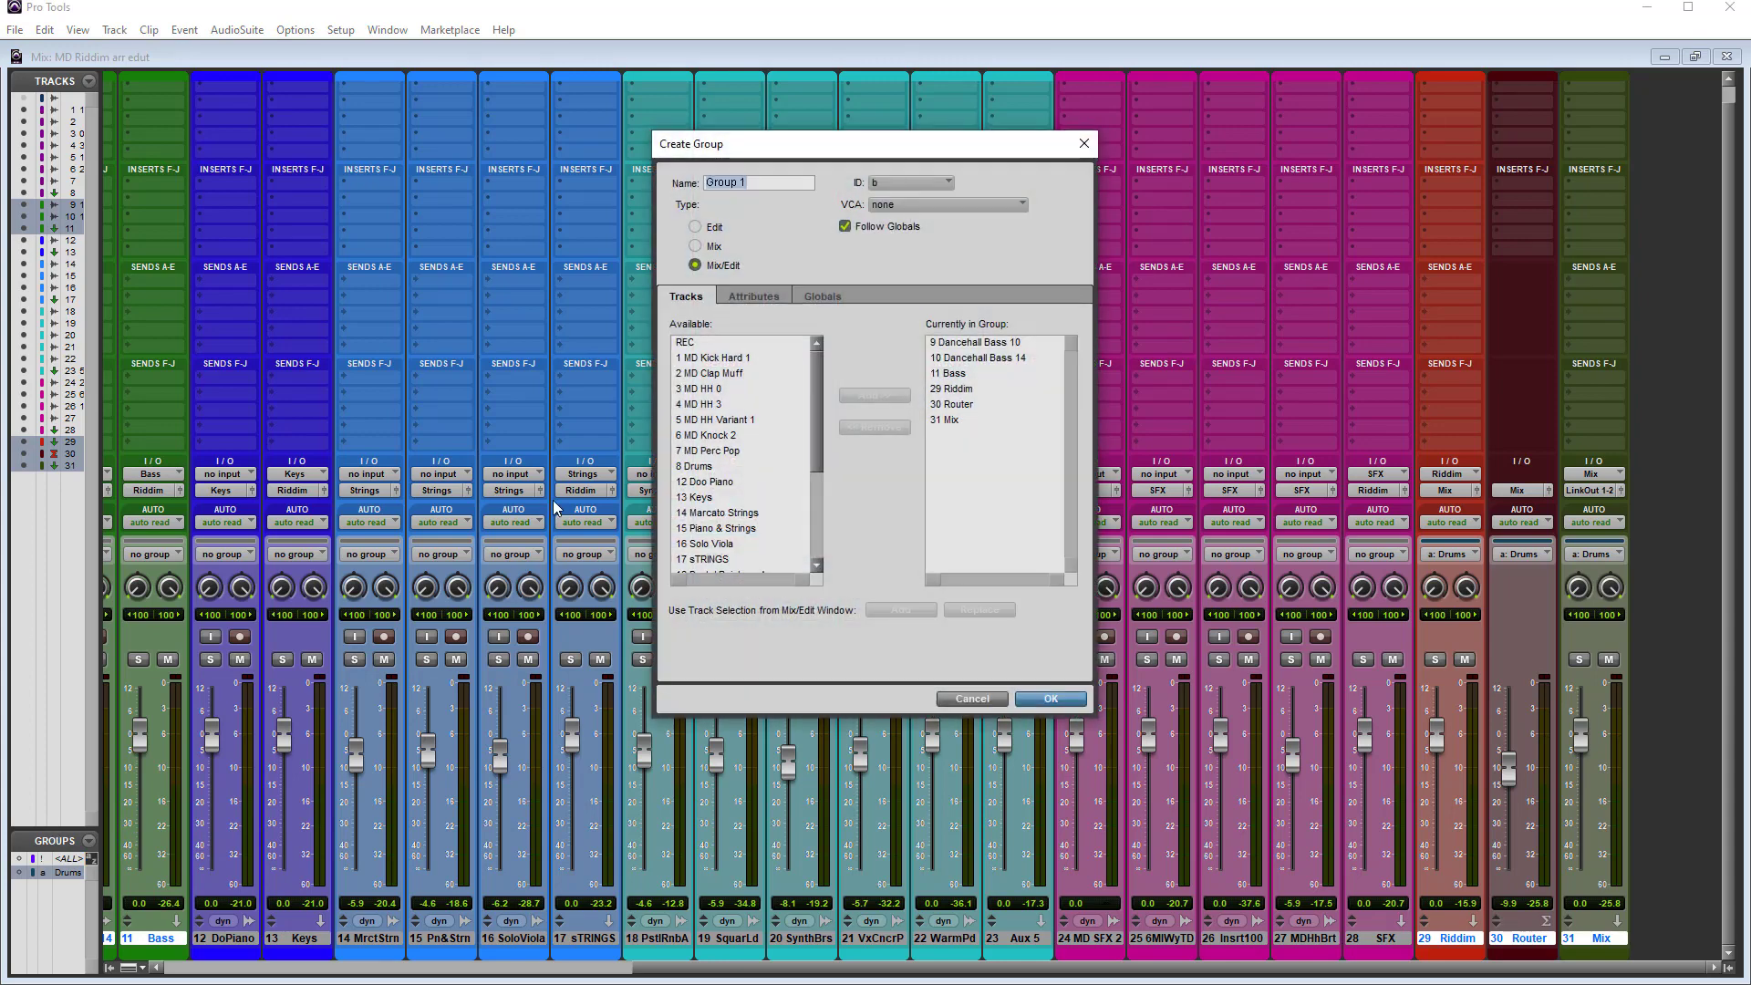
type("bass")
key("Return")
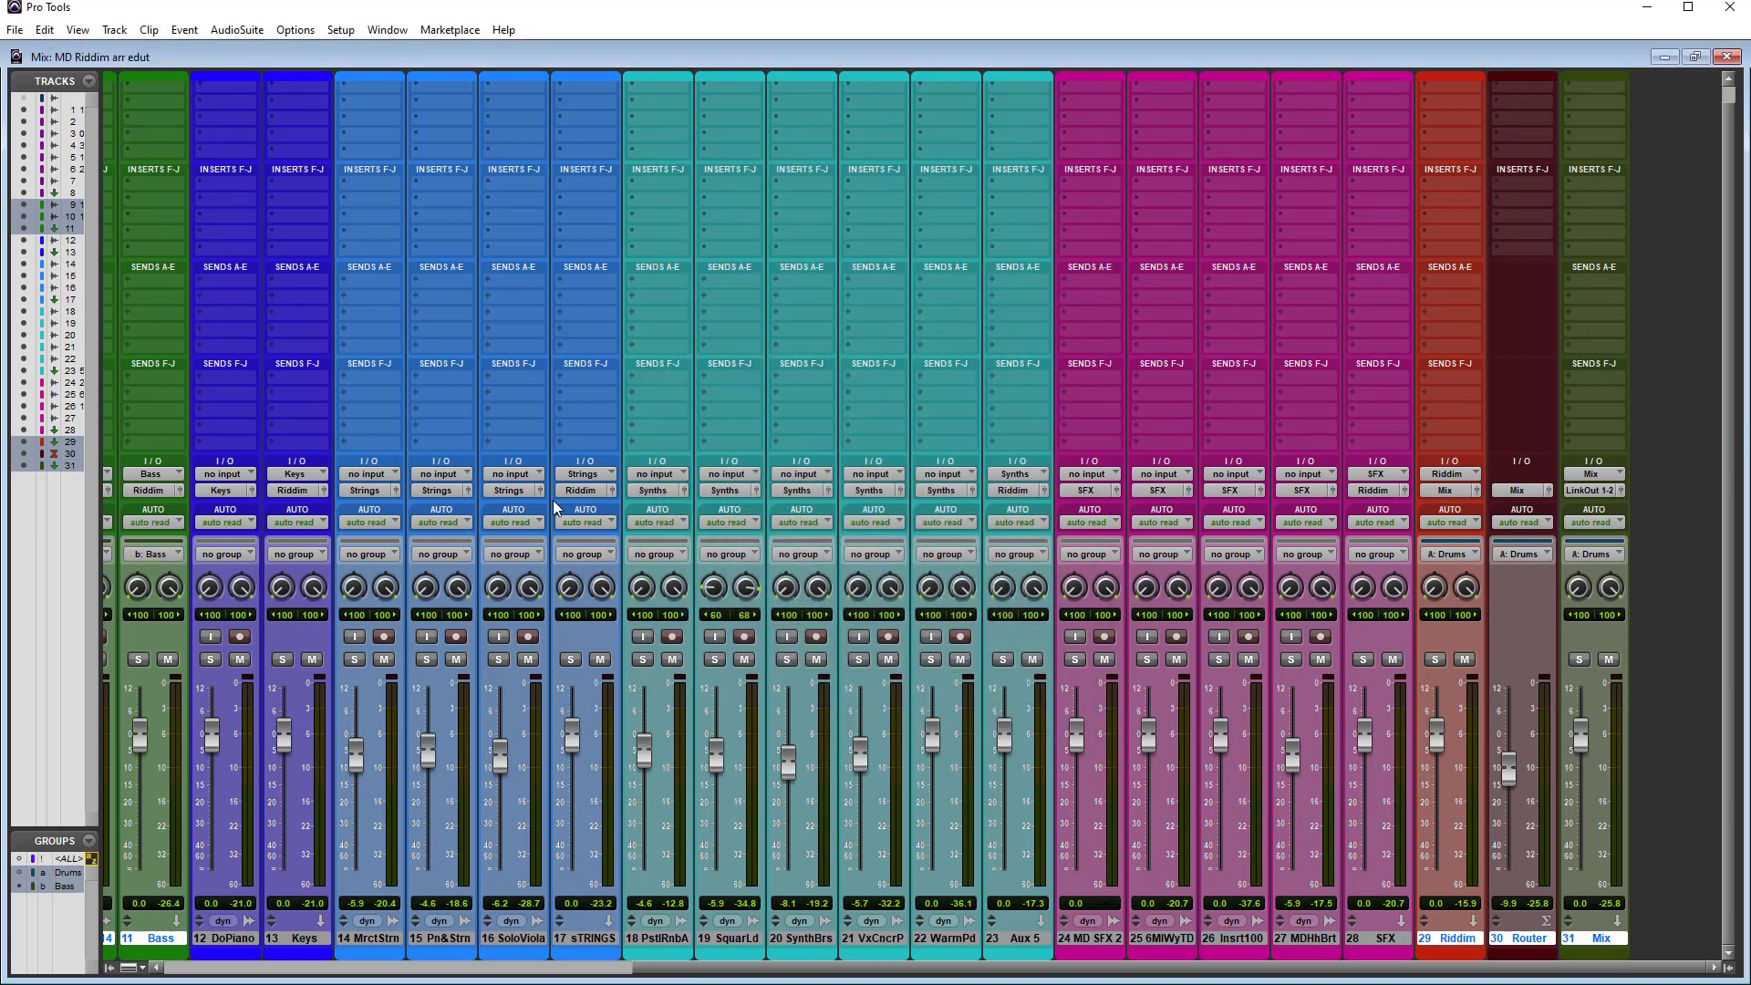
Step: Create a group named Keys from the Doo Piano and Keys tracks plus Riddim, Router and Mix
left_click(232, 936)
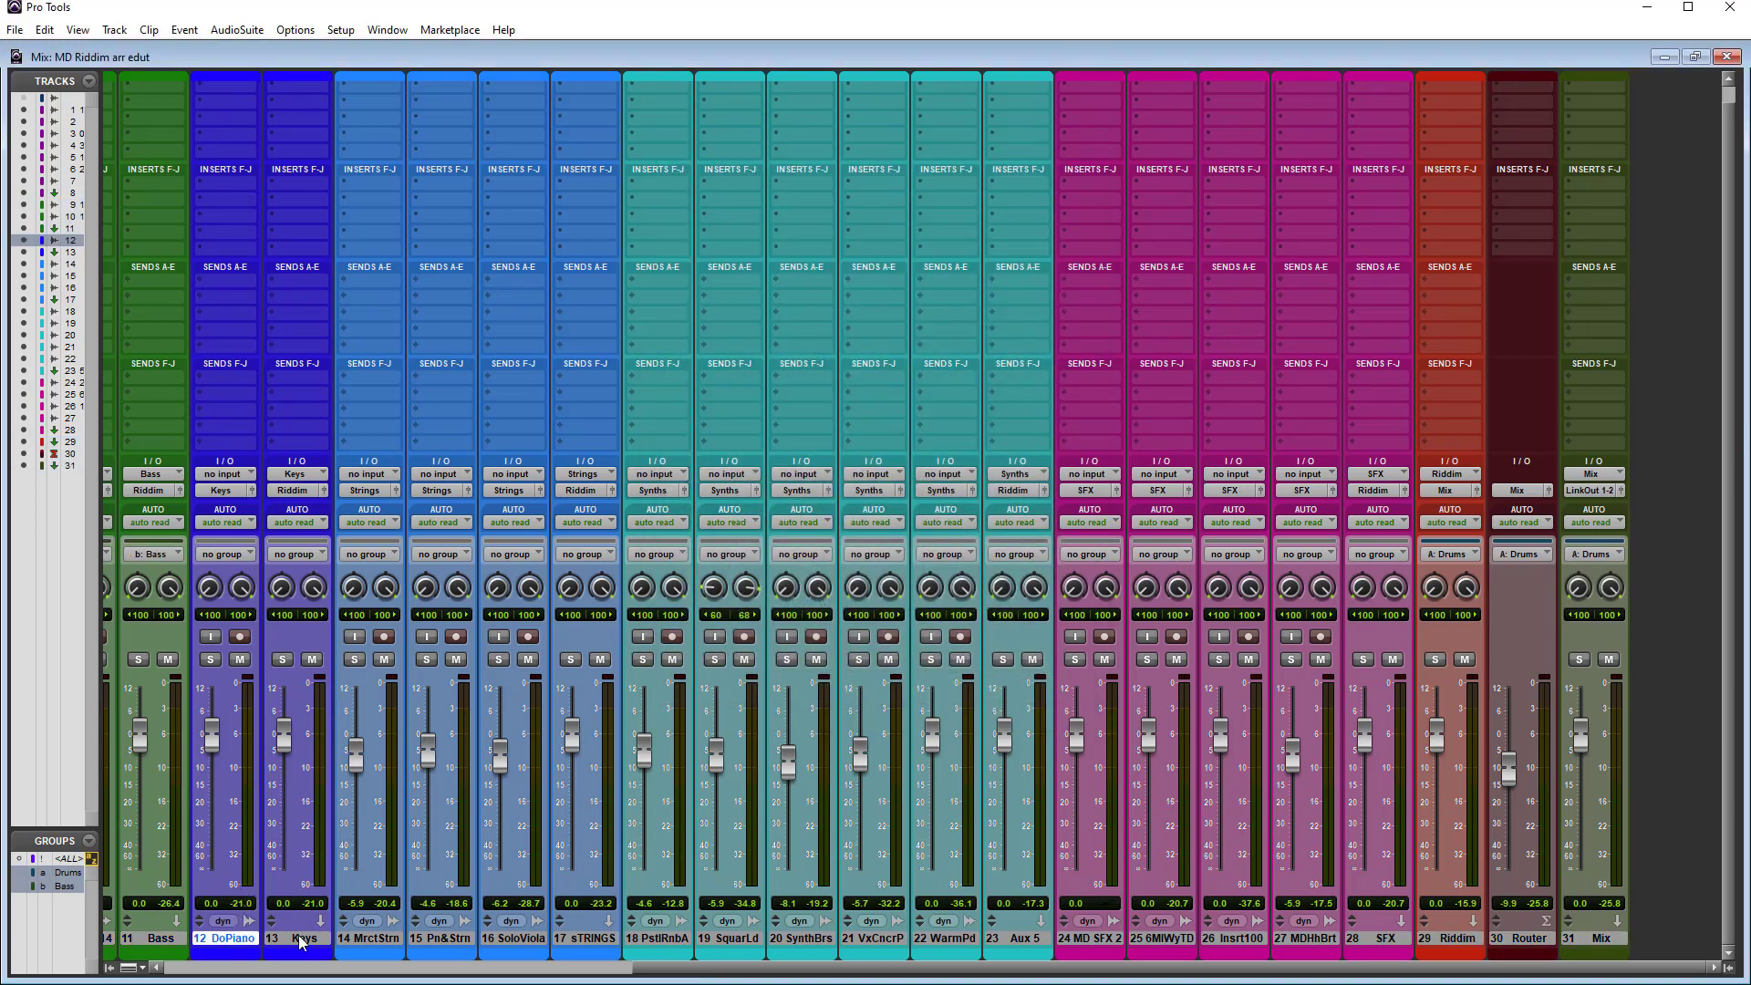
left_click(299, 937)
left_click(239, 939)
left_click(290, 942, "ctrl")
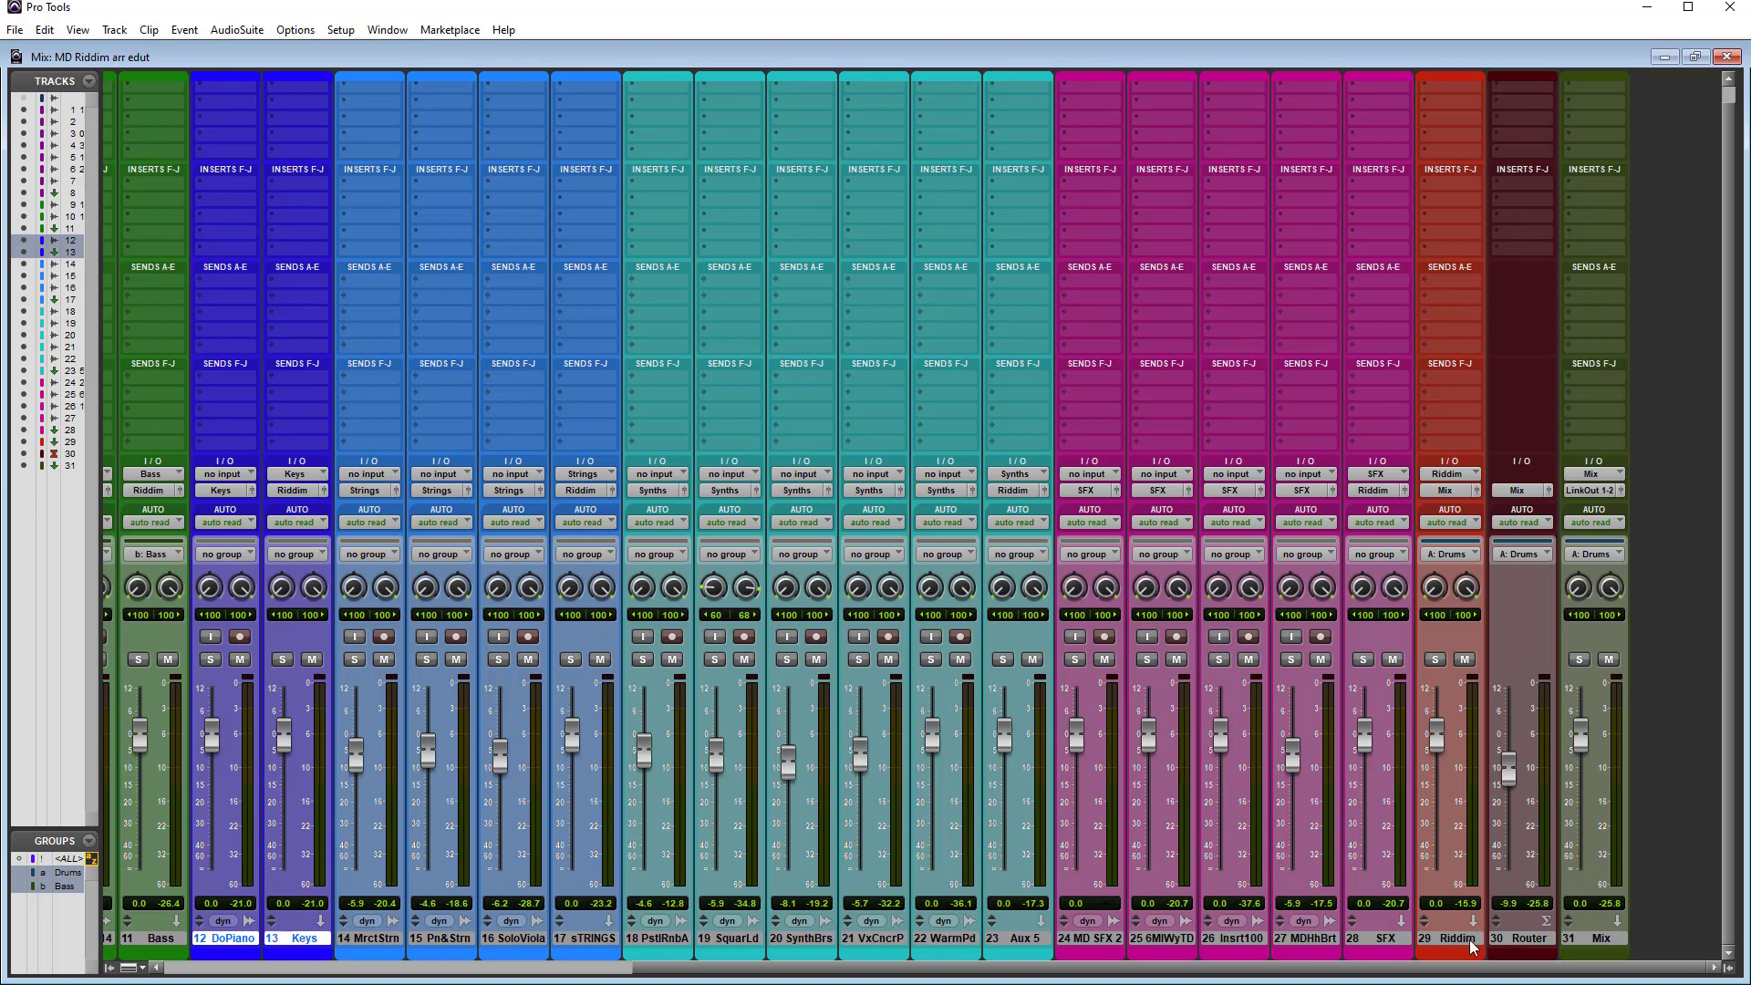
left_click(1459, 941, "ctrl")
left_click(1516, 939, "ctrl")
left_click(1583, 944, "ctrl")
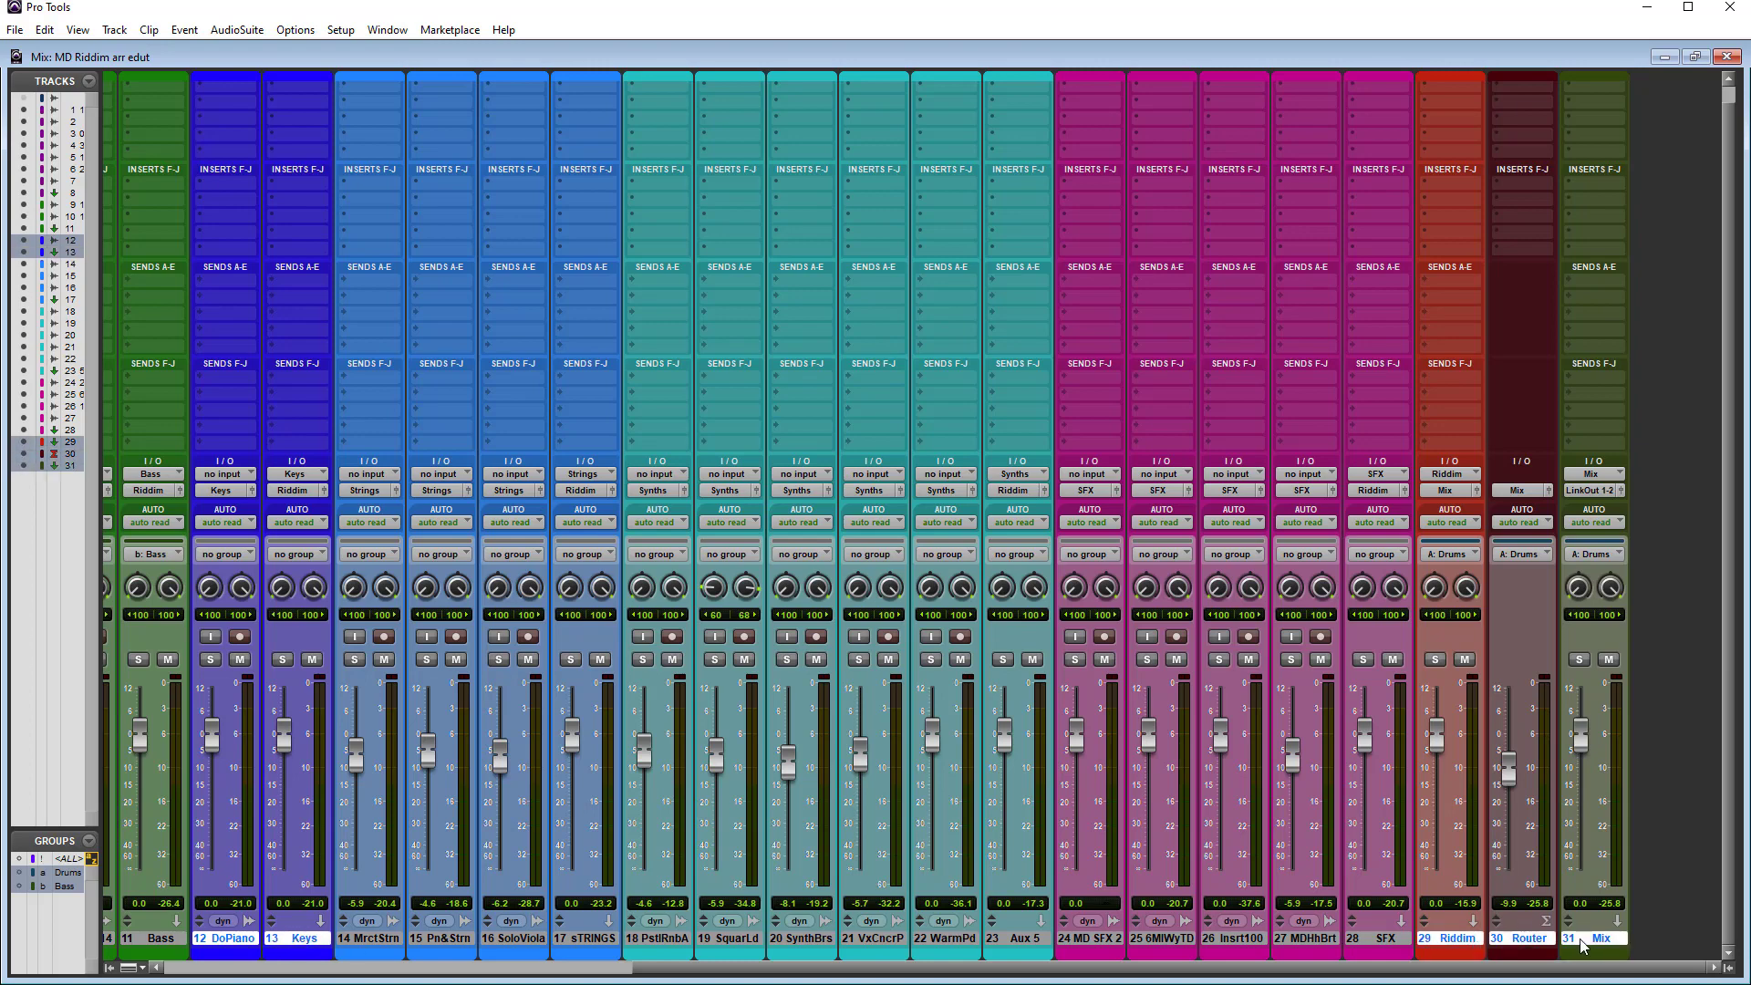
key("ctrl+g")
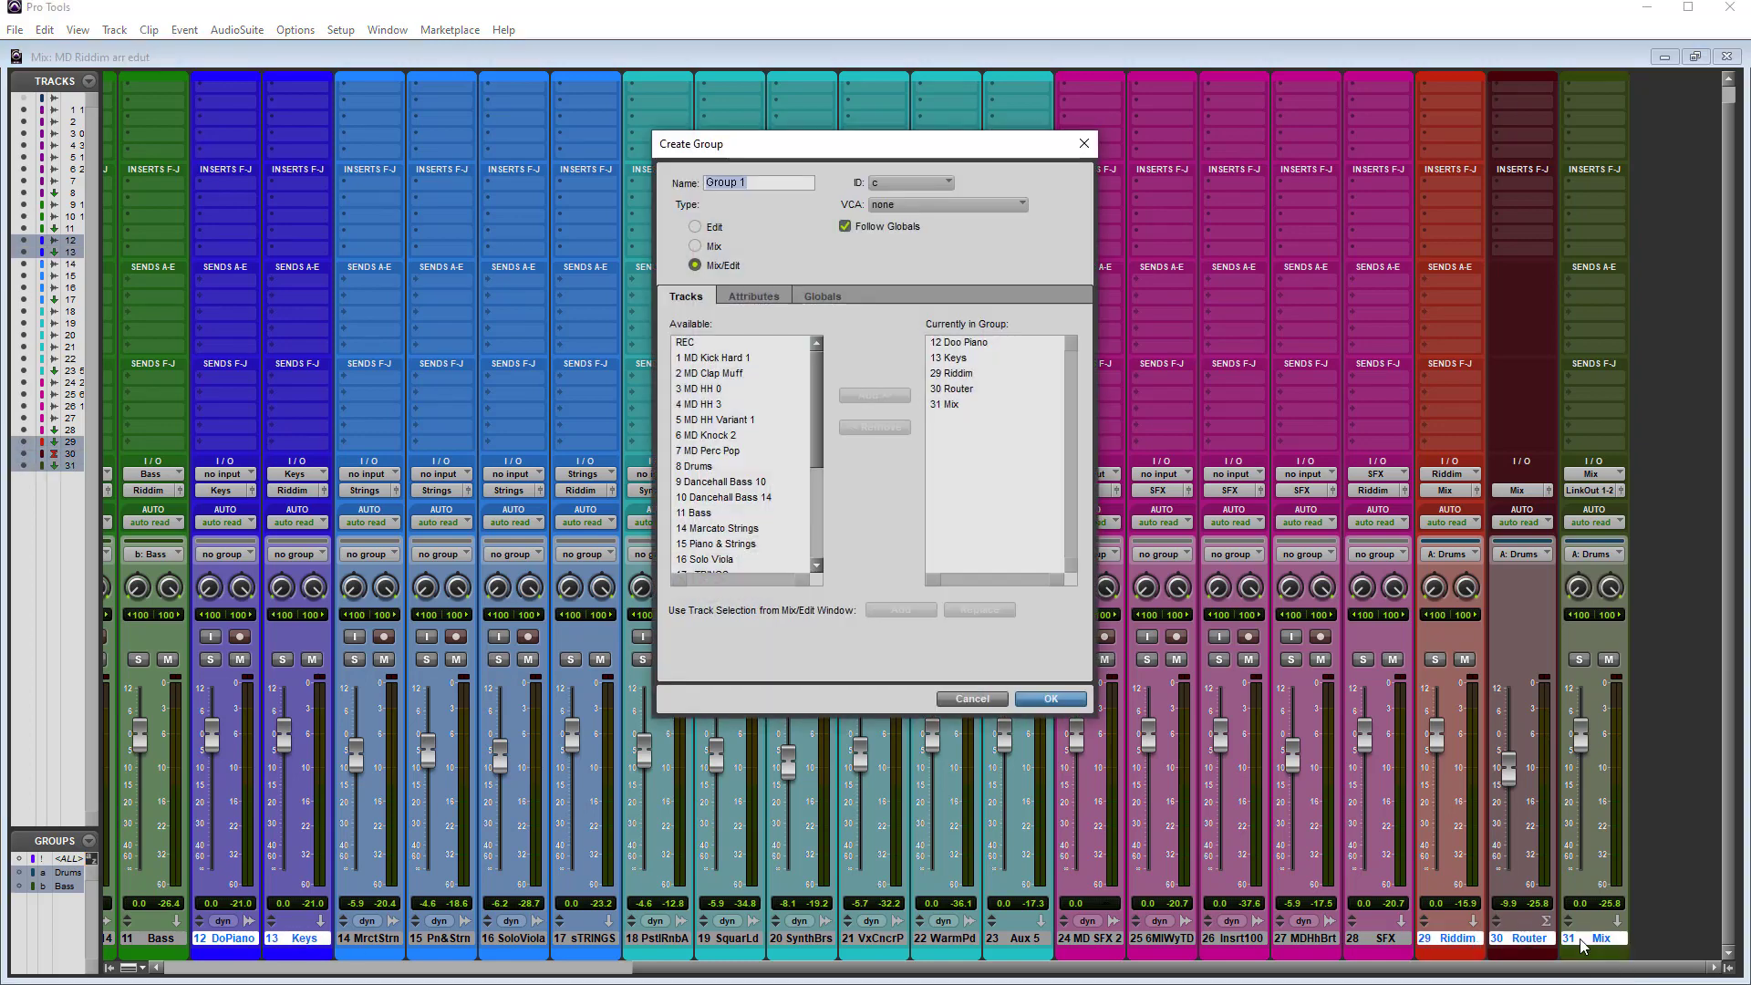
type("Keys")
key("Return")
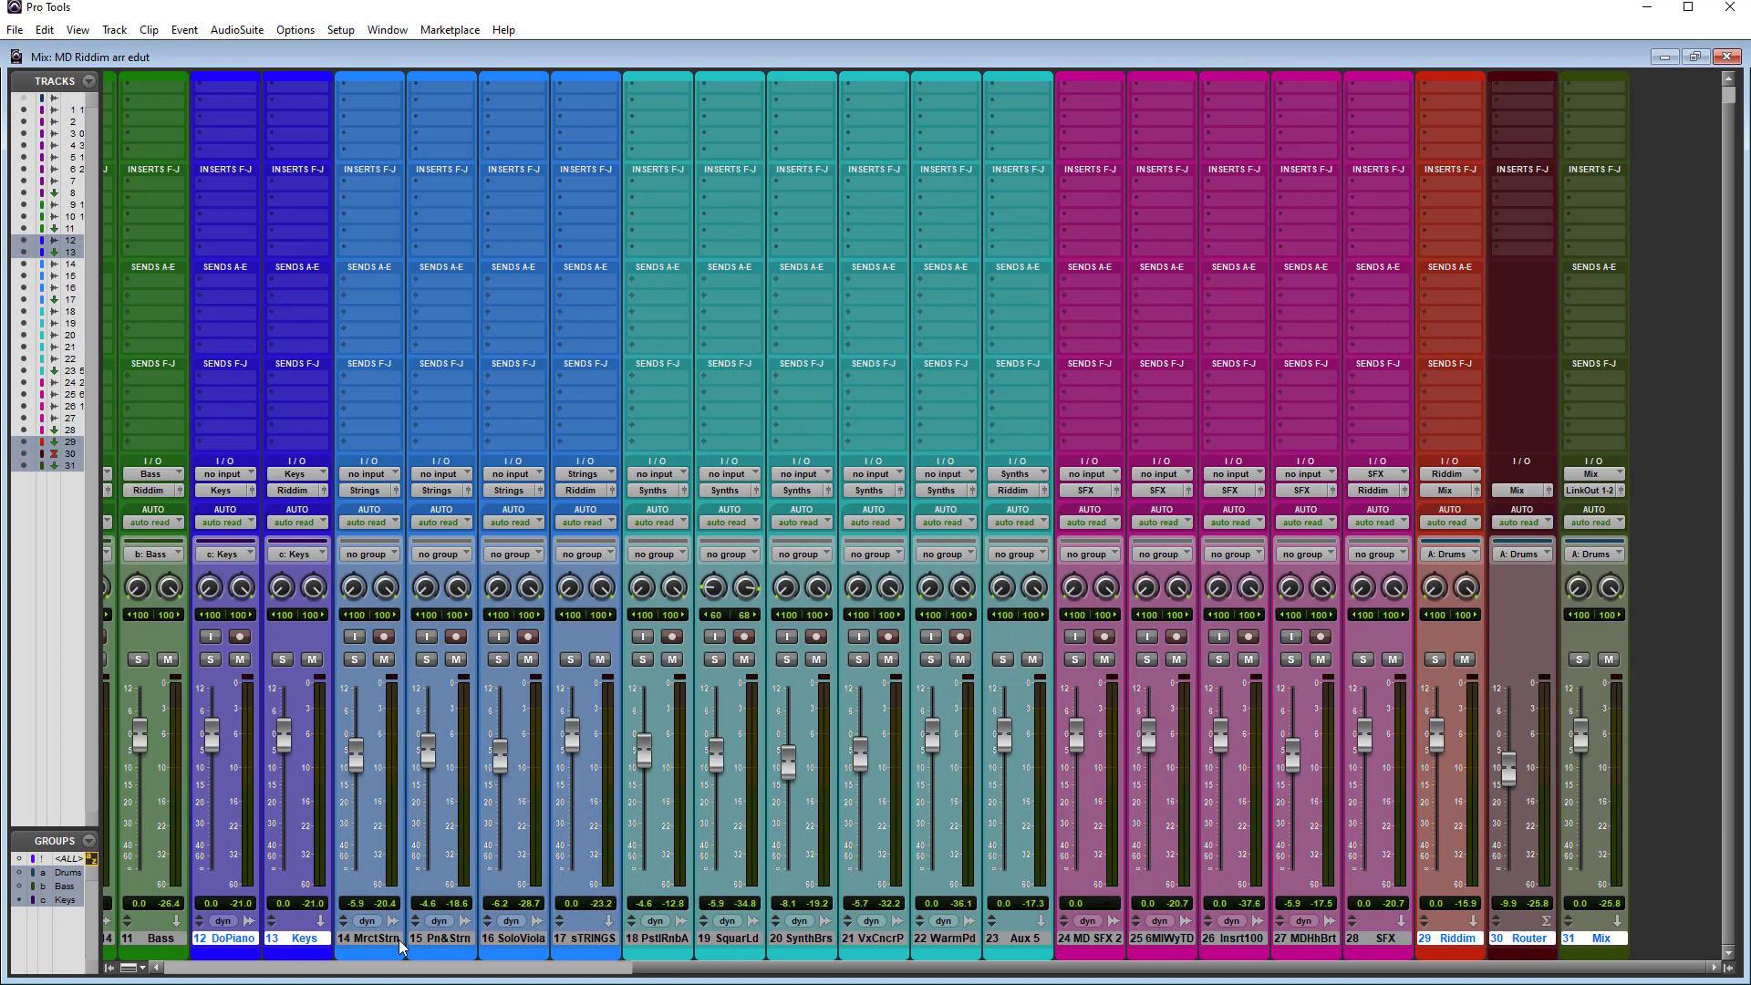
Step: Create a group named Strings from tracks 14 to 17 plus the Riddim, Router and Mix tracks
left_click_drag(397, 939, 602, 945)
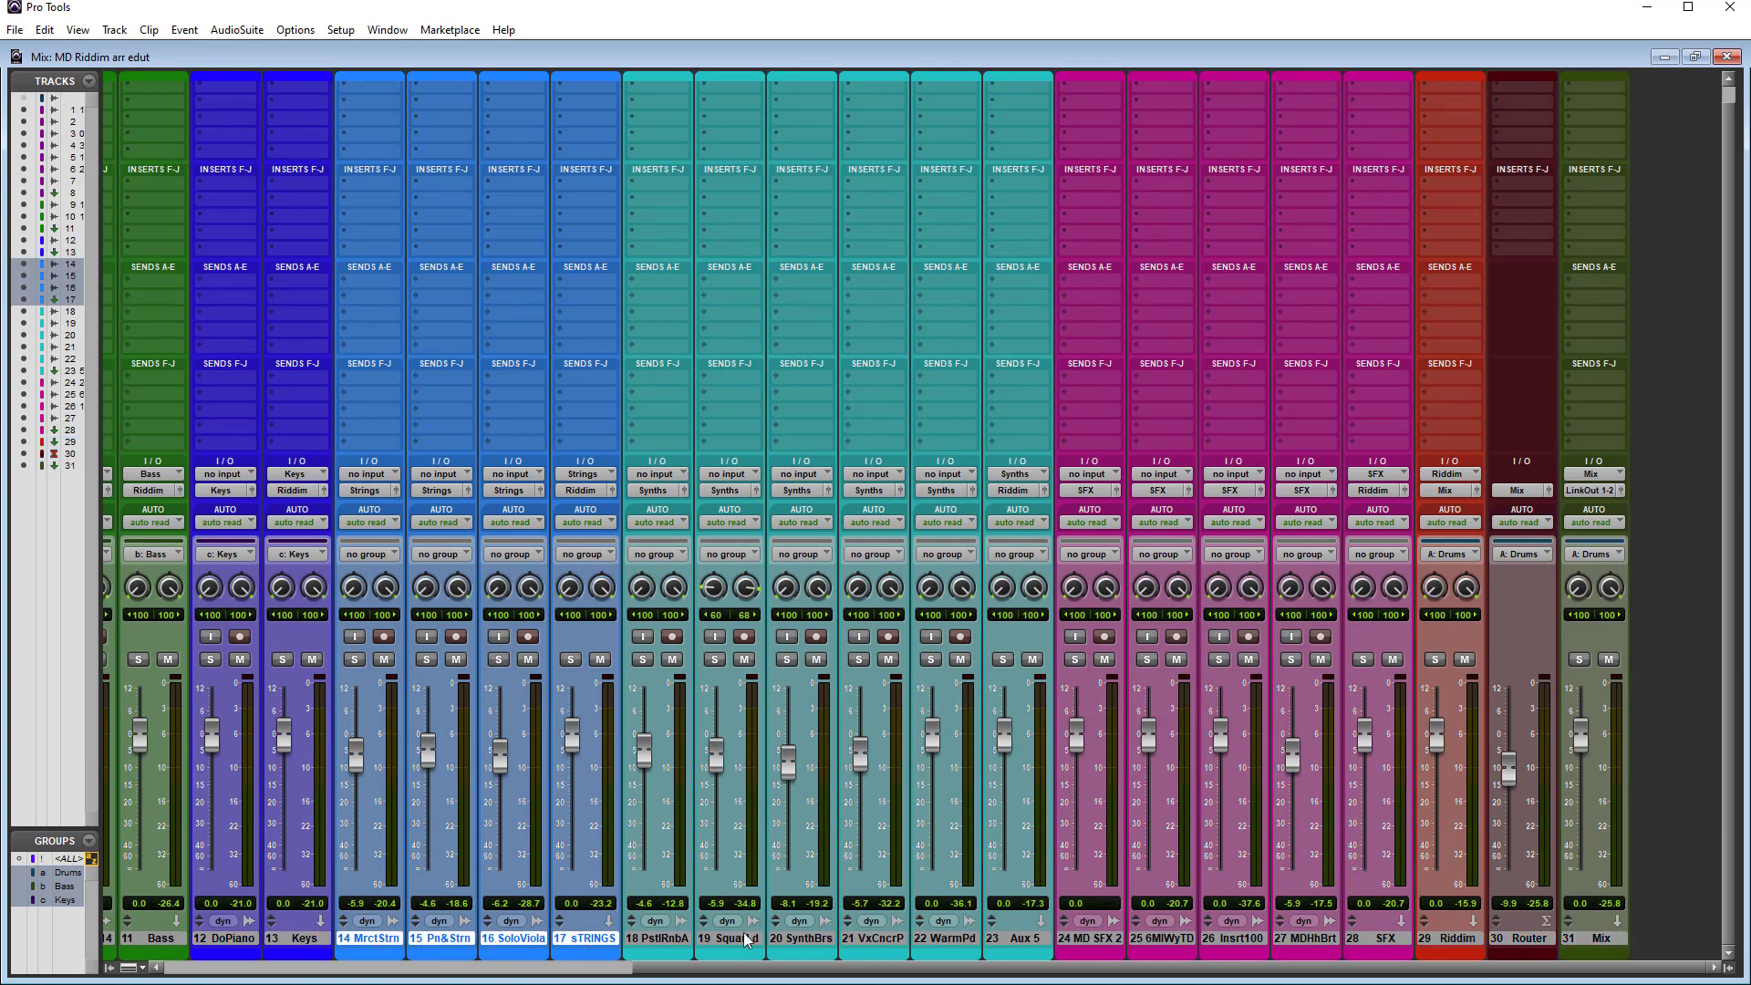
left_click_drag(1466, 939, 1595, 940)
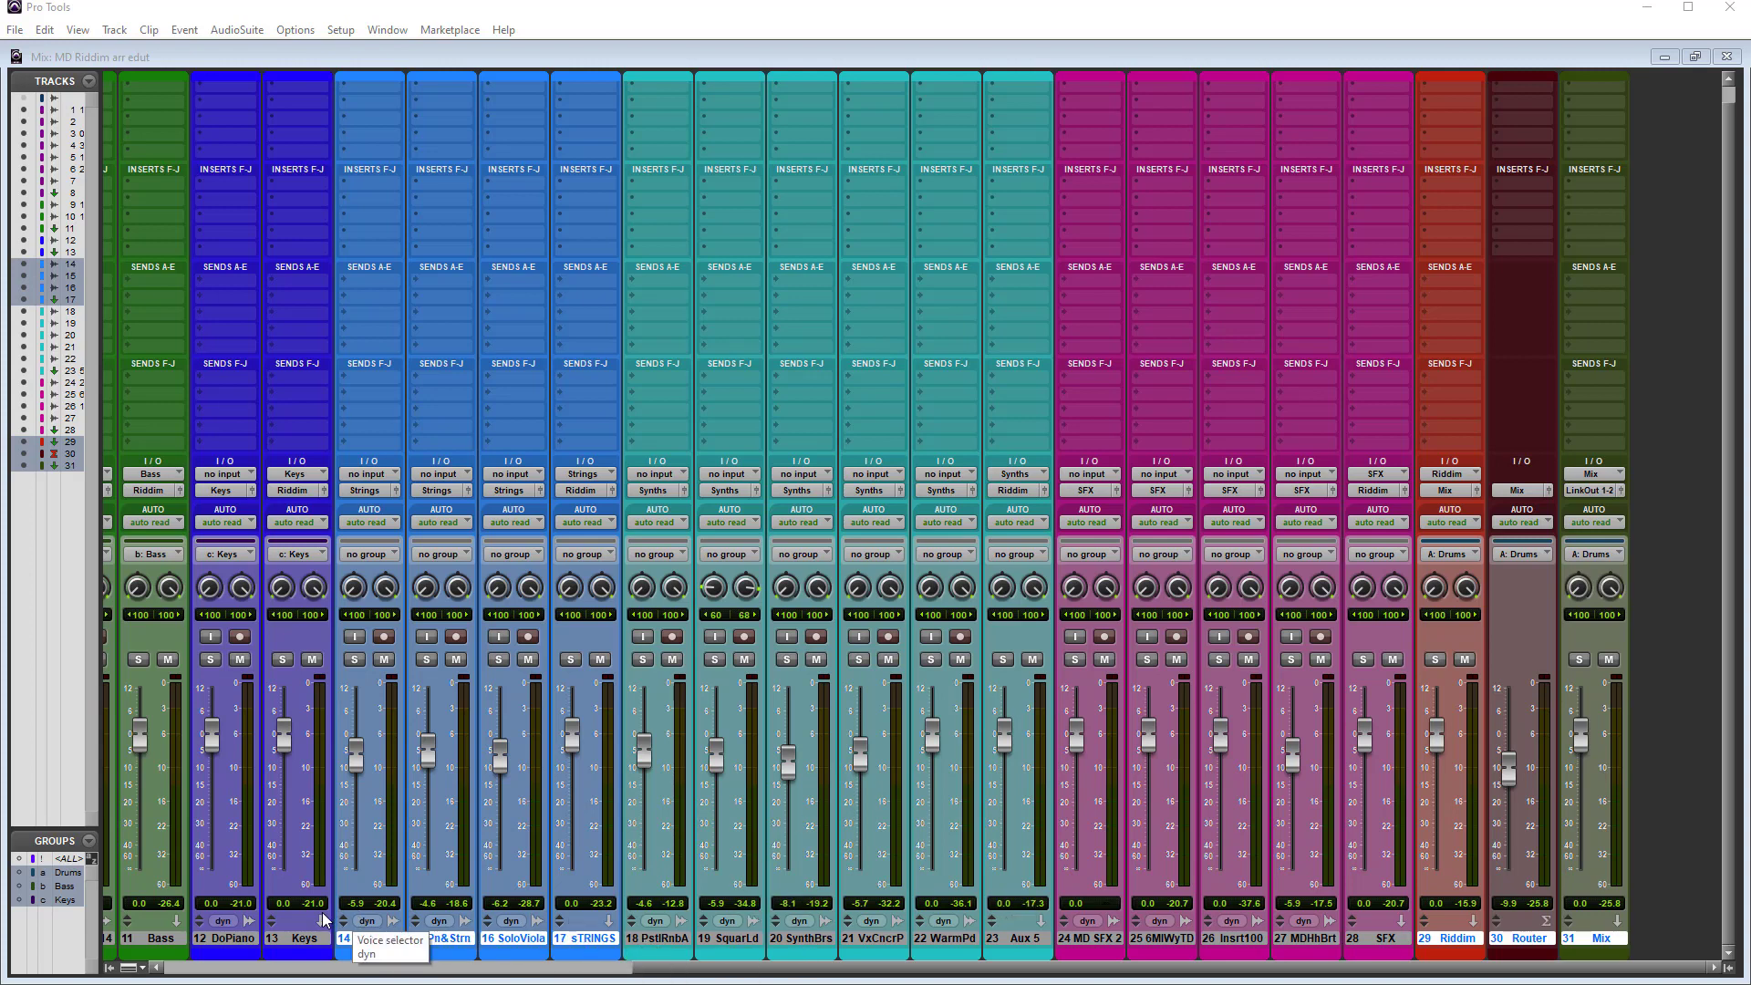
left_click(92, 845)
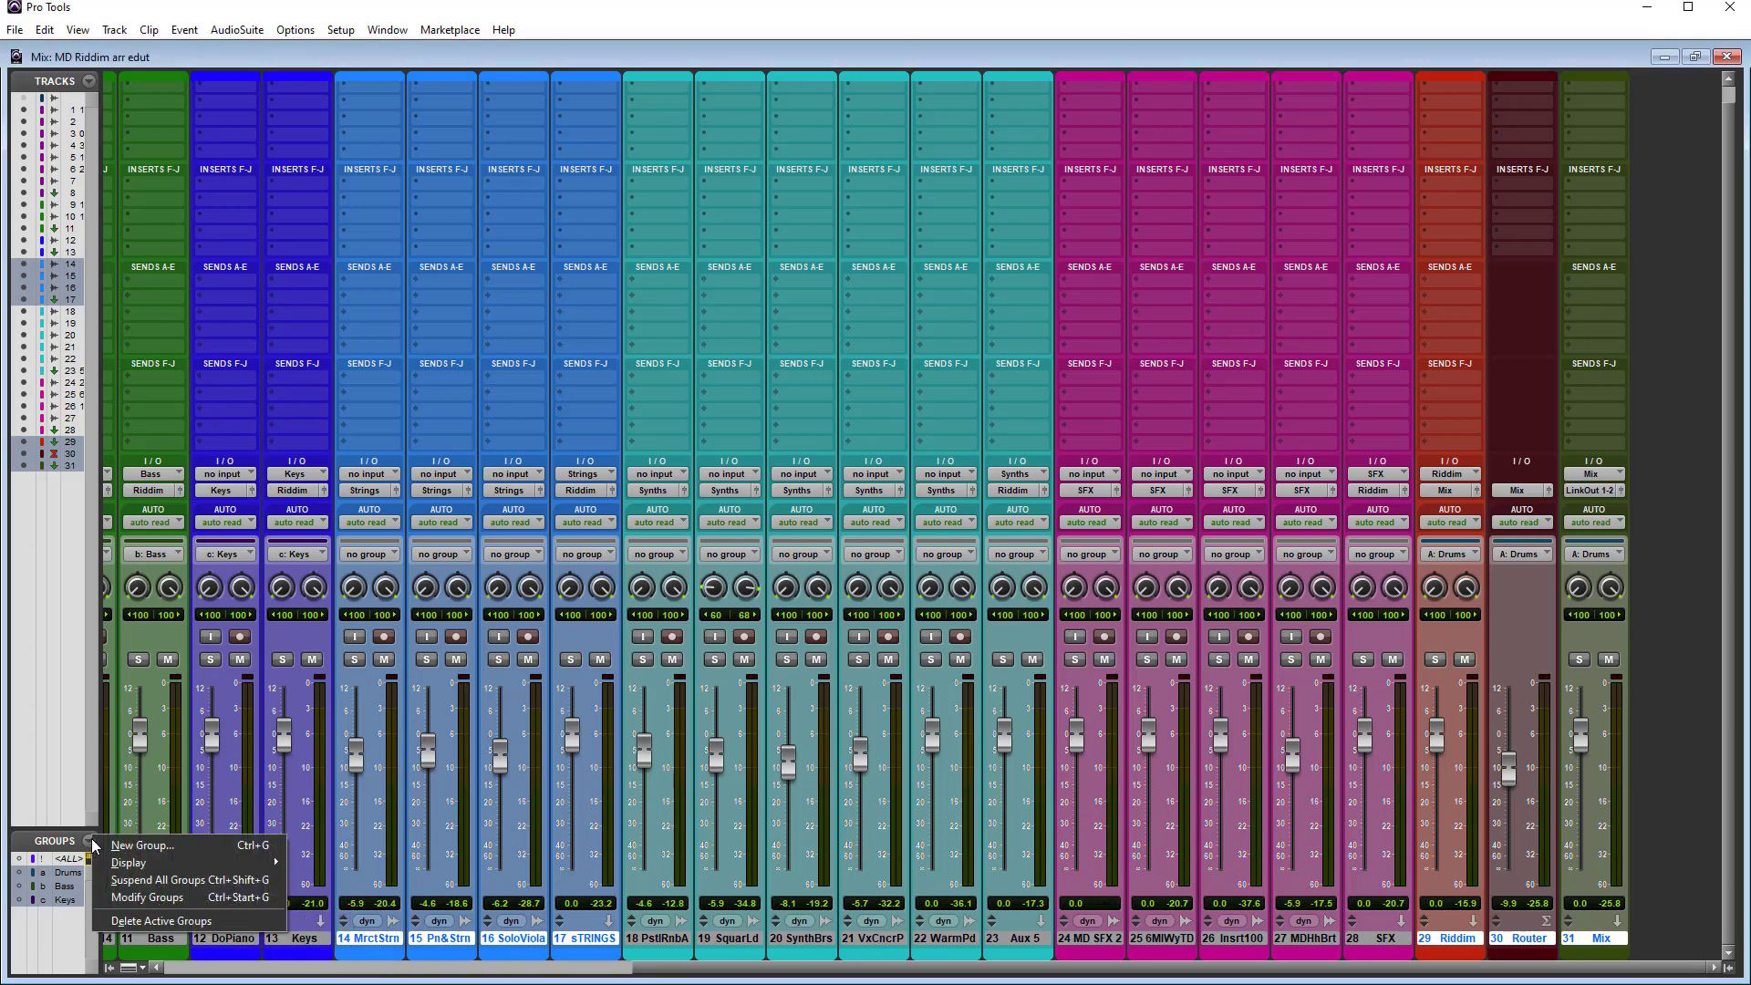
left_click(164, 848)
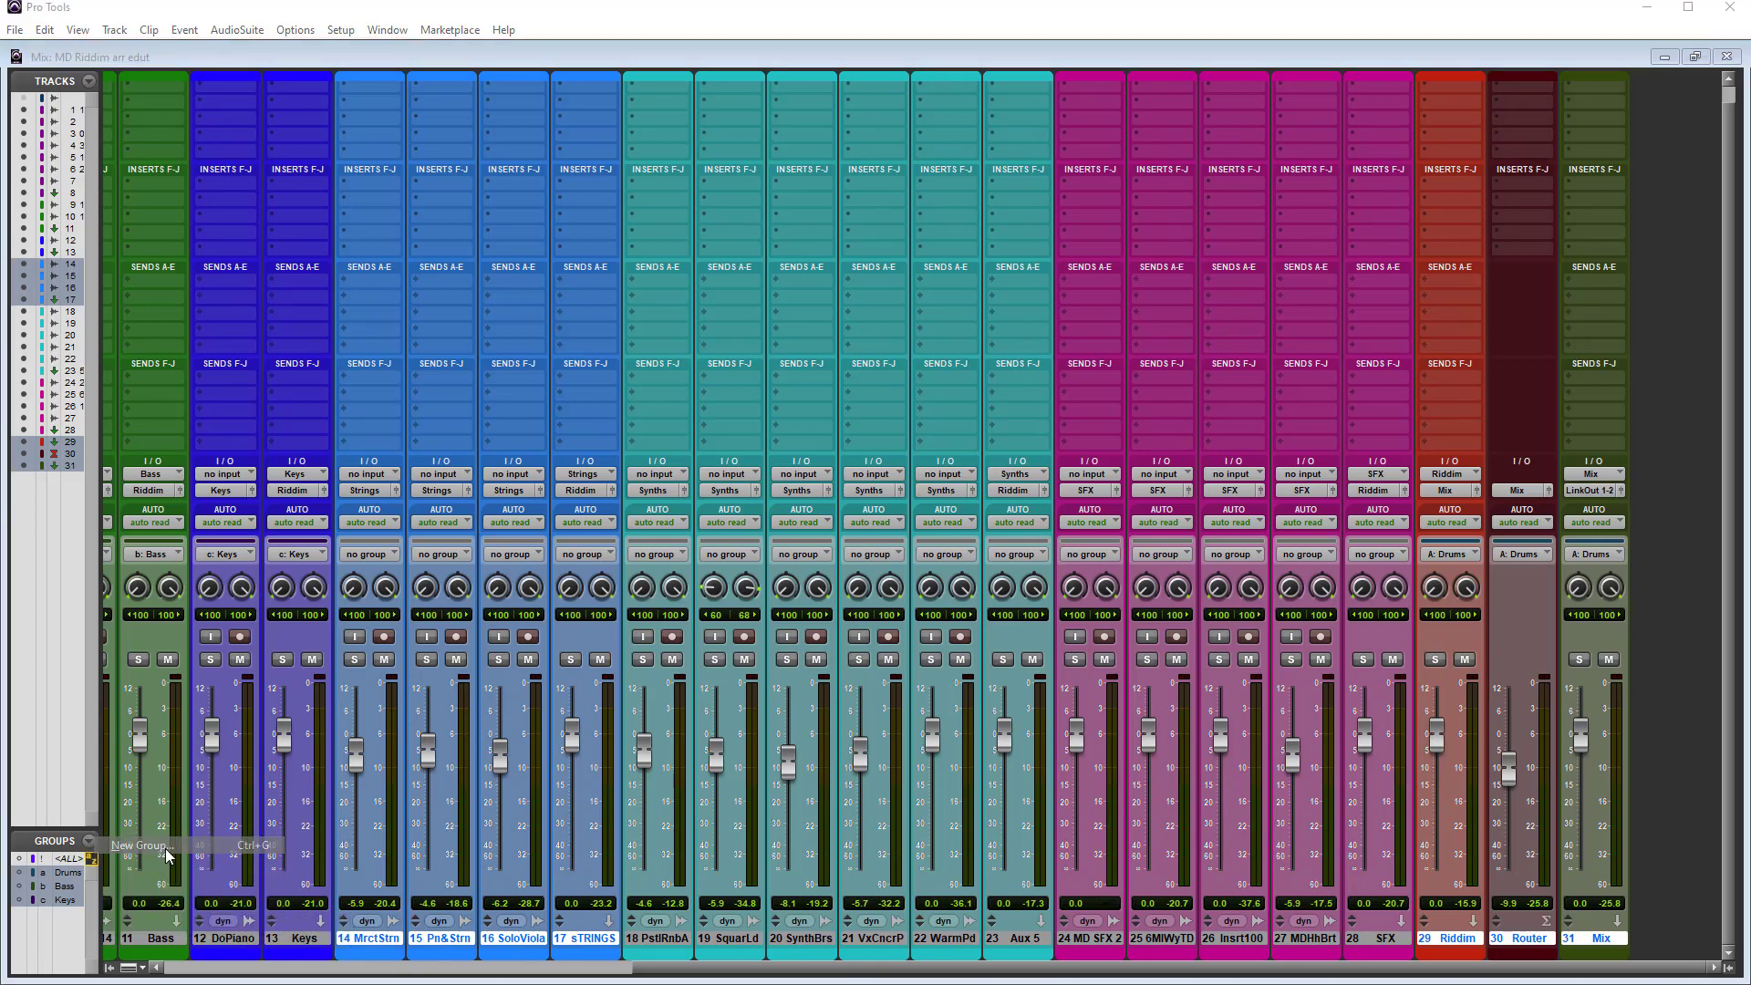
type("Strings")
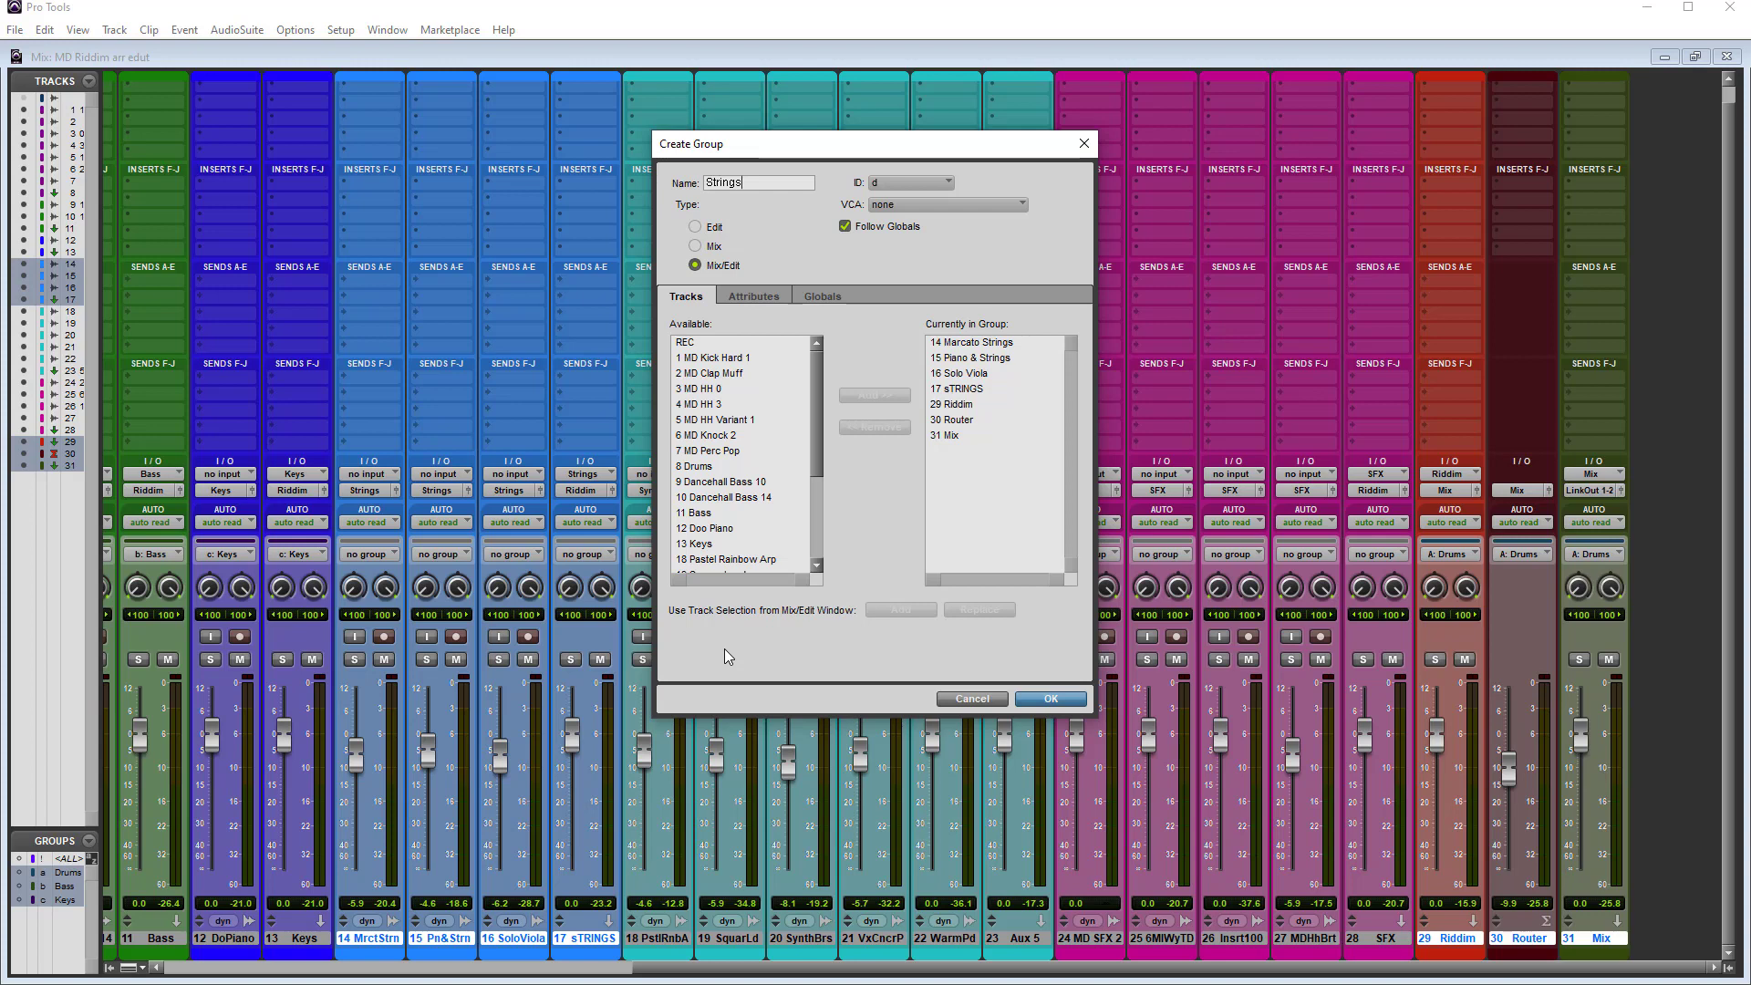
key("Return")
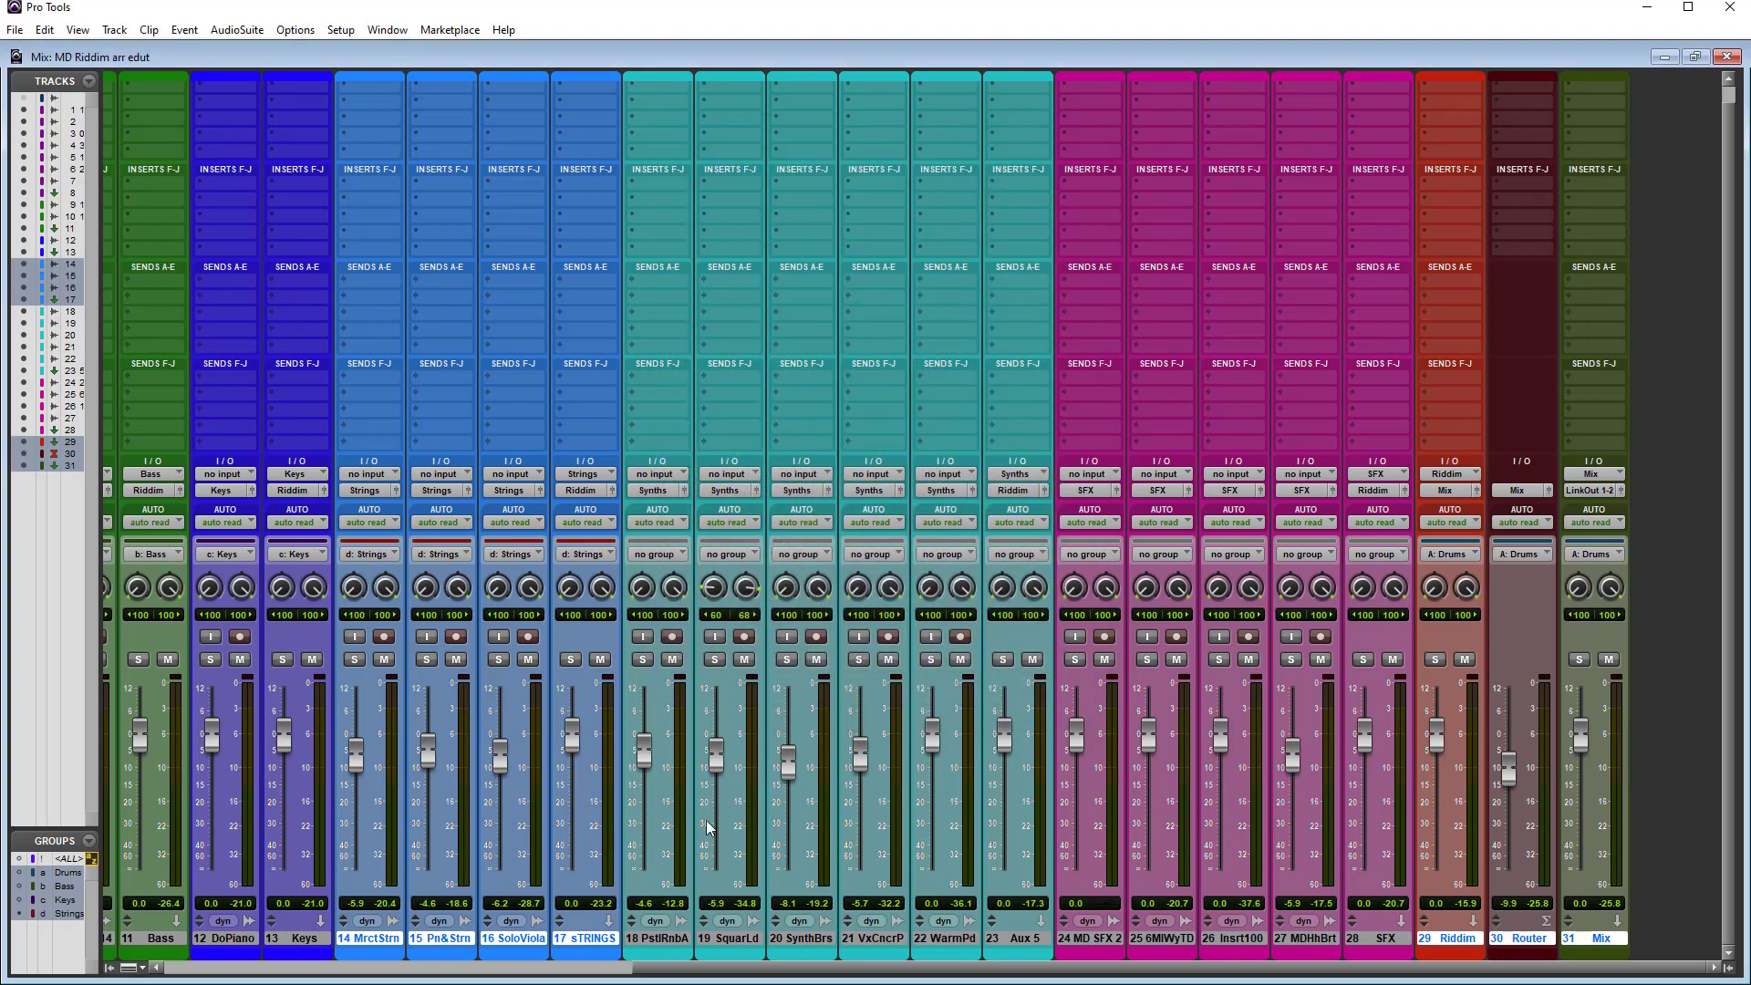
Step: Create a group named Synths from tracks 18 to 23 plus the Riddim, Router and Mix tracks
left_click(671, 941)
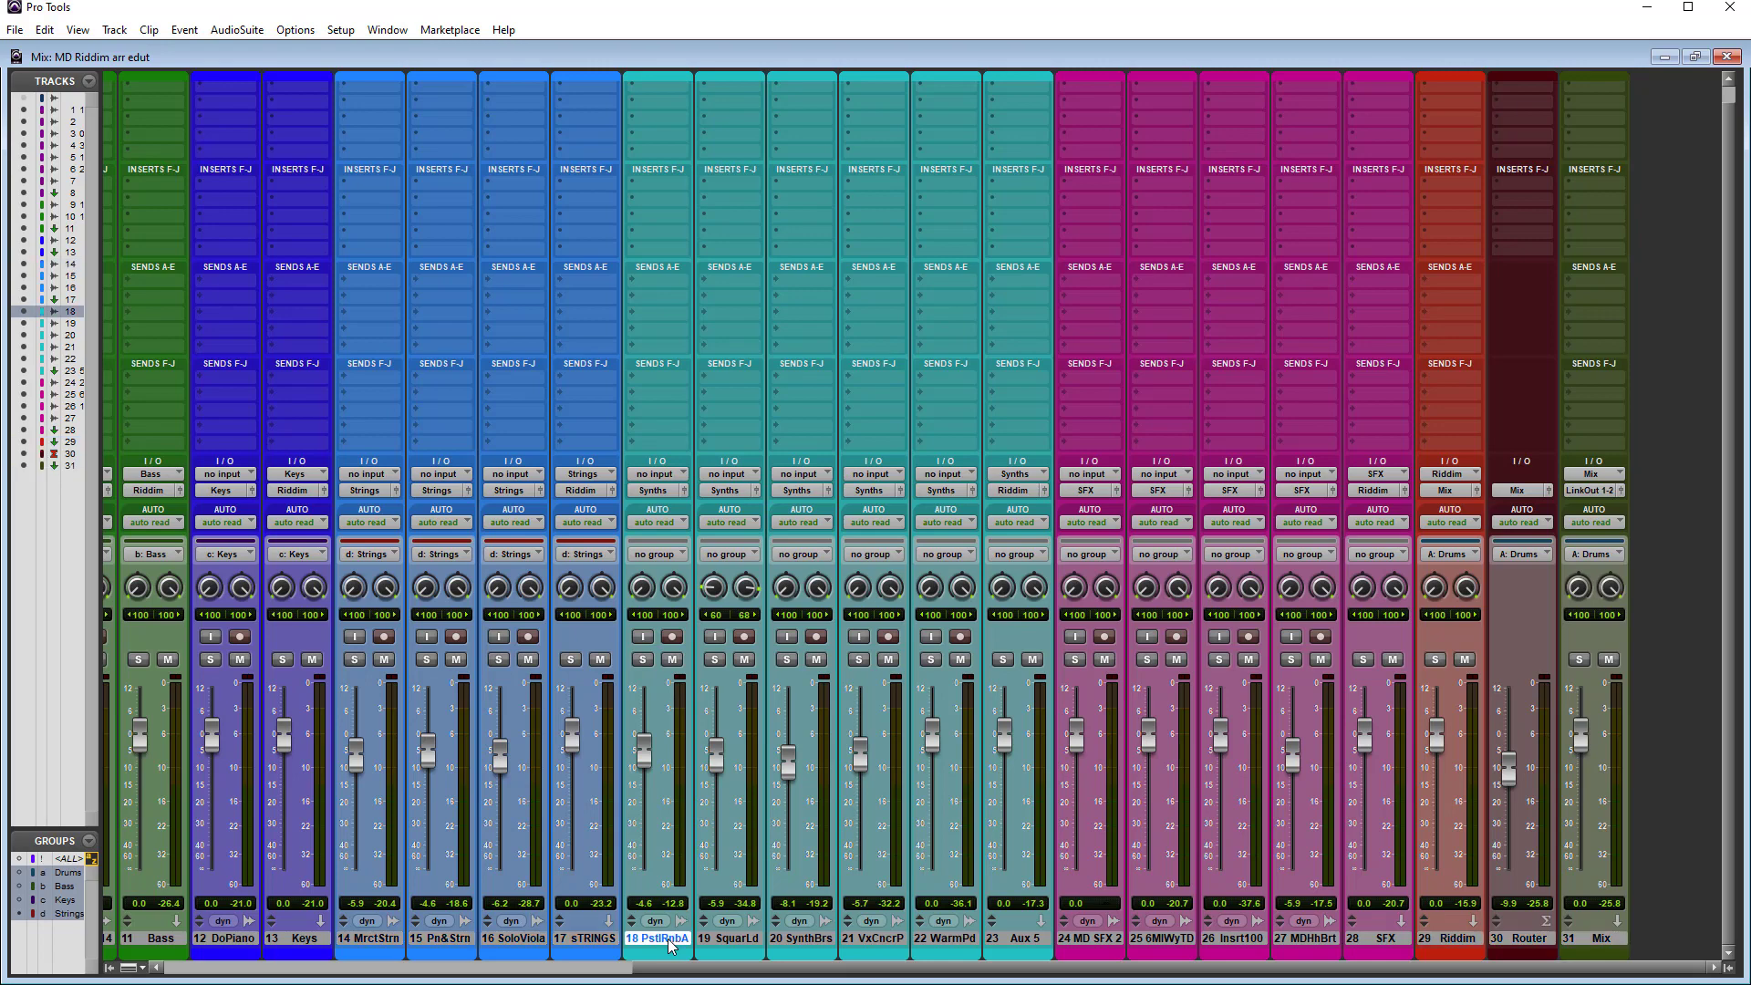
left_click(1014, 949, "shift")
left_click(1479, 946, "ctrl")
left_click(1514, 946, "ctrl")
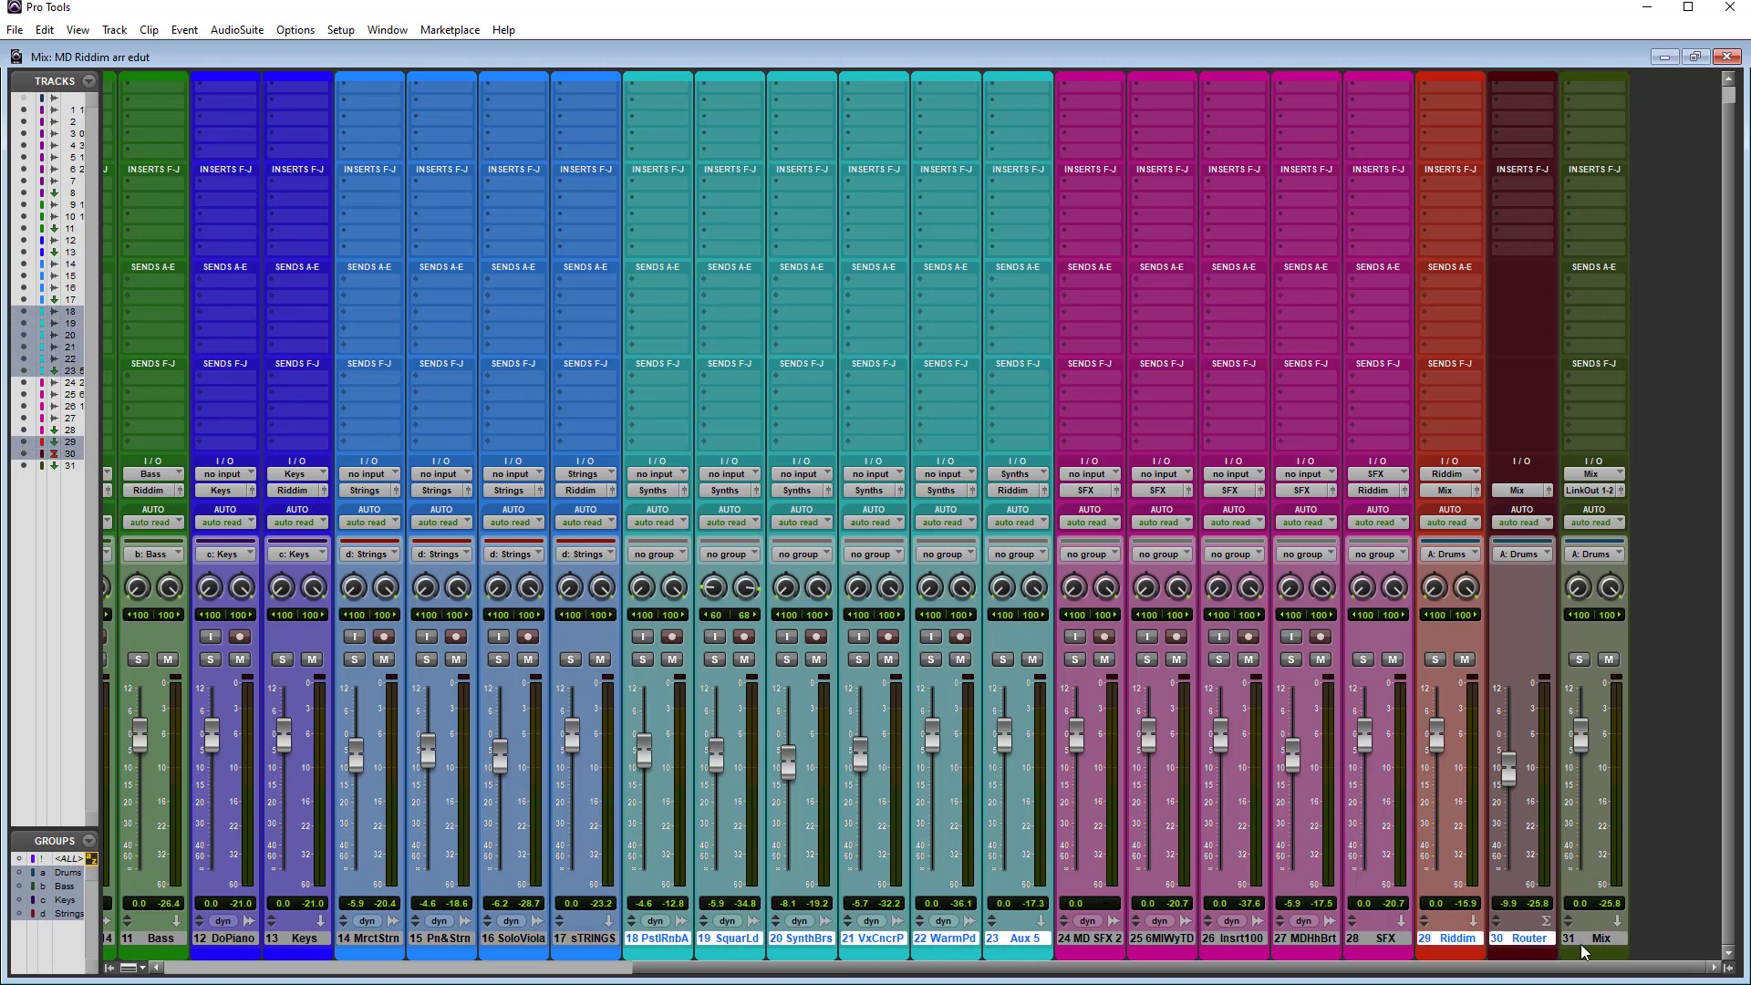
left_click(1586, 944, "ctrl")
key("ctrl+g")
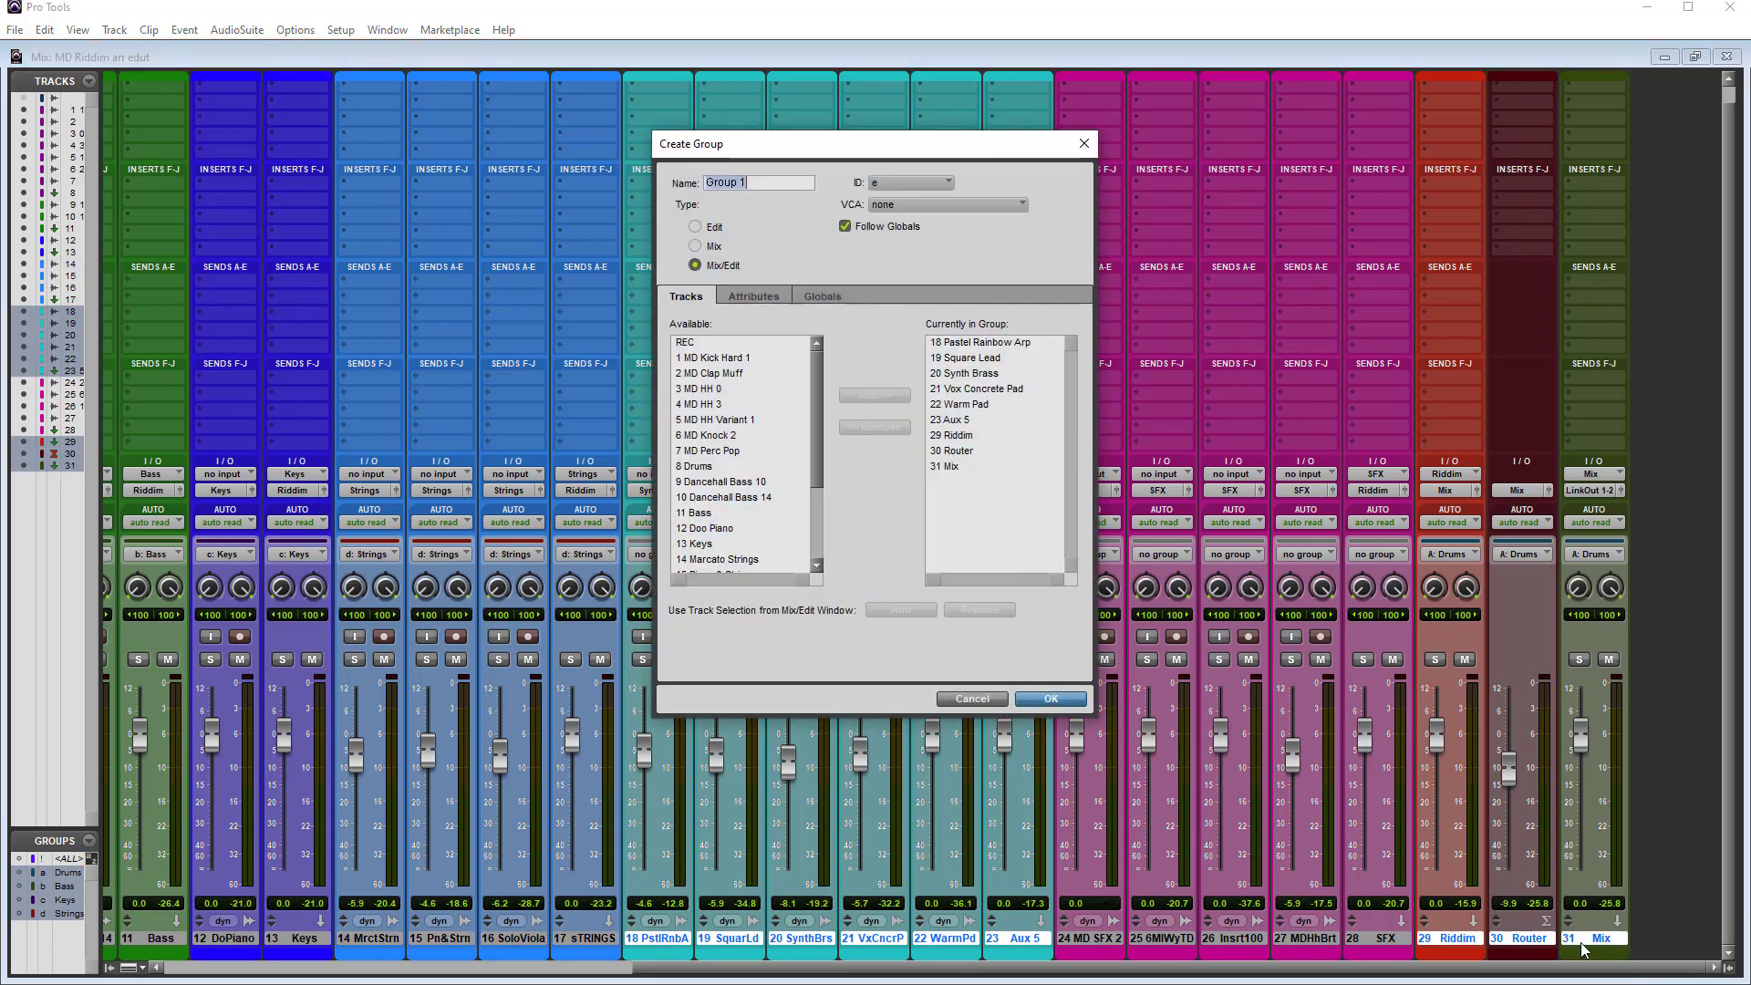
type("Synths")
left_click(1051, 700)
Step: Create a group named SFX from tracks 24 to 28 plus the Riddim, Router and Mix tracks
left_click(1091, 942)
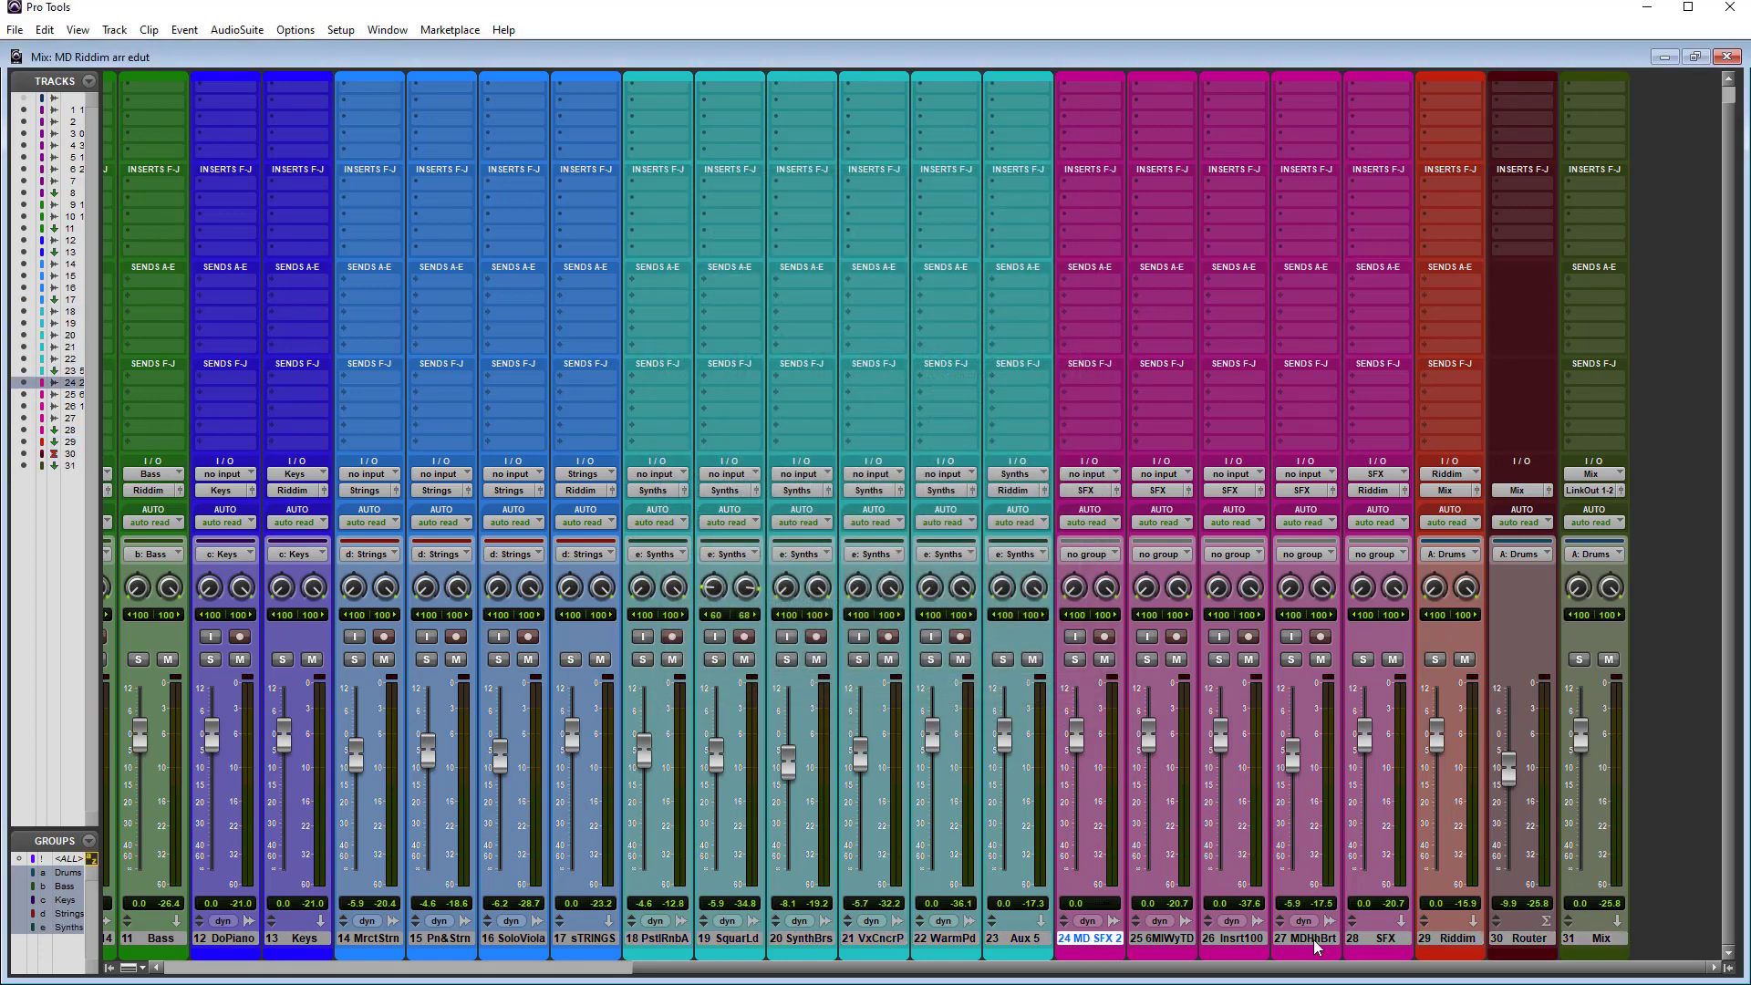
left_click(1606, 939, "shift")
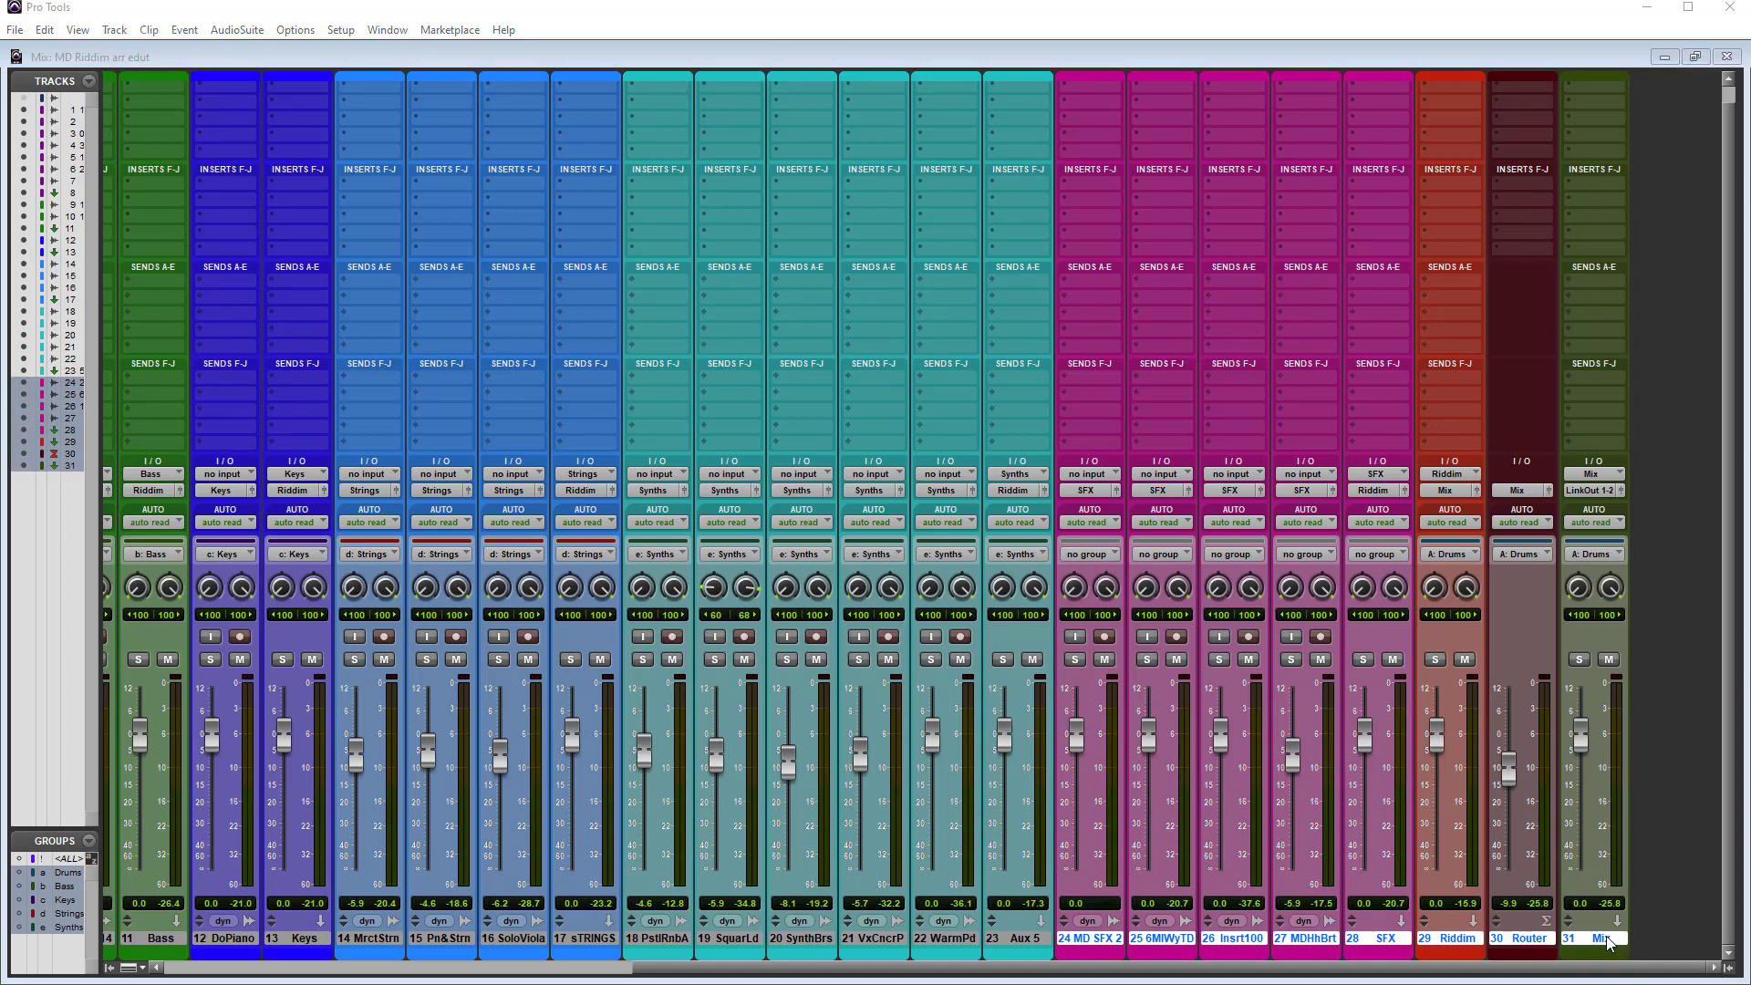
key("ctrl+g")
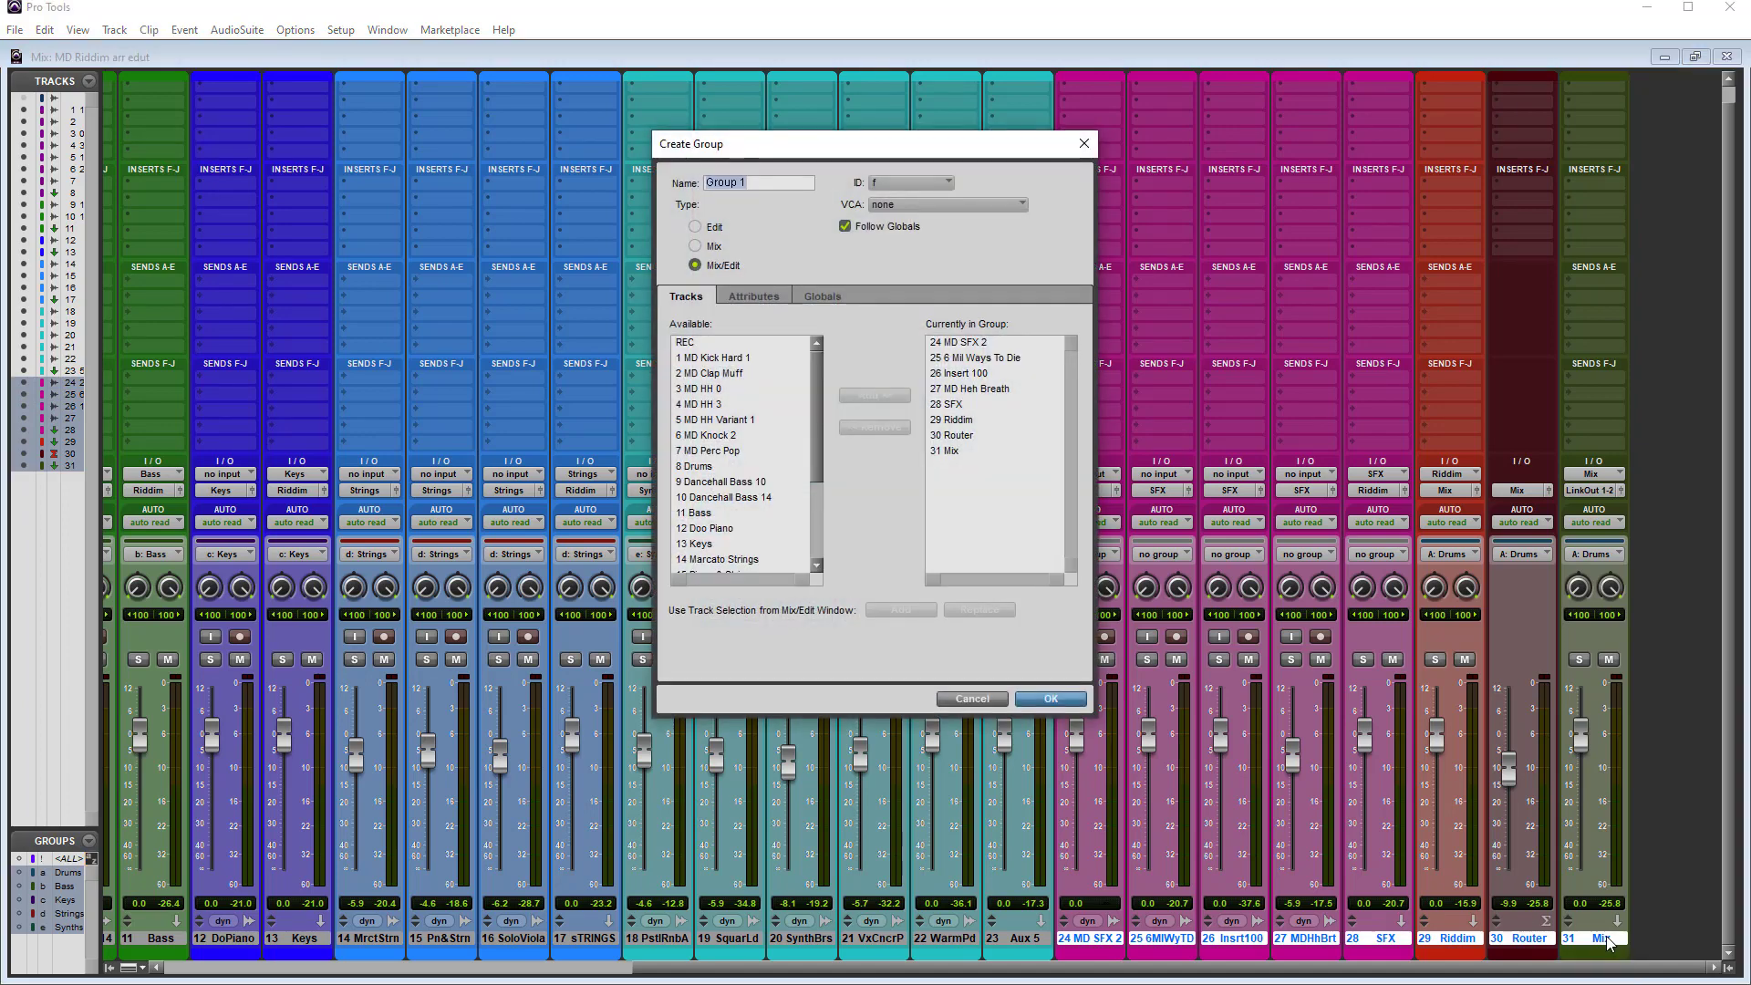
type("SFX")
key("Return")
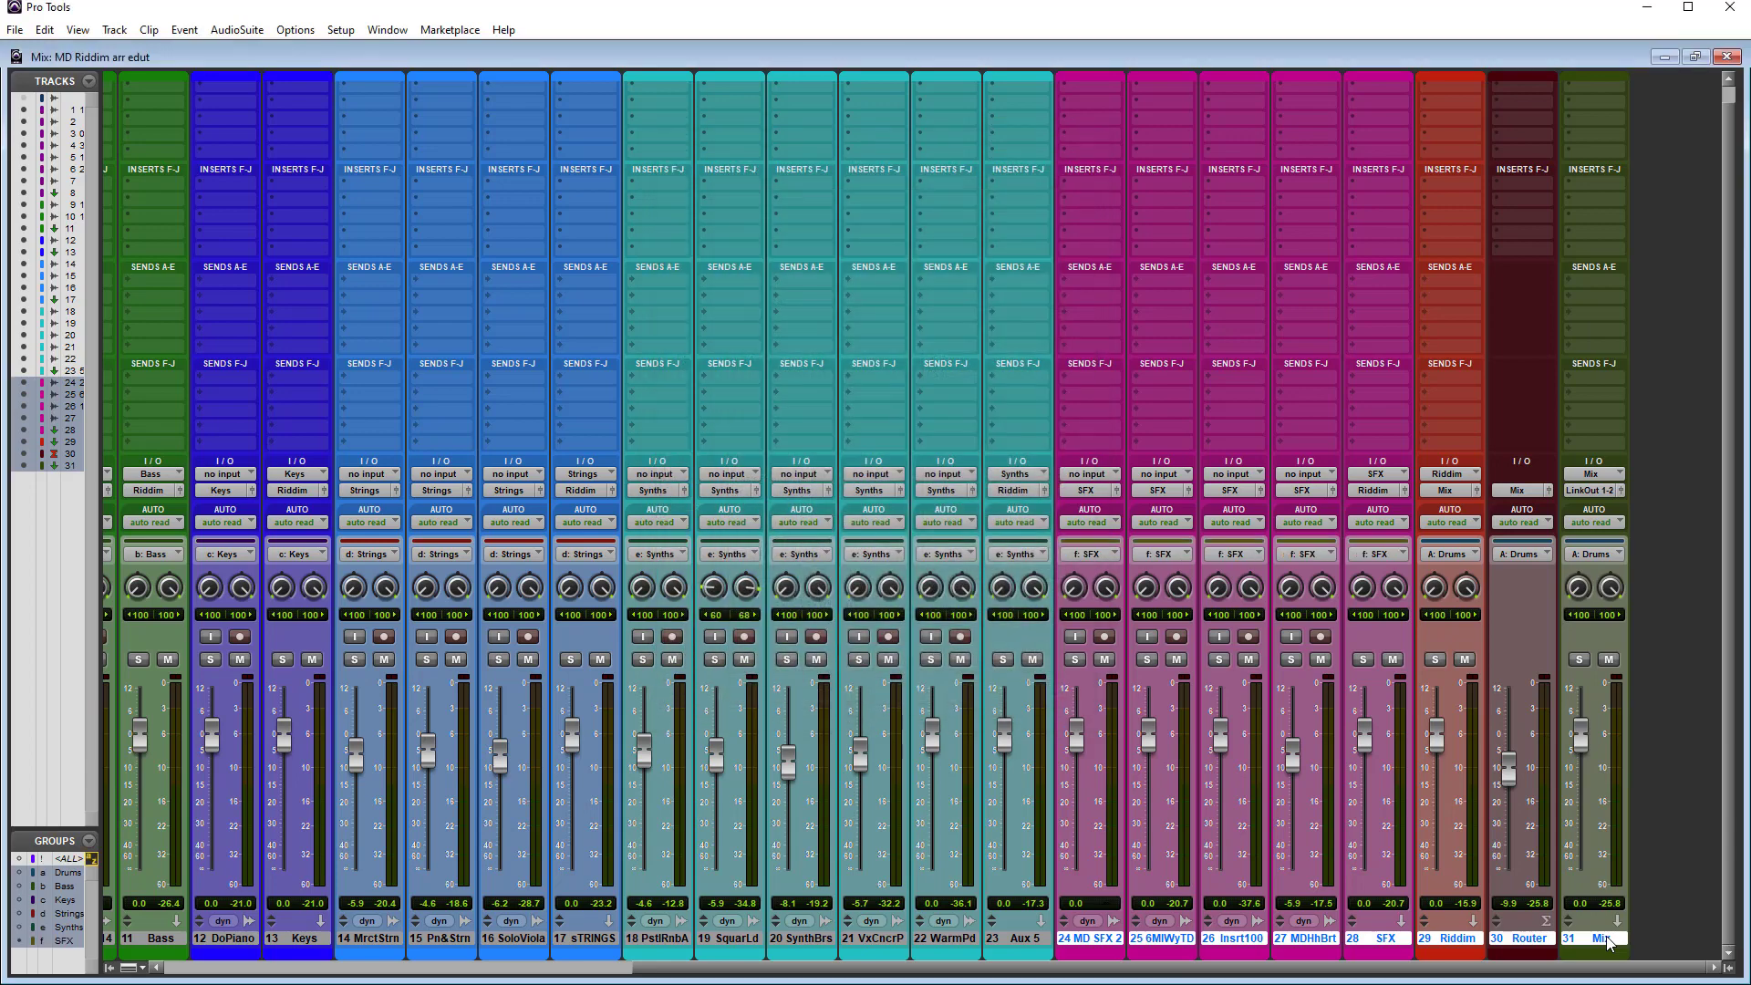
Step: Rename the Aux 5 track as sTYNTS
left_click(1095, 939, "ctrl")
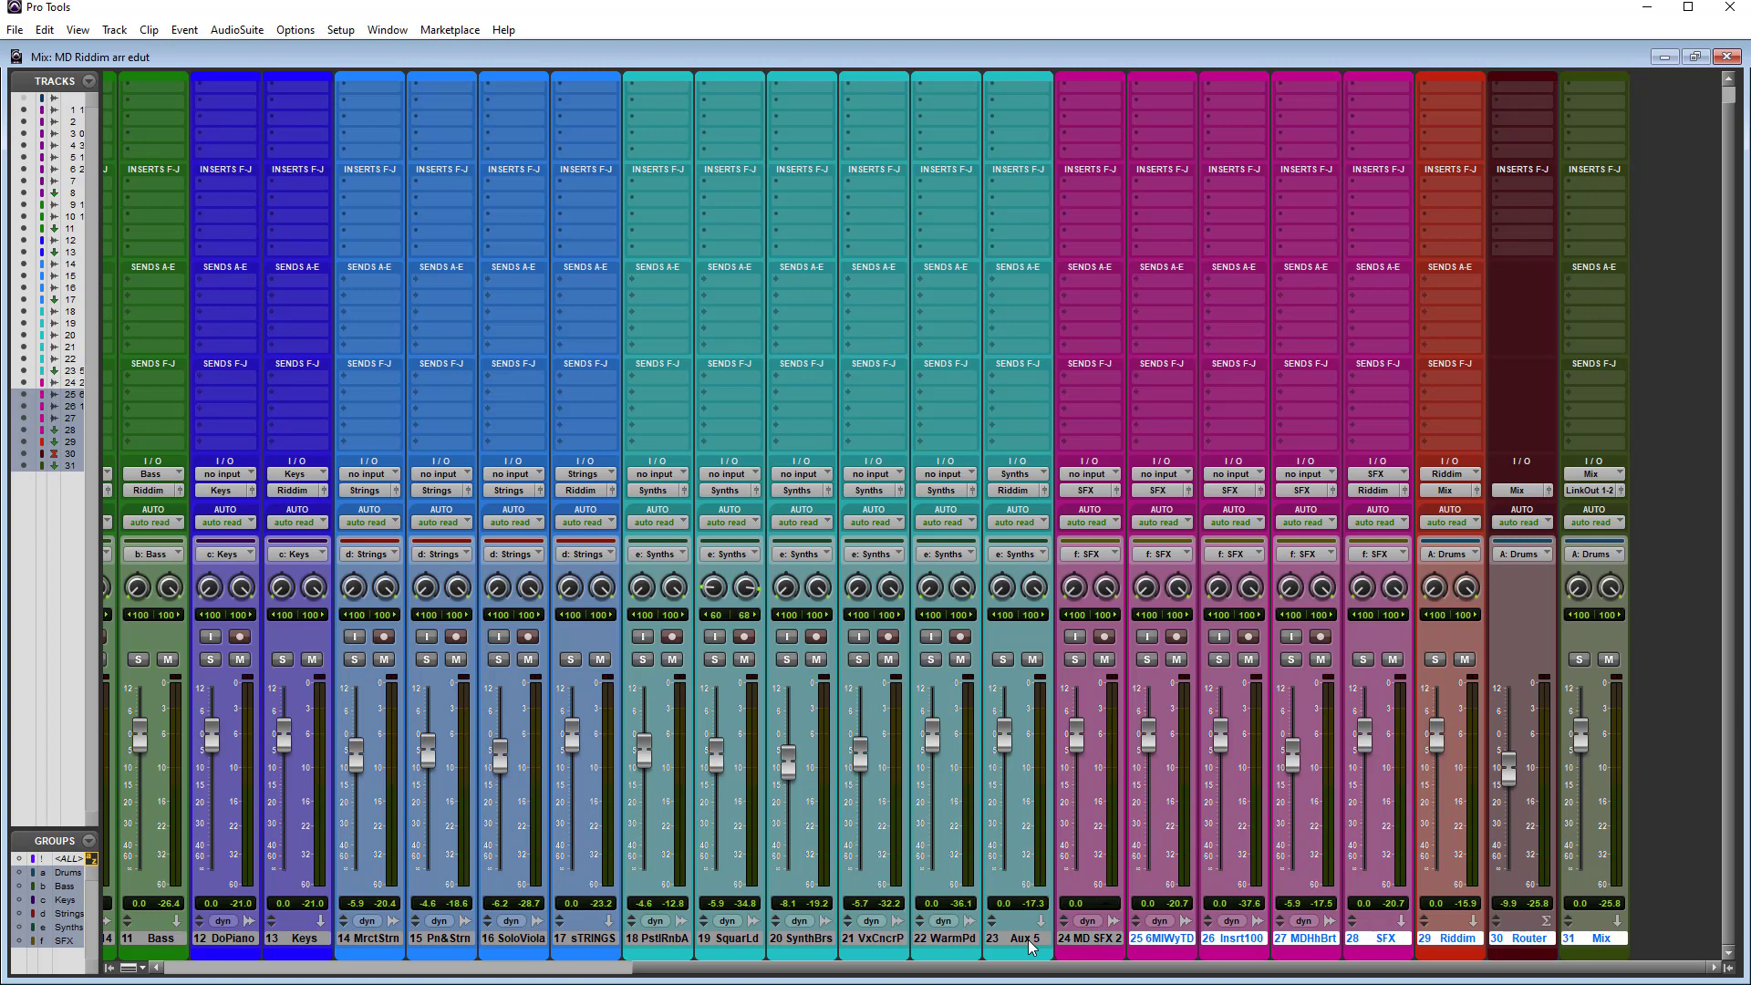
double_click(1025, 939)
type("sT")
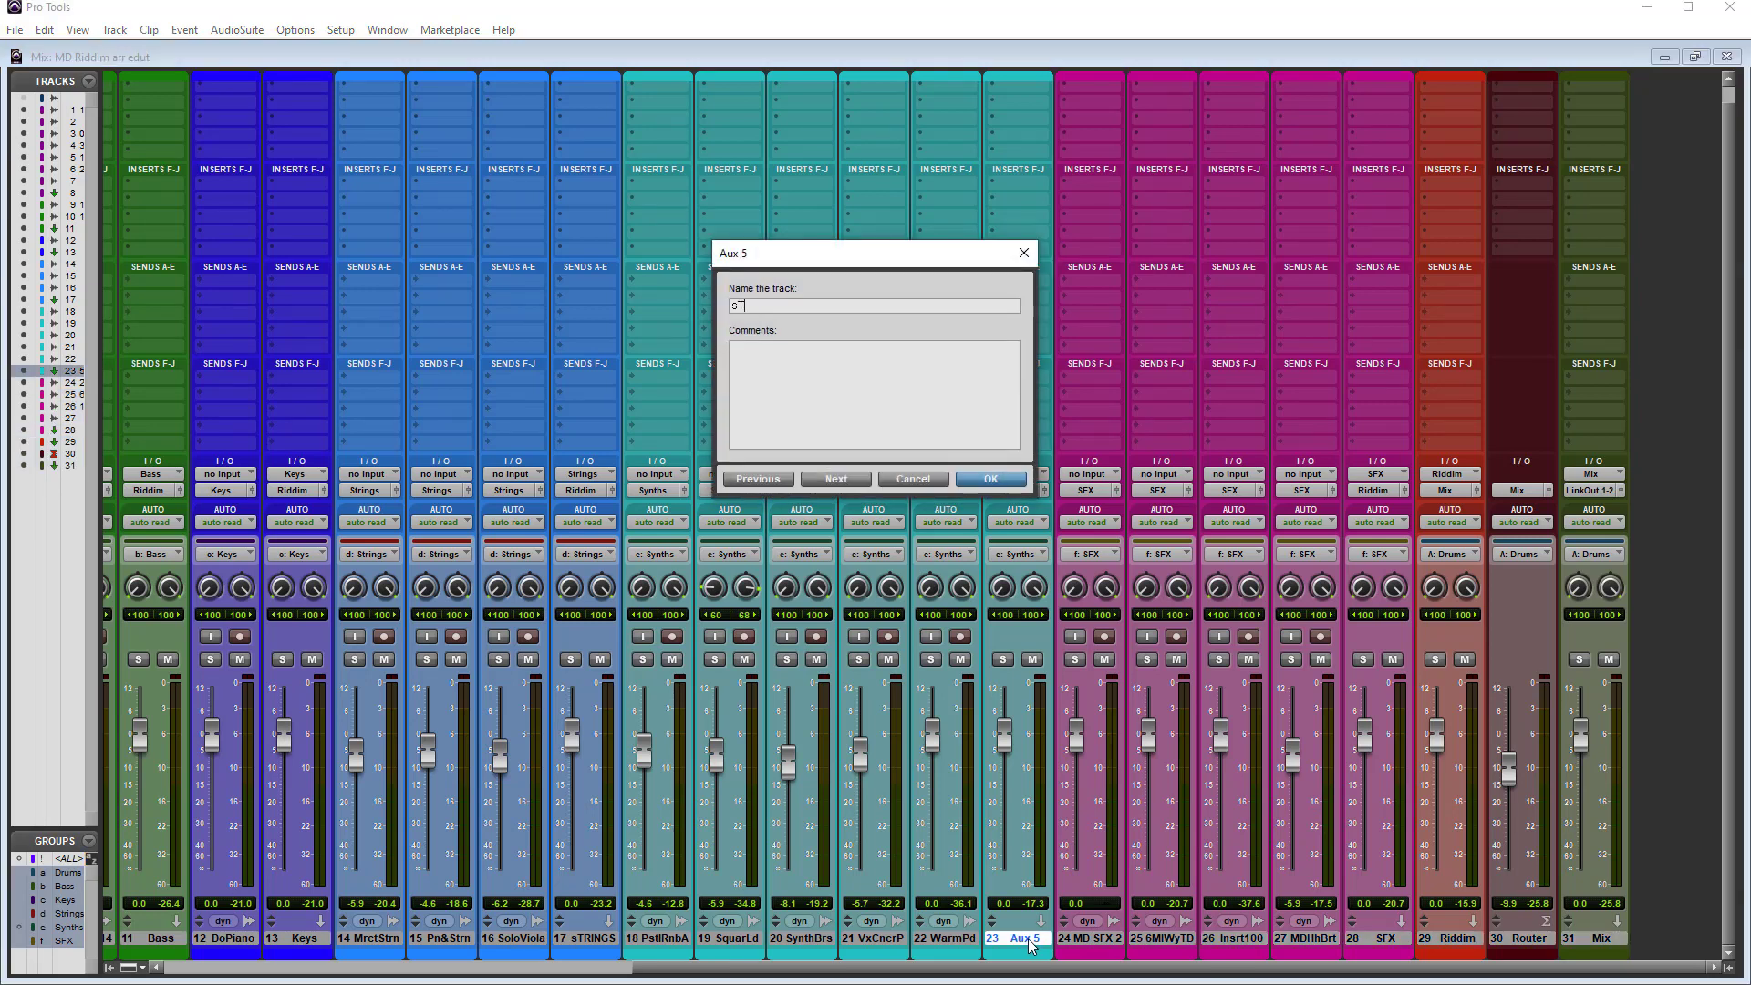
type("YNTS")
key("Return")
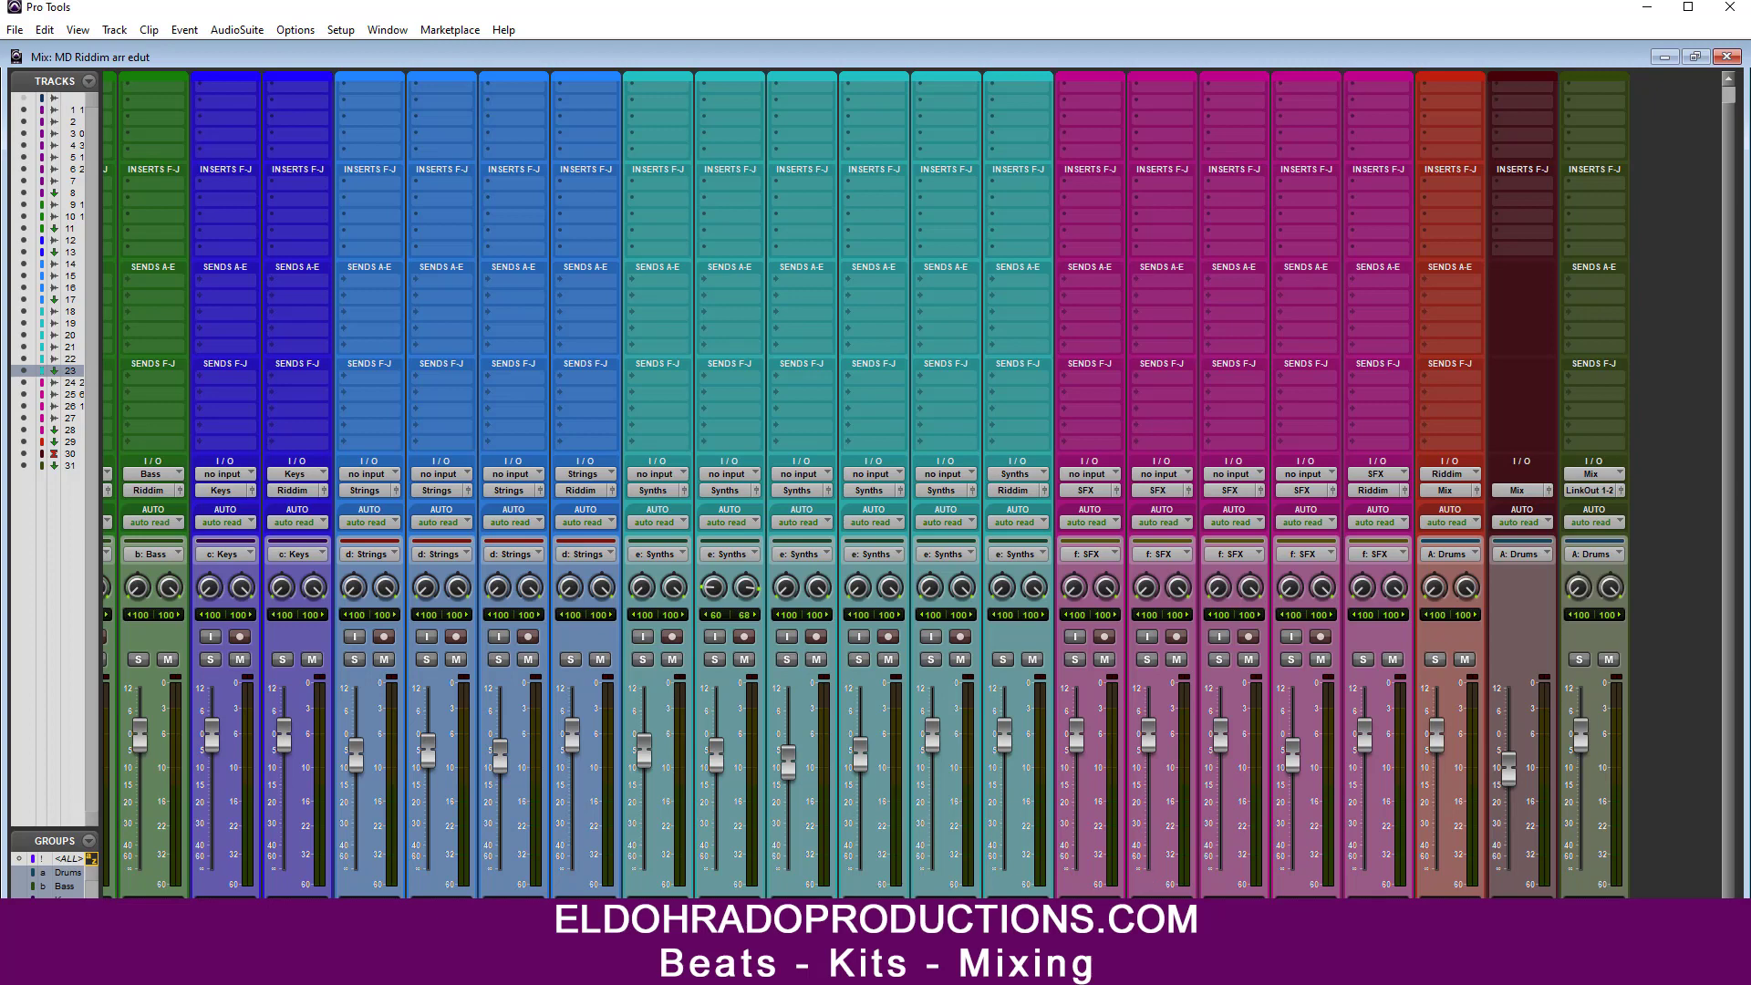
Step: Deactivate the Drums, Bass, Keys, Strings, Synths and SFX groups
left_click(64, 874)
left_click(64, 887)
left_click(64, 901)
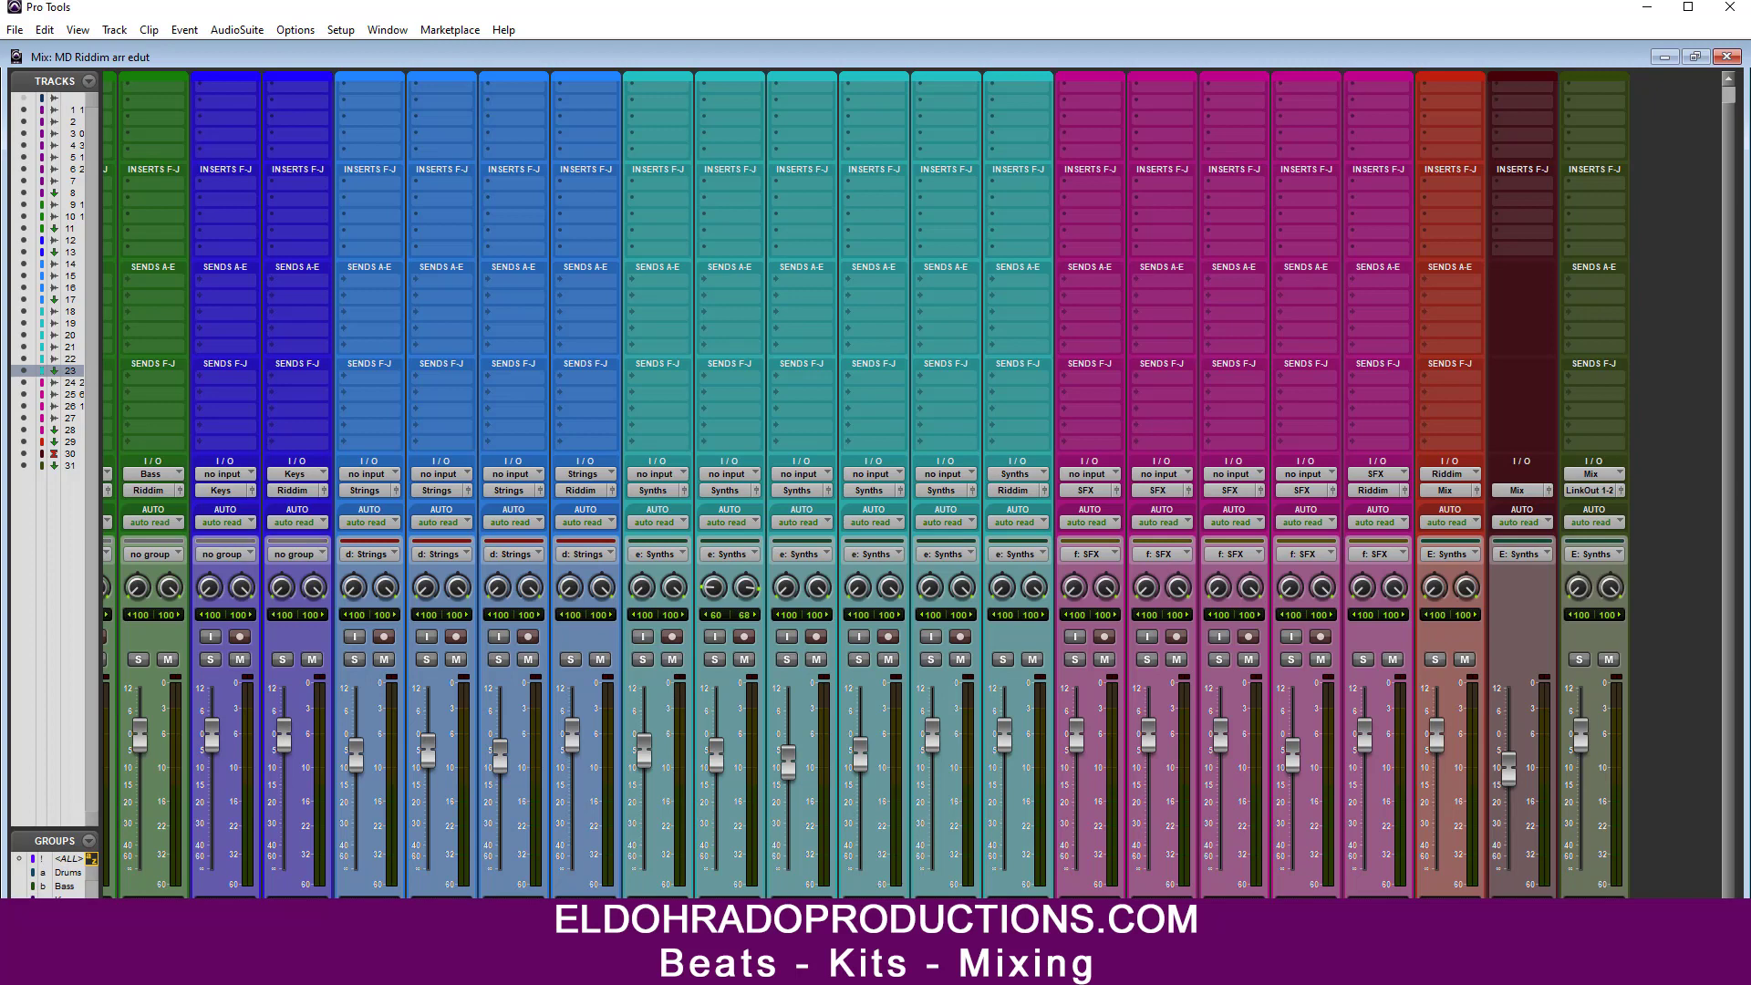
left_click(64, 914)
left_click(64, 928)
left_click(63, 941)
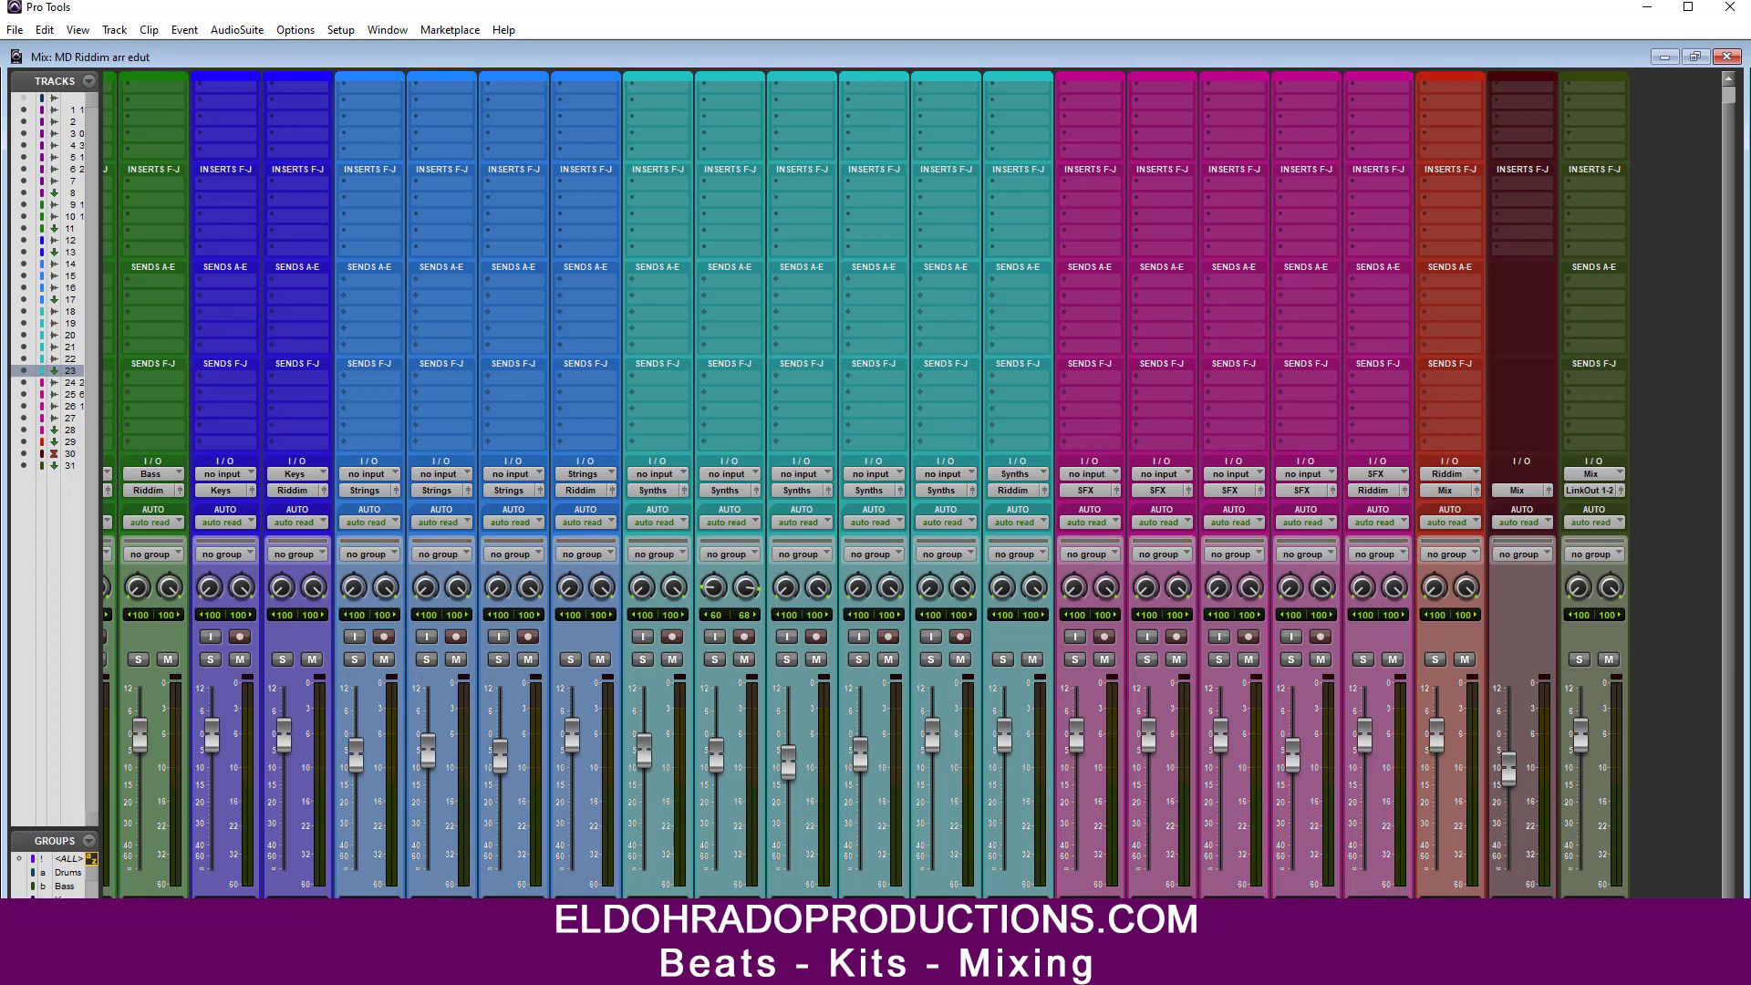
Step: Solo and unsolo the Drums aux and the Bass aux in turn while the groups are inactive
scroll(913, 485, "left", 10)
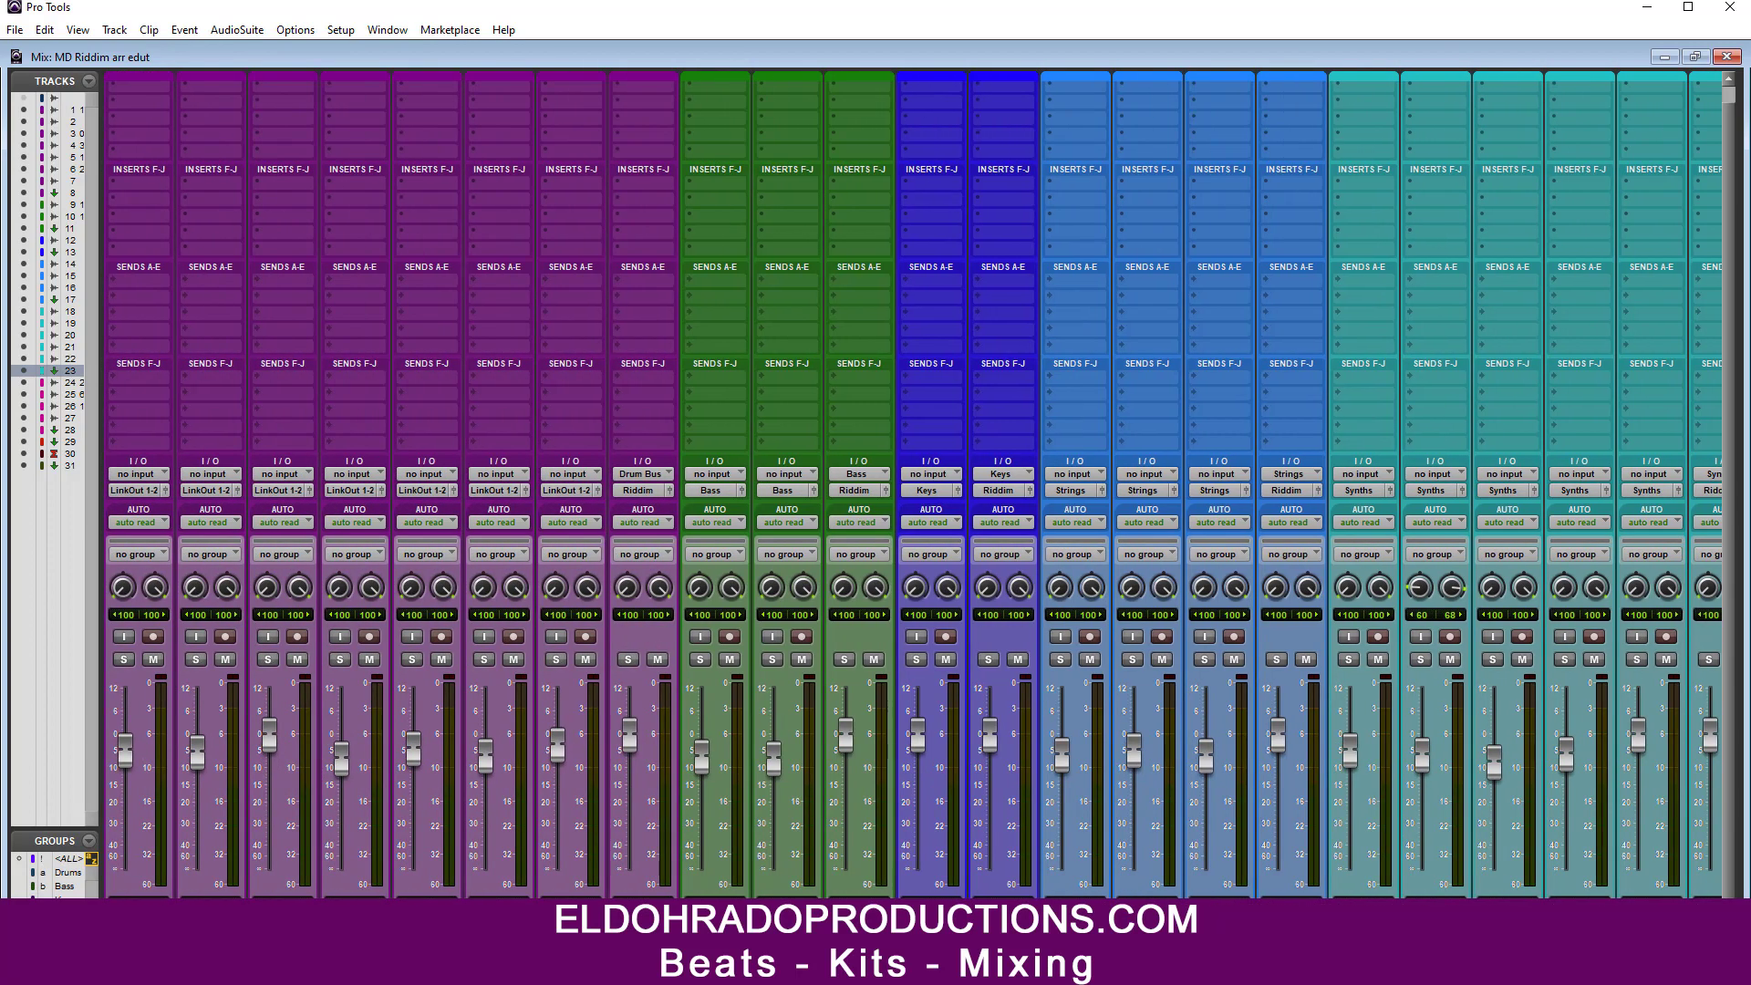
left_click(15, 908)
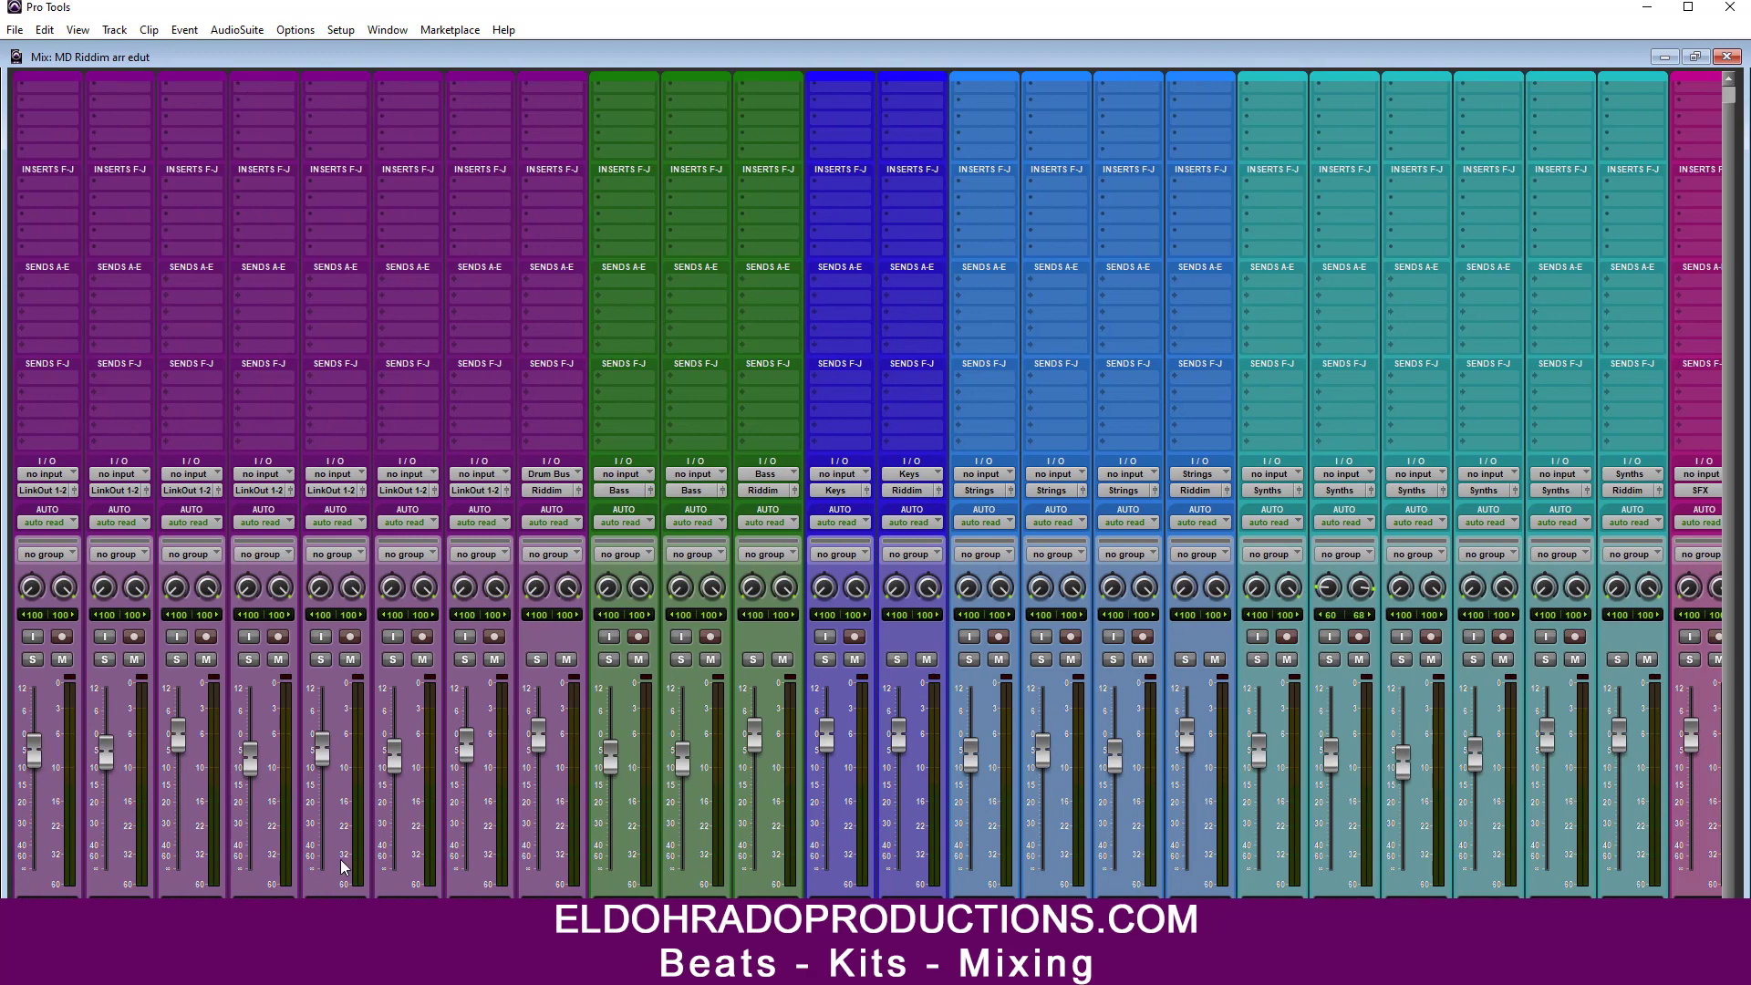
left_click(537, 659)
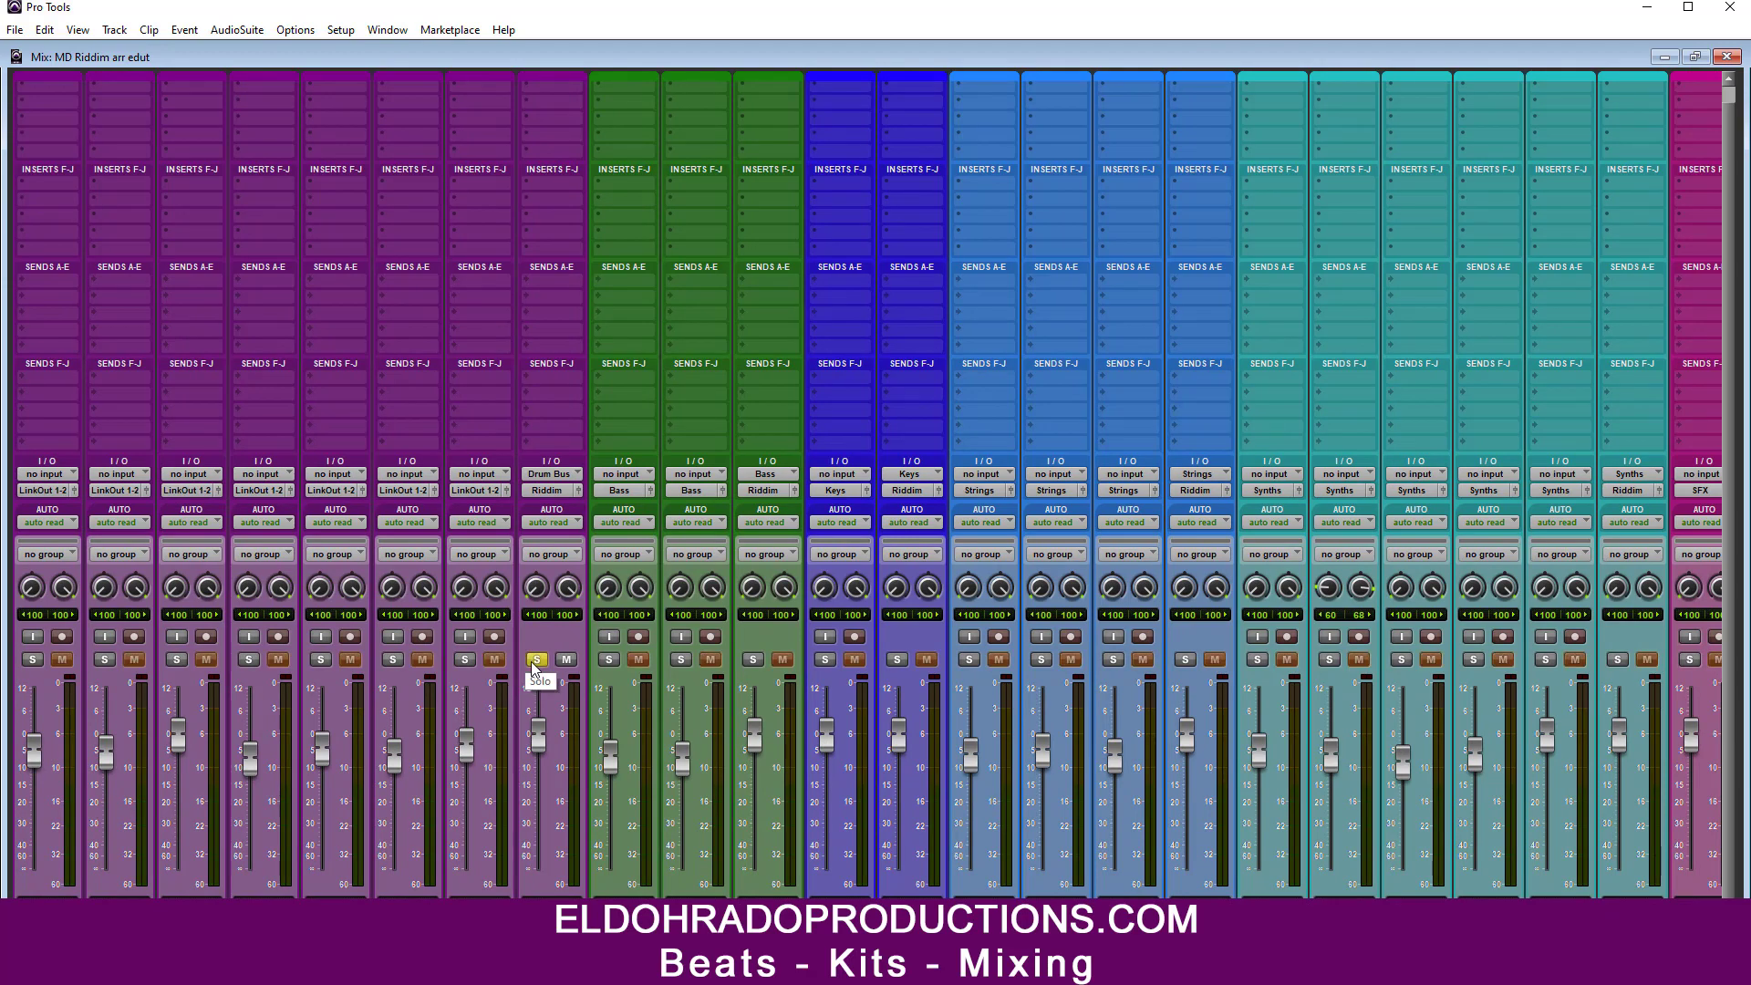
left_click(534, 662)
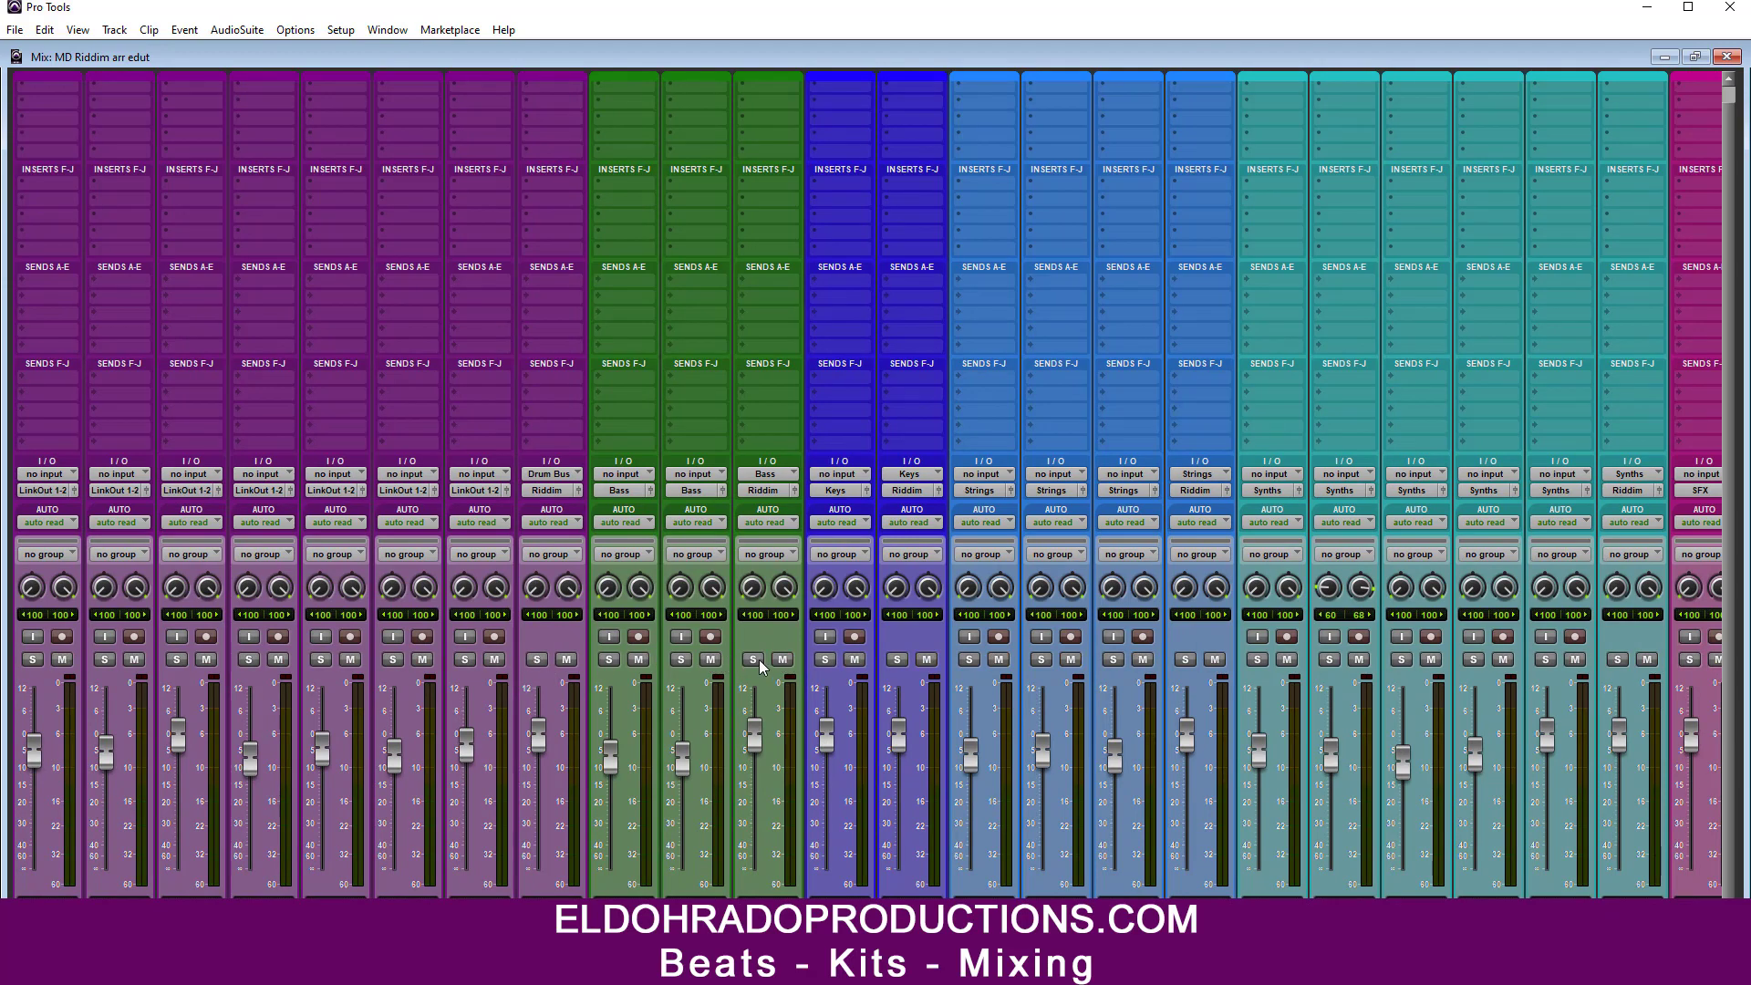
left_click(756, 661)
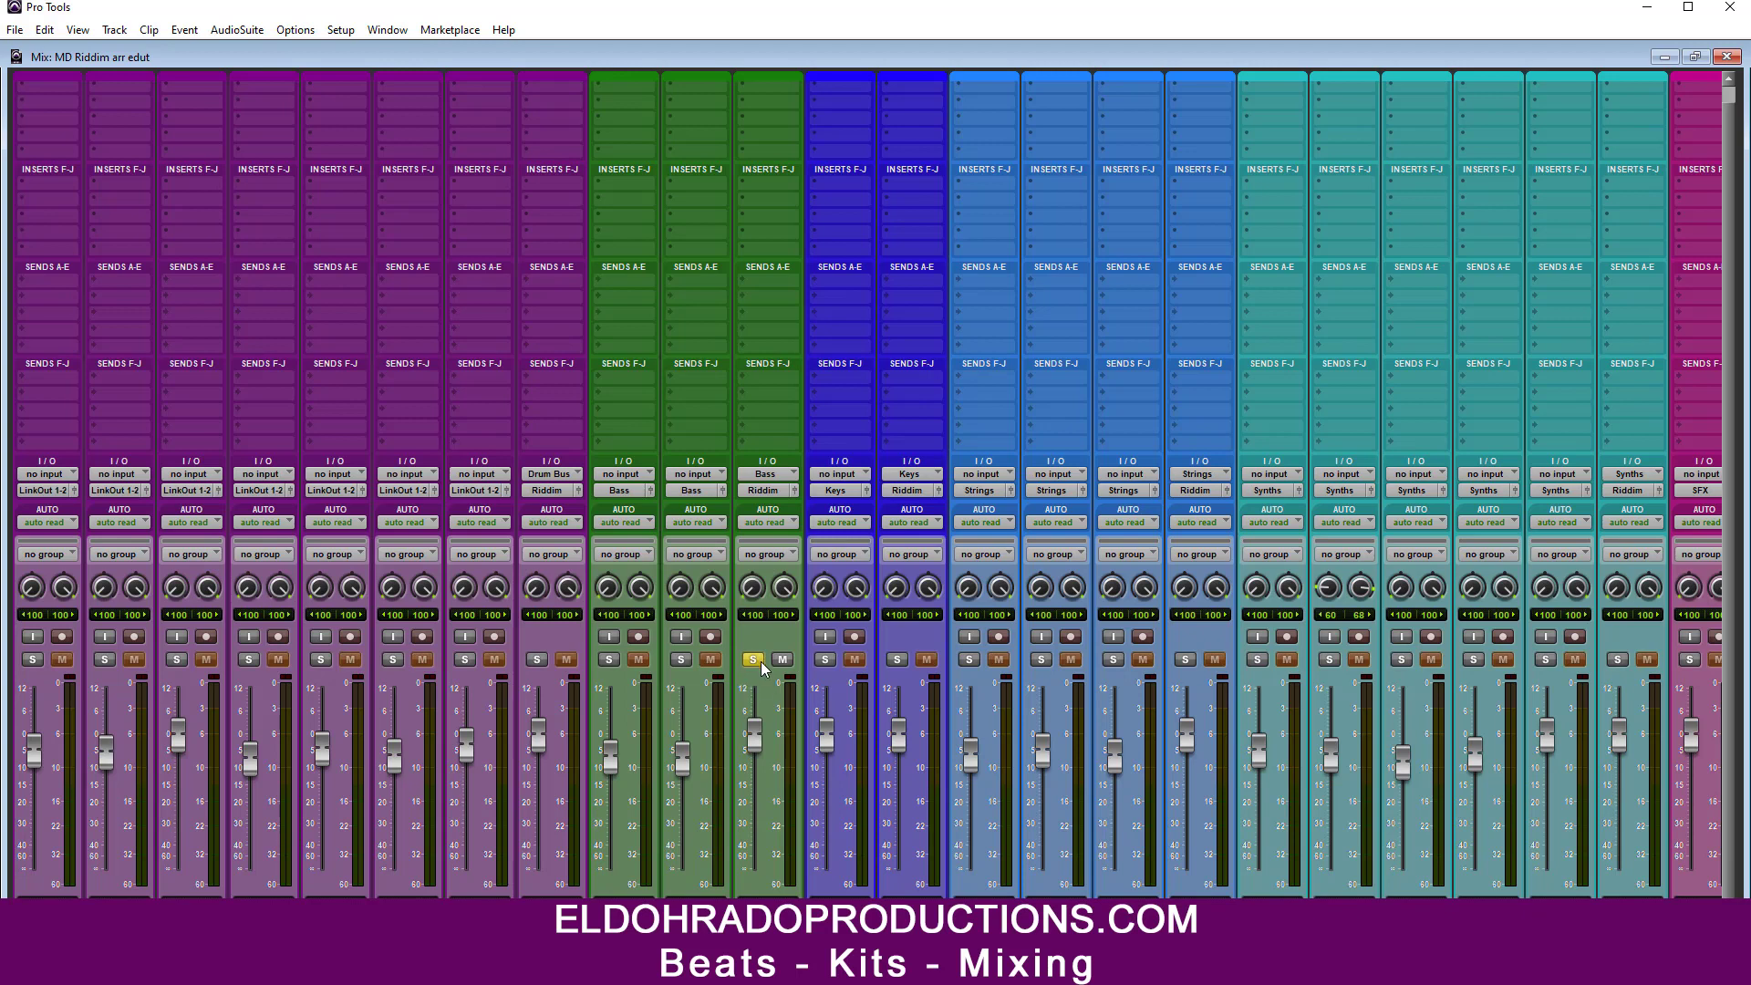
left_click(754, 661)
Step: Toggle solo on the Keys and Strings aux tracks with the groups inactive, leaving both unsoloed
left_click(899, 661)
left_click(901, 662)
left_click(901, 663)
left_click_drag(828, 960, 862, 960)
left_click(859, 659)
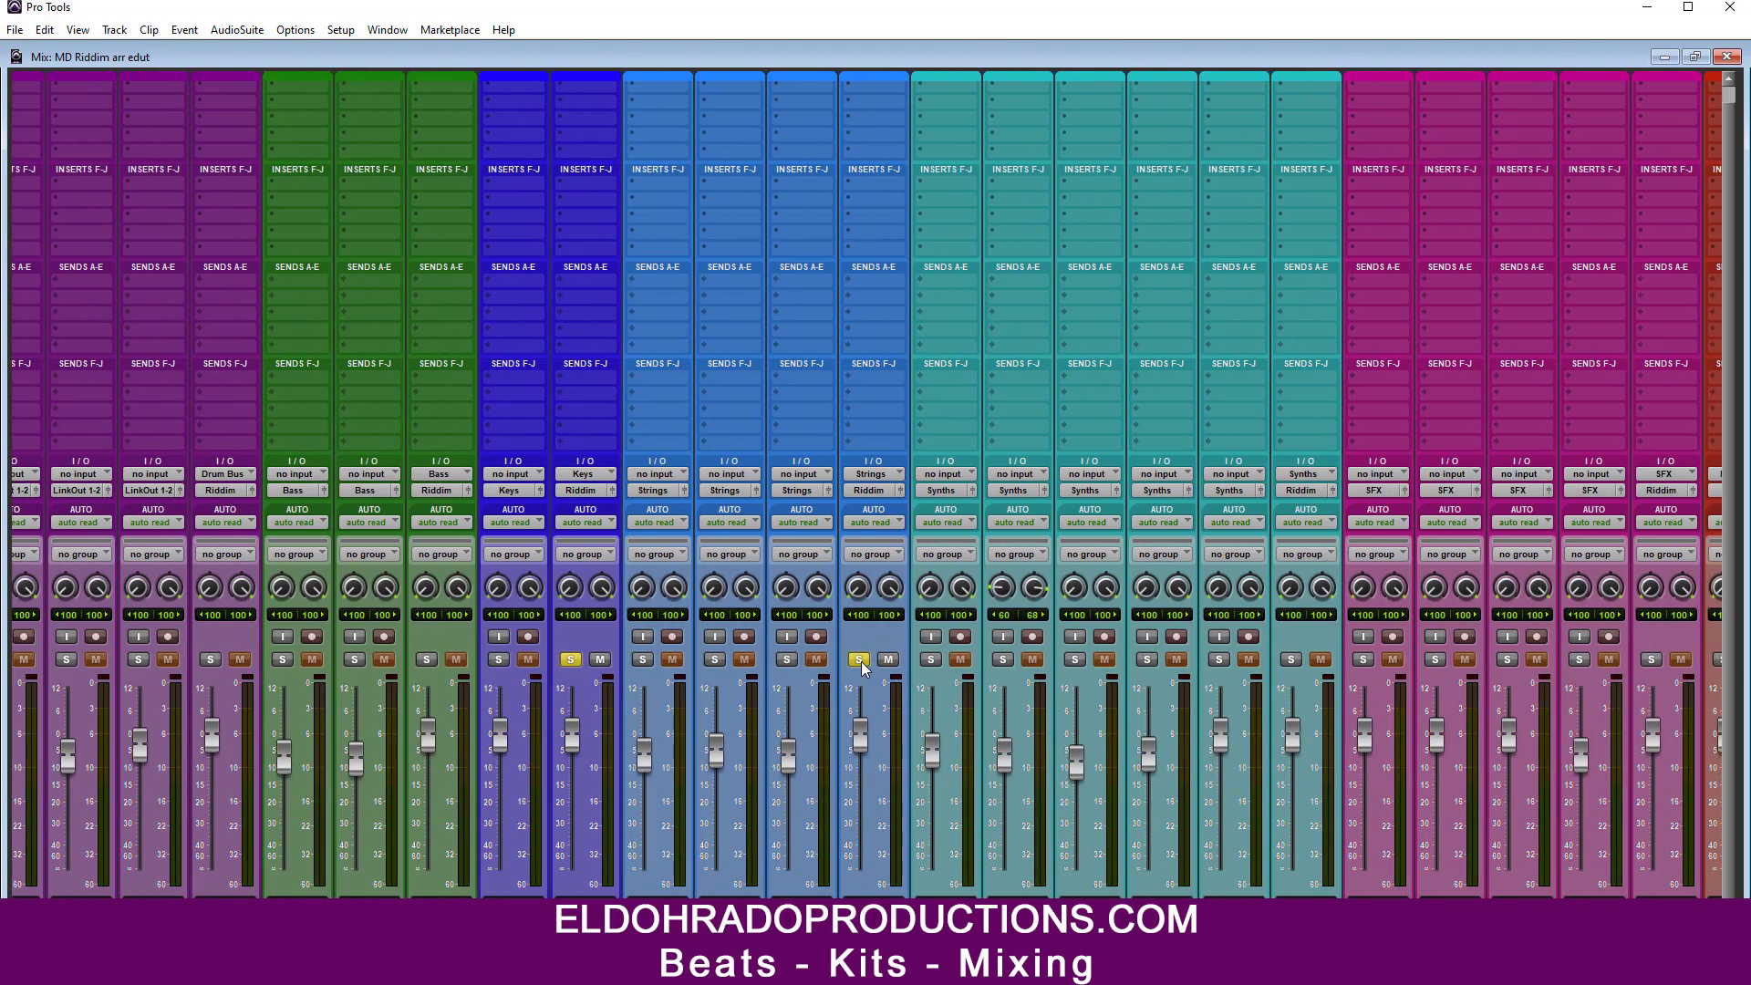
left_click(861, 661)
left_click(861, 662)
left_click(861, 661)
left_click(861, 661)
left_click(859, 660)
left_click(572, 659)
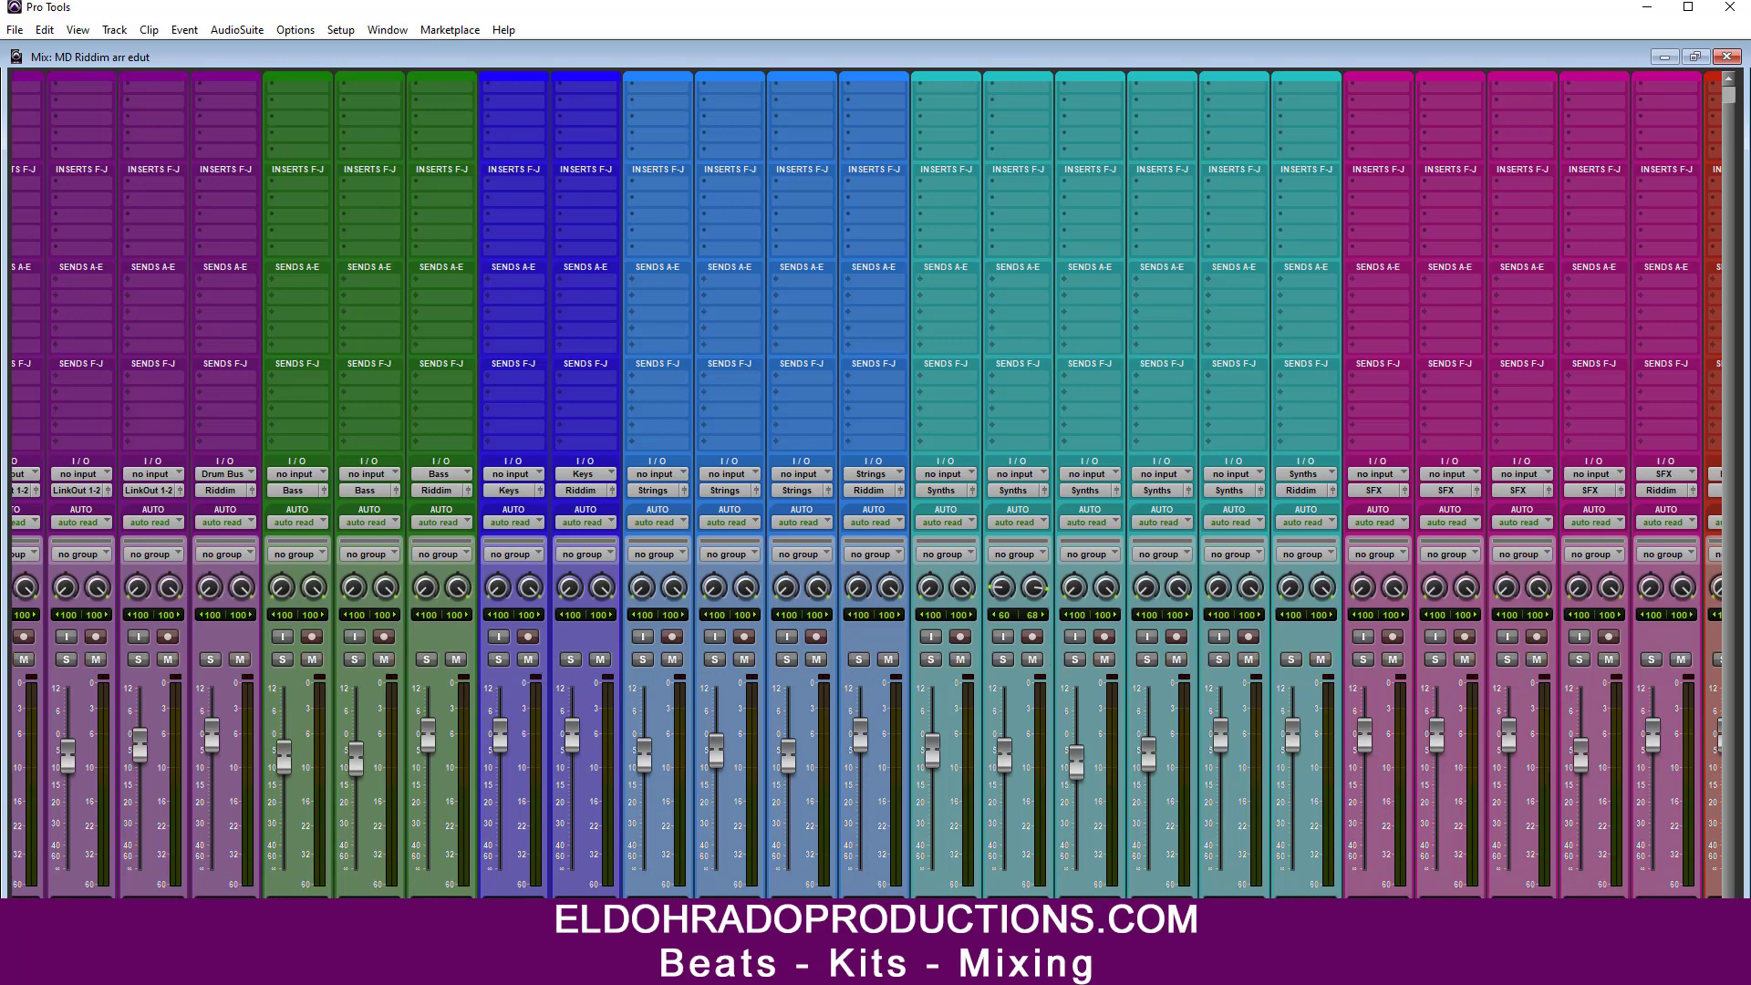
Step: Reactivate the Drums group and test it by soloing and unsoloing the Drums aux track
left_click(18, 959)
left_click(60, 872)
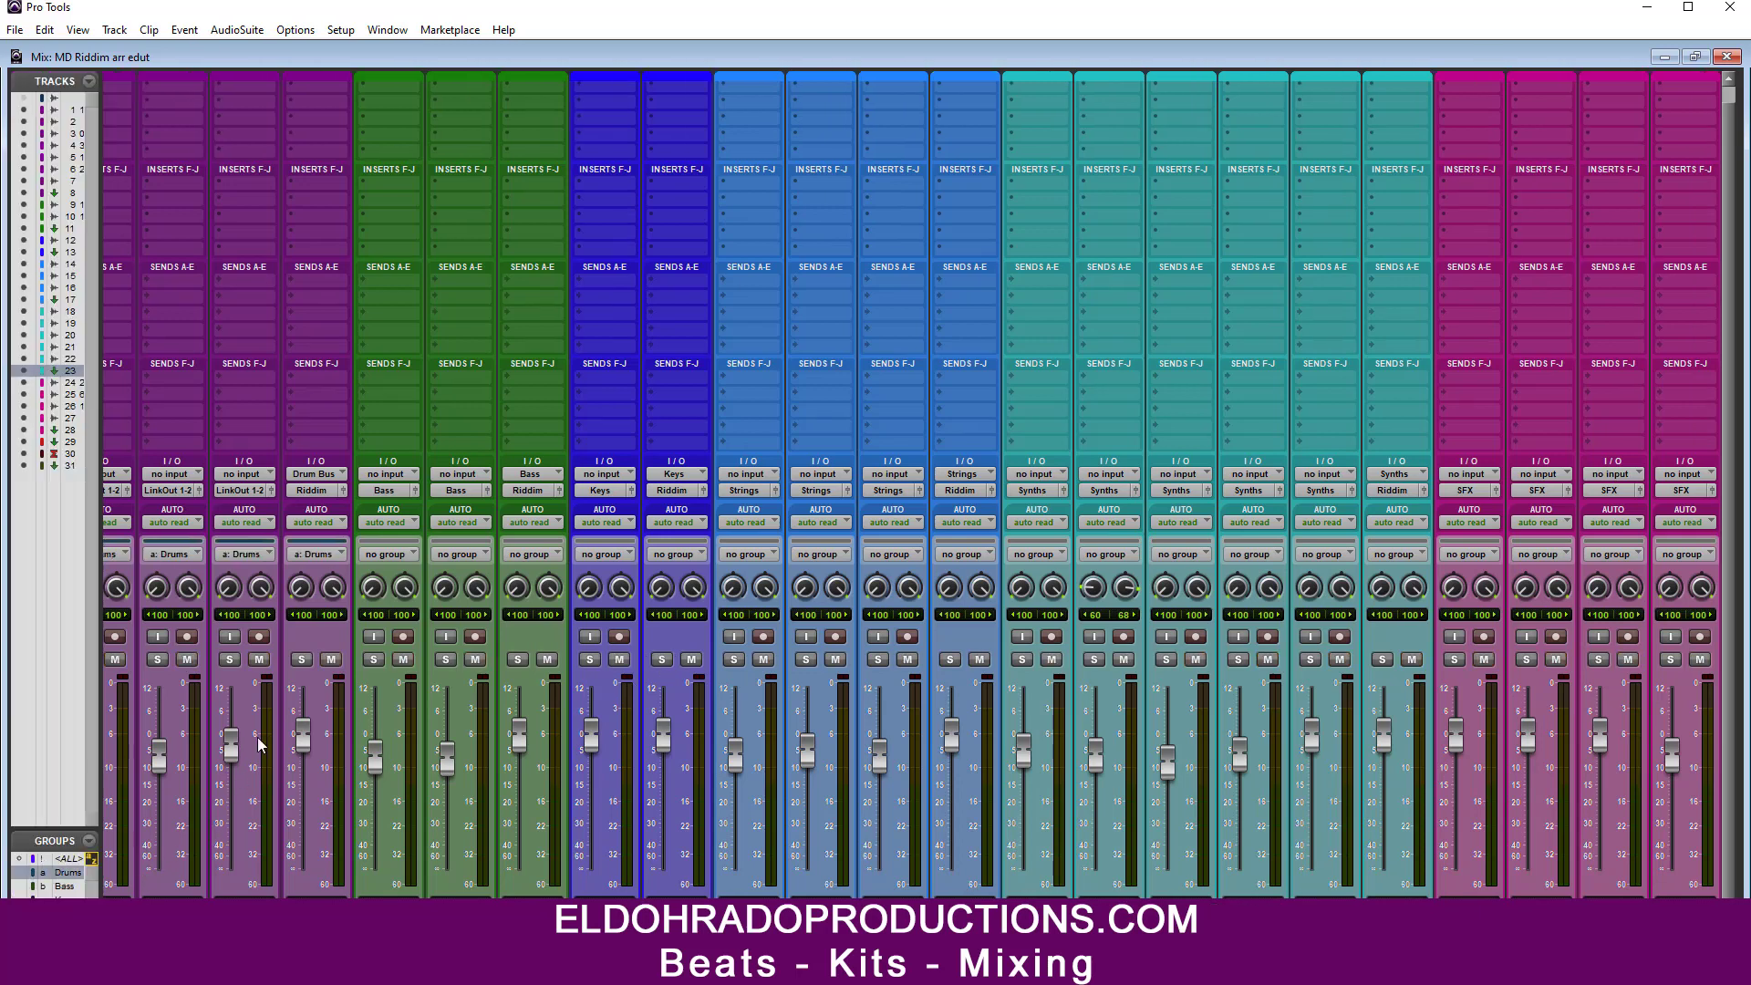
left_click(302, 660)
left_click(301, 659)
Step: Reactivate the Bass, Keys, Strings, Synths and SFX groups
left_click(63, 885)
left_click(64, 899)
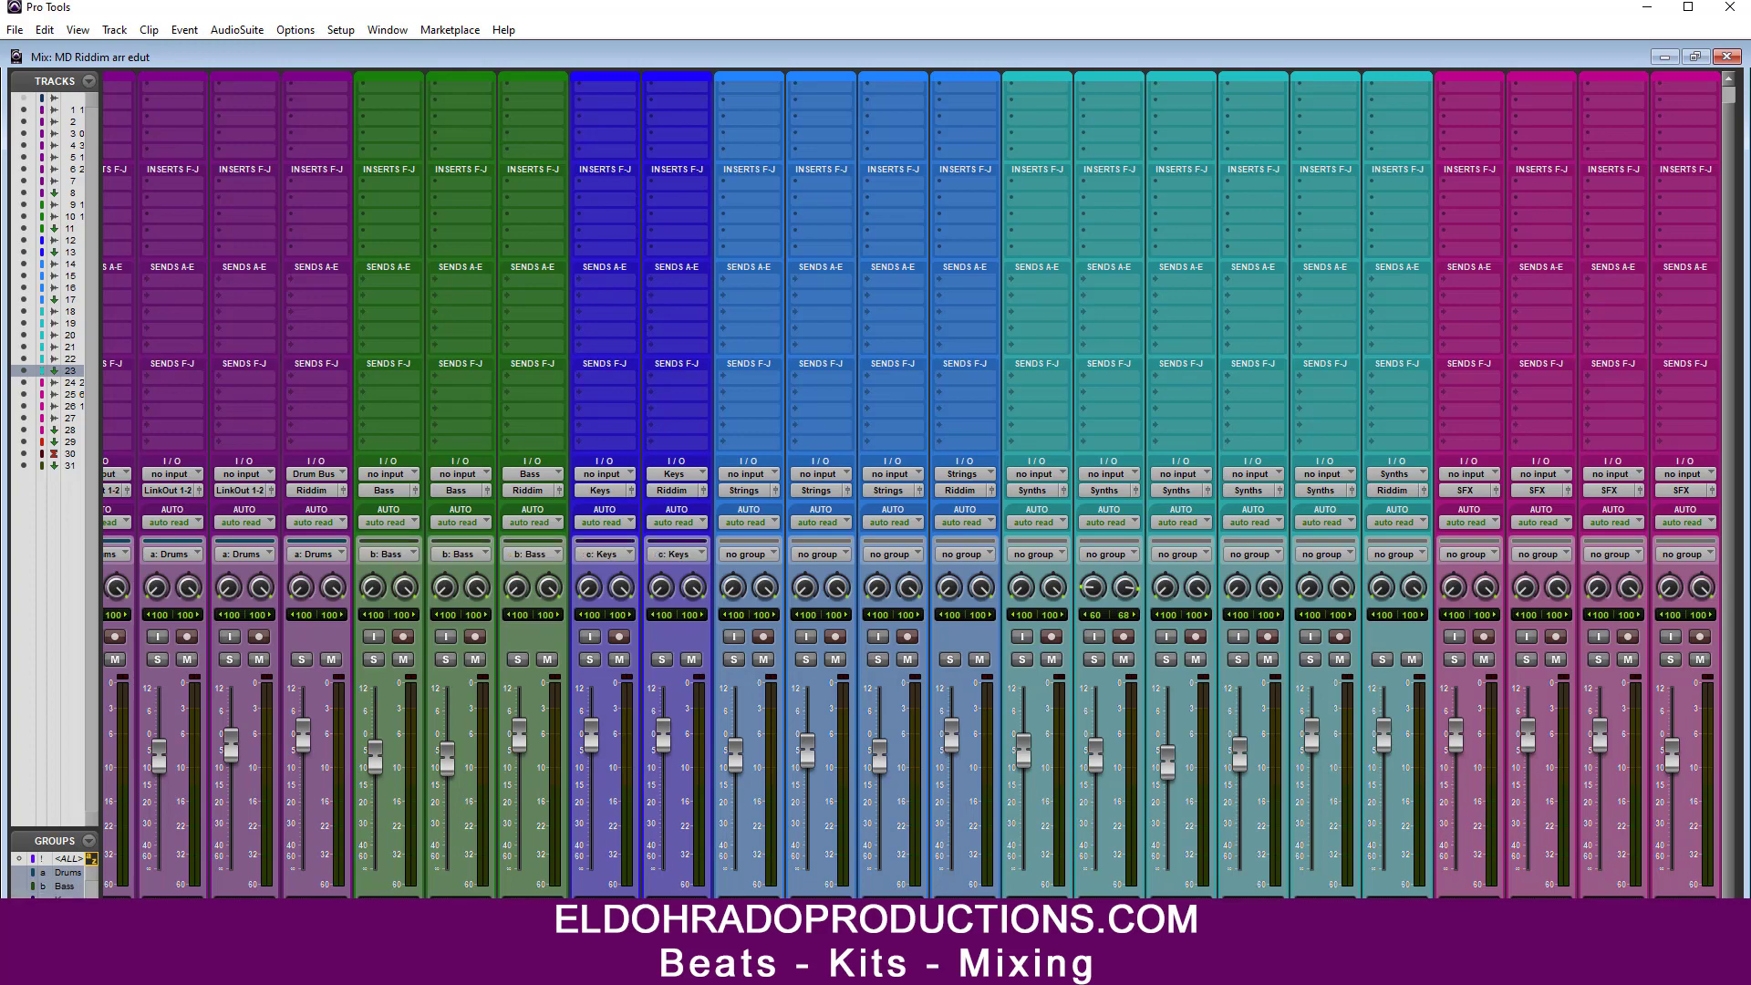
left_click(65, 913)
left_click(66, 927)
left_click(66, 940)
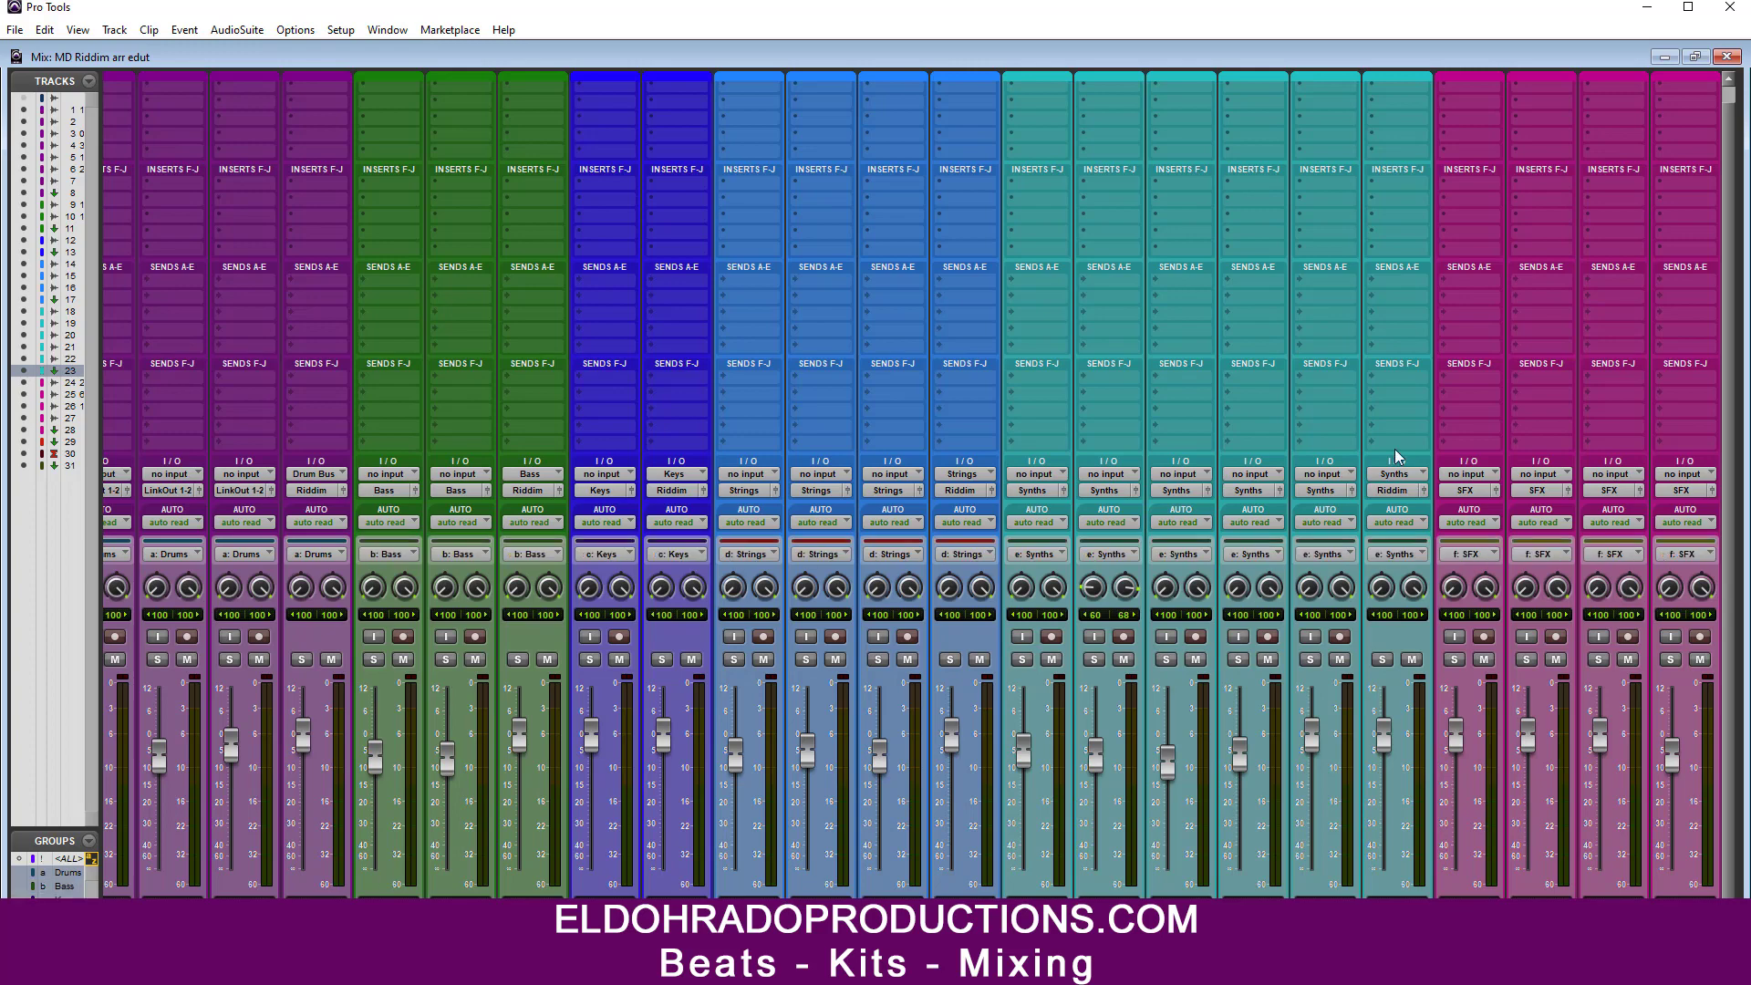
Step: Close the Mix window and play the soloed Bass group in the Edit window
left_click(1727, 57)
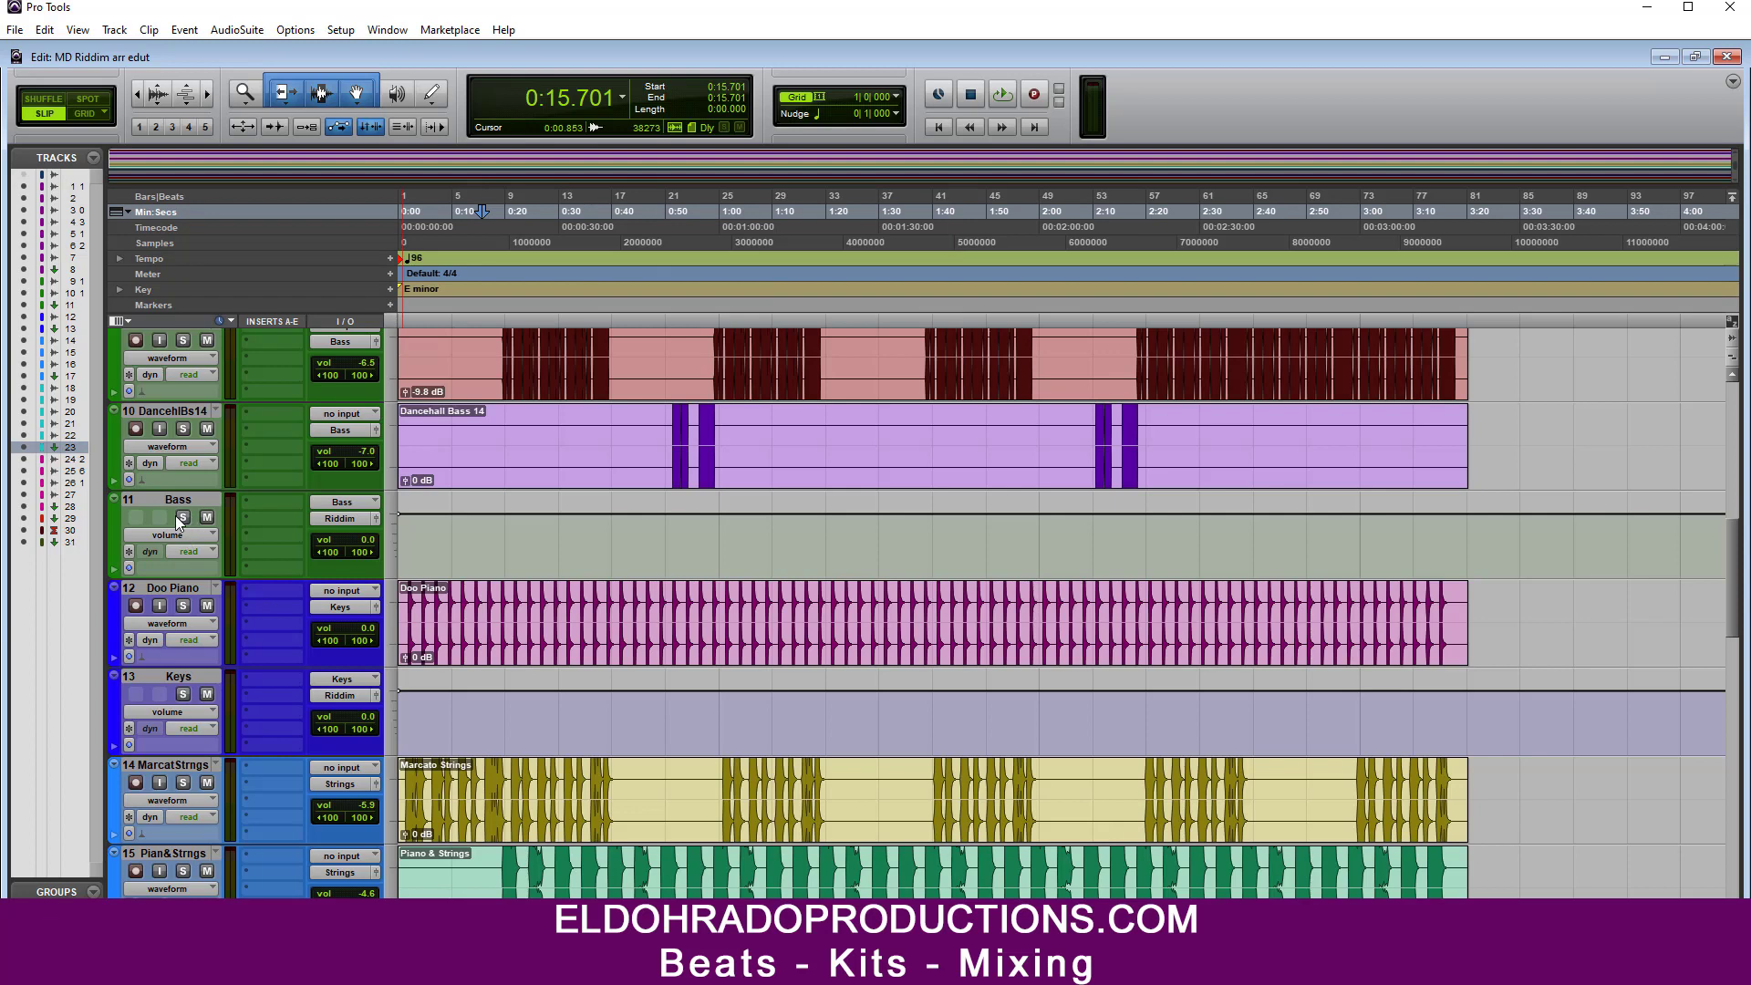
key("space")
scroll(575, 489, "up", 2)
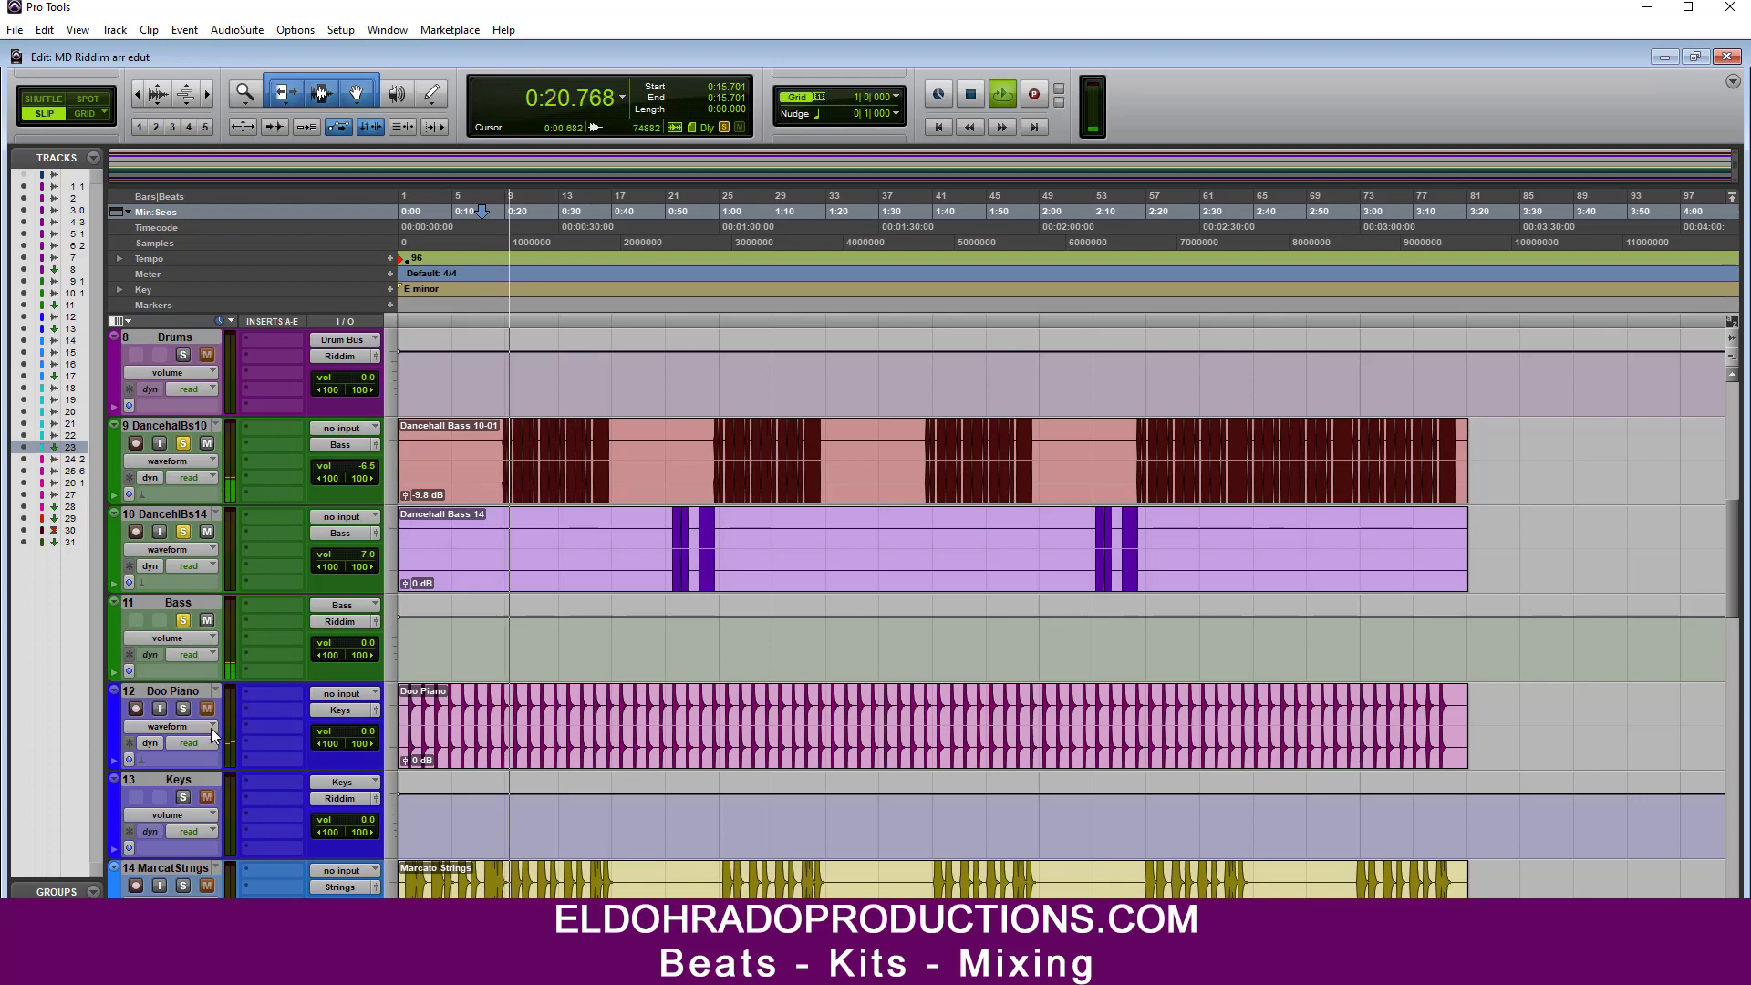
key("space")
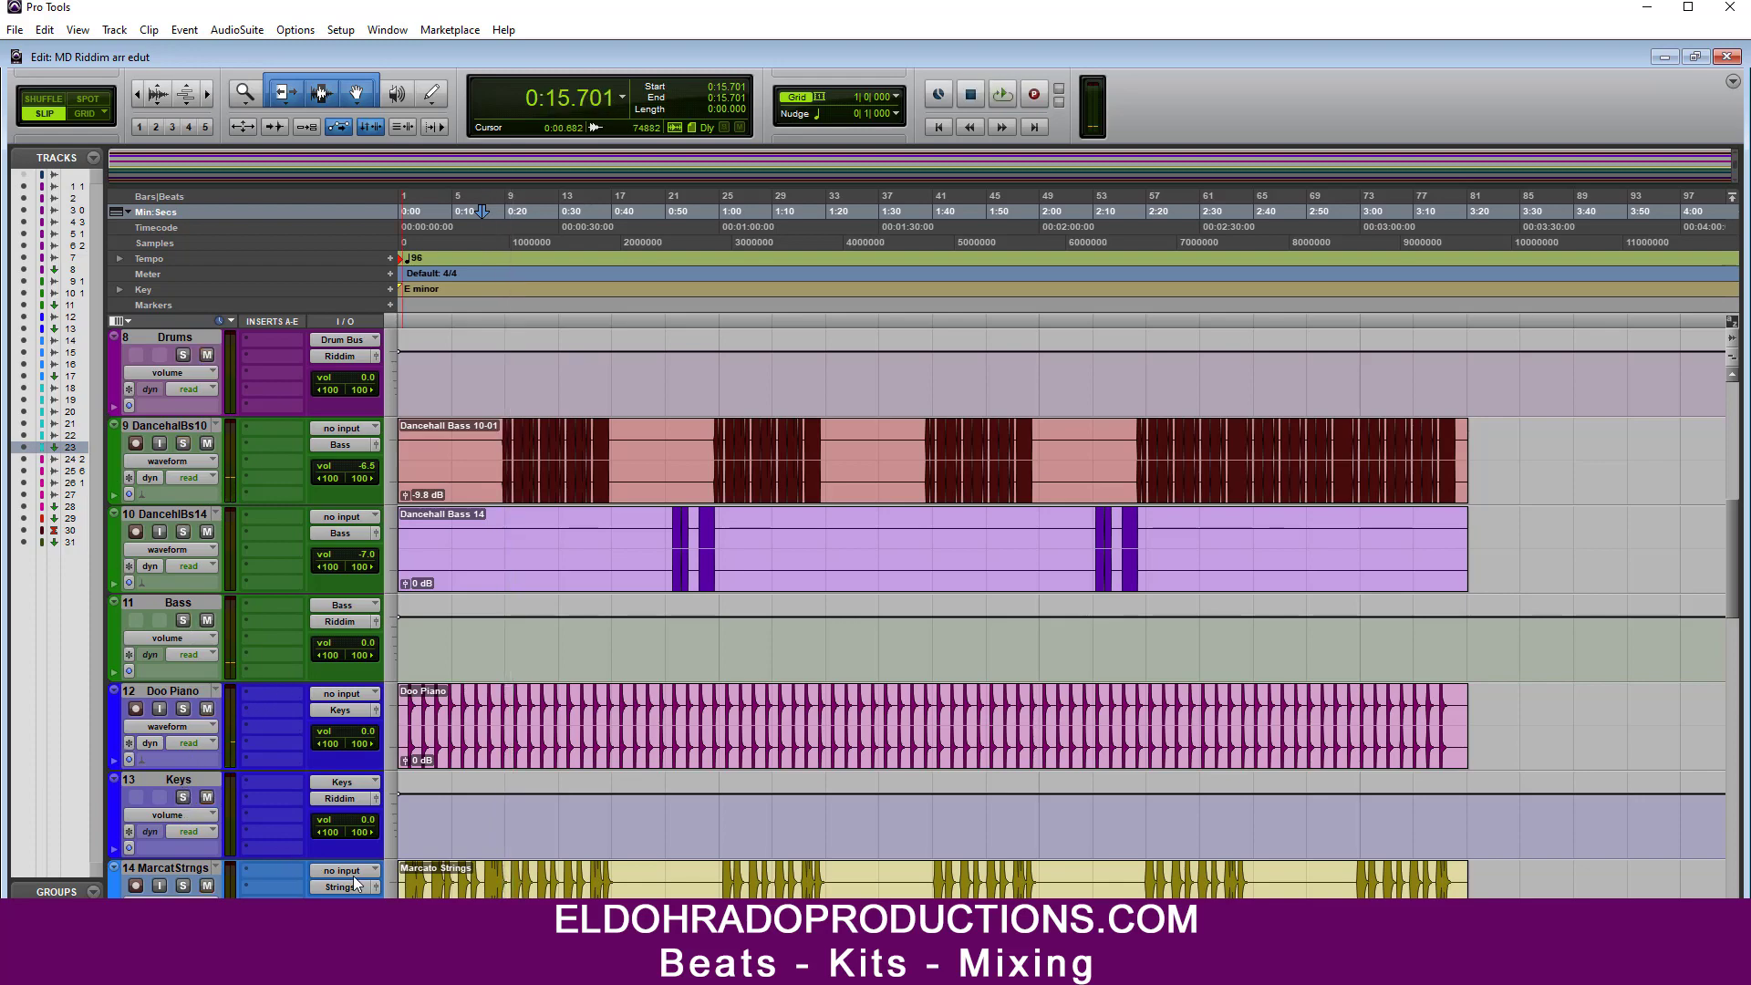
Step: Play the soloed Strings group from 0:18.944, then stop and unsolo it
scroll(226, 874, "down", 5)
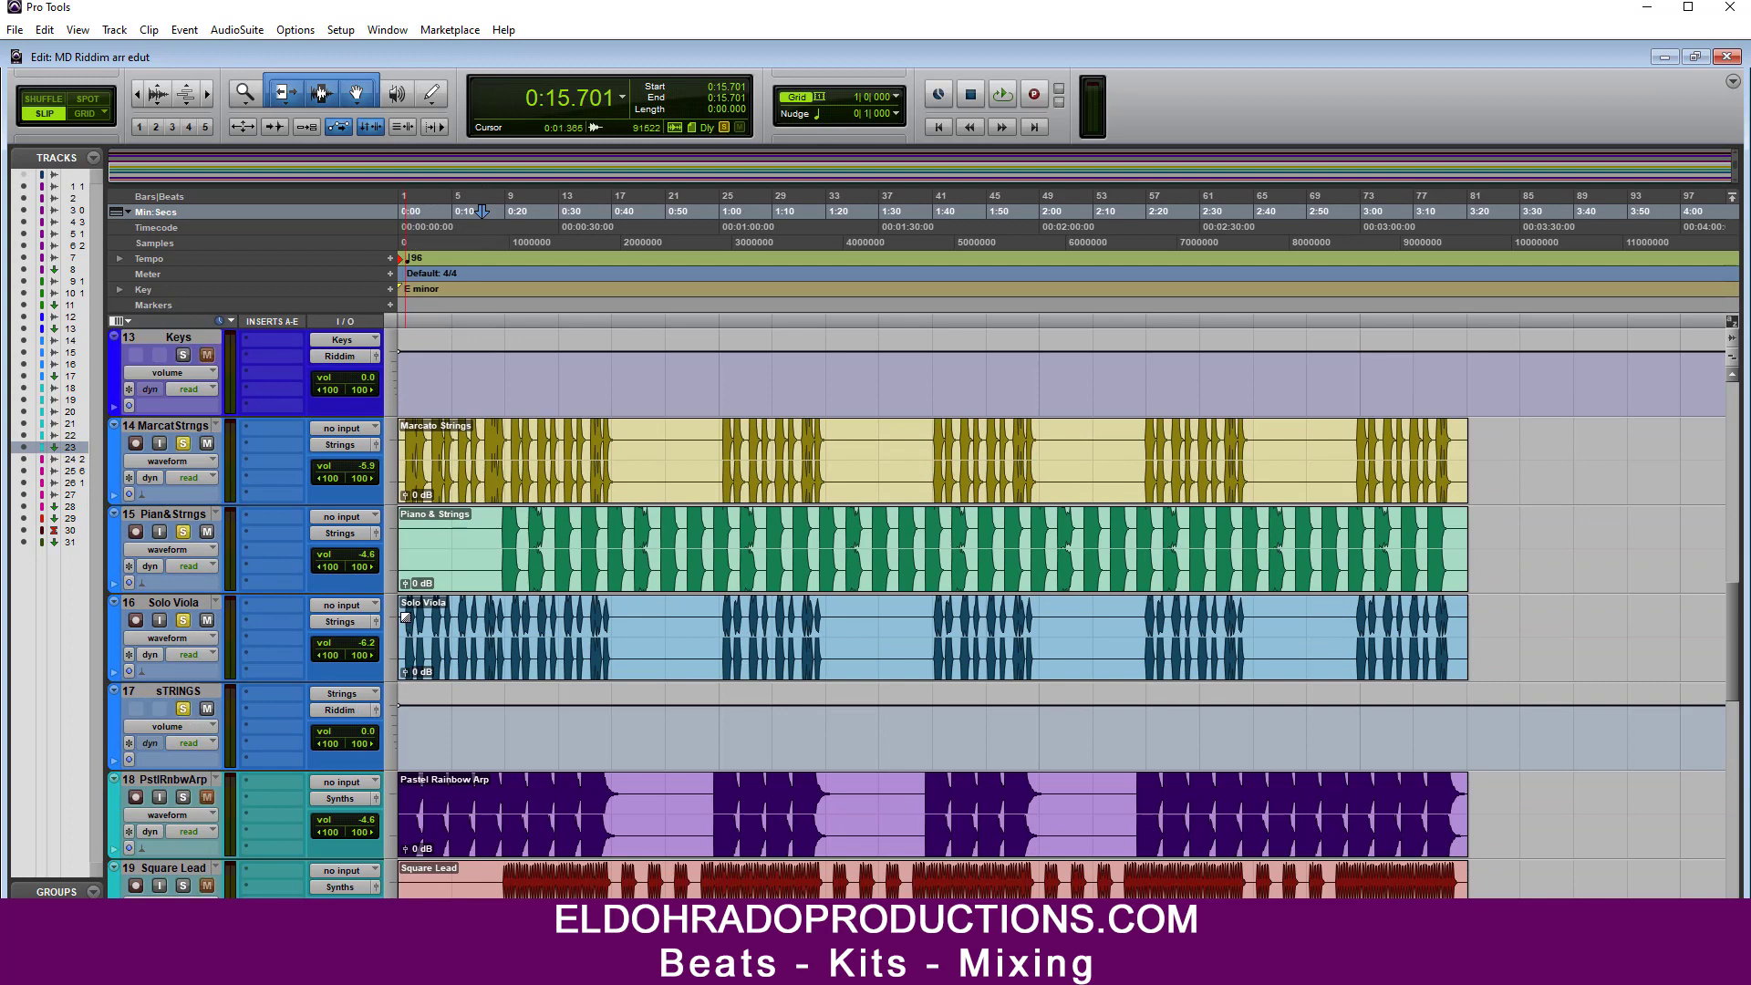
left_click(405, 617)
double_click(401, 611)
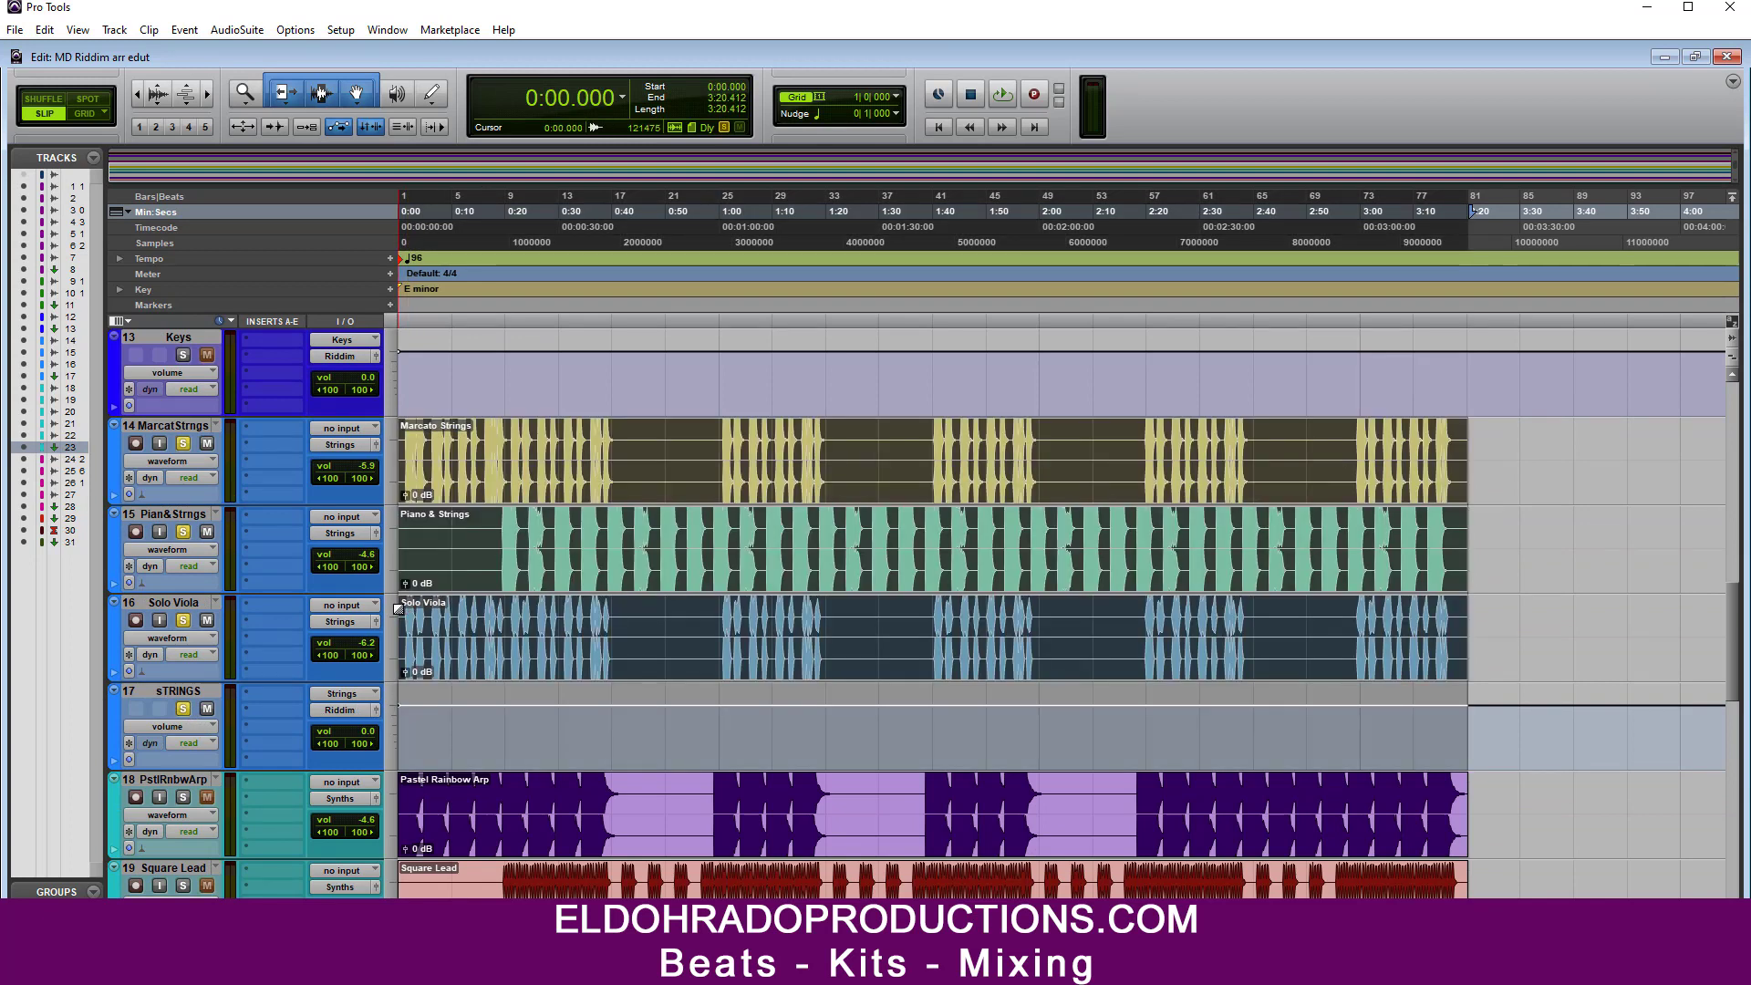
left_click(501, 529)
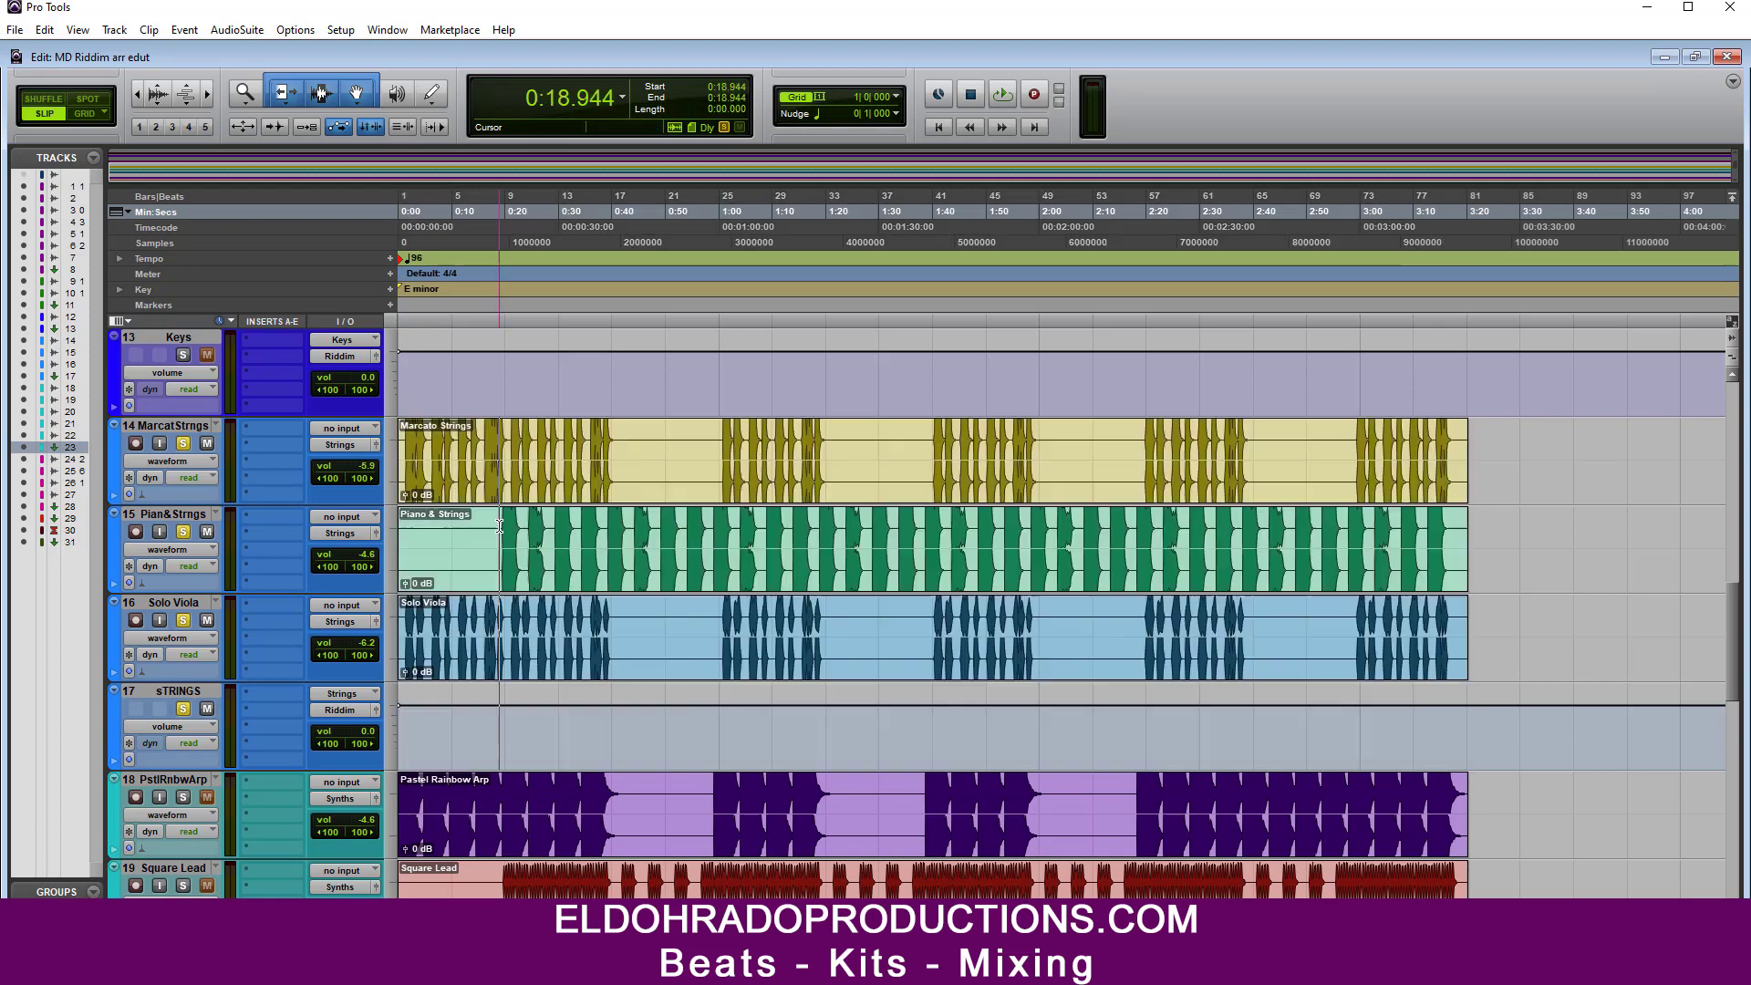
key("space")
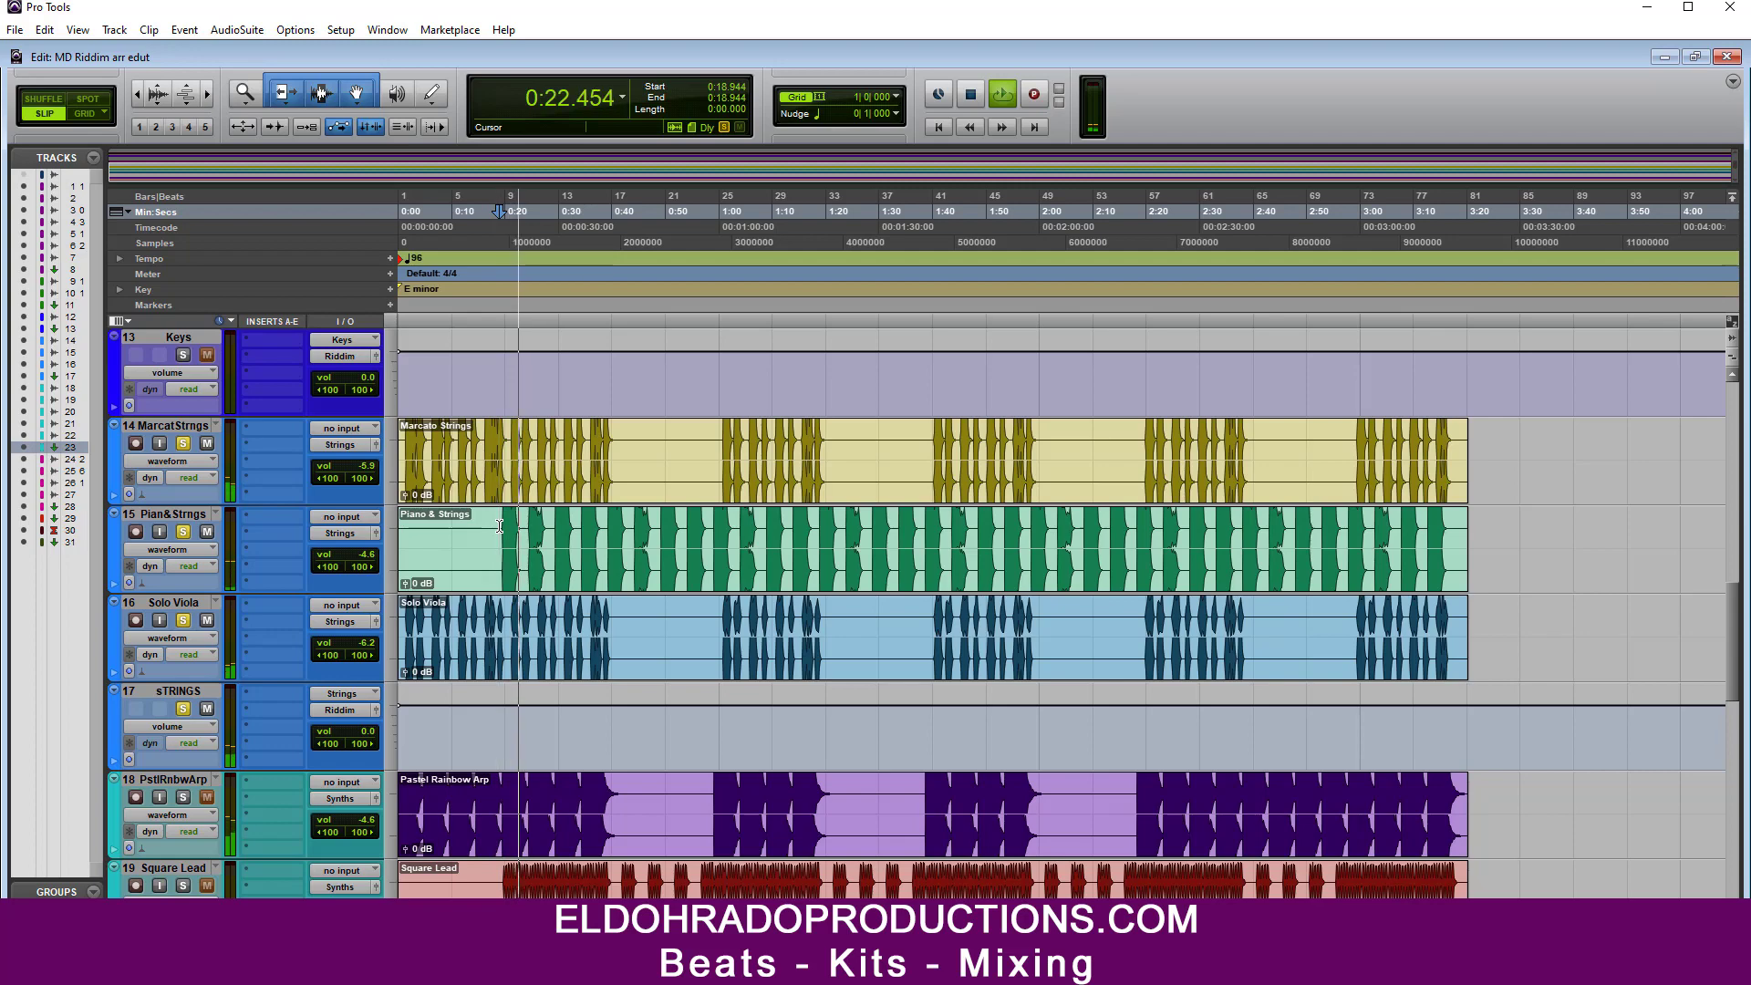
key("space")
left_click(185, 711, "alt")
Step: Return to the Mix window and solo the Drums group through the Drums aux track
scroll(451, 690, "up", 4)
scroll(451, 691, "down", 10)
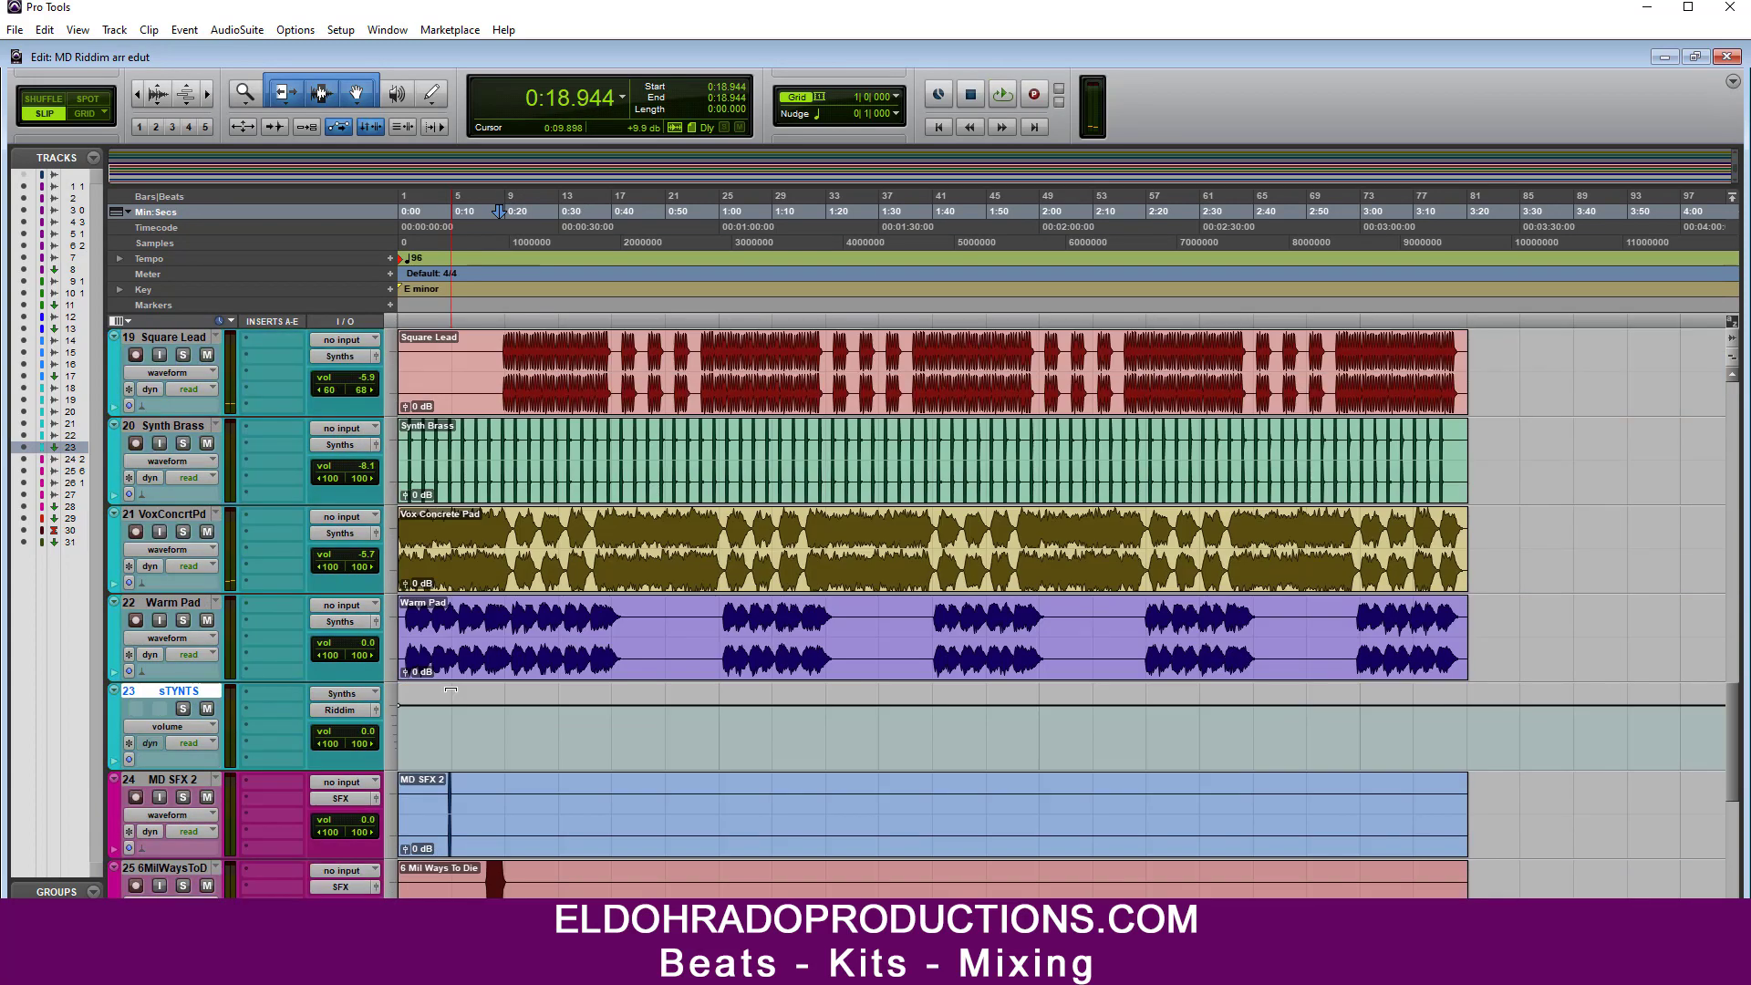
scroll(450, 690, "down", 7)
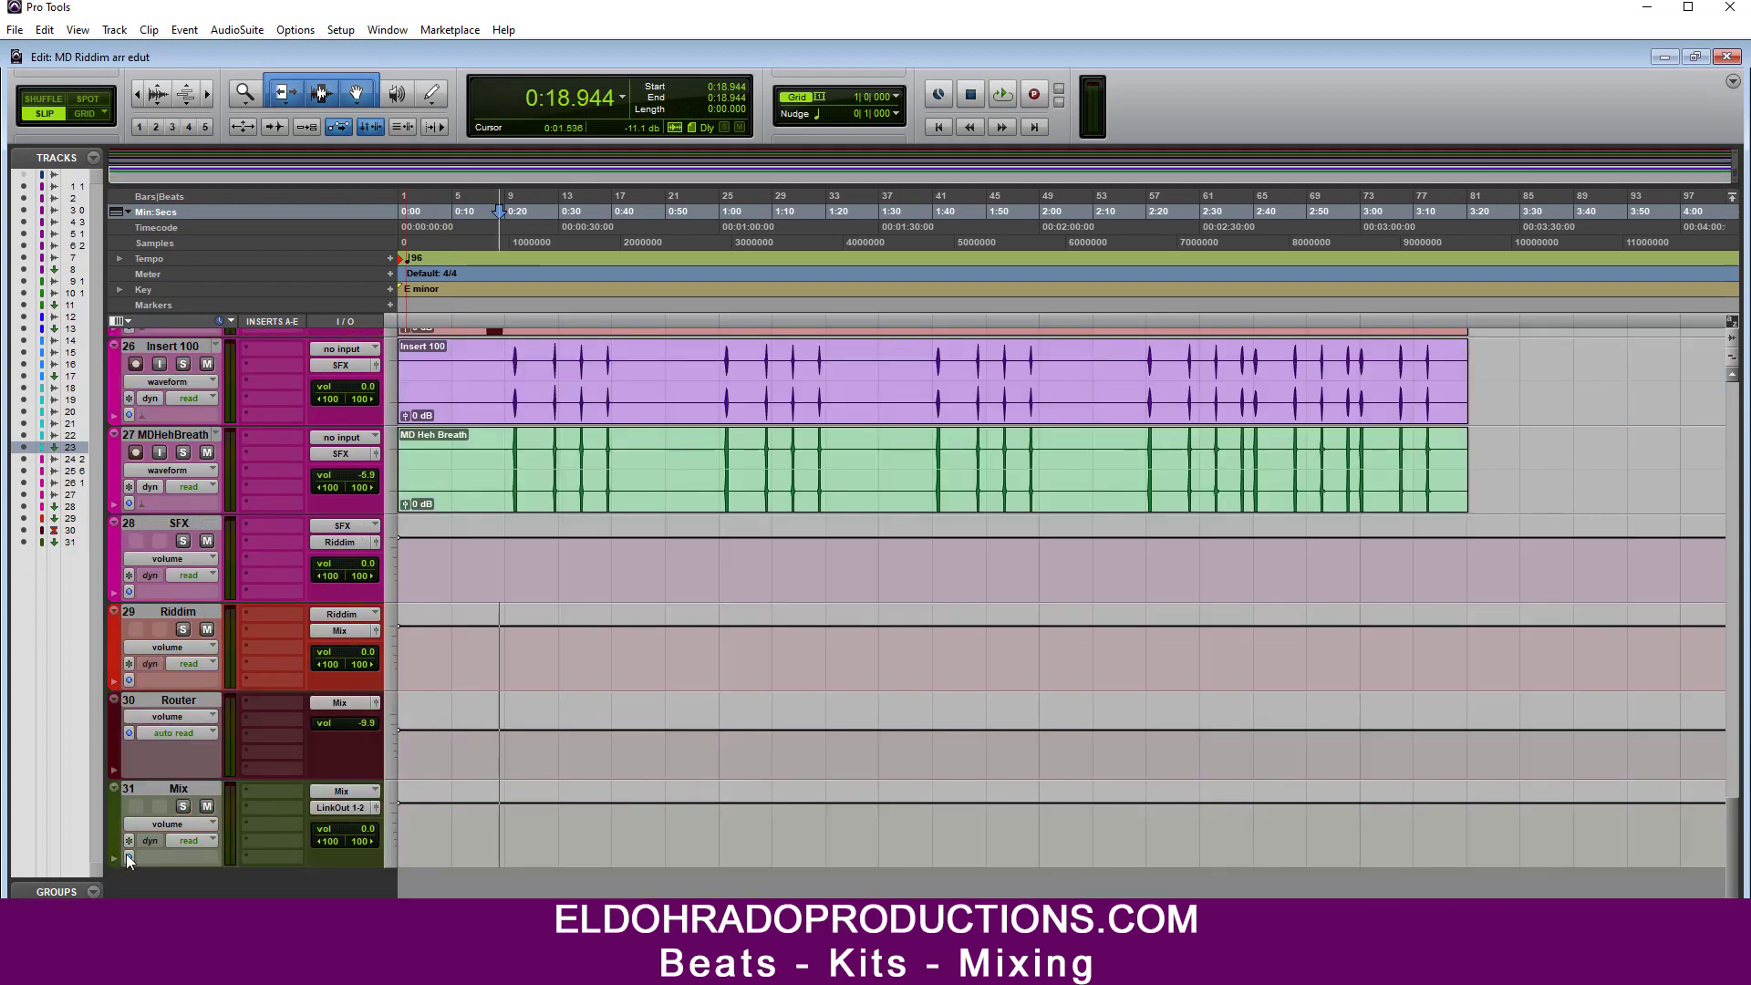
scroll(528, 735, "up", 1)
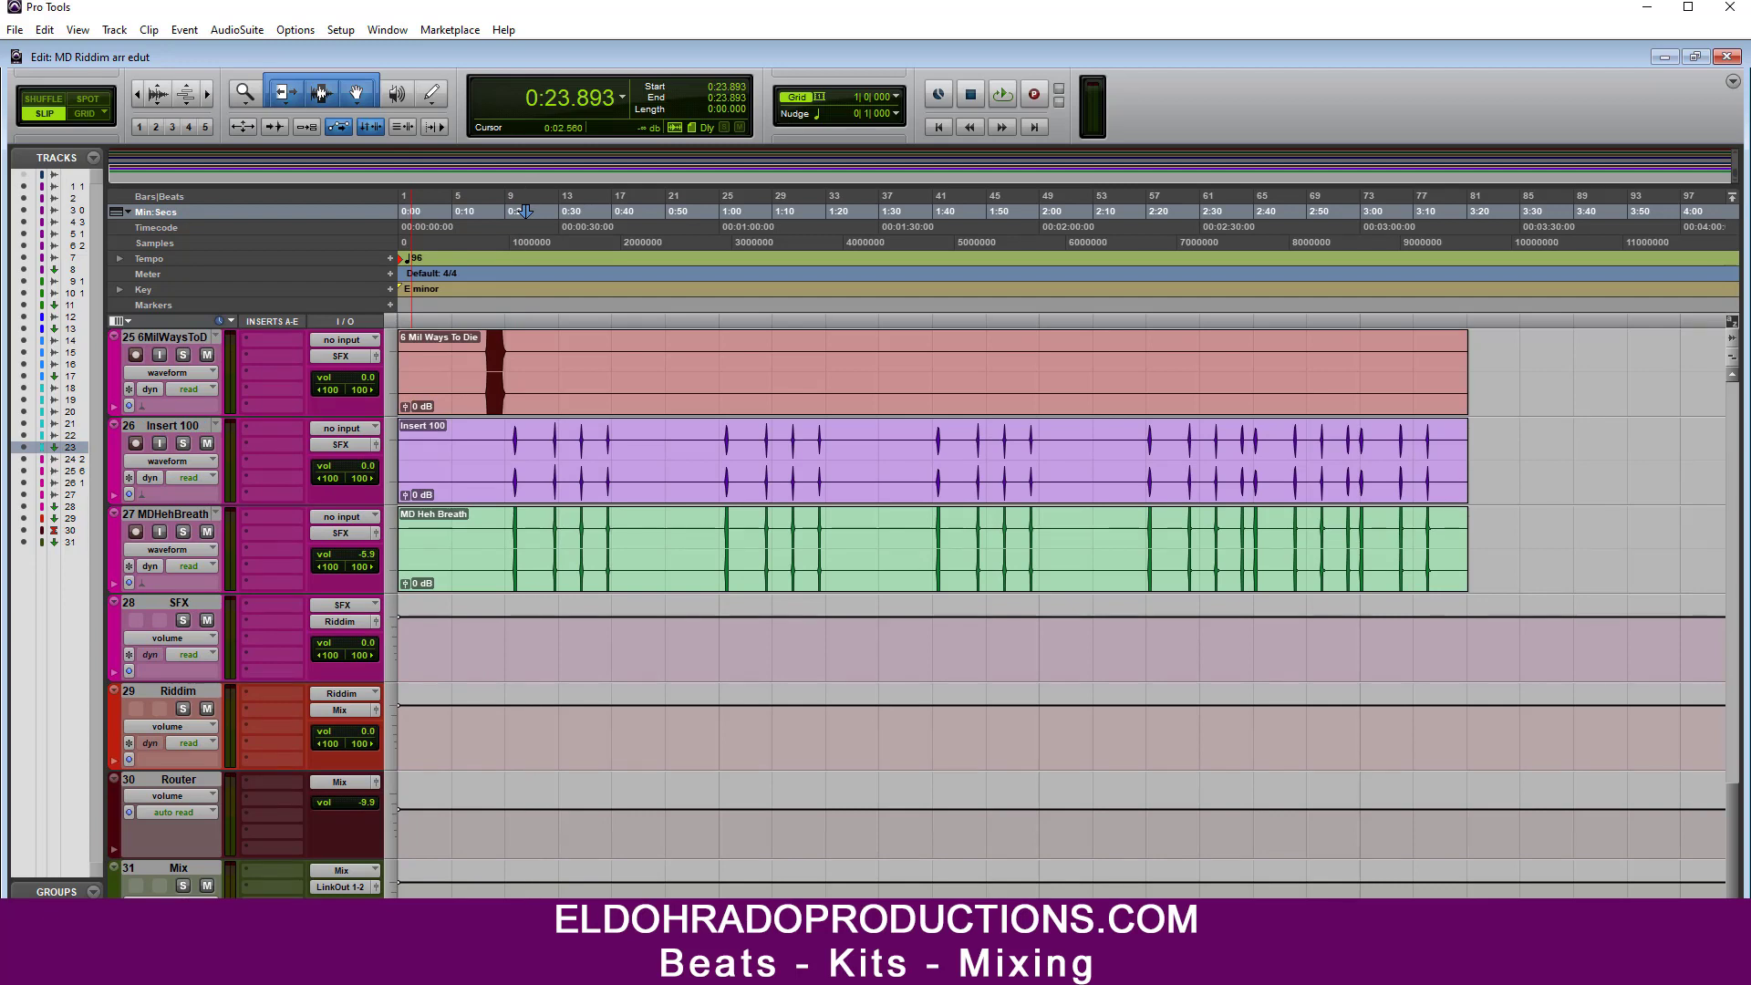
scroll(430, 798, "up", 3)
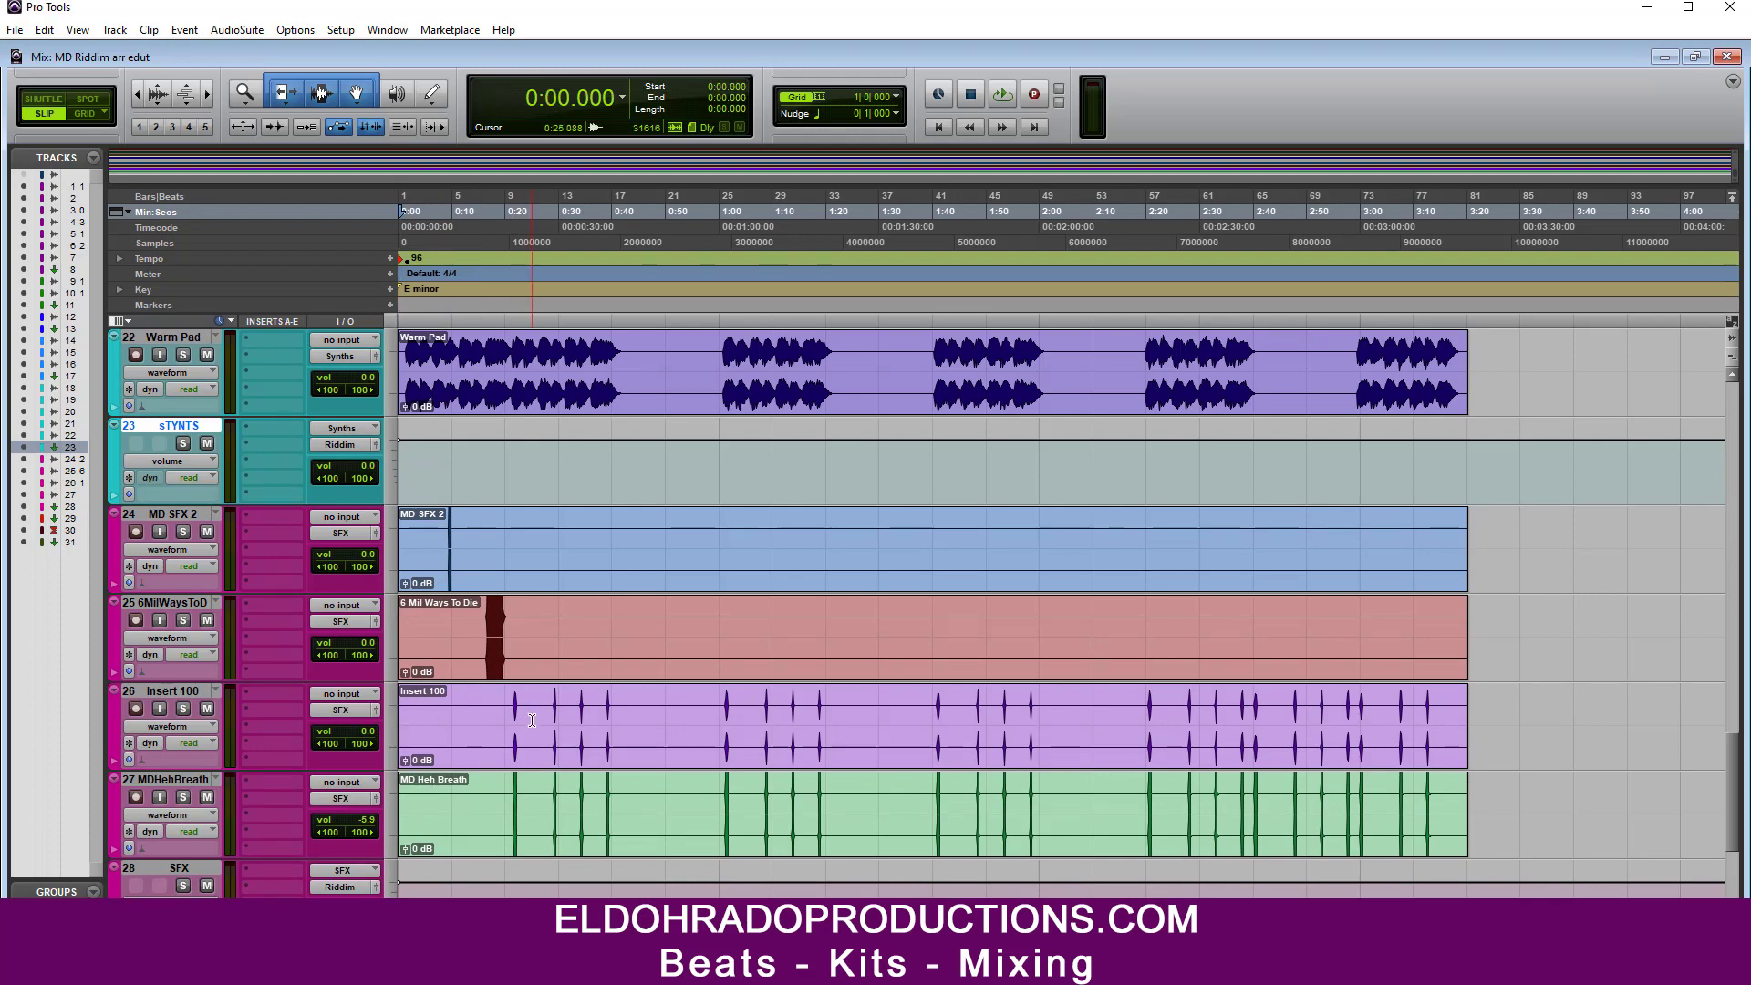
key("ctrl+equal")
scroll(912, 485, "left", 4)
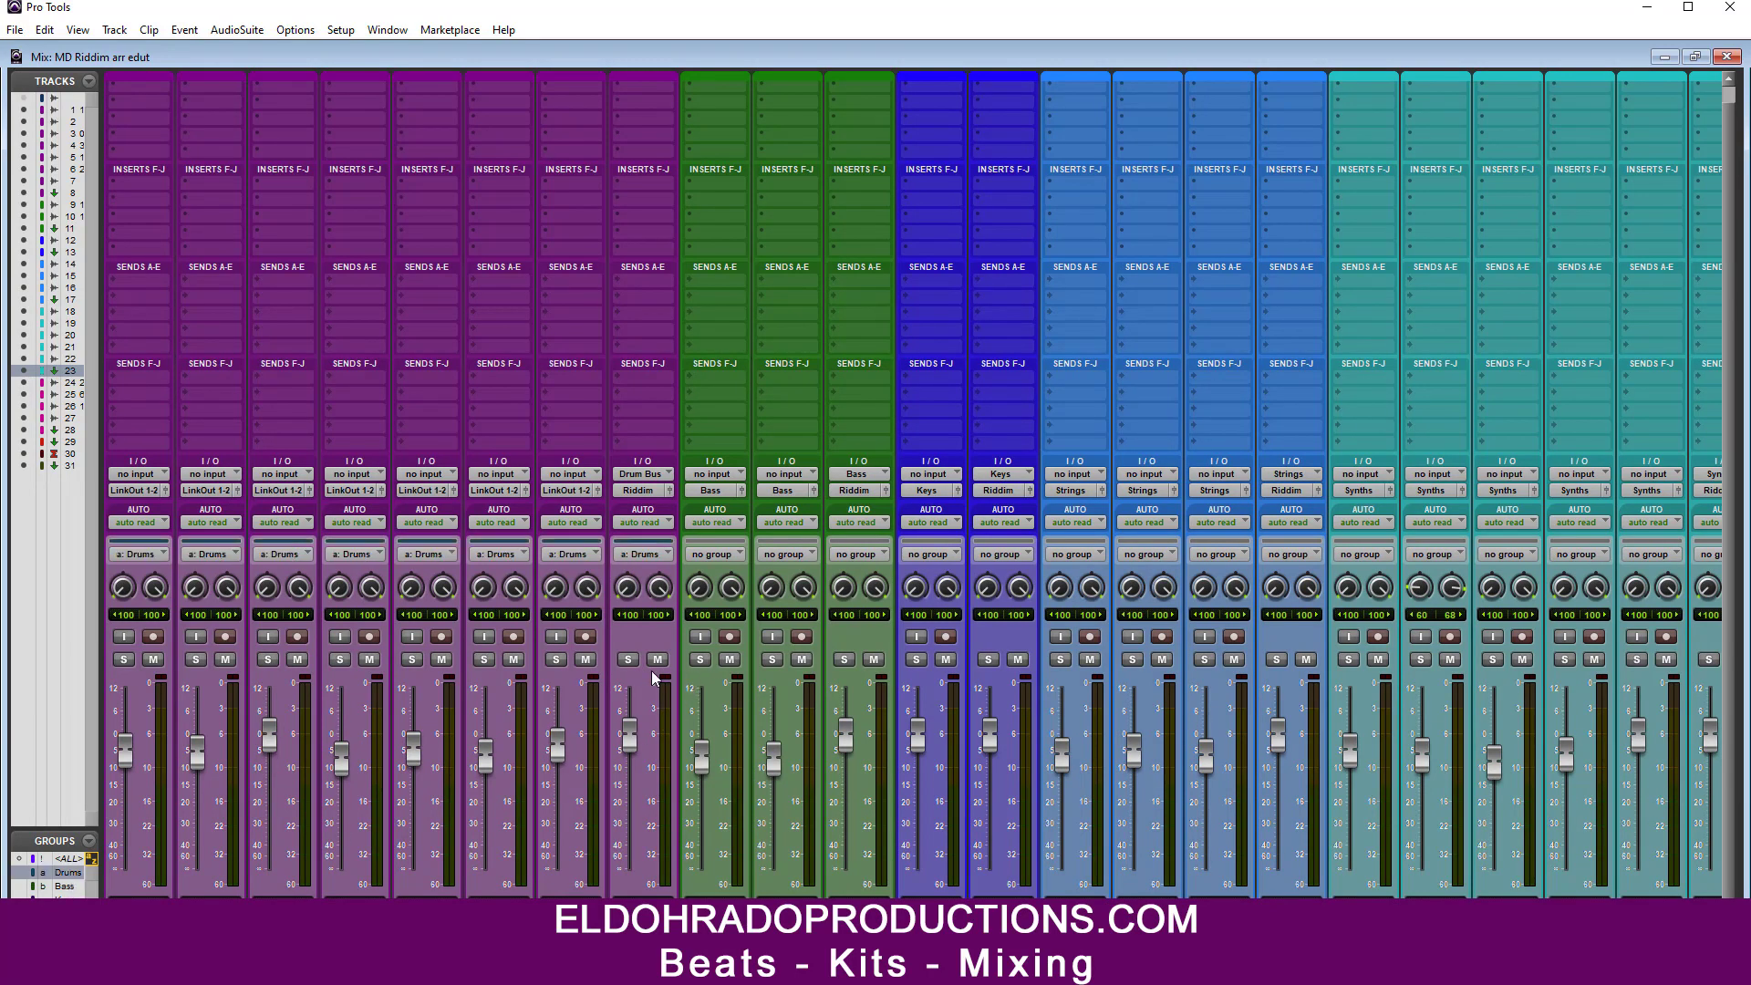
left_click(626, 663)
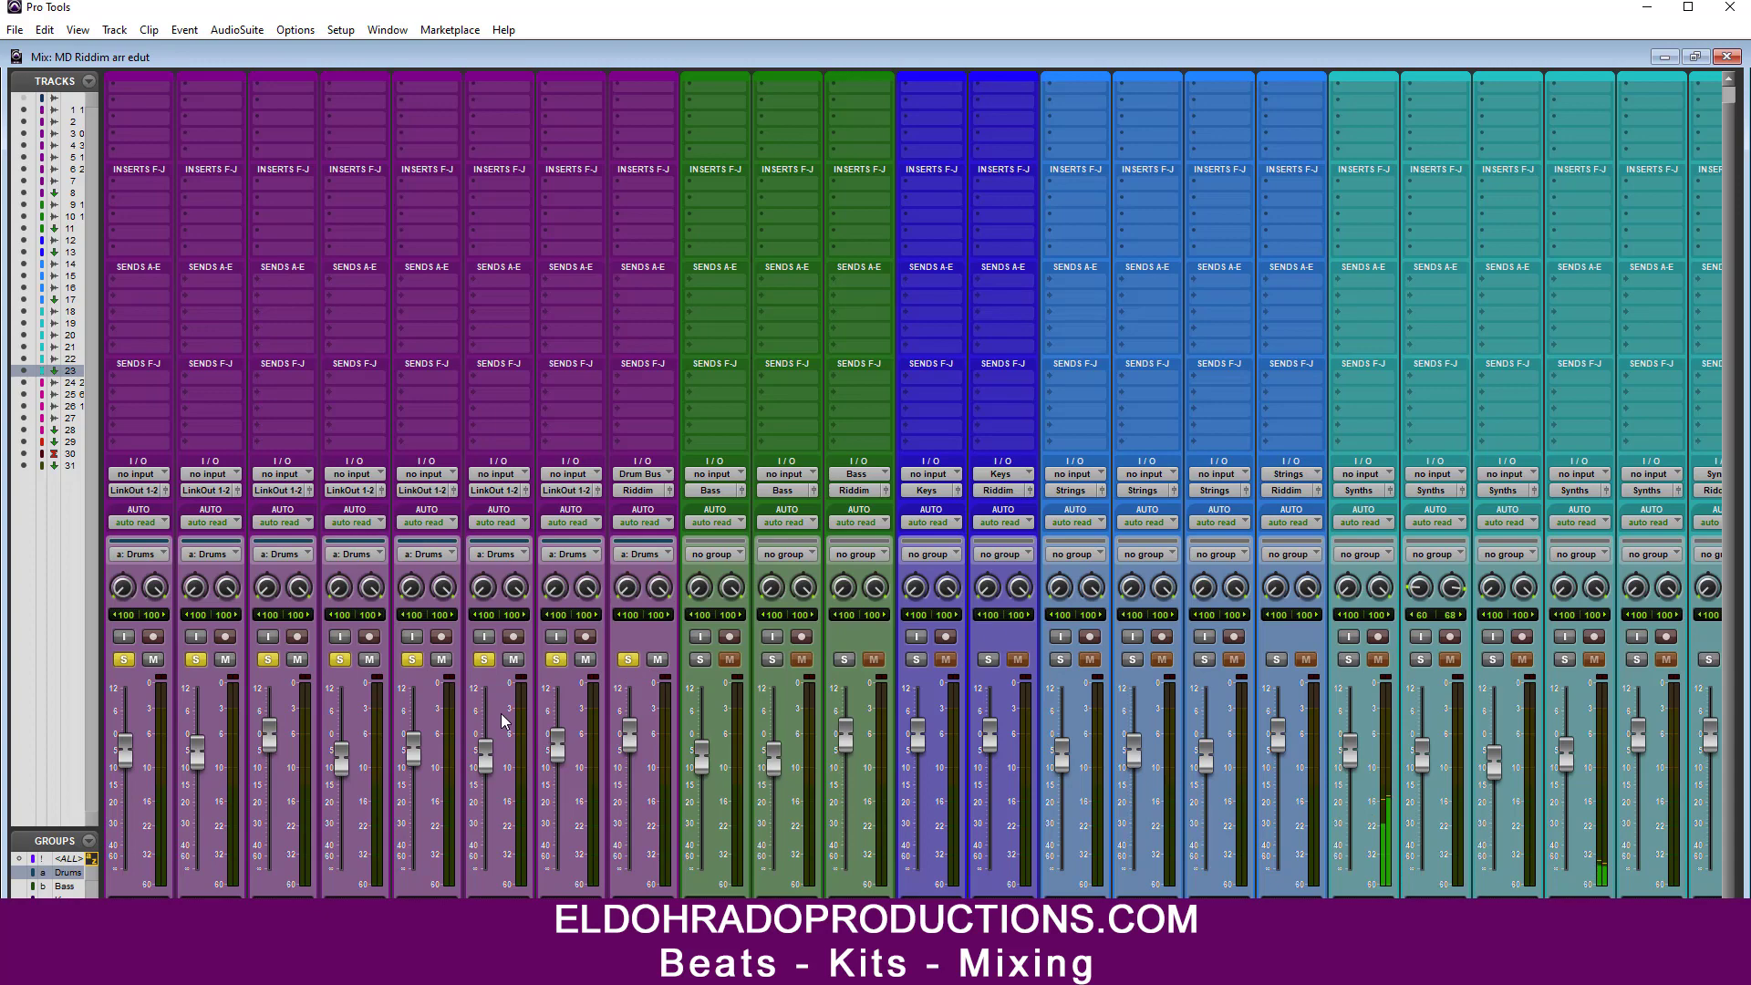
Step: Stop playback and select the soloed drum tracks from 0:19.456 to 0:40.448 in the Edit window
key("ctrl+equal")
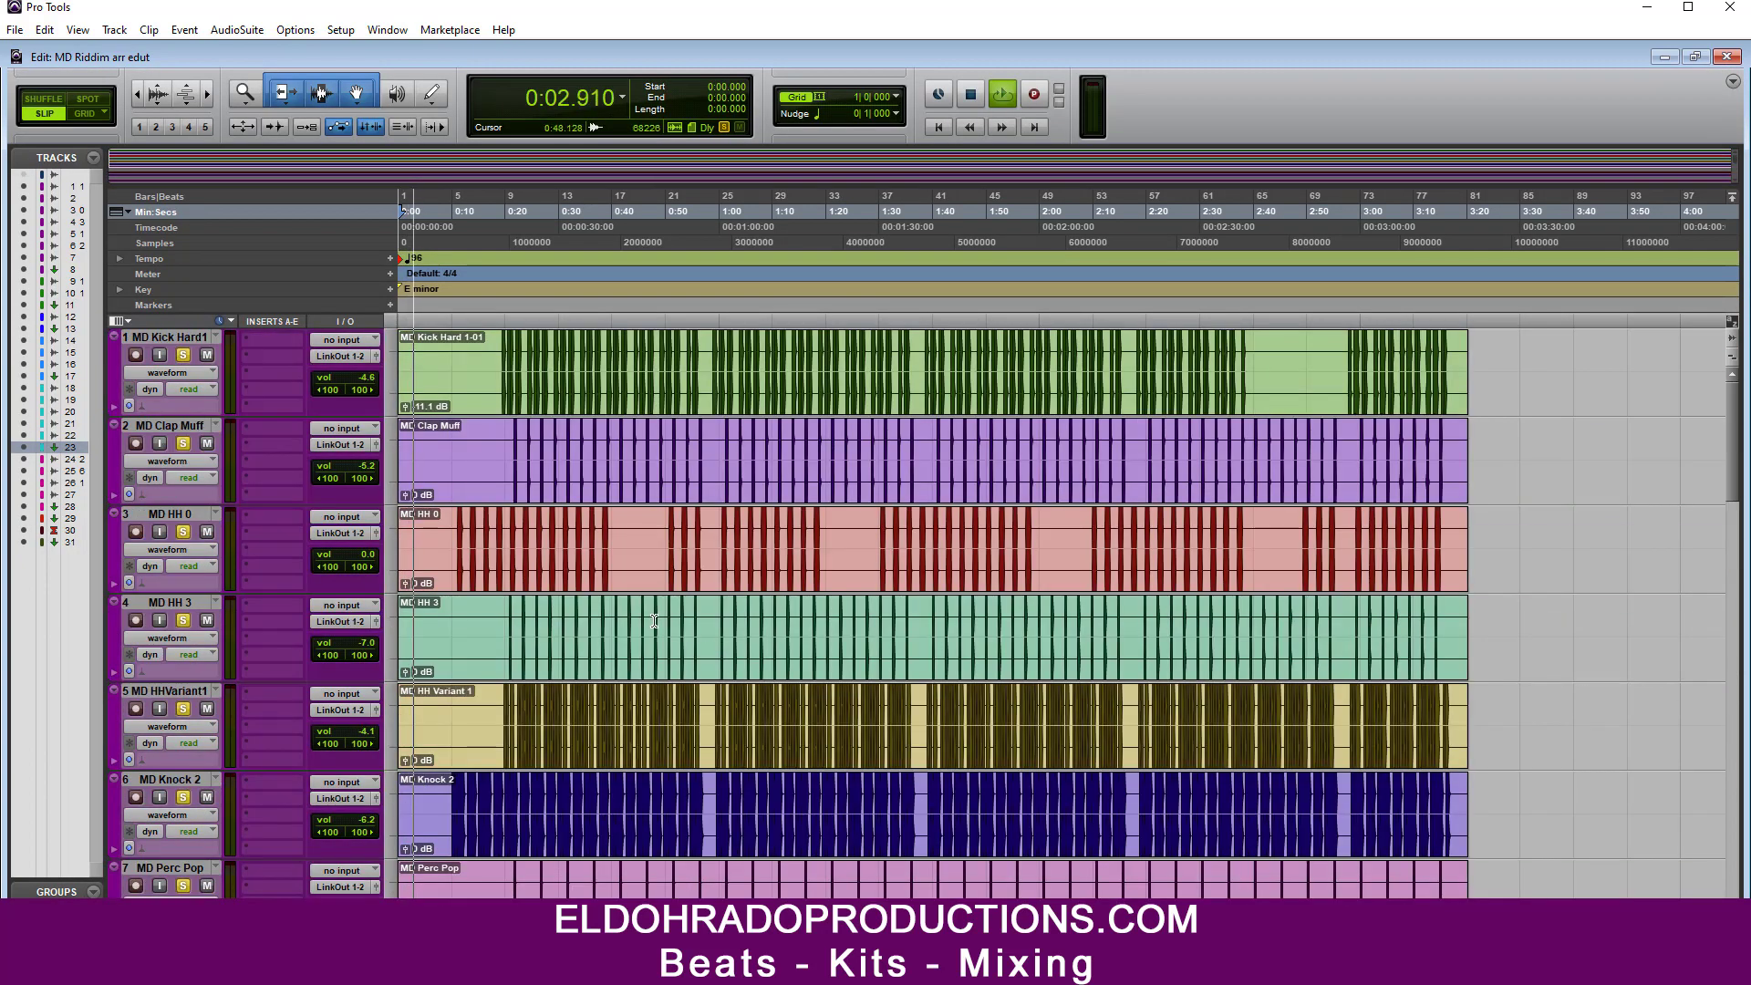
key("space")
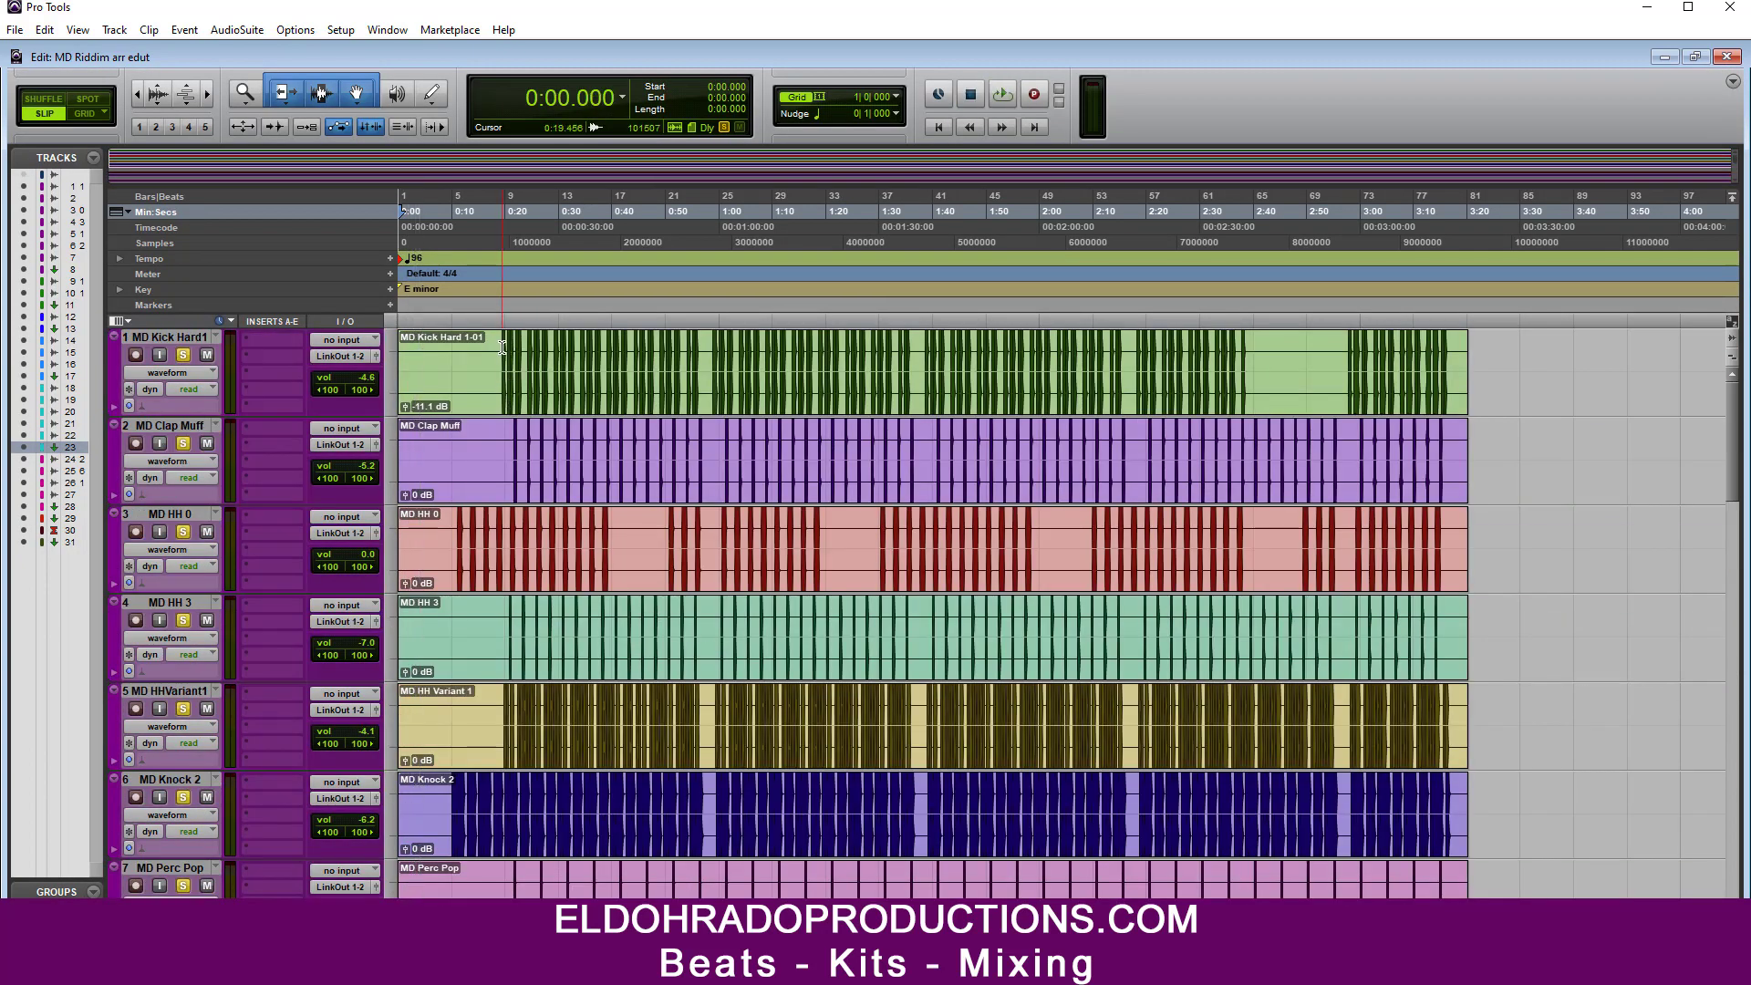
left_click_drag(502, 347, 614, 347)
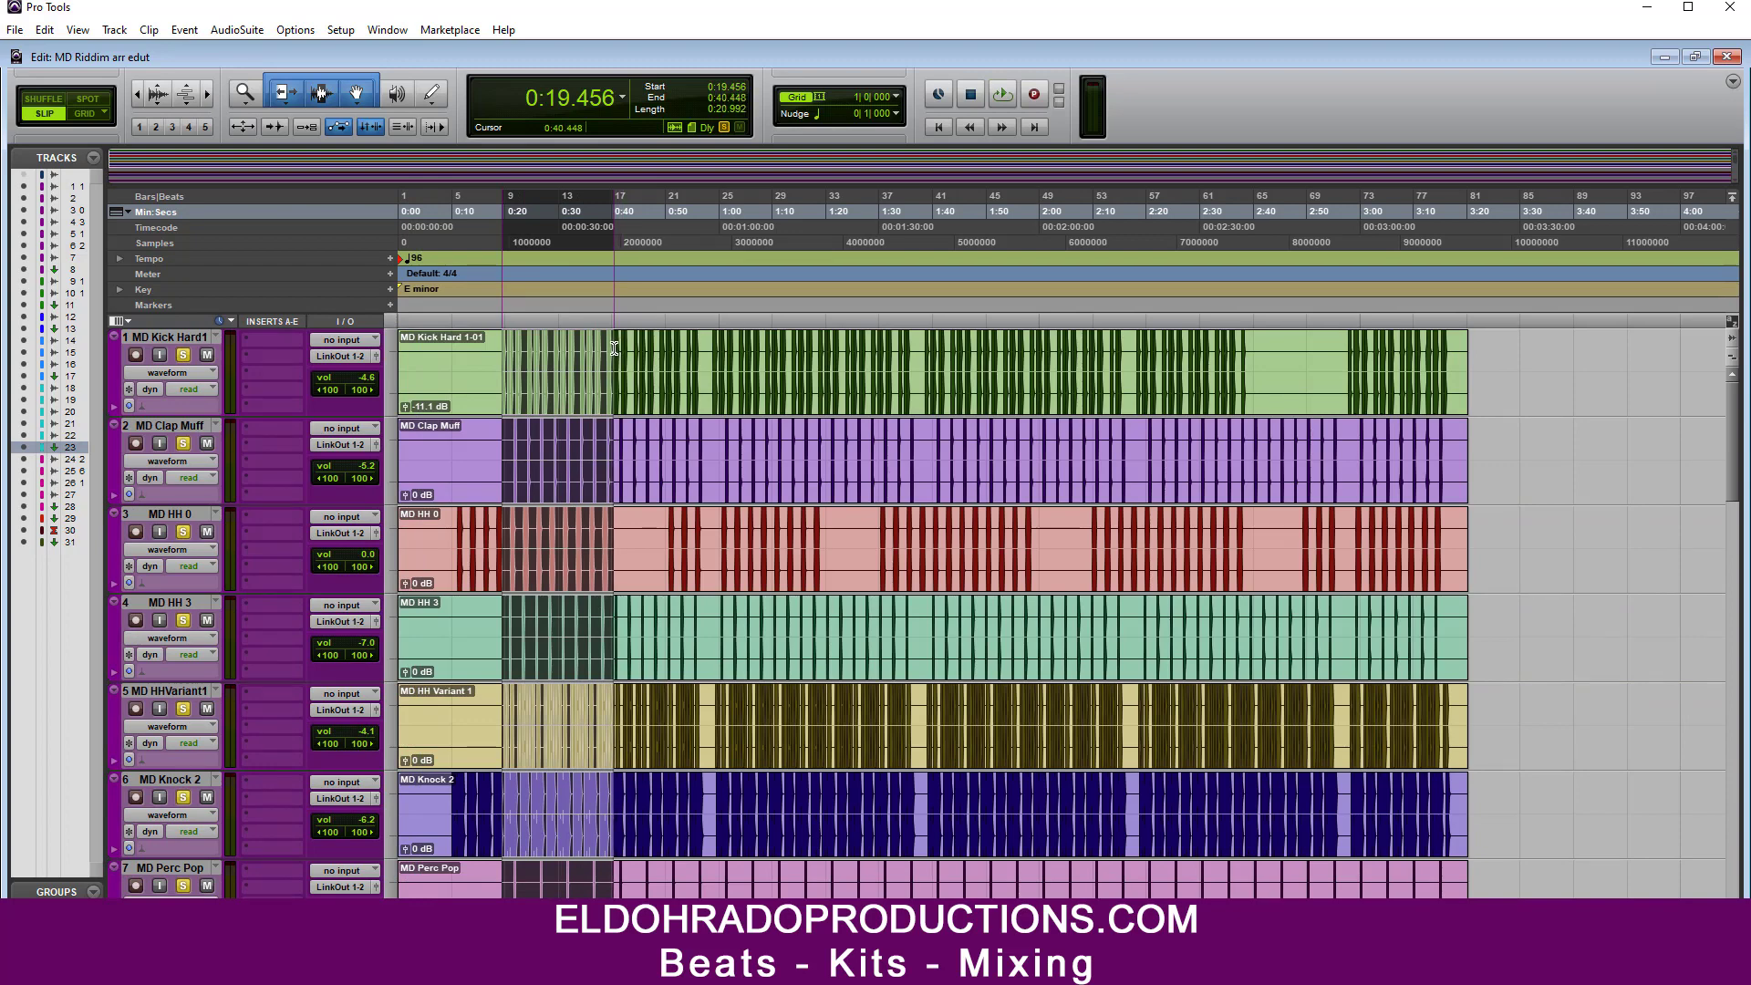
Step: Play the drum selection, return to the Mix window and insert FabFilter Pro-Q 3 on the MD HH Variant 1 track
key("space")
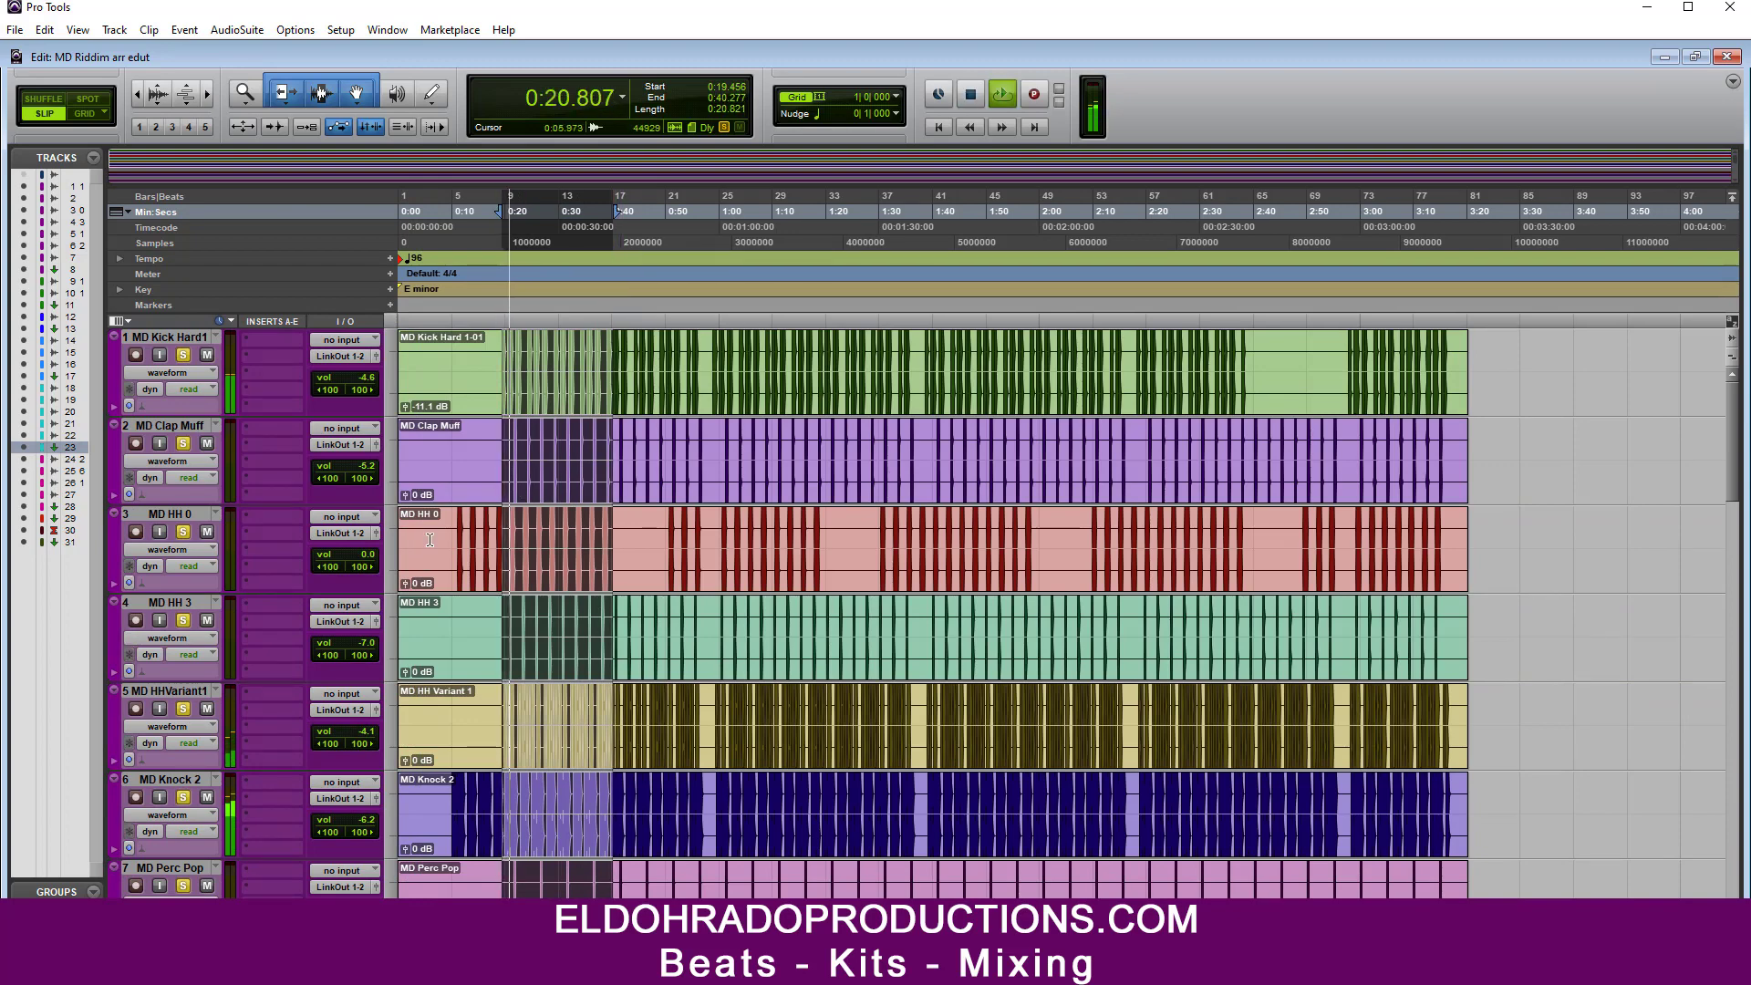
key("ctrl+equal")
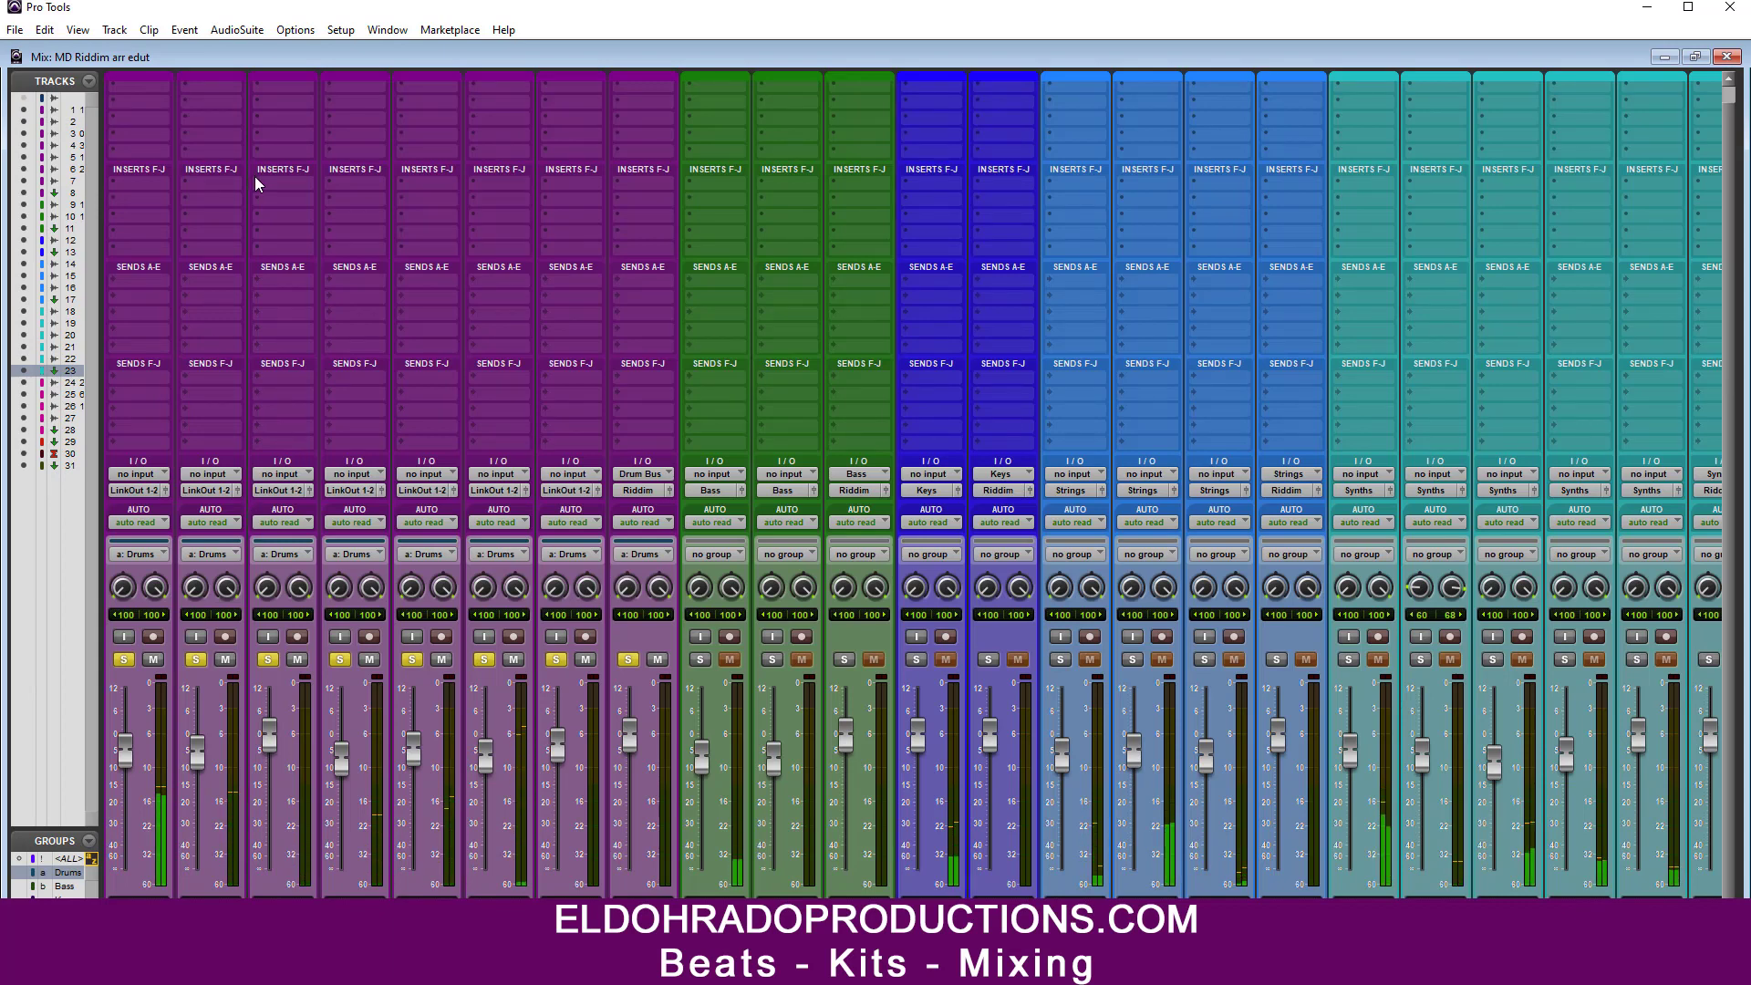
scroll(427, 120, "up", 1)
left_click(429, 101)
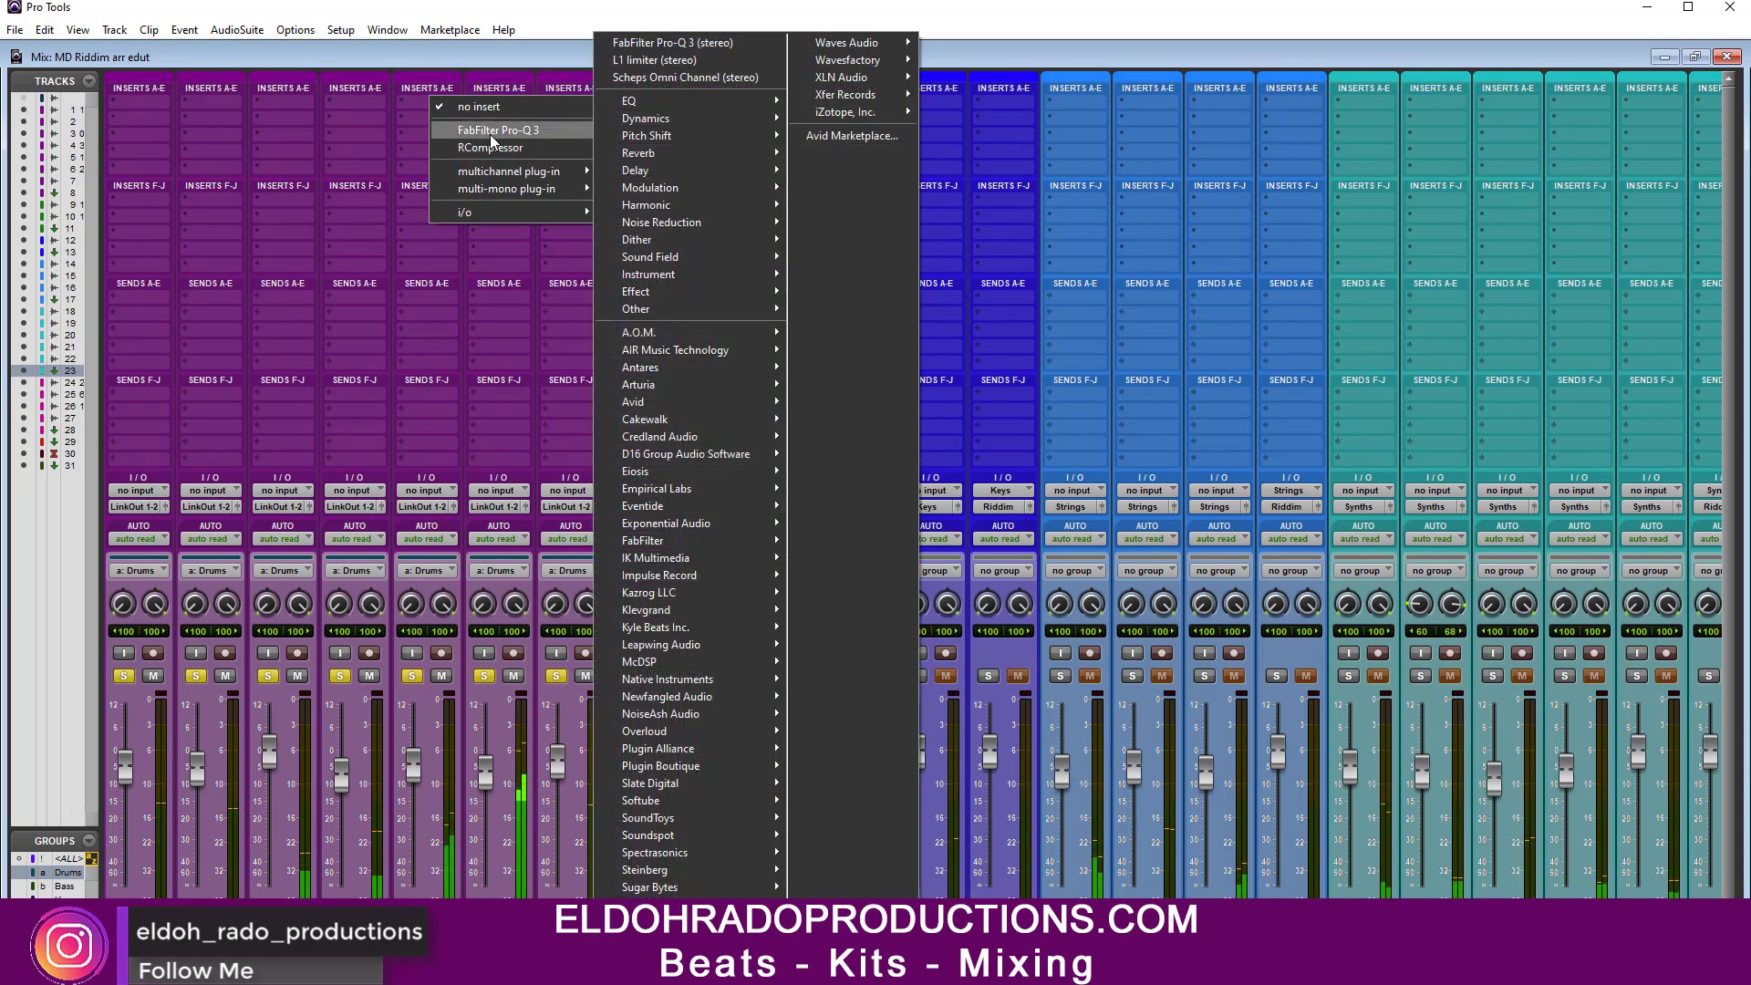
left_click(497, 130)
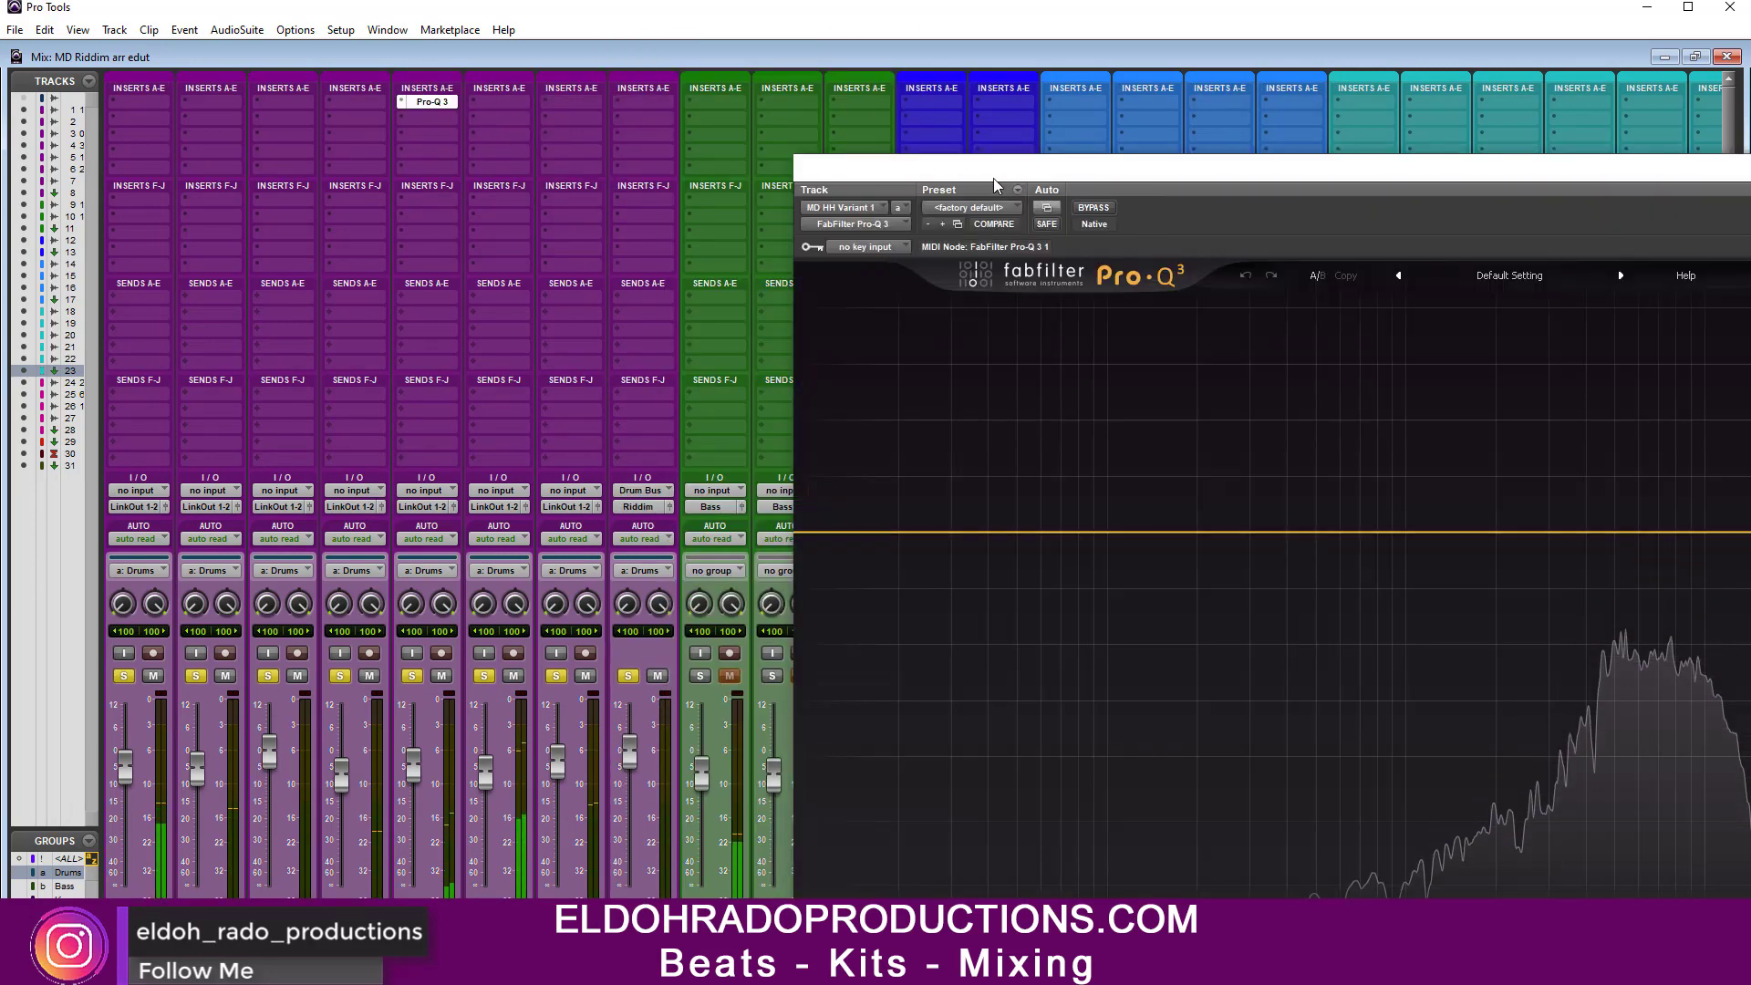
left_click_drag(946, 168, 477, 105)
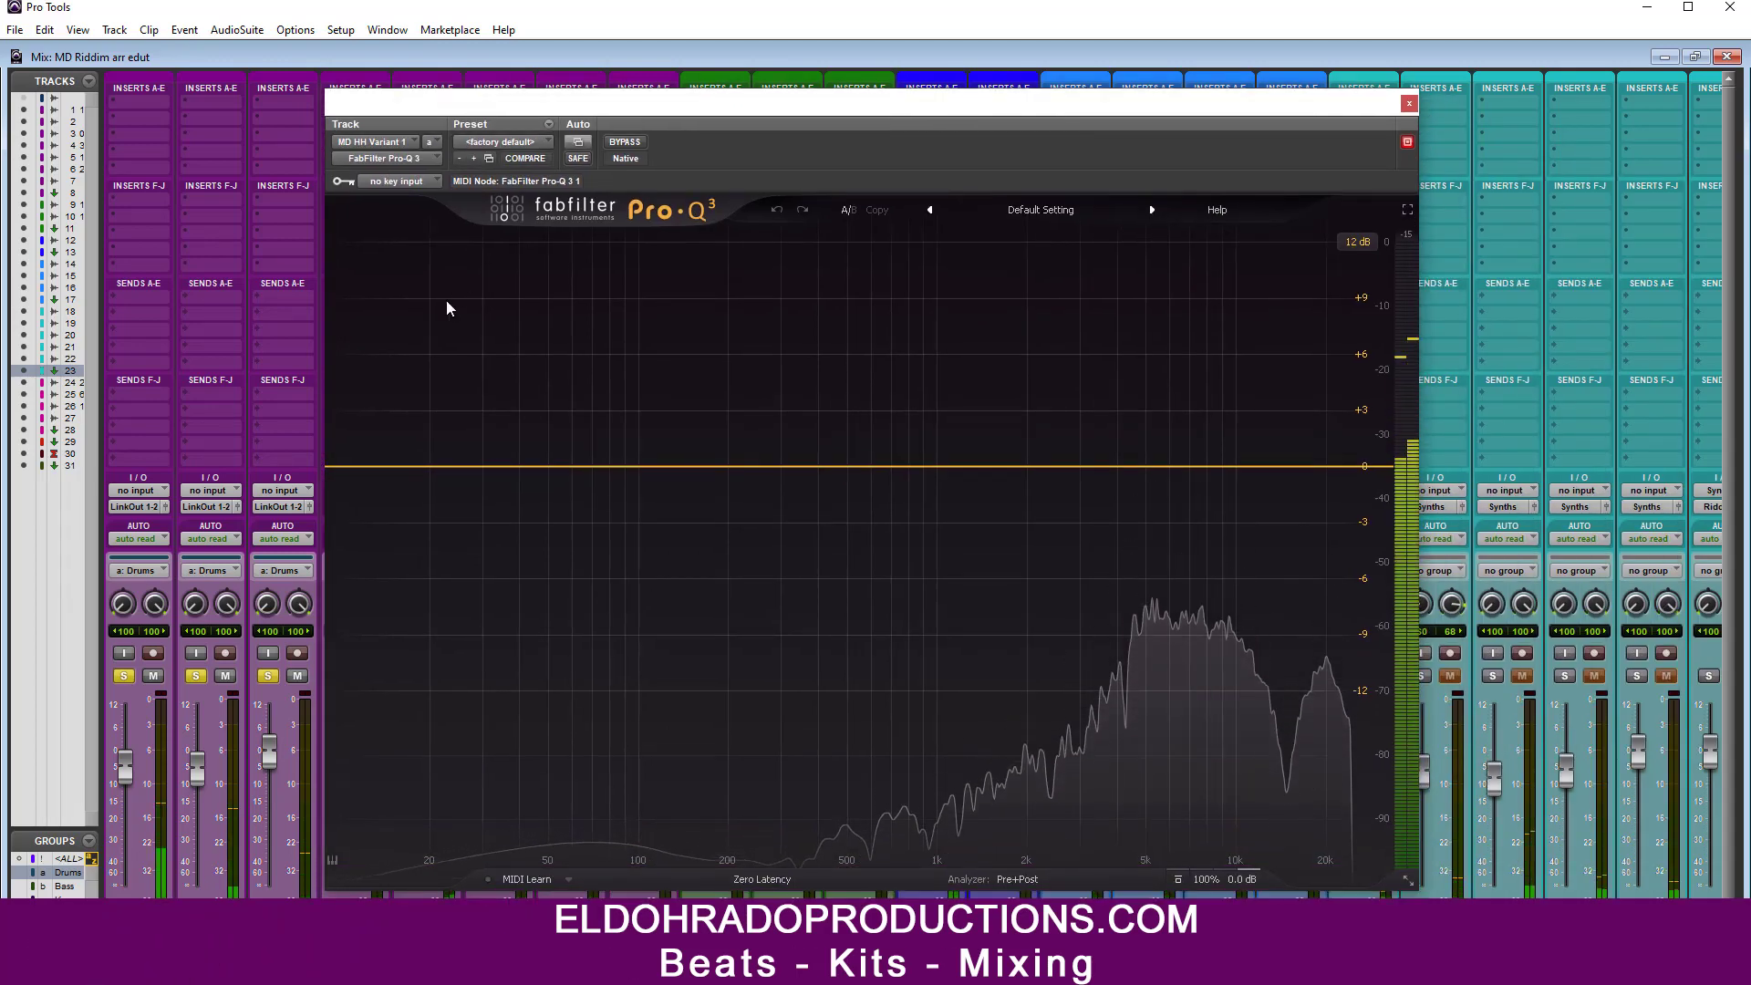
Step: Add a 30 dB/oct low cut at about 442 Hz with a Q of about 0.81 to the MD HH Variant 1 EQ
double_click(340, 466)
left_click(381, 439)
left_click(392, 537)
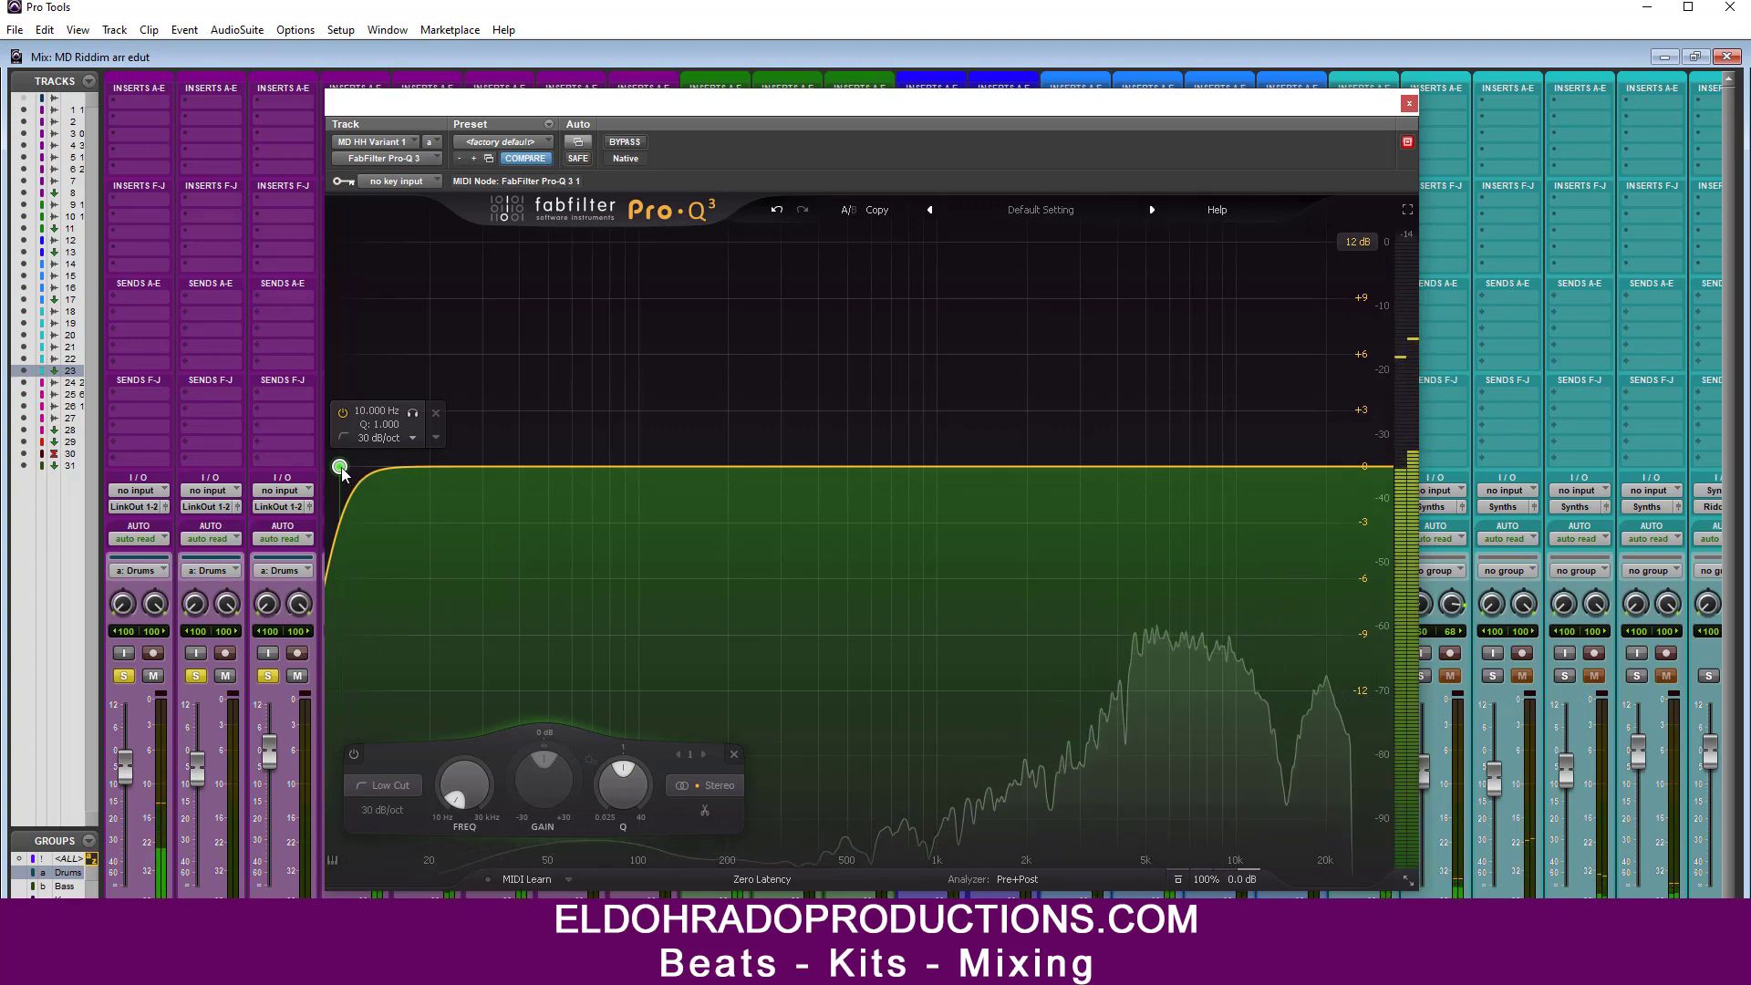
left_click_drag(340, 467, 830, 497)
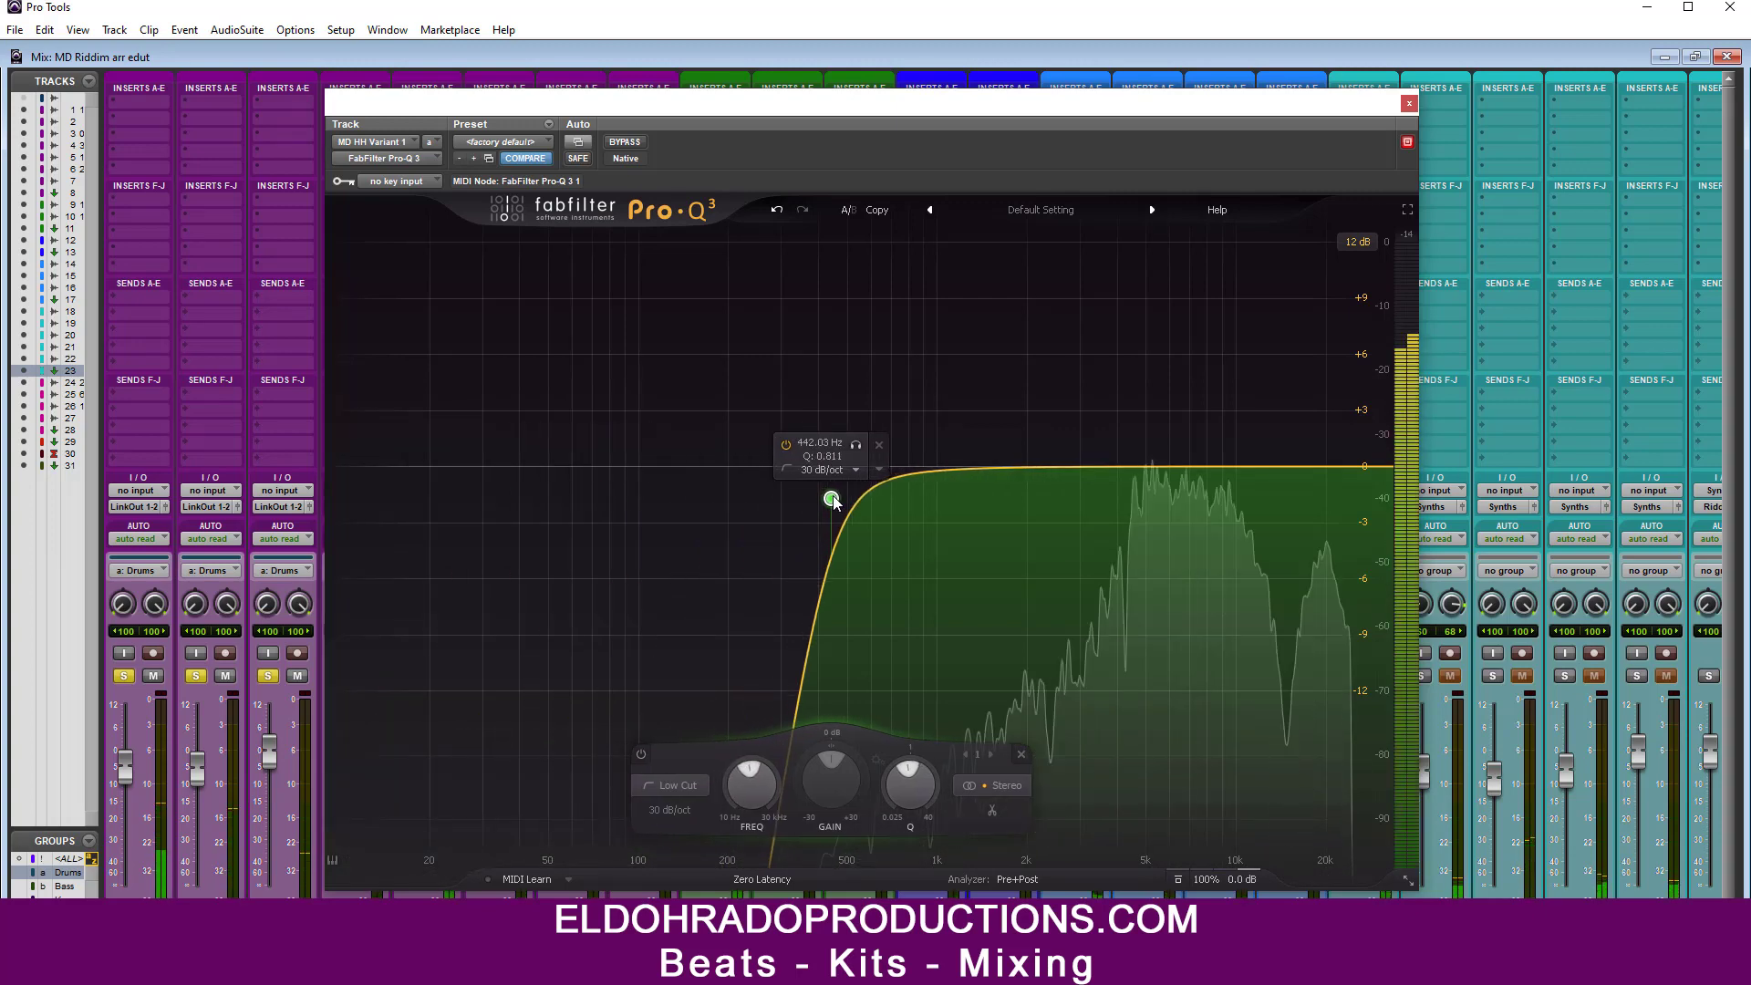
Step: Compare MD HH Variant 1 with its EQ bypassed and active, and close the EQ window
left_click(625, 142)
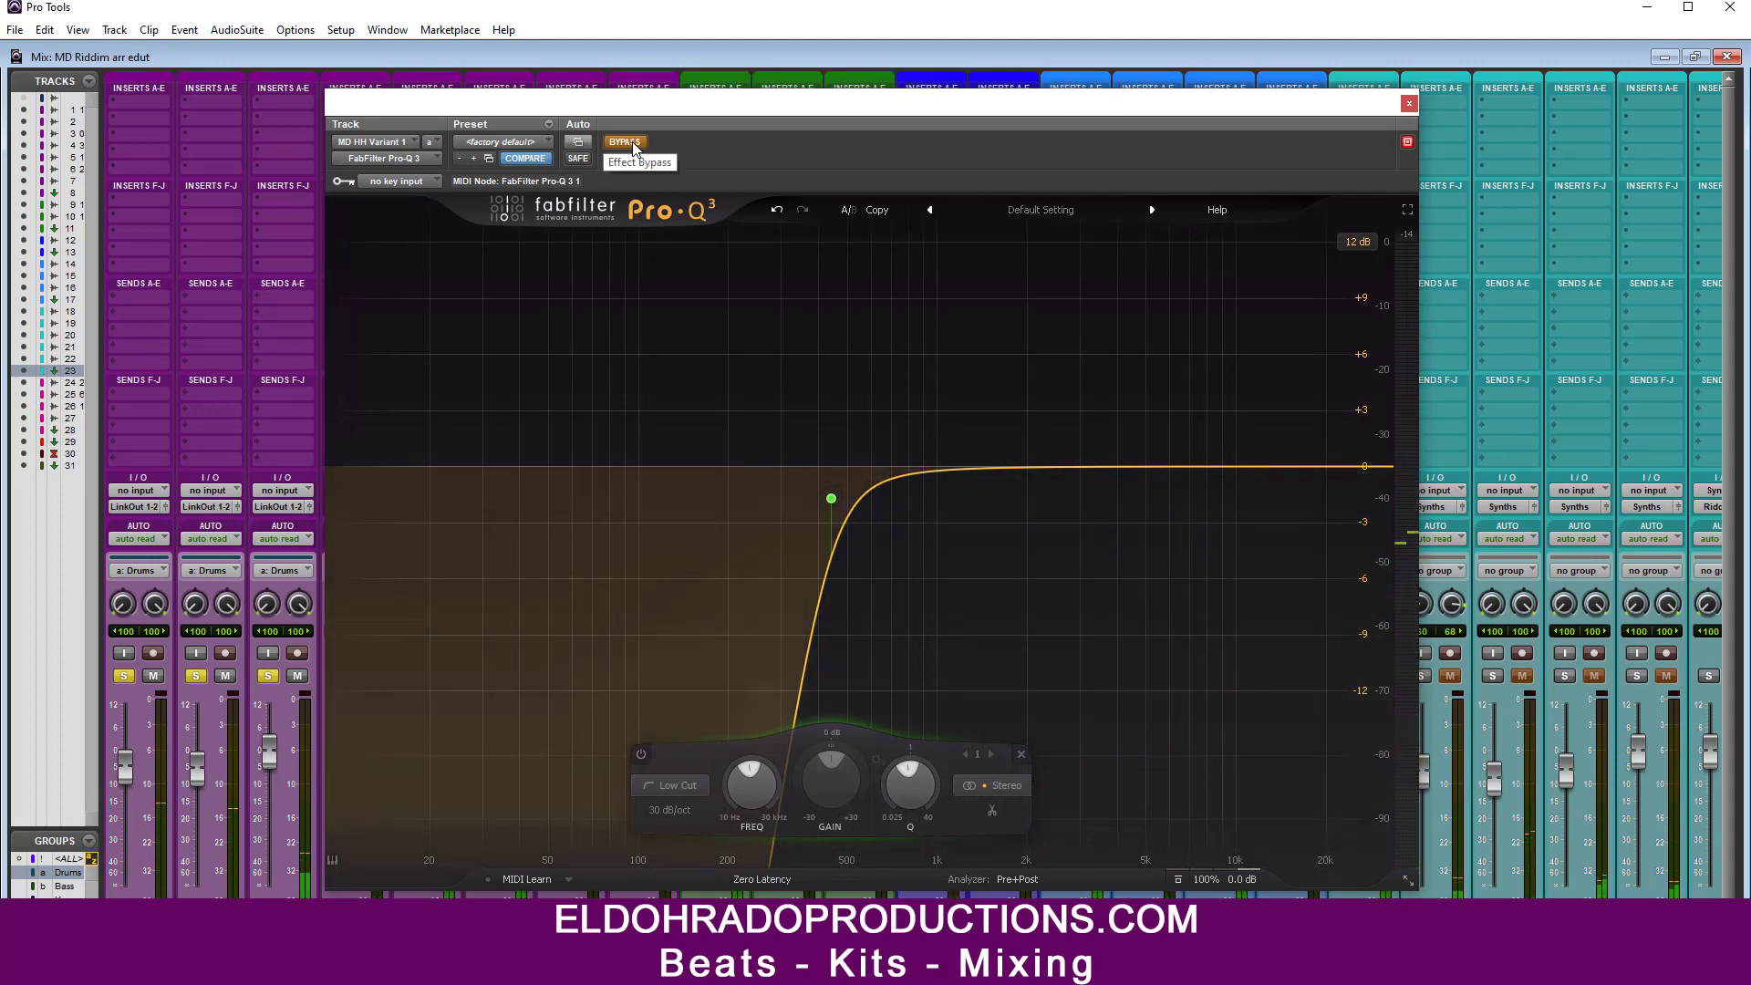
left_click(633, 146)
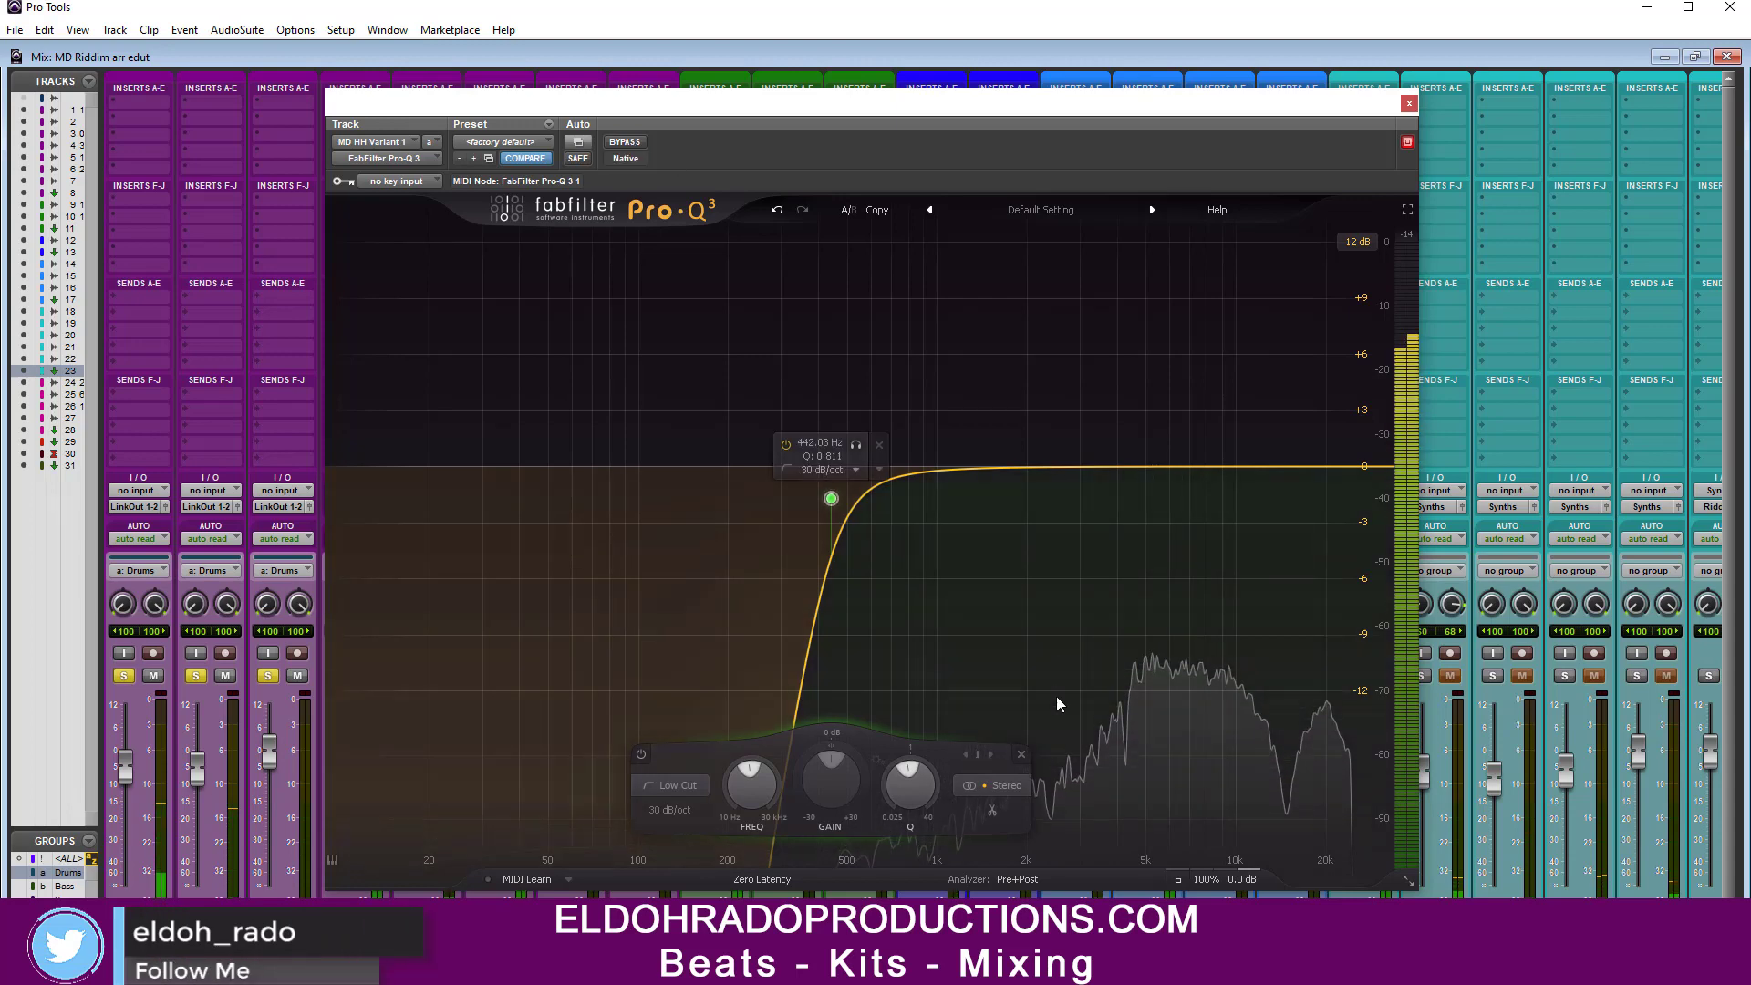
left_click(1409, 104)
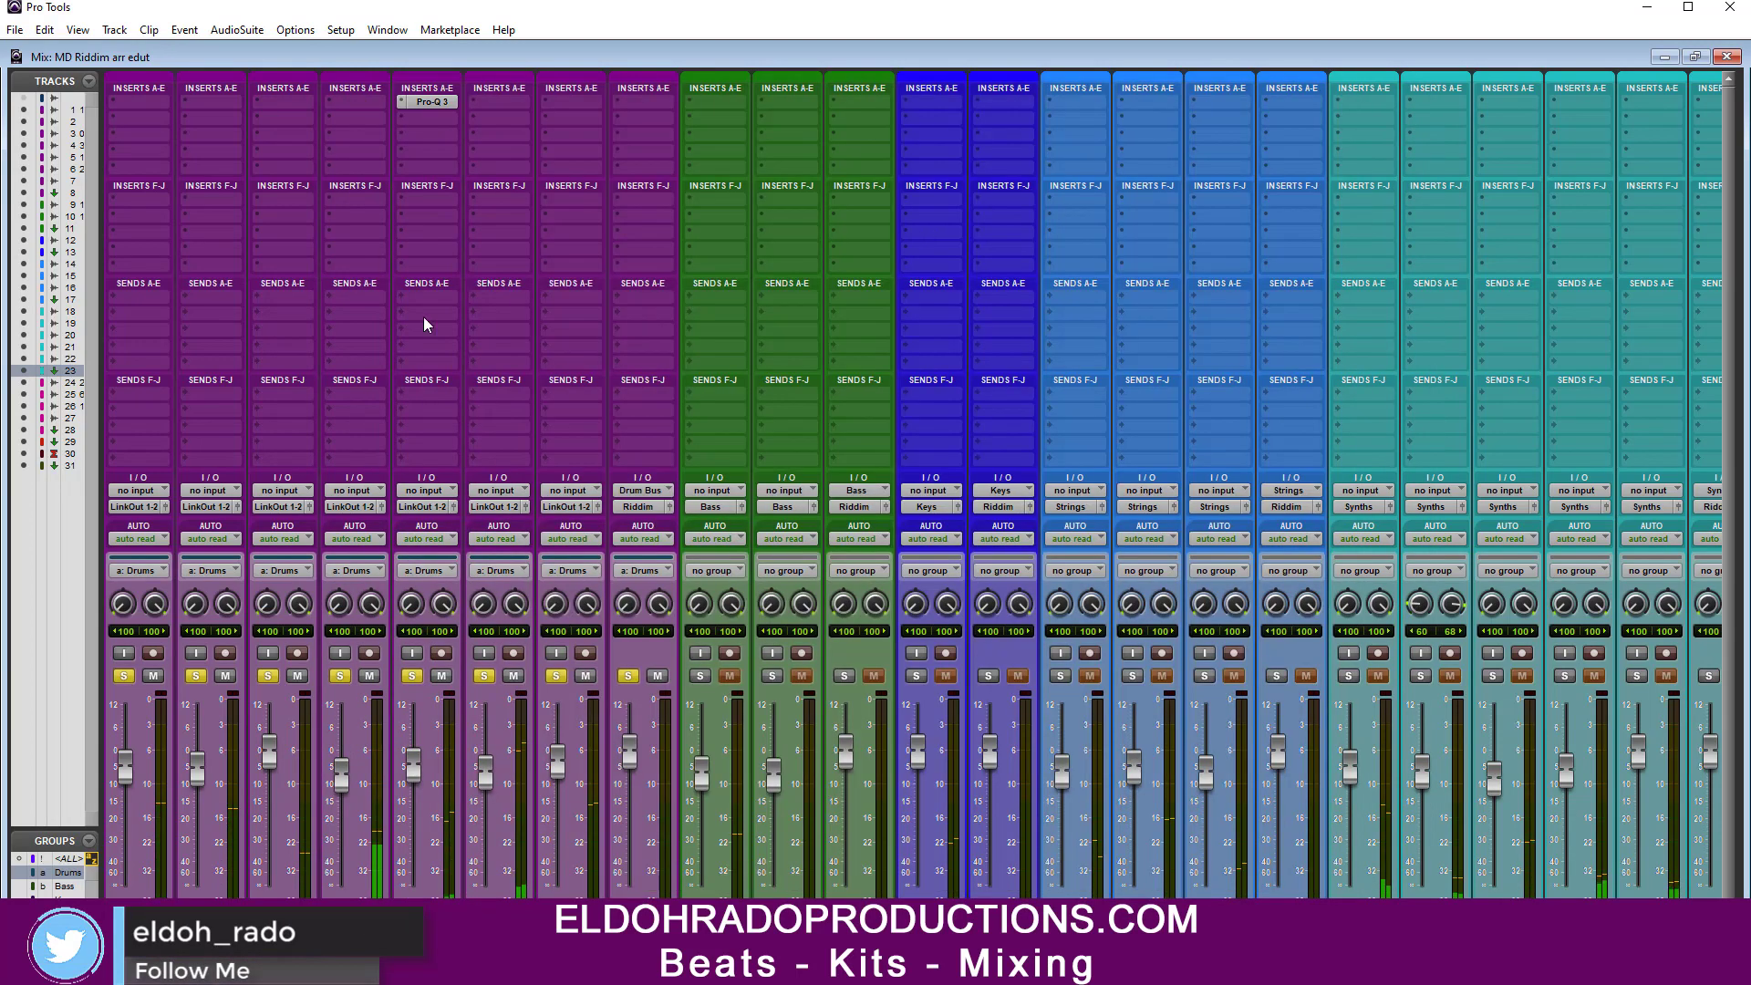
Step: Insert FabFilter Pro-Q 3 on the MD Knock 2 track and move its window aside to uncover the drum channels
left_click(496, 102)
left_click(551, 127)
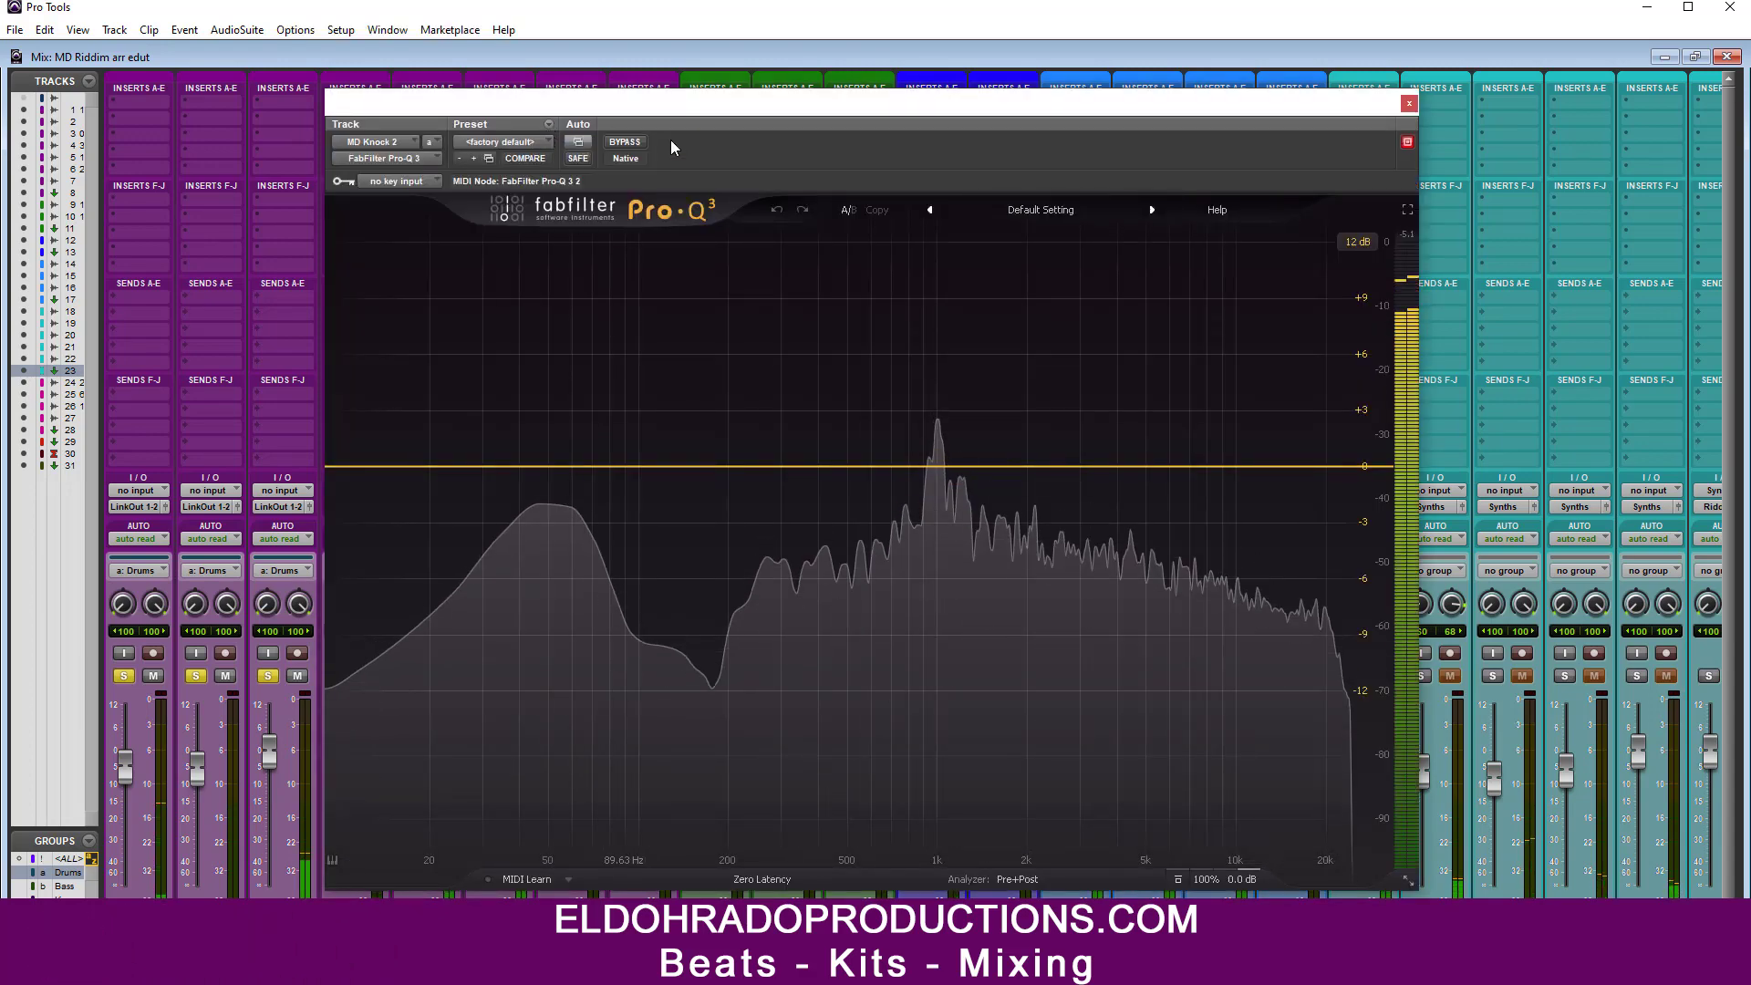
left_click_drag(679, 112, 1047, 143)
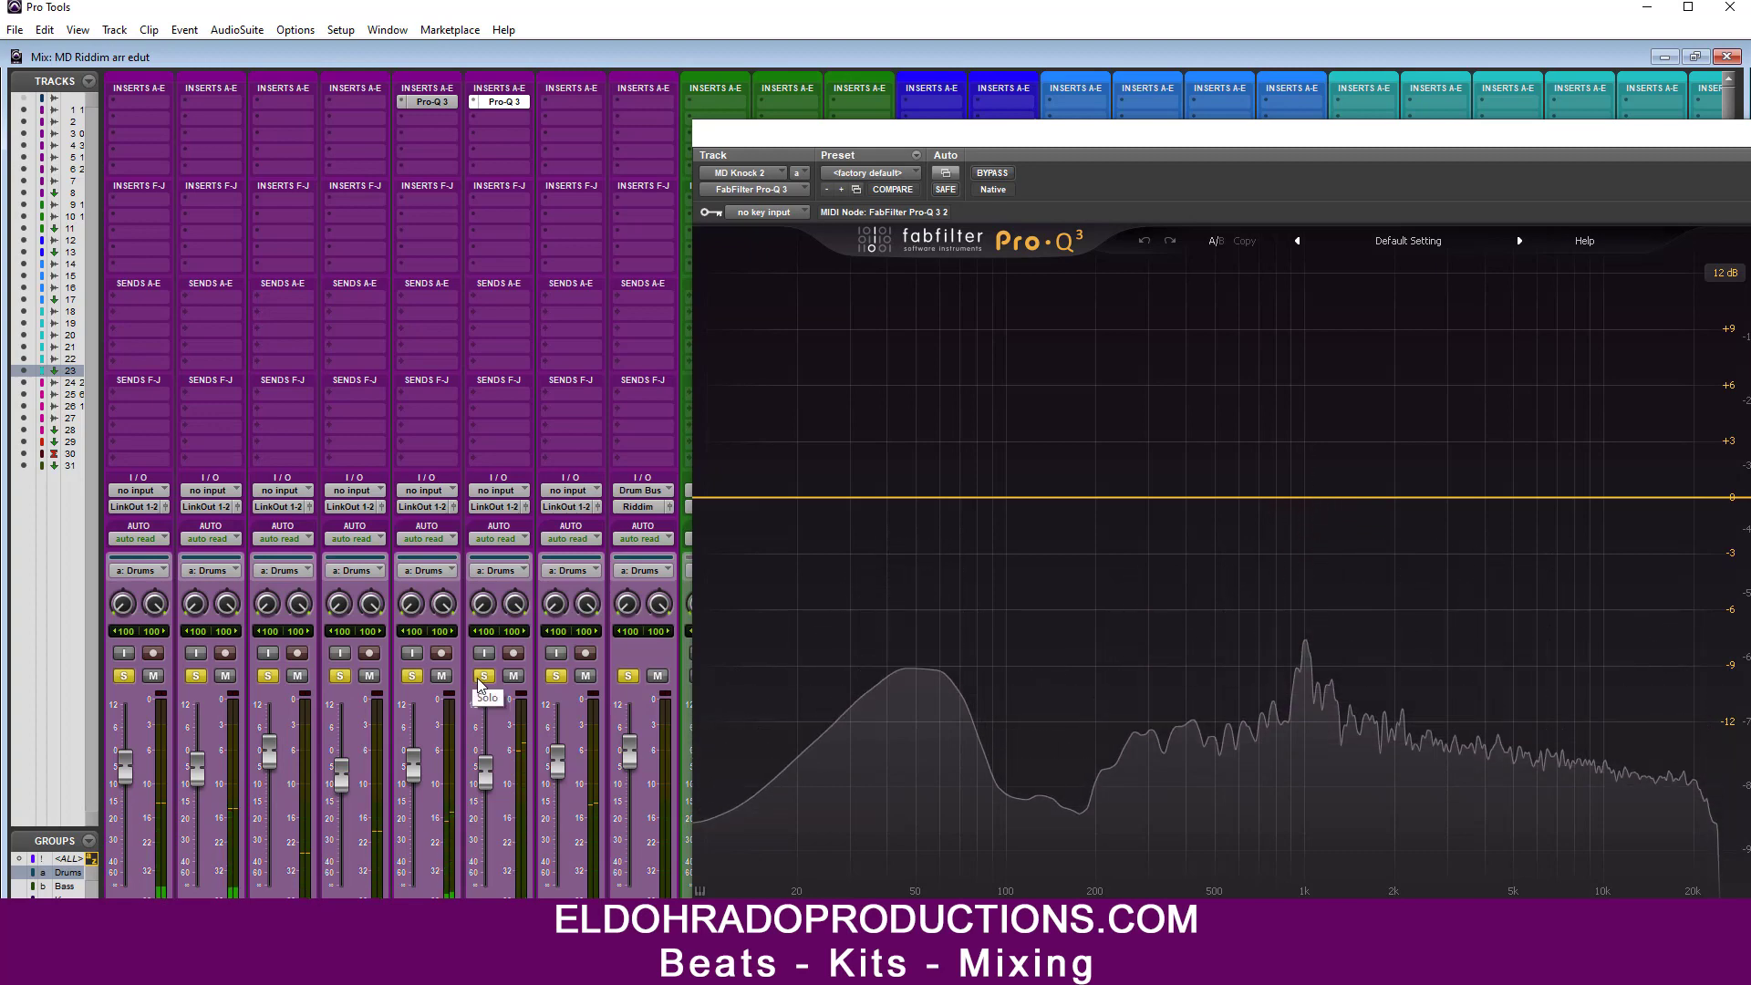
left_click(196, 676)
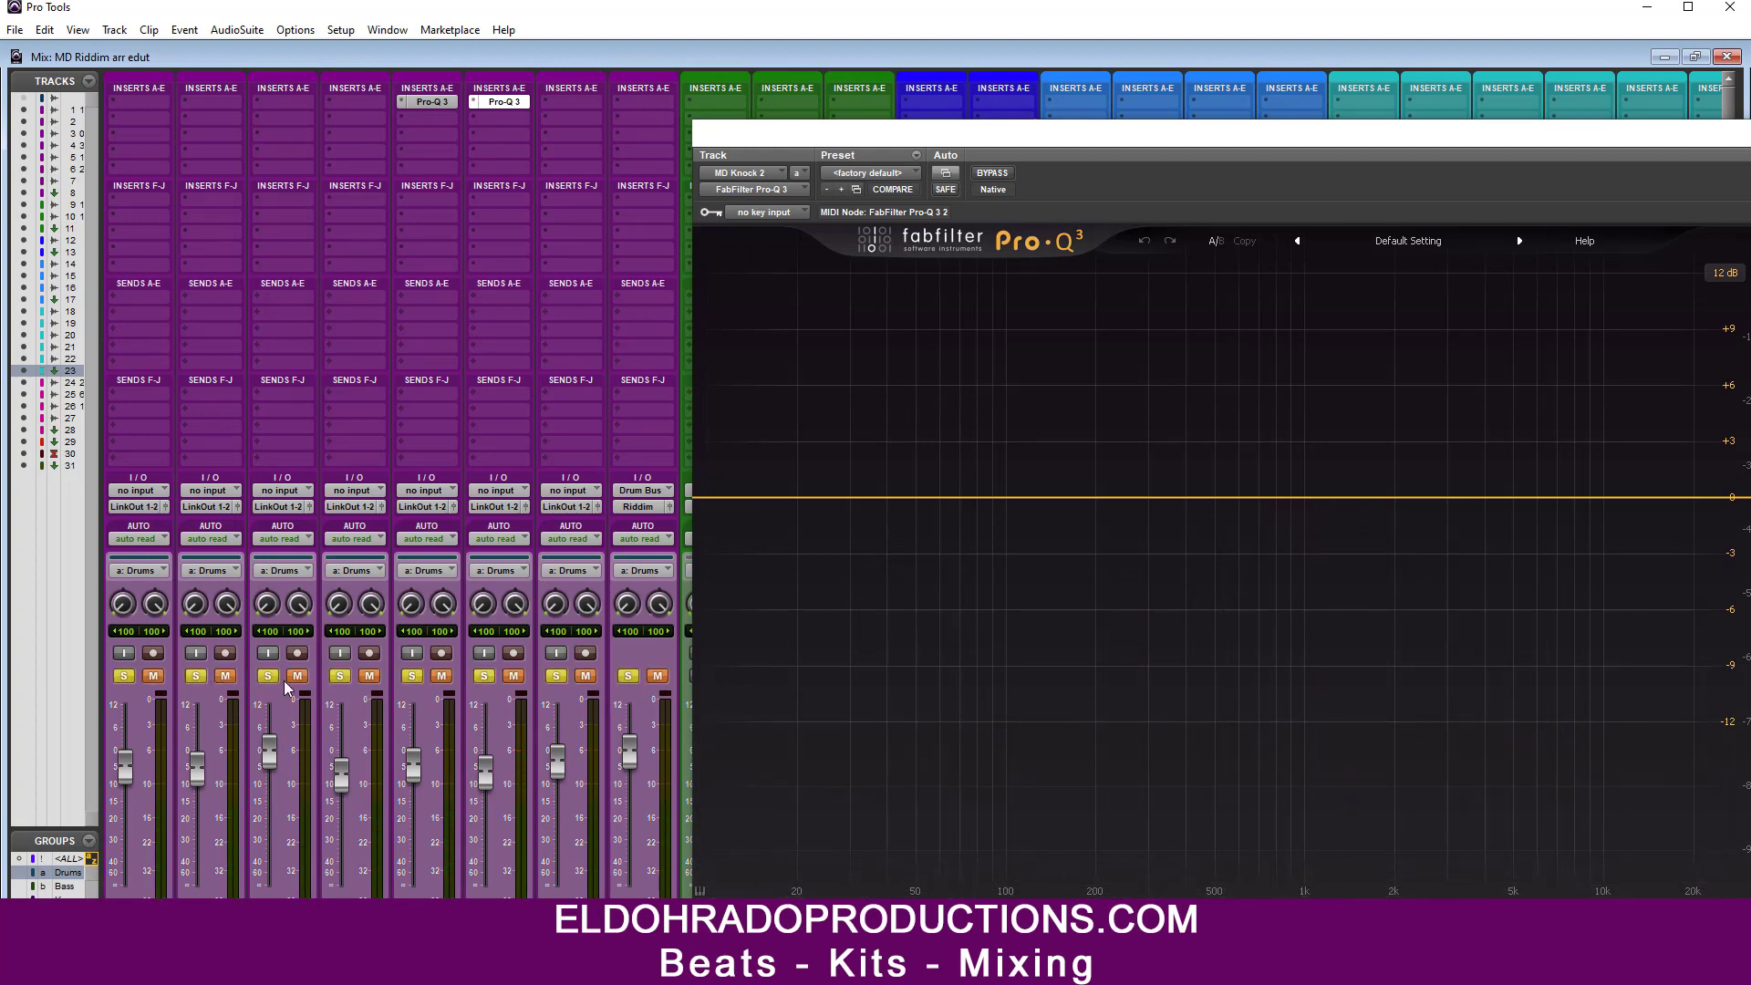
key("space")
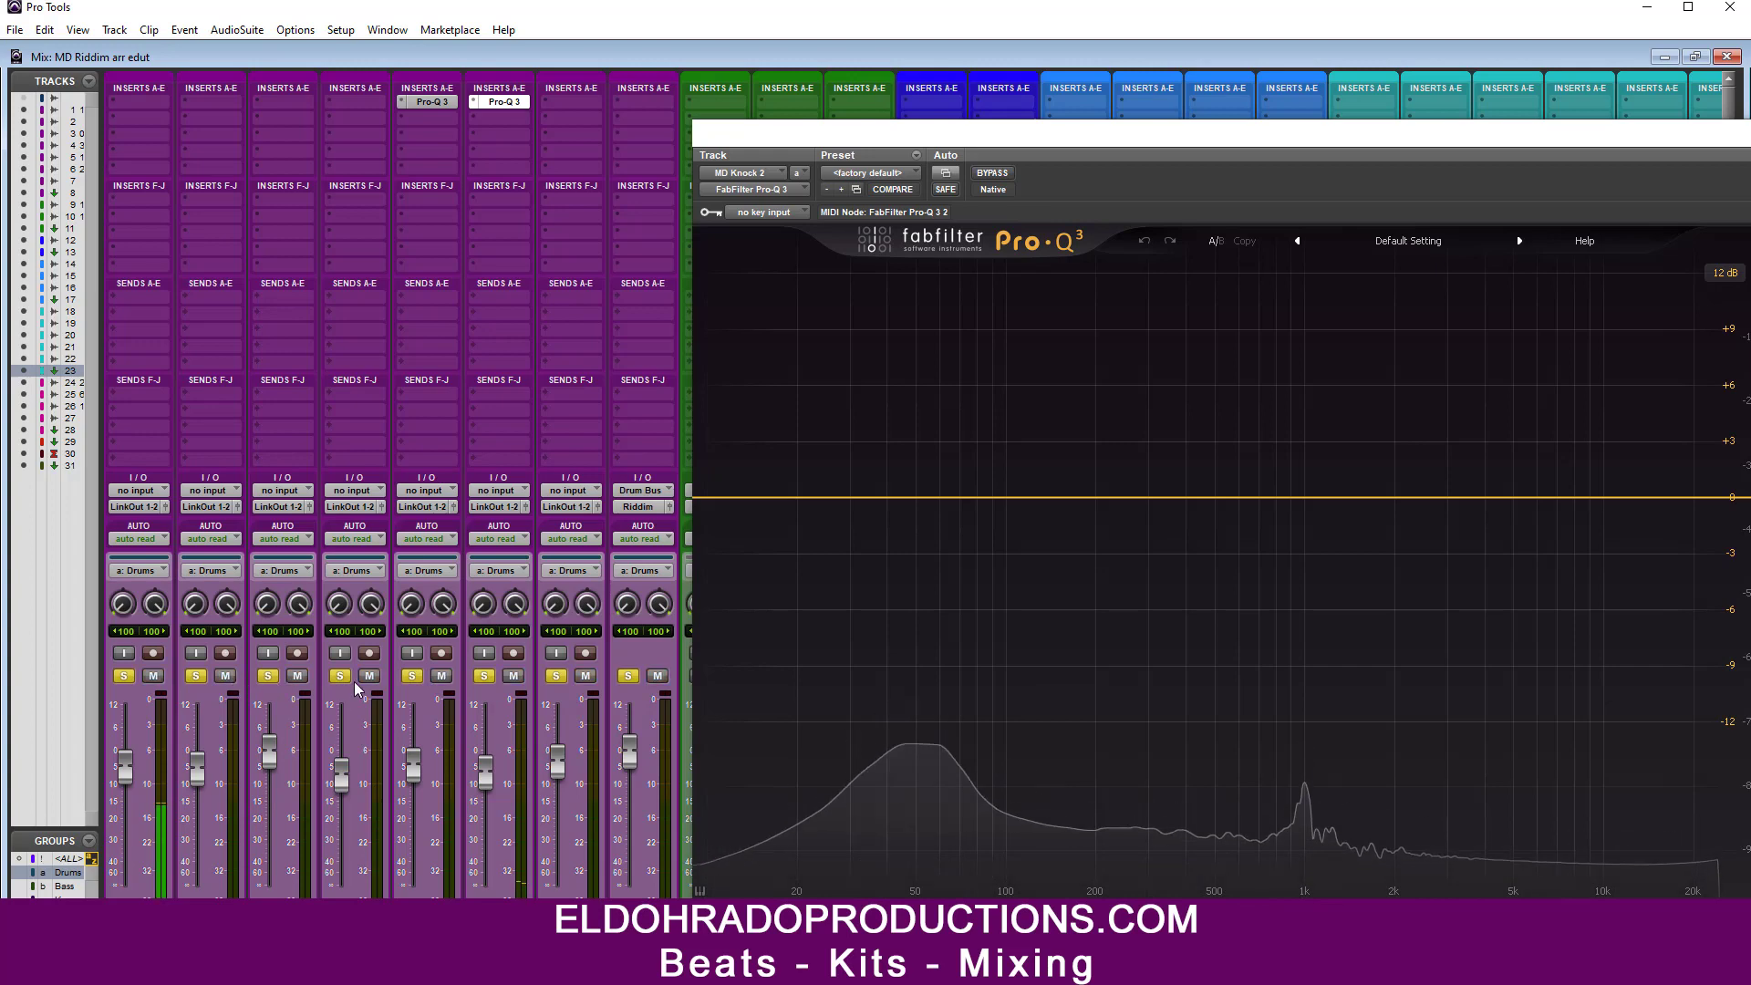
Step: Add a 24 dB/oct low cut at about 35 Hz to the MD Knock 2 EQ and close its window
left_click(713, 497)
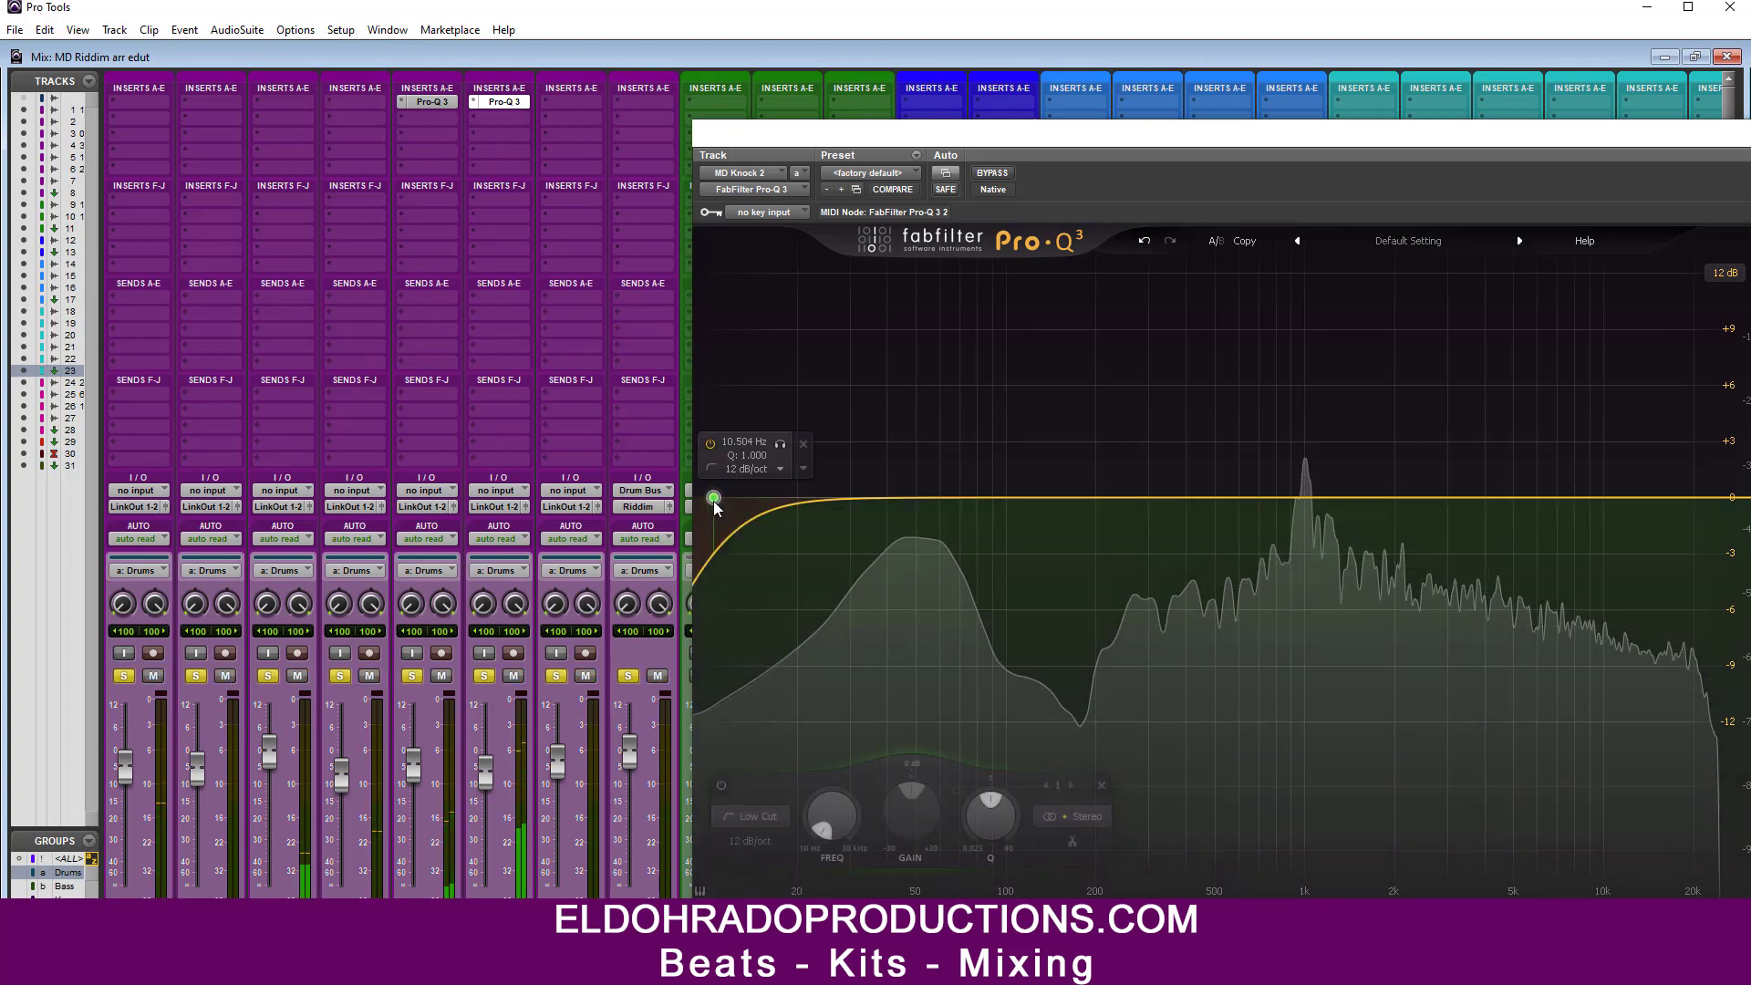
left_click(755, 469)
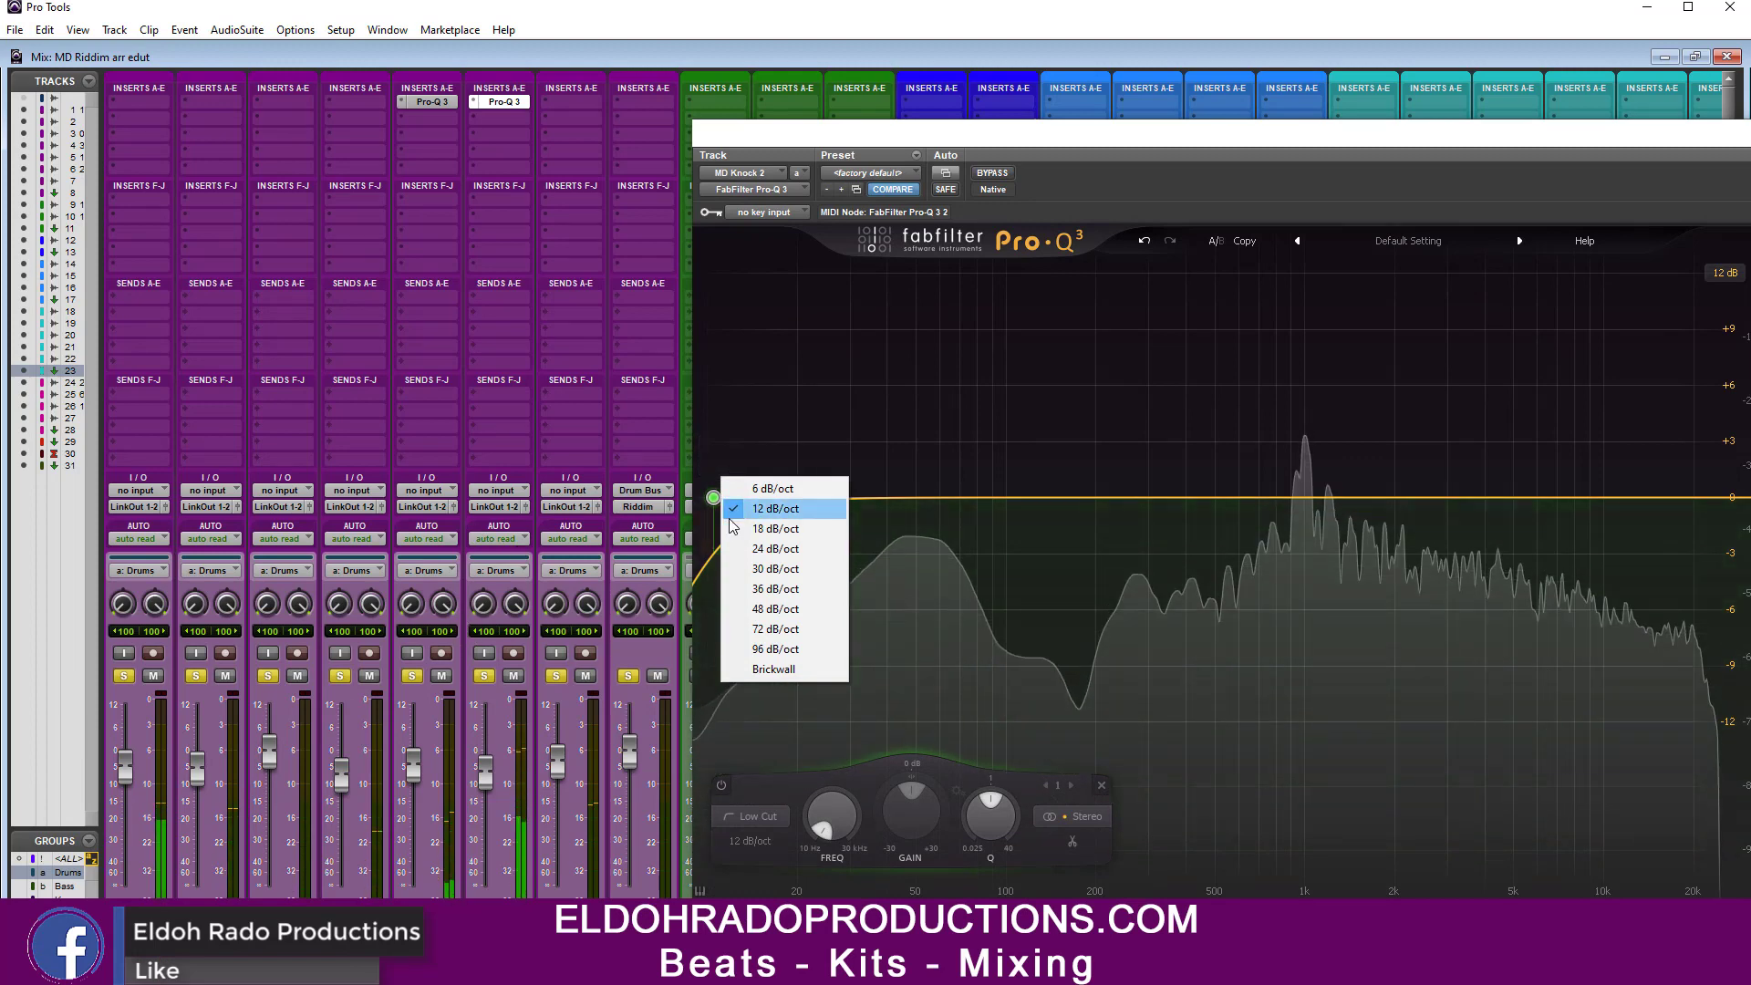
left_click(771, 548)
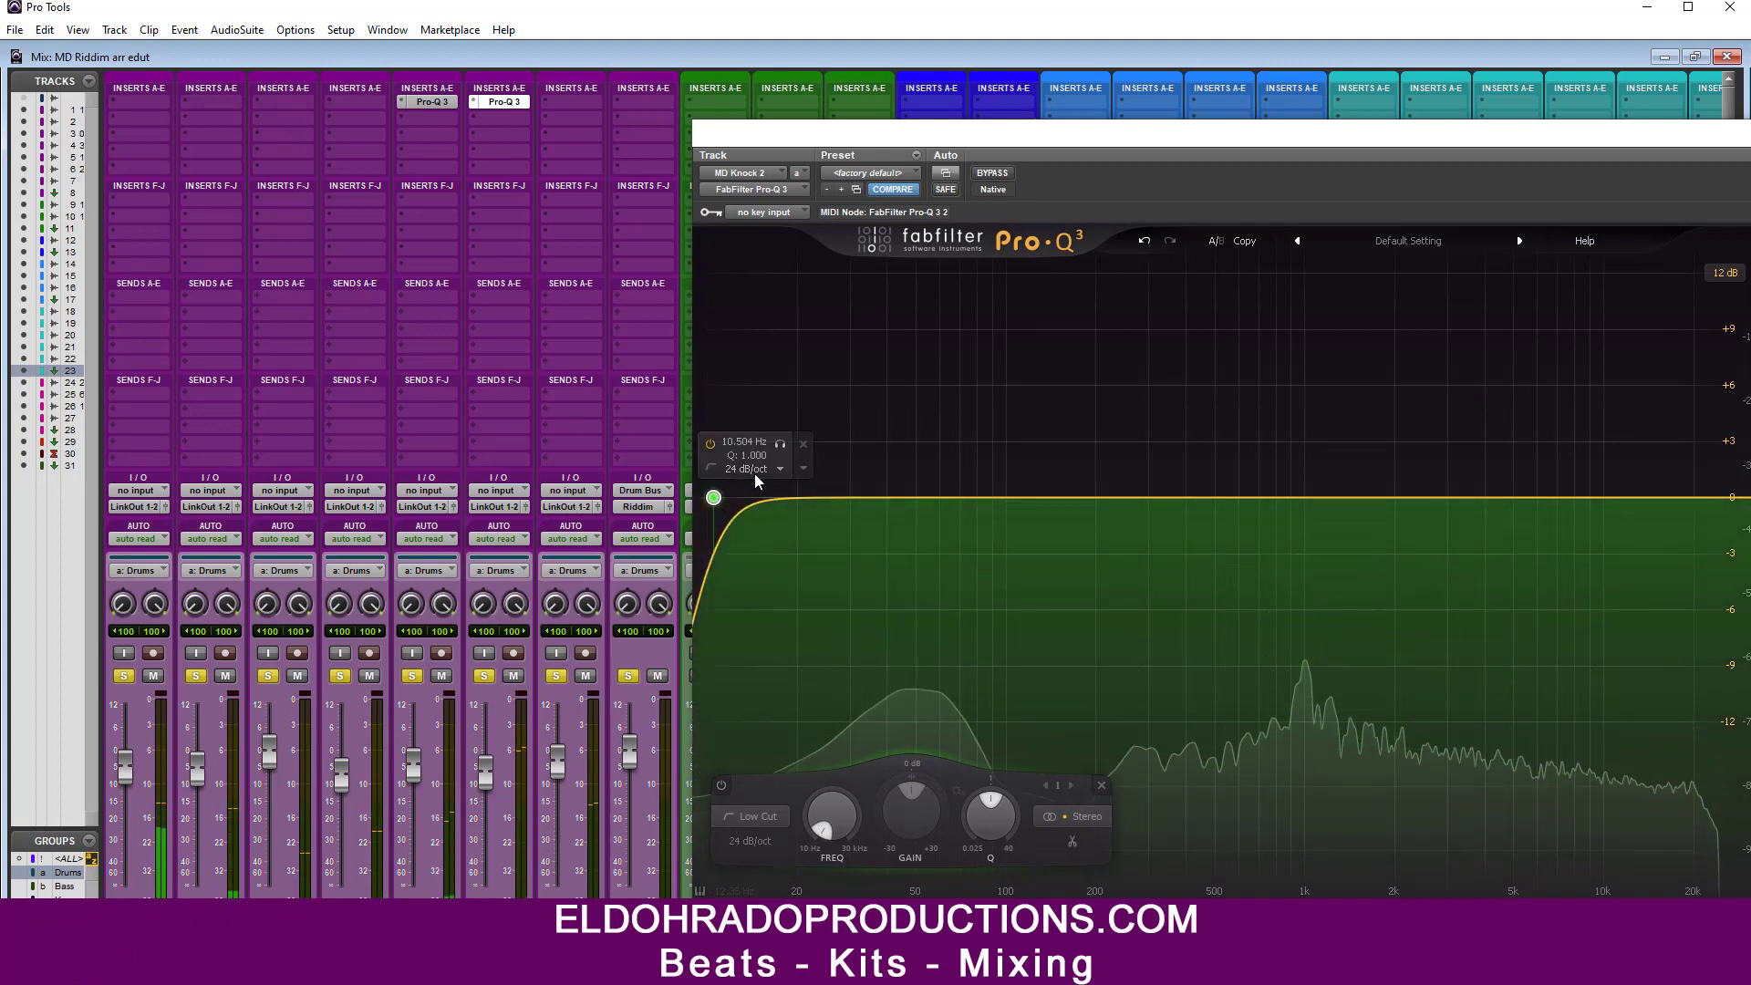
left_click_drag(713, 497, 863, 502)
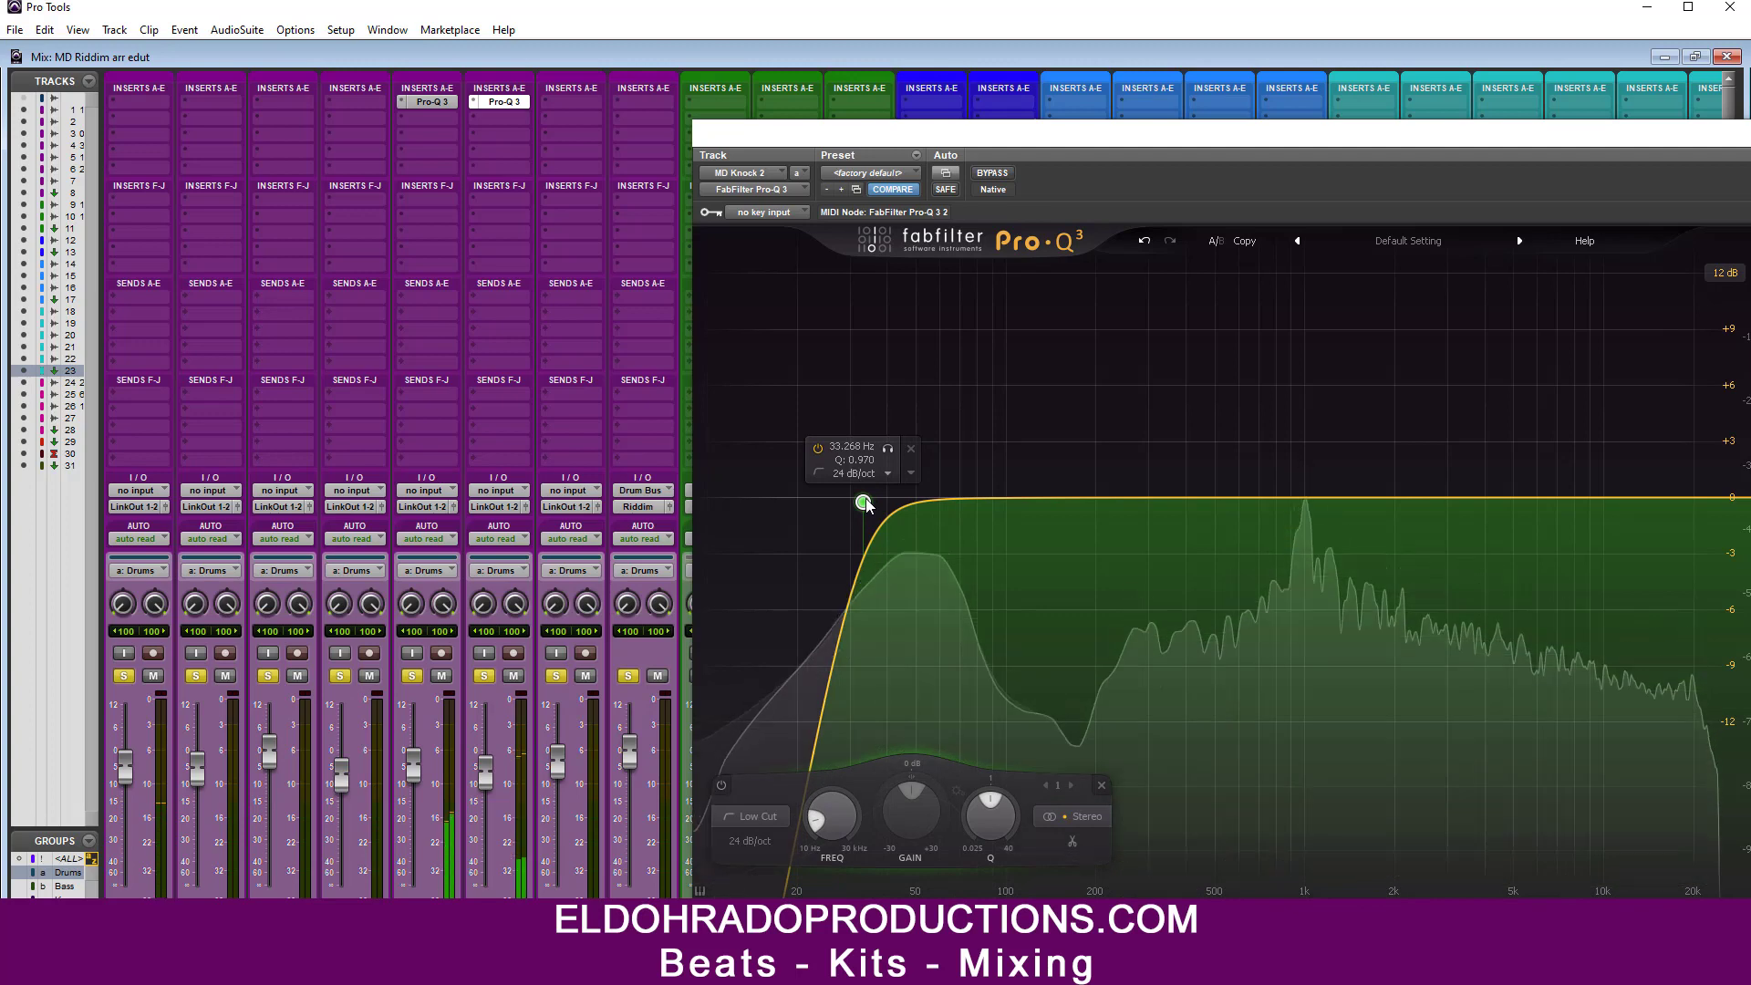
left_click_drag(865, 503, 870, 504)
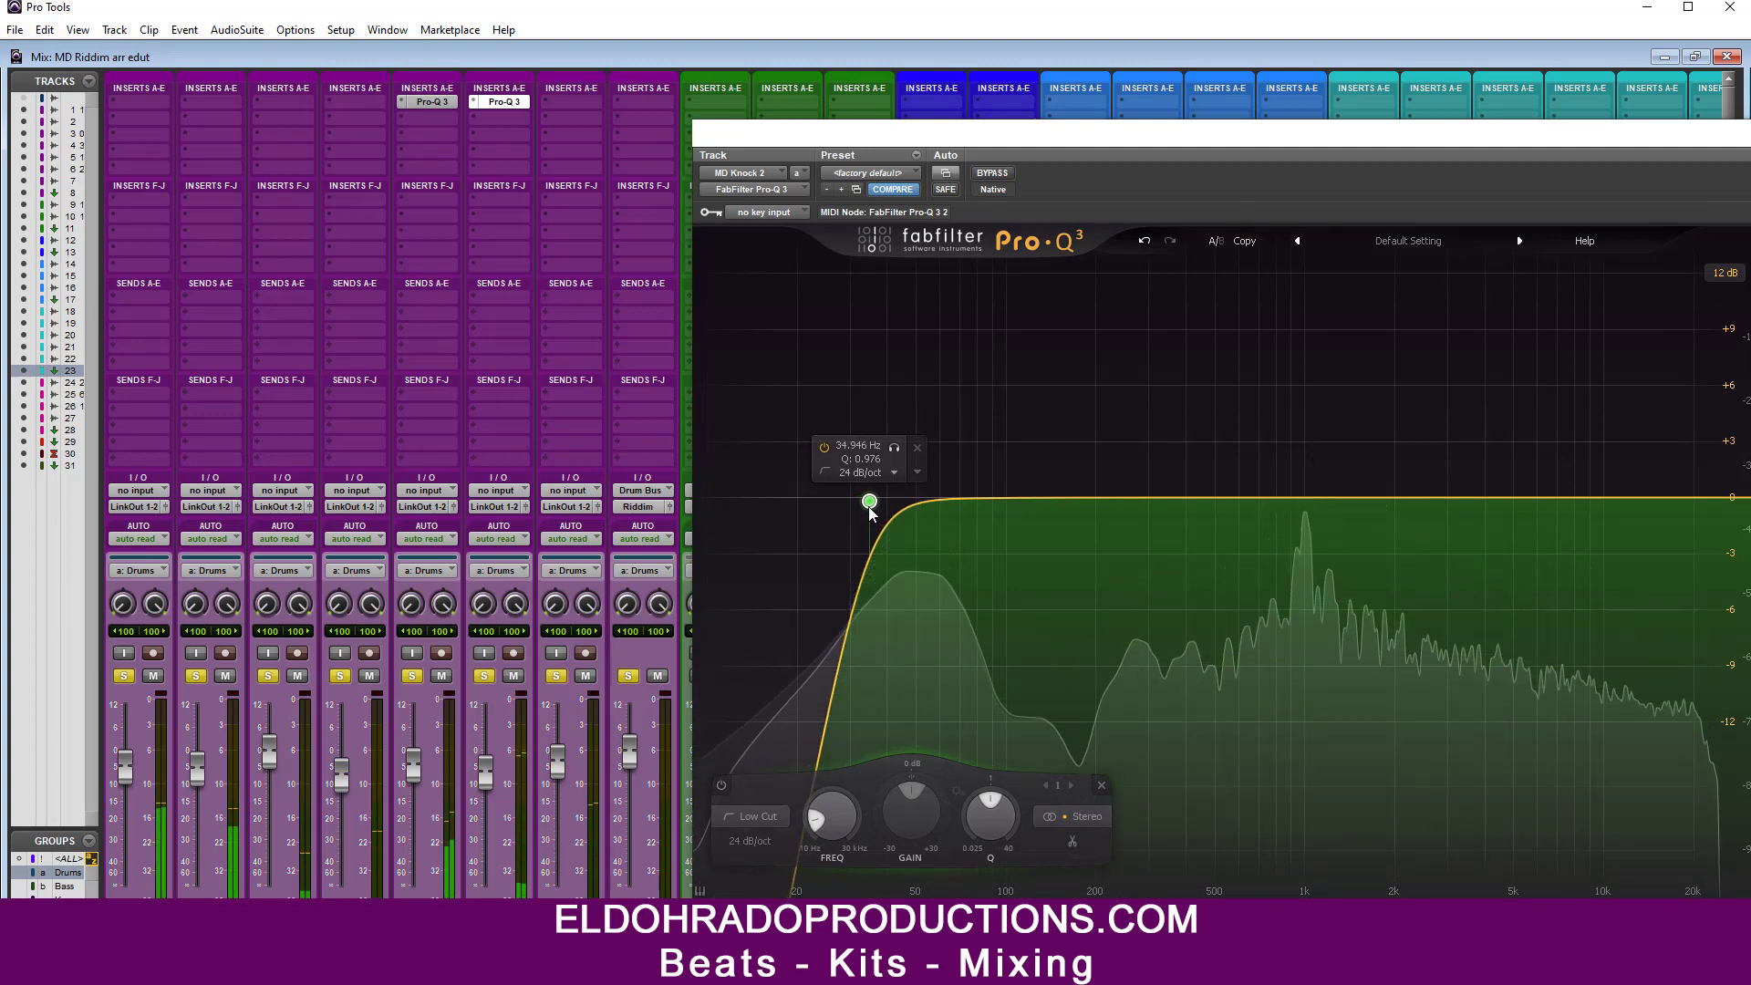
key("space")
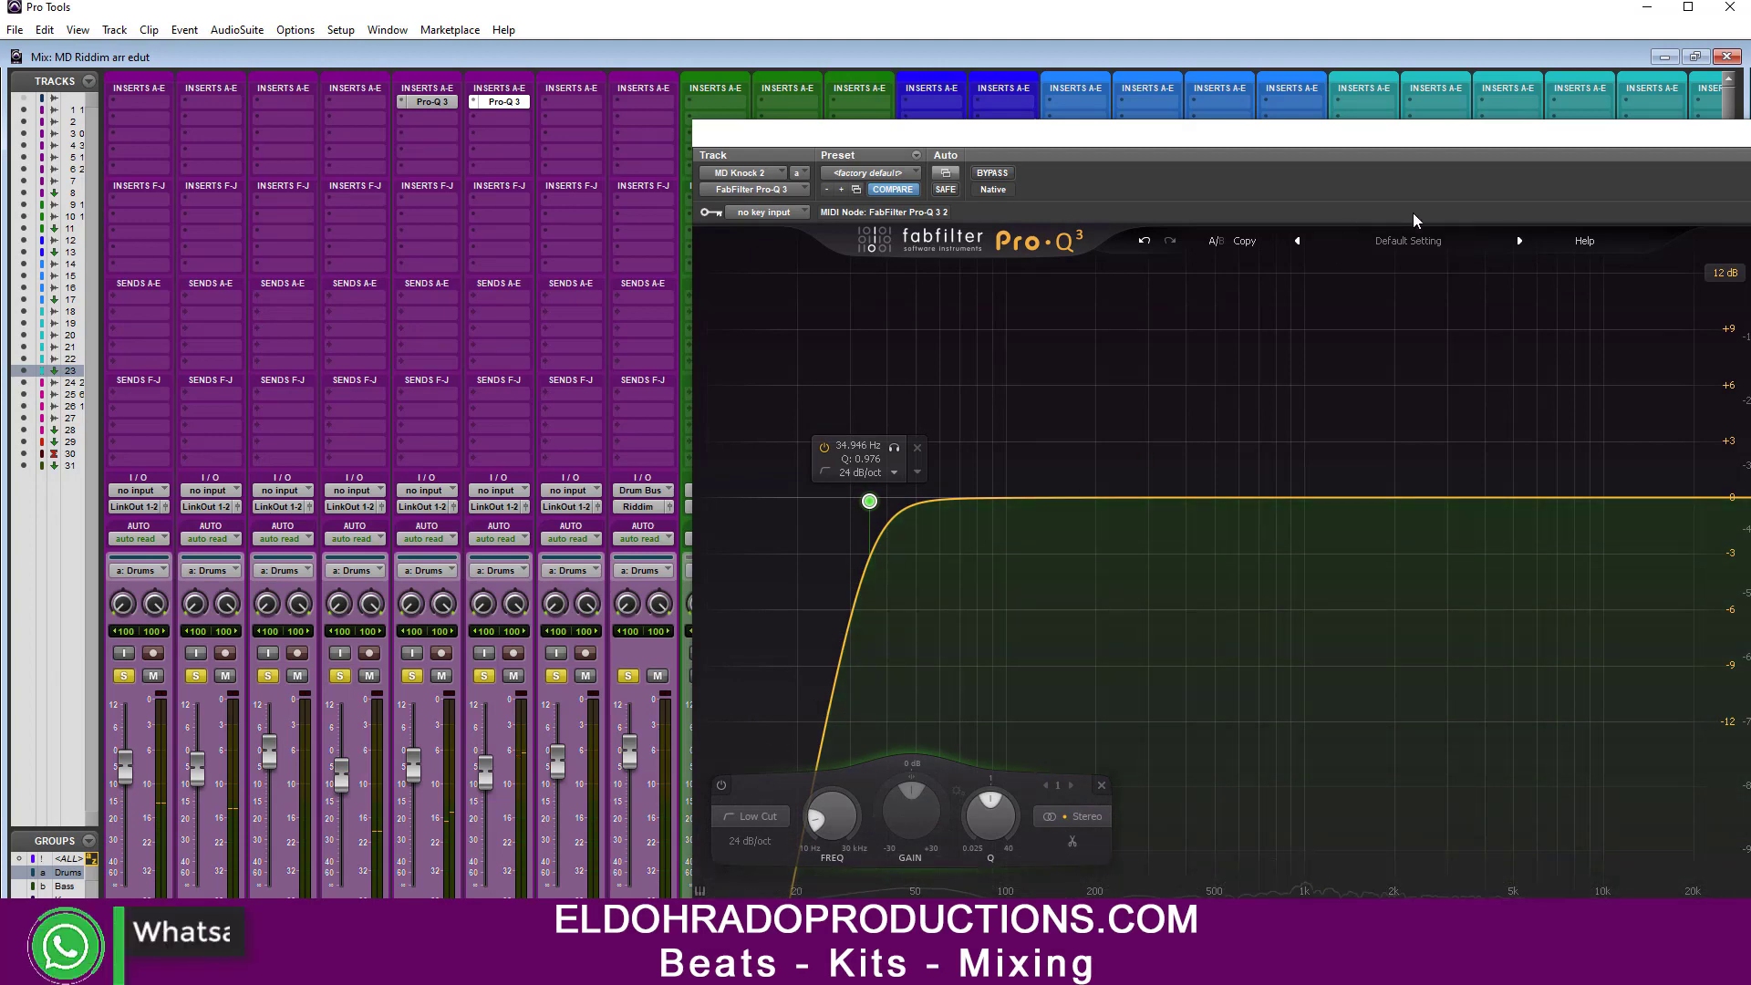
left_click_drag(1475, 142, 1356, 153)
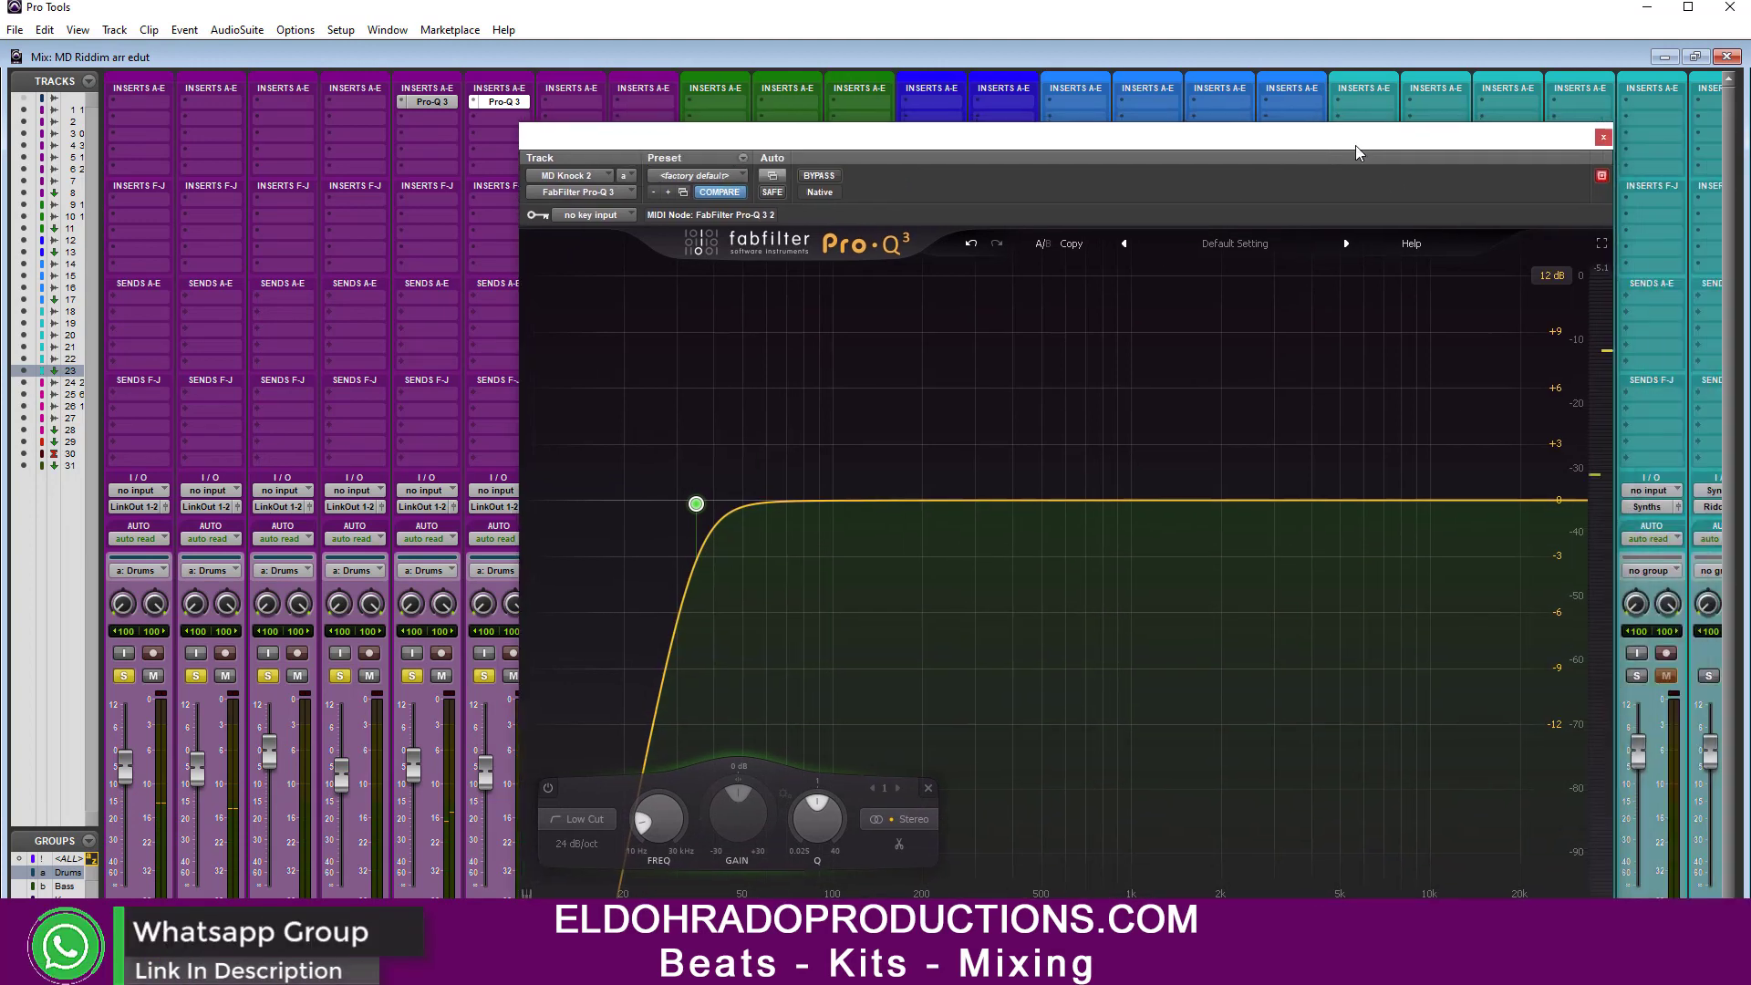
left_click(1602, 138)
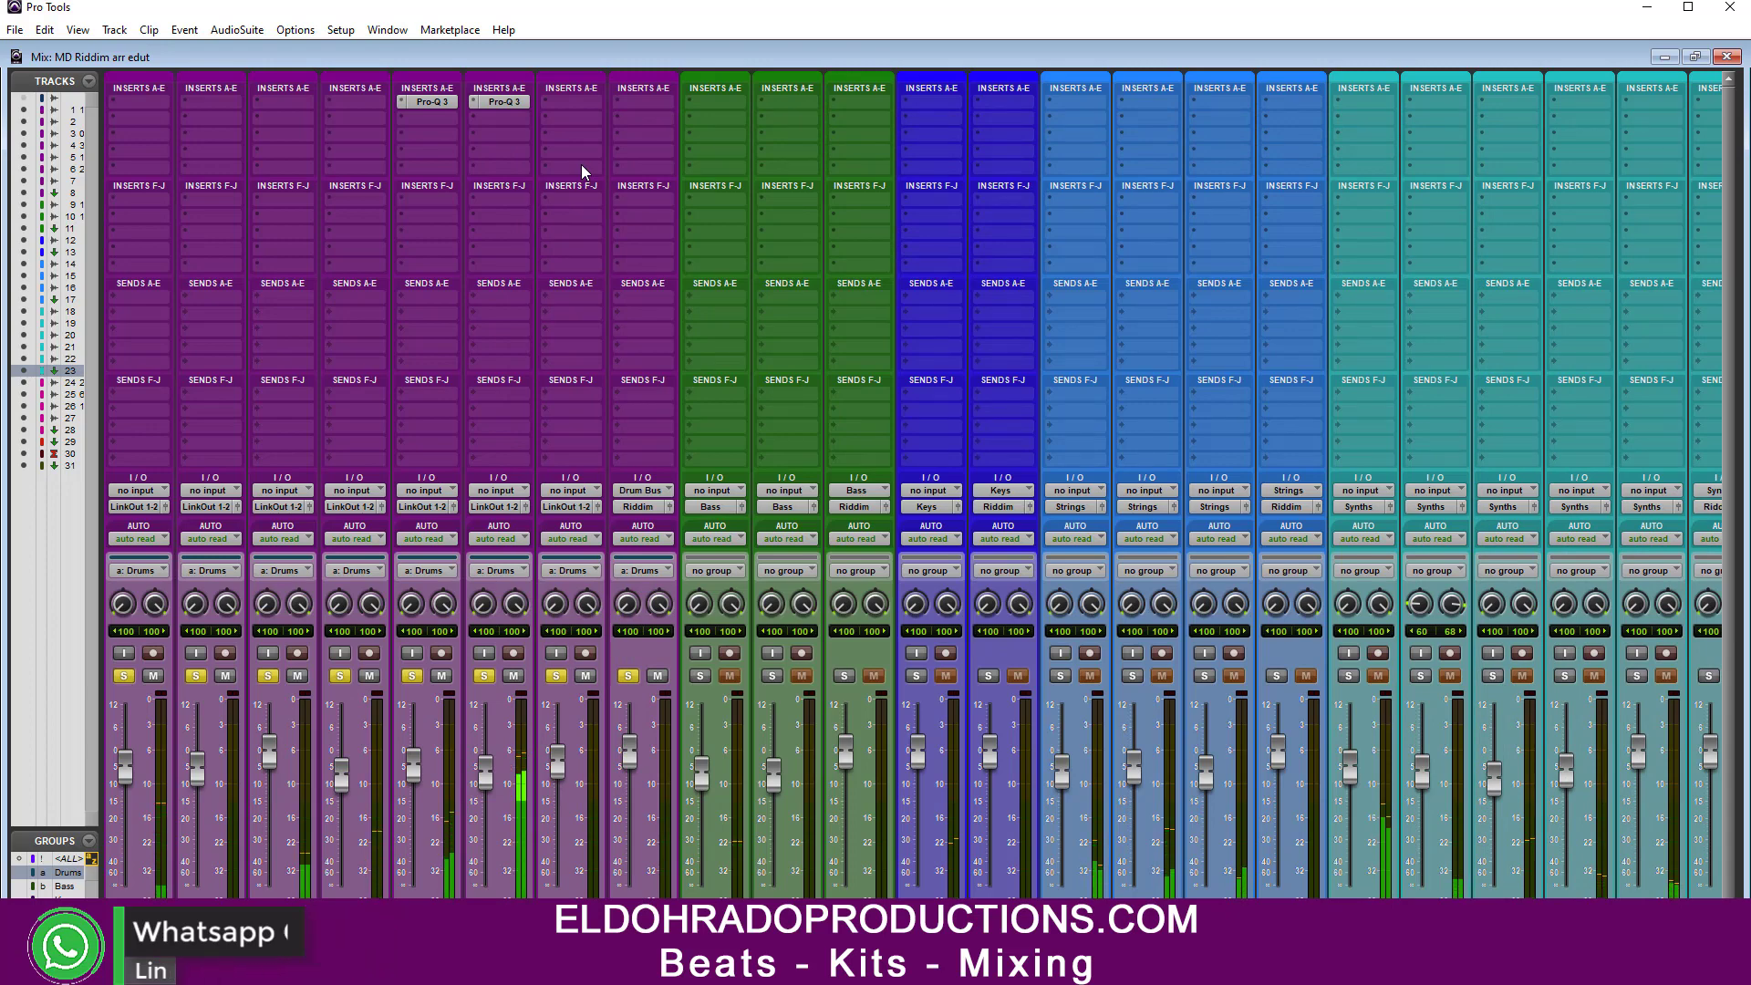
Step: Insert FabFilter Pro-Q 3 on the MD Perc Pop track
left_click(594, 100)
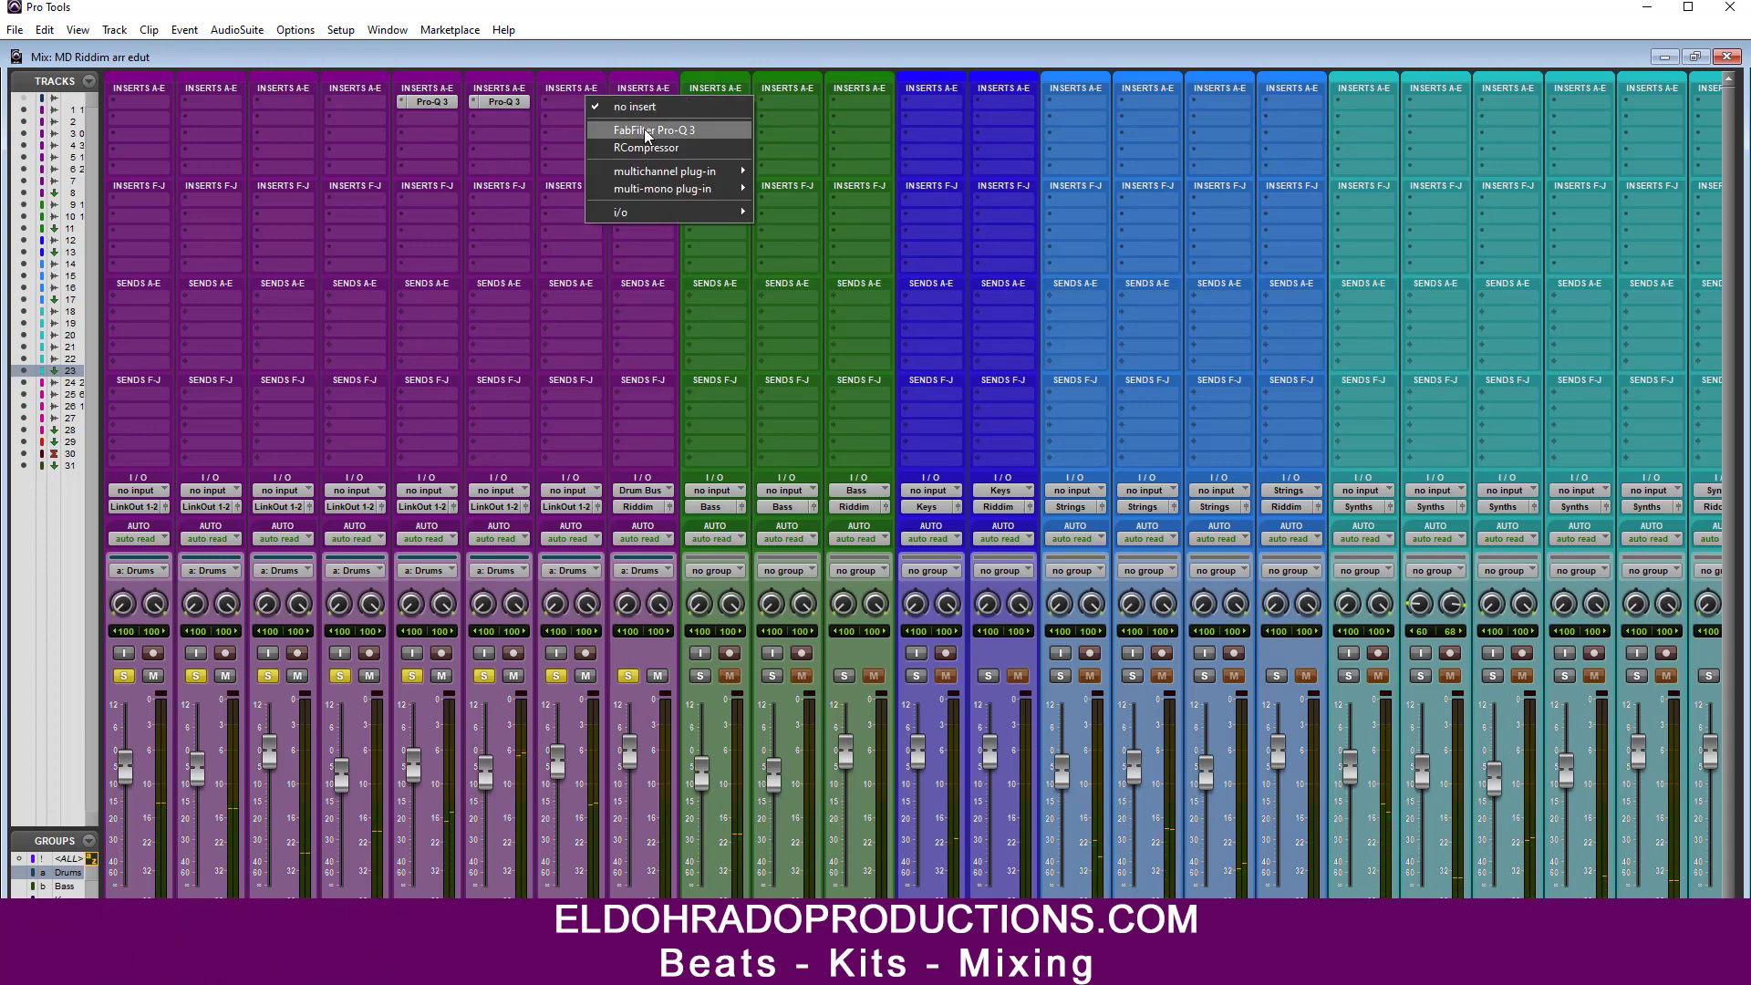
left_click(646, 131)
left_click_drag(801, 137, 763, 129)
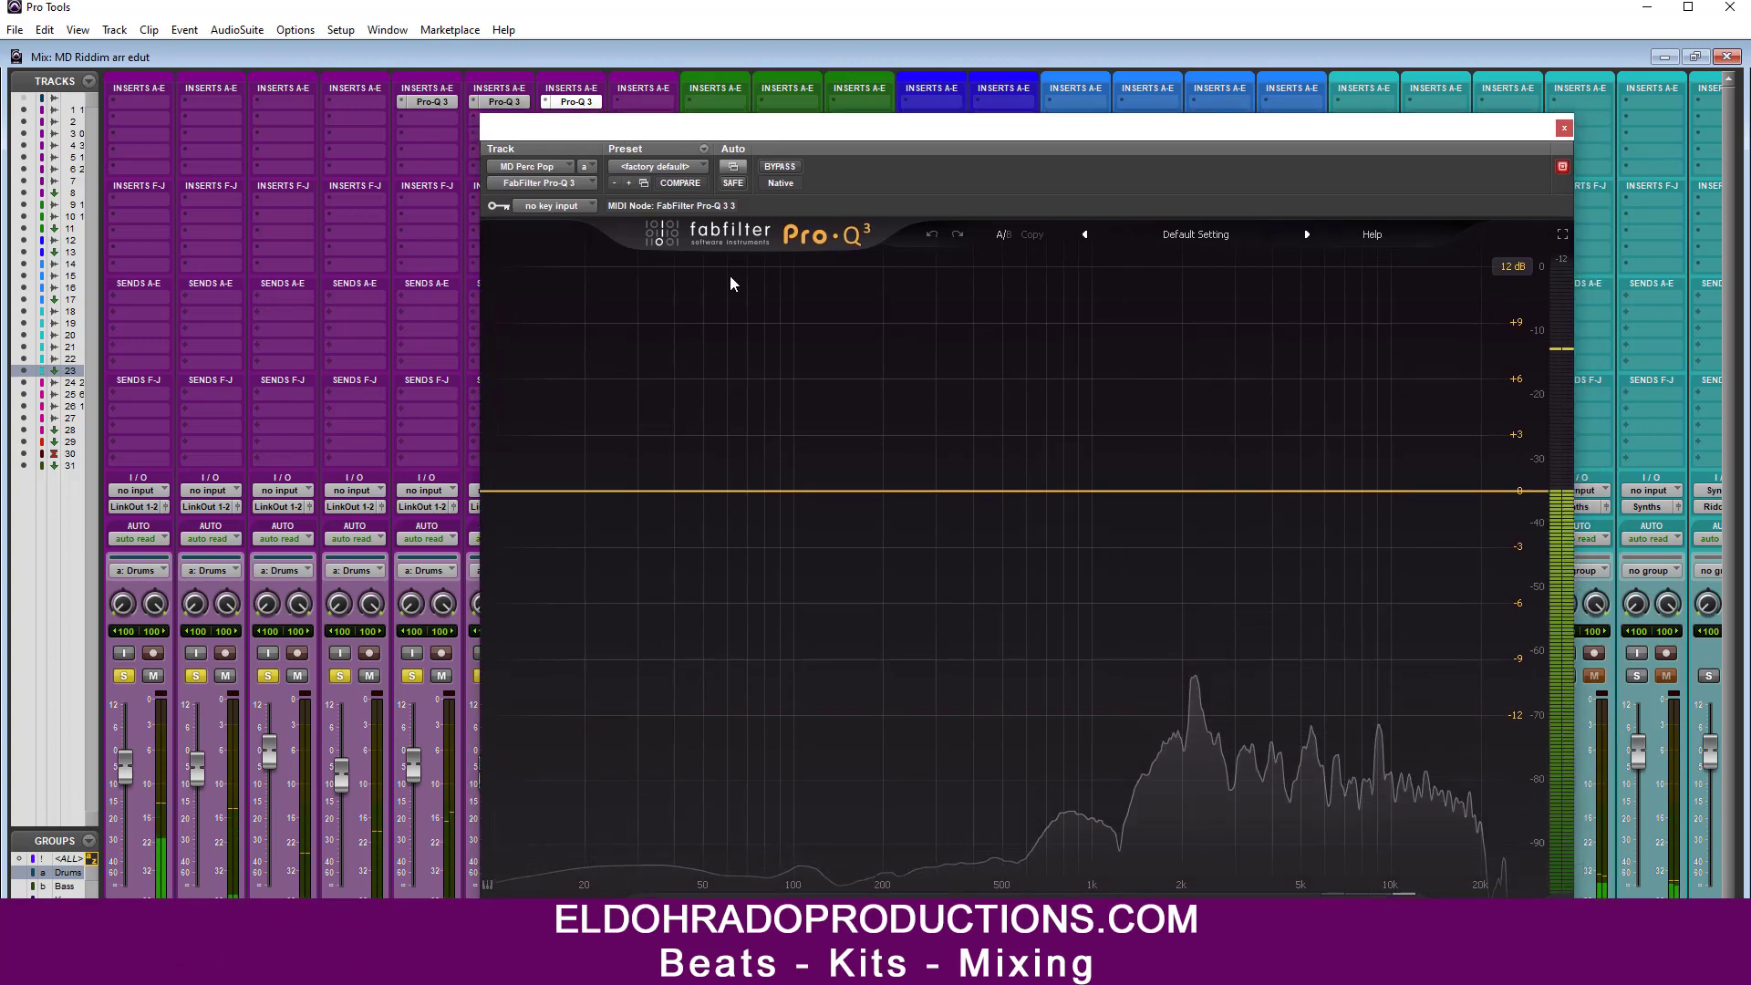
Step: Add a 30 dB/oct low cut at about 178 Hz to the MD Perc Pop EQ and close its window
left_click(495, 491)
left_click(568, 462)
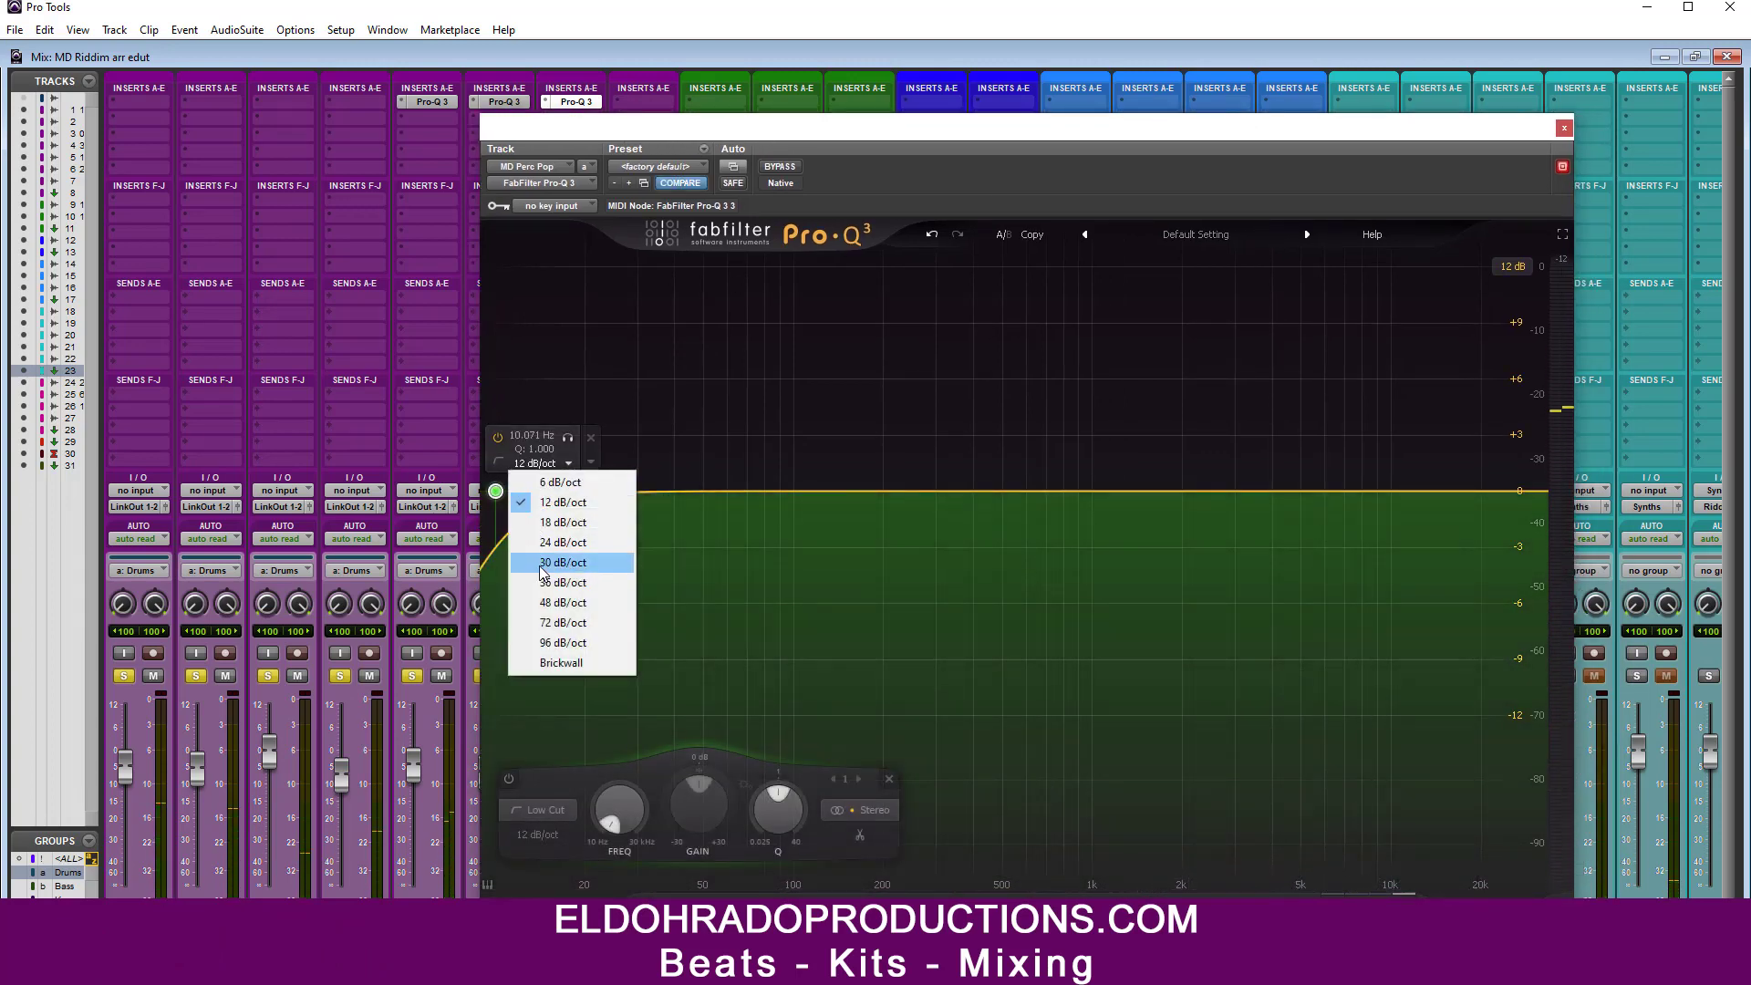
left_click(557, 564)
left_click_drag(495, 491, 821, 495)
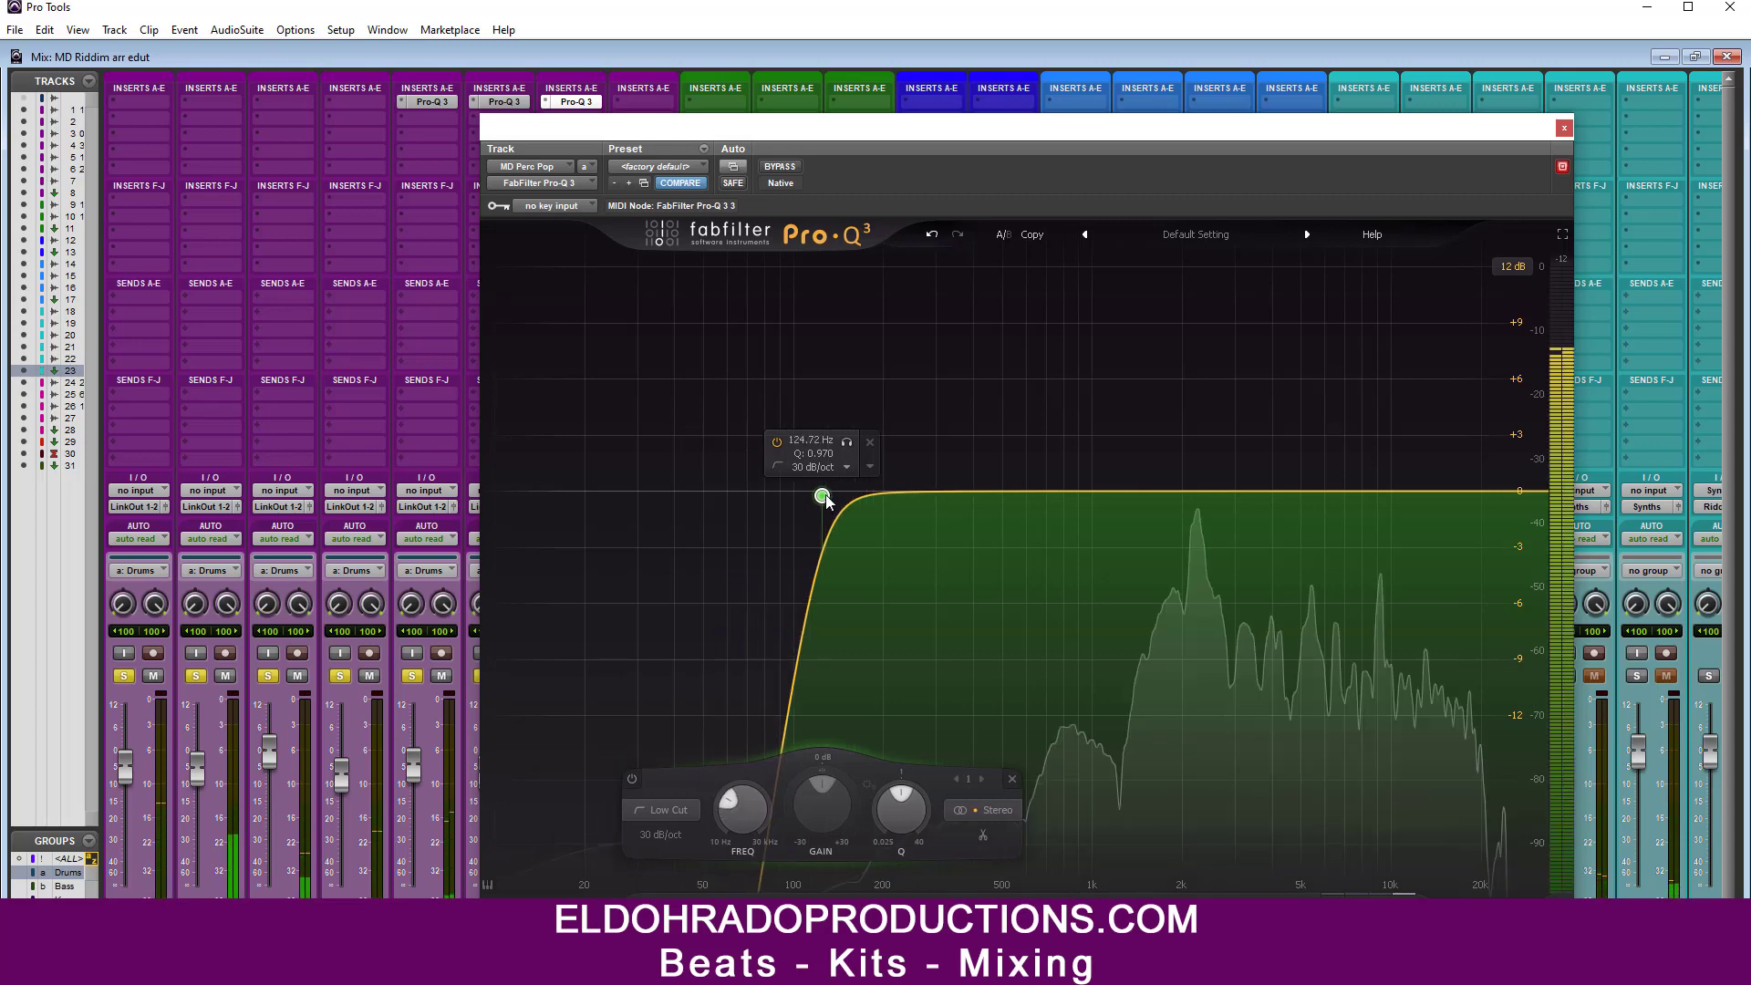
left_click_drag(826, 498, 872, 500)
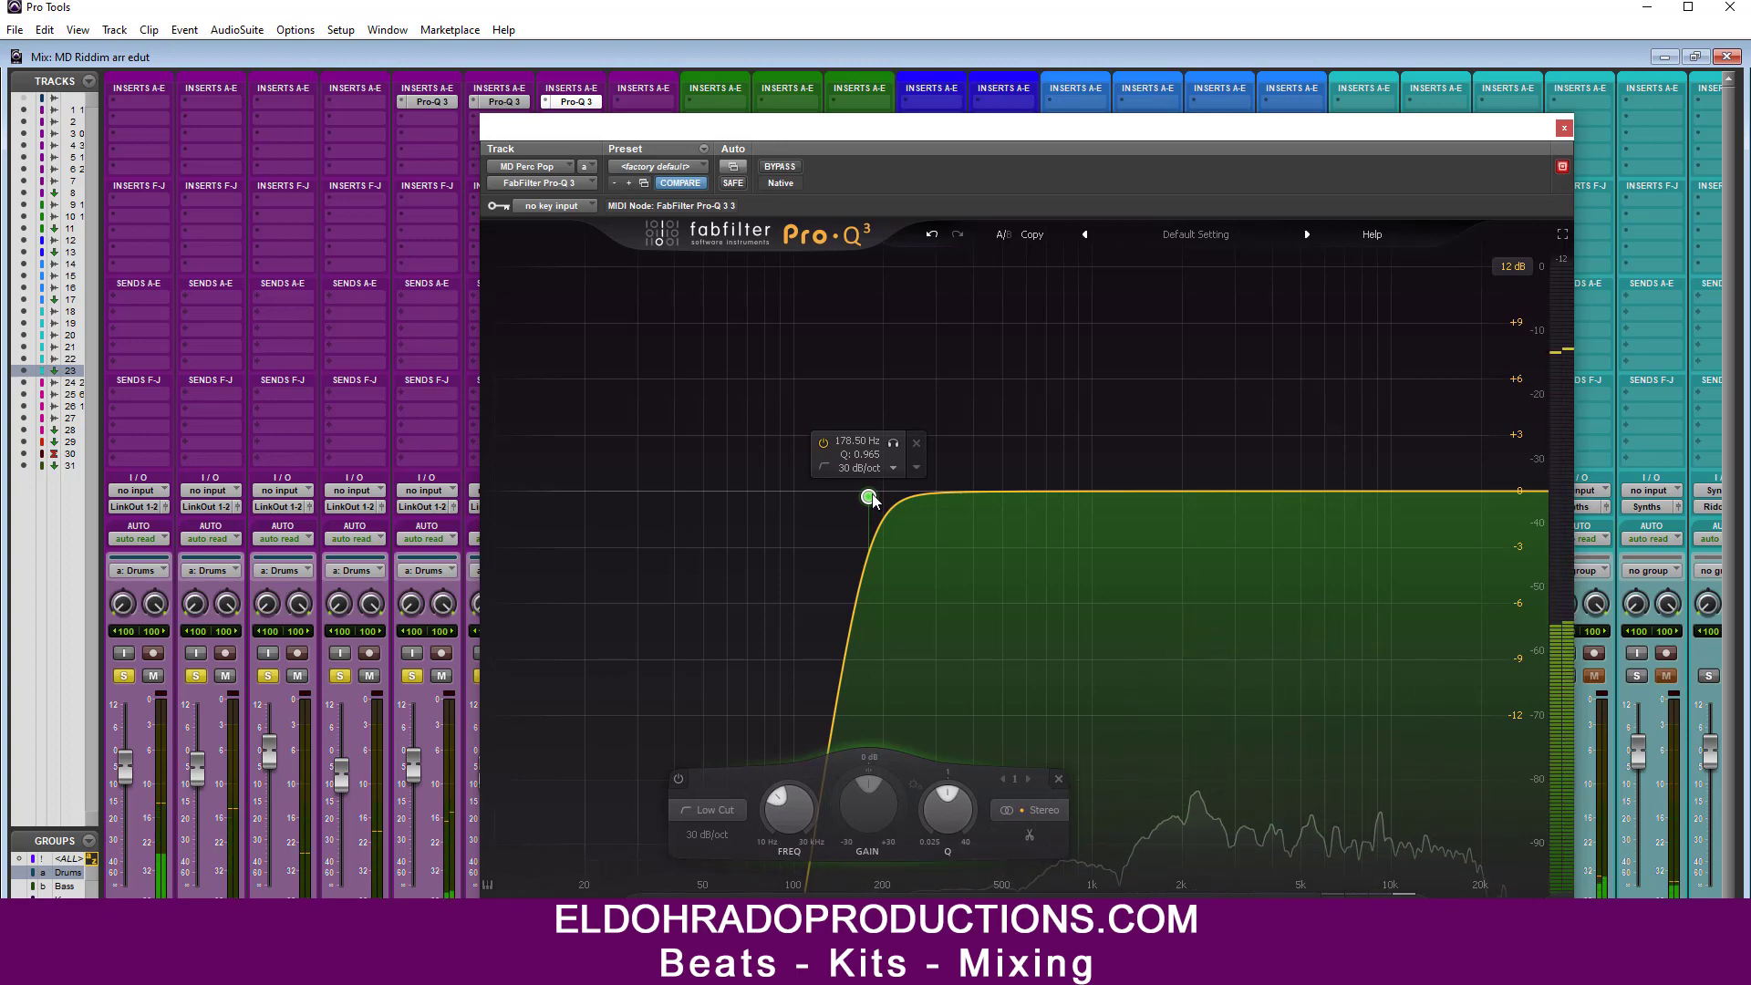
left_click(1564, 128)
Step: Insert FabFilter Pro-Q 3 on the Drums aux track and reposition its window
left_click(643, 101)
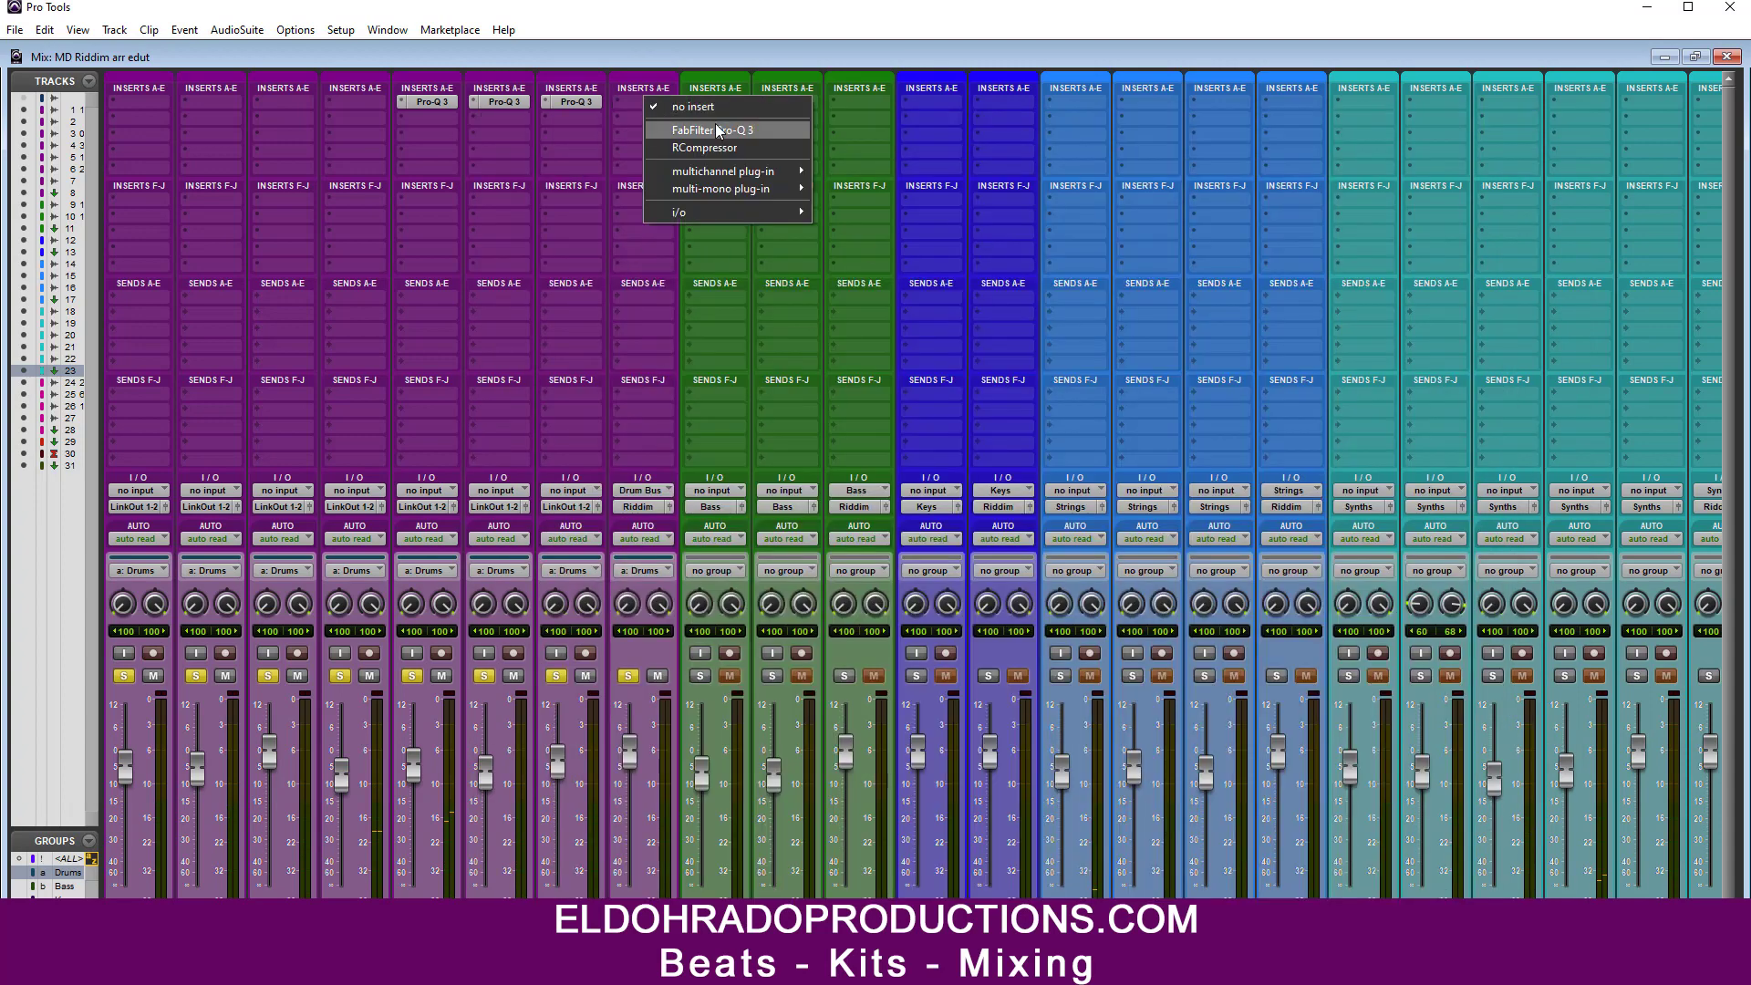
left_click(703, 133)
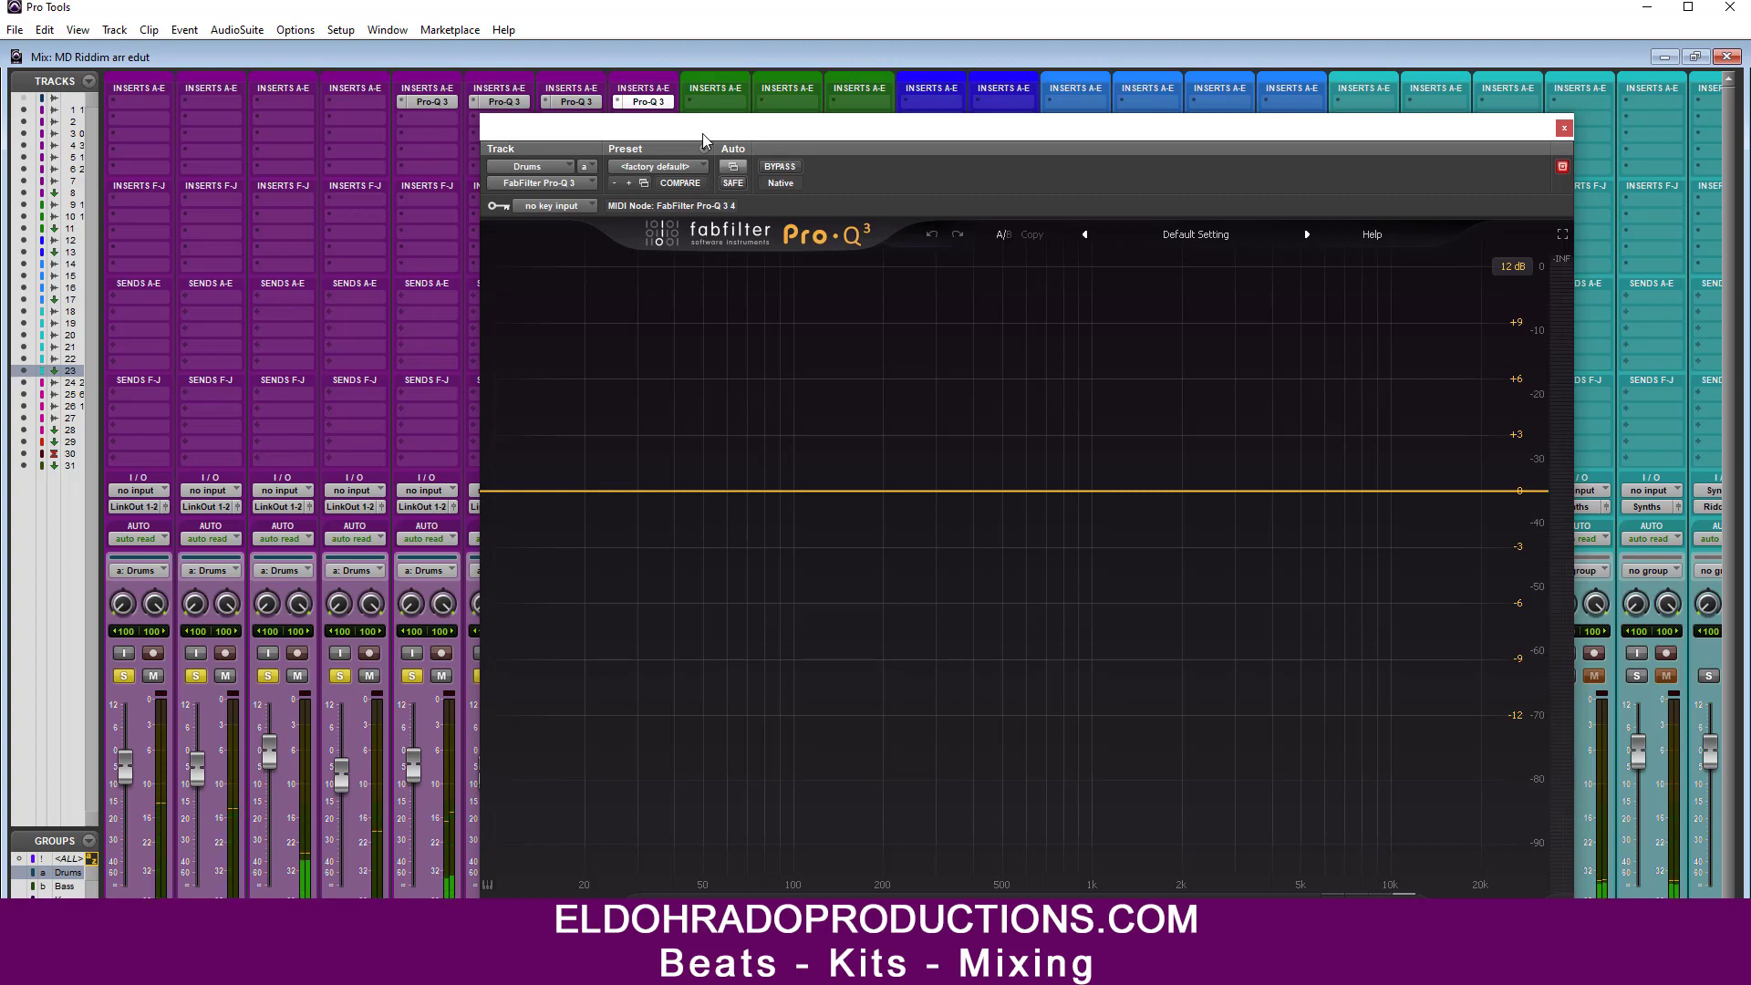
left_click_drag(743, 122, 637, 137)
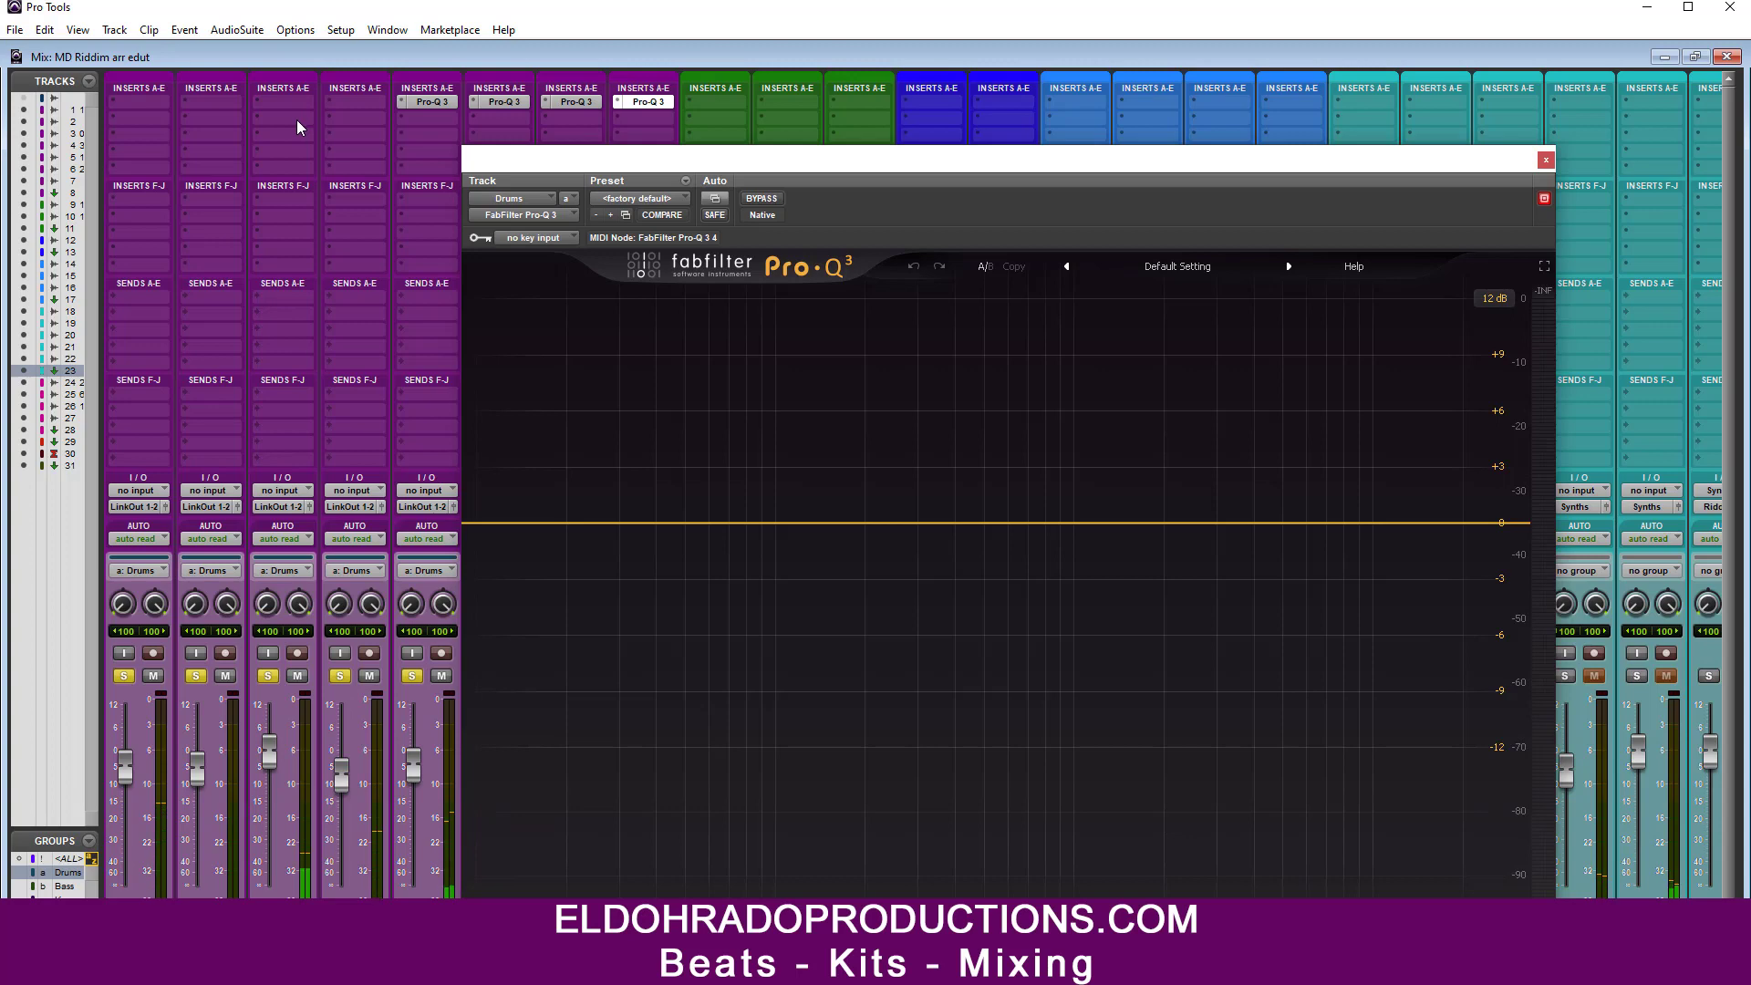
Step: Insert FabFilter Pro-Q 3 on the MD Clap Muff track and move its window clear of the drum channels
left_click(231, 101)
left_click(259, 126)
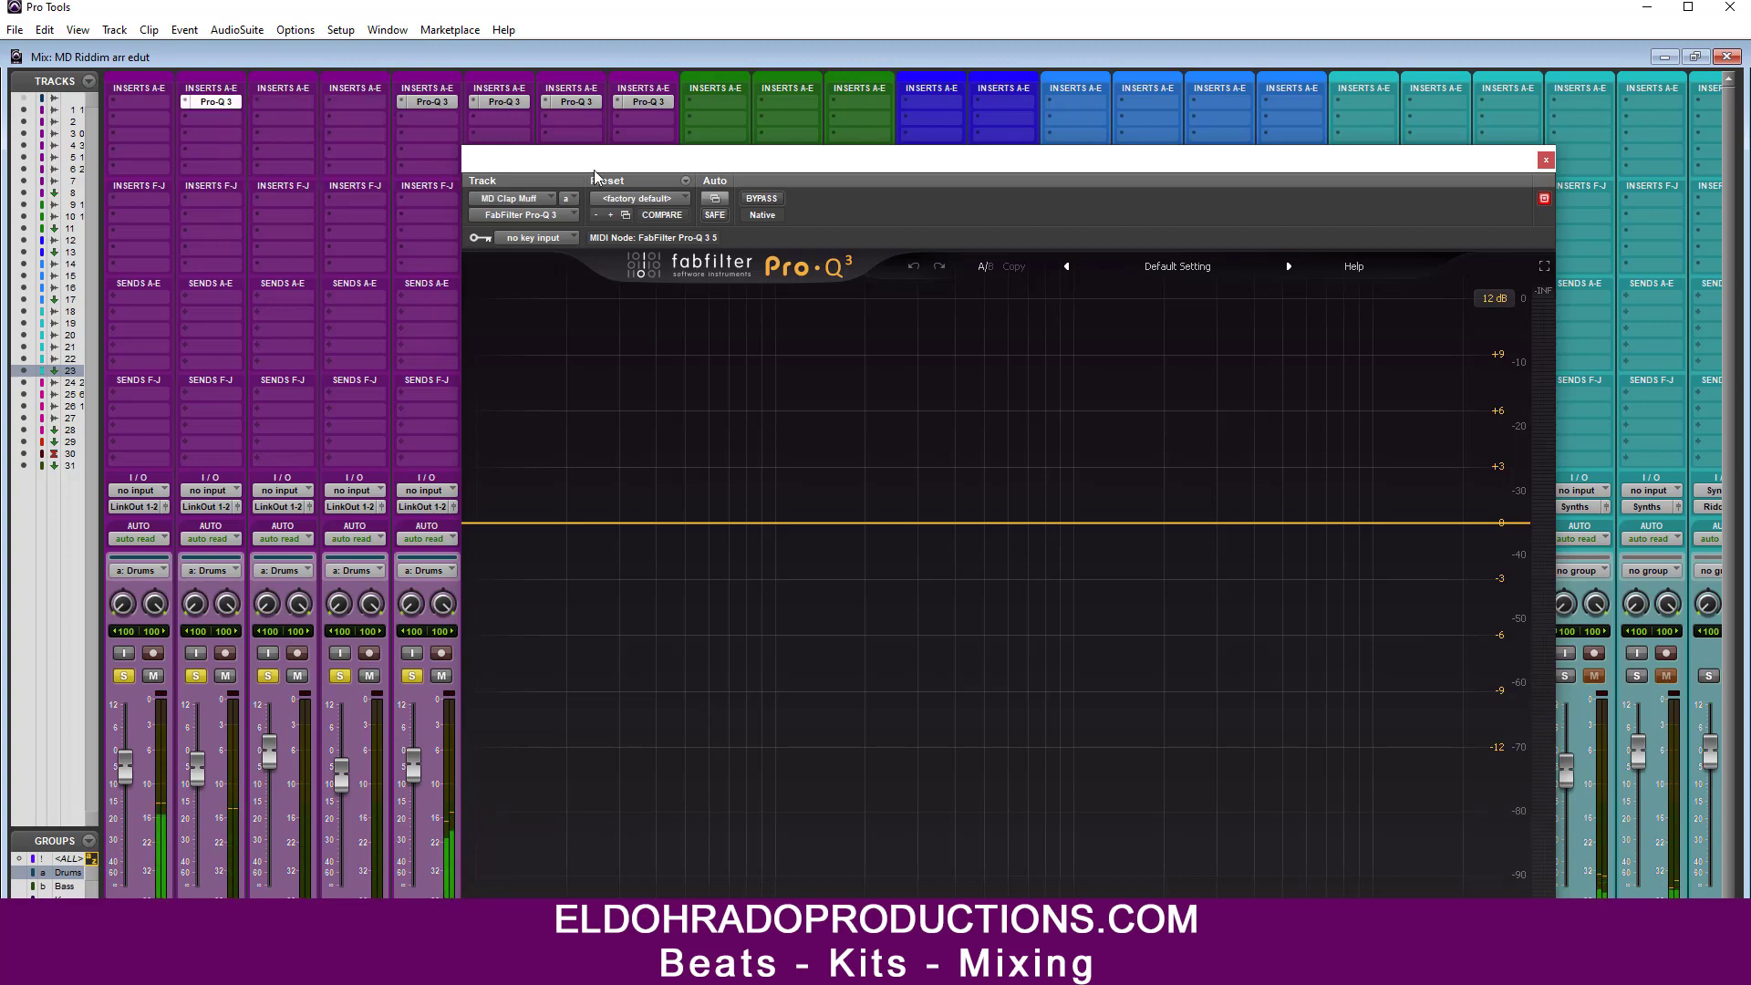
left_click_drag(652, 166, 934, 166)
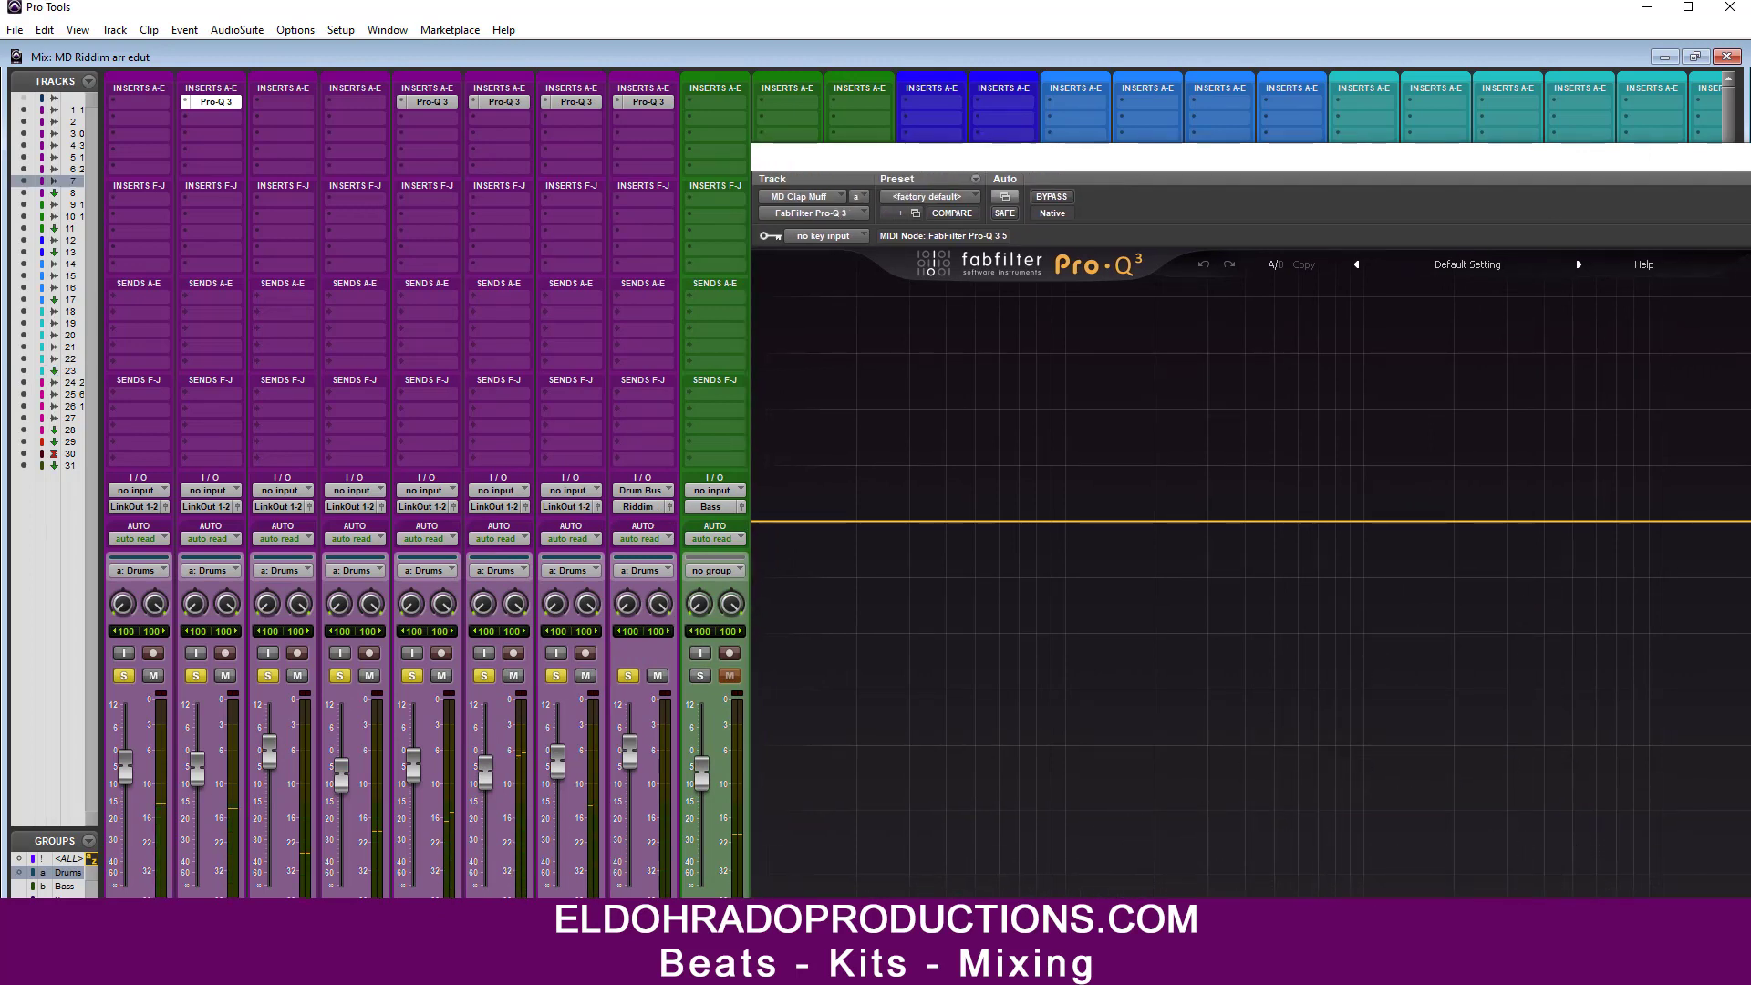
Step: Select all seven individual drum tracks and route their outputs to the Drum Bus (Stereo) bus
left_click(139, 923, "shift")
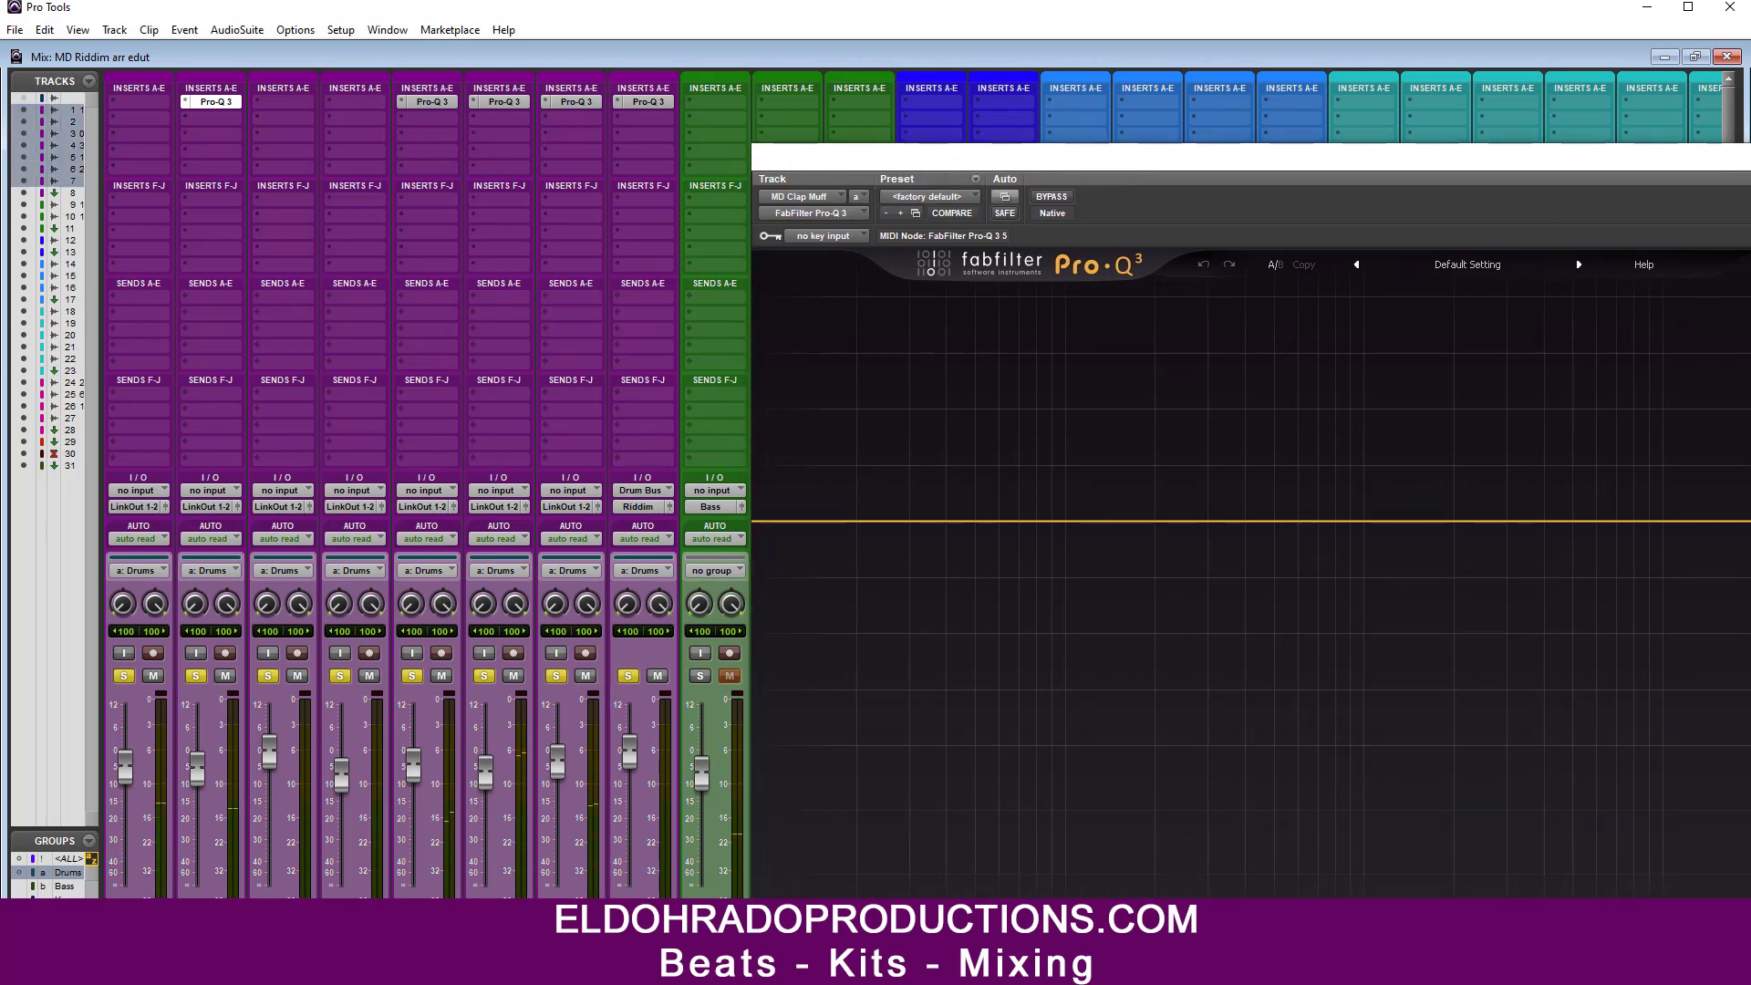
left_click(144, 508)
mouse_move(182, 552)
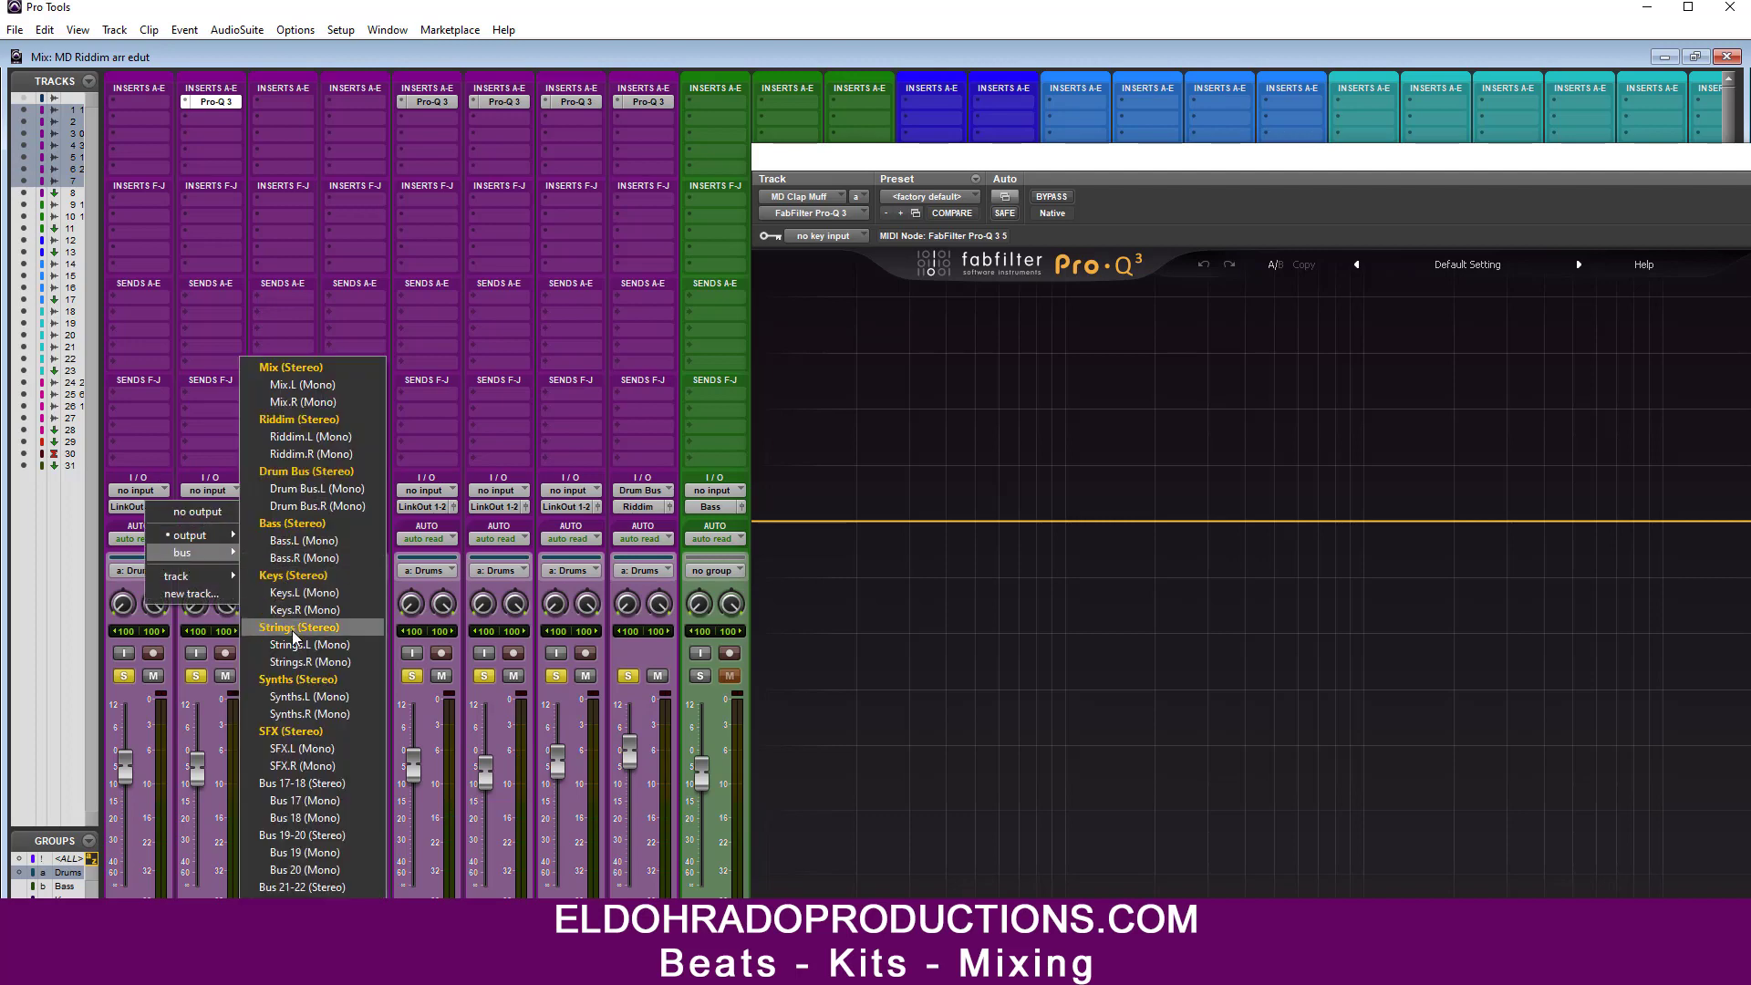
left_click(322, 470)
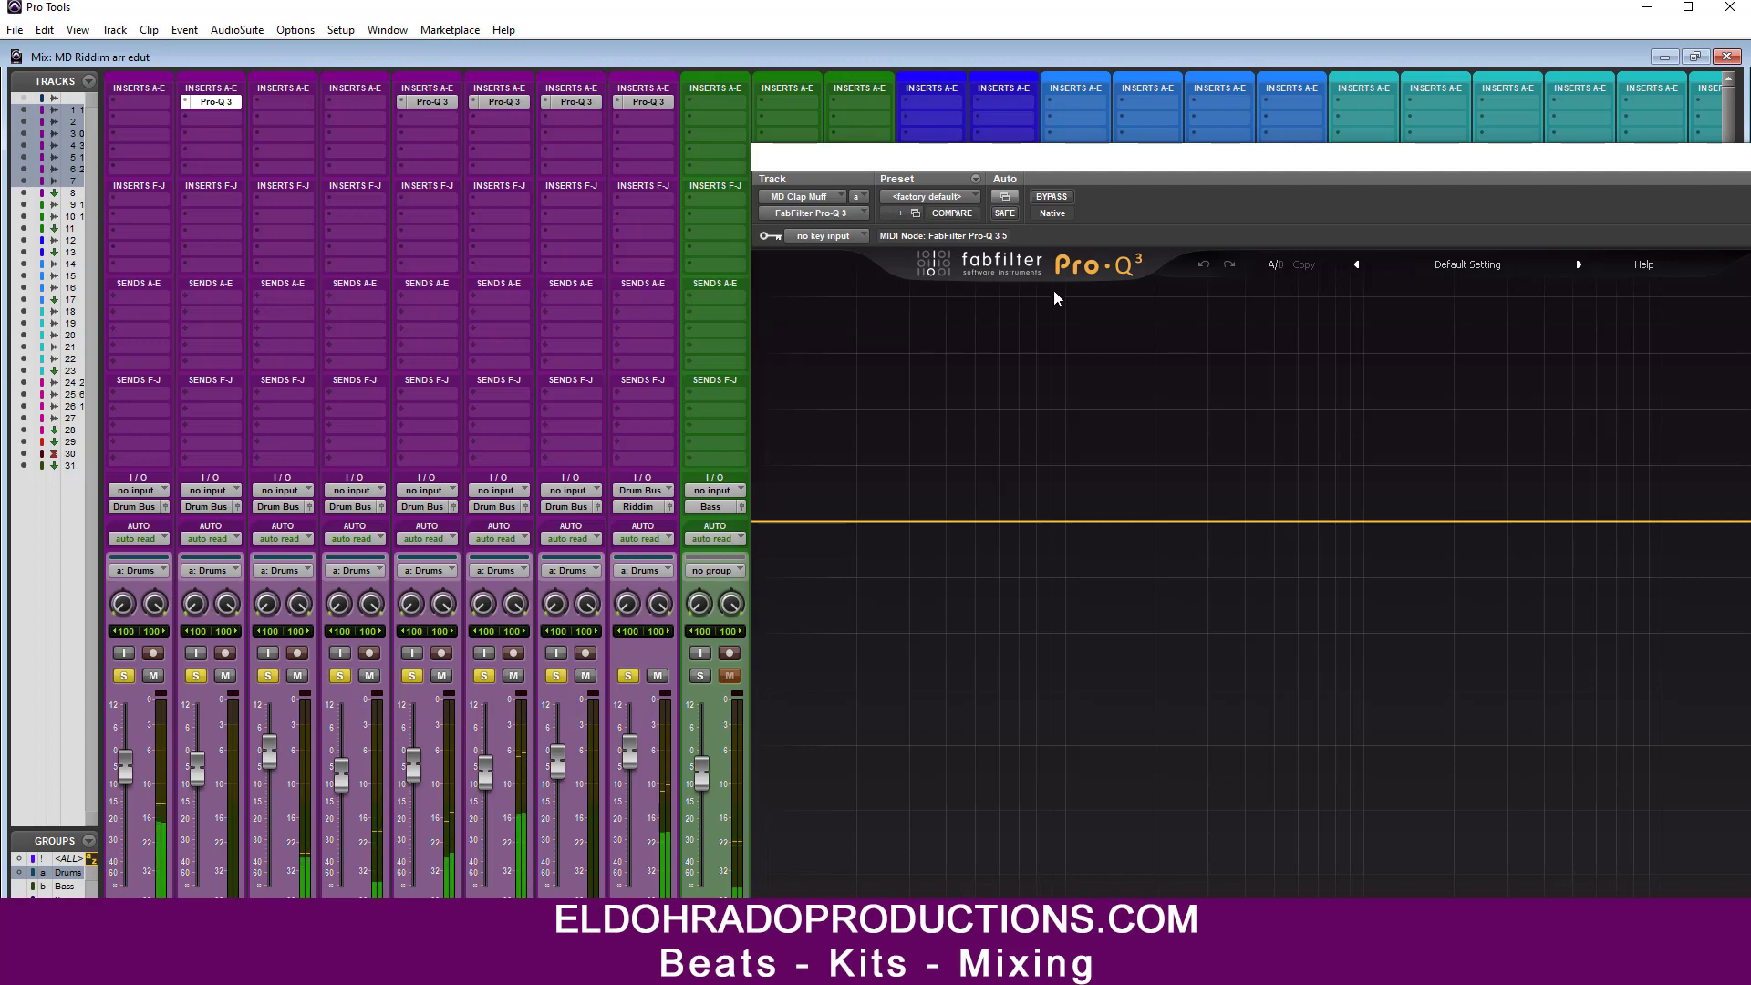
Step: Add a 36 dB/oct low cut at about 117 Hz to the MD Clap Muff EQ and close its window
left_click_drag(1042, 164, 881, 179)
left_click(604, 537)
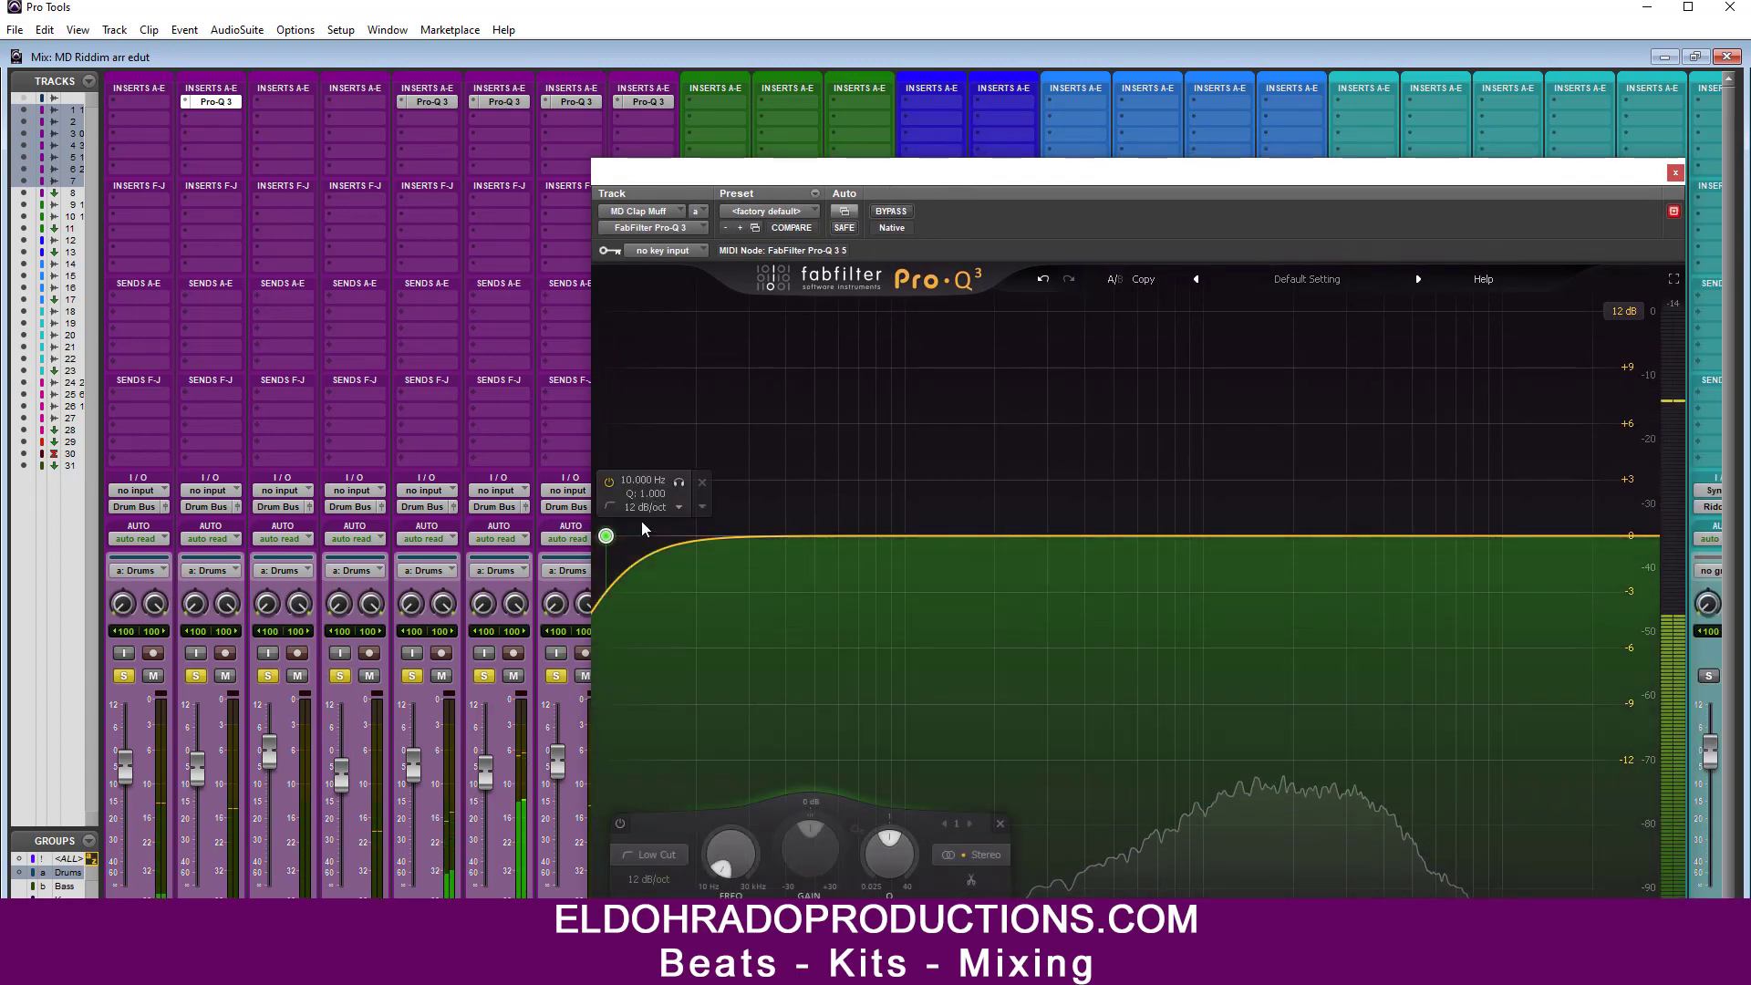
left_click(650, 507)
left_click(666, 627)
left_click_drag(606, 537, 921, 547)
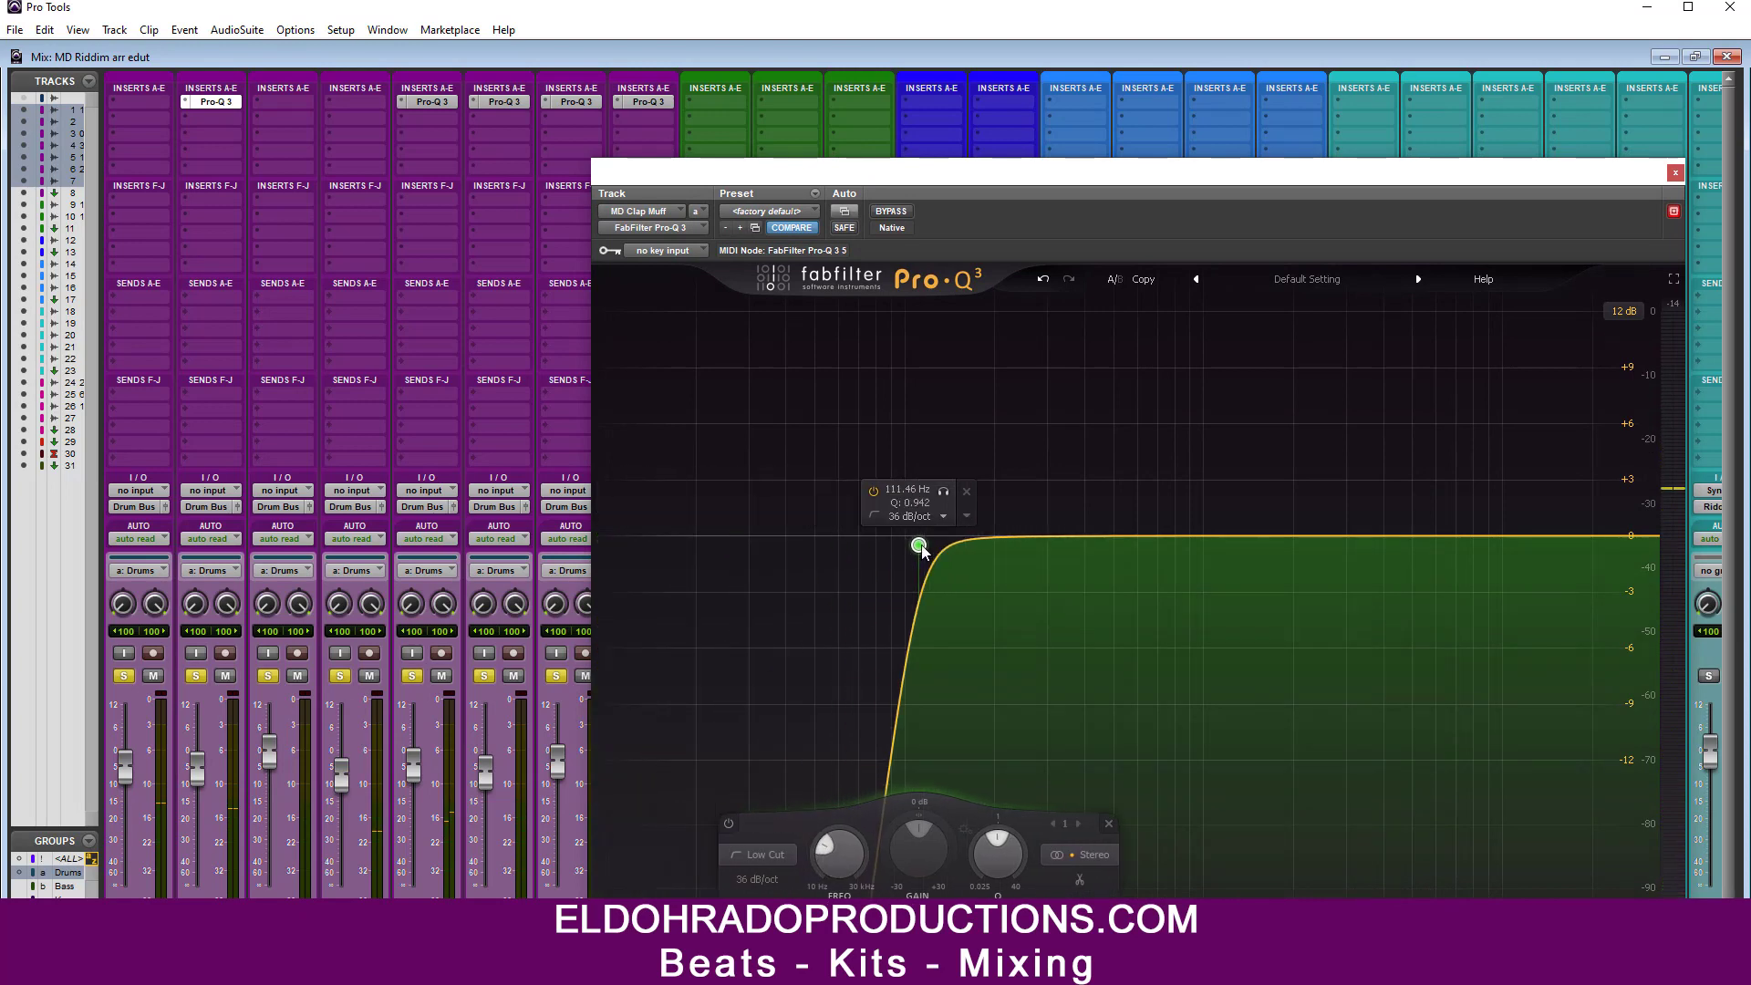
left_click_drag(1007, 165, 817, 112)
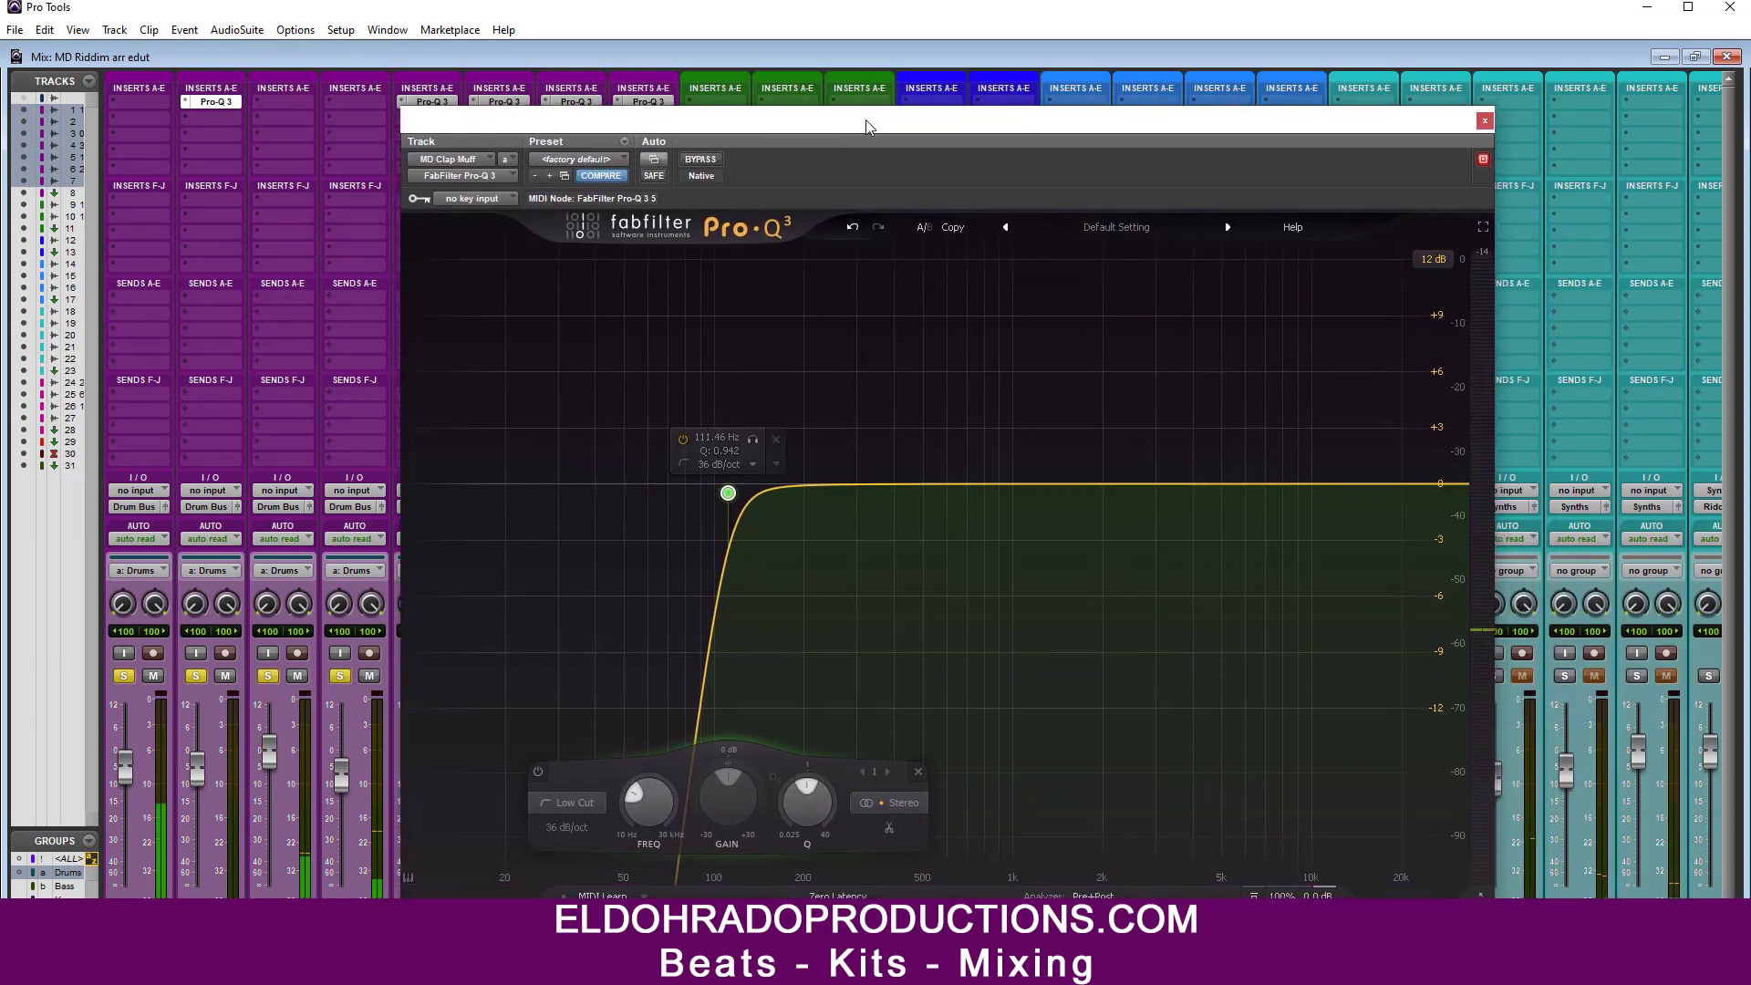
left_click_drag(739, 500, 748, 494)
key("space")
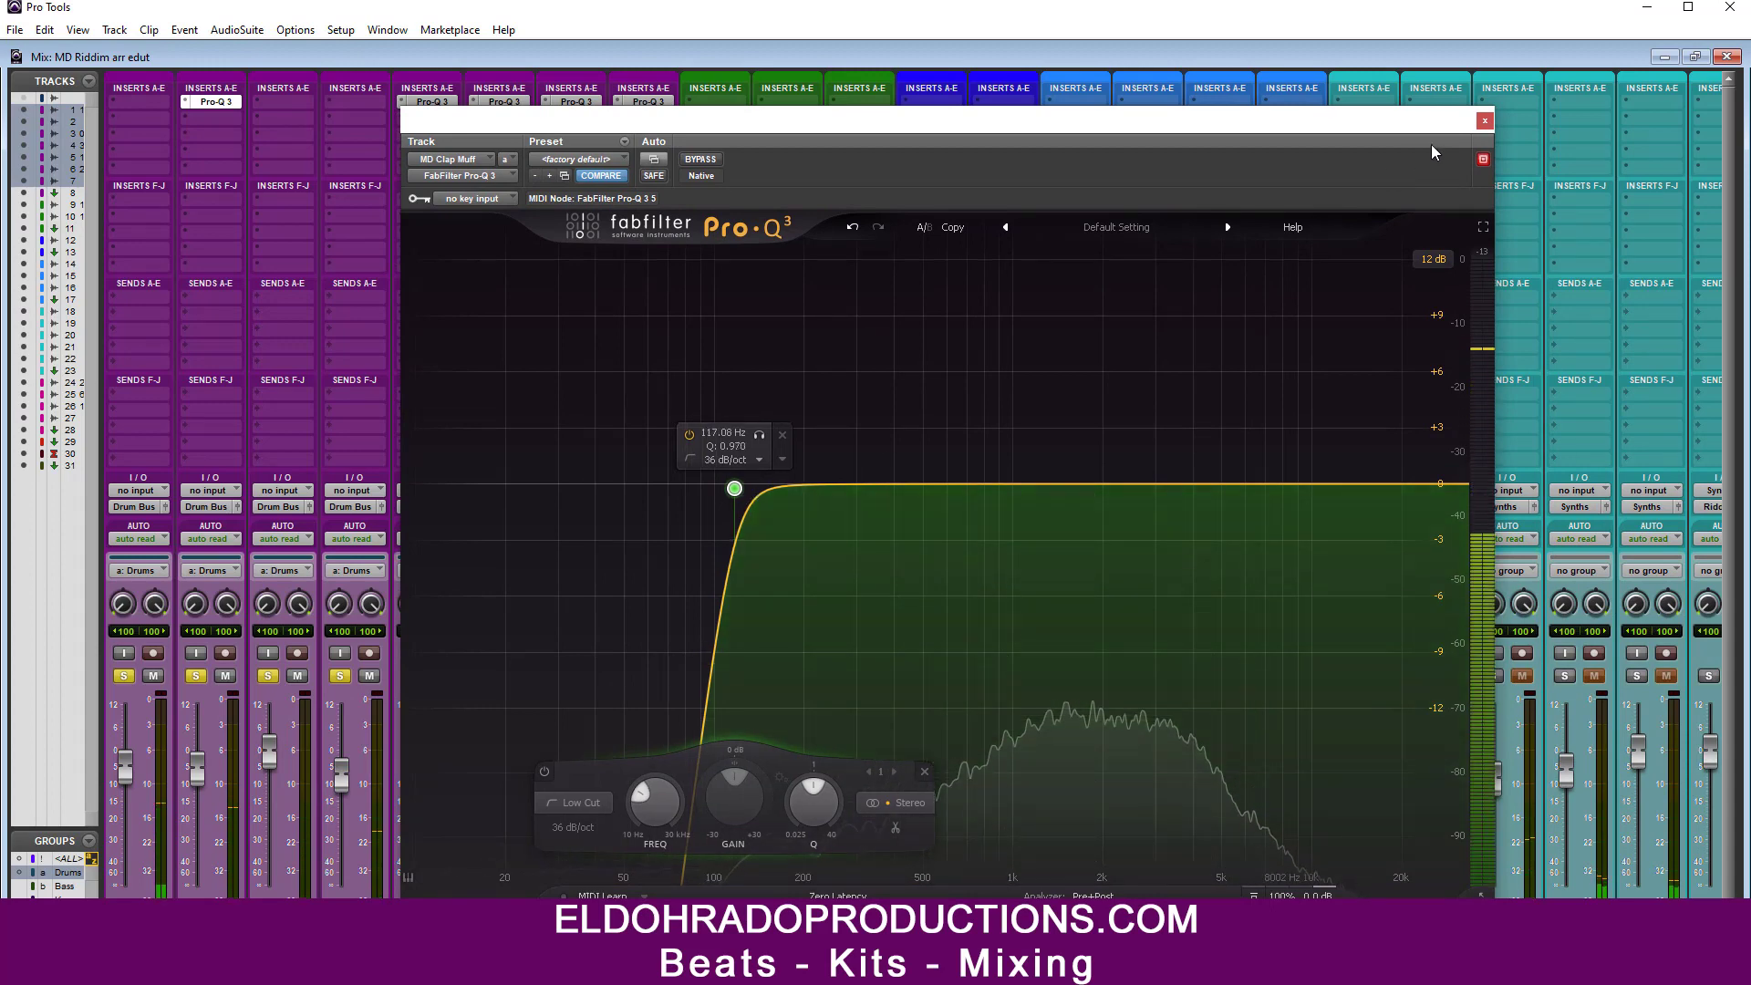
left_click(1485, 121)
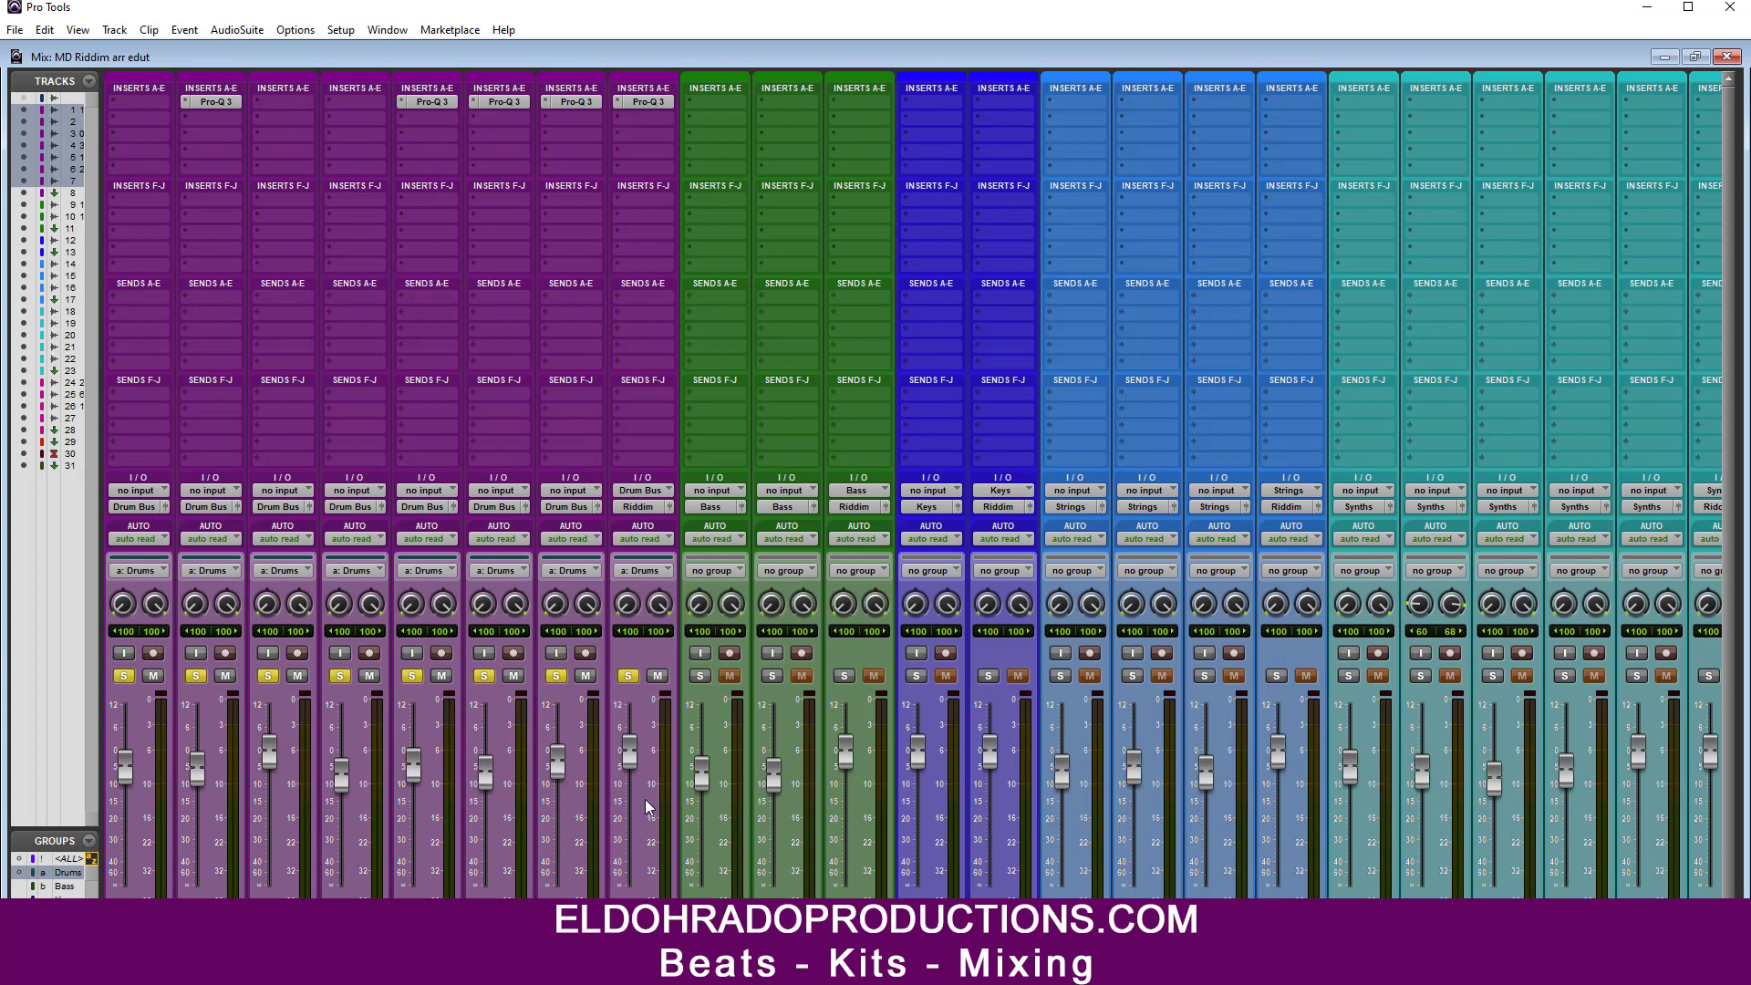
Step: Insert FabFilter Pro-Q 3 on the MD HH 0 track, move it to the MD HH 3 track and close its window
left_click(288, 113)
left_click(332, 132)
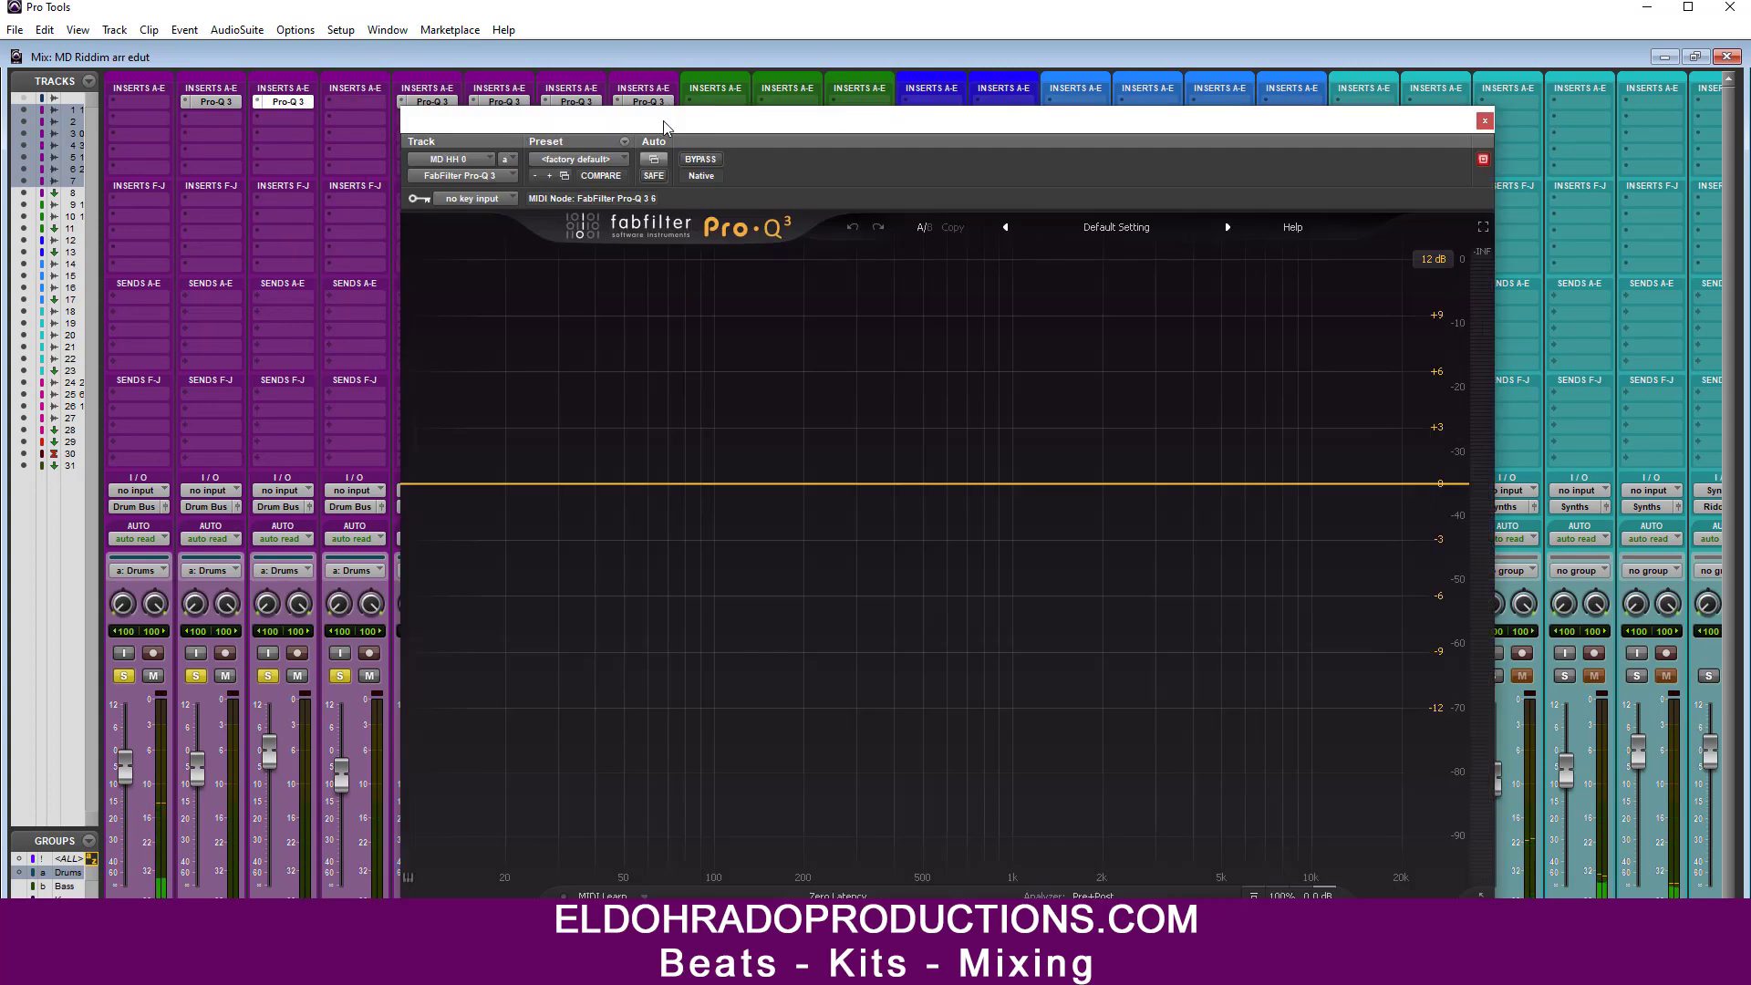
left_click_drag(664, 128, 660, 88)
key("space")
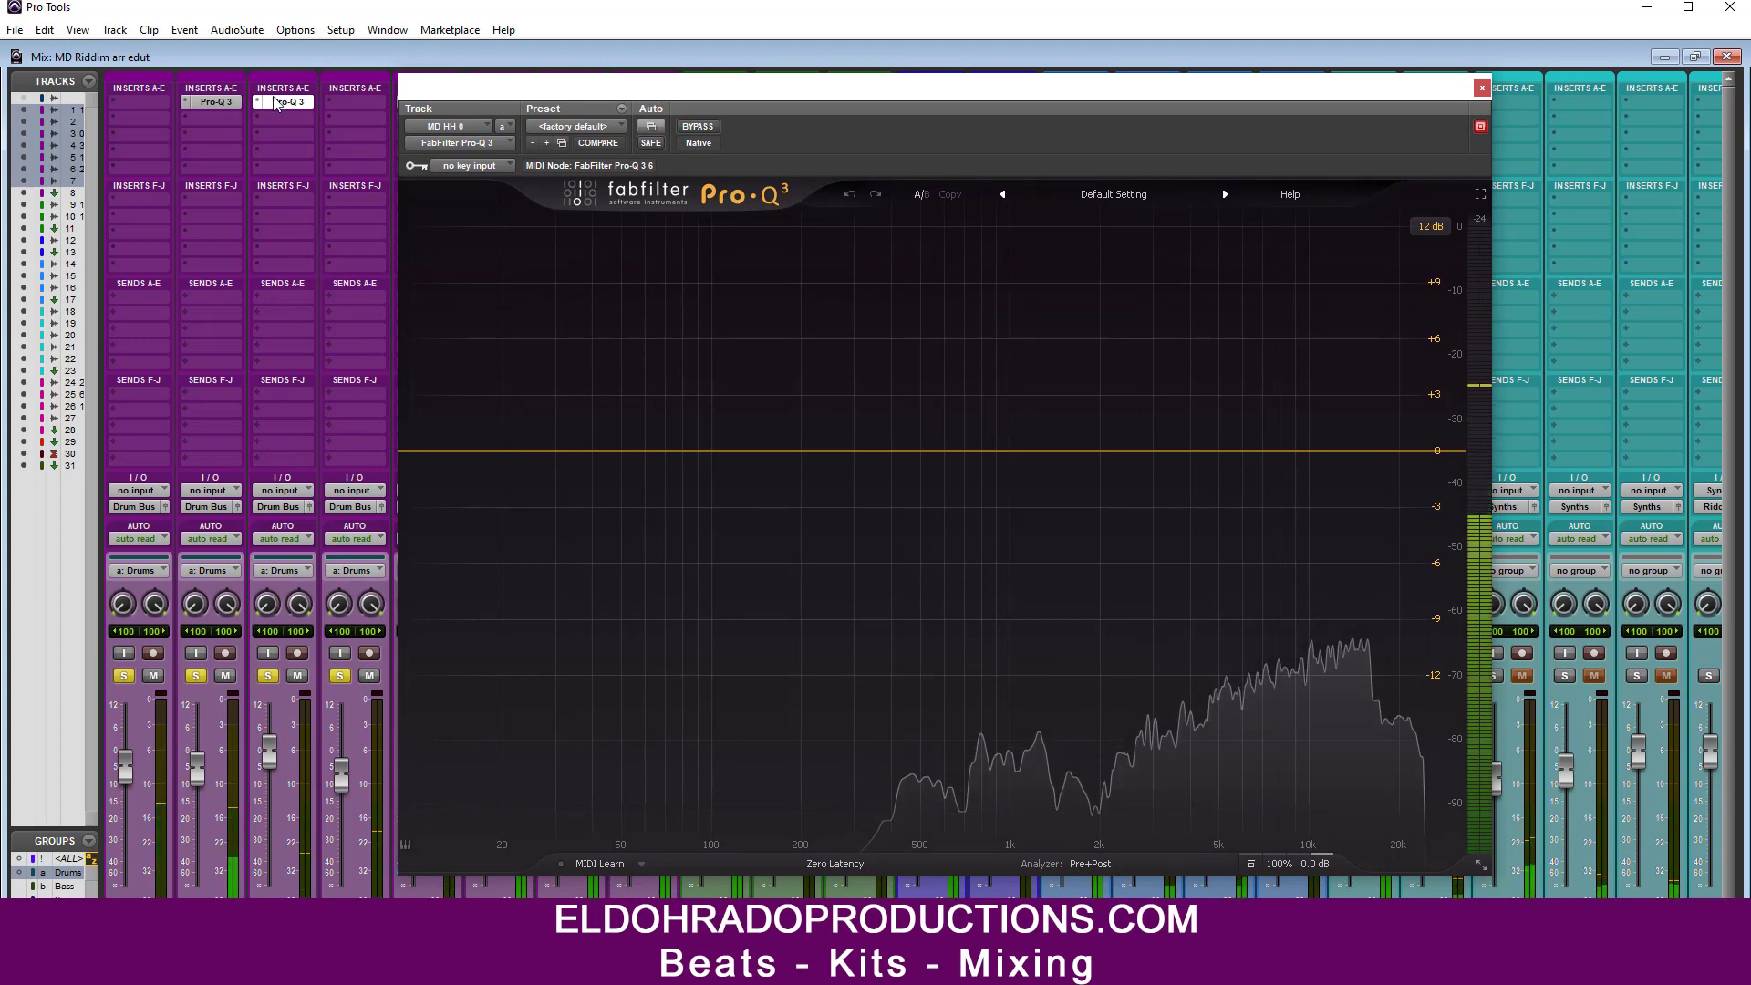
left_click_drag(277, 103, 330, 111)
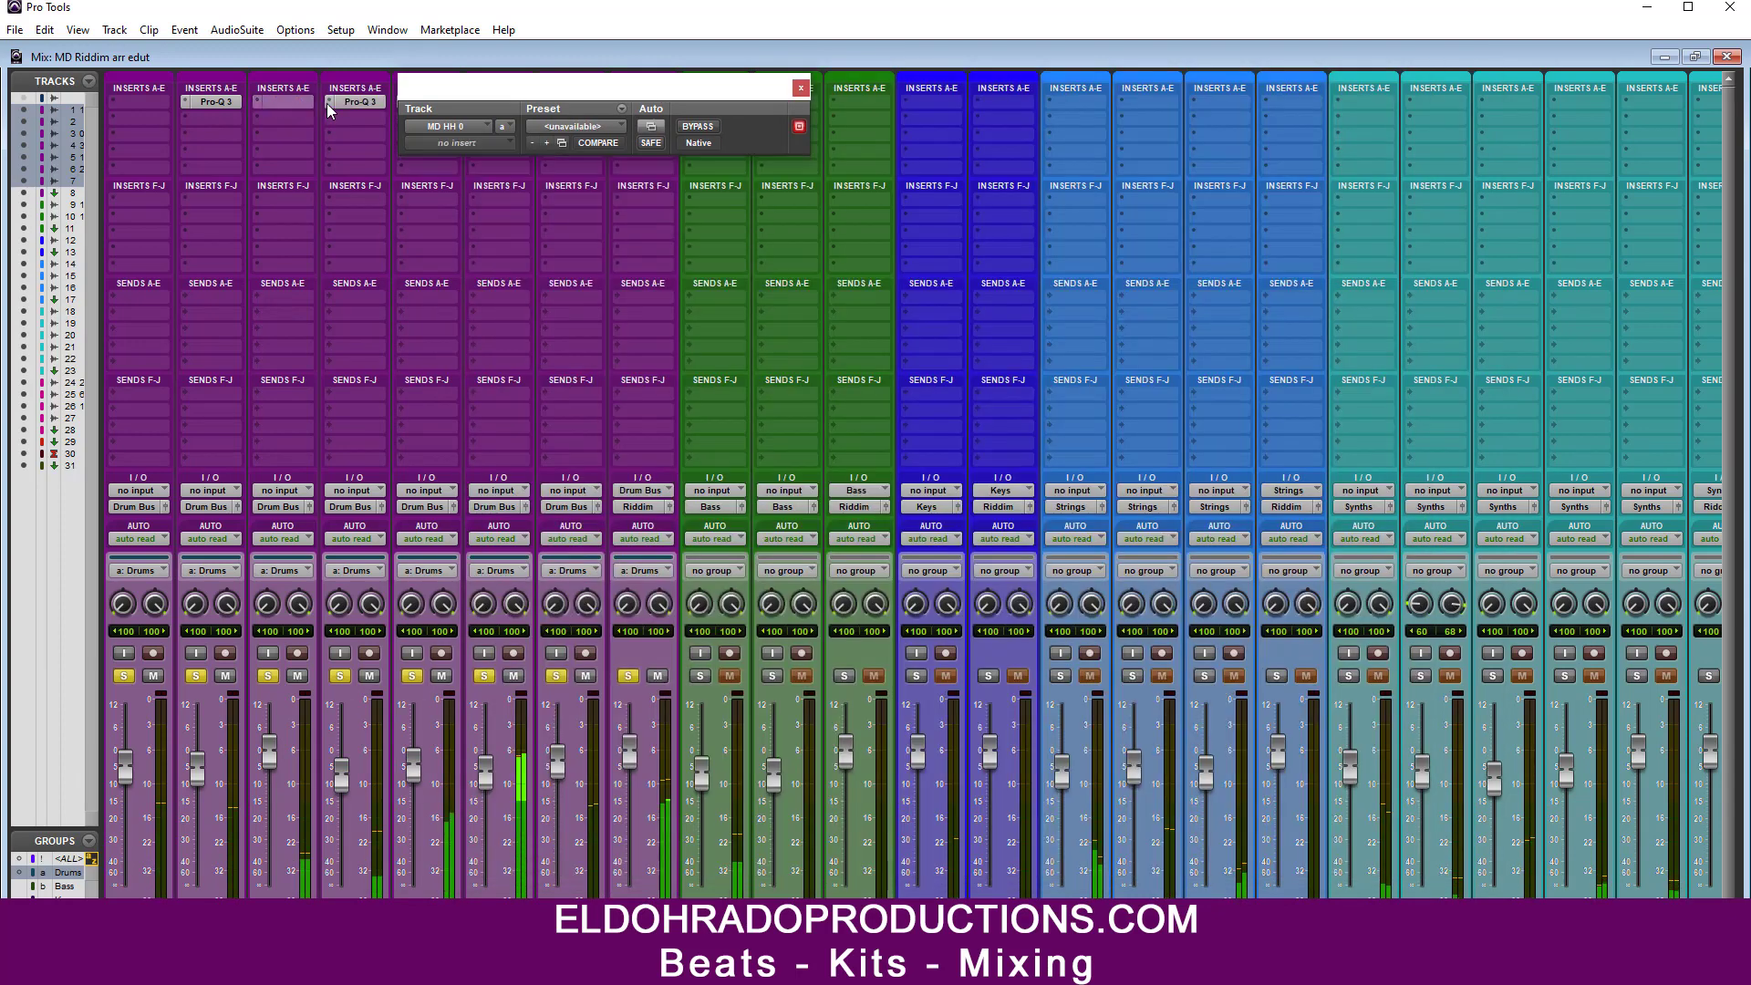
left_click(330, 107)
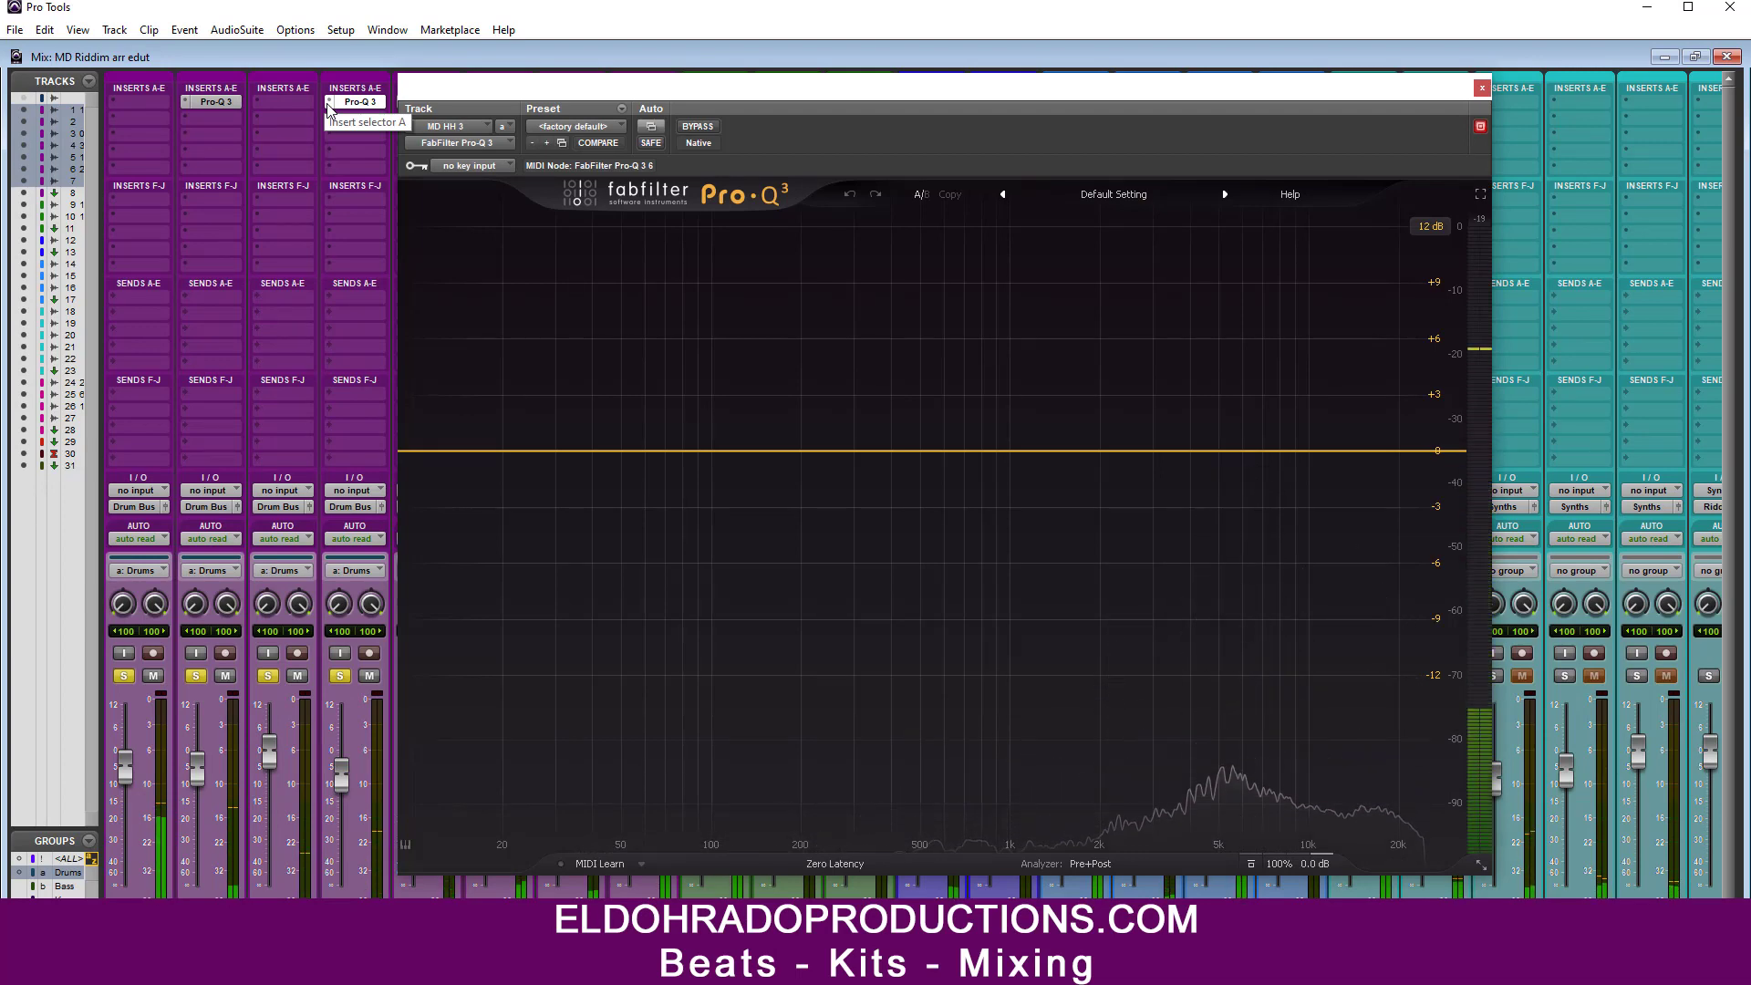
left_click(1482, 87)
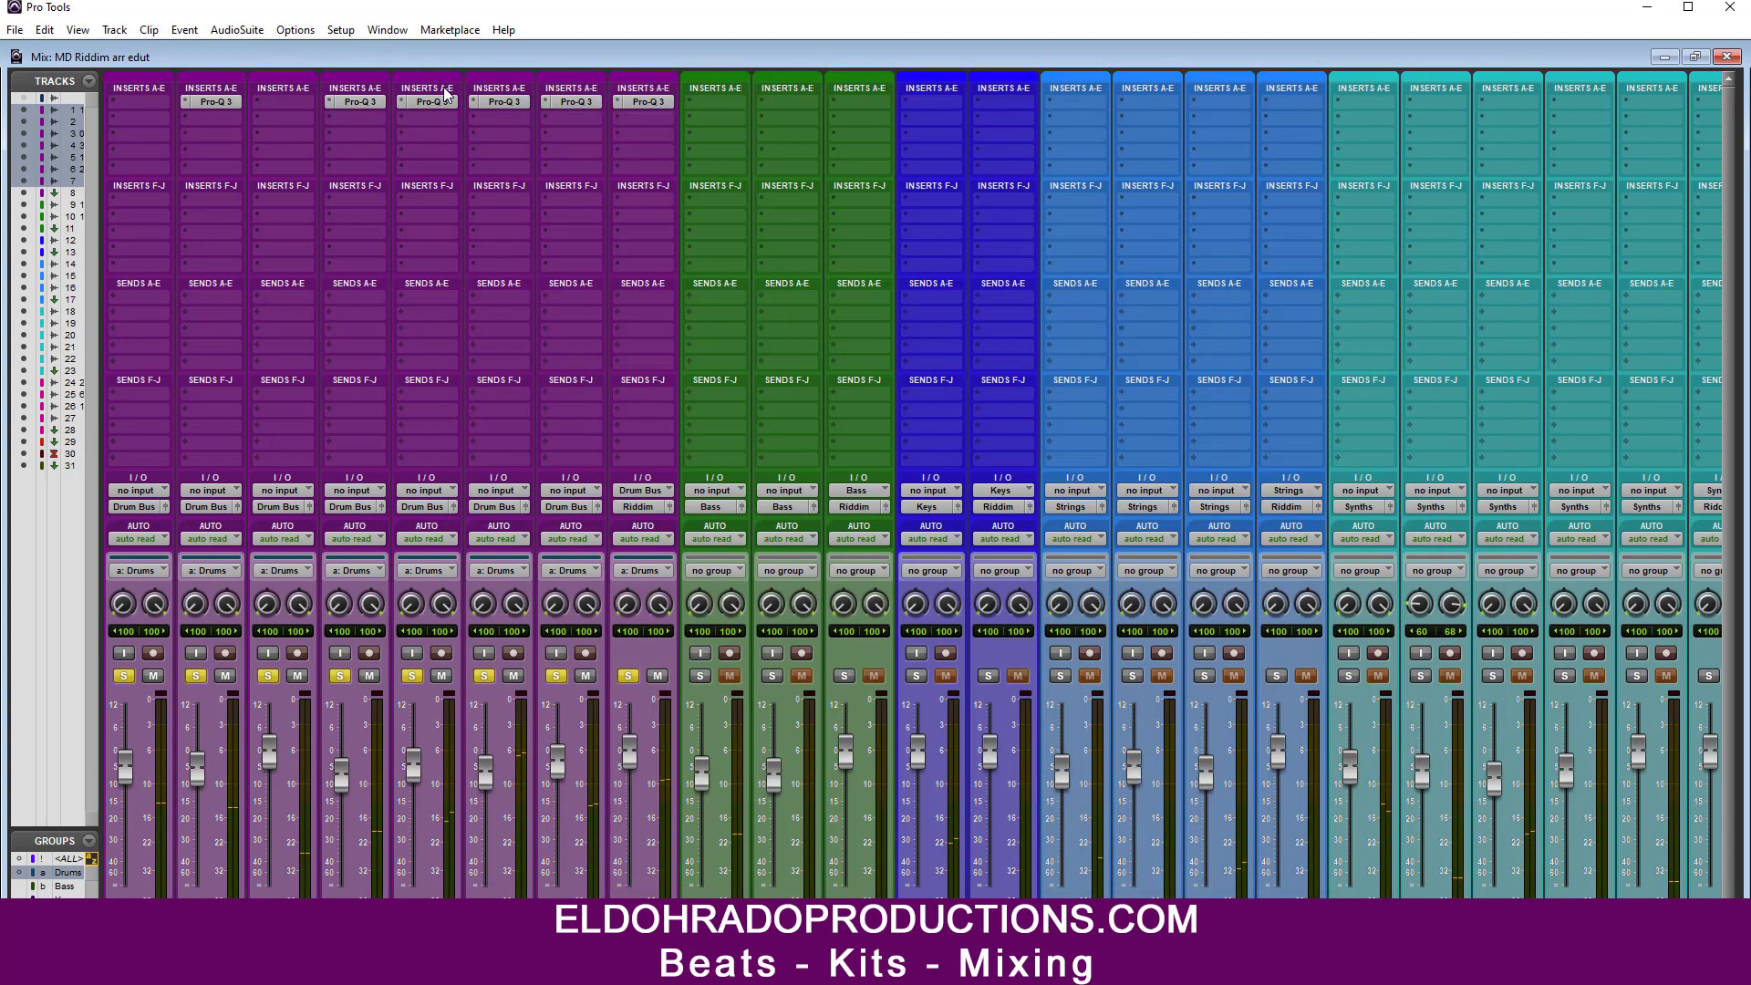
Step: Take the drum tracks out of solo and save the session under the new name MD Riddim arr edut Mix
left_click(634, 675)
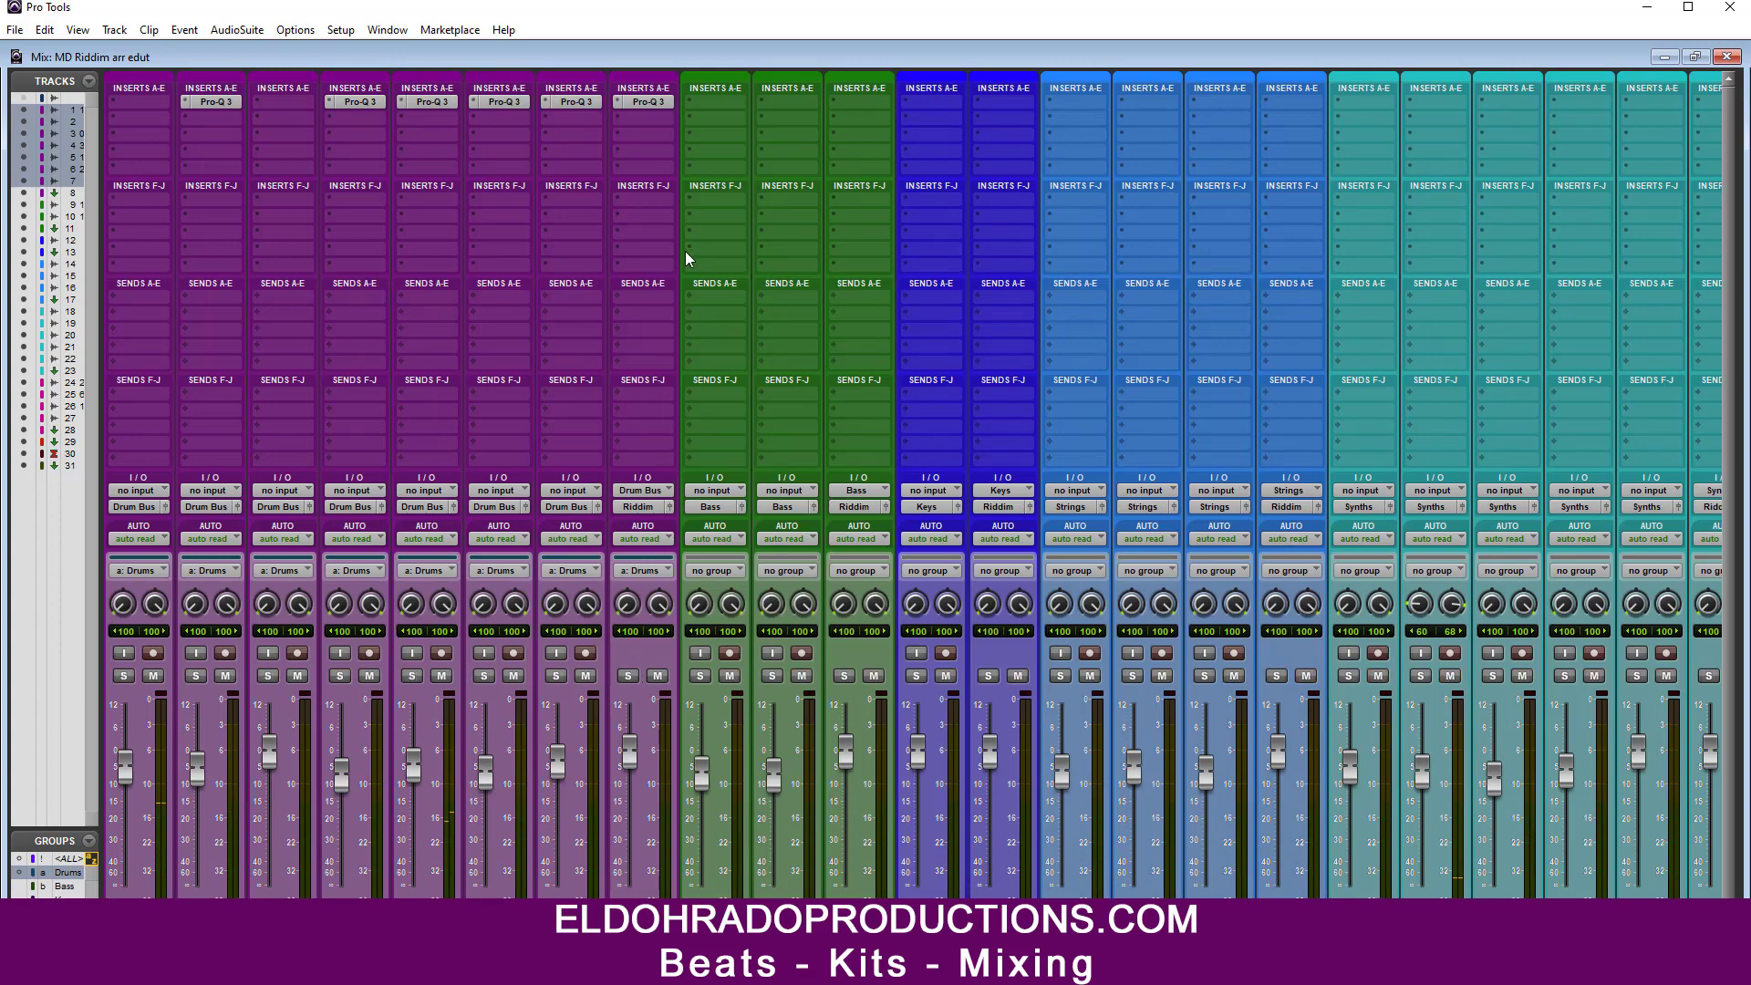
scroll(913, 485, "right", 10)
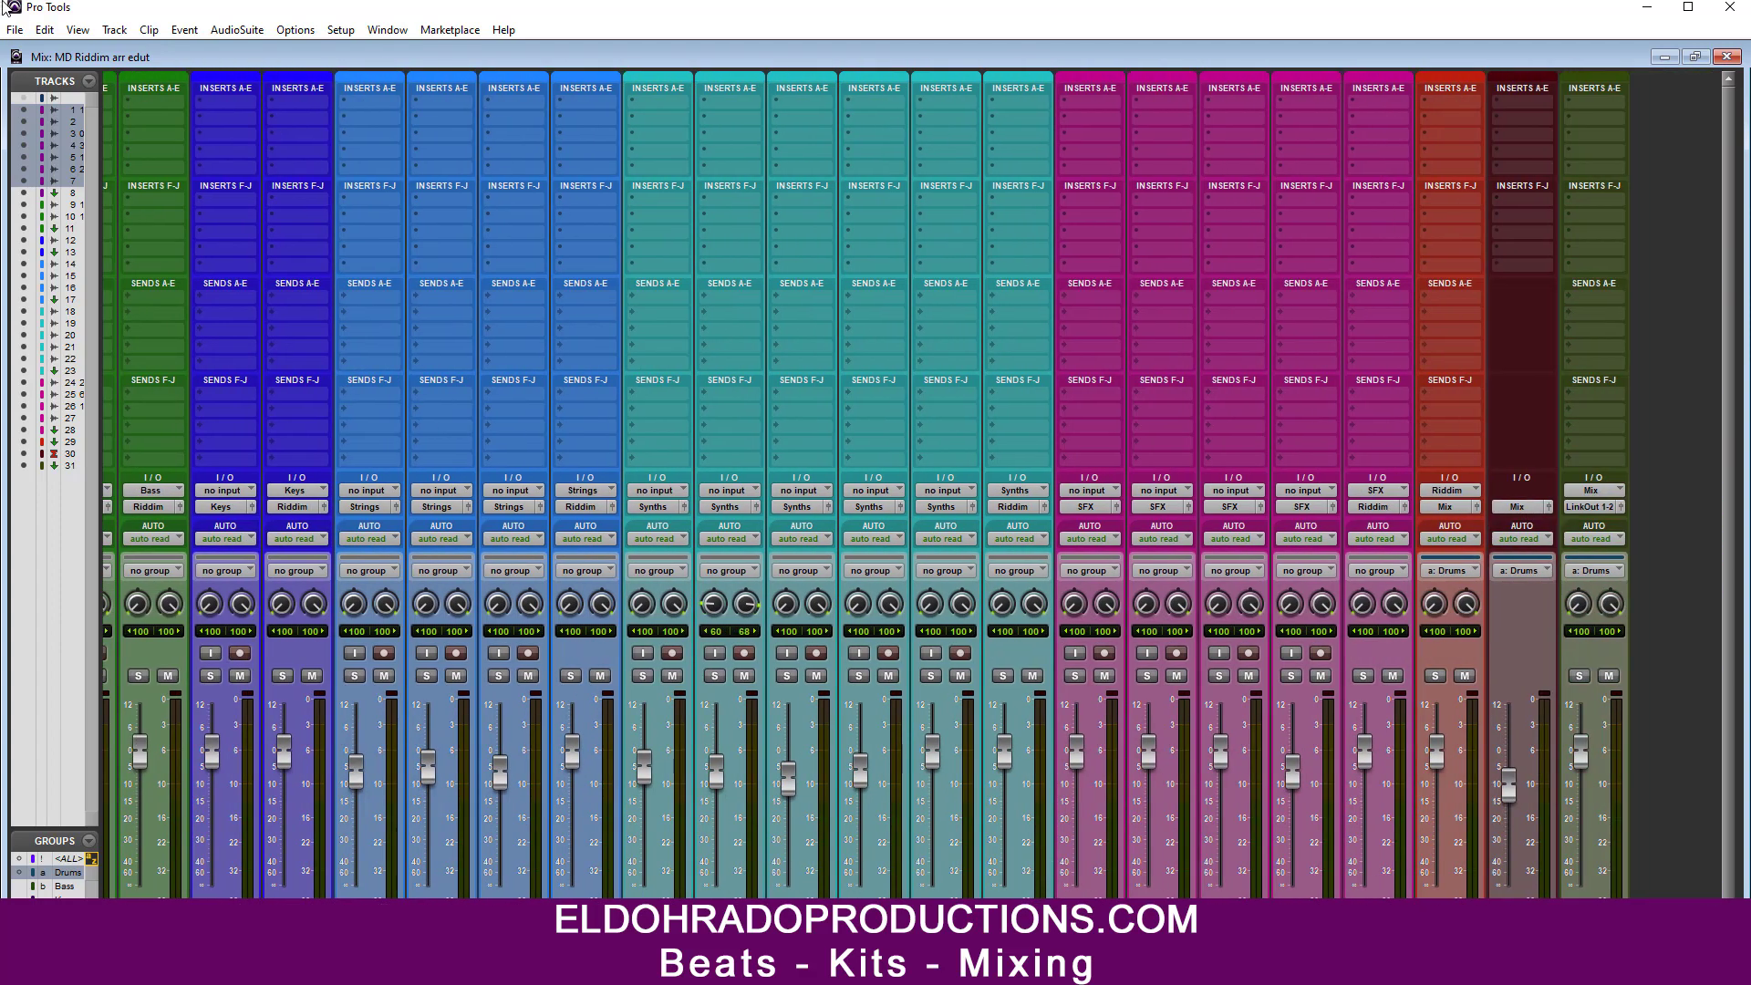
left_click(14, 29)
left_click(37, 148)
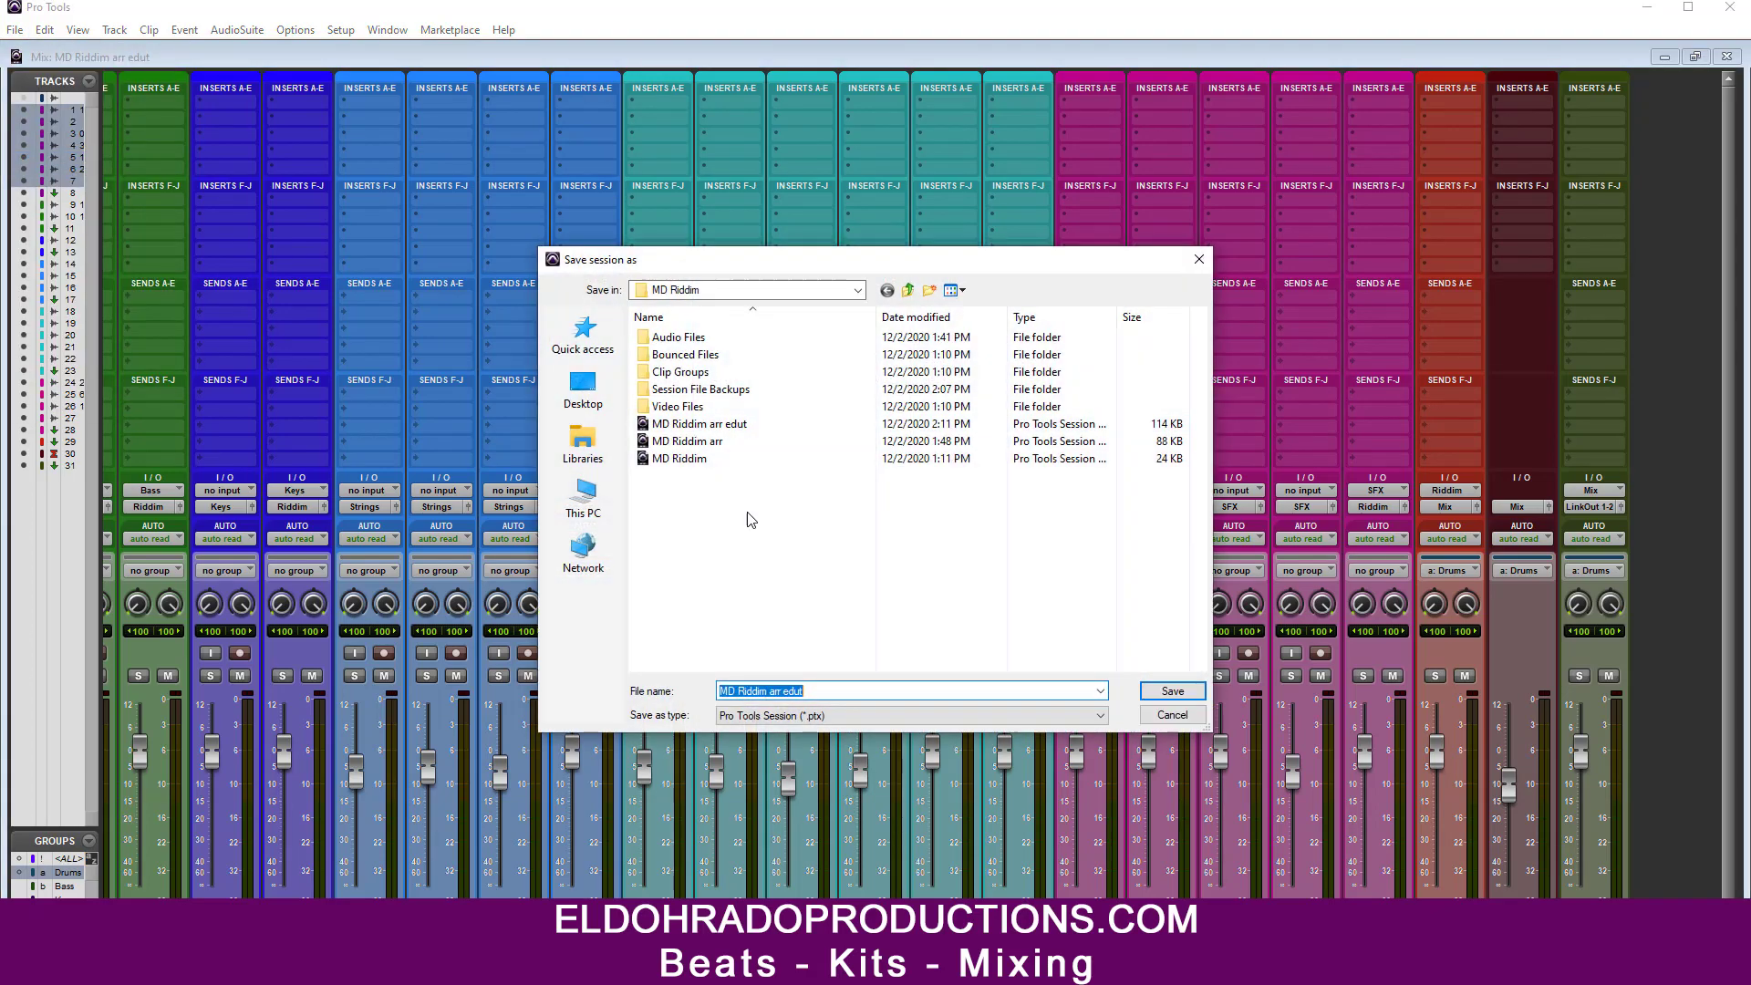
left_click(831, 692)
type("Mix")
key("Return")
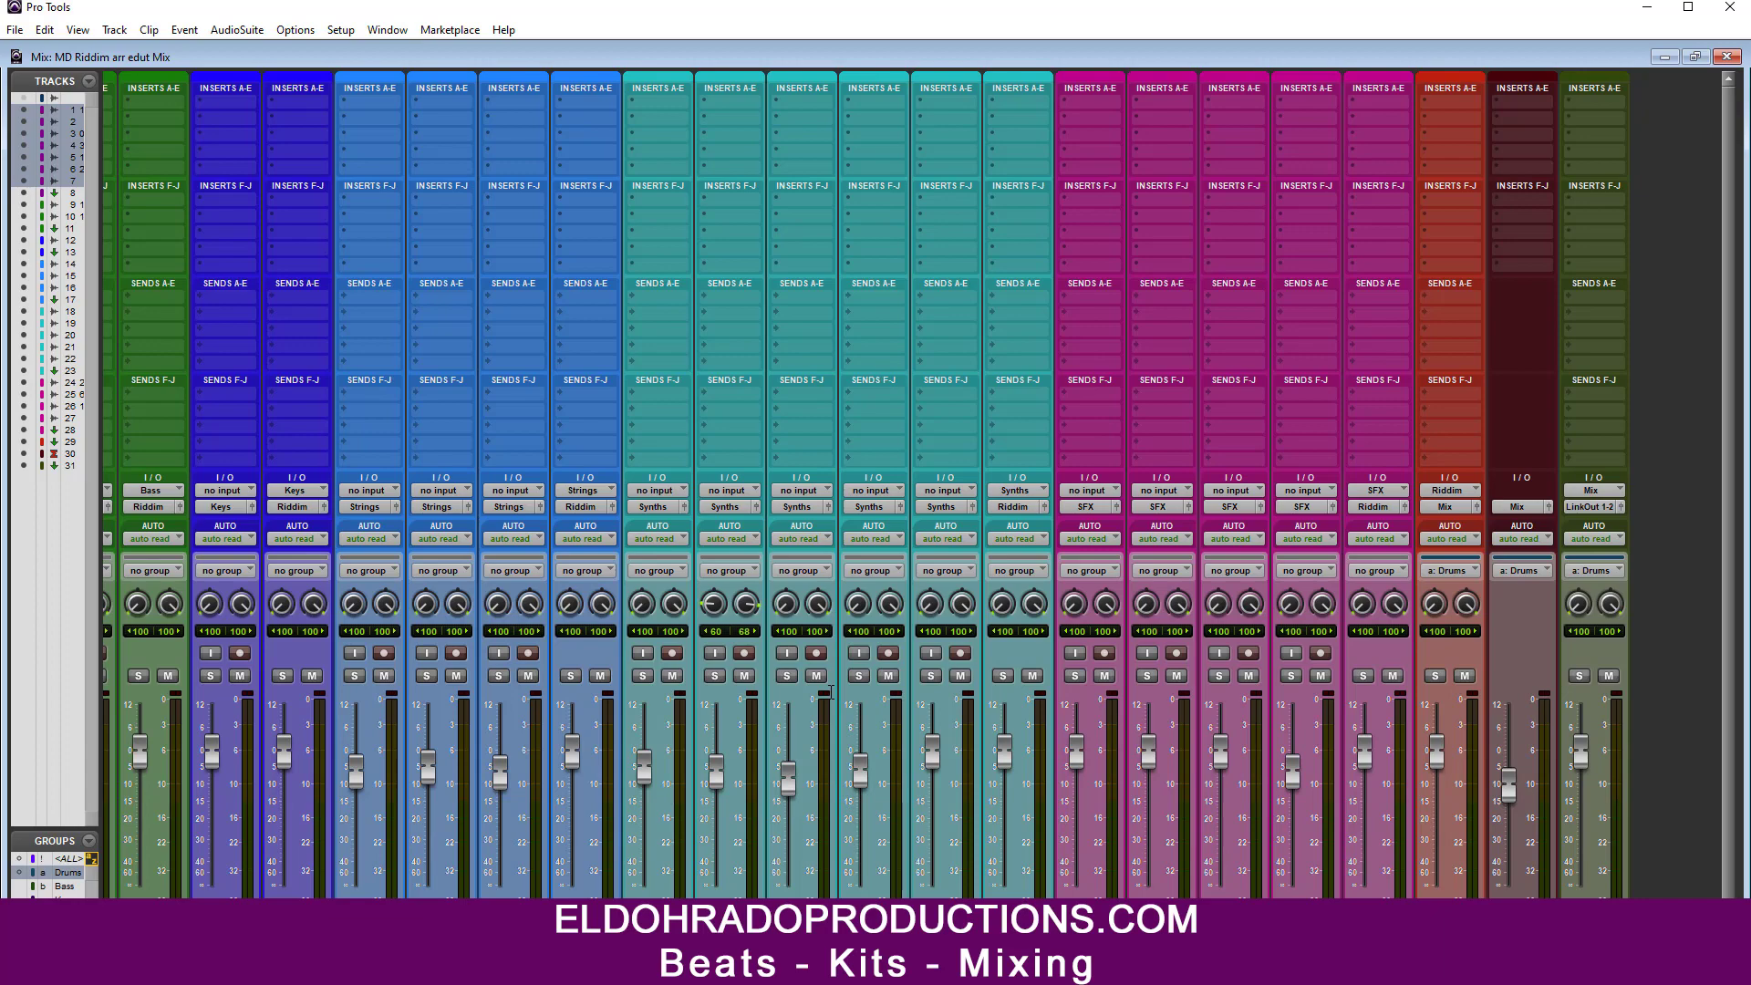
Step: Play the full session and insert bx_control V2 on the Router track with Stereo-Width set to 124 %
key("space")
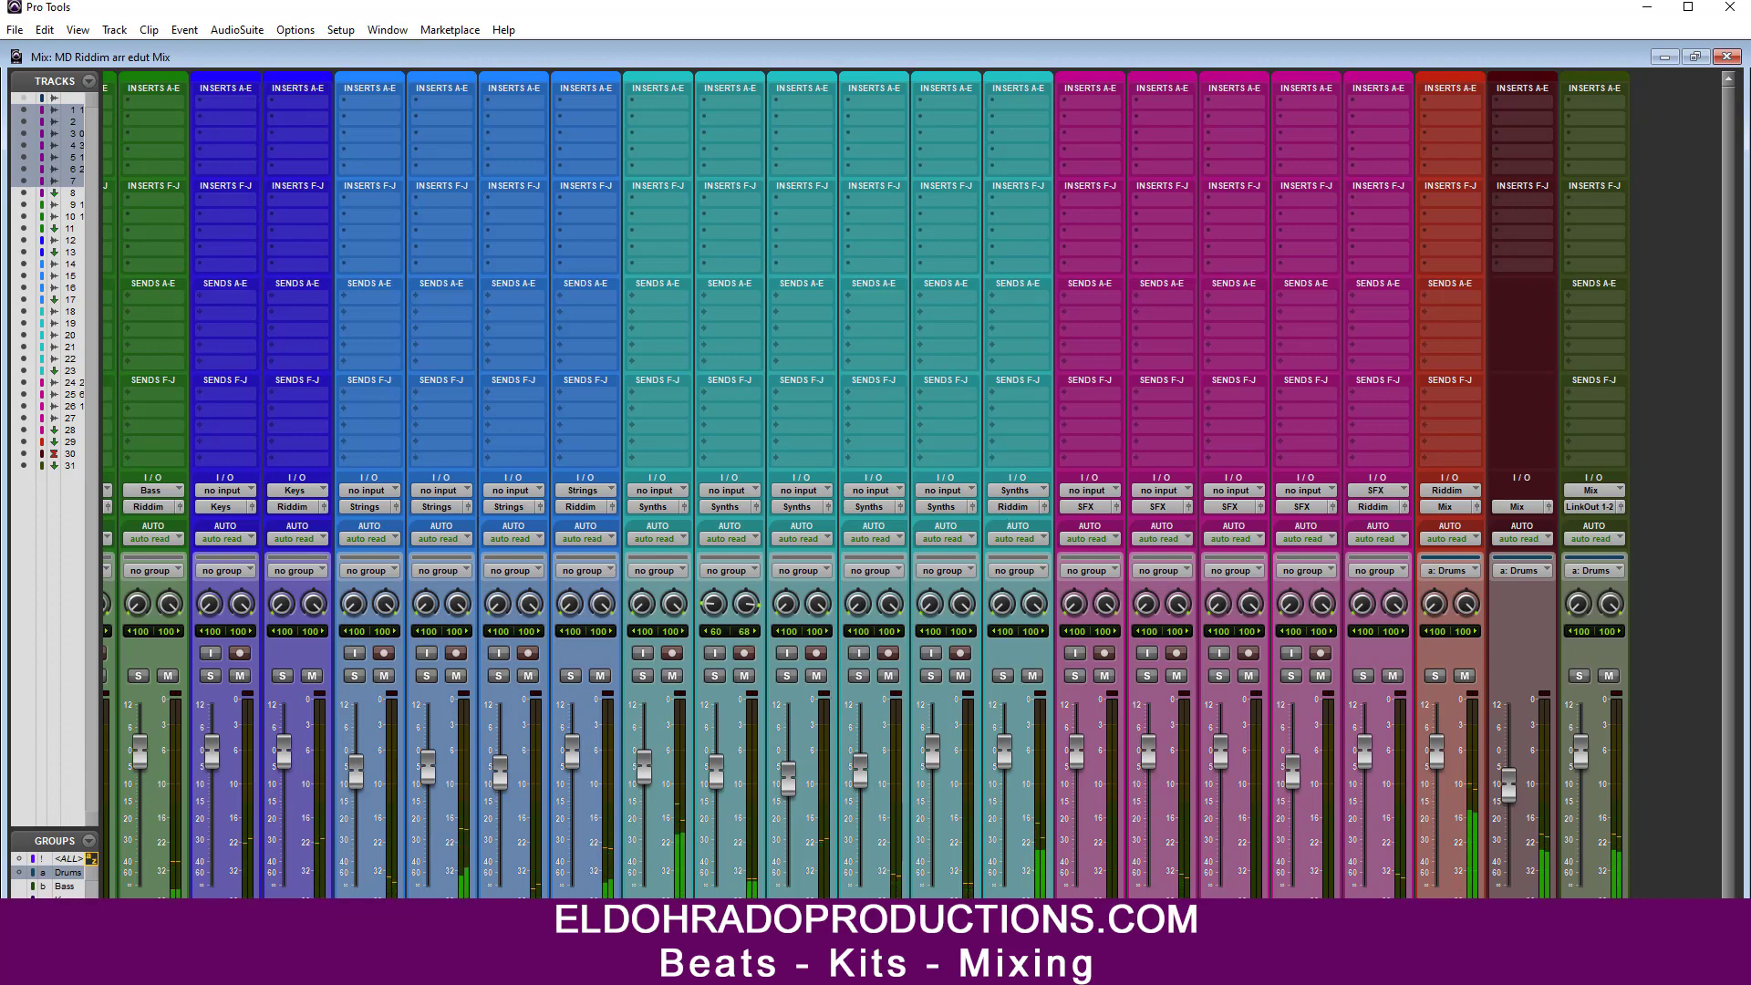
scroll(912, 485, "left", 10)
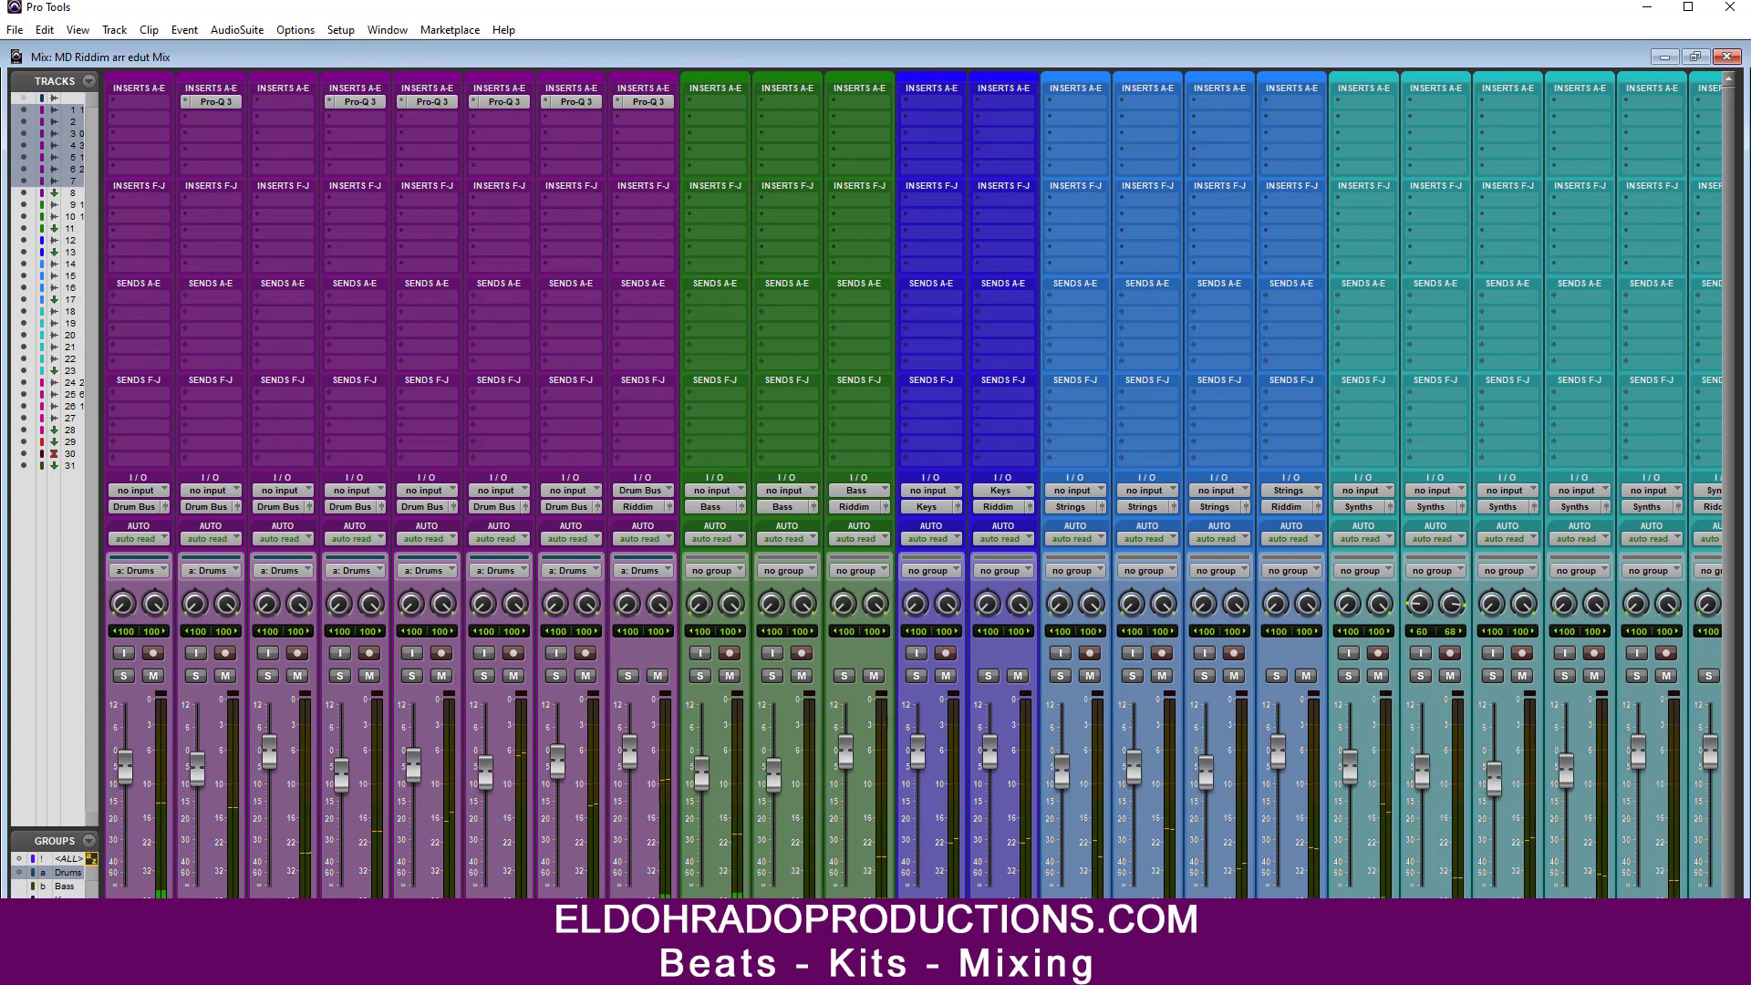
scroll(912, 484, "right", 10)
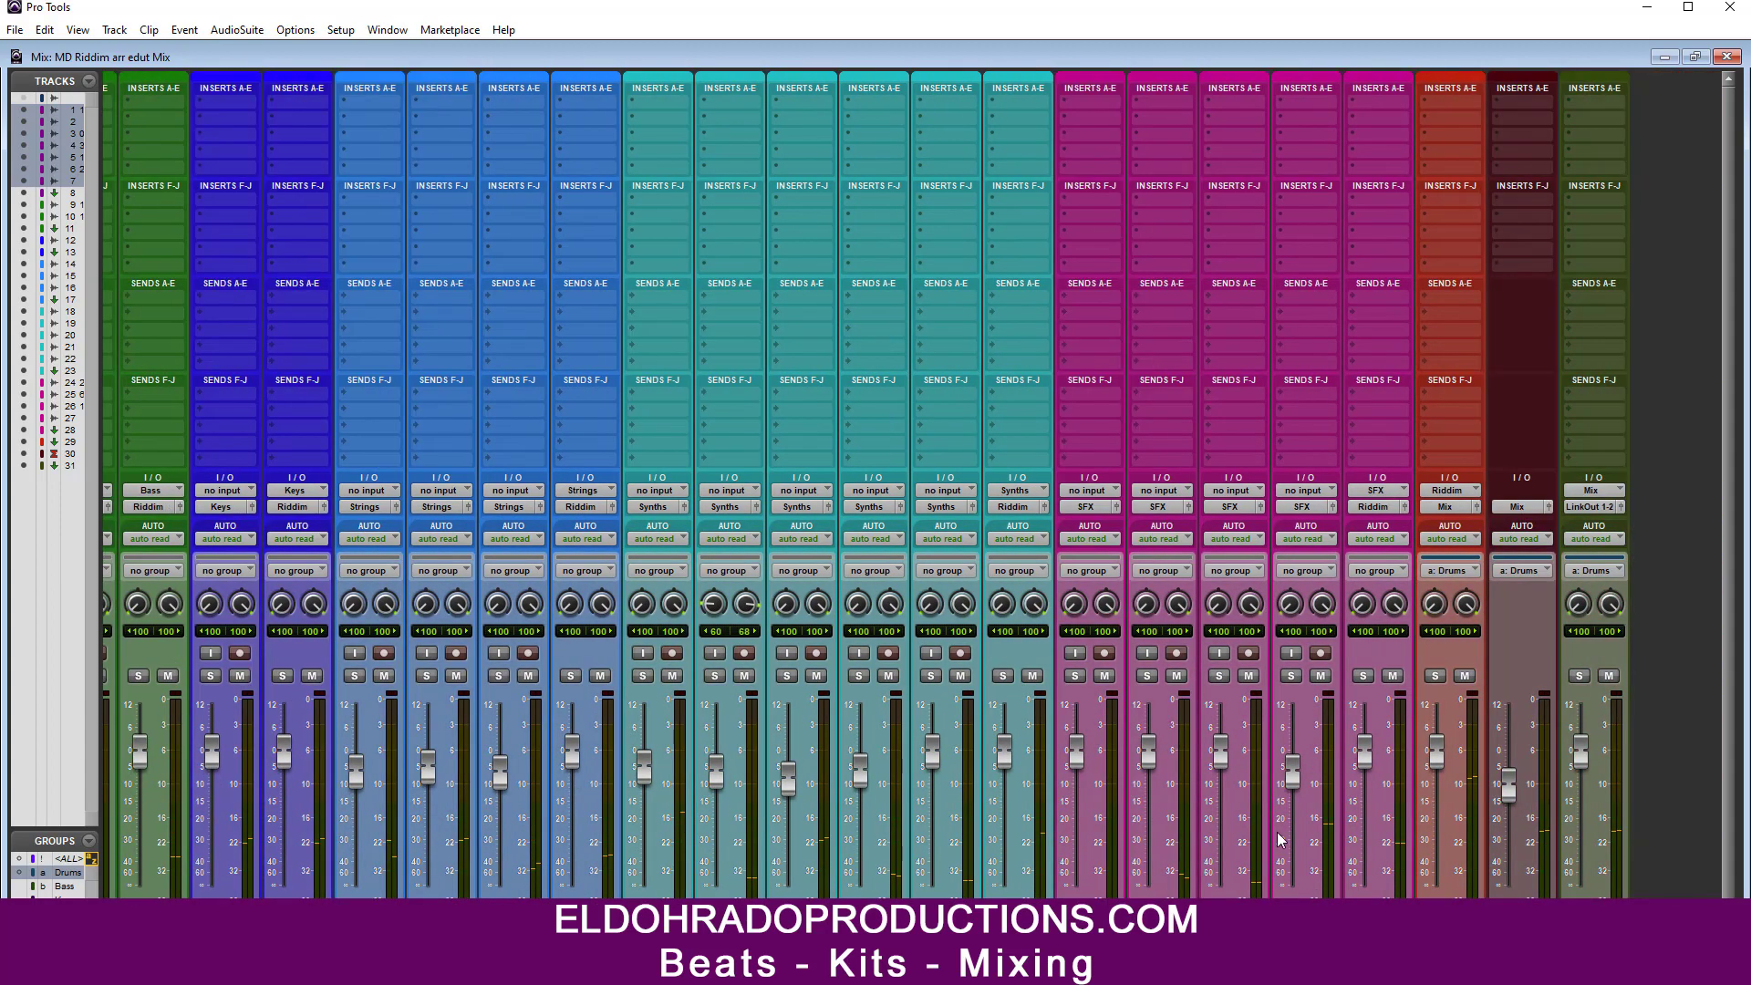
left_click(1516, 102)
mouse_move(1597, 170)
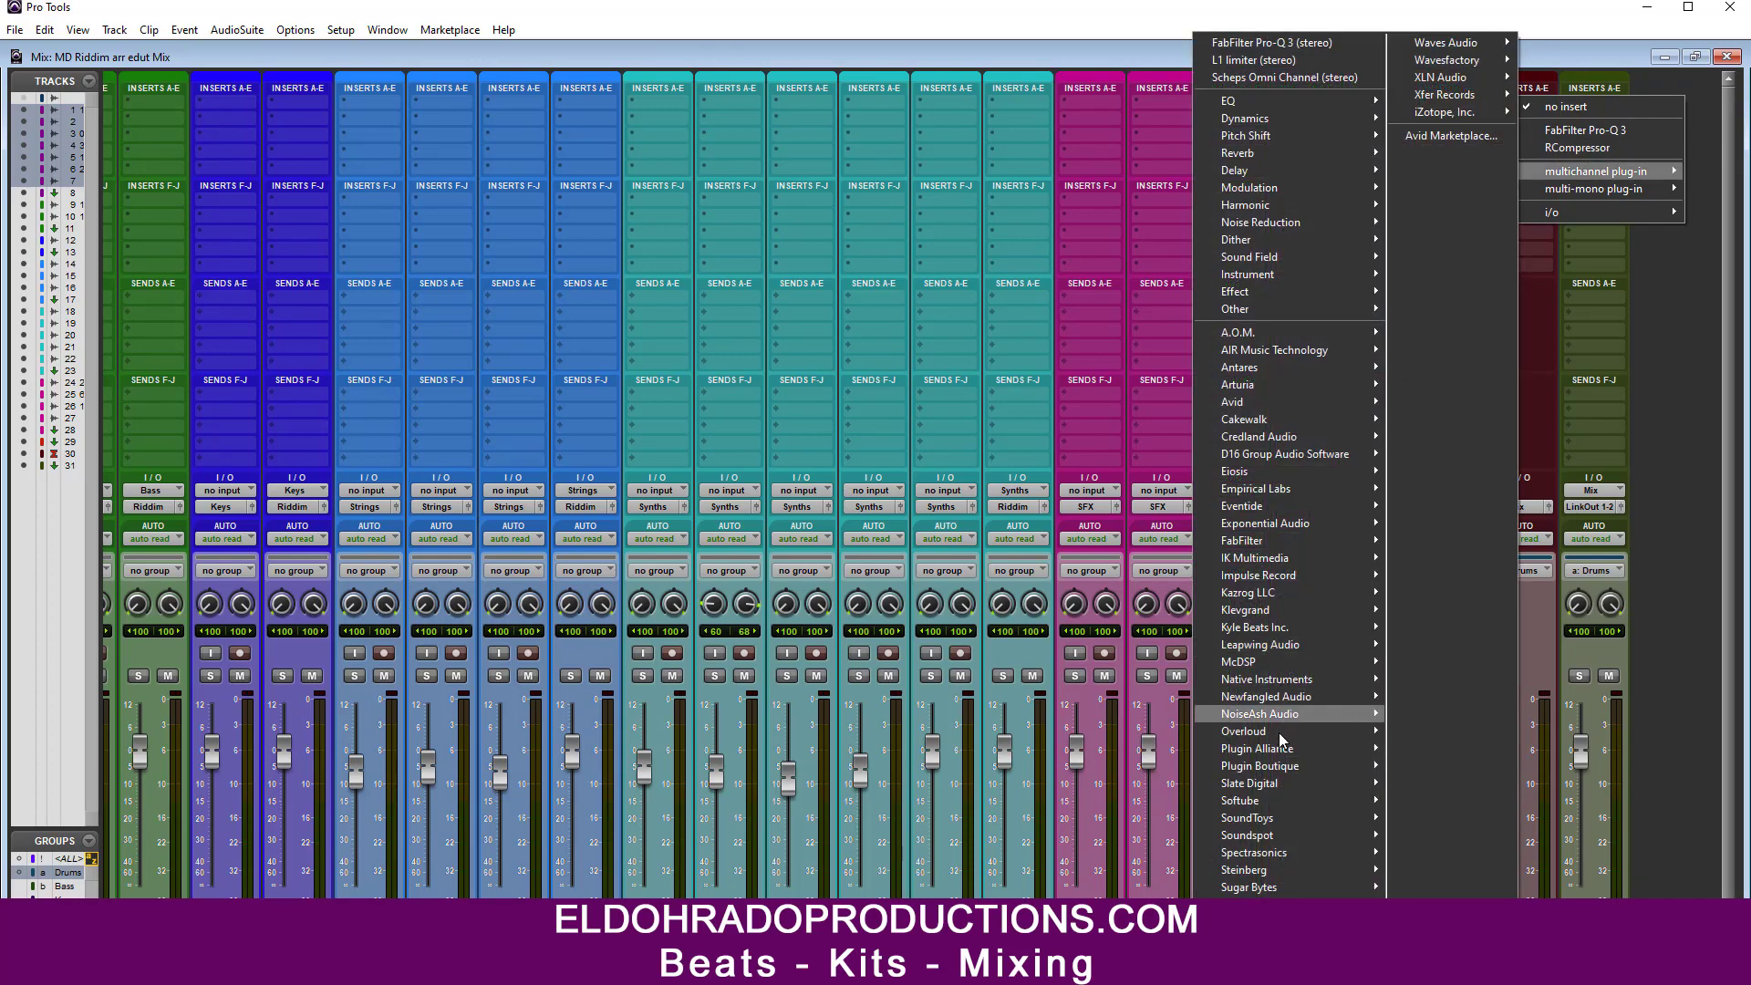
mouse_move(1279, 748)
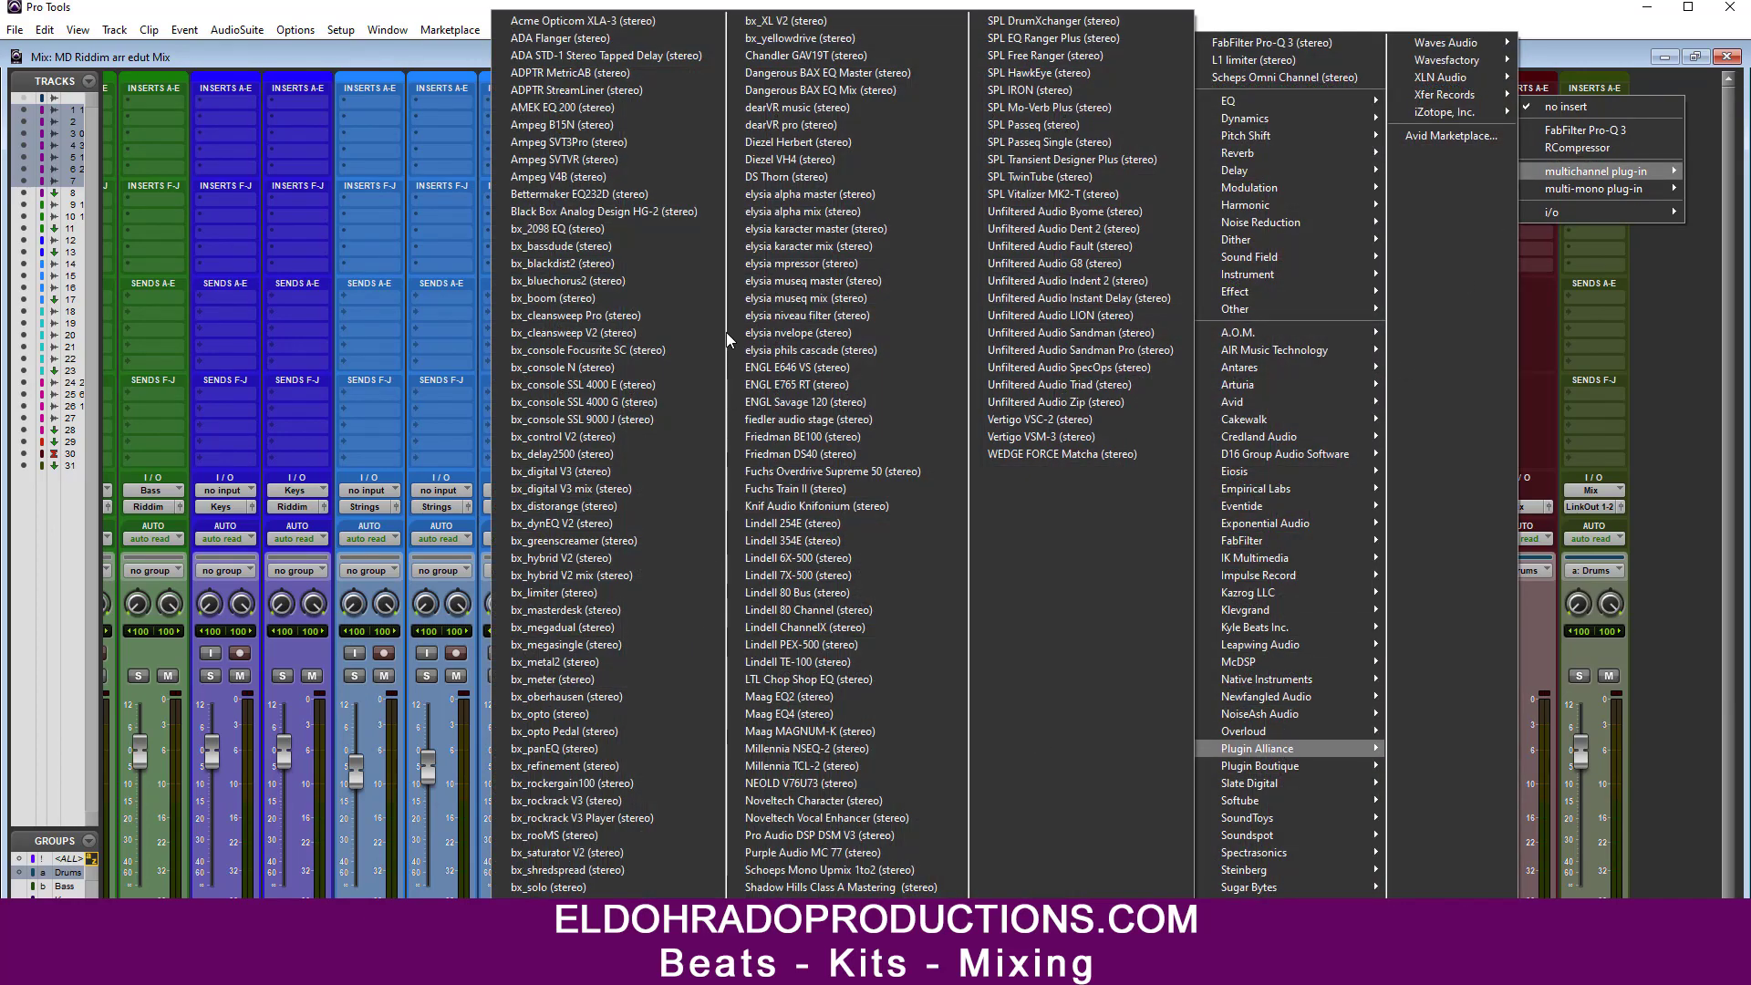
left_click(611, 440)
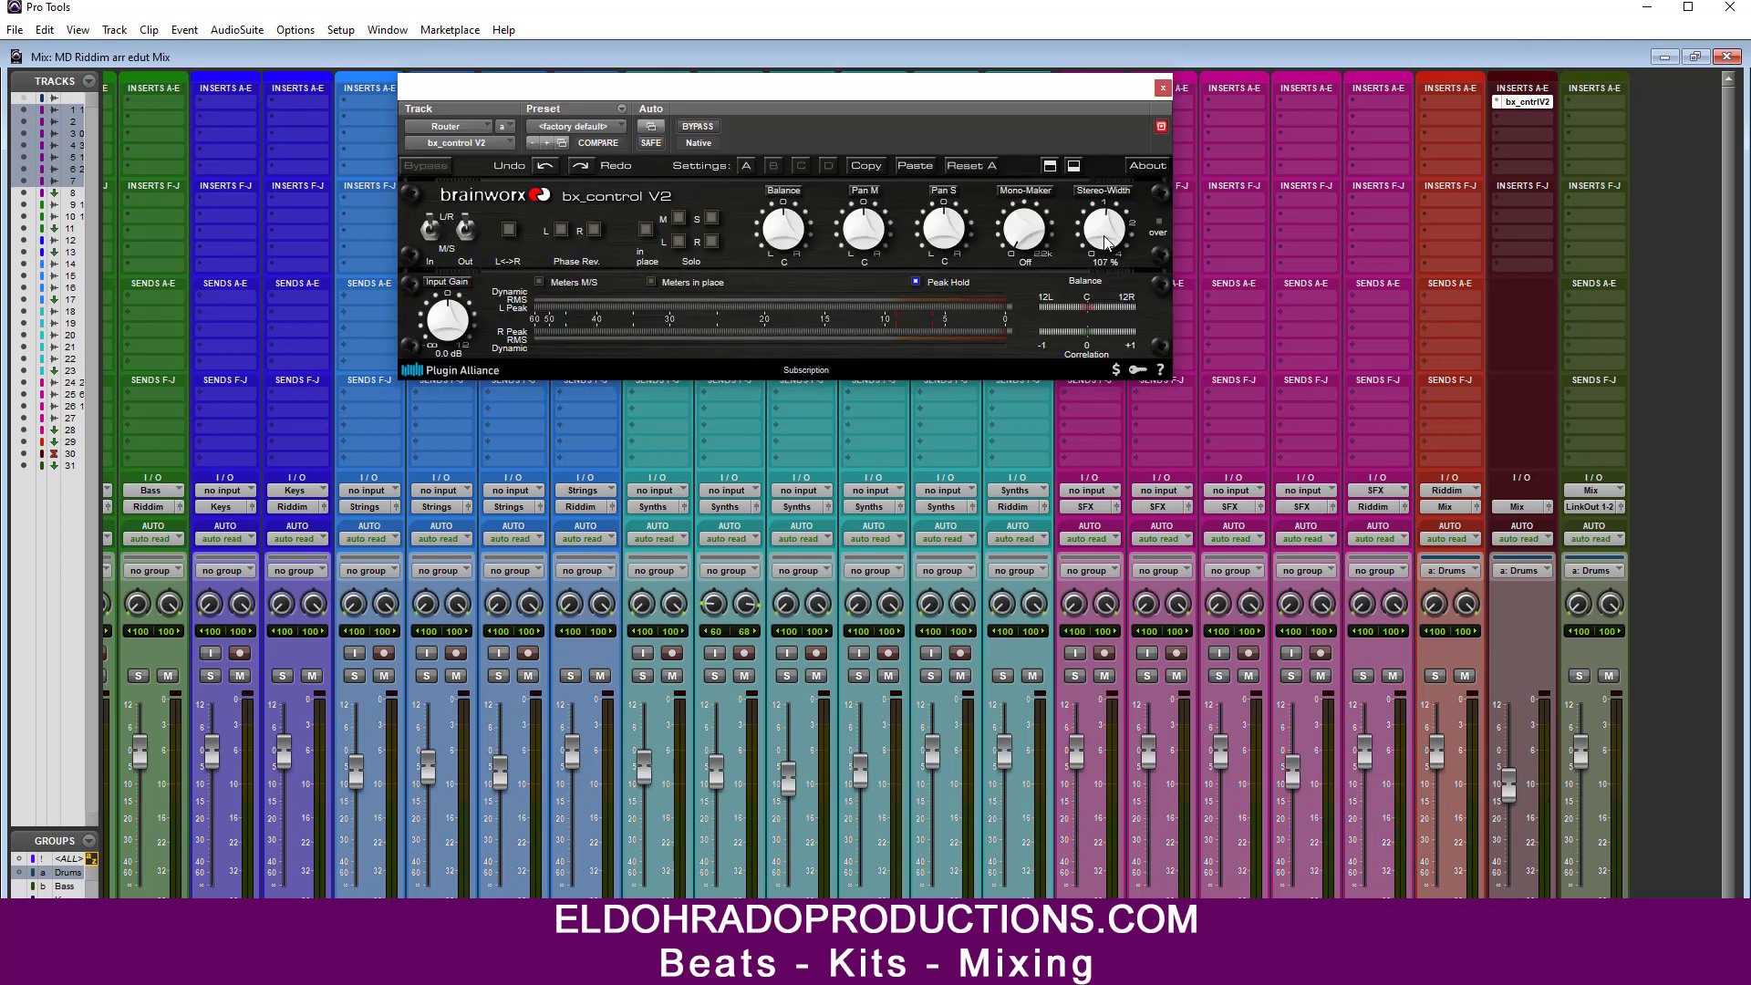
left_click_drag(1103, 232, 1103, 229)
left_click(1580, 128)
mouse_move(1660, 186)
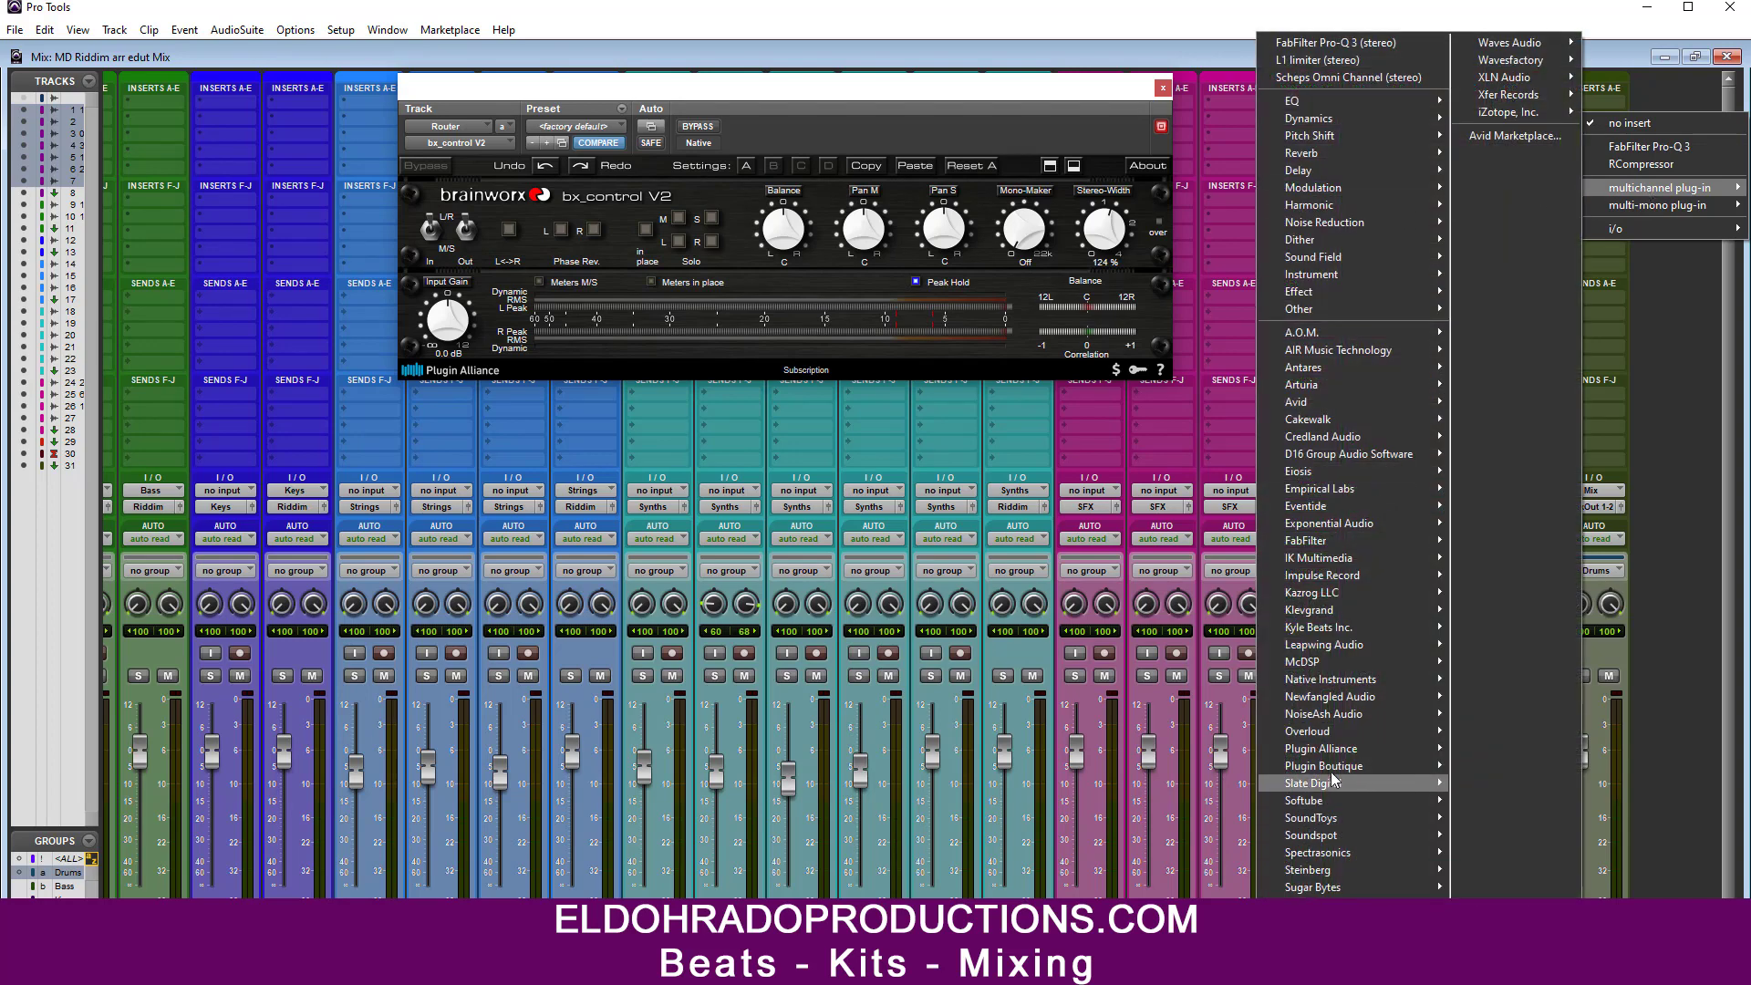
mouse_move(1334, 750)
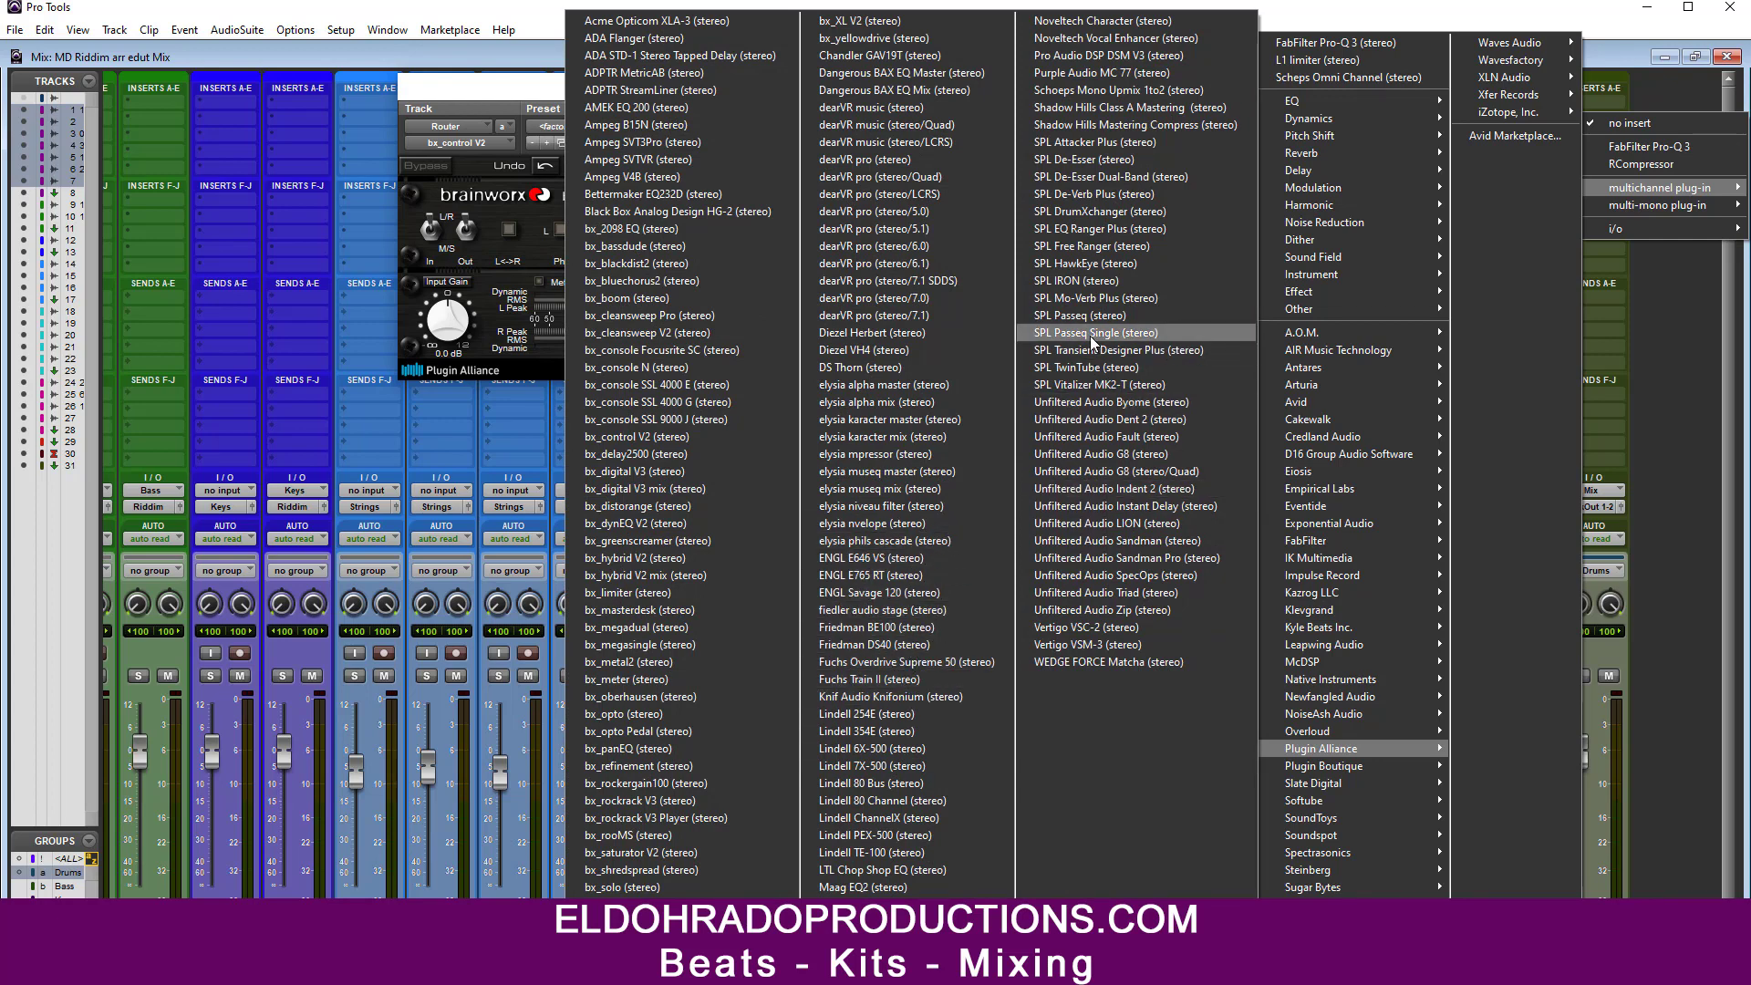
left_click(1173, 95)
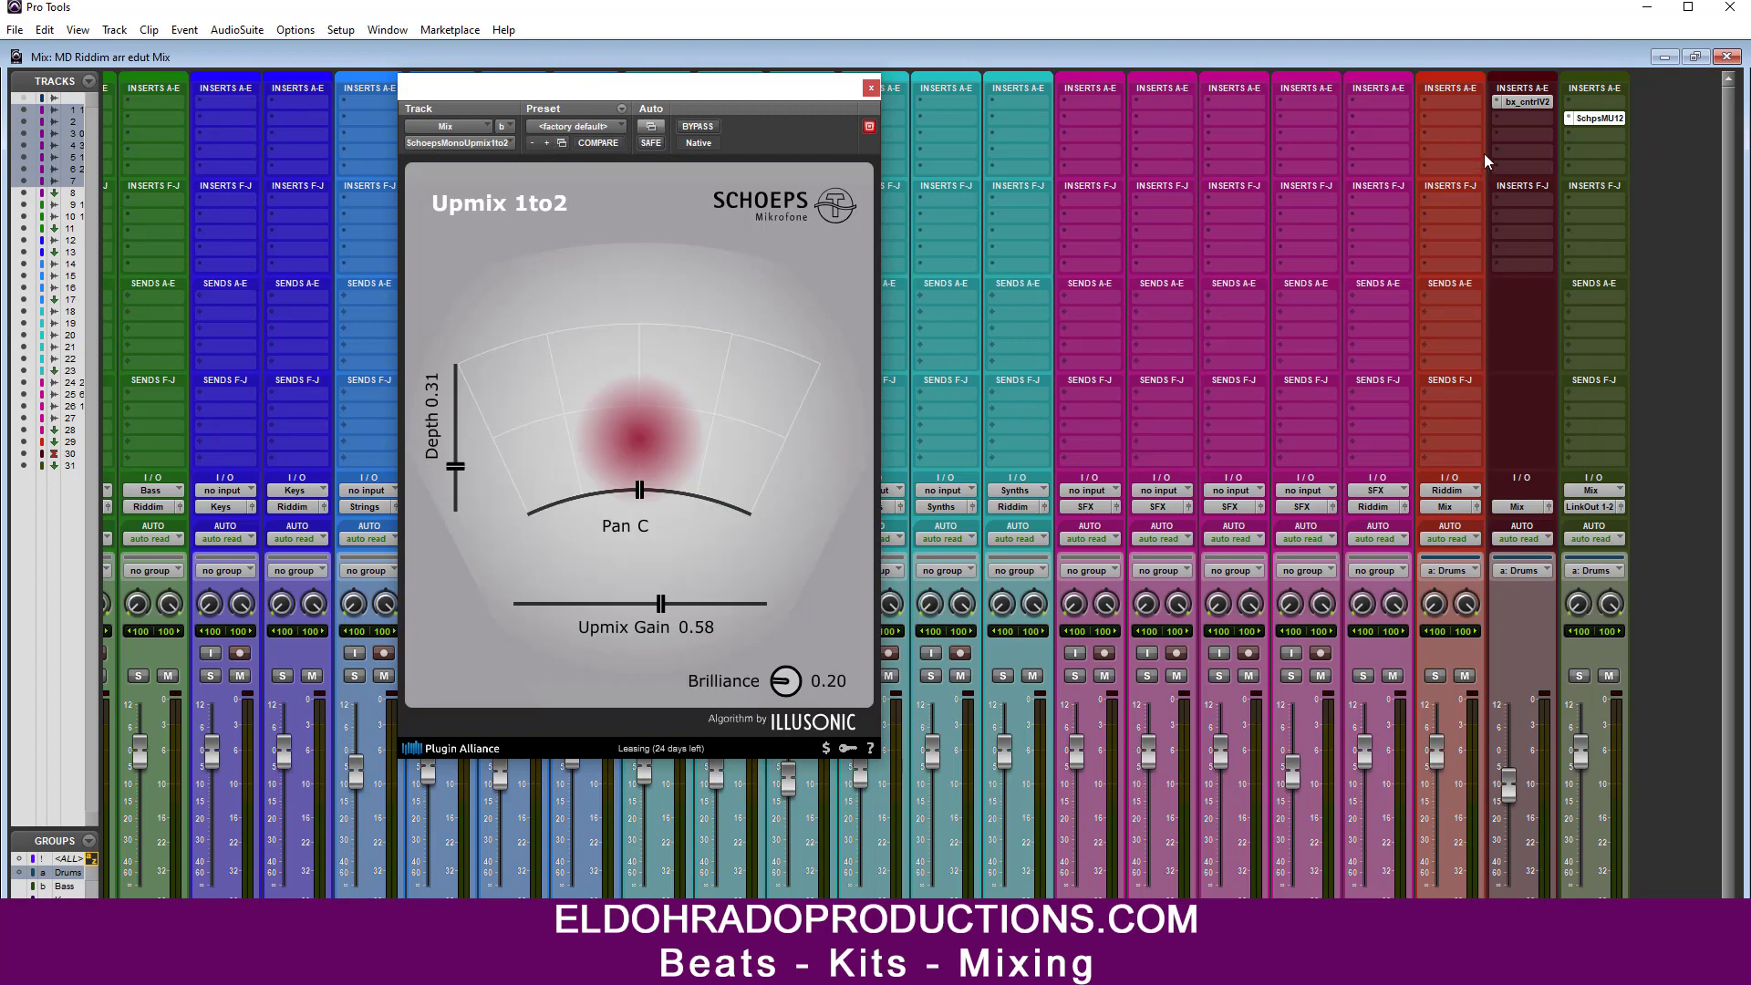
Step: Load Shadow Hills Class A Mastering in insert B of the Mix track and reposition its window
left_click(1565, 121)
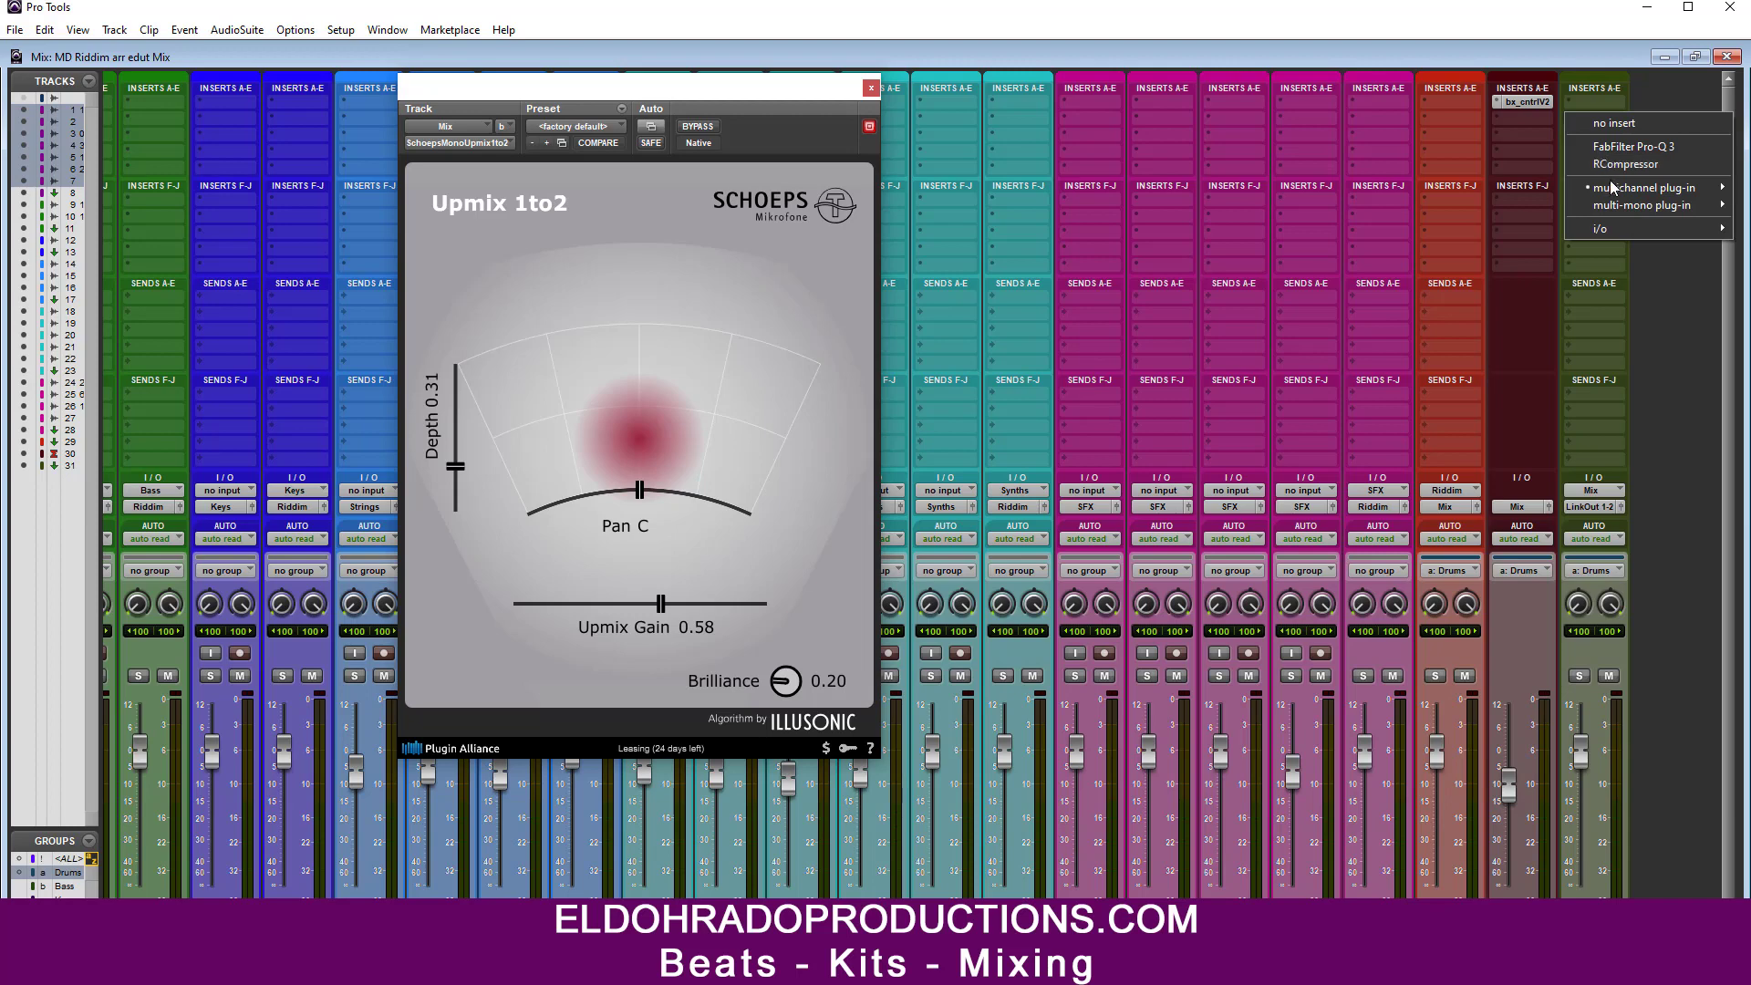
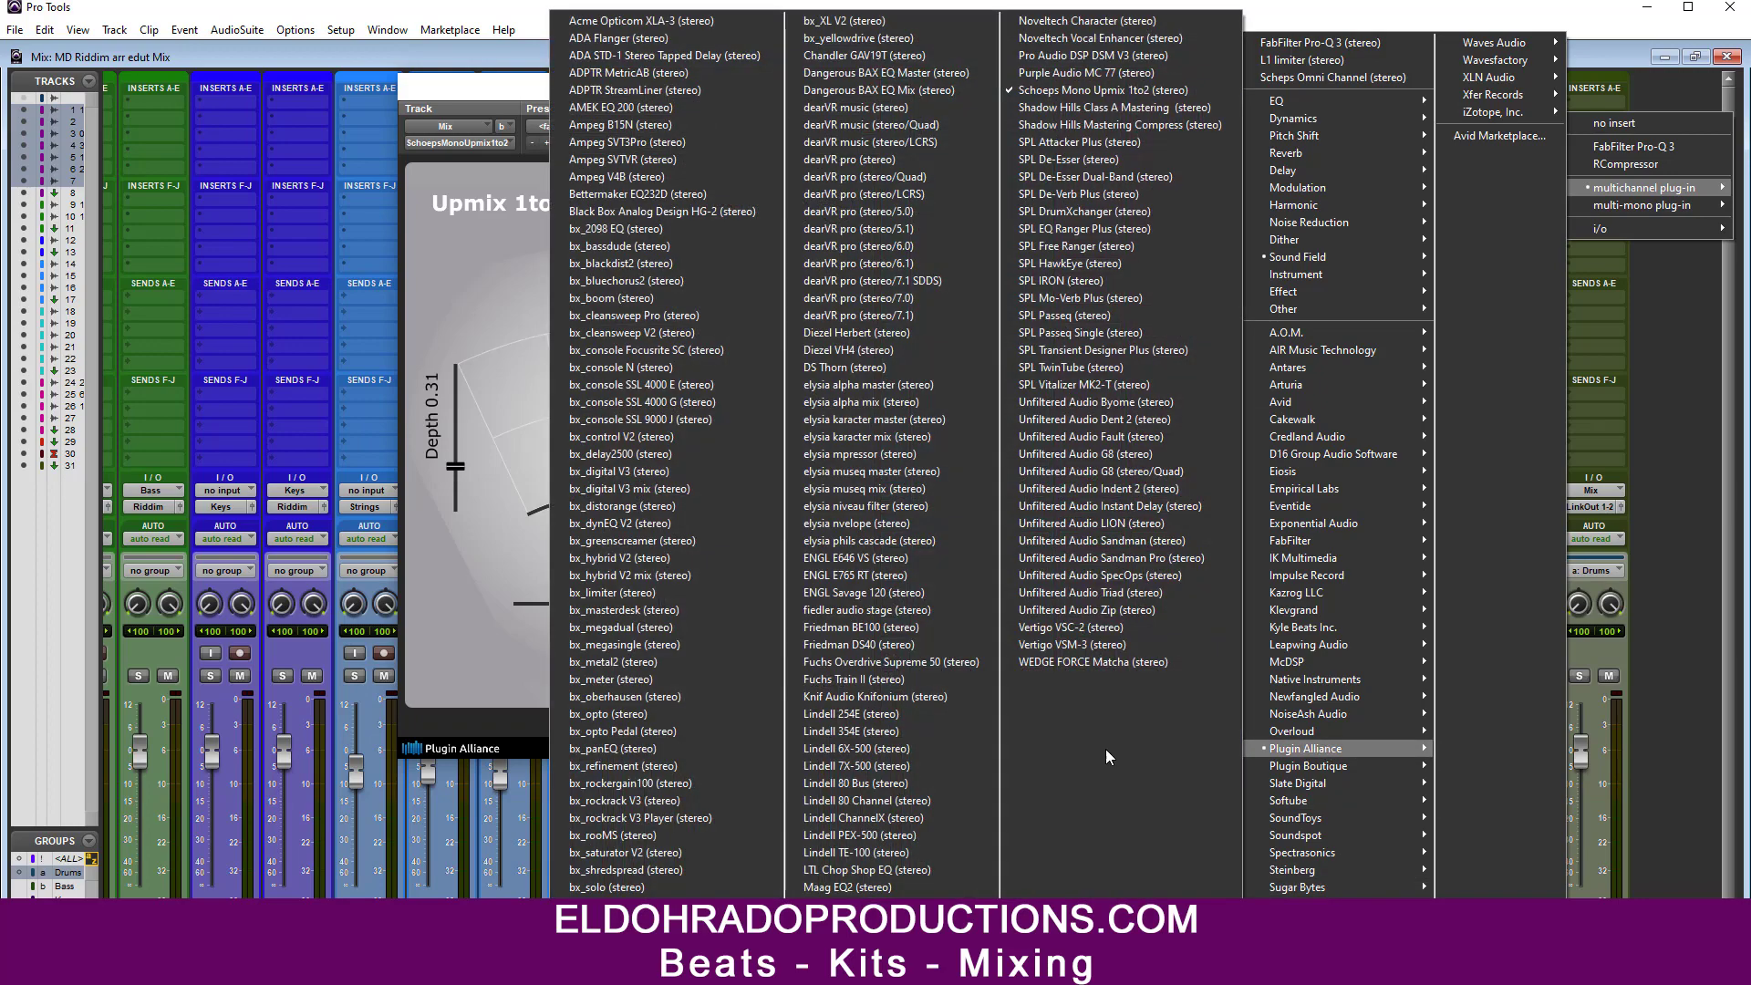
left_click(1129, 111)
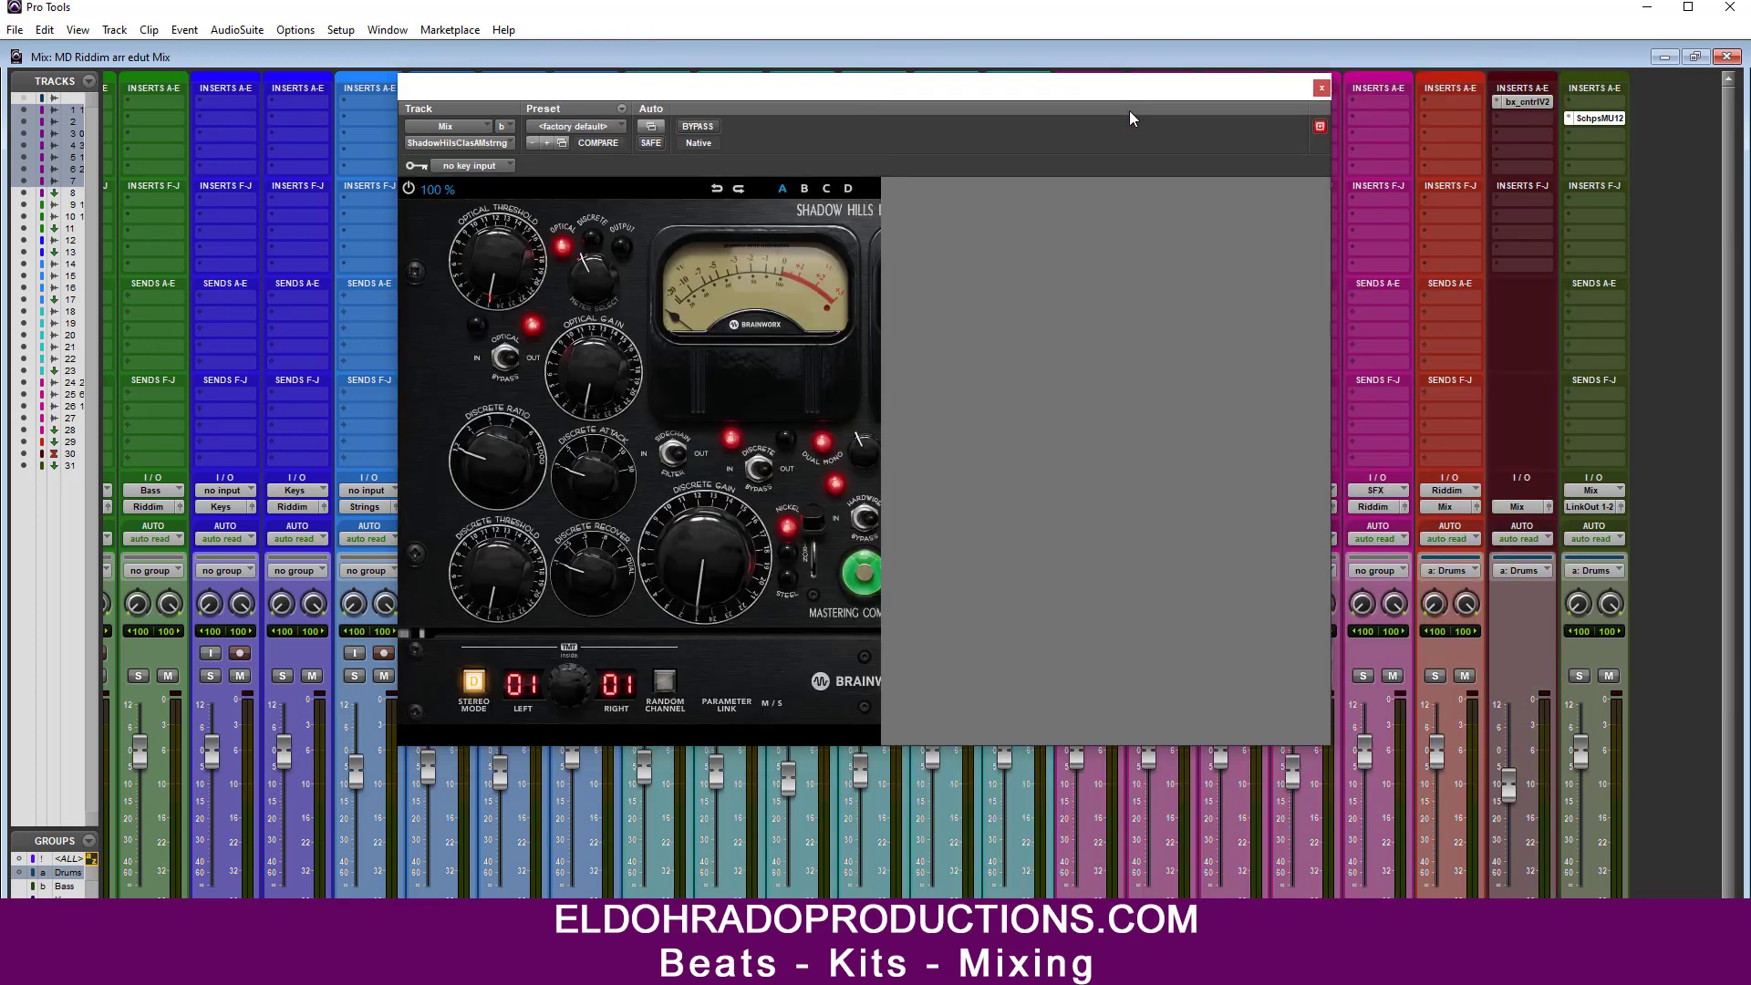
left_click_drag(1102, 96, 1100, 163)
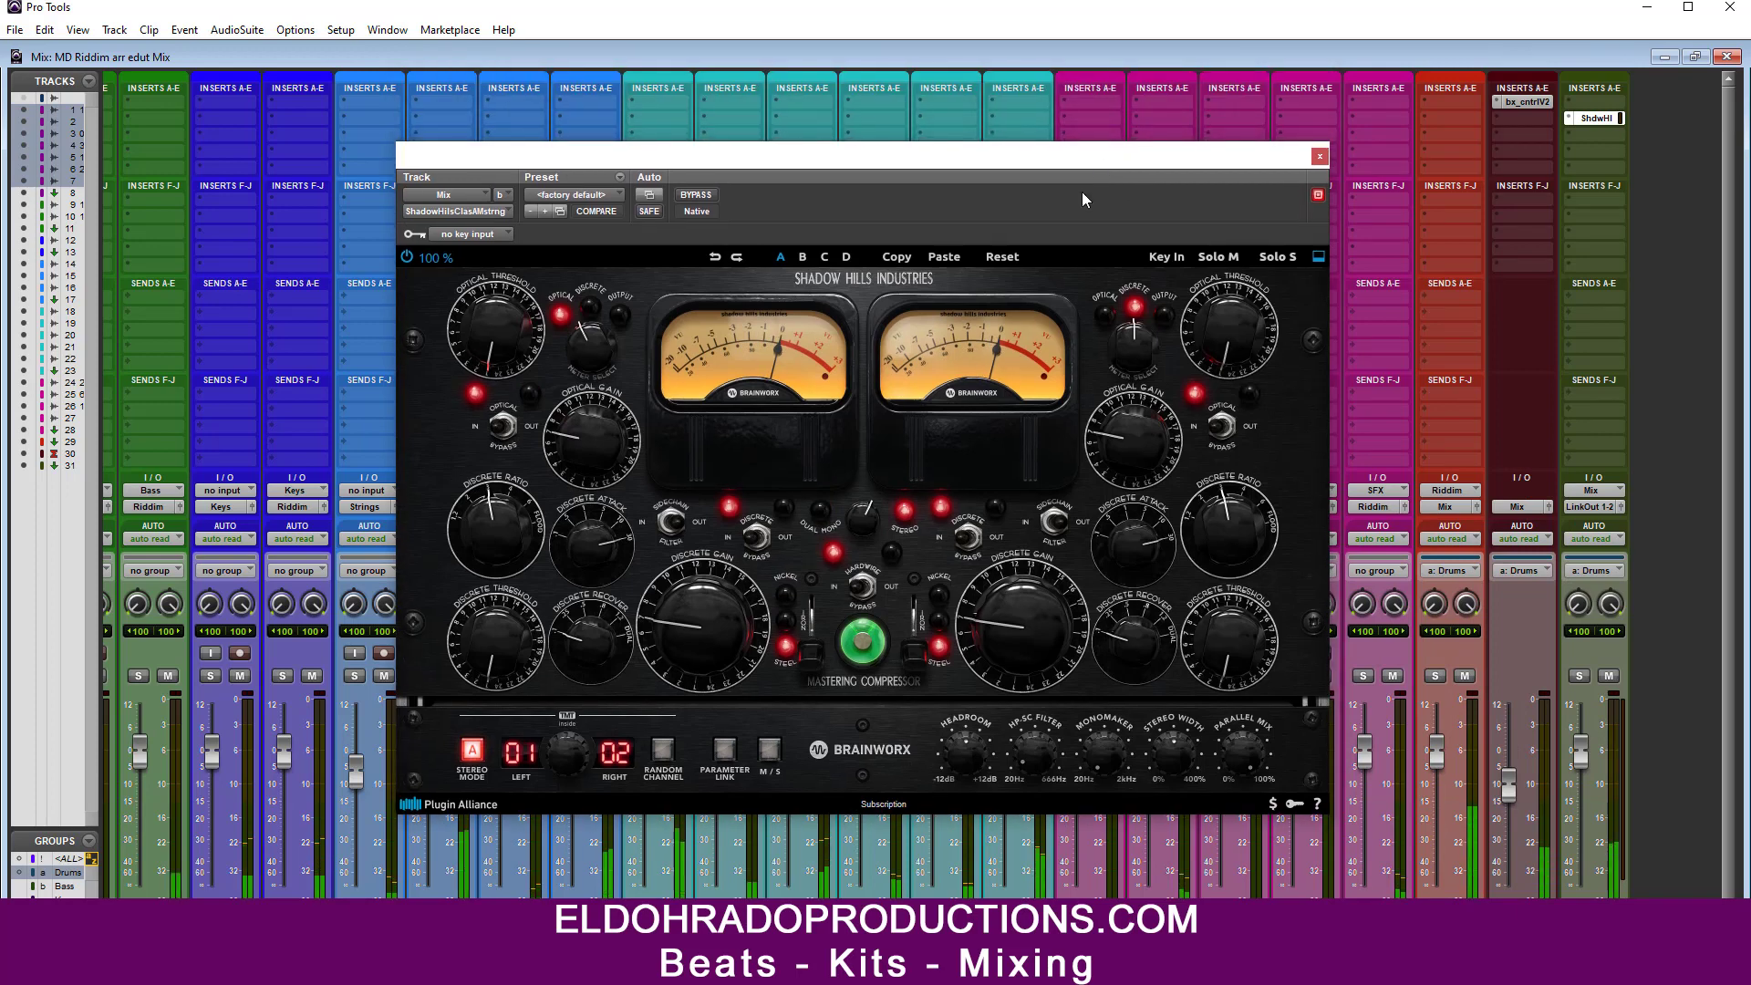
Step: Set the Shadow Hills transformers to Nickel with the optical stage out, adjust the discrete ratio and threshold, and randomize its TMT channels
left_click(807, 646)
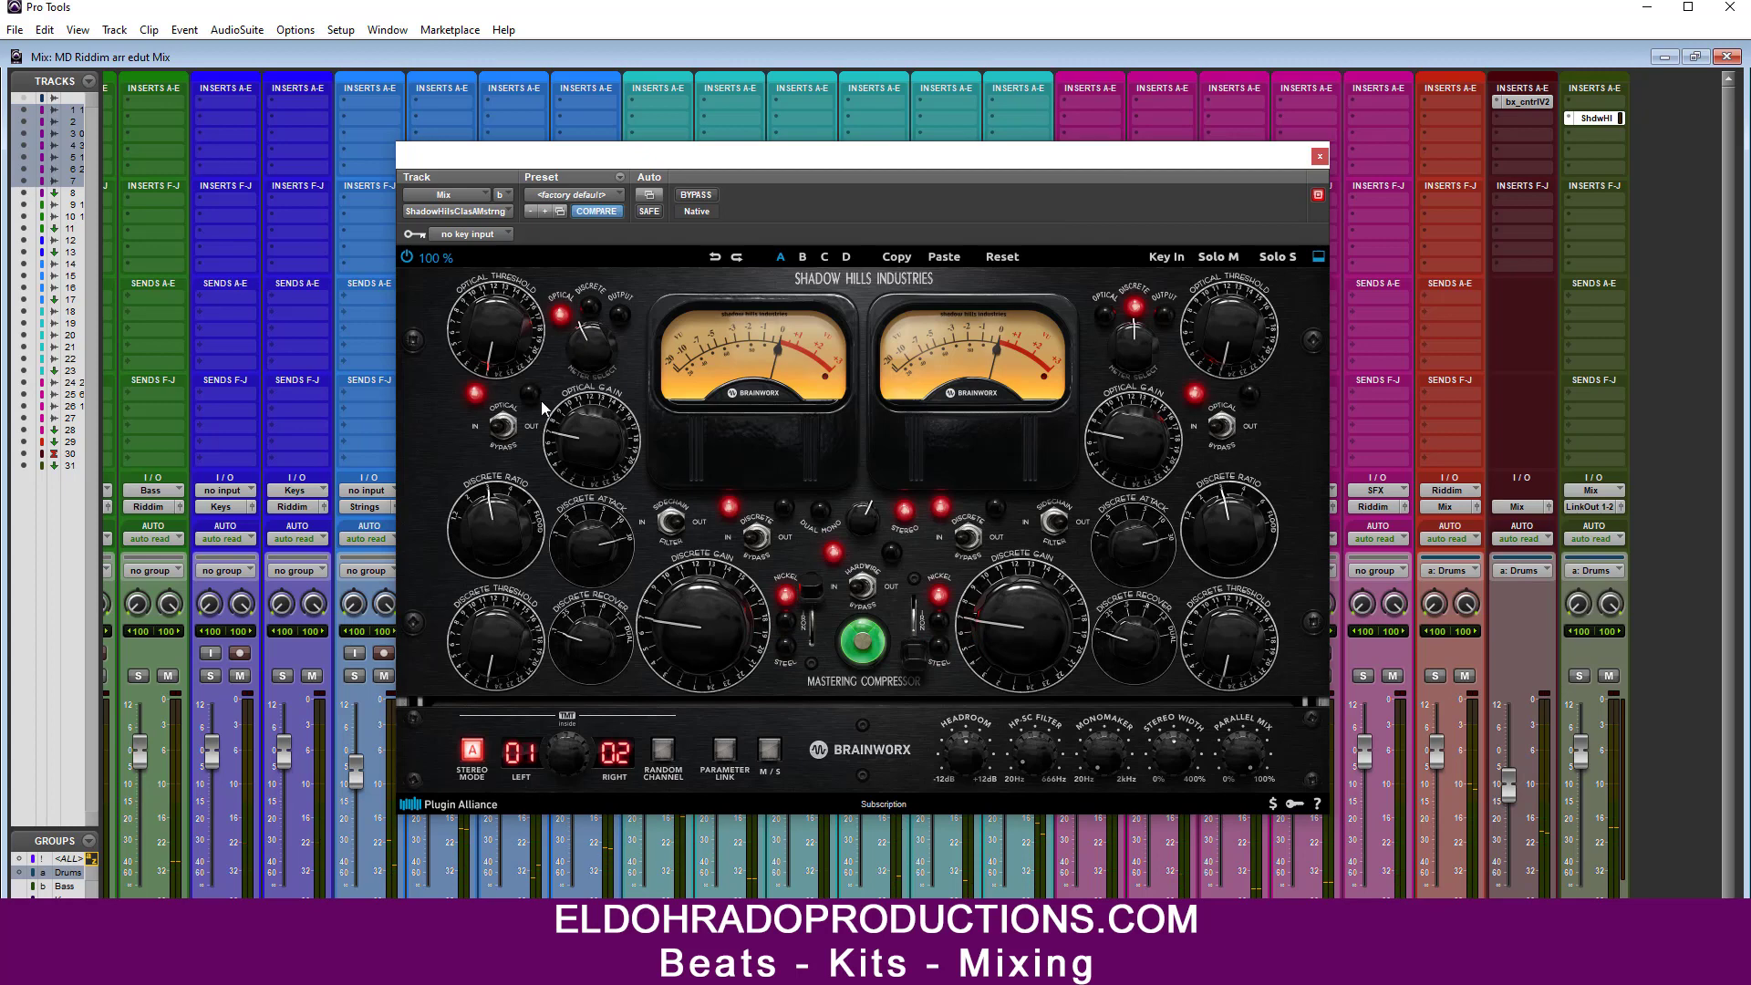
left_click(513, 435)
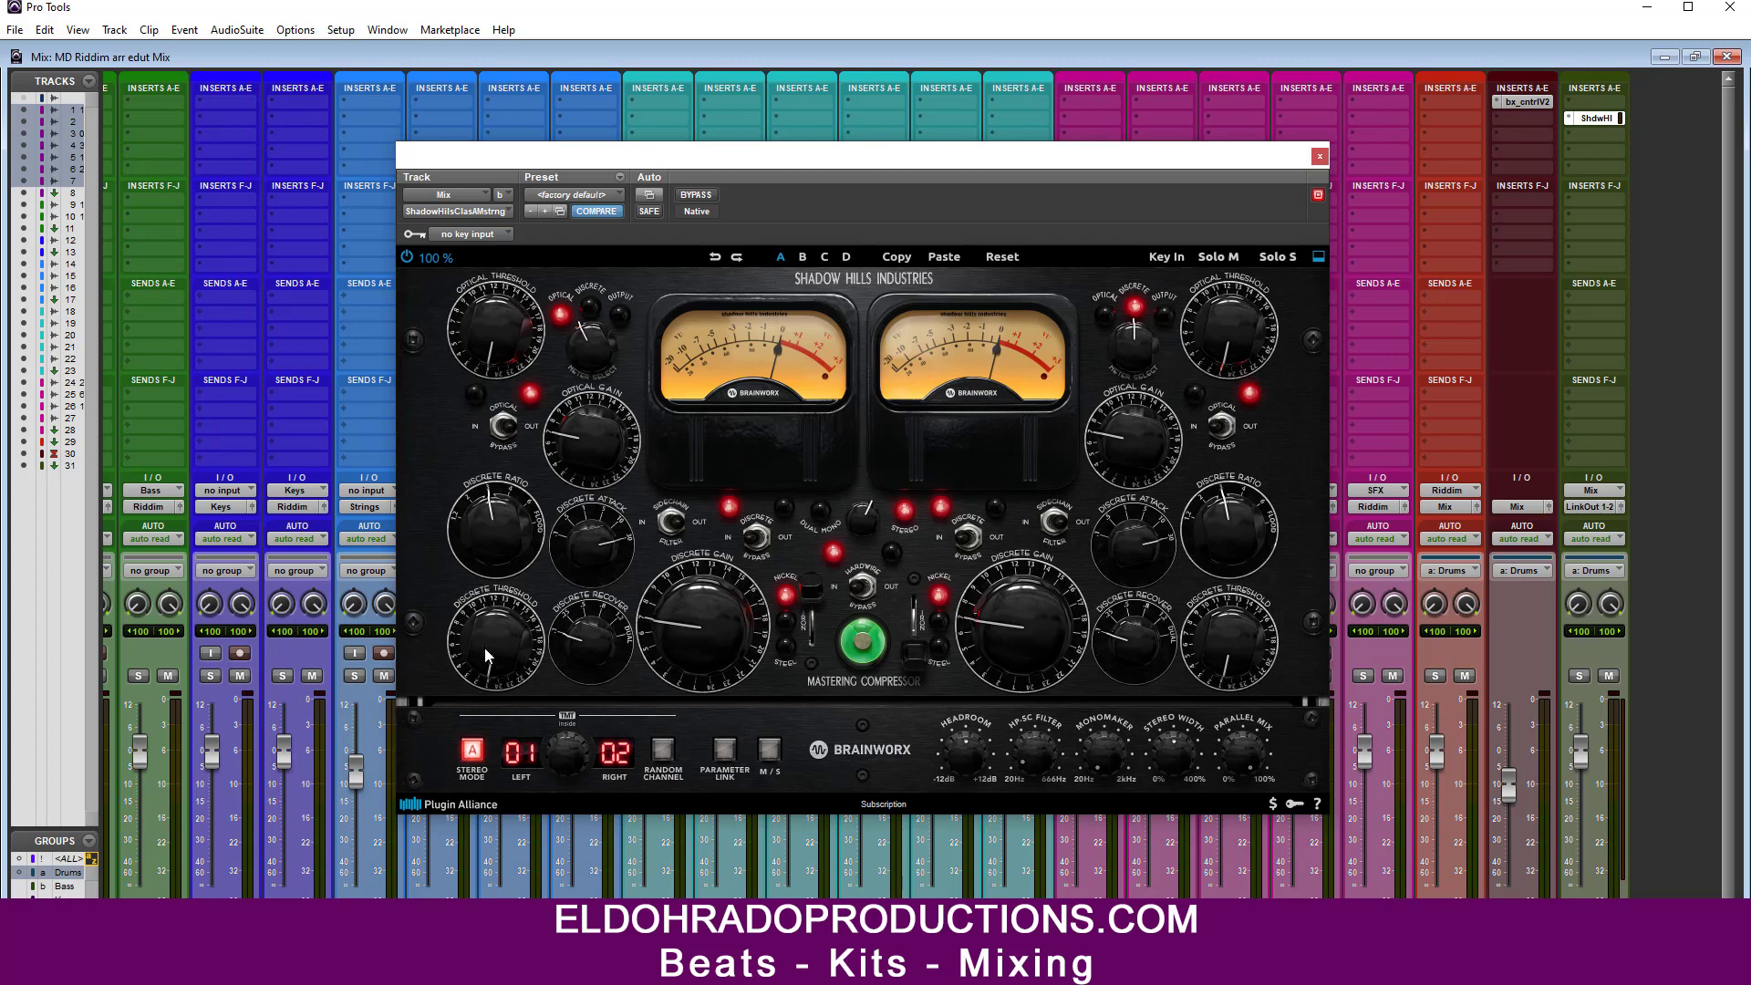
scroll(496, 547, "down", 1)
scroll(532, 659, "up", 5)
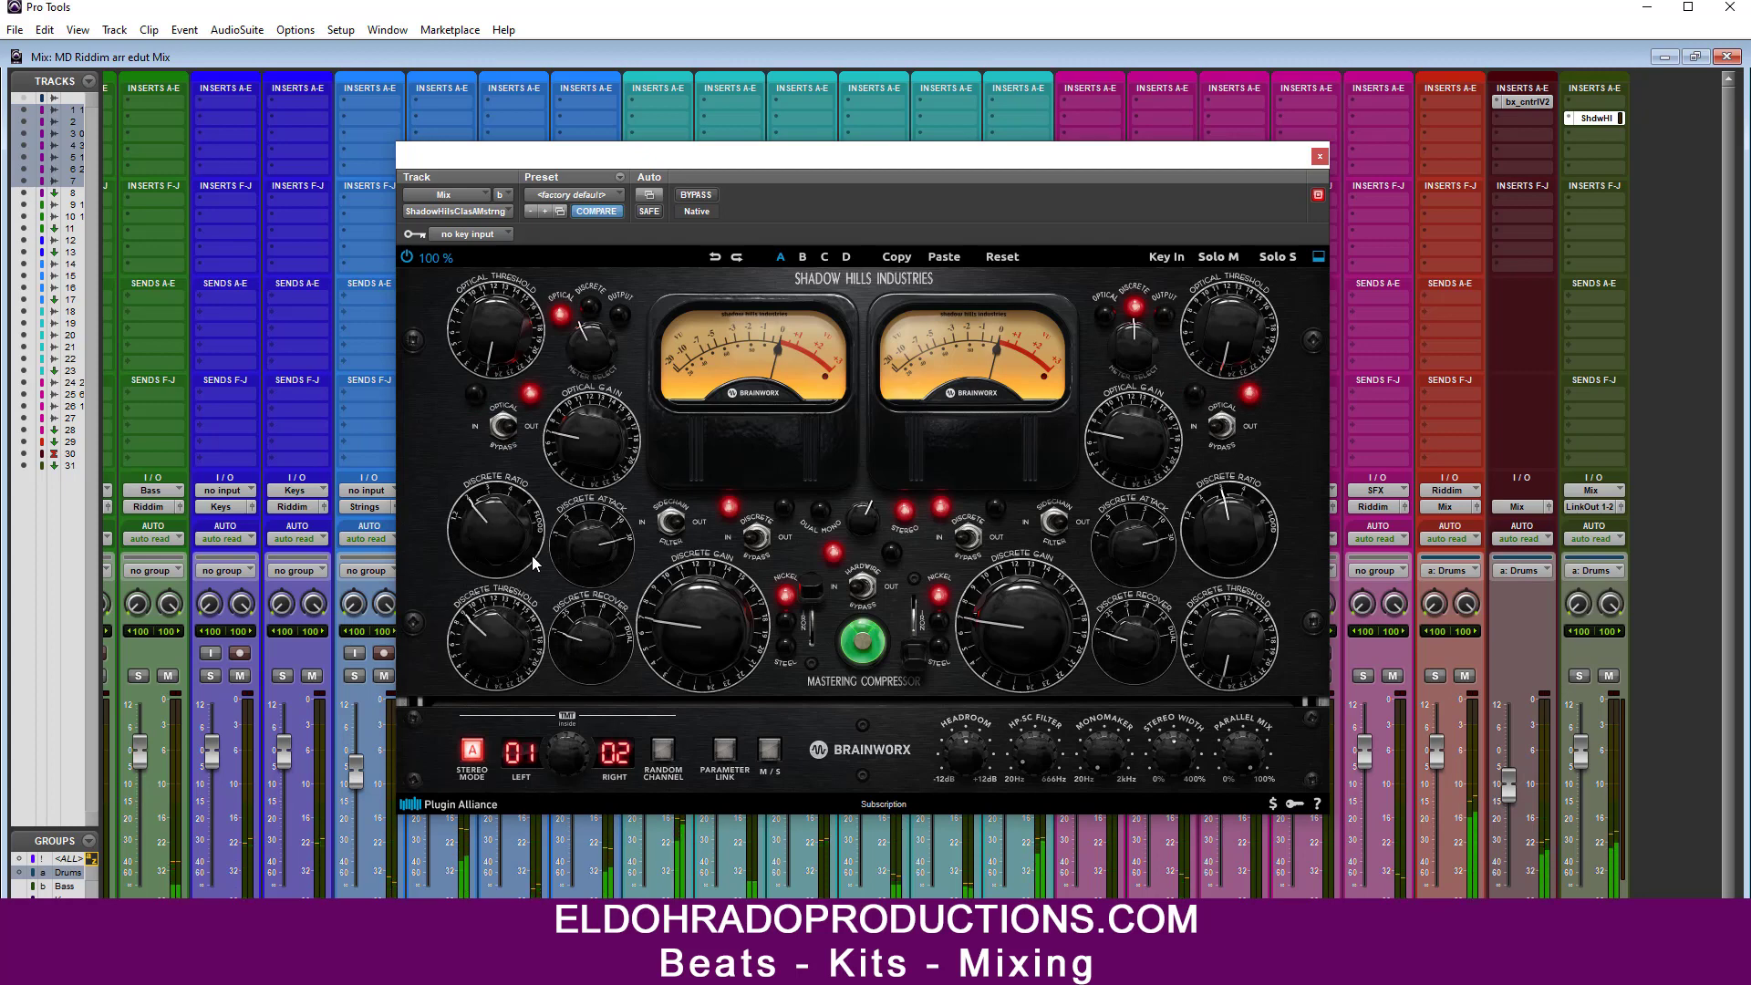
left_click(662, 746)
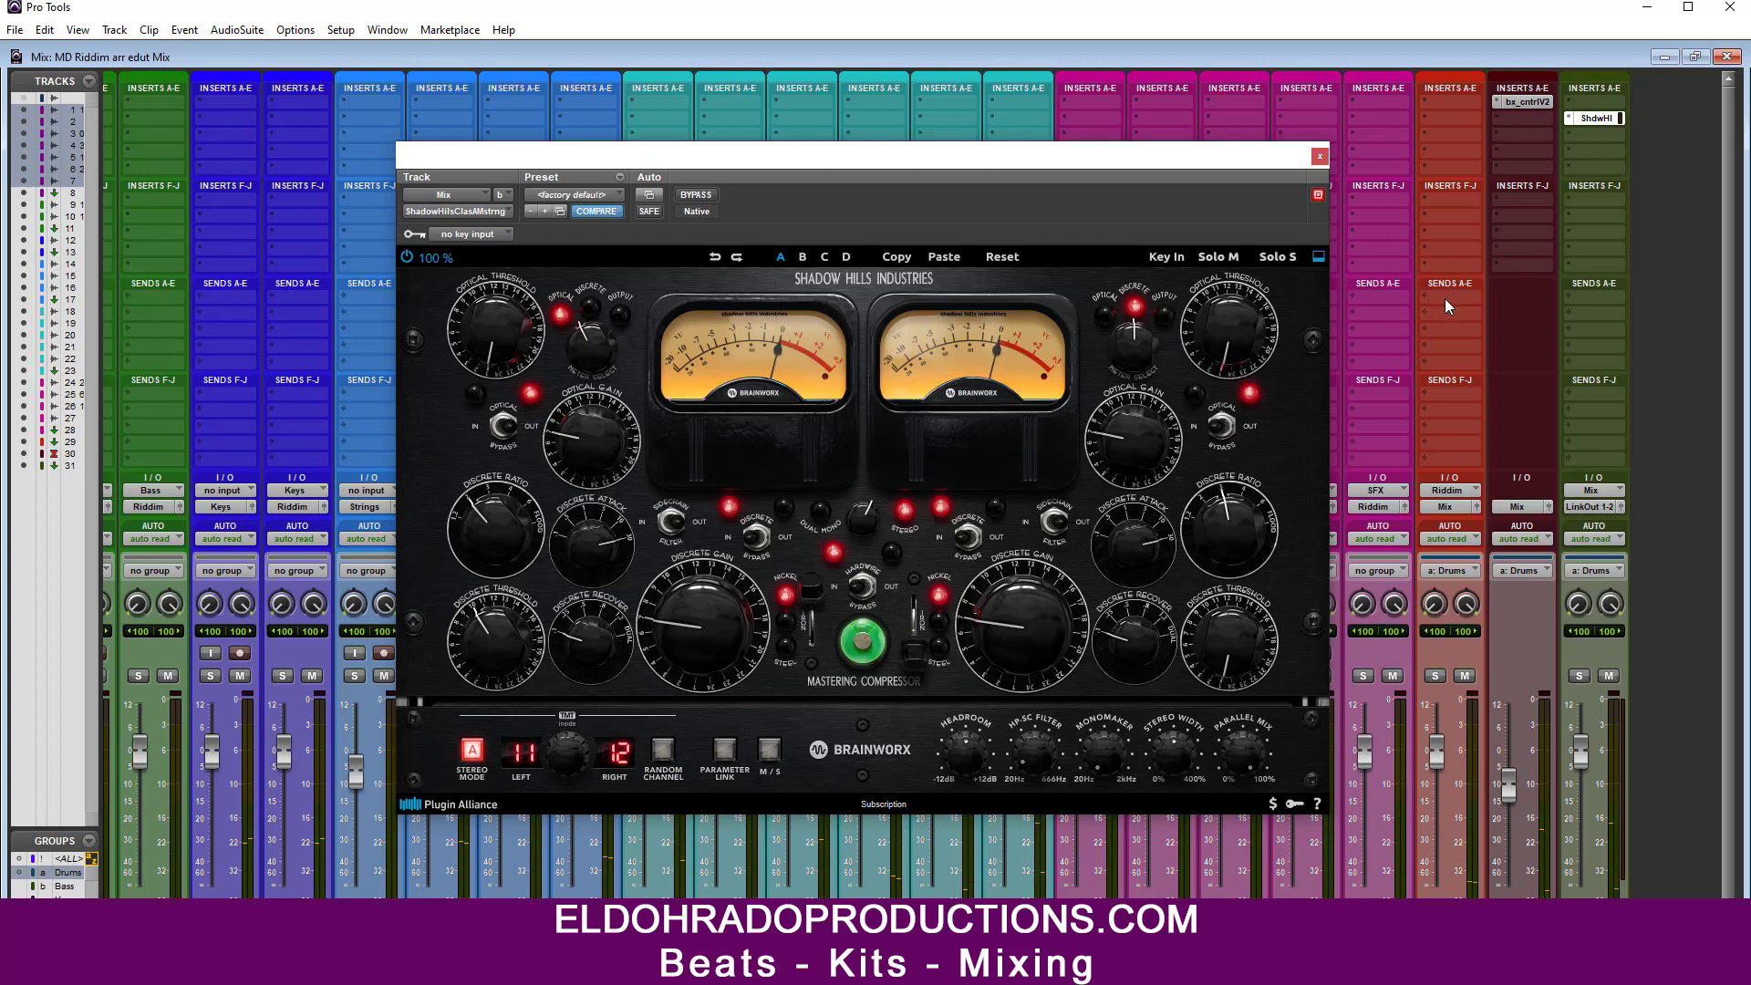
Step: Insert the Plugin Alliance Millennia TCL-2 compressor in insert F of the Mix track
left_click(1594, 199)
left_click(1628, 228)
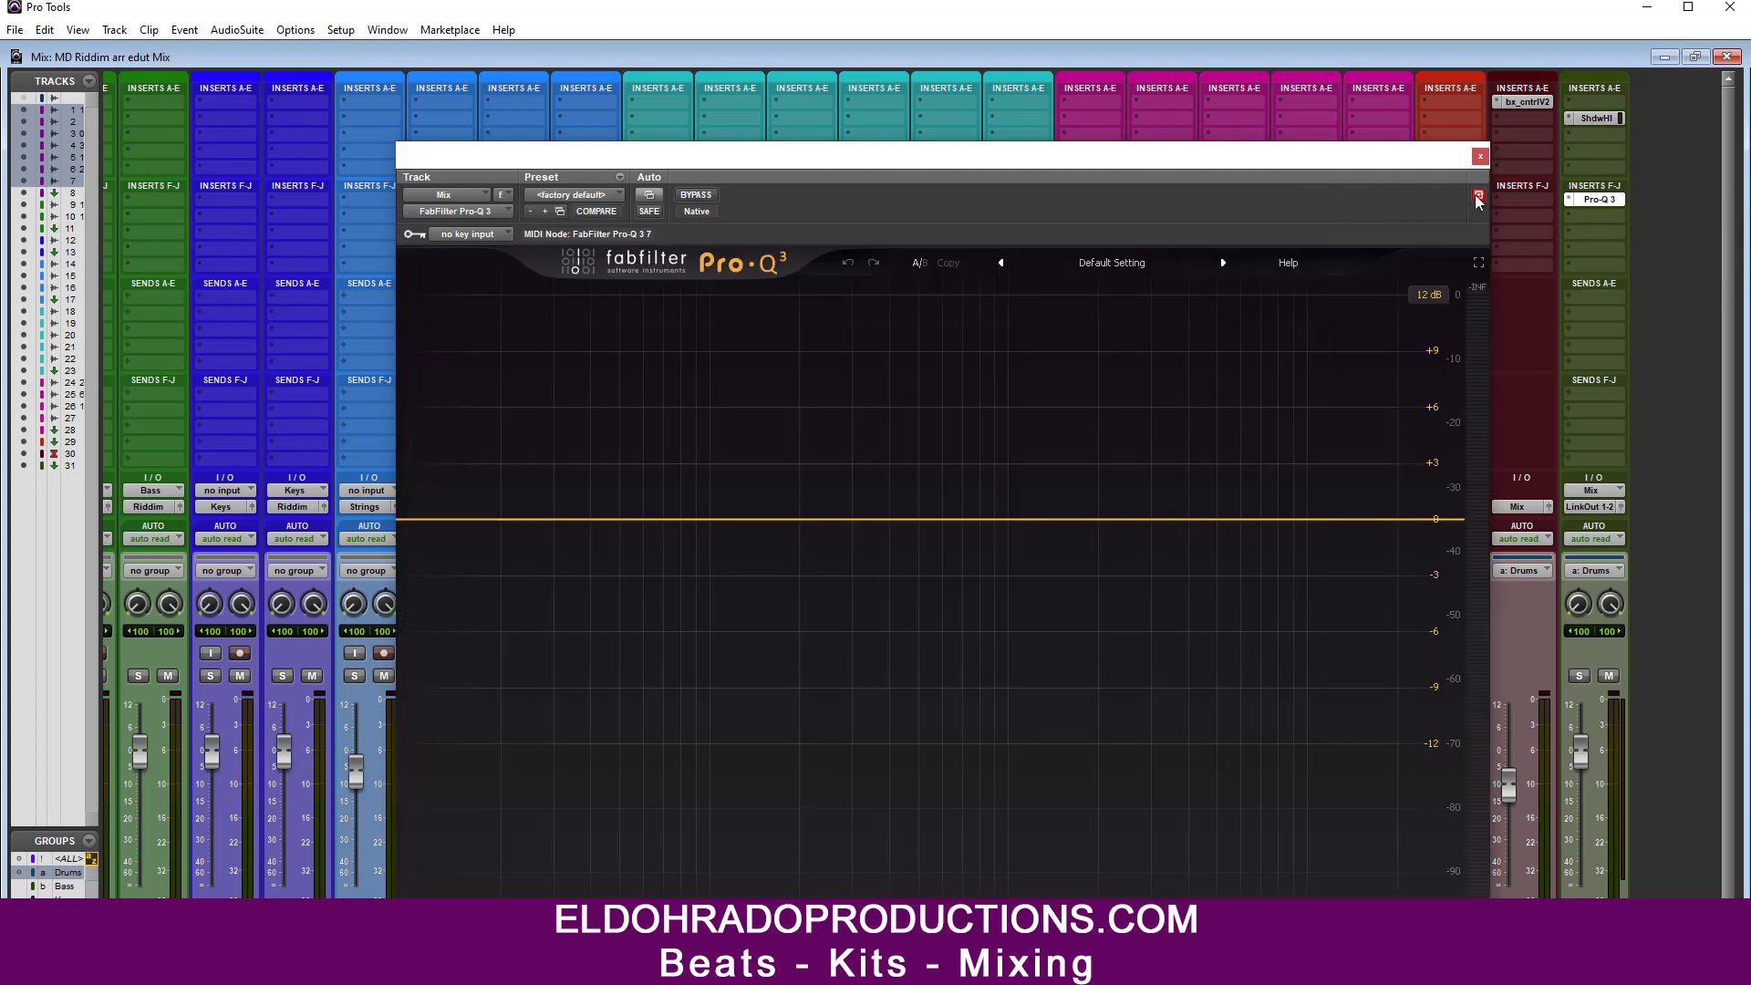
left_click(1592, 199)
mouse_move(1642, 269)
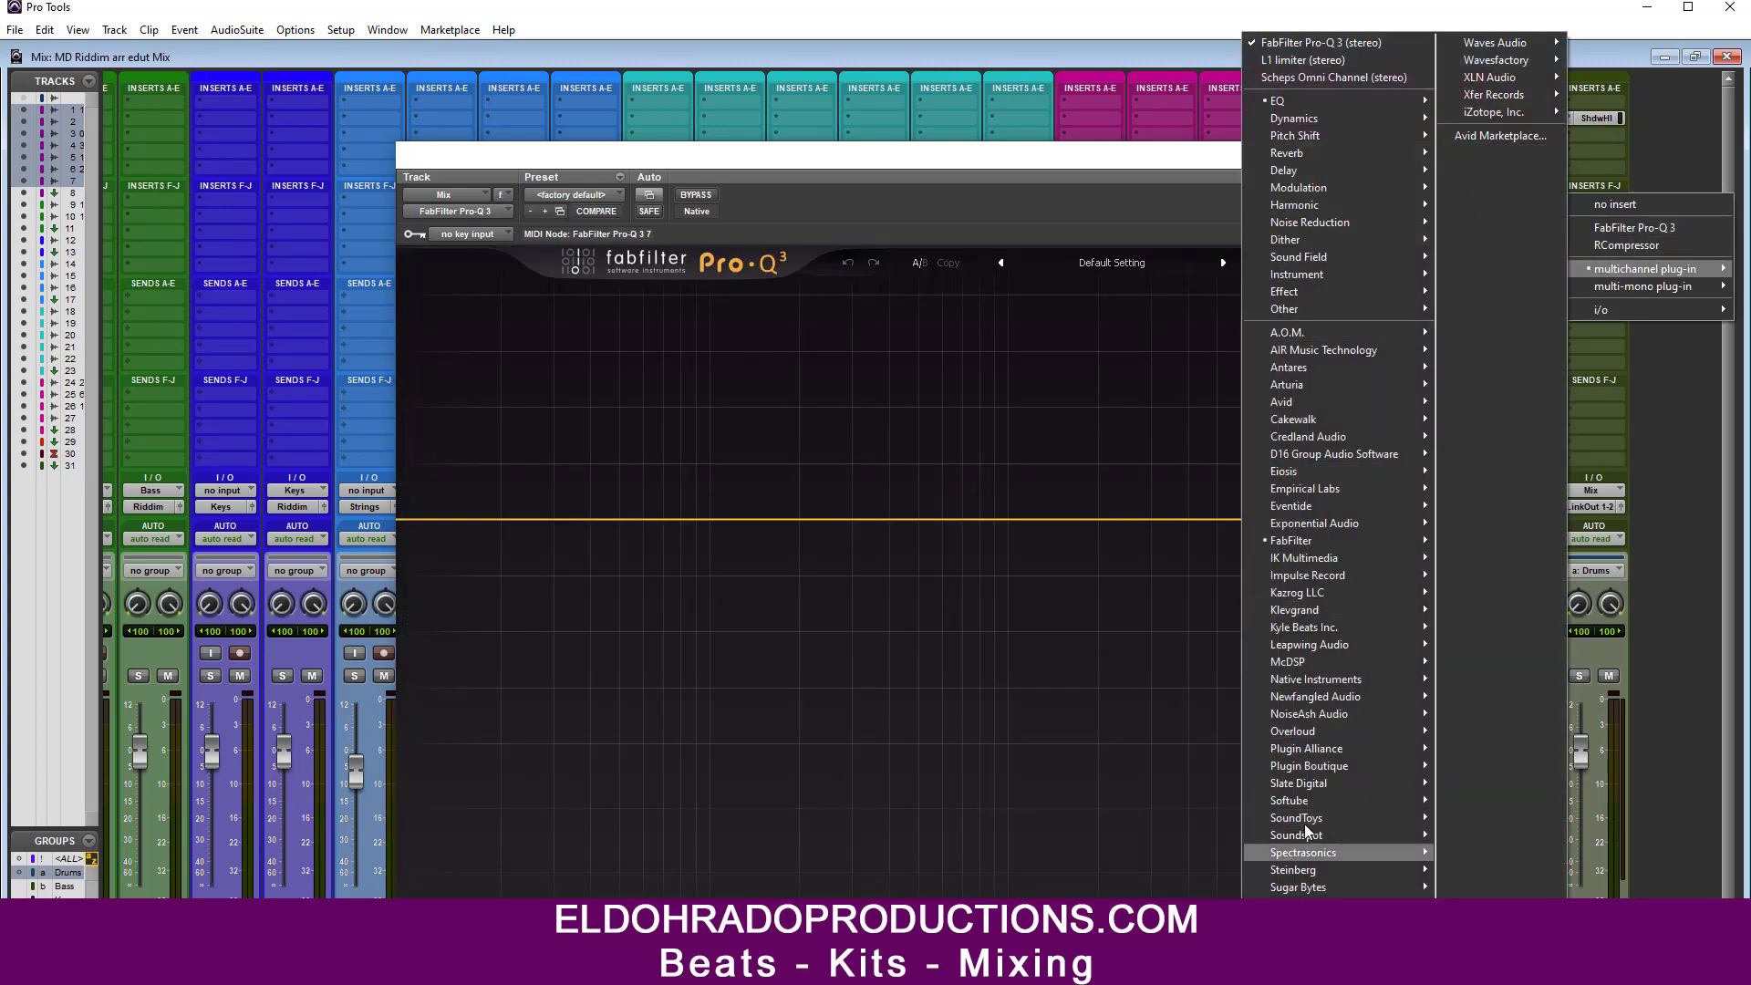
mouse_move(1317, 751)
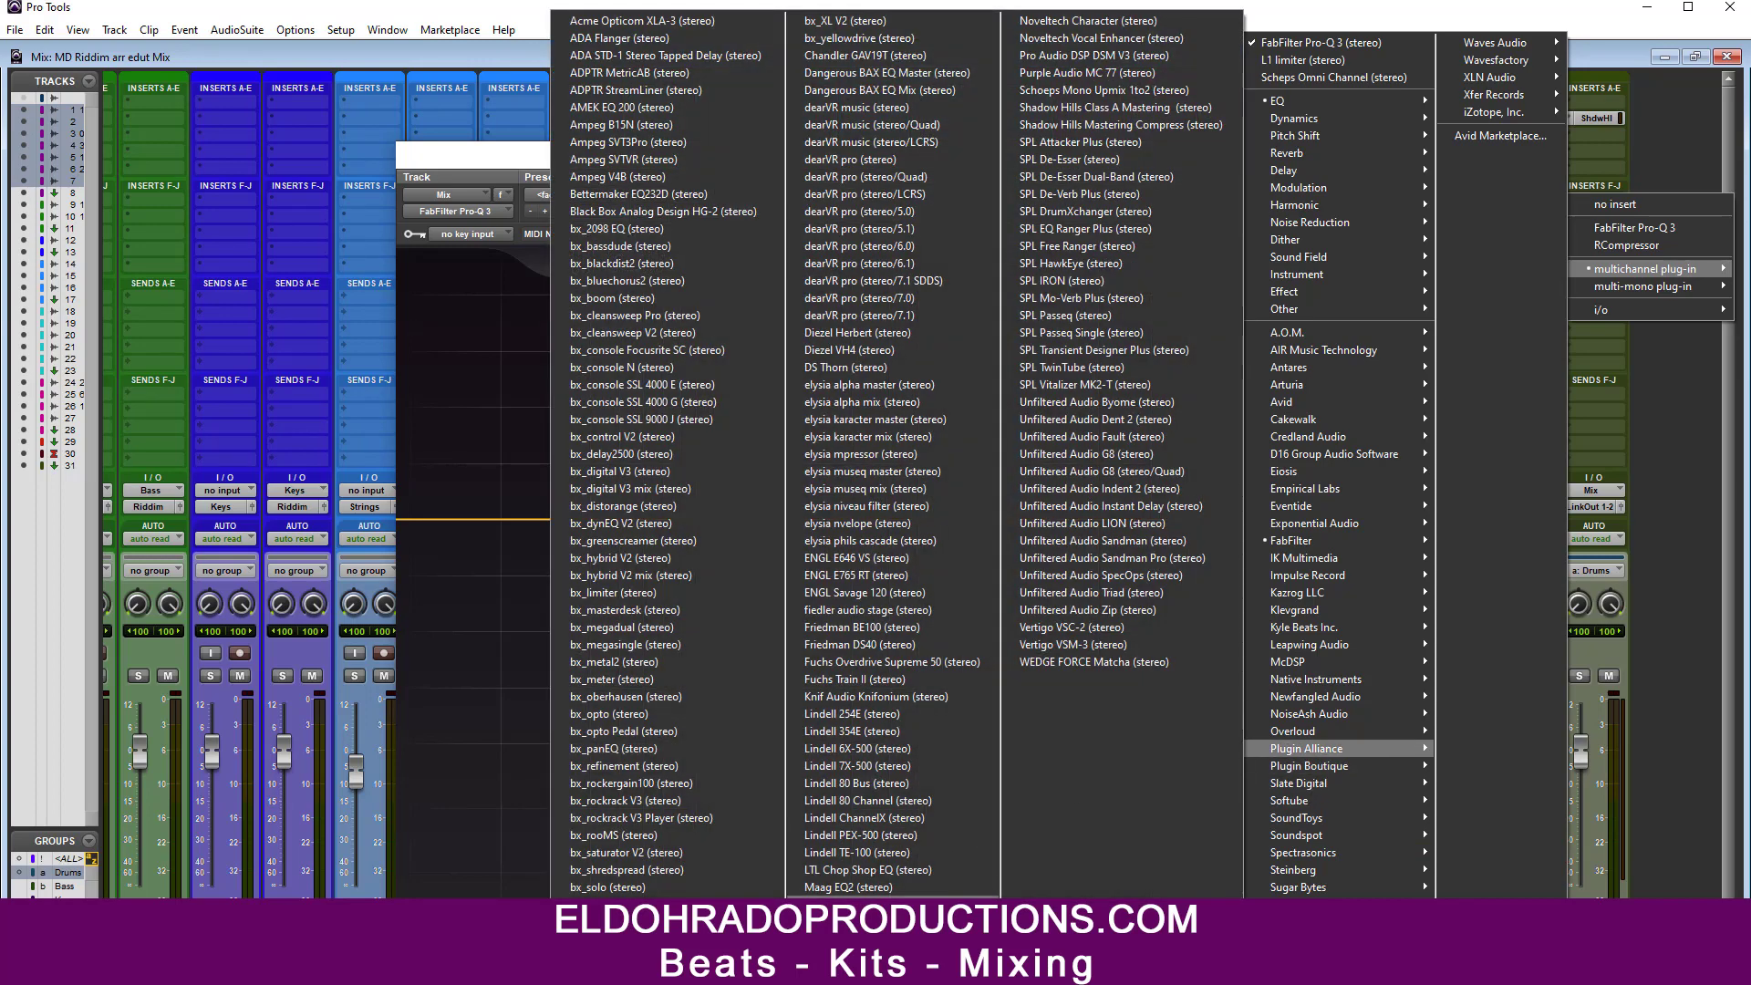
left_click(898, 956)
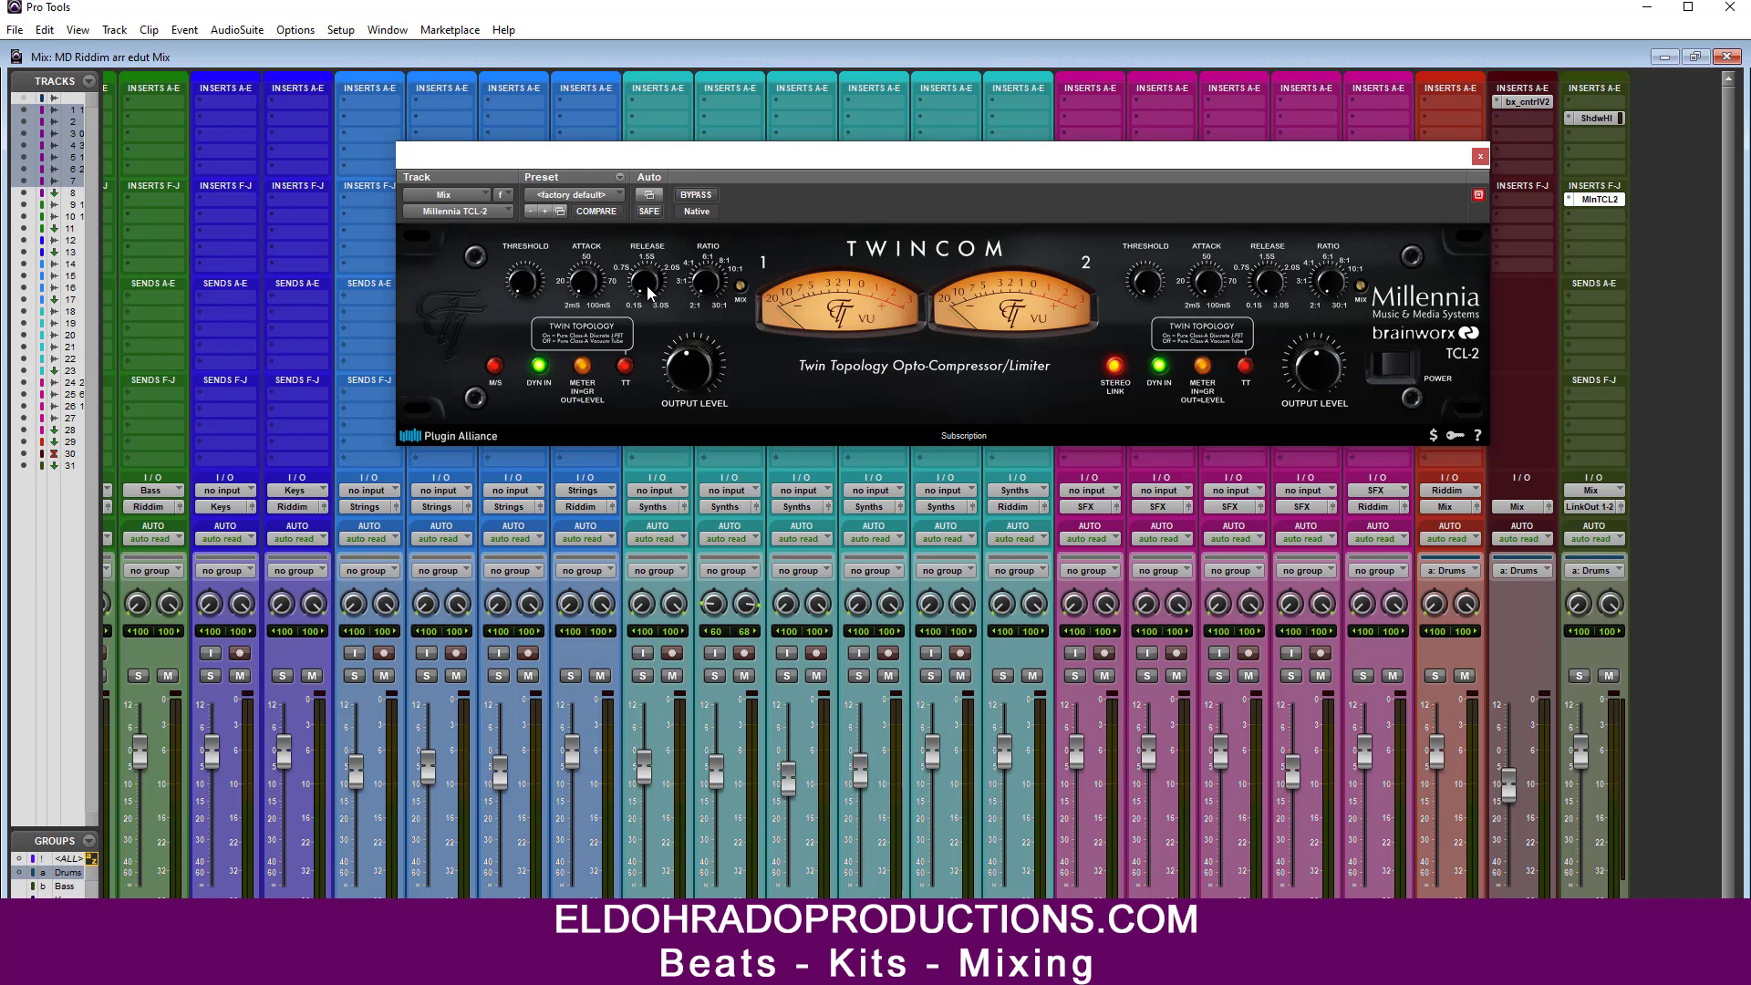
Step: Switch the TCL-2 meters to gain reduction, toggle the TT twin topology switch, and close the compressor's window
left_click_drag(522, 281, 523, 279)
left_click(582, 365)
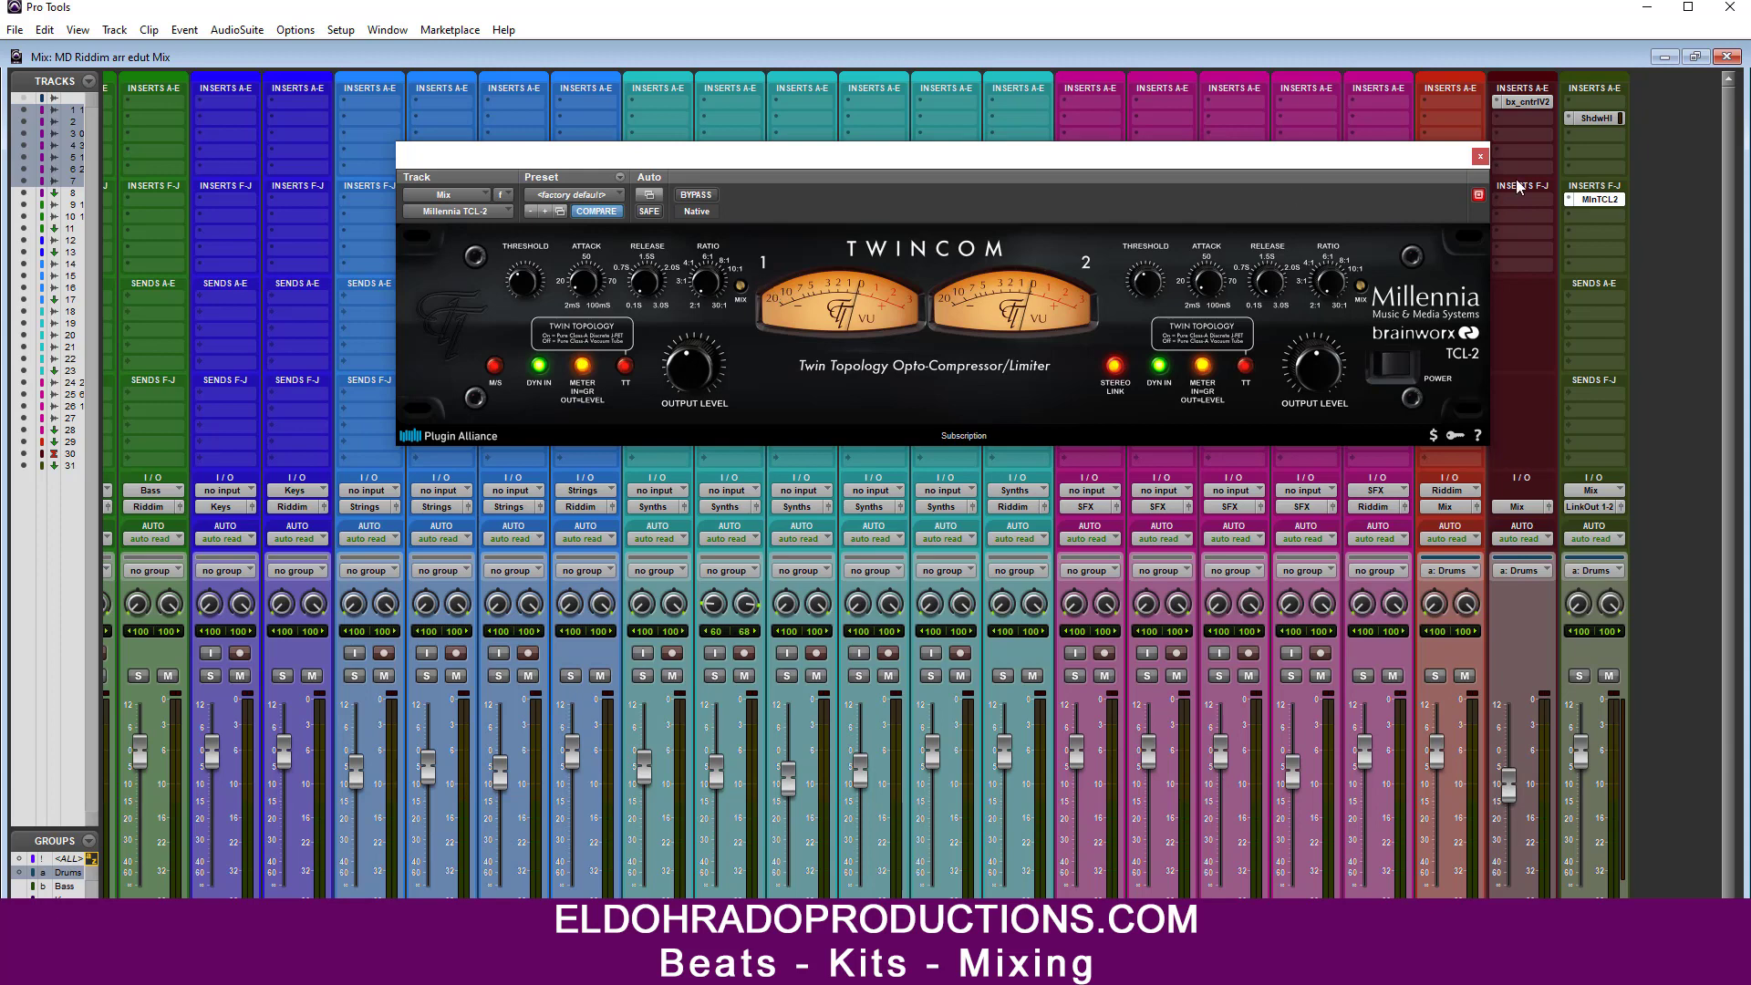
left_click(582, 367)
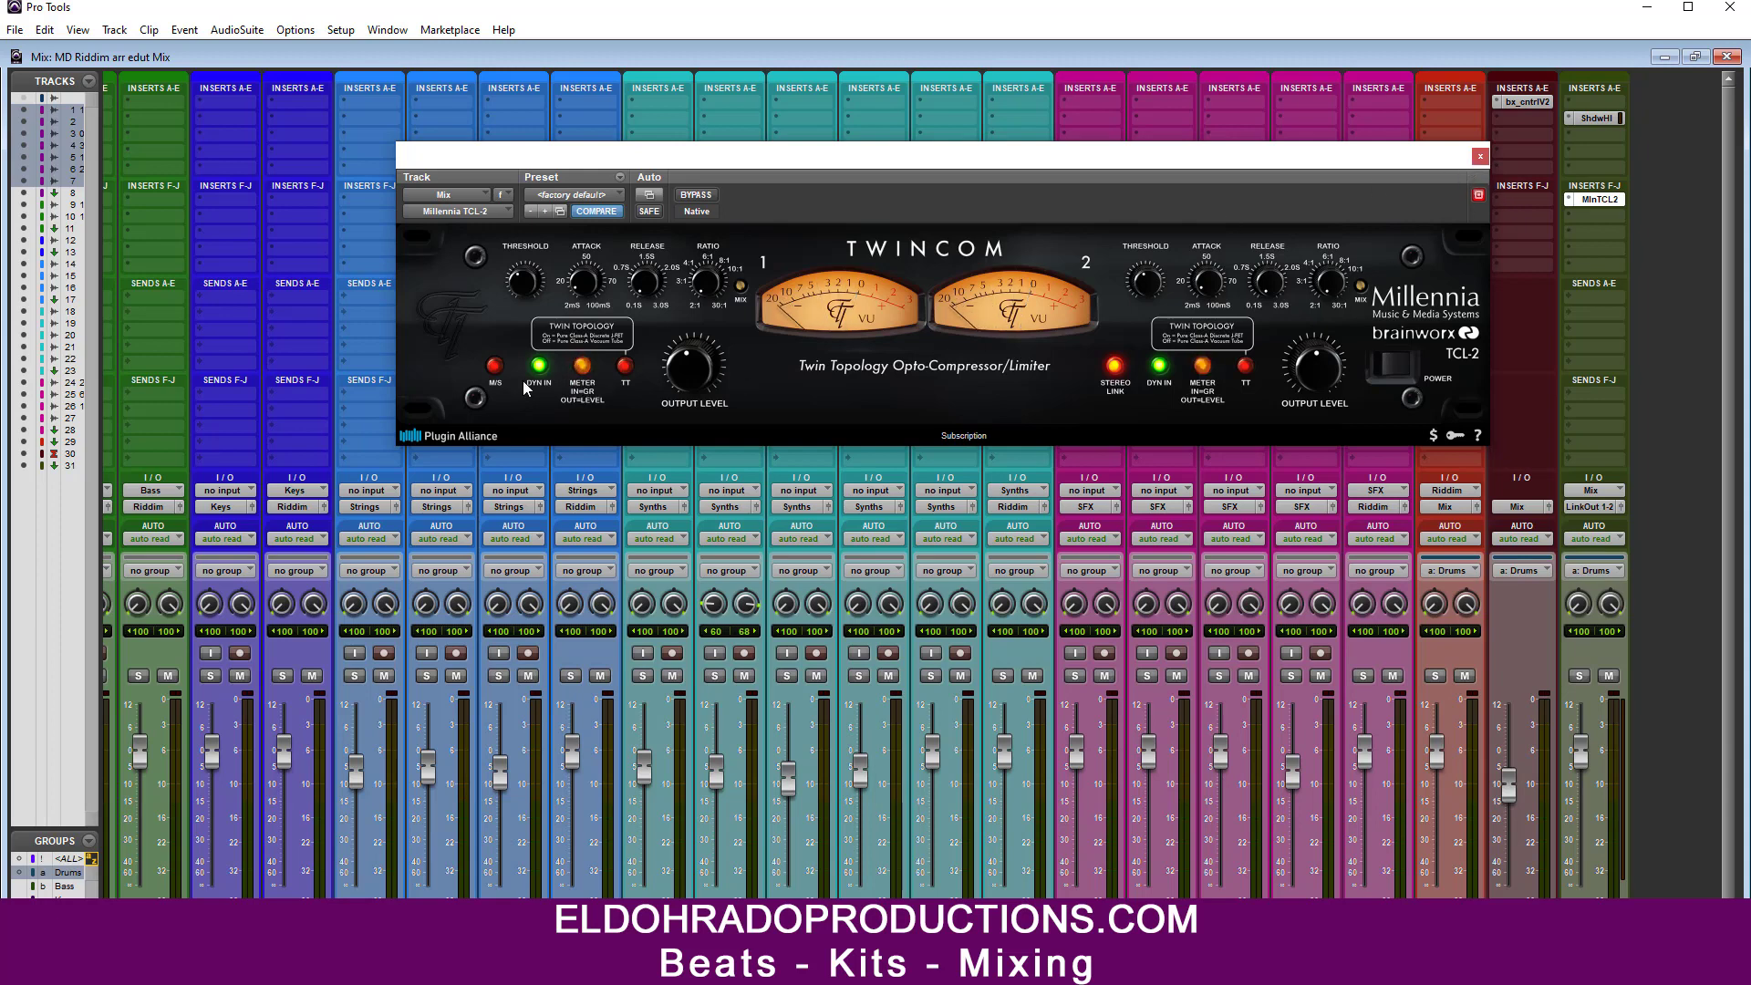
left_click(582, 368)
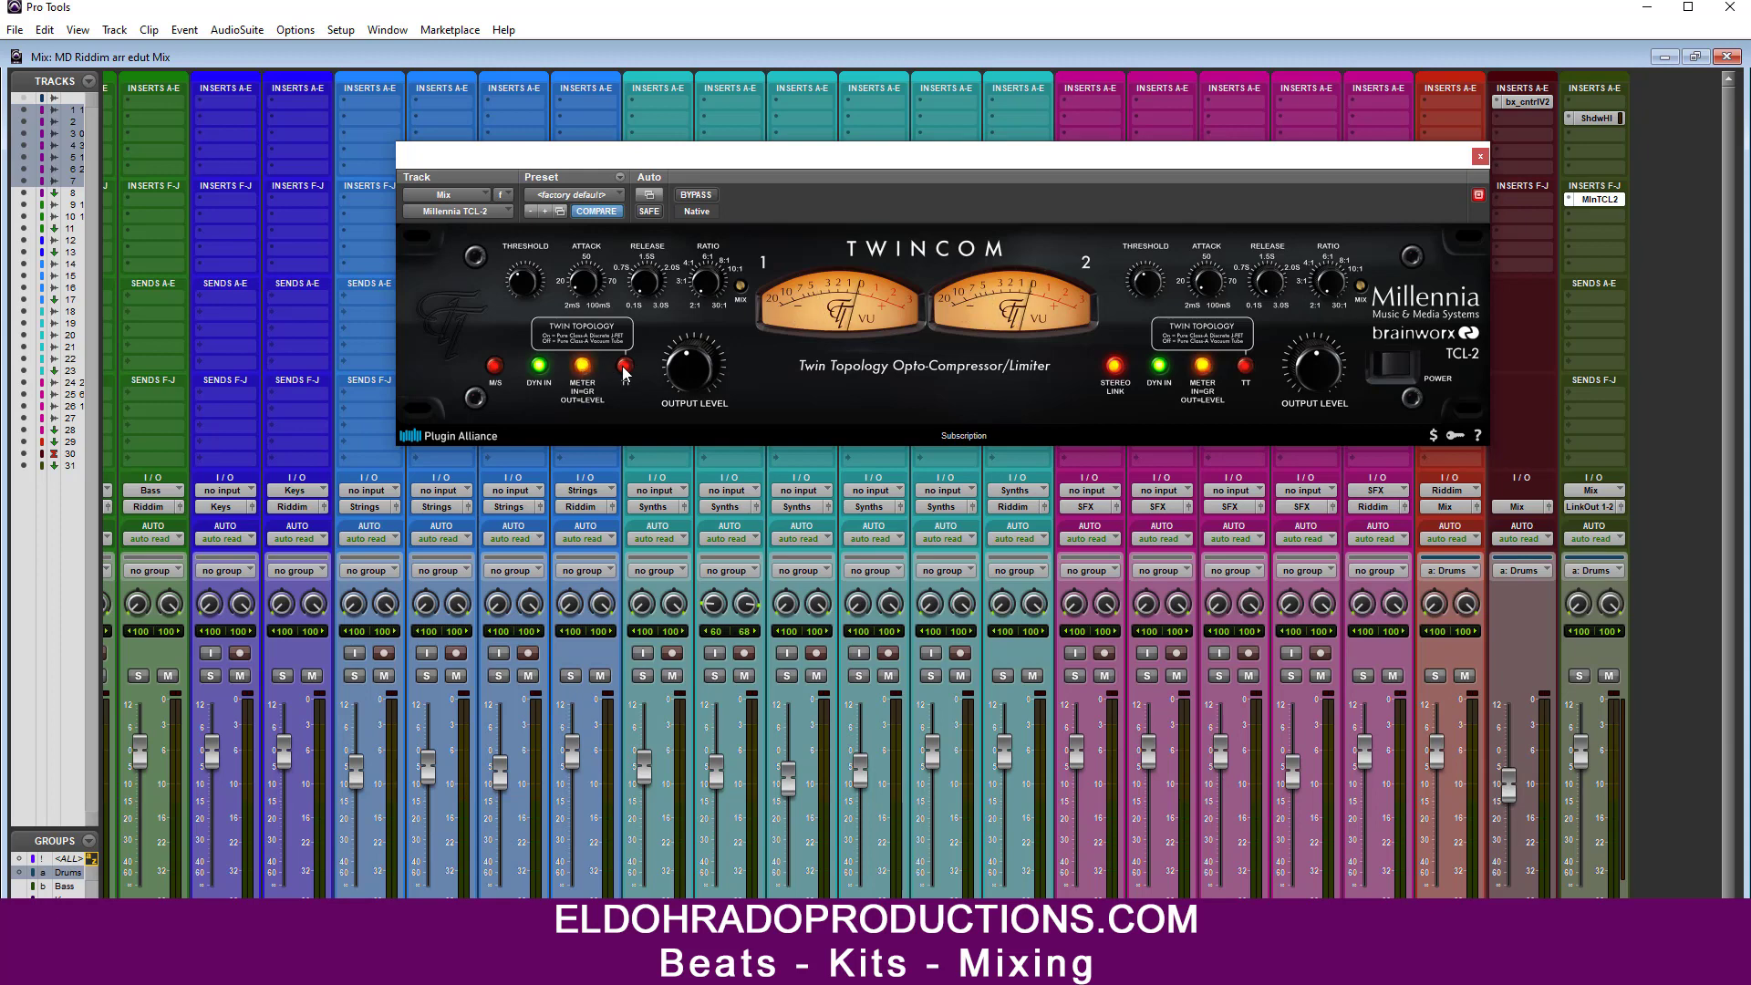
left_click(625, 366)
left_click(1480, 157)
Step: Insert the Plugin Alliance Bettermaker EQ232D in insert E of the Mix track, collapse it to one channel, and close its window
left_click(1571, 168)
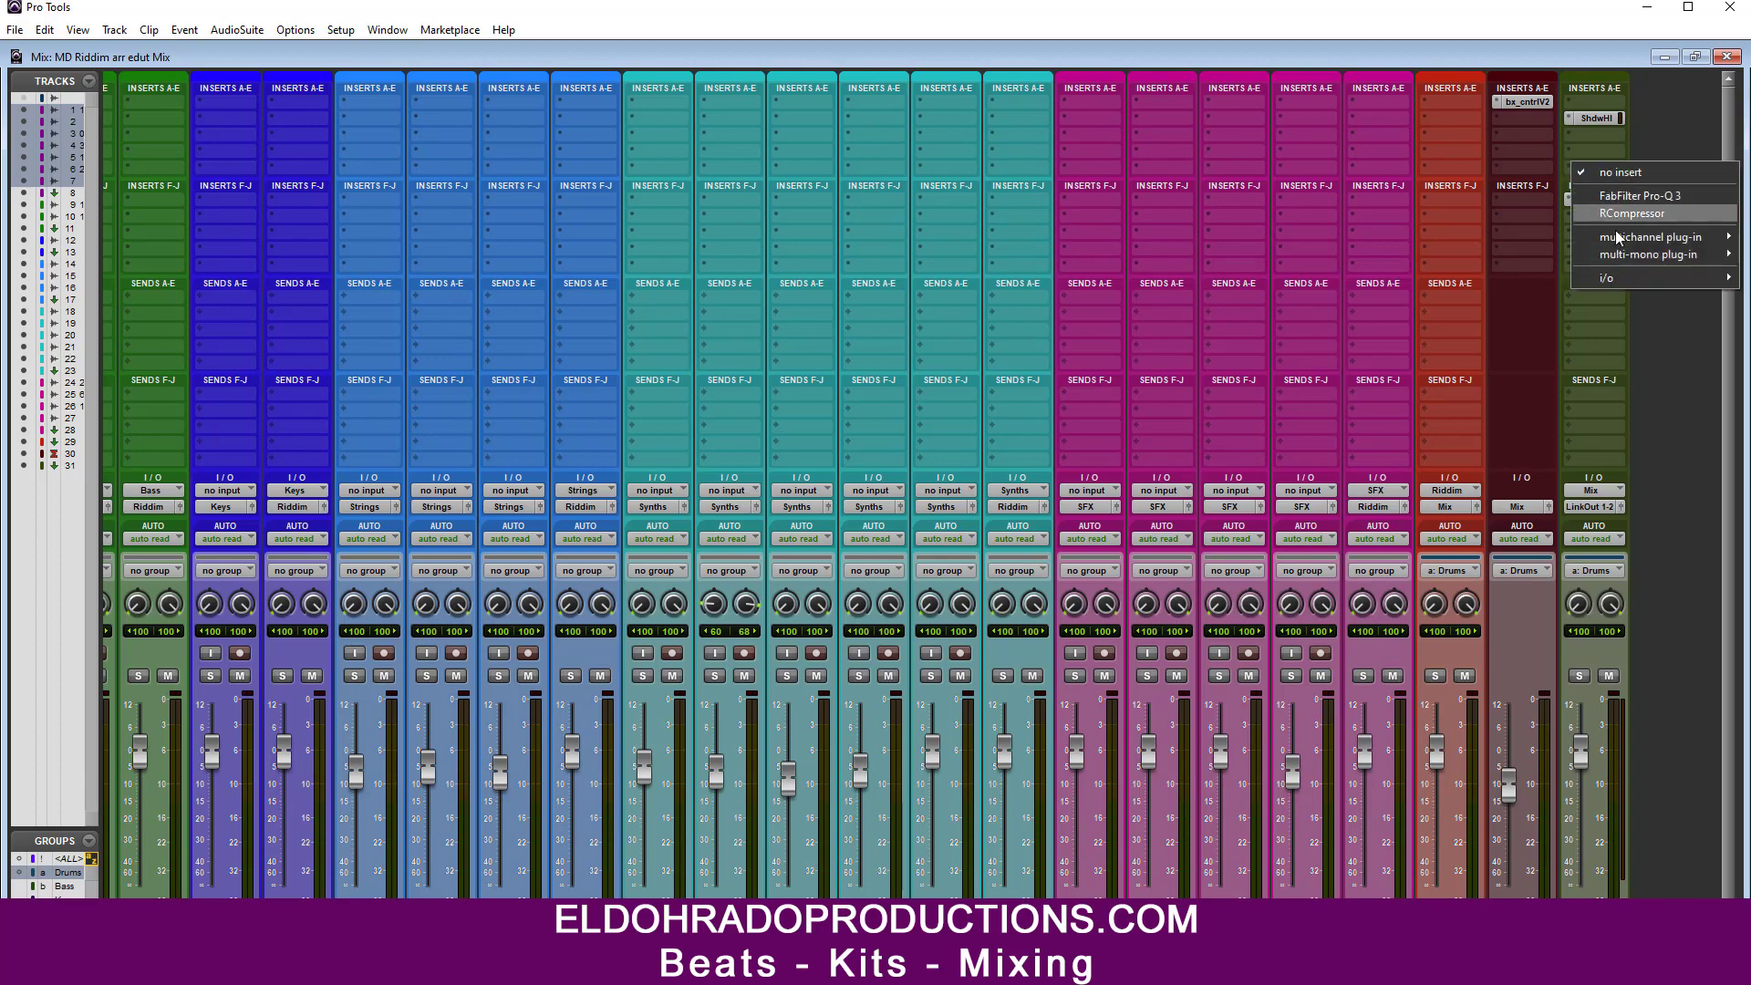
mouse_move(1618, 236)
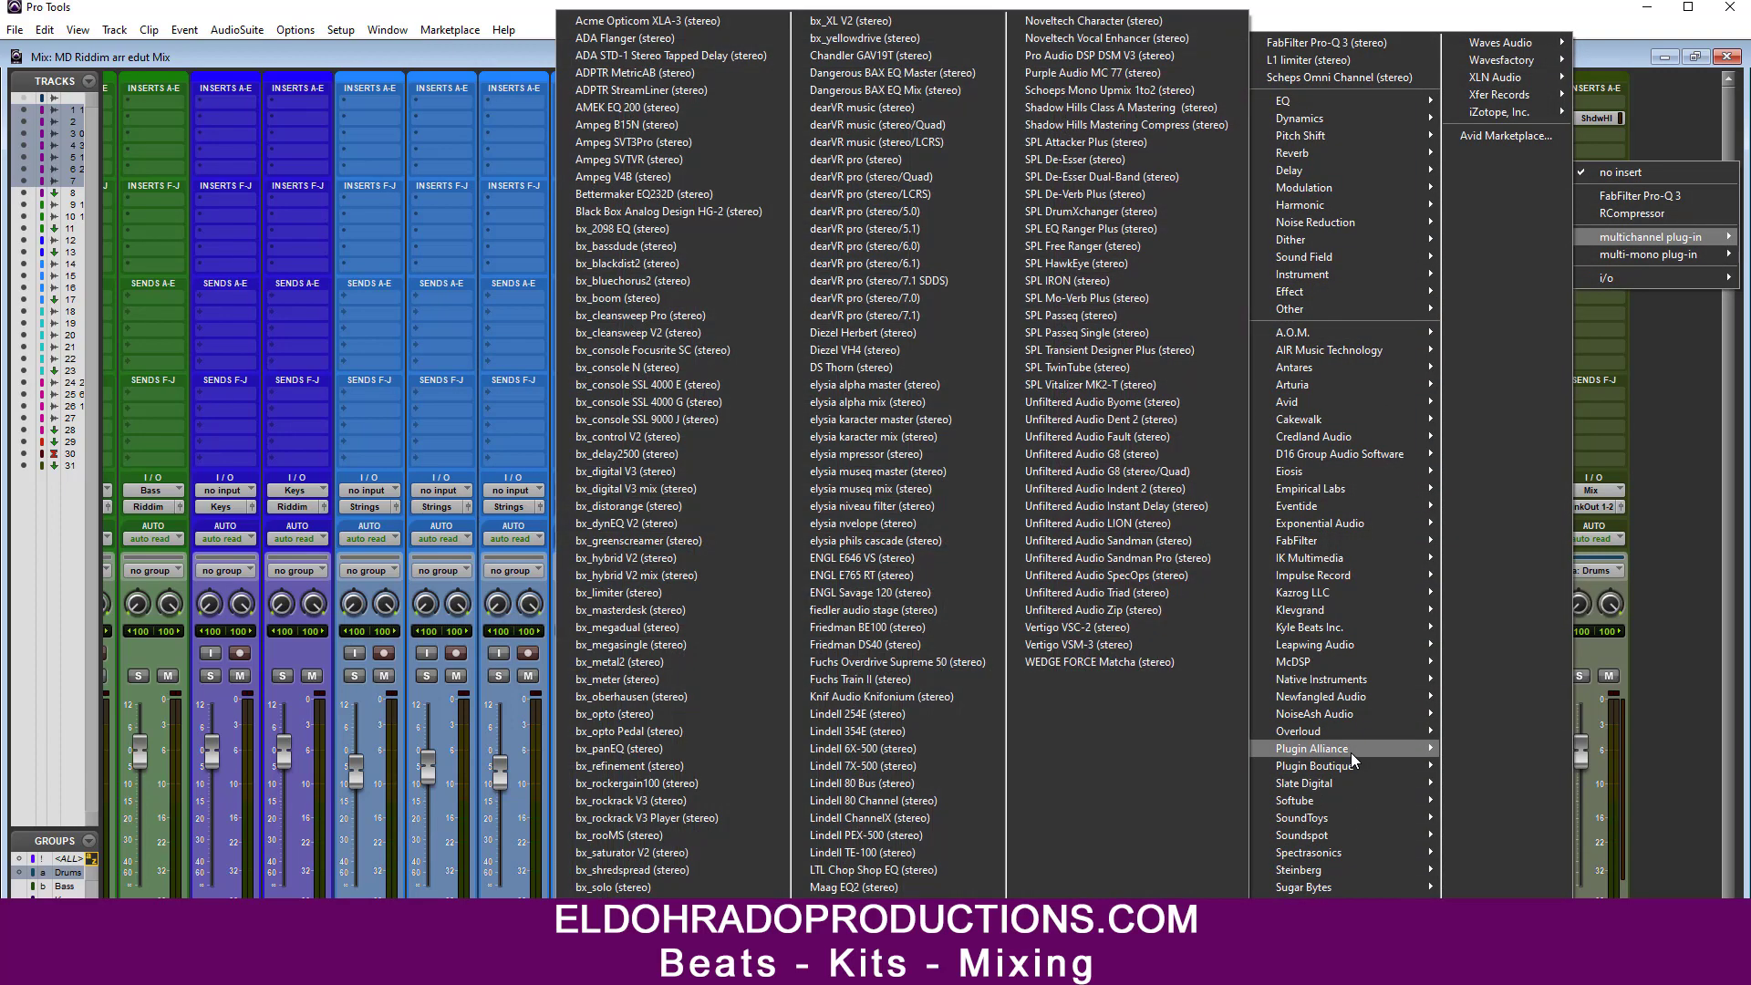
mouse_move(1349, 750)
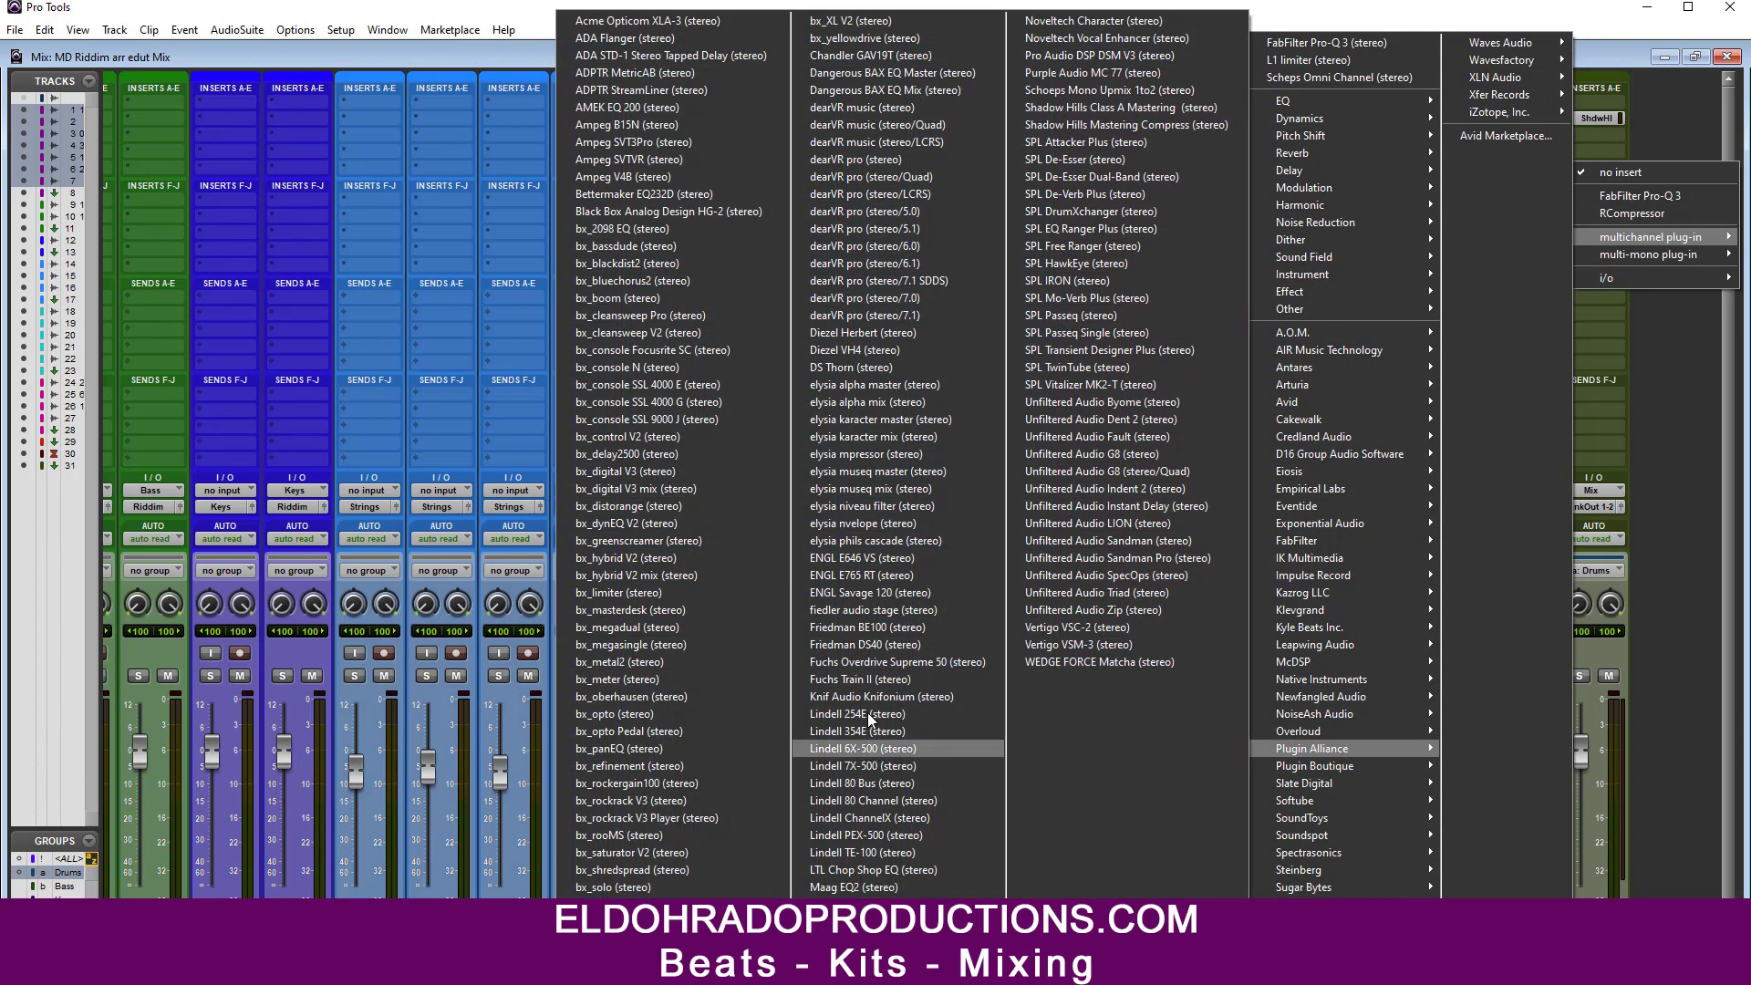
left_click(673, 193)
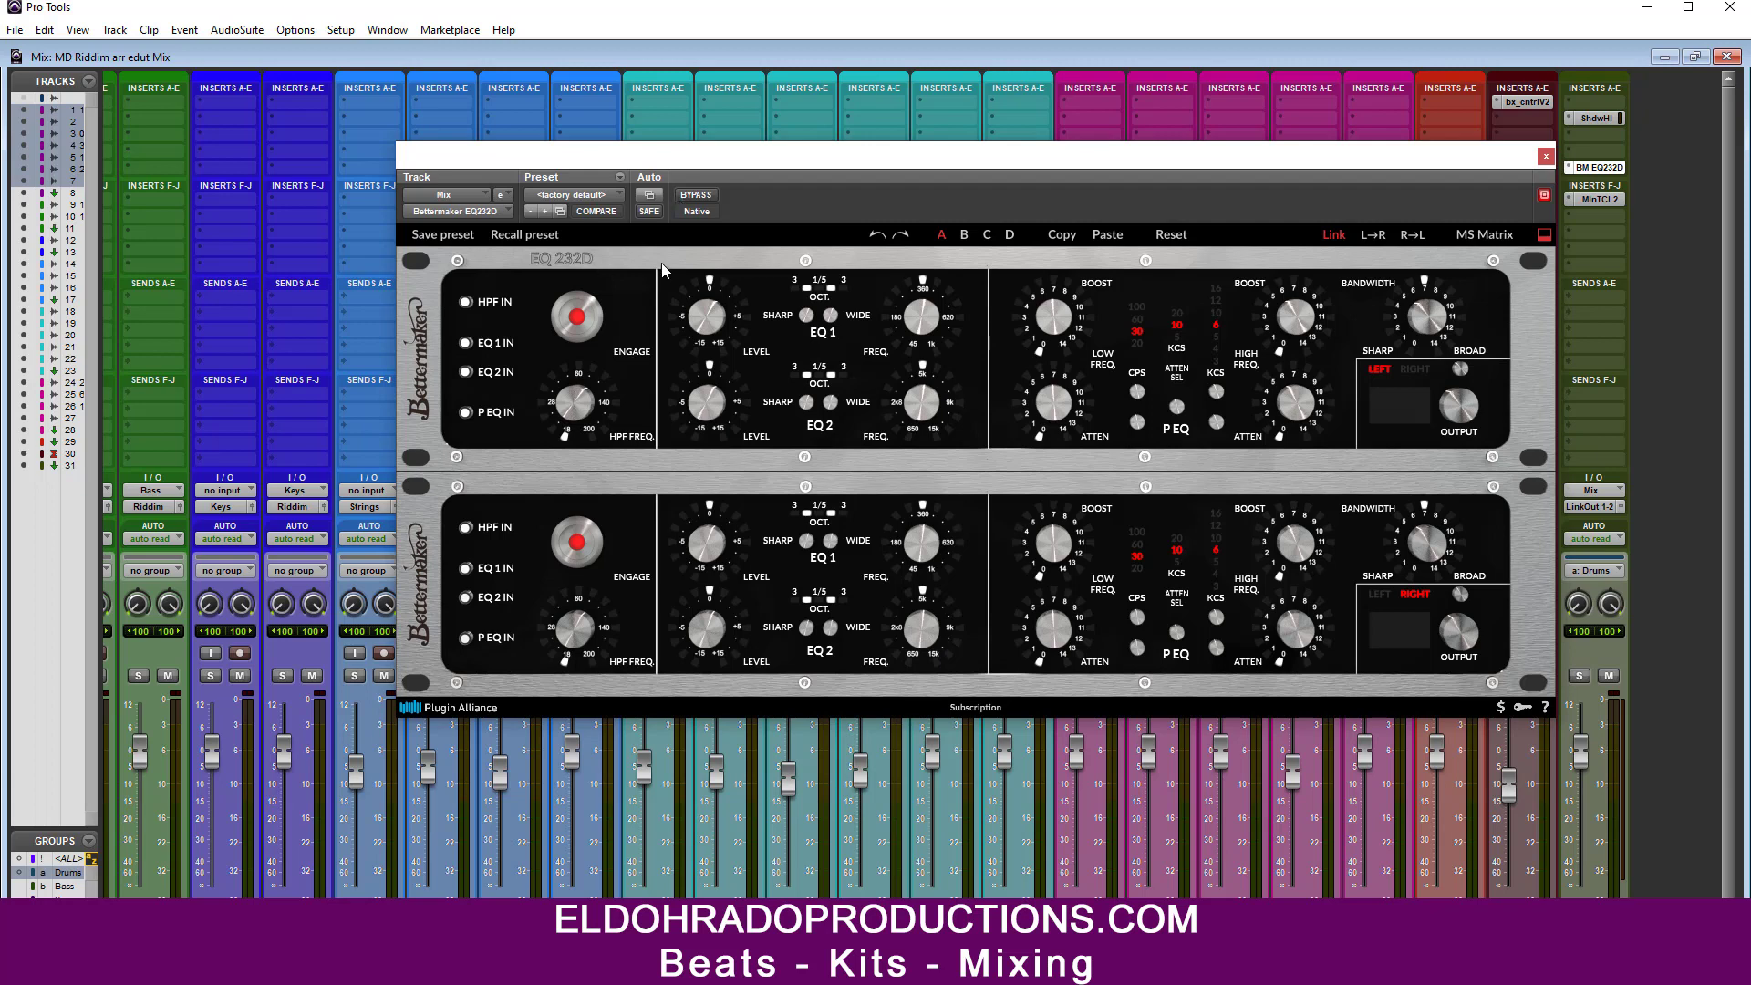
left_click_drag(966, 177, 801, 197)
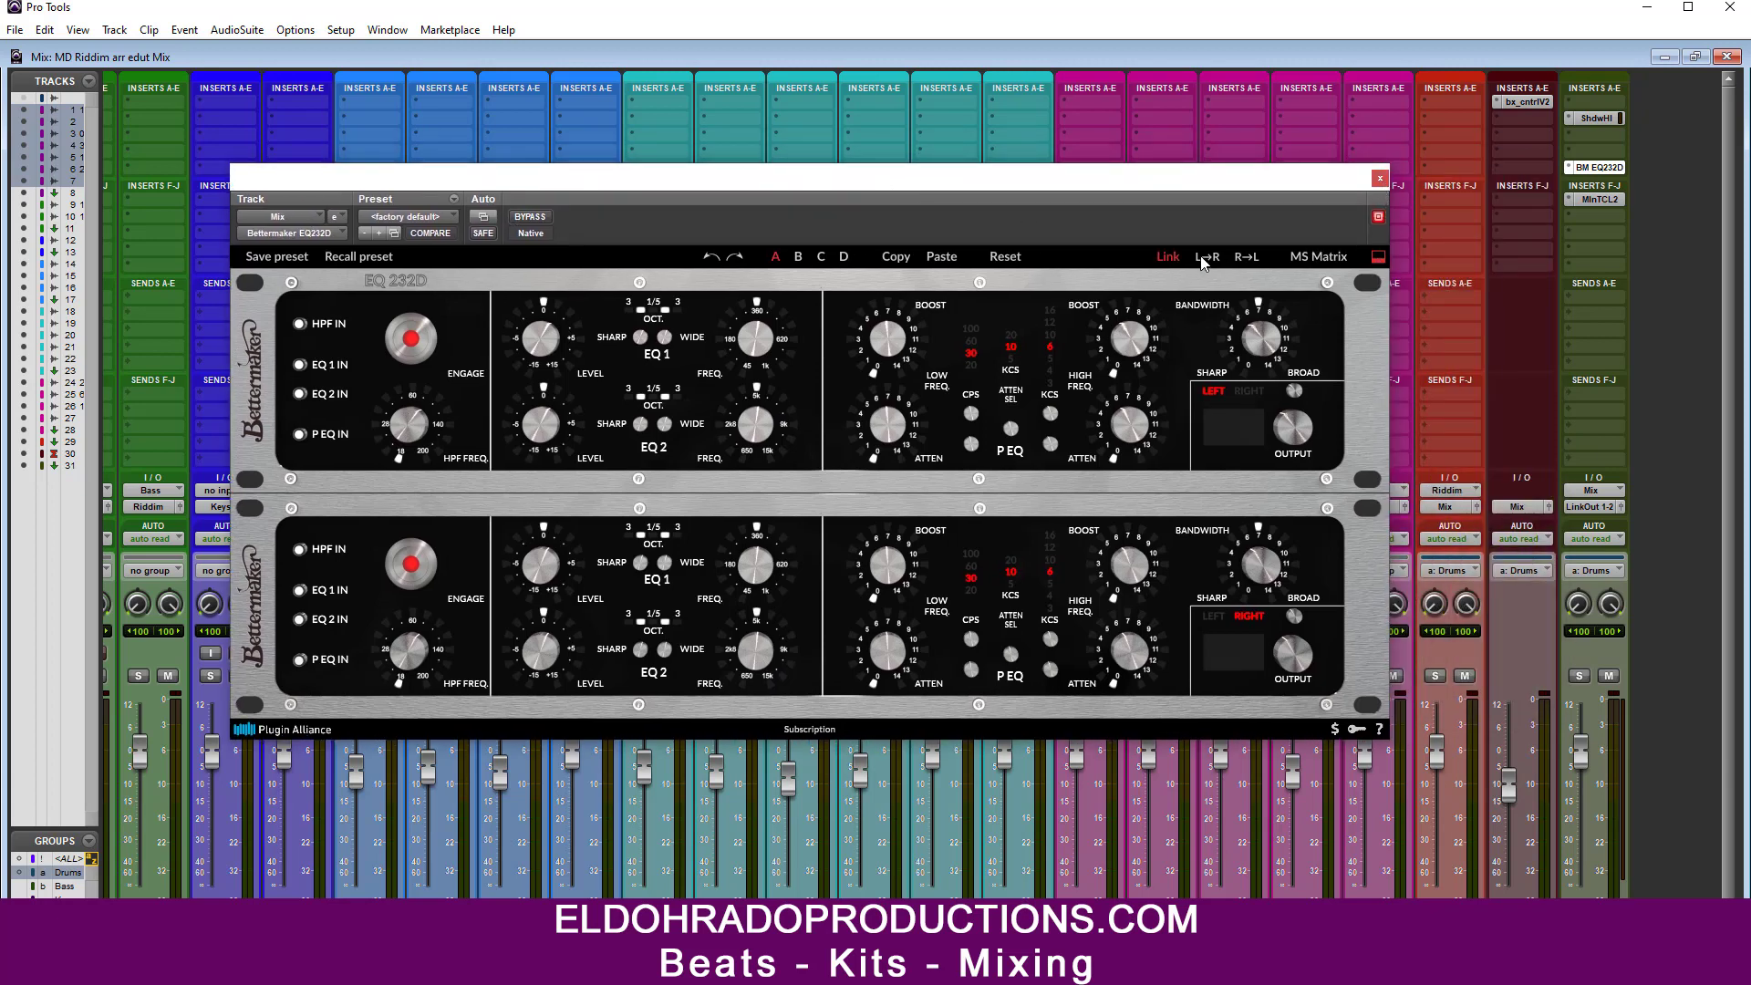
left_click(1379, 258)
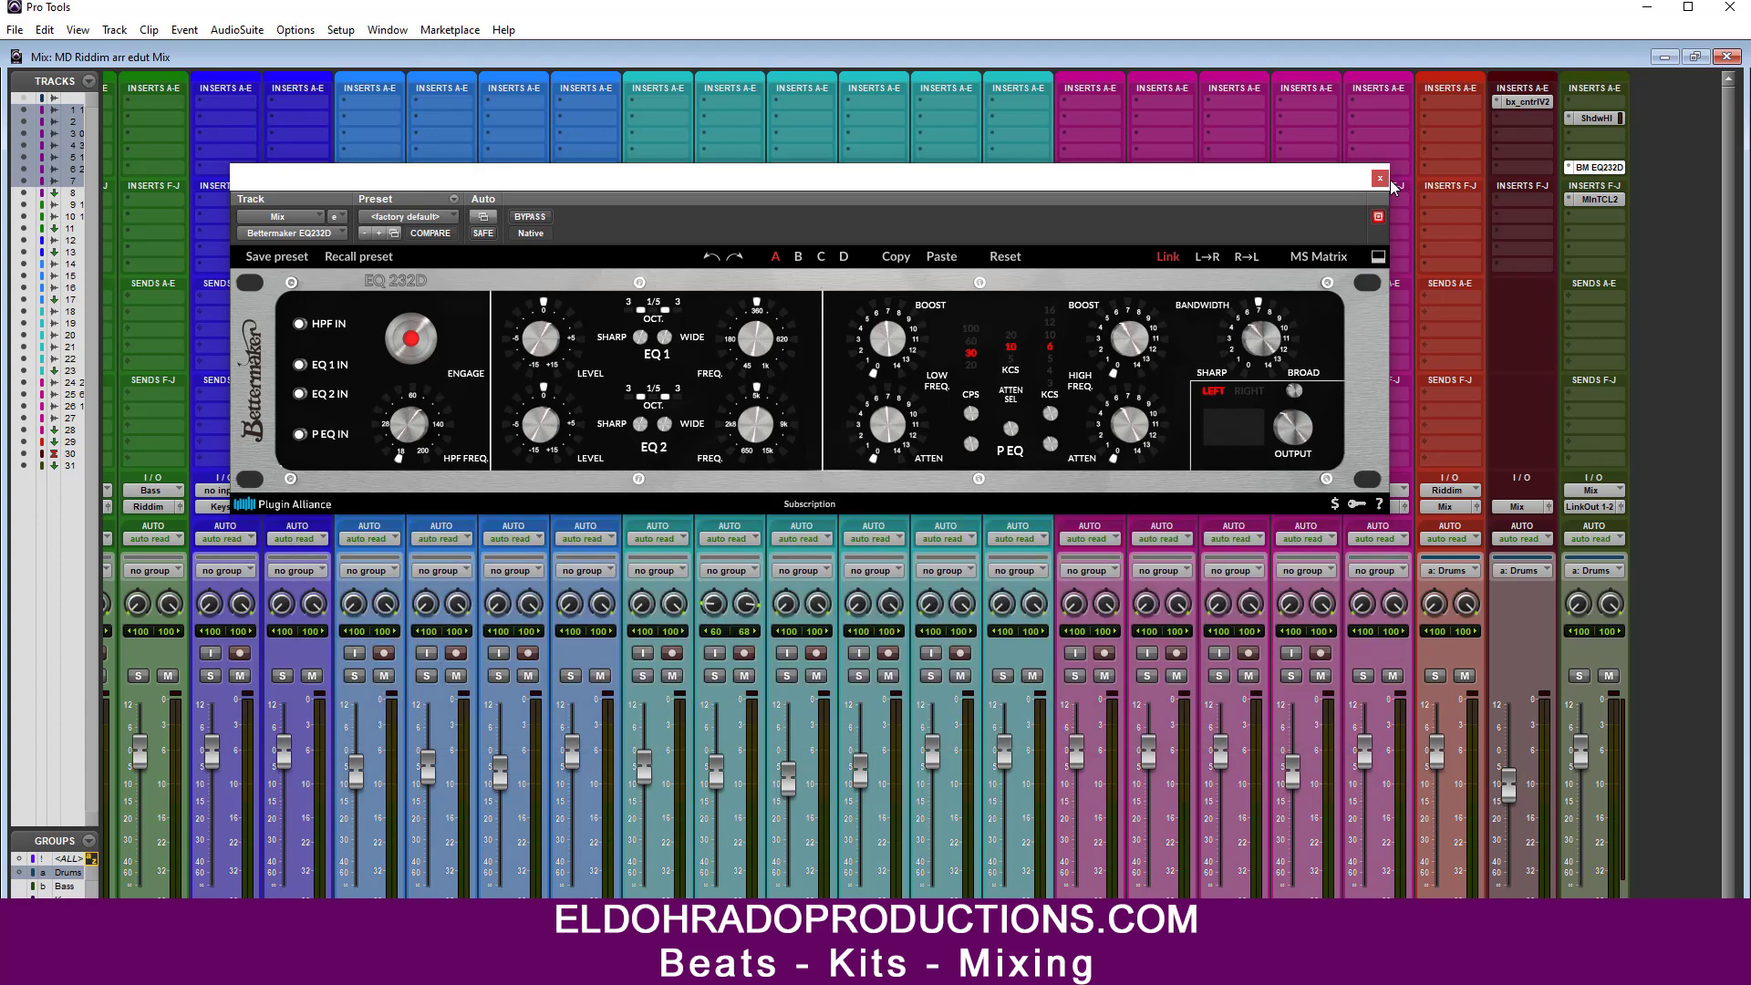
left_click(1380, 179)
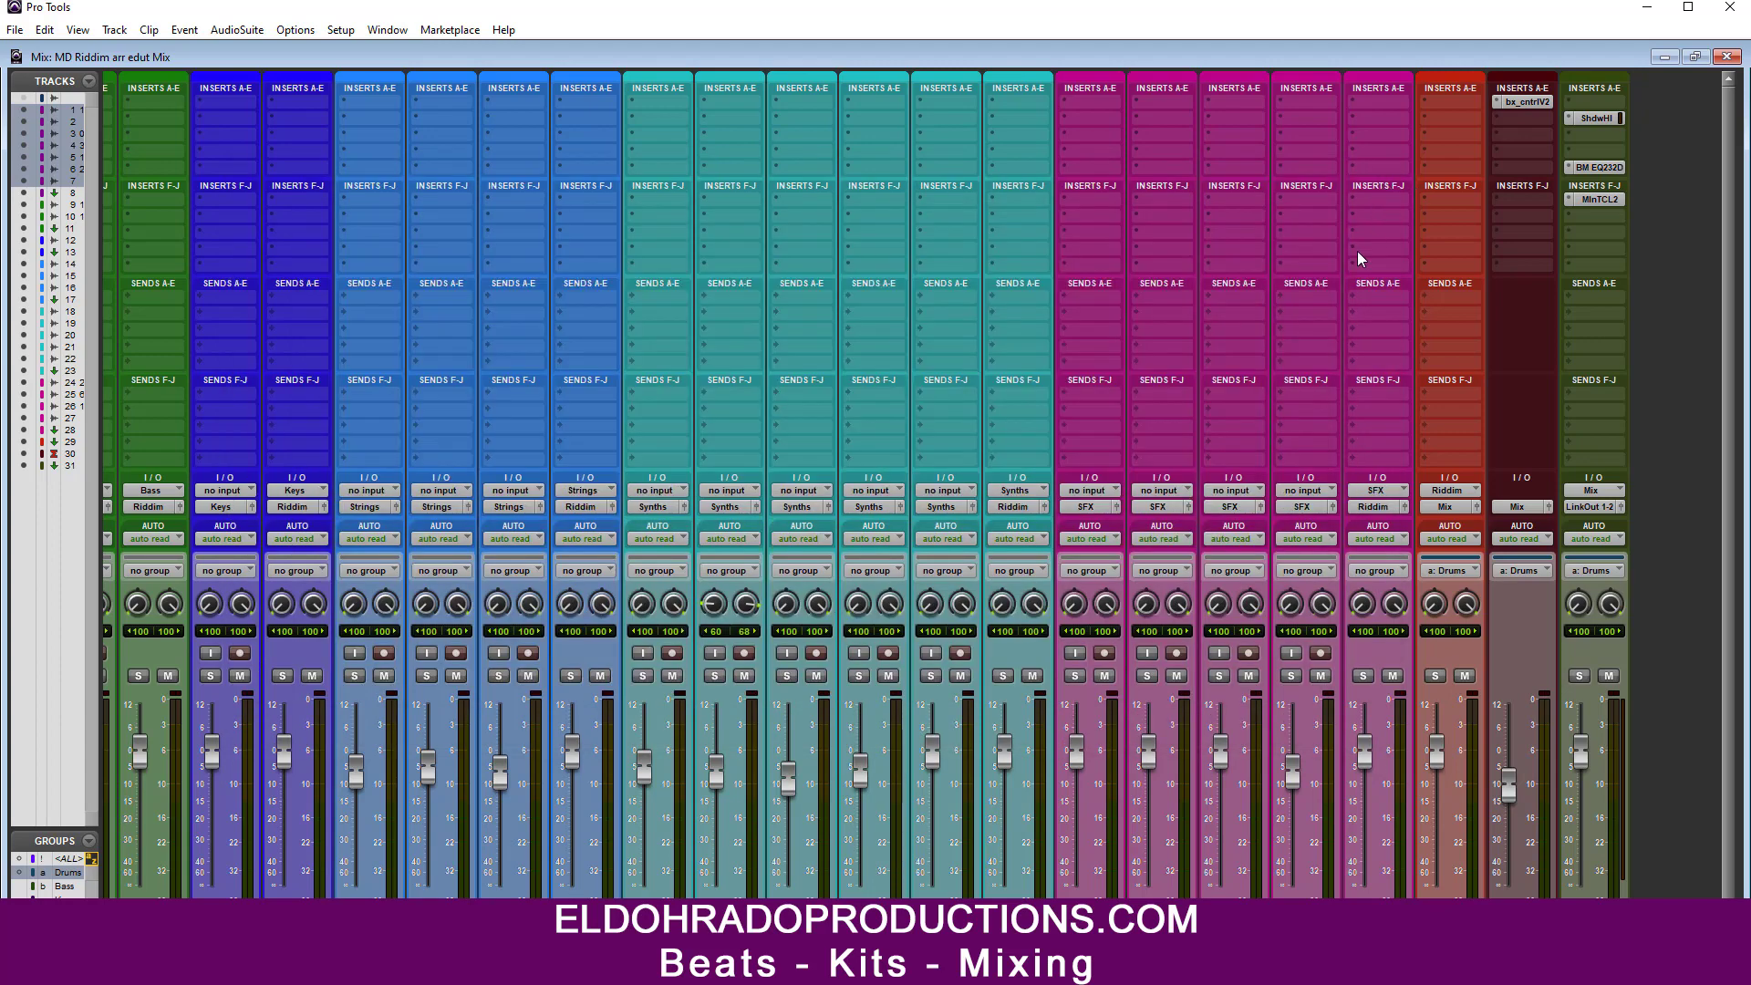
Step: Insert the IK Multimedia TR5 Classic Clipper in insert A of the Riddim track and reposition its window
mouse_move(1404, 969)
left_mouse_down()
mouse_move(1090, 969)
mouse_move(1395, 969)
left_mouse_up()
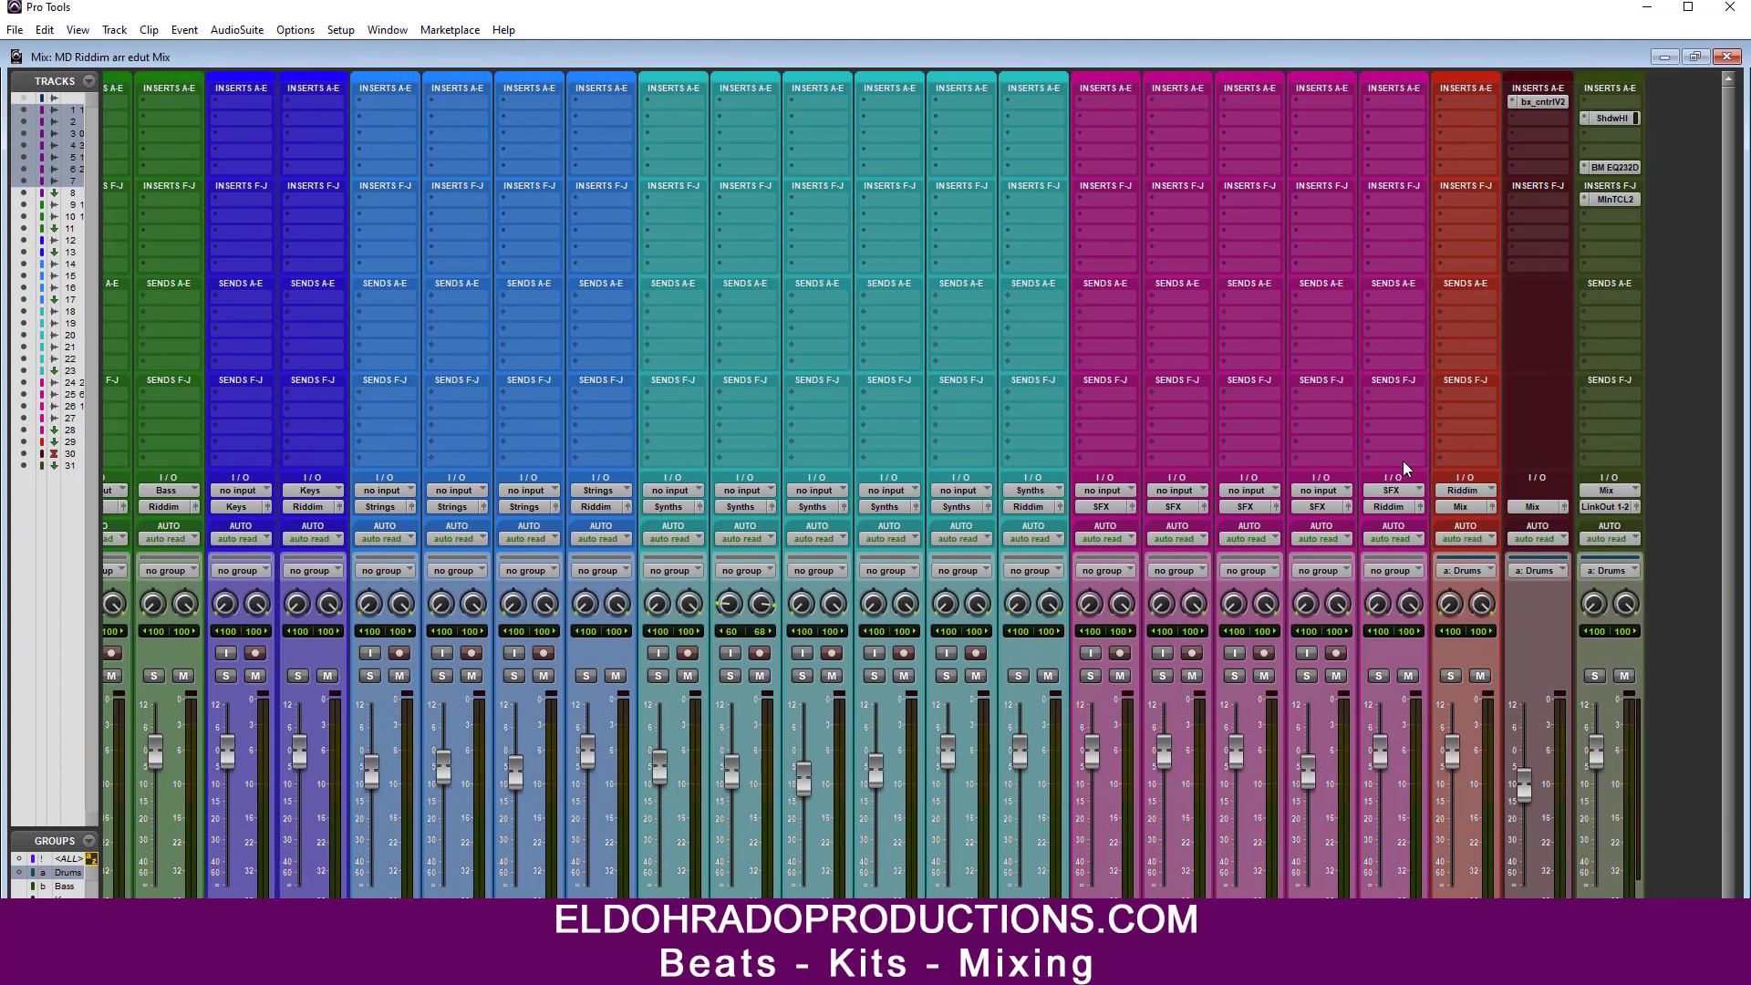
left_click(1470, 111)
mouse_move(1541, 172)
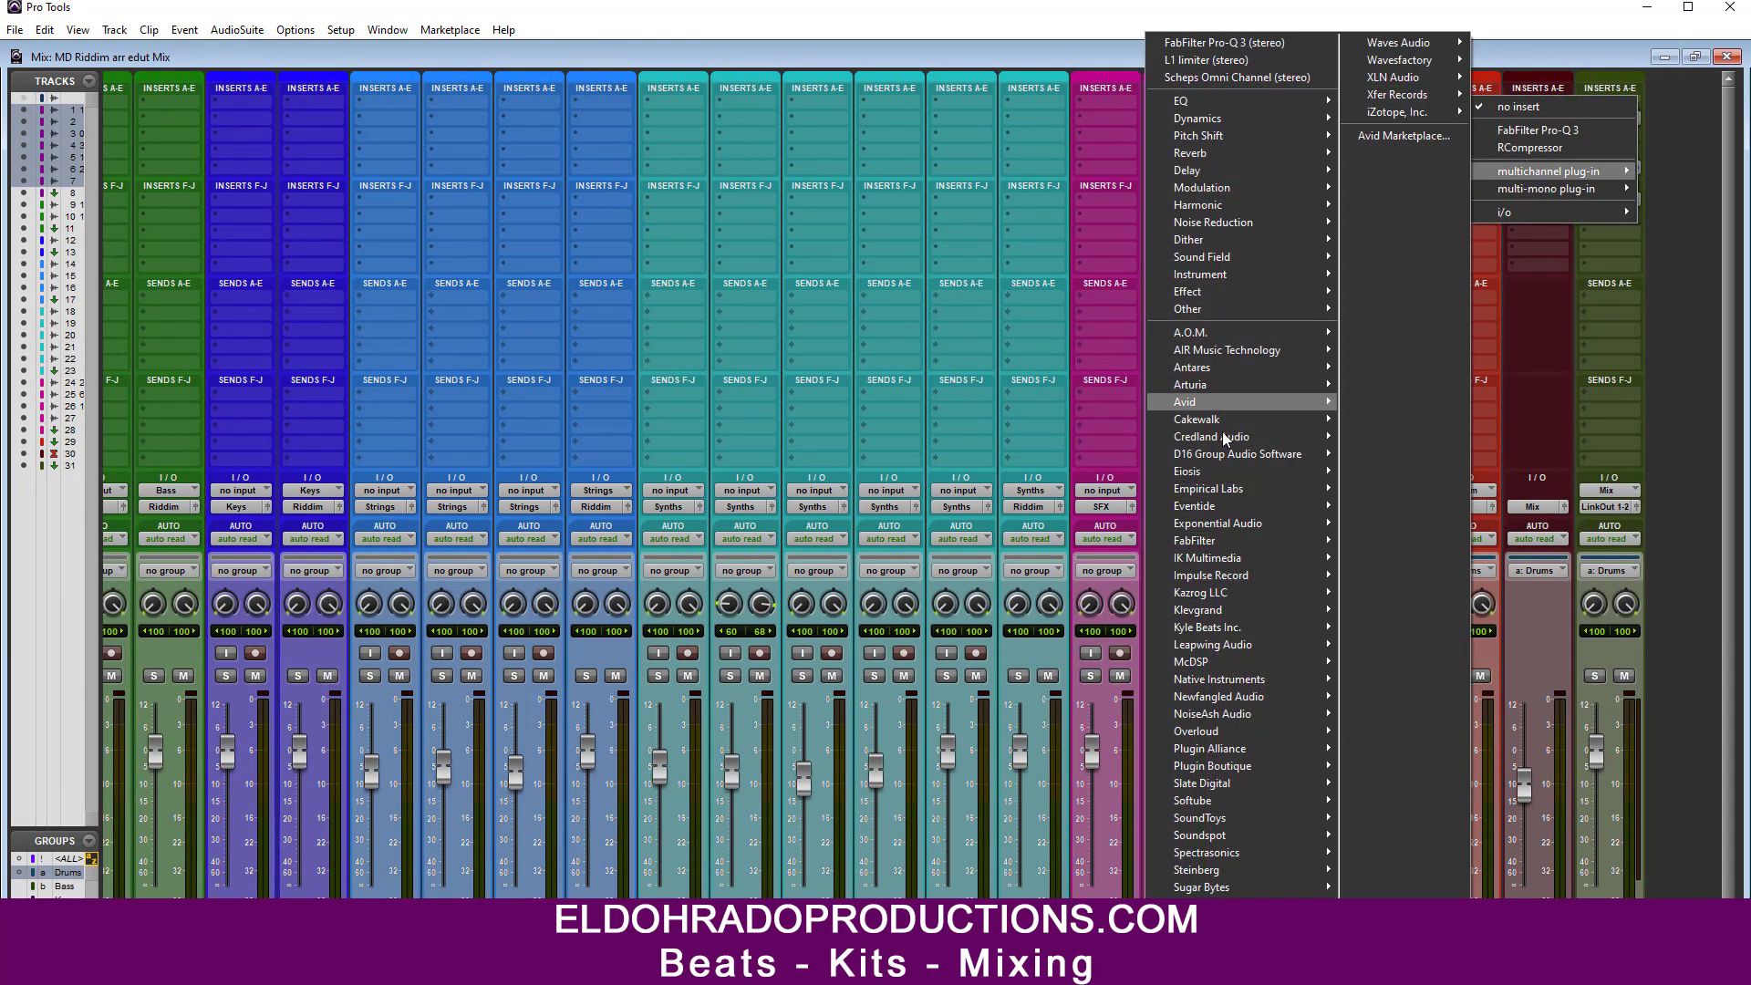
mouse_move(1222, 561)
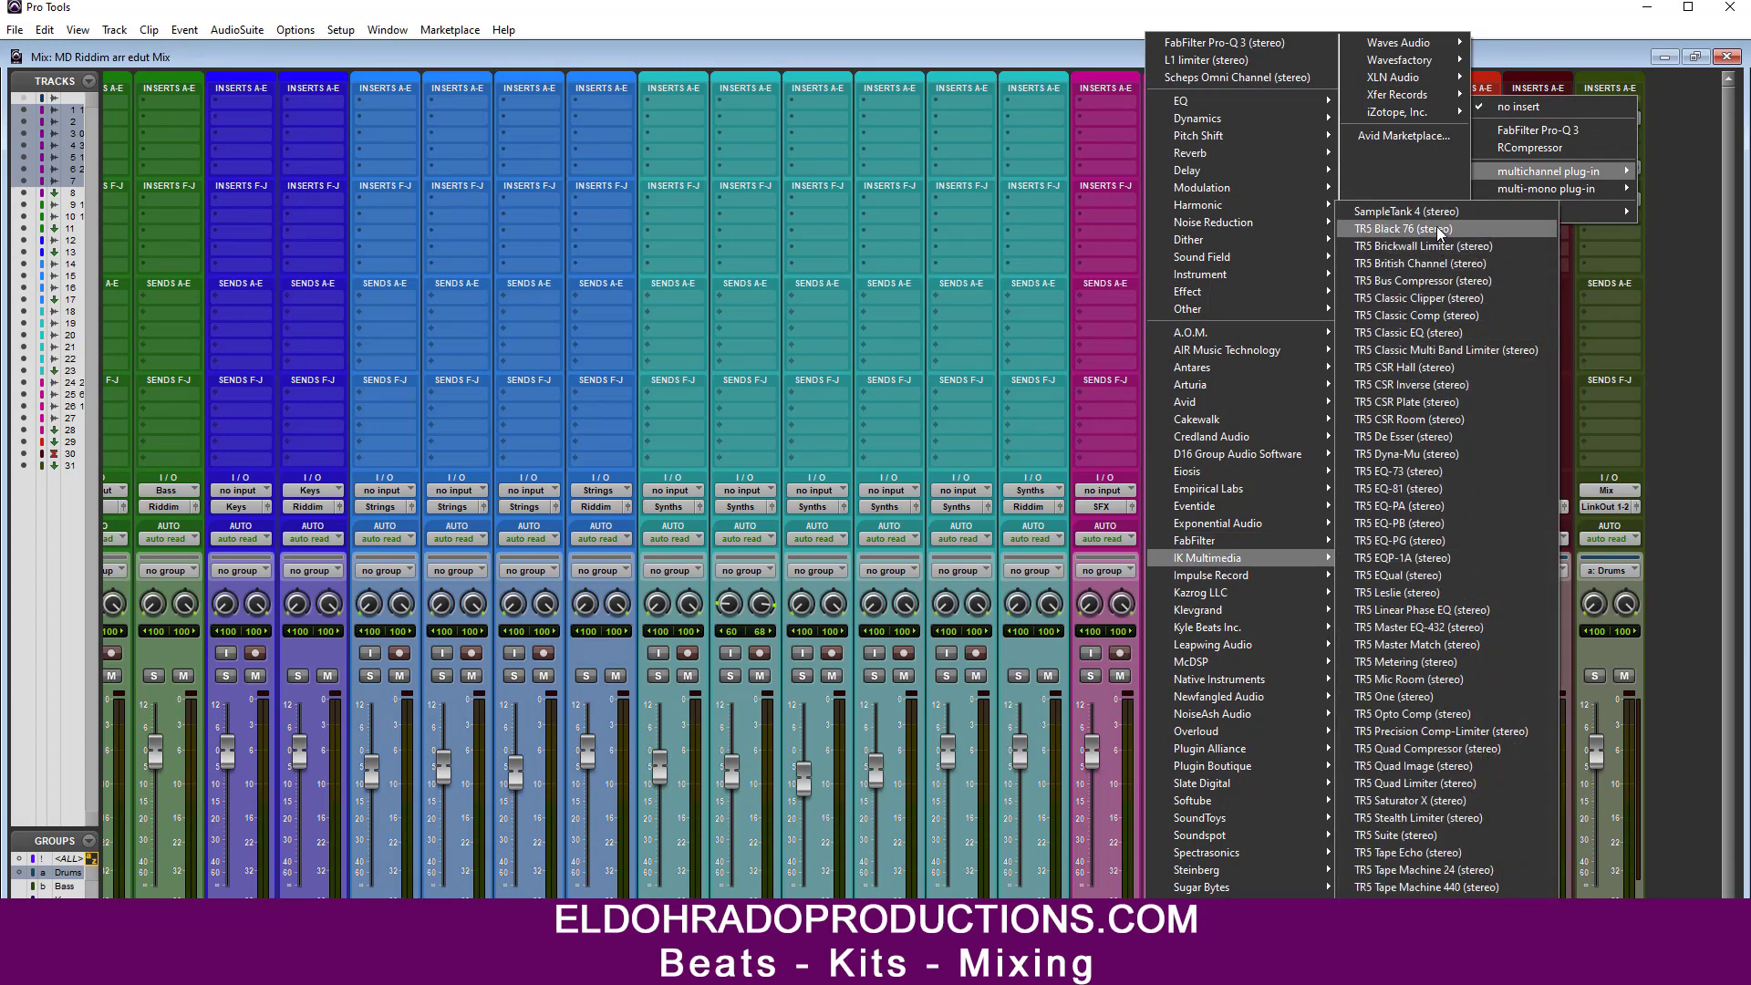
left_click(1437, 301)
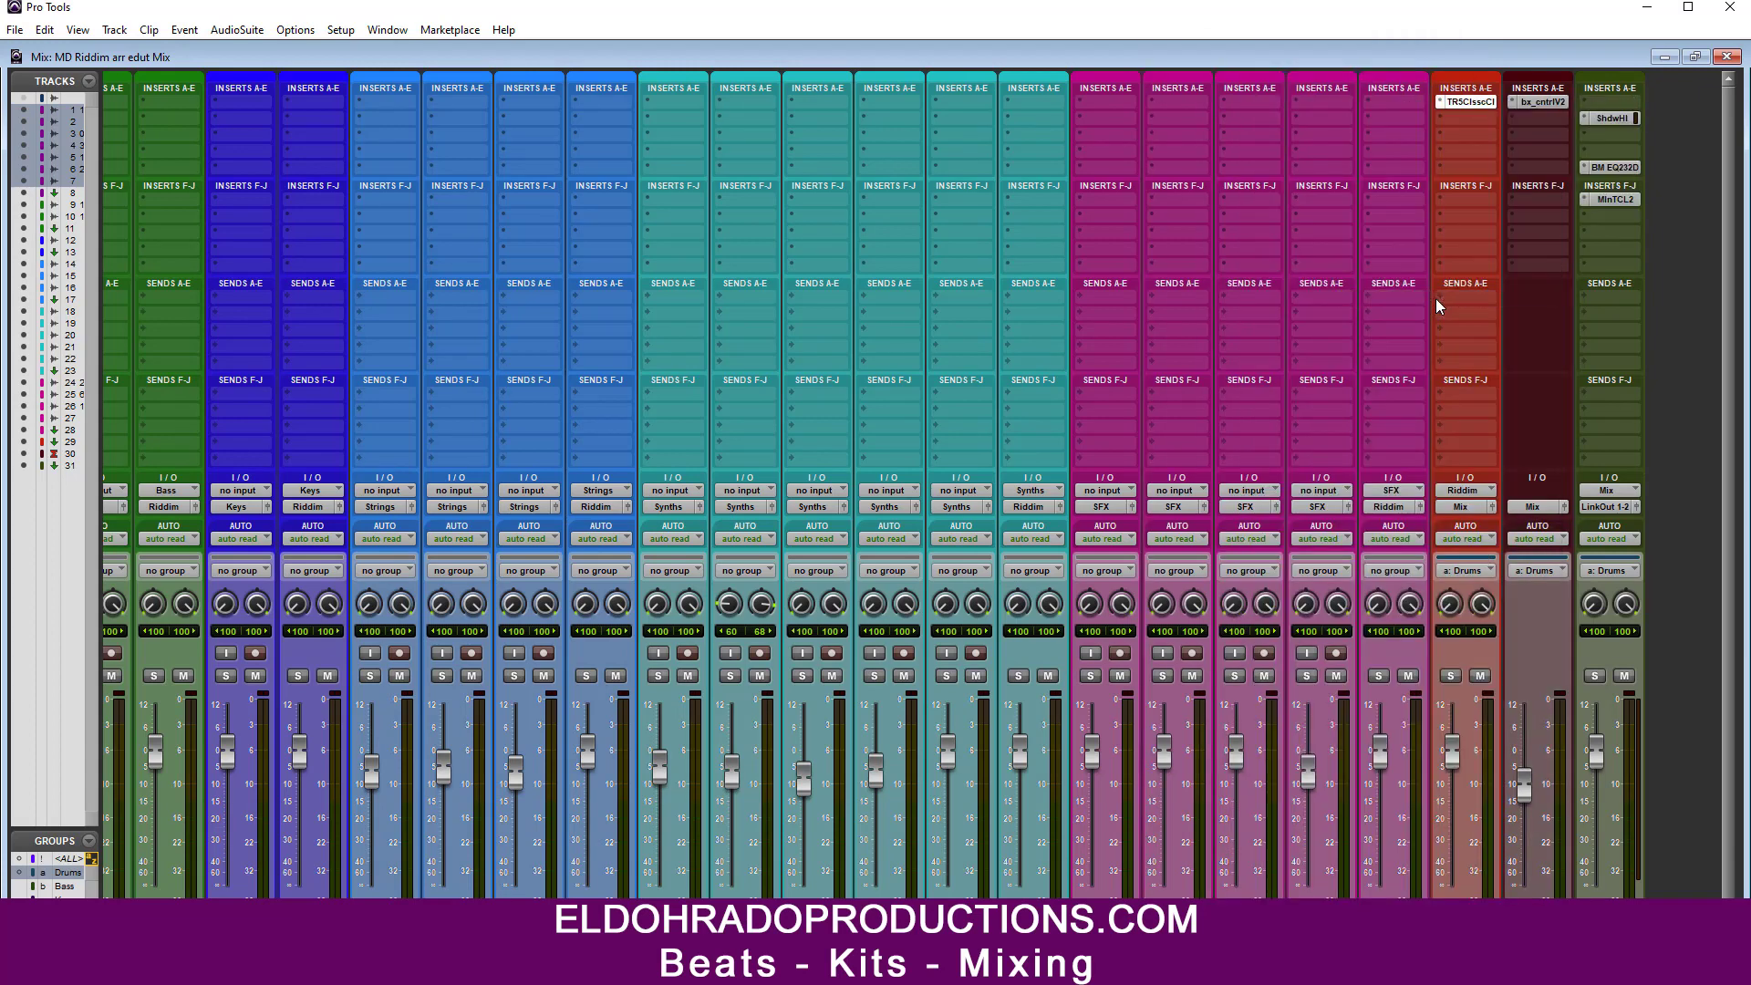
left_click_drag(1026, 189, 1013, 196)
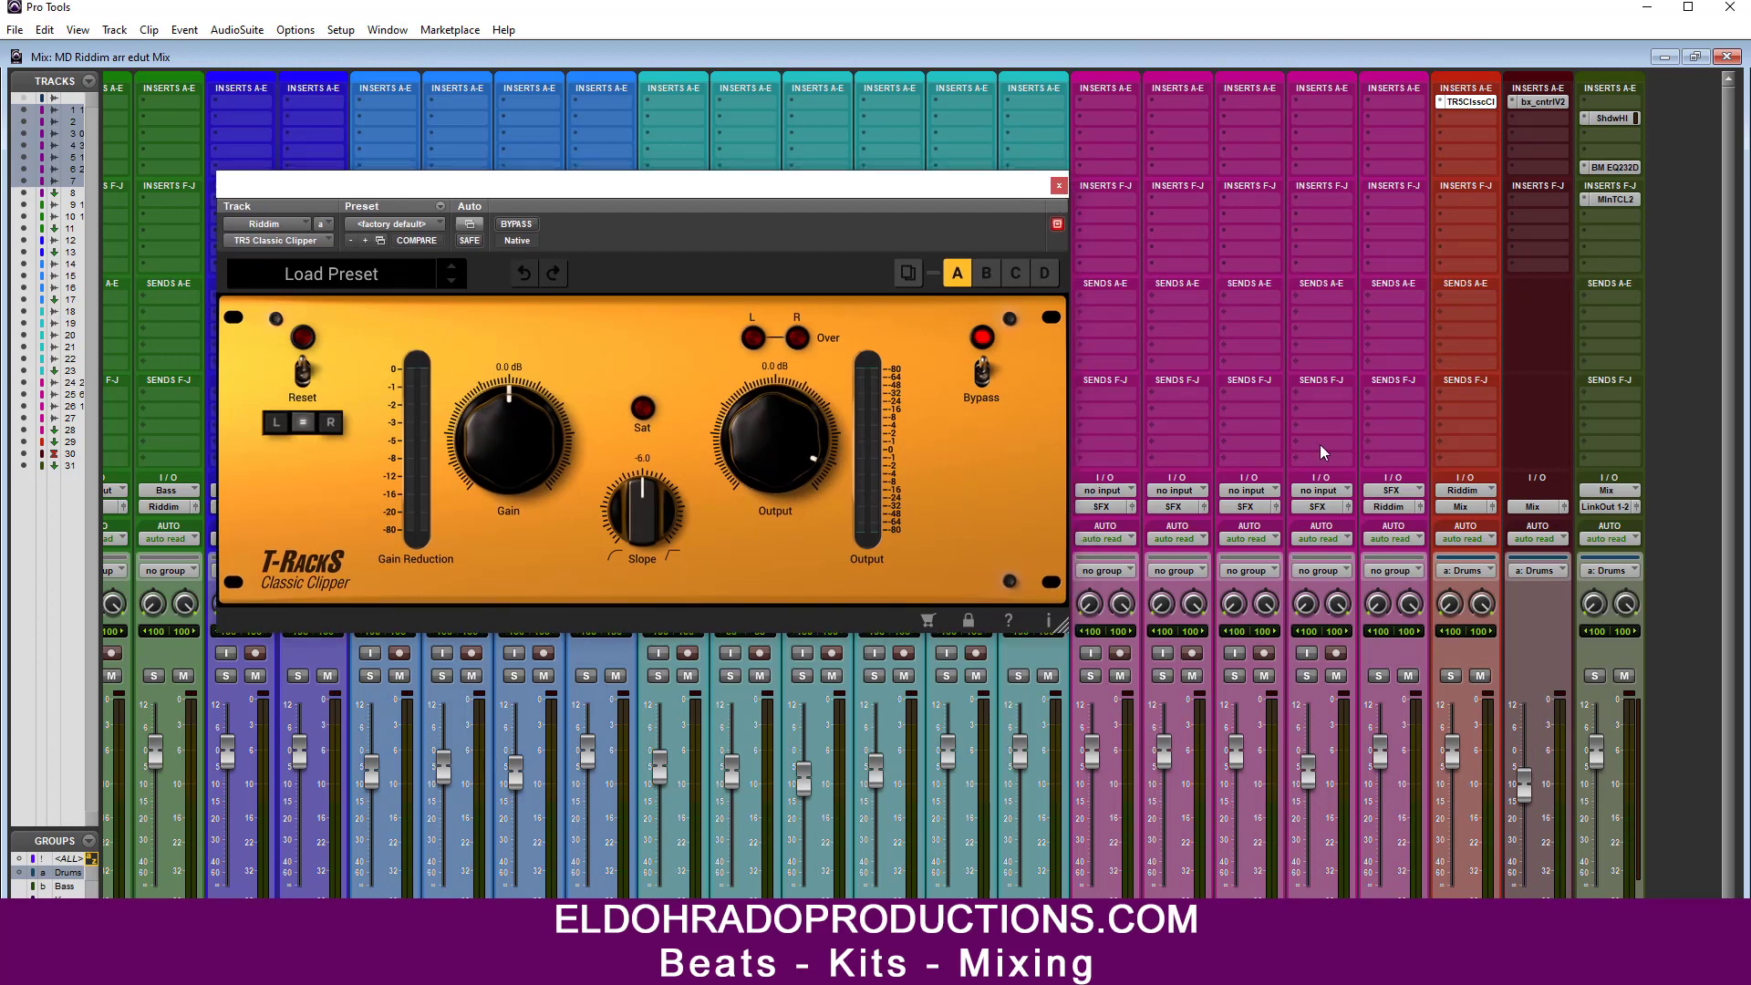
Step: Select the Riddim, Router and Mix tracks in turn, and close the Classic Clipper window
left_click(1466, 930)
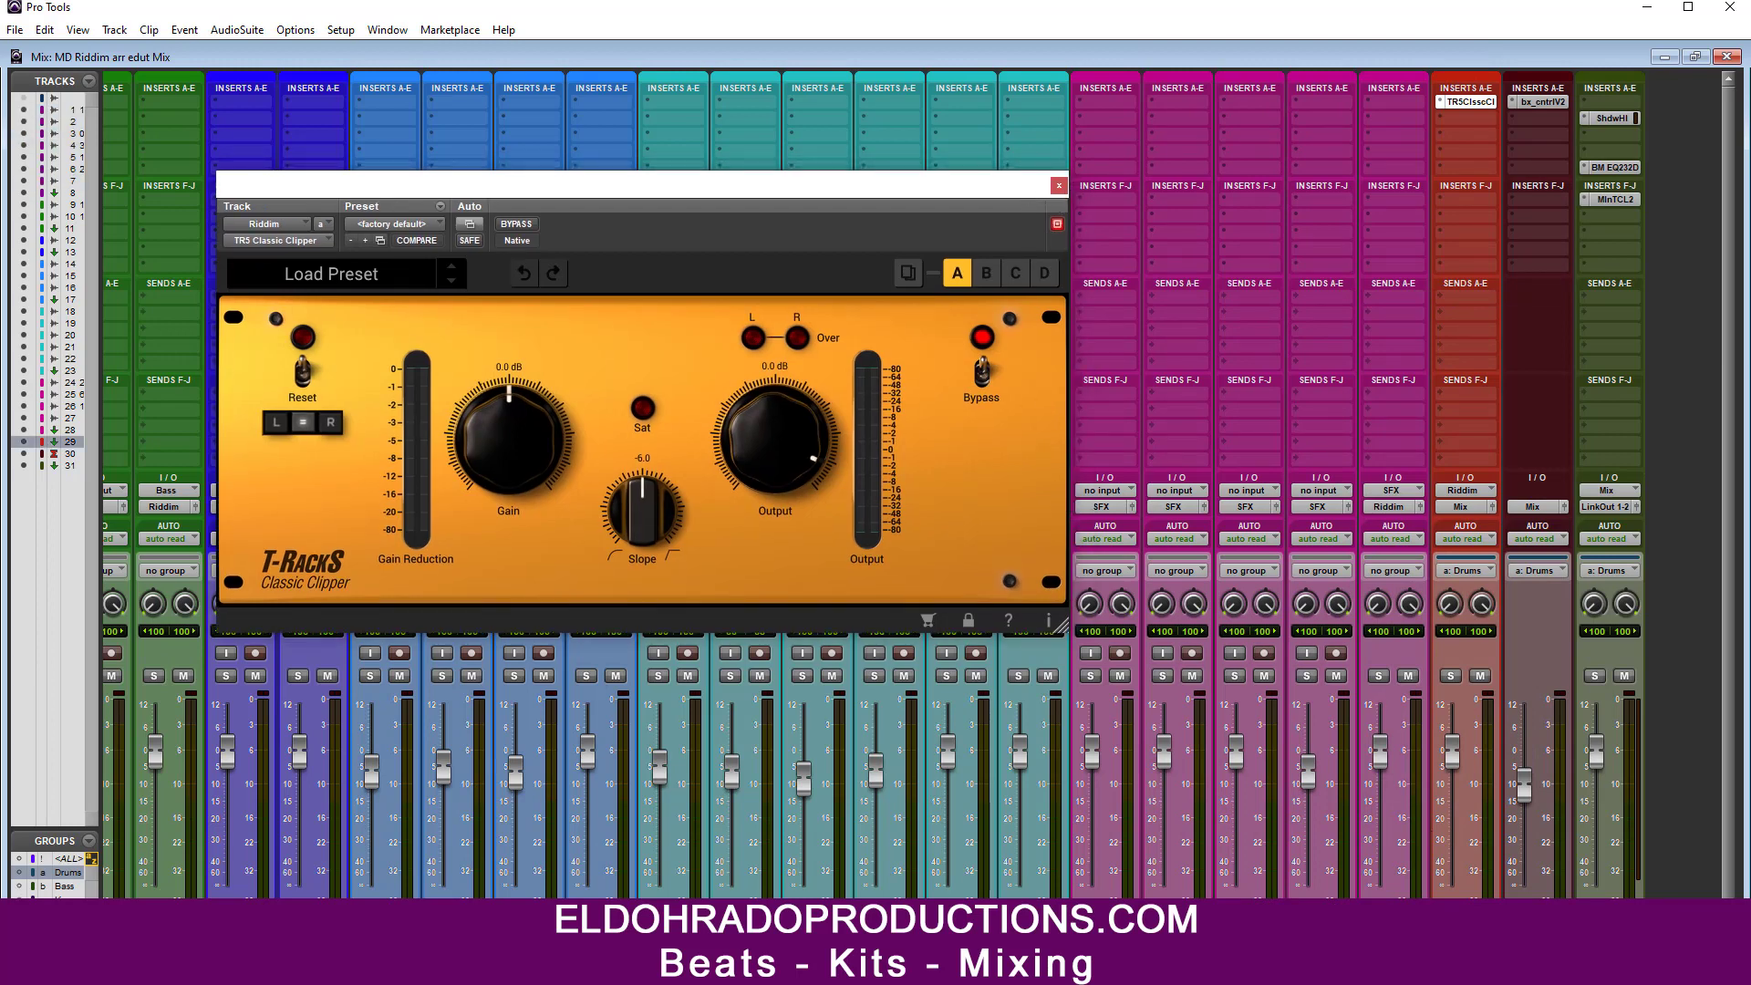
left_click(1537, 930)
left_click(1610, 931)
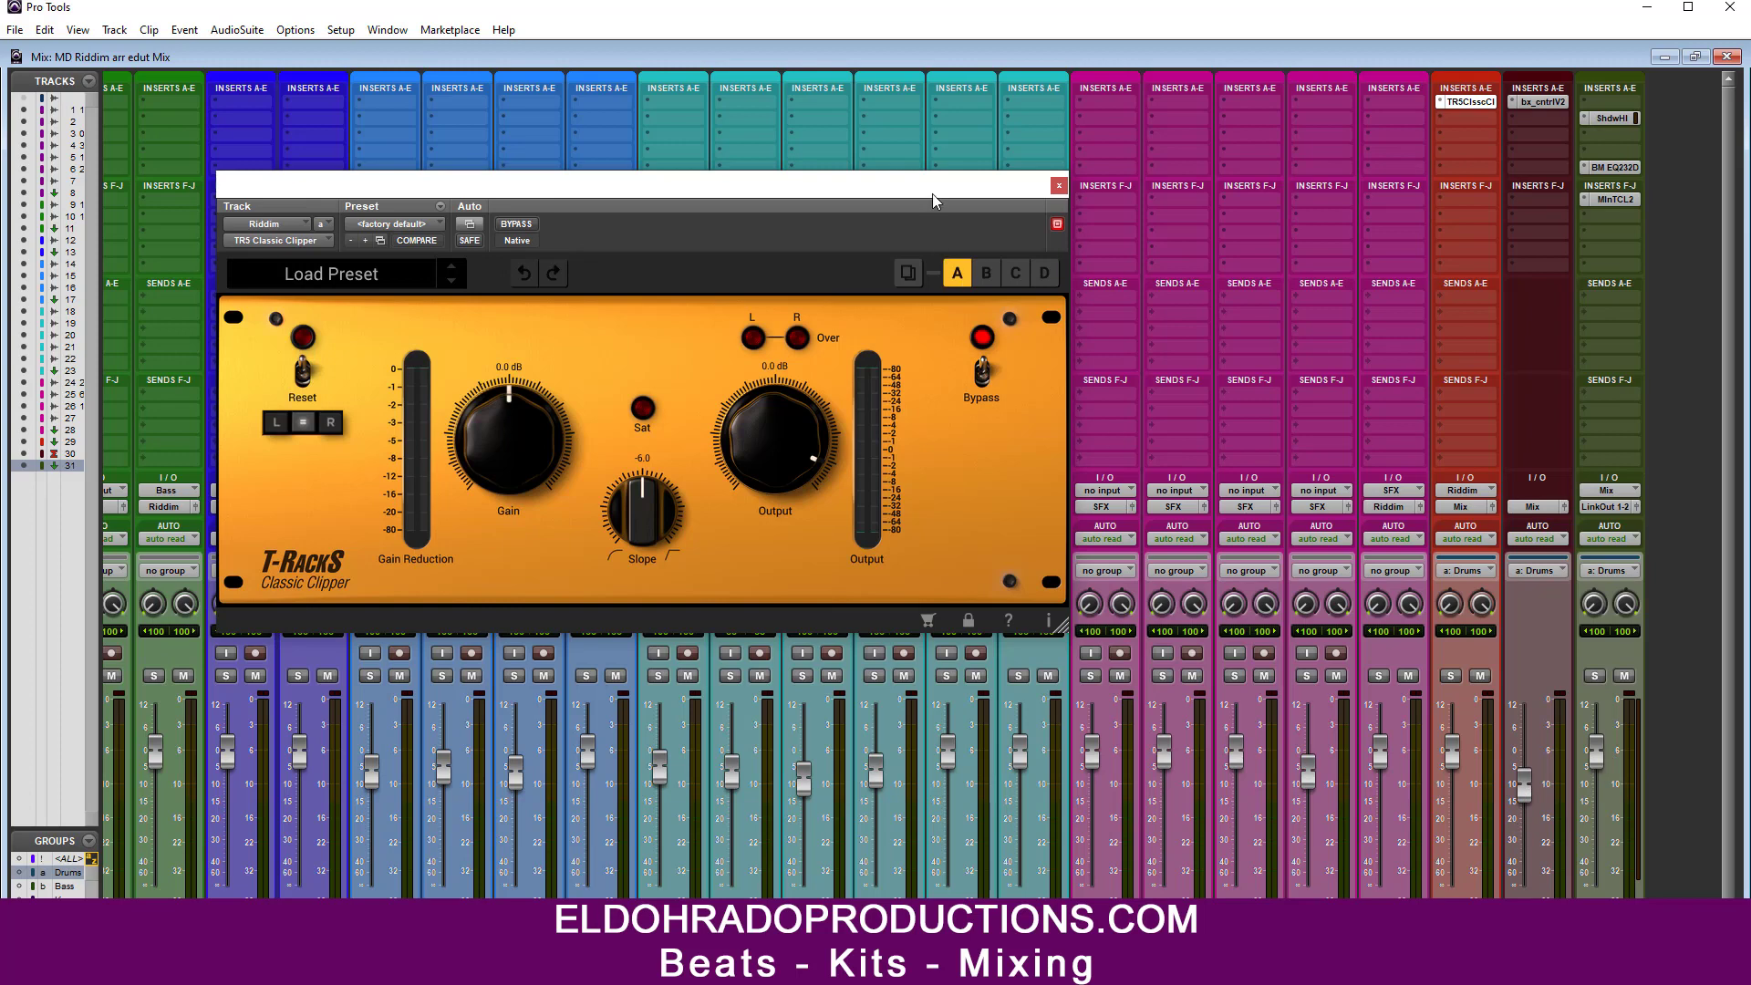
left_click_drag(933, 193, 987, 191)
left_click(1112, 185)
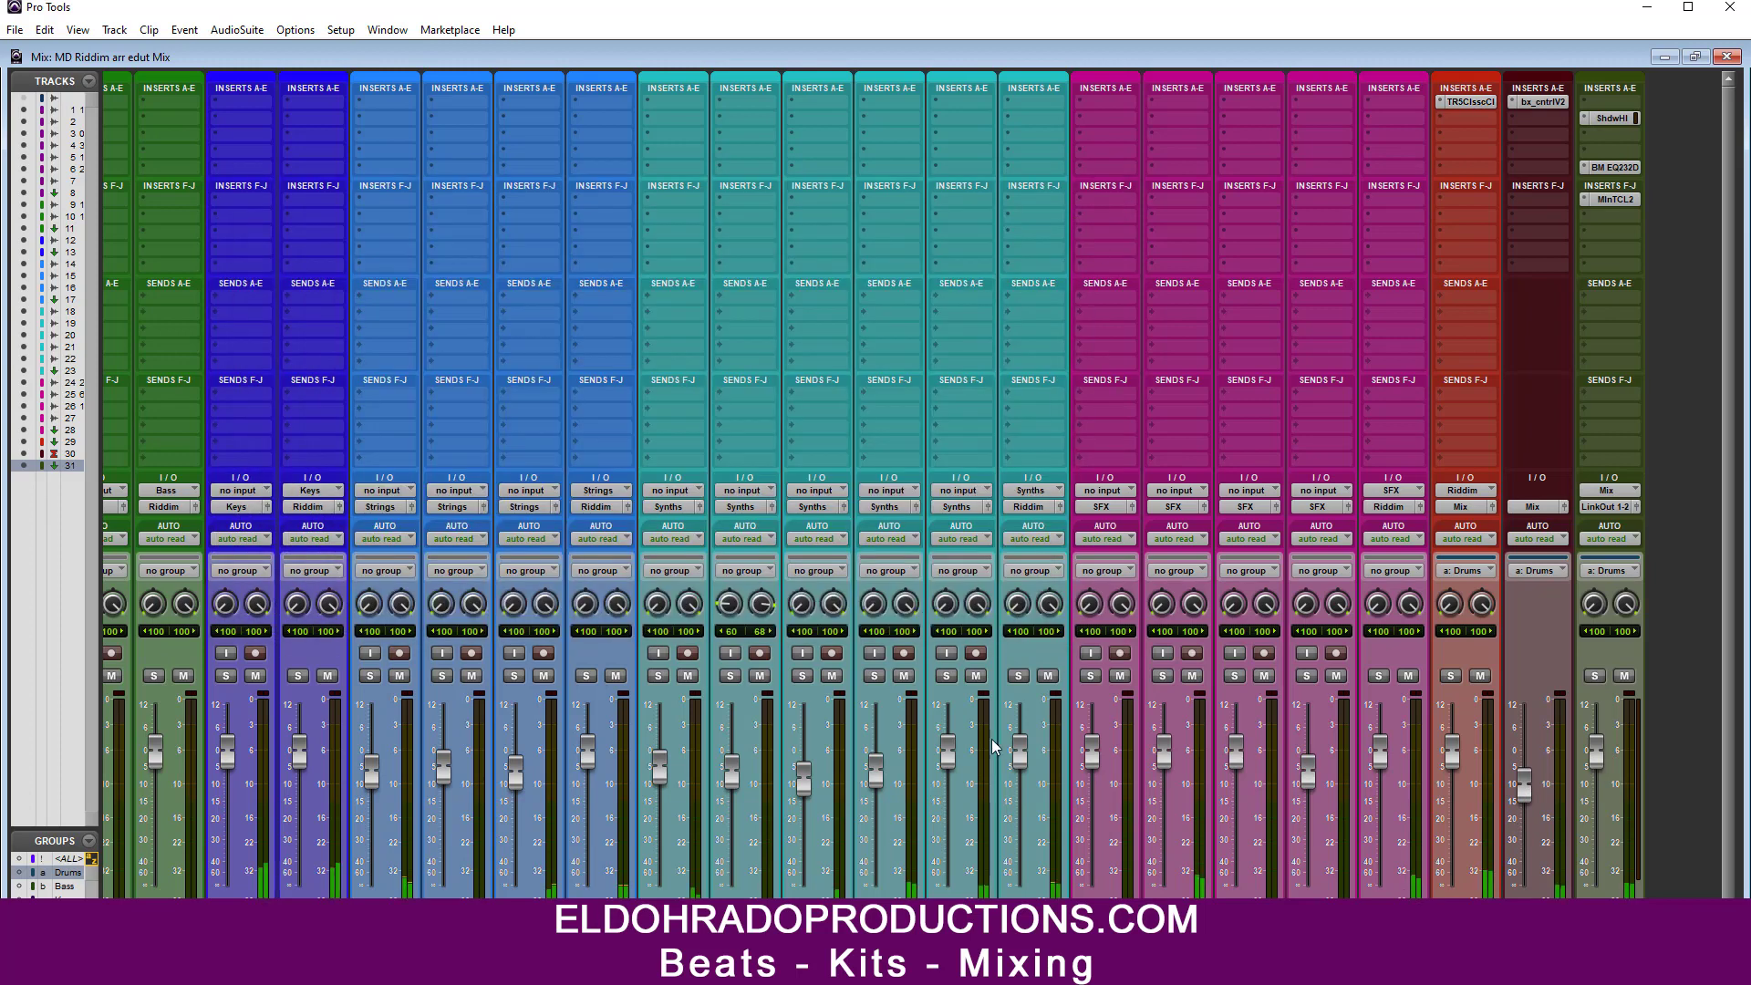
Step: Load the Drum Bus EQ 2 preset in Pro-Q 3 on the Drums bus track and compare it against bypass
scroll(912, 485, "left", 10)
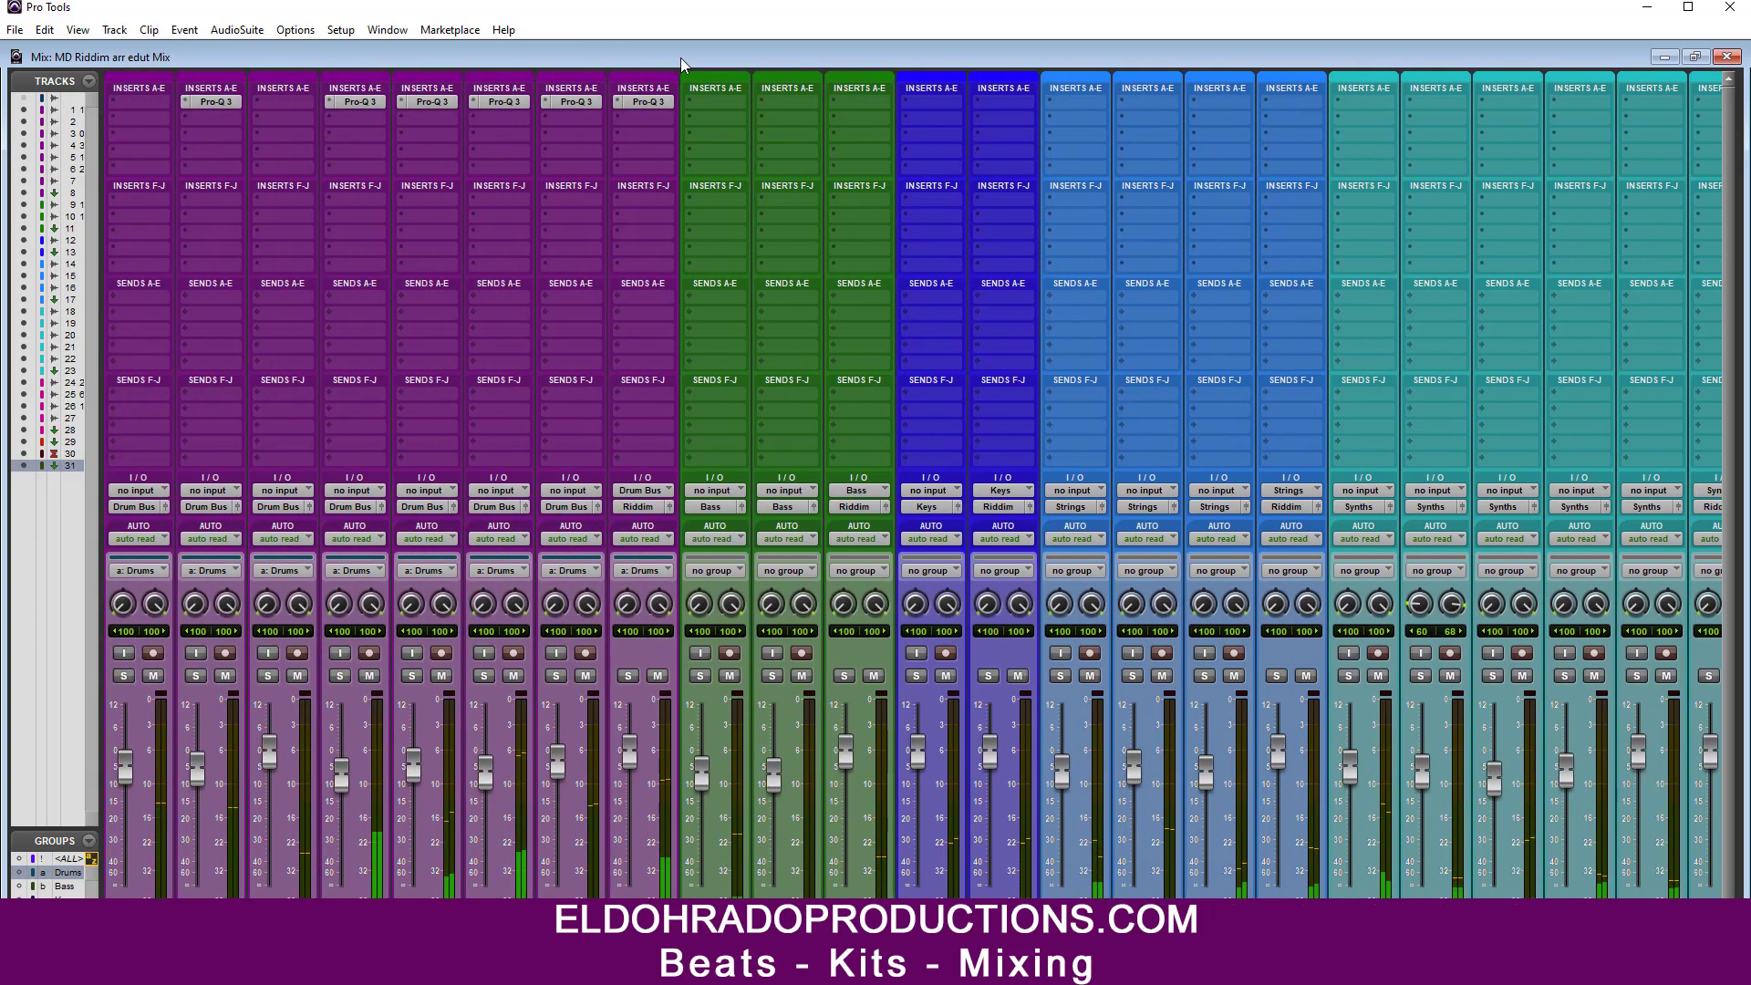
left_click(651, 102)
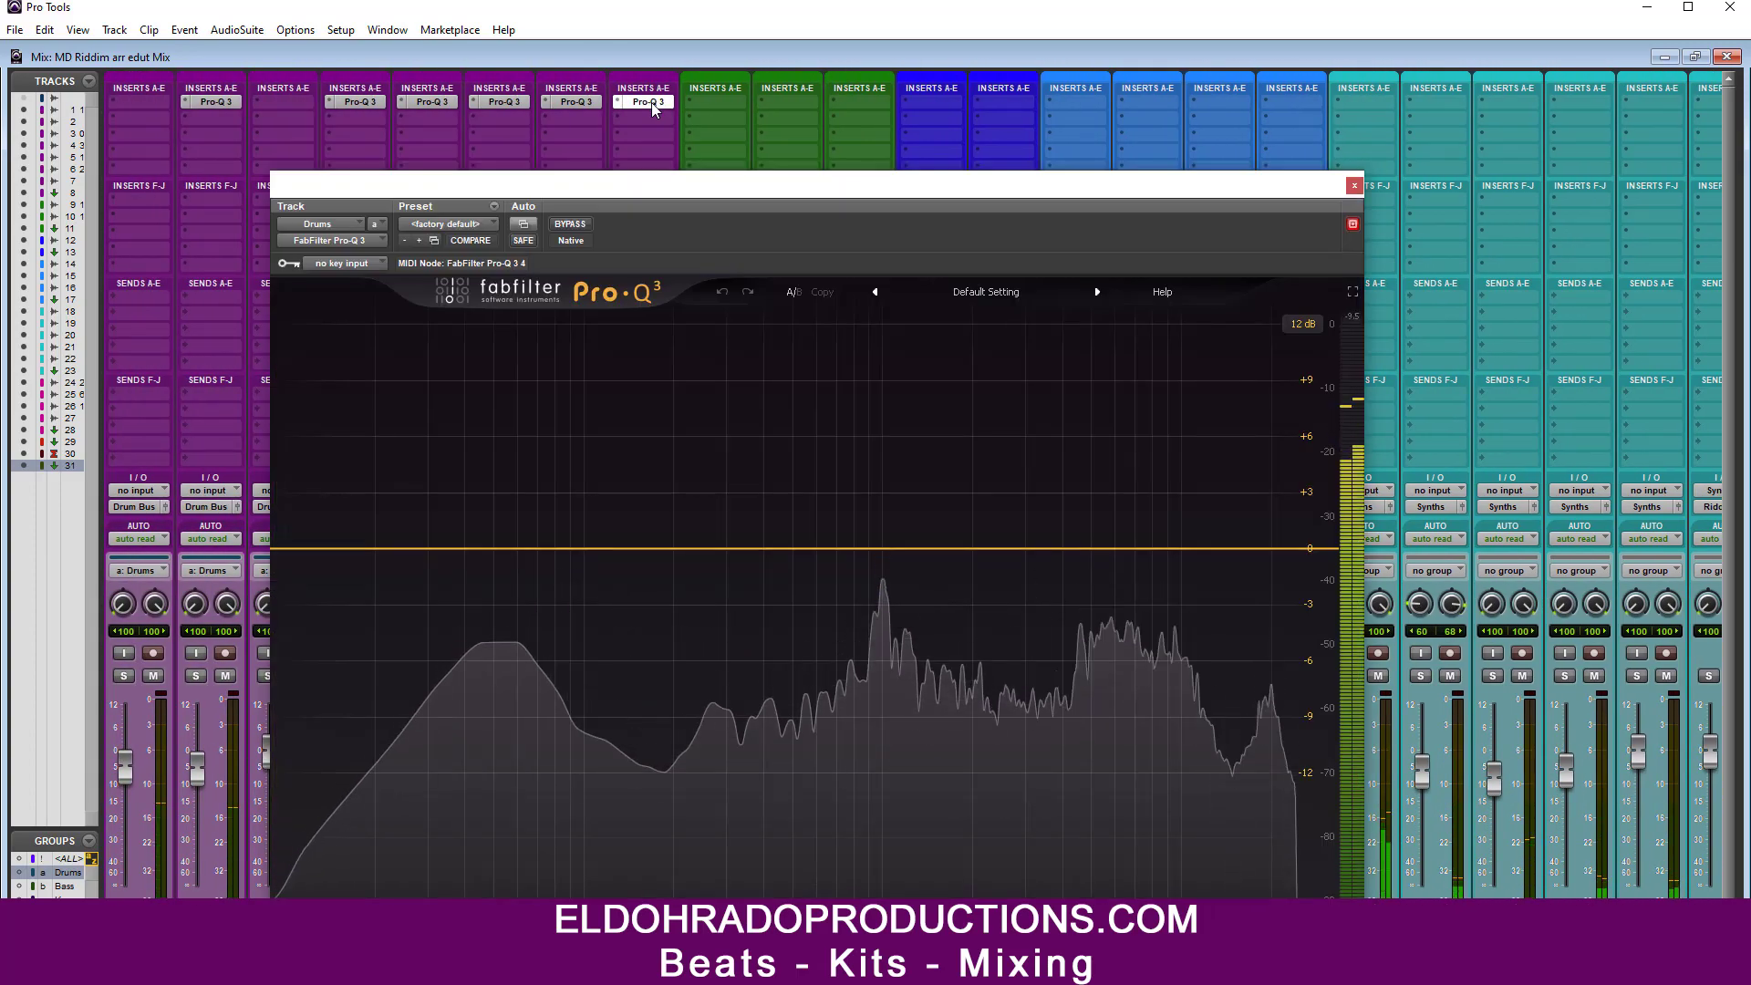
left_click(997, 292)
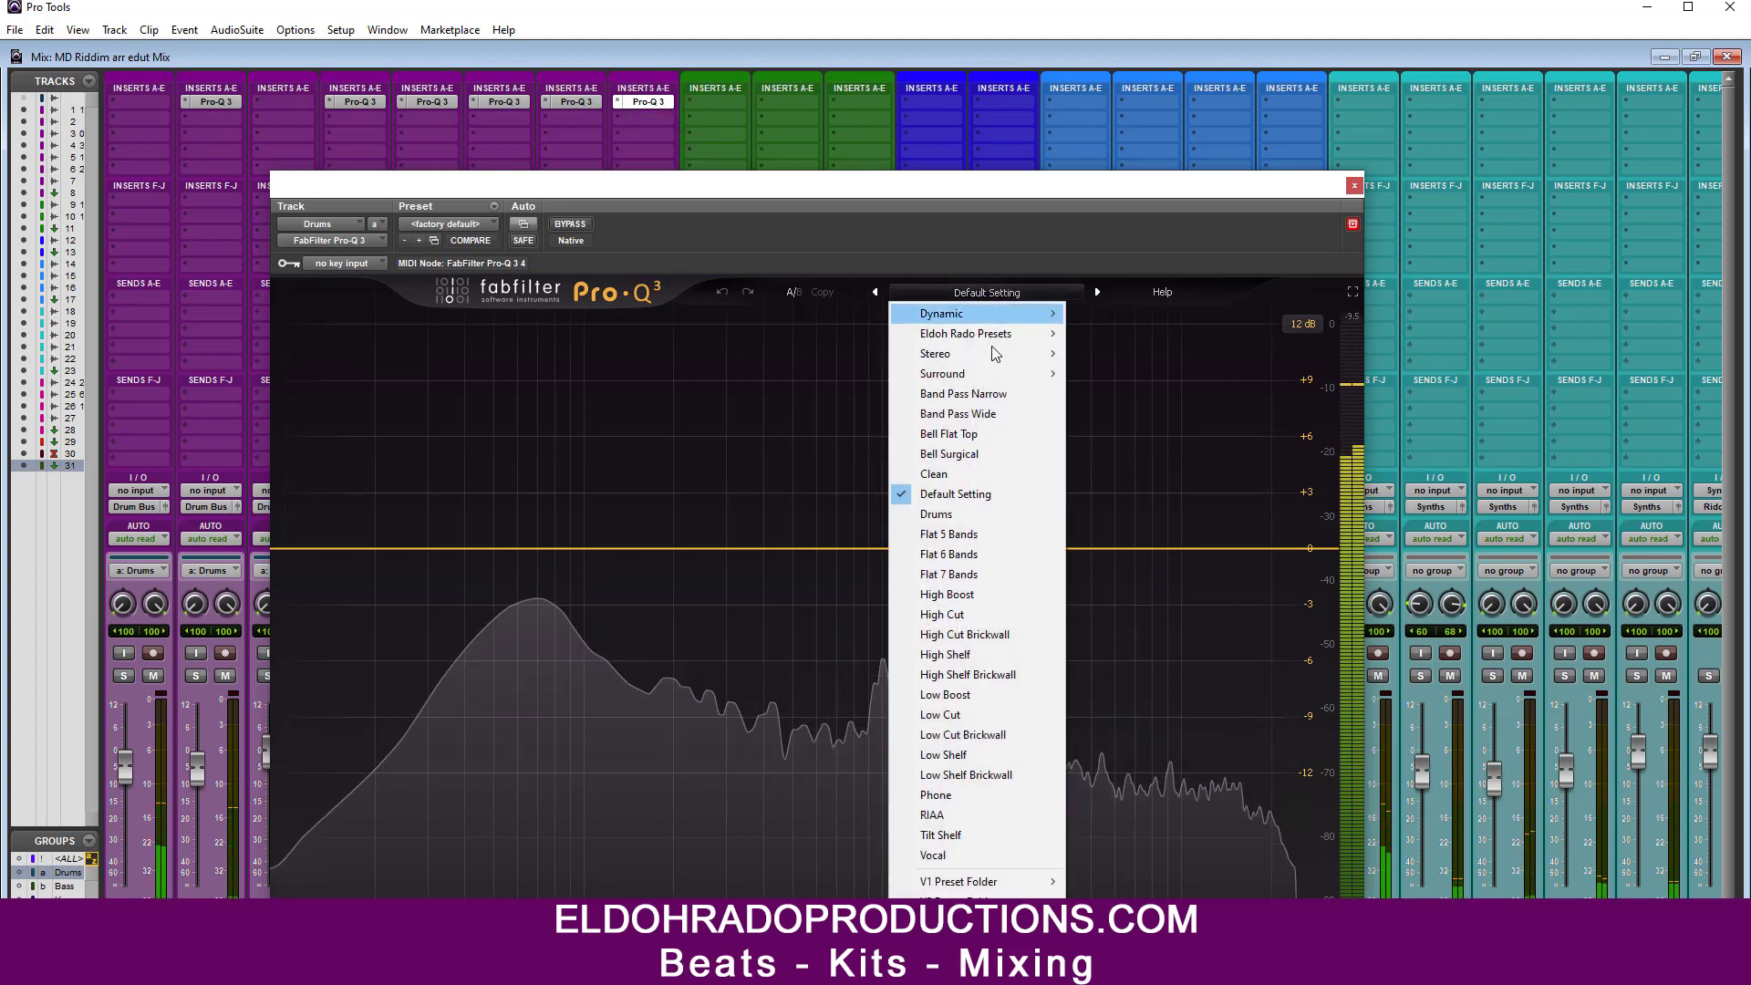
mouse_move(1001, 335)
mouse_move(1120, 377)
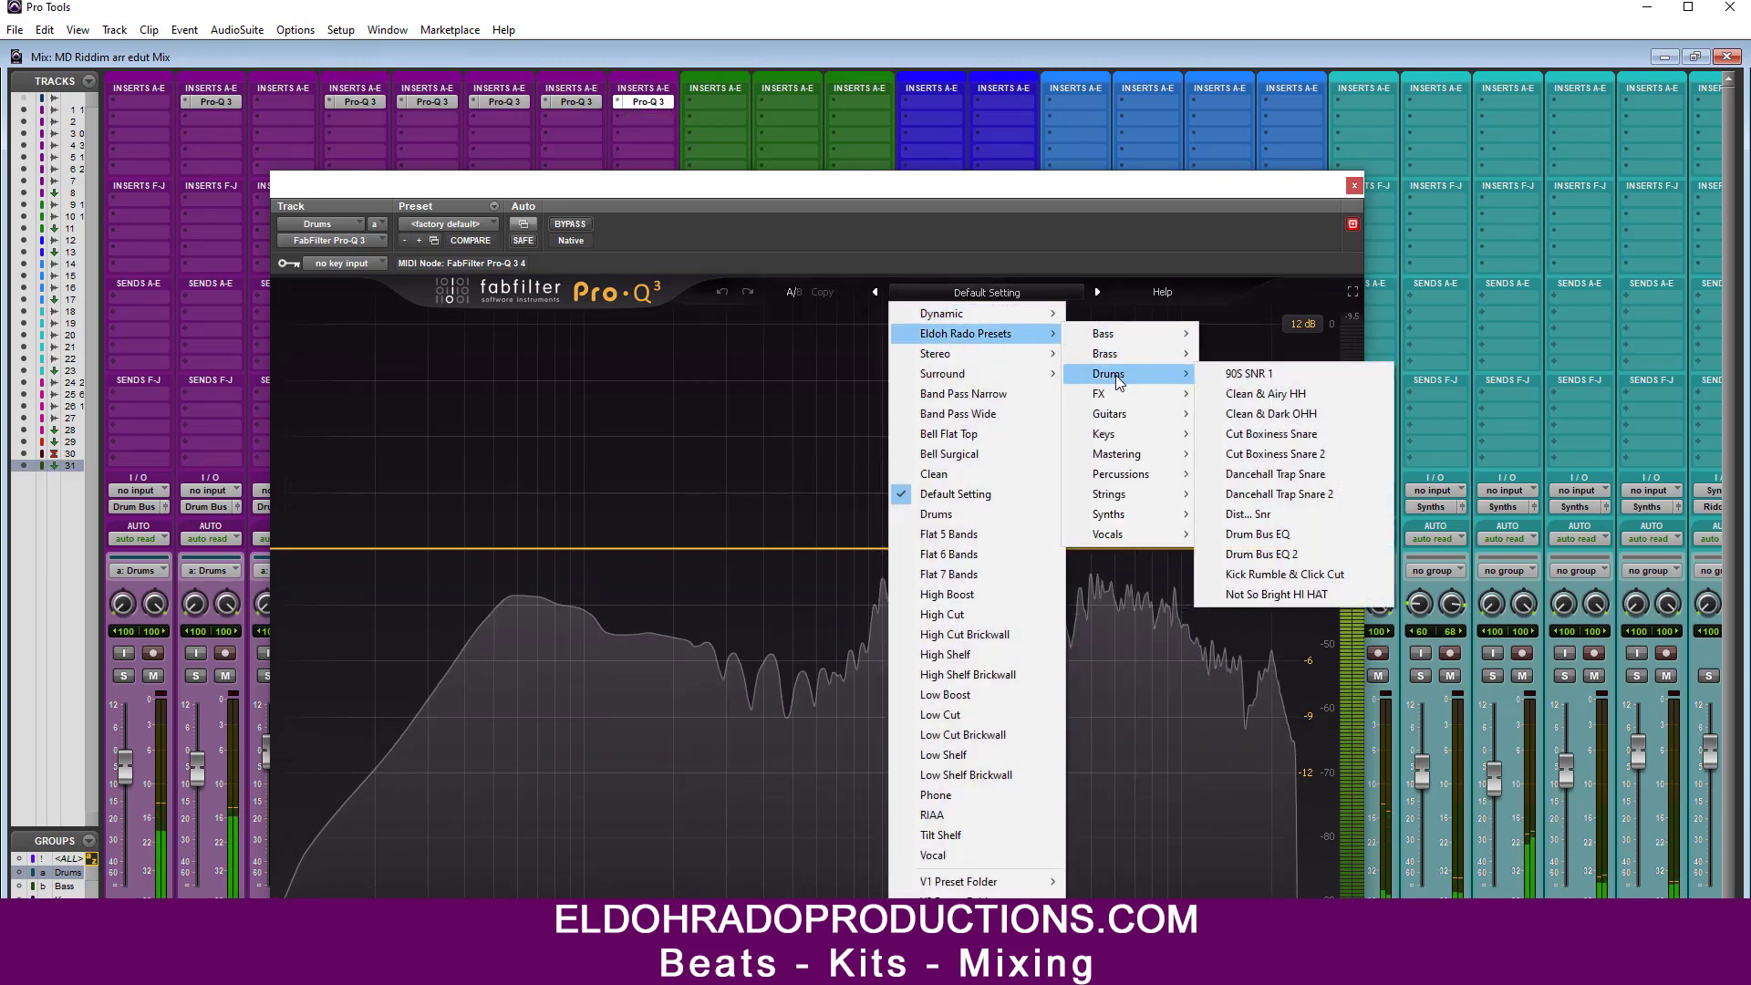
left_click(1277, 554)
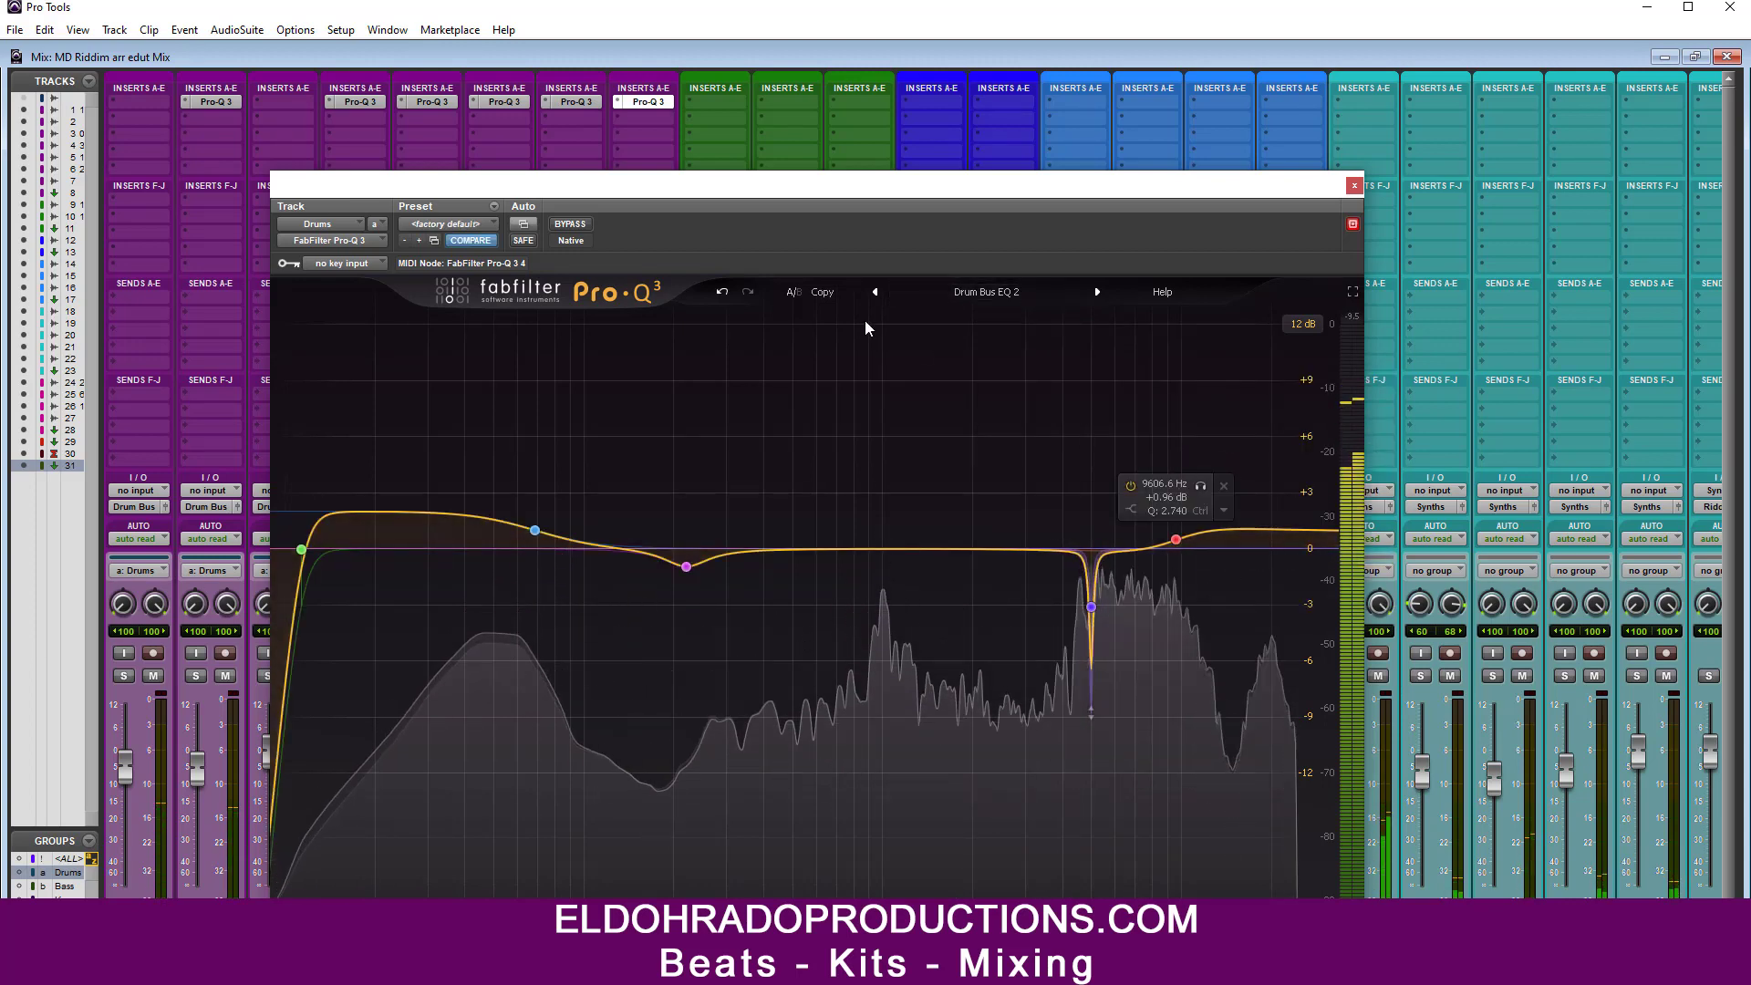
left_click(569, 226)
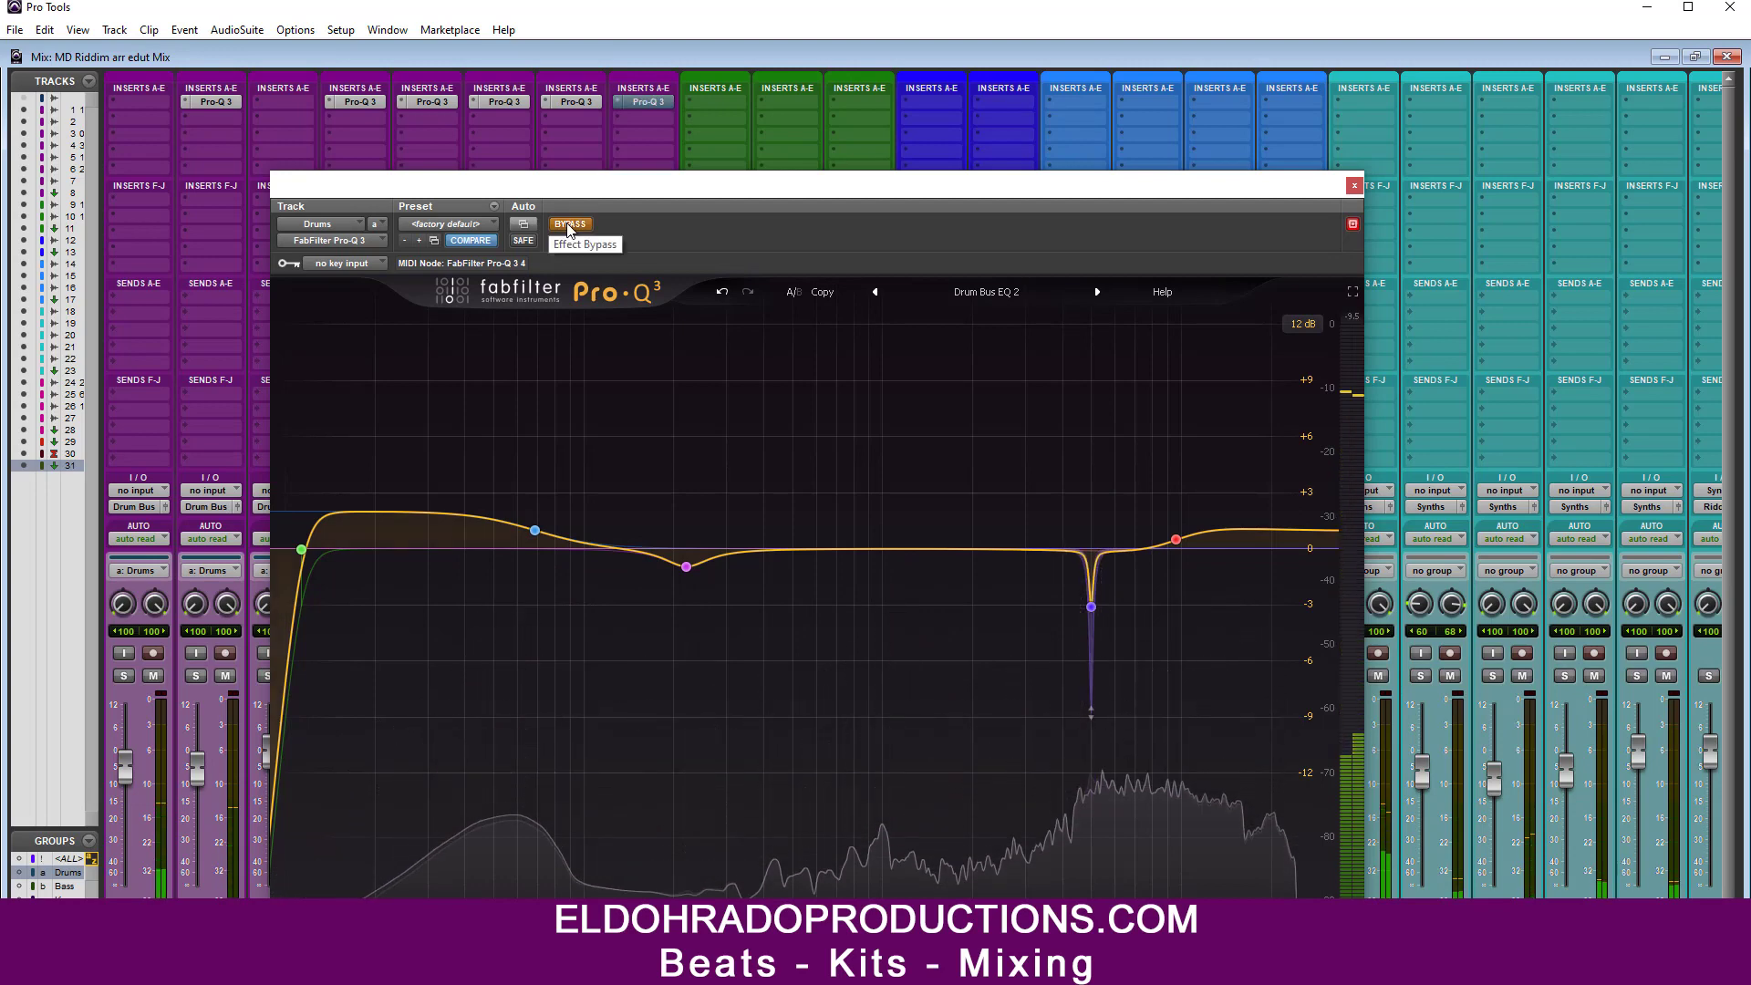
left_click(569, 226)
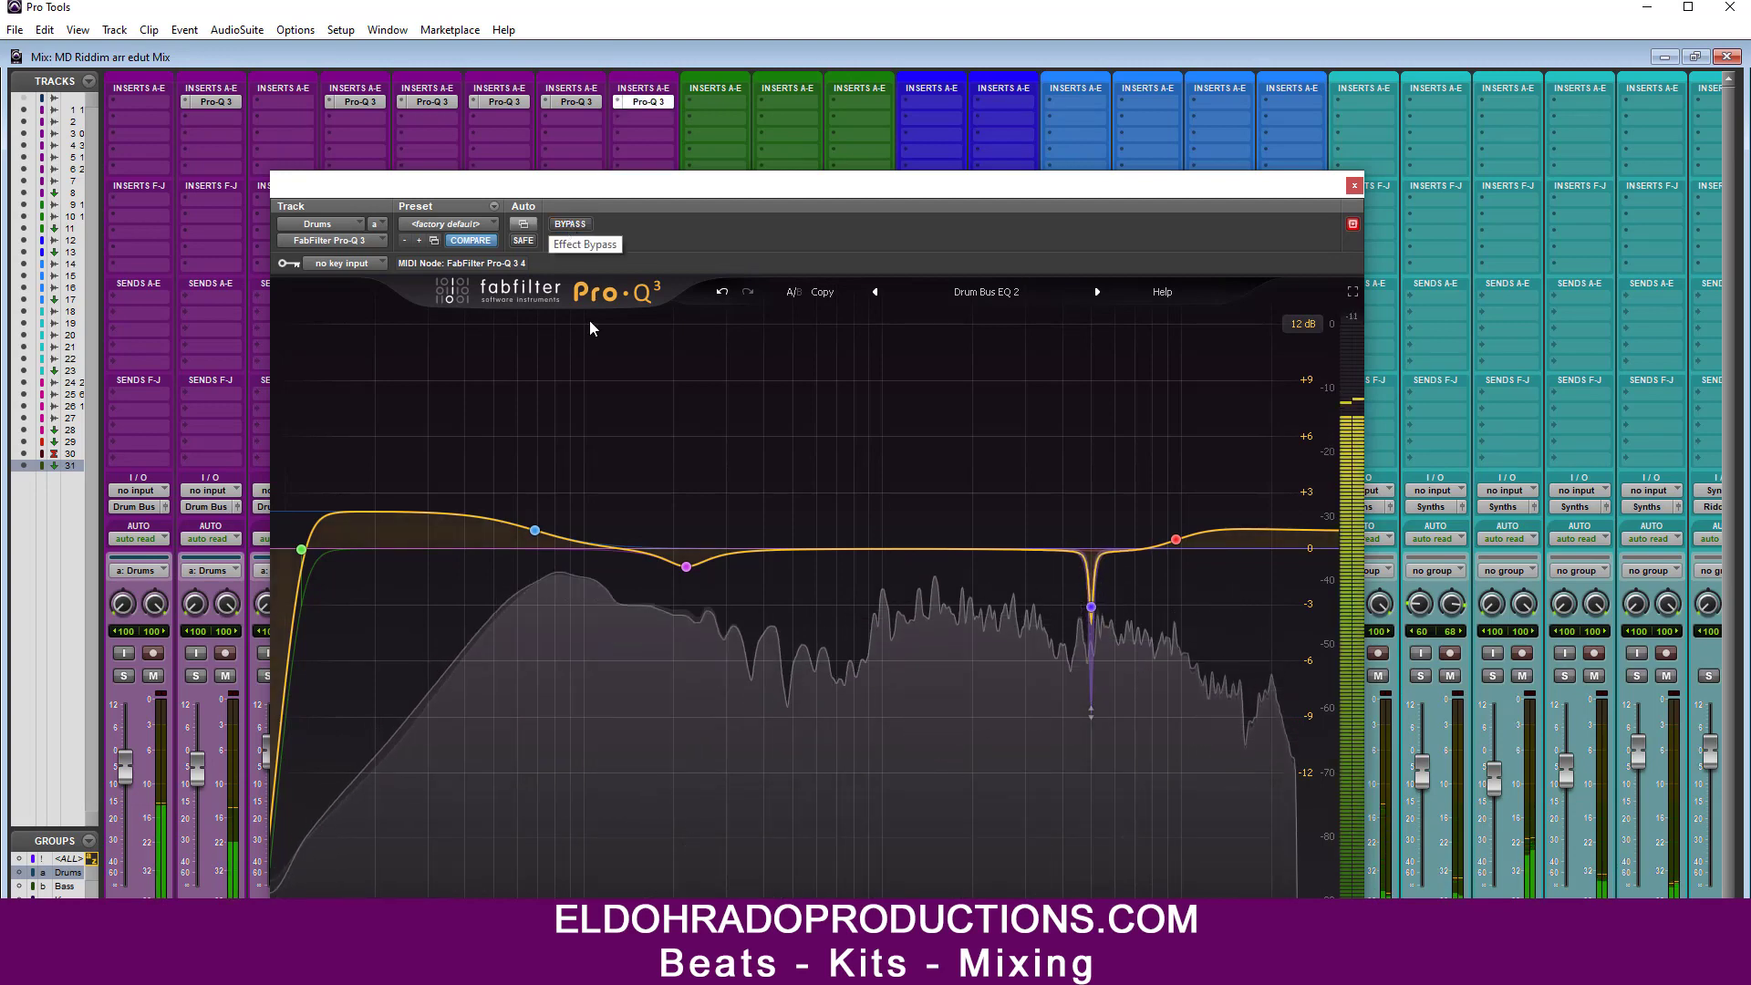
Step: Remove the narrow 4996.5 Hz cut and the 220.41 Hz cut from the Drums bus Pro-Q 3, and close its window
mouse_move(684, 569)
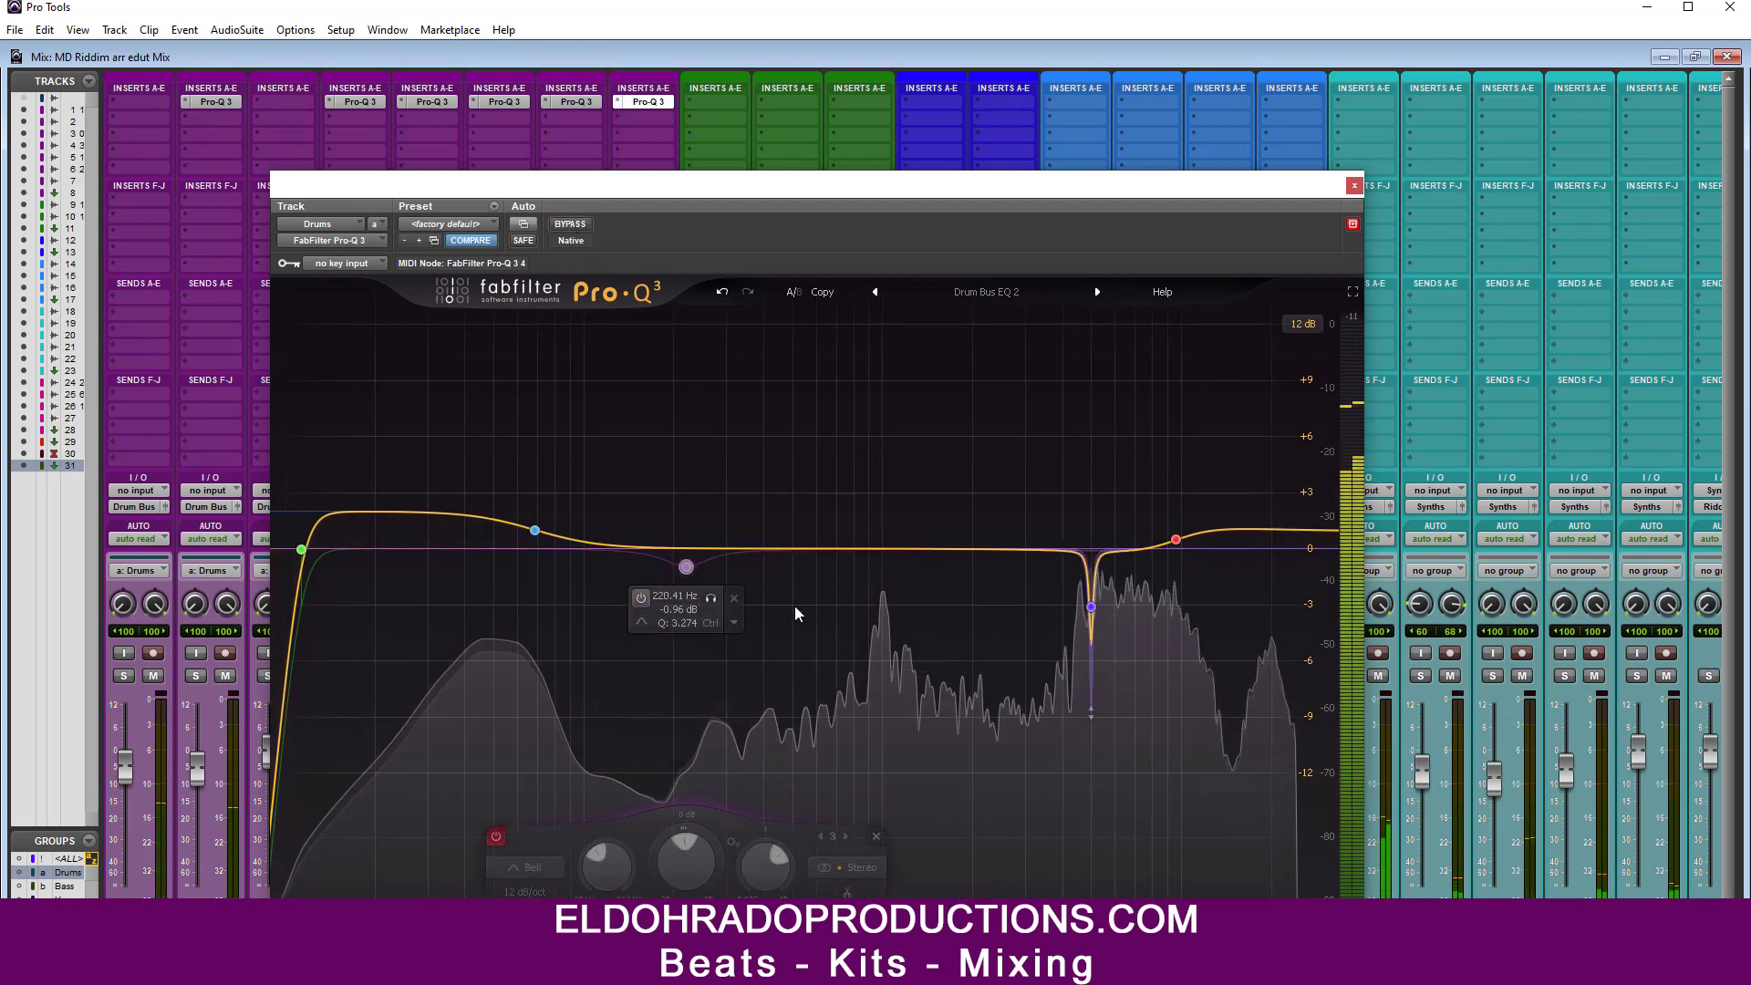
mouse_move(1095, 659)
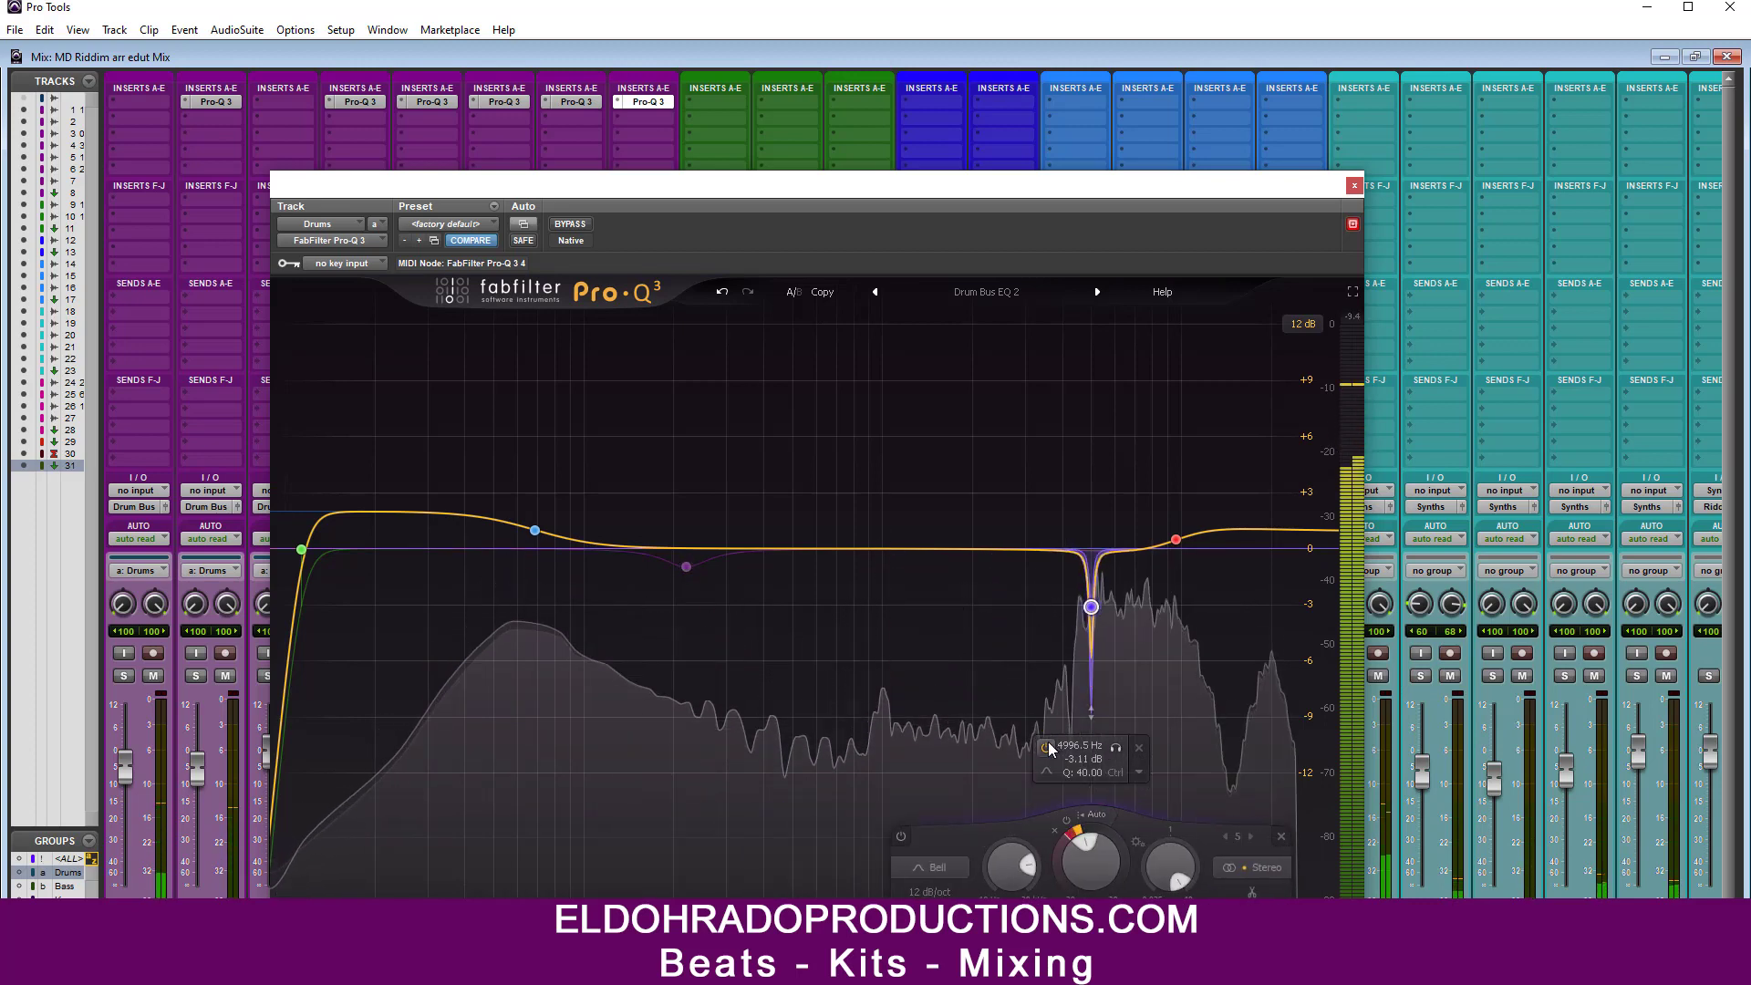
left_click(1138, 748)
mouse_move(694, 570)
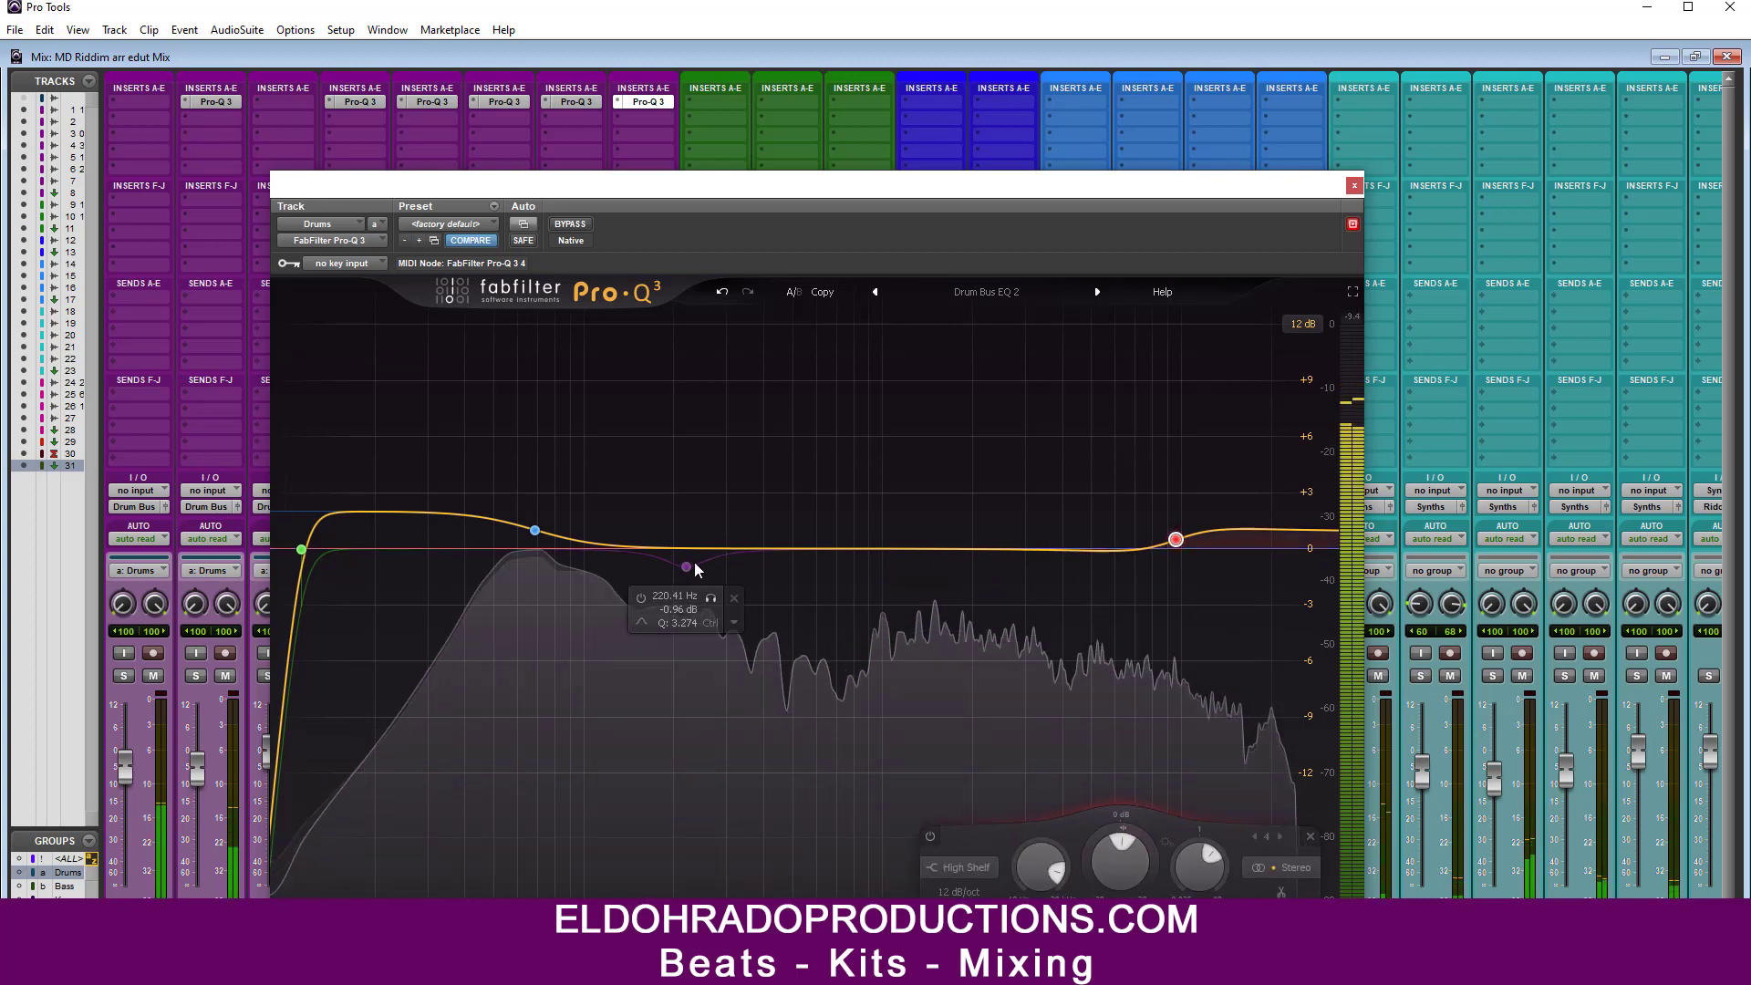
left_click(733, 600)
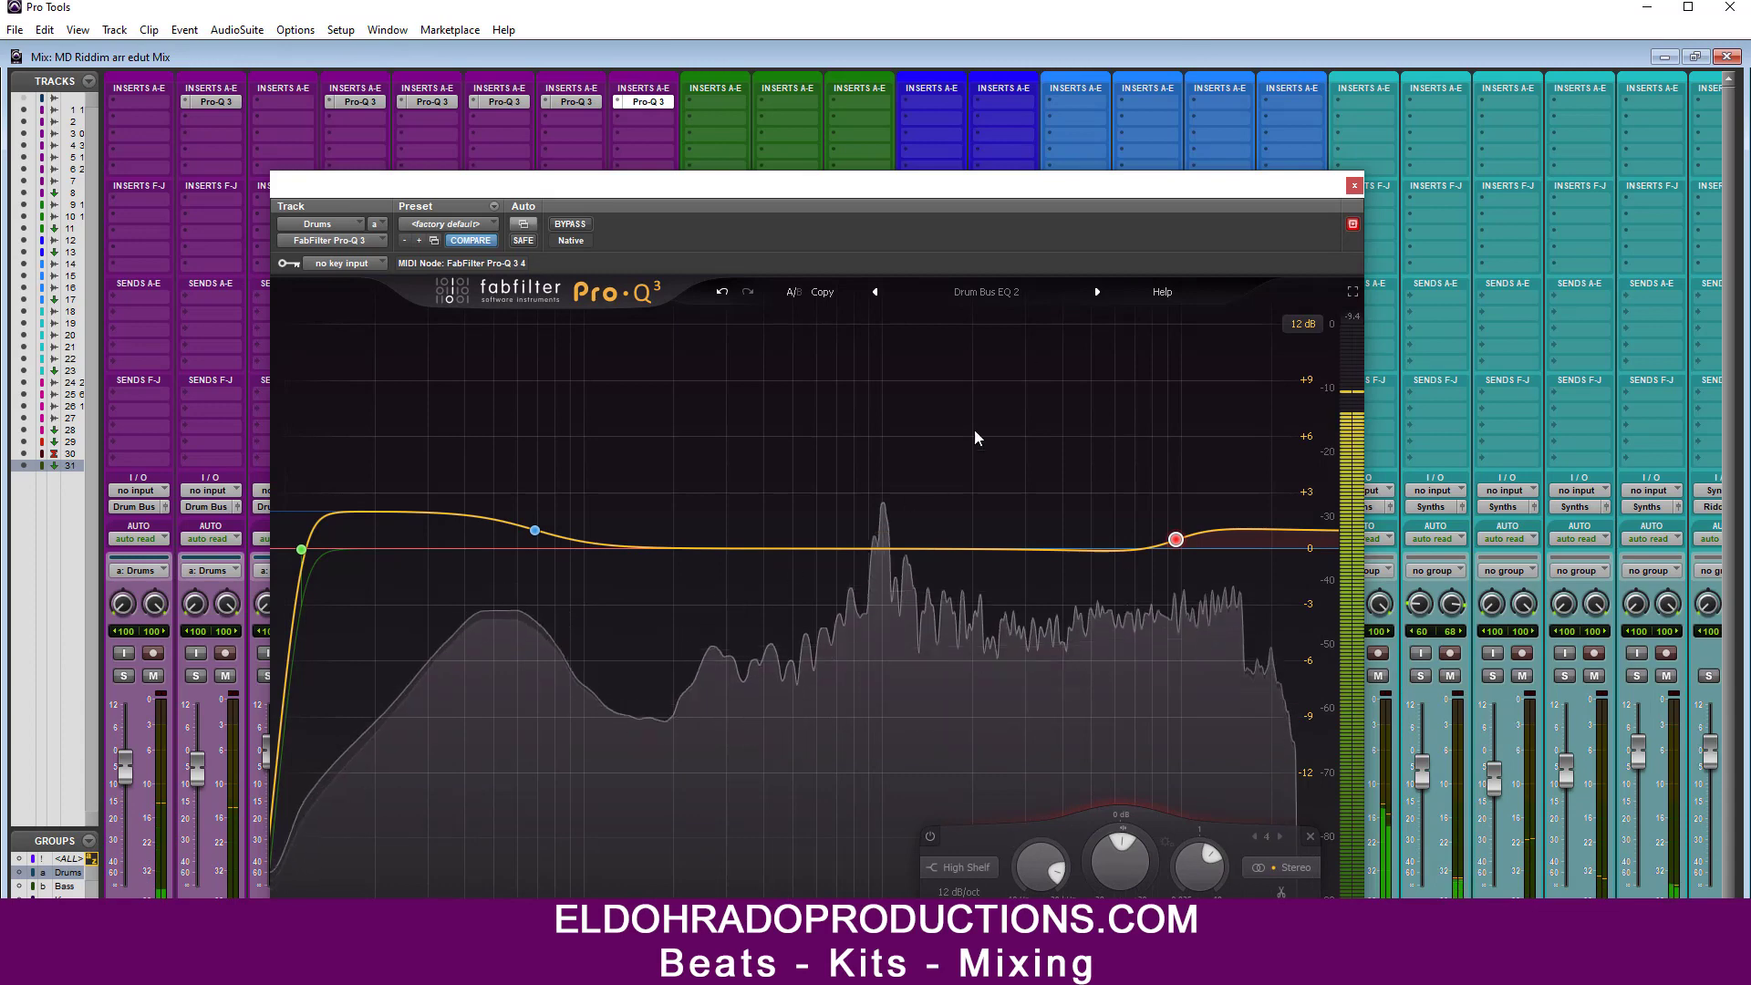
left_click_drag(974, 178, 1057, 69)
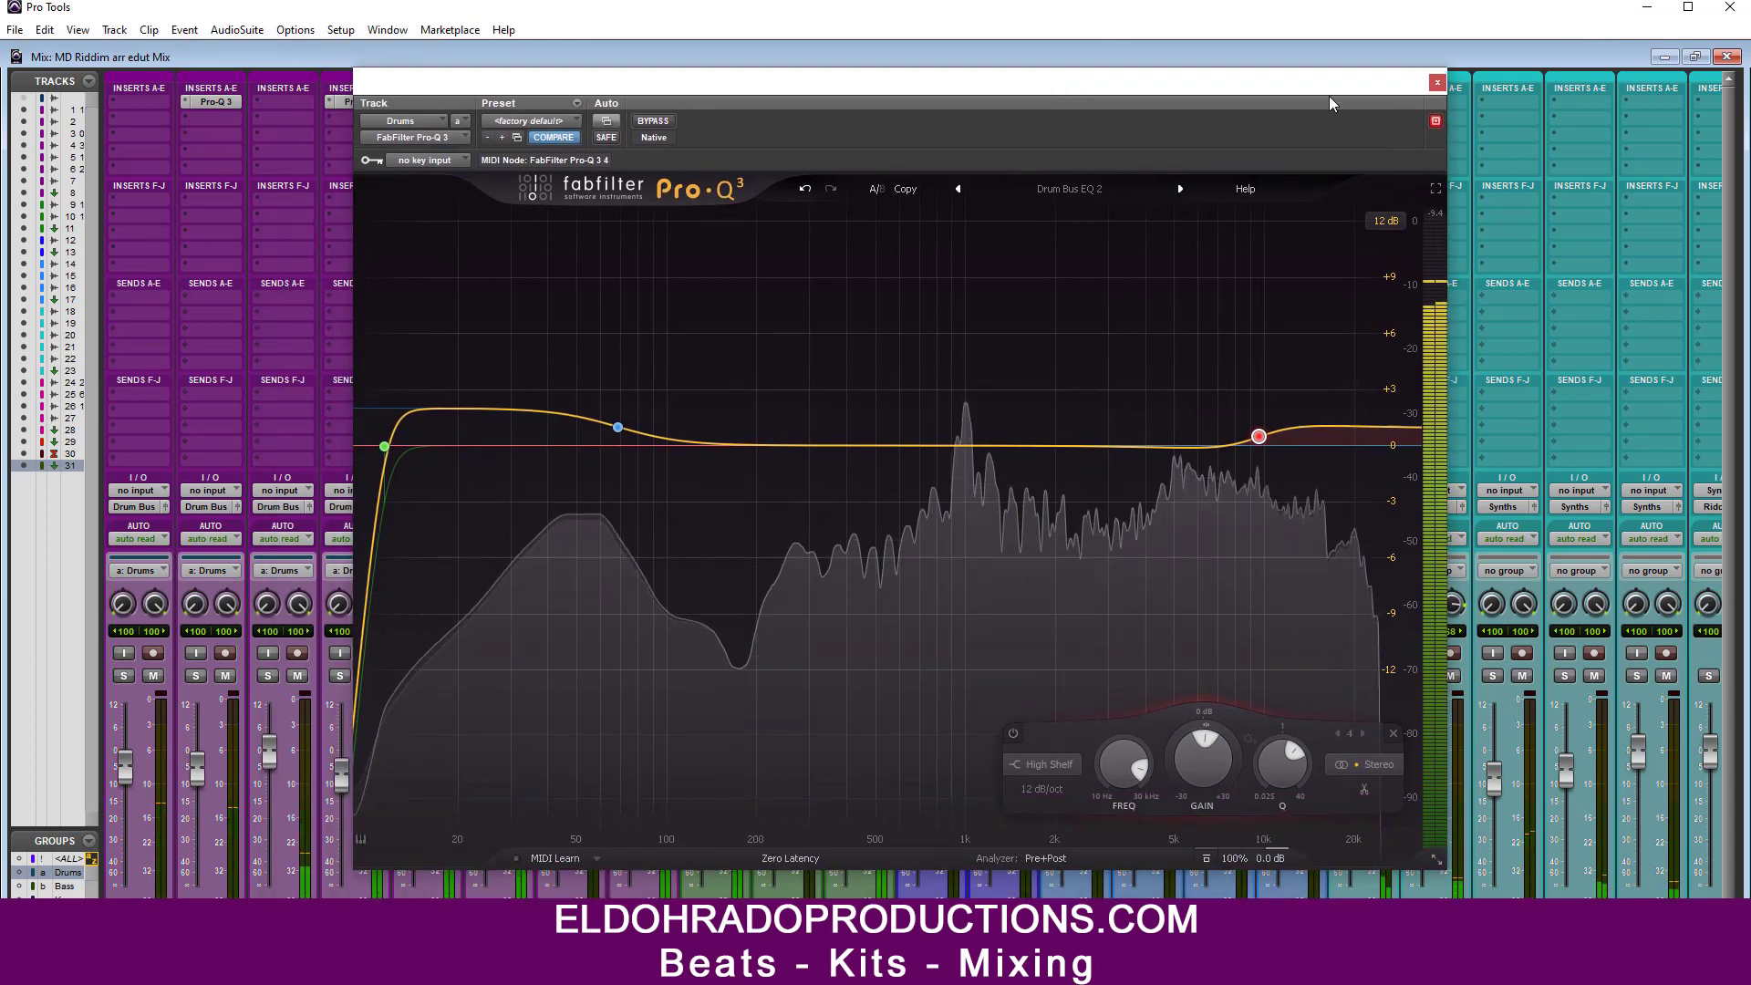
left_click(1434, 84)
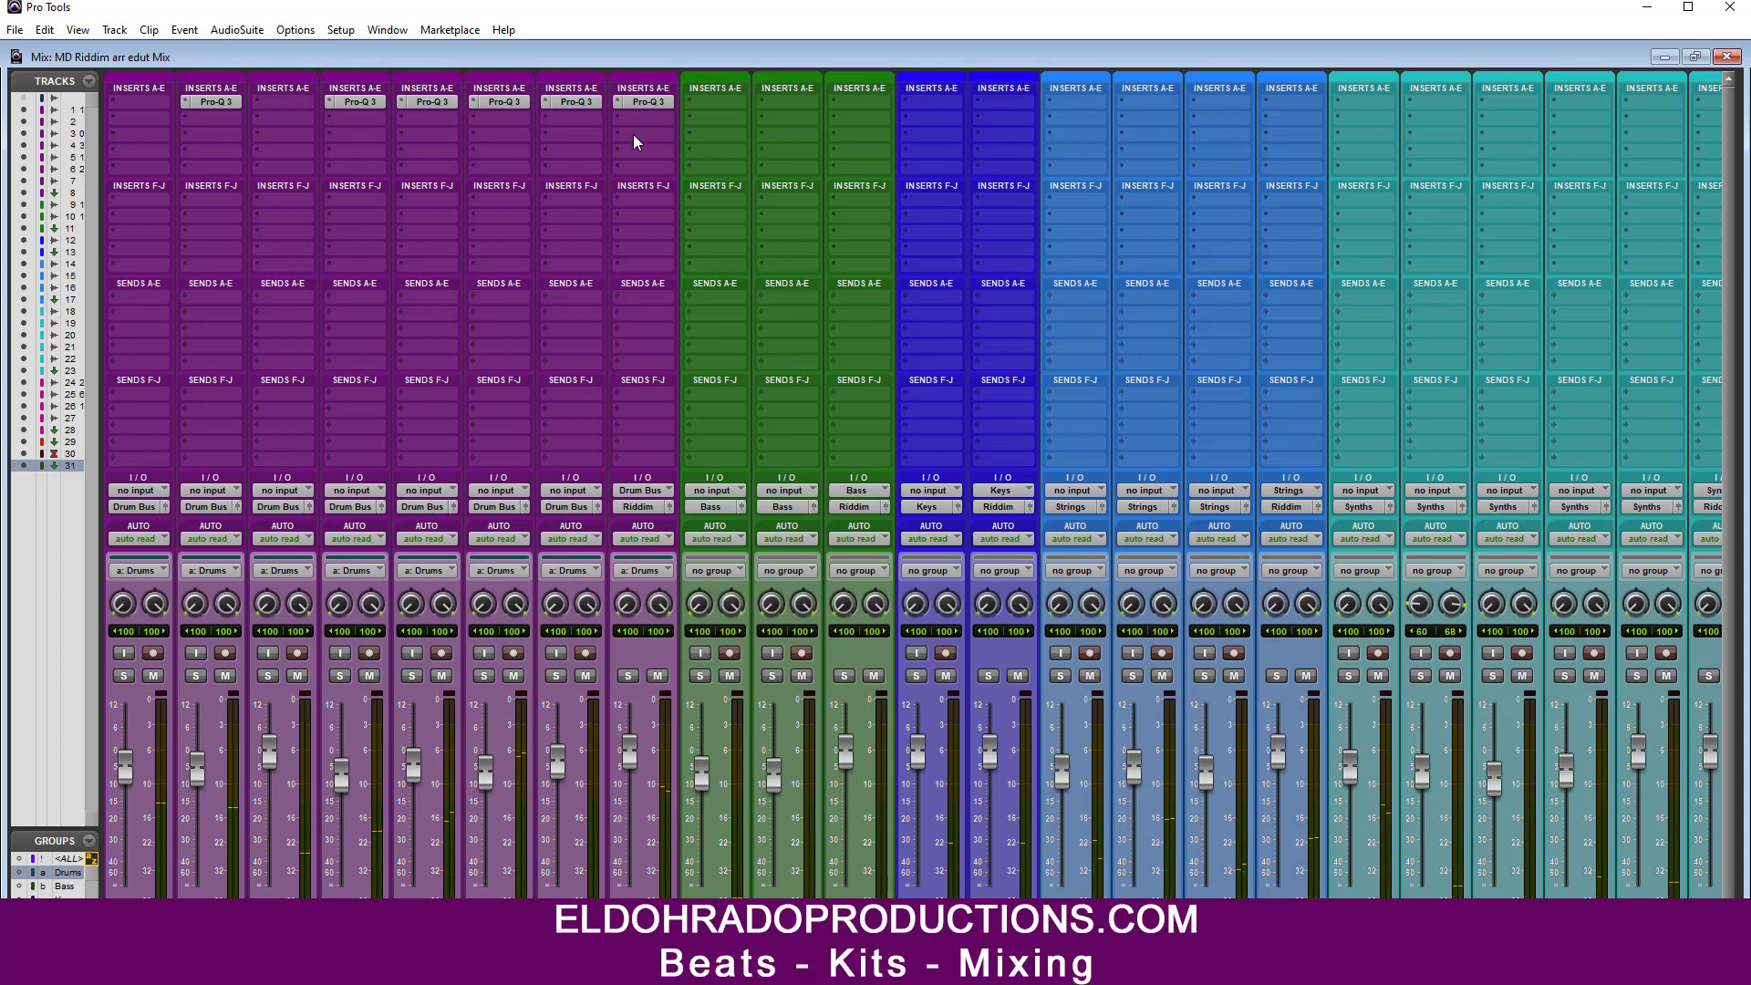
Step: Insert the stereo SSLComp buss compressor in insert C of the Drums bus track and reposition its window
left_click(642, 143)
mouse_move(702, 201)
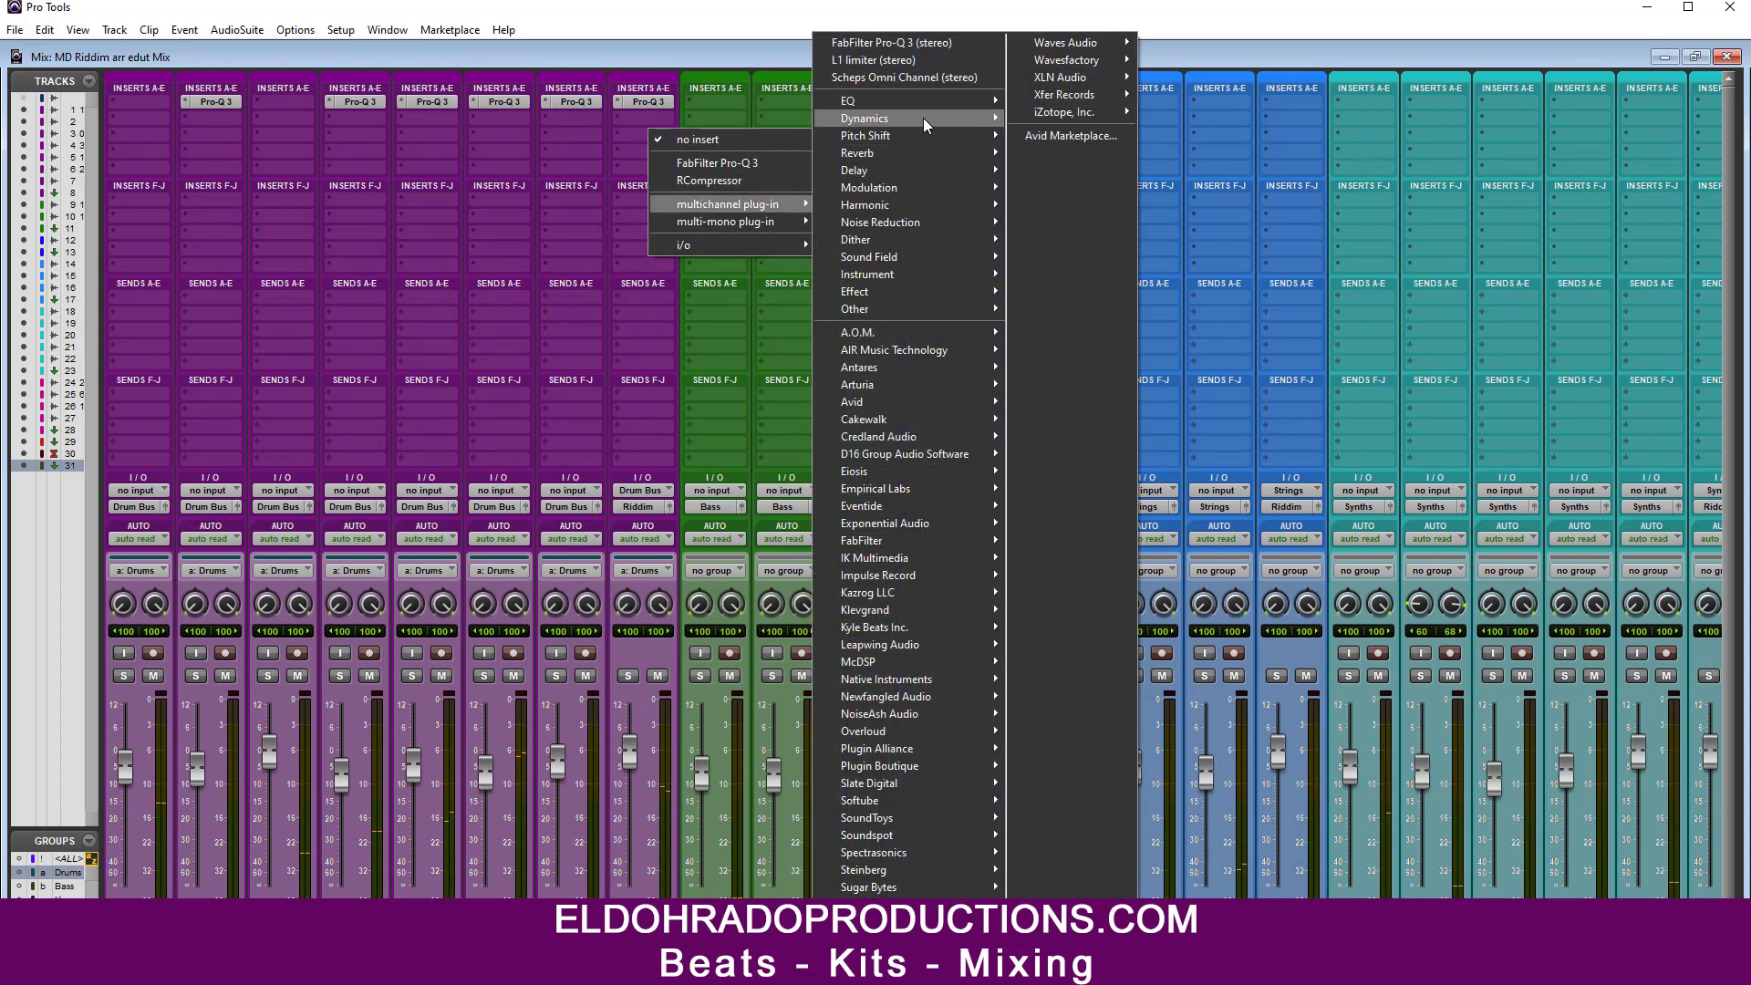
mouse_move(923, 117)
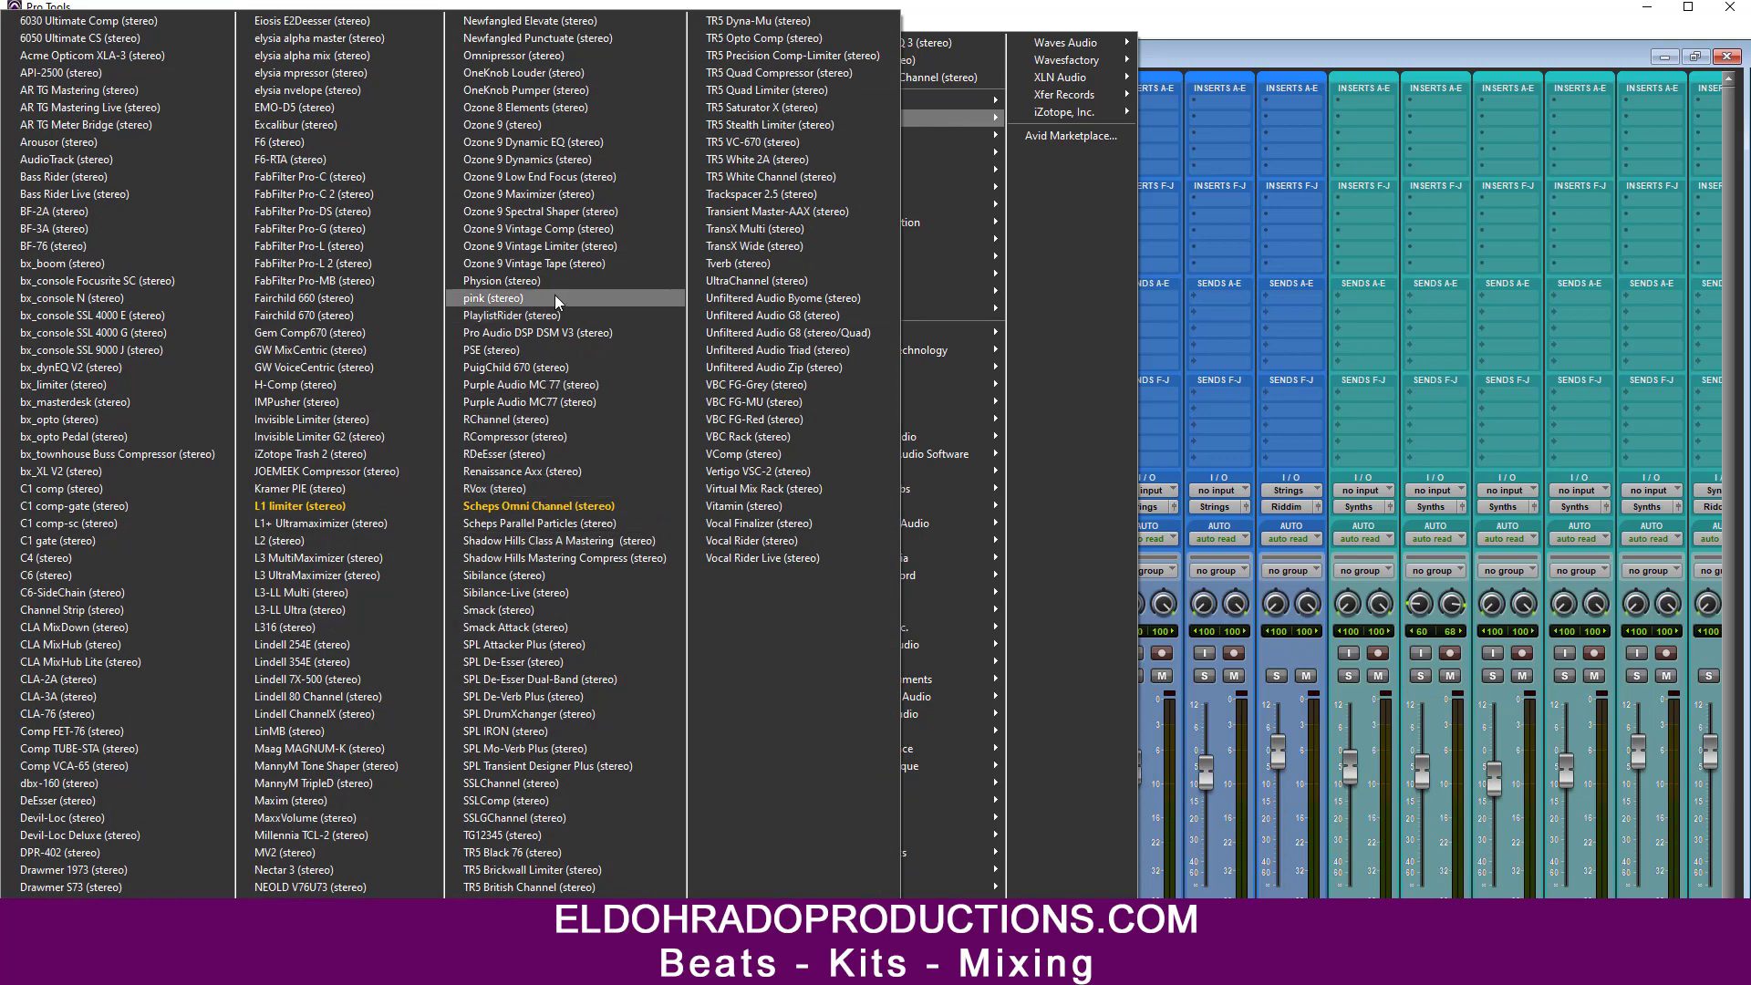
left_click(549, 801)
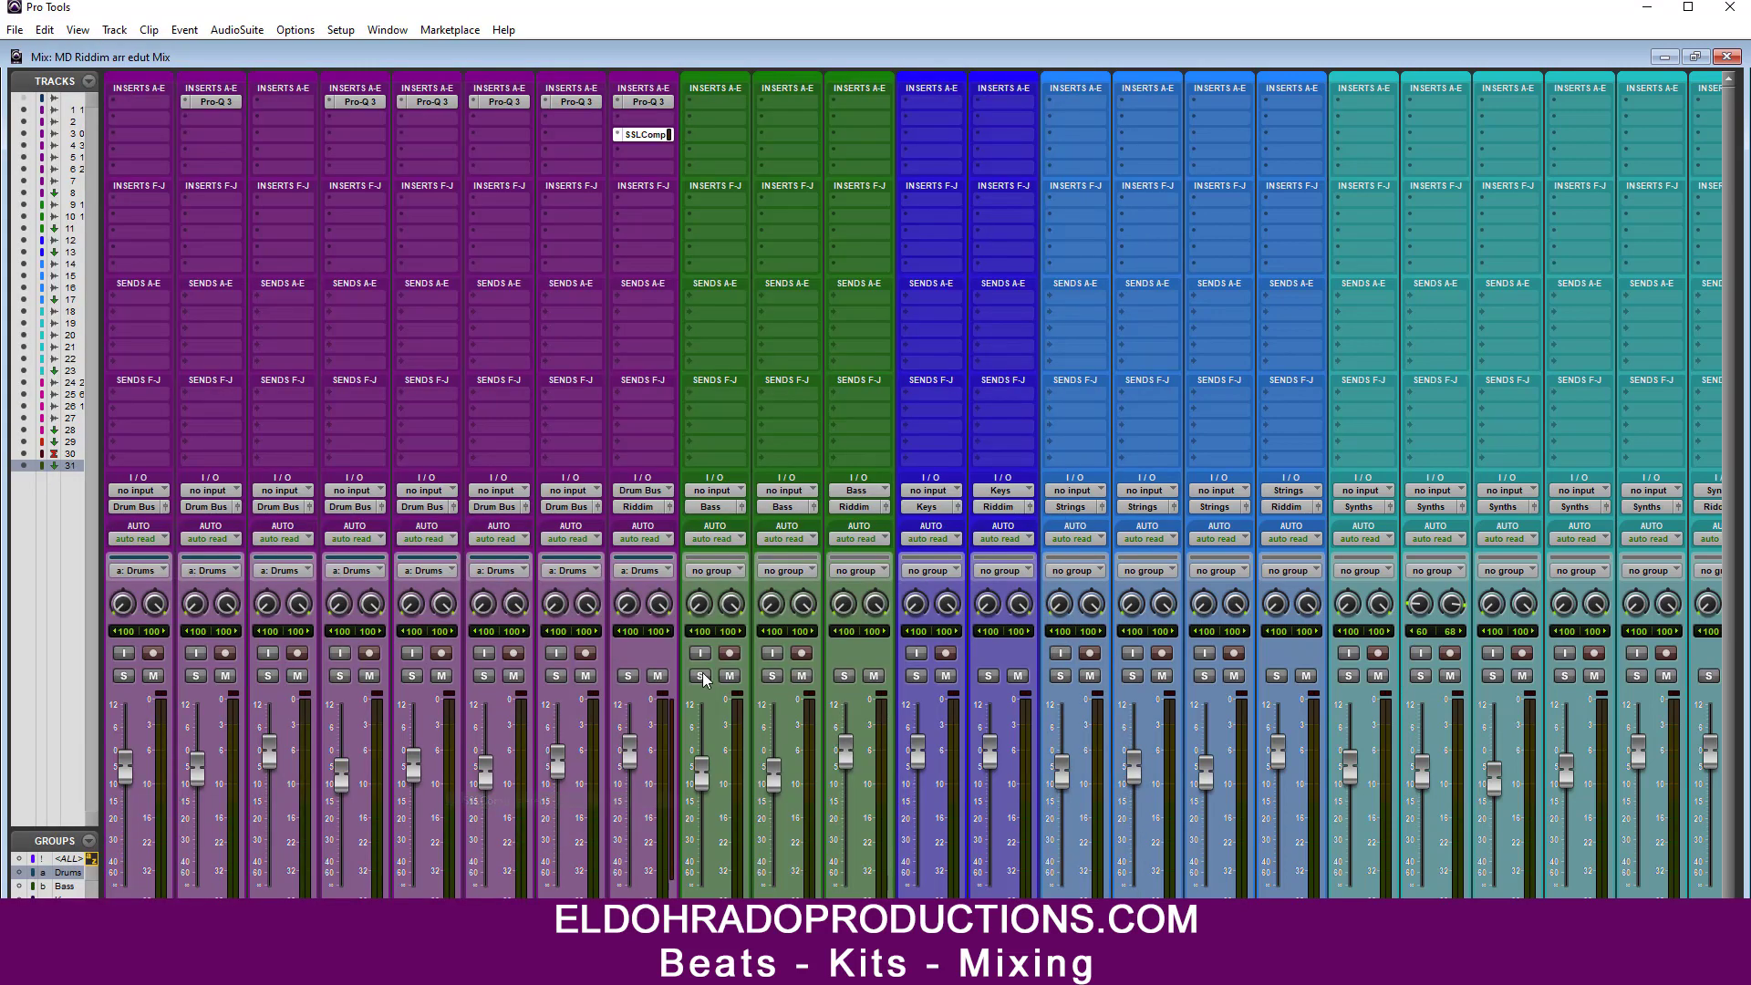
left_click_drag(653, 84, 853, 224)
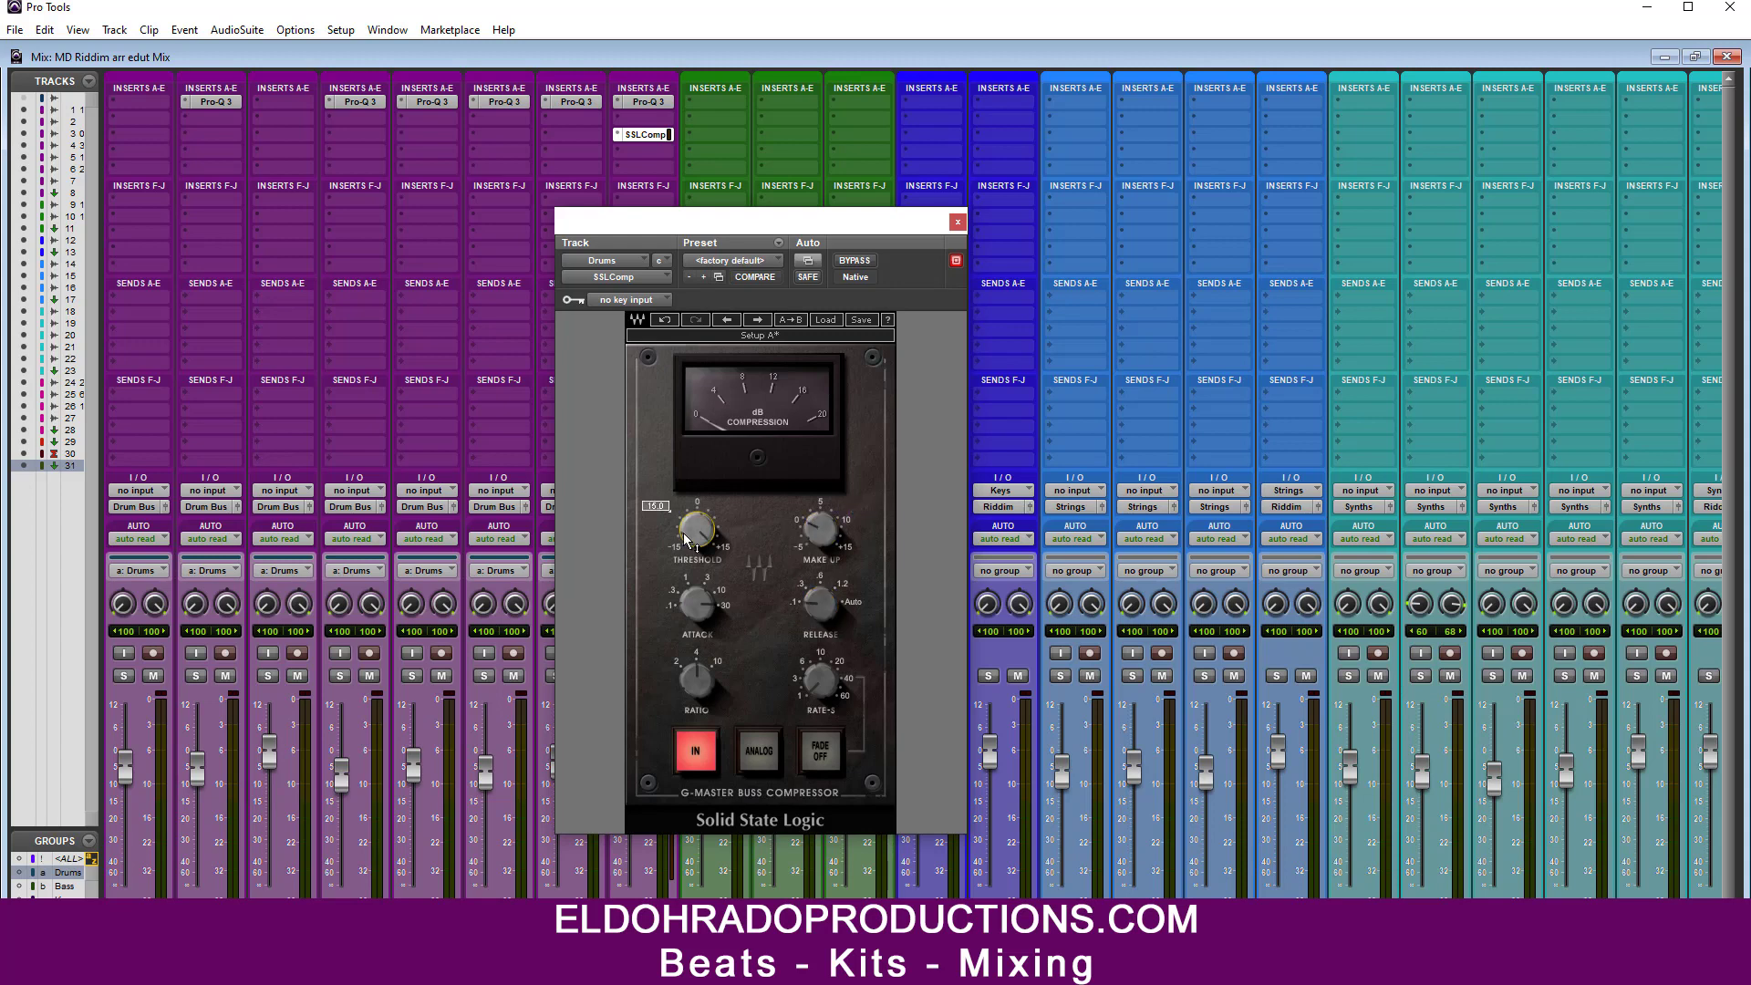
Step: Lower the threshold of the Drums bus SSLComp during playback and switch its Analog mode on and back off
left_click(761, 757)
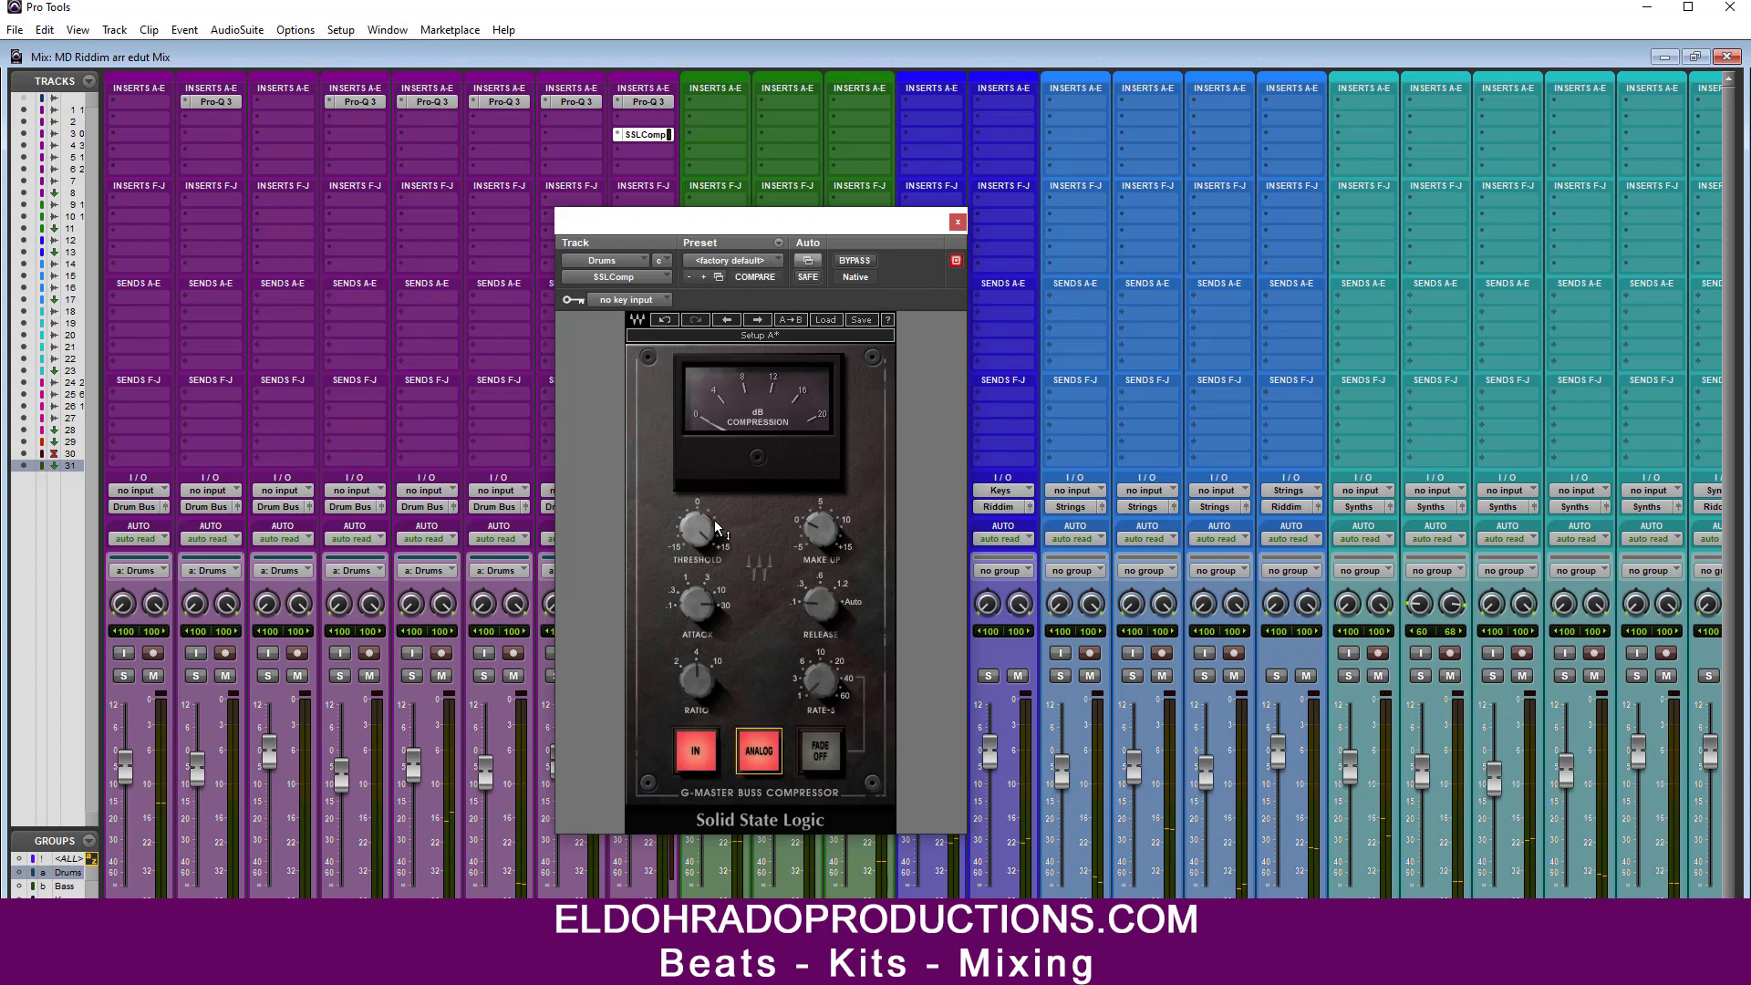
key("space")
left_click_drag(715, 526, 715, 558)
left_click(763, 764)
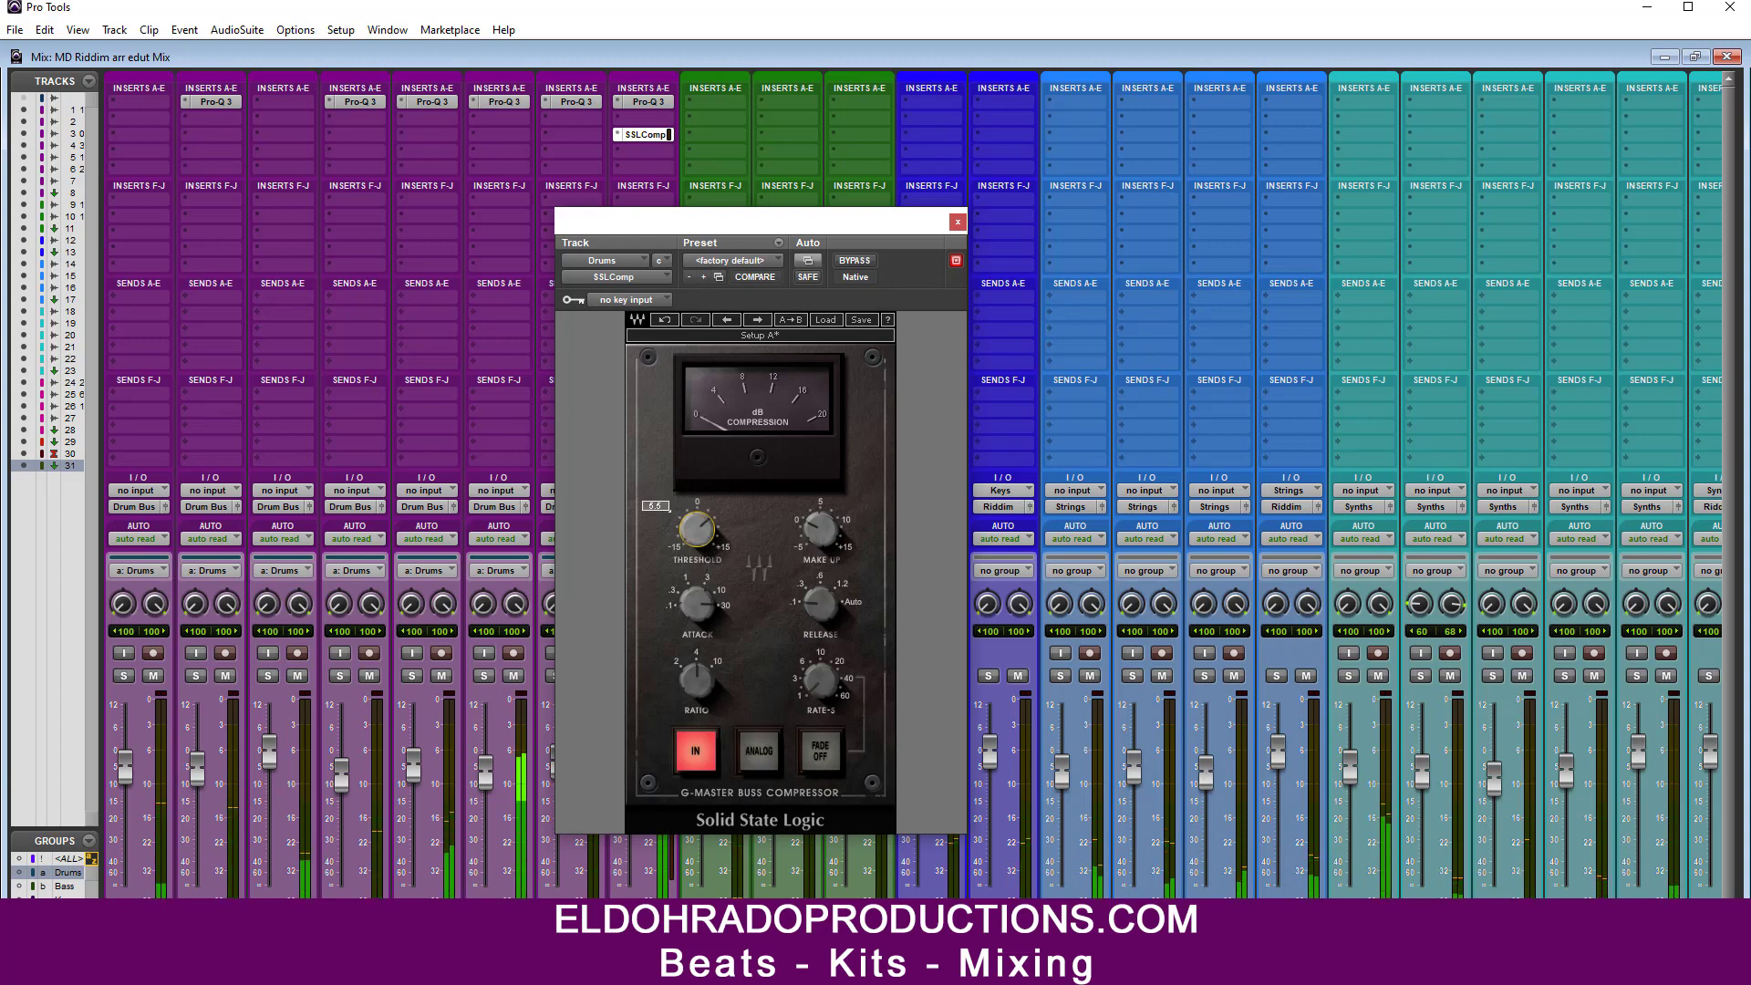
left_click_drag(699, 533, 699, 538)
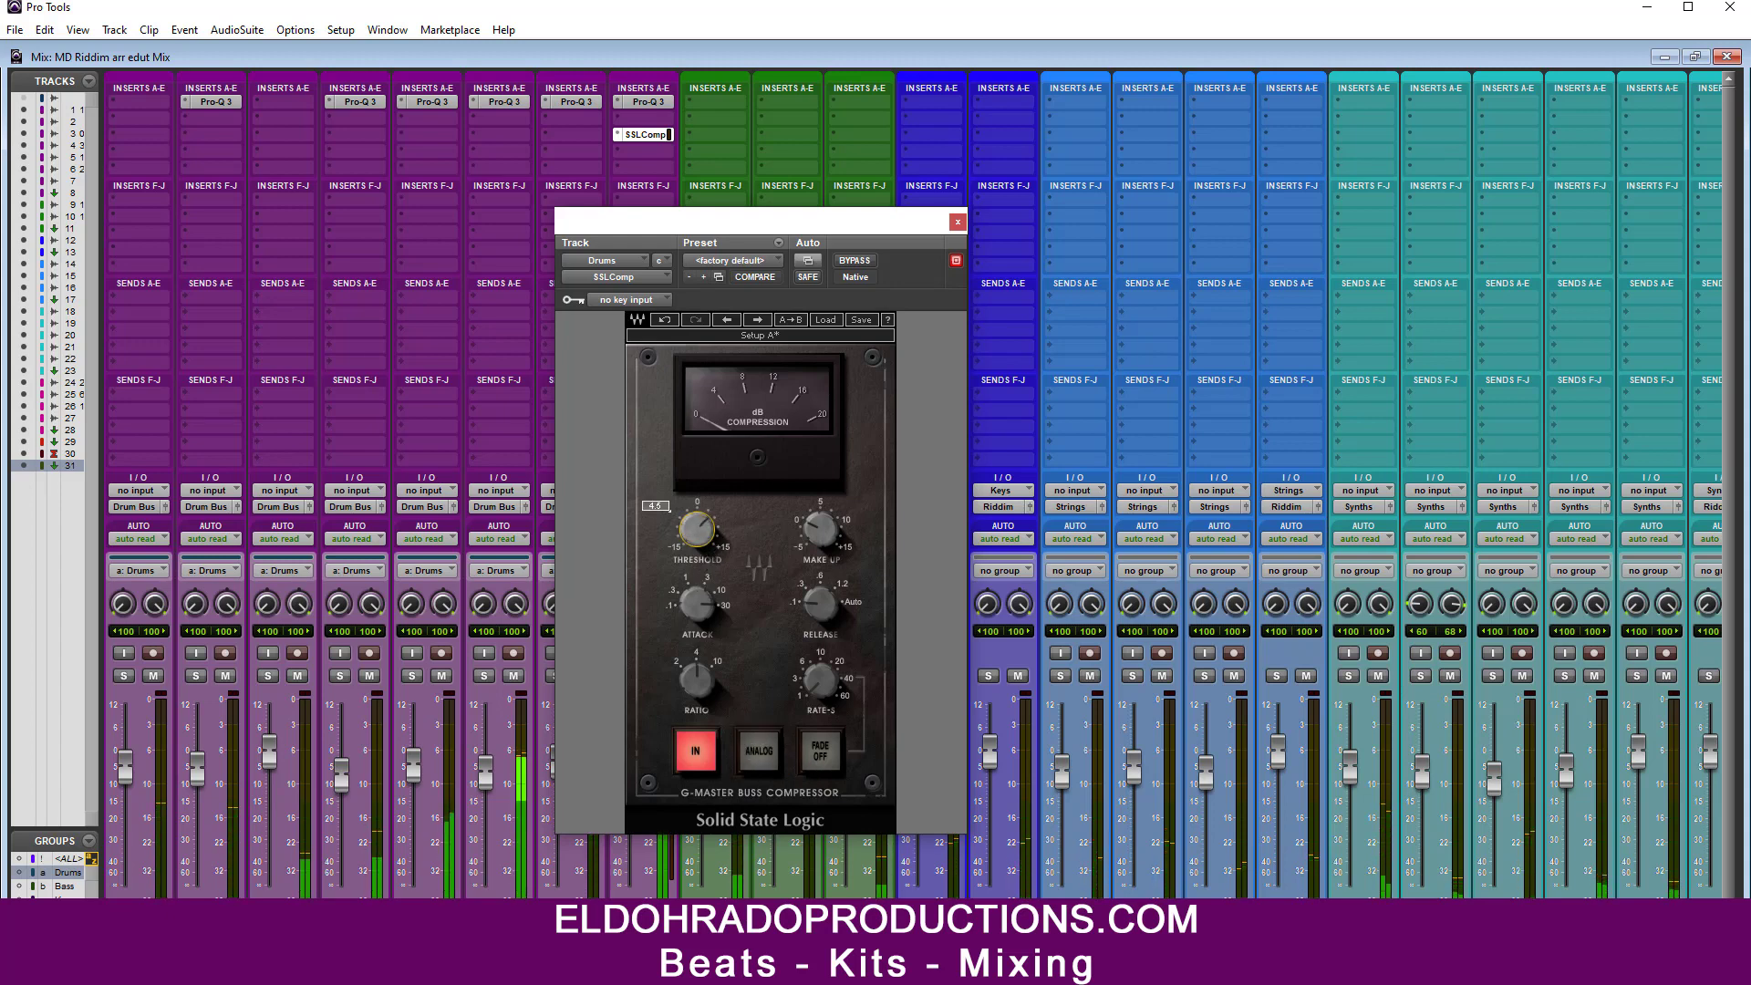
Step: Insert stereo FabFilter Saturn 2 in insert B of the Drums bus track, raise its Dynamics slightly and close its window
left_click(644, 118)
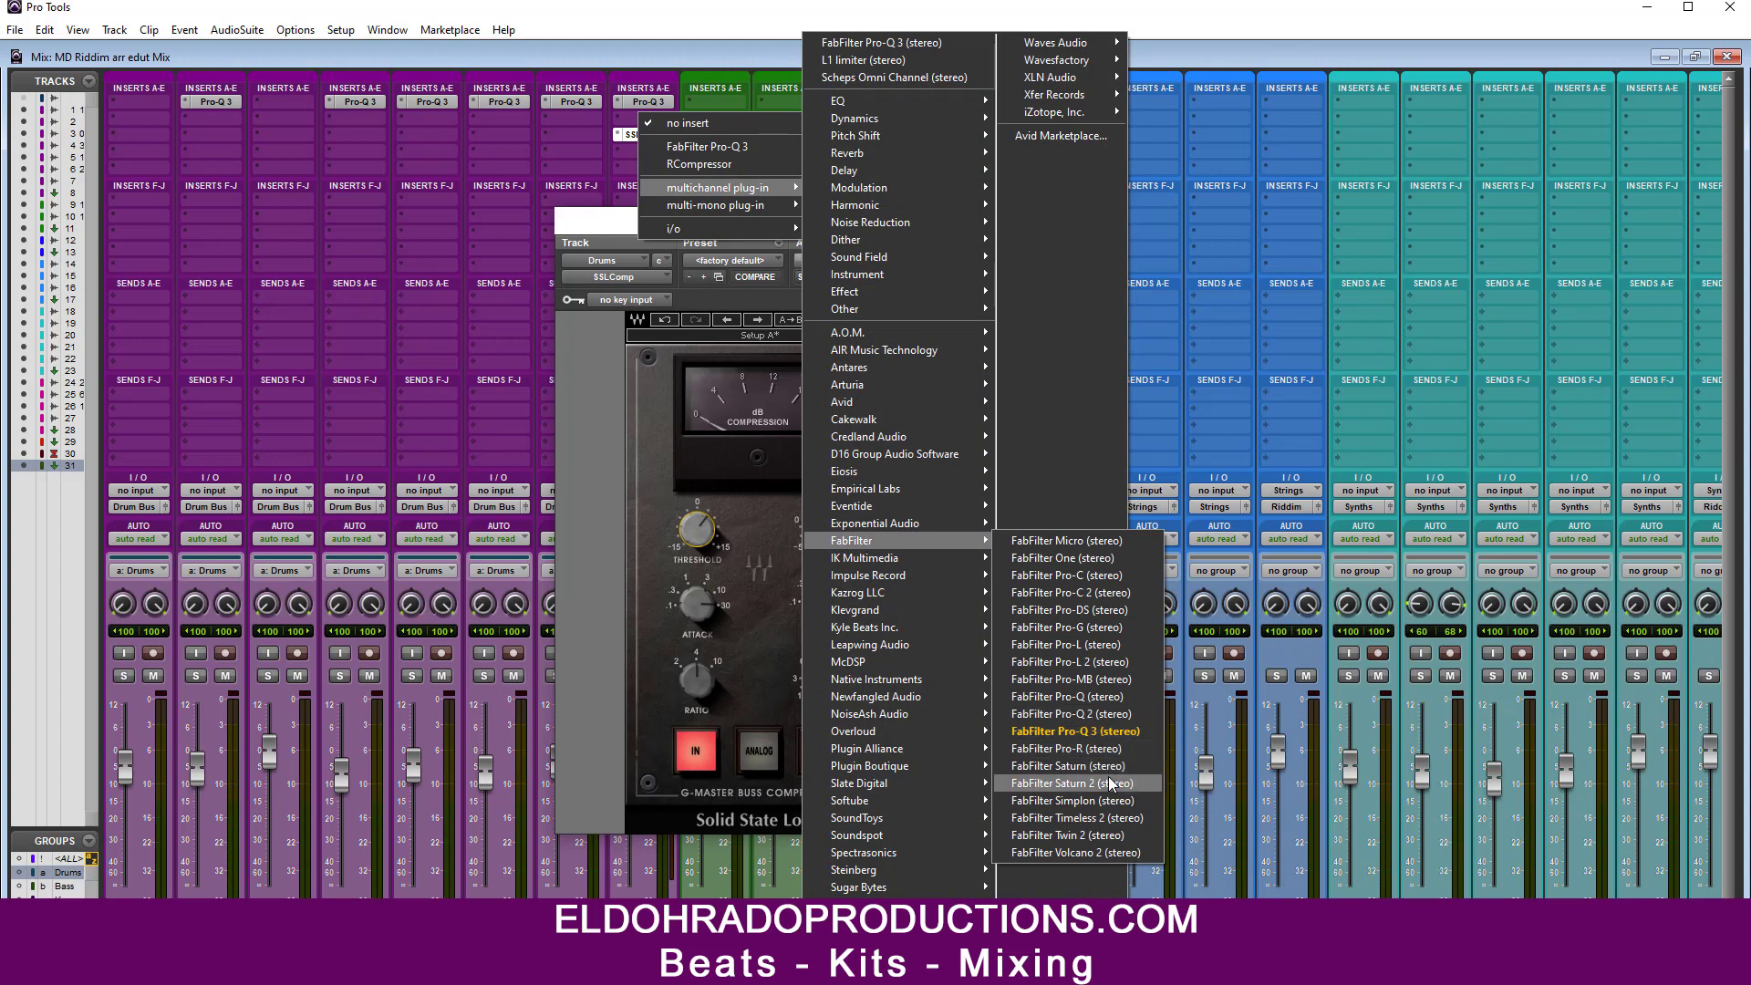
left_click(1058, 782)
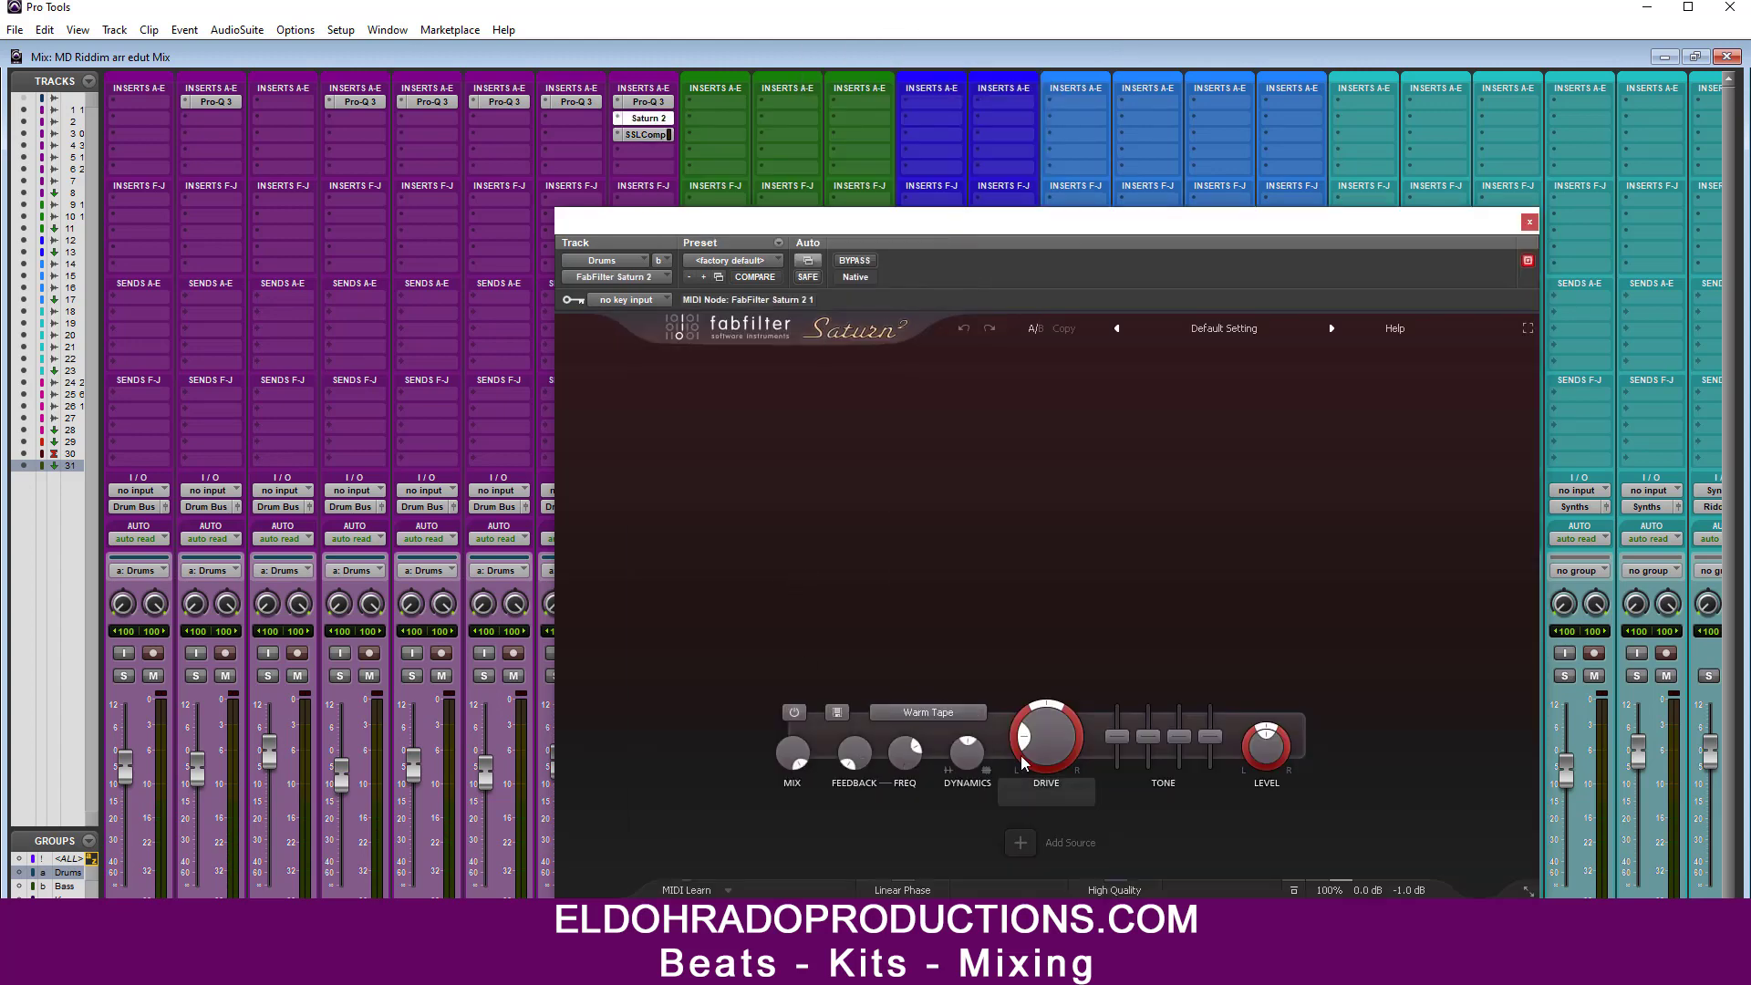
left_click_drag(1042, 732, 989, 715)
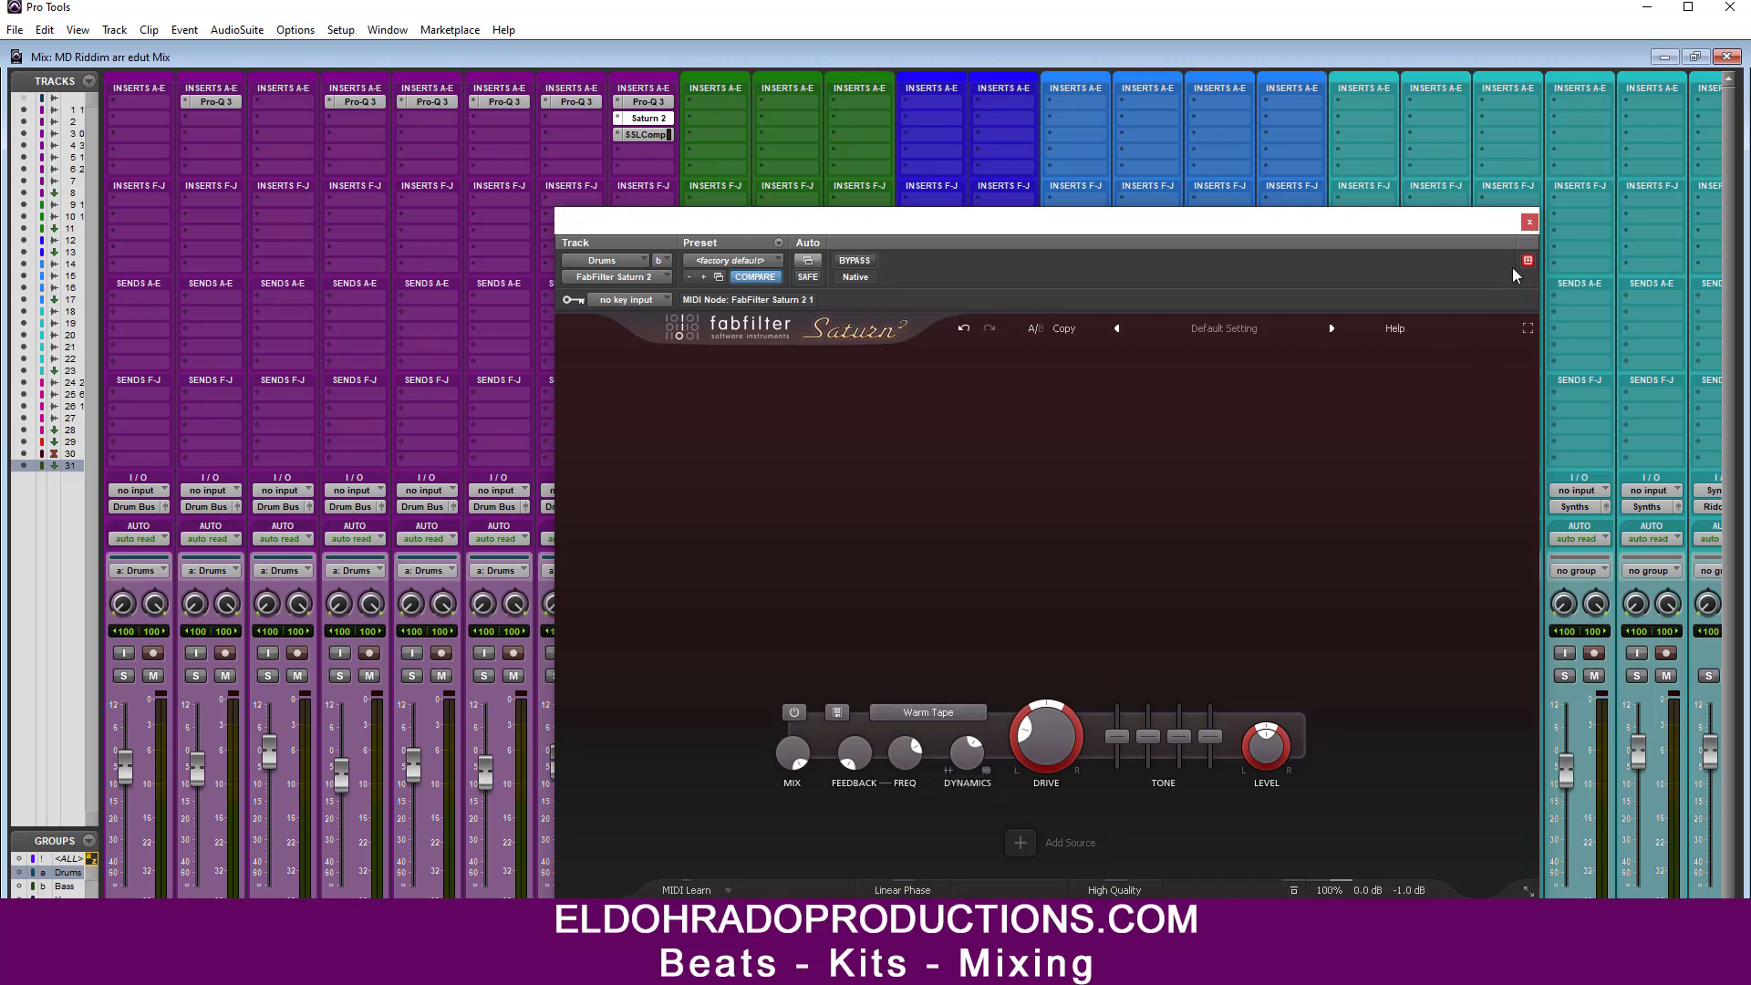
left_click(1529, 221)
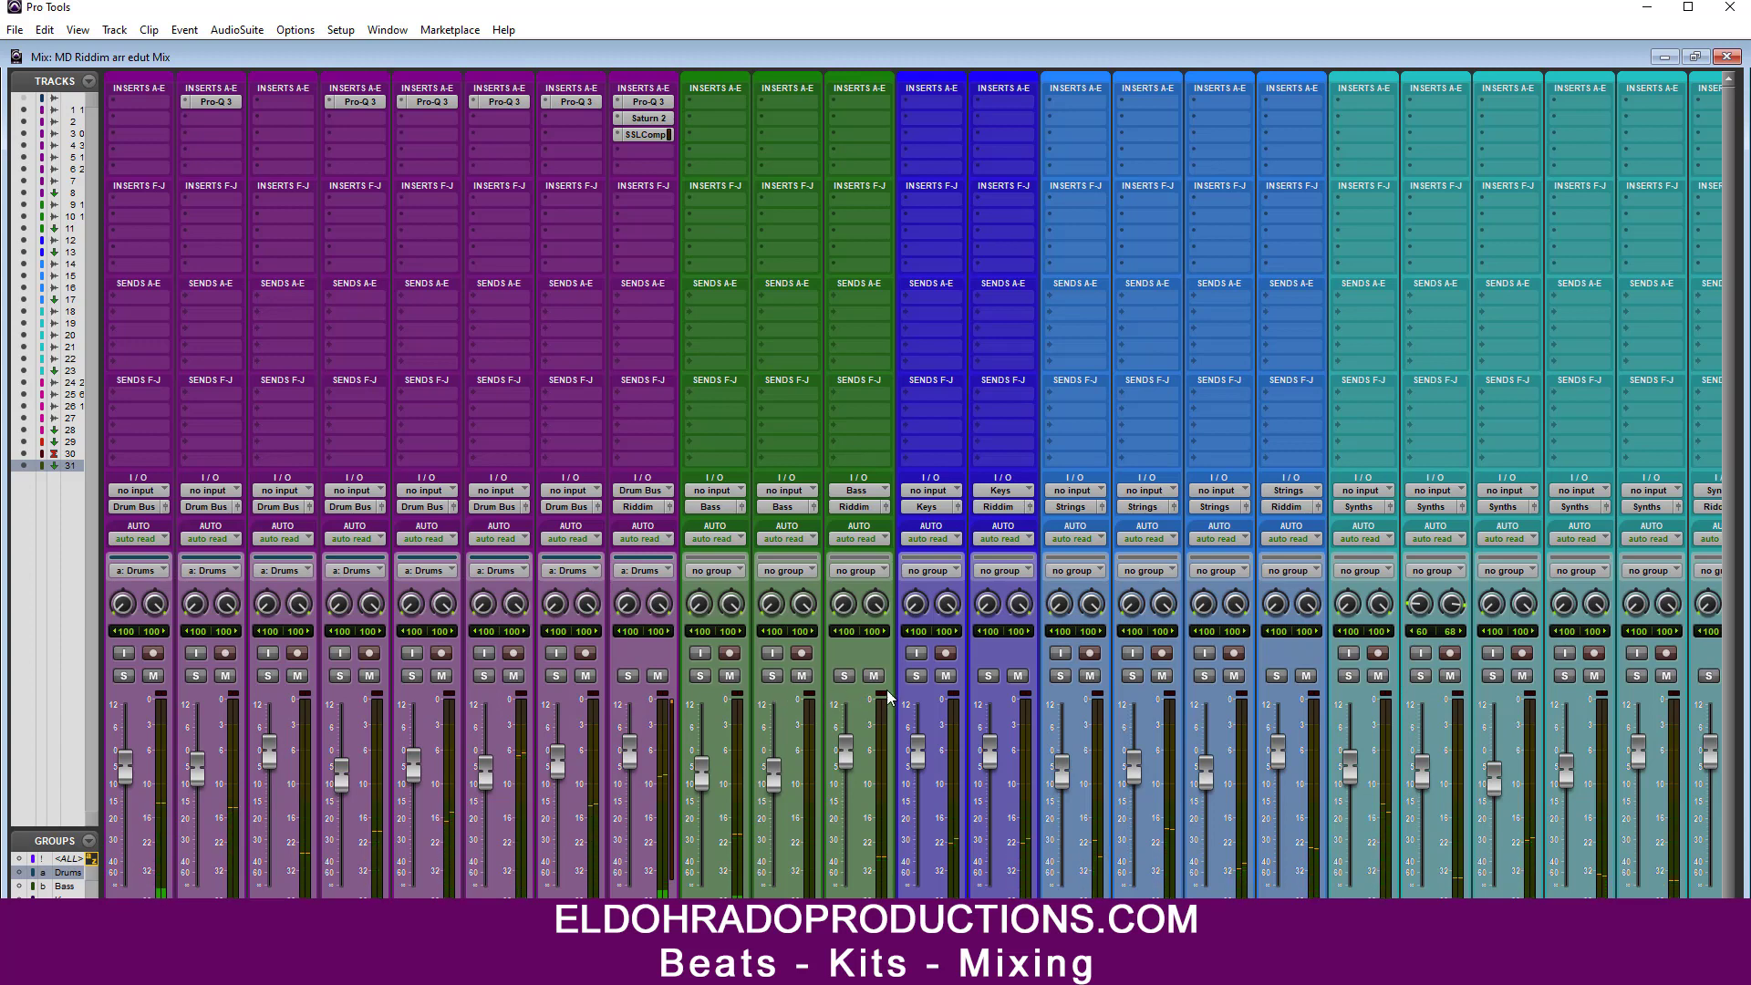
Step: Mute the Bass, Keys, Strings and Synths bus tracks
left_click(1013, 676)
left_click_drag(1193, 932, 1368, 886)
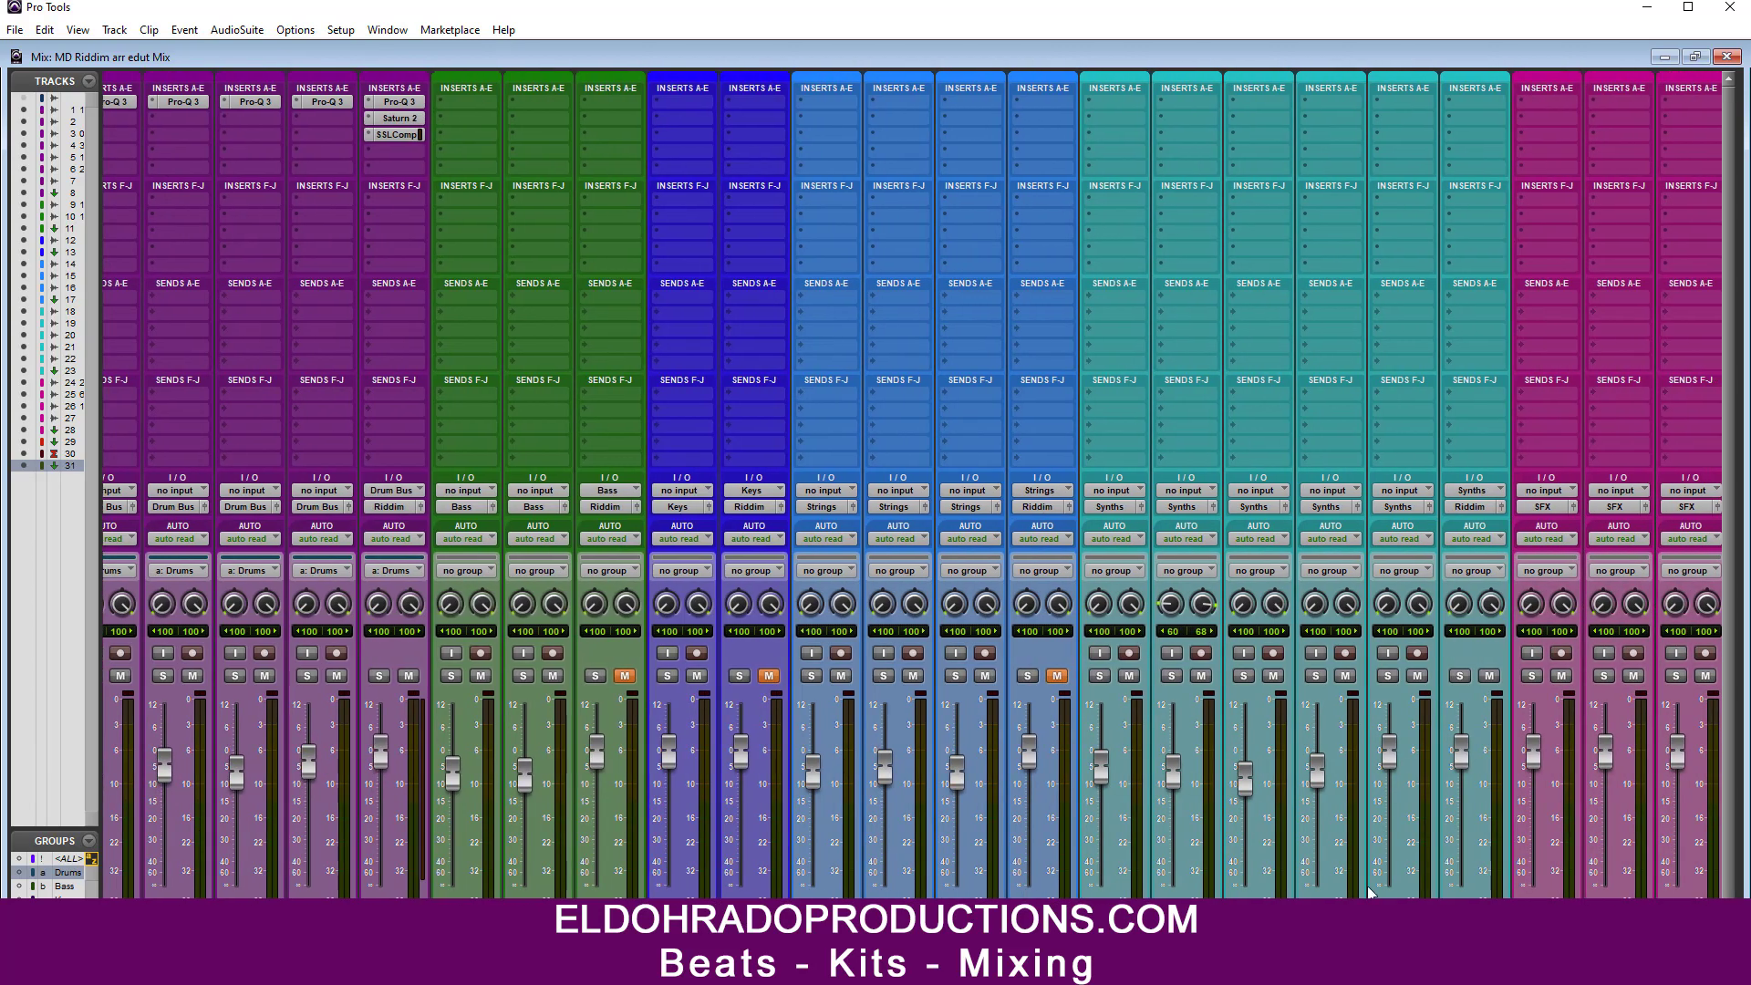
left_click(1489, 675)
scroll(1548, 706, "right", 5)
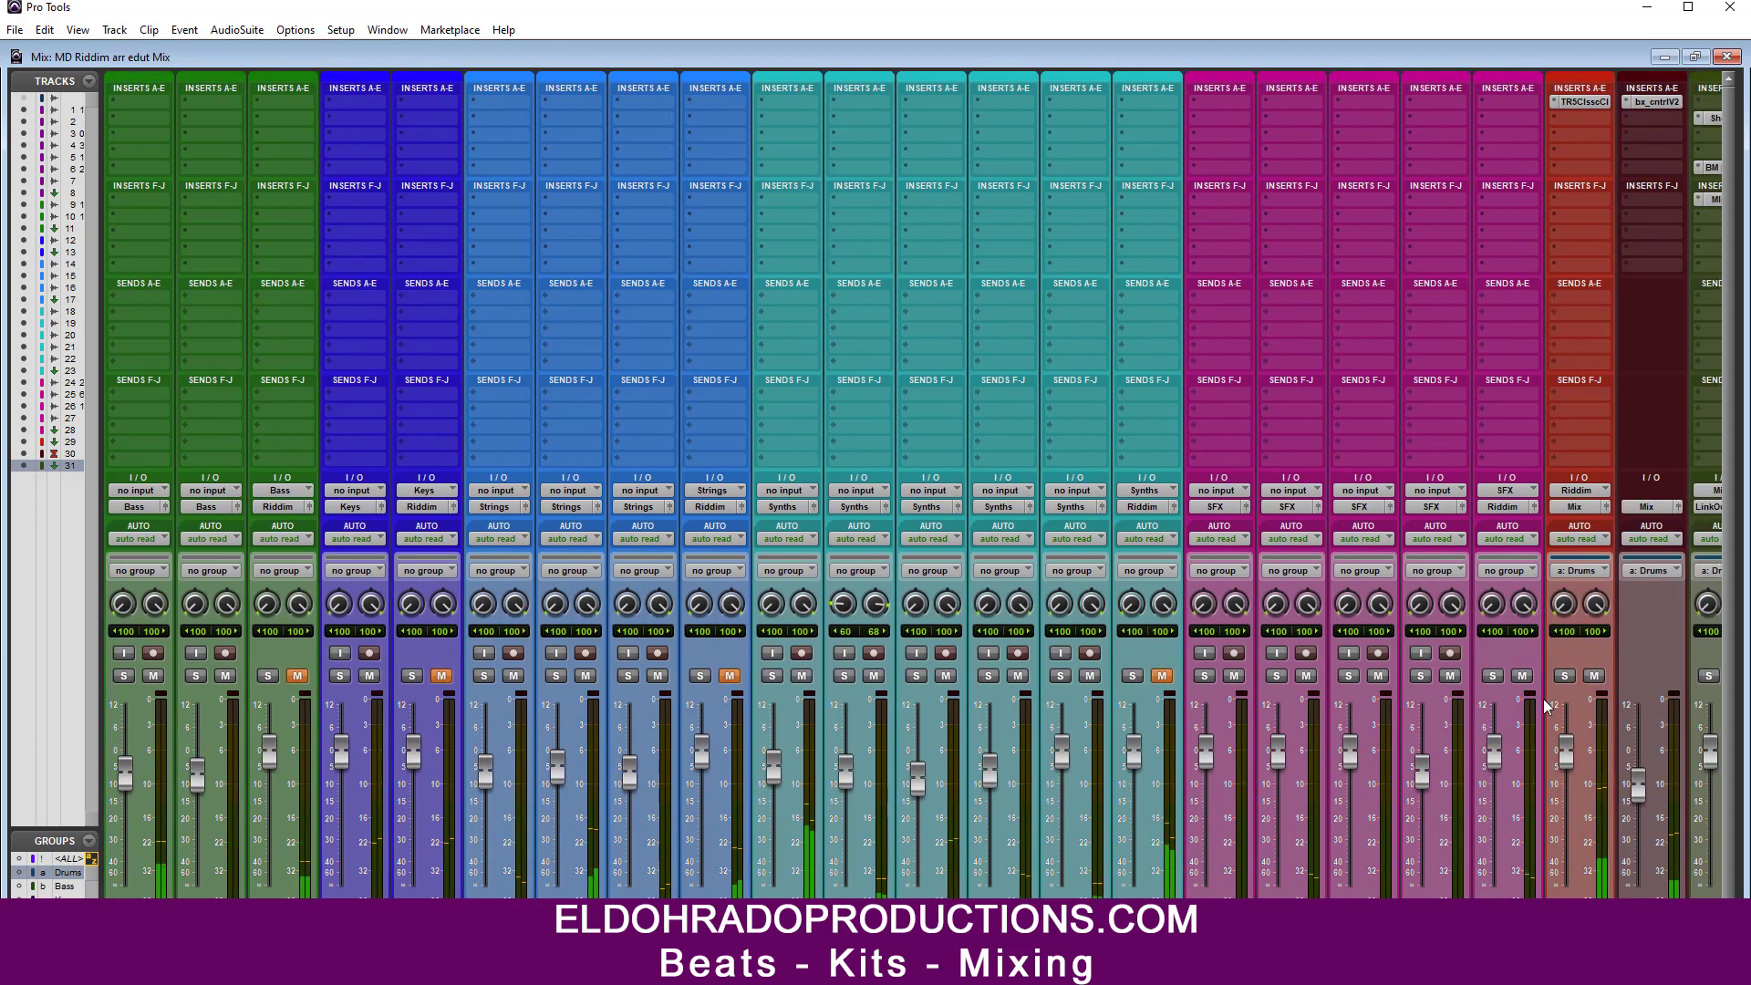
left_click_drag(1505, 930, 1099, 931)
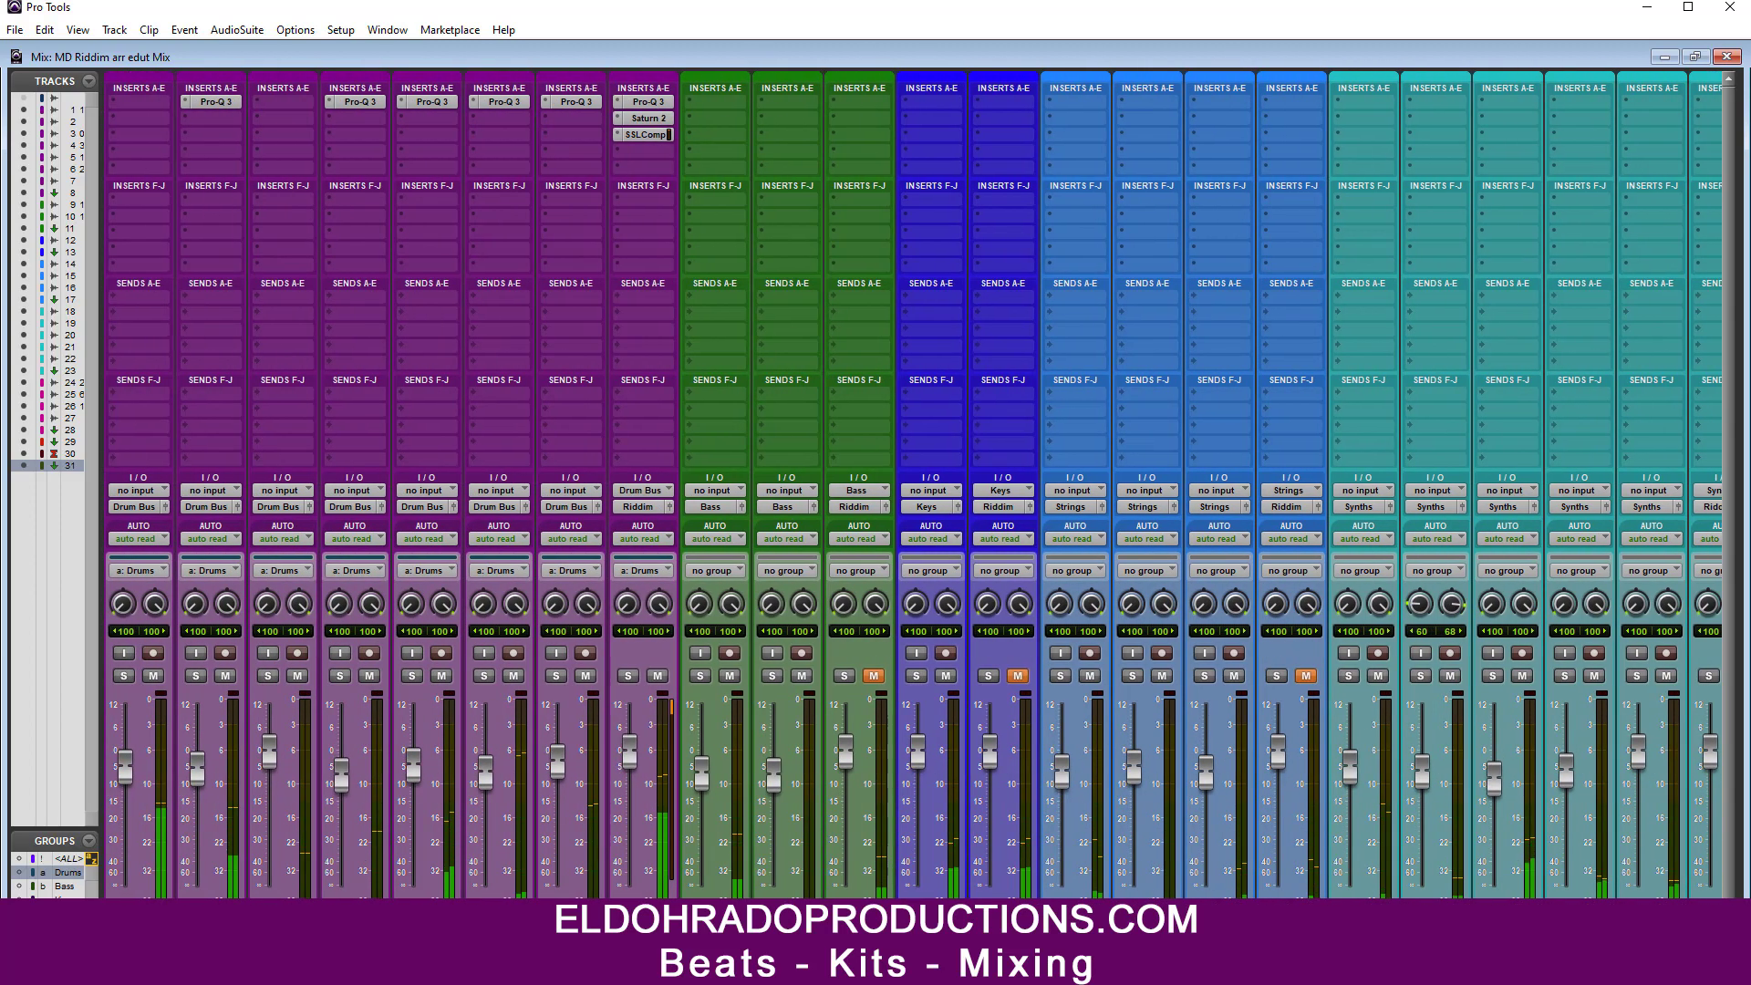
Step: Compare the Drums bus Saturn 2 against bypass, leave the effect active and close its window
left_click(663, 121)
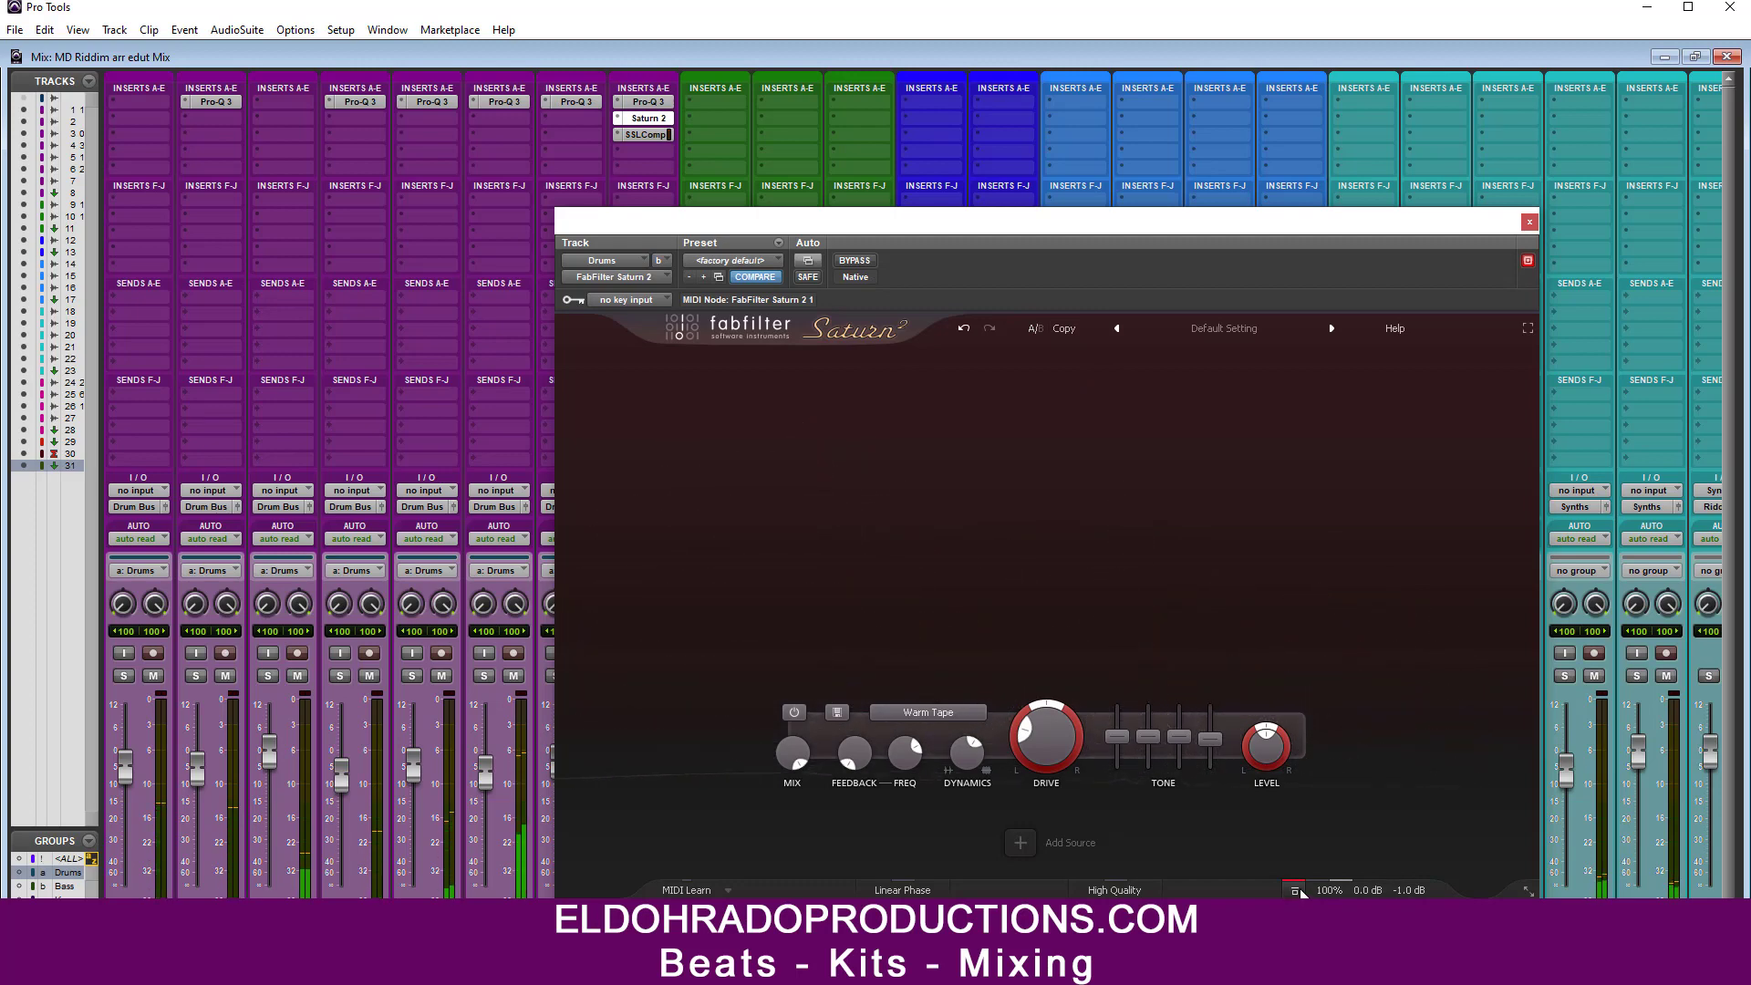
left_click(1299, 889)
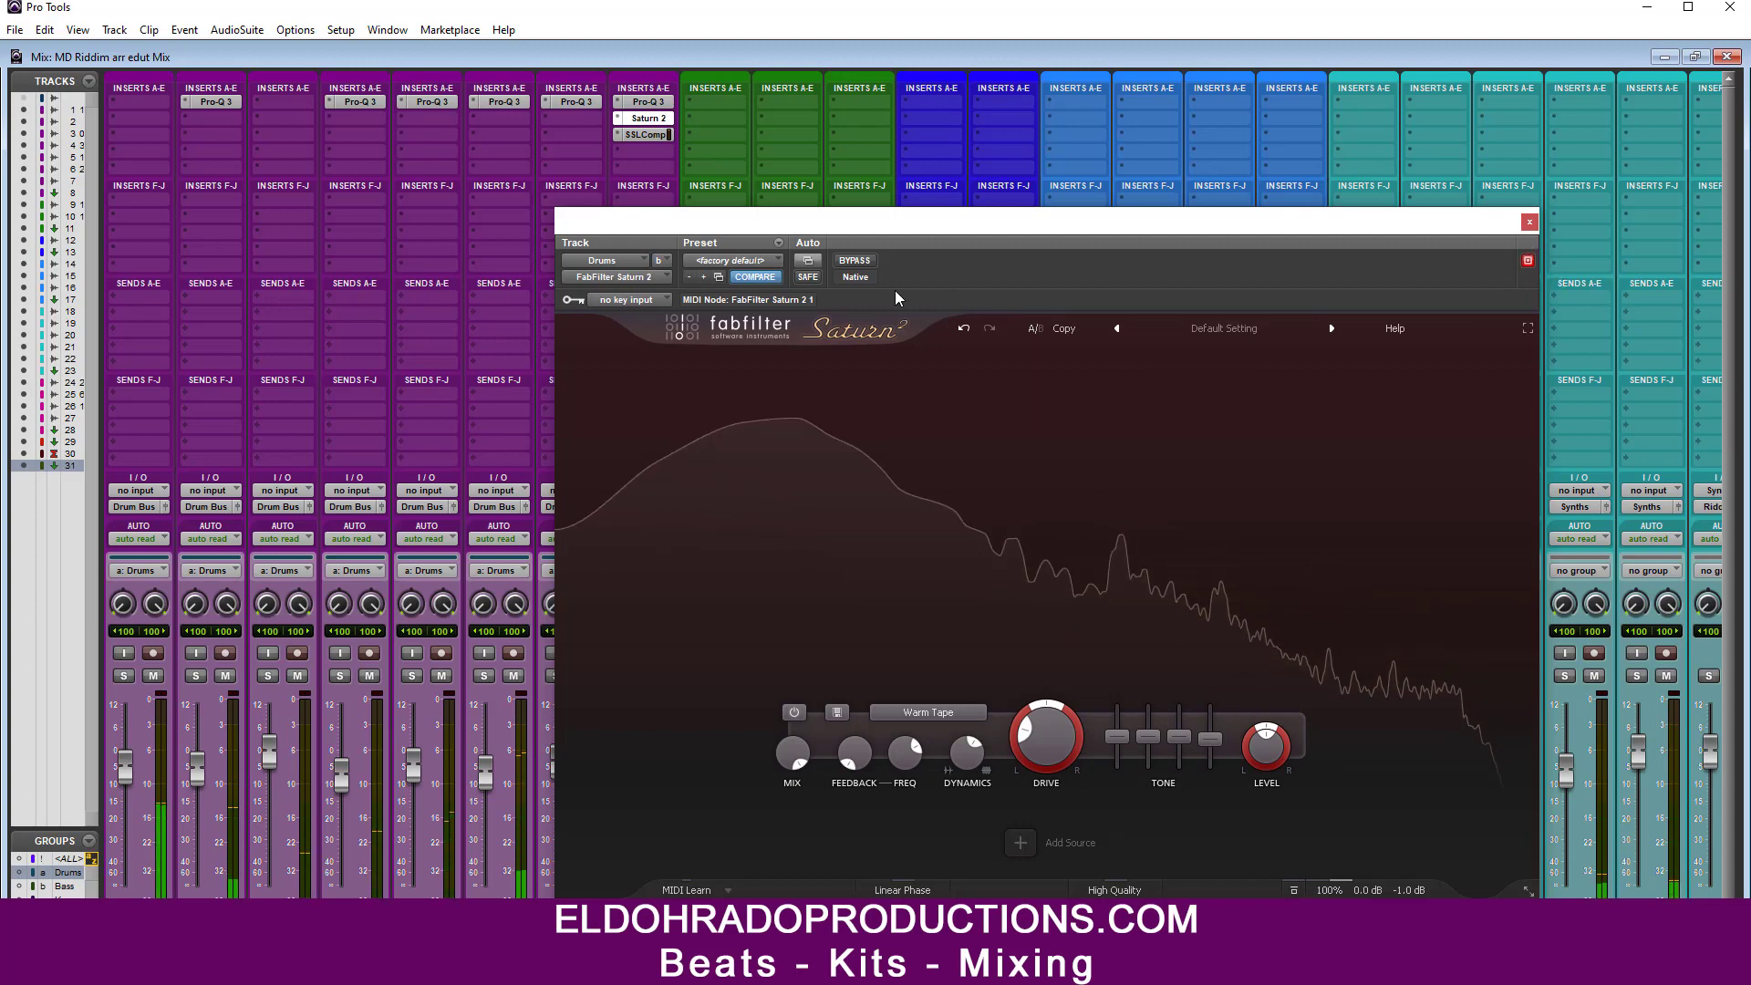
left_click(856, 261)
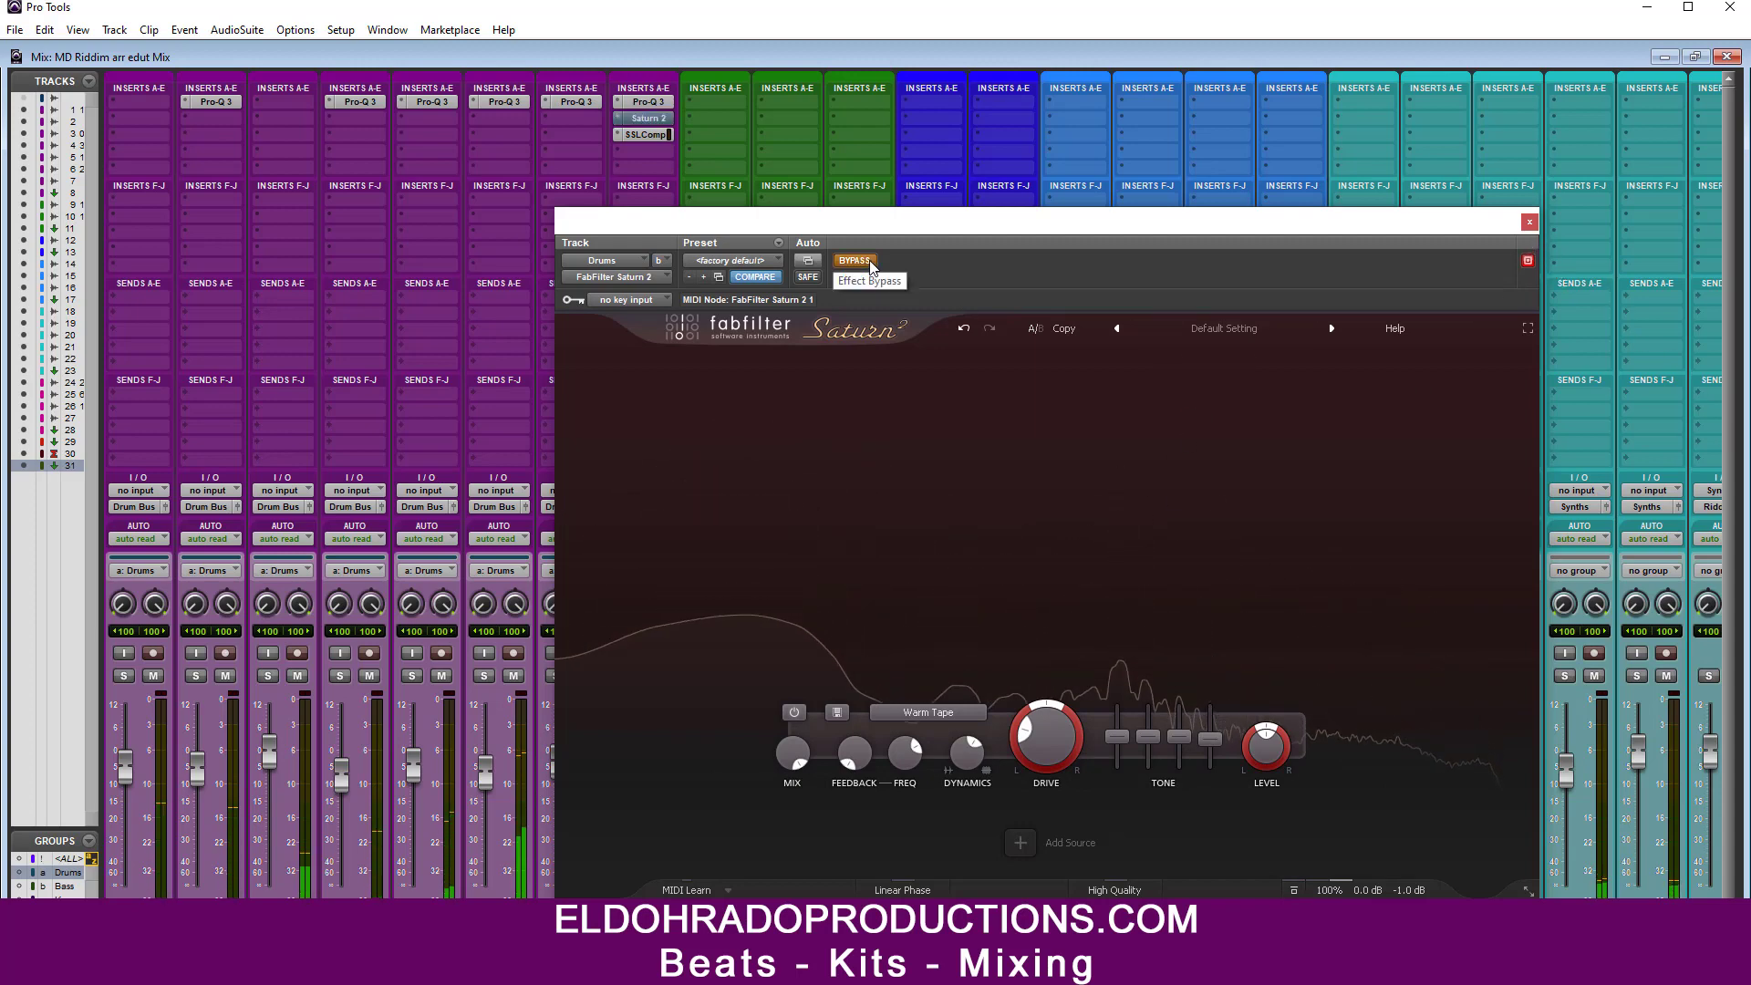
left_click(870, 261)
left_click(1529, 223)
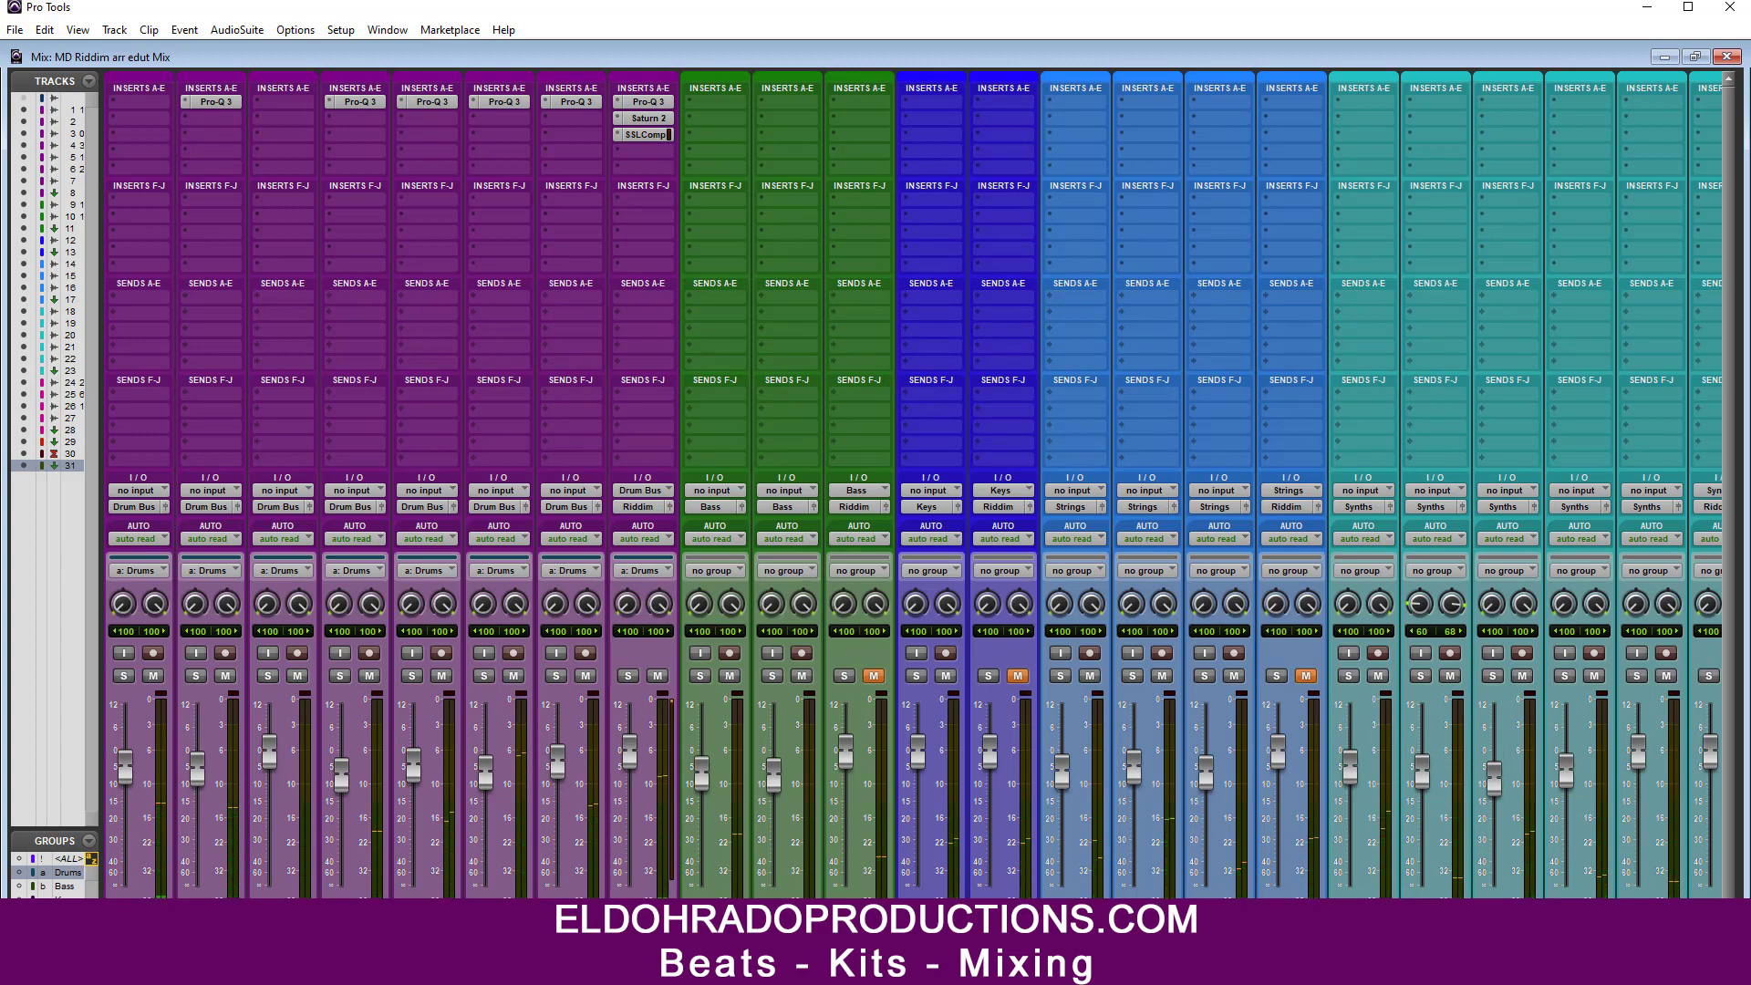
Step: Create one new stereo Aux Input track directly after the Drums bus track
key("ctrl+shift+n")
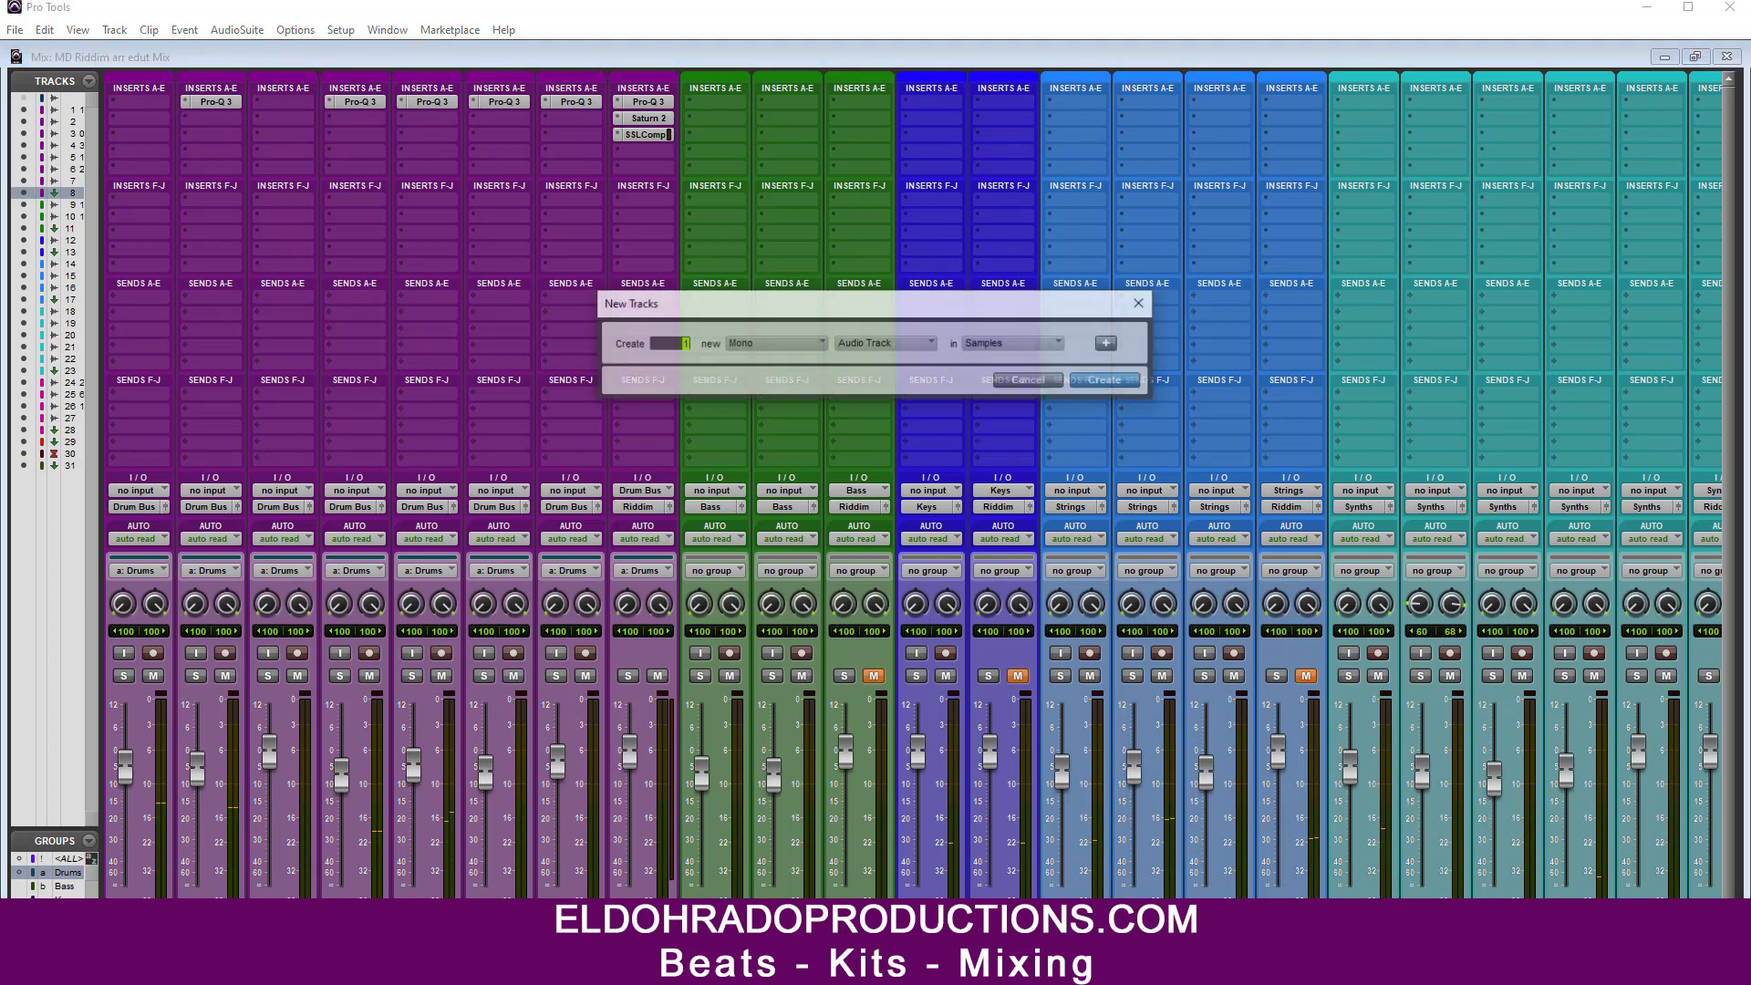
left_click(796, 346)
left_click(796, 359)
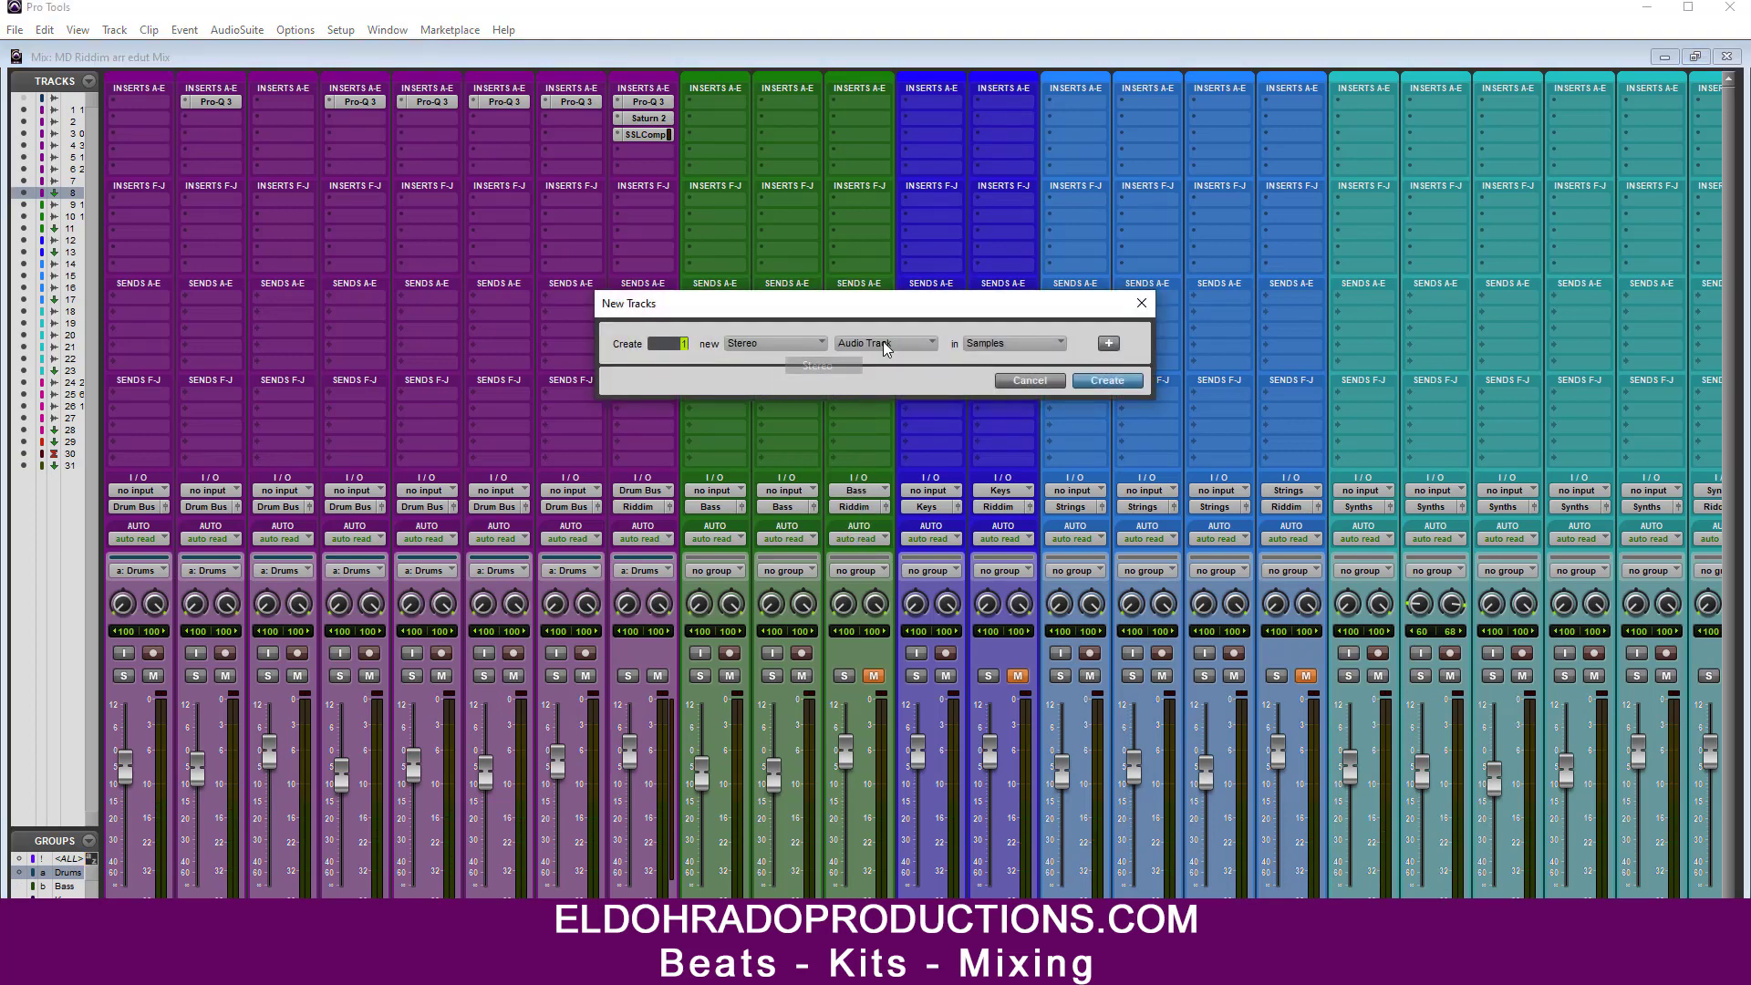
left_click(883, 342)
left_click(916, 365)
left_click(1098, 387)
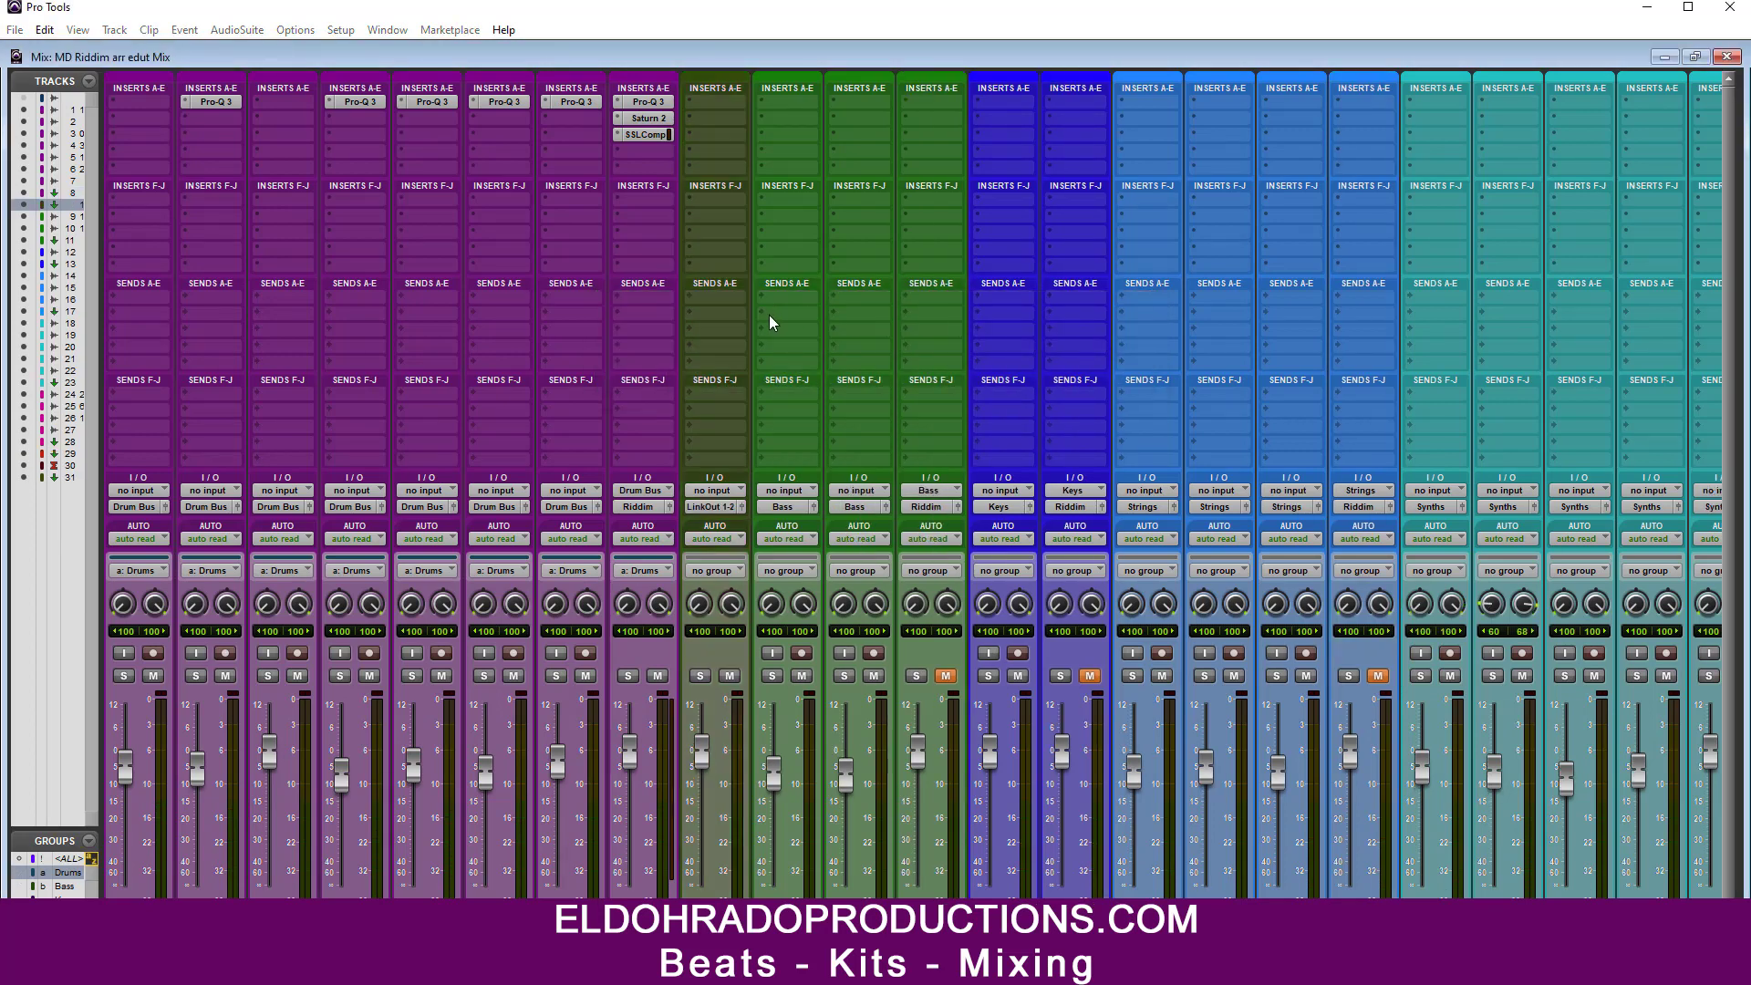
Step: Route the new aux track's output to the Riddim bus and its input from Bus 17-18
left_click(730, 507)
mouse_move(782, 551)
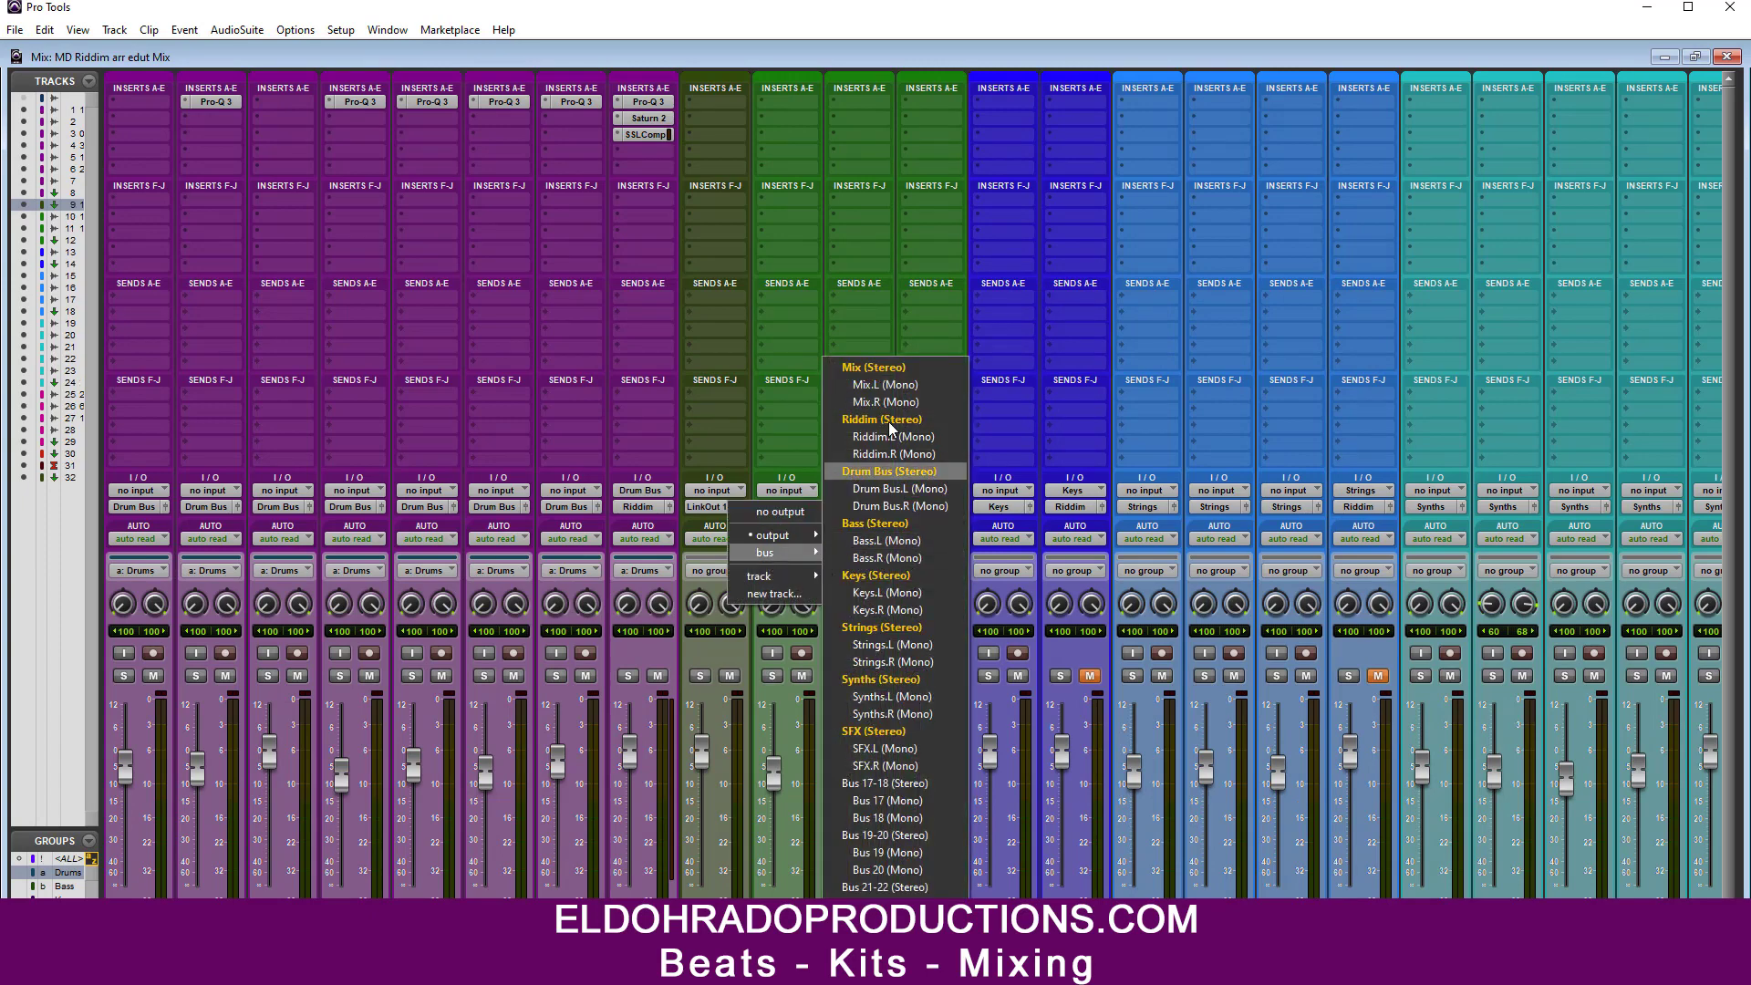
left_click(893, 419)
left_click(723, 492)
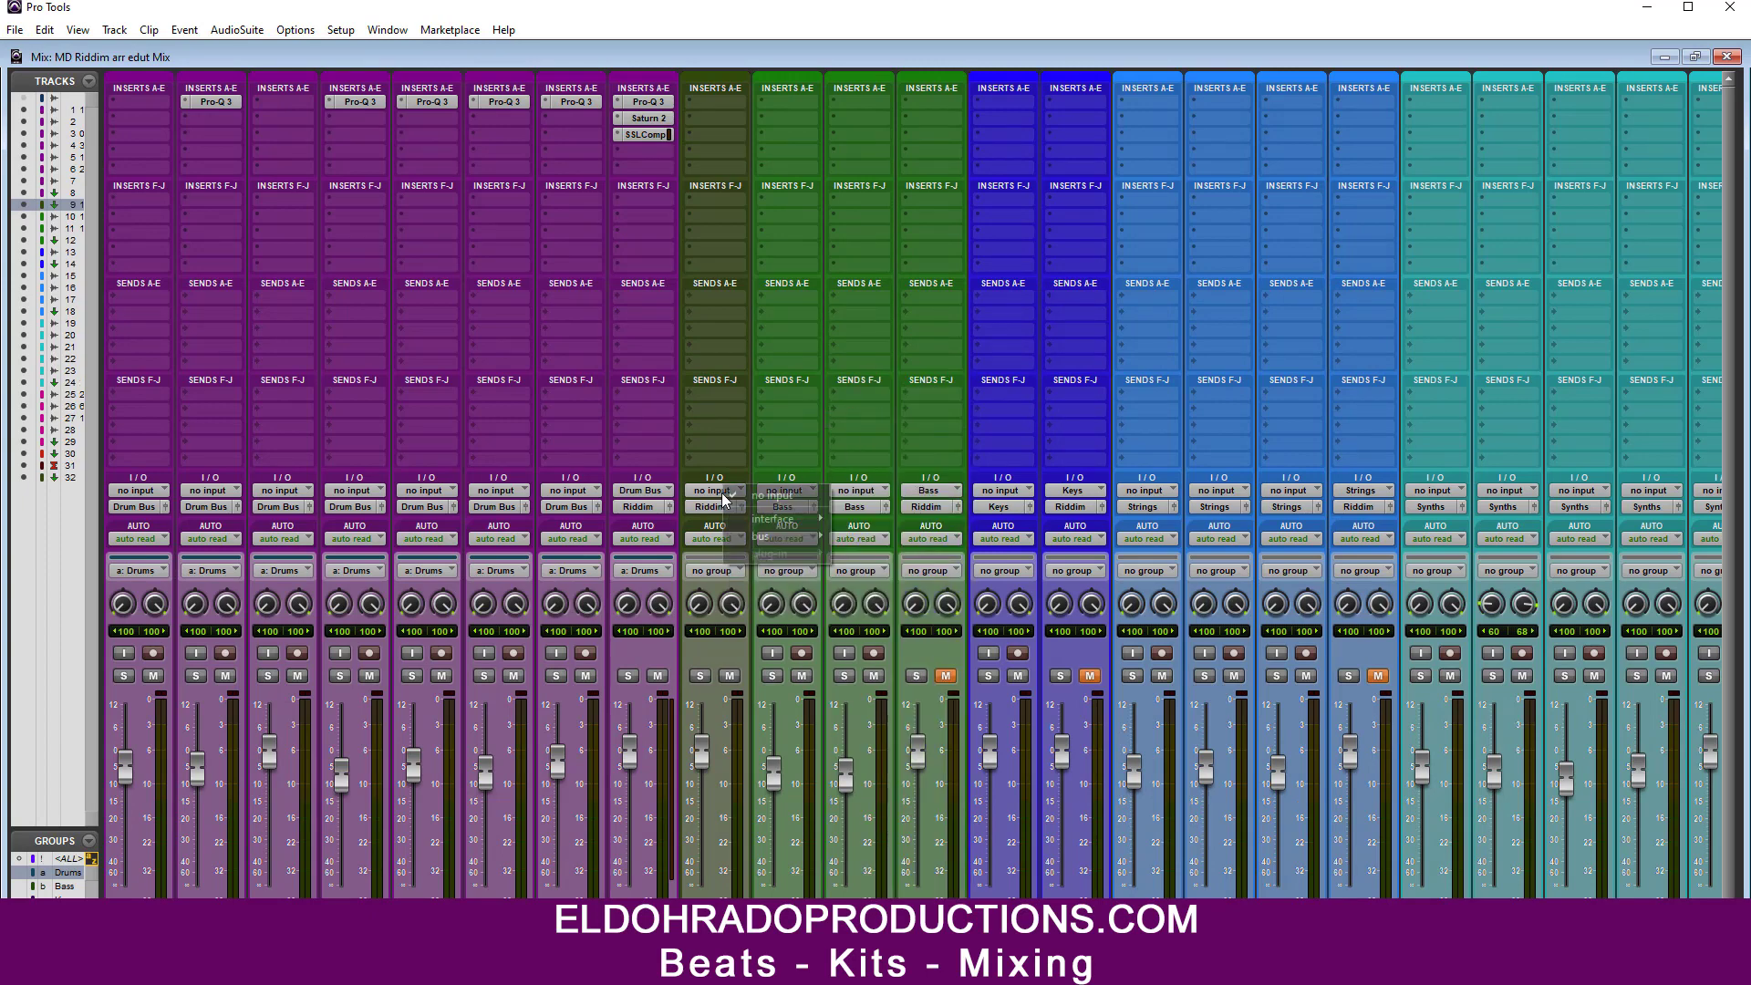
mouse_move(780, 538)
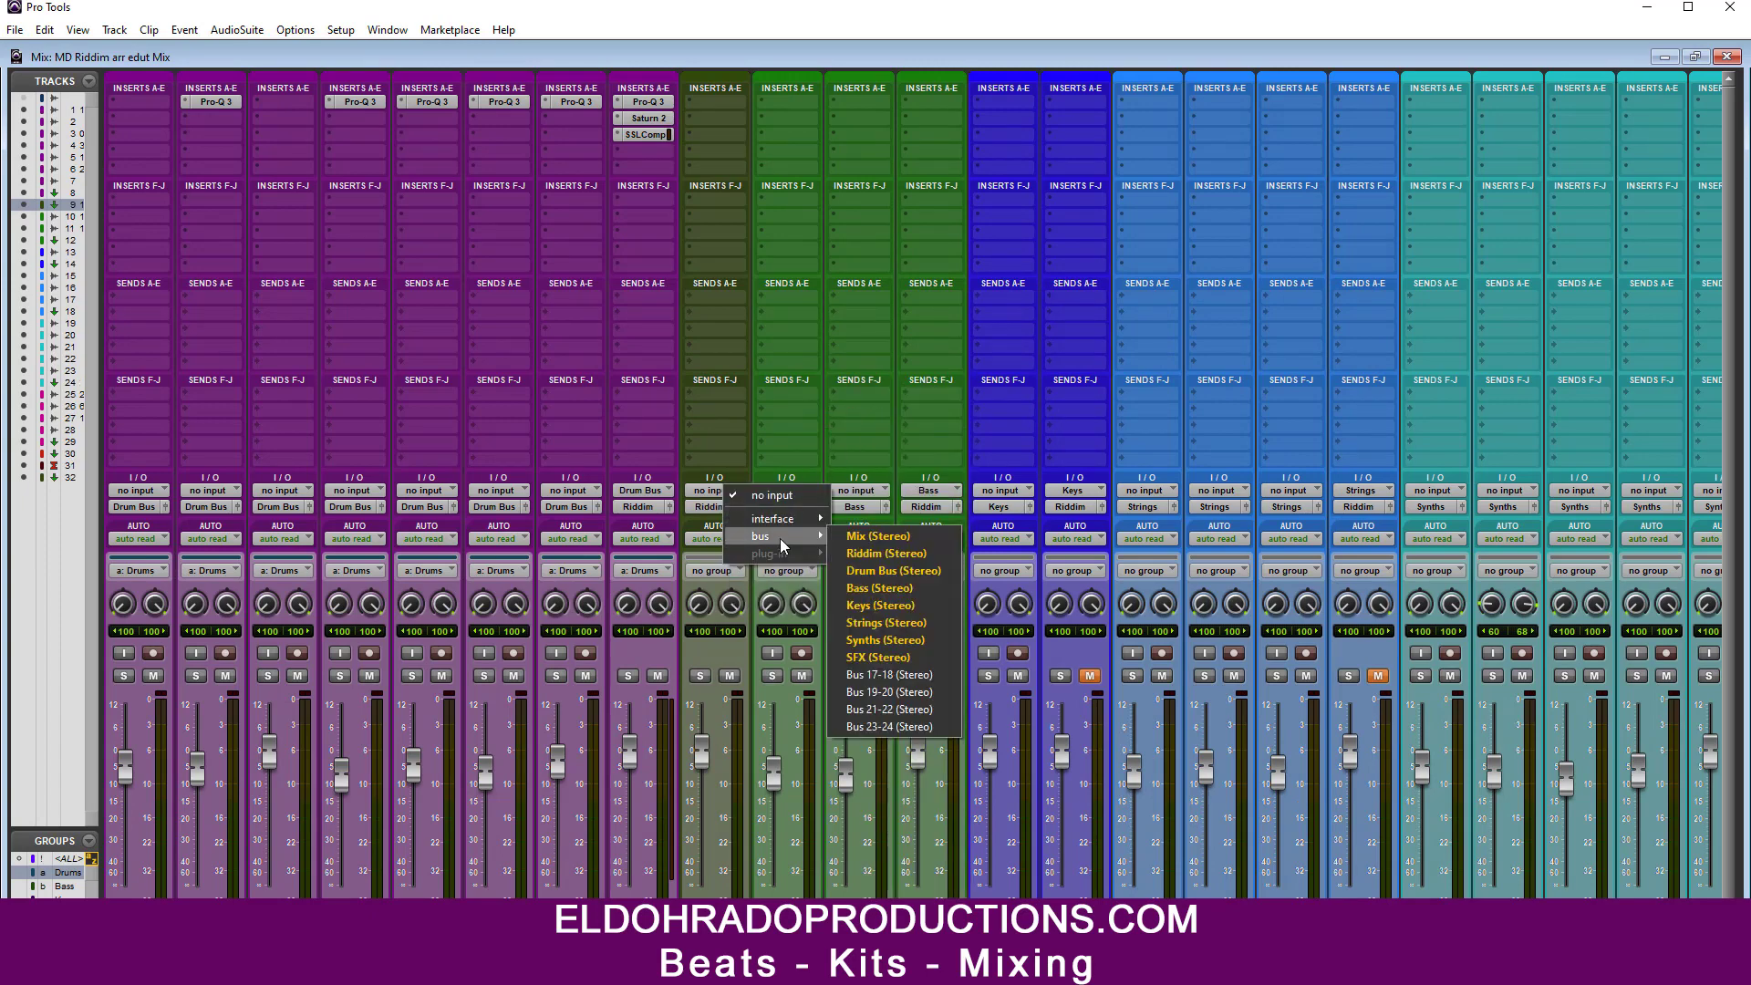
left_click(890, 679)
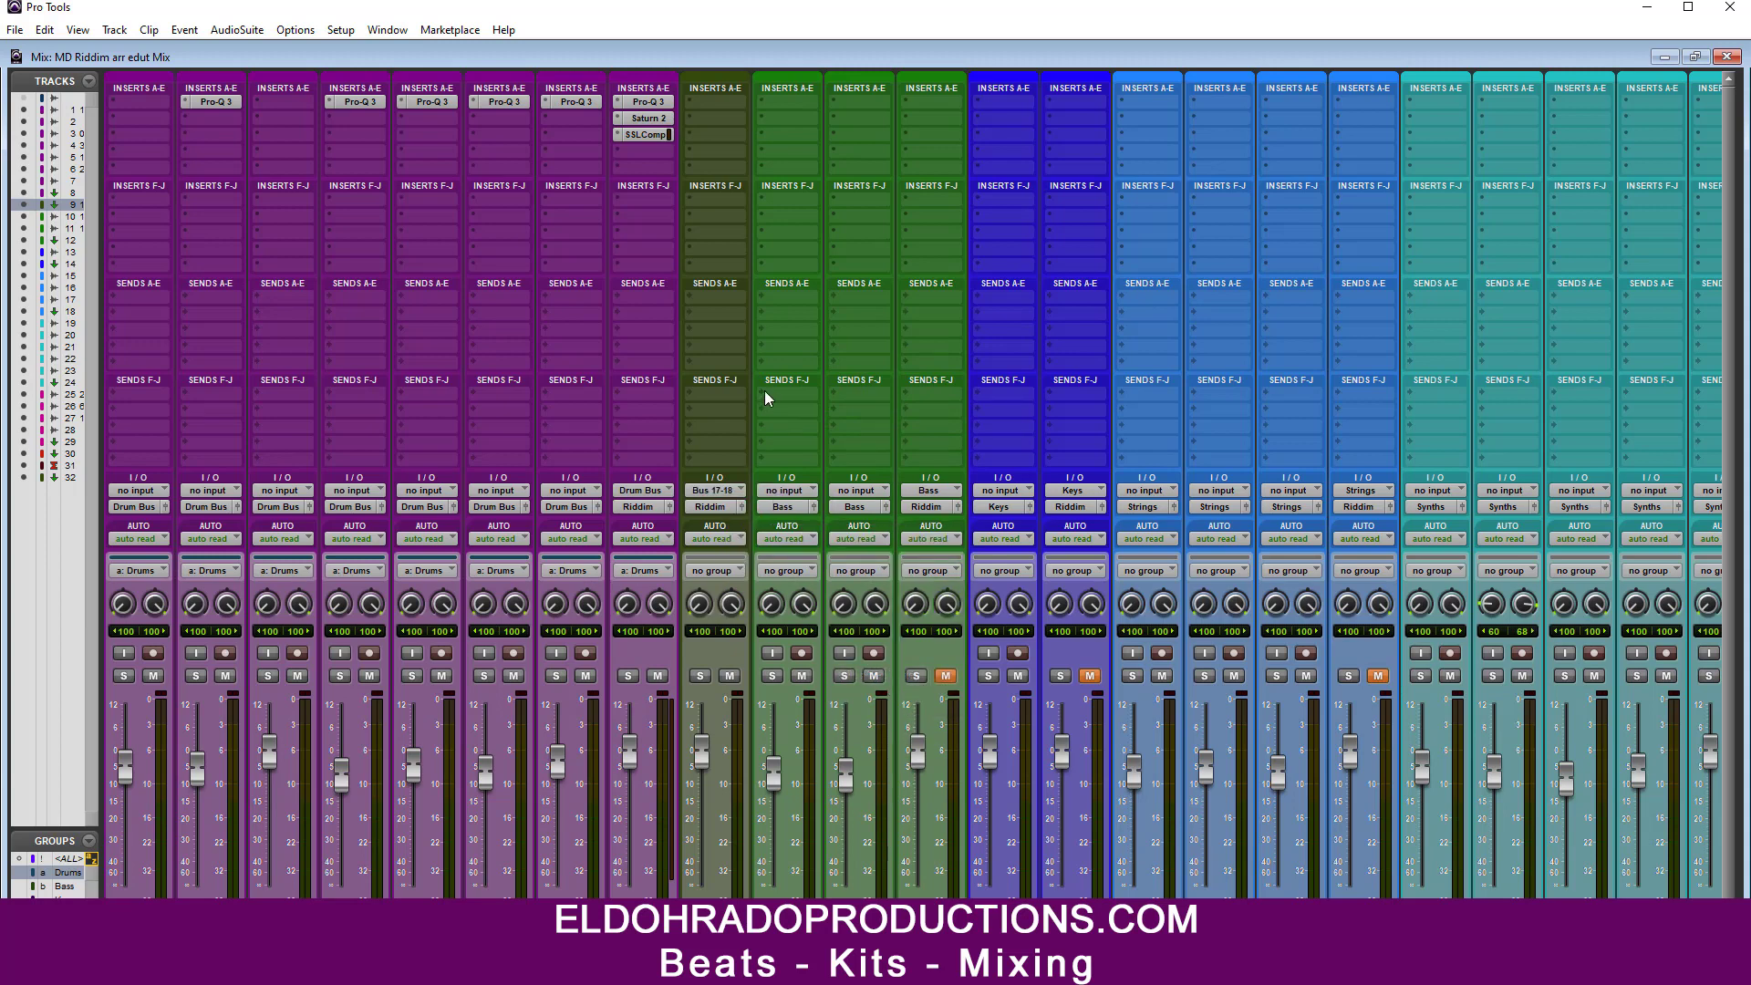
Step: Rename the aux track's input bus, Bus 17-18, to D Verb
right_click(724, 494)
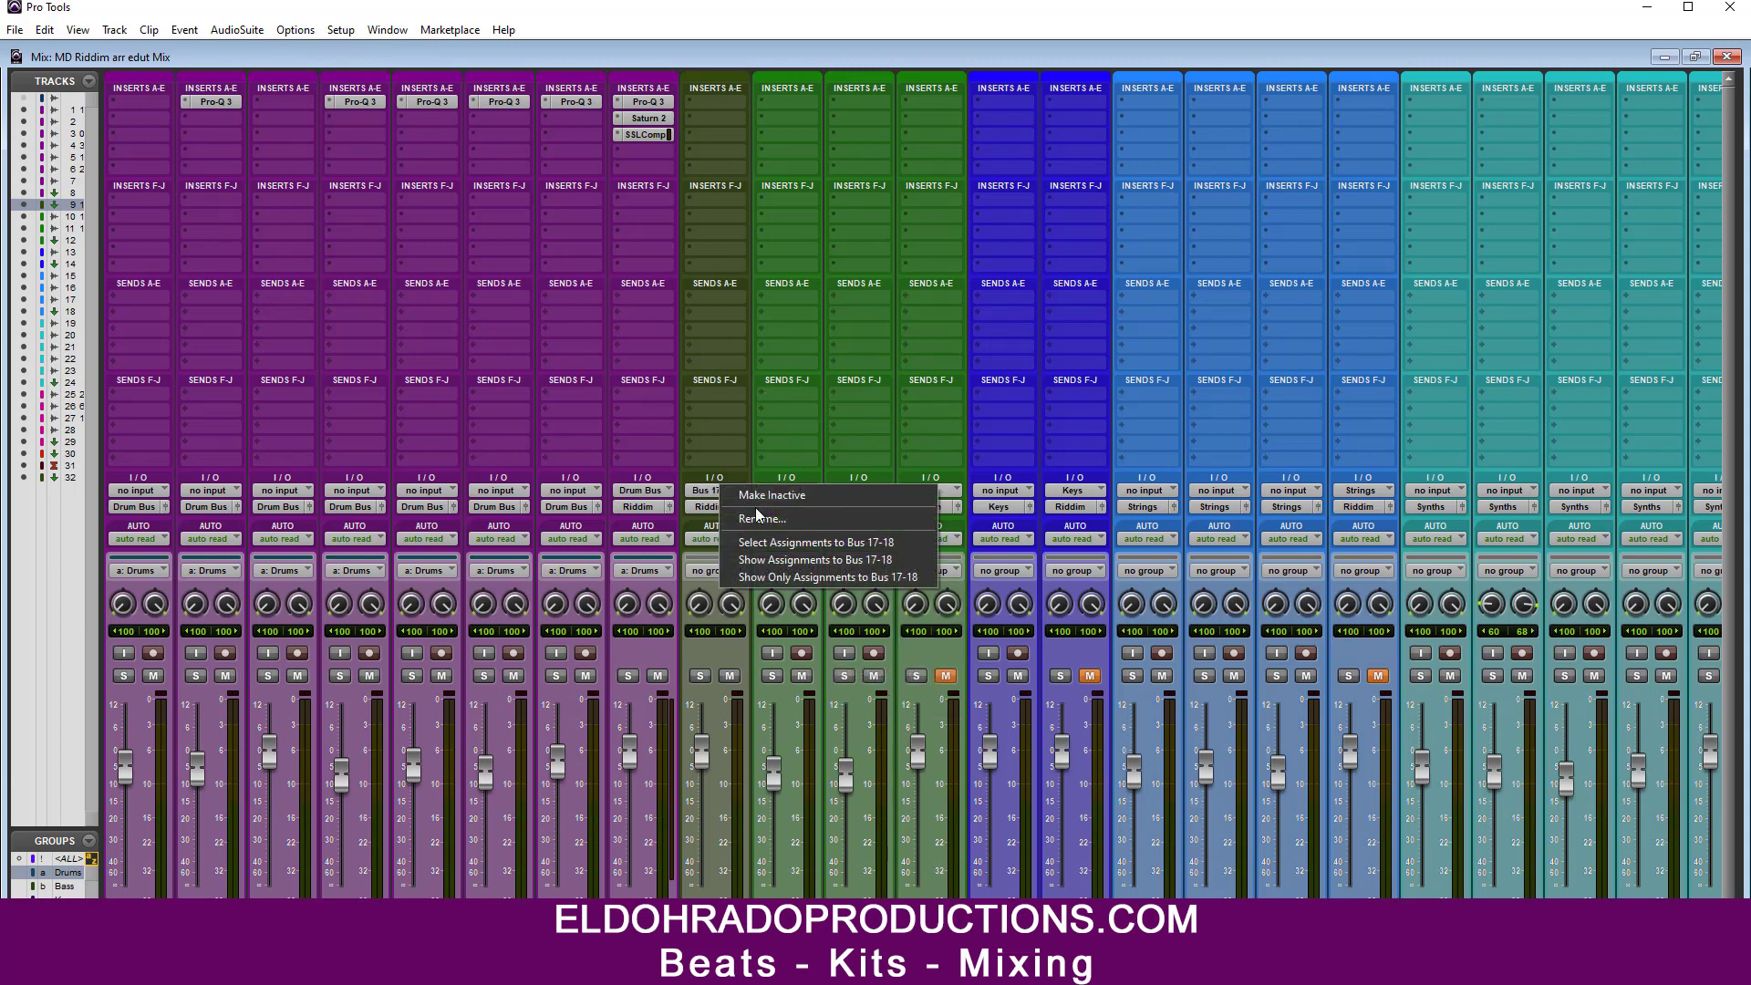
left_click(757, 513)
type("D Ve")
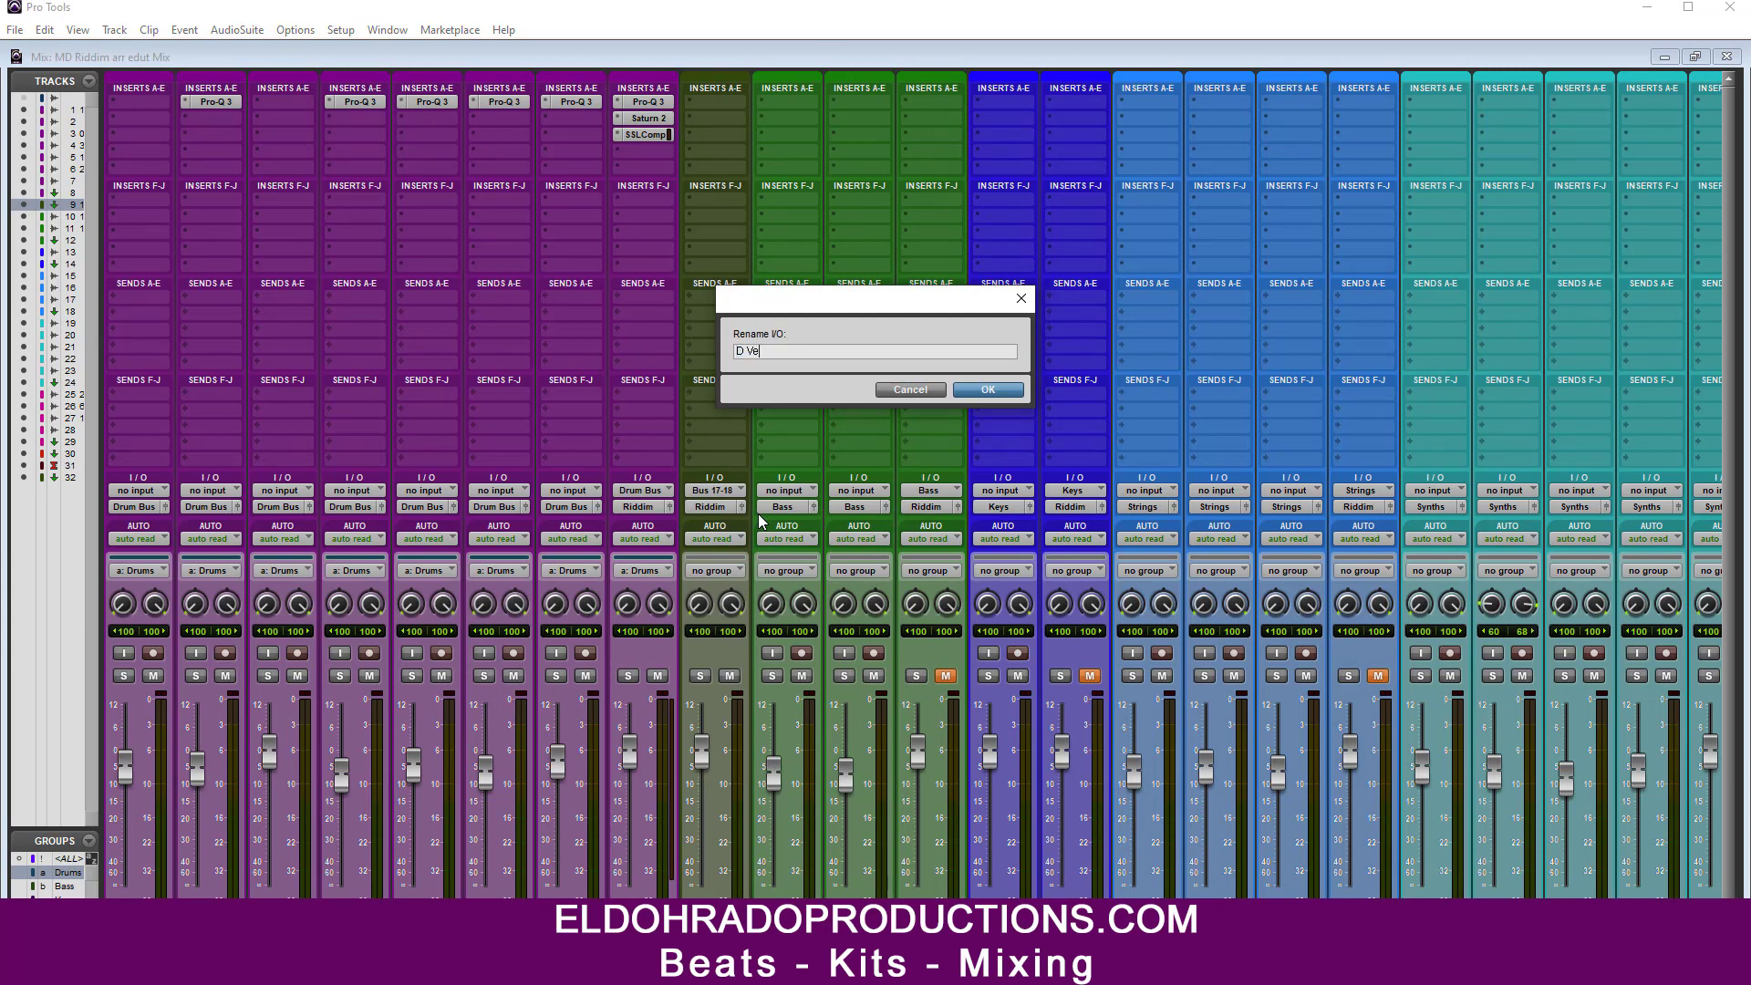
type("rb")
key("Return")
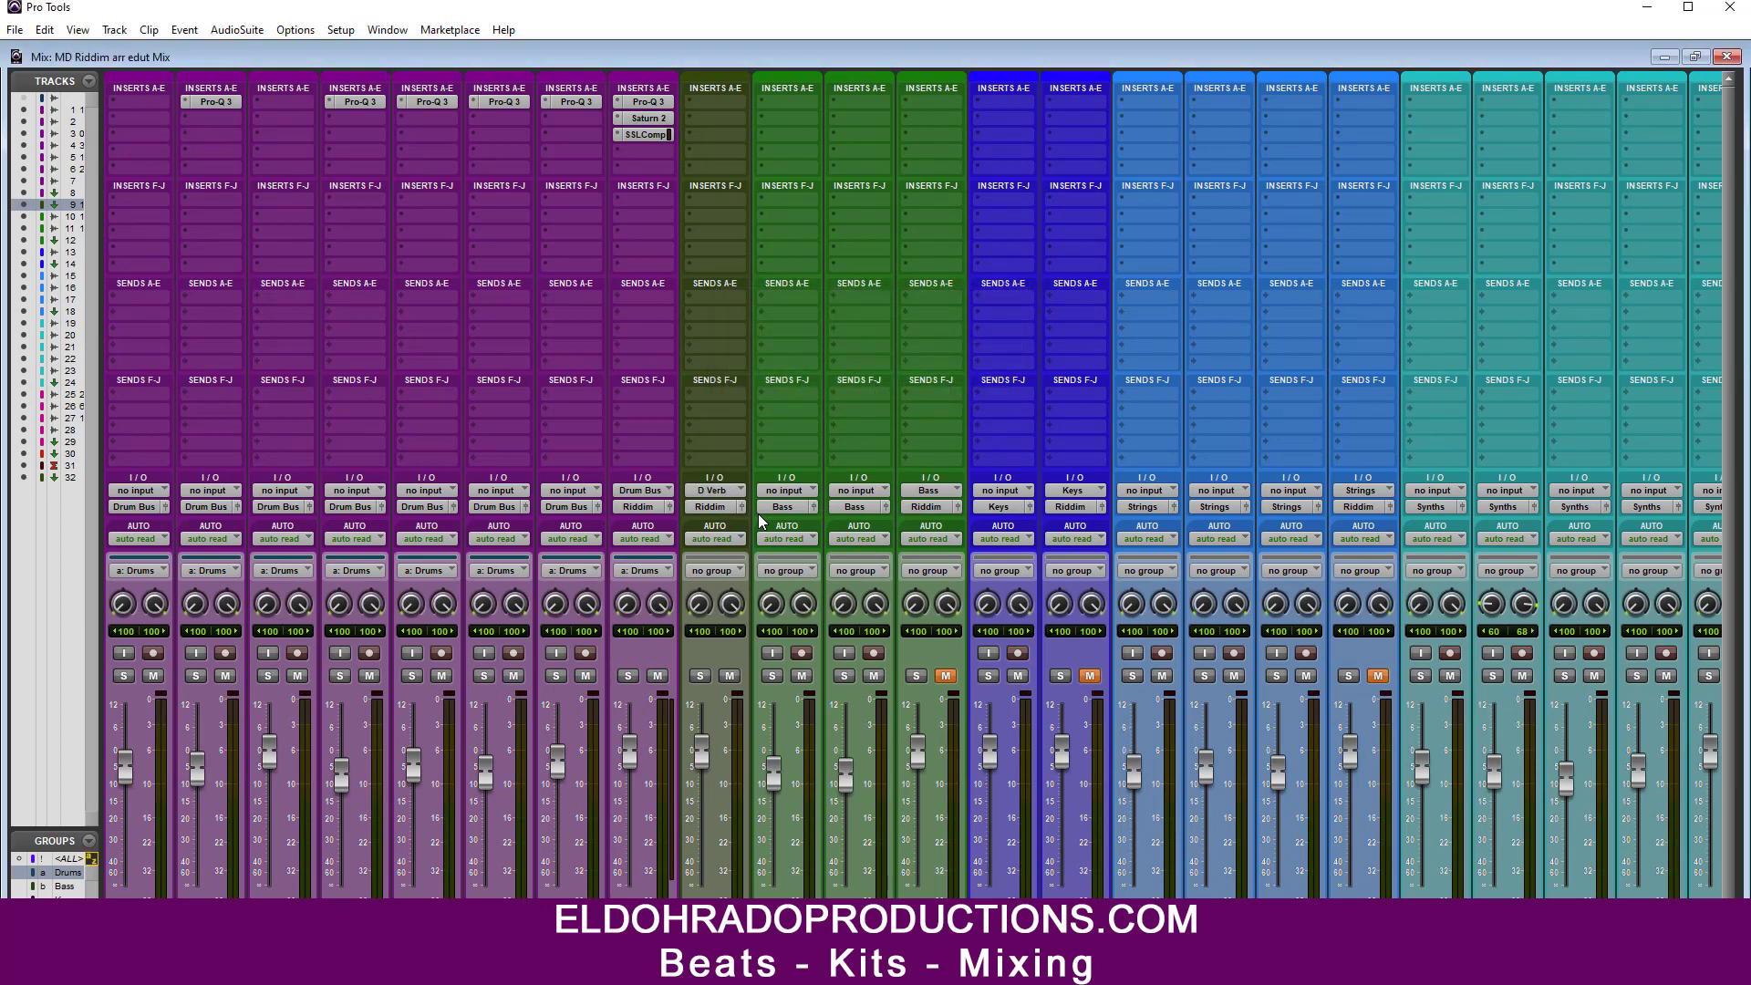
Step: Insert stereo ReVibe II in insert A of the D Verb aux track, adjust its reverb time and close its window
left_click(725, 103)
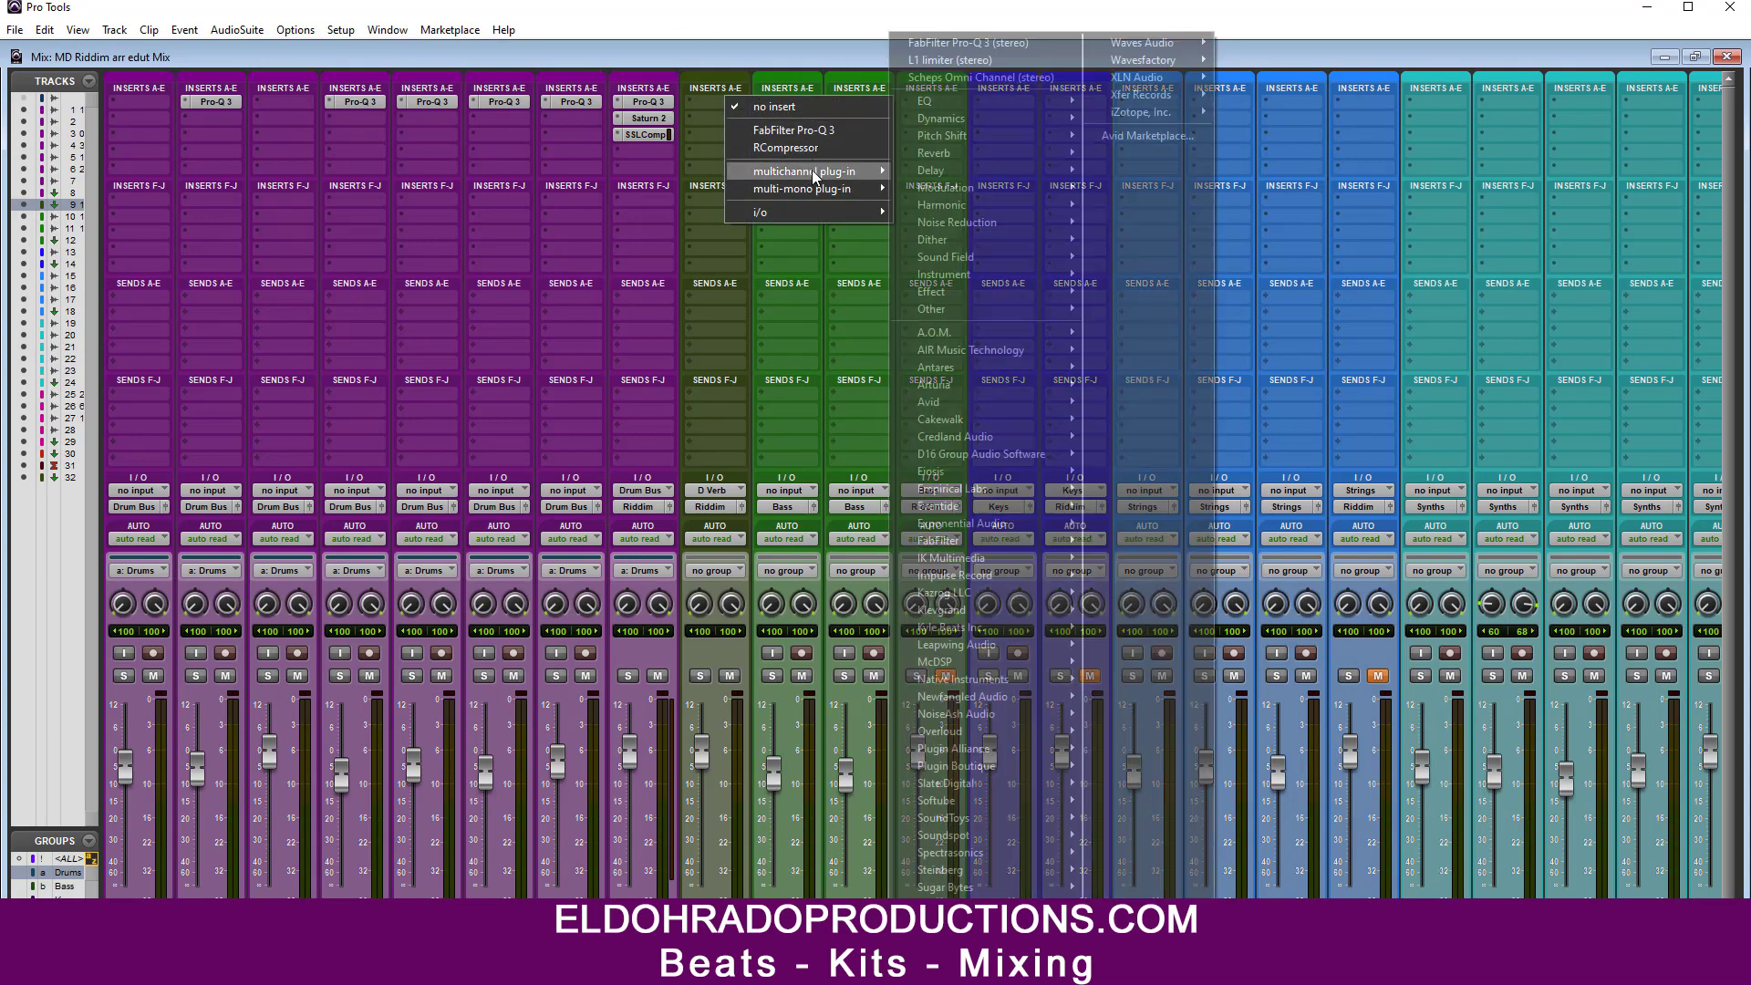
mouse_move(948, 154)
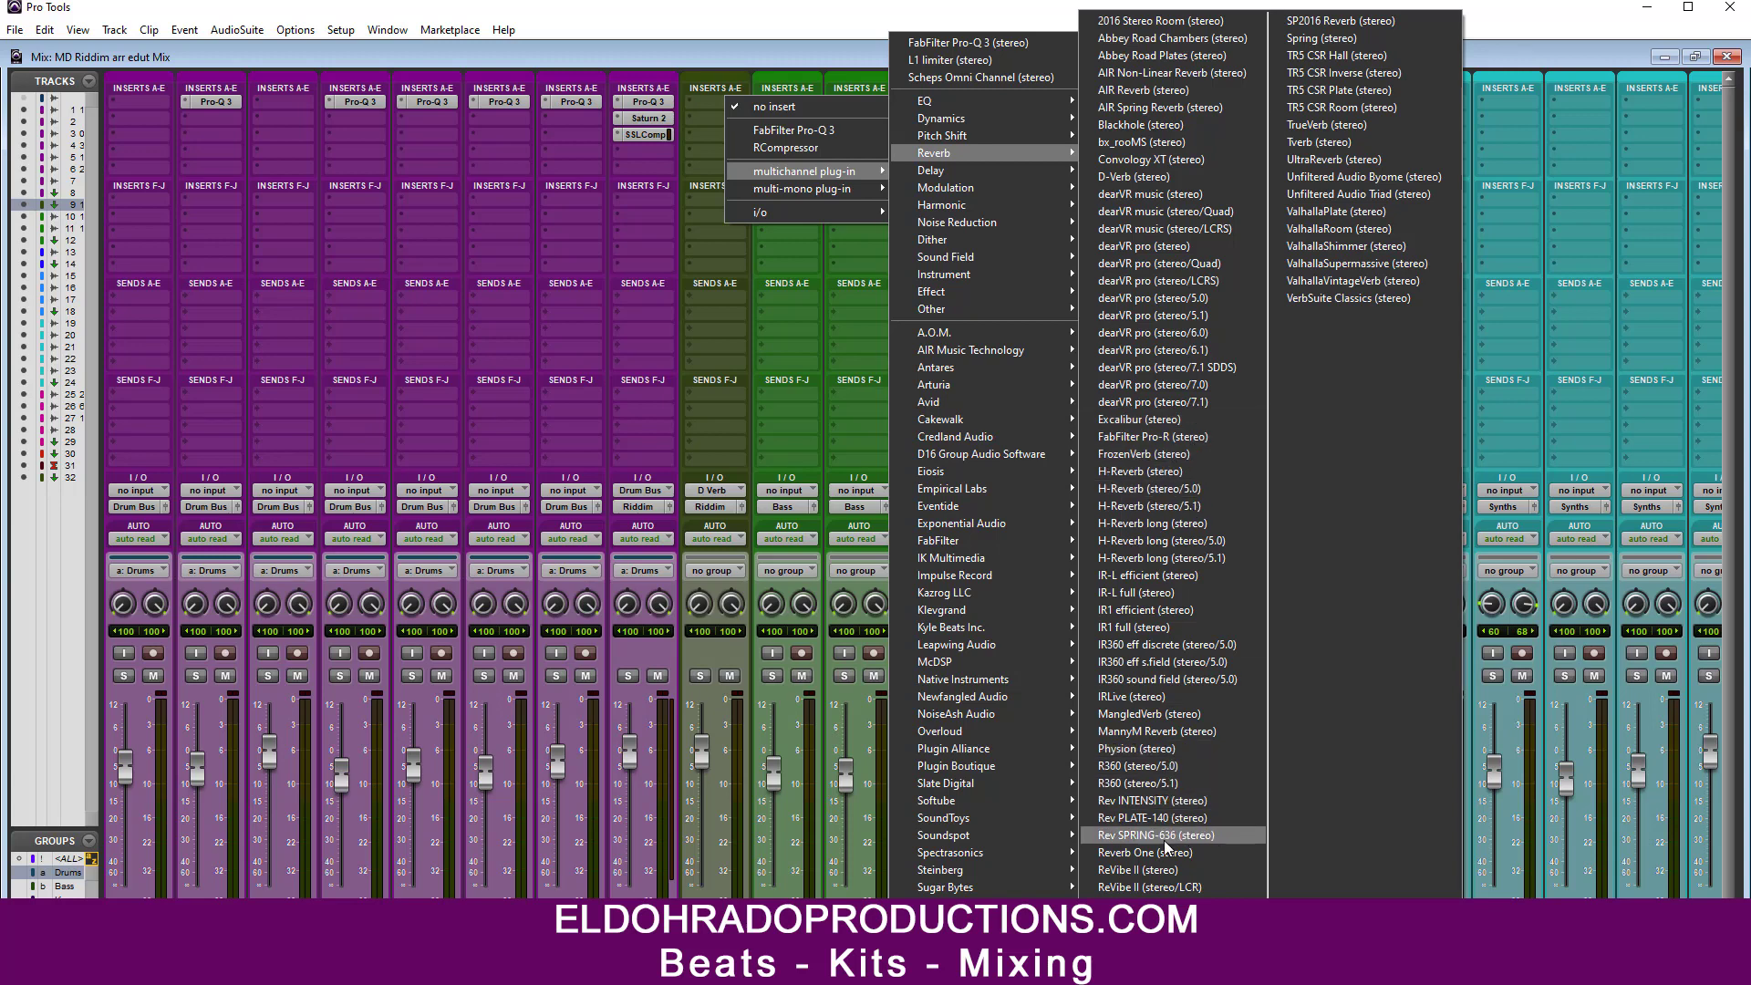
left_click(1173, 872)
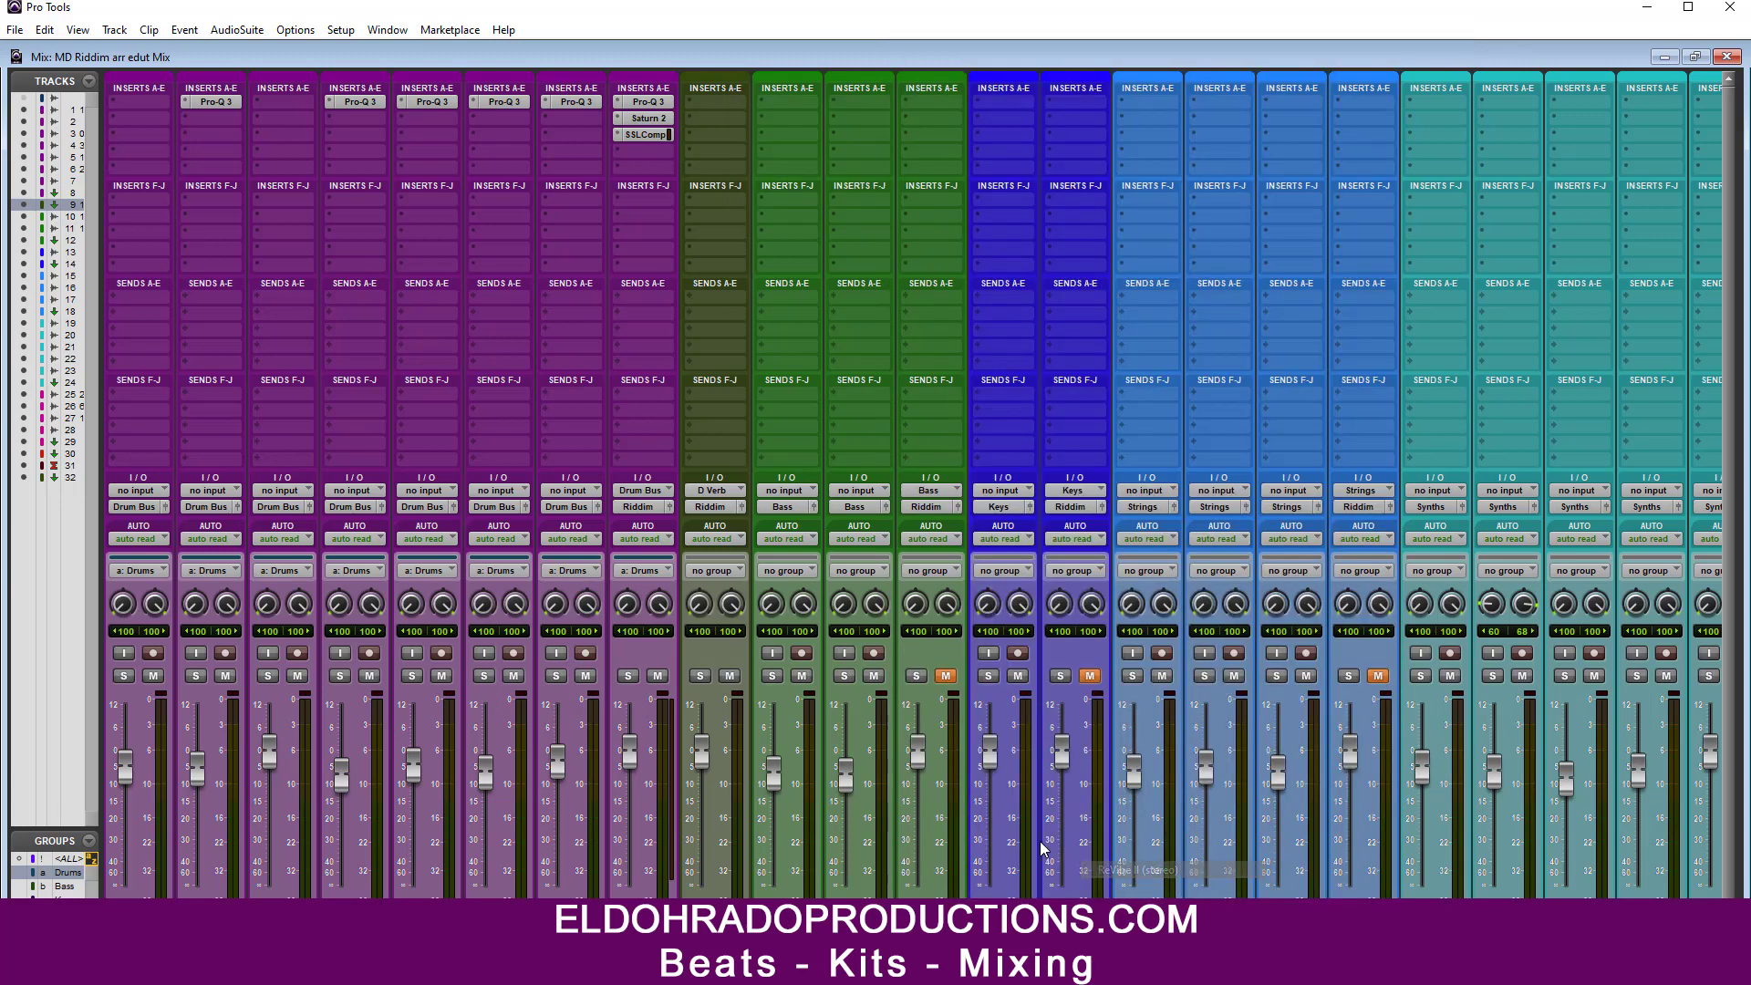
left_click_drag(809, 224, 872, 196)
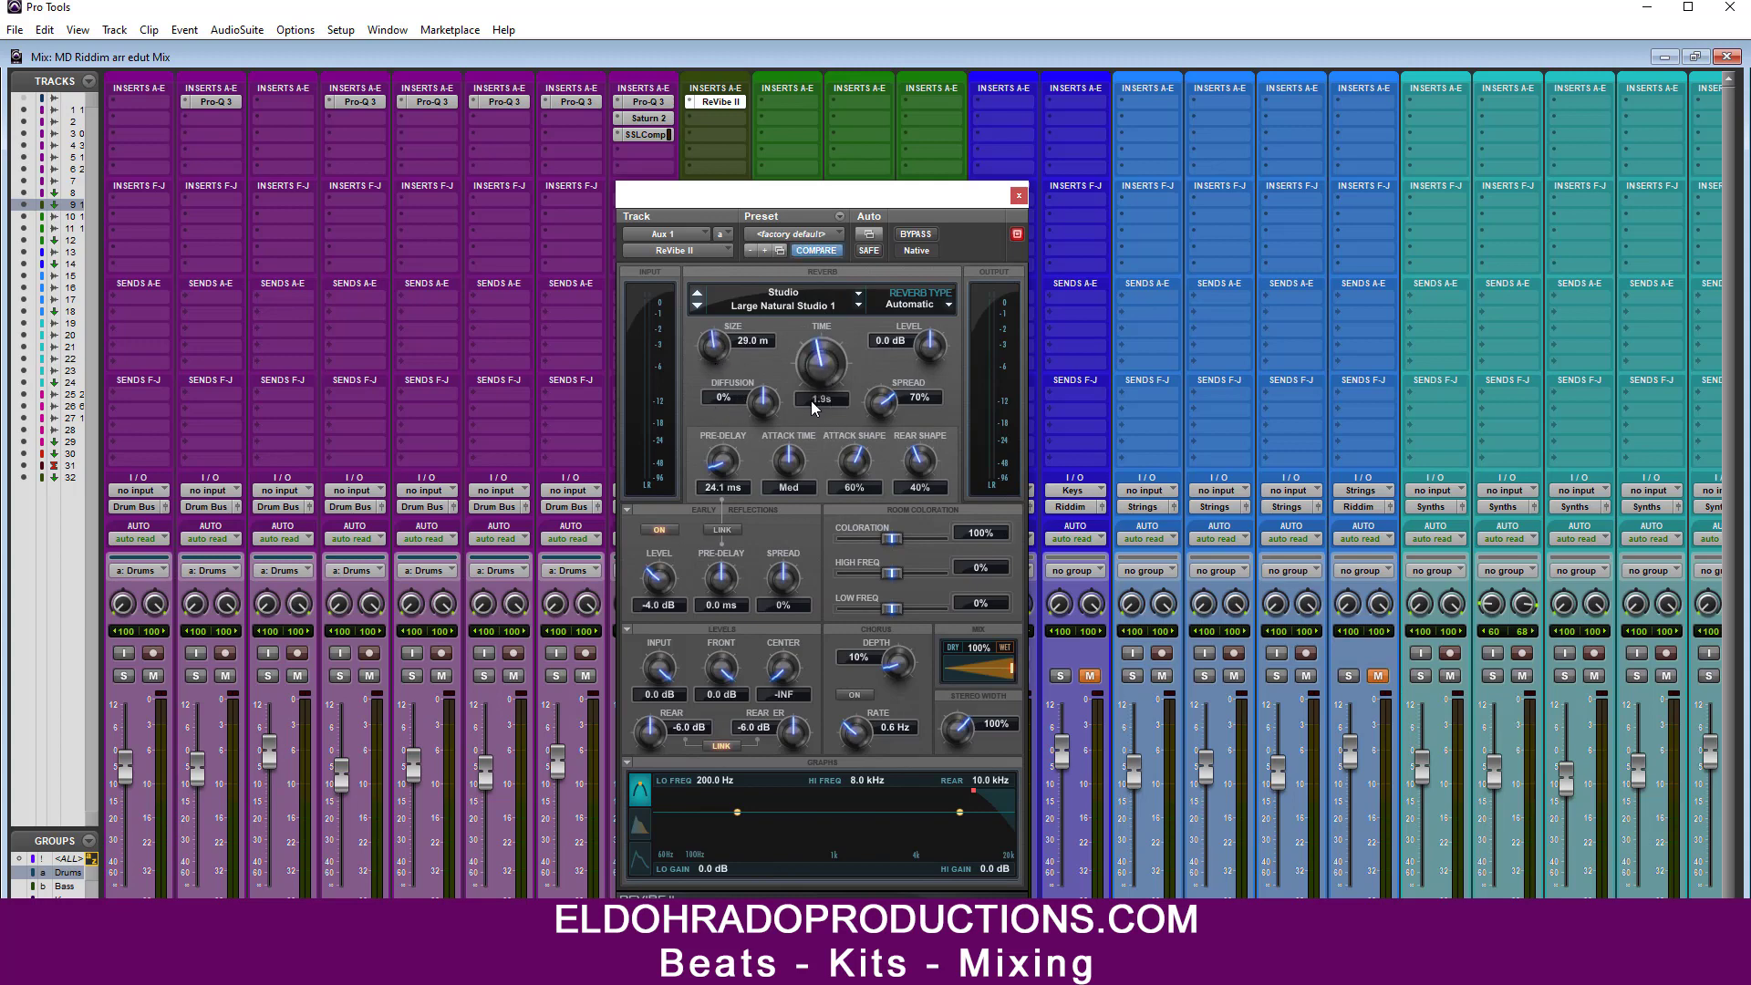
left_click_drag(809, 407, 808, 412)
left_click_drag(752, 412, 849, 244)
left_click(1018, 194)
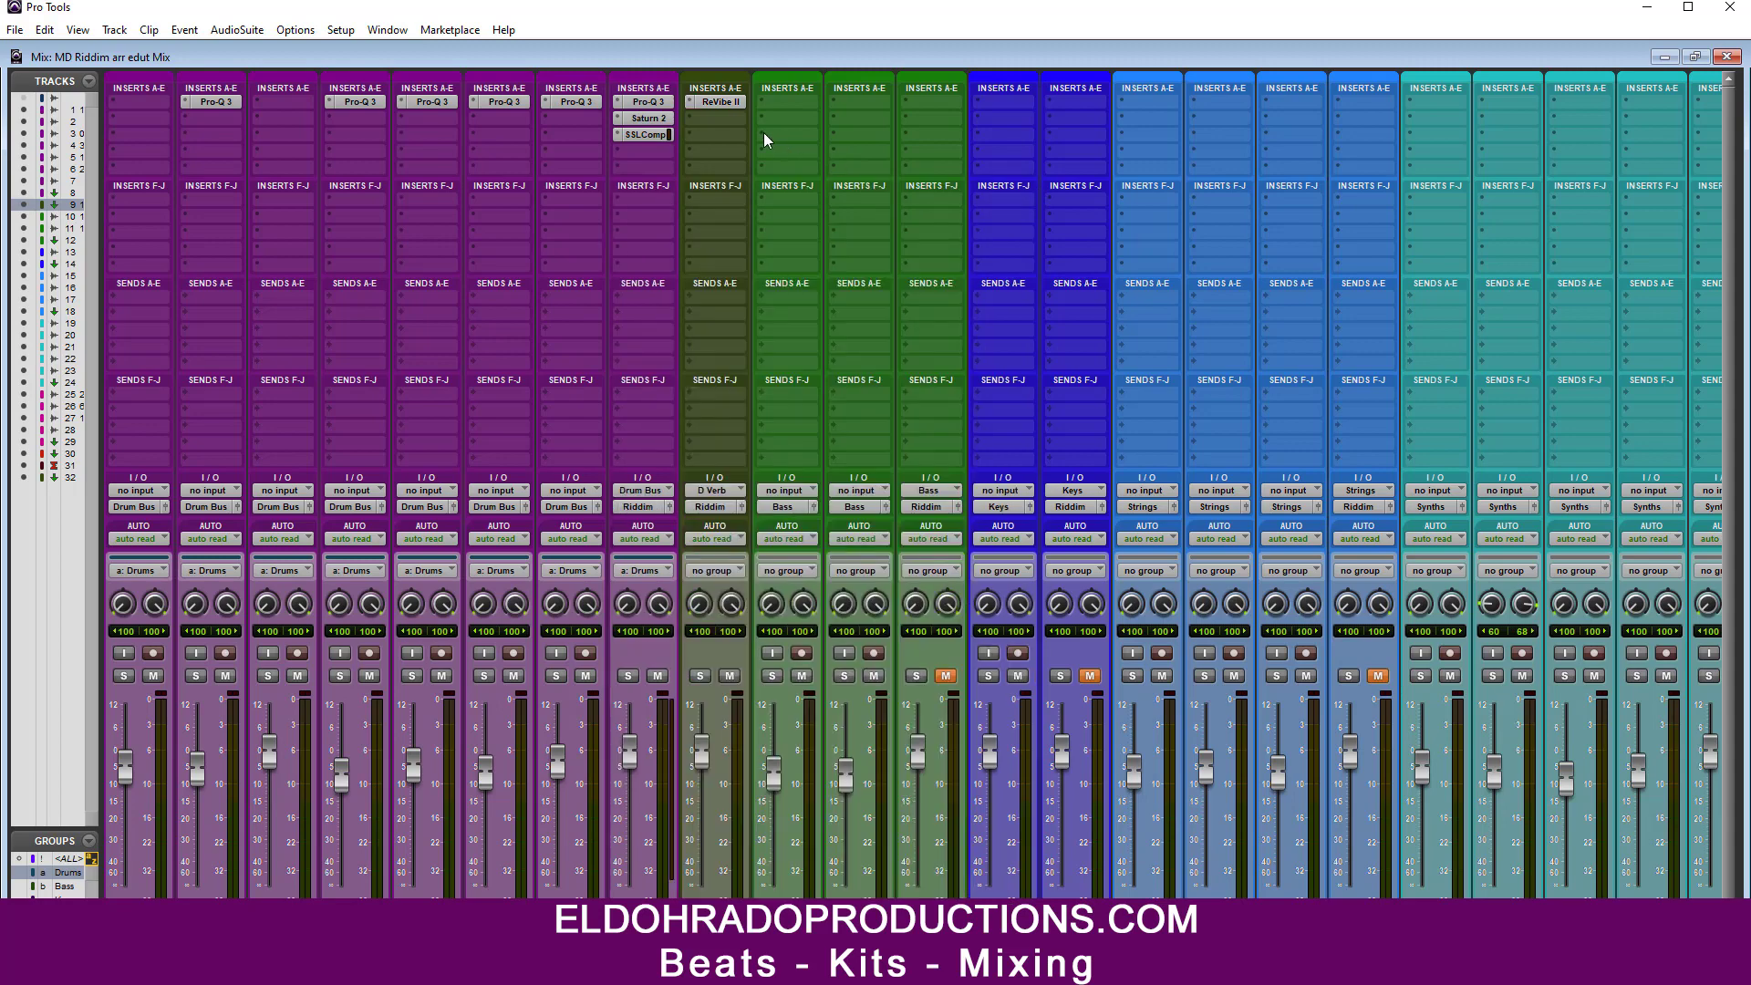
Step: Add stereo FabFilter Pro-Q 3 after ReVibe II on the D Verb aux track and shift both plug-ins down to inserts B and C
left_click(720, 118)
mouse_move(801, 188)
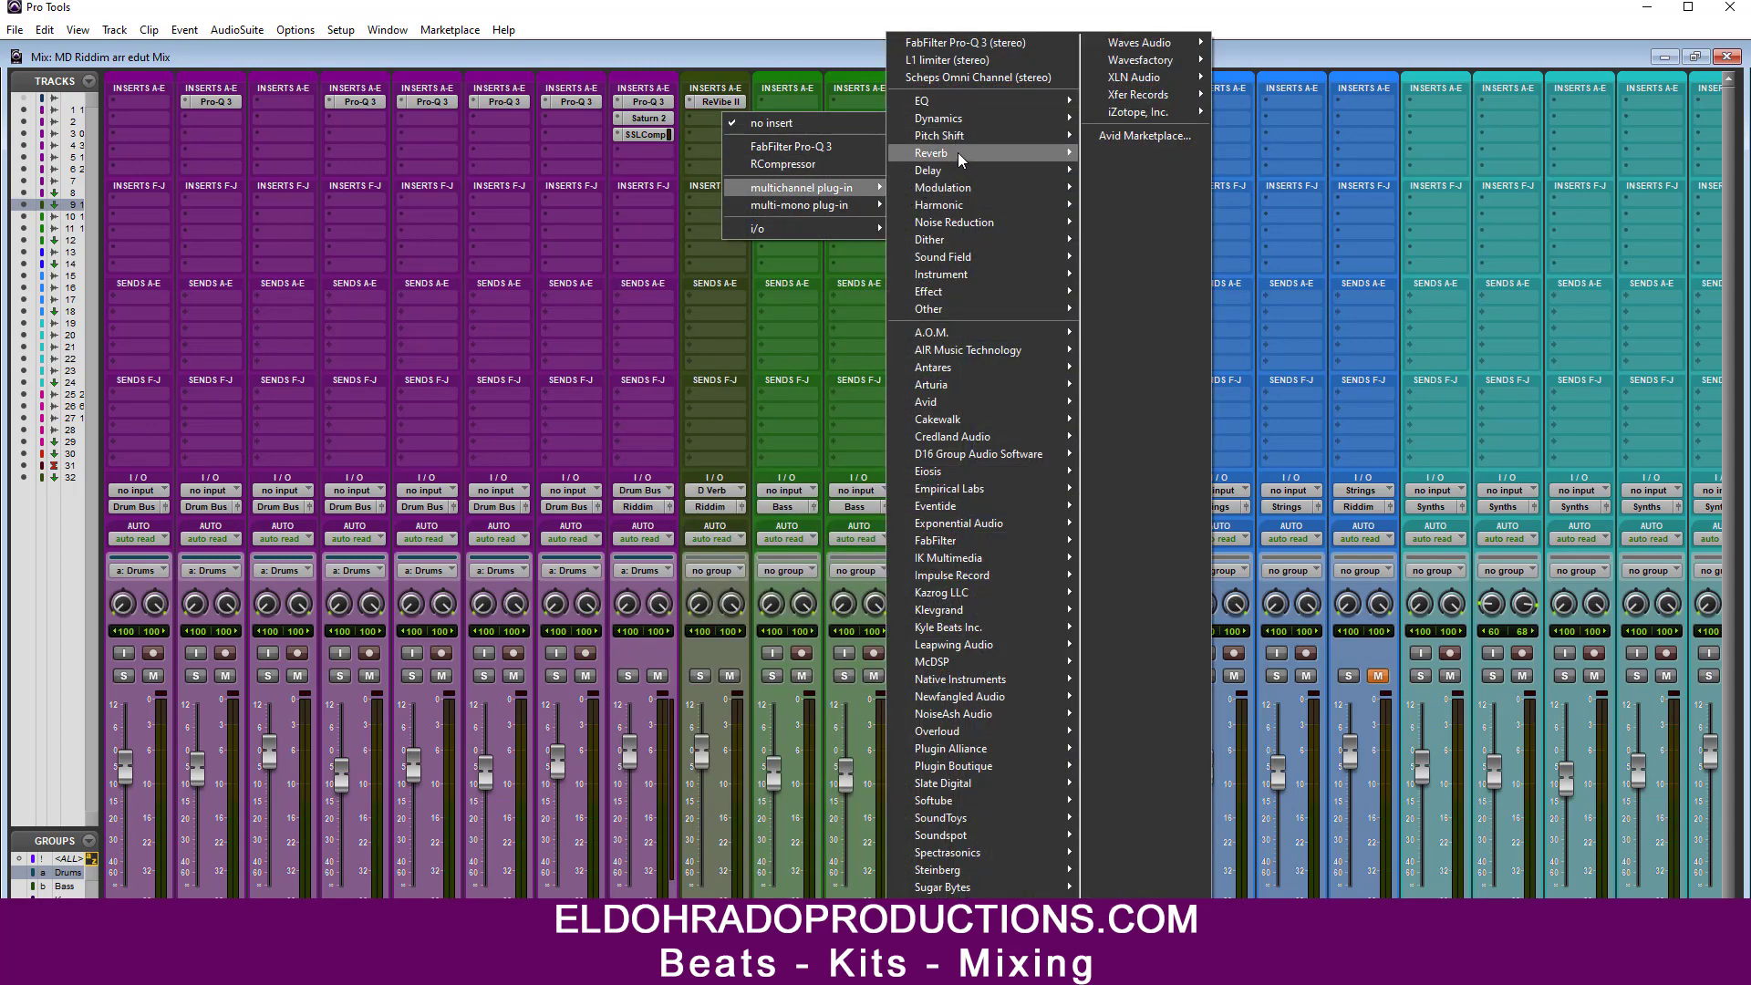
mouse_move(962, 101)
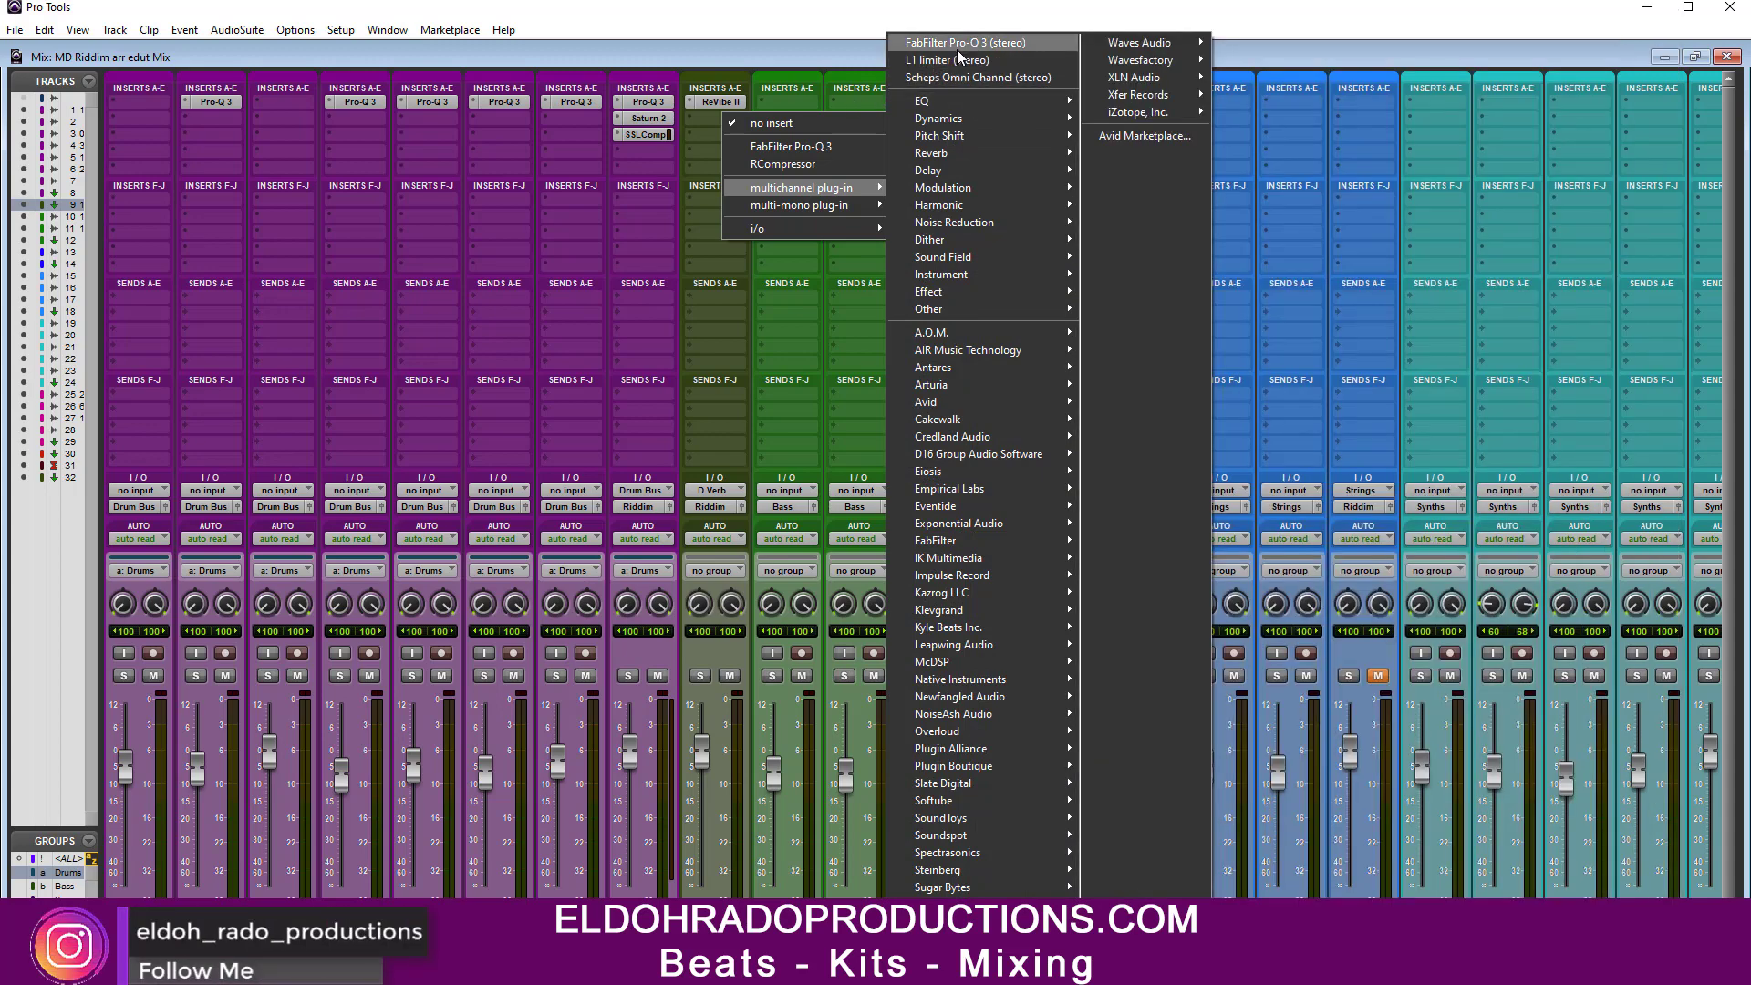
left_click(956, 47)
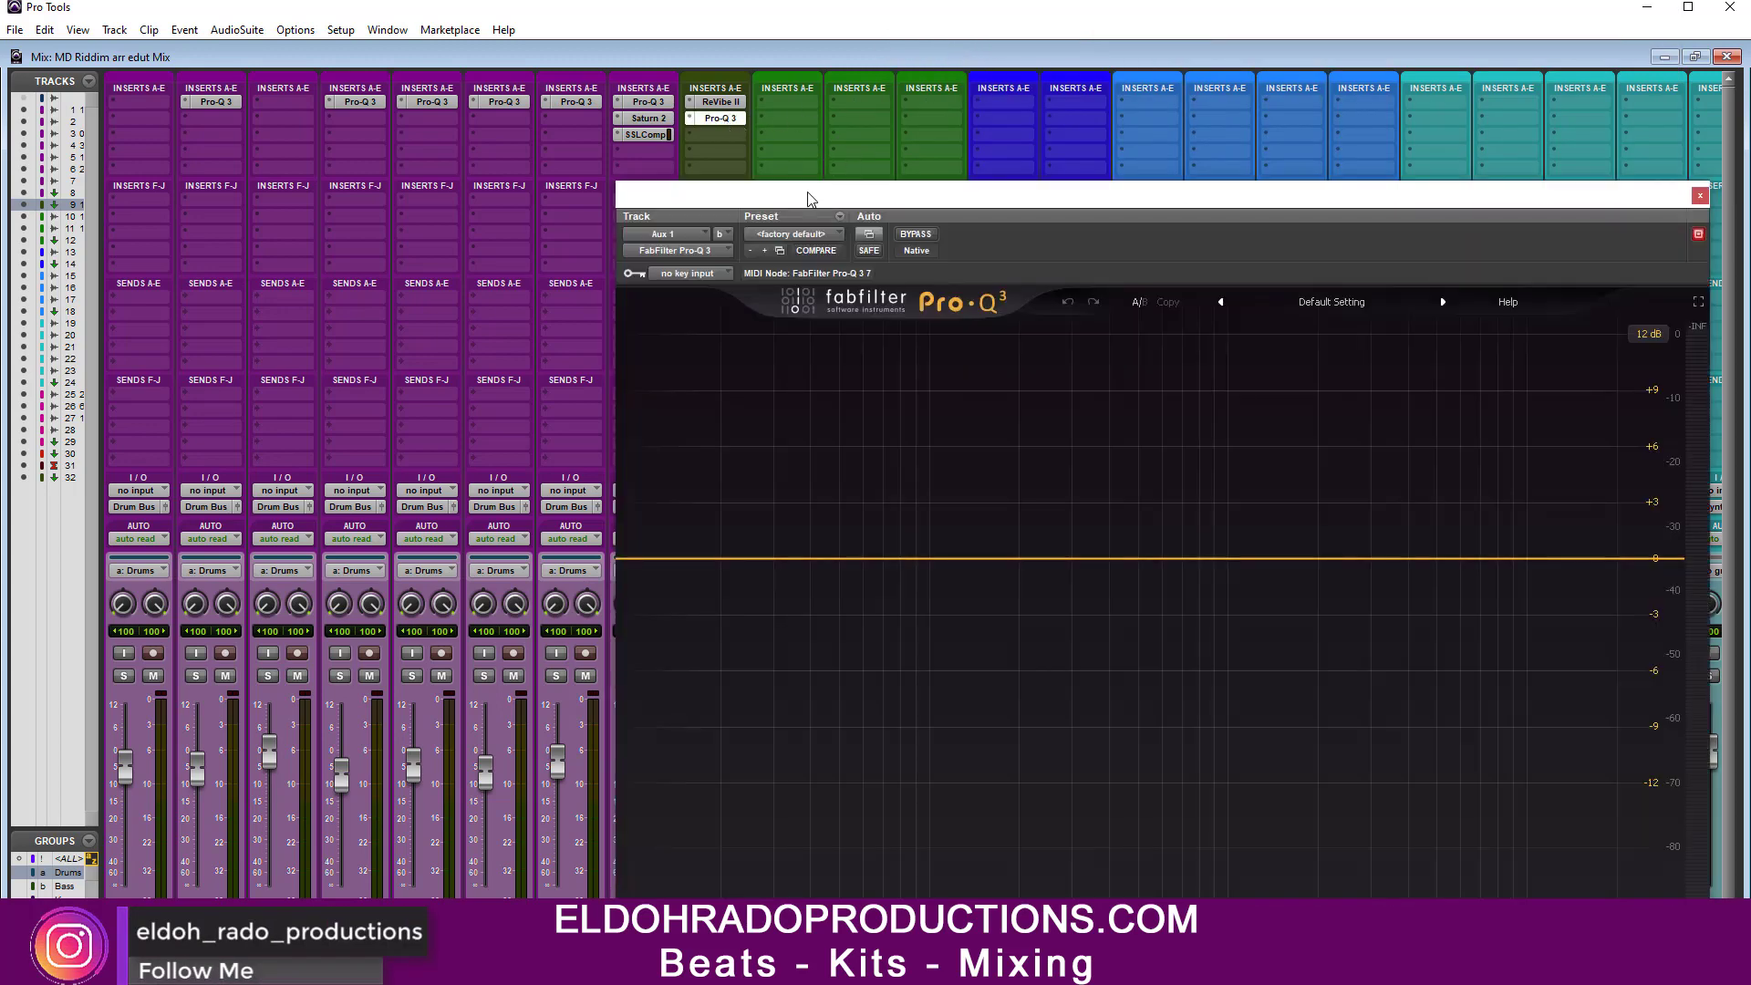
left_click_drag(811, 199, 739, 295)
left_click_drag(734, 121, 733, 135)
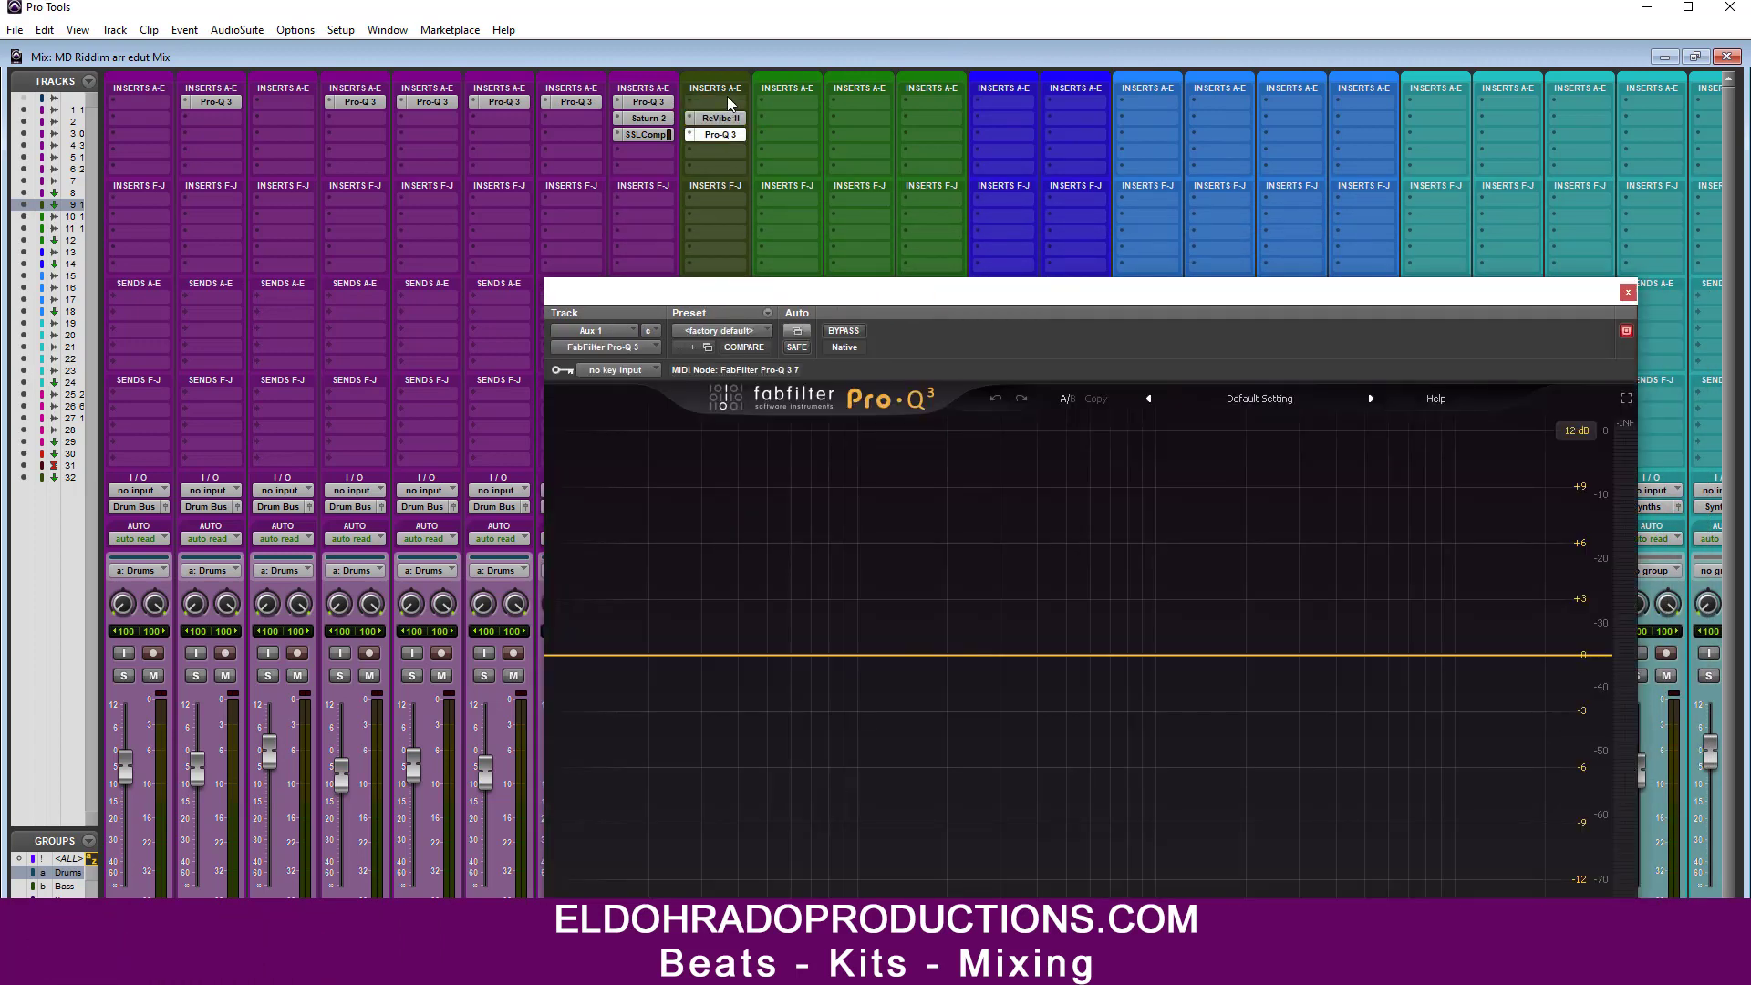
Step: Insert stereo Slate Digital Virtual Tape Machines in insert A of the D Verb aux track, before ReVibe II
left_click(728, 100)
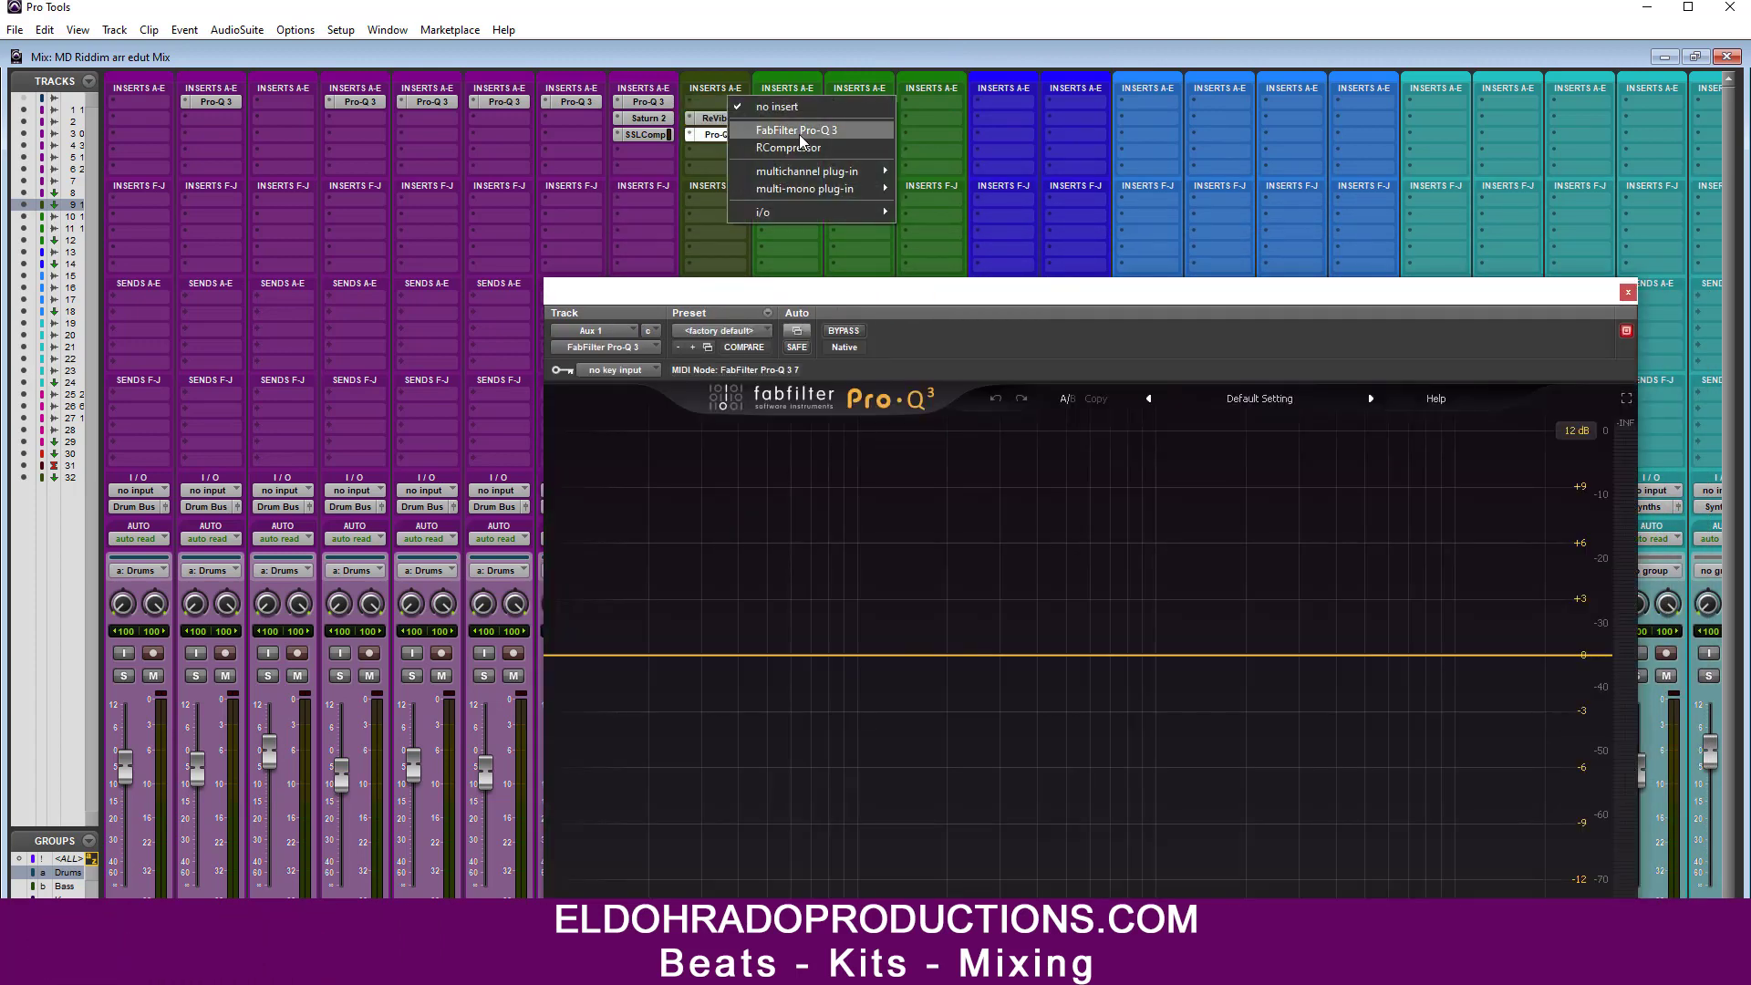
mouse_move(805, 172)
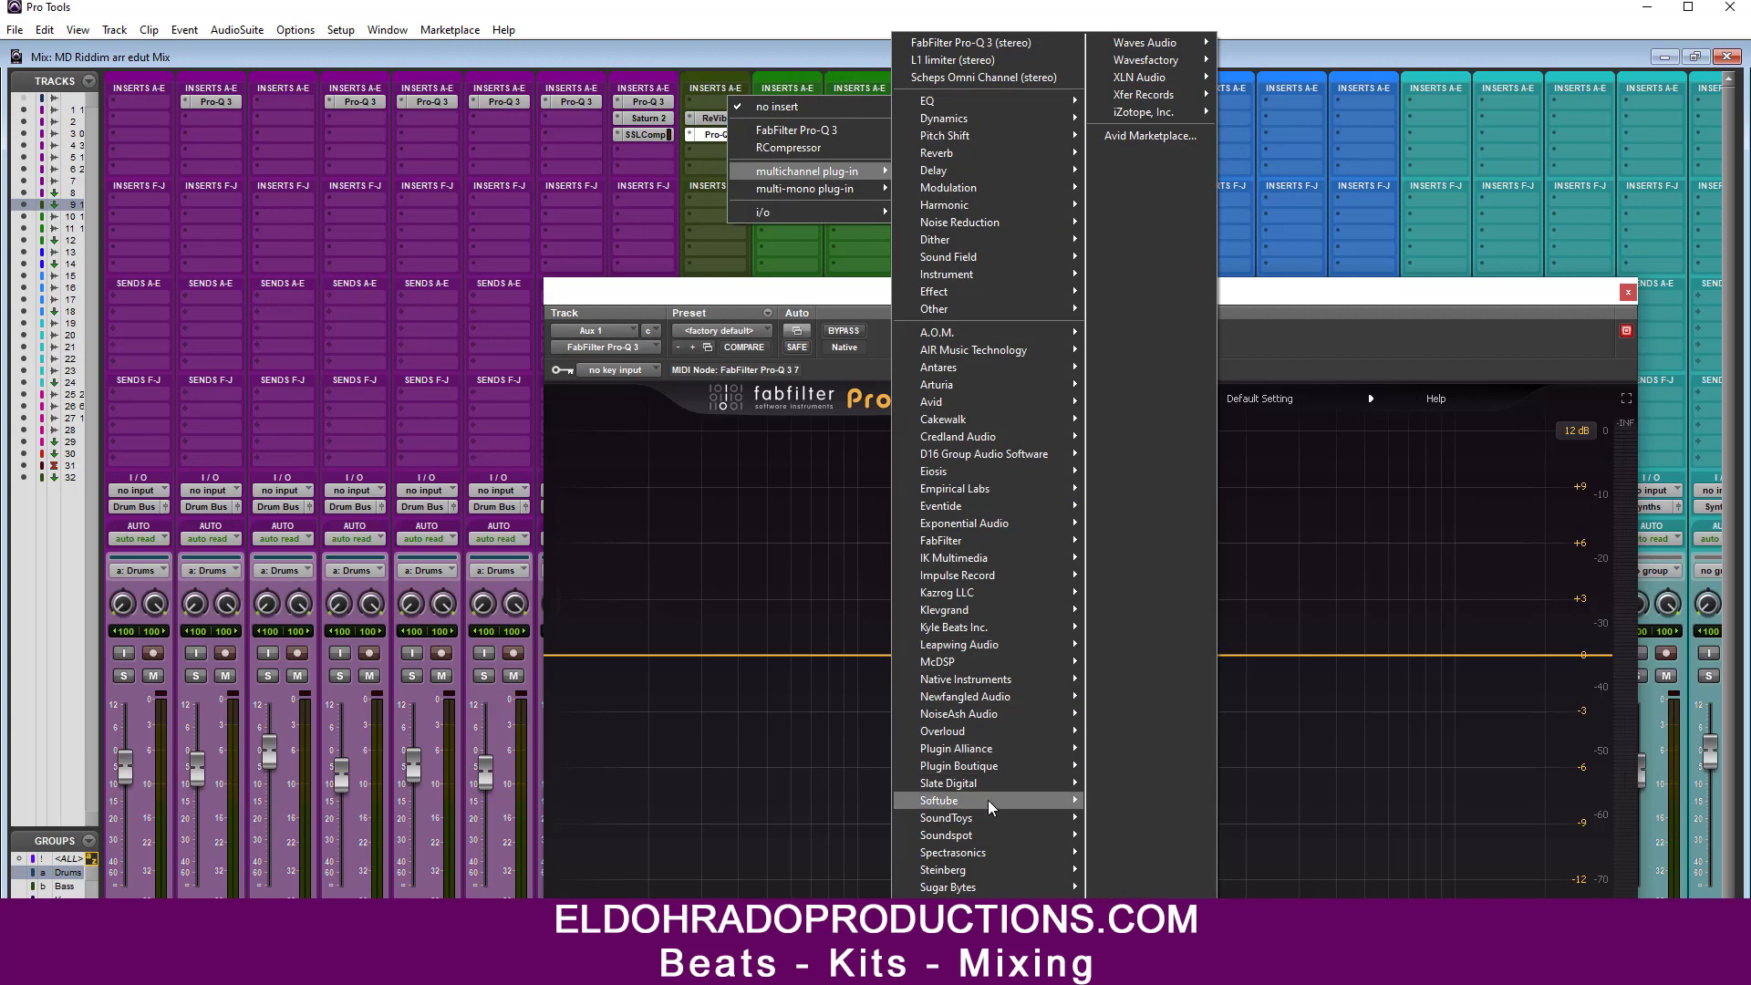
mouse_move(988, 845)
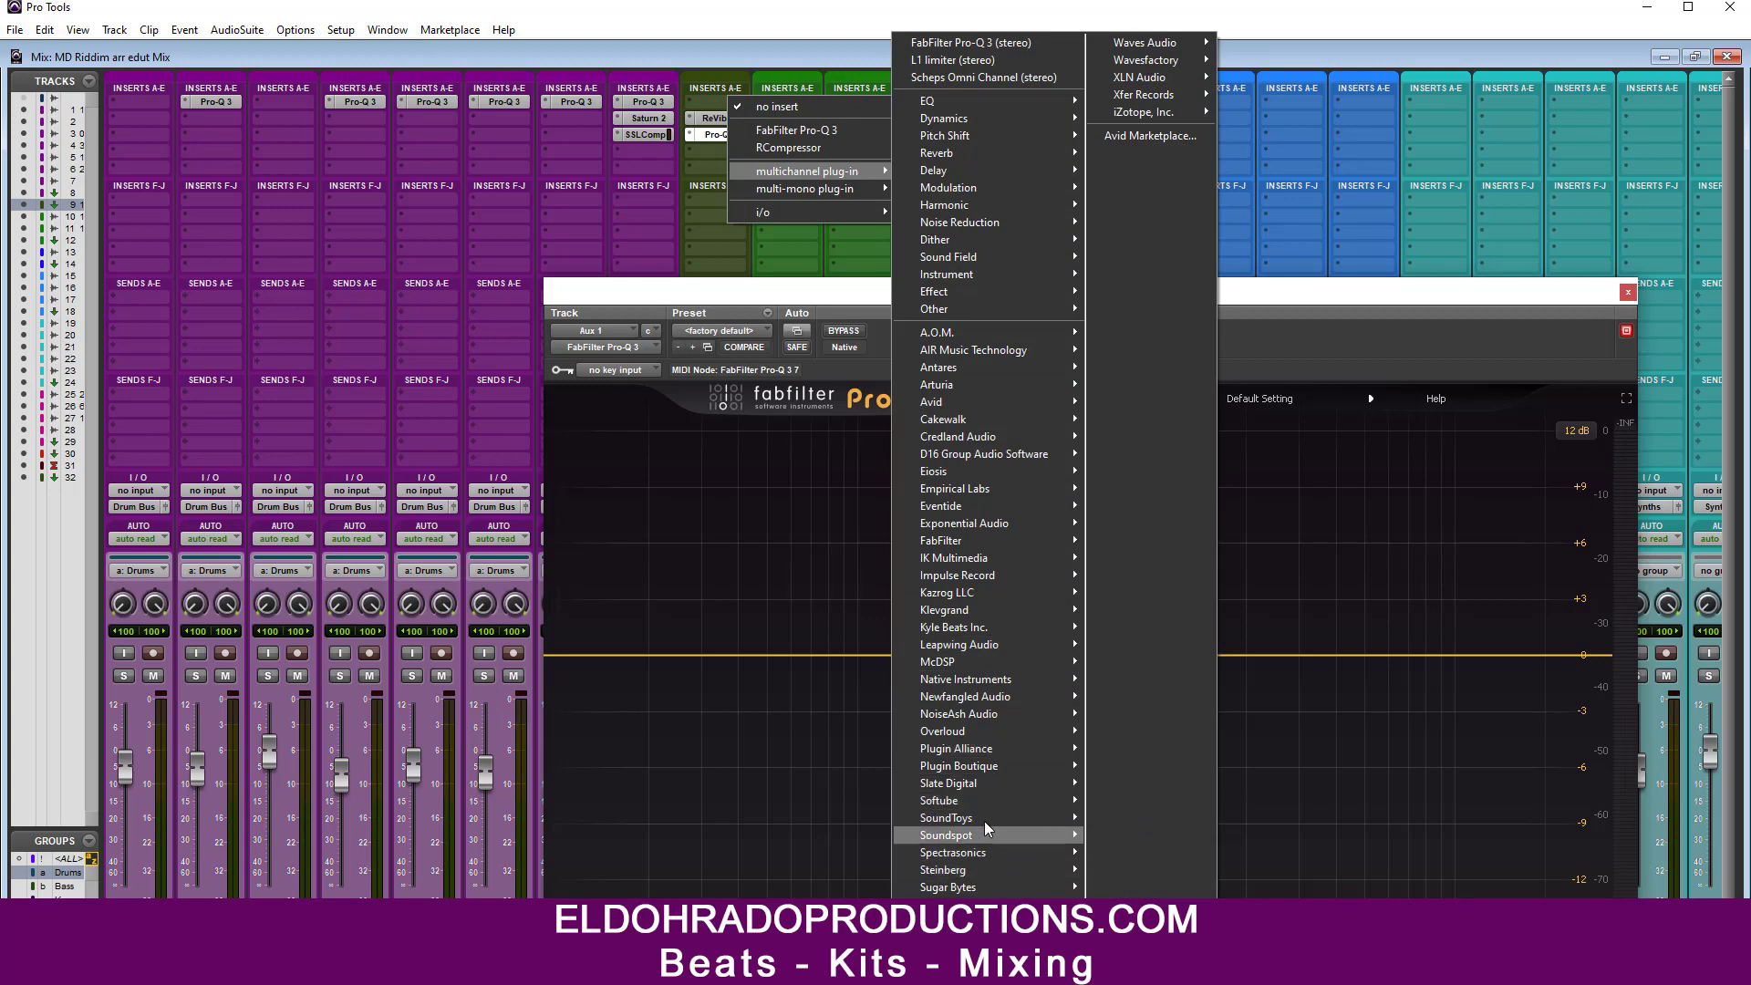
mouse_move(983, 782)
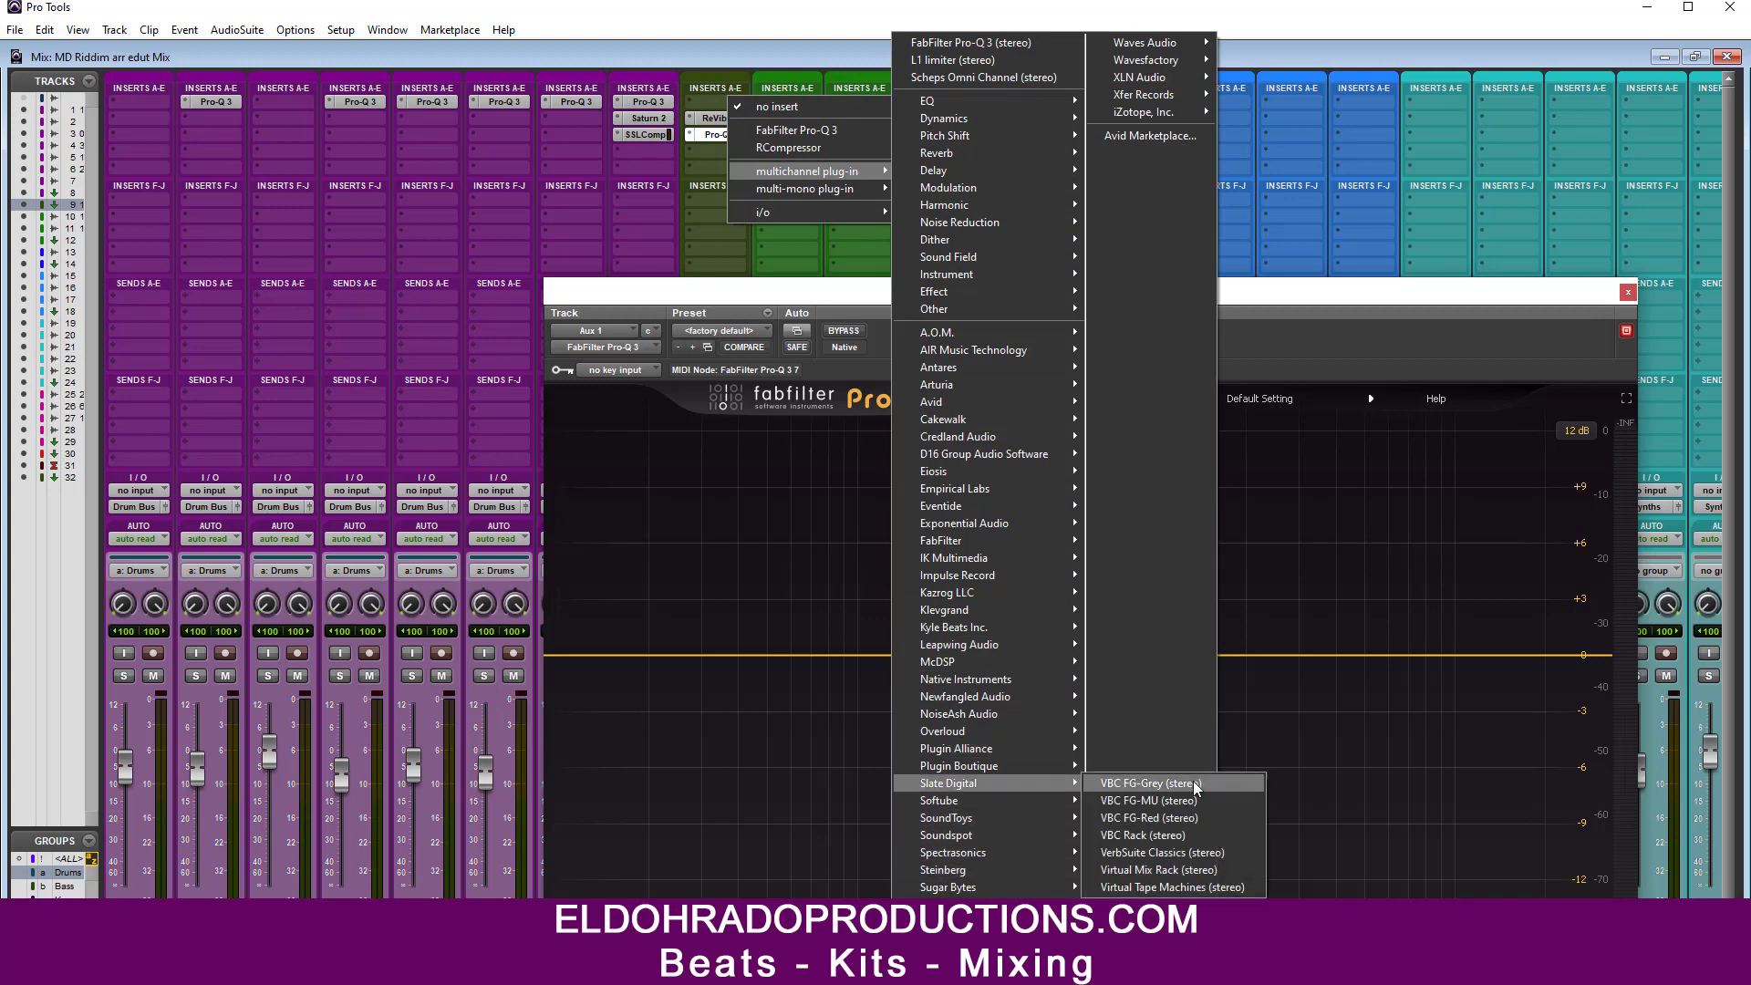
left_click(1177, 886)
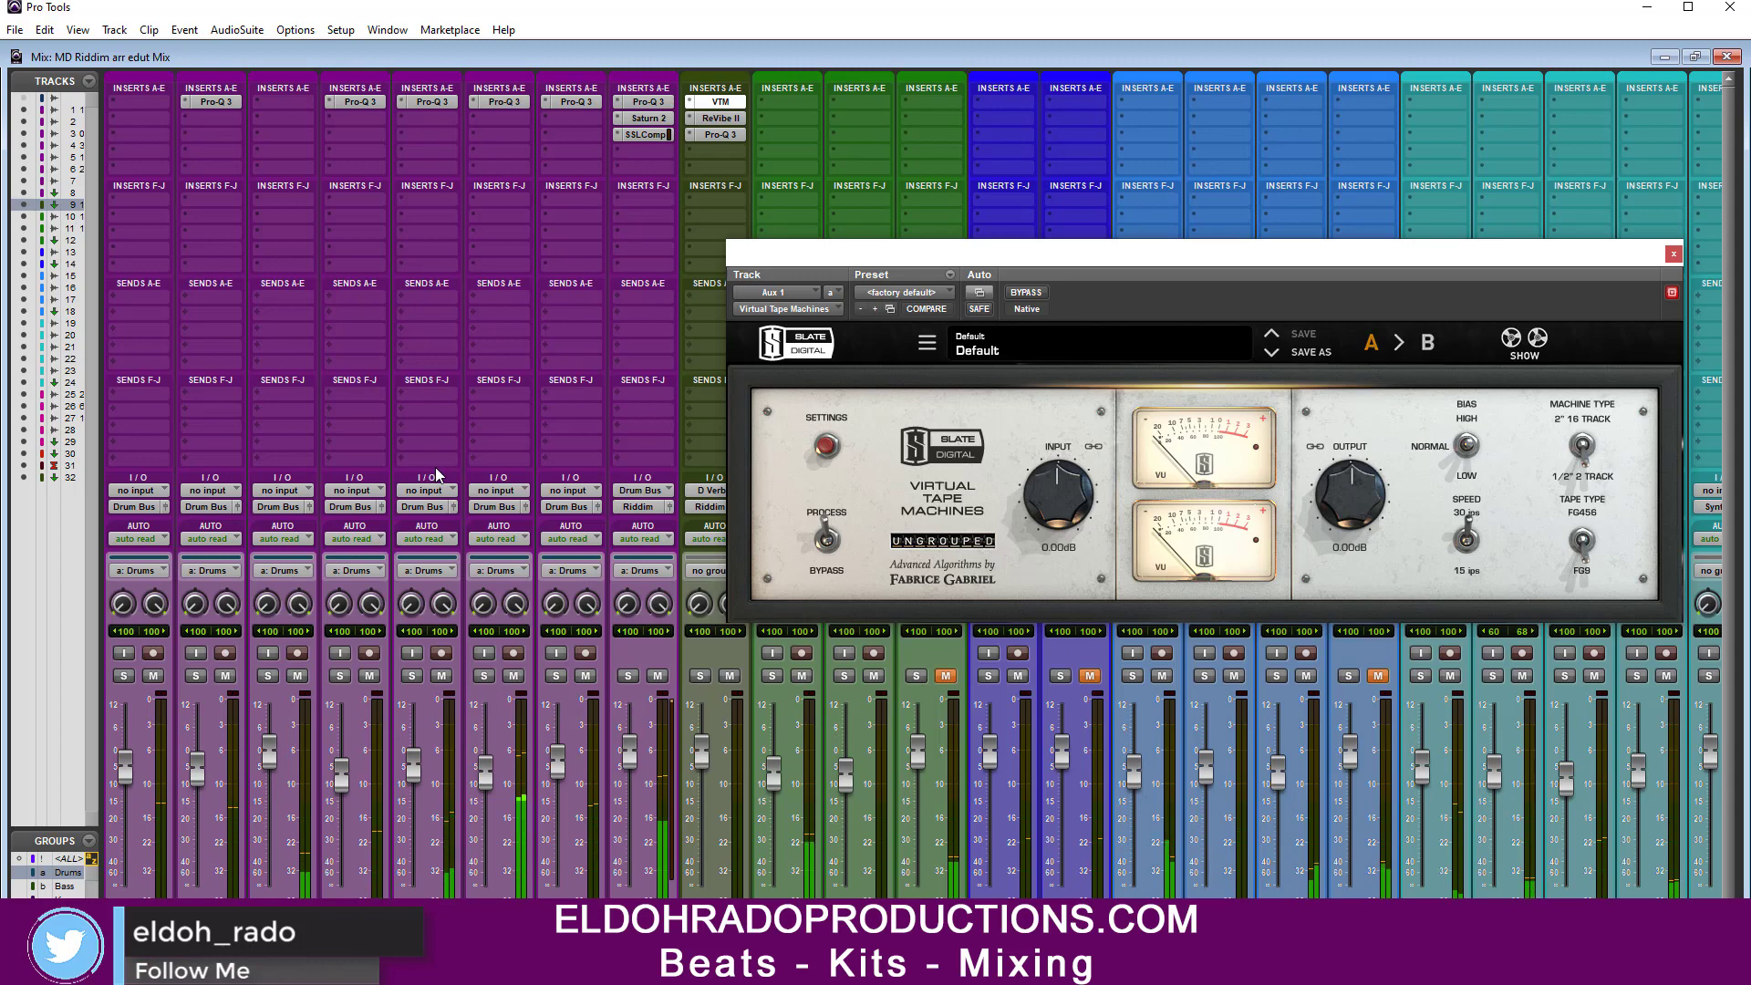
Step: Send the fifth drum track to the D Verb bus at about -36.4 dB and raise the Virtual Tape Machines input to about +3.78 dB
left_click(432, 292)
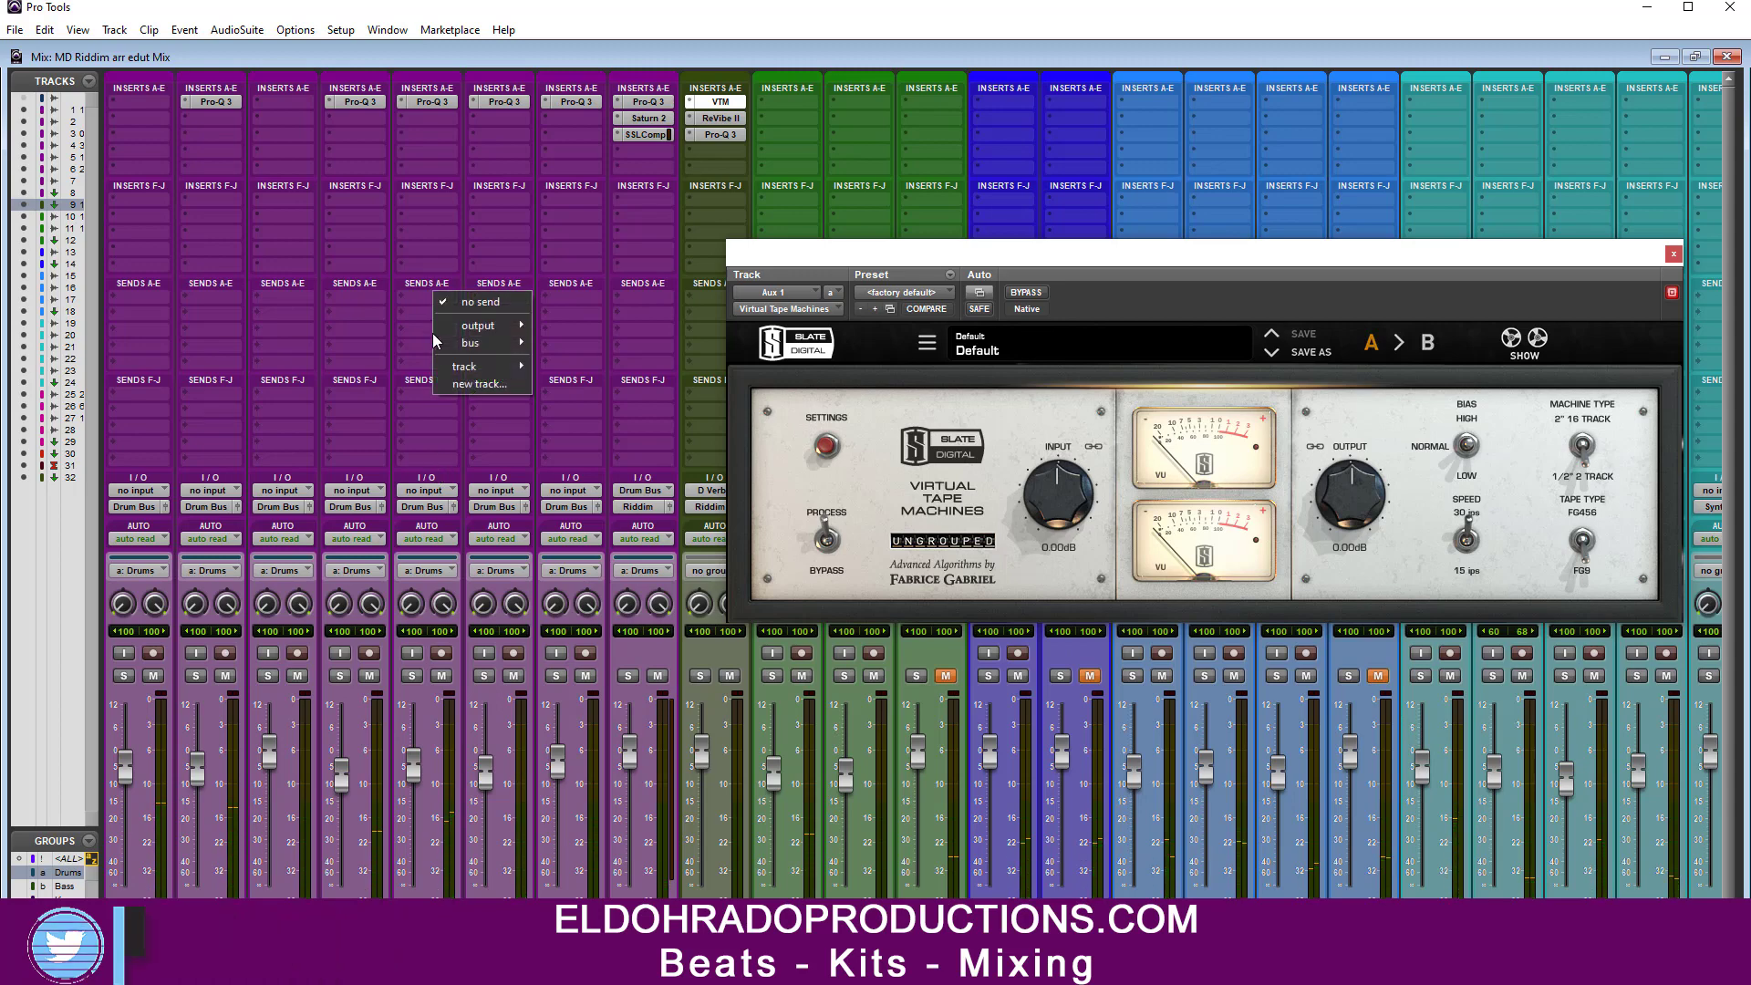
mouse_move(474, 343)
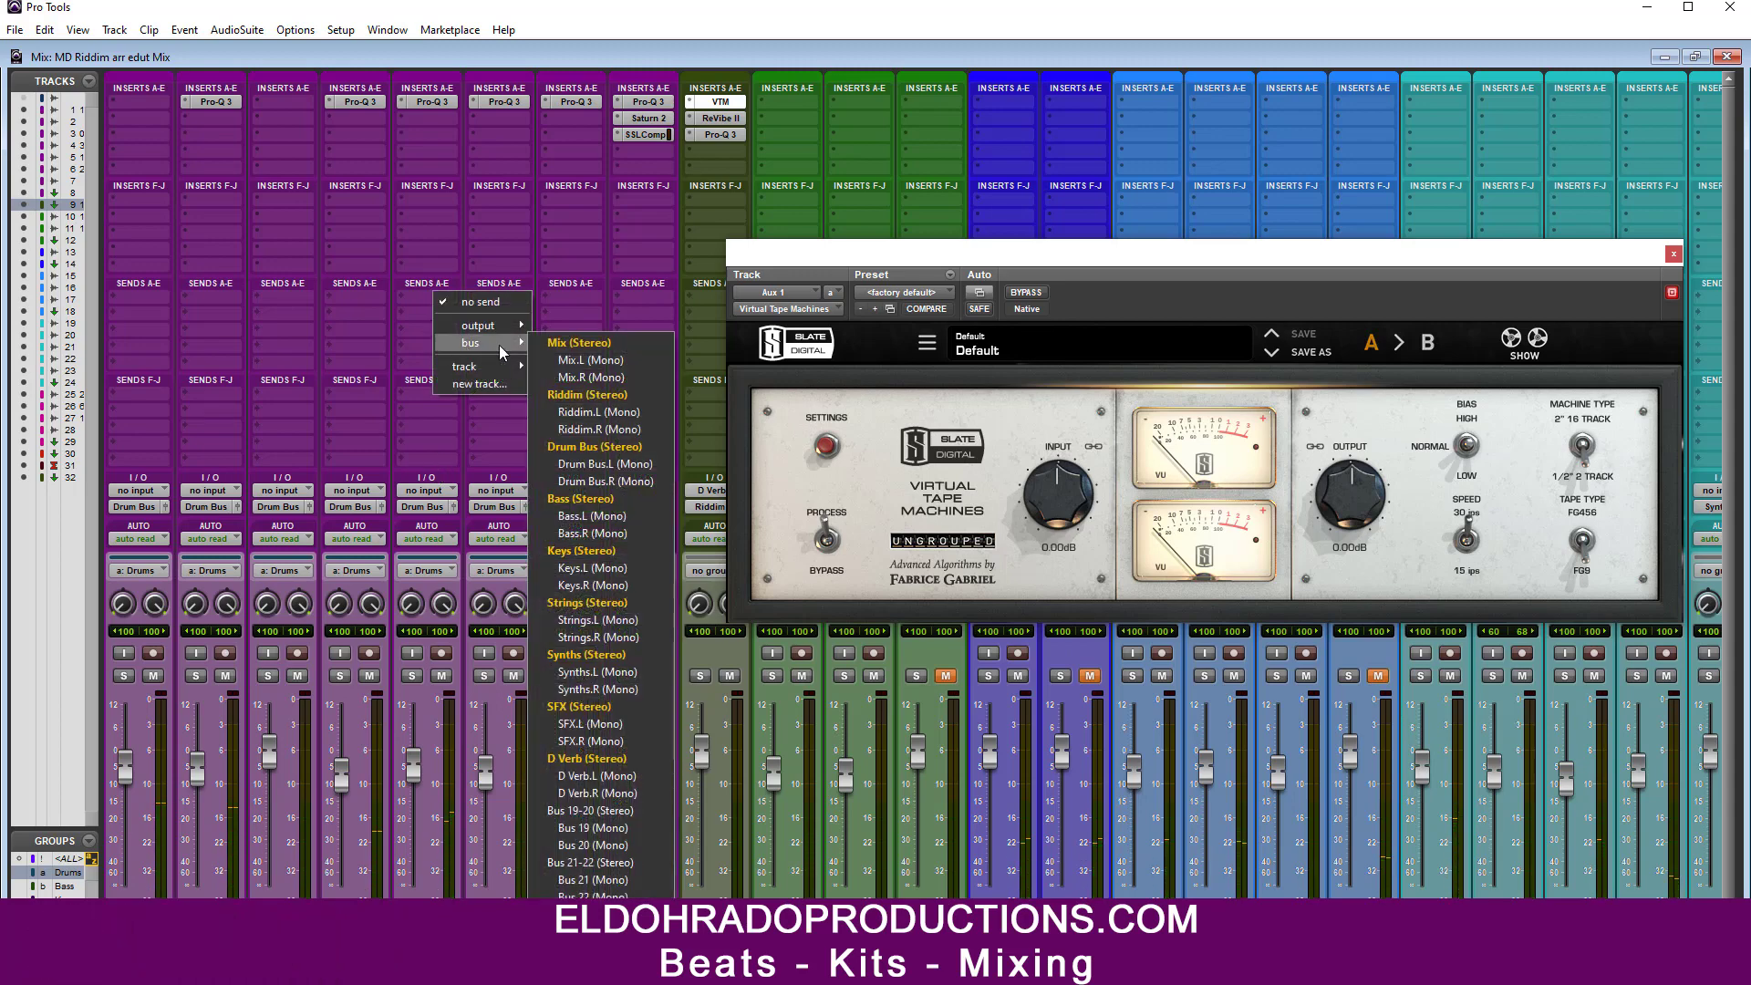
left_click(580, 761)
left_click_drag(64, 432, 48, 362)
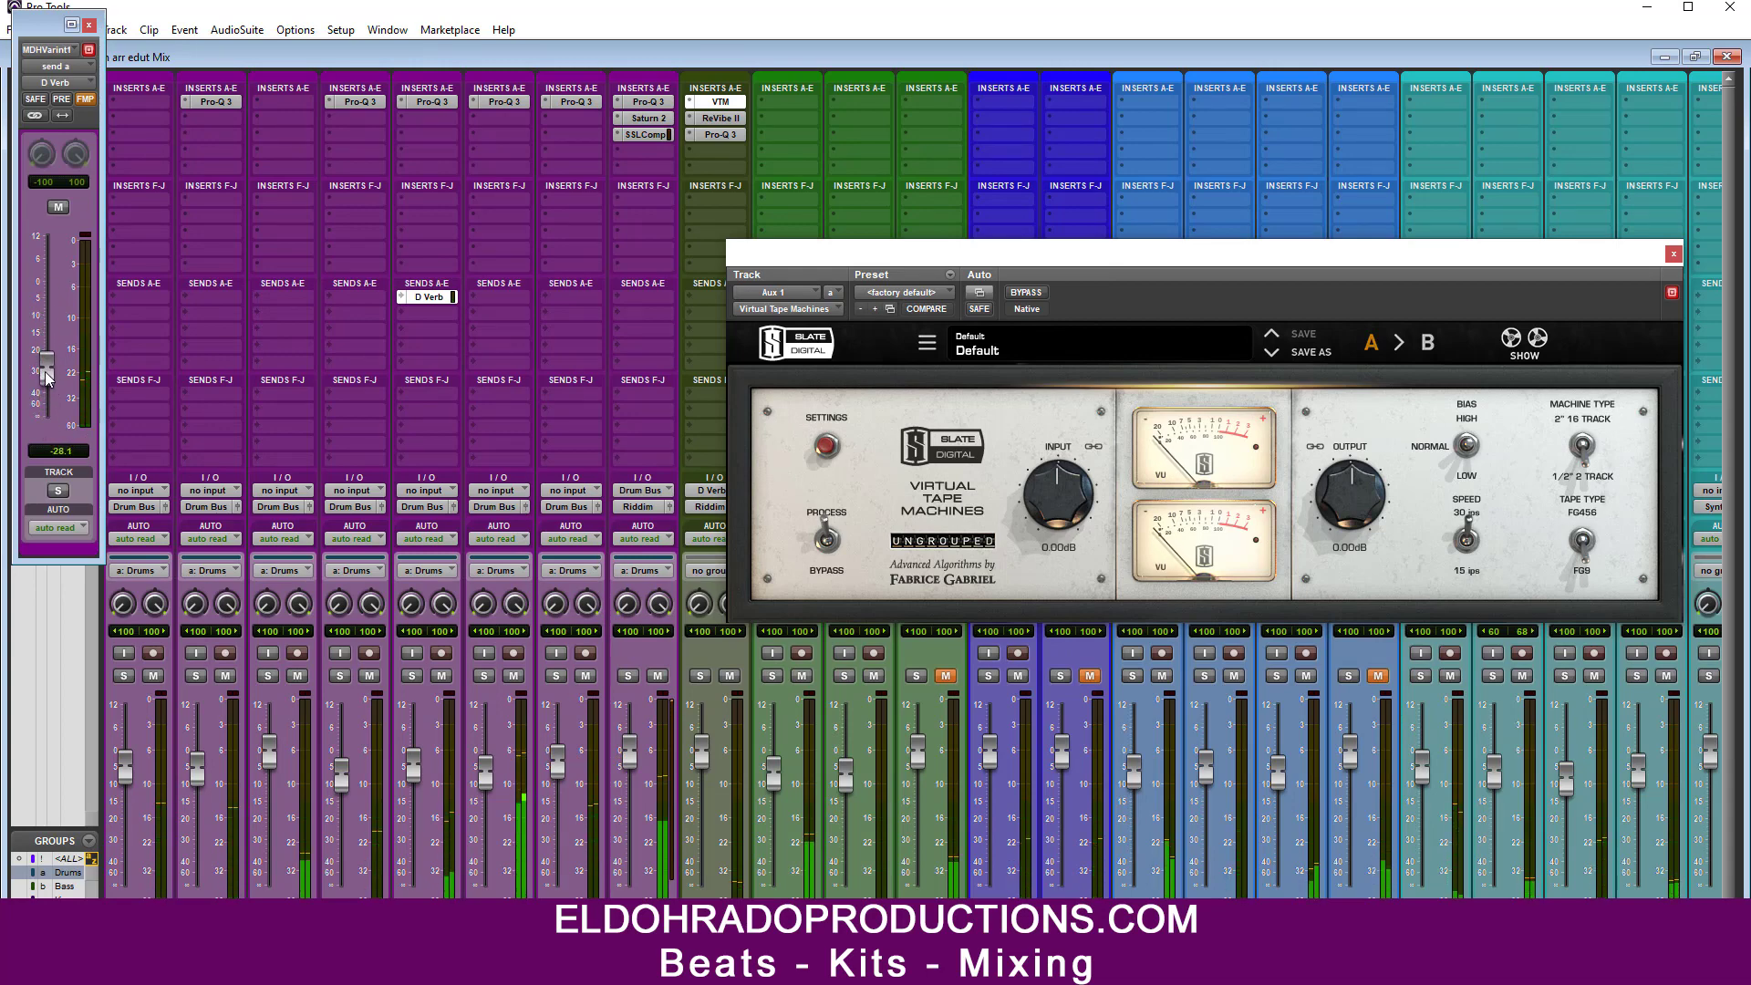
left_click_drag(1066, 493, 1069, 480)
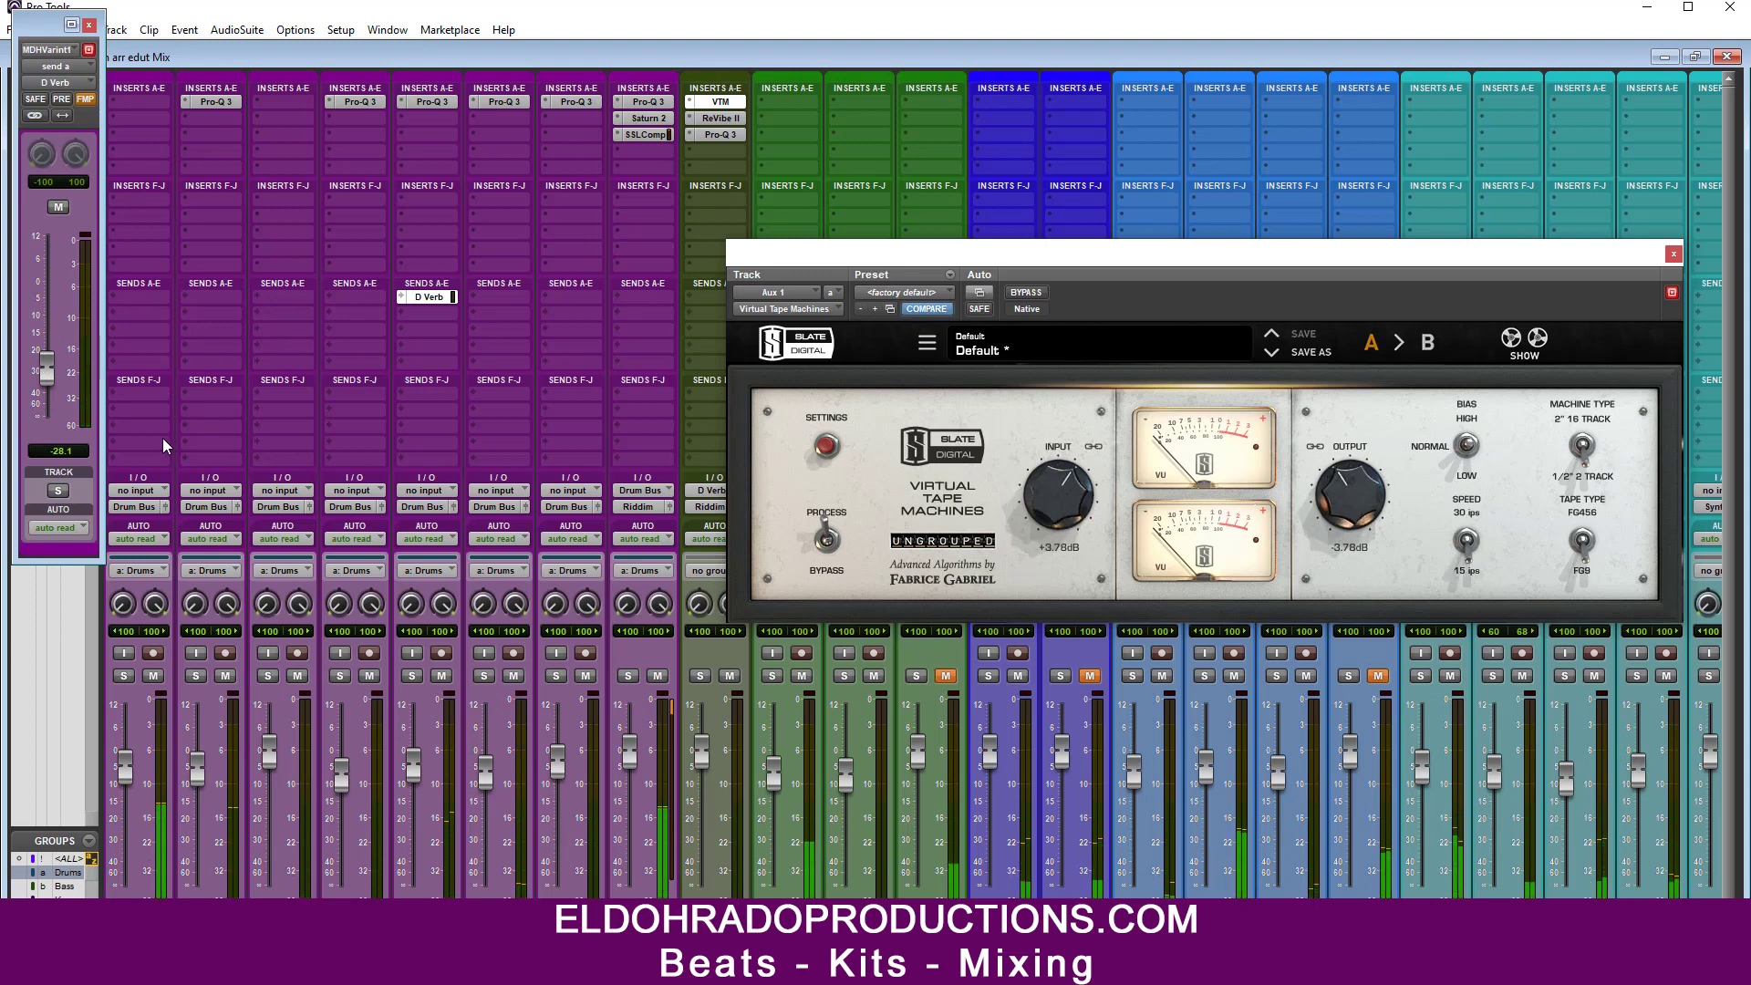
left_click_drag(46, 374, 49, 399)
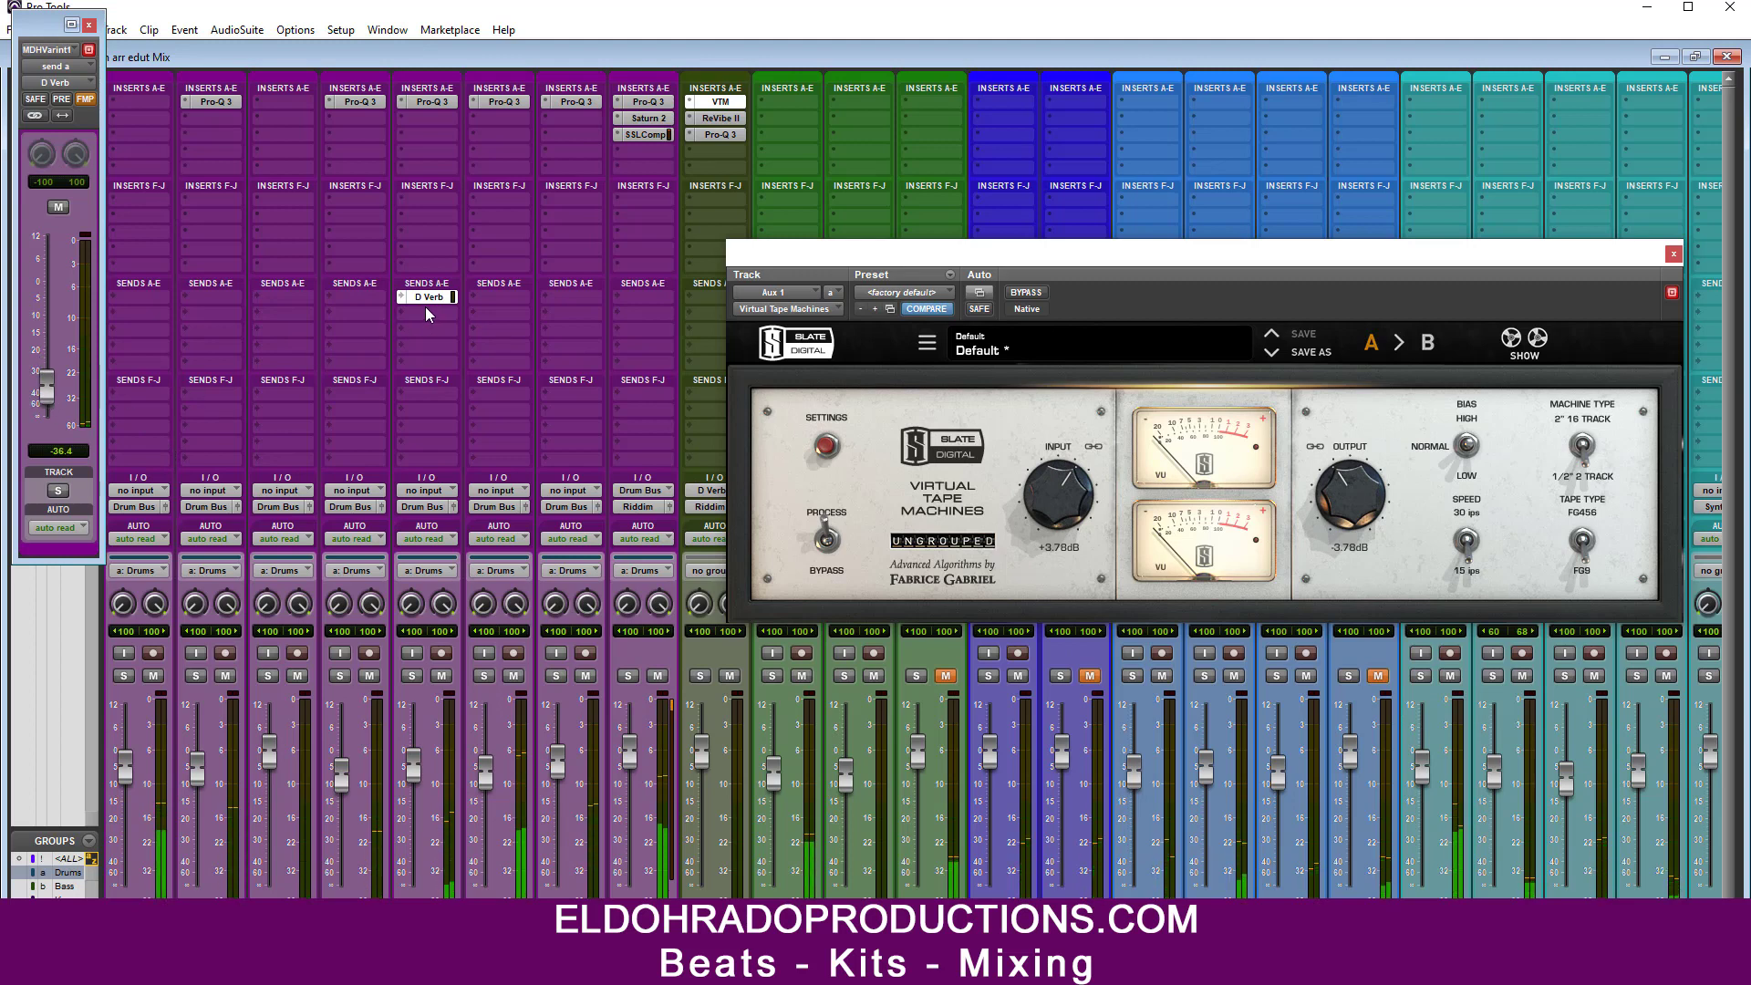
Step: Copy the D Verb send to the third drum track, set it to about -39.4 dB and close the Virtual Tape Machines window
left_click_drag(430, 301, 278, 305)
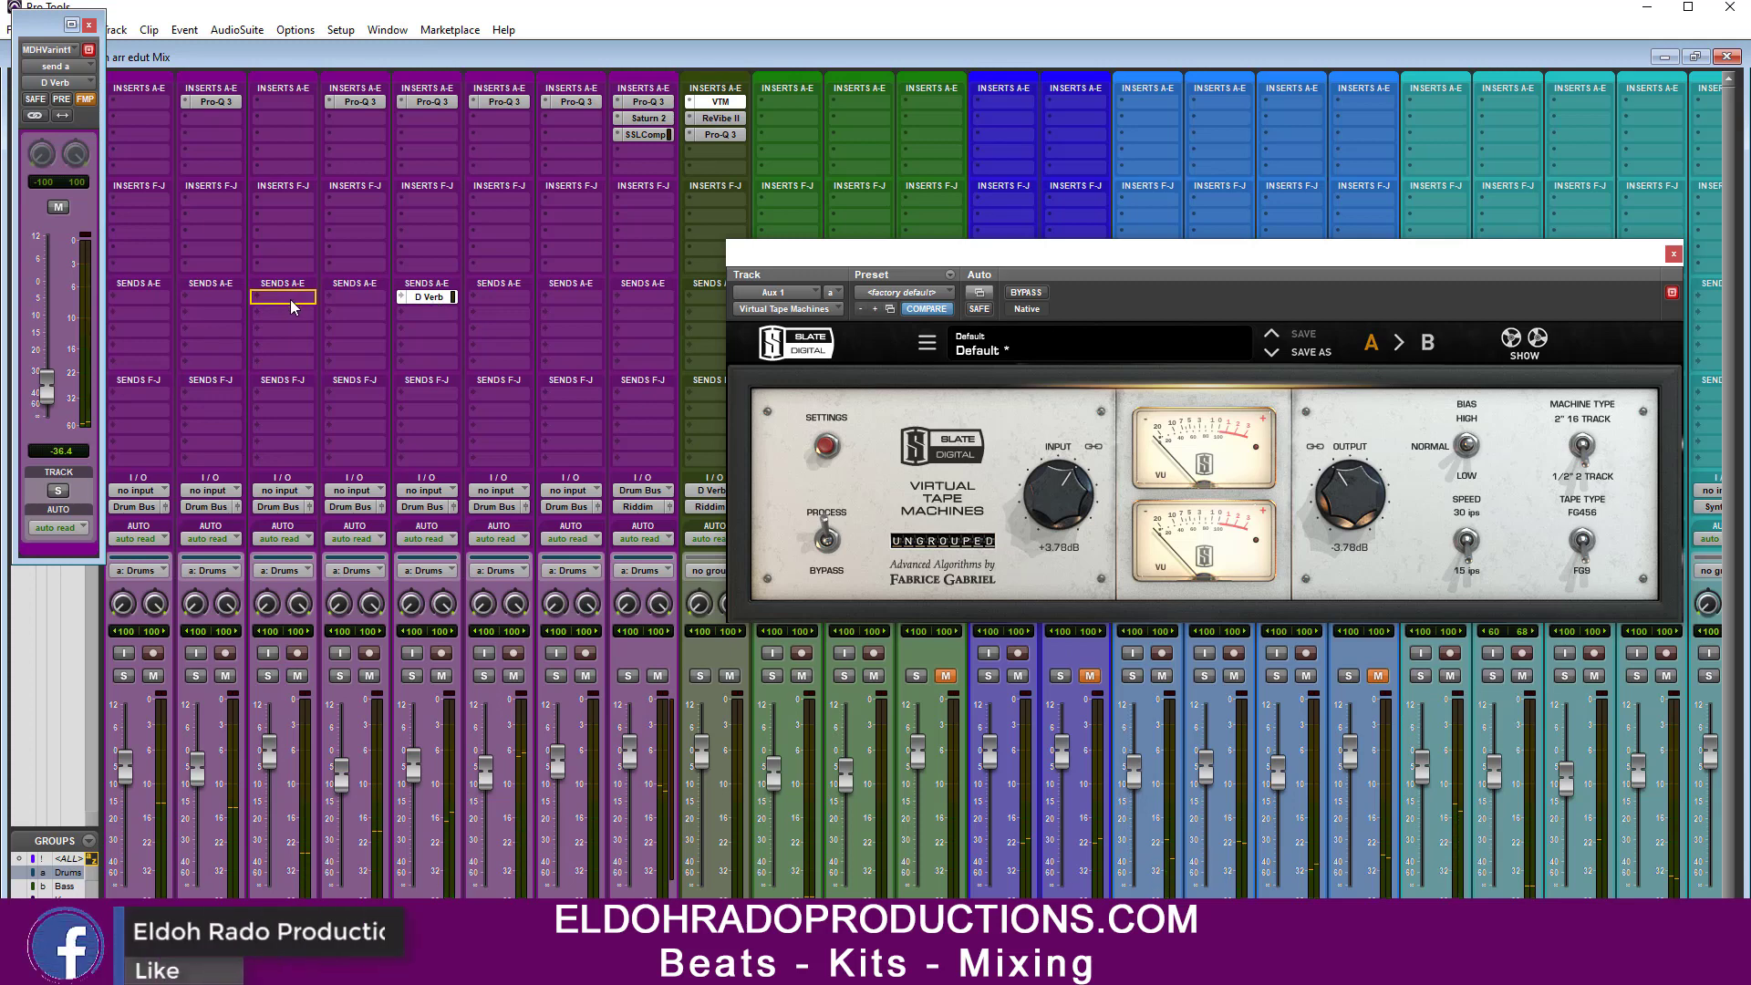
left_click(281, 299)
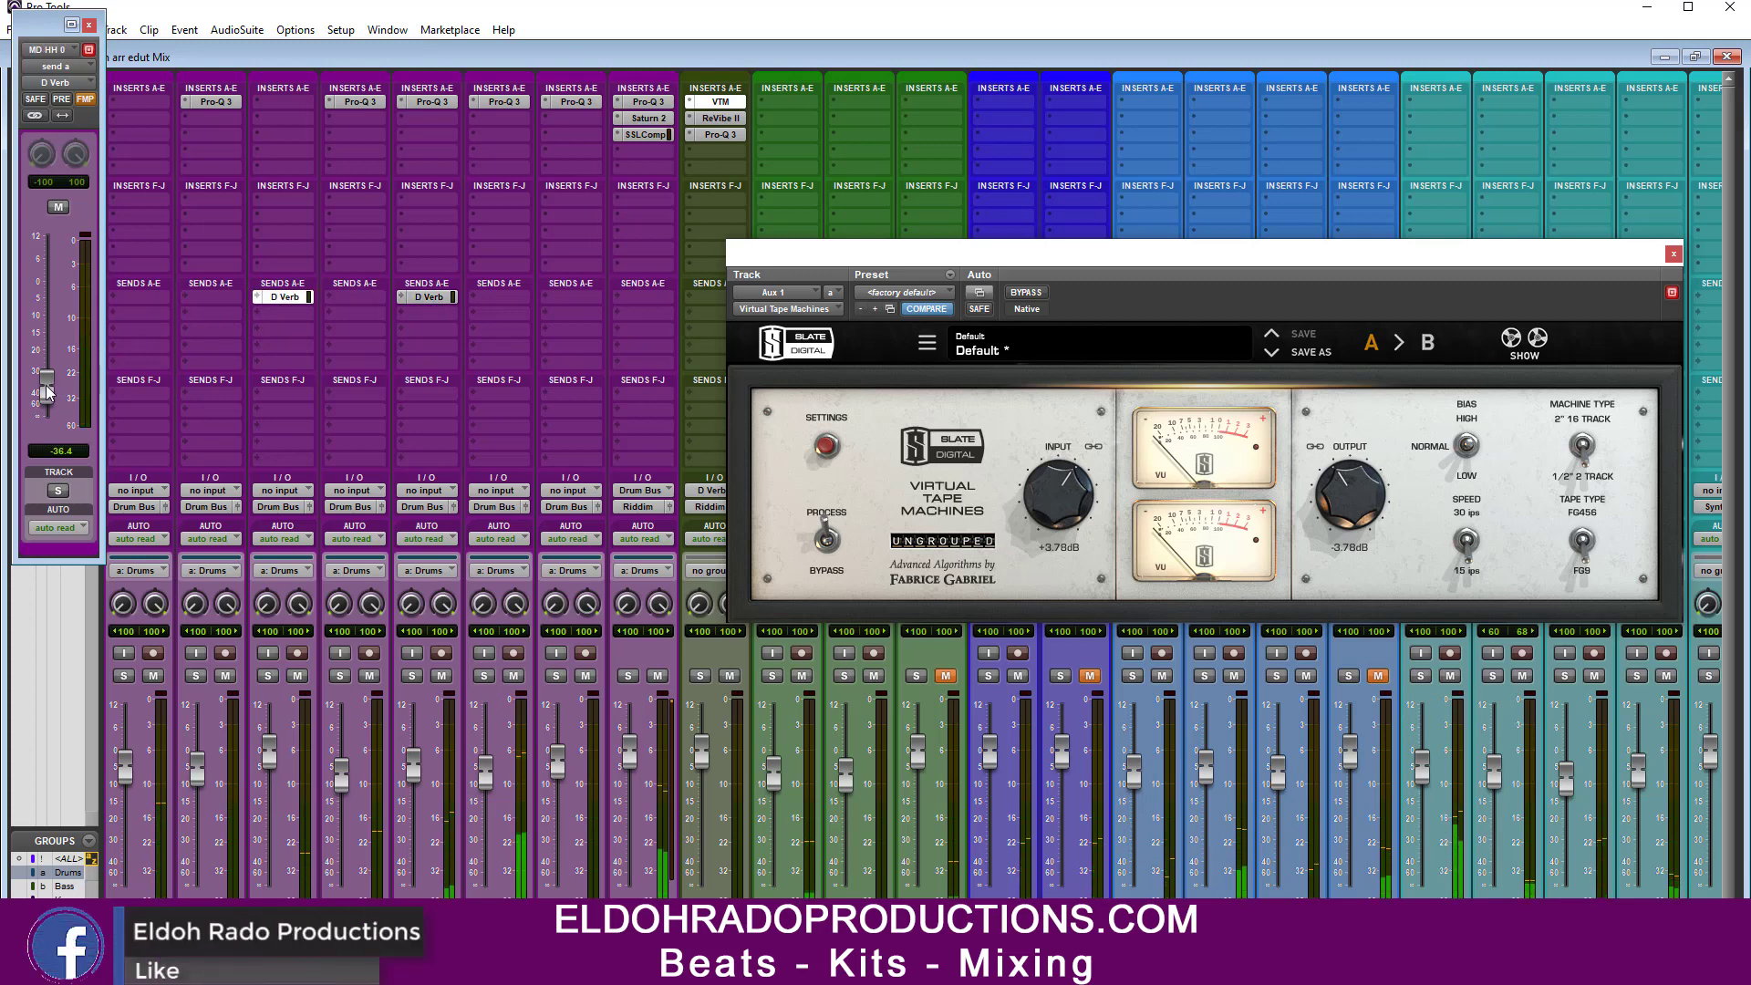
left_click_drag(46, 392, 48, 399)
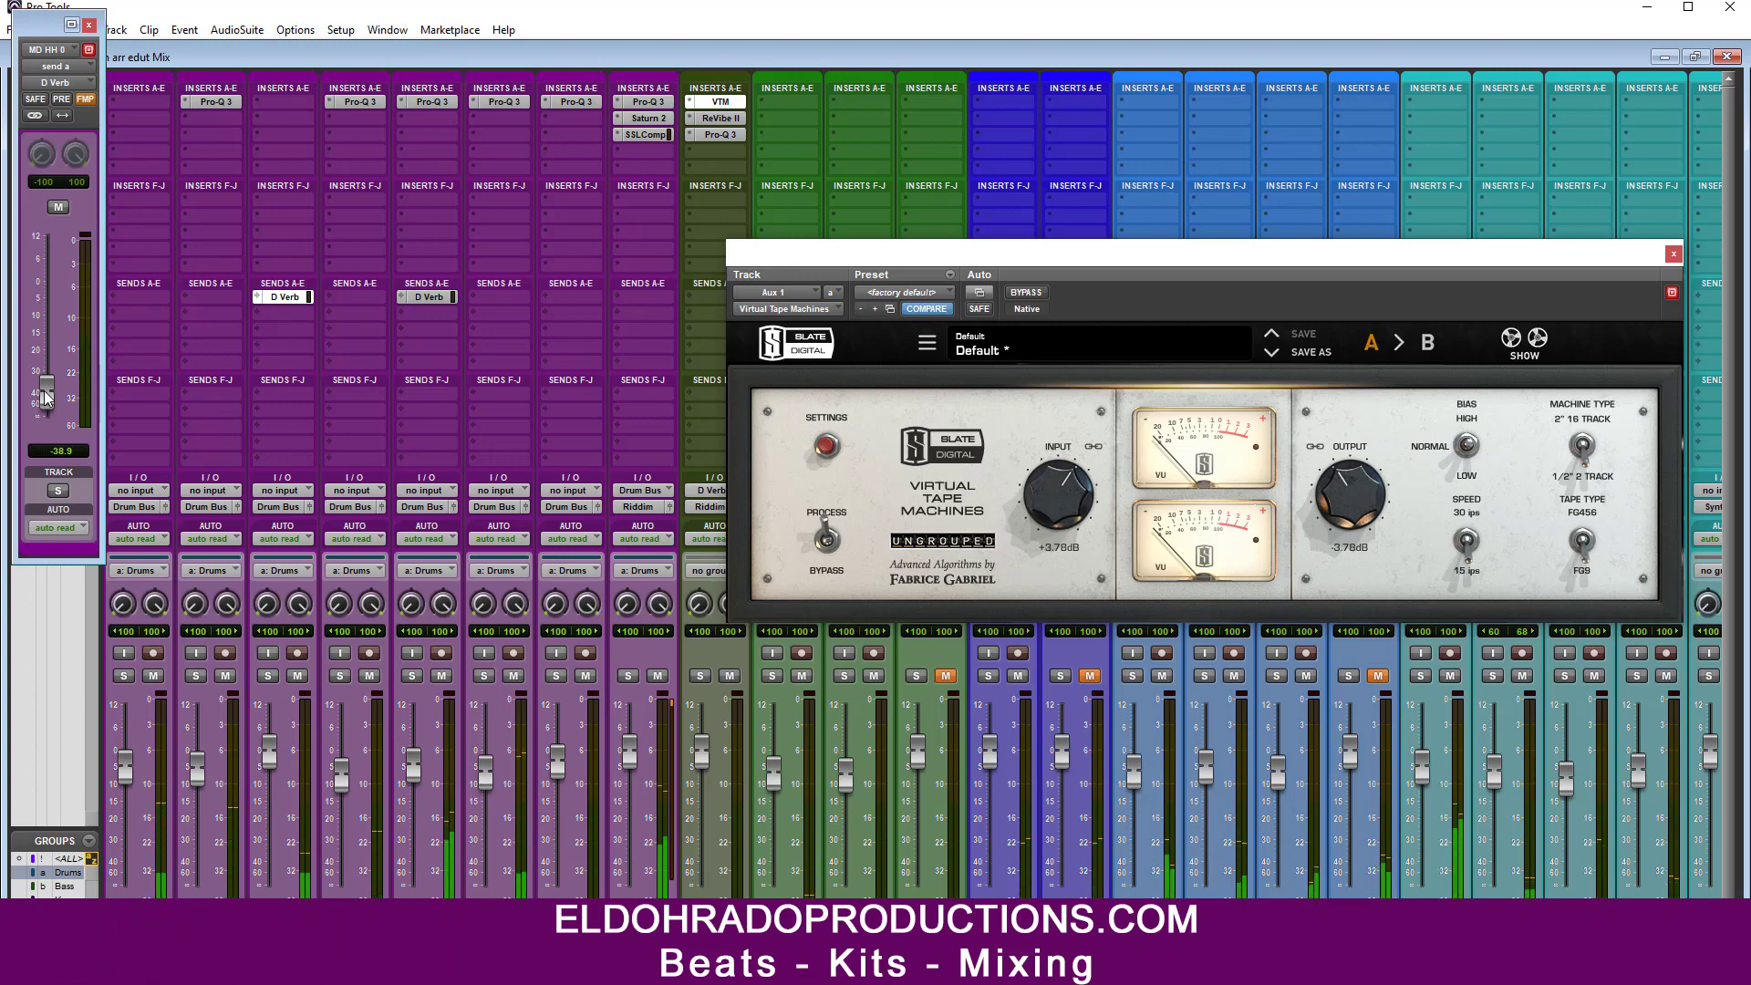
left_click(1672, 254)
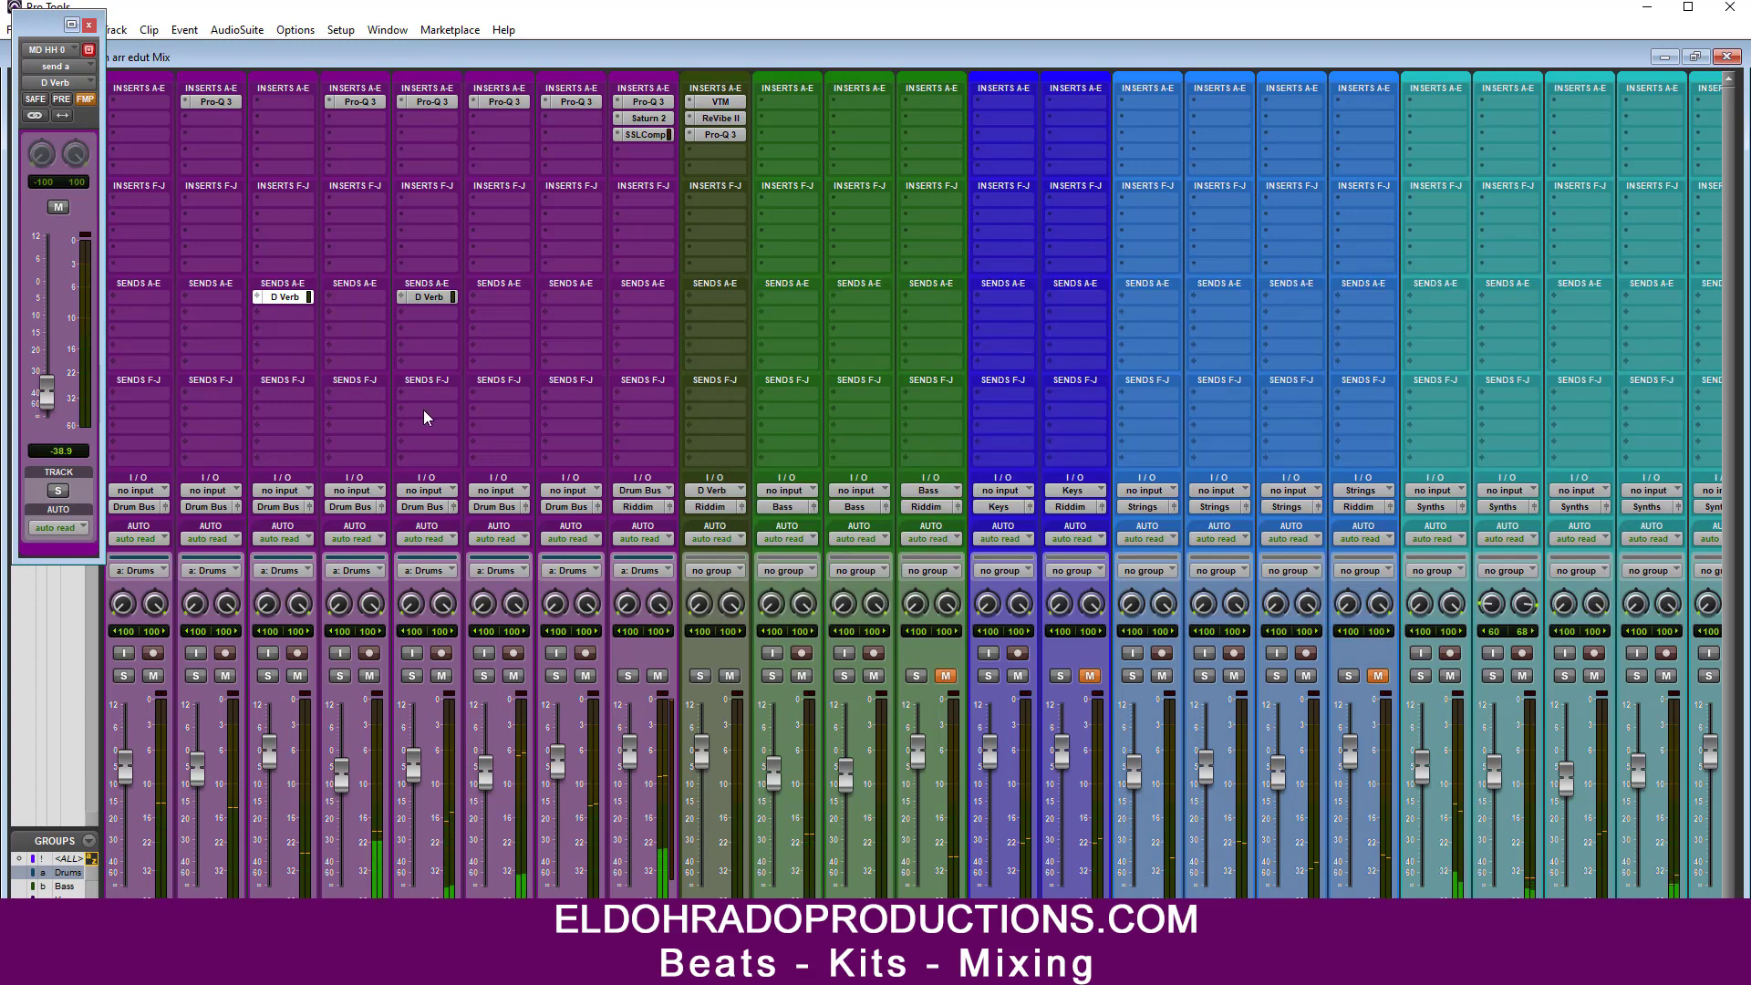
left_click_drag(71, 411, 64, 319)
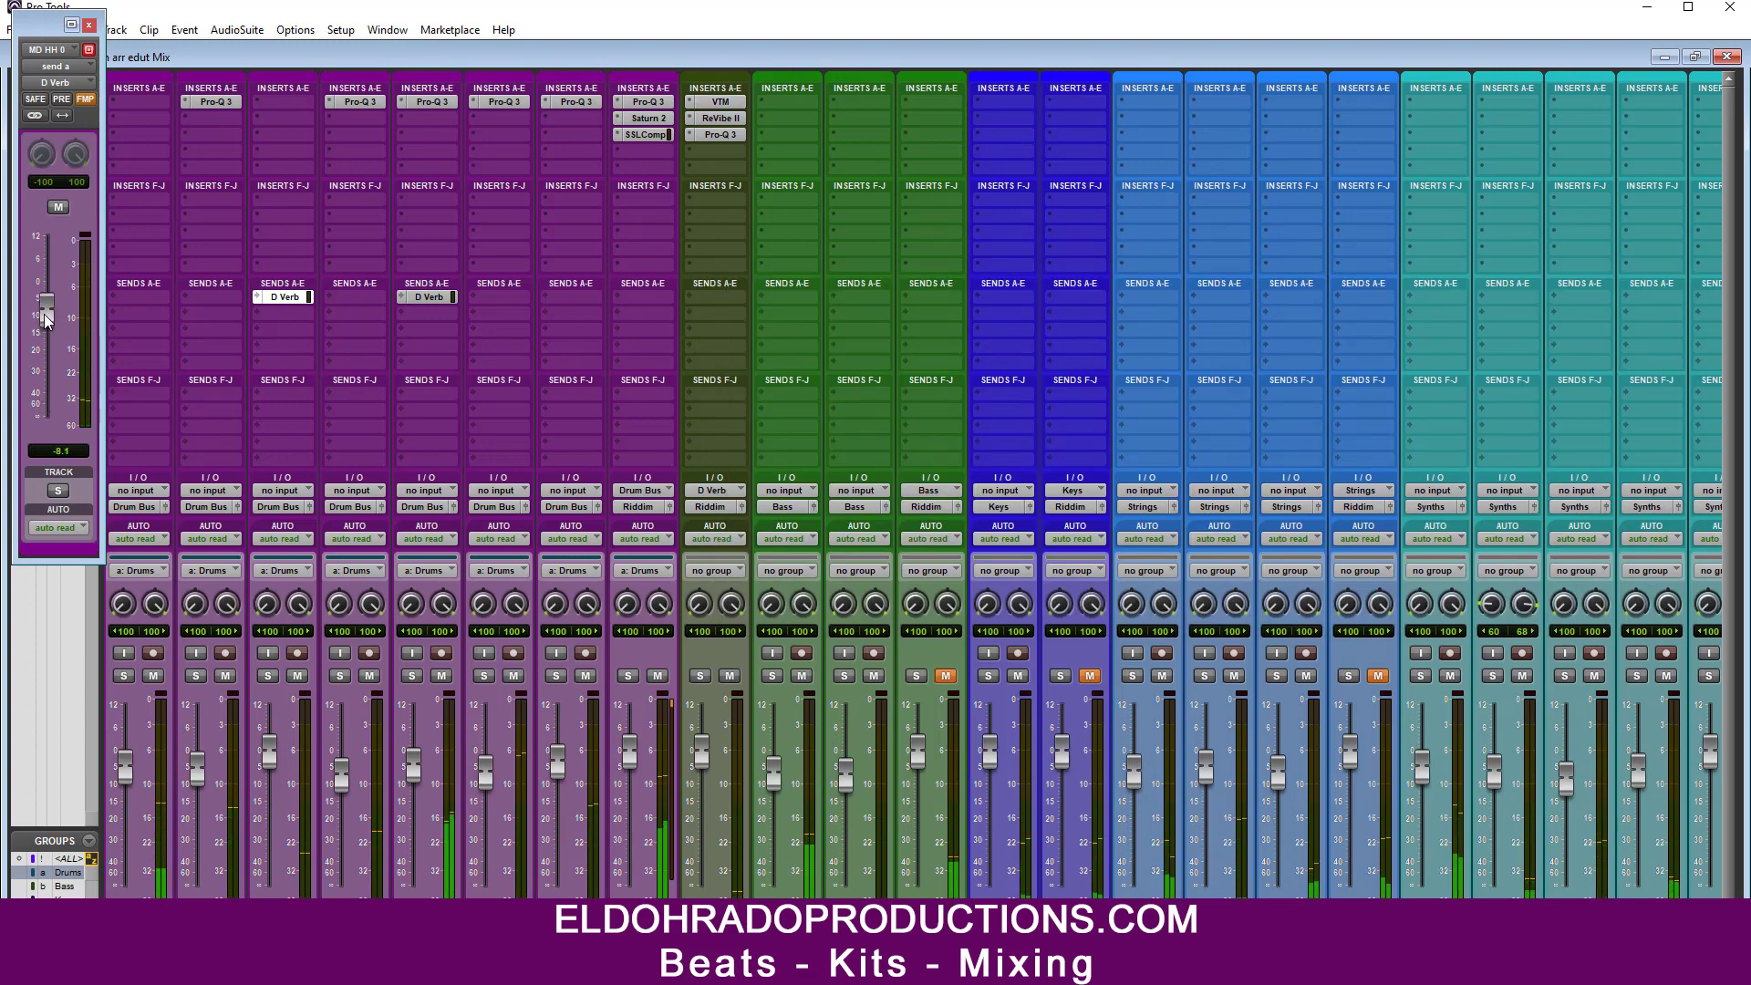
left_click_drag(45, 372, 46, 402)
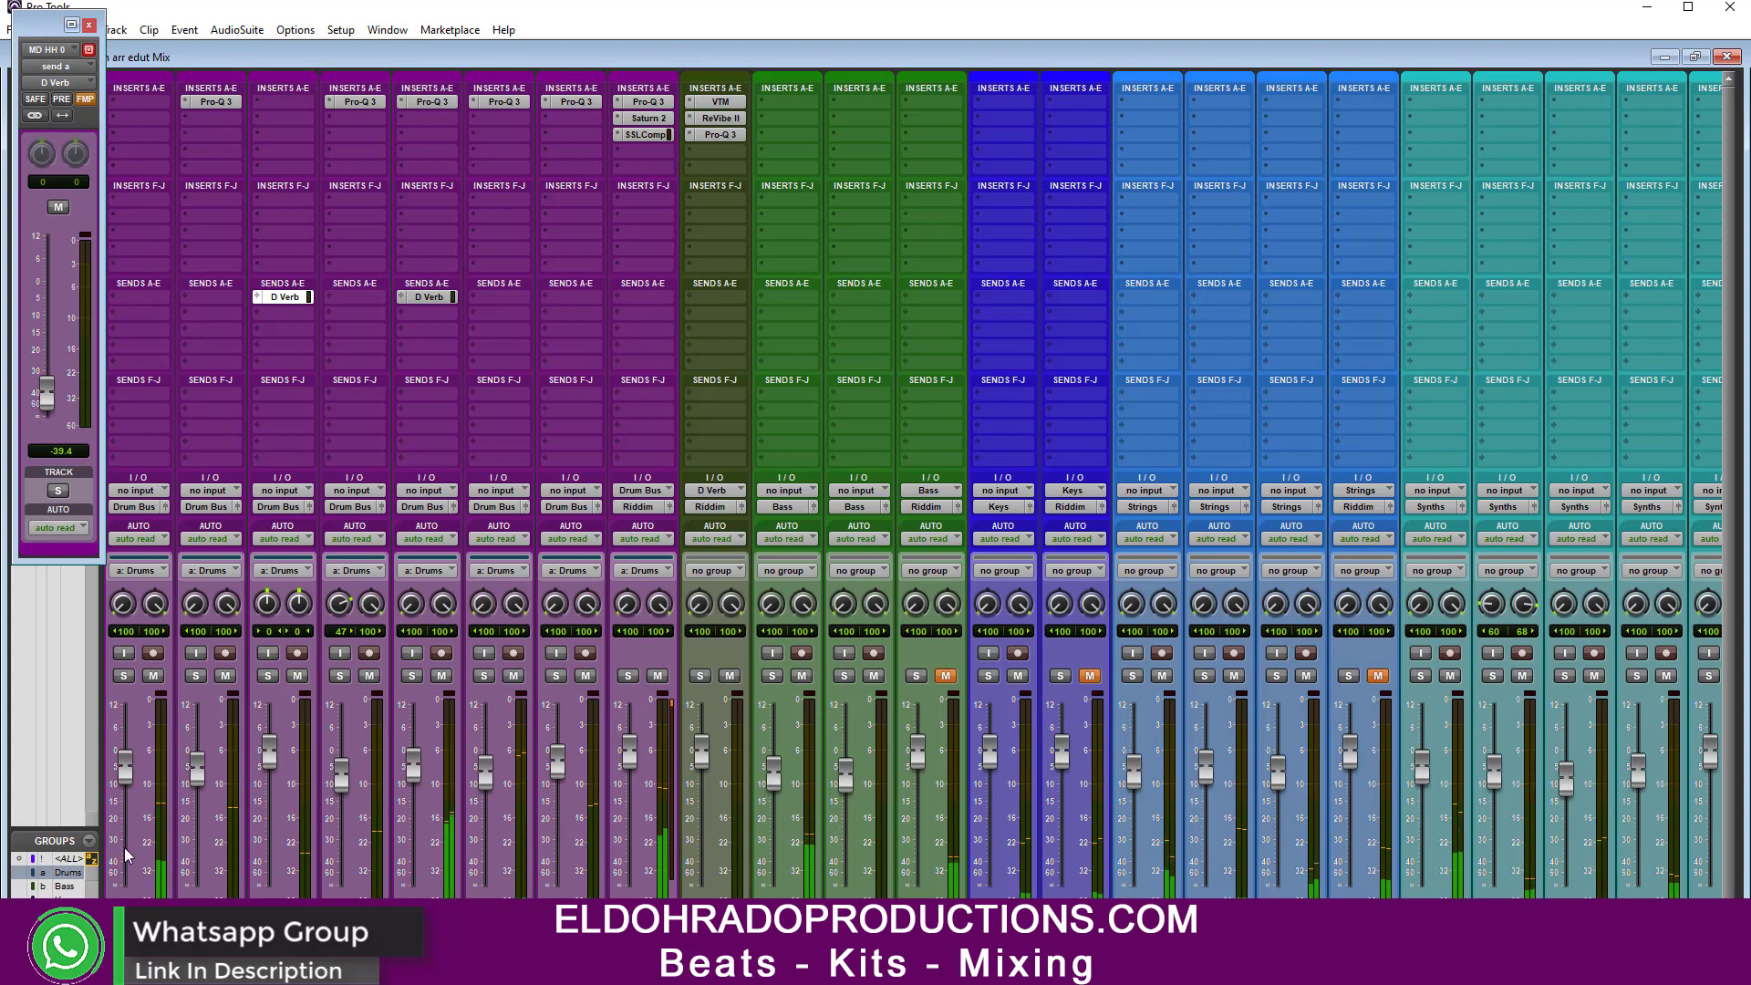
Step: Deactivate all mix groups and lower the fourth drum track's volume fader
left_click(81, 876)
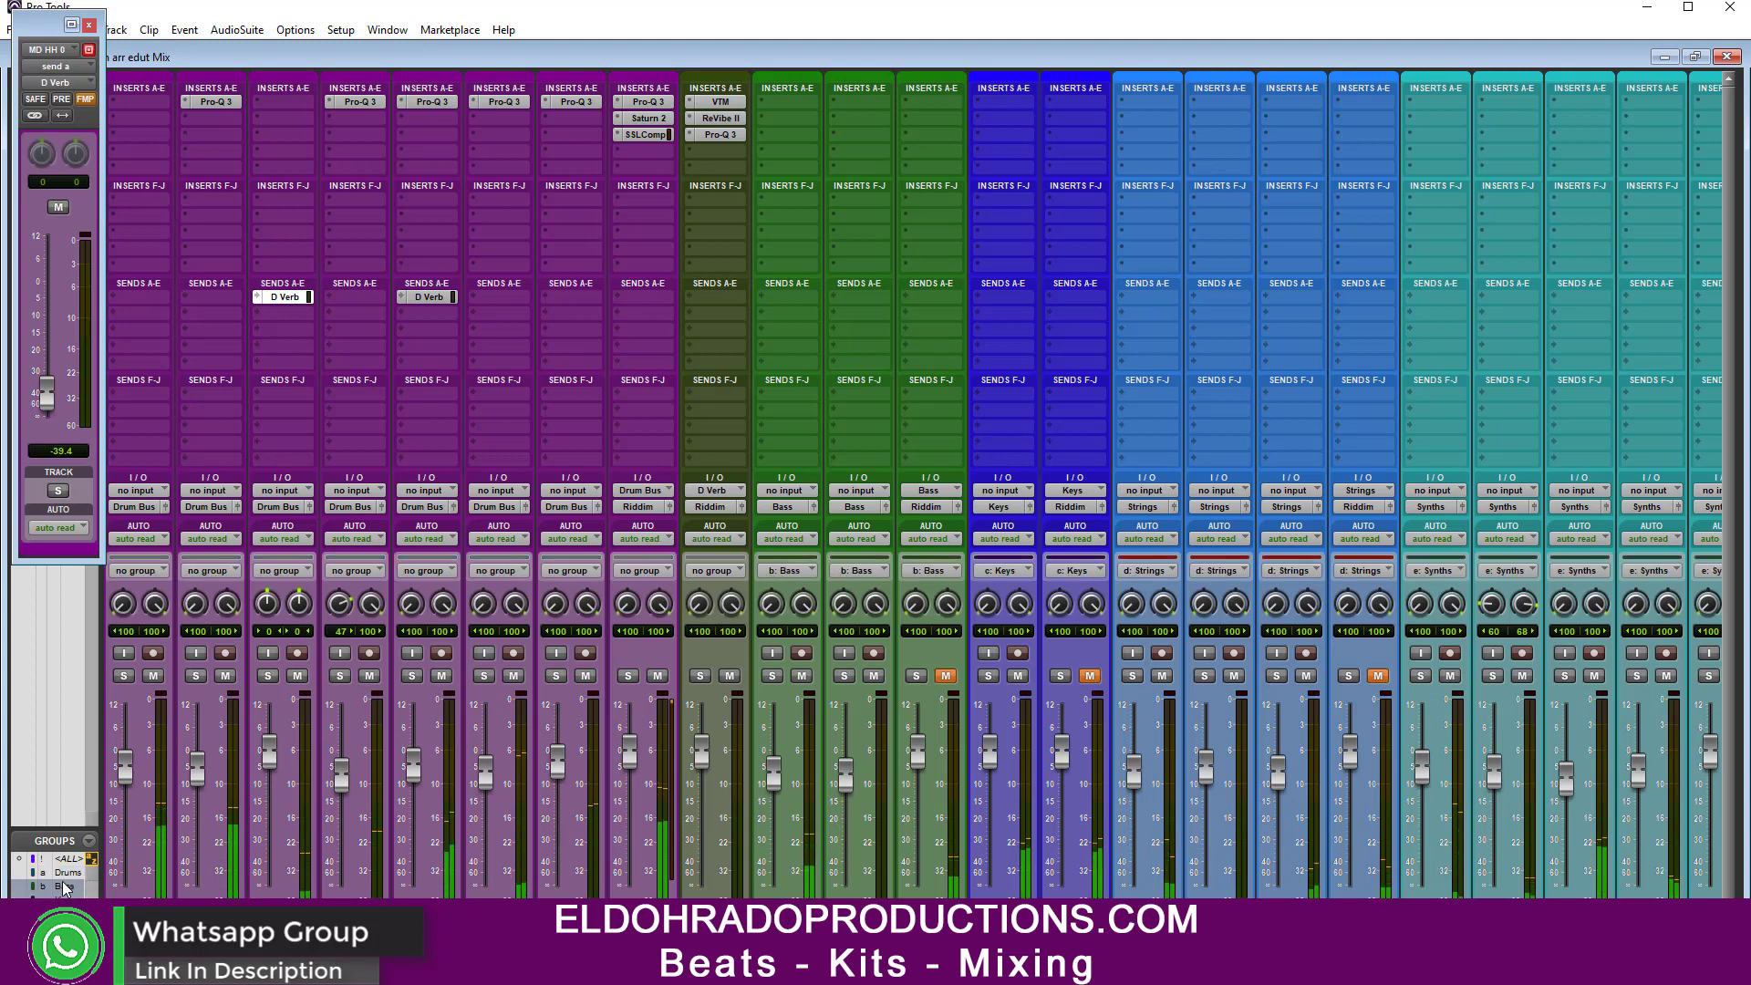
left_click(67, 874)
left_click(71, 881)
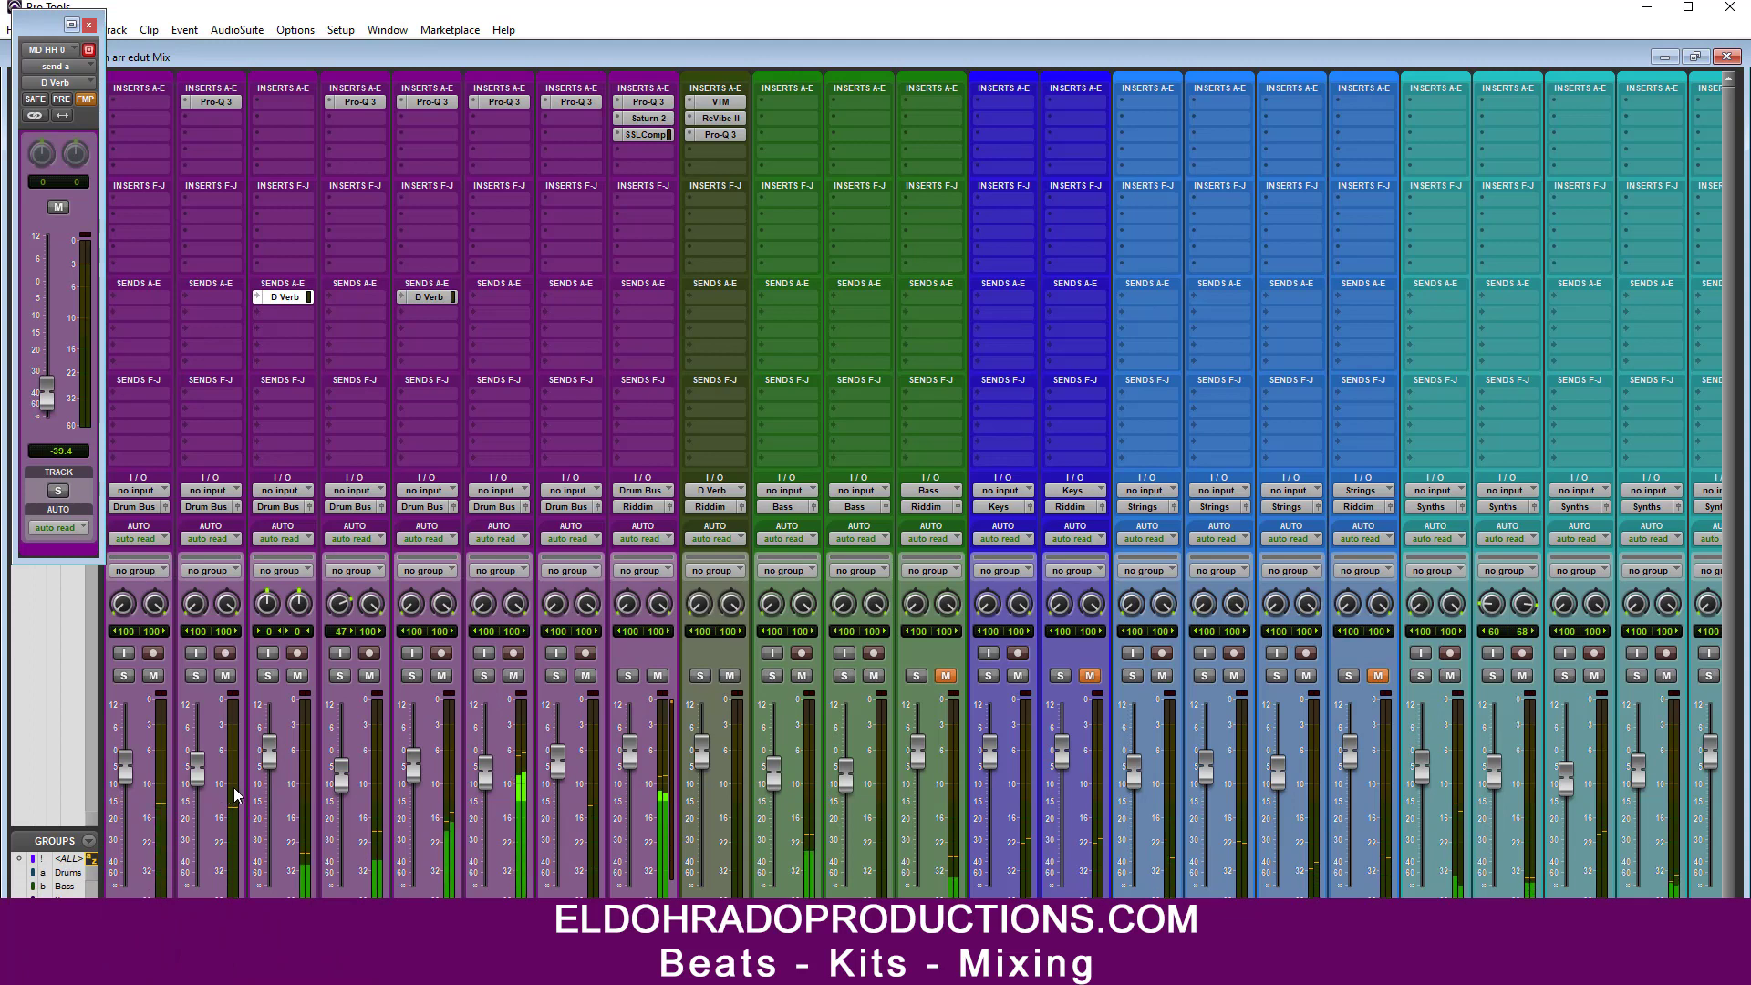
left_click_drag(343, 783, 340, 835)
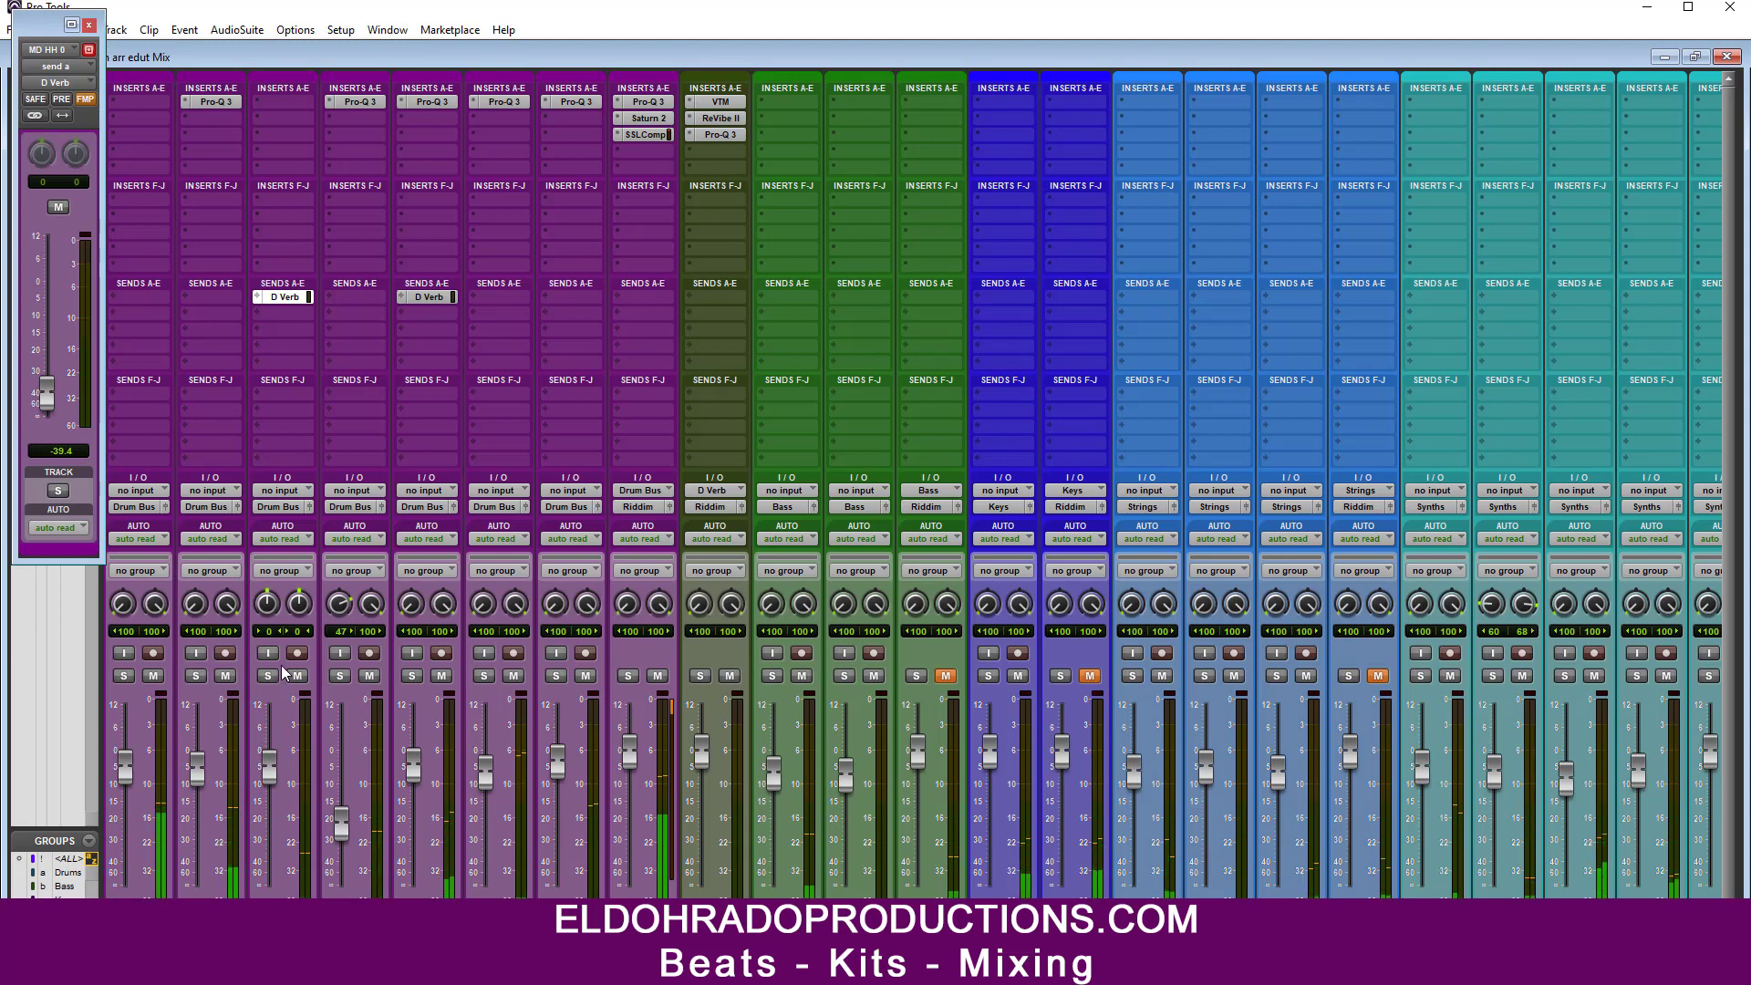
Step: Pan the third drum track to 19 left and 16 right, and set its D Verb send to about -29.3 dB
mouse_move(299, 602)
left_mouse_down()
mouse_move(268, 622)
mouse_move(297, 603)
left_mouse_up()
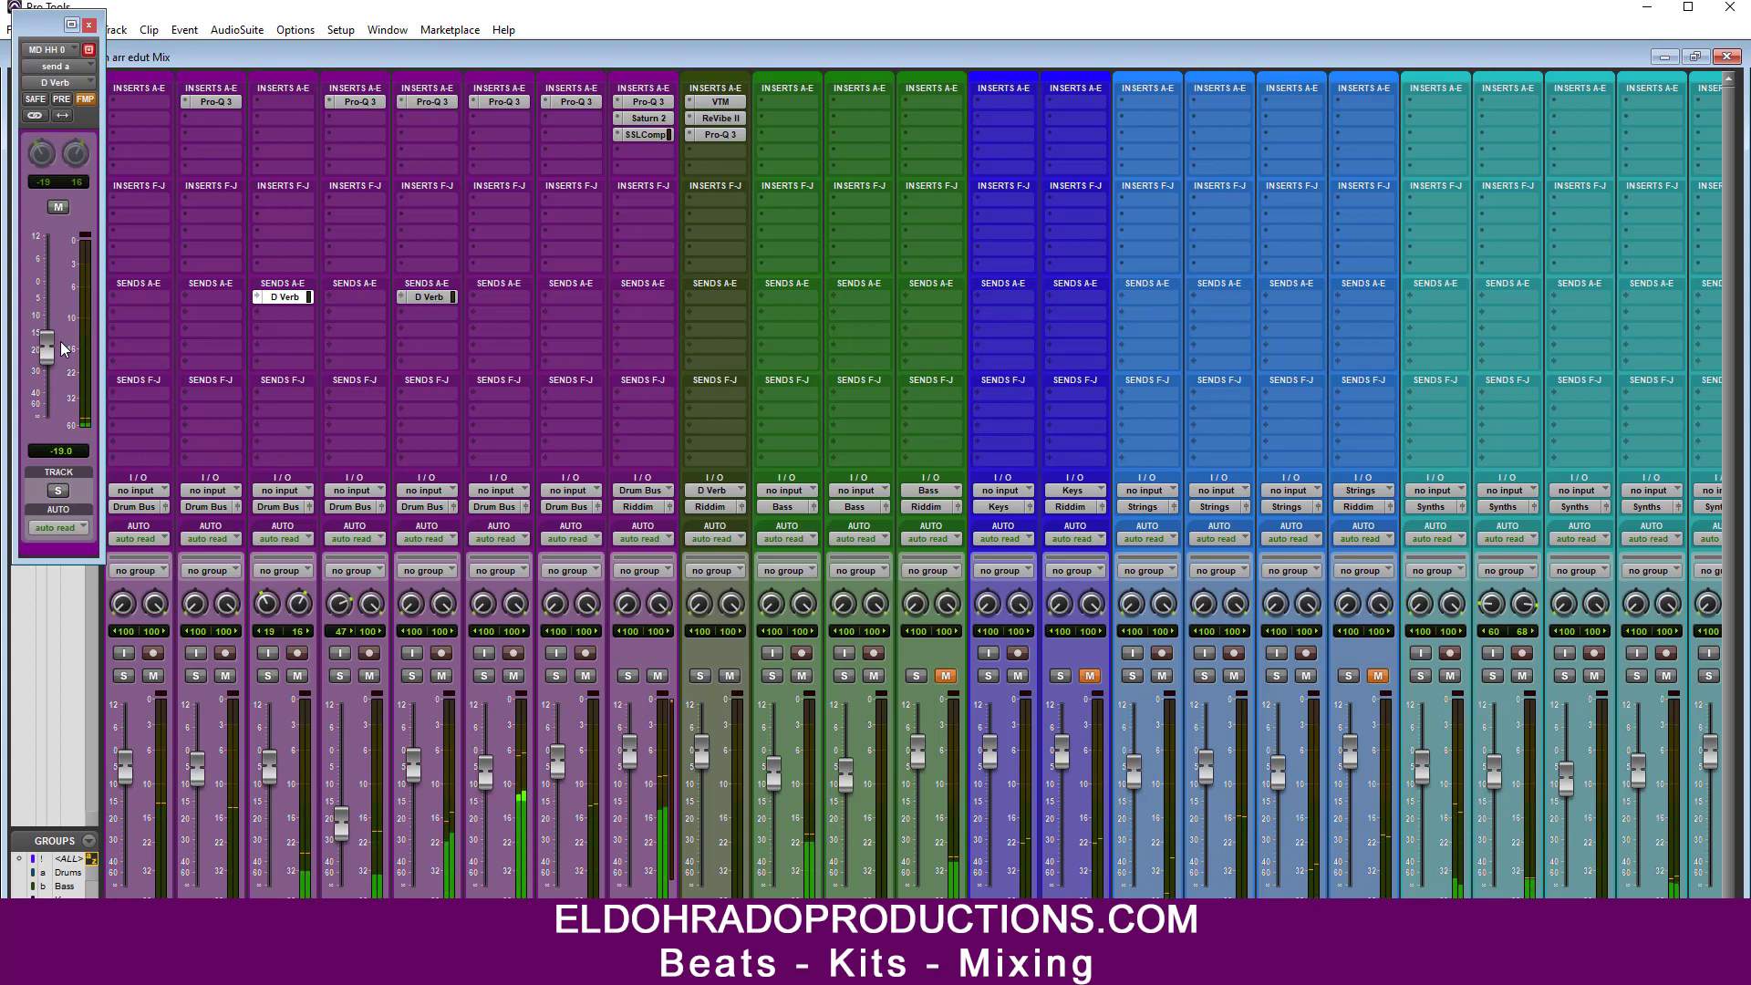
mouse_move(45, 347)
left_mouse_down()
mouse_move(52, 293)
mouse_move(46, 380)
left_mouse_up()
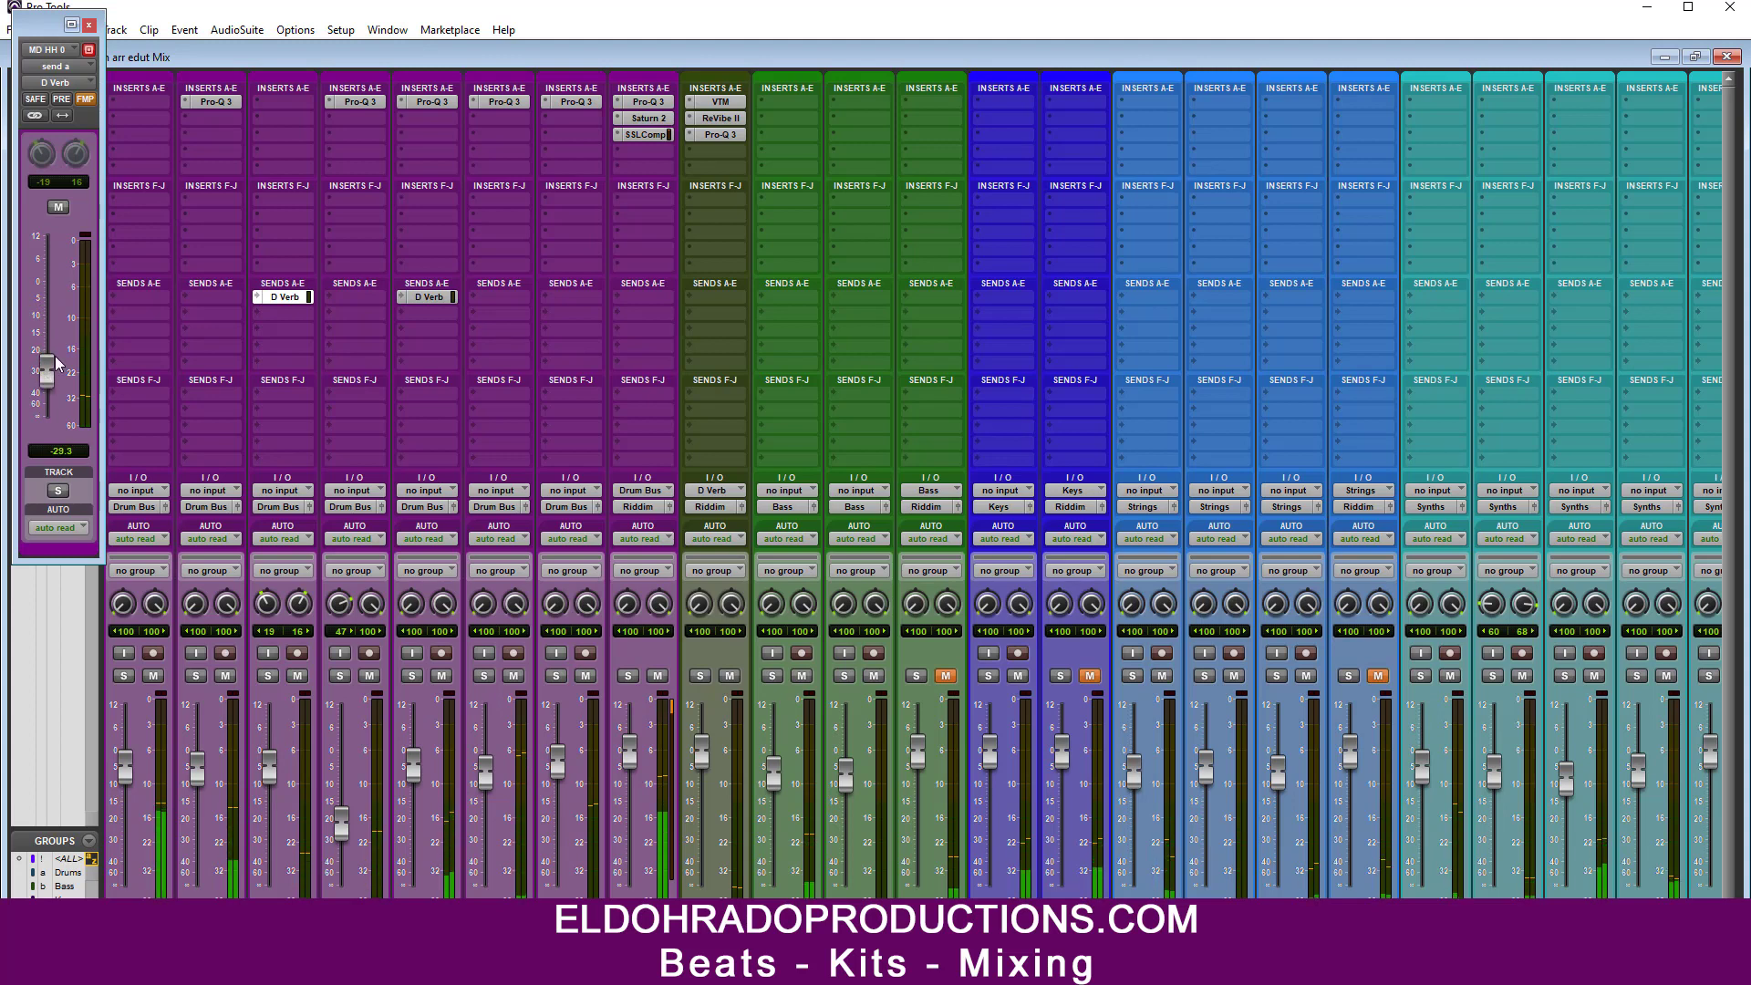
left_click(90, 24)
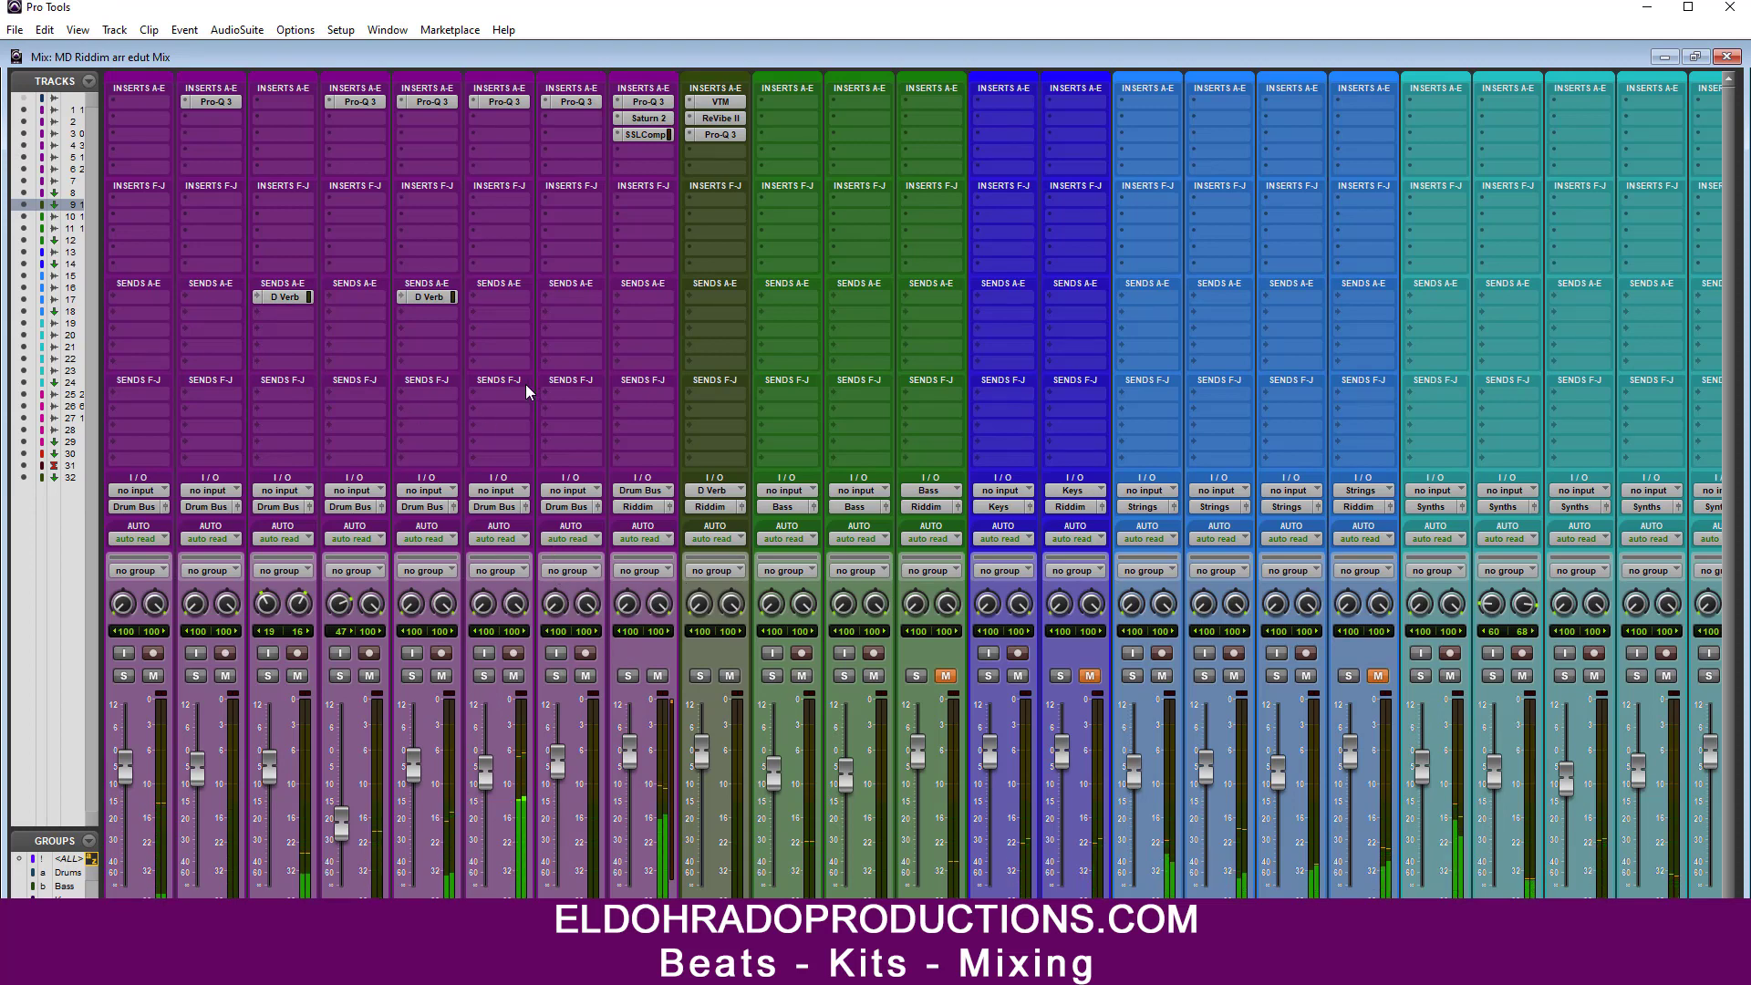
Step: Copy the D Verb send to the MD Knock 2 track, set it to about -36 dB and close the send window
left_click(505, 315)
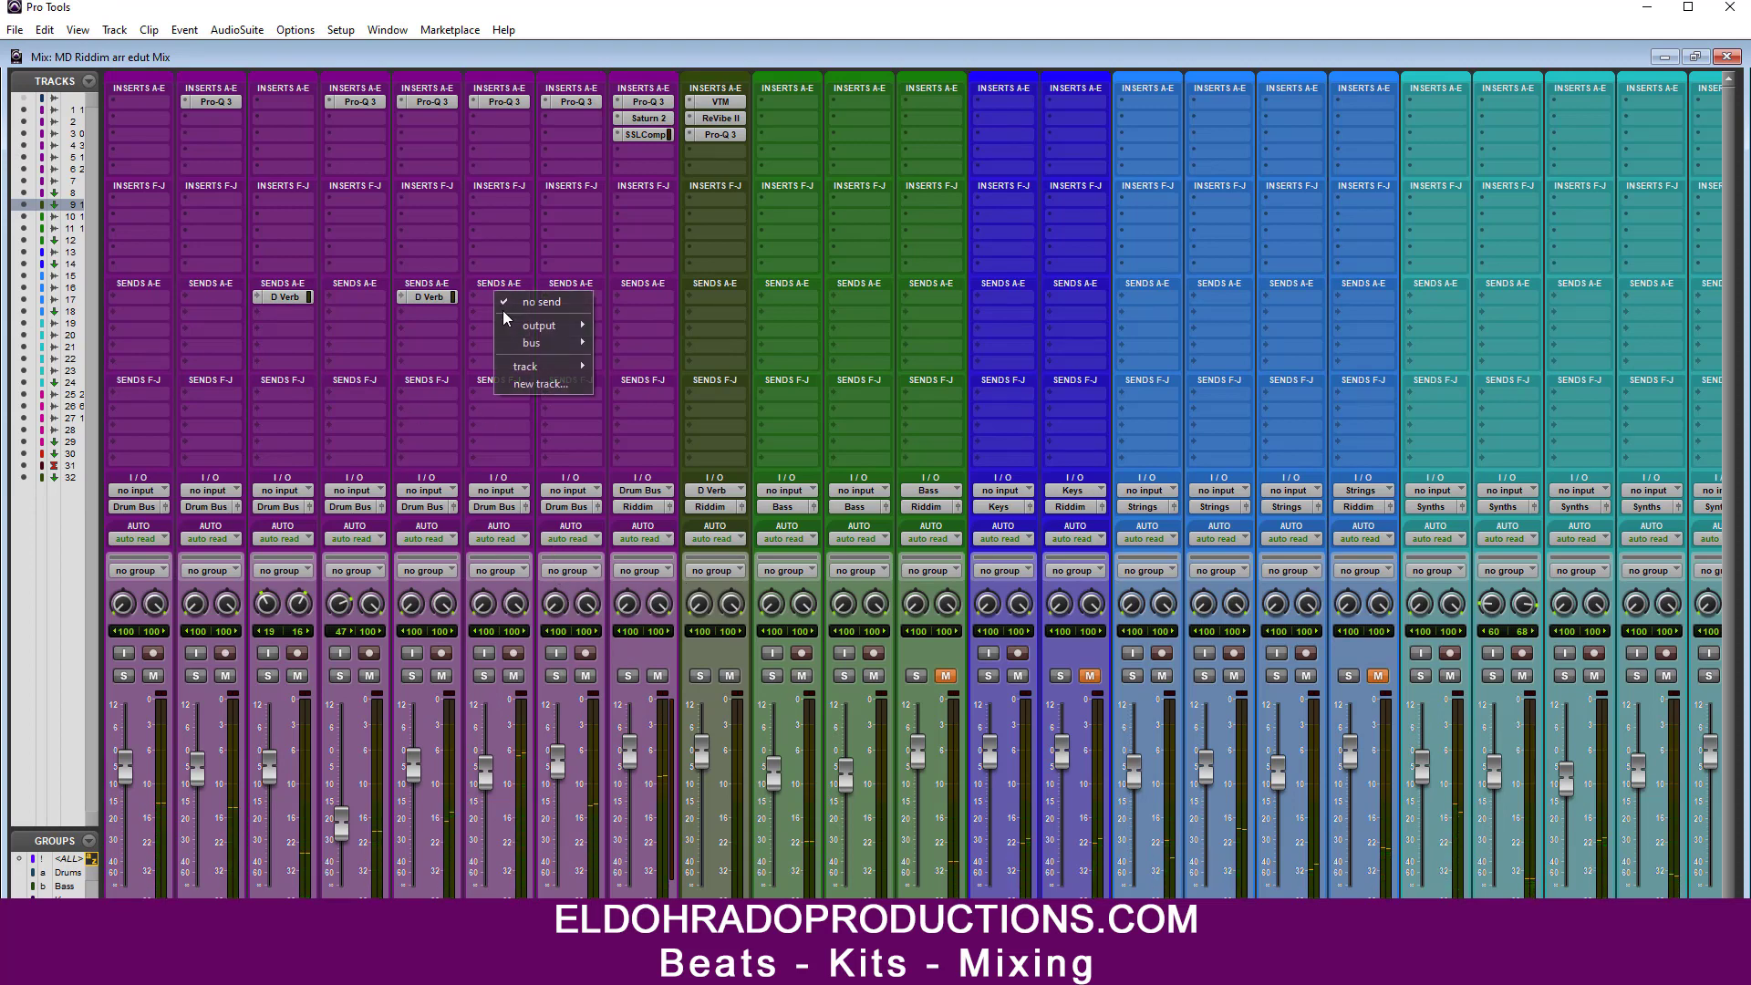
left_click(427, 285)
left_click(513, 305)
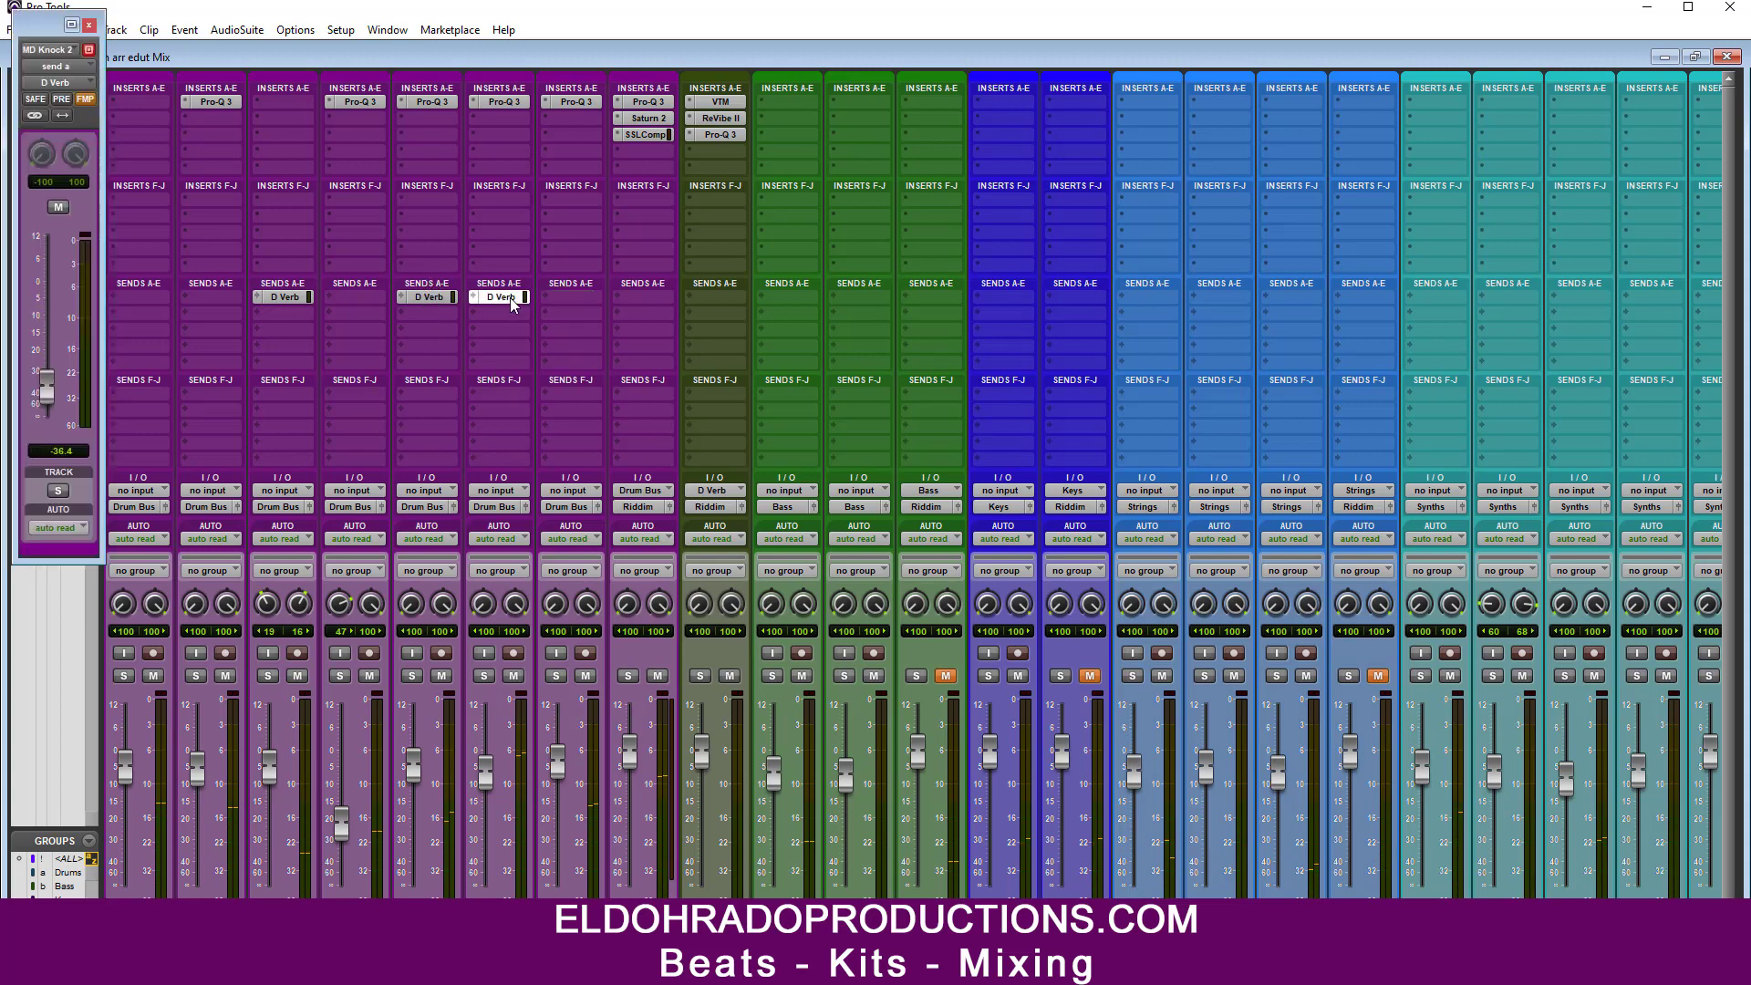
left_click_drag(47, 398, 53, 396)
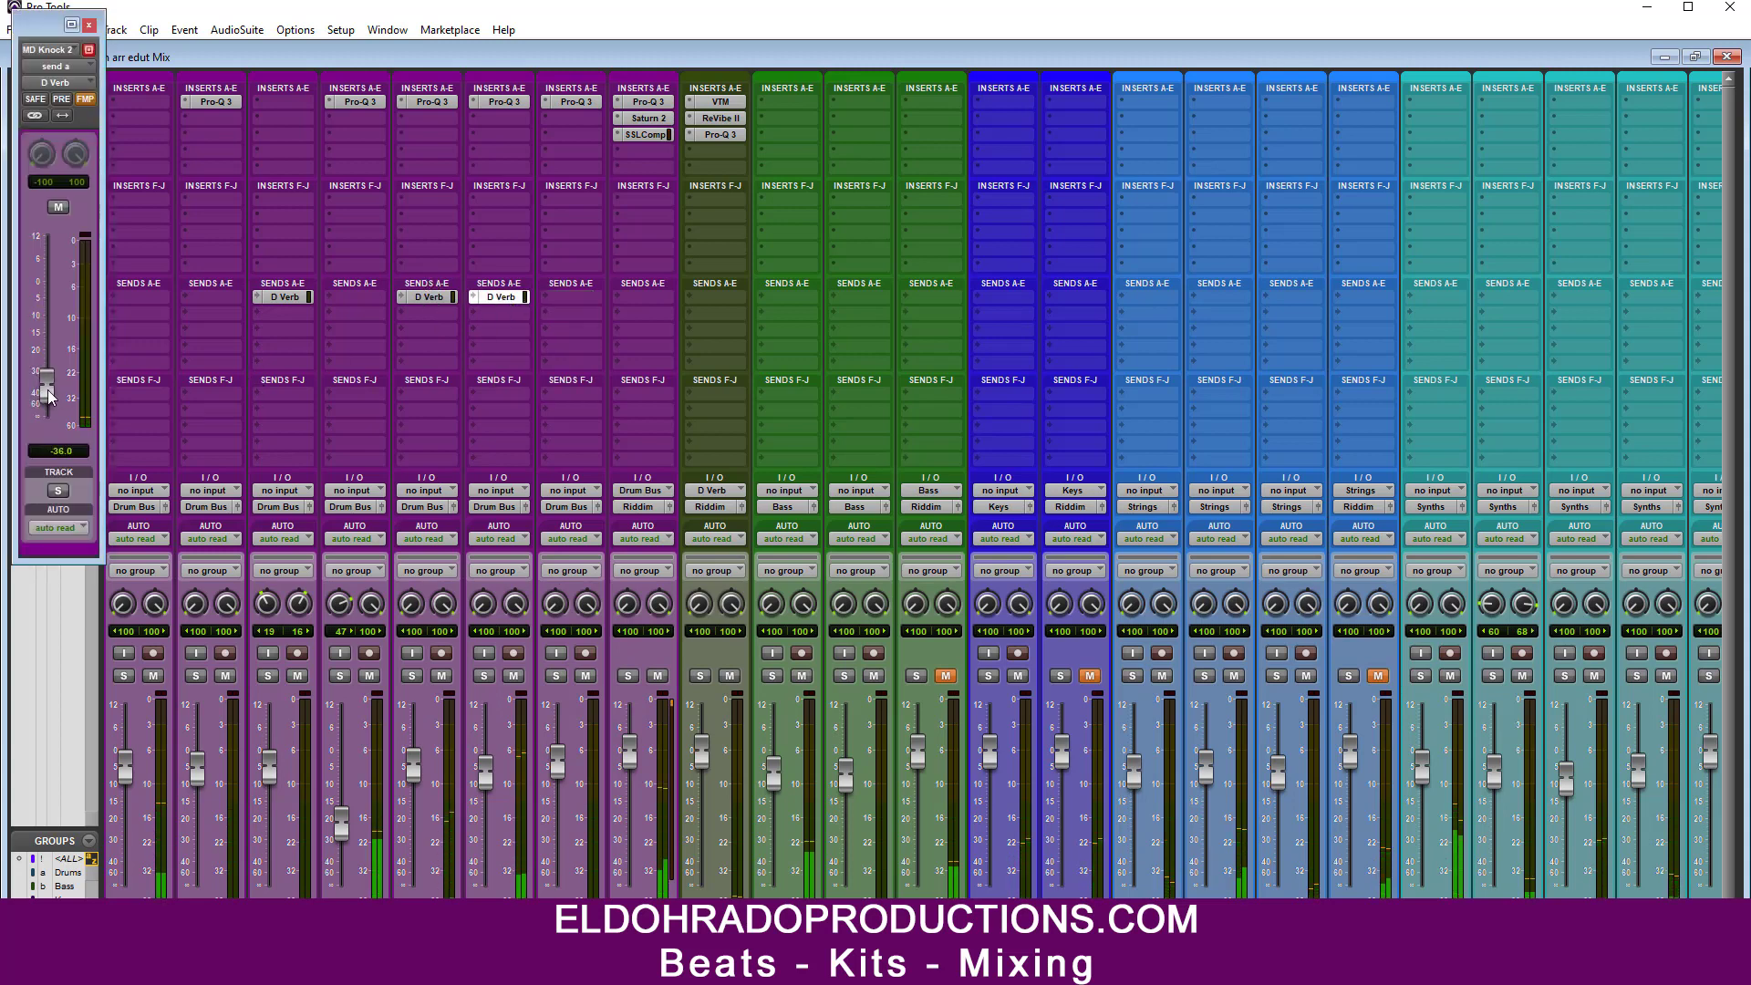
left_click(89, 24)
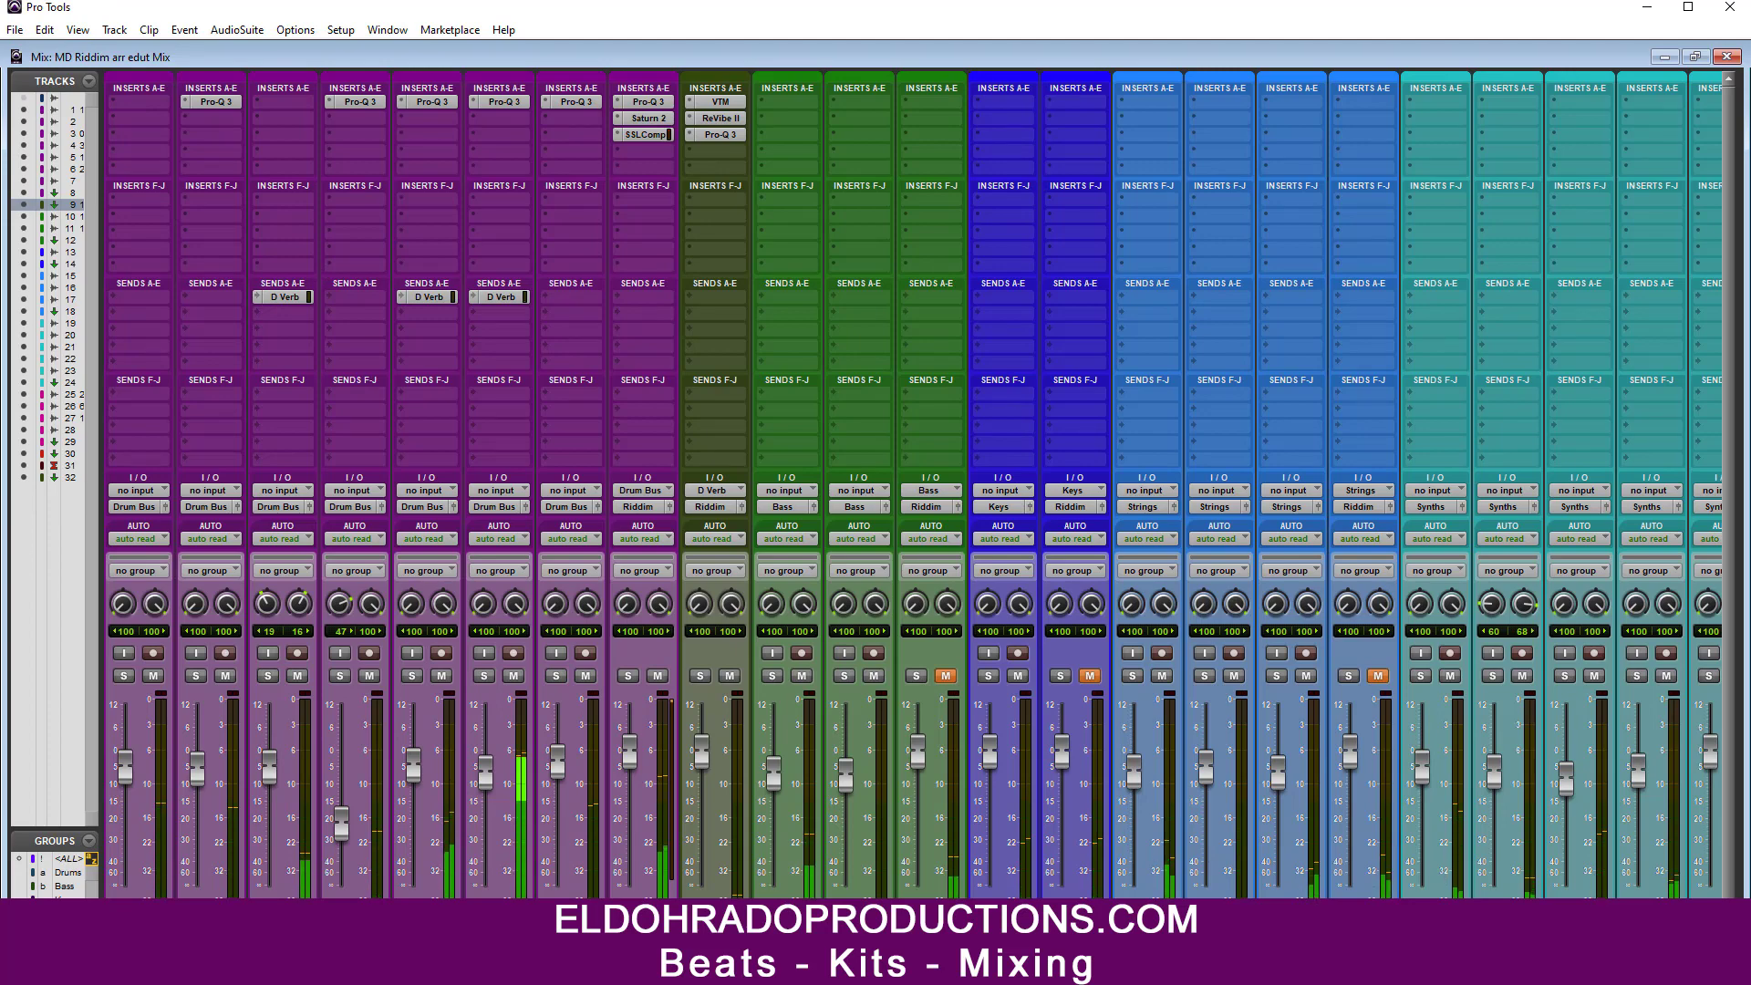
Step: Insert the stereo API-2500 compressor after Pro-Q 3 on the MD Knock 2 track
left_click(509, 120)
mouse_move(588, 187)
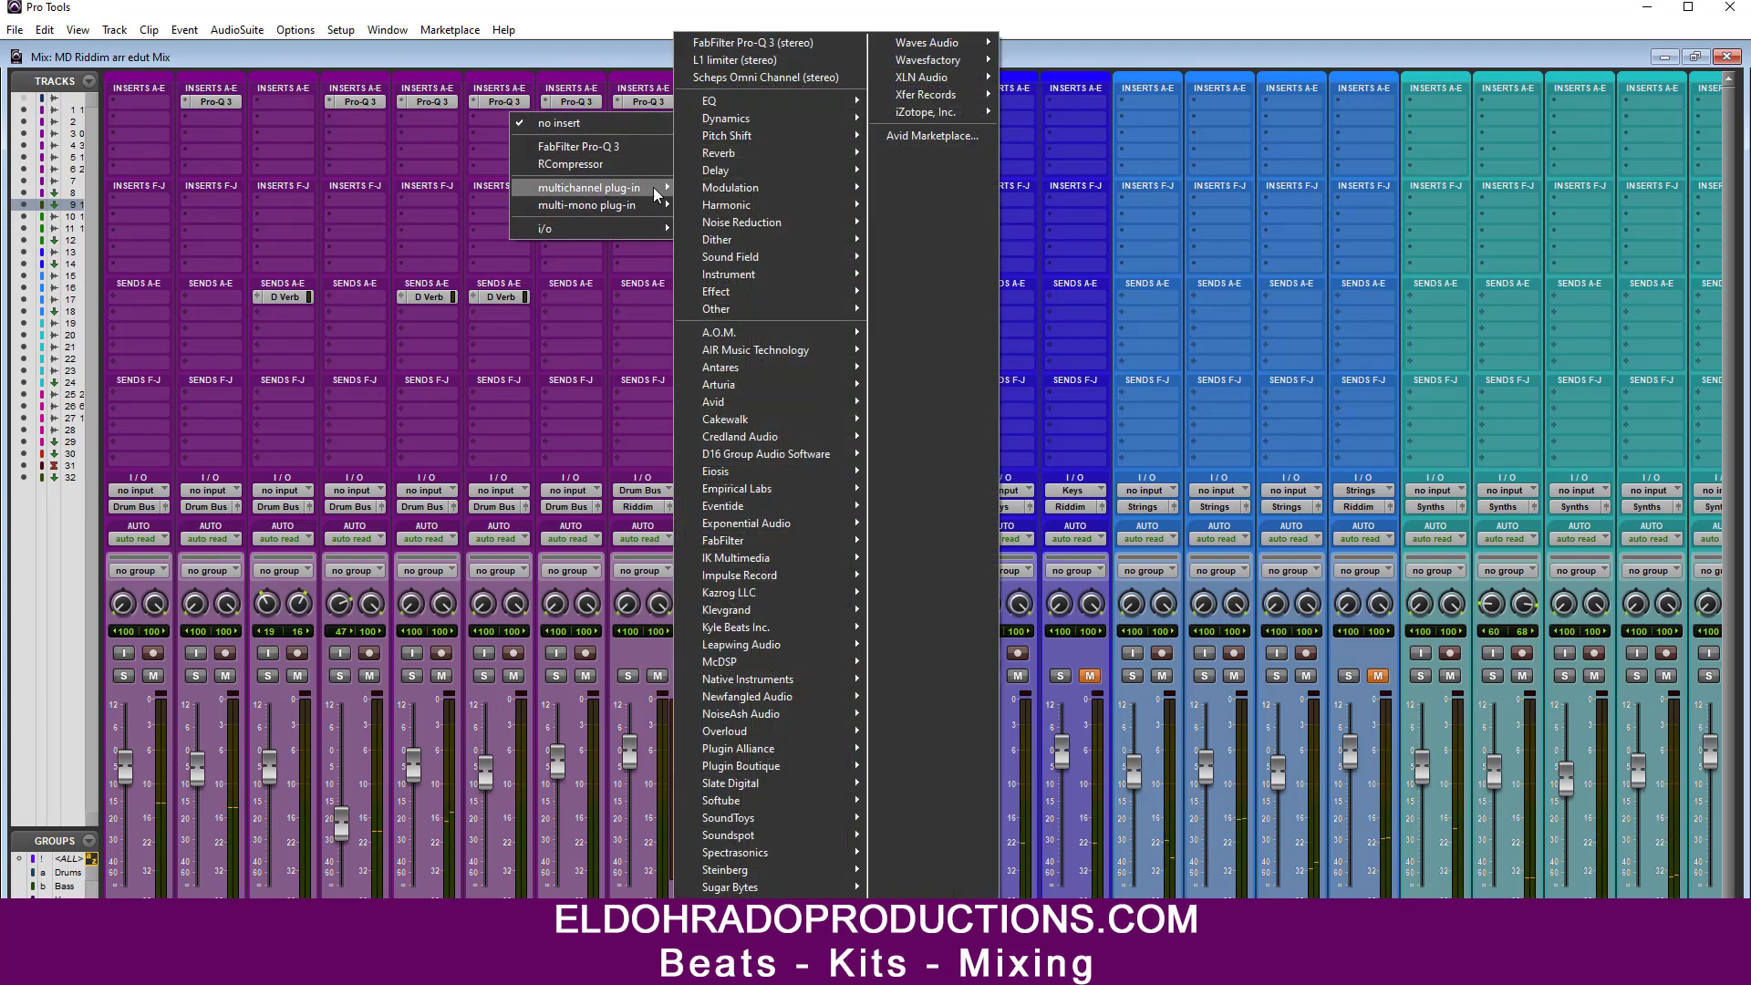
mouse_move(693, 121)
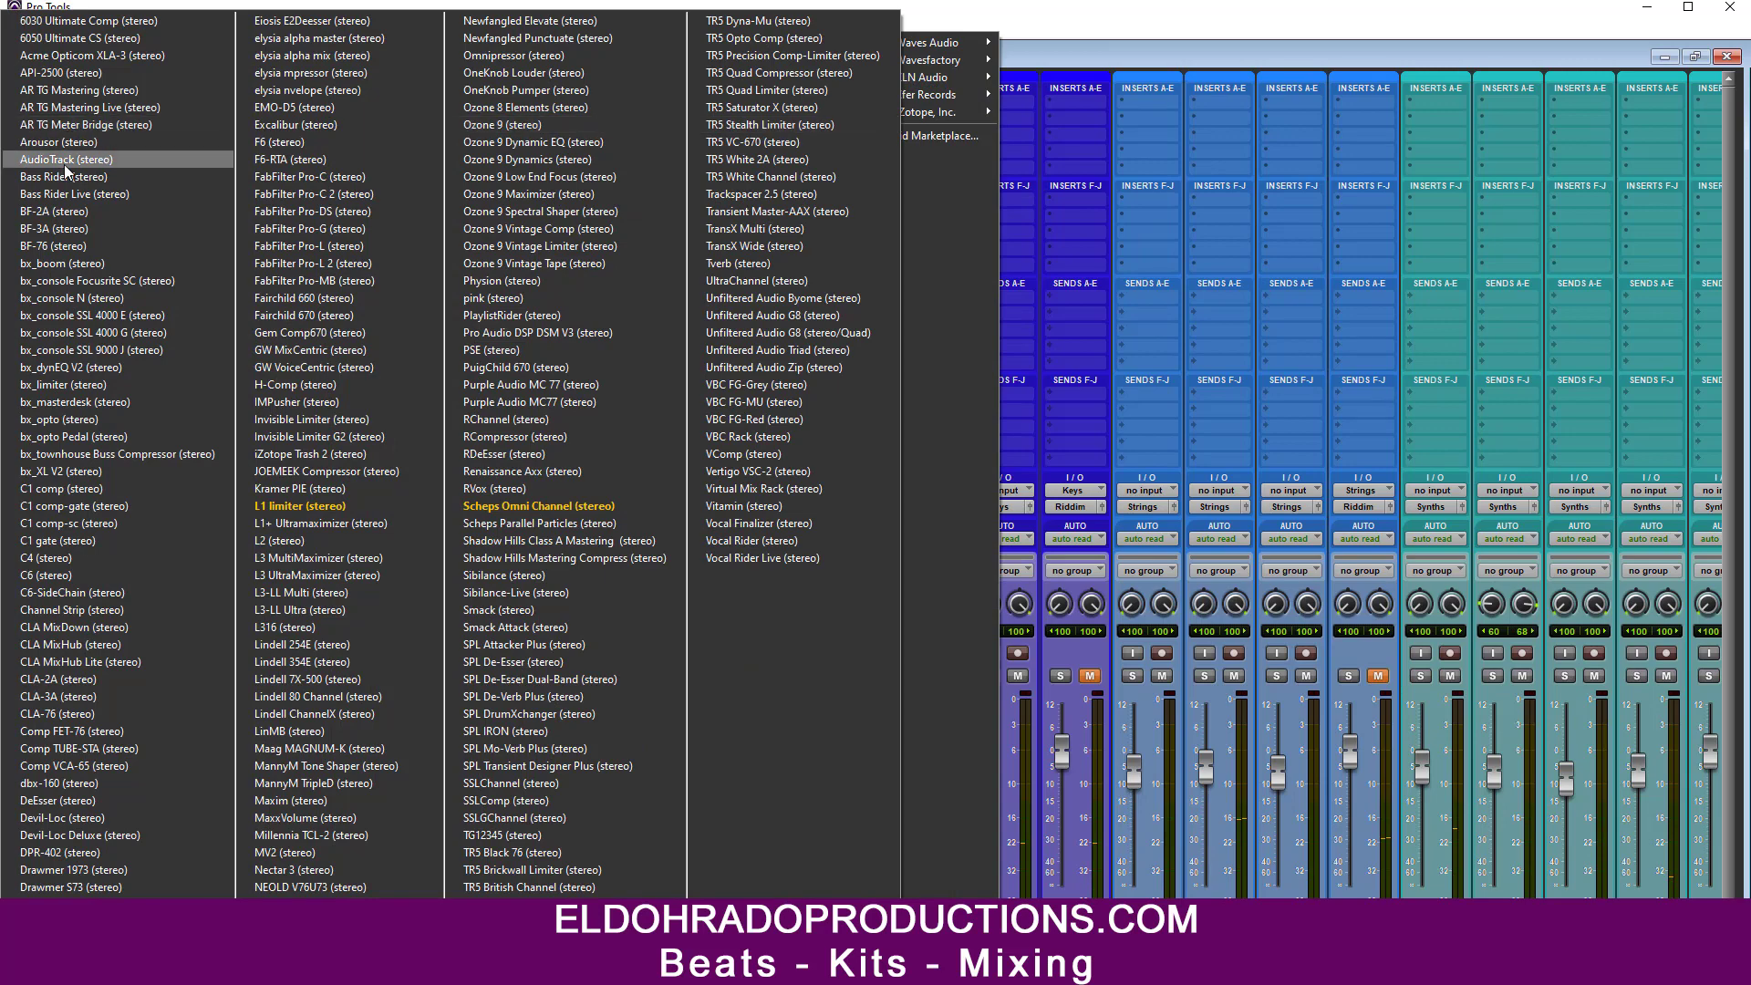
left_click(64, 75)
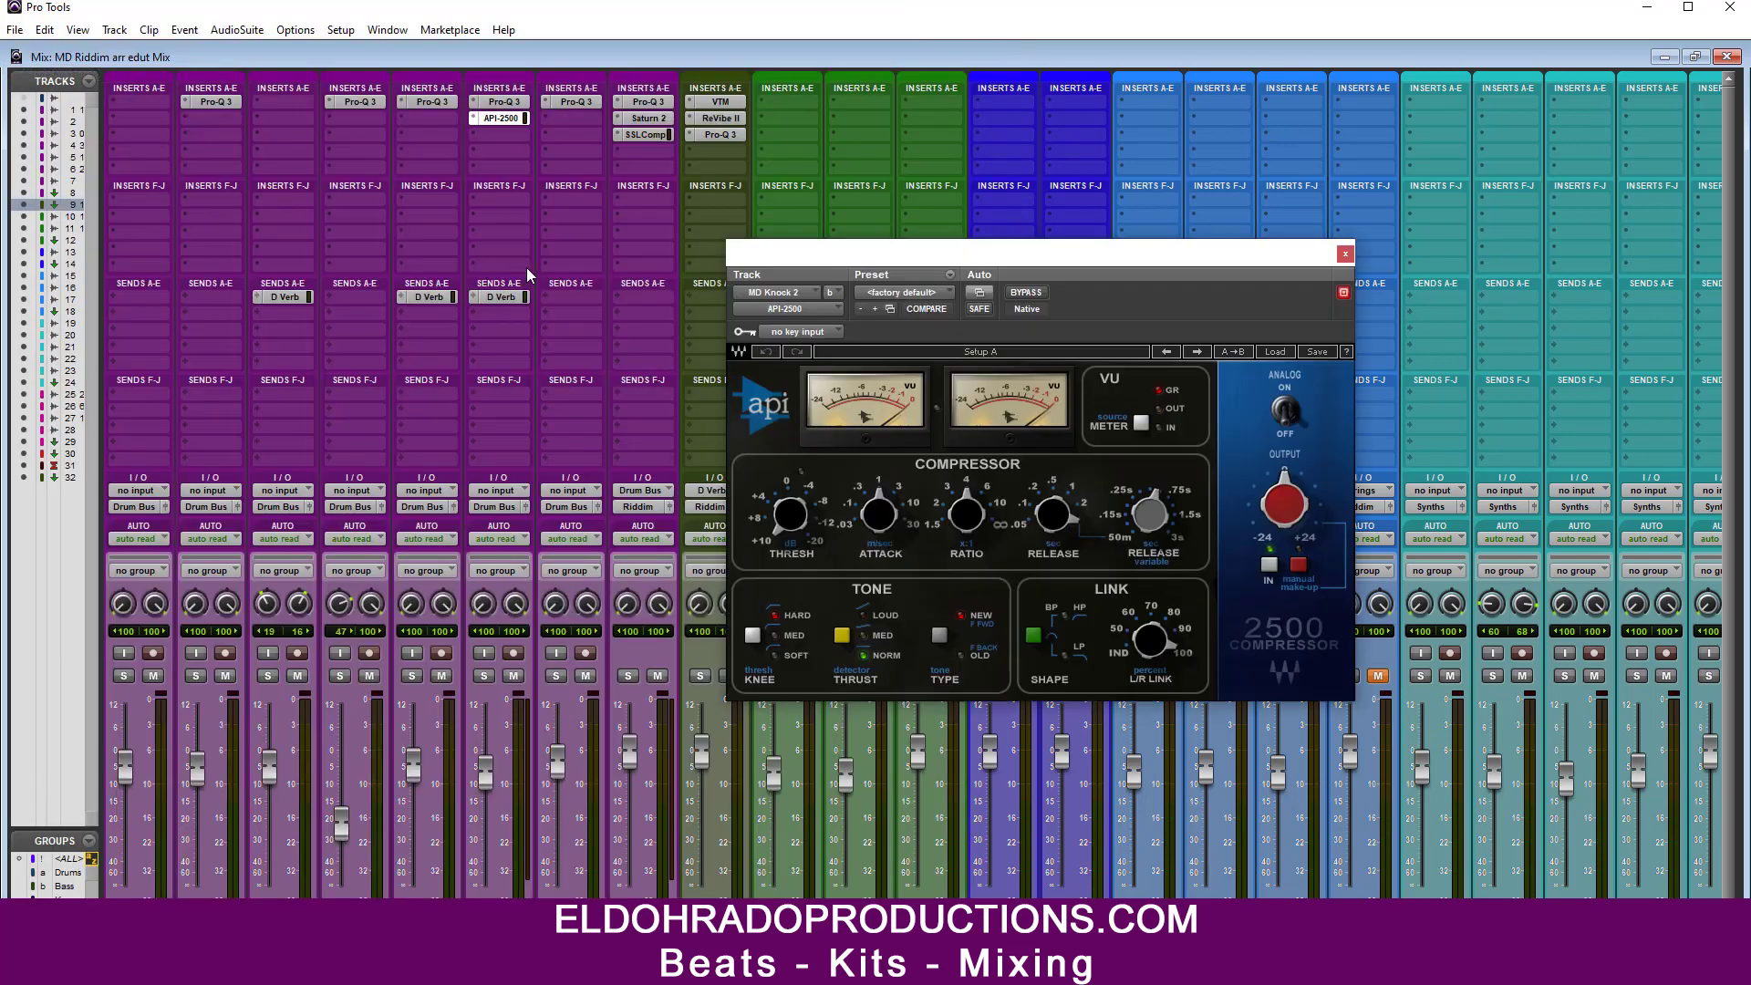
Step: Set the API-2500 to soft knee, medium thrust and old type, adjust its threshold and release, and close its window
left_click_drag(876, 255, 714, 250)
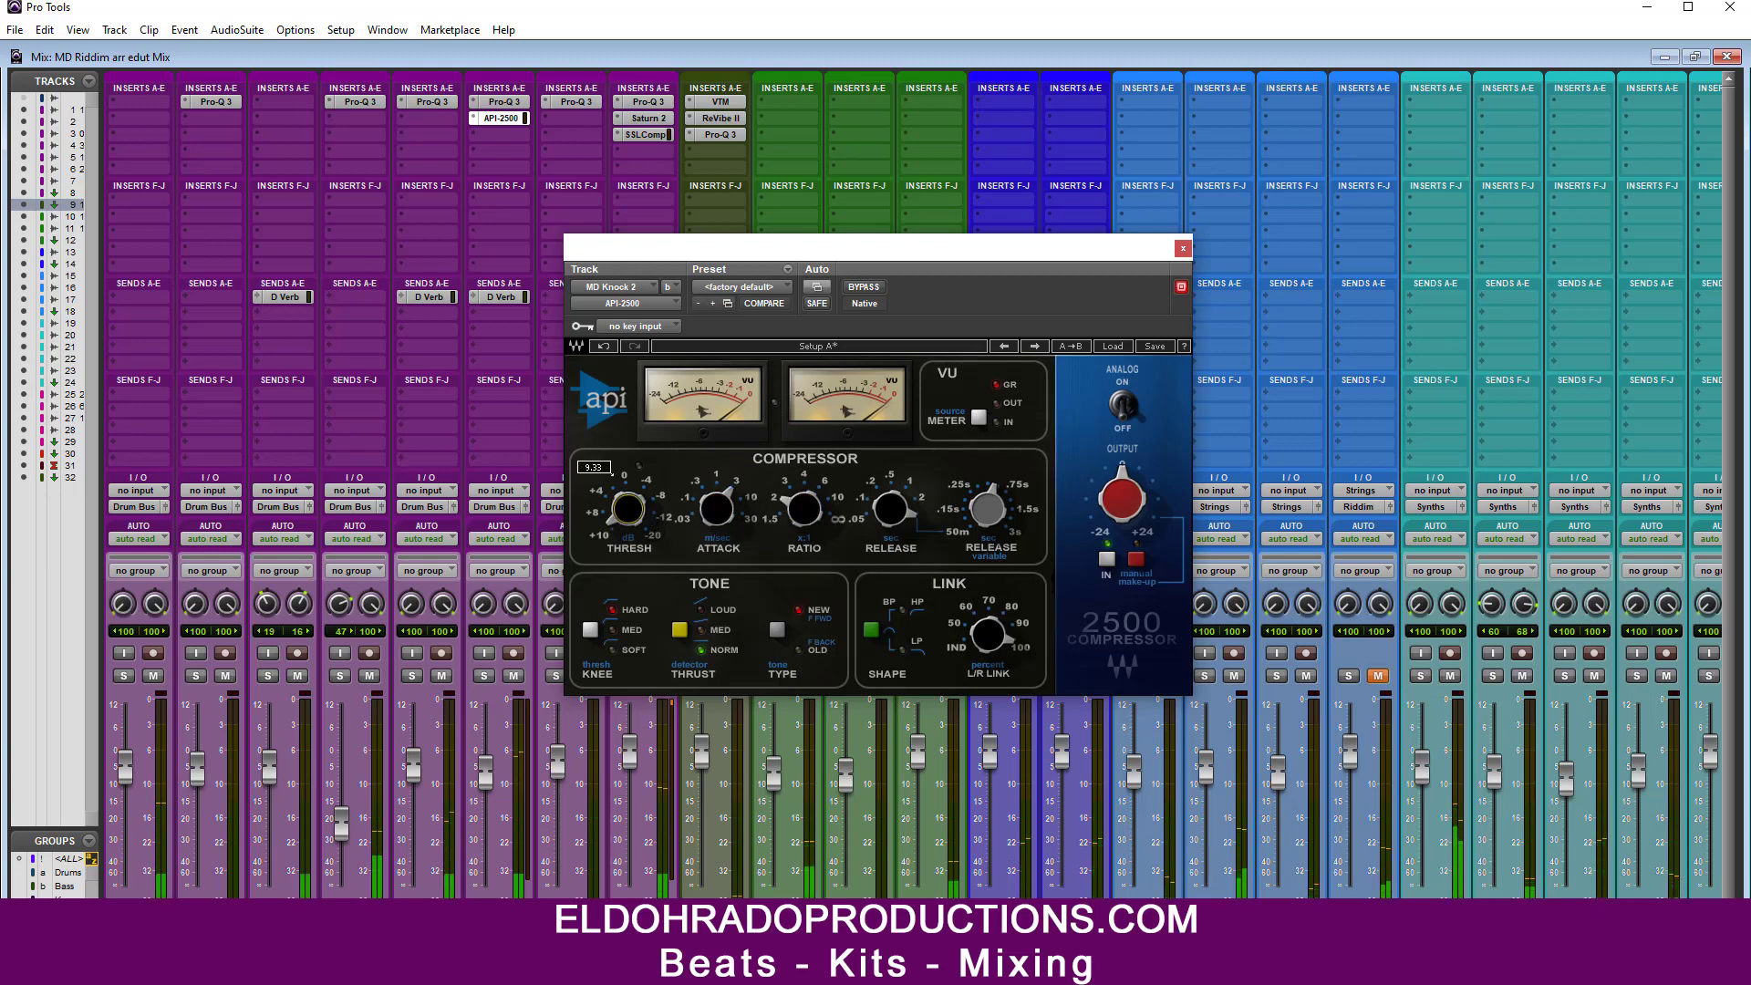
left_click(591, 629)
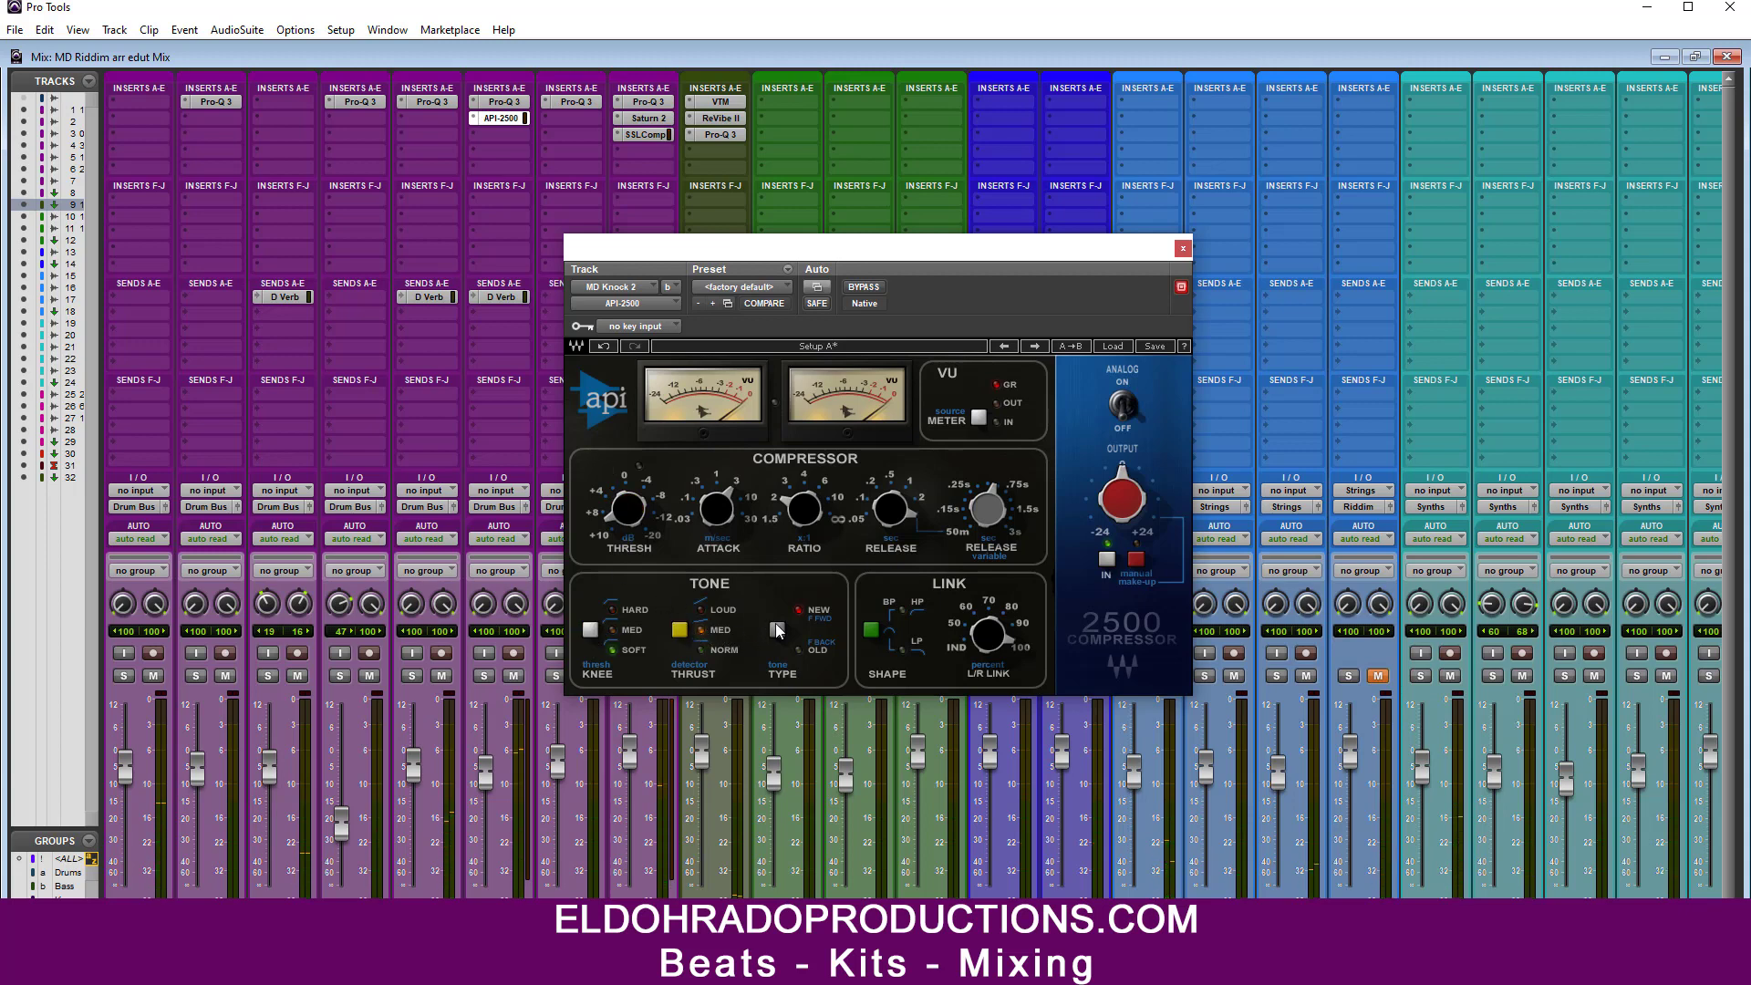
left_click_drag(632, 502, 631, 528)
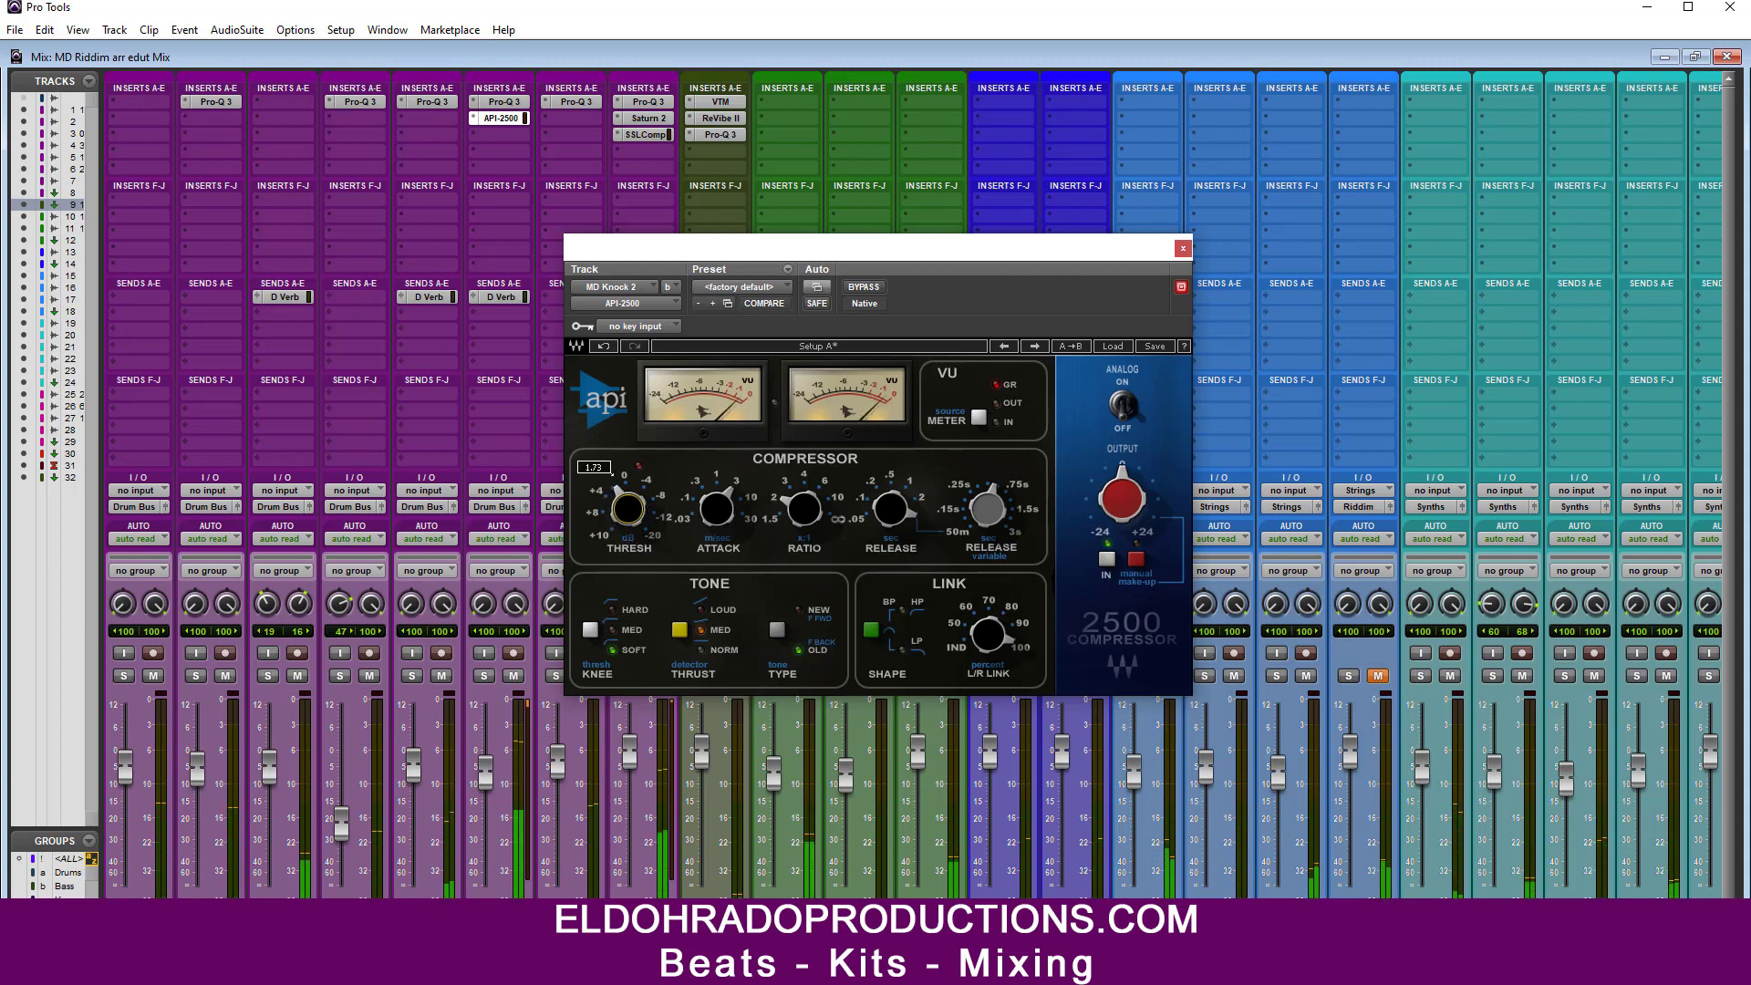
left_click_drag(890, 507, 875, 527)
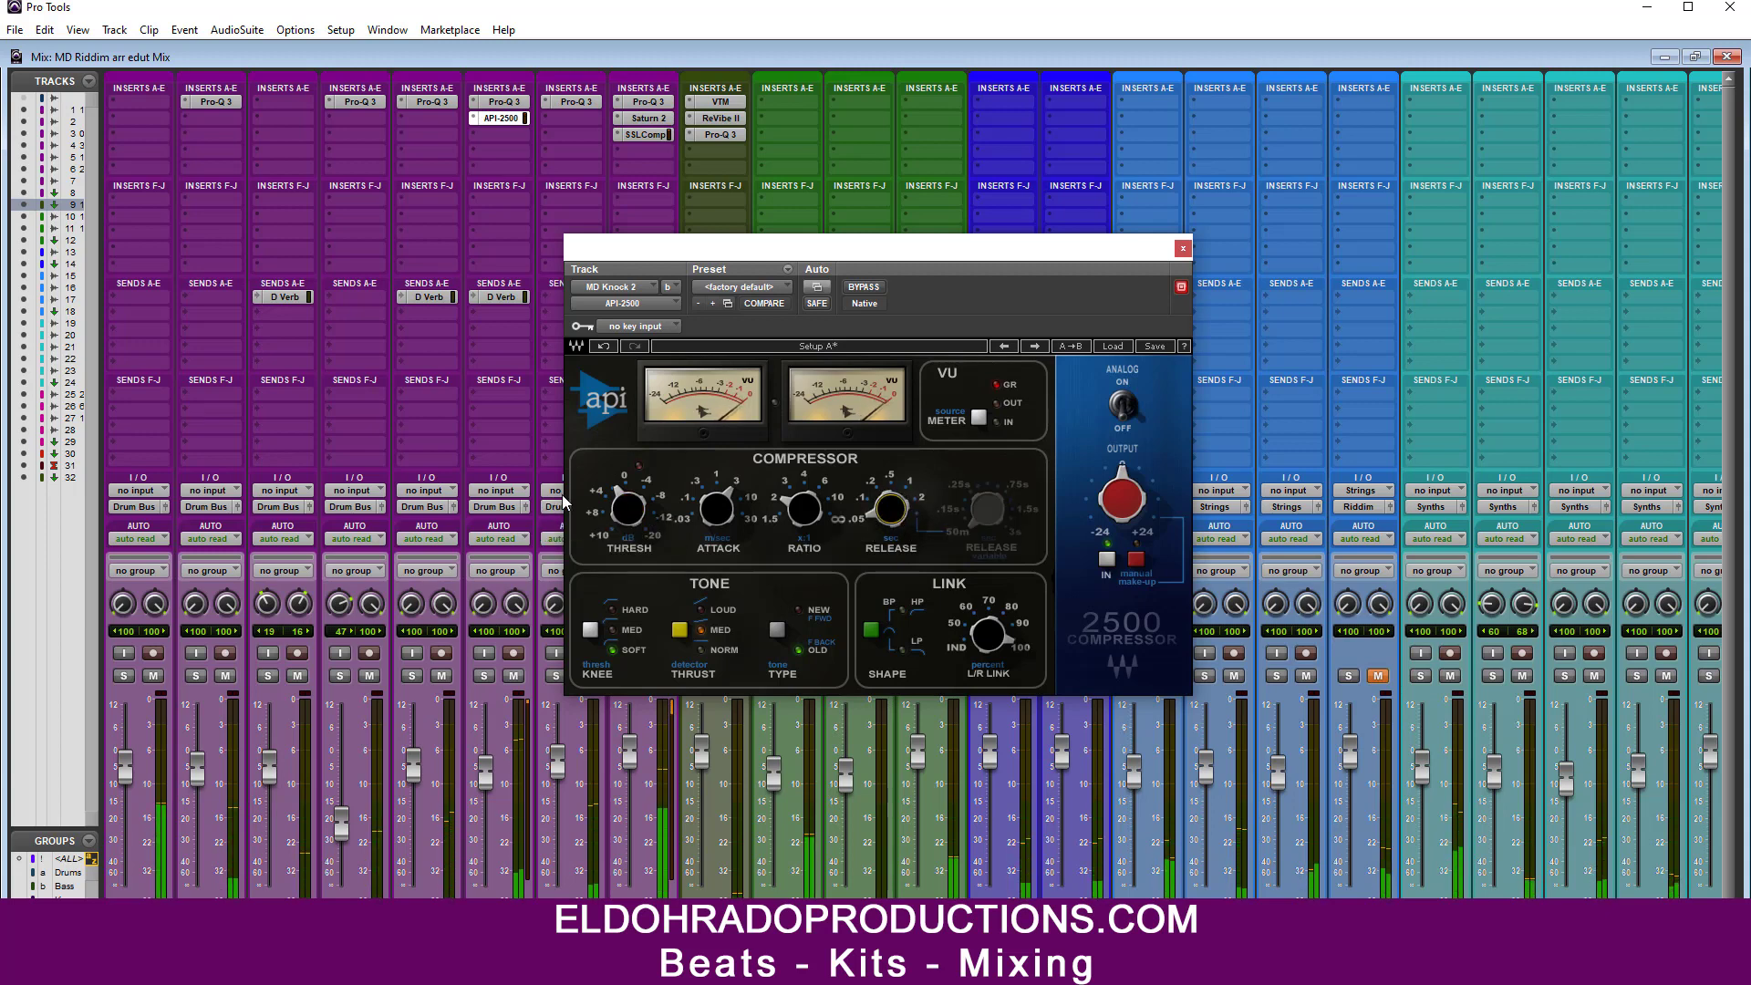
left_click_drag(629, 508, 628, 504)
left_click(1183, 248)
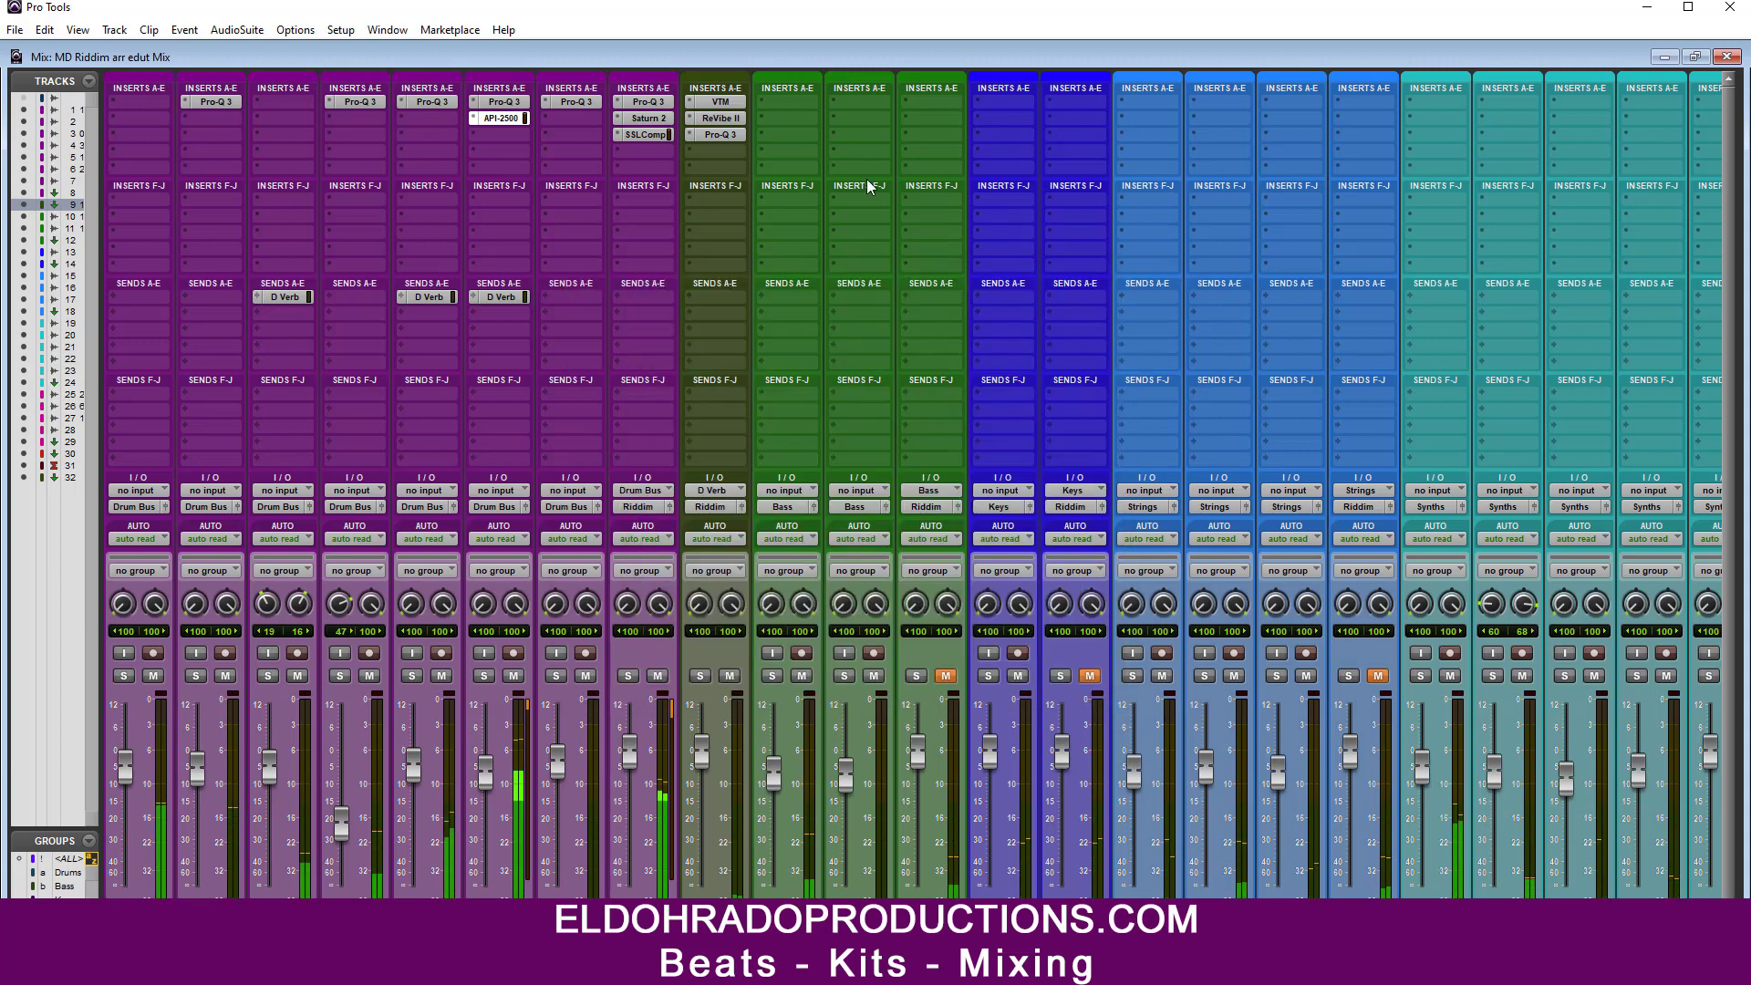
Step: Check the SSLComp compressor on the Drums bus, close it, and unmute the Bass bus
left_click(645, 135)
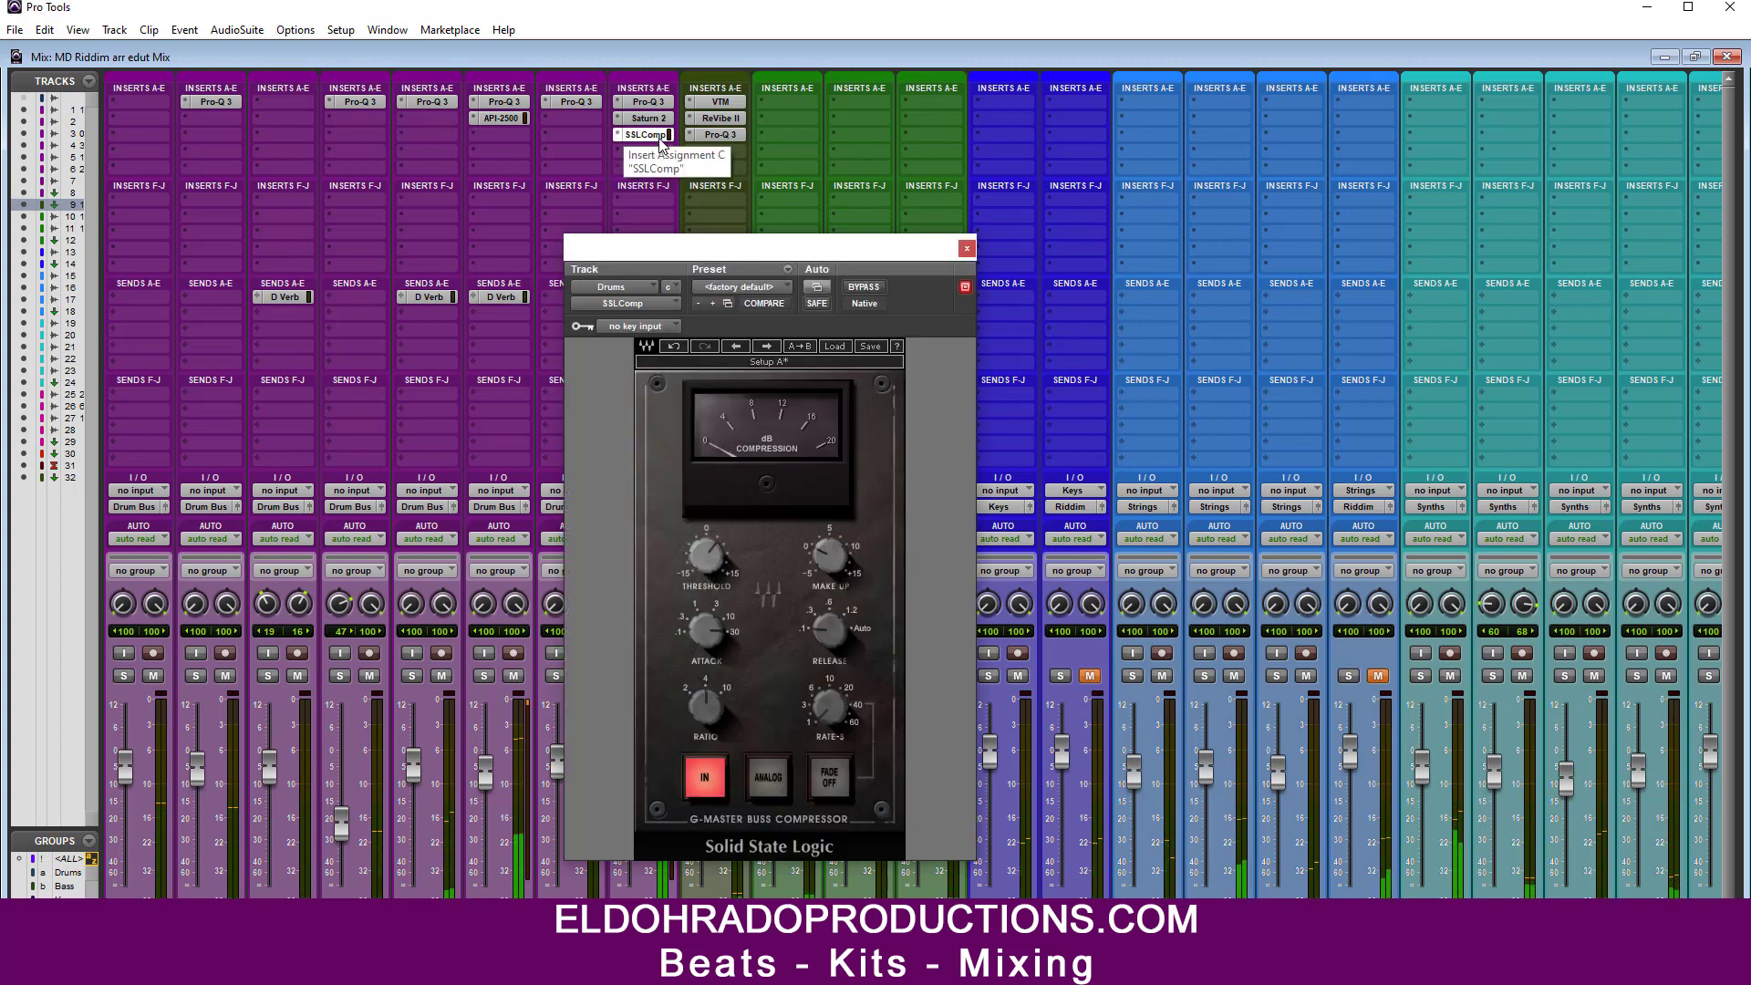
left_click(964, 249)
scroll(912, 483, "right", 1)
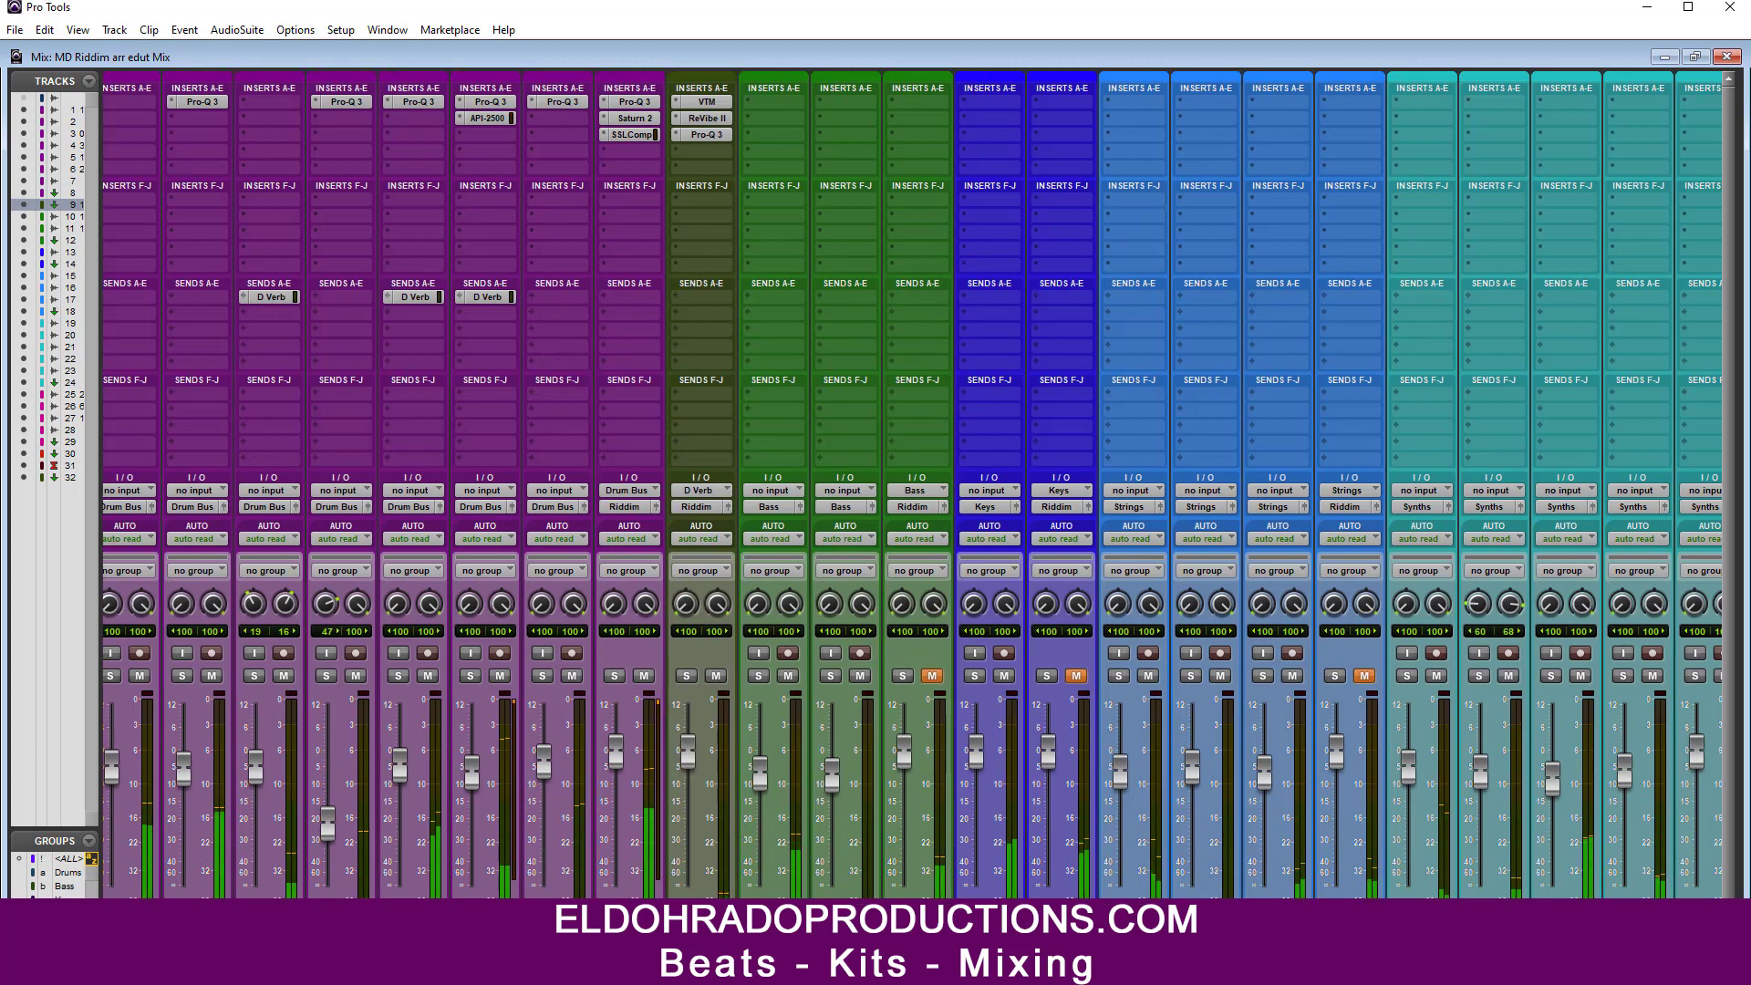
scroll(219, 813, "left", 1)
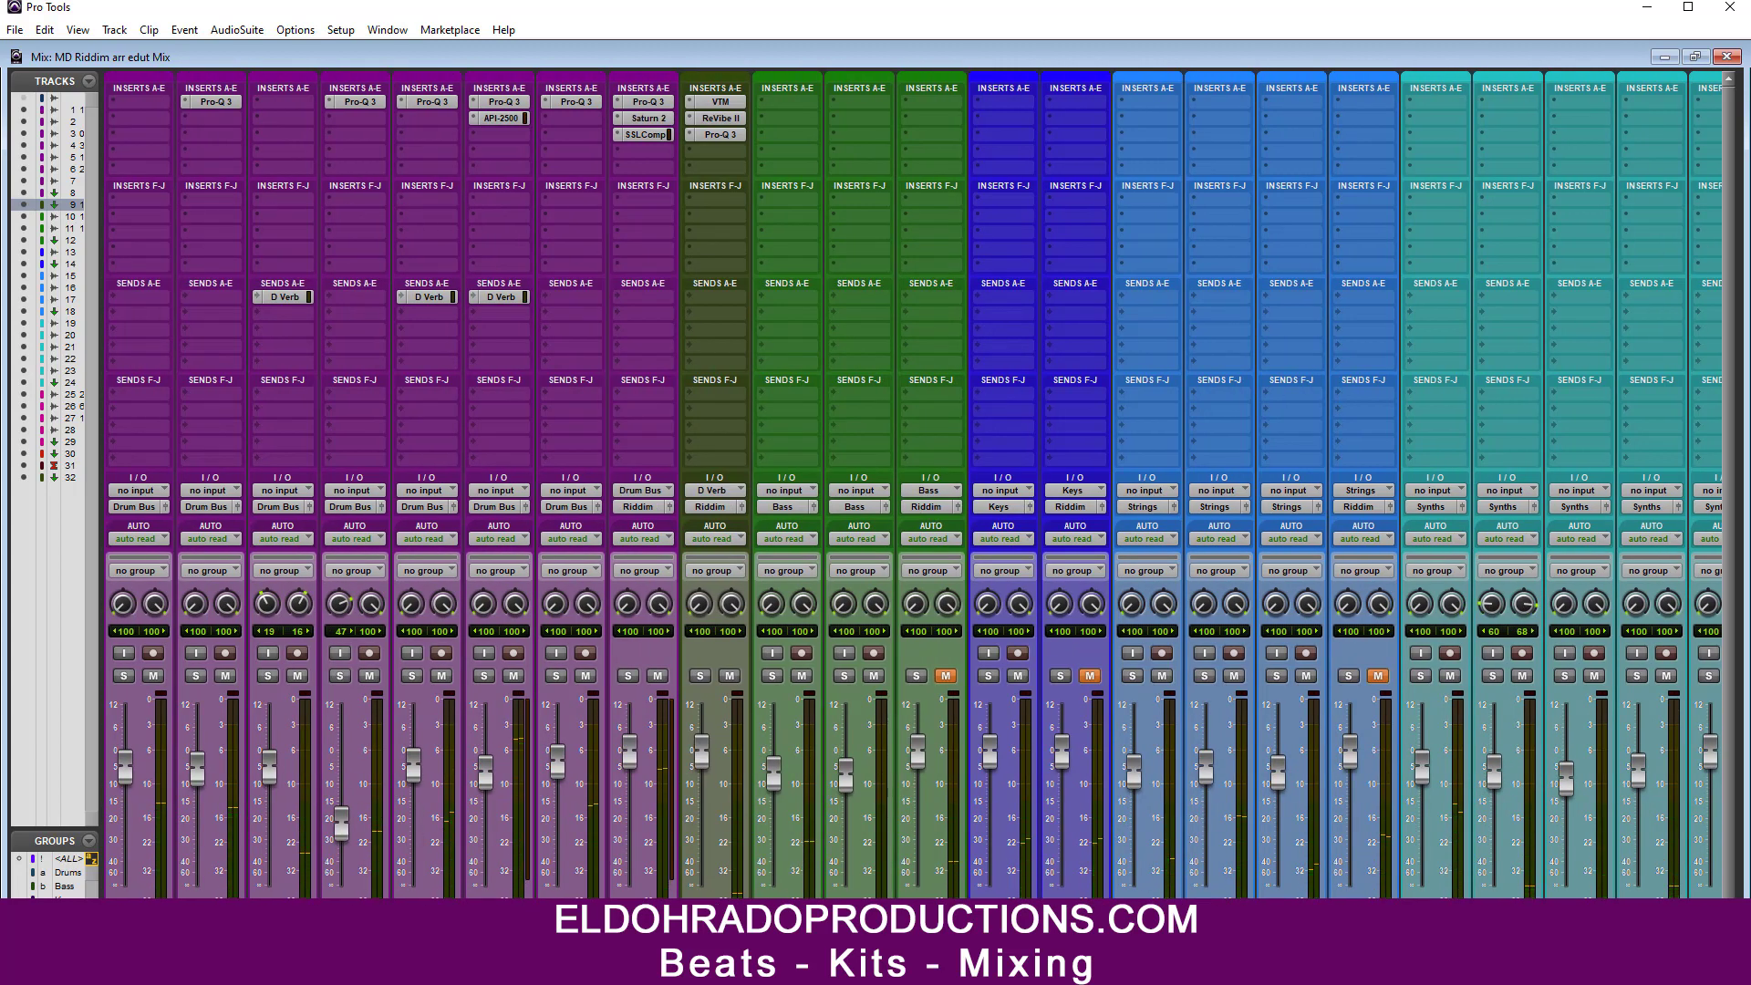
scroll(797, 743, "right", 3)
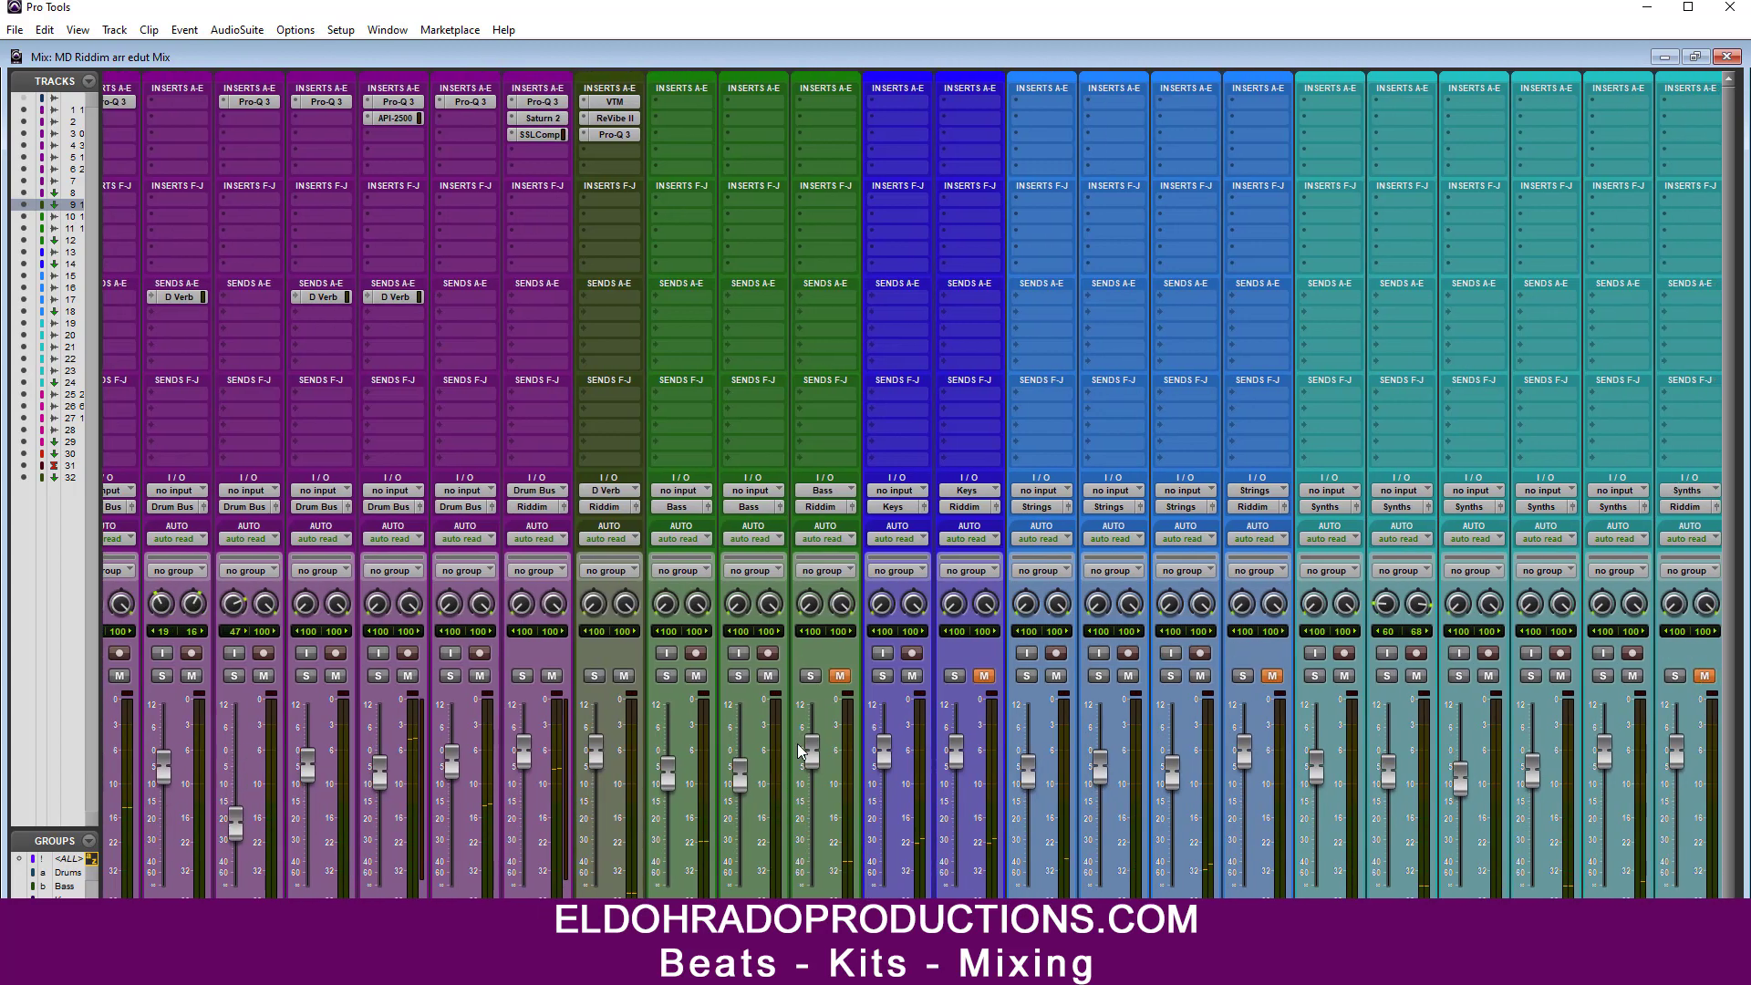
scroll(913, 485, "right", 1)
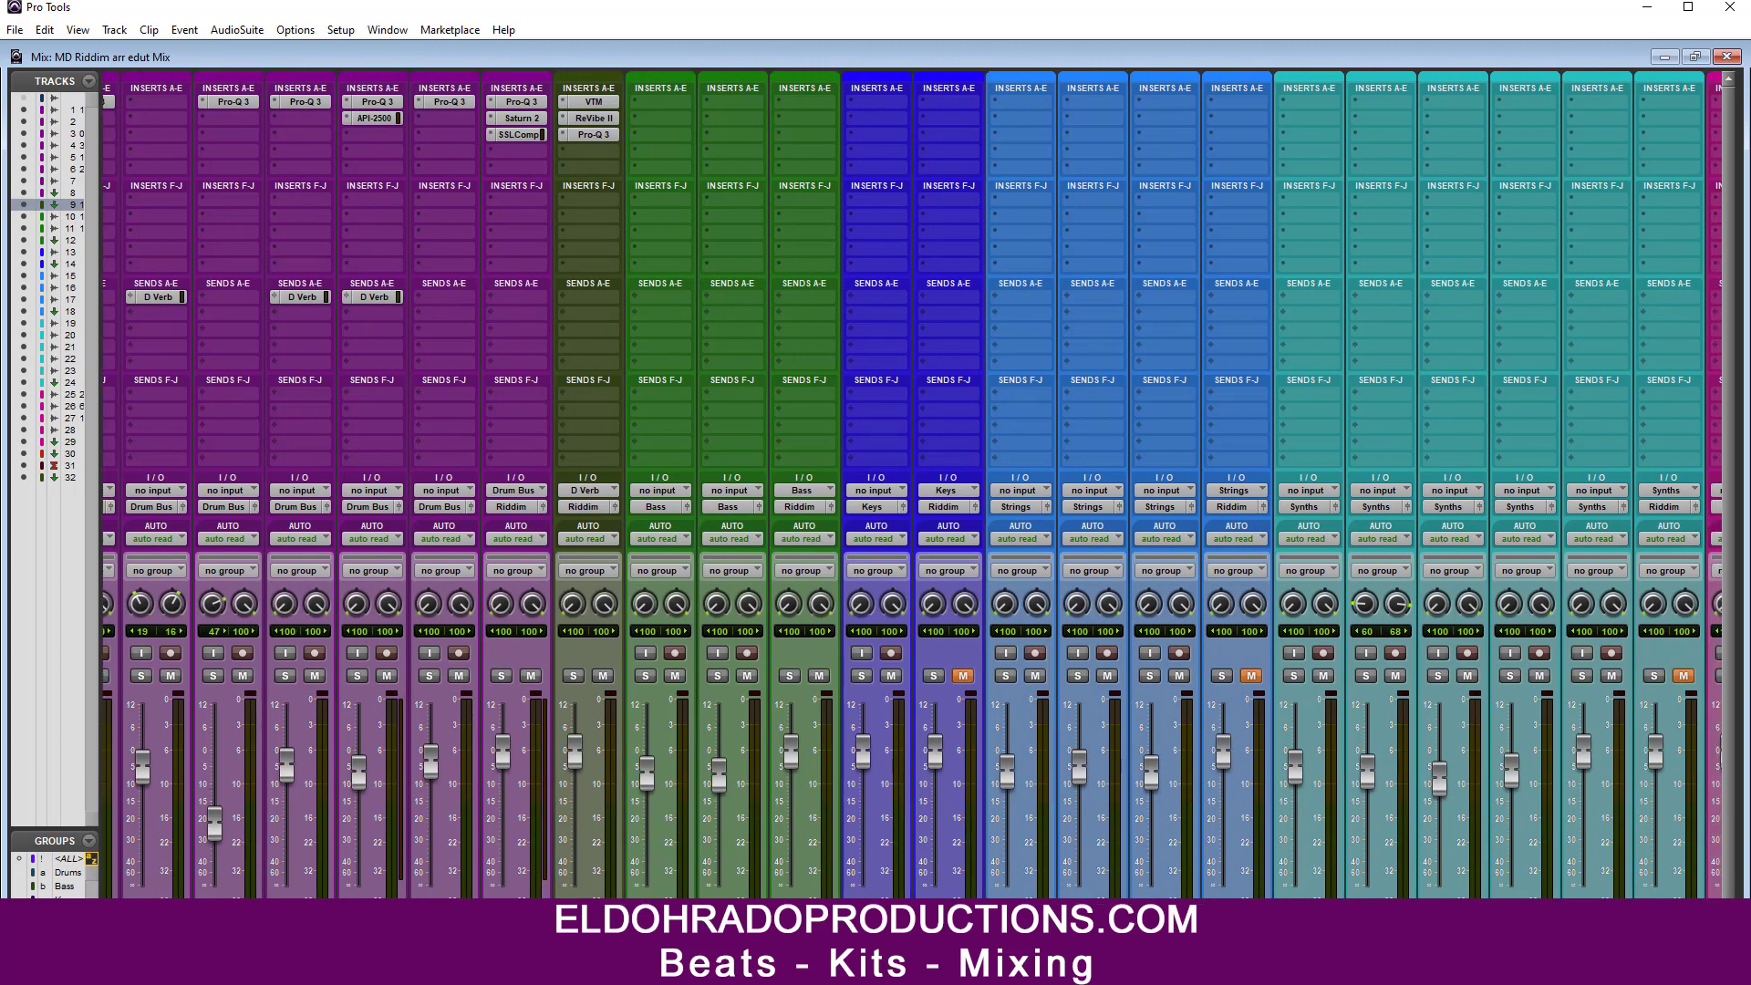
Step: Turn on Grid mode in the Edit window, select 0:22.500 to 0:40.000 on the Dancehall Bass 10 track and play it
left_click(1730, 58)
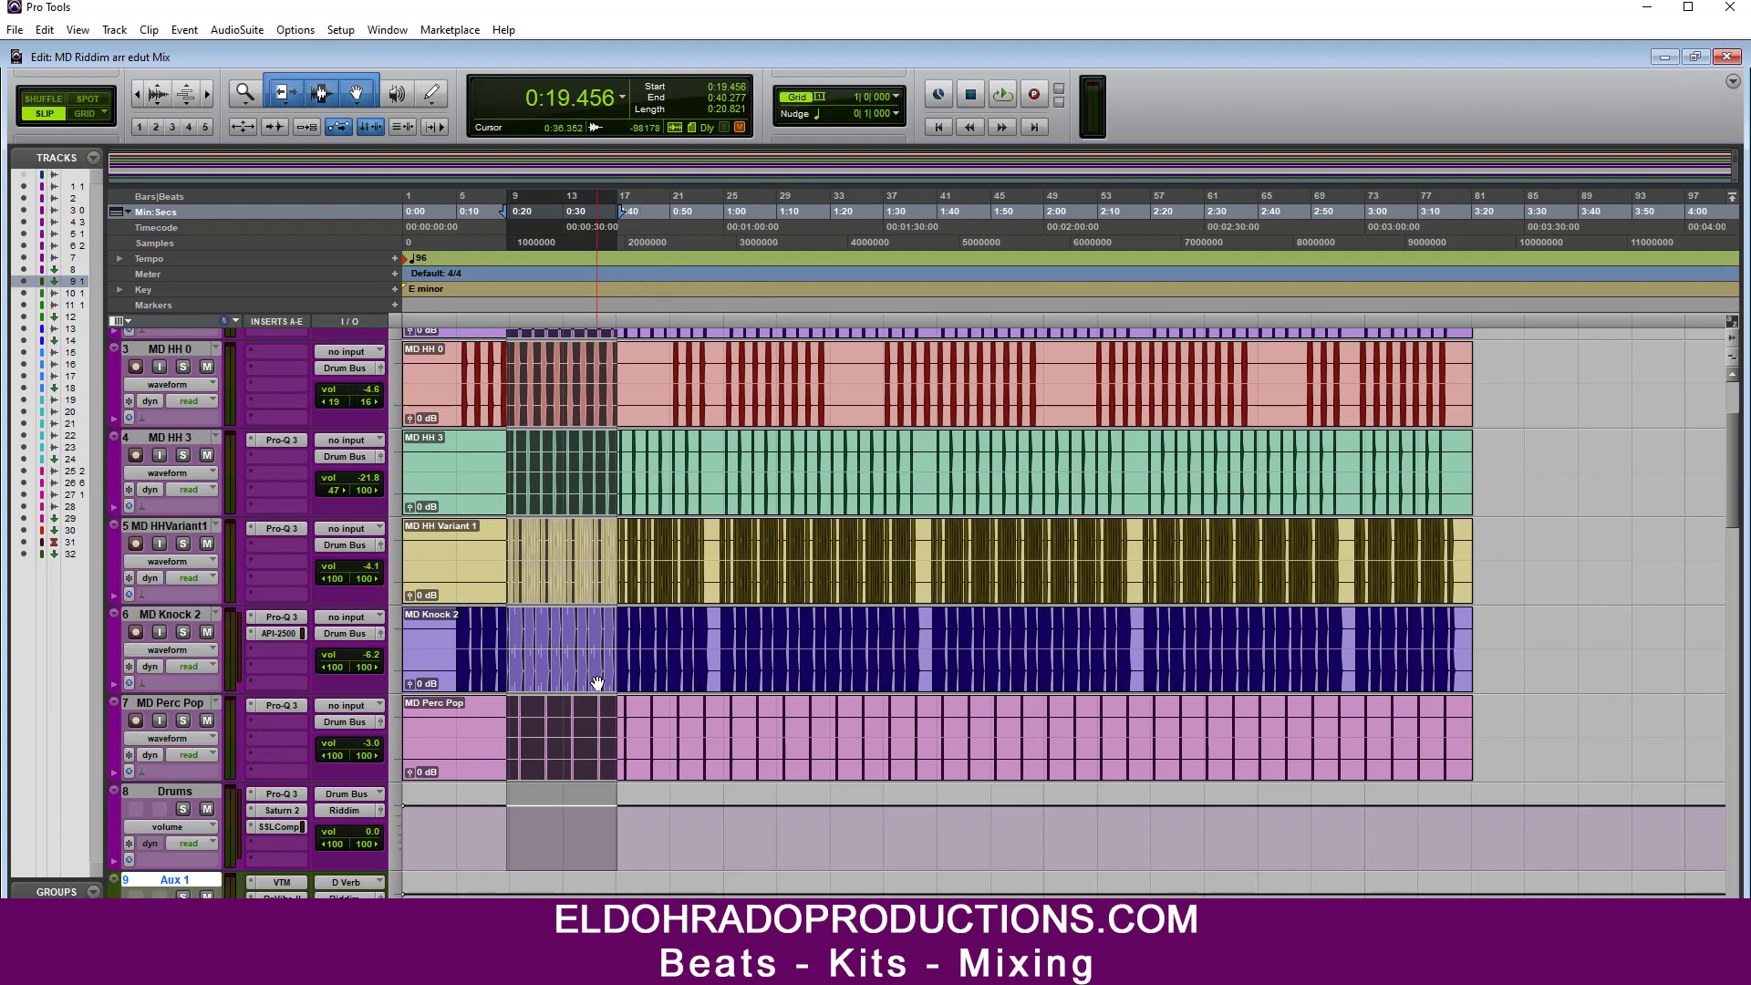
scroll(598, 683, "down", 6)
left_click(509, 433)
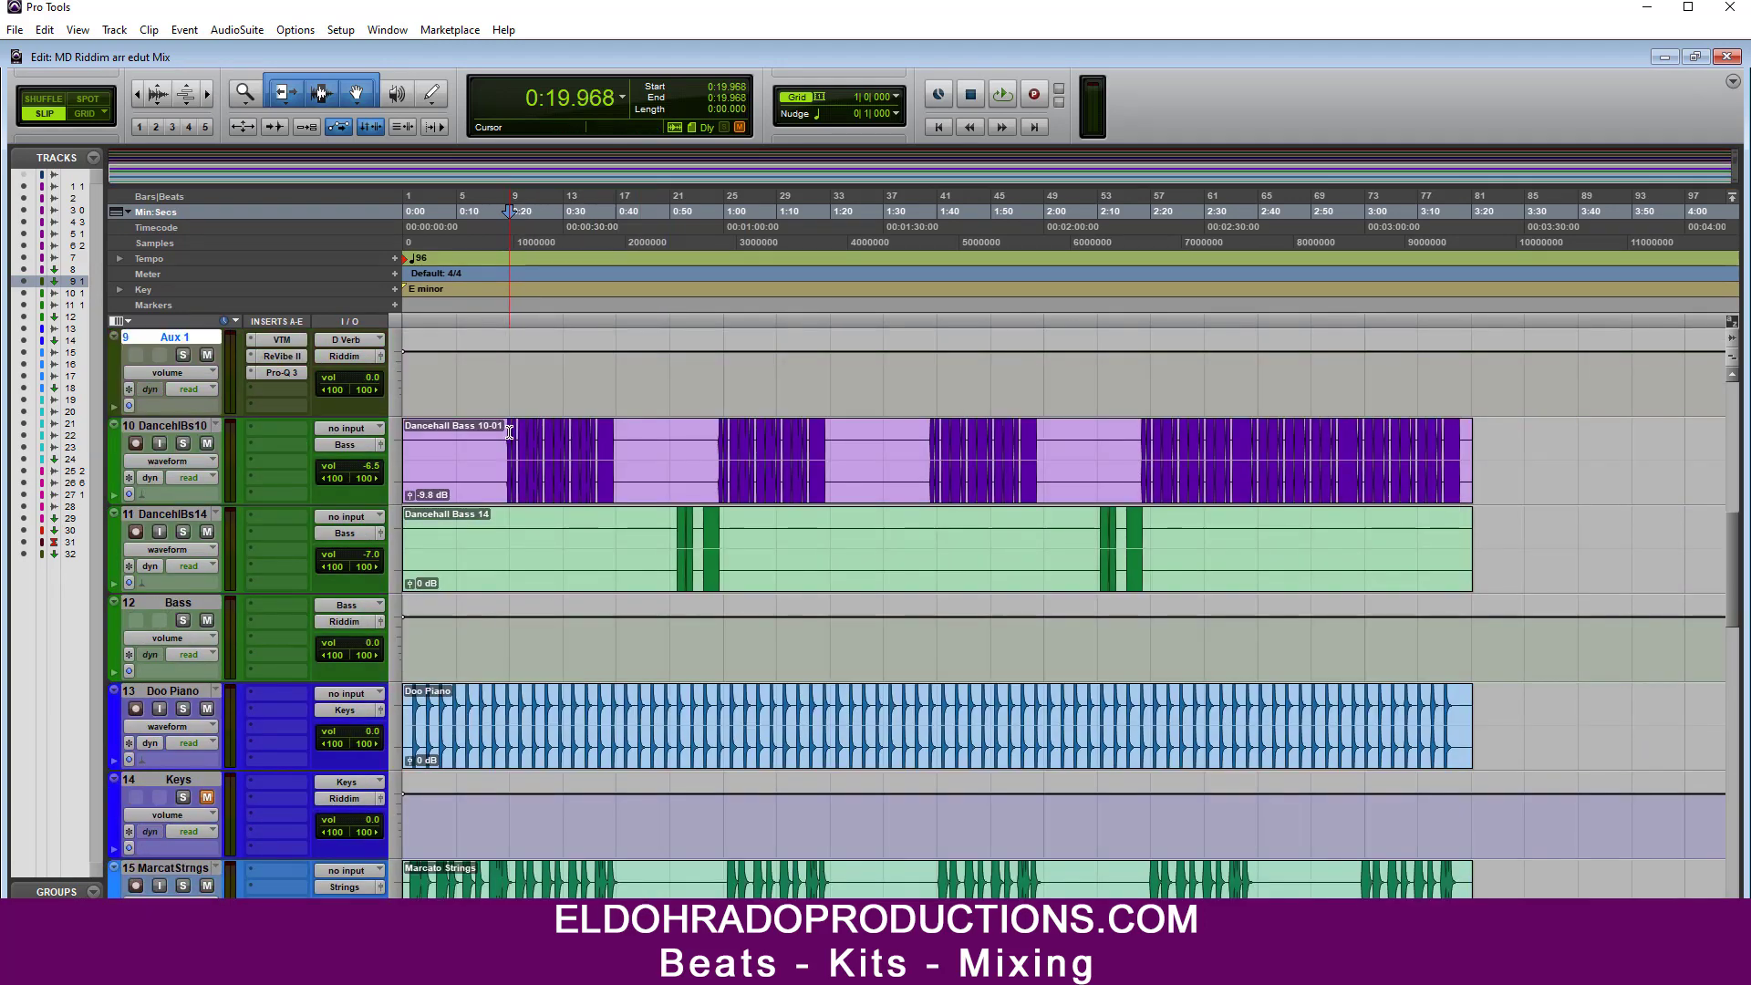
left_click(94, 113)
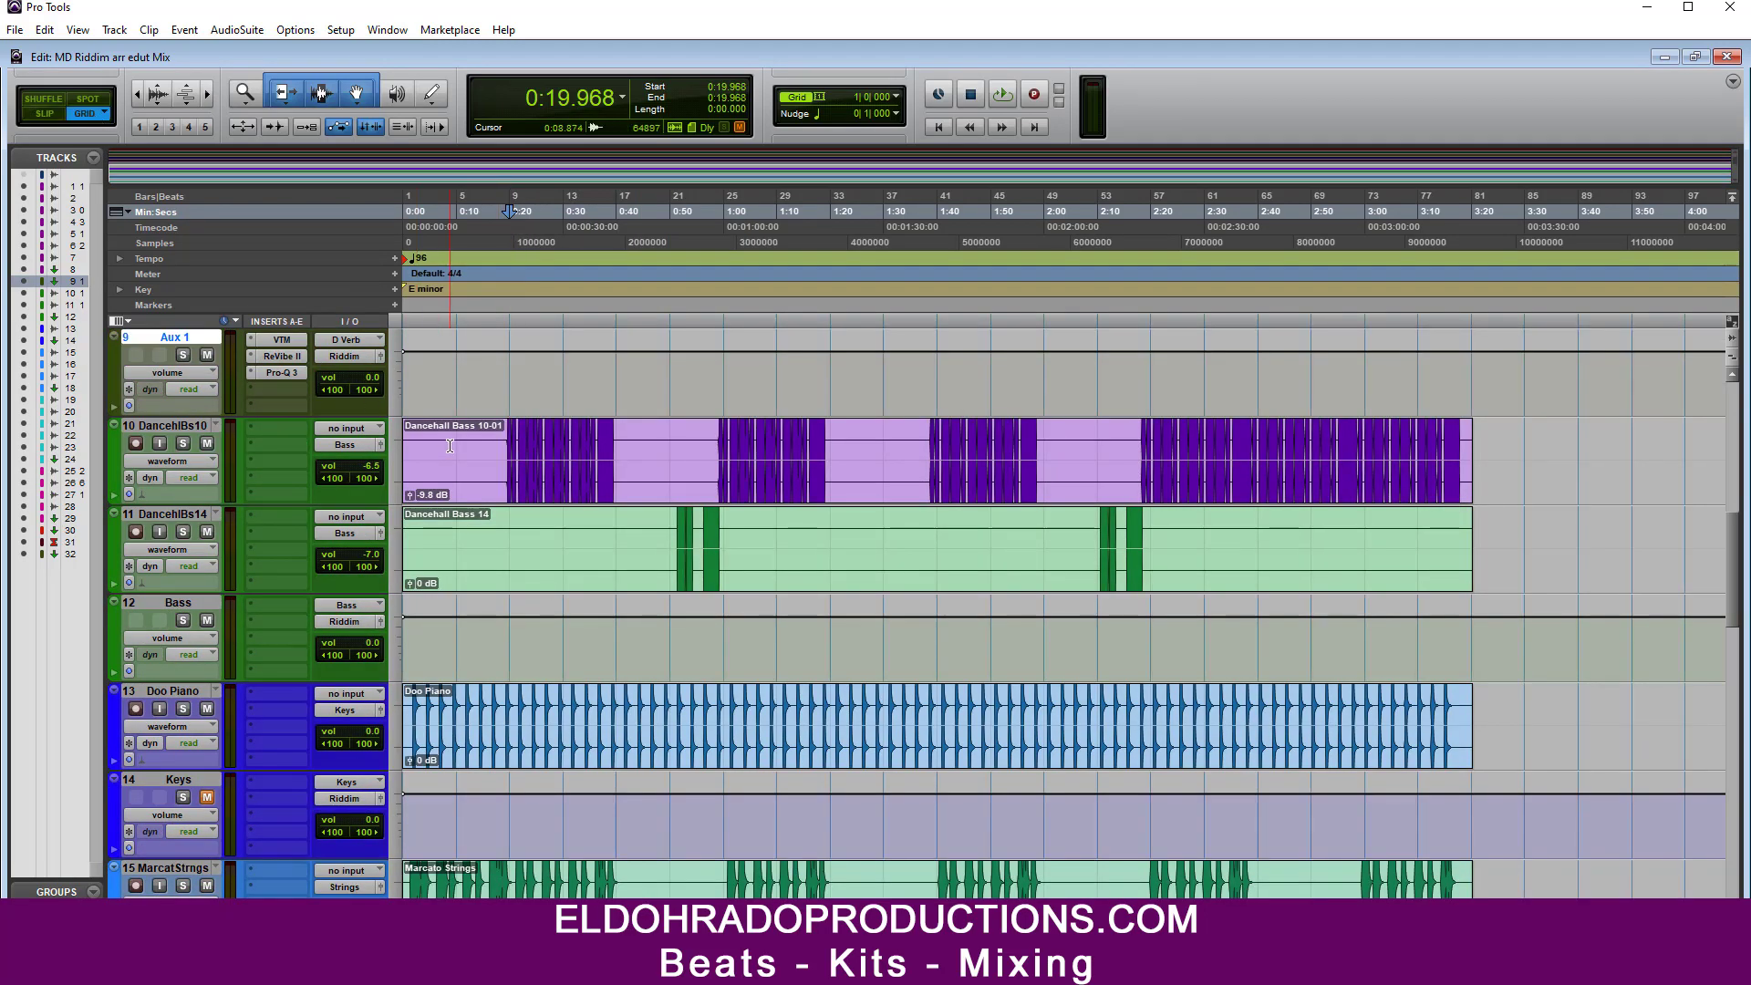
key("t")
key("t")
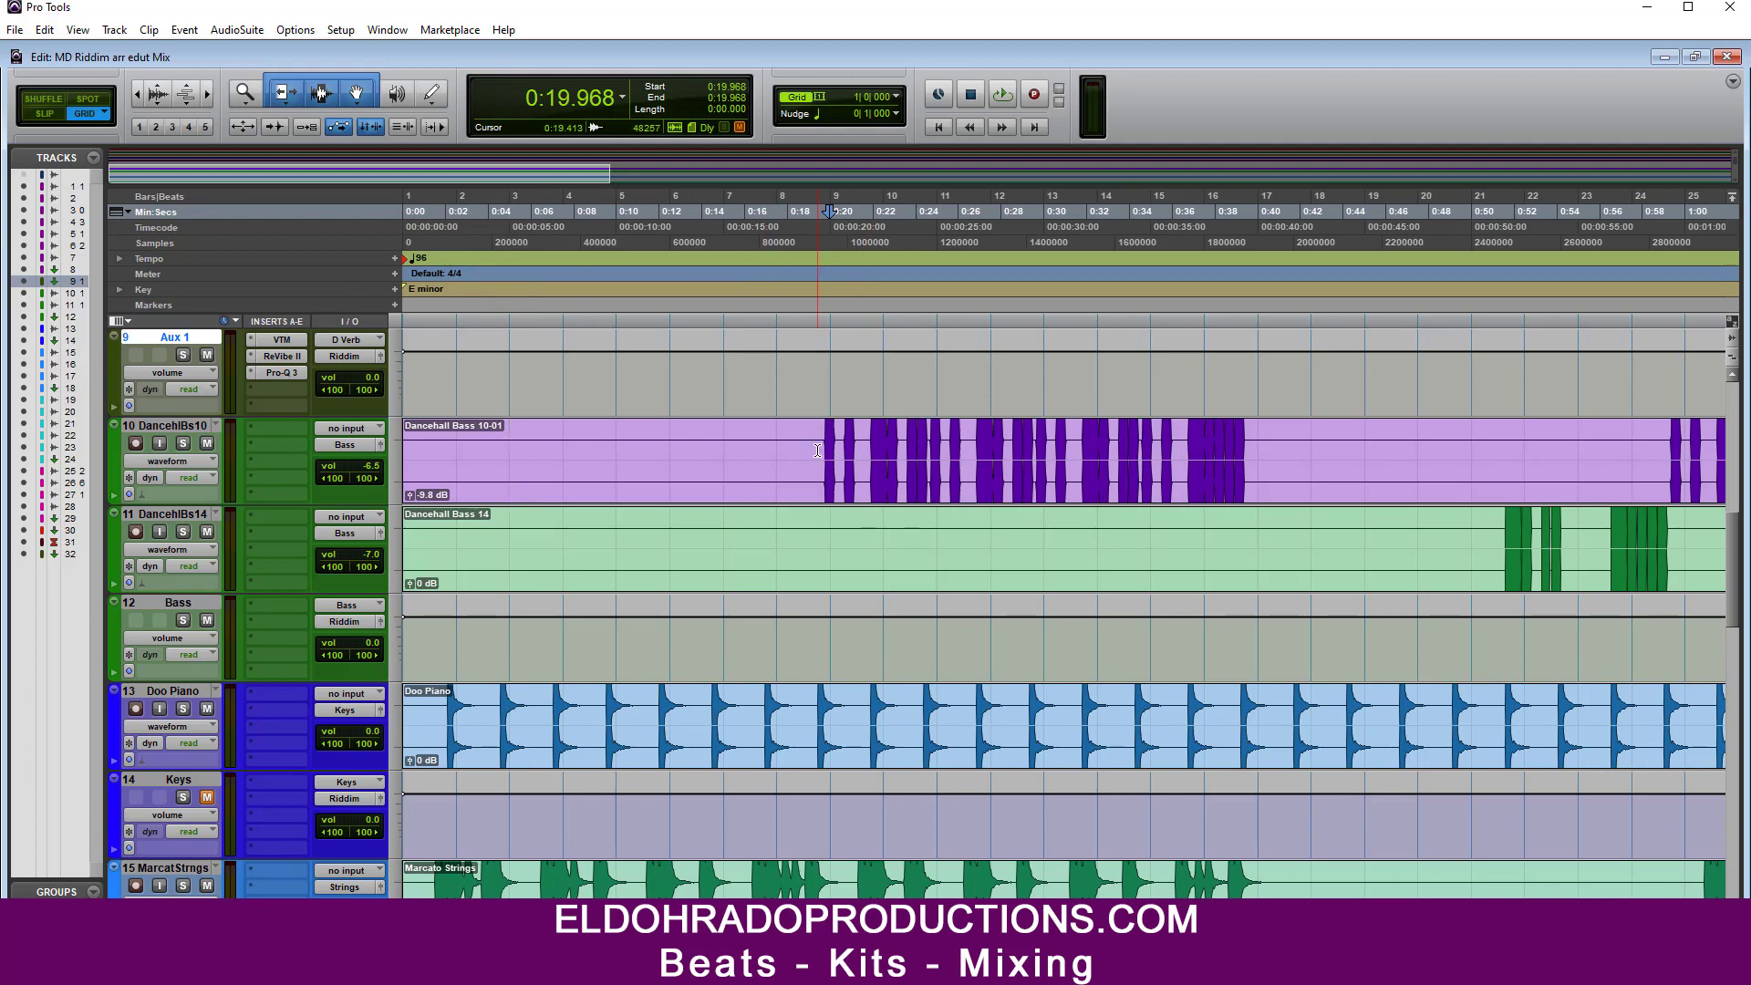
left_click_drag(881, 440, 1257, 448)
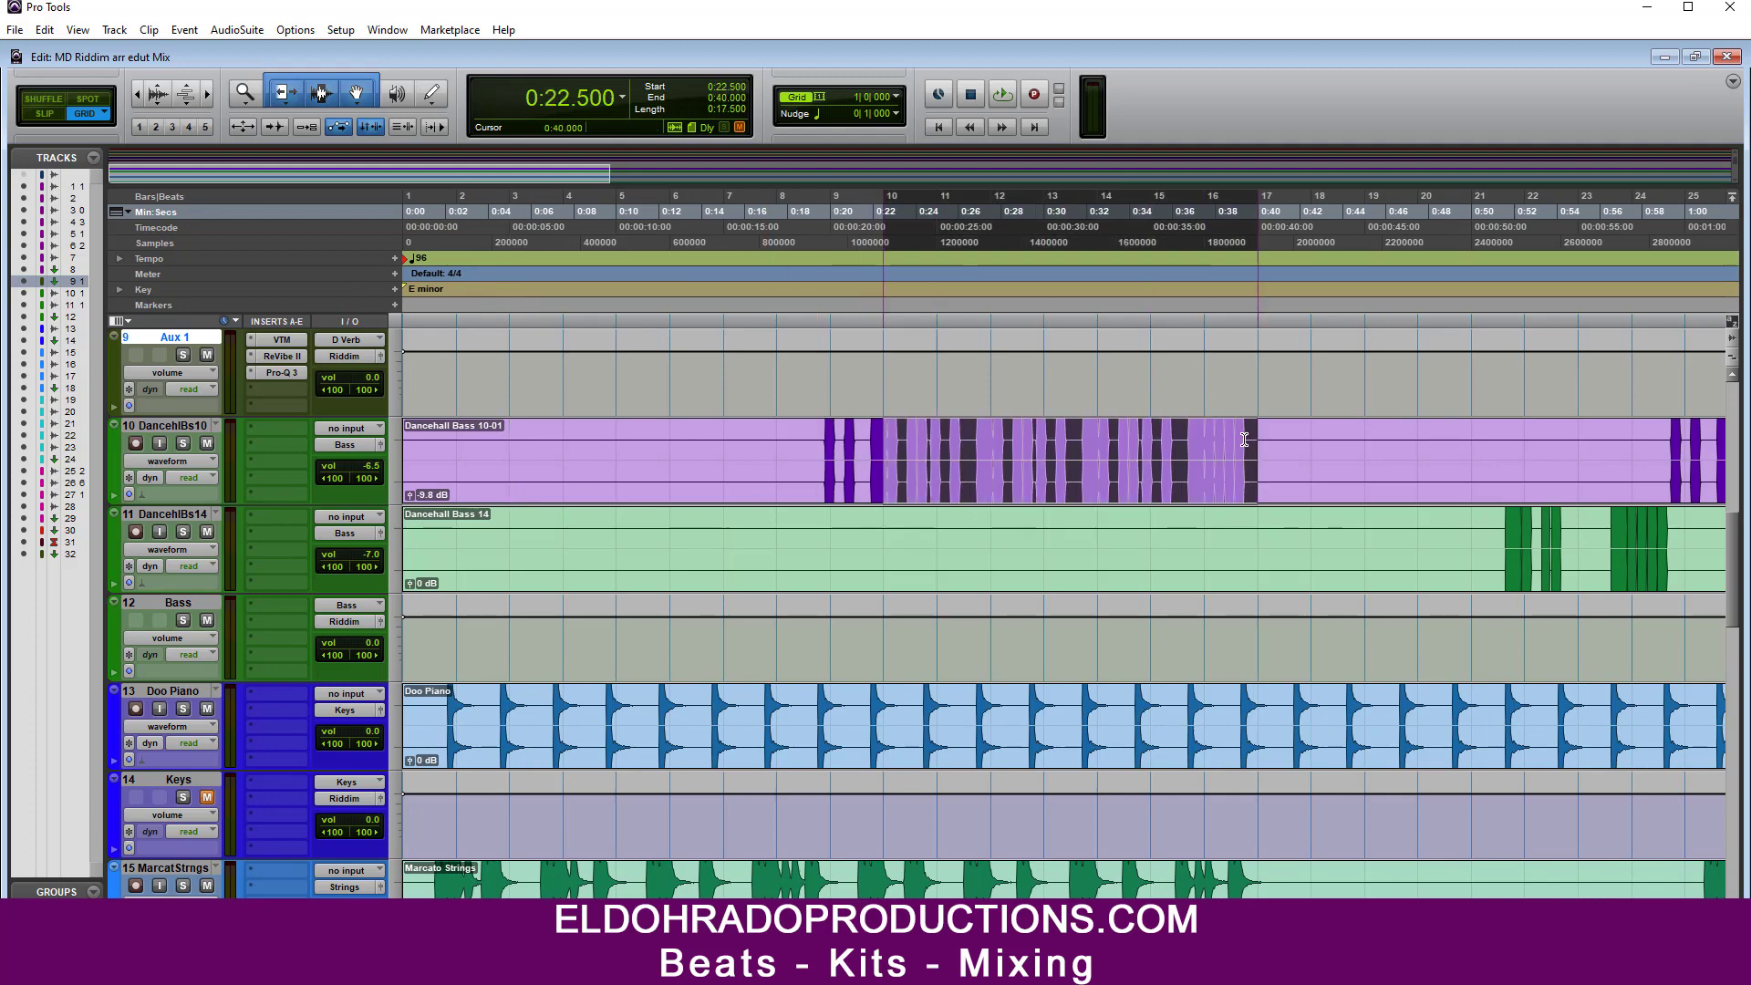
key("space")
Step: Insert Pro-Q 3 on the Dancehall Bass 10 track, view its spectrum in the plug-in and close the window
key("ctrl+equal")
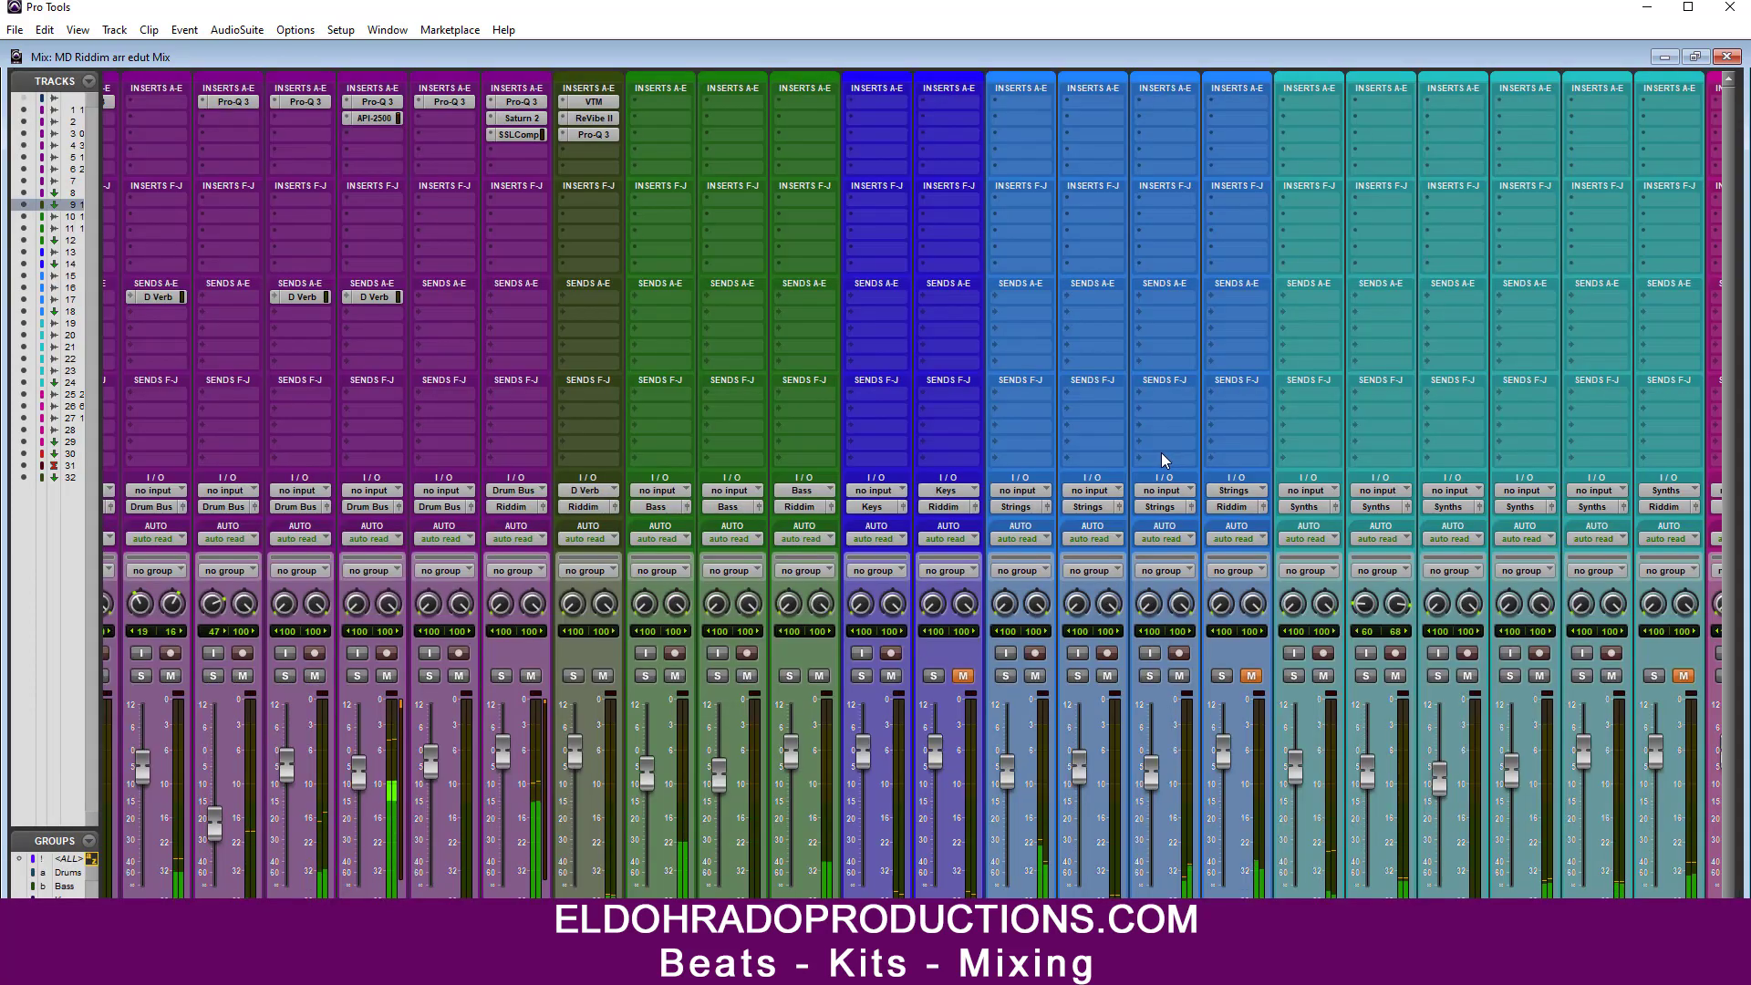
left_click(664, 99)
left_click(723, 130)
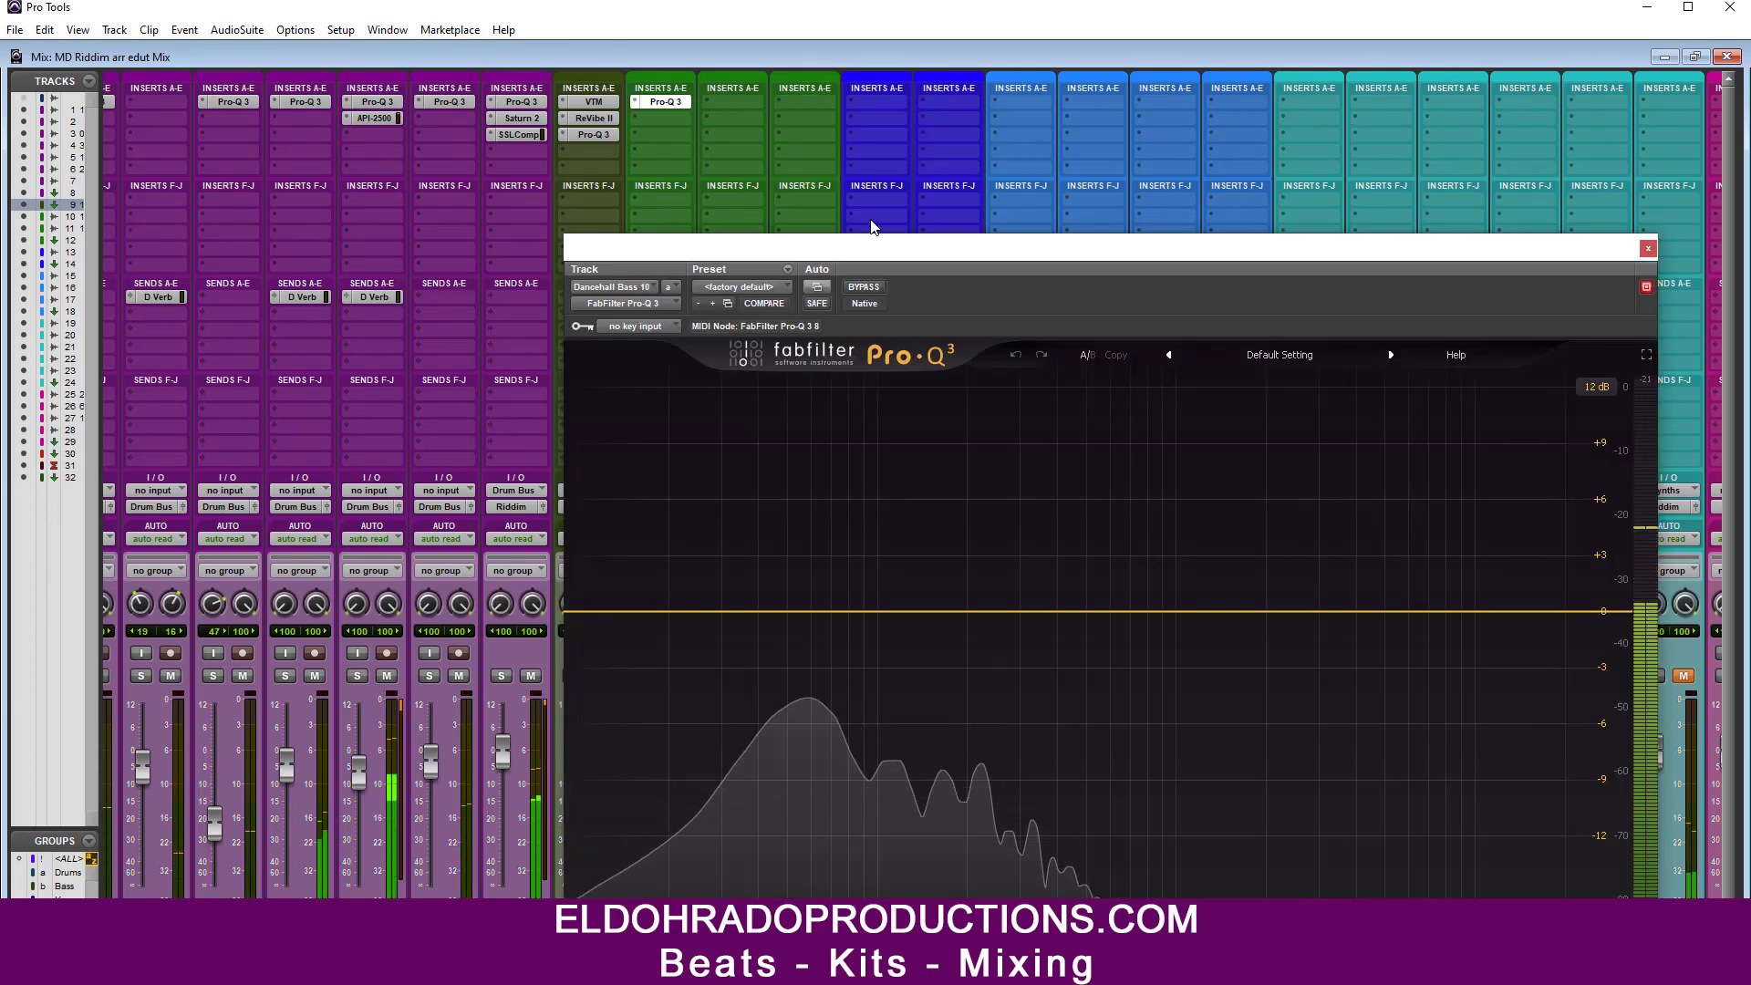
left_click_drag(871, 239, 775, 70)
left_click_drag(1212, 78, 1129, 310)
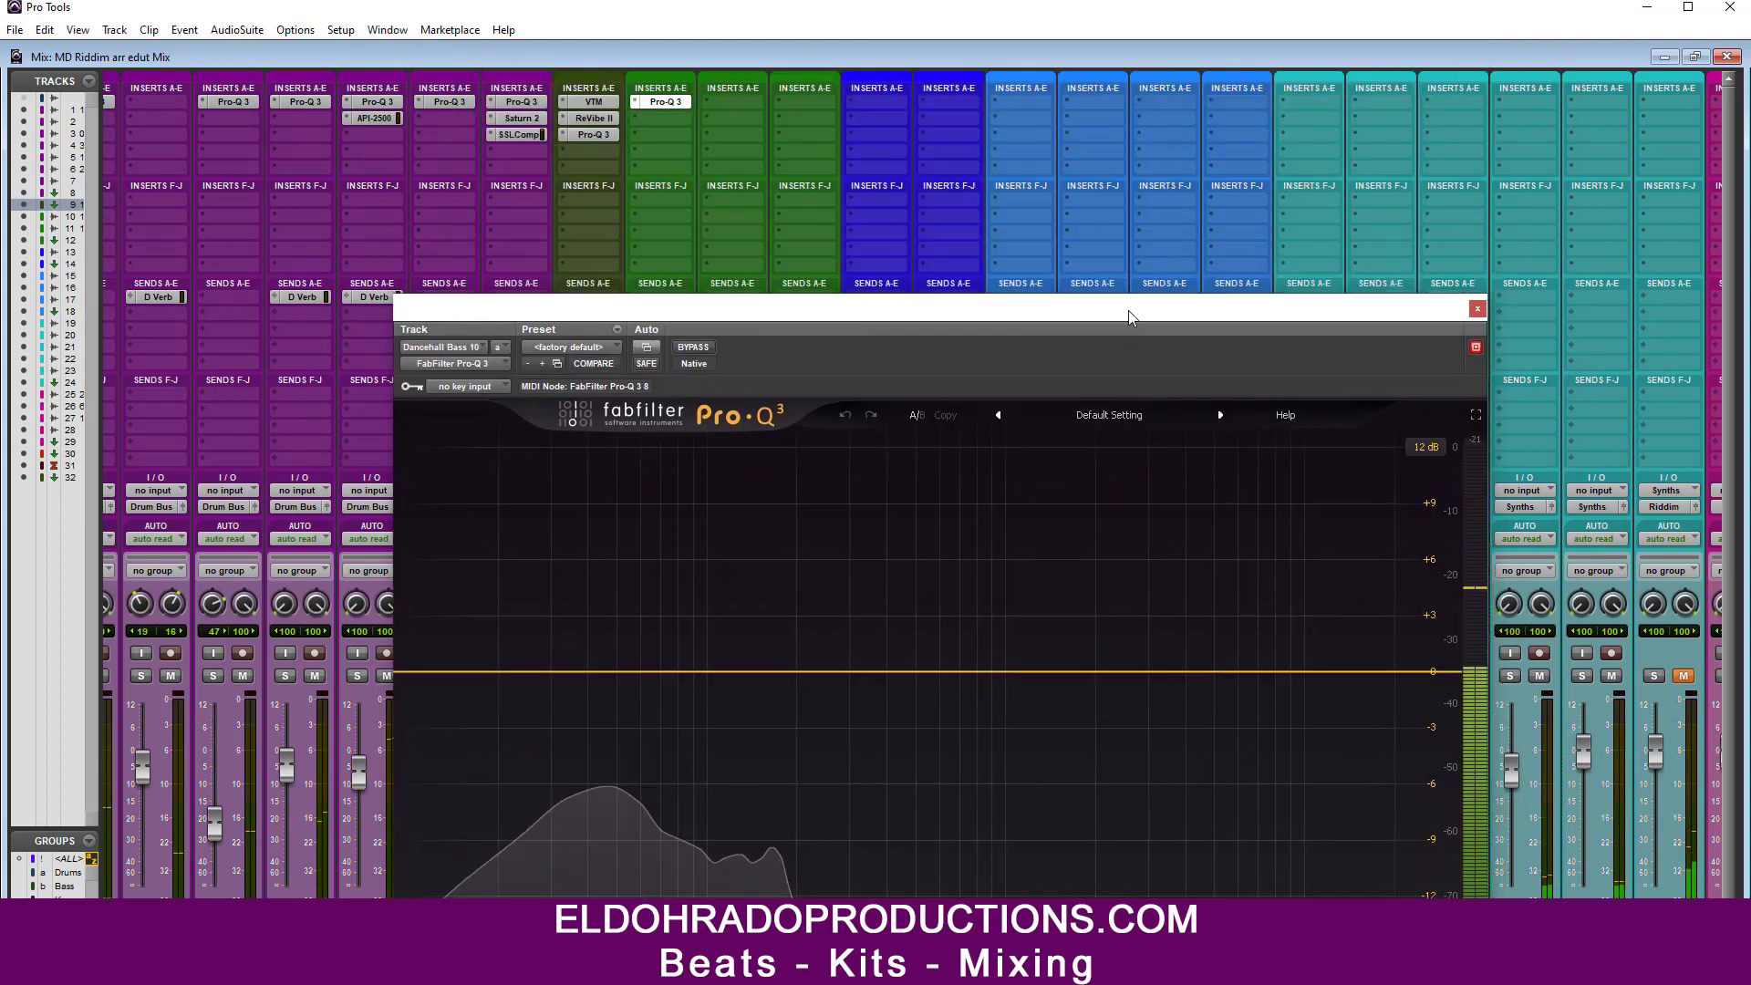
left_click(1478, 308)
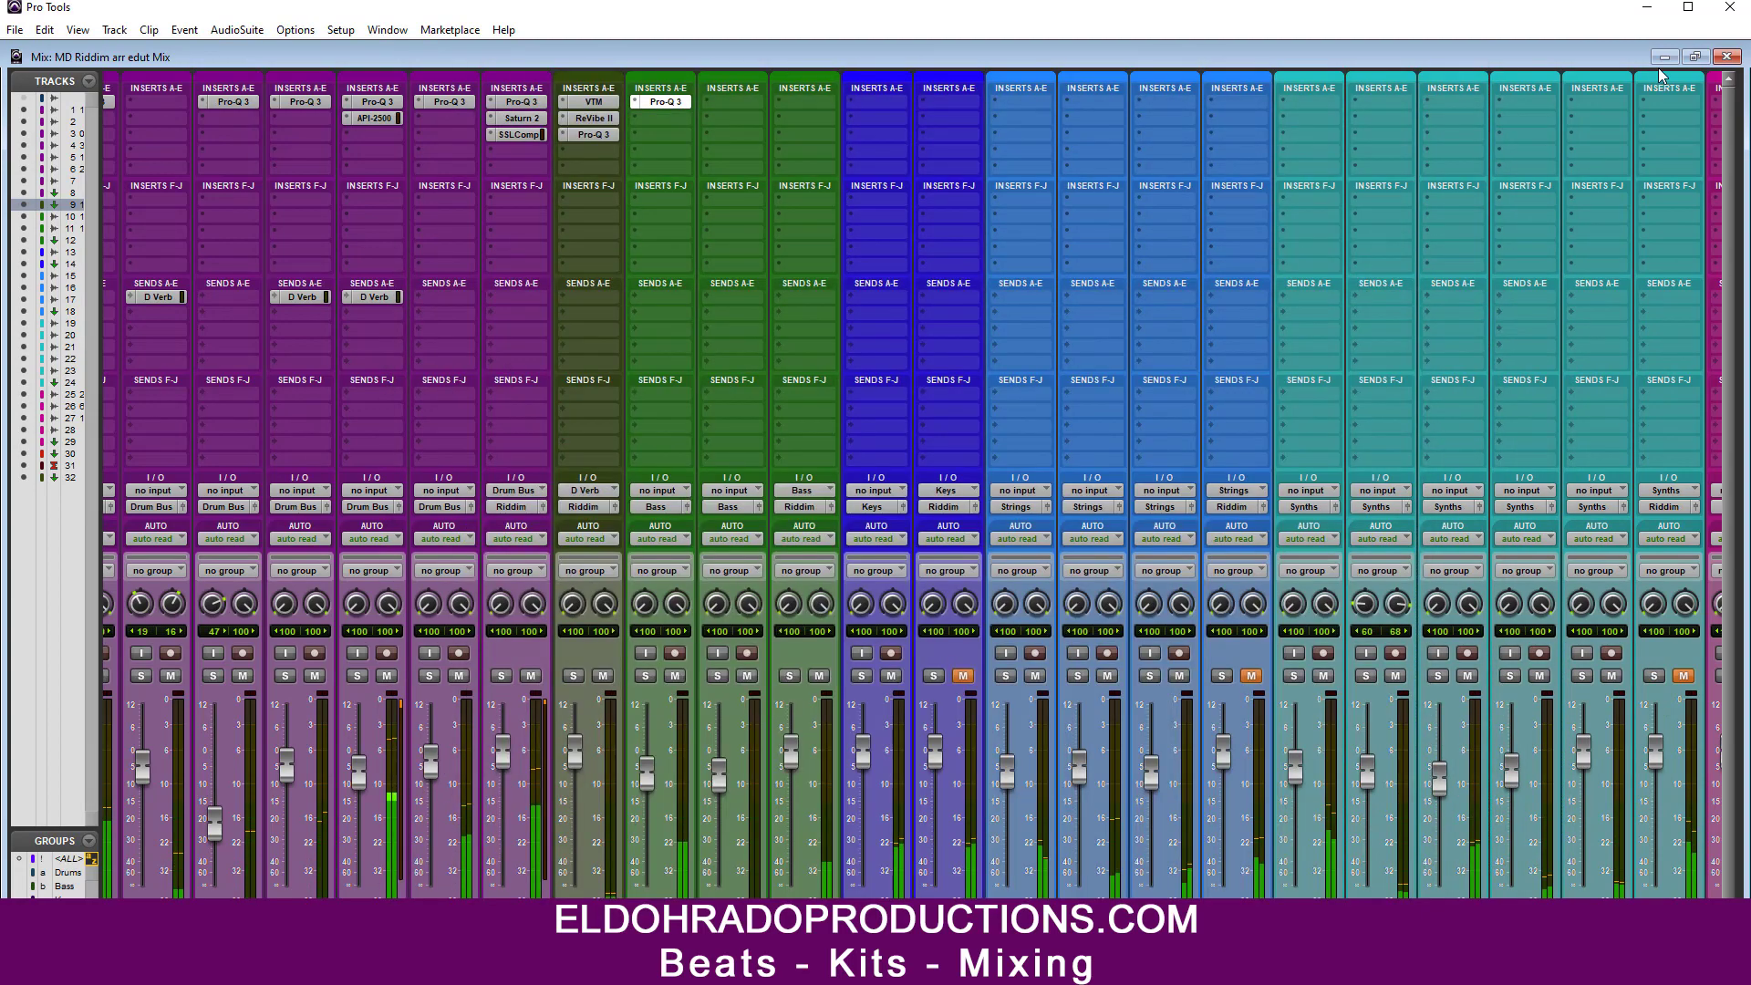
Step: Select 0:52.500 to 1:00.000 on the Dancehall Bass 14 track, move Pro-Q 3 to that track and play the selection
left_click(1722, 58)
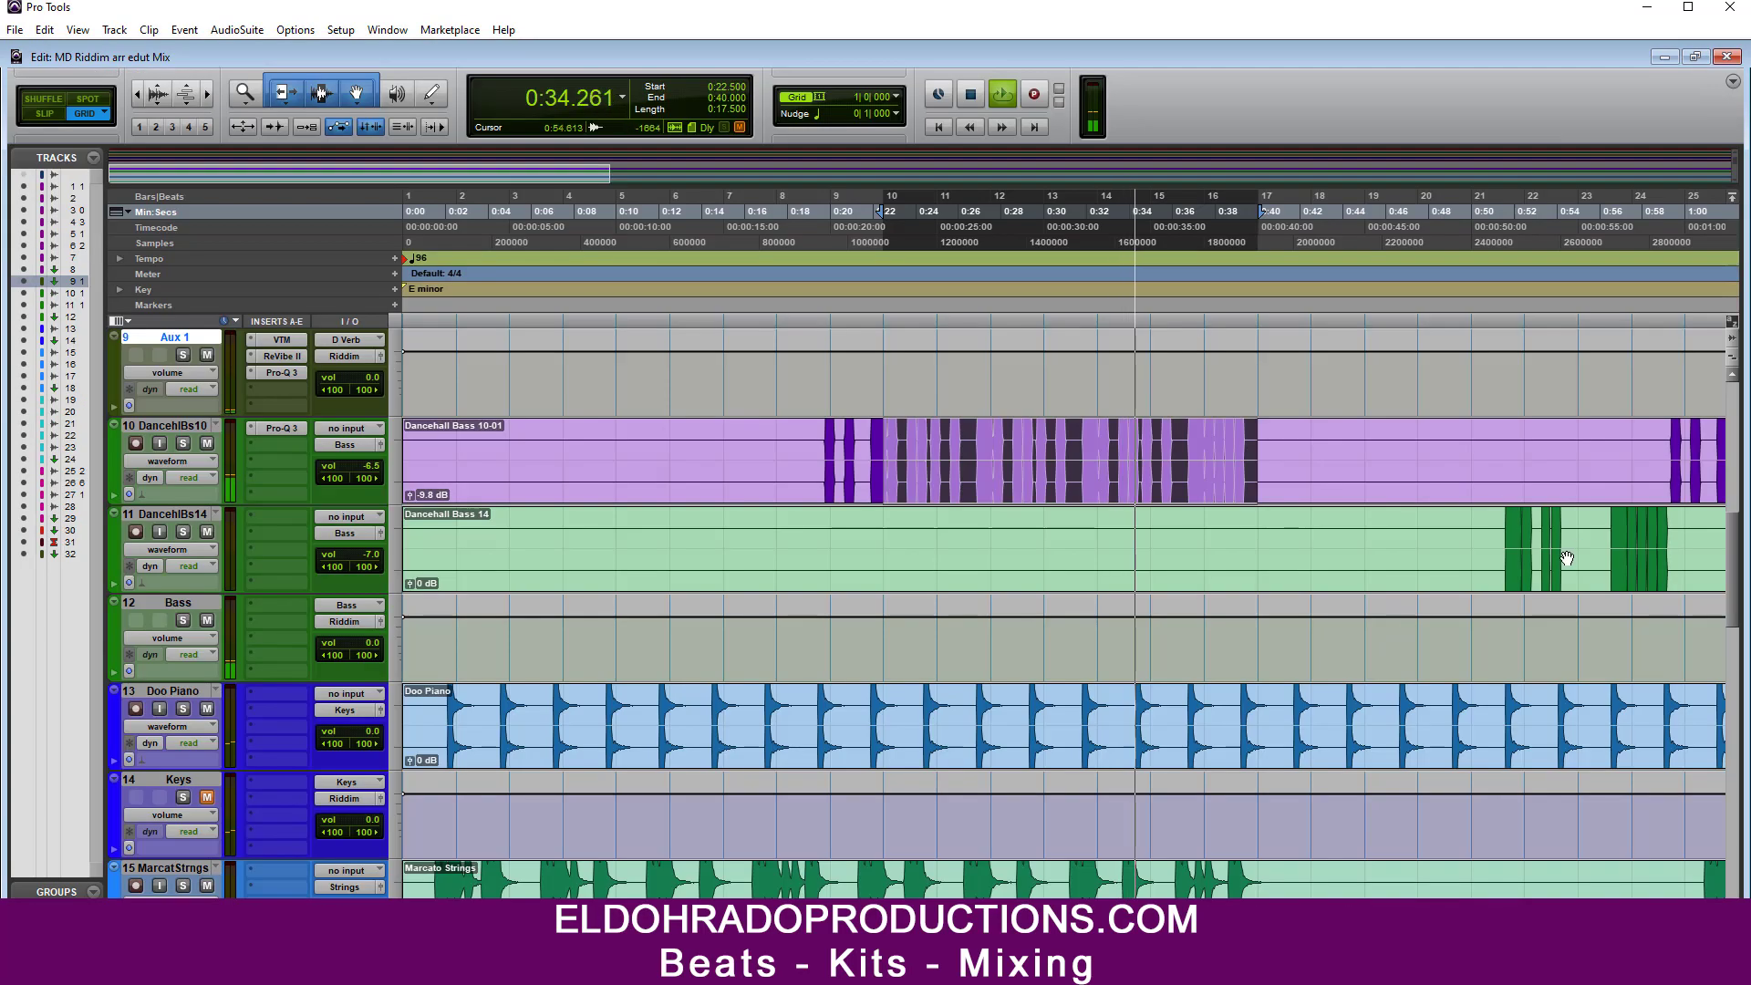
left_click_drag(1567, 558, 1674, 540)
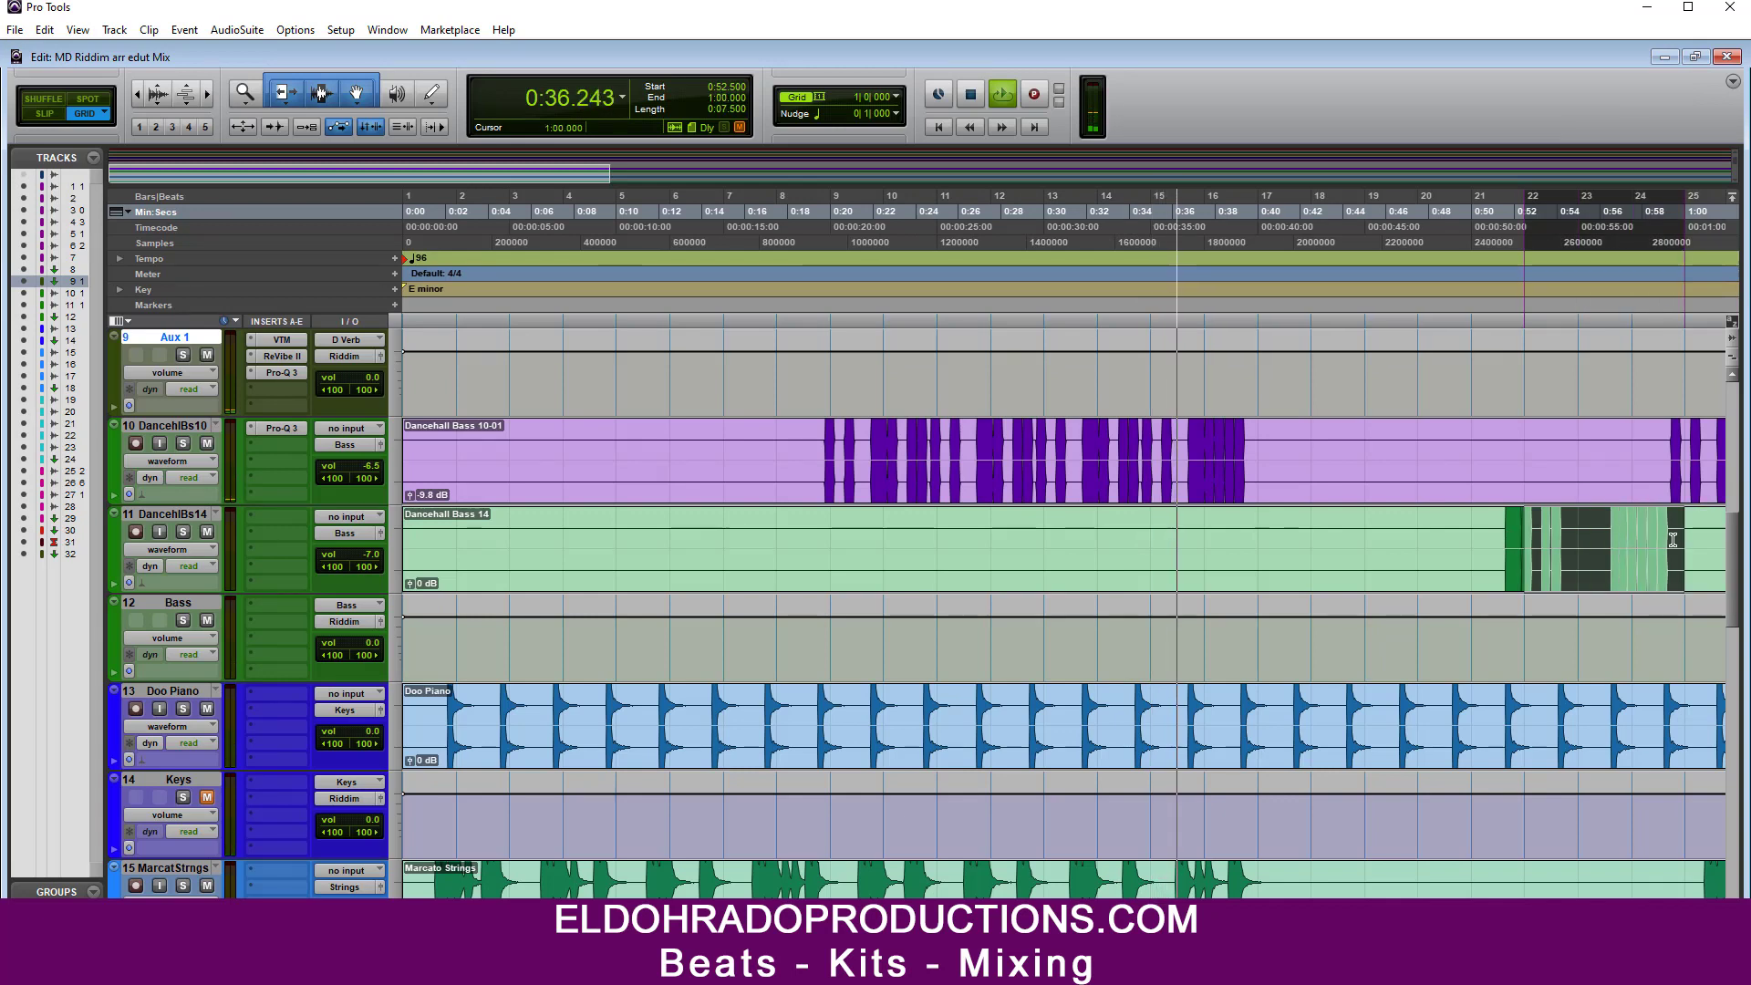
key("space")
left_click_drag(274, 428, 275, 522)
key("space")
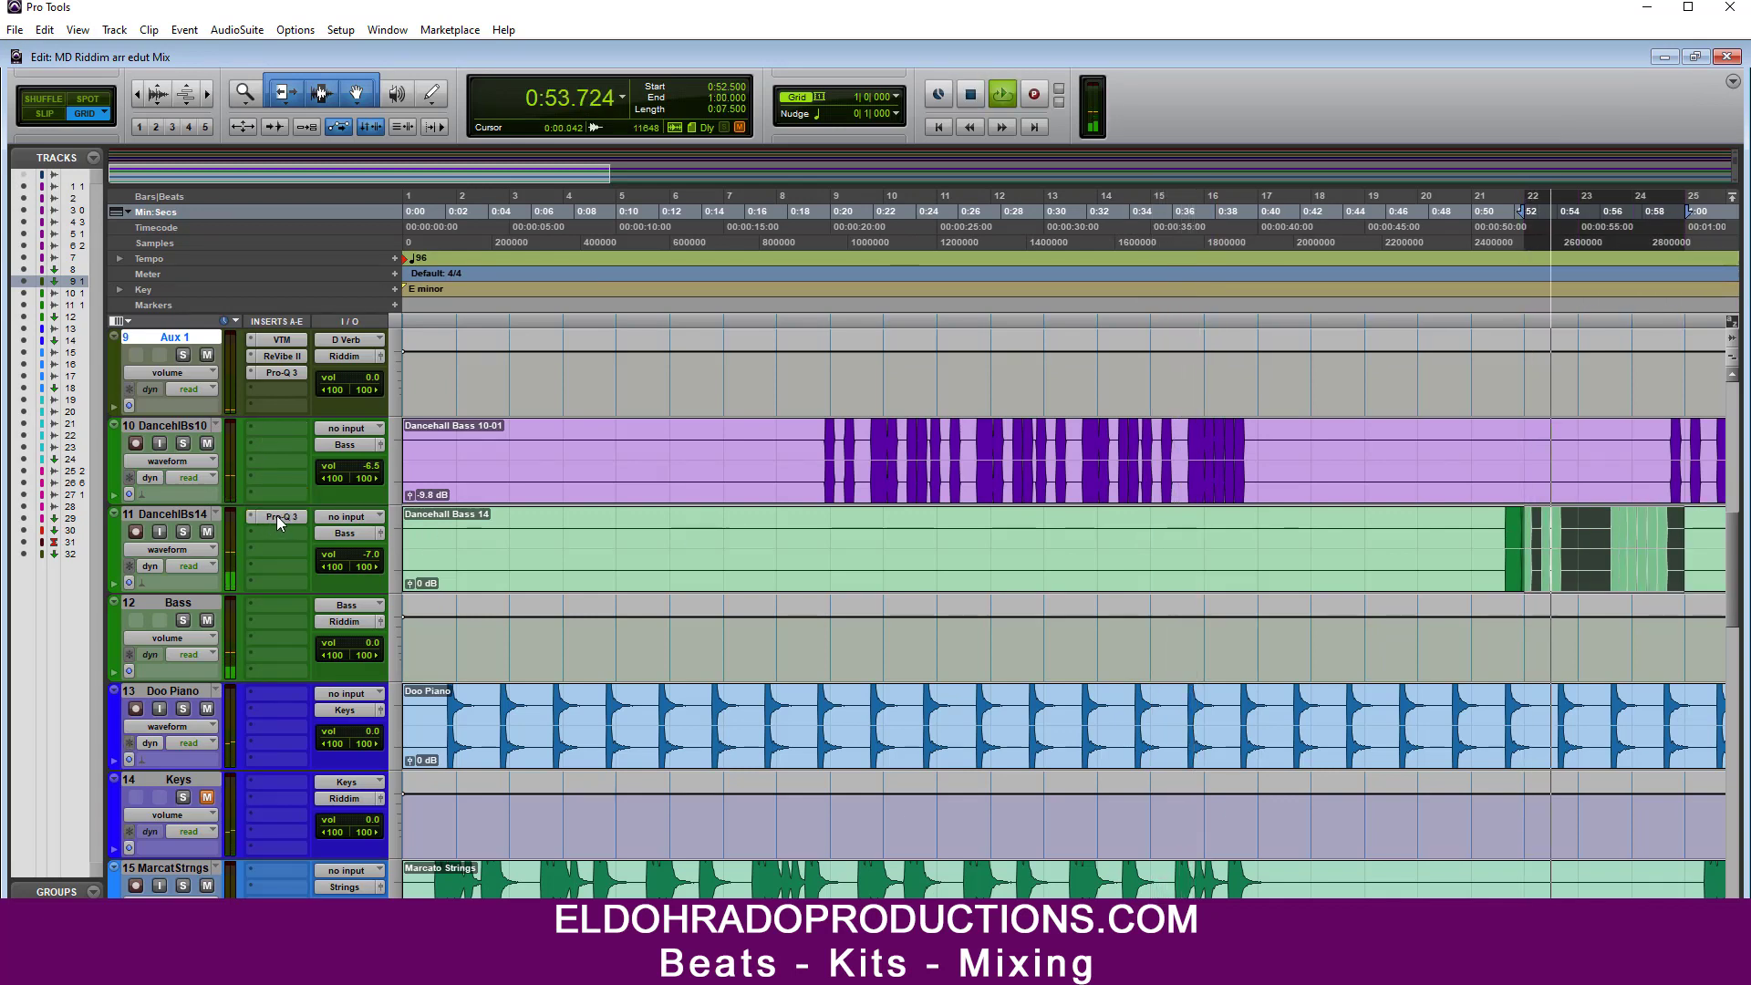
Step: View the Dancehall Bass 14 spectrum in Pro-Q 3, close the plug-in and remove it from the track
left_click(276, 516)
left_click_drag(1048, 291, 1089, 127)
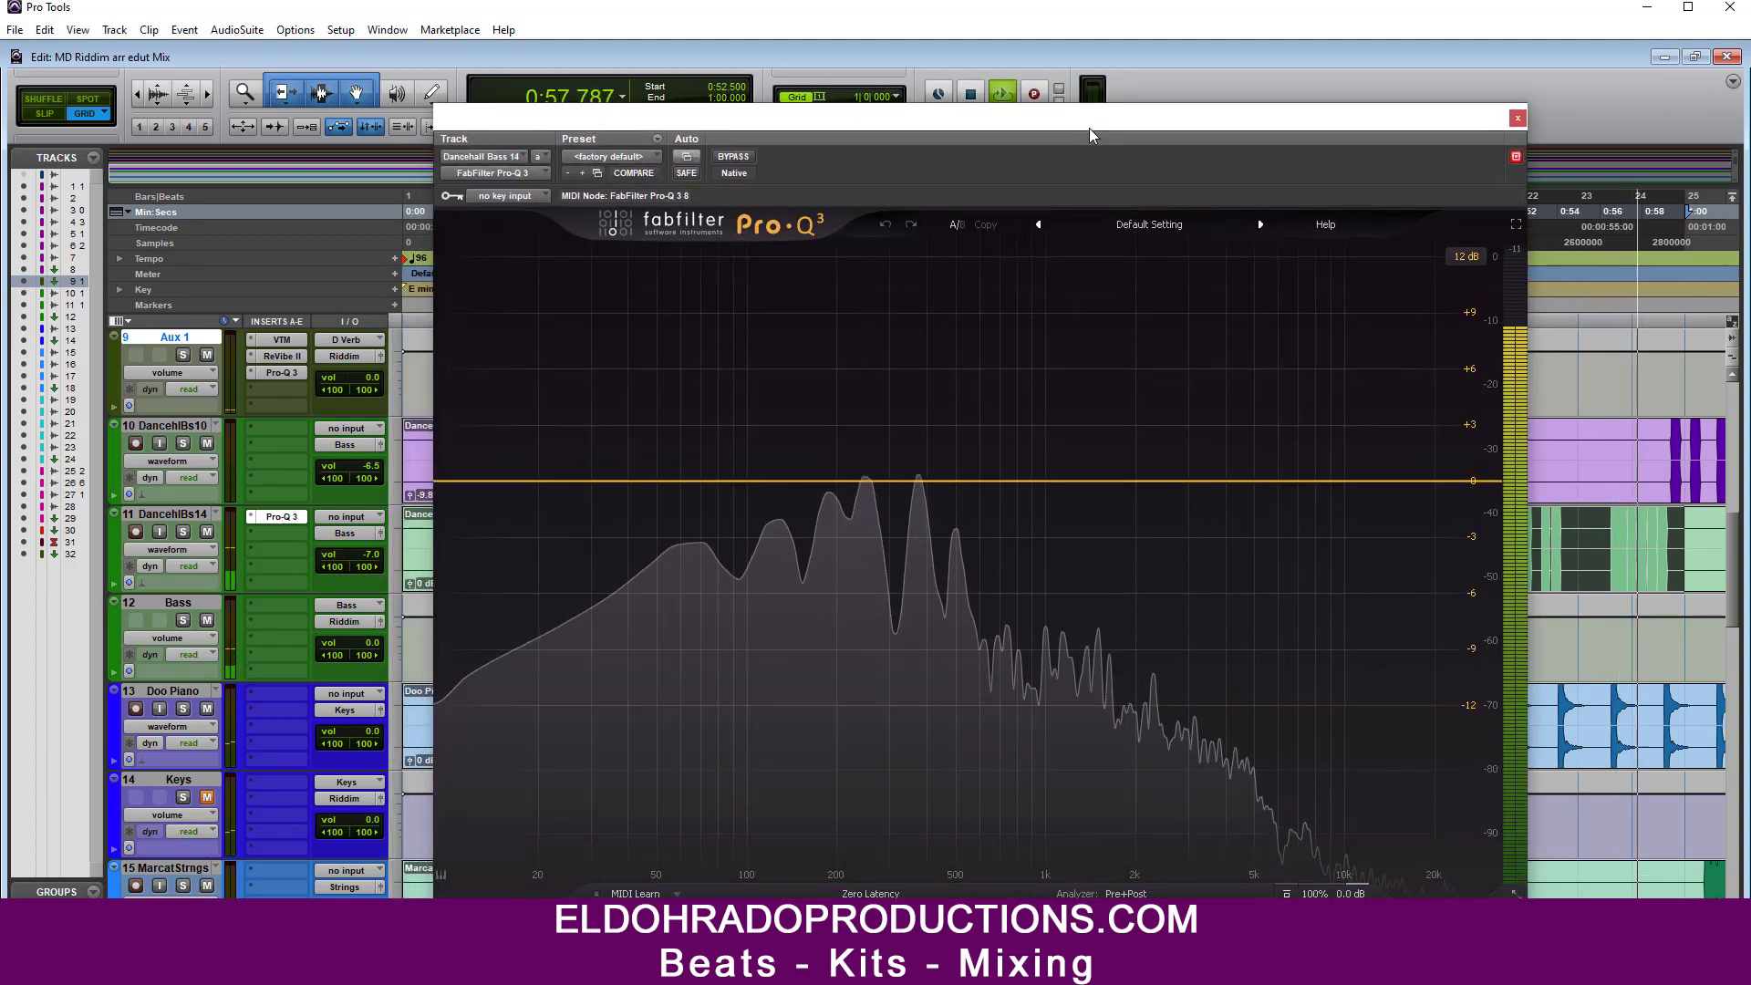
left_click(1518, 118)
left_click(270, 524)
left_click(270, 524)
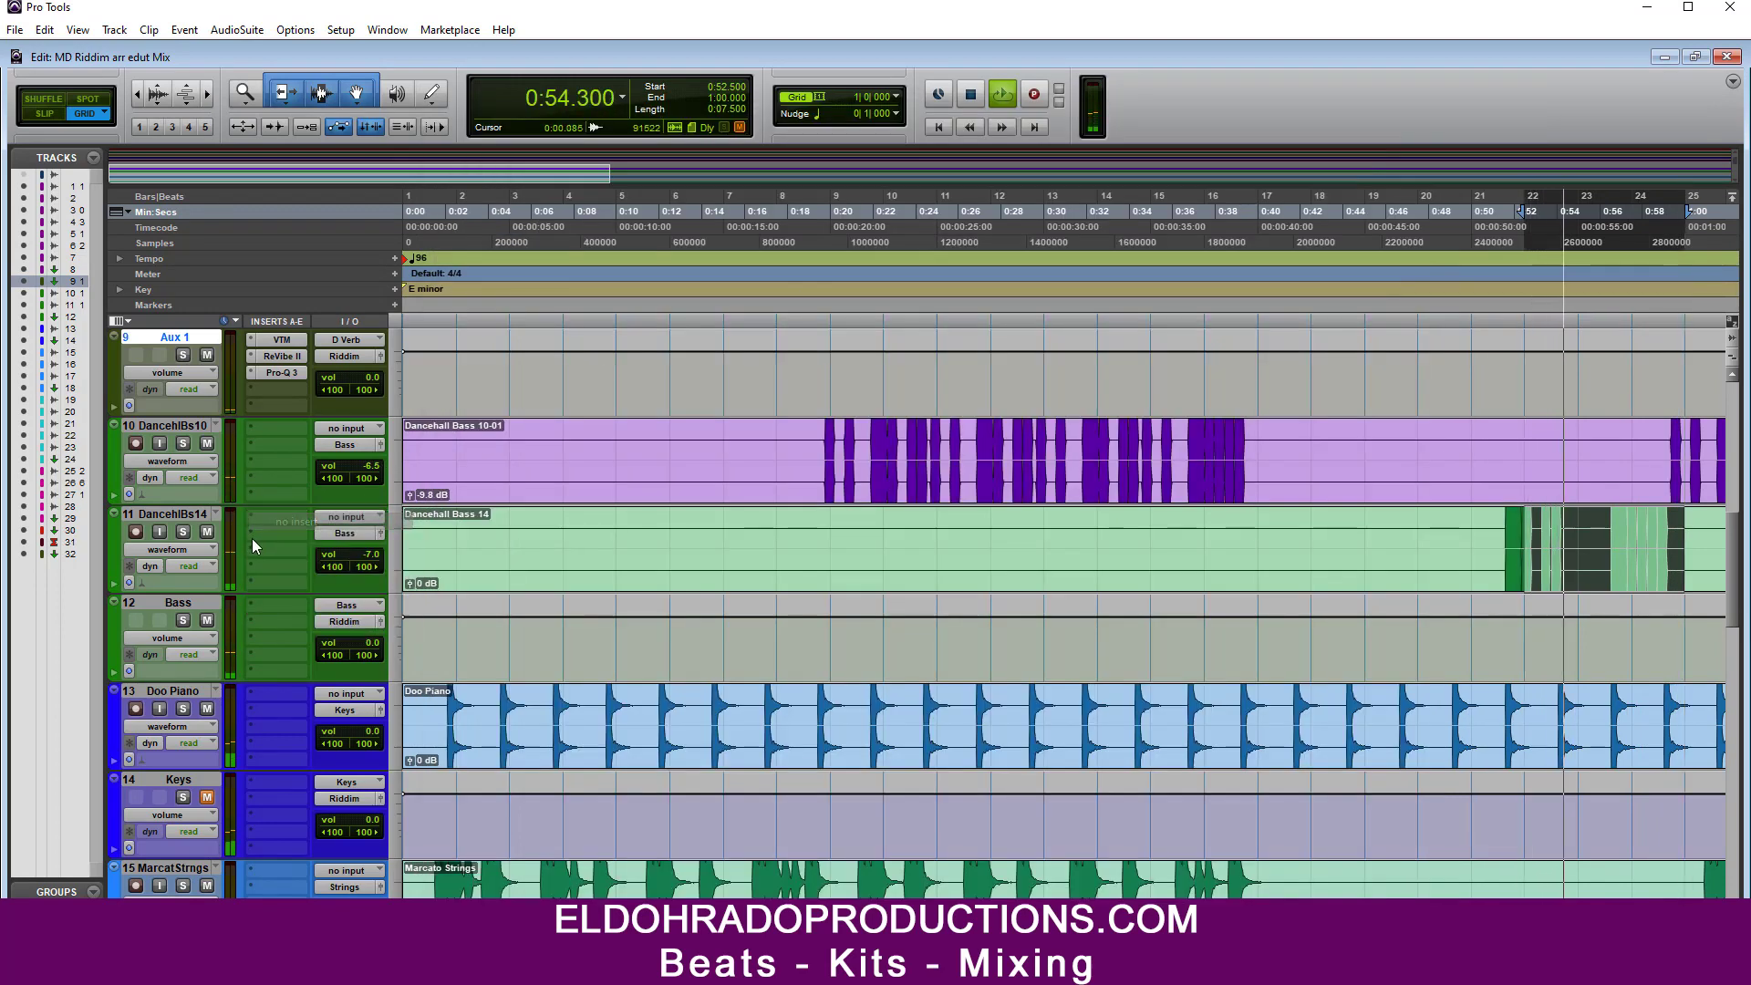
Step: Select the Bass bus track, play 0:22.500 to 0:40.000 of the Dancehall Bass 10 clip and show the mixer
left_click(178, 604)
key("ctrl+equal")
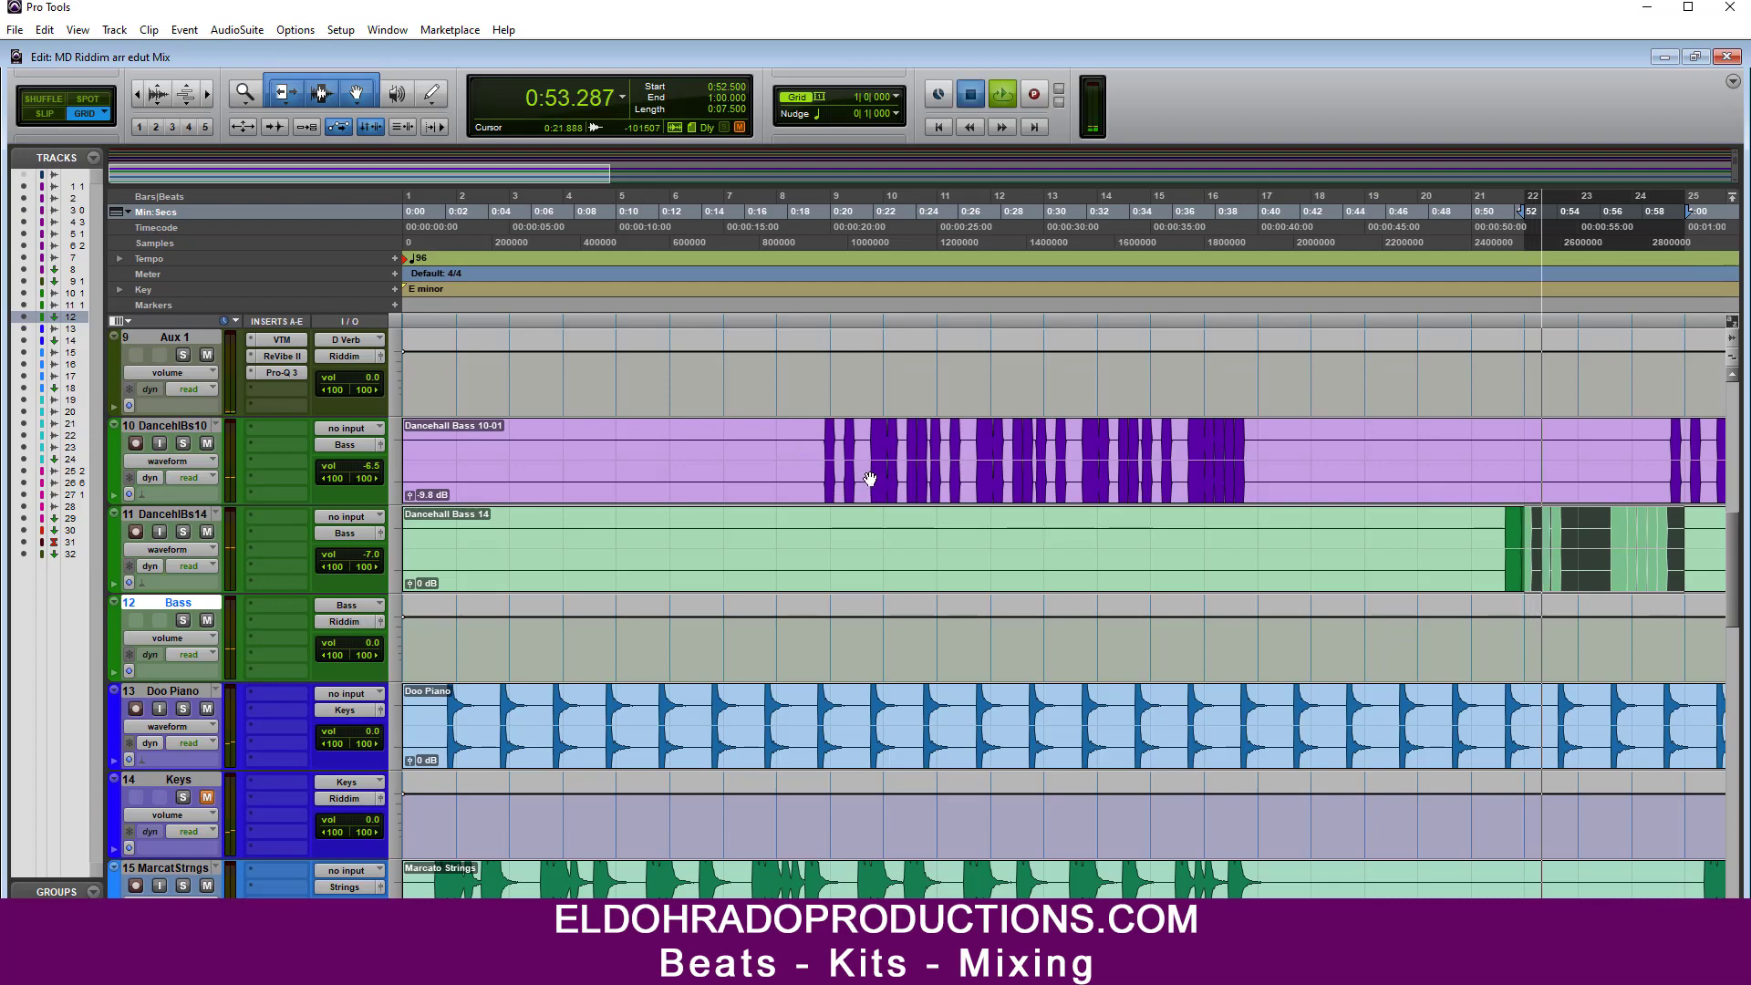
key("space")
left_click_drag(883, 447, 1199, 445)
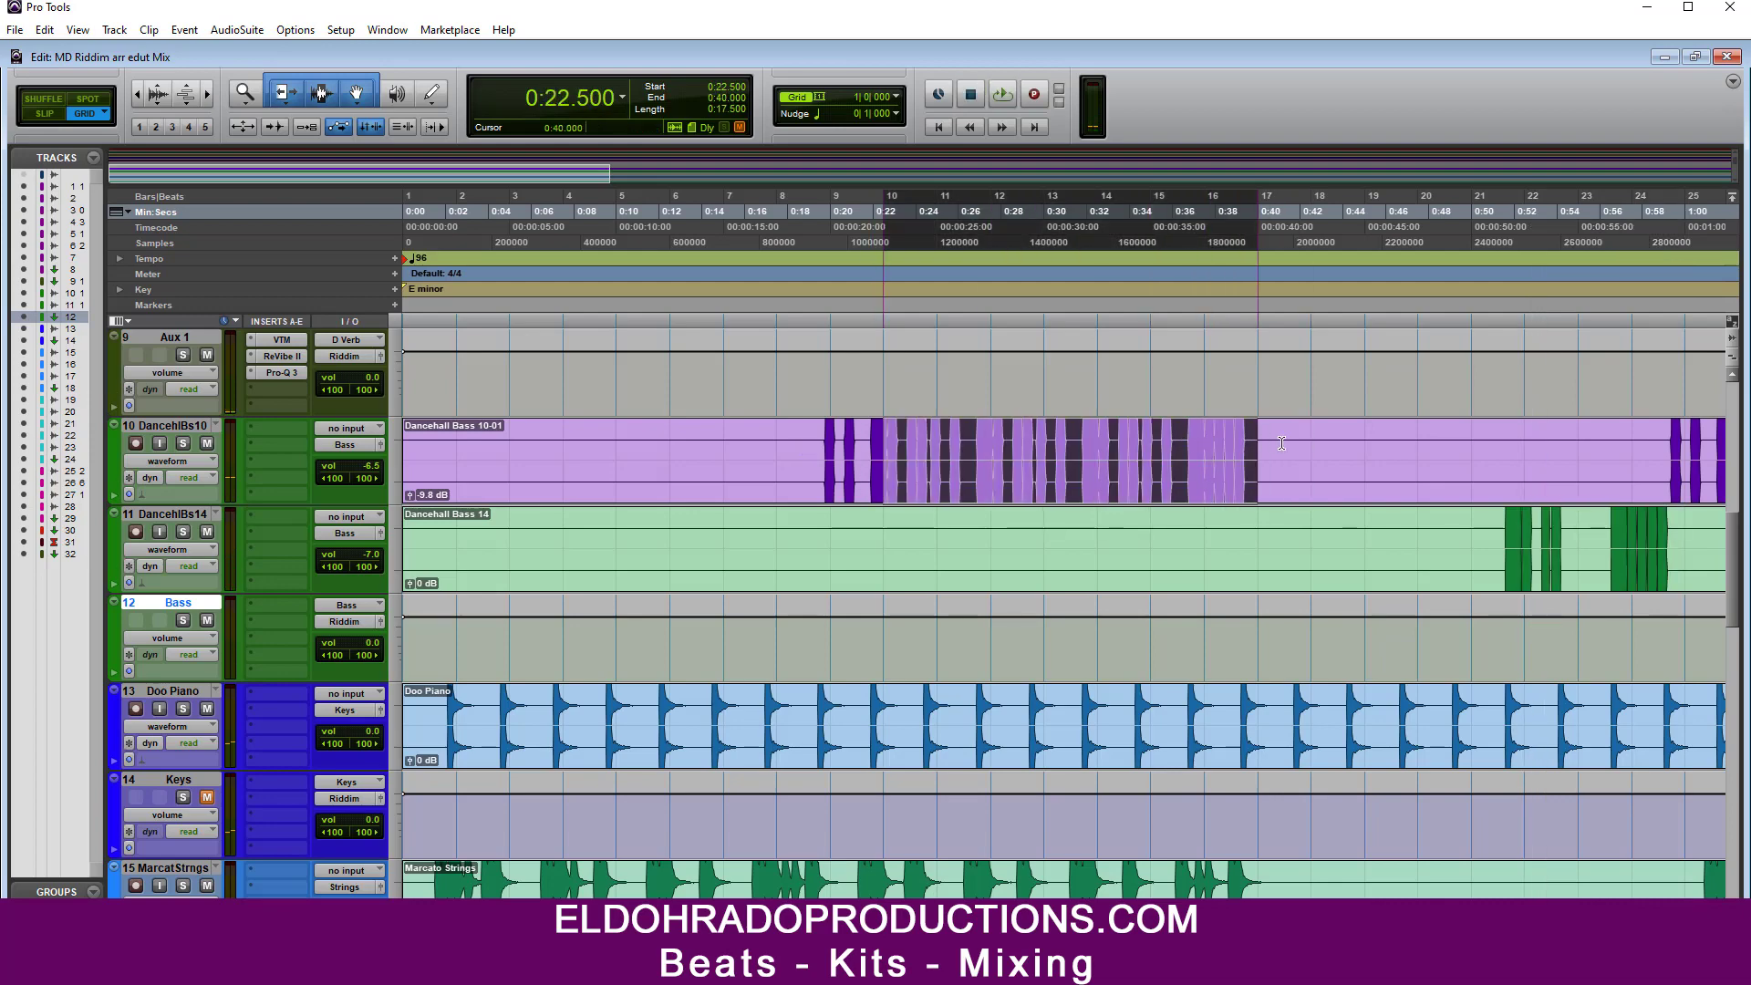
key("space")
key("ctrl+equal")
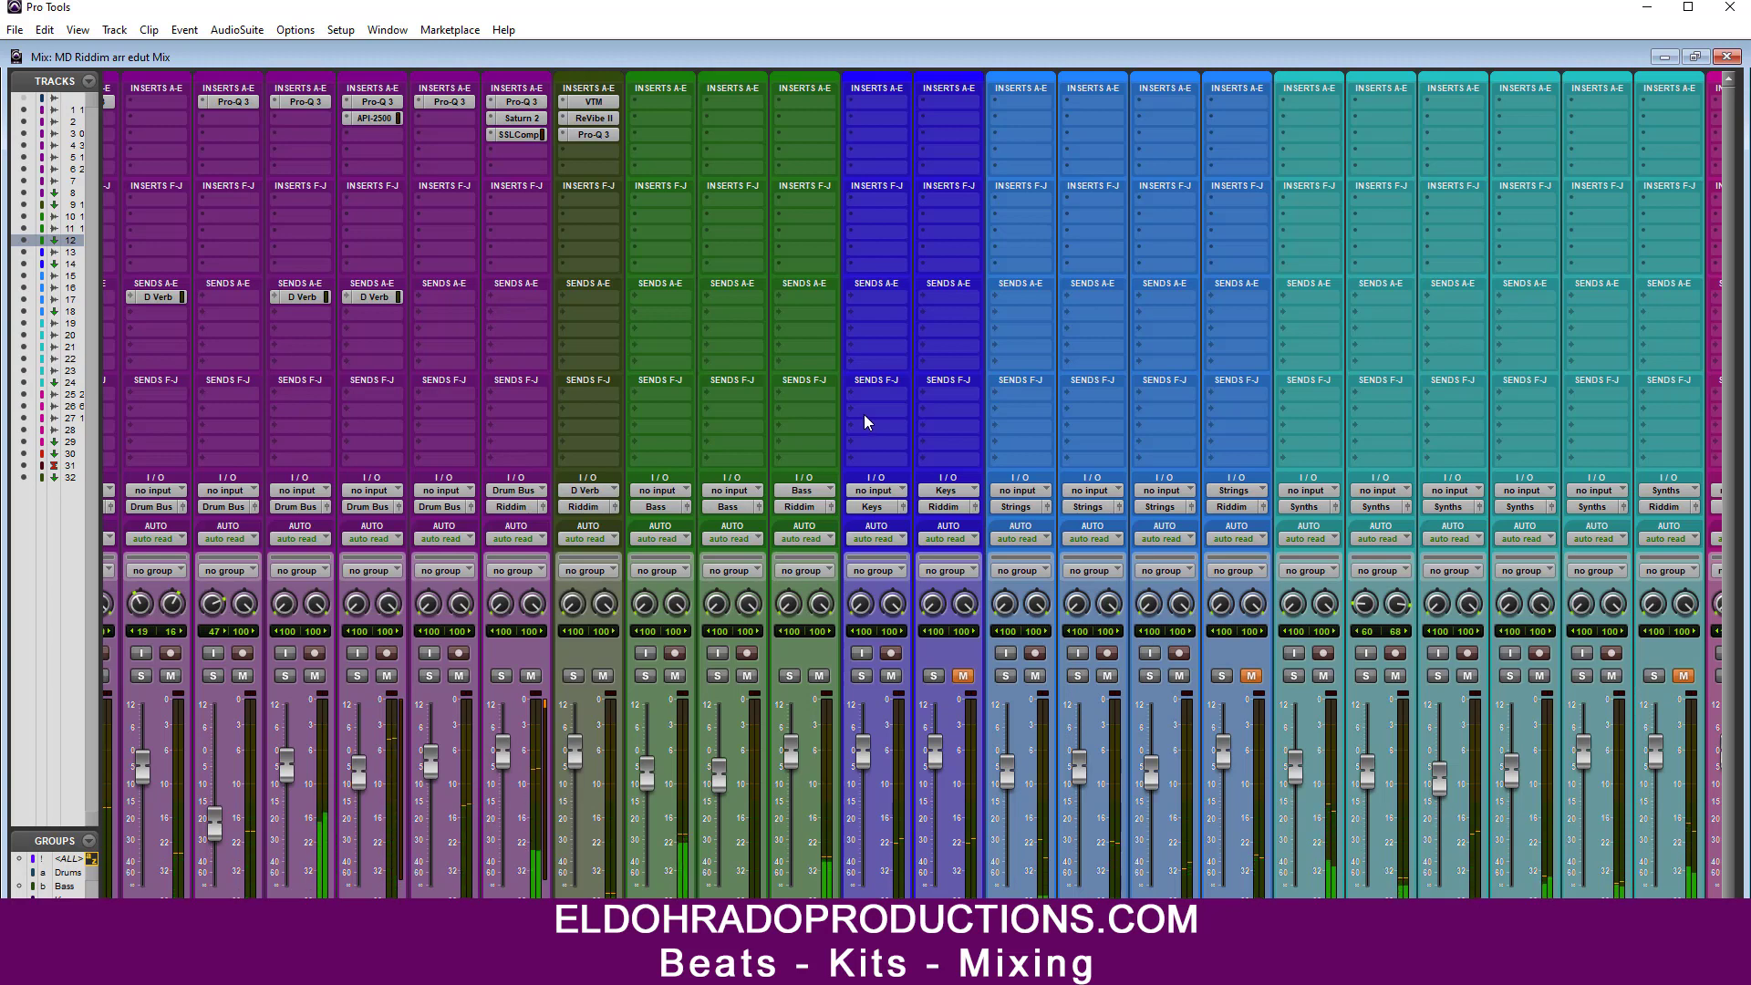
Step: Insert RCompressor in the last insert slot of the Bass bus and set its key input to Bus 19
left_click(806, 265)
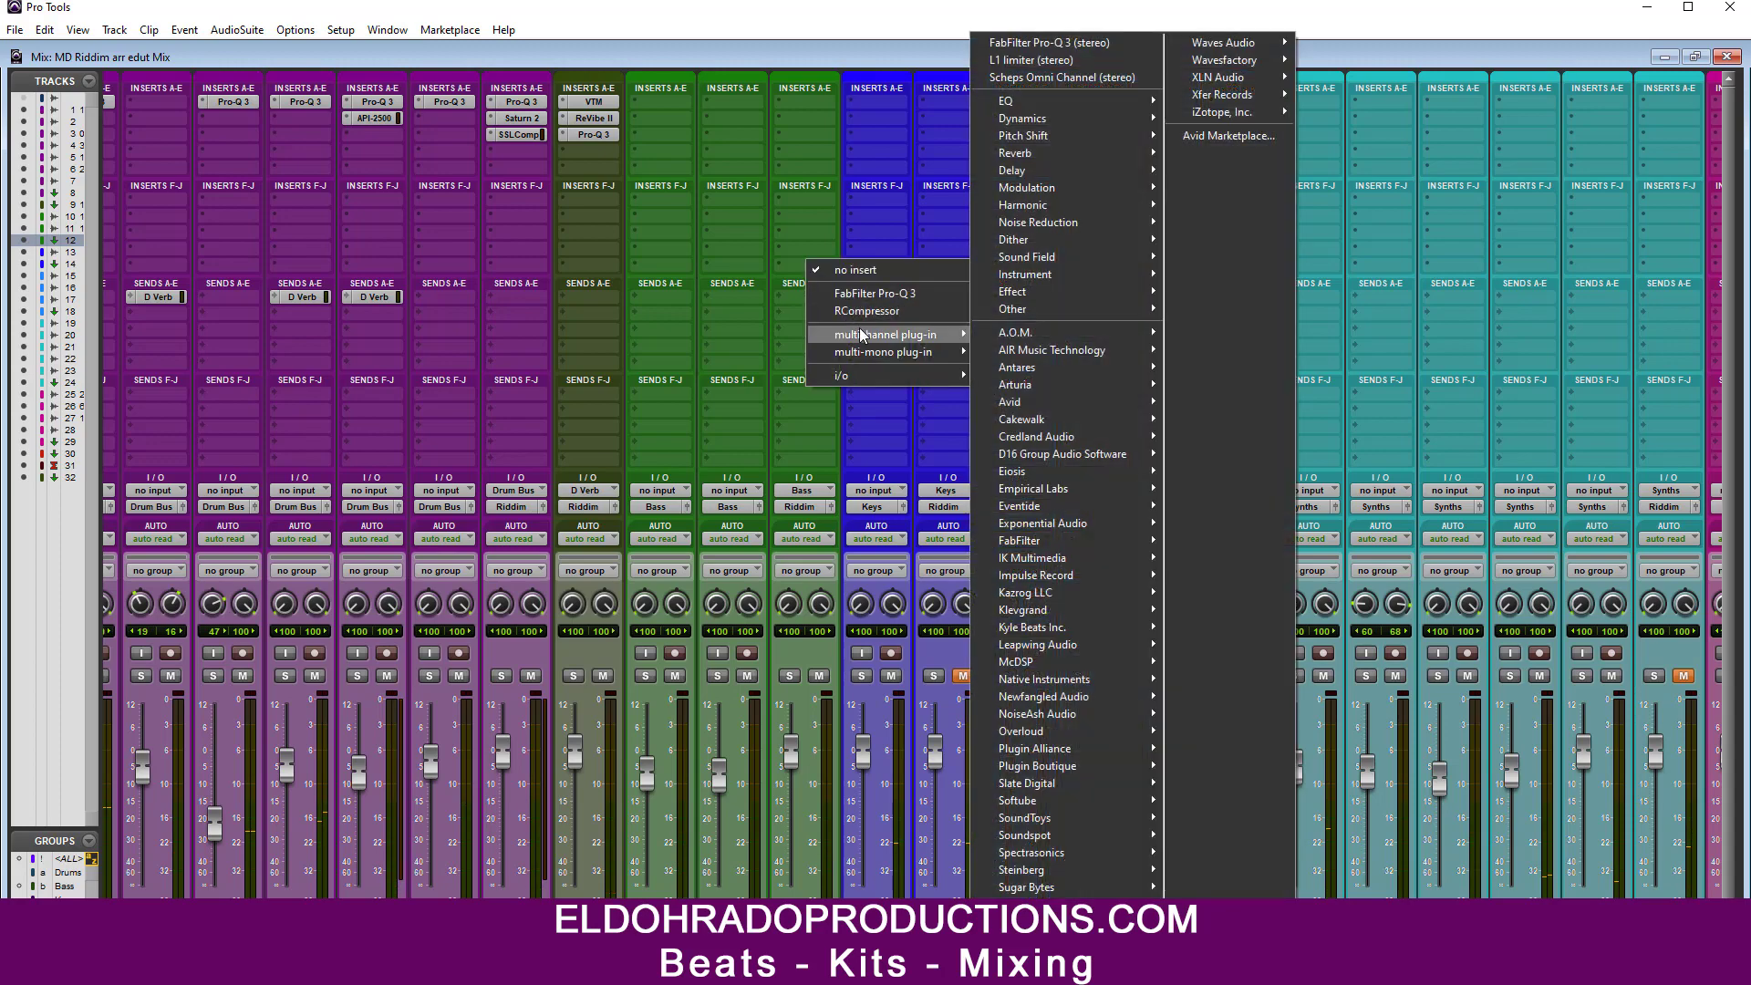
left_click(869, 310)
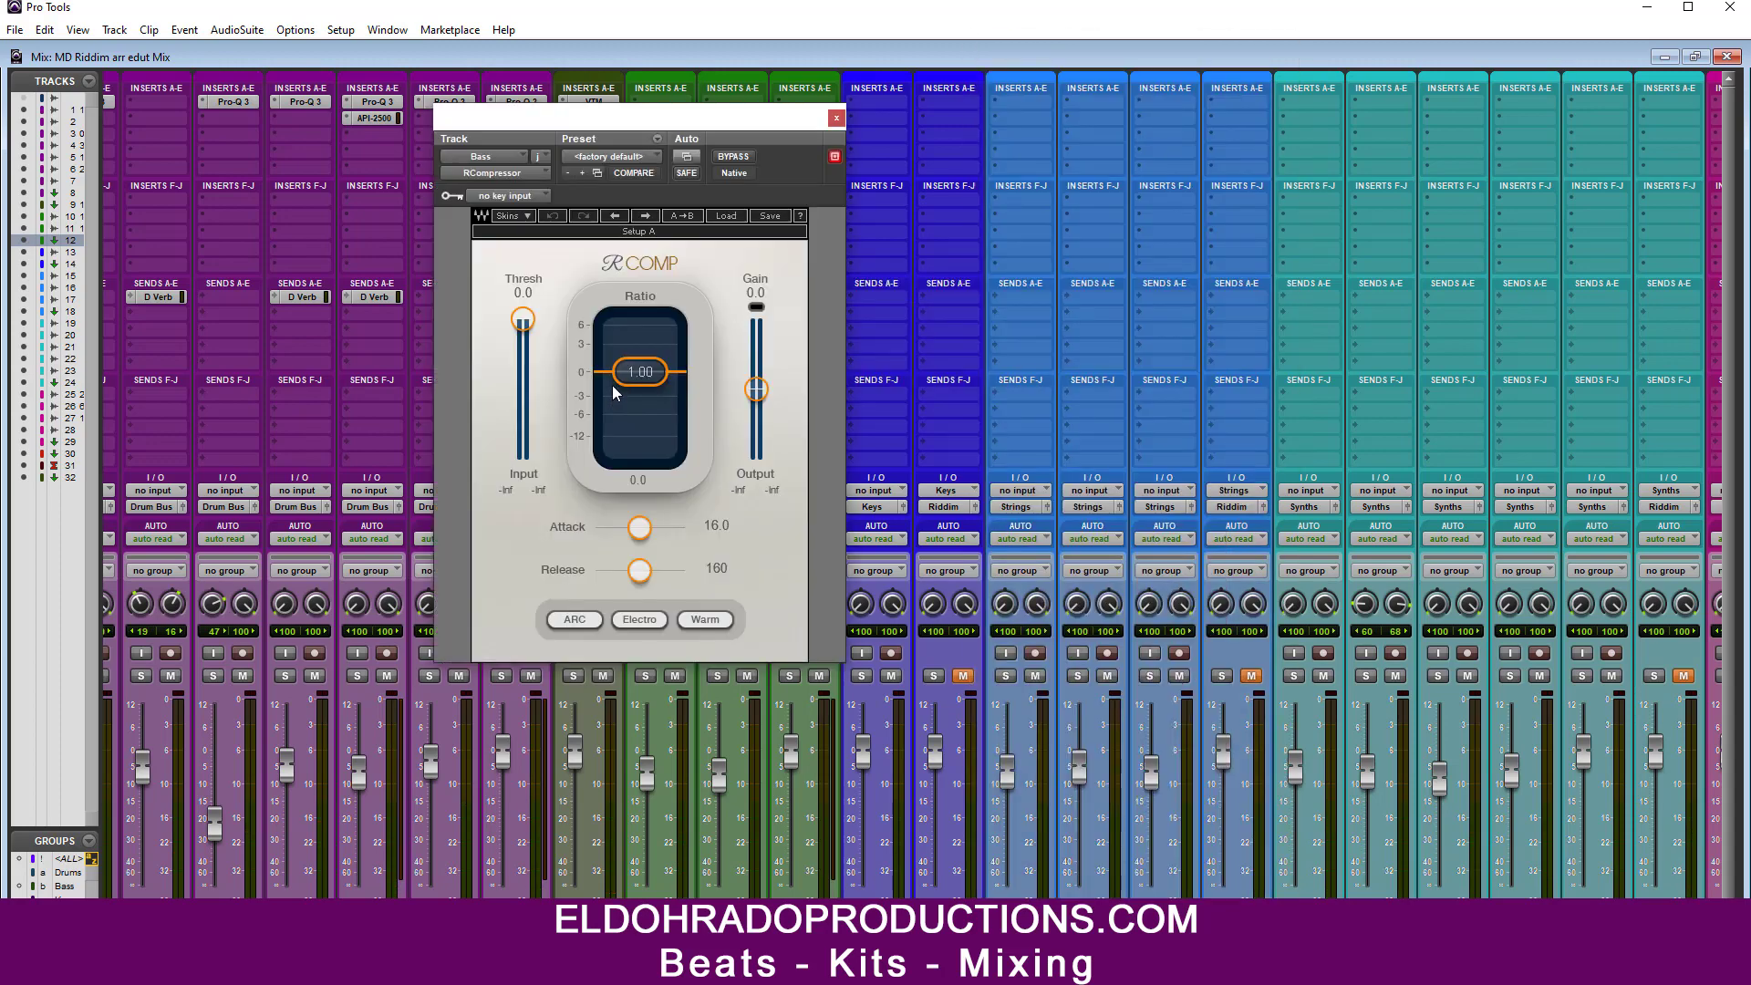
left_click(509, 196)
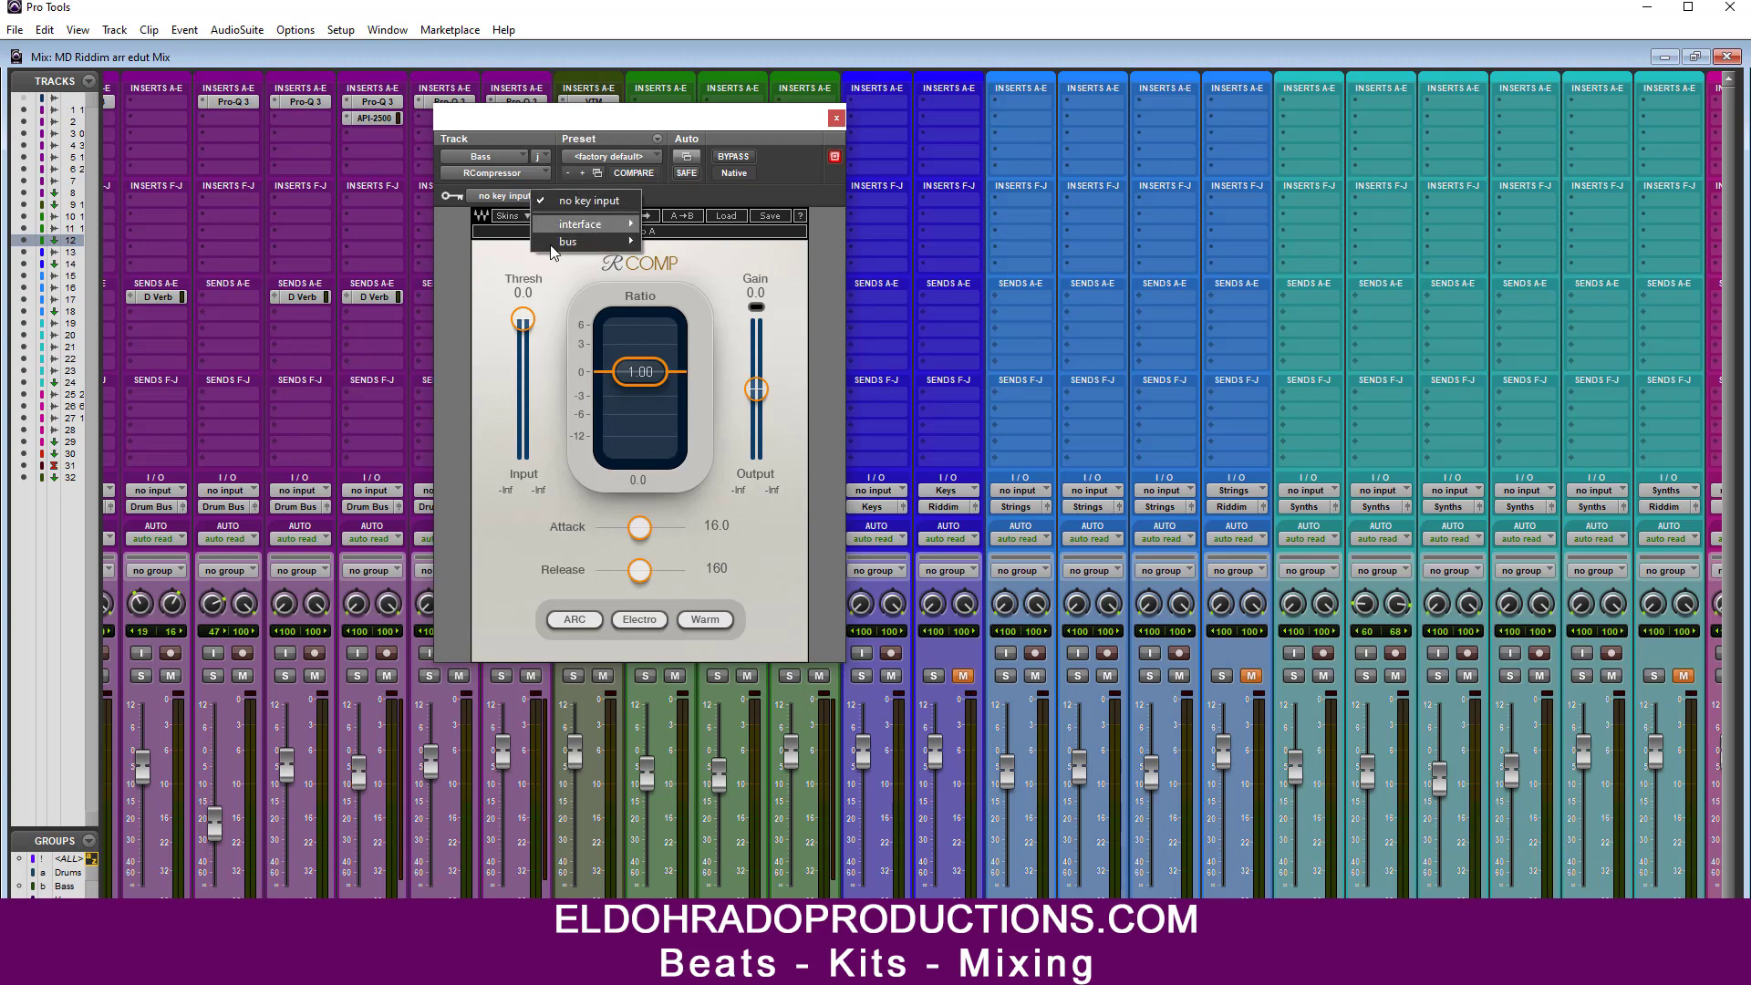
mouse_move(582, 240)
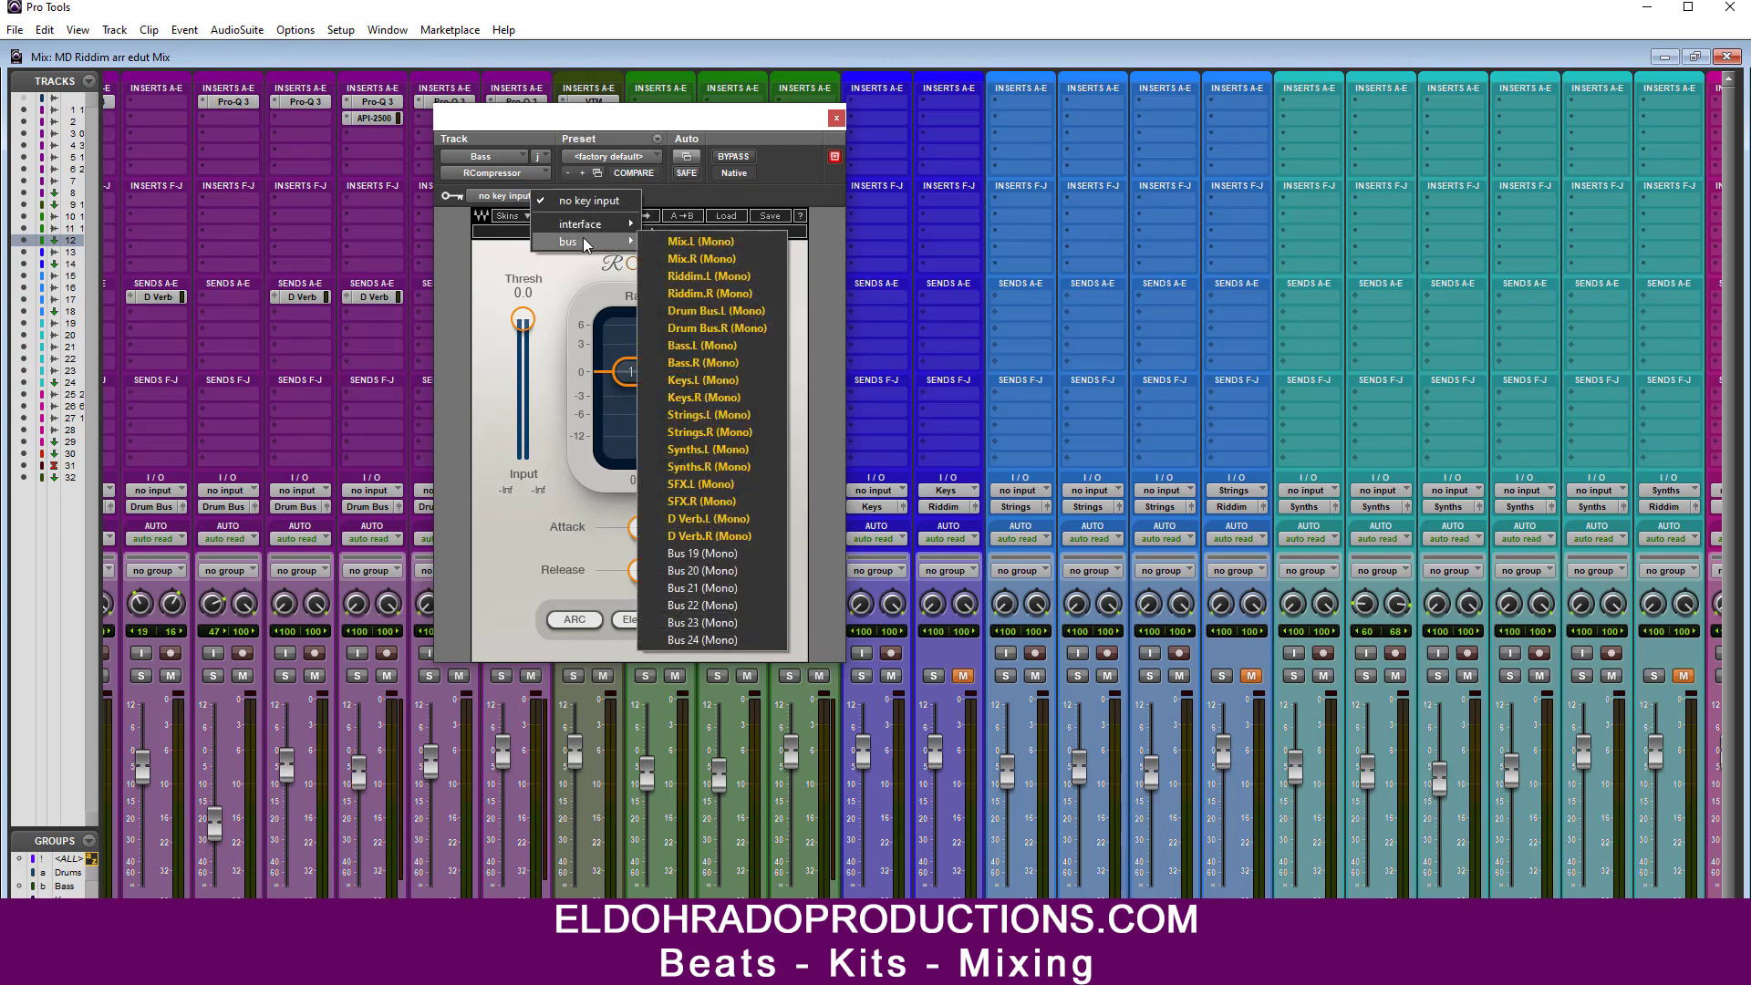
left_click(739, 554)
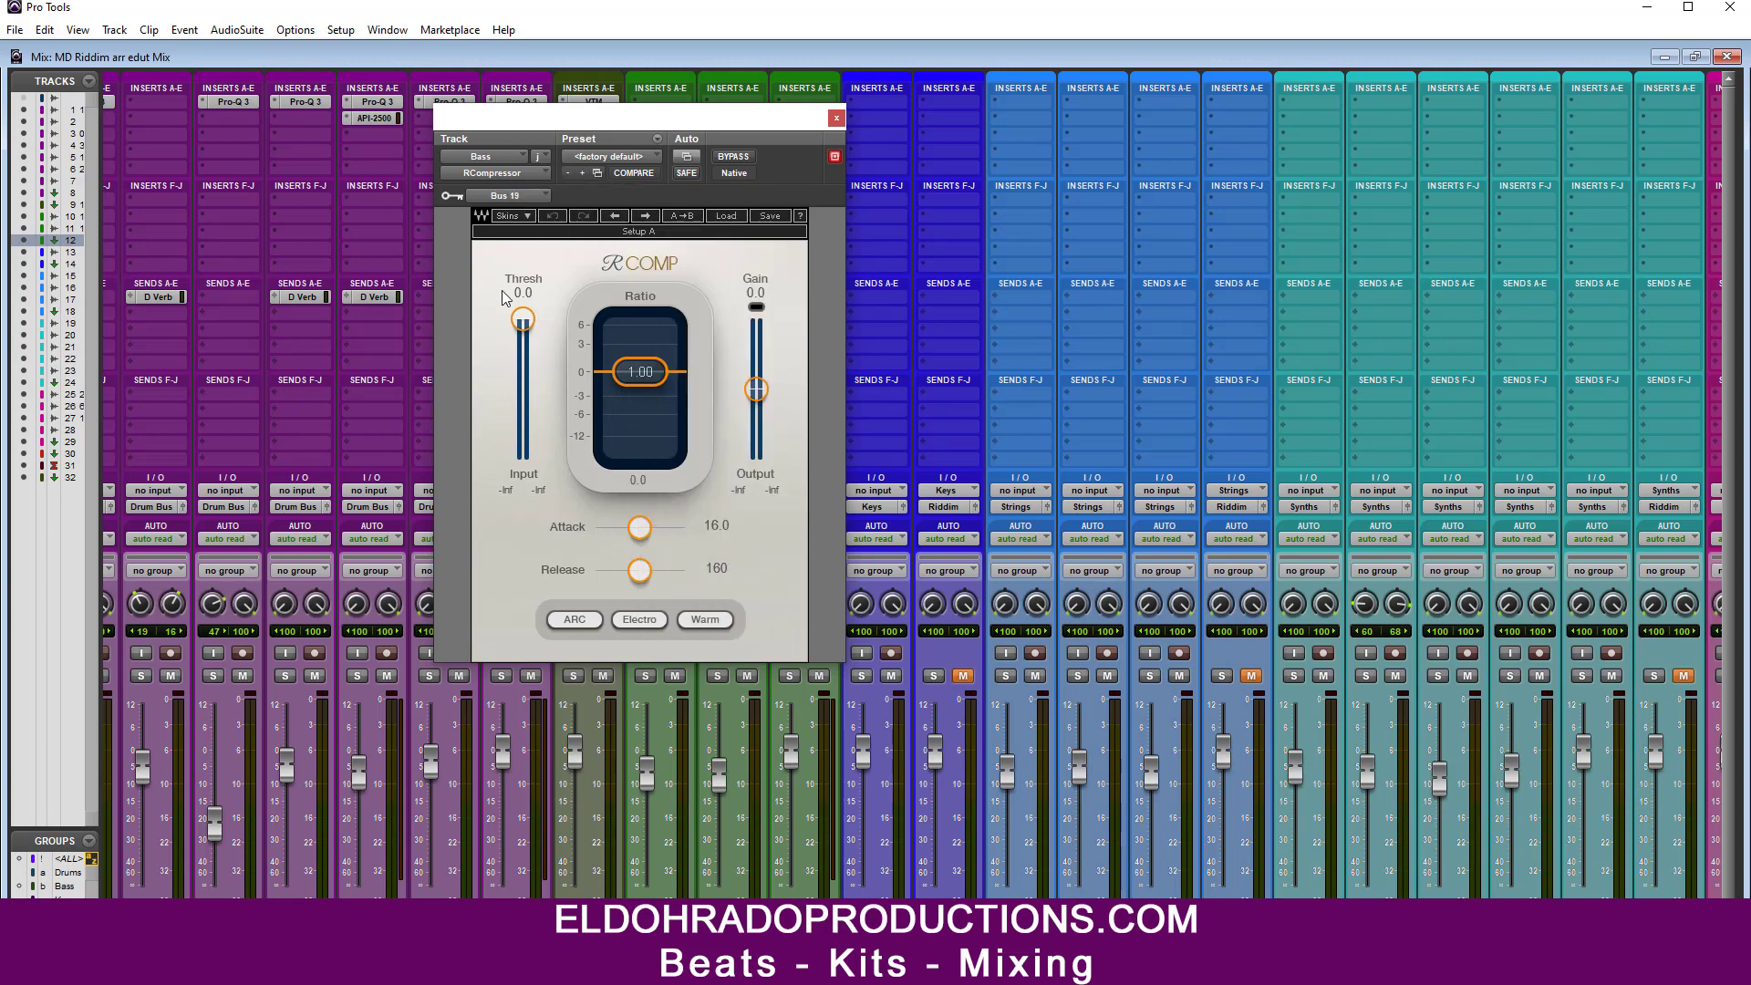
Step: Add a send to mono Bus 19 on the first drum track, the kick, and set its level to 0.0 dB
scroll(912, 486, "left", 2)
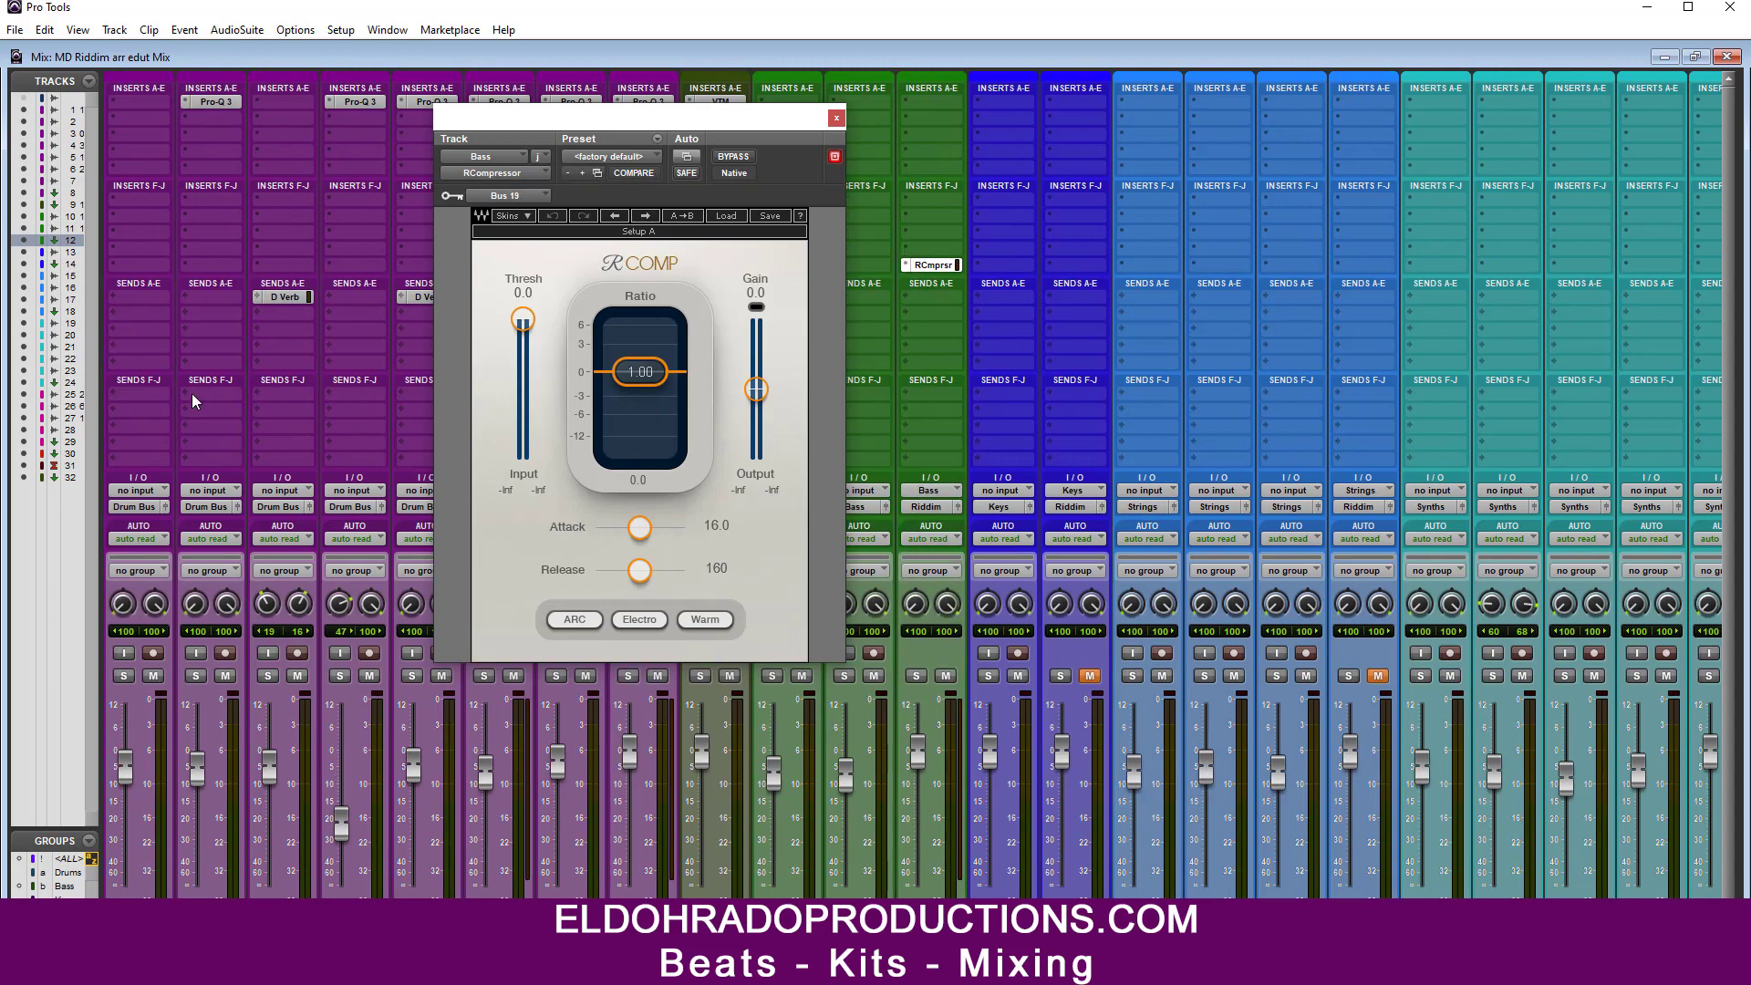
left_click(150, 298)
mouse_move(196, 343)
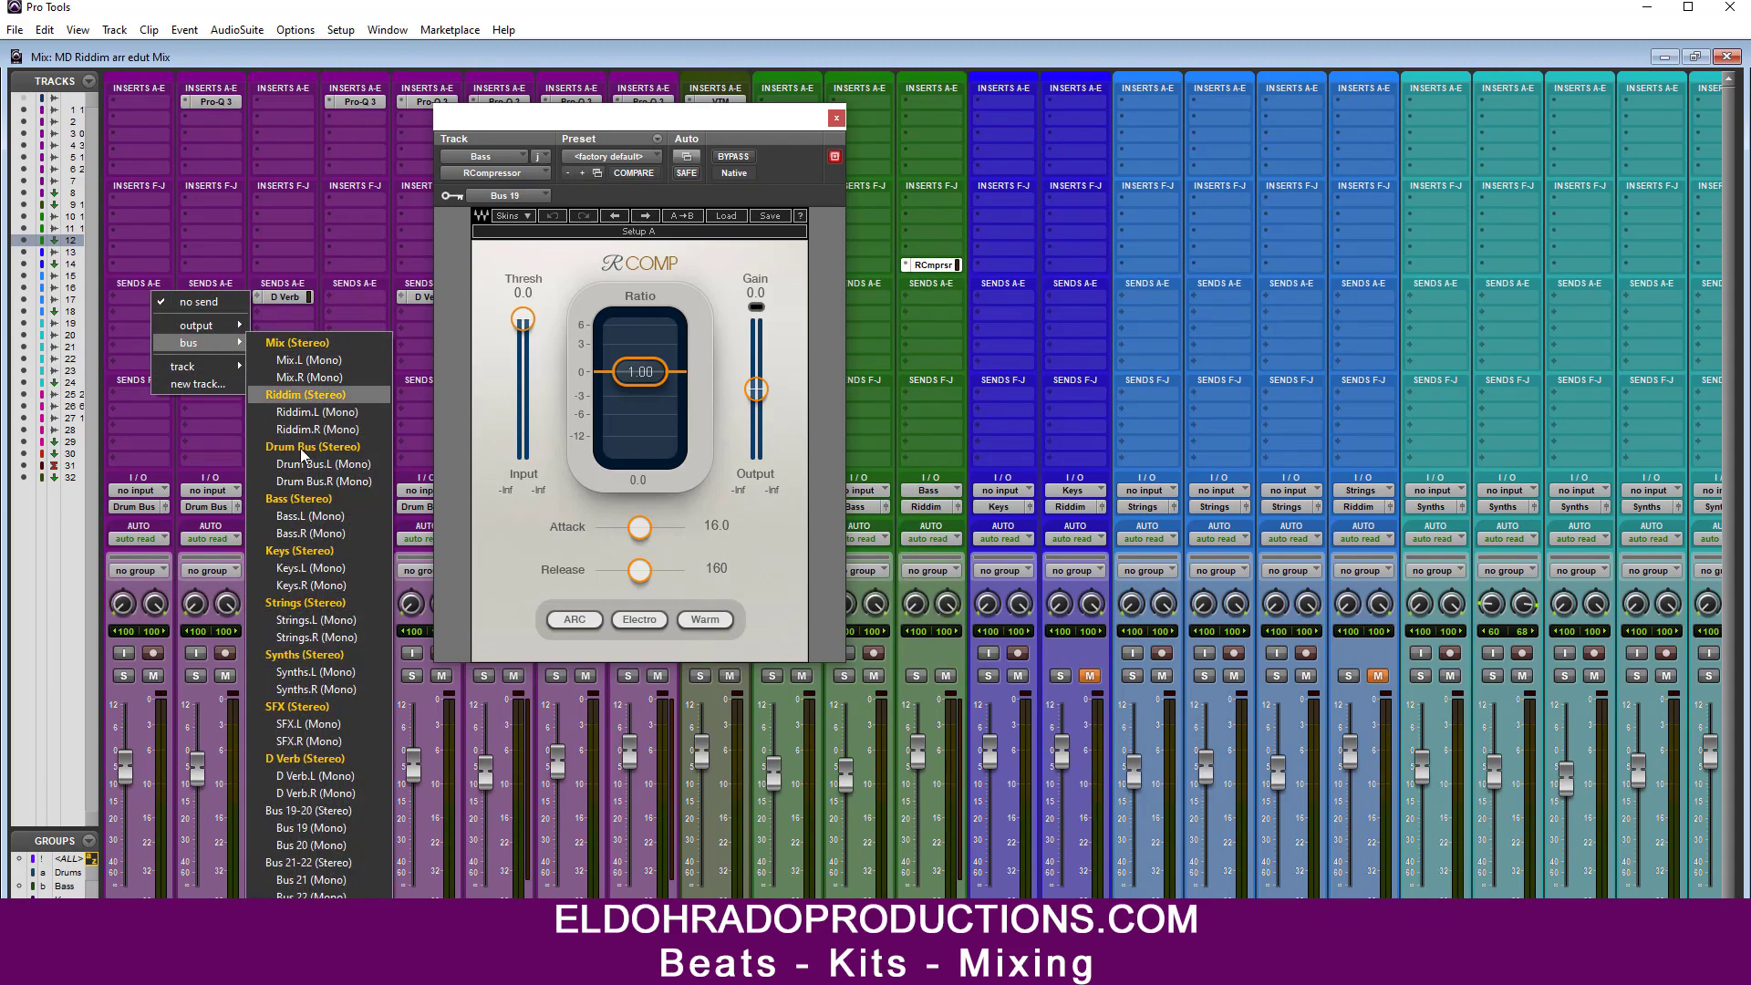
left_click(309, 827)
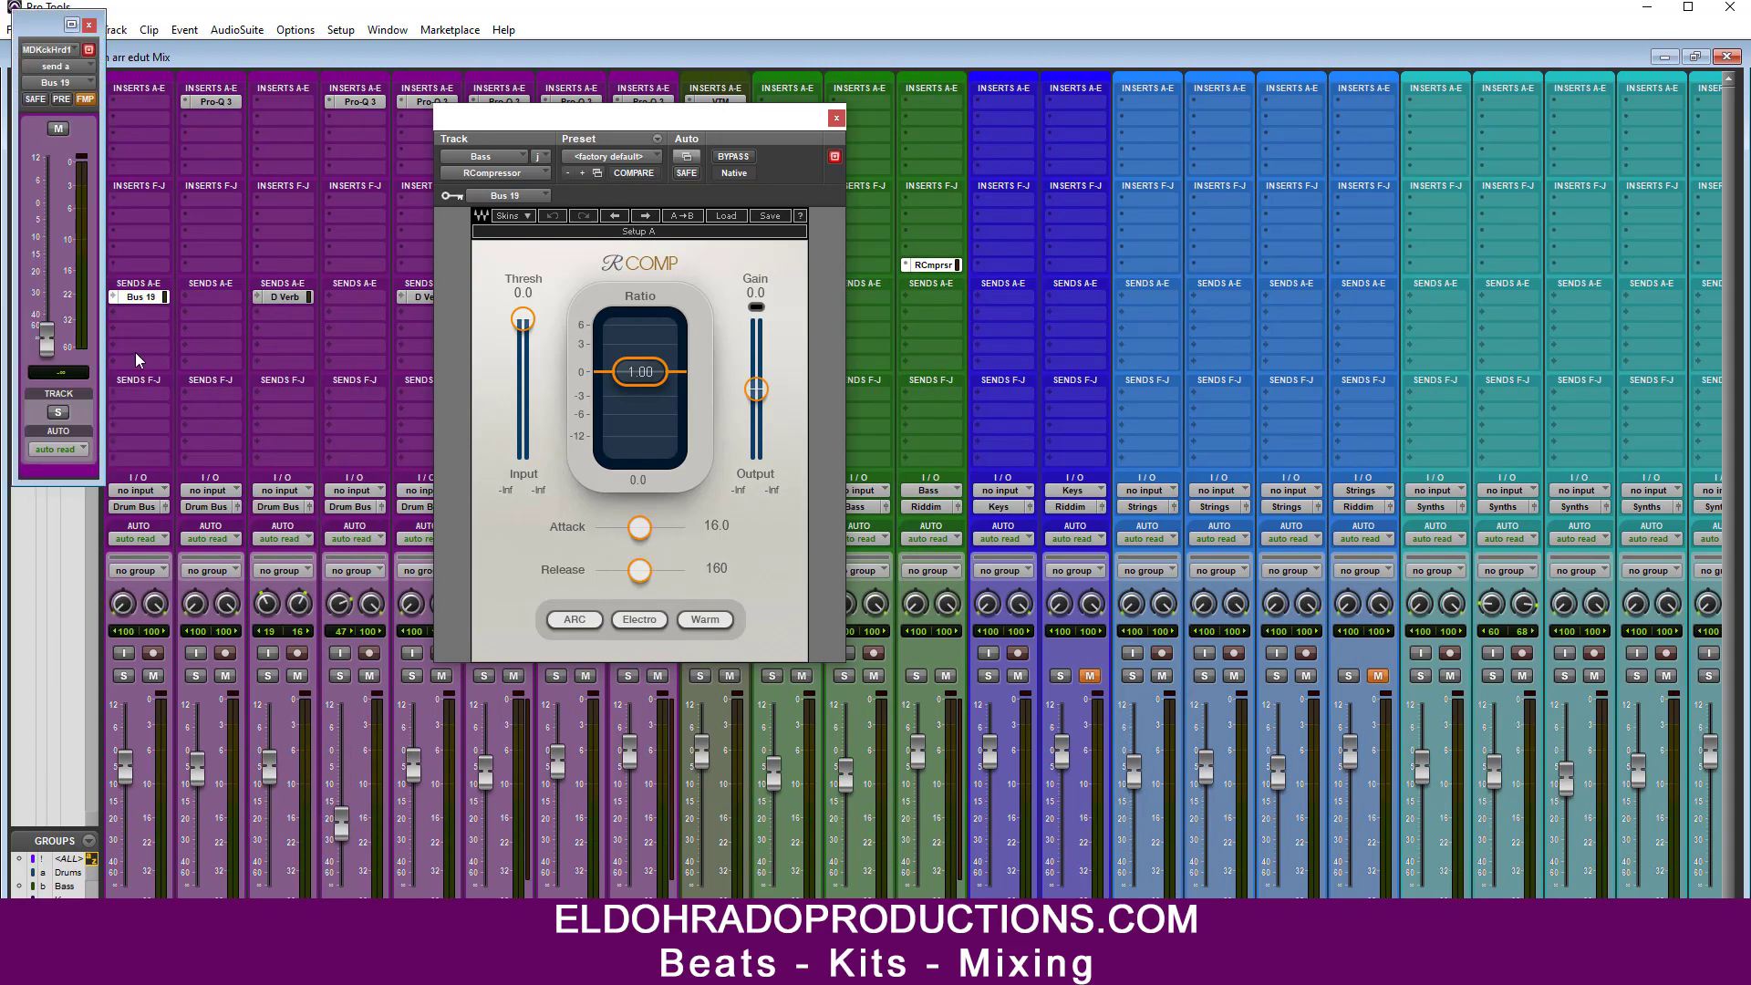
left_click(48, 336, "alt")
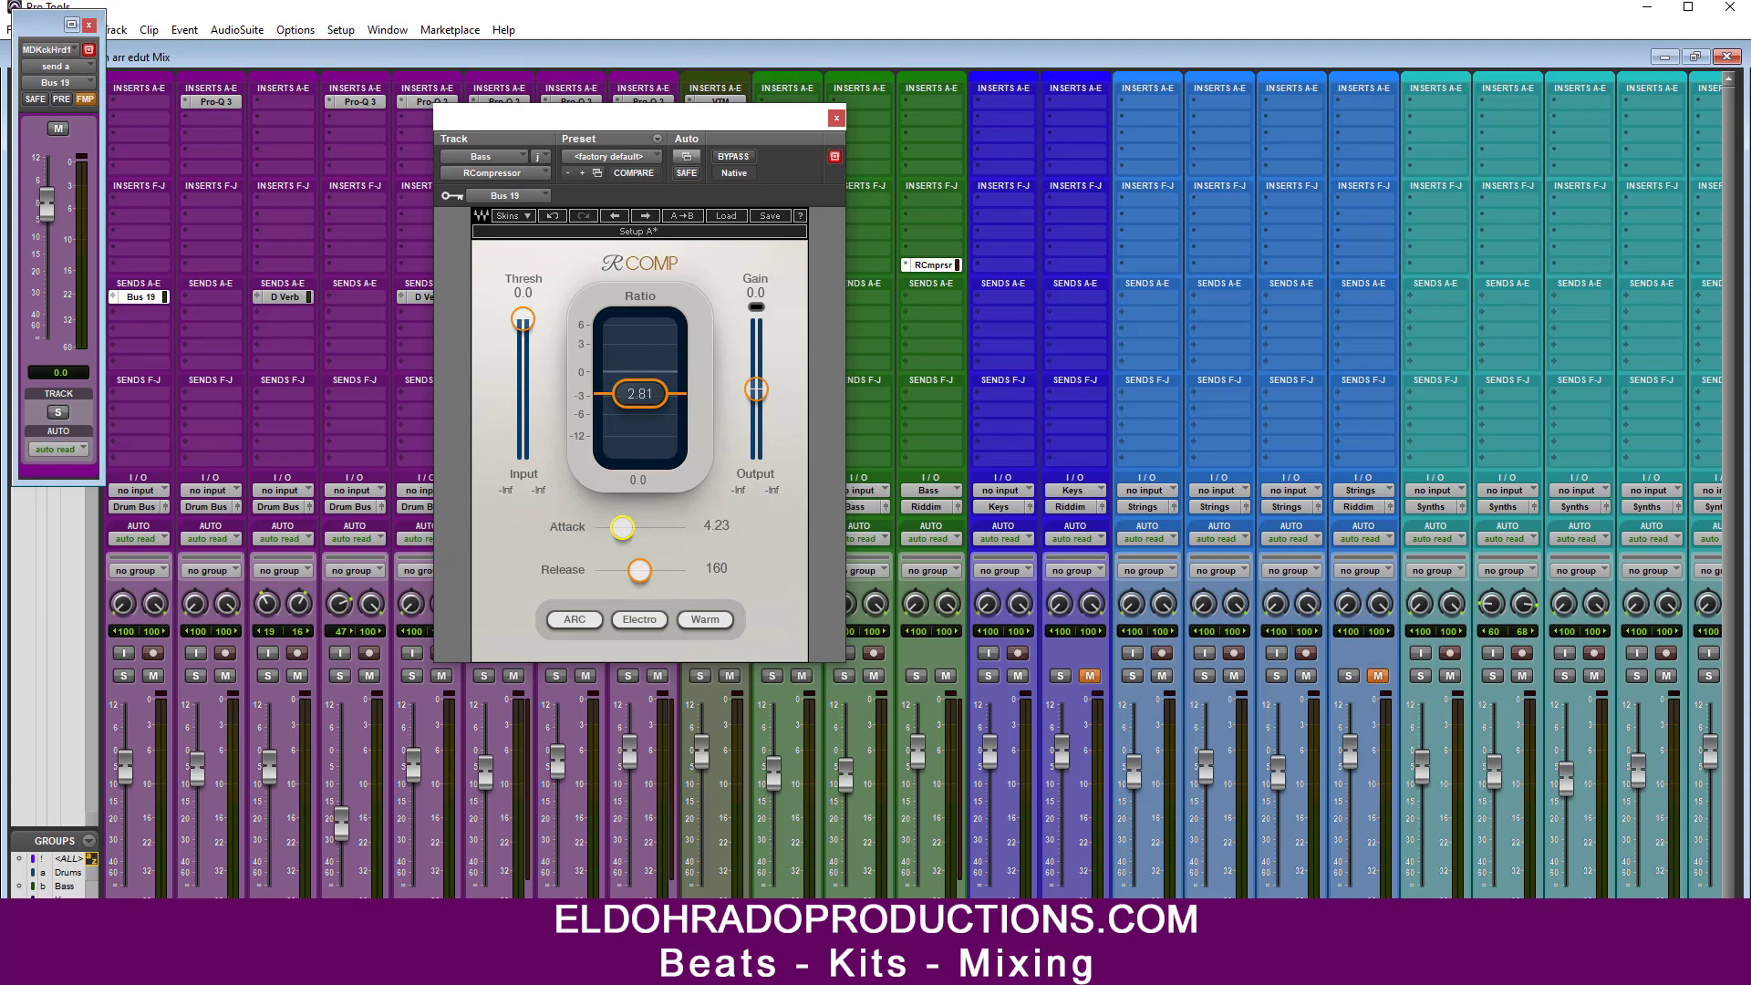
Step: During playback, set RCompressor's threshold to about -21.4, ratio to 3.03, attack to 3.00 and gain to 1.7
key("space")
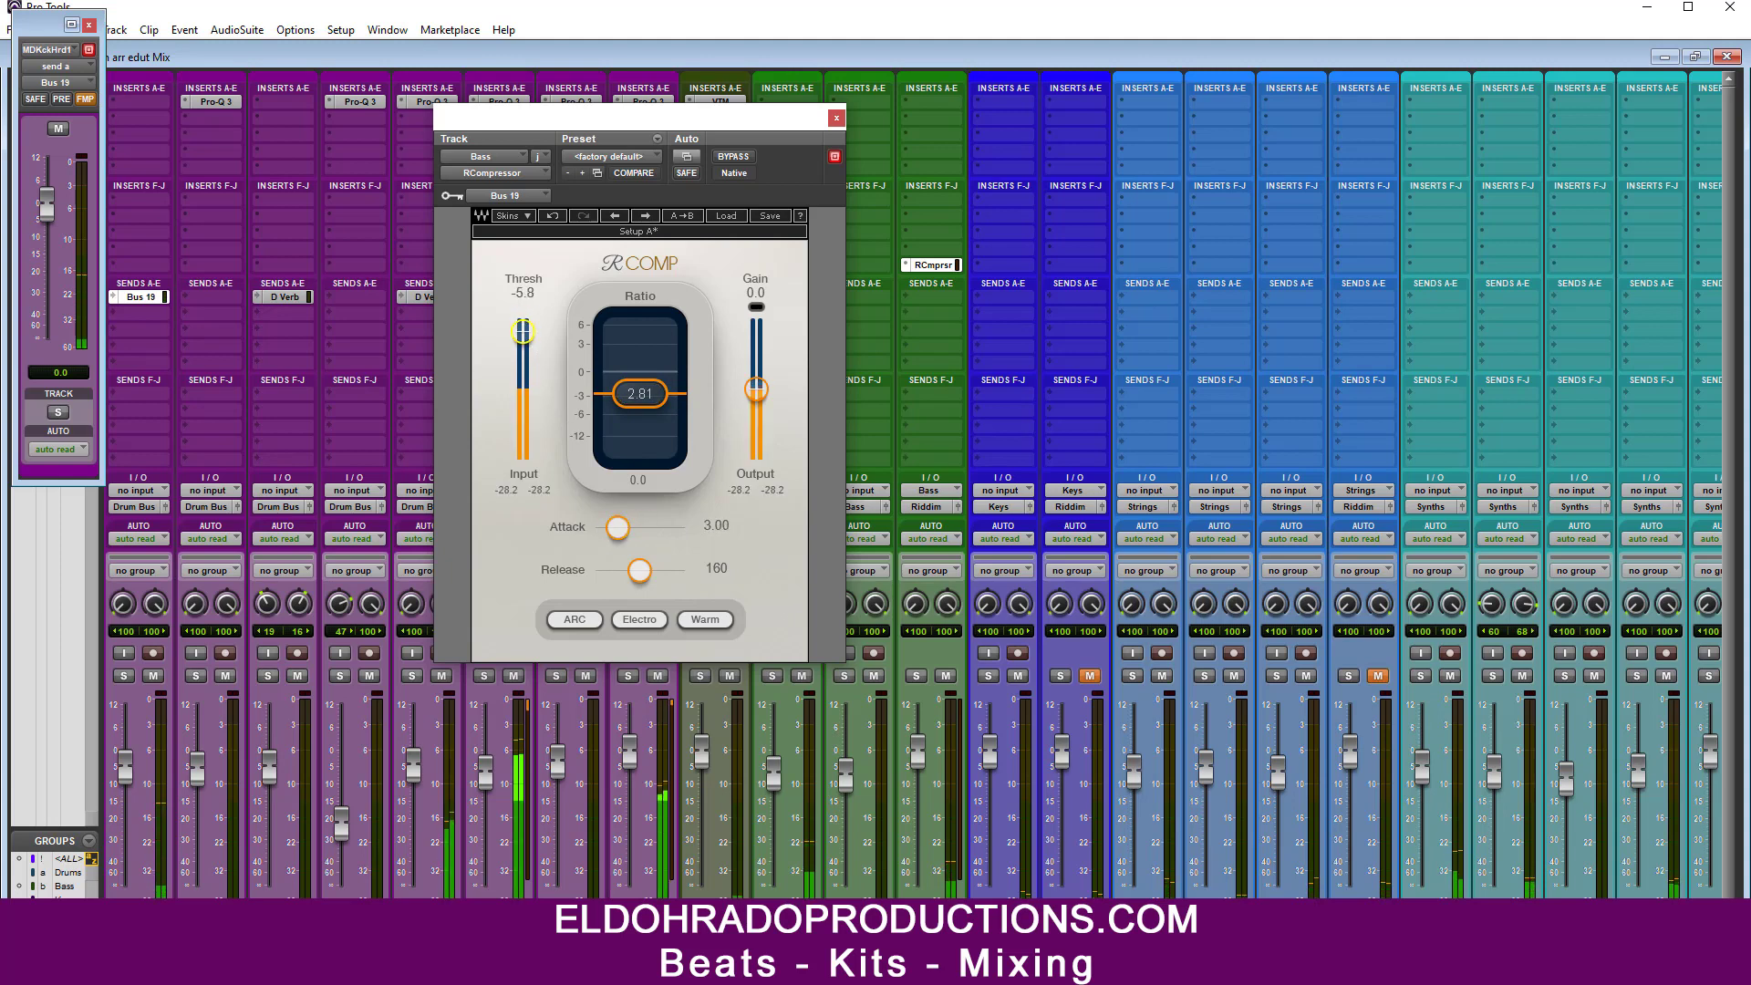
left_click_drag(523, 319, 522, 371)
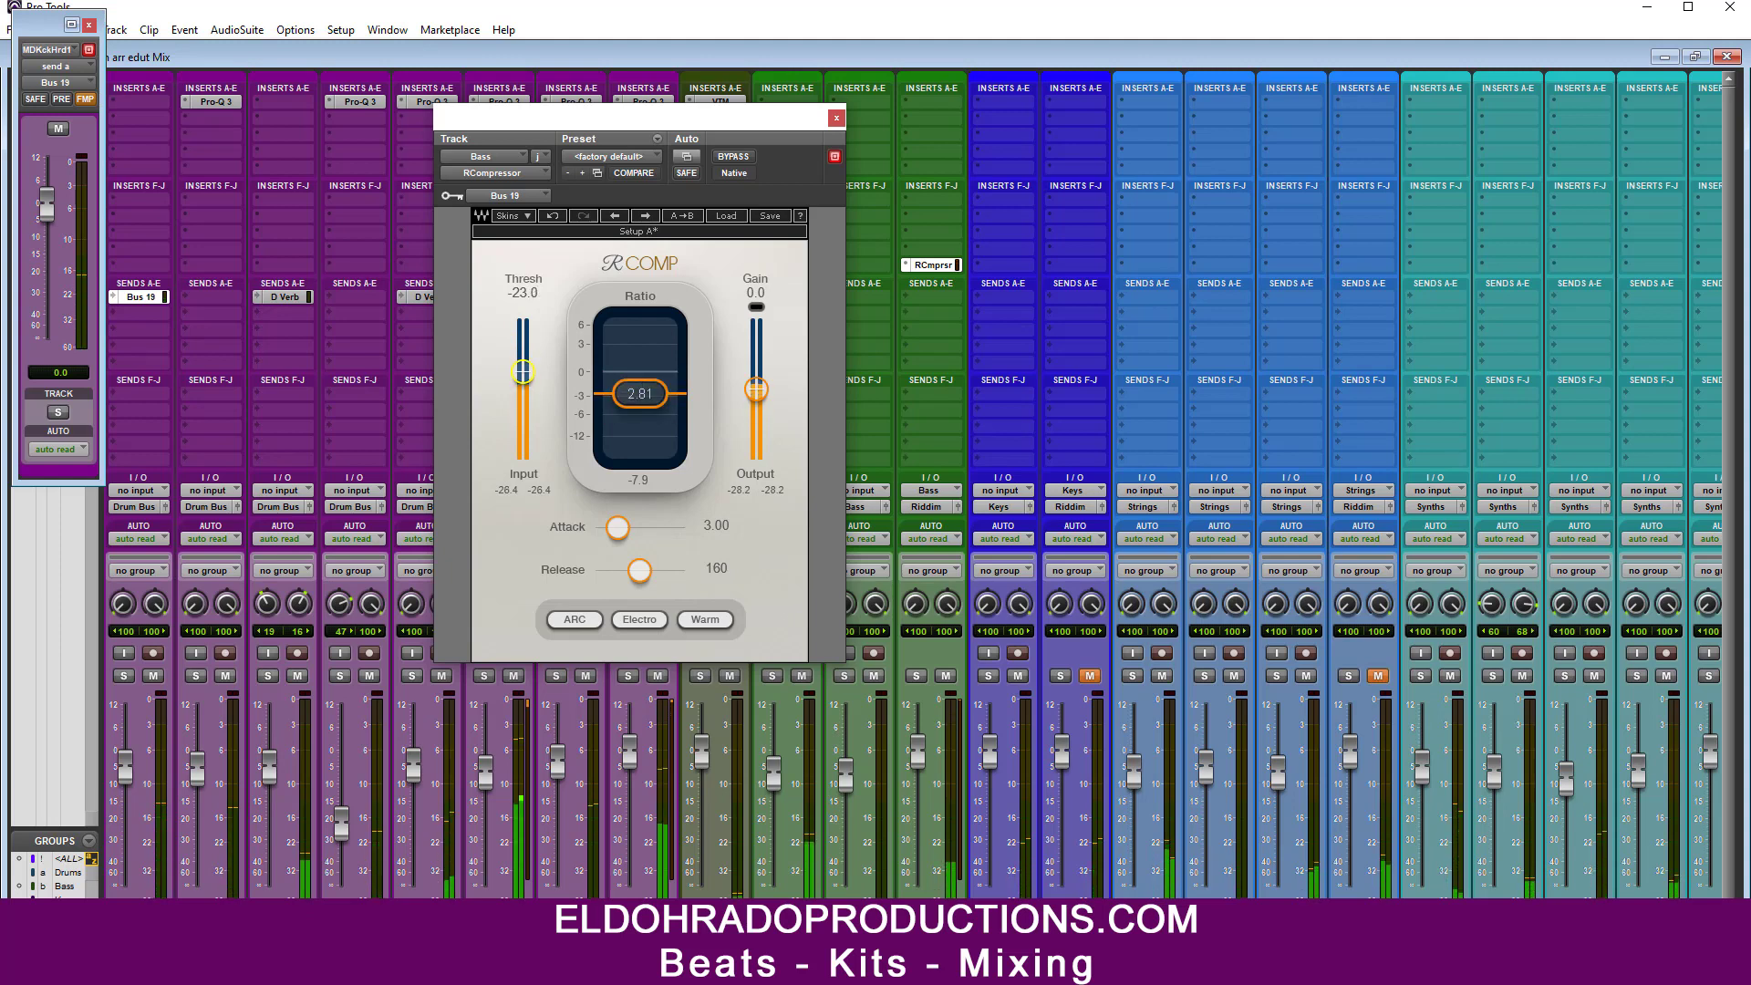
left_click_drag(522, 372, 523, 369)
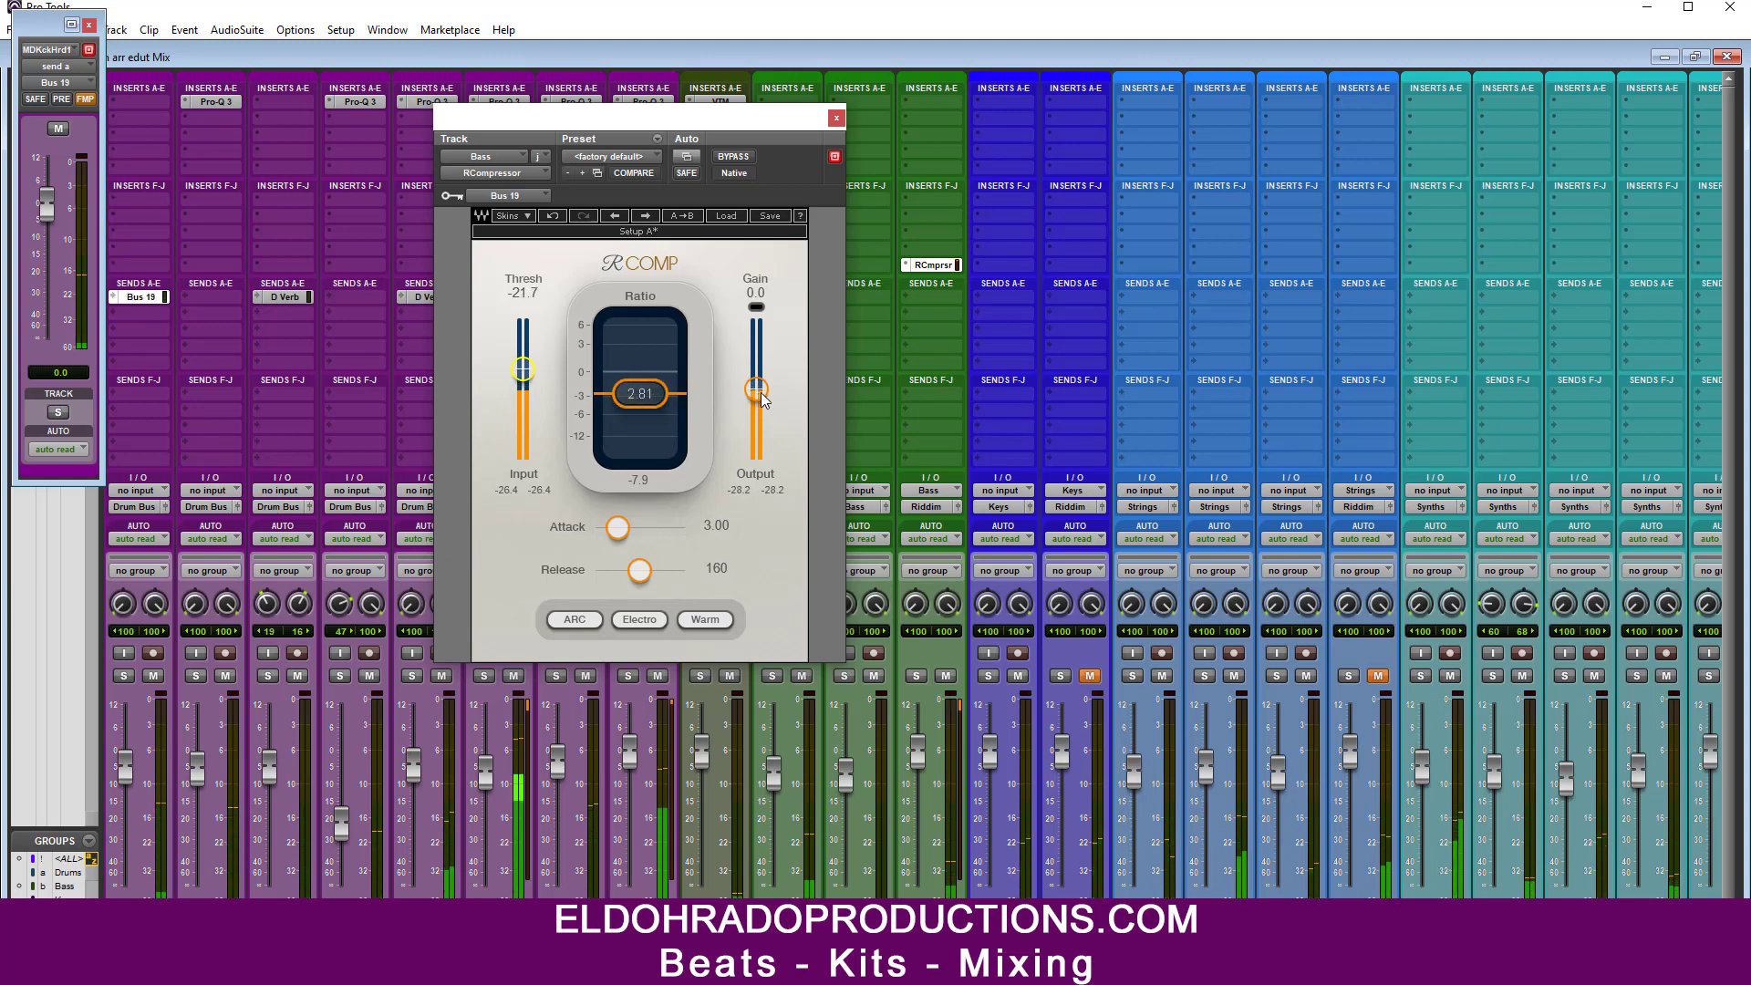
left_click_drag(756, 391, 756, 385)
left_click_drag(641, 395, 641, 390)
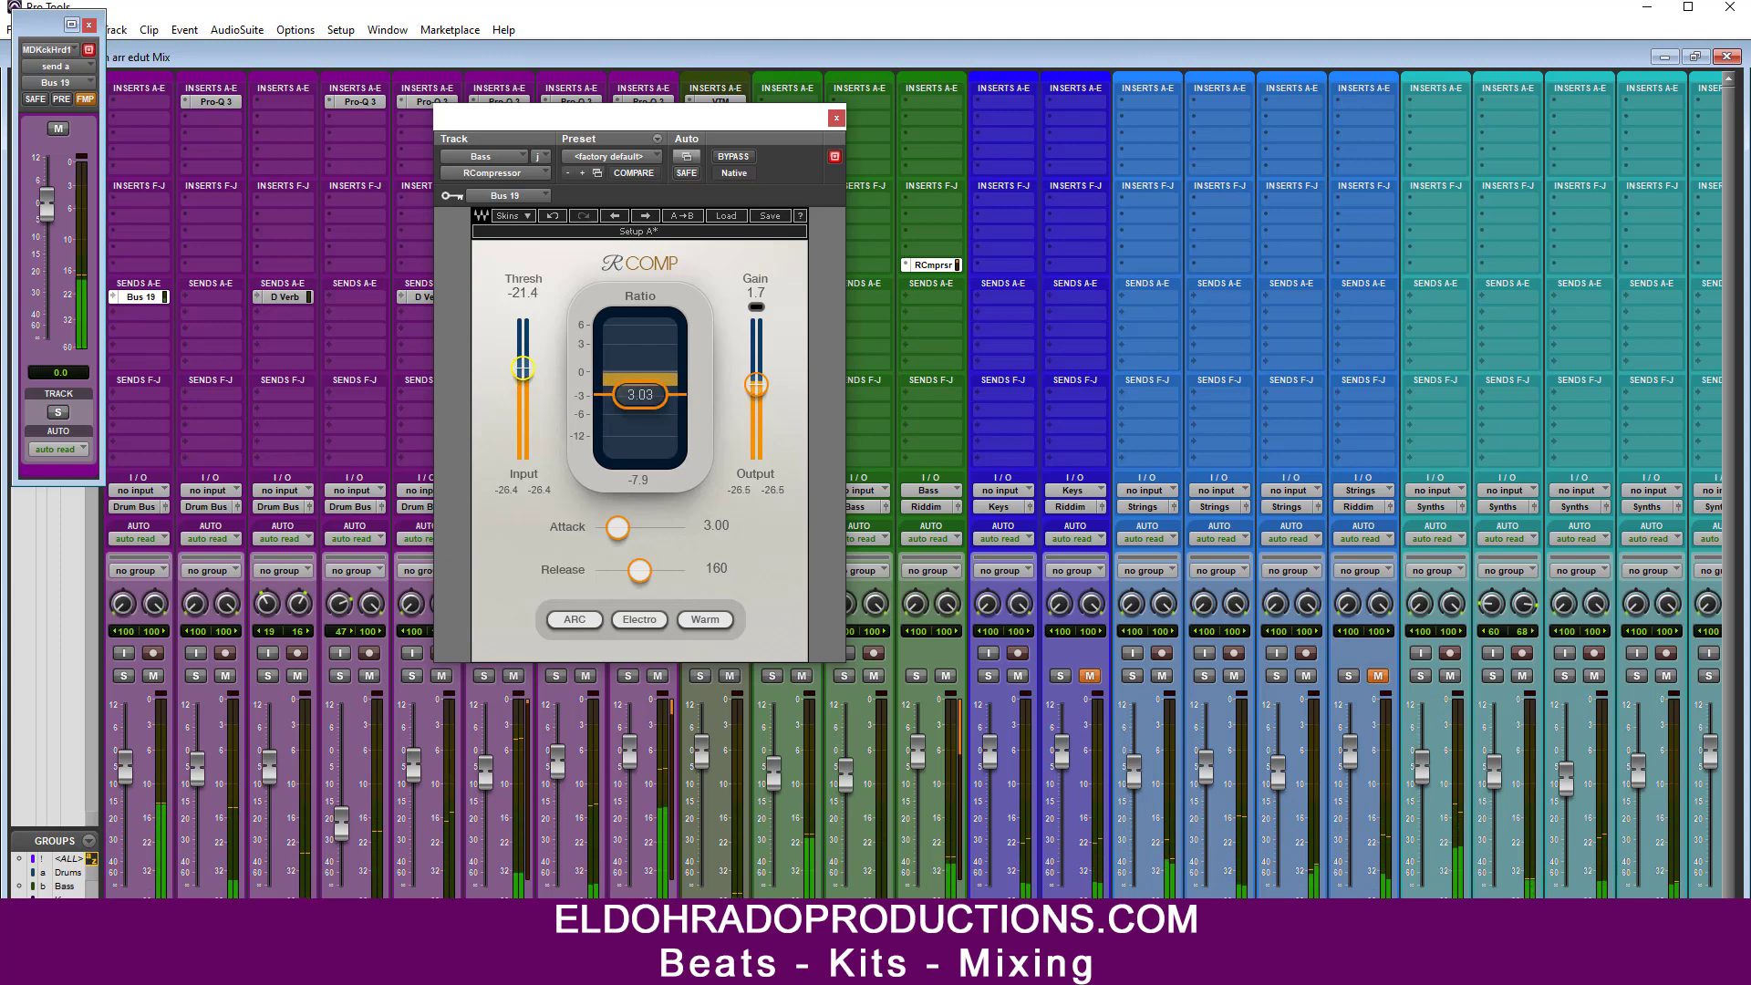
Step: Set RCompressor's threshold to -20.1 on the Bass bus and close the compressor and kick send windows
left_click_drag(523, 369, 523, 365)
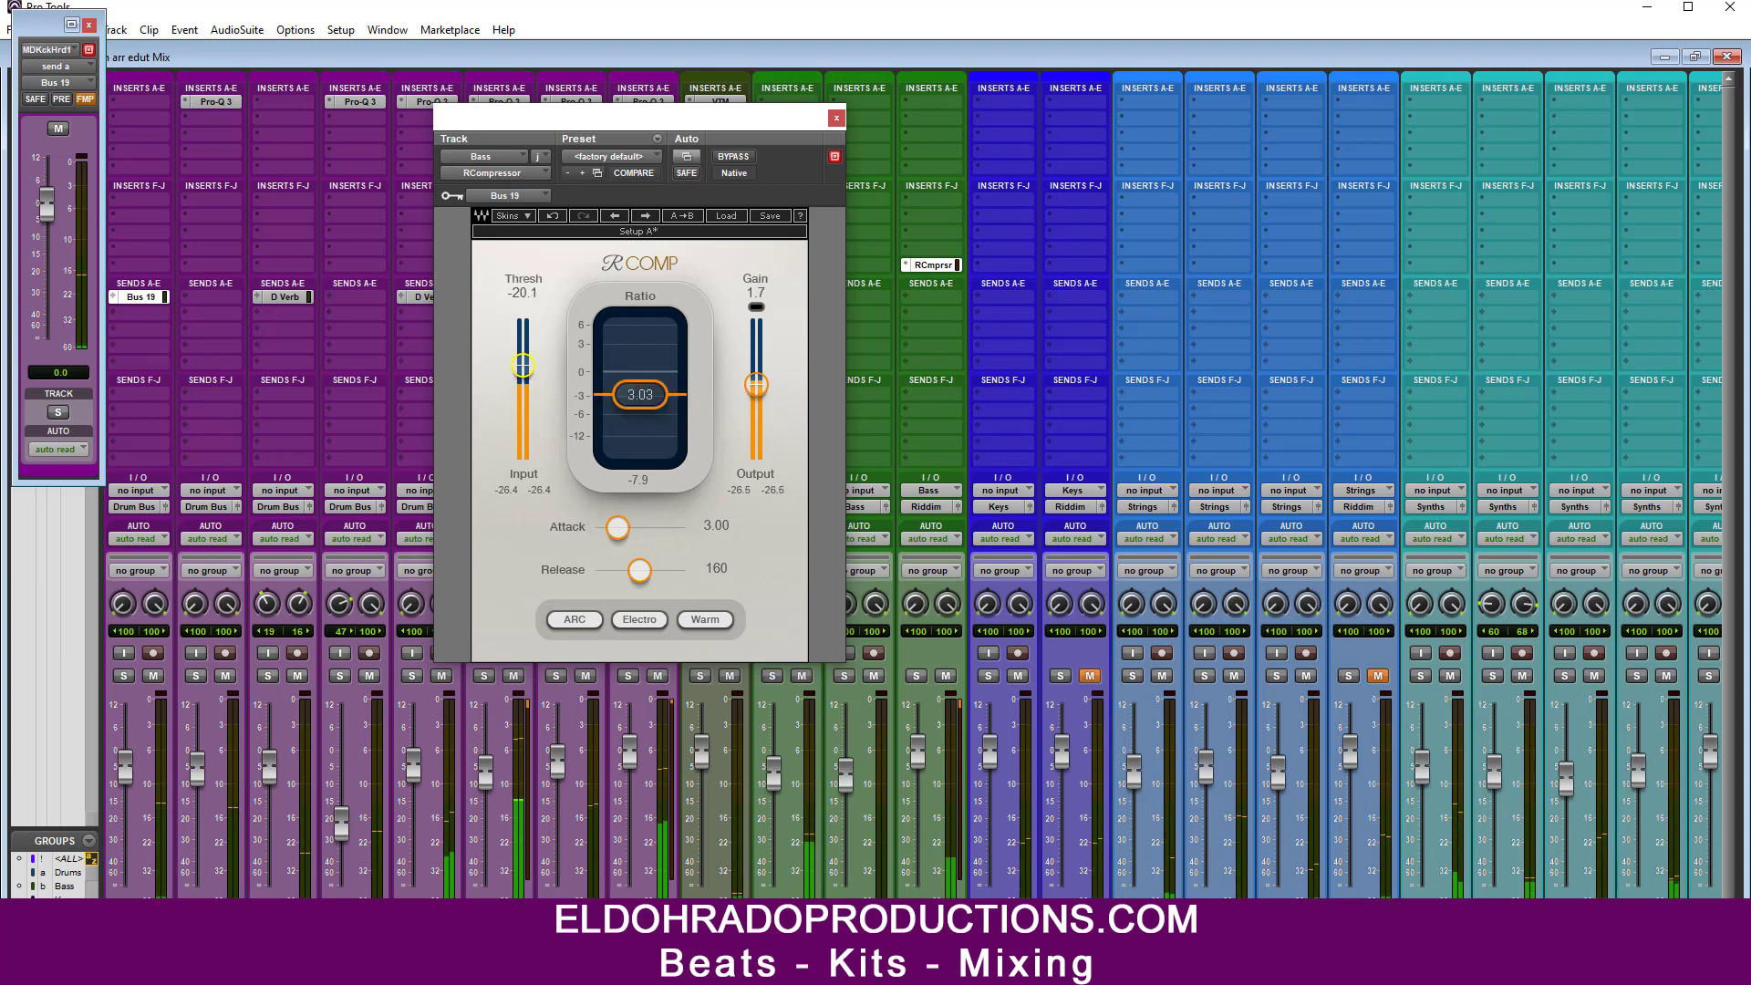
left_click(837, 119)
left_click(94, 24)
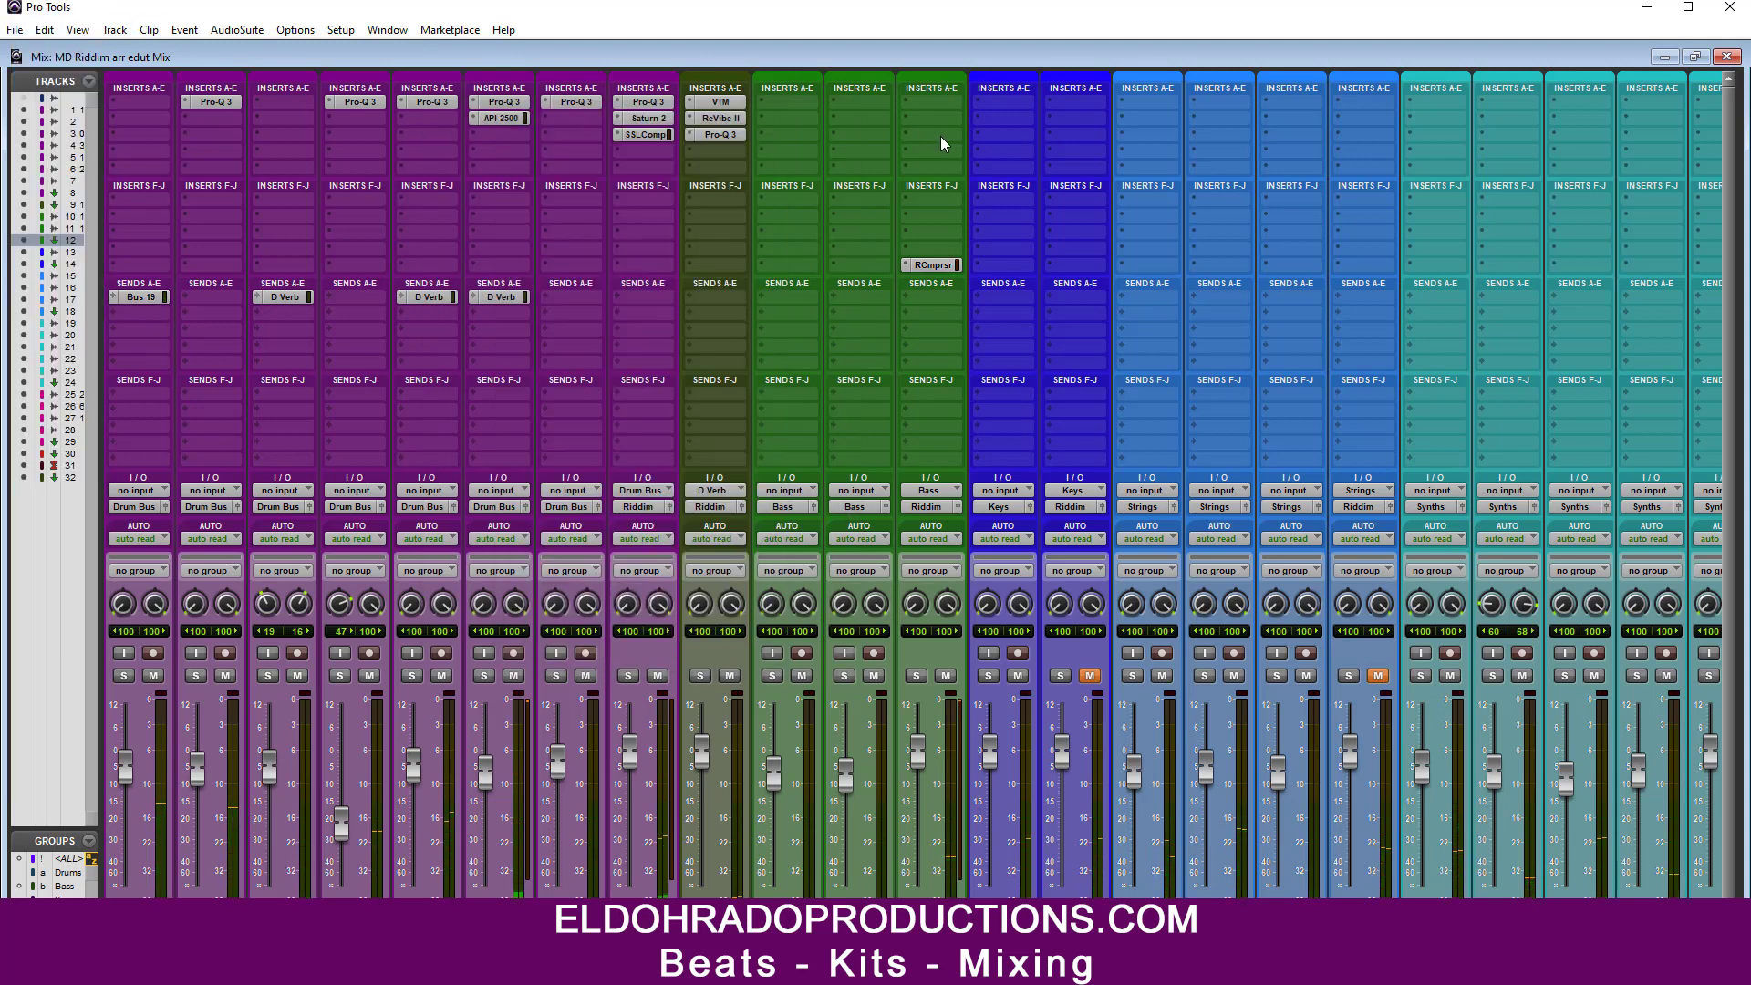
Step: Insert the stereo SPL Vitalizer MK2-T in the second insert slot of the Bass bus and move its window lower over the mixer
left_click(922, 119)
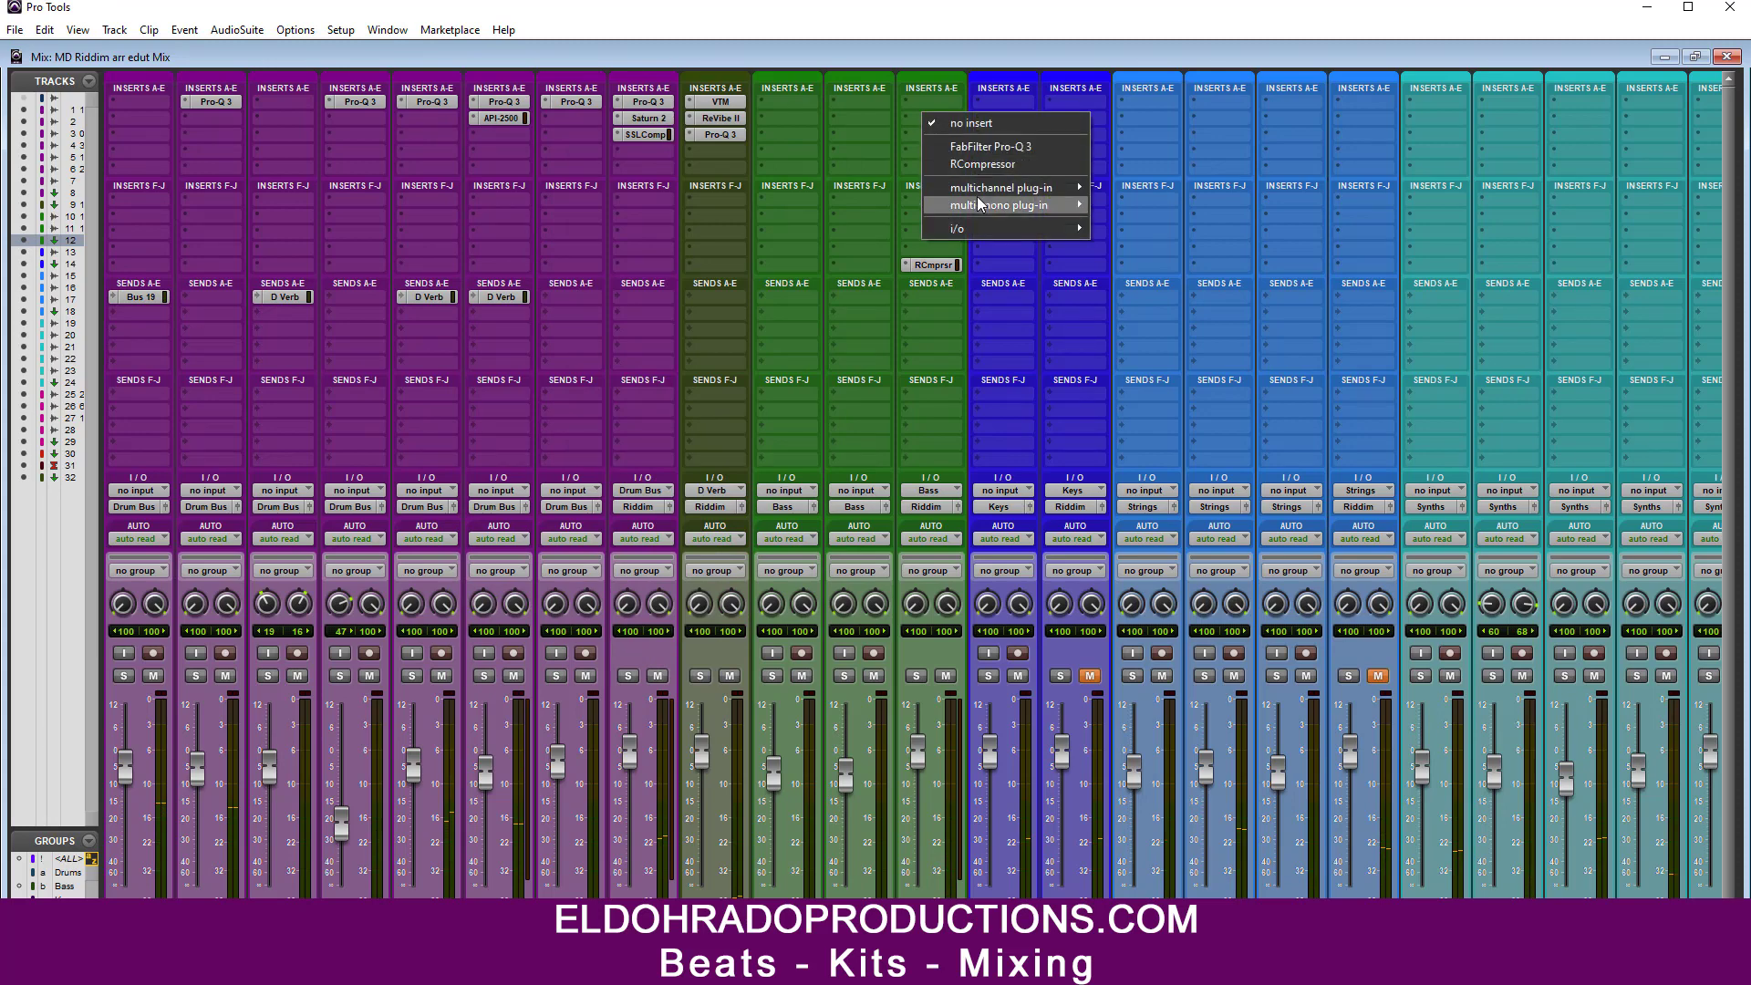
mouse_move(978, 188)
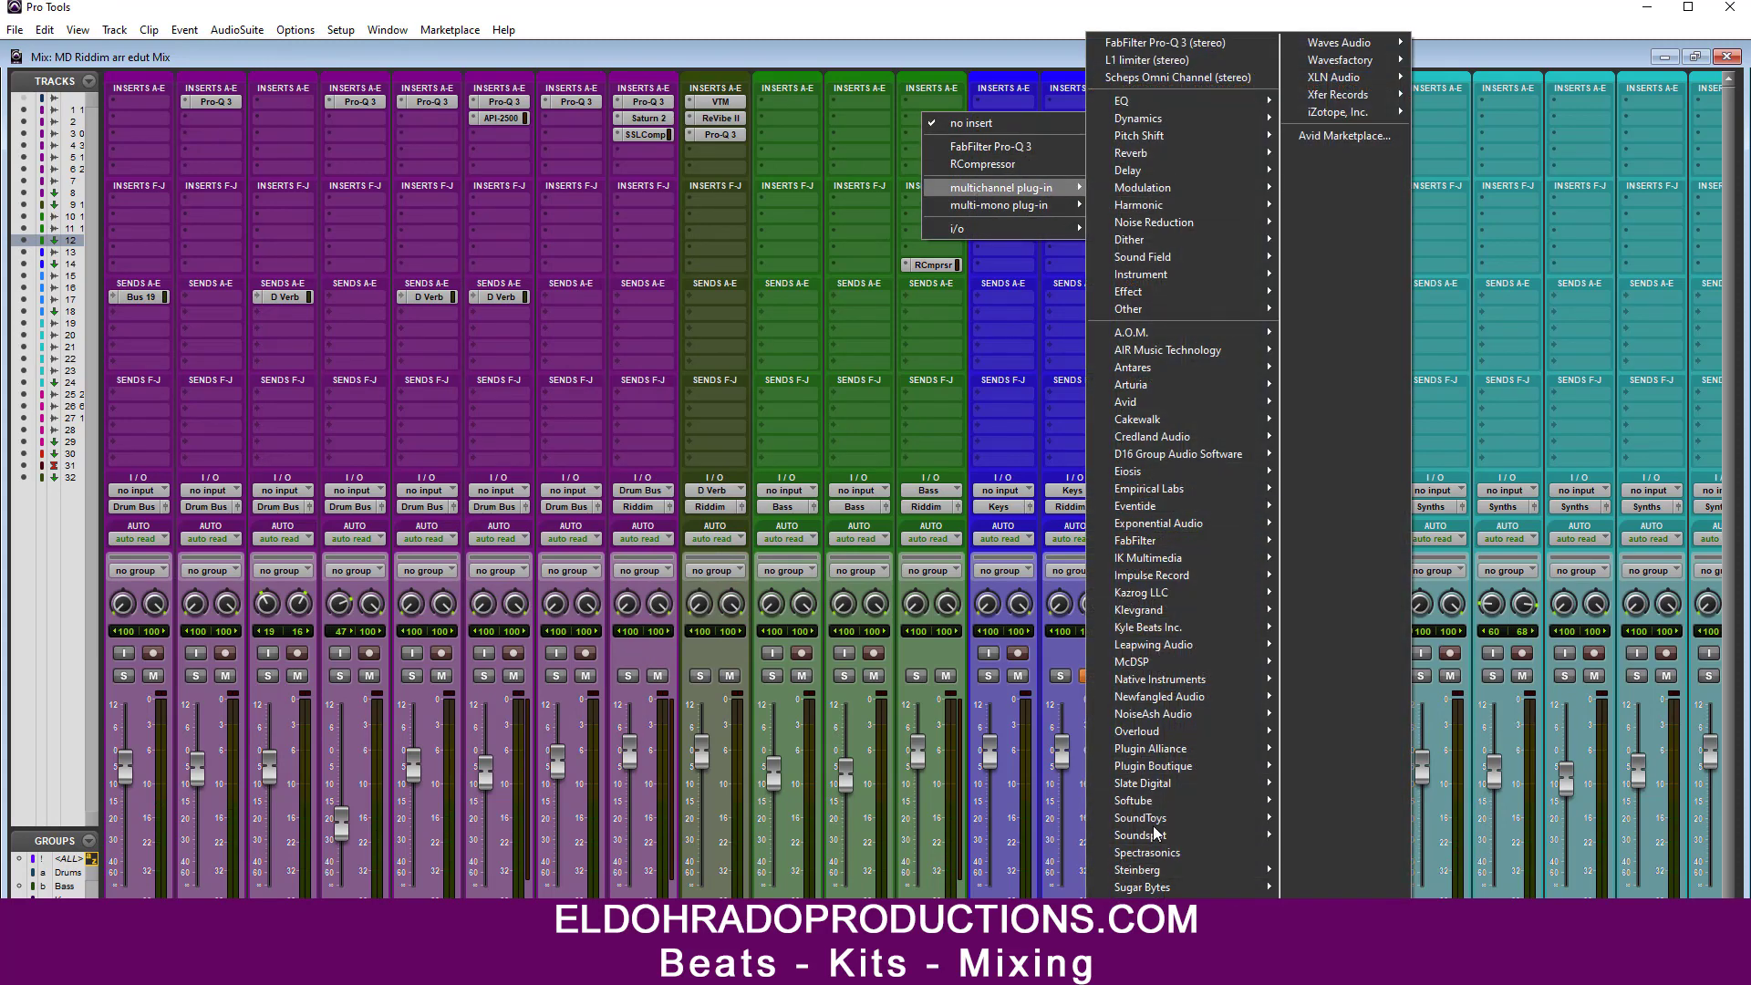
mouse_move(1171, 749)
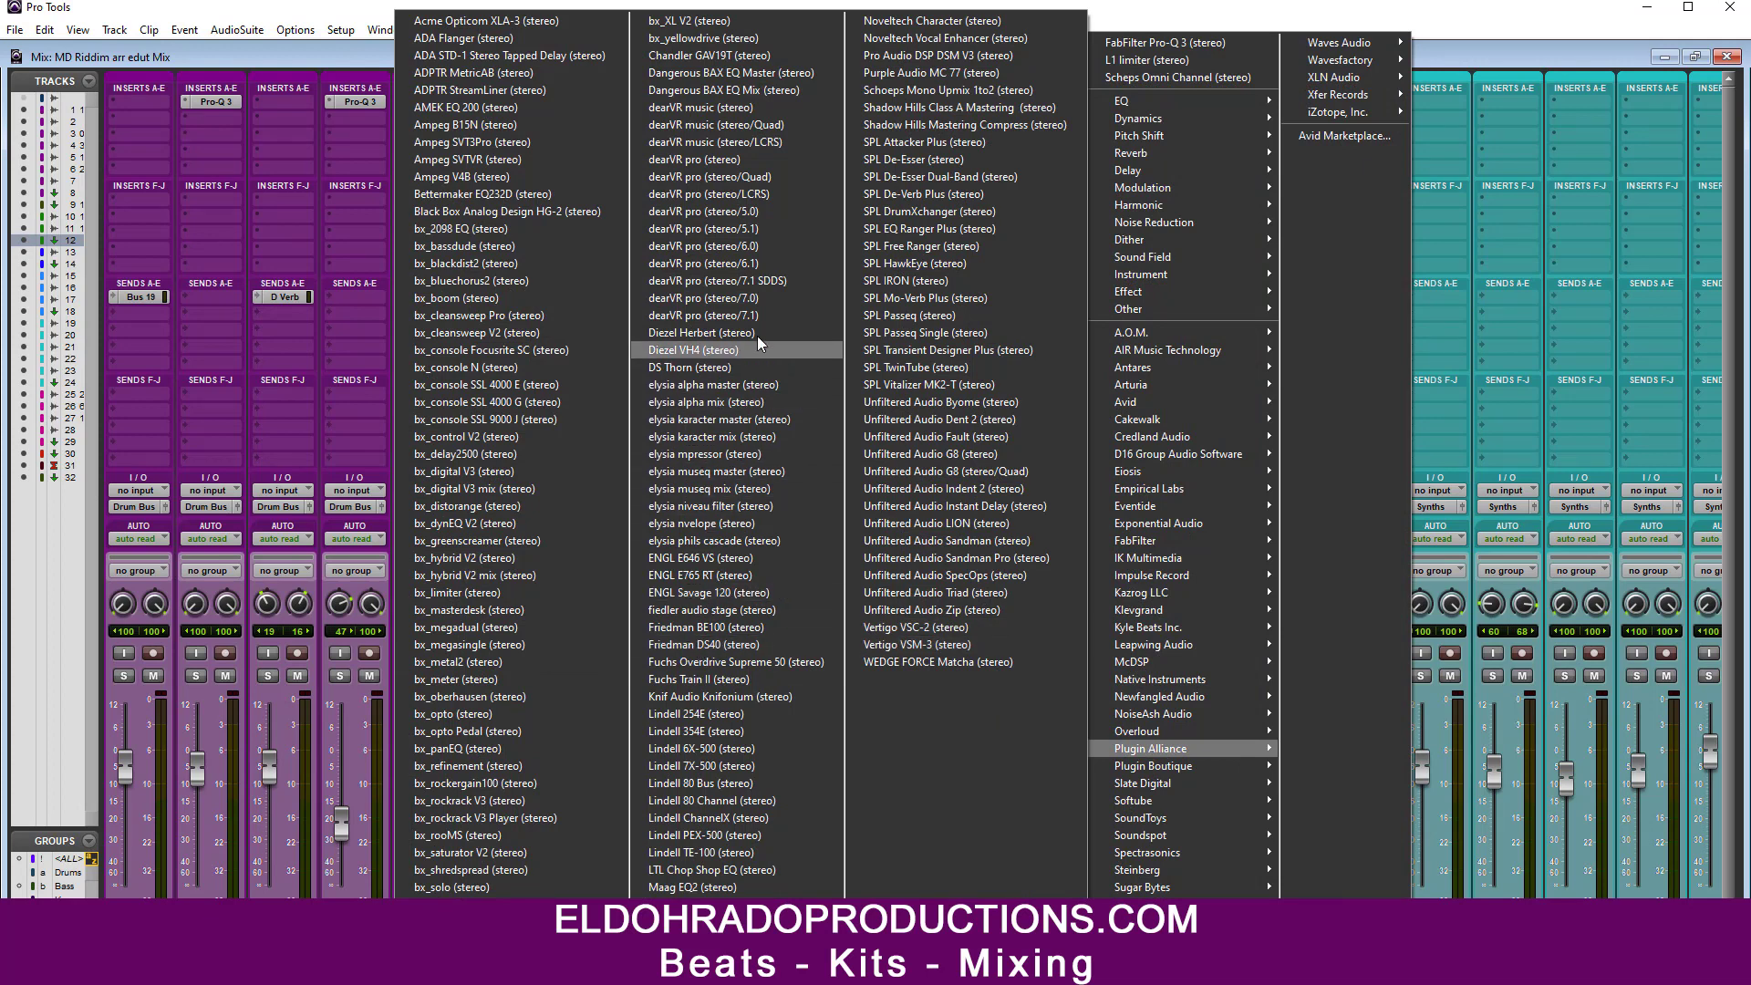
left_click(938, 385)
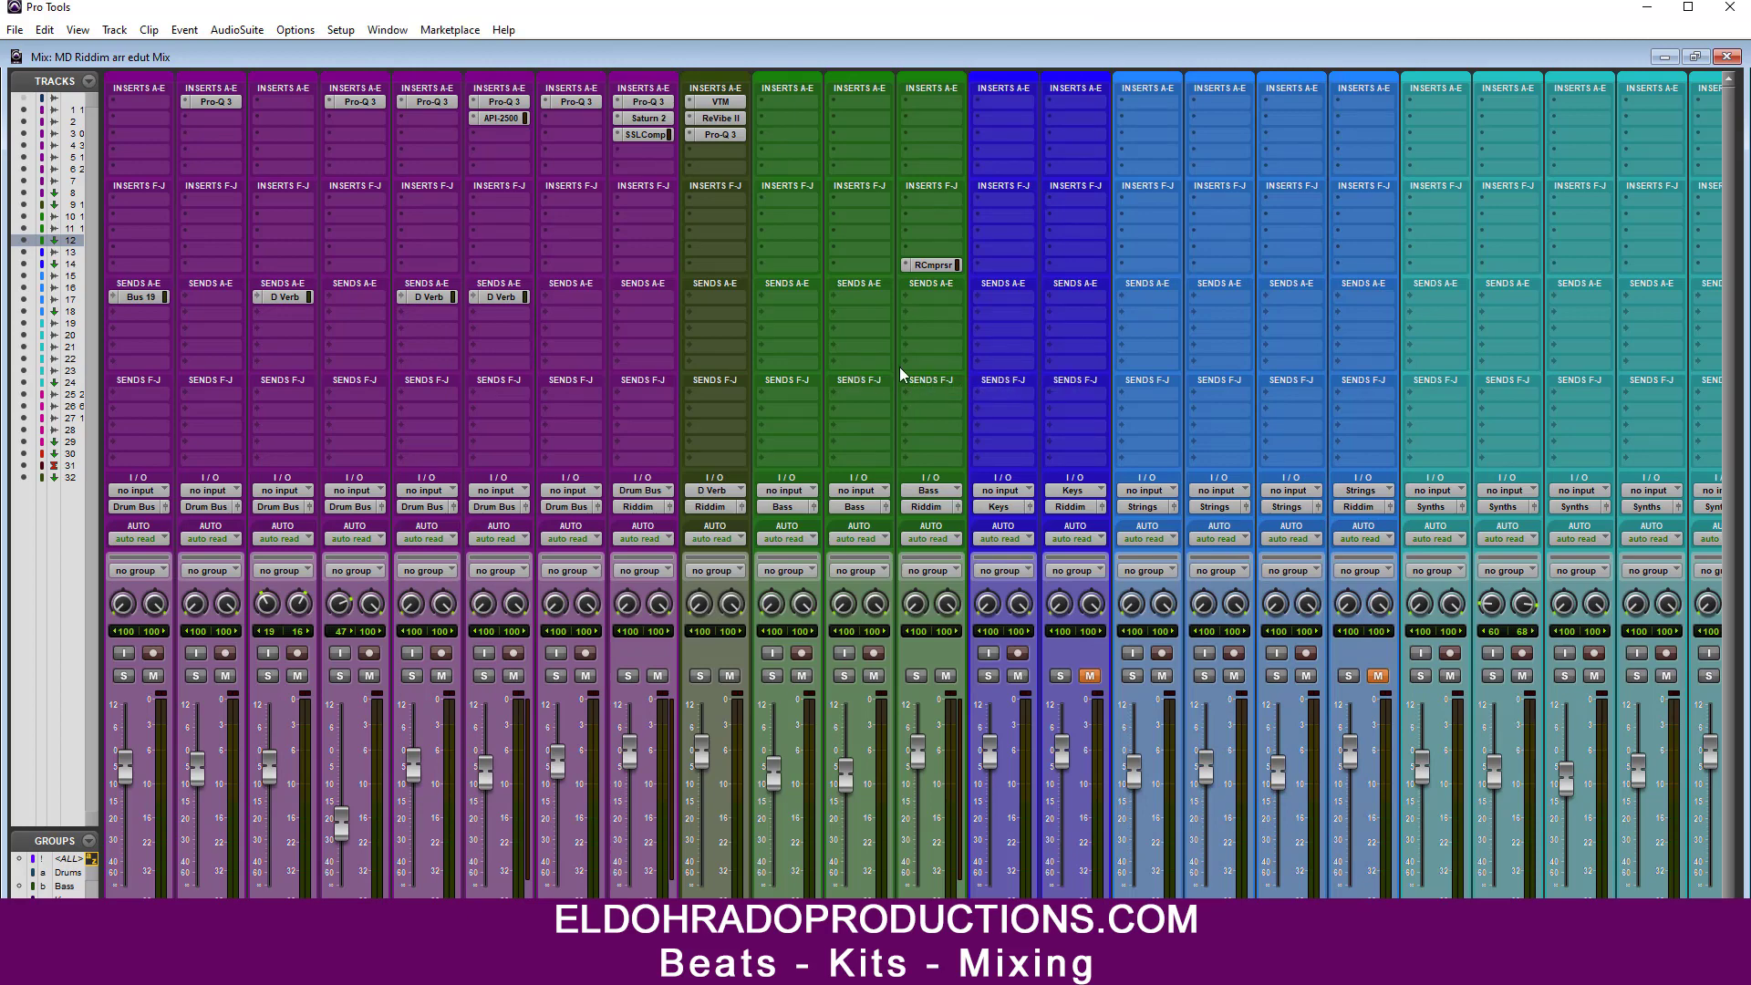
left_click_drag(878, 124, 846, 292)
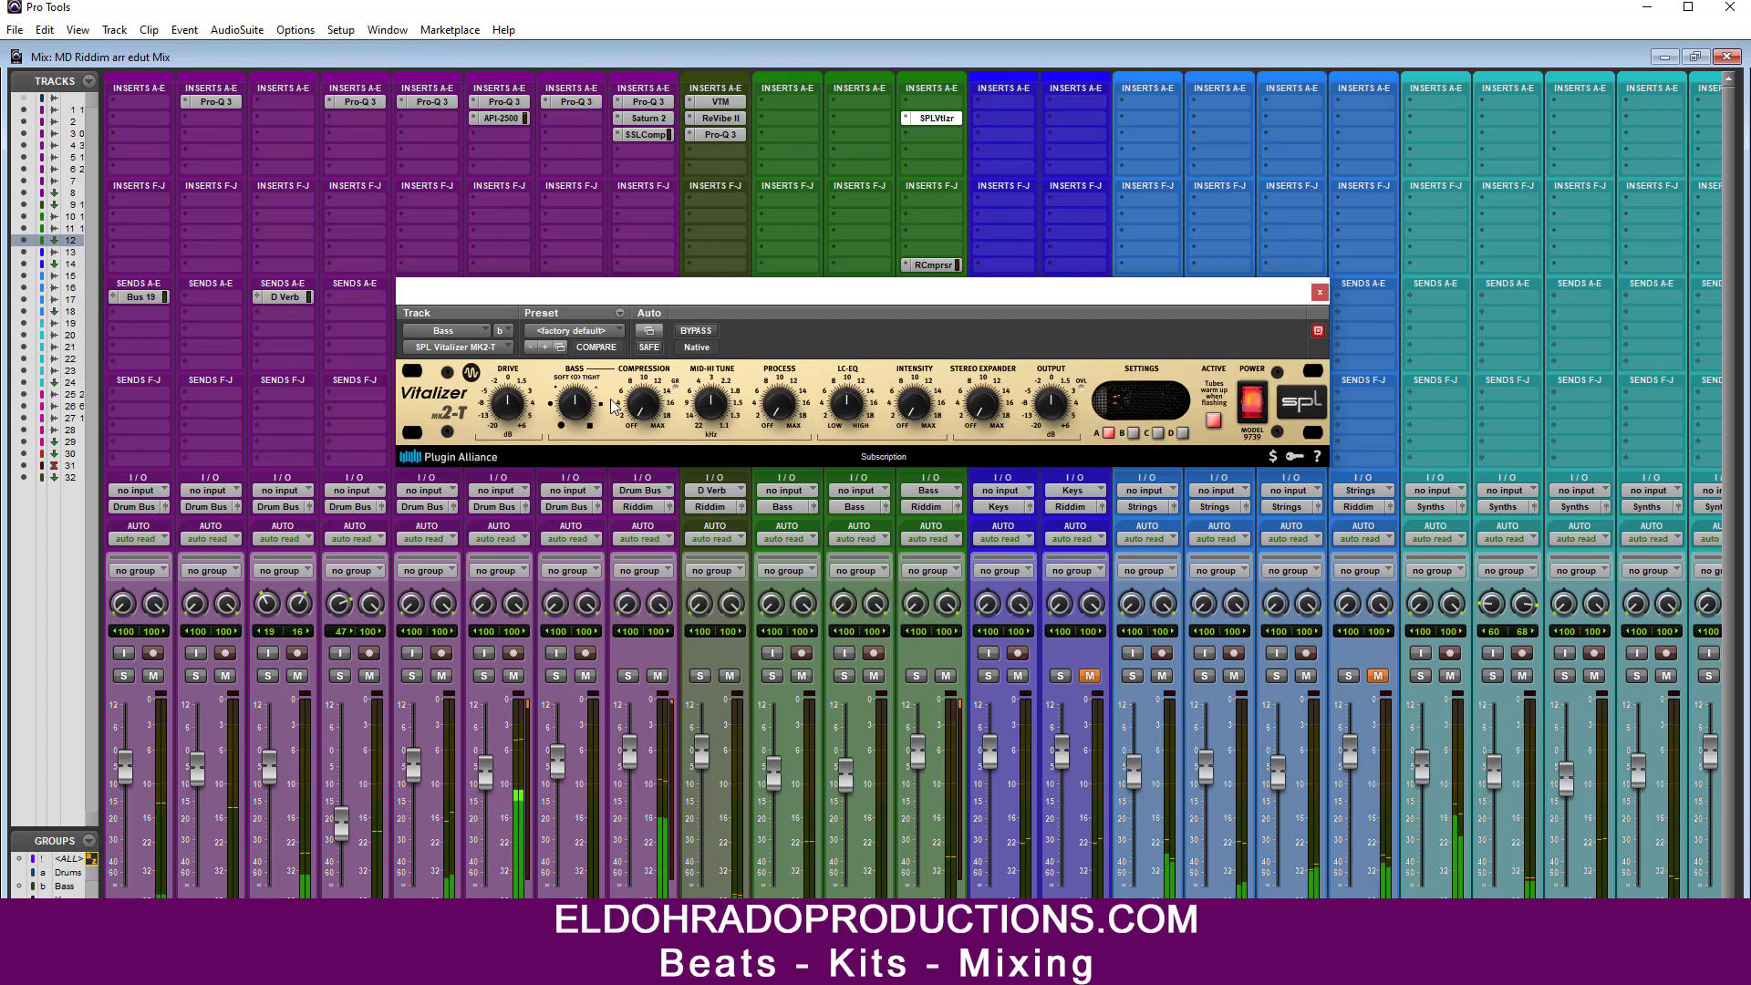
Step: Raise the Drive of the Bass bus's SPL Vitalizer MK2-T and toggle its power to compare the sound
left_click_drag(512, 410, 512, 405)
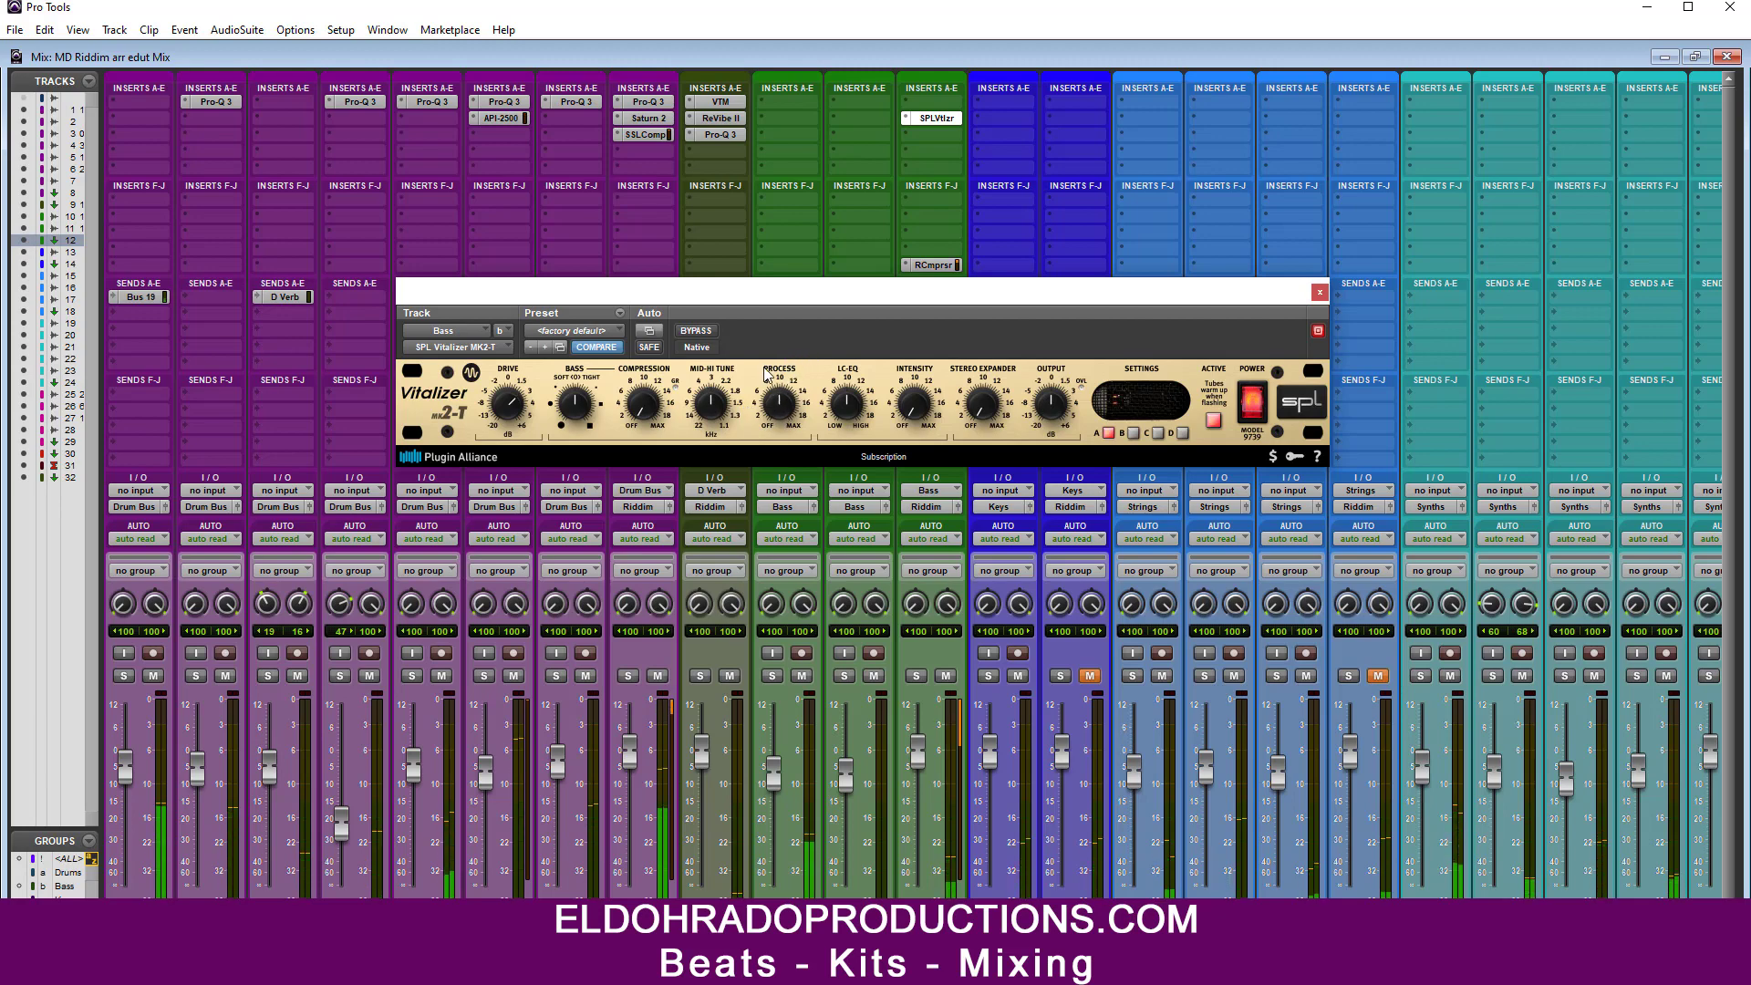
left_click_drag(915, 293, 910, 328)
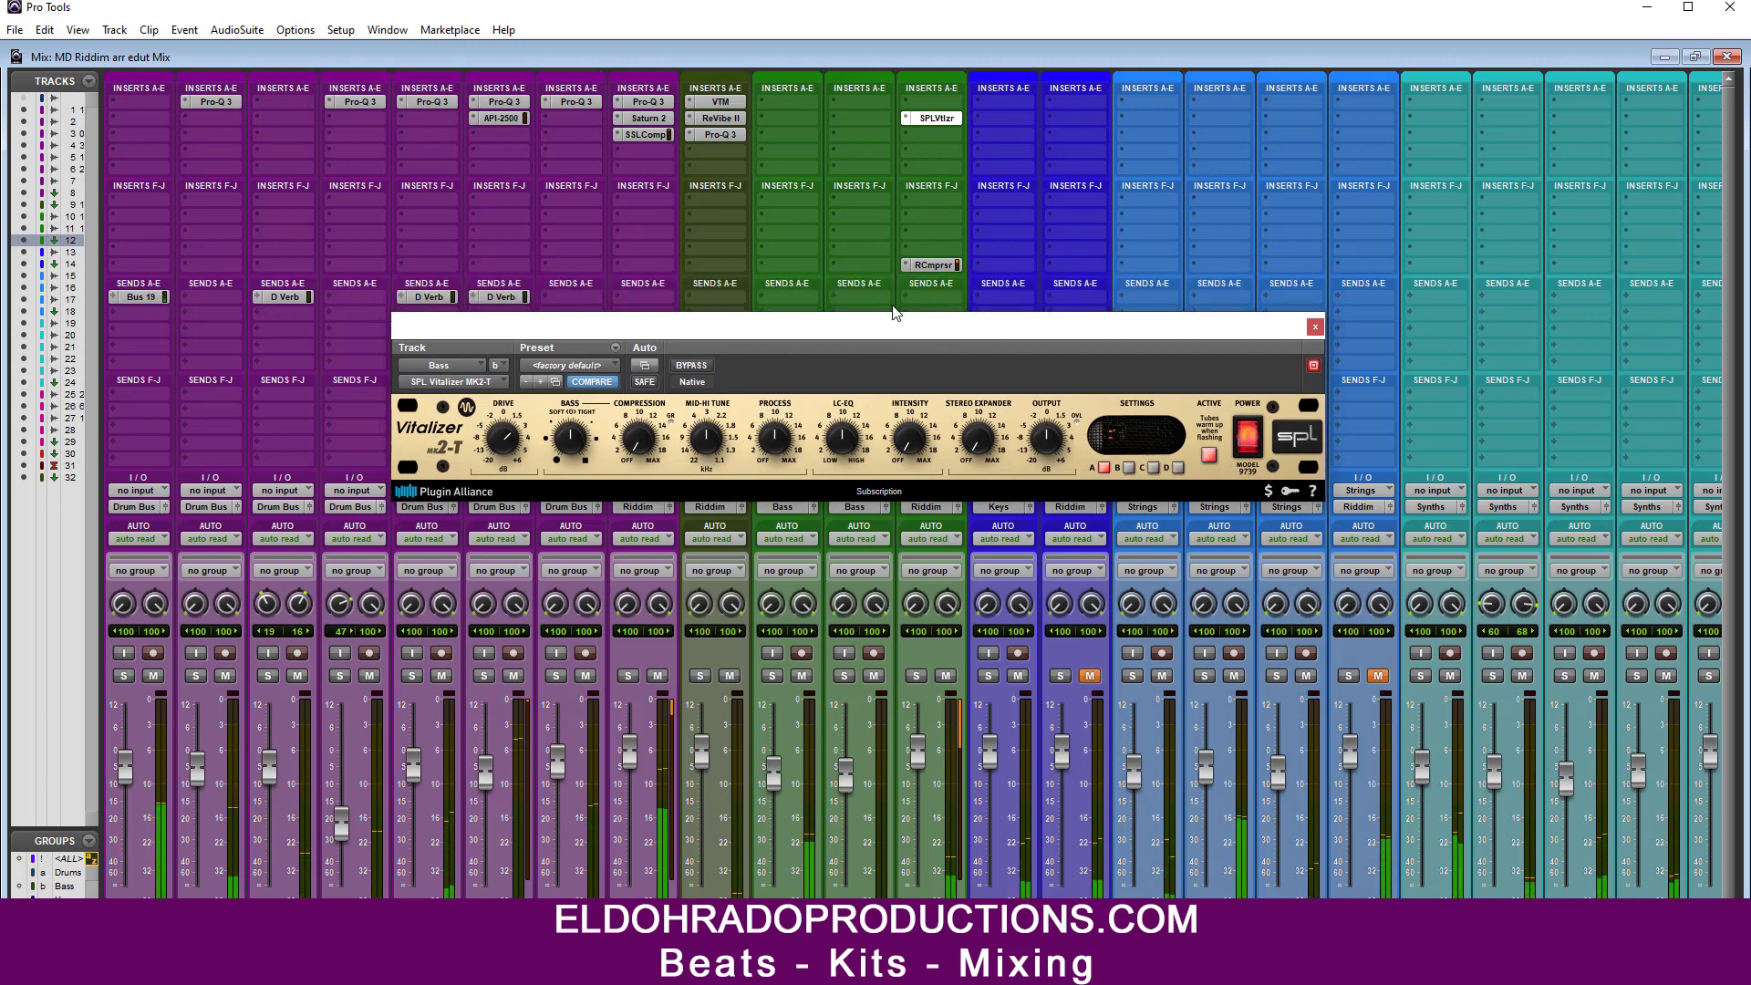
left_click(1250, 447)
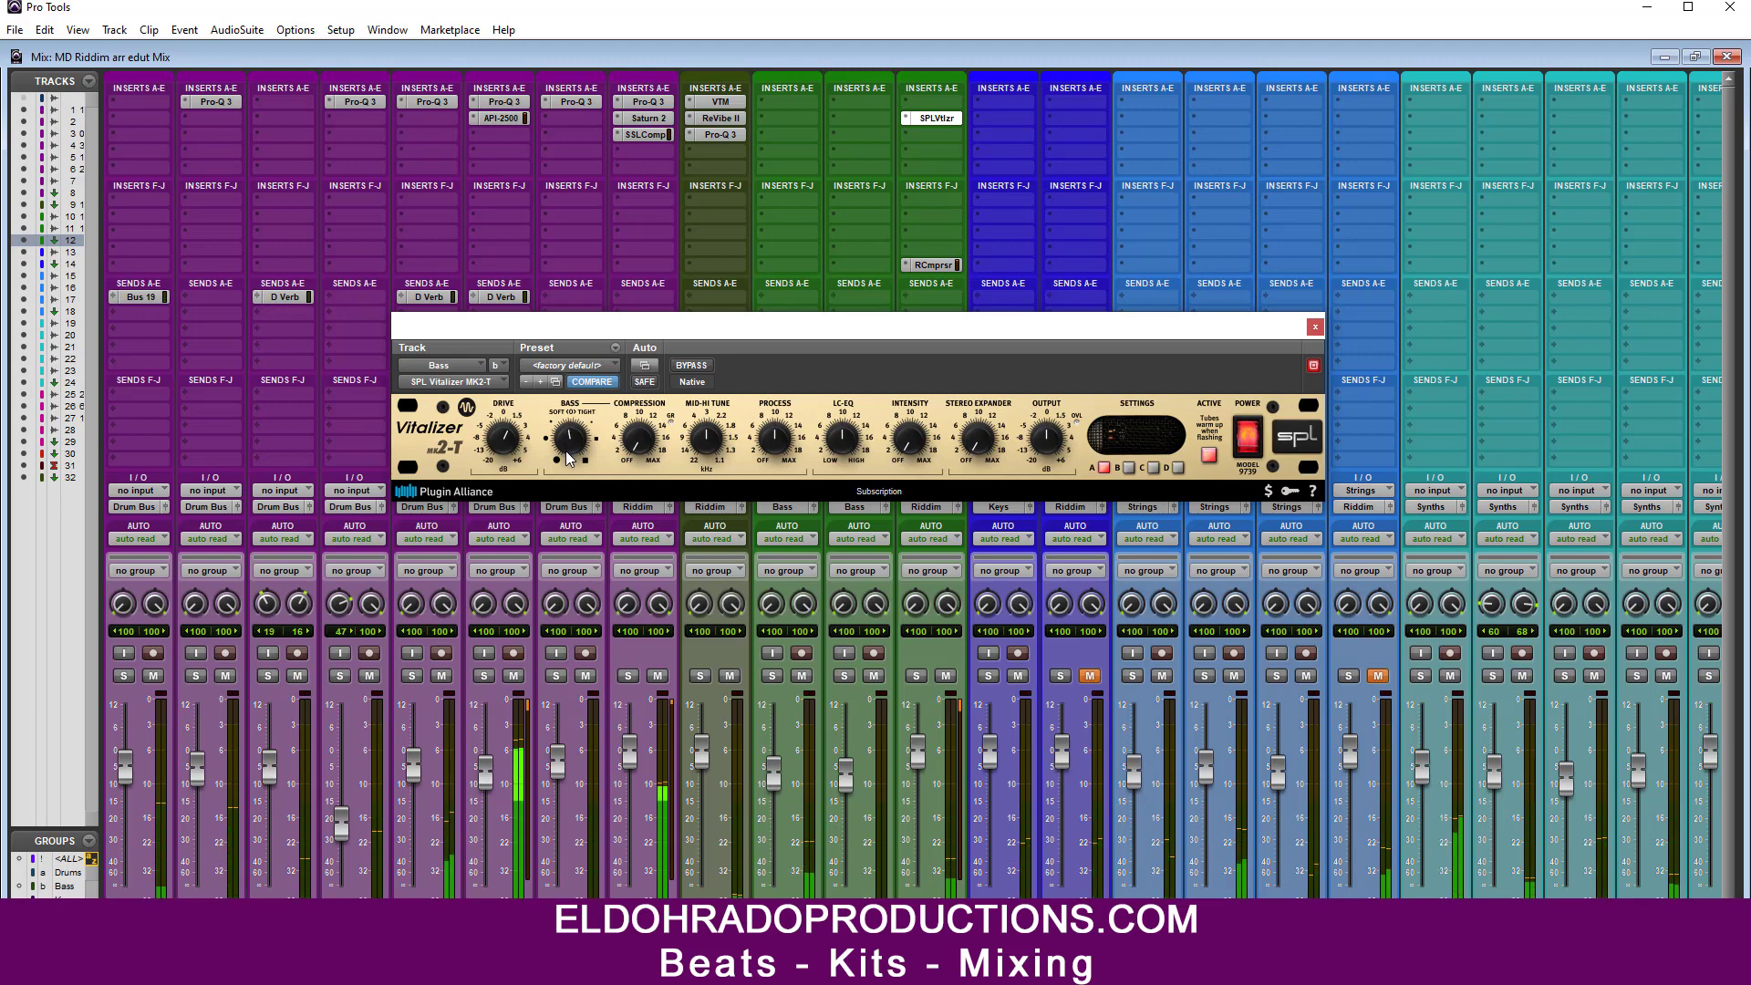
Step: Insert the Fundamental Bass plug-in on the Bass bus in the slot directly below the SPL Vitalizer
left_click(932, 134)
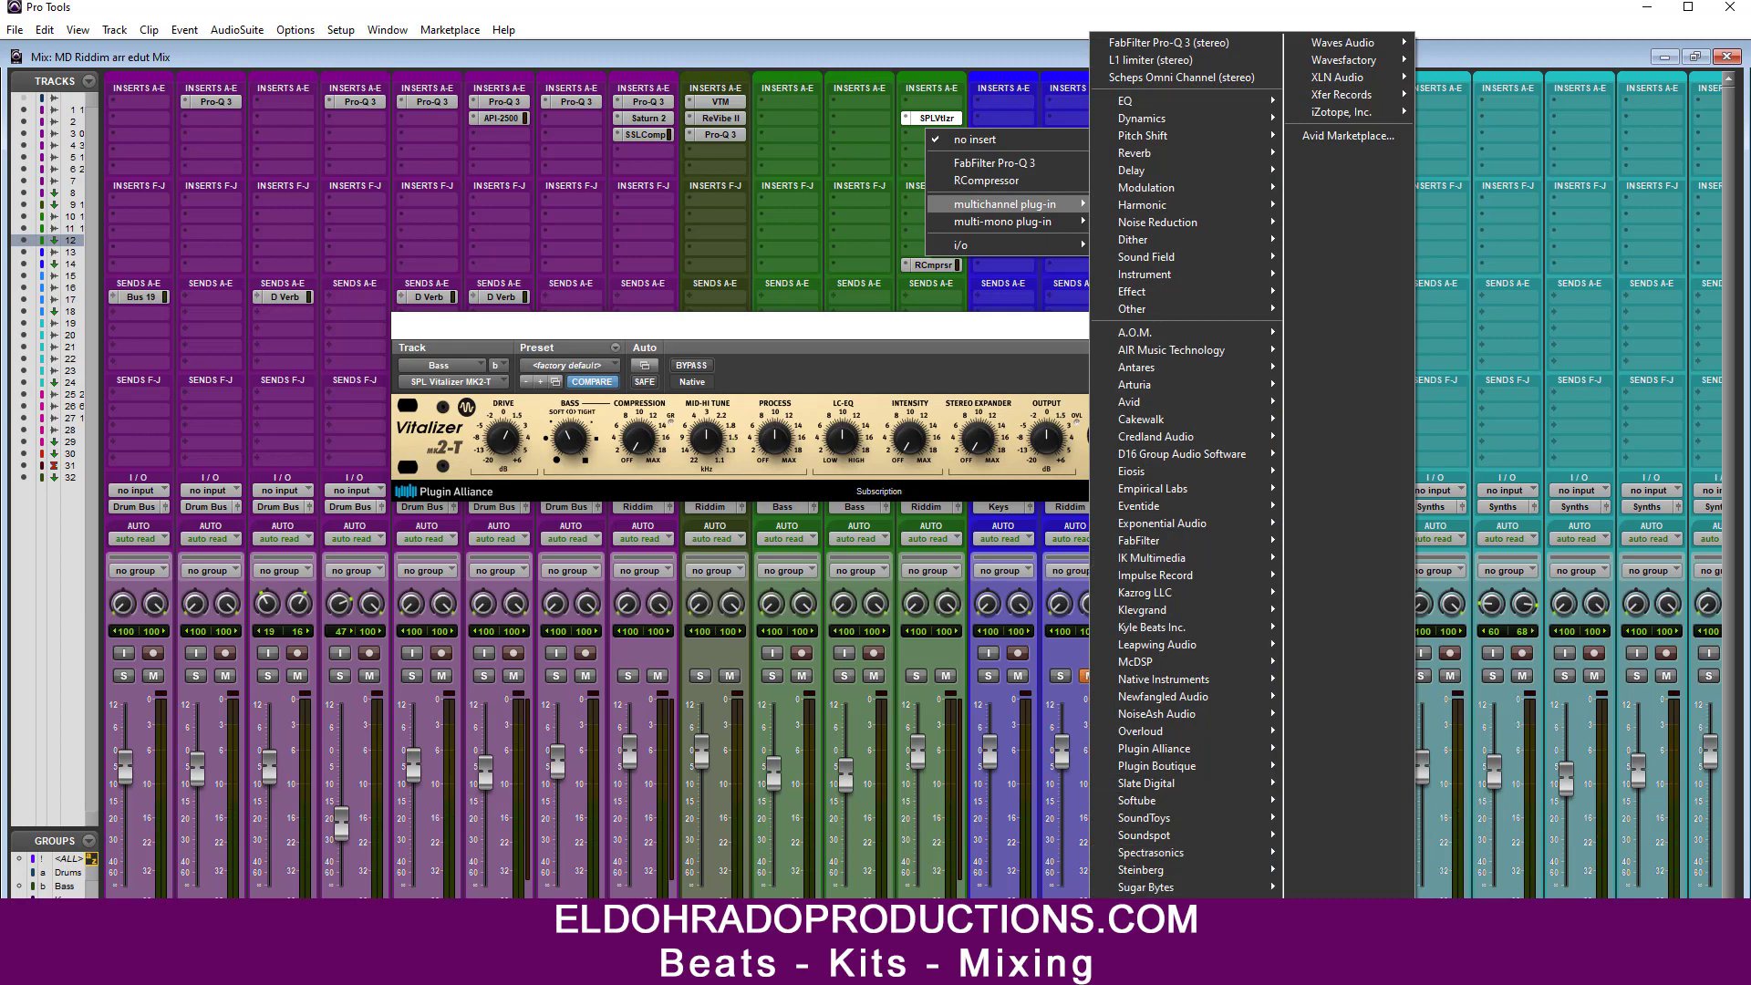
left_click(1341, 956)
left_click_drag(730, 334, 873, 317)
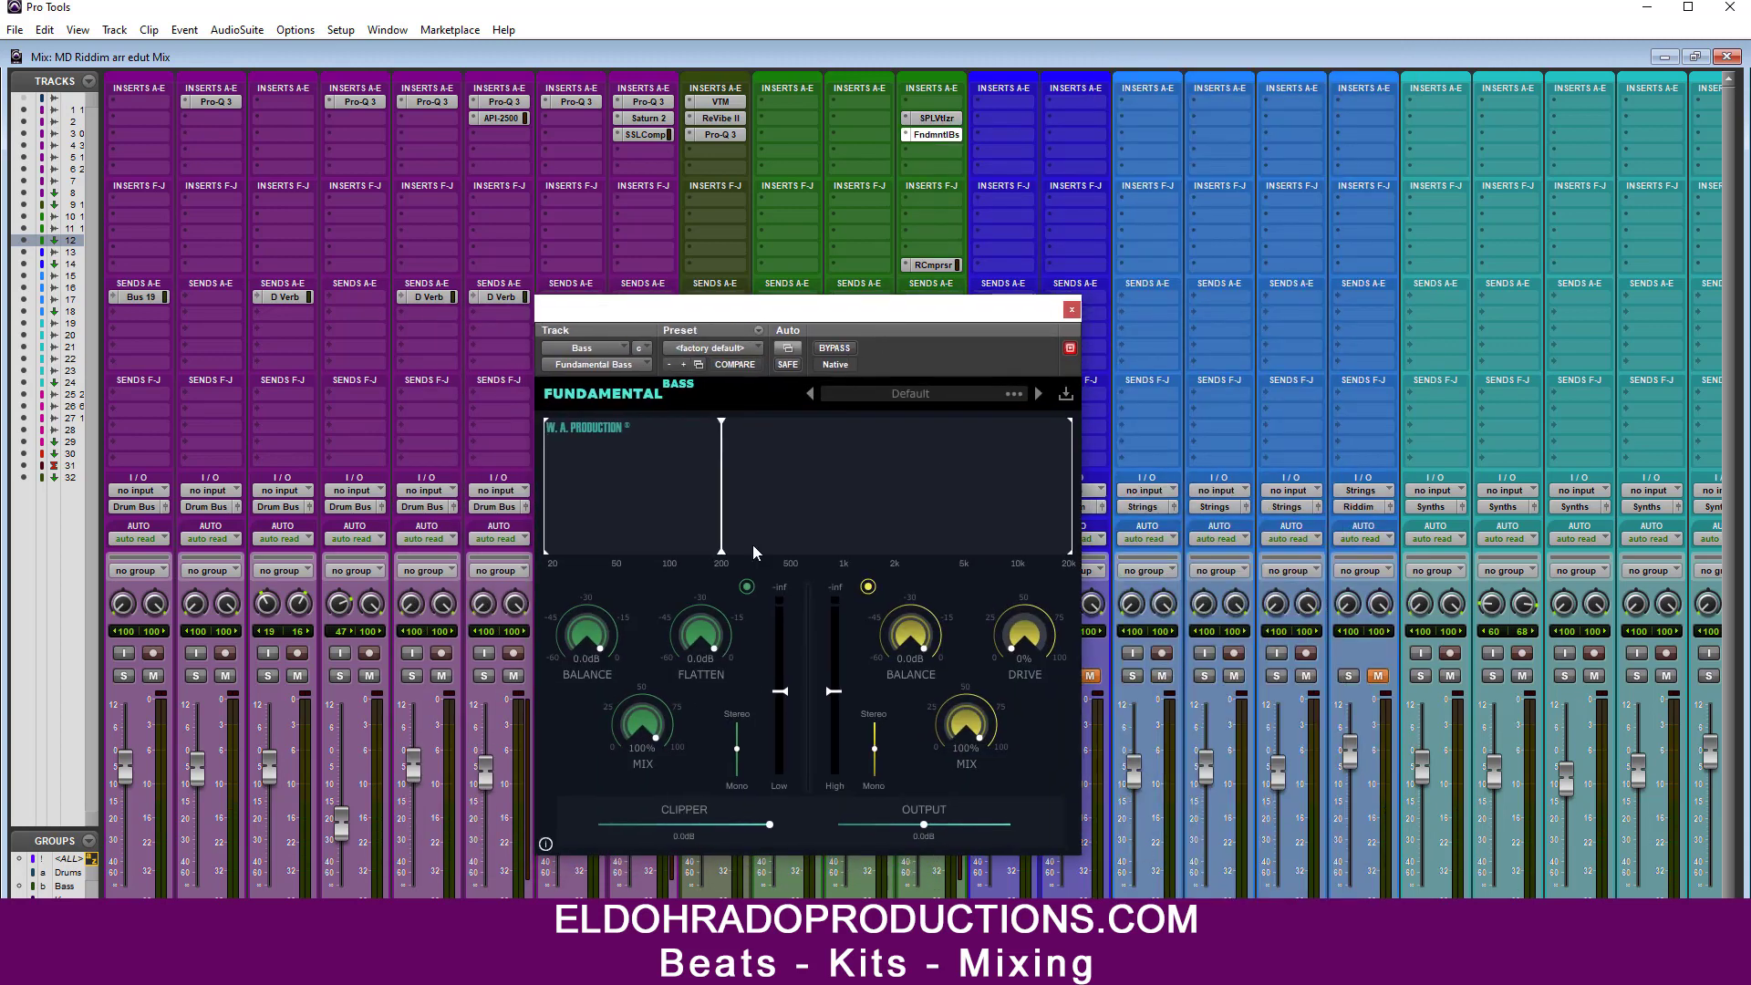
Step: Set Fundamental Bass's crossover between 100 and 200 Hz and its low band to -37.2 dB Balance, -31.4 dB Flatten and fully mono
left_click_drag(721, 553, 704, 554)
key("space")
left_click_drag(583, 627, 564, 768)
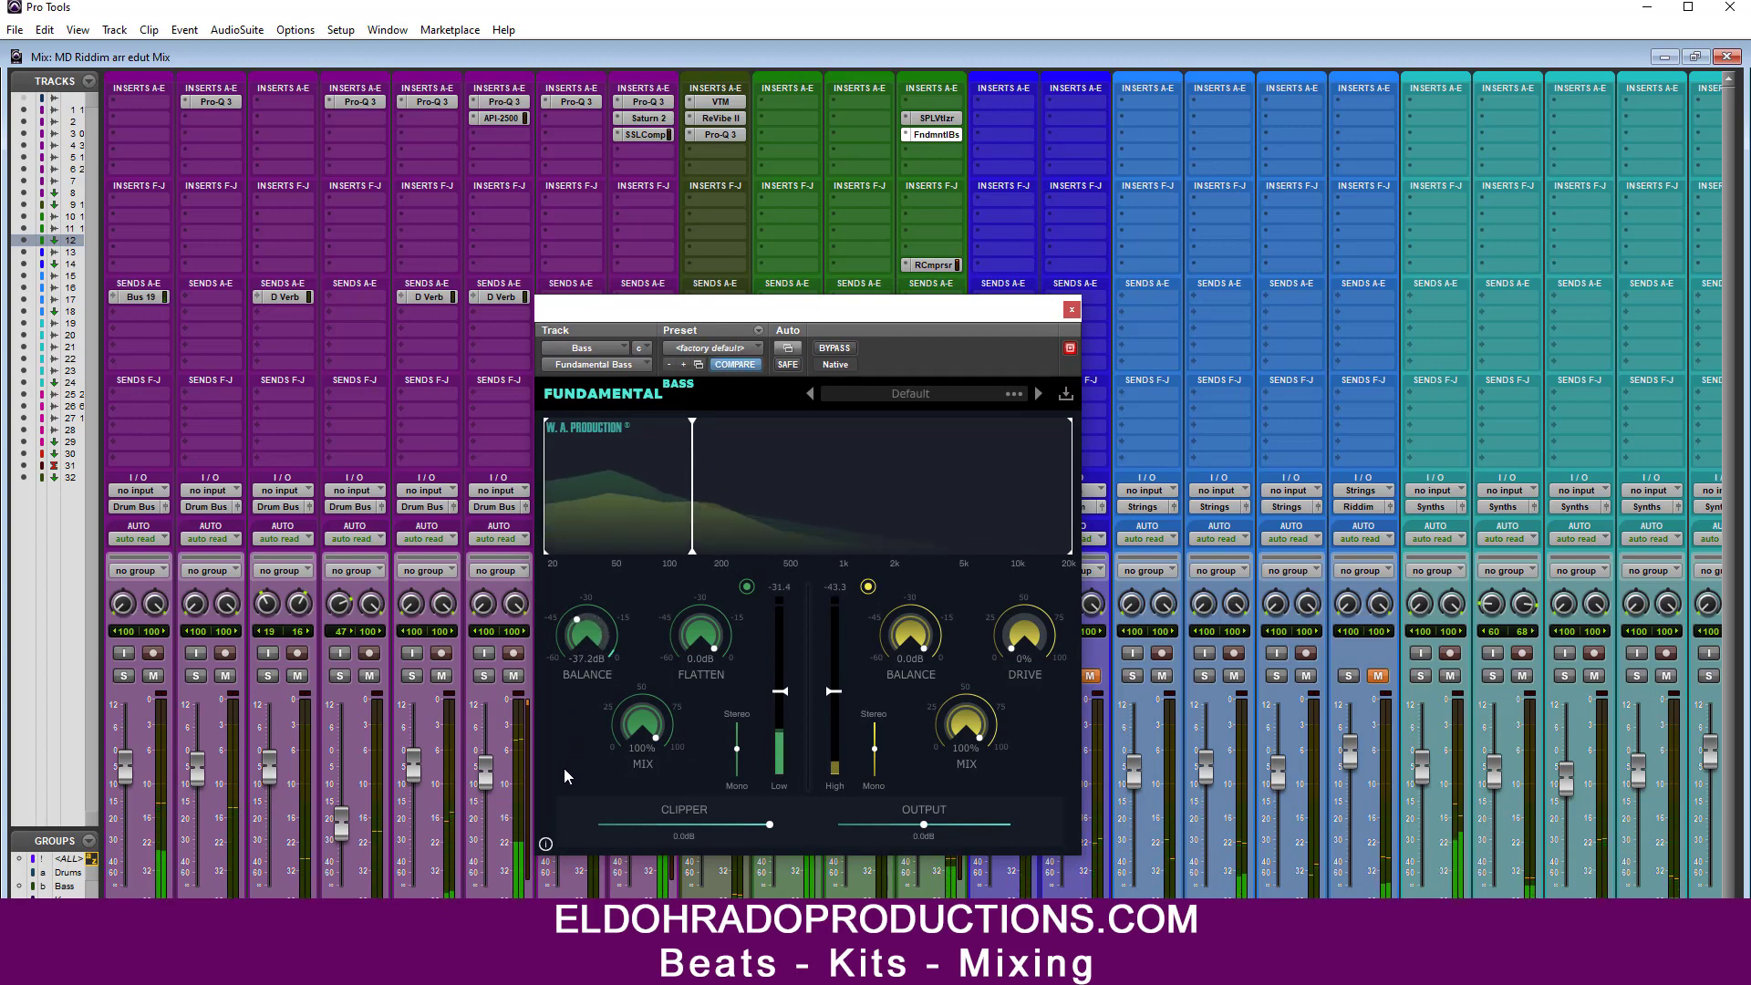
left_click_drag(699, 635, 680, 753)
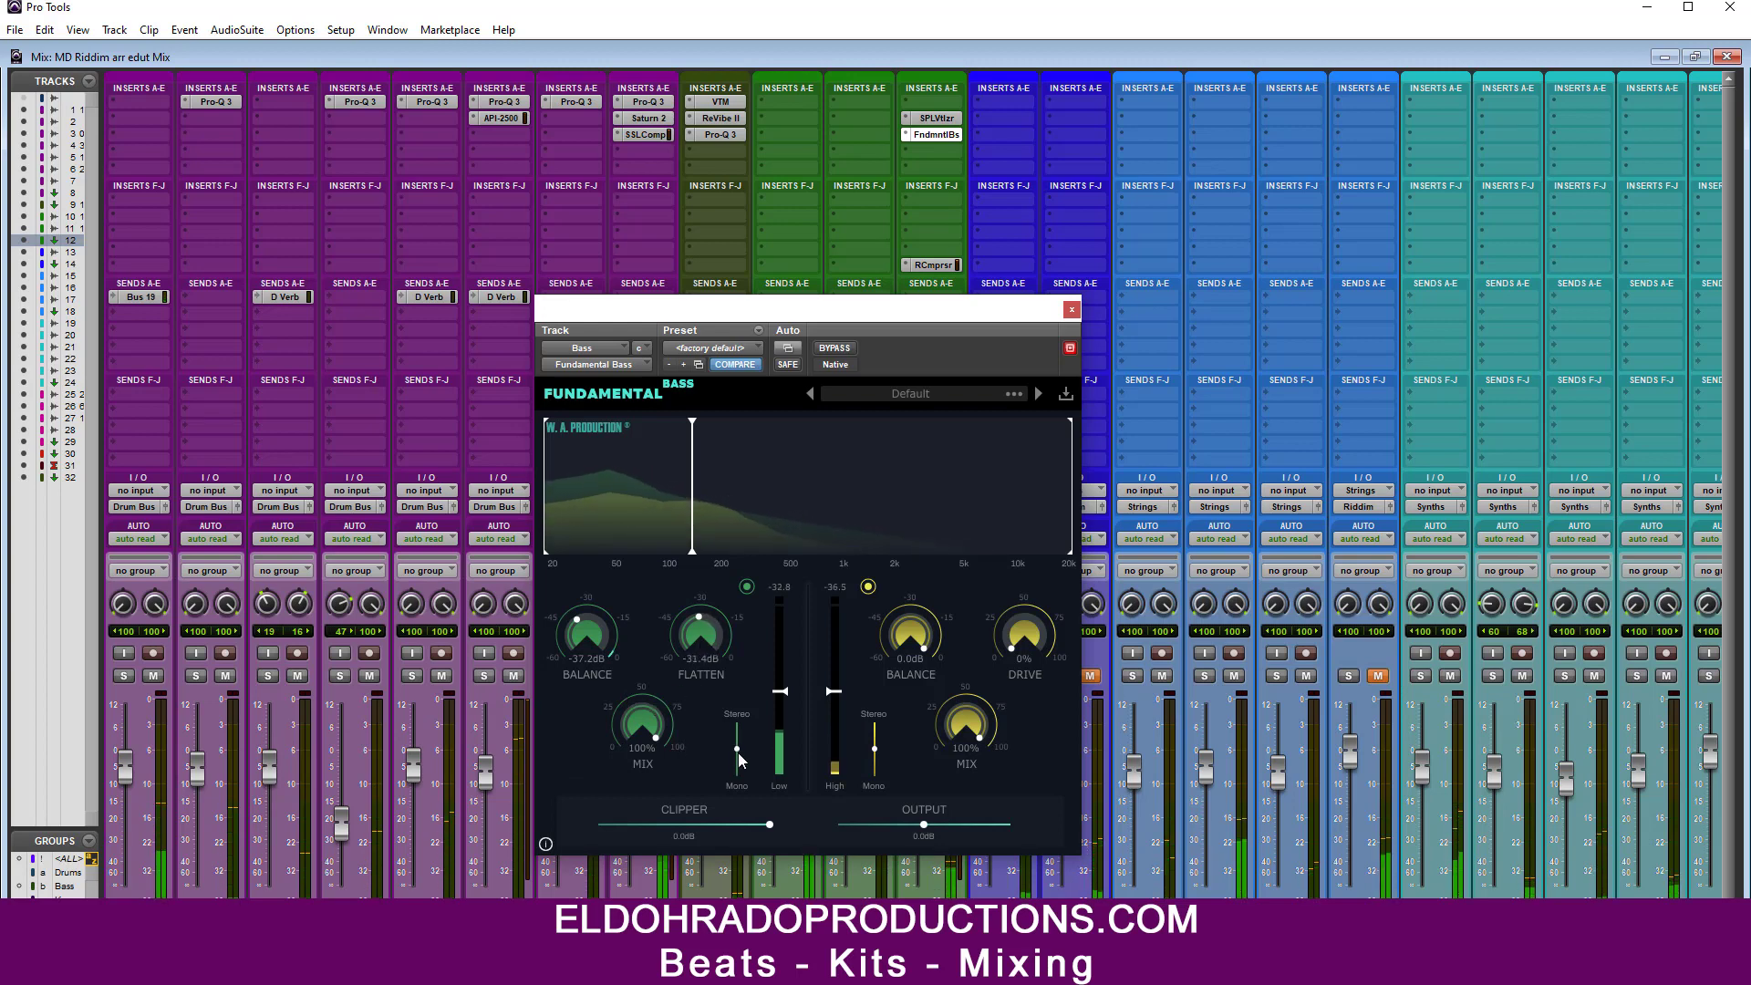
left_click(737, 778)
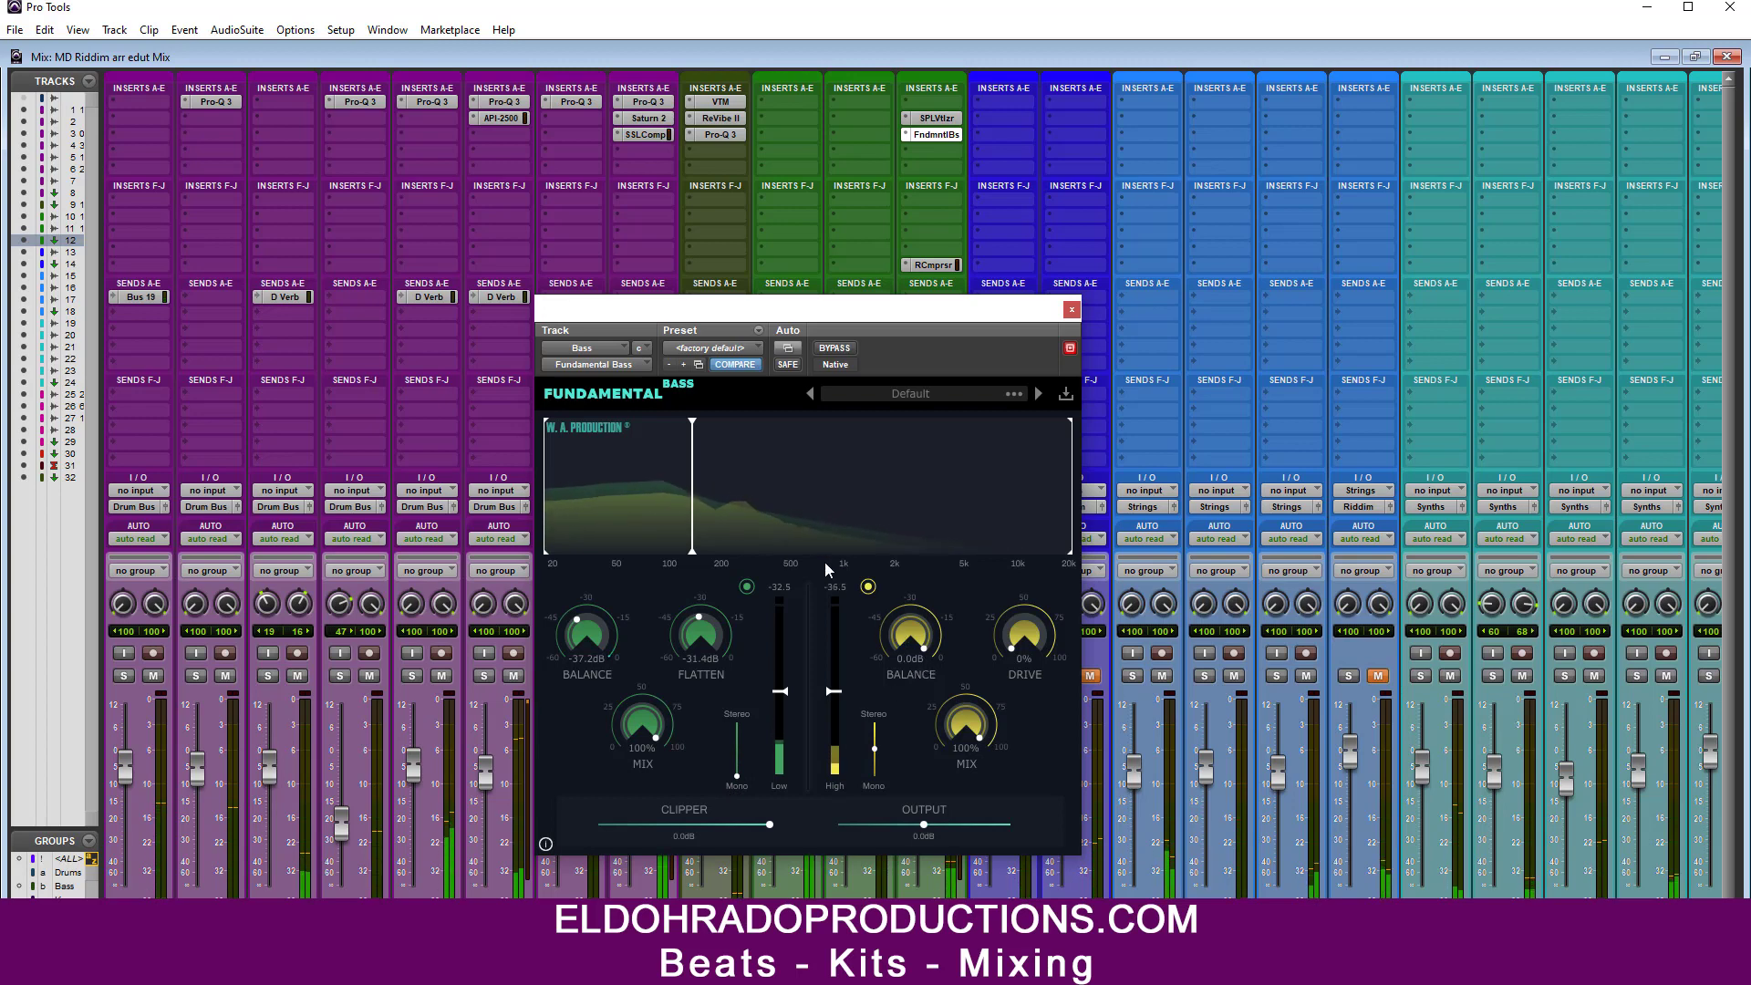
Step: Set Fundamental Bass's high band to -48.7 dB Balance and 35% Drive, and close the plug-in
left_click_drag(924, 645, 905, 637)
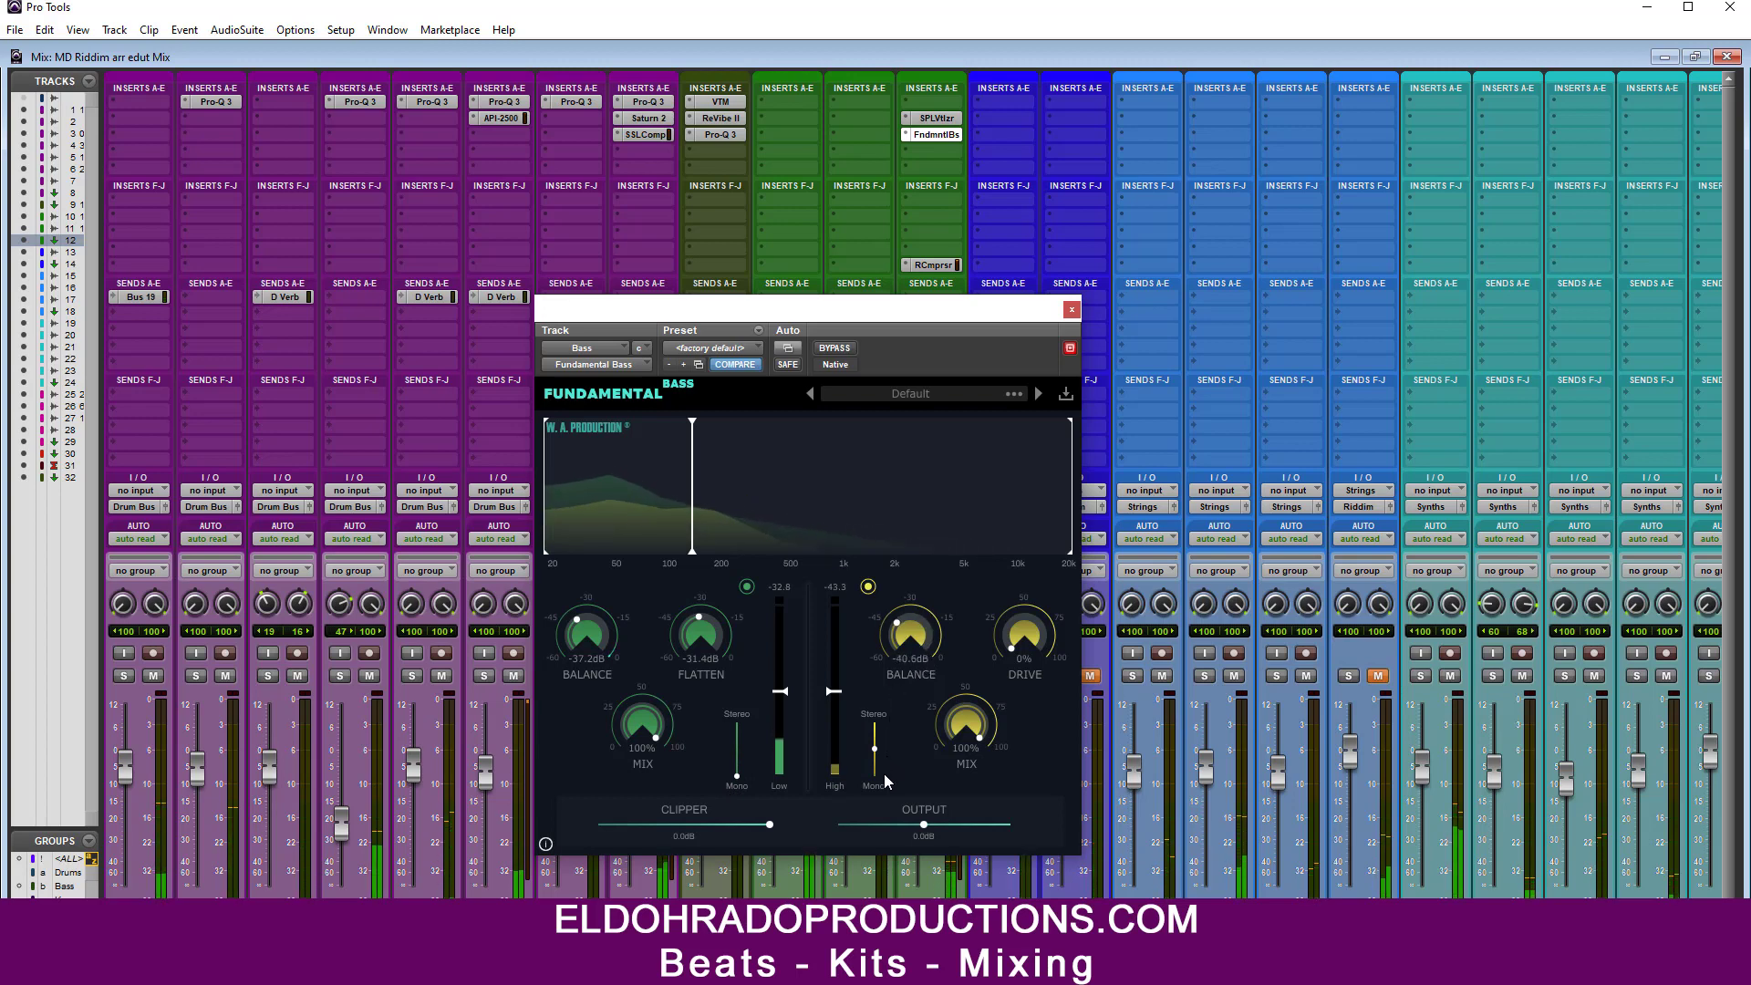
left_click_drag(882, 787, 878, 805)
left_click_drag(994, 643, 1041, 562)
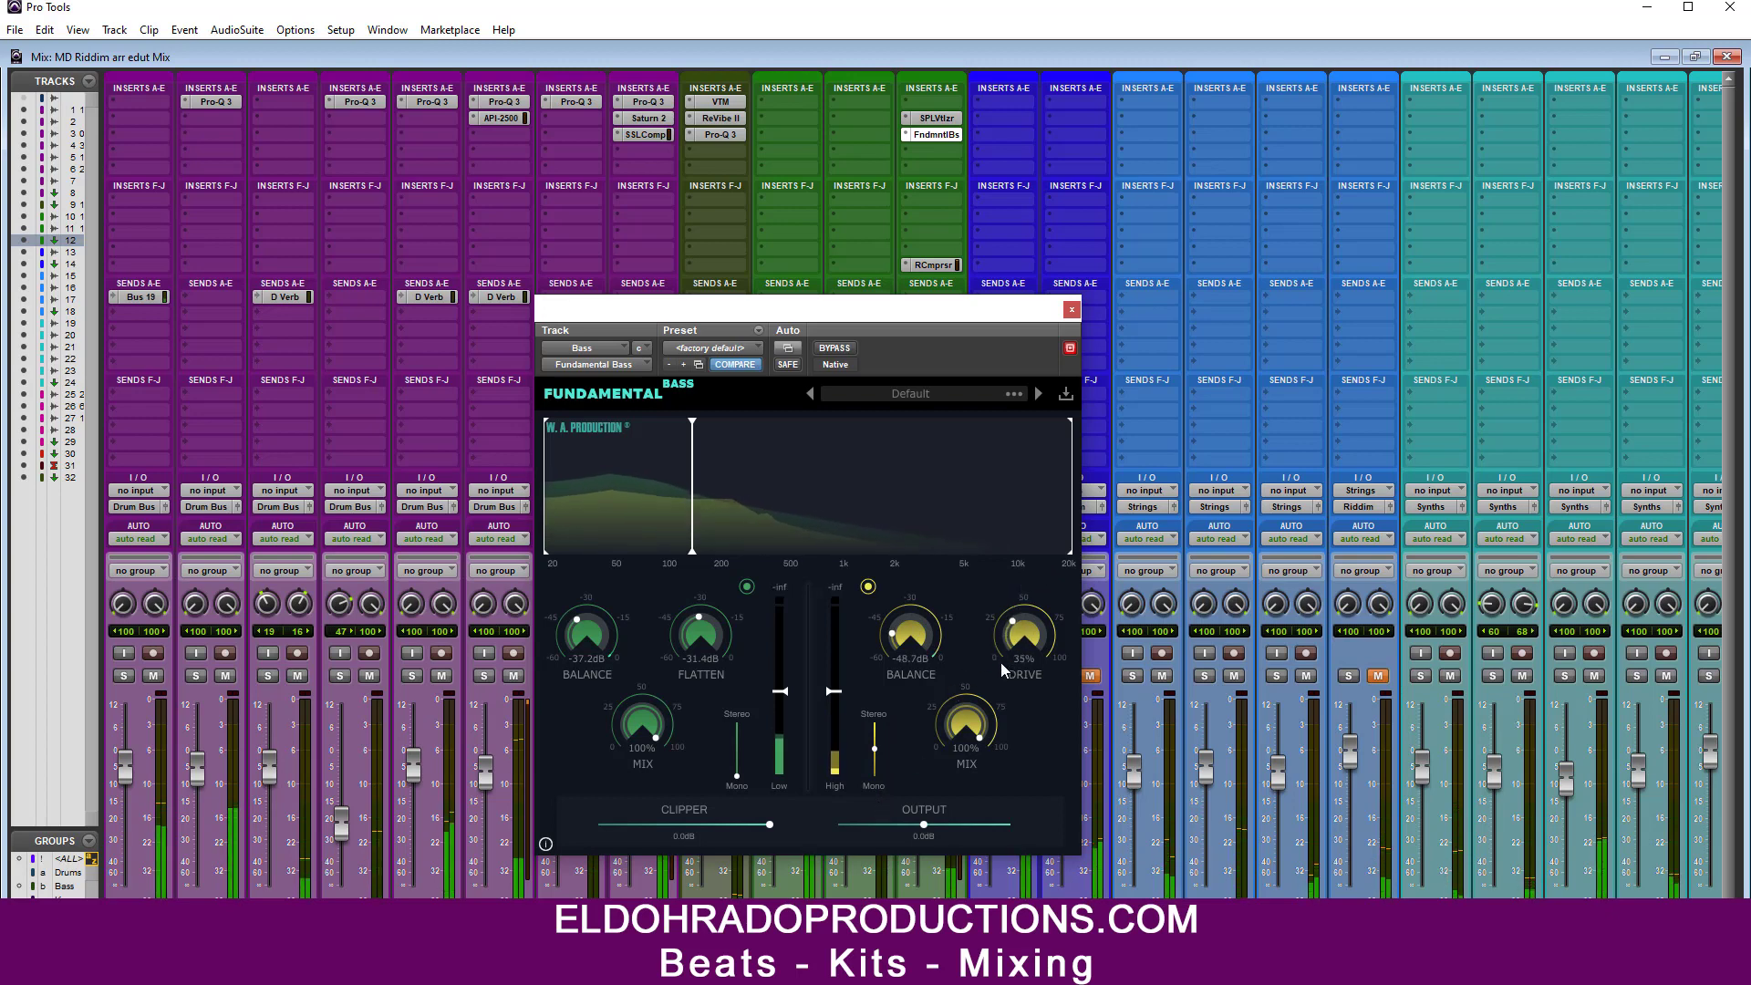
left_click(1074, 310)
Step: Create one new stereo Aux Input track beside the SFX bus
scroll(1073, 310, "right", 10)
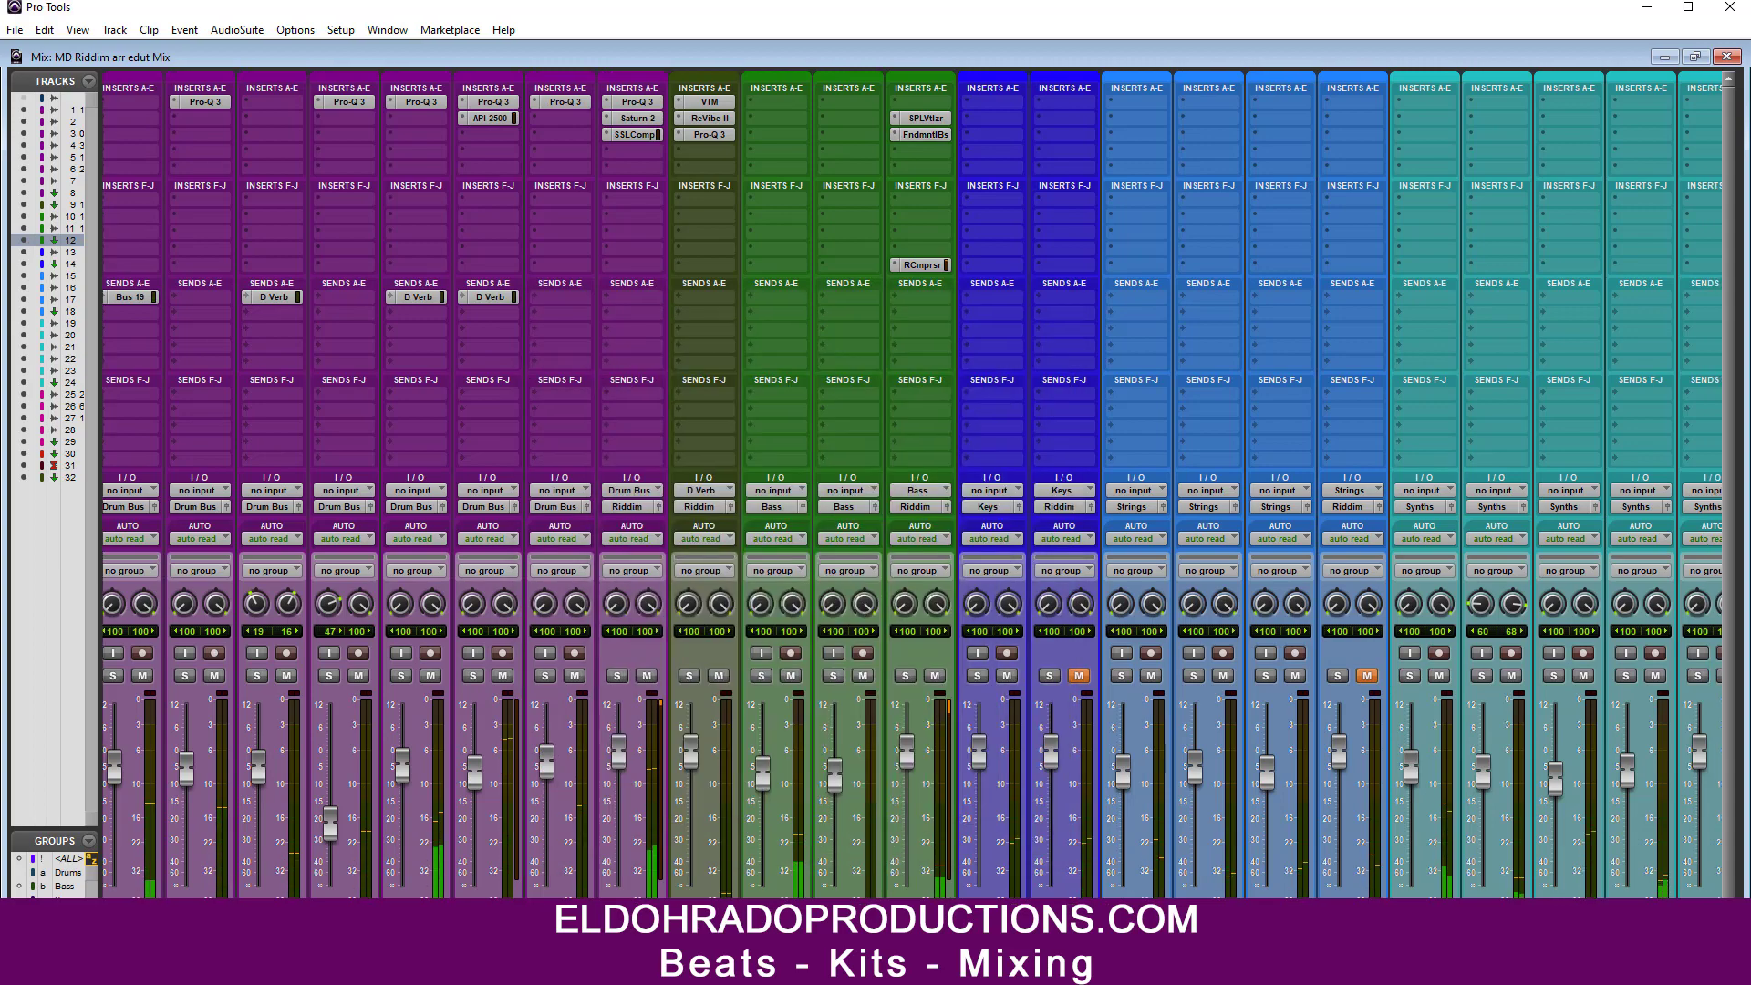
scroll(912, 483, "right", 2)
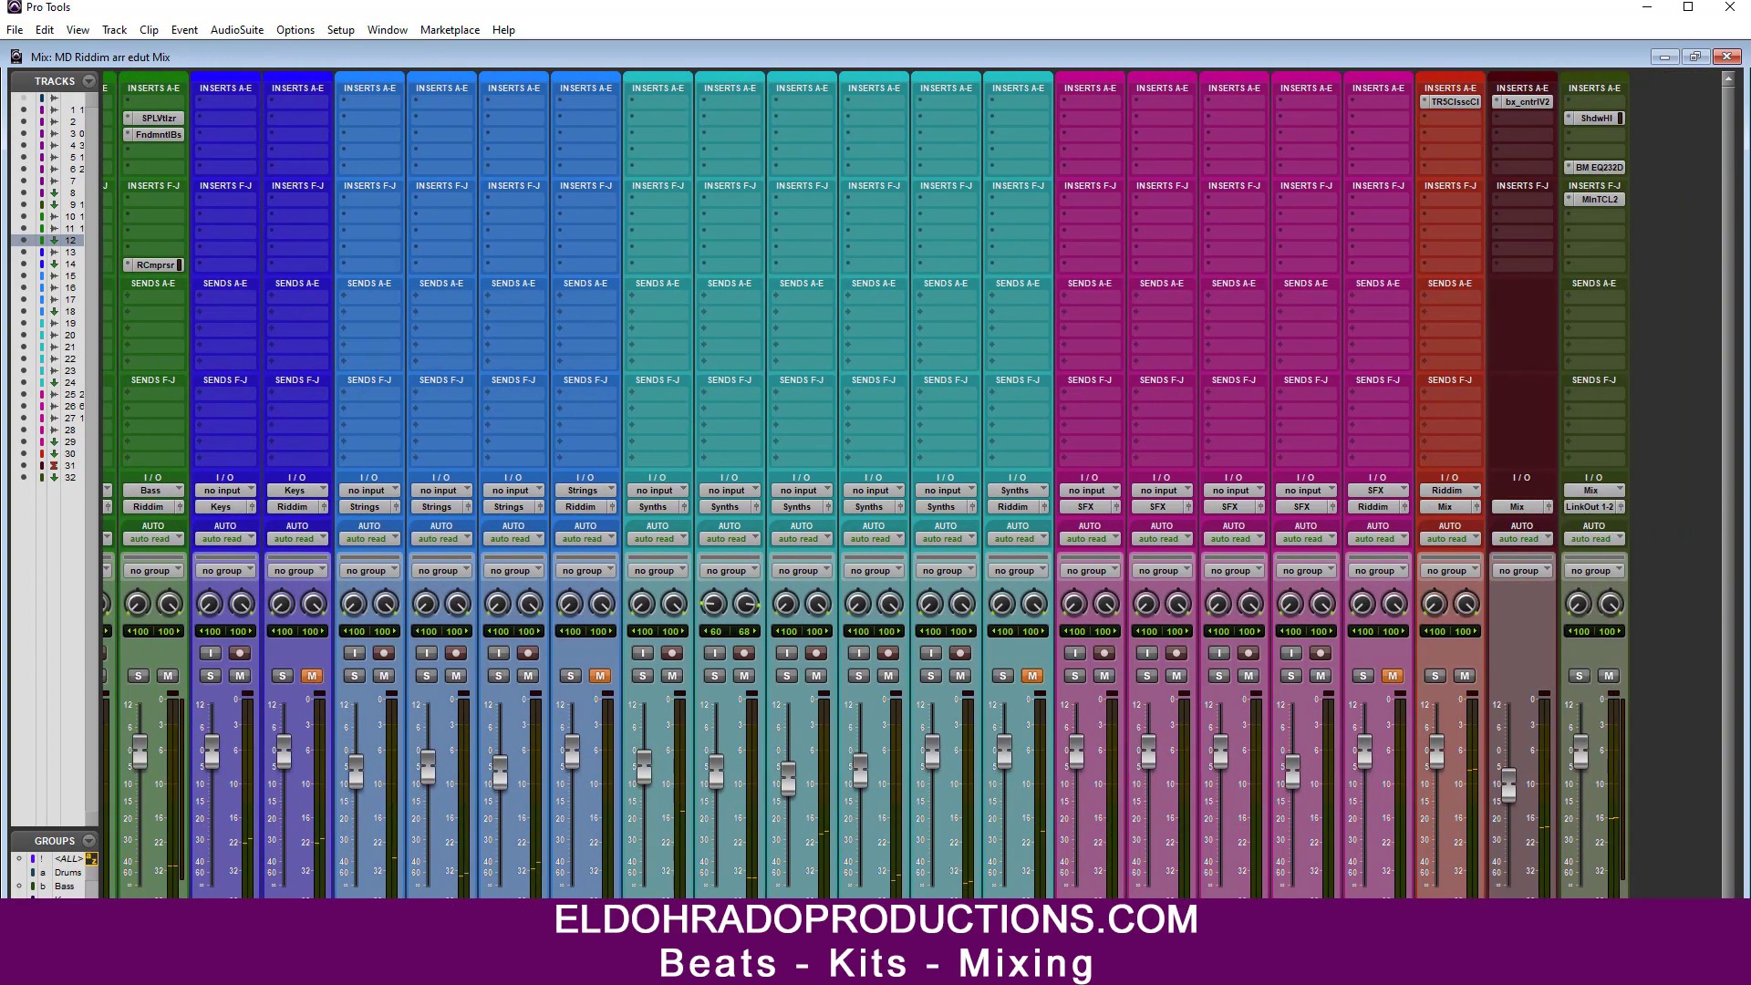
key("ctrl+shift+n")
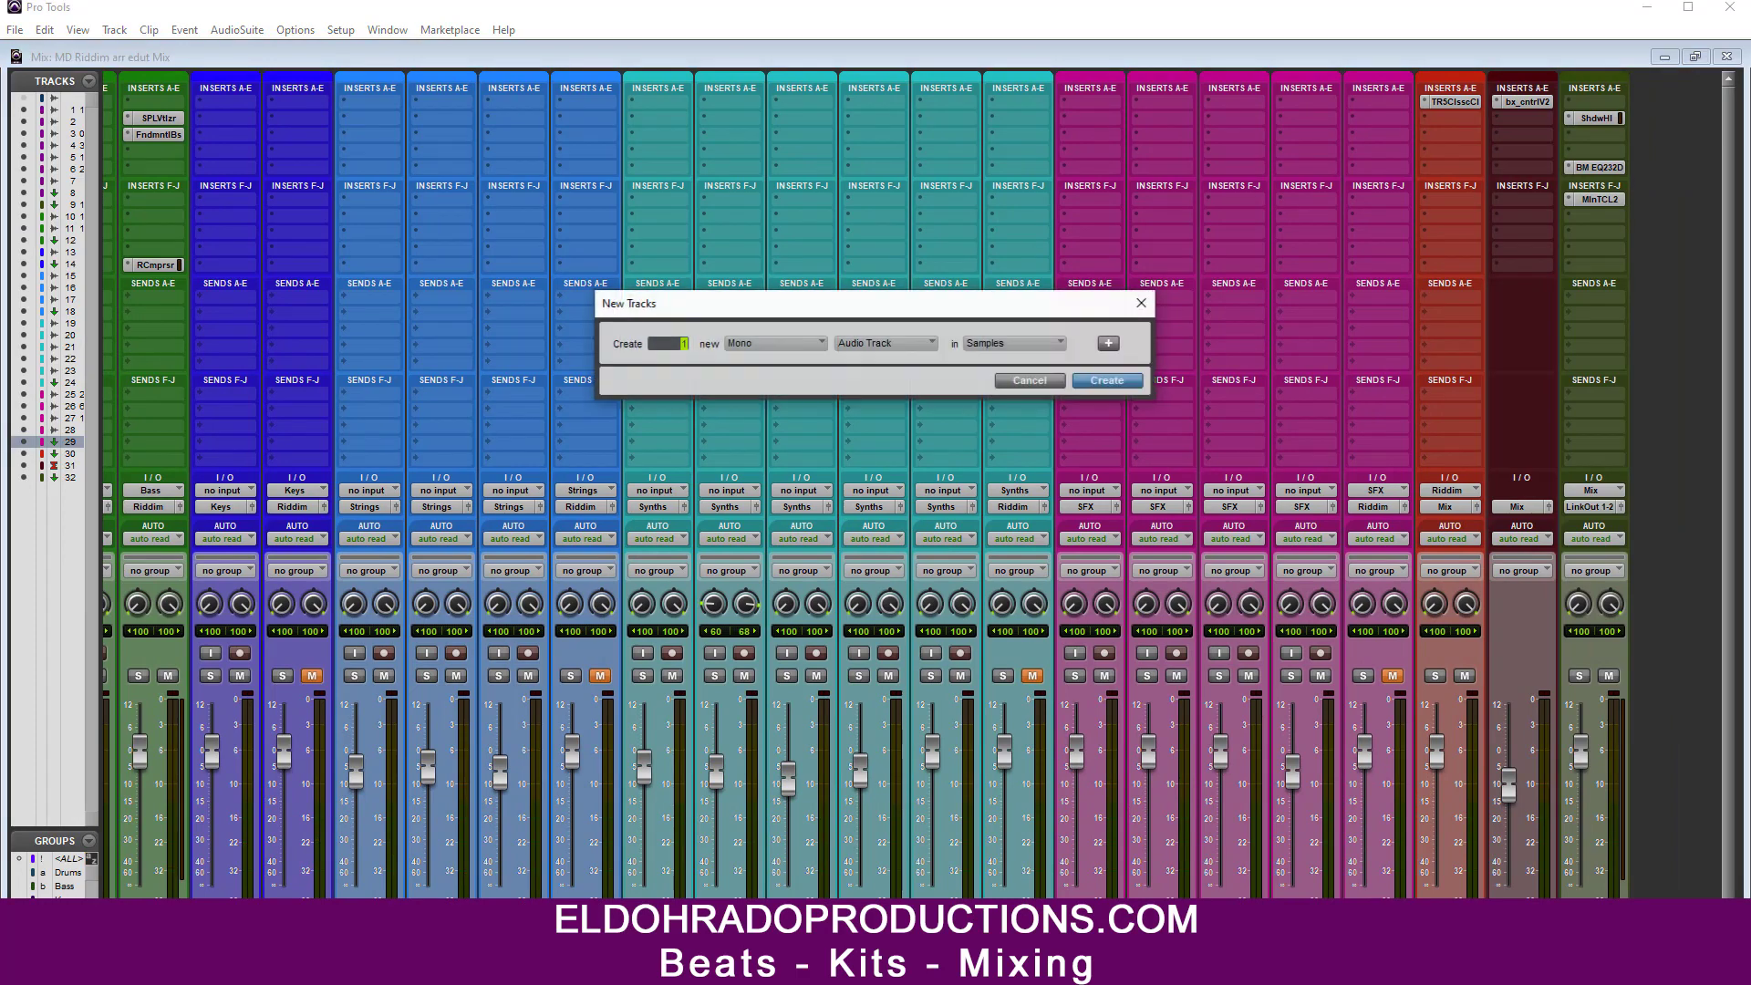
left_click(789, 343)
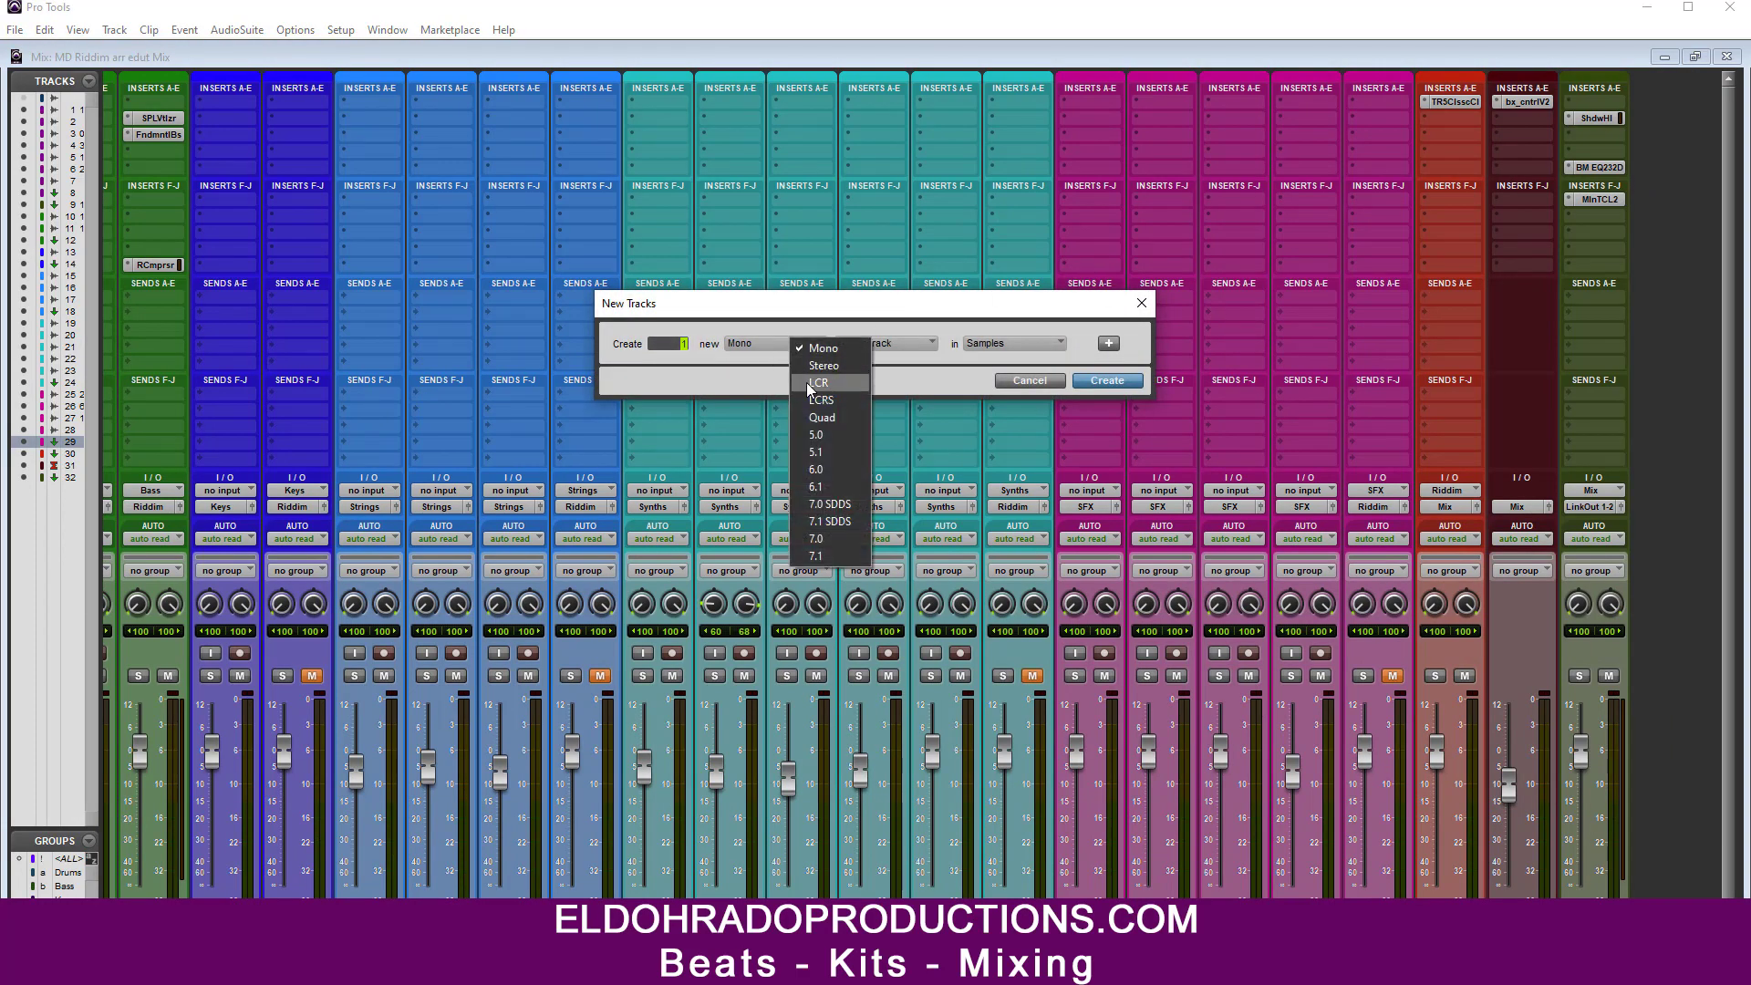
left_click(793, 361)
left_click(875, 344)
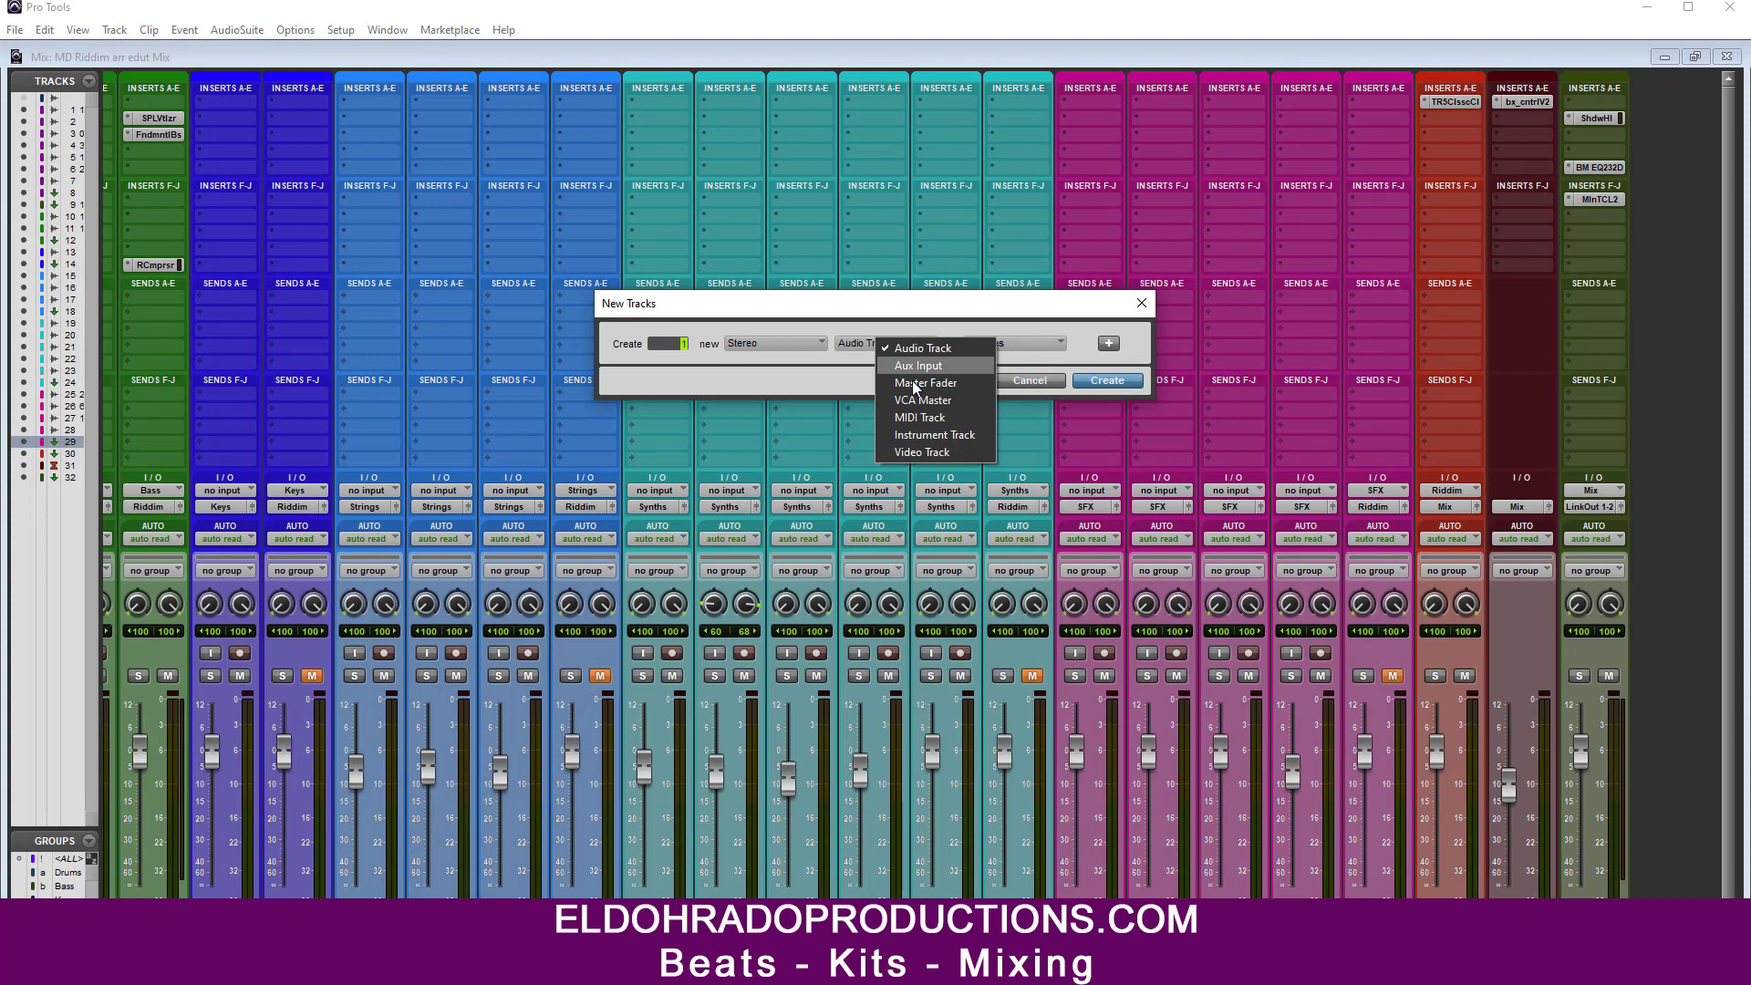
left_click(932, 365)
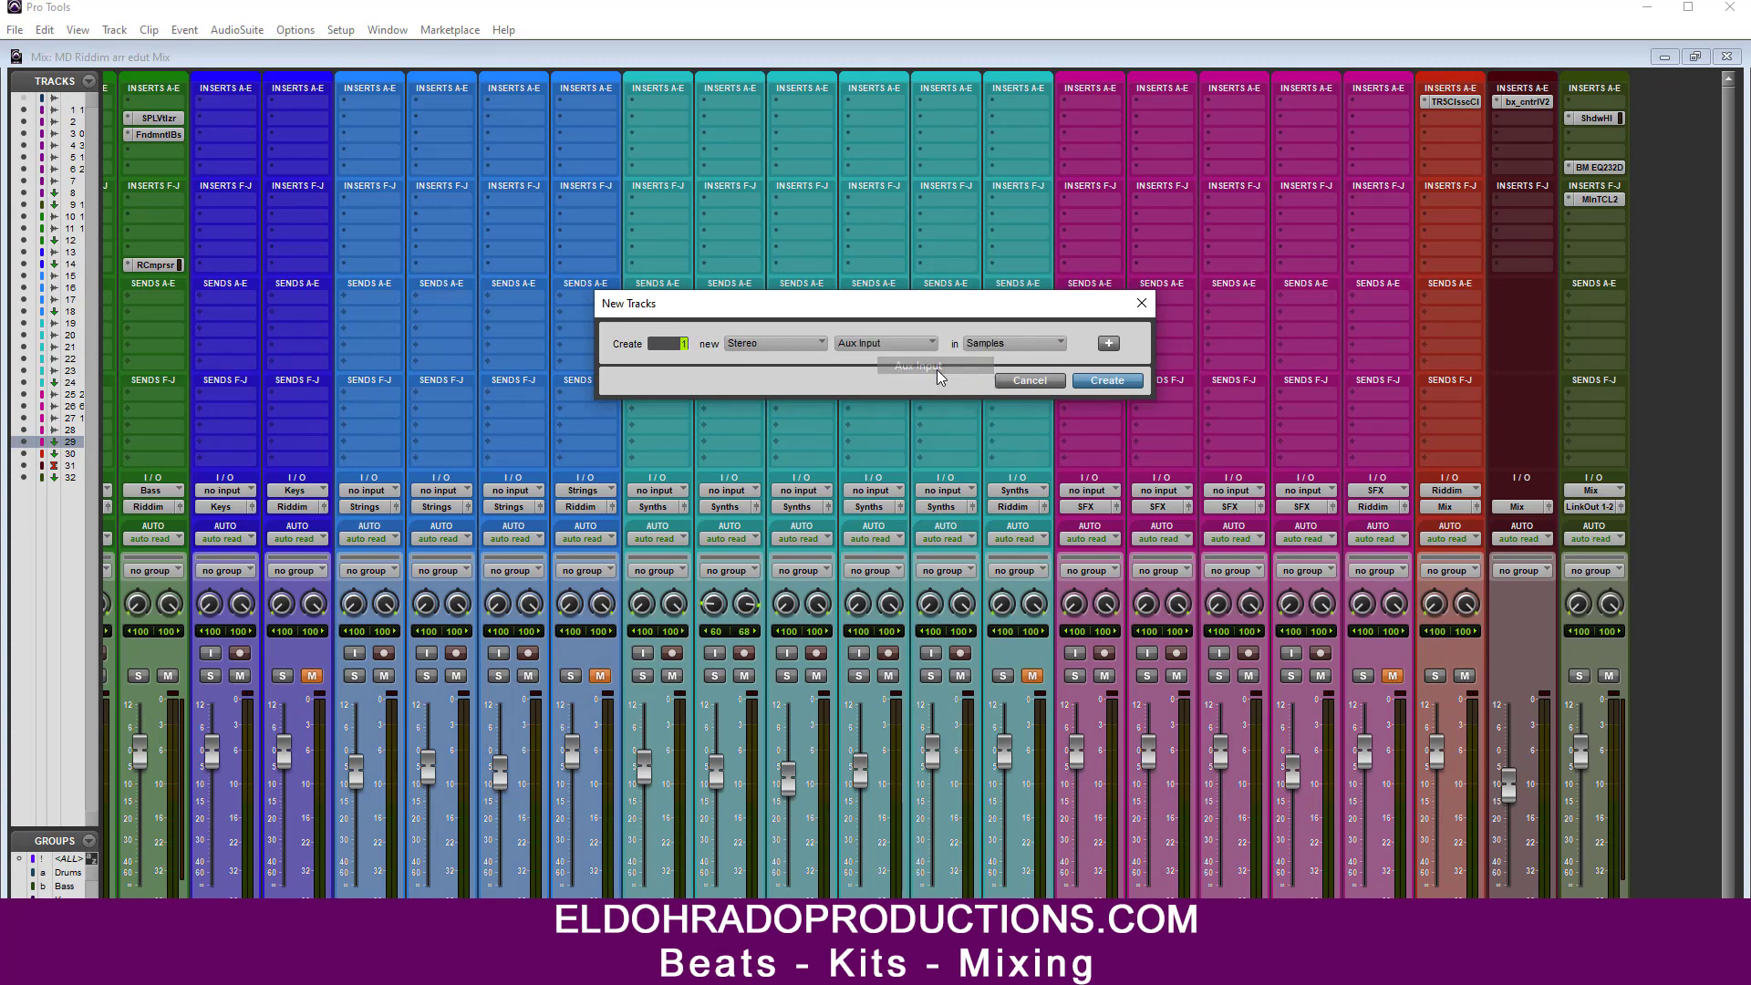
left_click(1106, 381)
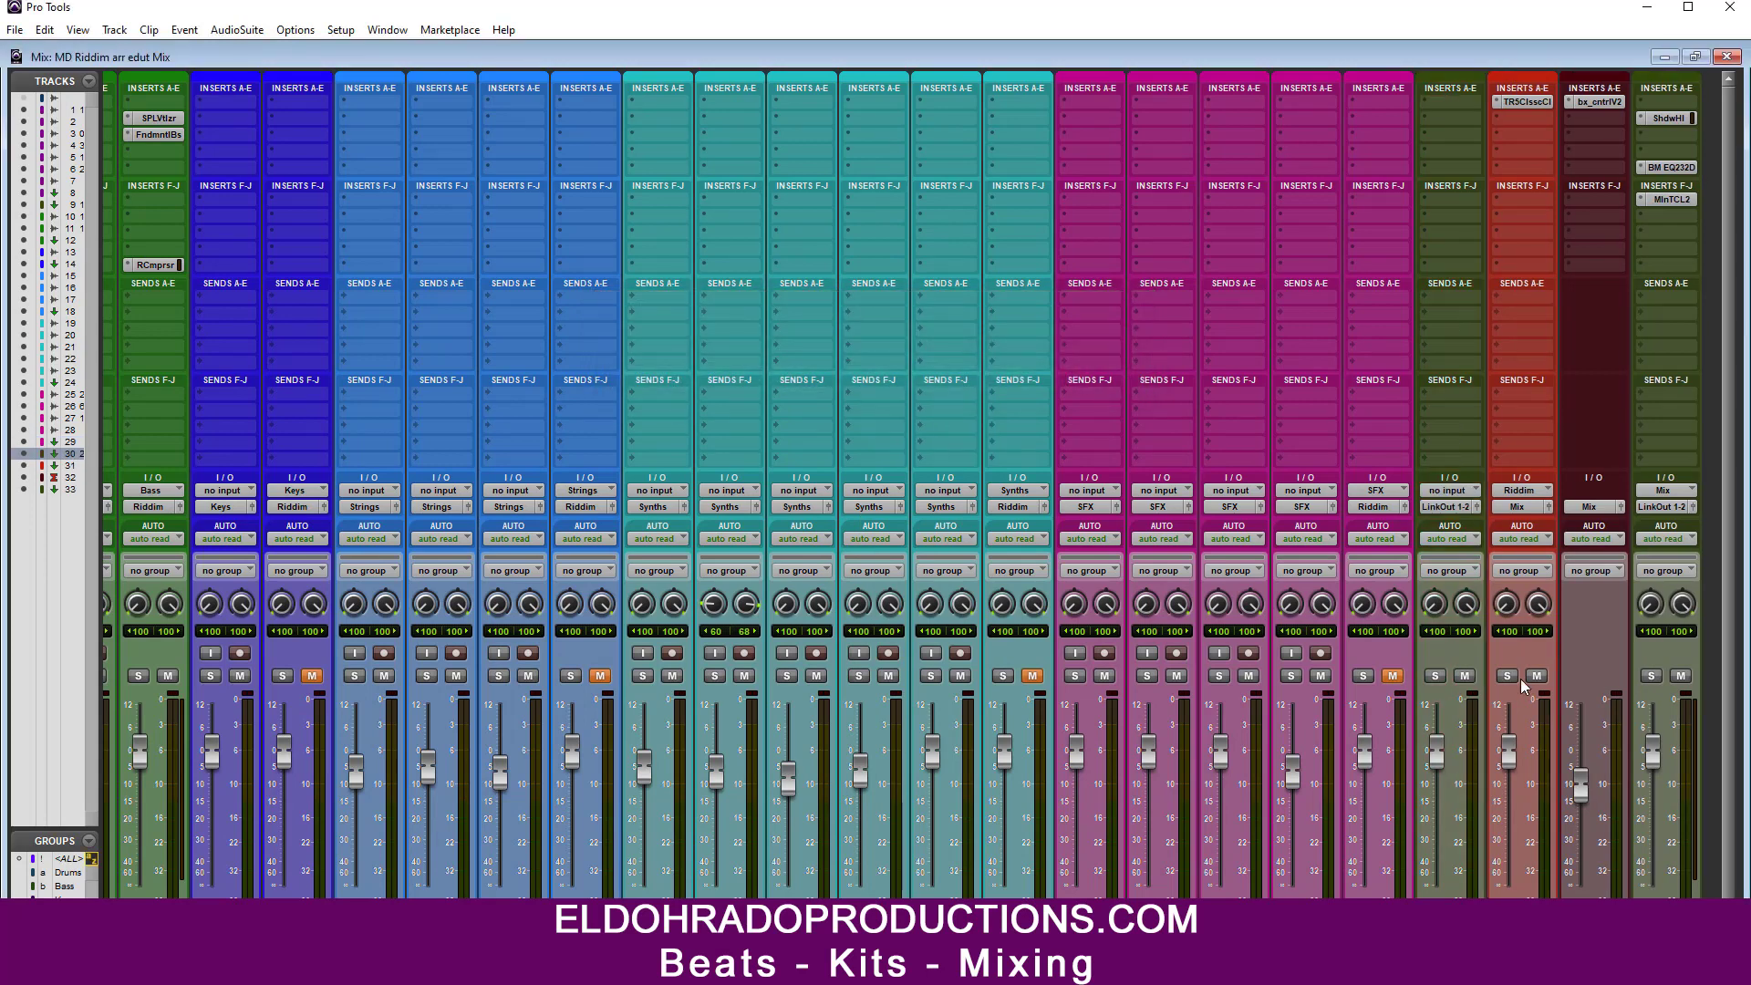
Step: Route the new aux track's output to the Mix bus and its input from Bus 21-22
left_click(1447, 507)
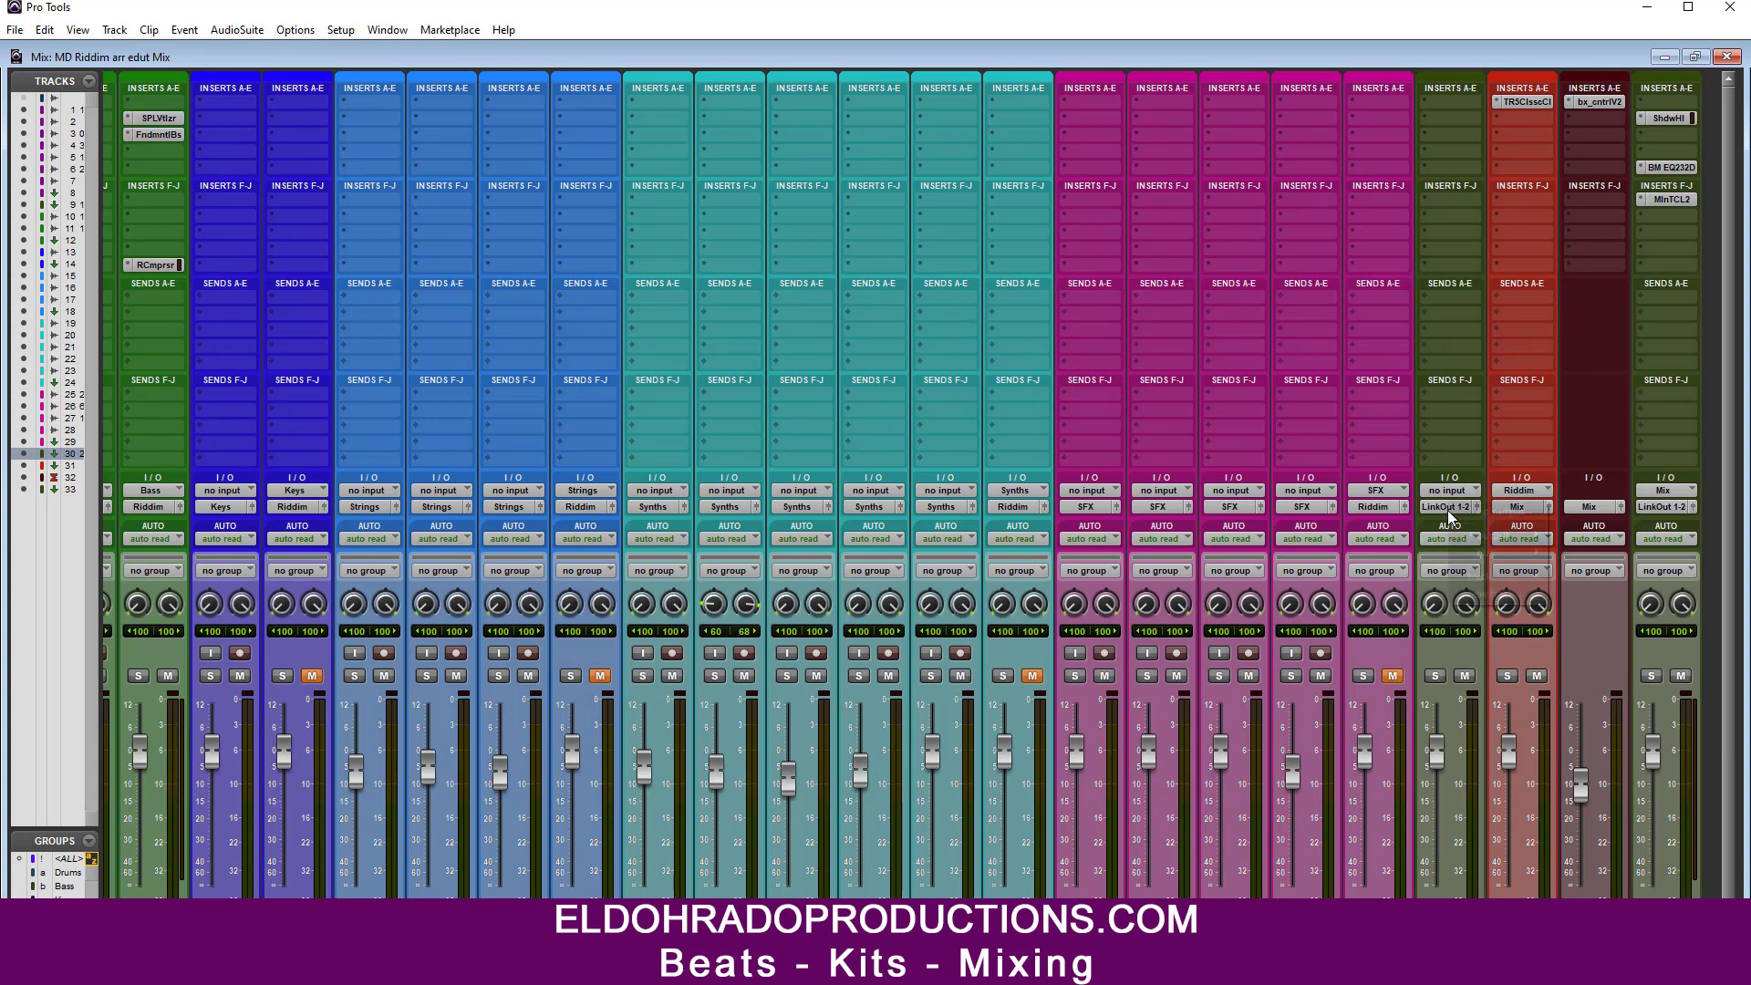
mouse_move(1514, 553)
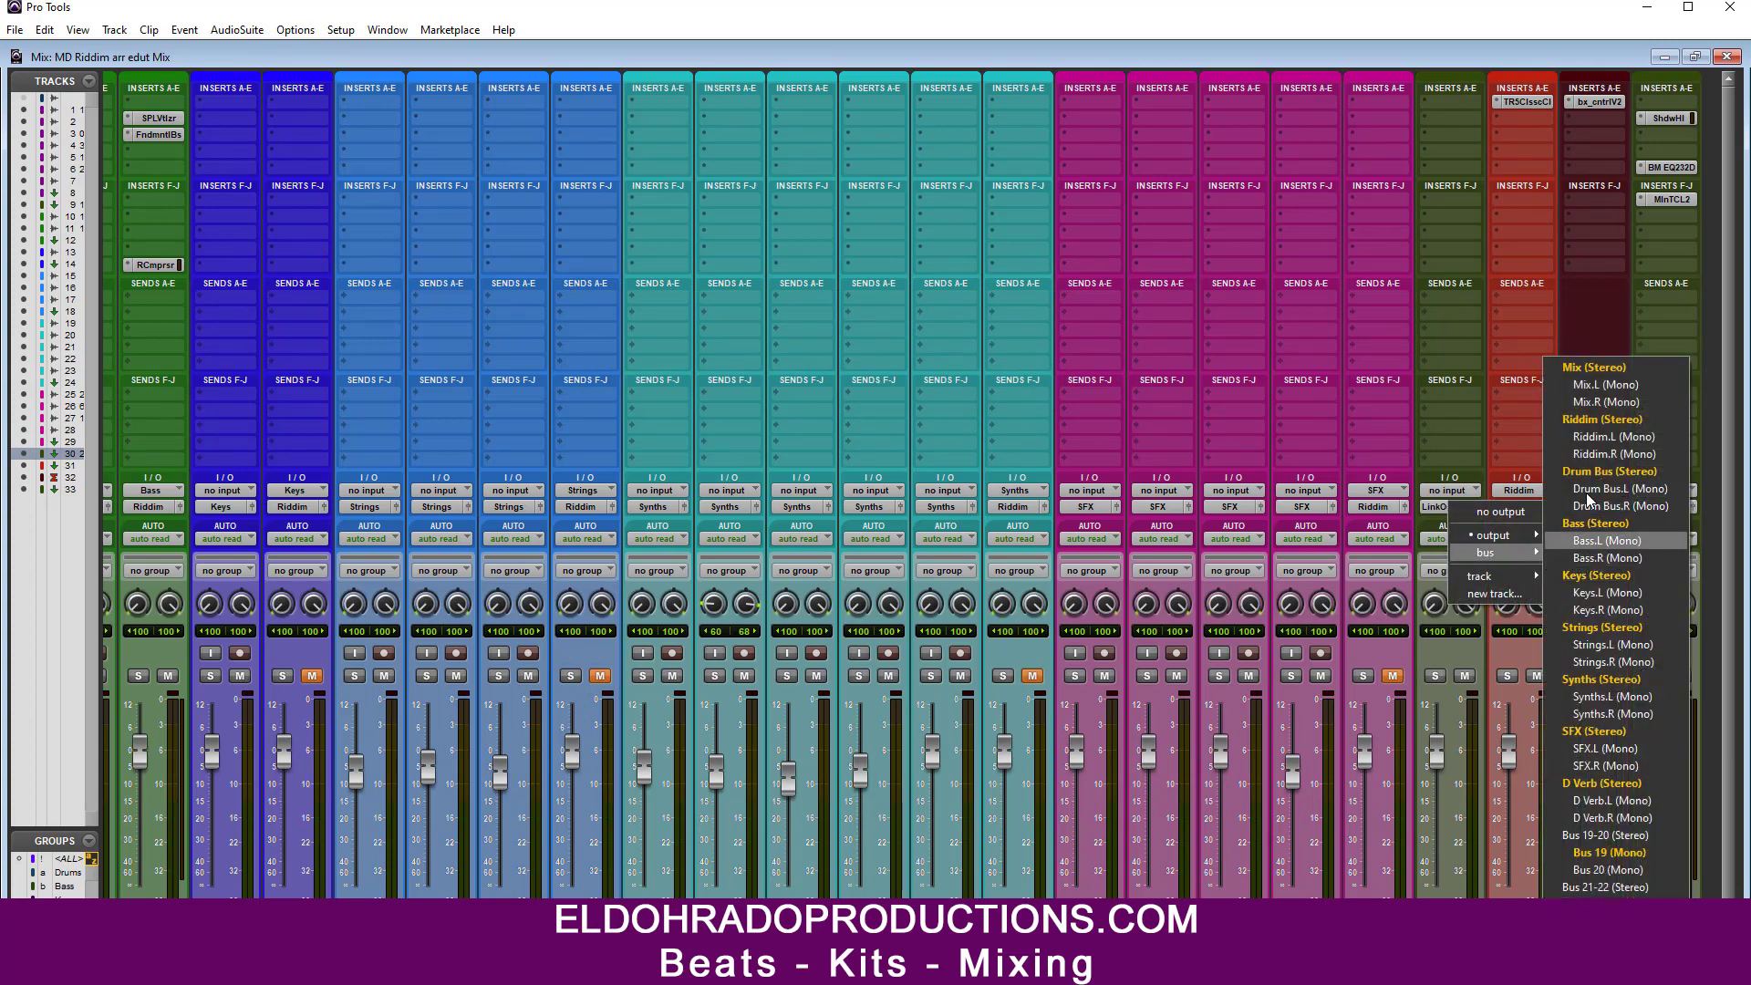
left_click(1616, 368)
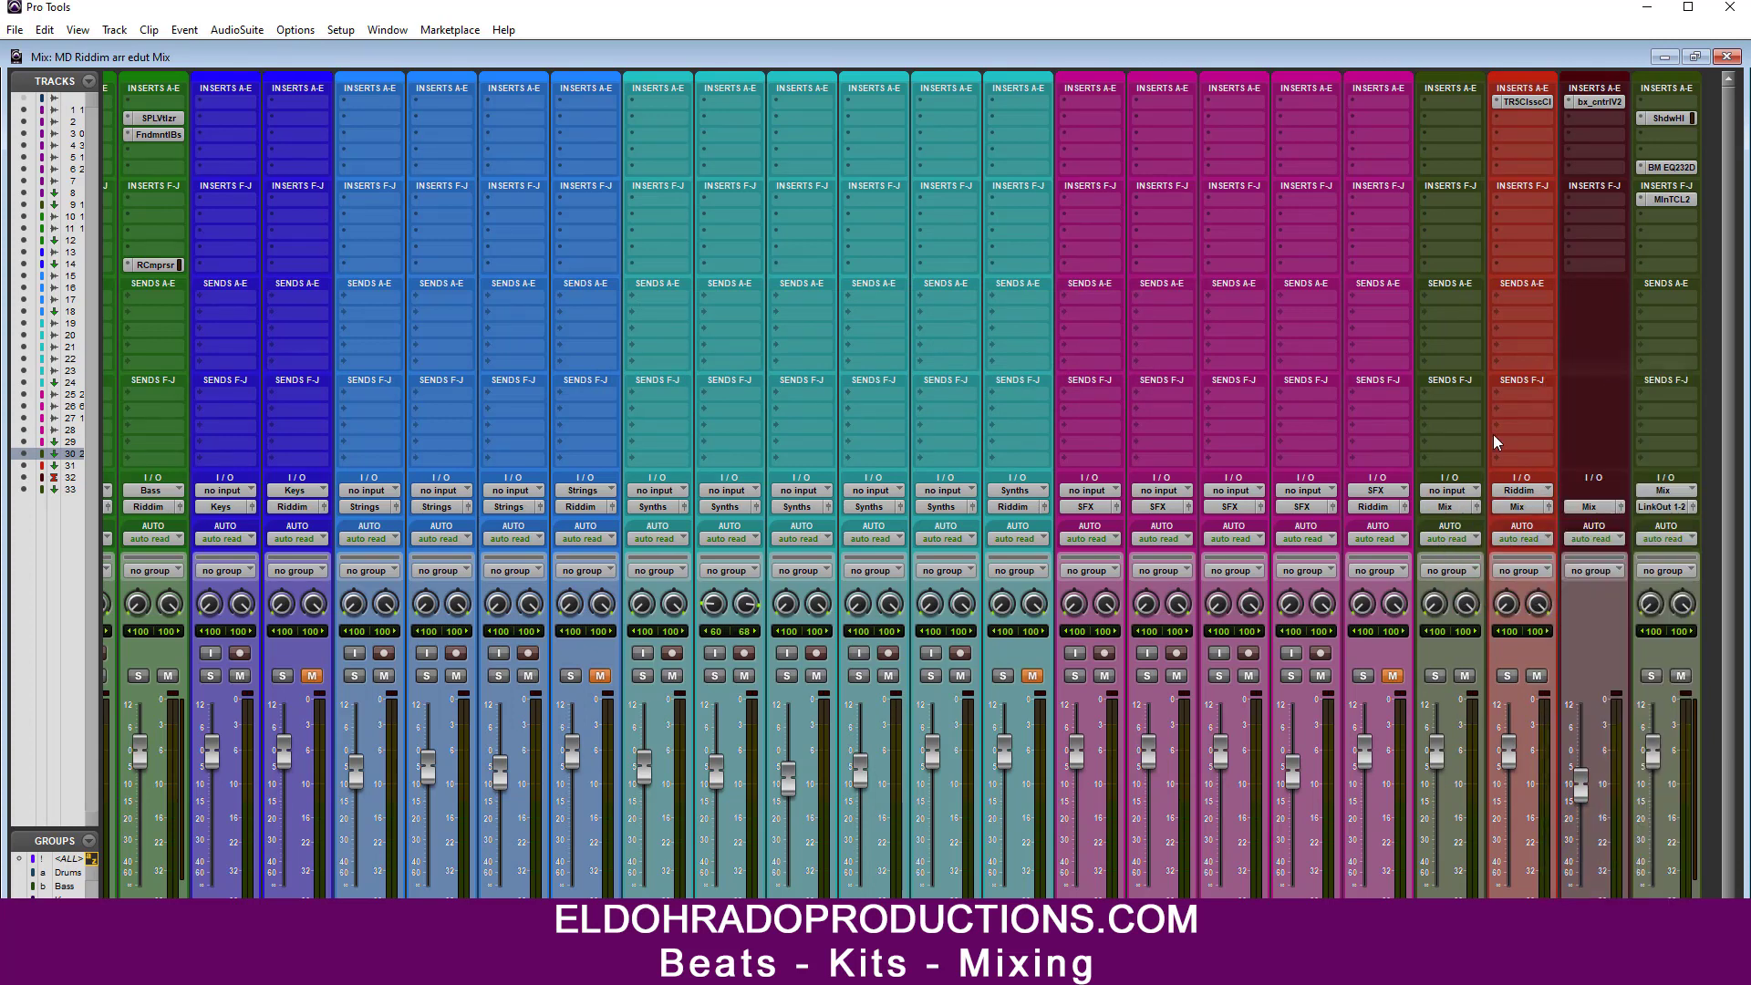
left_click(1449, 491)
mouse_move(1496, 539)
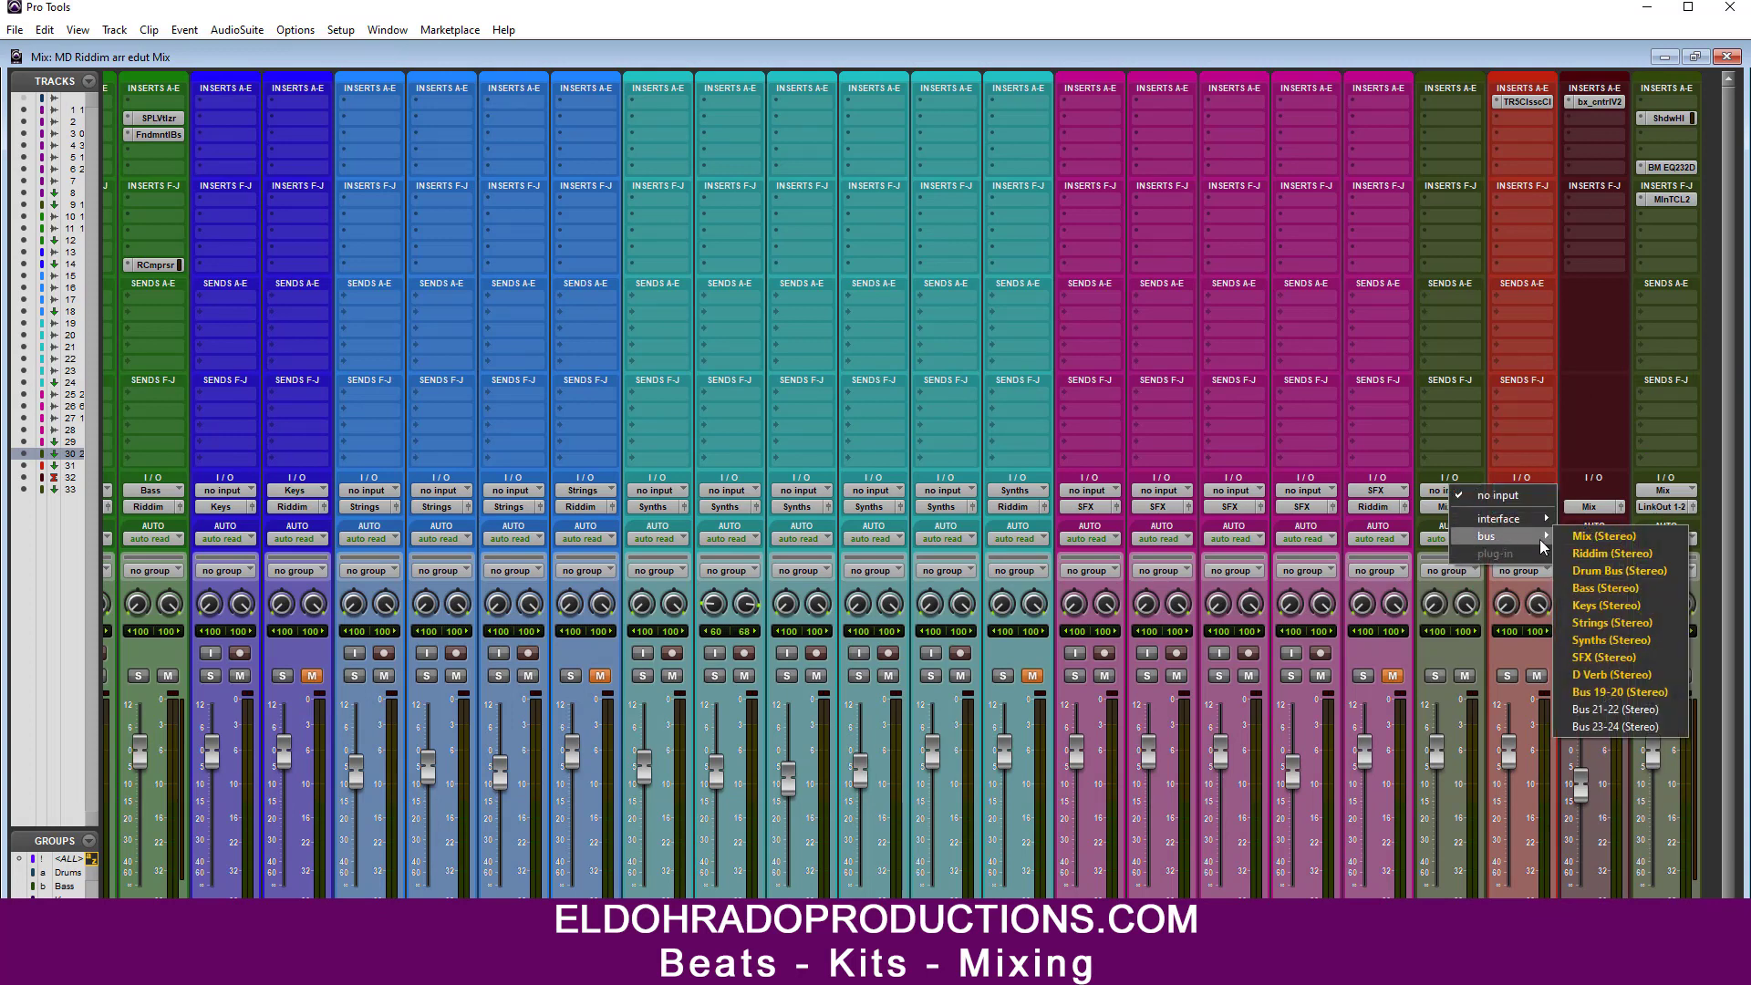
left_click(1623, 709)
Step: Rename the new aux track's input bus to RBC
right_click(1442, 491)
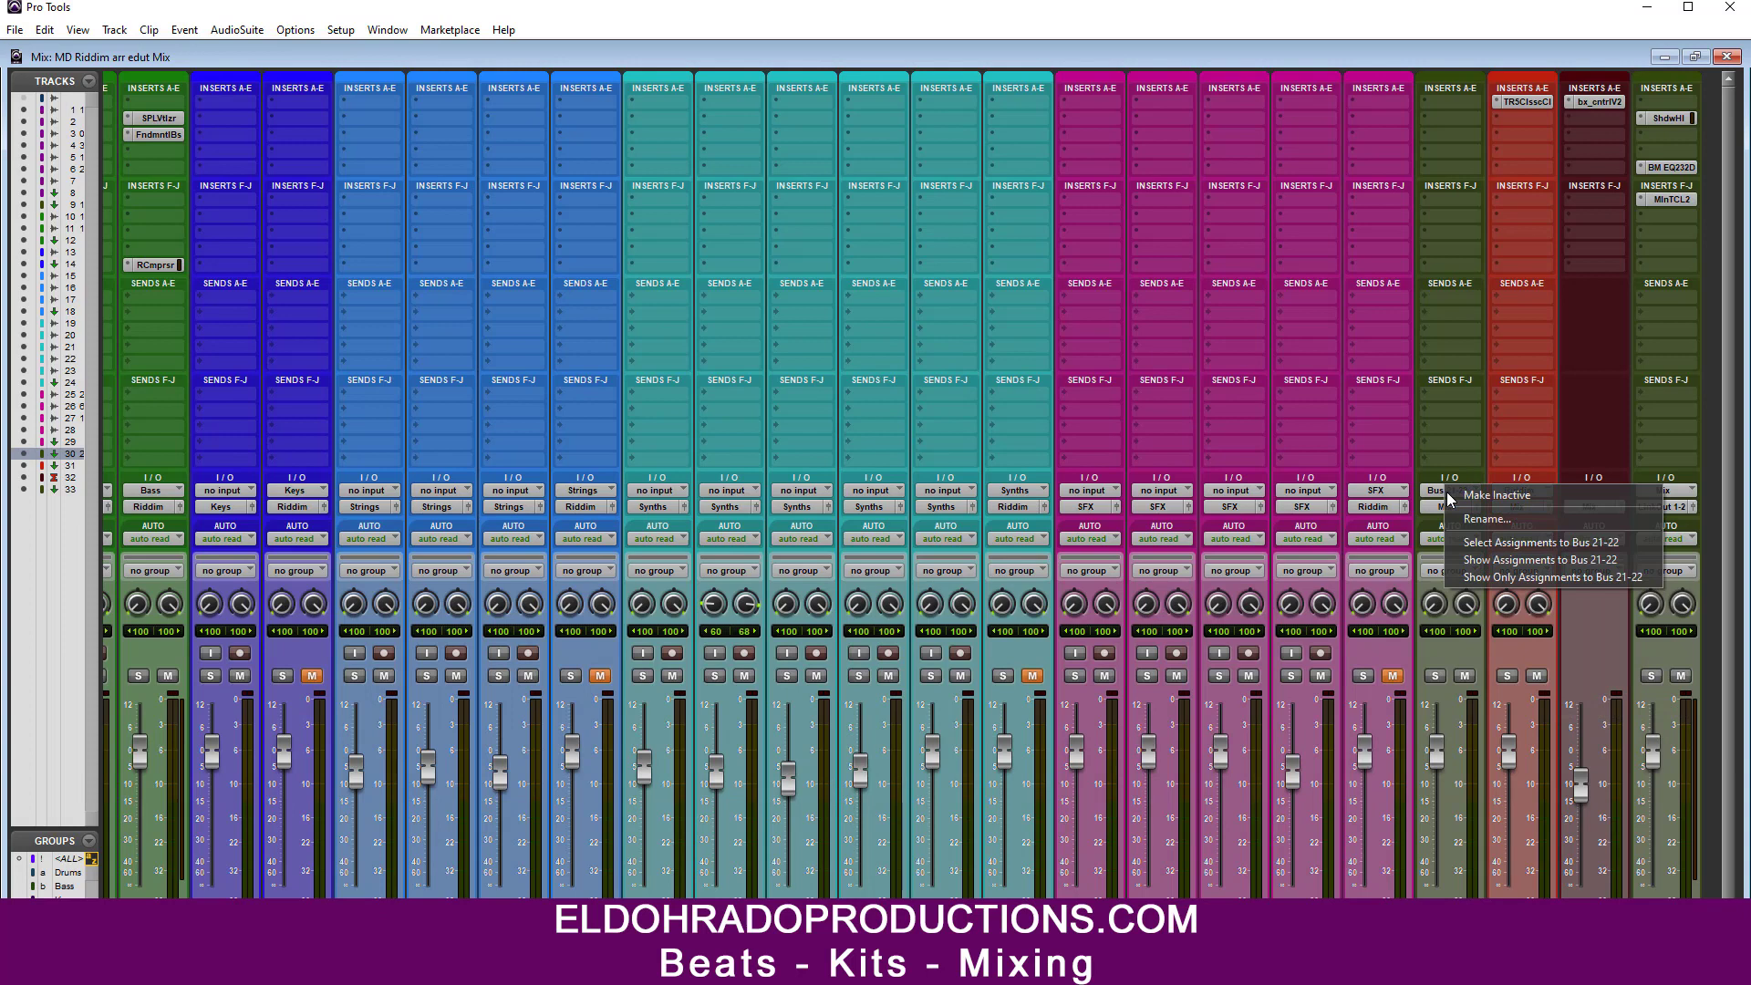
left_click(1487, 521)
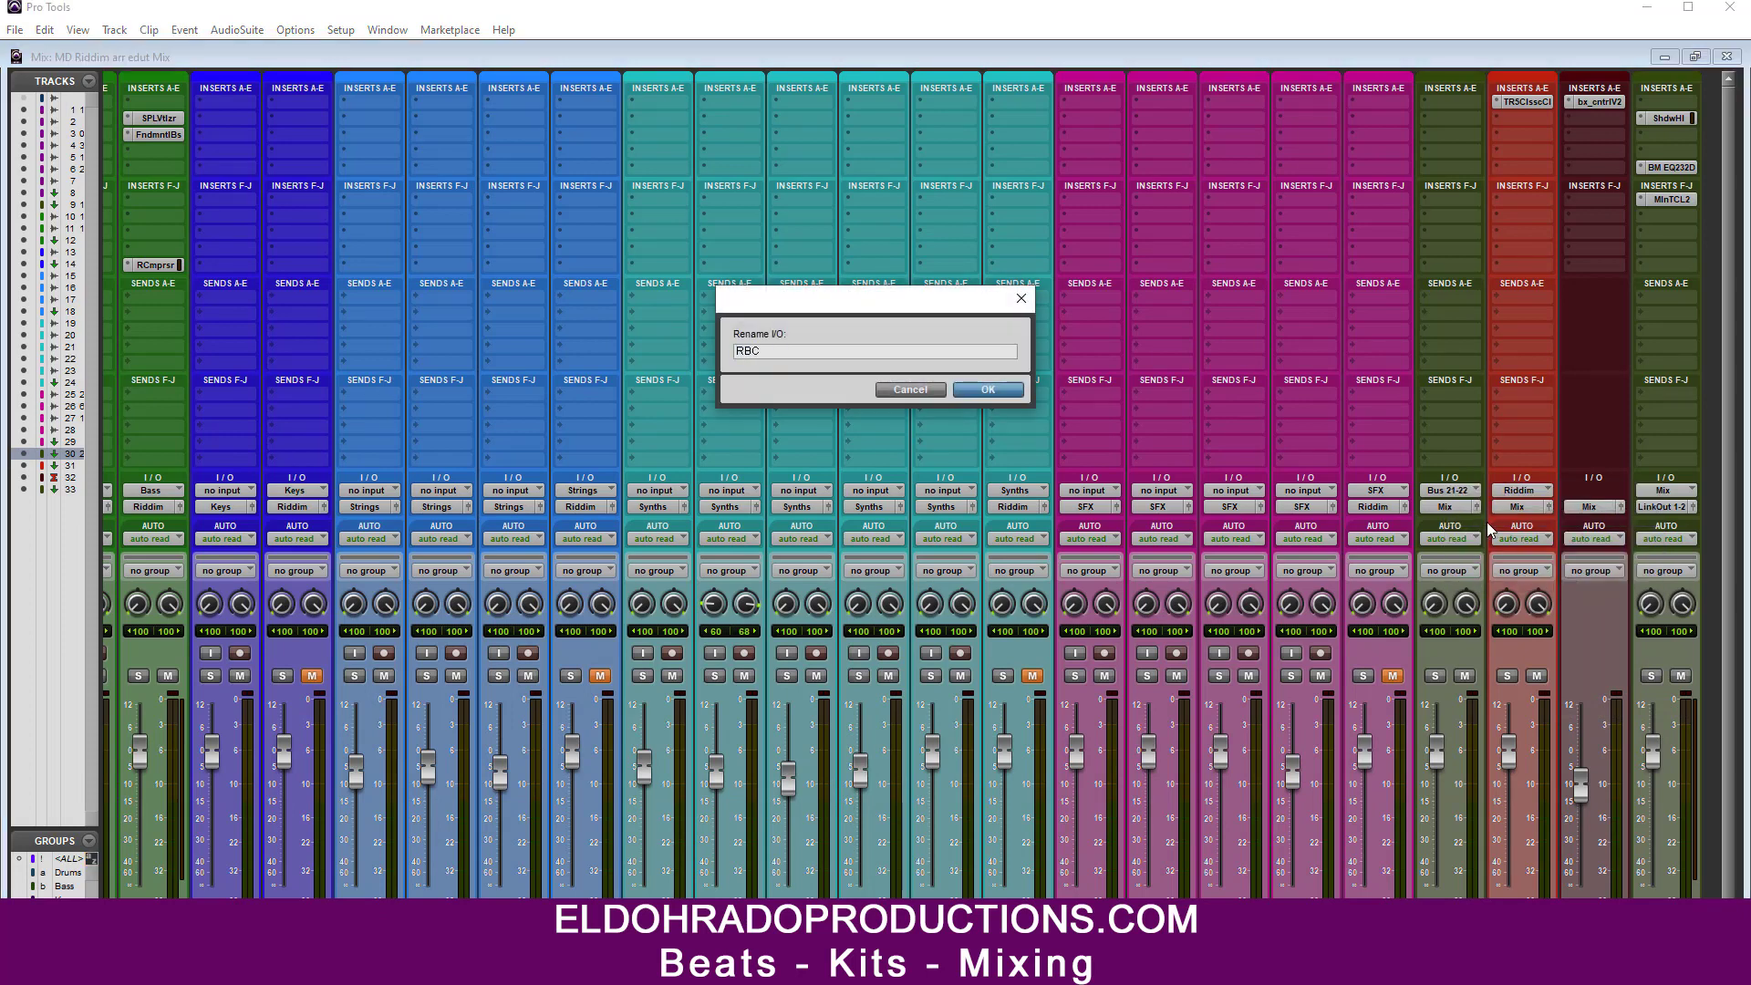
type("RBC")
key("Return")
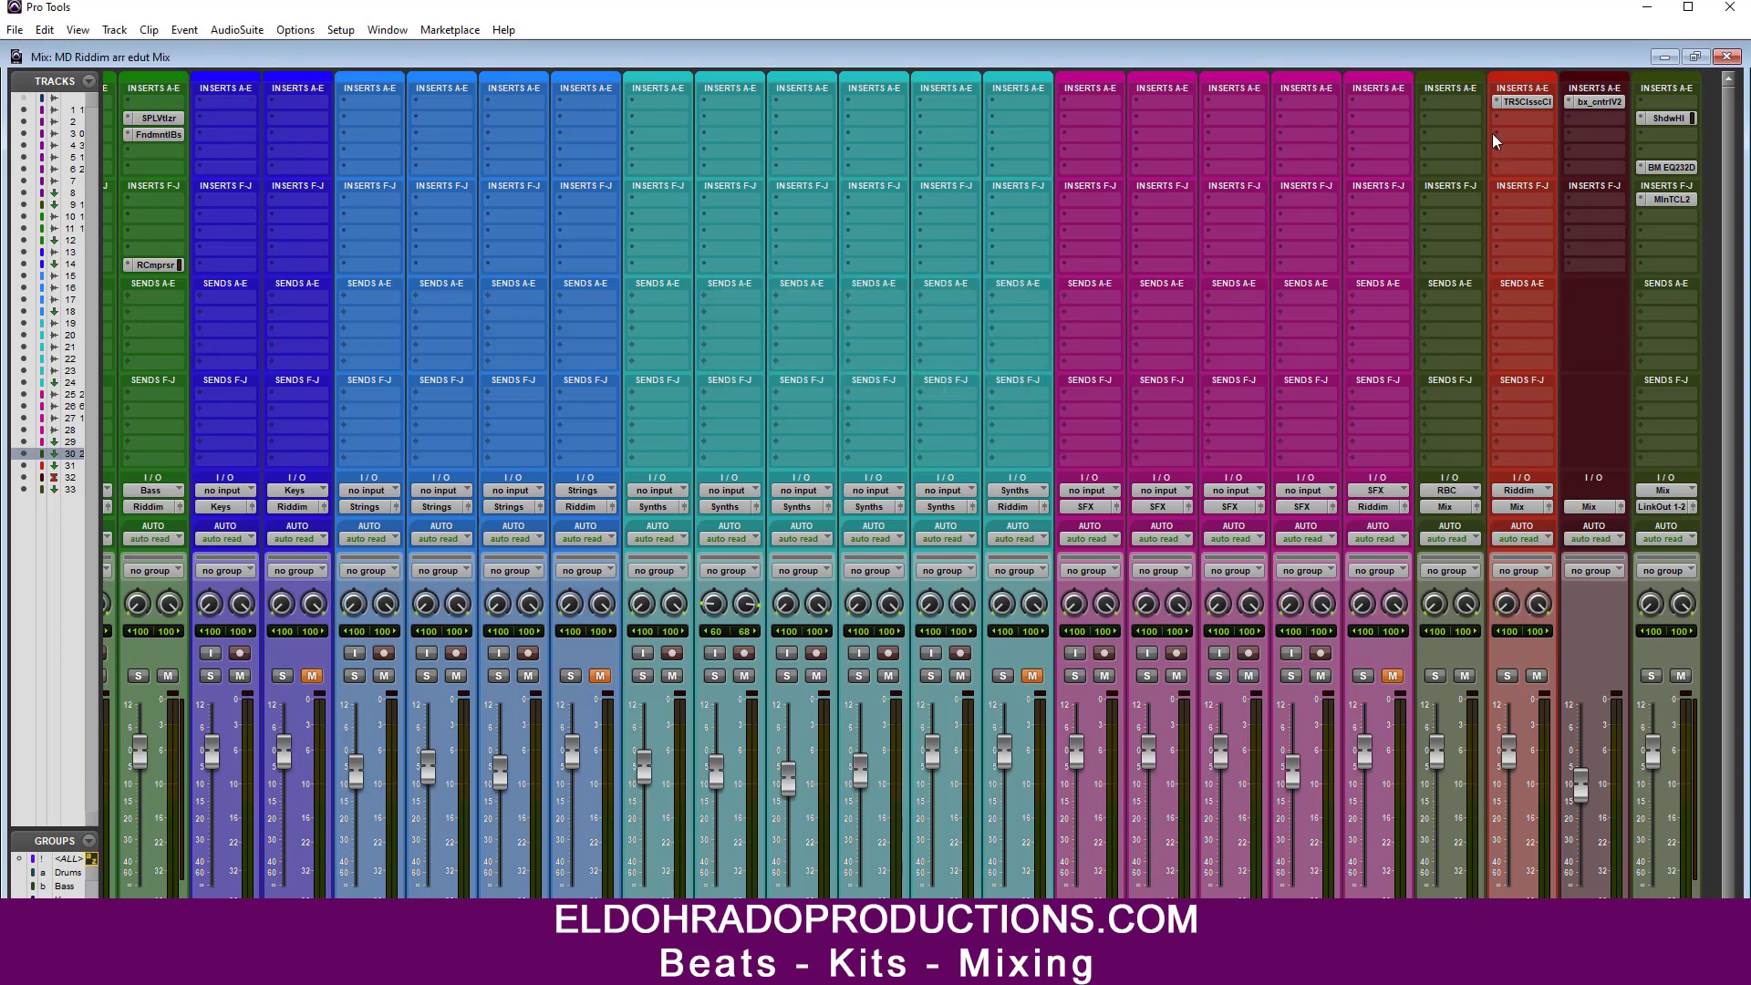
Step: Insert the stereo SSLComp compressor on the RBC aux track, adjust its threshold and attack, and close it
left_click(1456, 104)
mouse_move(1500, 169)
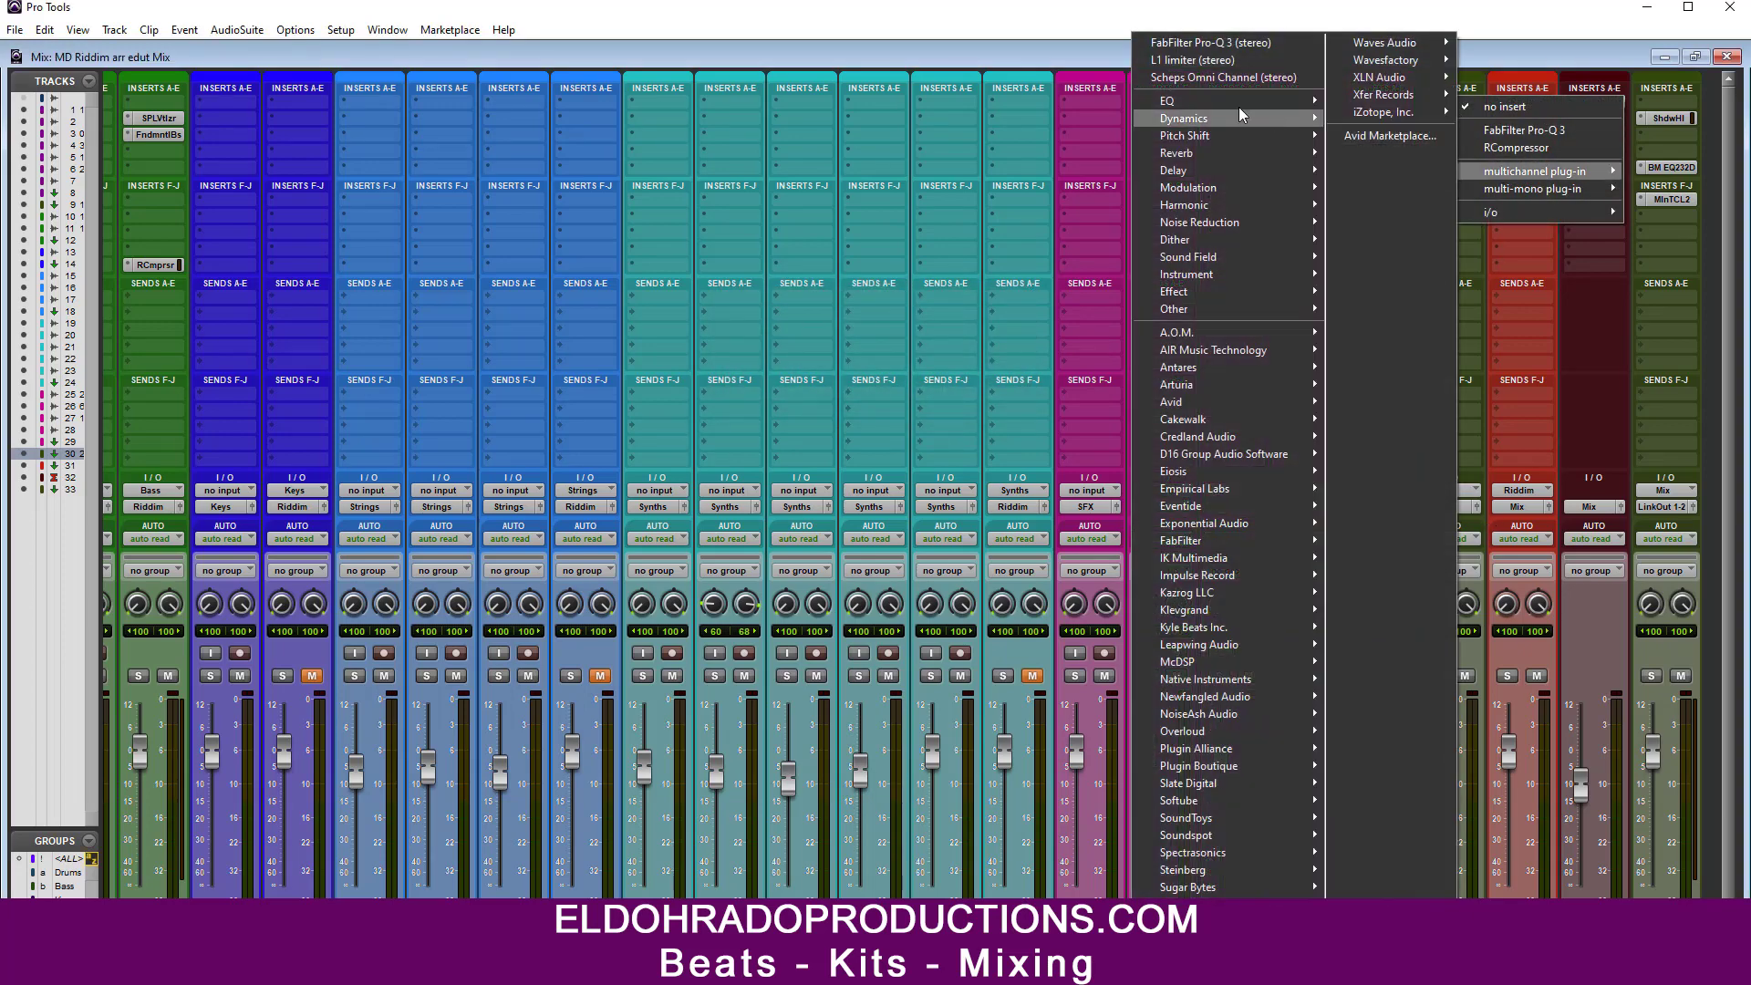
mouse_move(1182, 117)
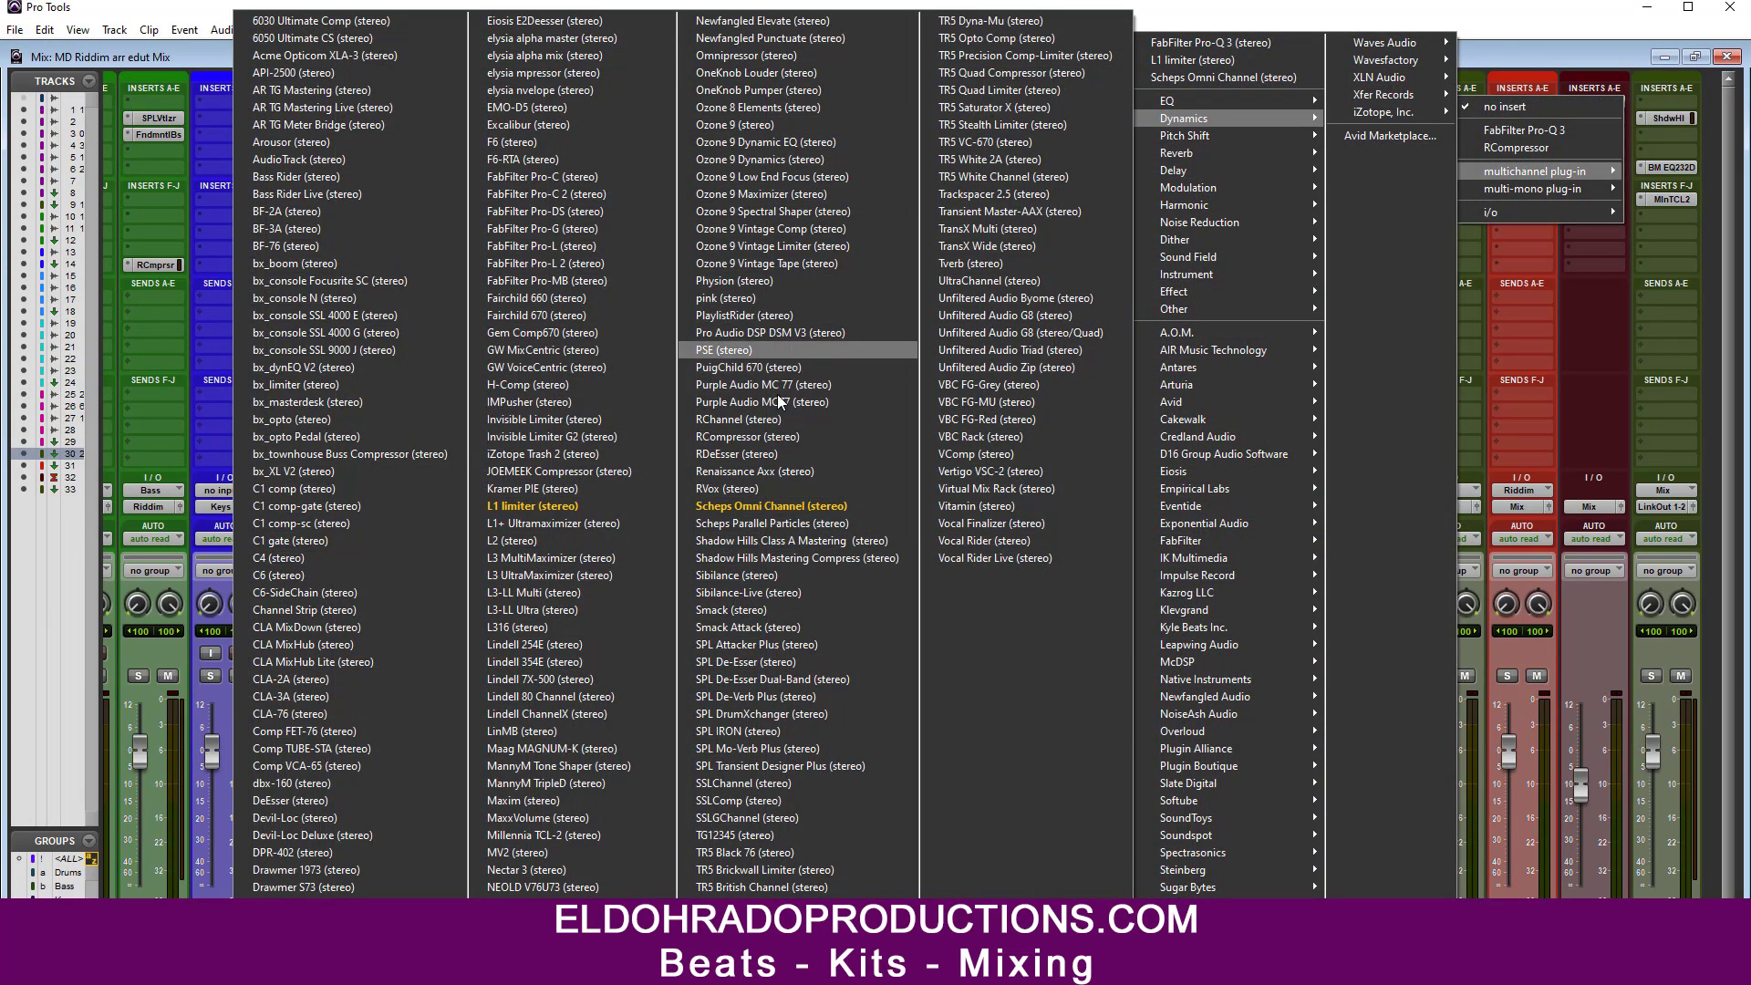
left_click(750, 801)
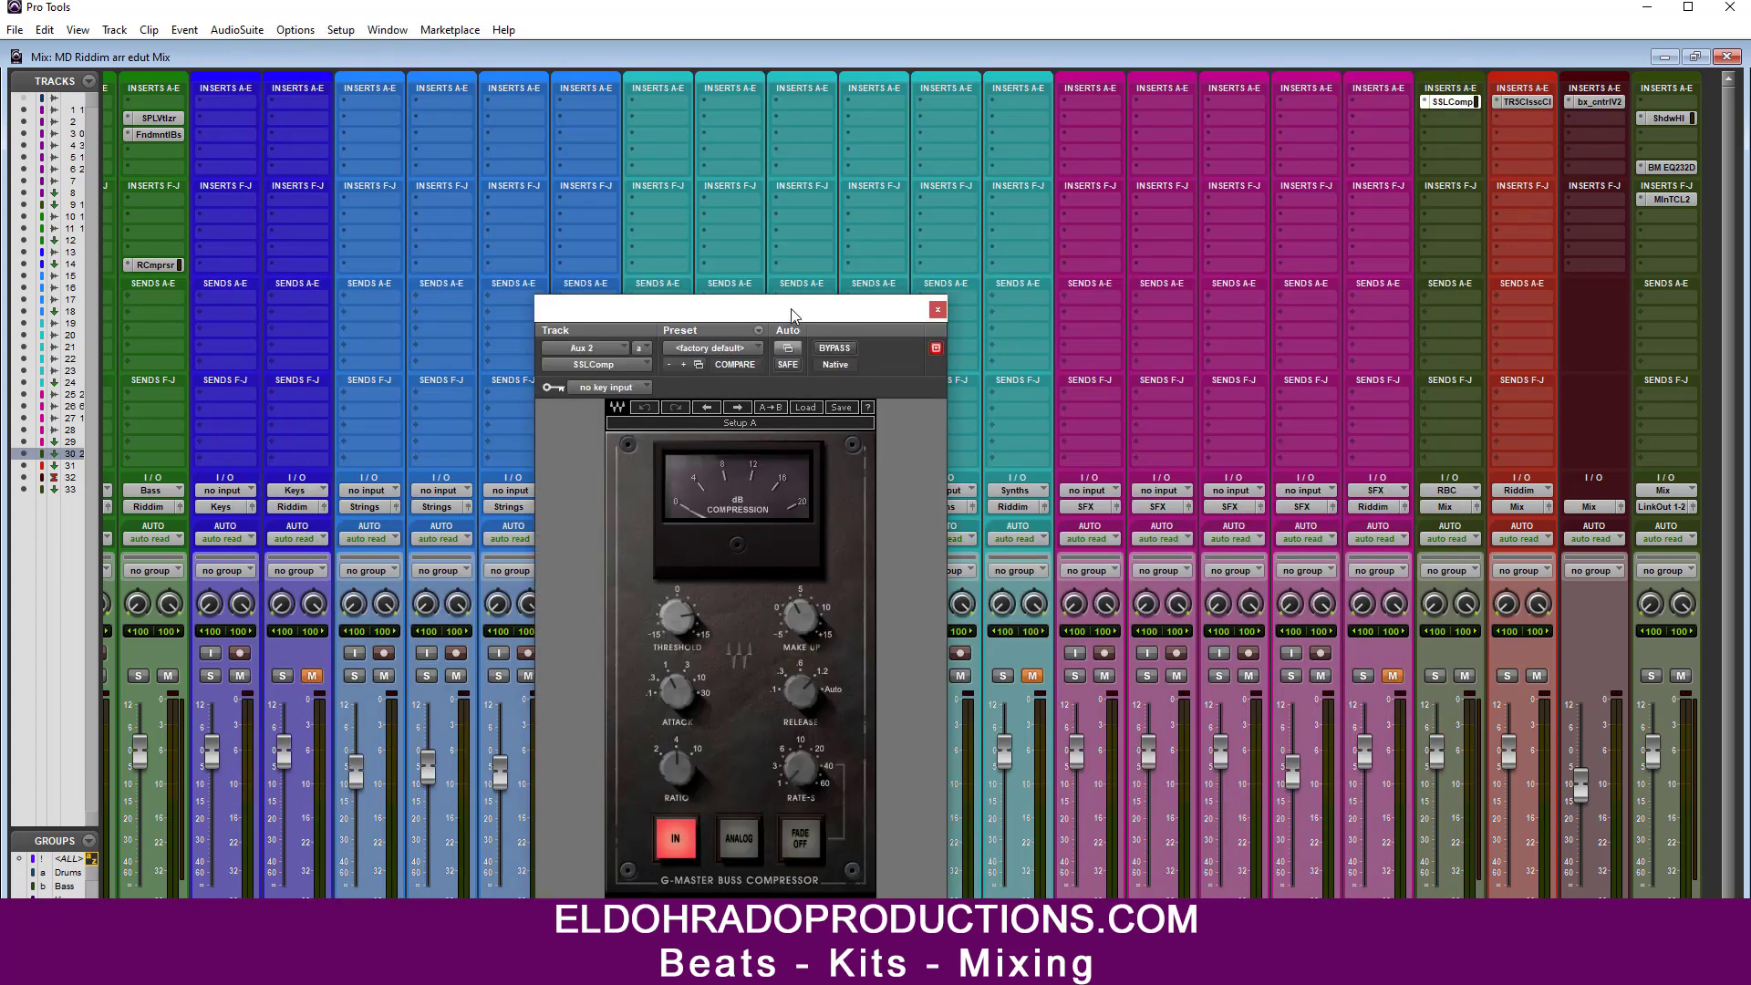
left_click_drag(791, 310, 867, 128)
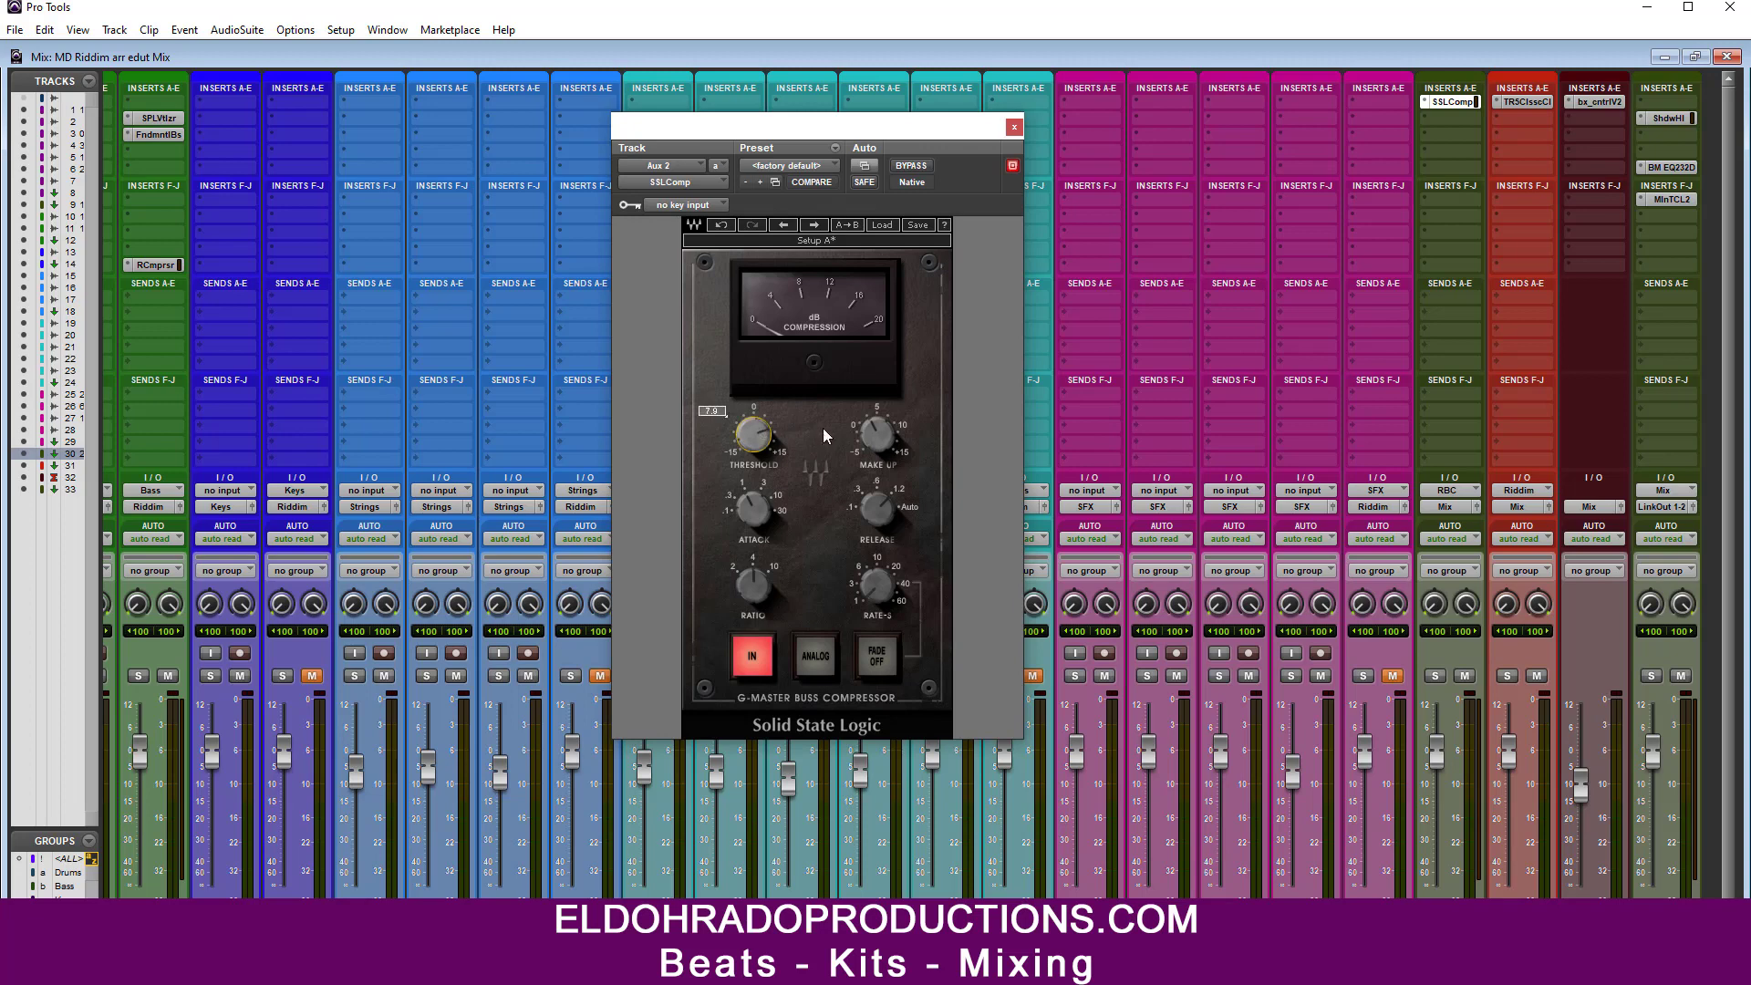
left_click(757, 517)
left_click(1017, 128)
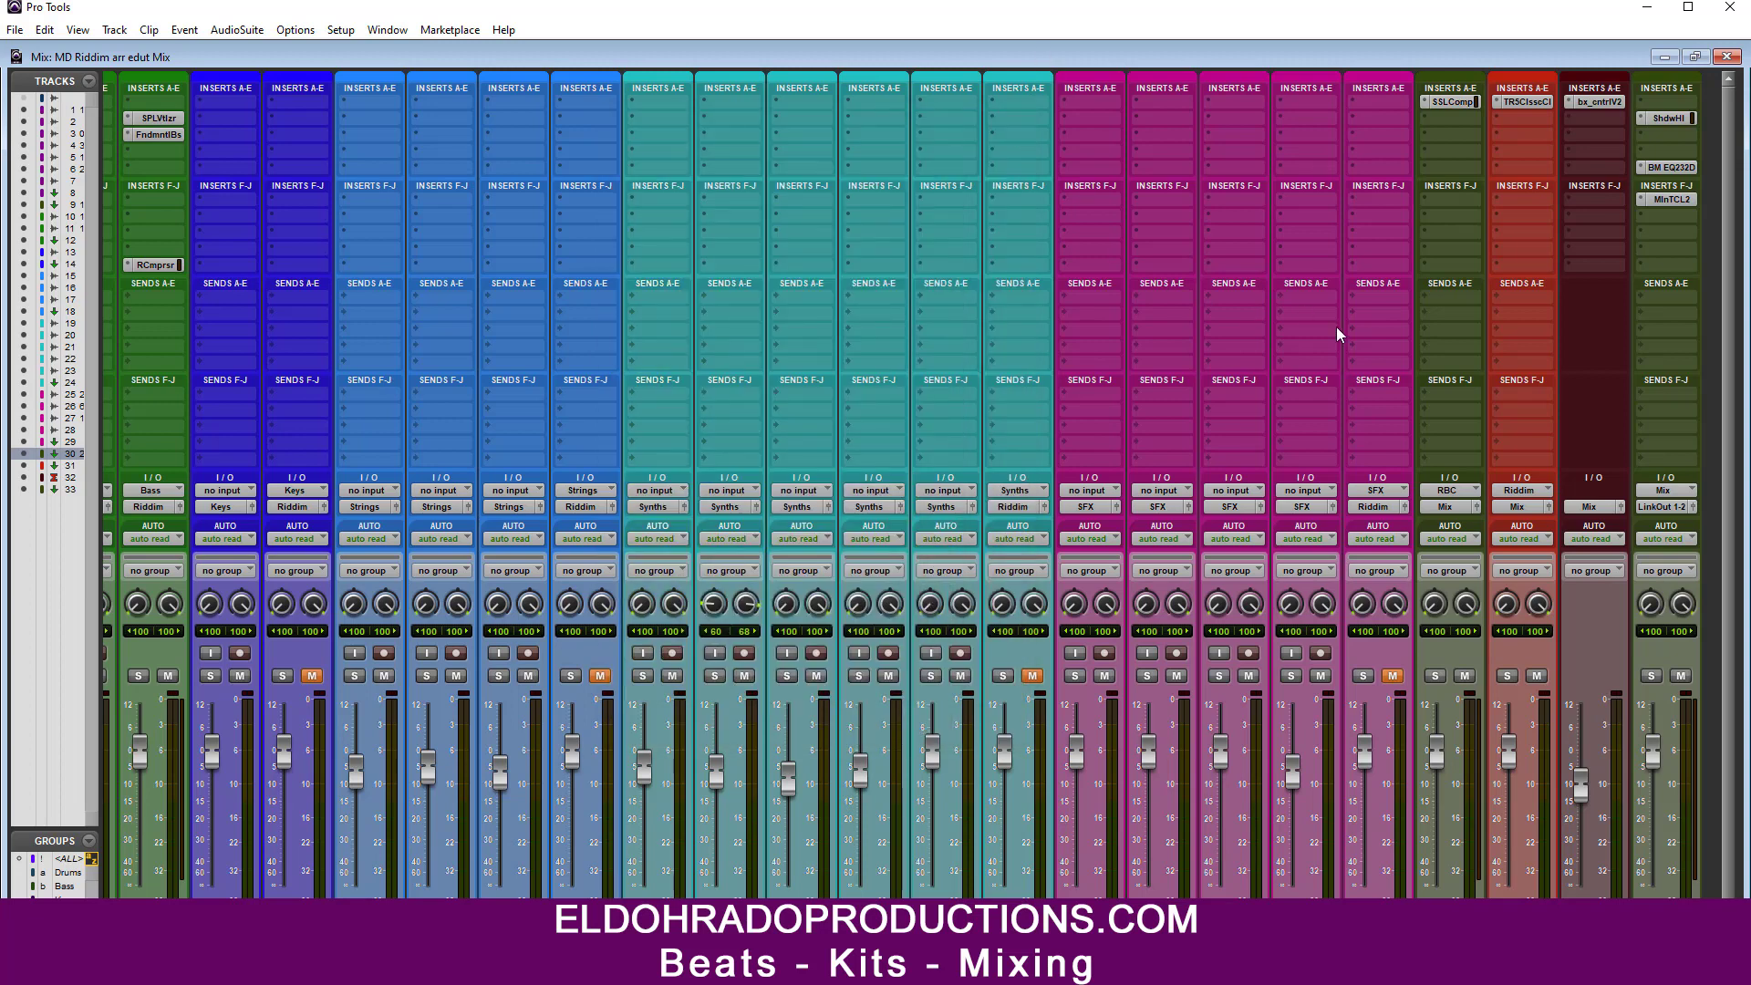
Step: Add an RBC send in the first F-J slot of the SFX, Synths, Strings, Keys and Bass buses
left_click(1375, 394)
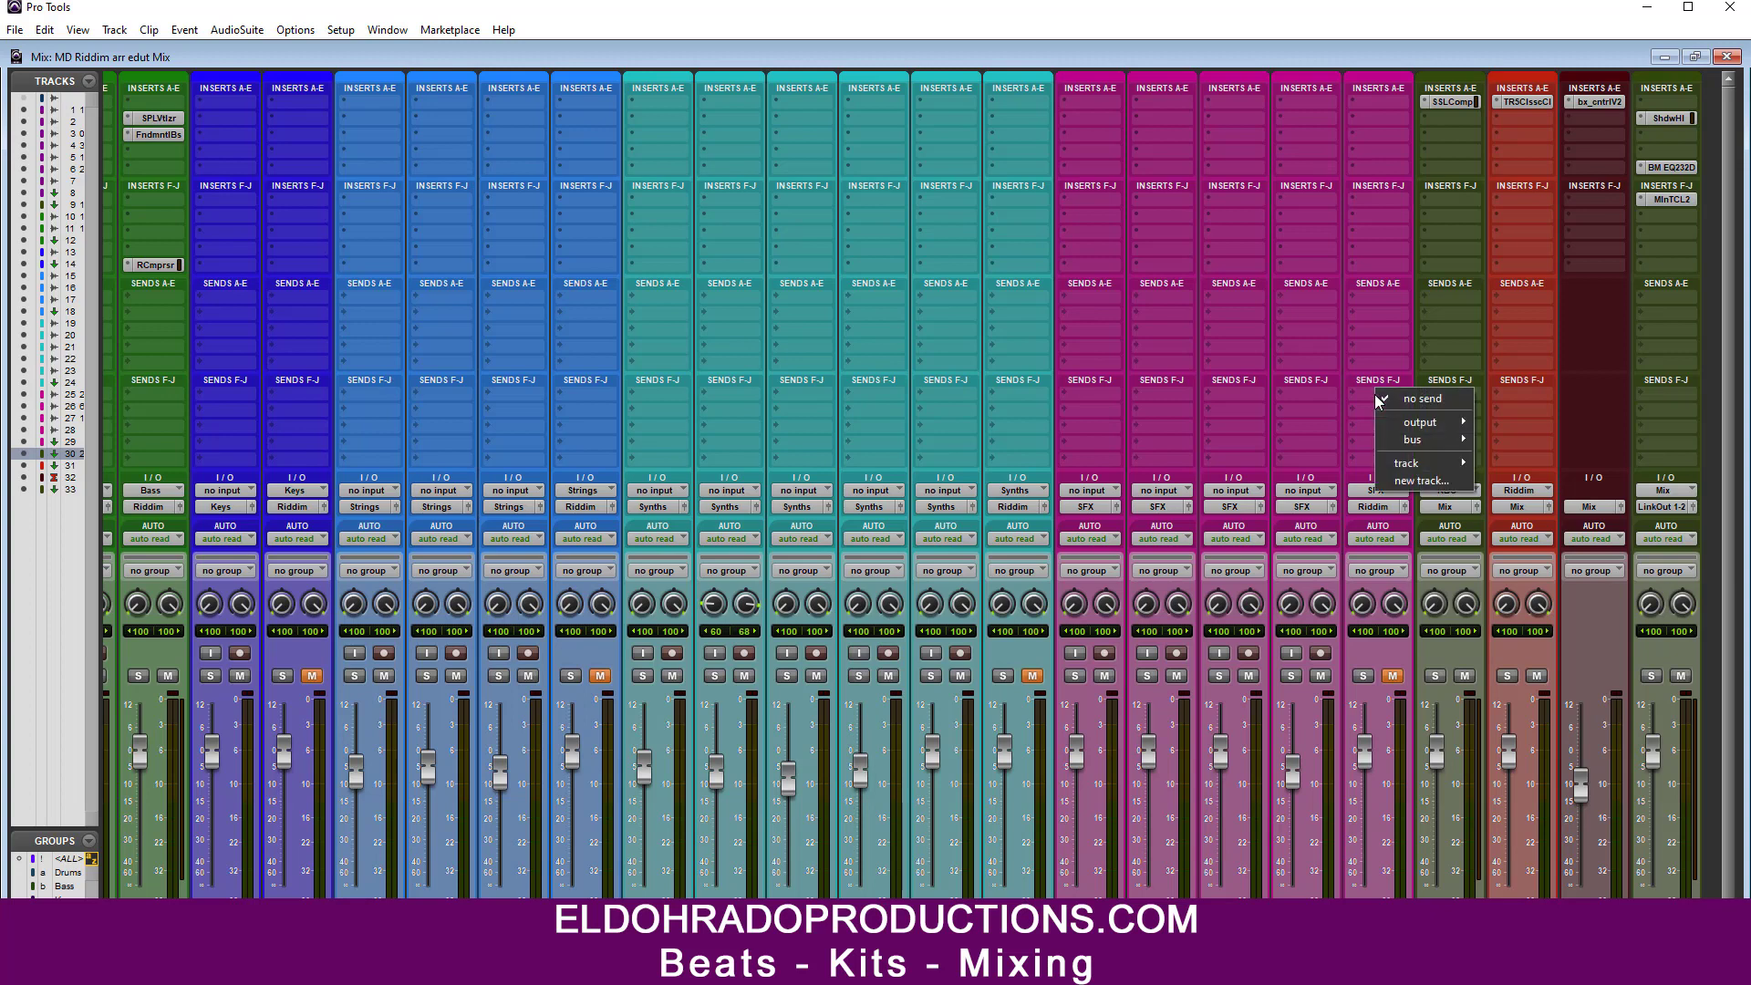
mouse_move(1412, 447)
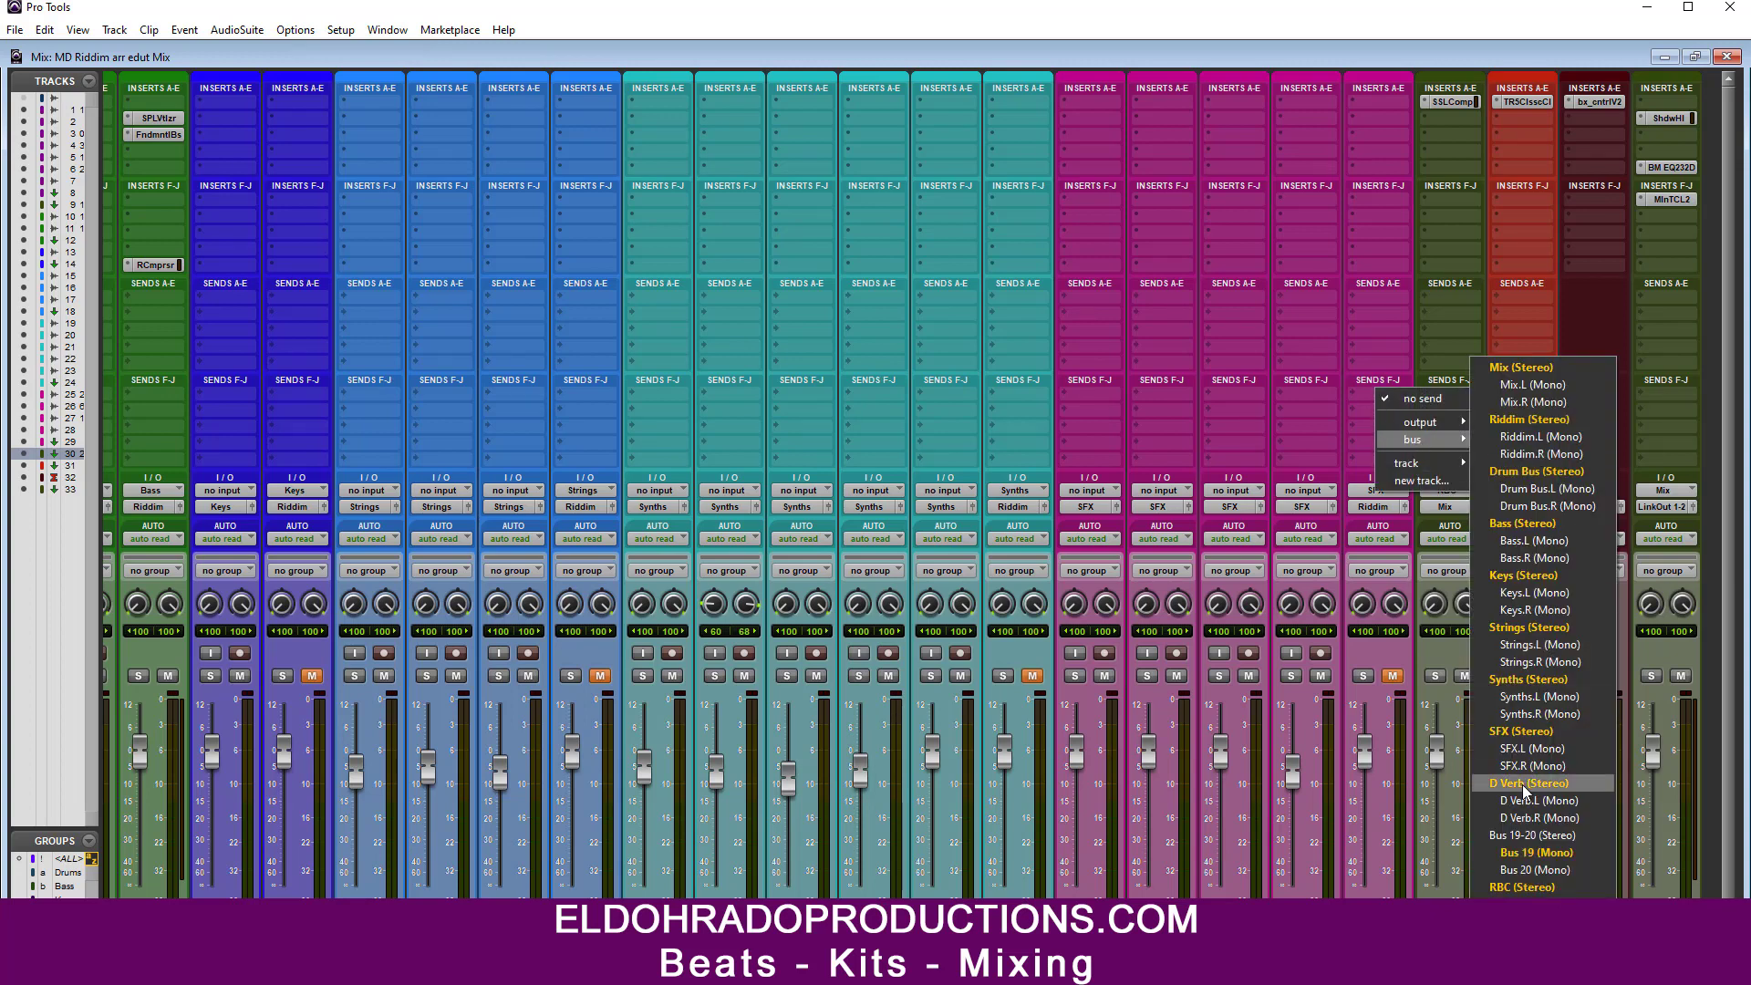
left_click(1528, 887)
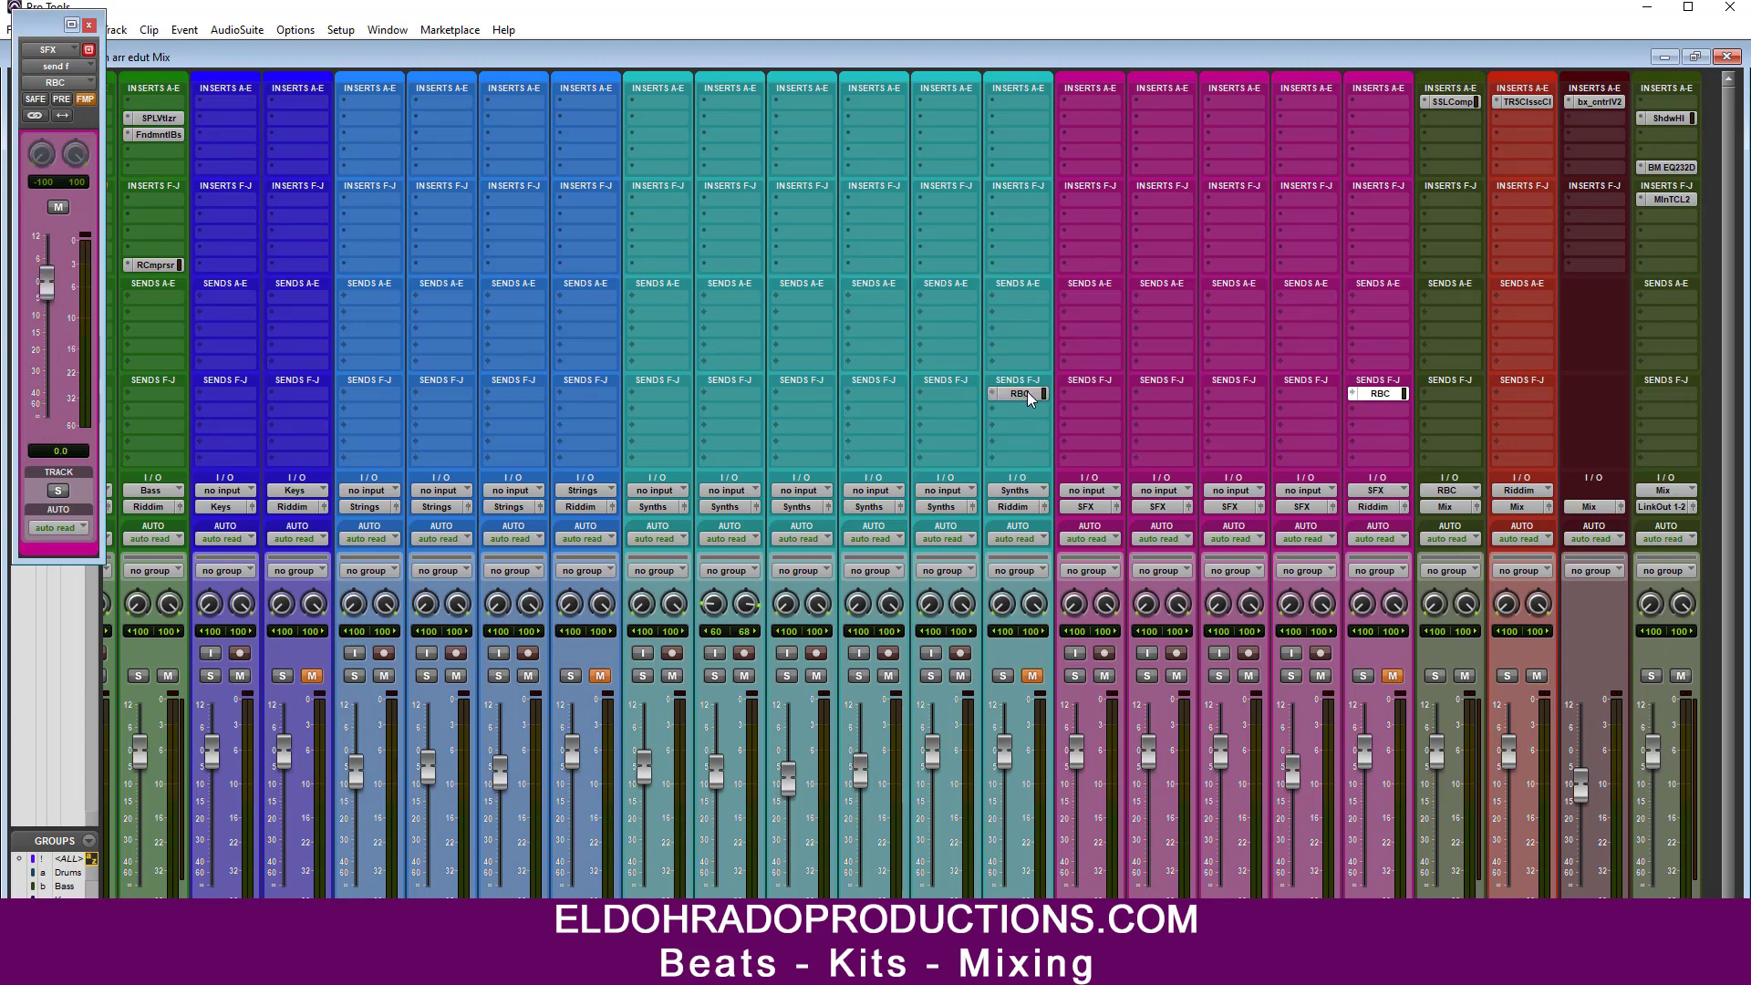
left_click_drag(593, 393, 298, 392)
left_click_drag(166, 403, 172, 396)
scroll(912, 483, "left", 4)
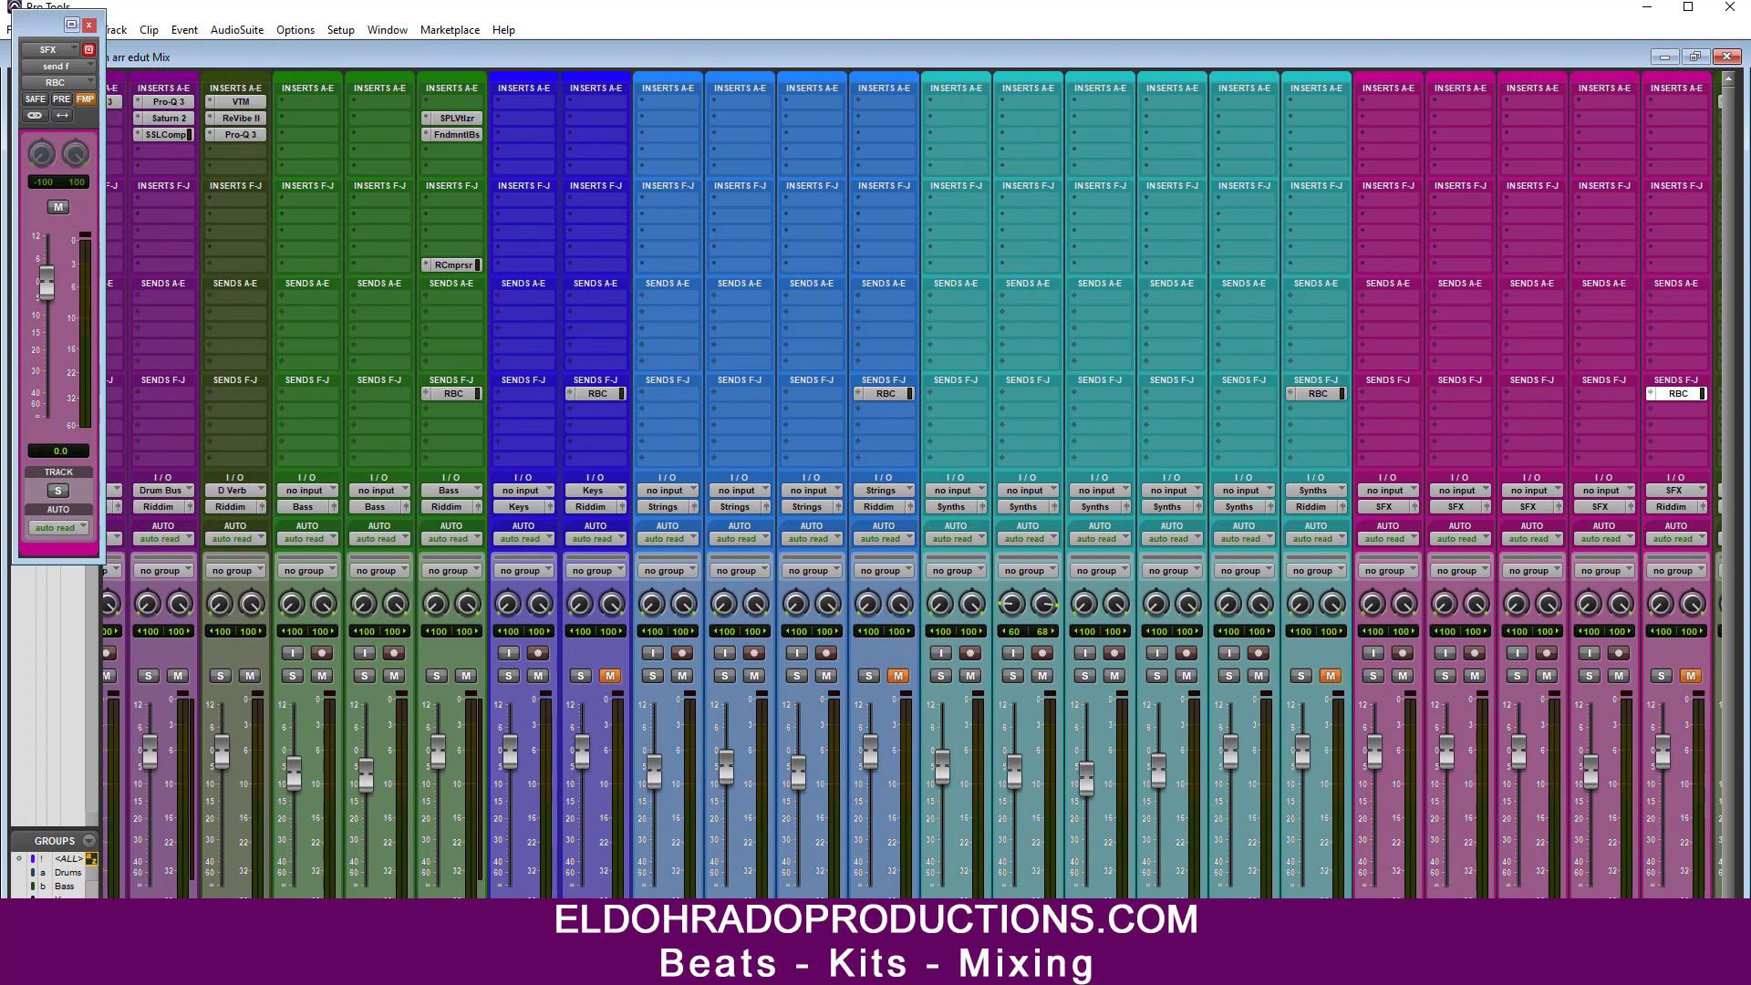
left_click(89, 25)
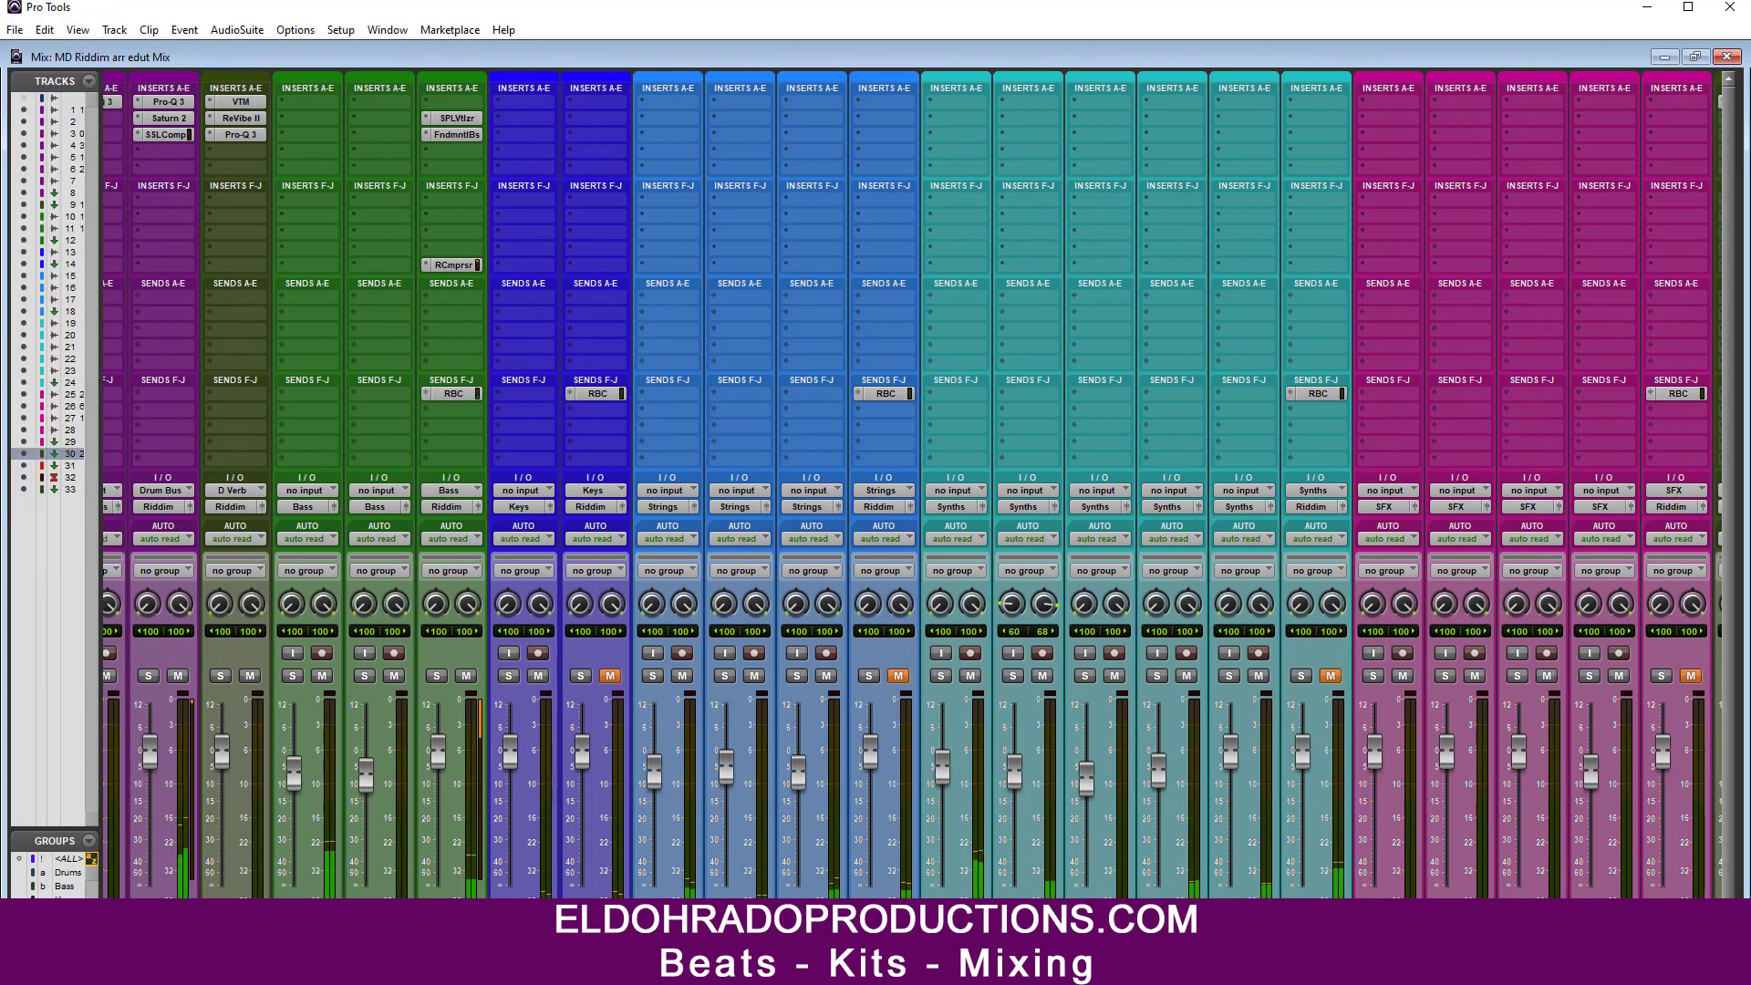
scroll(912, 484, "right", 5)
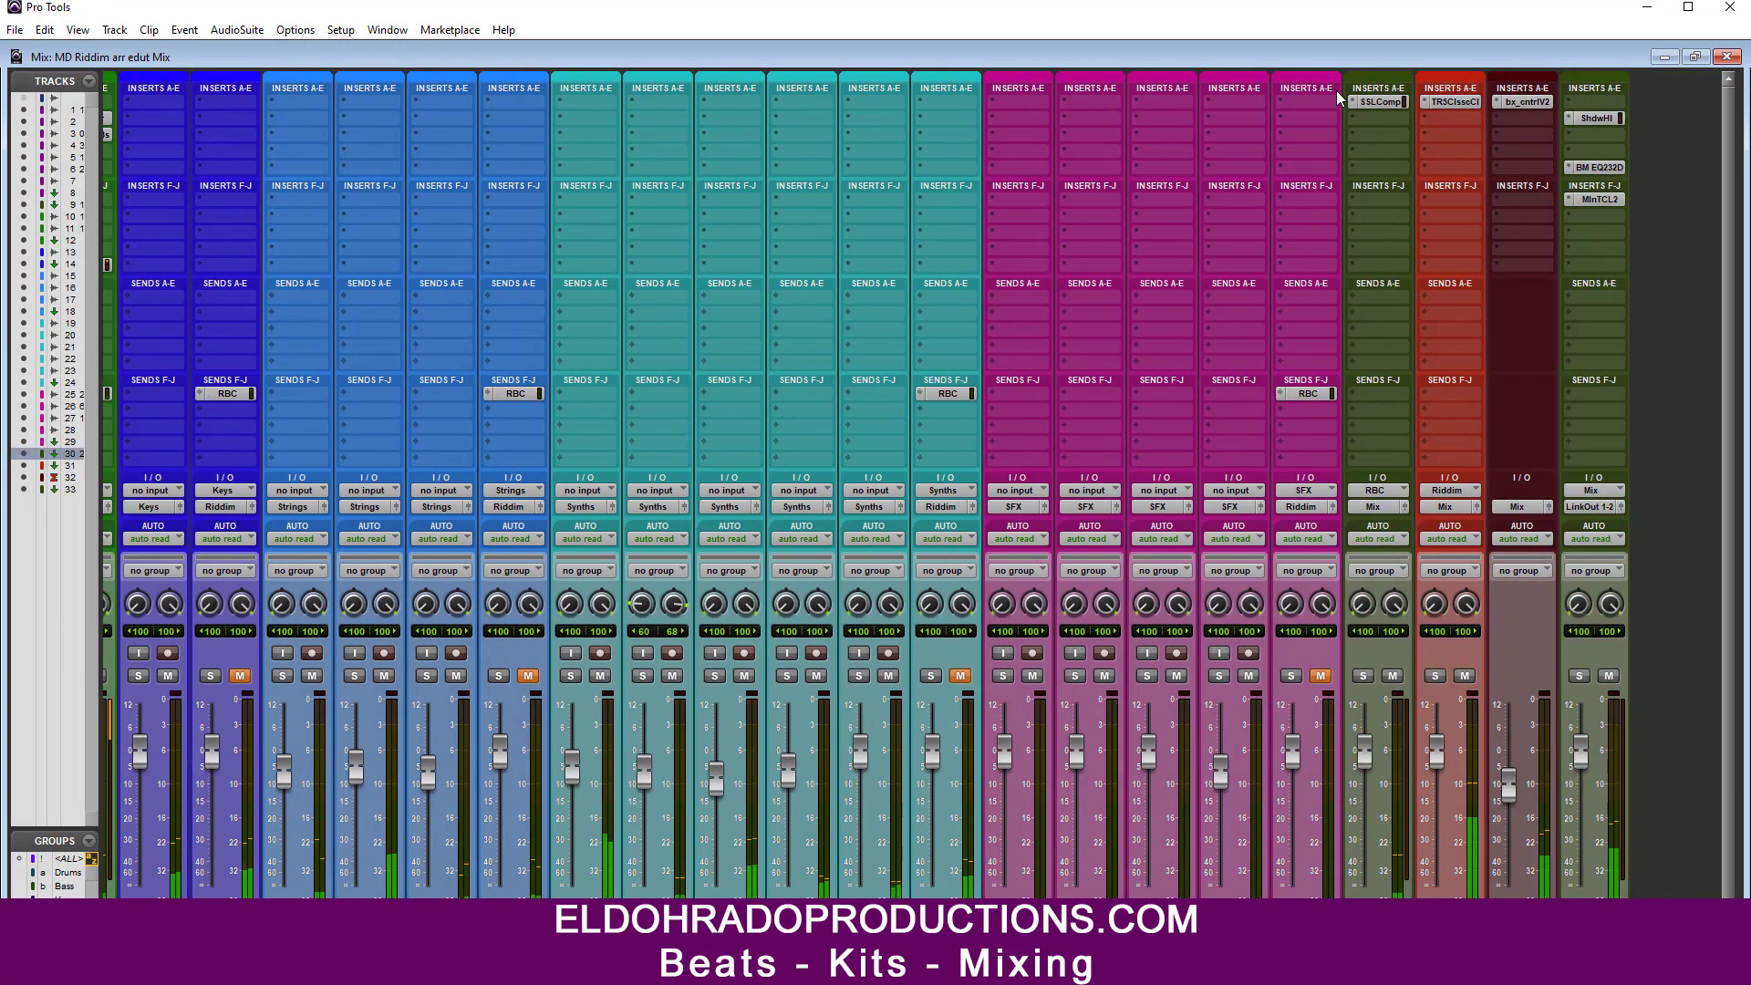
Step: Unmute the Keys, Strings, Synths and SFX buses and play the mix to check the SSLComp's compression on the RBC aux
left_click(1386, 101)
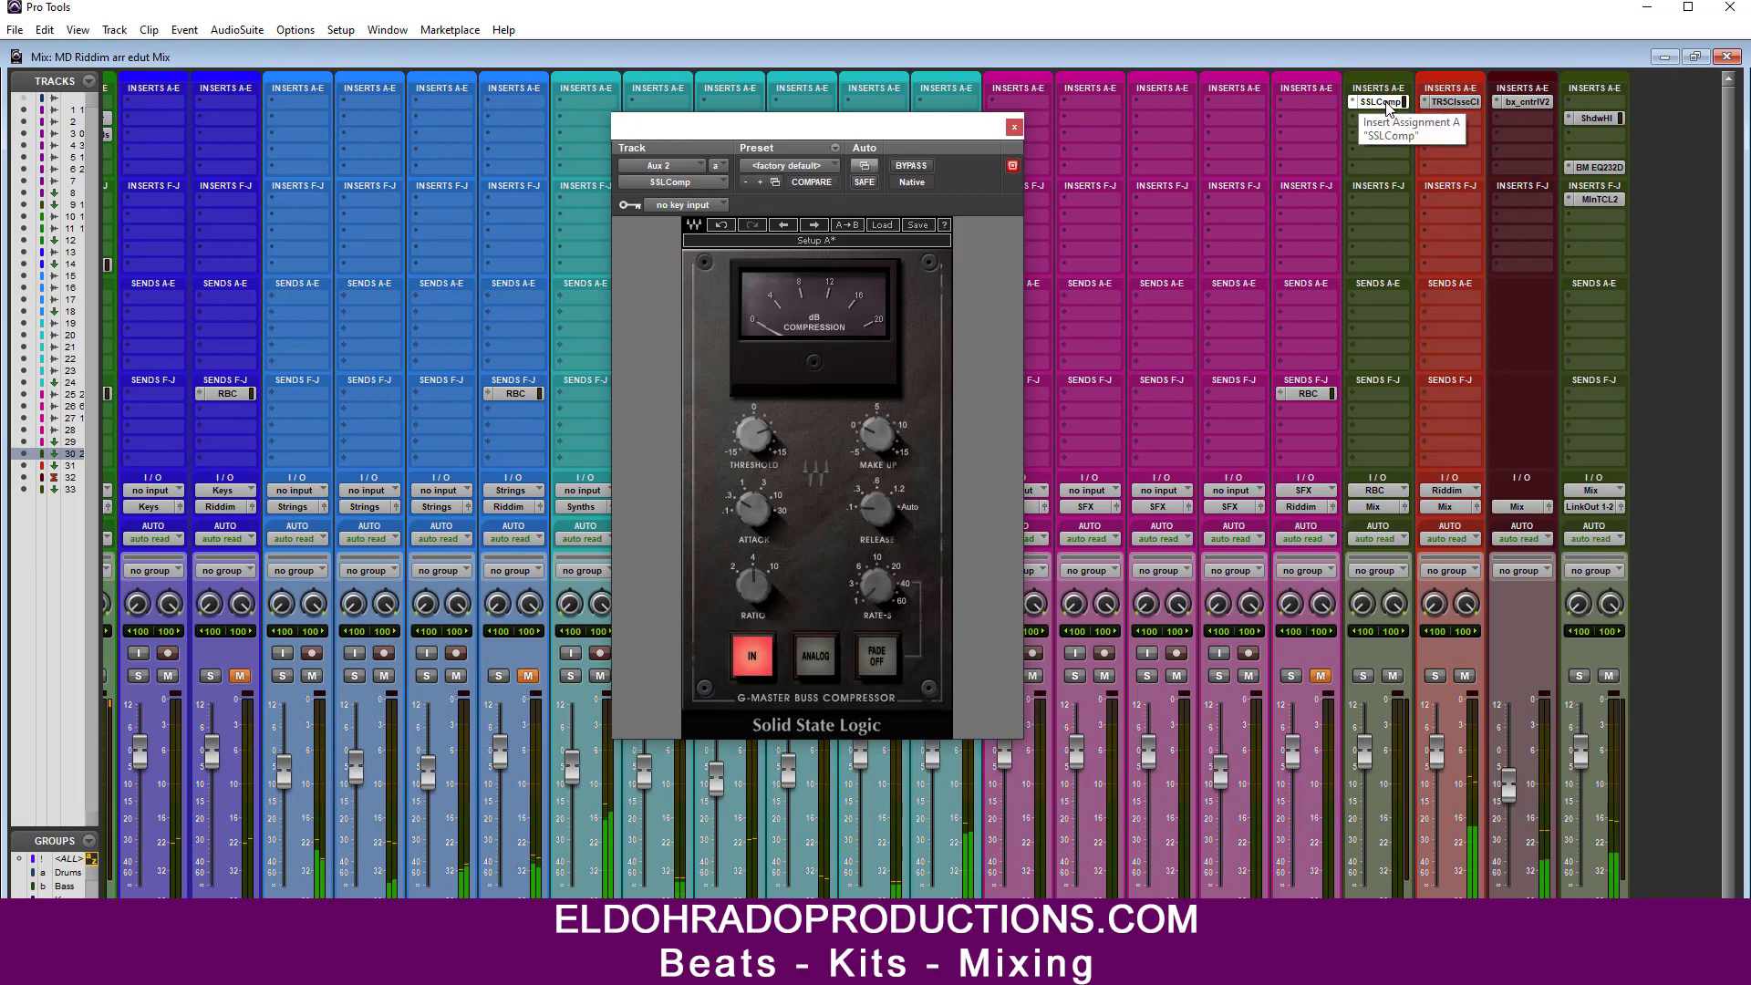
mouse_move(743, 436)
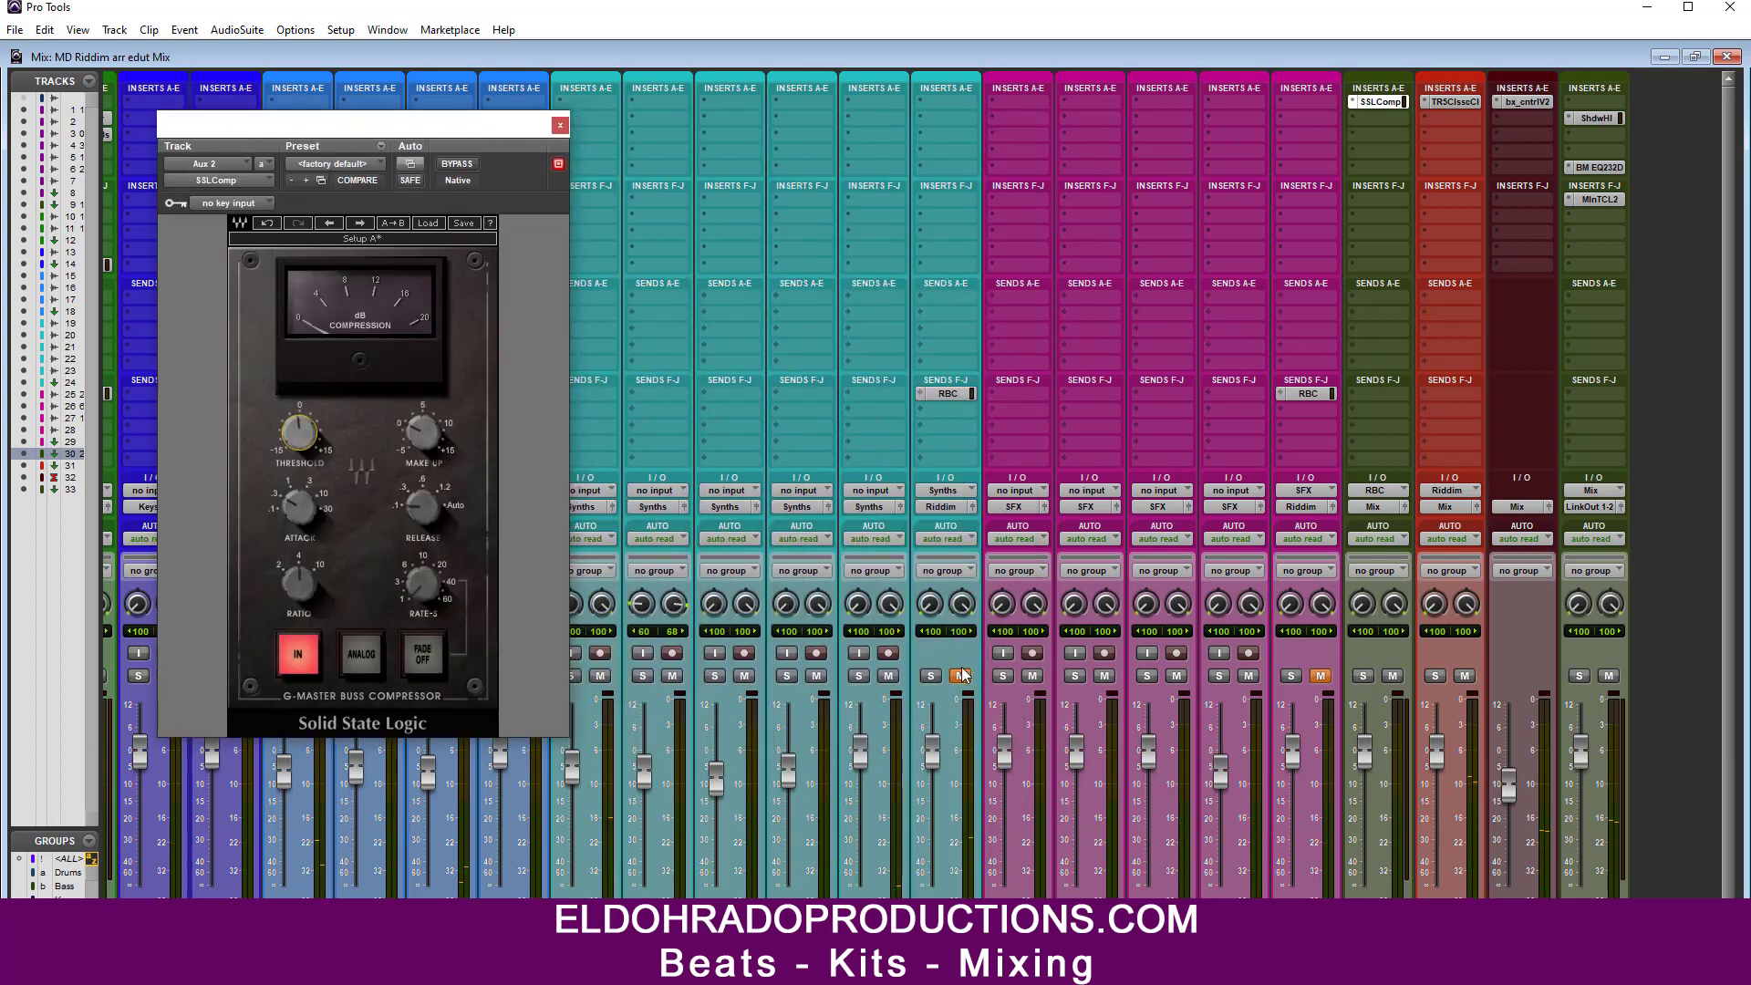
key("space")
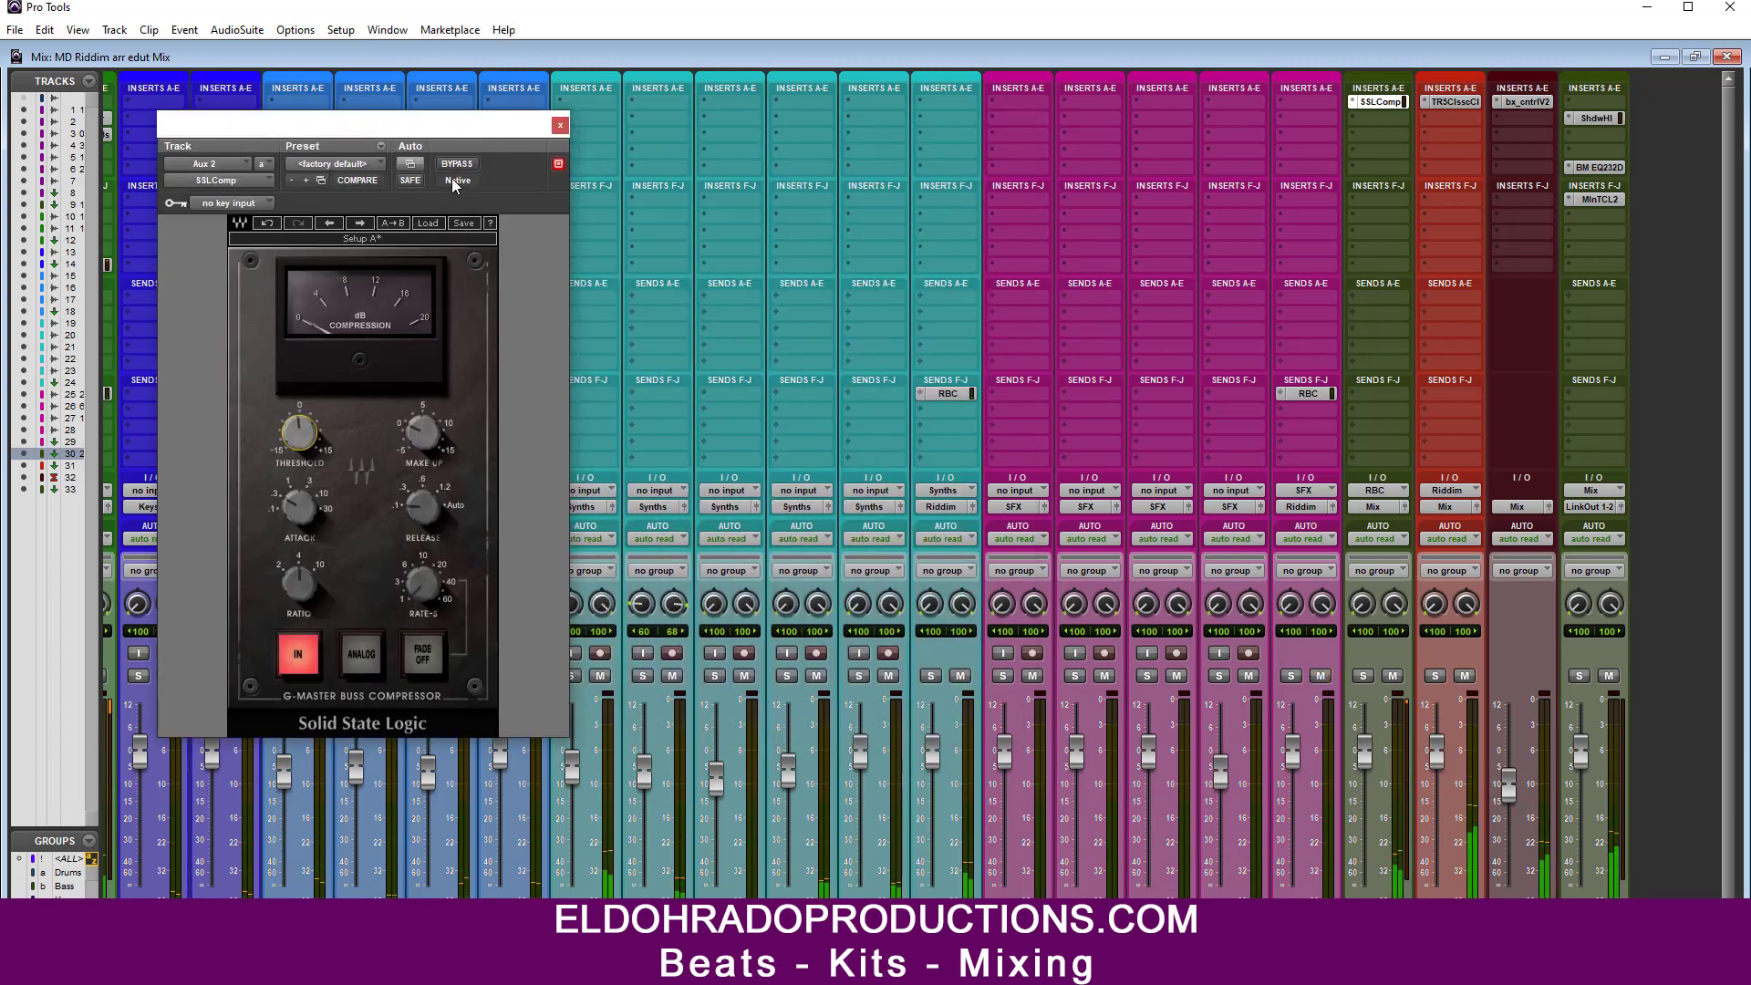
left_click_drag(480, 128, 781, 135)
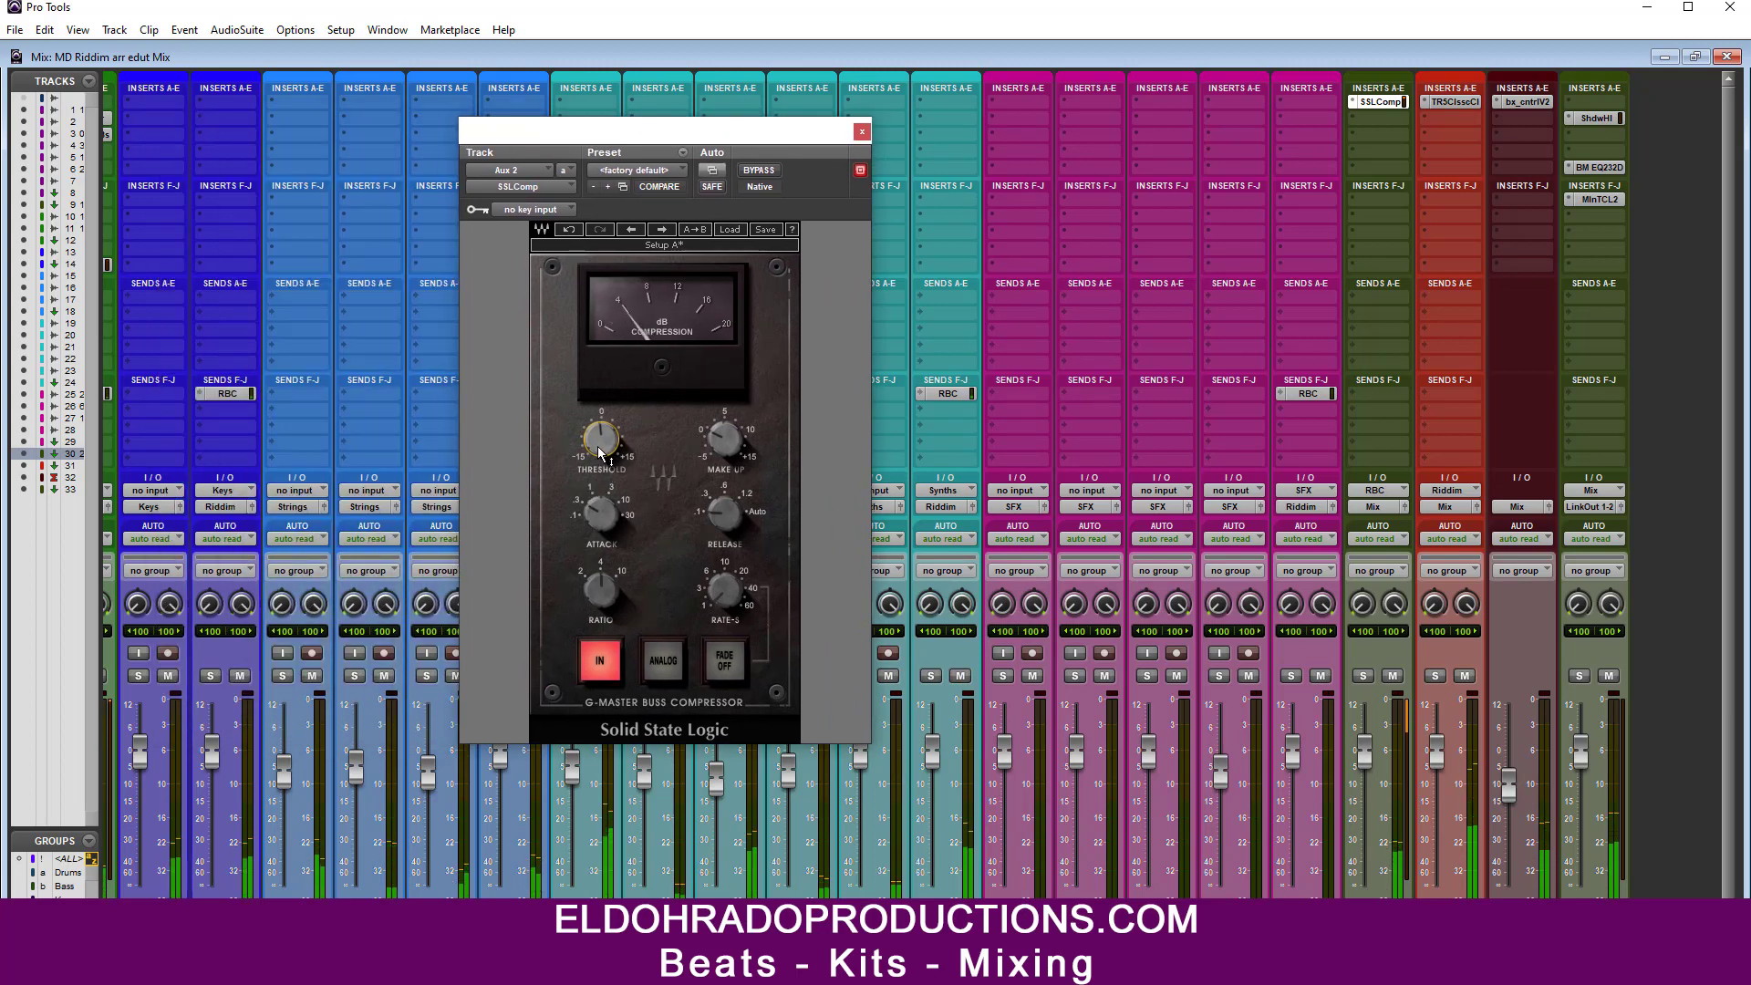
mouse_move(598, 448)
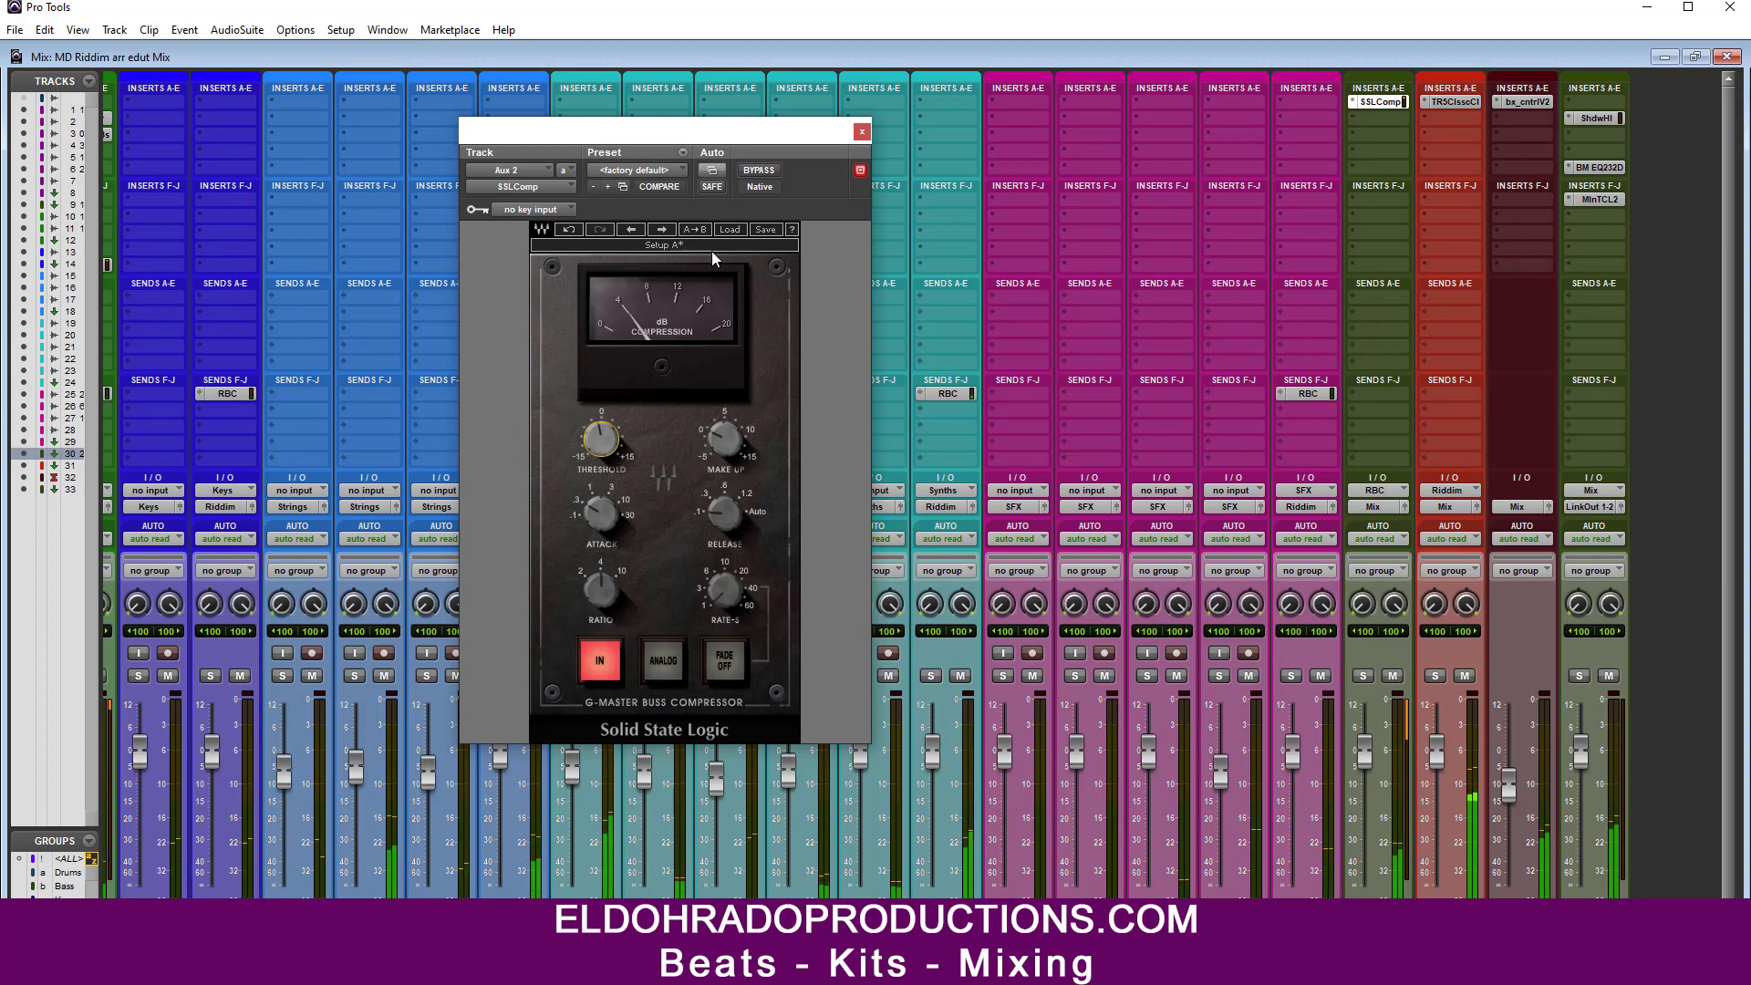
left_click(861, 132)
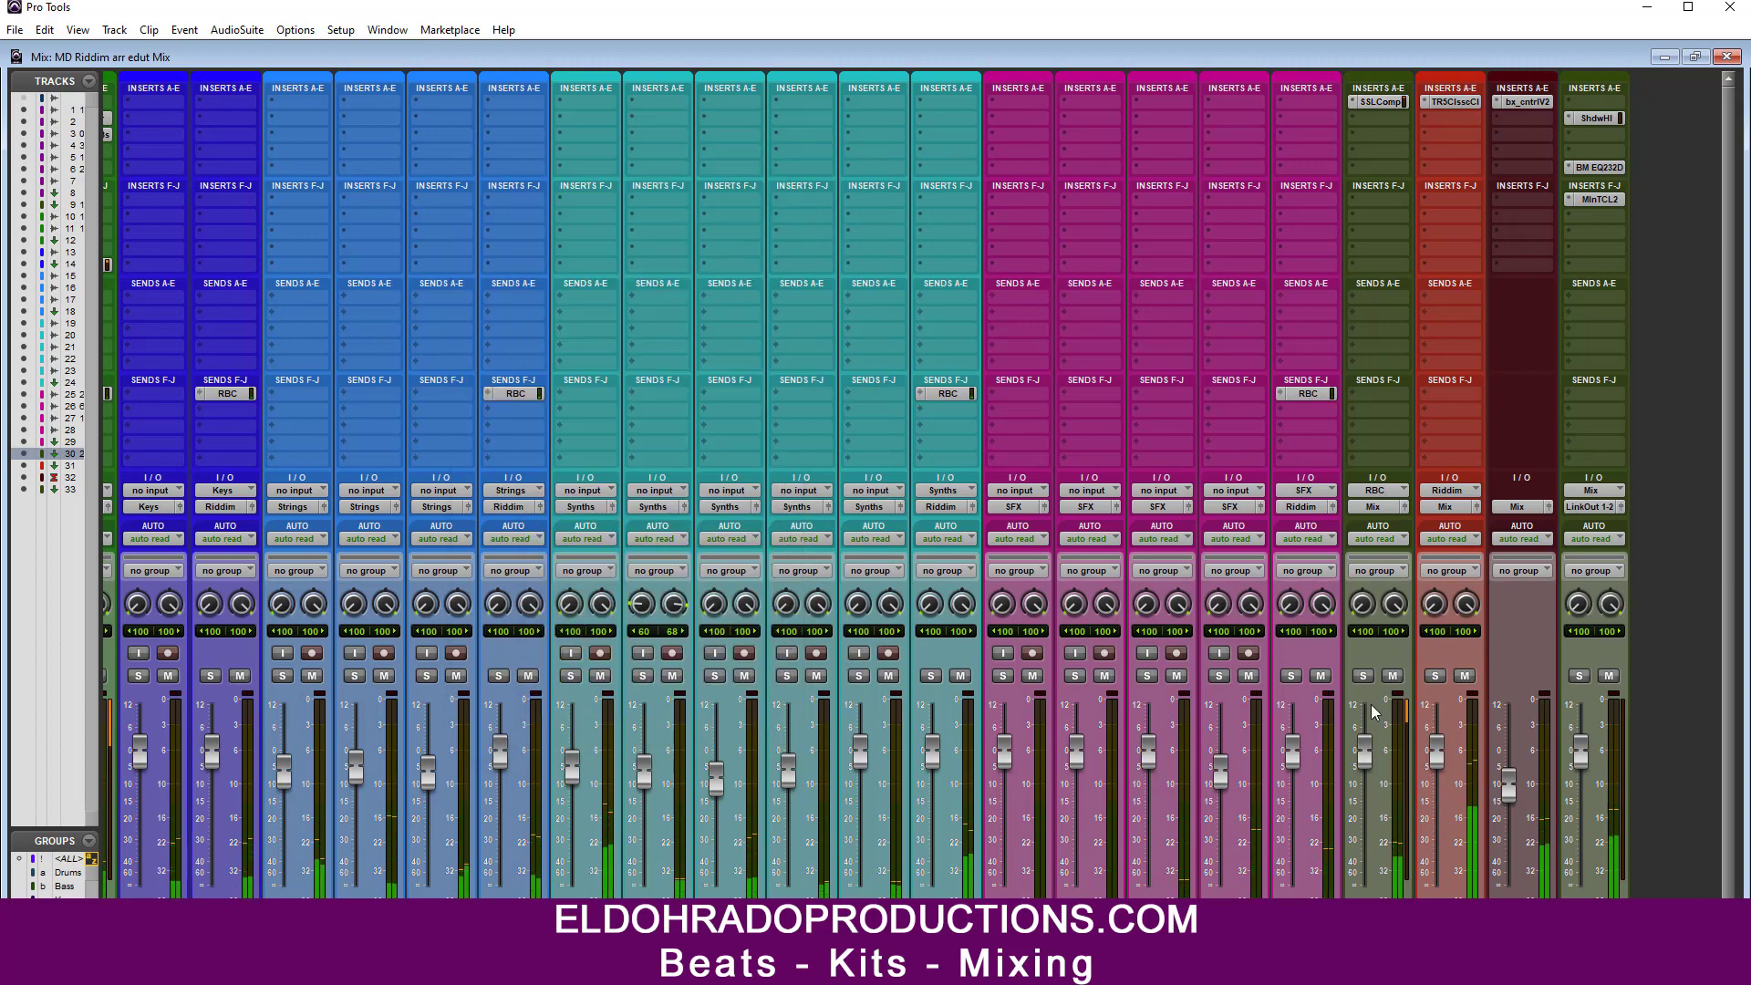
left_click_drag(1186, 958, 1111, 958)
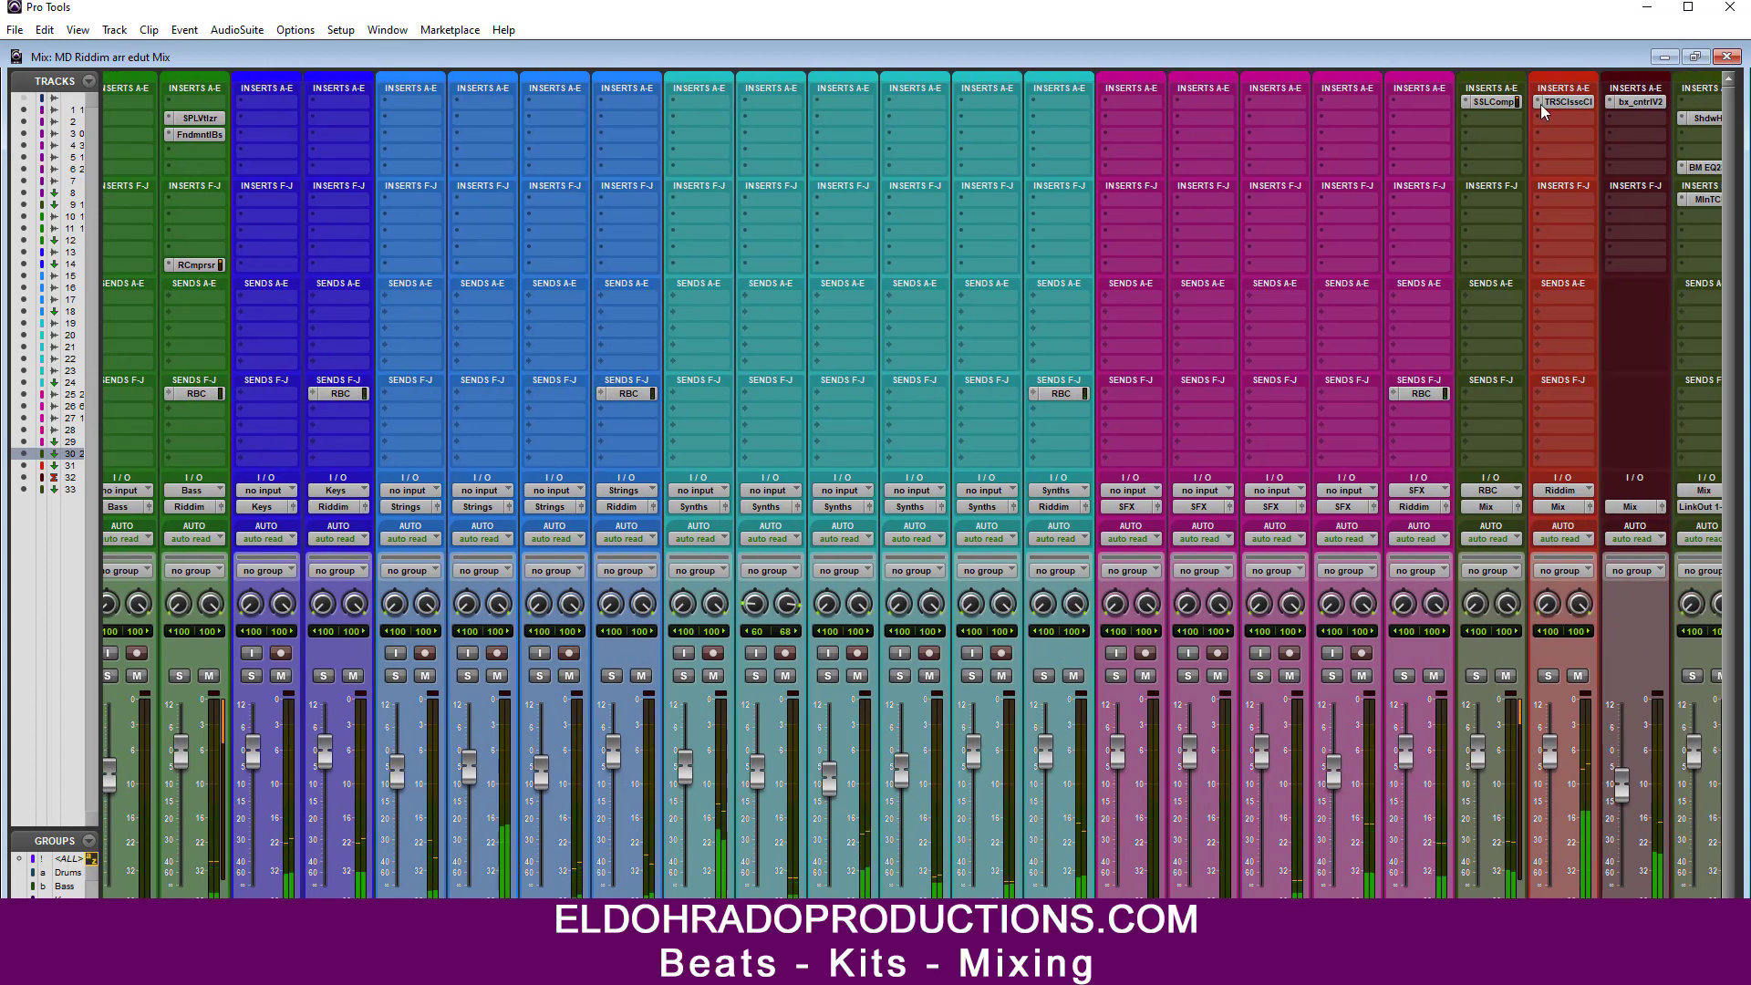
left_click(1504, 101)
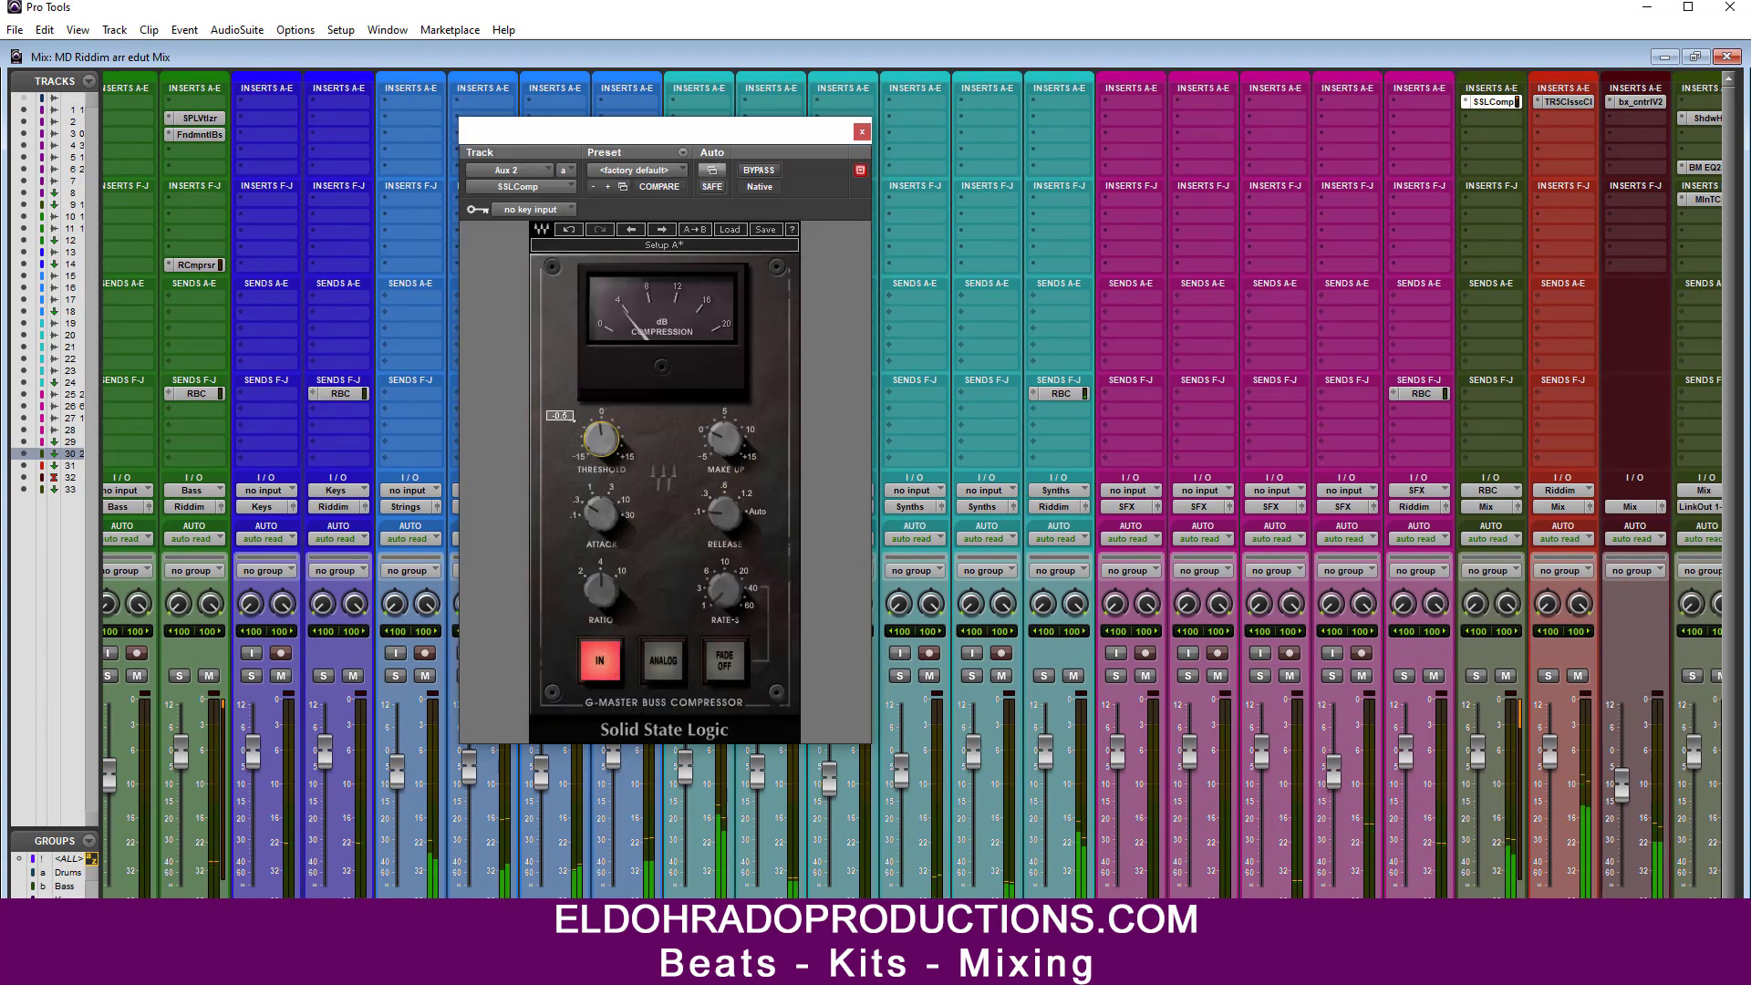
left_click(861, 132)
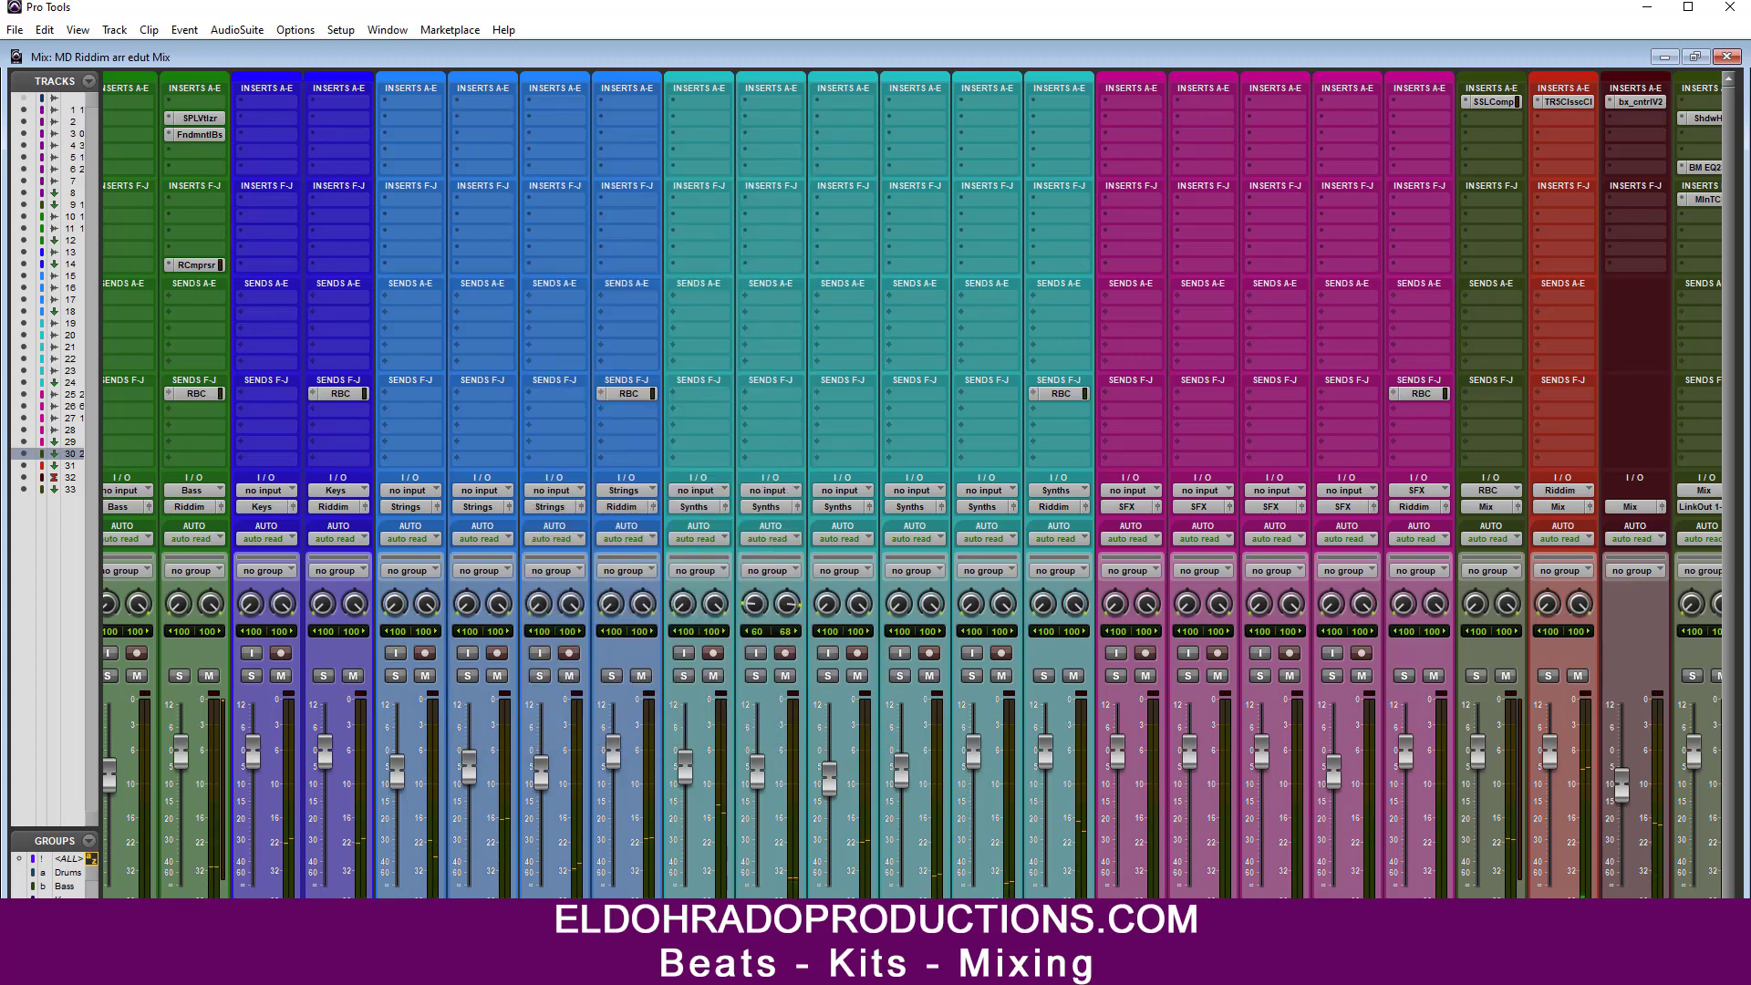
Step: Create one new stereo aux input track directly after the Bass bus
left_click_drag(856, 958, 476, 957)
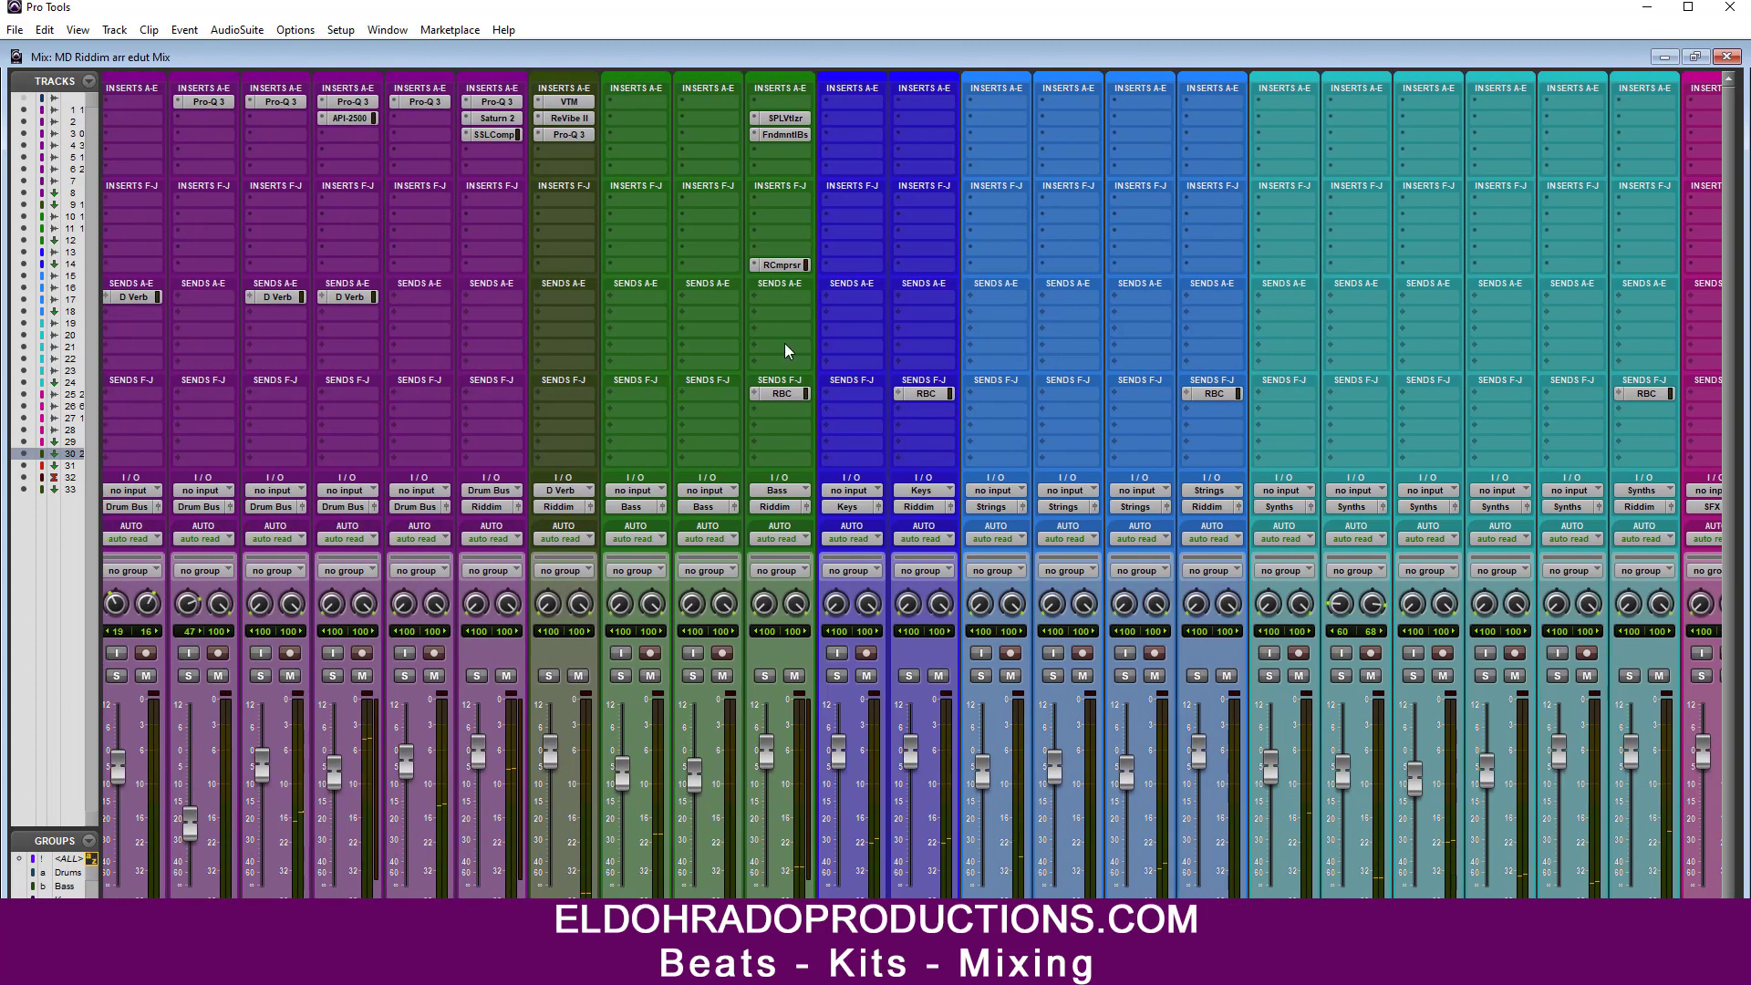
mouse_move(771, 957)
left_mouse_down()
mouse_move(814, 957)
mouse_move(786, 958)
left_mouse_up()
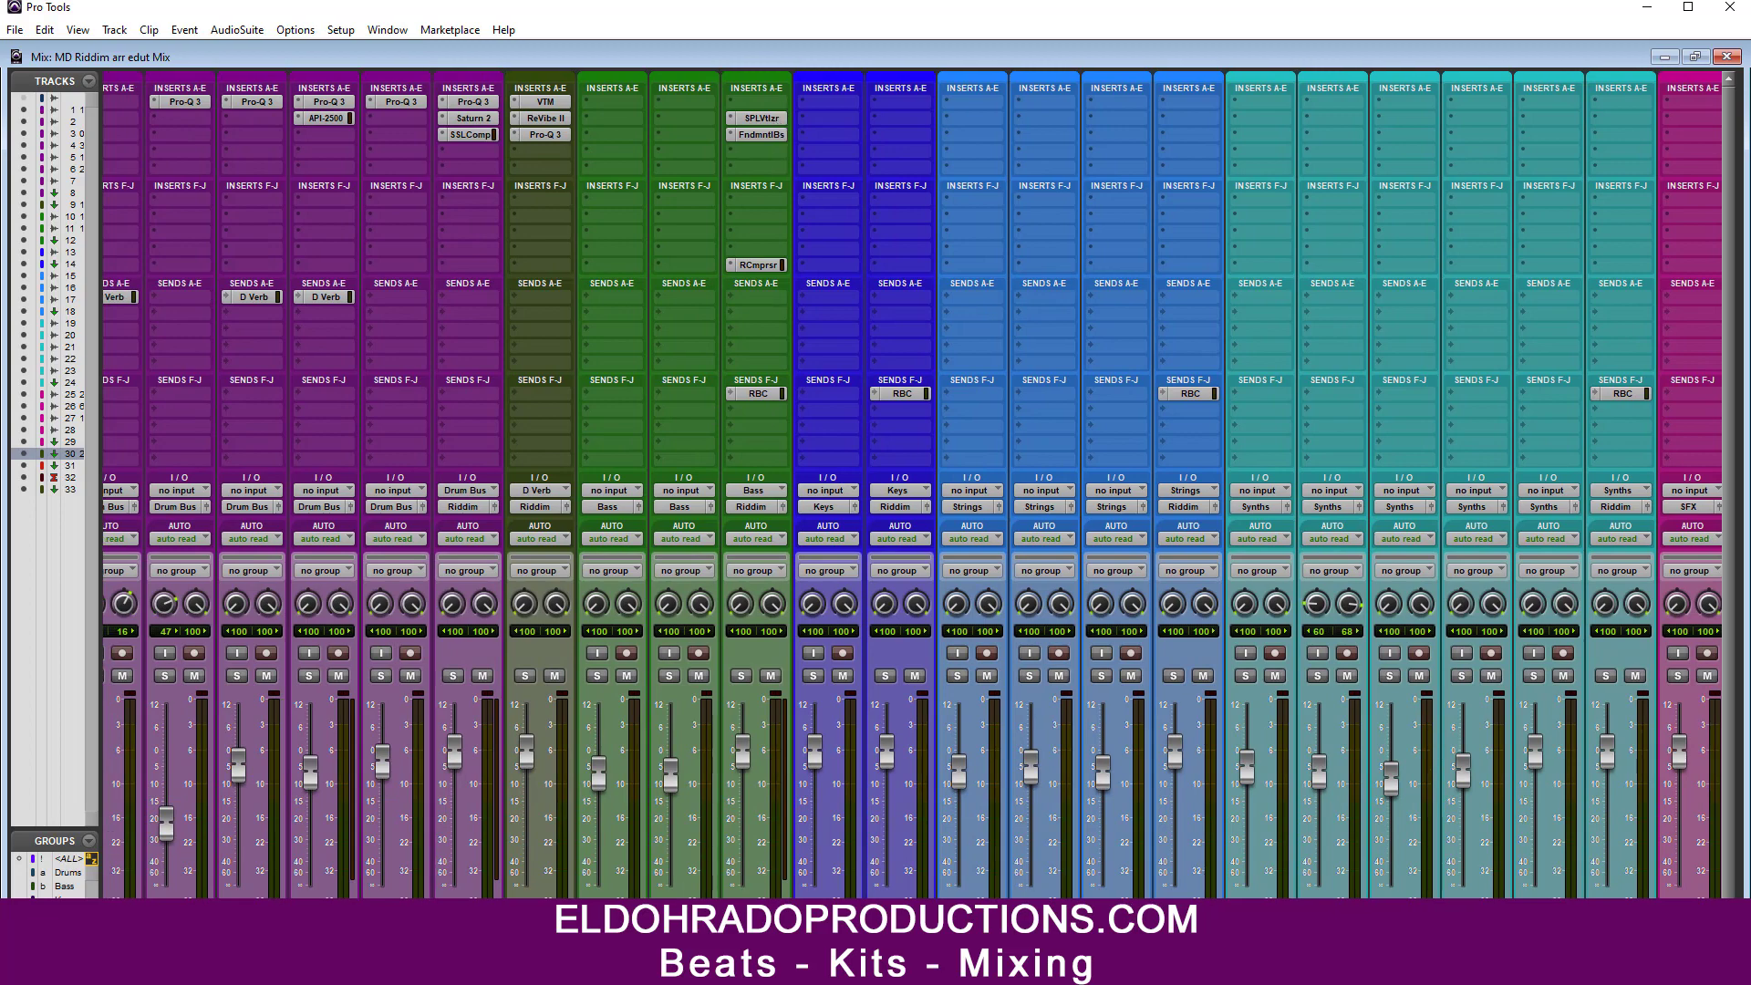
left_click(756, 932)
key("ctrl+shift+n")
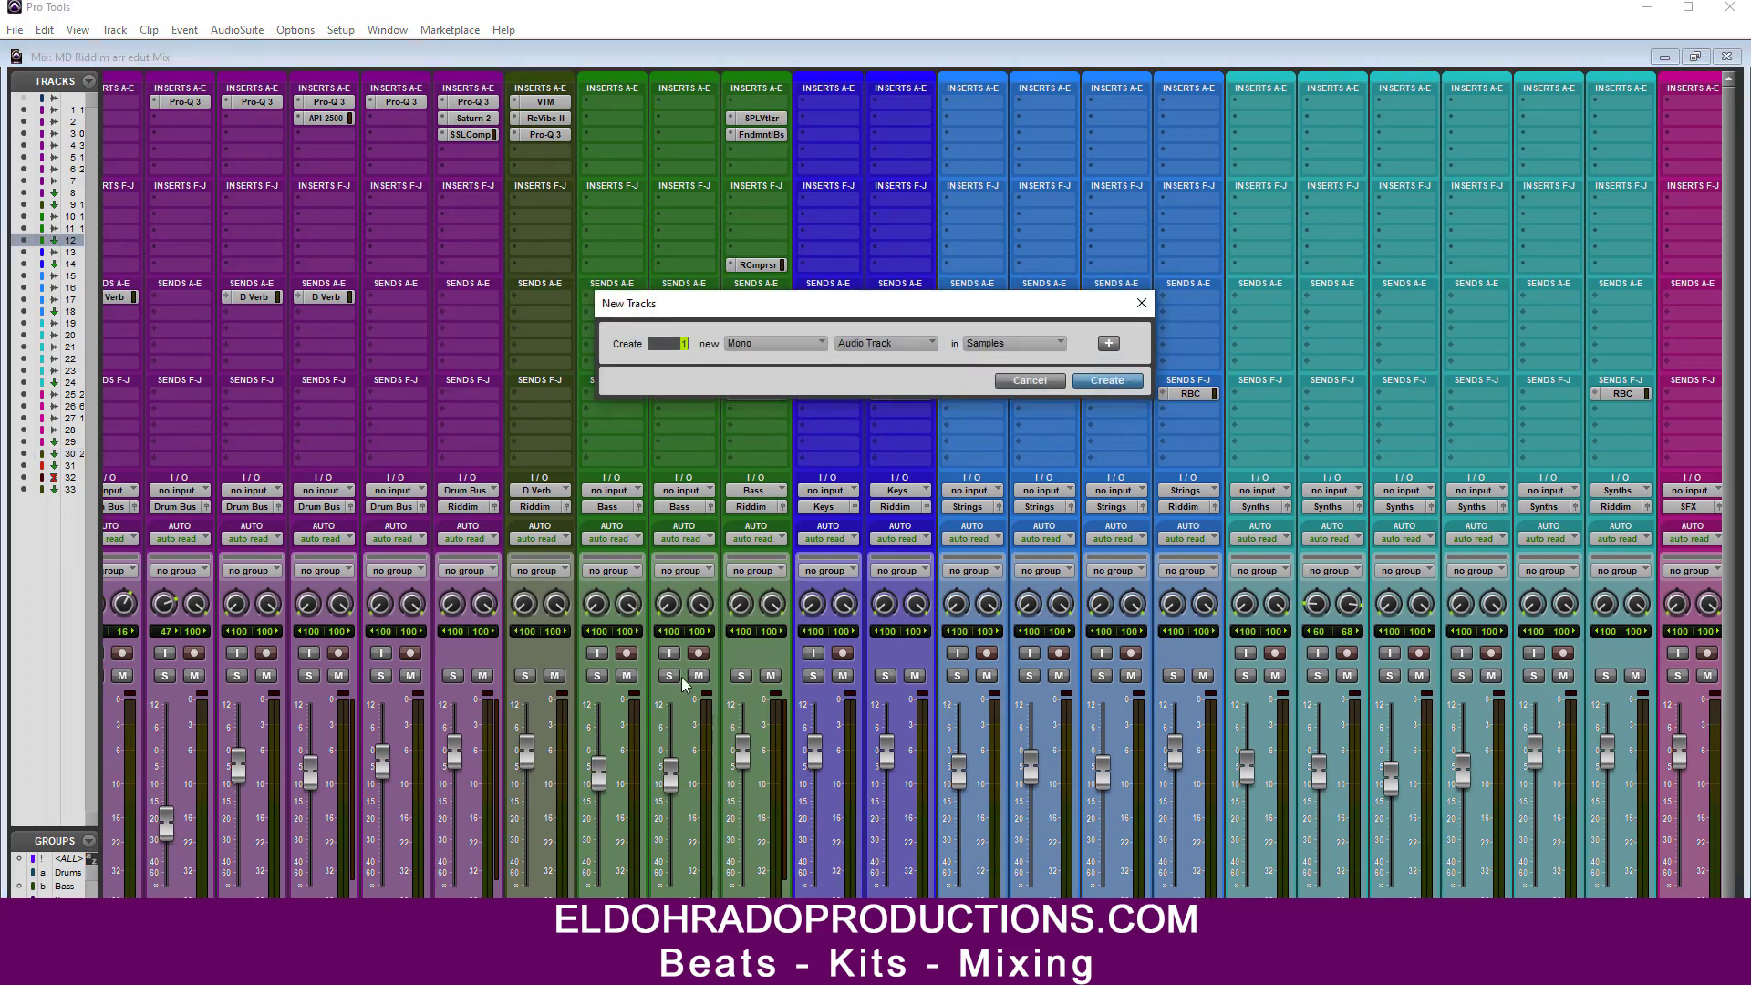
left_click(882, 343)
left_click(889, 361)
left_click(771, 344)
left_click(775, 366)
left_click(1102, 381)
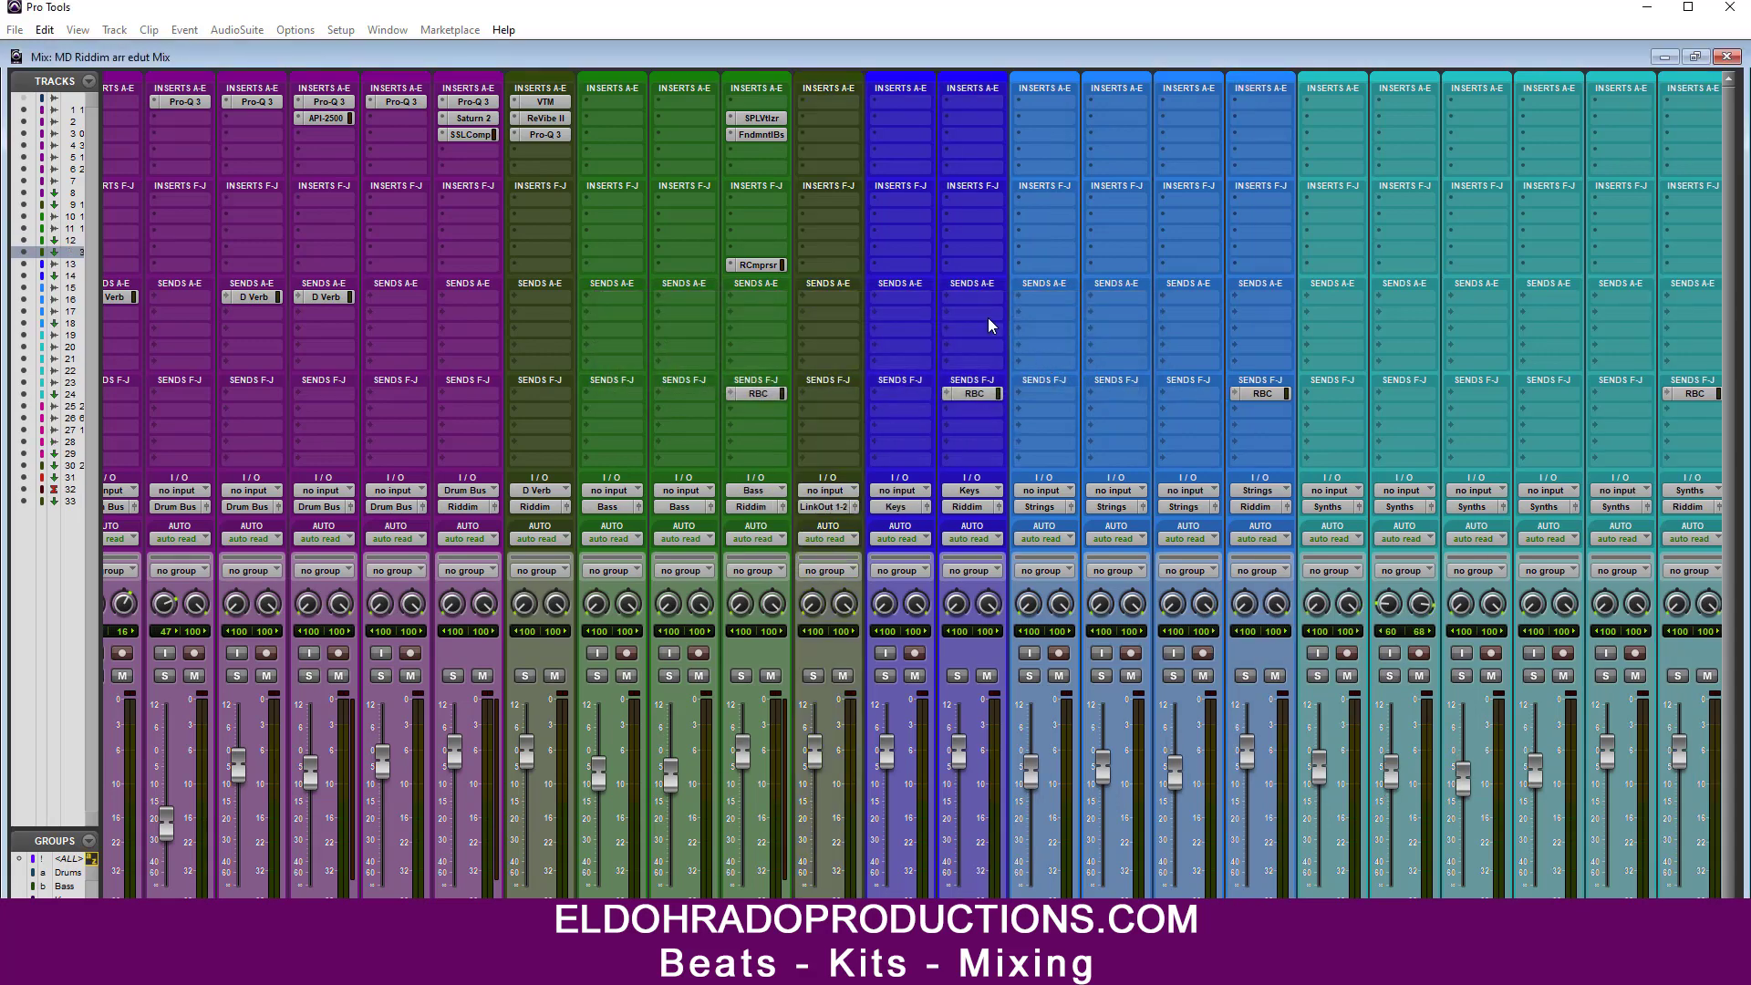
Step: Route the new aux track's output to the Riddim bus and its input from Bus 23-24
left_click(829, 507)
mouse_move(861, 551)
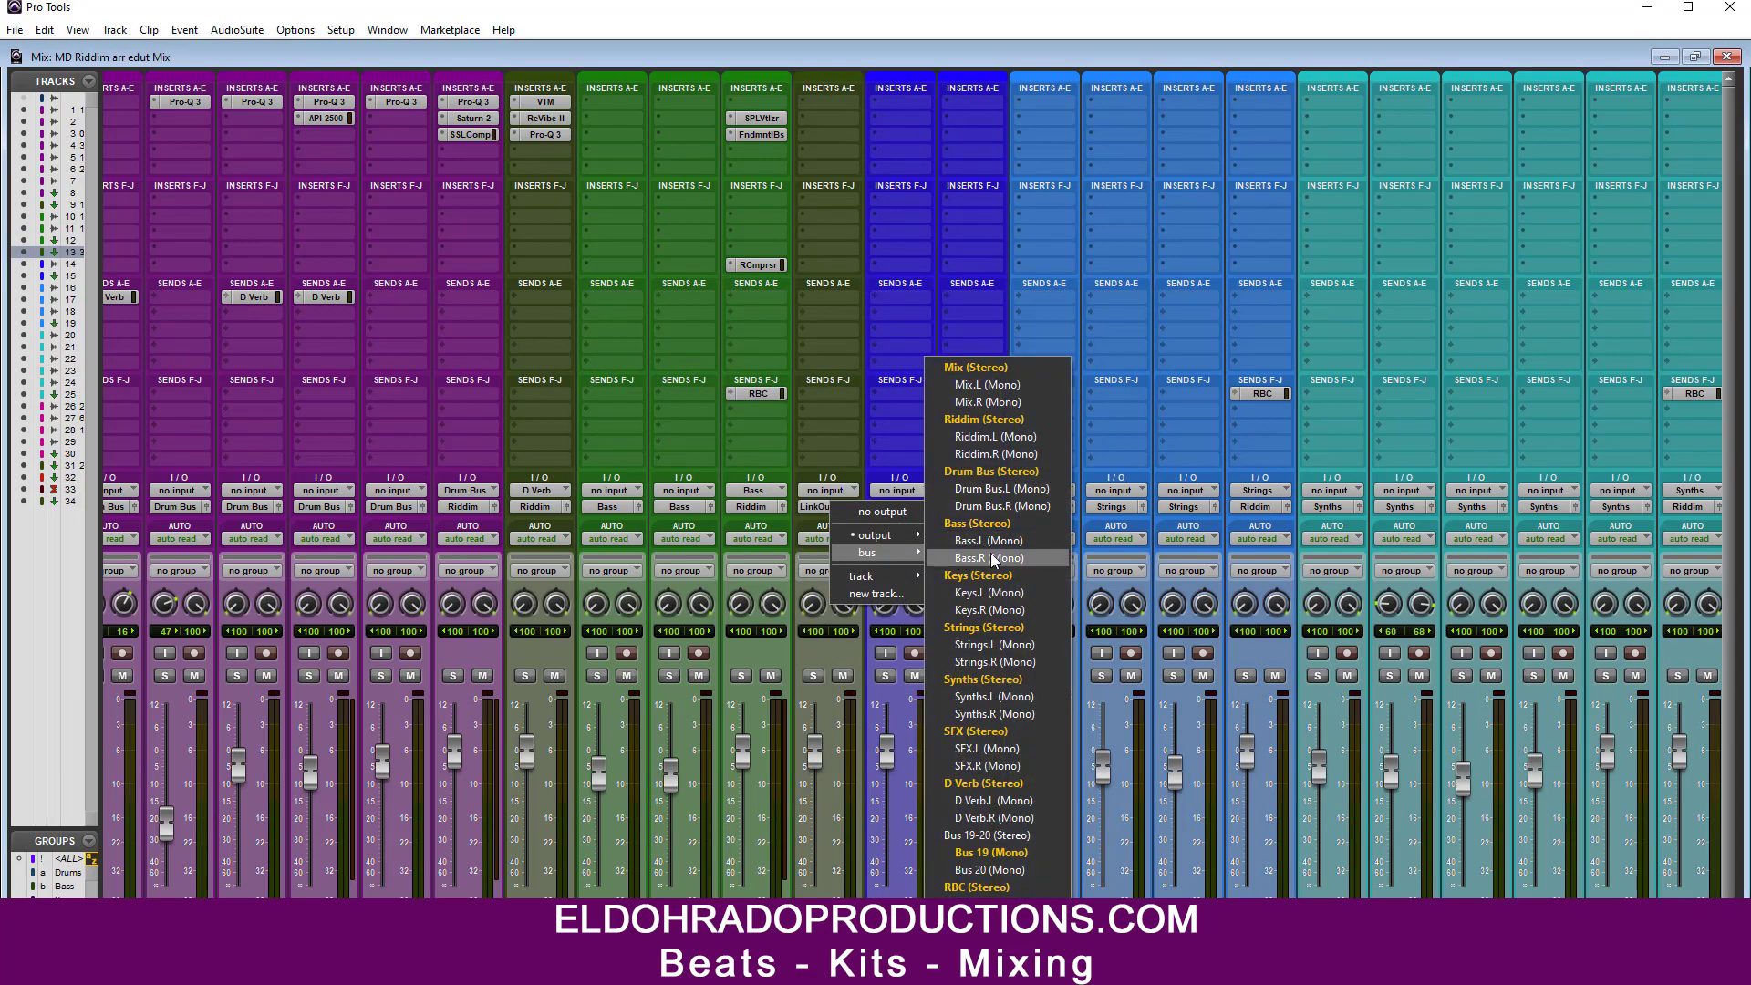
left_click(992, 420)
left_click(897, 491)
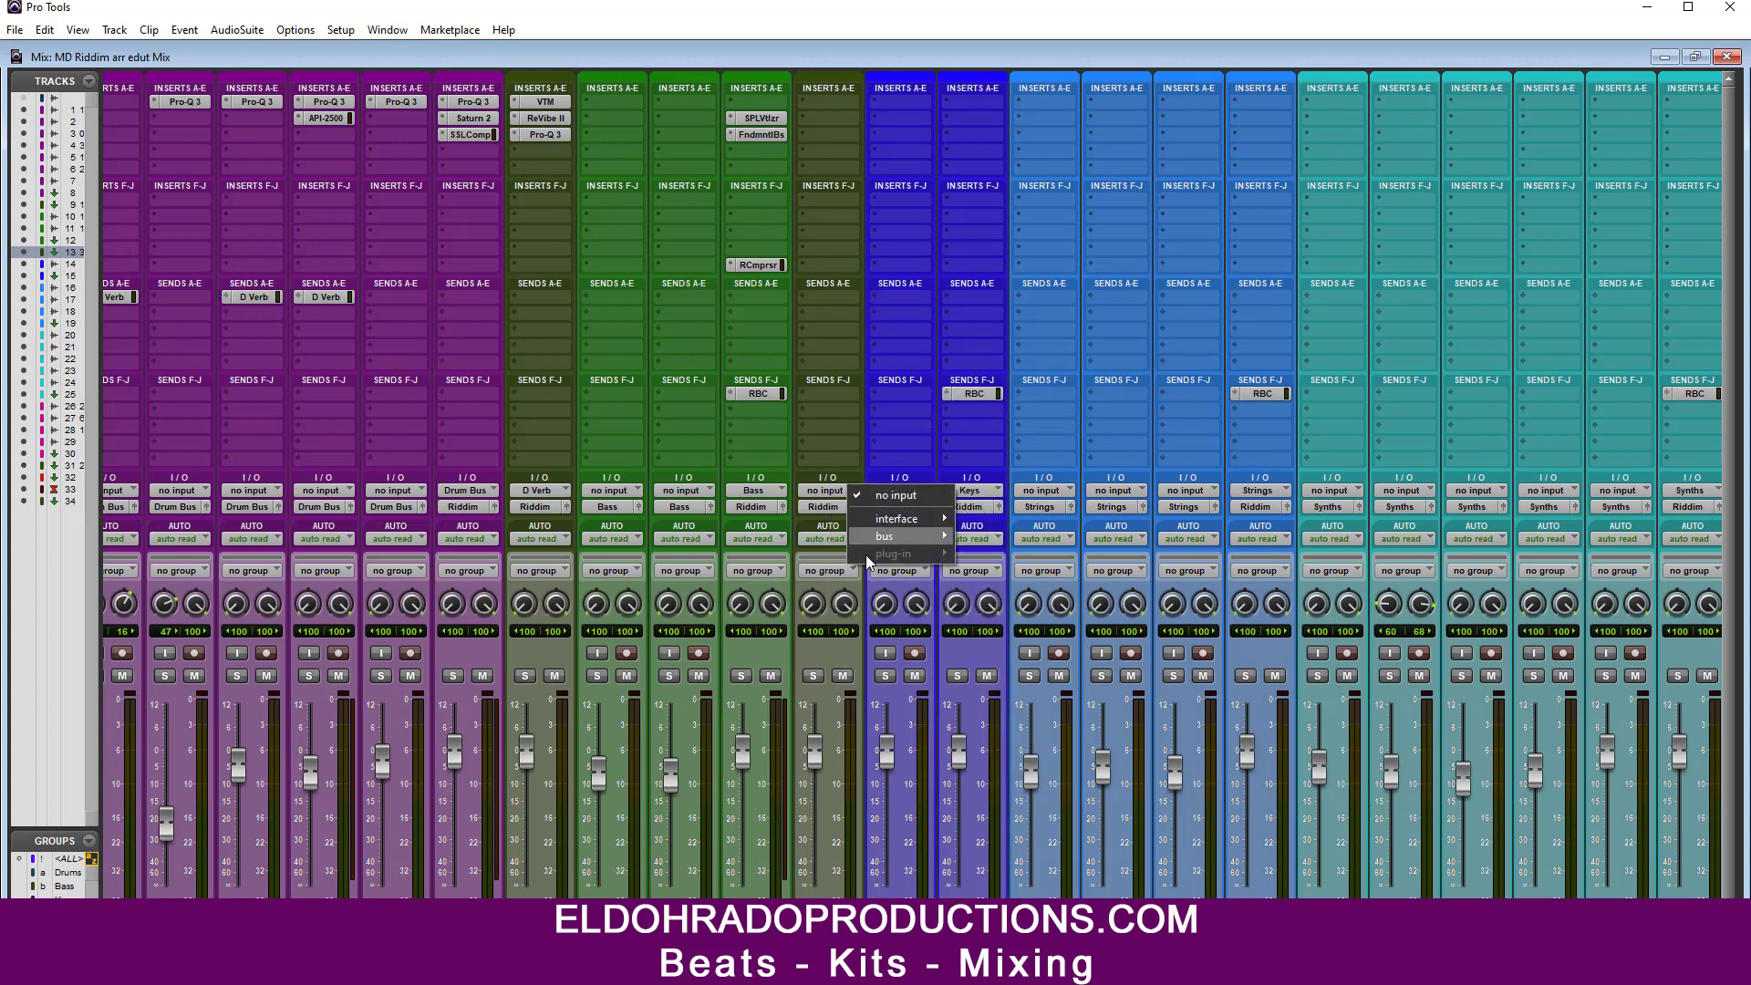
mouse_move(889, 537)
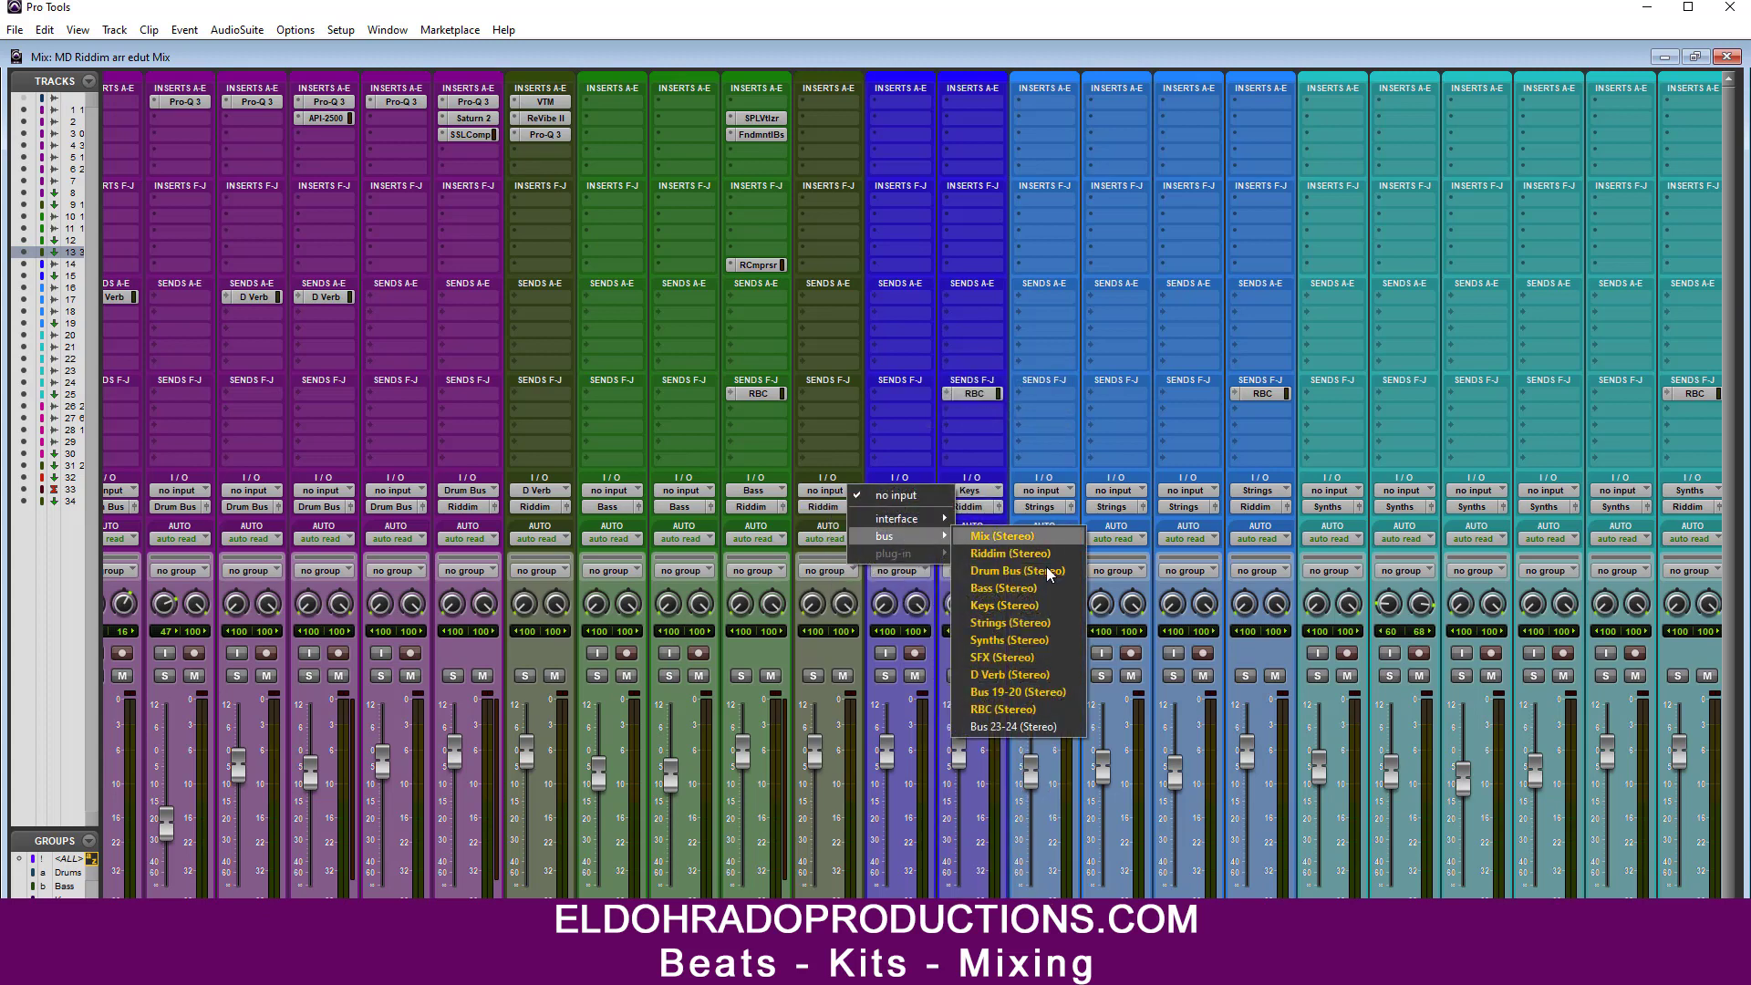
left_click(1022, 727)
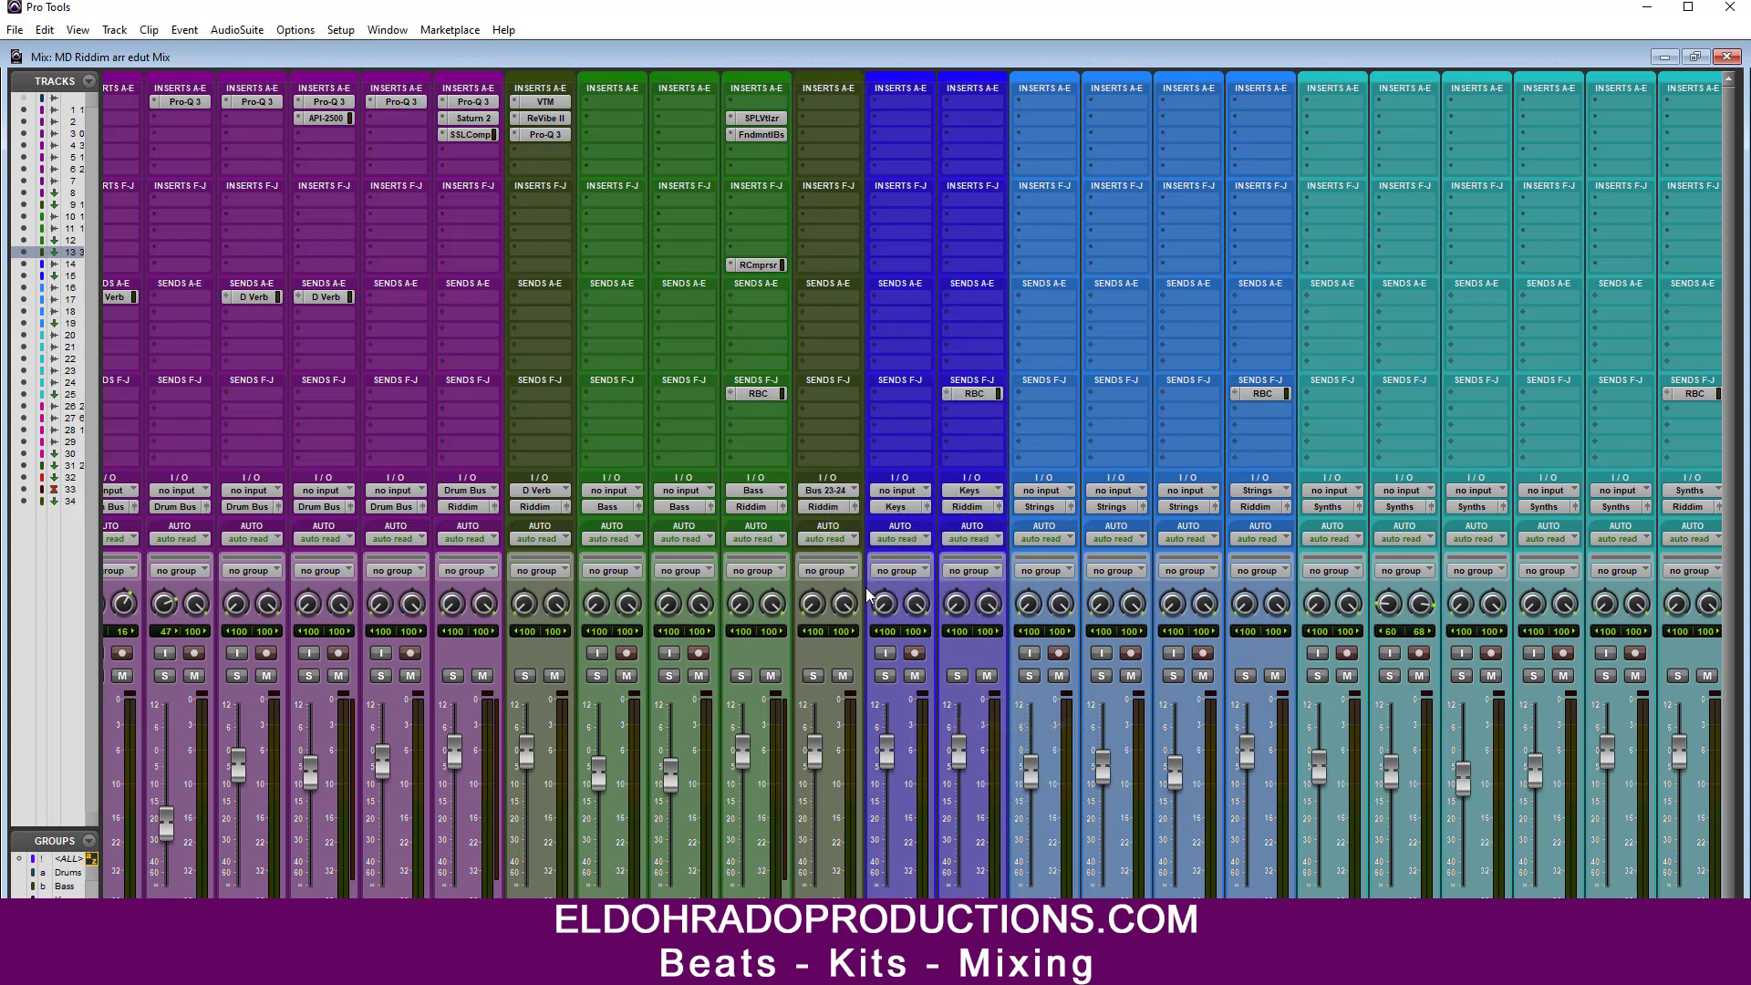
Step: Insert the stereo SoundToys Devil-Loc Deluxe in the new aux's first insert slot, close it and pull the aux fader fully down
left_click(833, 100)
mouse_move(894, 170)
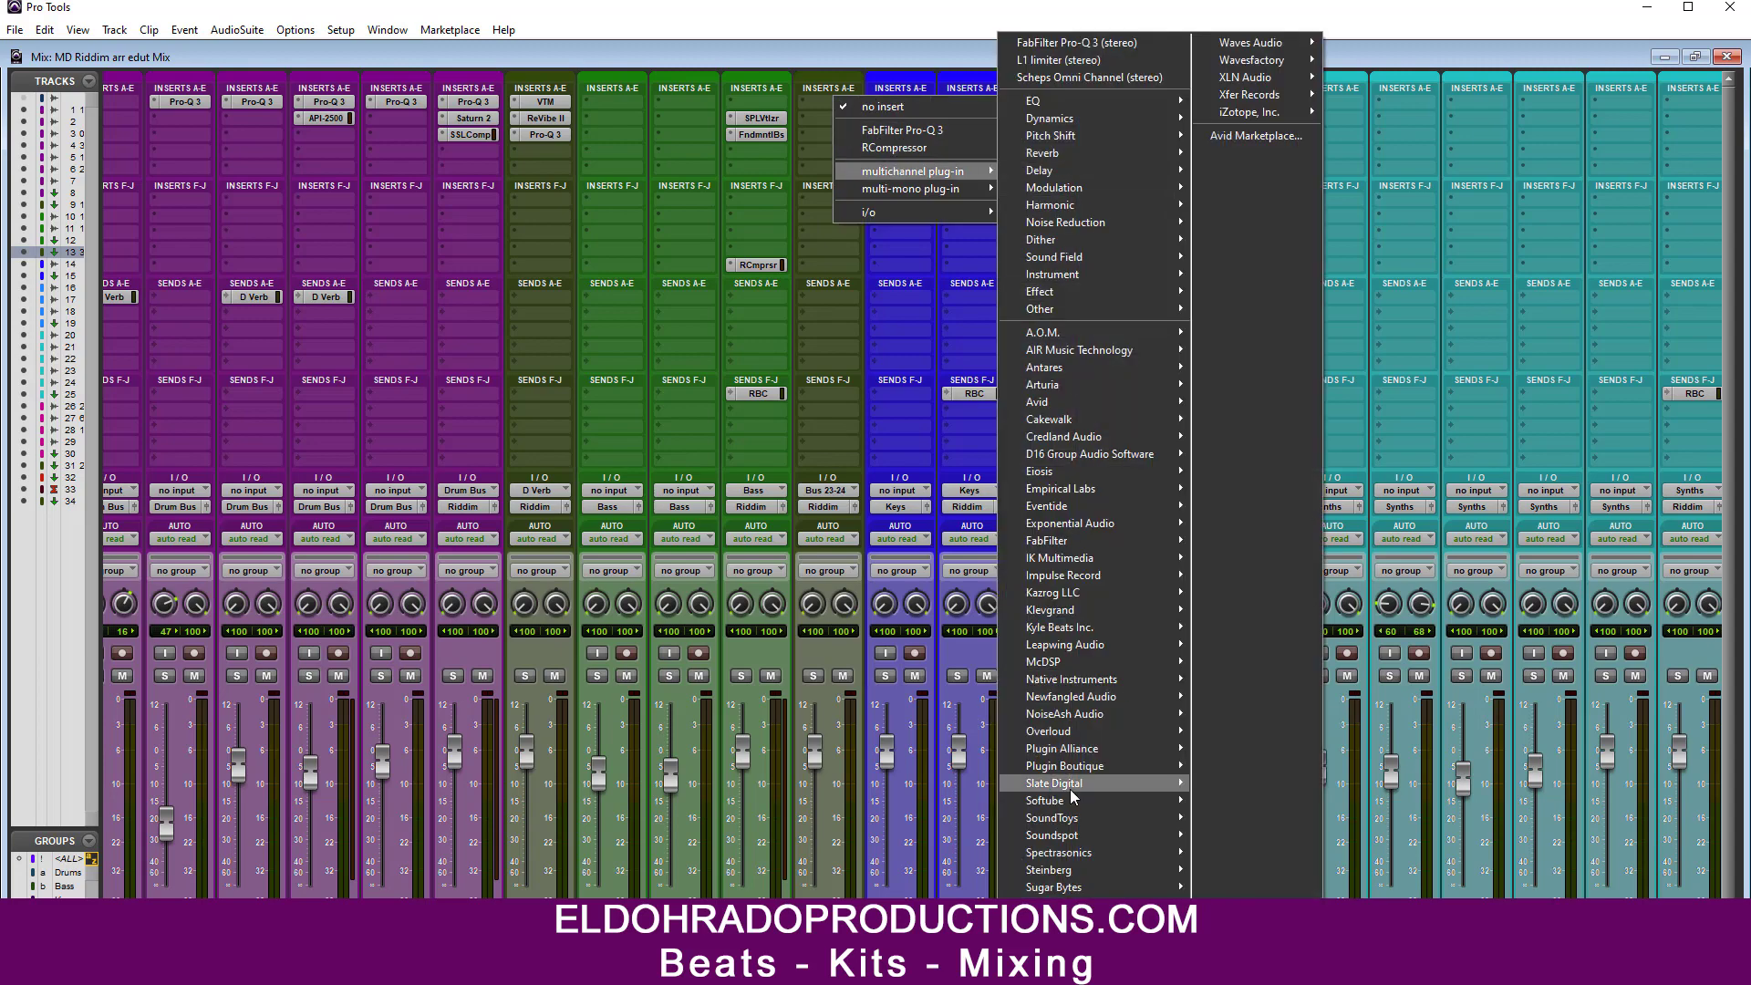
mouse_move(1091, 817)
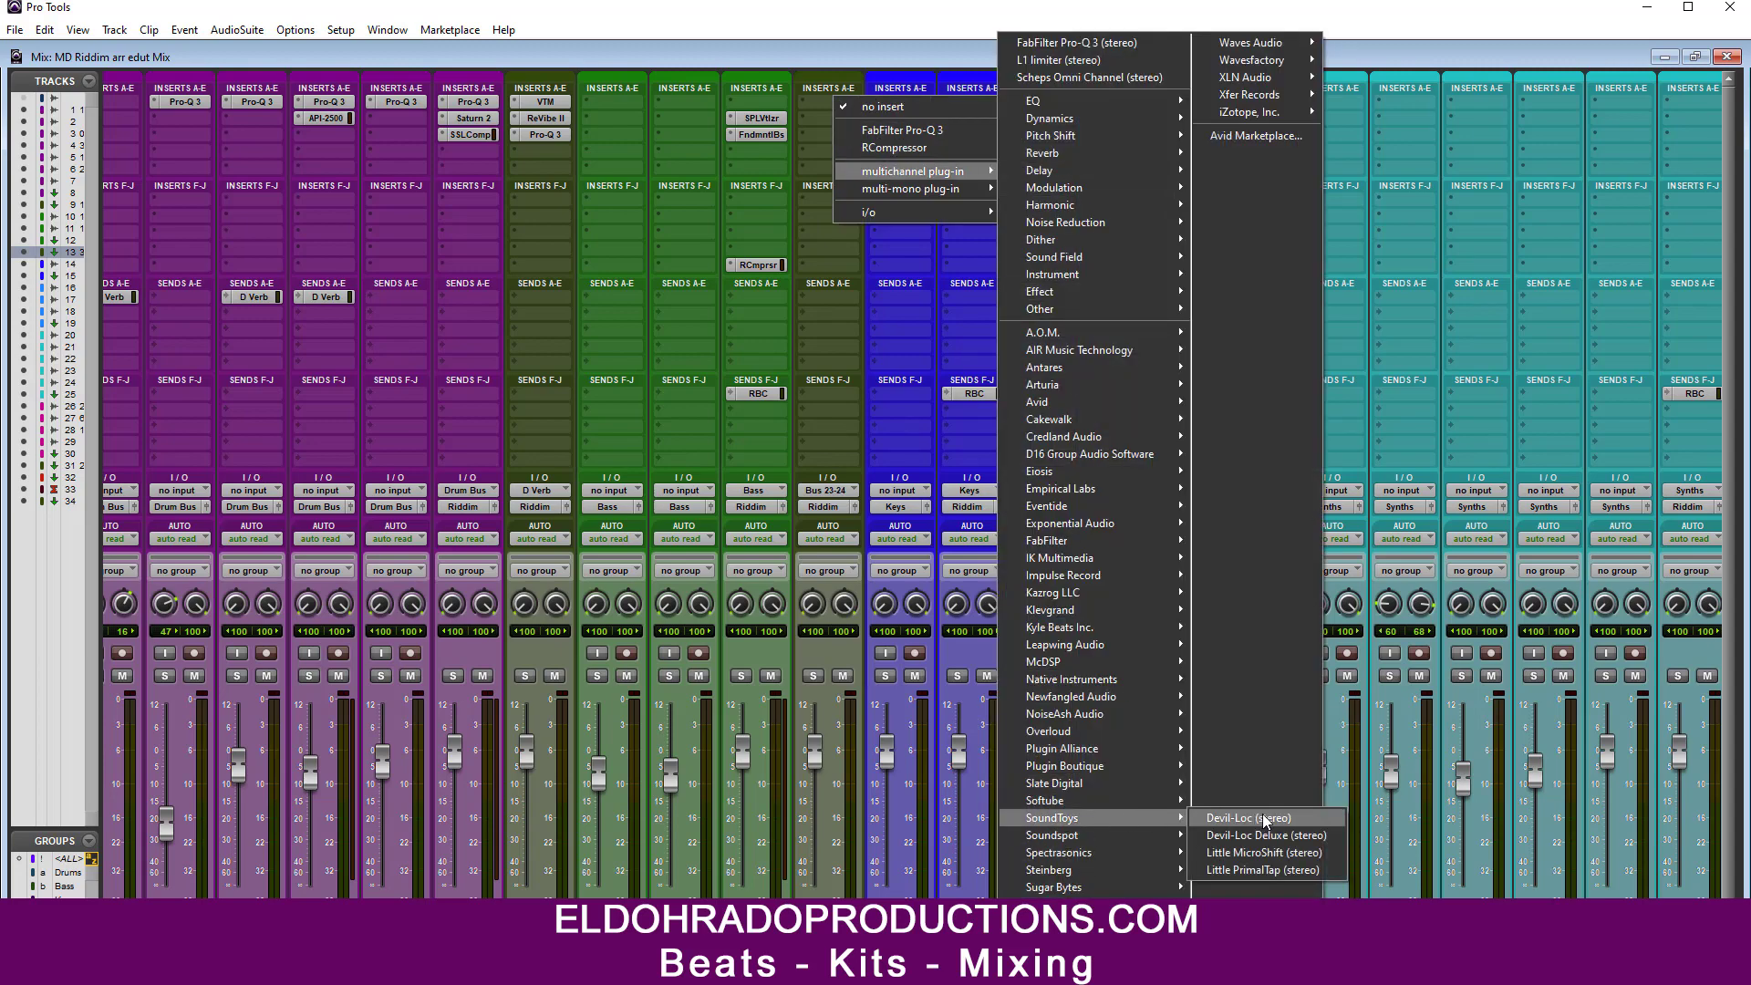
left_click(1277, 834)
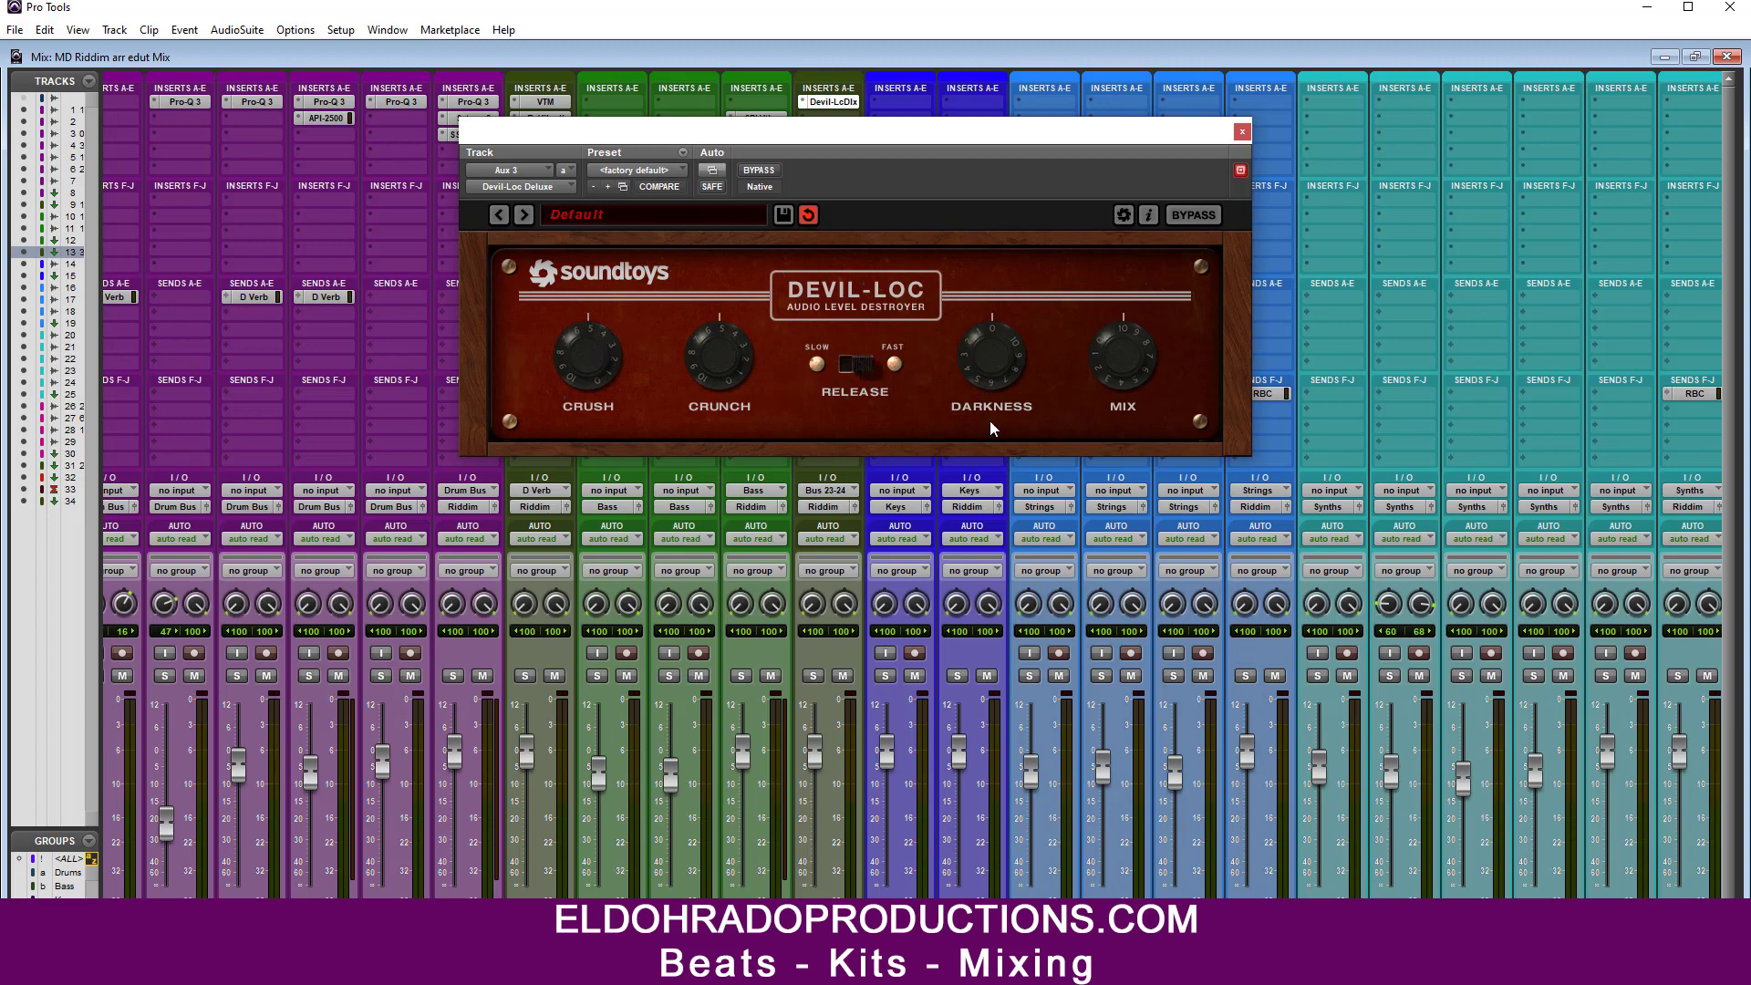
left_click(1243, 133)
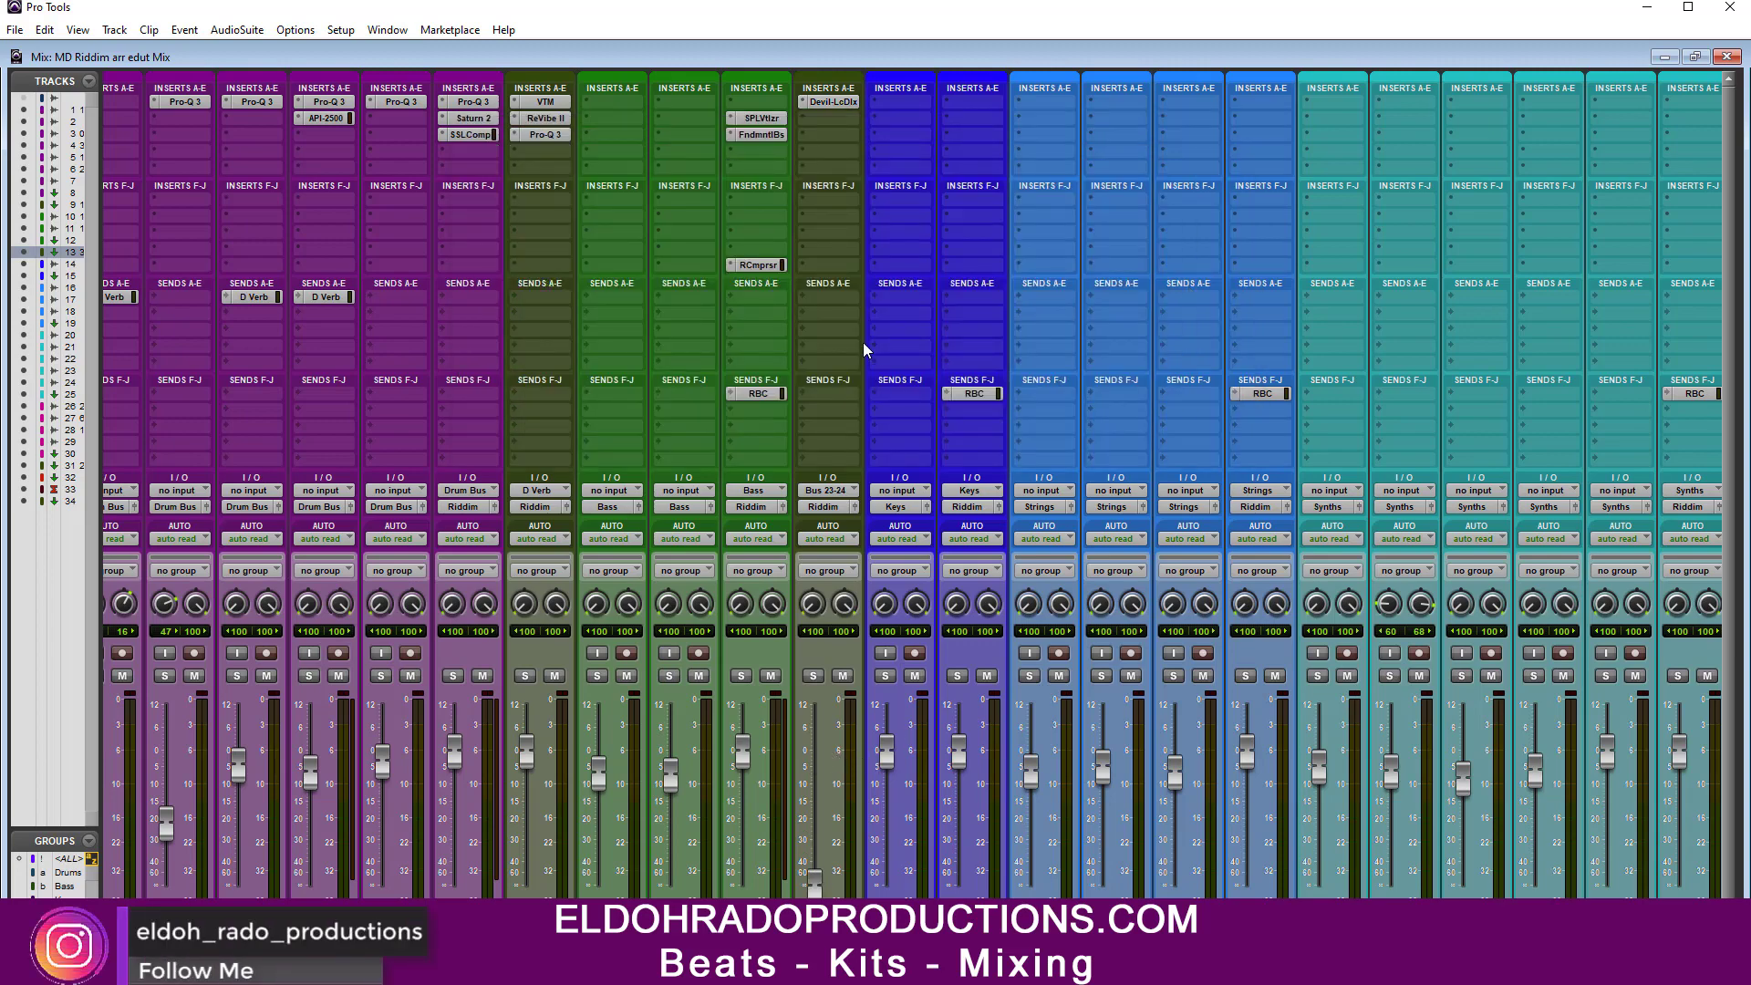
Step: Add a Bus 23-24 send in the Bass bus's last A-E slot with its level at 0.0 dB
left_click(746, 363)
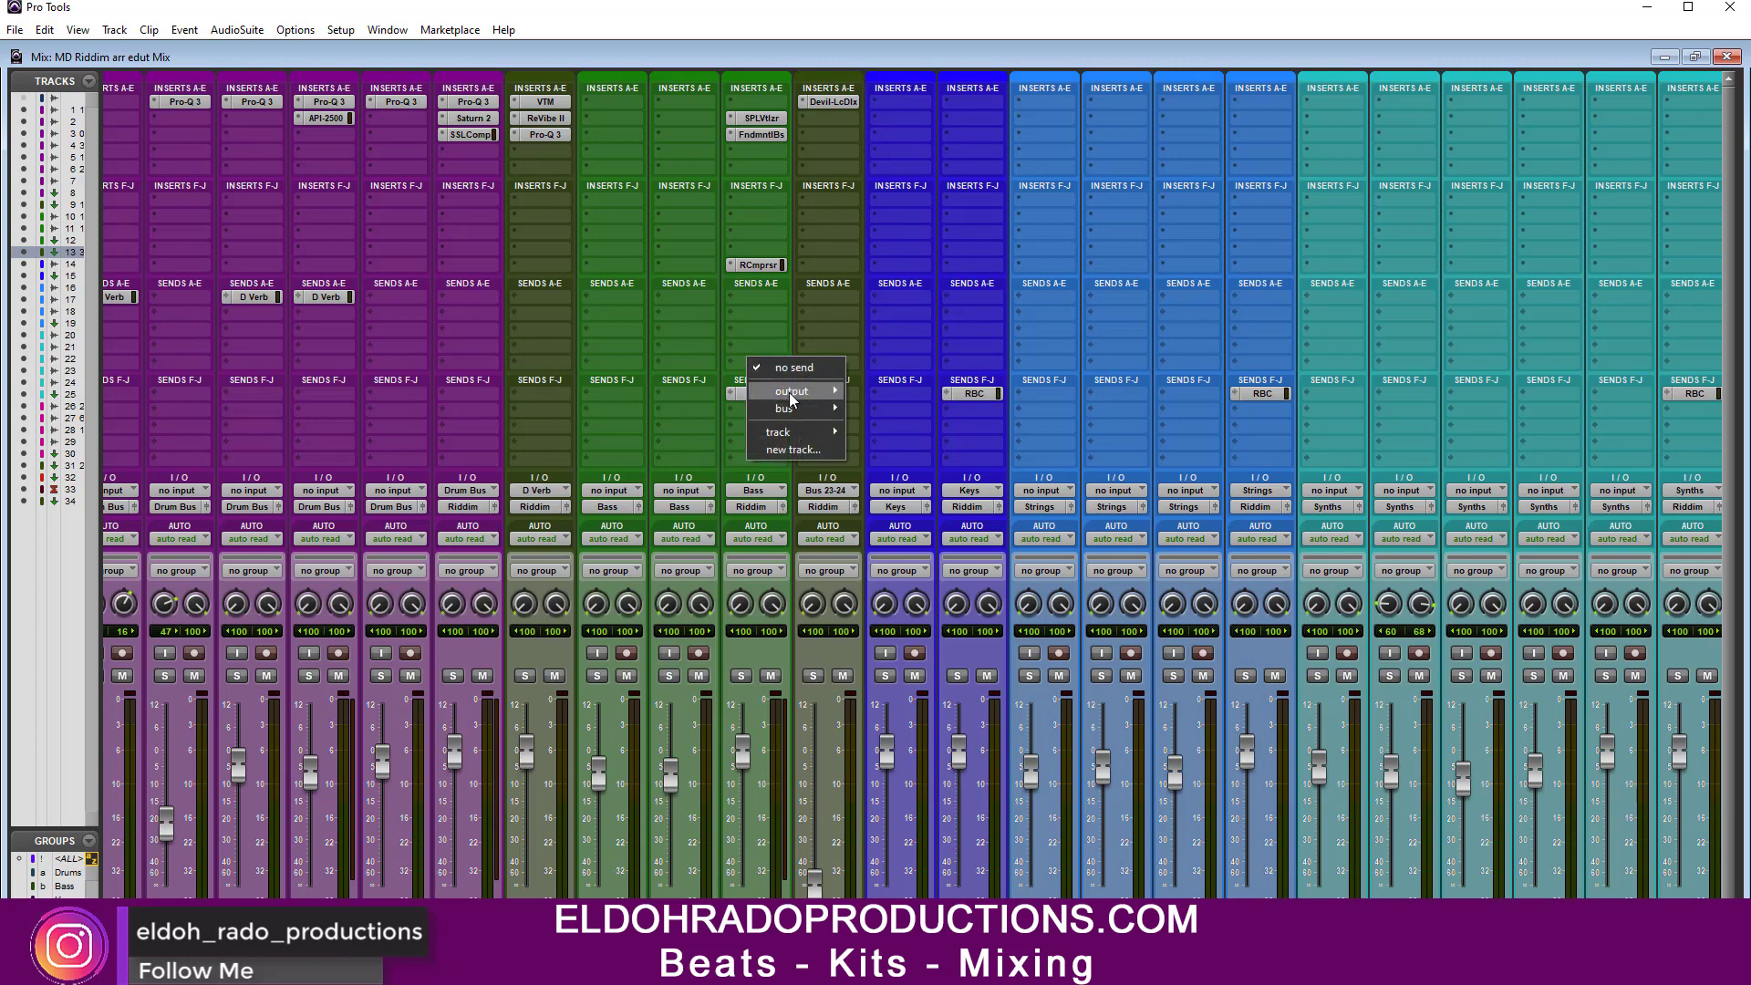
mouse_move(792, 406)
left_click(915, 886)
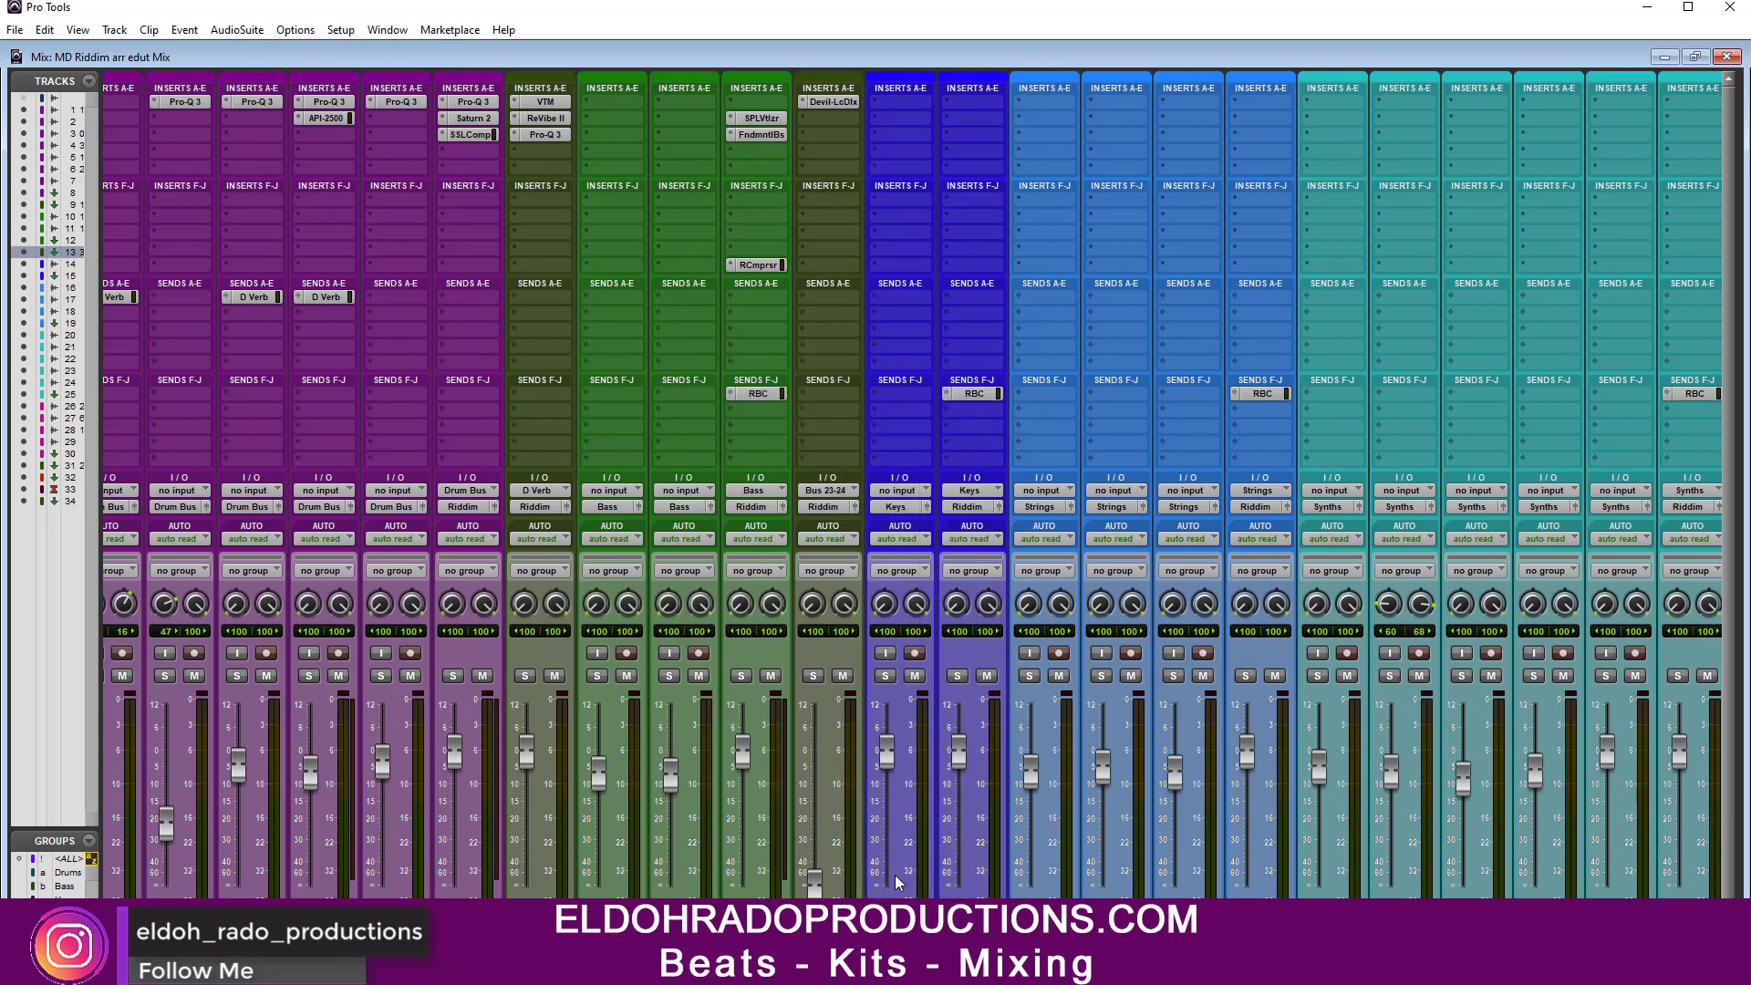
left_click(50, 423, "alt")
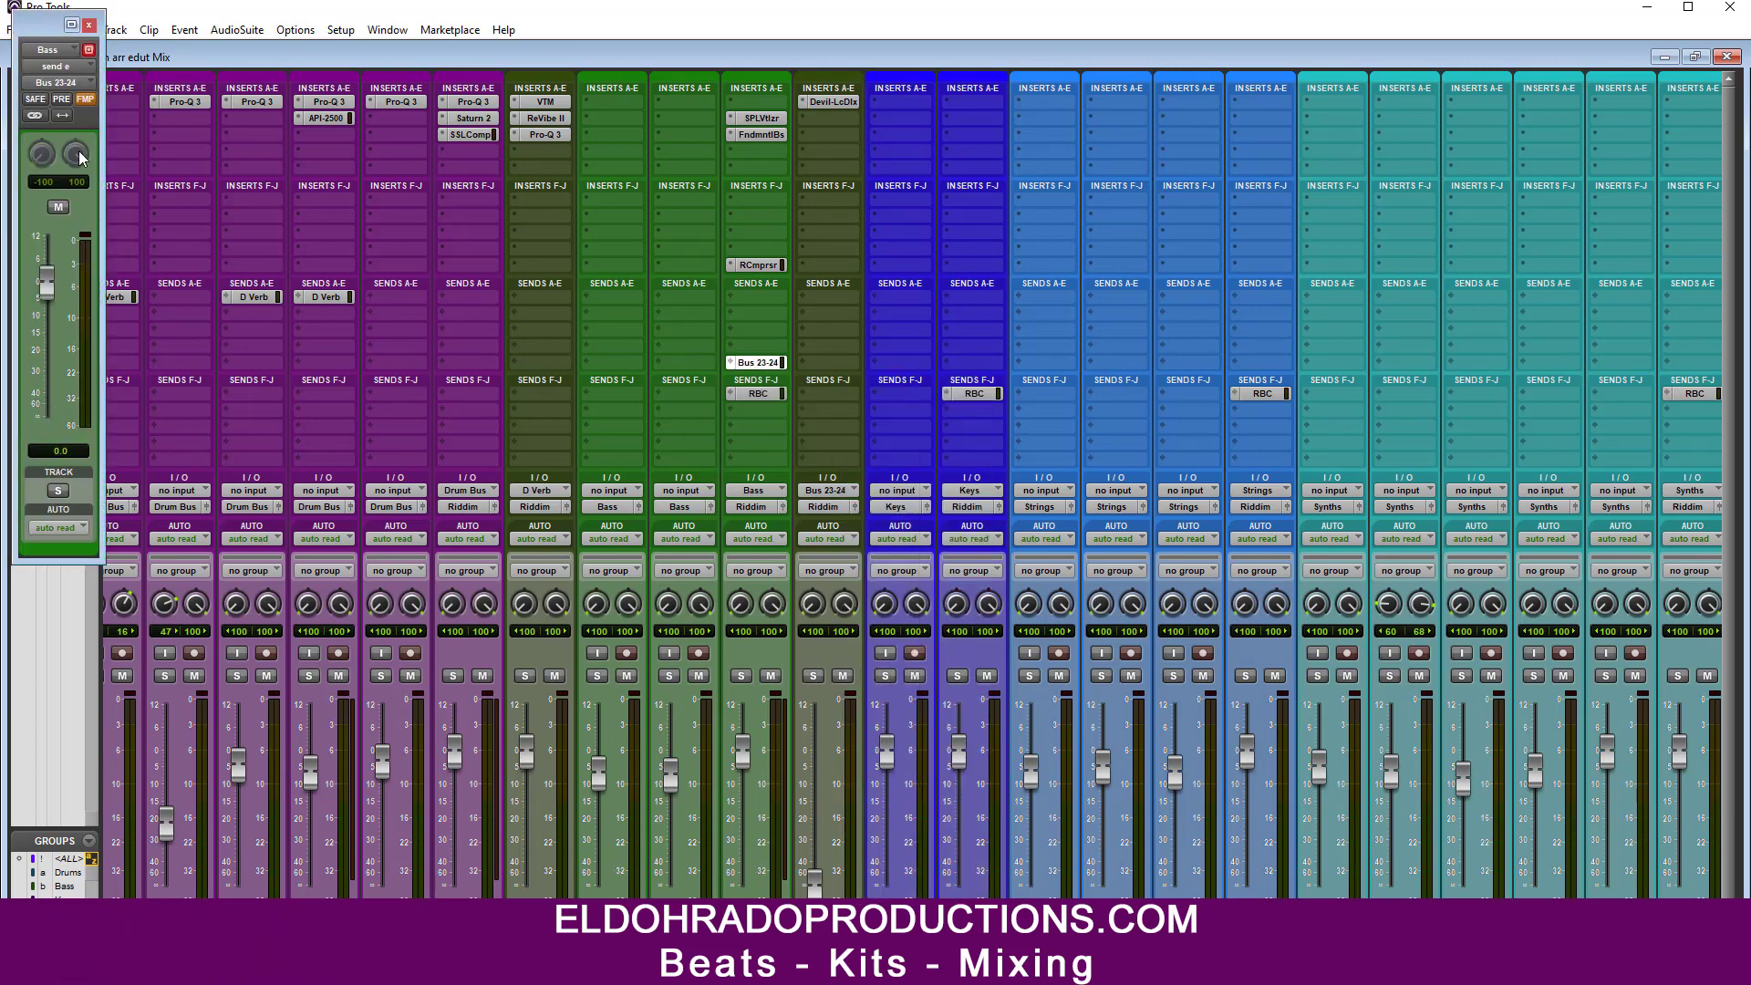
left_click(90, 26)
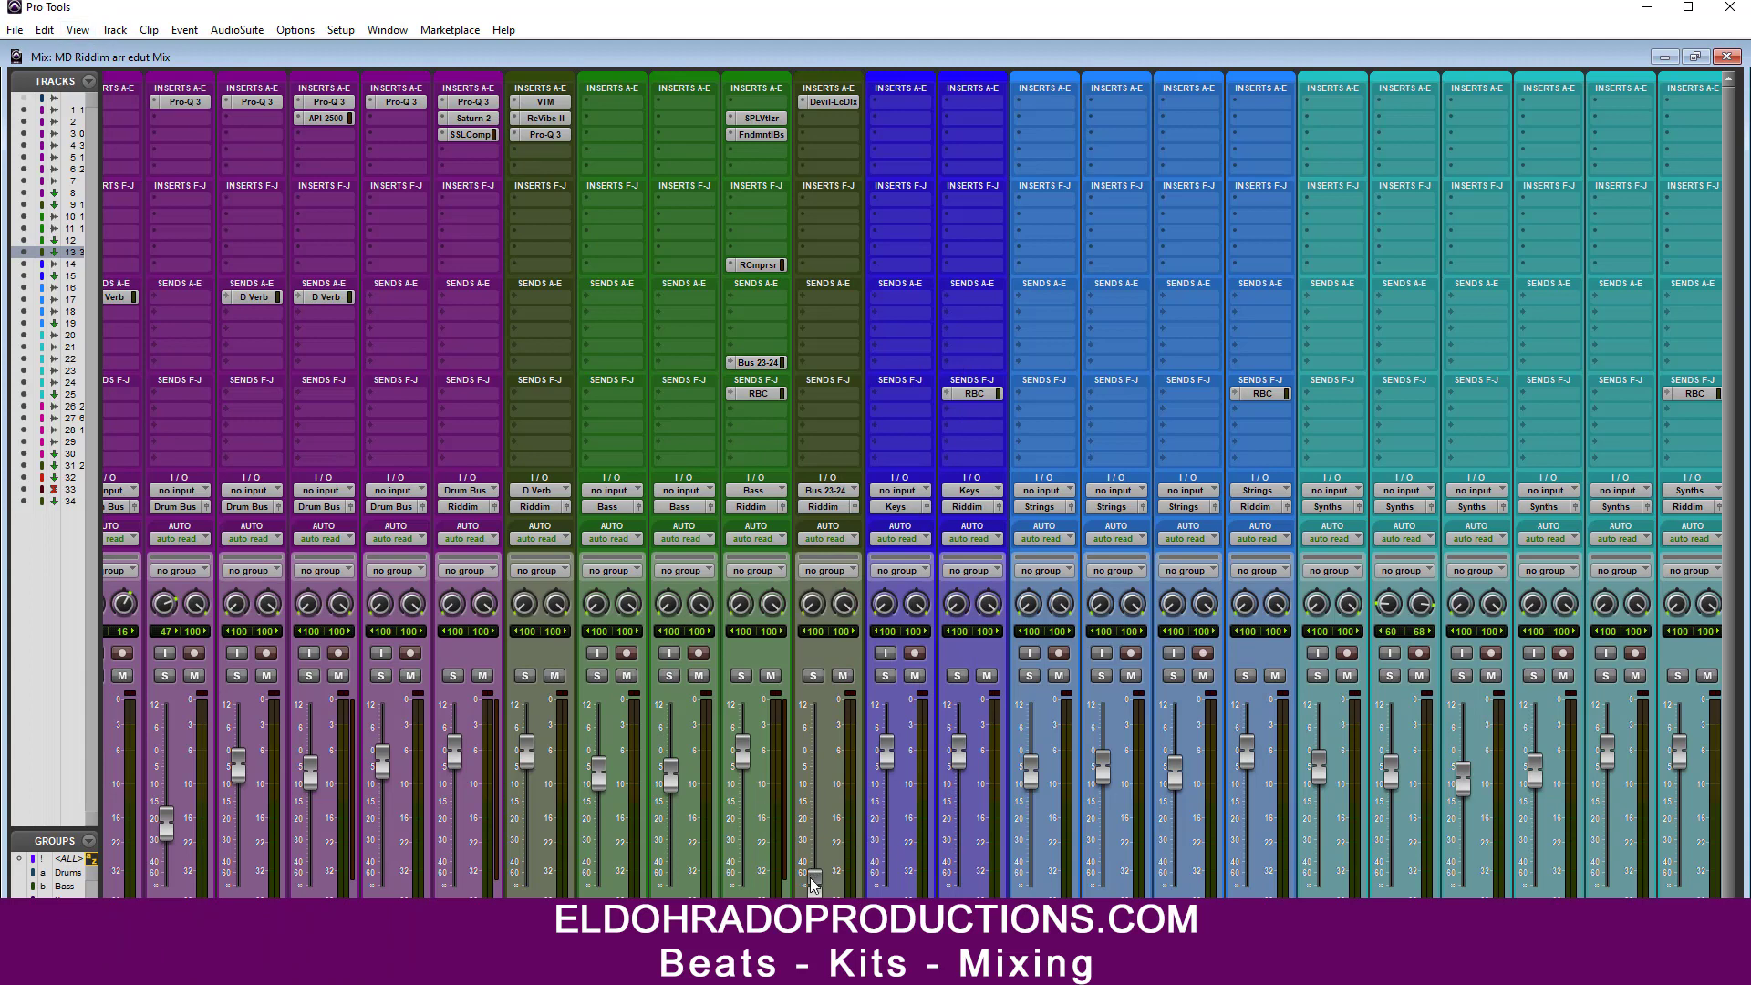
Step: Play the mix and bring up the Bus 23-24 aux fader to about the -20 dB mark
key("space")
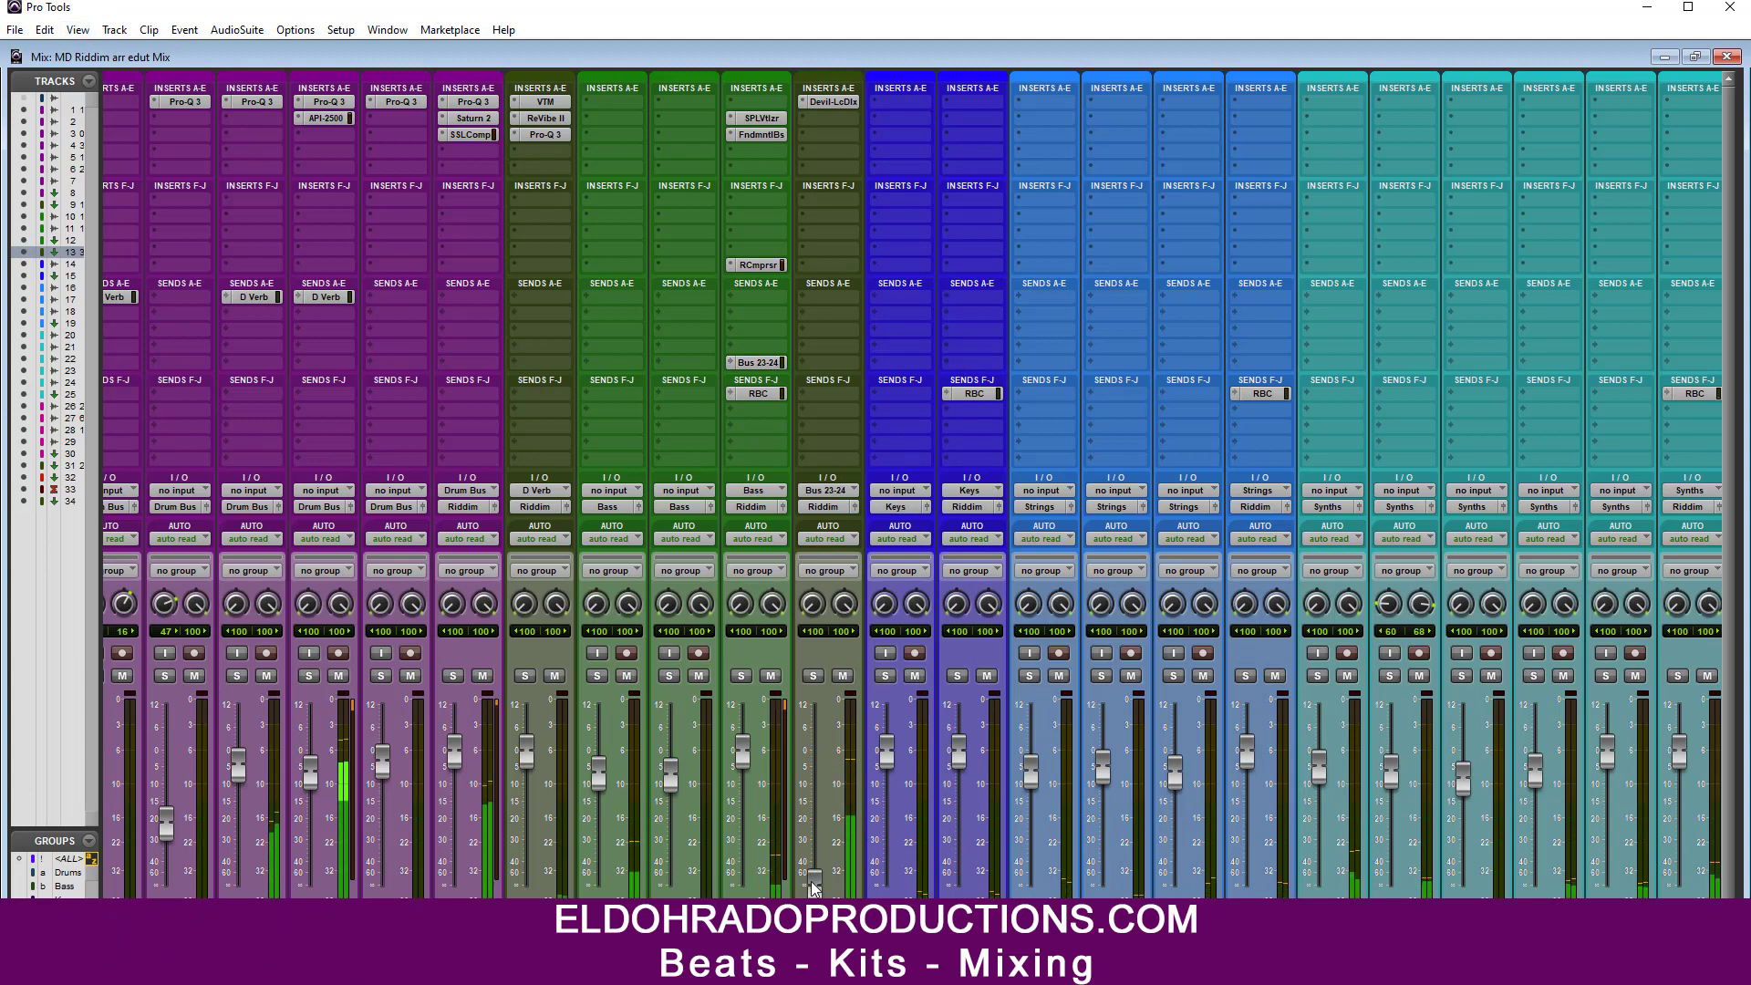
left_click_drag(814, 881, 830, 818)
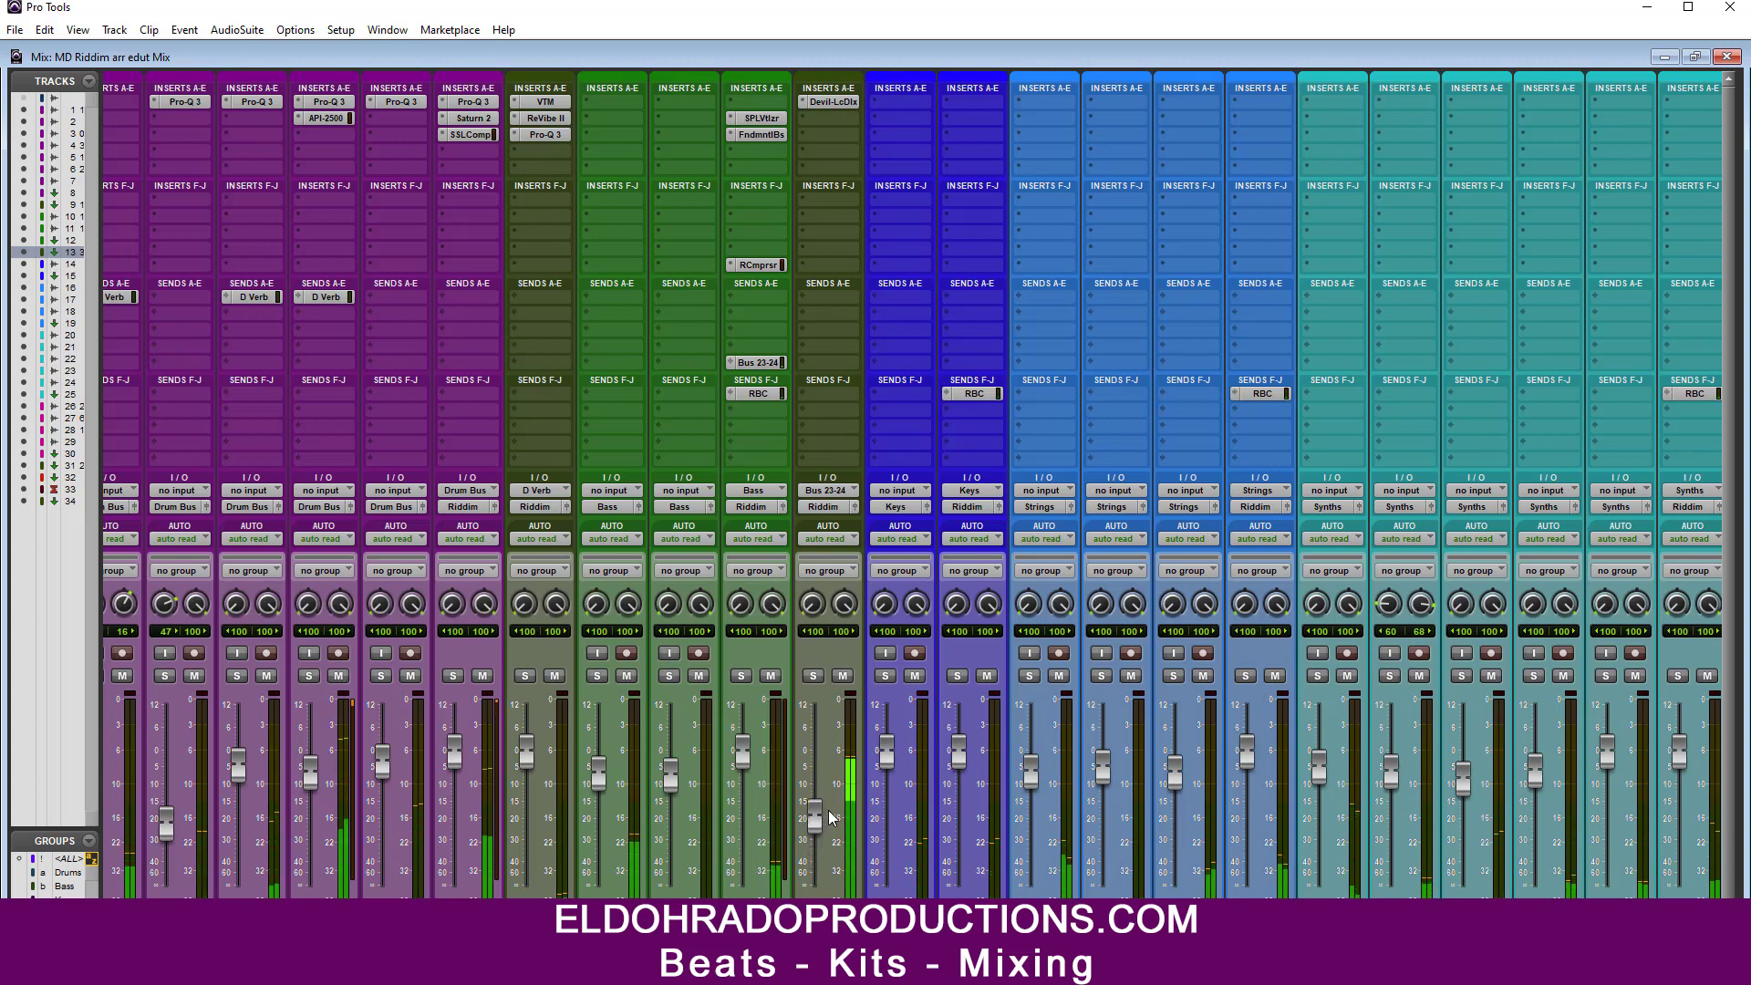
left_click_drag(816, 814, 814, 803)
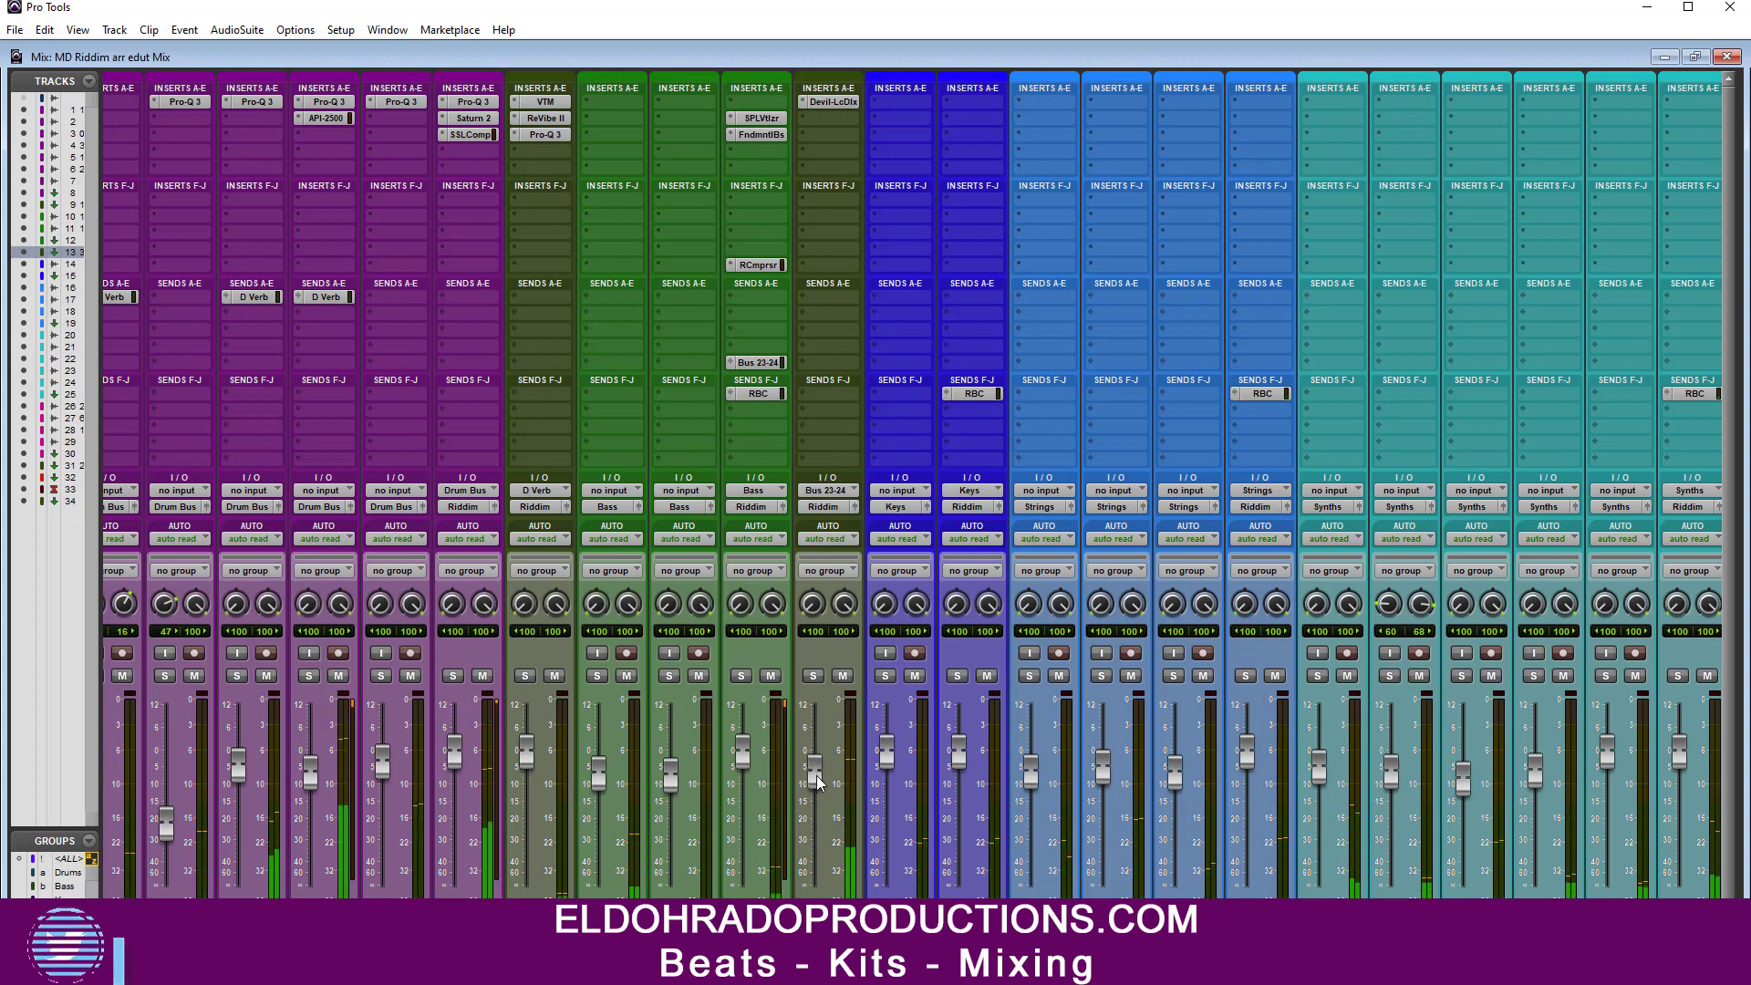
left_click_drag(814, 803, 817, 826)
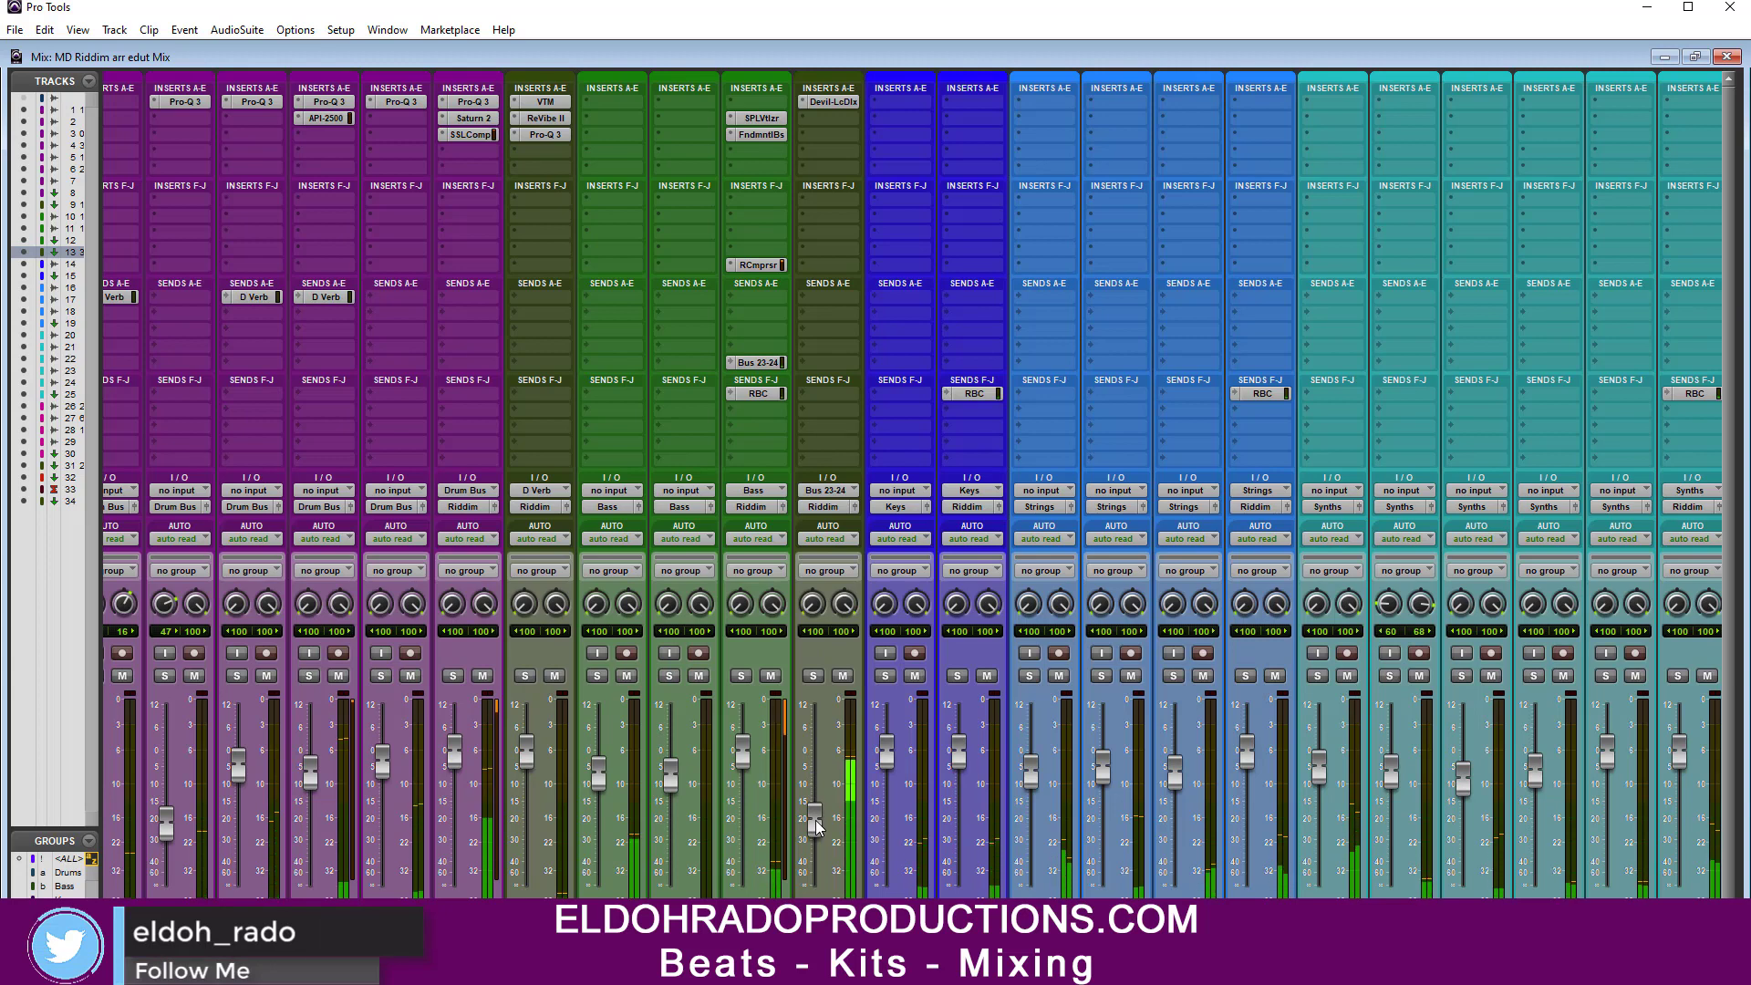
Step: Check the Bass bus's Bus 23-24 send and the aux's Devil-Loc Deluxe settings during playback, then close both windows
left_click(769, 365)
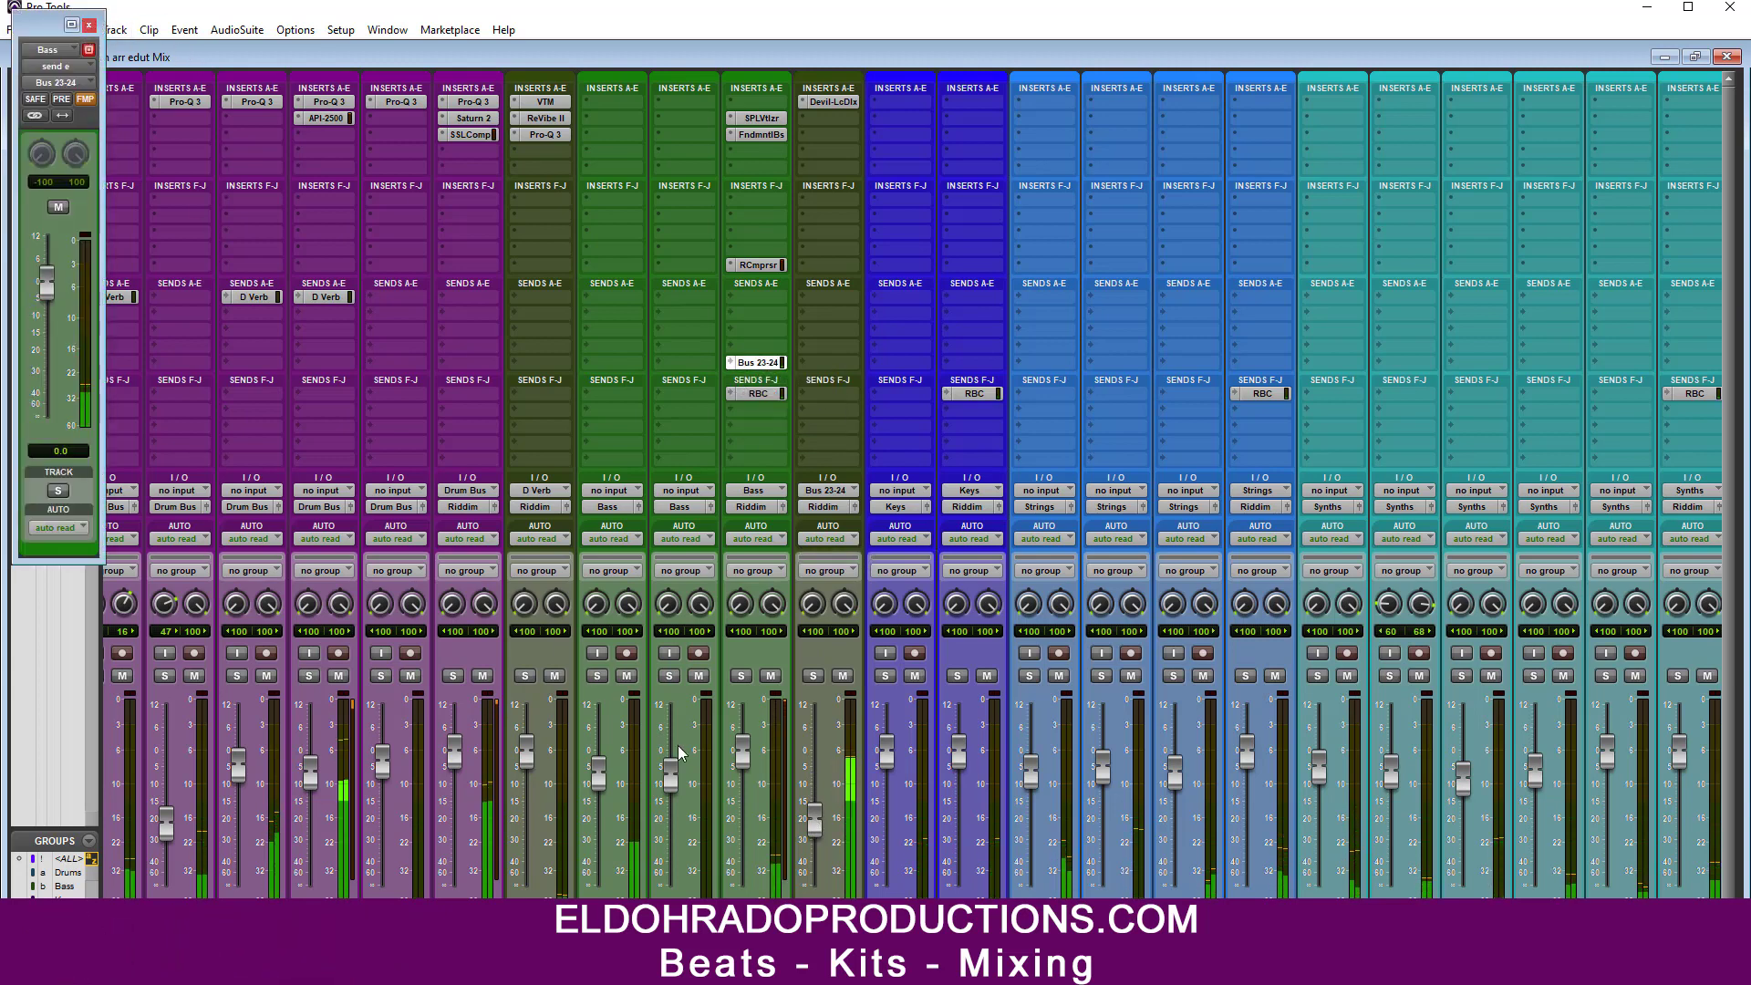
left_click(833, 101)
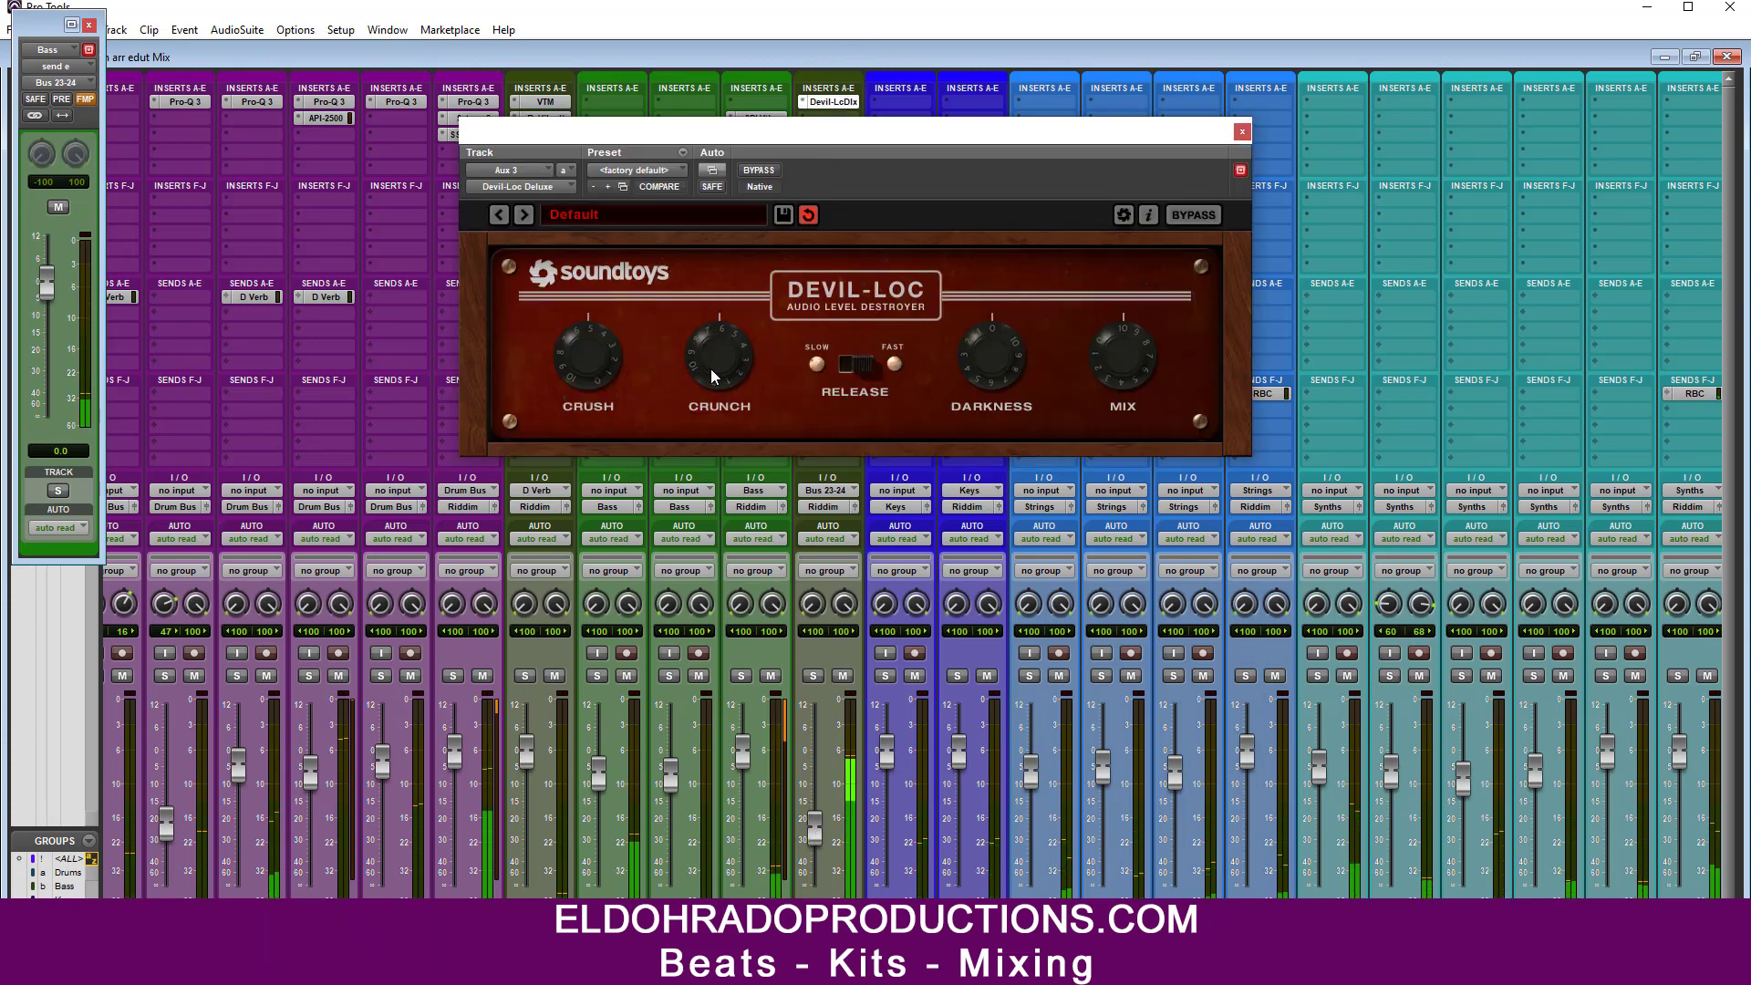
left_click(1242, 132)
left_click(89, 24)
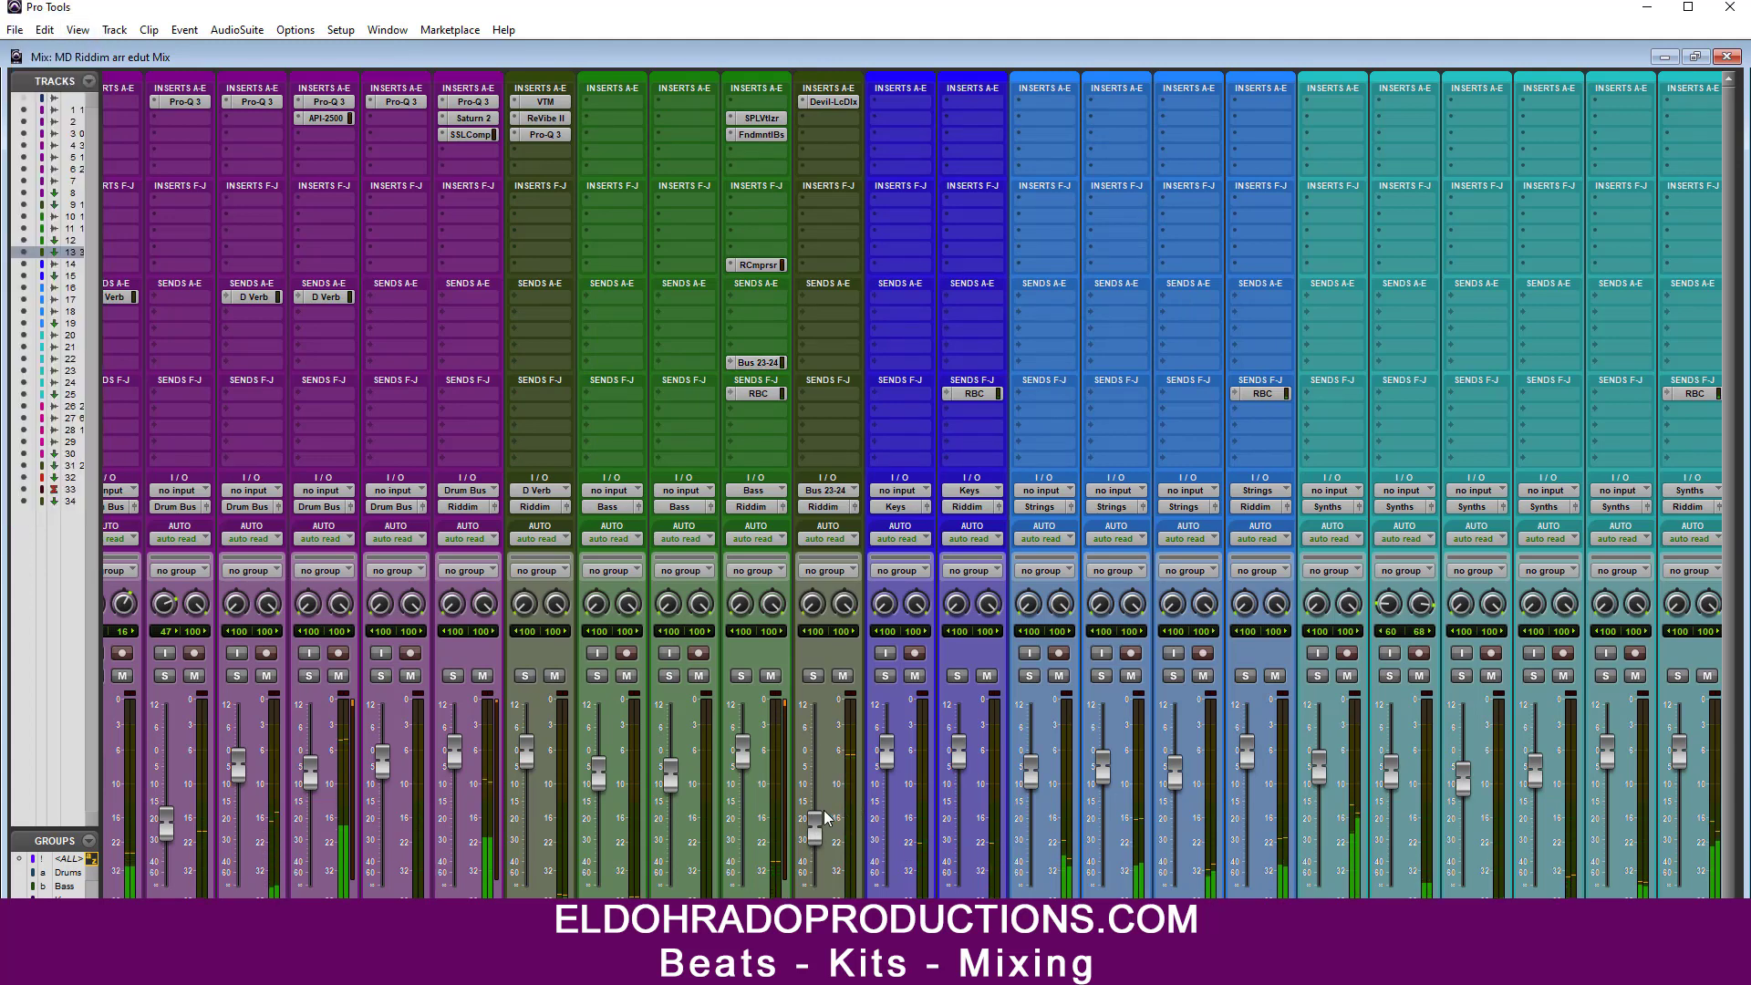
Step: Set the threshold of the Bass bus's RCompressor to -18.0 and close the plug-in
left_click(766, 266)
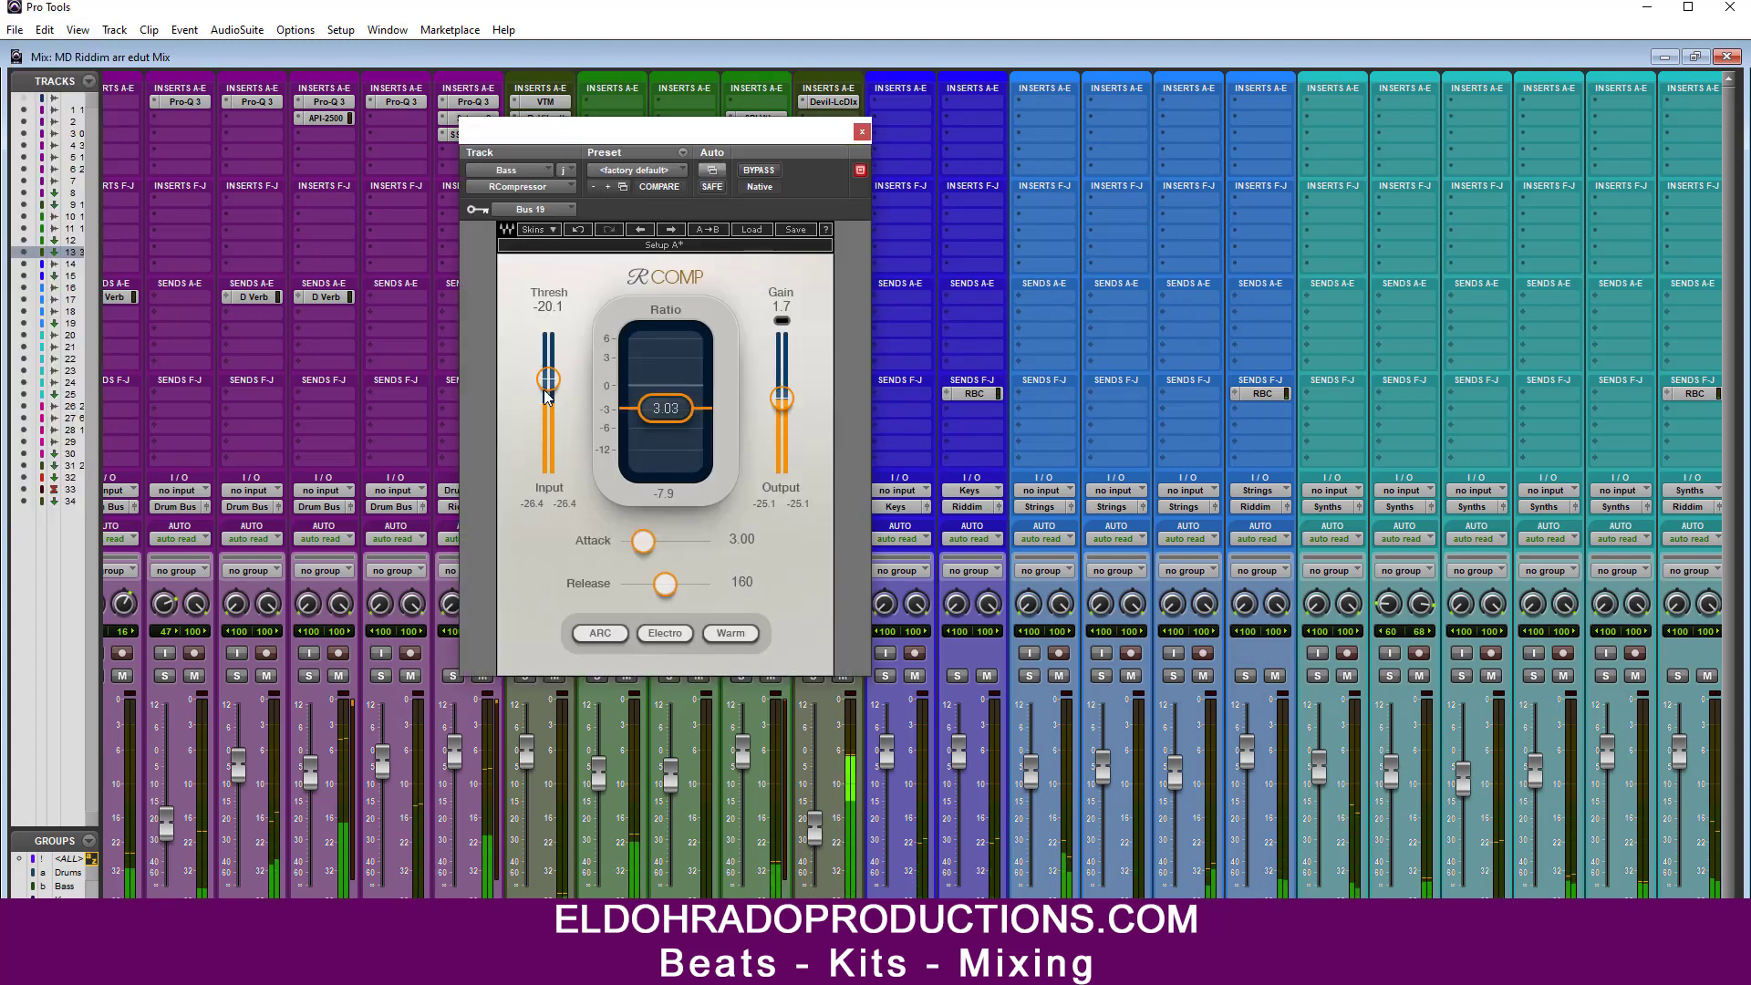
left_click_drag(548, 374, 548, 373)
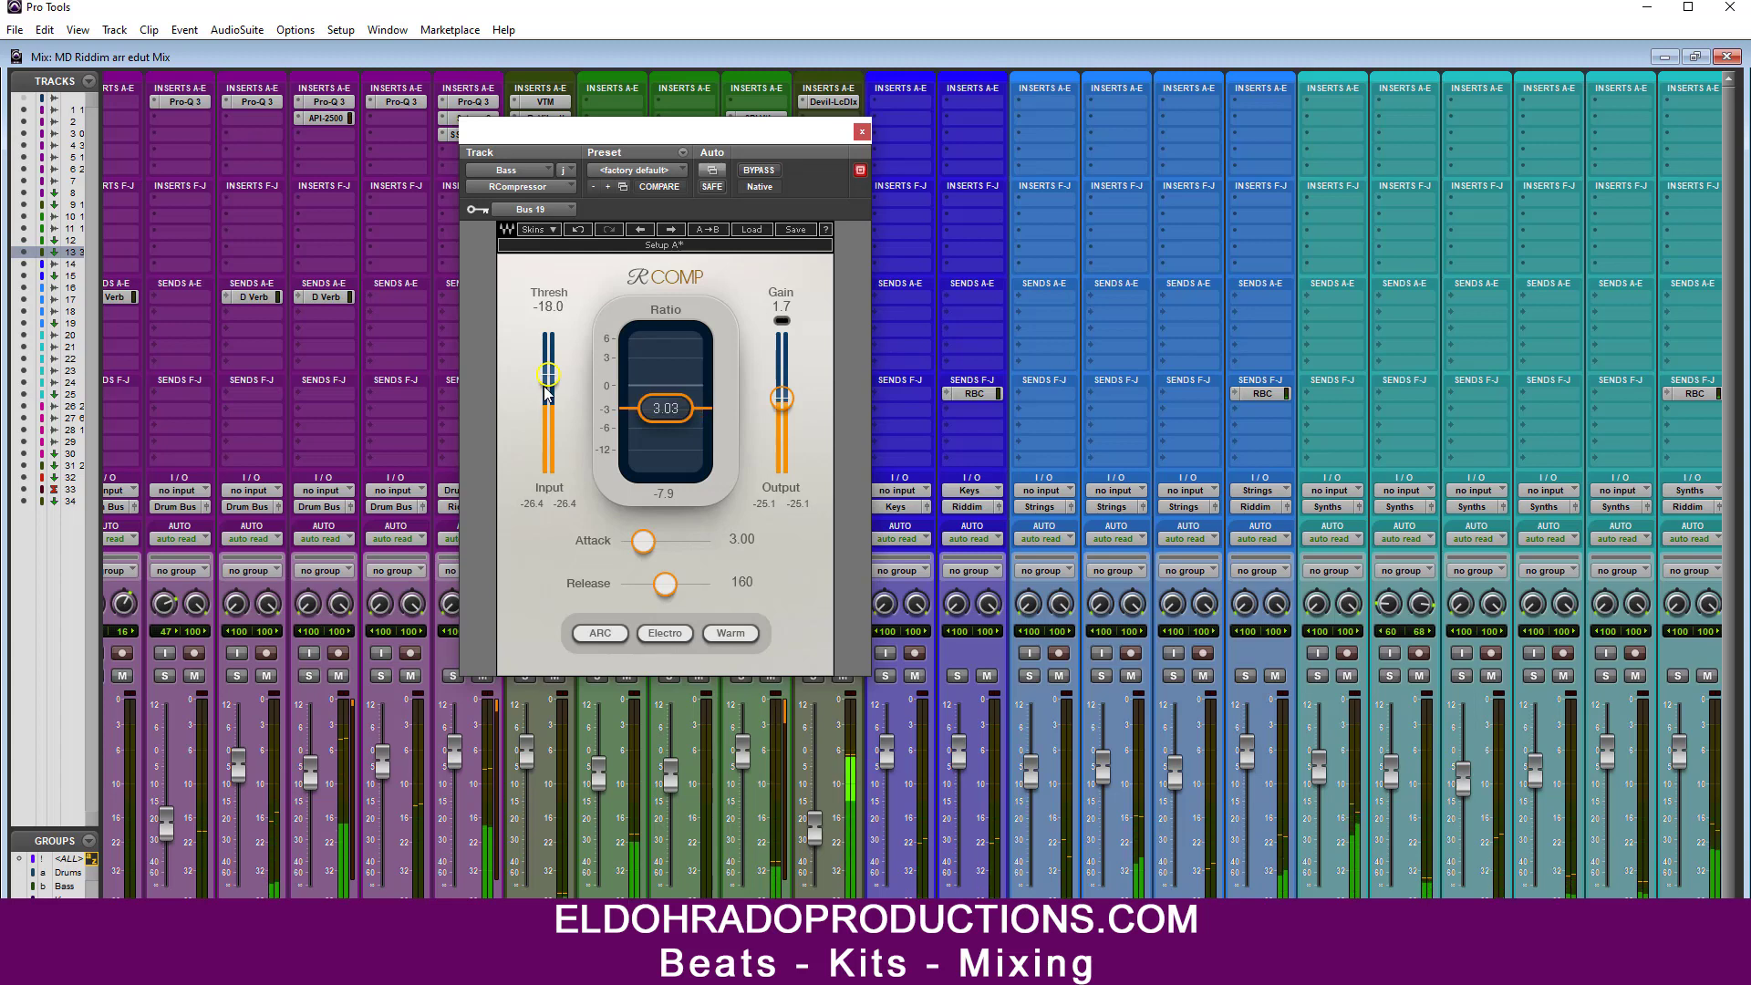
left_click(861, 133)
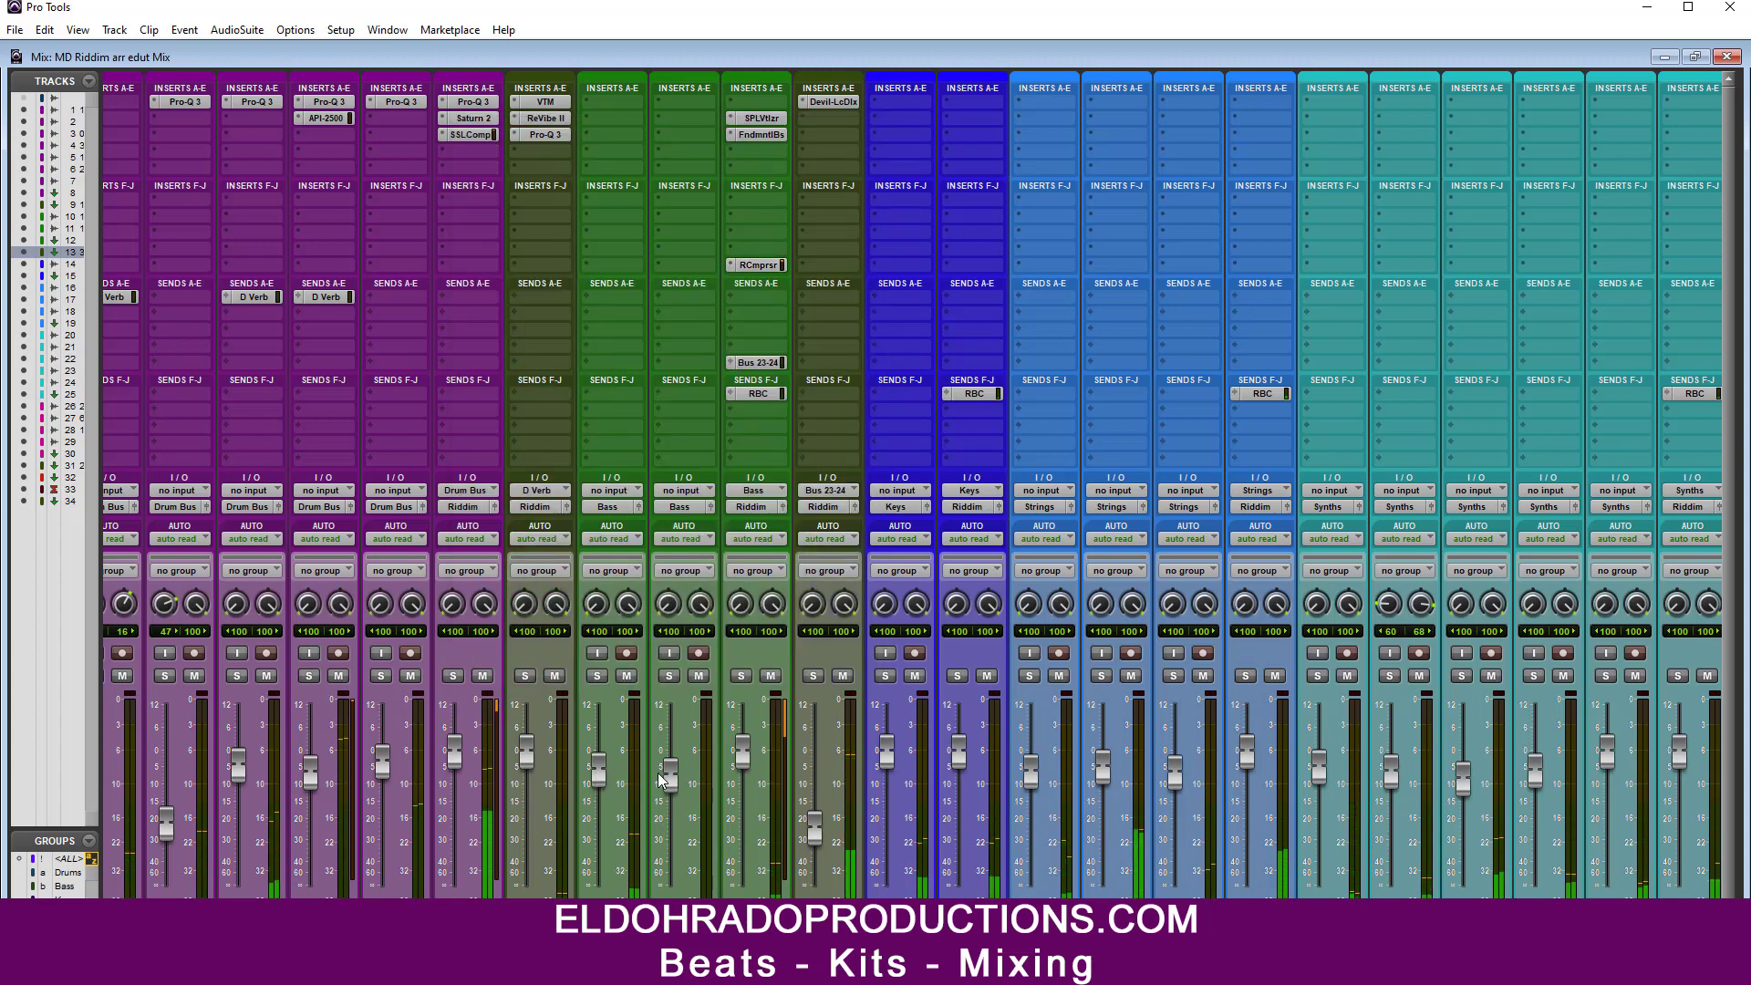
Step: Mute the Strings bus and the Synths bus
scroll(912, 483, "right", 4)
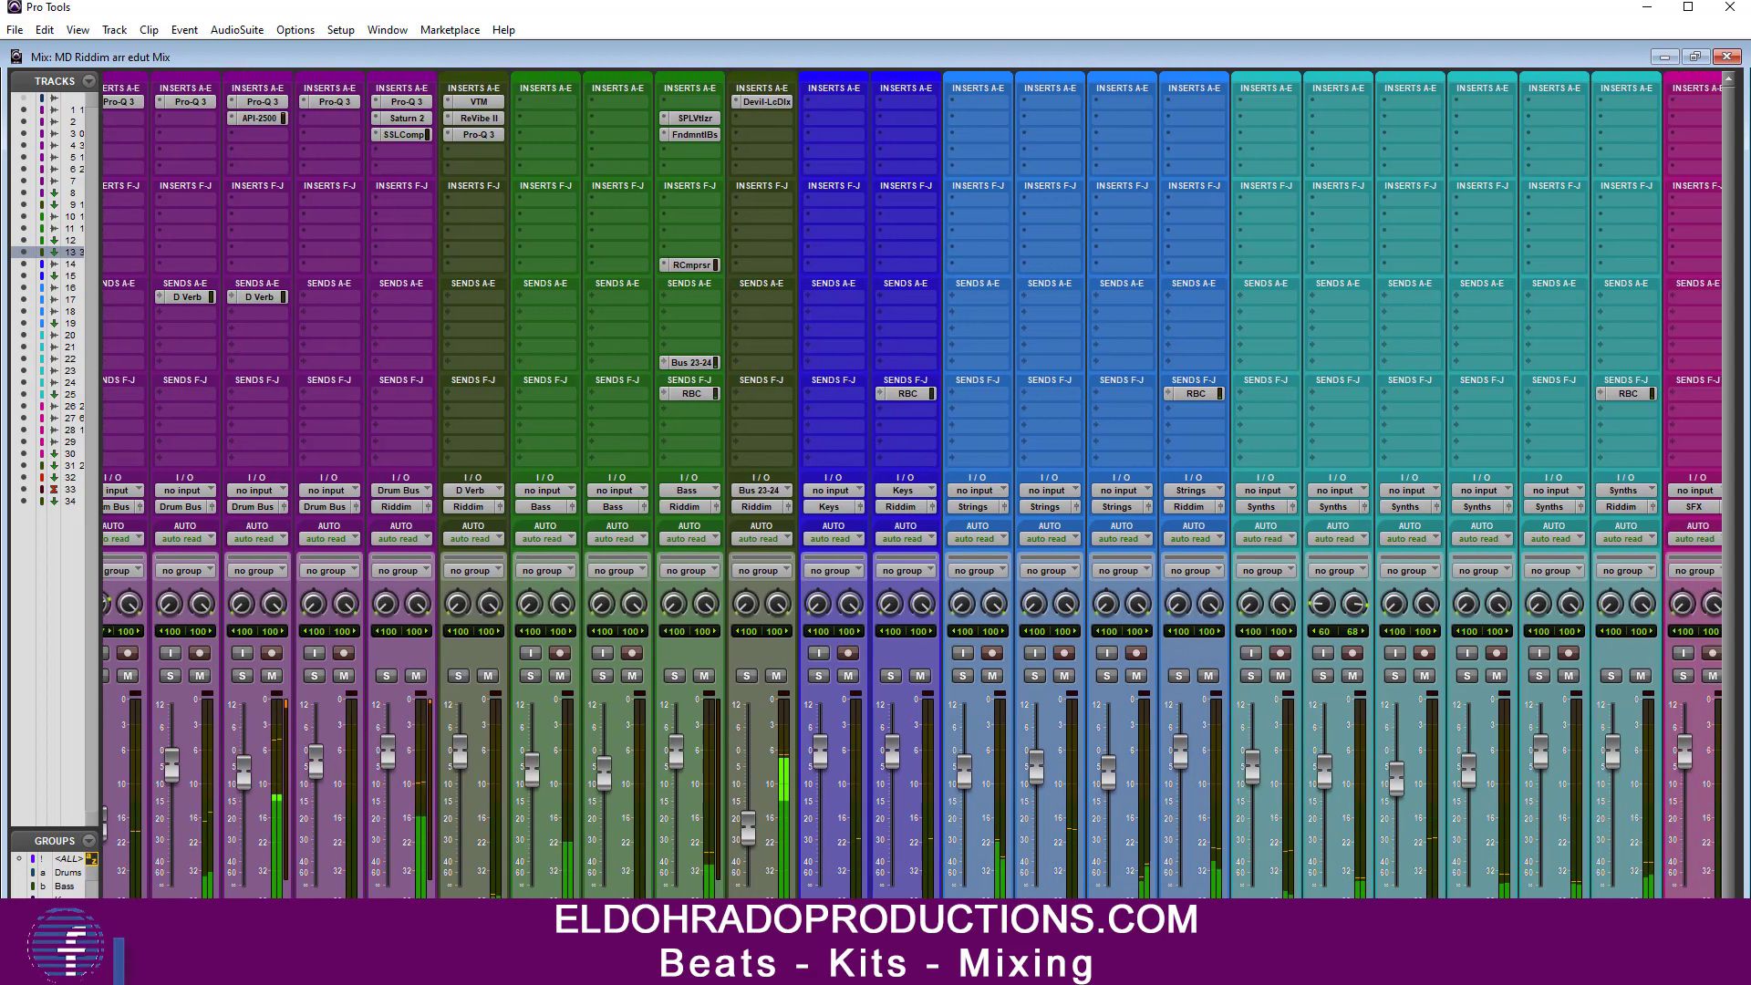
scroll(912, 484, "right", 1)
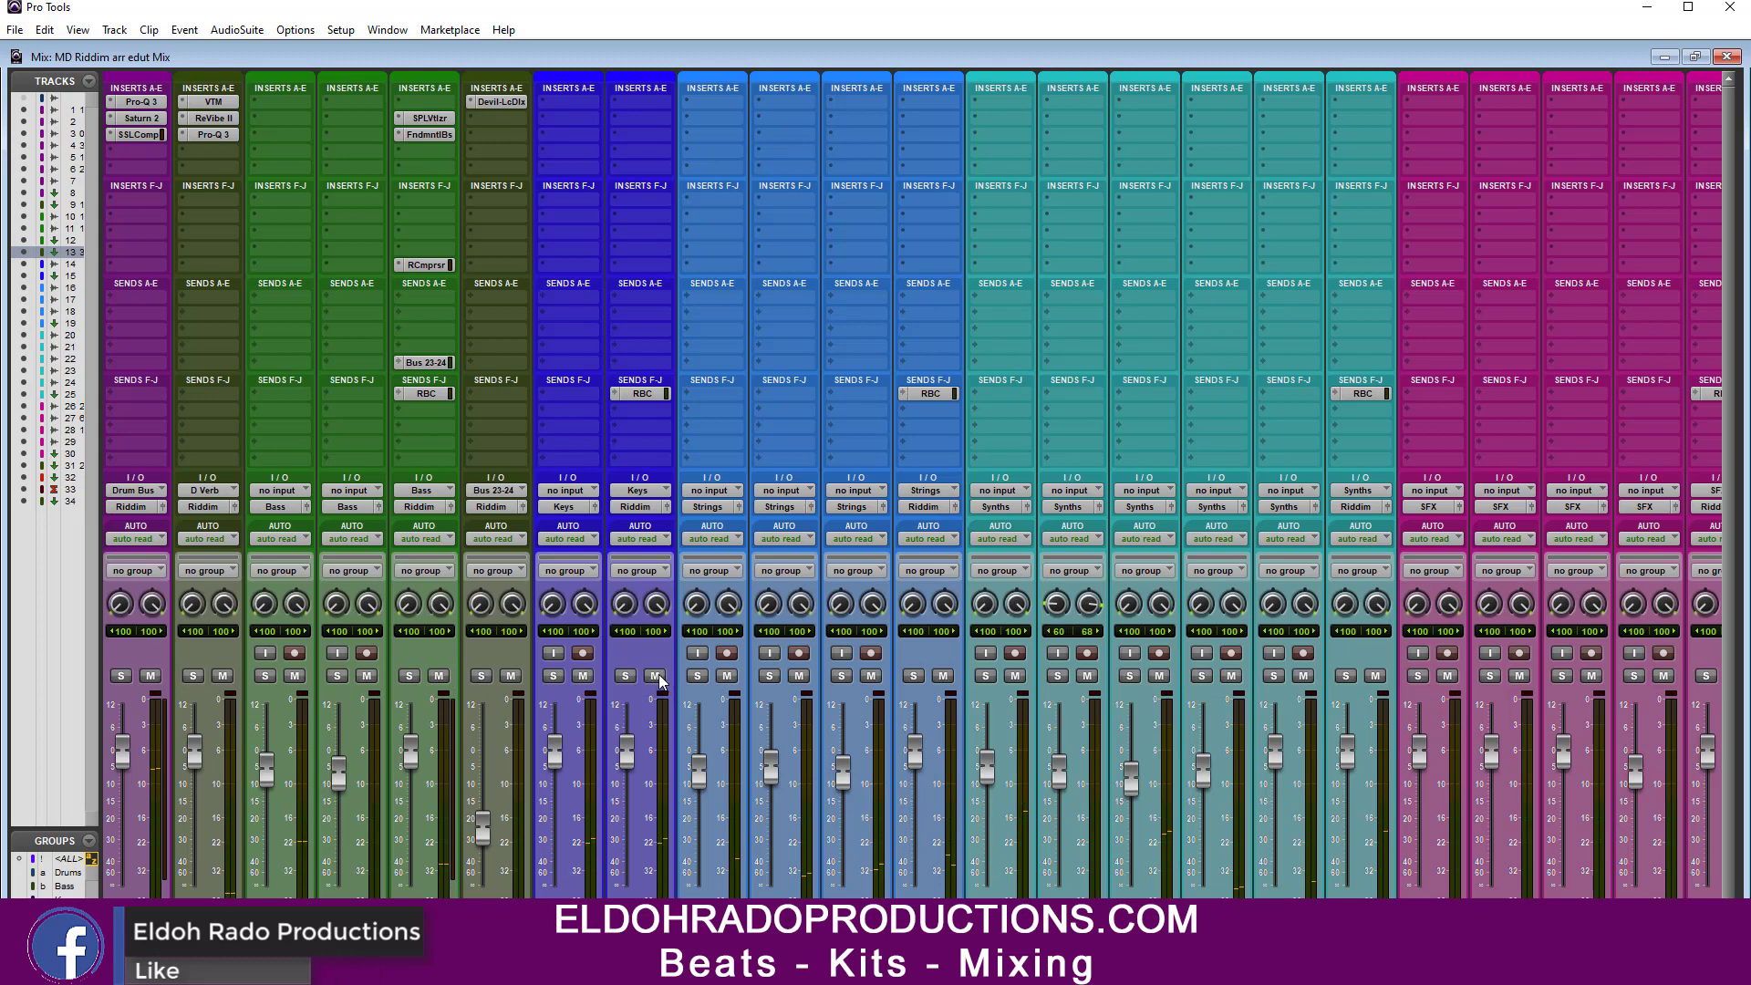
left_click(938, 675)
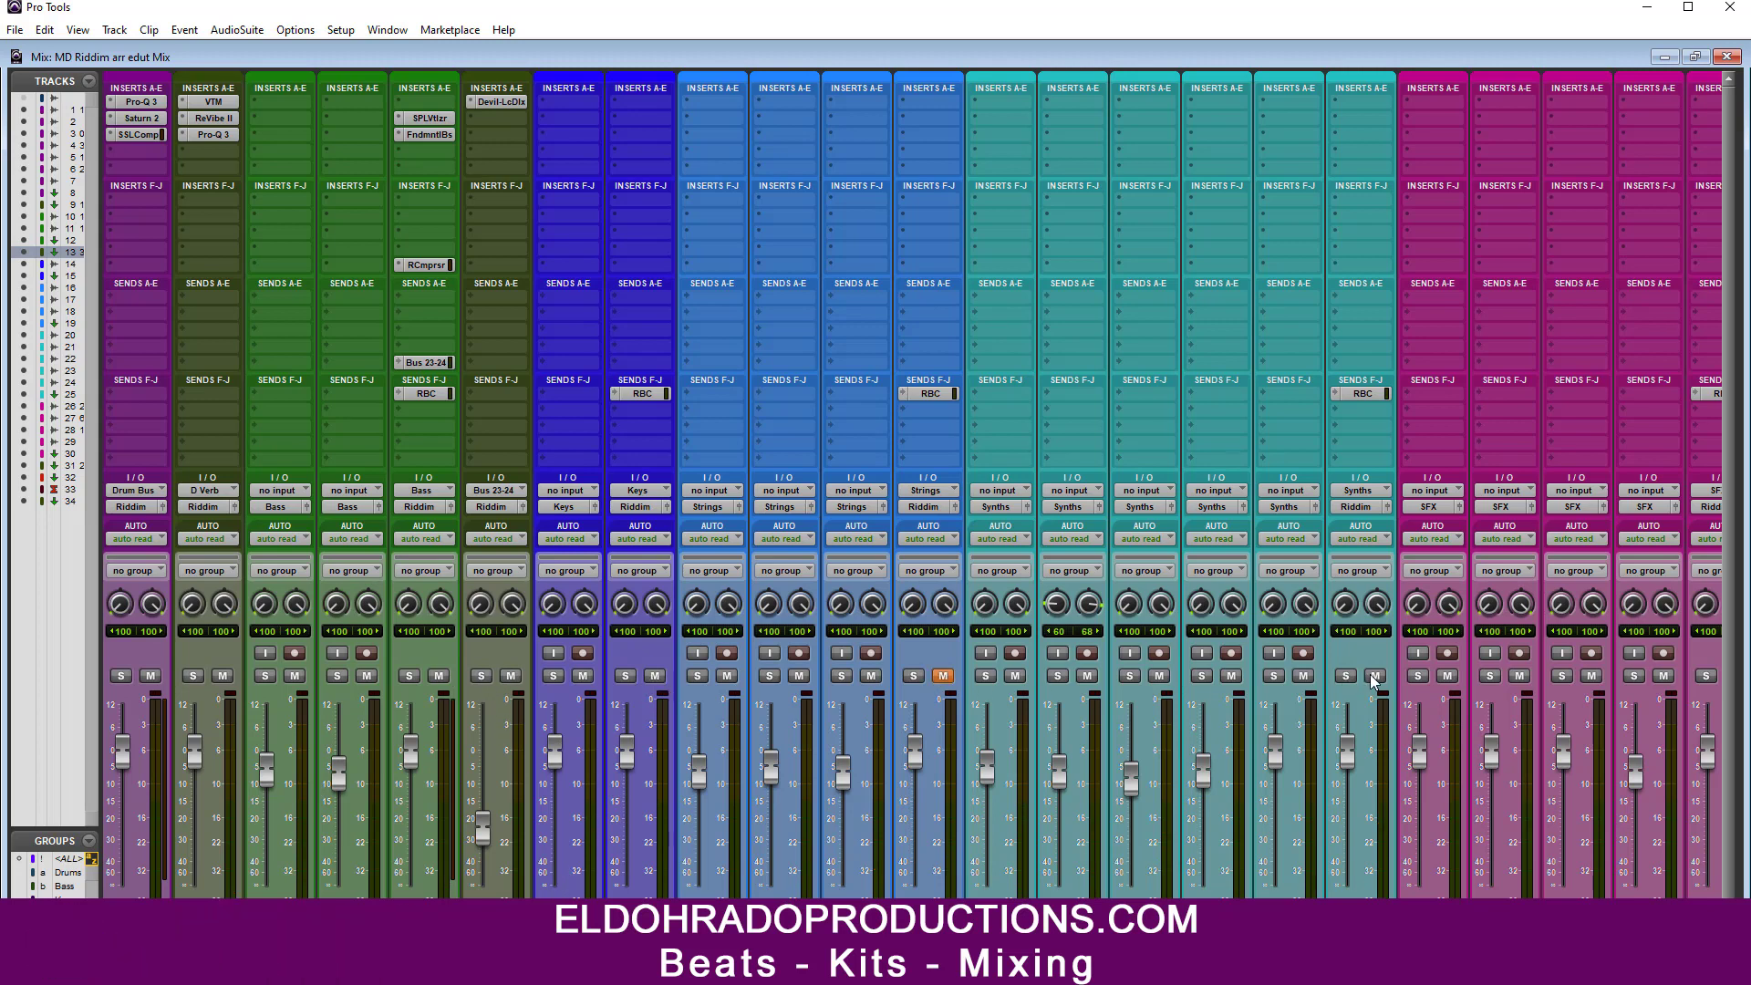
left_click(1374, 676)
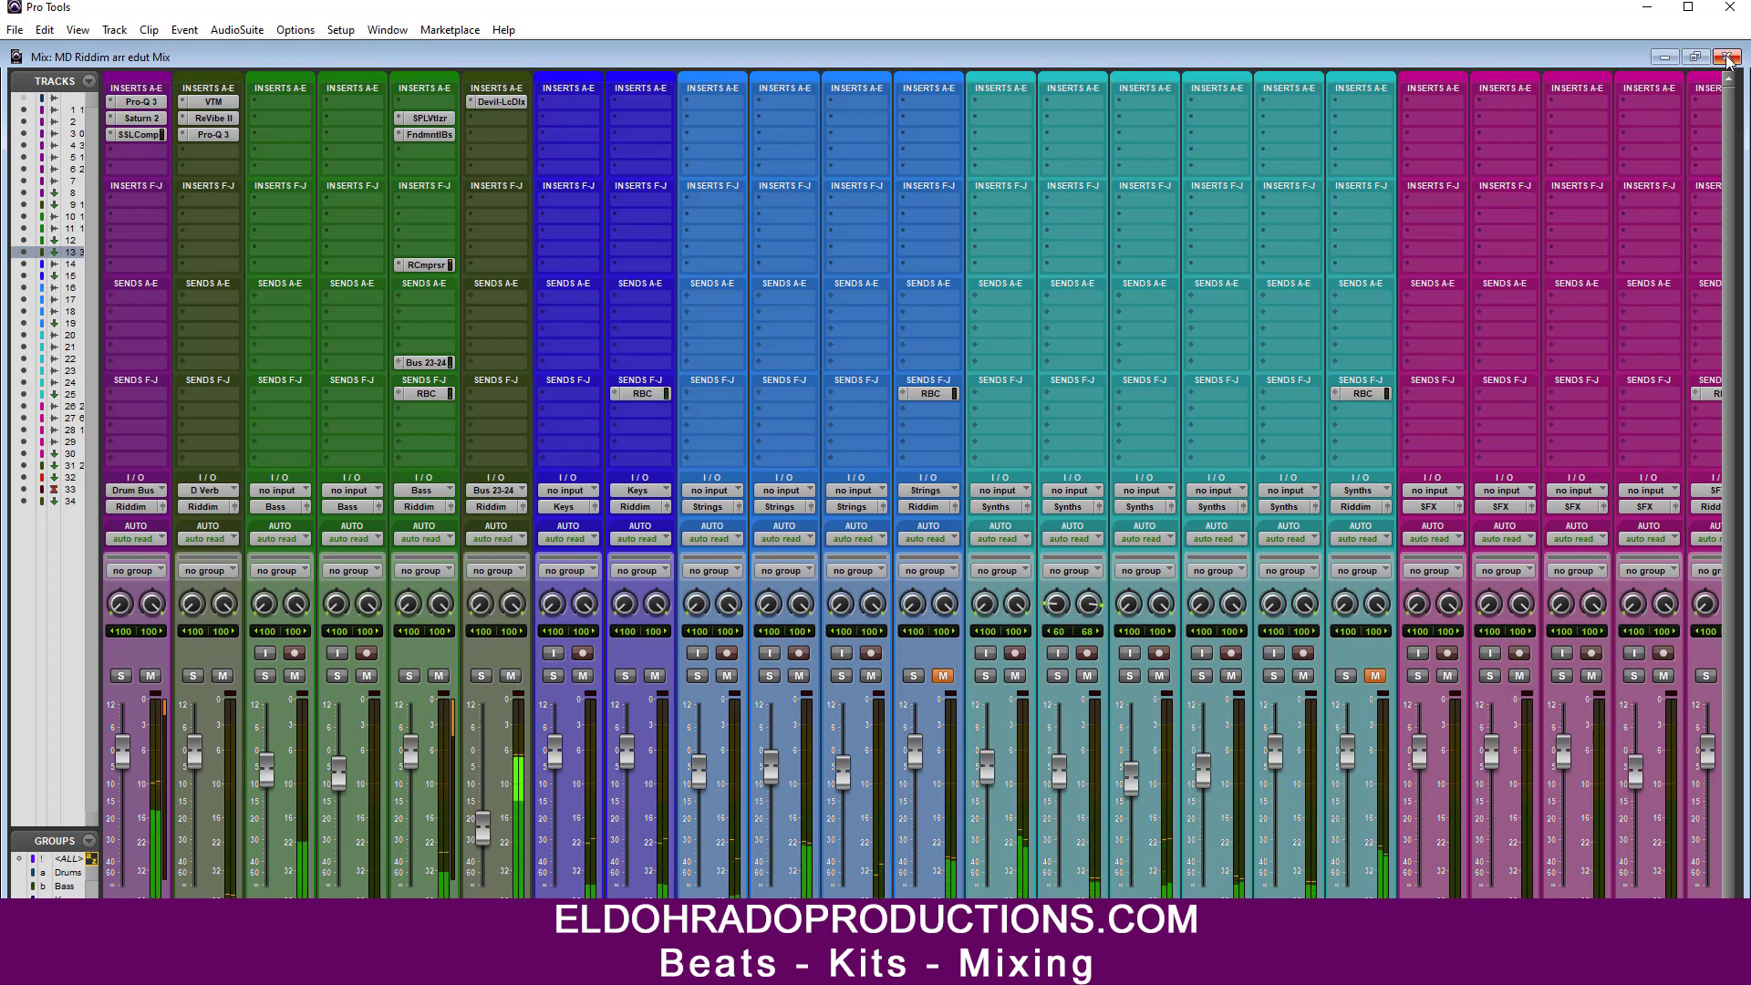
Step: Insert FabFilter Pro-Q 3 on the Doo Piano track and add a 24 dB/oct low cut at about 91 Hz
left_click(581, 101)
left_click(637, 131)
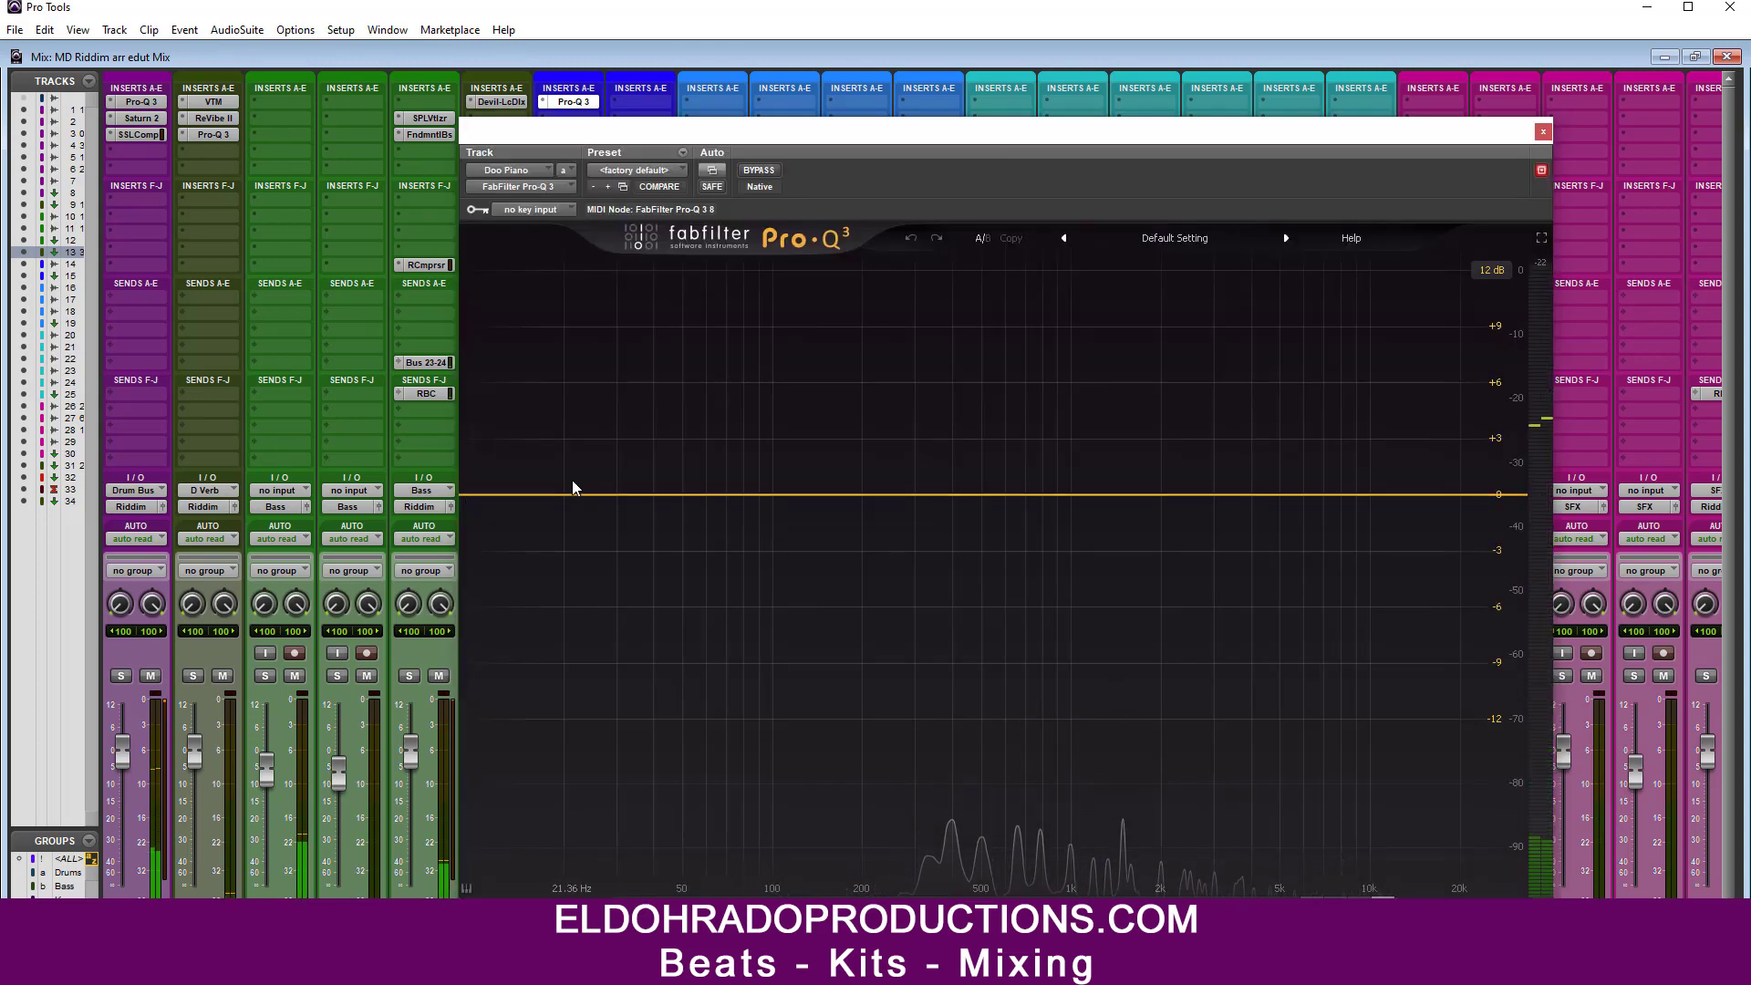
left_click(487, 496)
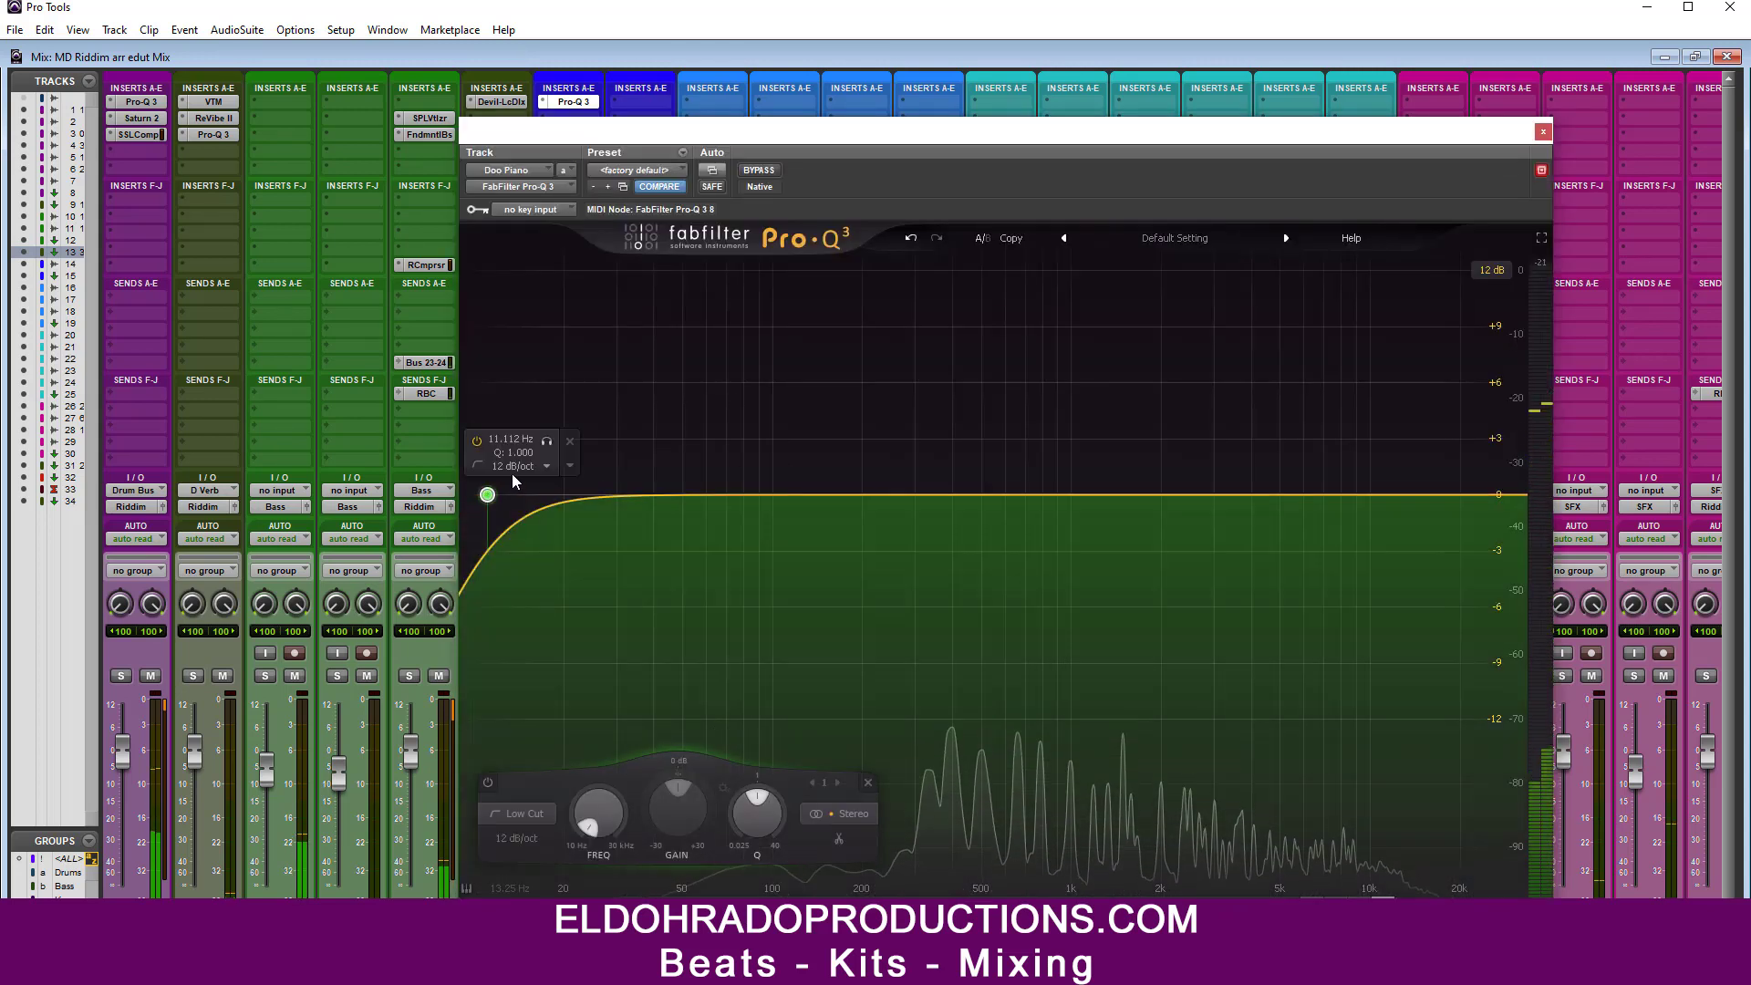
left_click(516, 468)
left_click(497, 510)
left_click_drag(490, 500, 774, 511)
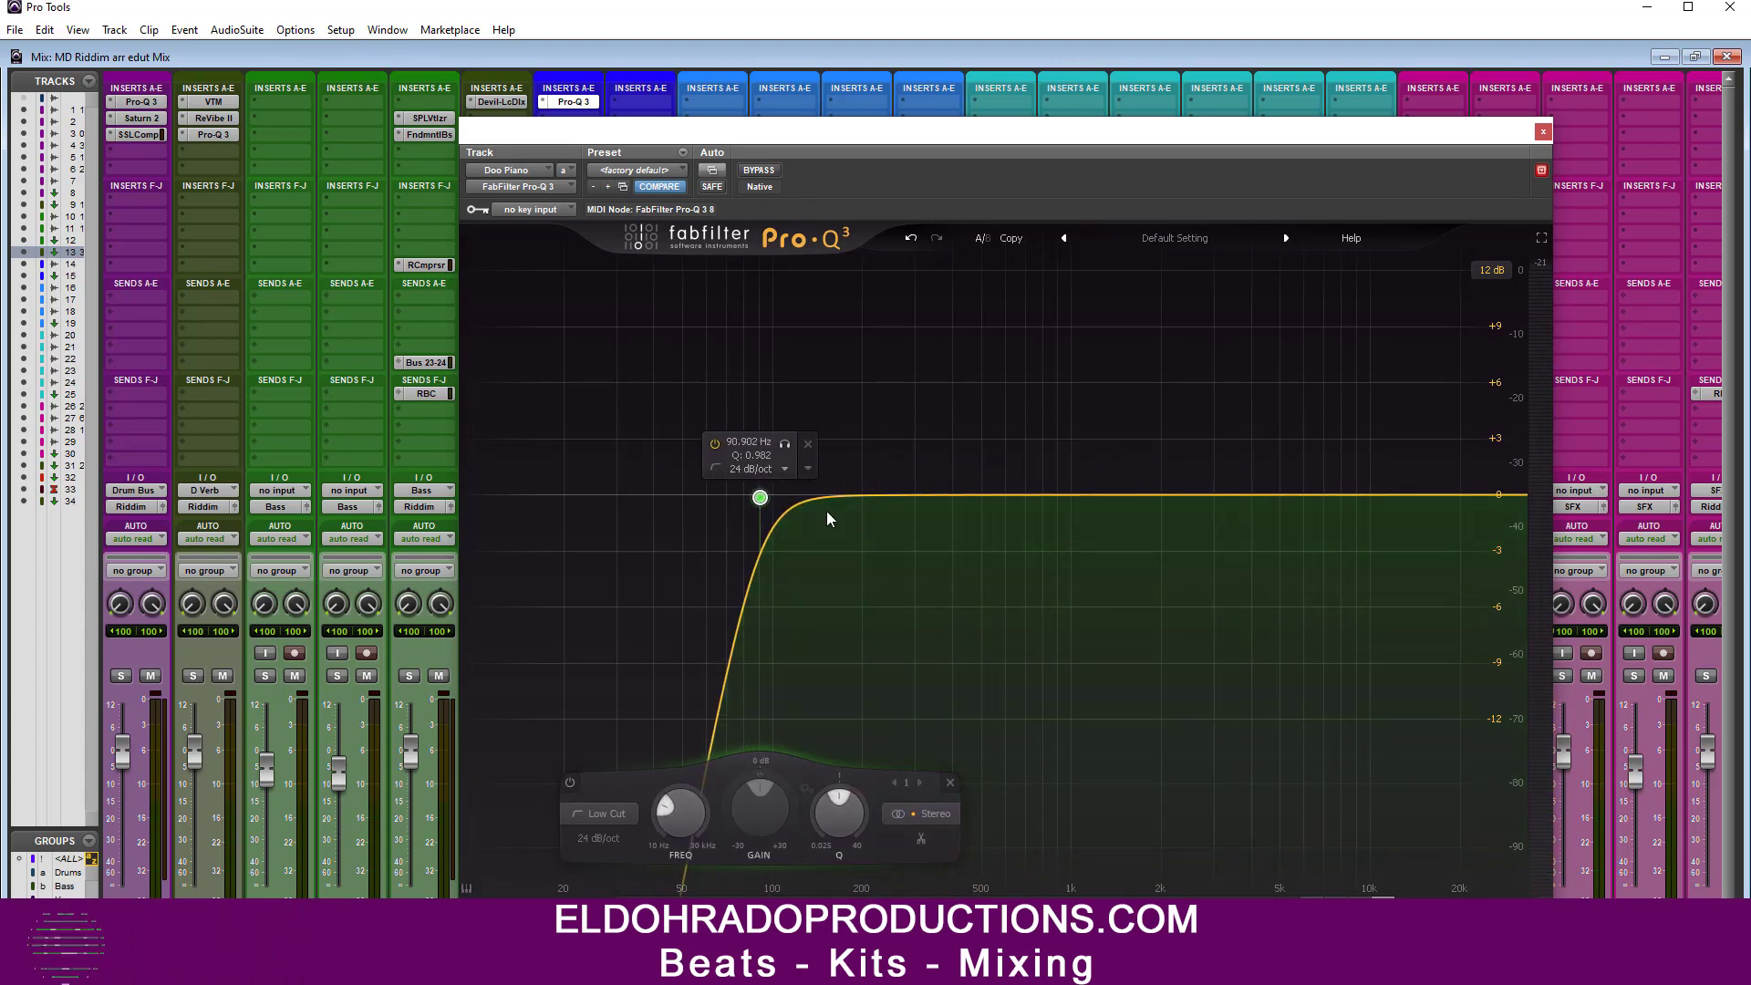
Step: Steepen the piano's low cut to 30 dB/oct and fine-tune its frequency to about 97 Hz during playback
left_click_drag(764, 503, 771, 504)
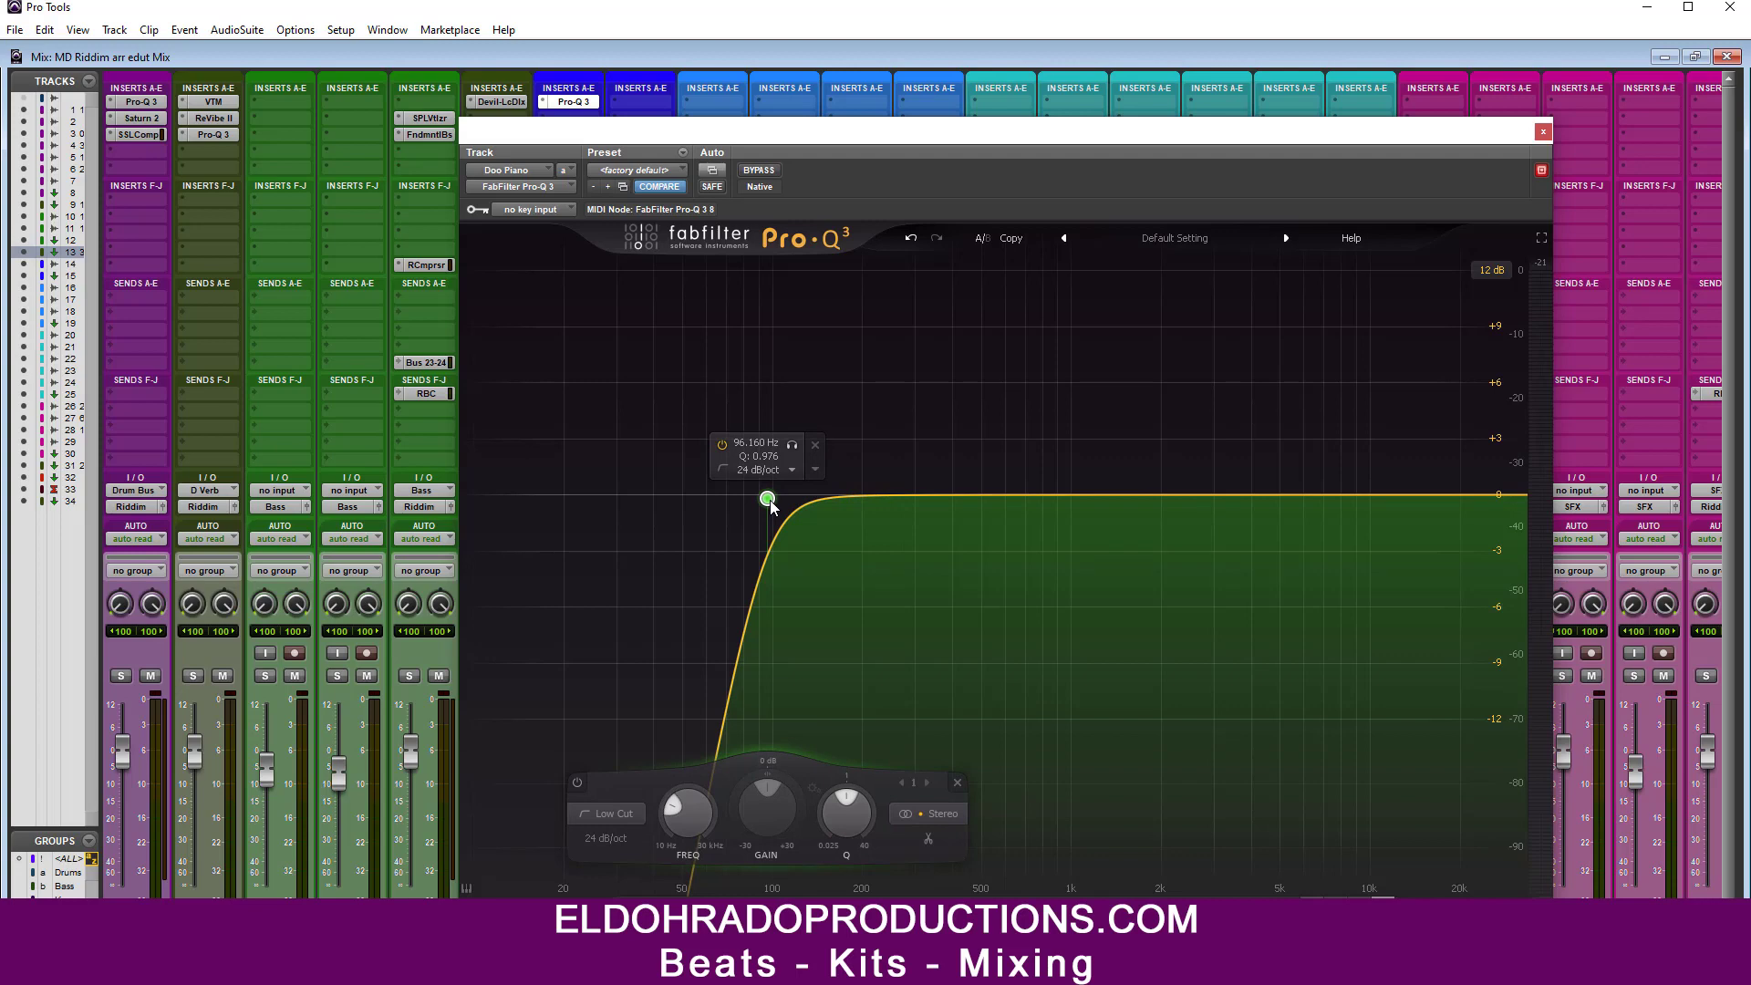
mouse_move(768, 499)
left_mouse_down()
mouse_move(1070, 505)
mouse_move(508, 509)
mouse_move(639, 522)
mouse_move(758, 500)
mouse_move(578, 492)
mouse_move(760, 509)
left_mouse_up()
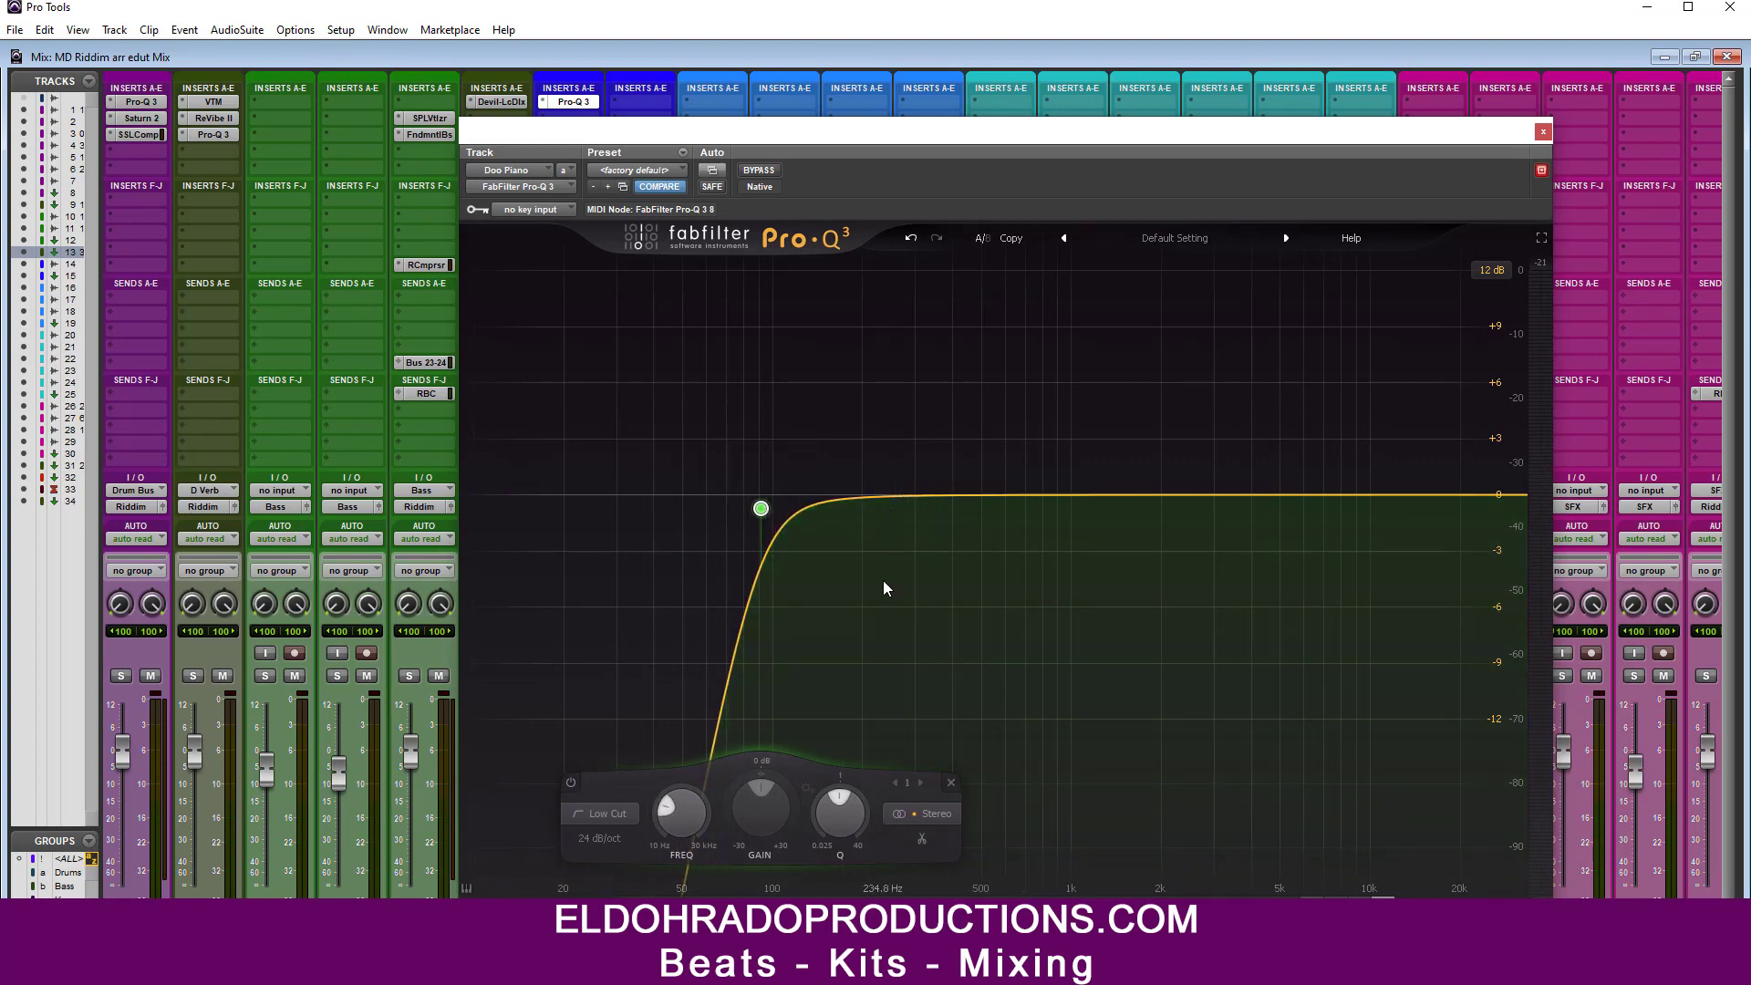
left_click(770, 480)
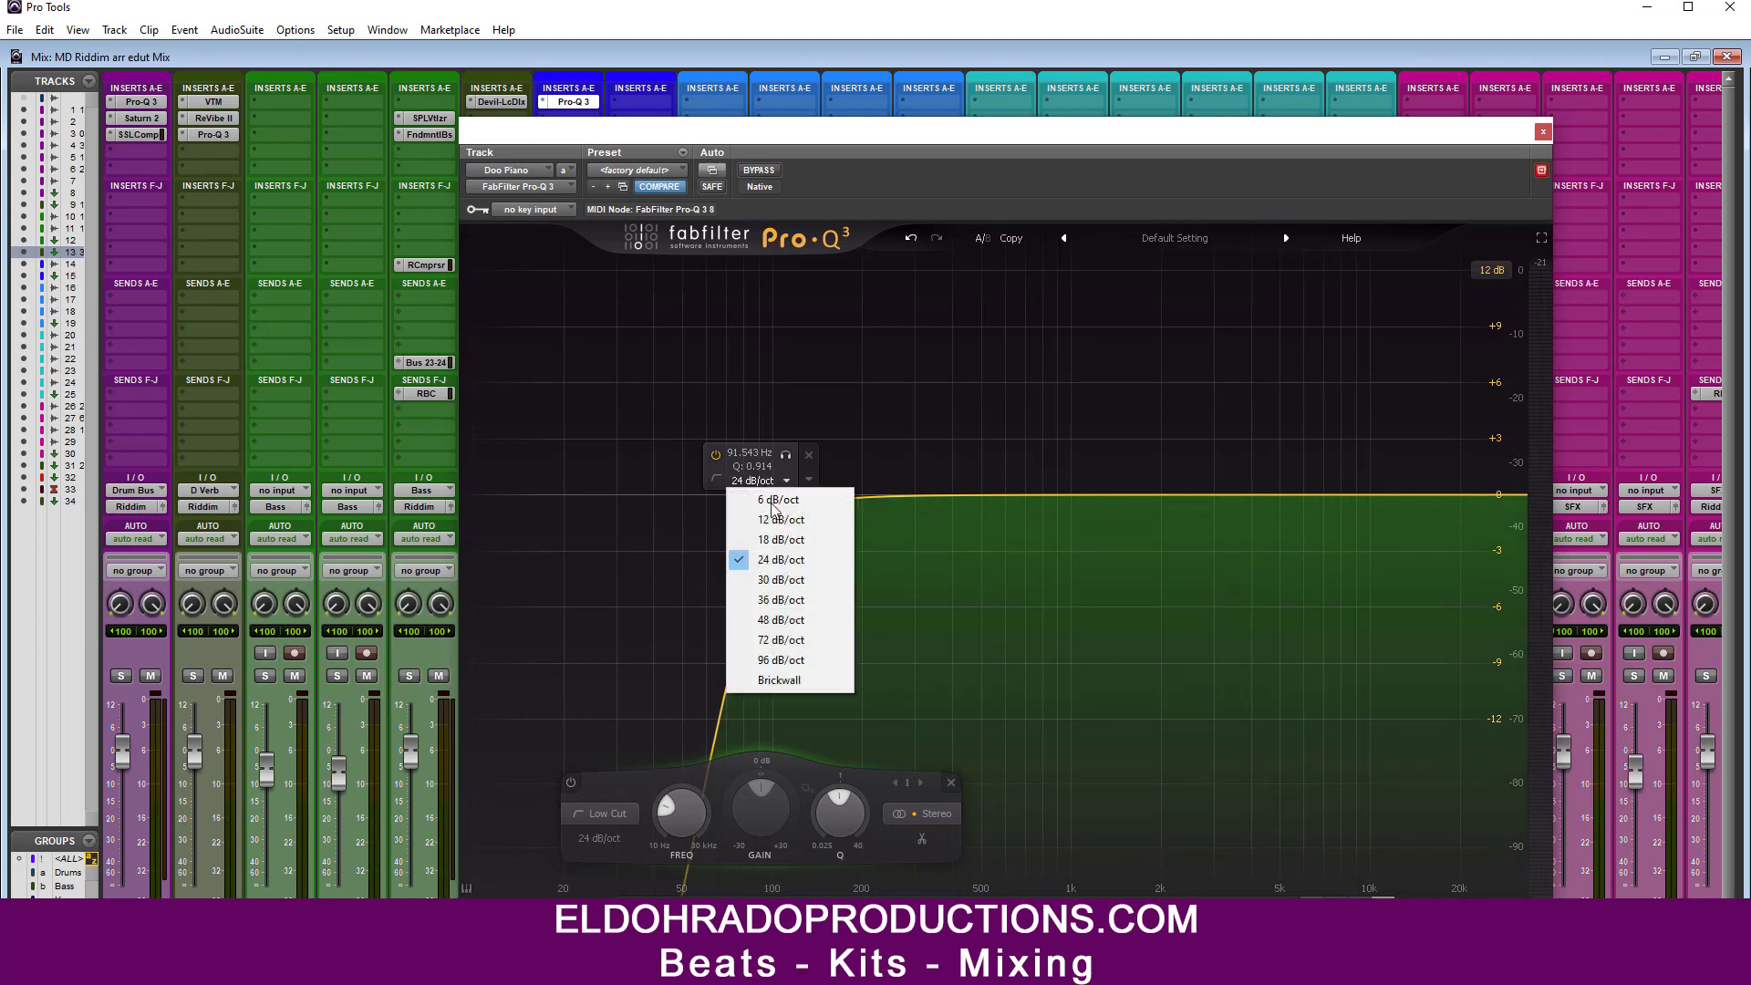
left_click(783, 575)
left_click_drag(767, 515, 770, 512)
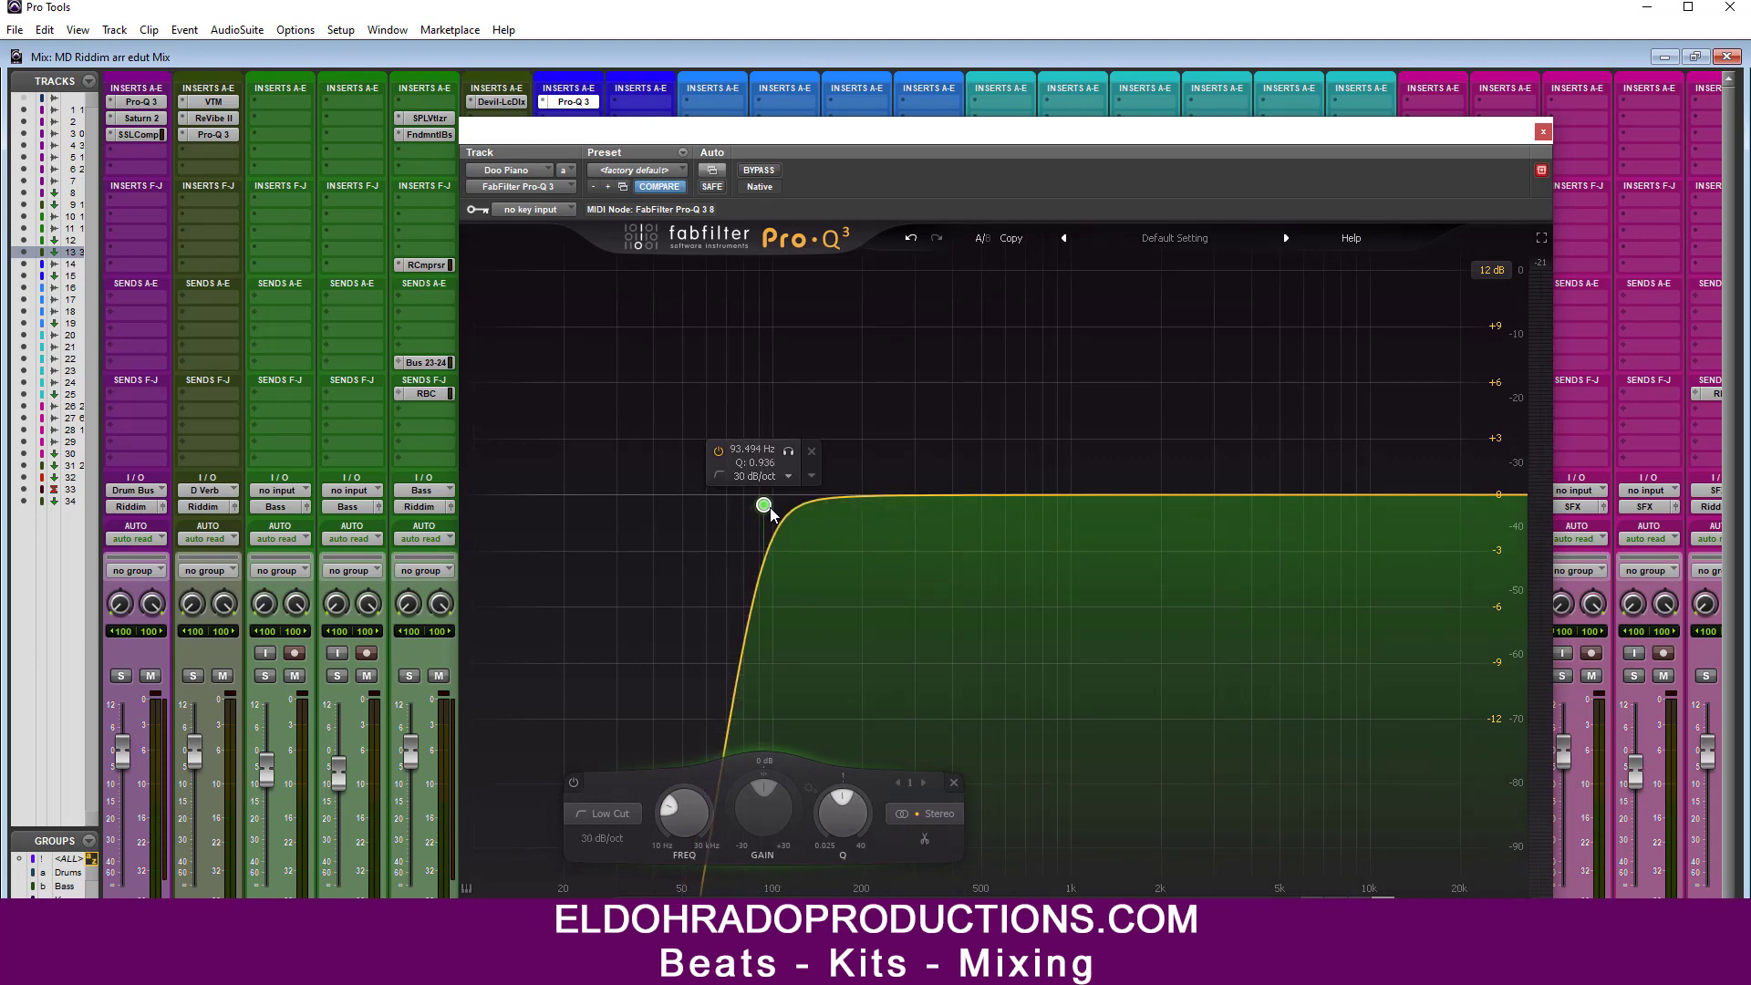
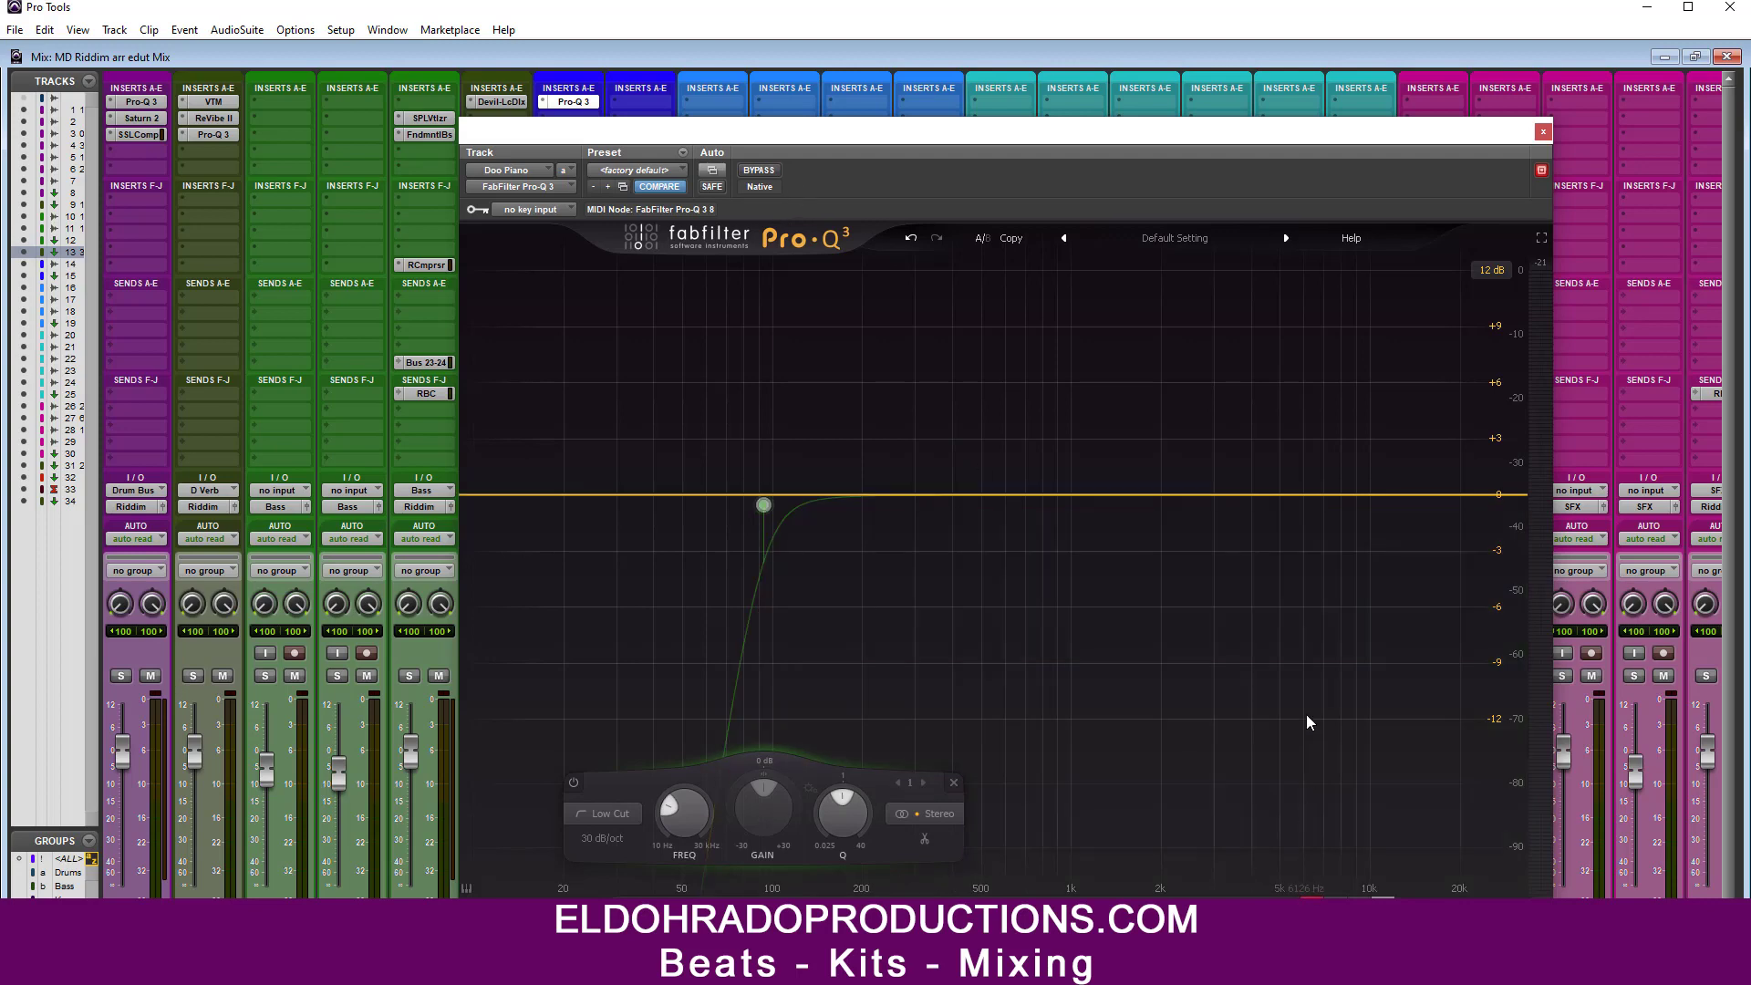
key("space")
mouse_move(743, 507)
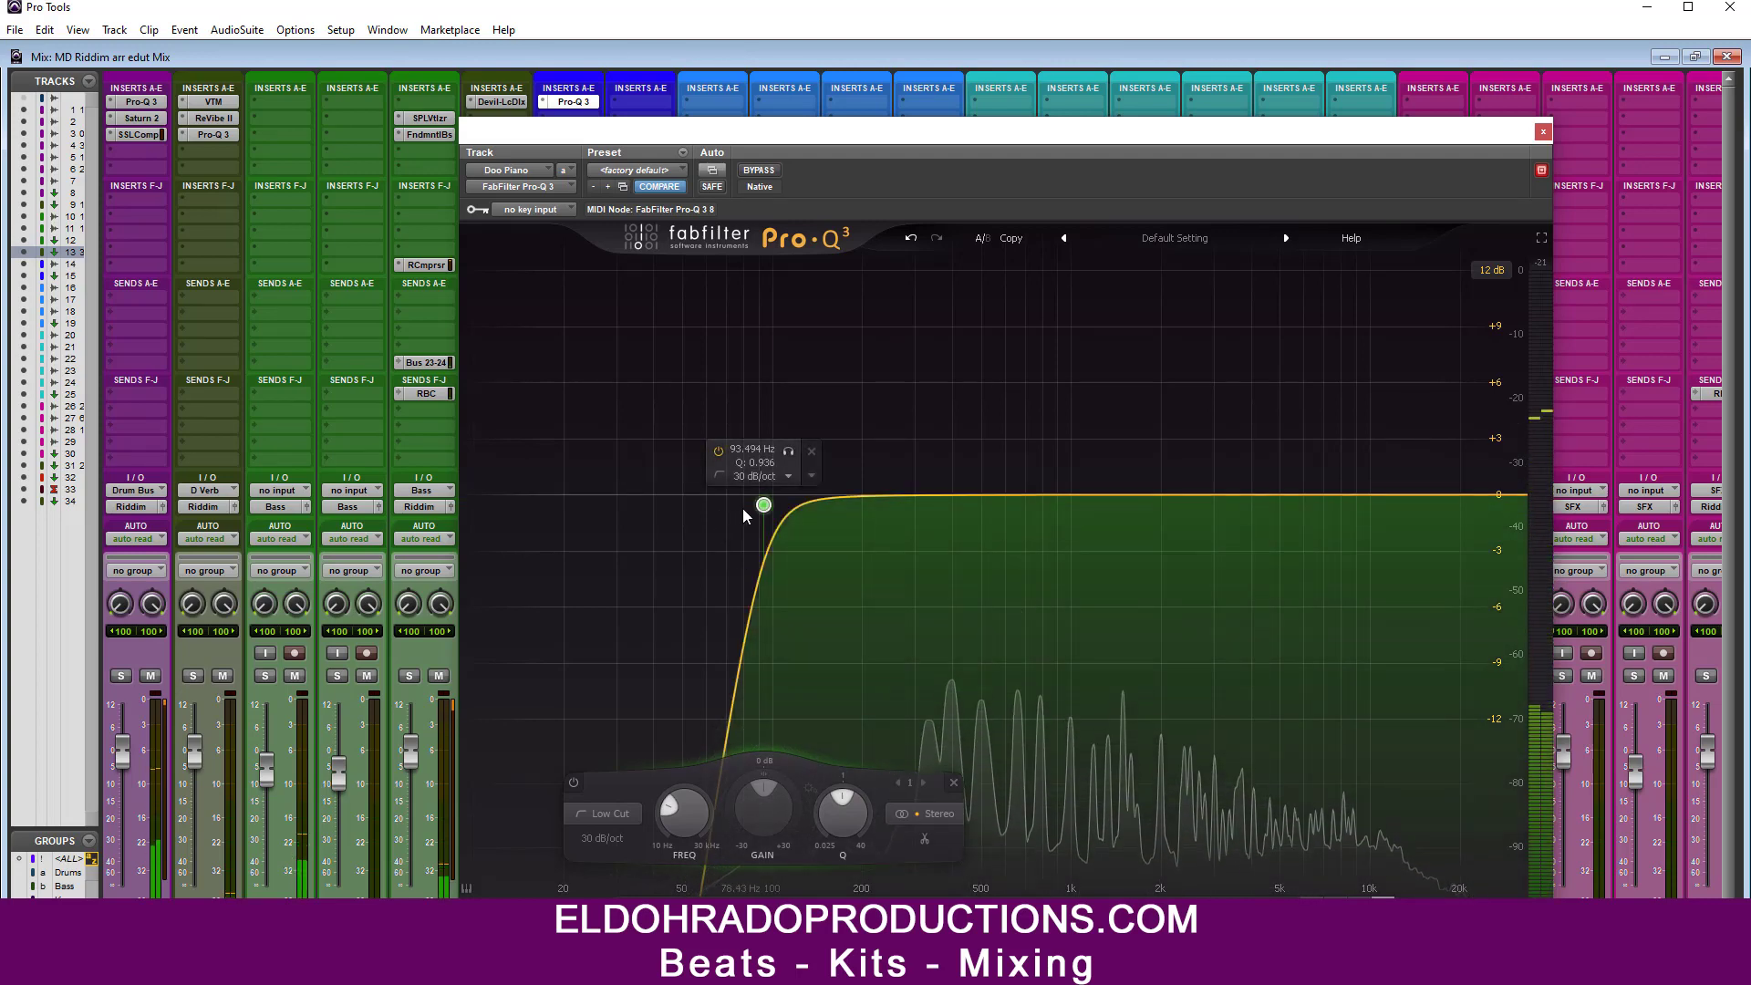
left_click_drag(763, 505, 770, 505)
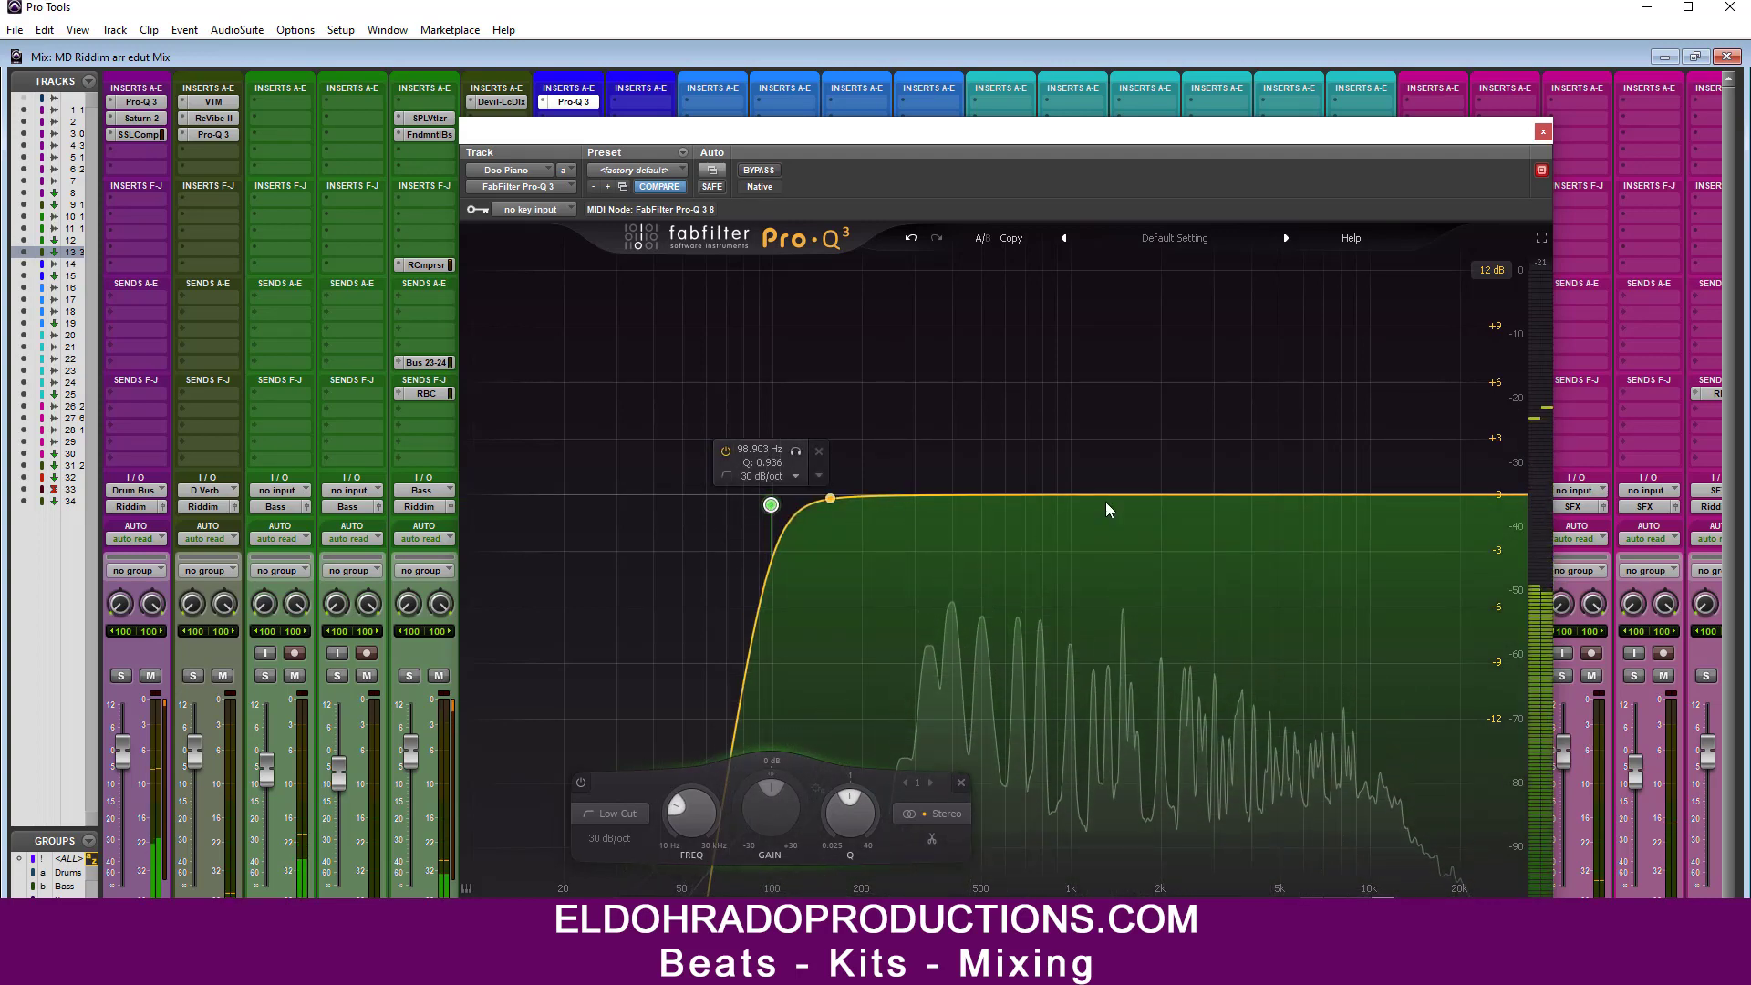
Step: Add a 12 dB/oct high cut at about 6.8 kHz to the piano's Pro-Q 3 and close the plug-in
left_click(1469, 496)
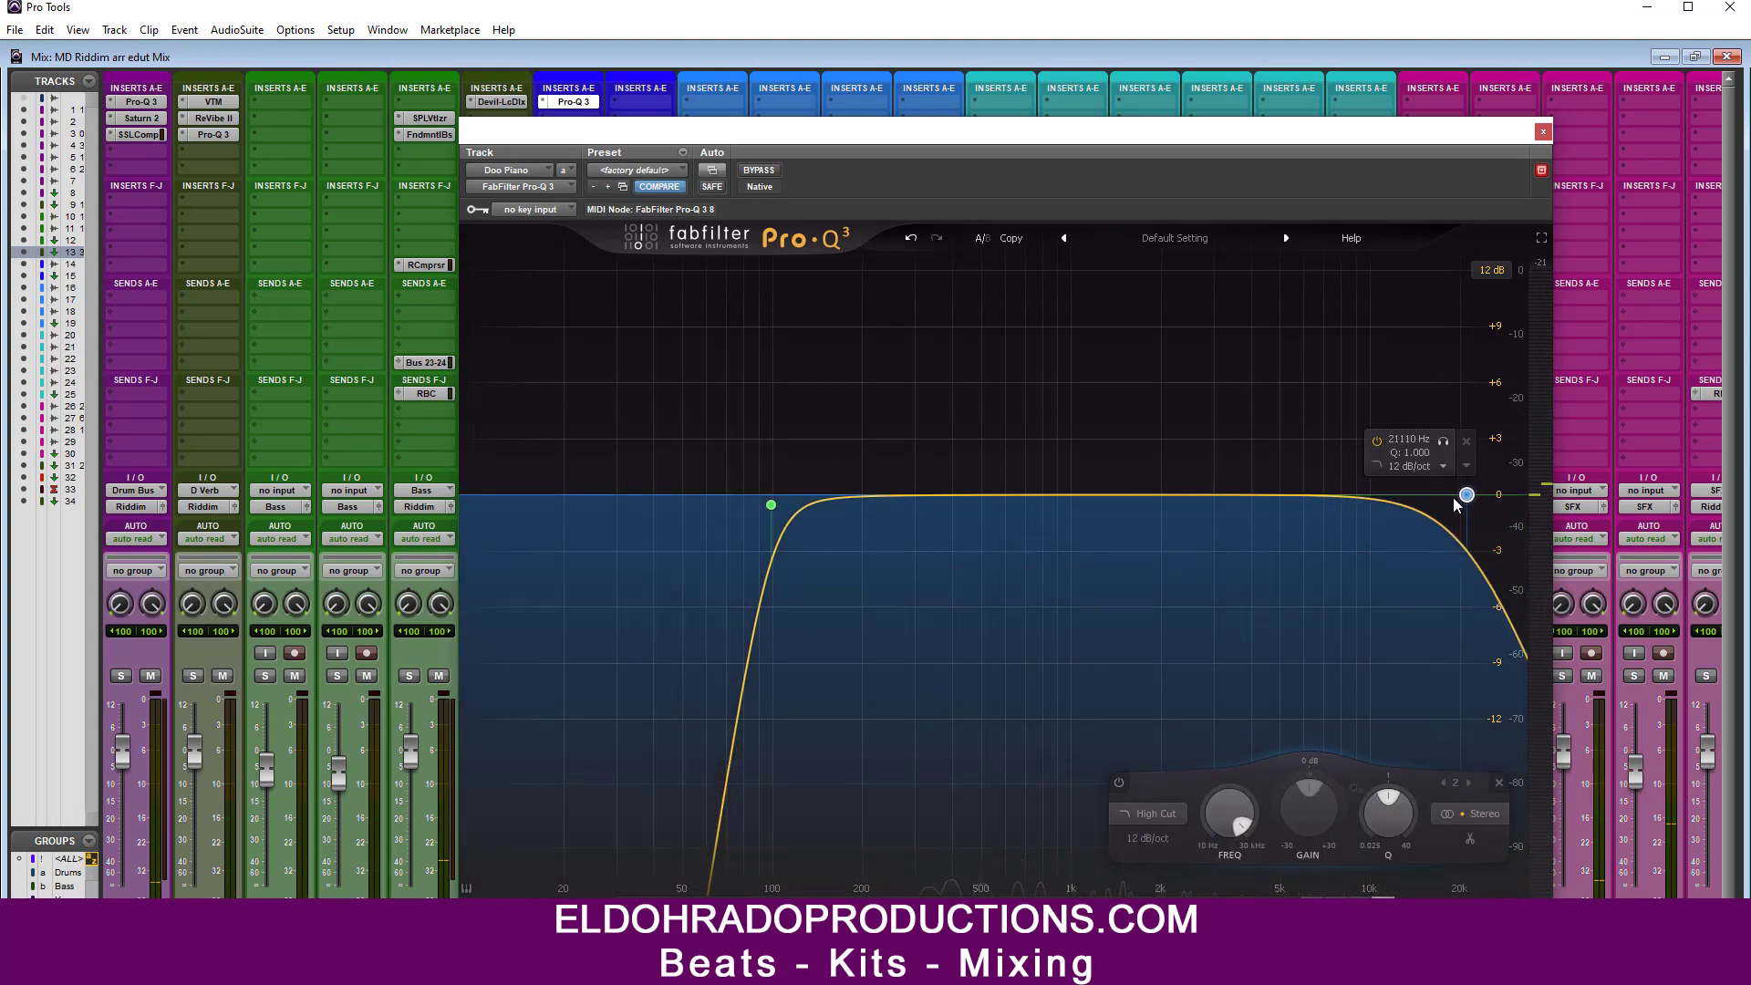
left_click_drag(1455, 504, 1325, 507)
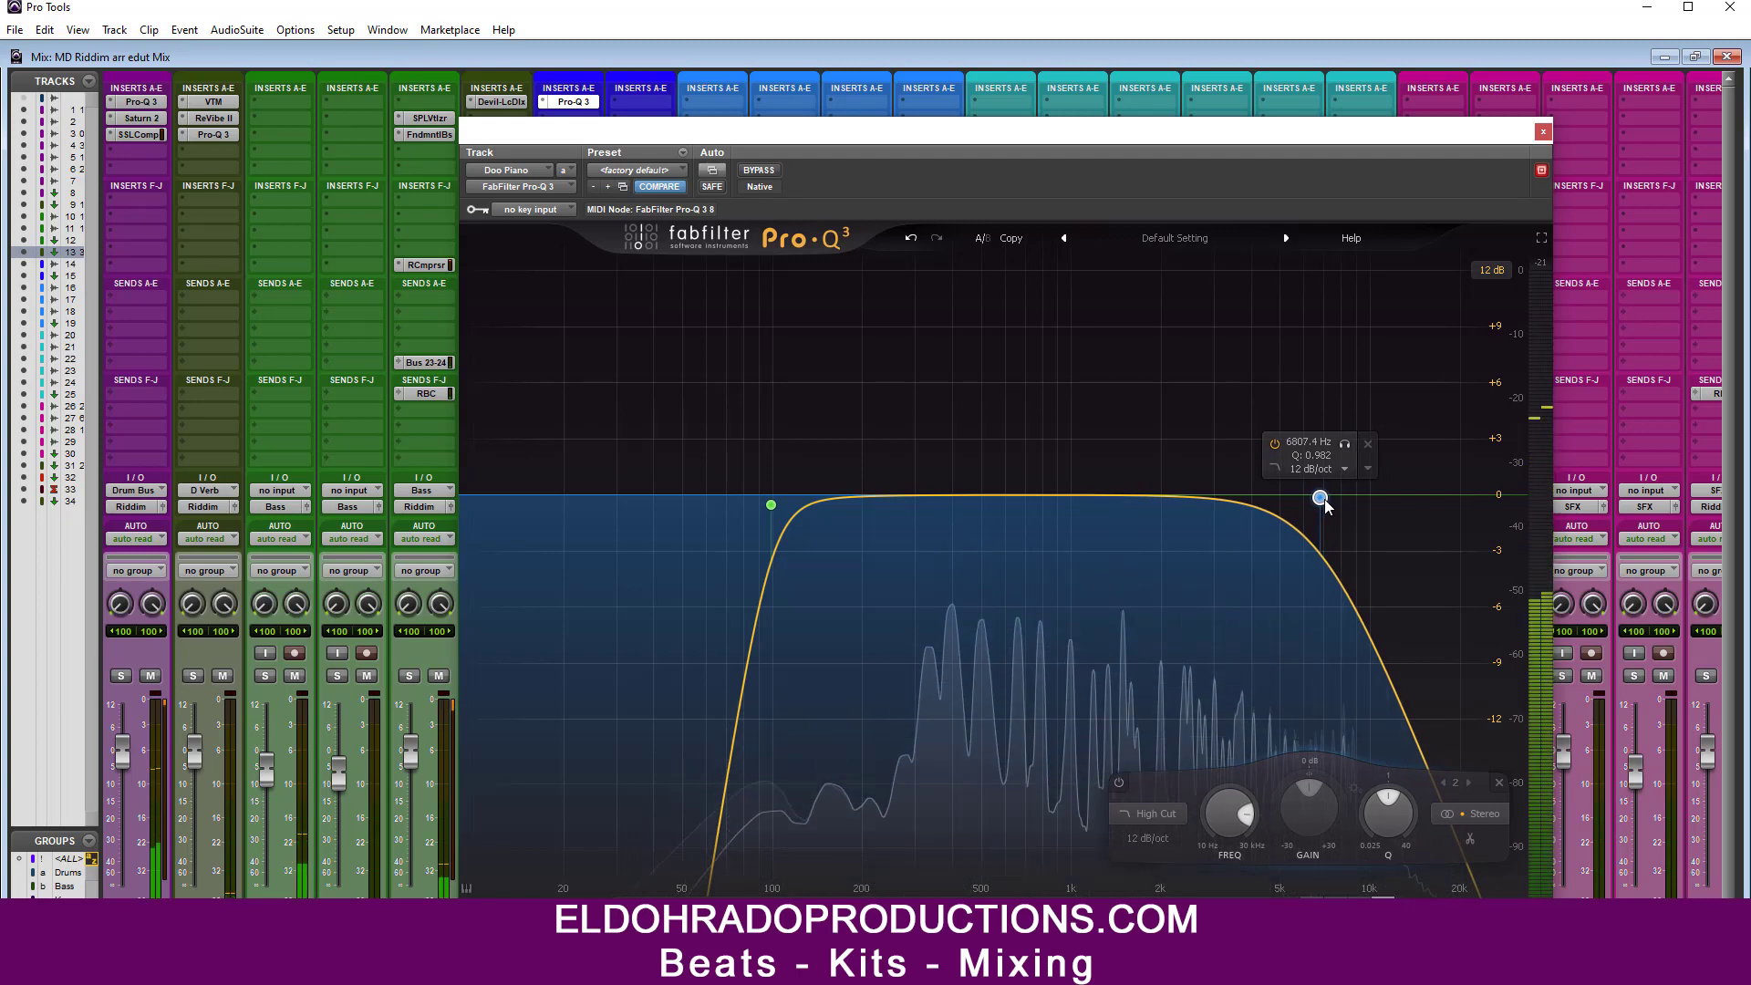
left_click(1543, 132)
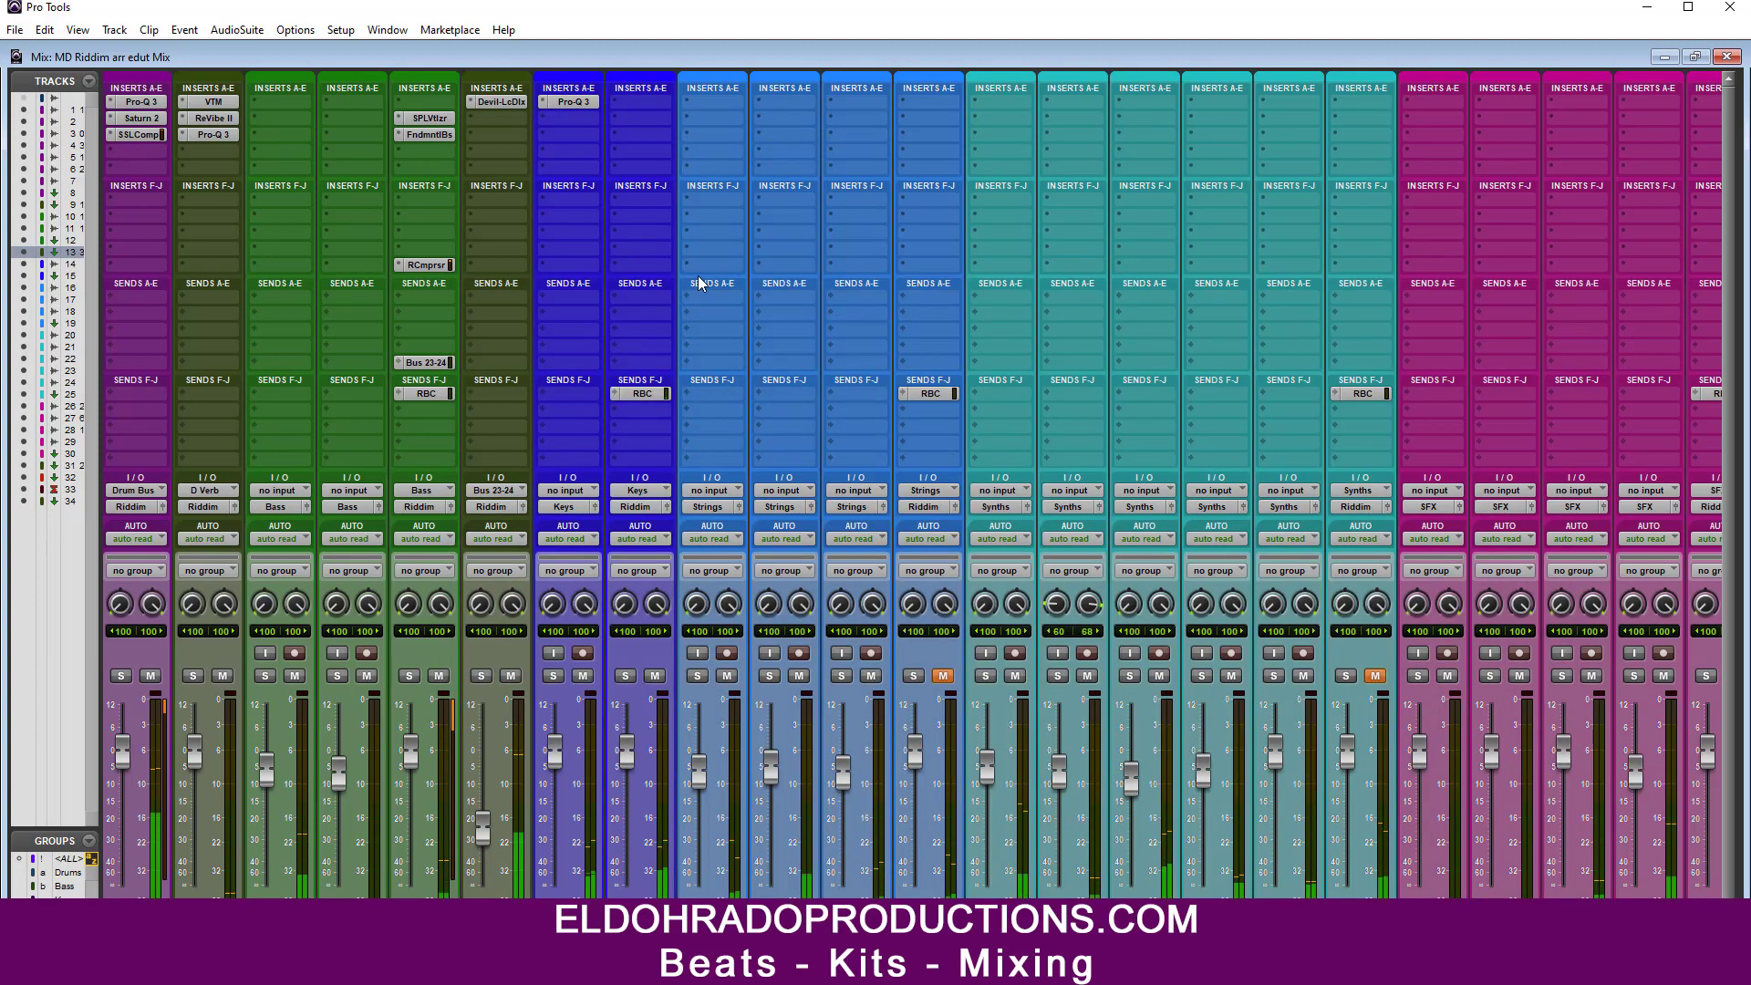
Step: Insert RCompressor below Pro-Q 3 on the Doo Piano track, with a ratio of about 3.06 and a threshold of -26.6
left_click(577, 118)
left_click(629, 165)
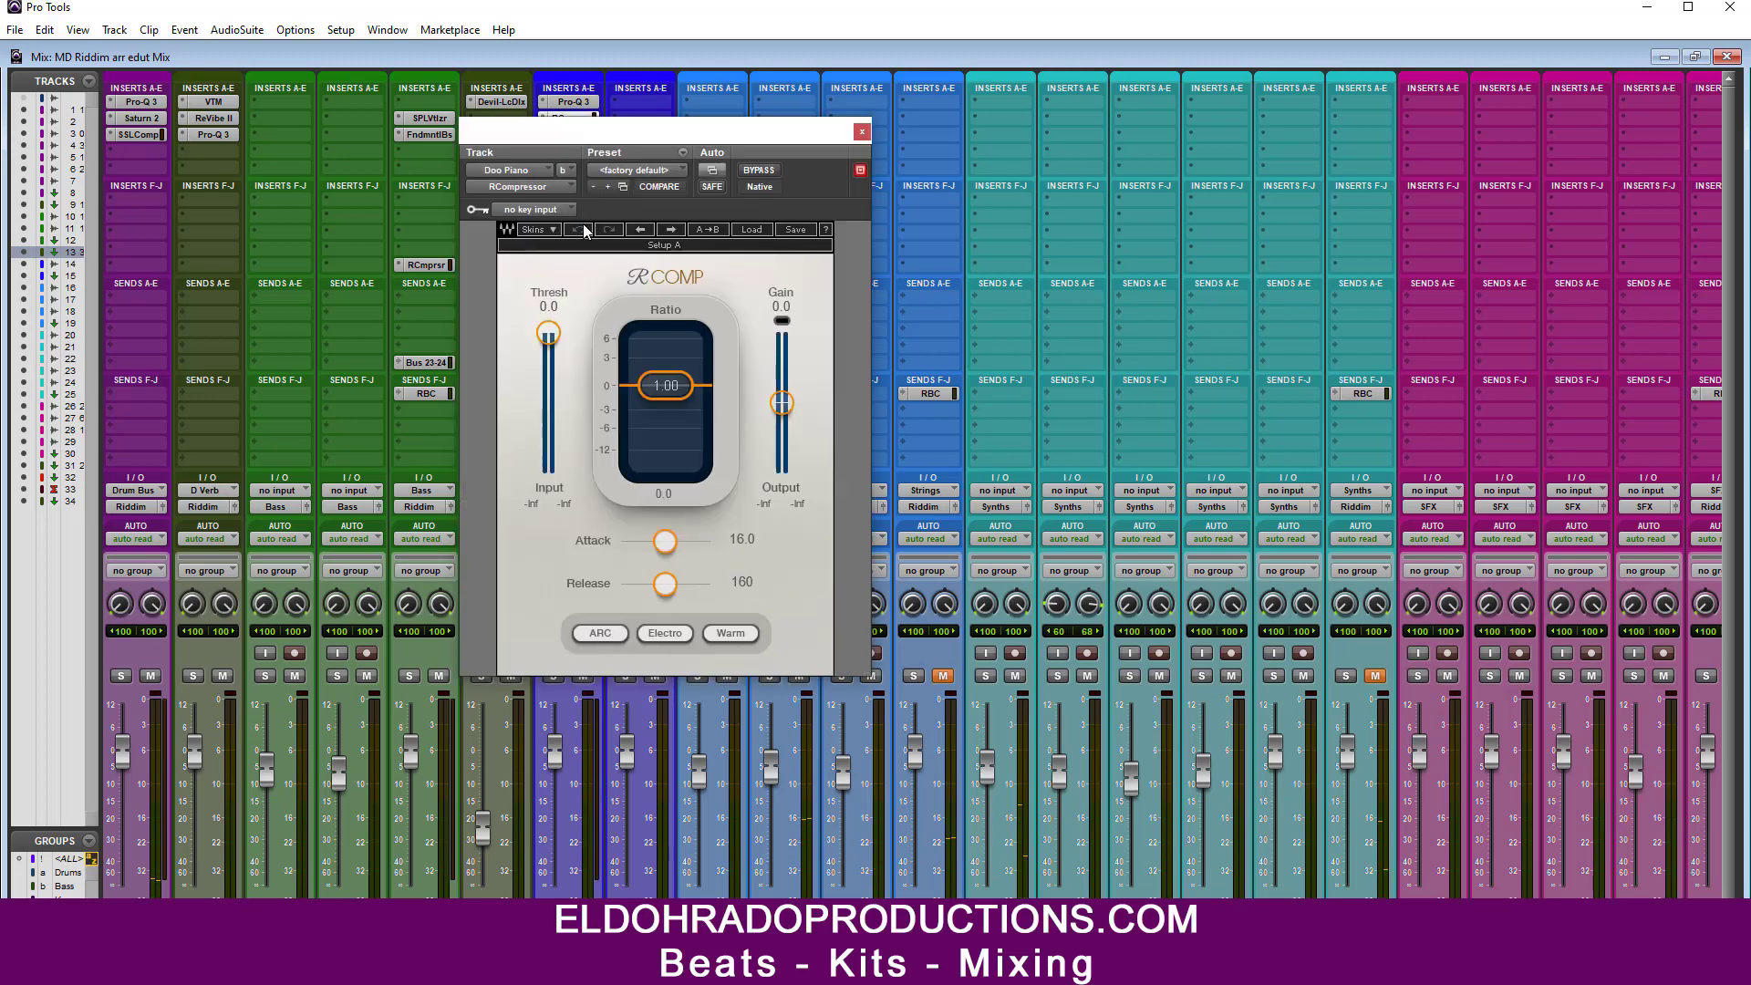
left_click_drag(660, 408, 665, 407)
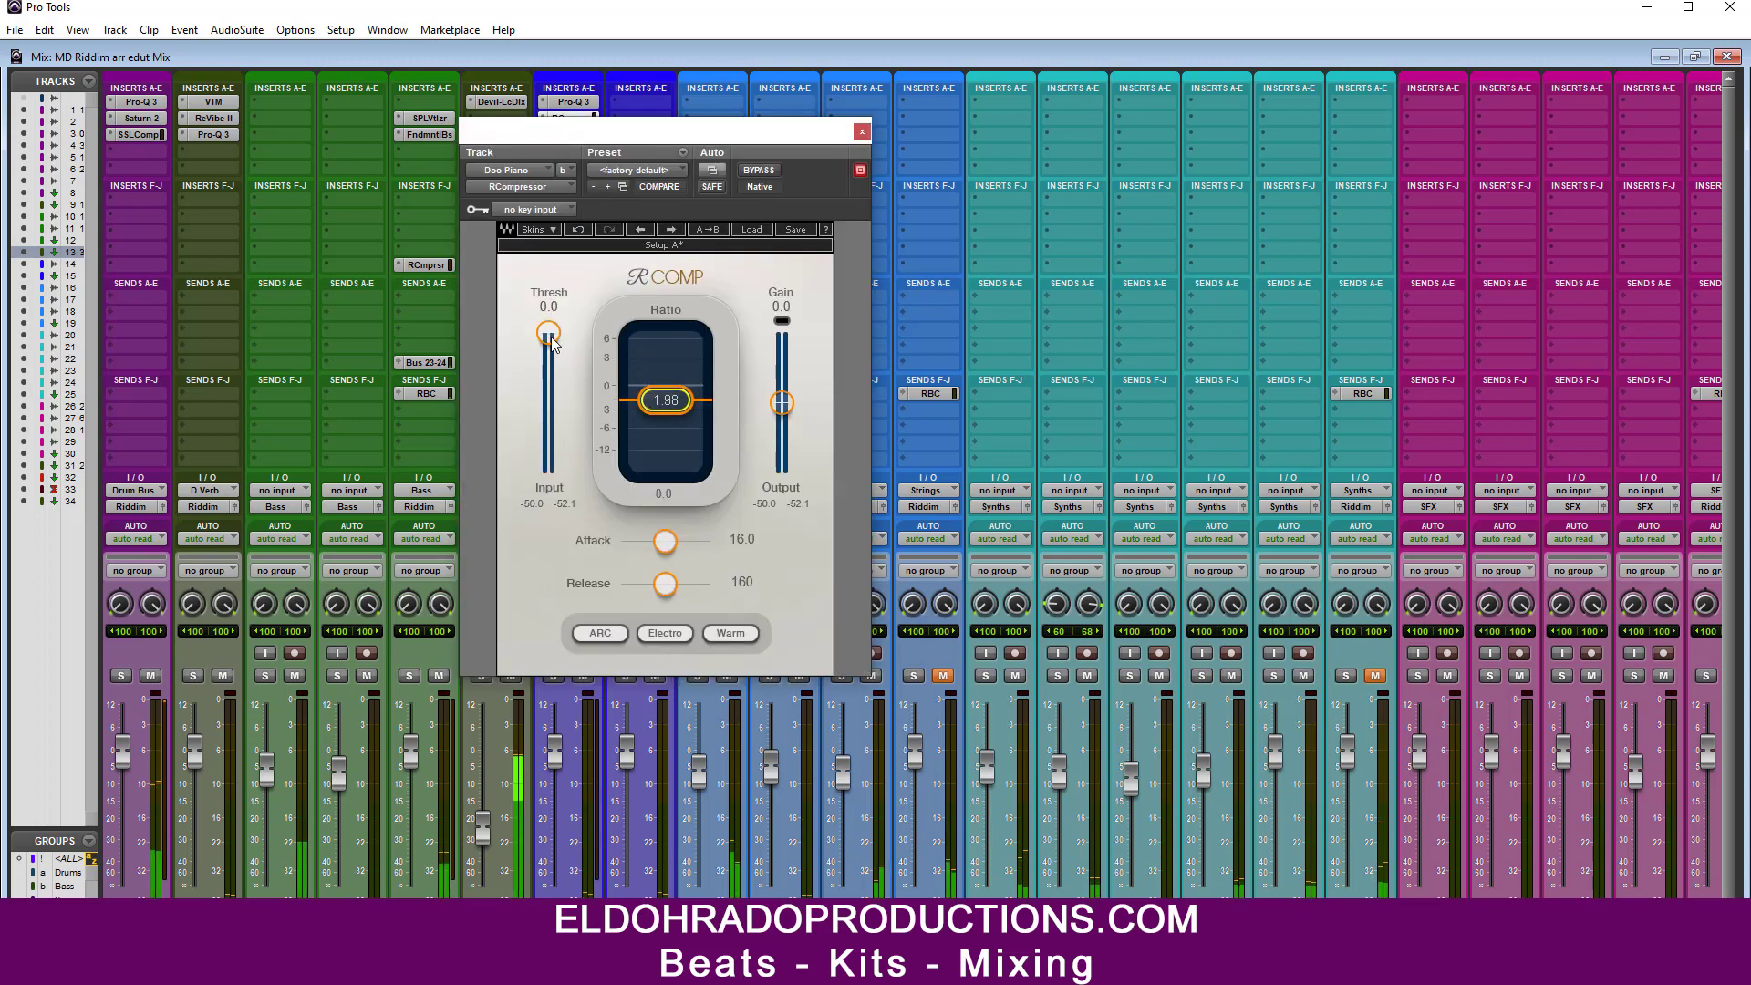
left_click_drag(549, 333, 548, 373)
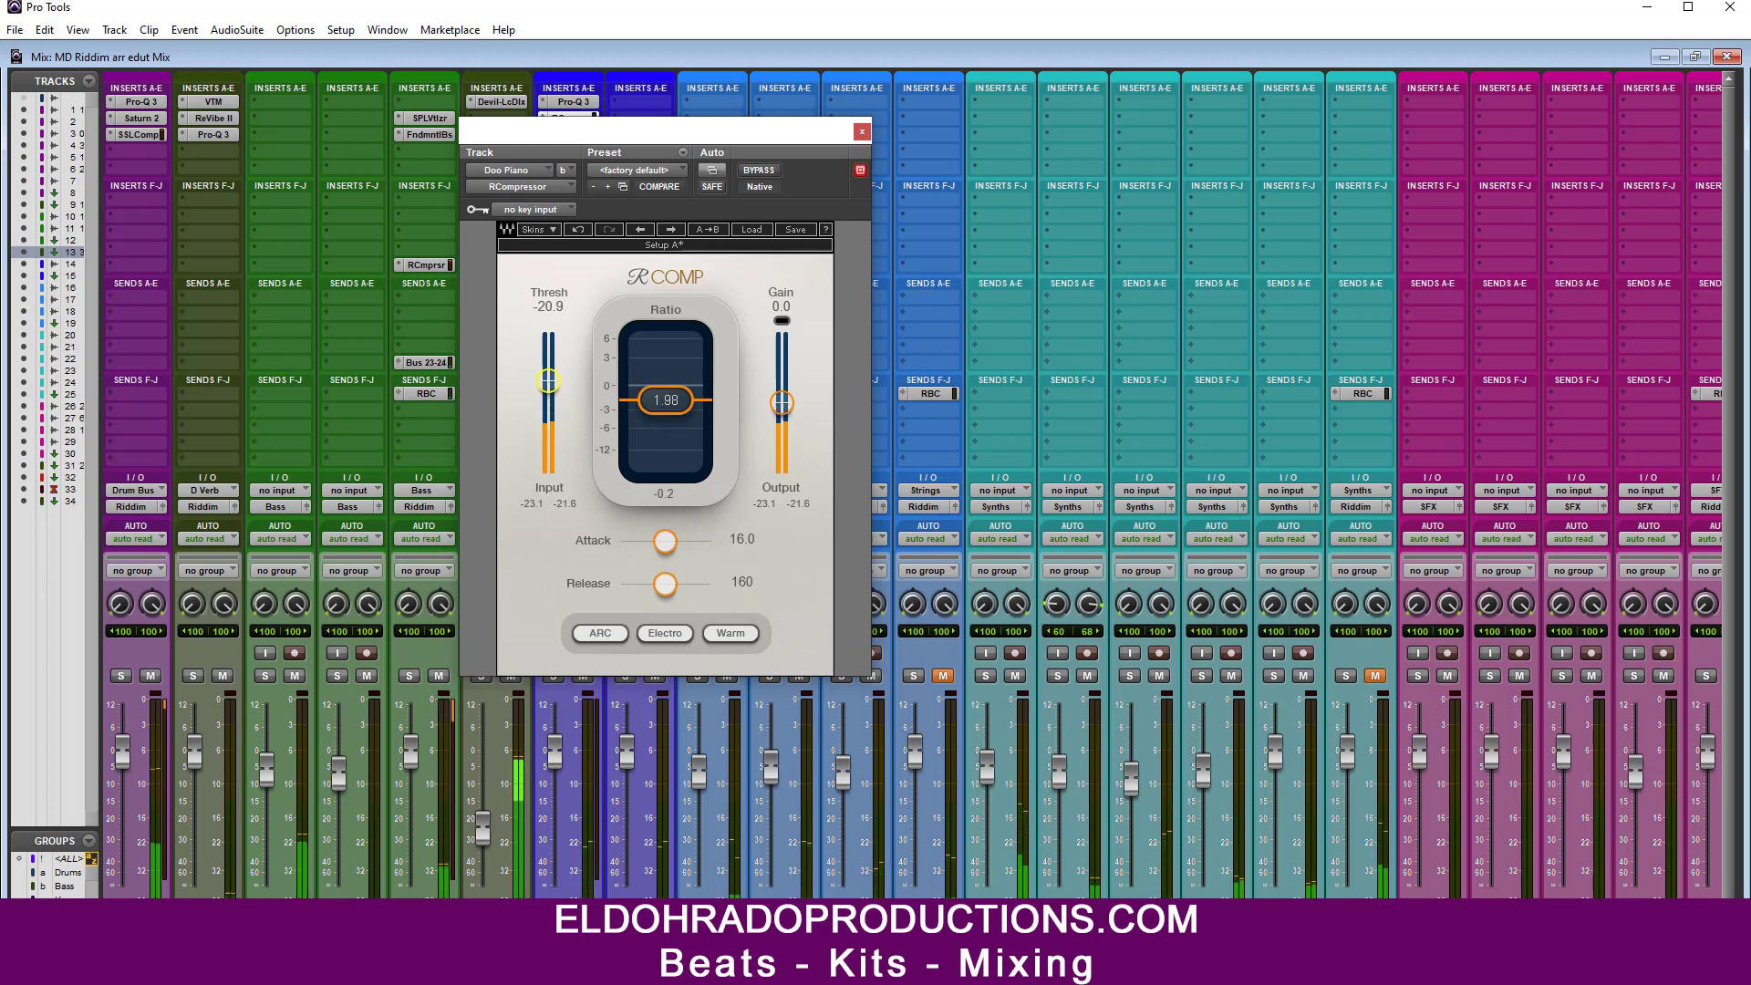
left_click_drag(548, 373, 548, 386)
left_click_drag(665, 399, 665, 408)
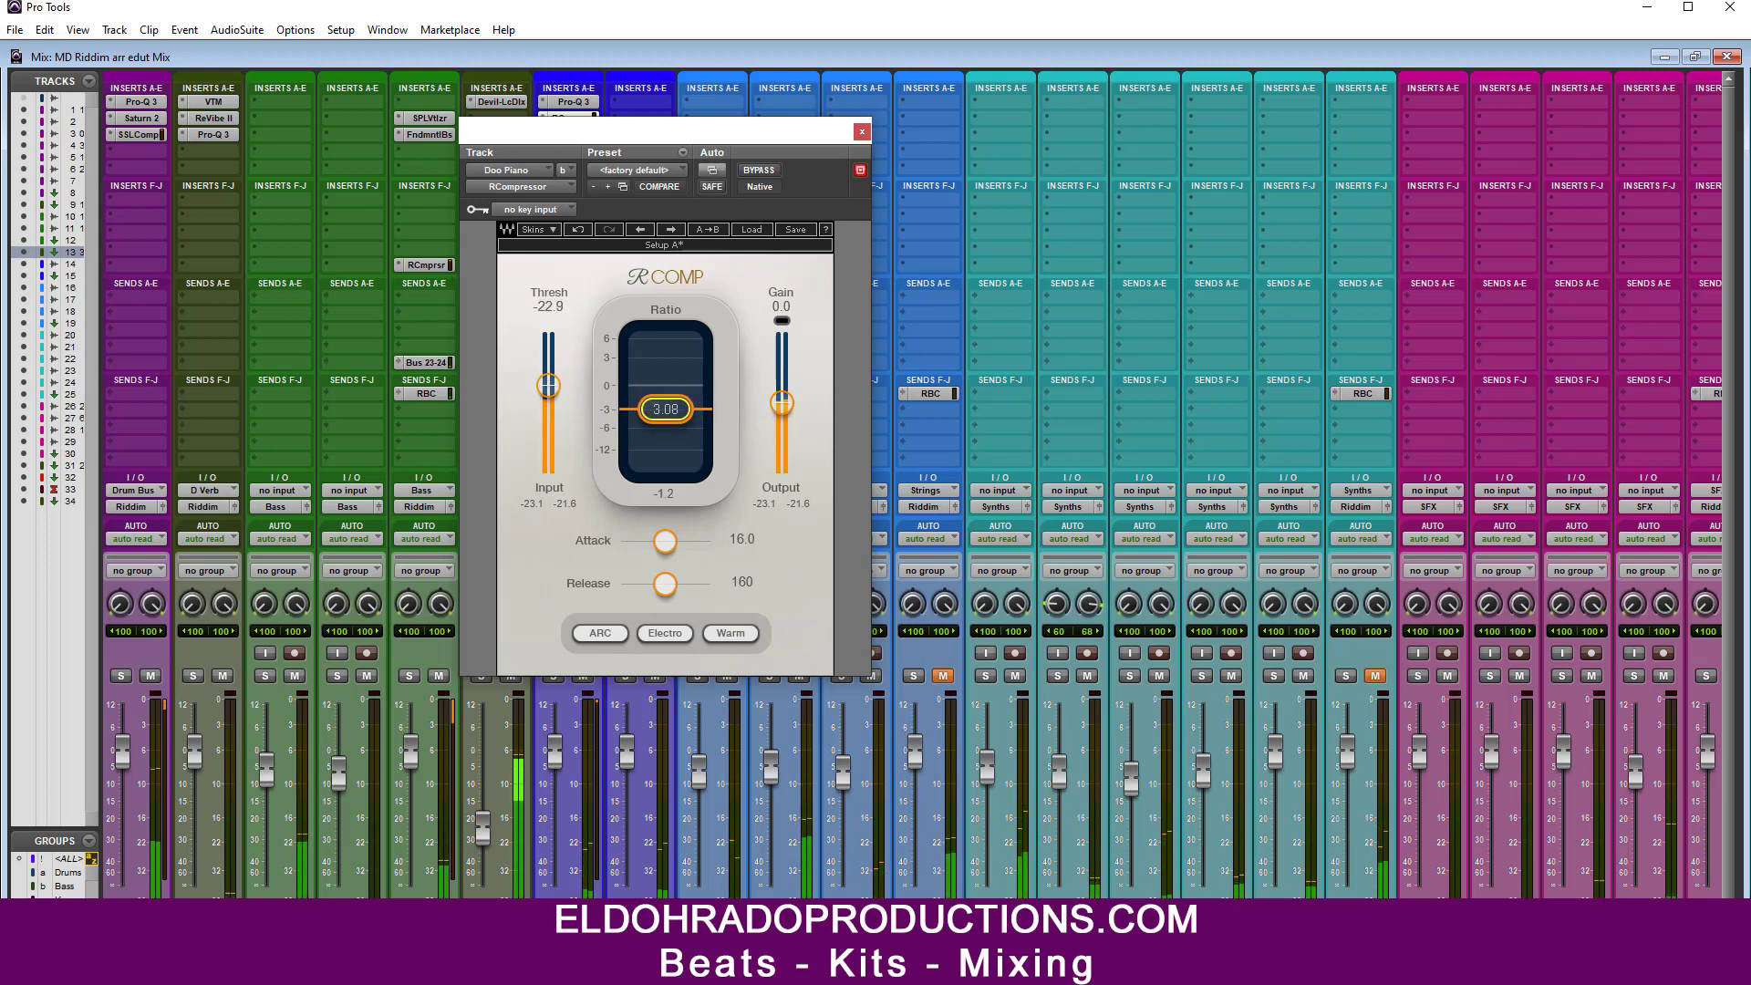
left_click_drag(548, 386, 548, 395)
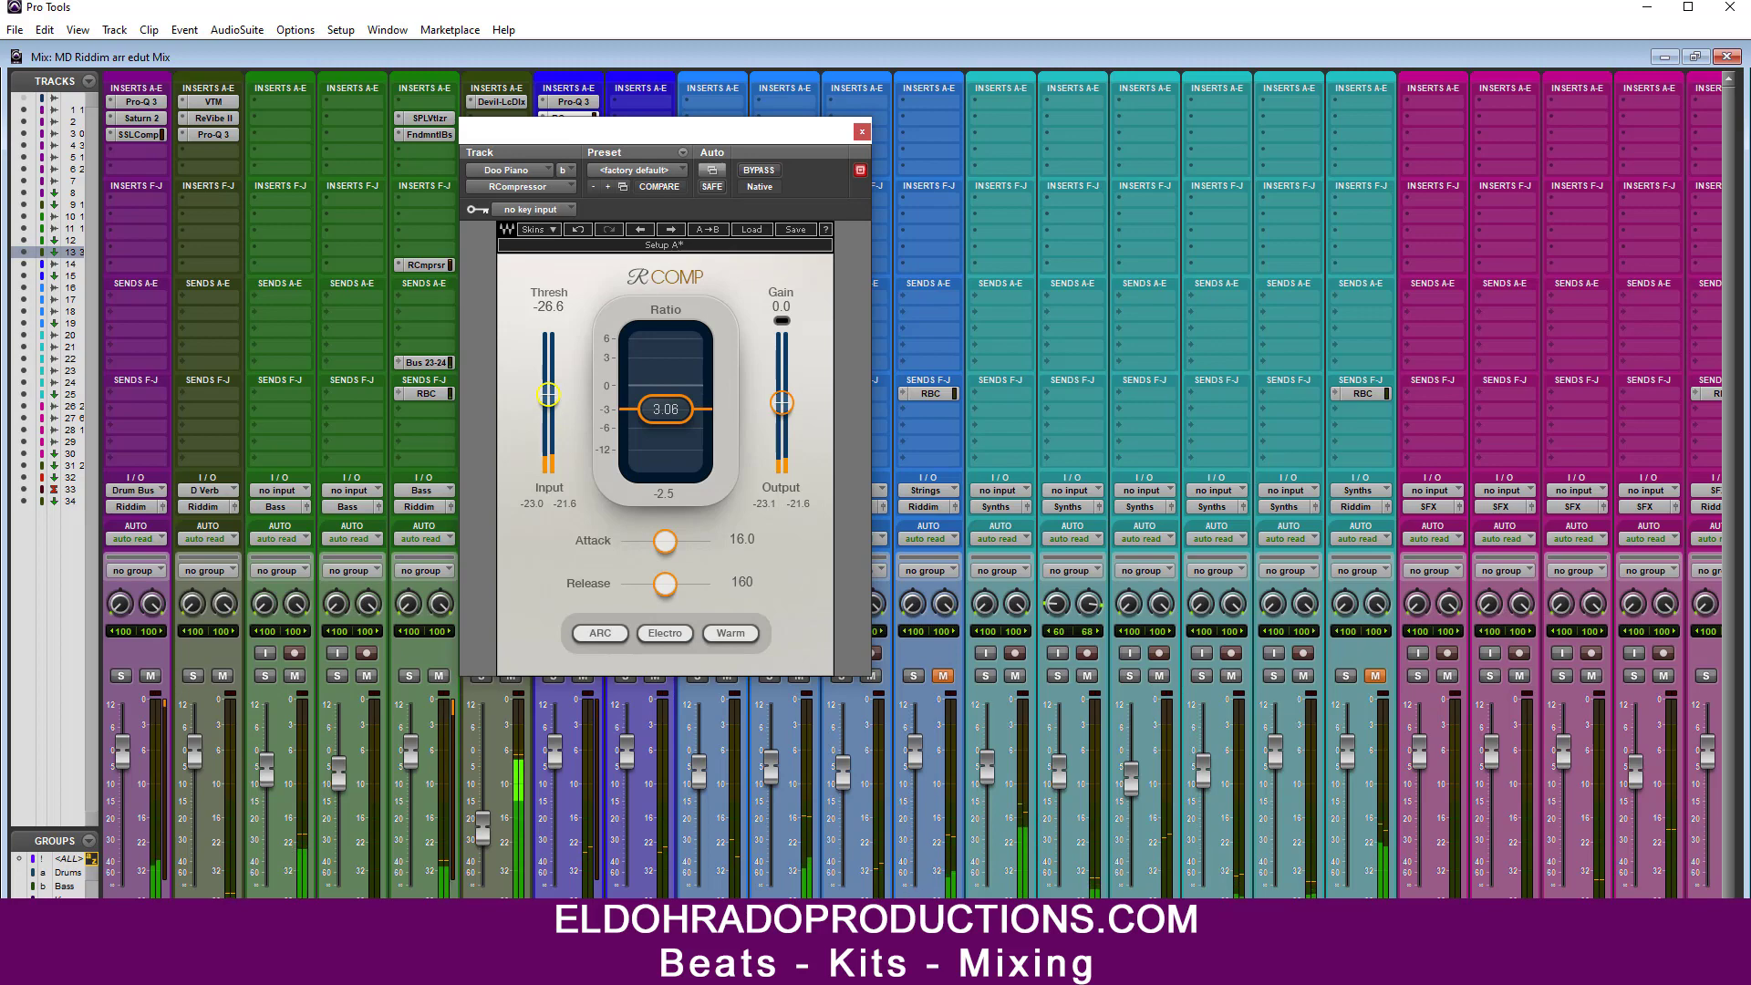
Step: Mute the SFX bus and close the piano's RCompressor window
left_click_drag(1176, 938, 1262, 938)
left_click(1468, 676)
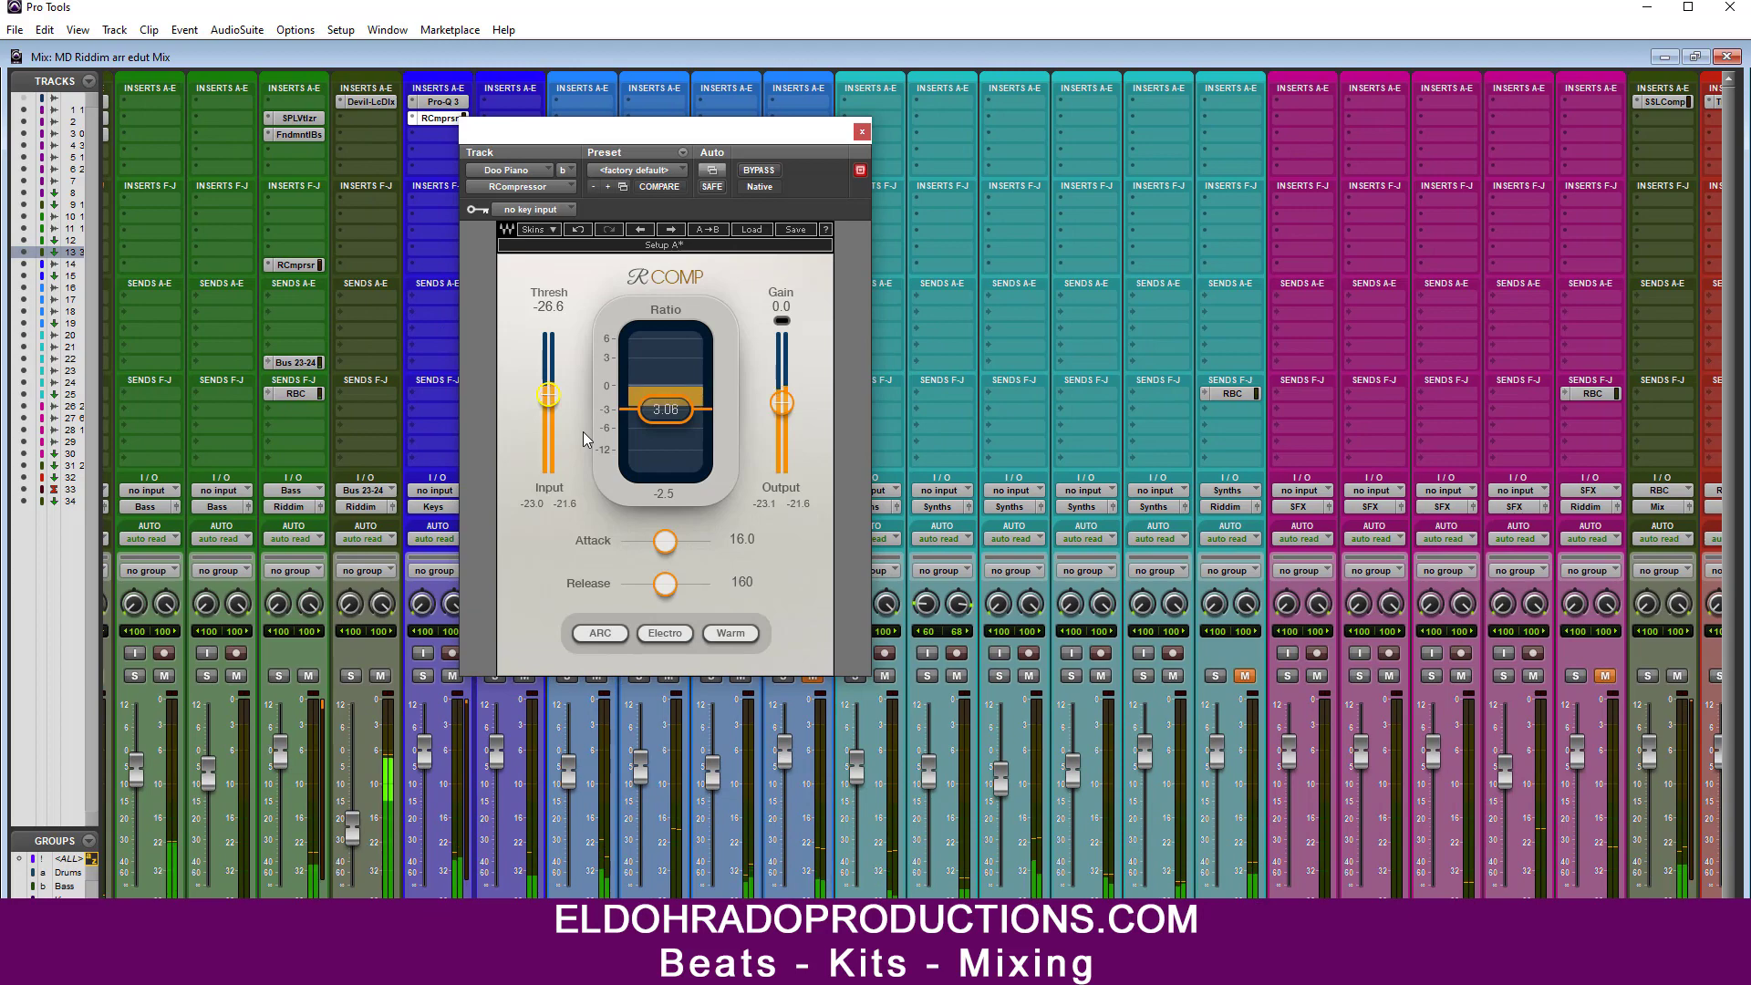
left_click(861, 135)
Step: Insert NoiseAsh Audio's Rule Tec EQ1A in the third insert slot of the Doo Piano track and reposition its window
left_click(441, 135)
mouse_move(527, 208)
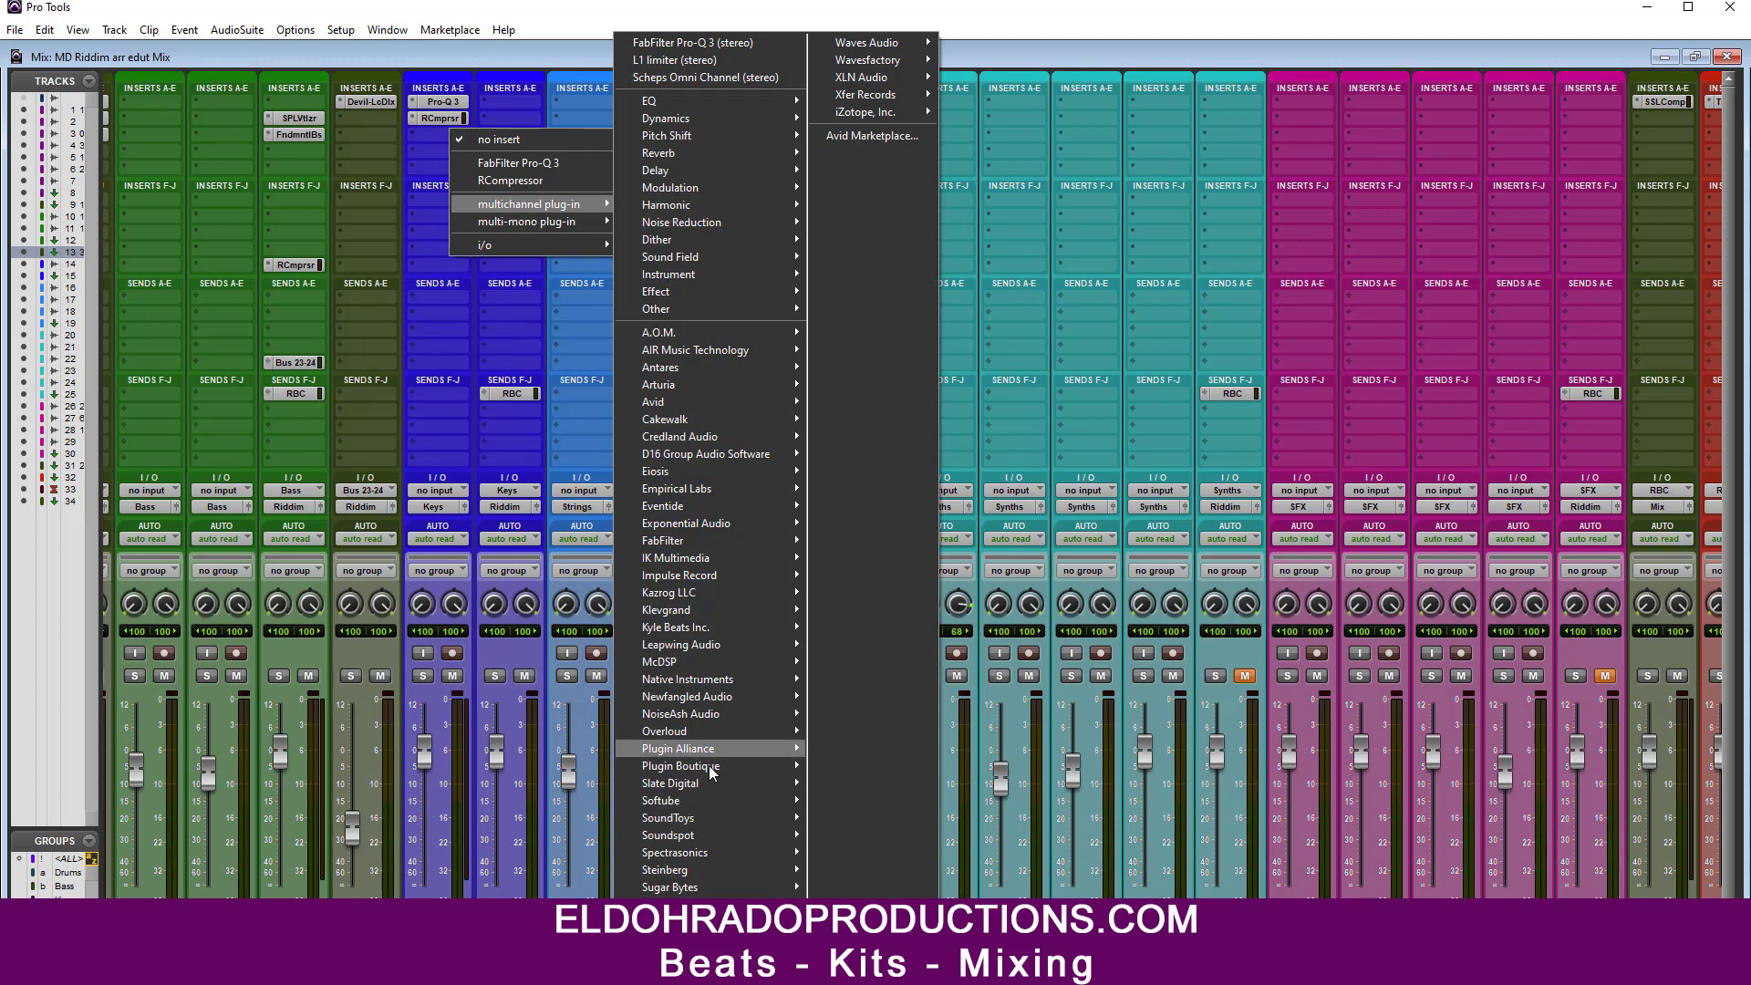
mouse_move(728, 715)
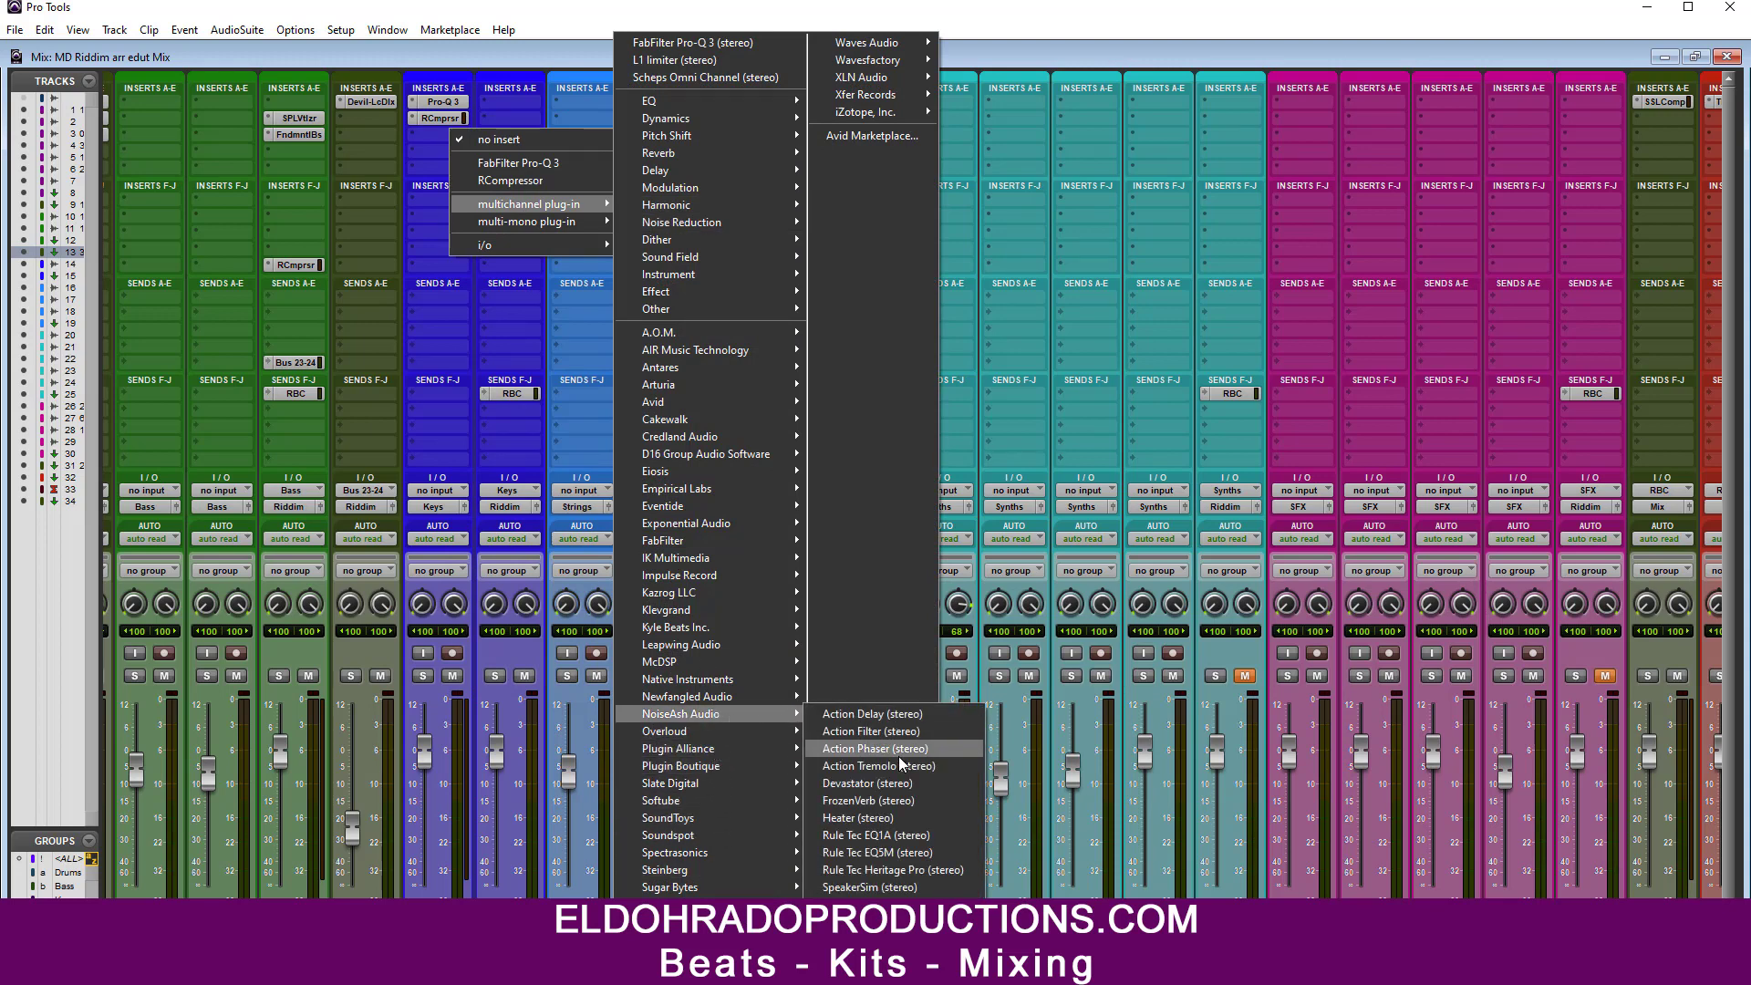
left_click(875, 834)
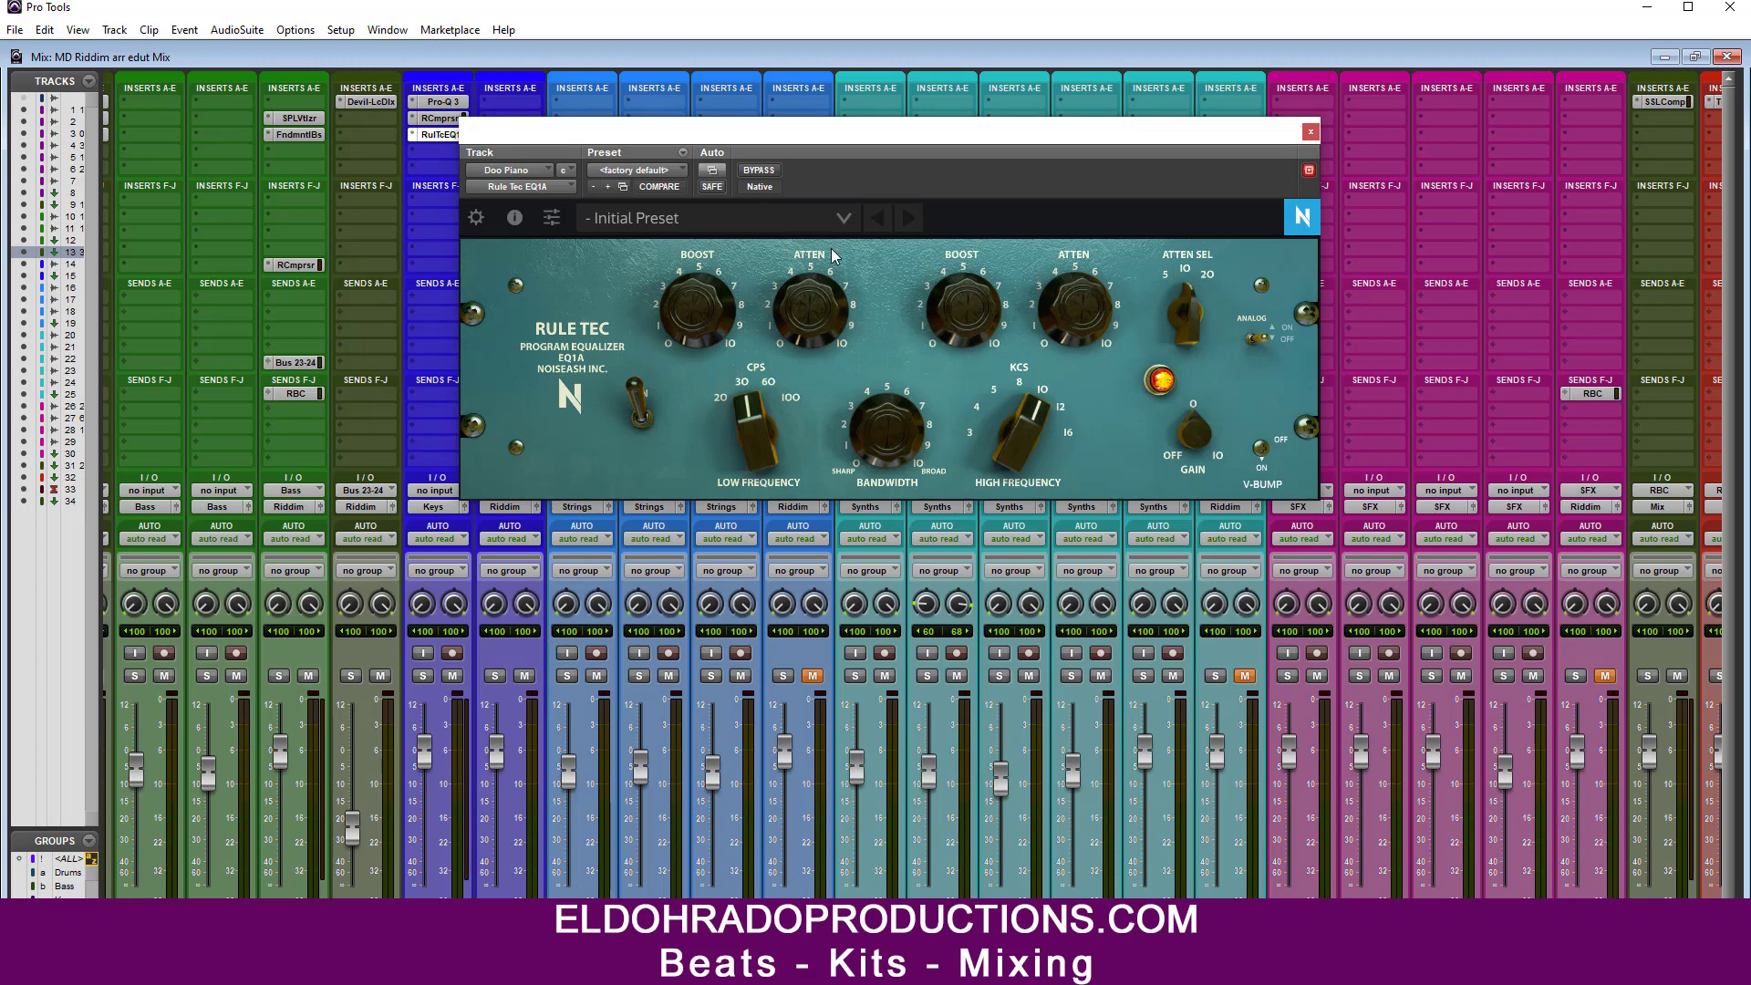
left_click_drag(966, 155, 910, 195)
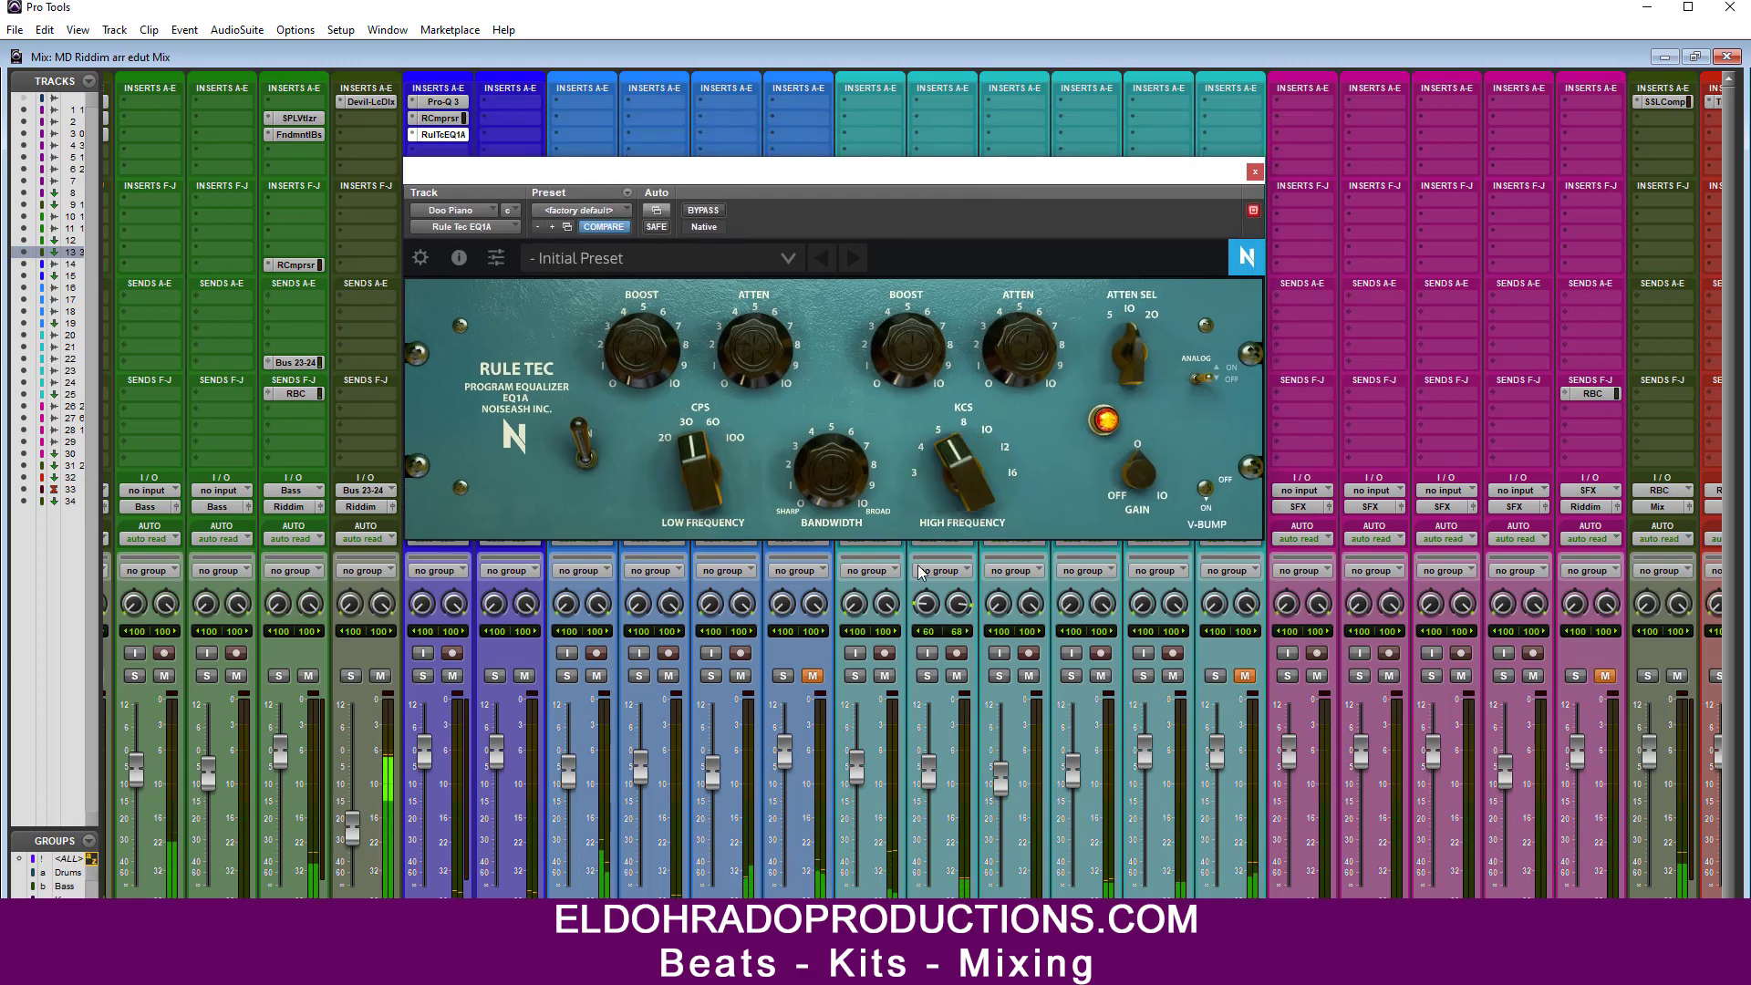
Step: Set the Rule Tec EQ1A to 3 KCS with a high boost of about 2, toggle Analog, choose 100 CPS, and close it
left_click_drag(918, 572, 918, 643)
left_click_drag(913, 355, 919, 326)
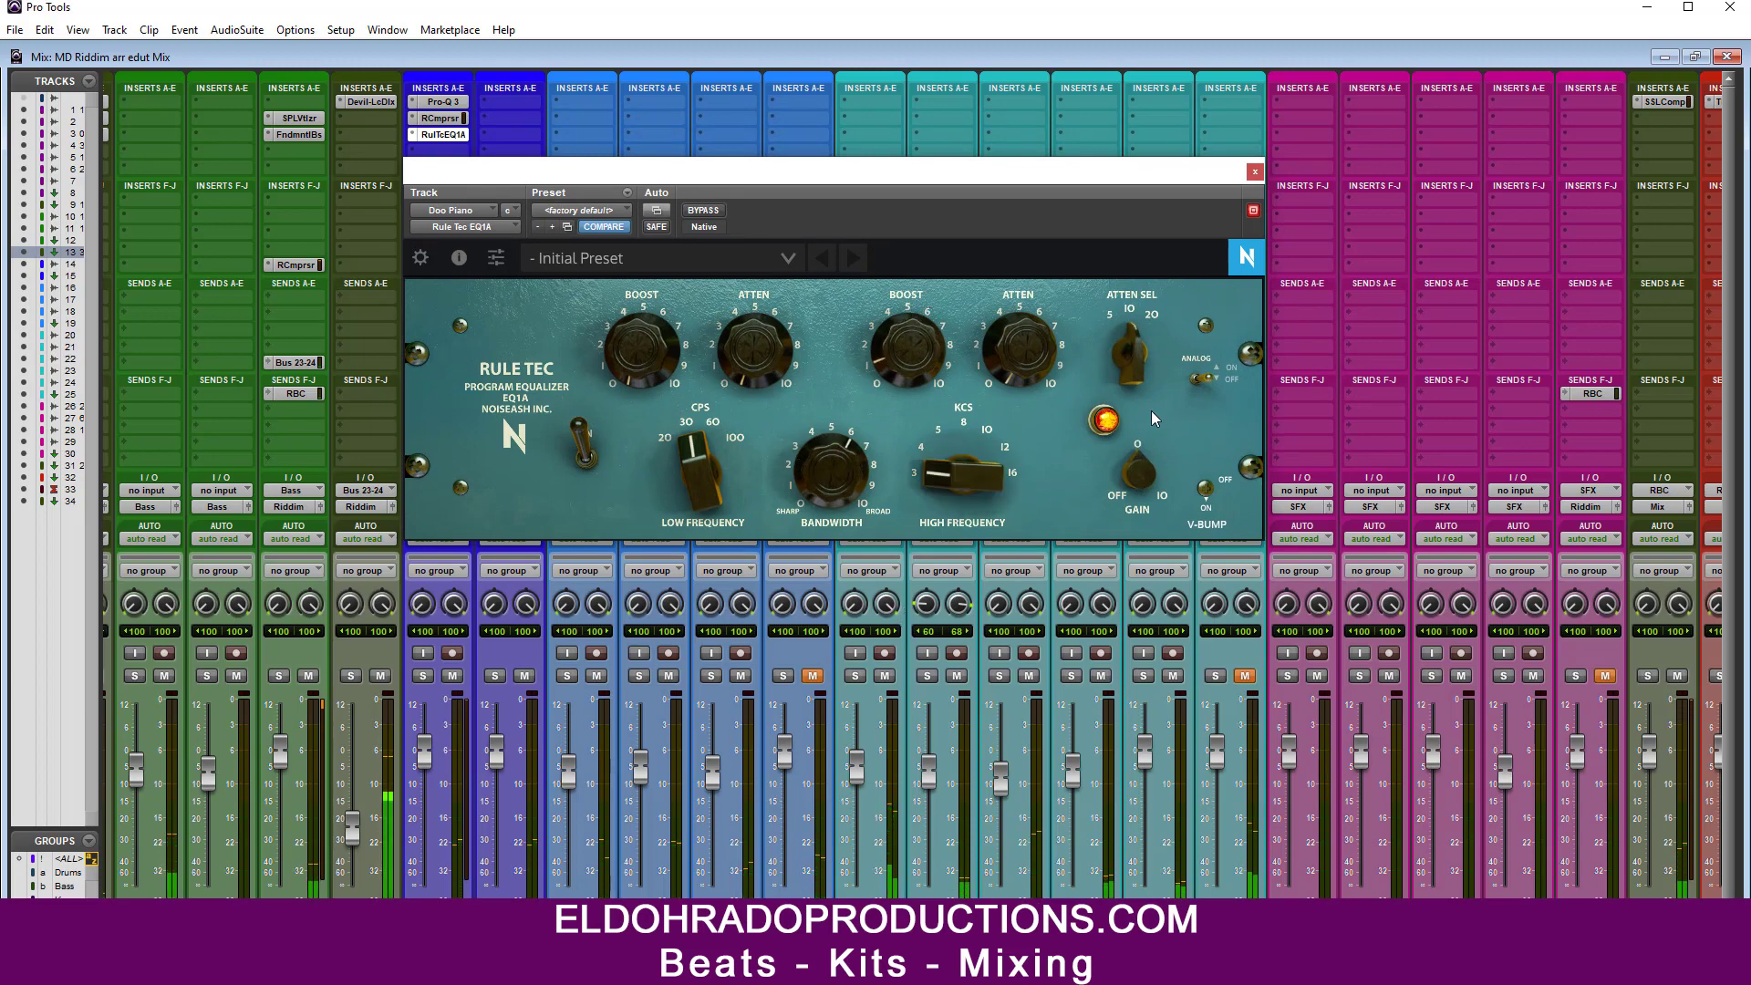
left_click(1201, 378)
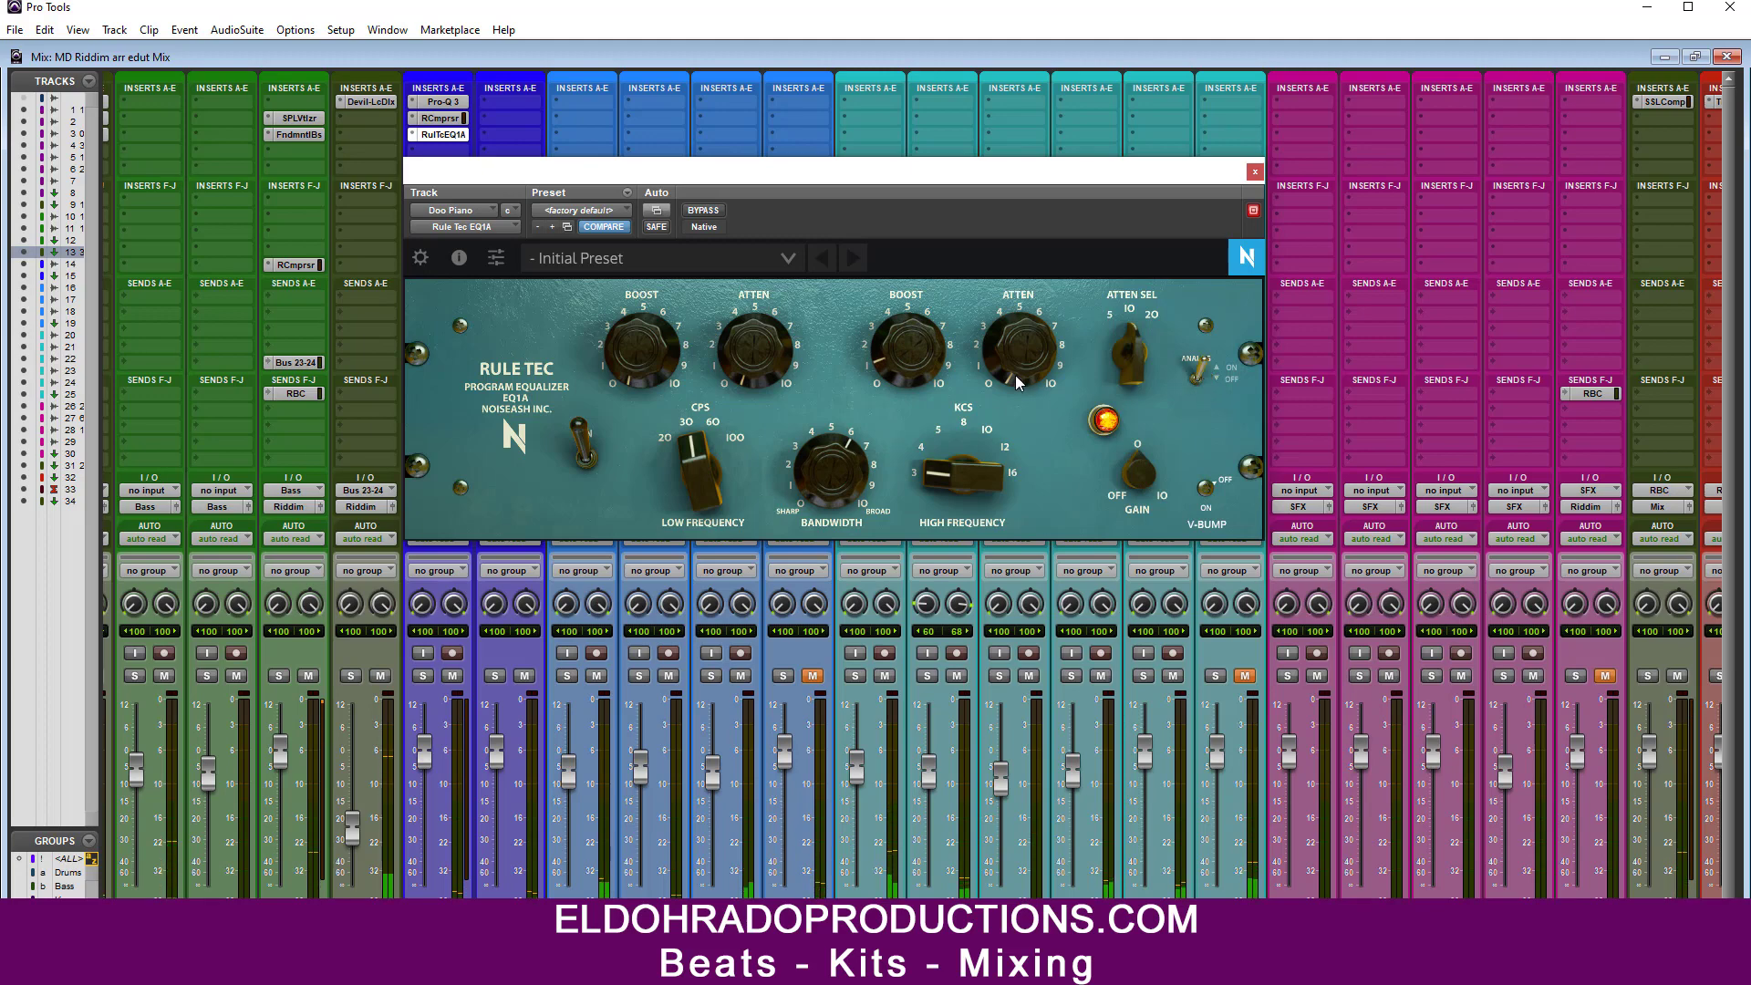
left_click_drag(917, 340, 921, 328)
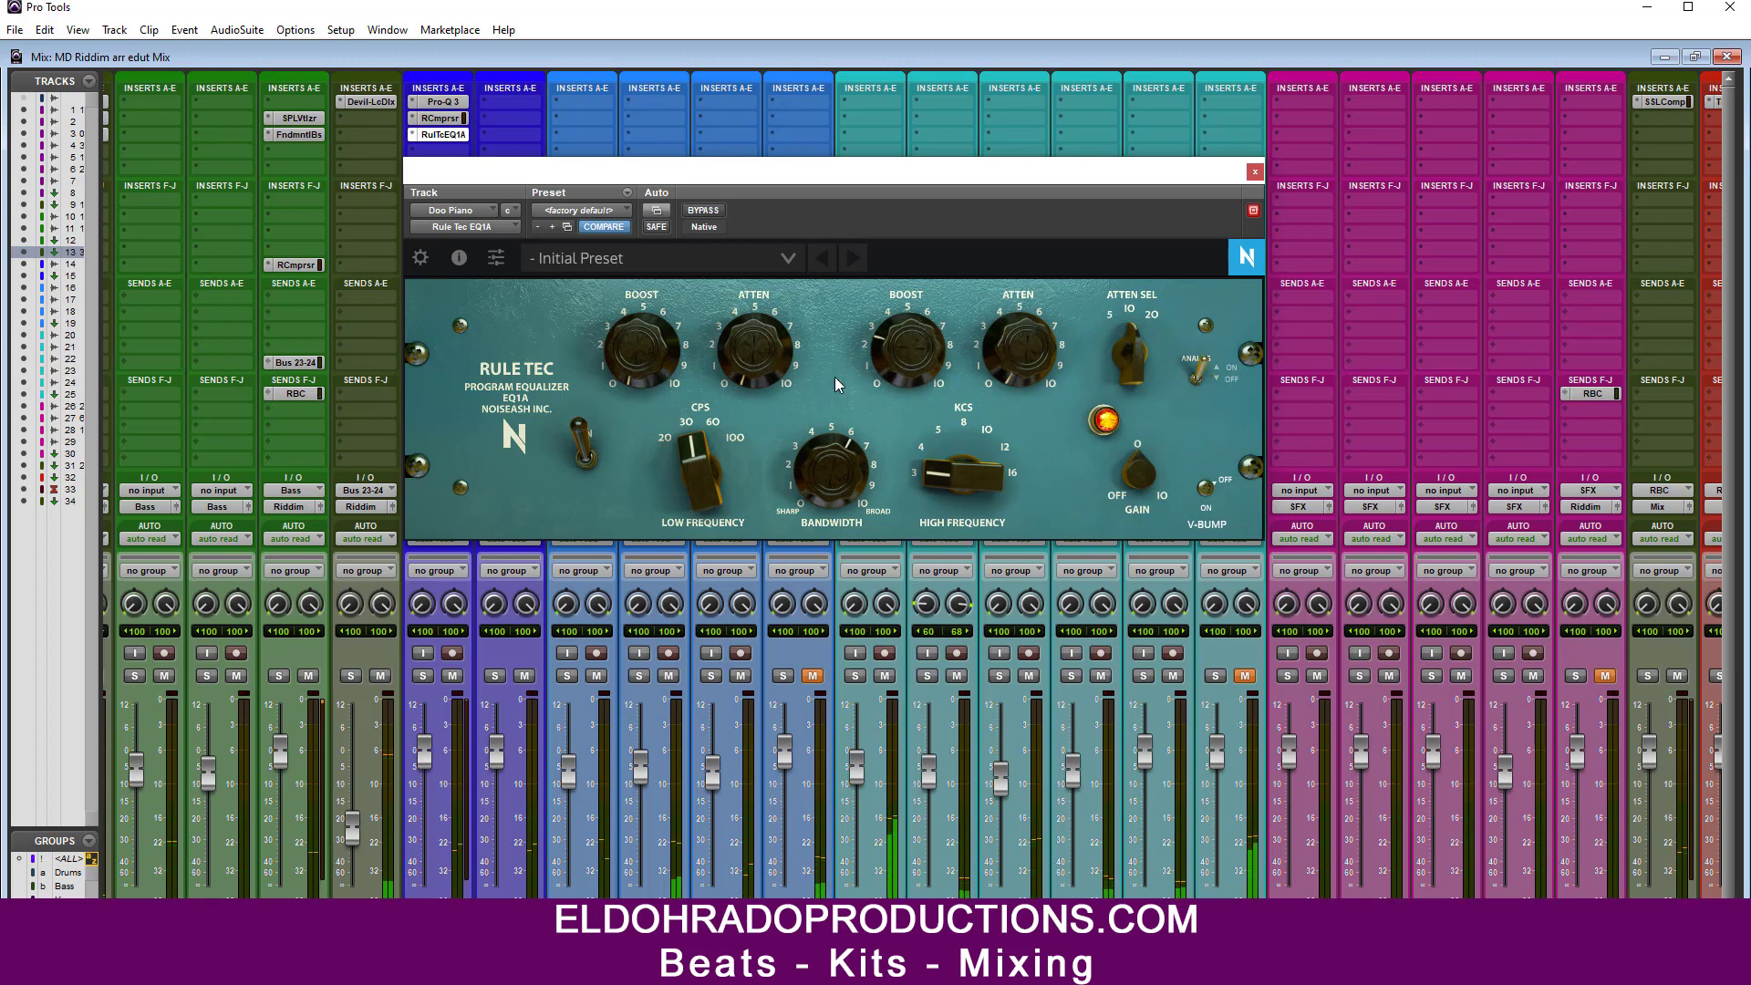
left_click_drag(707, 457, 842, 282)
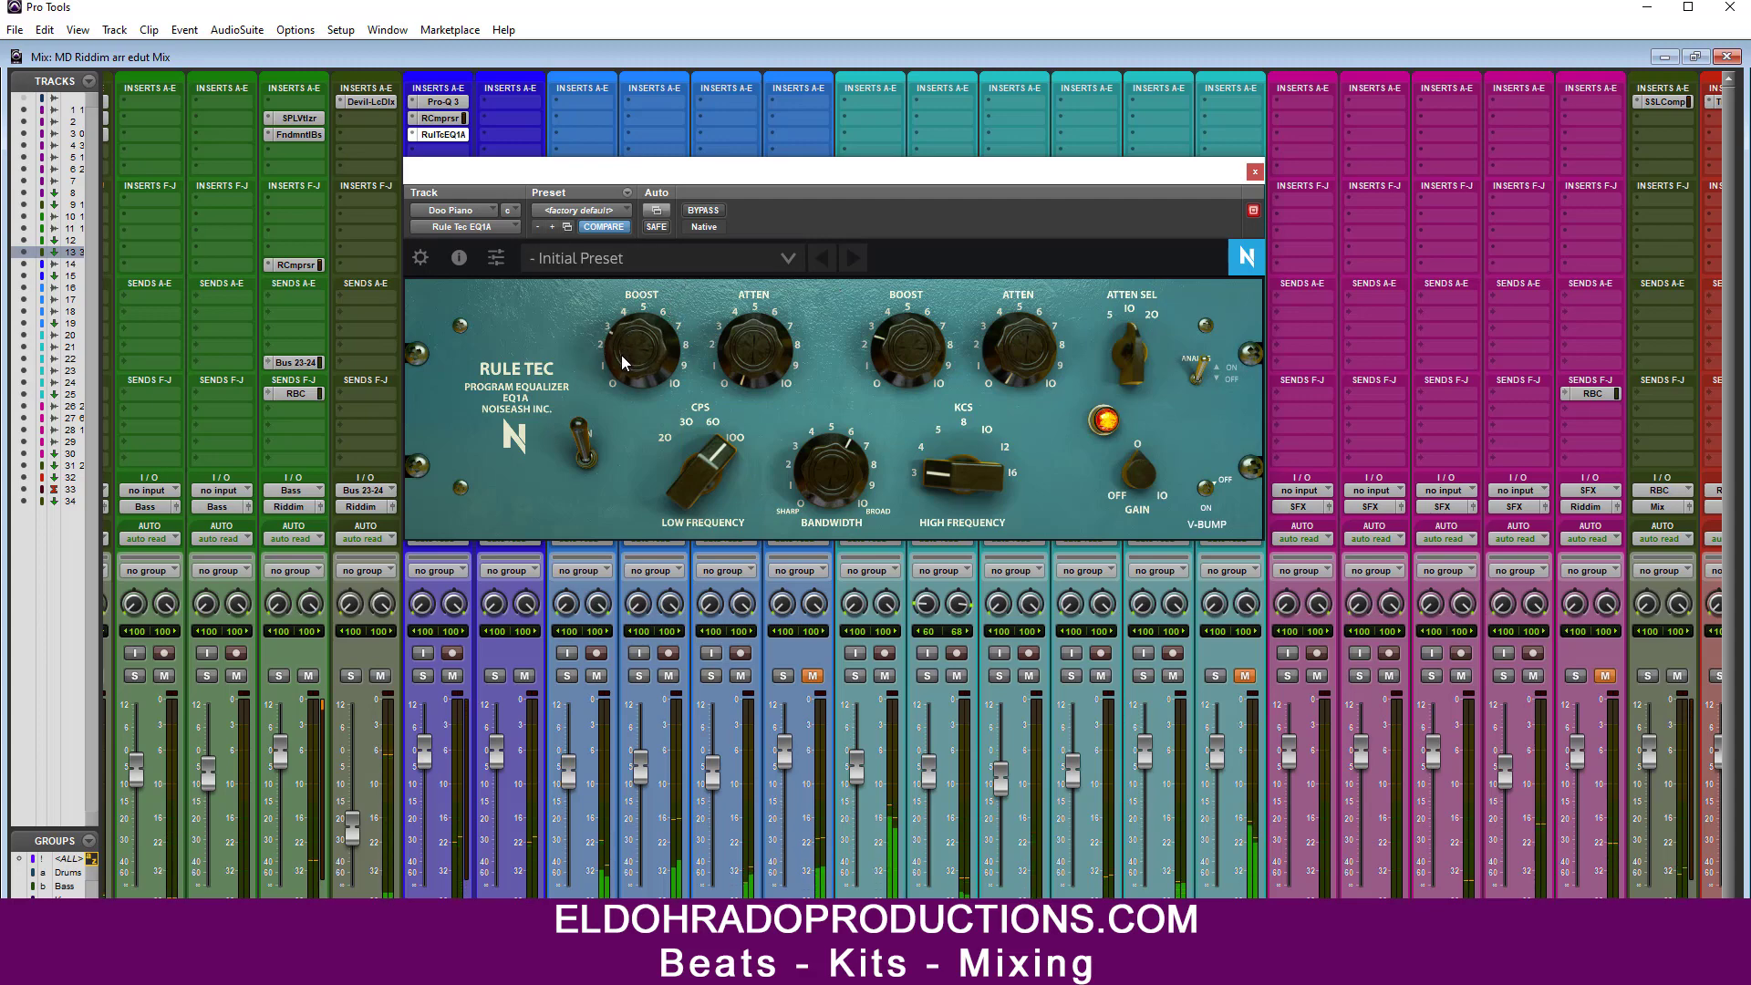
left_click(1255, 173)
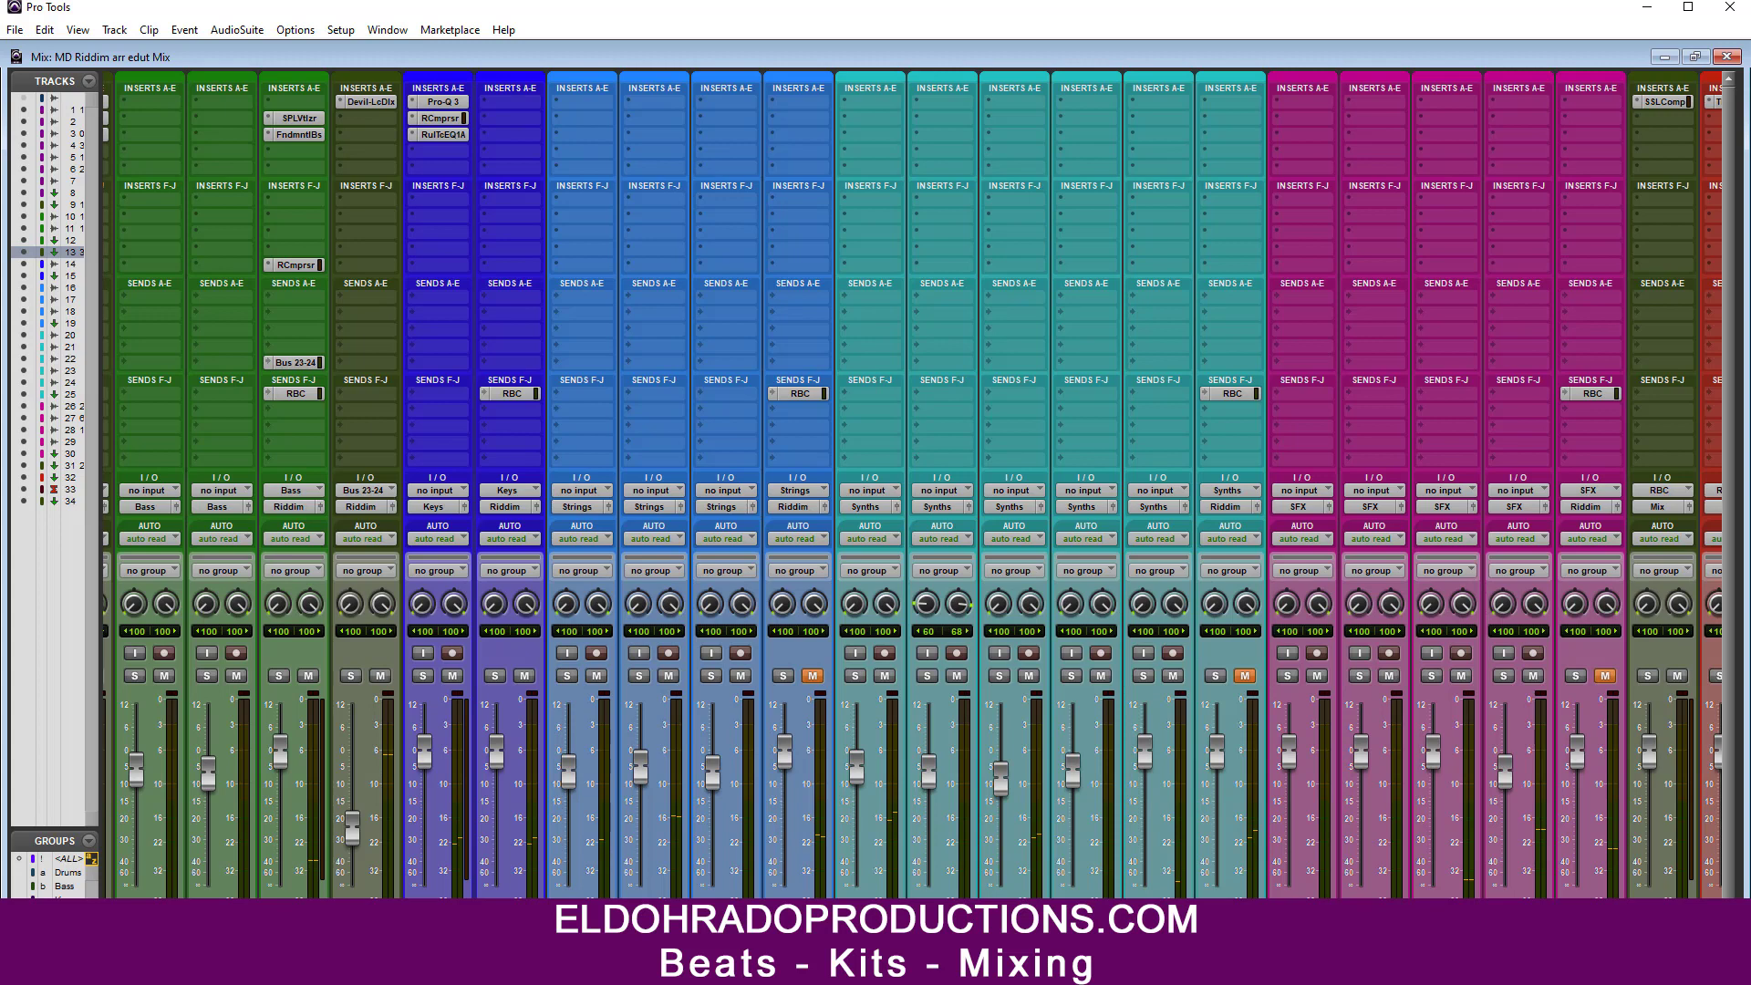
Step: Create one new stereo Aux Input track after the Keys bus
left_click(509, 923)
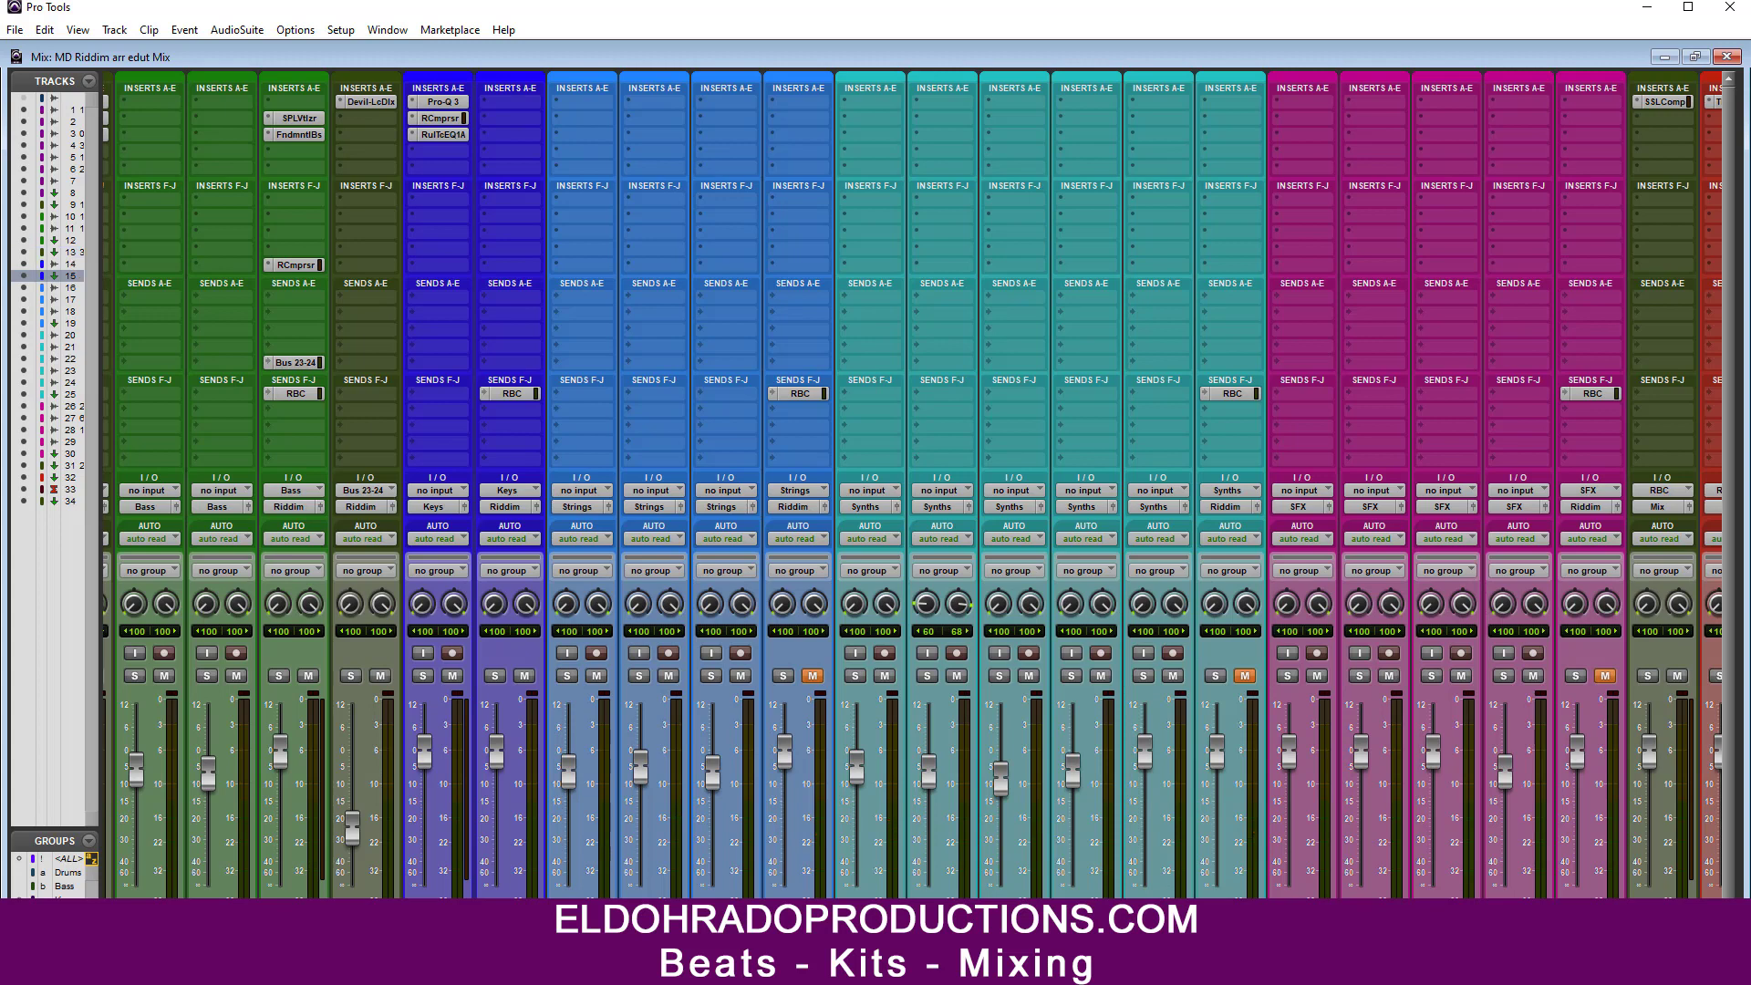
key("ctrl+shift+n")
left_click(803, 338)
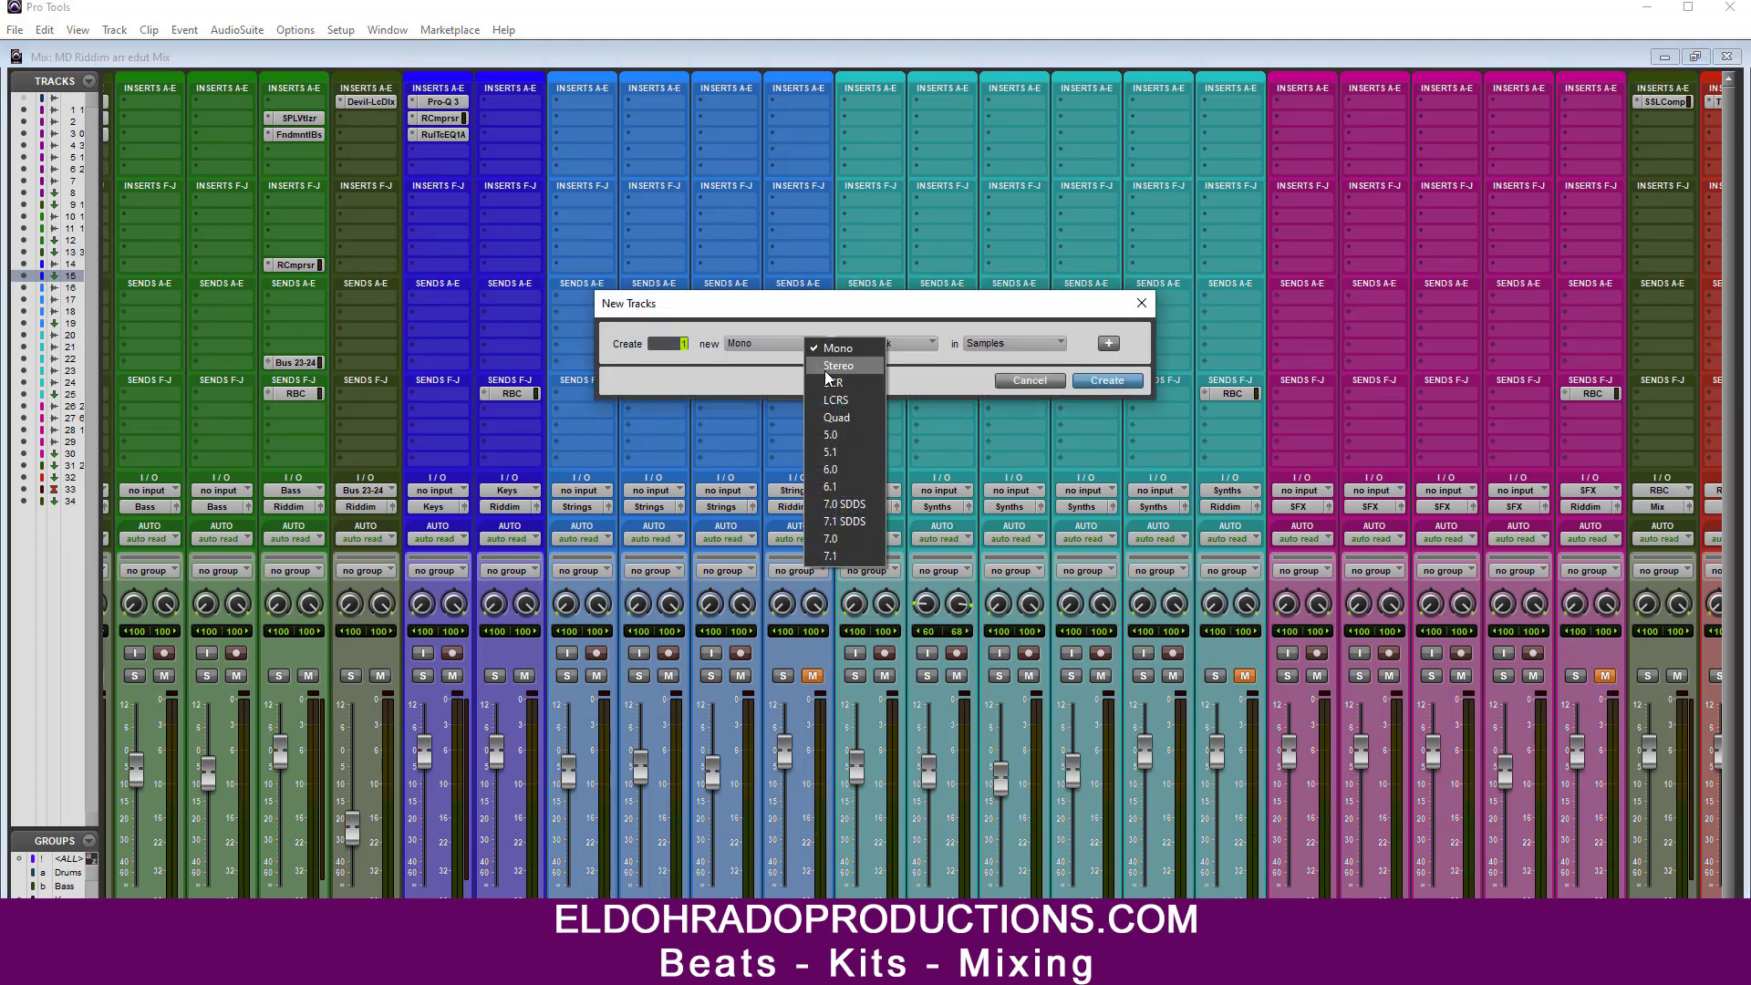
left_click(825, 370)
left_click(892, 345)
left_click(940, 366)
key("Return")
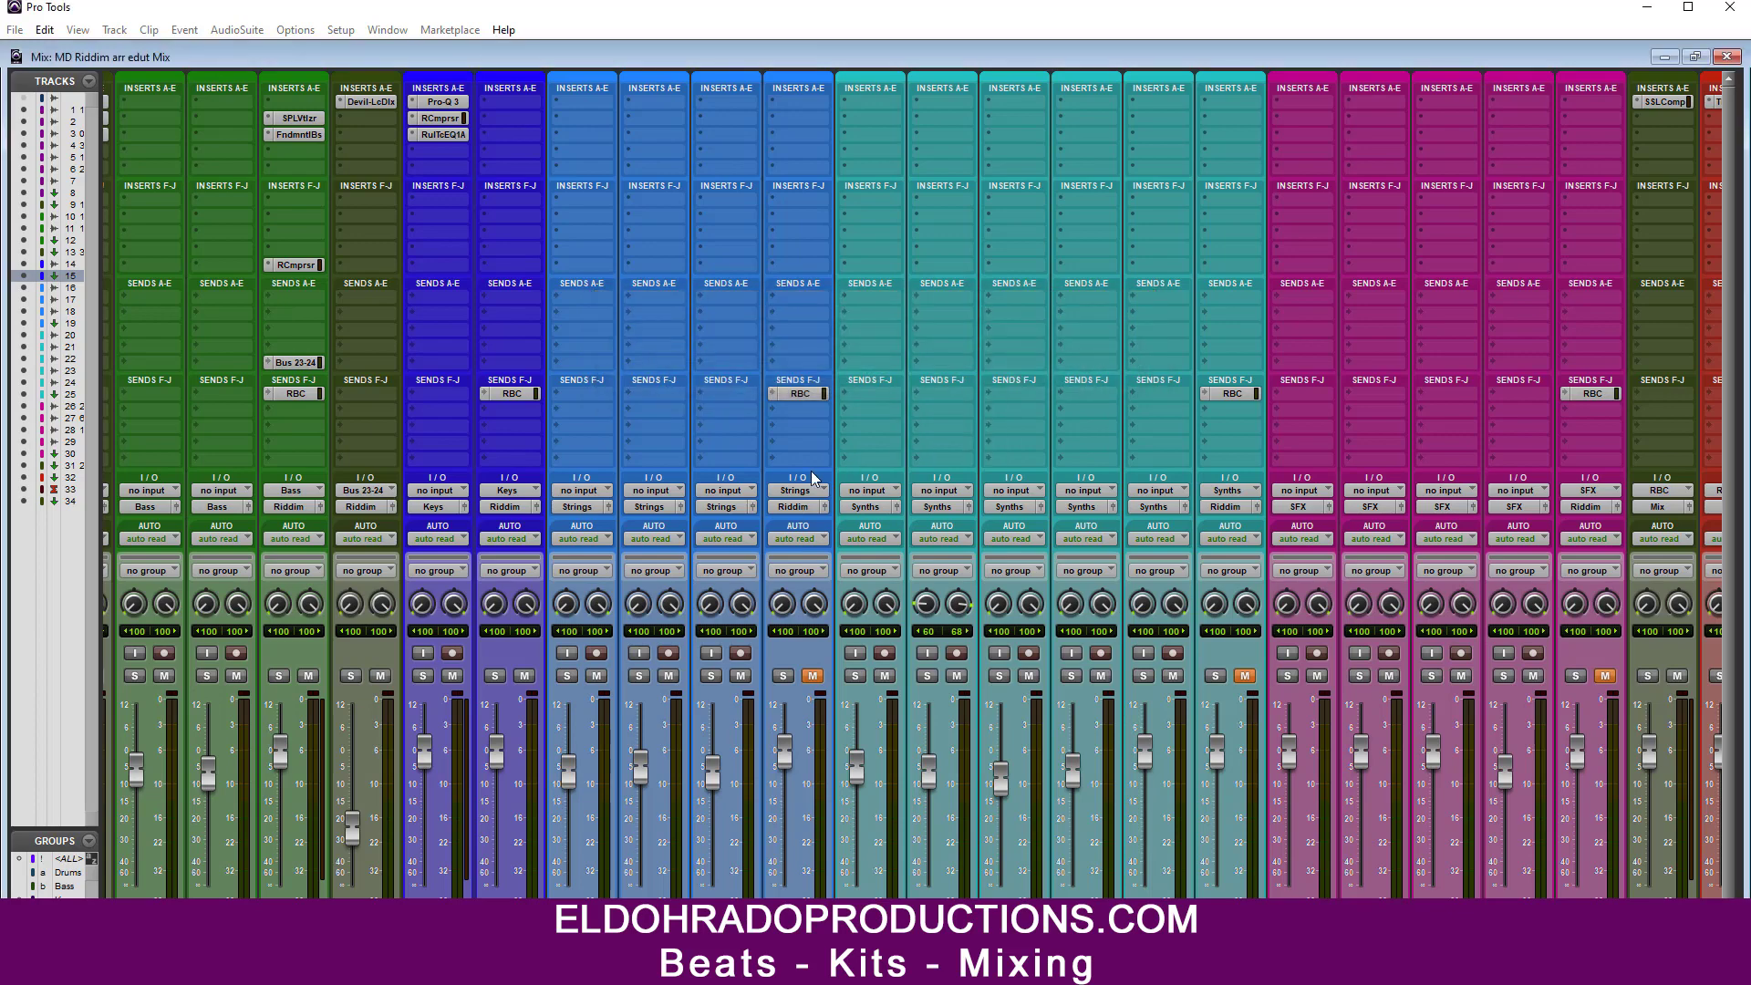
Step: Route the new aux track's output to the Riddim bus
left_click(588, 509)
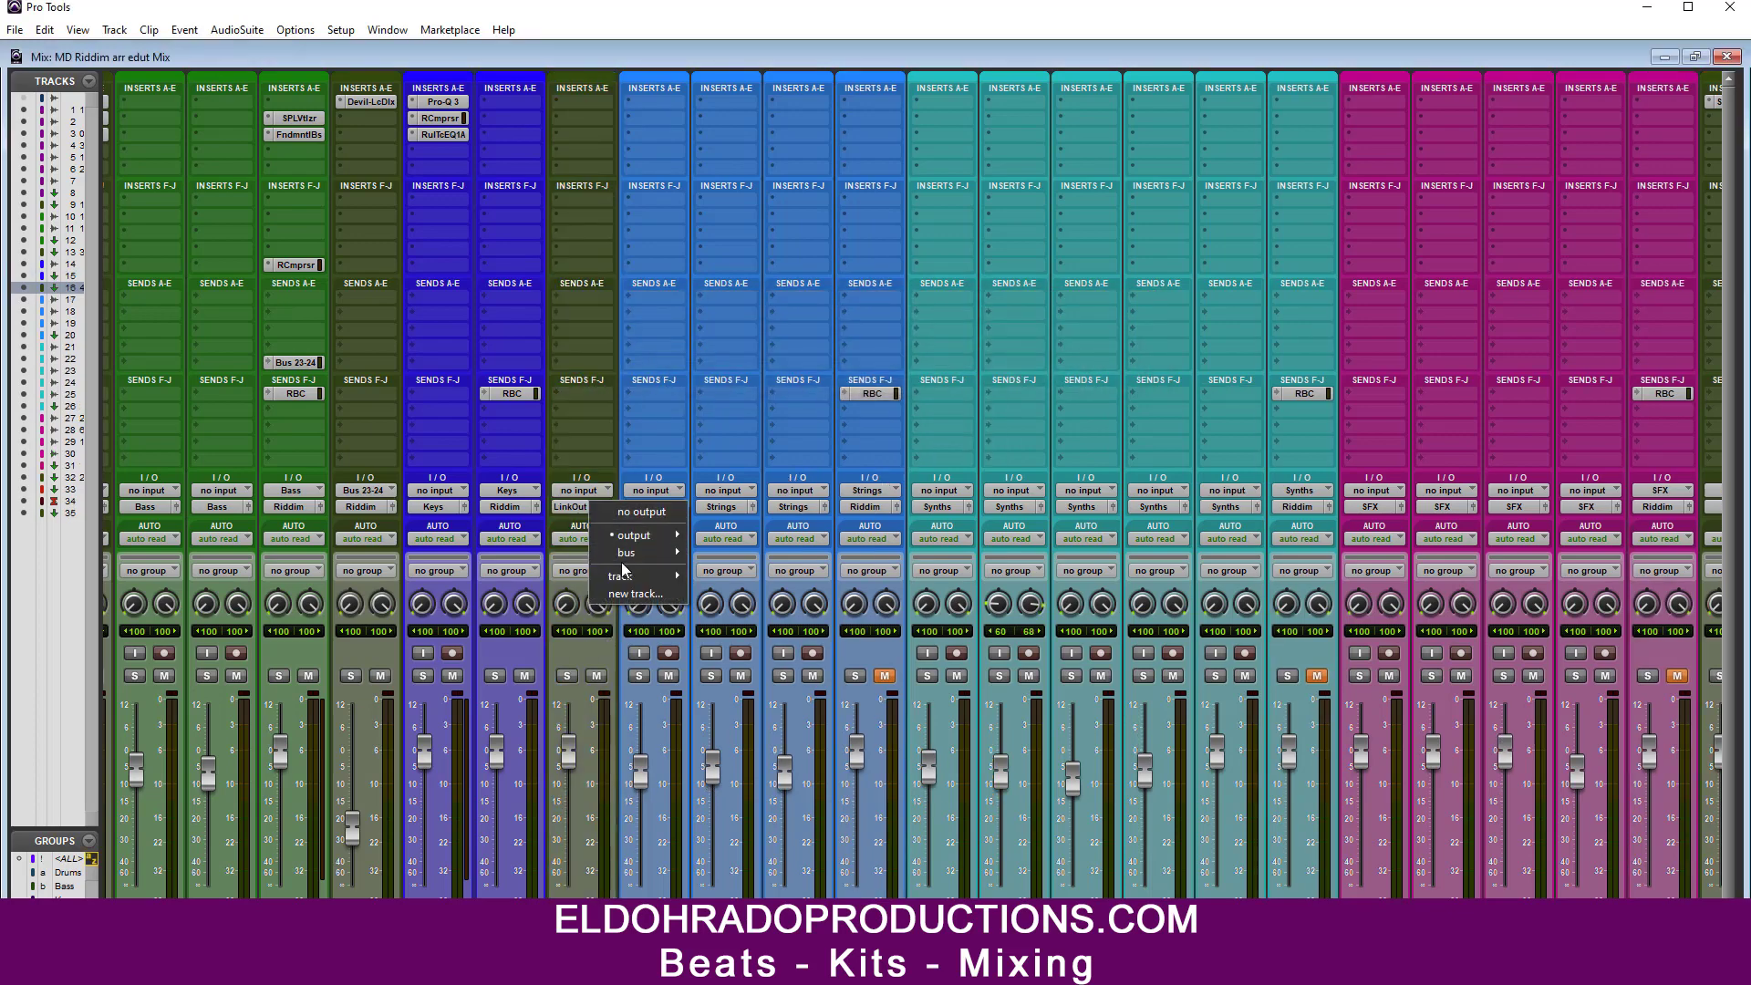
mouse_move(633, 555)
left_click(758, 420)
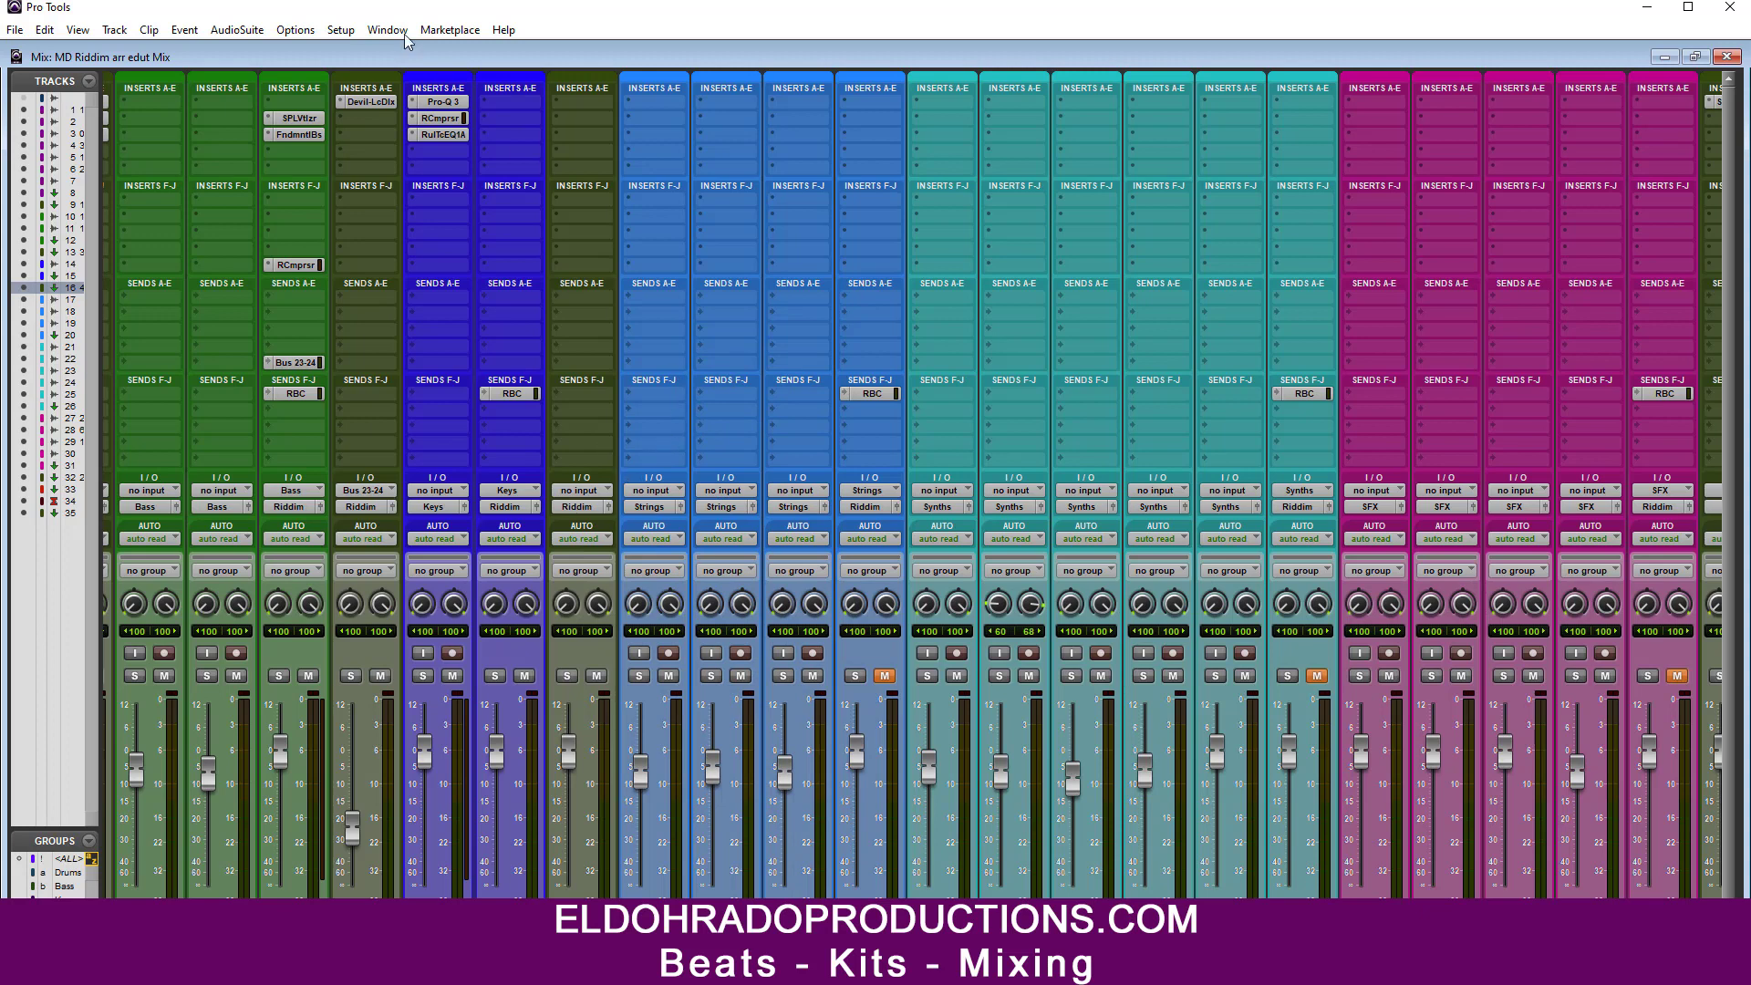
Step: Create 15 new stereo bus paths in the I/O Setup and accept them
left_click(339, 30)
left_click(374, 126)
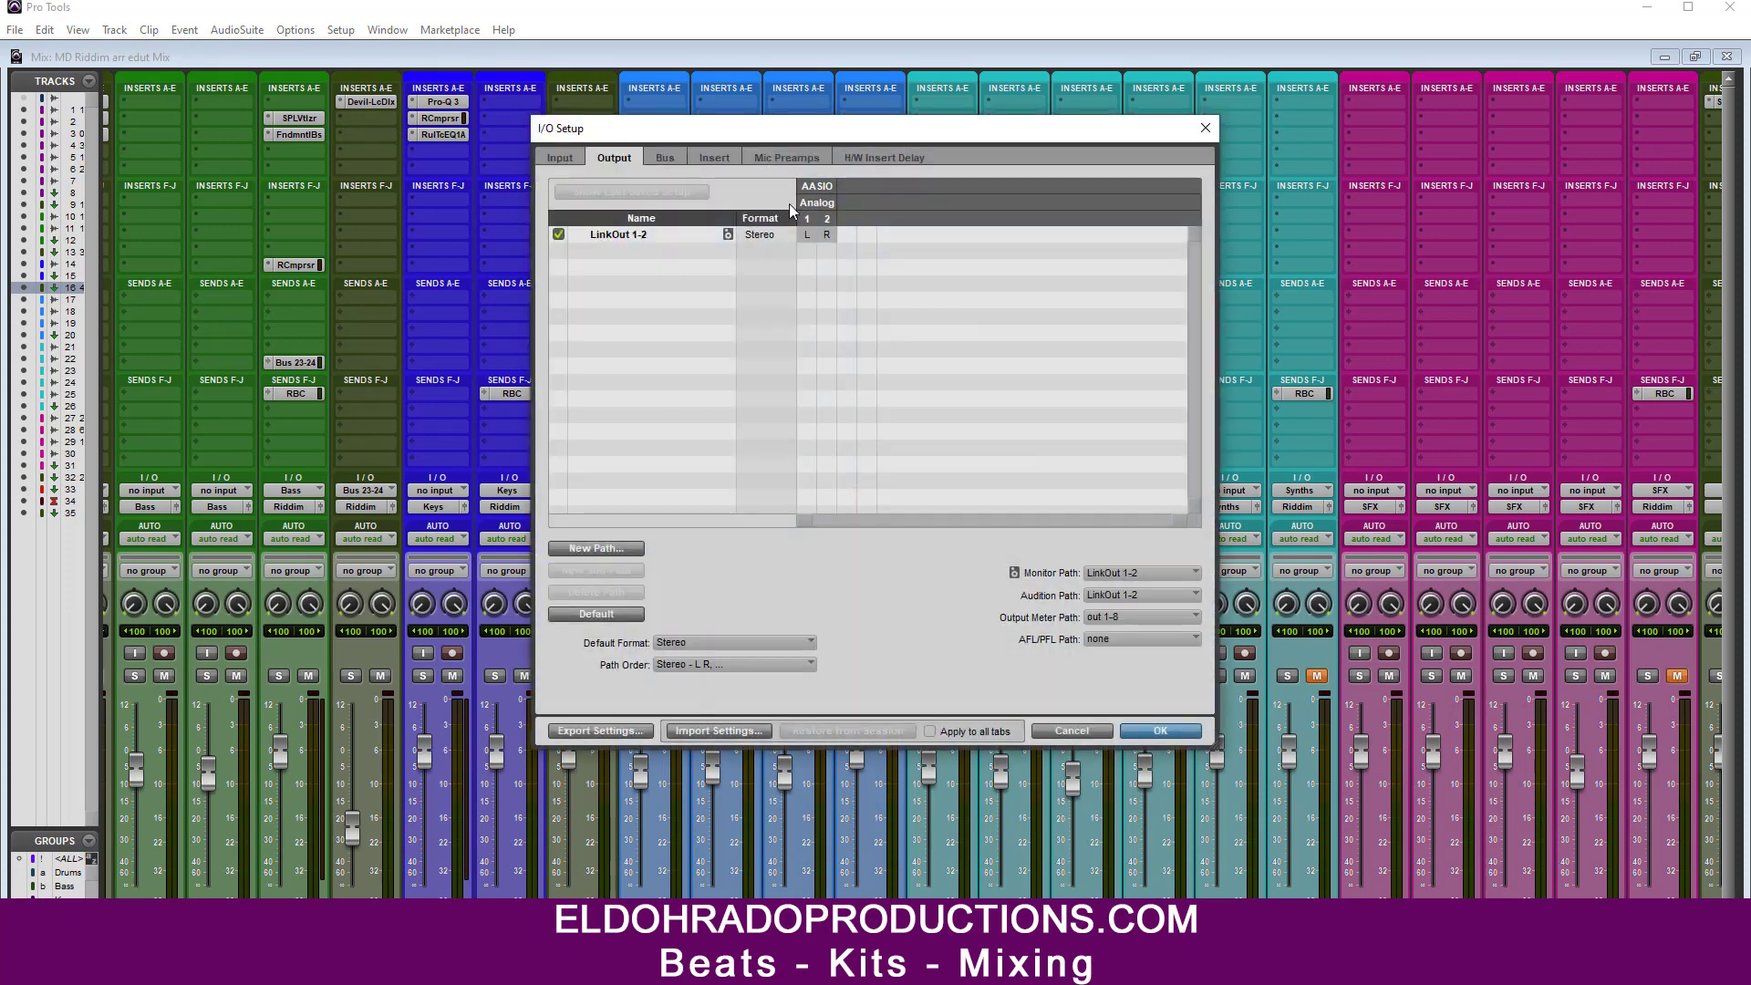
left_click(666, 159)
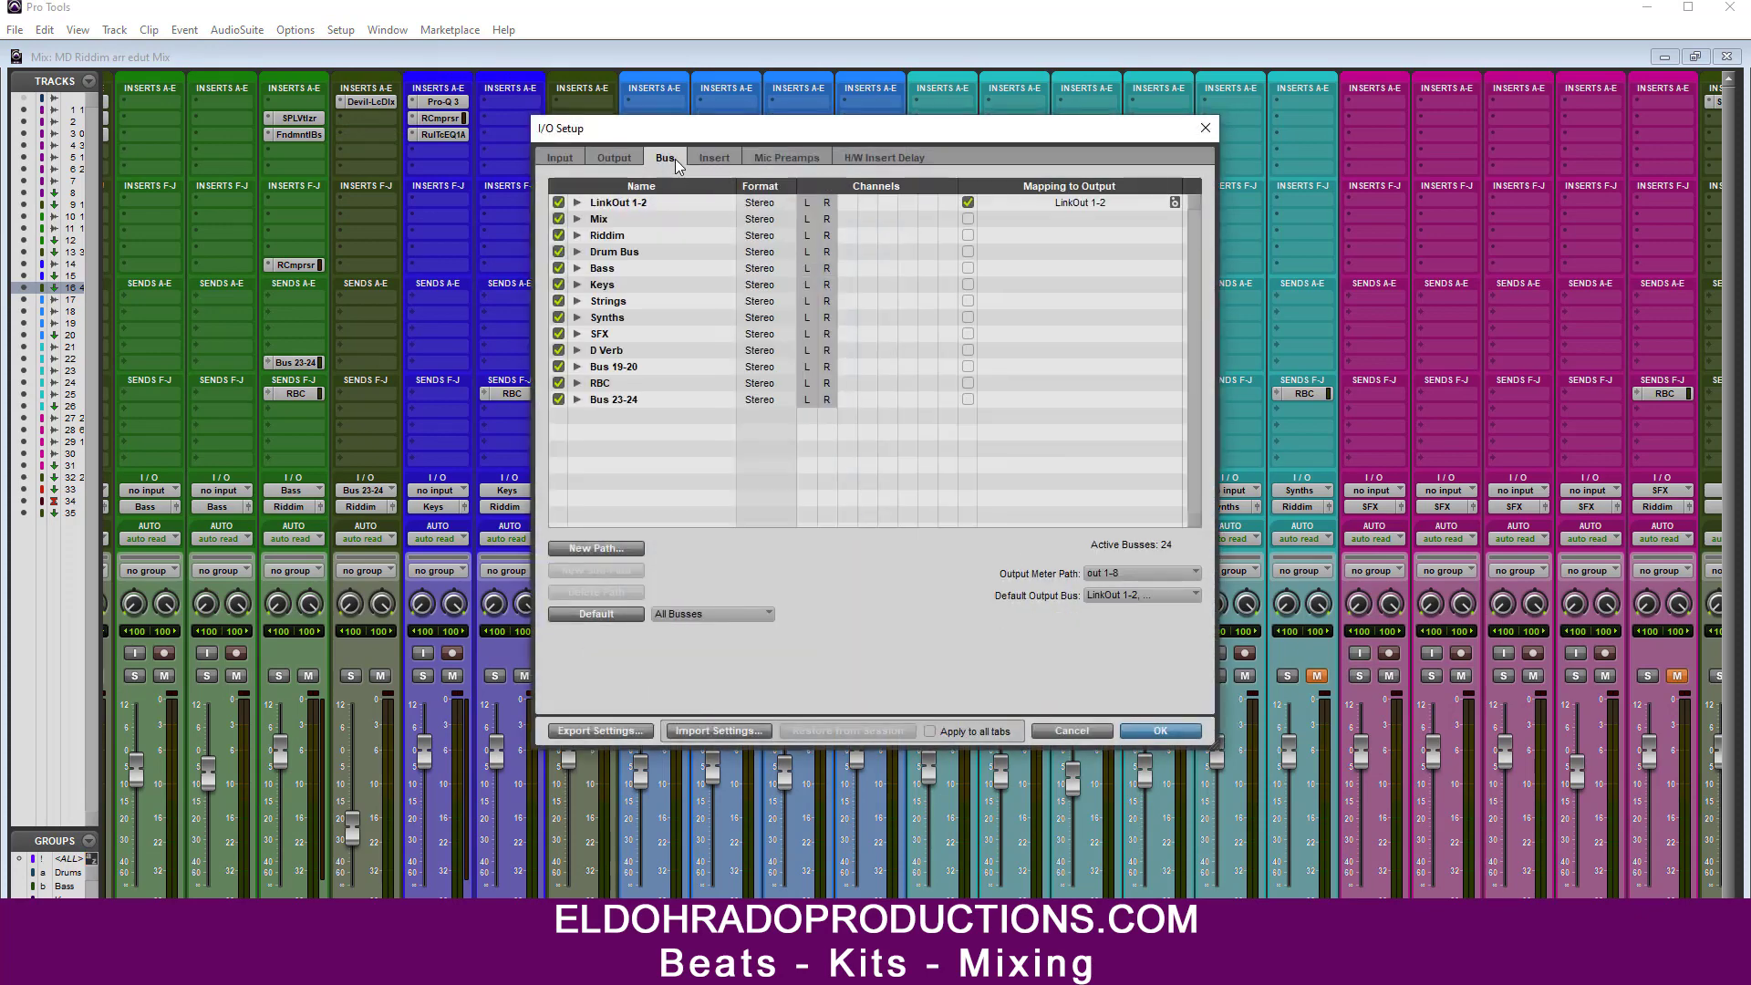
left_click(615, 547)
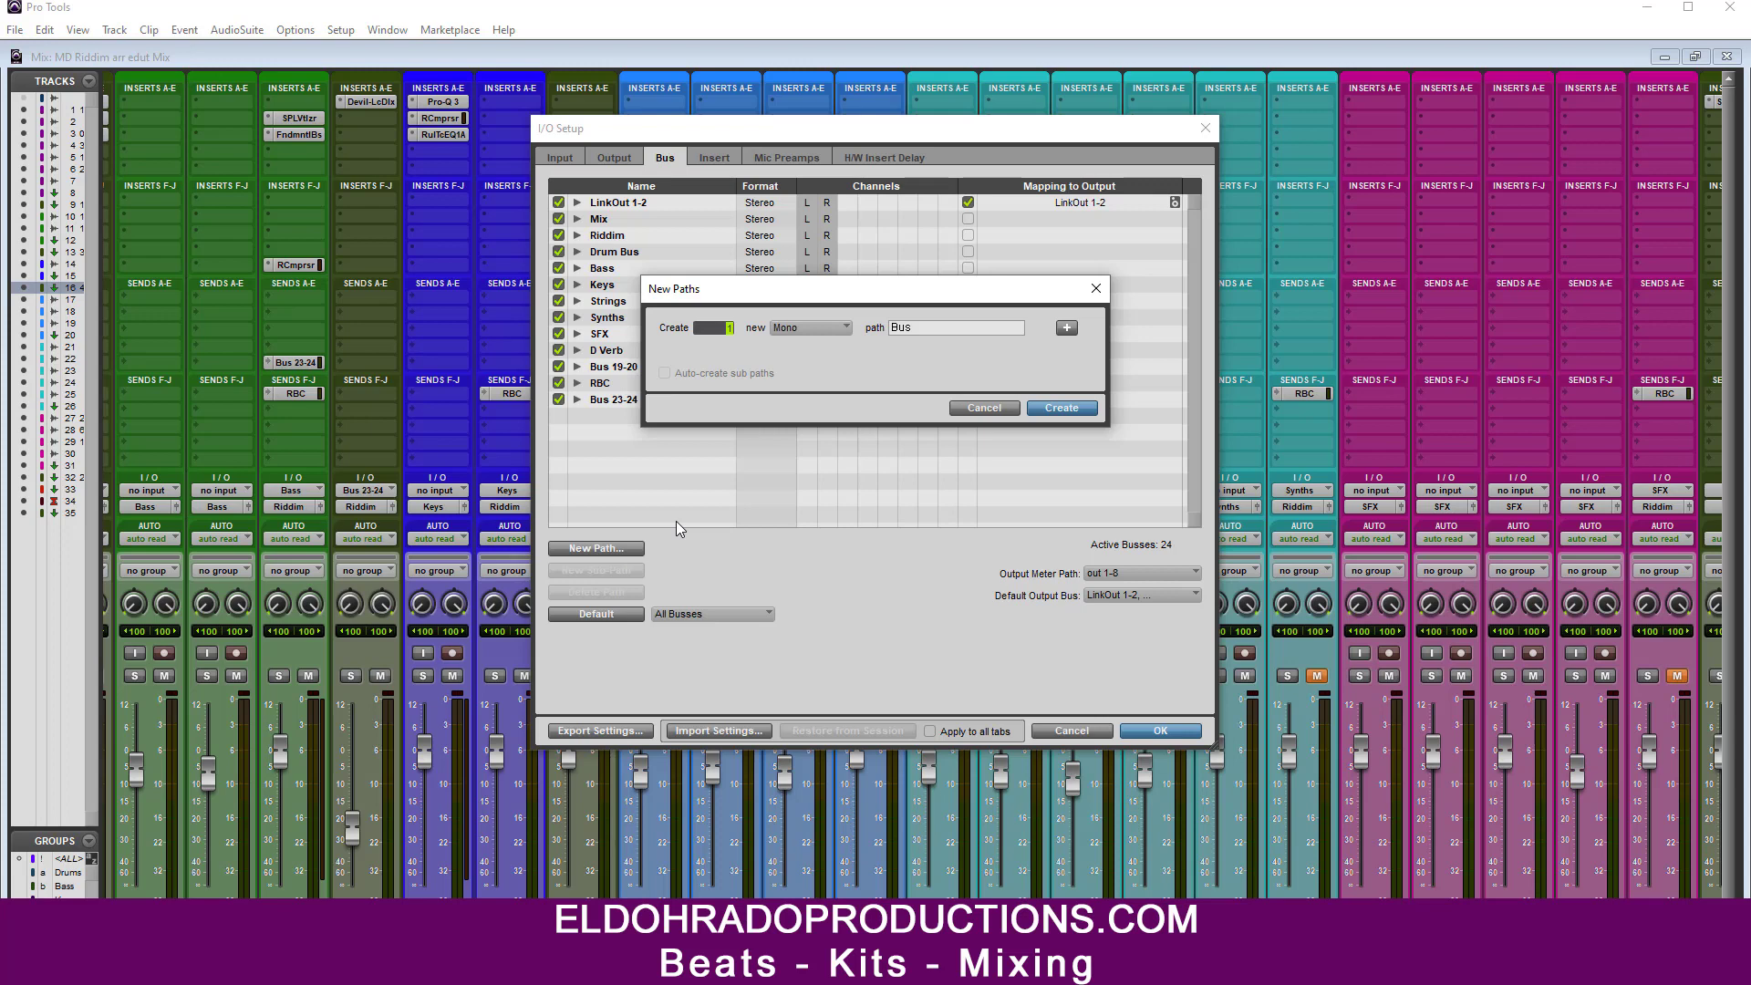
type("15")
left_click(810, 330)
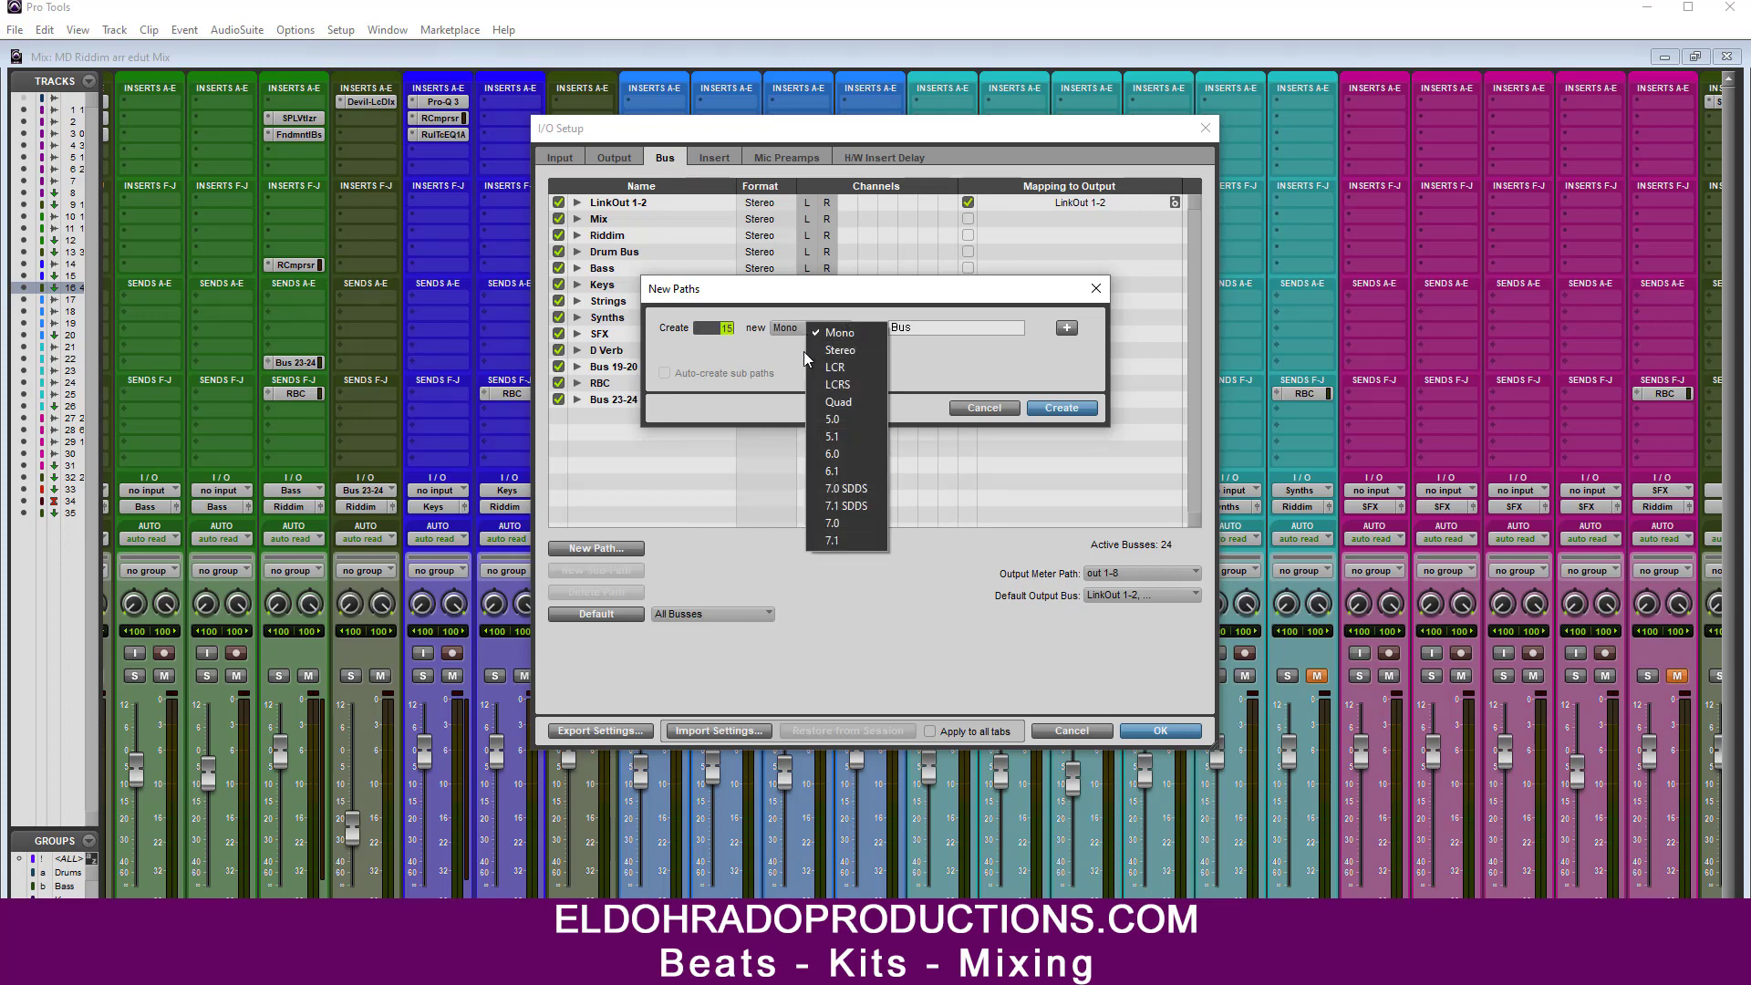
left_click(839, 351)
left_click(737, 376)
left_click(1062, 408)
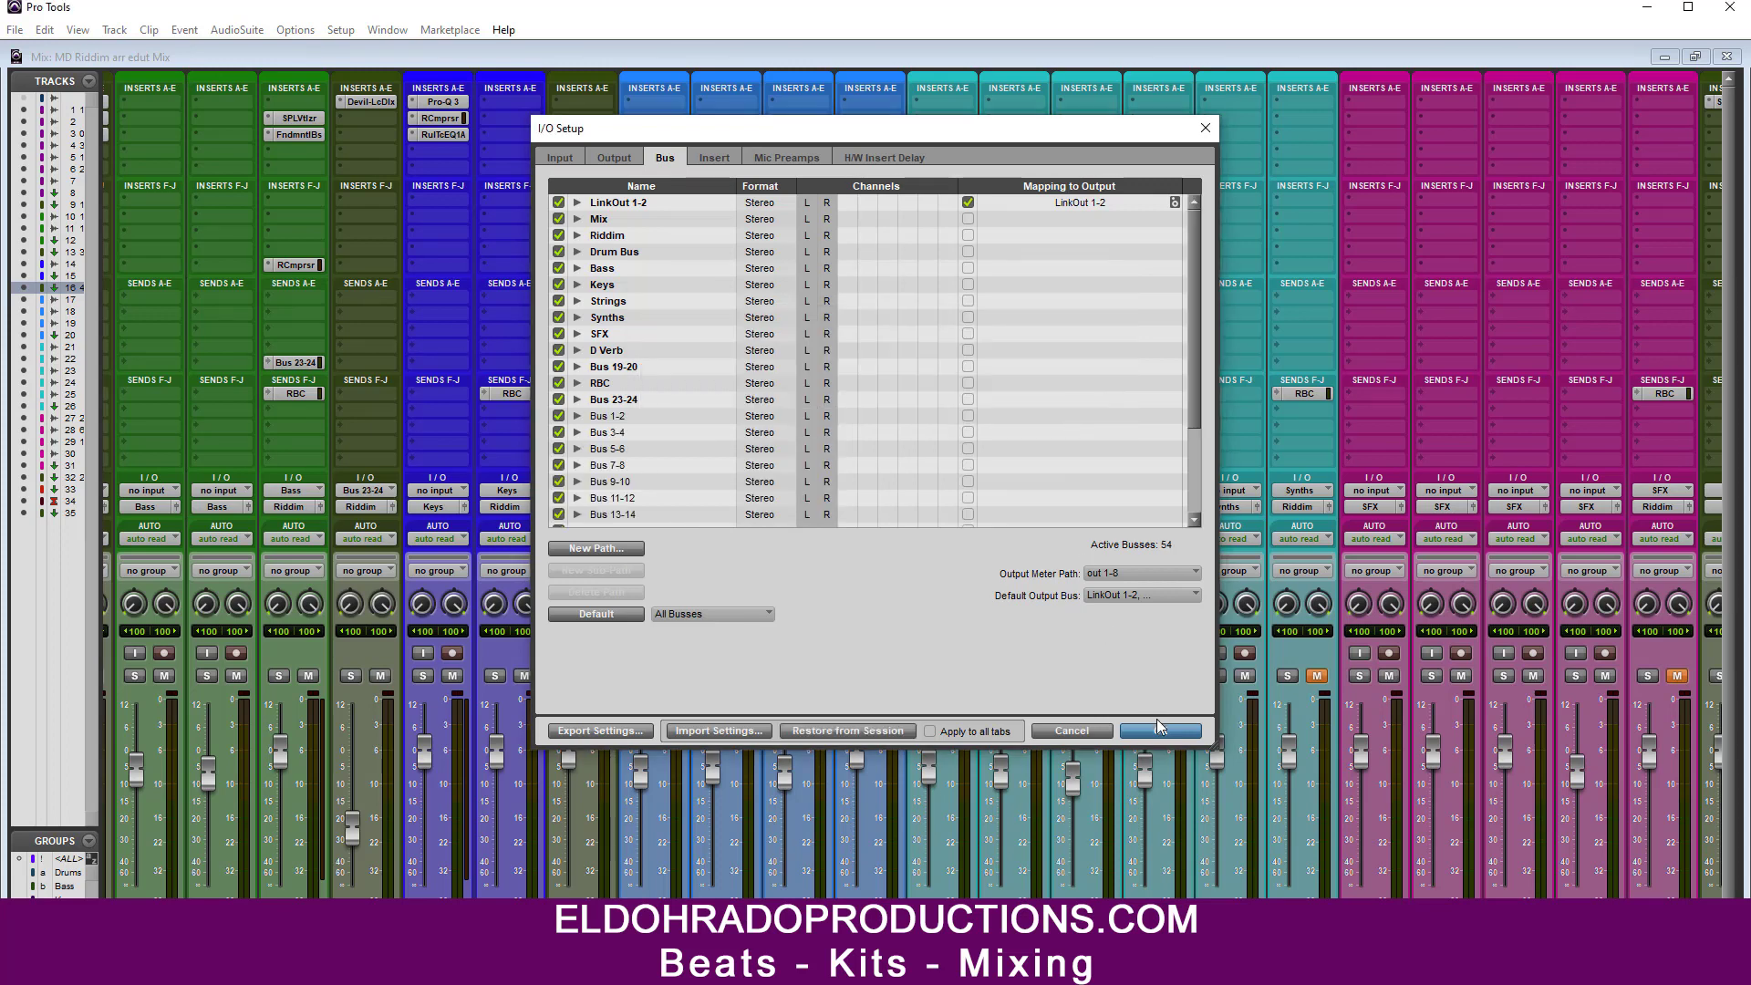
left_click(1072, 731)
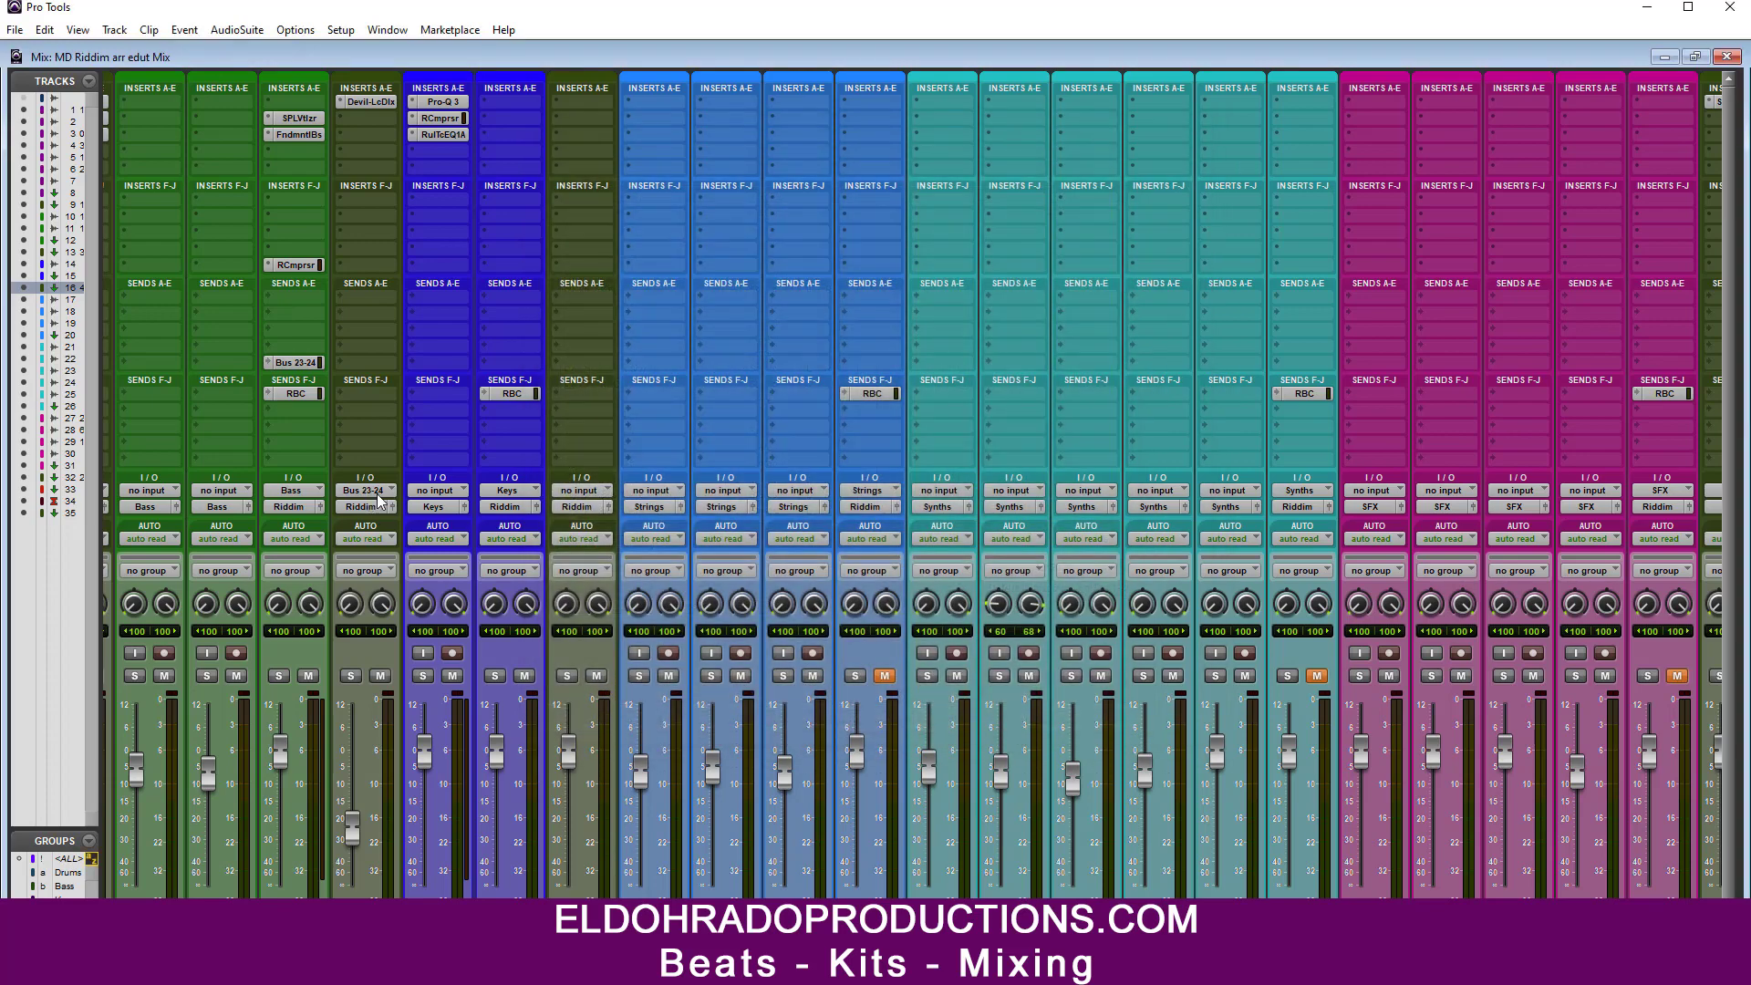
Step: Set the new aux track's input to stereo Bus 1-2 and rename that bus CHOURS
left_click(581, 491)
mouse_move(615, 537)
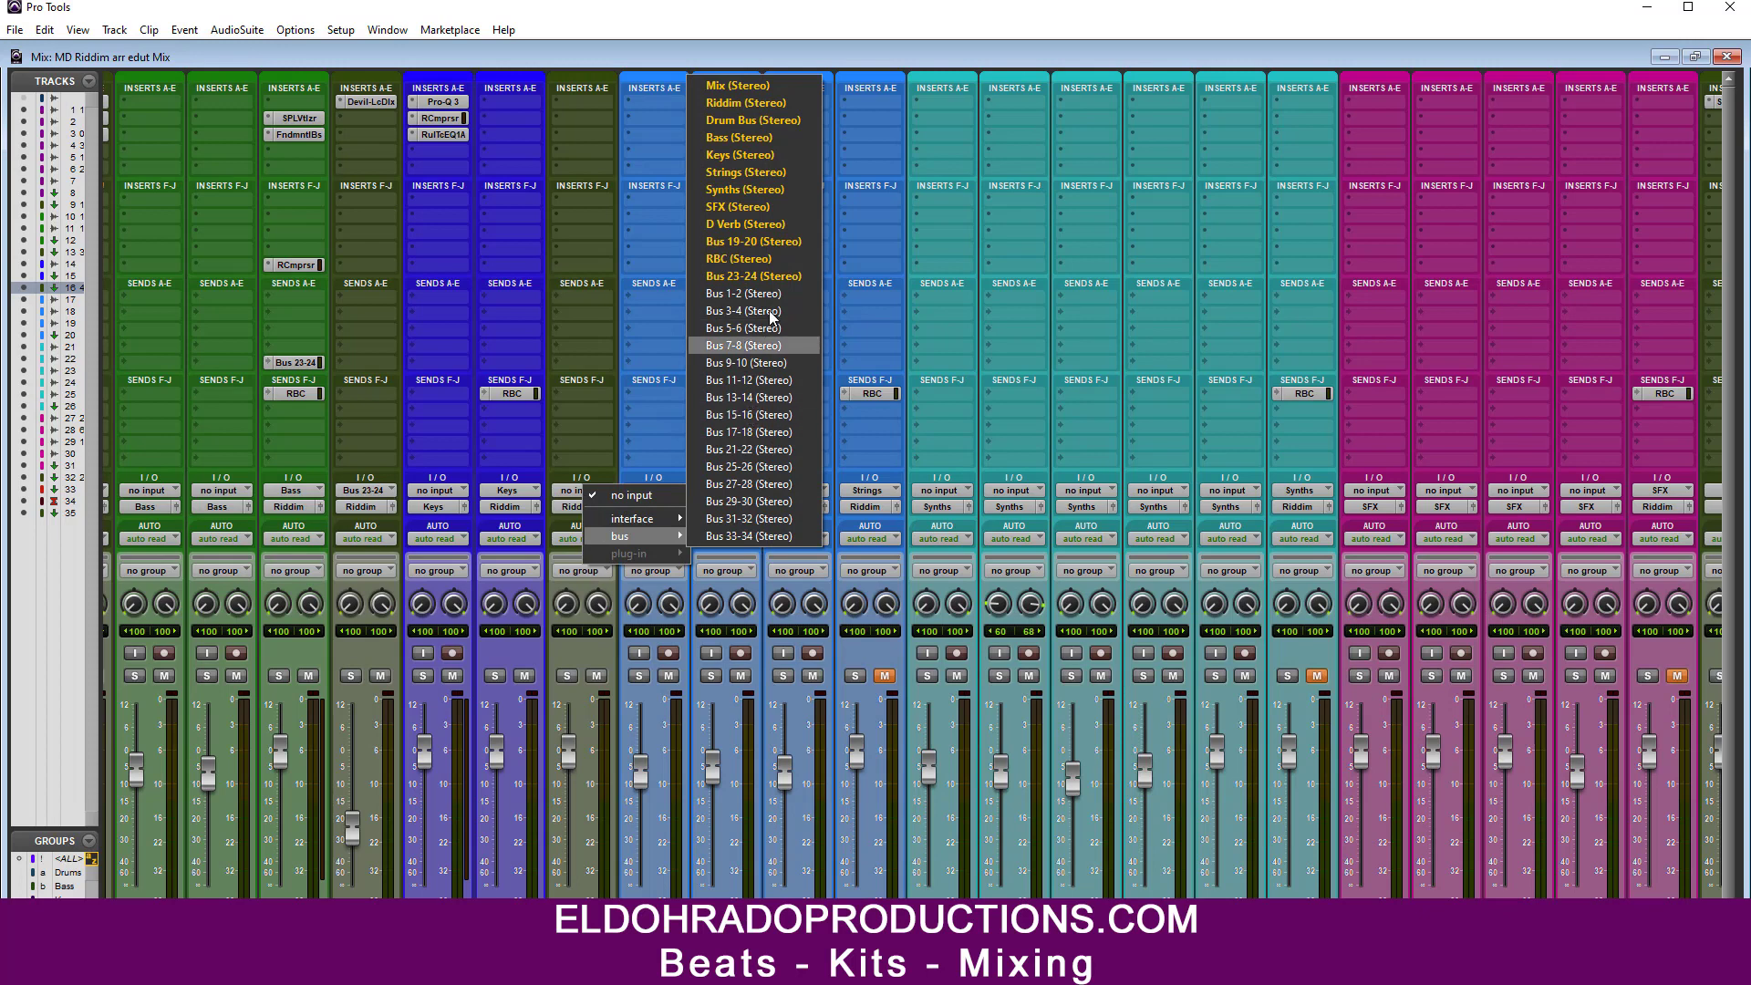
left_click(743, 294)
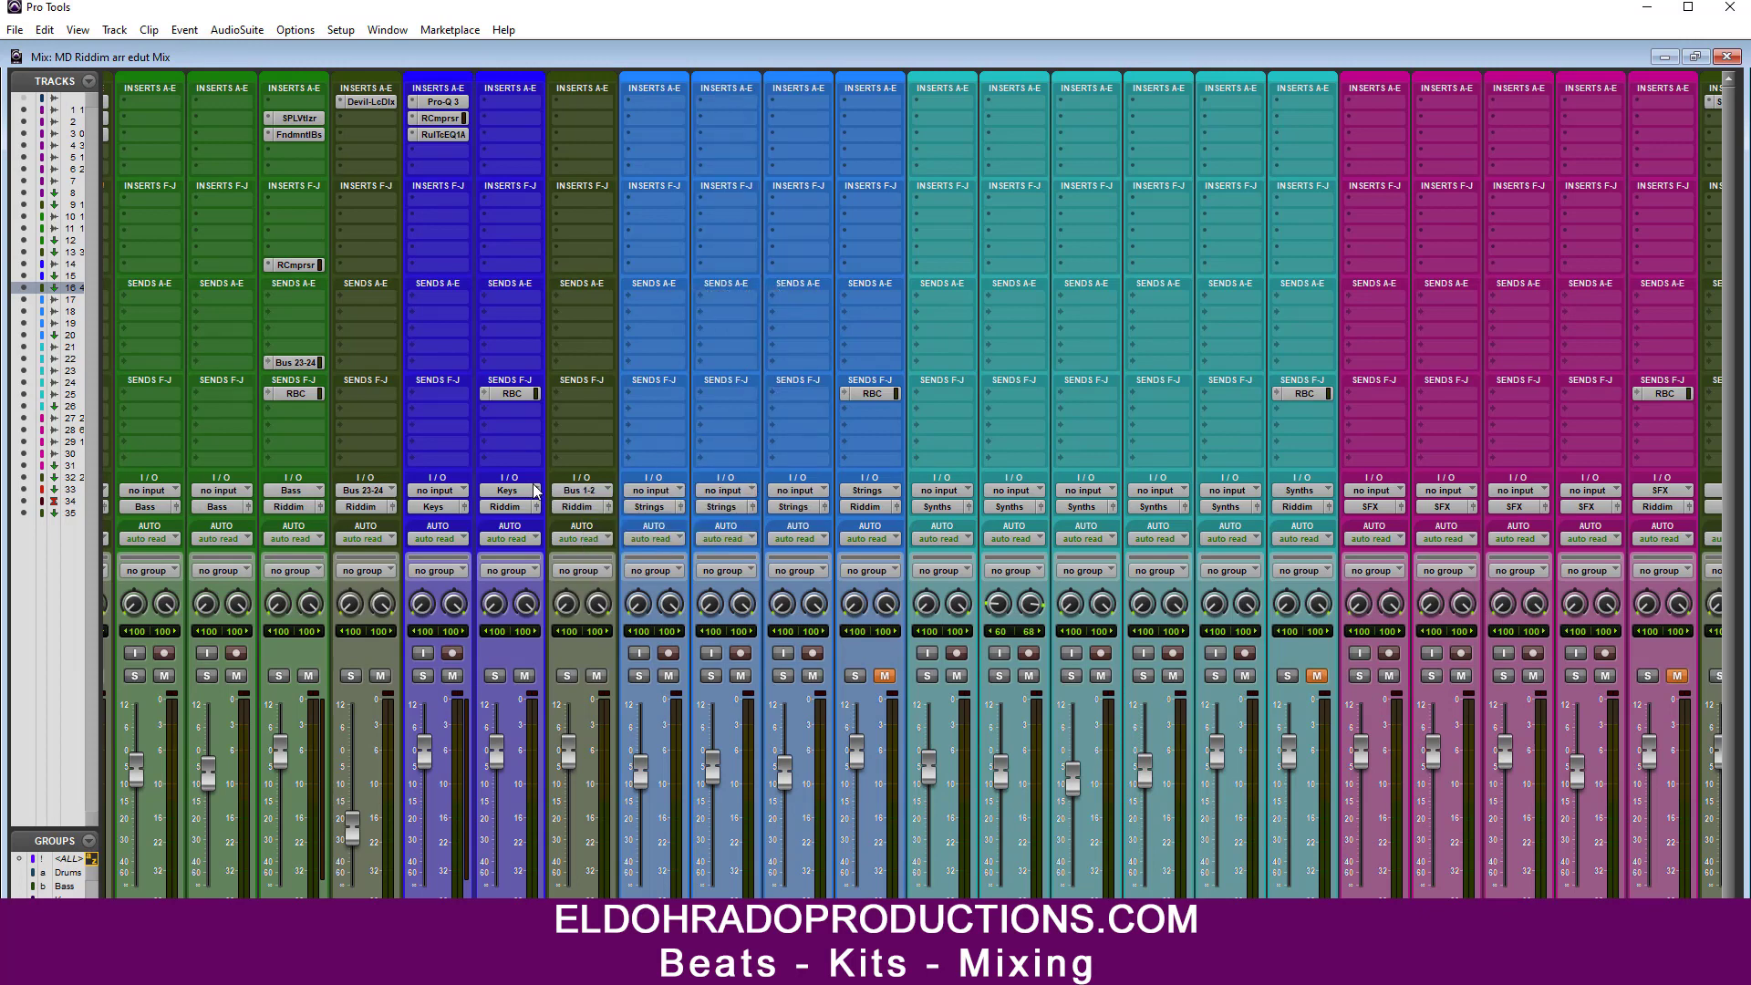
right_click(585, 497)
left_click(629, 516)
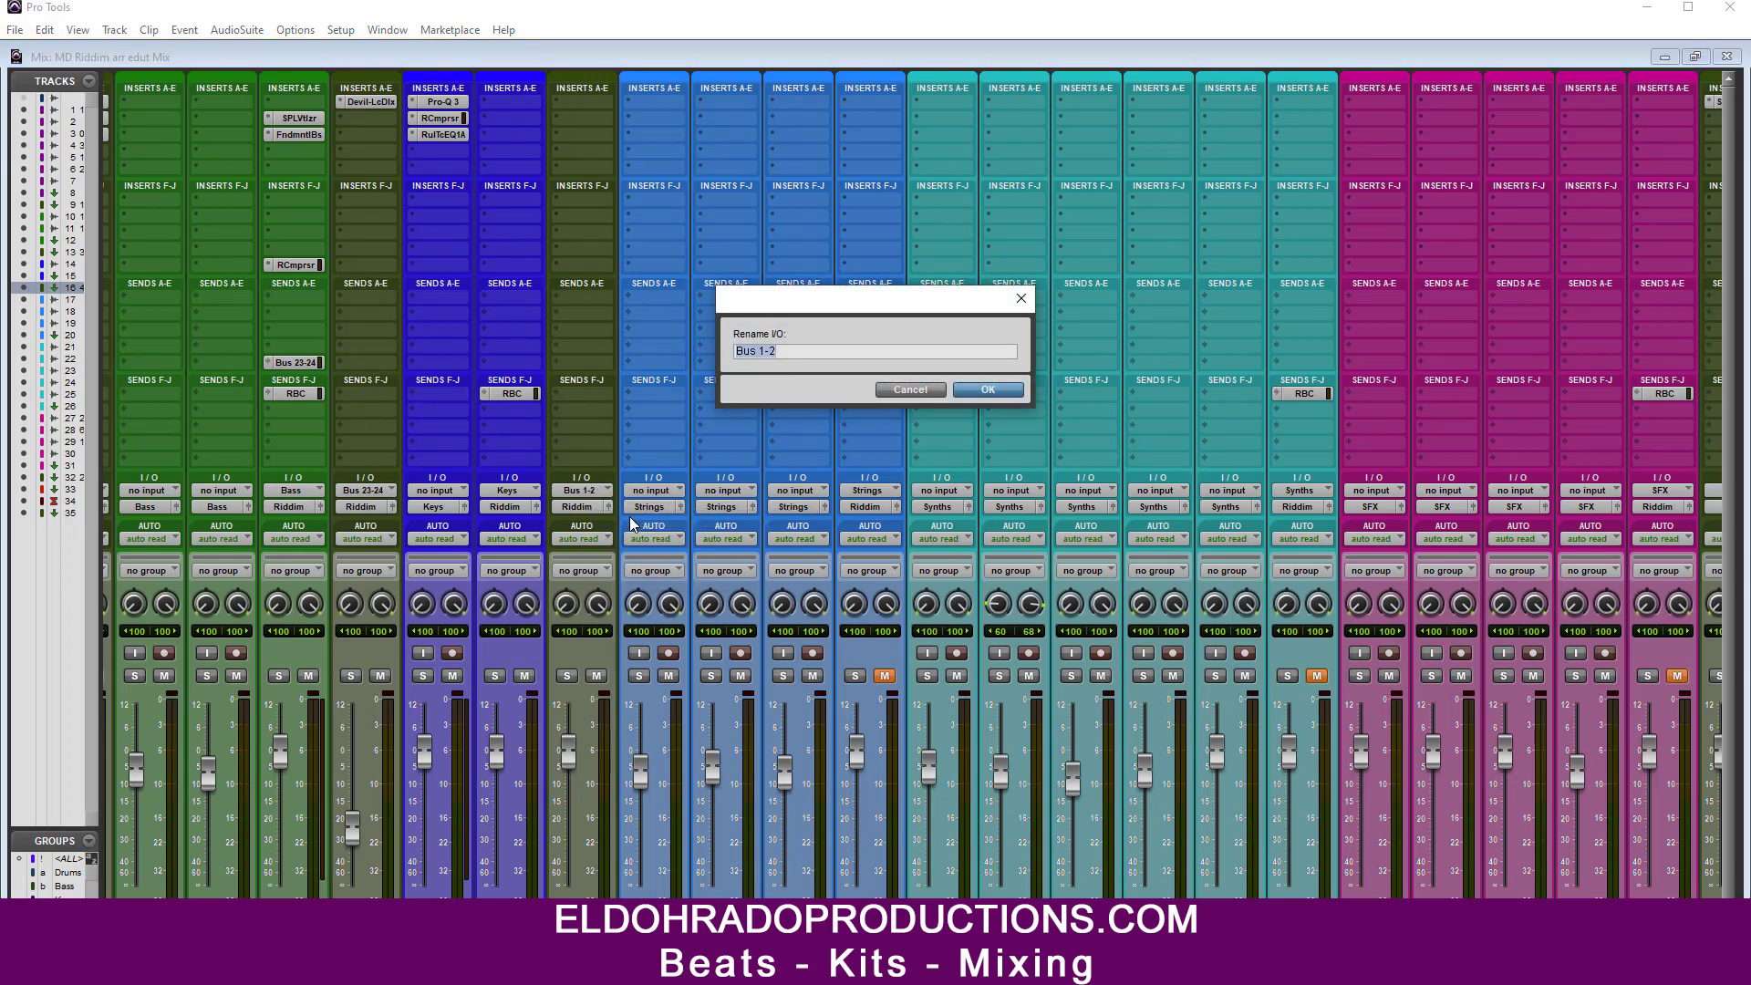
type("CHOURS")
key("Return")
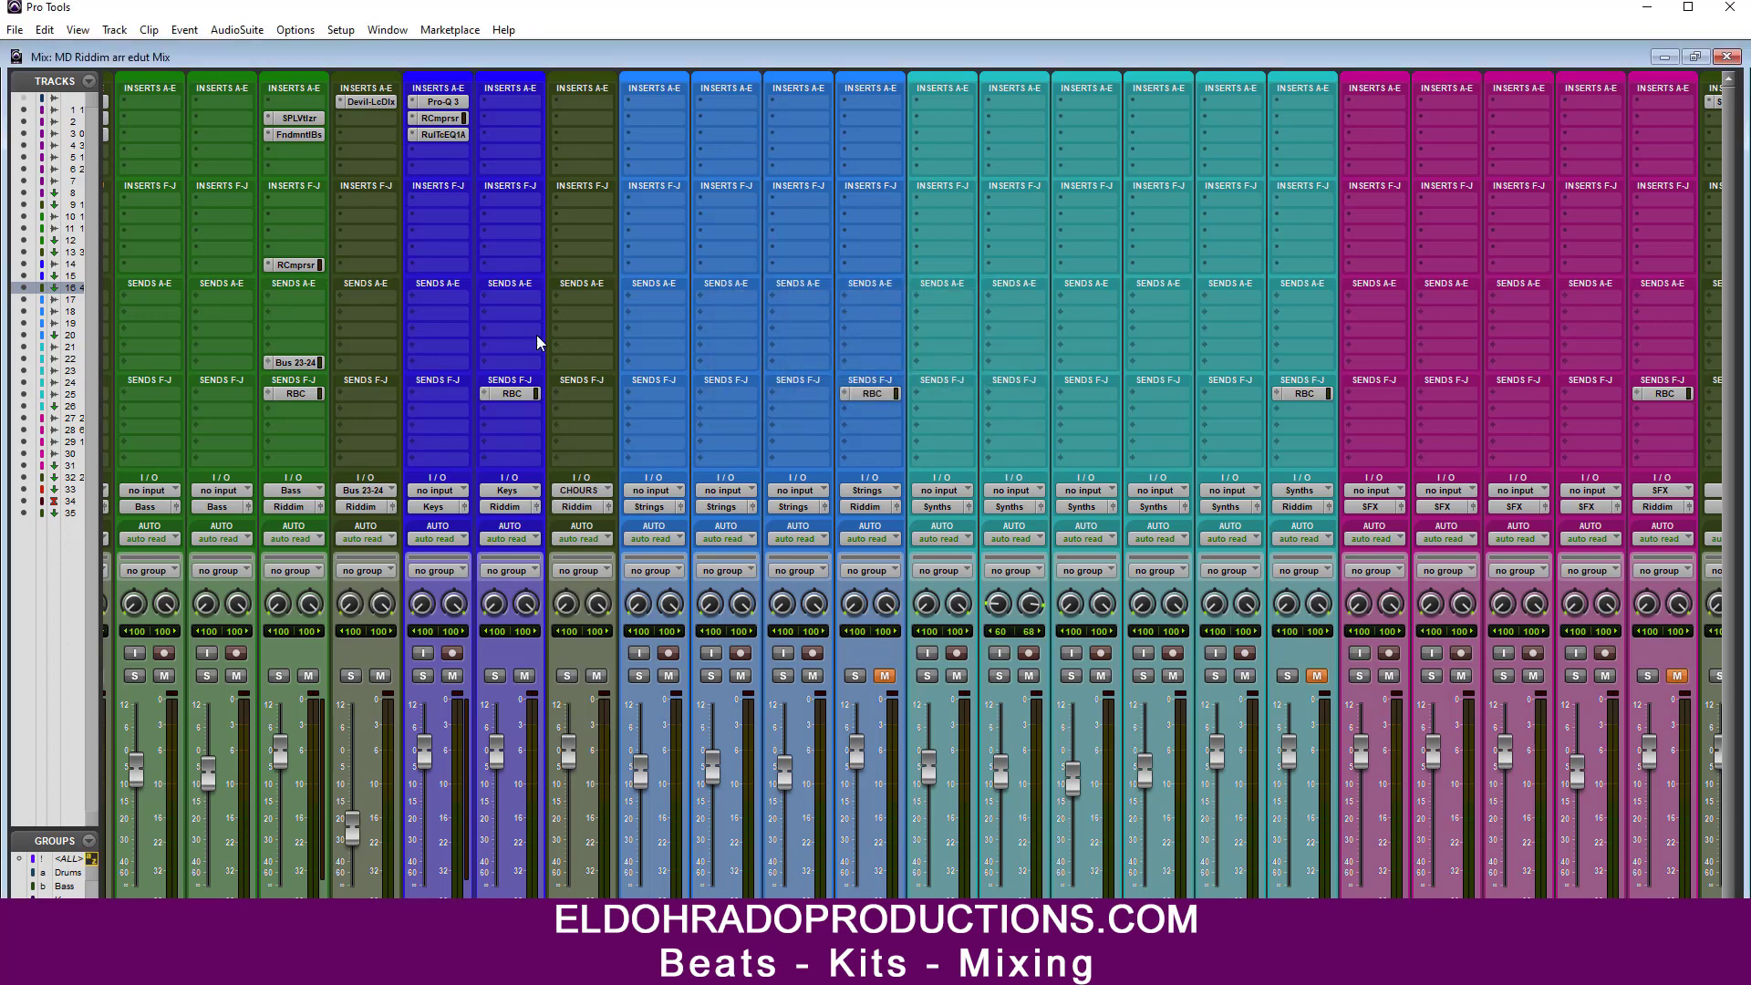
Step: Insert Arturia's stereo Chorus DIMENSION-D in the first insert slot of the CHOURS aux track
left_click(591, 103)
mouse_move(647, 169)
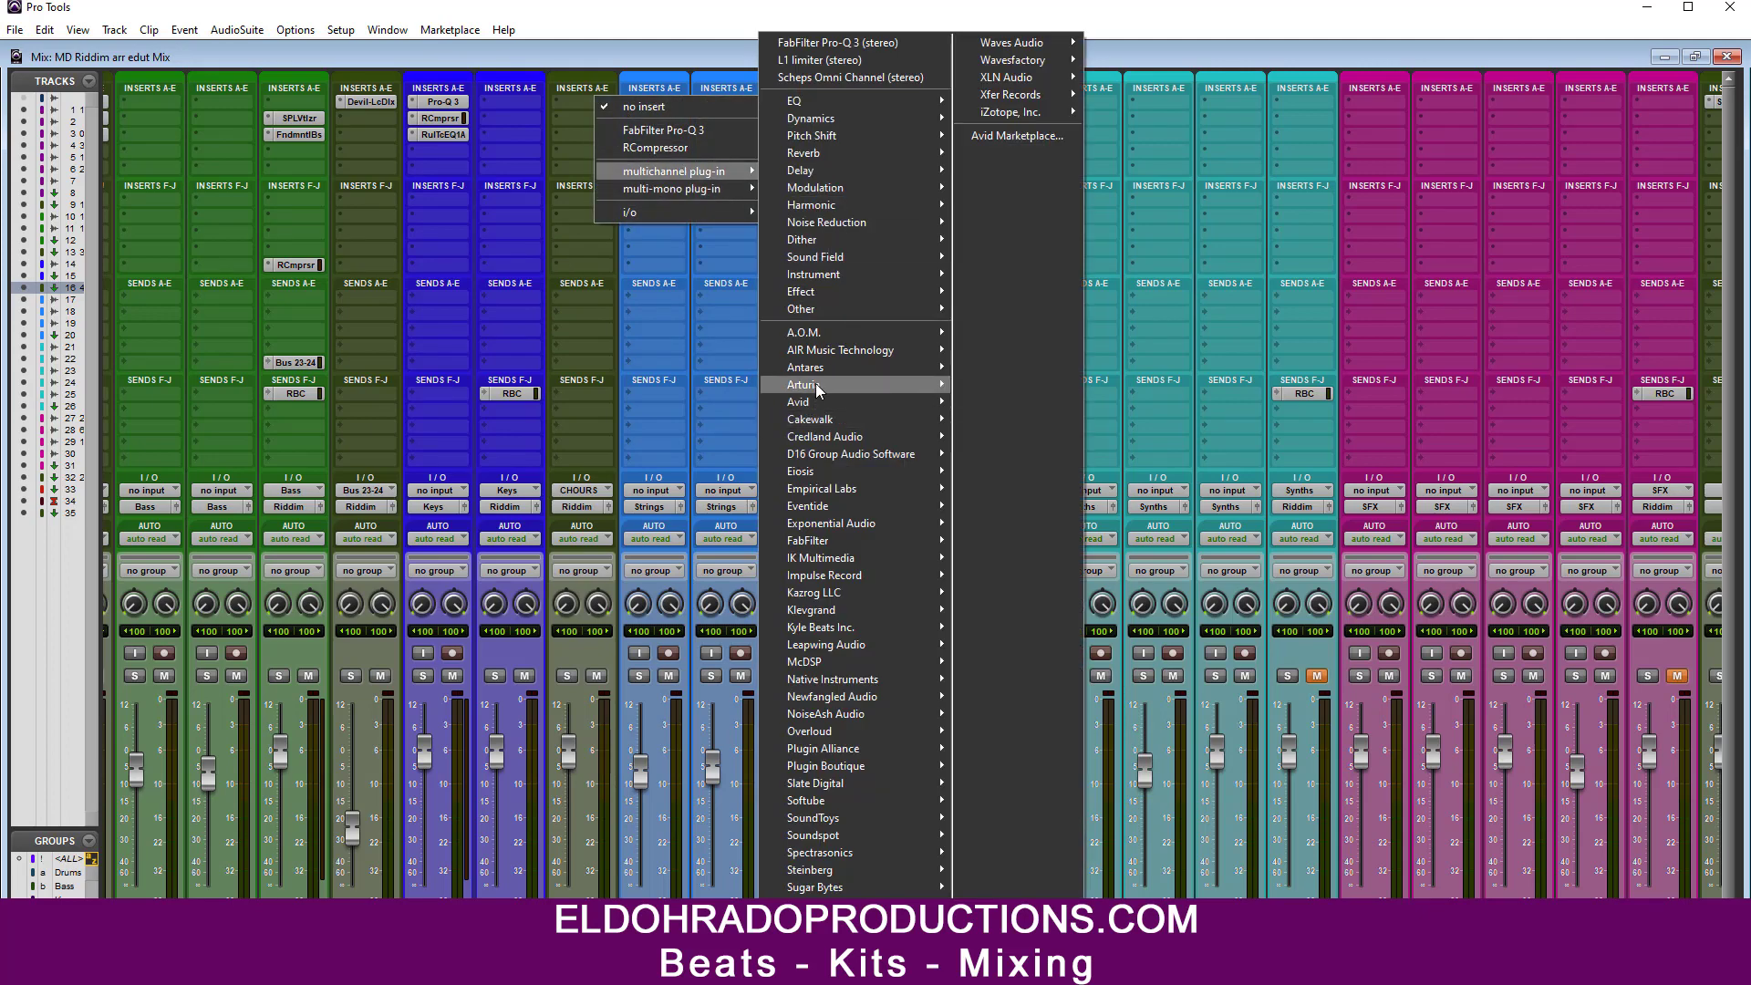
mouse_move(900, 390)
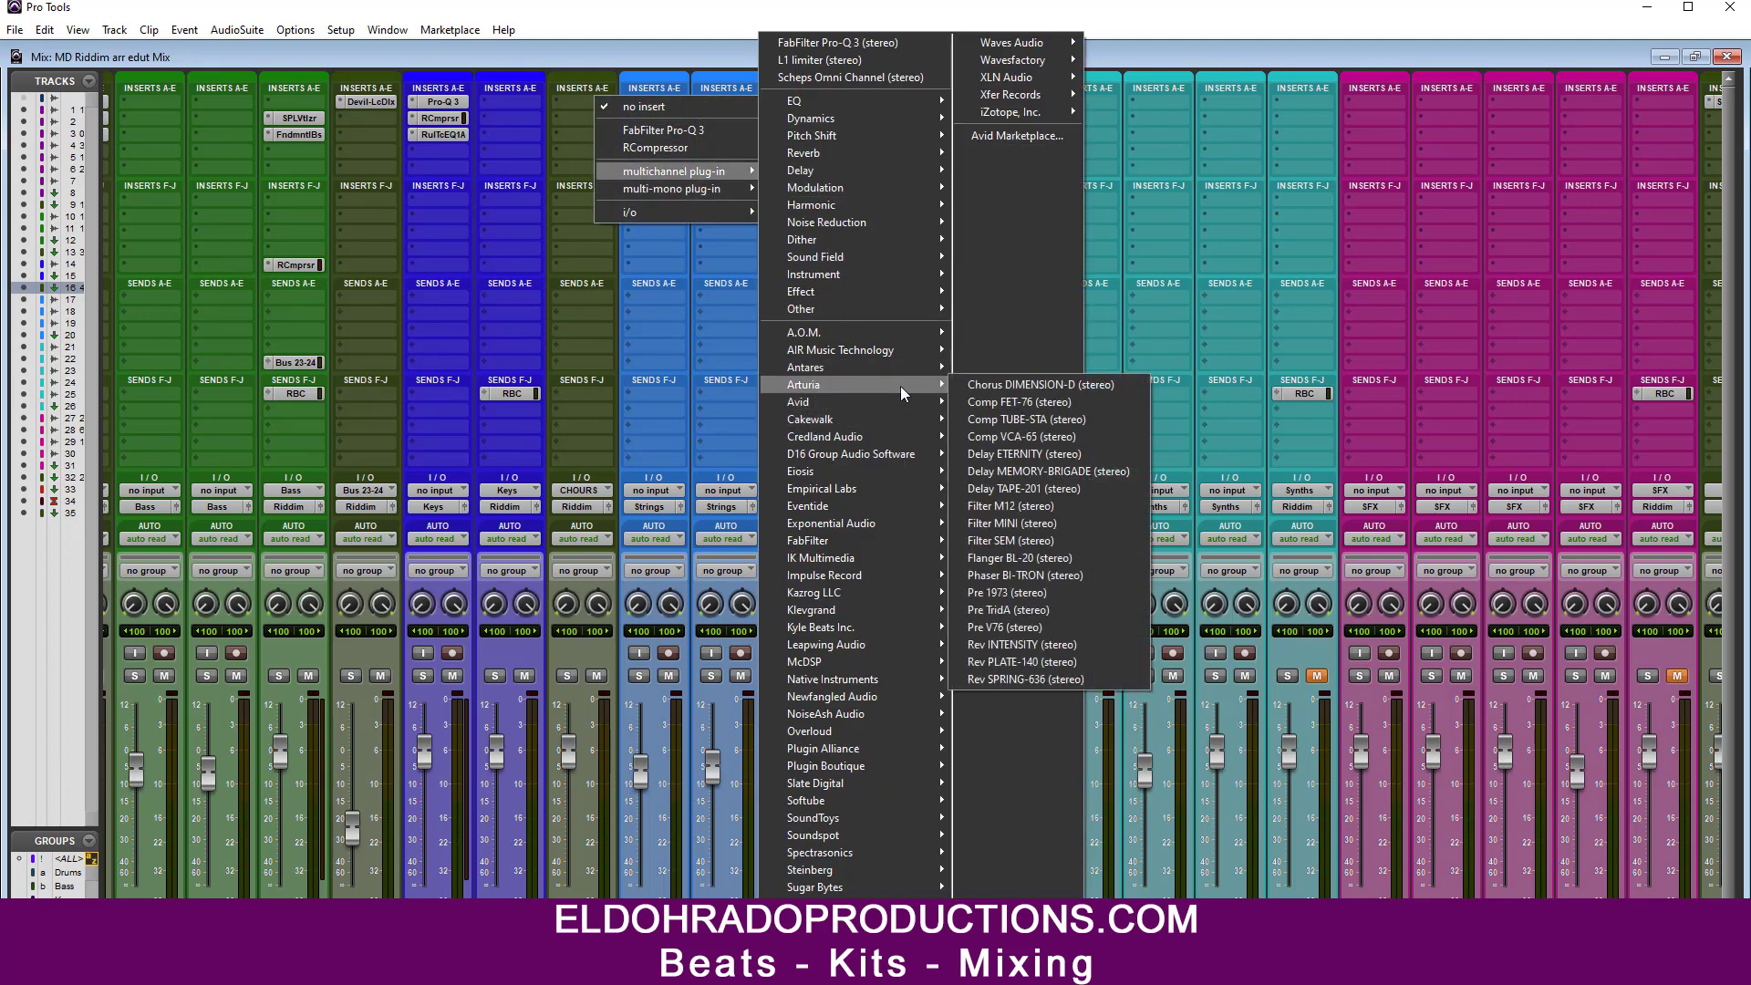
left_click(1036, 384)
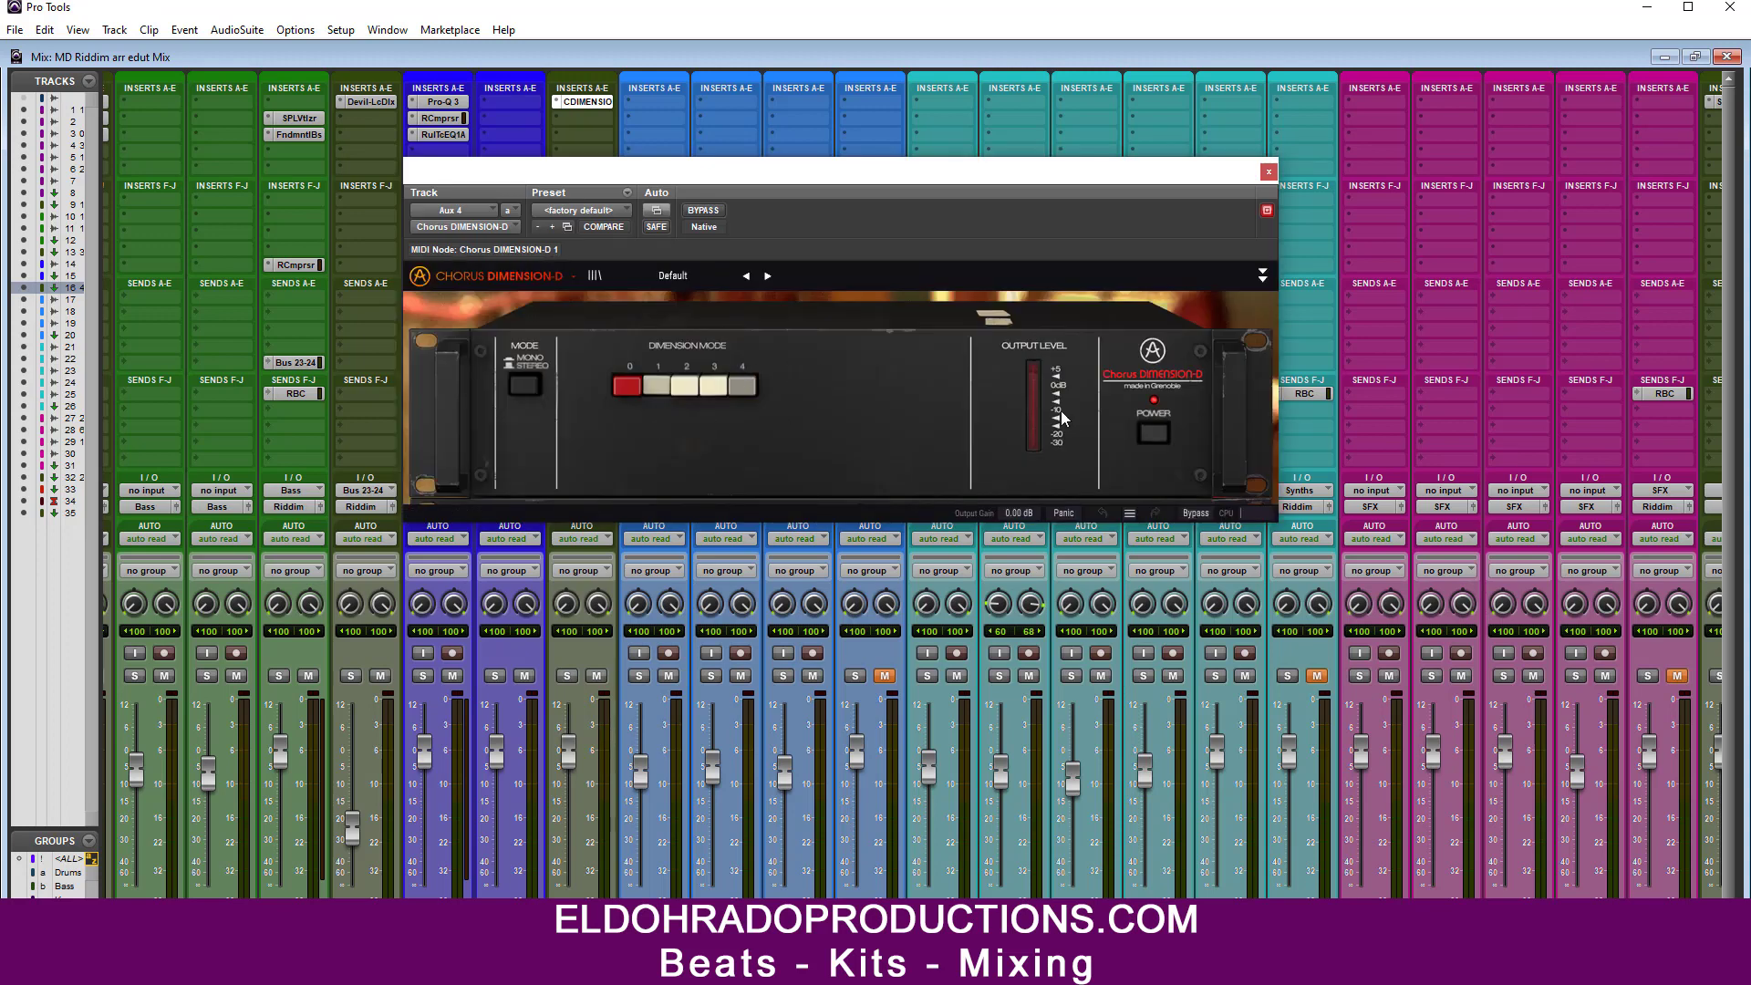
Step: Show the Chorus DIMENSION-D's advanced controls, turn its Mix up toward wet, and close the plug-in
left_click(1262, 276)
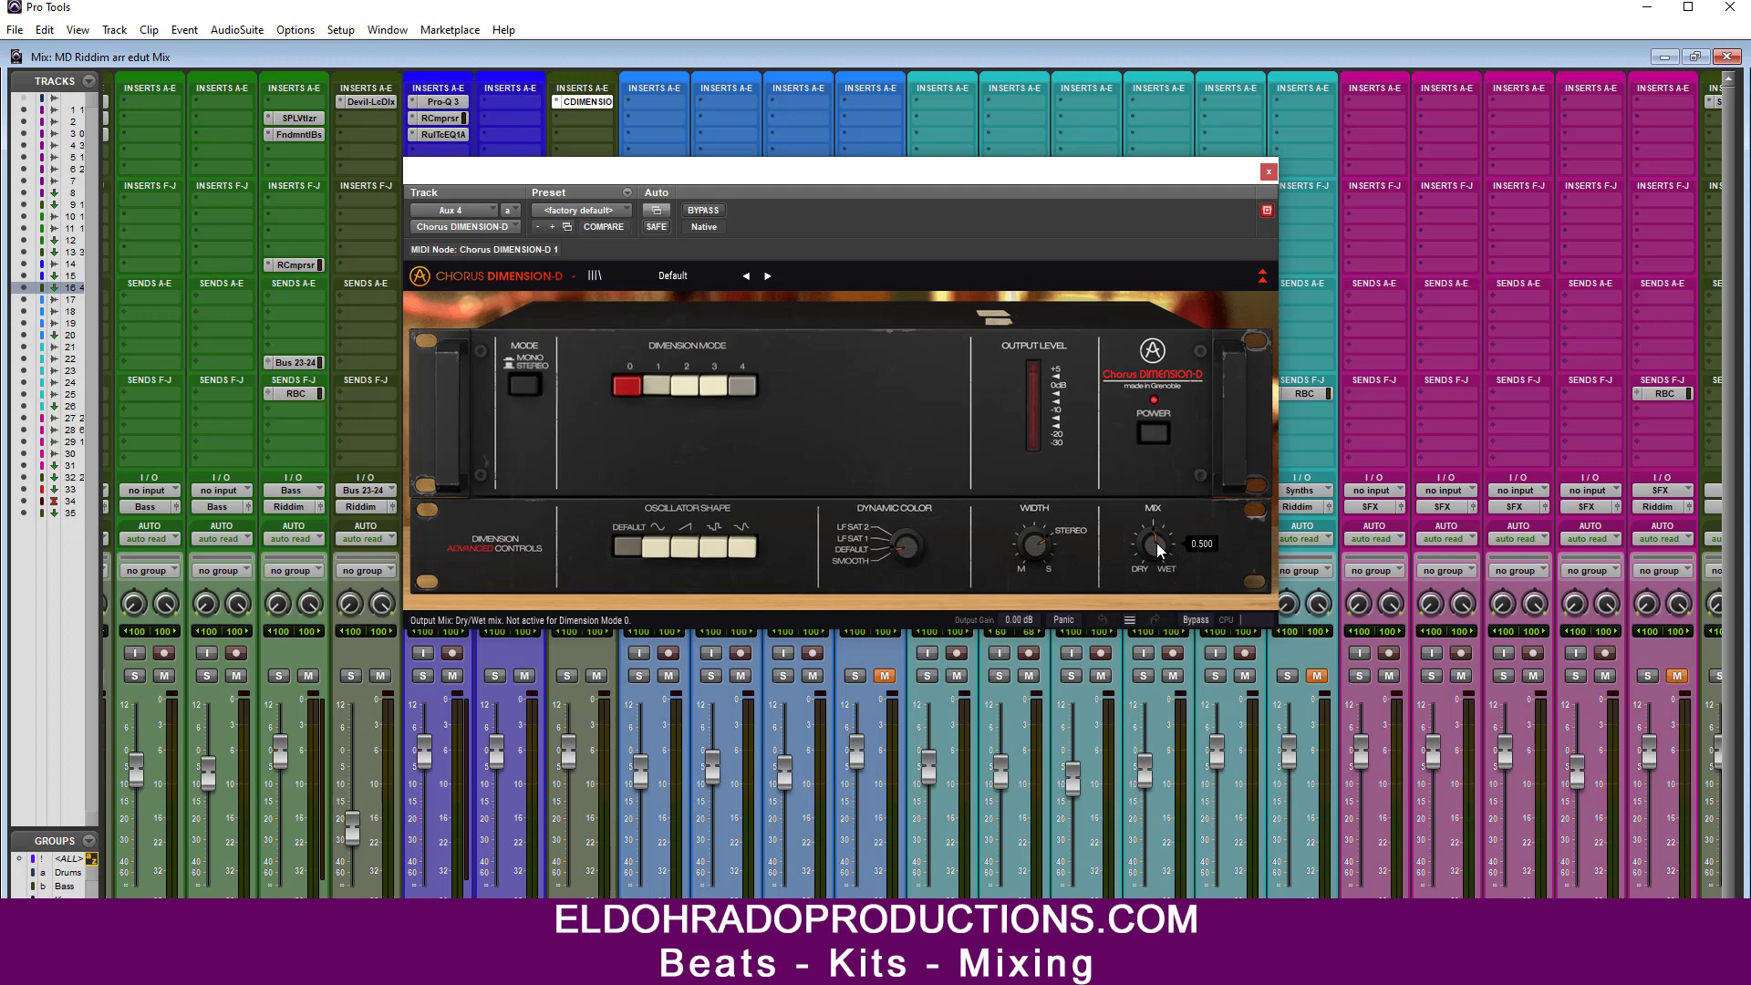
left_click_drag(1156, 544, 1156, 520)
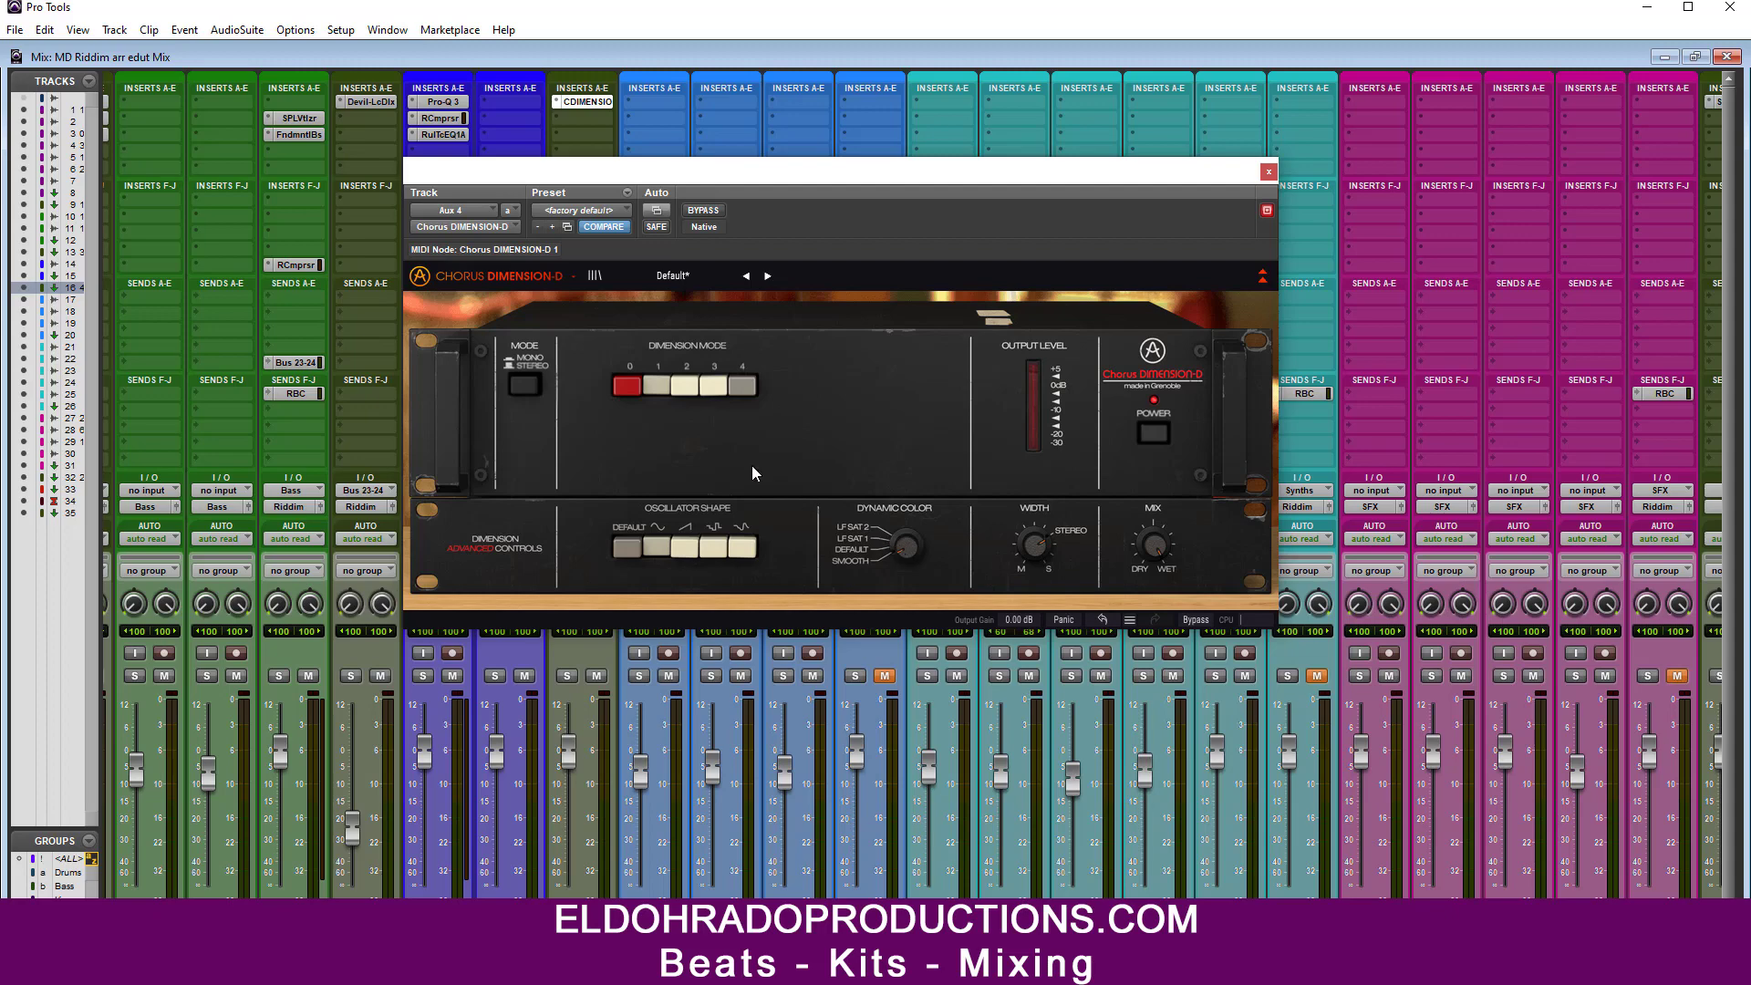
left_click(1267, 173)
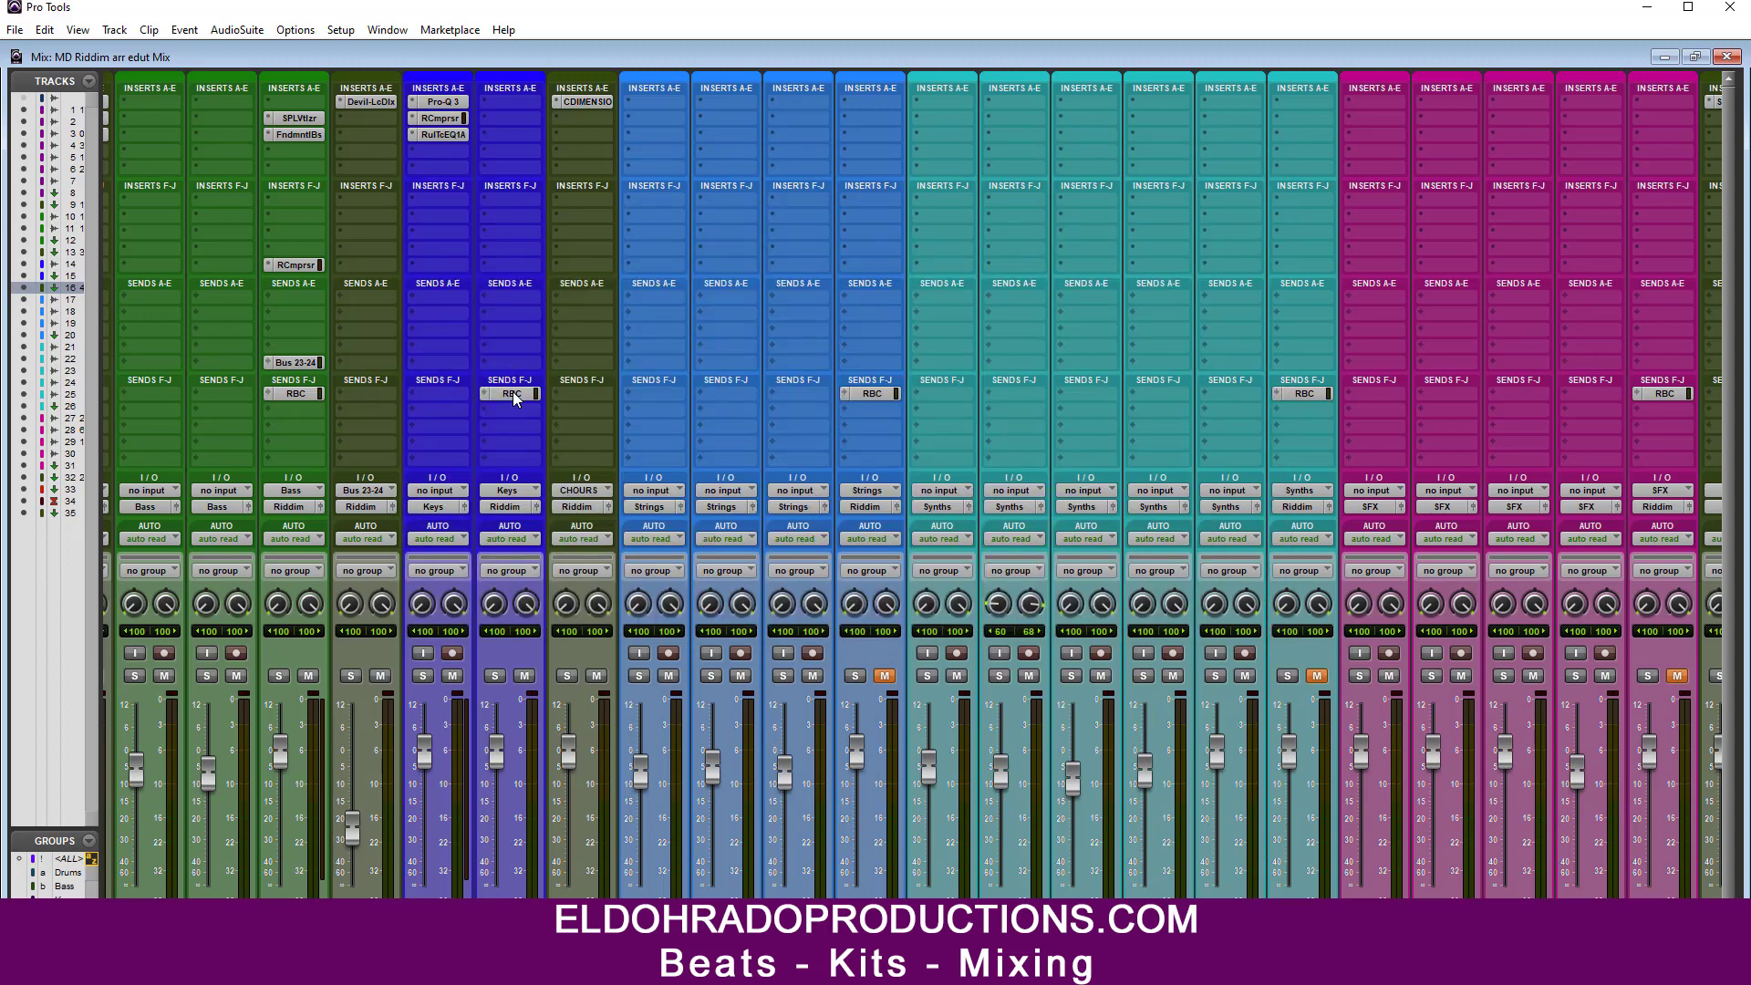
Step: Add a stereo send to CHOURS in send slot C of the Keys bus and raise its level to -11.8 dB
left_click(498, 340)
mouse_move(551, 379)
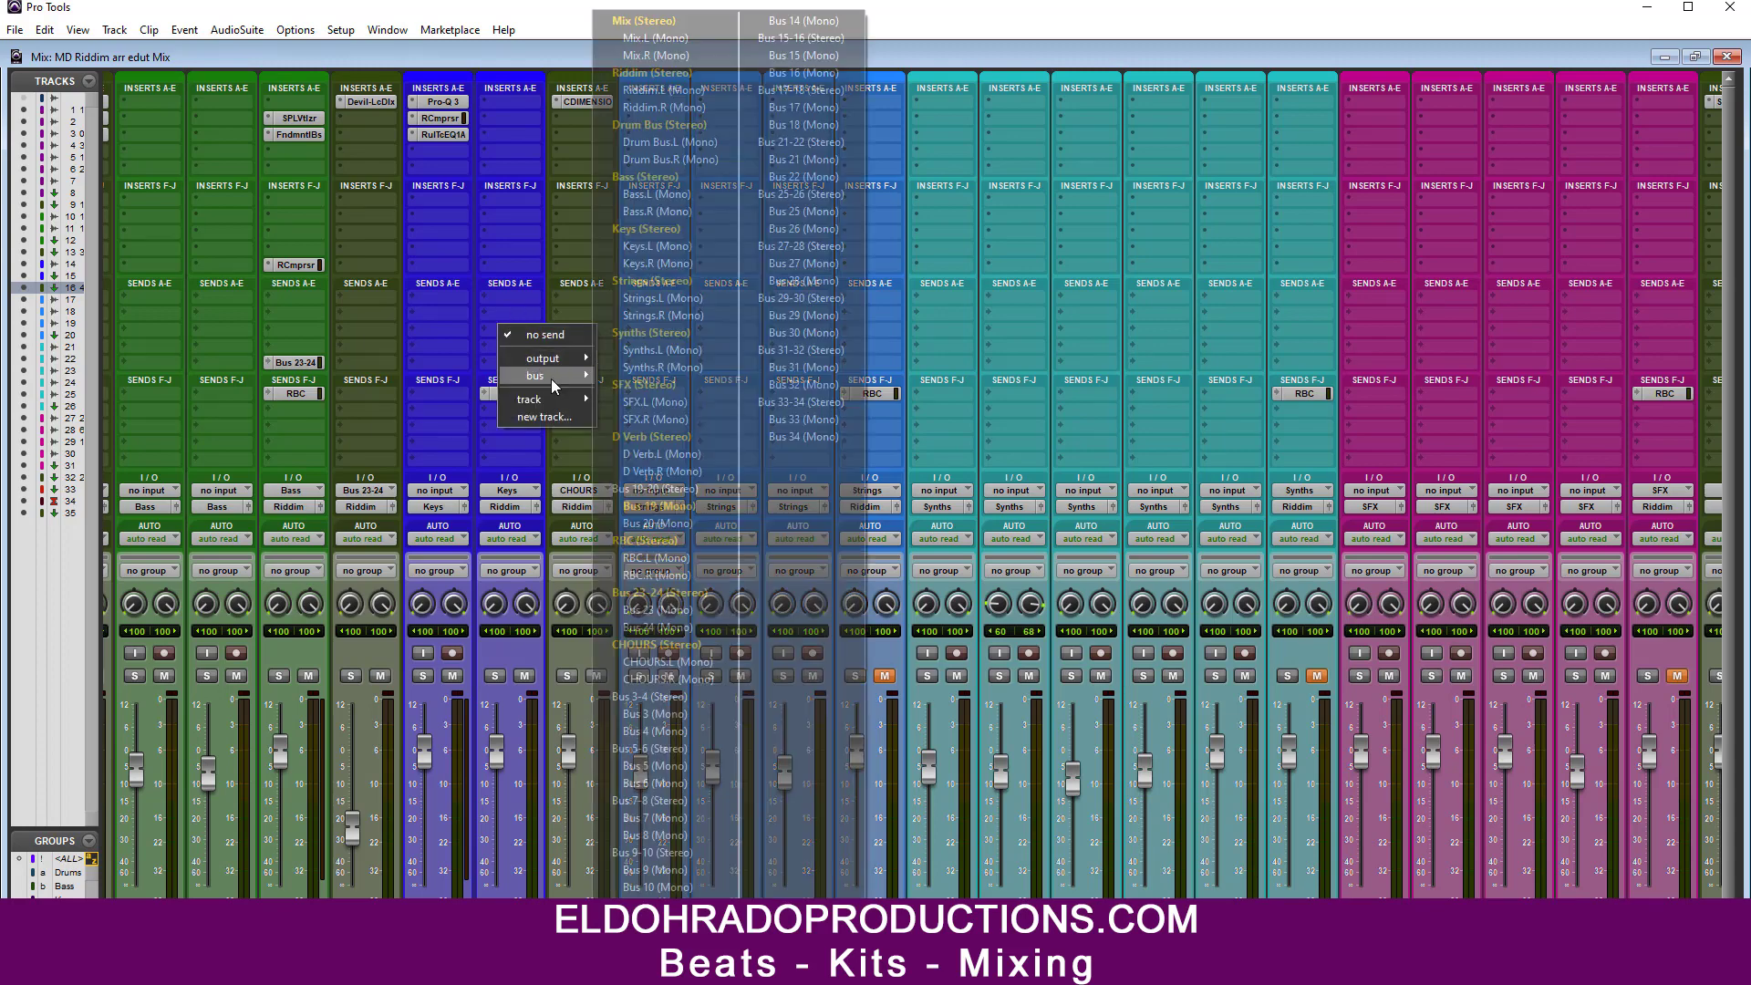
left_click(660, 661)
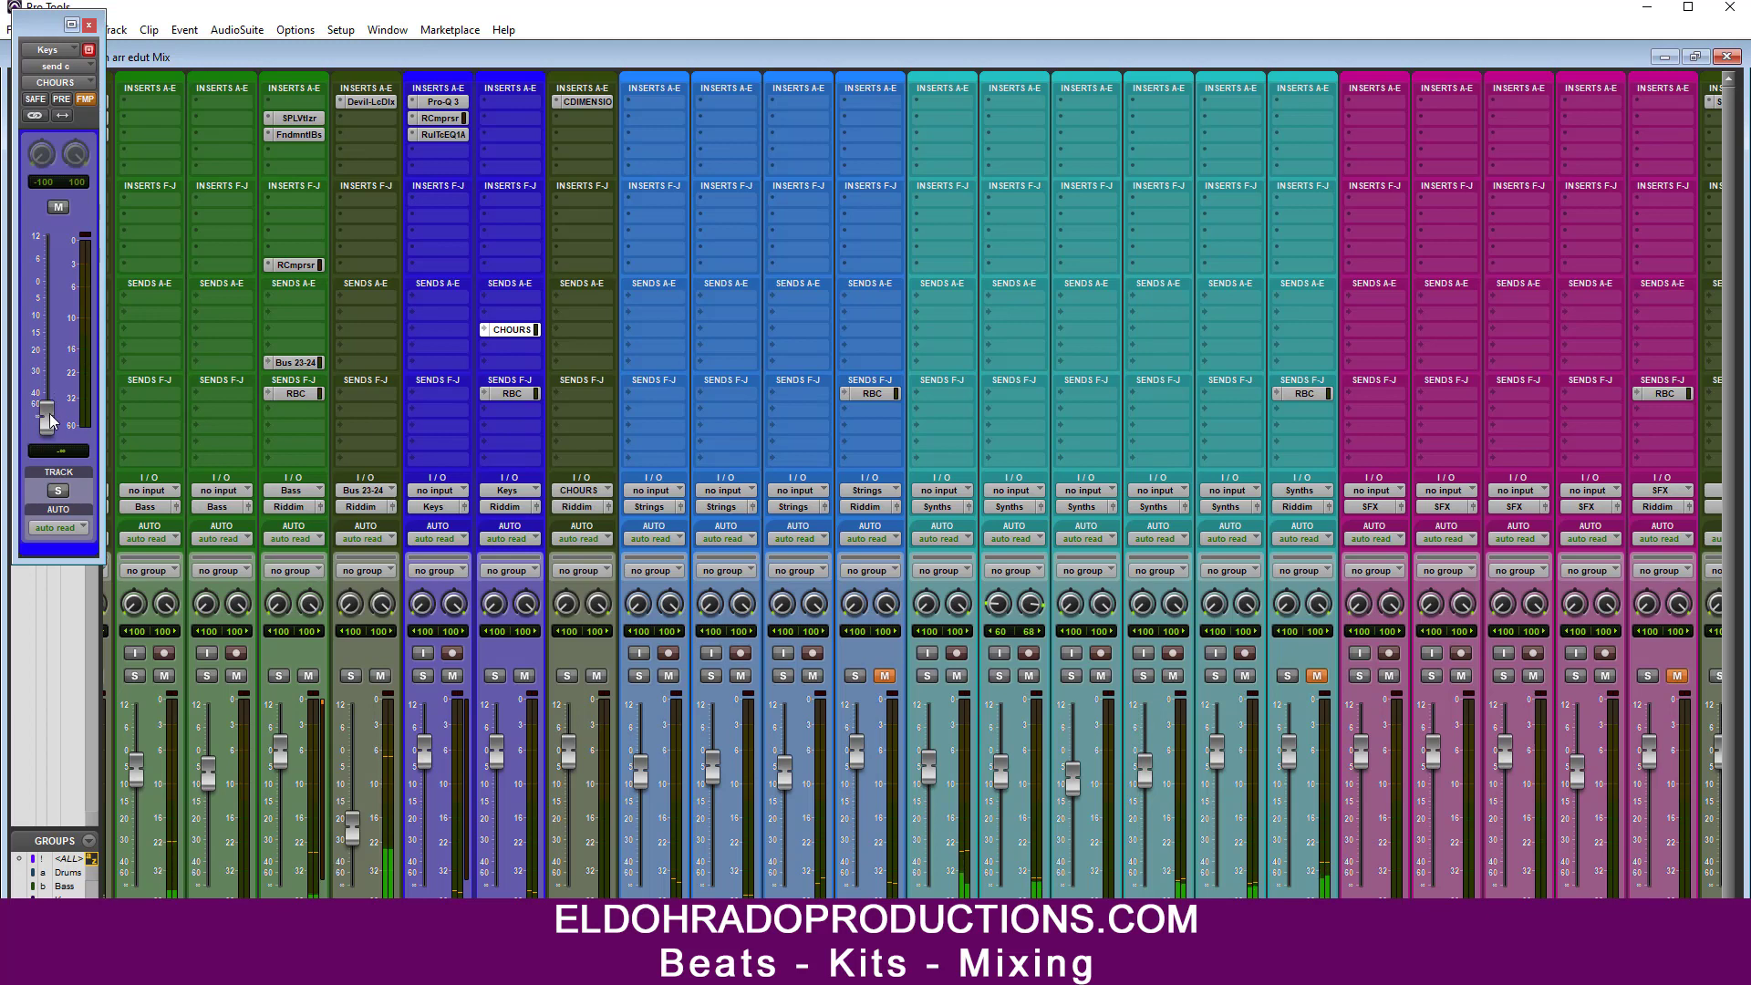
left_click_drag(45, 418, 56, 324)
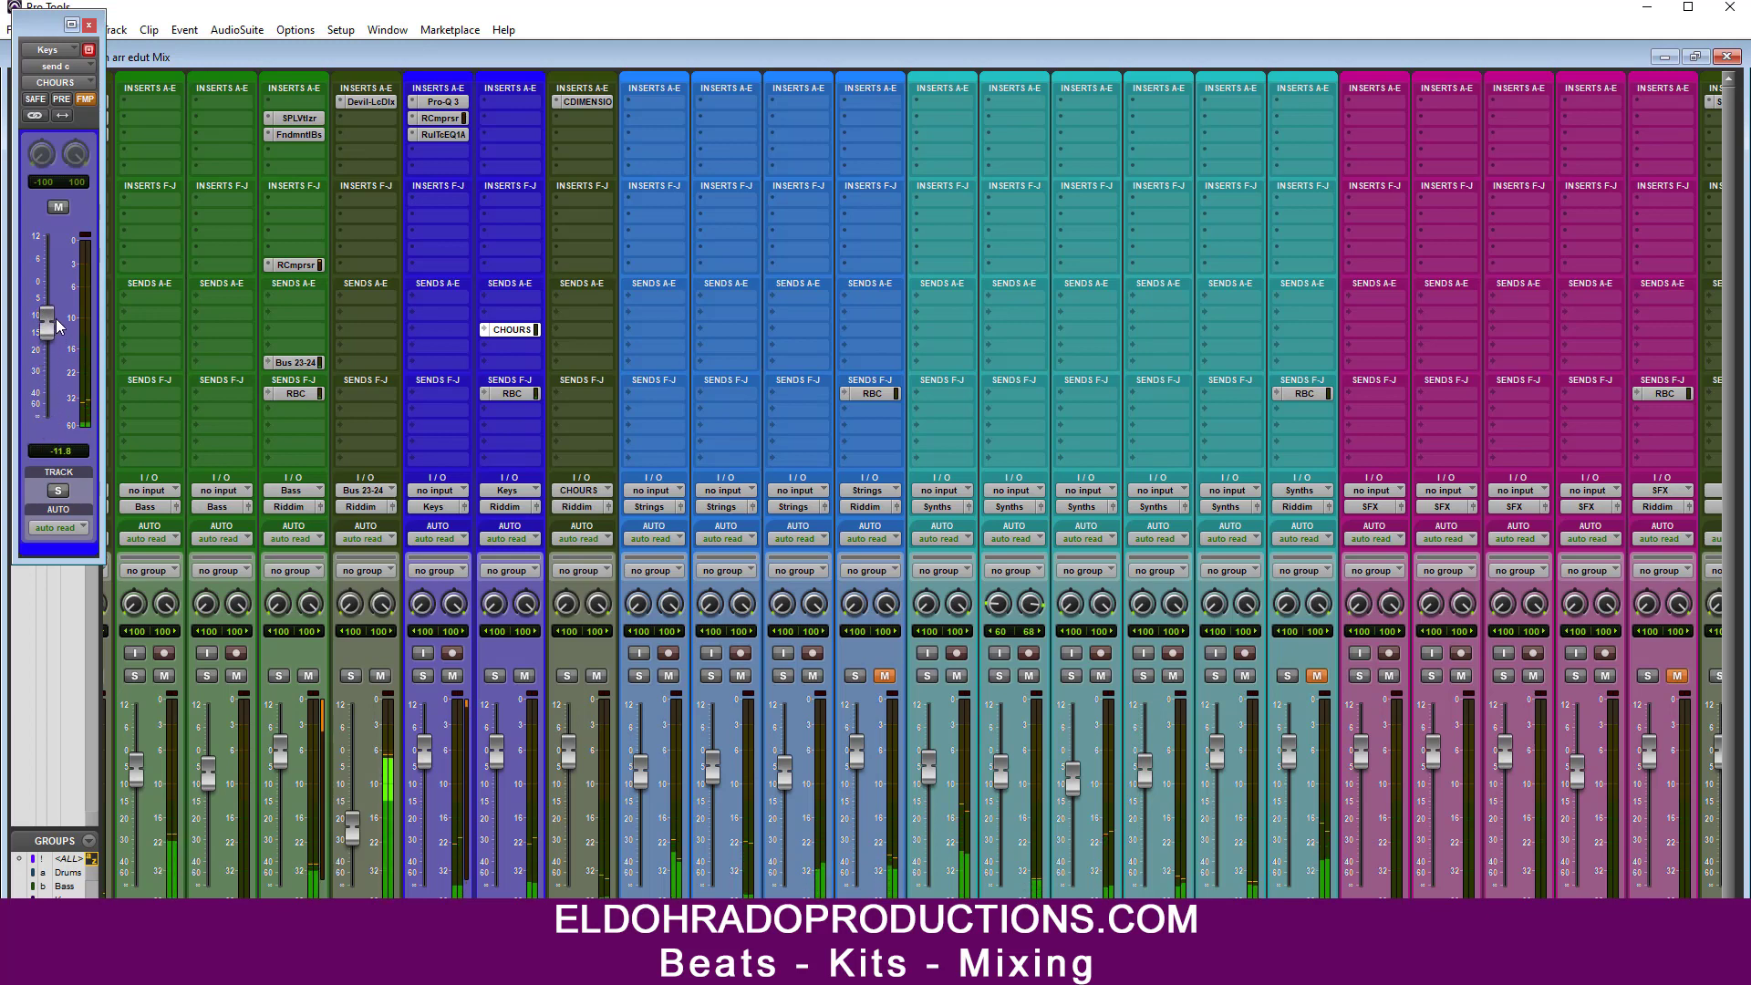
Step: Mute and unmute the CHOURS send to compare the sound, and lower its level to -18.8 dB
left_click(61, 211)
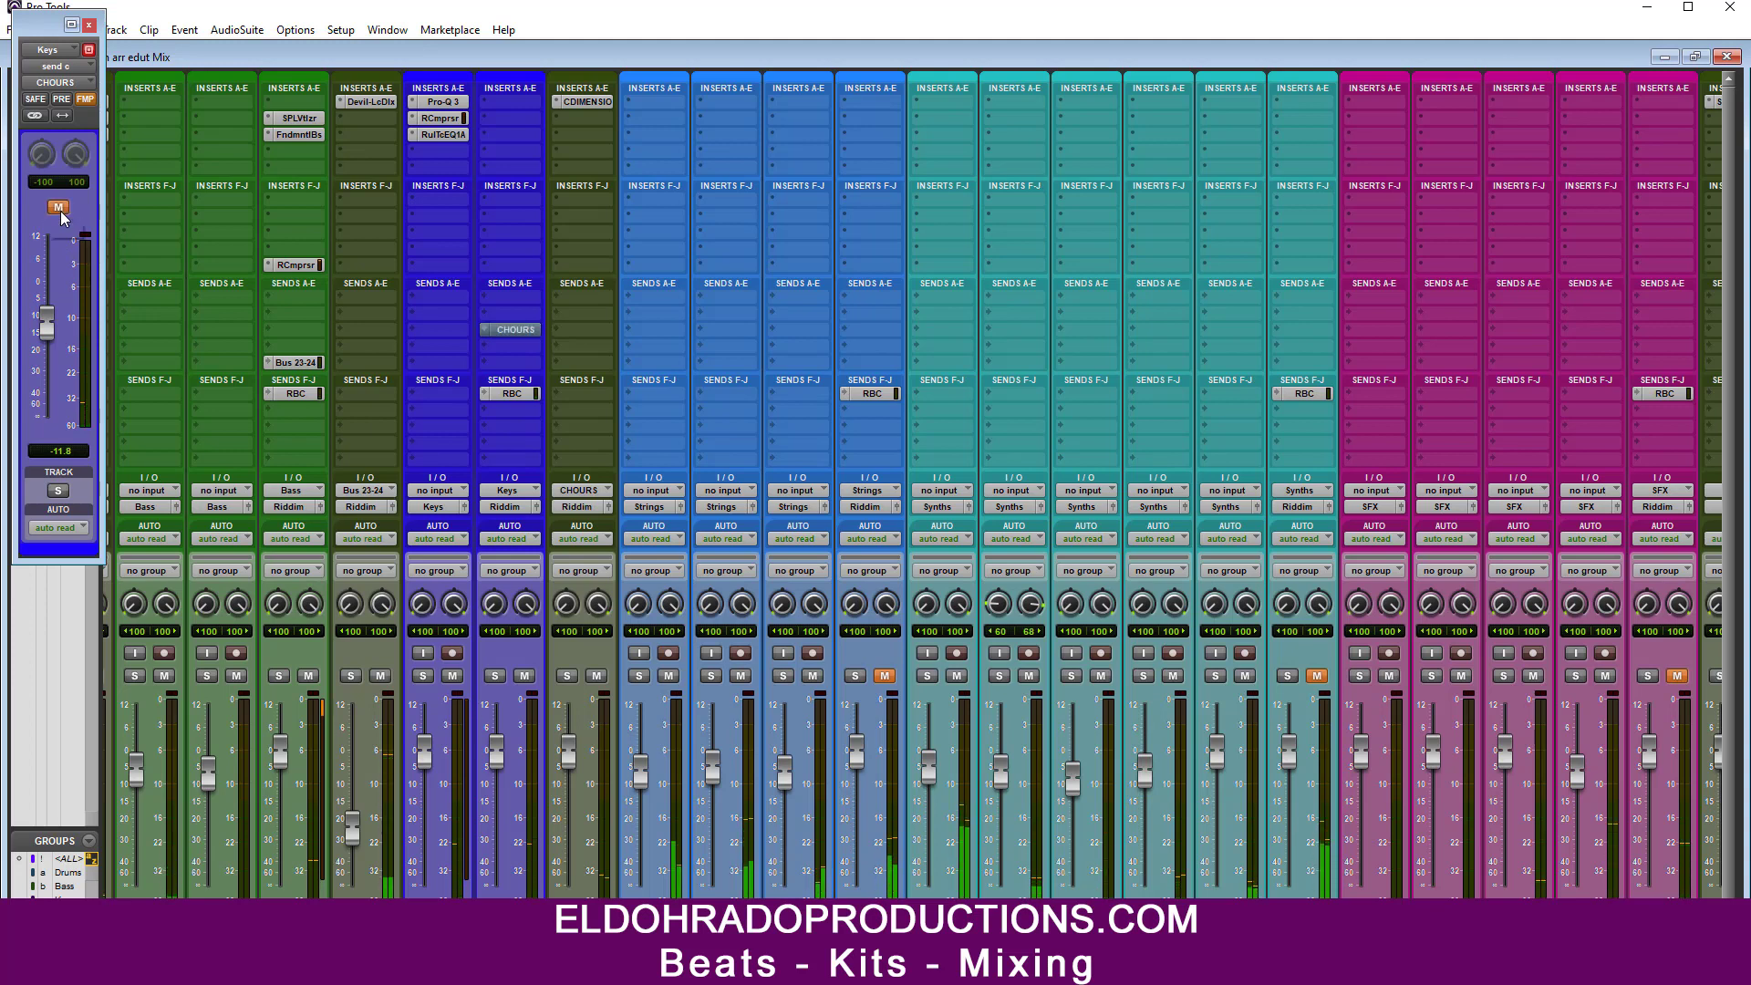
left_click(60, 212)
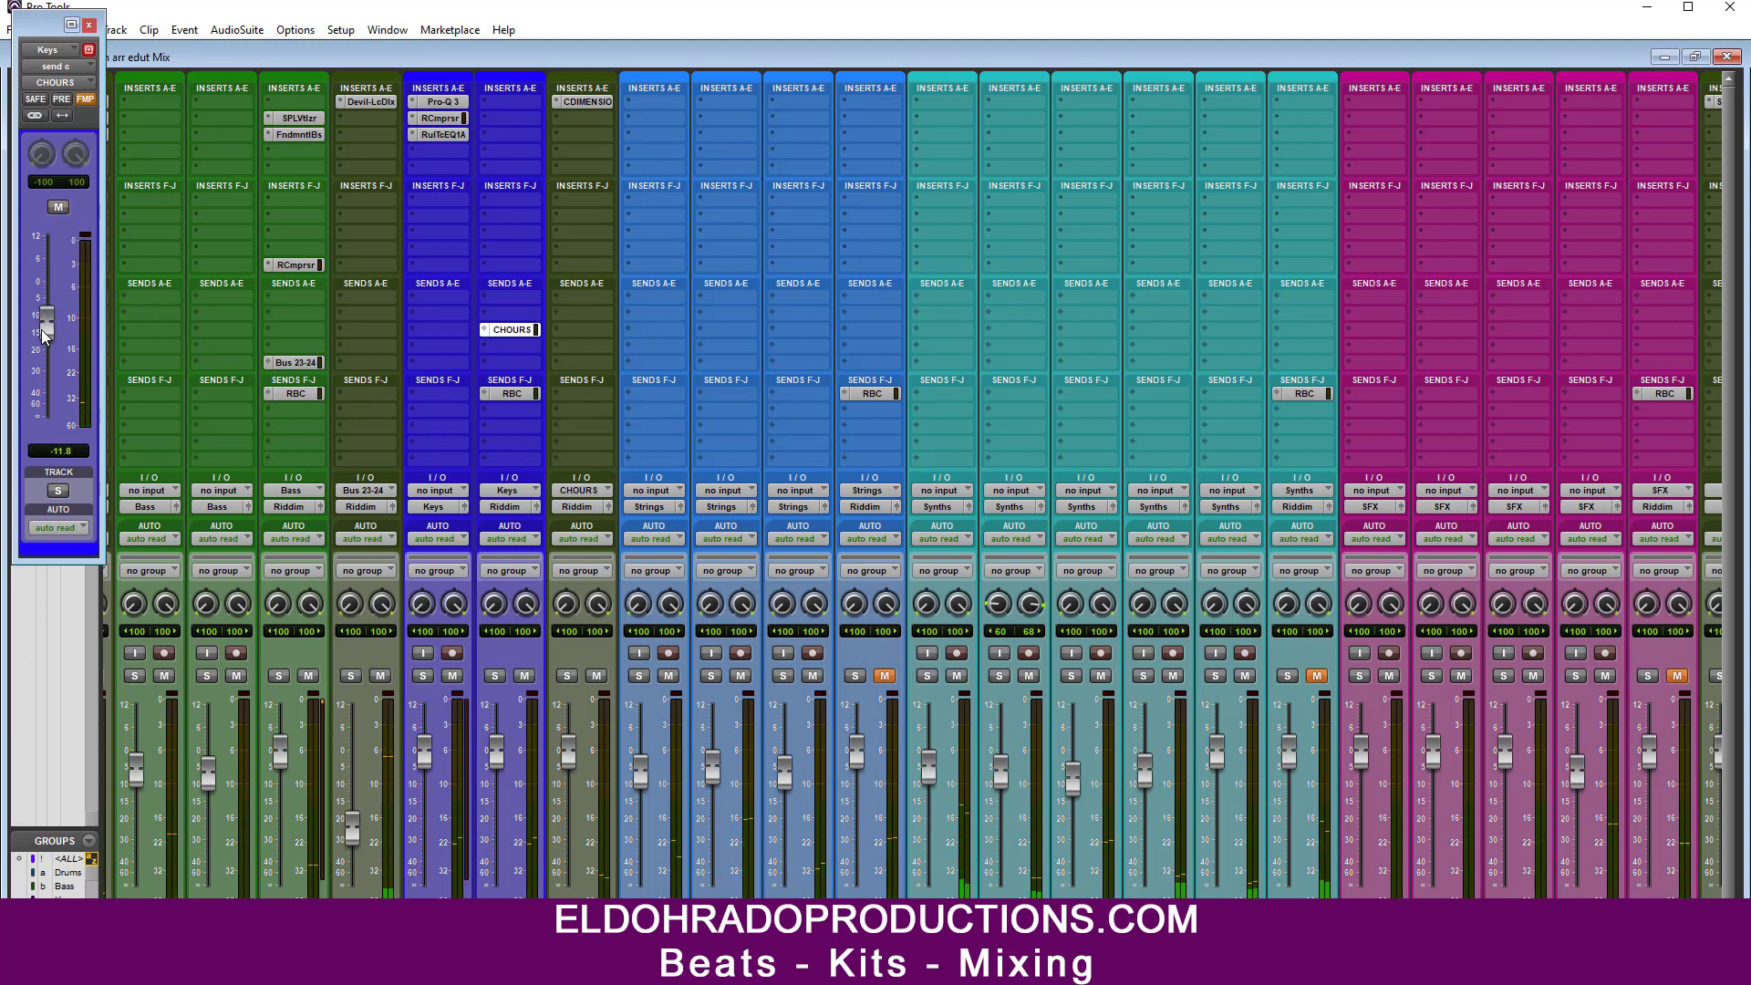
left_click_drag(41, 330, 45, 347)
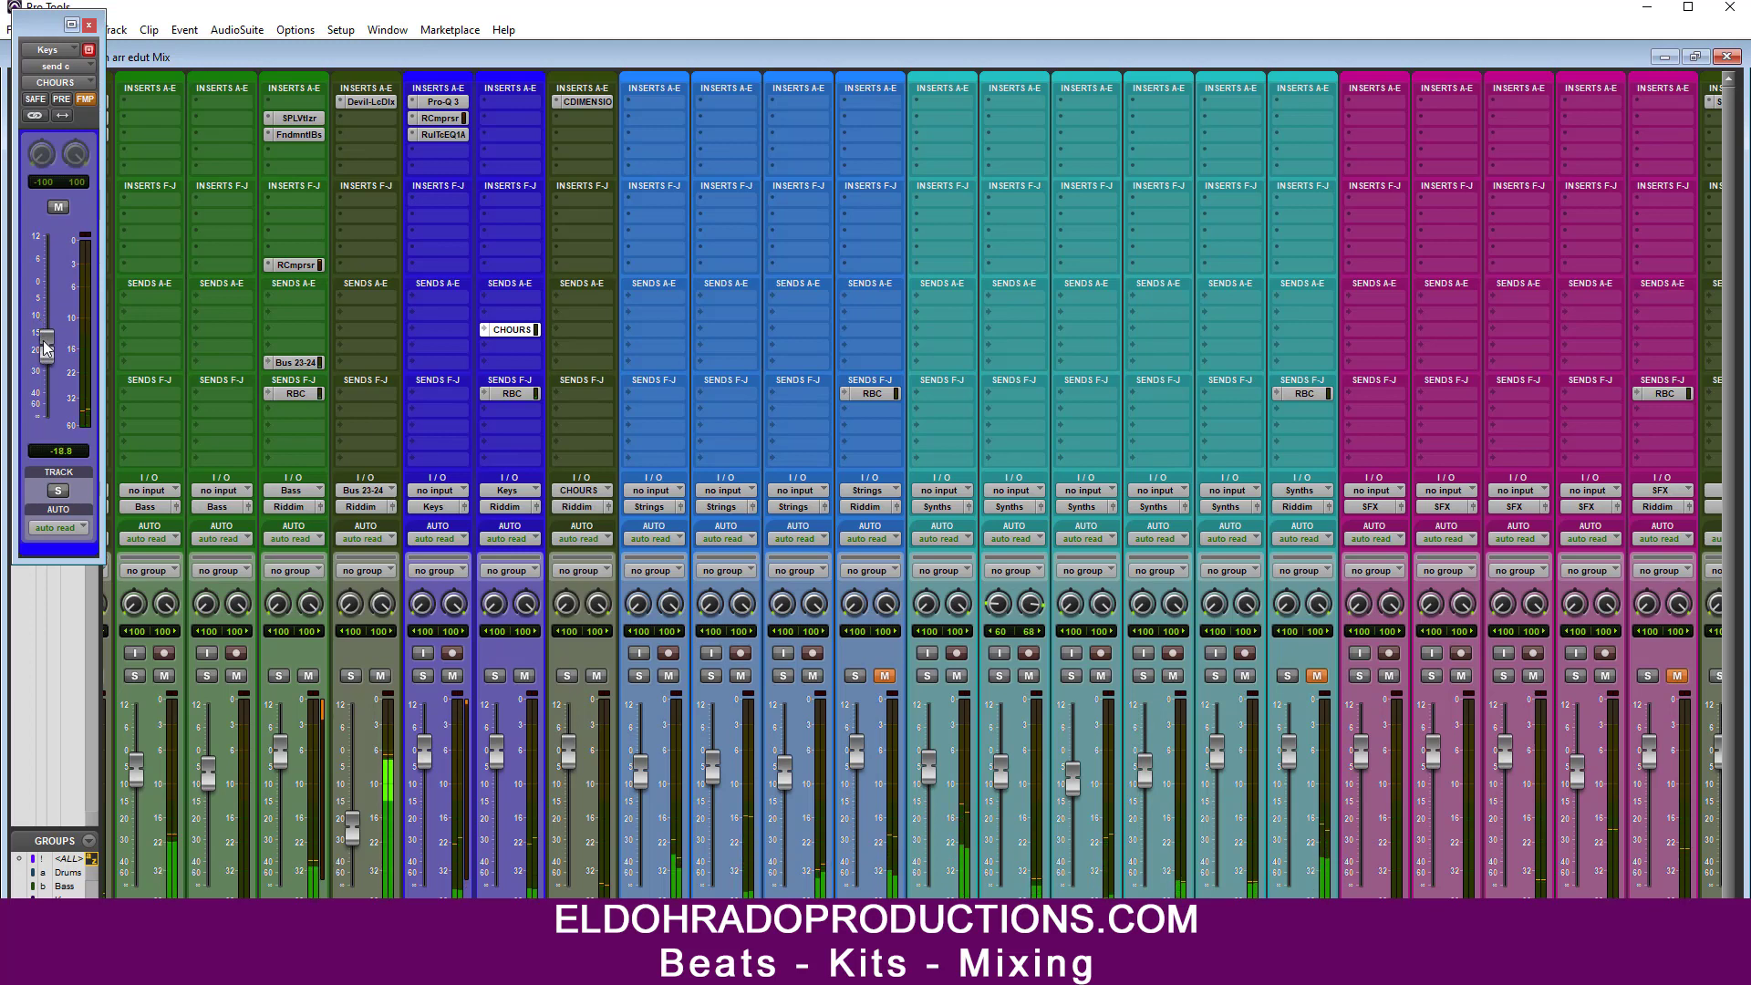
Step: Insert stereo FabFilter Saturn 2 in the second insert slot of the Keys bus
left_click(518, 122)
mouse_move(589, 186)
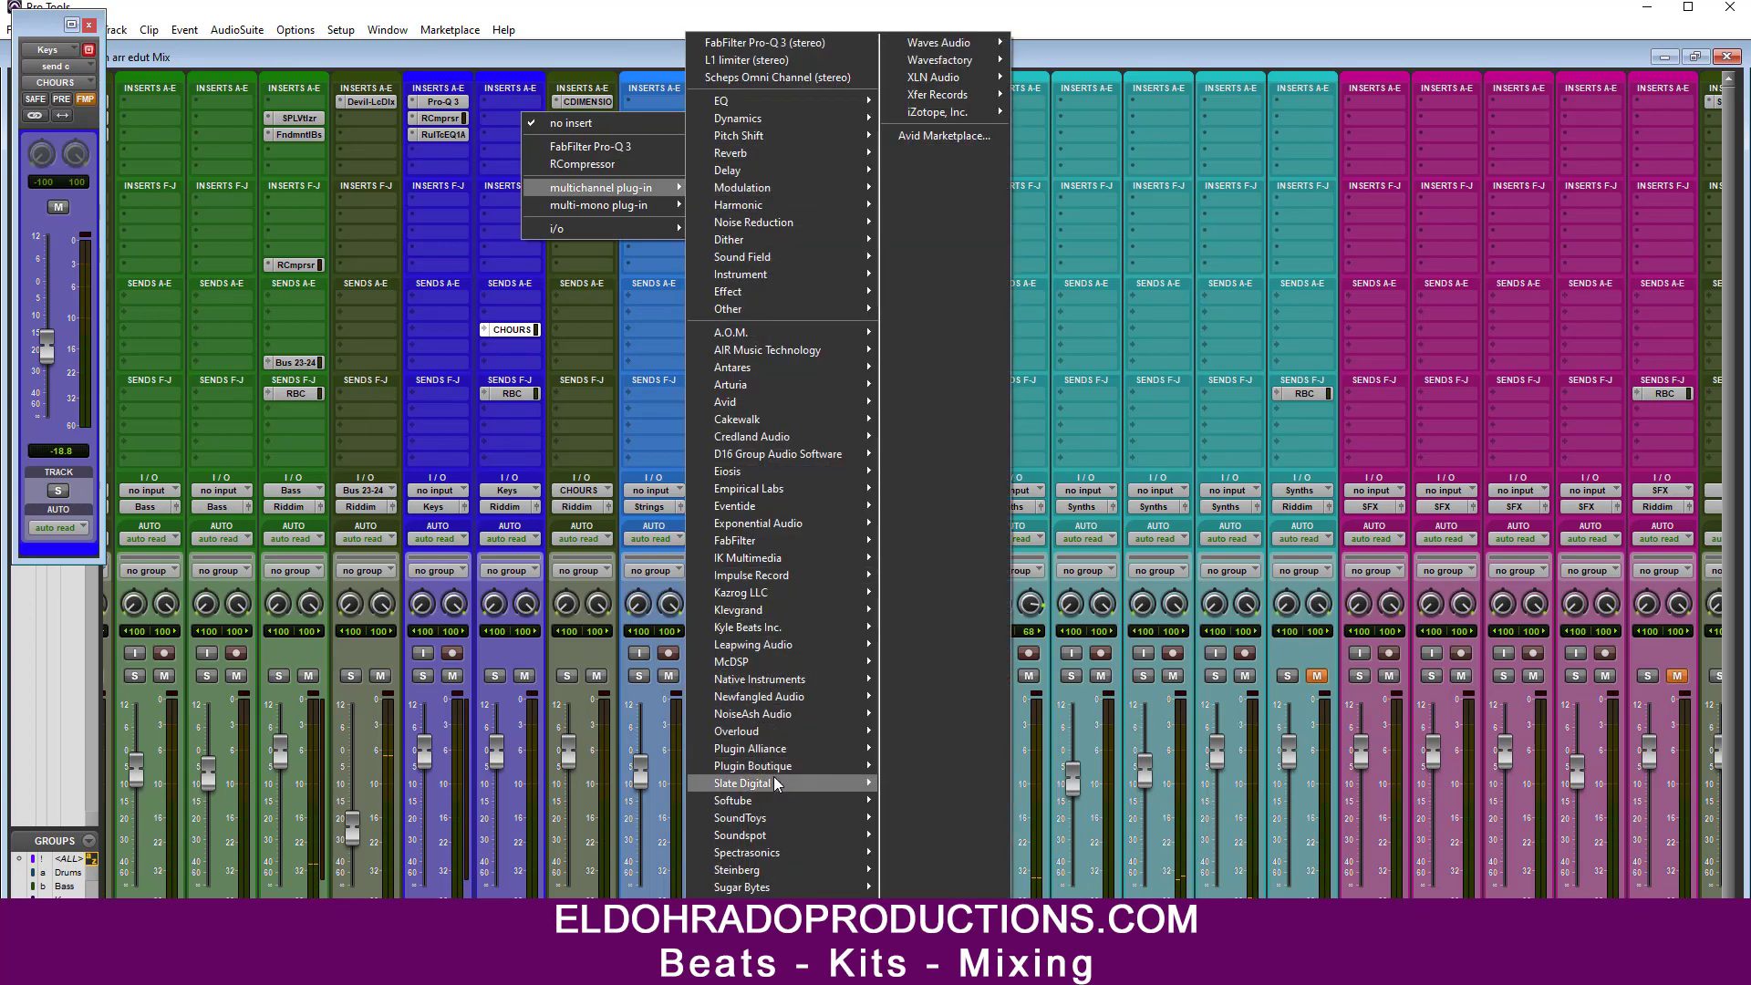
mouse_move(791, 538)
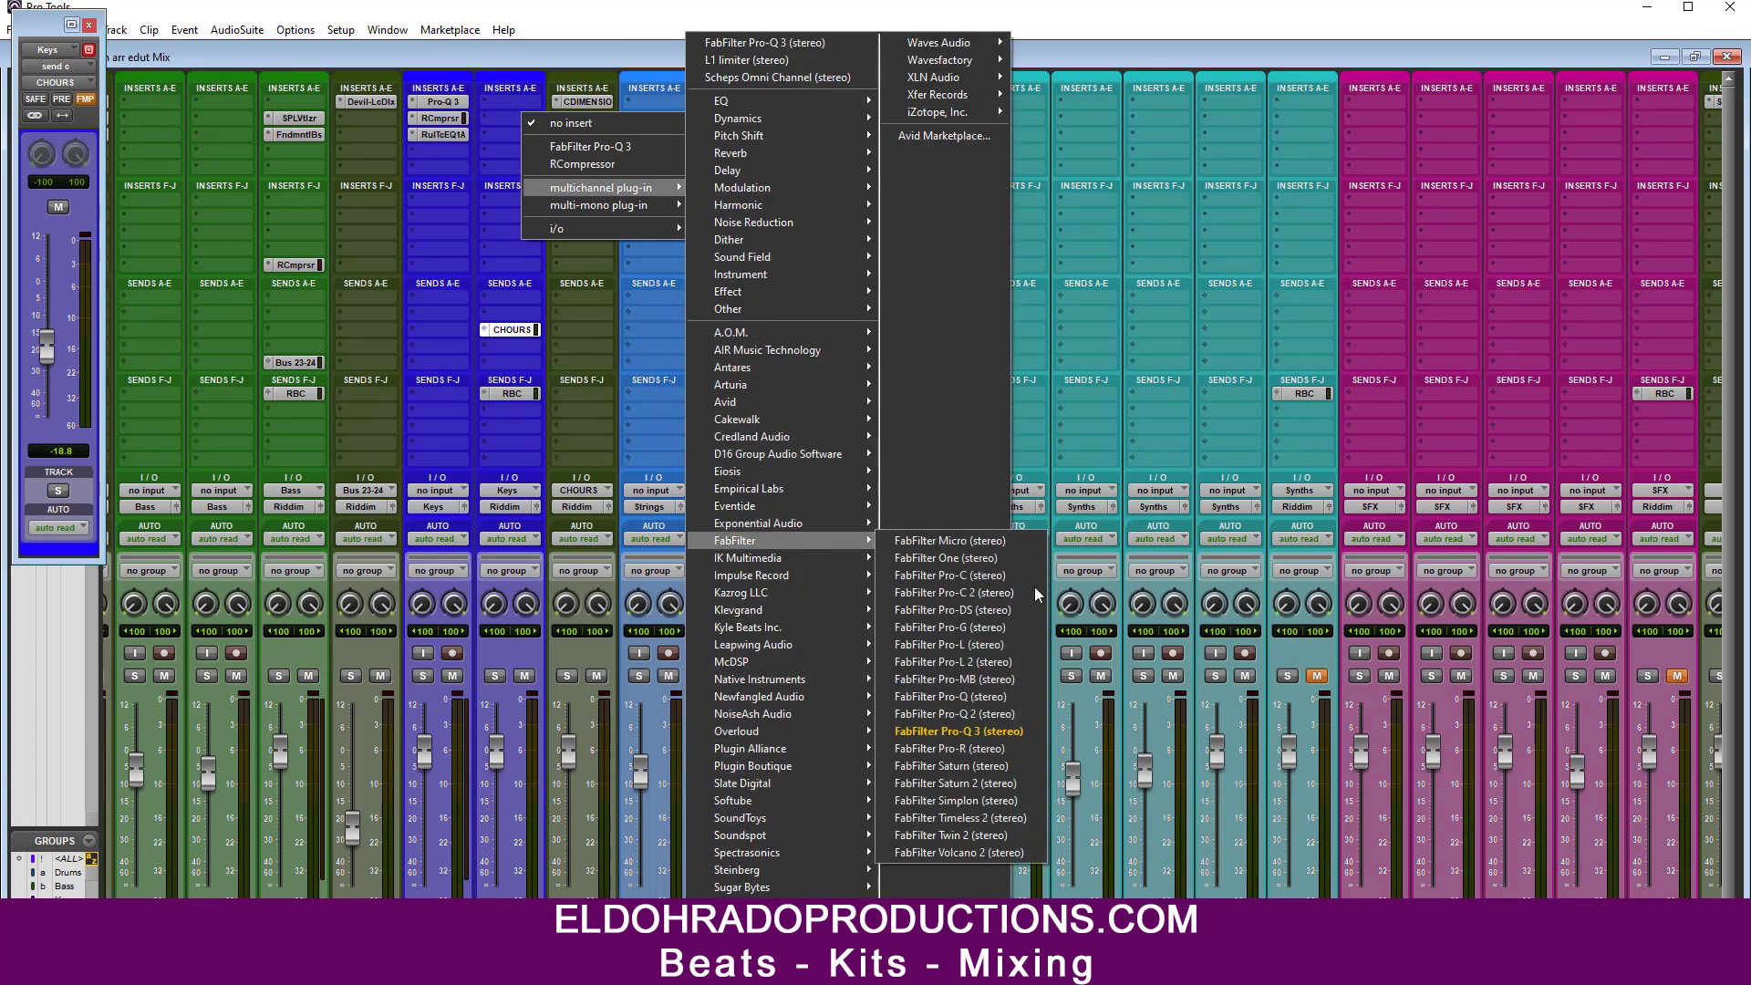
left_click(992, 785)
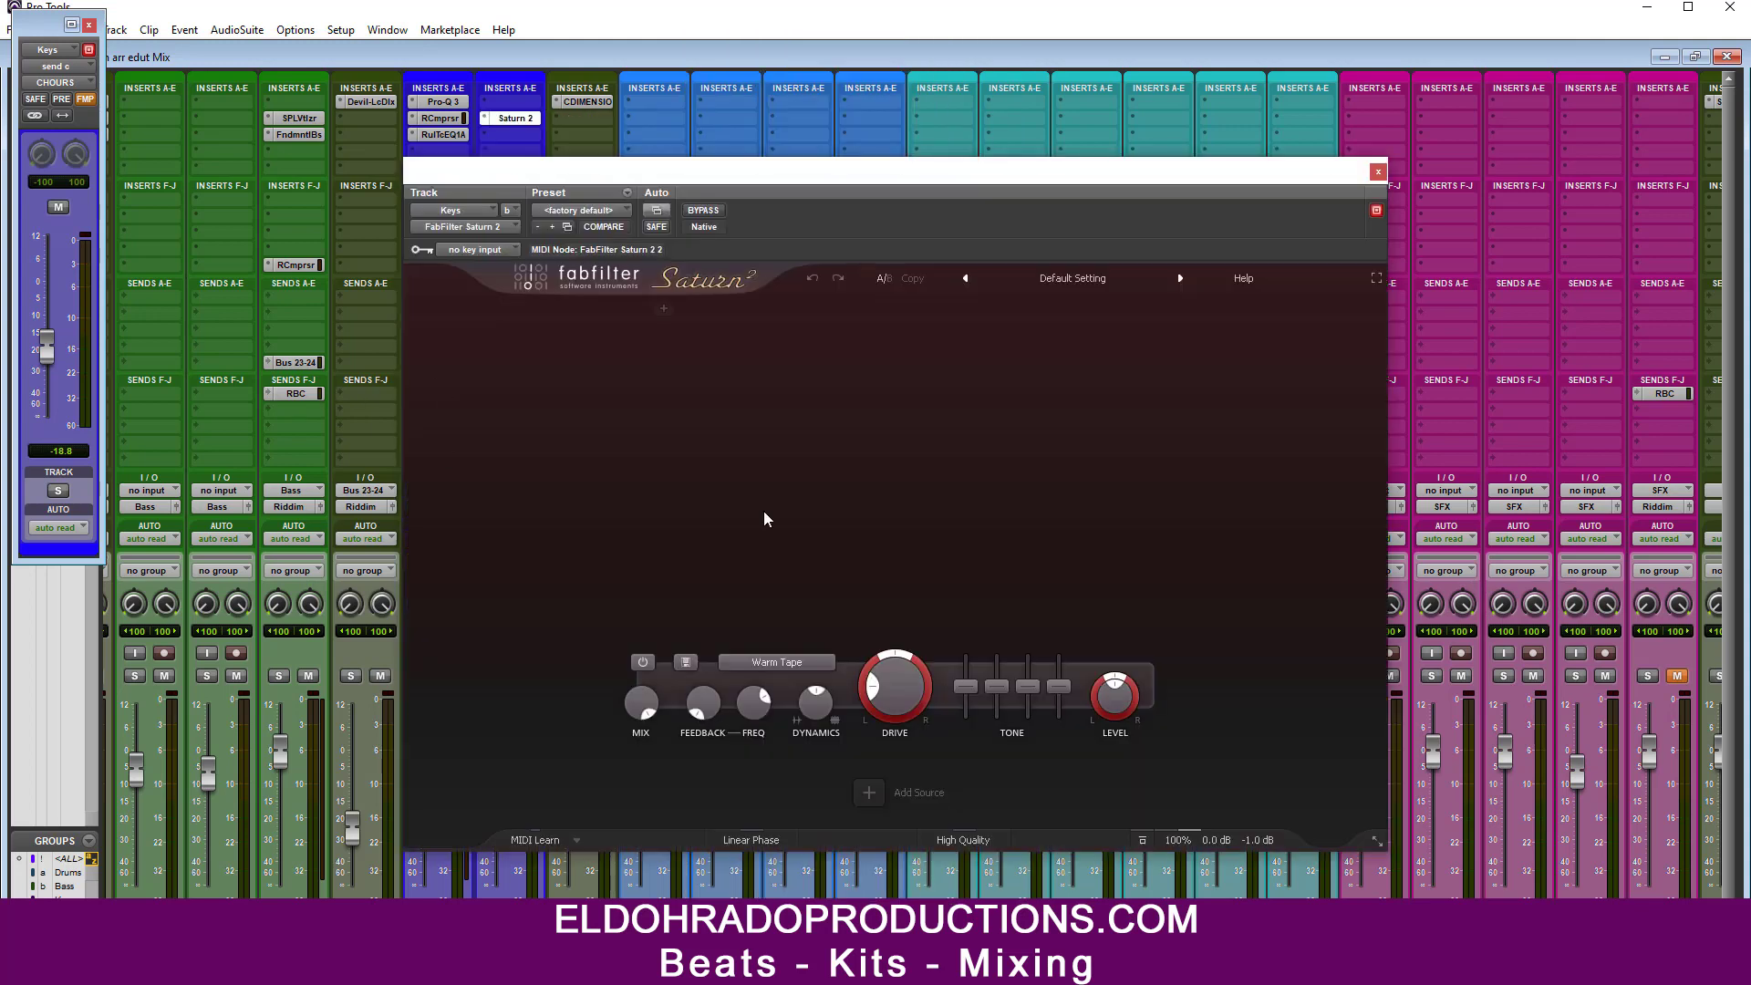
Step: During playback, raise Saturn 2's Band 1 Dynamics to about 0.37 and reset its Drive Pan to 0 after adjusting the Drive
key("space")
left_click_drag(818, 706, 821, 686)
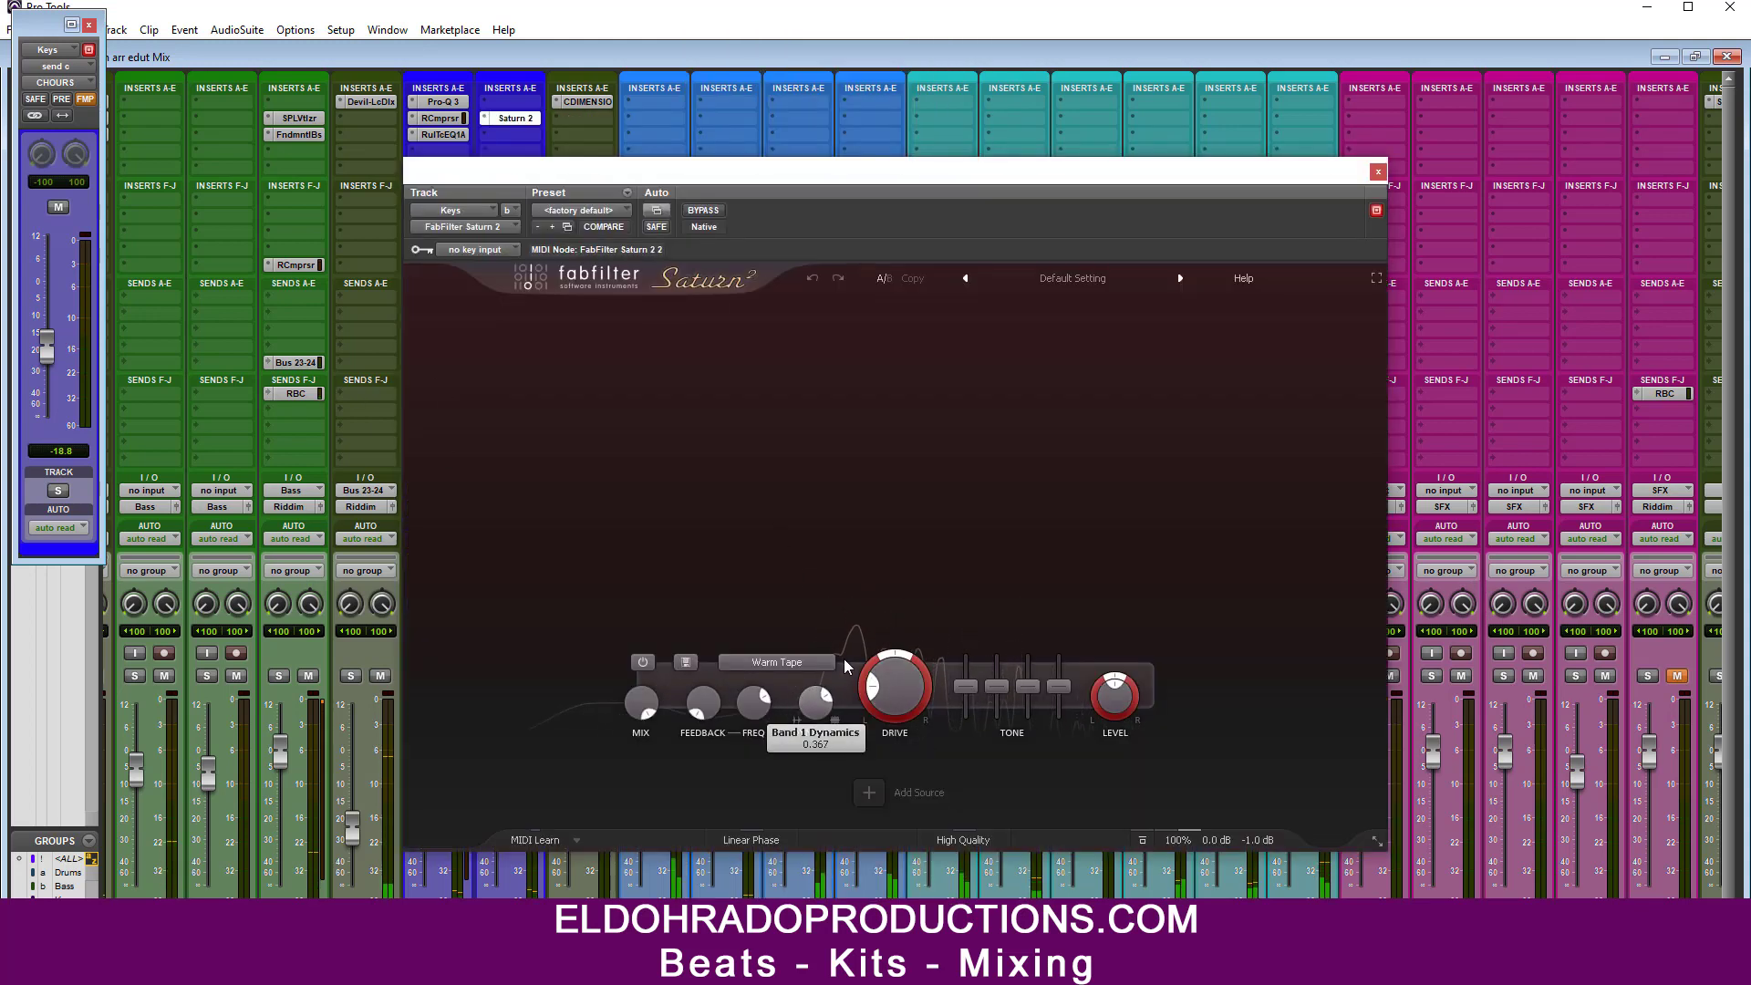
left_click_drag(930, 695, 923, 664)
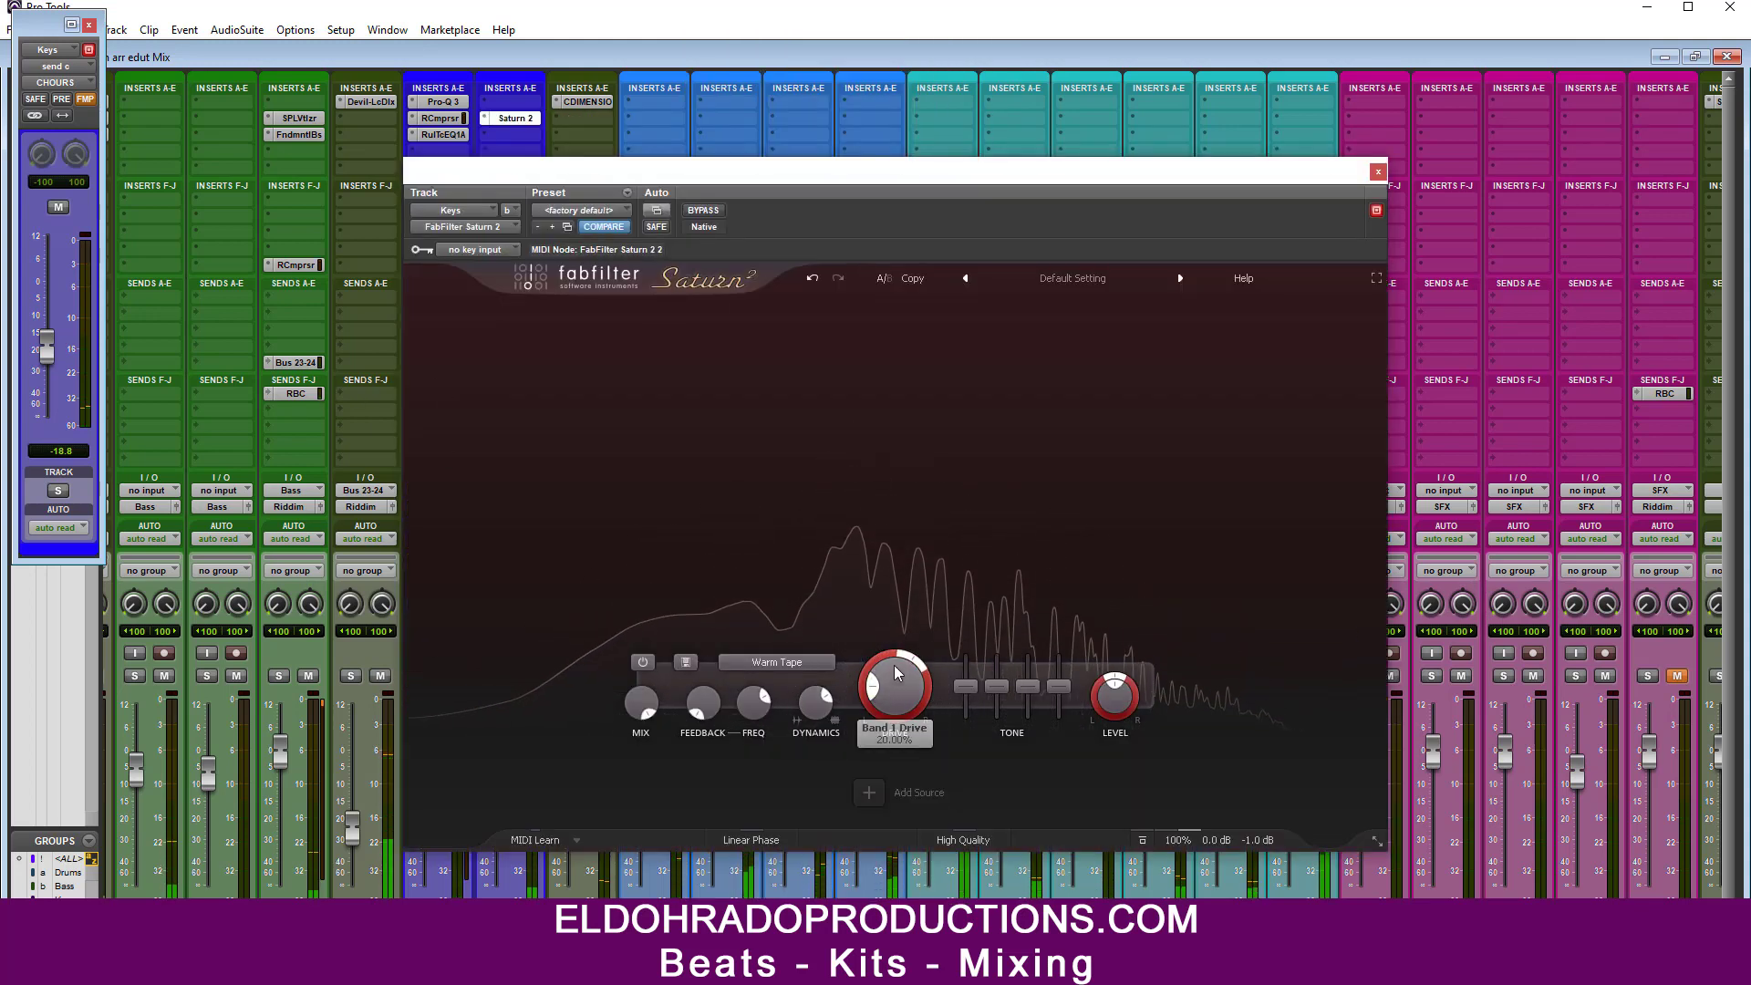
left_click(911, 659, "alt")
key("alt+space")
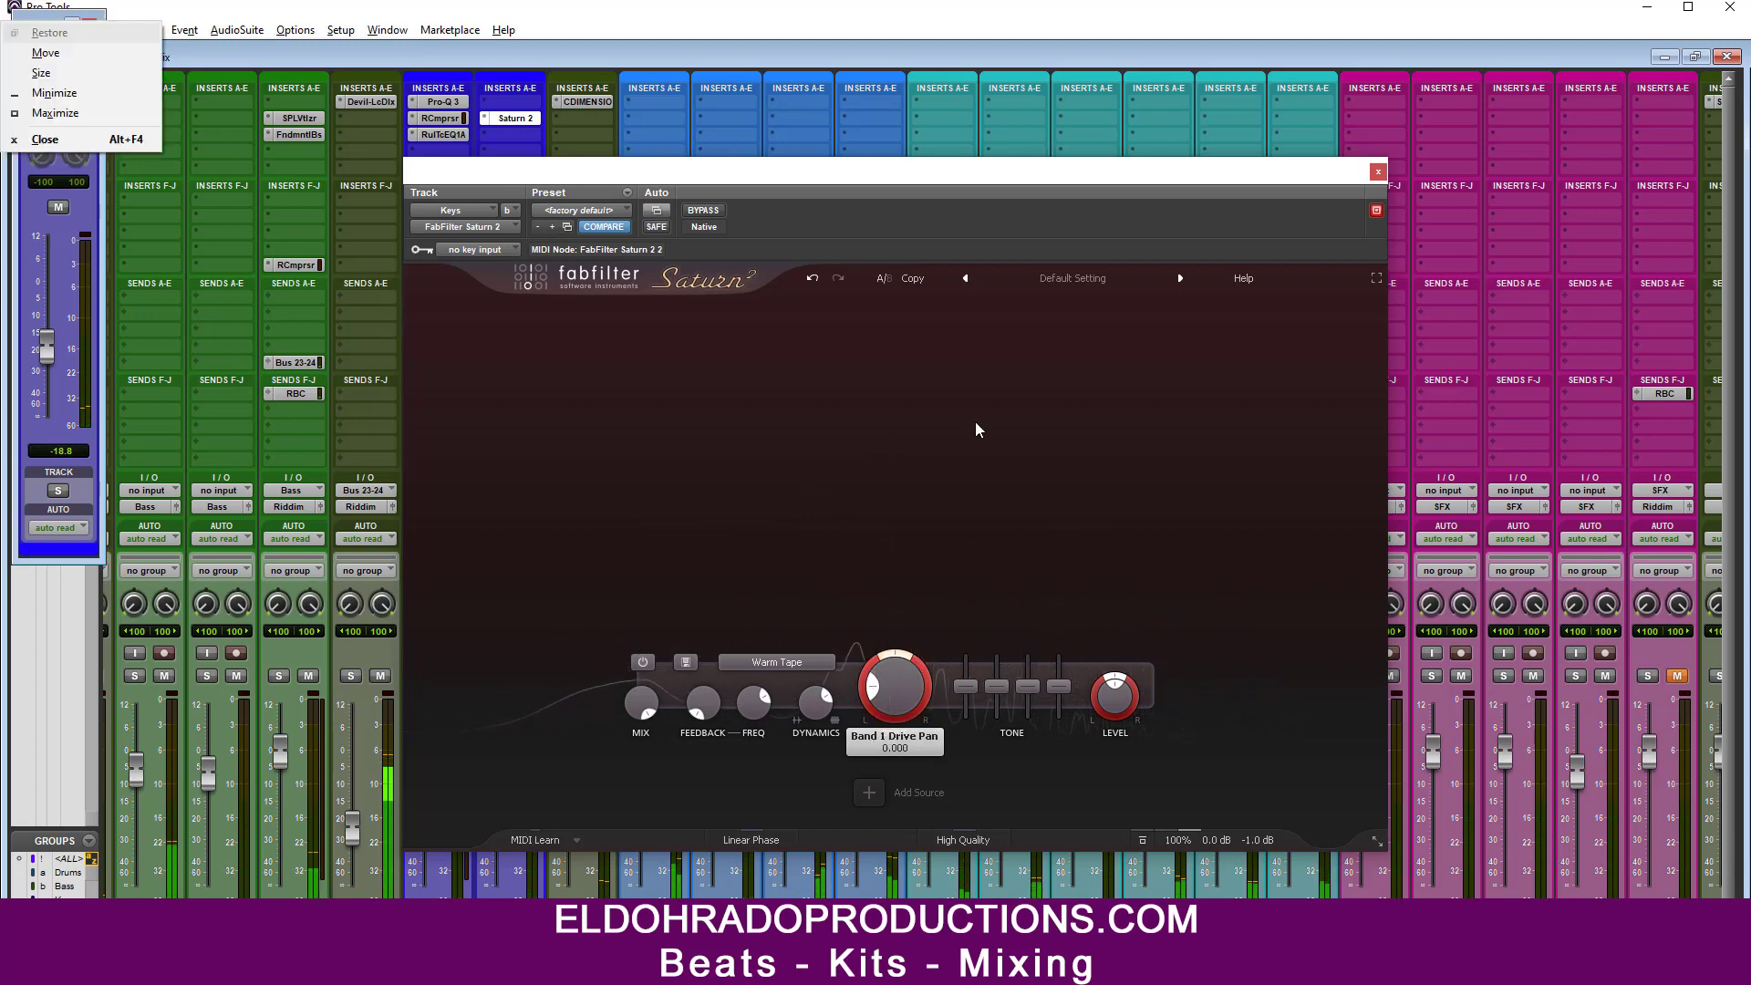
left_click(998, 187)
Step: Set Saturn 2's Band 1 Drive to about 20.3%, lower the CHOURS send to -28.9 dB, and close Saturn 2
mouse_move(919, 686)
left_mouse_down()
mouse_move(923, 662)
mouse_move(899, 698)
left_mouse_up()
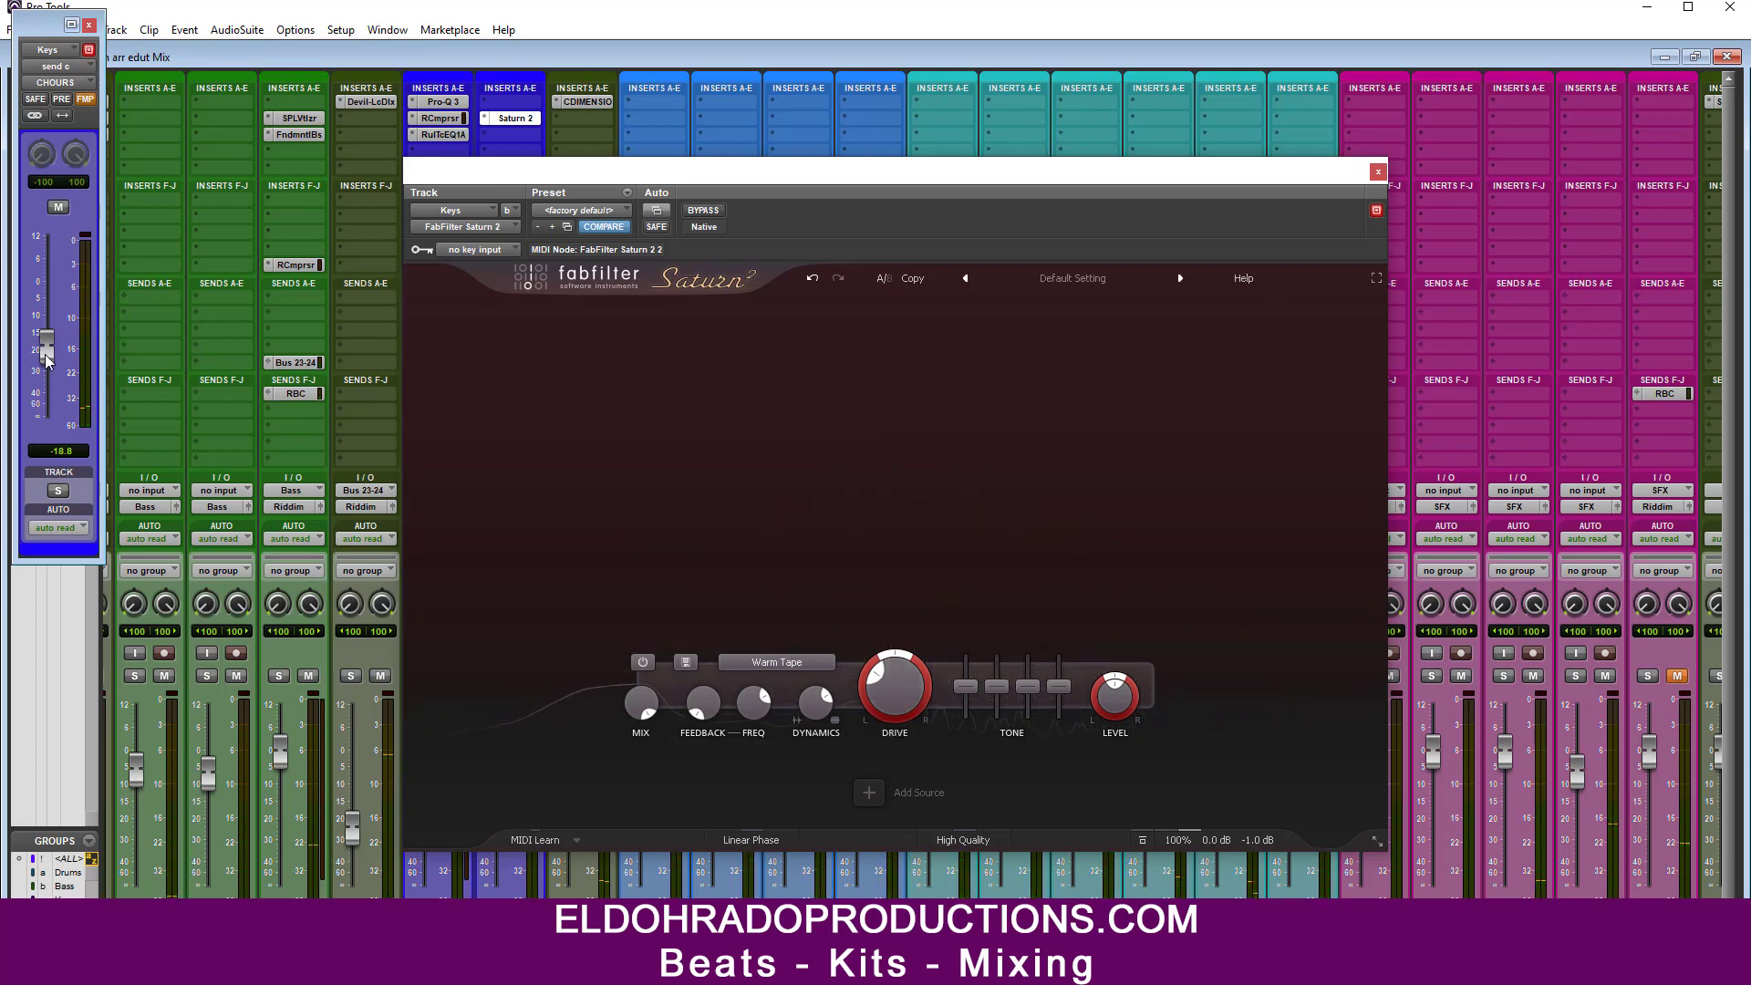
left_click_drag(896, 688, 903, 737)
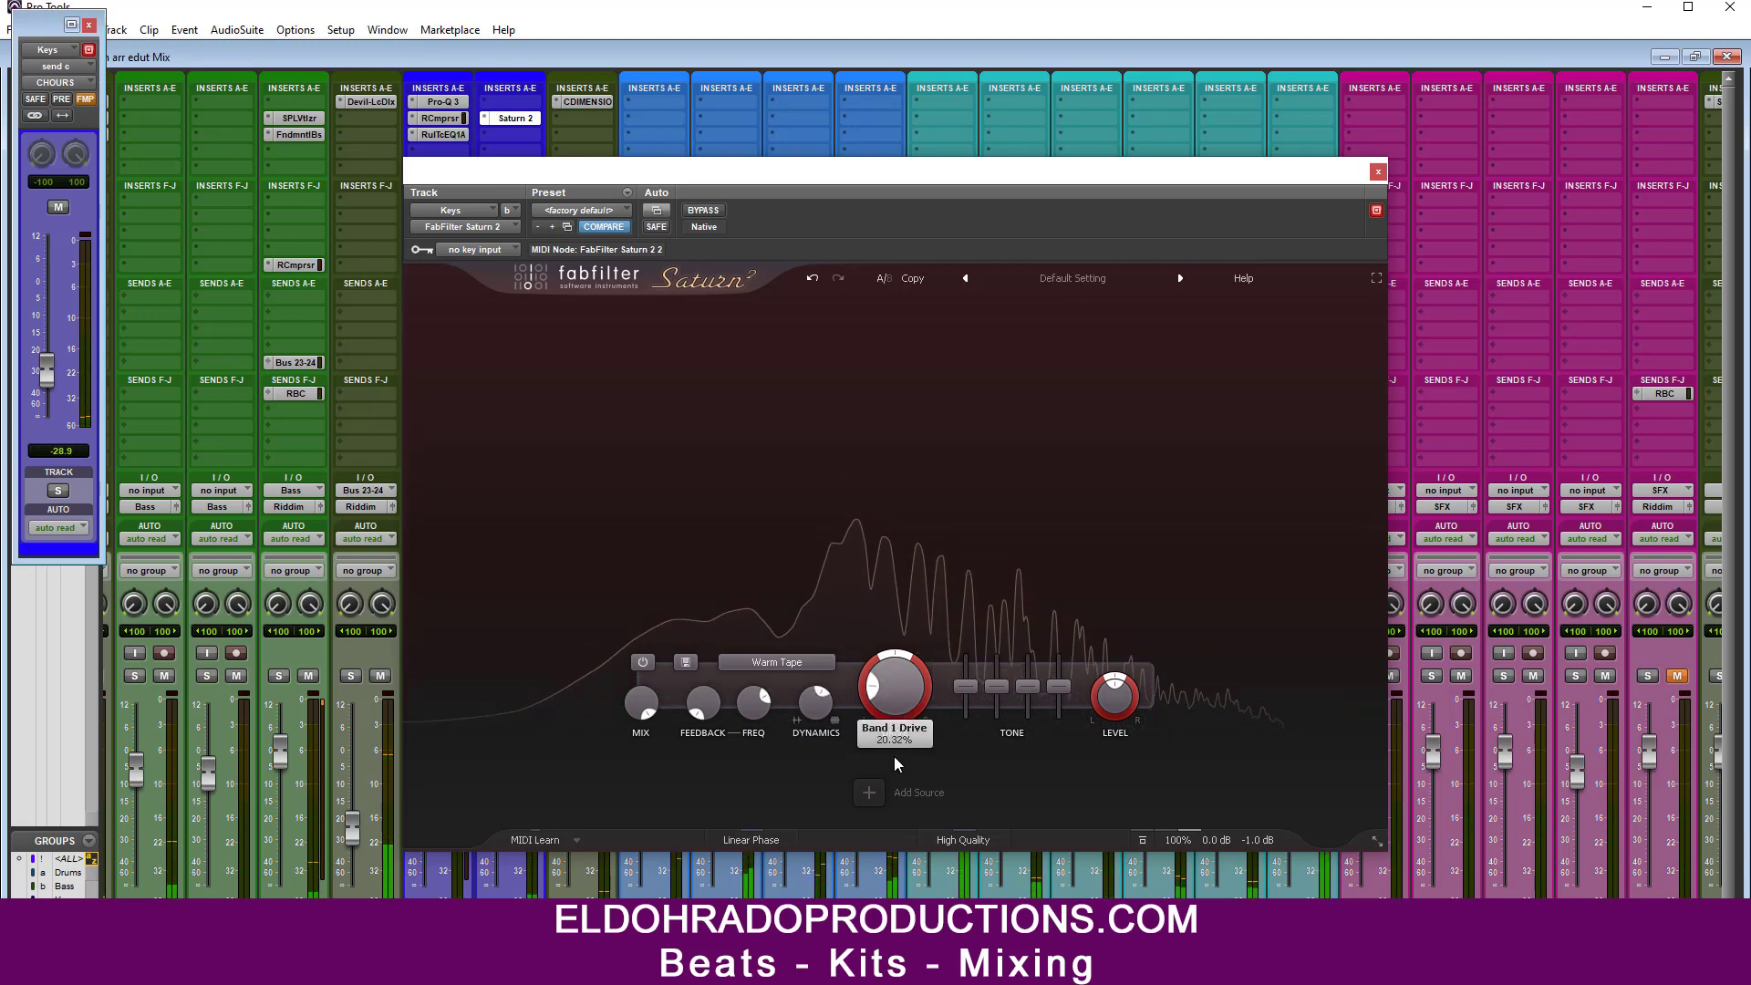
left_click(1378, 172)
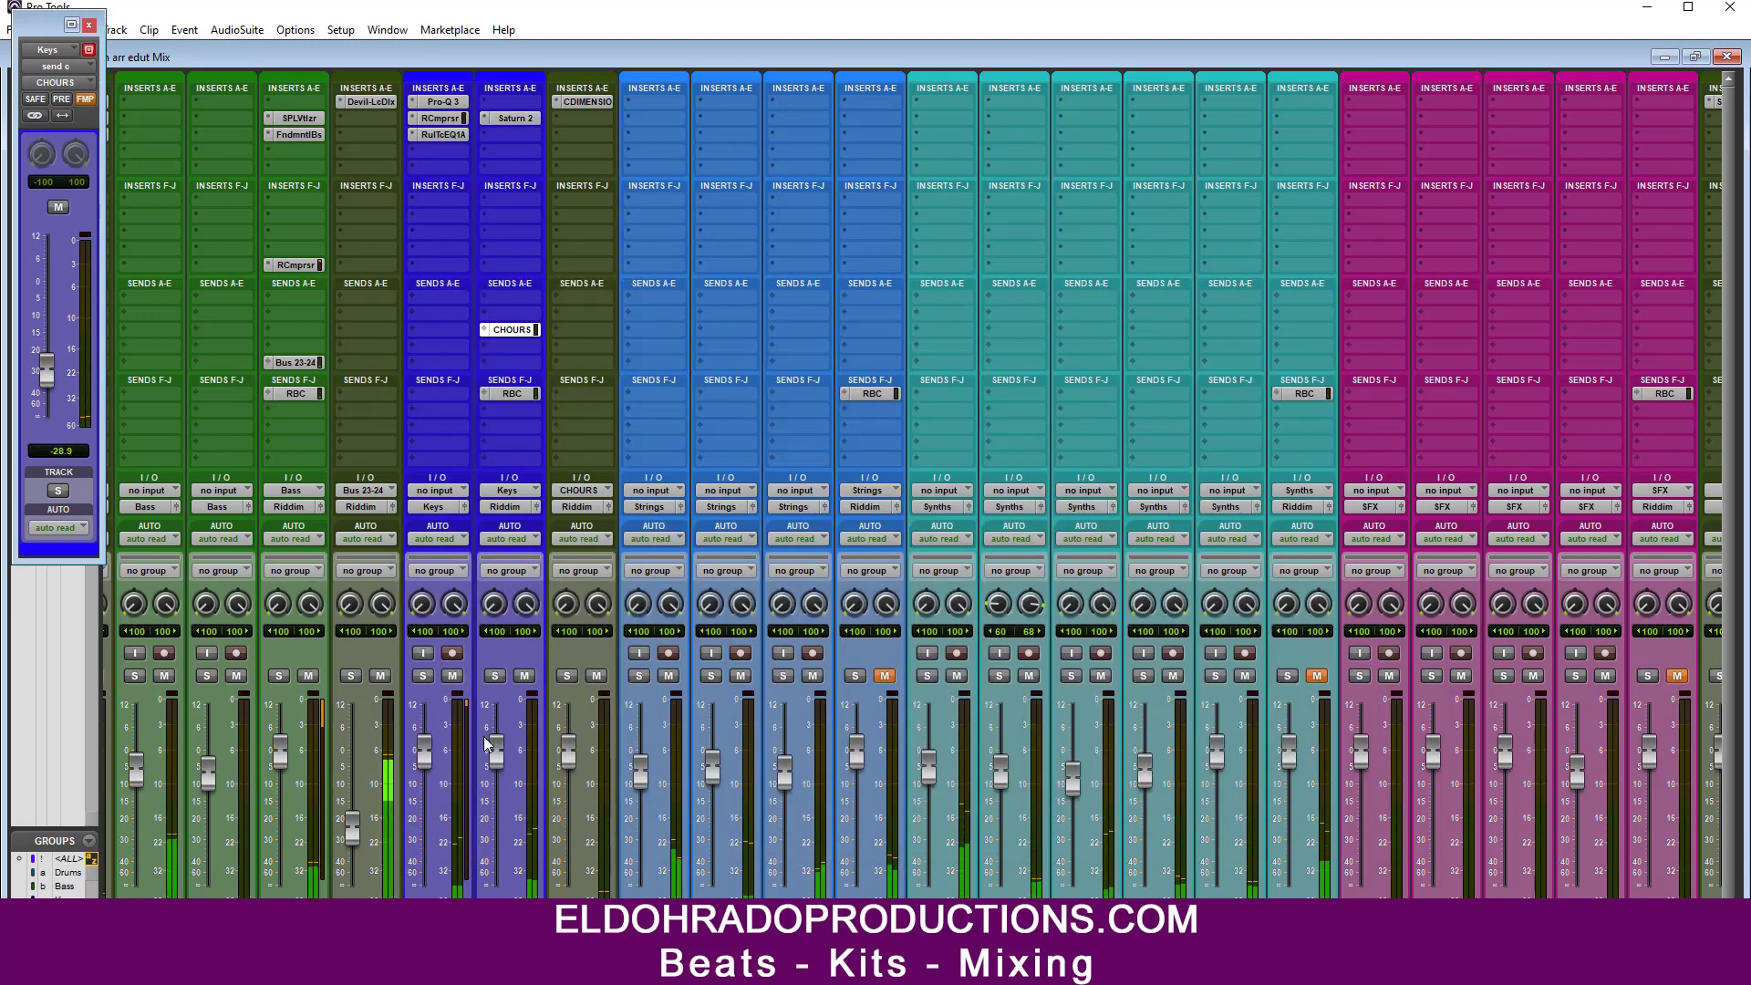
Step: Lower the Doo Piano track's fader slightly and unmute the Strings bus
left_click_drag(425, 756, 432, 784)
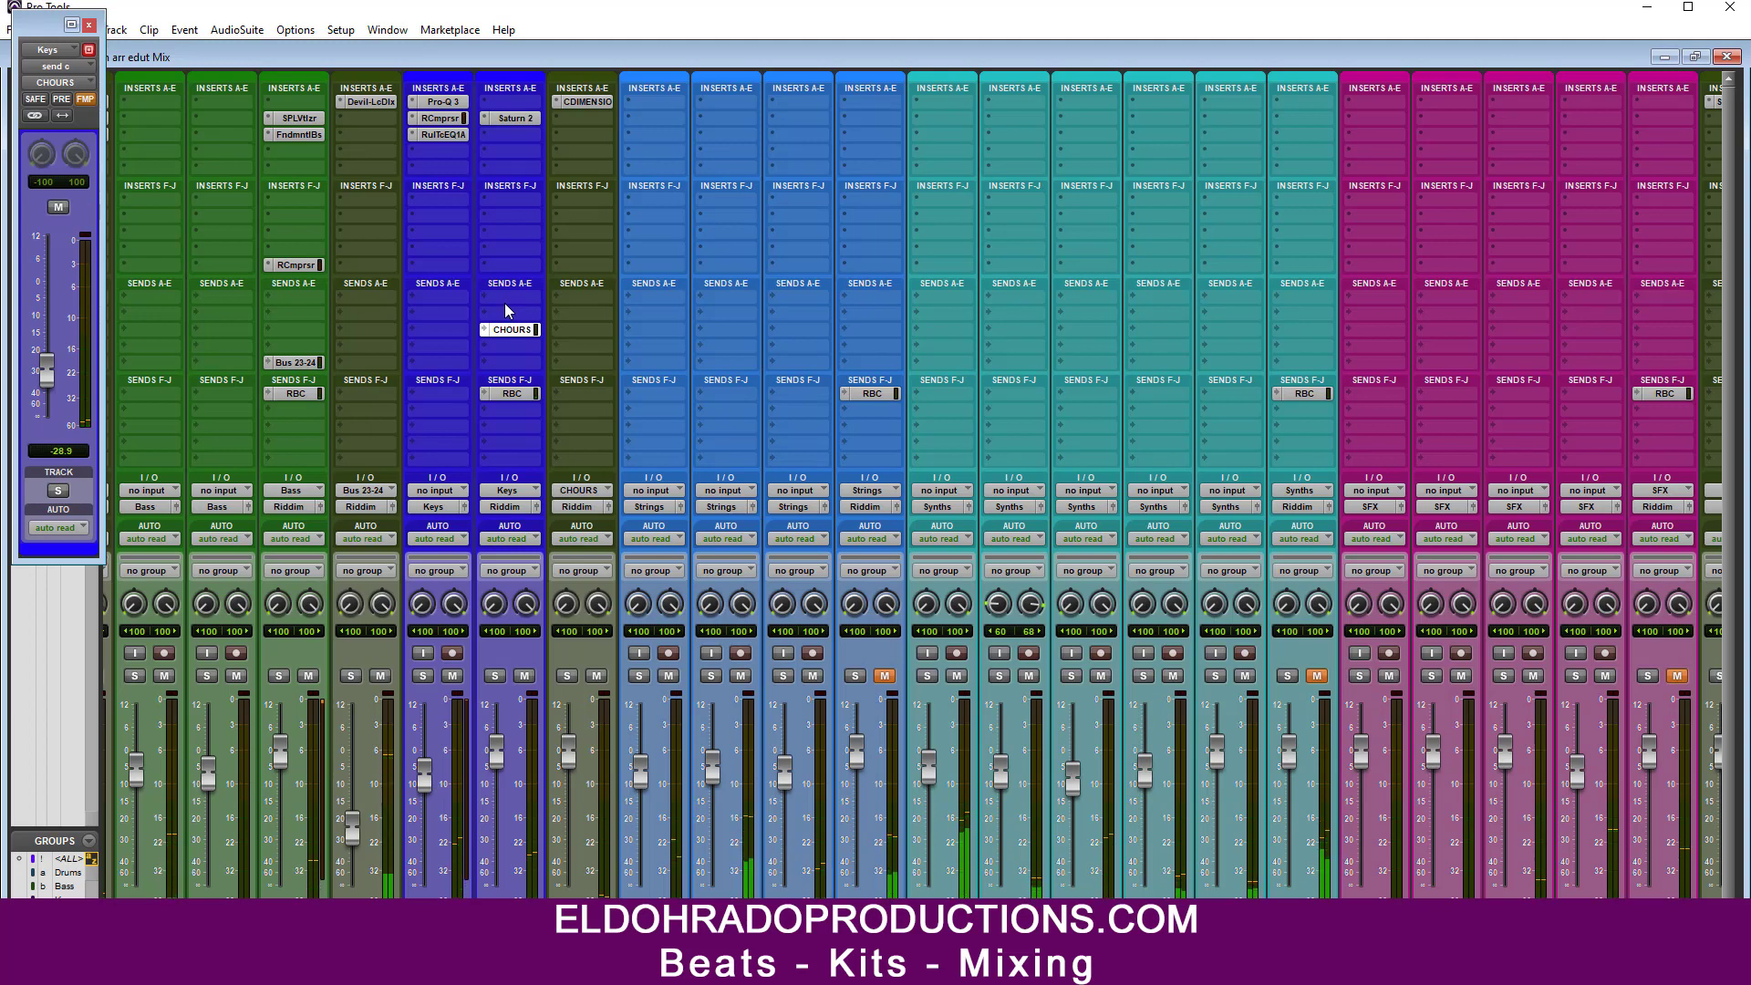
left_click(883, 676)
scroll(912, 485, "right", 3)
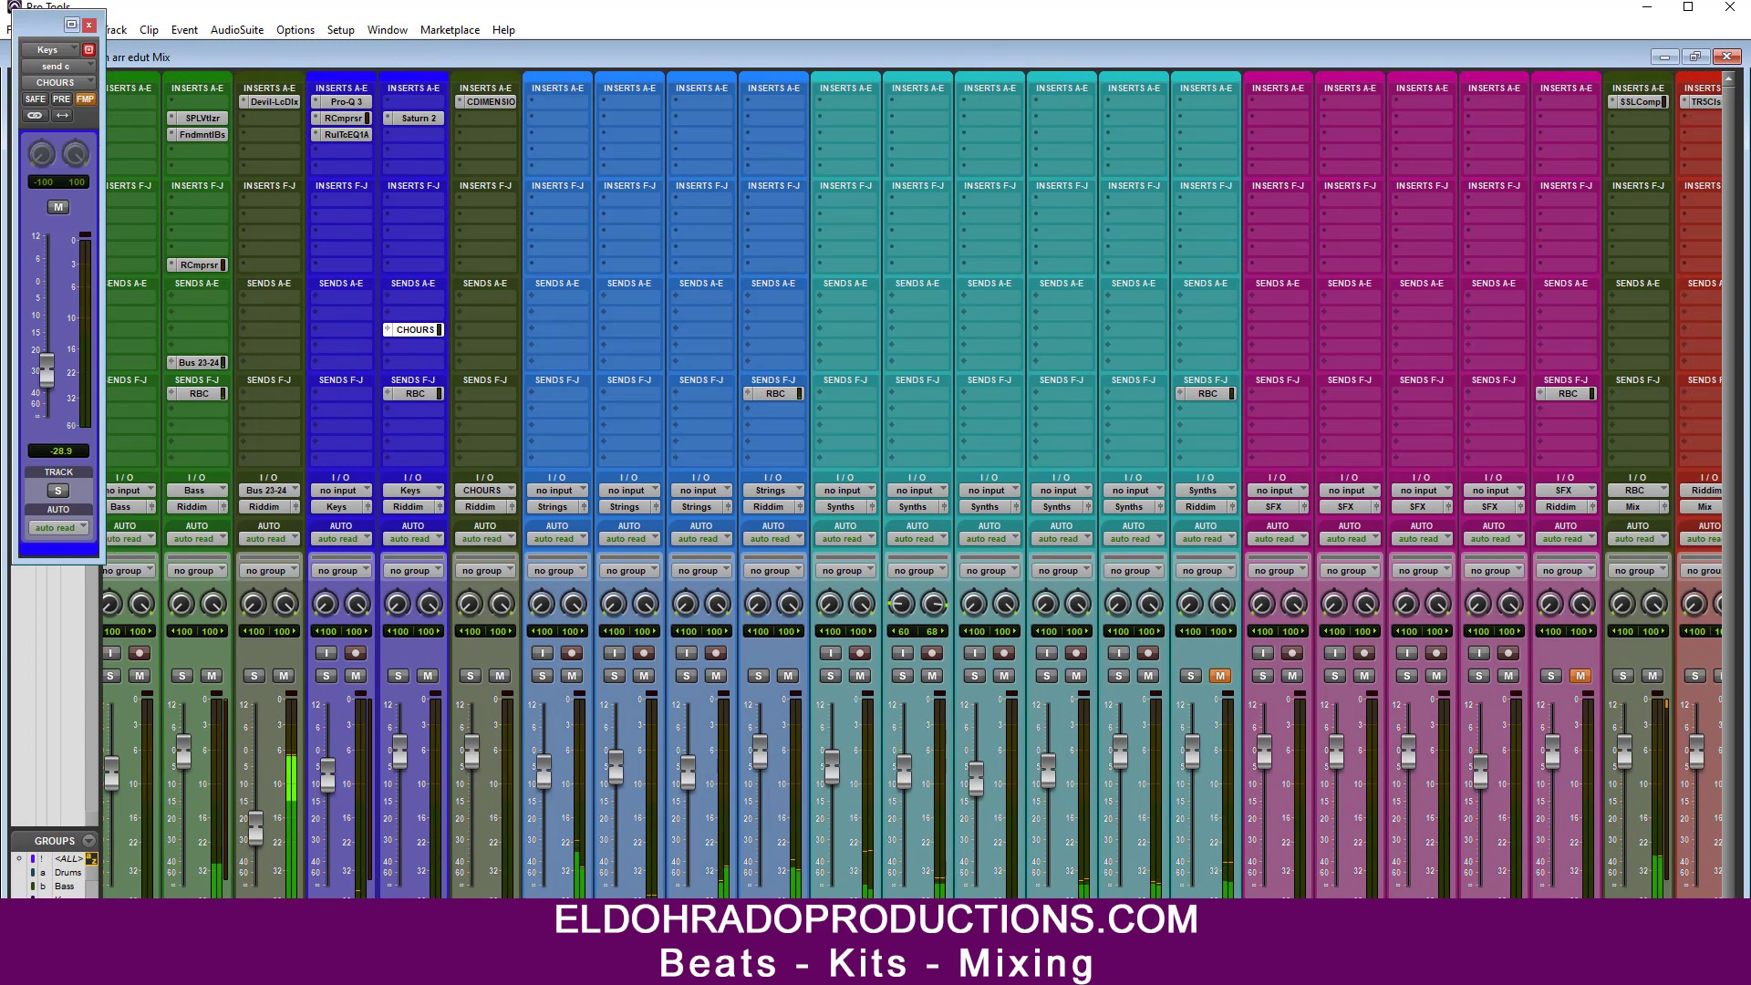
Step: Mute the second and third strings tracks so only Marcato Strings feeds the Strings bus
left_click(644, 675)
left_click(714, 673)
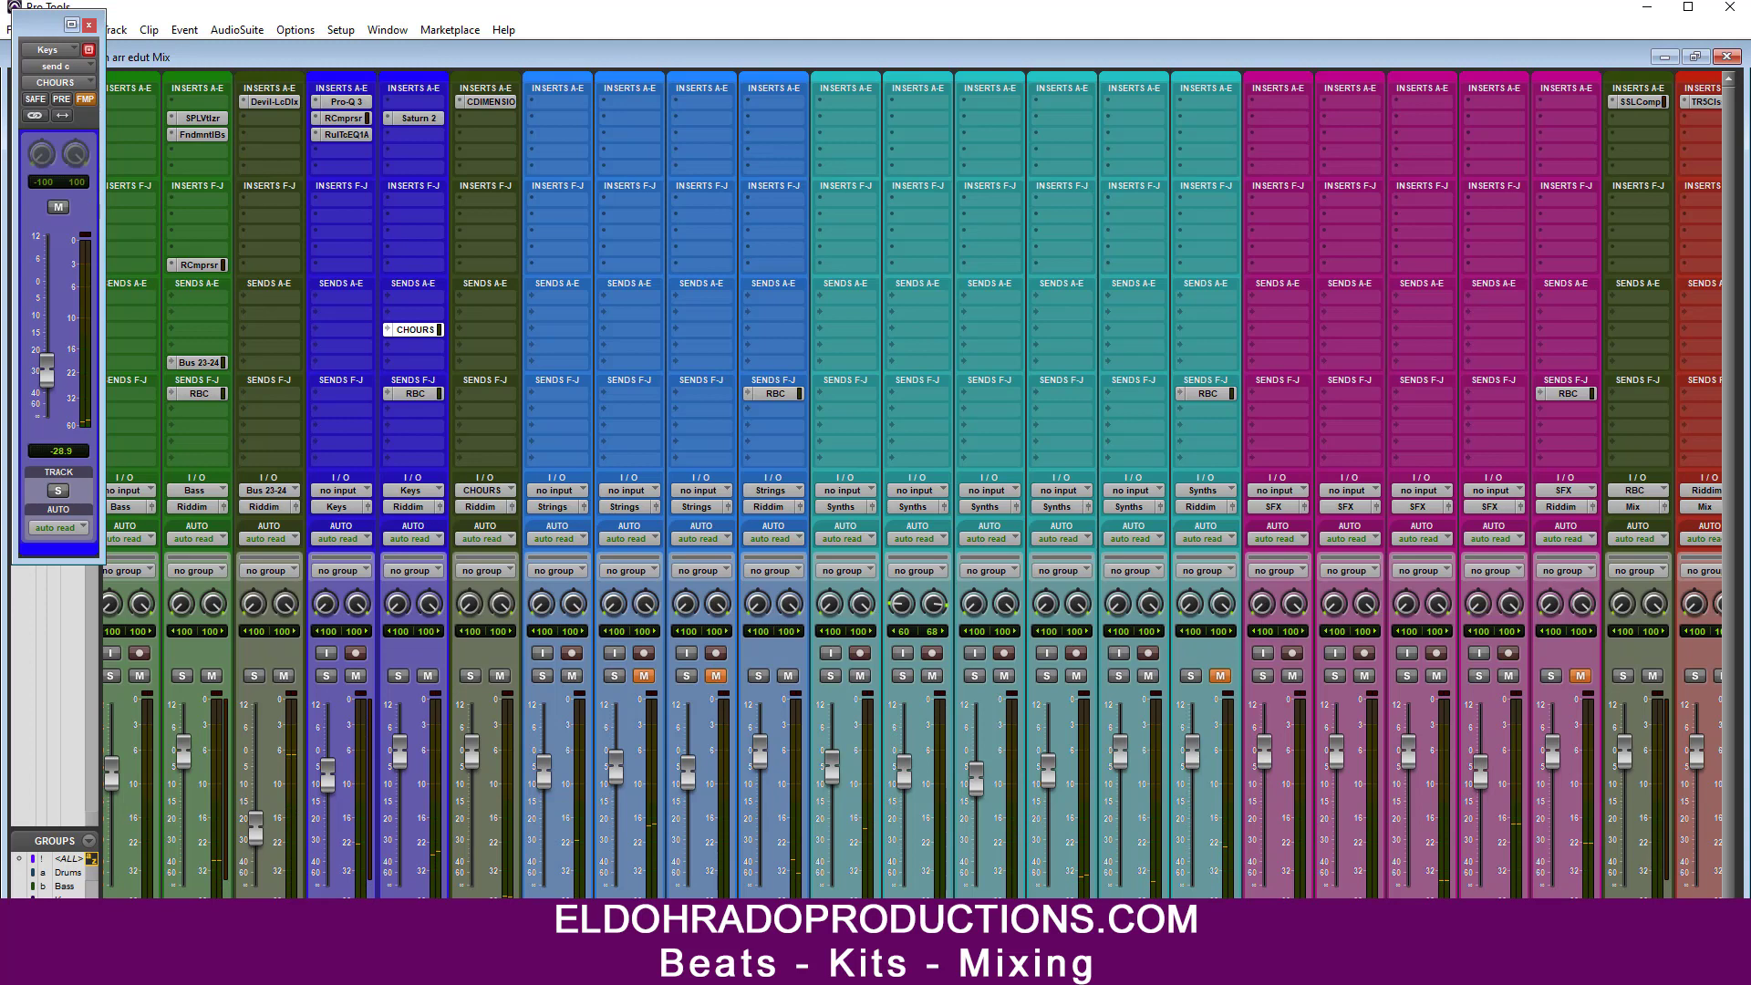
left_click(564, 102)
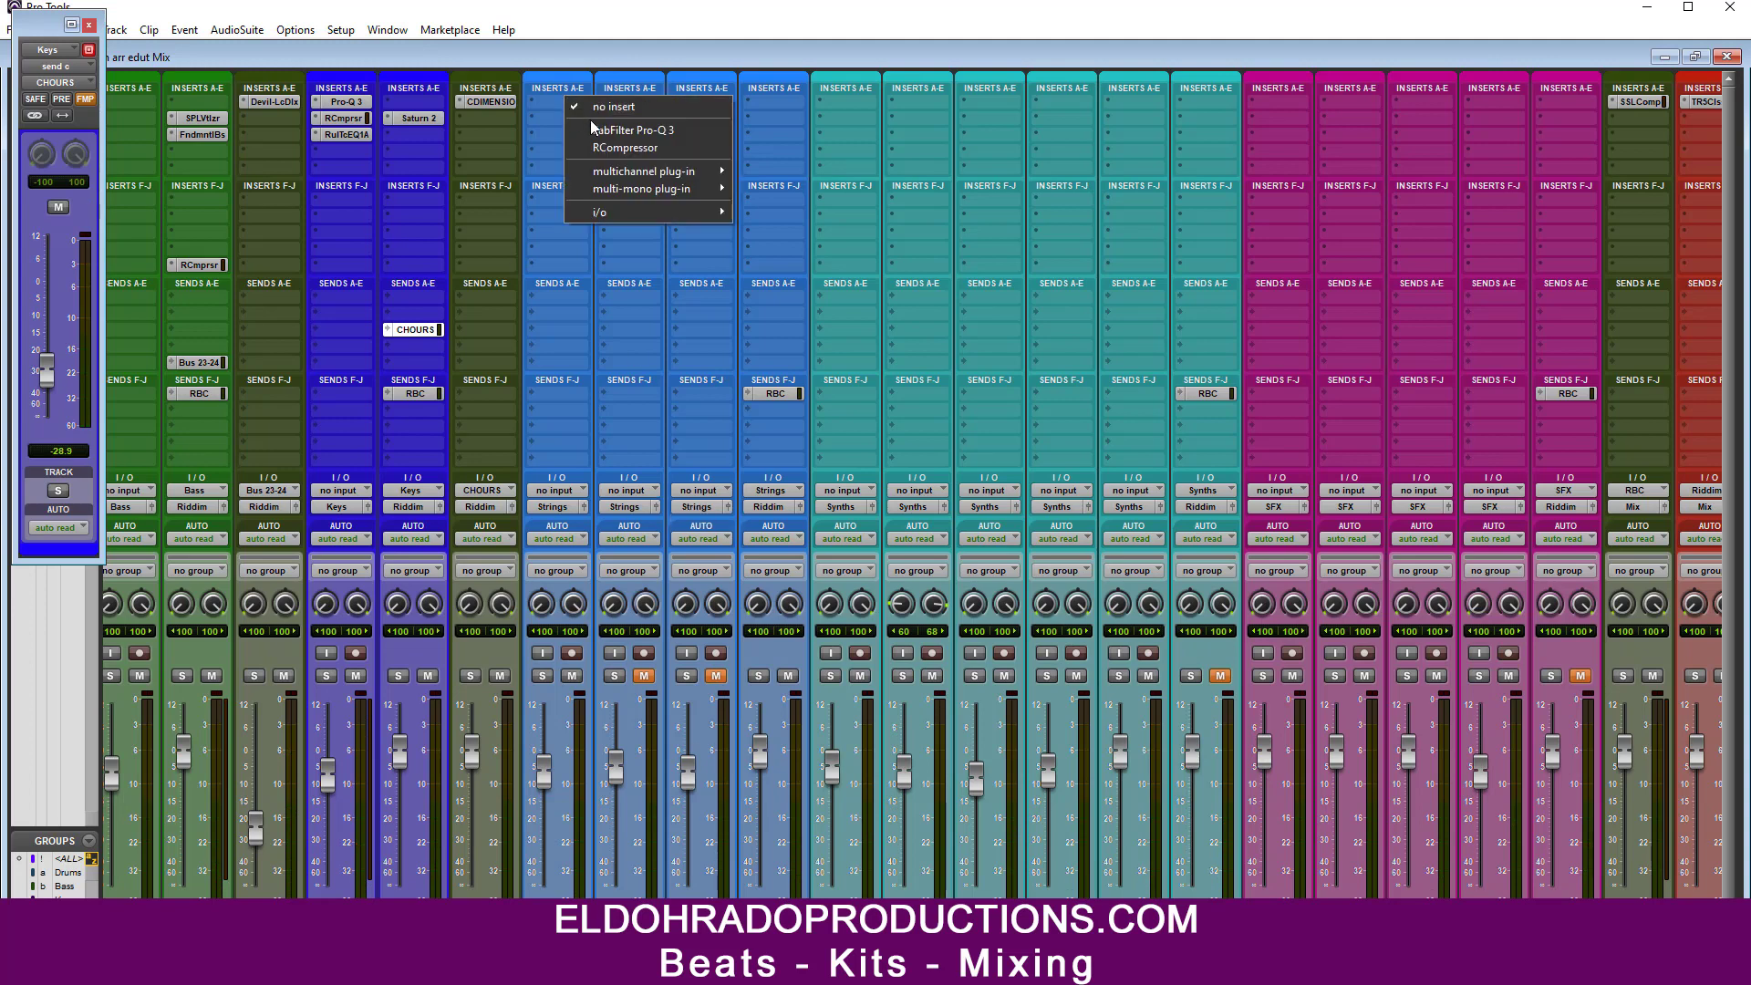
left_click(639, 130)
left_click_drag(737, 180, 637, 92)
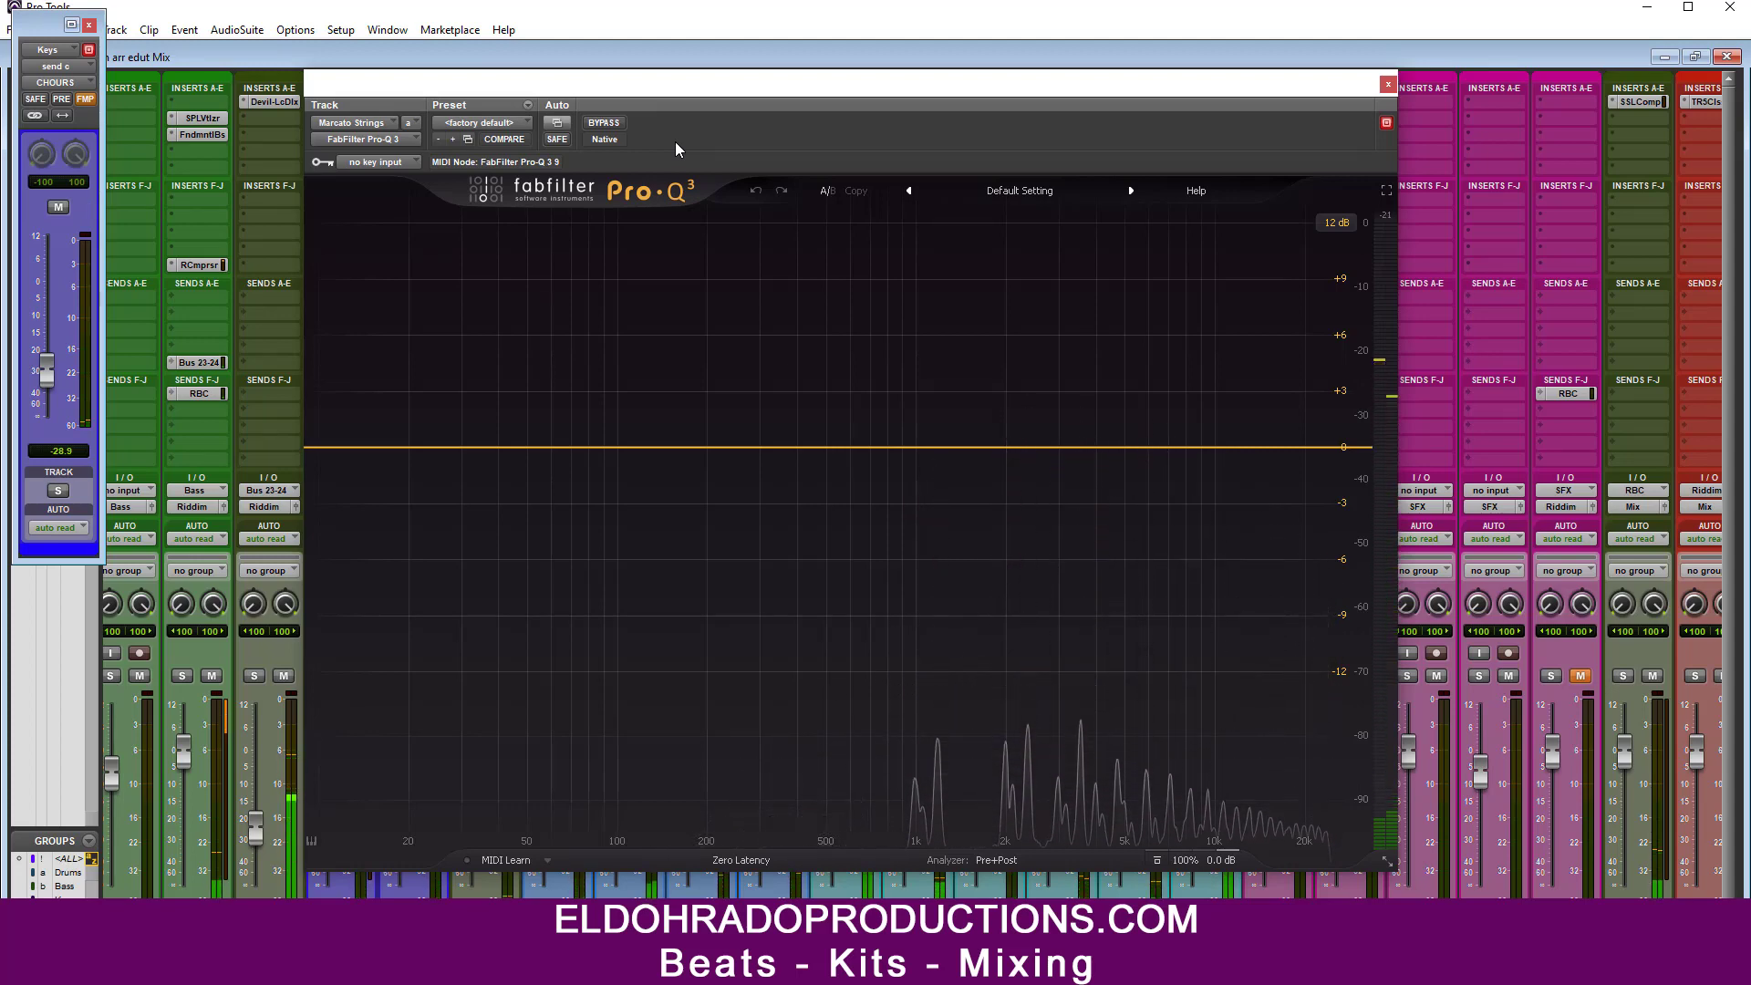
left_click(1388, 83)
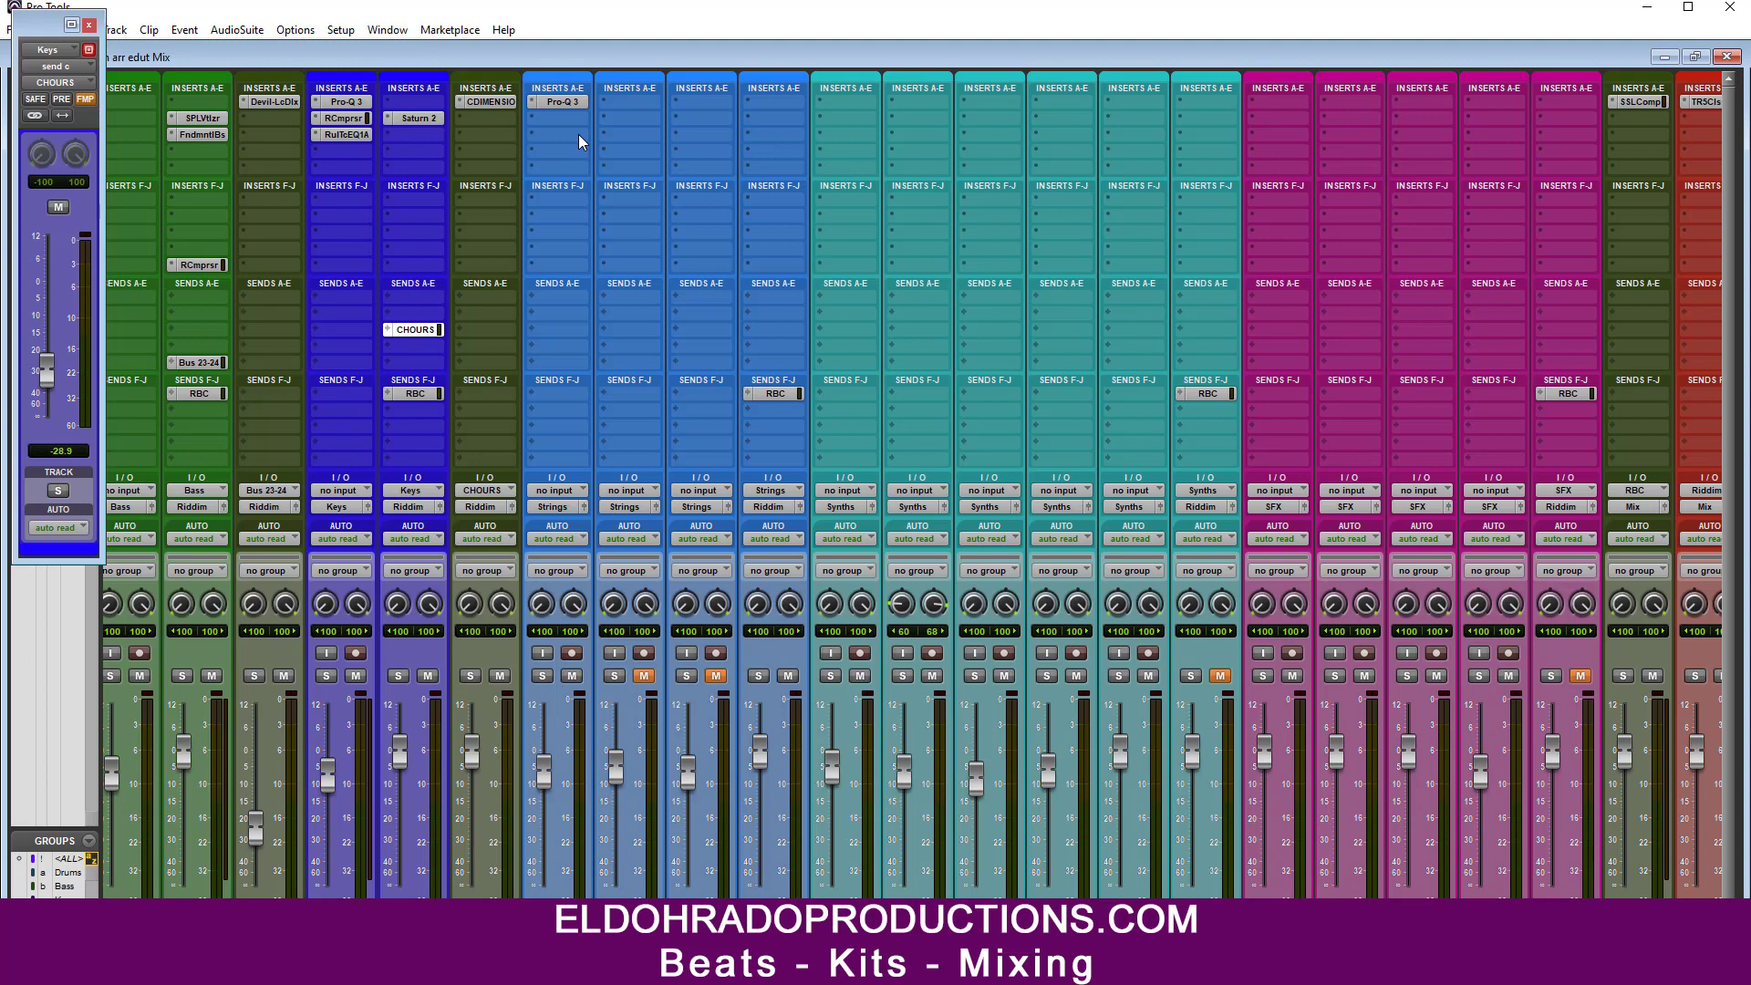
left_click(532, 99)
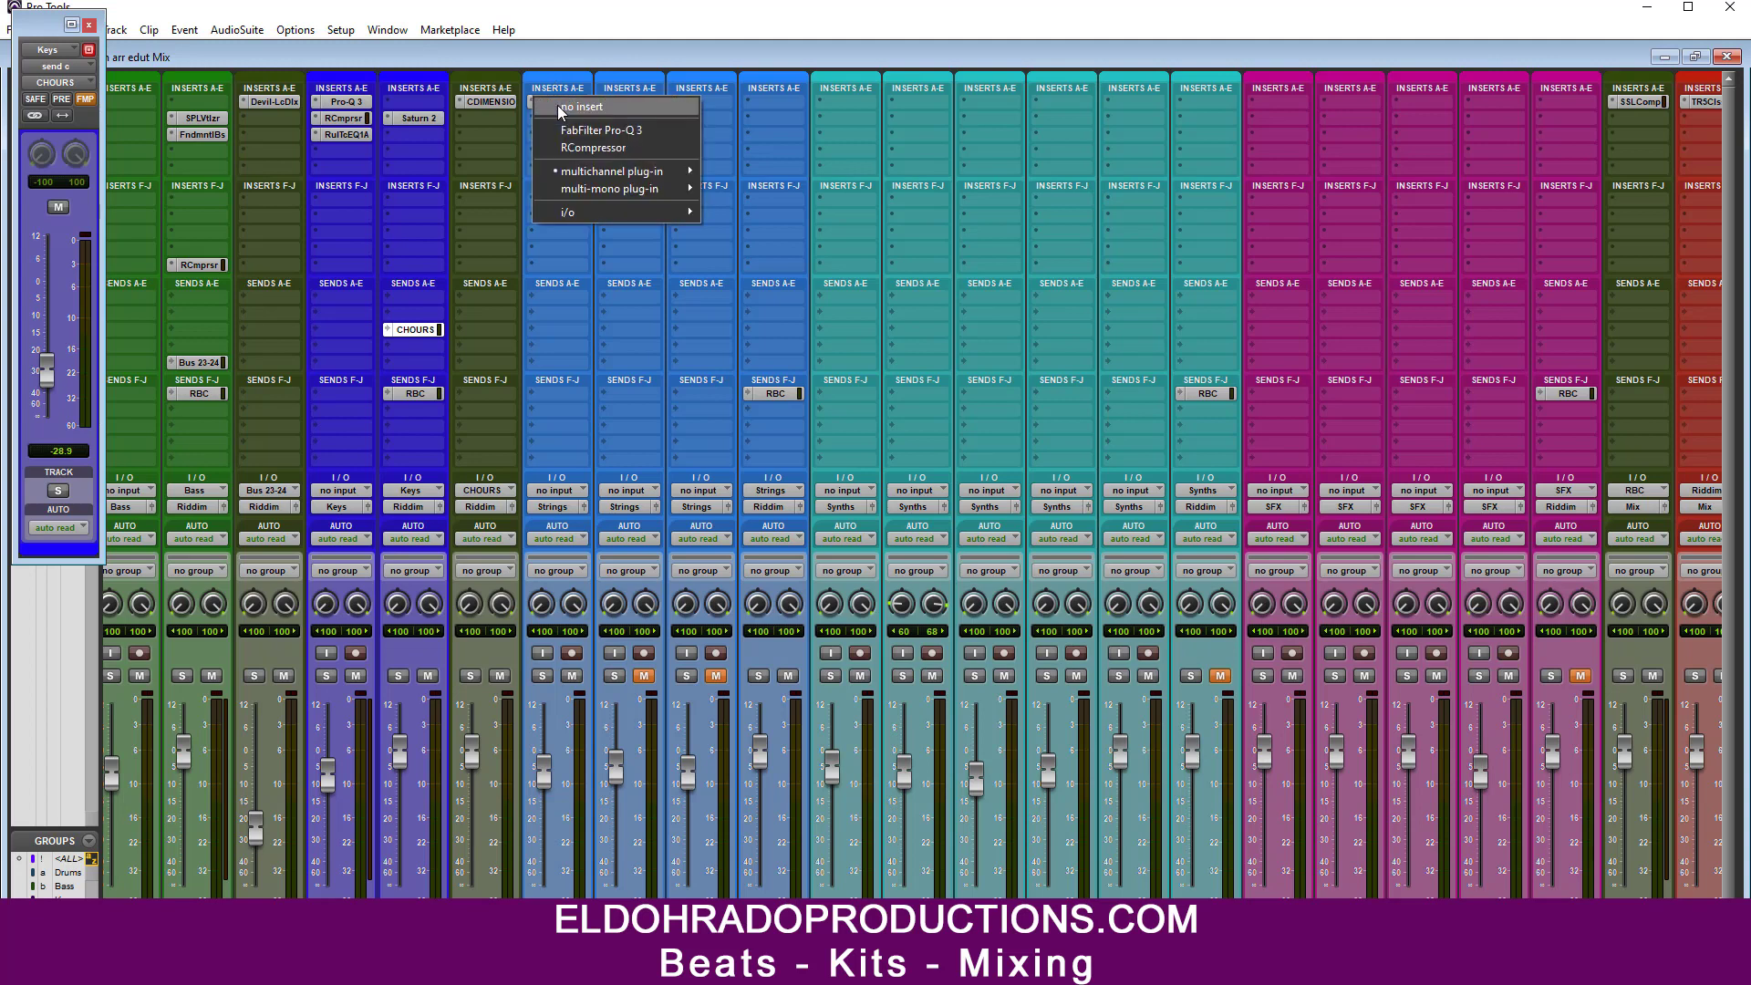
left_click(556, 106)
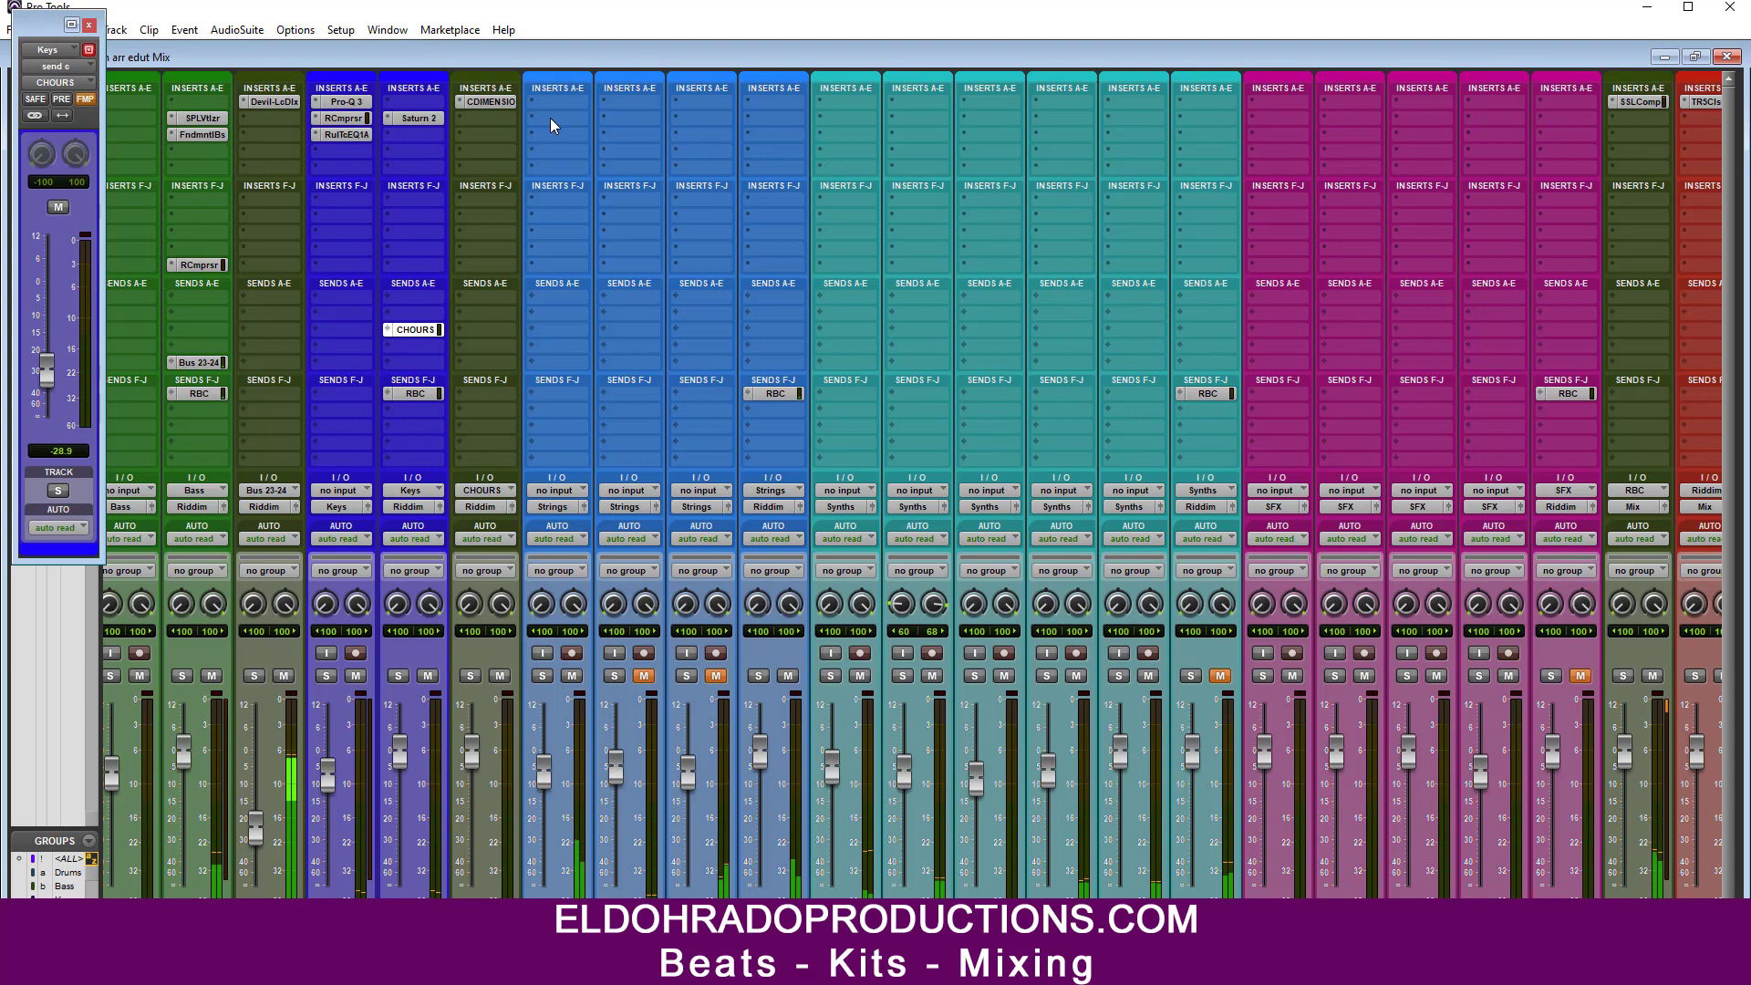
Step: Insert stereo AIR Distortion in the second insert slot of the Marcato Strings track
left_click(550, 117)
mouse_move(638, 188)
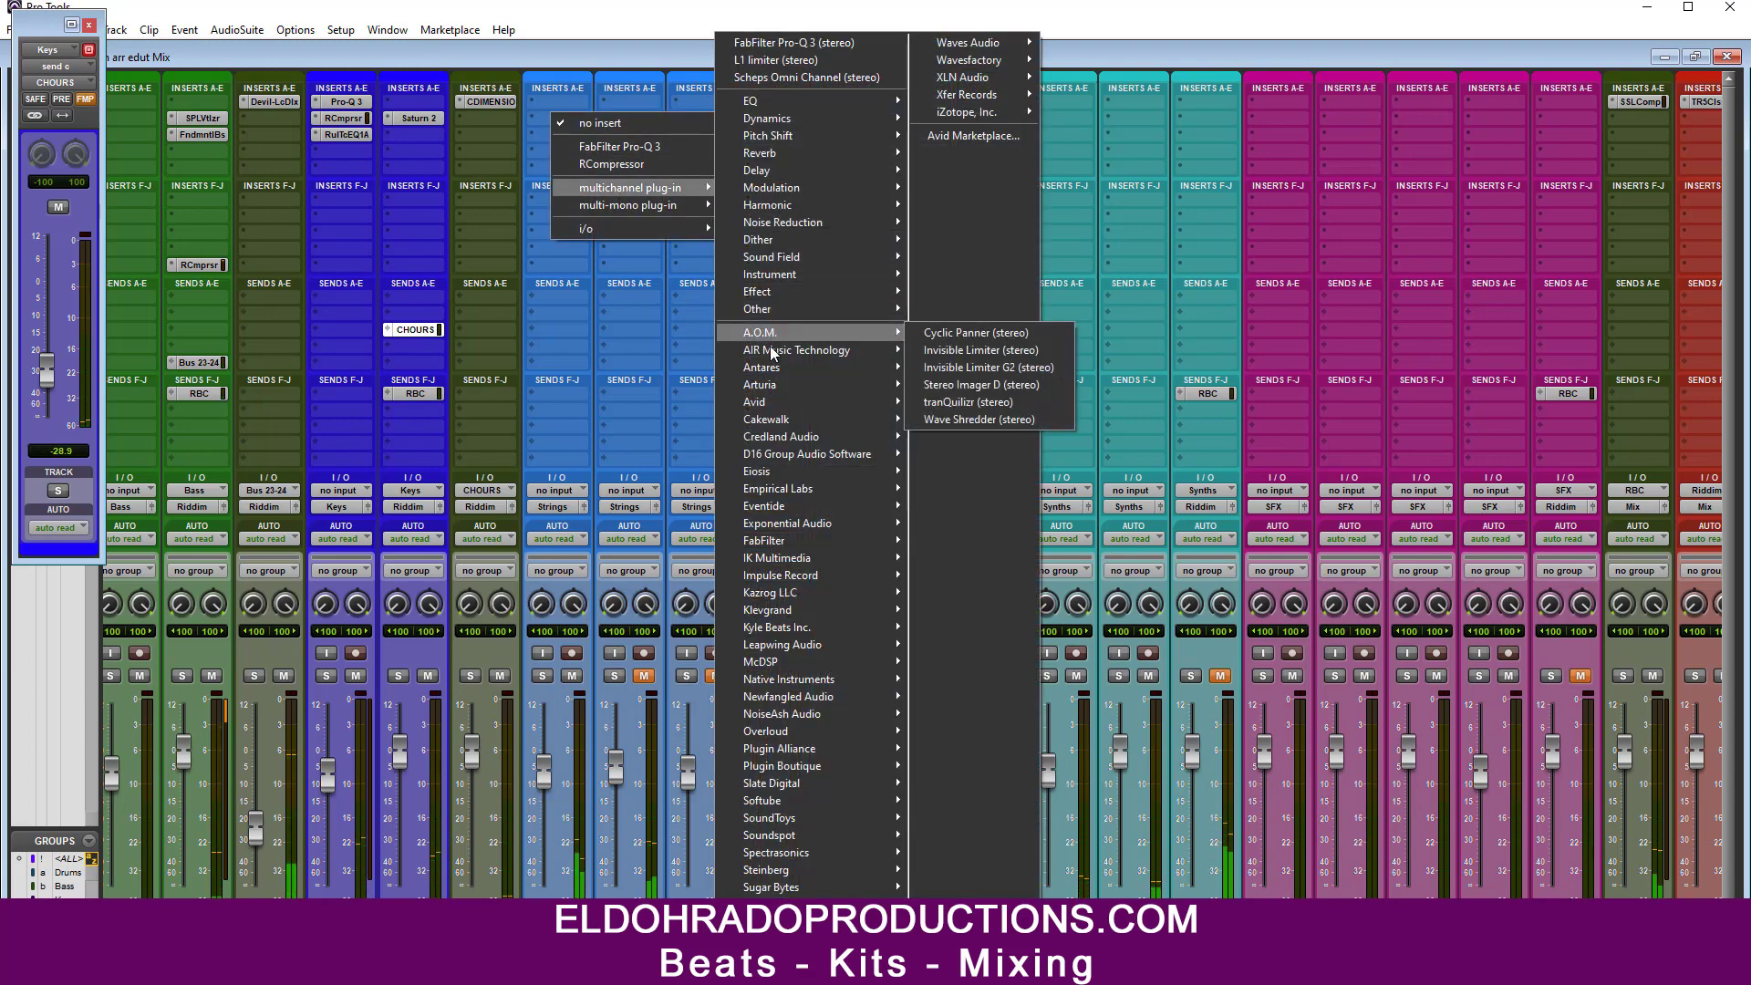
mouse_move(775, 351)
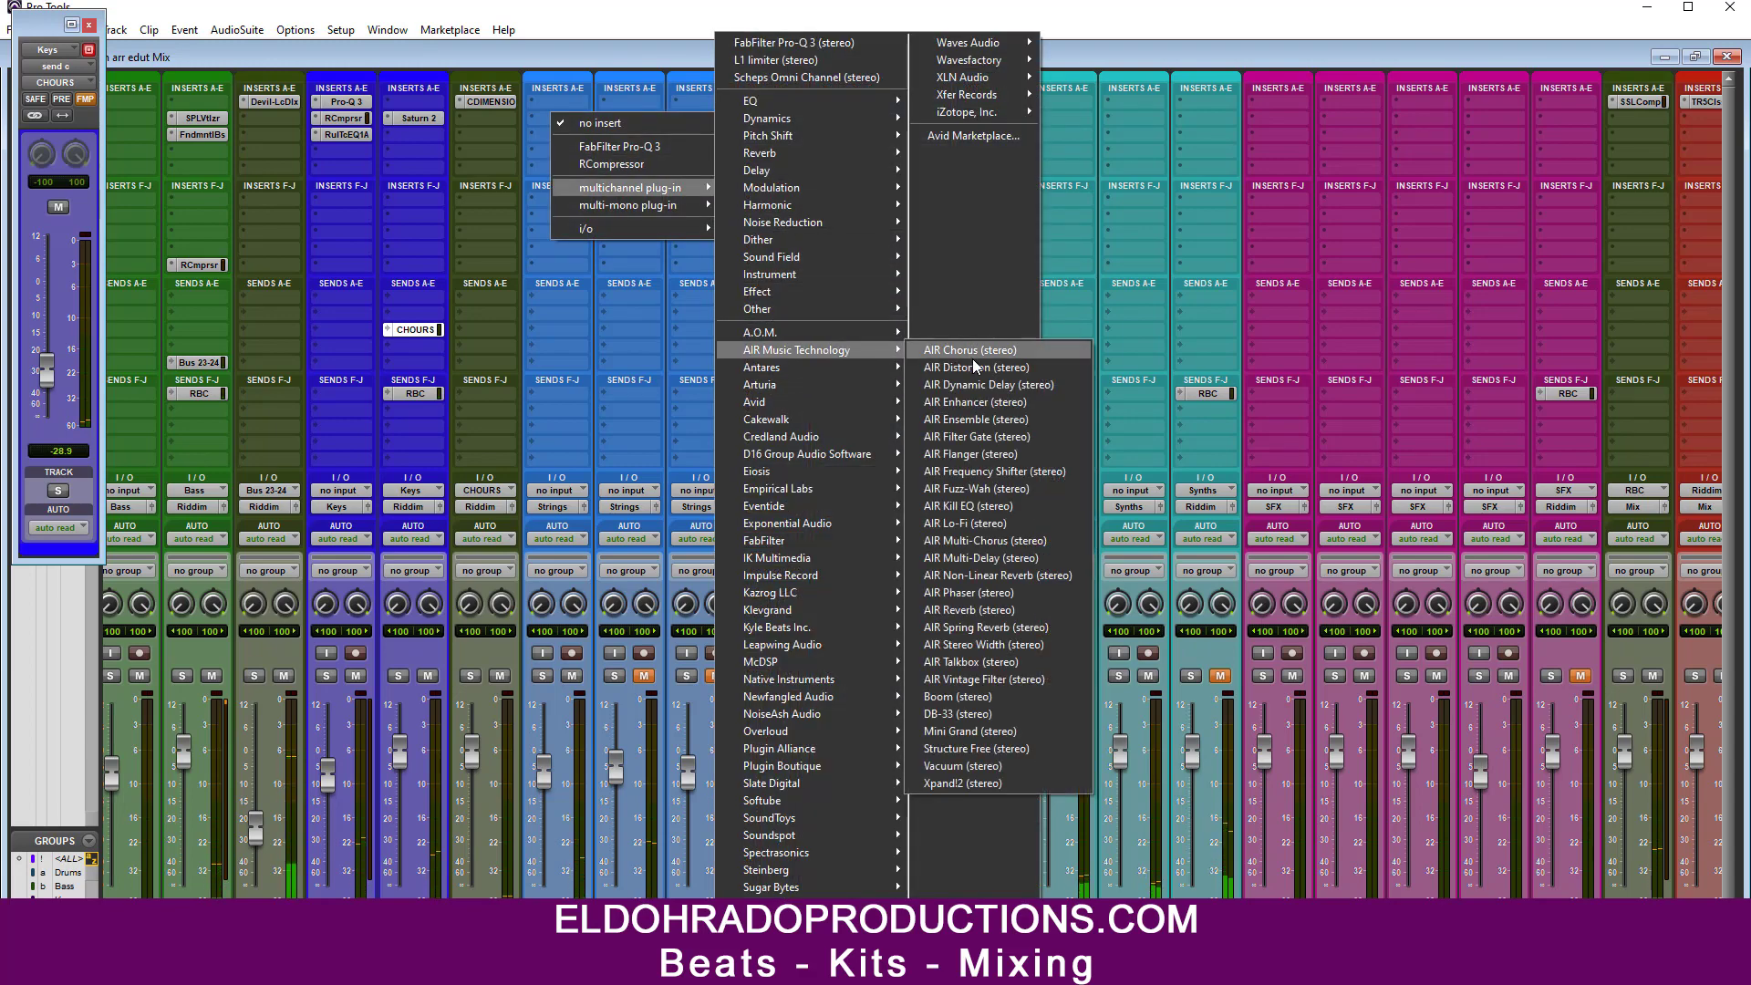
left_click(607, 285)
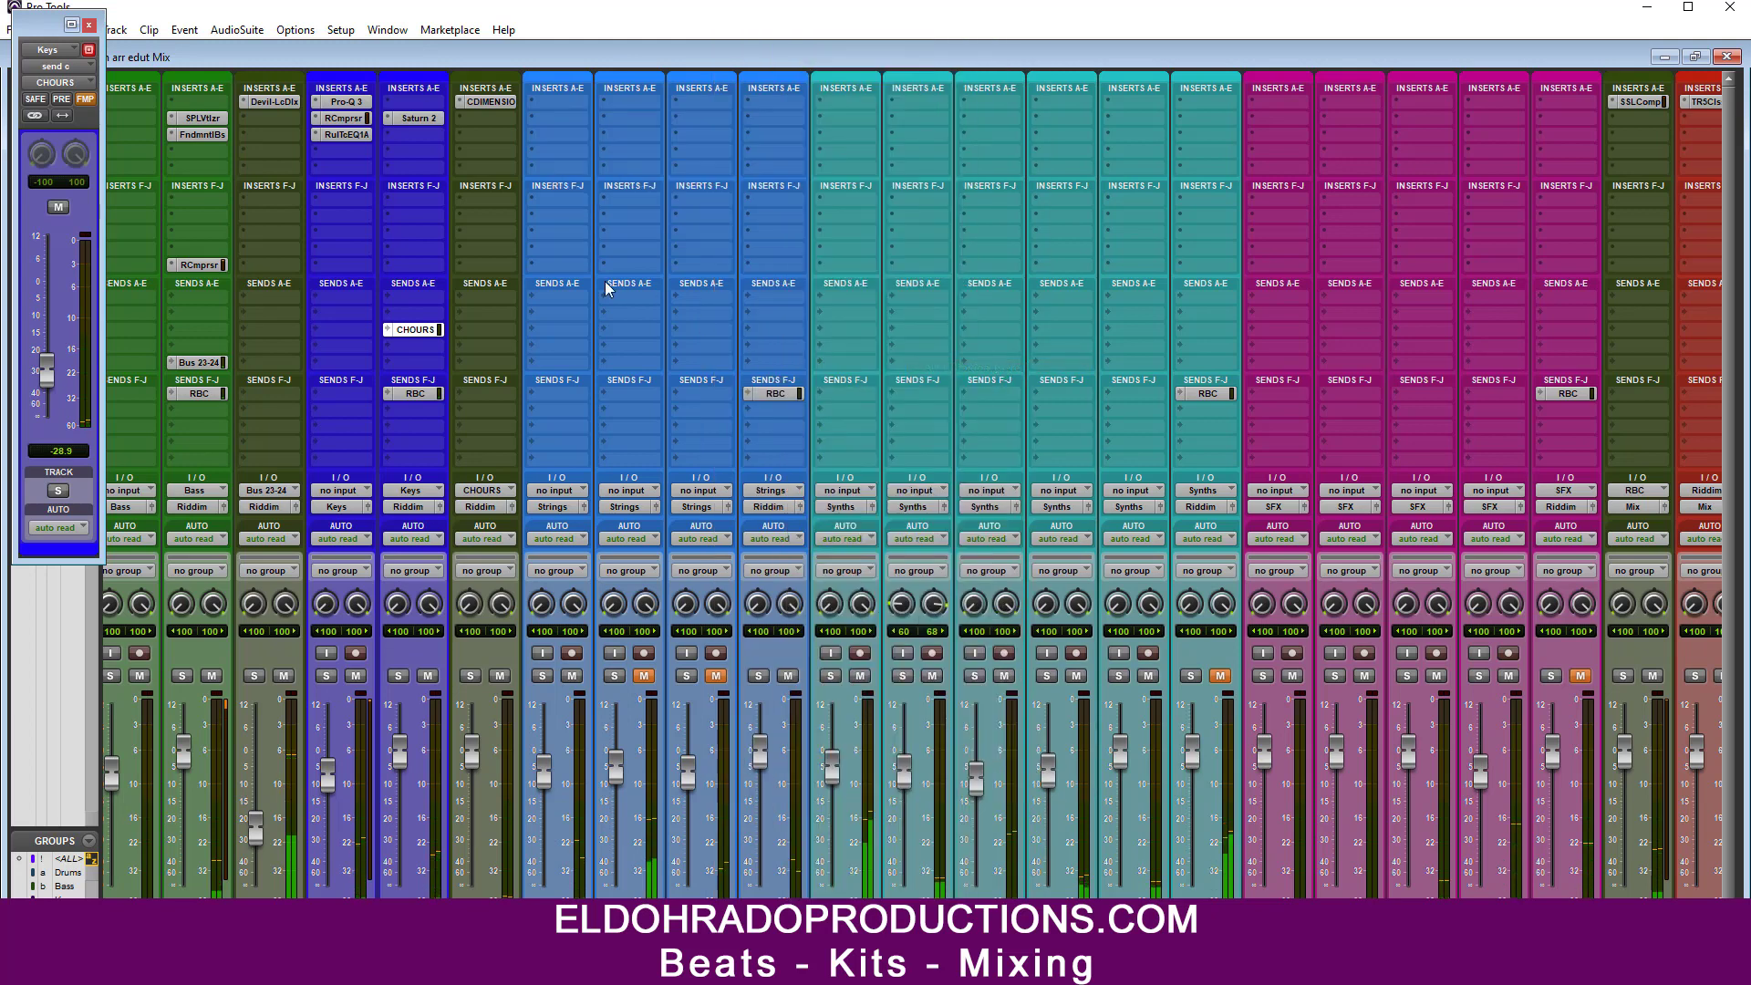
left_click_drag(576, 86, 784, 205)
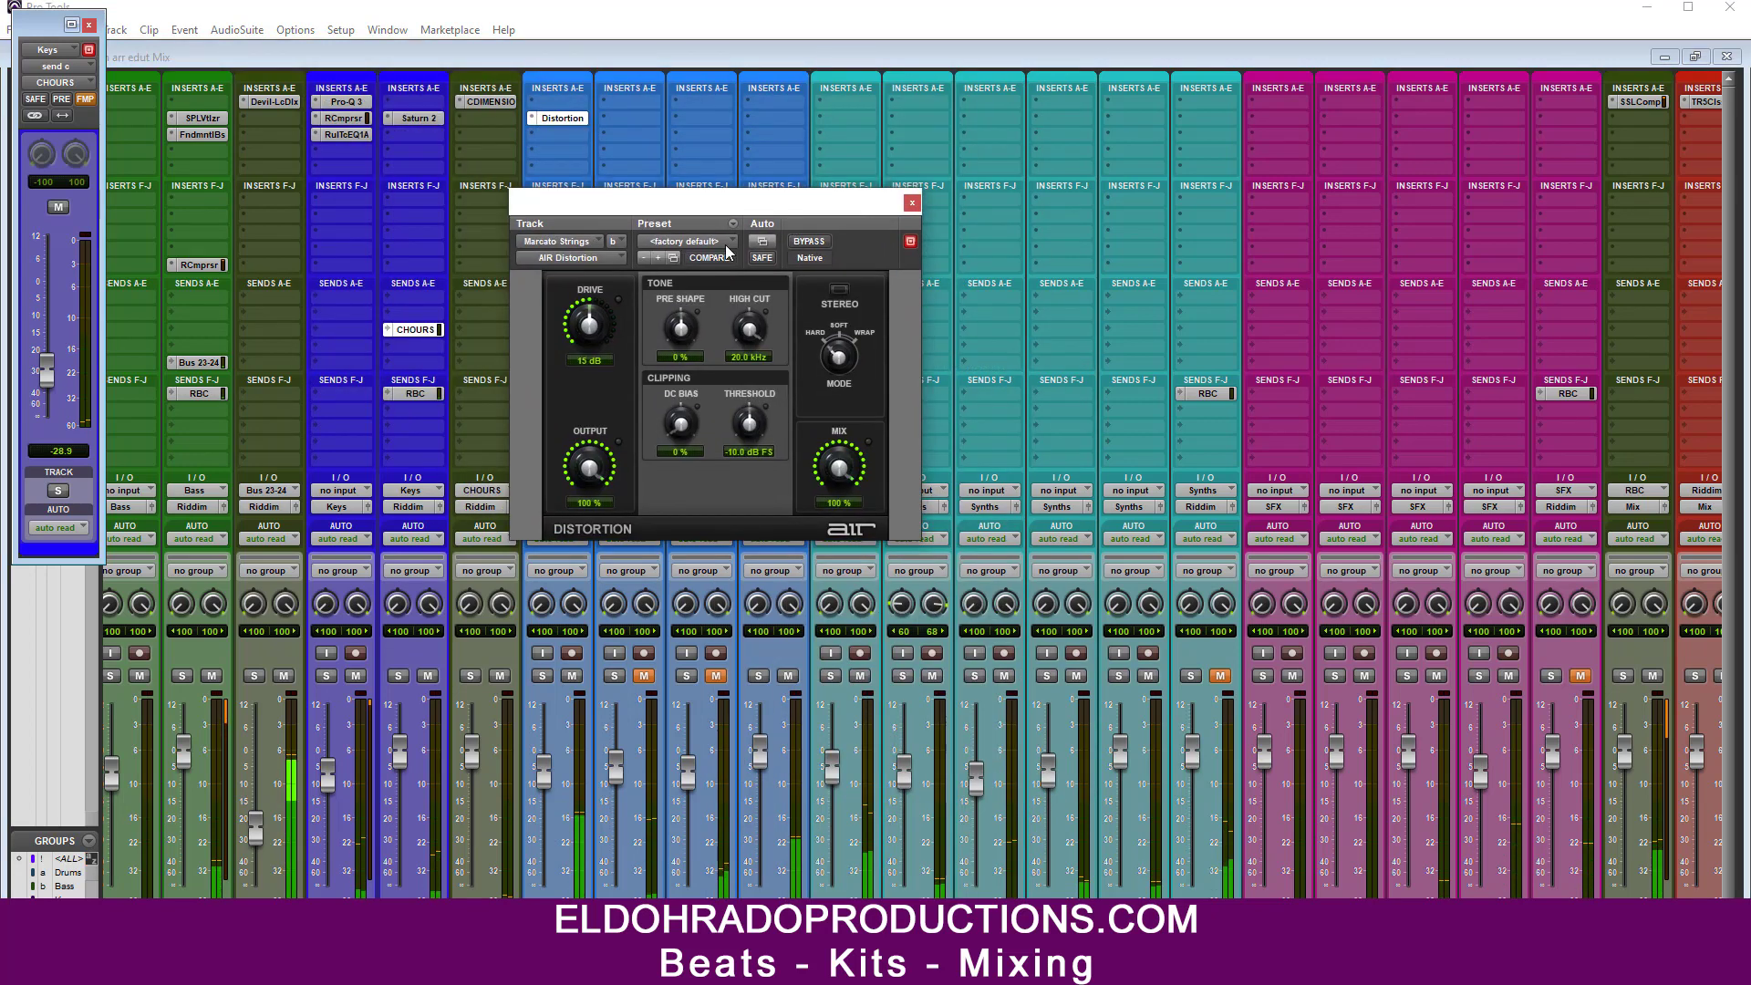
Step: Set AIR Distortion's Drive to 5 dB, pull its Mix down to 0%, and compare the sound with the effect bypassed during playback
left_click_drag(589, 324, 587, 406)
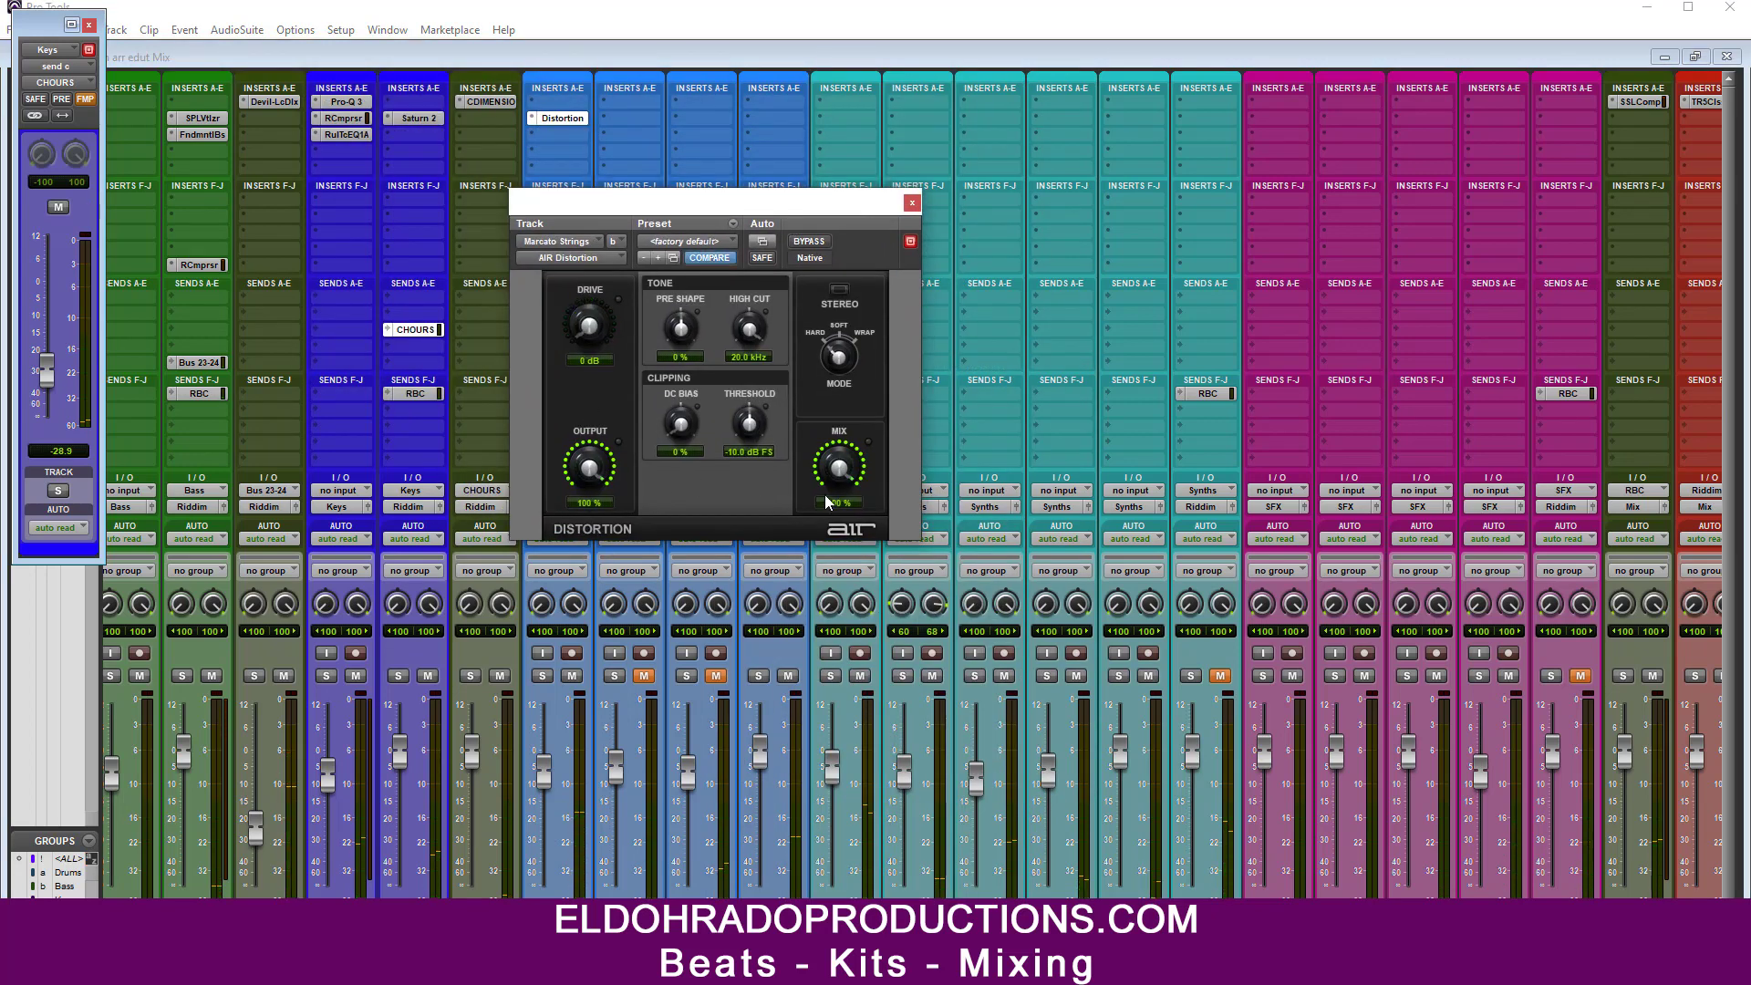
left_click(810, 243)
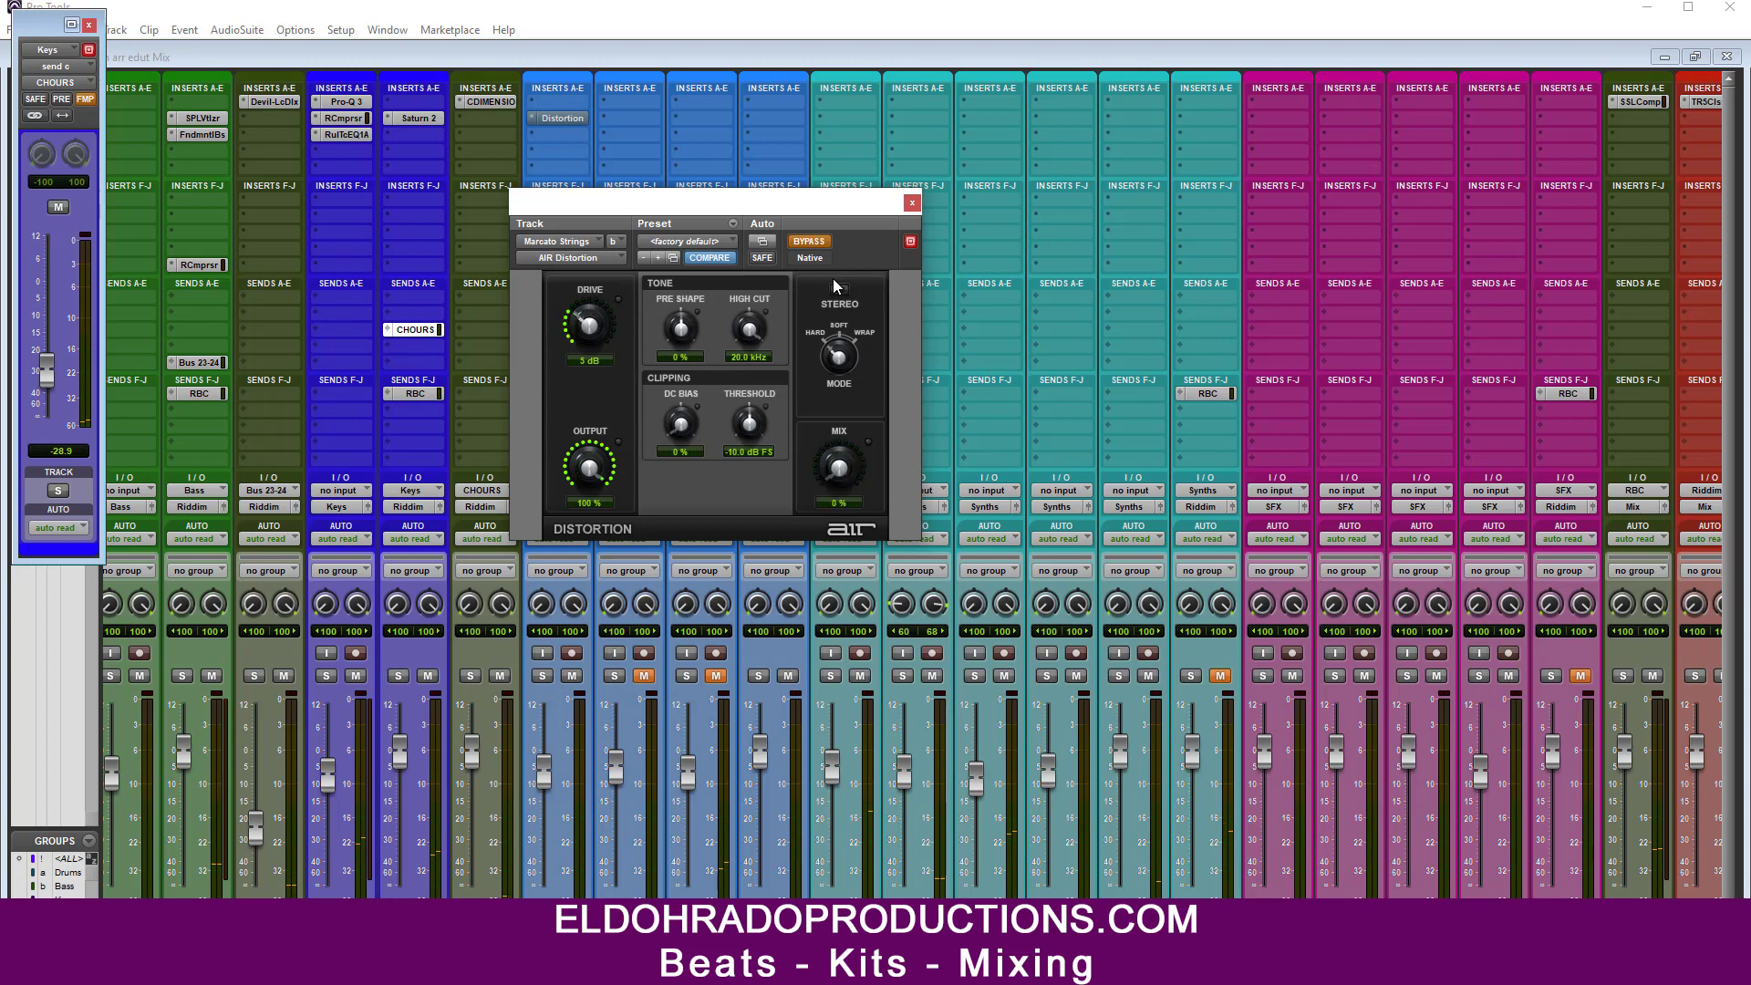
left_click(821, 246)
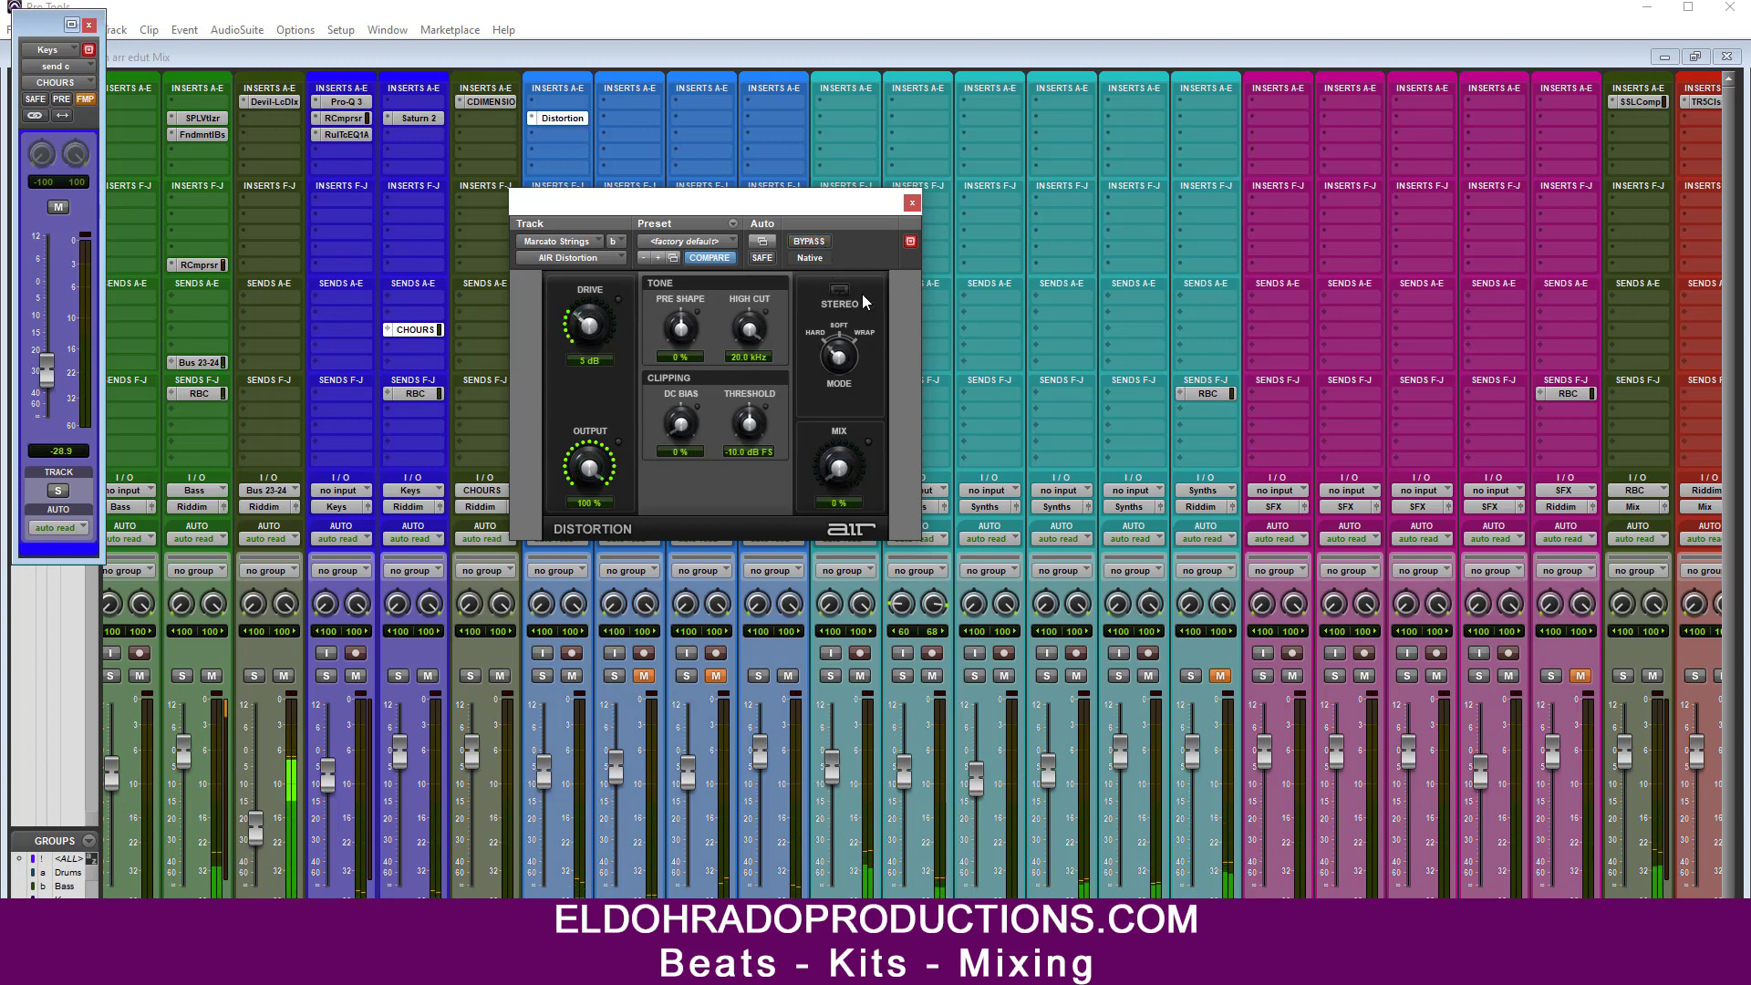
left_click(821, 242)
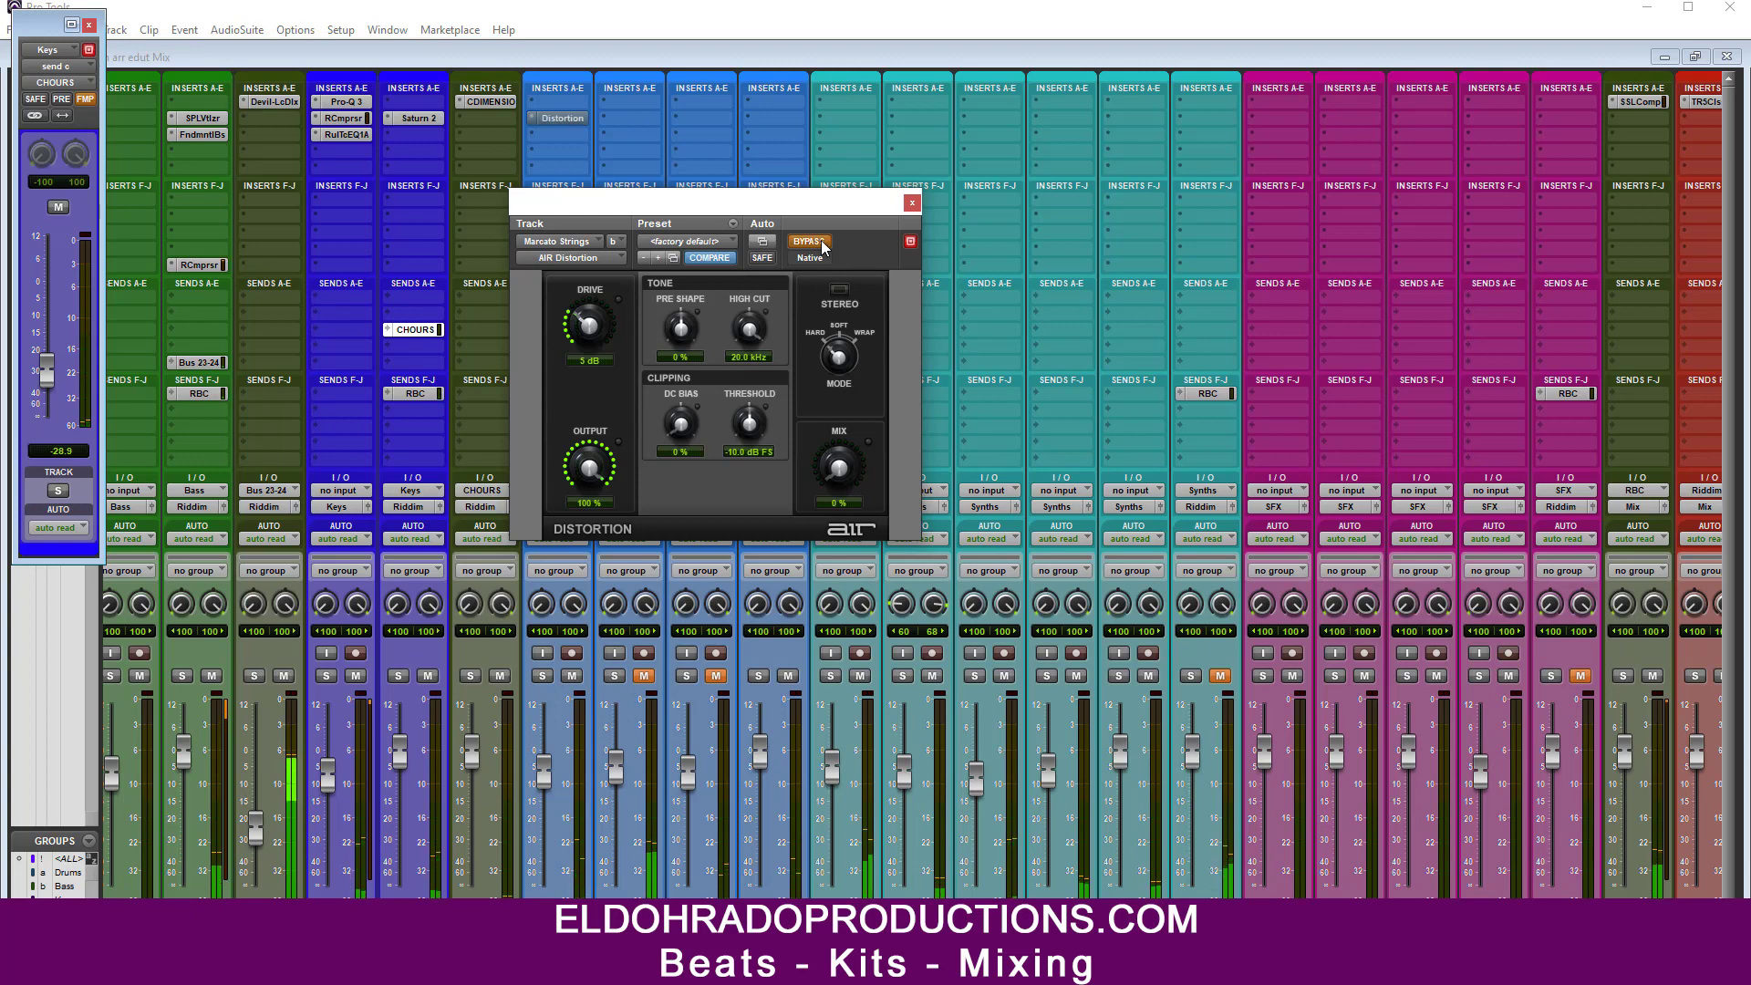
left_click(823, 244)
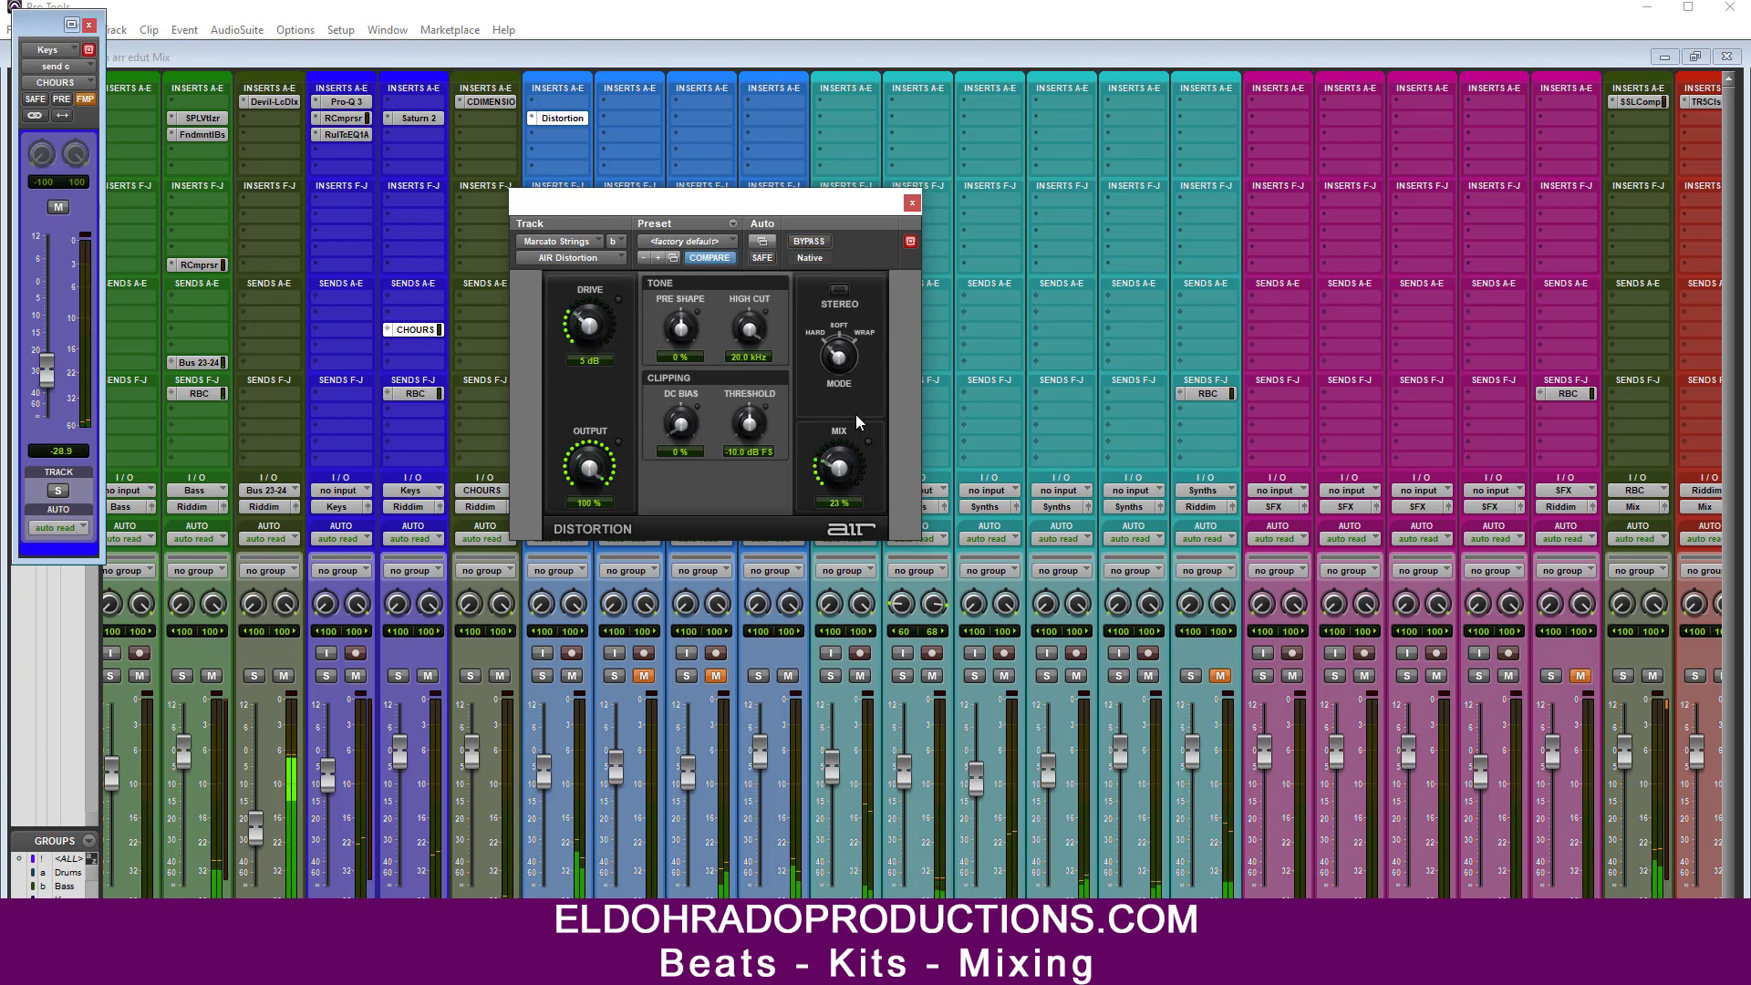
Step: Raise AIR Distortion's Mix to about 62%, compare it against bypass, and close the plug-in with the effect active
left_click_drag(835, 469, 848, 451)
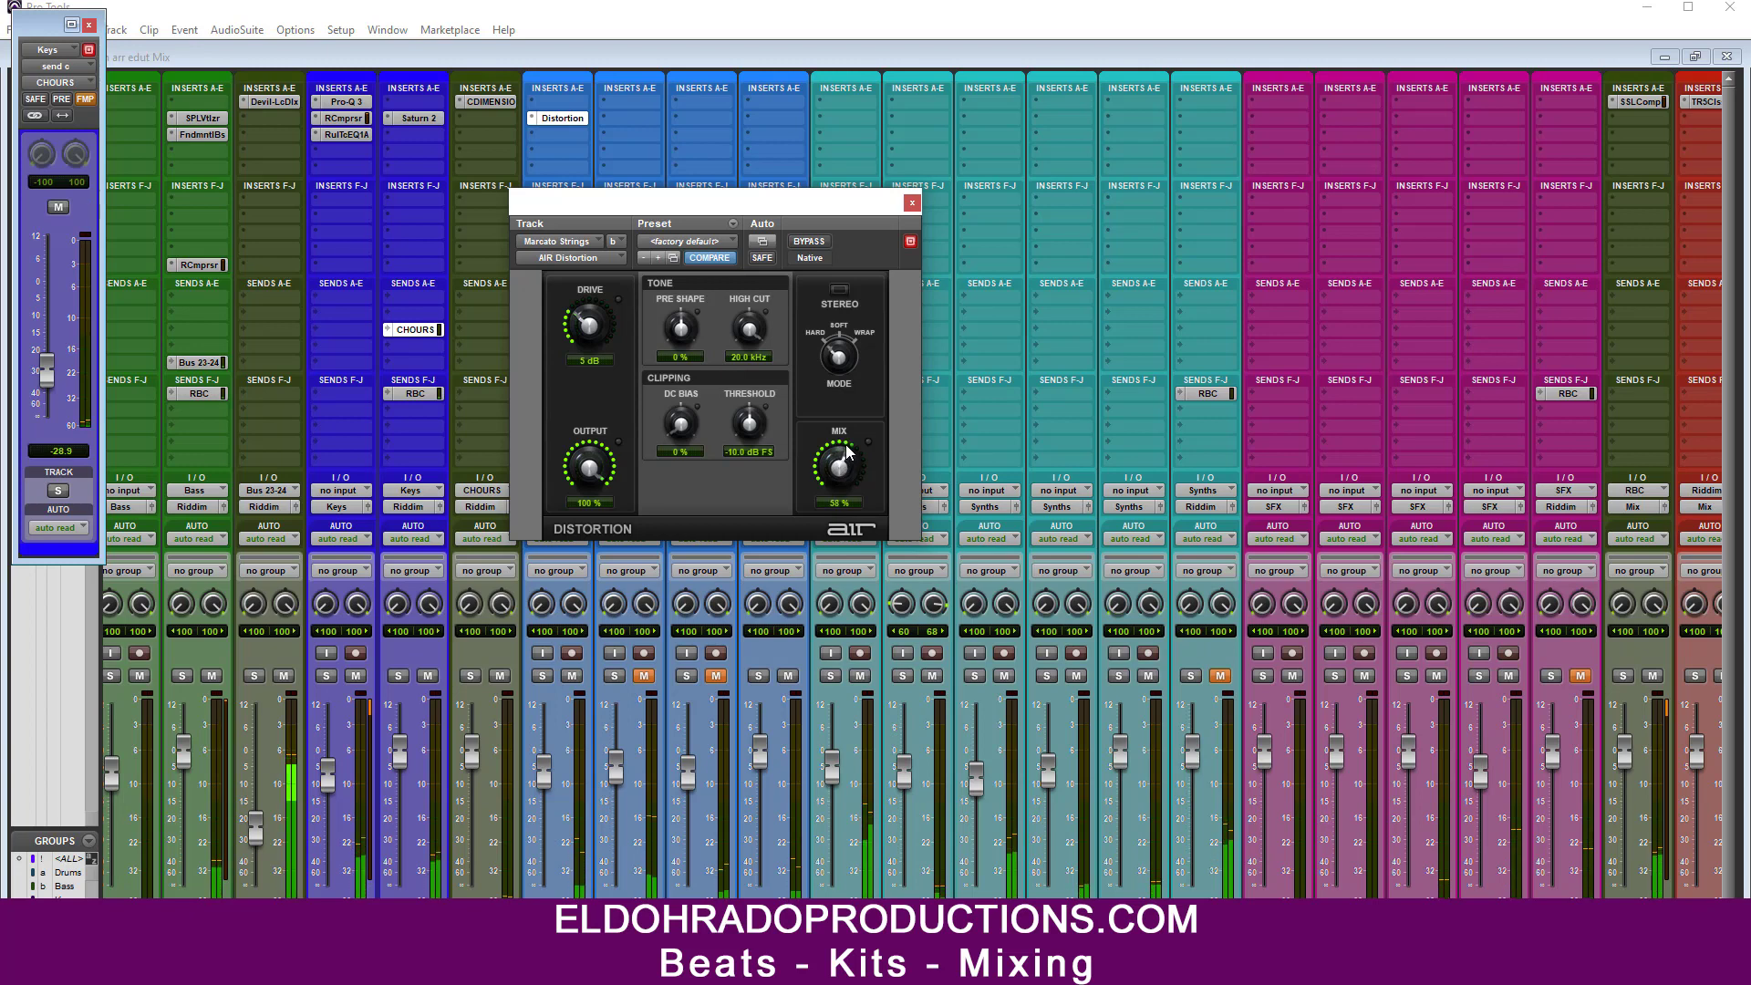
left_click(809, 242)
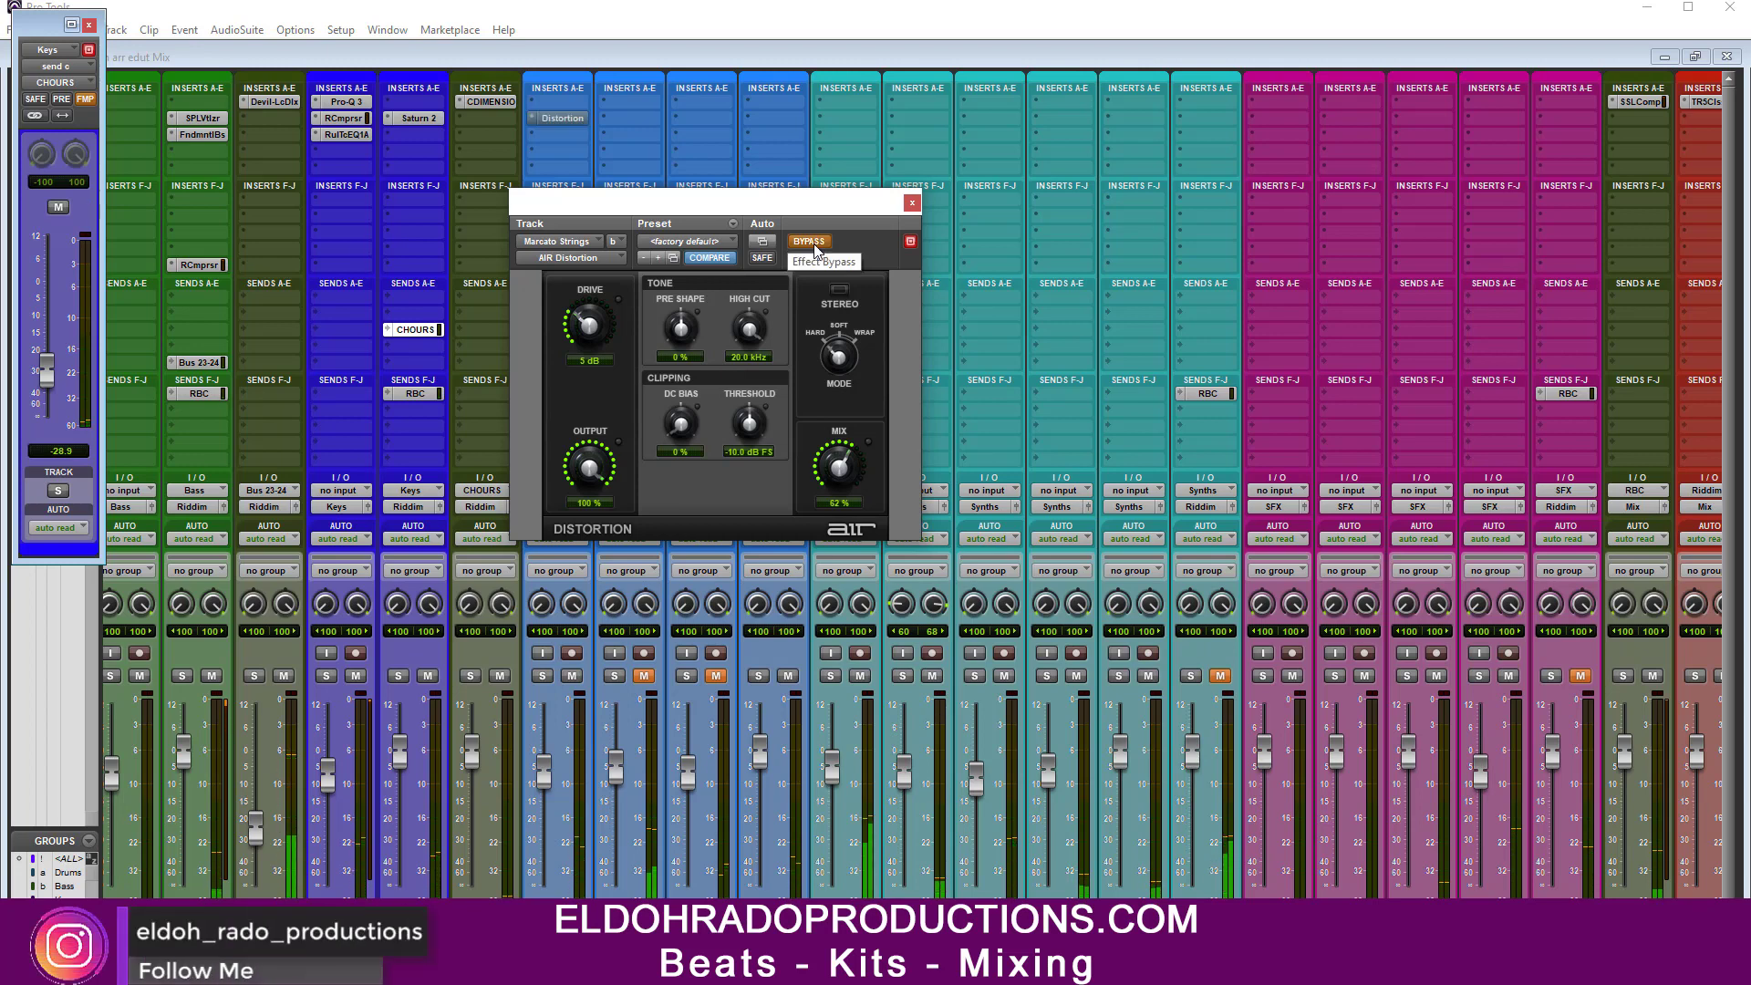
left_click(809, 242)
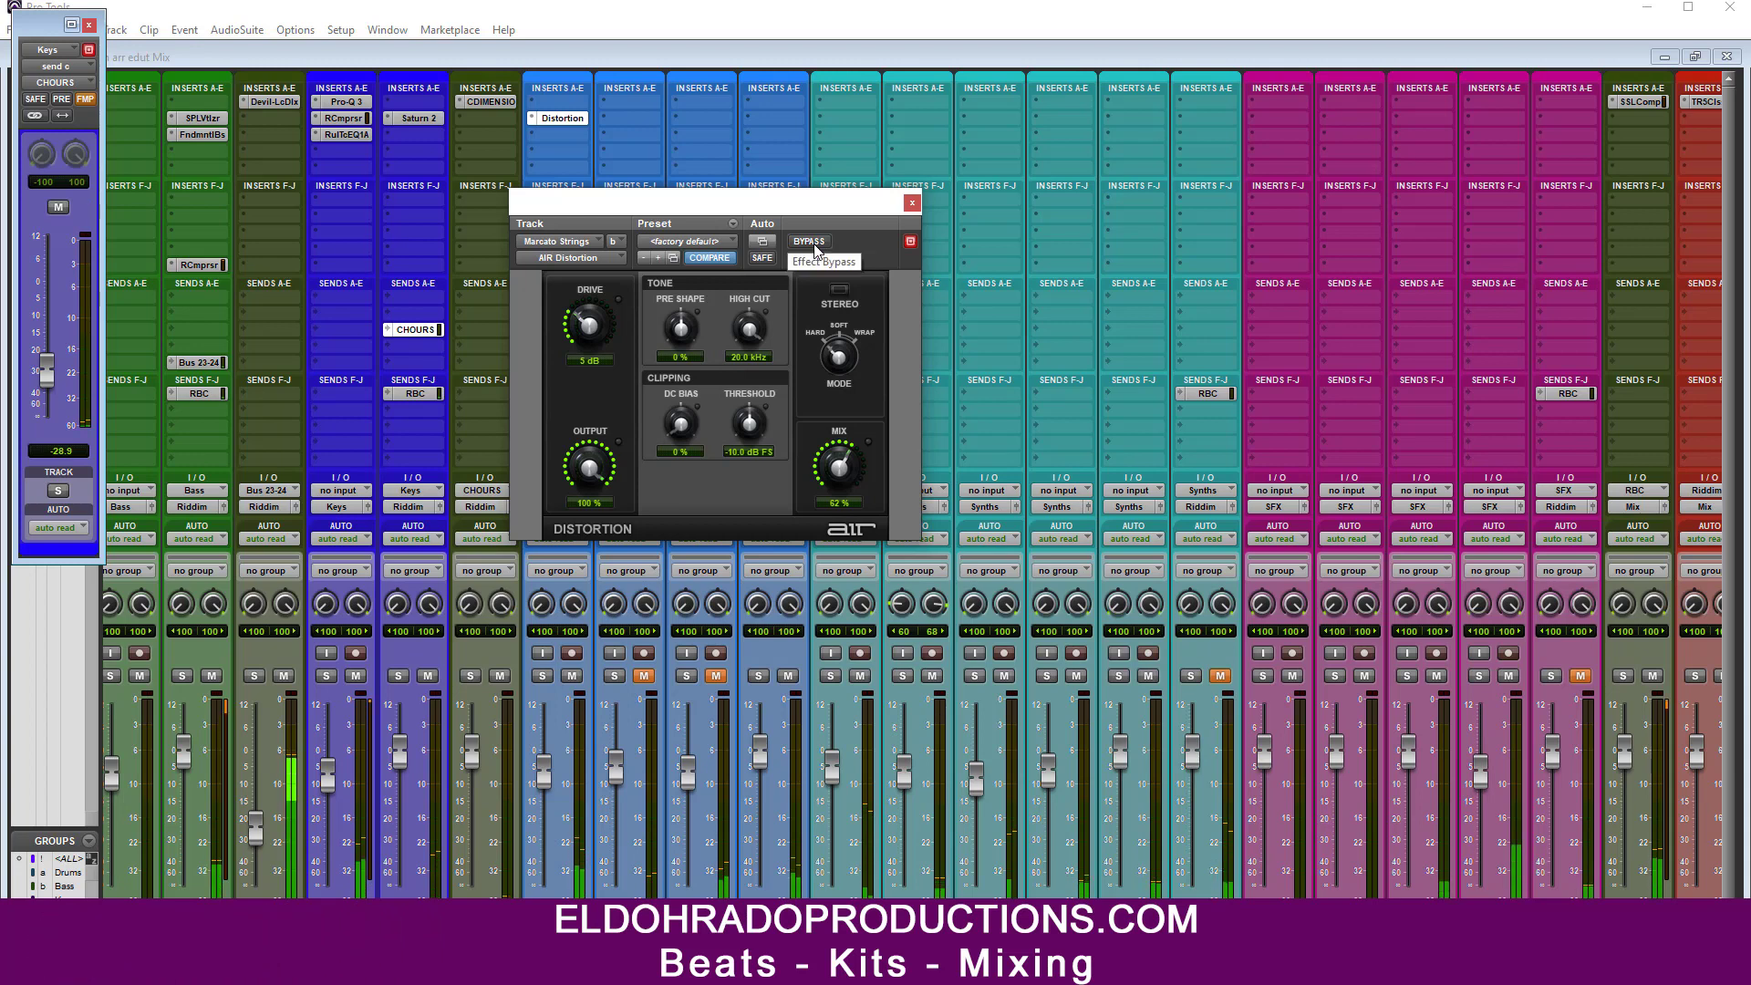
left_click(911, 204)
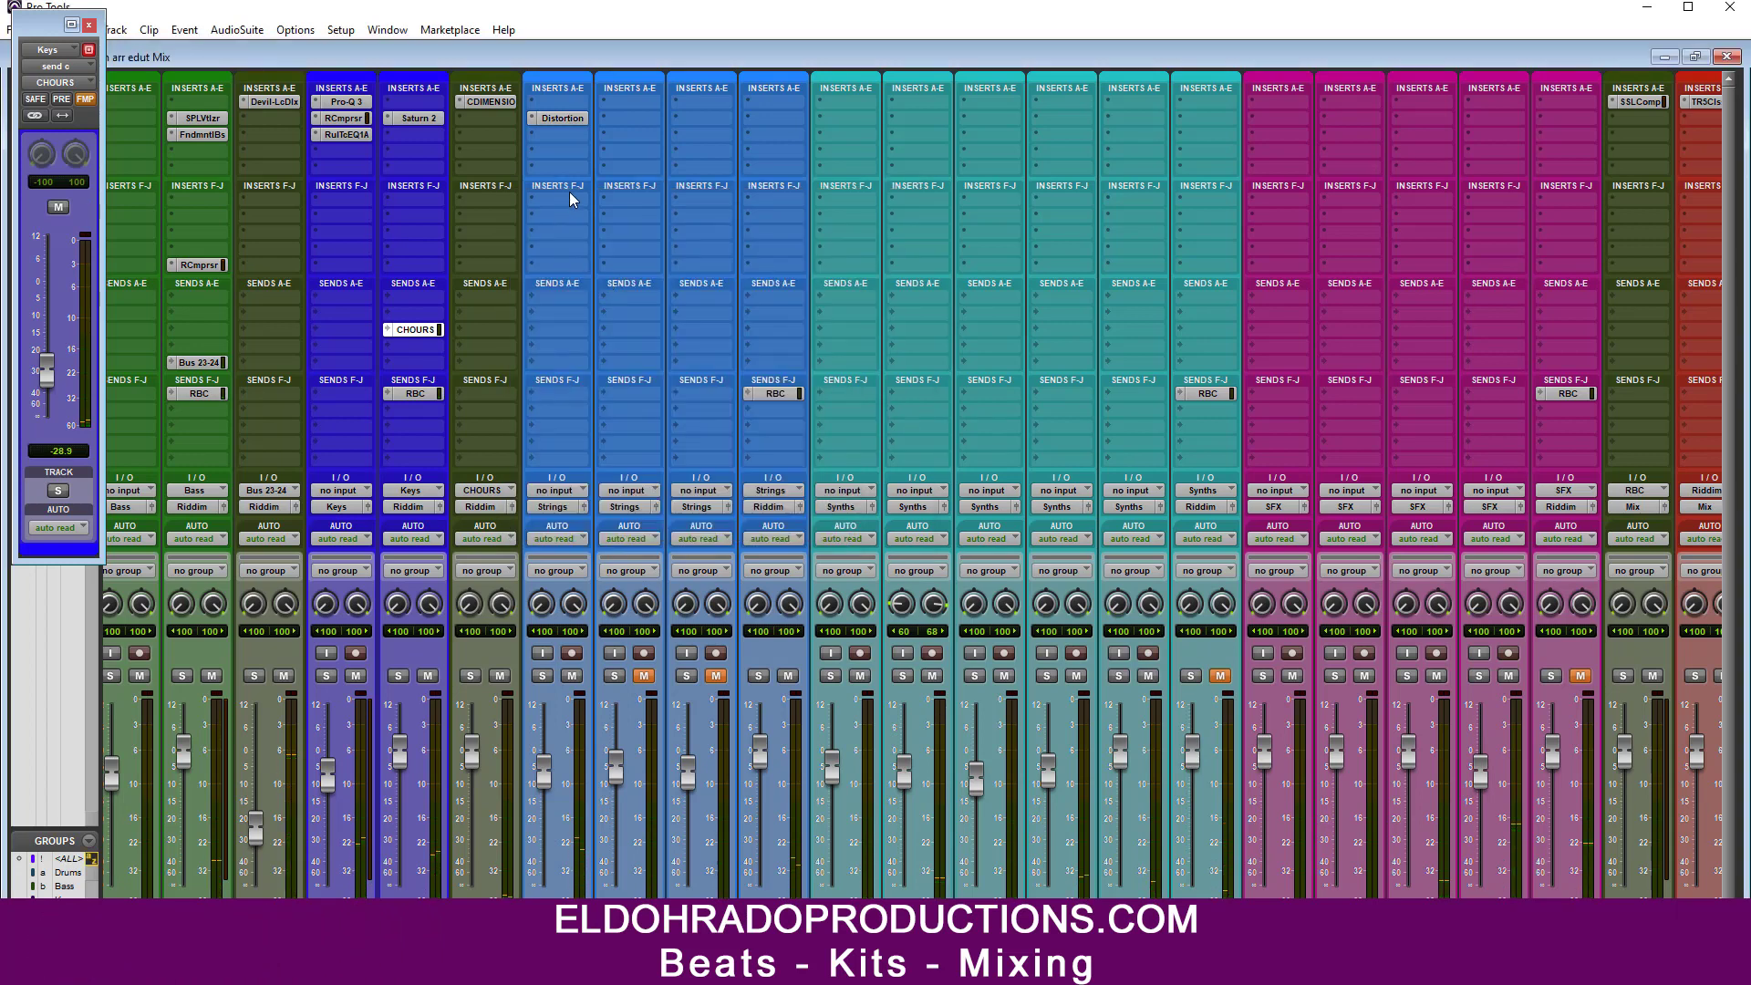
Step: Try stereo AIR Enhancer in the third insert slot of Marcato Strings, bringing its Output up from minimum
left_click(565, 135)
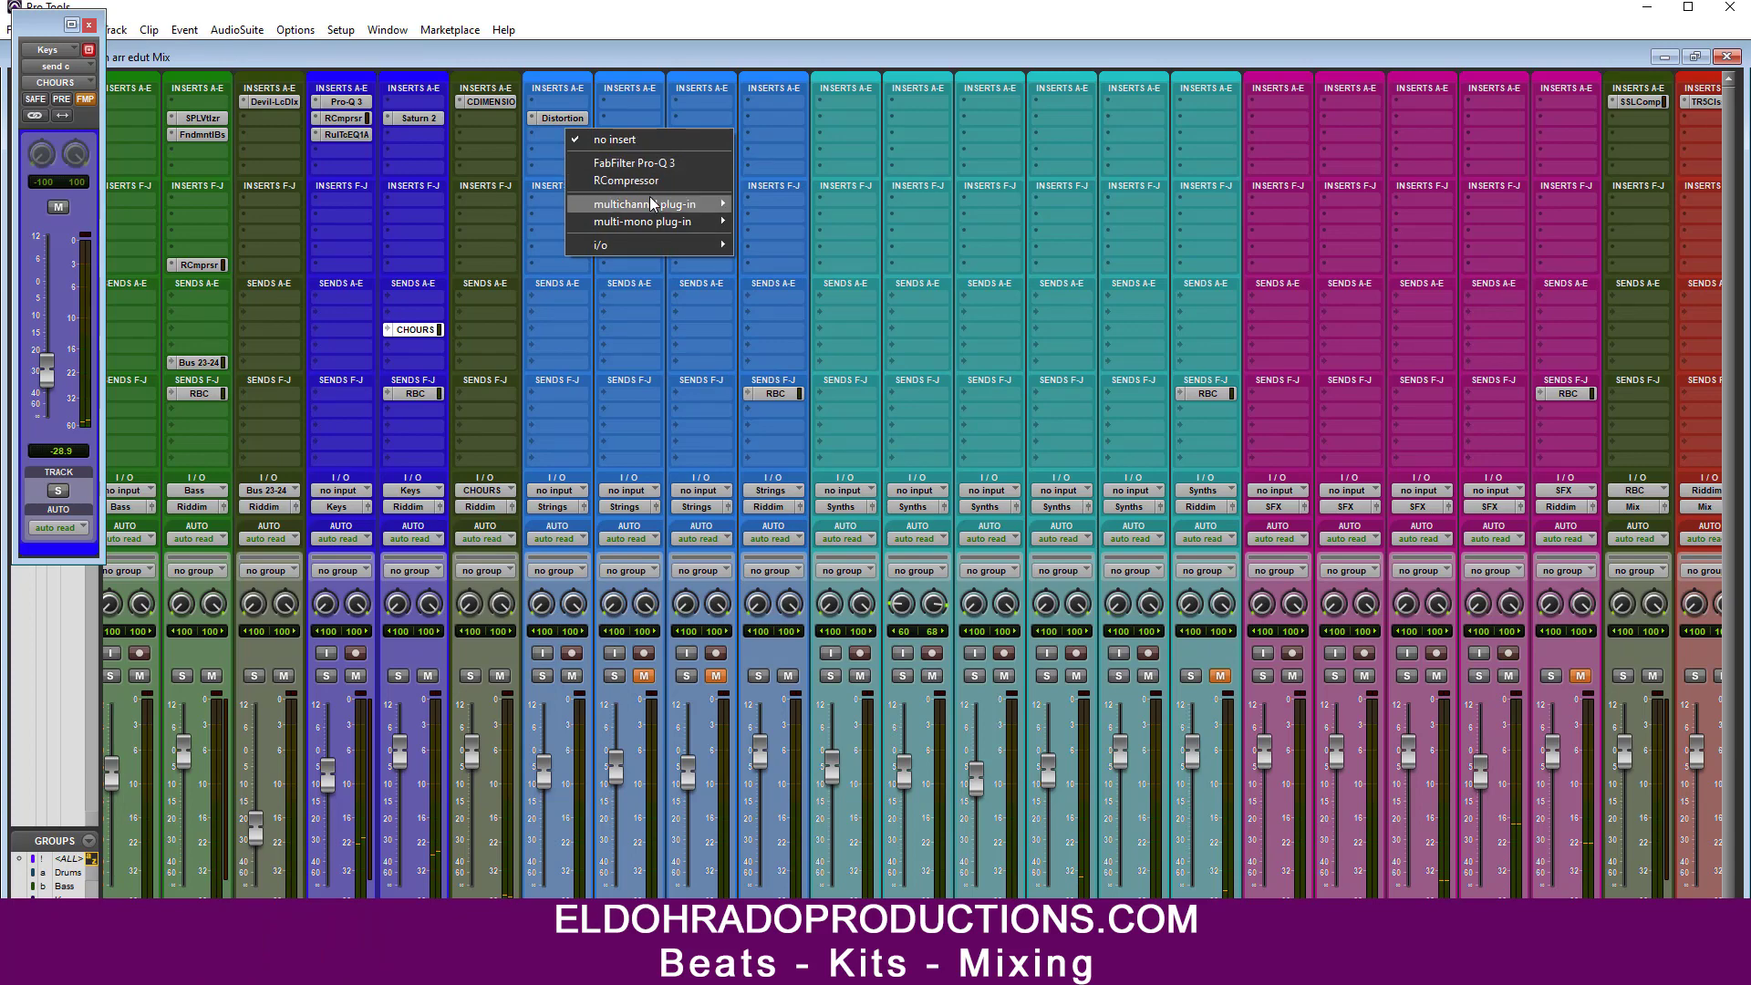
mouse_move(652, 203)
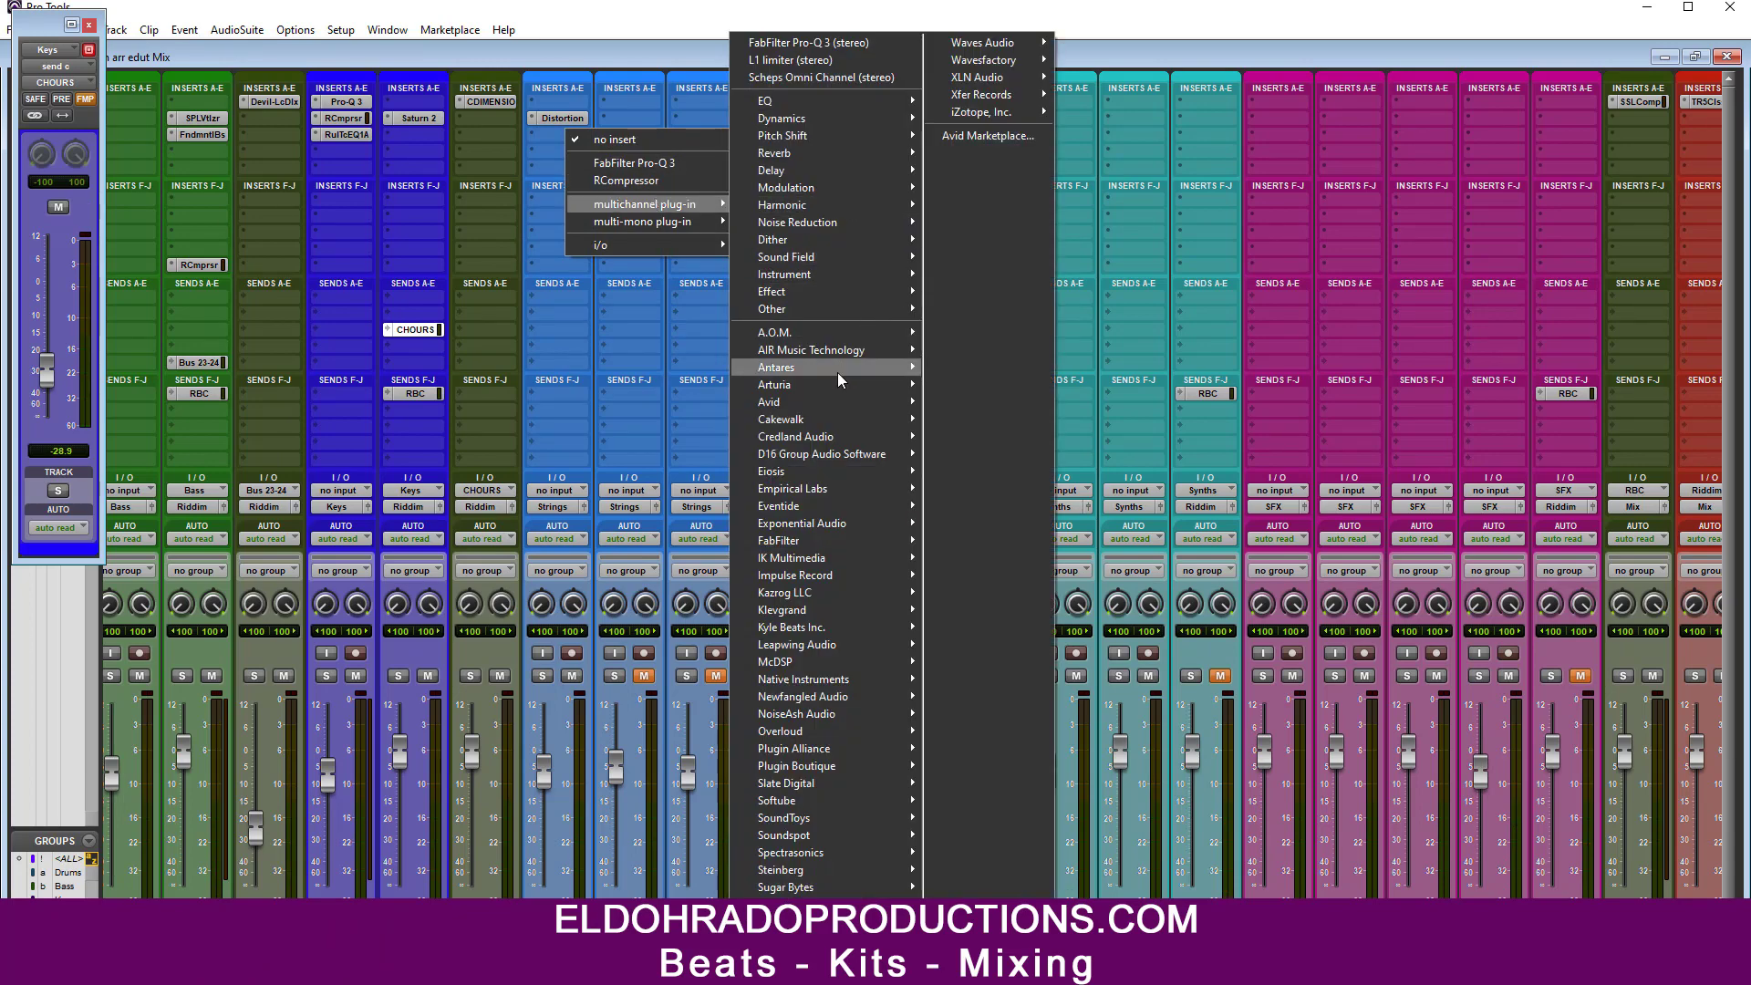
mouse_move(848, 352)
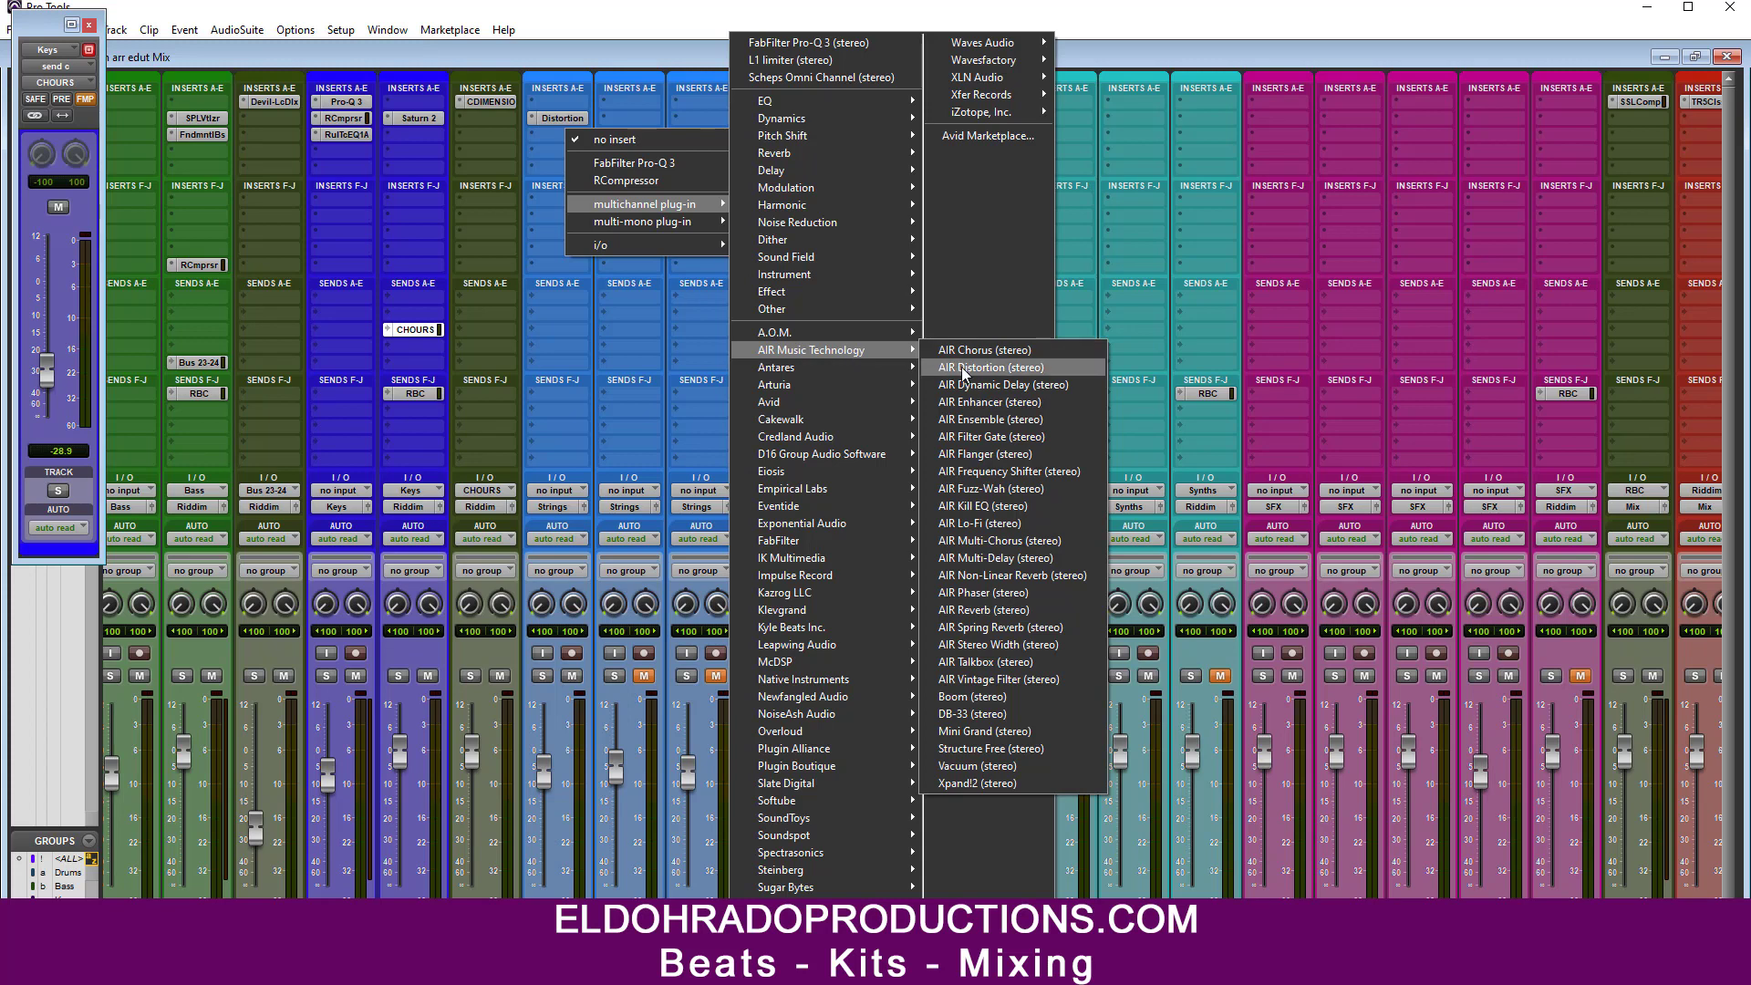
left_click(973, 401)
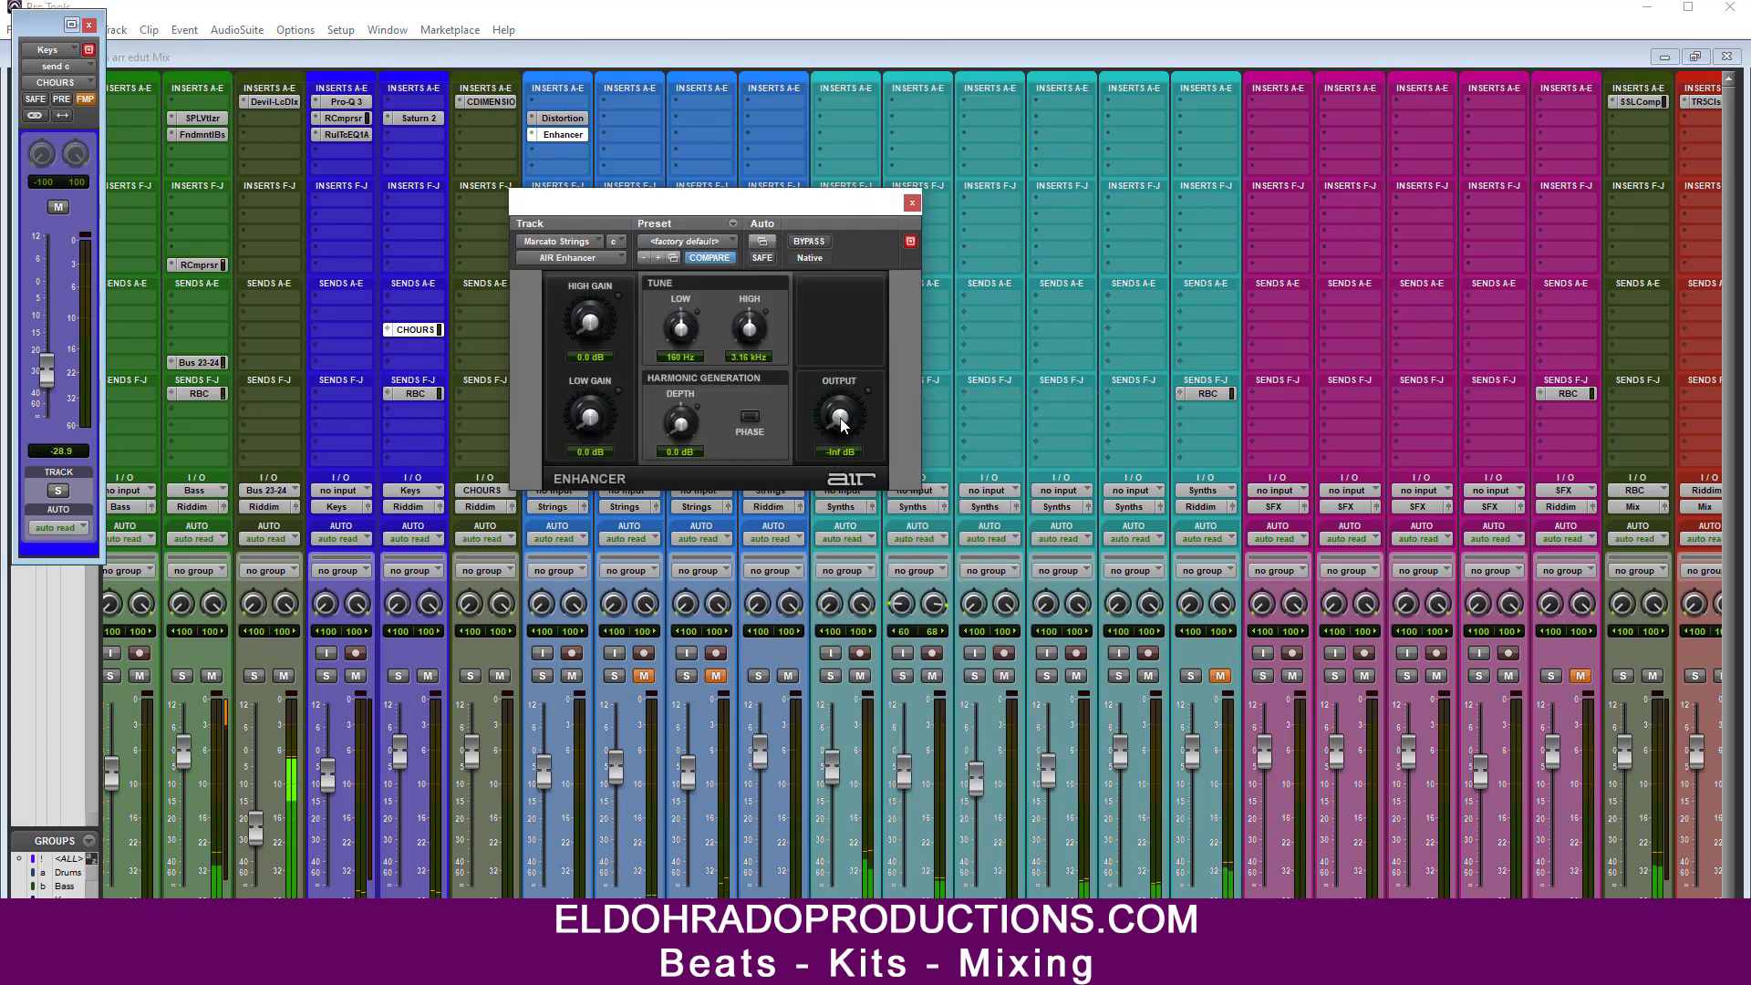
left_click_drag(837, 454, 843, 415)
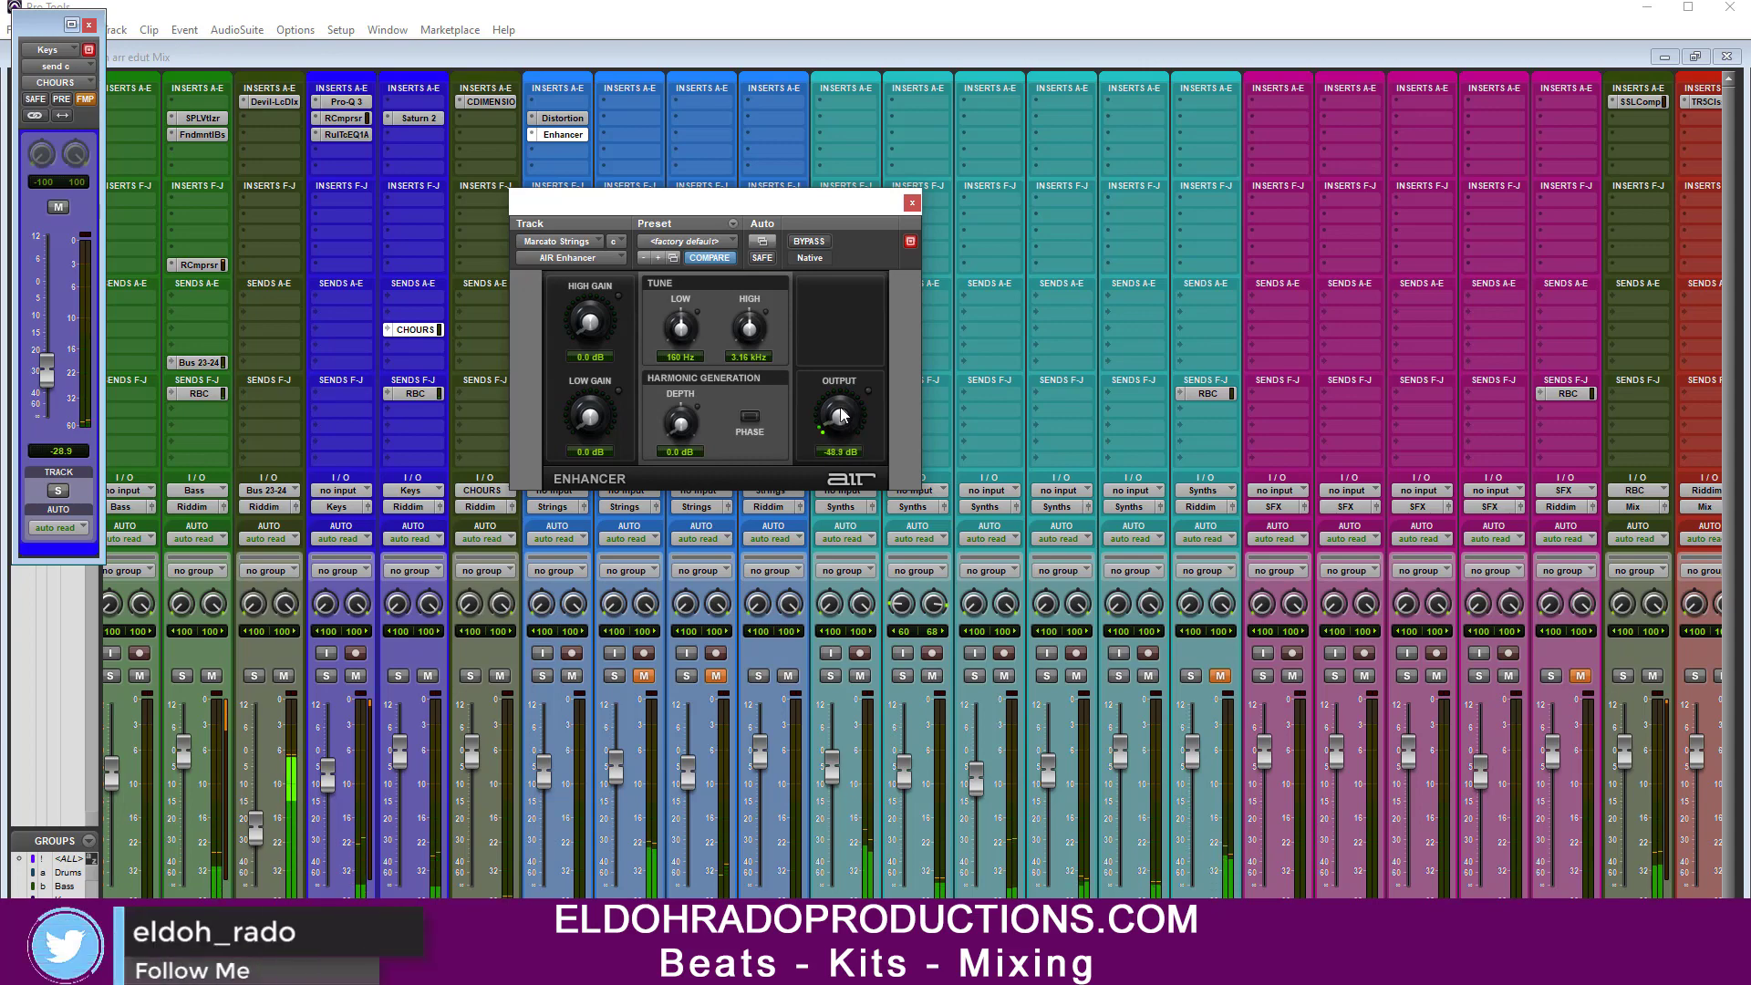
Step: Replace the Enhancer on Marcato Strings with stereo AIR Ensemble and adjust its Mix
left_click(530, 135)
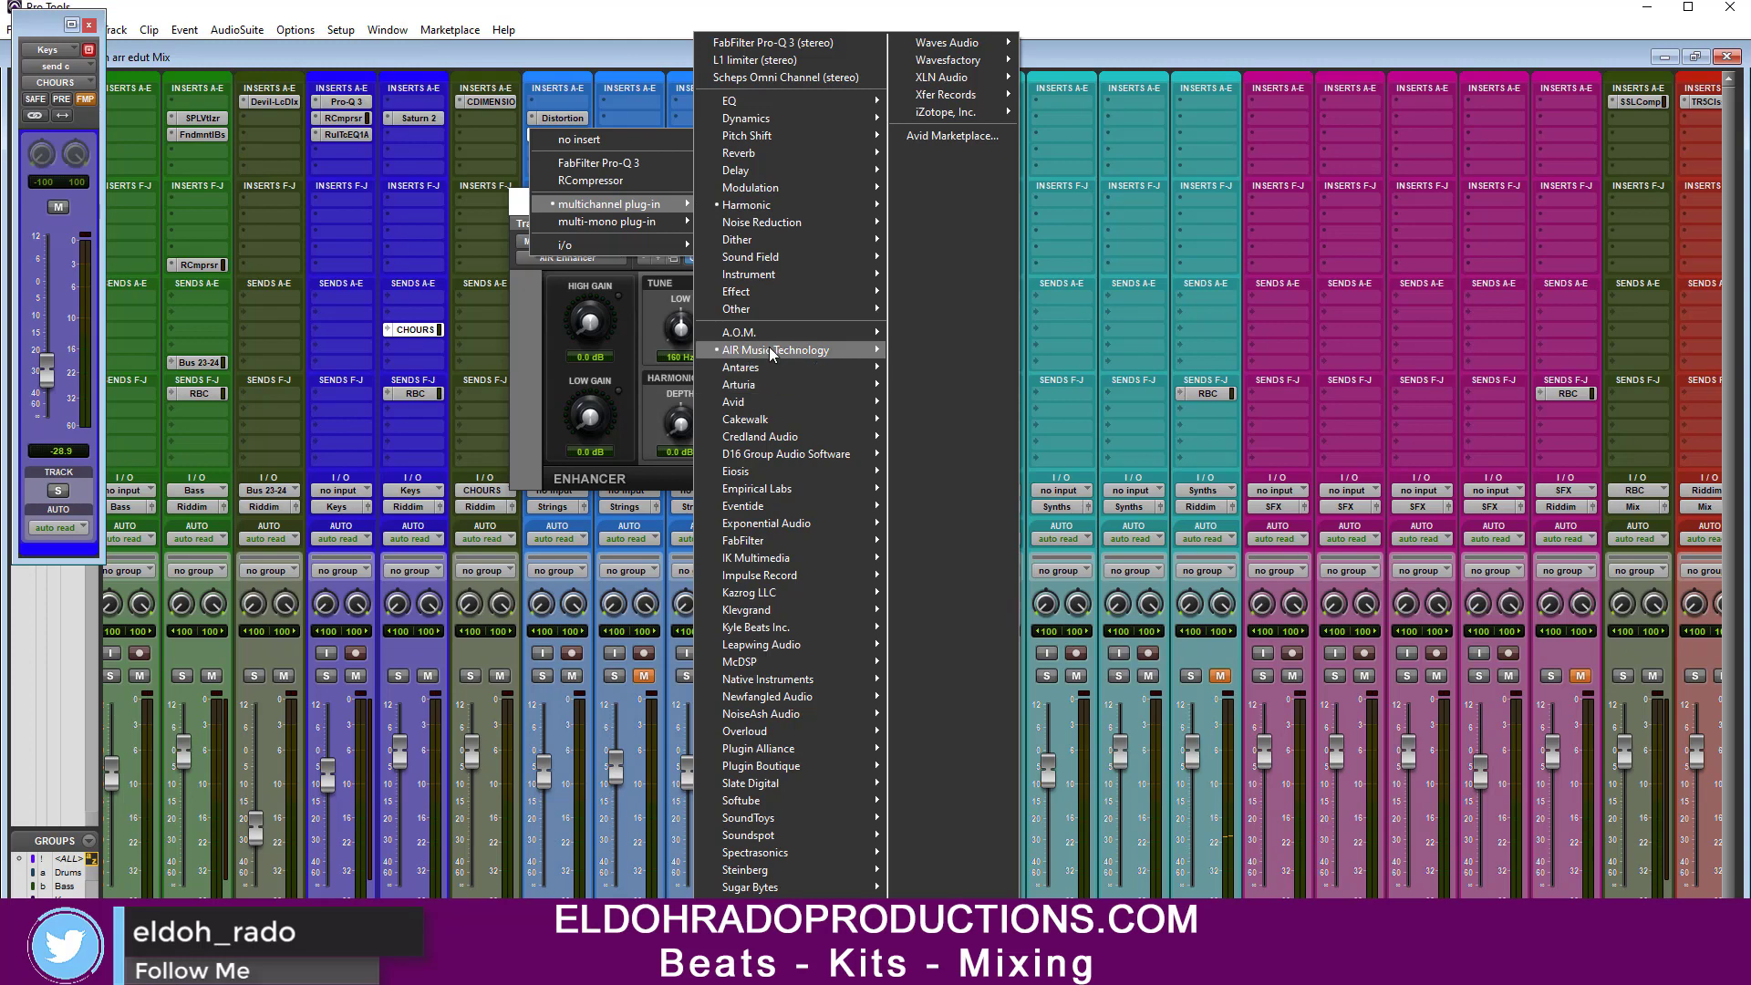
mouse_move(819, 349)
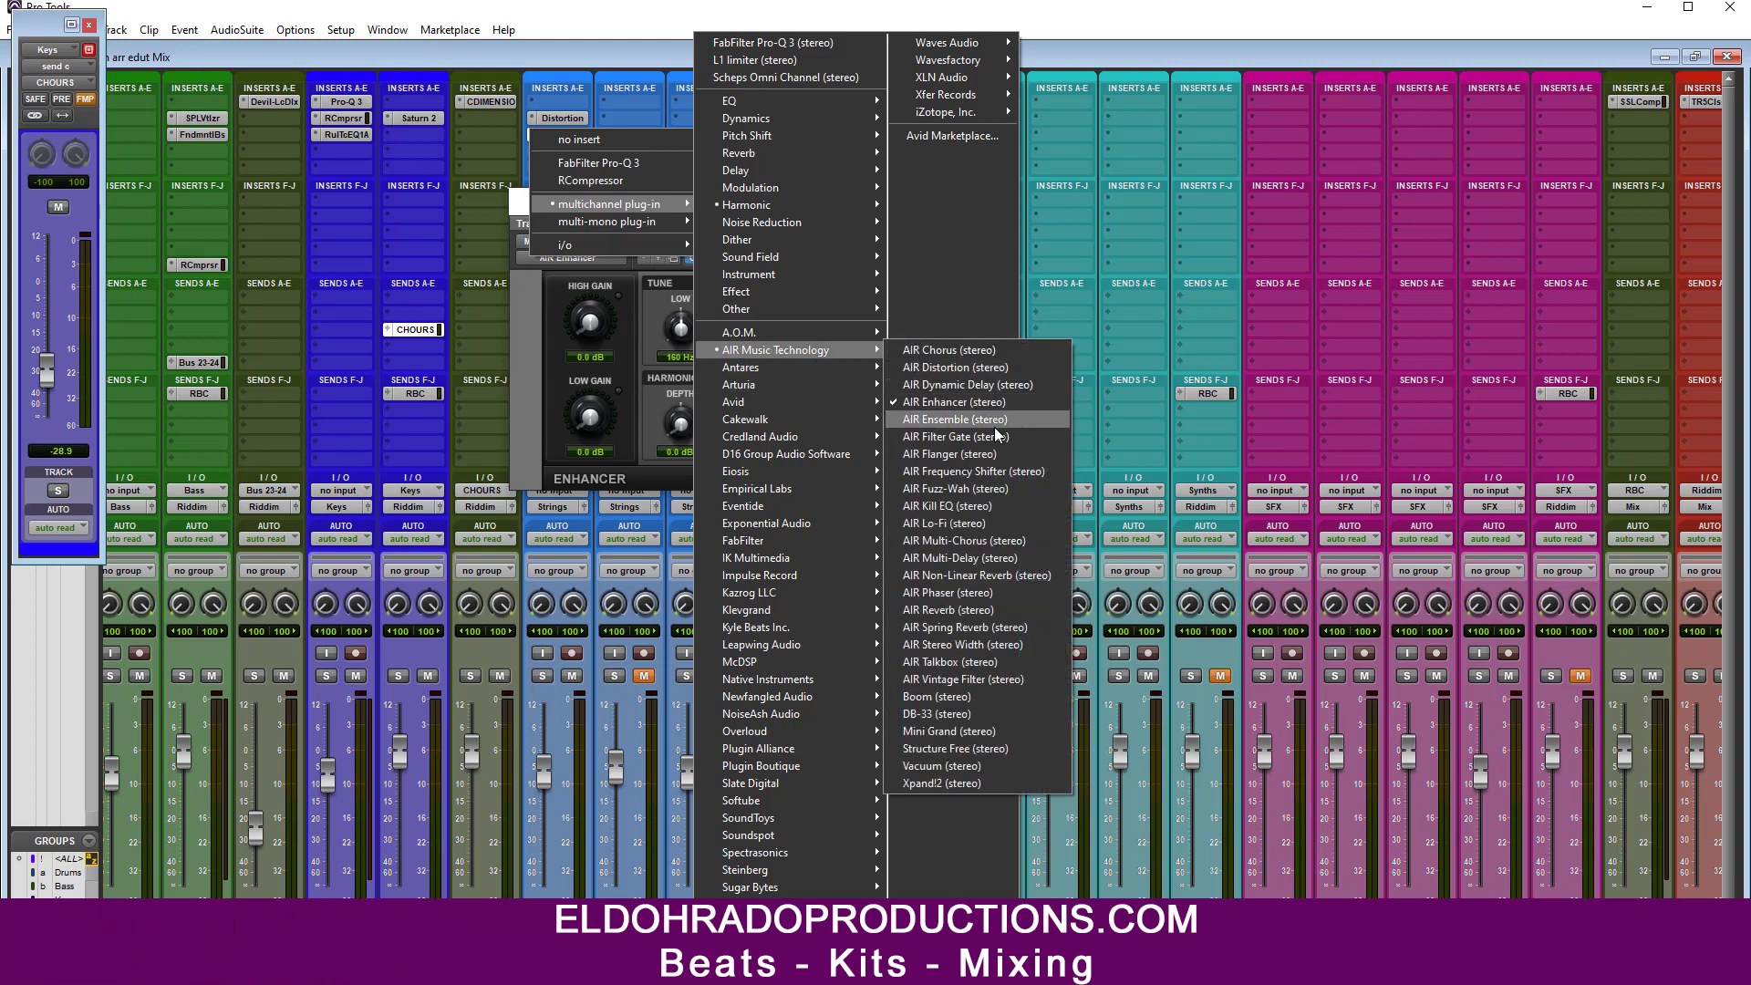
left_click(967, 402)
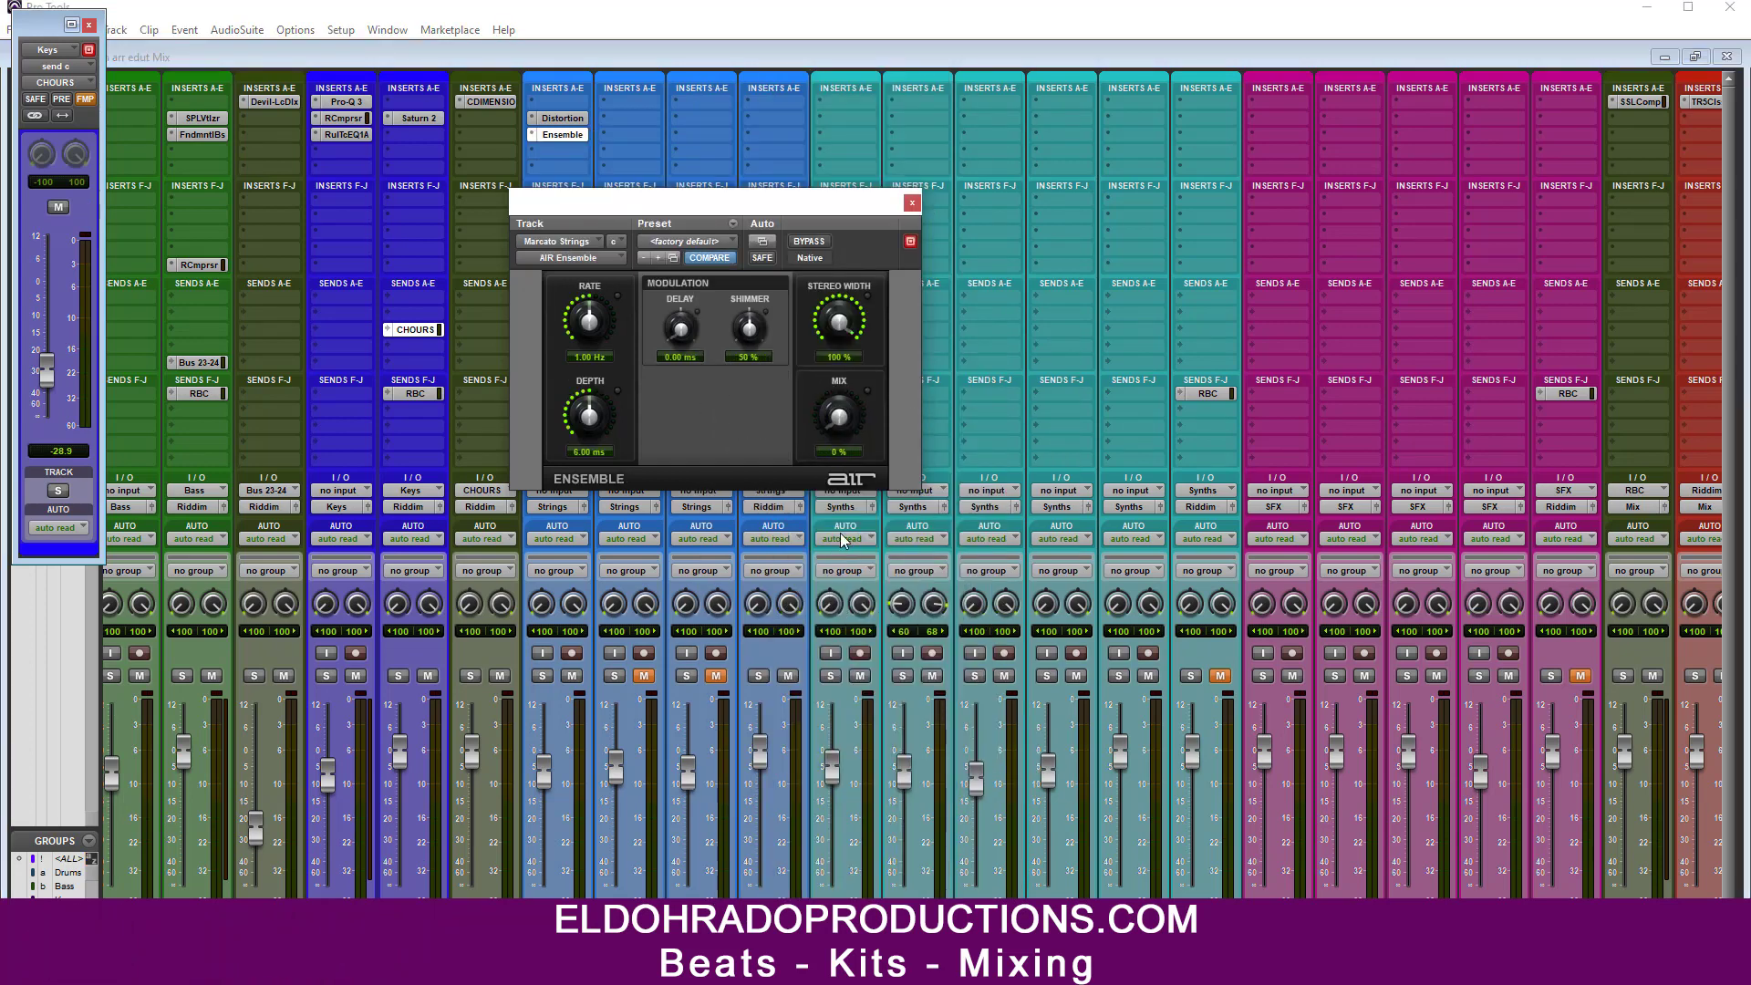
left_click_drag(849, 421, 850, 416)
Step: Insert stereo AIR Lo-Fi in the fourth insert slot of the Marcato Strings track
left_click(559, 152)
mouse_move(639, 221)
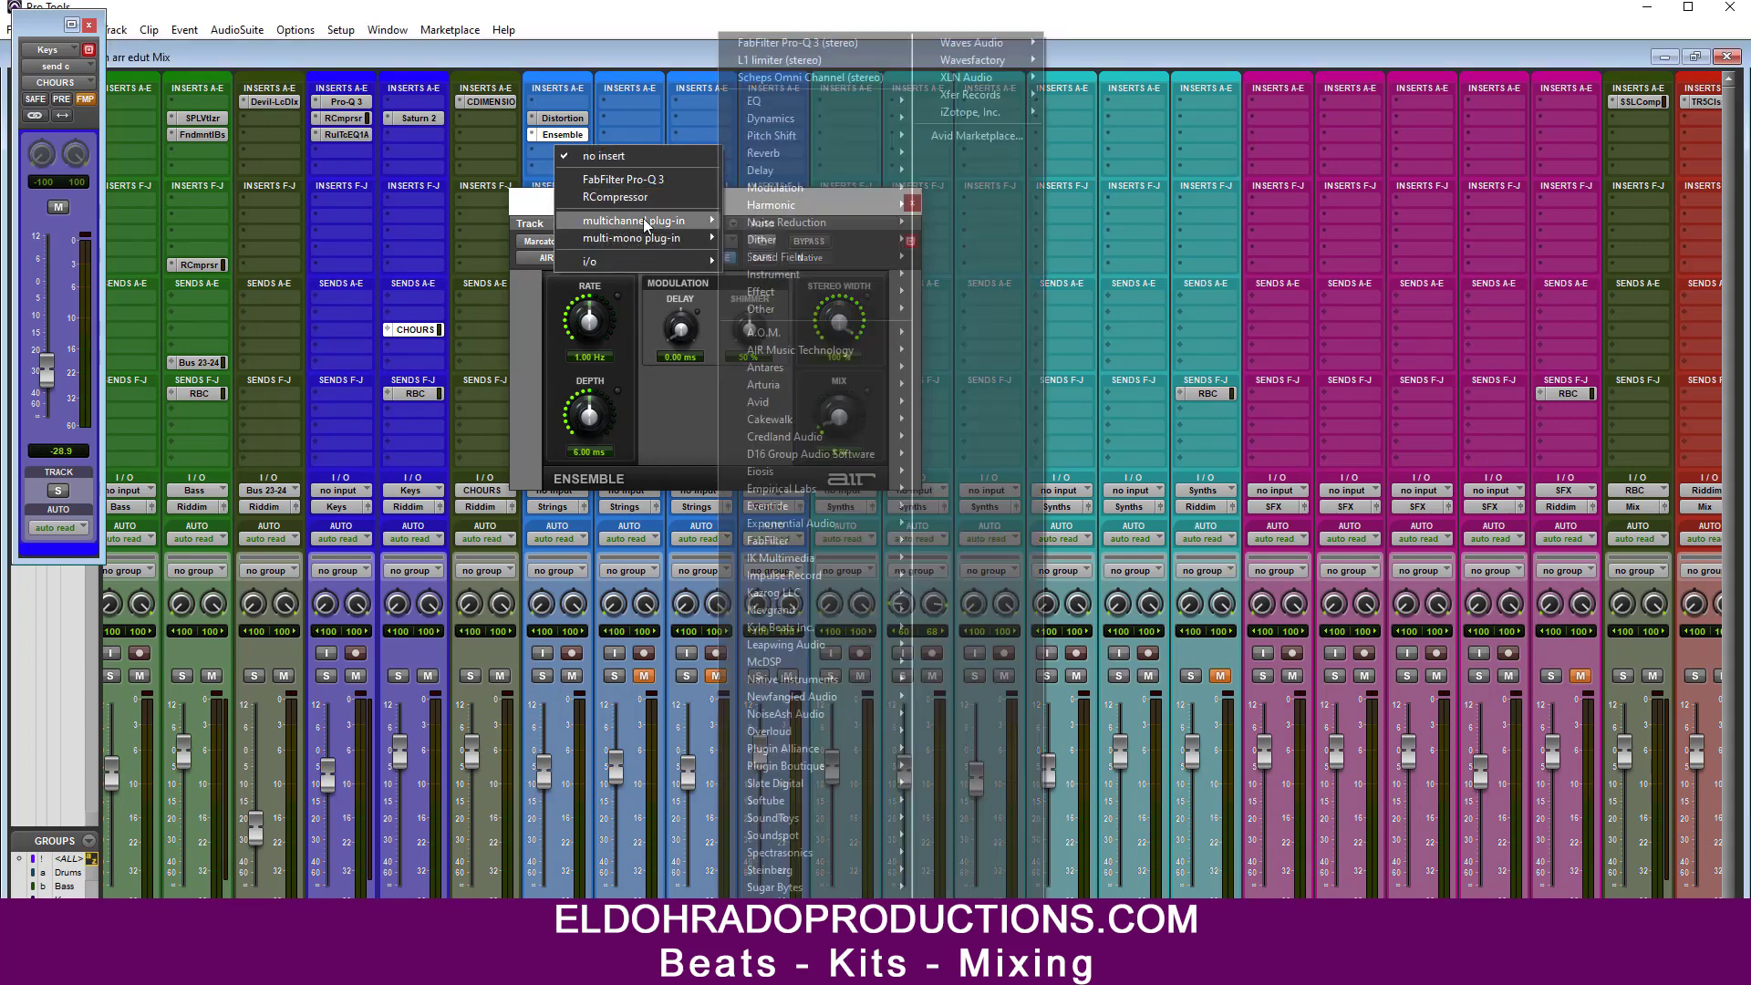
mouse_move(781, 349)
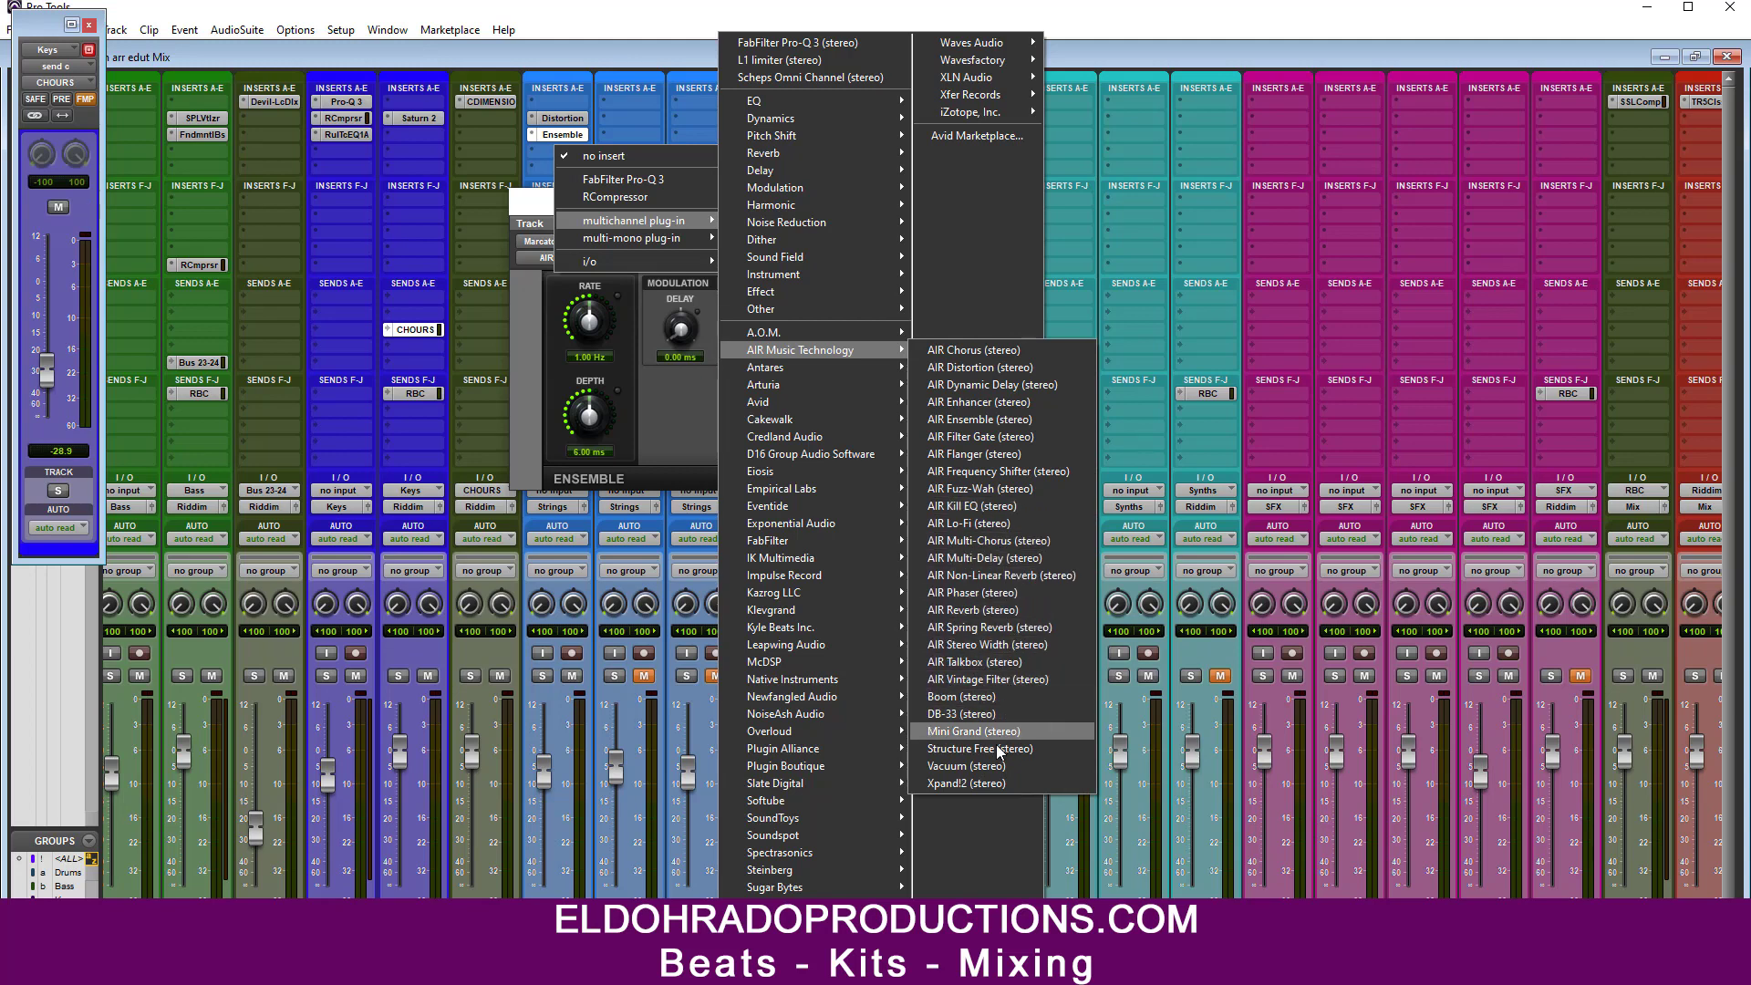
left_click(1021, 524)
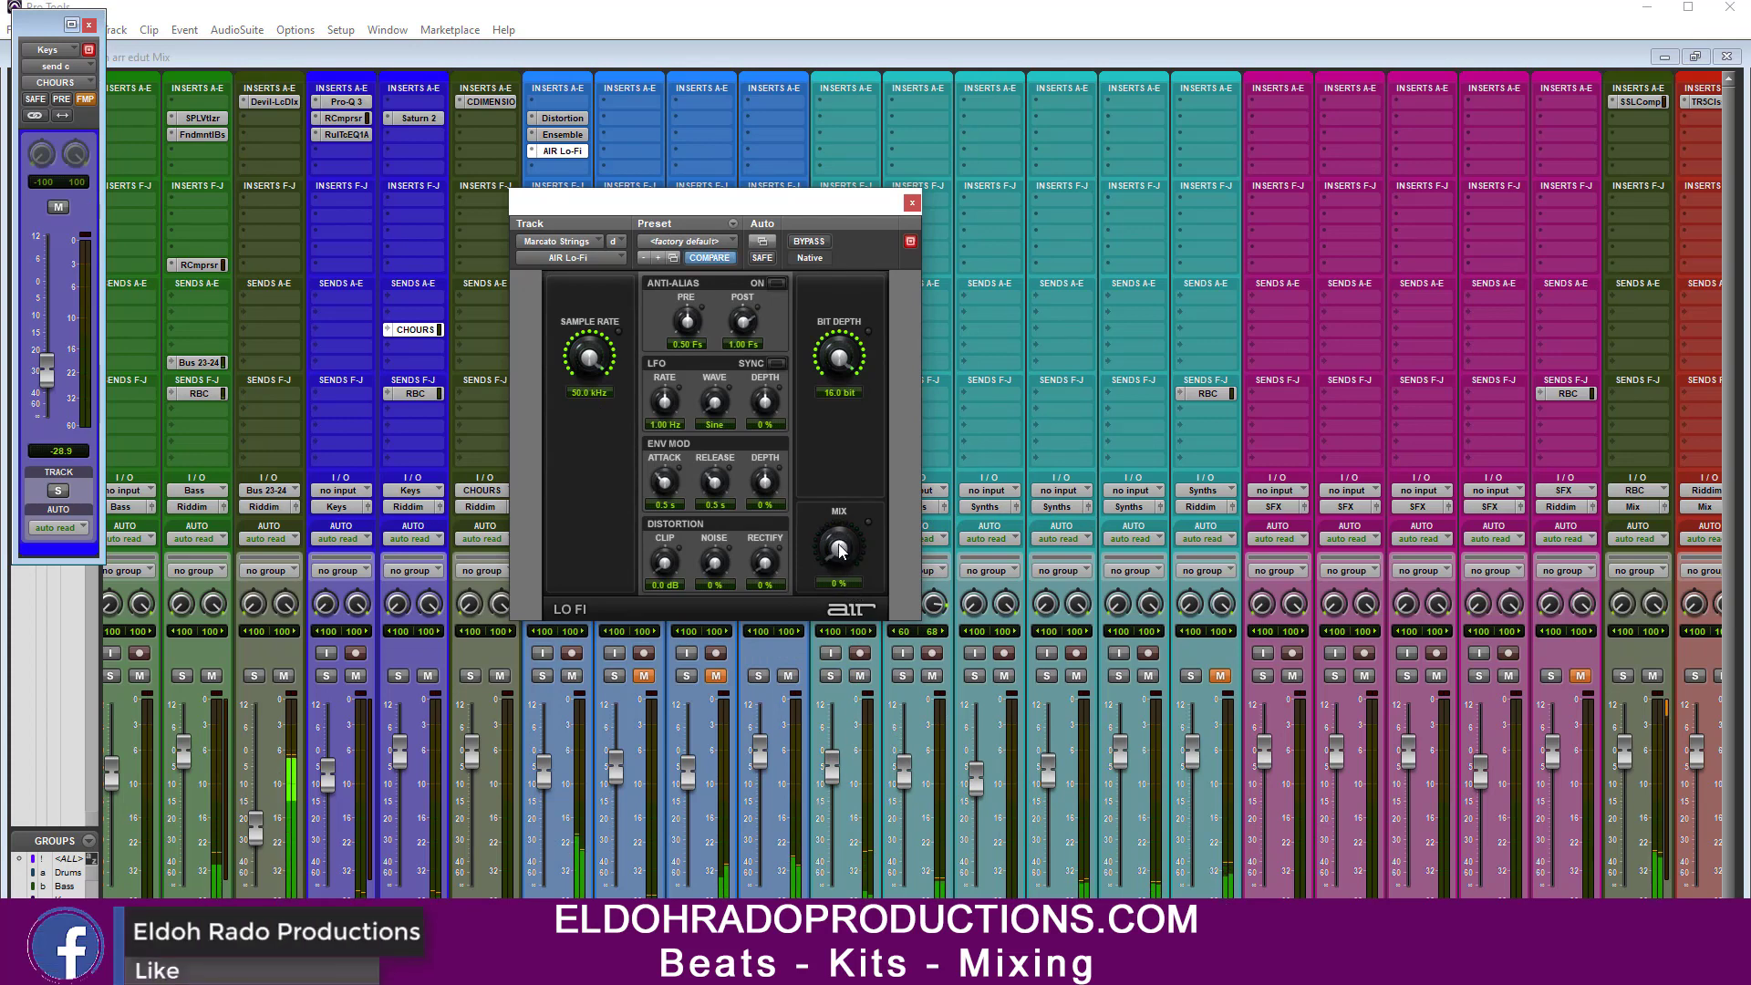
Step: Audition AIR Lo-Fi's Mix up to 61%, compare it against bypass, and set the Mix to about 40%
left_click_drag(840, 545, 879, 473)
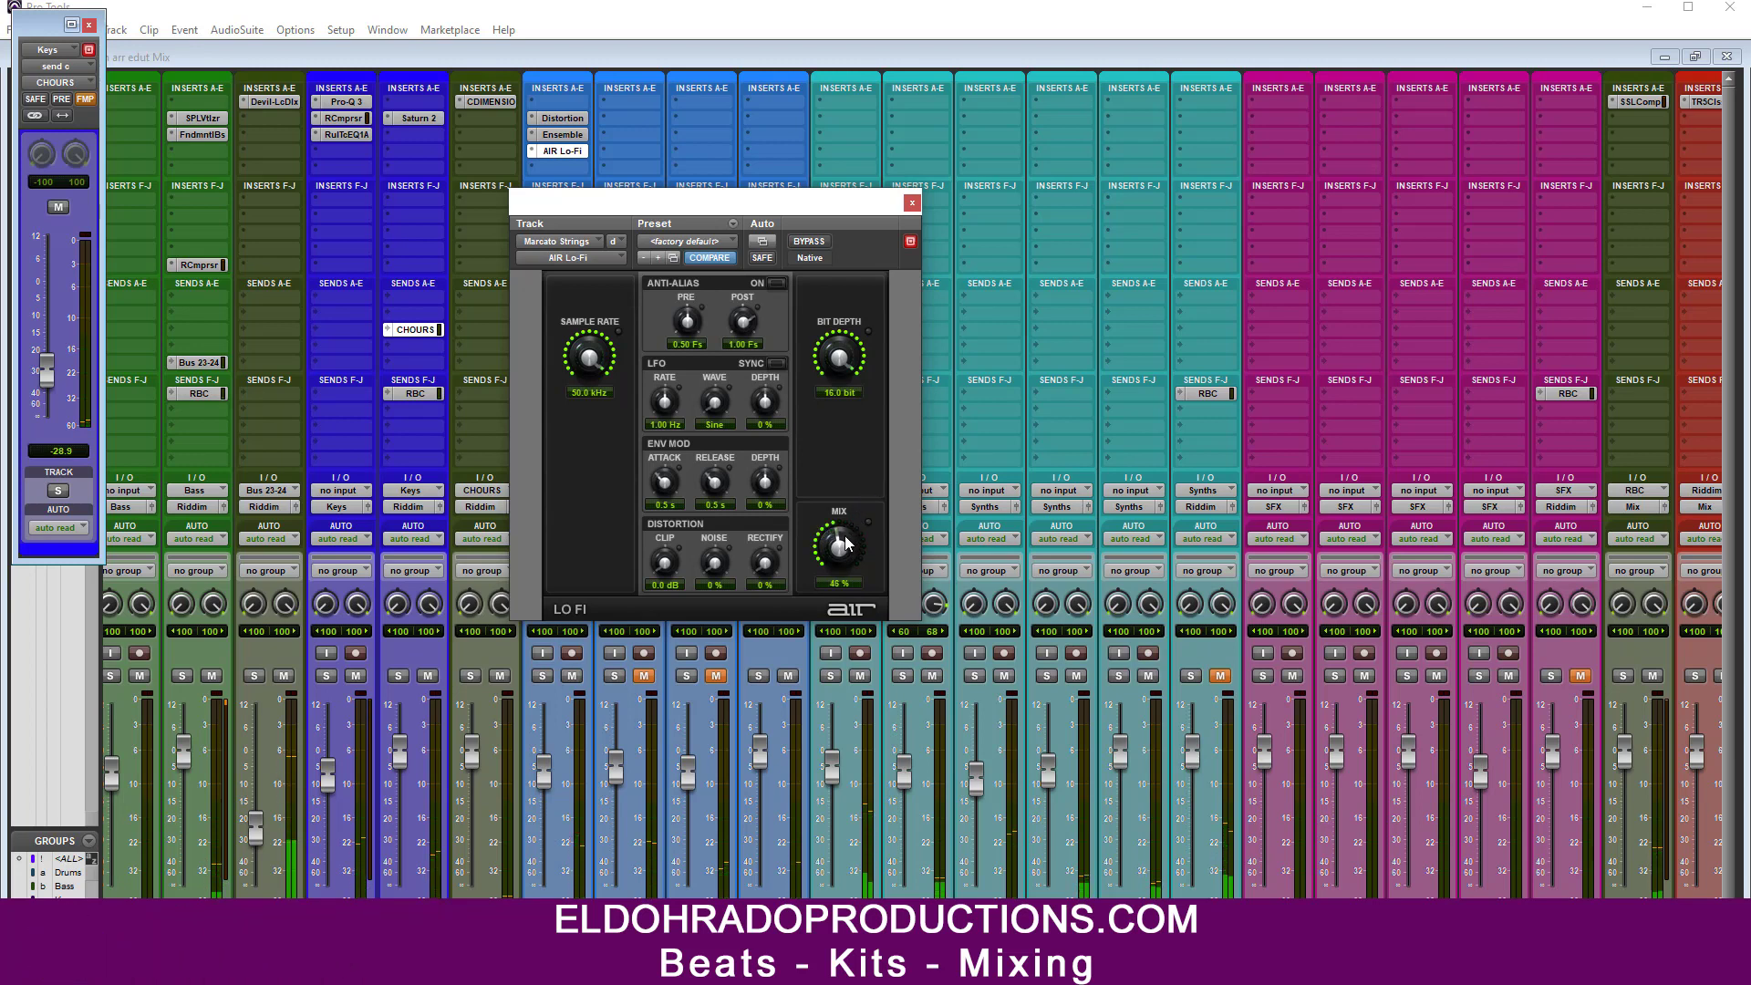
mouse_move(847, 544)
left_mouse_down()
mouse_move(832, 558)
mouse_move(844, 540)
left_mouse_up()
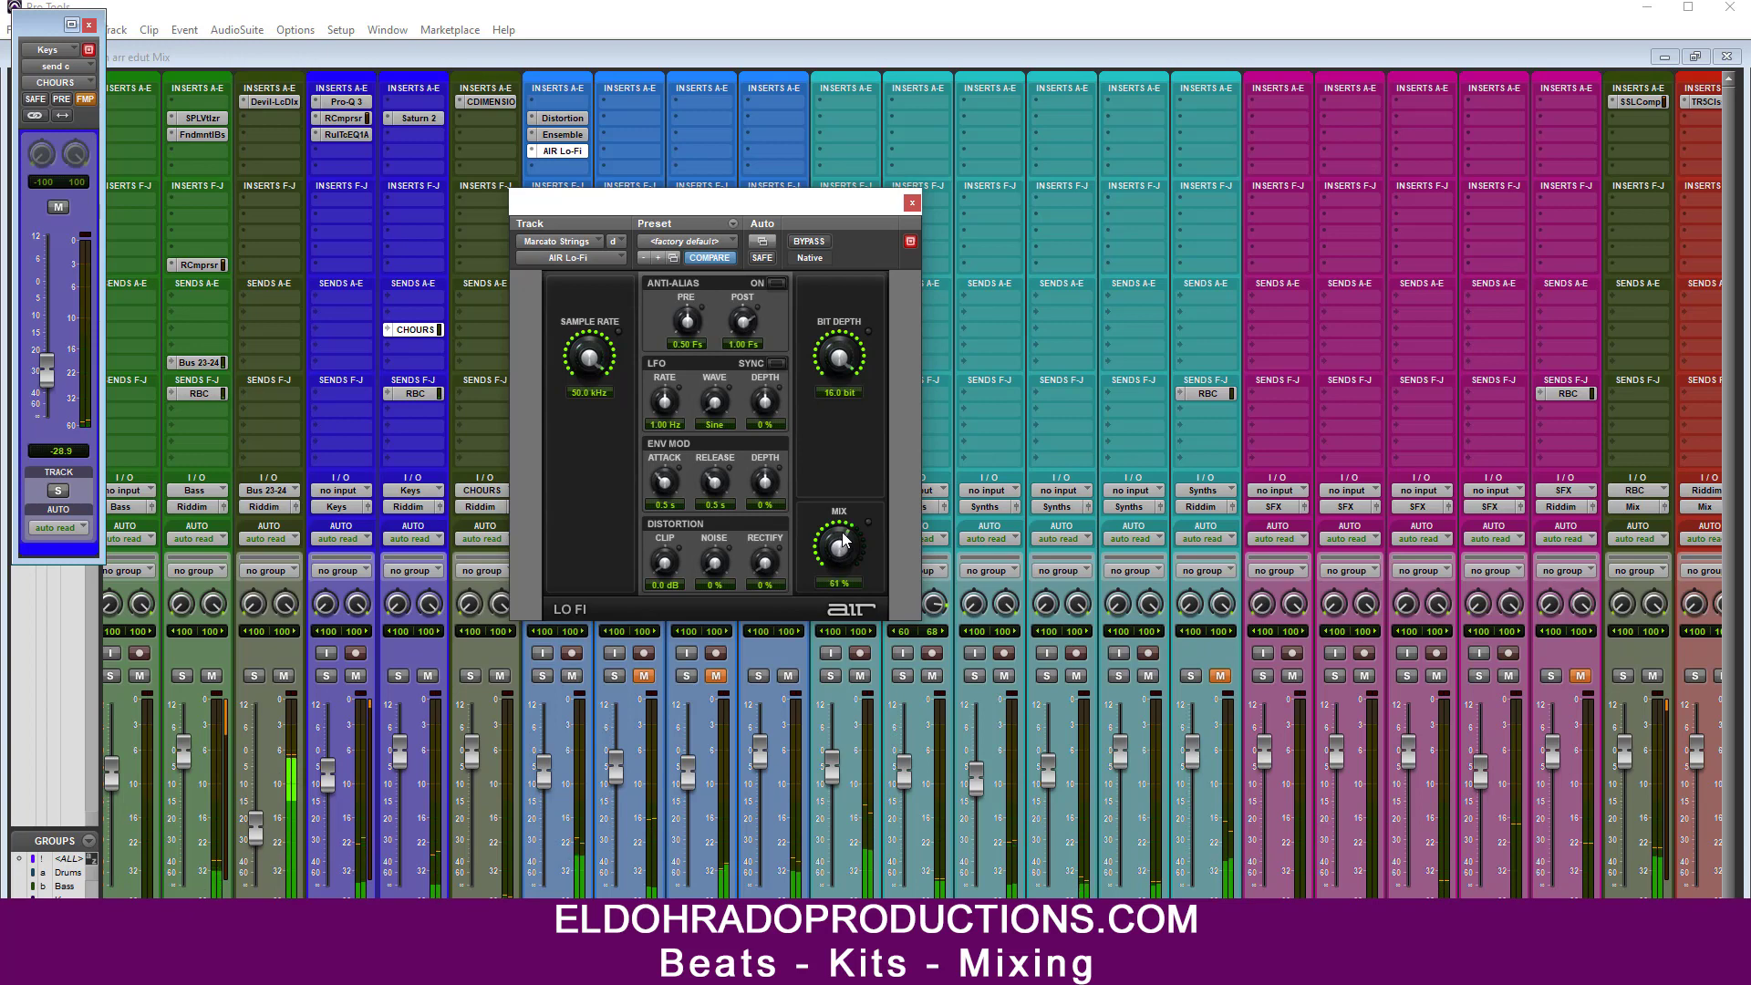
left_click(809, 241)
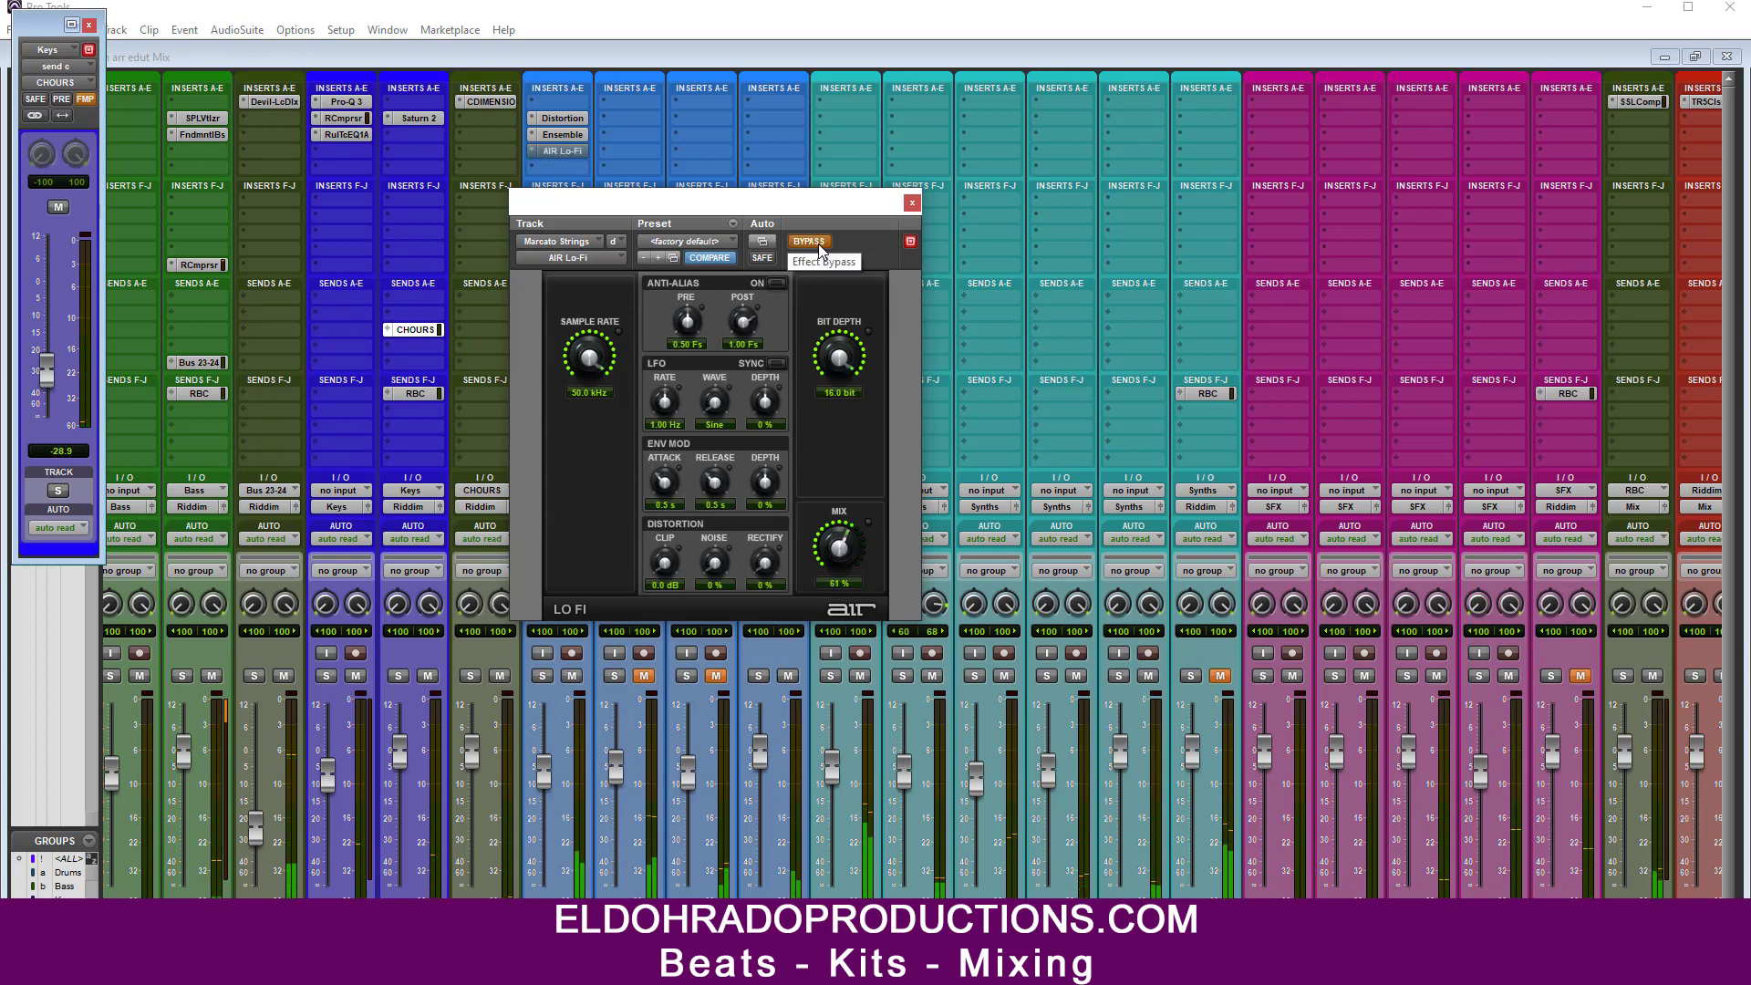
left_click(819, 245)
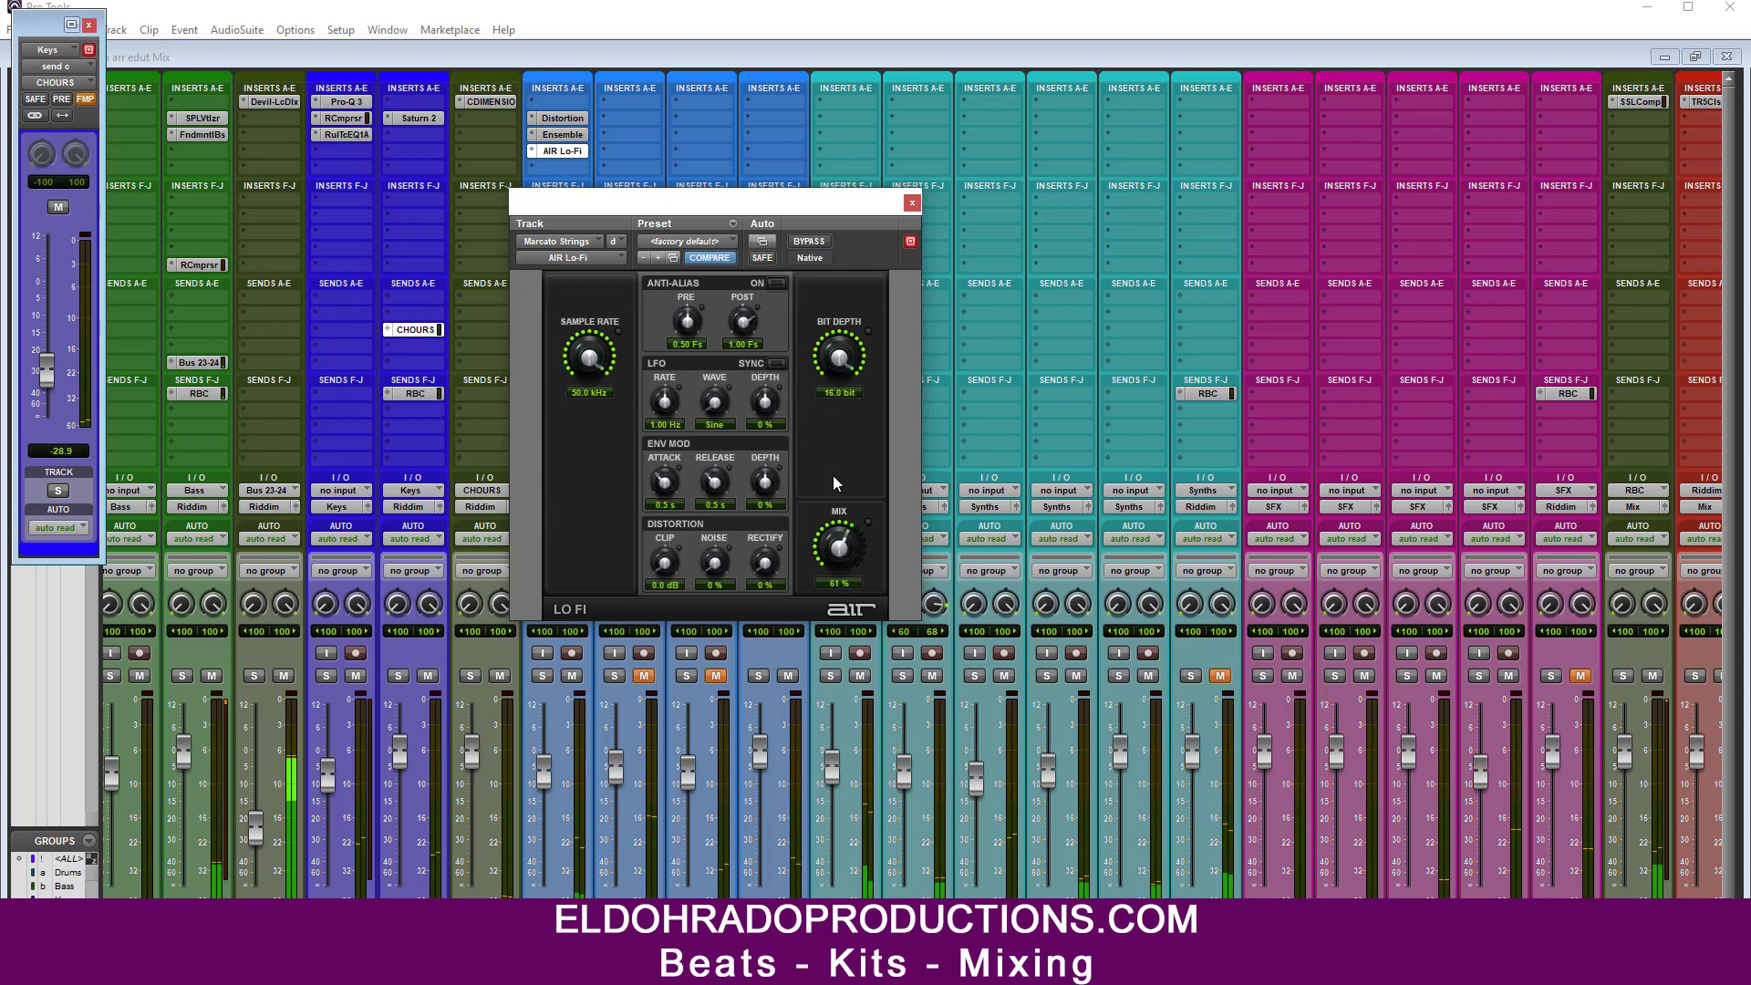
left_click_drag(837, 545, 828, 594)
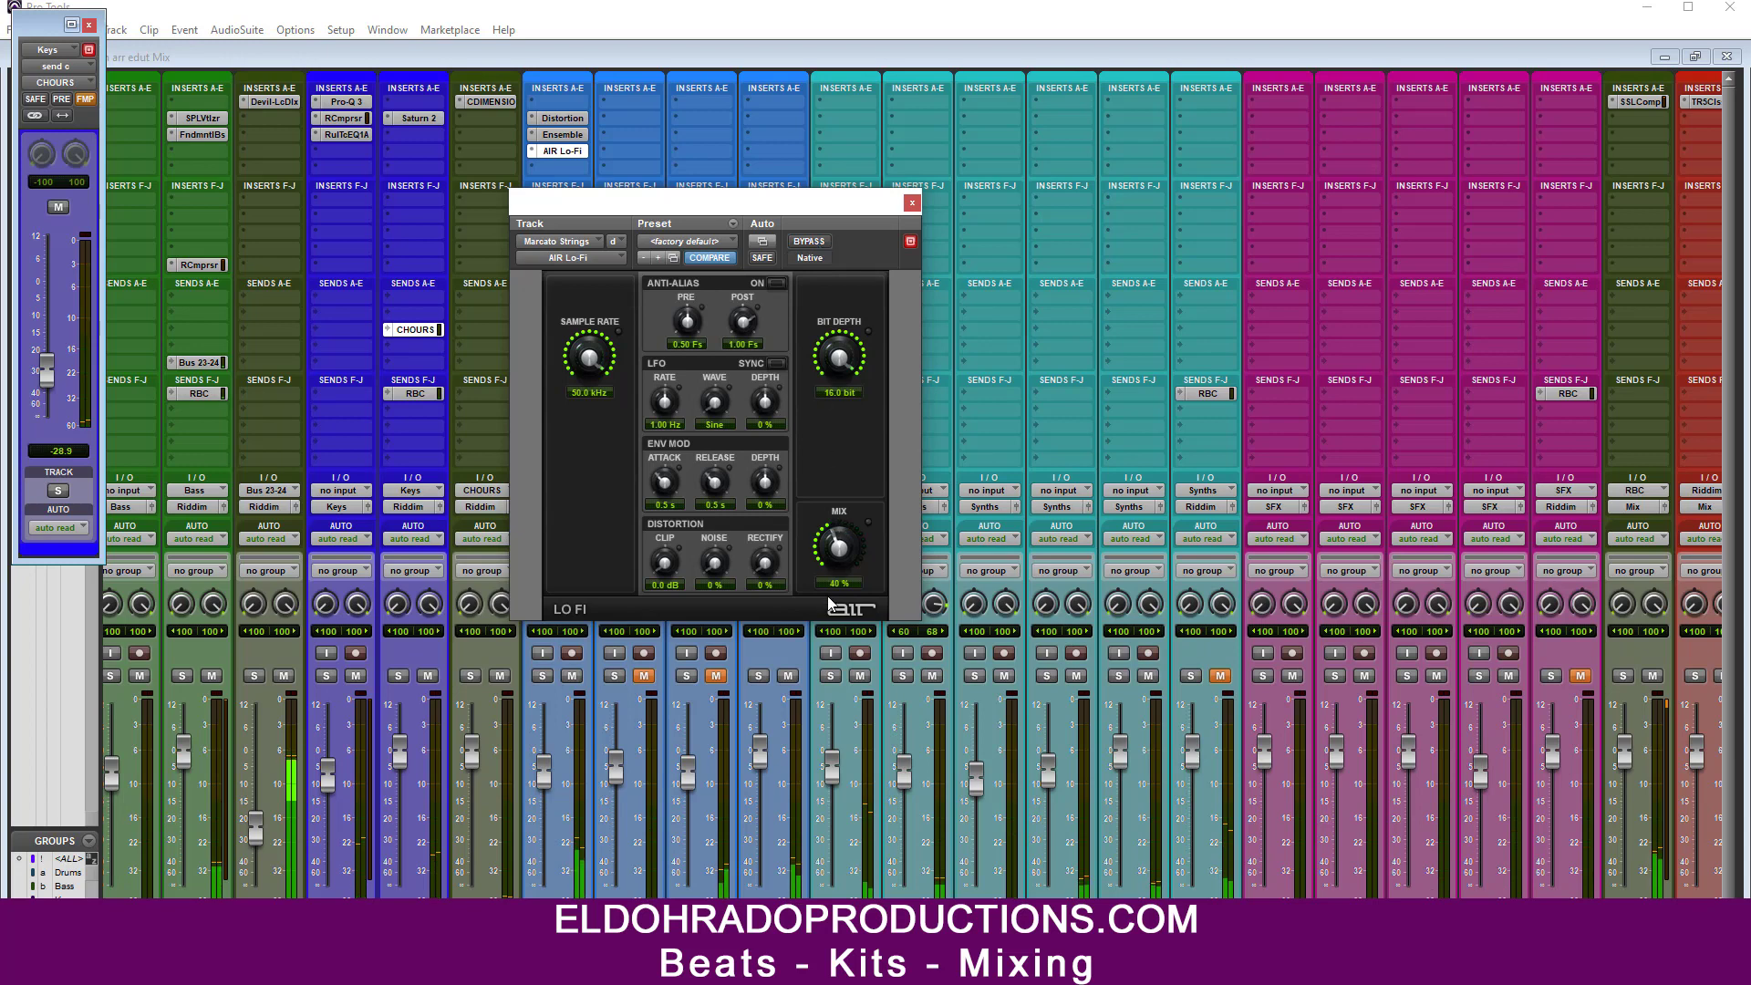
Step: Replace AIR Lo-Fi in the fourth insert slot of Marcato Strings with stereo Tube Saturator 2
left_click(543, 151)
left_click(545, 156)
left_click(545, 152)
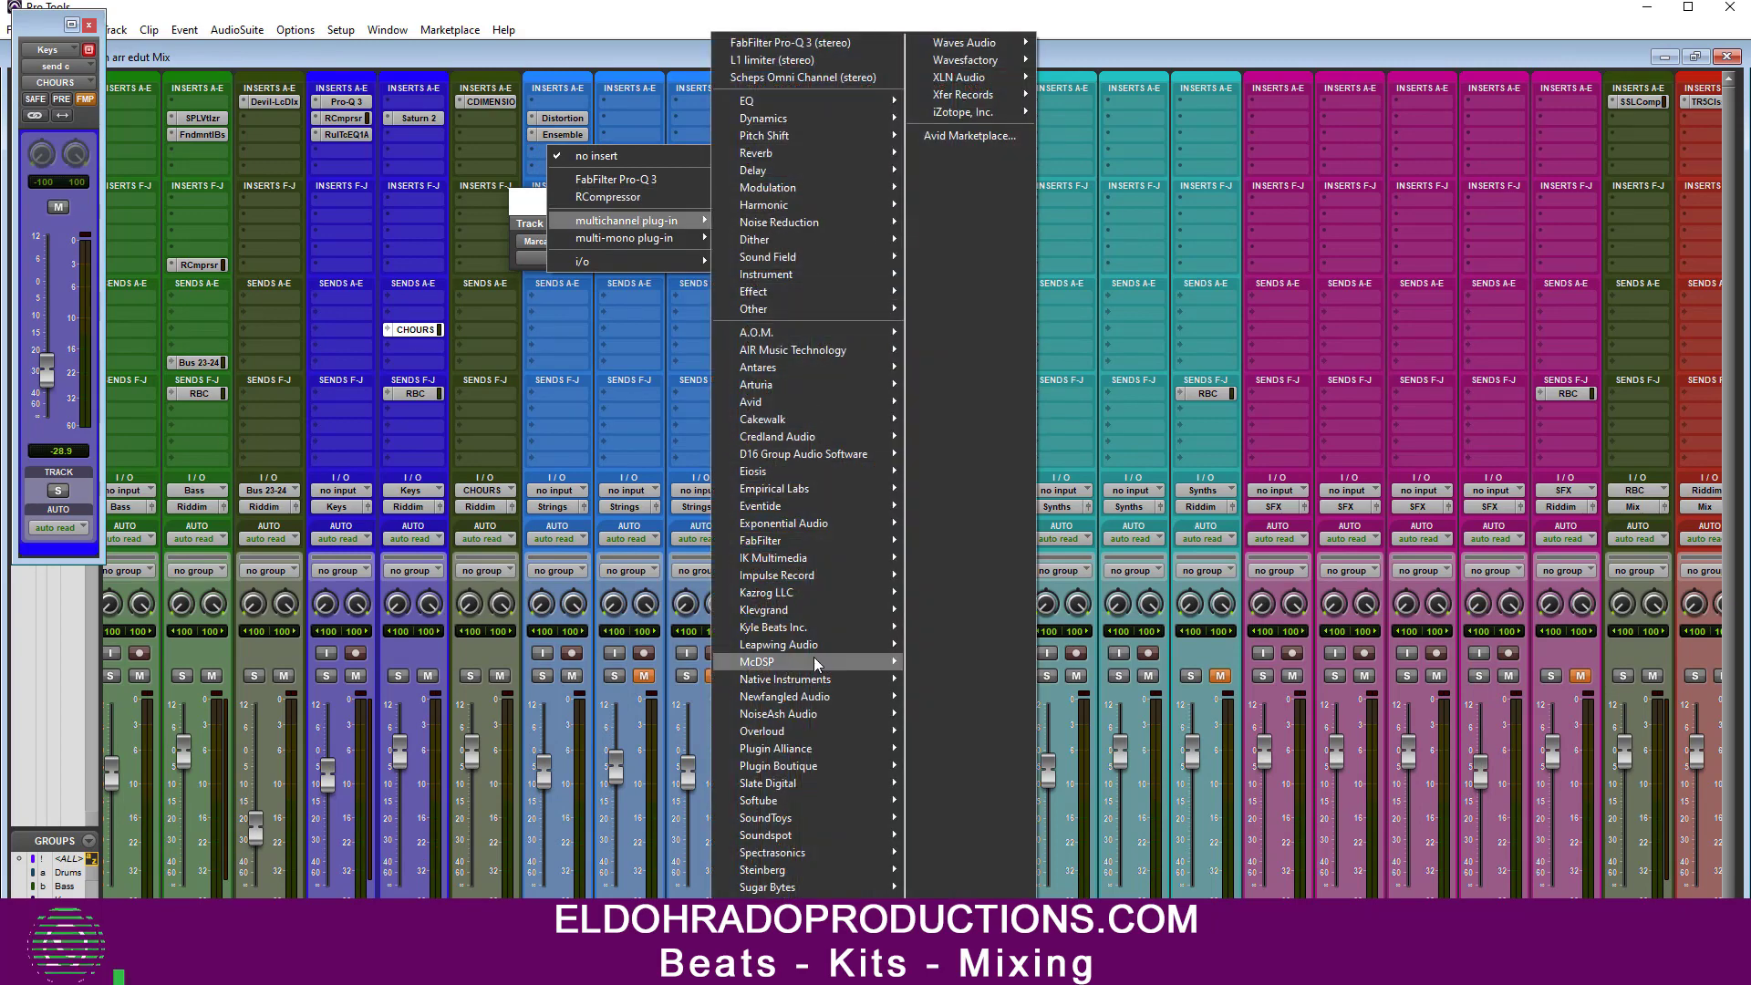
mouse_move(813, 661)
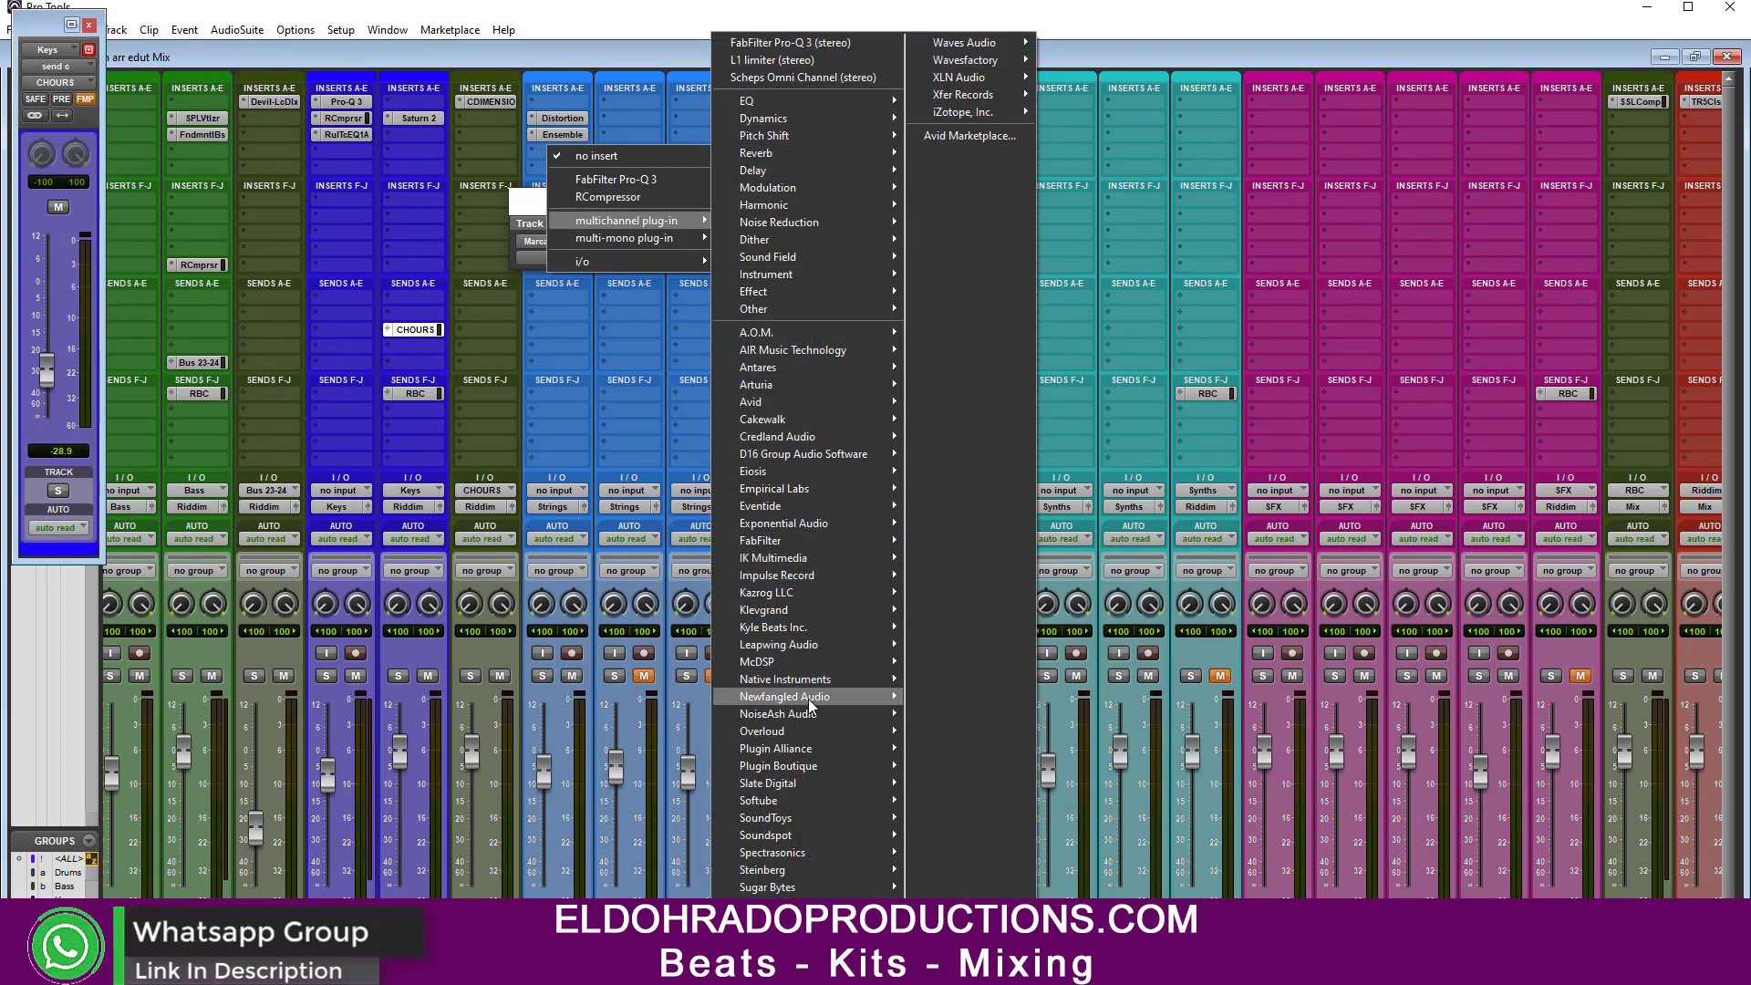
mouse_move(813, 746)
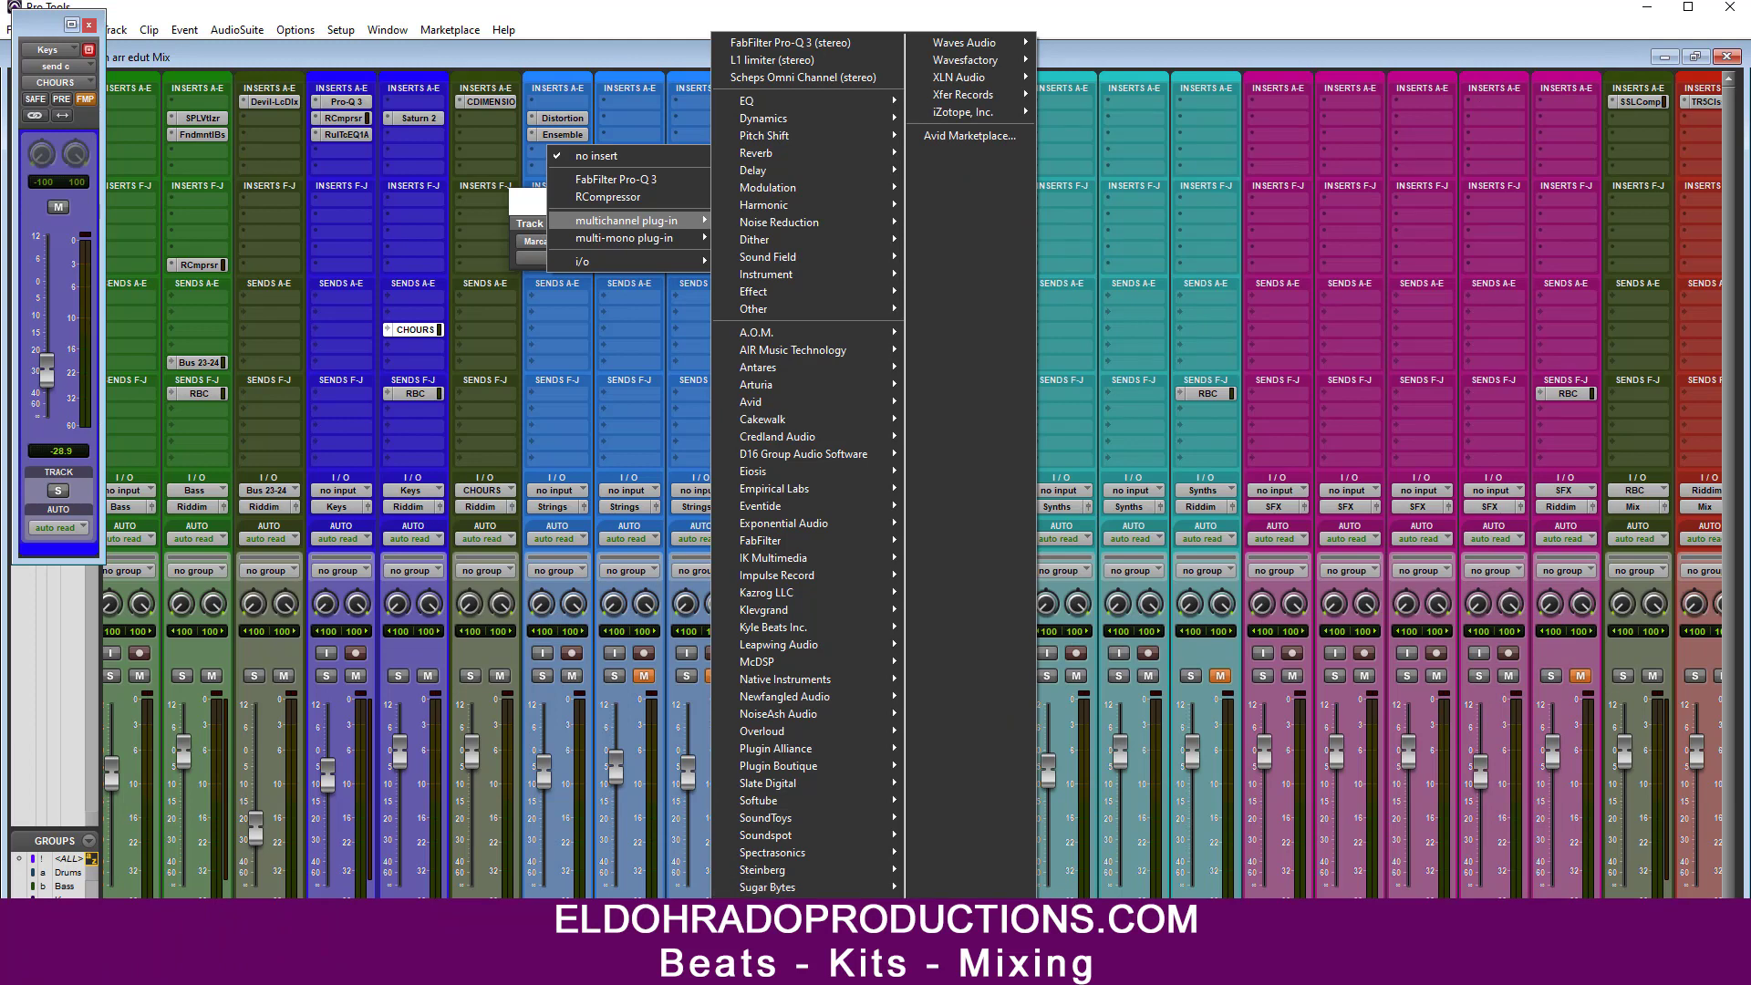
left_click(967, 957)
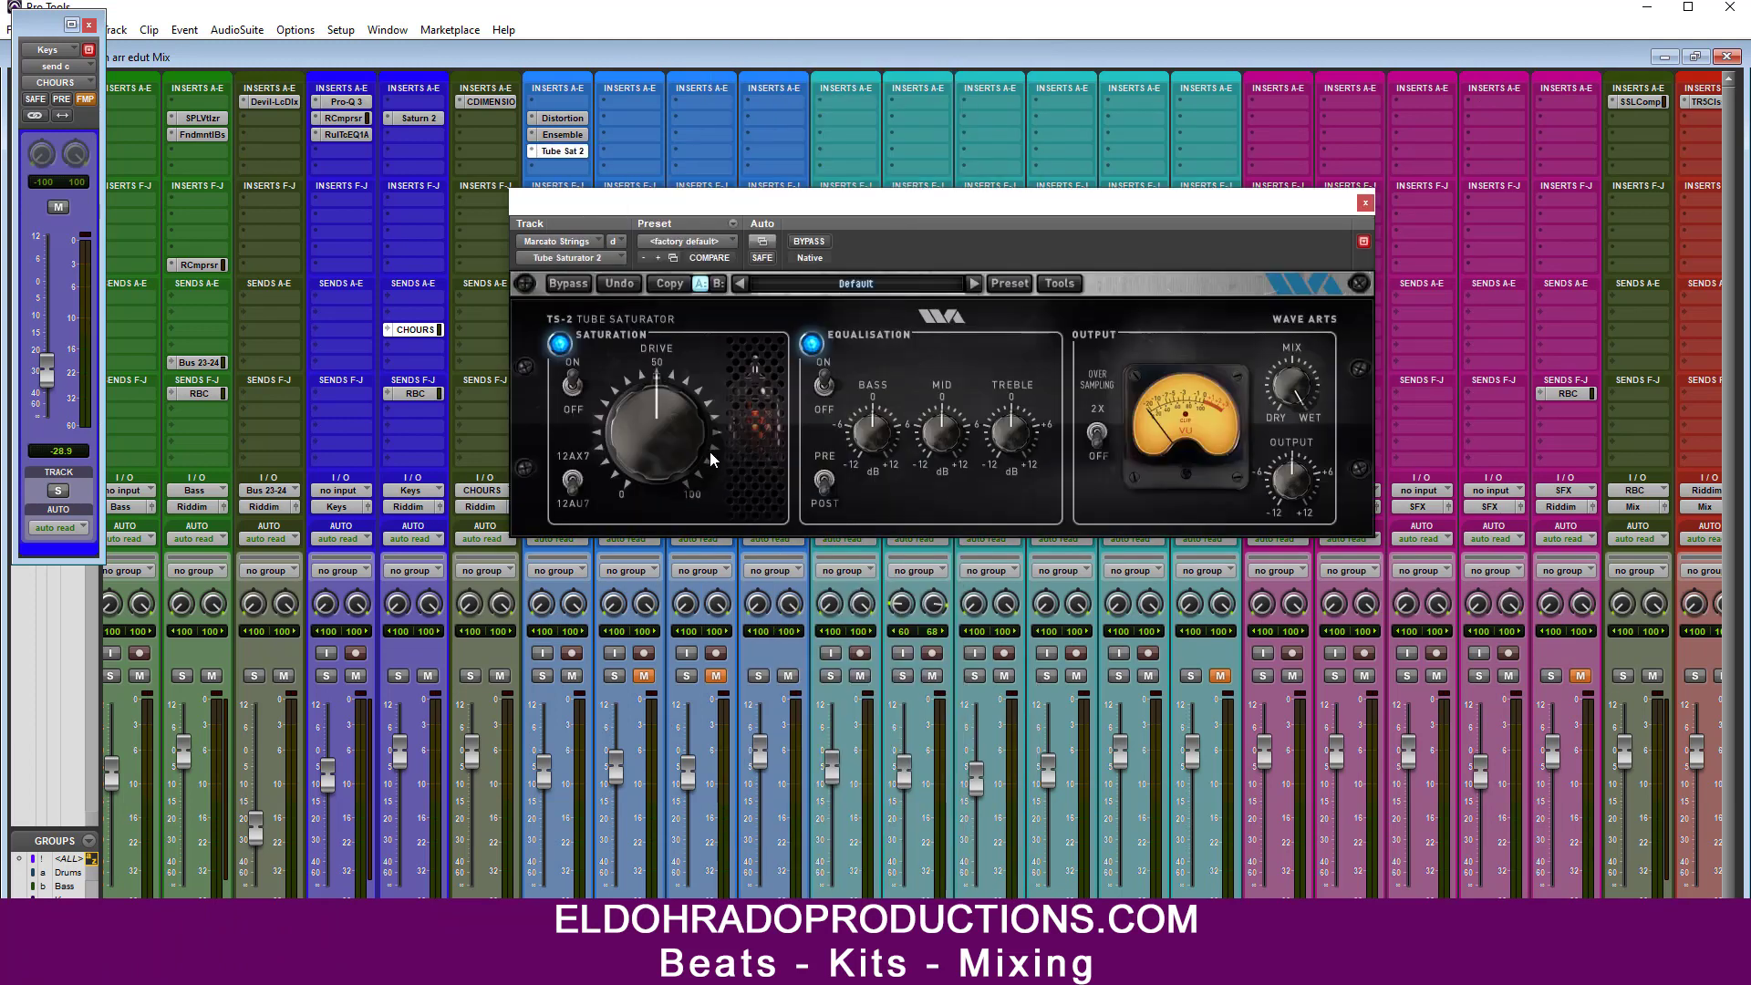
Step: Lower the Tube Saturator's Drive well below 50, adjust its Mid EQ, and compare the result against bypass
left_click_drag(650, 469, 650, 474)
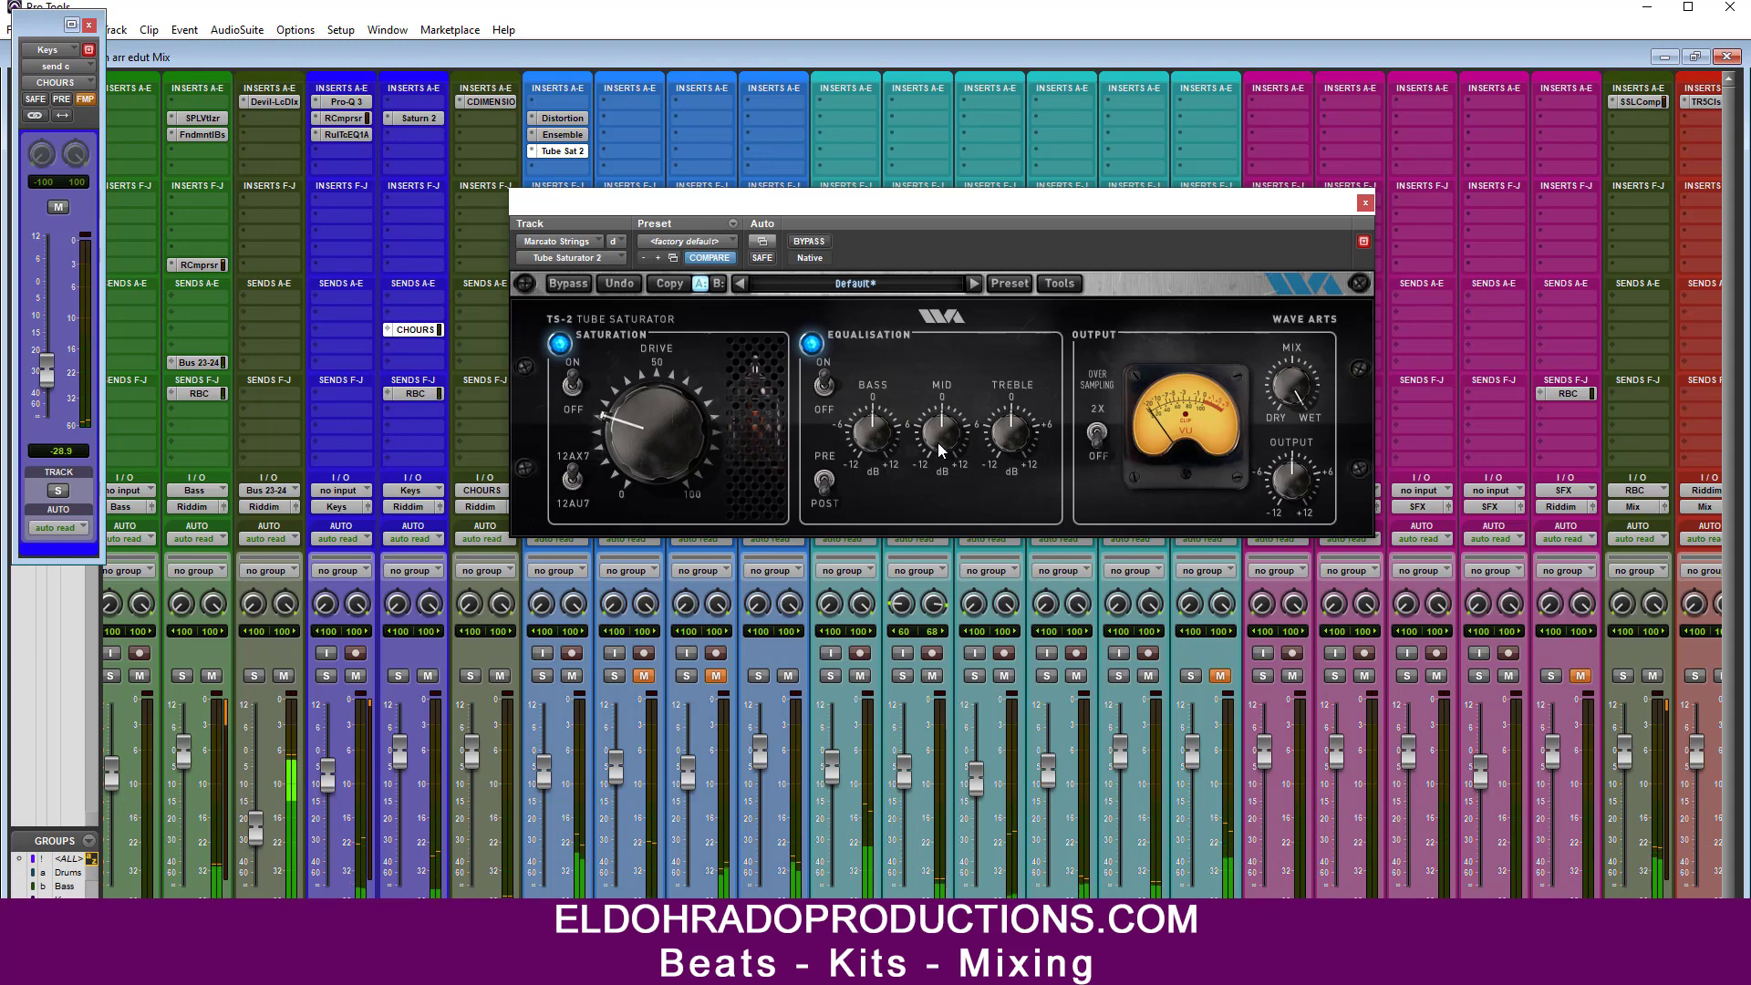
mouse_move(938, 441)
left_mouse_down()
mouse_move(953, 425)
mouse_move(934, 450)
left_mouse_up()
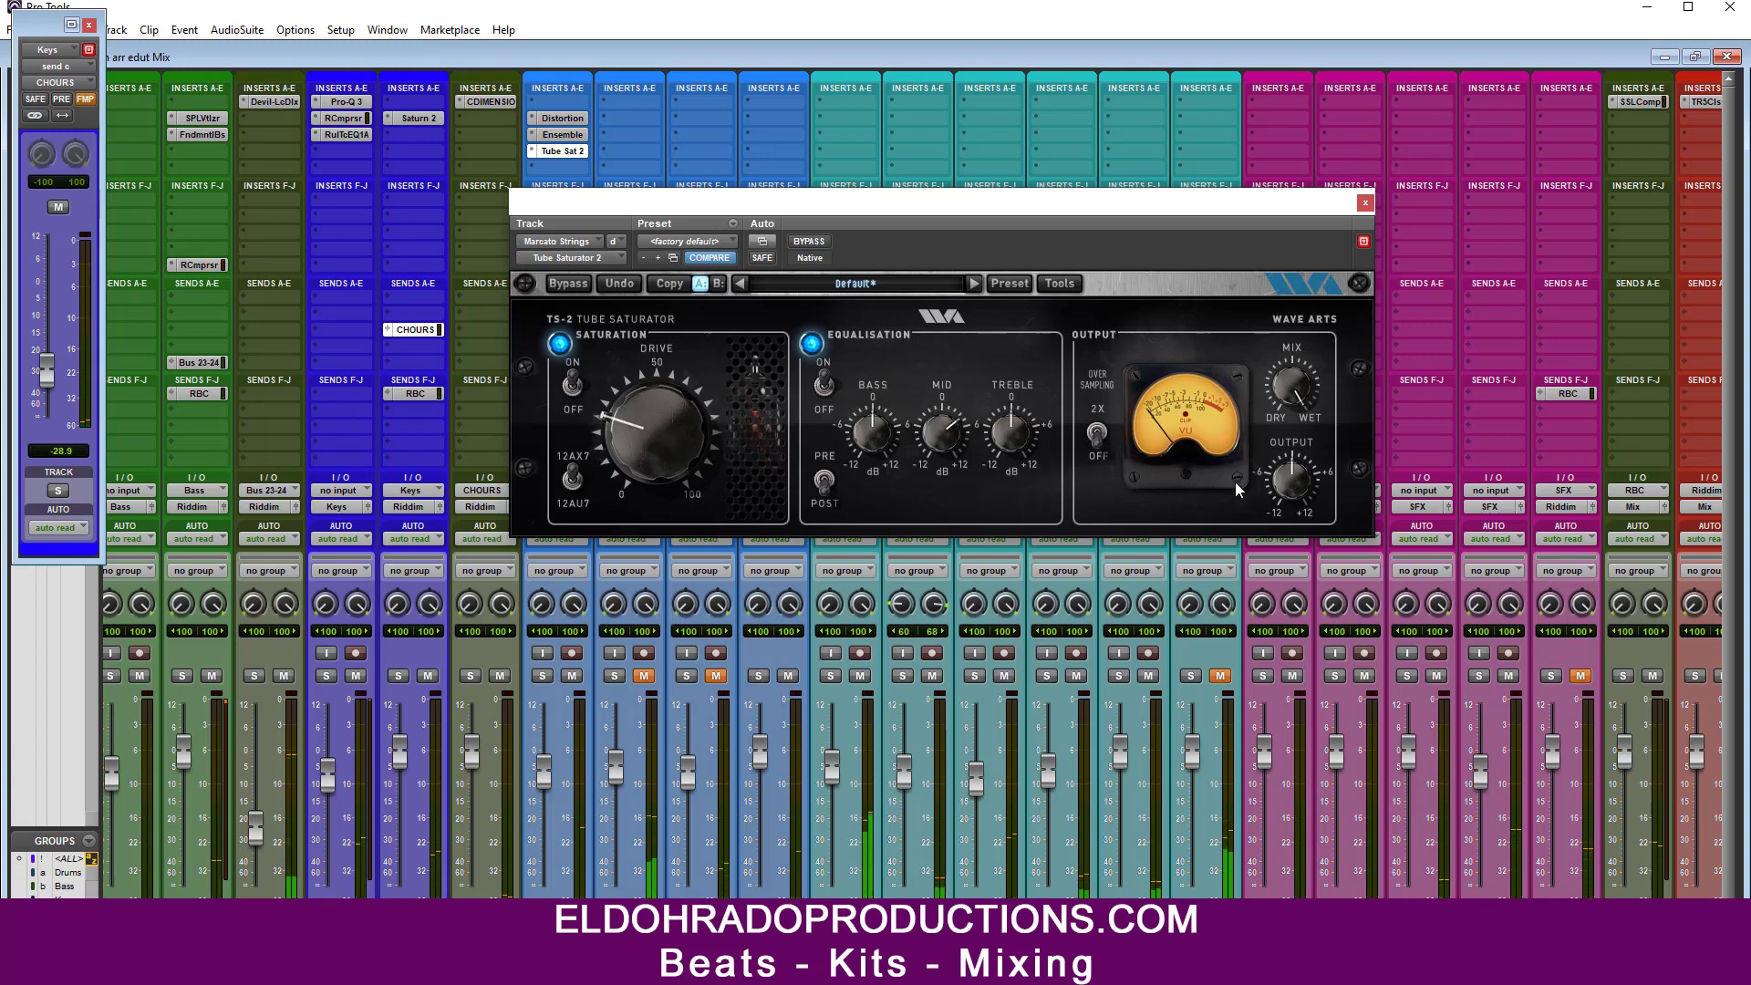
left_click(808, 239)
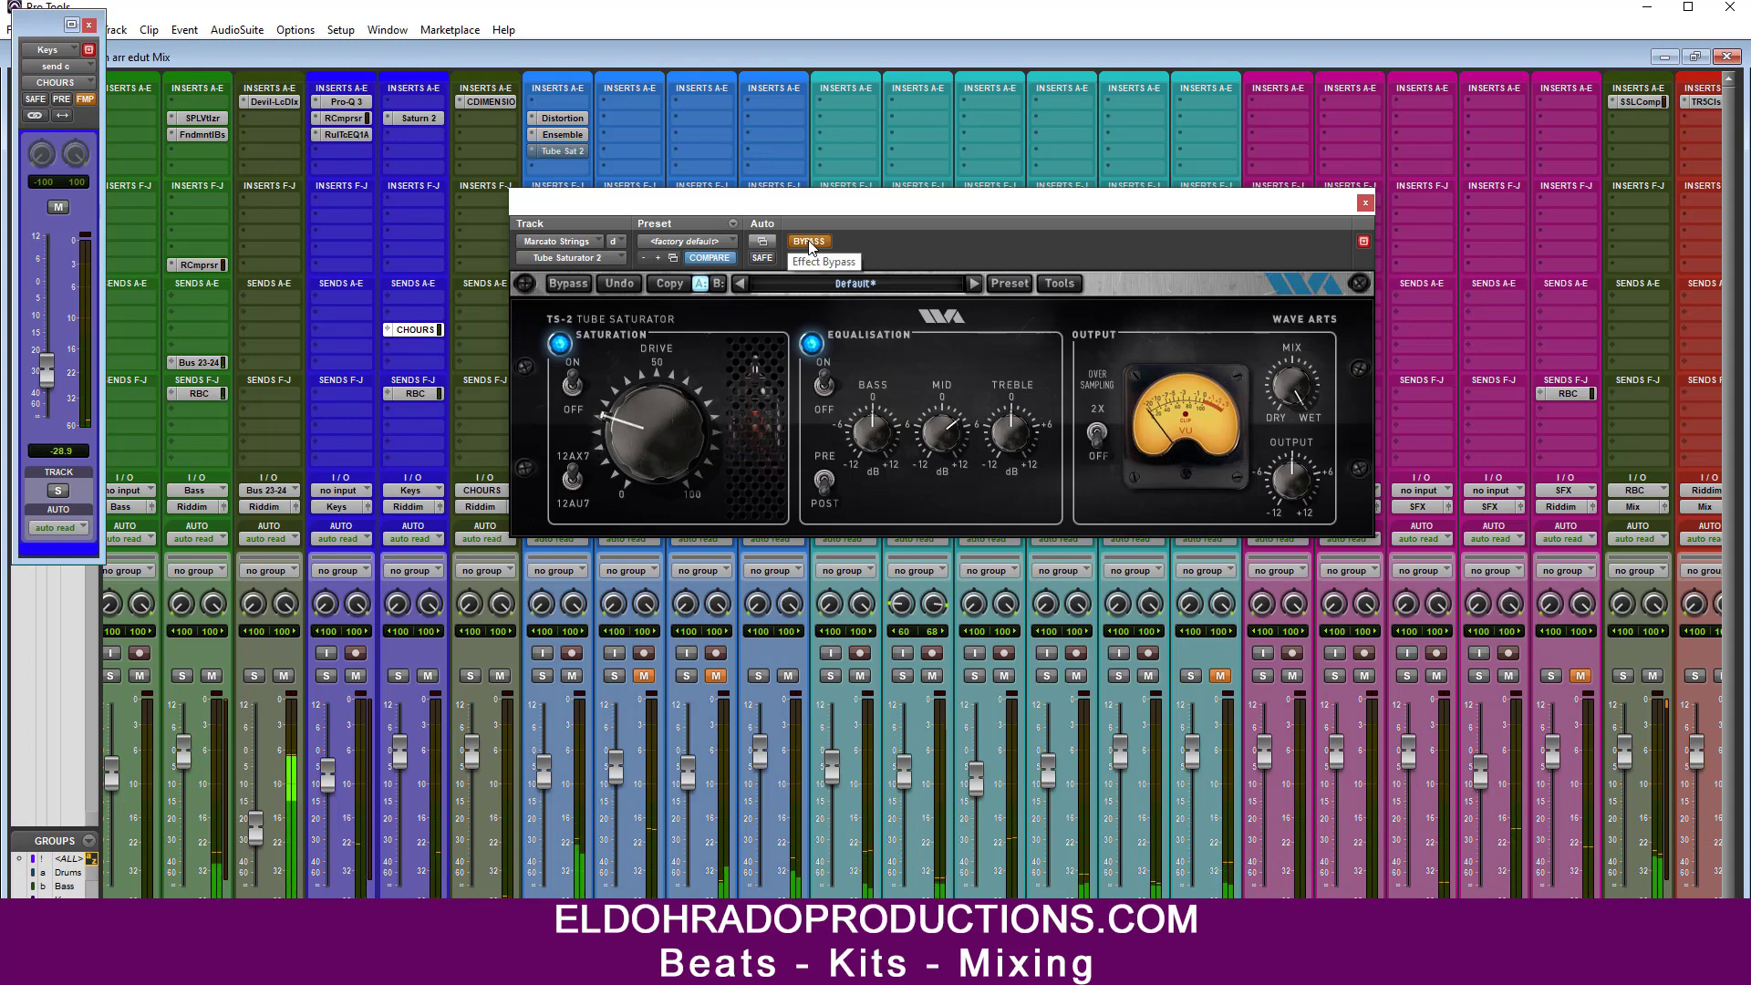
left_click(809, 243)
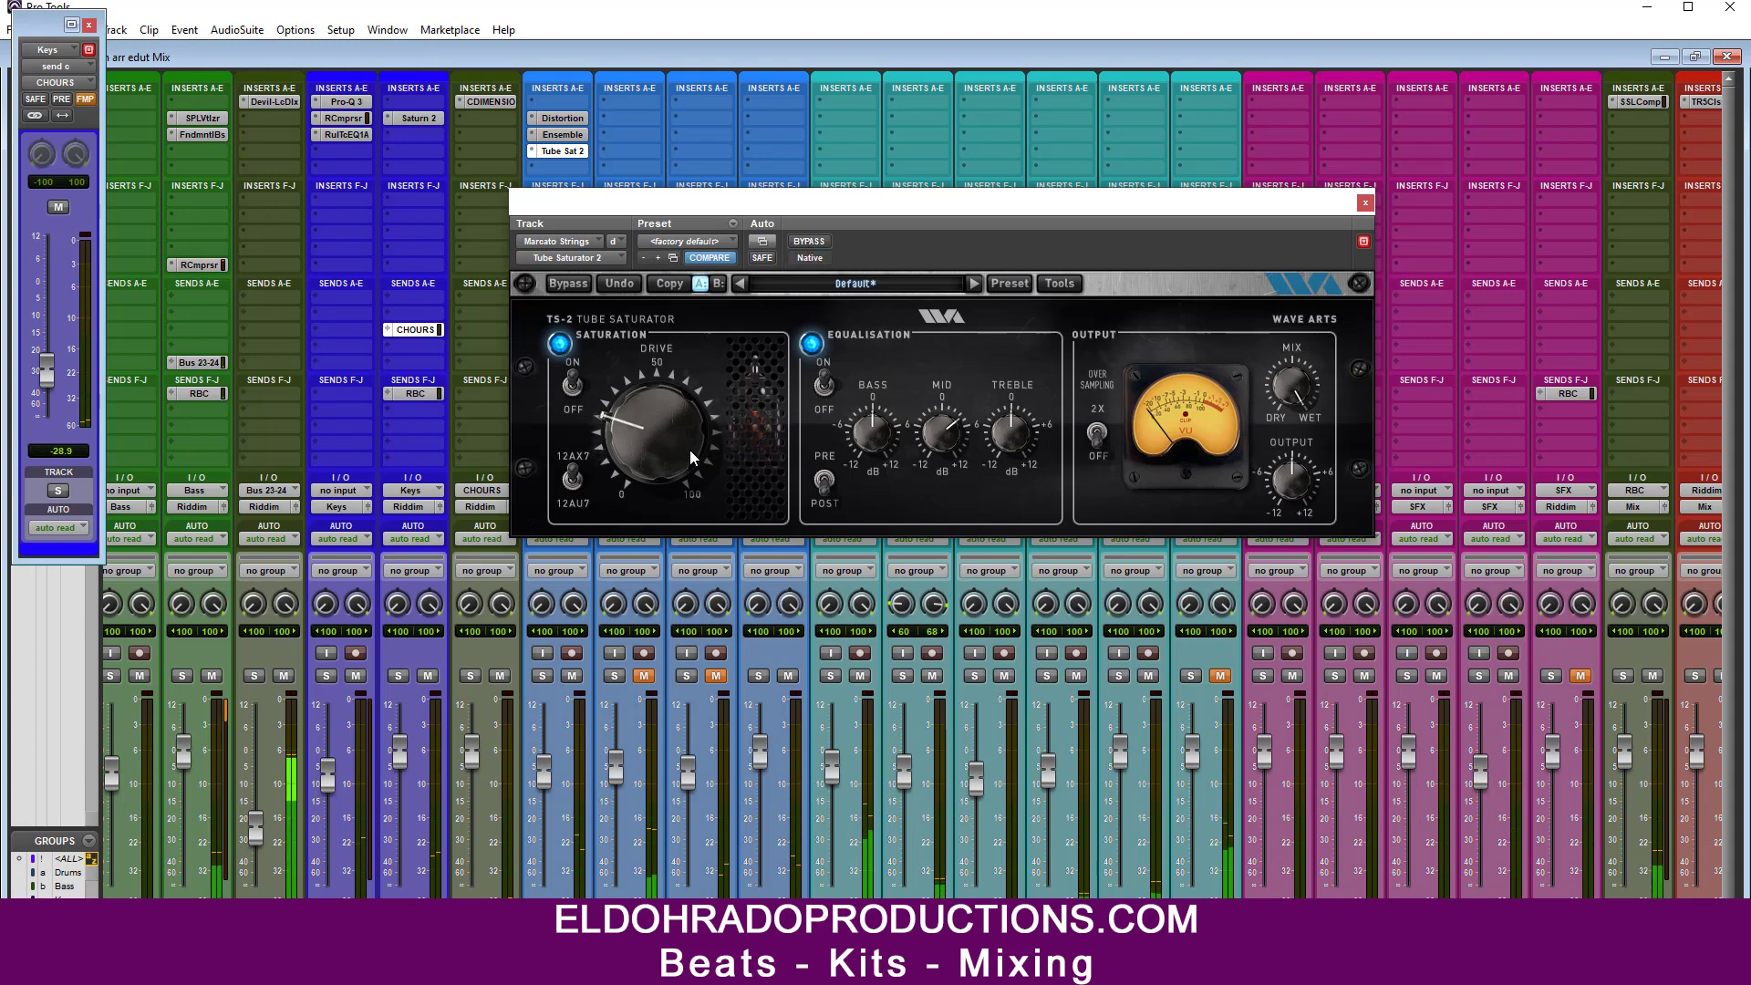
left_click_drag(675, 468, 676, 457)
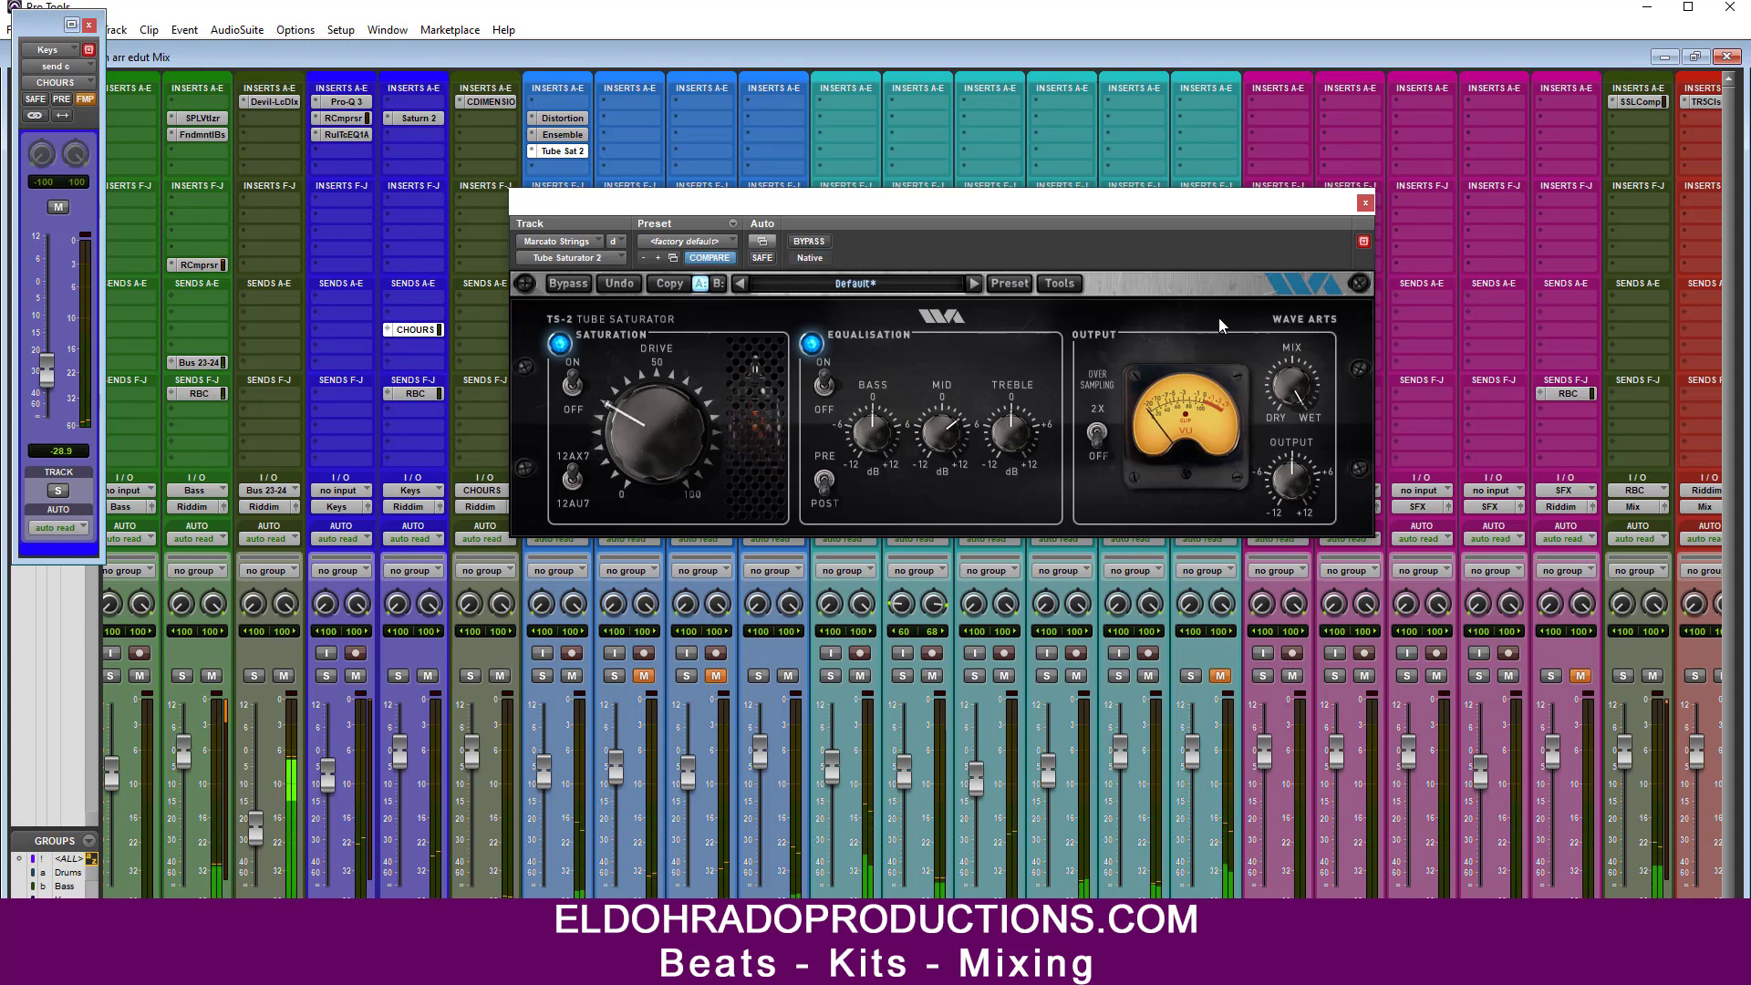
left_click(1365, 203)
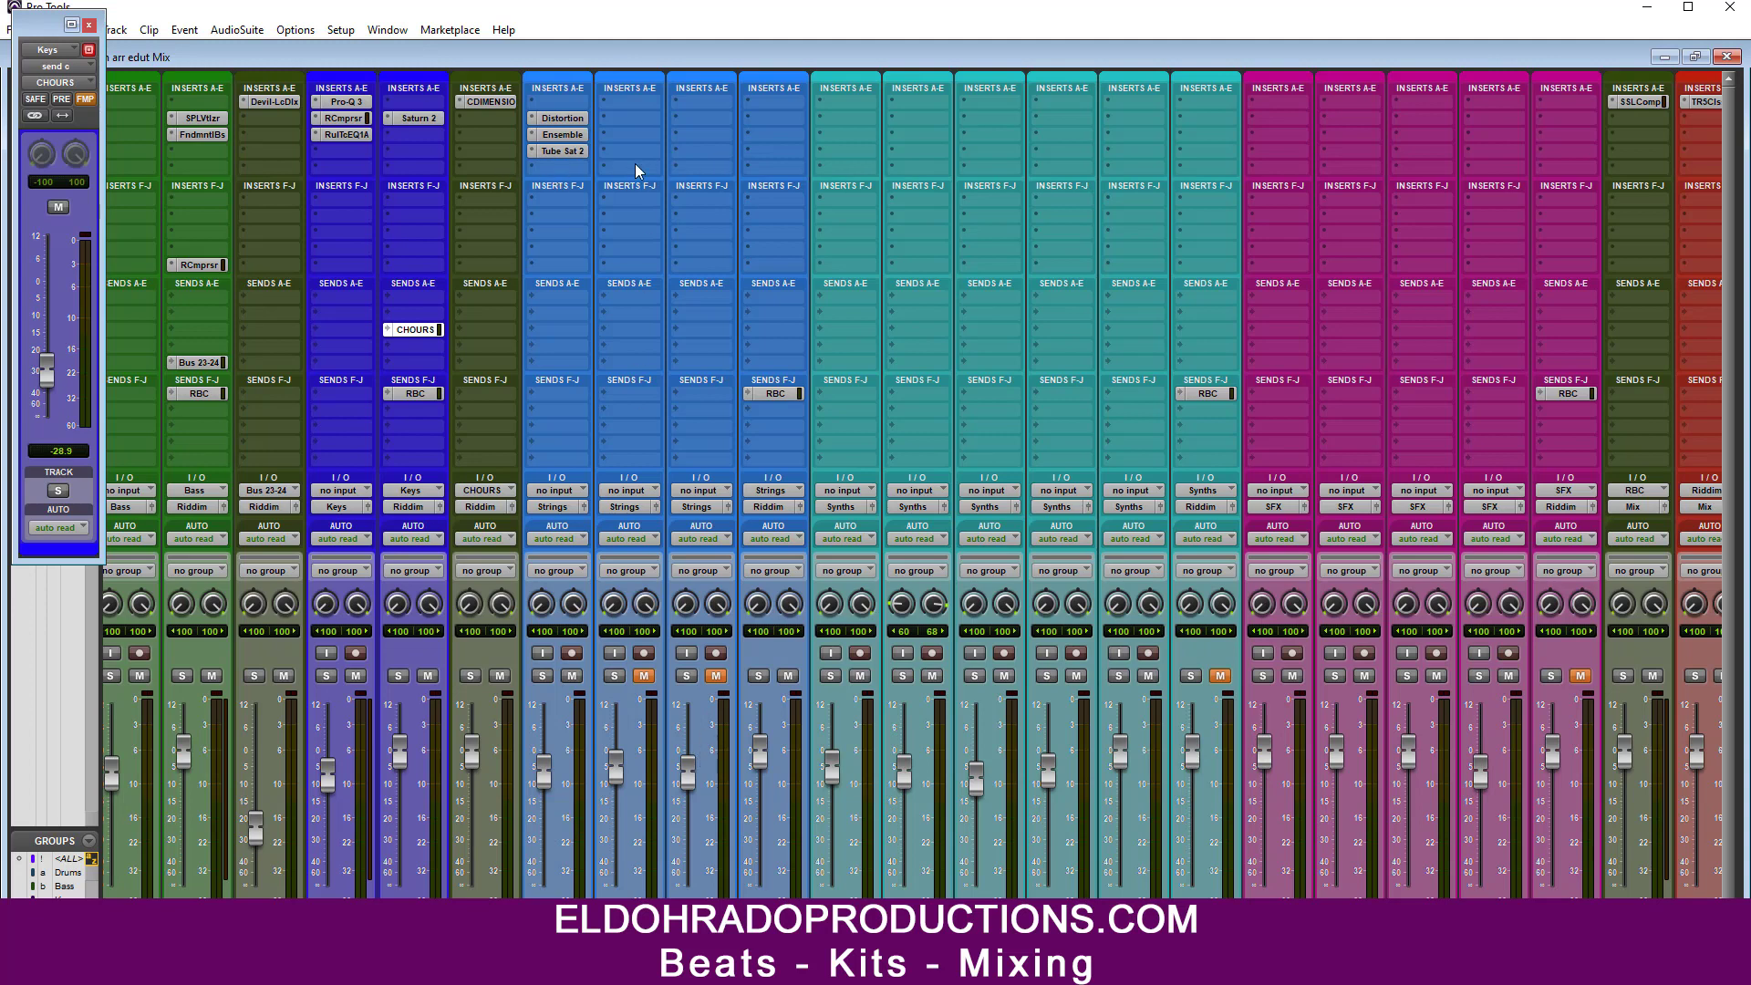
Step: Try FabFilter Pro-Q 3 in the fifth insert slot of Marcato Strings with a wide bell boost of about 3.3 dB near 284 Hz
left_click(553, 166)
left_click(612, 199)
left_click_drag(774, 206, 655, 151)
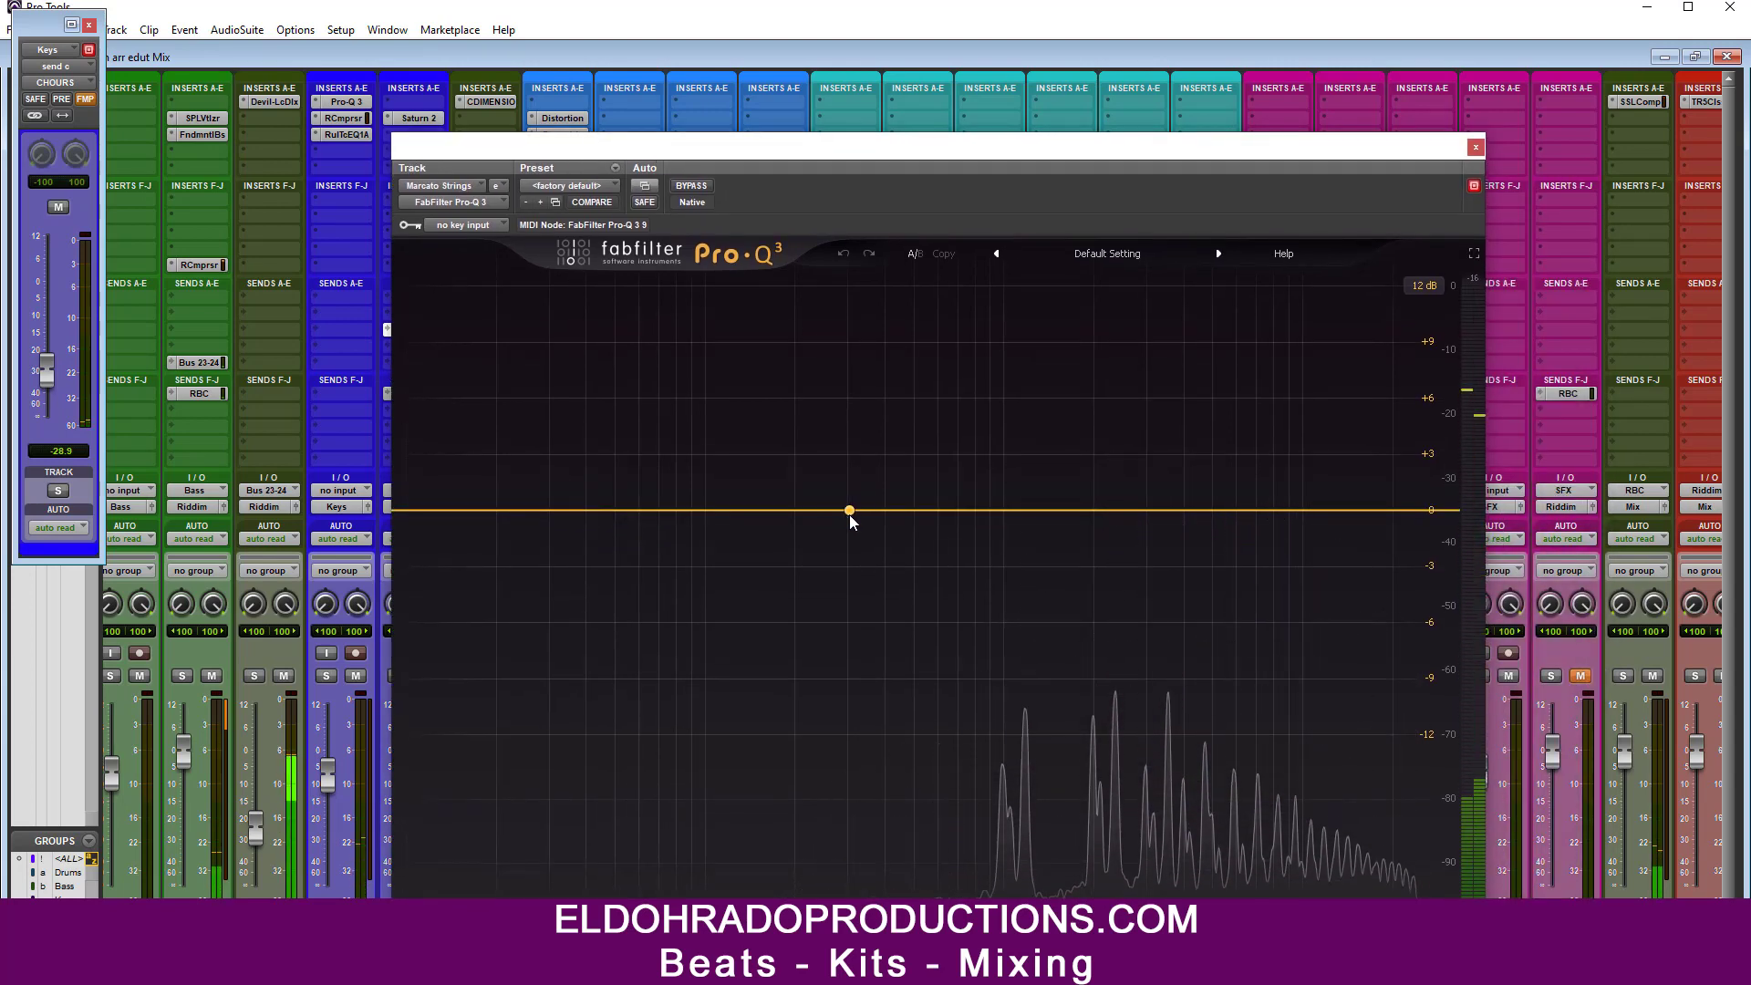
left_click_drag(850, 510, 845, 439)
left_click_drag(923, 825, 912, 857)
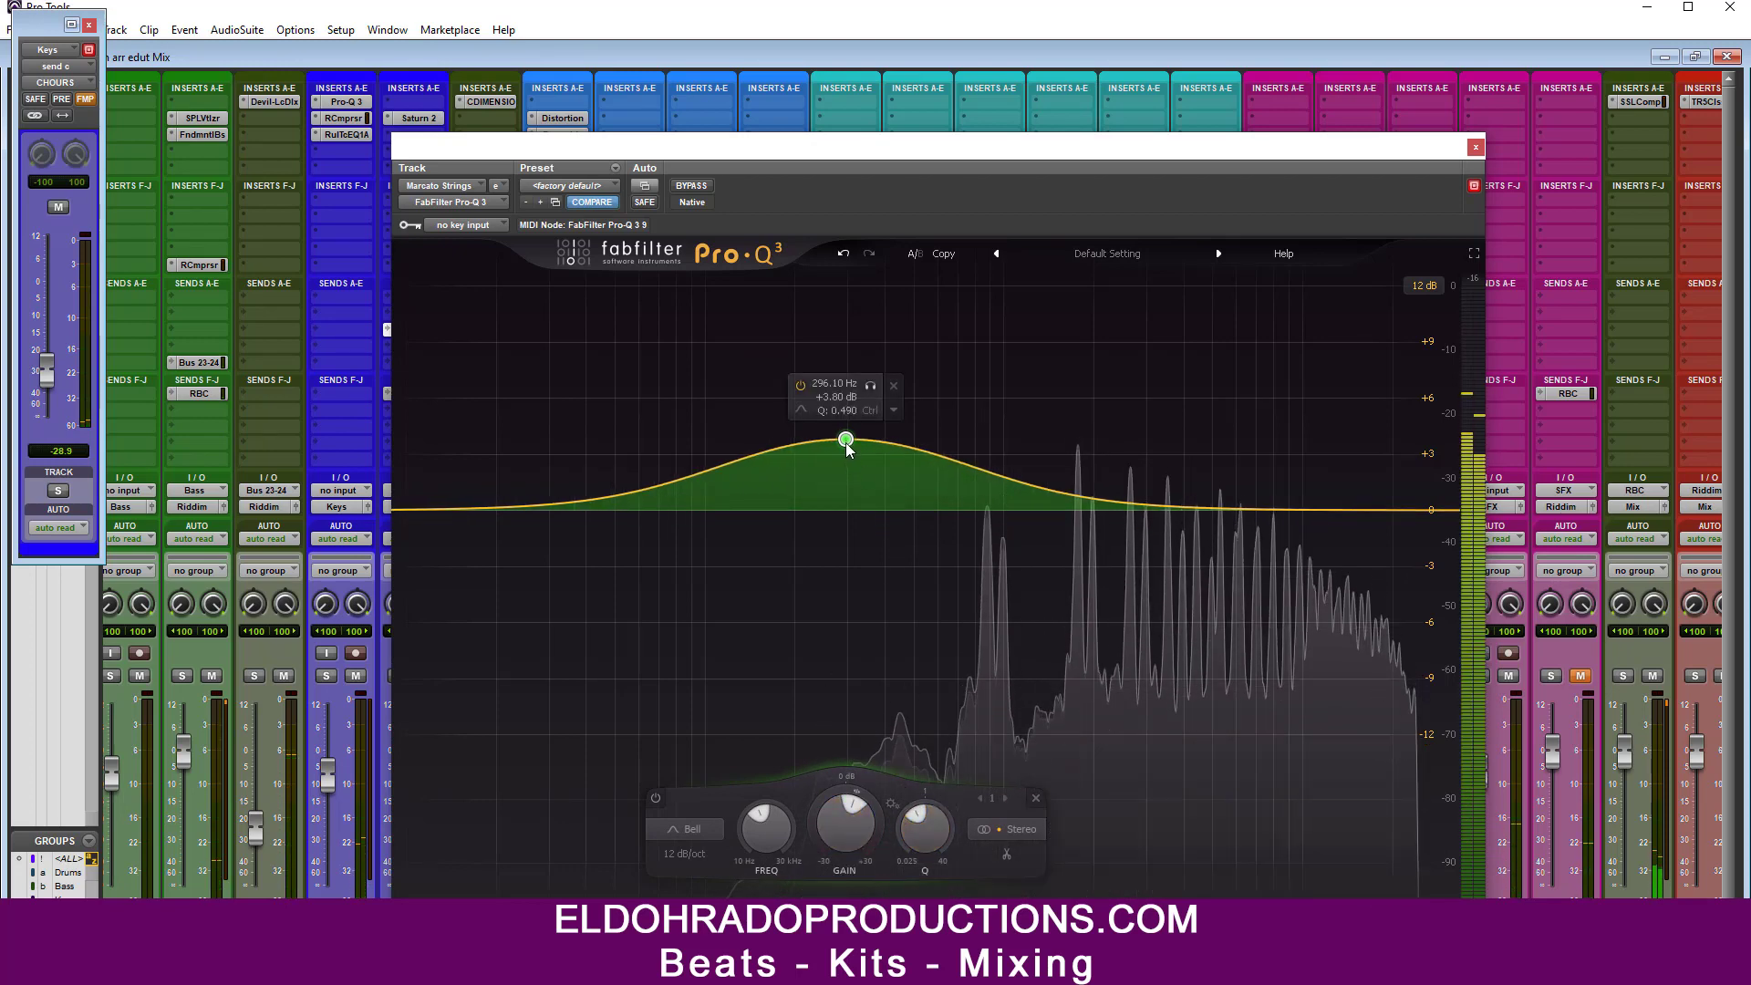
left_click_drag(845, 440, 841, 453)
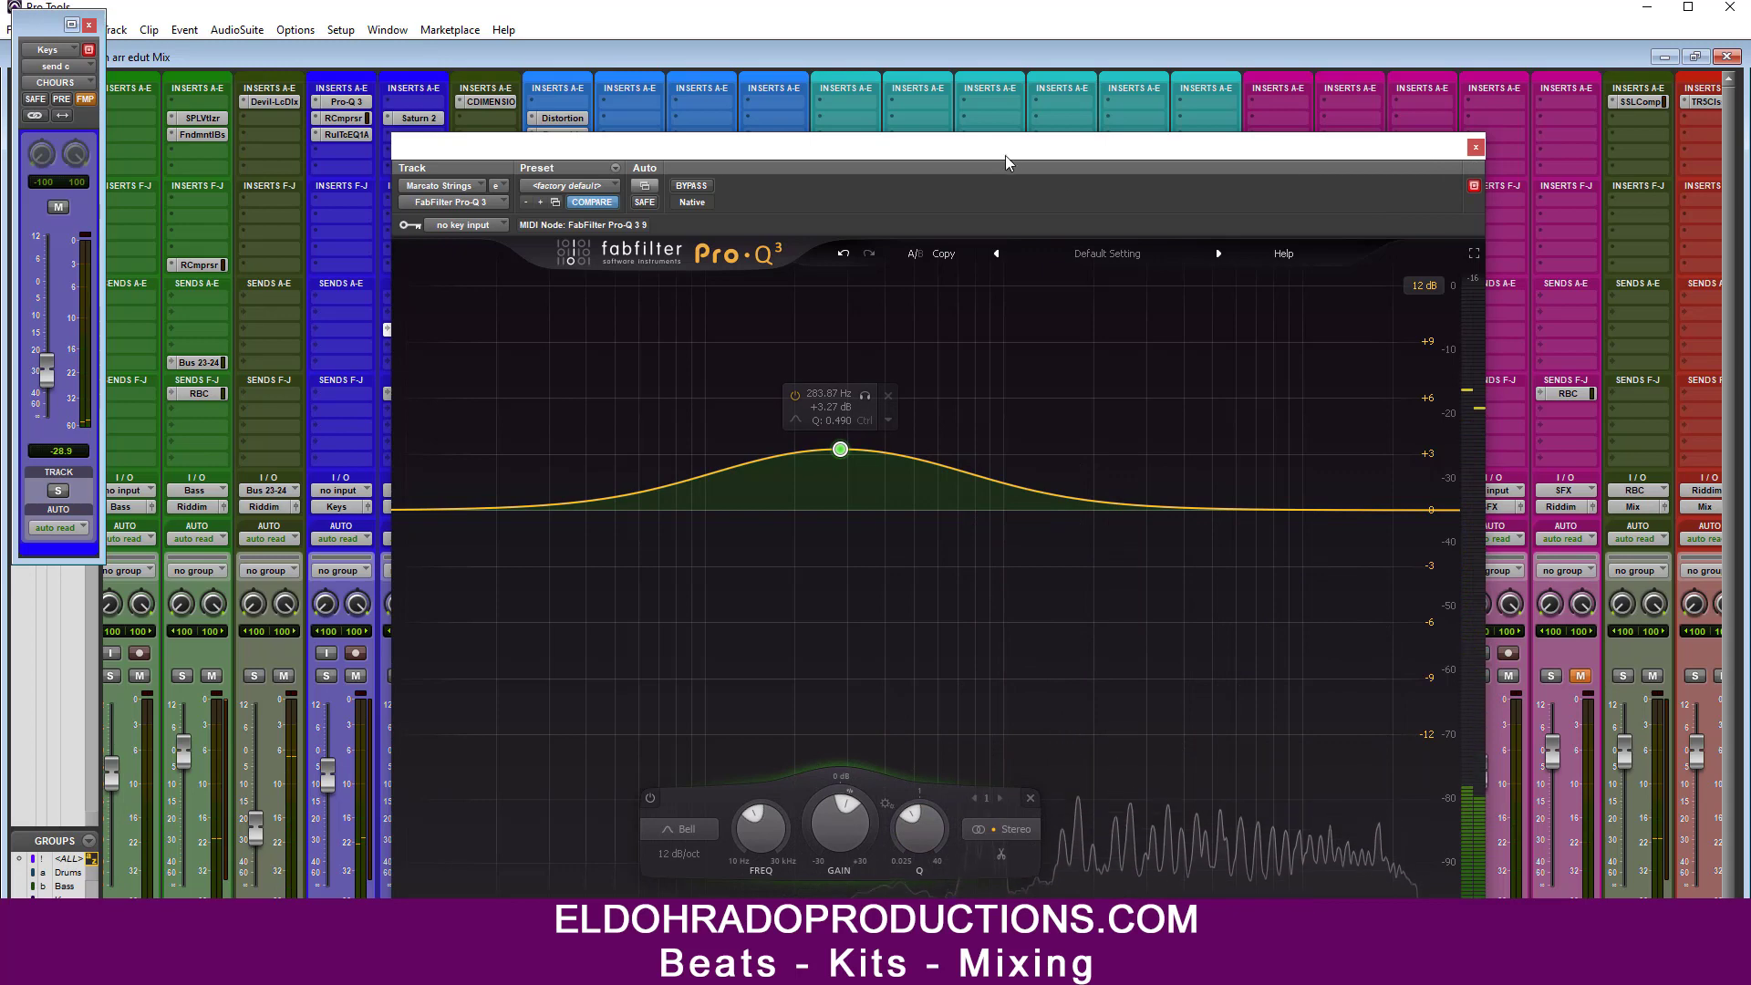
Step: Try stereo TR5 Saturator X in place of Pro-Q 3 in the fifth insert slot of Marcato Strings
left_click_drag(1006, 153, 972, 336)
left_click(533, 168)
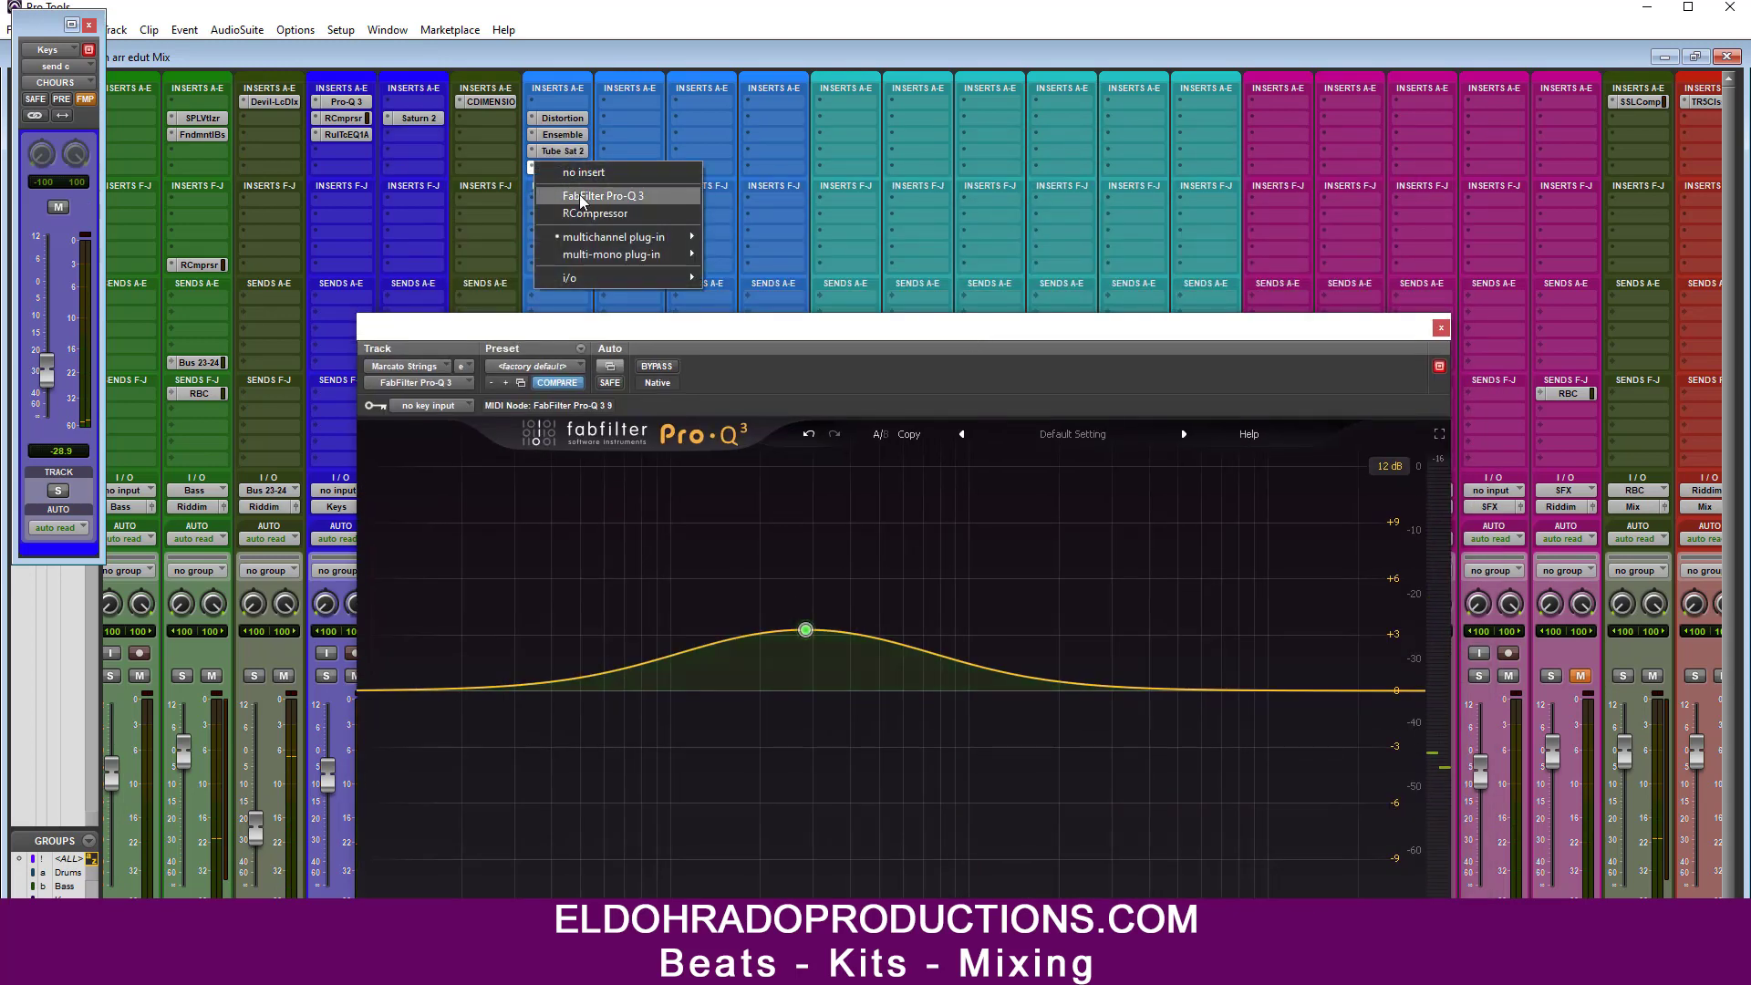
mouse_move(612, 236)
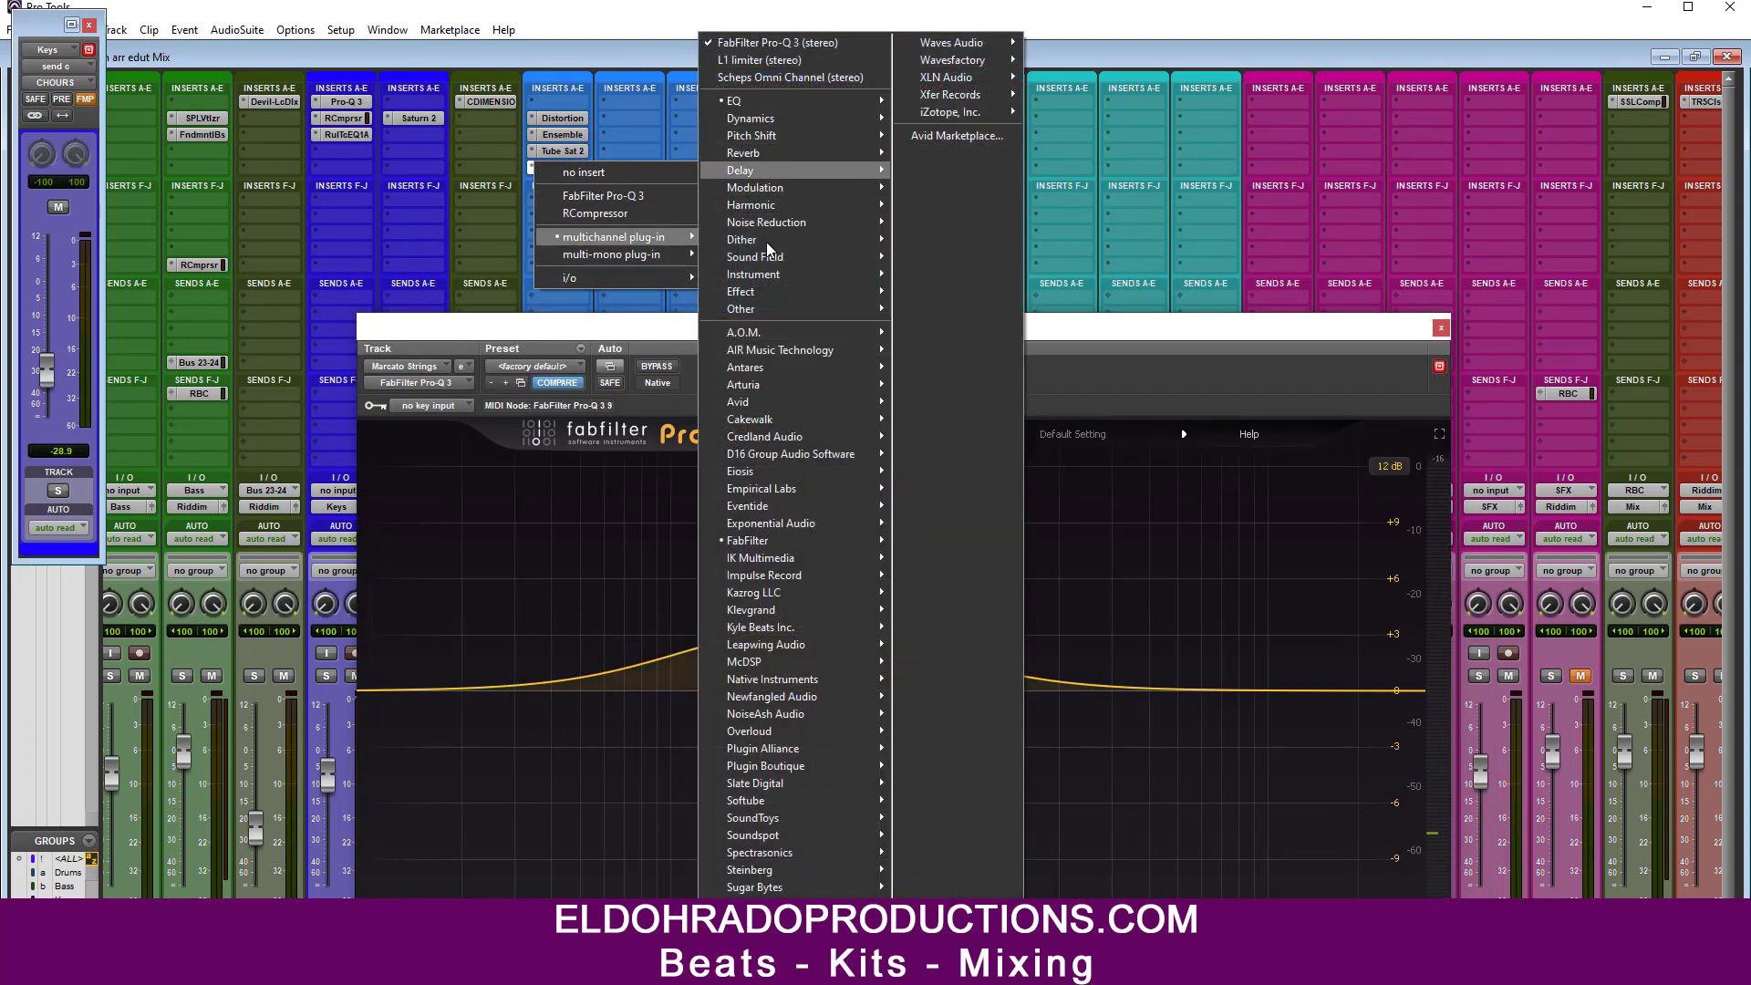
key("Escape")
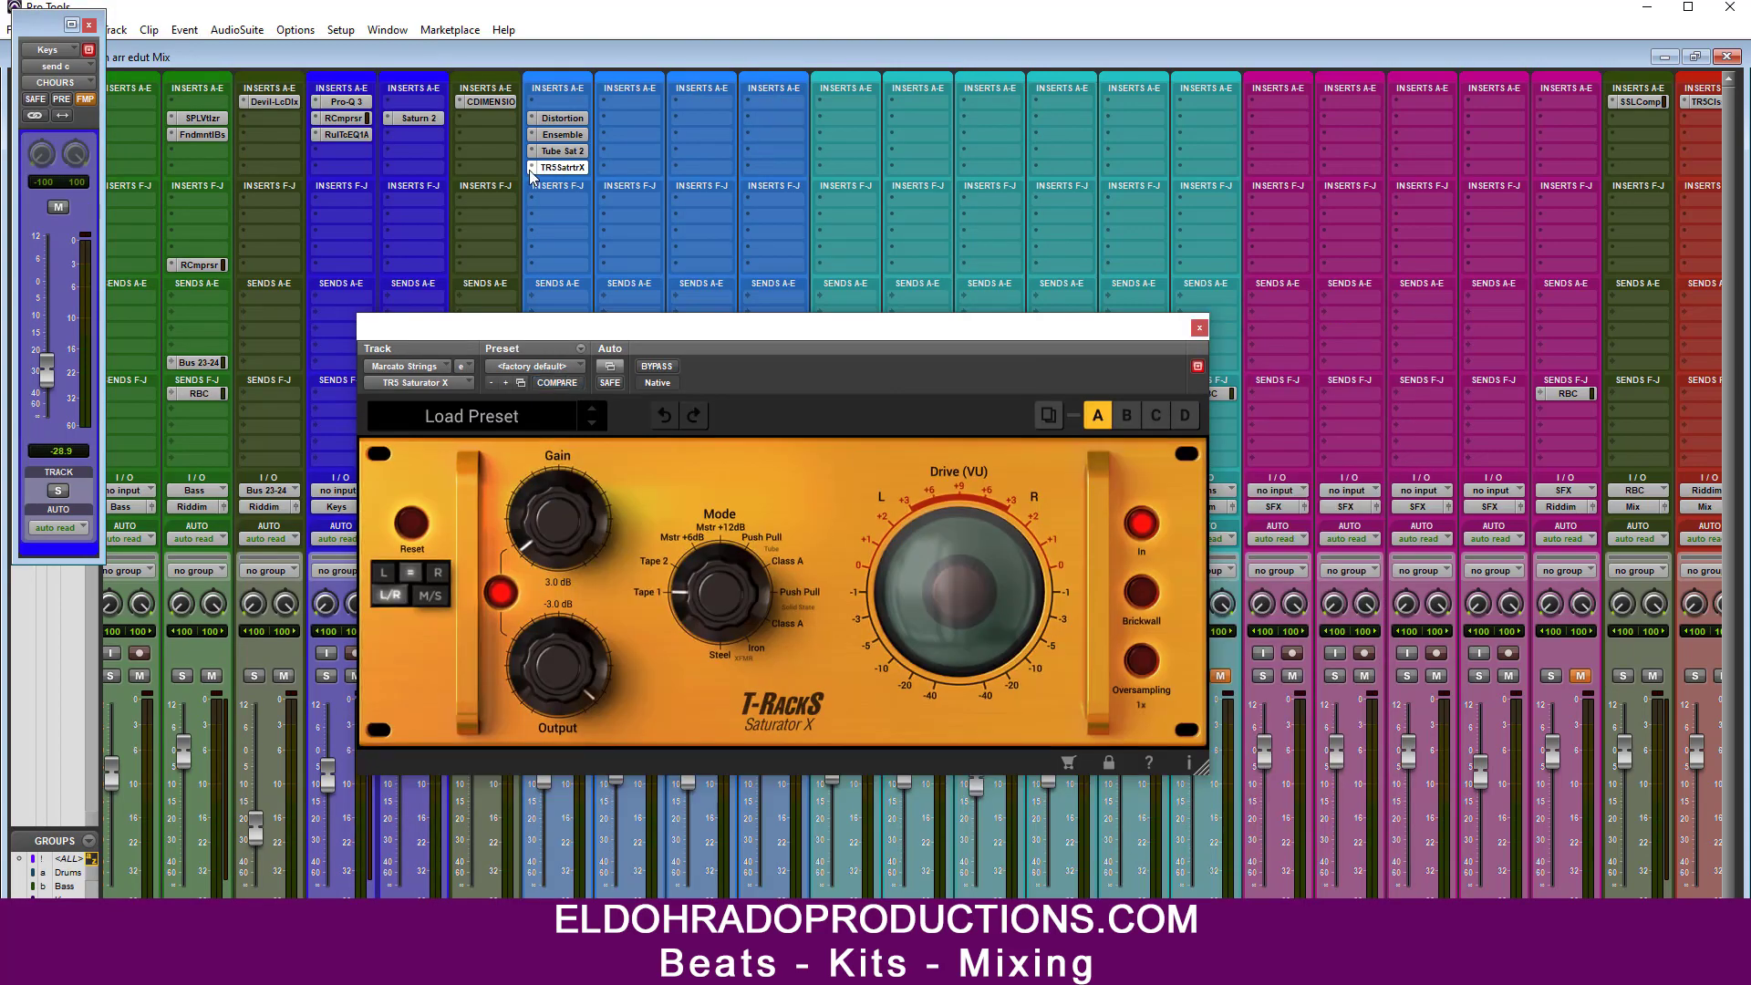
Step: Load the stereo VEQ4 equalizer into the fifth insert slot of Marcato Strings, replacing Saturator X
left_click(533, 172)
mouse_move(639, 237)
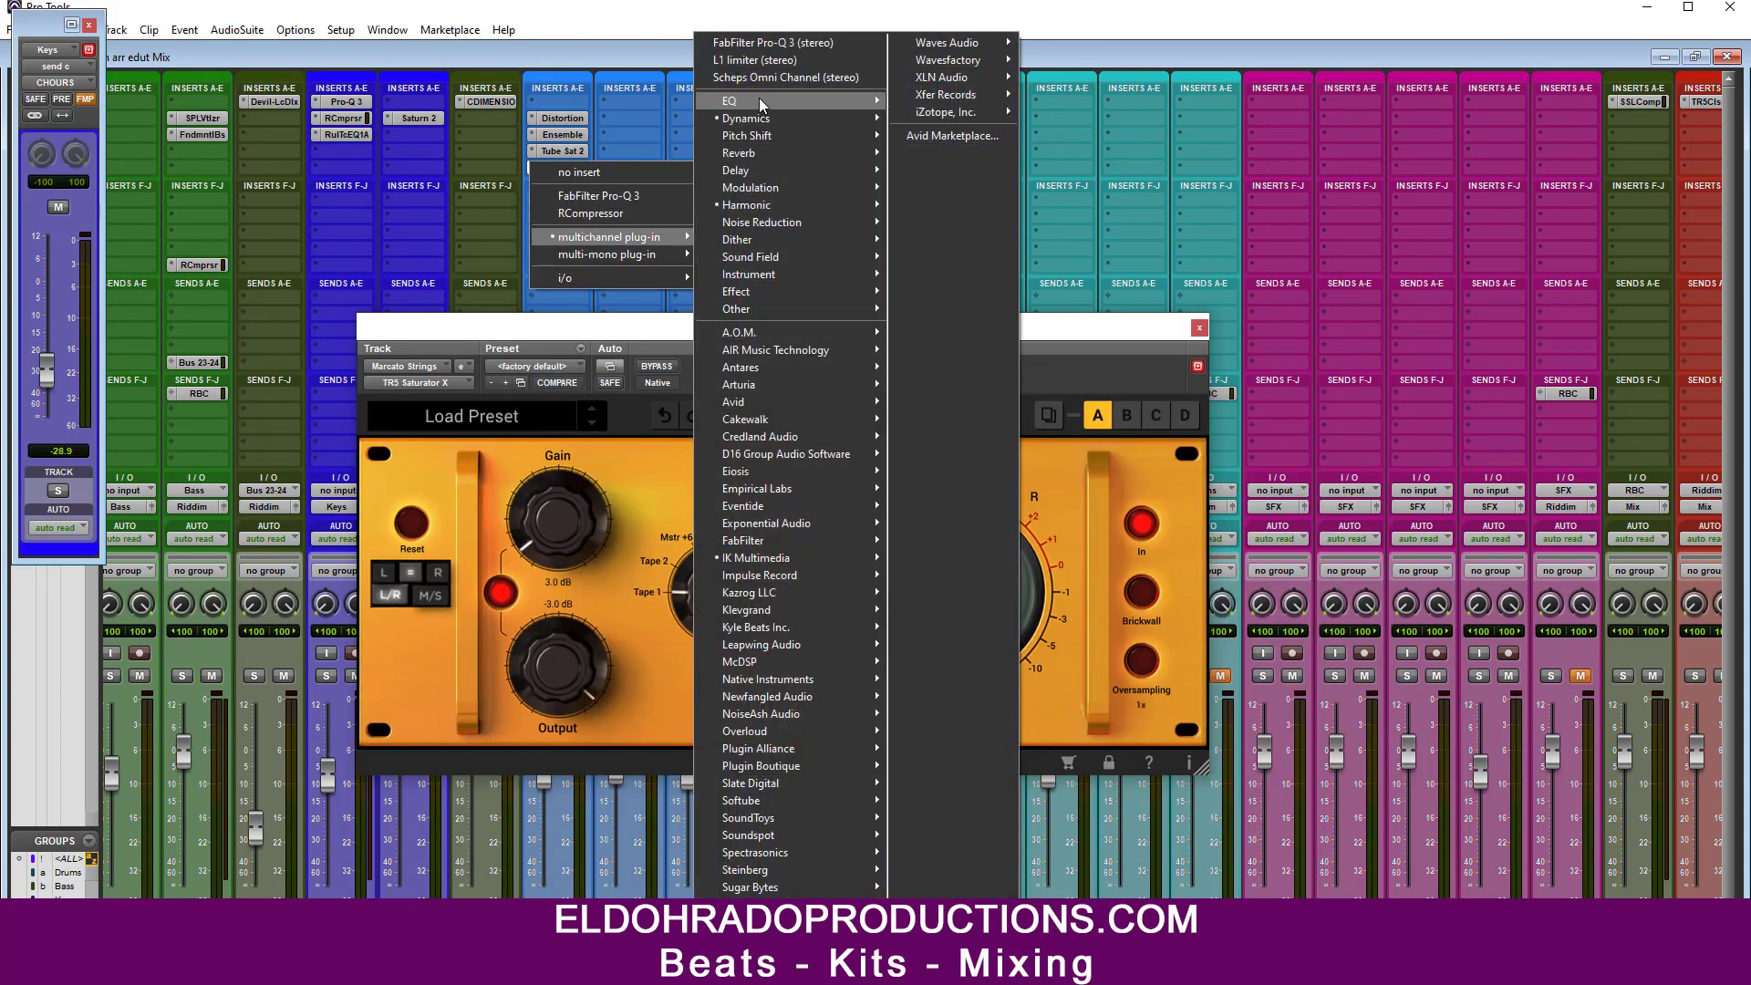
mouse_move(760, 99)
left_click(1347, 706)
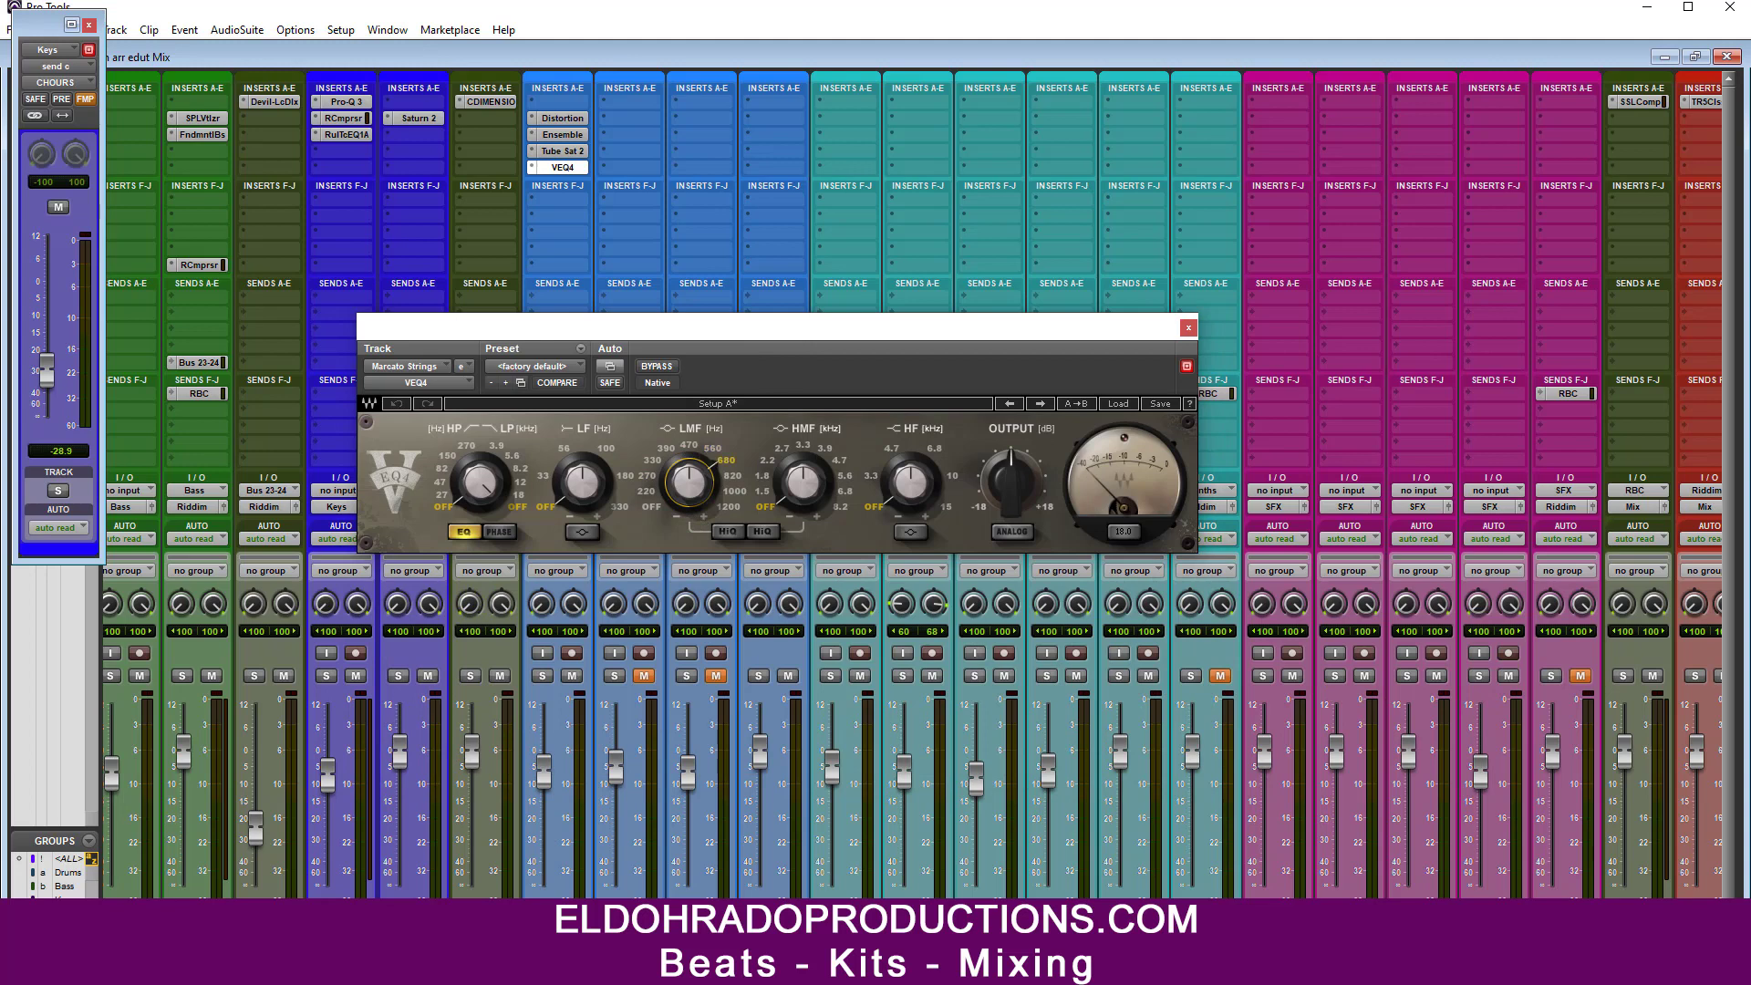
Step: Play the mix, adjust VEQ4's LMF band, turn Analog on, and compare the equalizer against bypass
key("space")
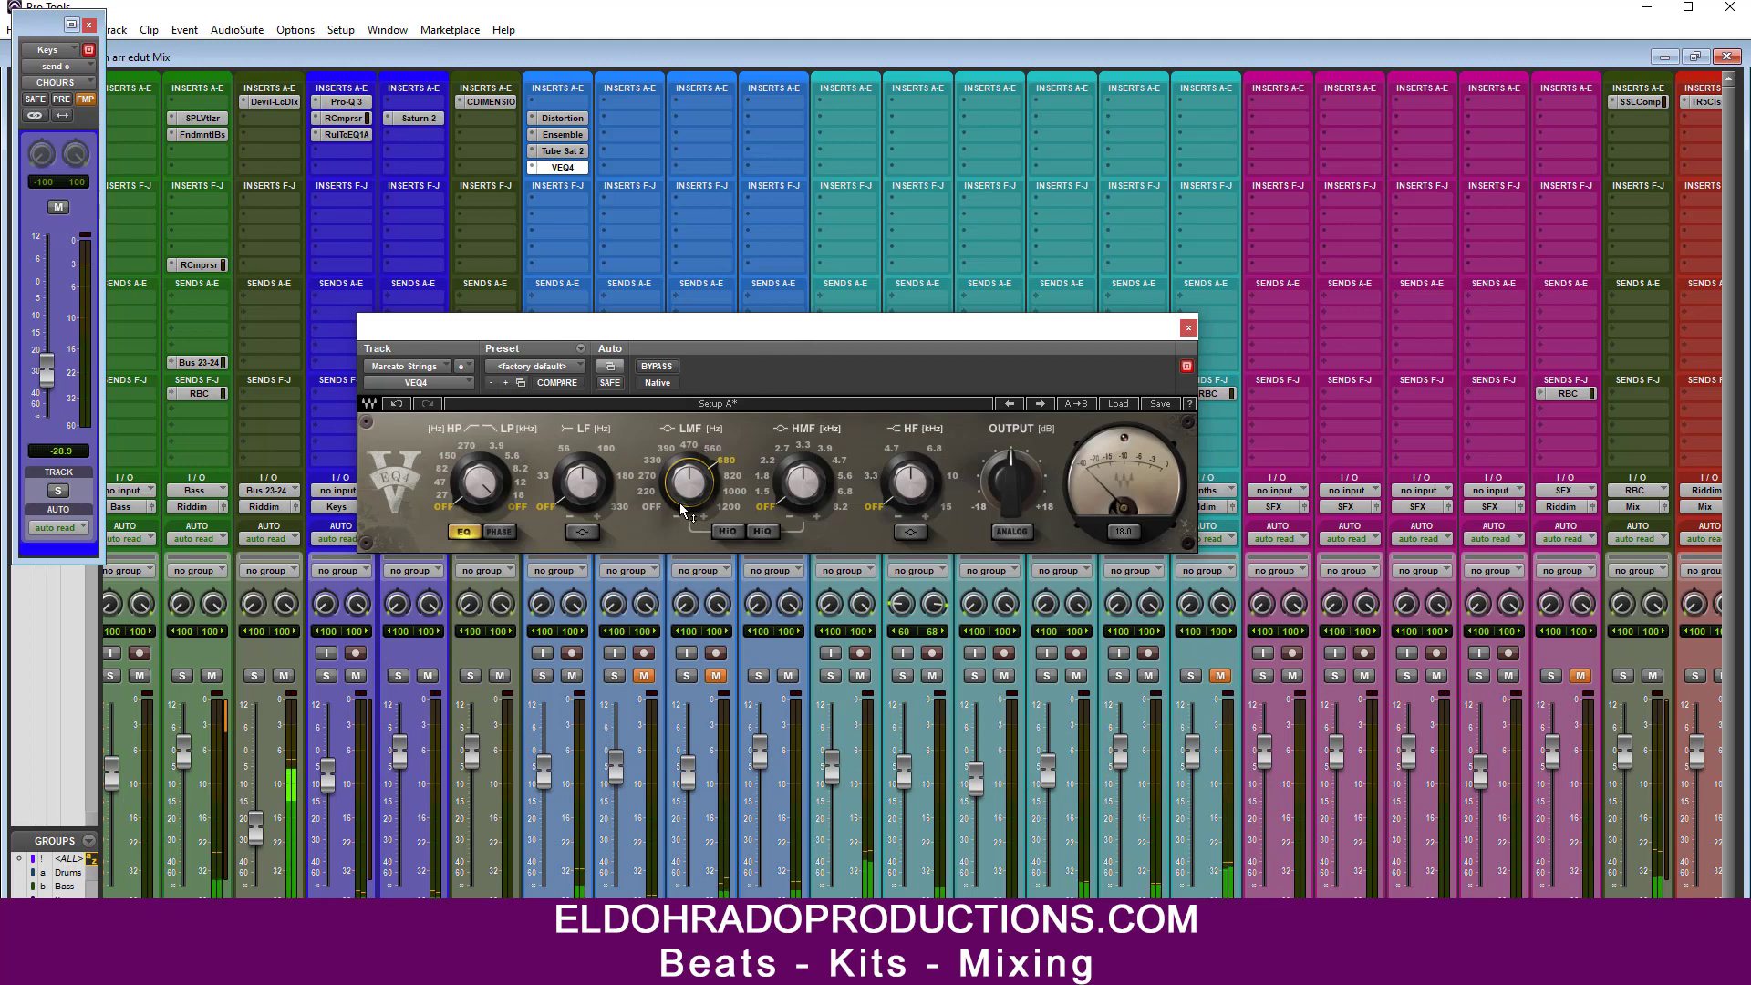
left_click_drag(689, 481, 690, 475)
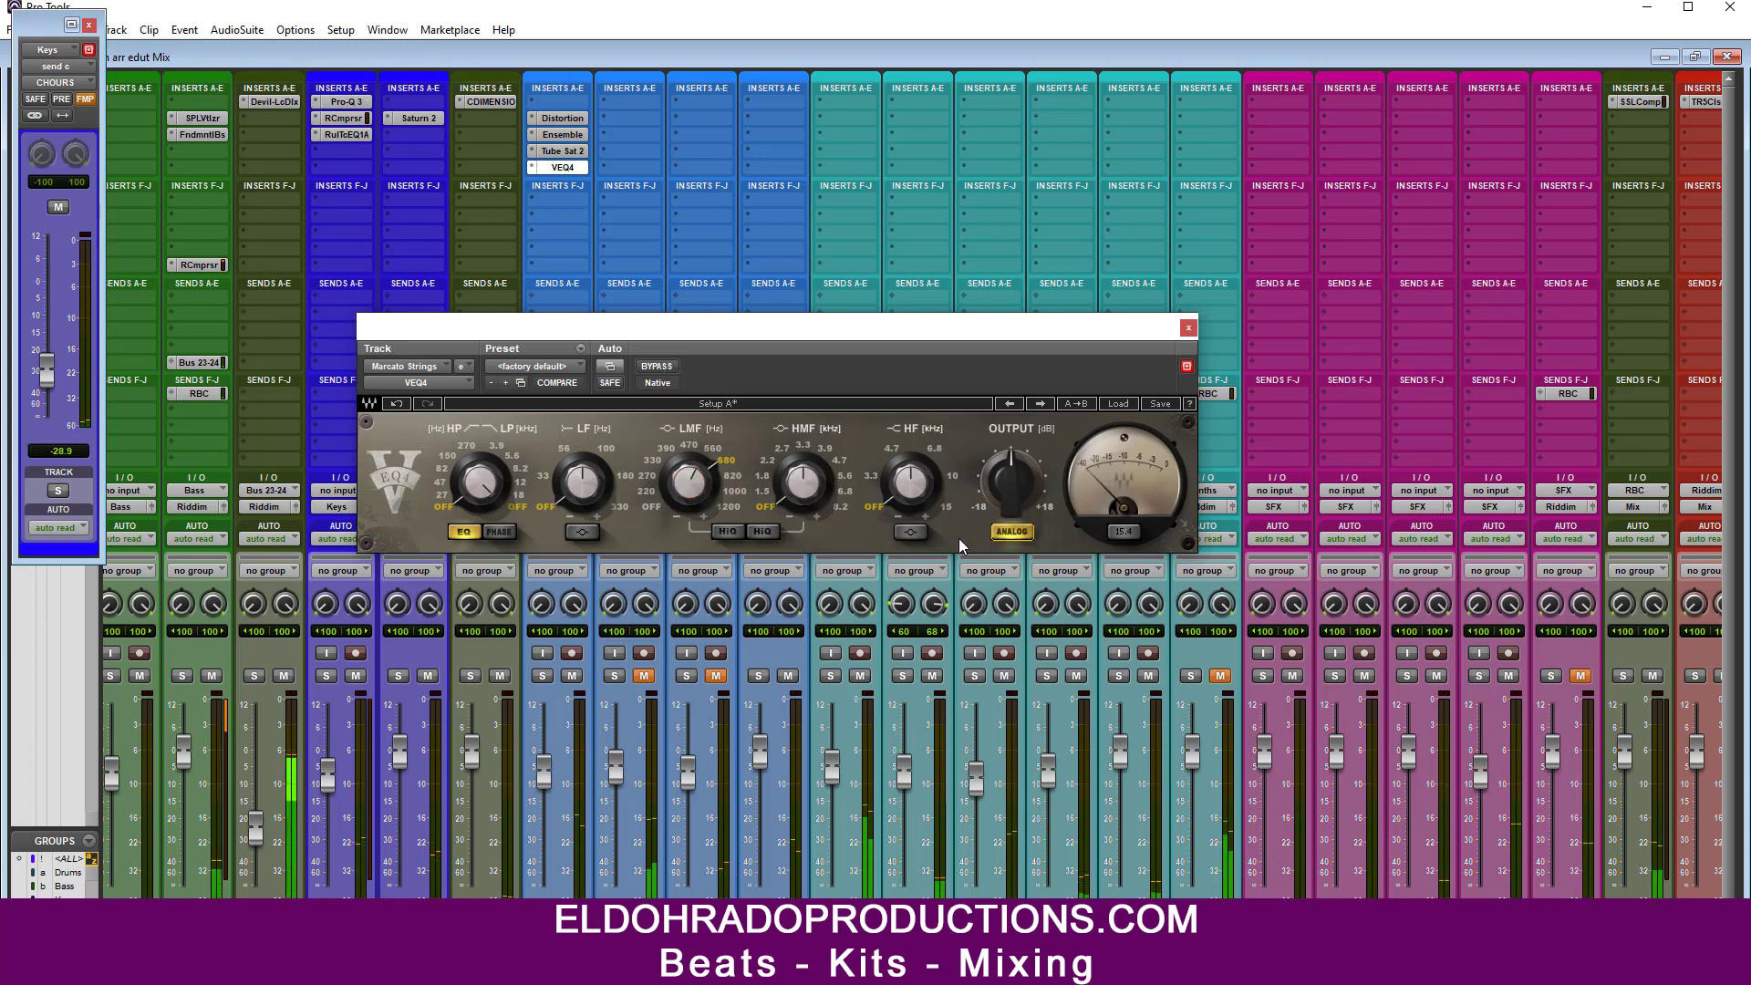
left_click(669, 366)
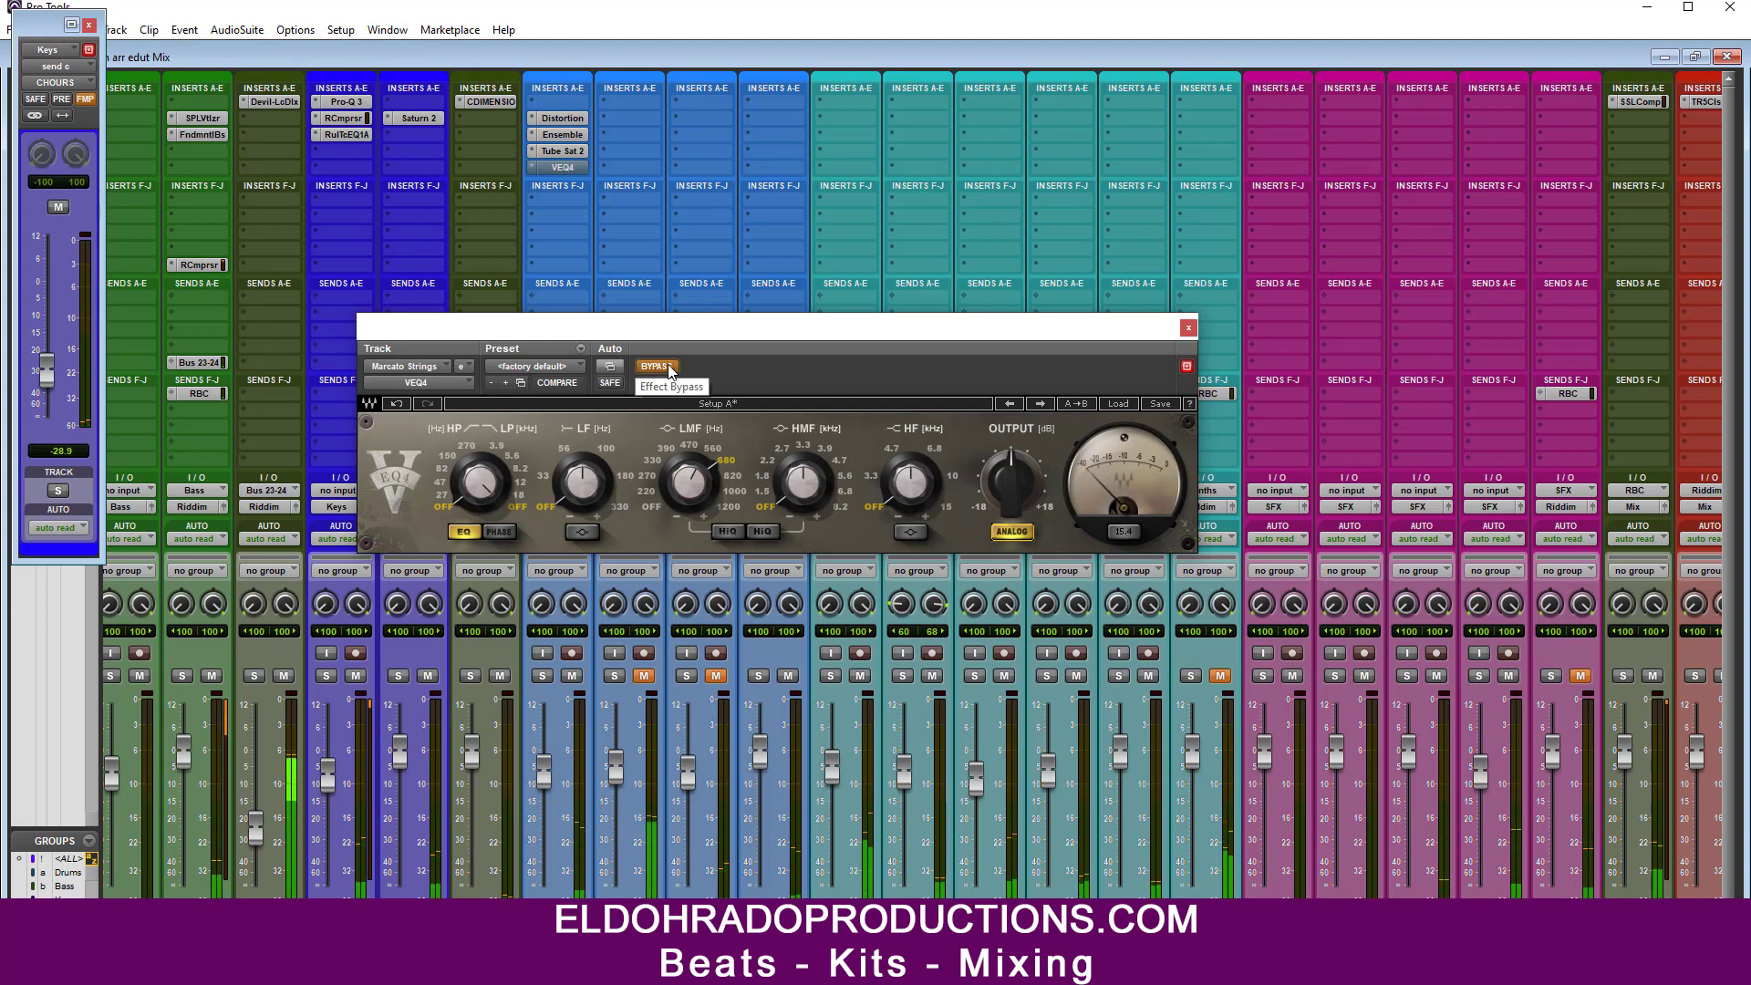
left_click(668, 366)
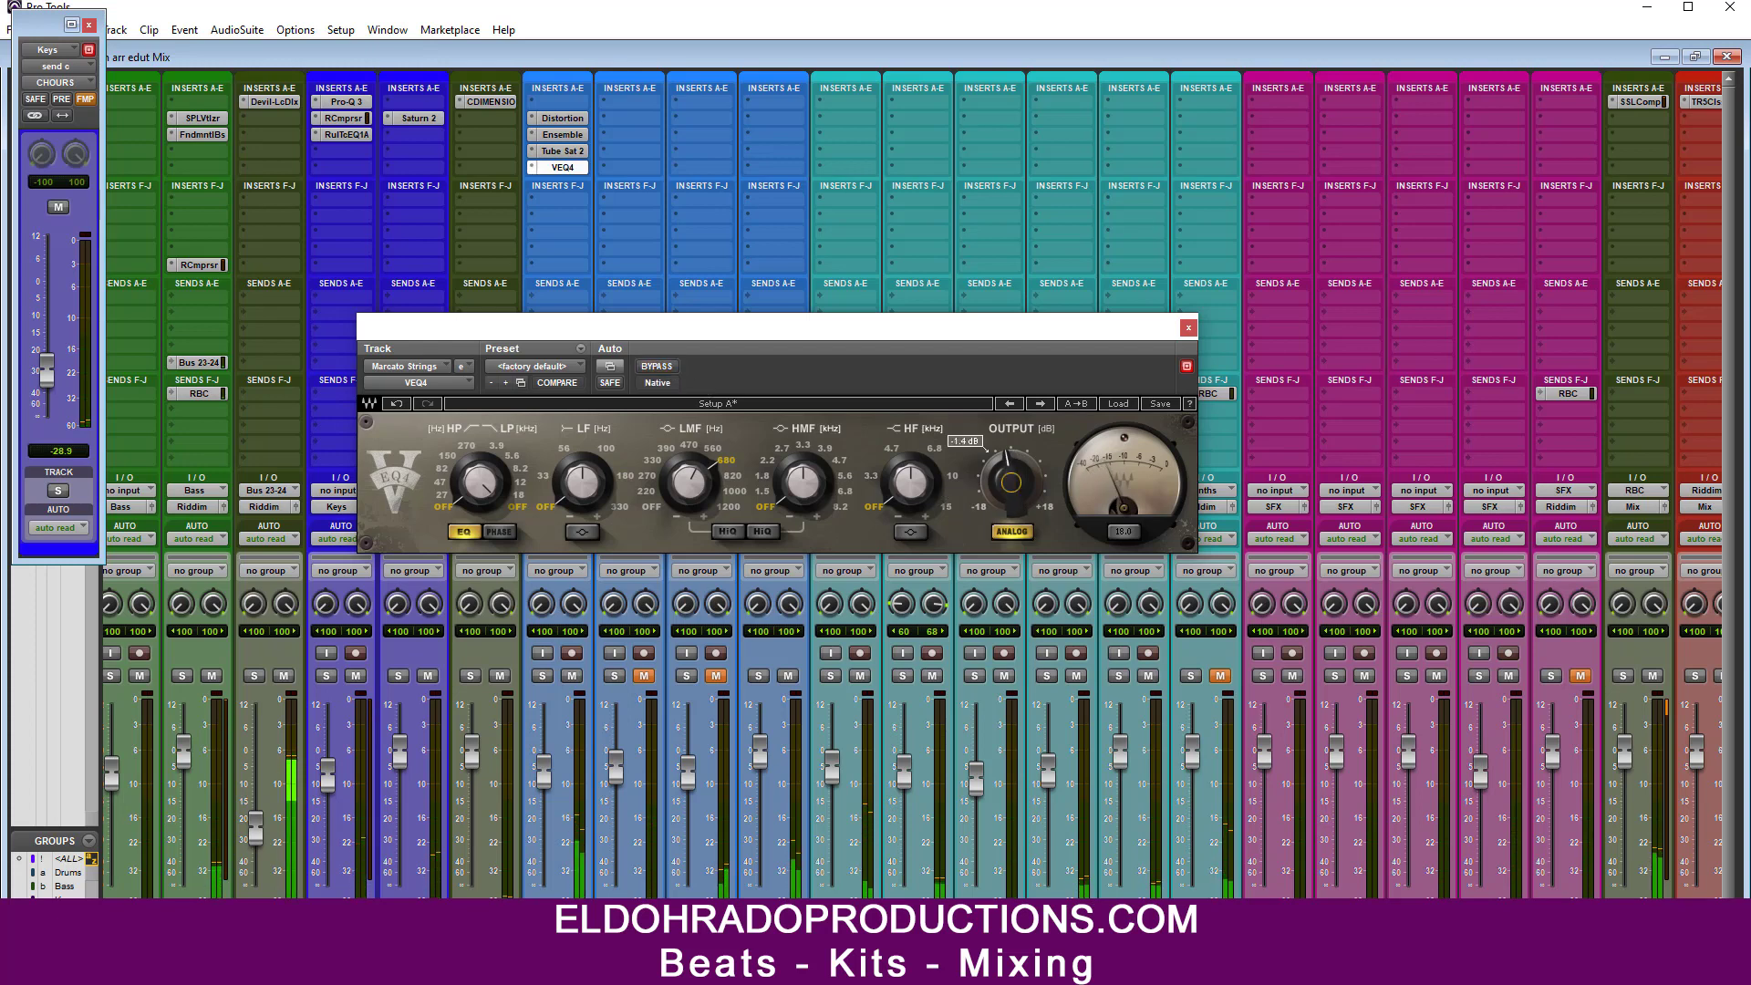
Step: Lower VEQ4's Output to about -1.4 dB and close the plug-in window
left_click_drag(1011, 483, 1011, 486)
left_click_drag(970, 329, 998, 333)
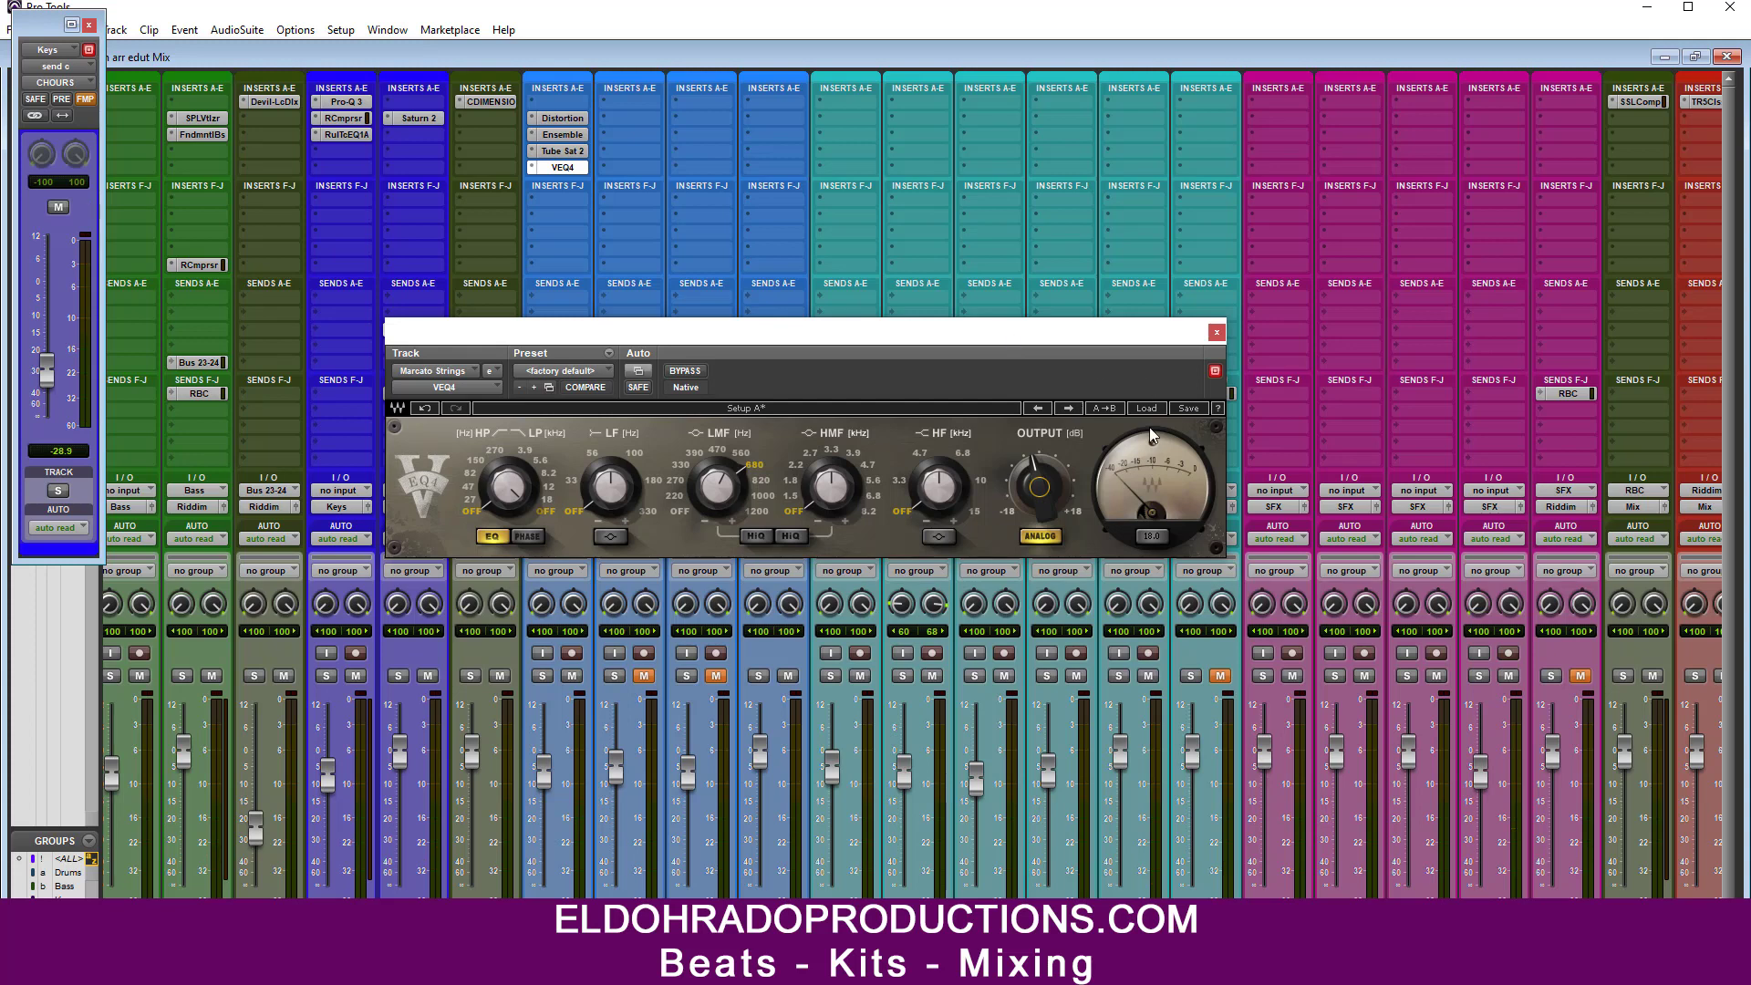
left_click_drag(666, 337, 666, 359)
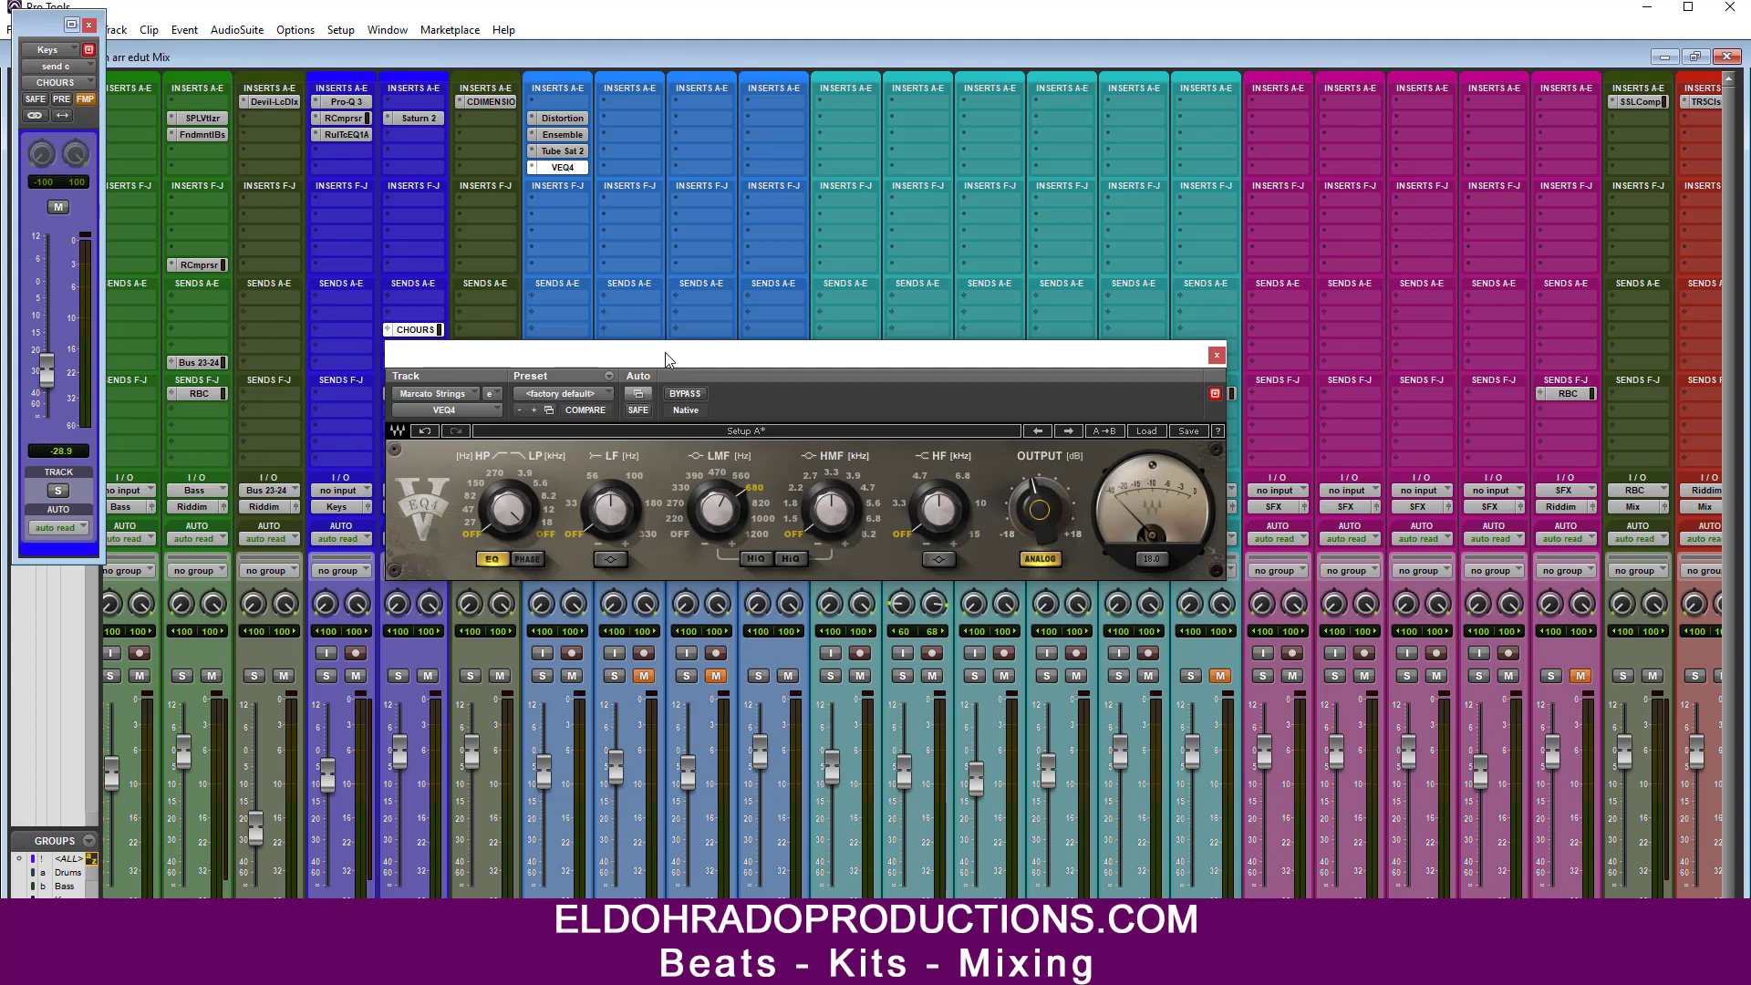
left_click_drag(665, 358, 611, 269)
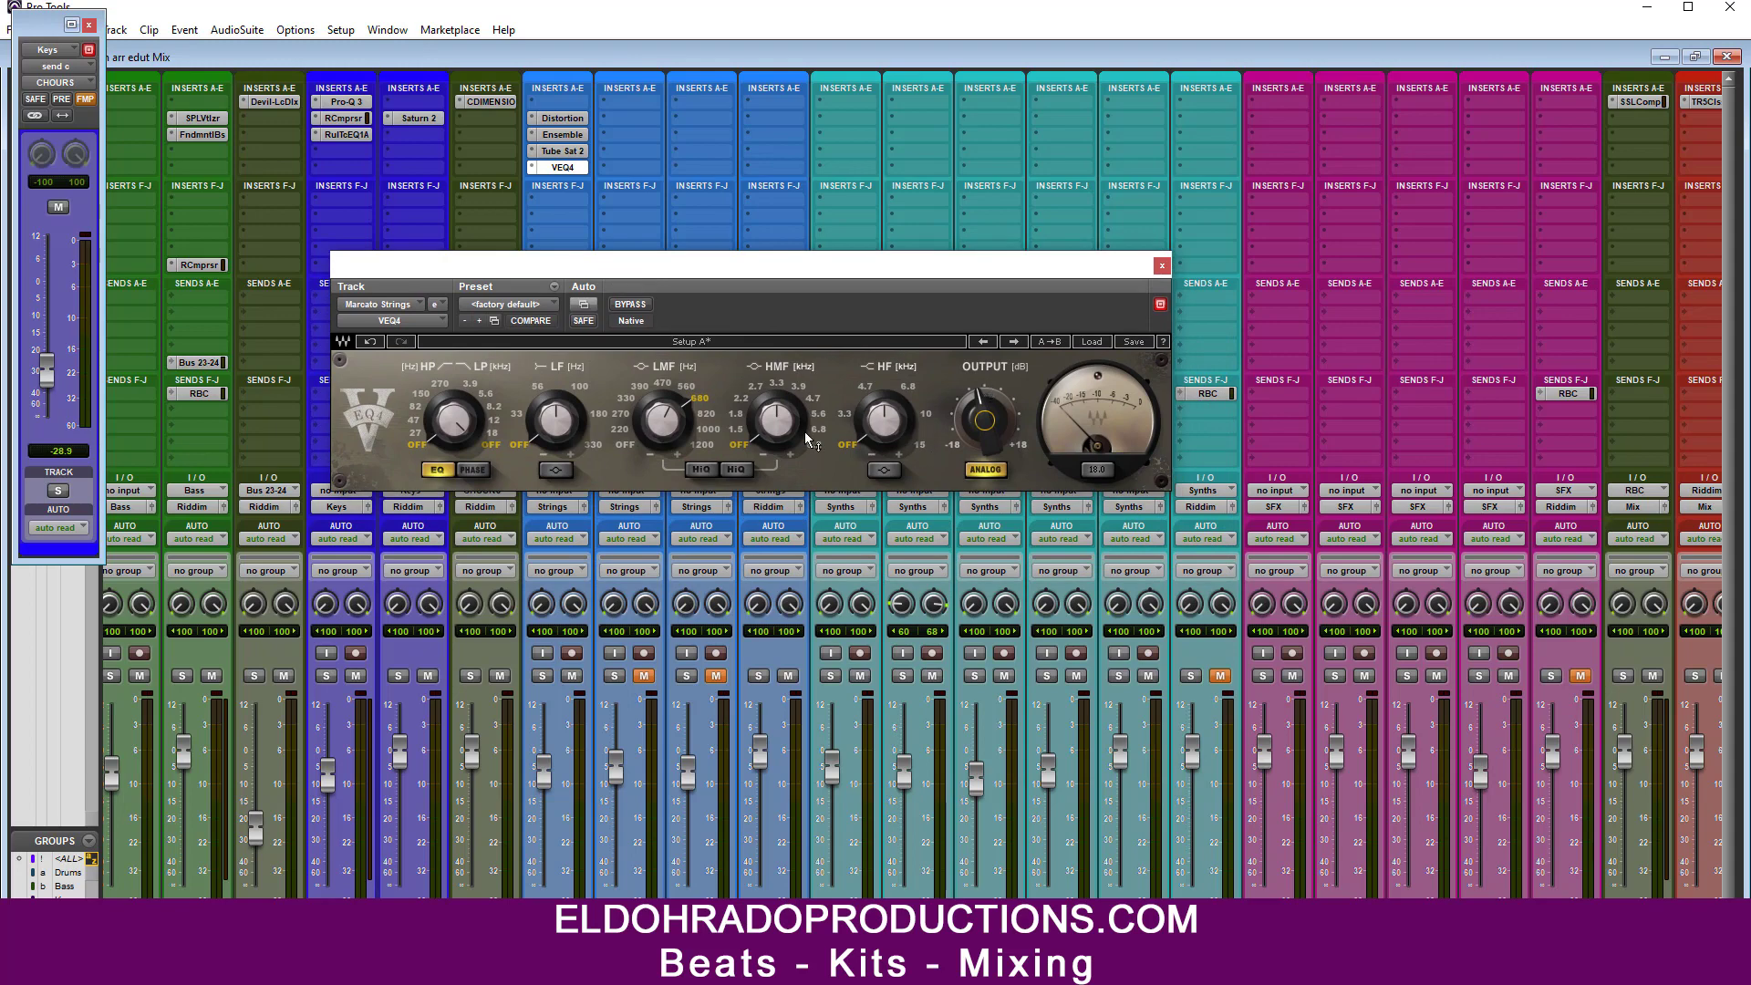
left_click(1162, 266)
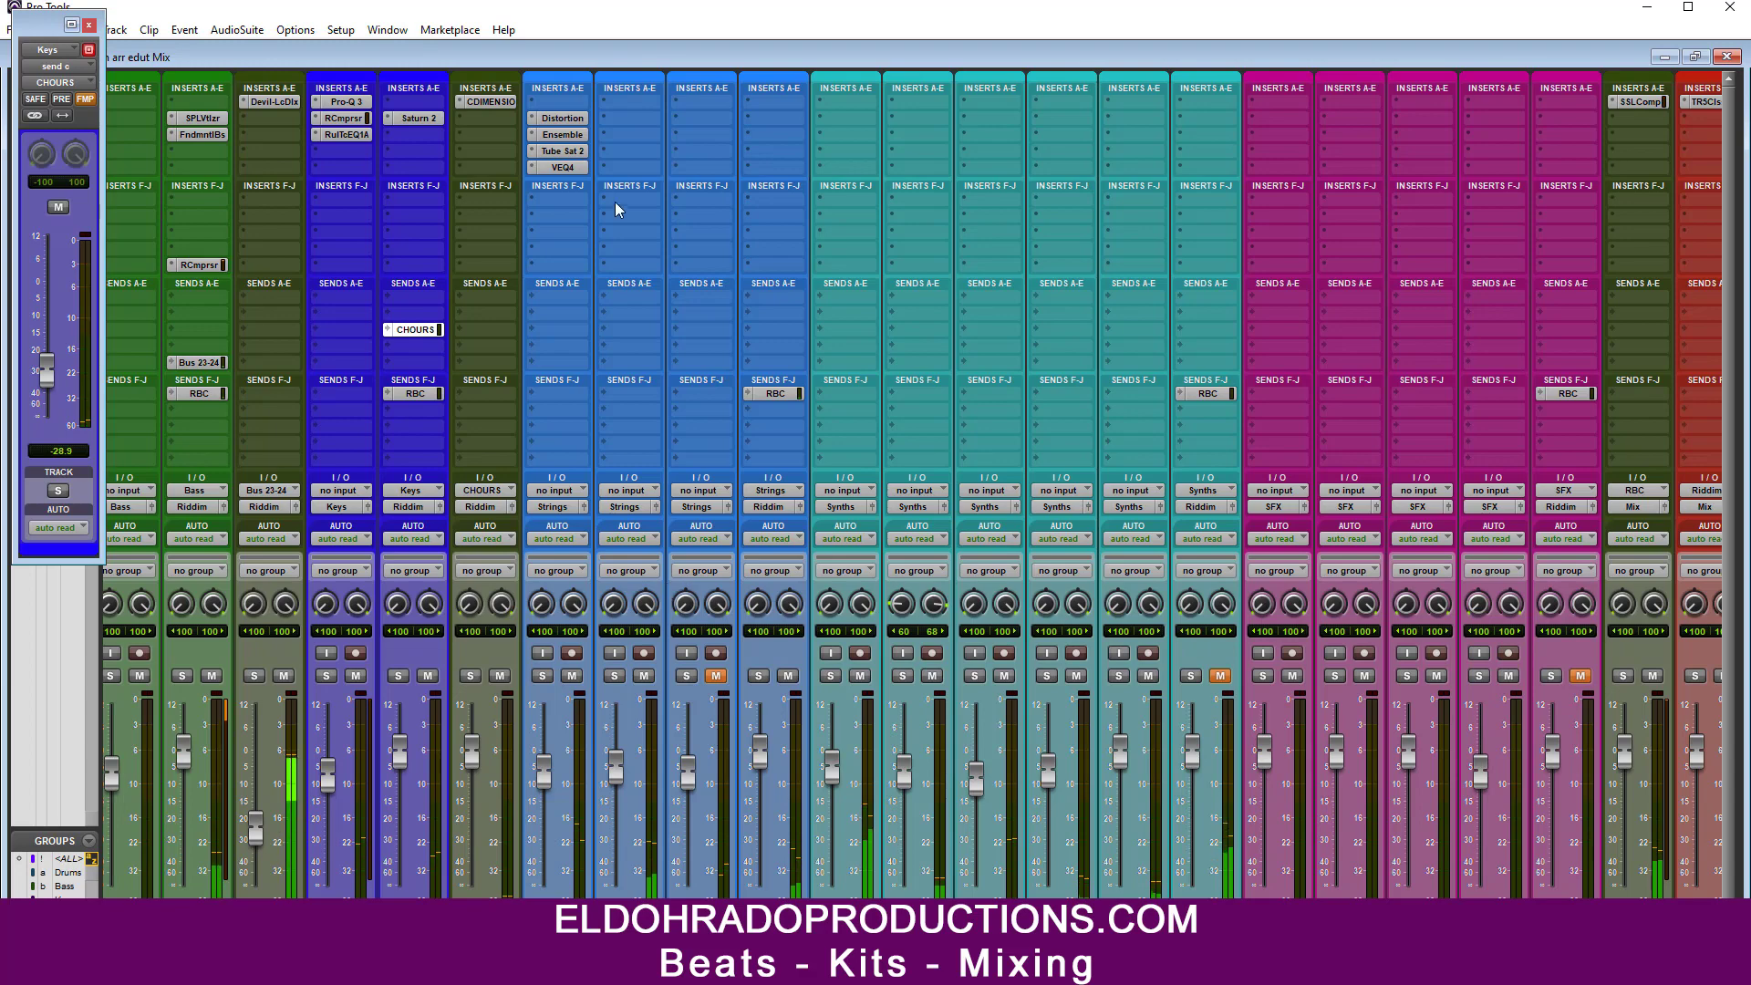
Step: Insert FabFilter Pro-Q 3 in the first insert slot of the Piano & Strings track
left_click(636, 103)
left_click(704, 135)
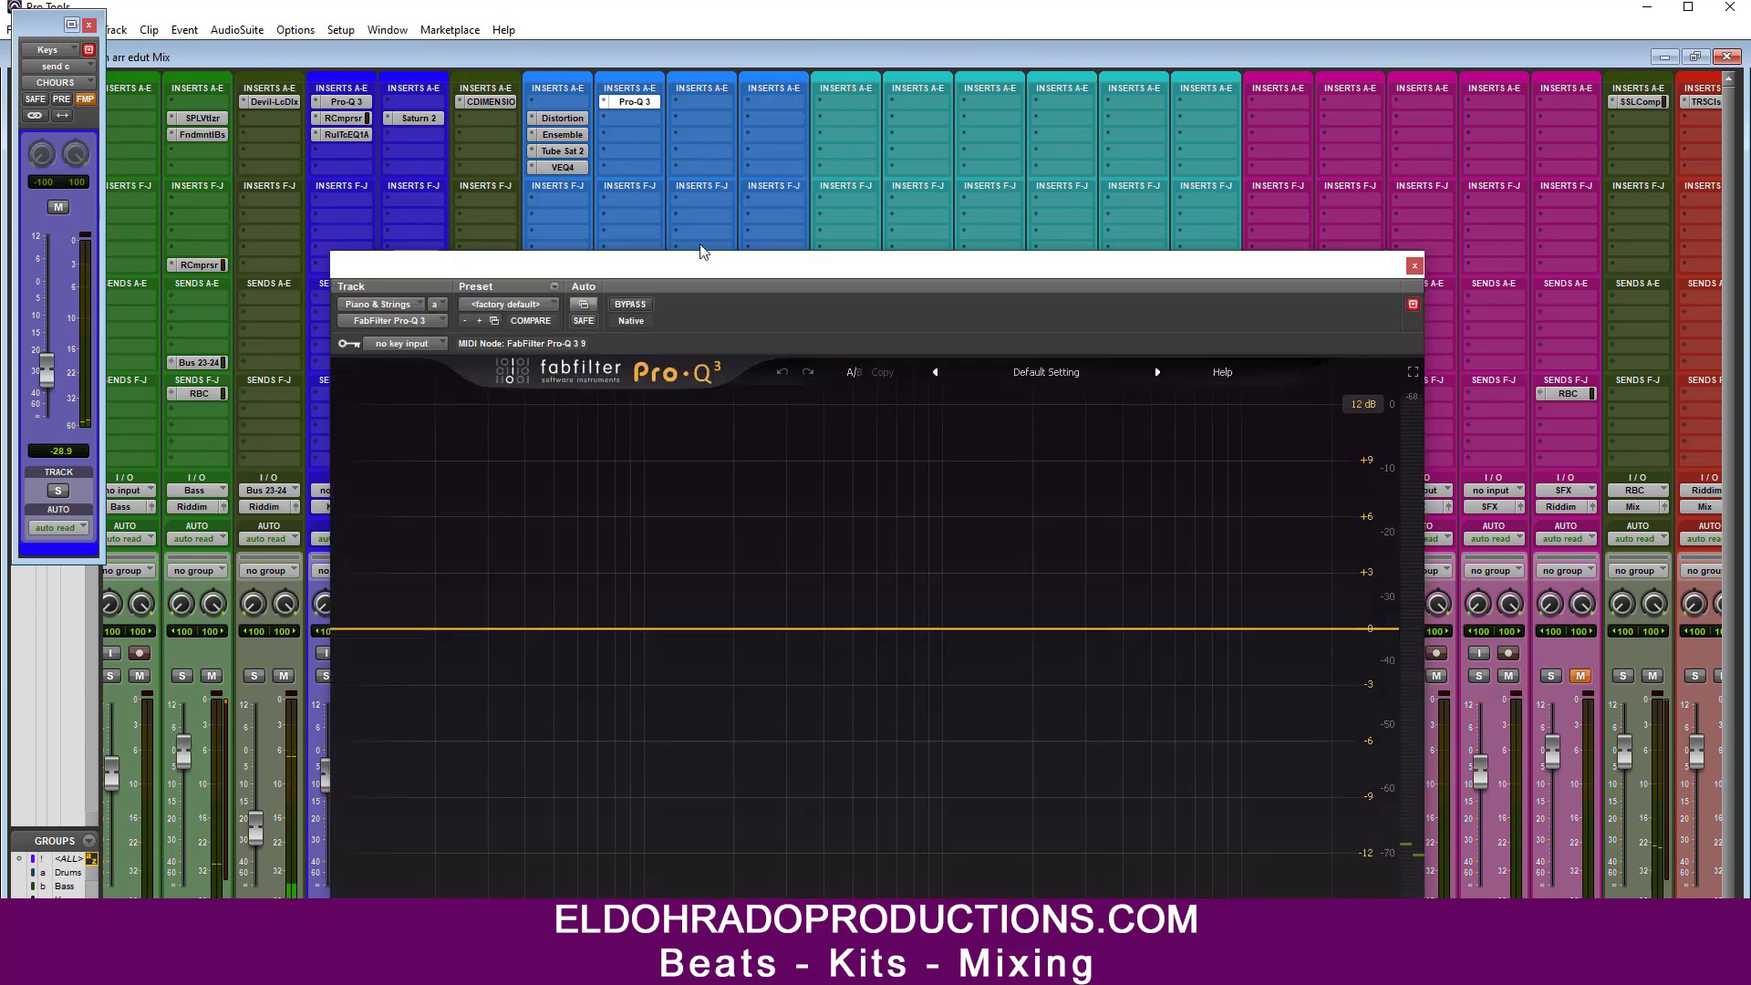
left_click_drag(712, 262, 739, 95)
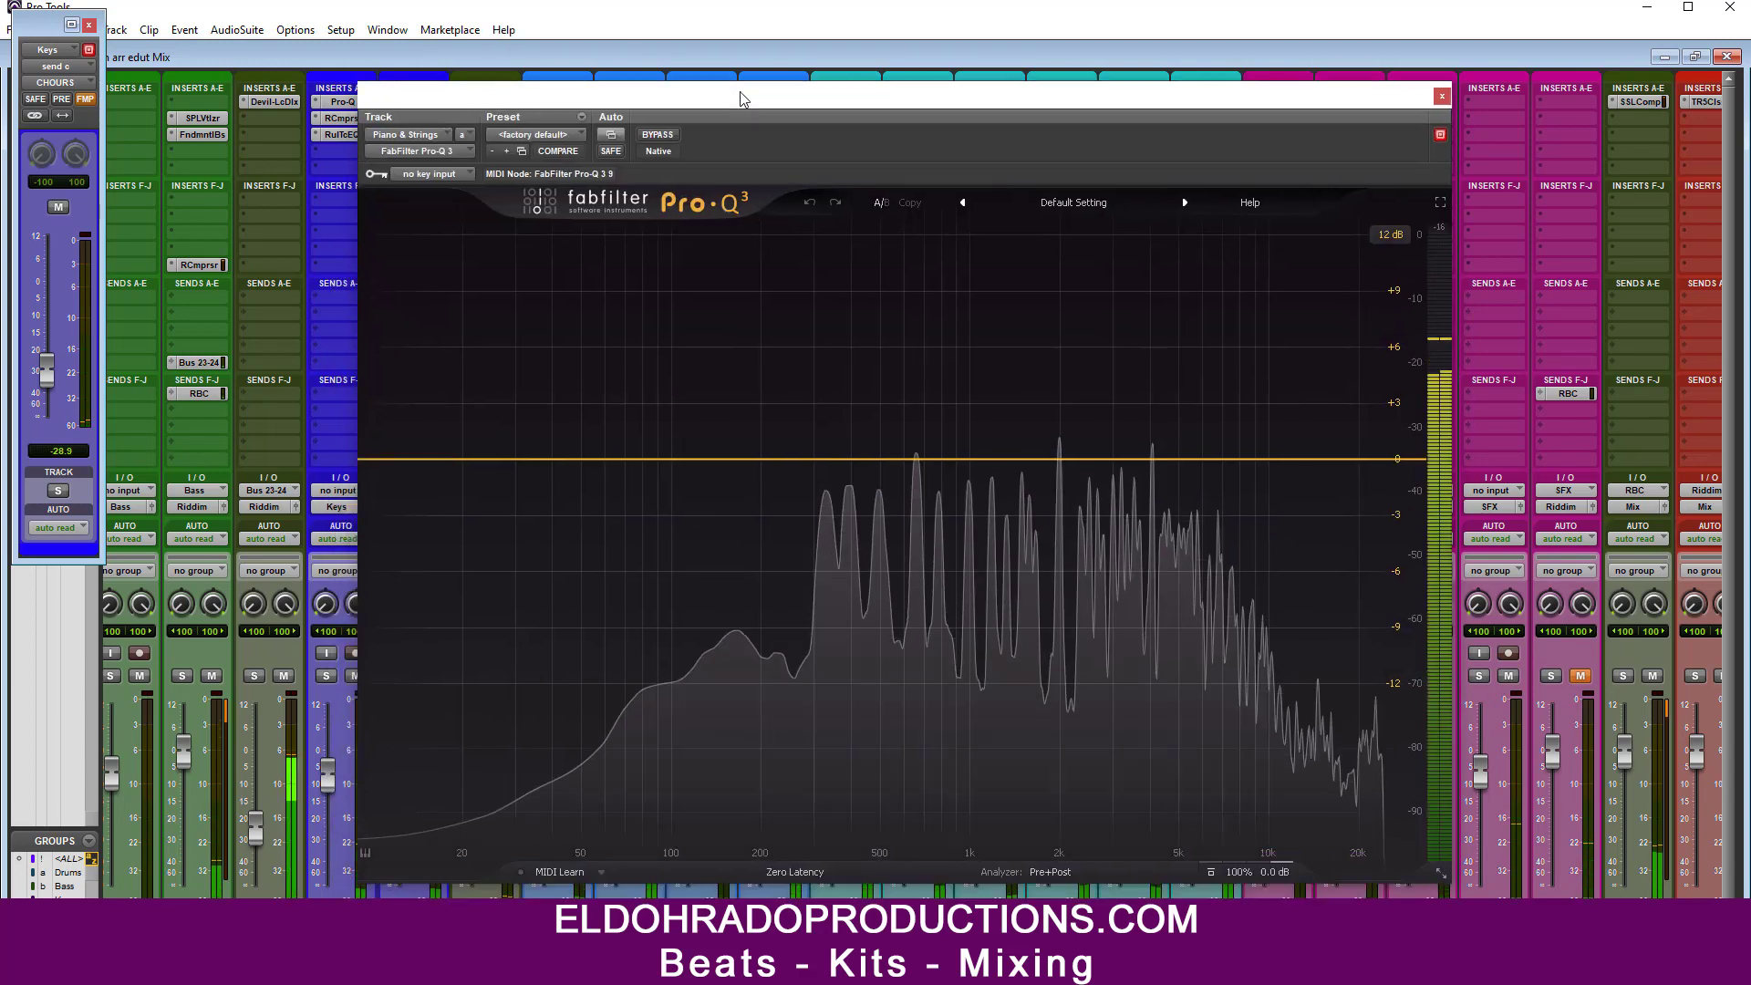
Step: Add a 30 dB/oct low cut at about 77 Hz to the Piano & Strings equalizer and close it
left_click(372, 458)
left_click(420, 430)
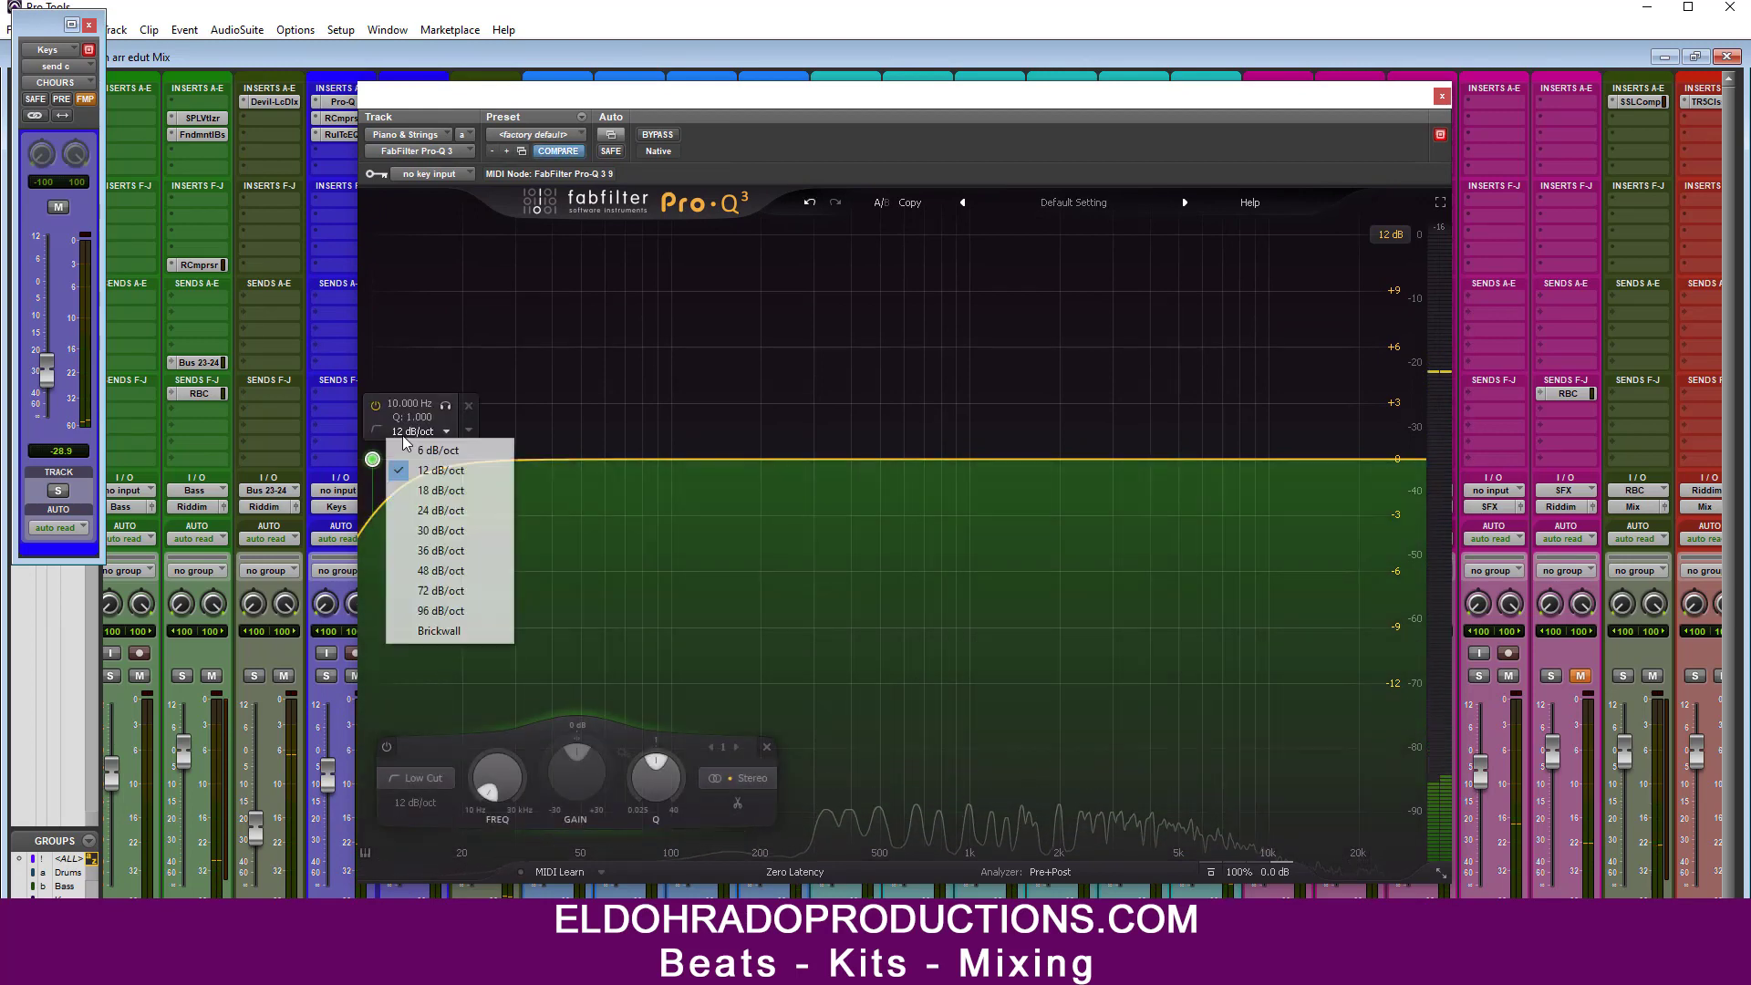
left_click(421, 534)
left_click_drag(372, 458, 595, 463)
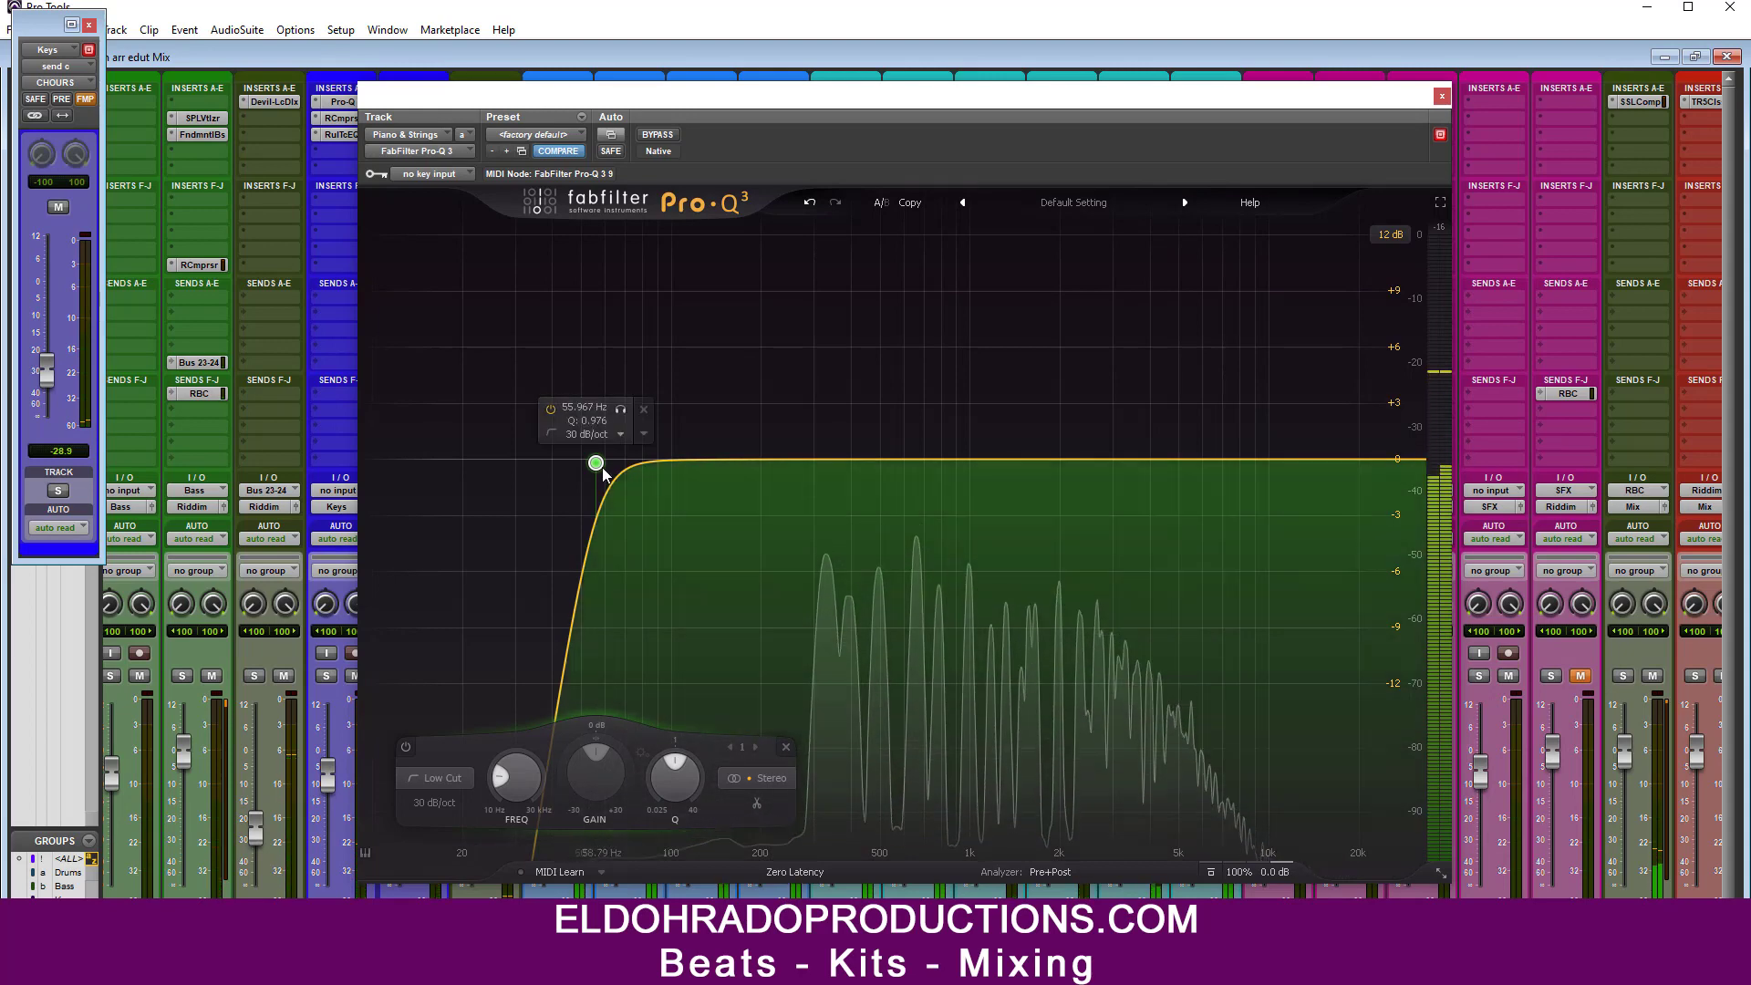
left_click_drag(610, 472, 650, 471)
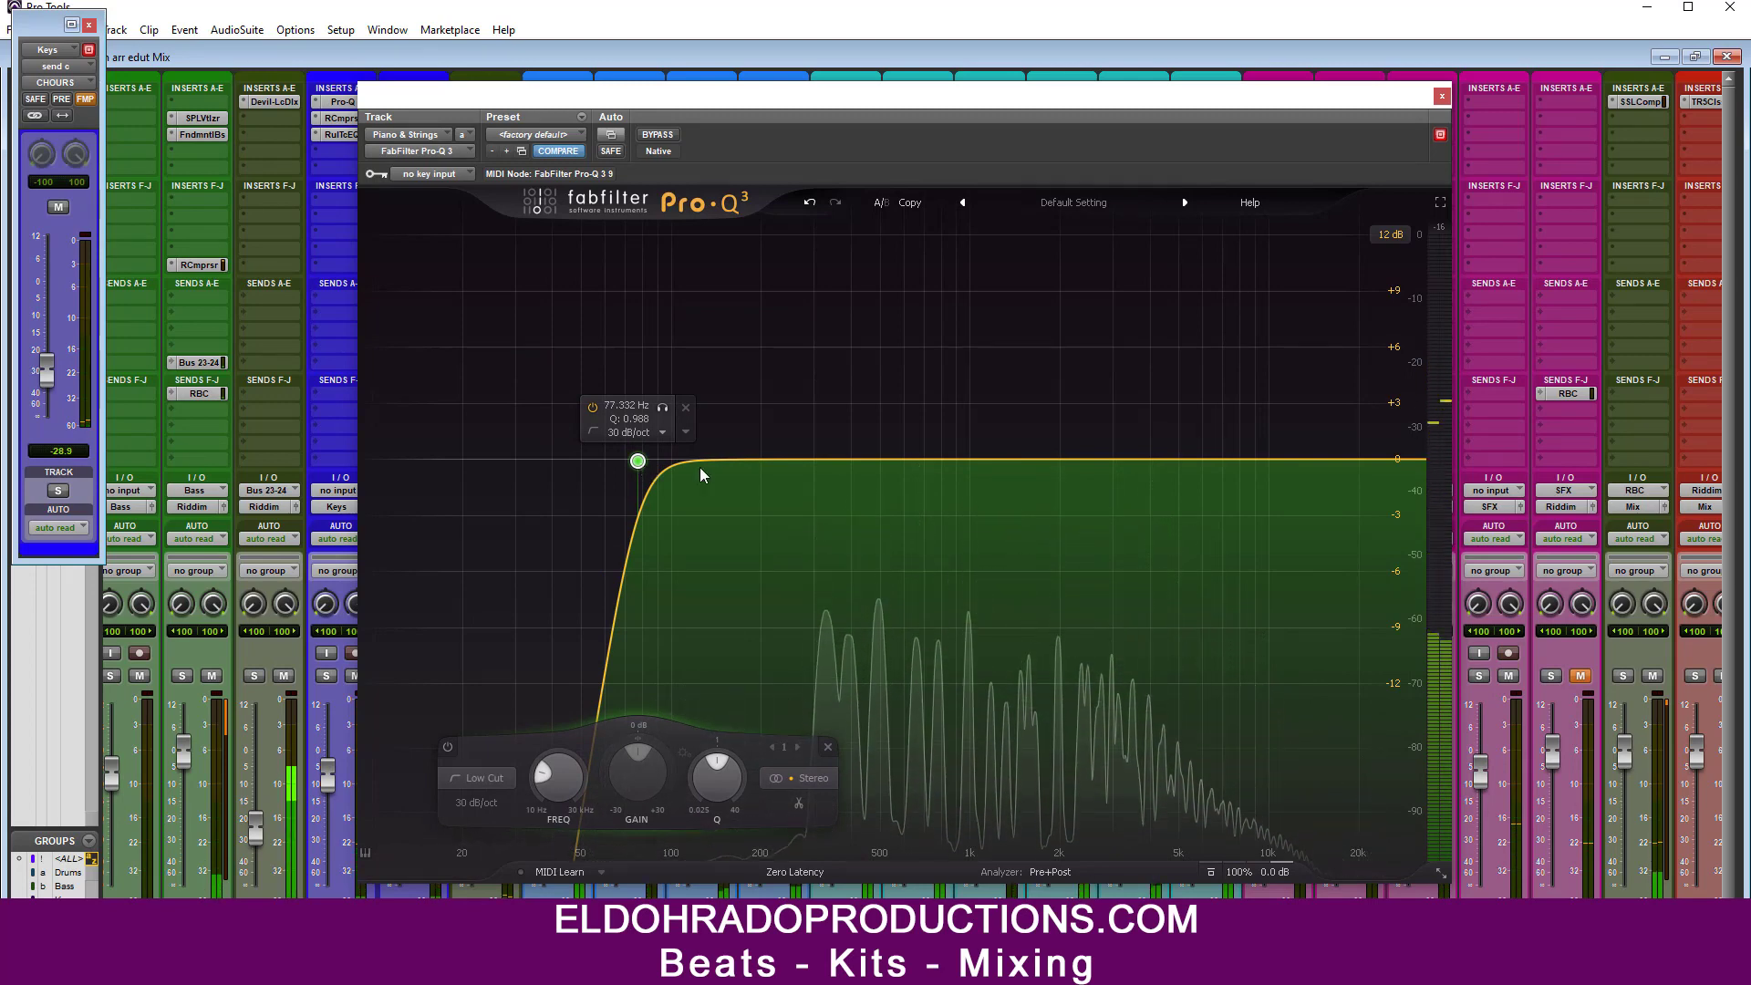
left_click(1441, 97)
Step: Insert stereo FabFilter Pro-MB in the second insert slot of the Piano & Strings track
left_click(640, 123)
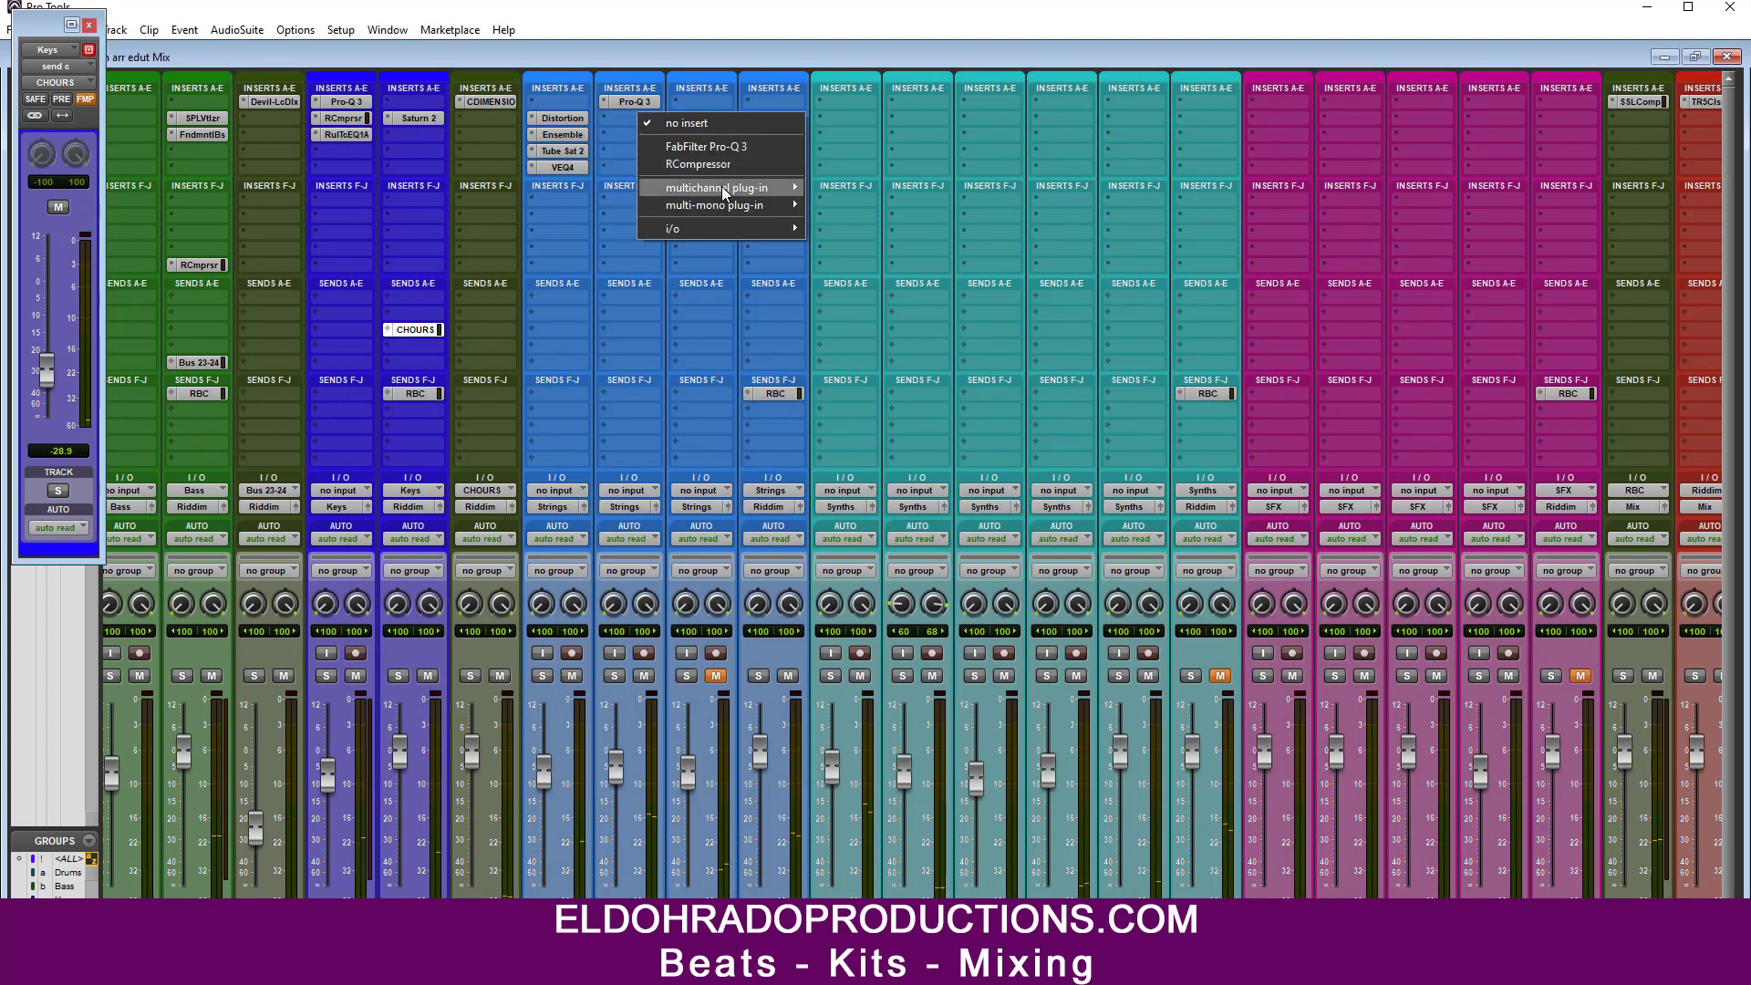
mouse_move(724, 186)
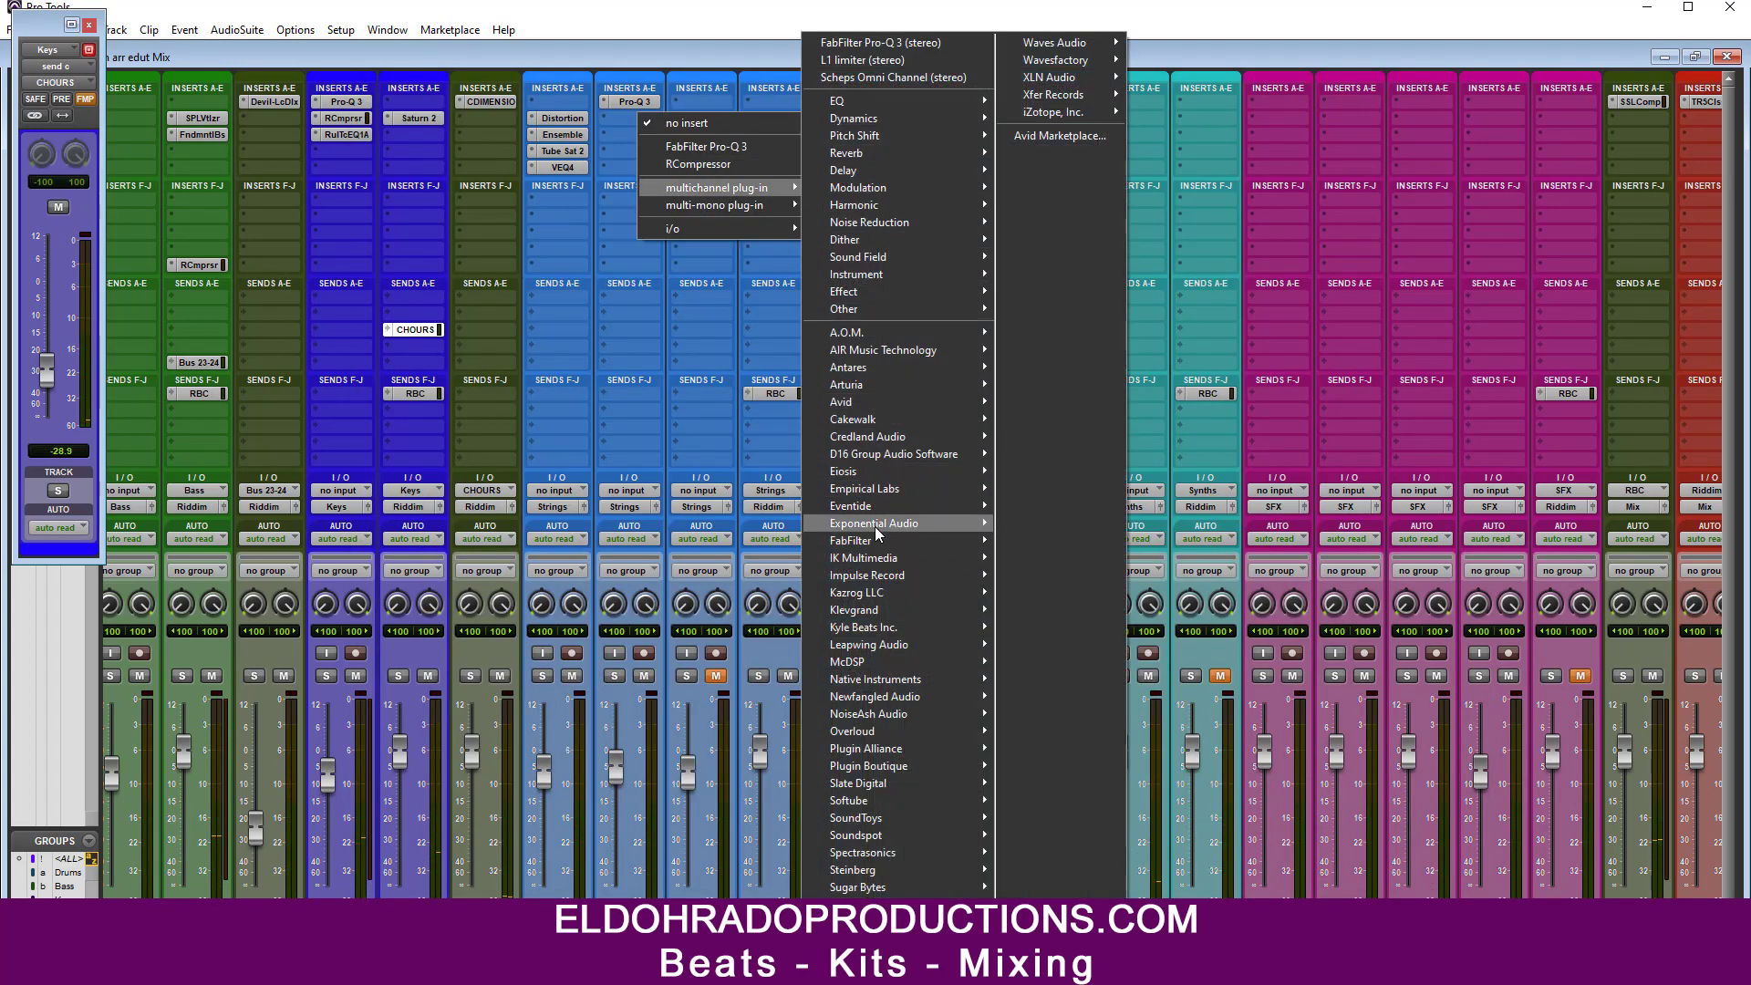
mouse_move(878, 542)
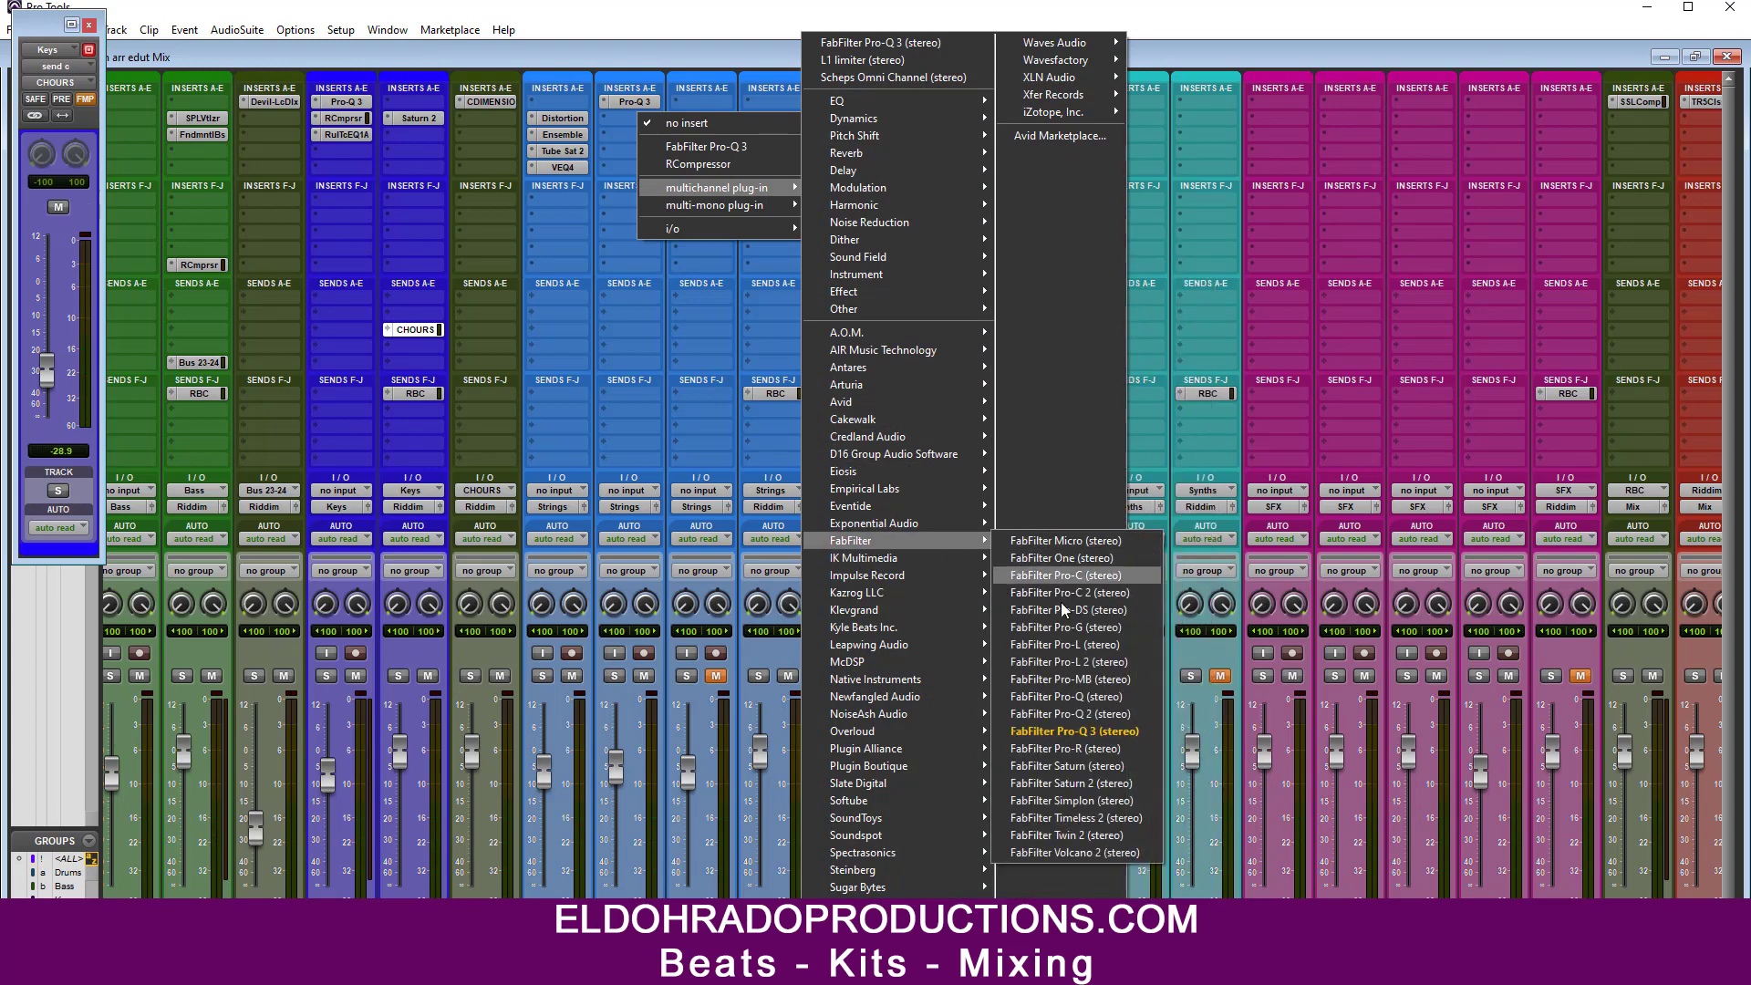
left_click(1086, 682)
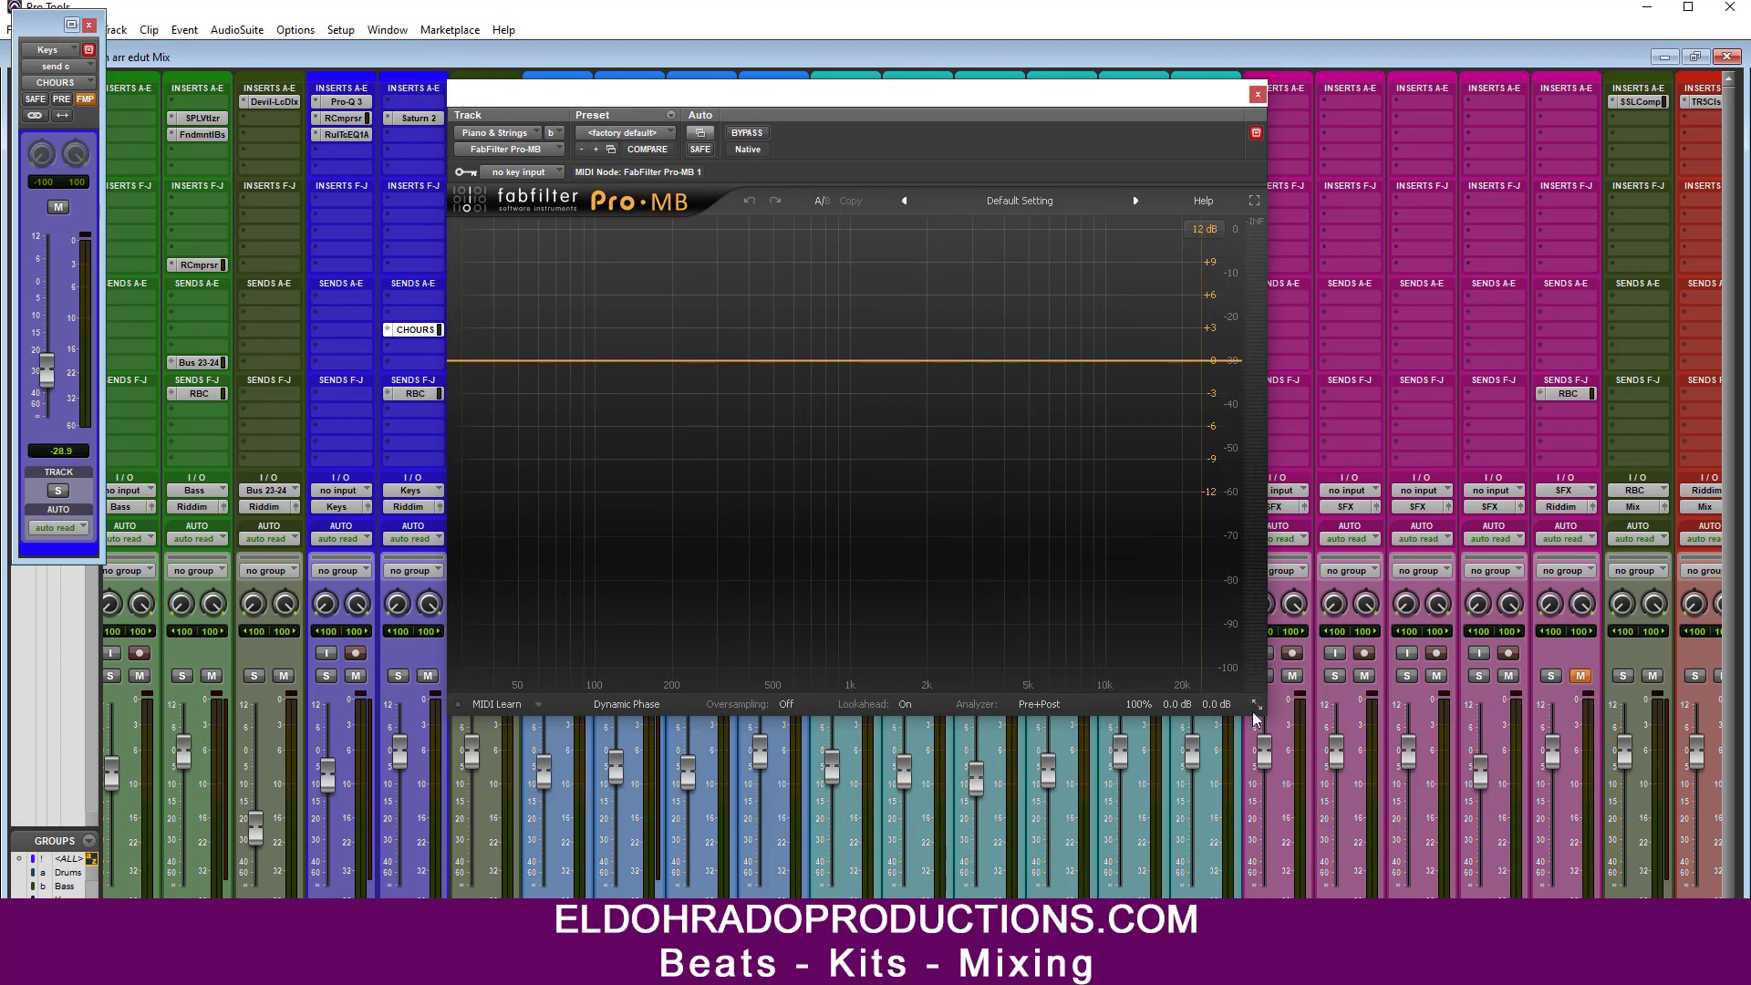
Step: Enlarge the Pro-MB window and add a compression band spanning about 250 Hz to 3.7 kHz
left_click(1256, 706)
left_click(1287, 746)
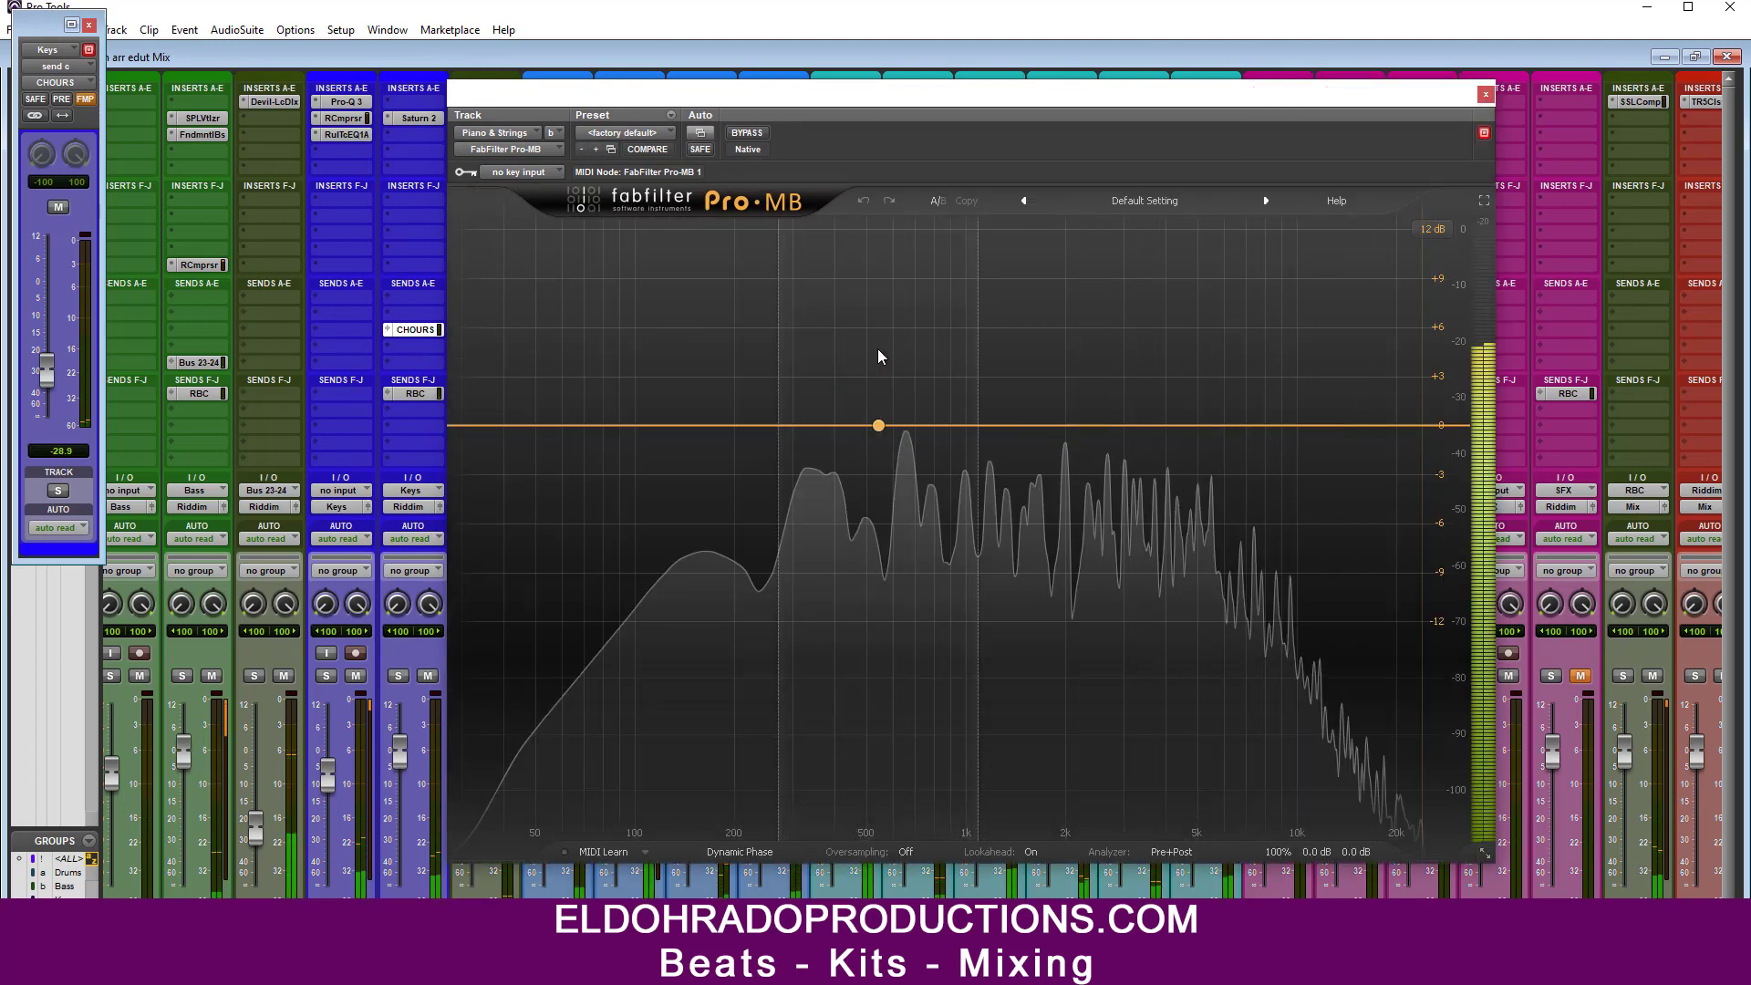
left_click(896, 425)
left_click_drag(997, 410, 1155, 439)
left_click_drag(795, 425, 770, 423)
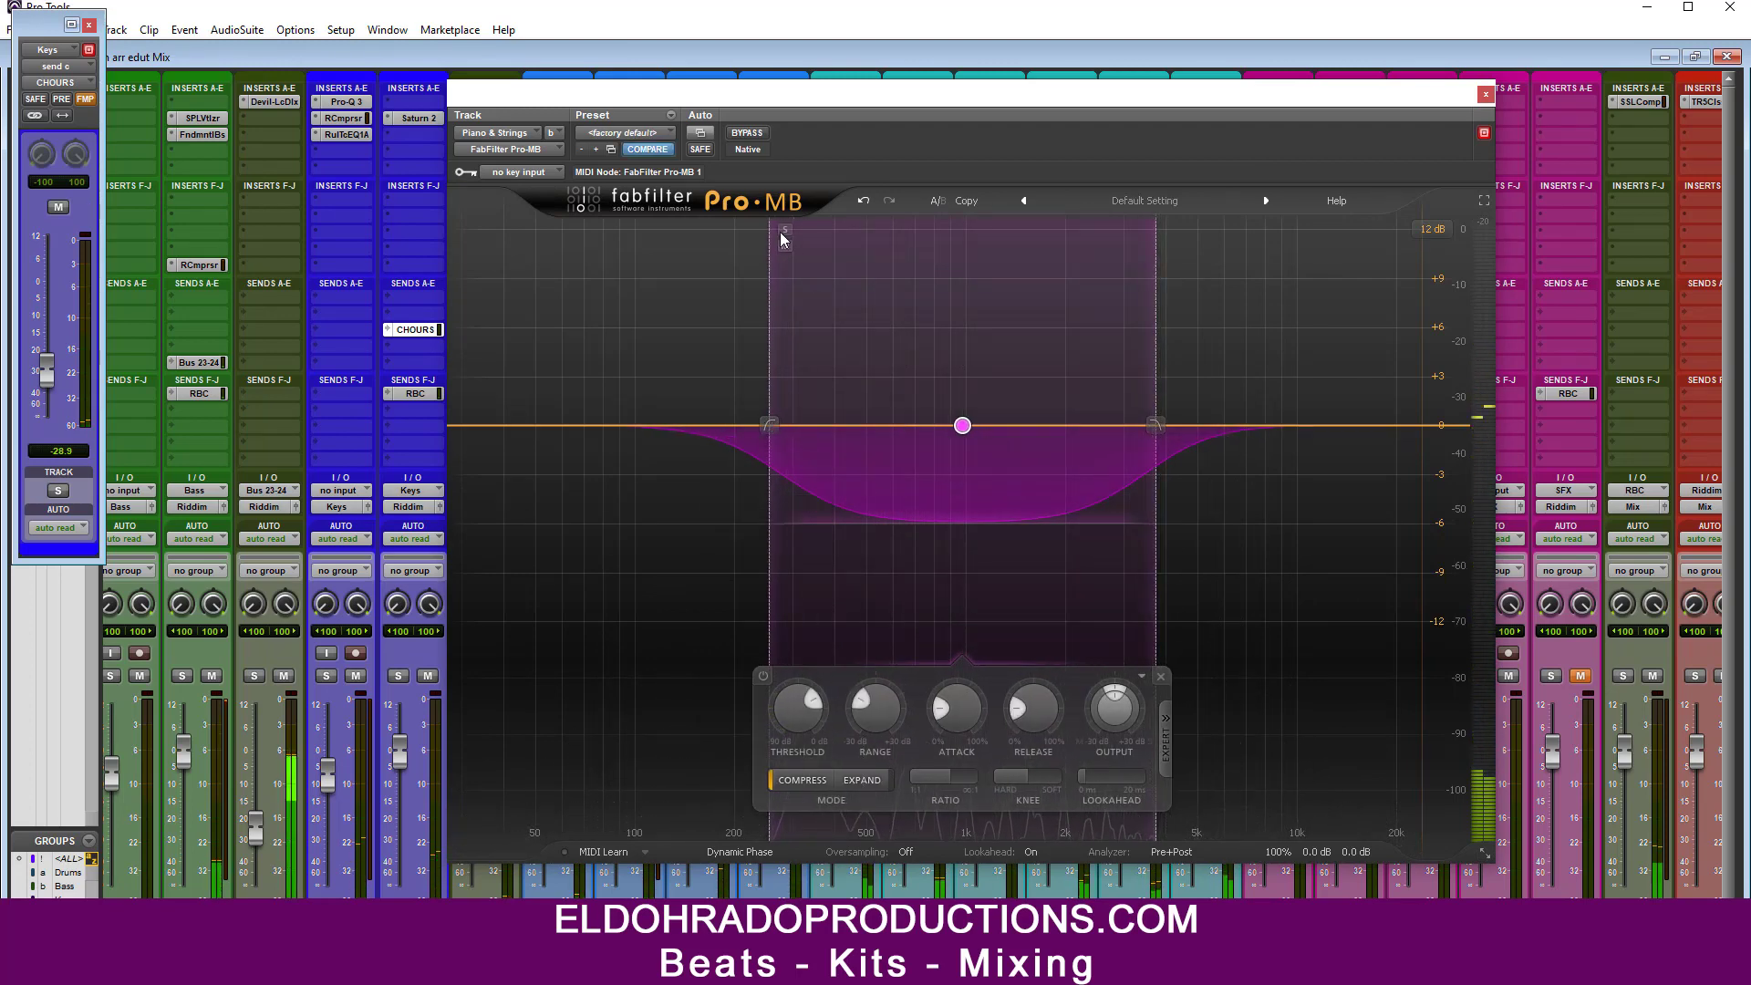
Step: Solo the Pro-MB band, raise its level to +2.01 dB and lower its threshold to about -47 dB
left_click(784, 230)
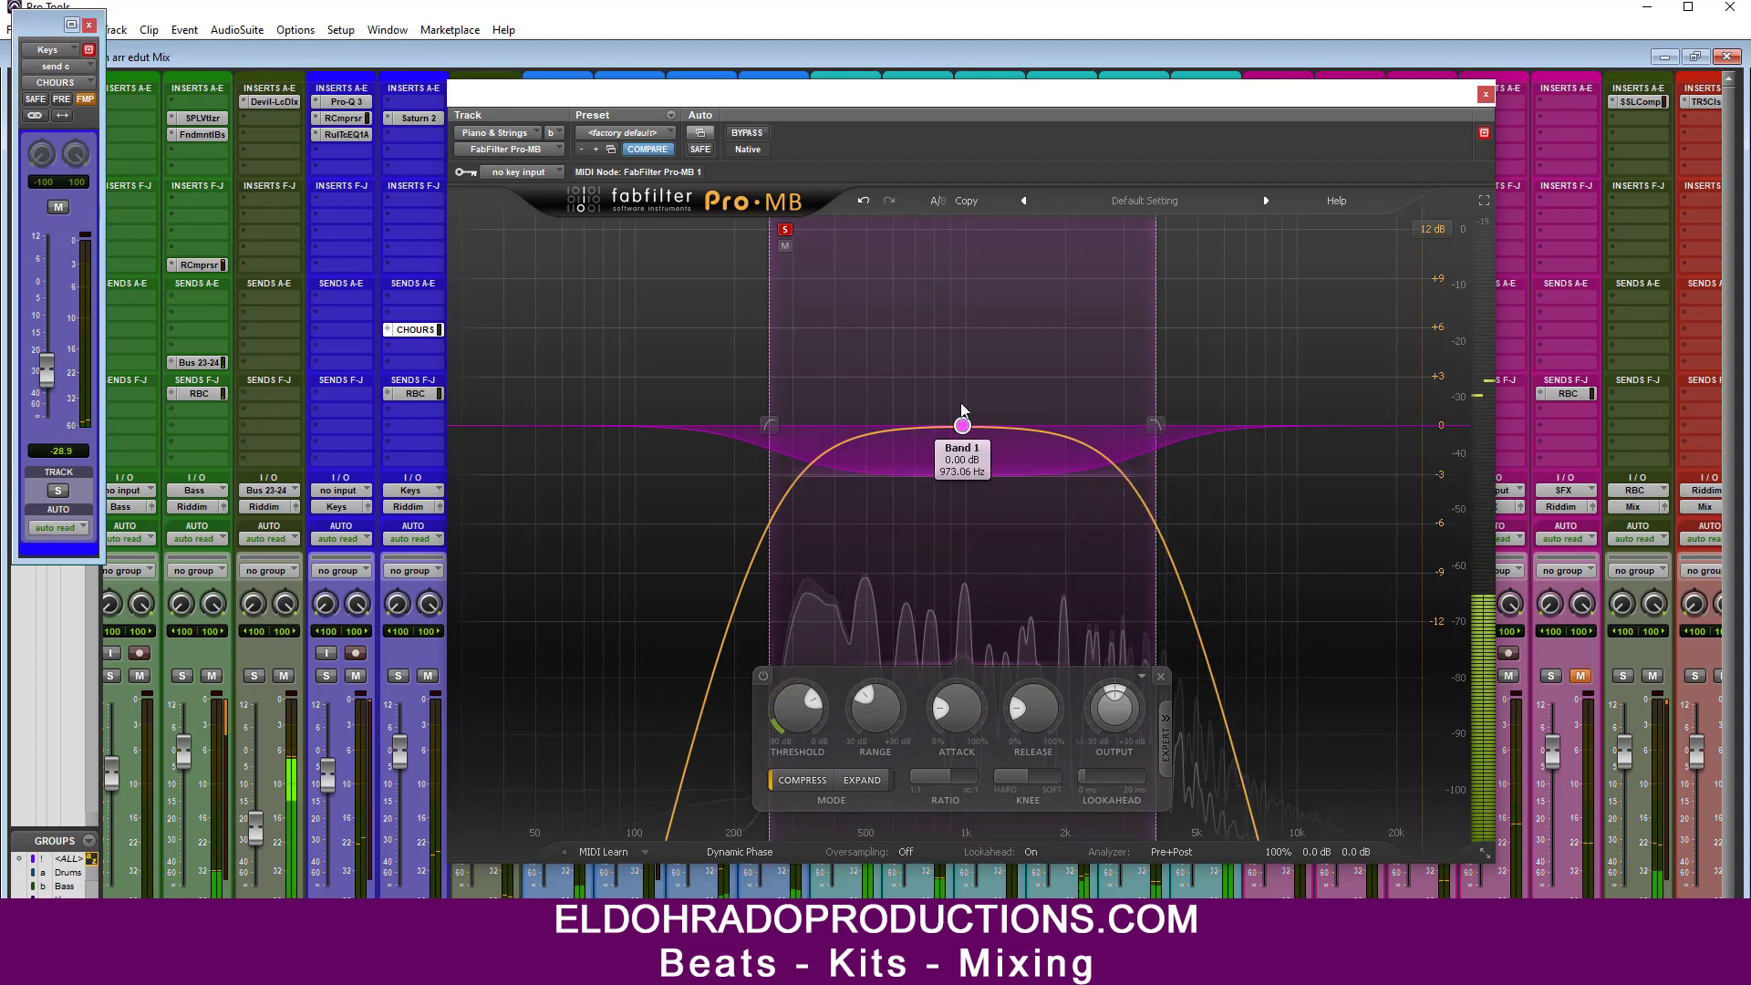
left_click_drag(962, 425, 963, 392)
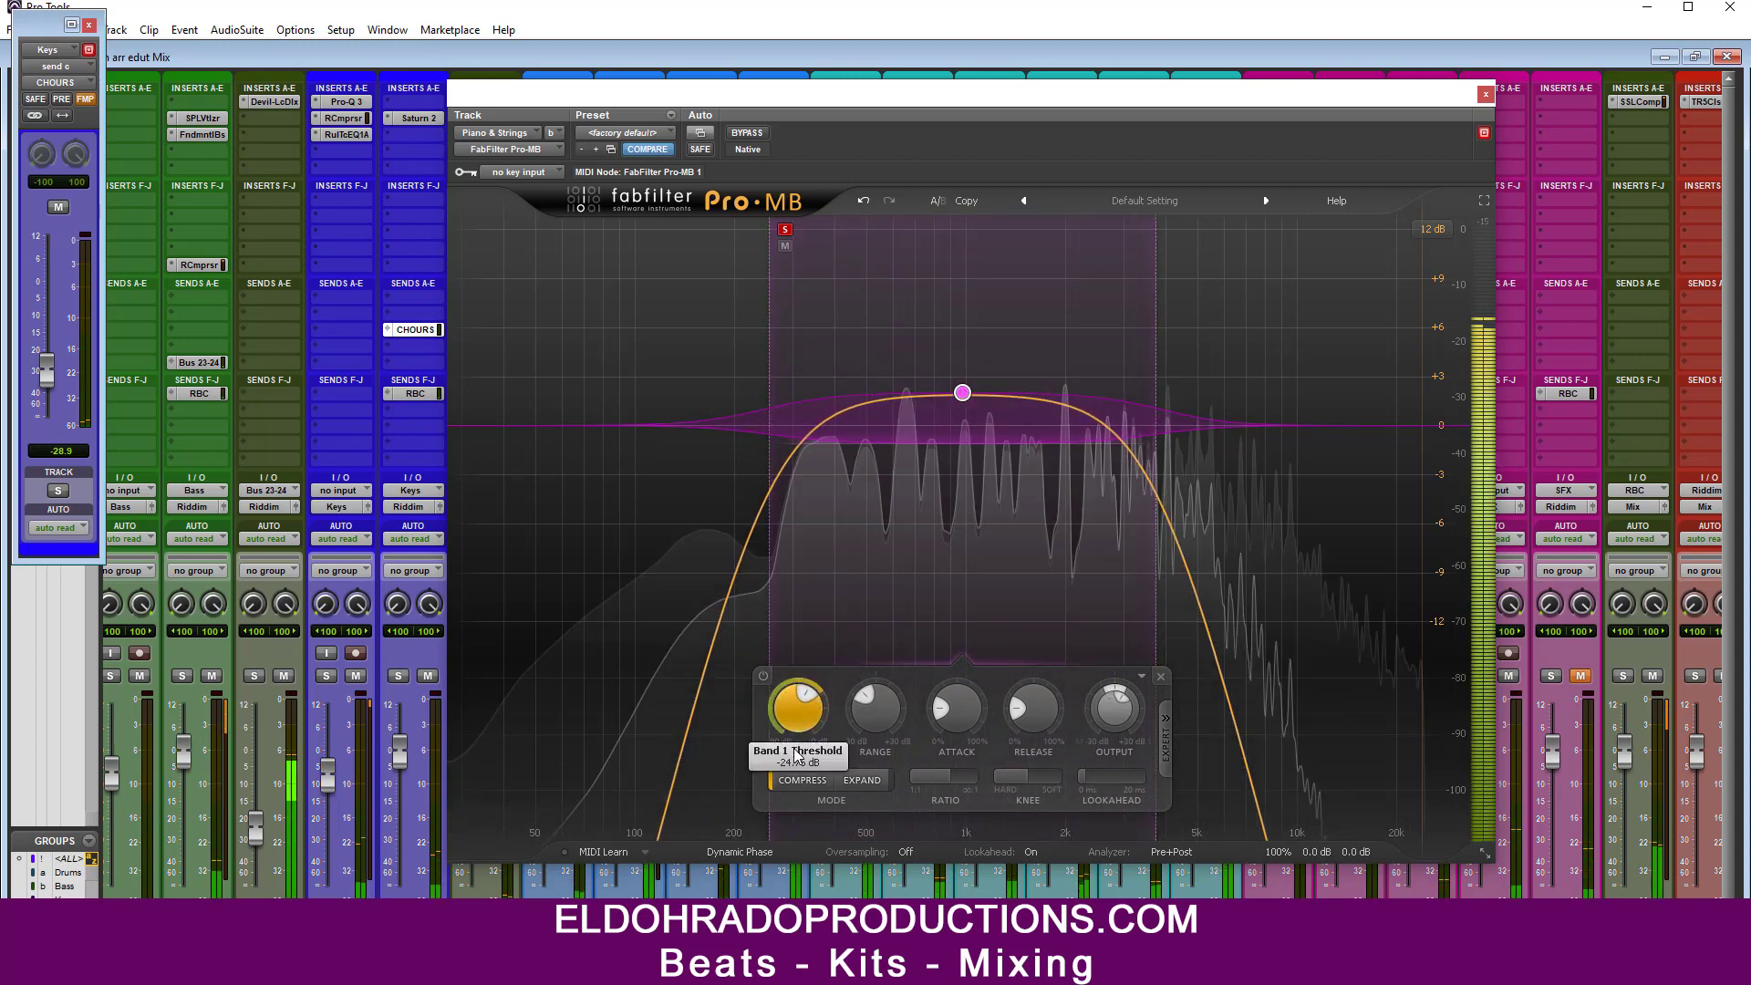
left_click_drag(796, 757, 802, 809)
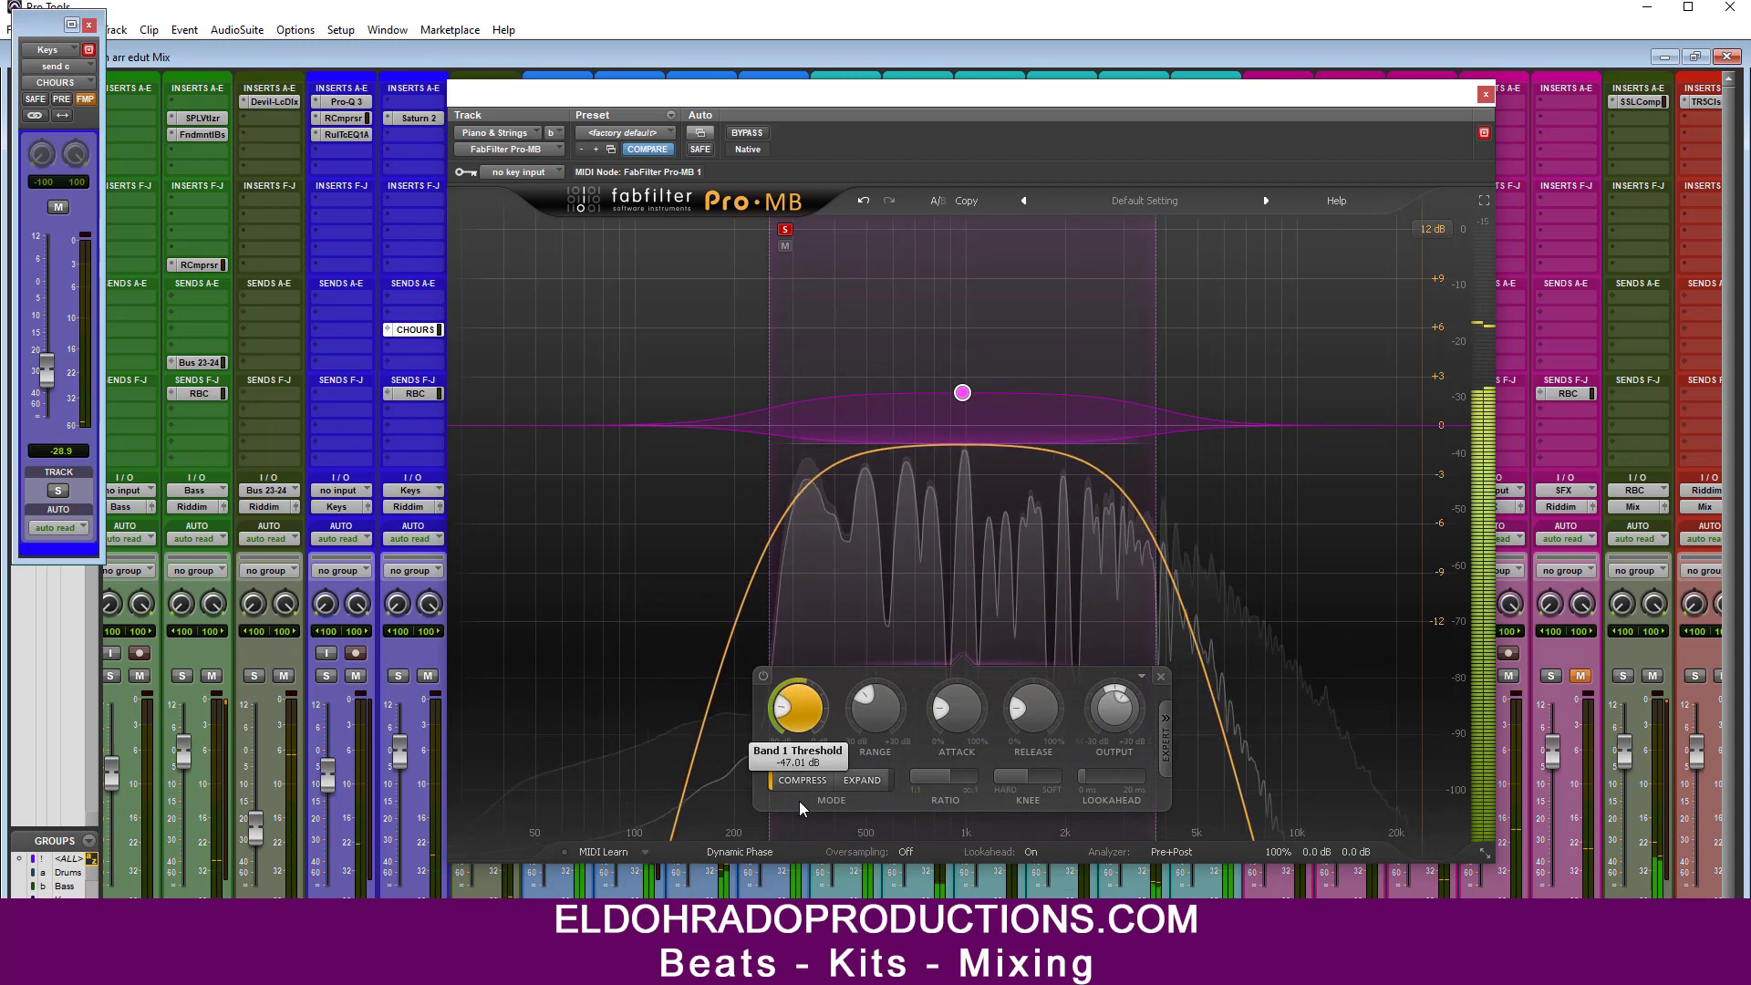
Step: Reduce the band's range, unsolo it and widen it to about 240 Hz to 4.6 kHz
left_click_drag(960, 443, 963, 469)
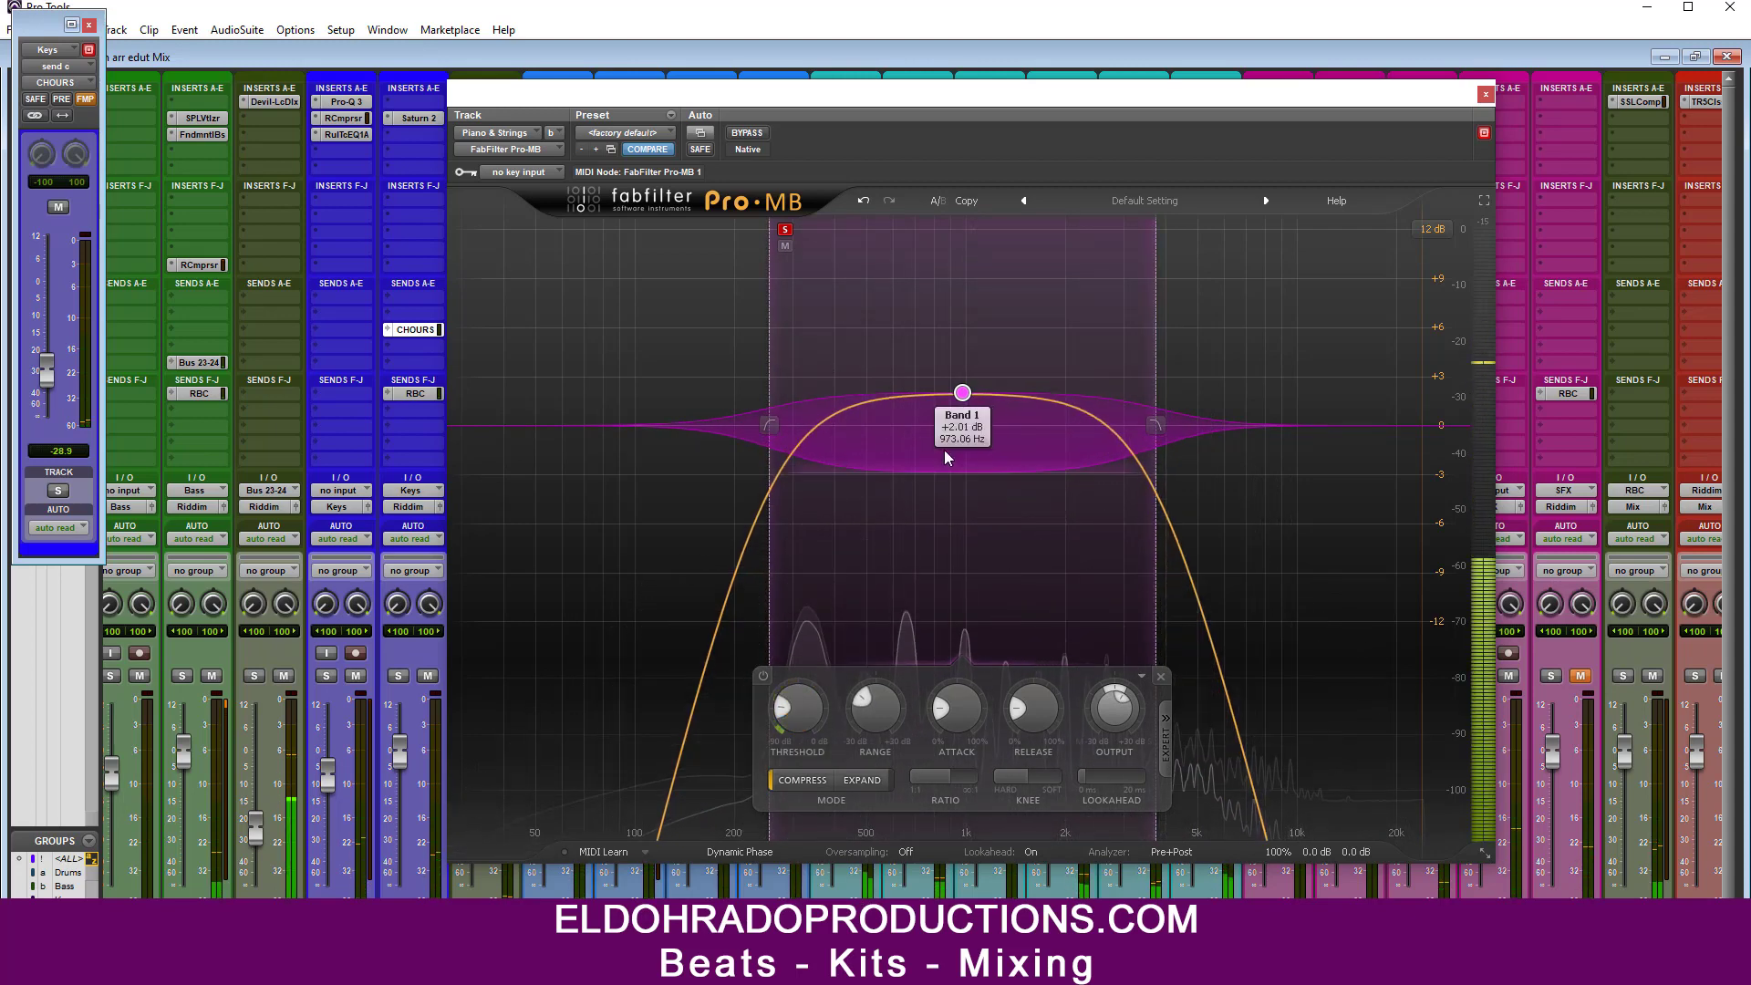
left_click_drag(950, 462, 953, 454)
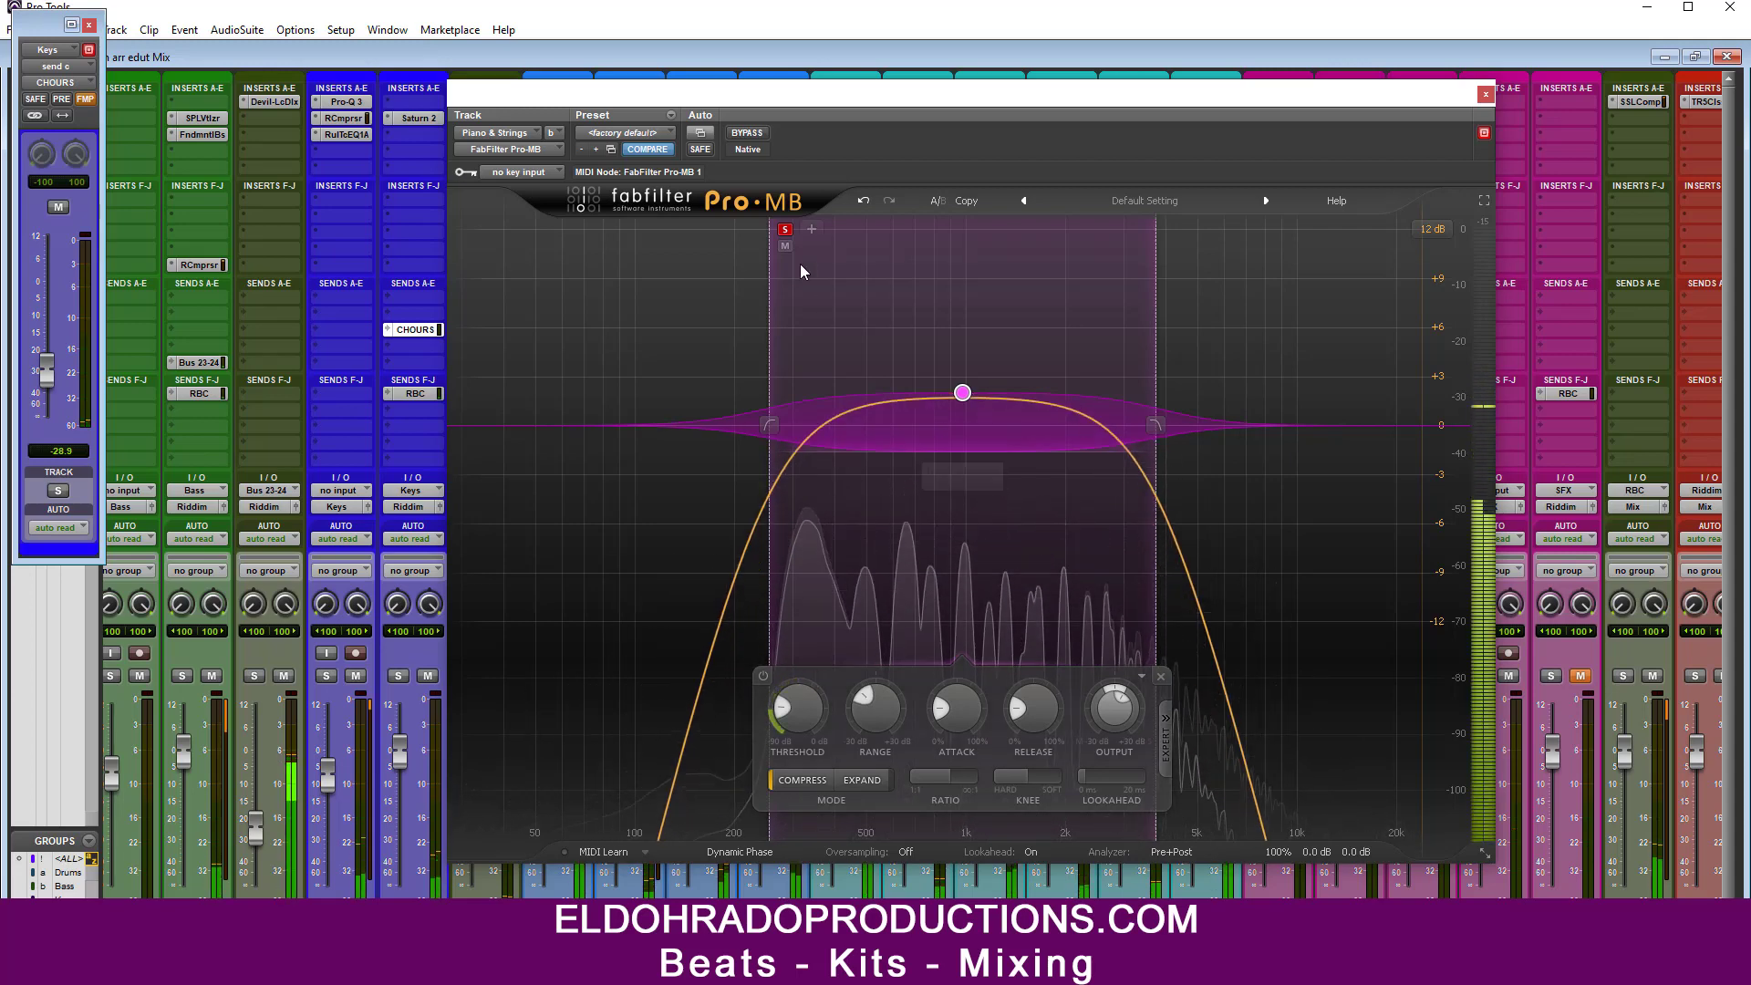
left_click(786, 230)
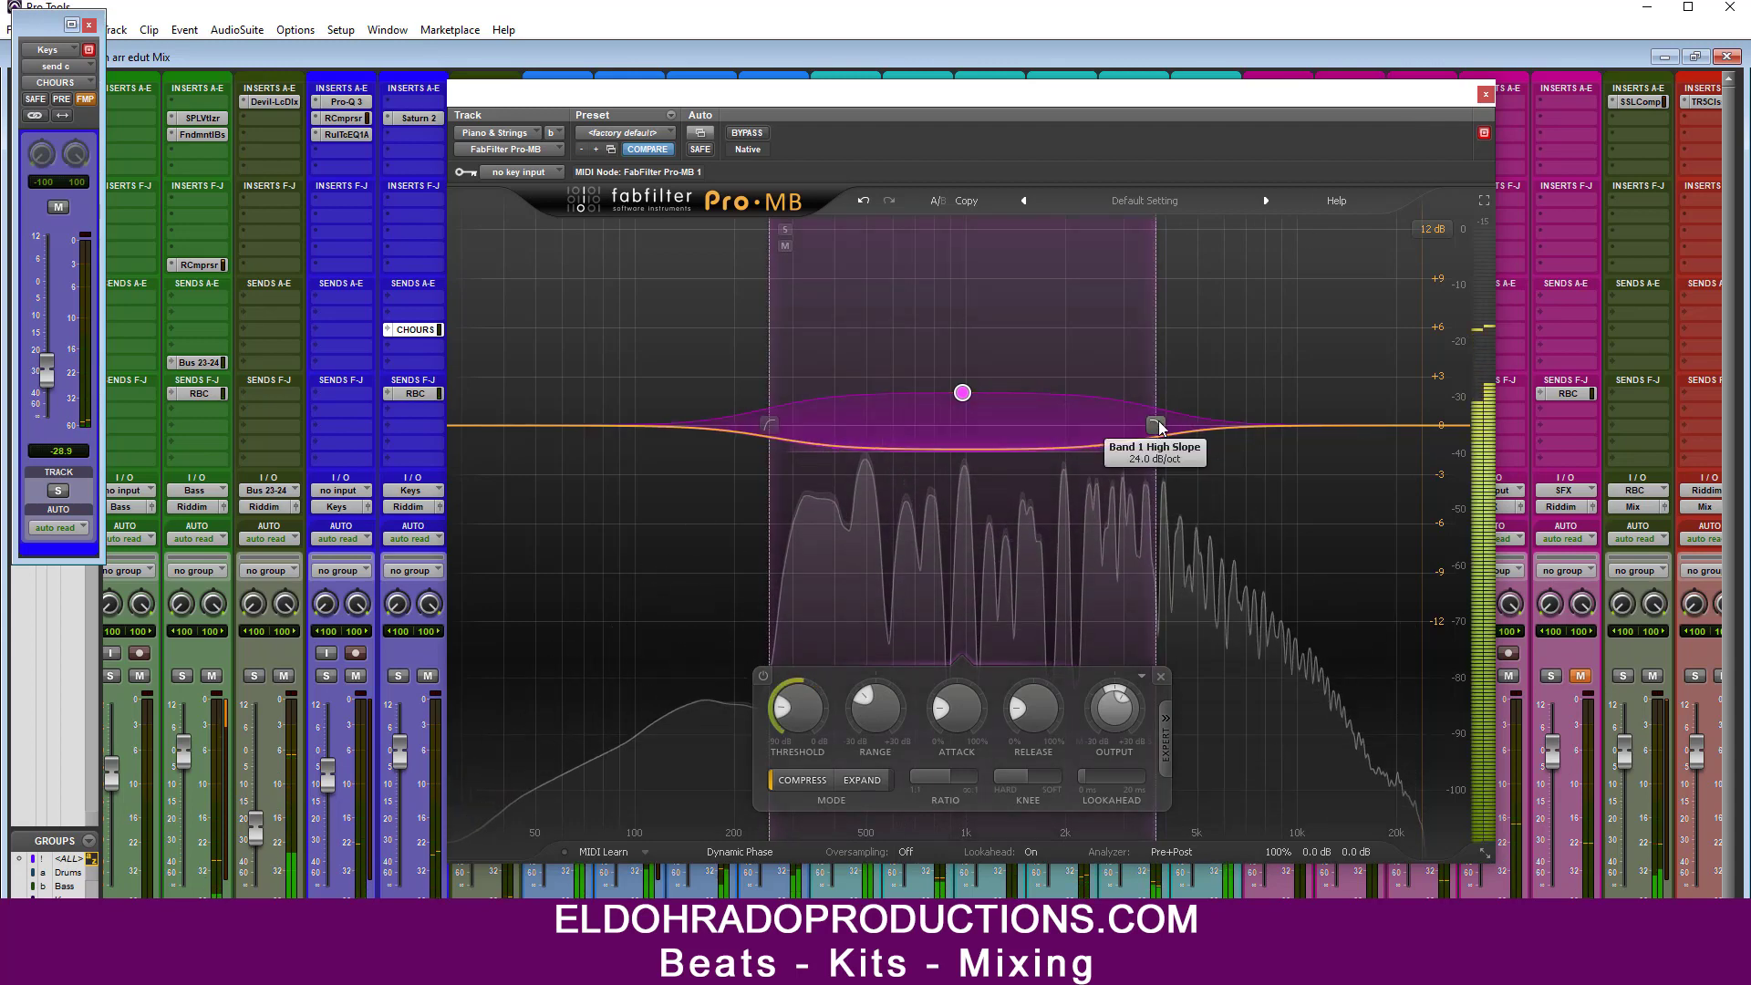
left_click_drag(1159, 427, 1184, 428)
left_click_drag(769, 425, 762, 425)
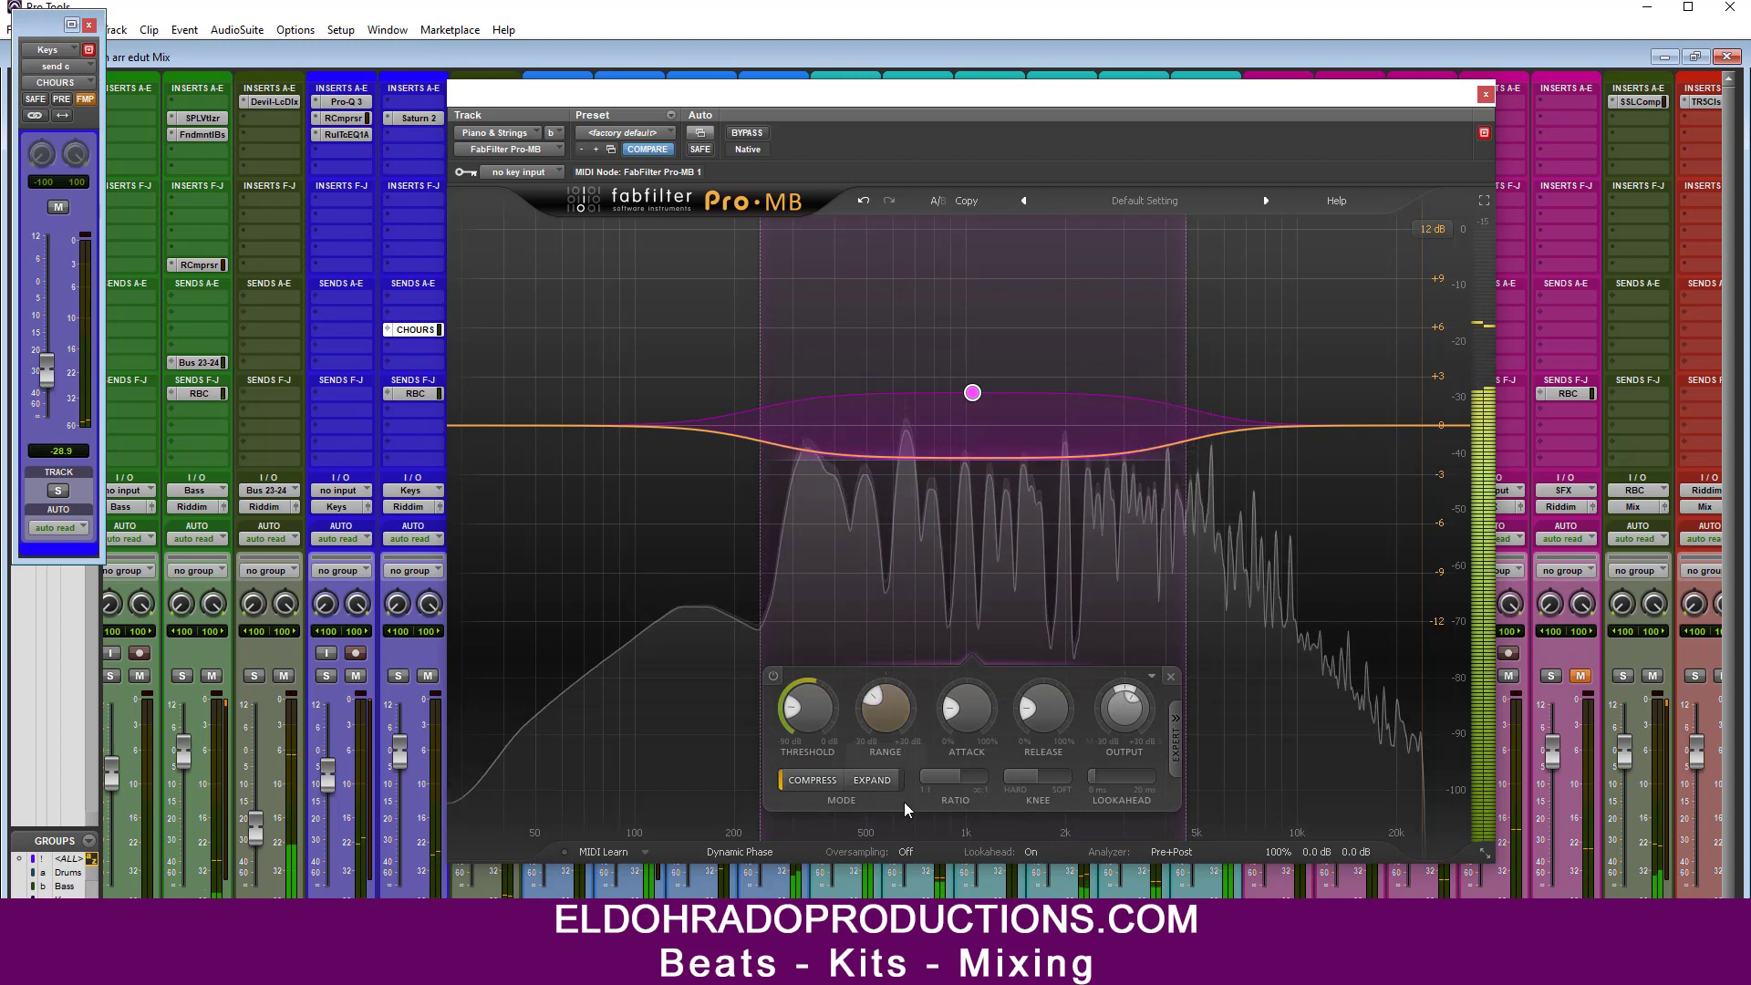
Step: Lower the band's ratio to about 2.84:1, shorten its release and close Pro-MB
left_click_drag(956, 778, 951, 778)
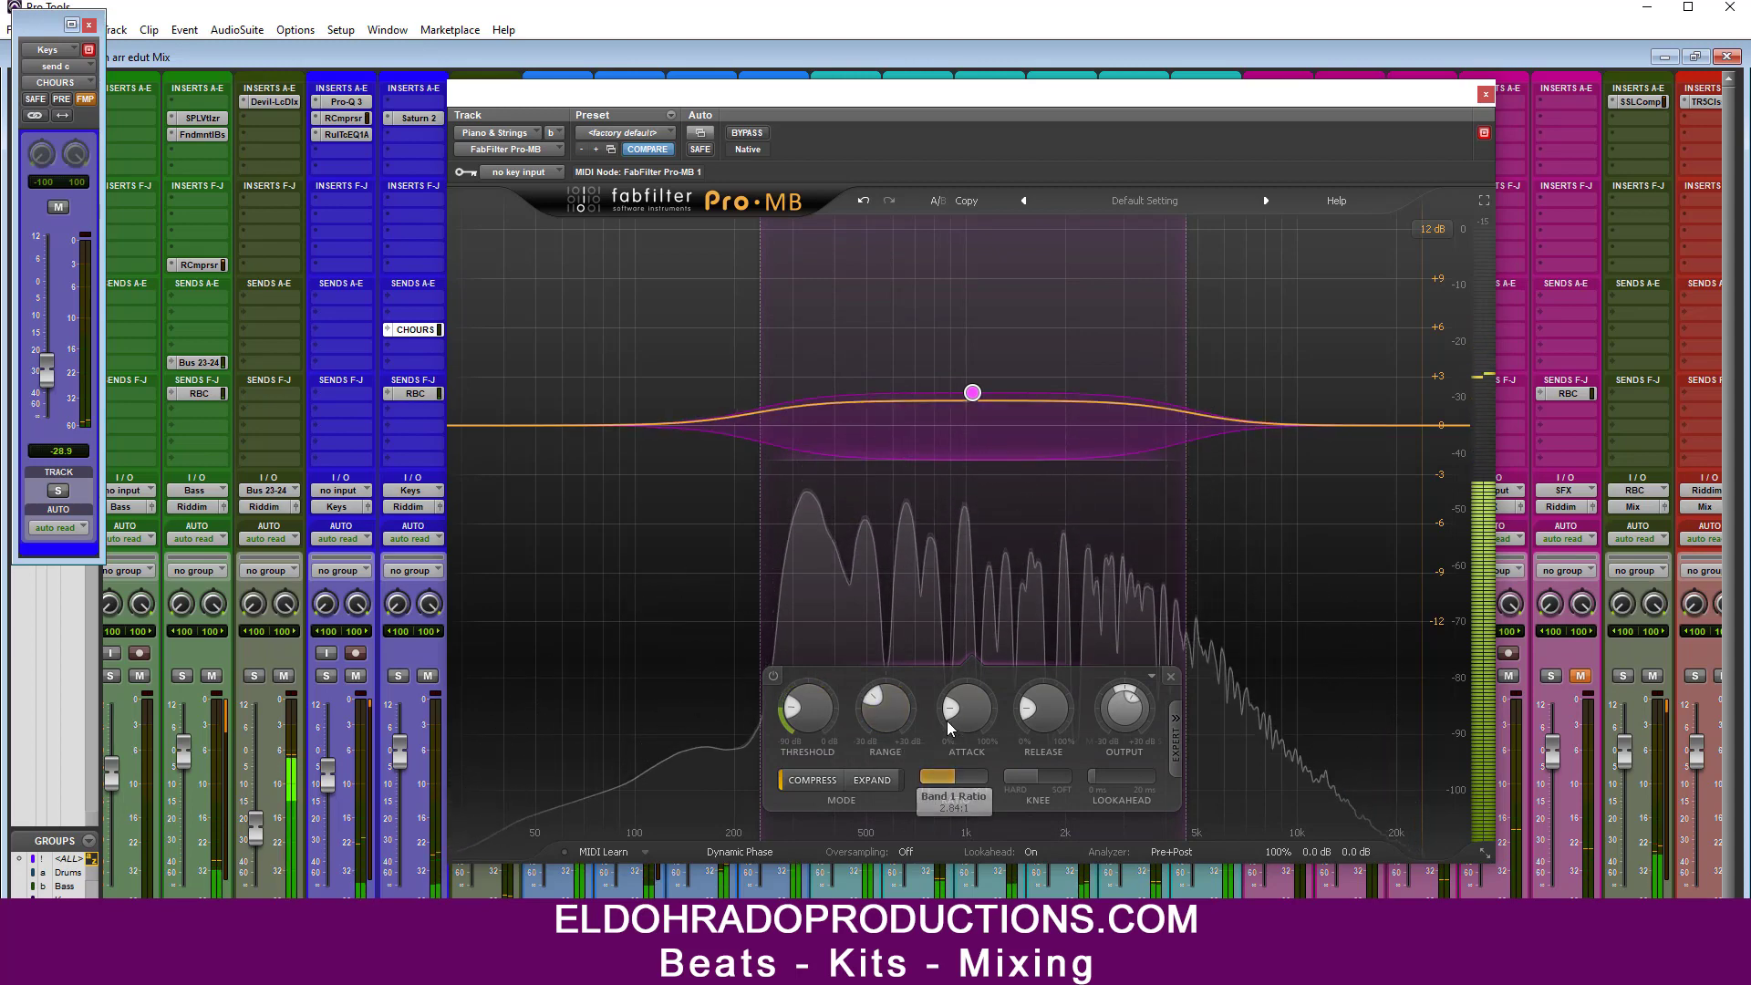
left_click_drag(1031, 717, 1024, 829)
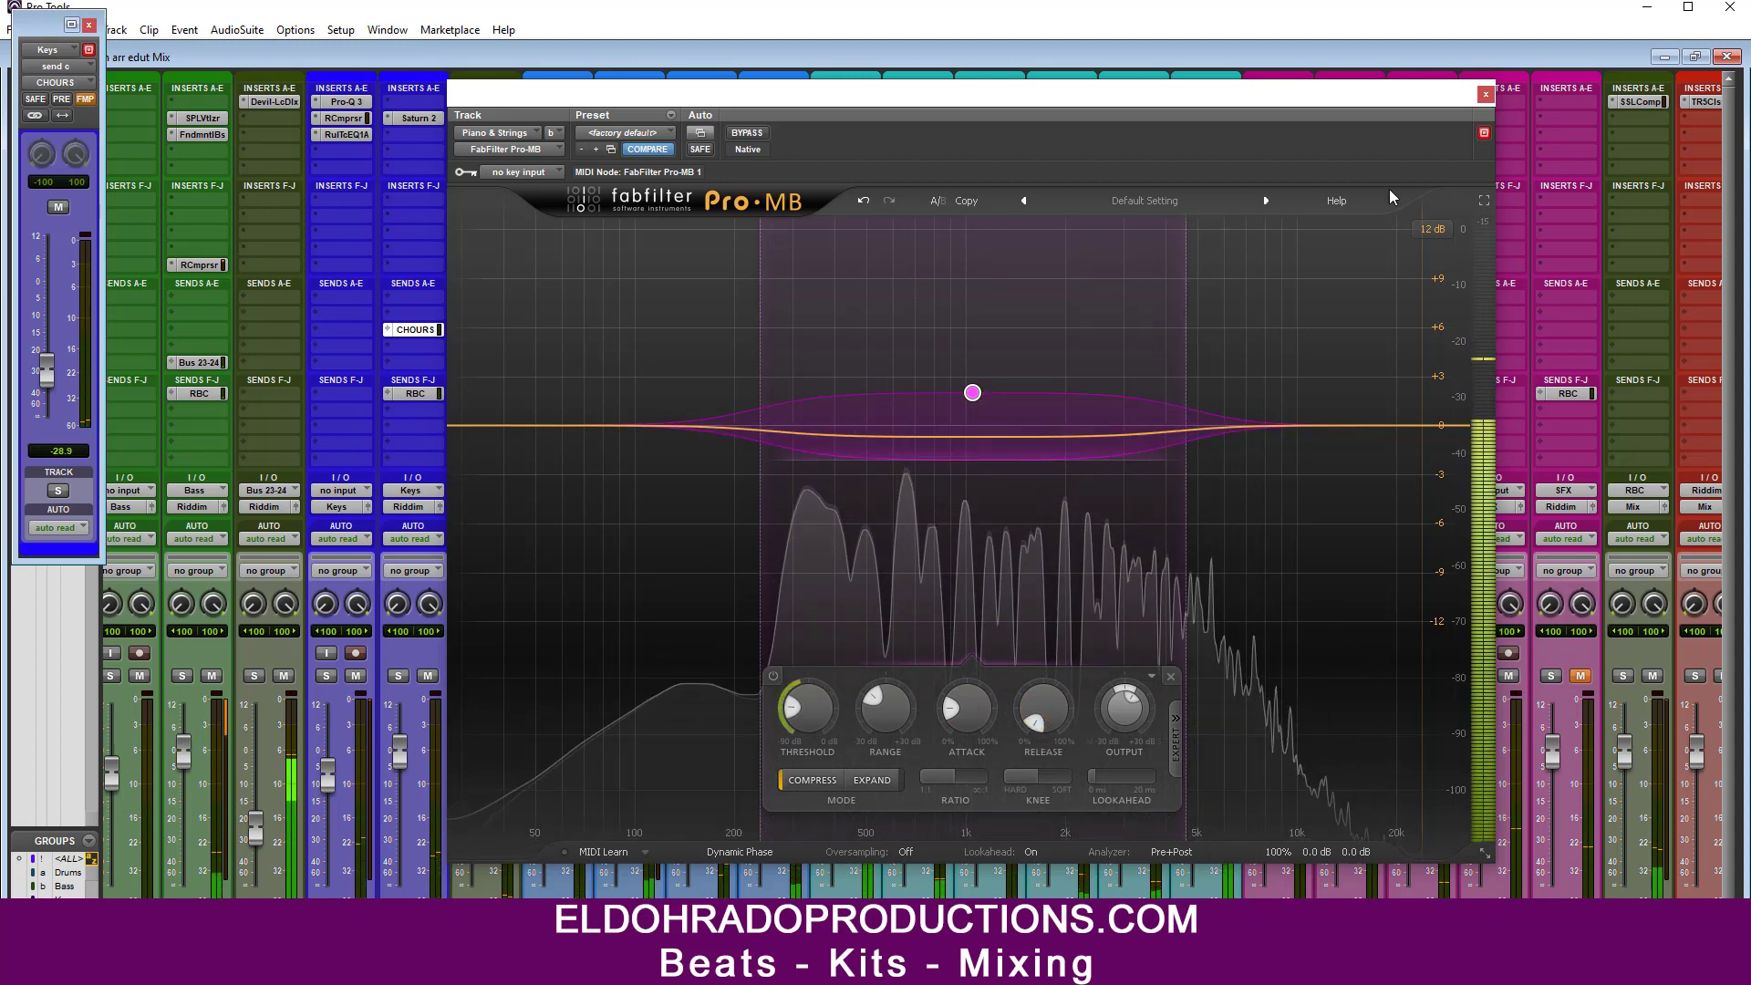
left_click(1486, 94)
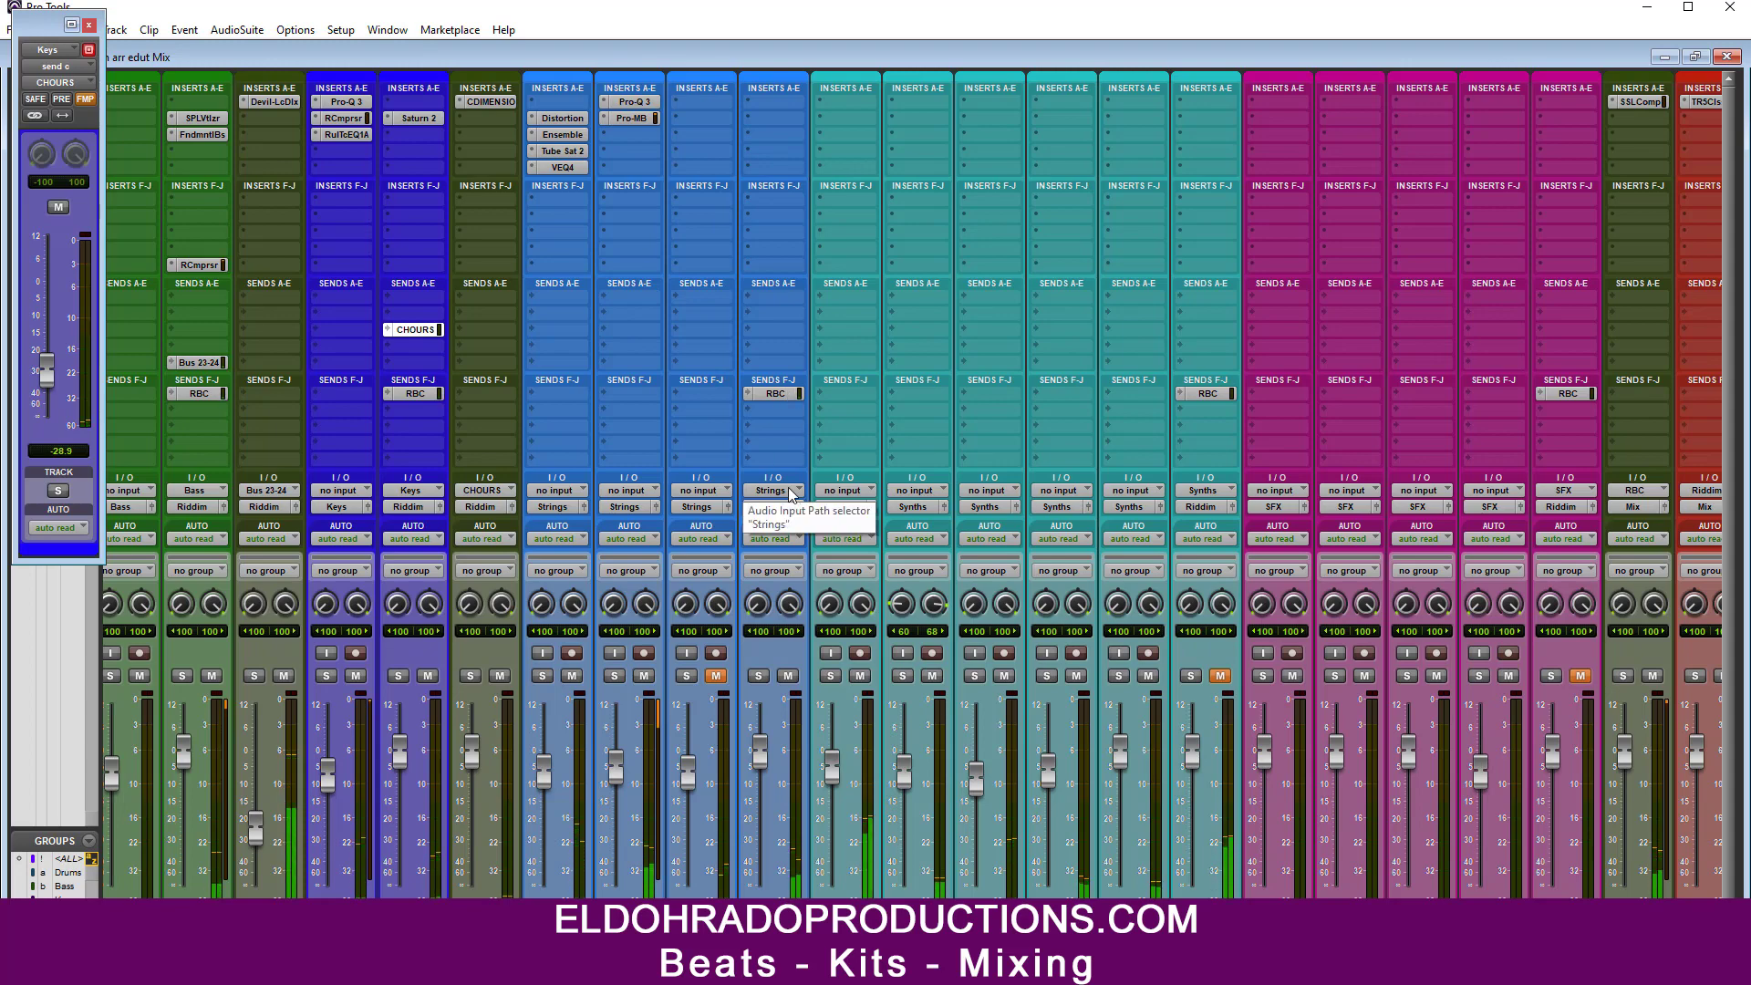
Step: Reopen Pro-MB on Piano & Strings, compare playback with its band bypassed and enabled, and close it
left_click(648, 121)
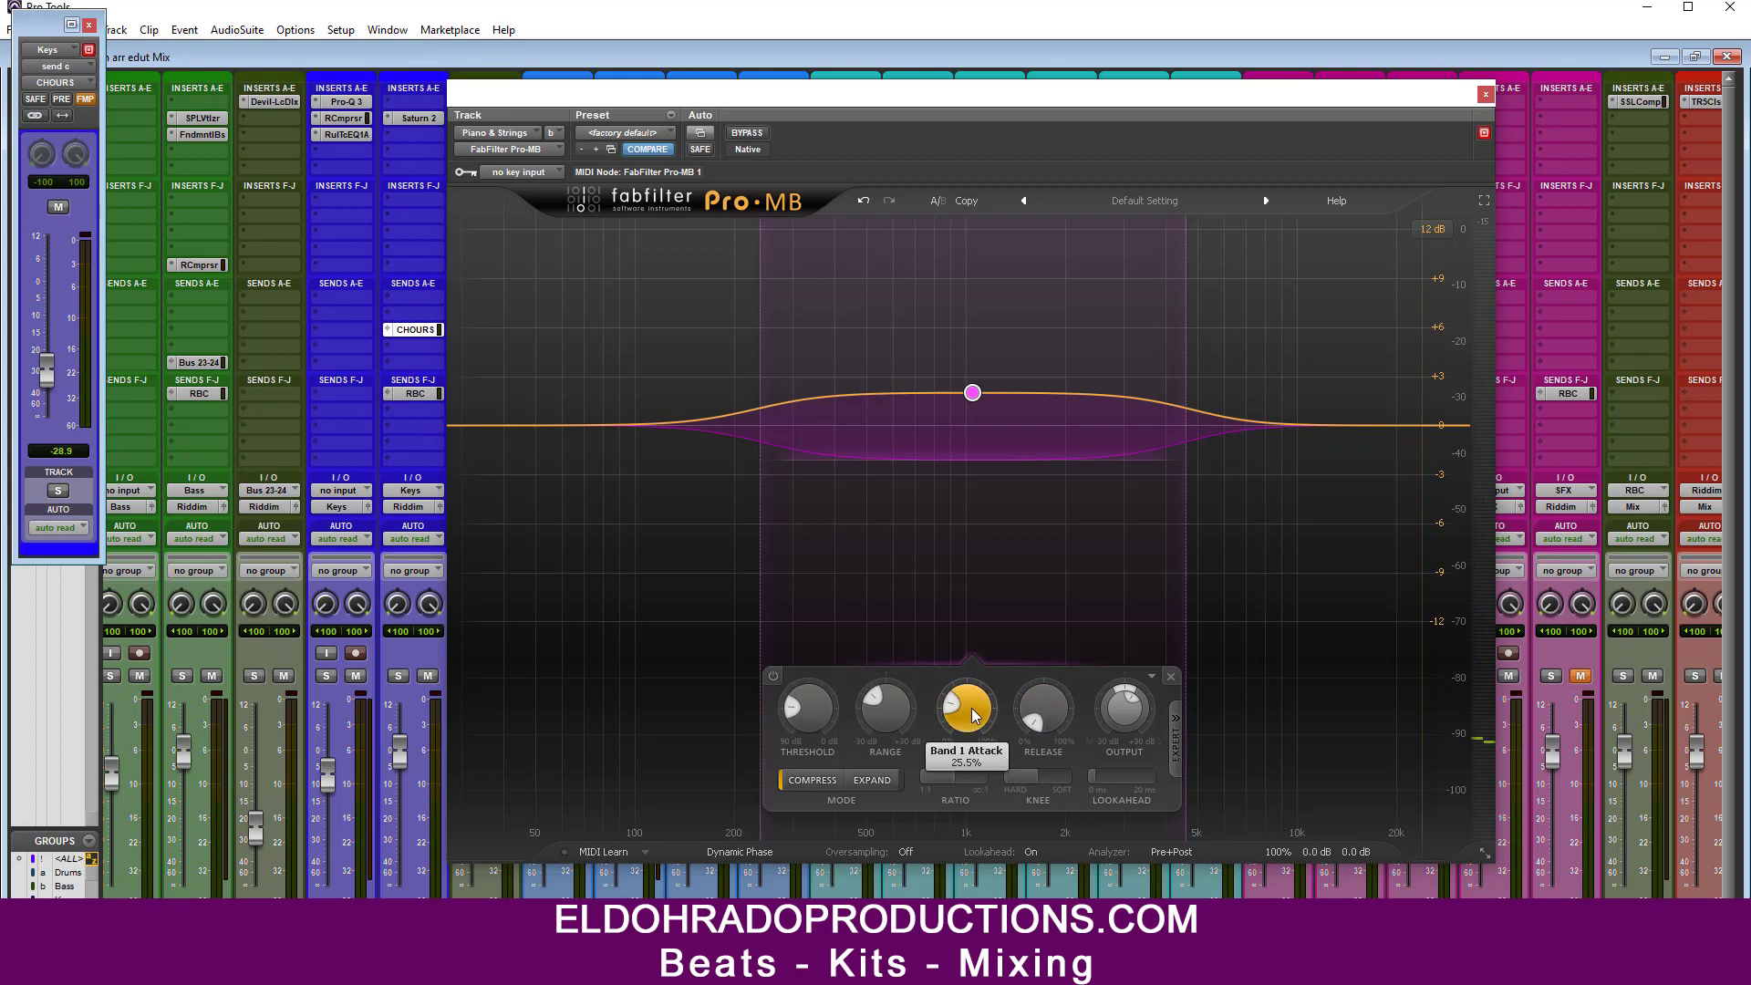
key("space")
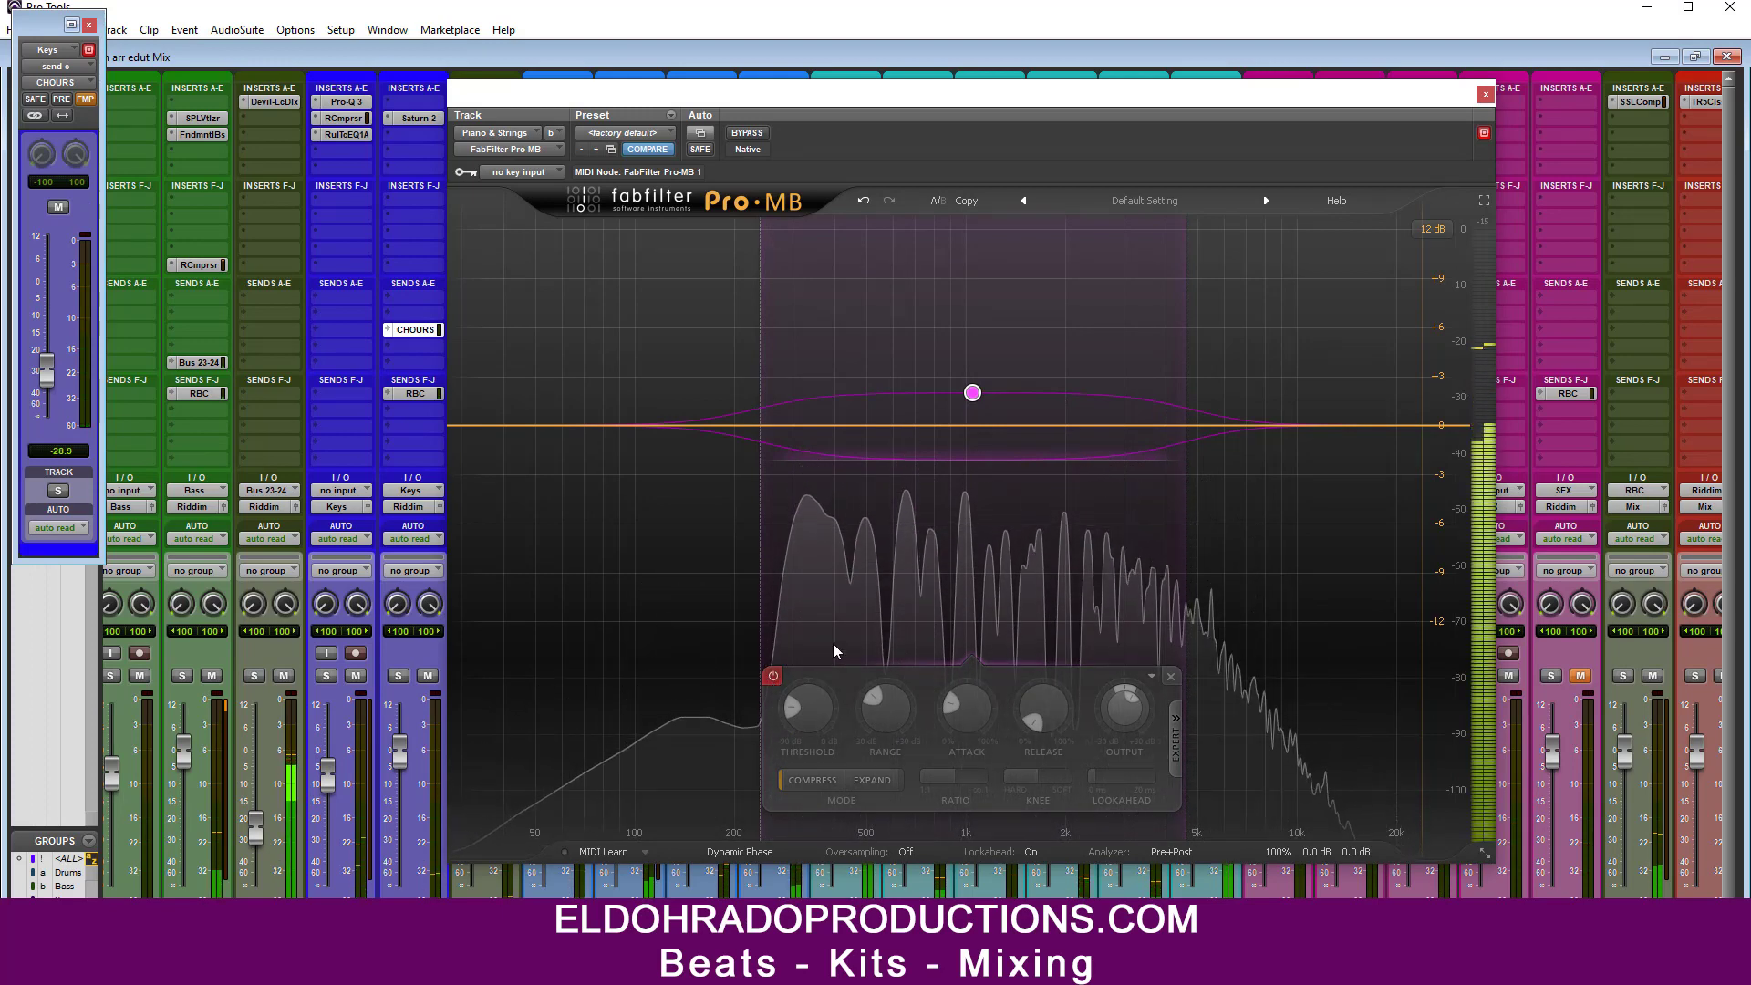
left_click(781, 676)
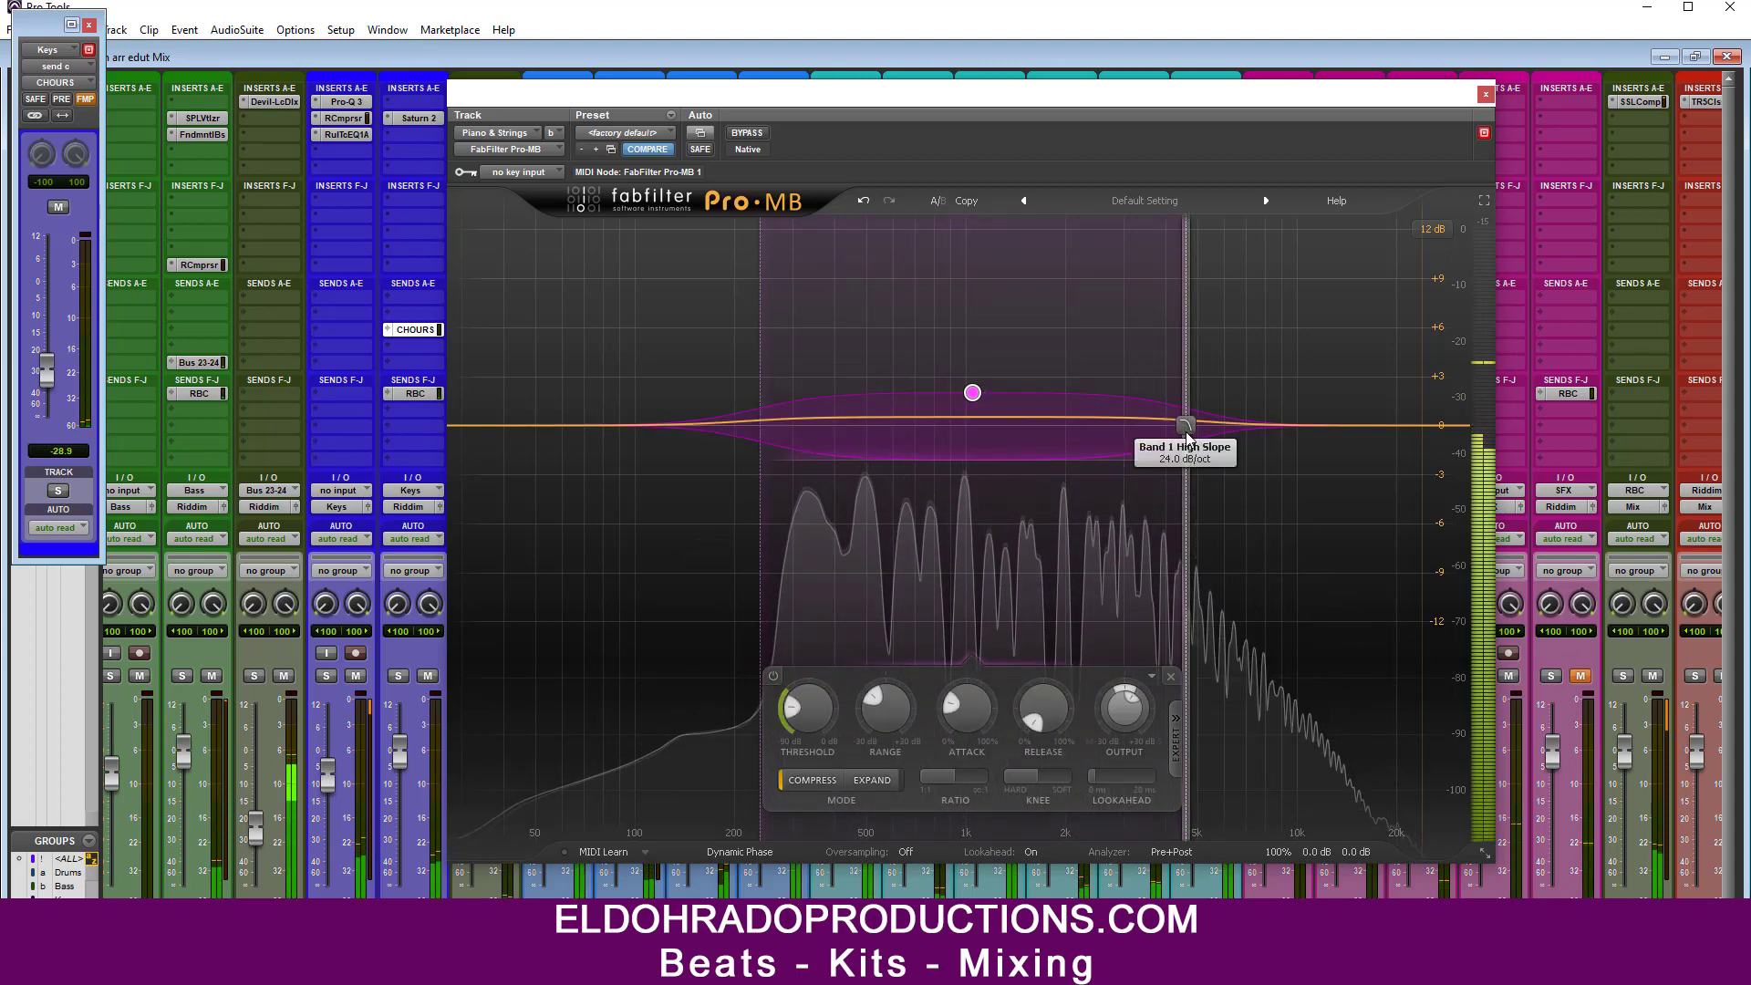
left_click(1486, 94)
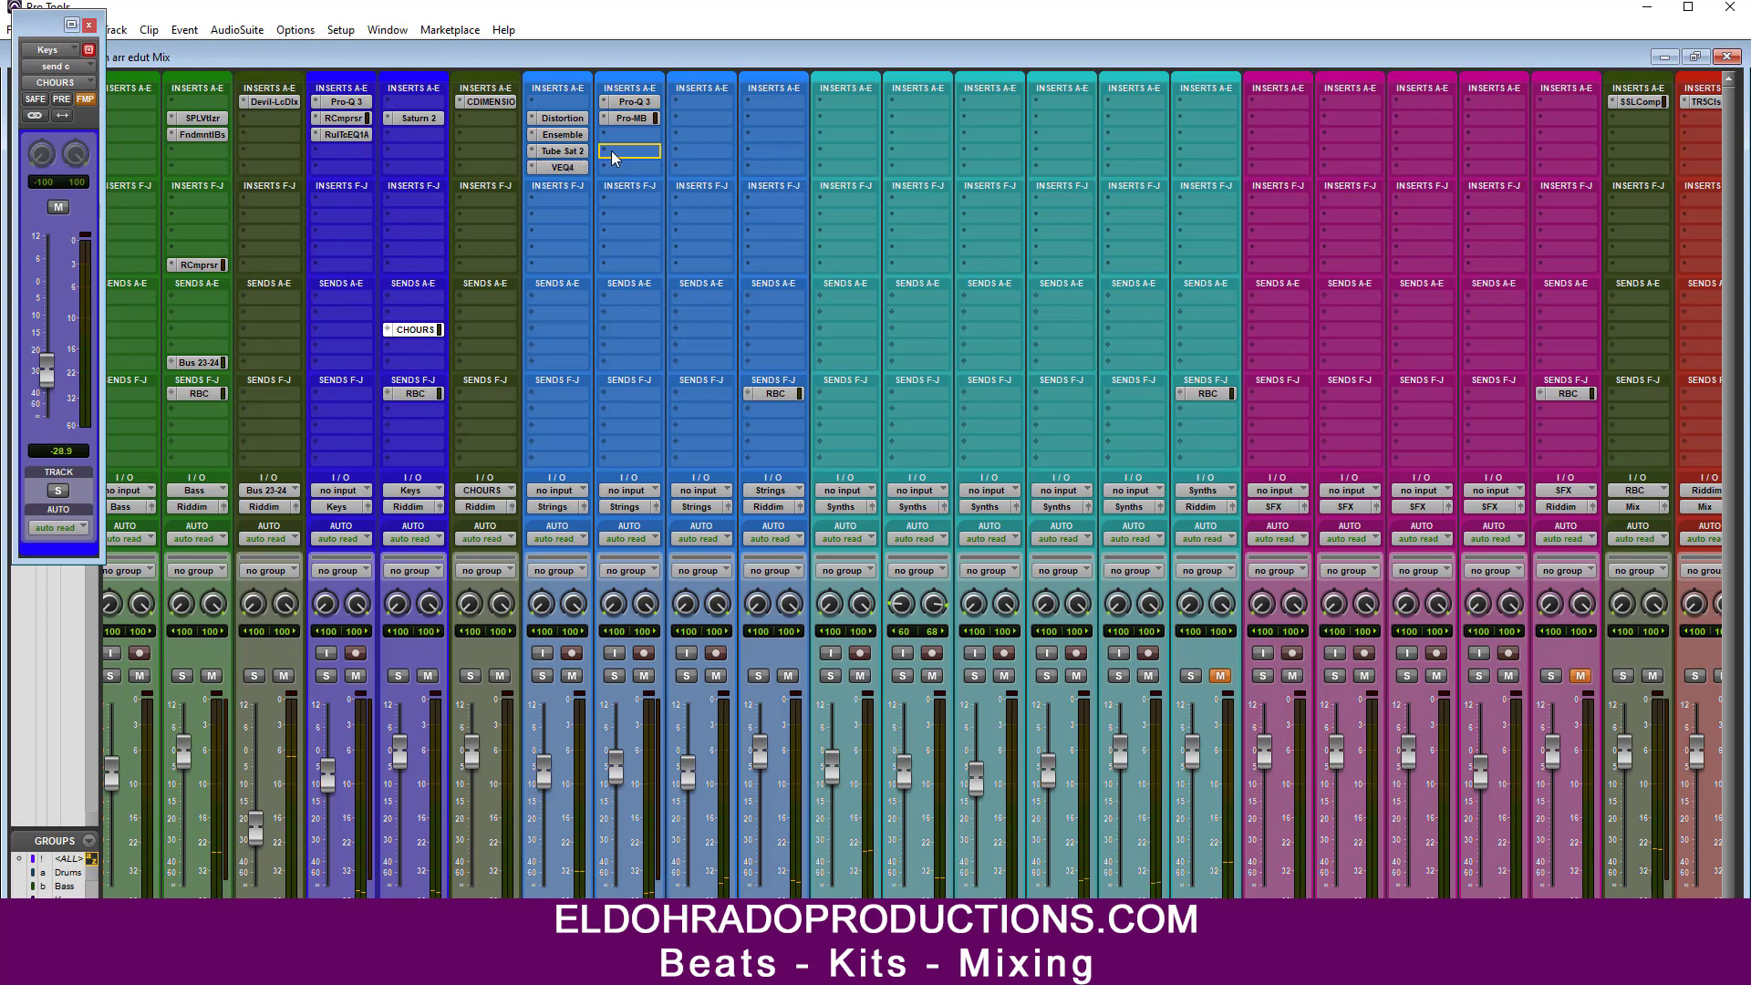
Step: Copy Tube Saturator 2 from Marcato Strings to the fourth insert slot of Piano & Strings, check its settings and close it
left_click_drag(611, 157, 613, 153)
left_click(637, 153)
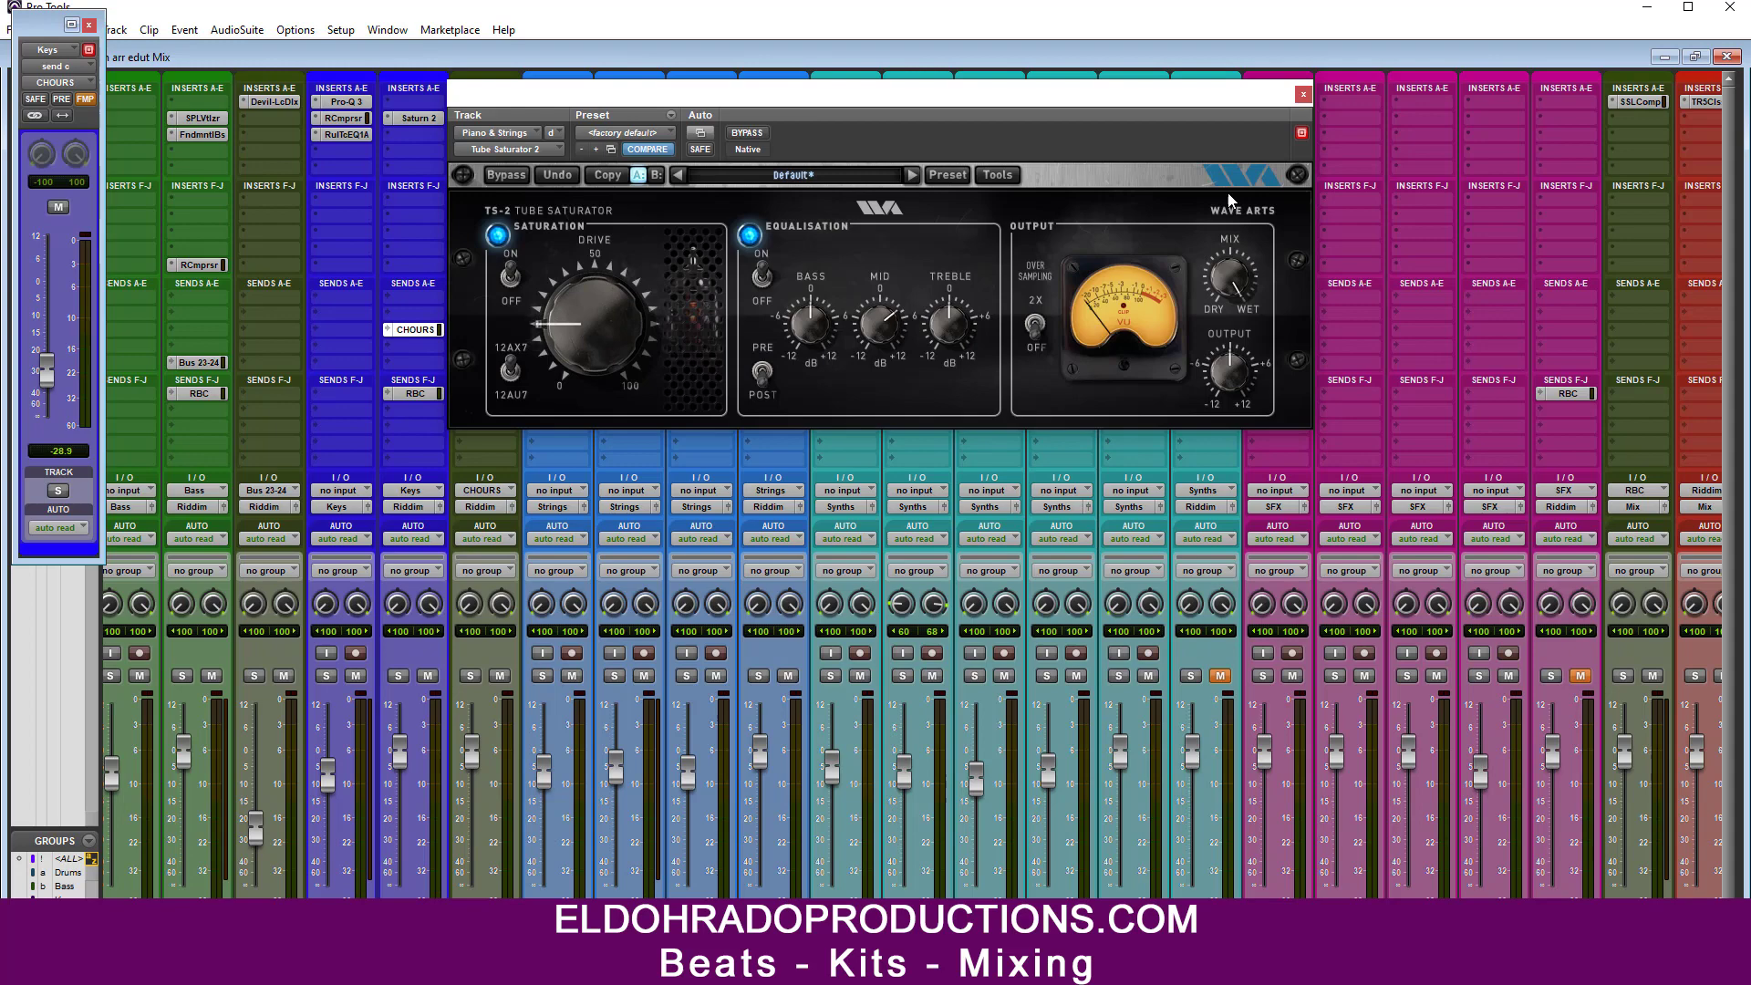
left_click(1304, 94)
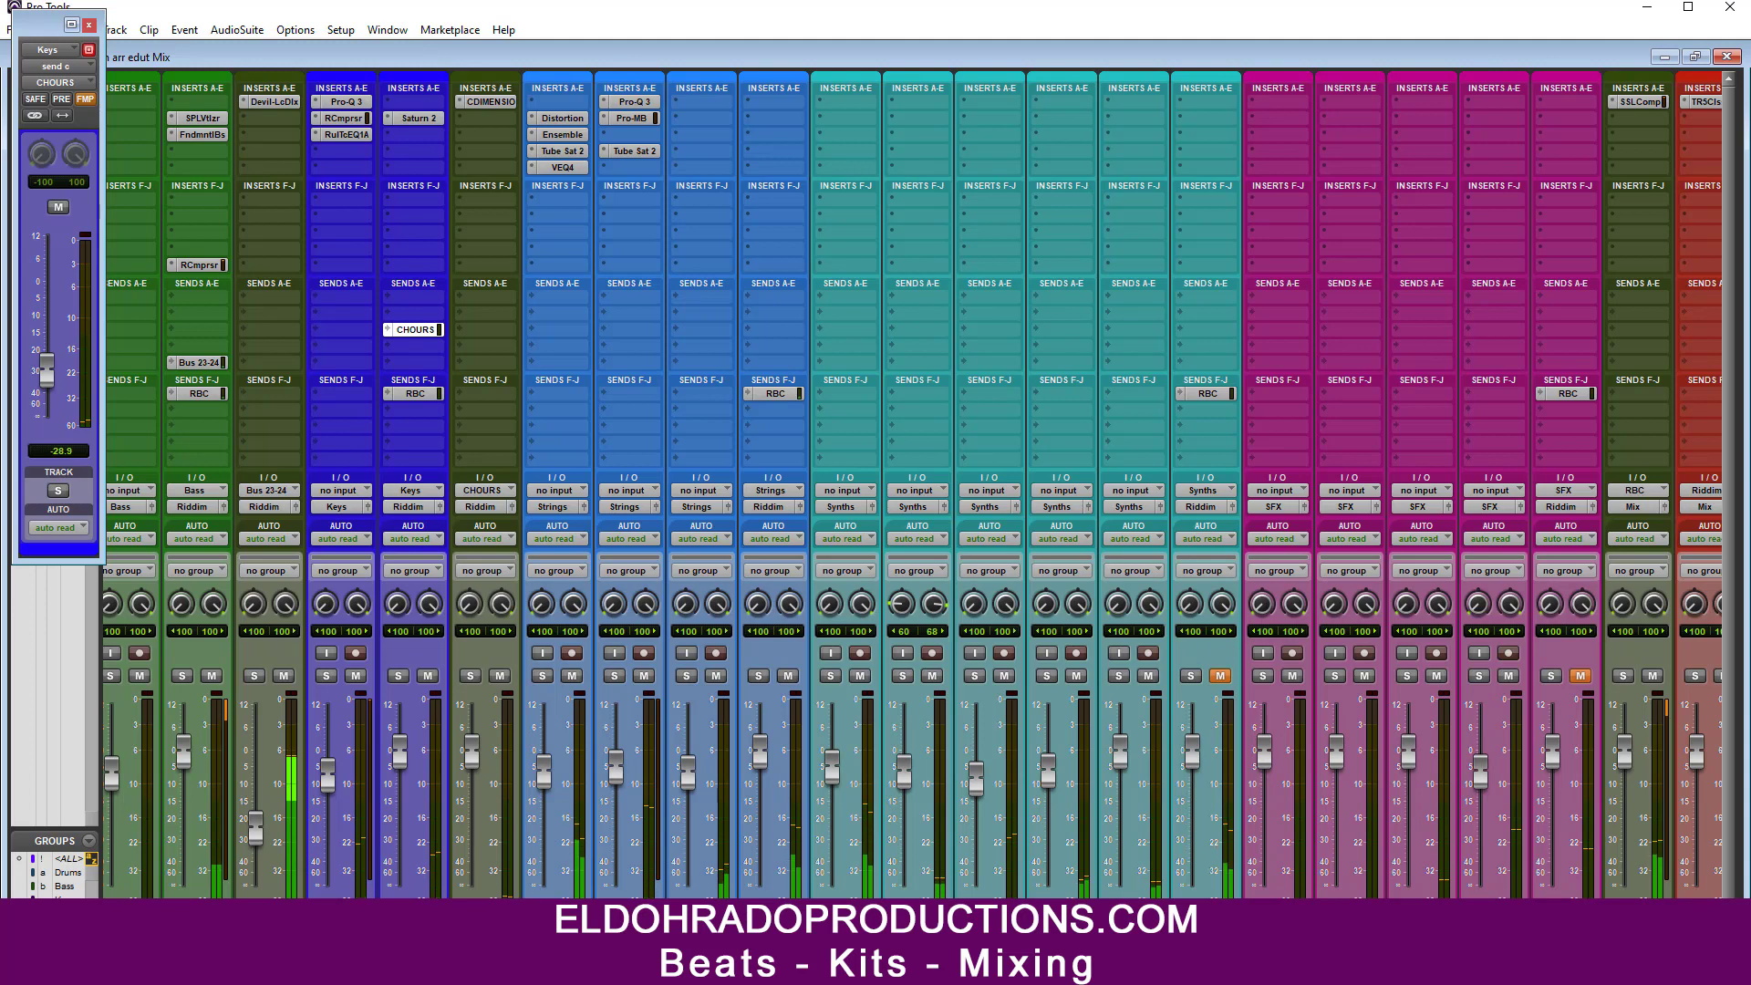
Step: Mute the Piano & Strings and Marcato Strings tracks, and pan Solo Viola's two channels right to 30 and 49
left_click(645, 676)
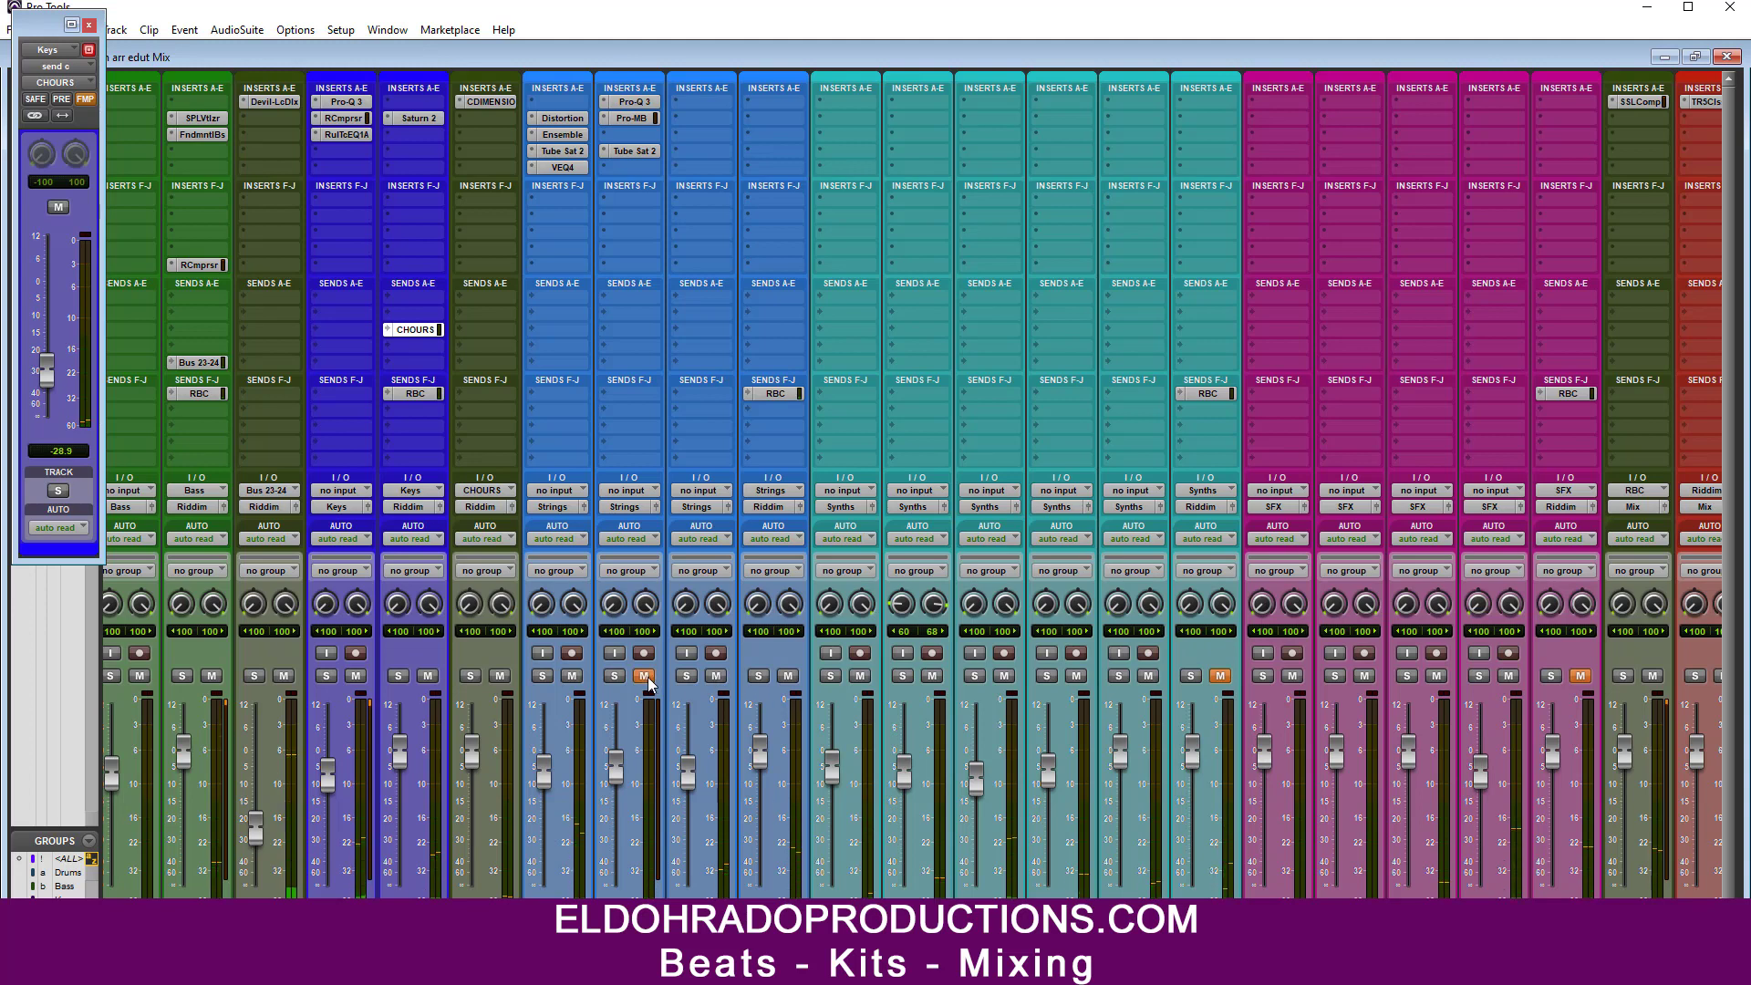
left_click(572, 676)
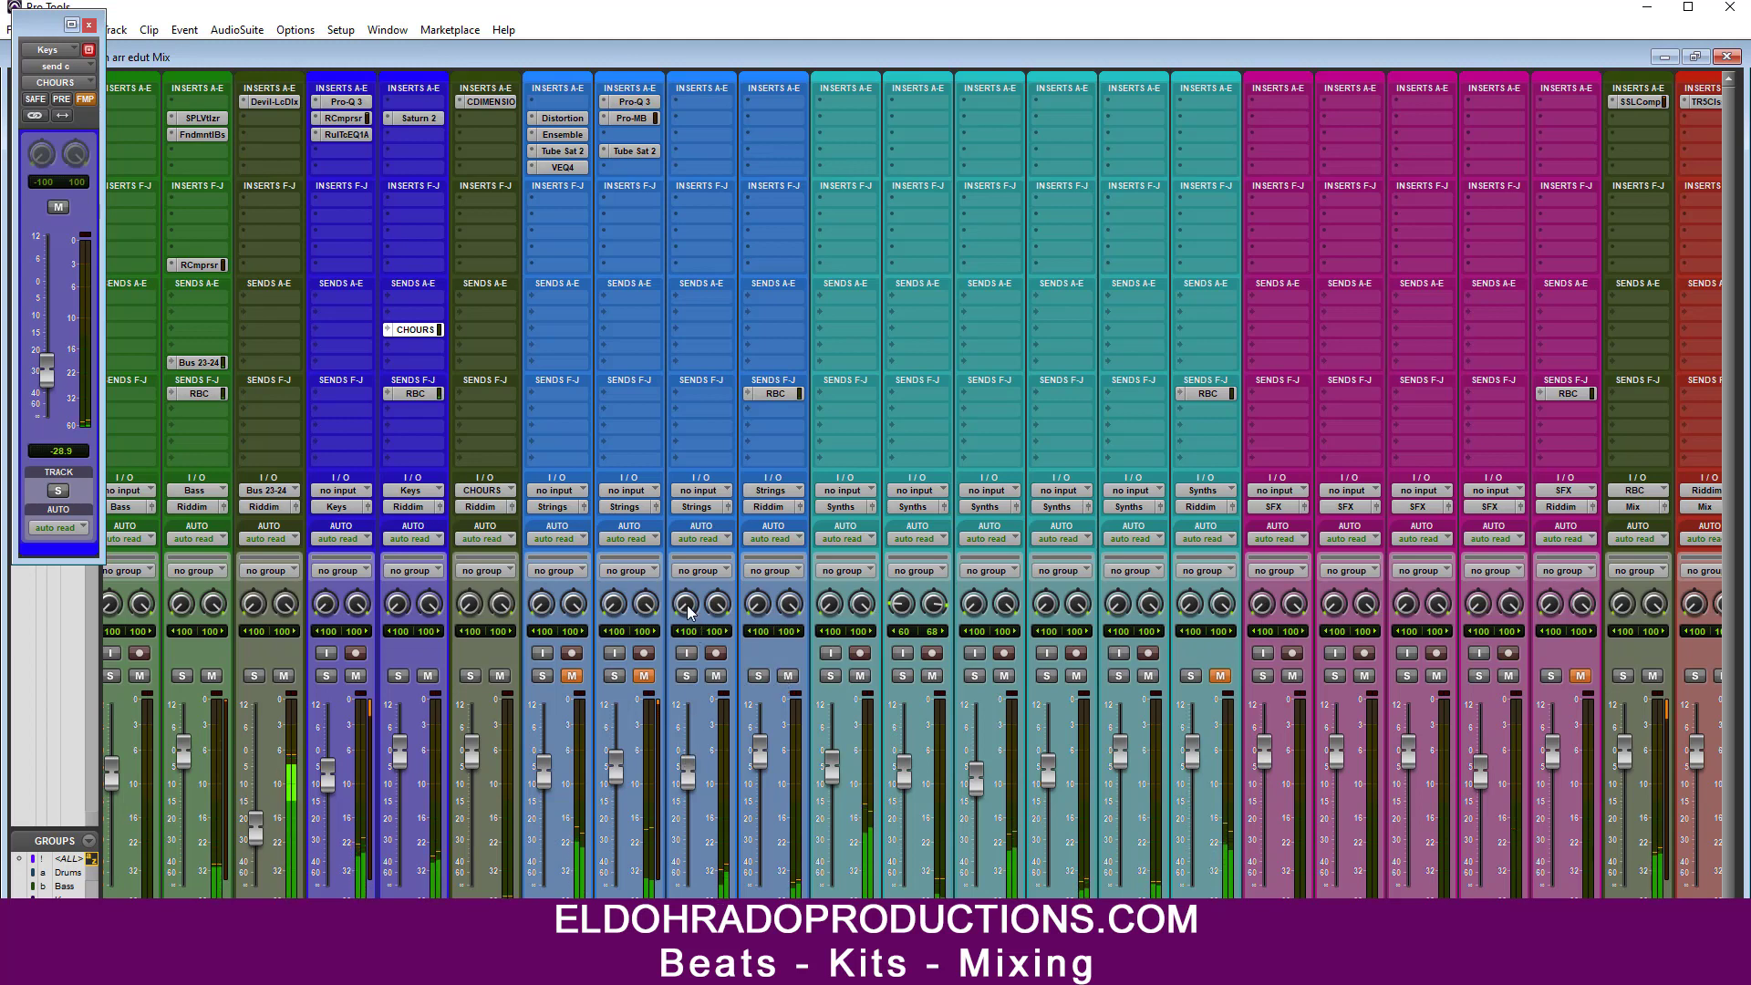
mouse_move(689, 612)
left_mouse_down()
mouse_move(703, 602)
mouse_move(720, 643)
mouse_move(697, 598)
mouse_move(713, 577)
mouse_move(716, 604)
mouse_move(691, 604)
mouse_move(719, 582)
mouse_move(686, 616)
mouse_move(715, 630)
left_mouse_up()
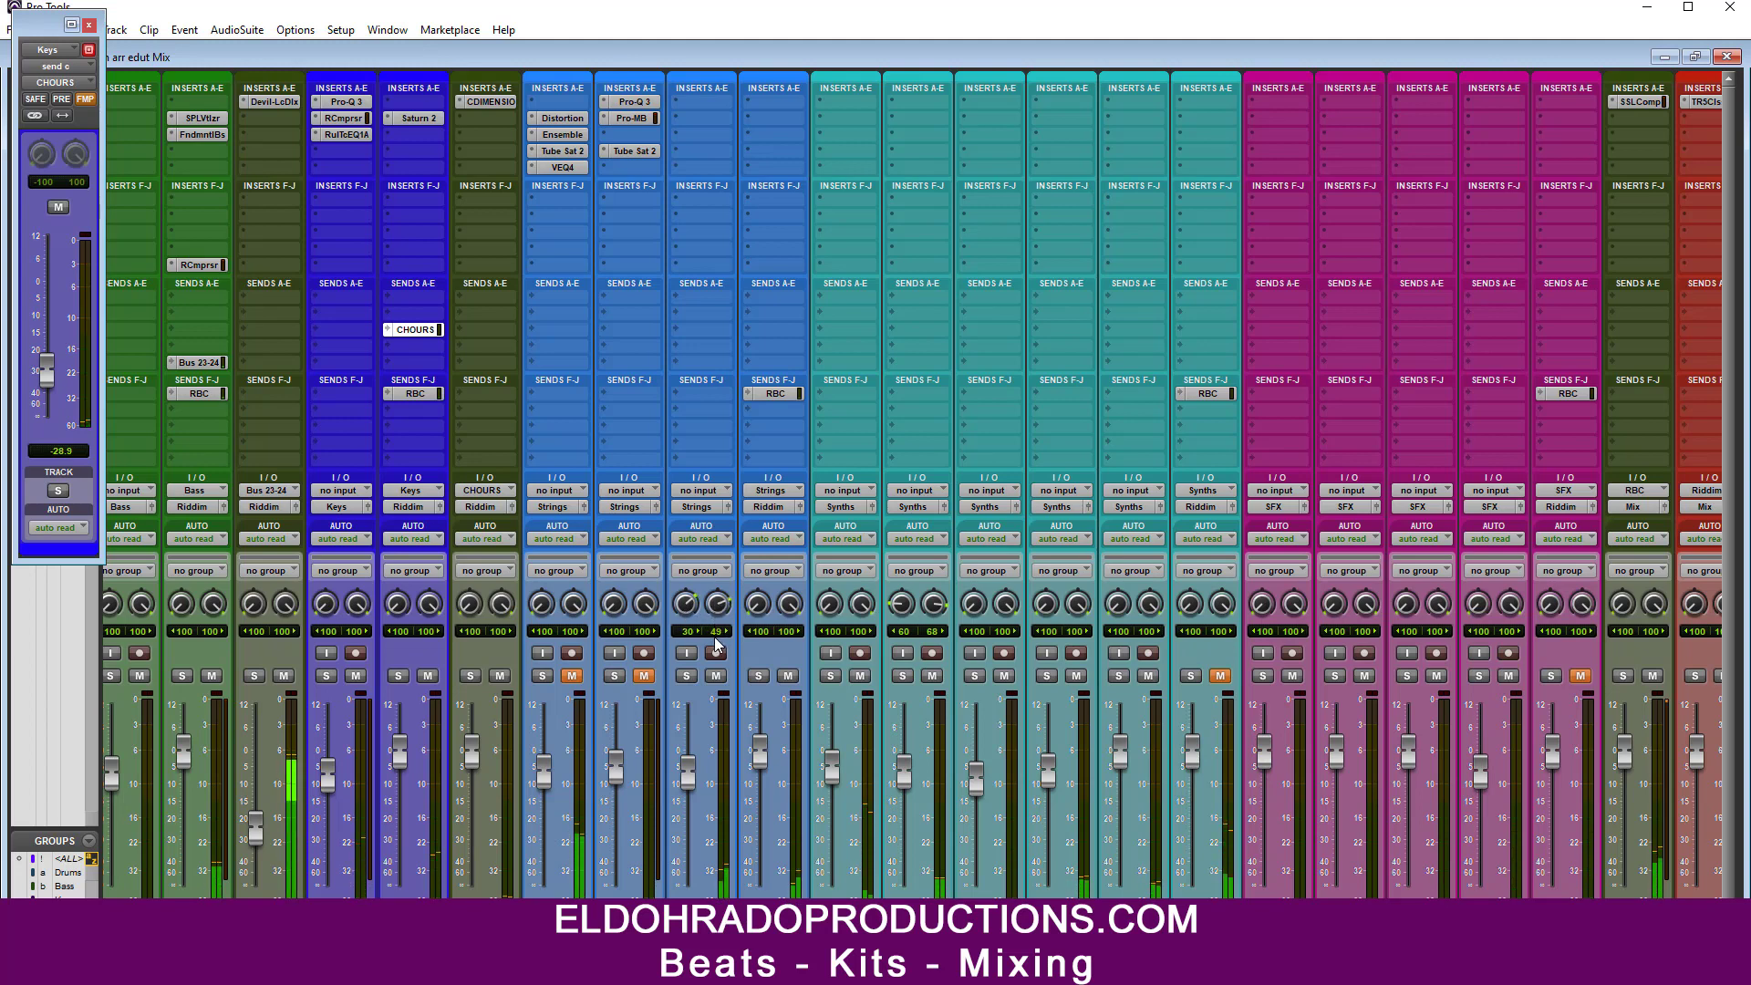
Step: Insert FabFilter Pro-Q 3 in the first insert slot of the Solo Viola track
left_click(692, 102)
left_click(729, 128)
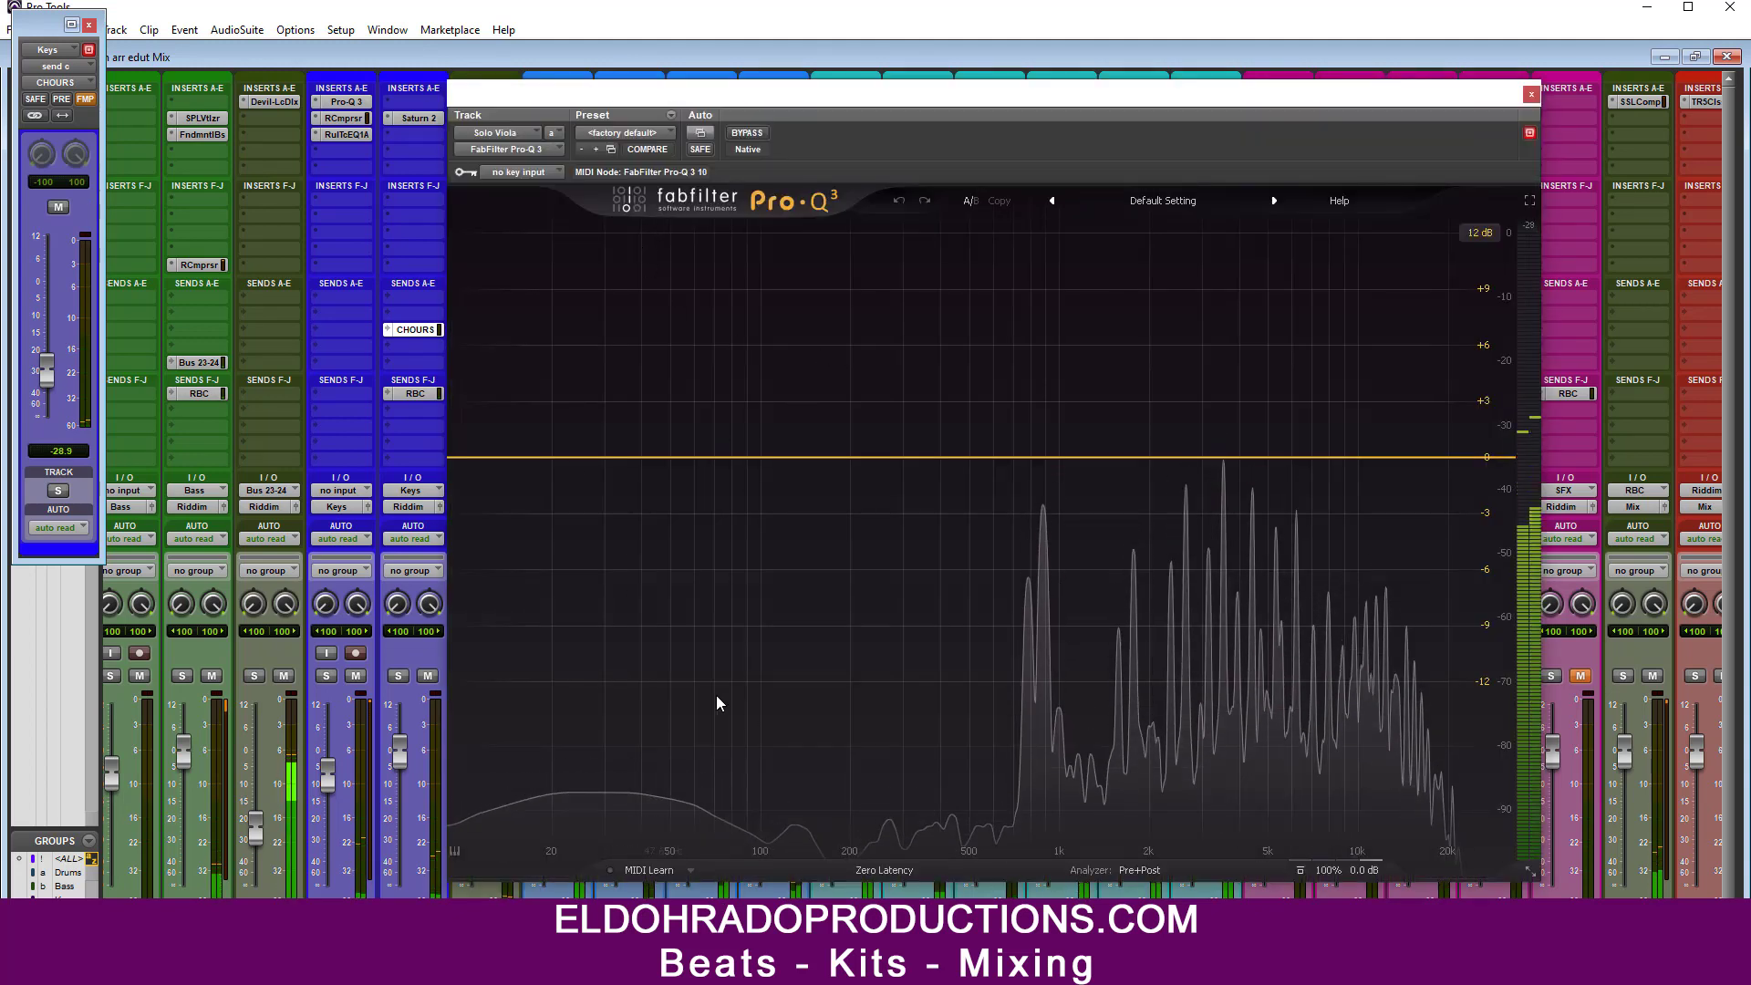
key("space")
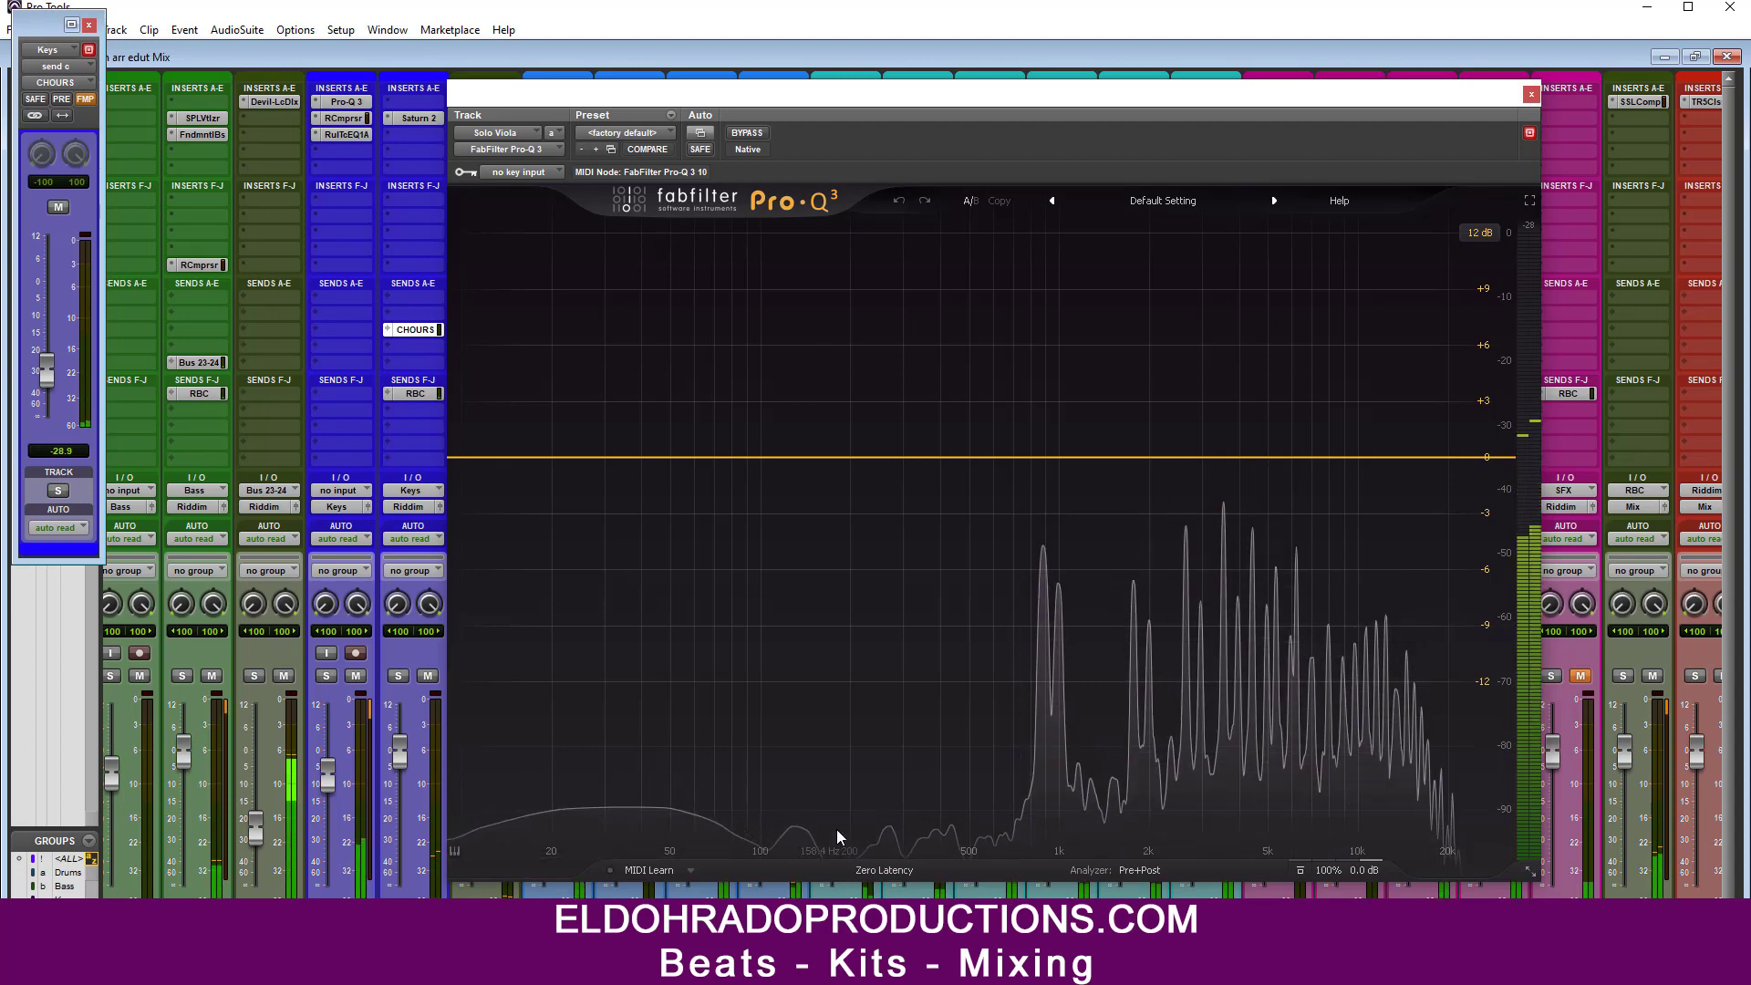
Step: Add a 36 dB/oct low cut at about 254 Hz to the Solo Viola equalizer and close it
left_click(458, 458)
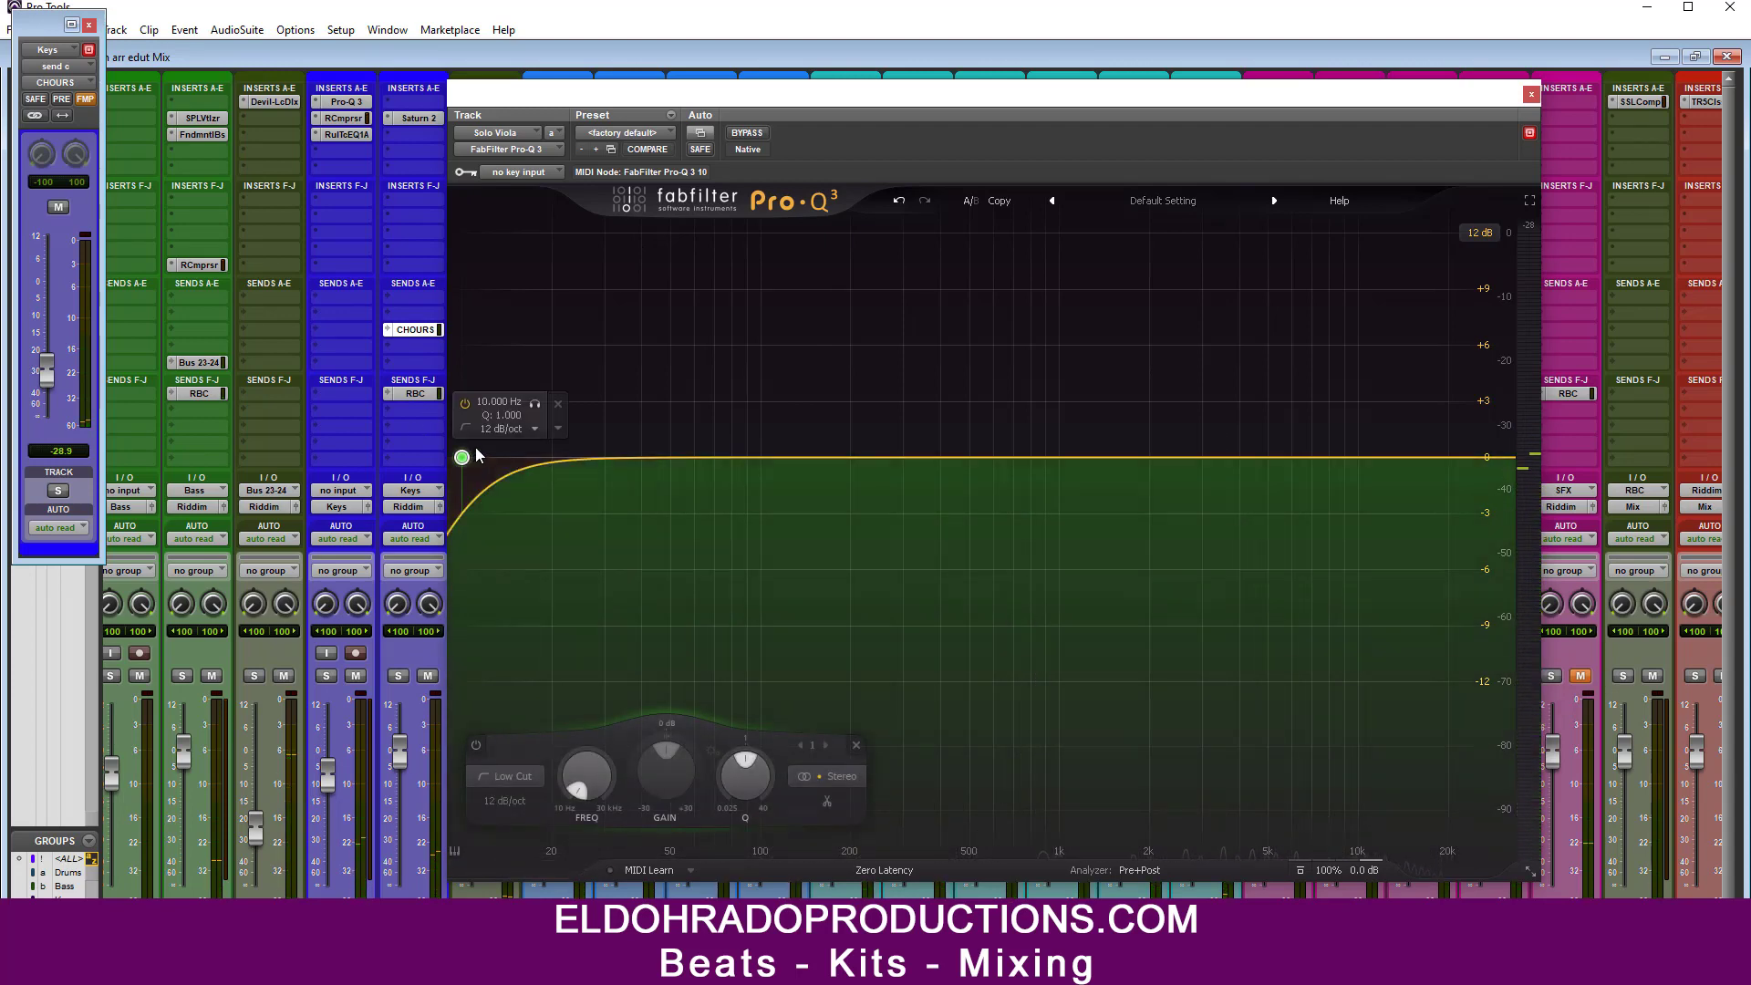
left_click(535, 429)
left_click(544, 548)
key("space")
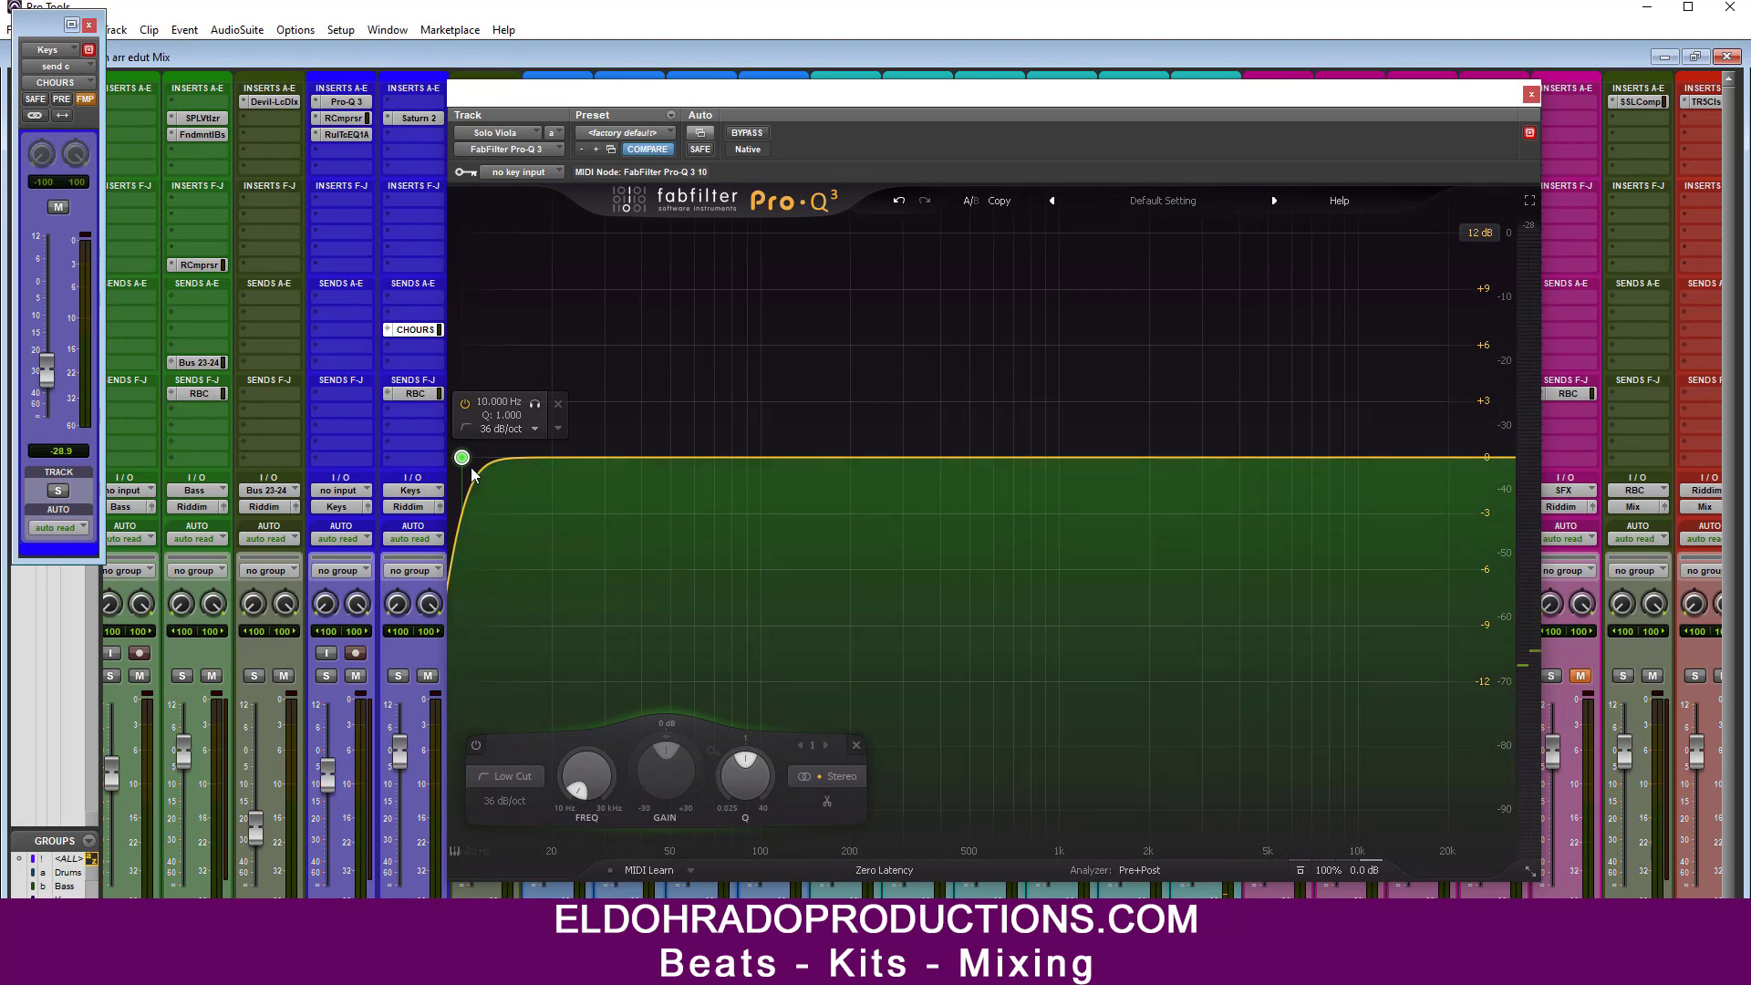
left_click_drag(509, 465, 892, 481)
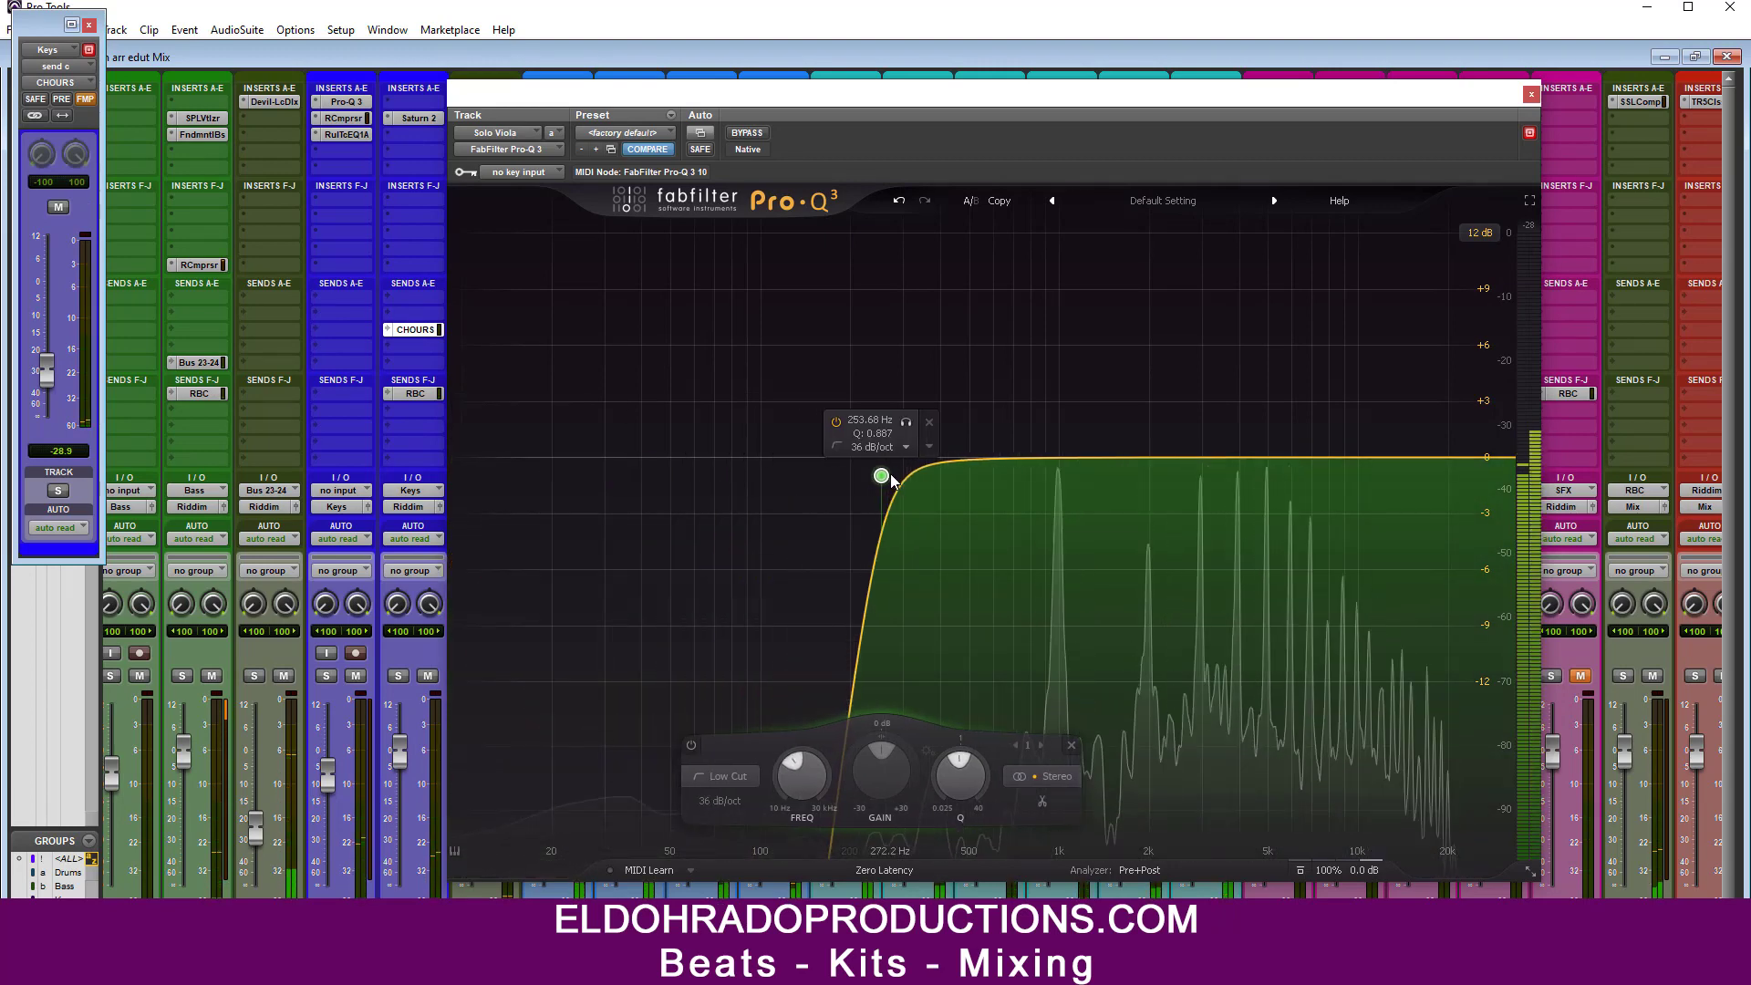
left_click(1531, 94)
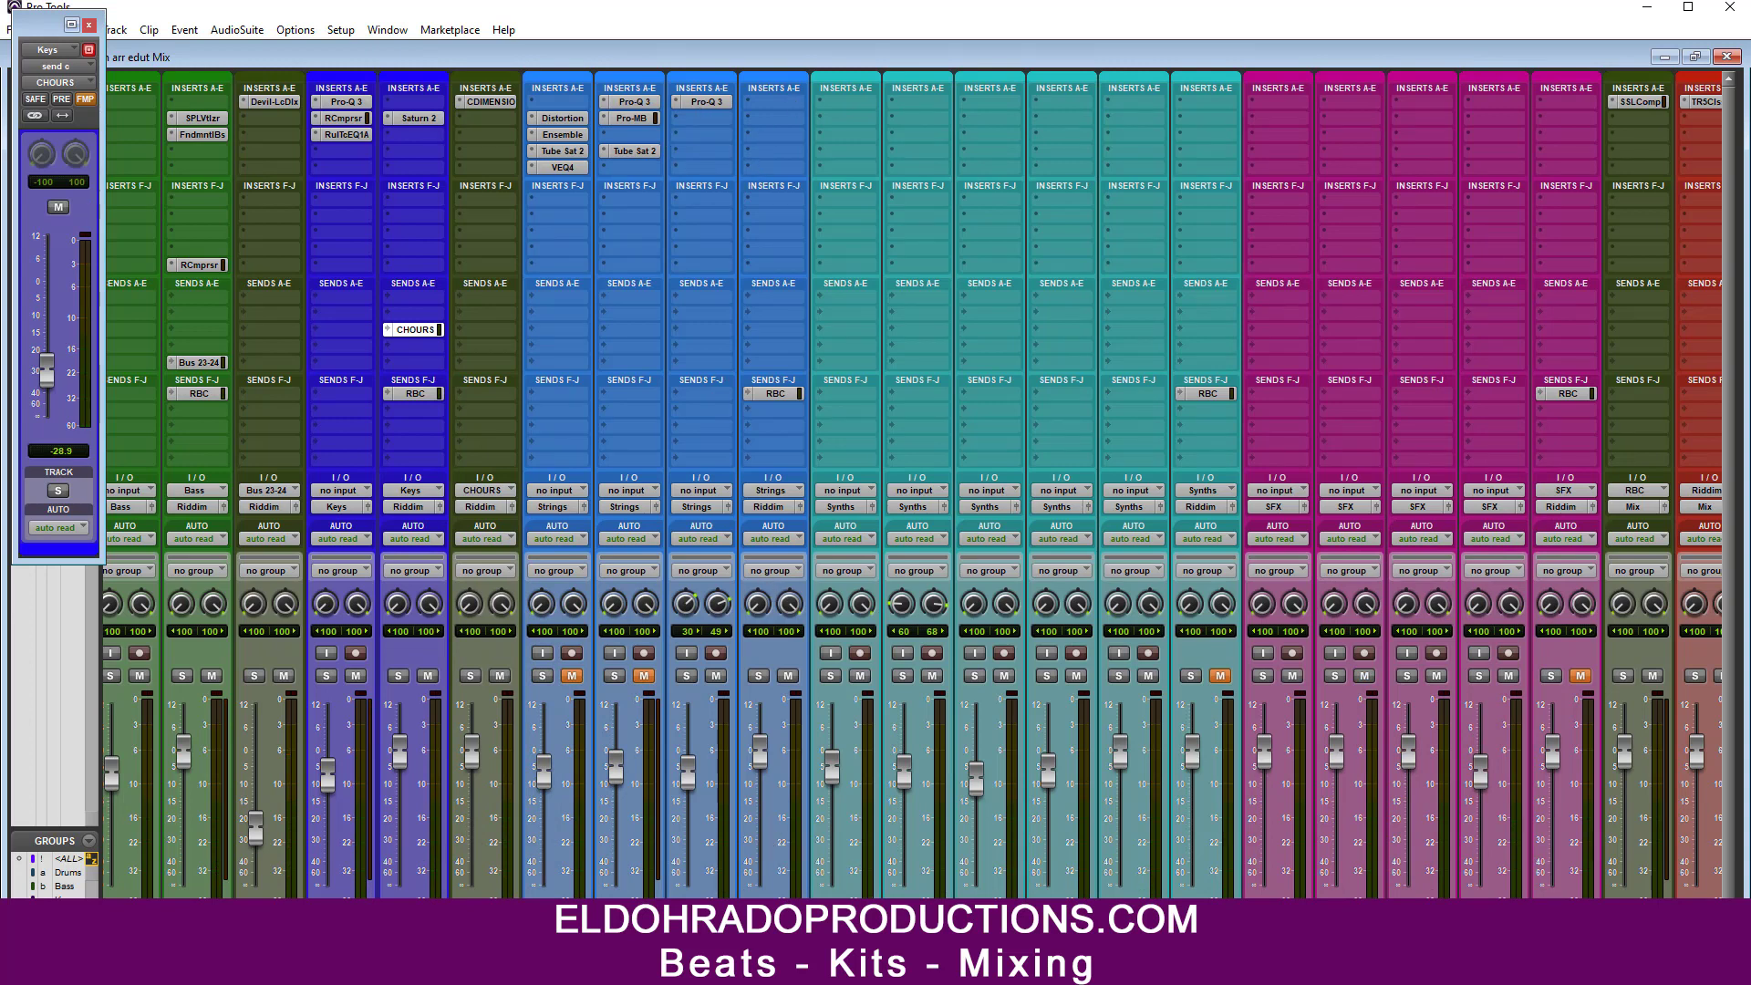
Step: Create one new stereo Aux Input track
key("ctrl+shift+n")
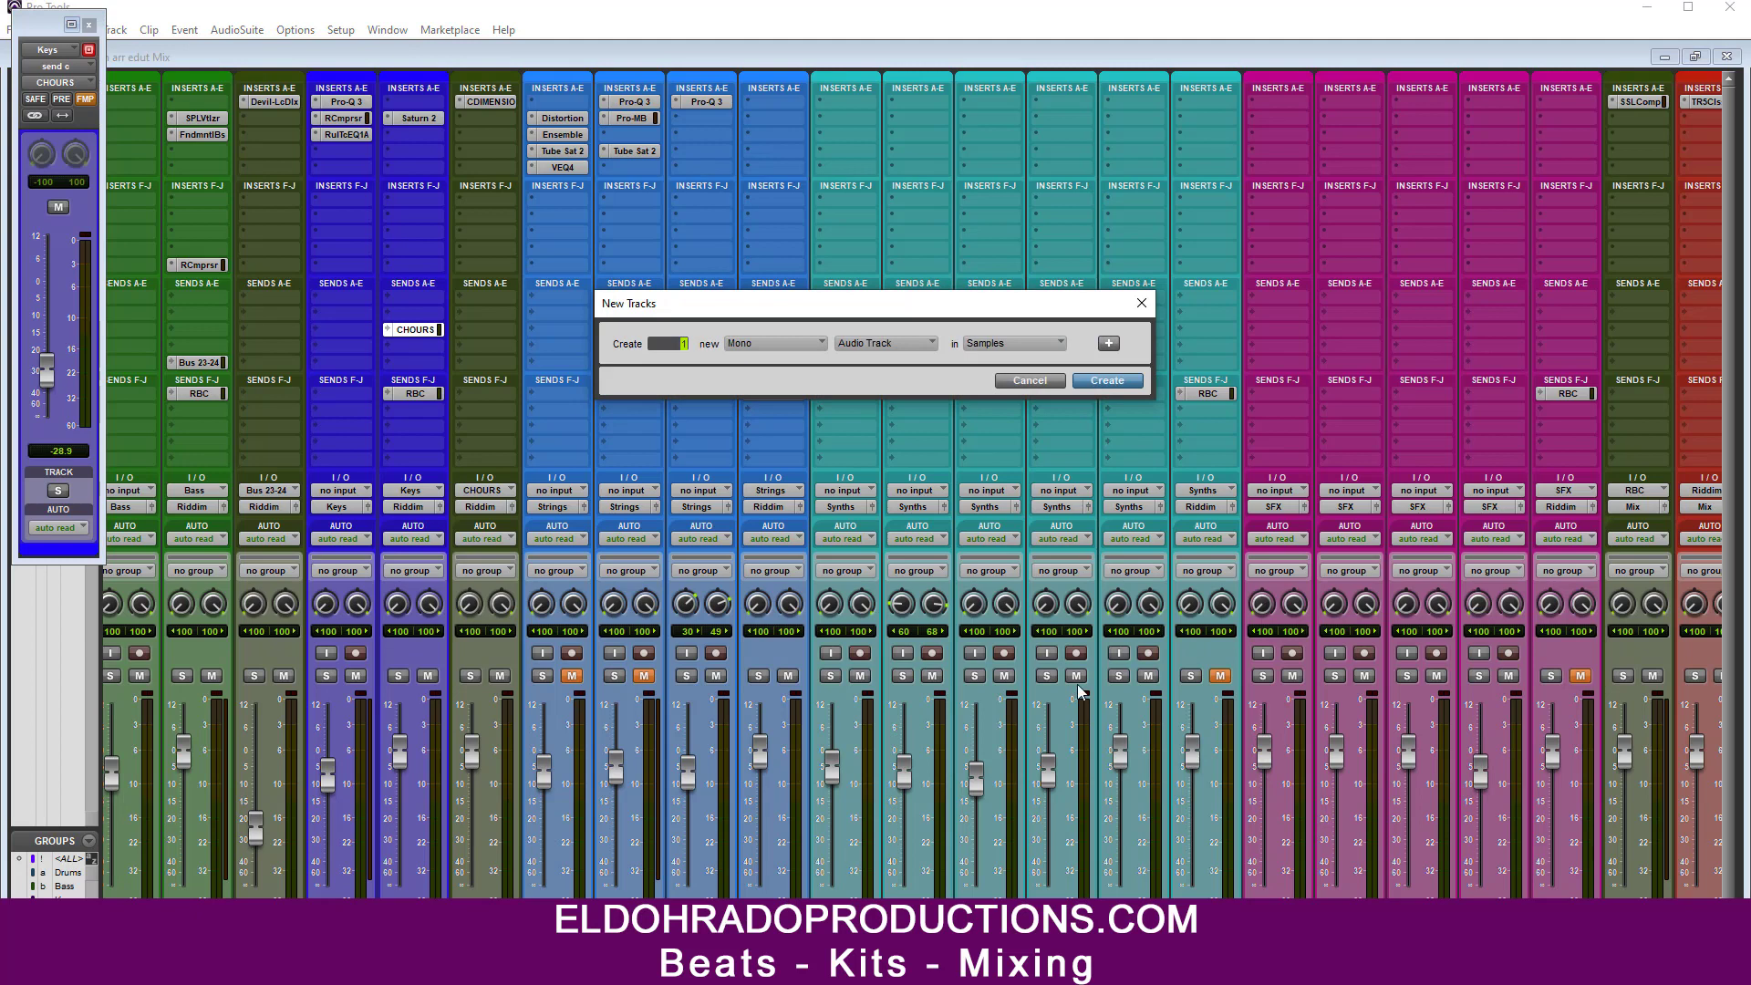
left_click(850, 343)
left_click(874, 370)
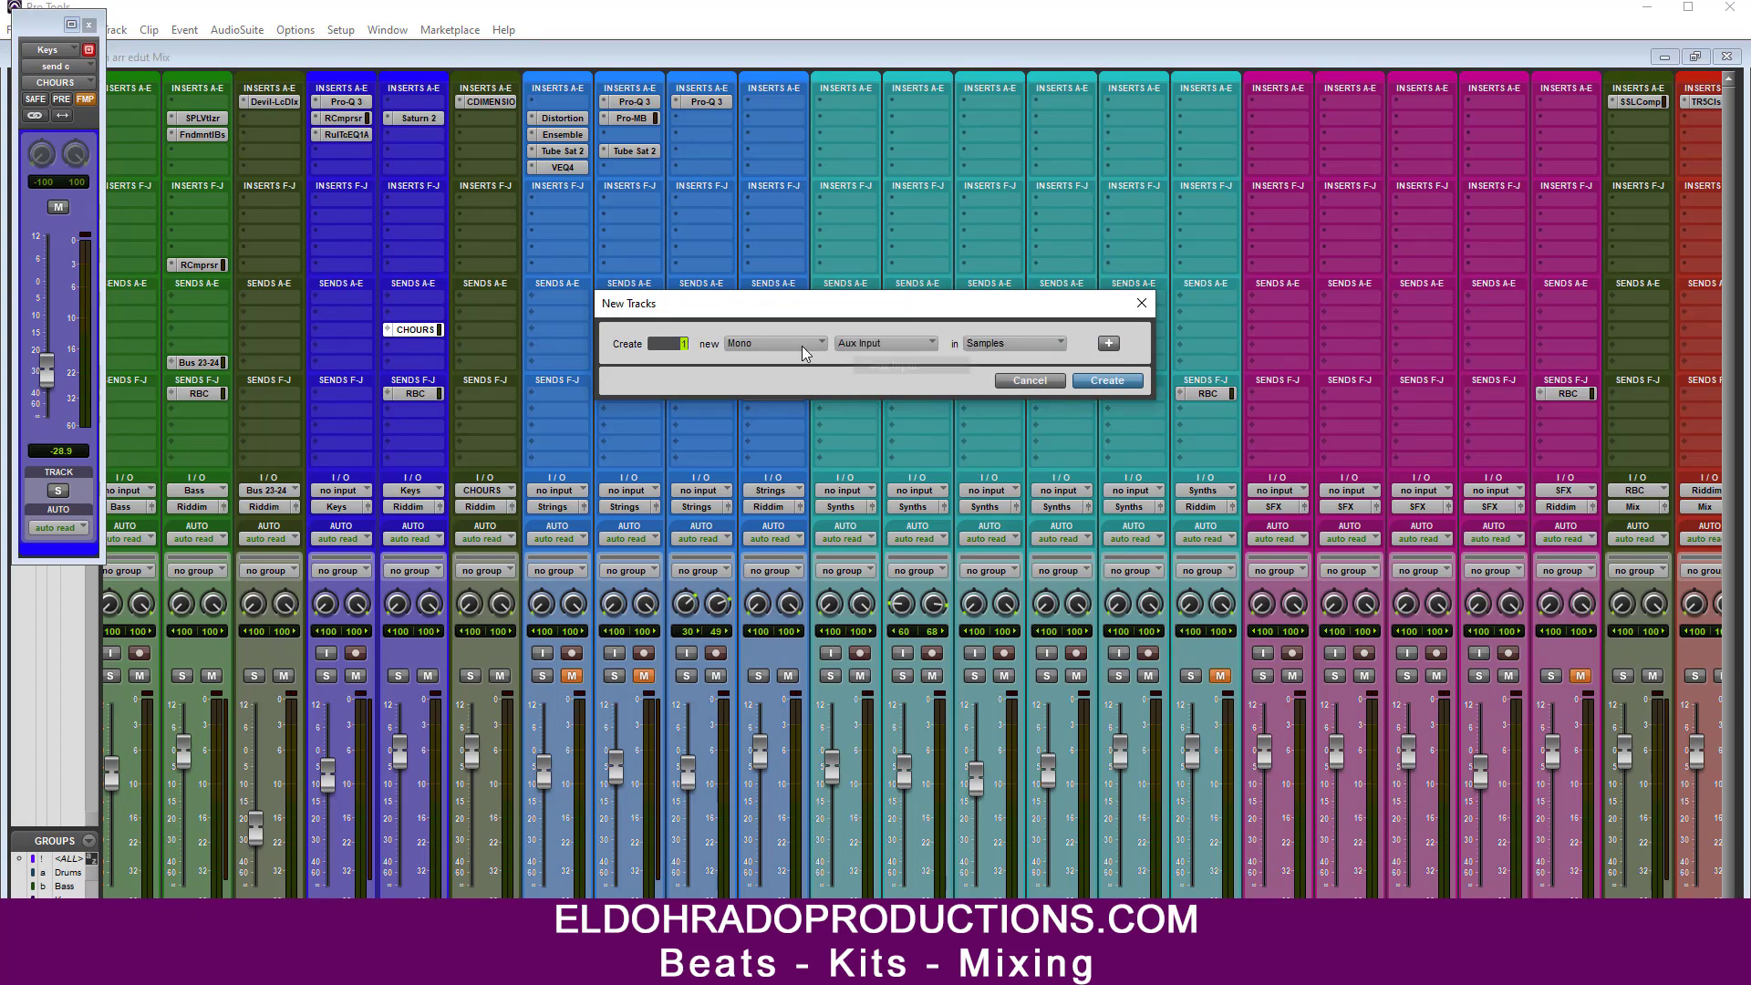
left_click(801, 347)
left_click(835, 366)
left_click(1095, 376)
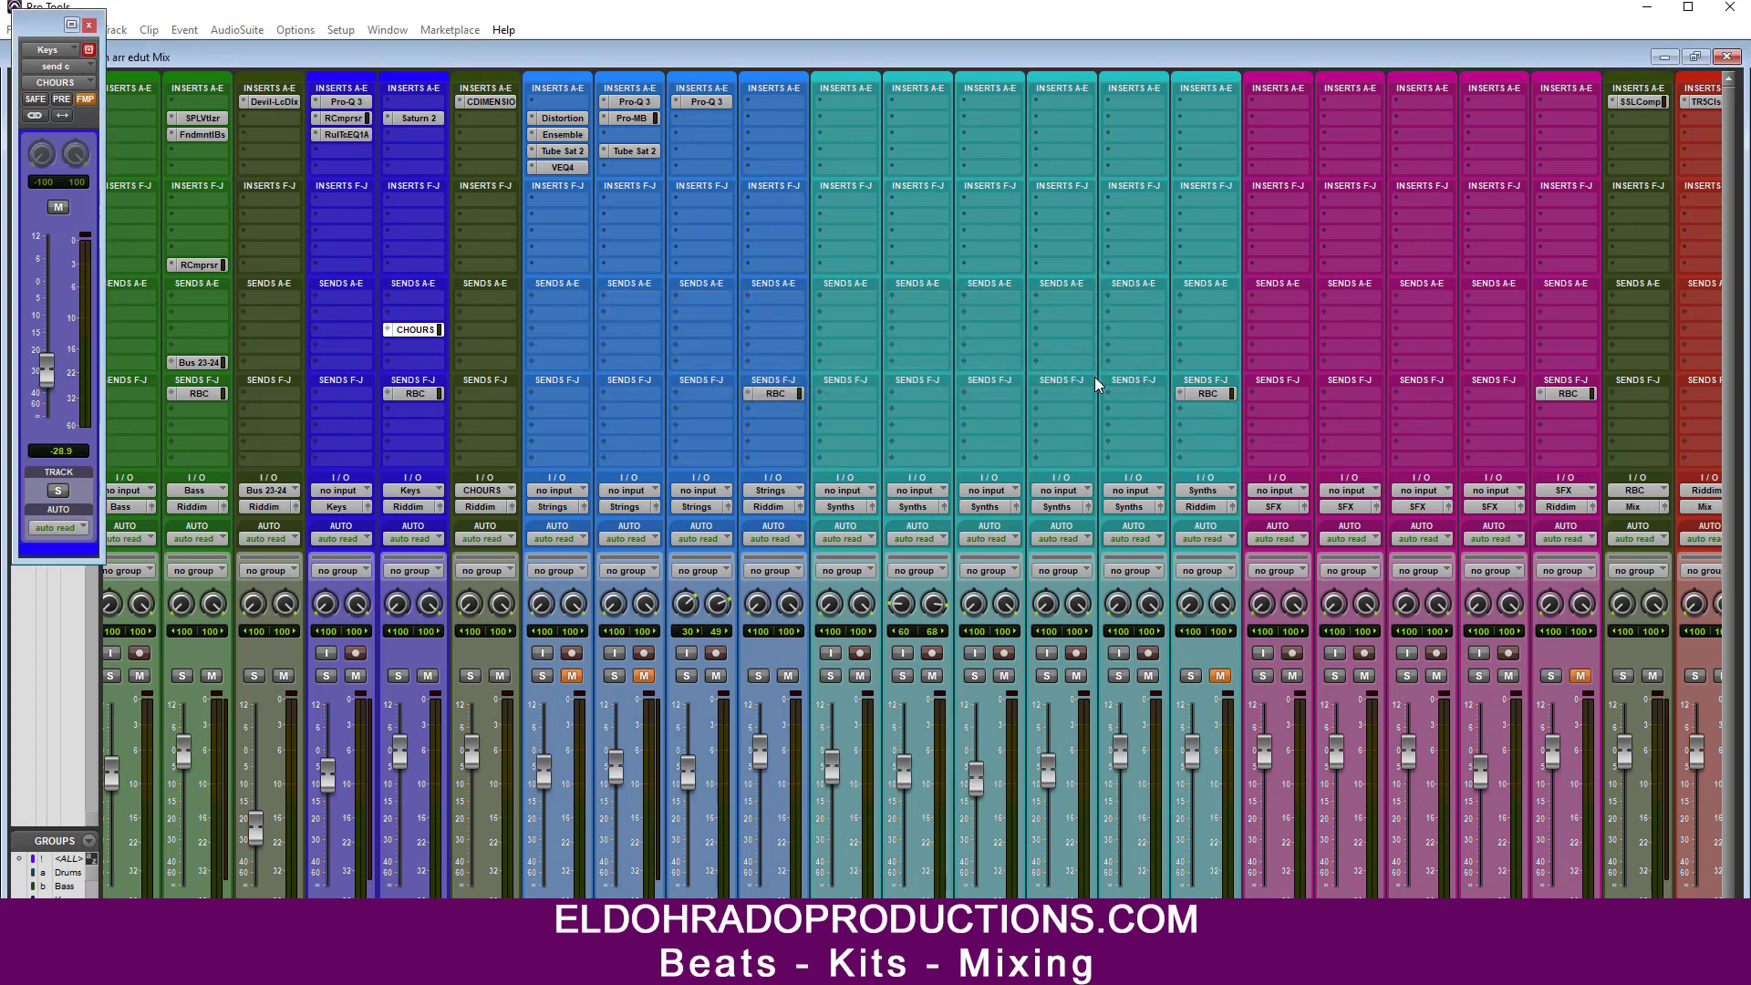
Step: Set the new aux track's output to the Riddim stereo bus and its input to Bus 3-4
left_click(852, 508)
mouse_move(895, 557)
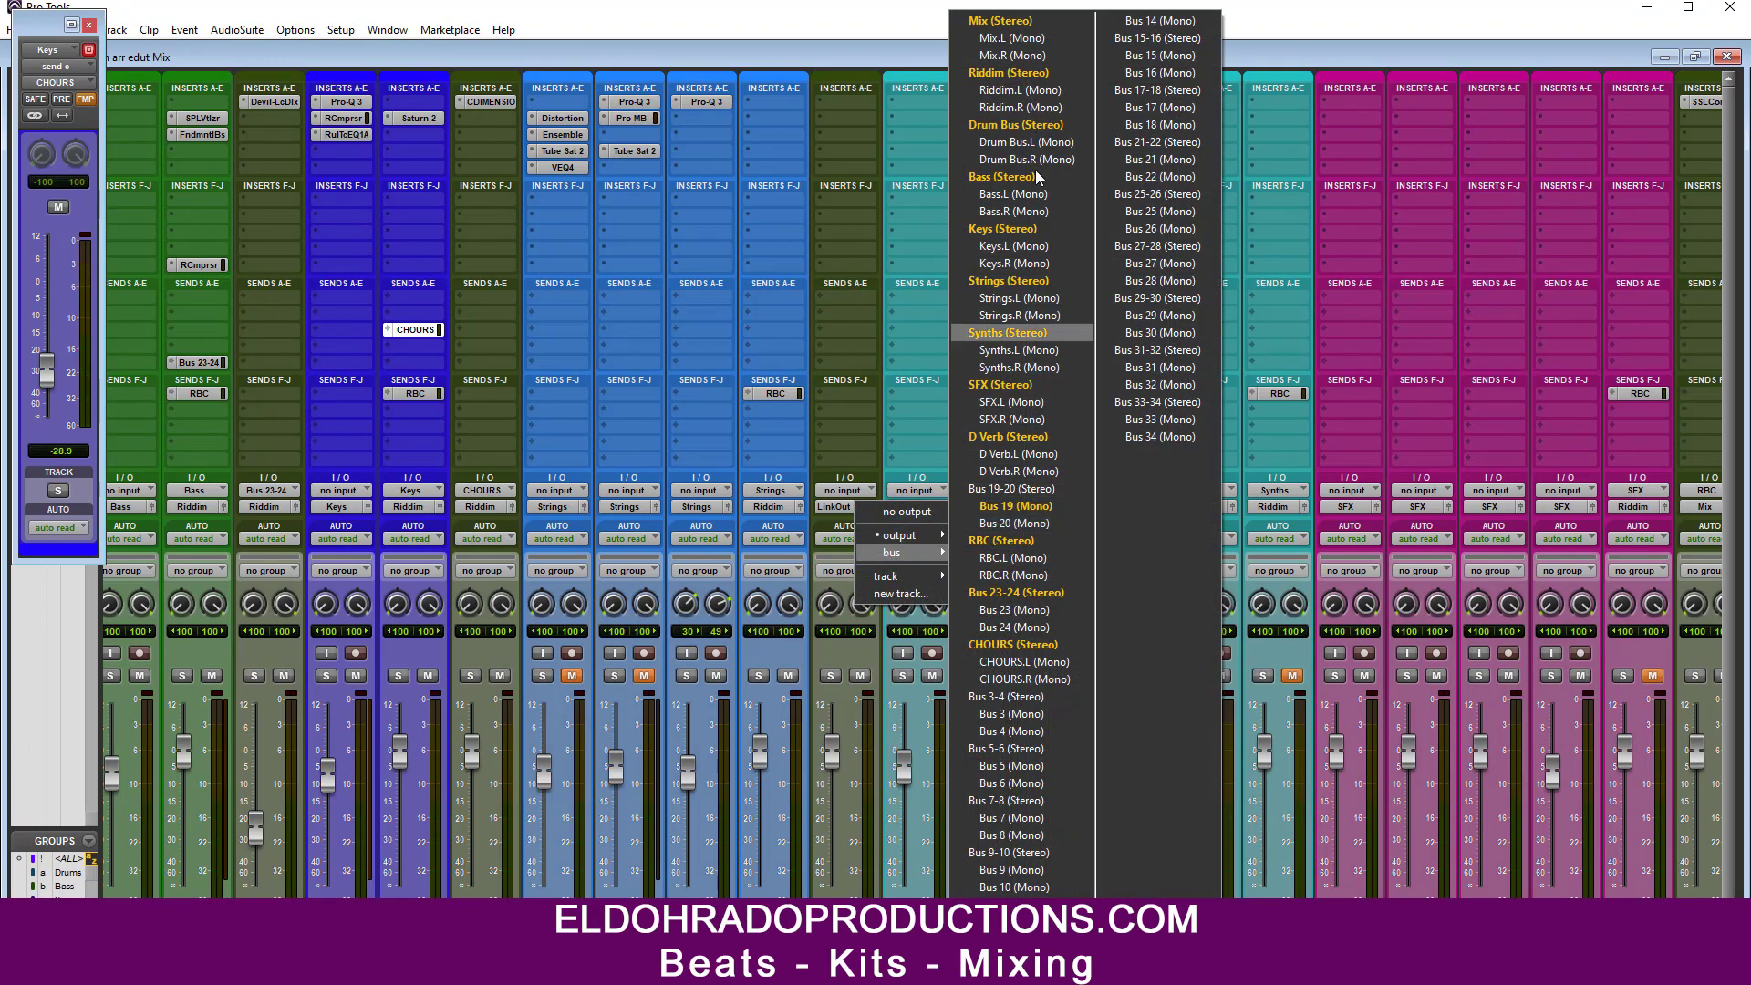
left_click(1049, 60)
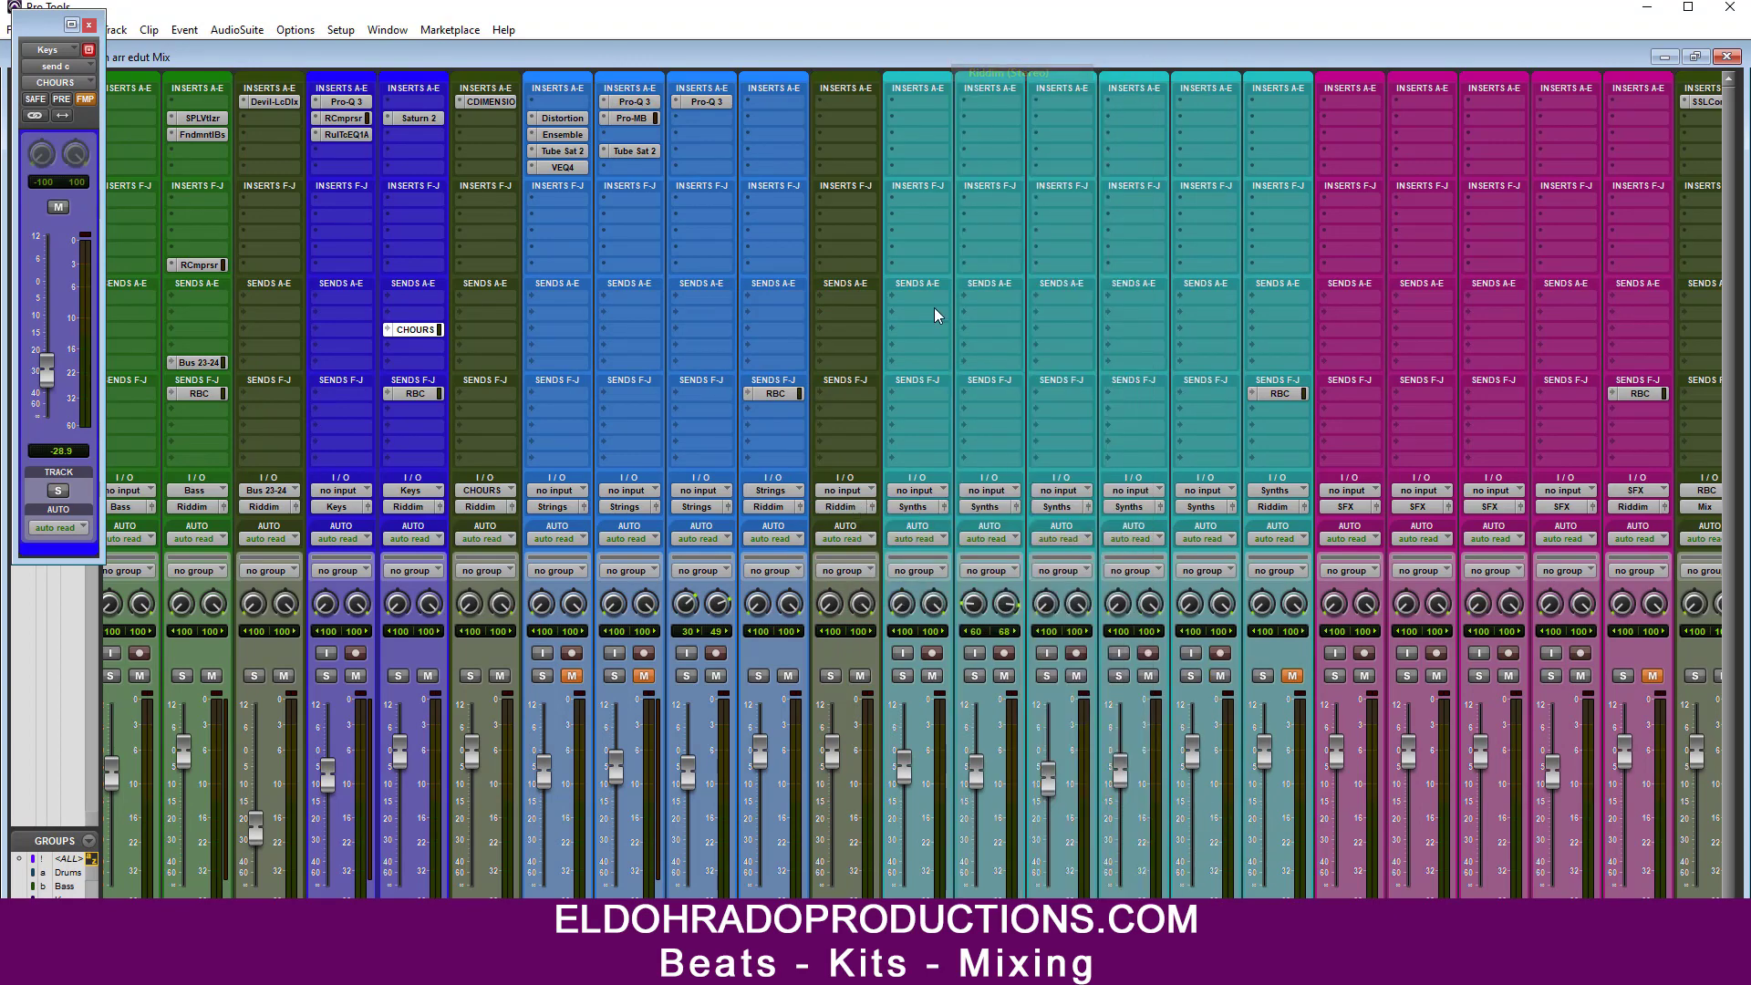
left_click(861, 490)
mouse_move(890, 536)
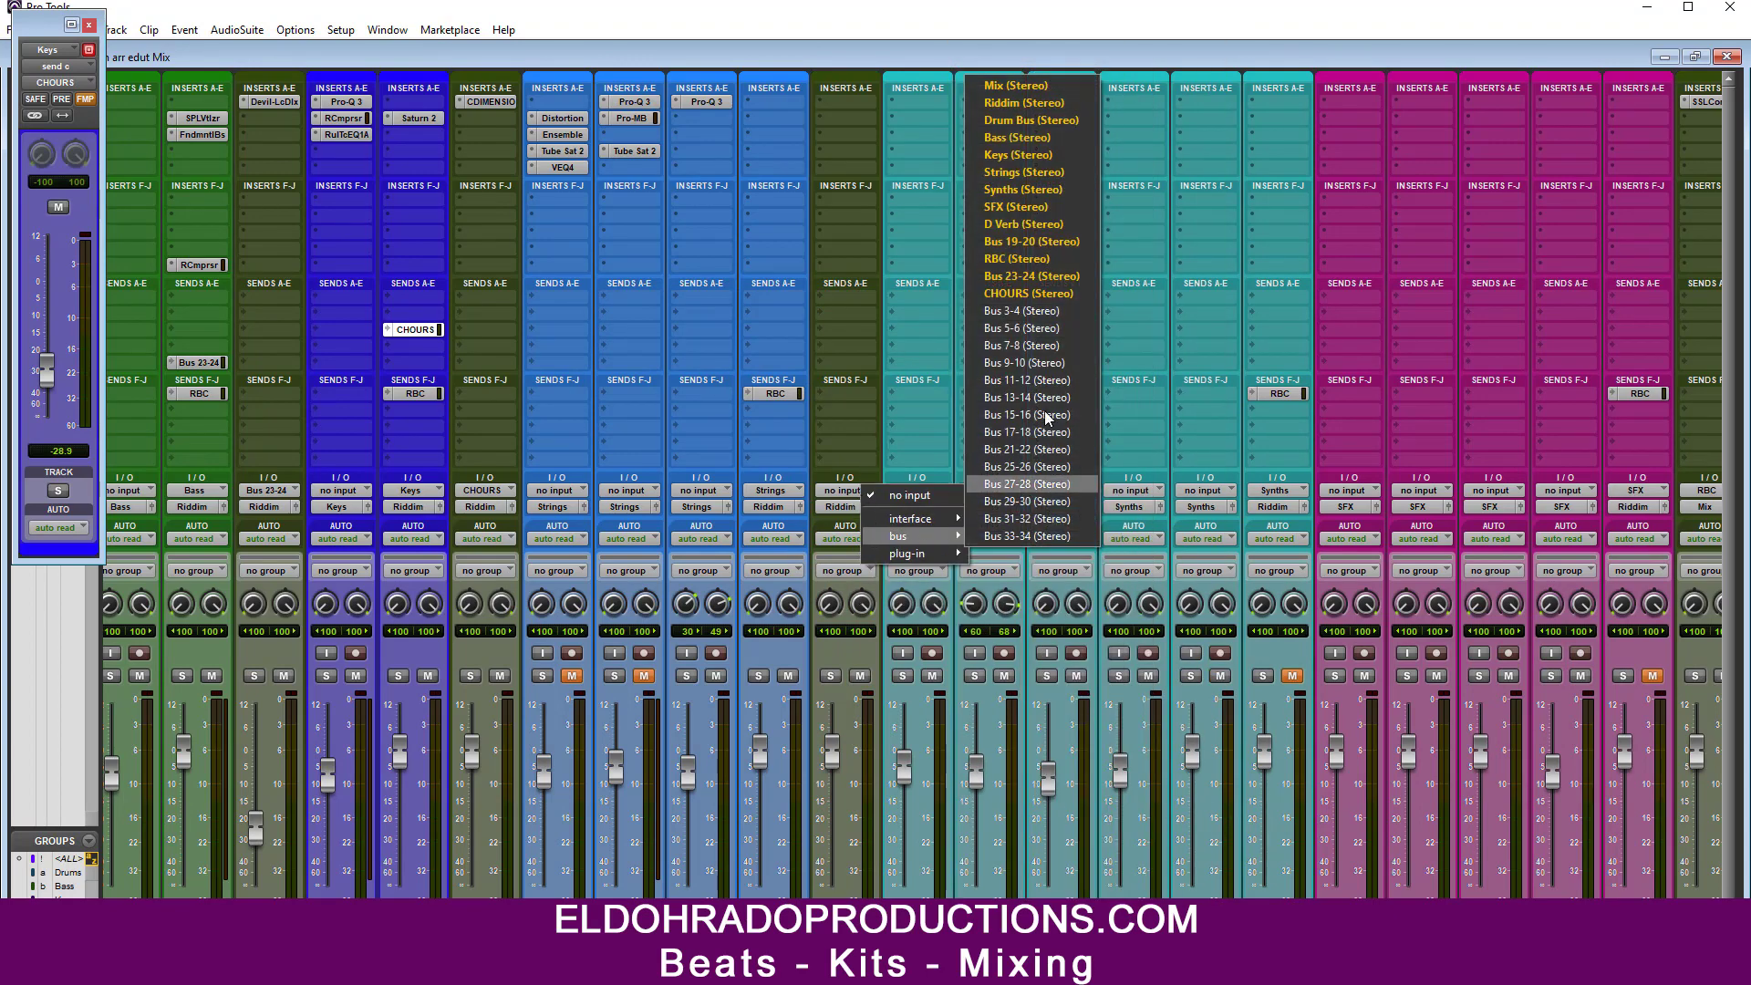
left_click(1049, 312)
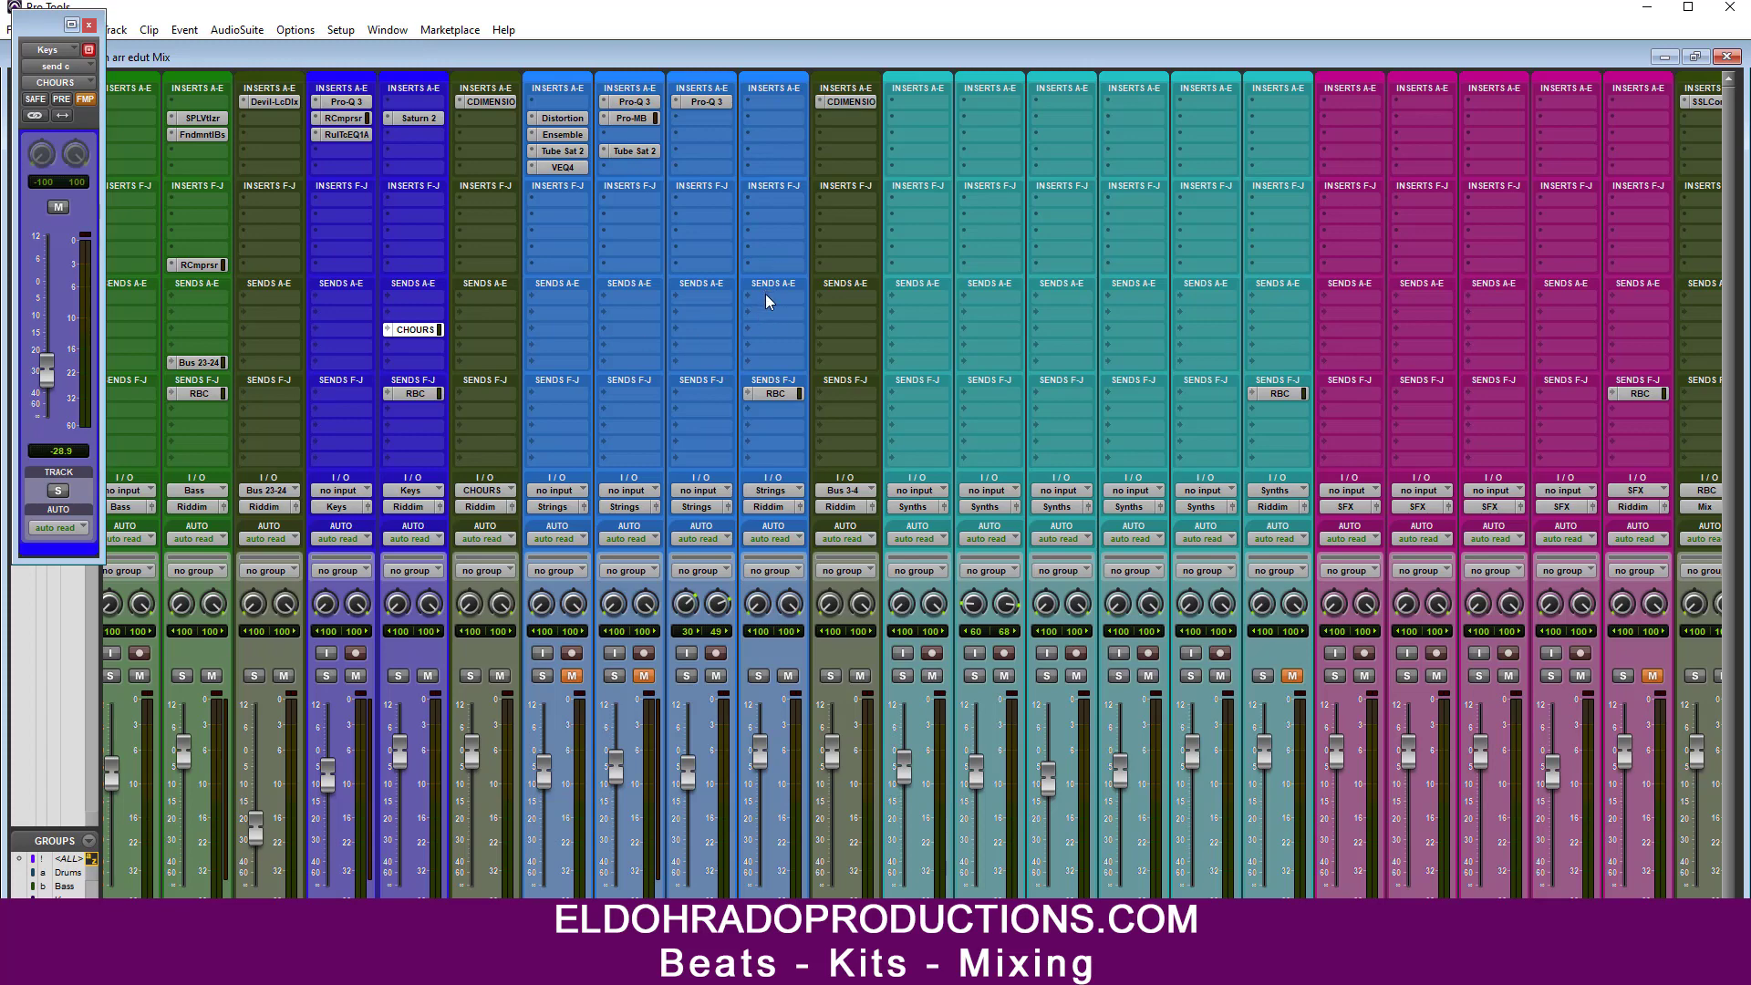
Step: Assign Bus 3-4 (Stereo) to the first send slot of the sTRINGS bus track
left_click(766, 299)
mouse_move(819, 346)
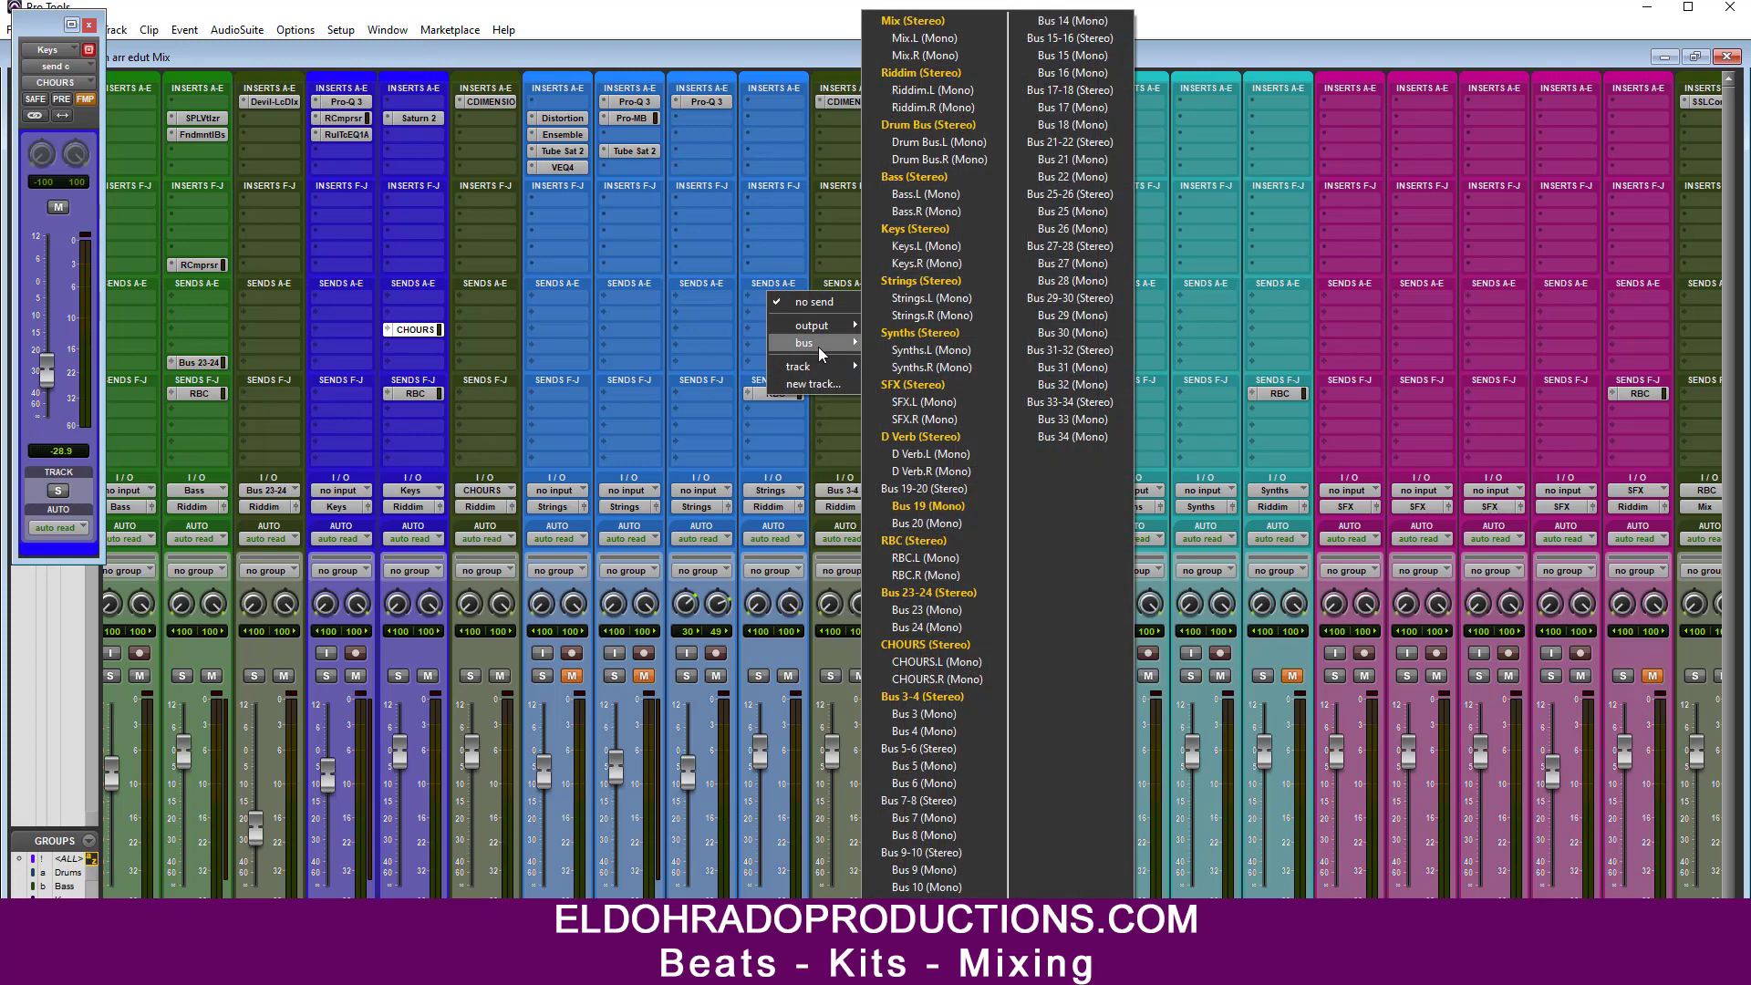
left_click(923, 697)
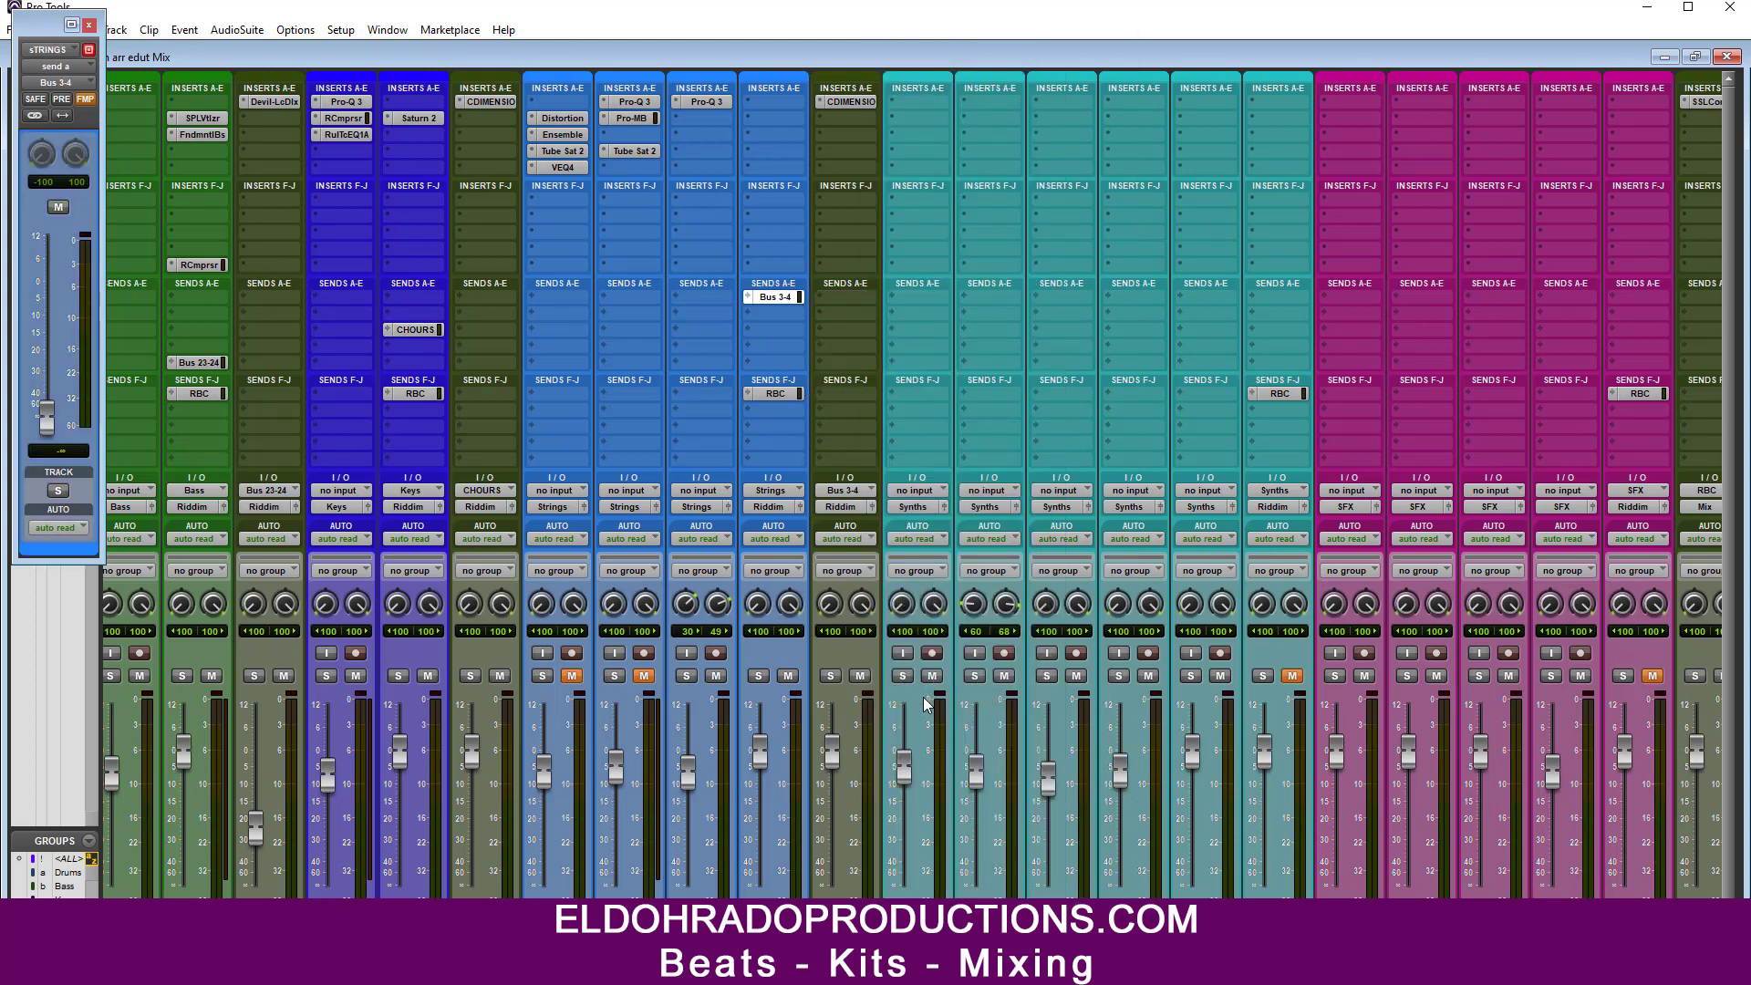
left_click(790, 299)
left_click(790, 300)
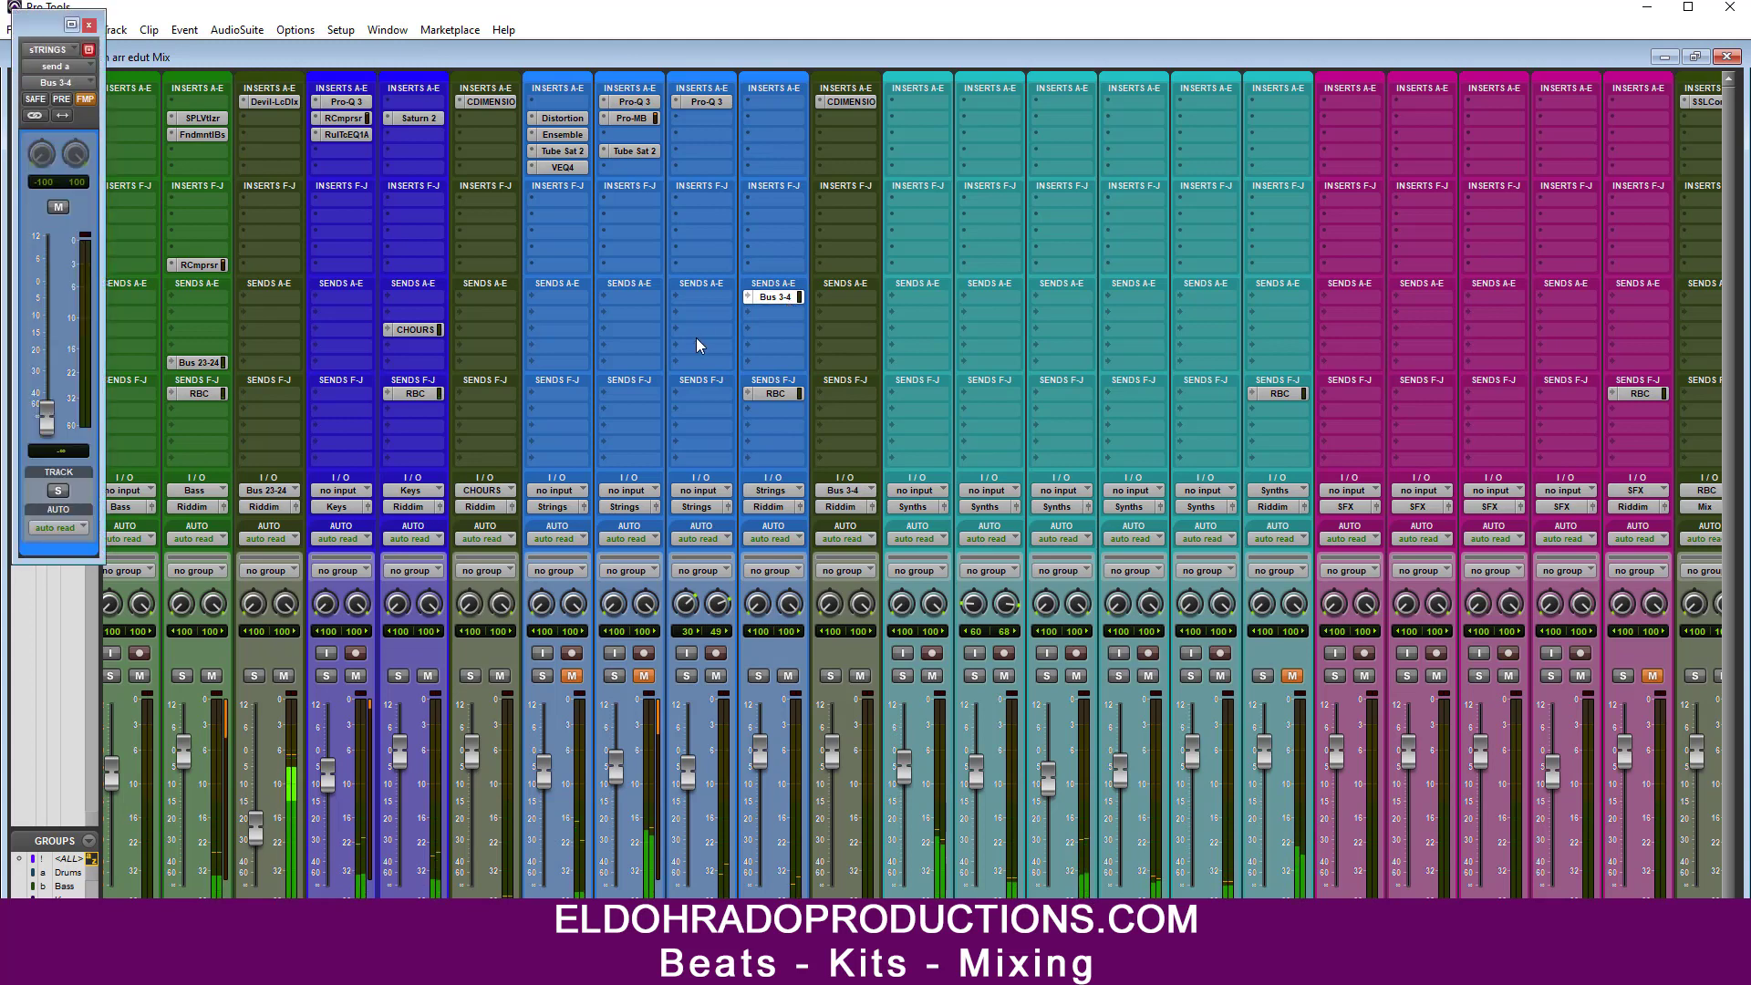
Step: Raise the Bus 3-4 send, move it from the sTRINGS bus to the Solo Viola track, and set it to about -14.0 dB
left_click_drag(48, 415, 56, 332)
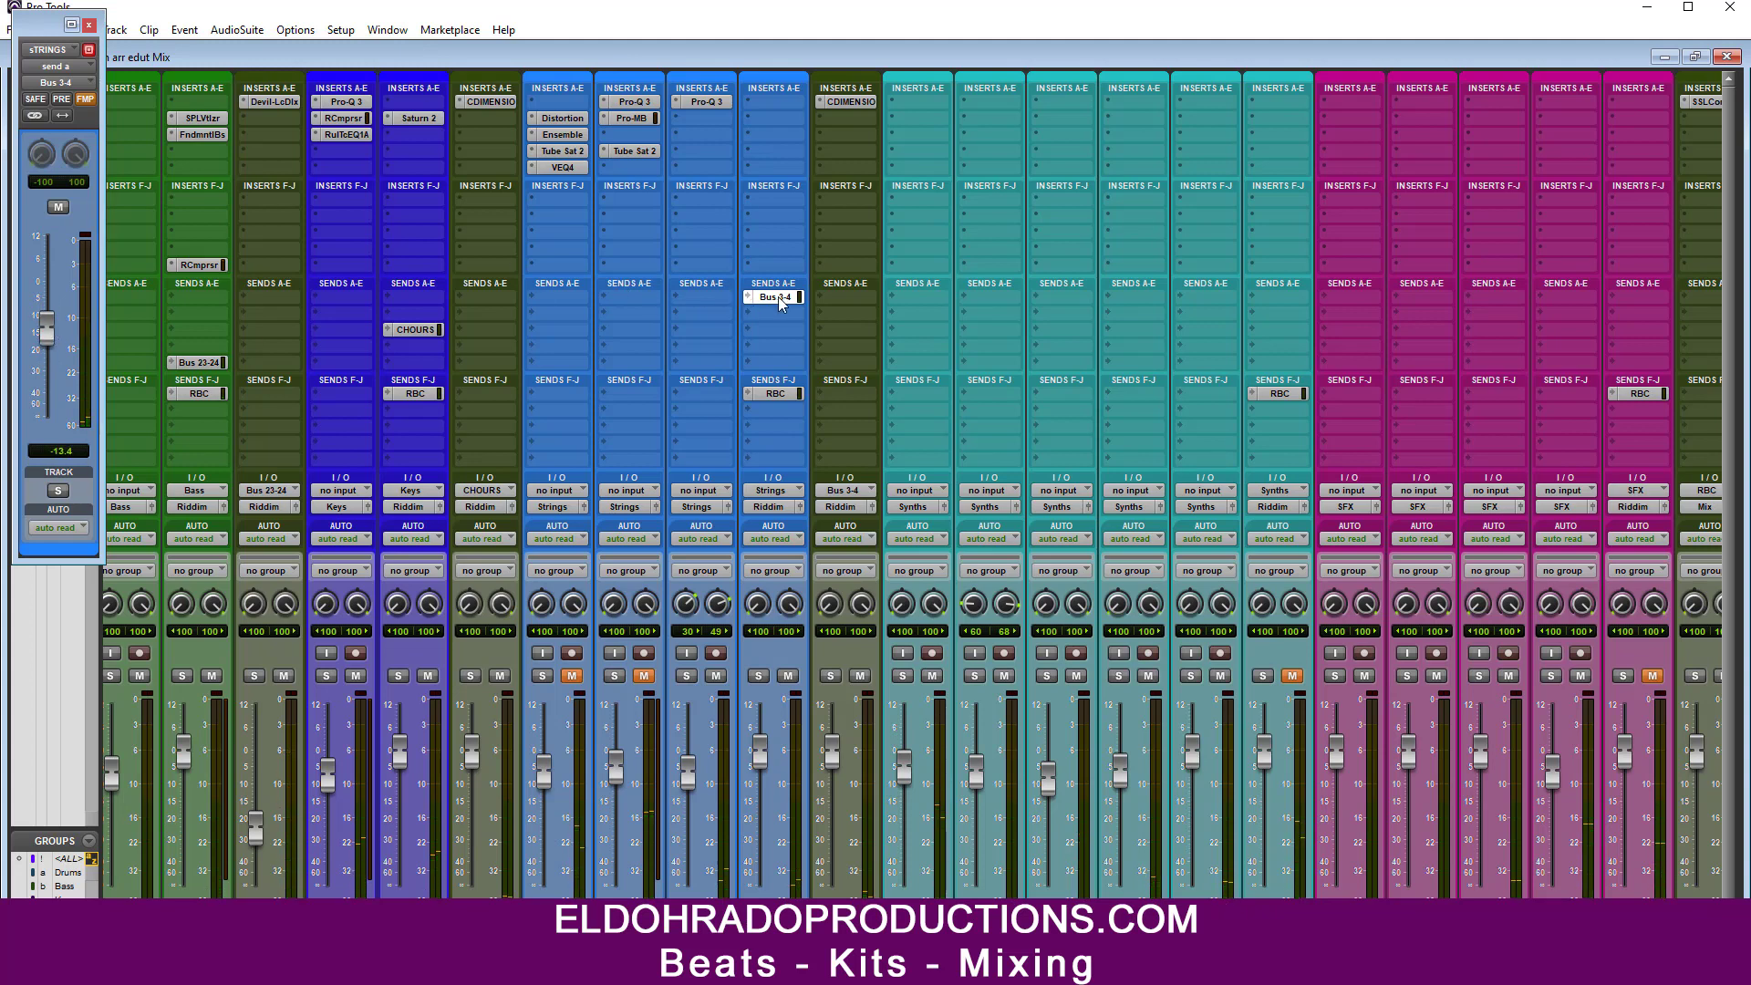
left_click_drag(698, 298, 698, 298)
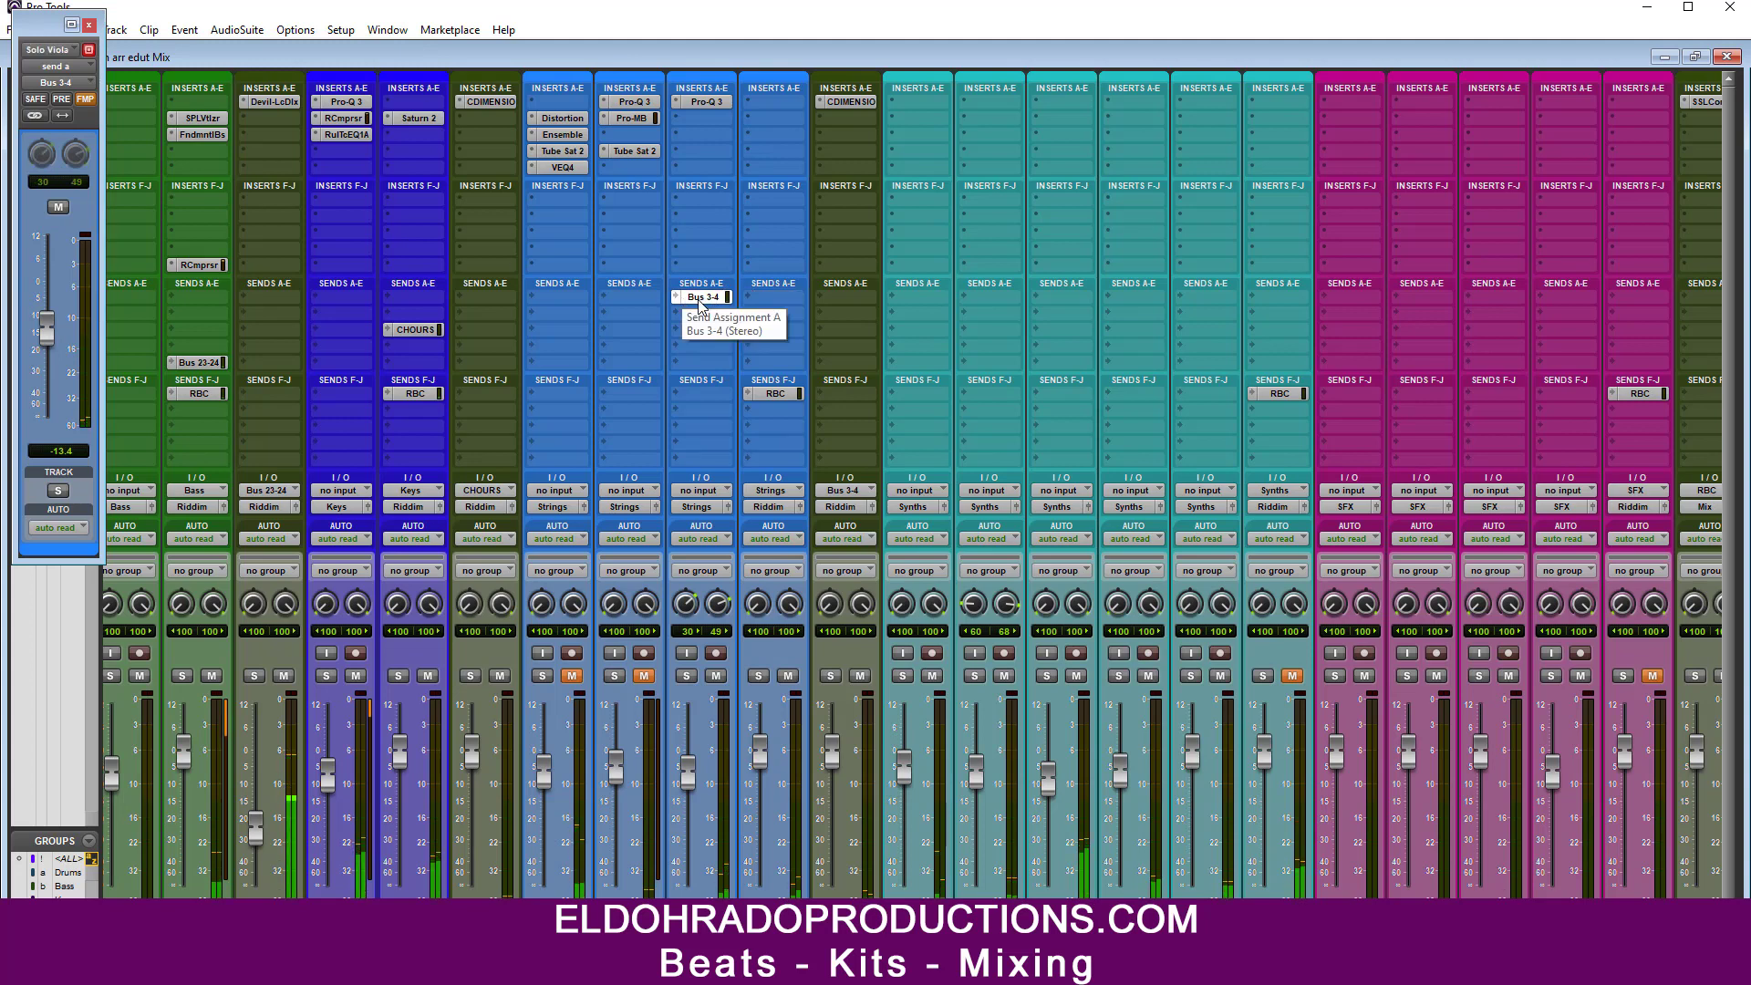
left_click_drag(45, 323, 46, 324)
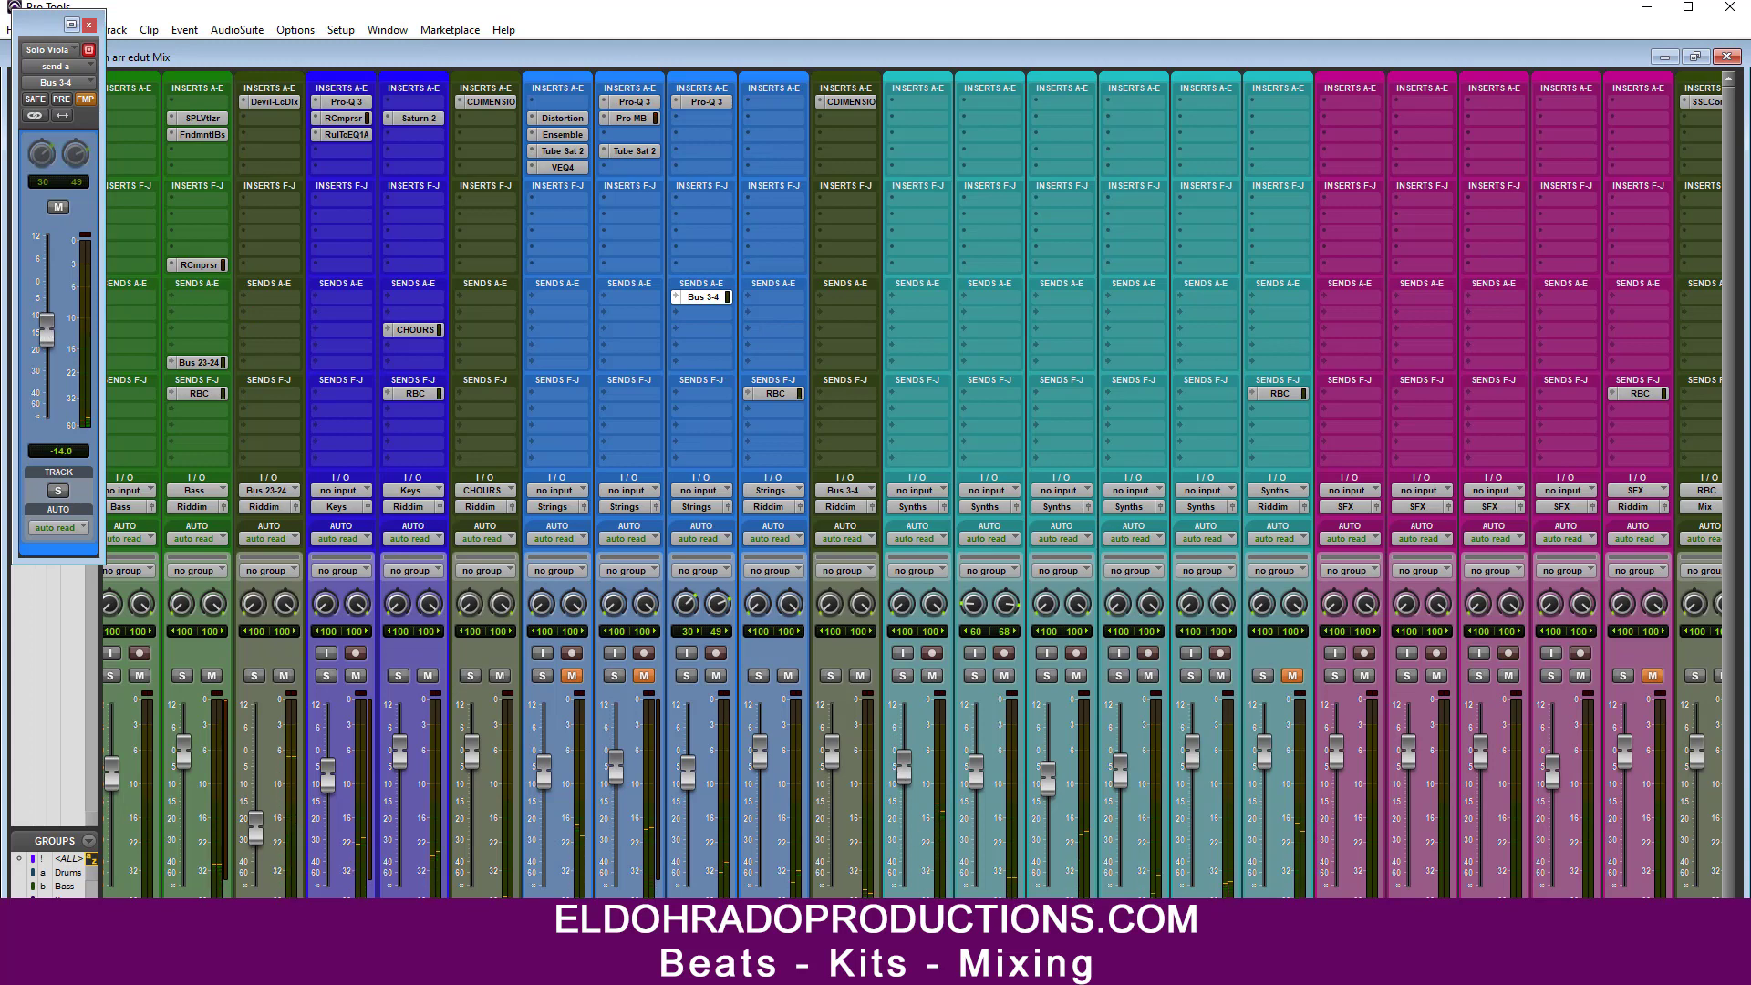
Step: Create another stereo Aux Input track for a second strings effect
key("ctrl+shift+n")
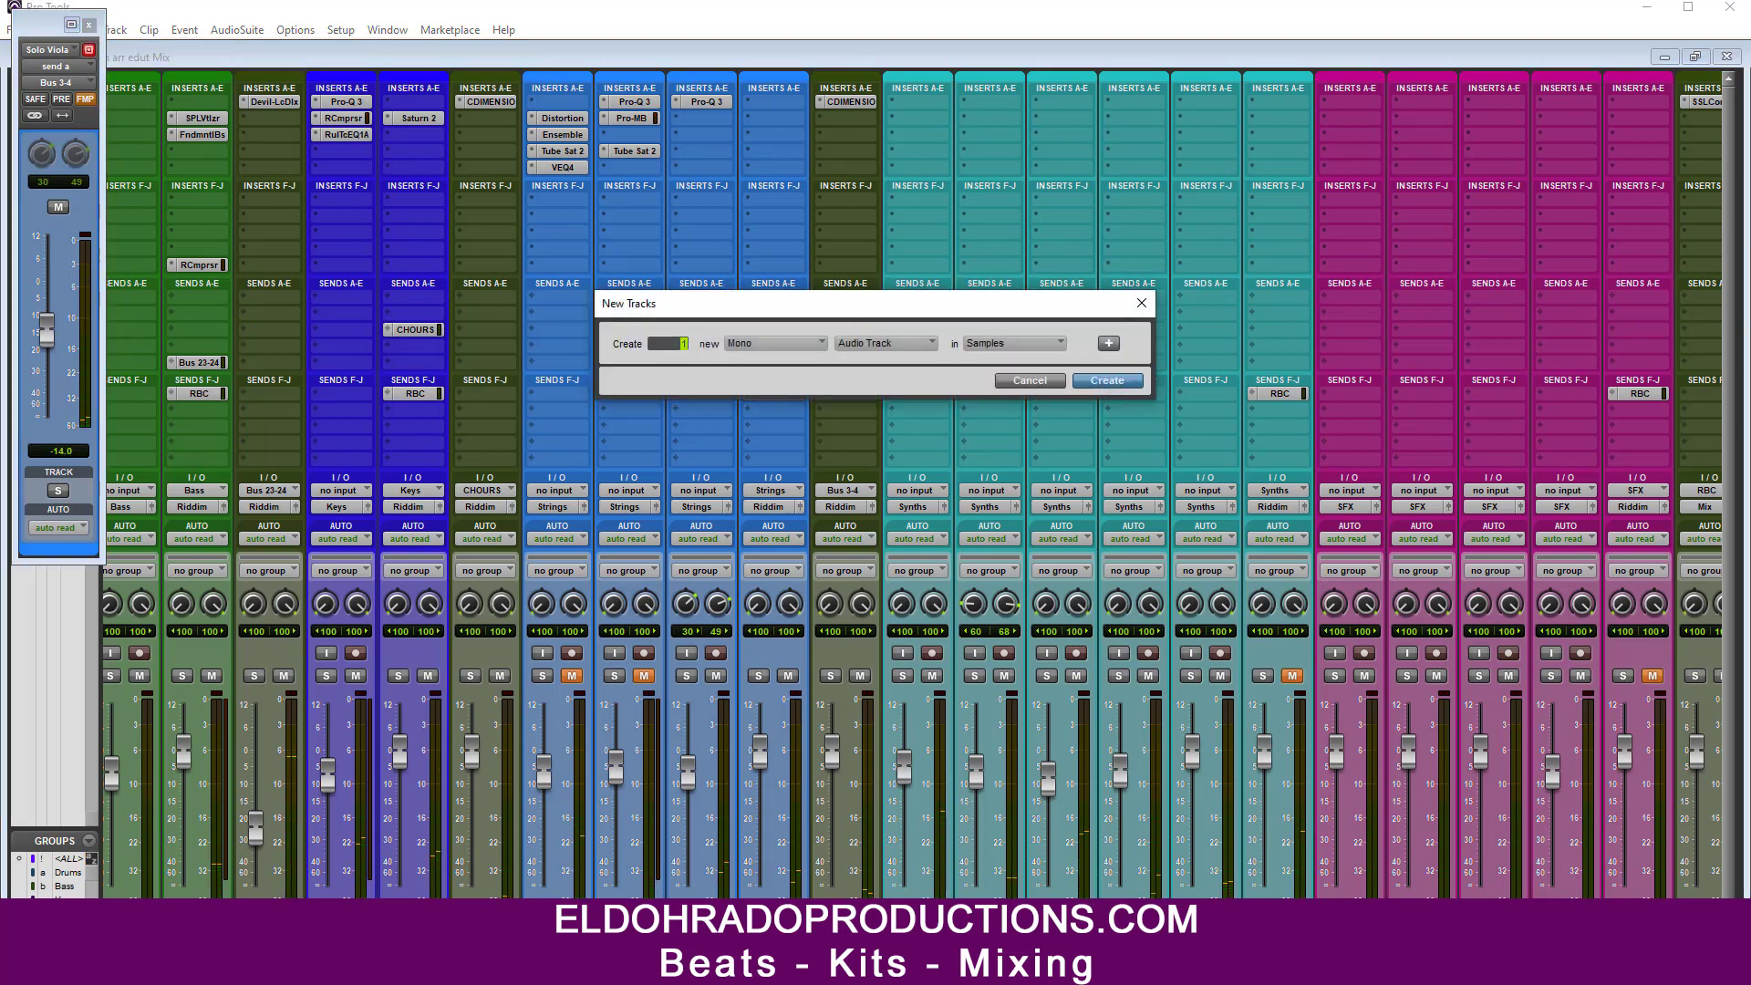
left_click(906, 348)
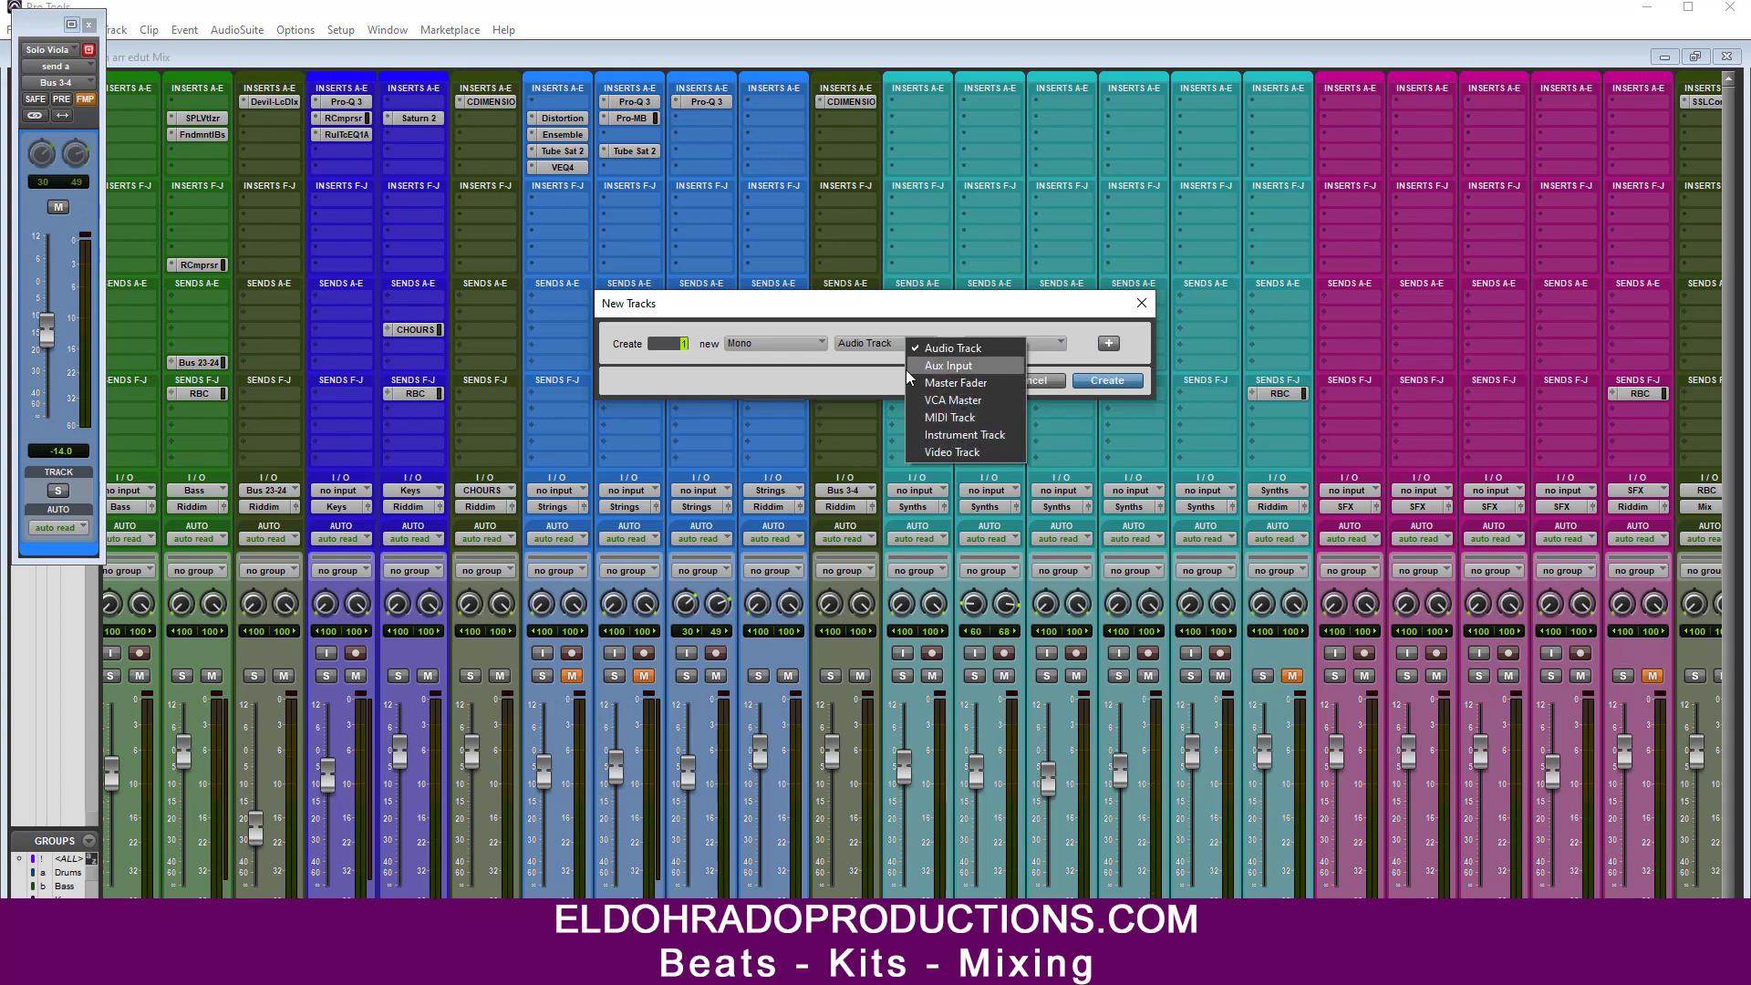
left_click(906, 368)
left_click(812, 347)
left_click(840, 365)
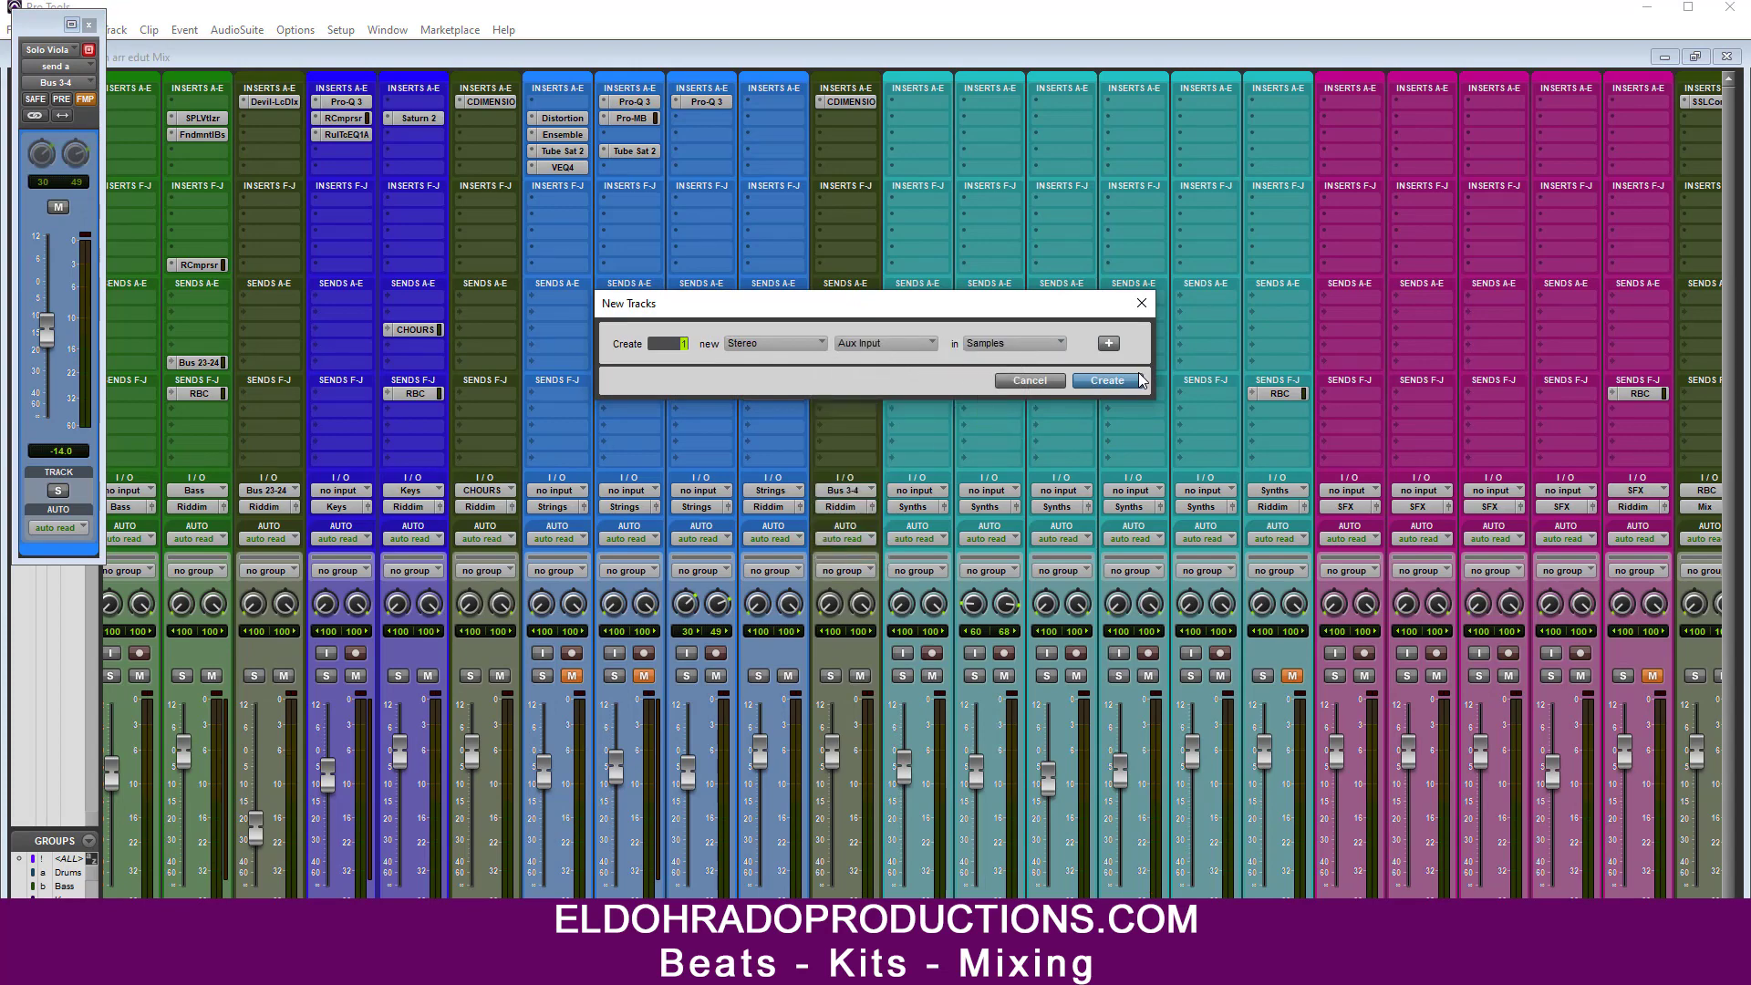
left_click(1107, 381)
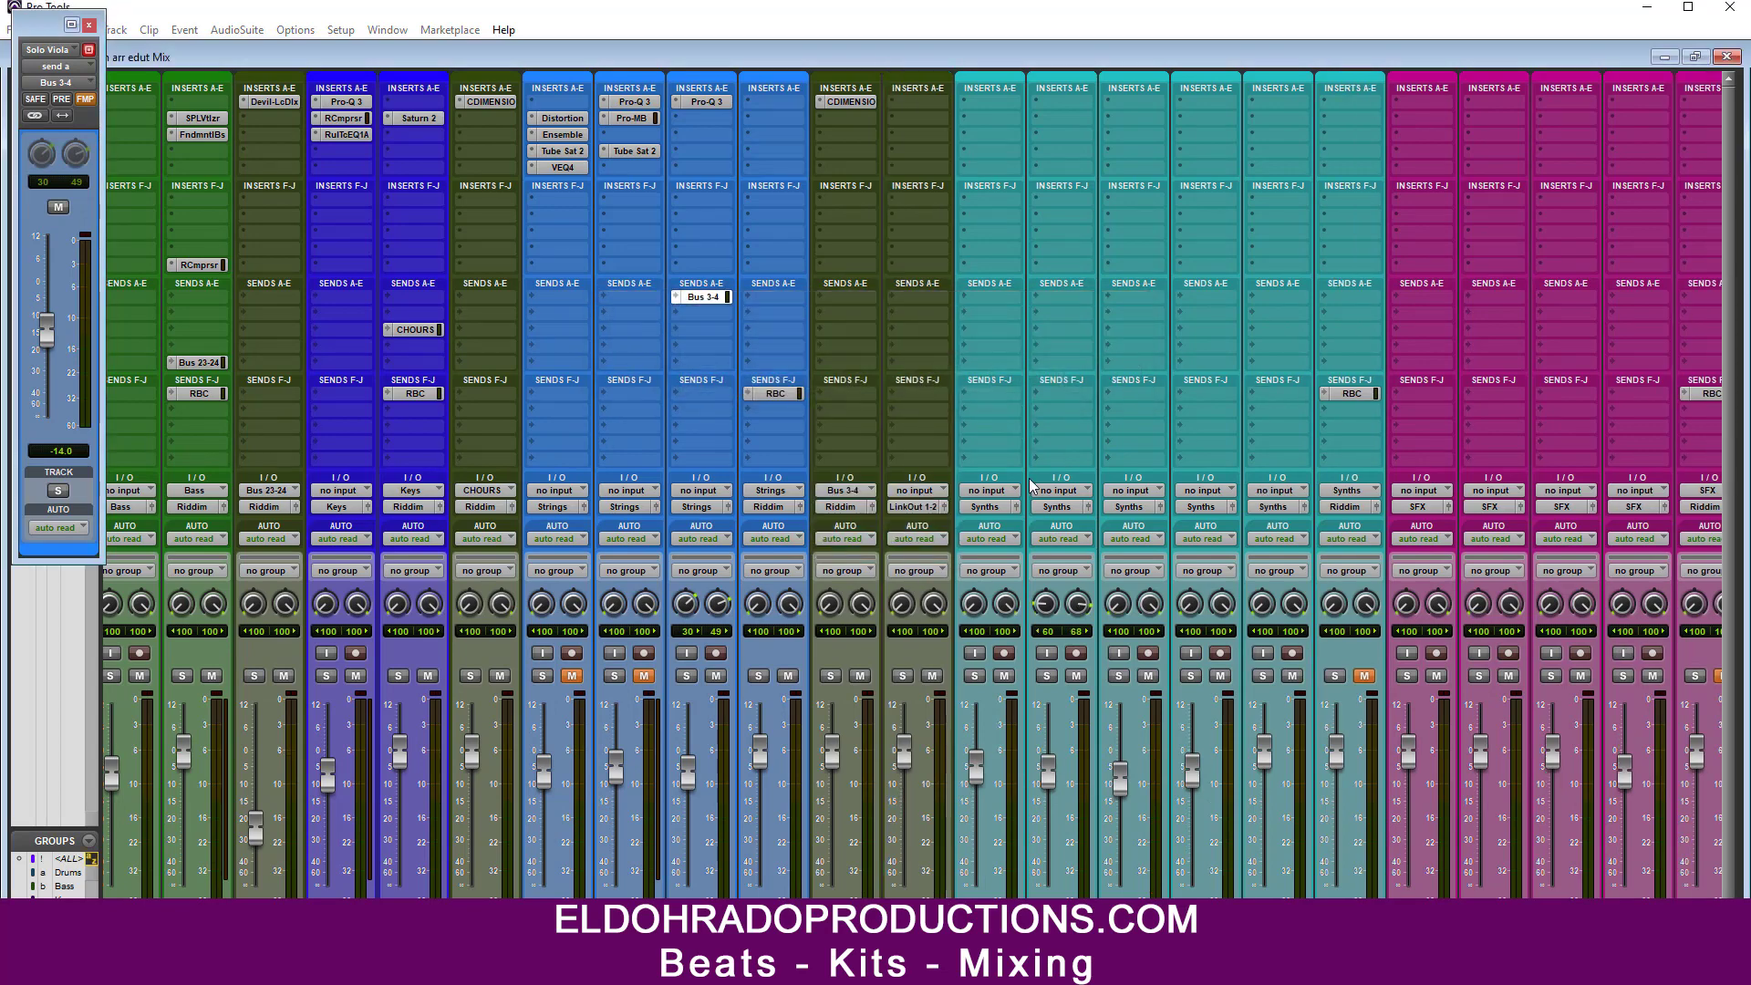
Step: Set the newest aux track's output to the Riddim stereo bus and its input to Bus 5-6
left_click(914, 506)
mouse_move(948, 552)
left_click(1072, 75)
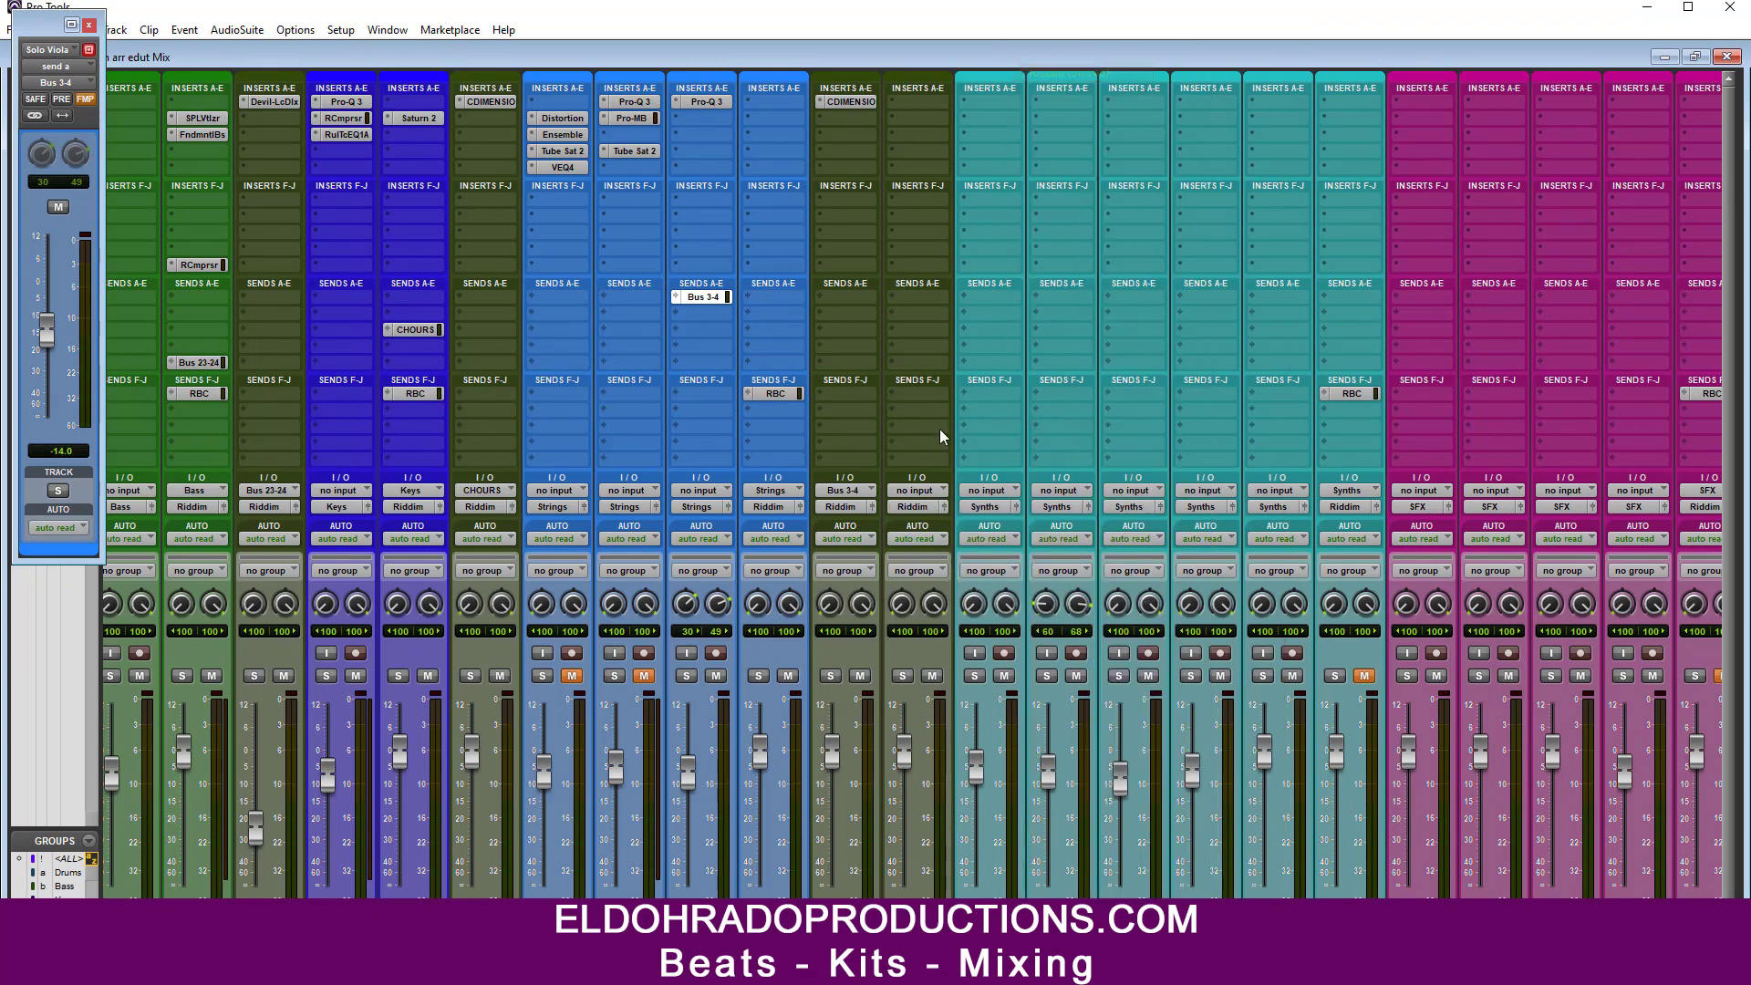
left_click(926, 490)
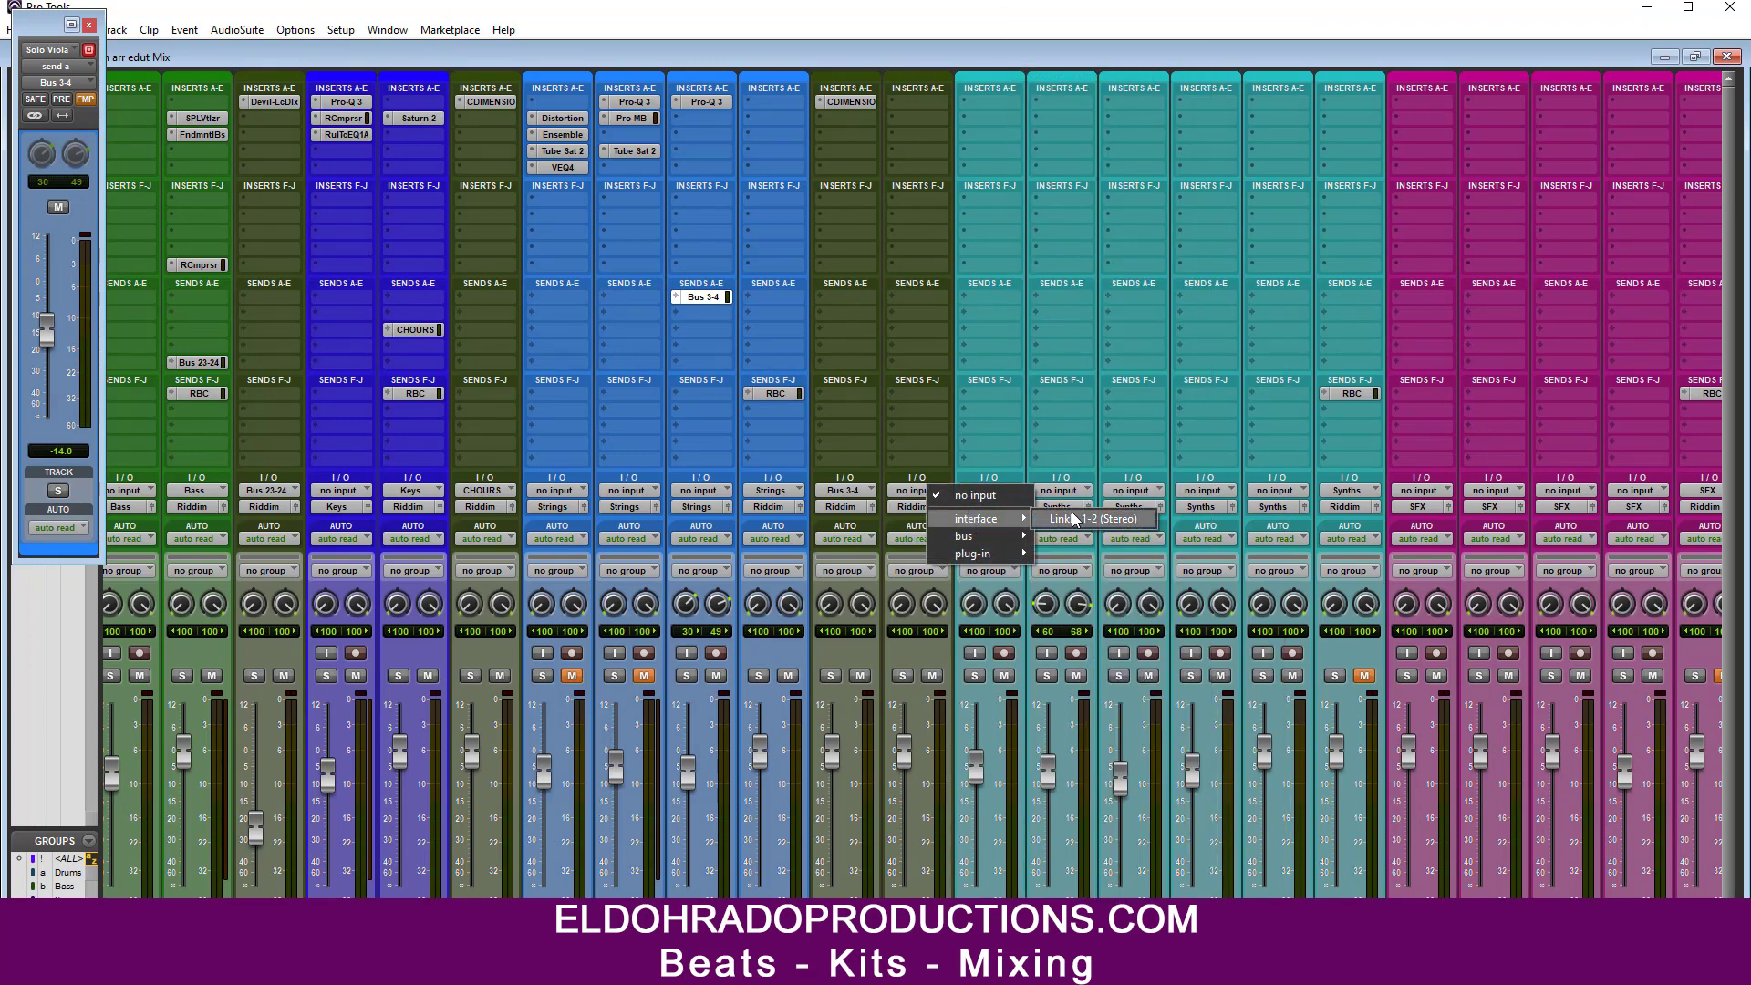
mouse_move(1010, 539)
left_click(1106, 330)
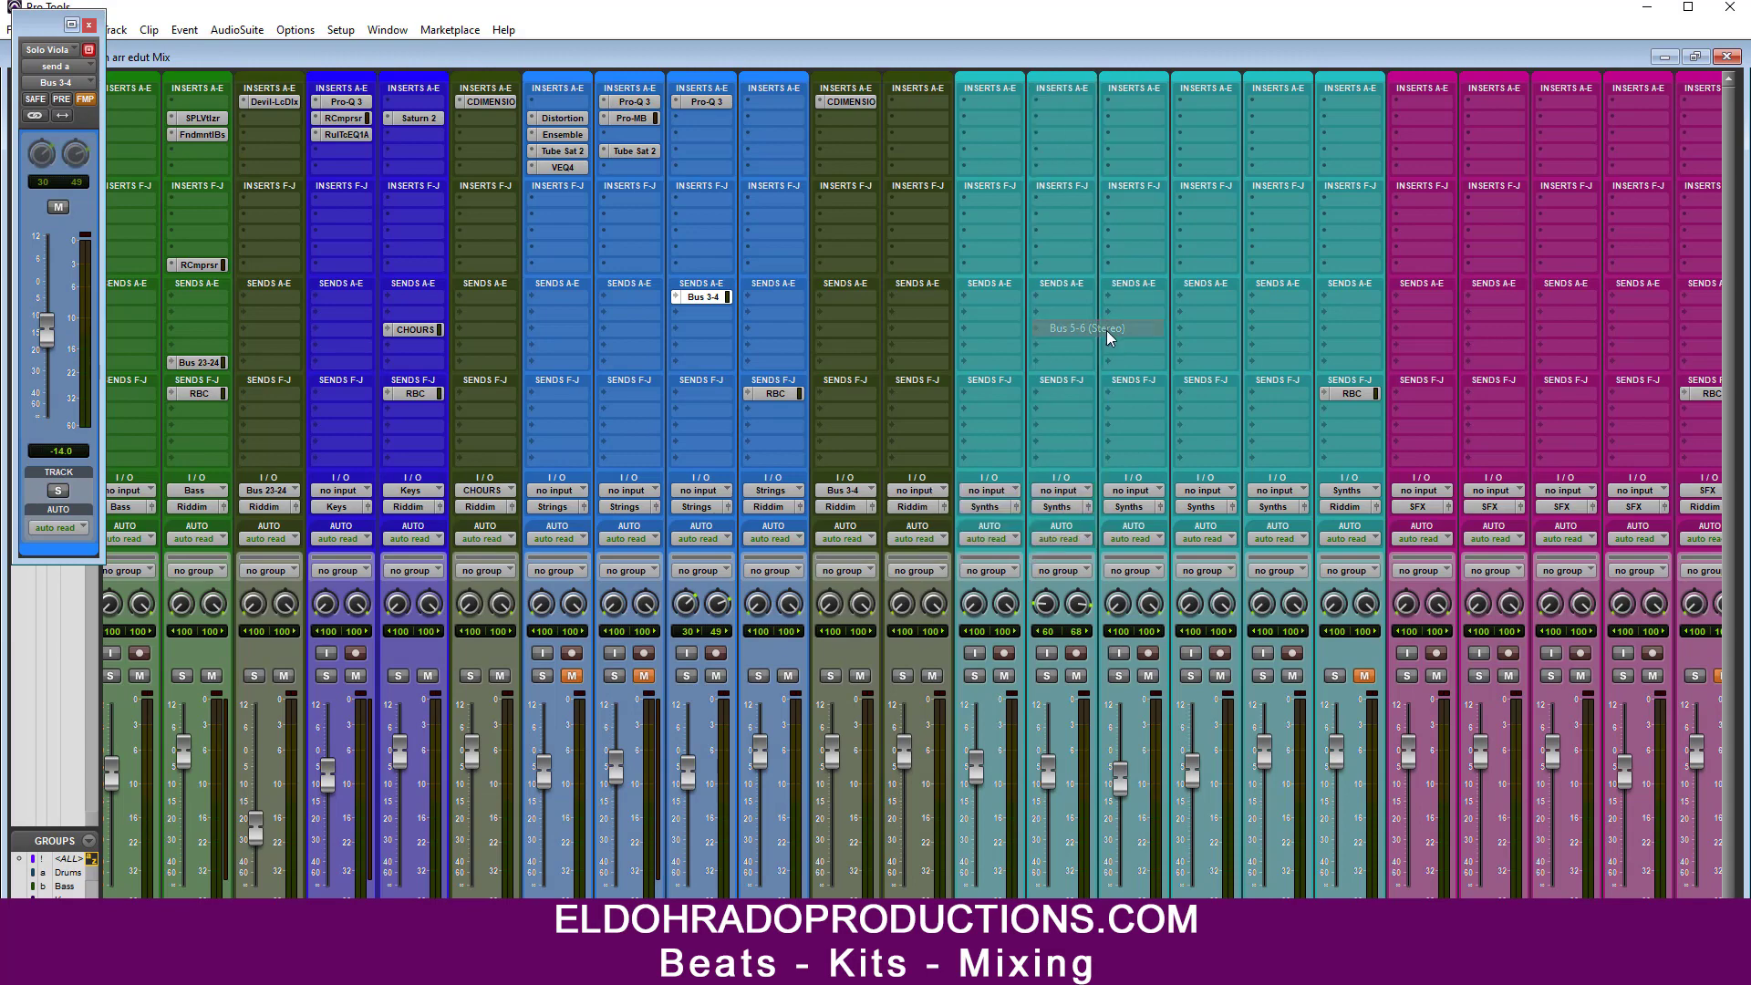
Step: Insert the D-Verb reverb in the first insert slot of the Bus 5-6 aux track
left_click(922, 101)
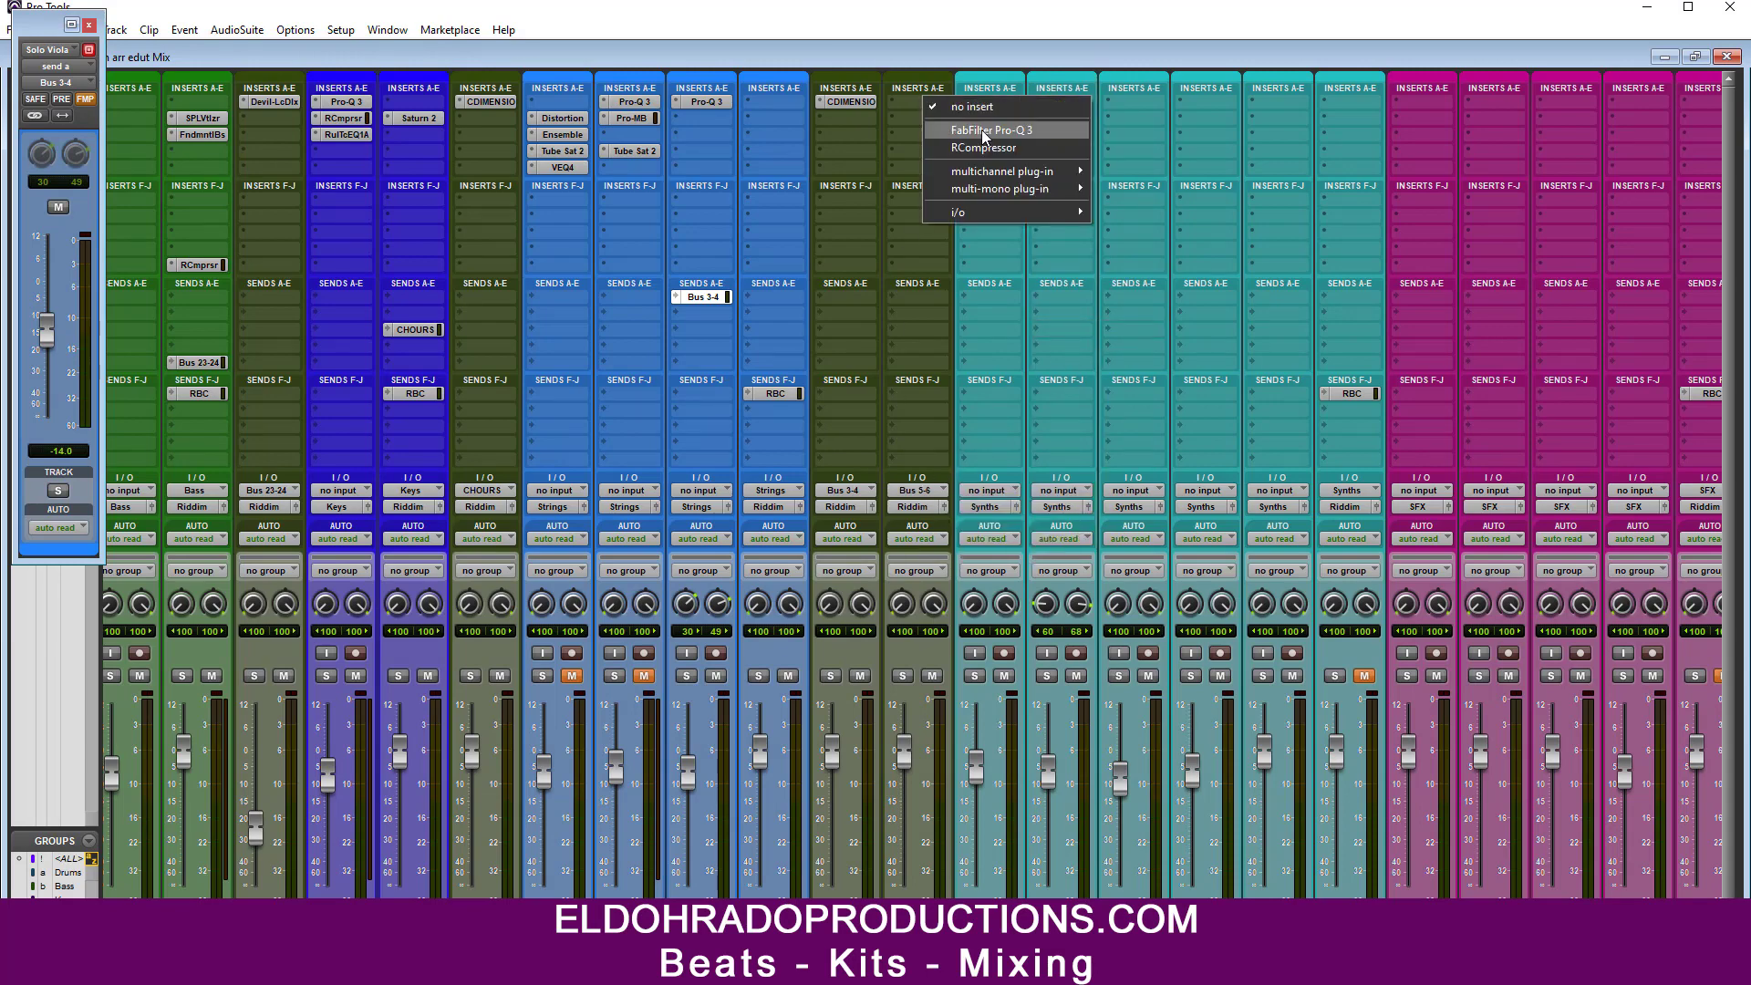
mouse_move(999, 171)
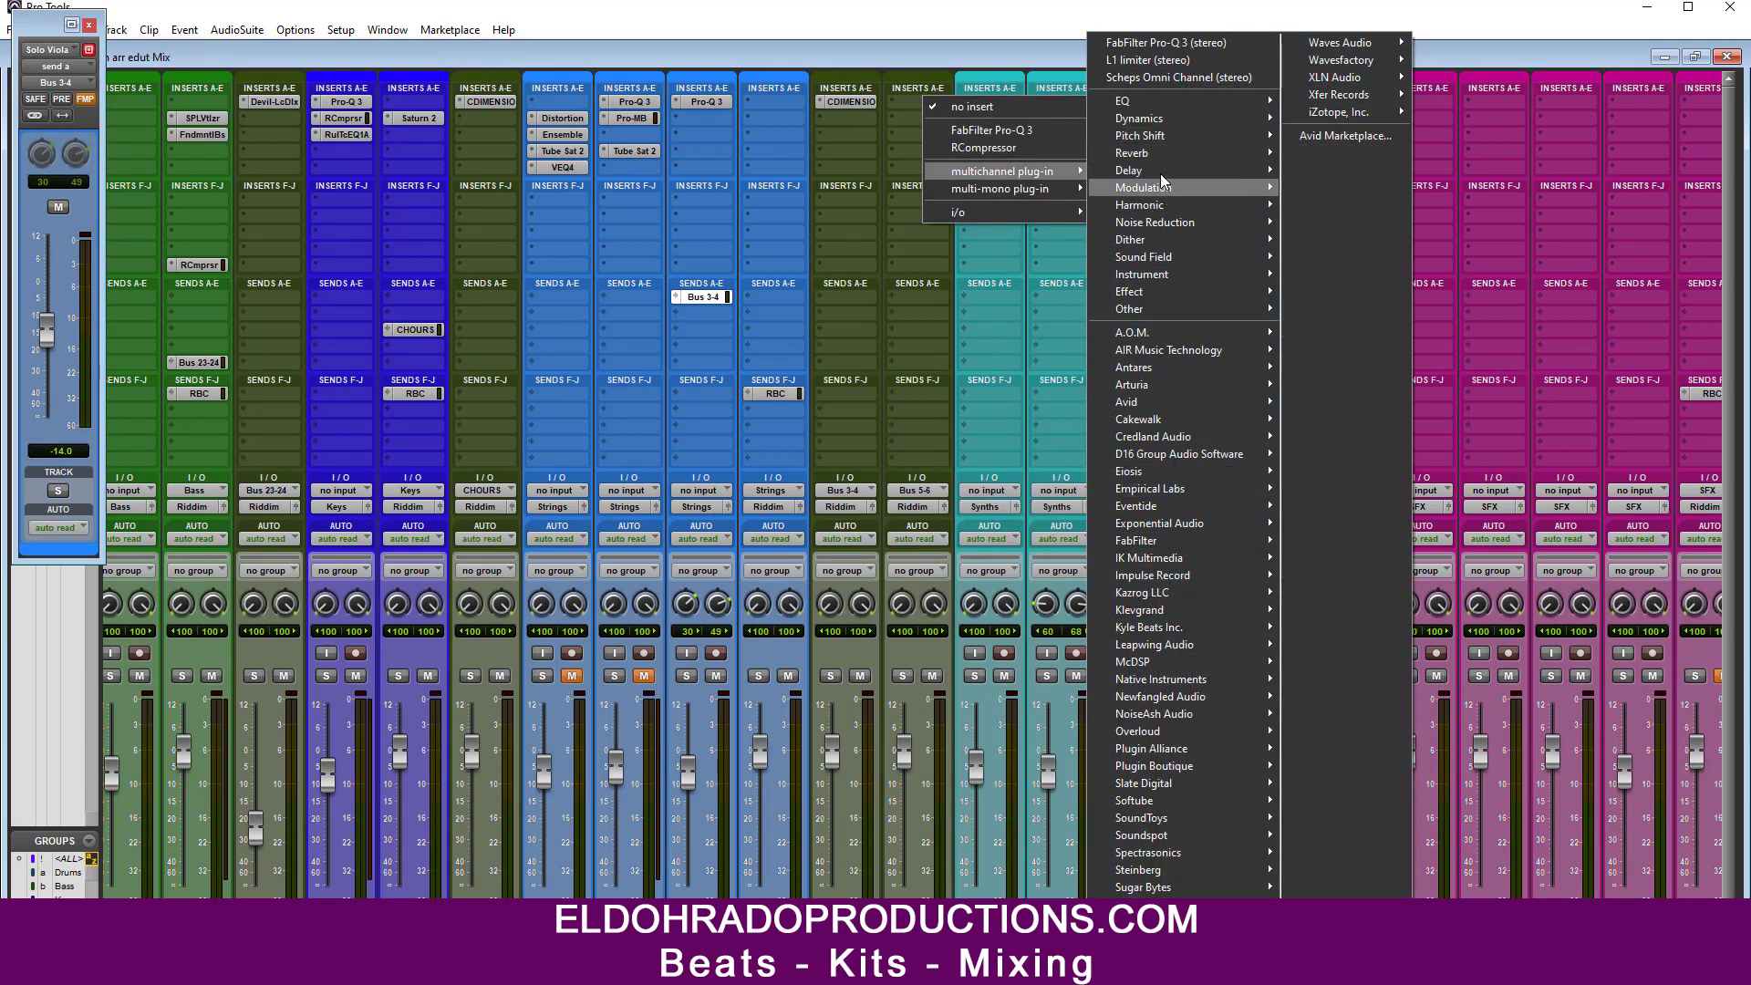
mouse_move(1160, 152)
left_click(1326, 174)
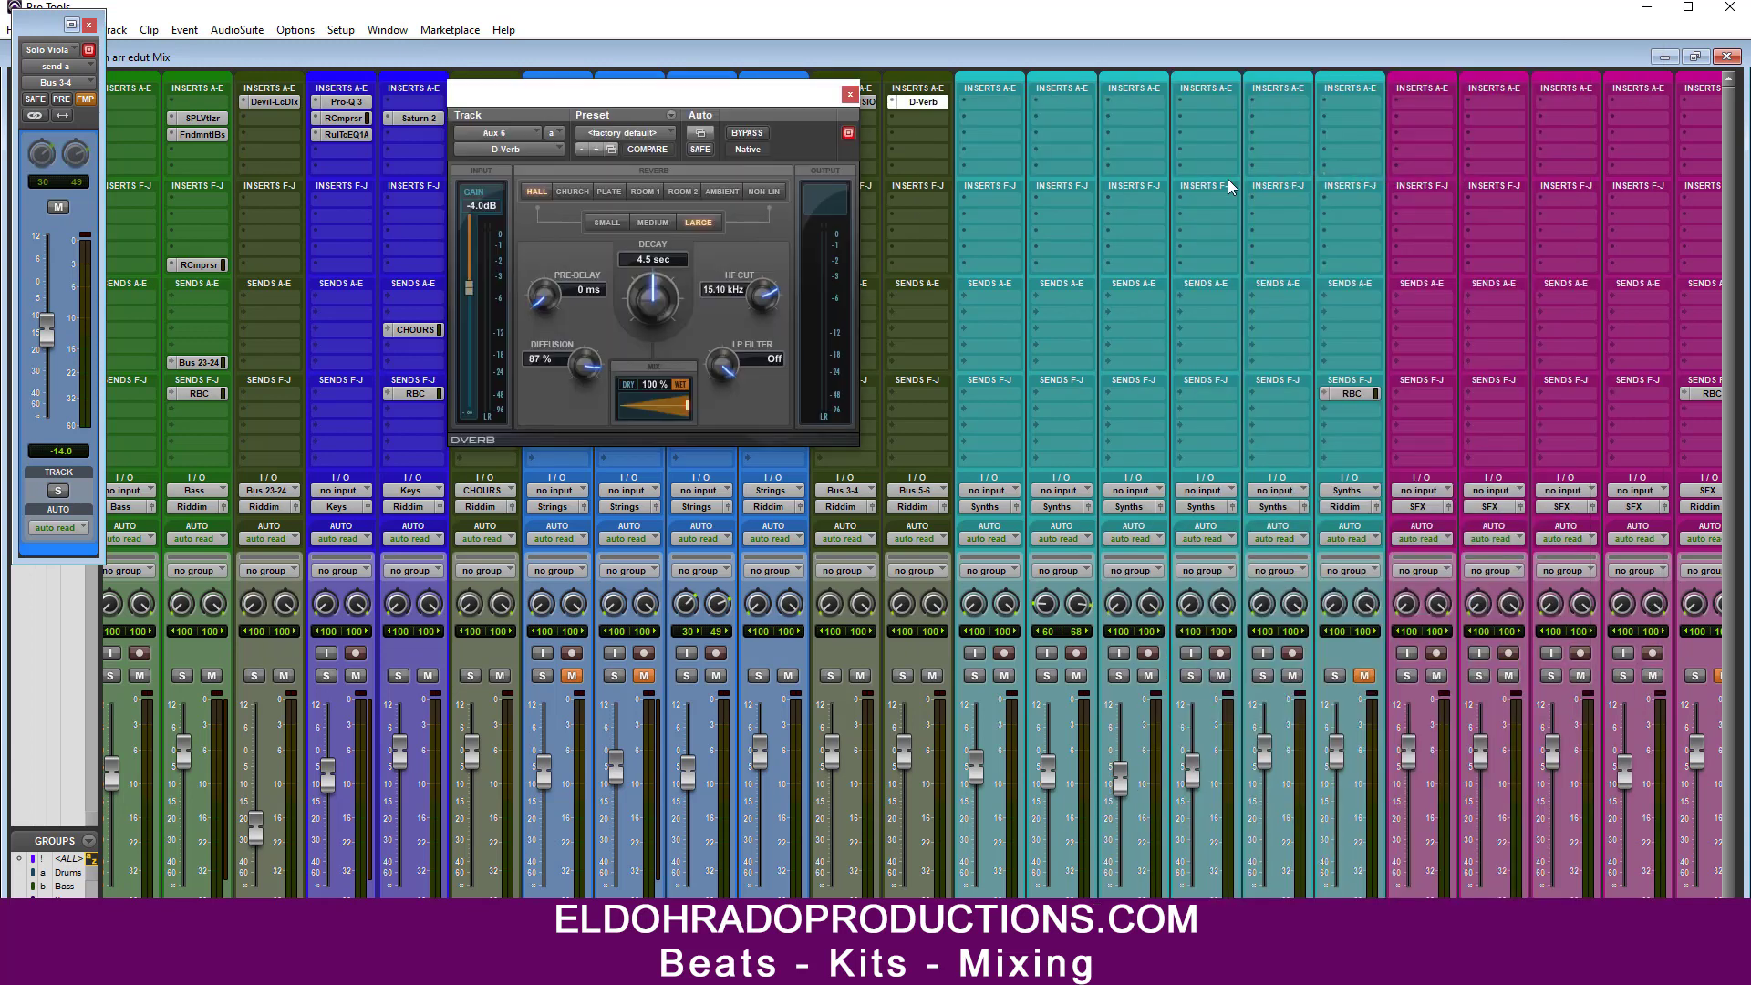
Step: Set D-Verb to the Church algorithm with the Small room size and close it
left_click(577, 189)
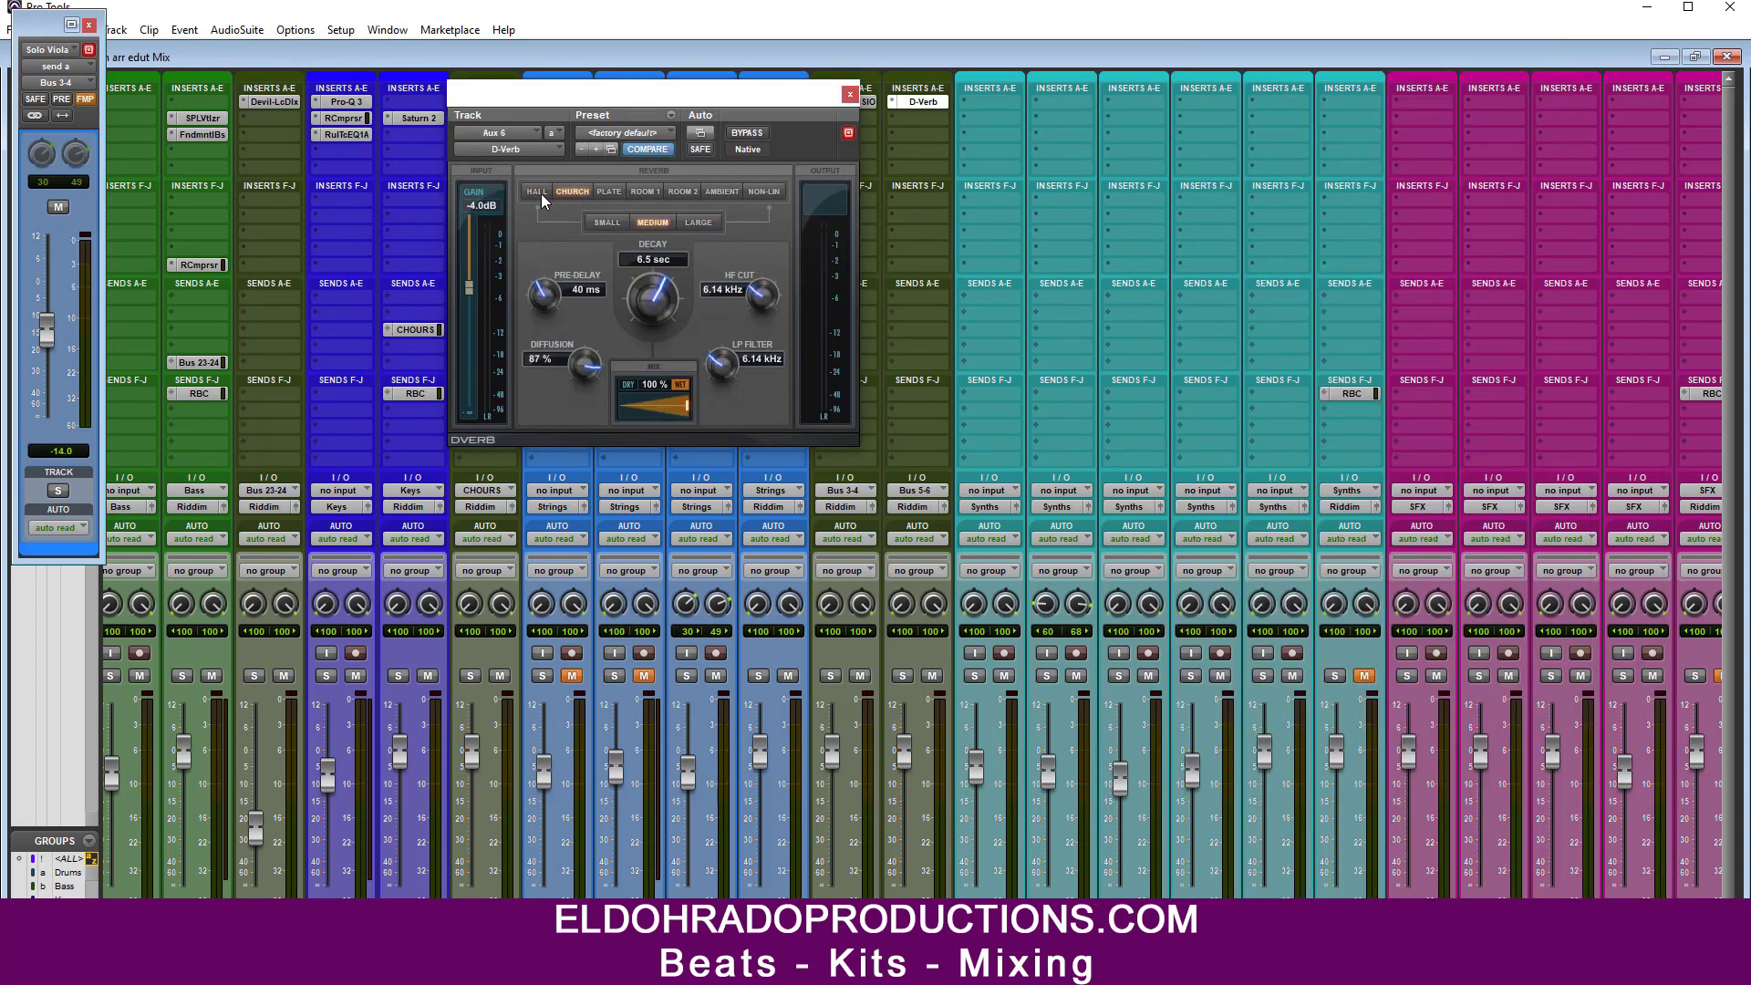
left_click(602, 223)
left_click(849, 94)
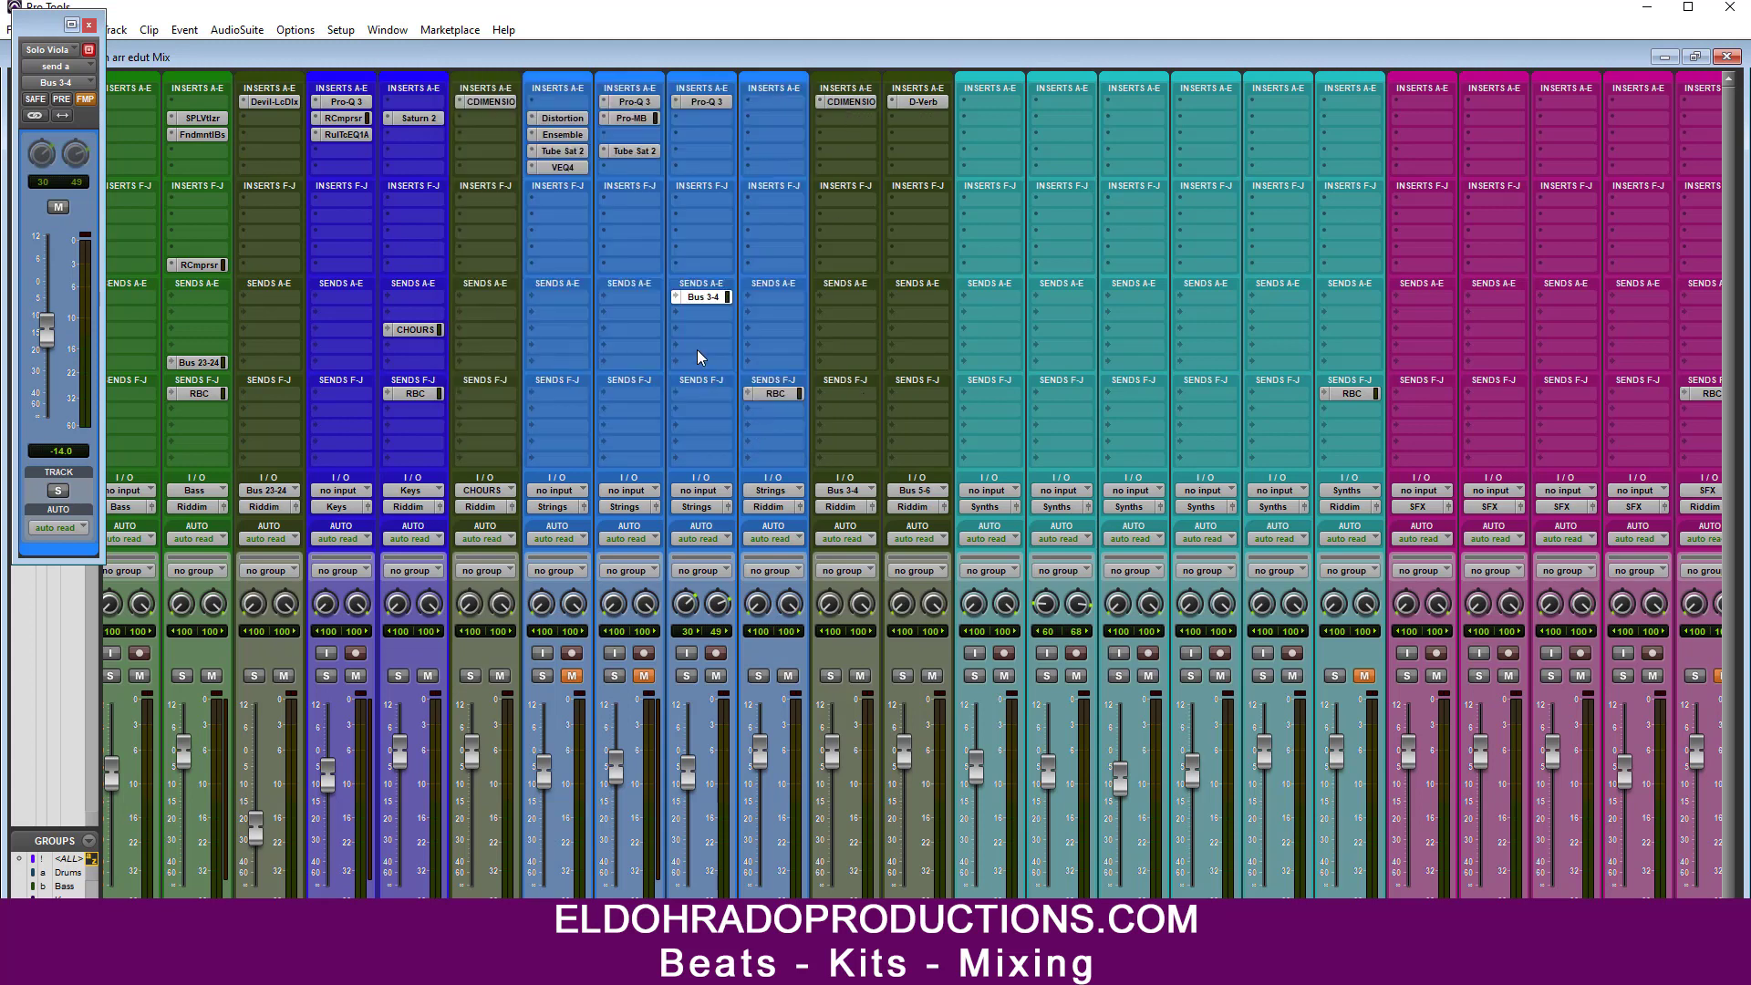
Step: Add a Bus 5-6 send in Solo Viola's second send slot and raise its level to about -6.2 dB
left_click(695, 309)
mouse_move(733, 358)
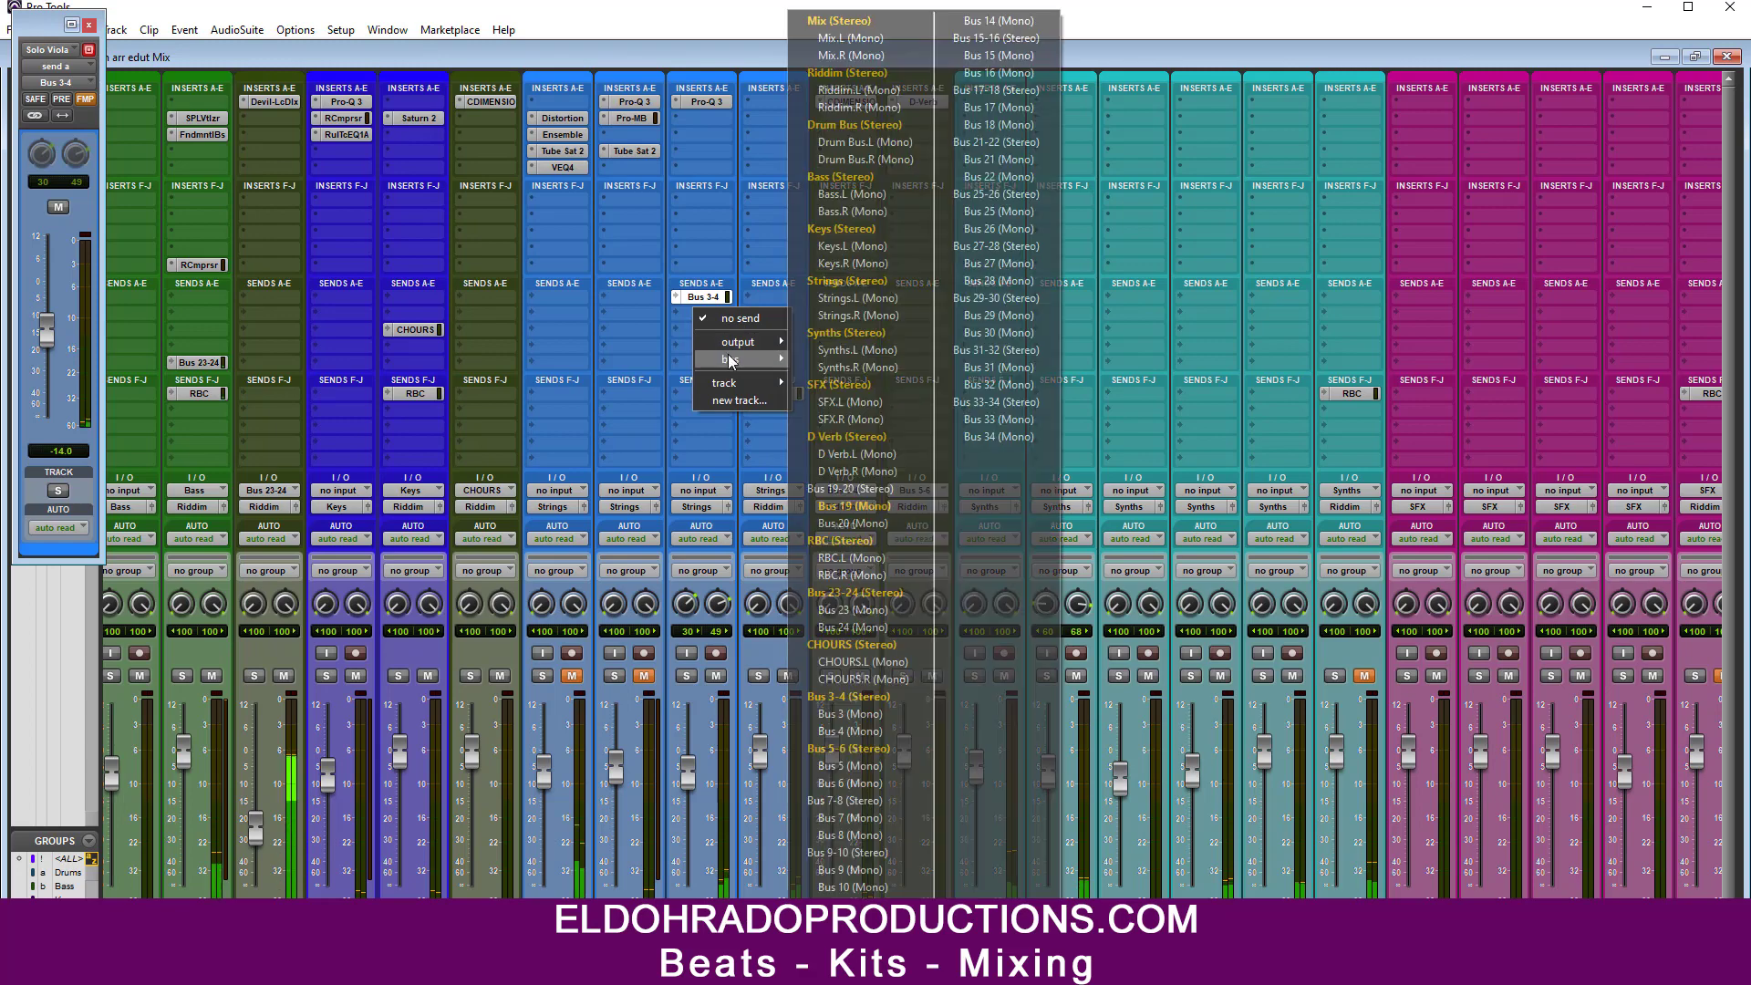
left_click(861, 747)
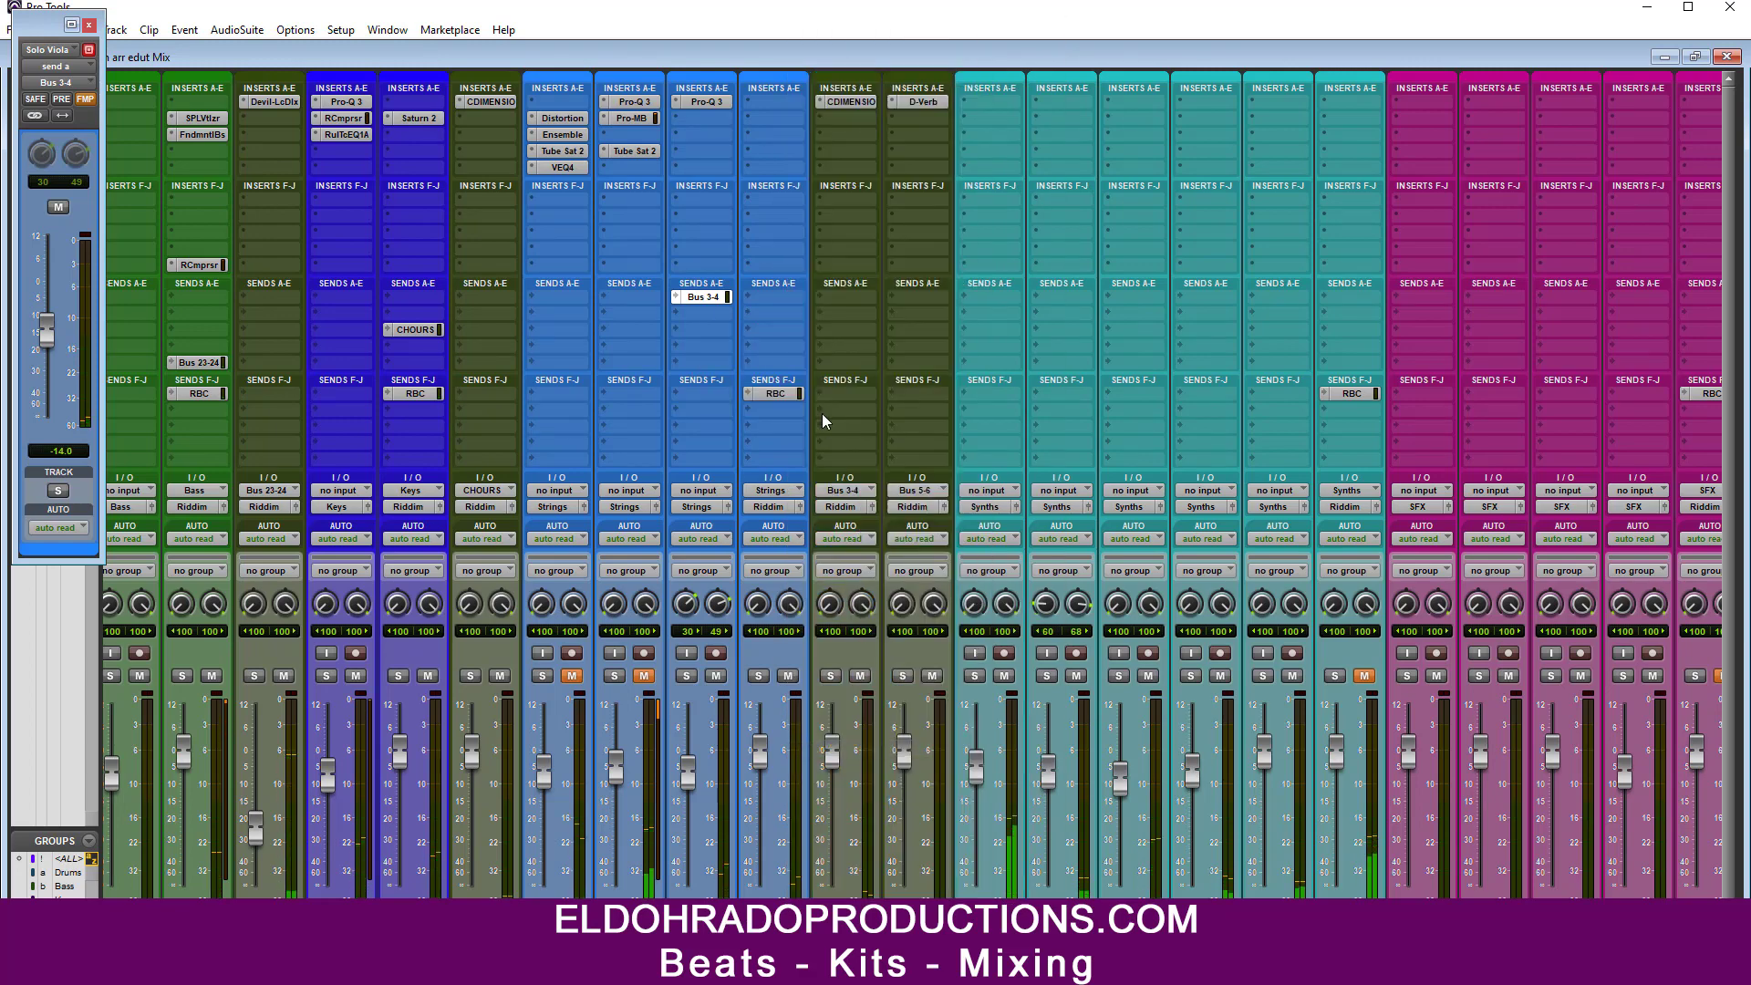
left_click_drag(40, 422, 47, 305)
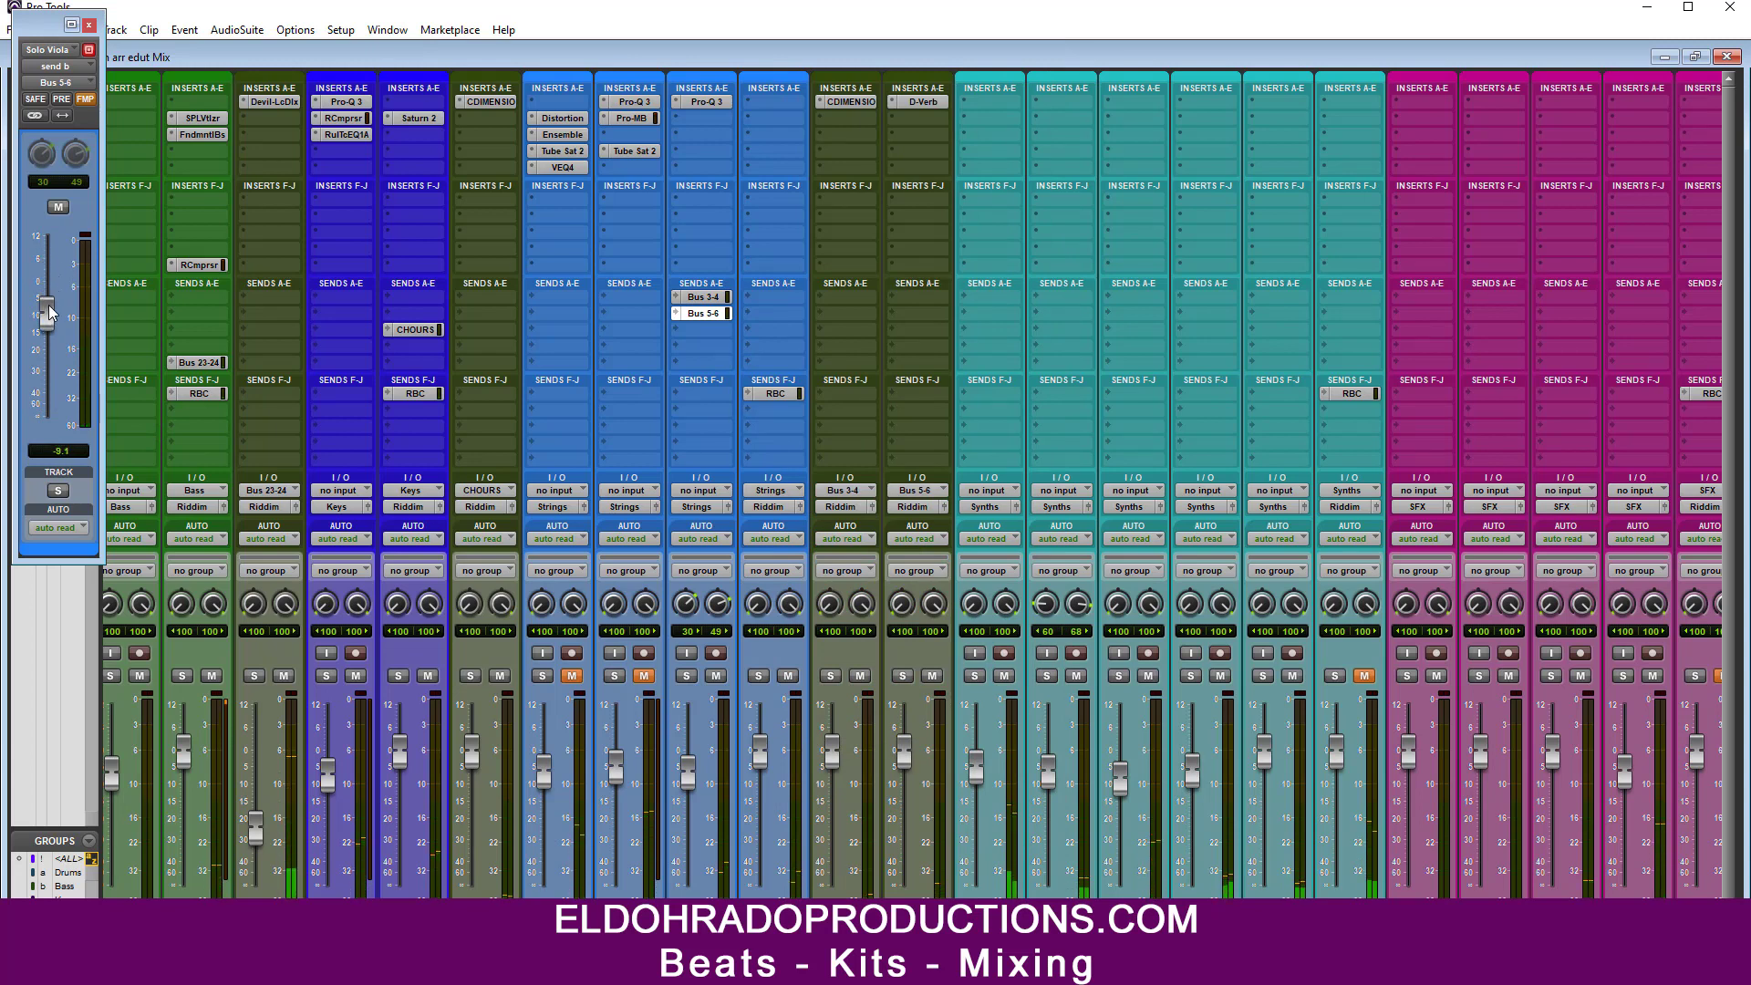
left_click(919, 102)
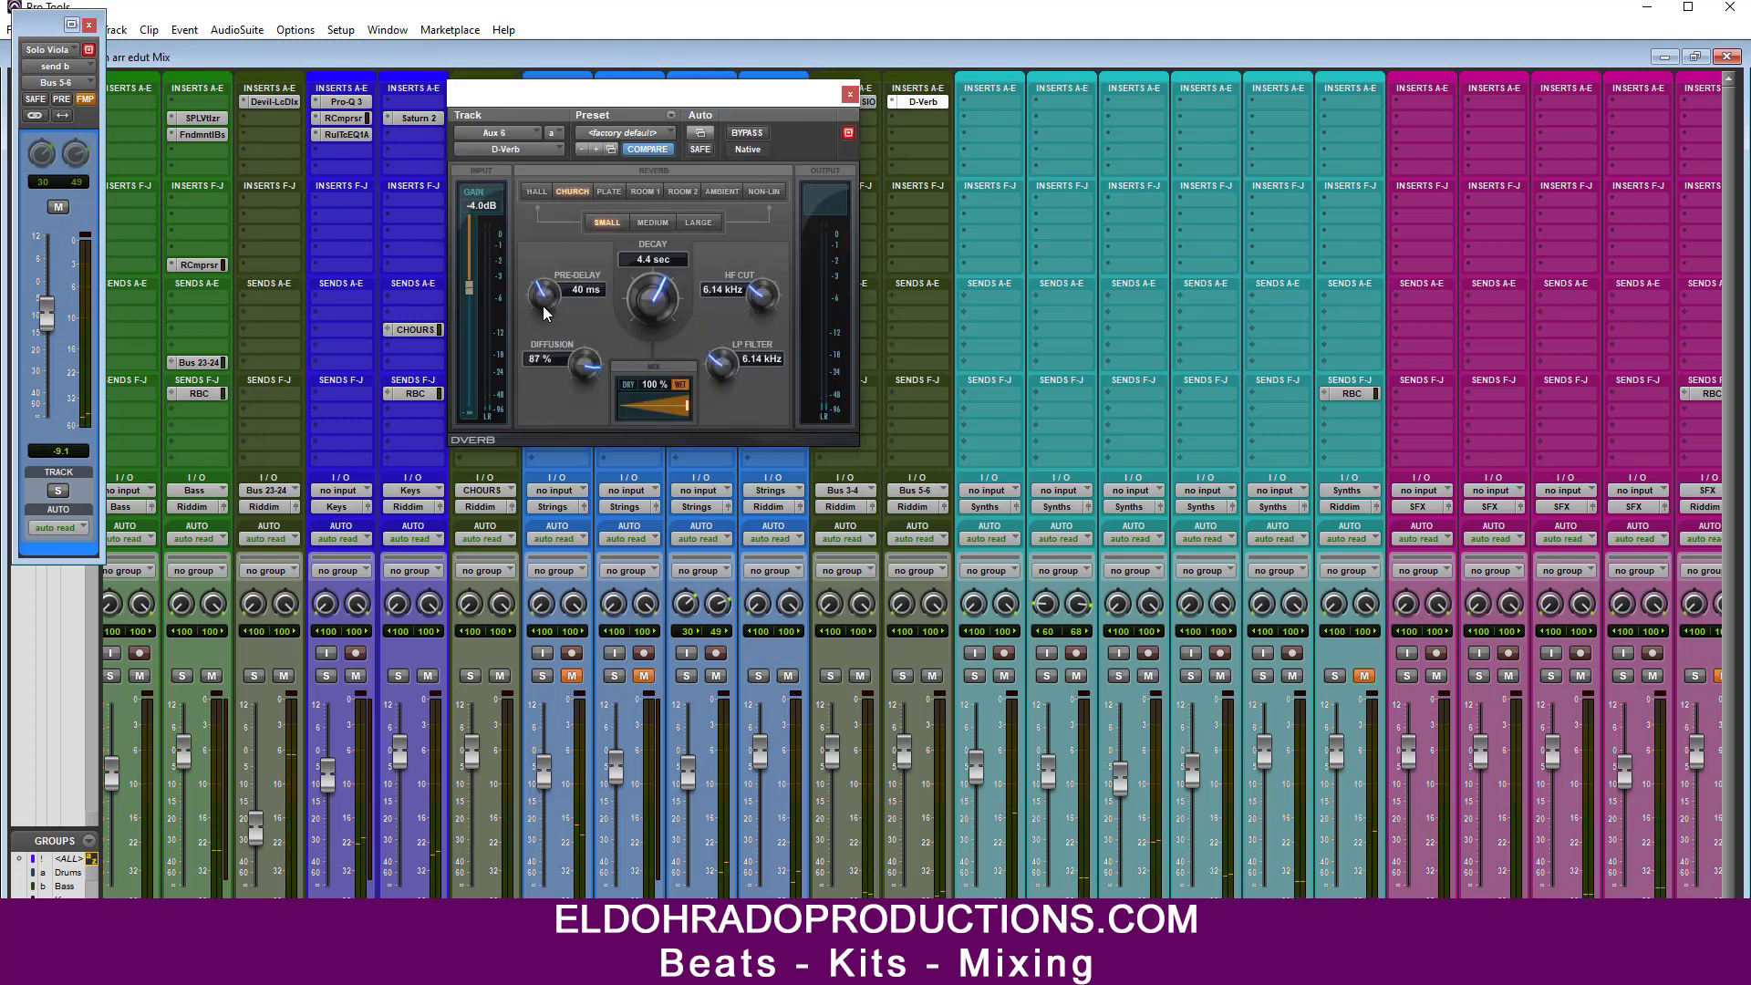
left_click(849, 93)
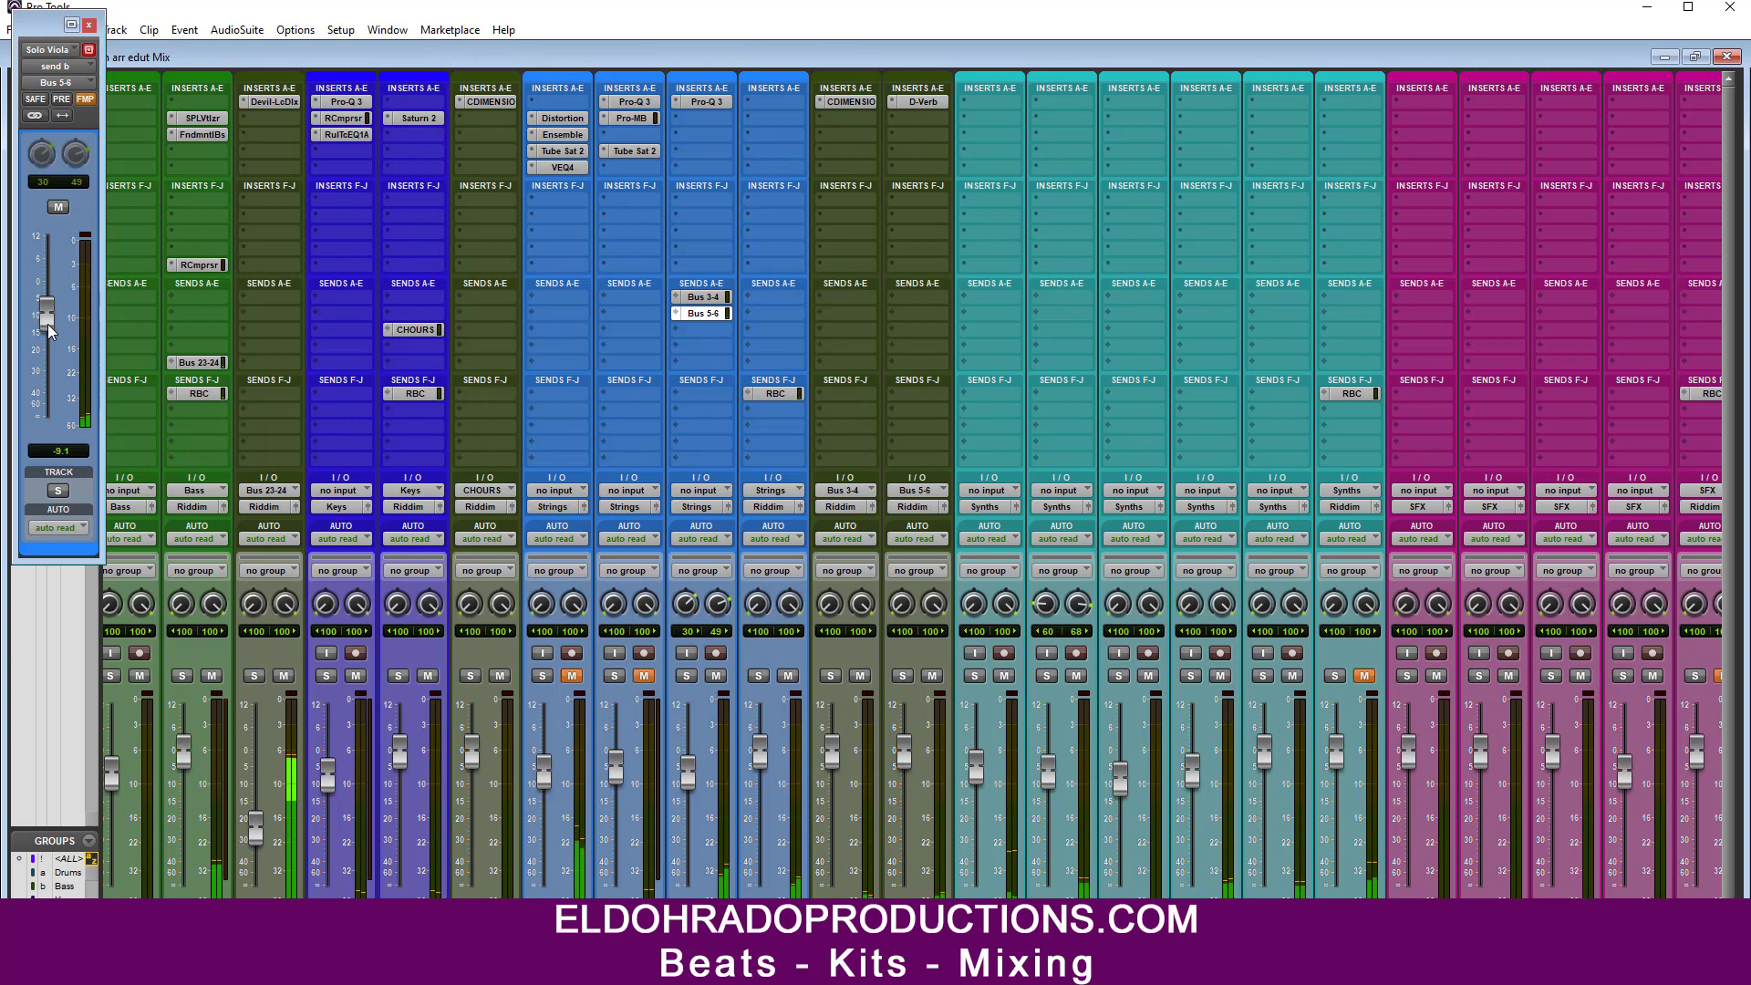
left_click_drag(50, 331, 50, 319)
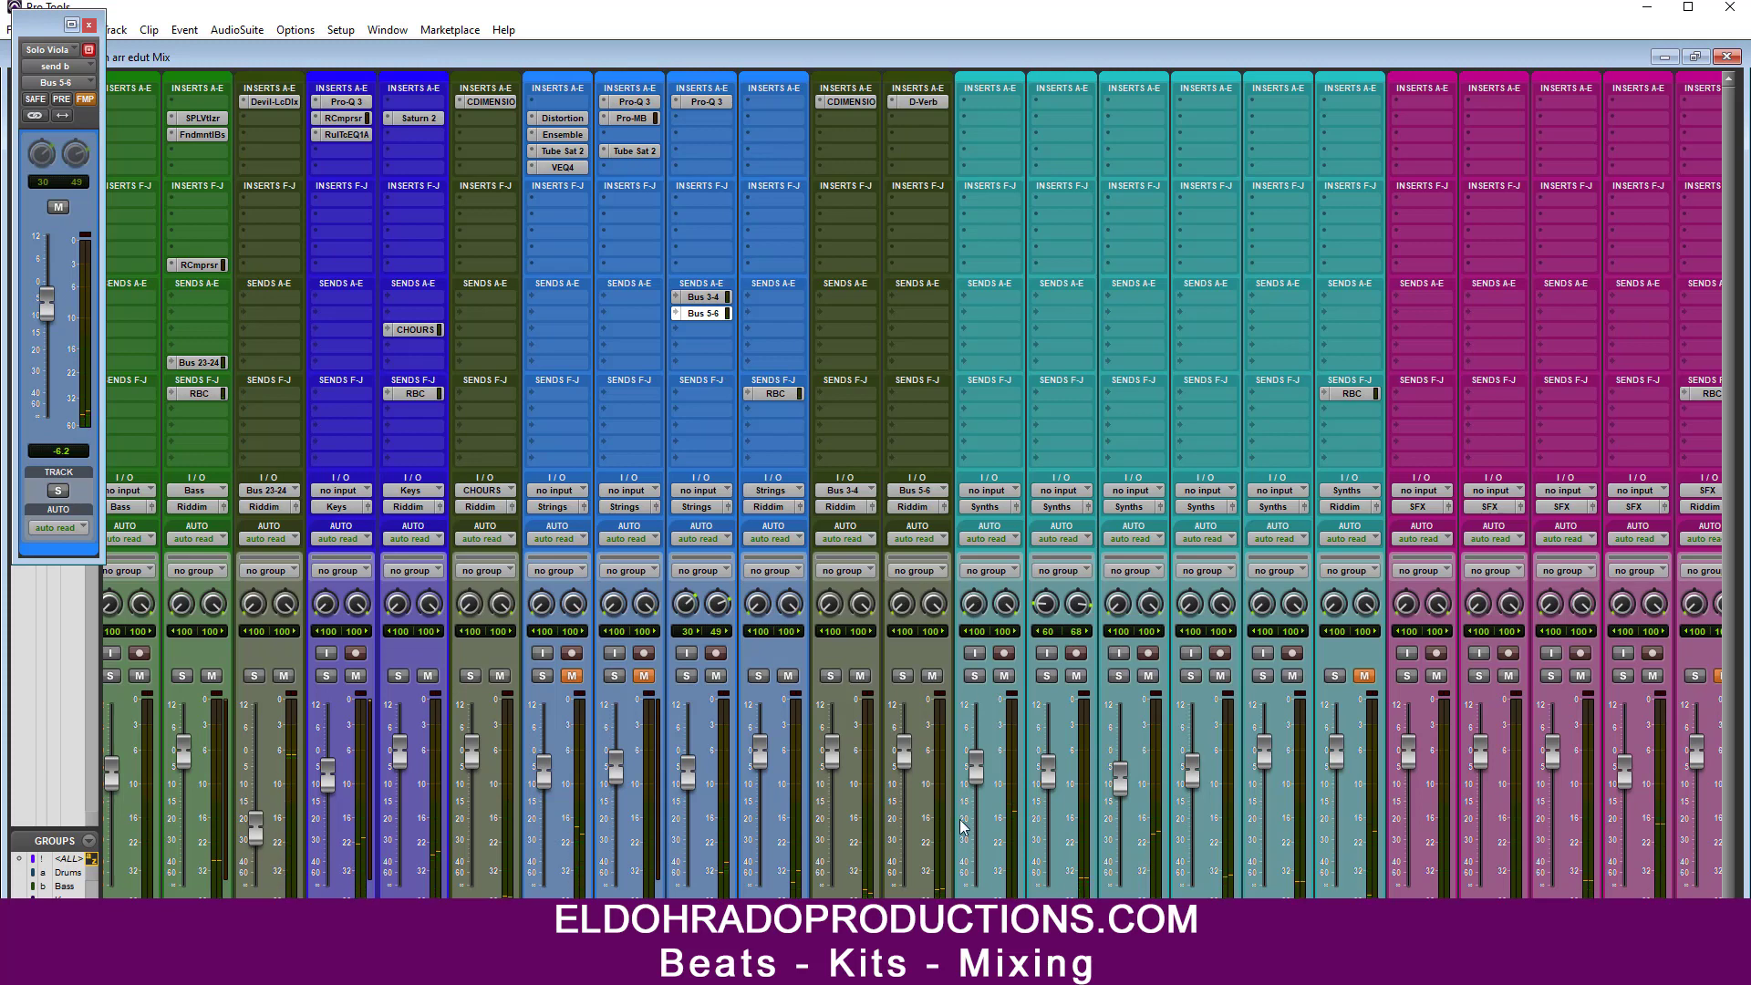
key("ctrl+shift+n")
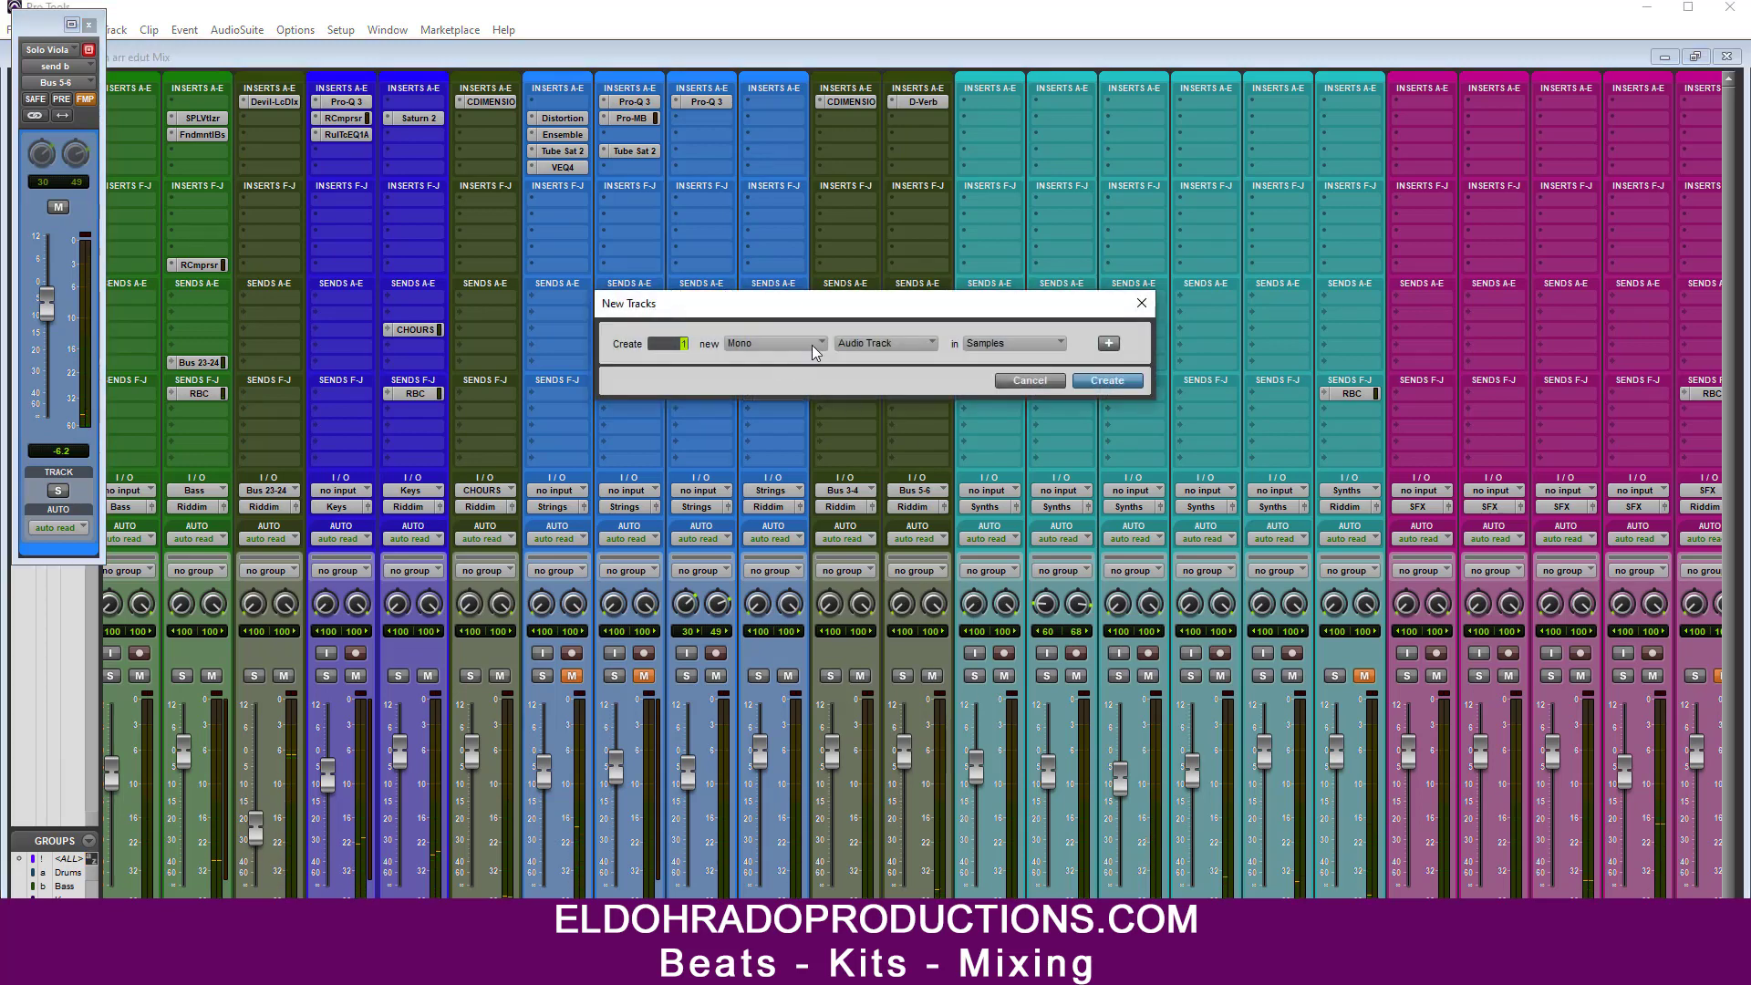
left_click(814, 347)
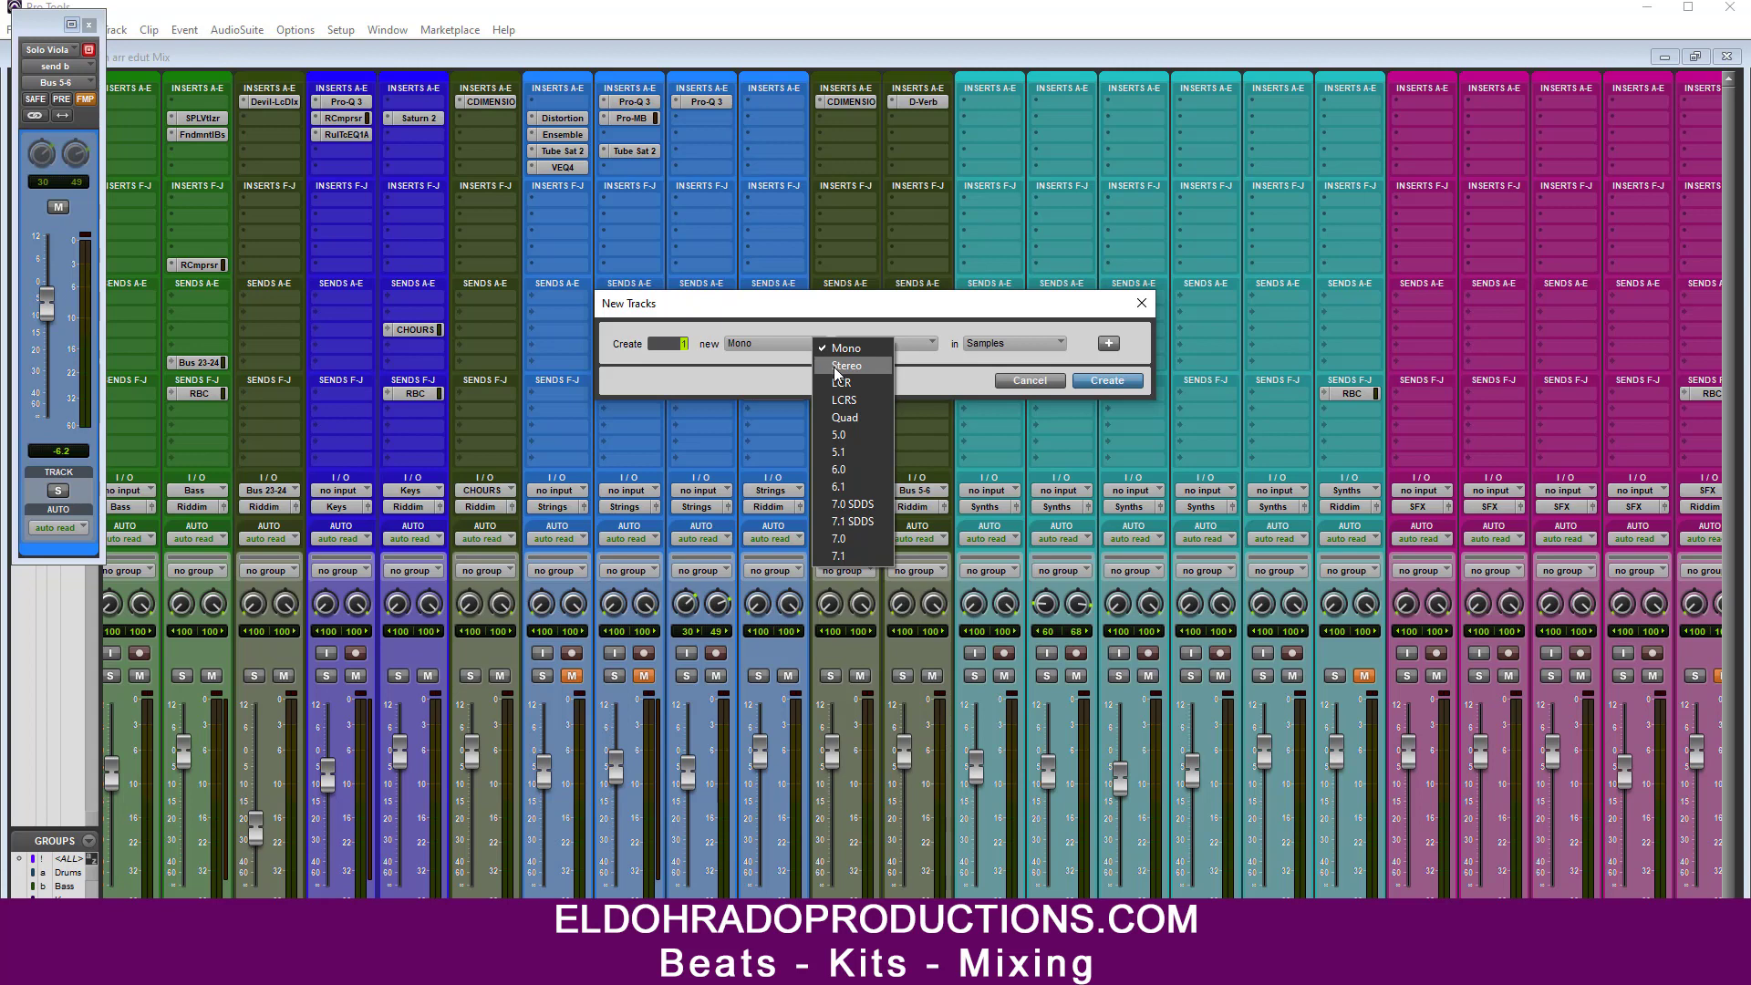
left_click(837, 366)
left_click(1147, 311)
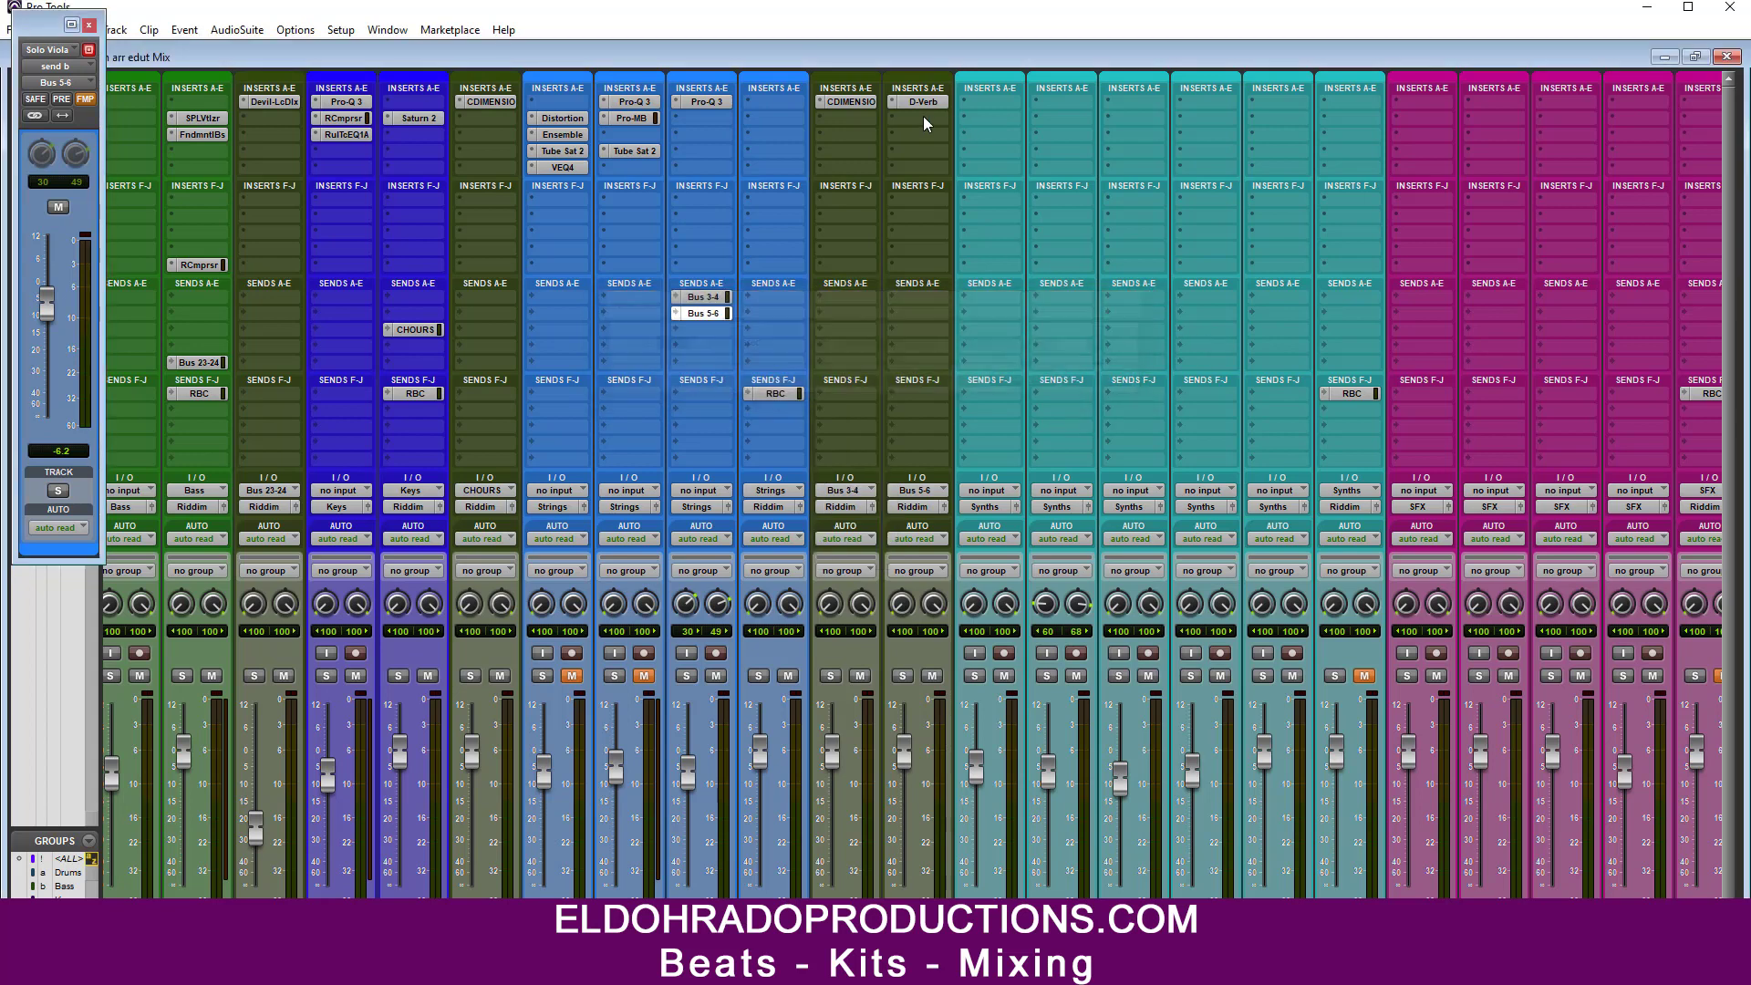
Step: Insert FabFilter Saturn 2 after D-Verb on the Bus 5-6 aux track, raise its drive to about 36%, and close it
left_click(922, 116)
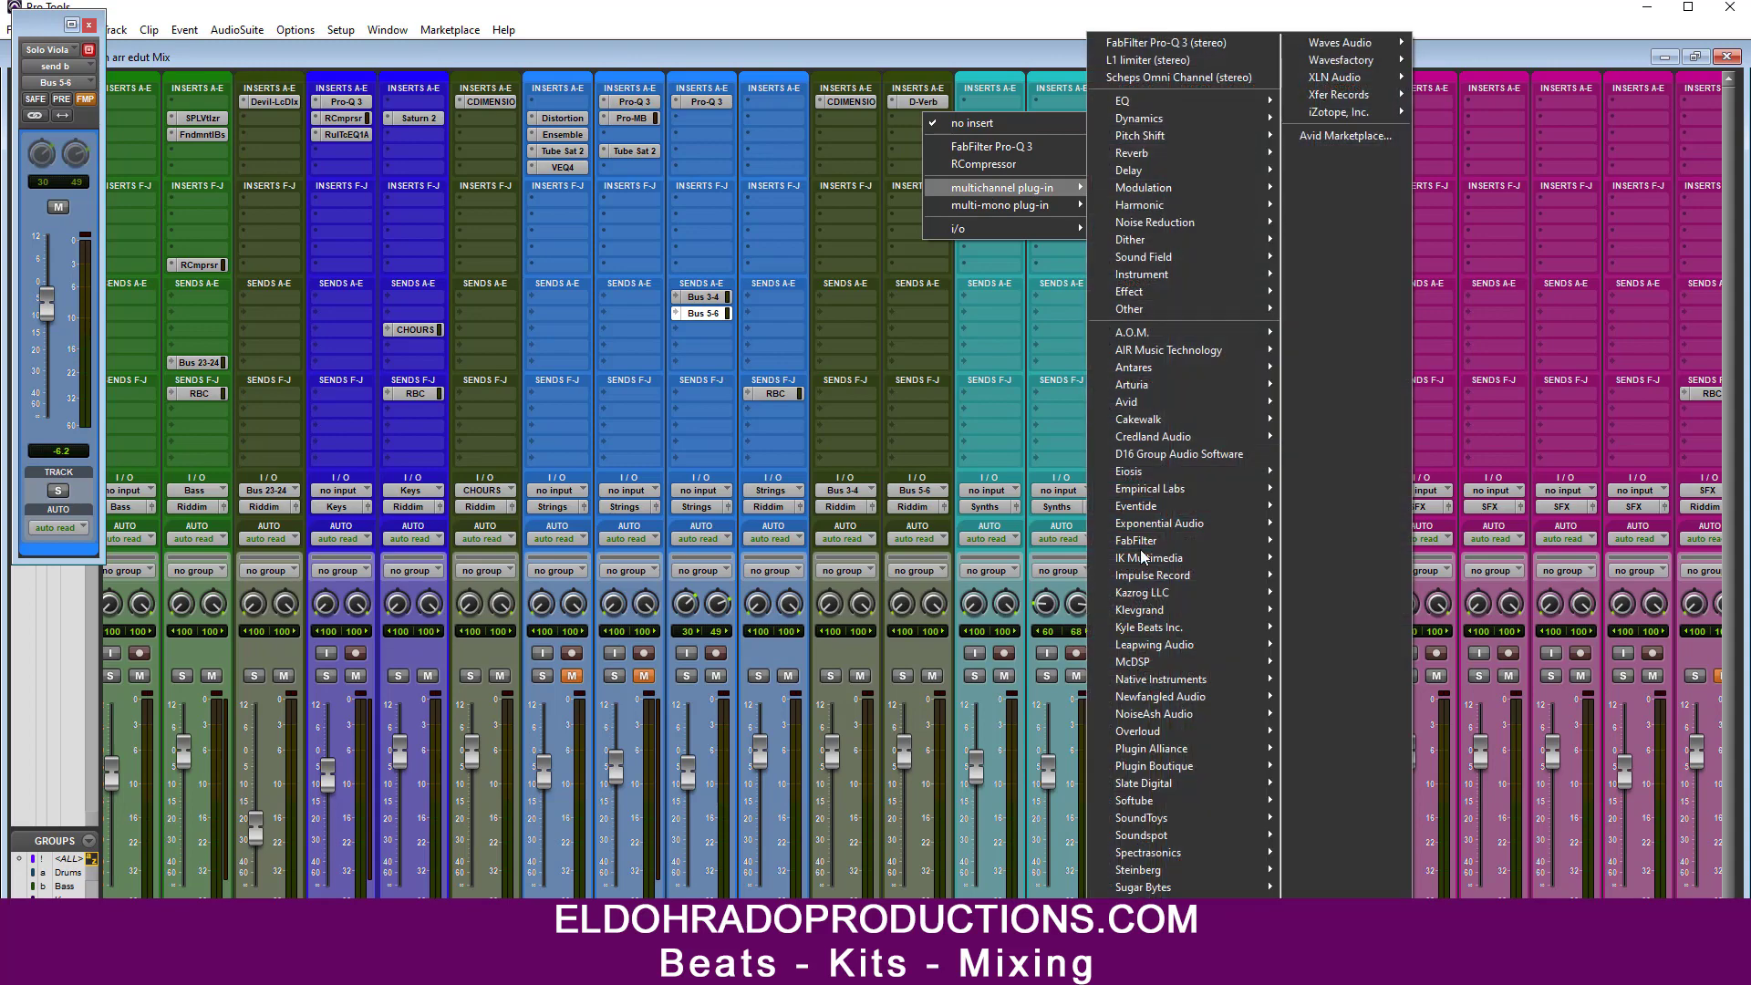
left_click(826, 62)
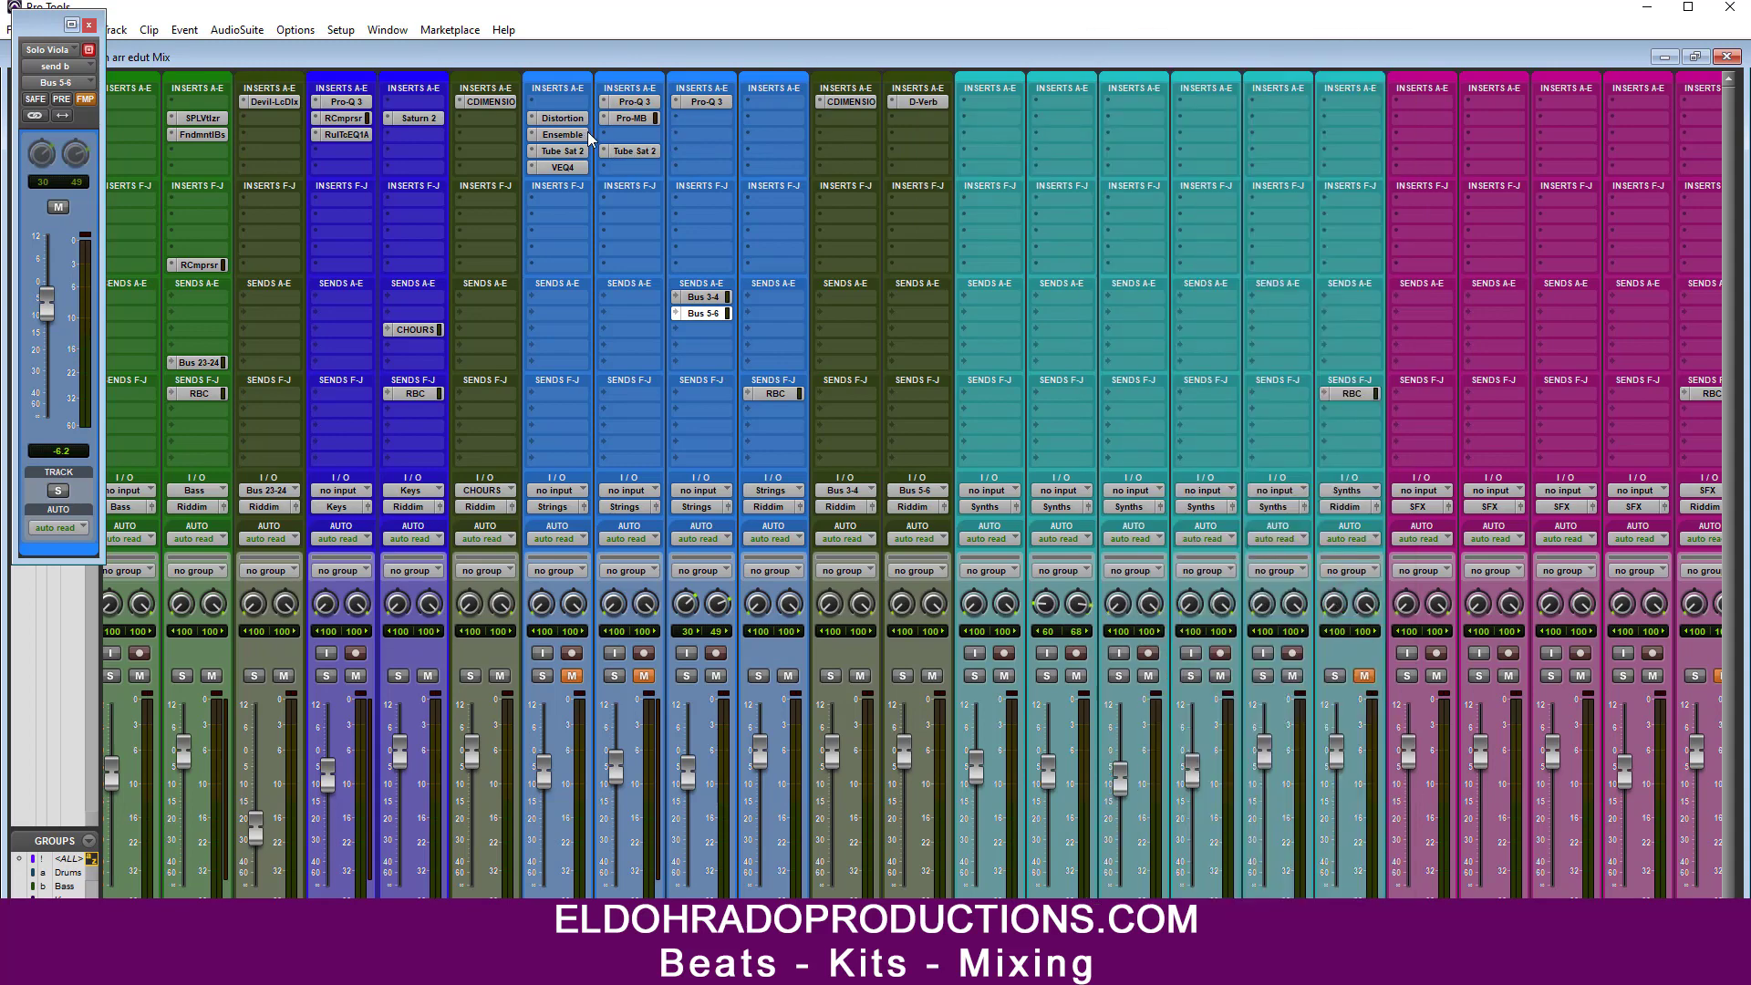
left_click(923, 119)
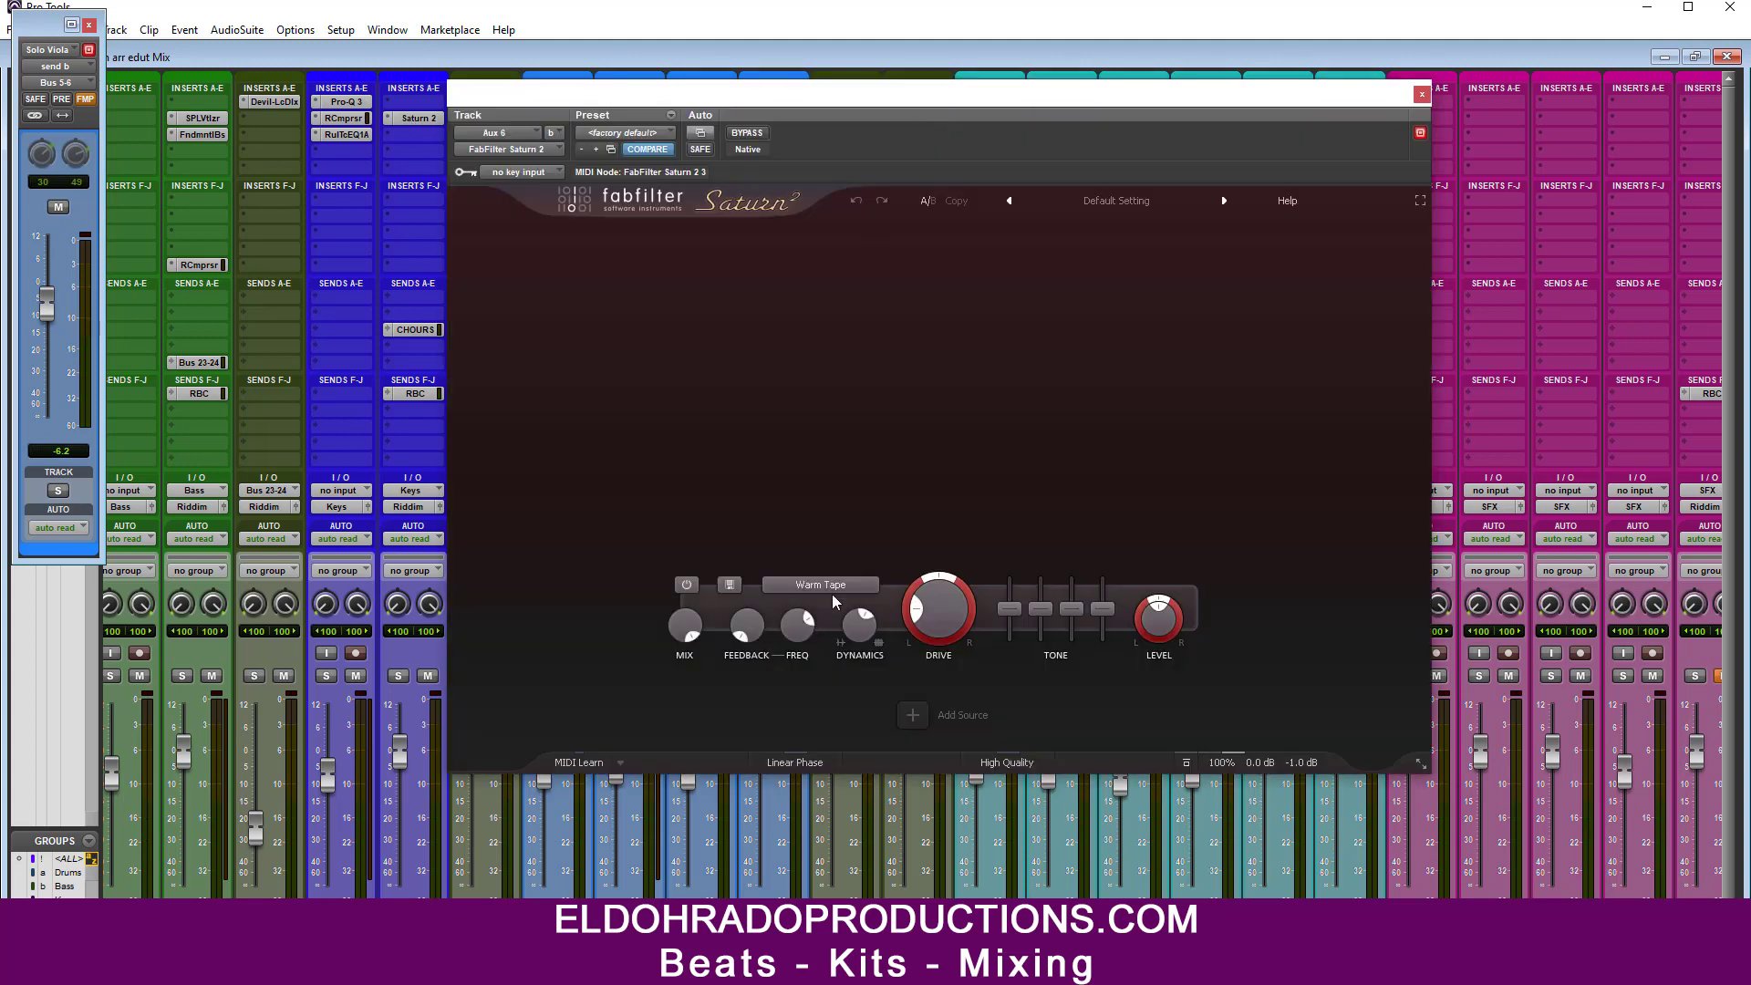
double_click(932, 596)
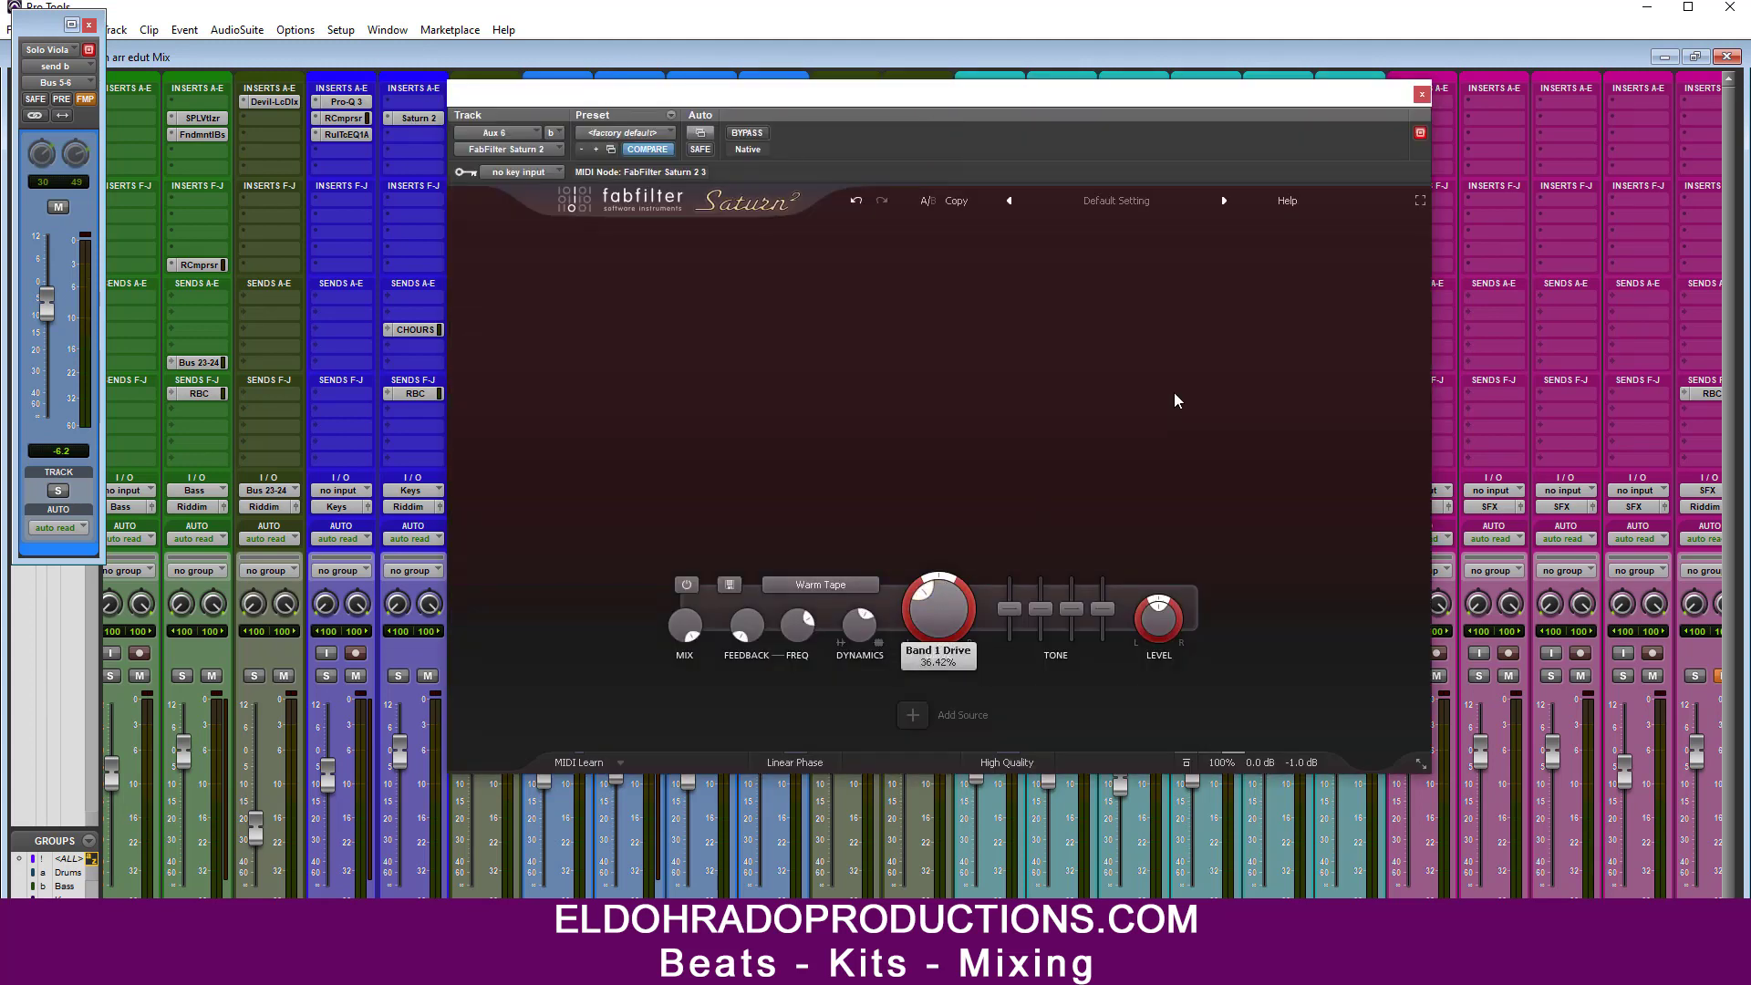
left_click(1422, 94)
Step: Try FabFilter Pro-Q 3 in the third insert slot of the Bus 5-6 aux track and remove it
left_click(918, 134)
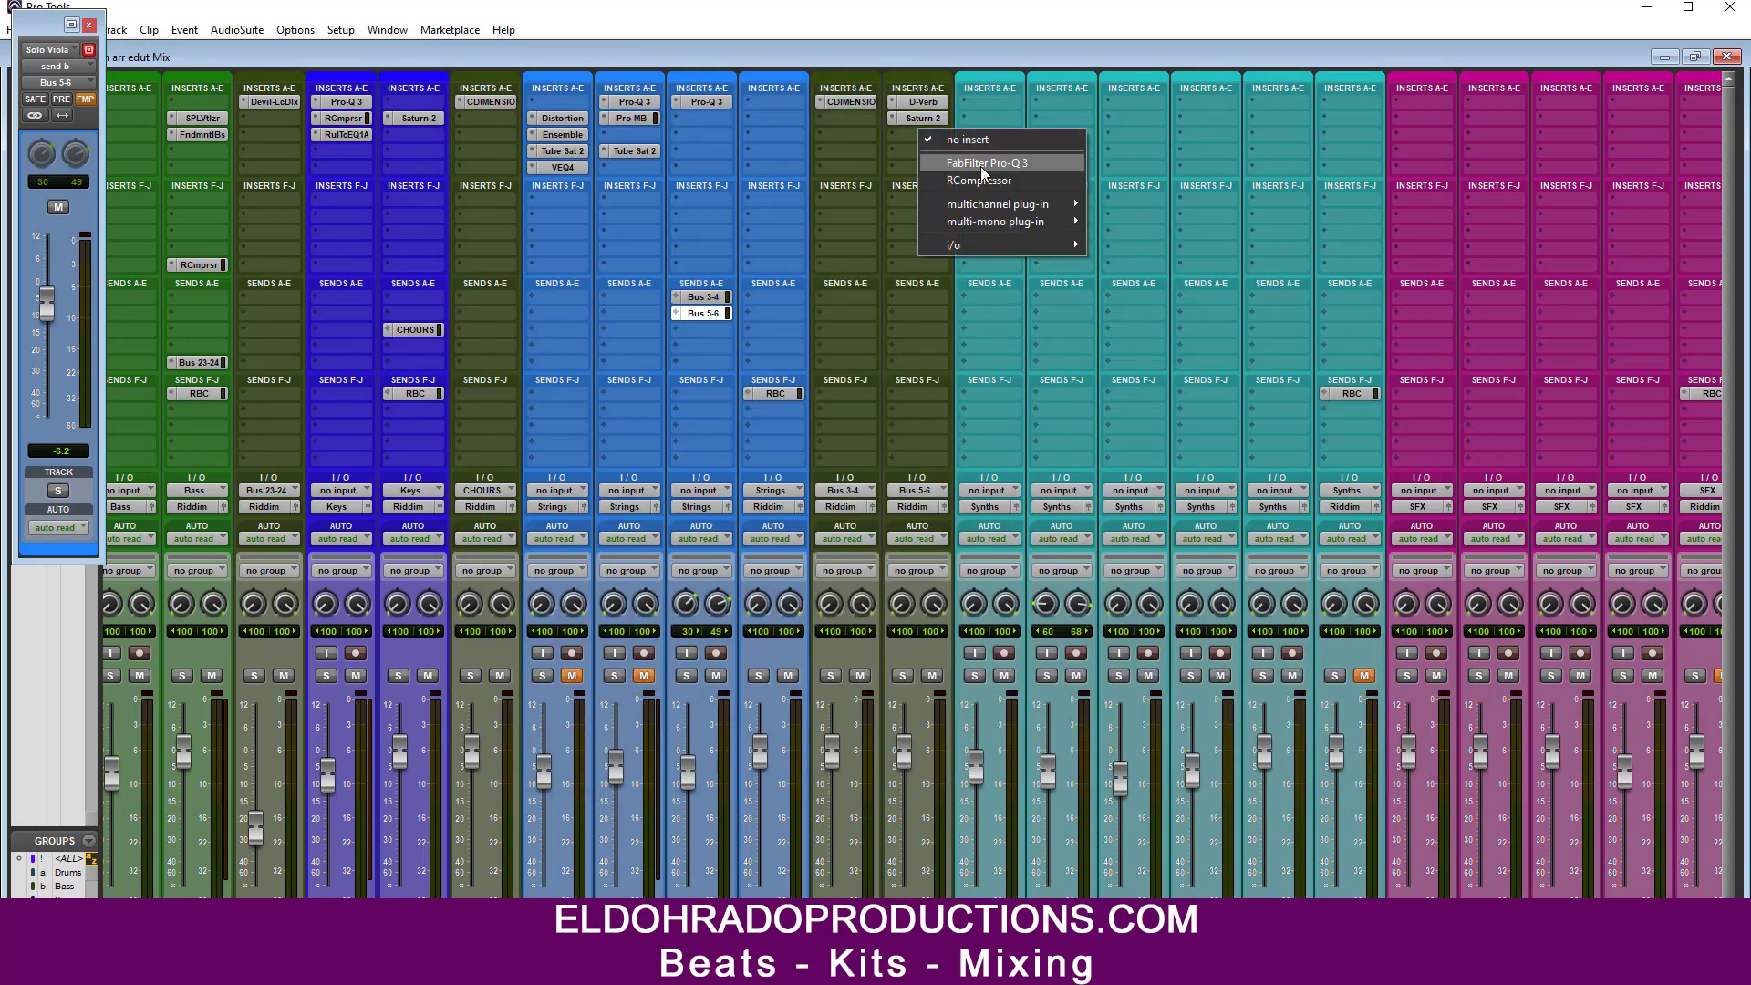
left_click(982, 164)
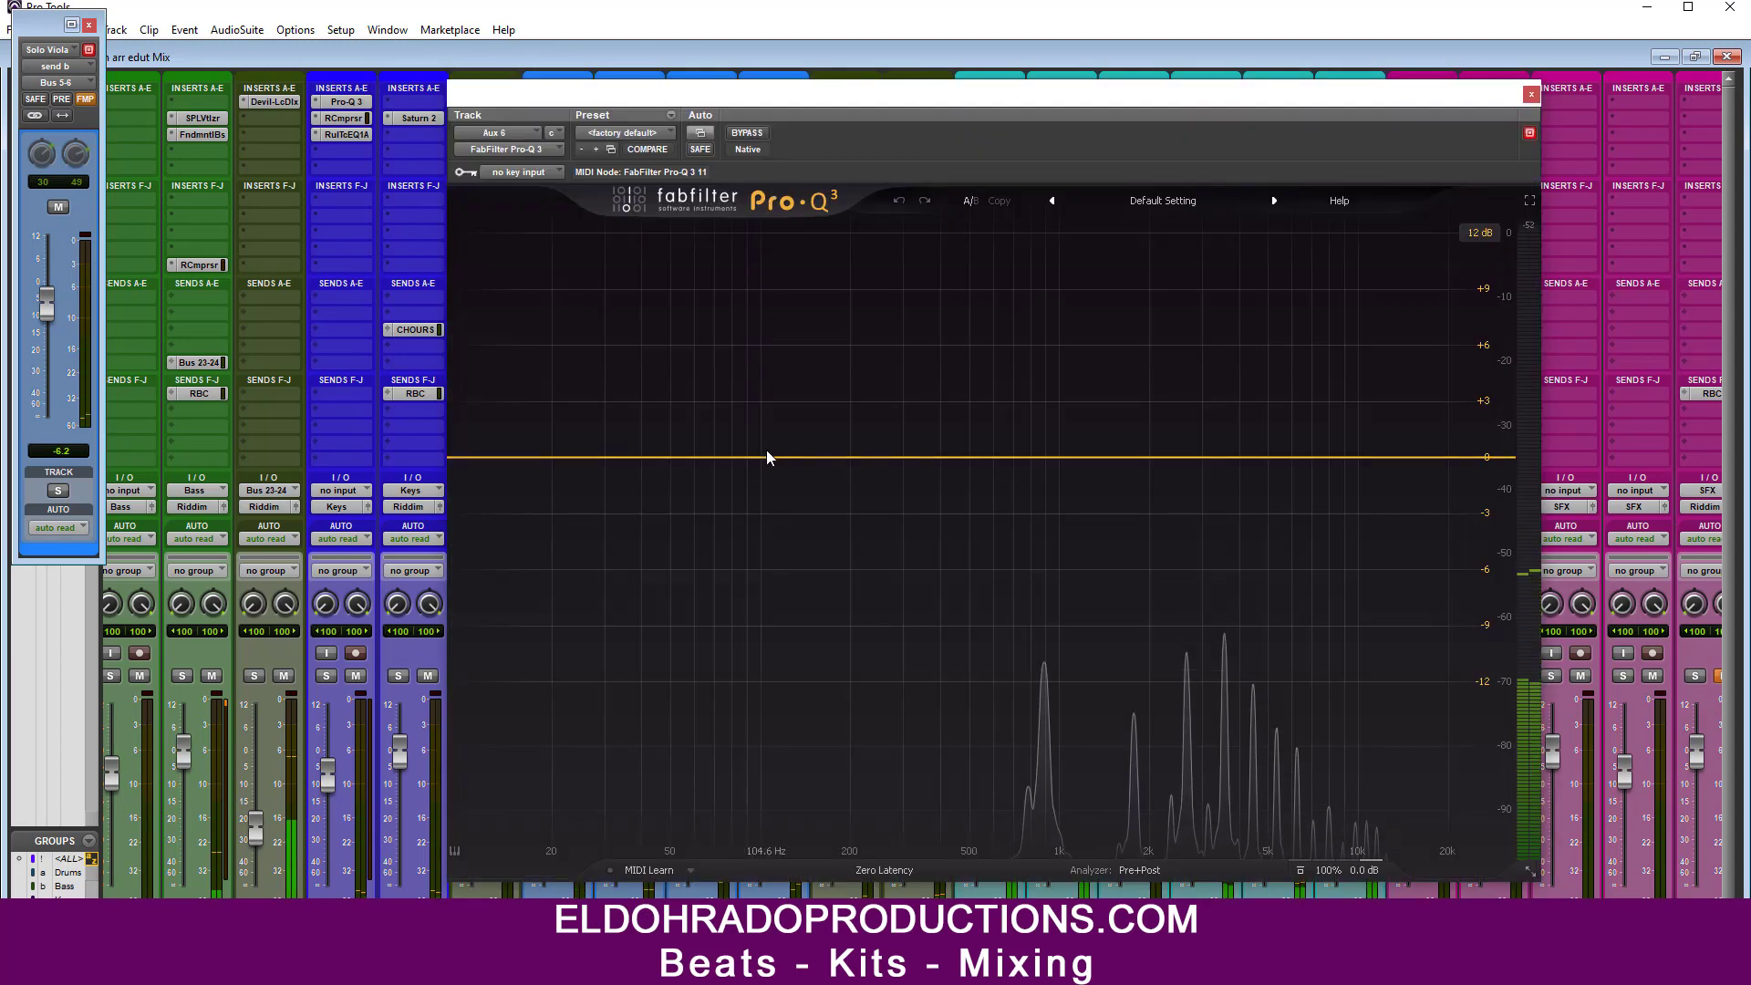
left_click(1531, 94)
left_click(901, 135)
left_click(933, 143)
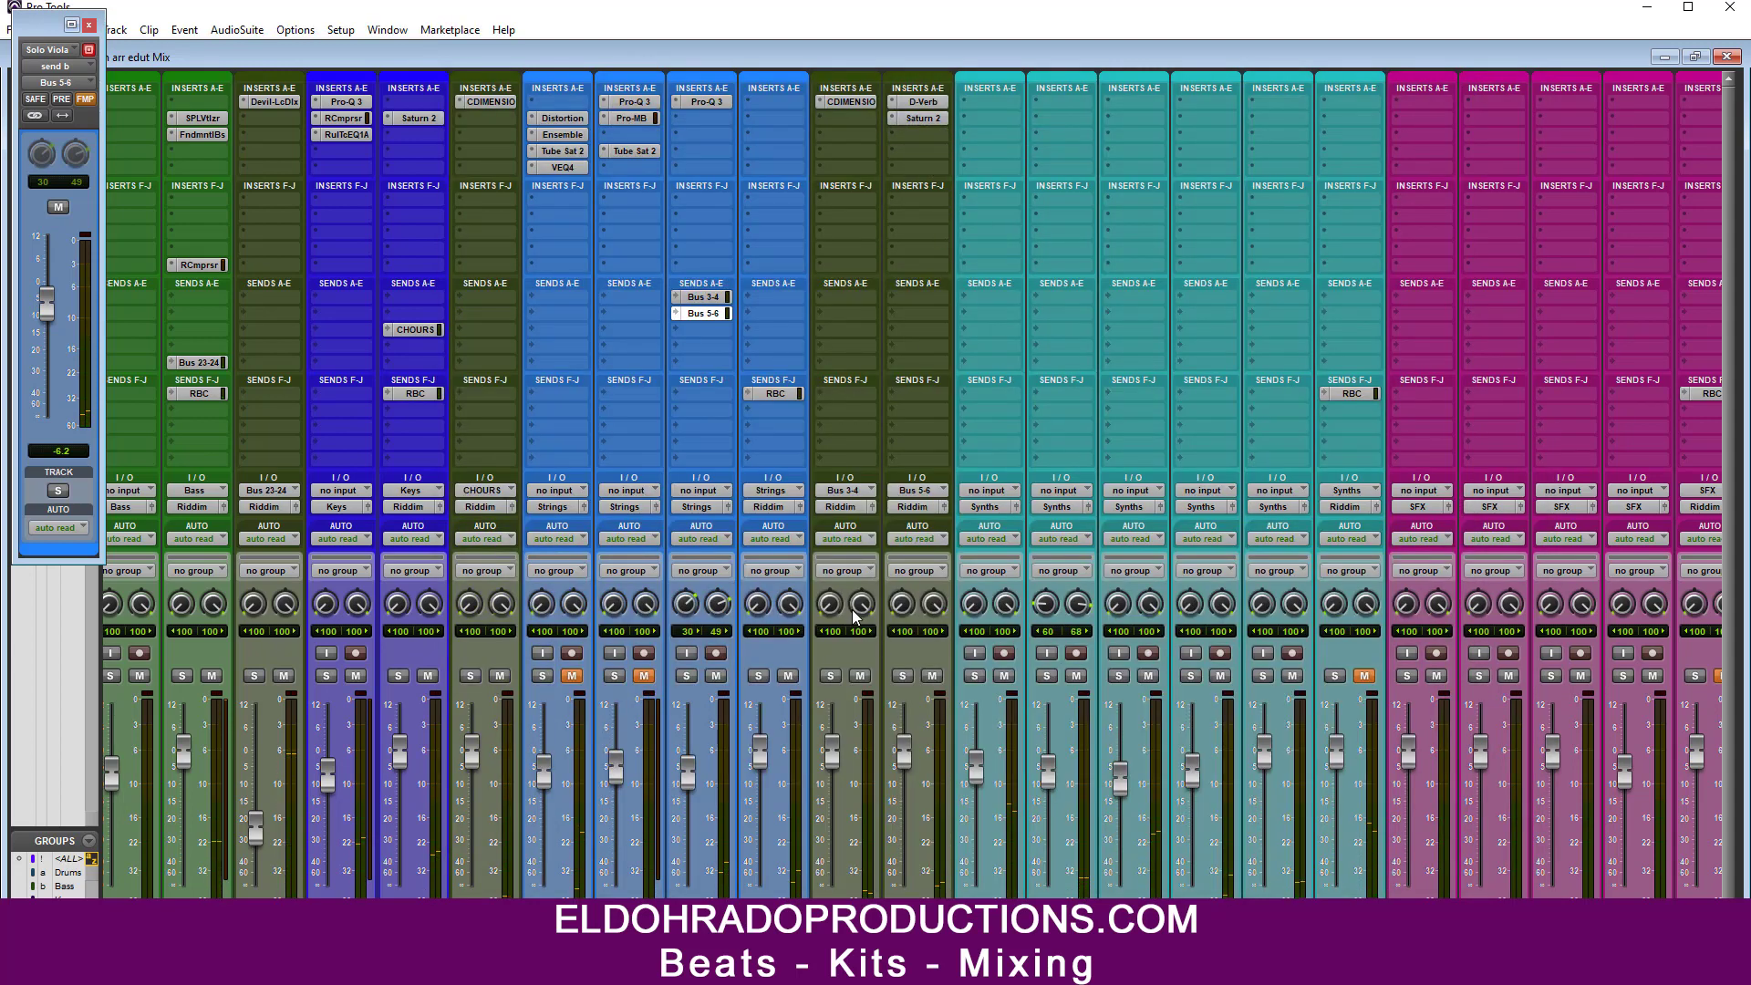
Step: Create one new stereo Aux Input track beside the Bus 5-6 aux track
key("ctrl+shift+n")
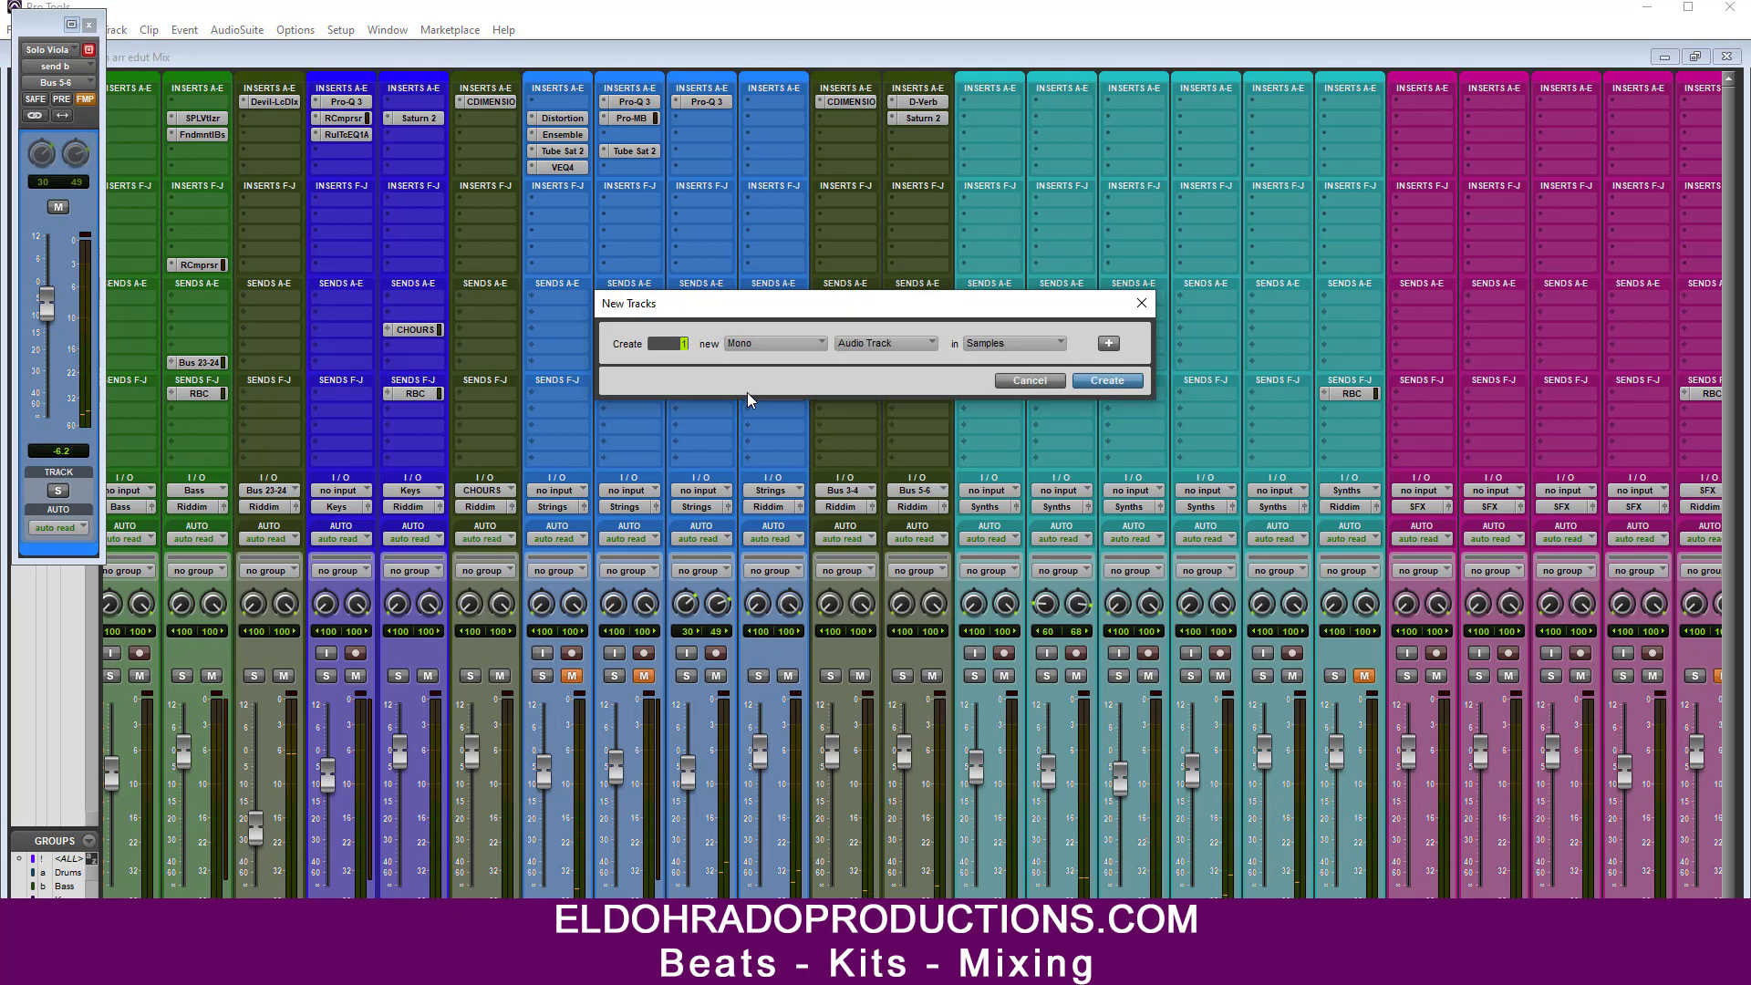
left_click(793, 344)
left_click(812, 369)
left_click(917, 345)
left_click(923, 360)
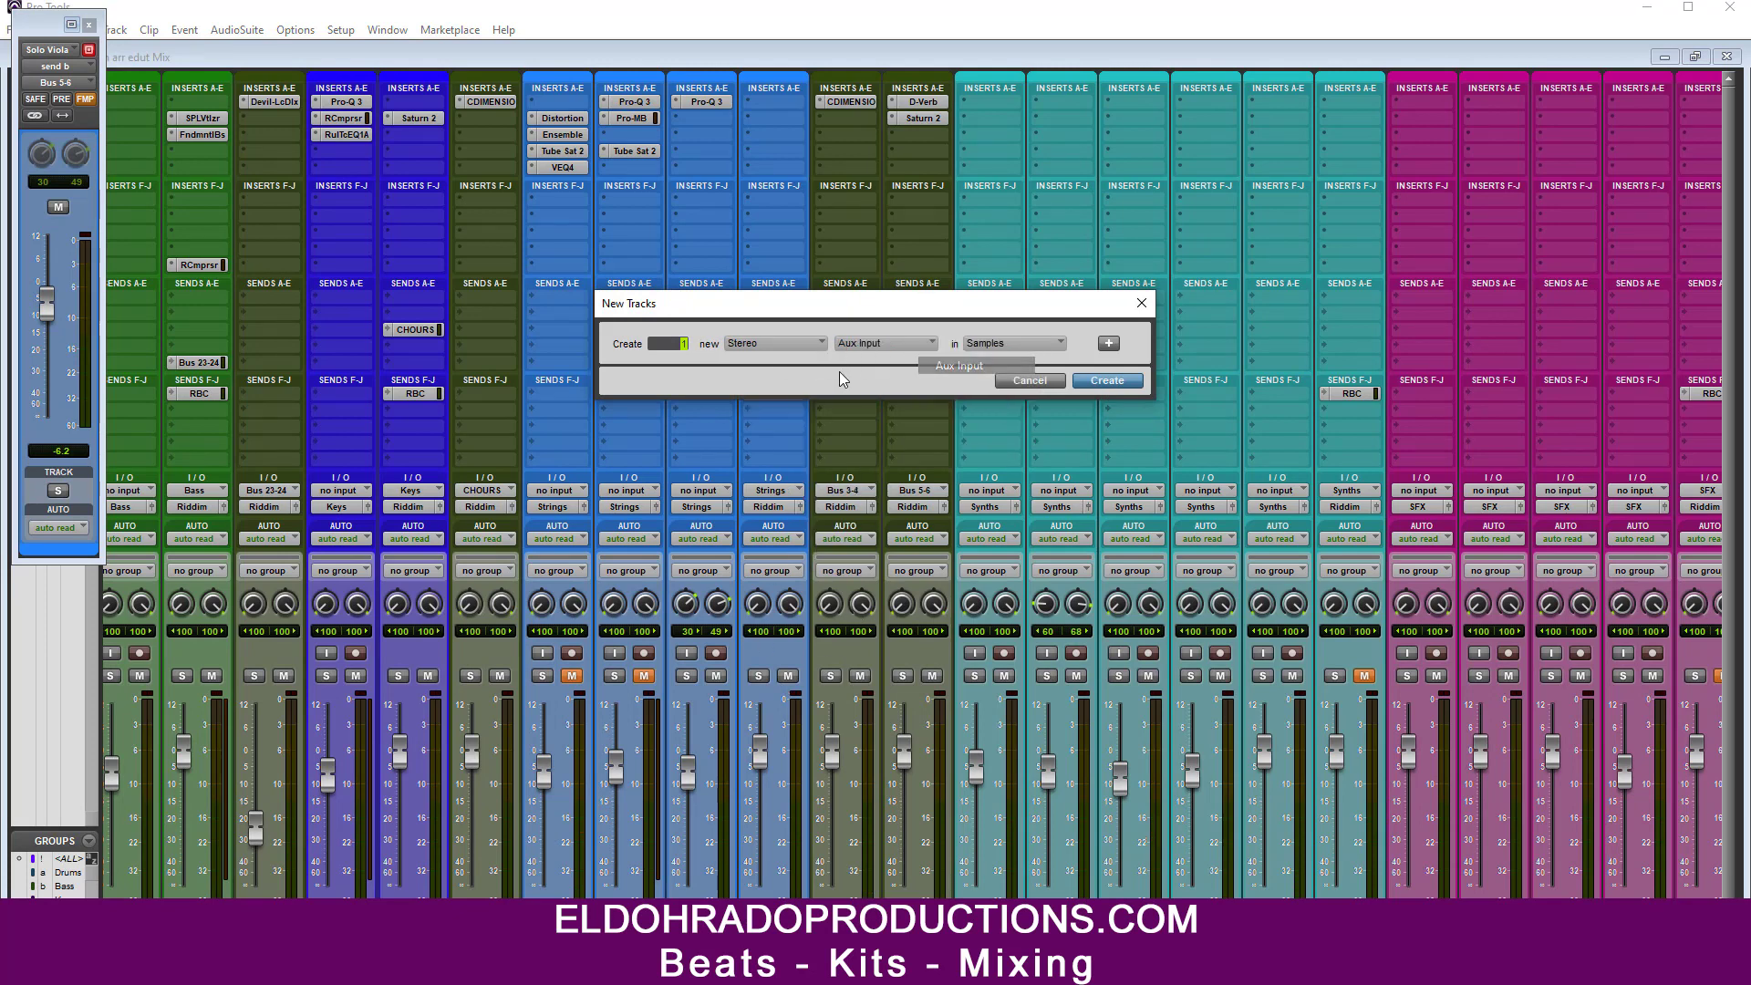
left_click(1100, 387)
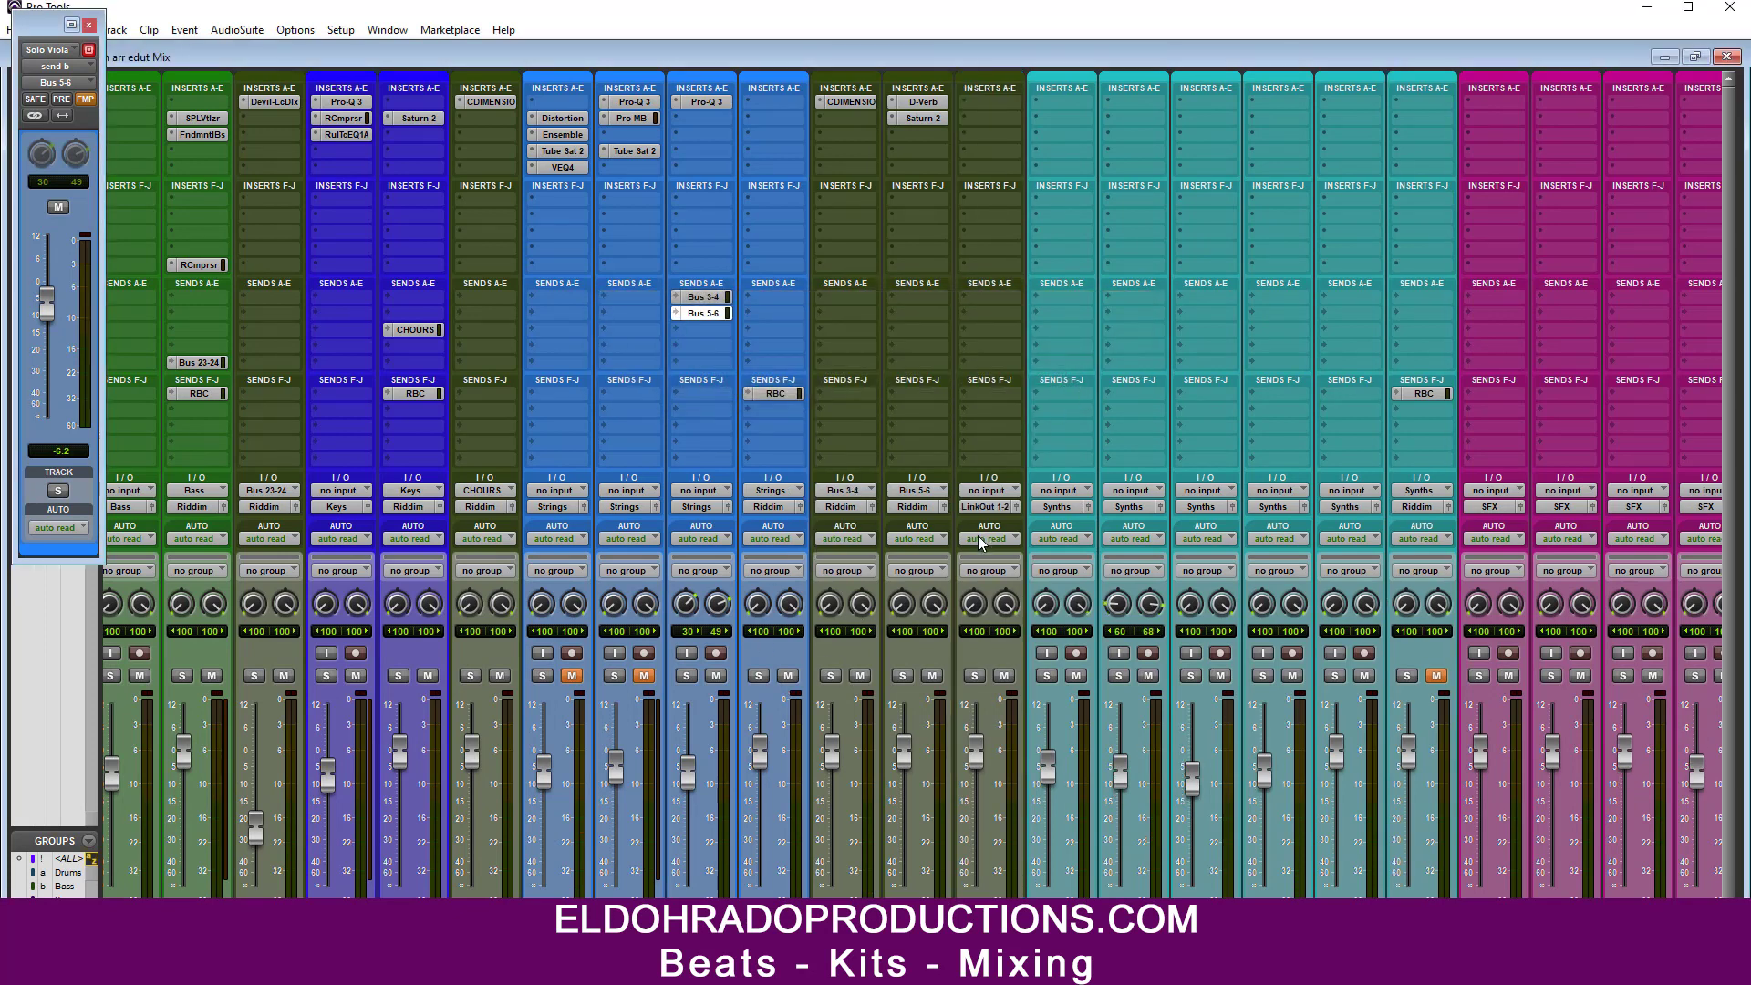
Step: Route the new aux track's output to the Riddim bus and set its input to Bus 7-8
left_click(980, 507)
mouse_move(1048, 551)
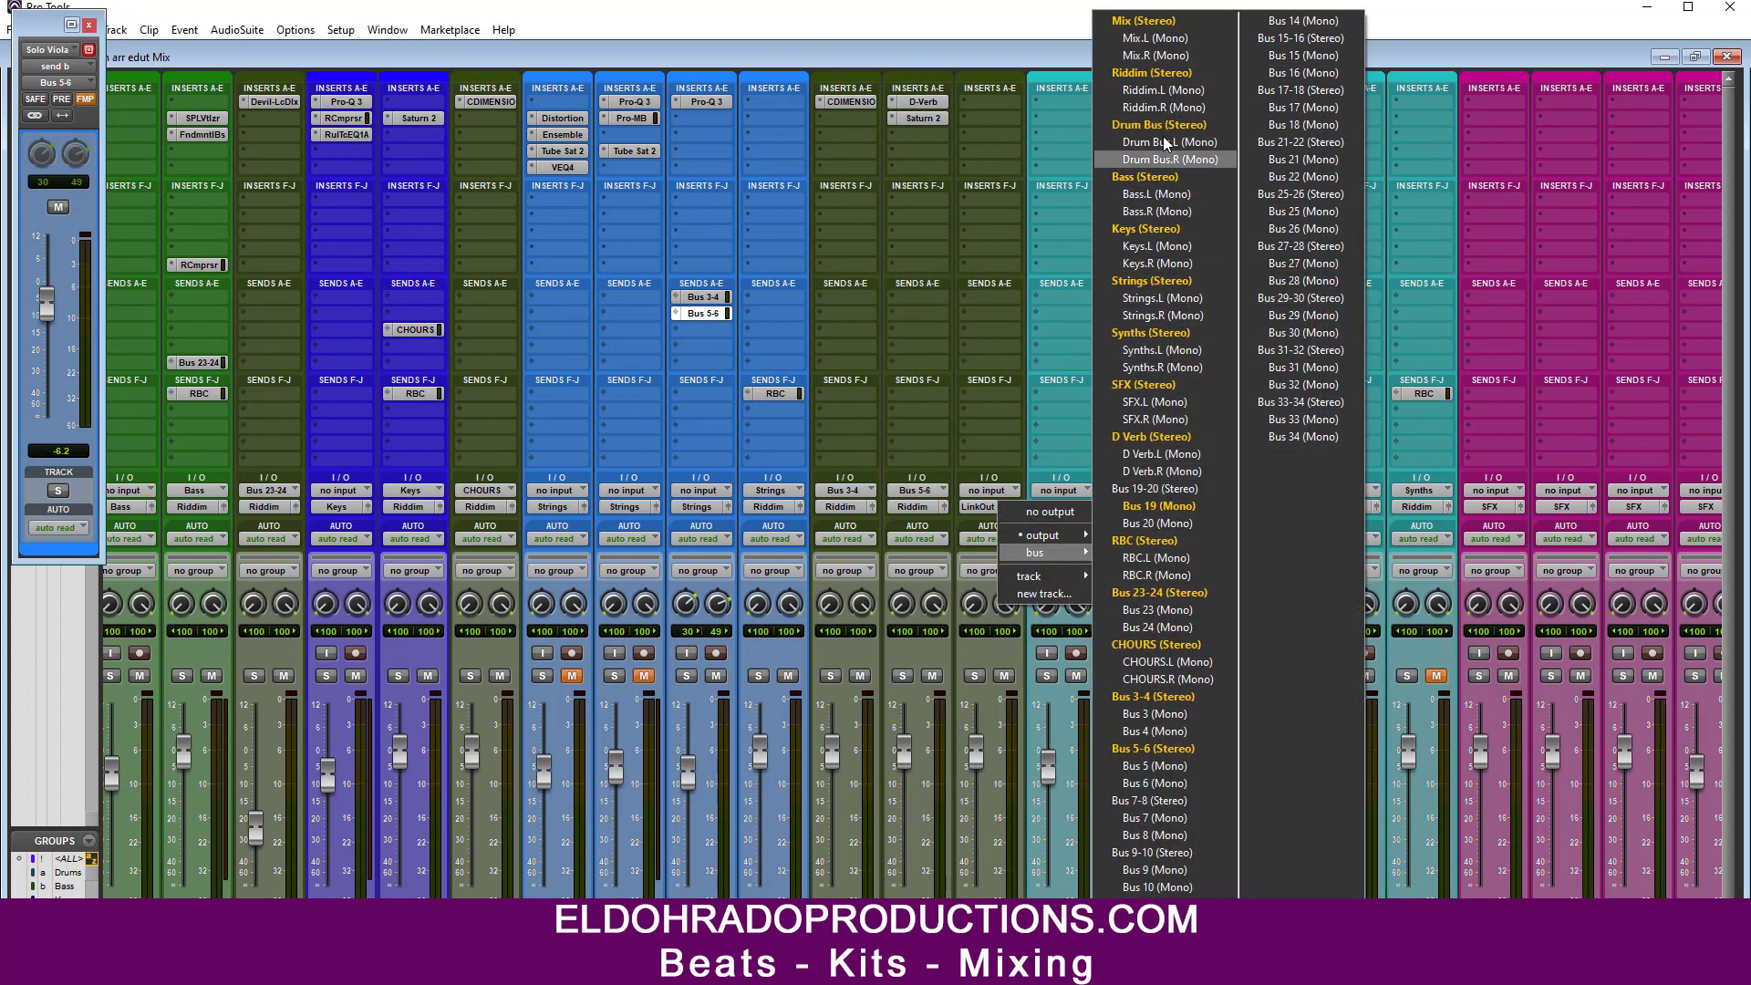
left_click(1169, 74)
left_click(1010, 488)
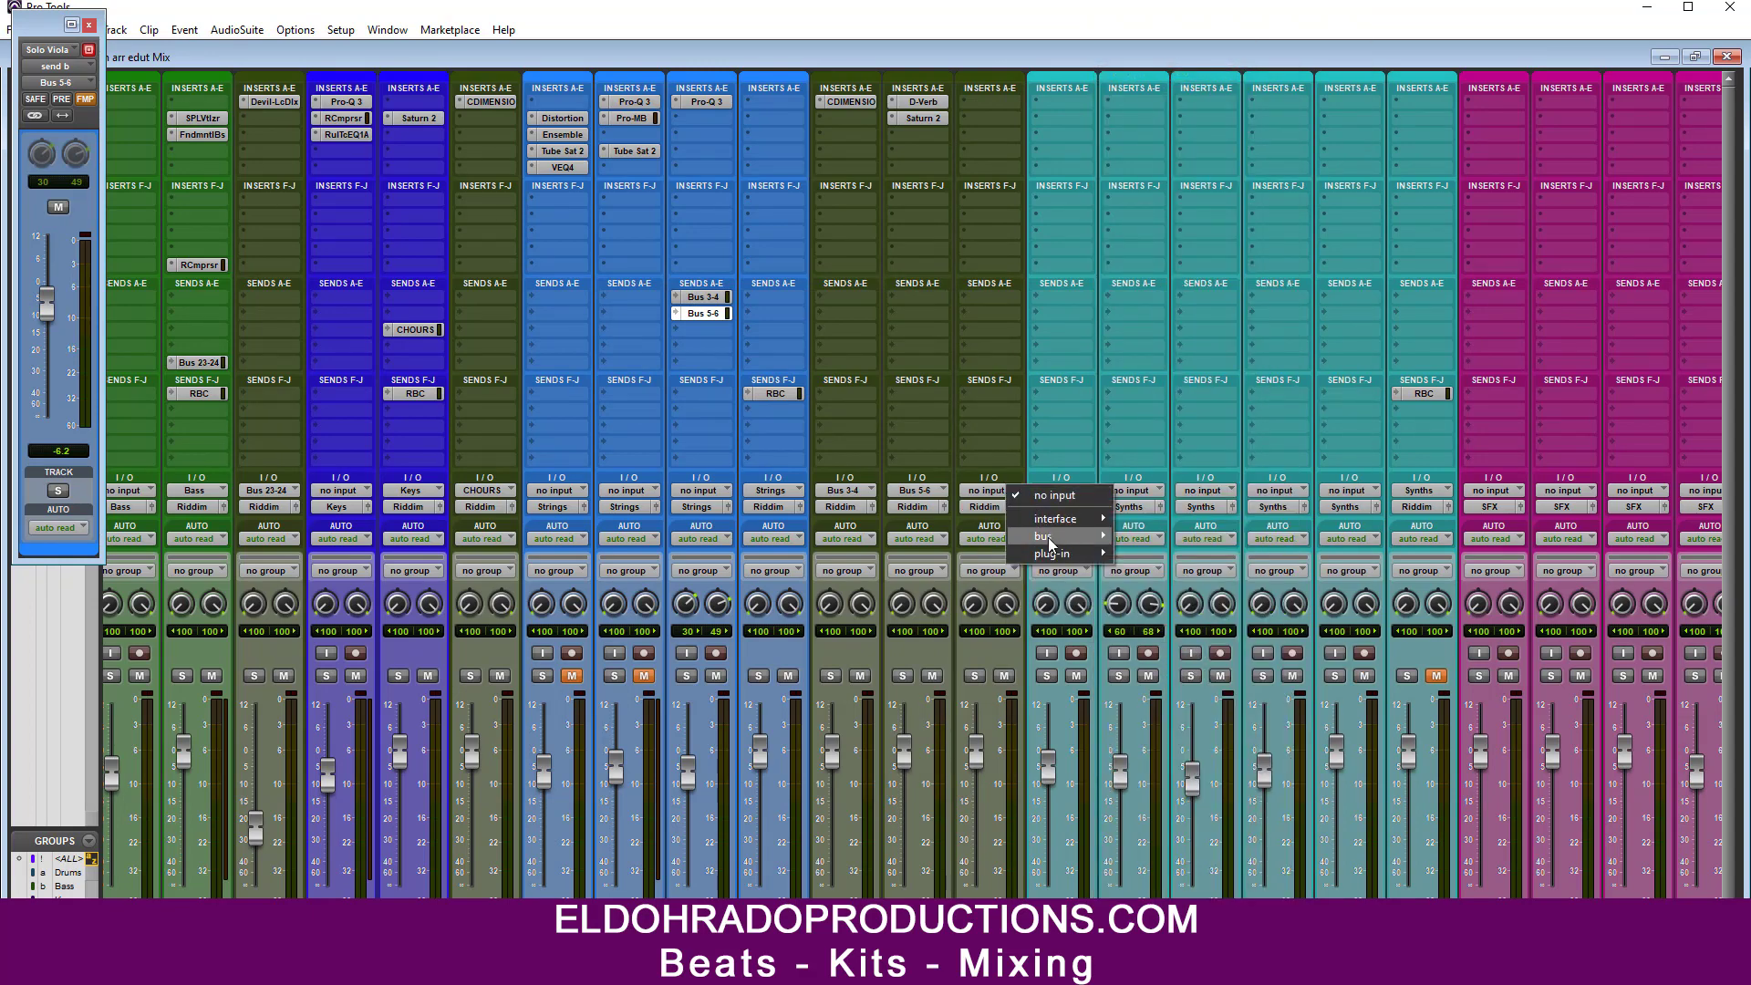
mouse_move(1048, 538)
left_click(1202, 345)
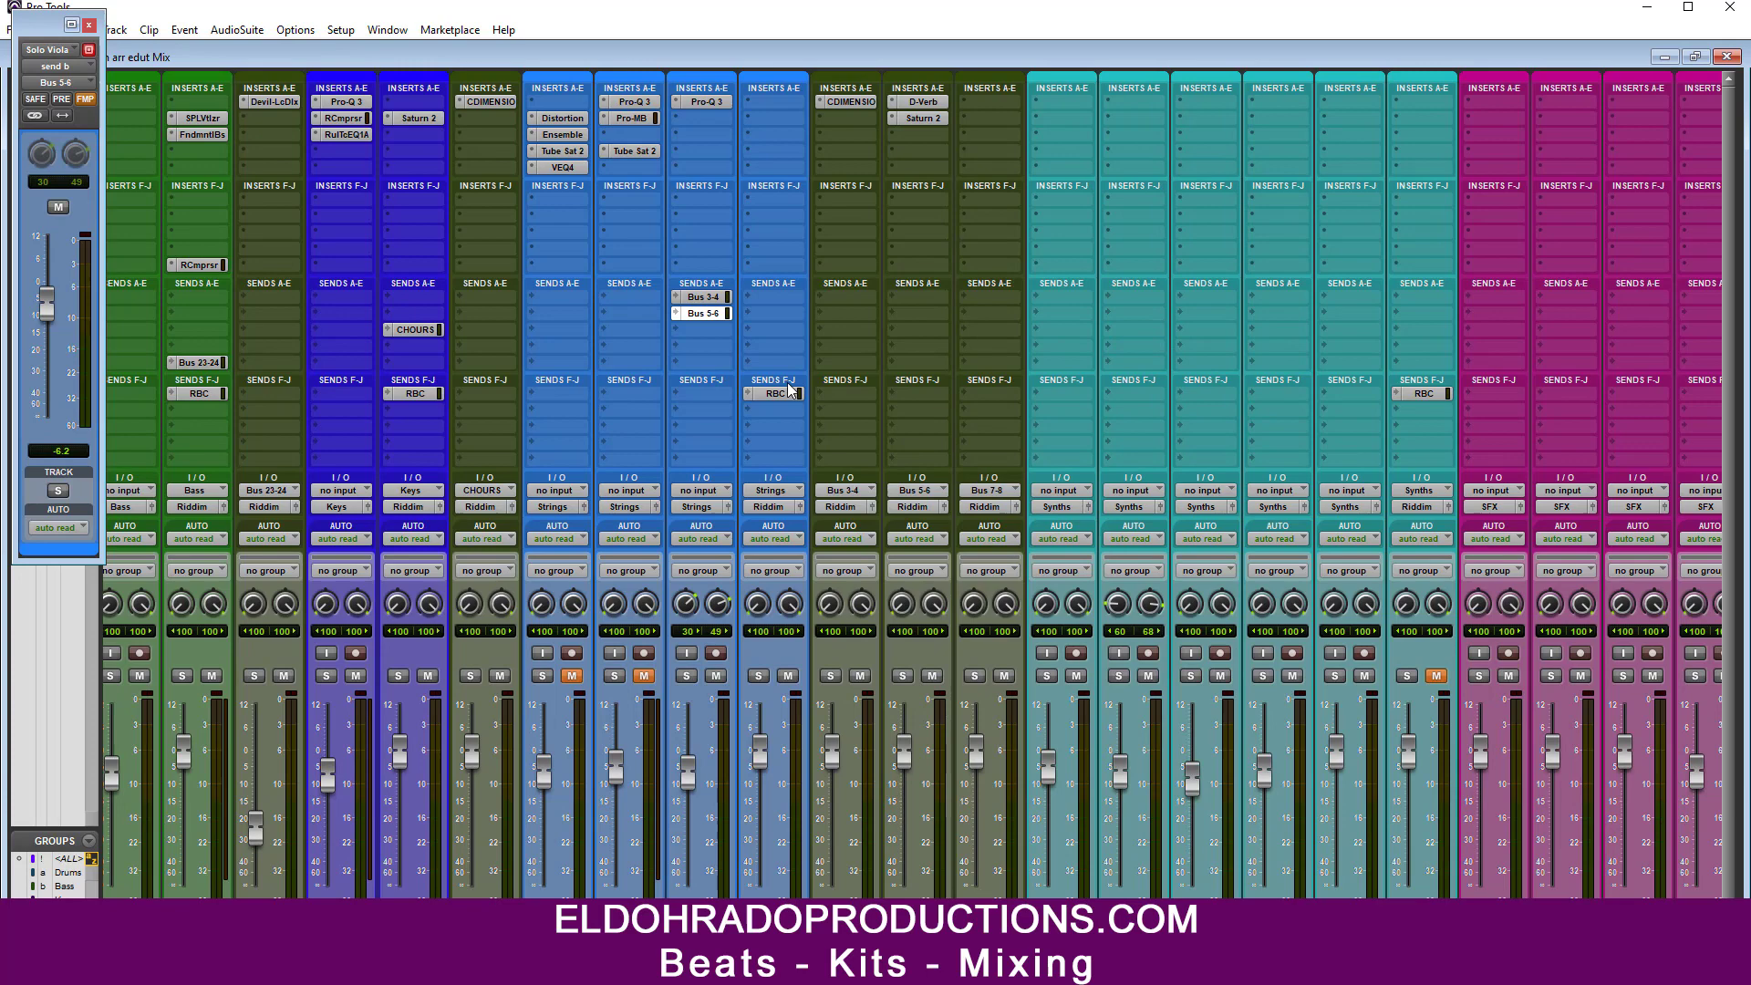
Step: Add a stereo Bus 7-8 send in Solo Viola's third send slot
left_click(701, 328)
mouse_move(759, 375)
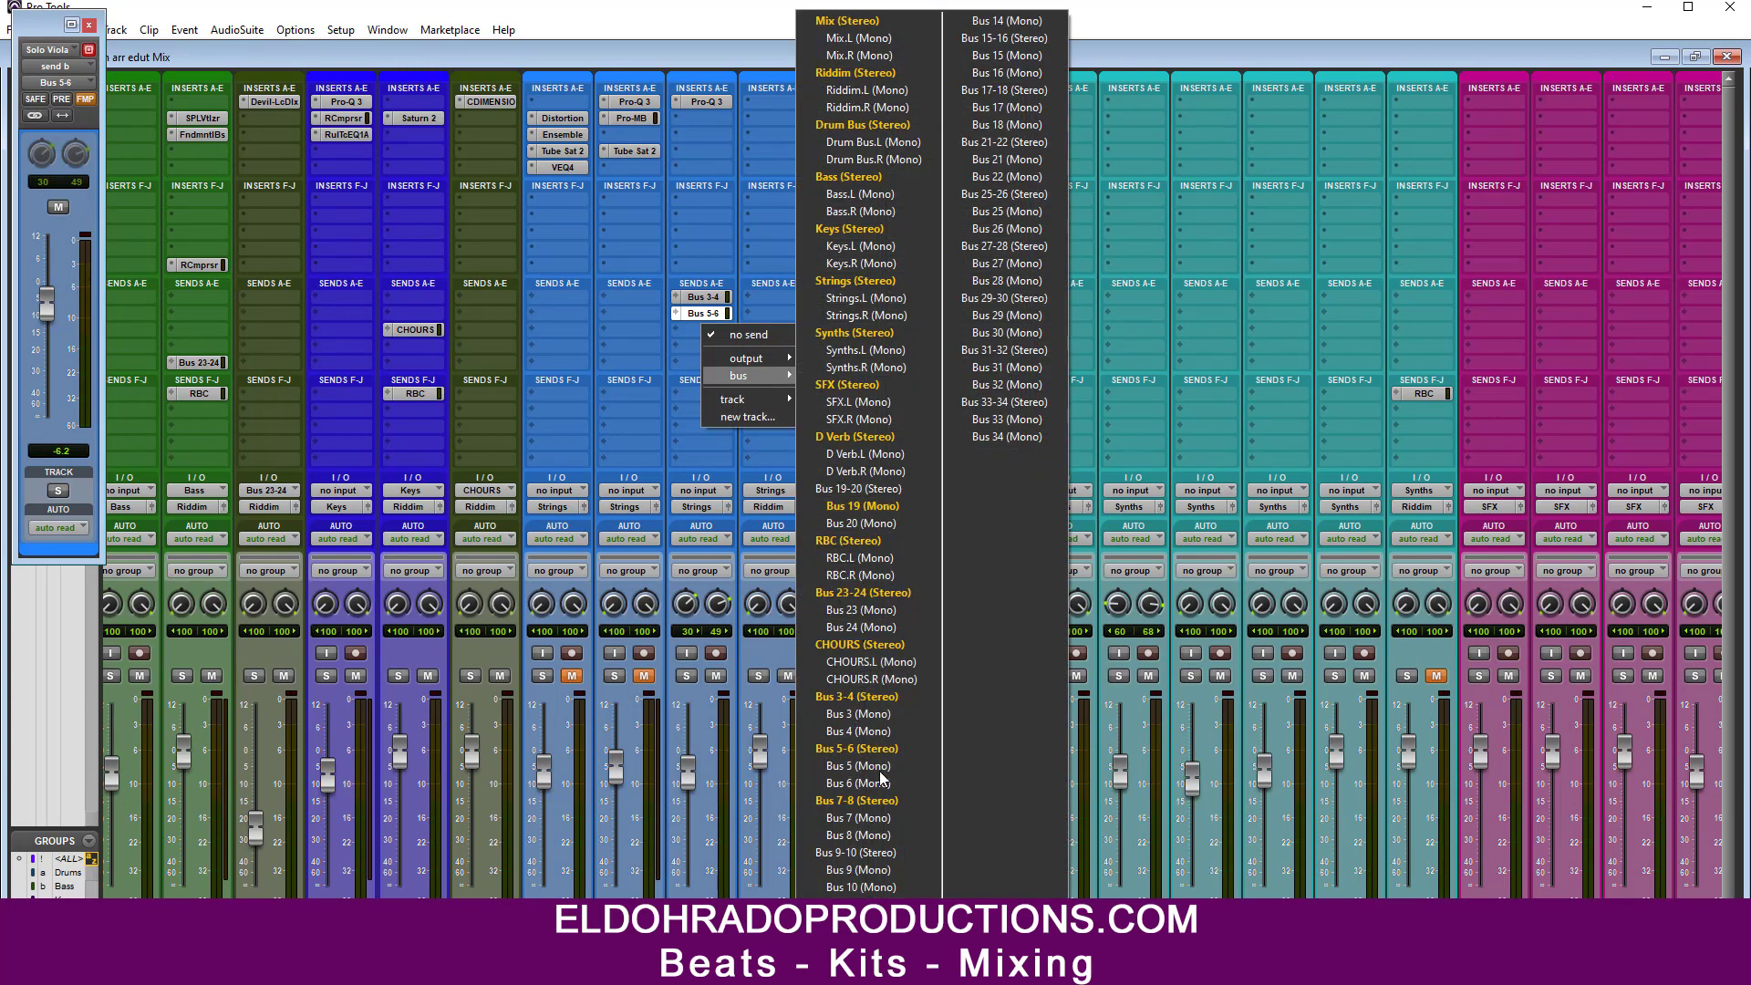
left_click(874, 801)
left_click(985, 103)
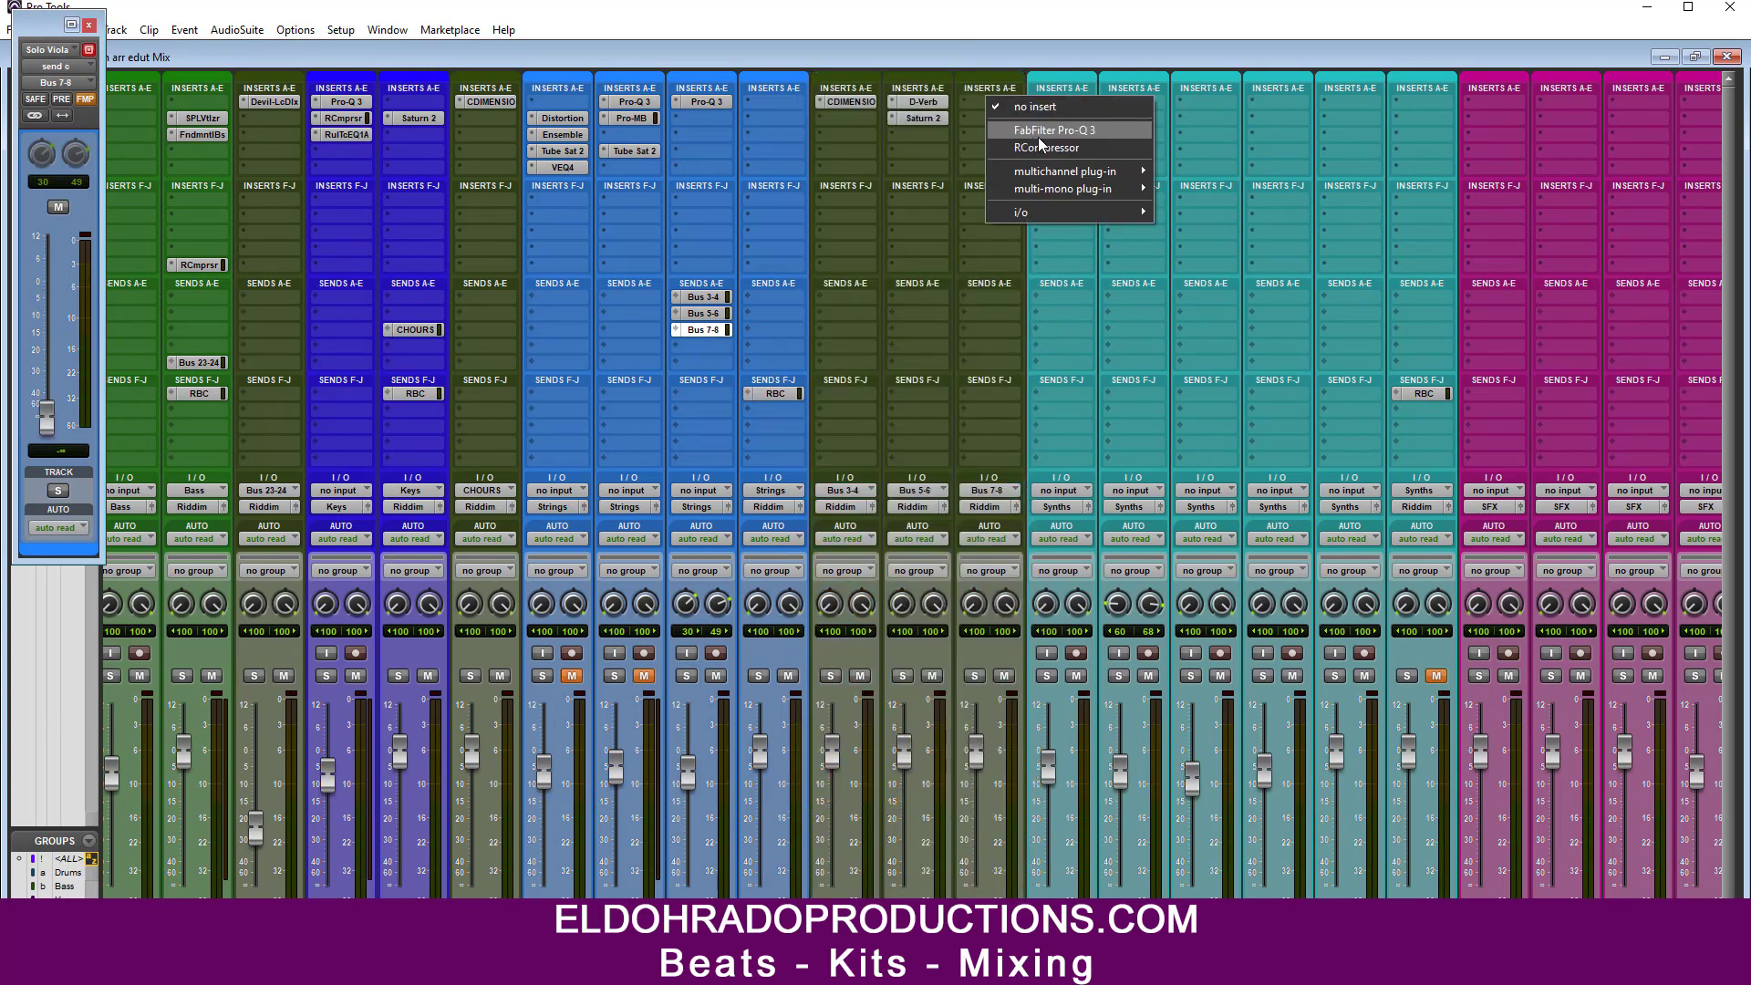
left_click(1038, 137)
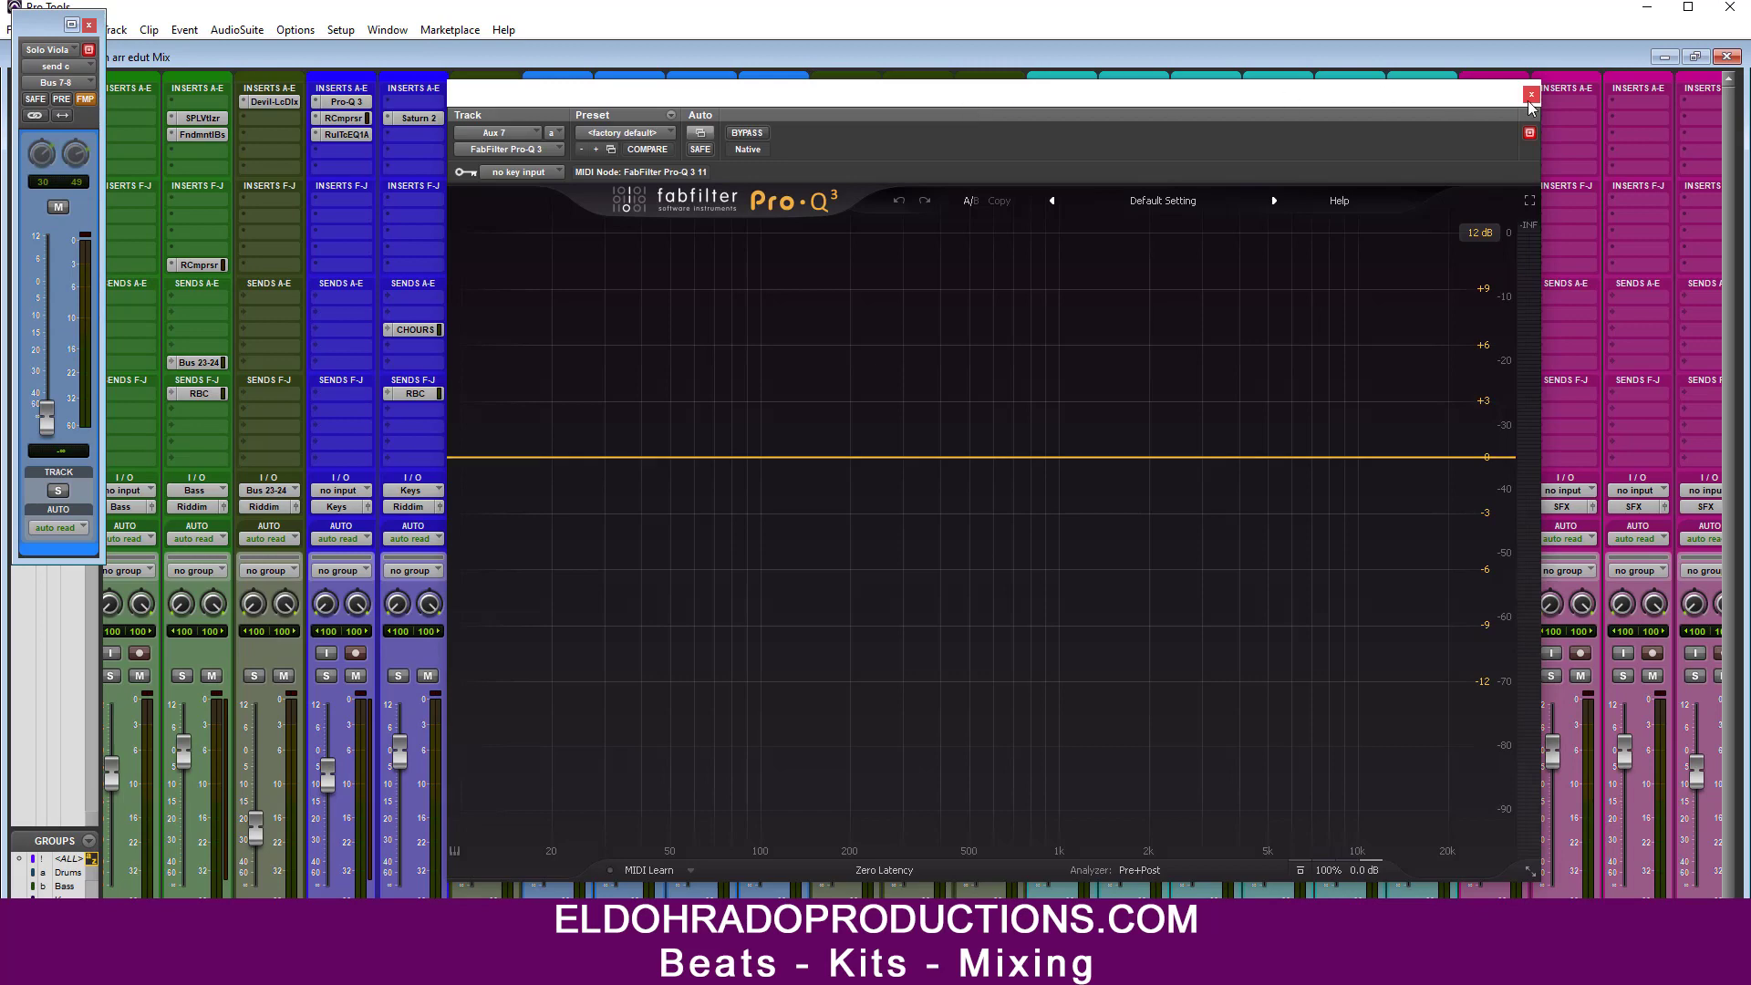
left_click(1532, 95)
Step: Replace Pro-Q 3 in the first insert slot of the Bus 7-8 aux track with stereo Mod Delay III
left_click(968, 105)
mouse_move(1064, 173)
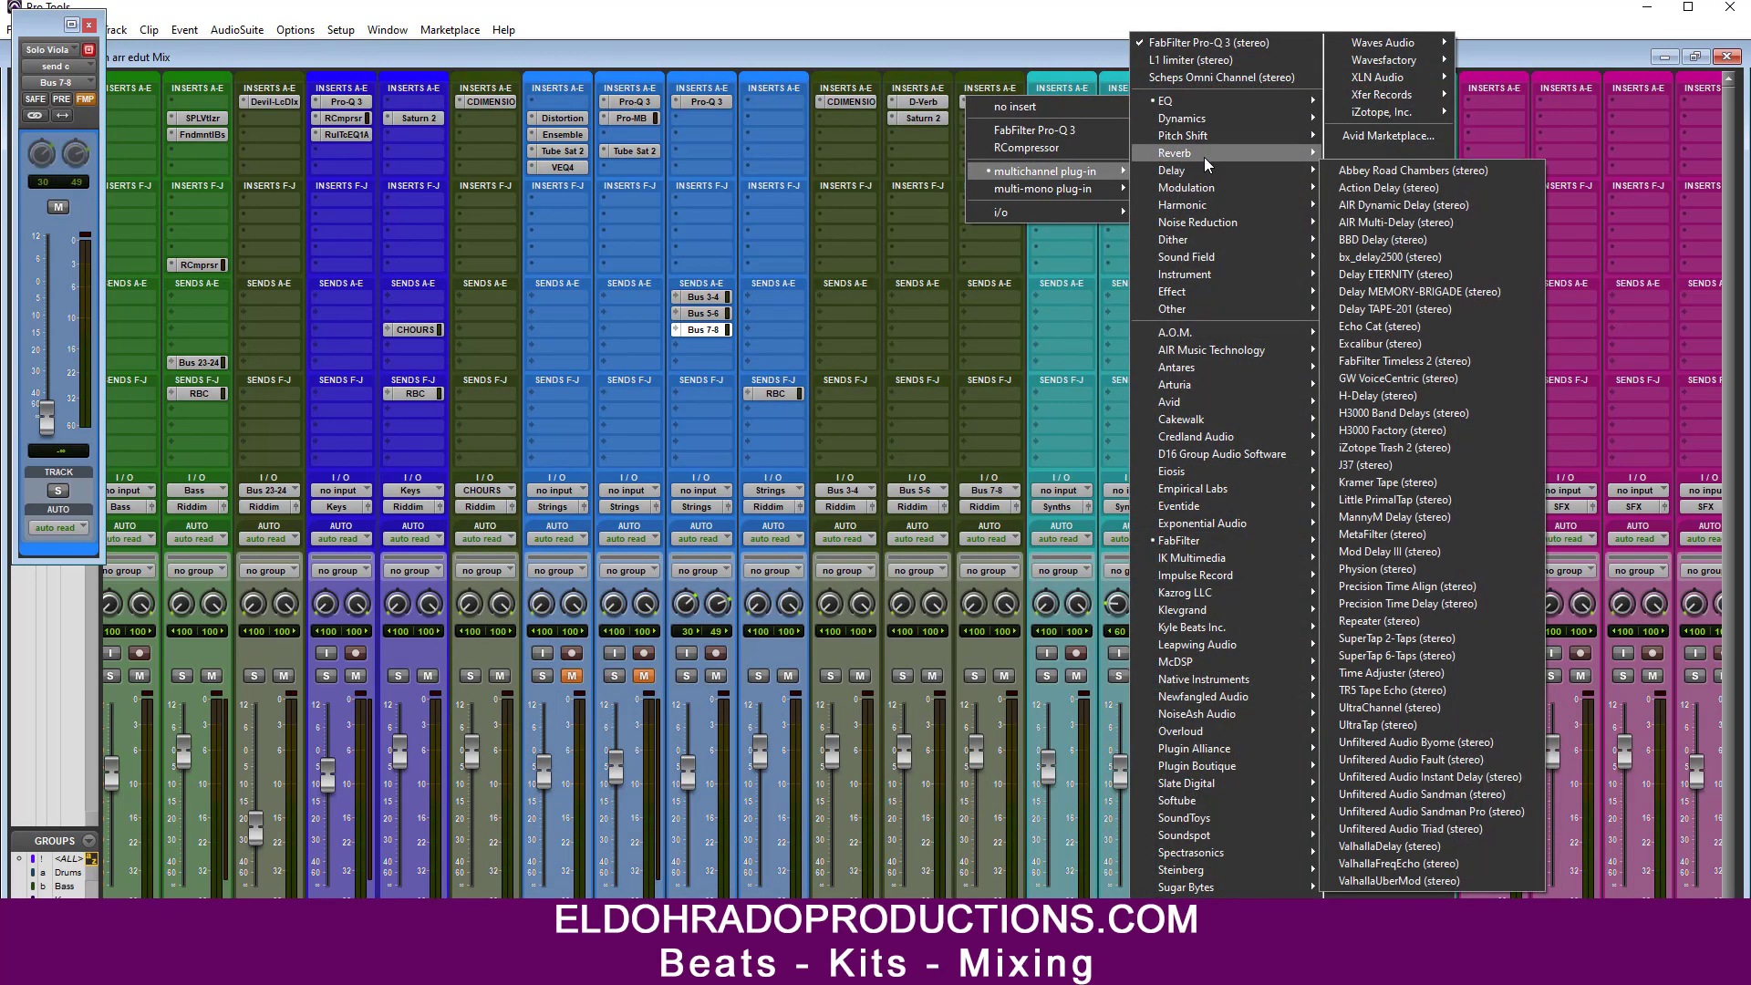
mouse_move(1204, 168)
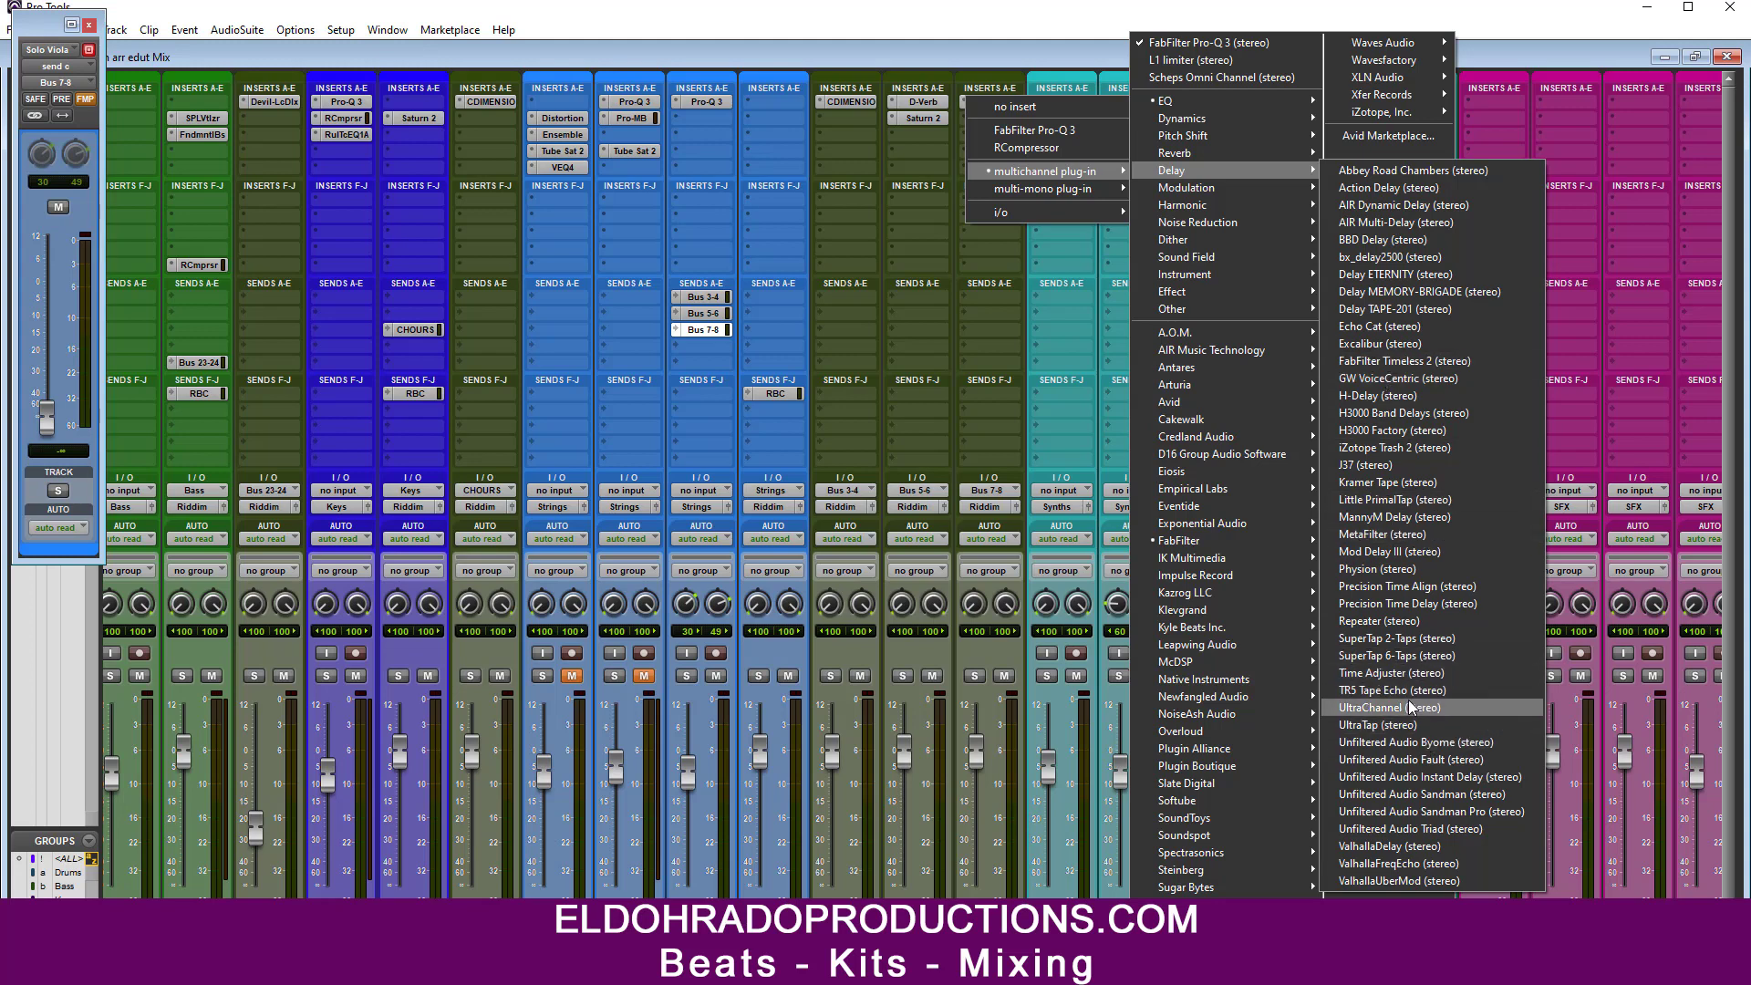
left_click(1417, 550)
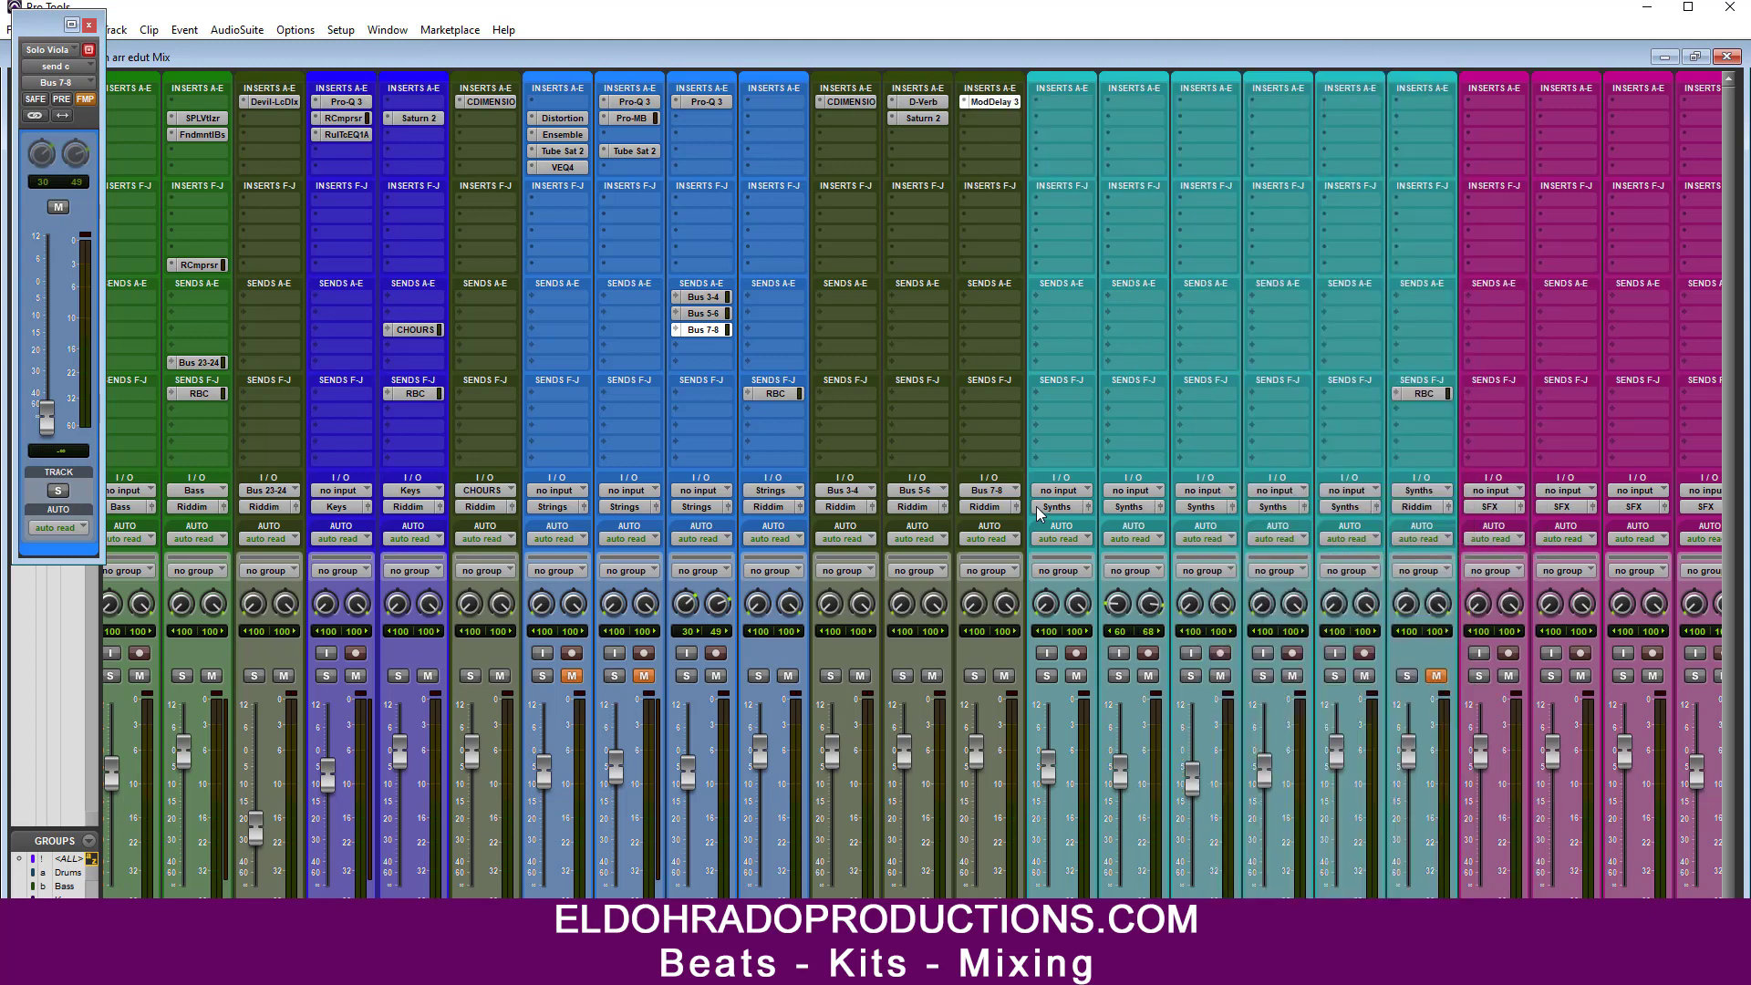
left_click_drag(868, 91, 964, 177)
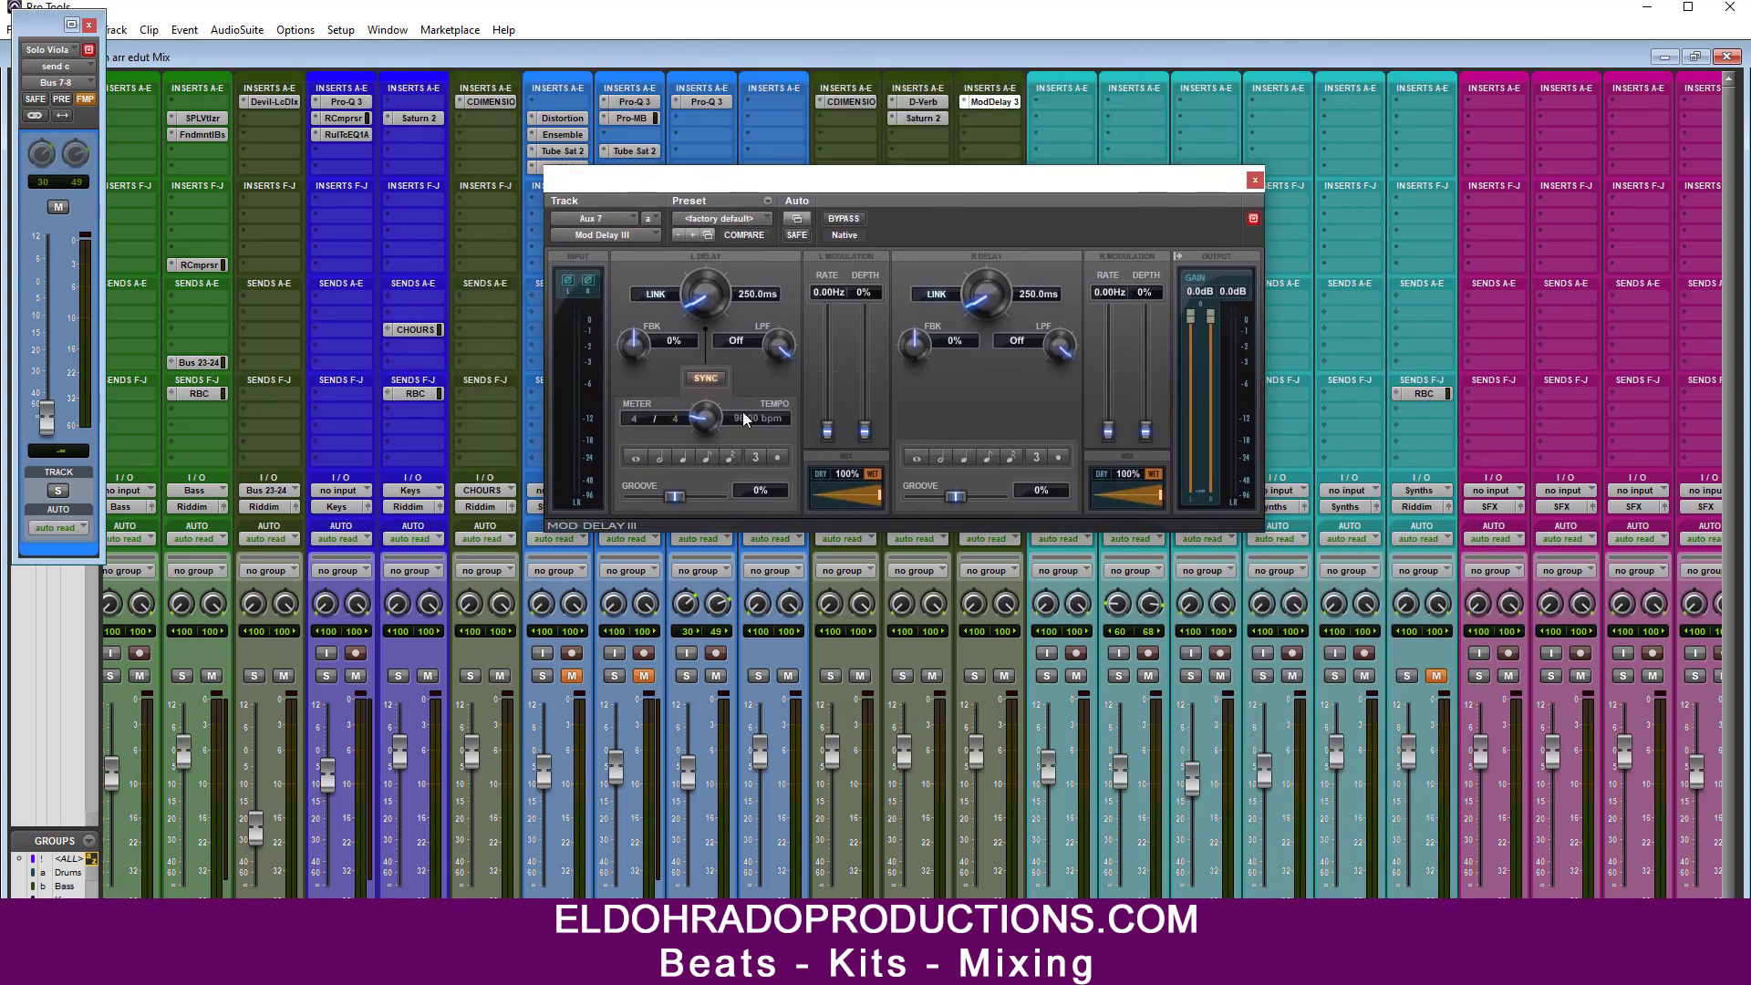
Step: Set the left and right delays of Mod Delay III to half notes, 1250 ms
left_click(661, 457)
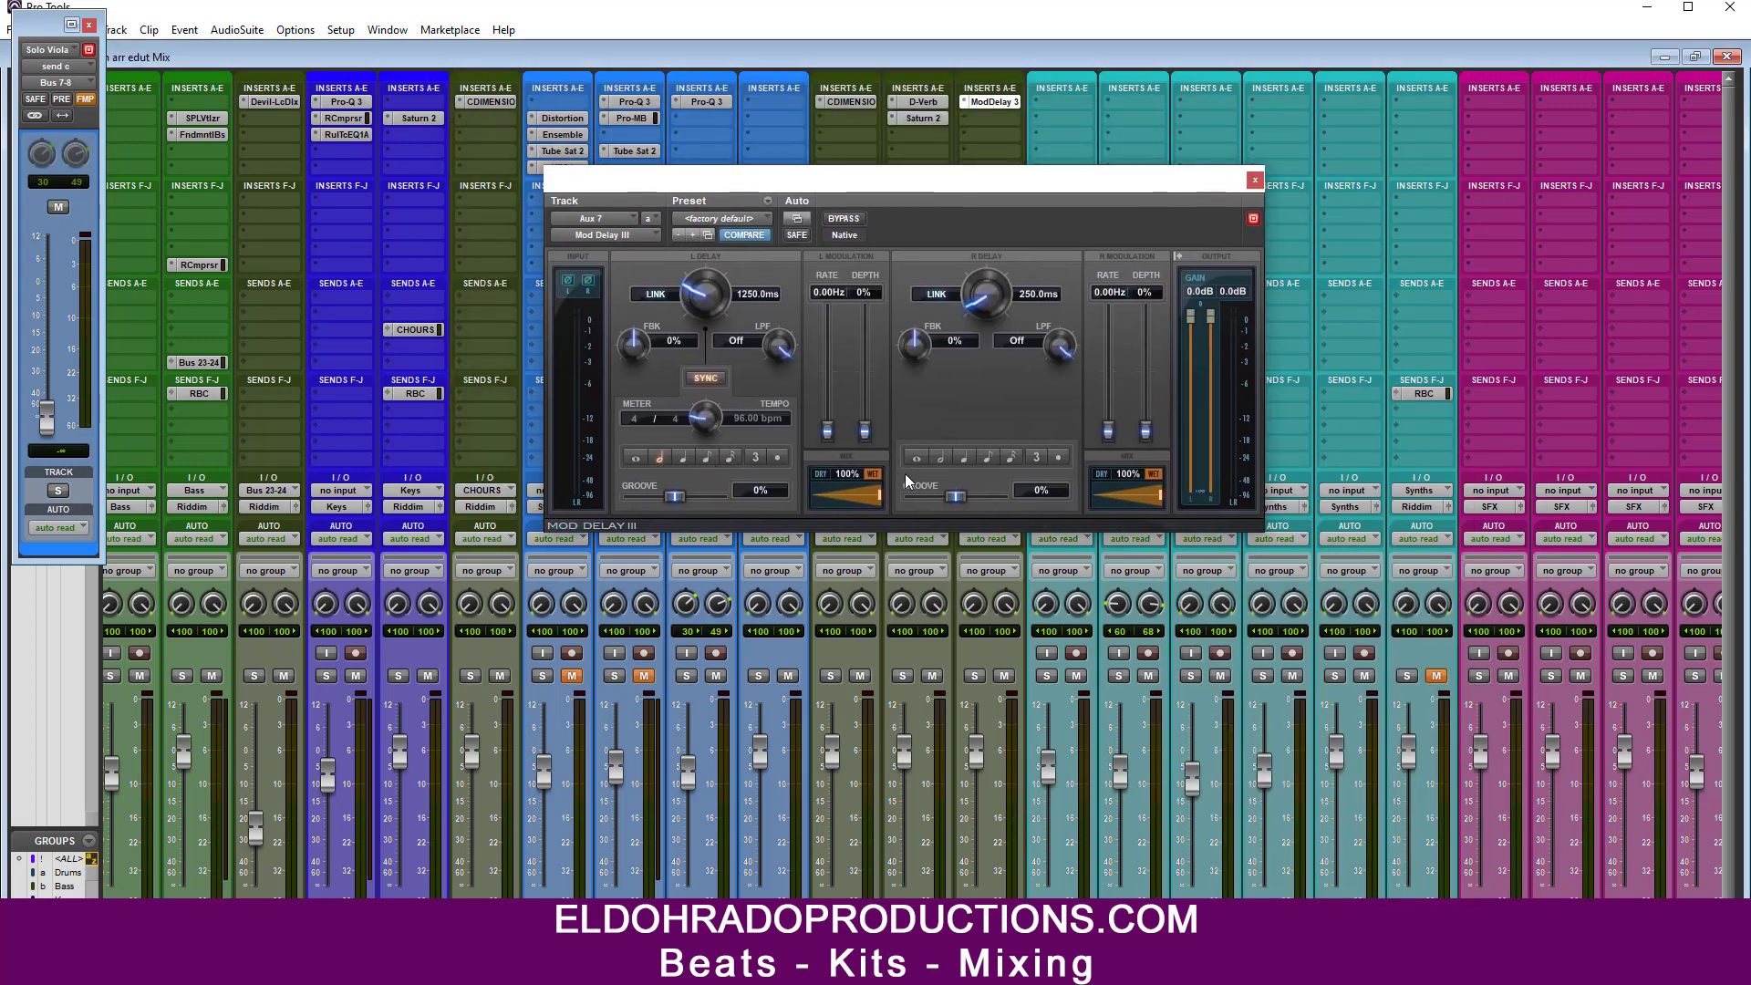
left_click(939, 457)
left_click_drag(884, 178, 1091, 191)
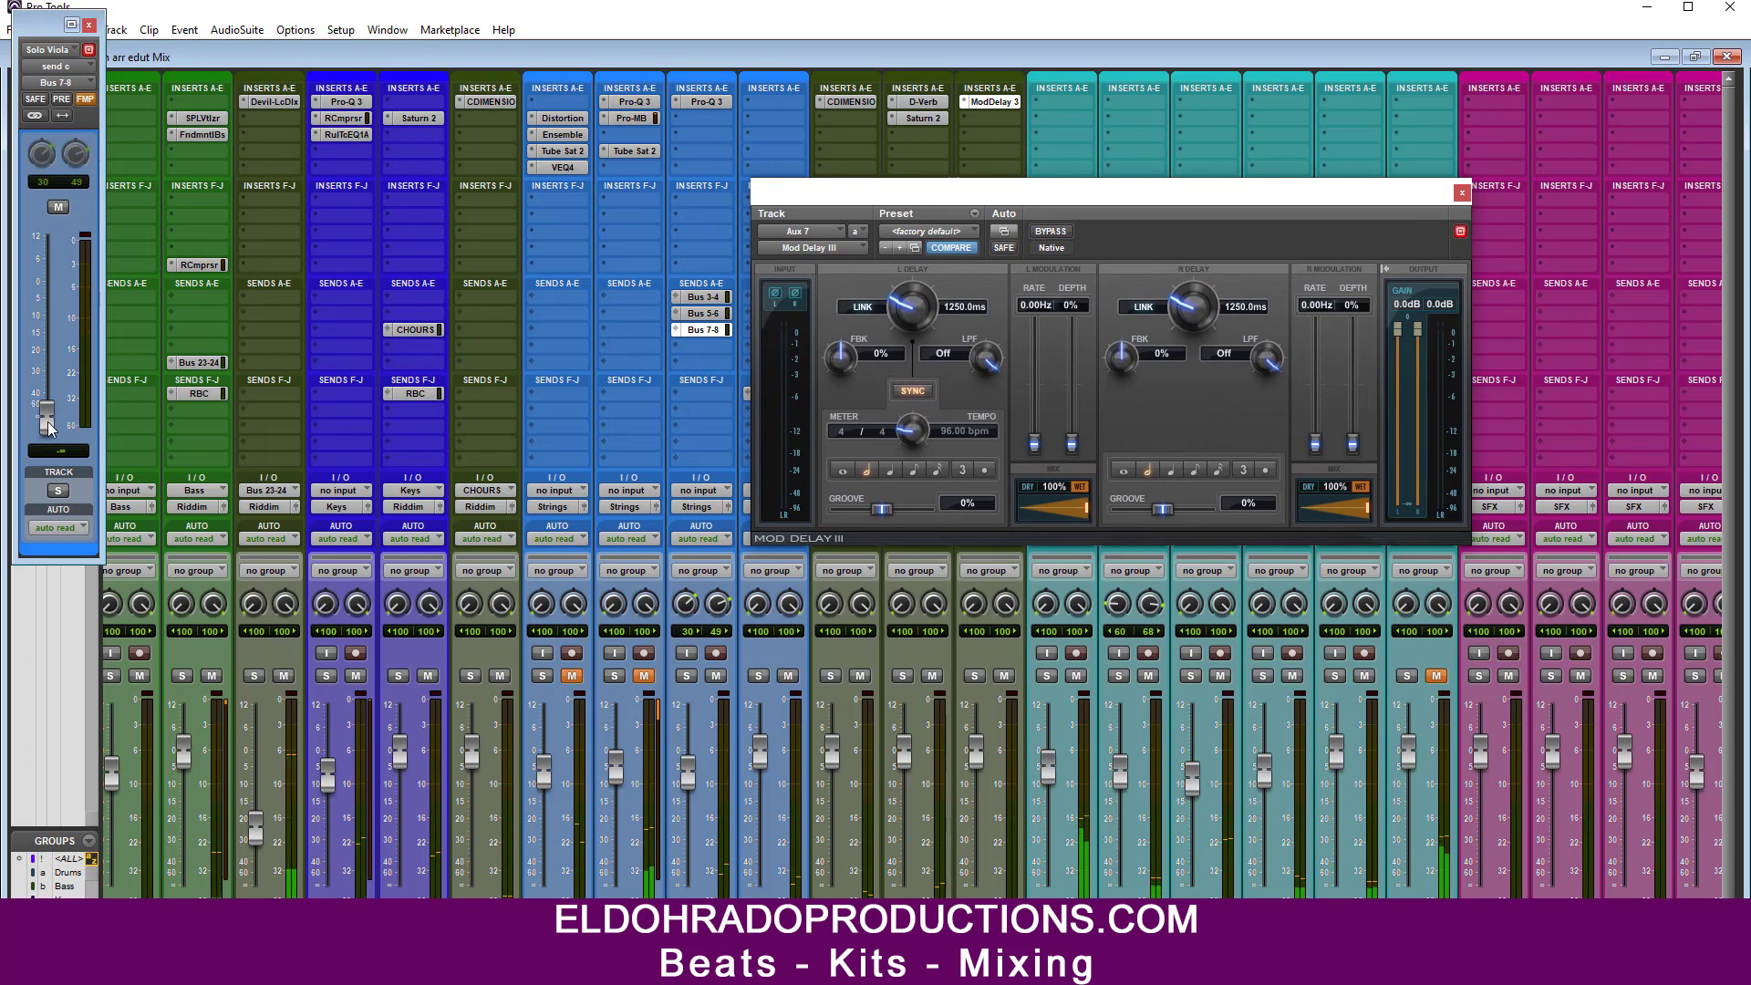
Step: Raise Solo Viola's Bus 7-8 send to about -7.5 dB and set both Mod Delay III sides to eighth notes, 312.5 ms
left_click_drag(46, 416, 54, 323)
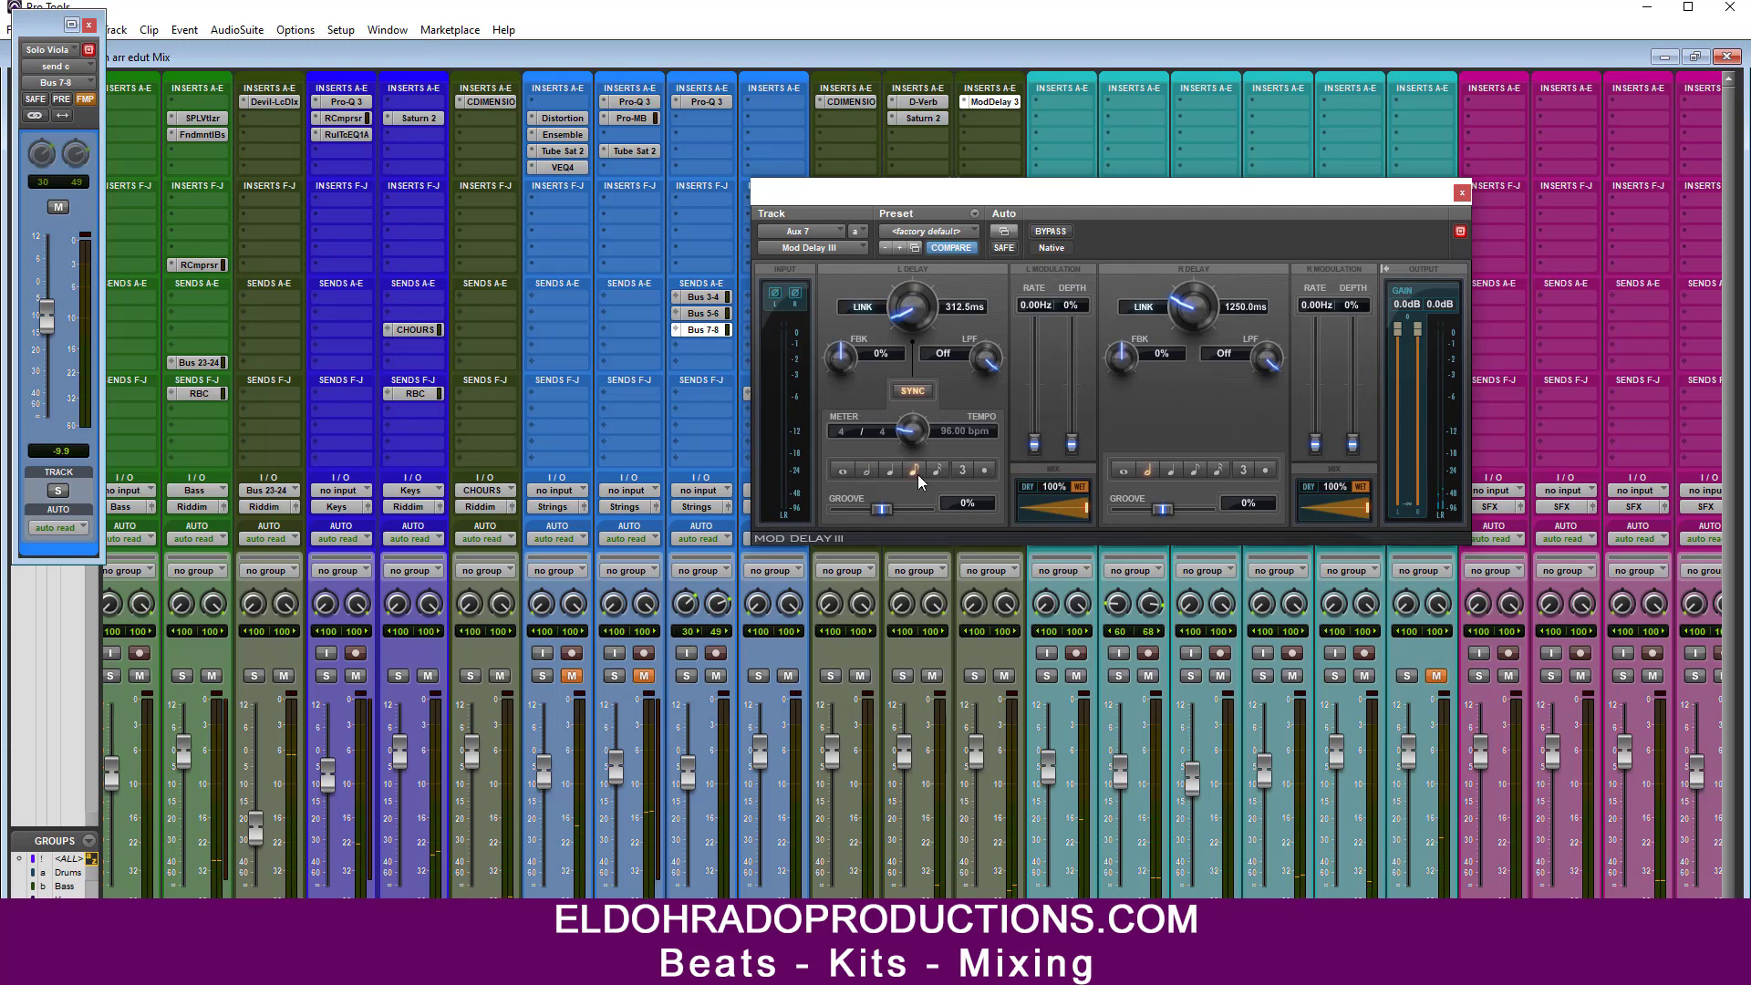
left_click(1190, 473)
mouse_move(49, 333)
left_mouse_down()
mouse_move(49, 348)
mouse_move(49, 264)
mouse_move(53, 330)
left_mouse_up()
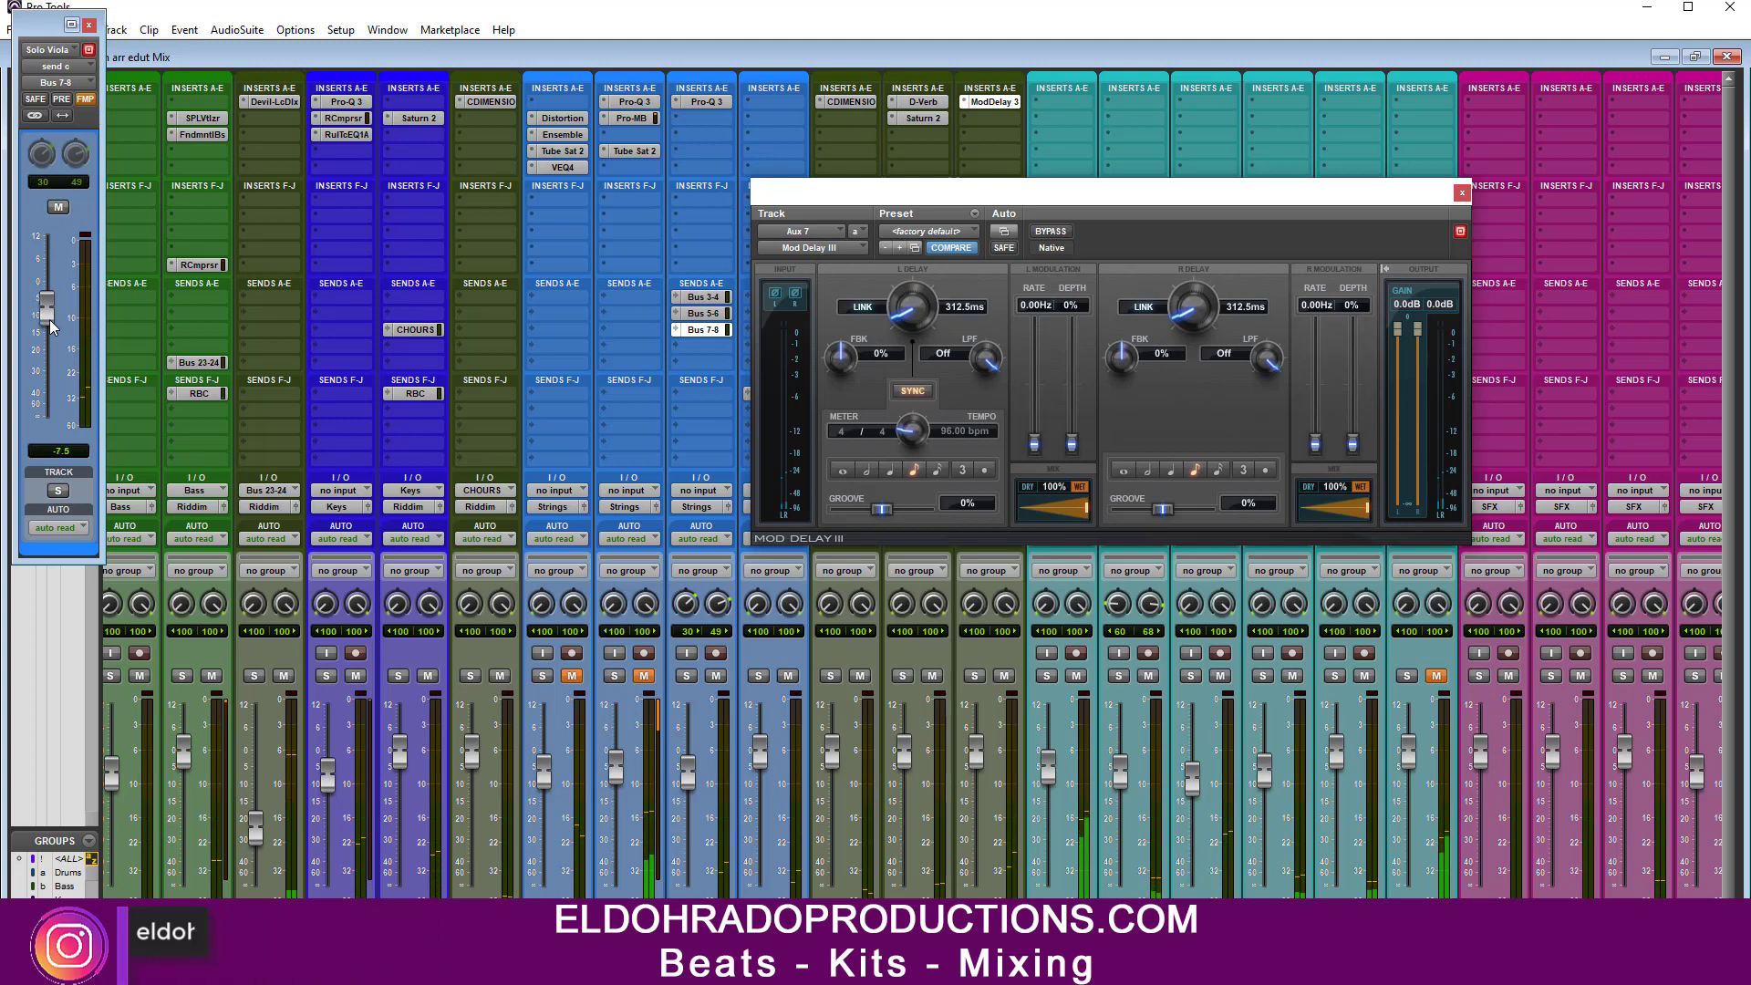
Step: Set both Mod Delay III sides to quarter notes, 625 ms, adjust the Bus 7-8 send to about -19.5 dB, and close the delay
left_click(890, 471)
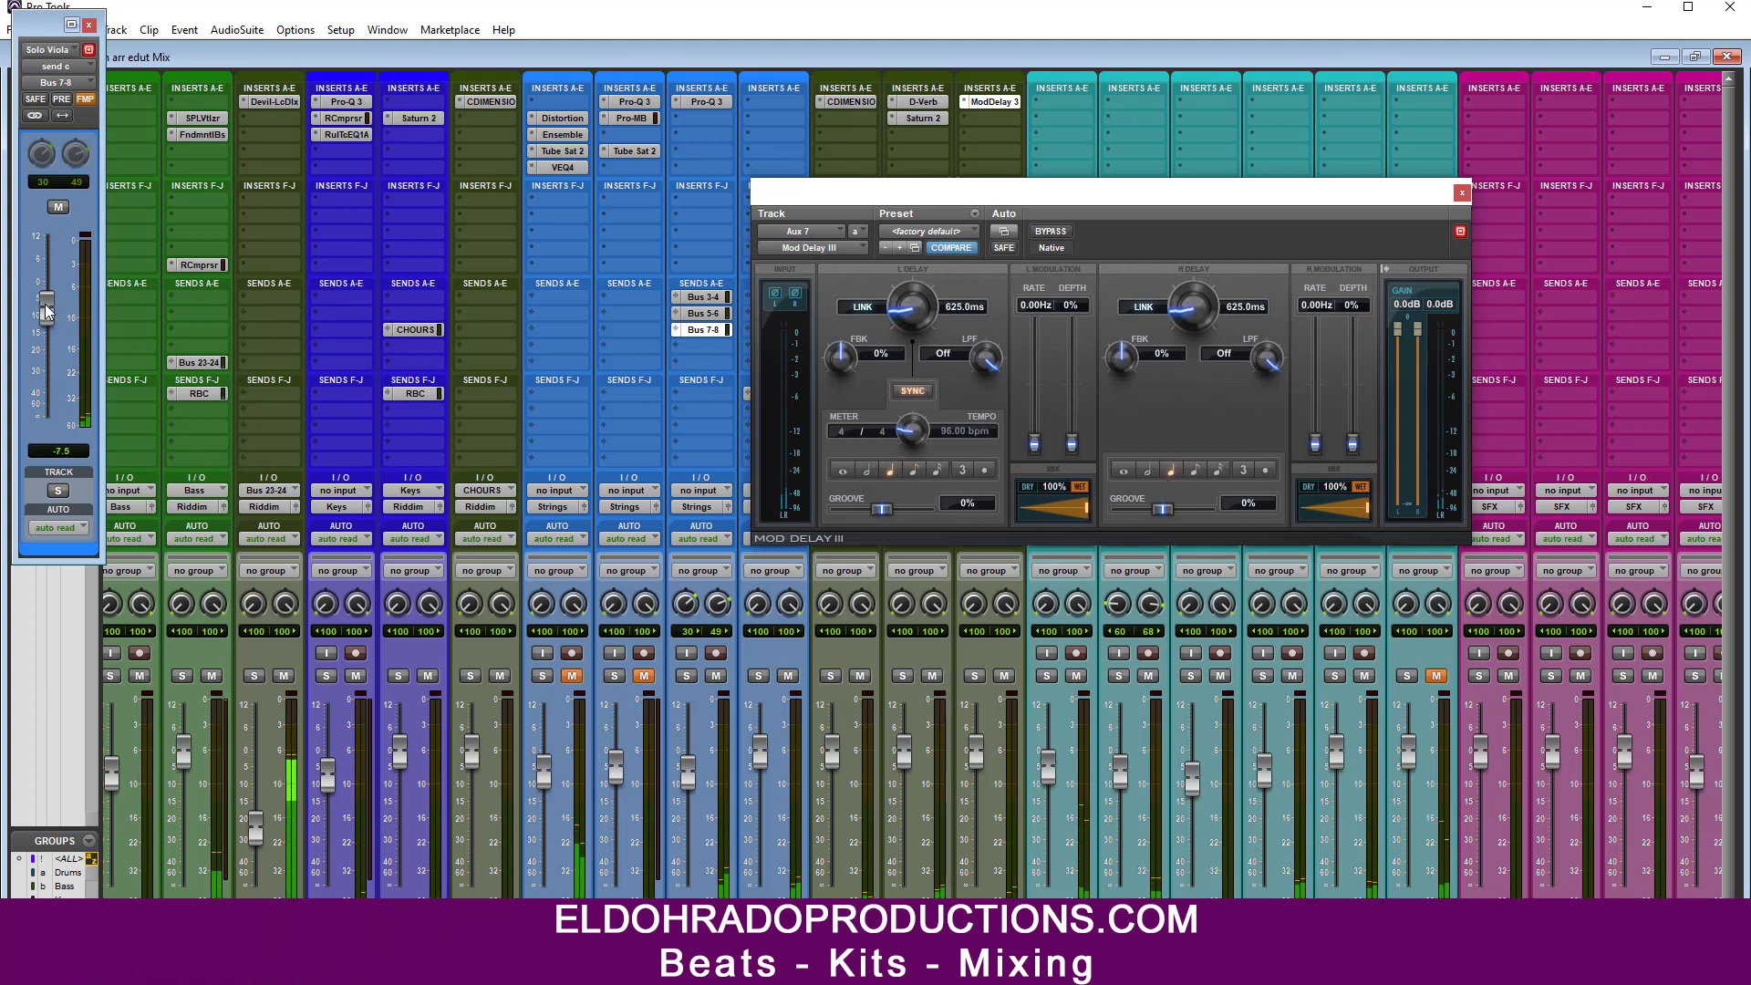
left_click_drag(45, 310, 47, 354)
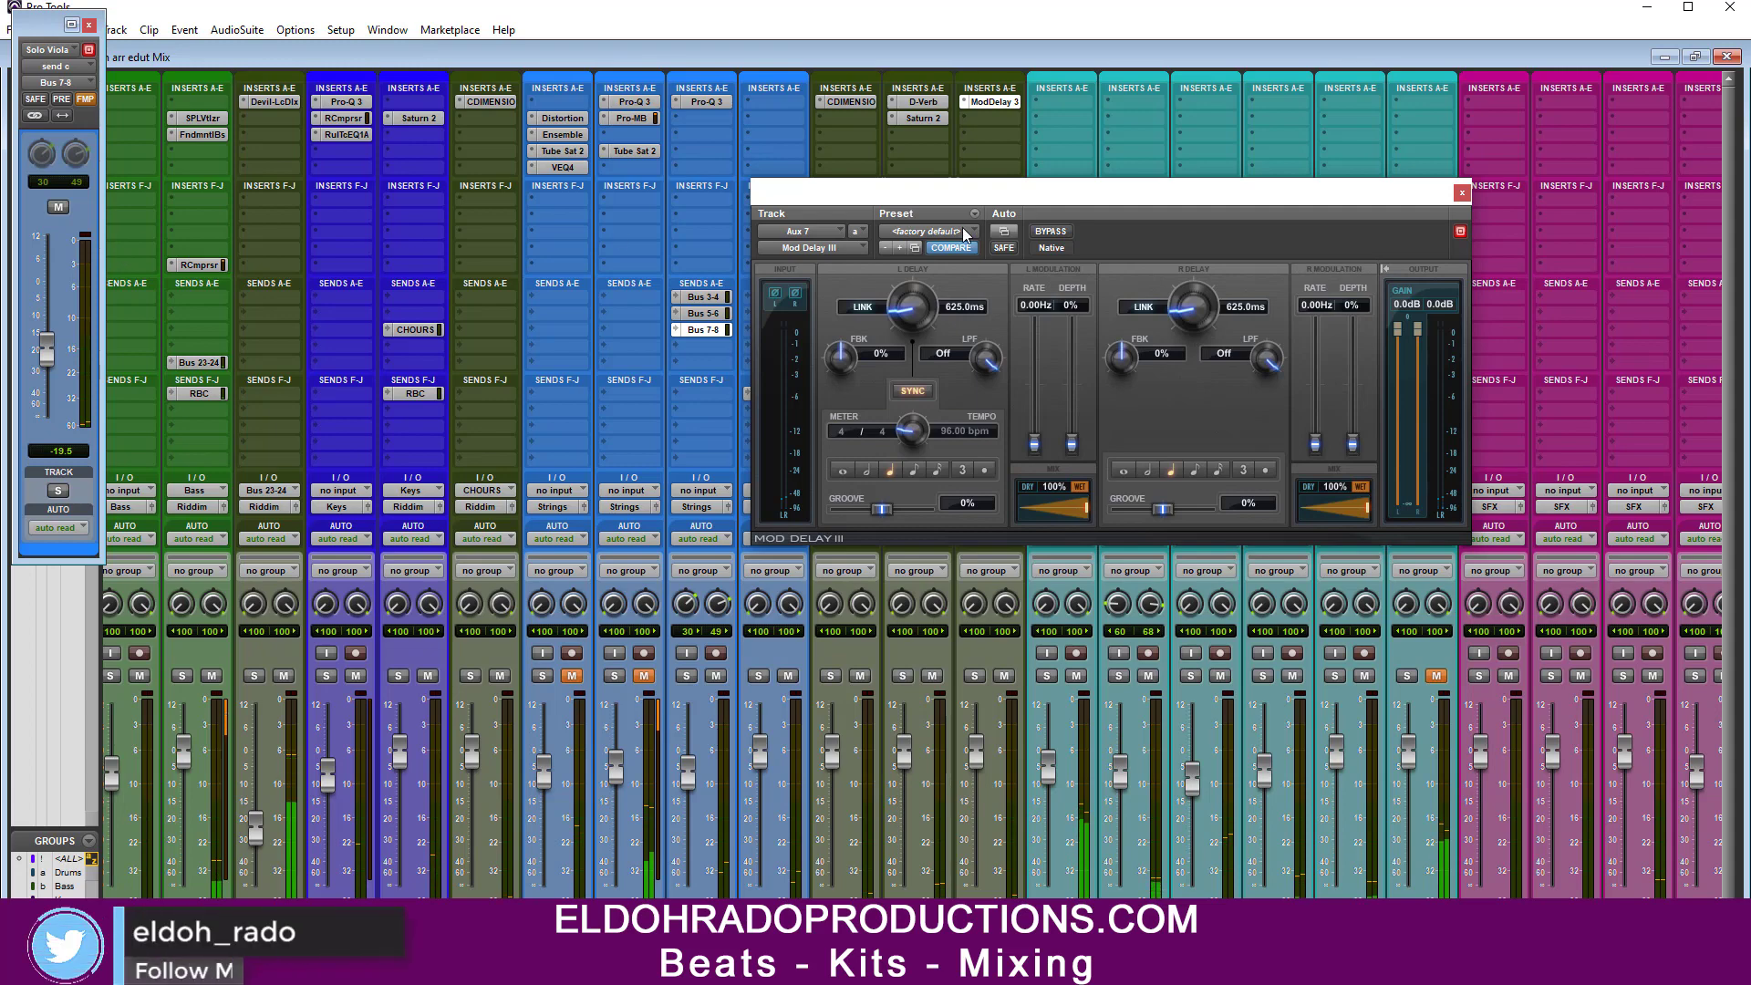
left_click(1462, 192)
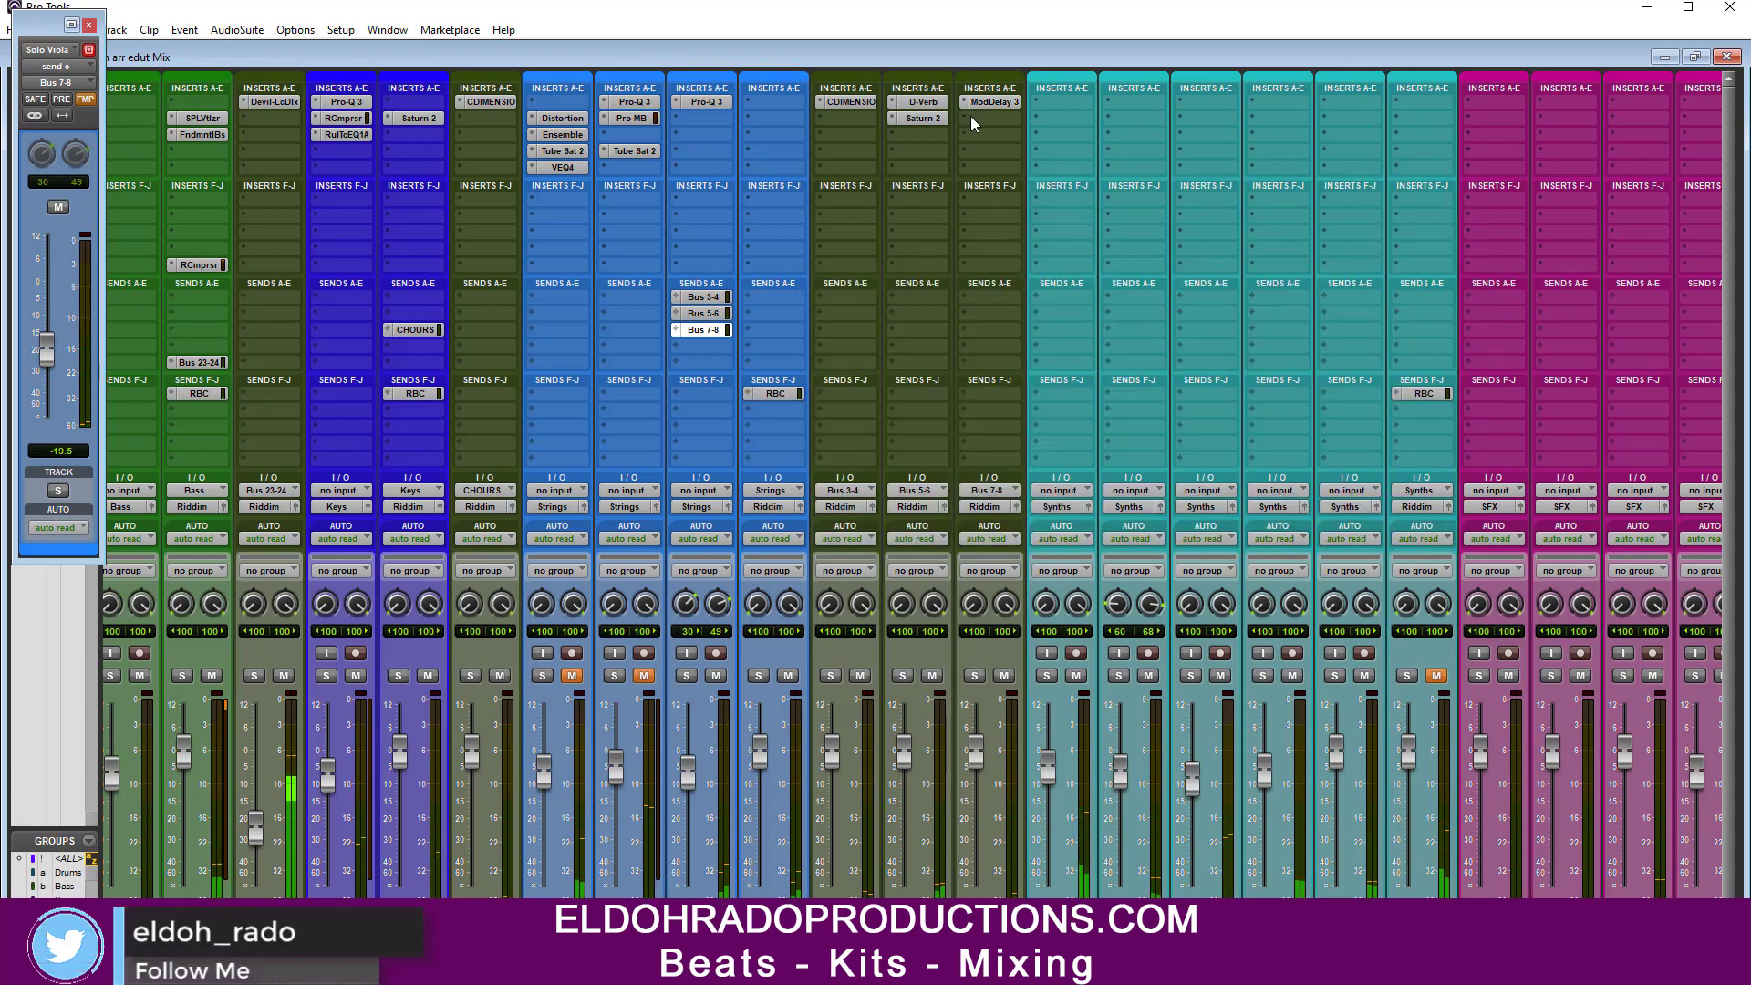
Step: Insert the stereo S1 Imager after Mod Delay III on the Bus 7-8 aux track, increase its width, and close it
left_click(974, 118)
mouse_move(1042, 186)
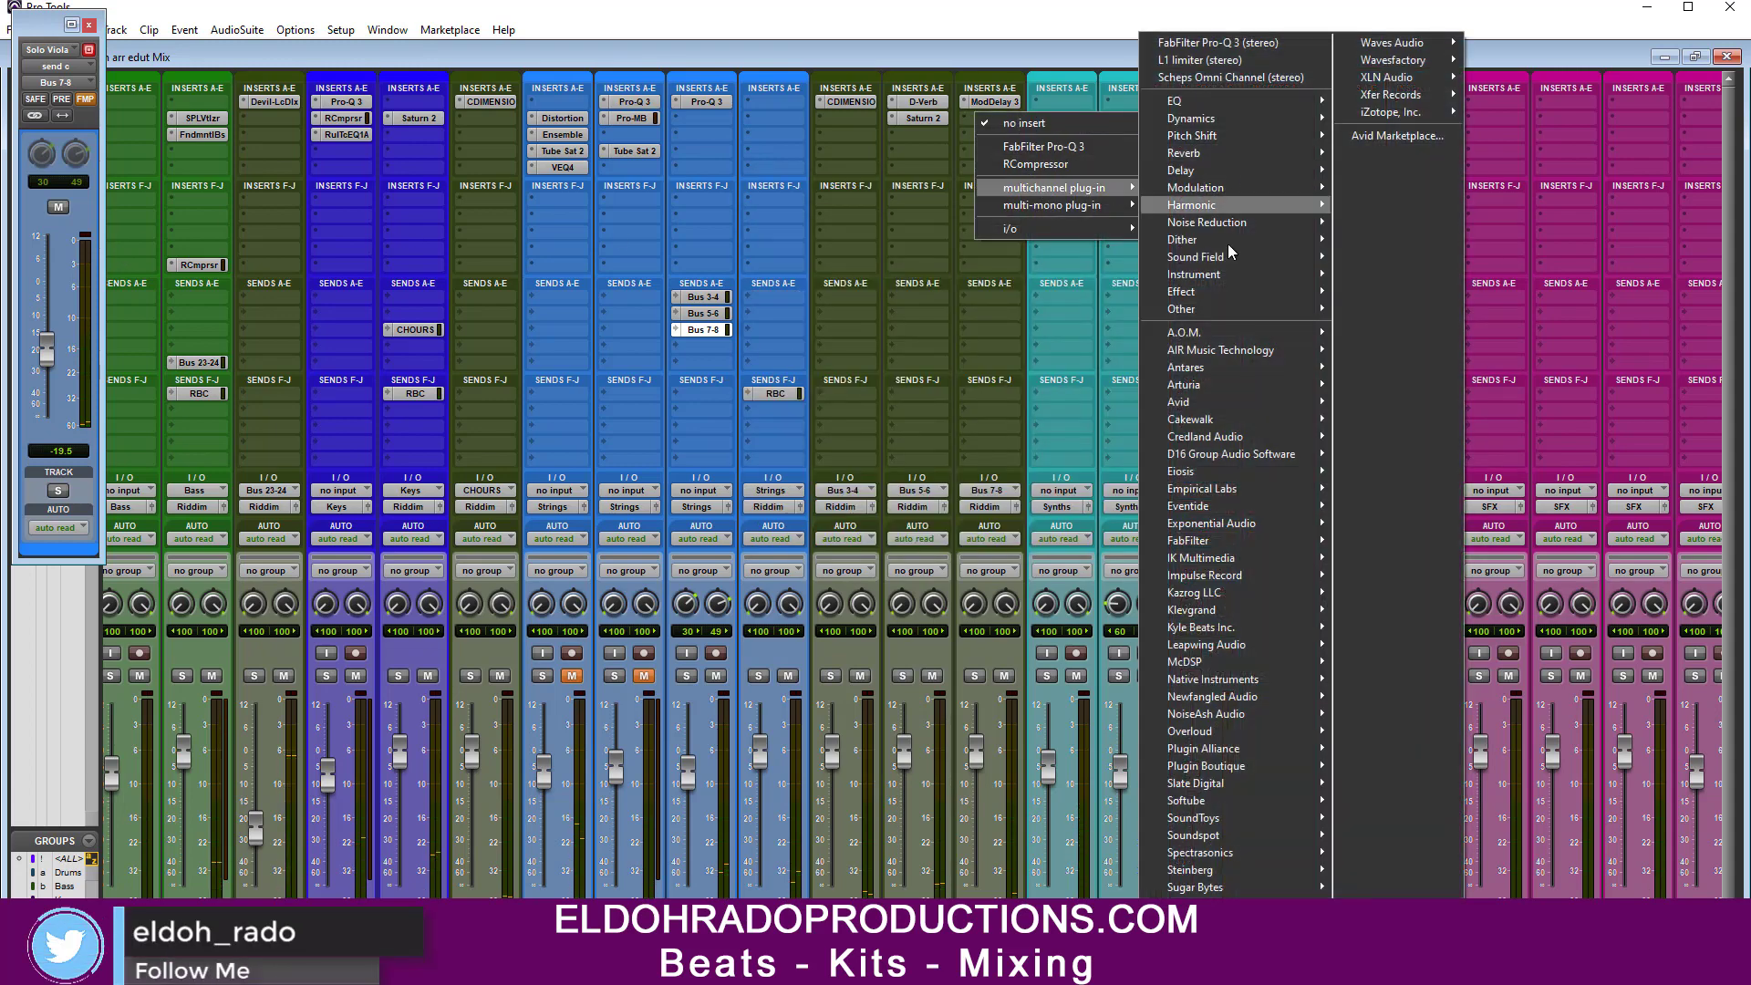
mouse_move(1215, 260)
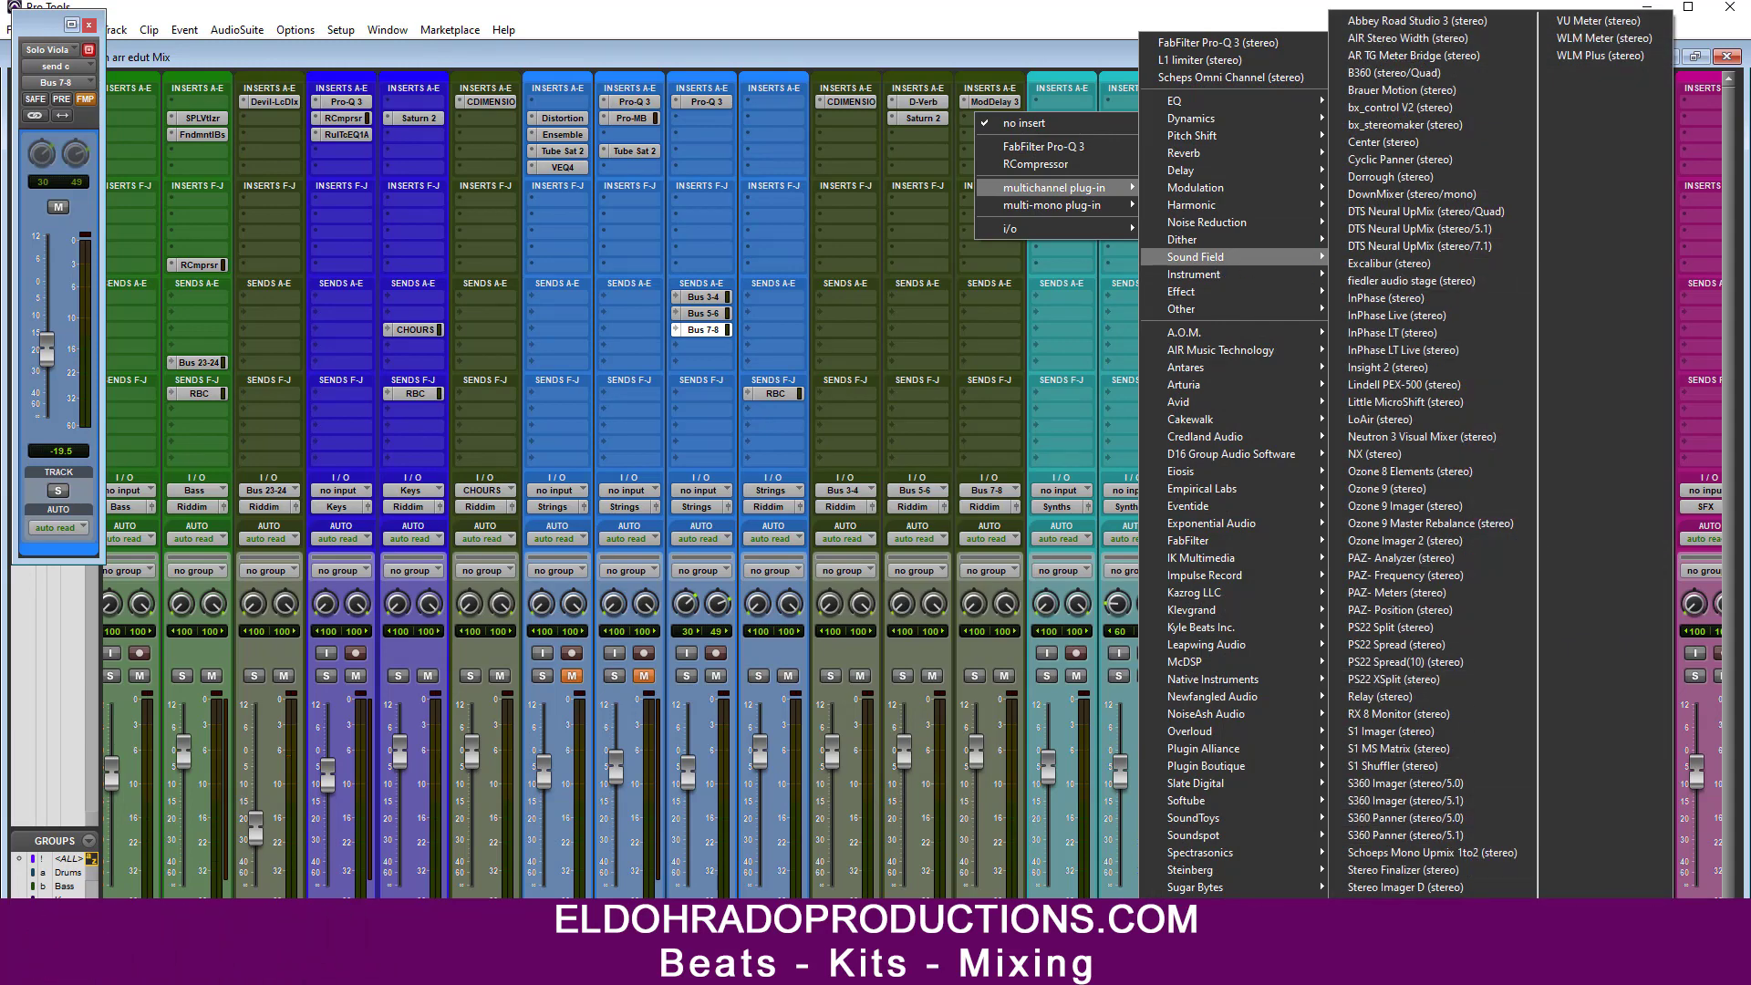
left_click(1391, 730)
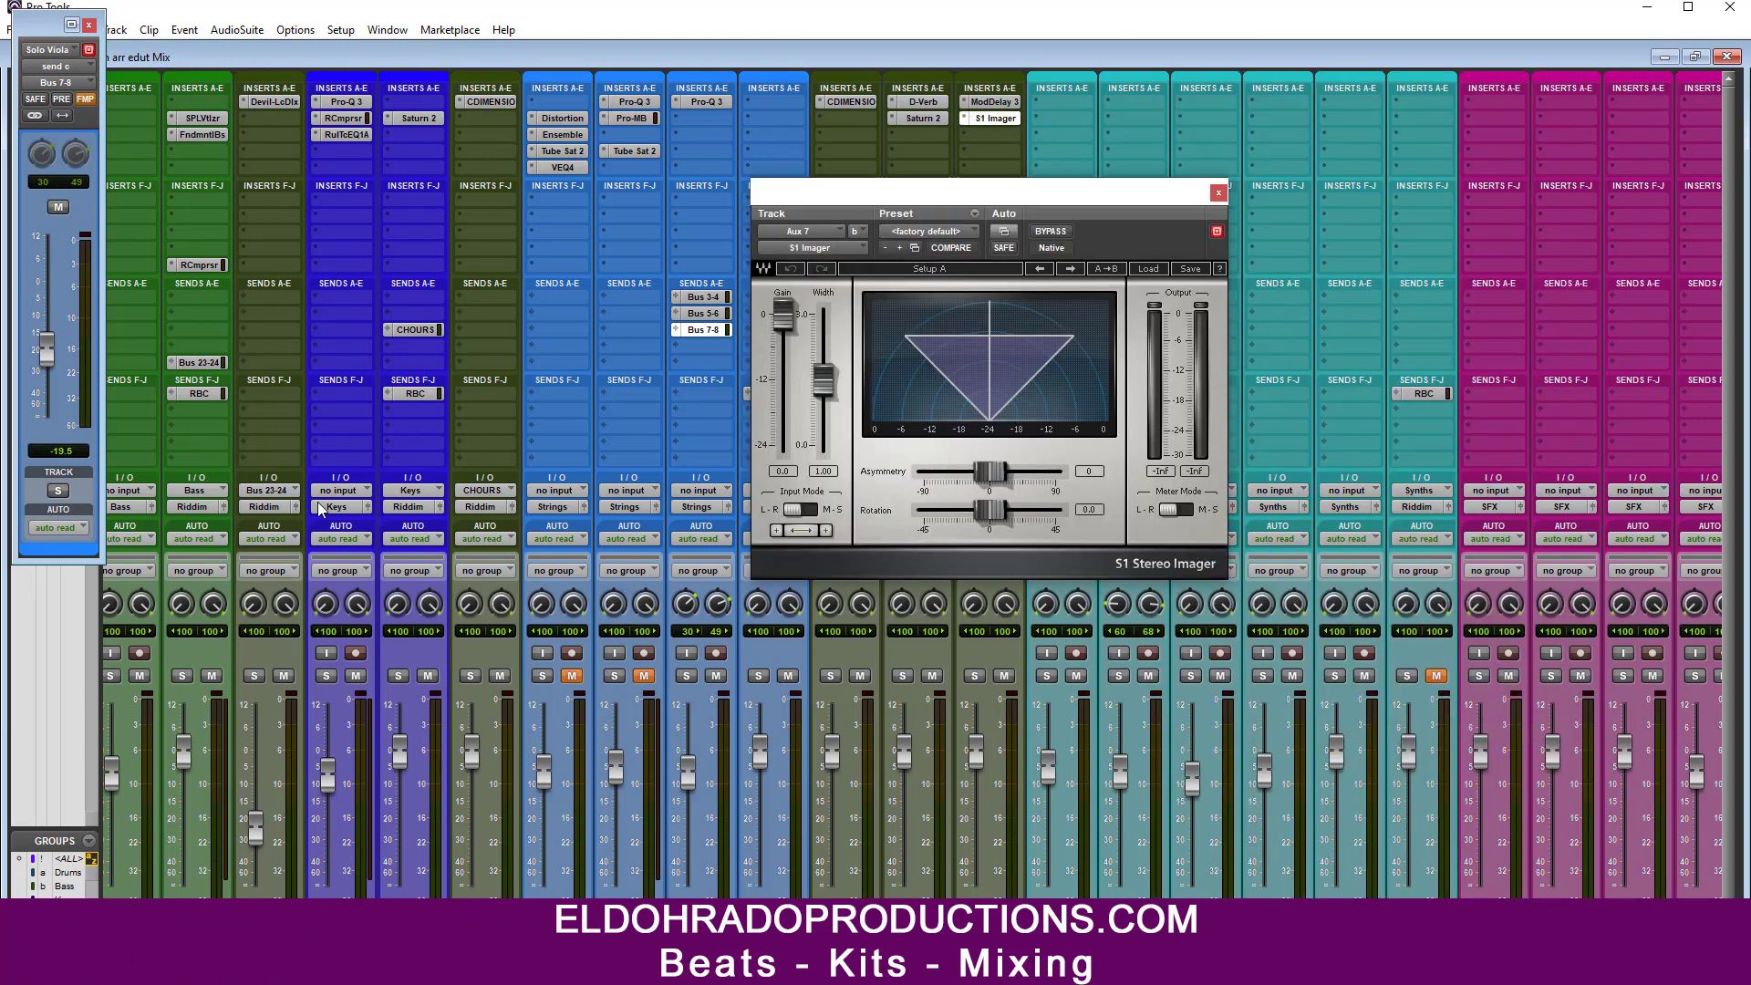
left_click_drag(823, 387, 823, 343)
left_click(1217, 192)
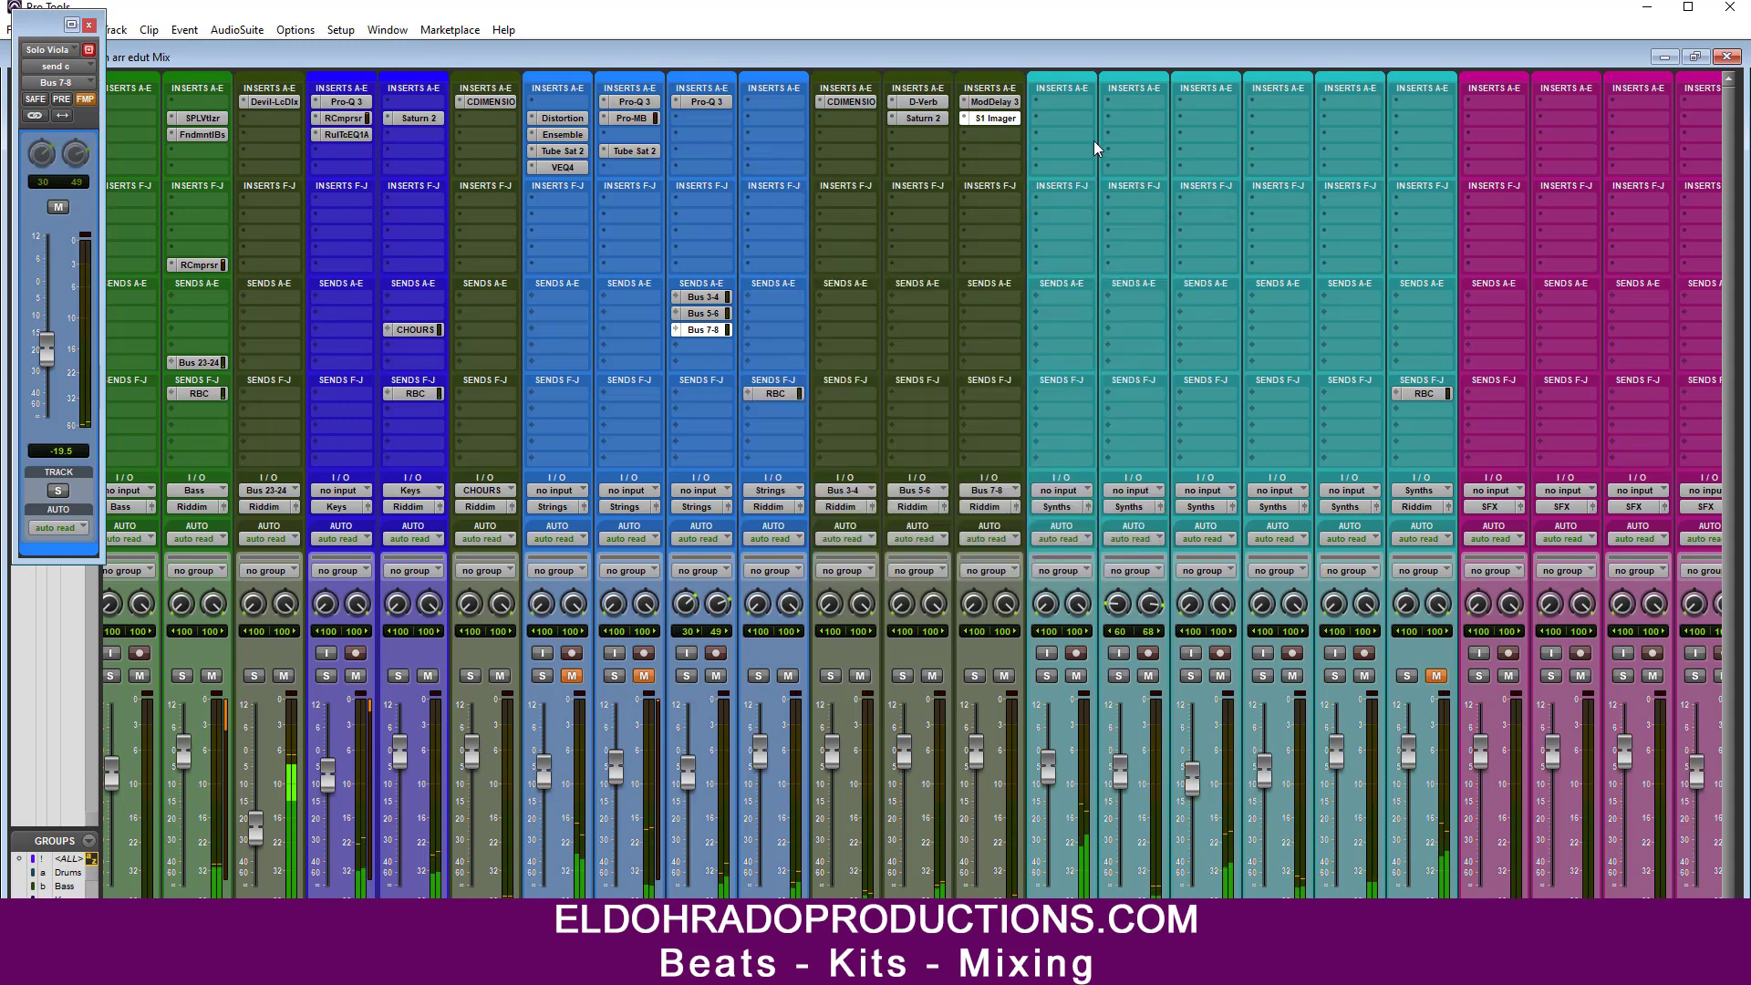
Step: Copy the S1 Imager to the third insert slot of the Bus 5-6 aux track and slightly lower Solo Viola's Bus 5-6 send
left_click_drag(916, 142, 915, 143)
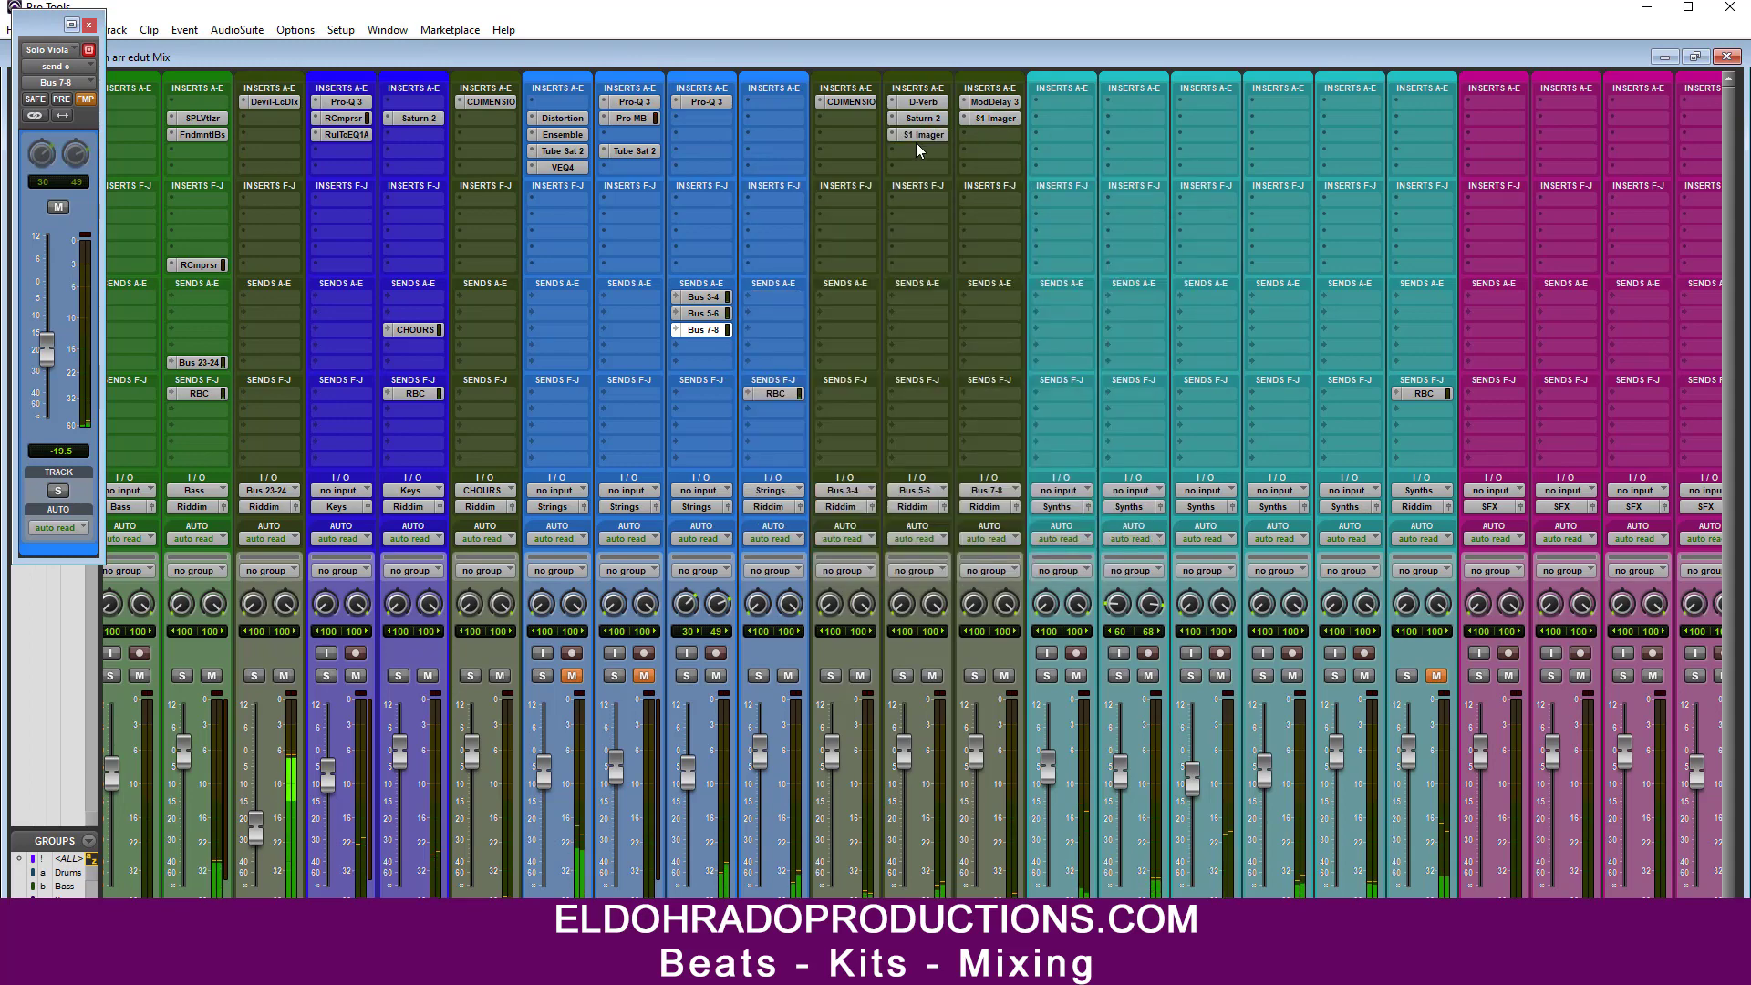
left_click(703, 313)
left_click_drag(52, 336, 52, 341)
left_click(92, 26)
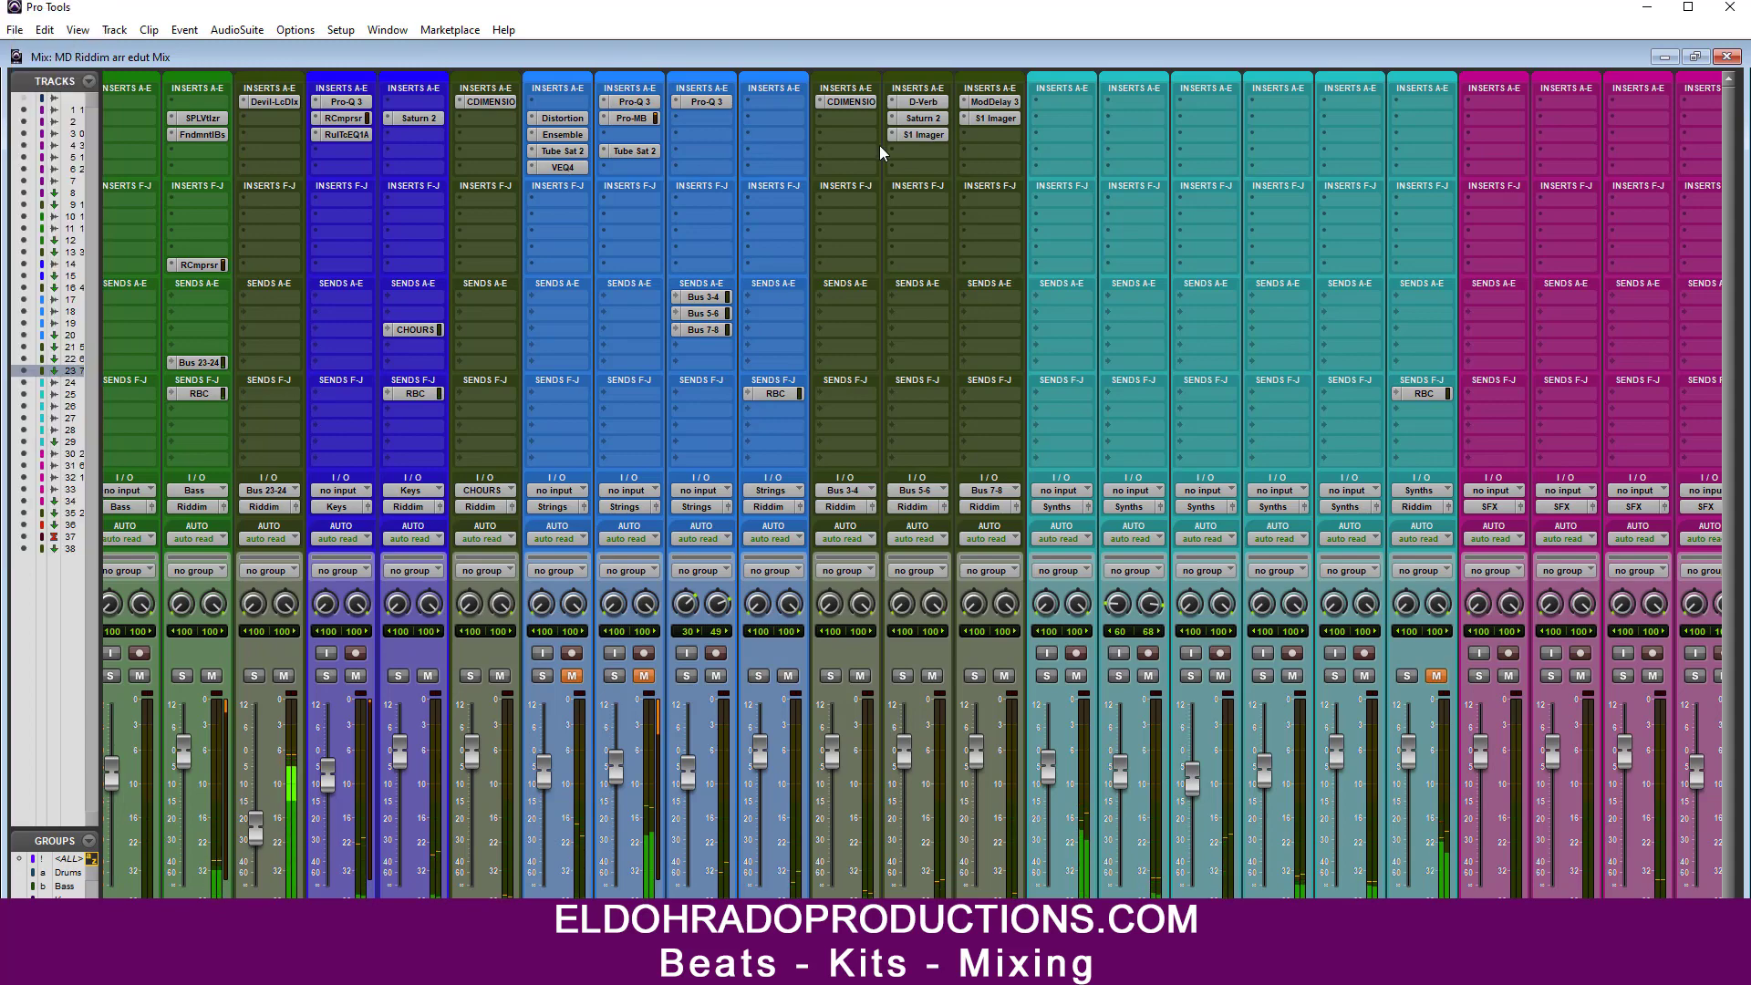
Step: Insert RC-20 Retro Color in the third insert slot of the Bus 7-8 aux track
left_click(1003, 134)
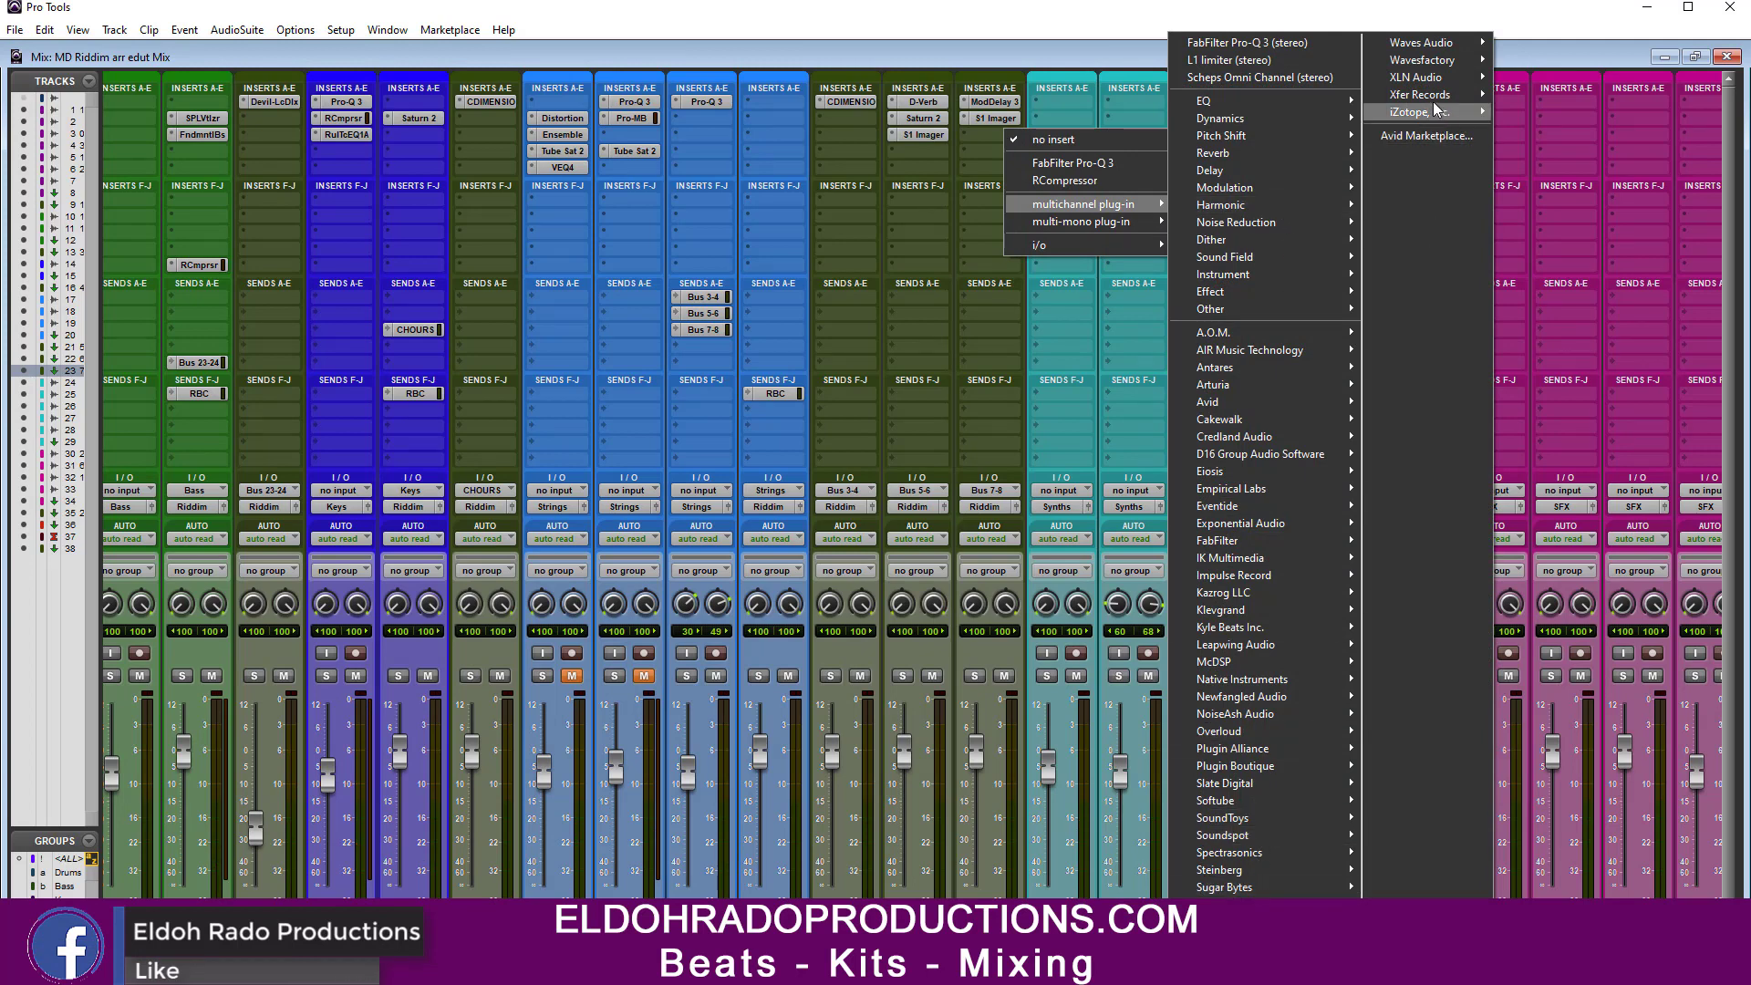
mouse_move(1437, 77)
left_click(1550, 78)
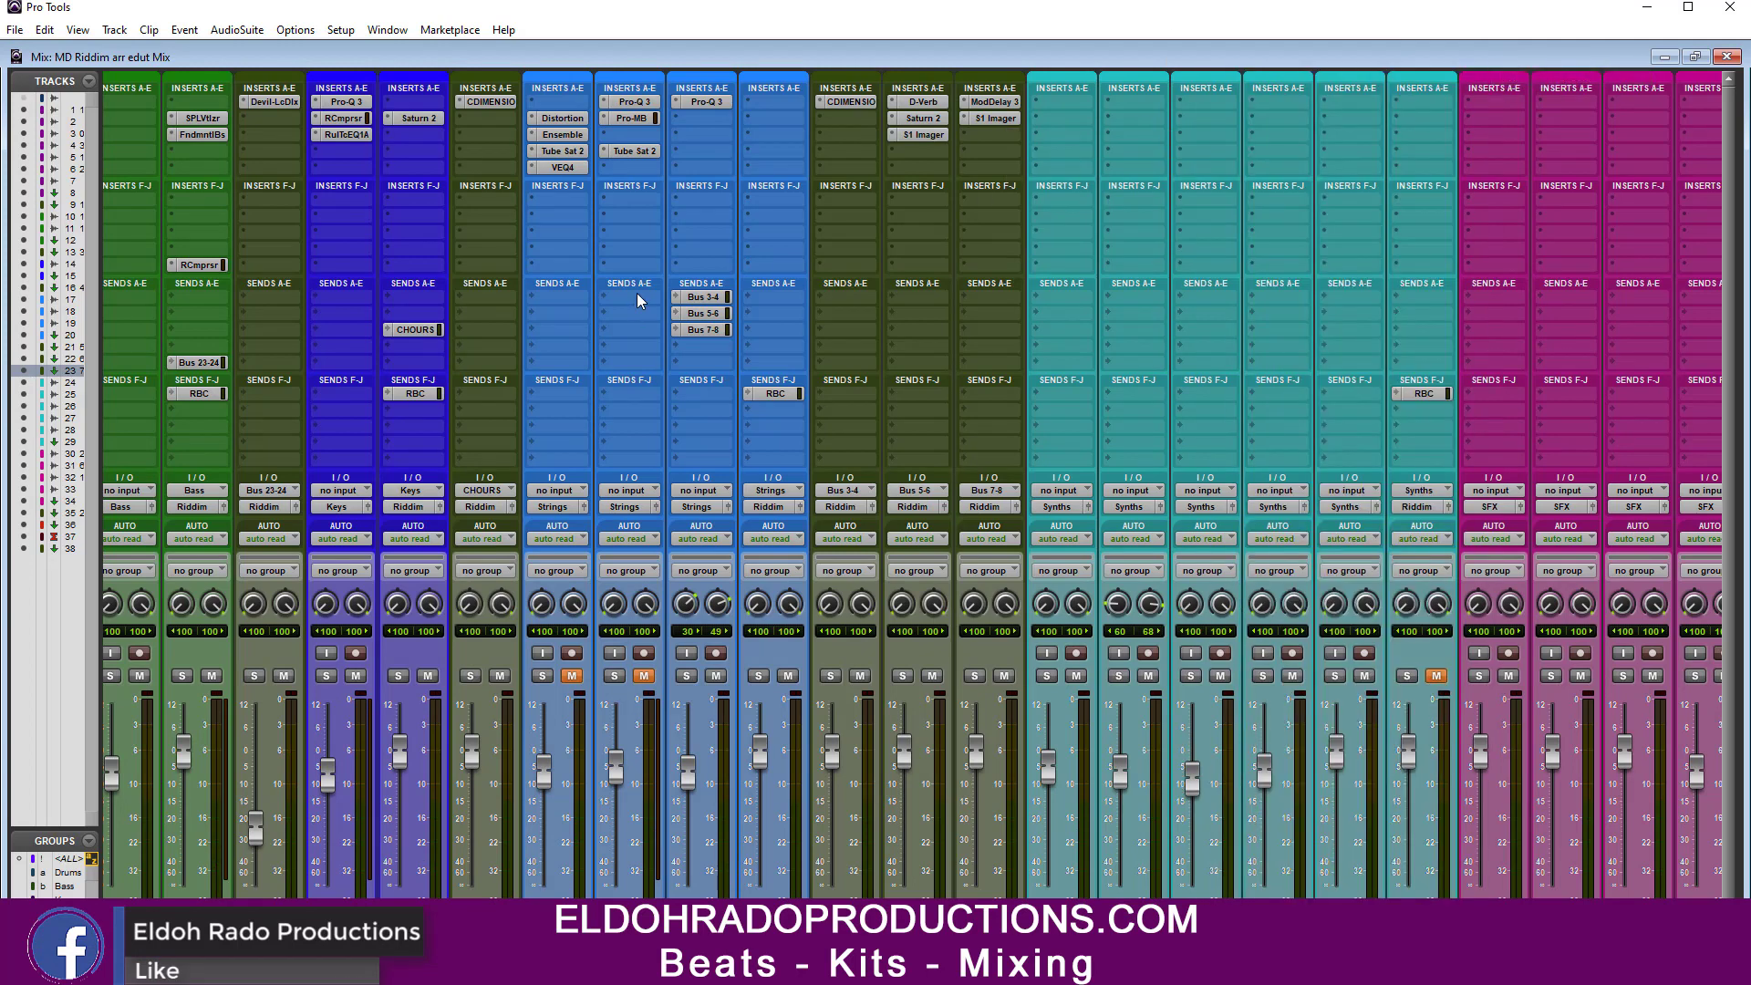
Step: Keep only RC-20's Wobble module active, enable its stereo mode, balance wow and flutter, set Wobble to about 8%, and close it
left_click(780, 624)
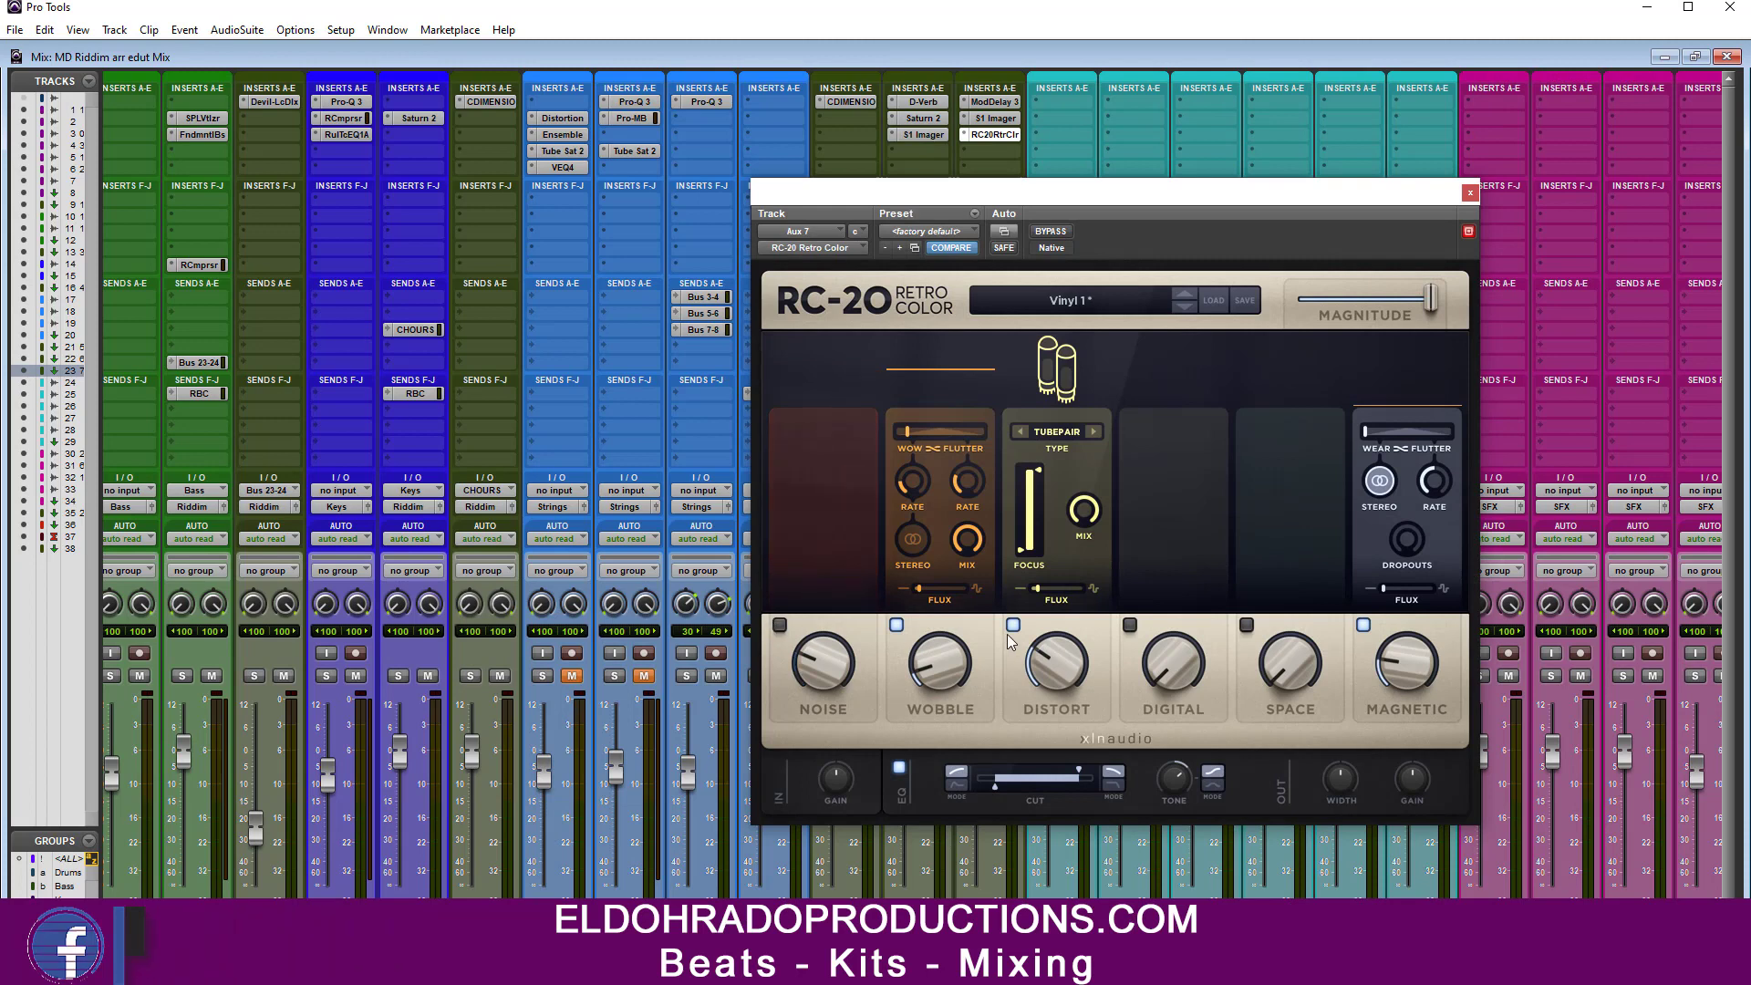
left_click(1013, 625)
left_click(1364, 626)
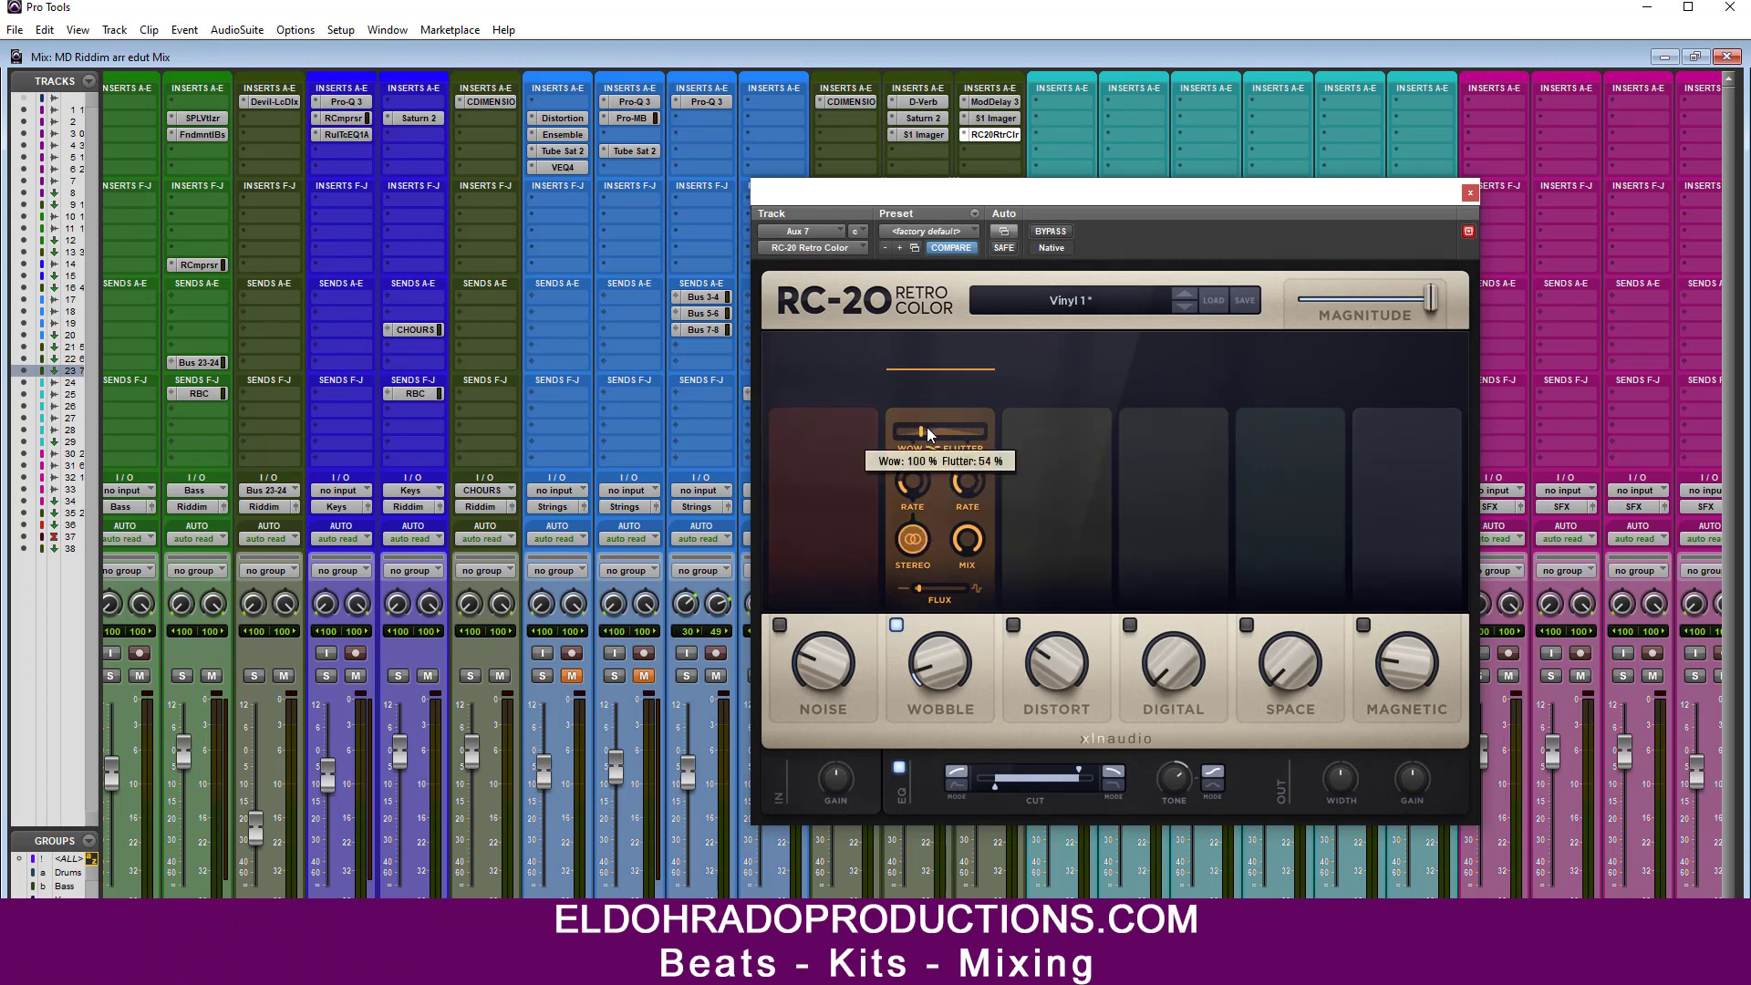
mouse_move(917, 672)
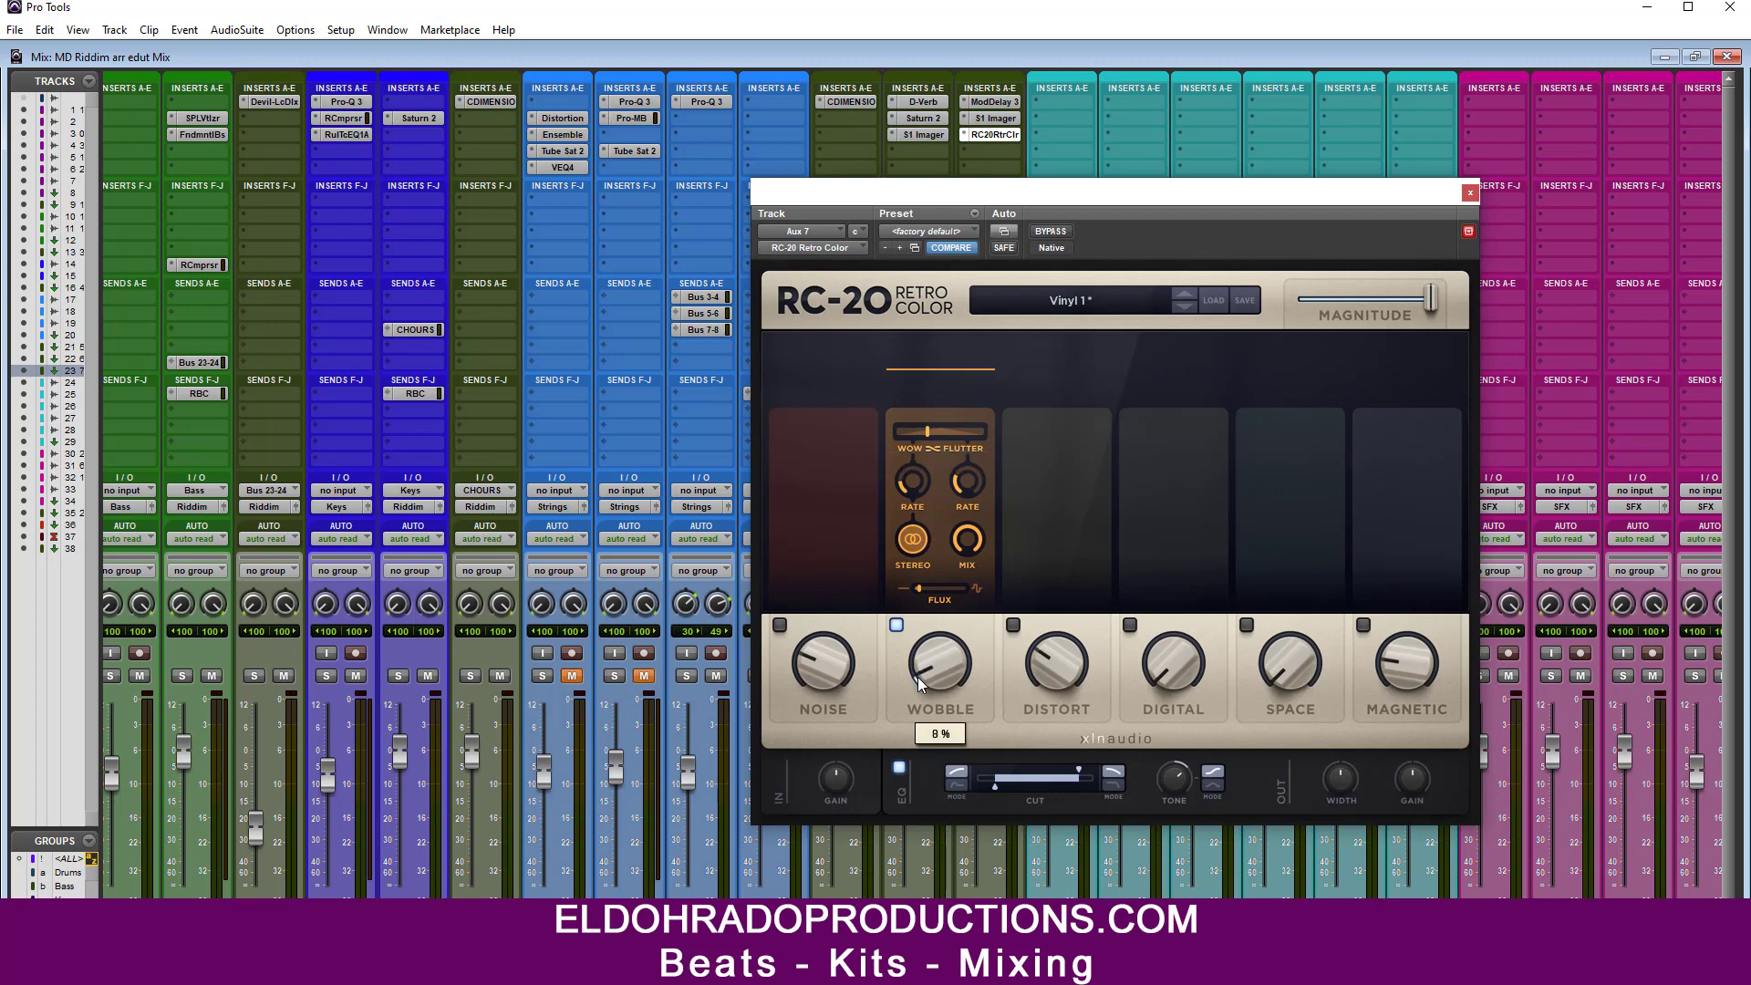
left_click(1470, 193)
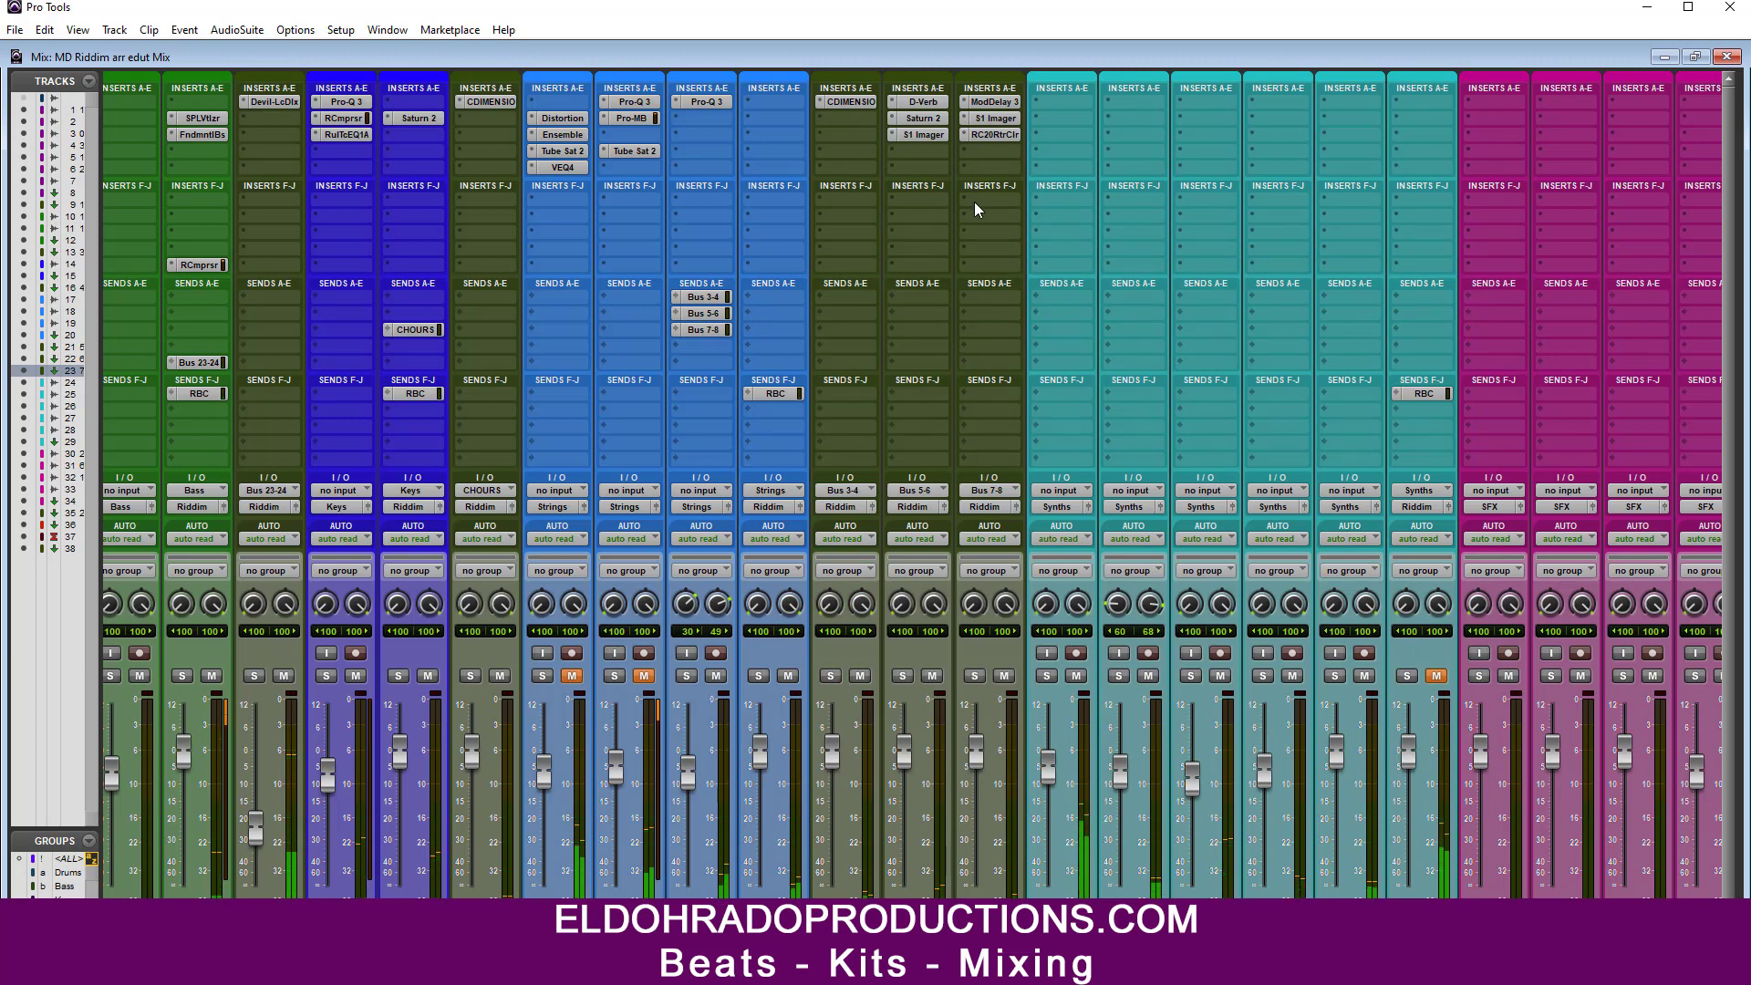
Step: Unmute the two muted string tracks feeding the Strings bus
left_click(643, 676)
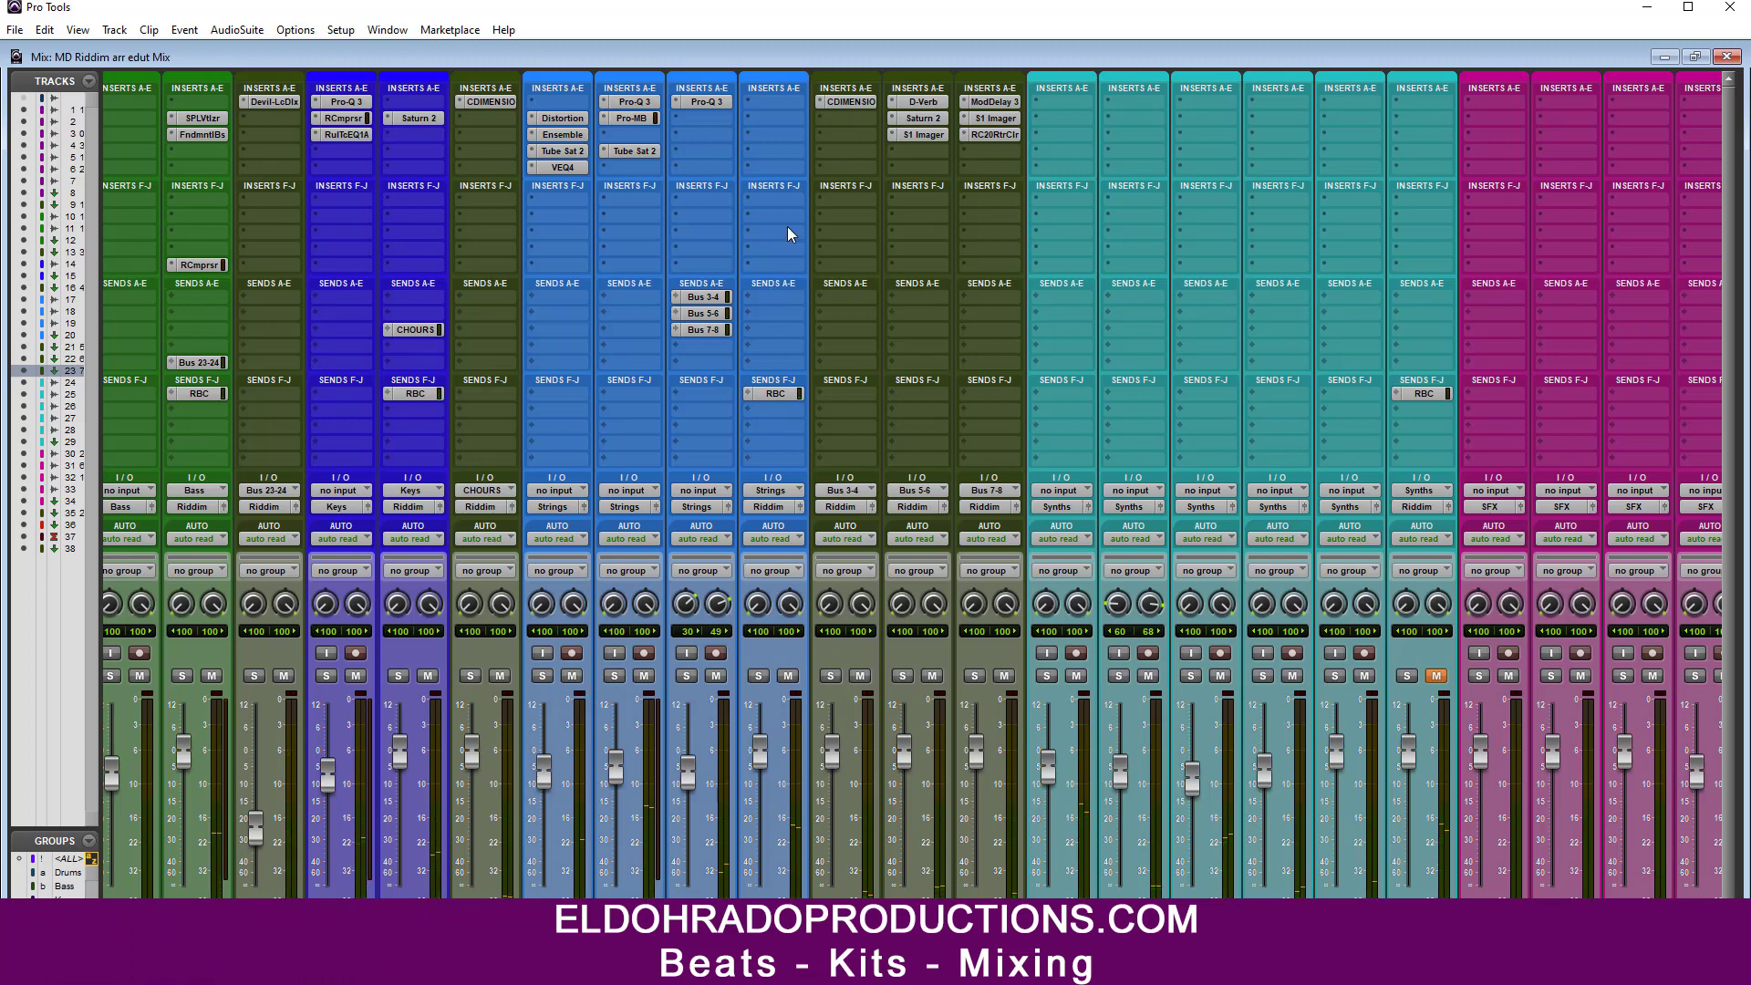
Step: Try the stereo Gem Comp670 in demo mode in the second insert slot of the Strings bus
left_click(775, 122)
mouse_move(868, 187)
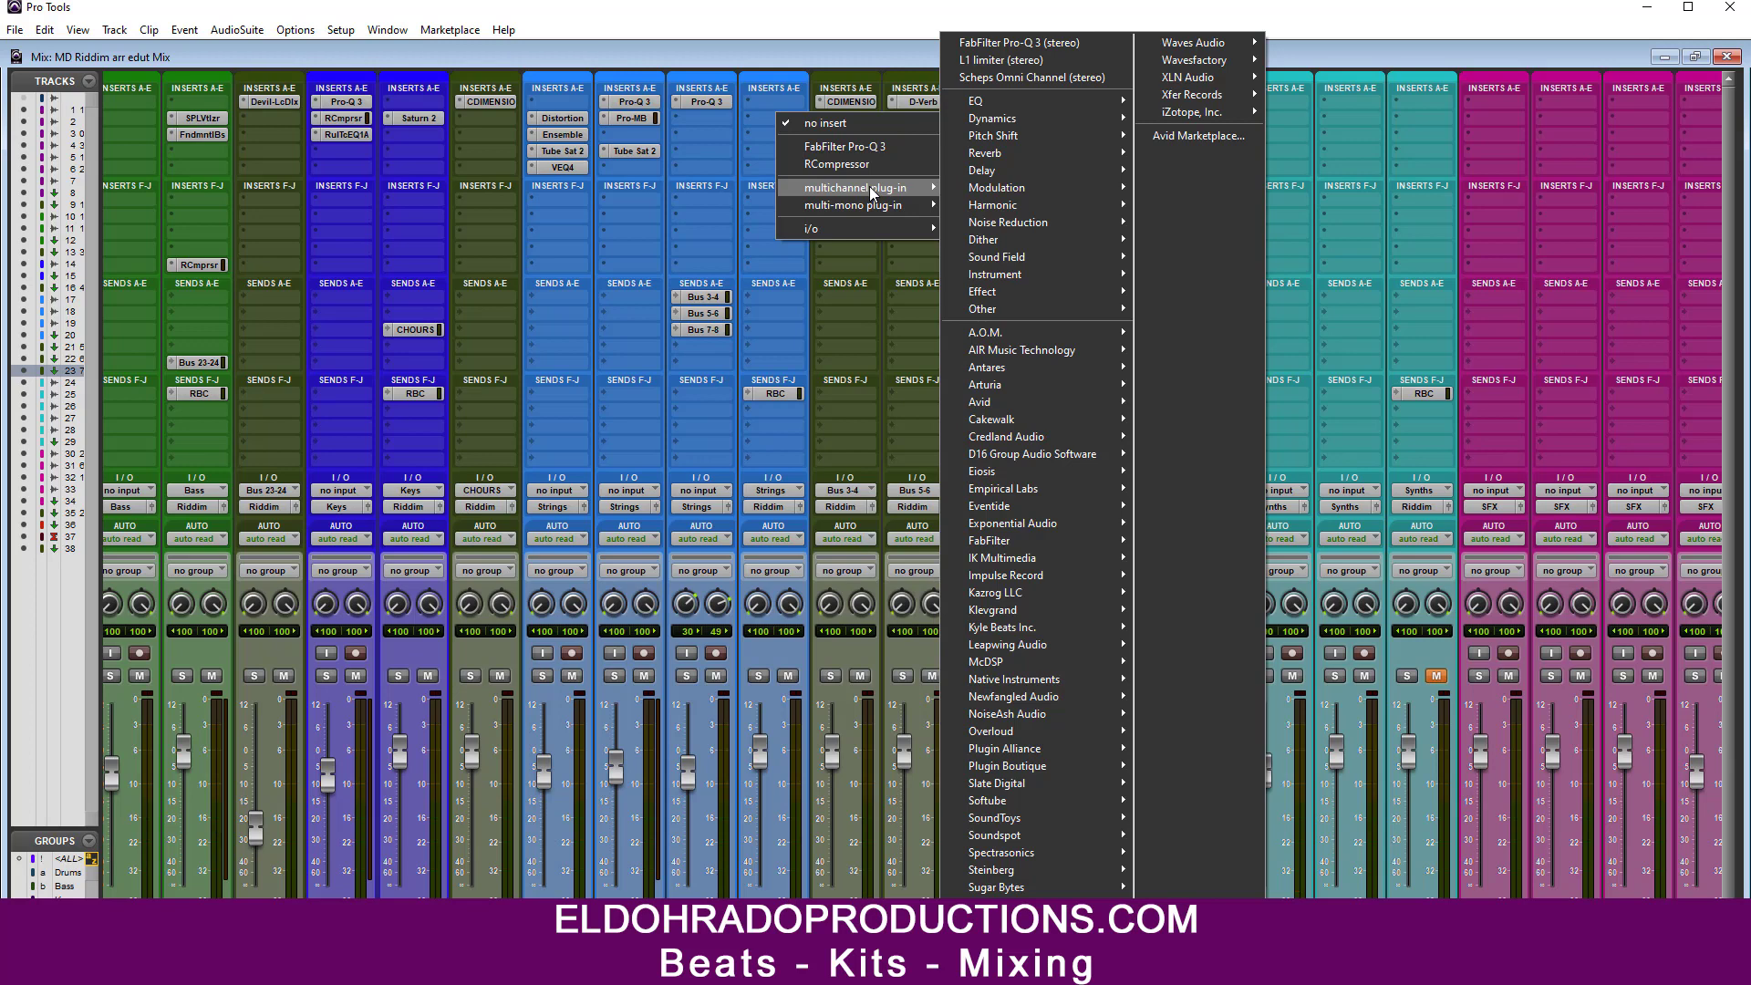
mouse_move(1020, 732)
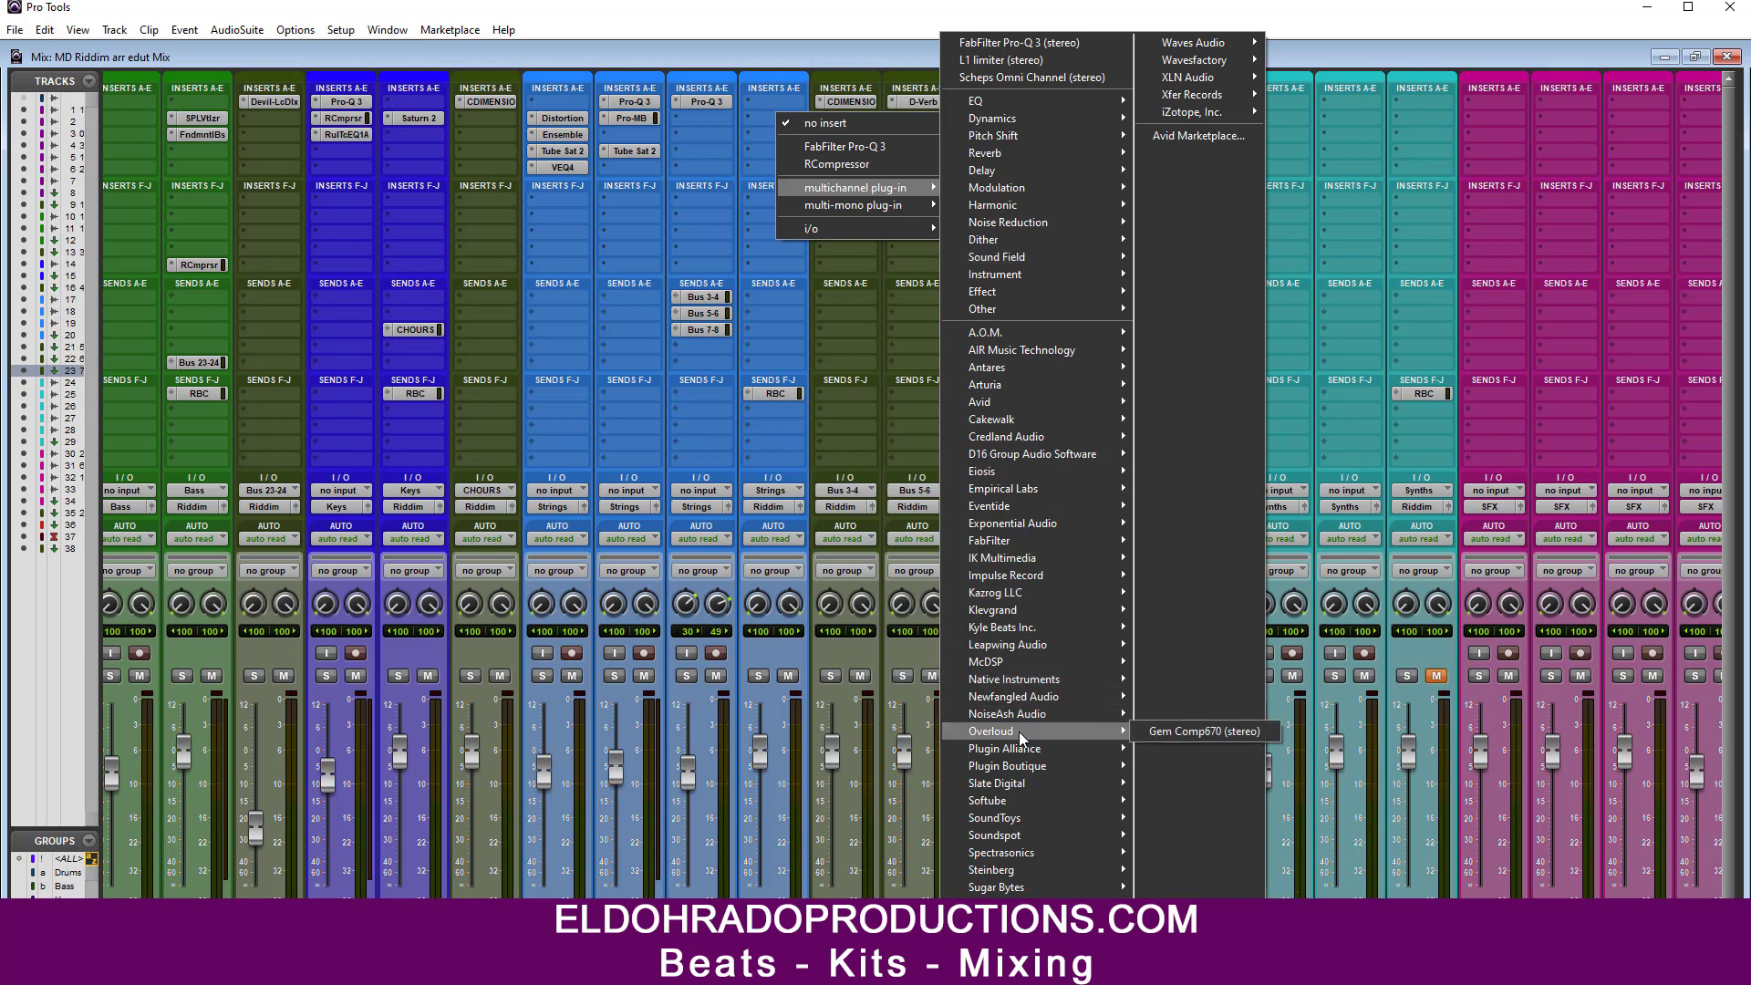
left_click(1185, 732)
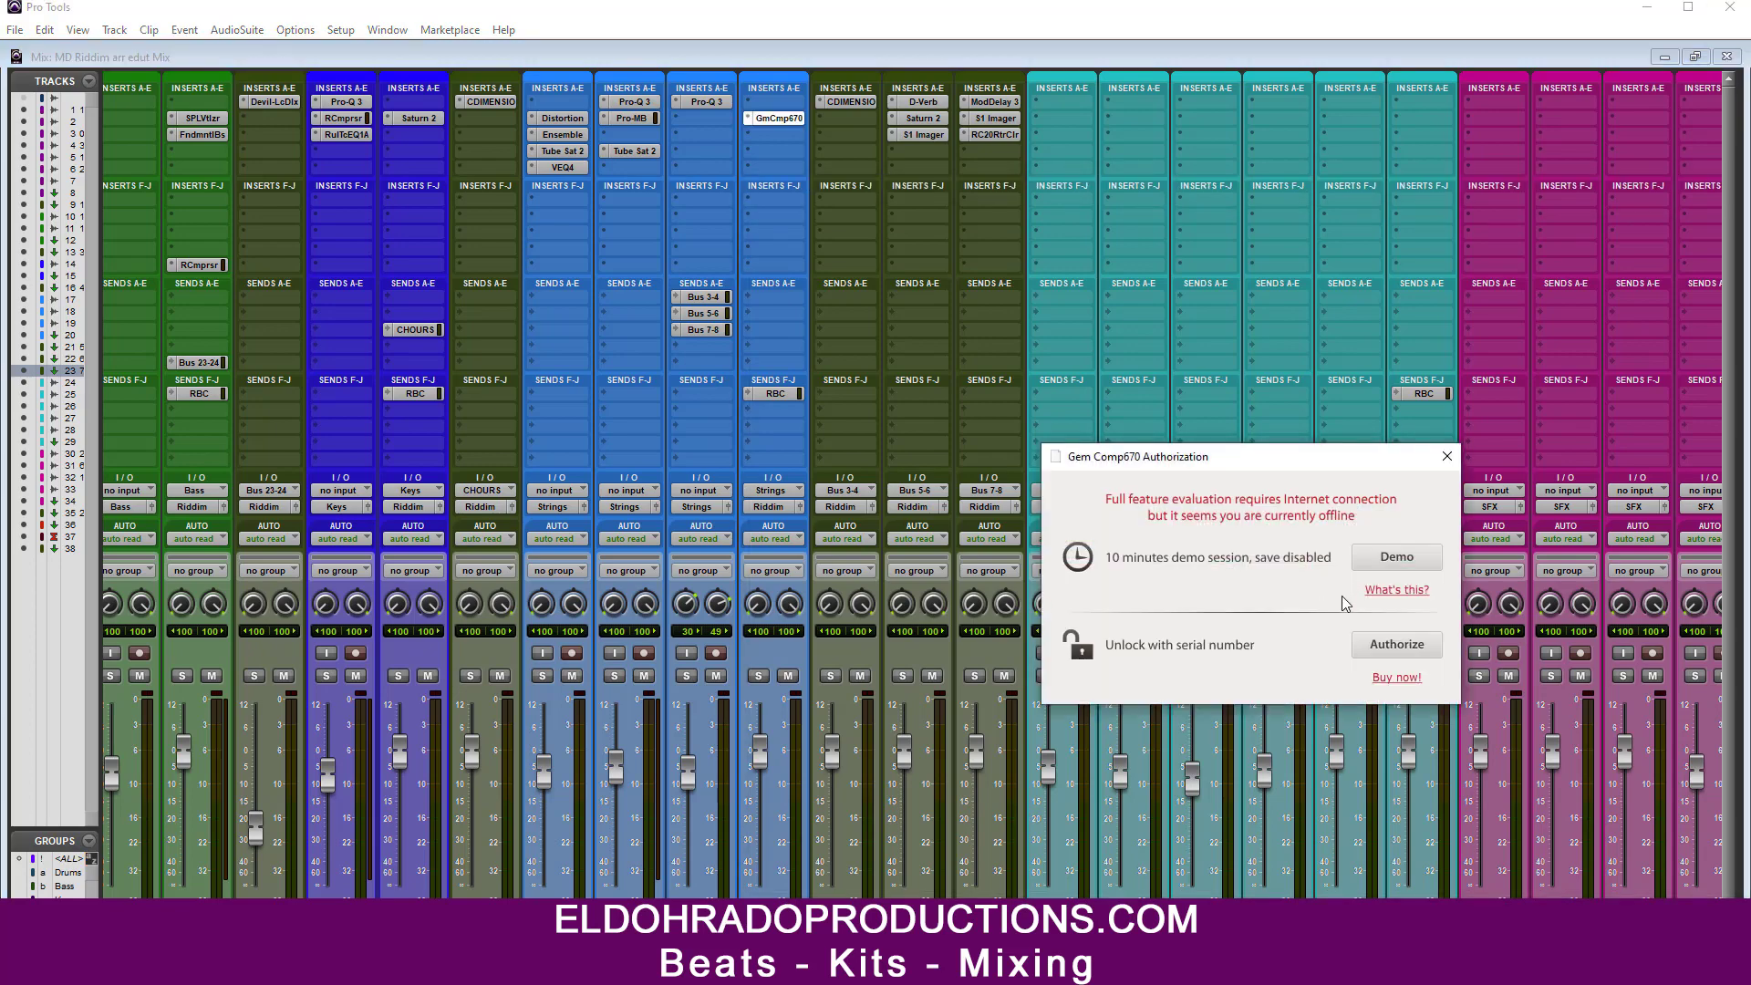
left_click(1396, 556)
left_click_drag(1256, 195, 919, 194)
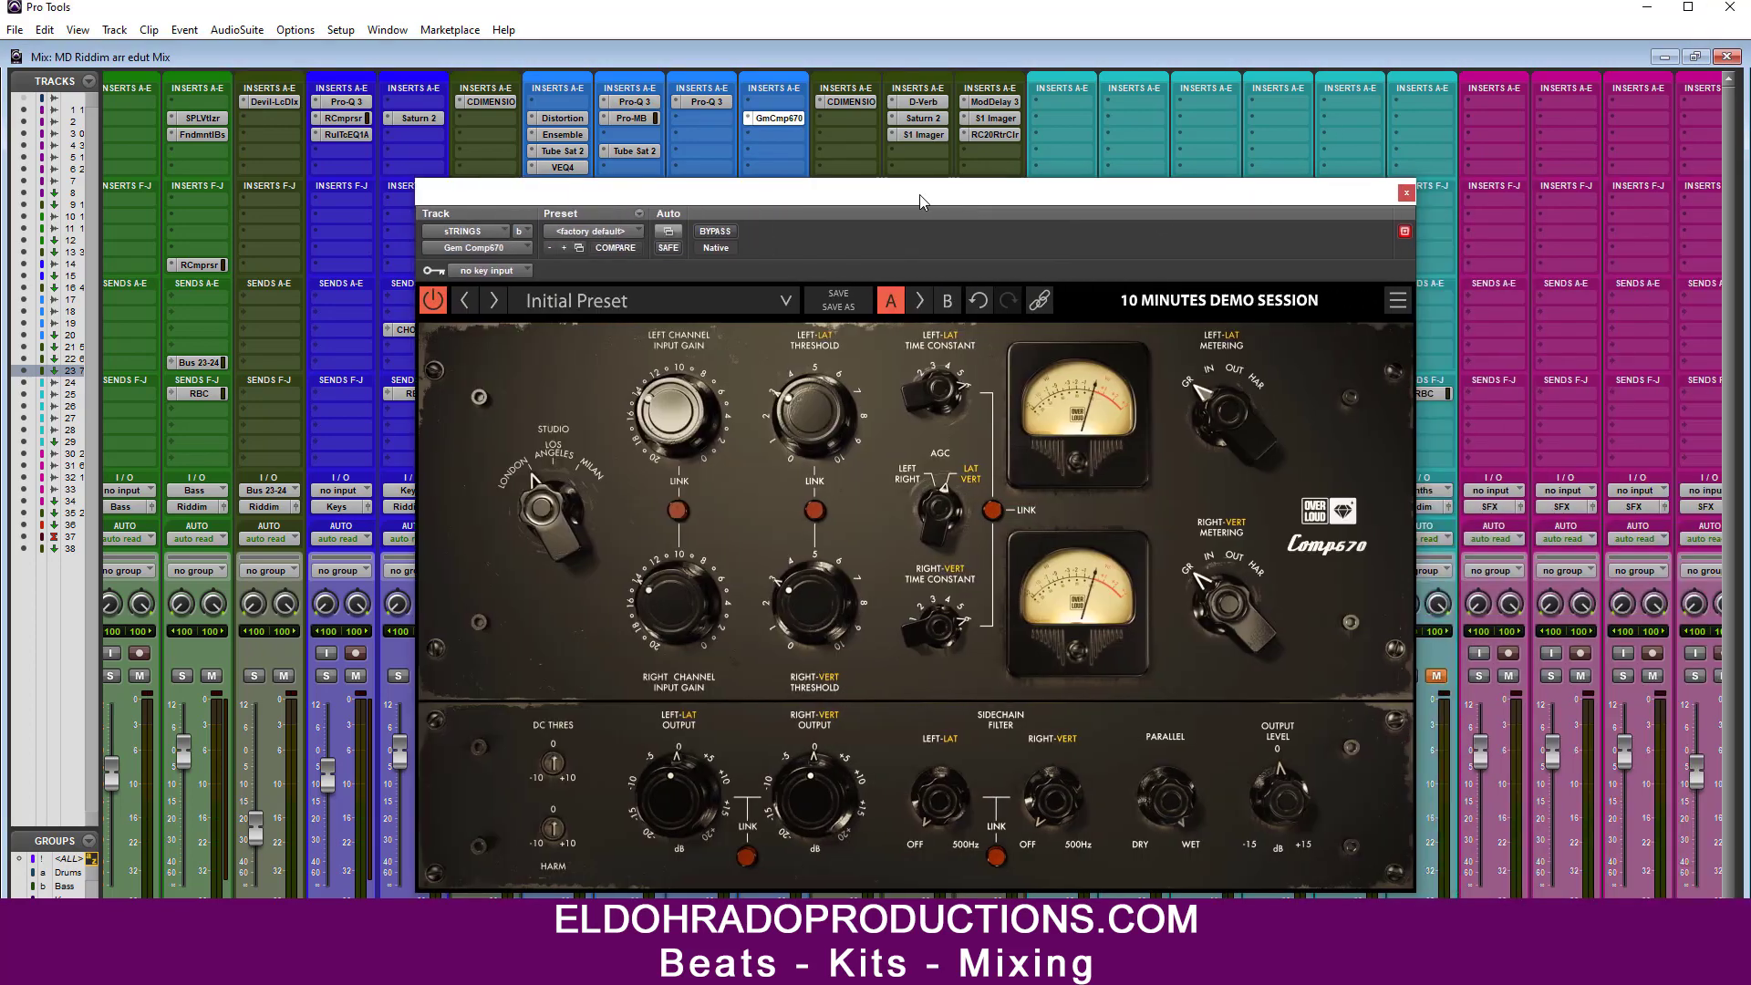
Step: Try replacing Gem Comp670 on the Strings bus with the stereo PuigChild 670
left_click(749, 121)
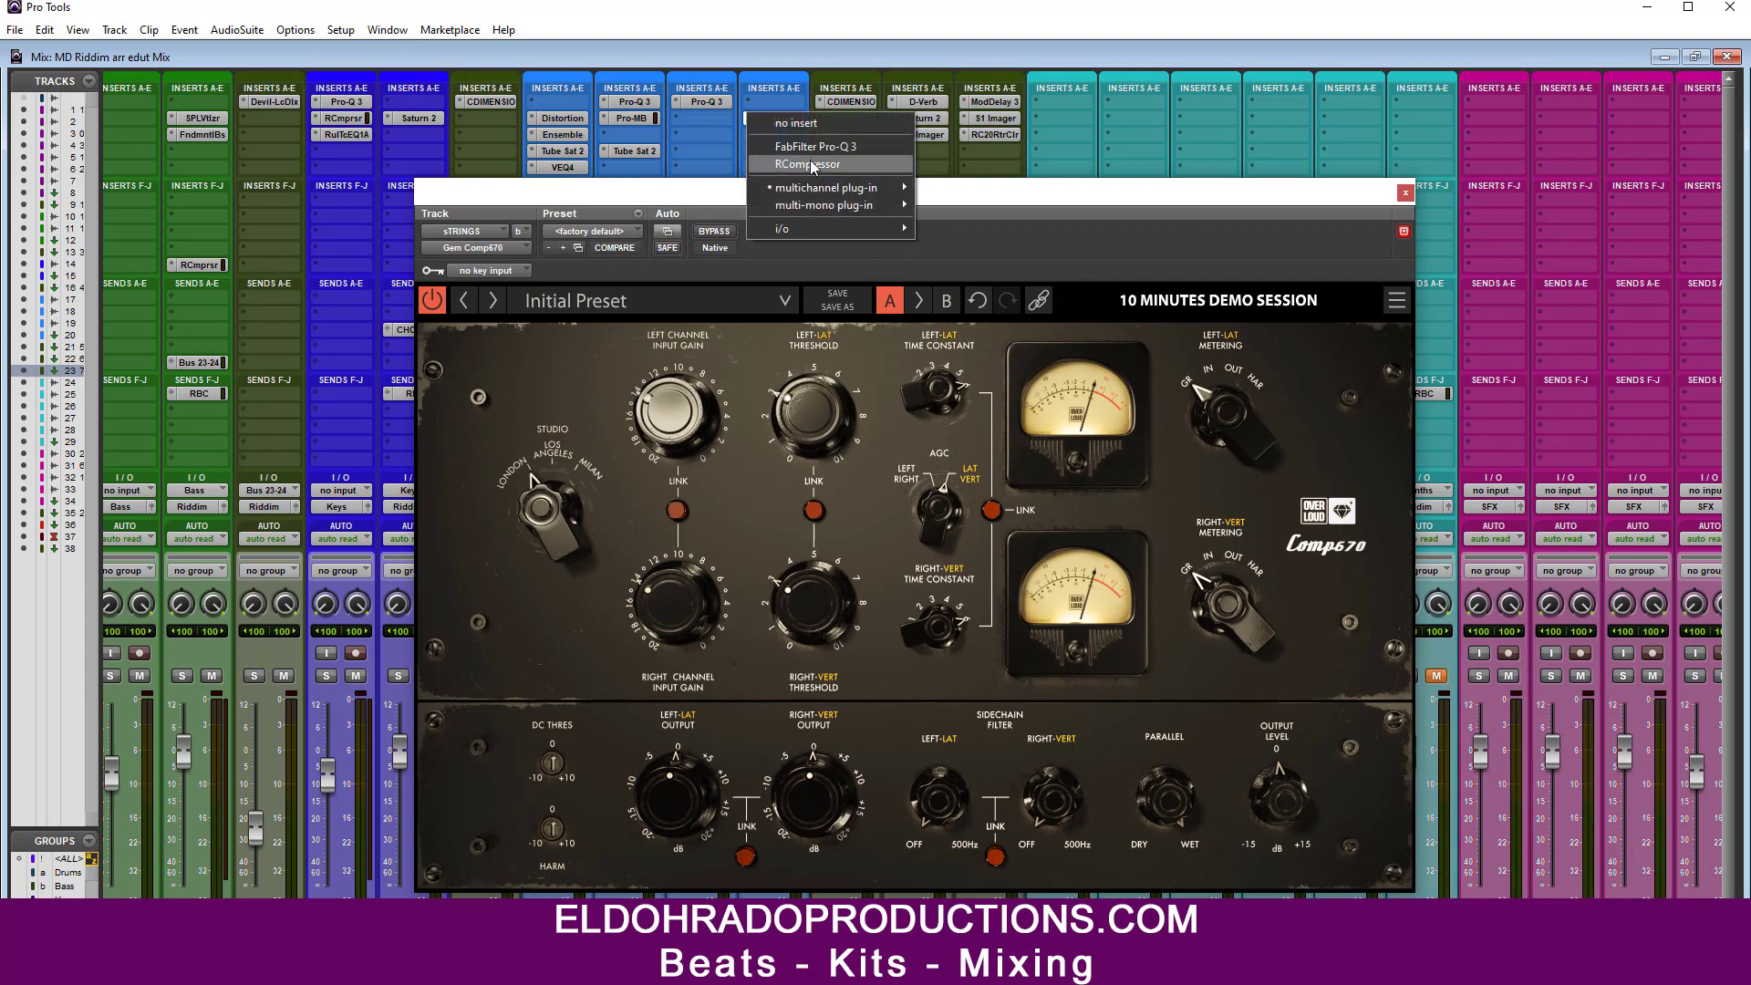
mouse_move(821, 192)
mouse_move(1003, 123)
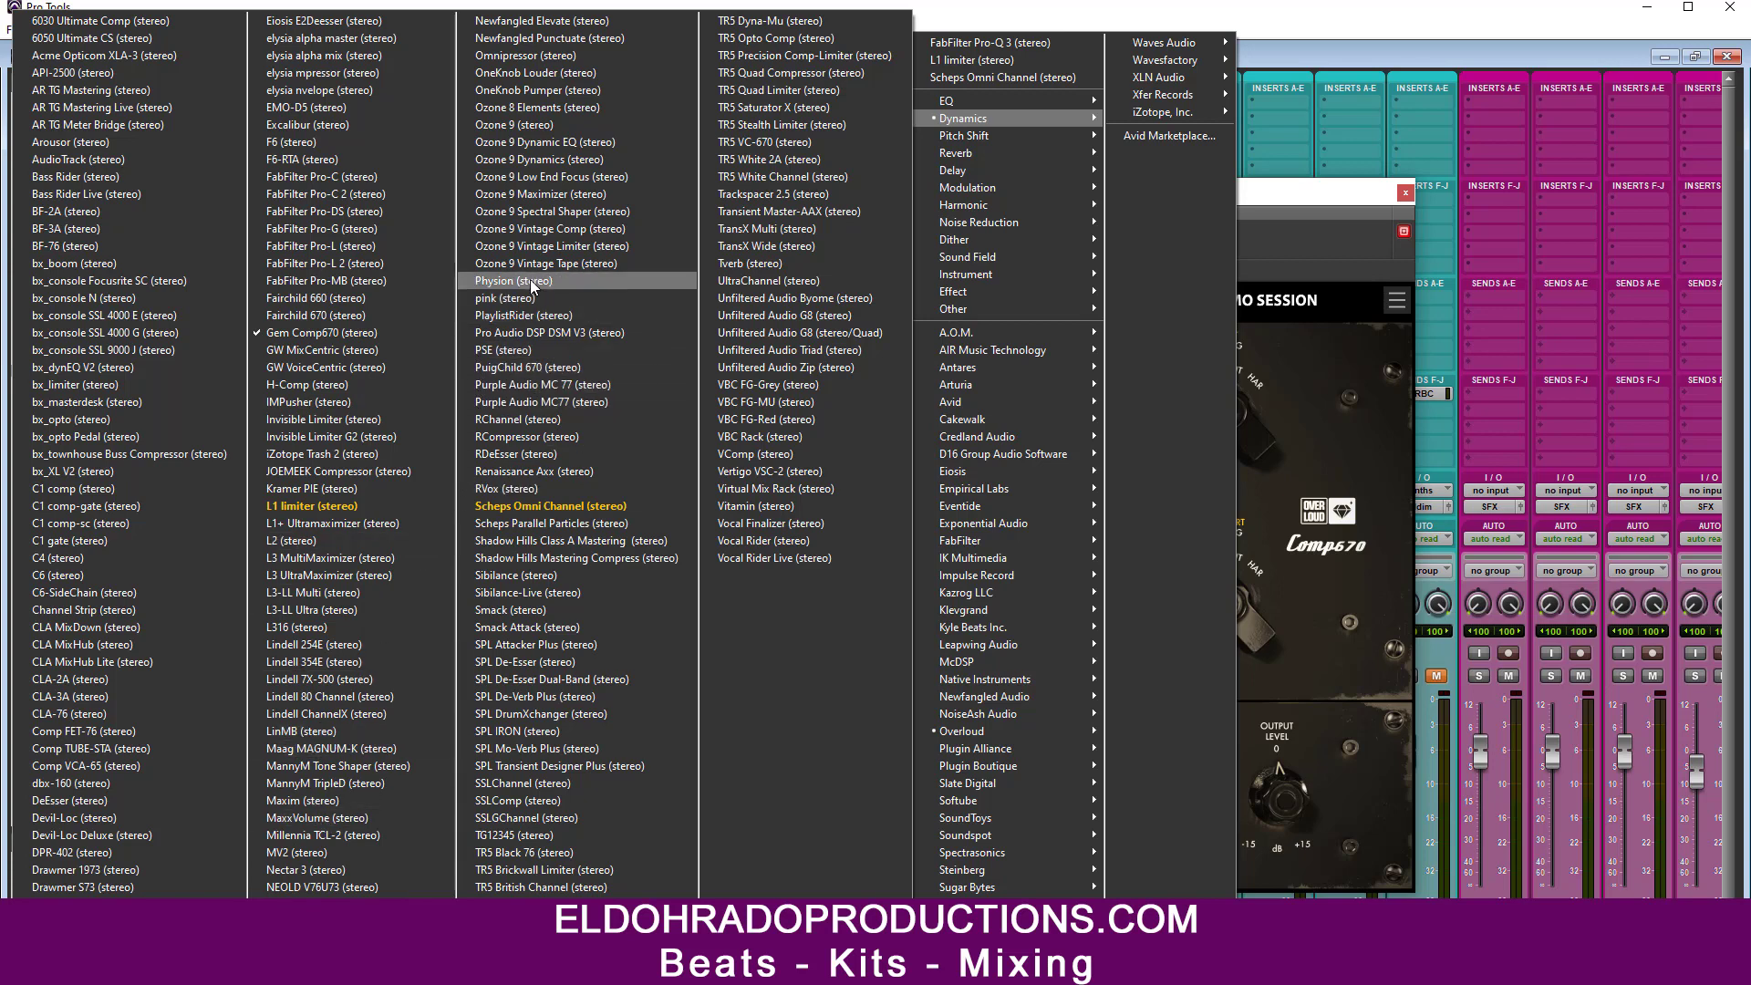
left_click(543, 368)
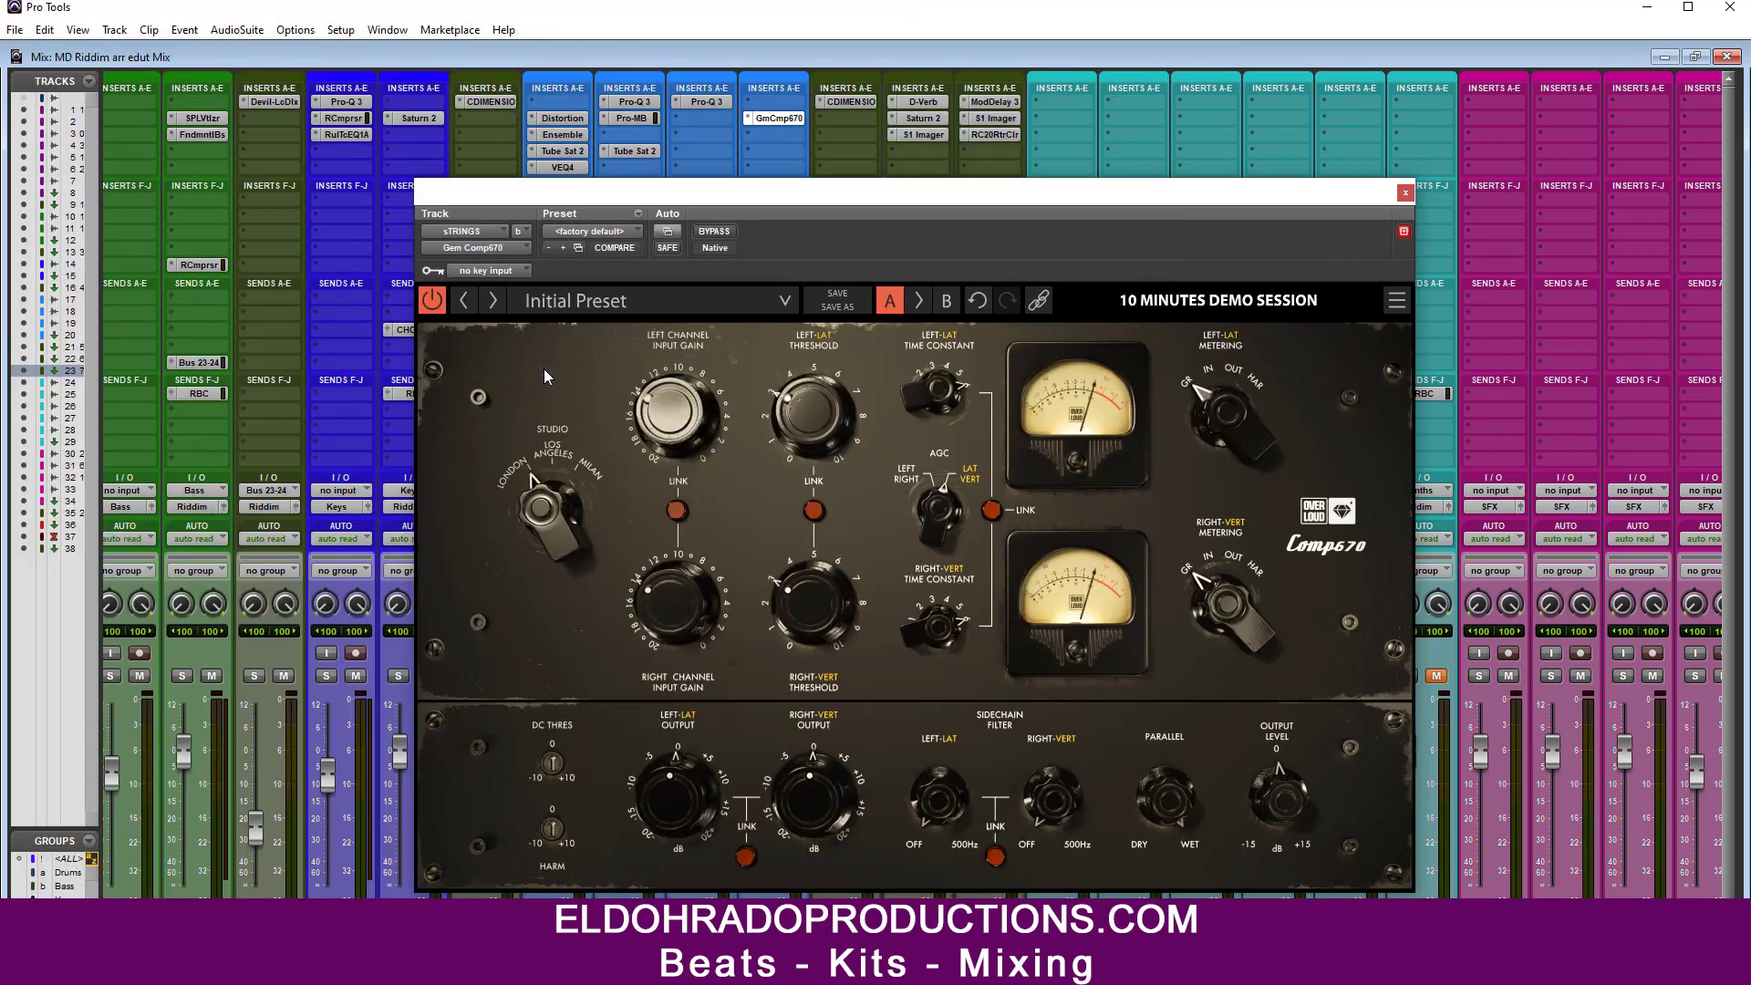
left_click_drag(775, 217, 847, 246)
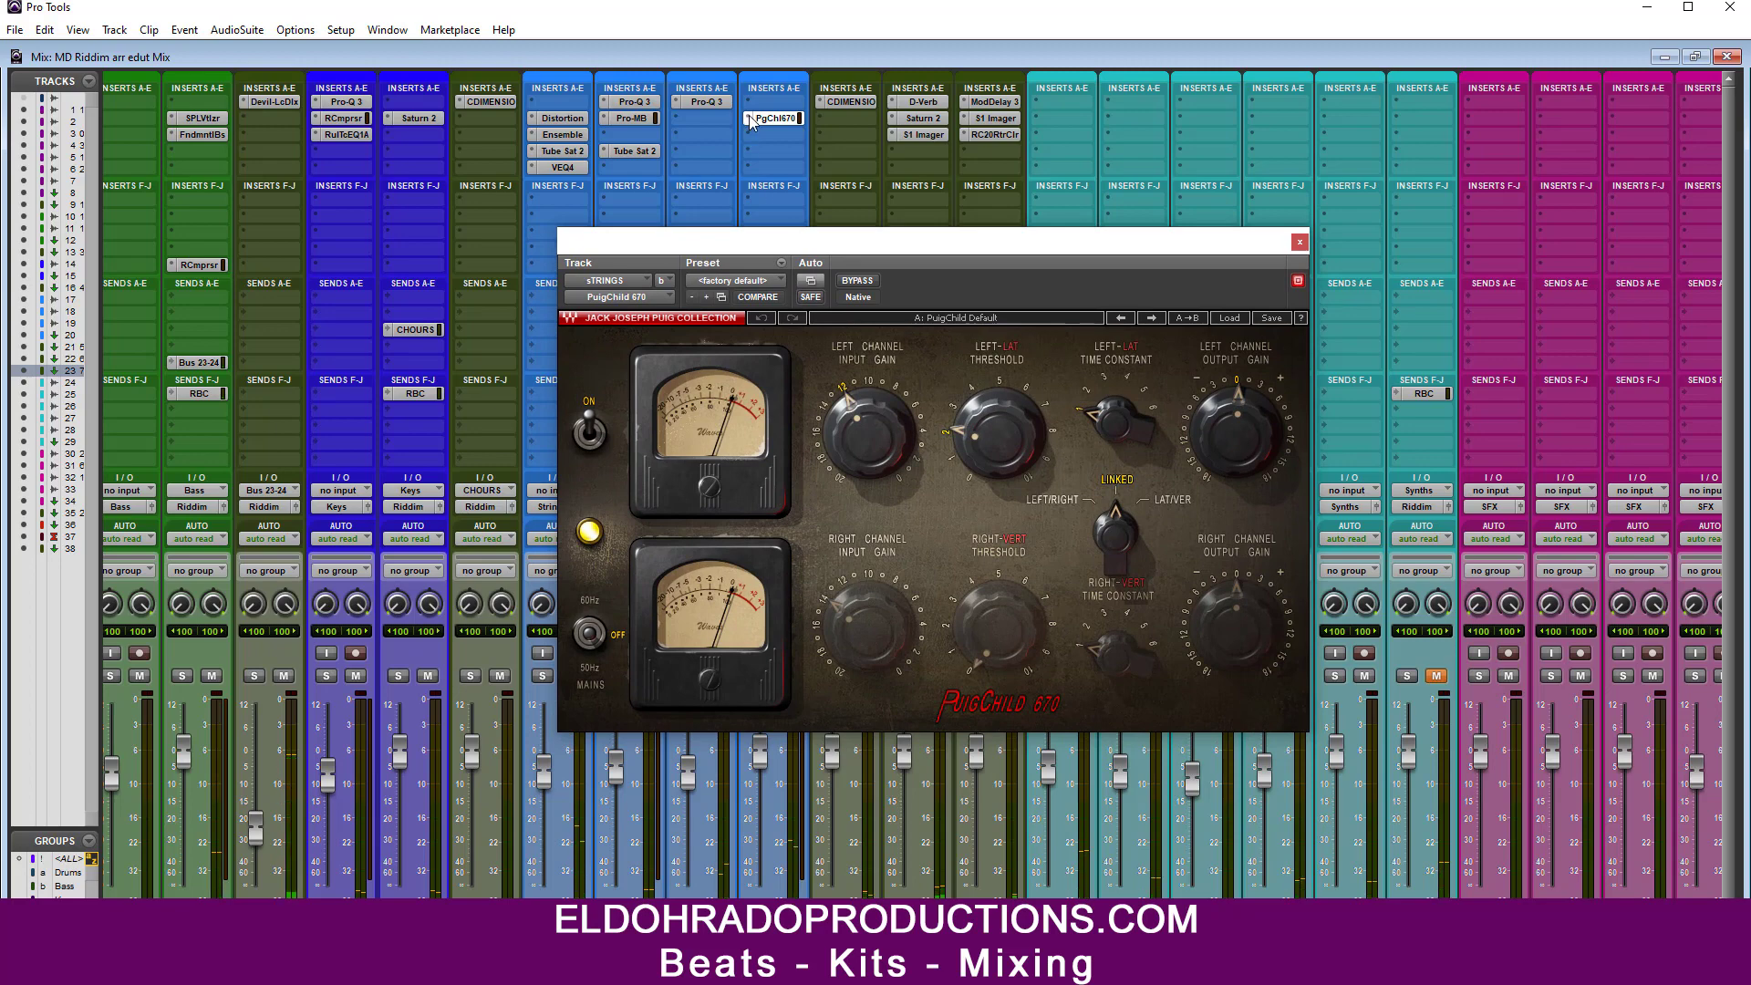
Step: Replace the Strings bus compressor with the stereo TR5 Precision Comp-Limiter, raise its input and lower its compressor threshold, and close it
left_click(781, 153)
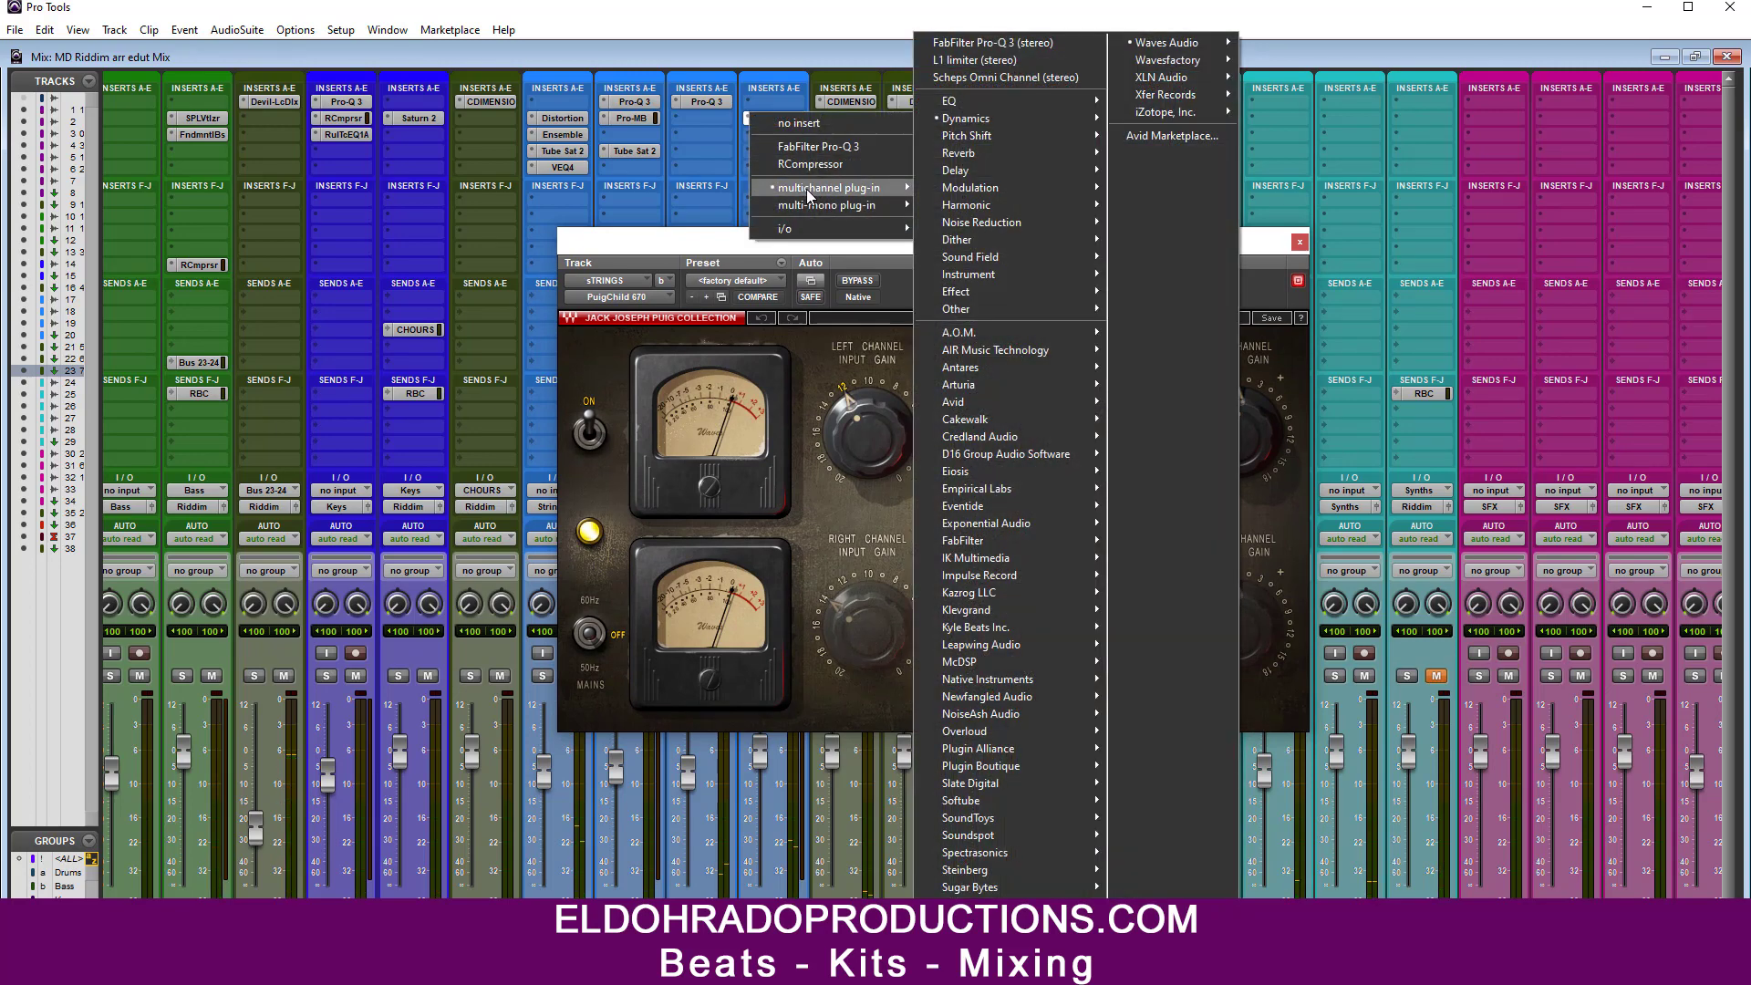
mouse_move(982, 559)
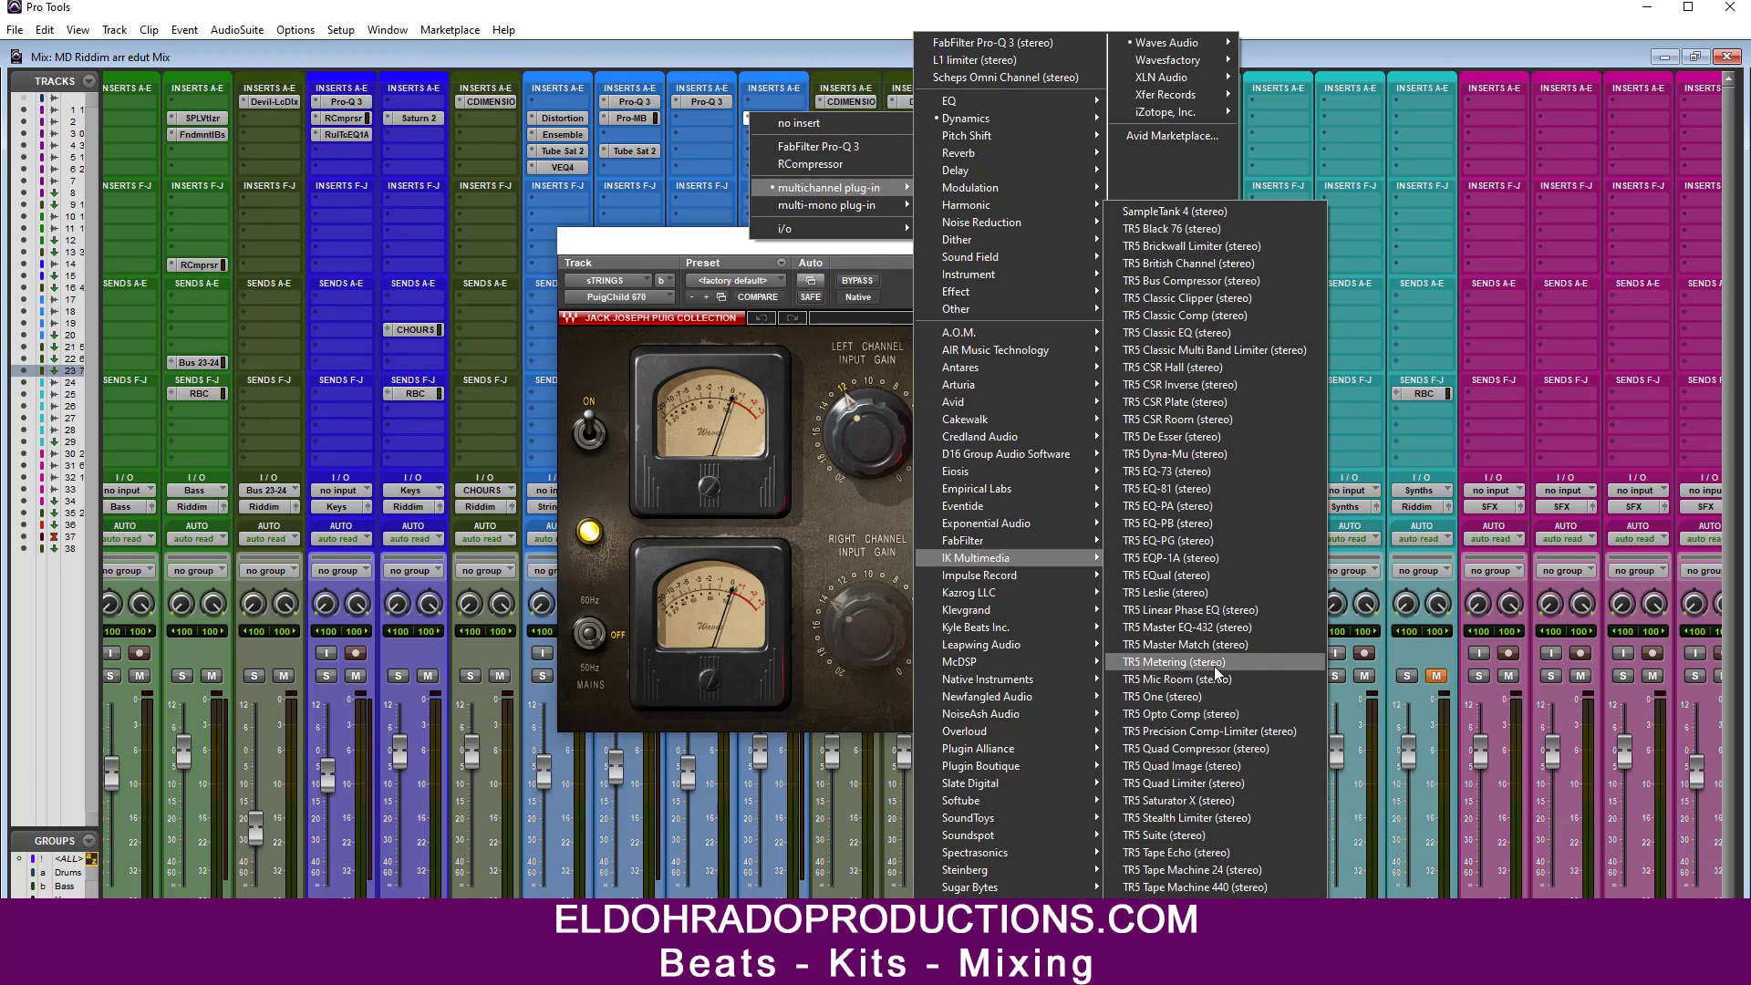
left_click(1224, 732)
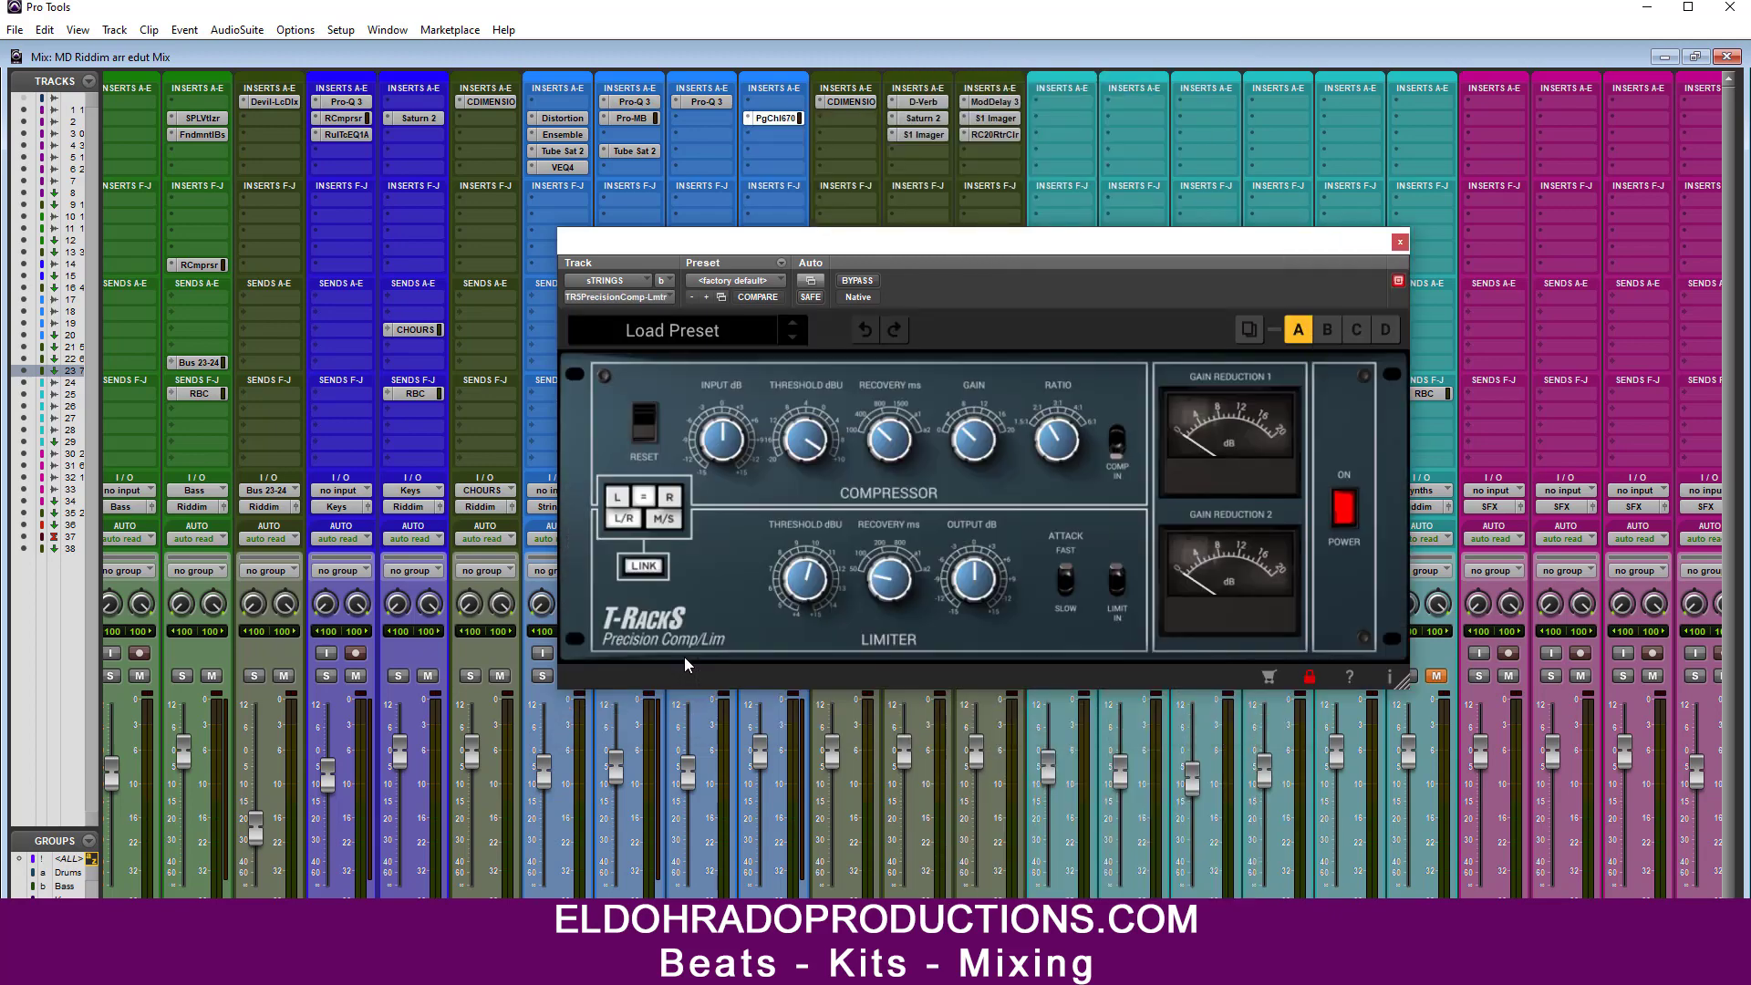
left_click_drag(1048, 264, 852, 267)
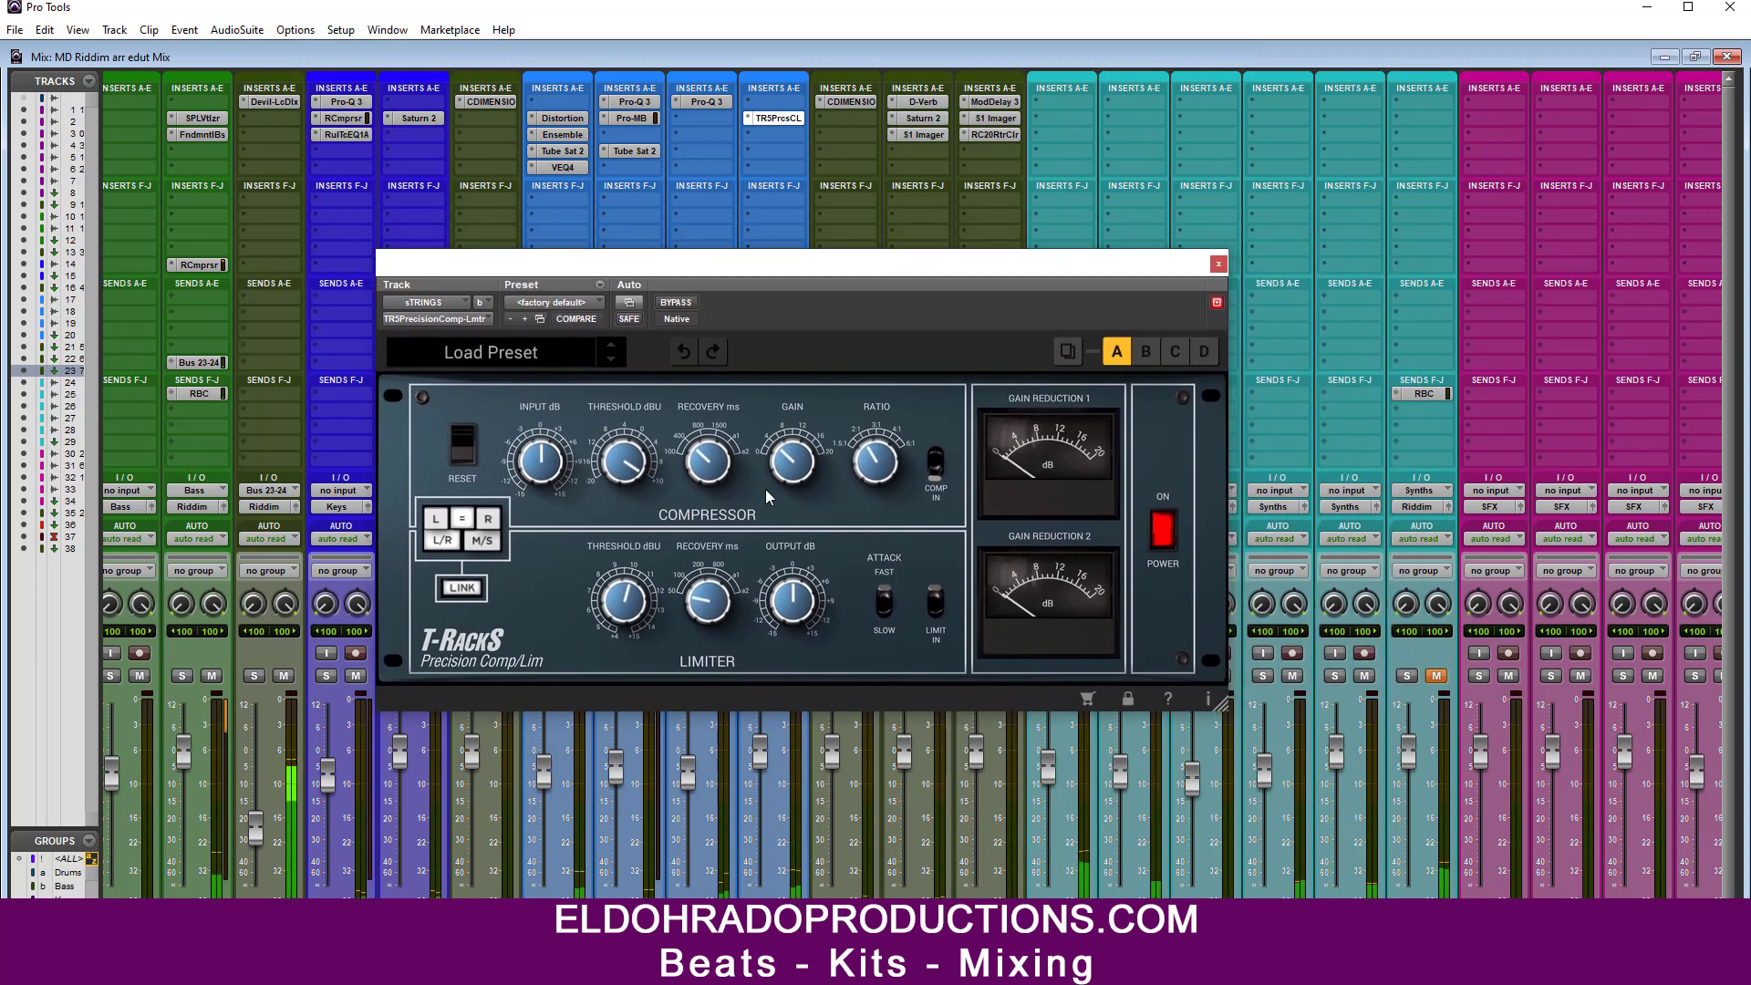
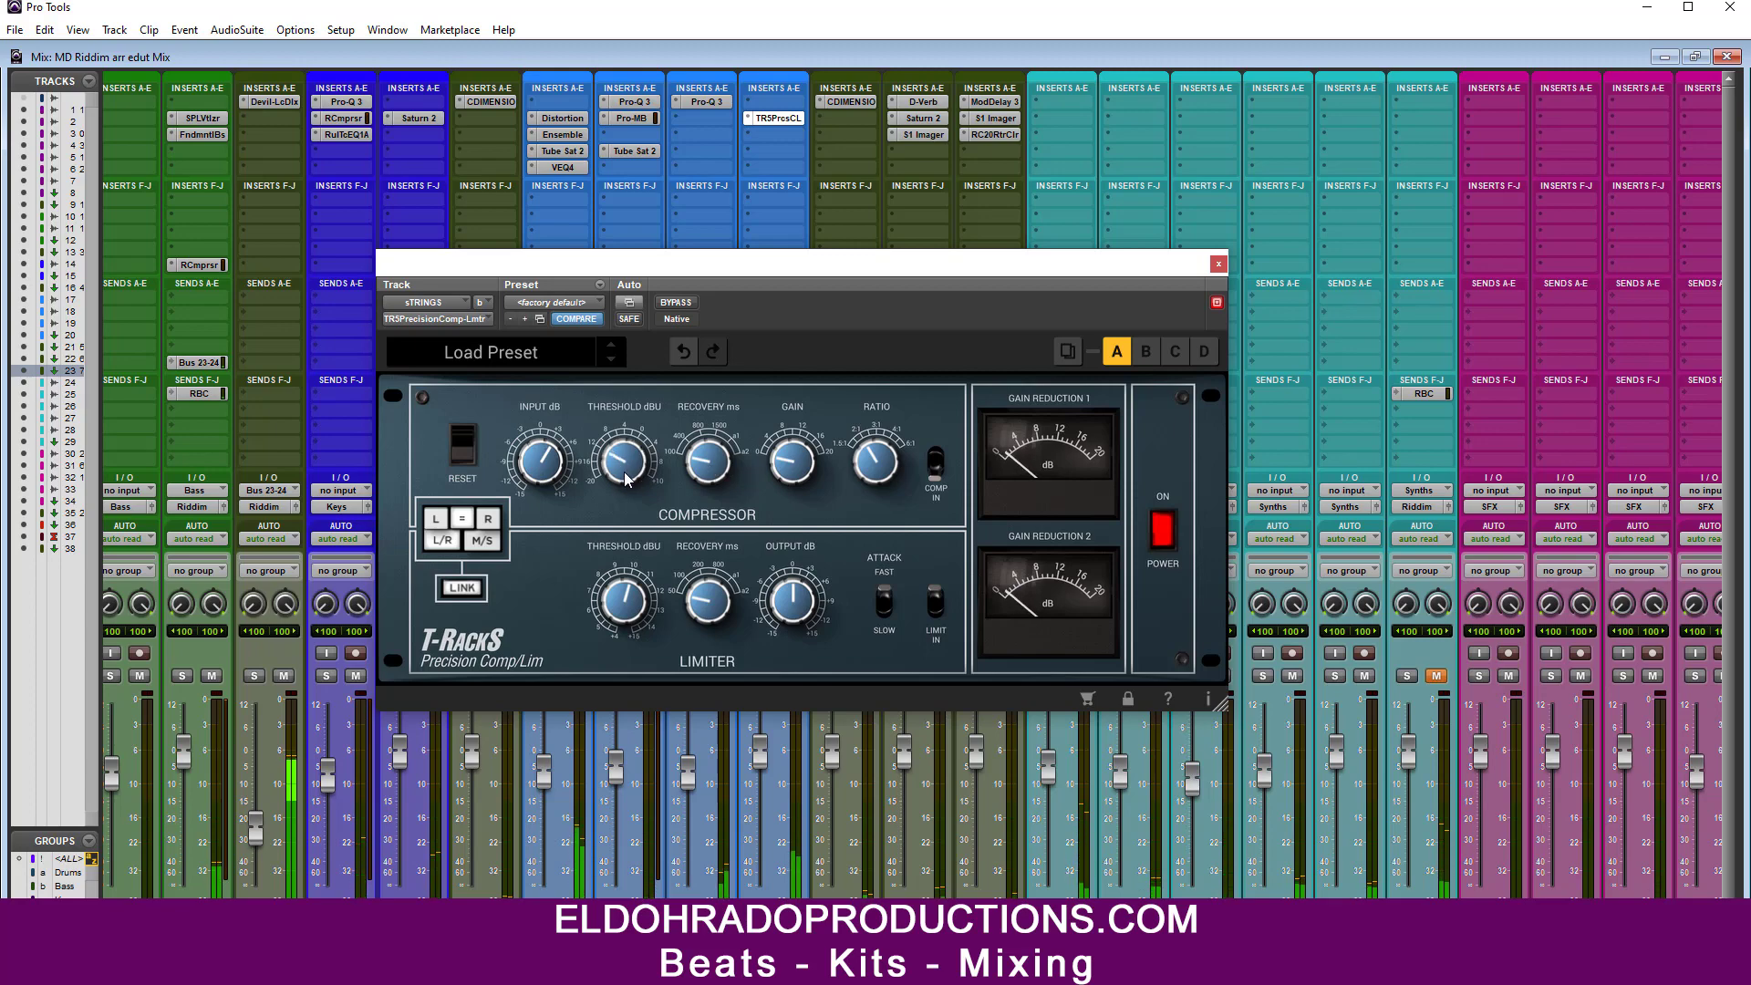
left_click(1219, 263)
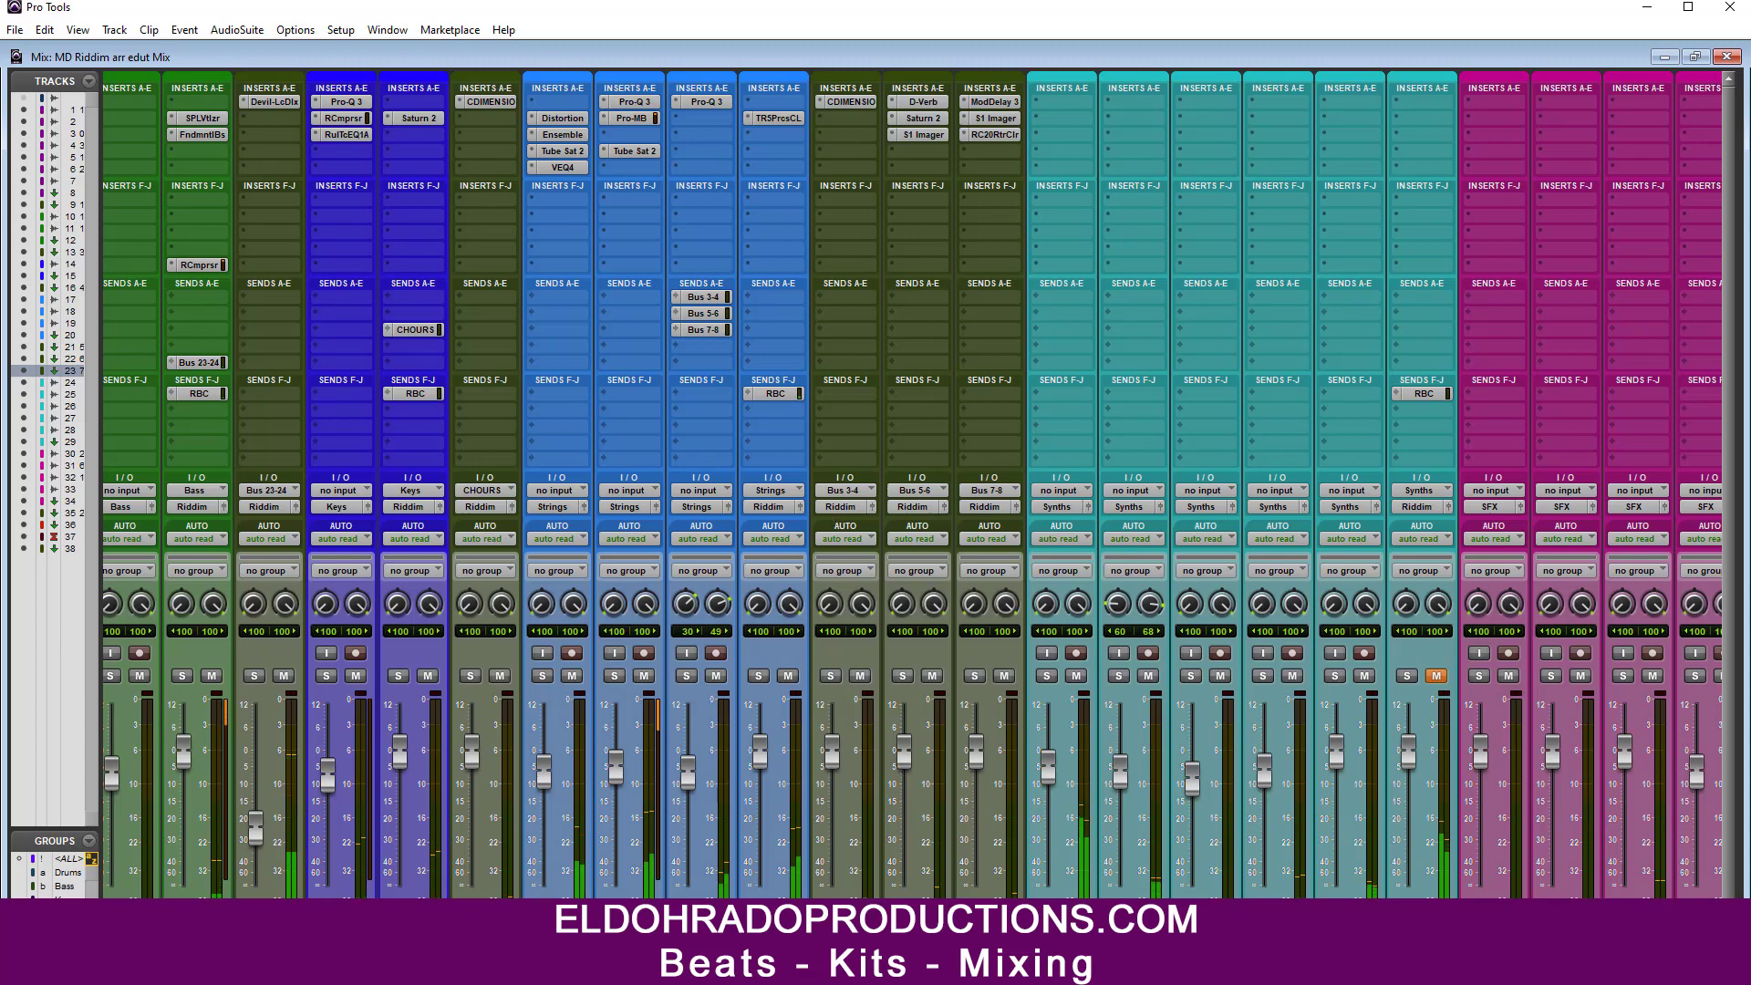
Step: Leave only Pastel RainbowArp audible on the unmuted Synths bus and insert FabFilter Pro-Q 3 in its first insert slot
scroll(912, 483, "right", 6)
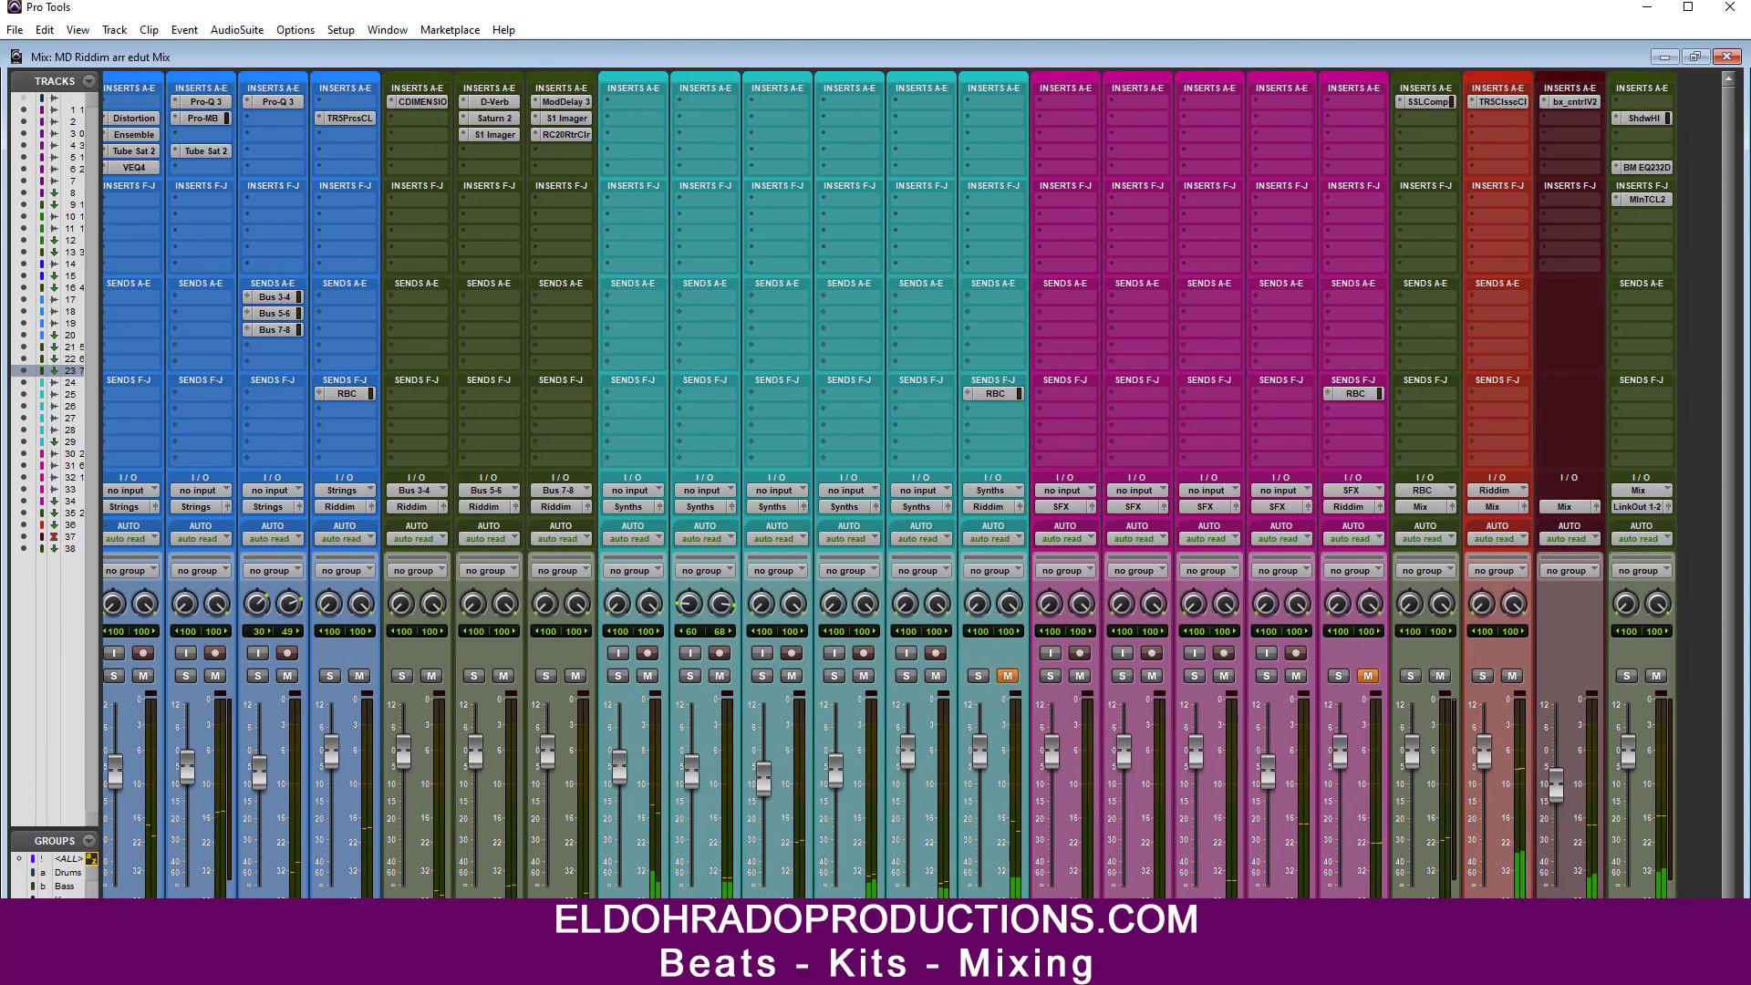
scroll(912, 483, "right", 1)
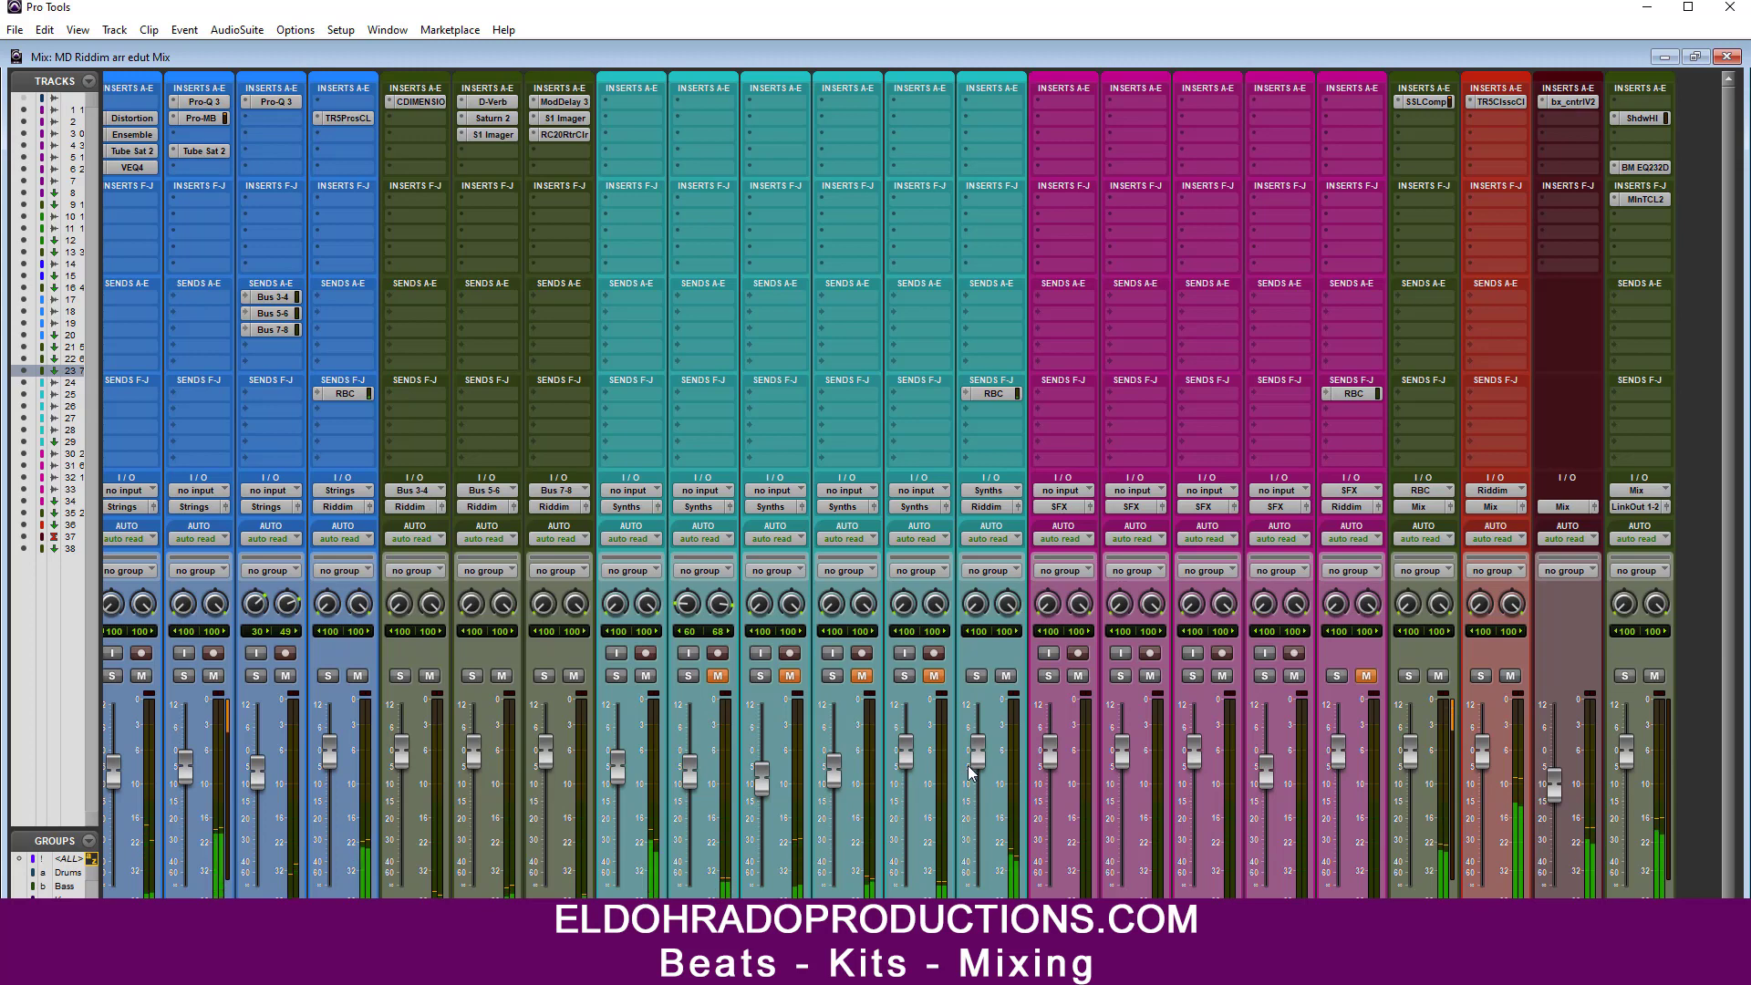
left_click(622, 103)
left_click(671, 129)
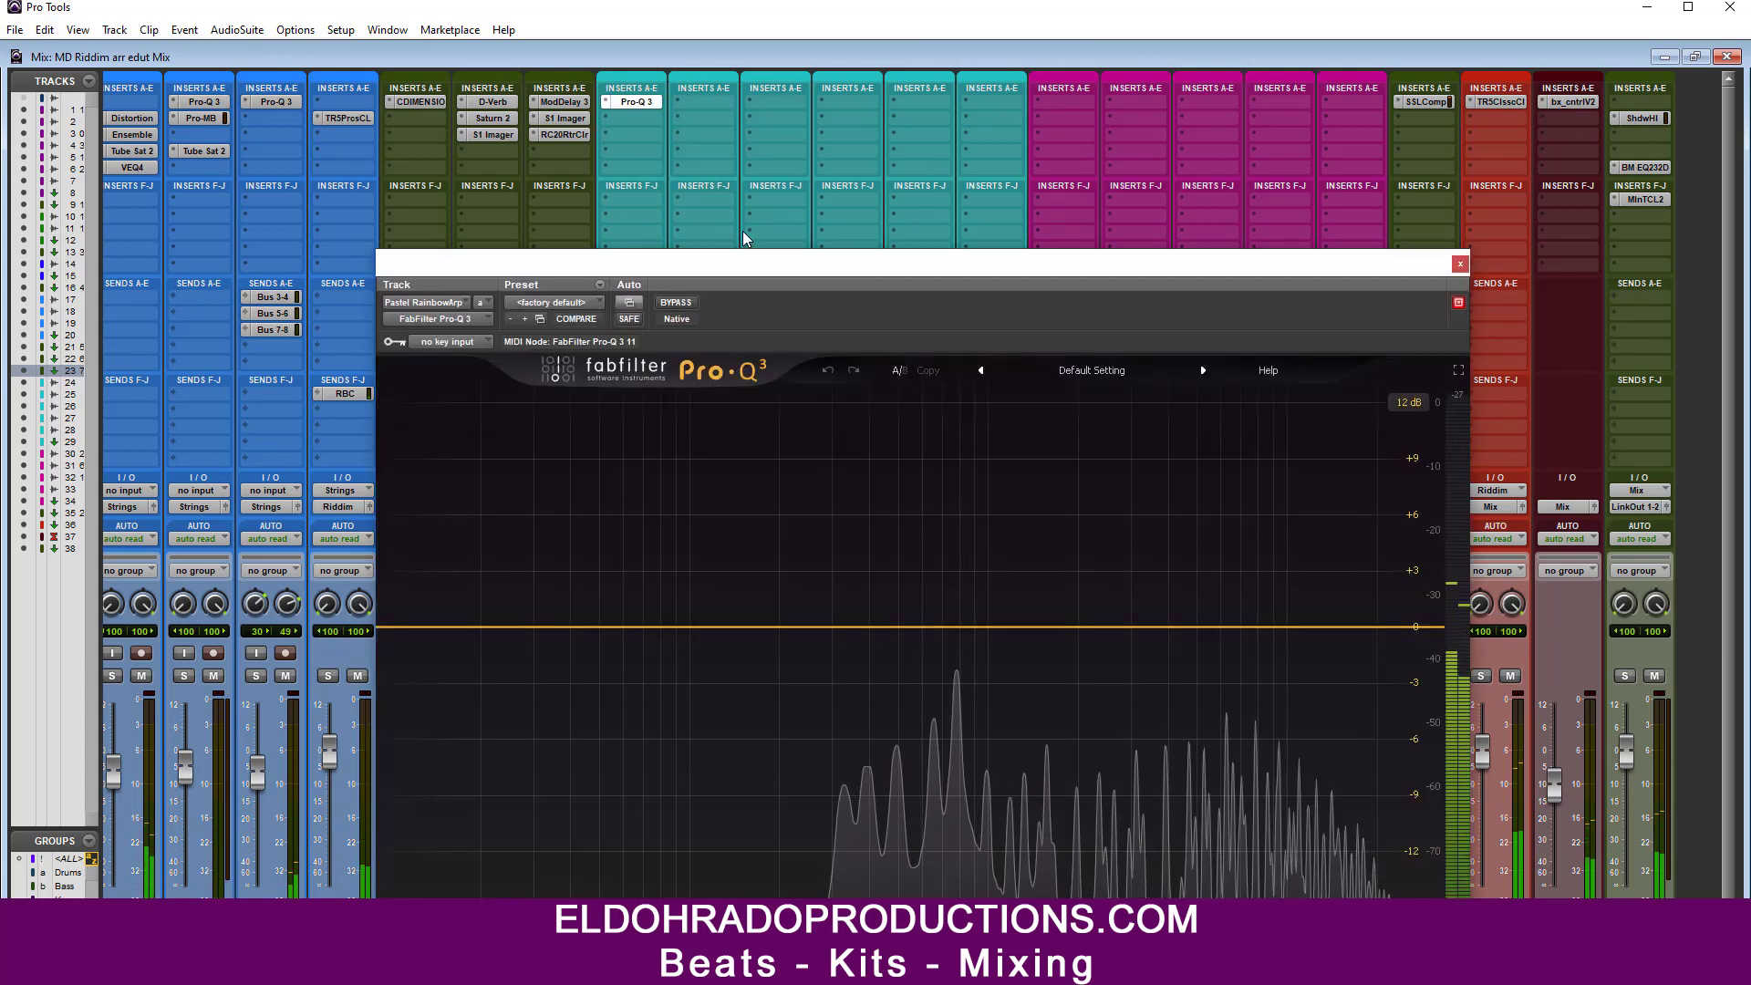
left_click_drag(757, 264, 744, 95)
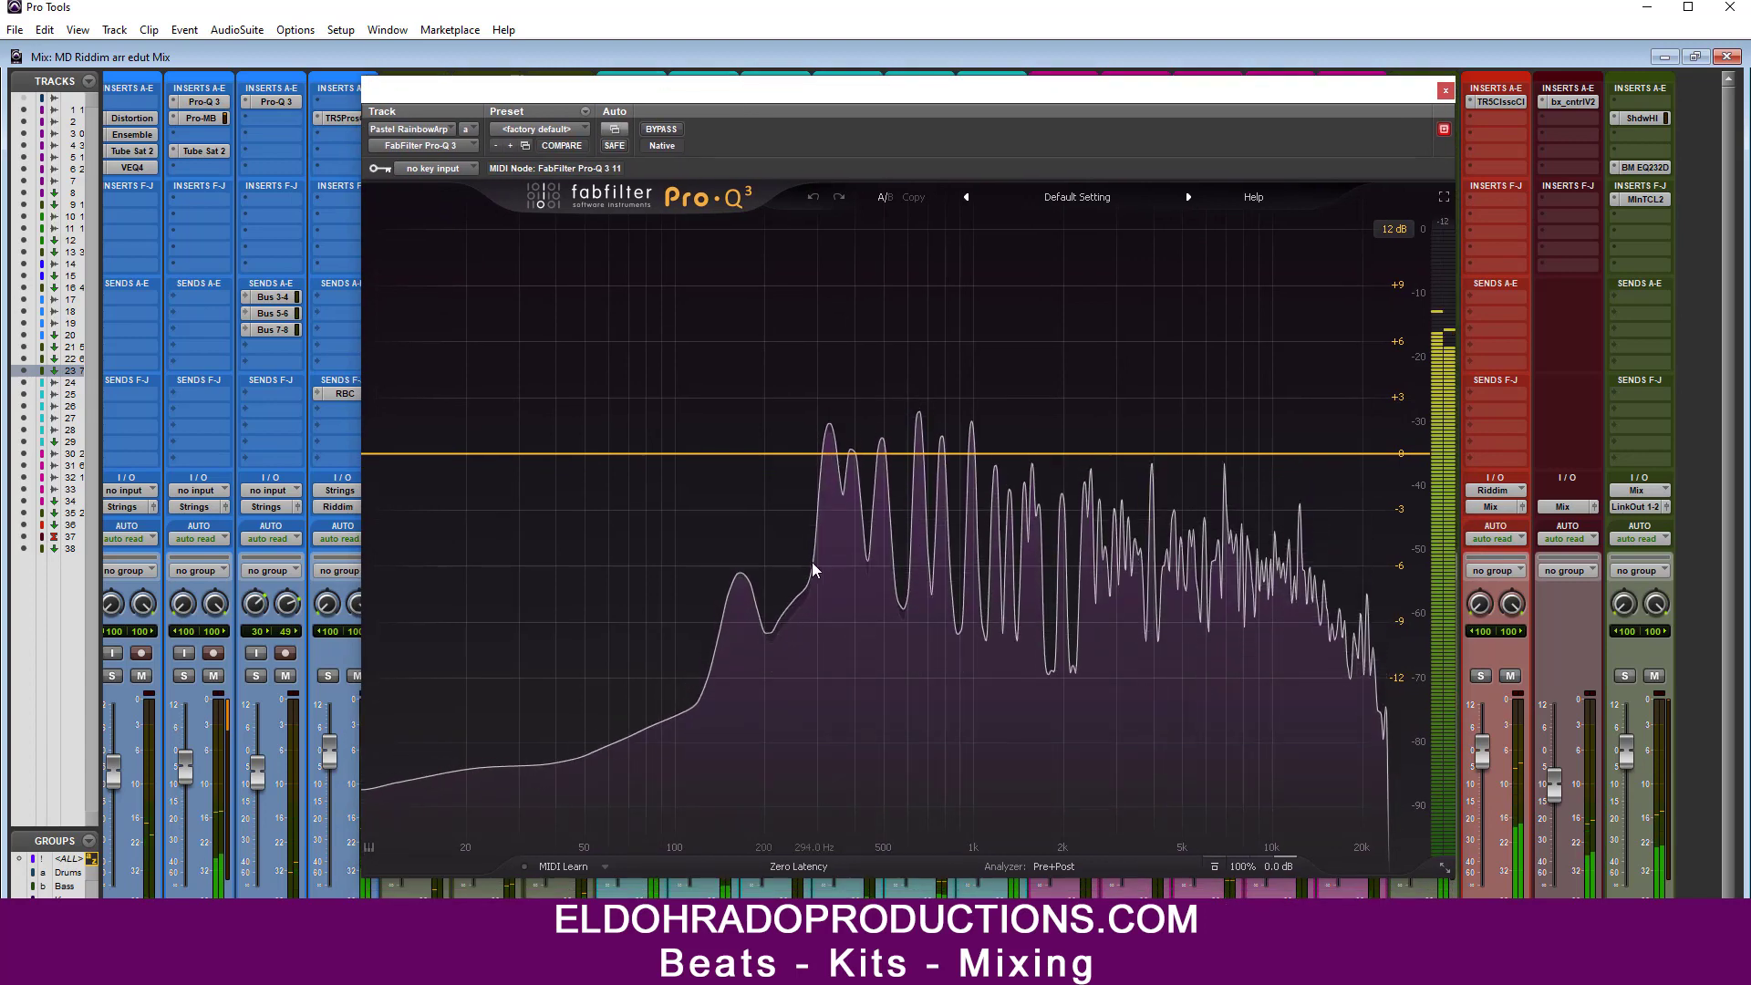
Step: Add a 48 dB/oct low cut at about 87 Hz in Pastel RainbowArp's Pro-Q 3 and close it
left_click(375, 453)
left_click(423, 426)
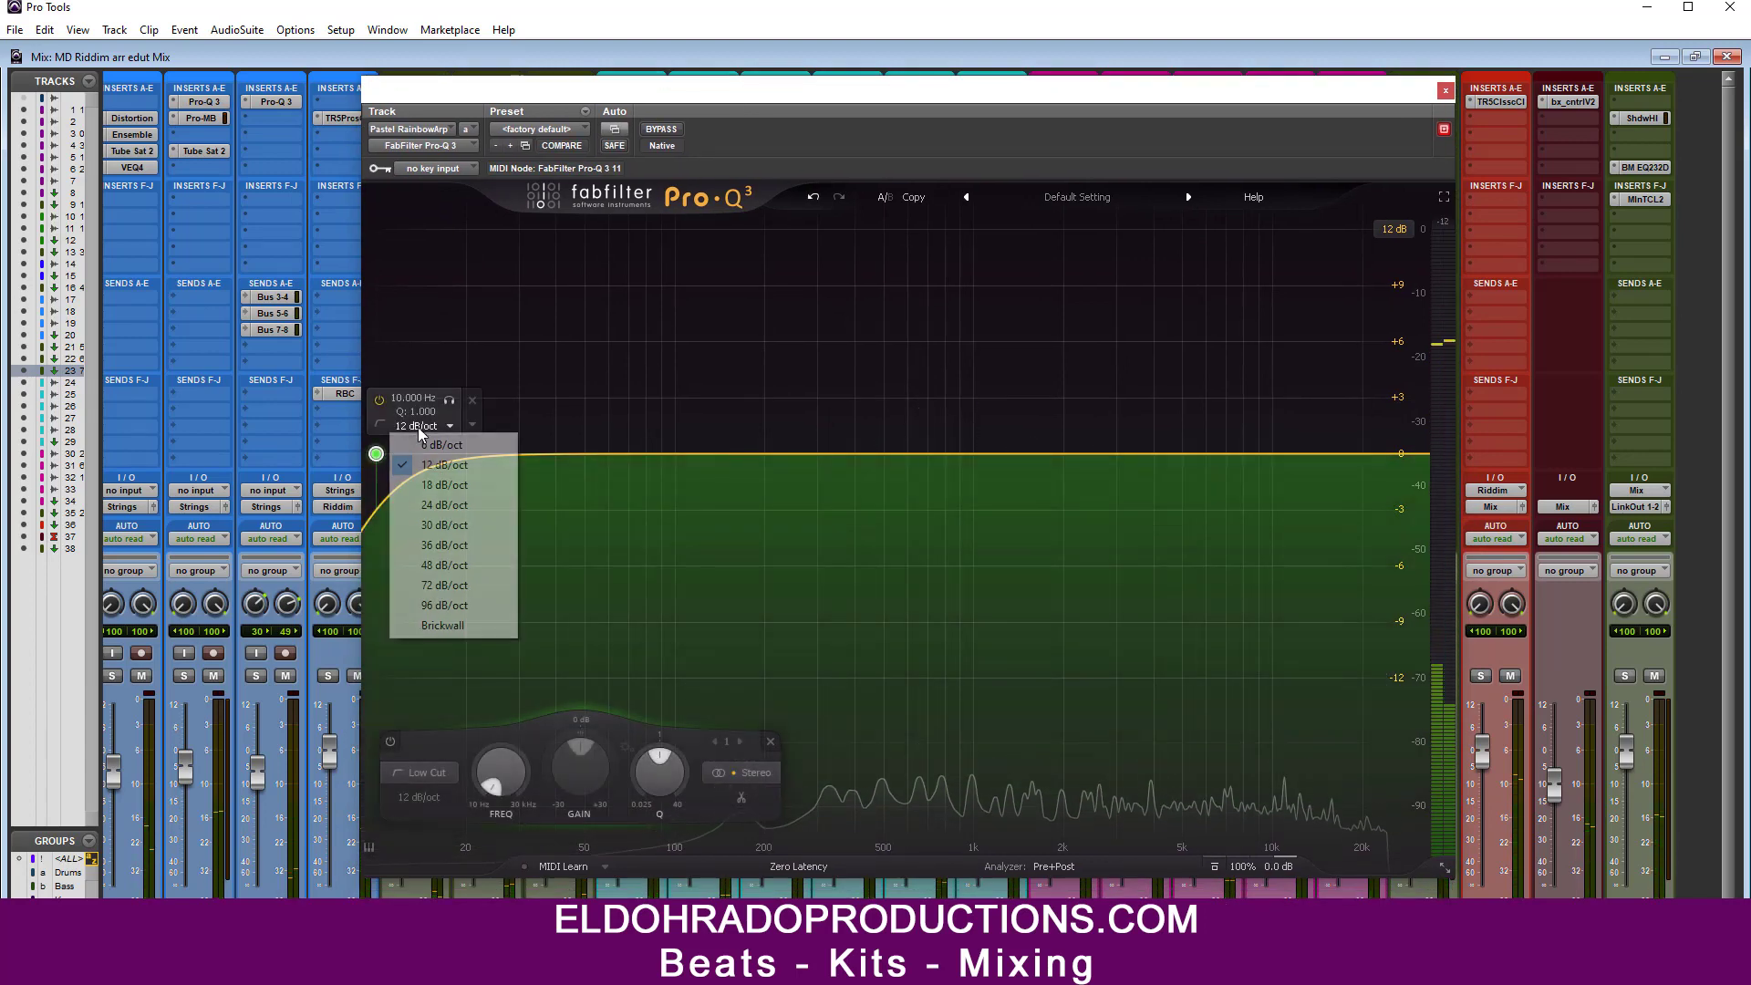
left_click(444, 564)
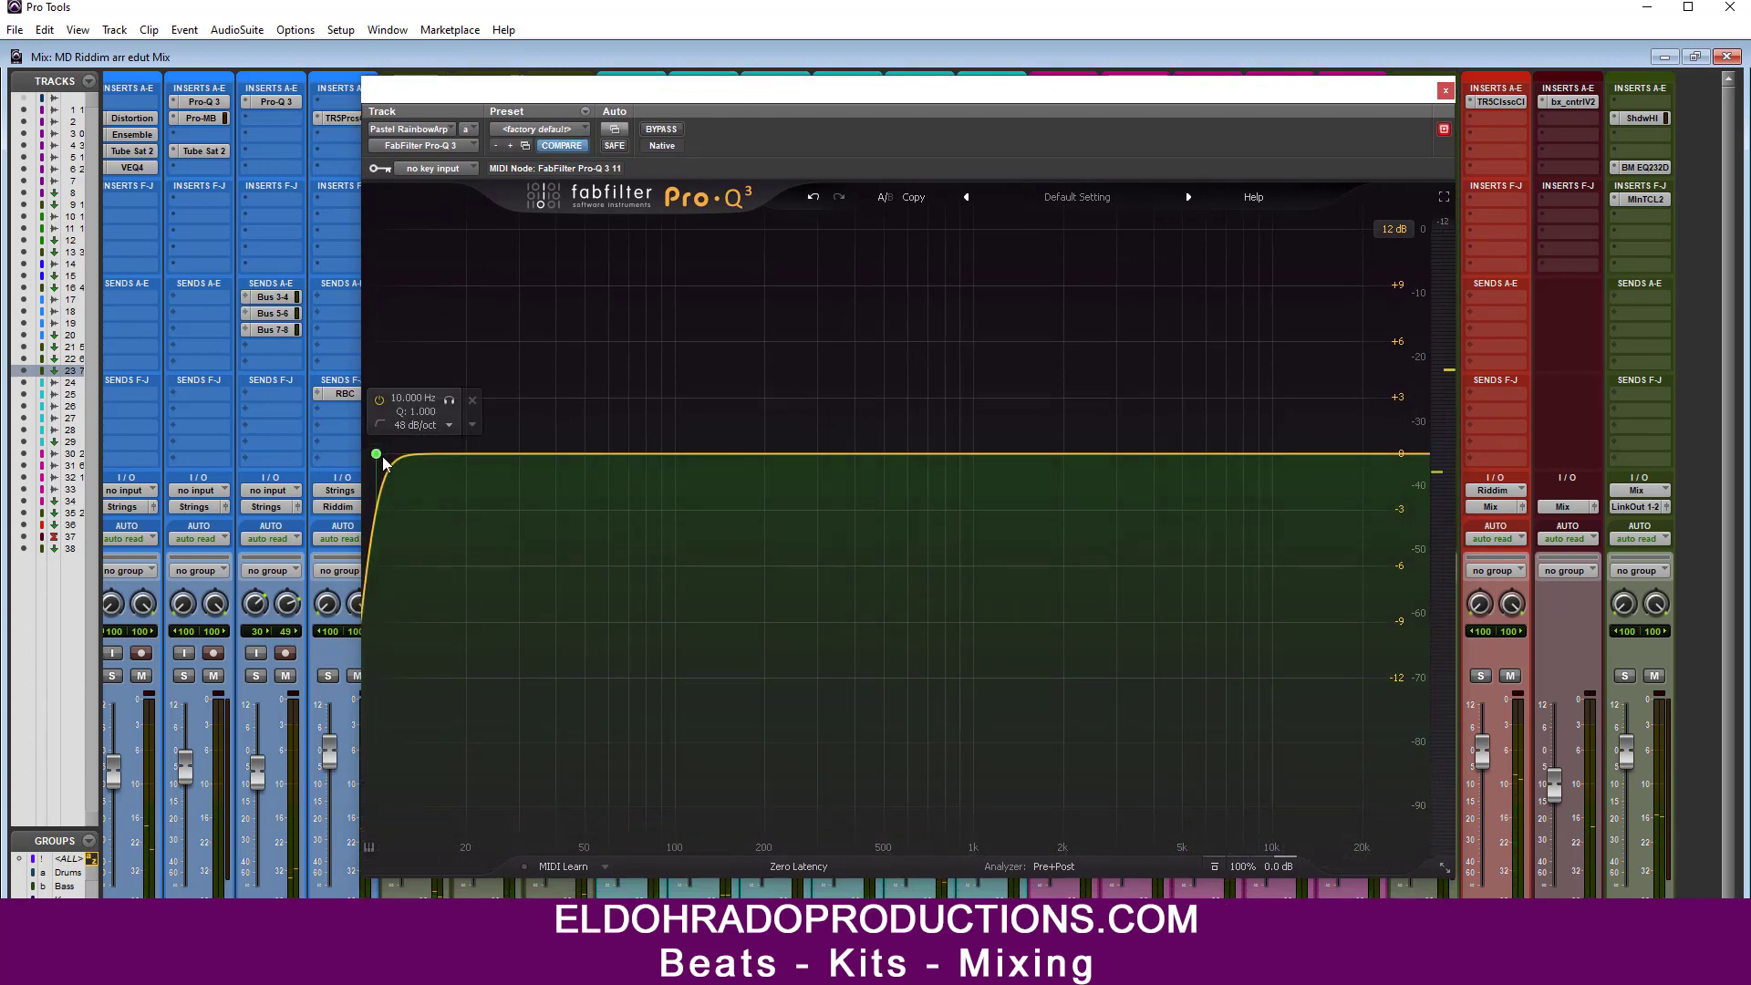
left_click_drag(383, 463, 672, 465)
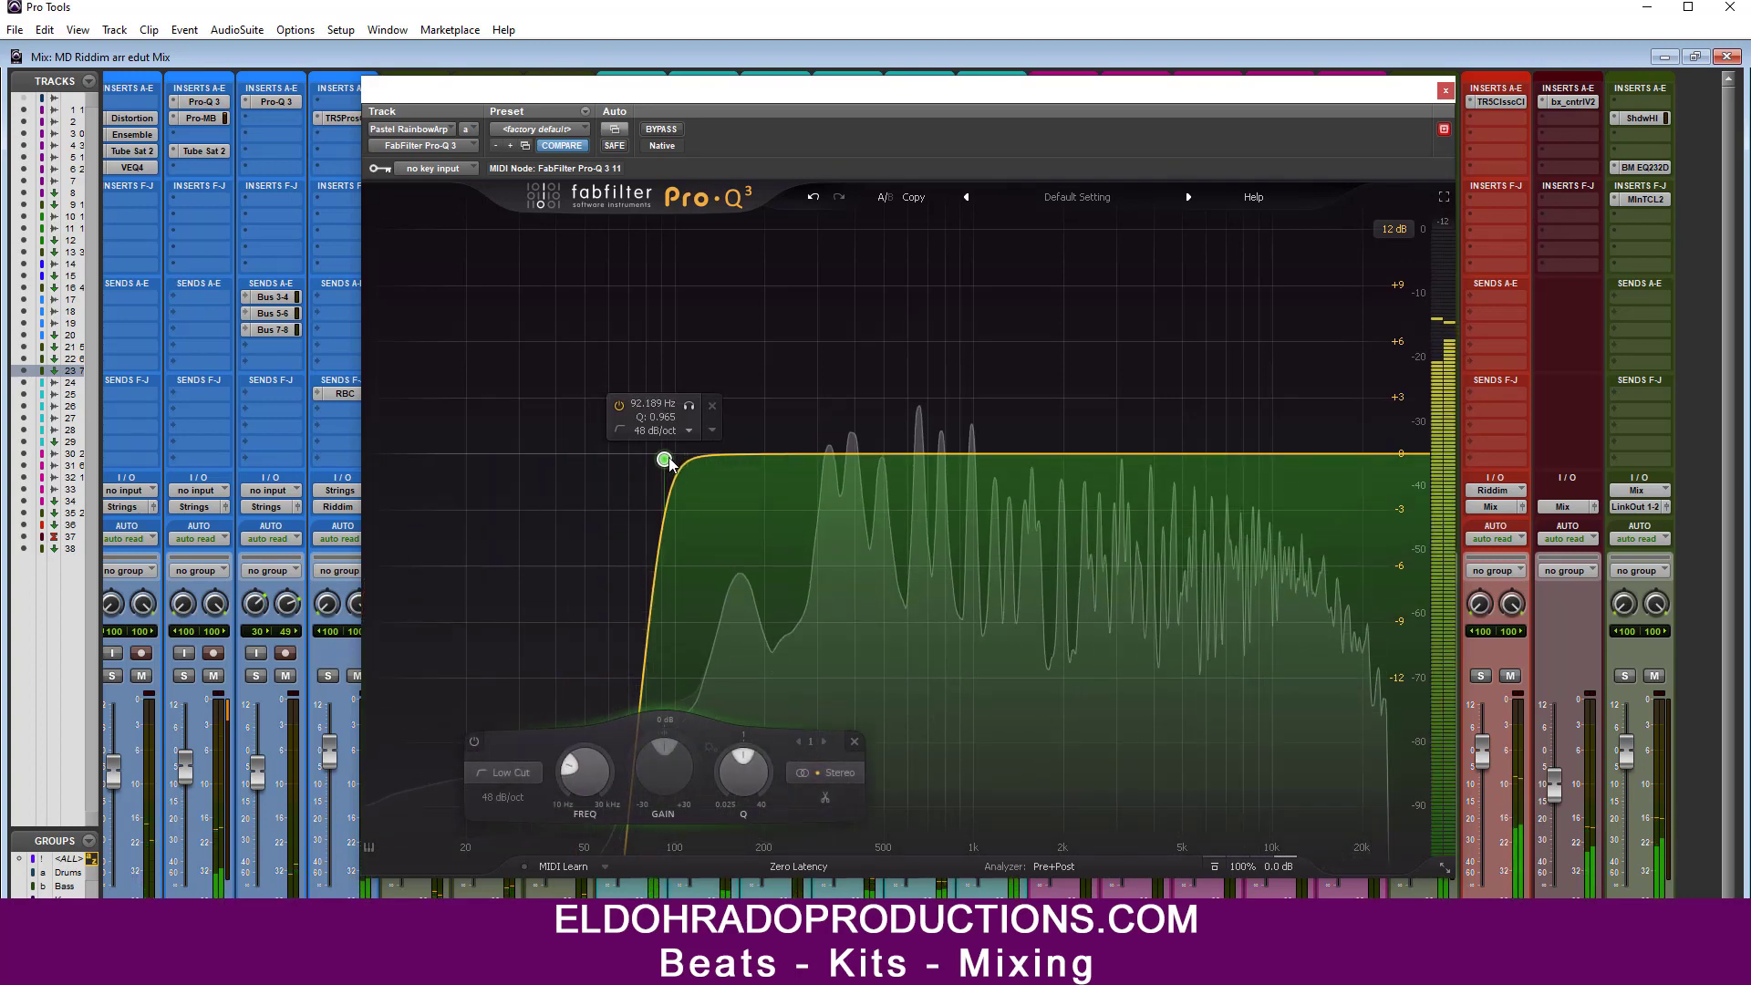
left_click_drag(671, 464, 659, 464)
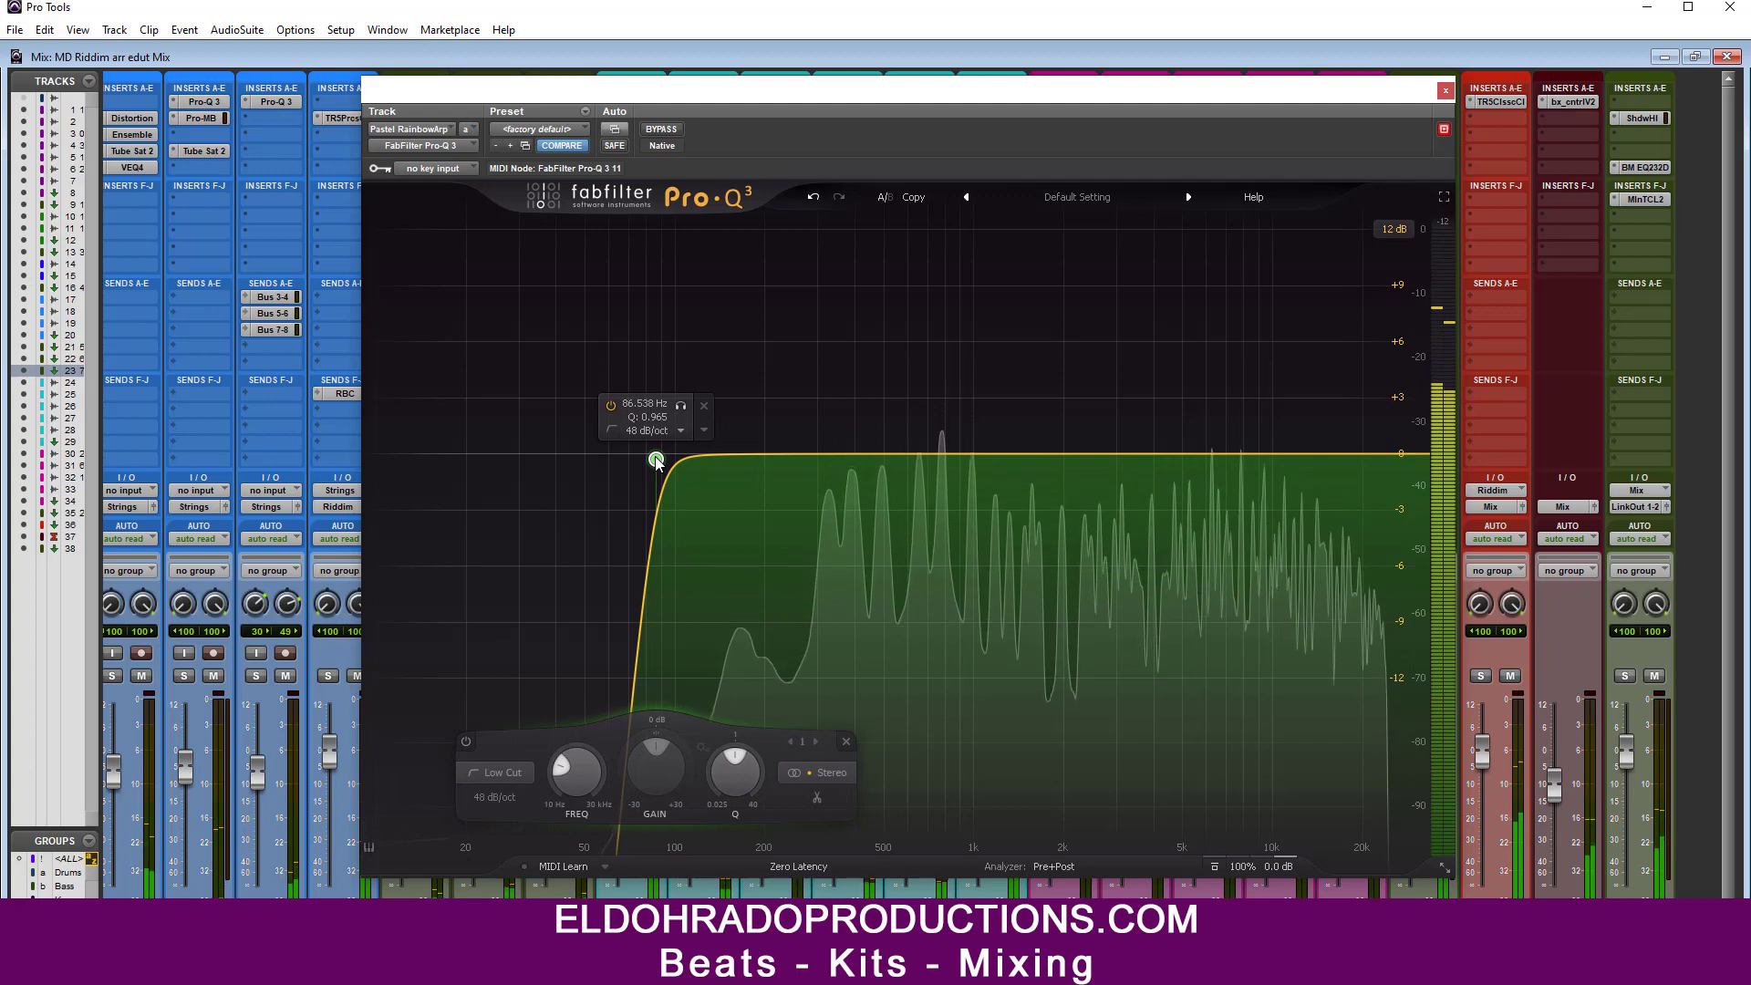
left_click(1446, 91)
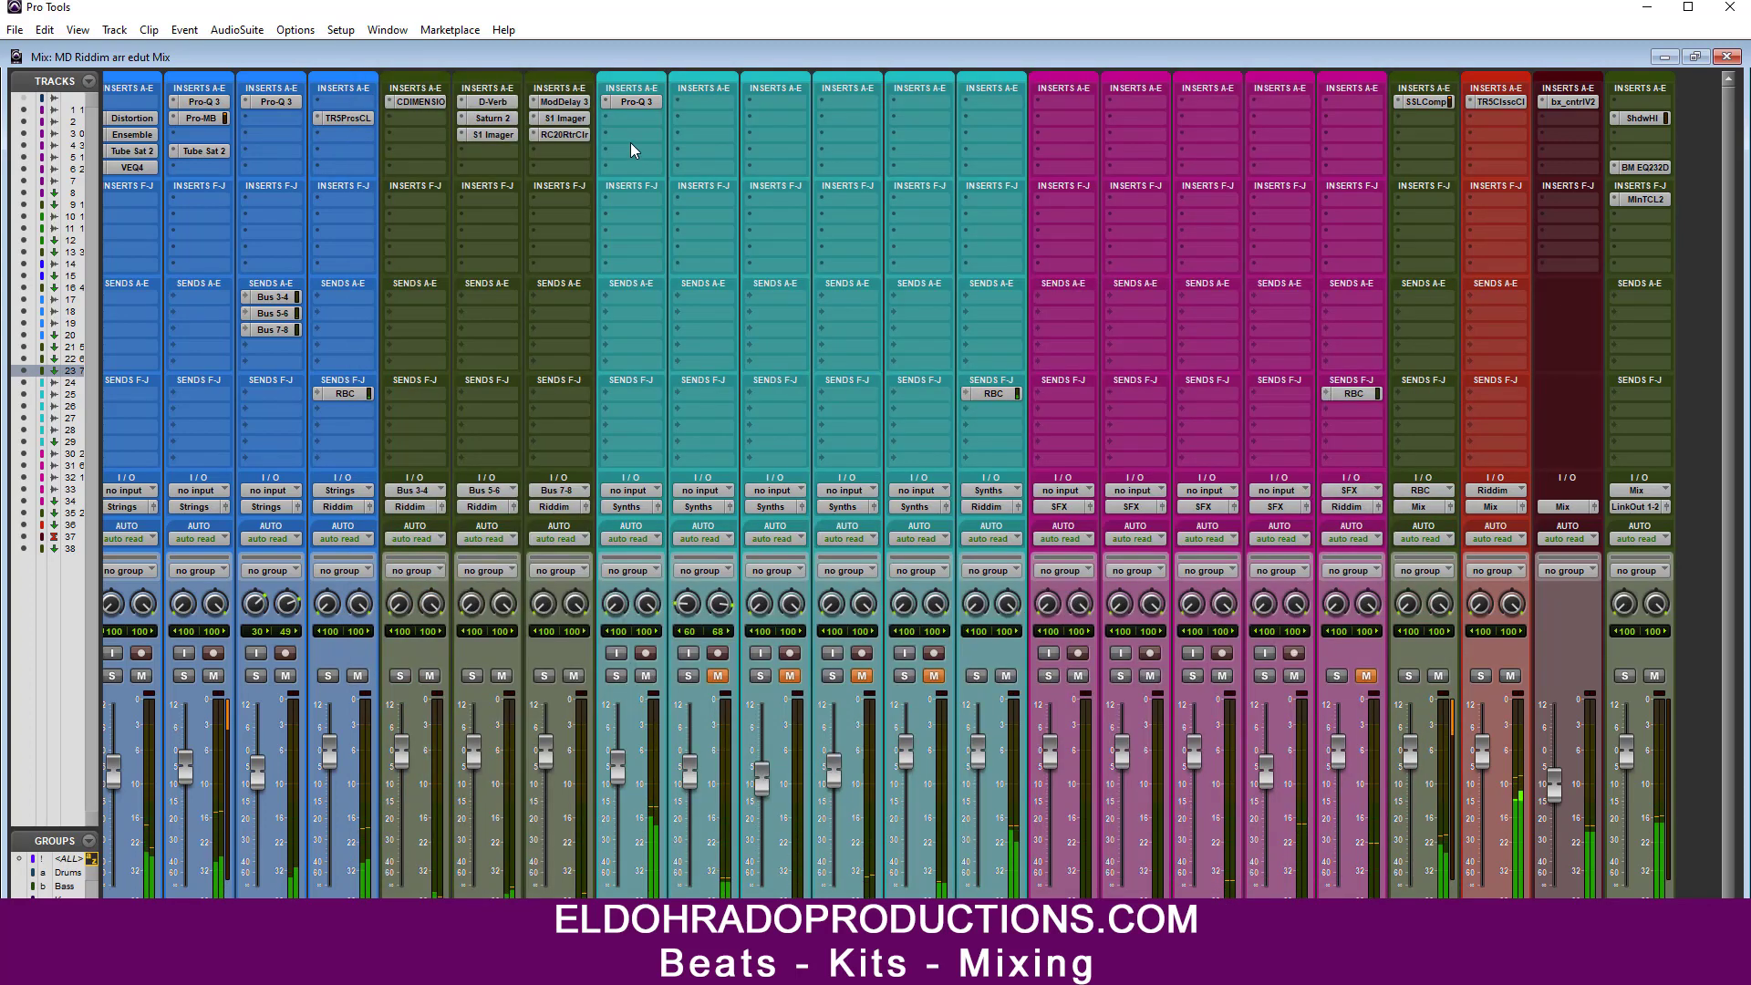
Step: Insert RCompressor in Pastel RainbowArp's second slot with threshold -13.1, attack 11.3 and Opto mode, and close it
left_click(643, 122)
left_click(697, 164)
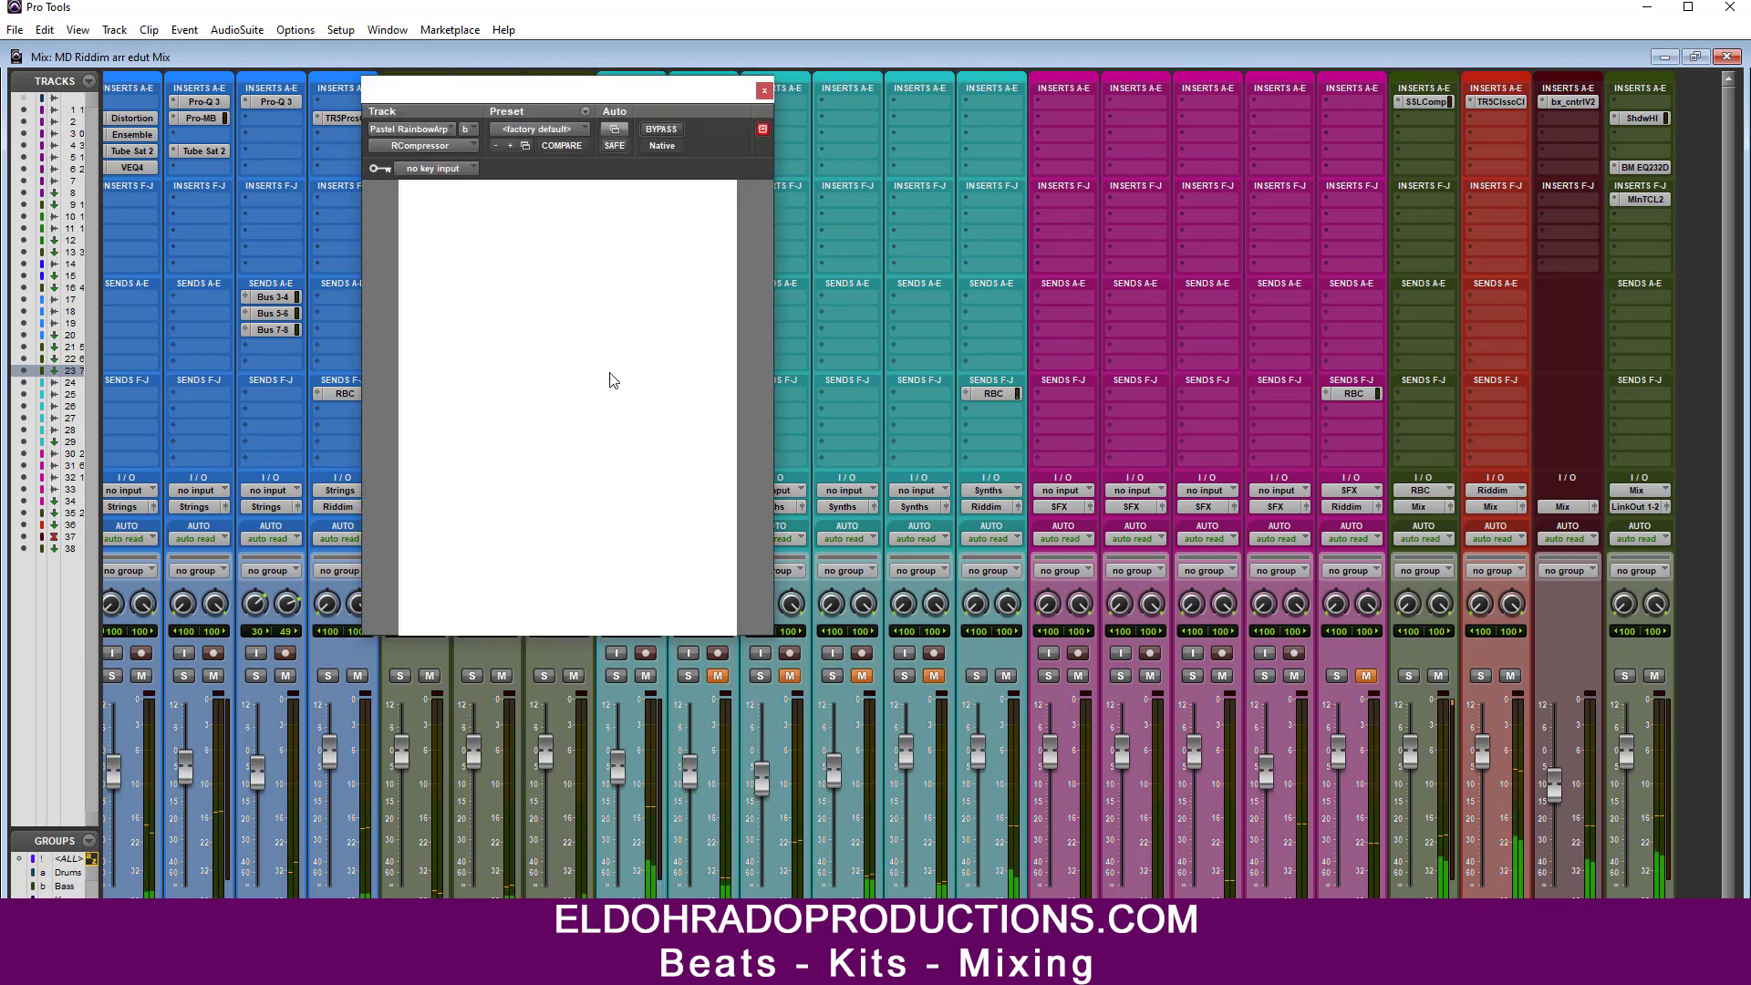
left_click_drag(450, 292, 451, 320)
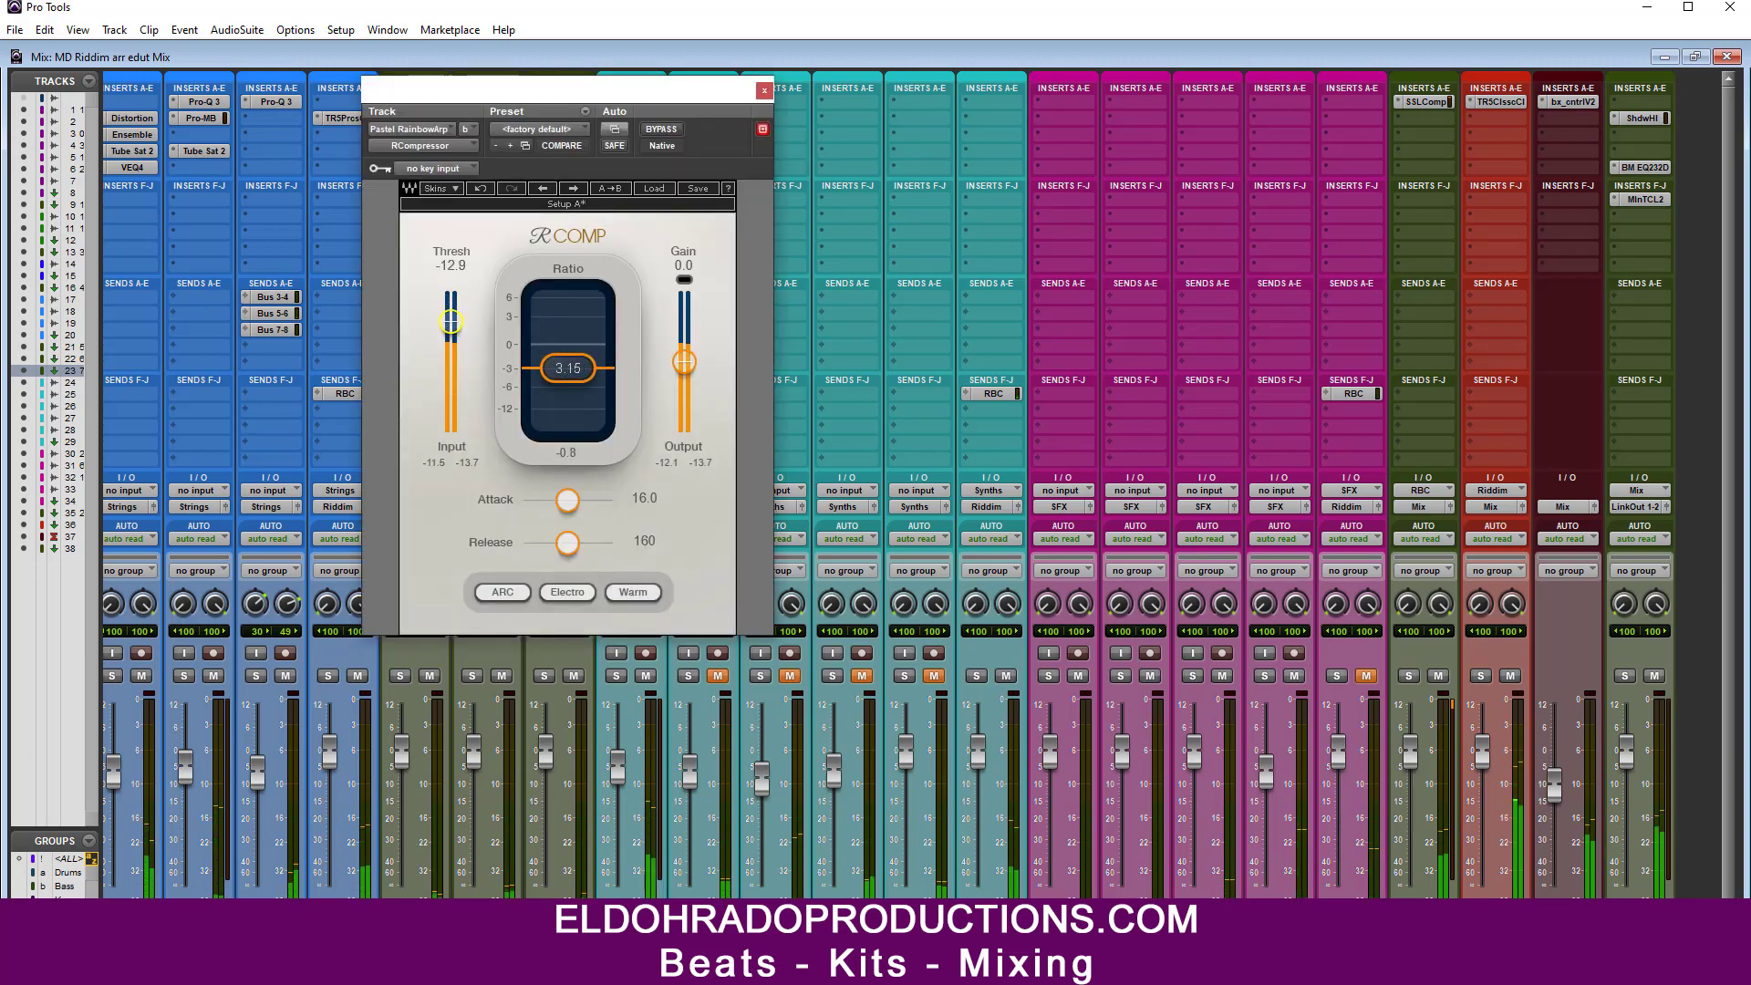
left_click_drag(567, 500, 576, 517)
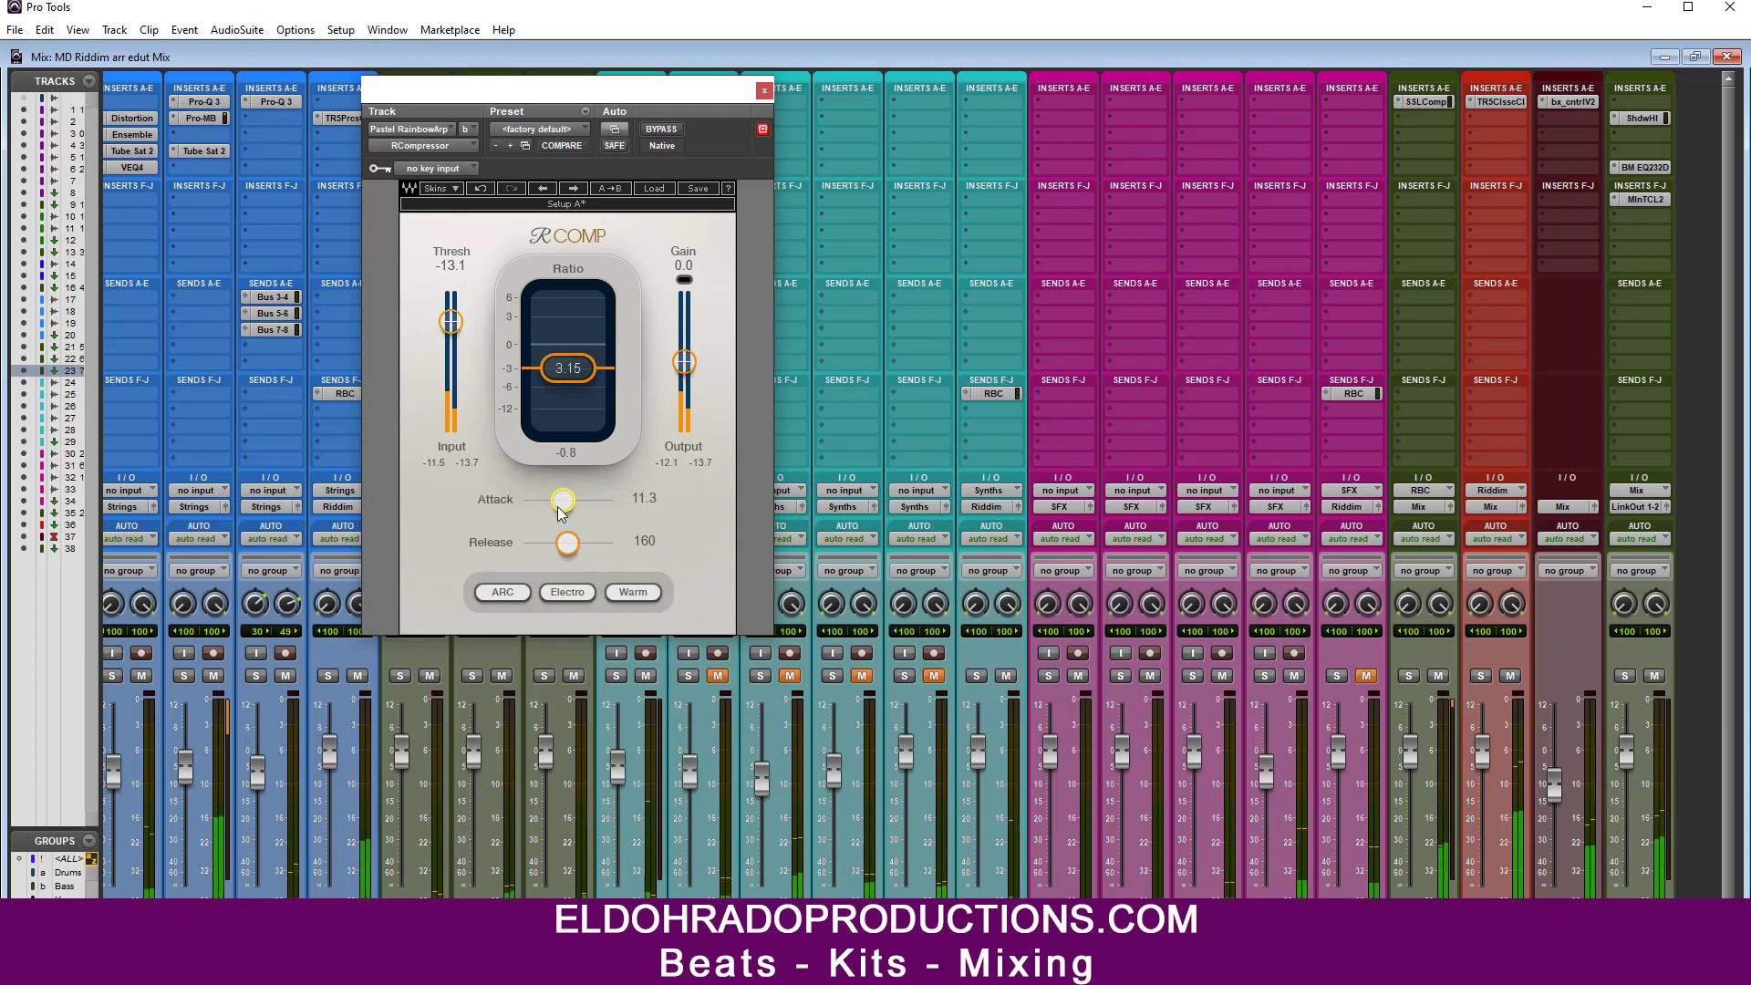
left_click(567, 593)
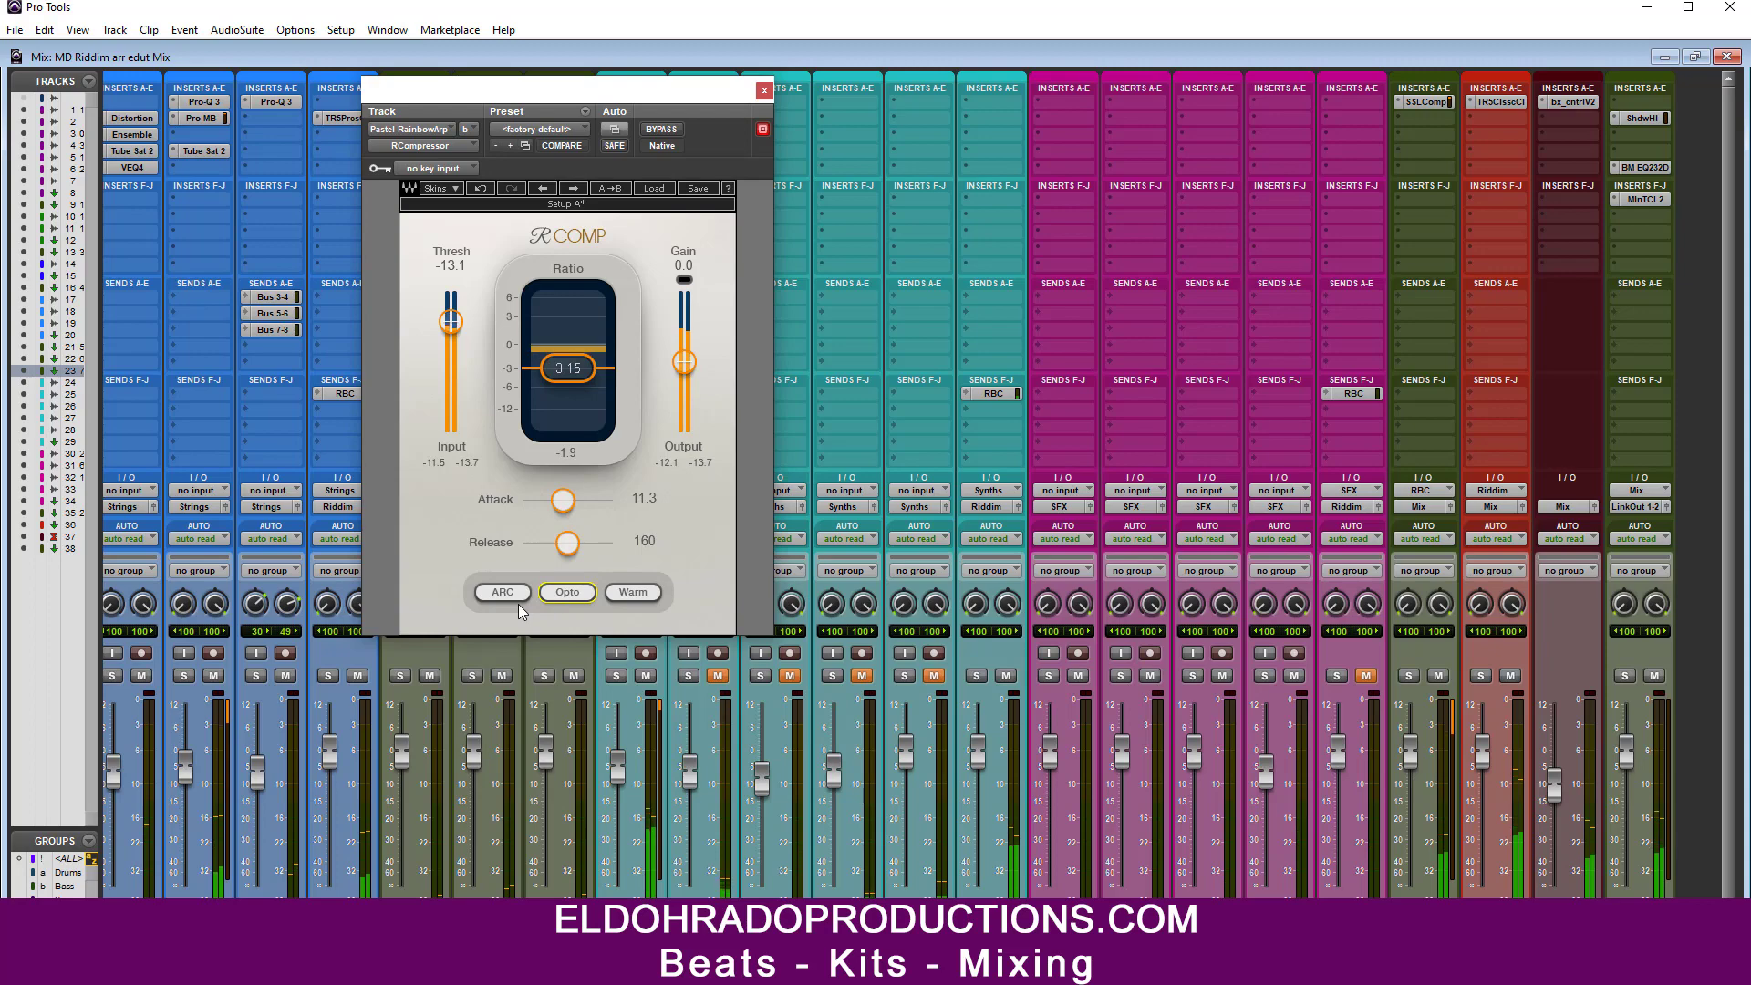
left_click(763, 92)
Step: Insert the stereo McDSP 6030 Ultimate Comp in the third insert slot of the Pastel RainbowArp track
left_click(703, 134)
mouse_move(730, 205)
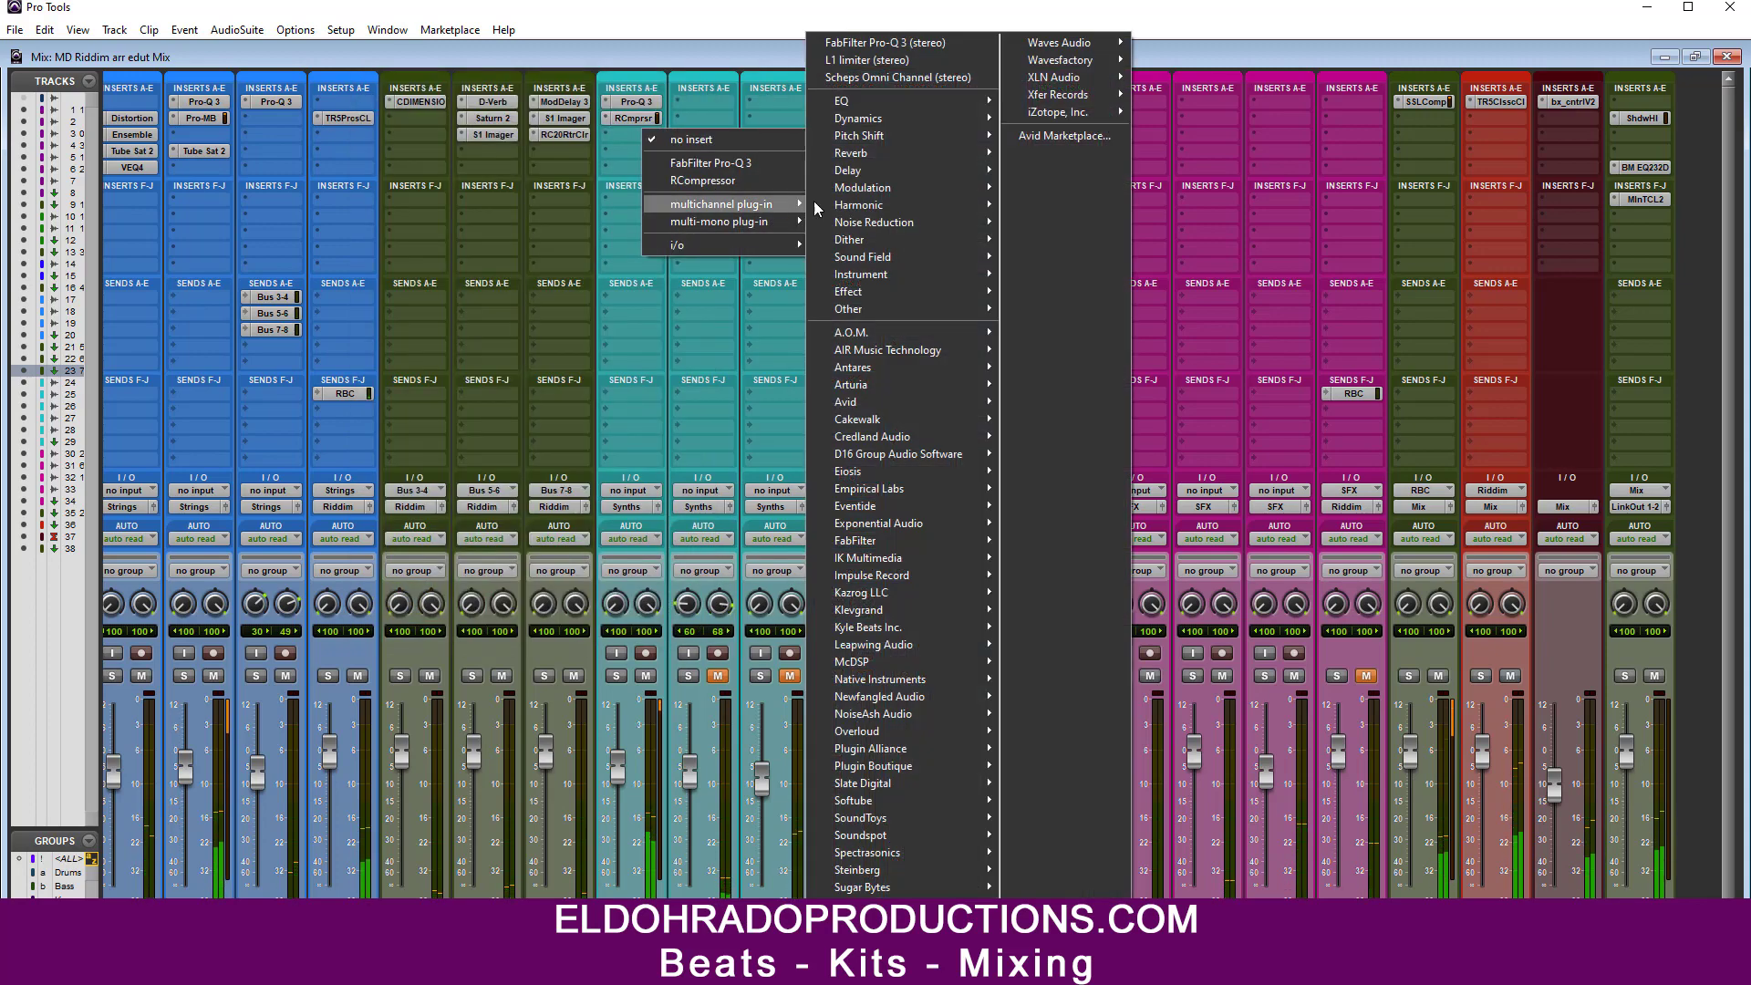
mouse_move(898, 661)
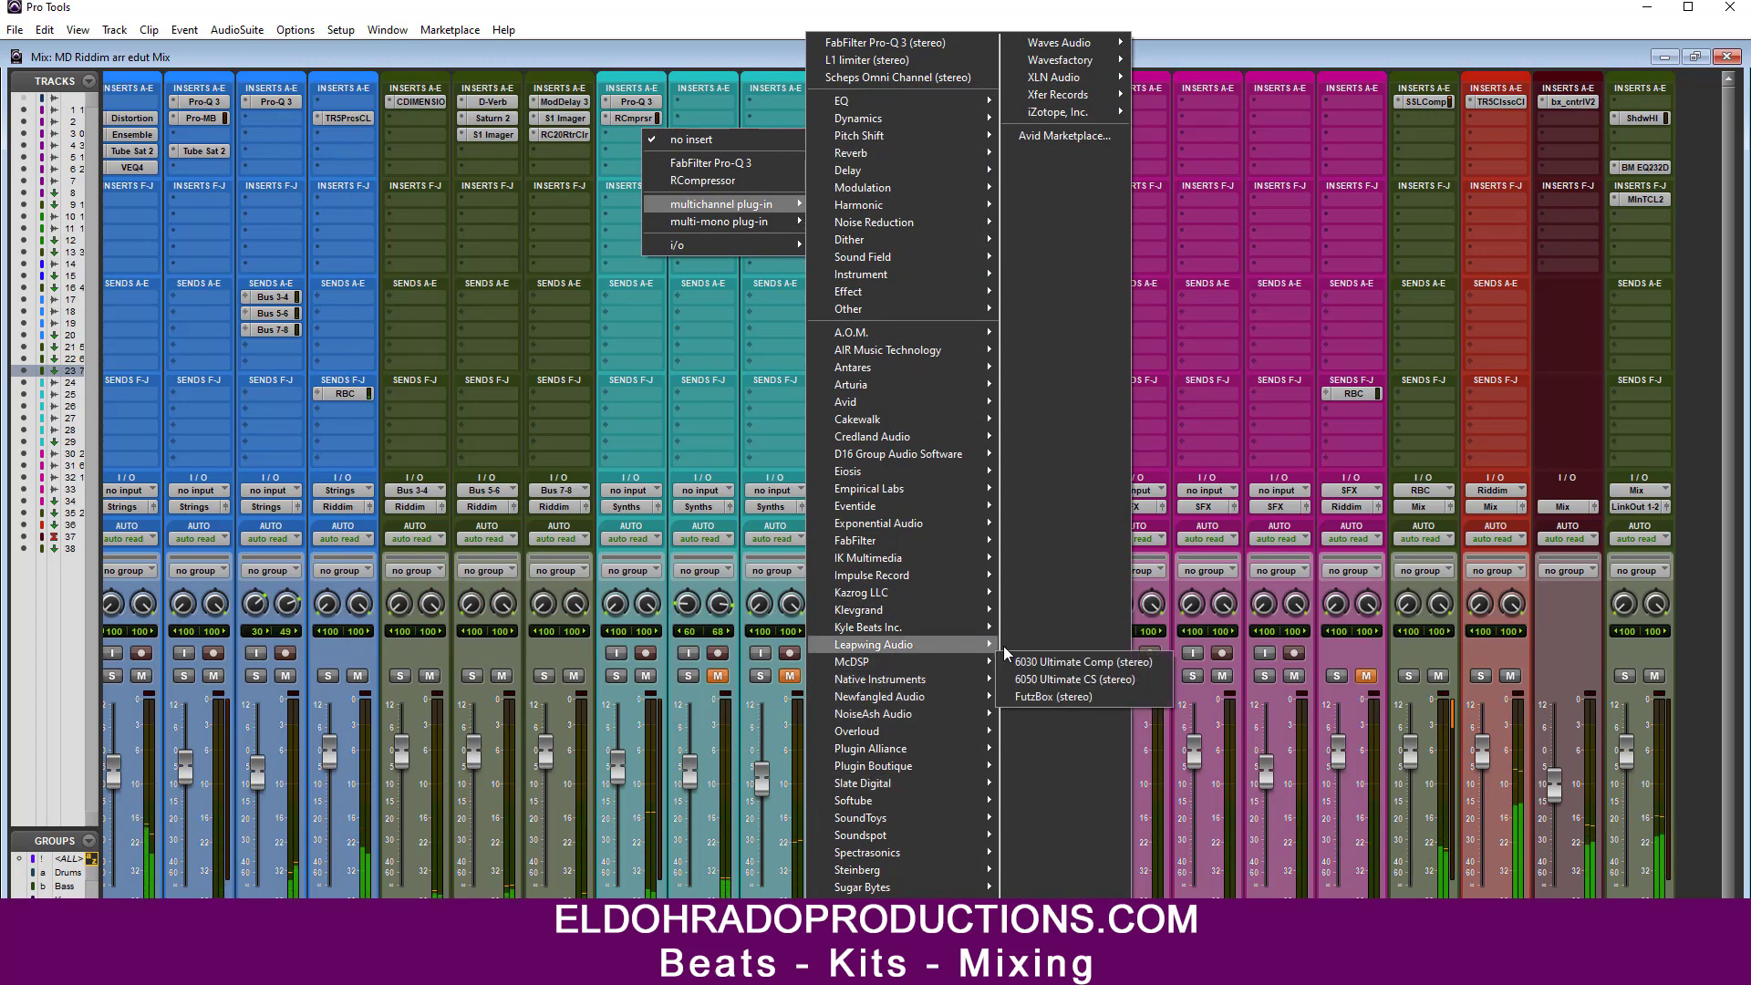
left_click(1077, 679)
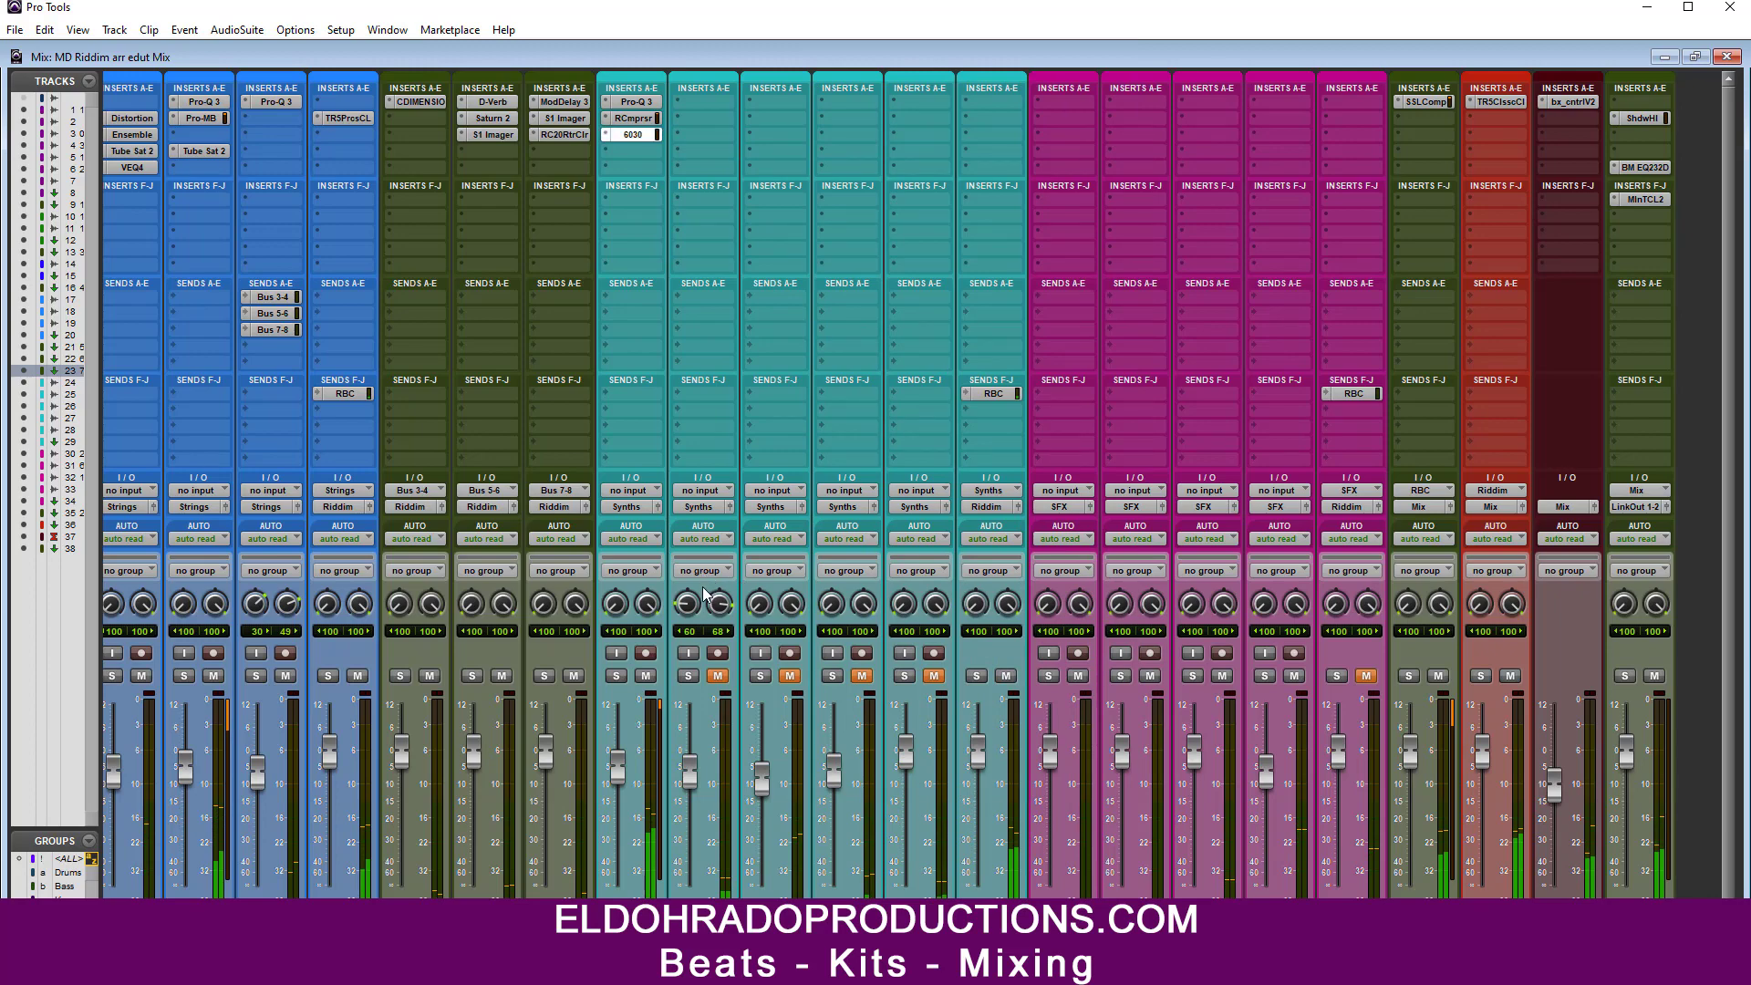
left_click_drag(718, 87, 1062, 147)
Step: Switch the 6030 Ultimate Comp to the OPTO-L module, adjust its peak reduction, and close it
left_click(784, 426)
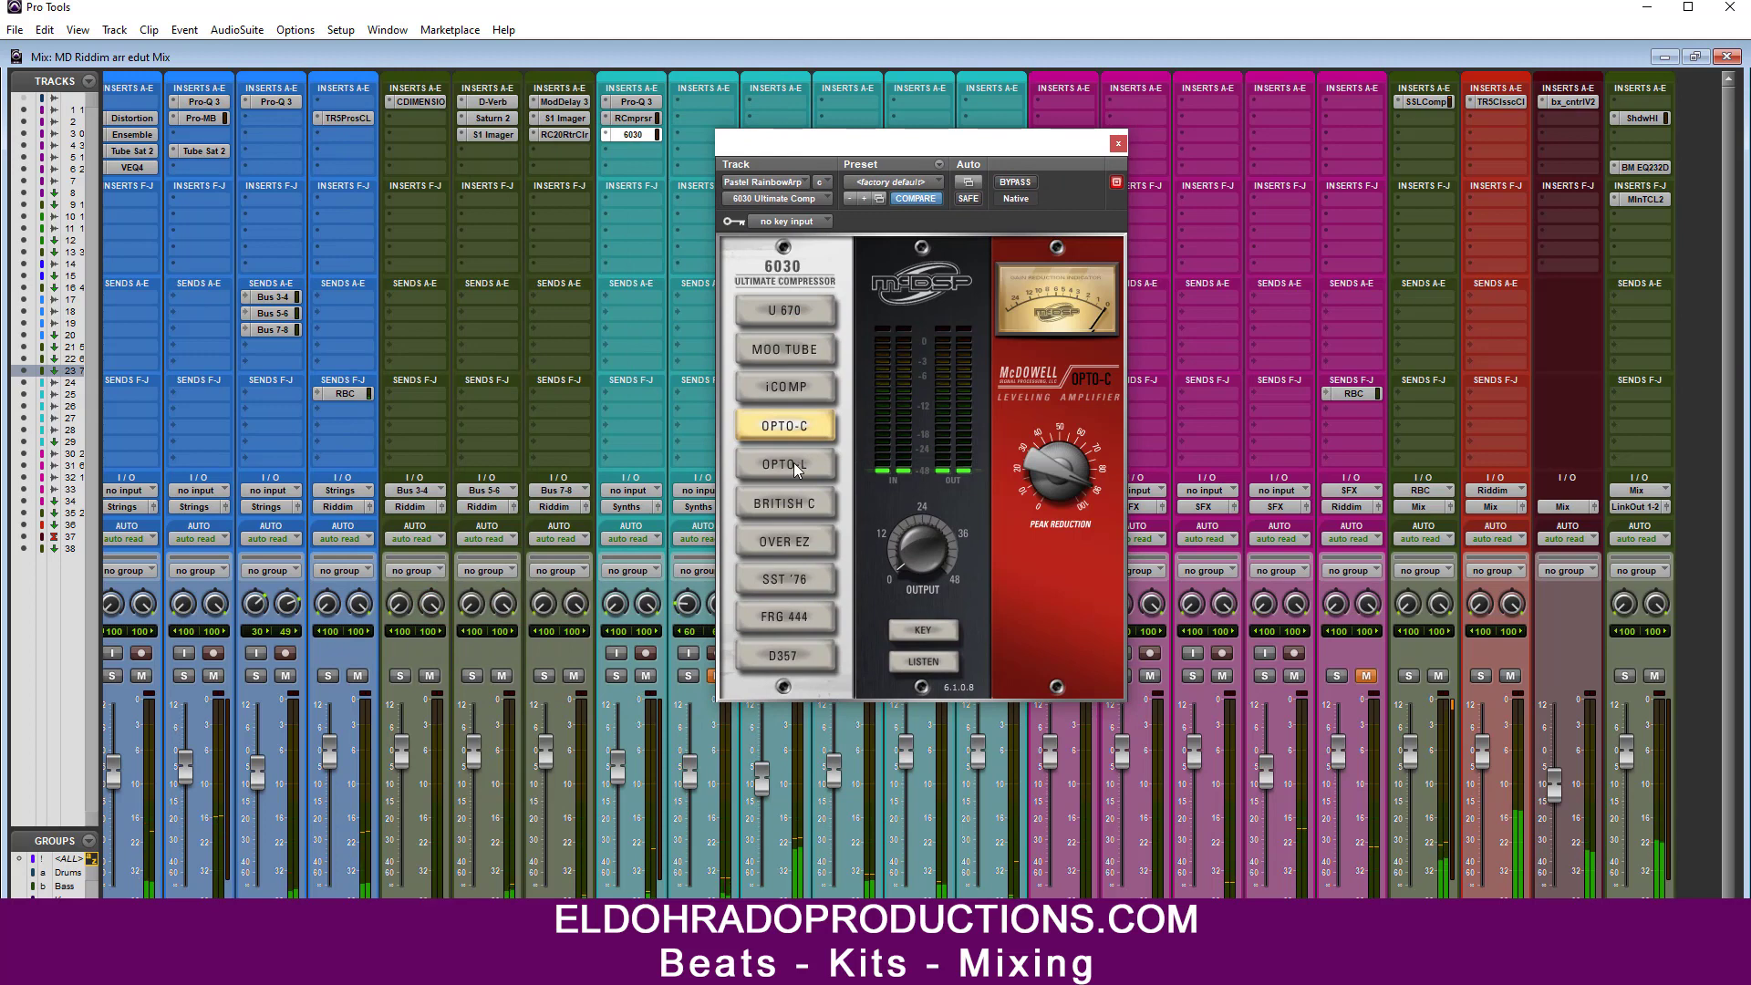
left_click(795, 467)
left_click_drag(1036, 490, 1036, 525)
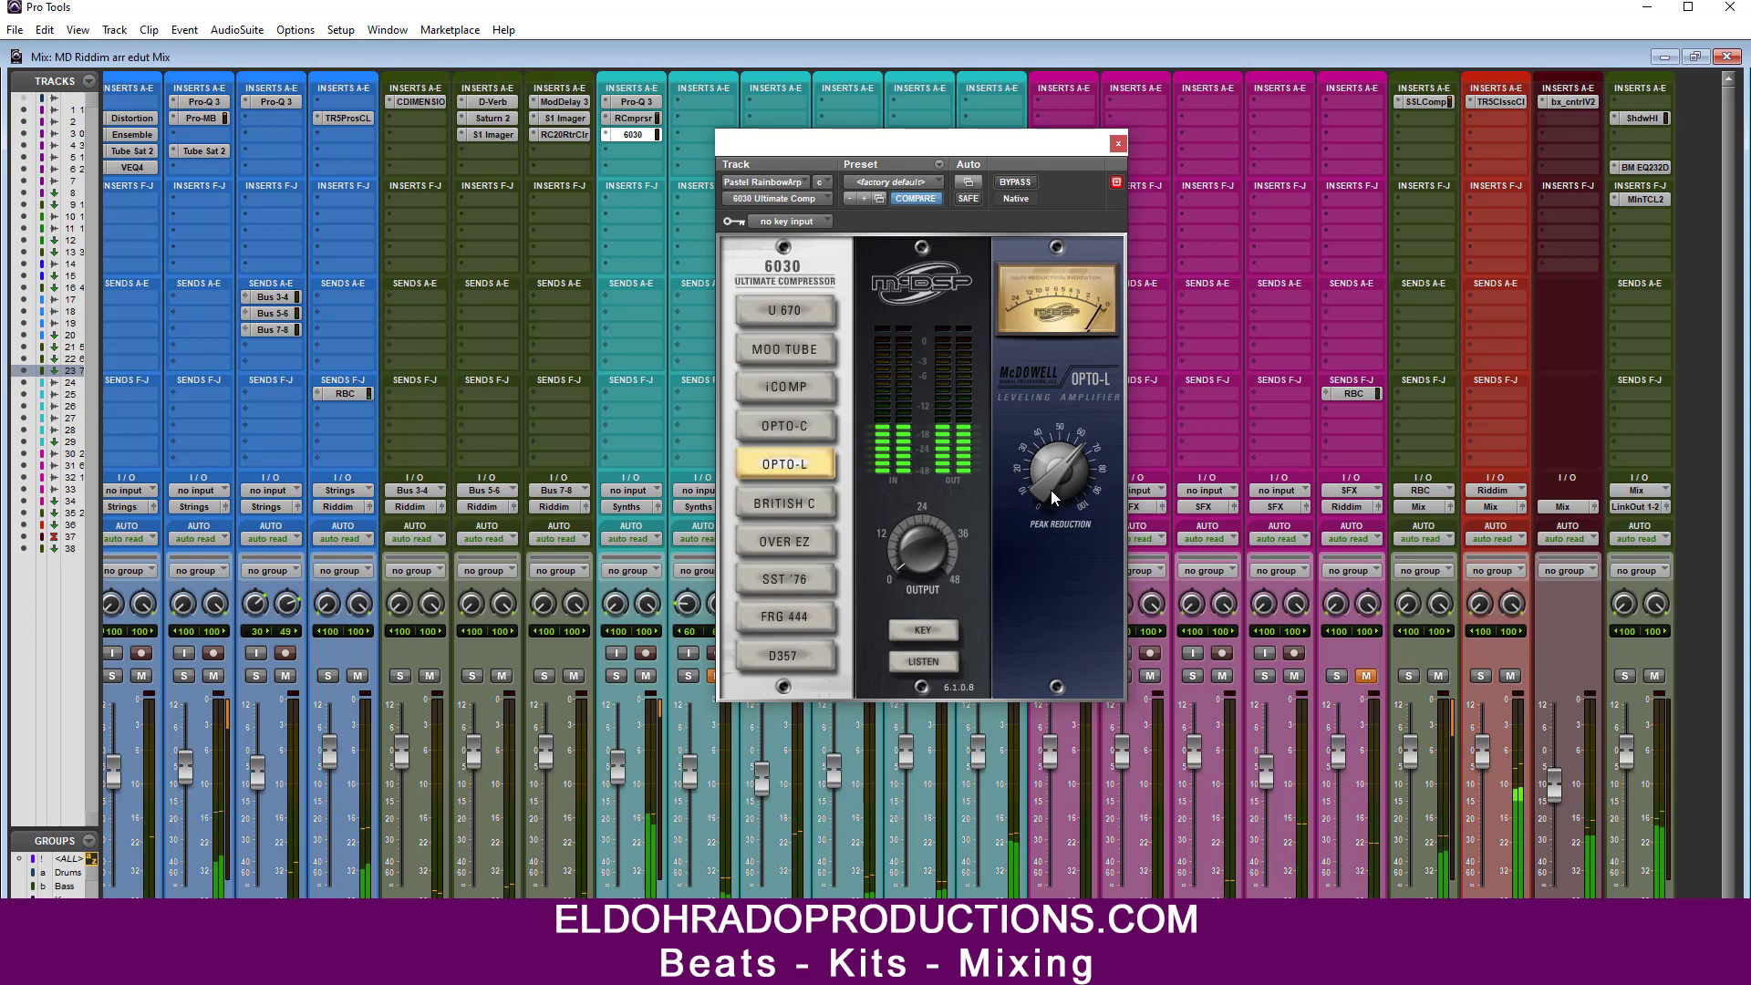
left_click_drag(1050, 489, 1048, 502)
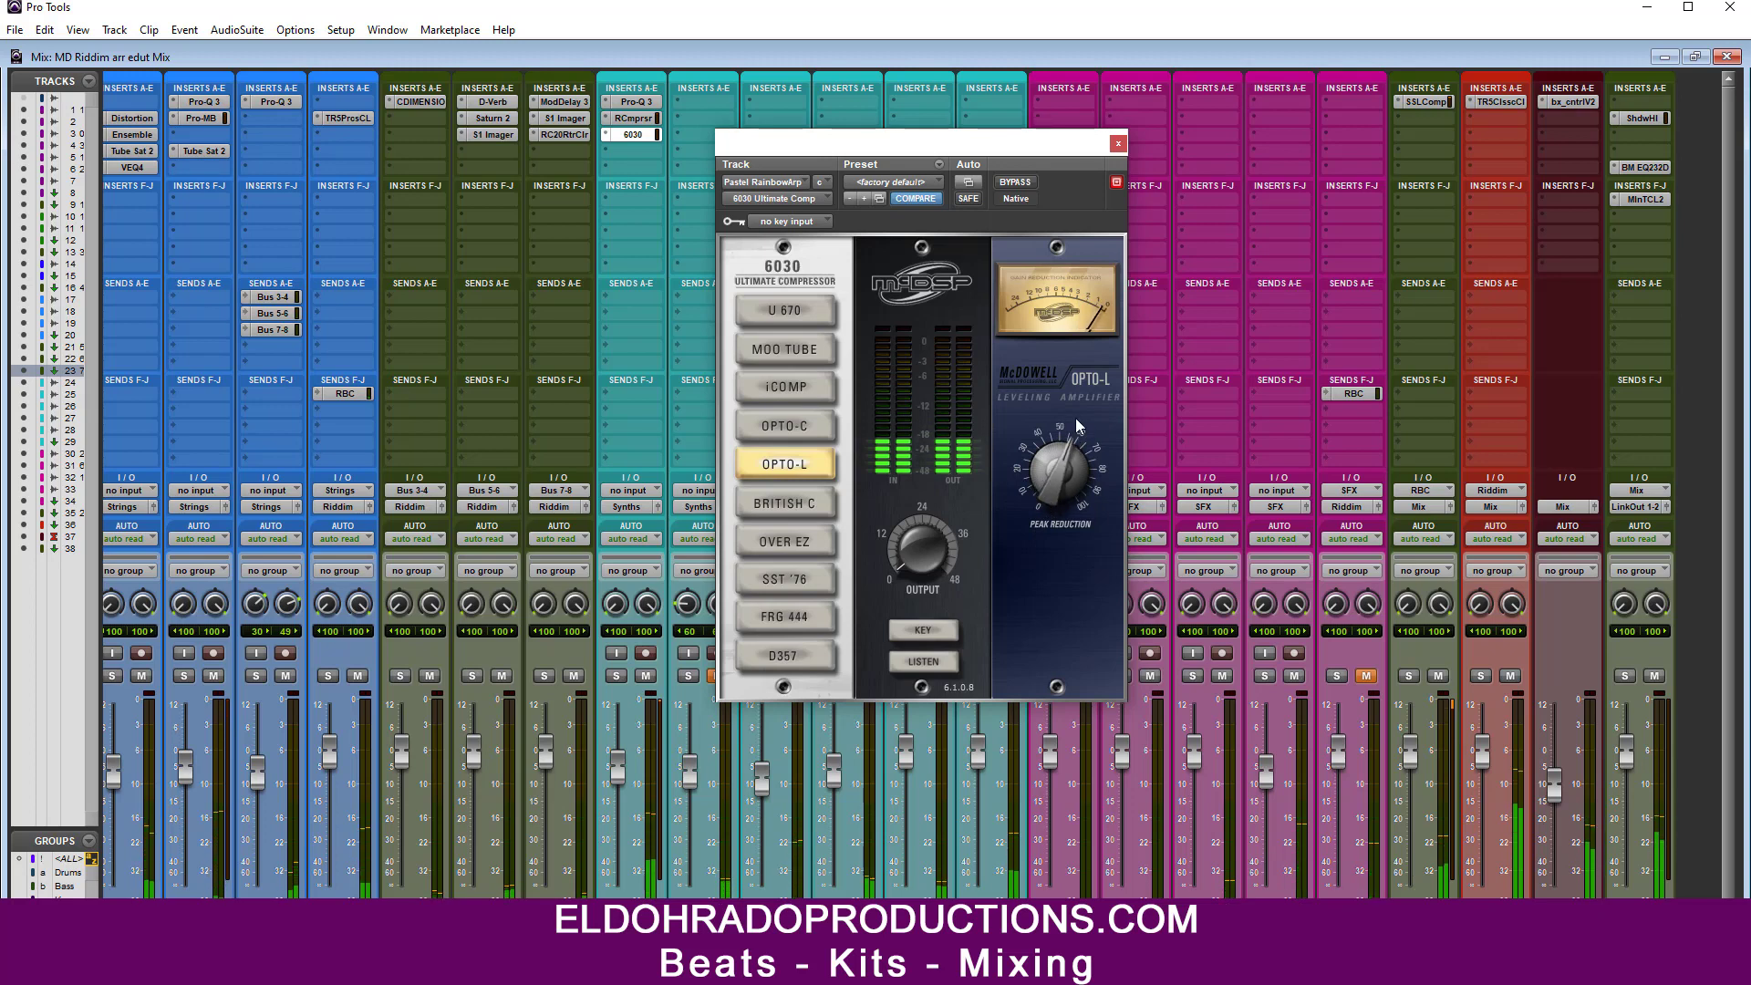
left_click(1119, 143)
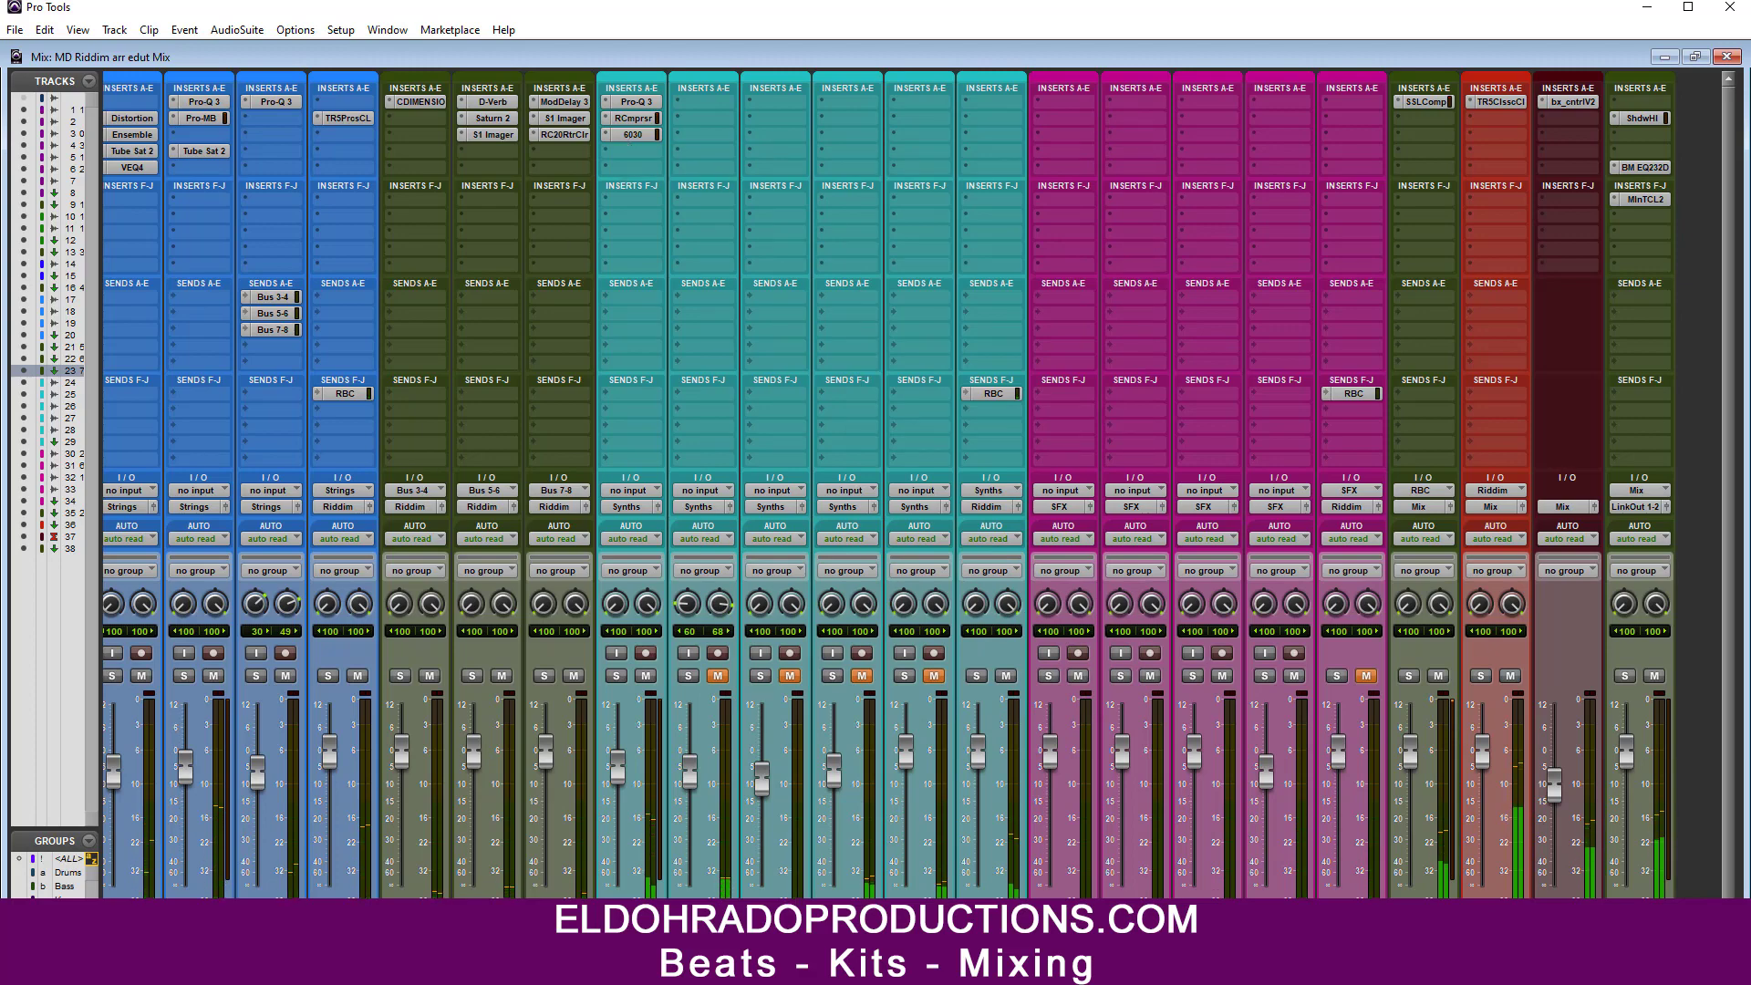
Step: Add the McDSP 6030 Ultimate Comp in OPTO-L mode to the sixth insert slot of the Marcato Strings track, and close it
scroll(589, 447, "left", 4)
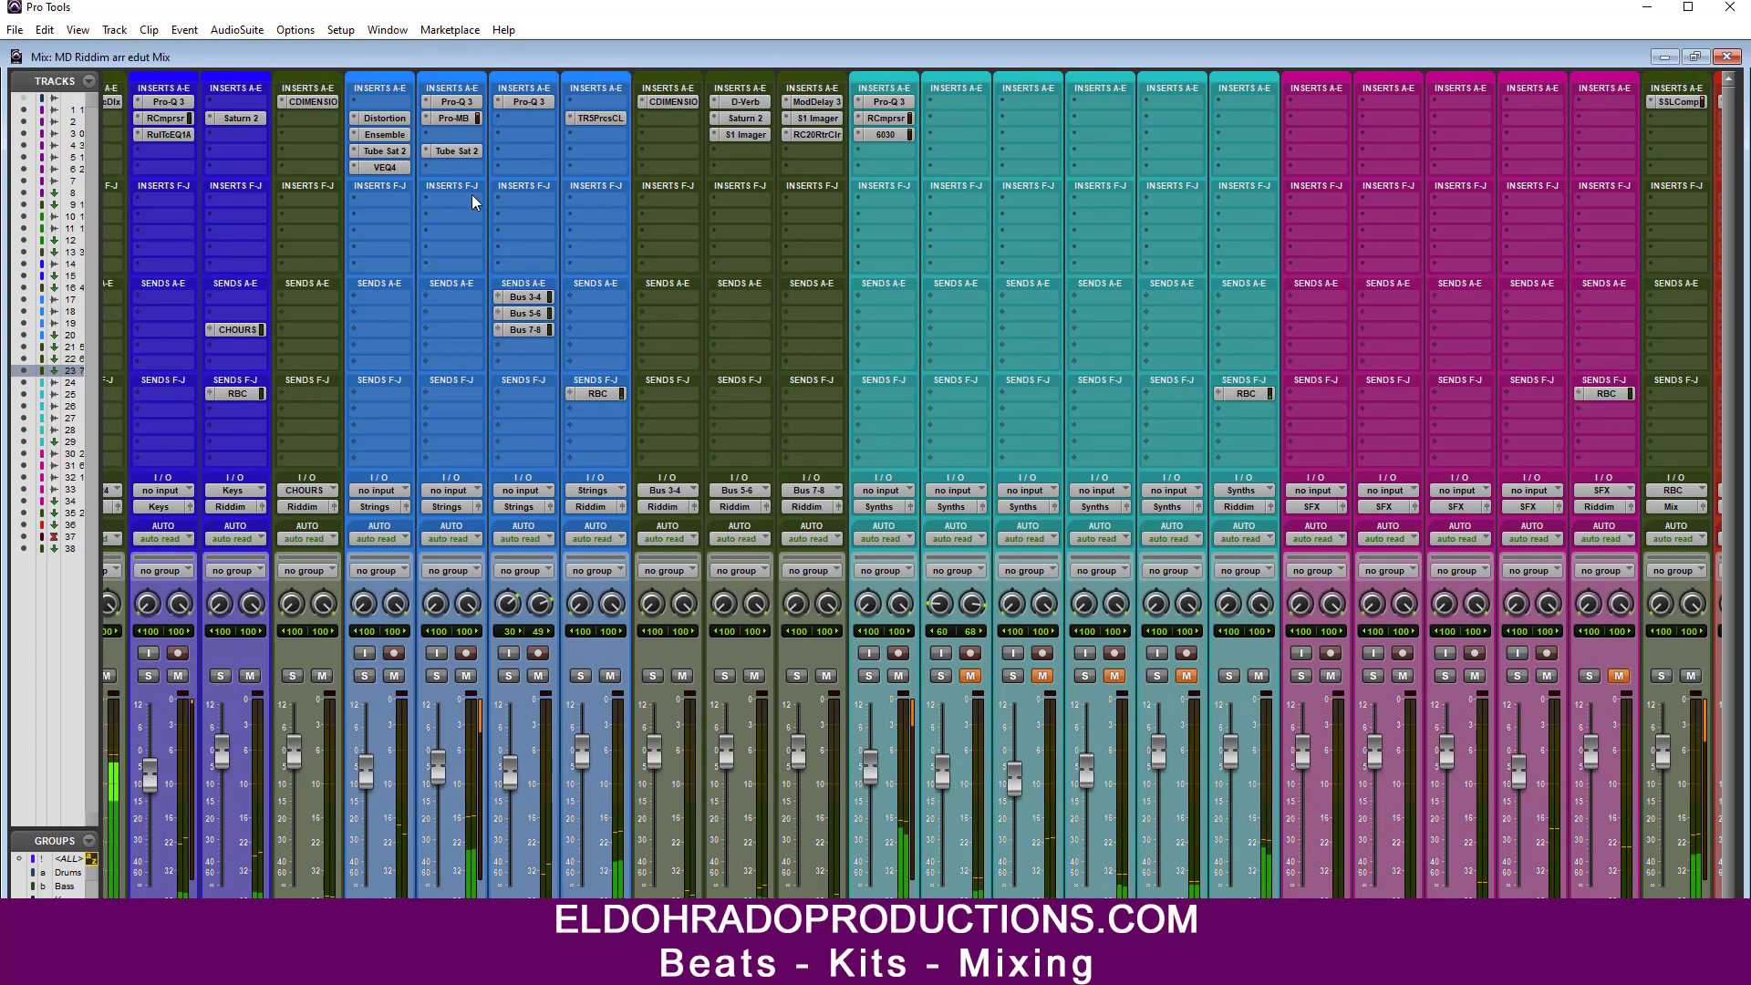
left_click_drag(412, 203, 396, 199)
left_click(396, 199)
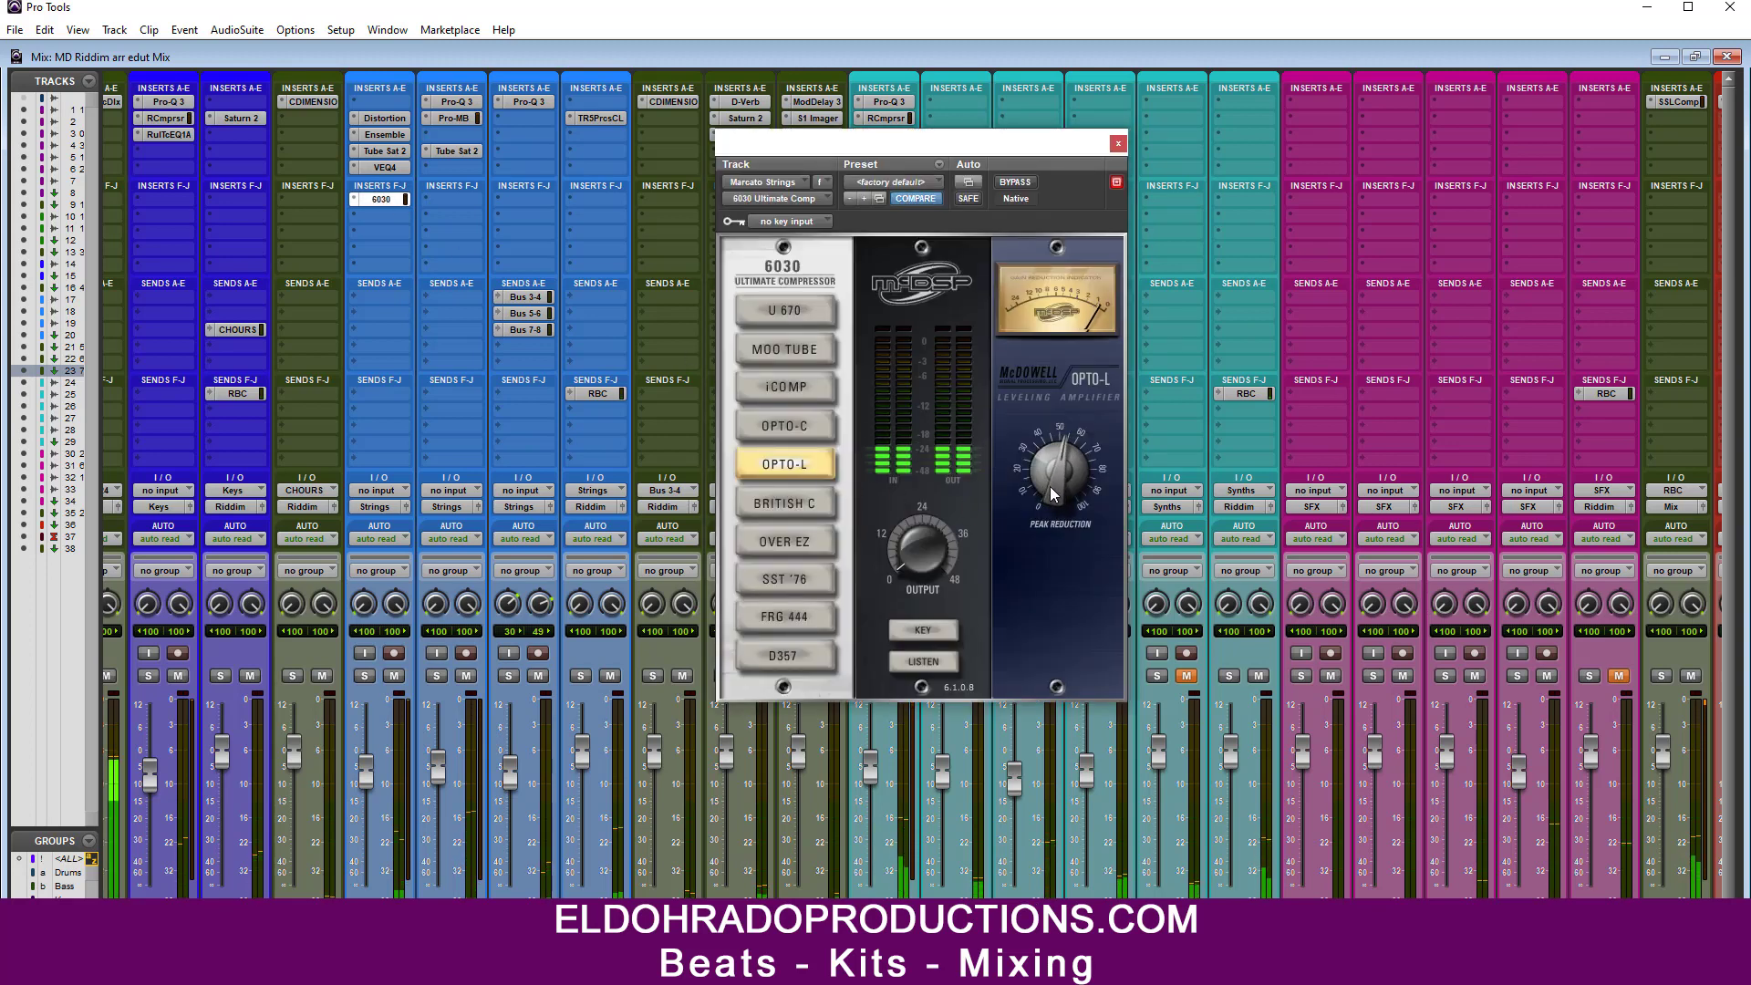
left_click(1119, 144)
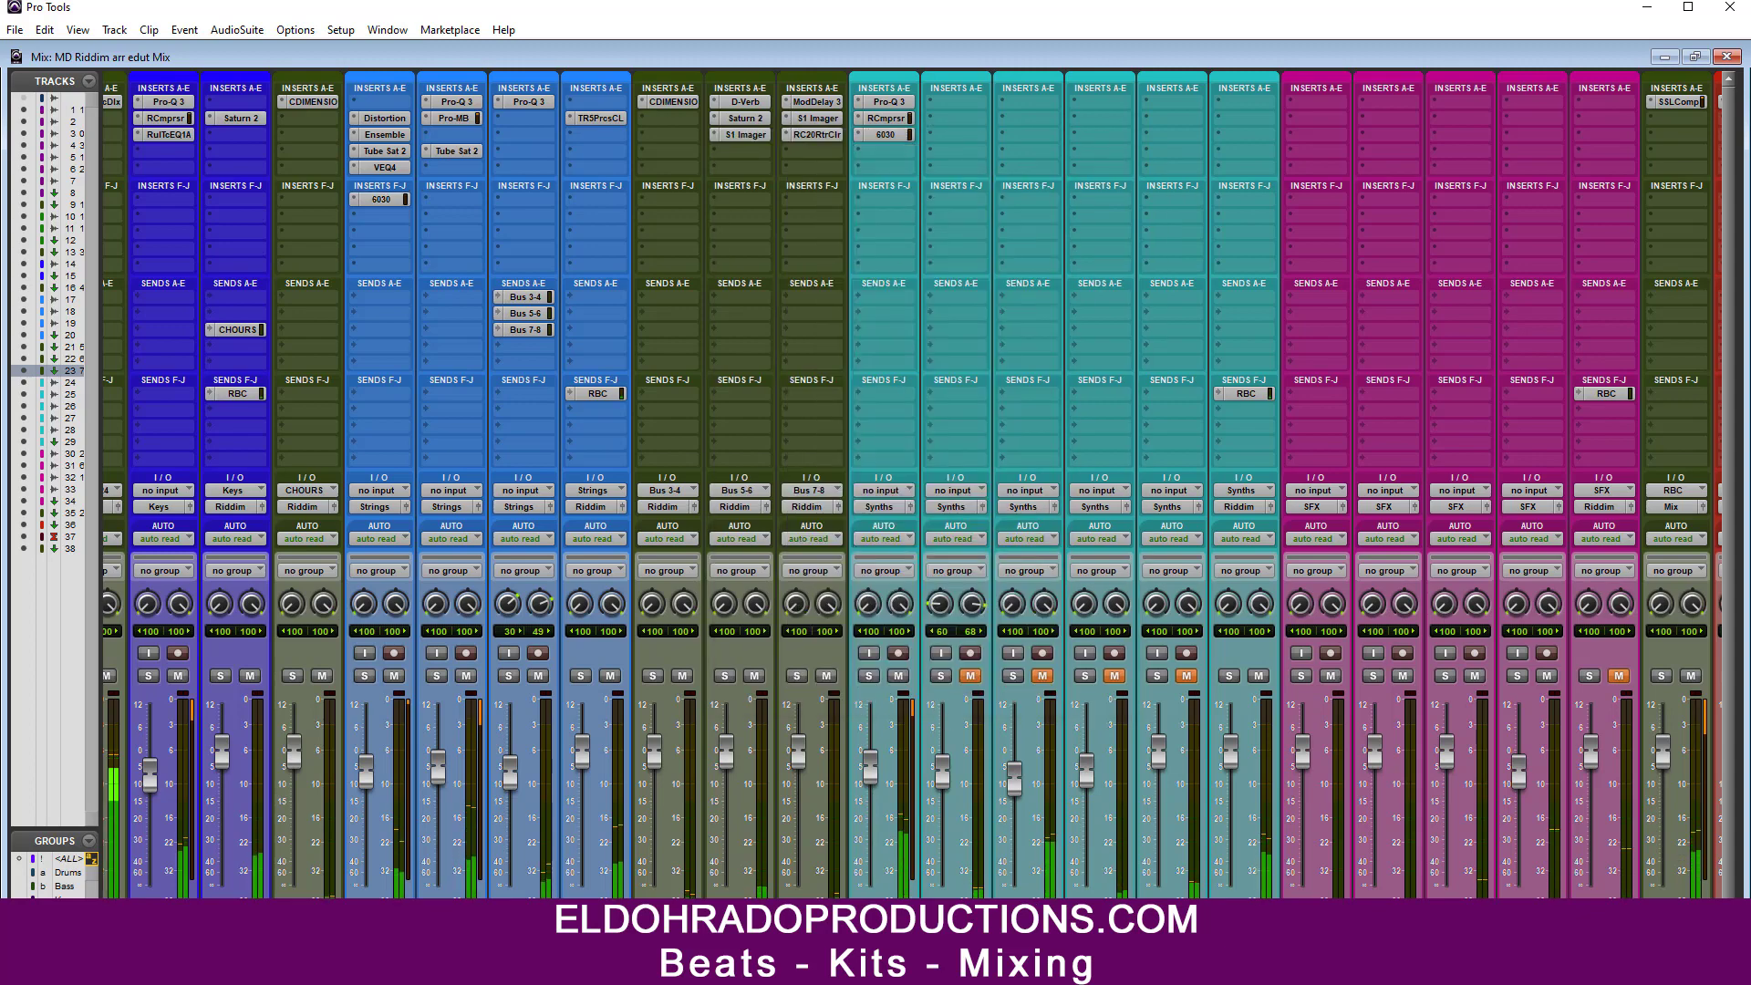
Step: Unmute the Square Lead synth track and insert FabFilter Pro-Q 3 in its first insert slot
scroll(912, 486, "right", 3)
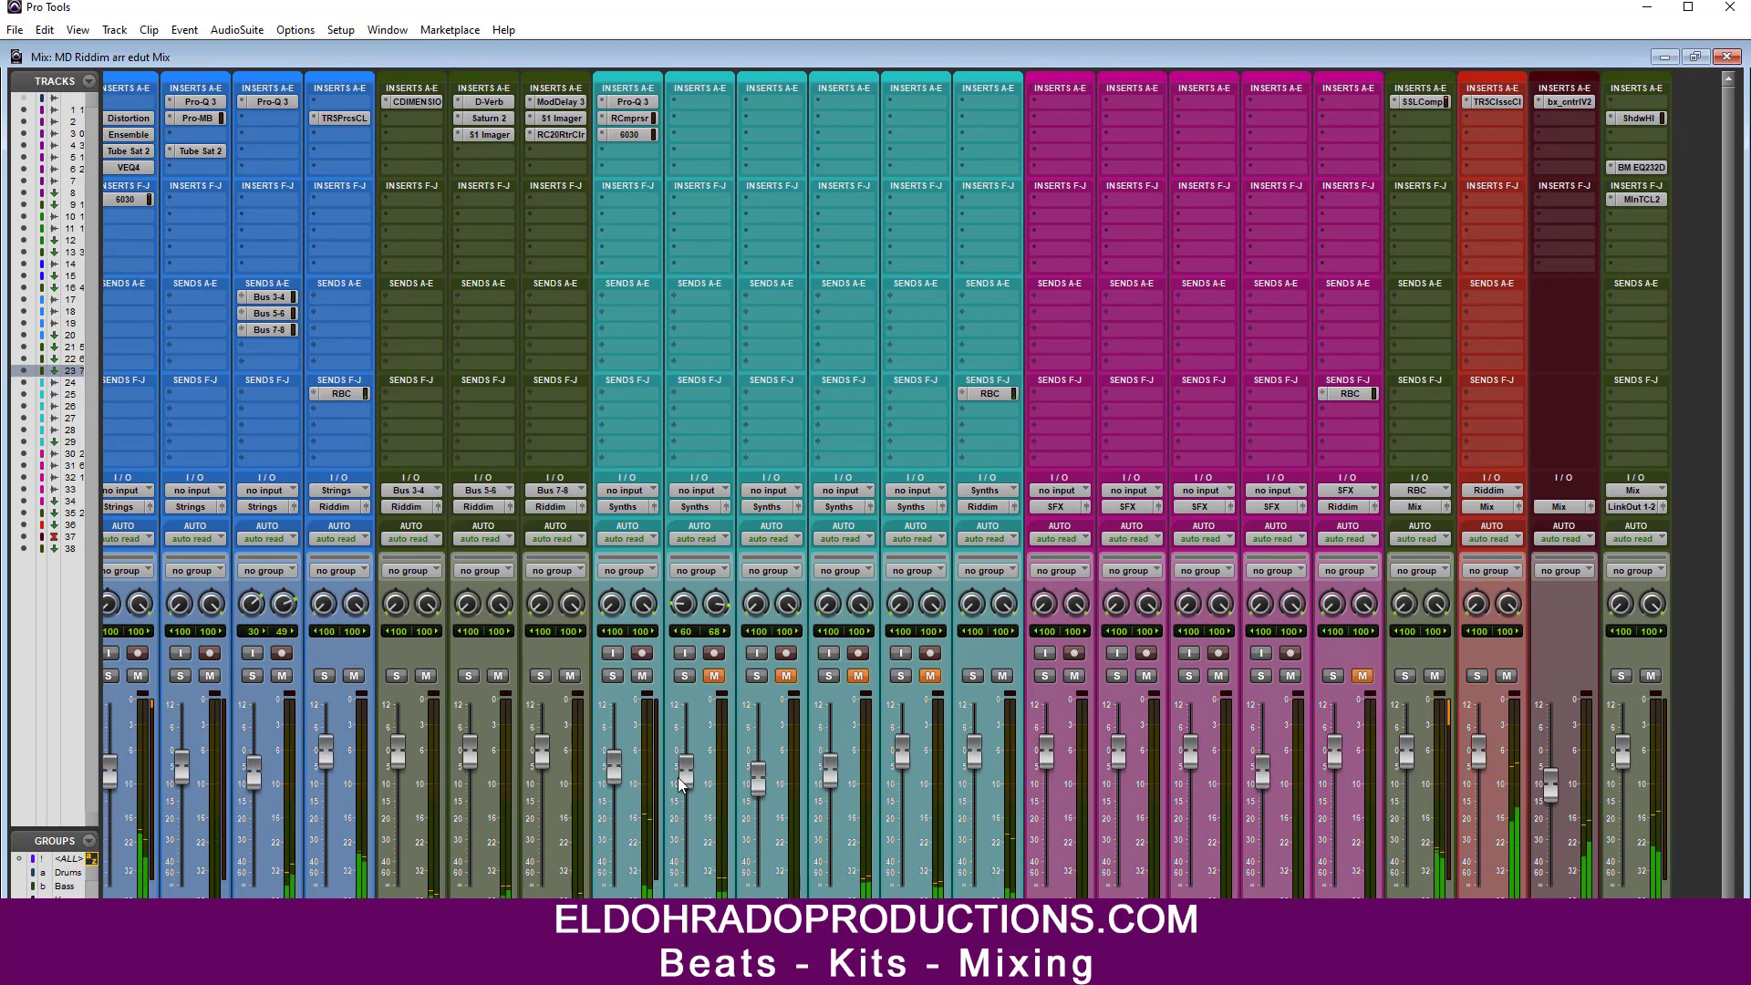
left_click(716, 678)
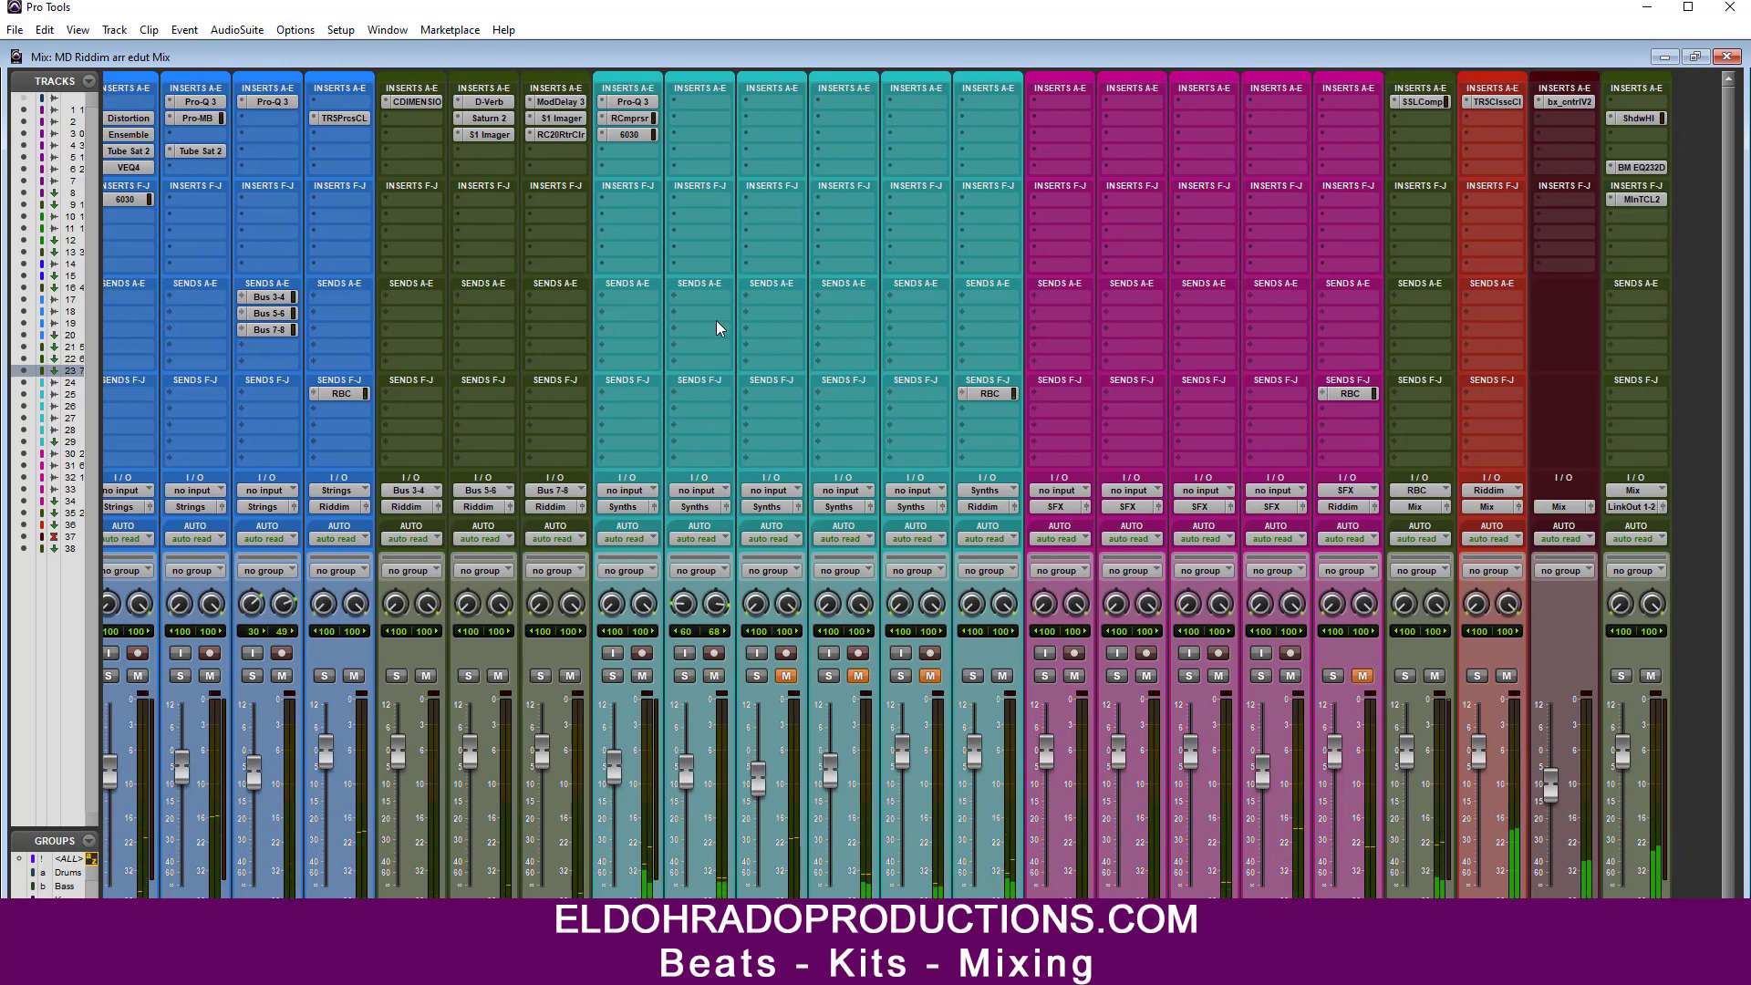
left_click(707, 102)
left_click(772, 133)
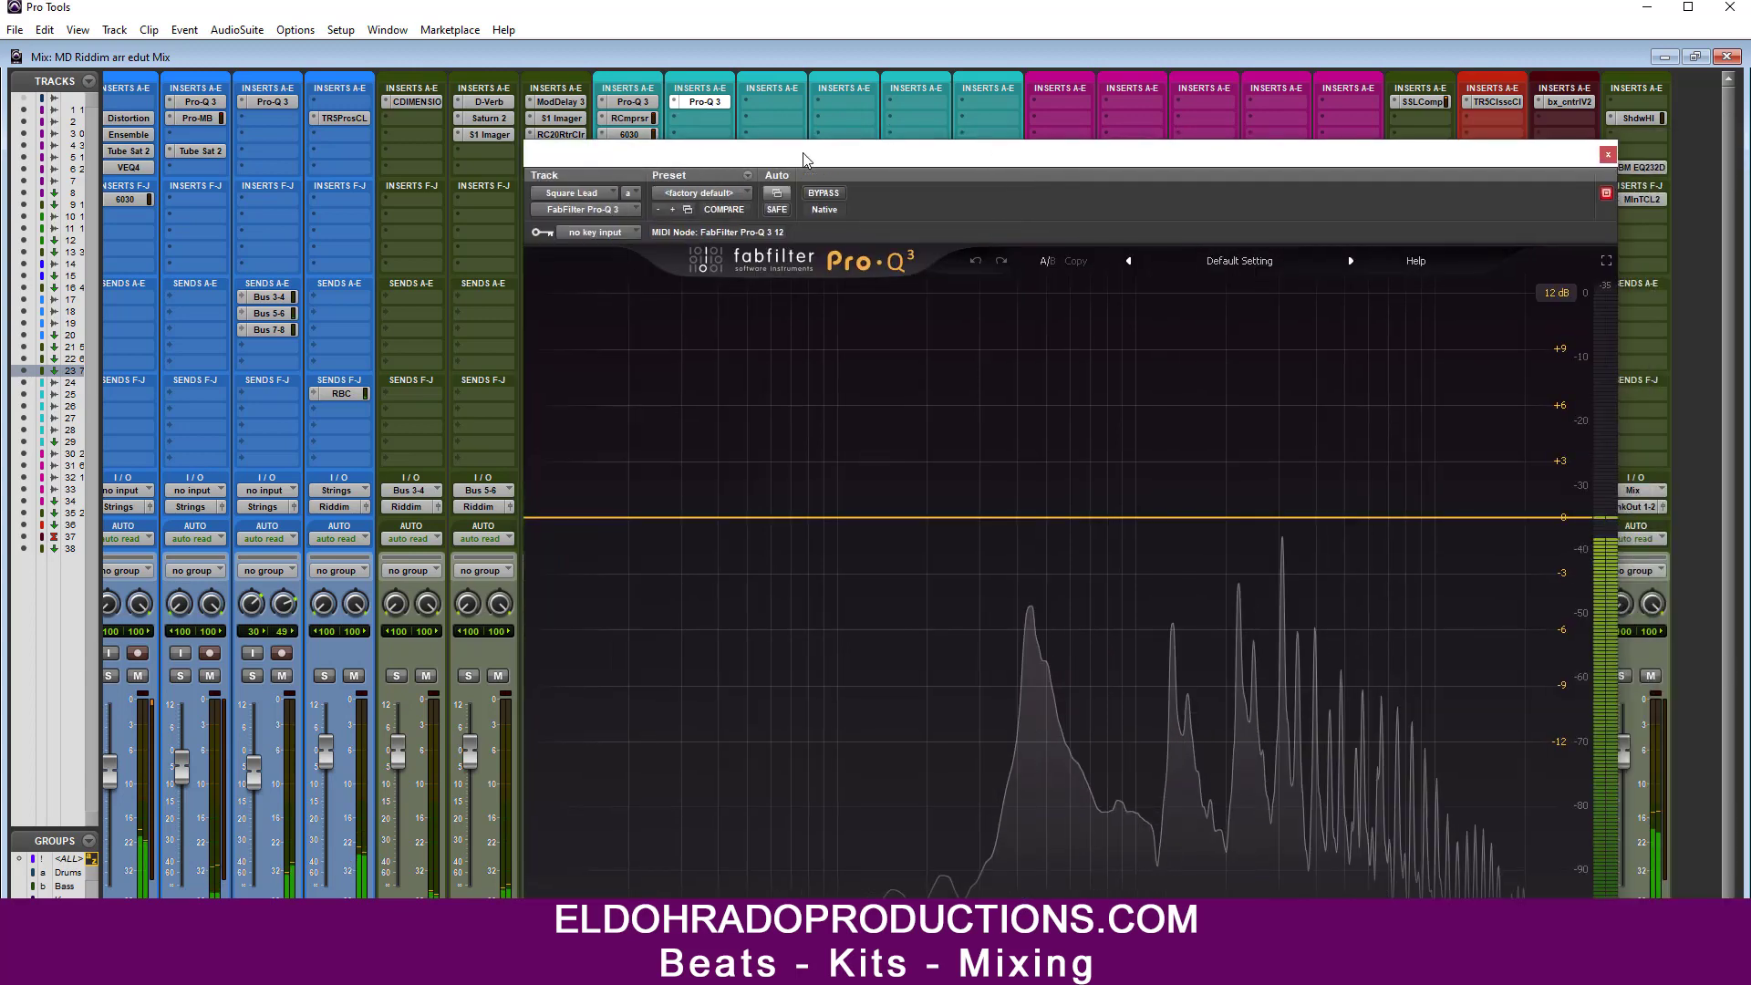
Step: Remove FabFilter Pro-Q 3 from the Square Lead track and unmute the neighbouring Synth Brass track
left_click(675, 102)
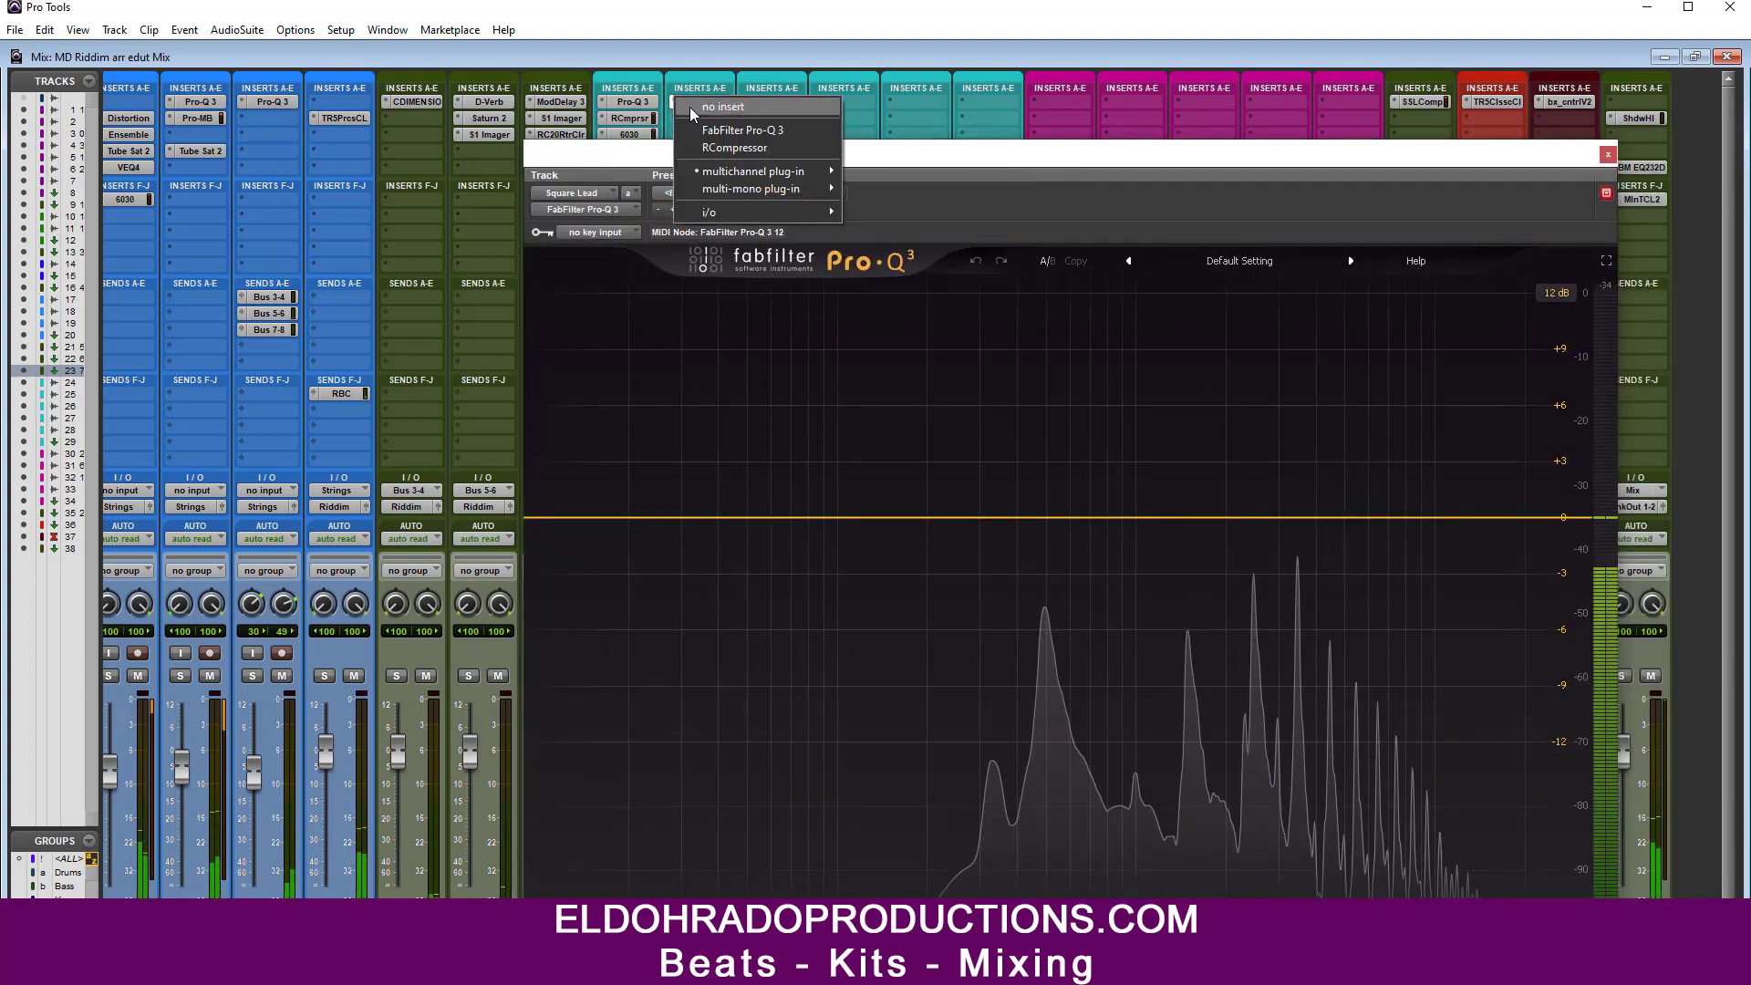
left_click(689, 107)
left_click_drag(871, 157, 699, 195)
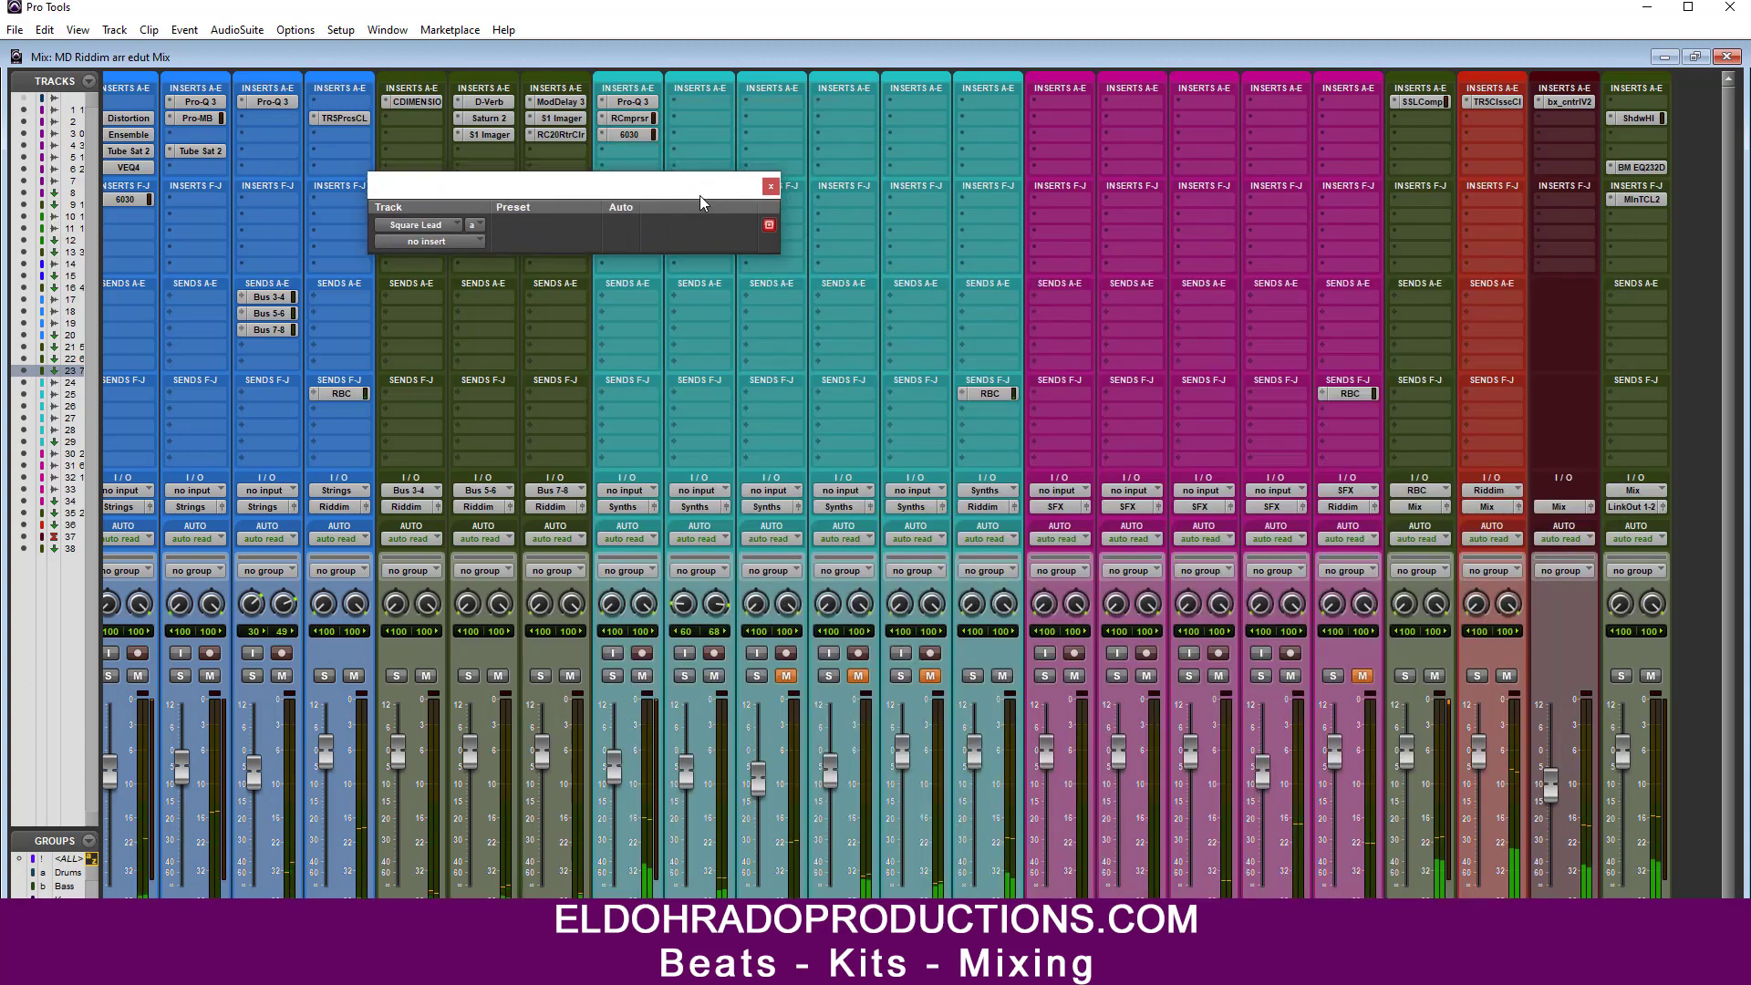
left_click(786, 676)
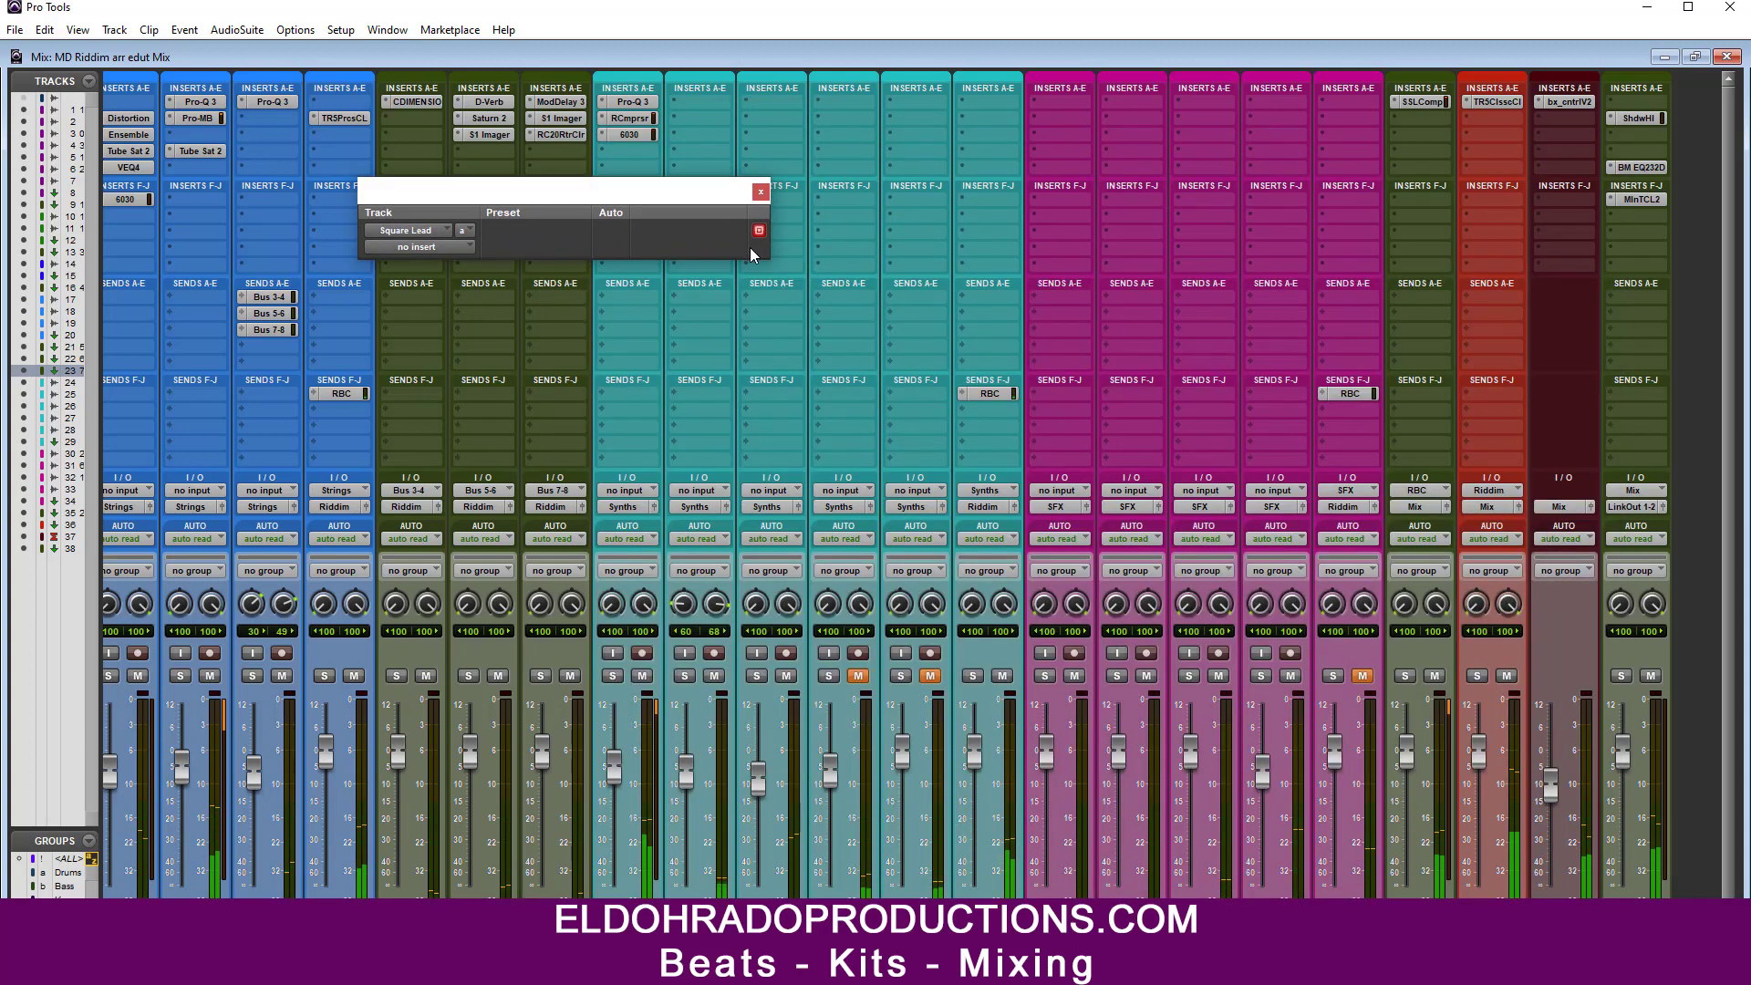
left_click(761, 193)
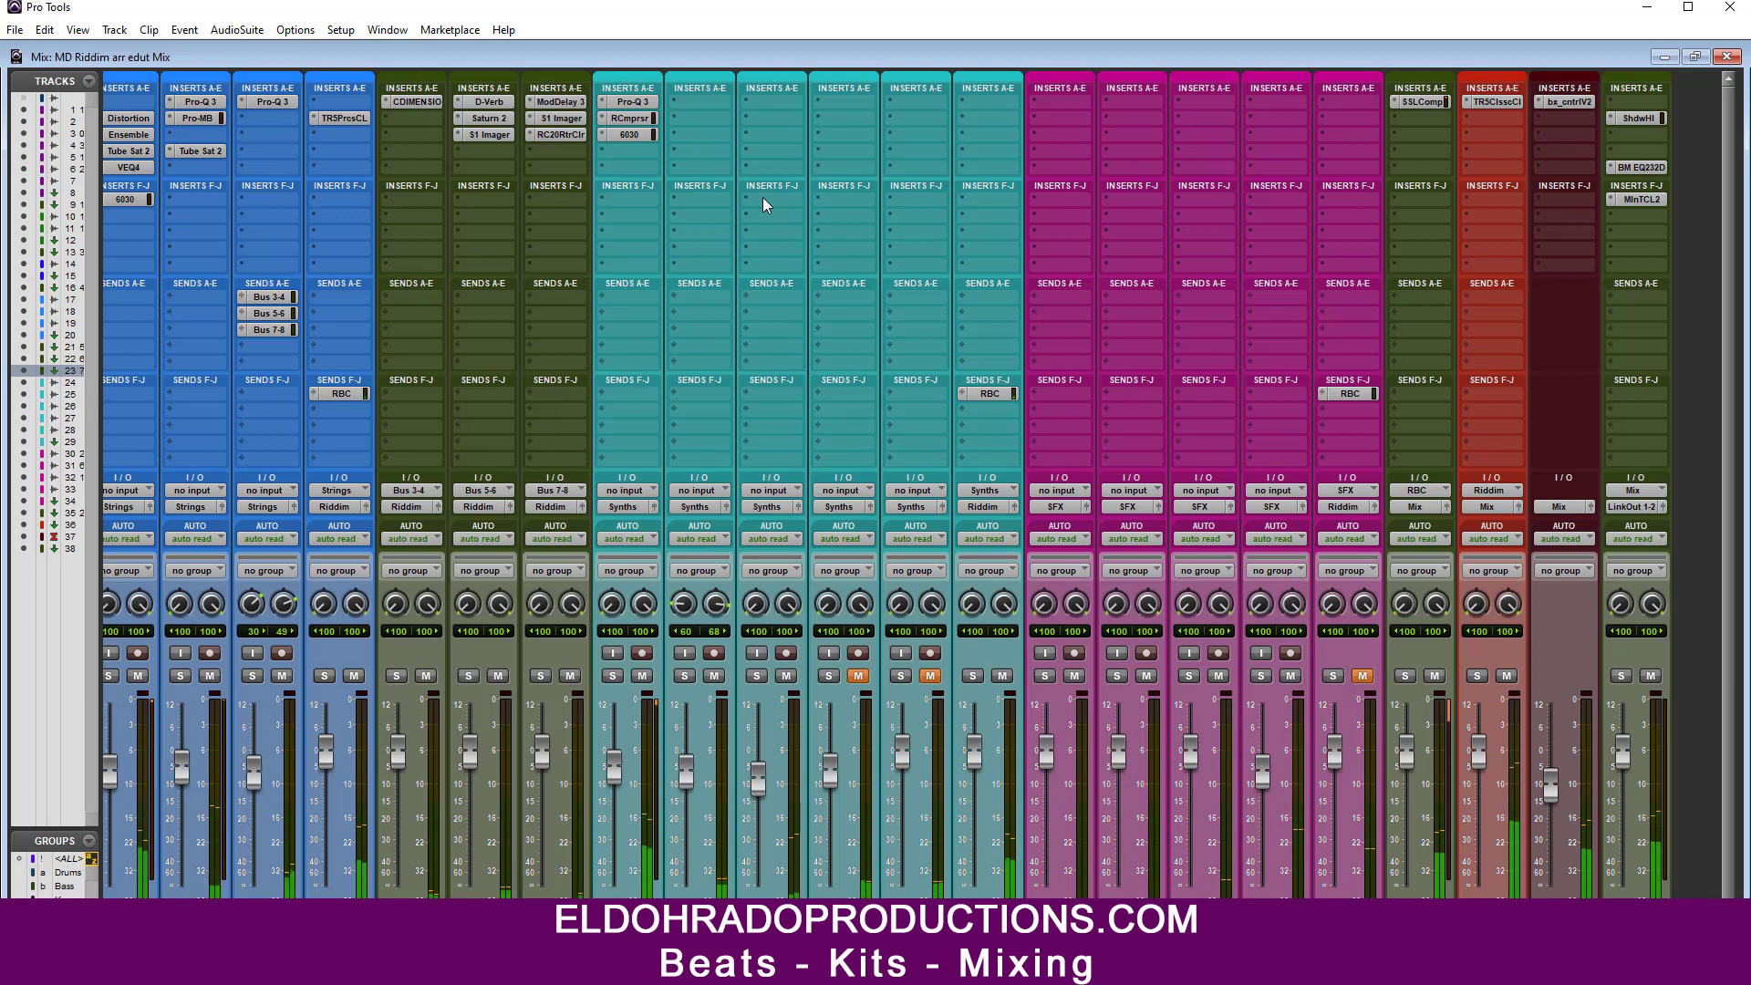
Step: Insert FabFilter Pro-Q 3 in the Synth Brass track's first slot to inspect its frequency spectrum
left_click(772, 106)
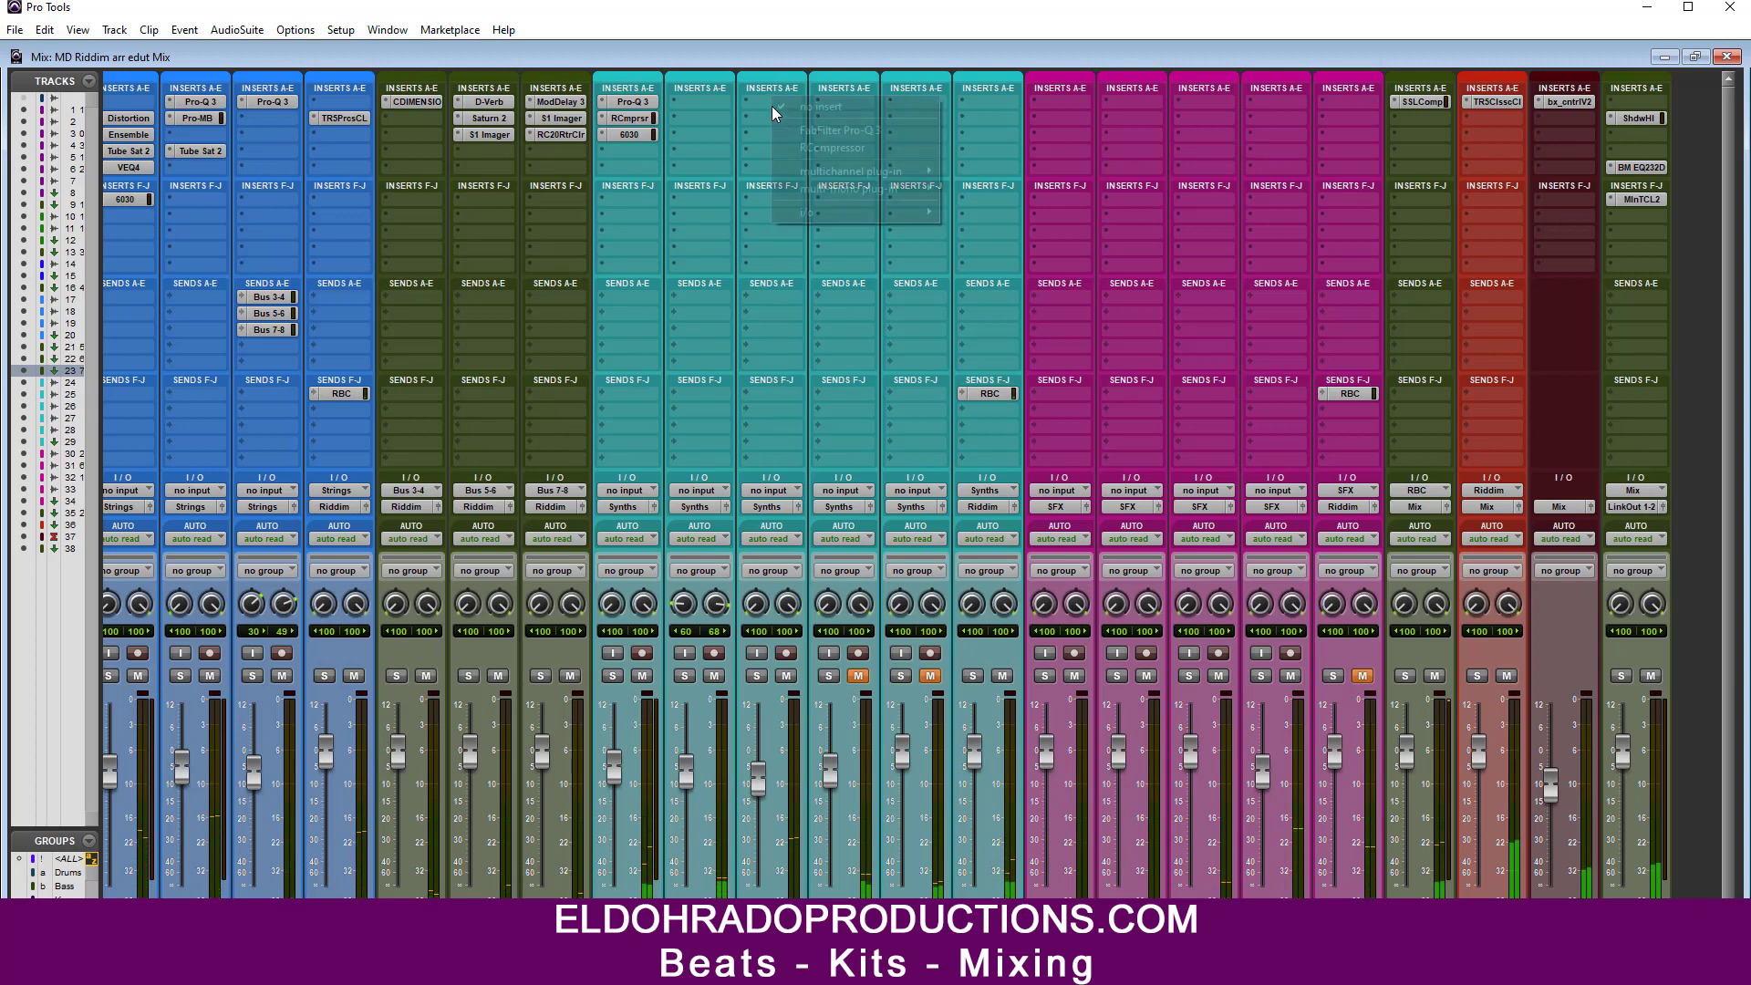
left_click(828, 133)
left_click_drag(804, 189, 853, 89)
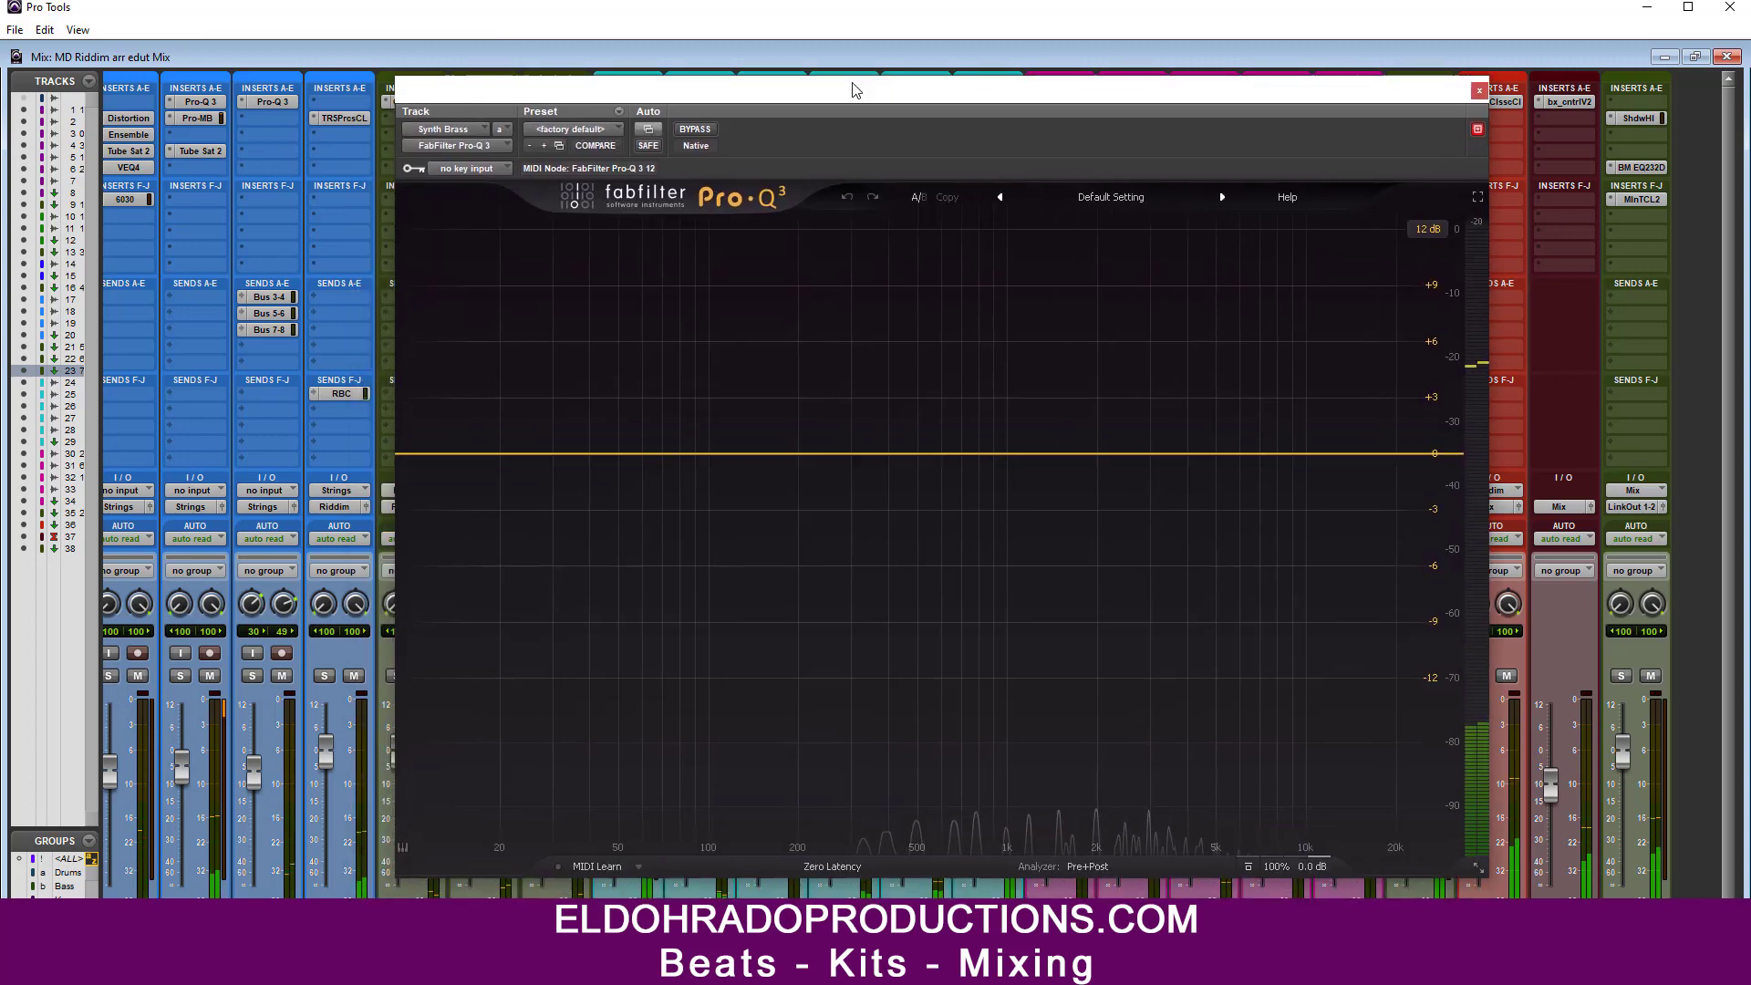
key("space")
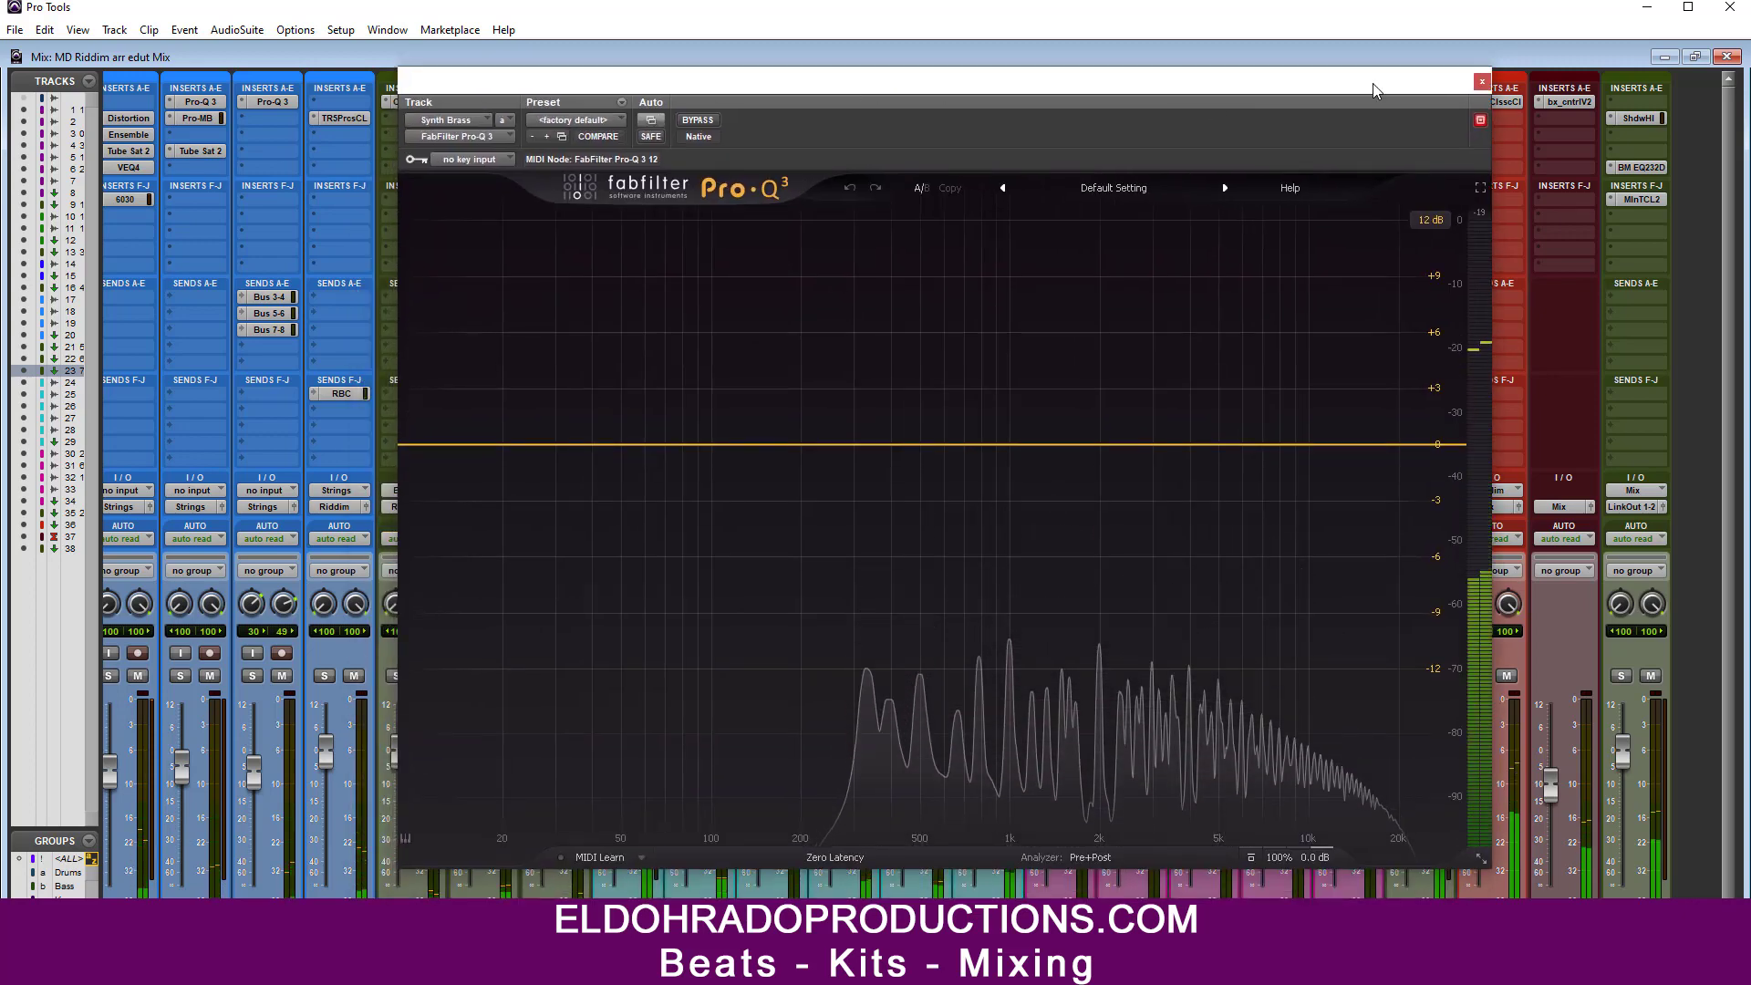
left_click(1482, 82)
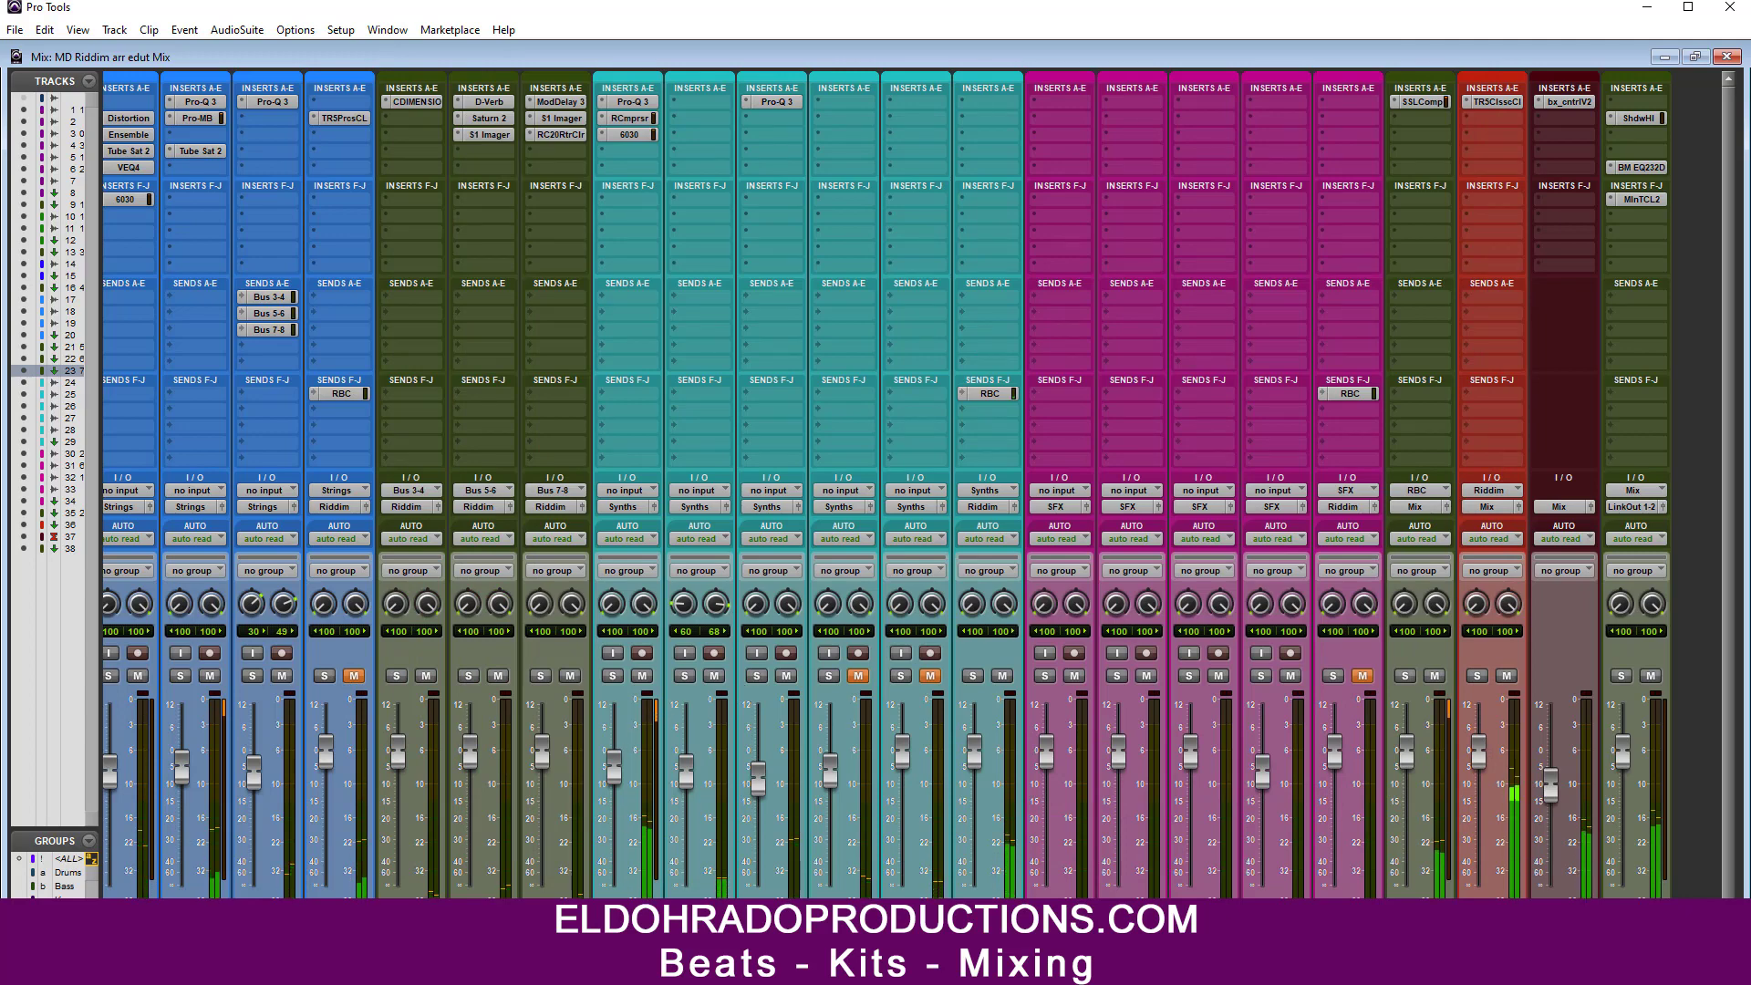
Step: Mute the Strings, Bass and Drum Bus submix tracks and the first synth track
scroll(410, 689, "left", 8)
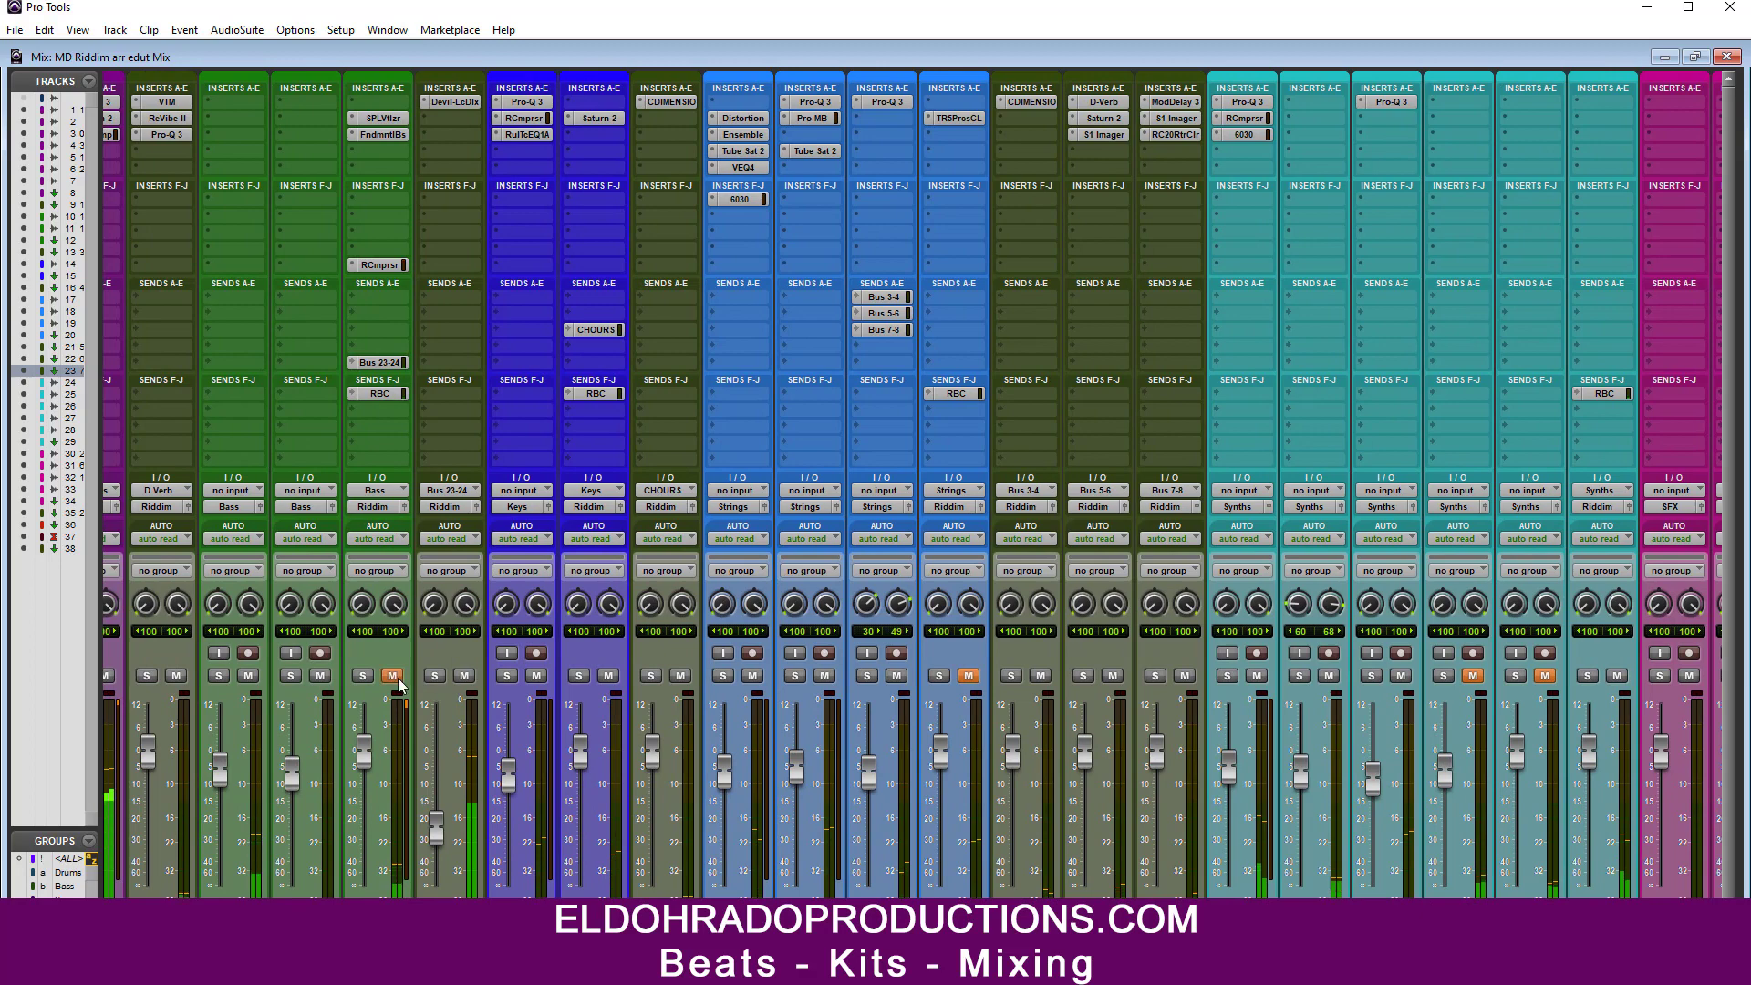
scroll(392, 691, "left", 4)
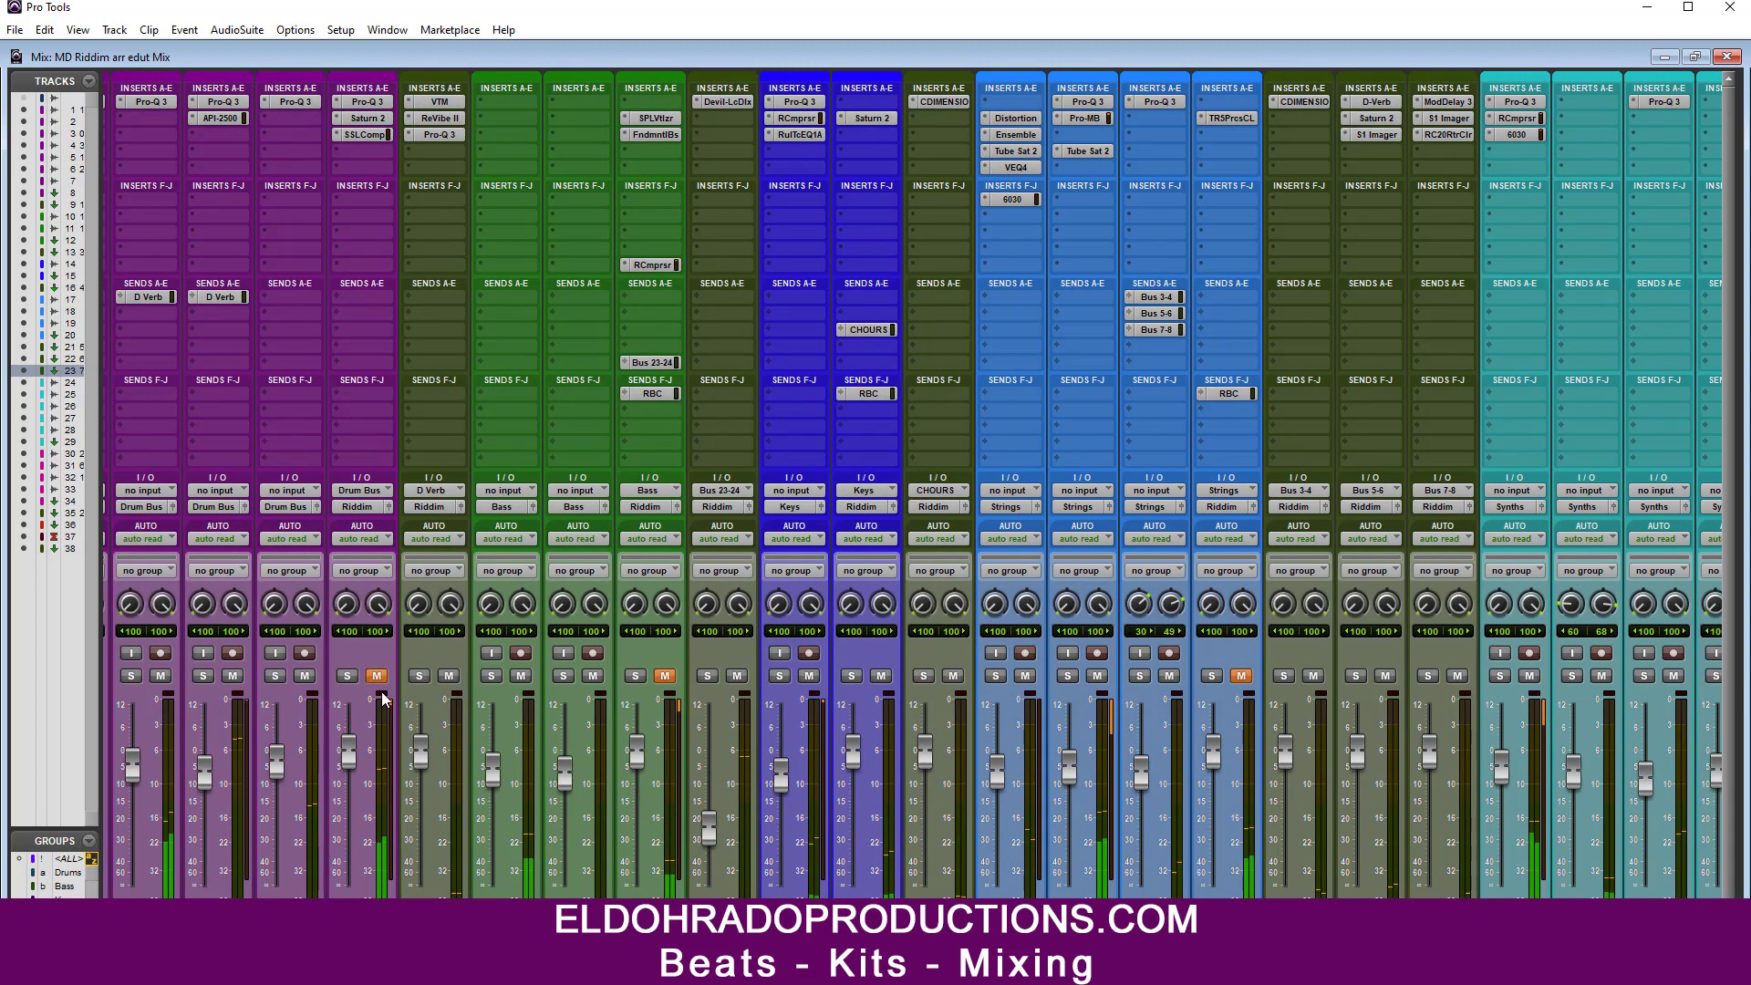
scroll(384, 698, "right", 7)
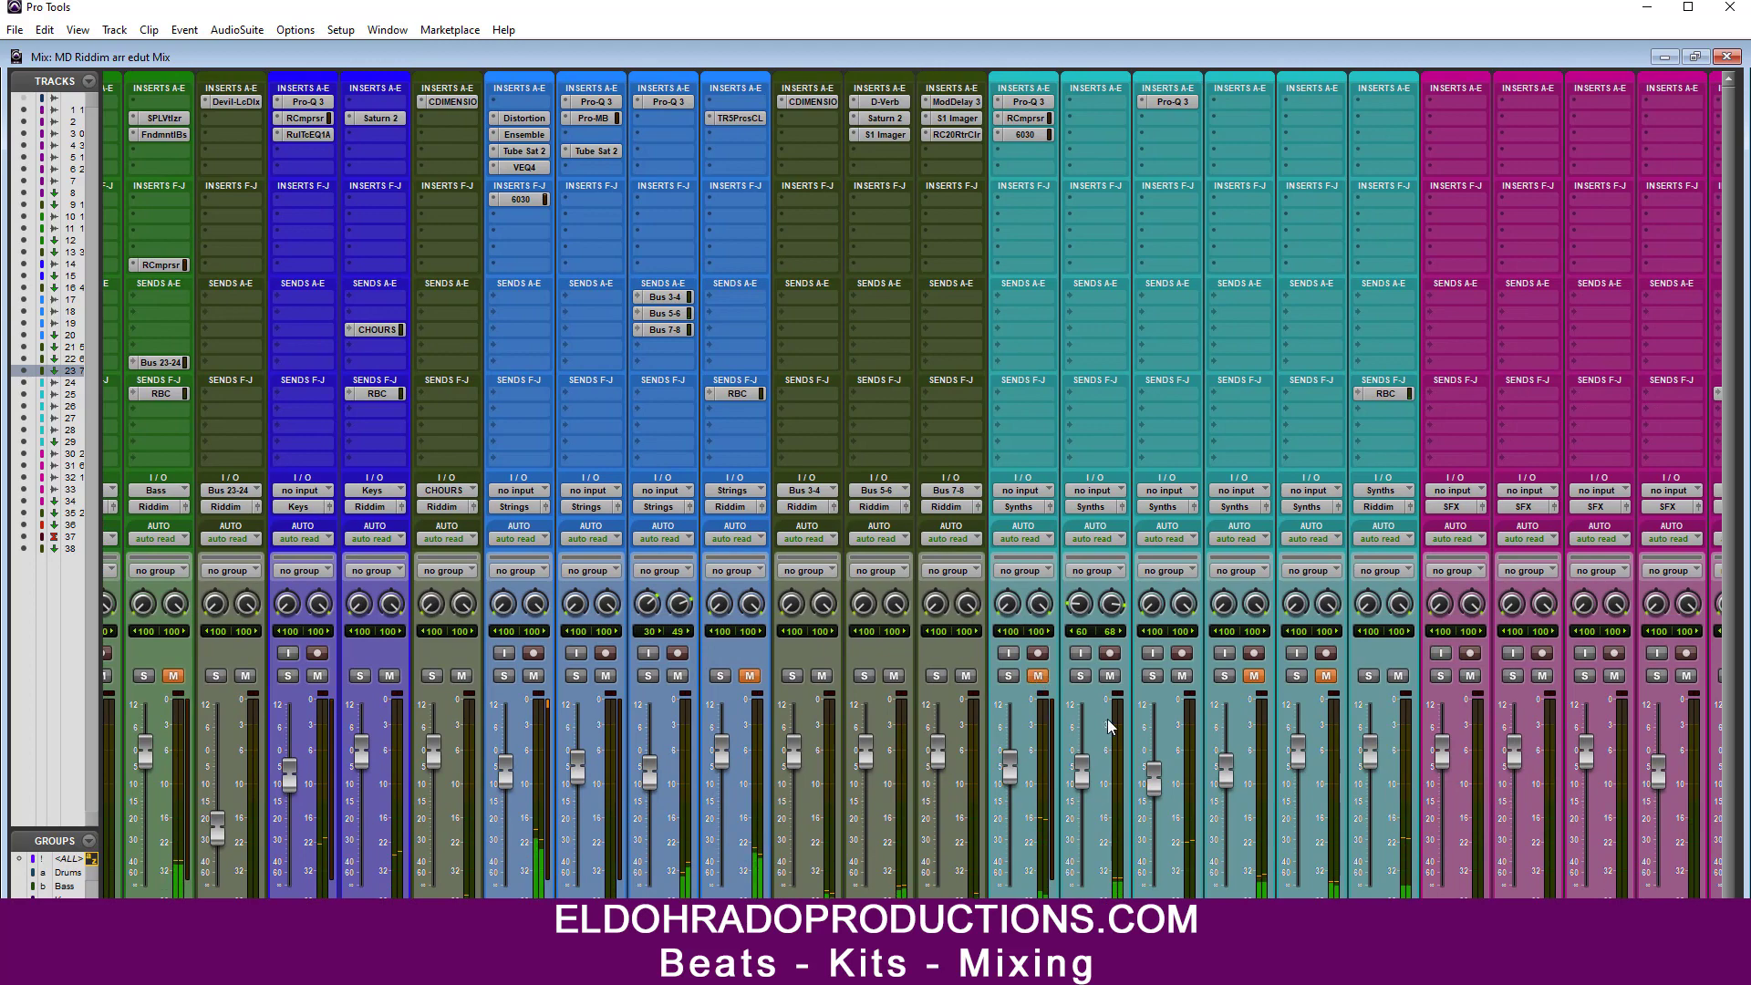
scroll(924, 144, "right", 3)
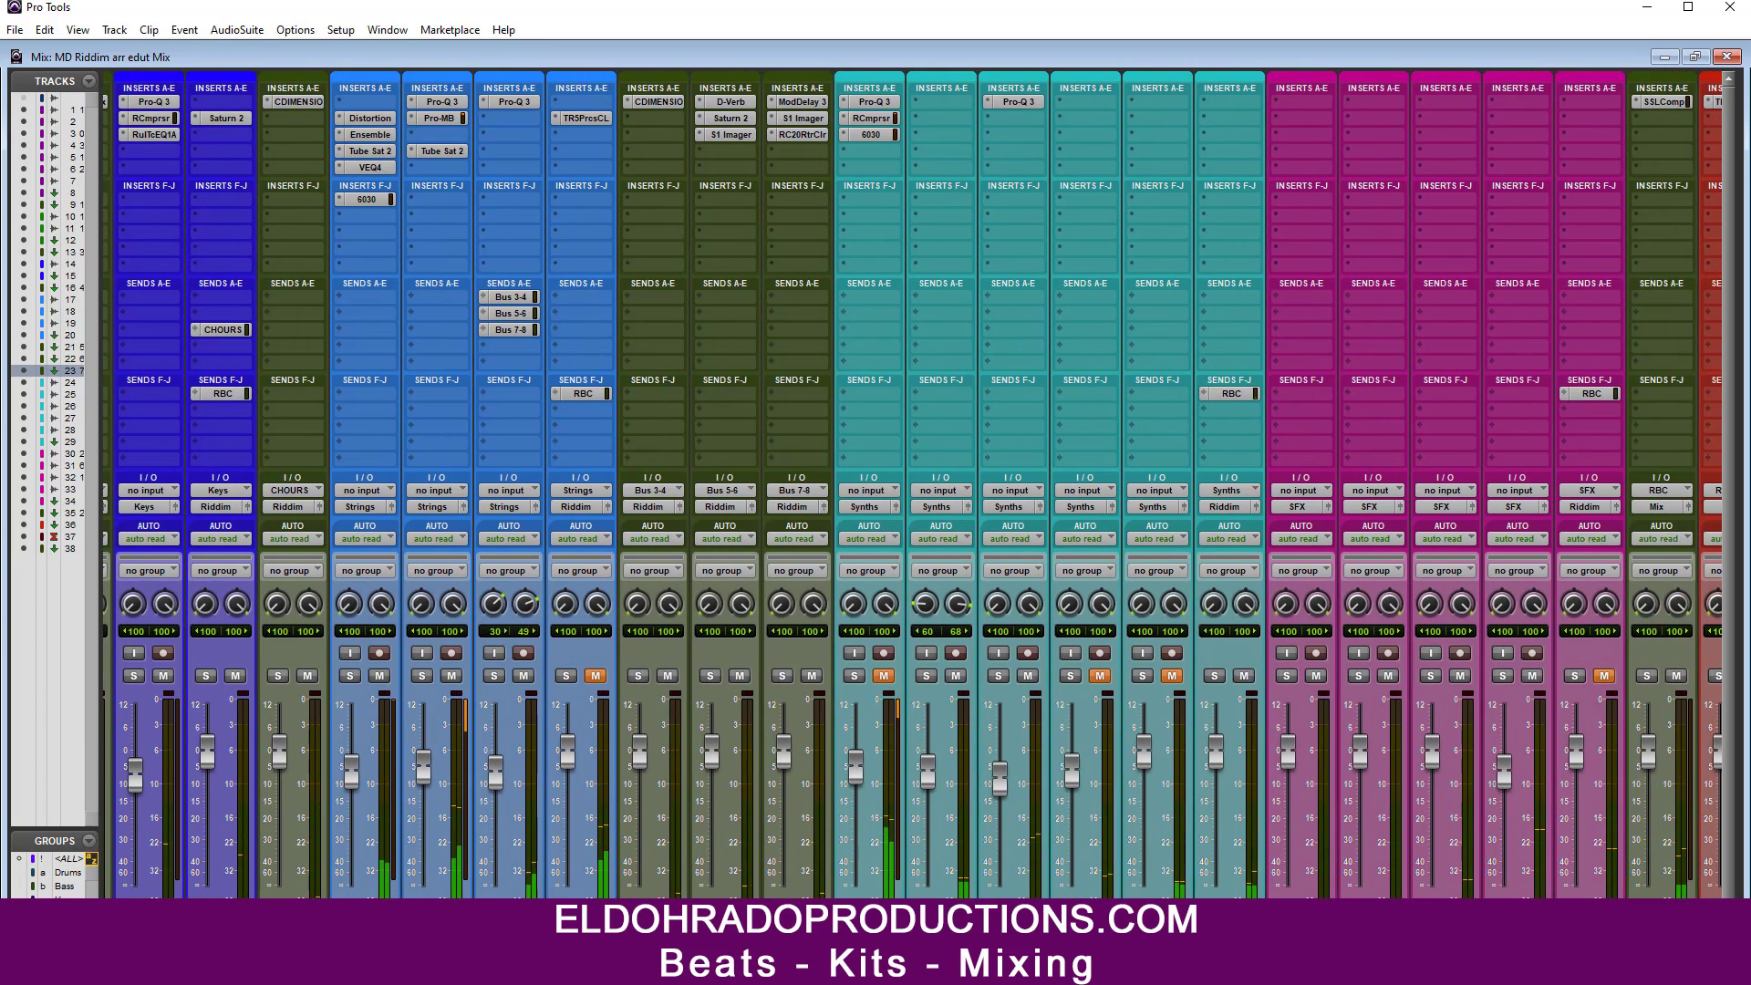
Step: Review the Synth Brass spectrum in Pro-Q 3 and remove that equalizer from the track
left_click(967, 101)
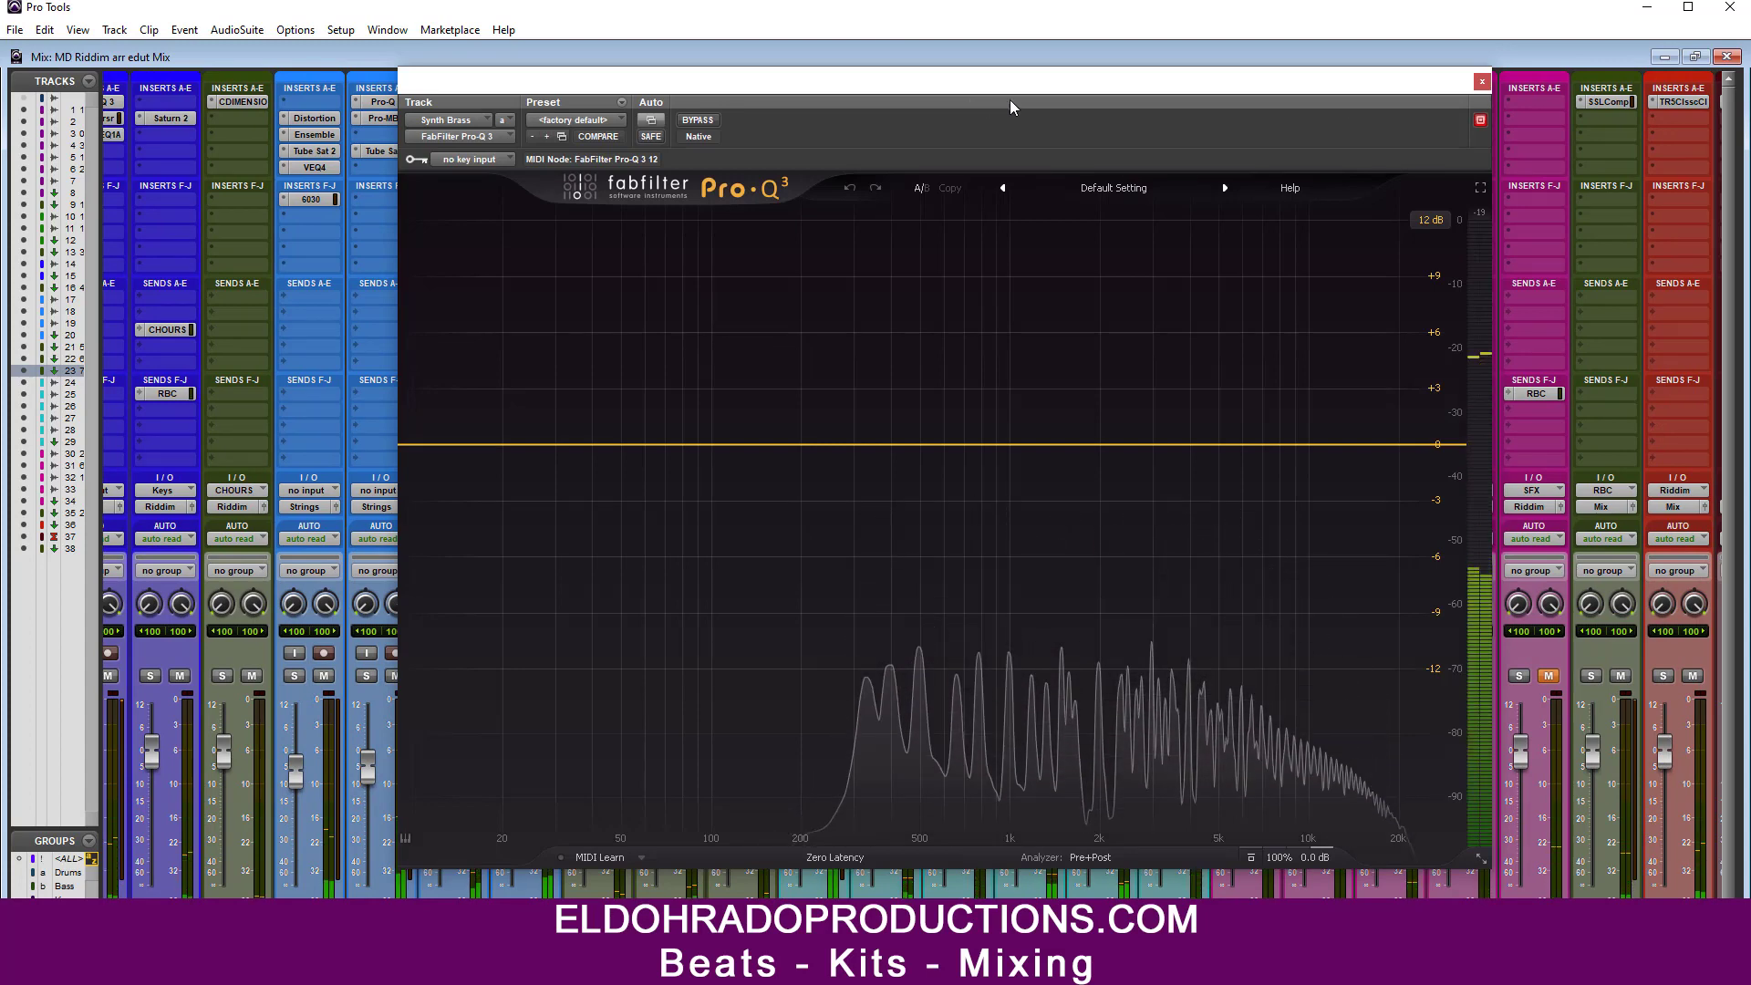
left_click(1481, 84)
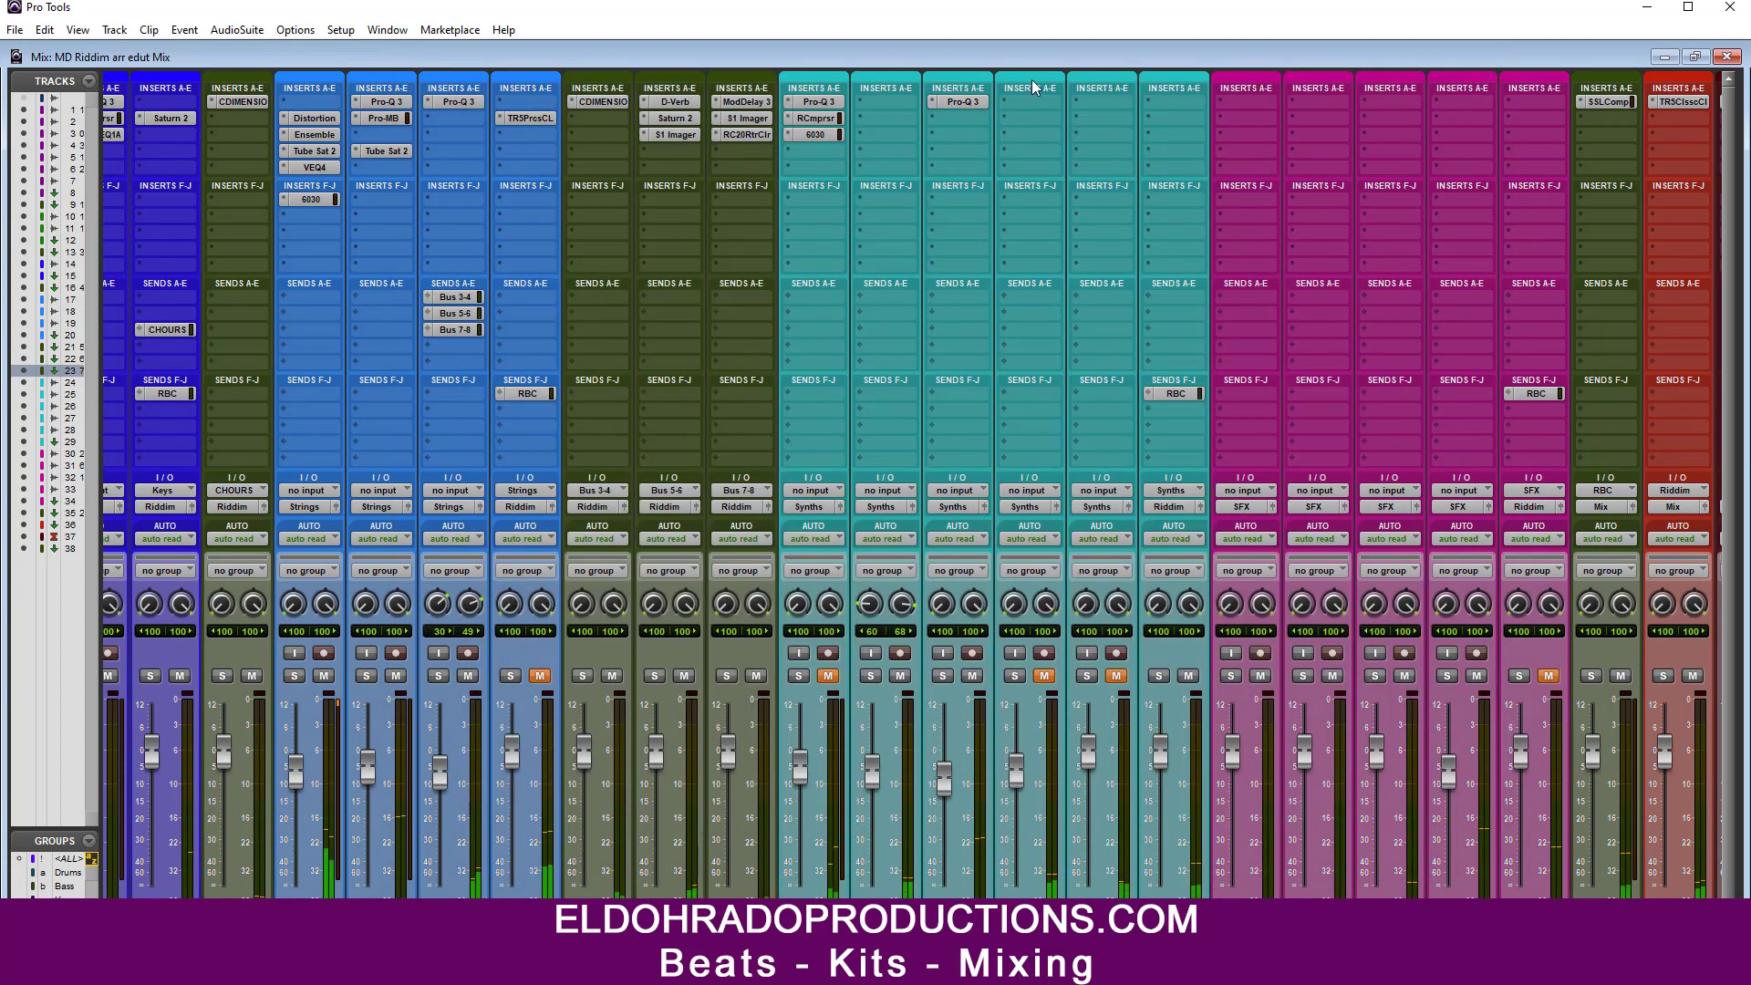
left_click(932, 105)
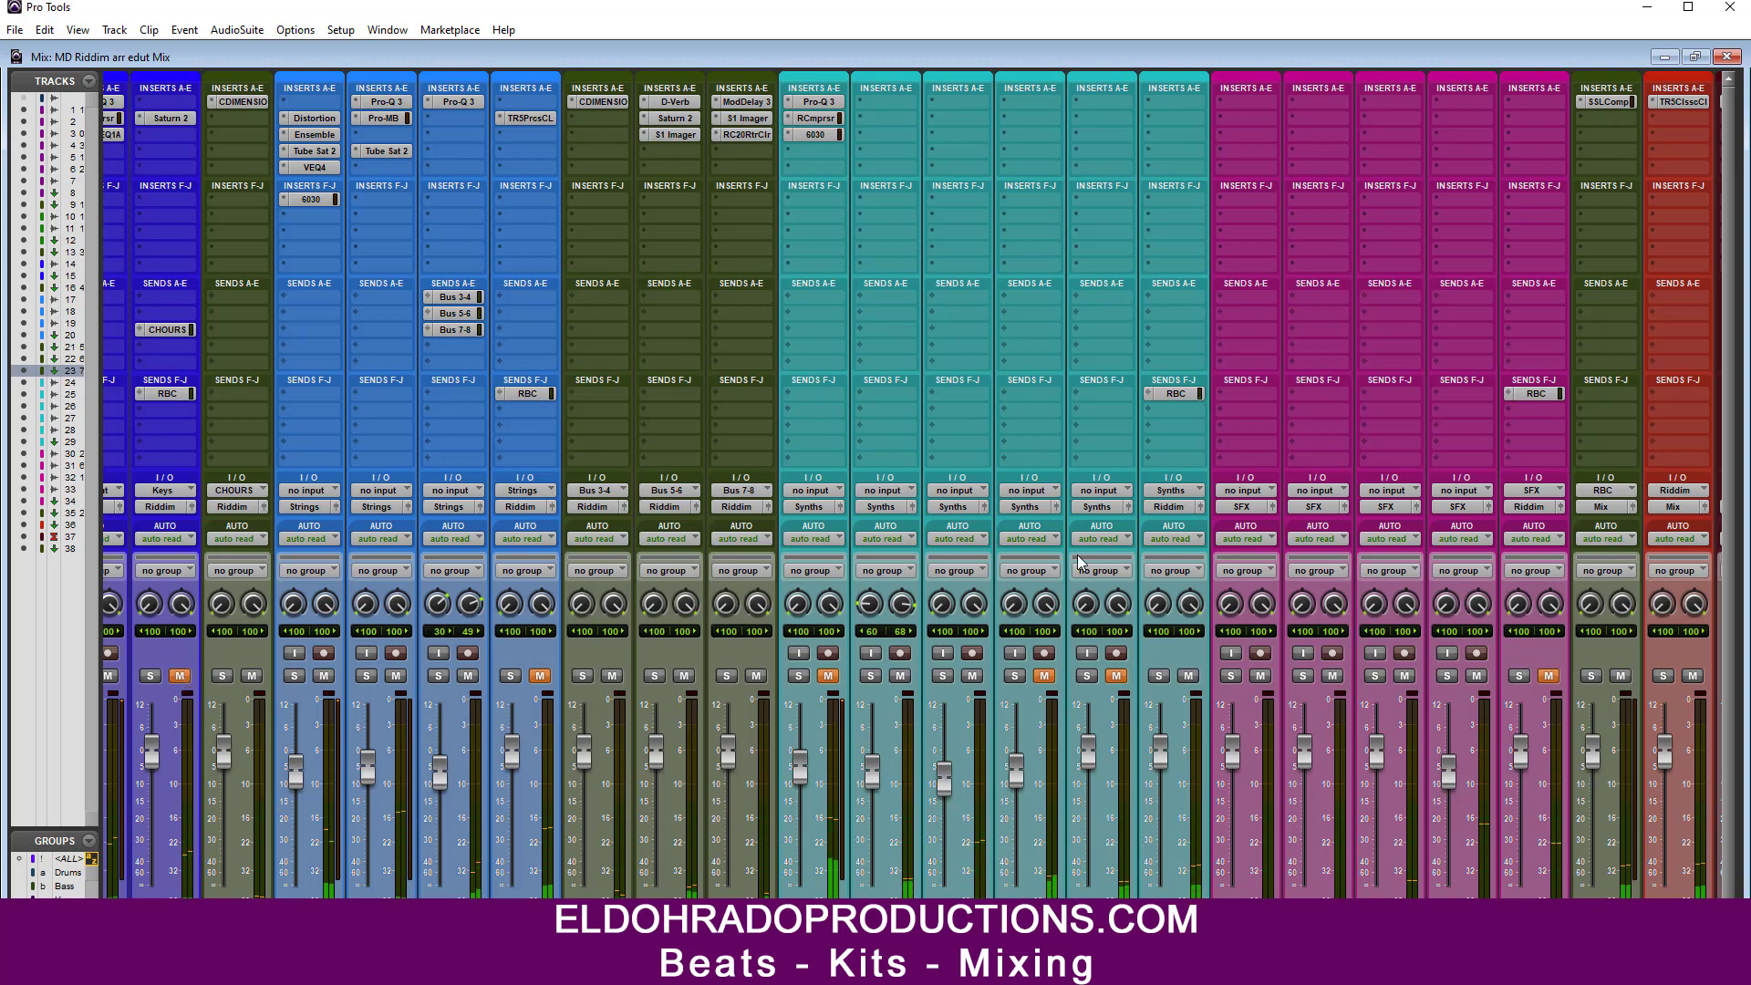
left_click(956, 103)
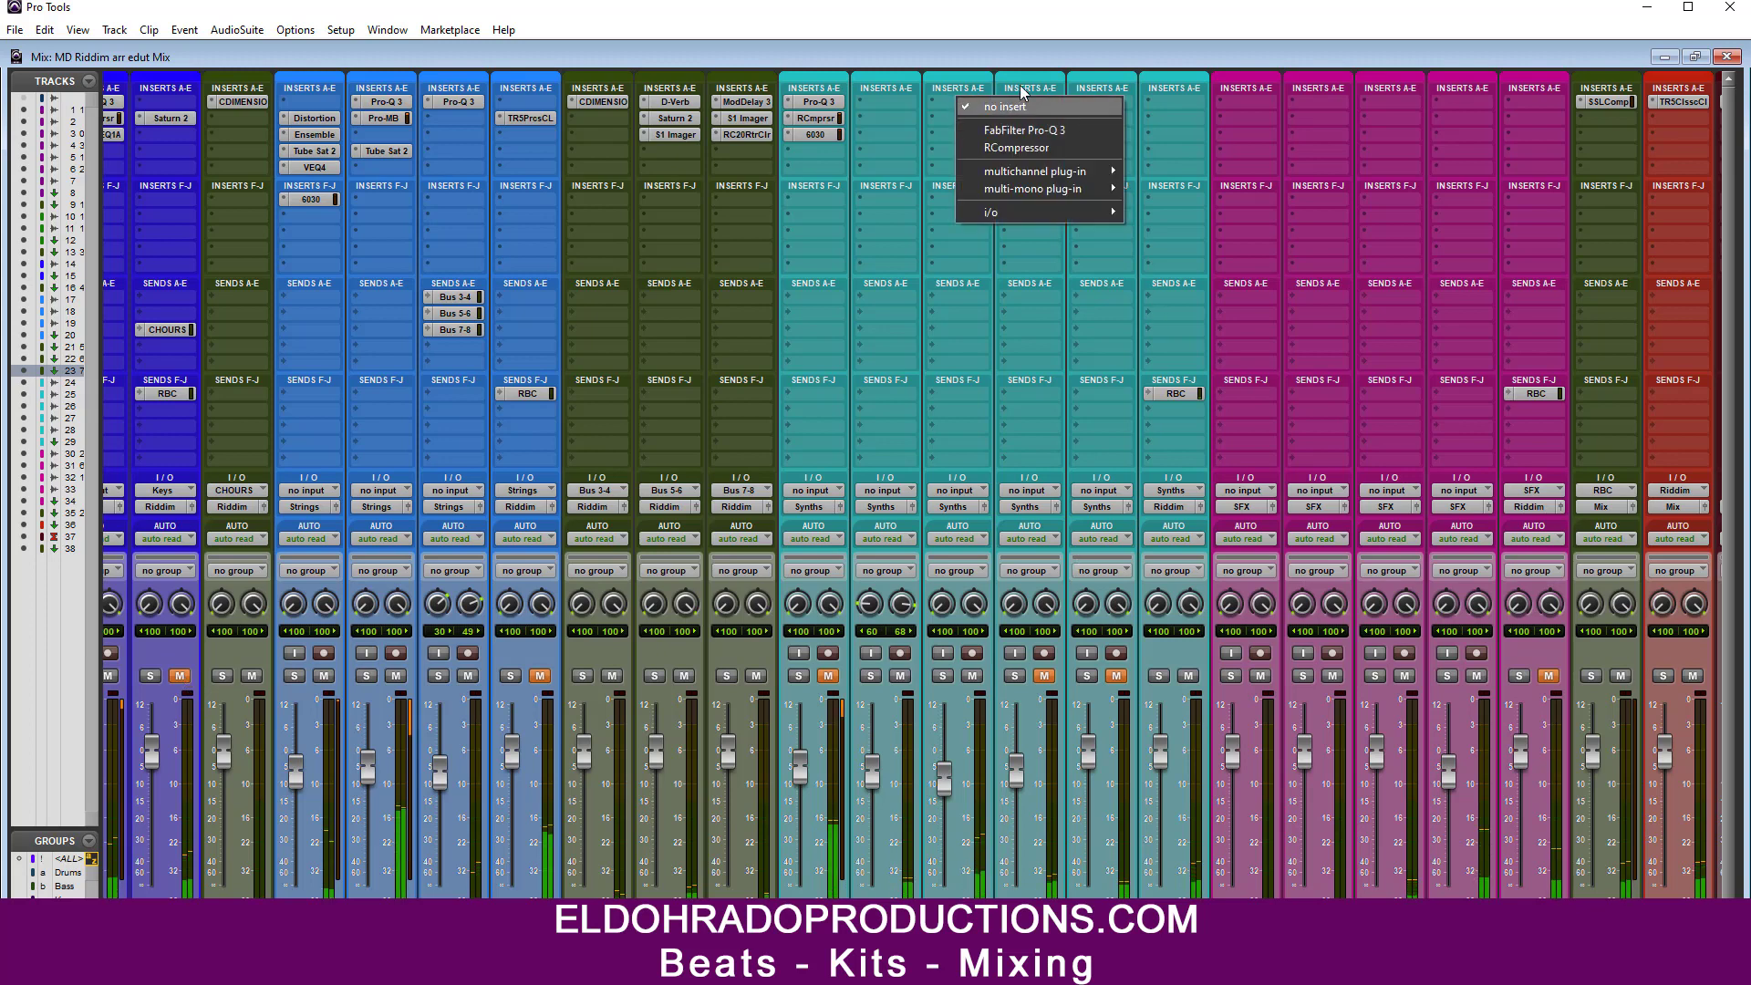
left_click(1025, 58)
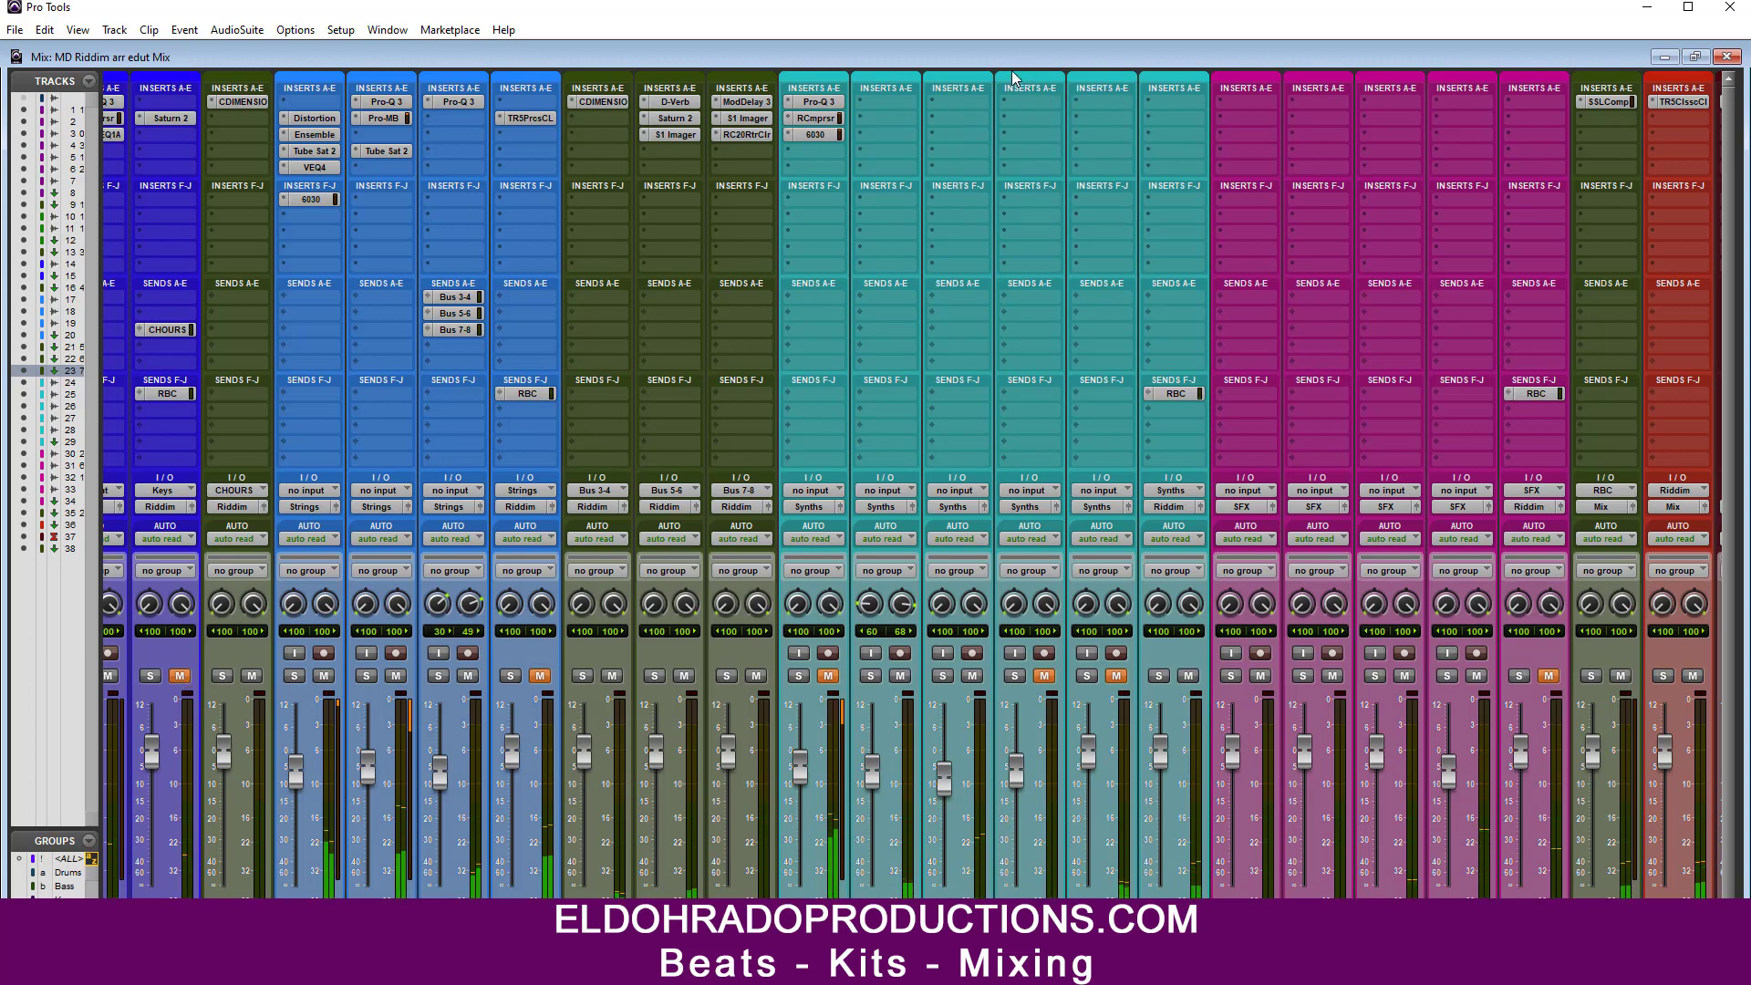
Step: Insert AIR Chorus in the Synth Brass track's first slot with its mix at 37 %
left_click(954, 101)
mouse_move(1030, 171)
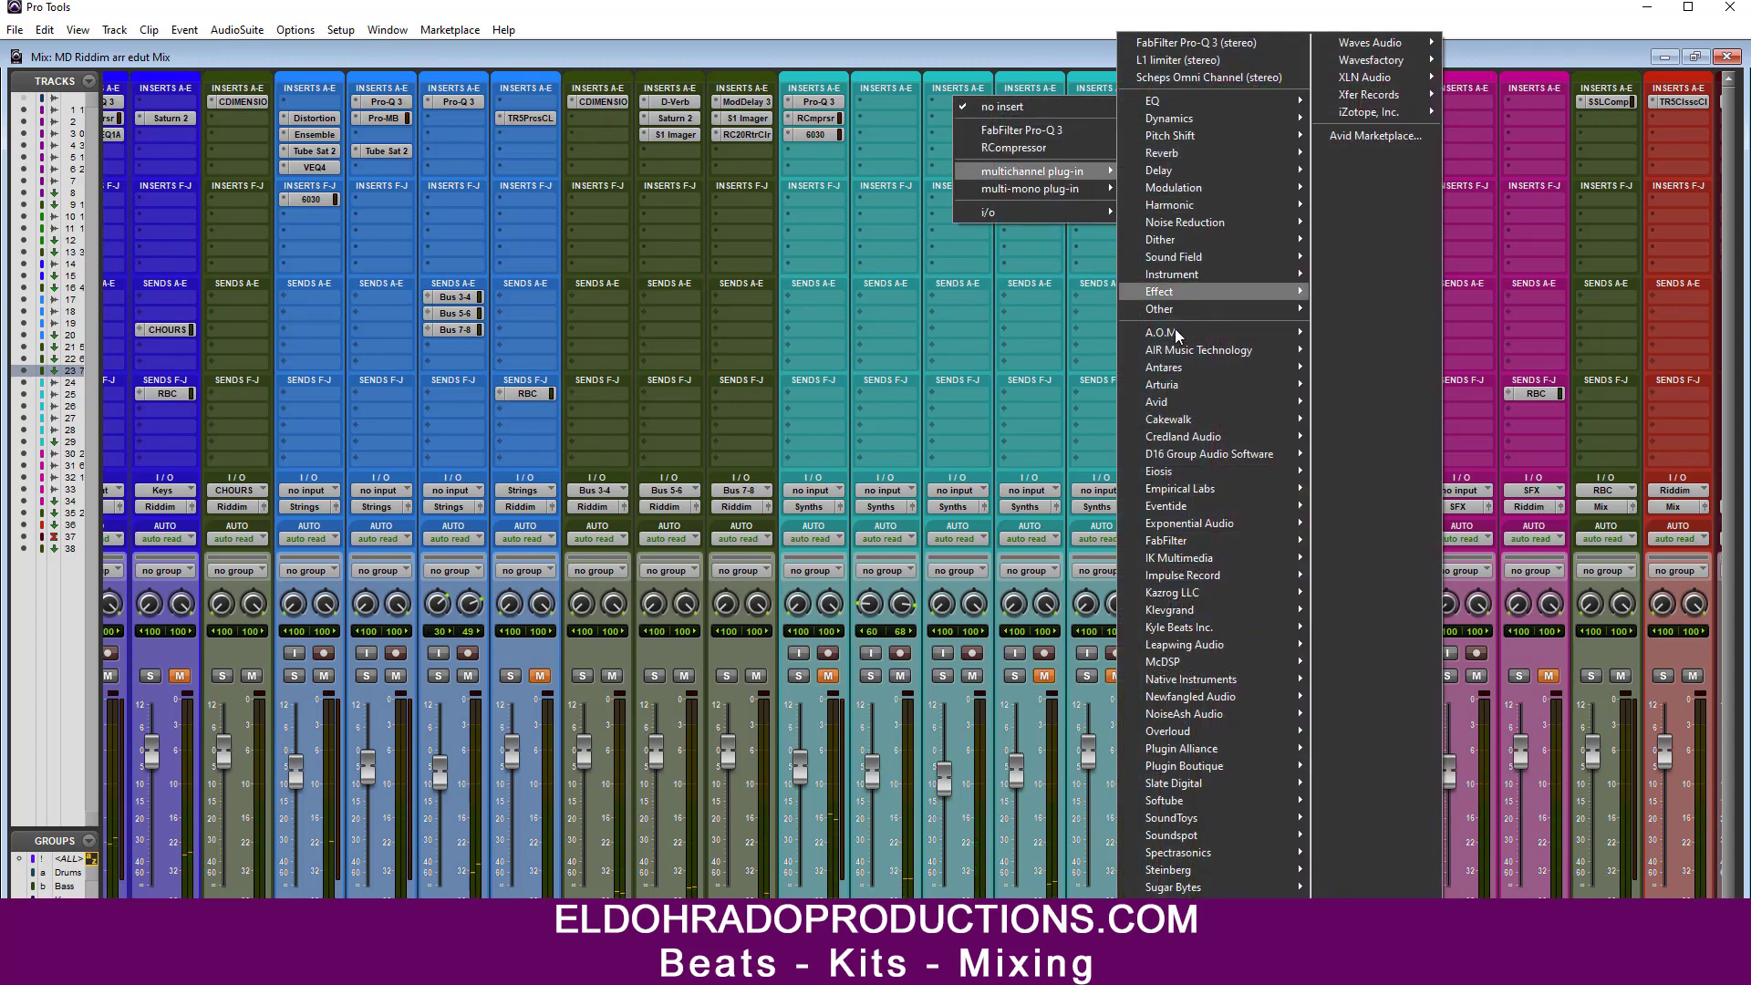
mouse_move(1193, 351)
left_click(1360, 352)
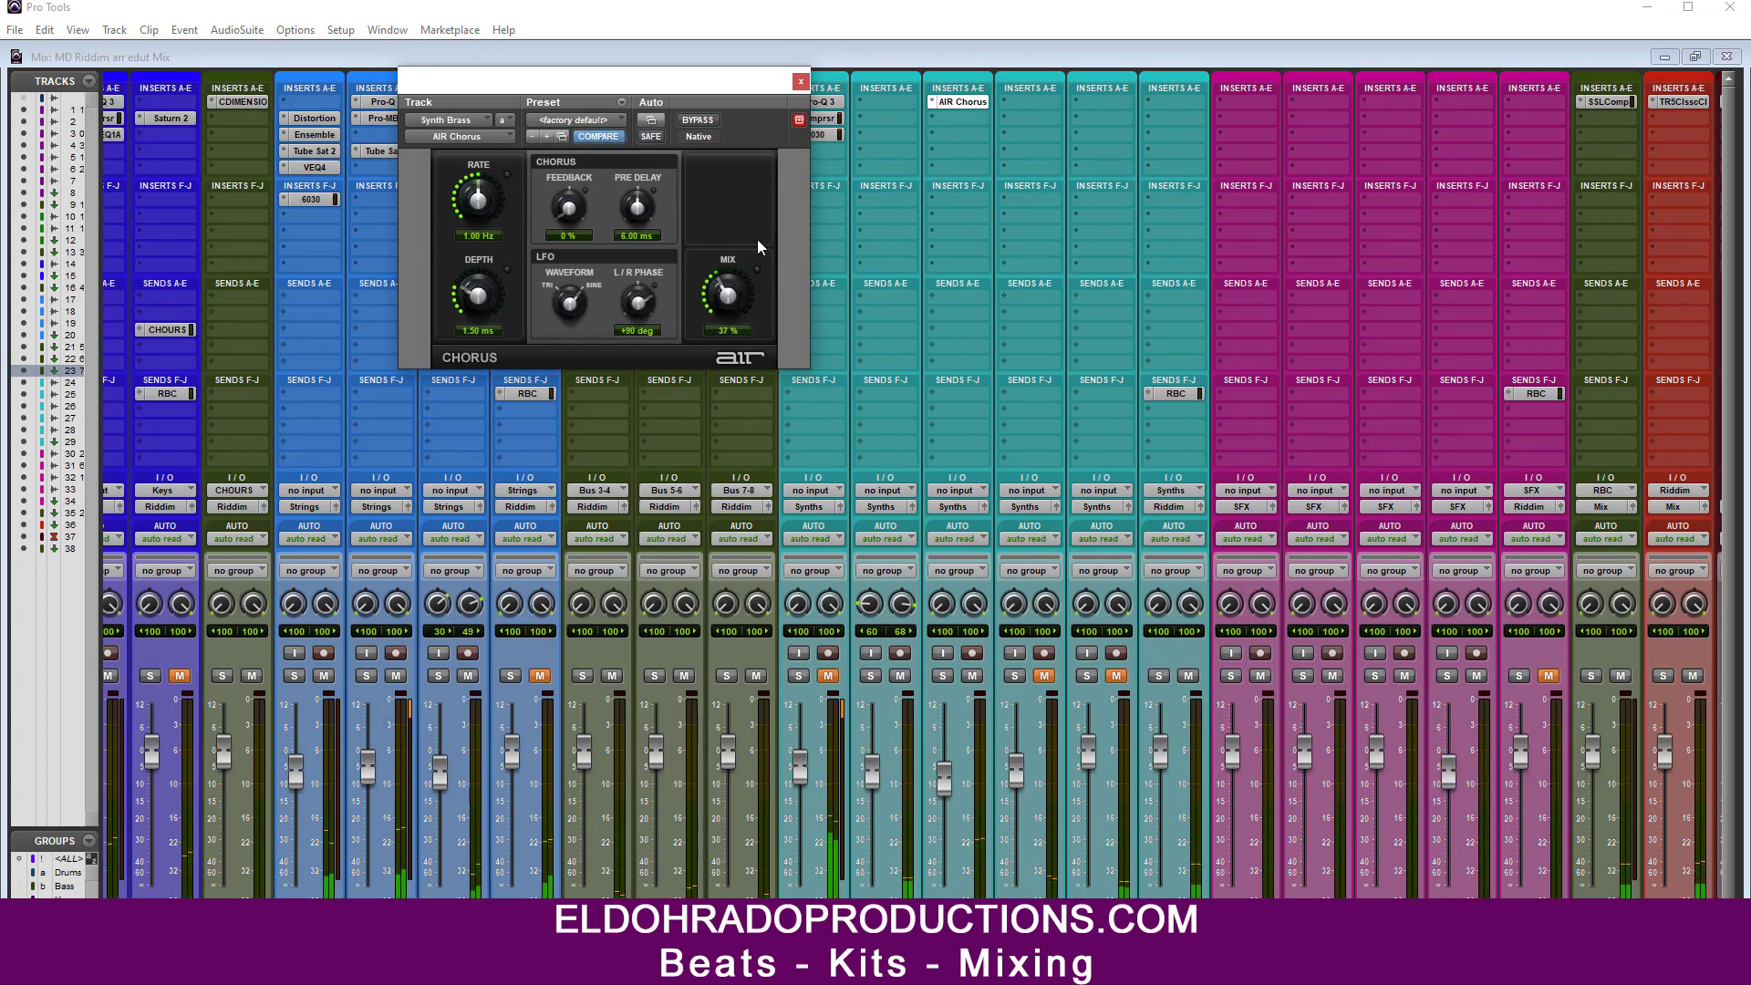
mouse_move(757, 239)
left_mouse_down()
mouse_move(796, 199)
mouse_move(787, 225)
left_mouse_up()
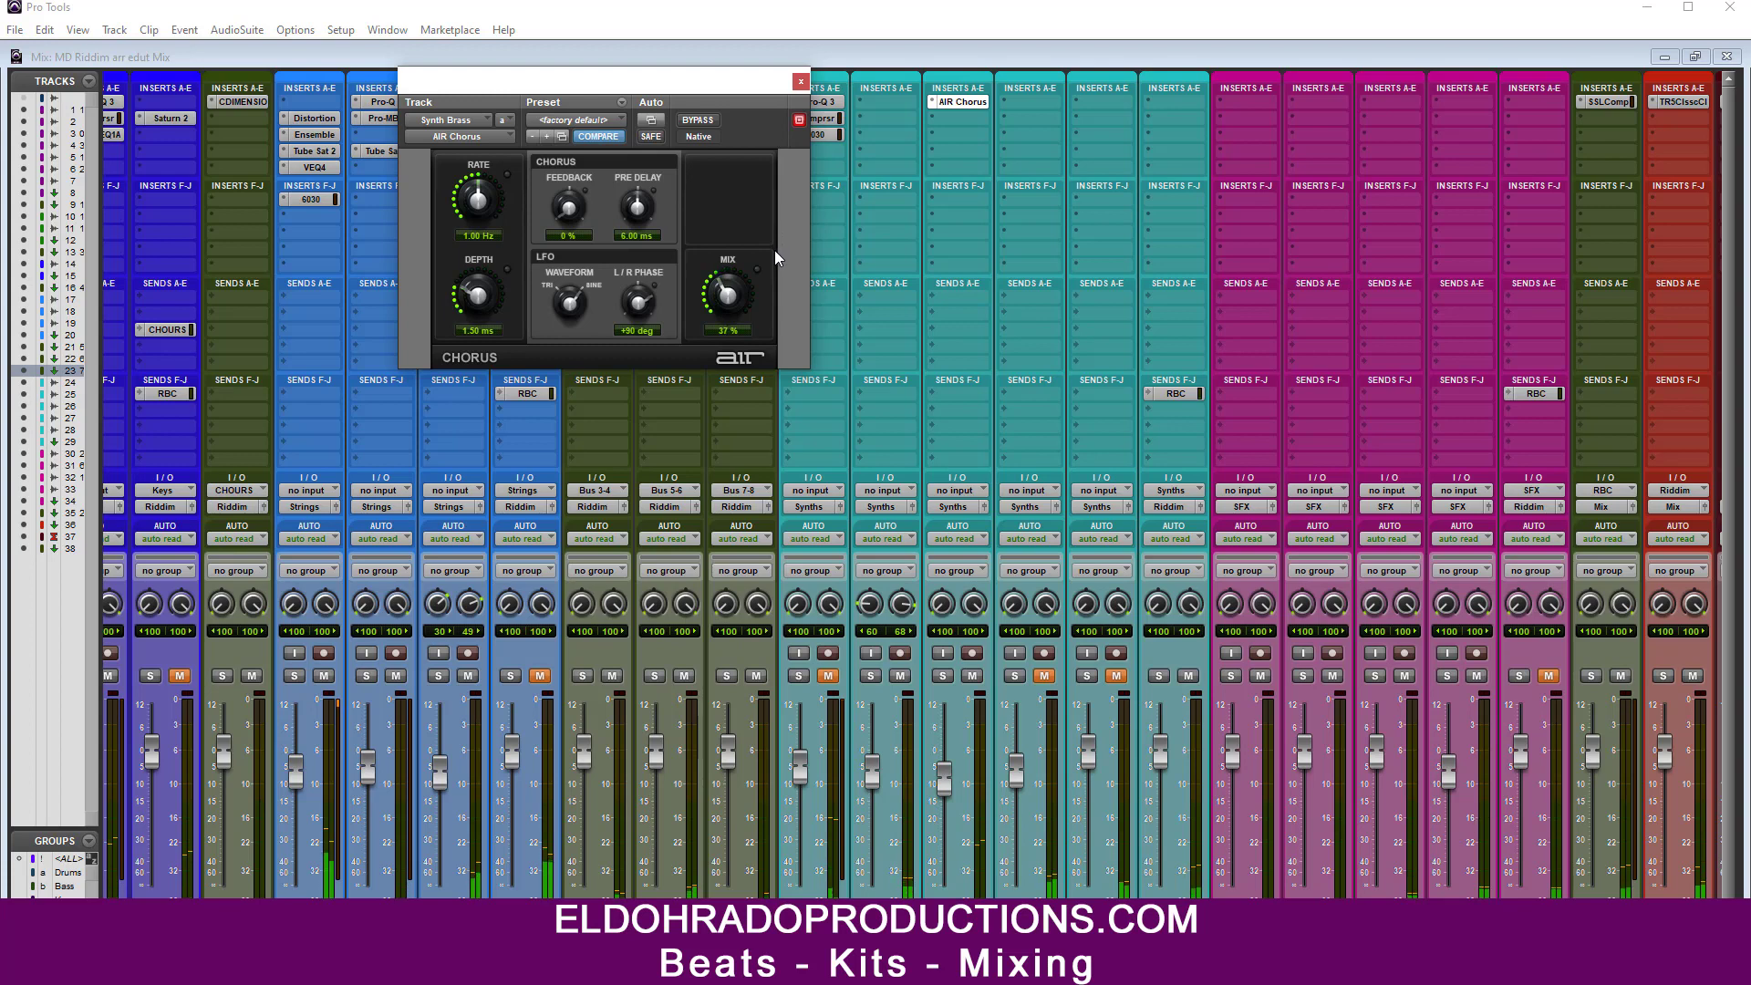
left_click(801, 81)
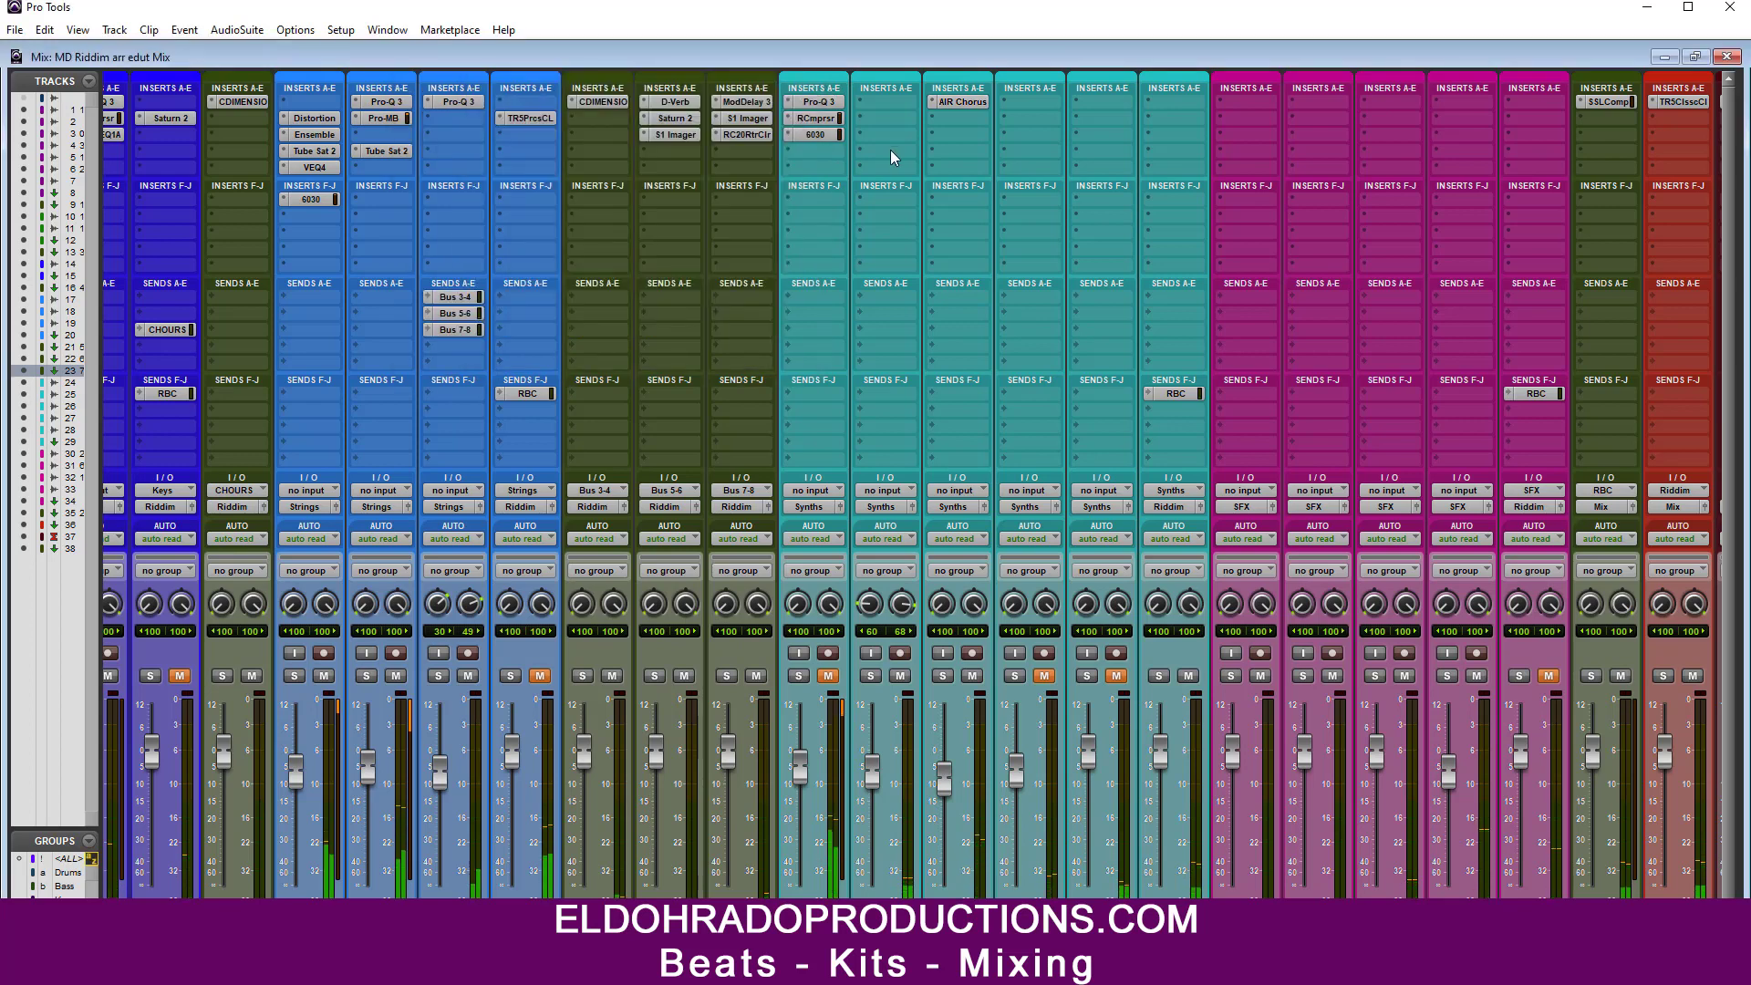
Step: Insert RCompressor after the chorus on Synth Brass, with the ratio at 2.53 and the threshold at -14.9
left_click(960, 117)
mouse_move(1031, 186)
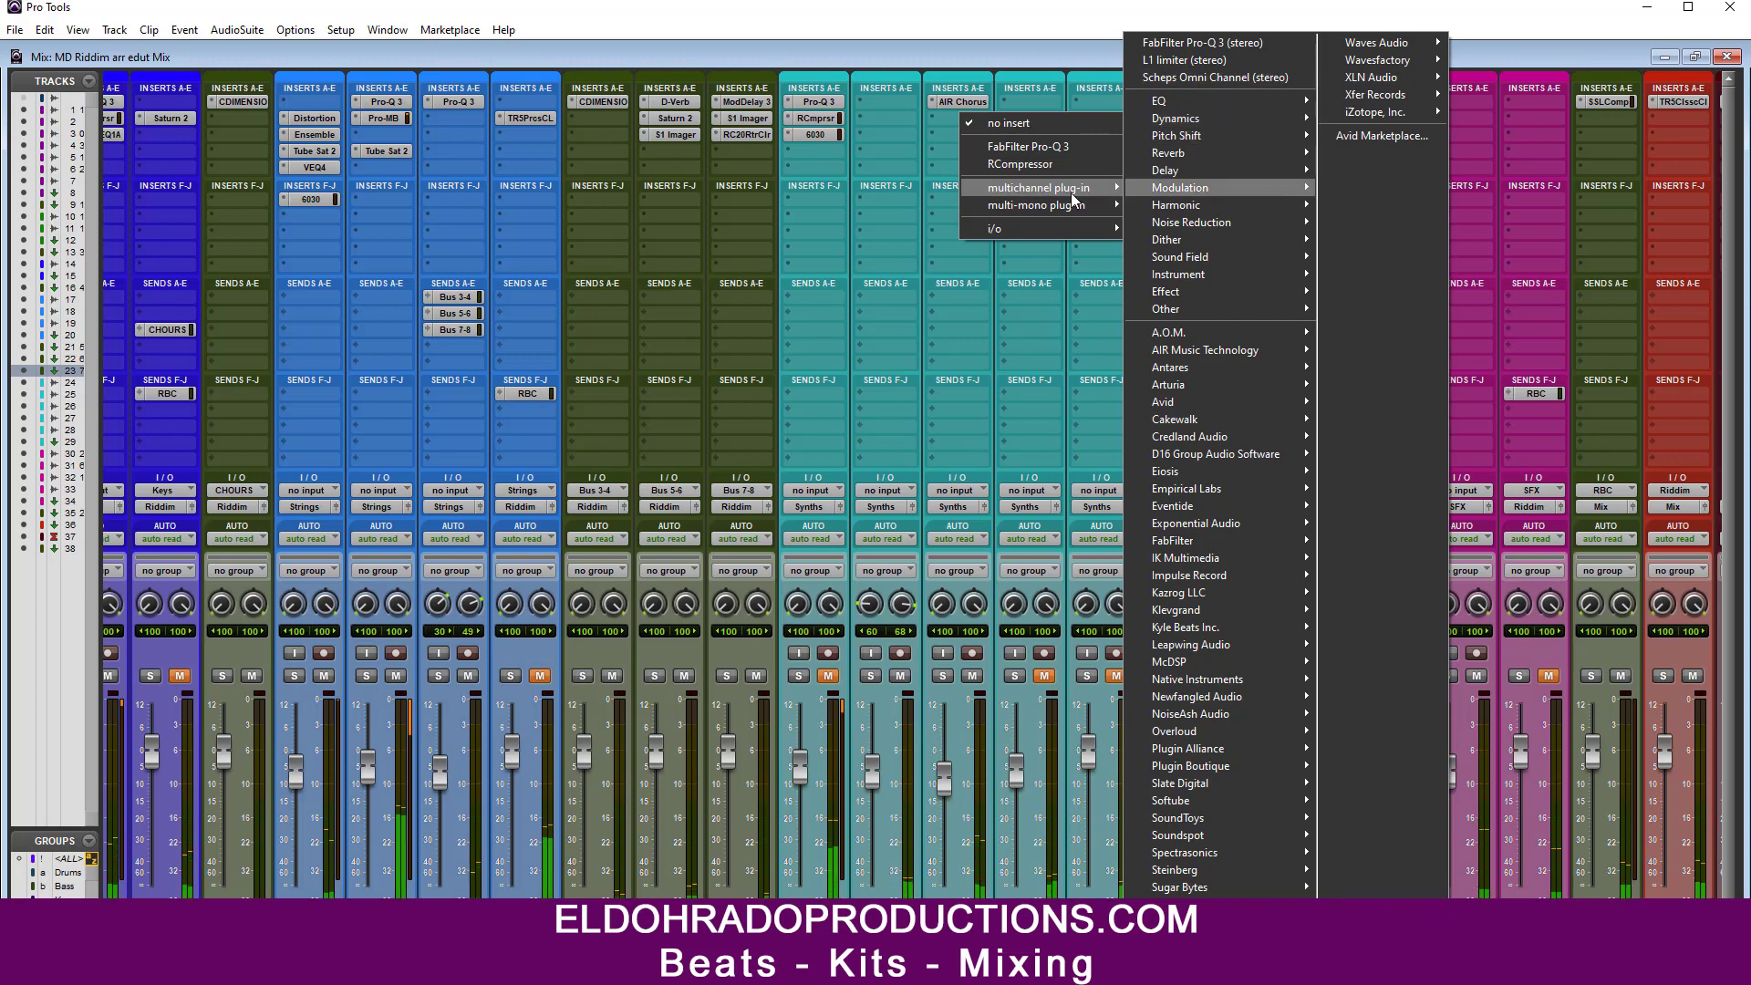
left_click(1040, 165)
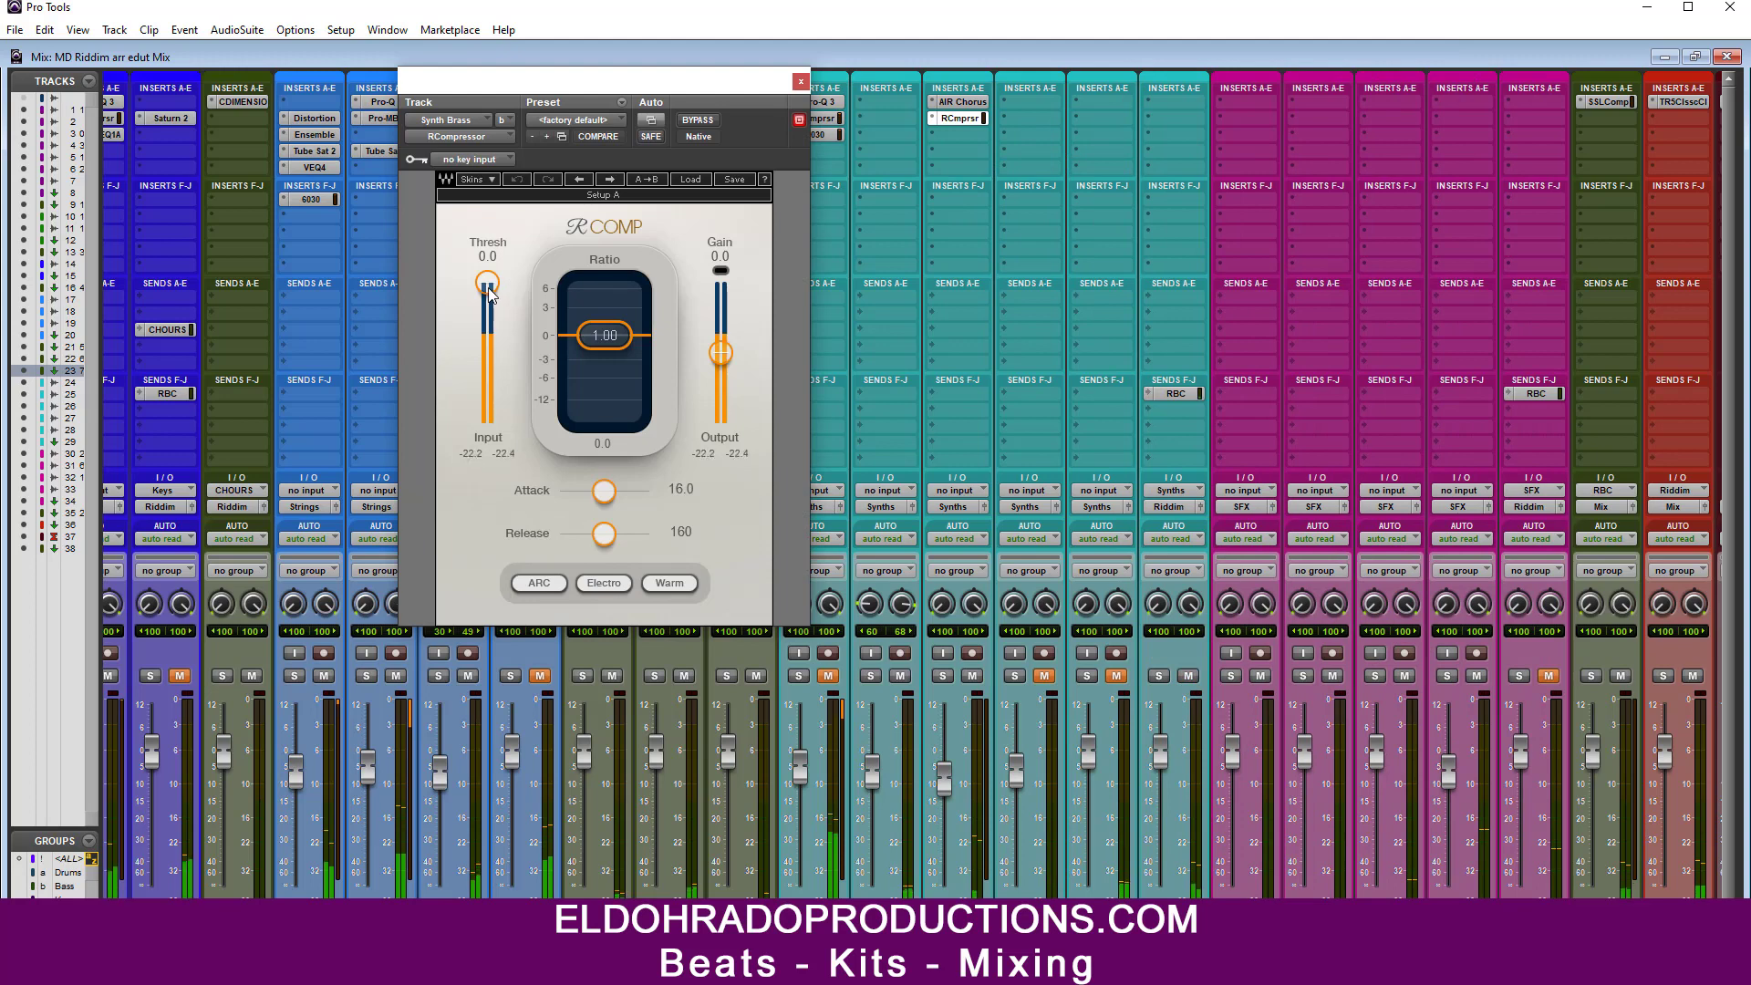
left_click_drag(605, 337, 605, 354)
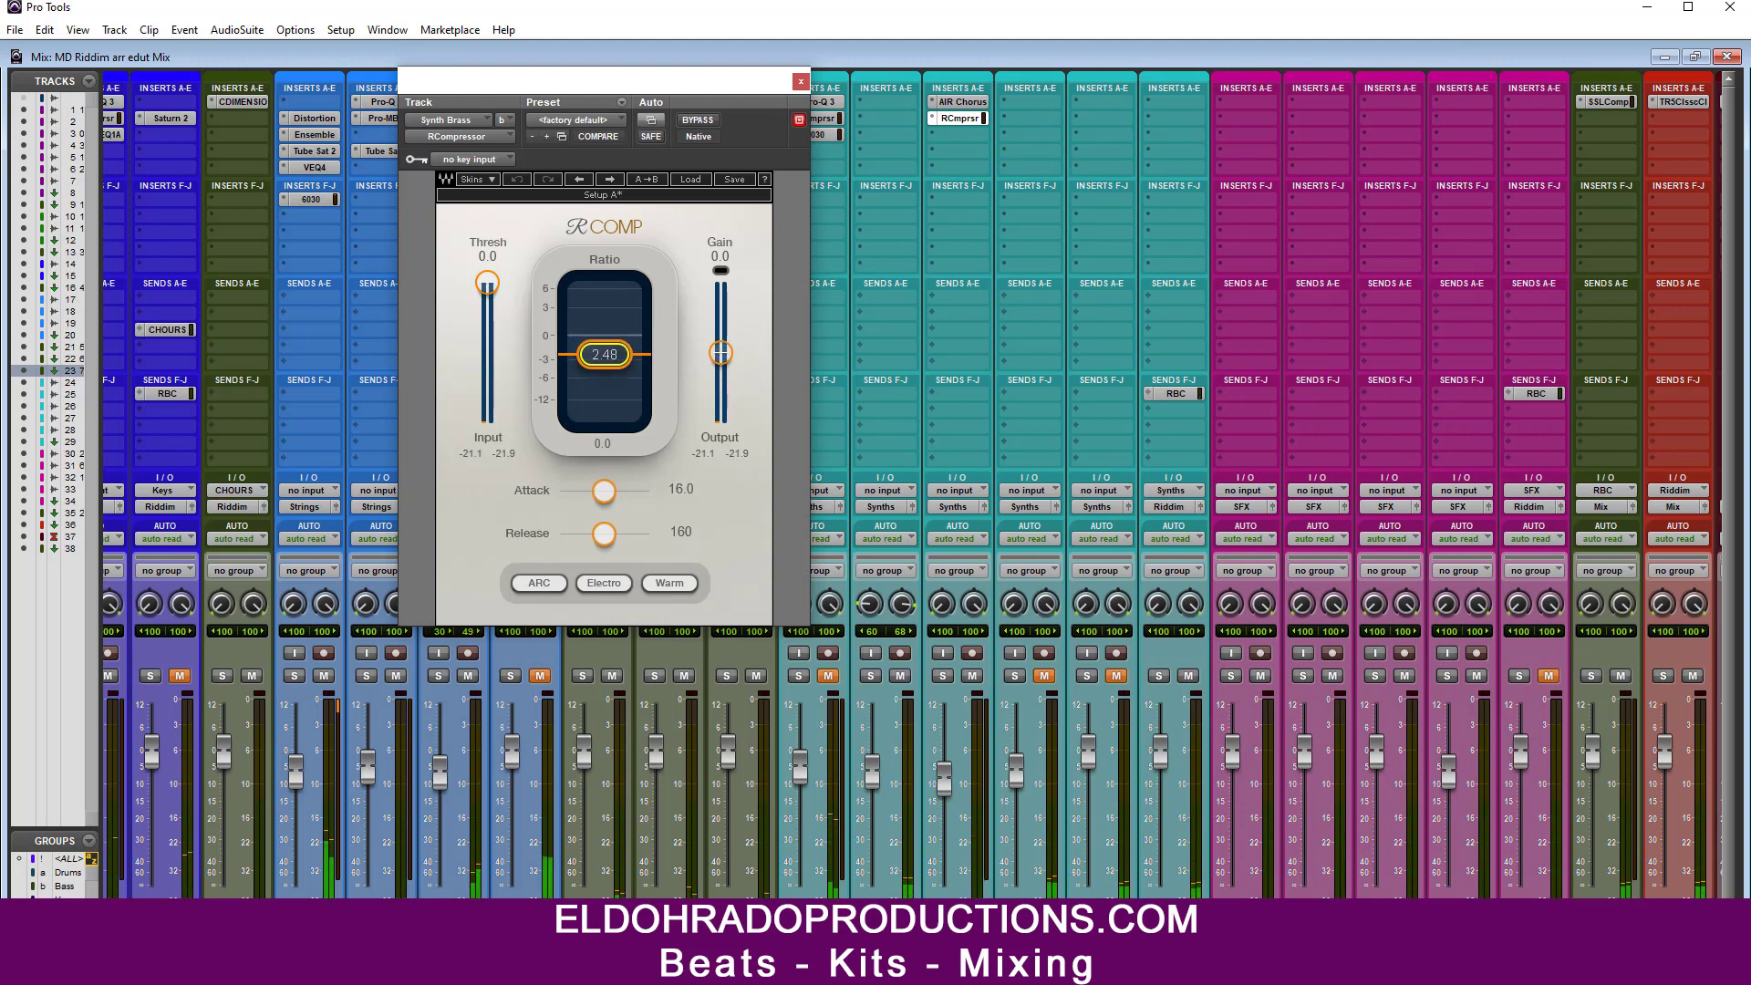
left_click_drag(488, 283, 488, 301)
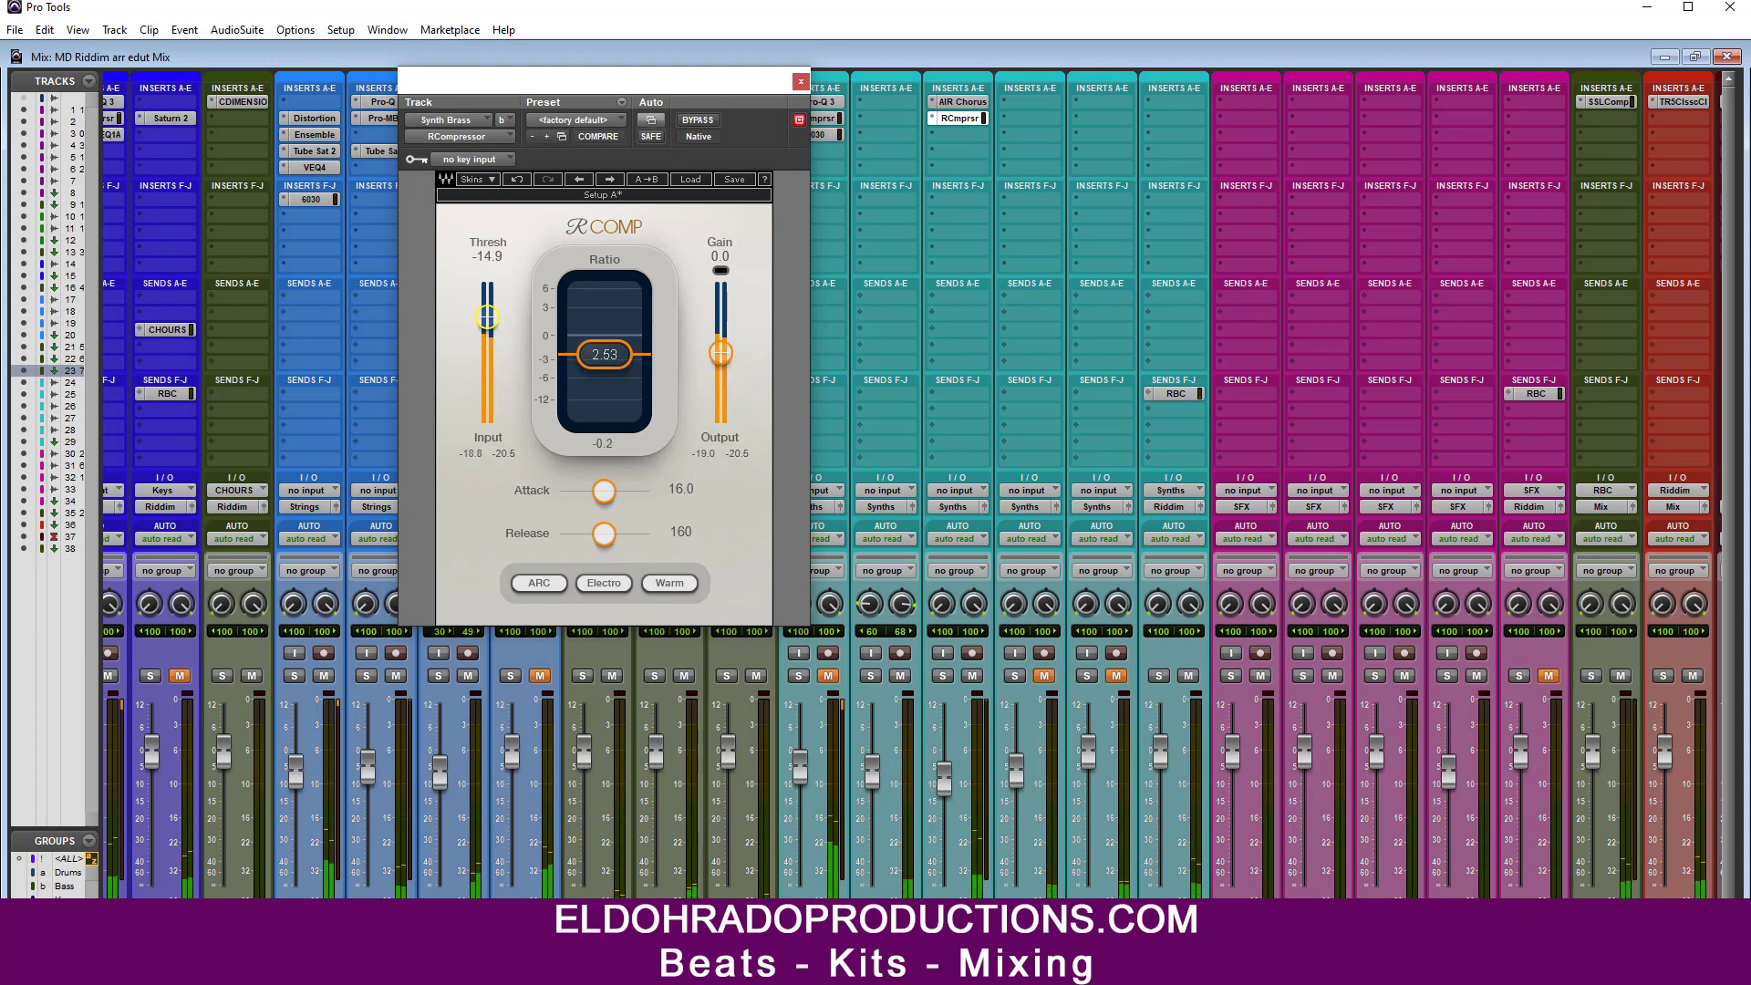
Step: Replace RCompressor on the Synth Brass track with FabFilter Pro-G and set its style to Upward
left_click(929, 122)
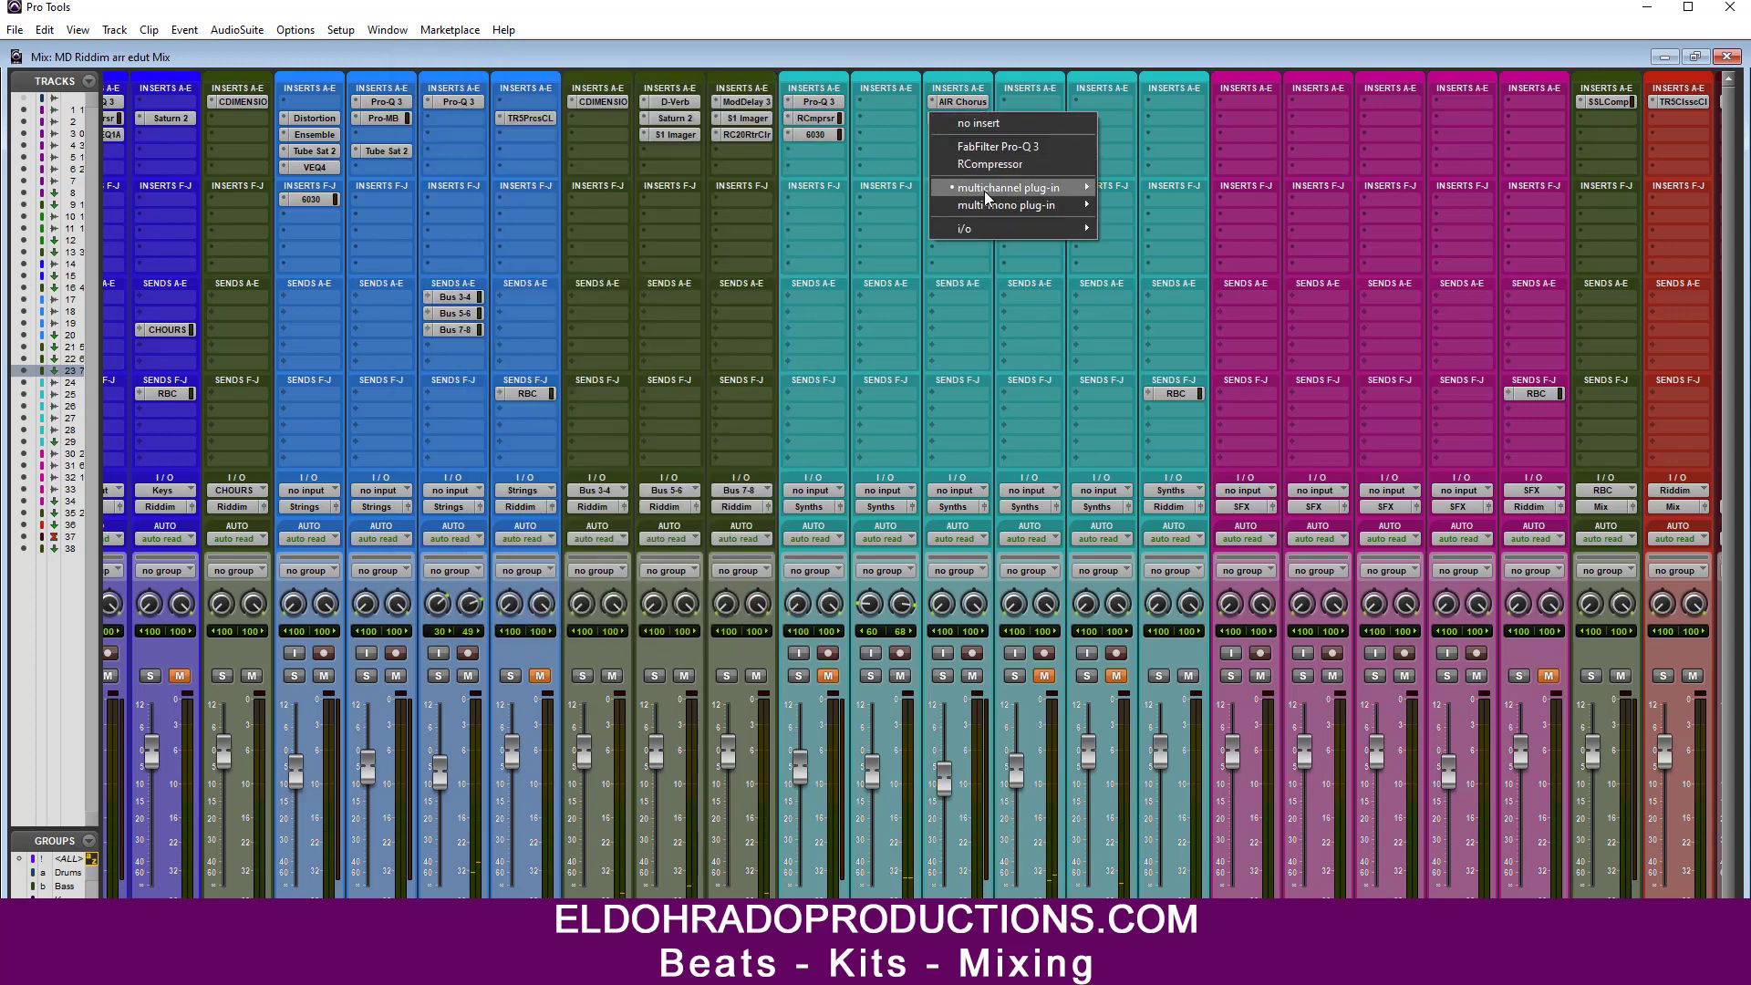
mouse_move(985, 193)
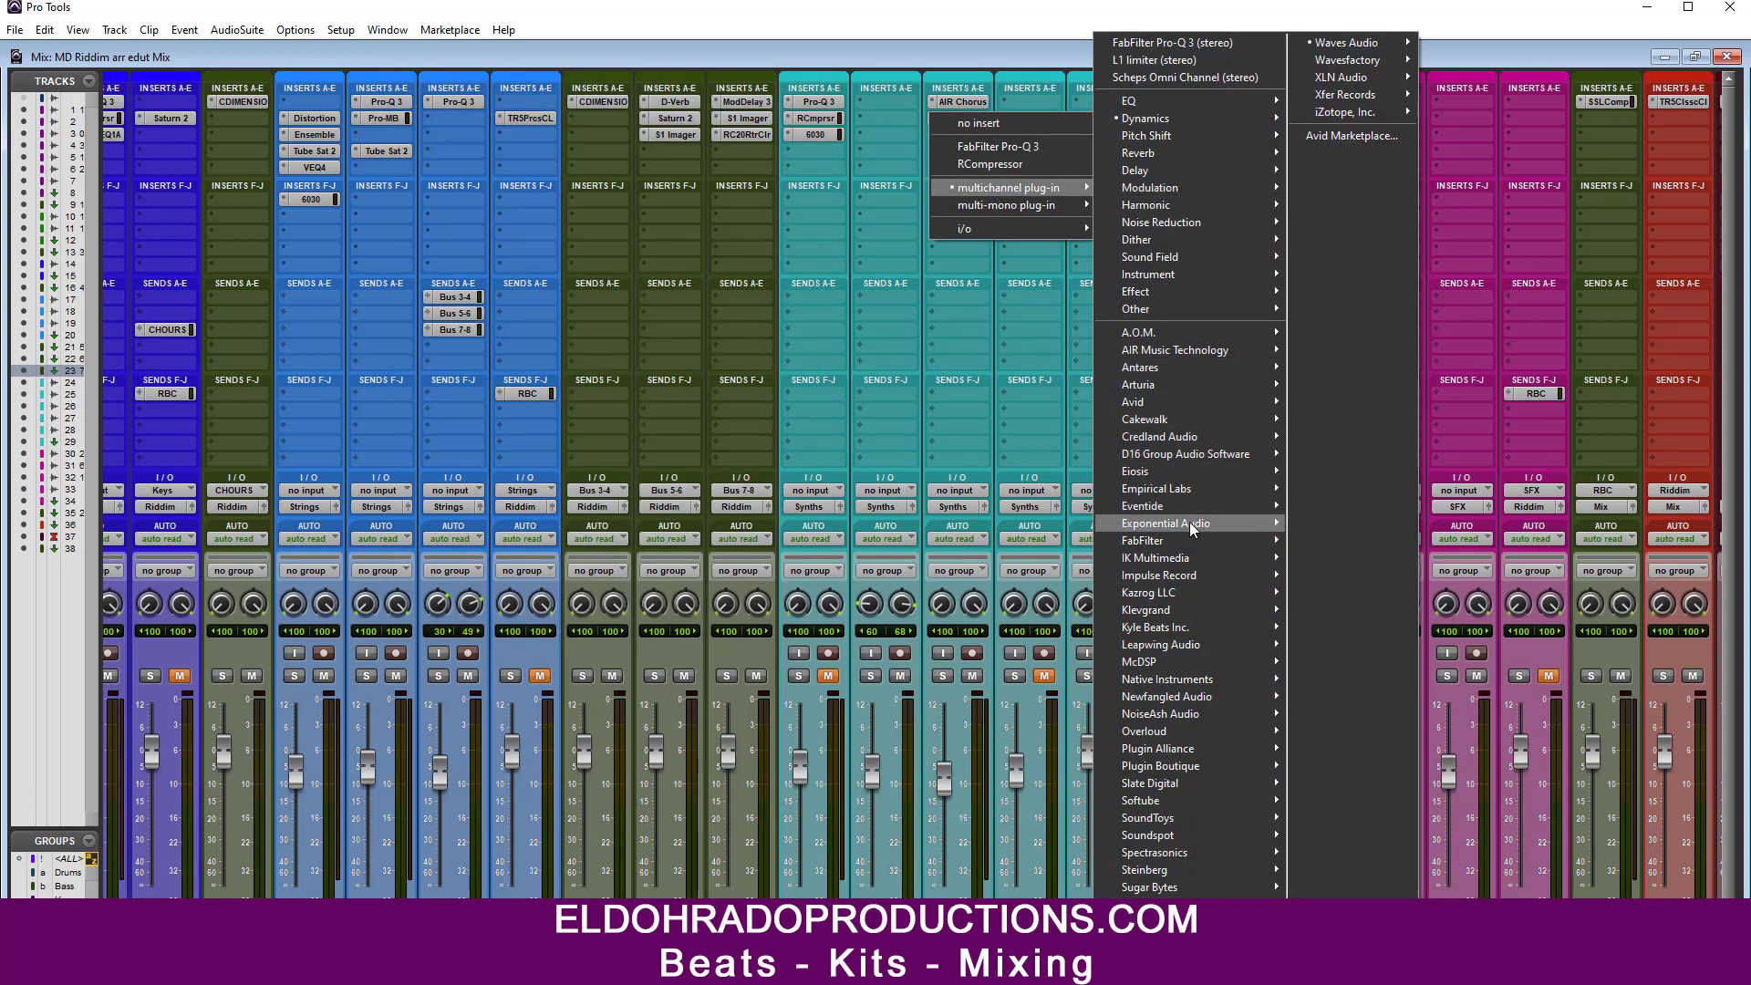
mouse_move(1190, 544)
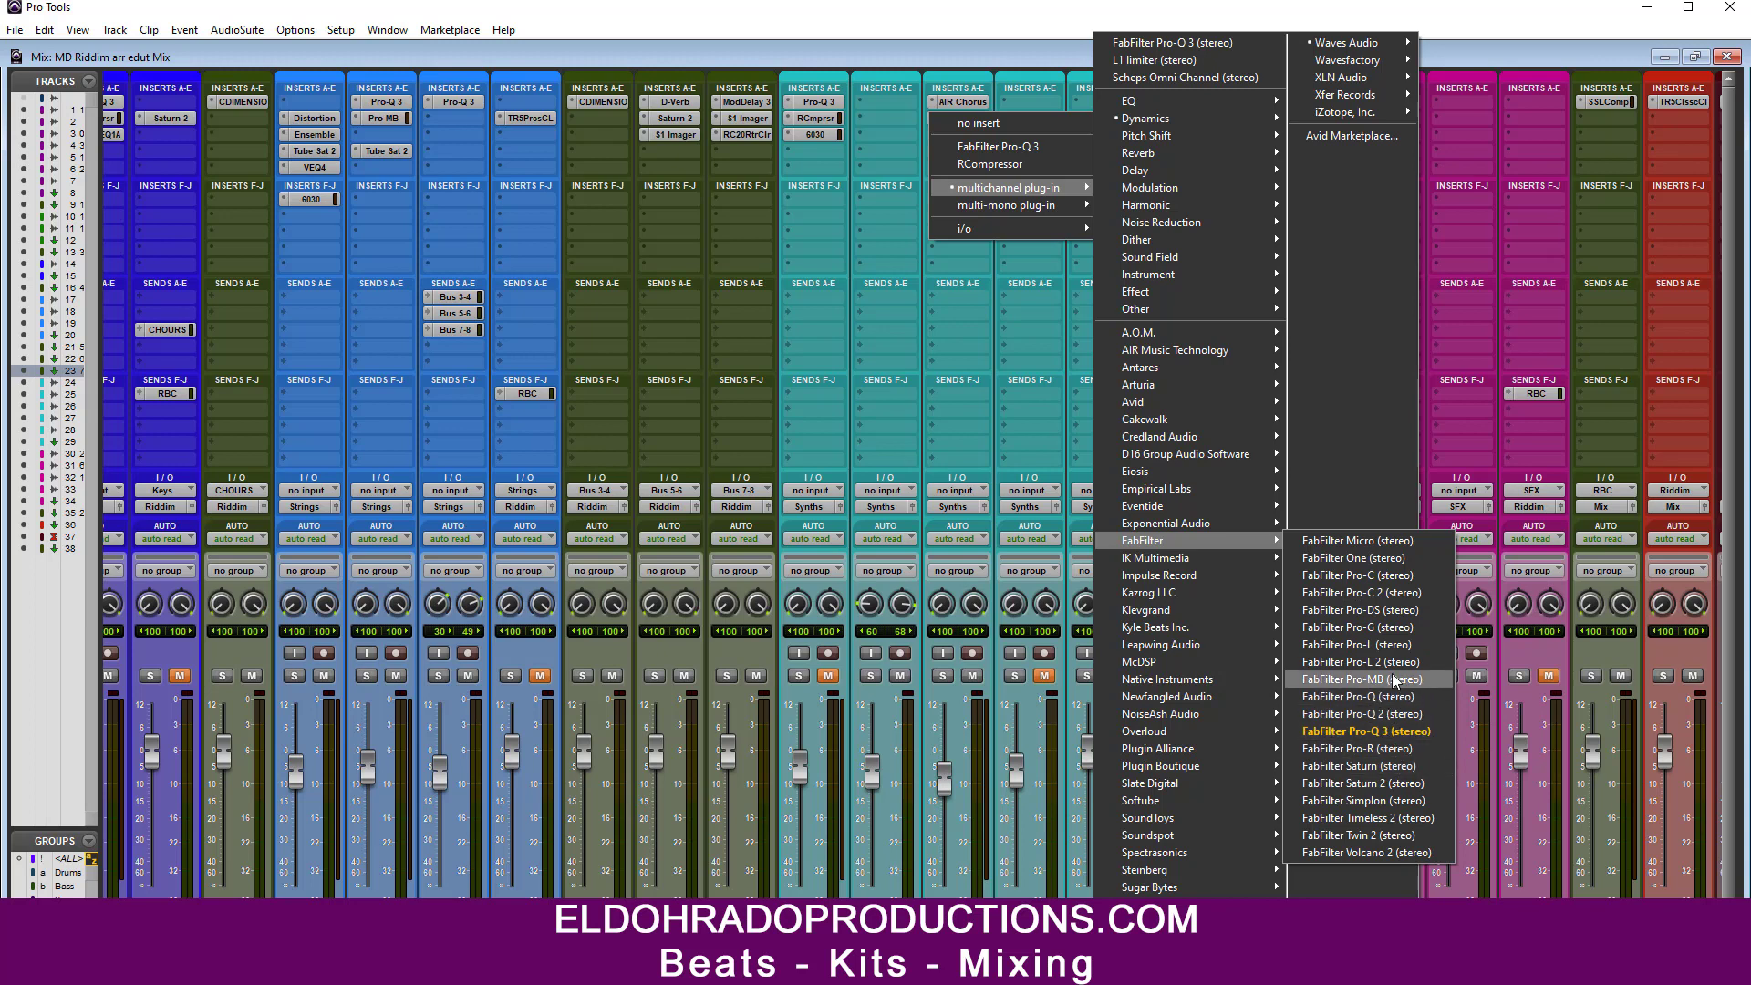
left_click(1392, 629)
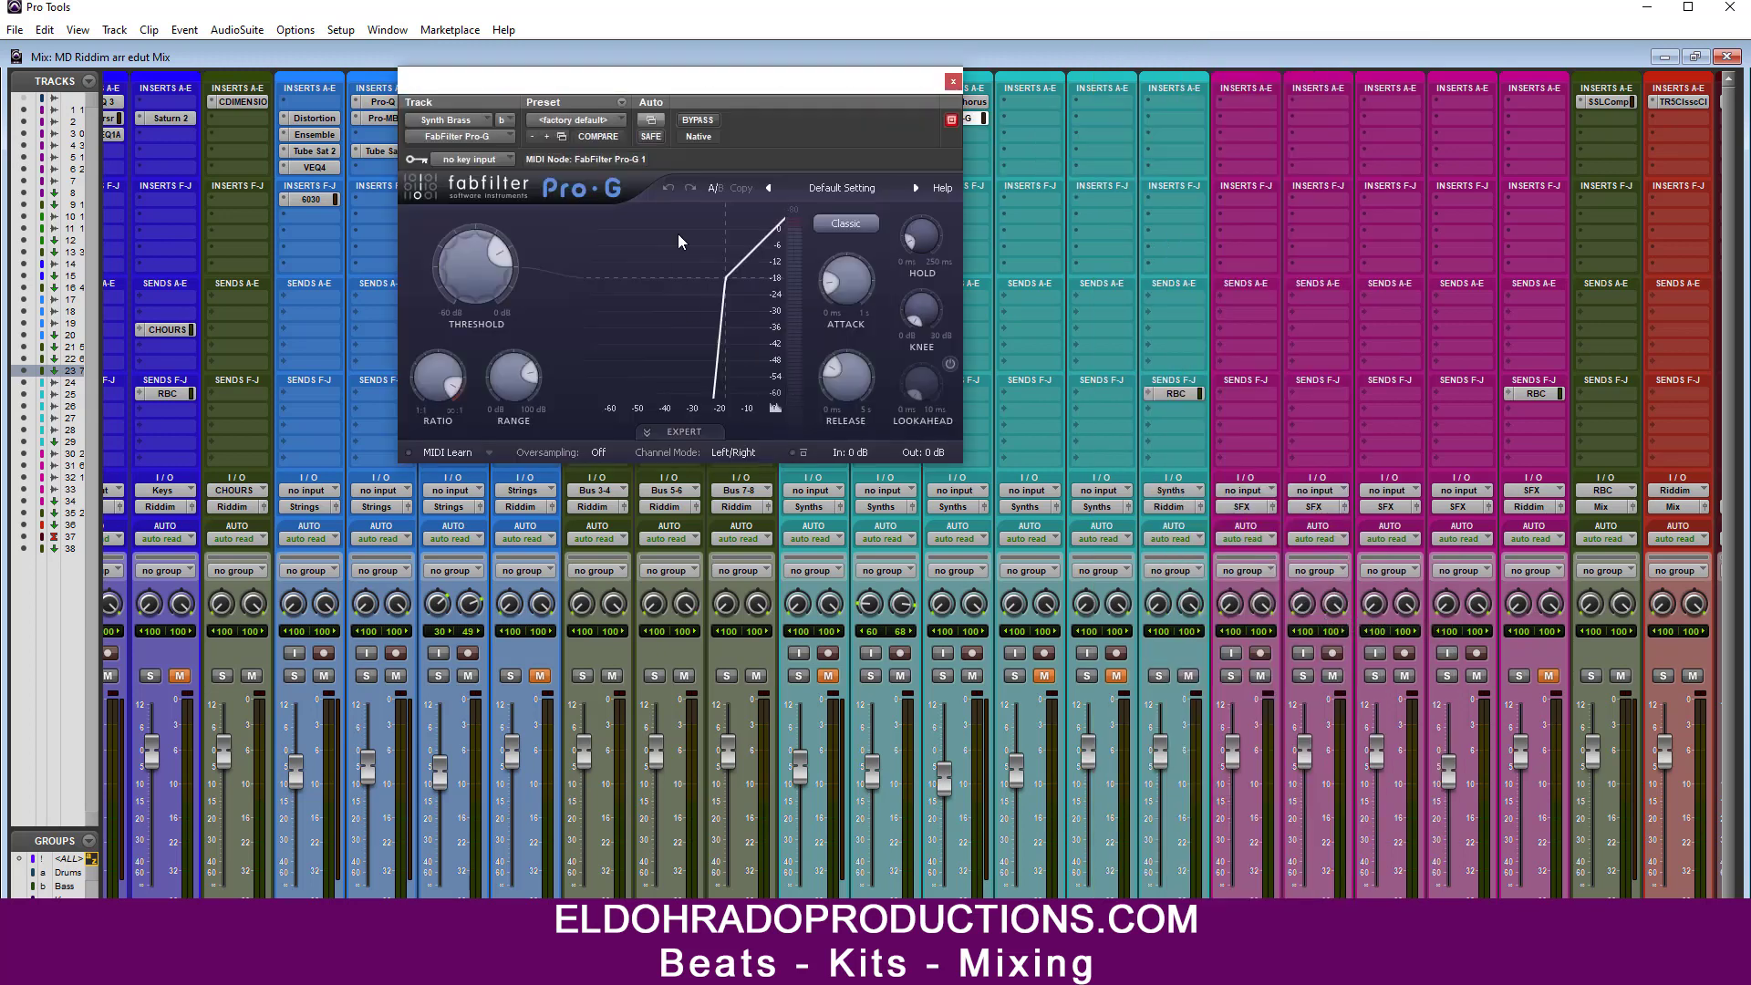
left_click_drag(741, 92, 782, 165)
left_click(886, 298)
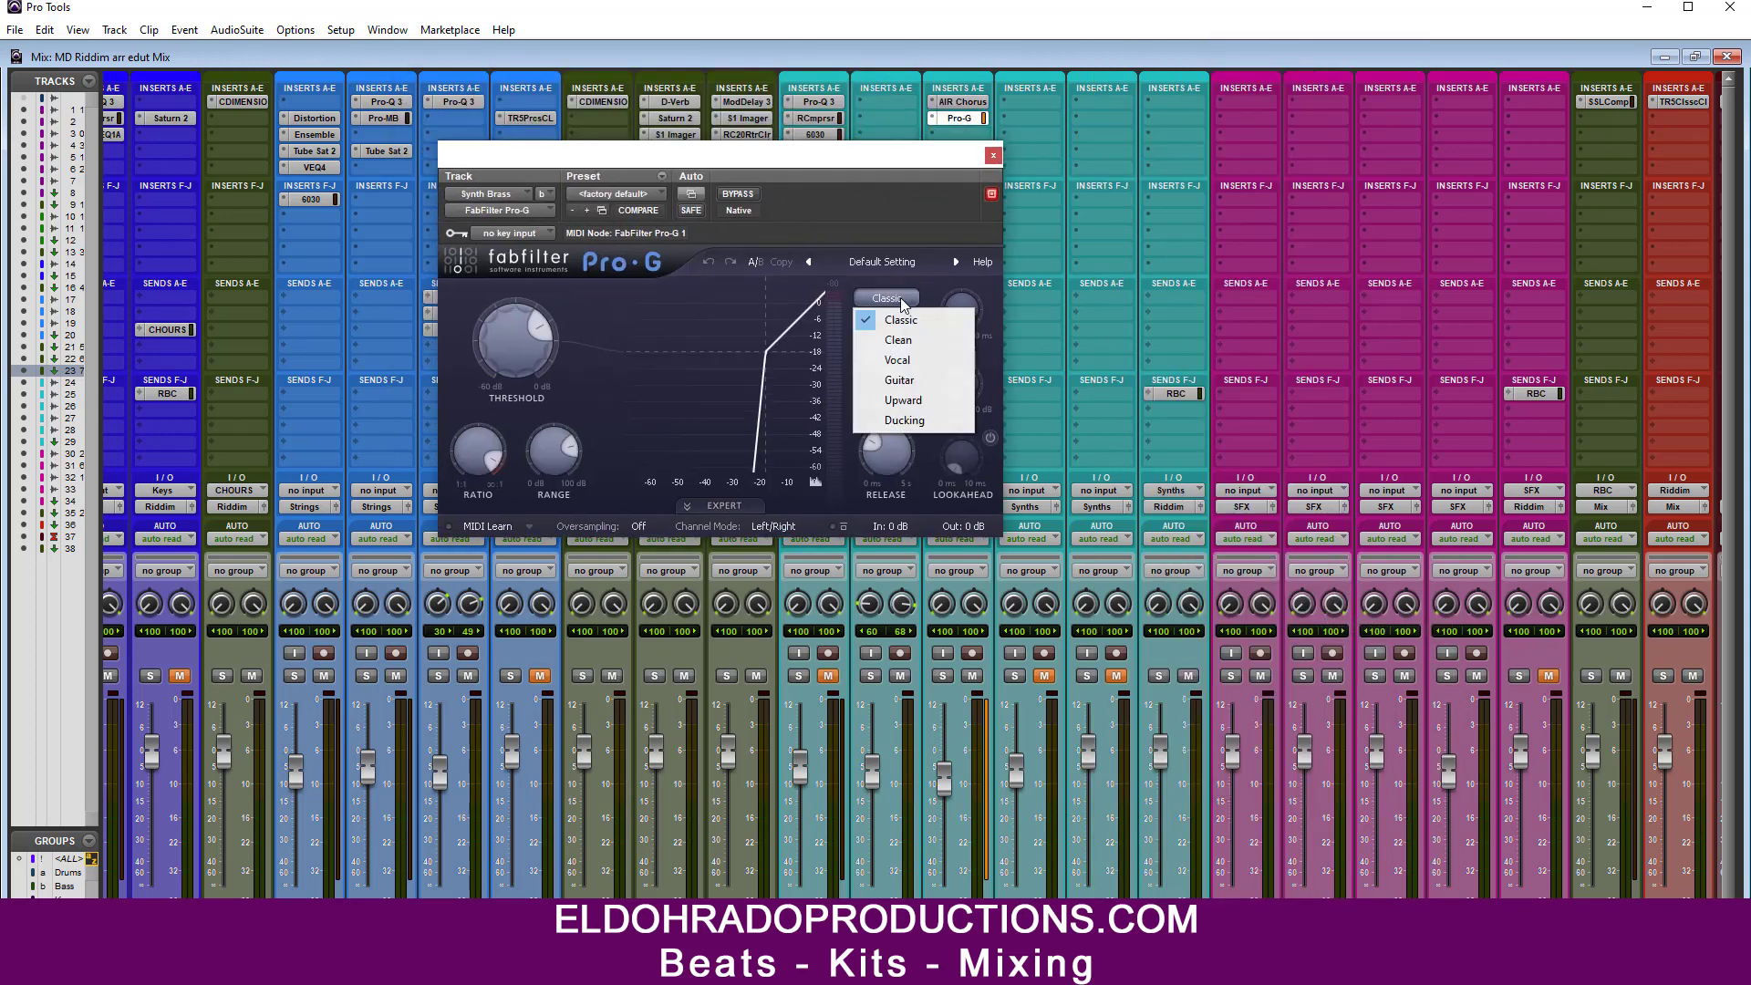
left_click(915, 406)
Step: Set Pro-G's upward ratio to 1.85:1 and fine-tune its threshold, attack and release for the synth brass
mouse_move(538, 345)
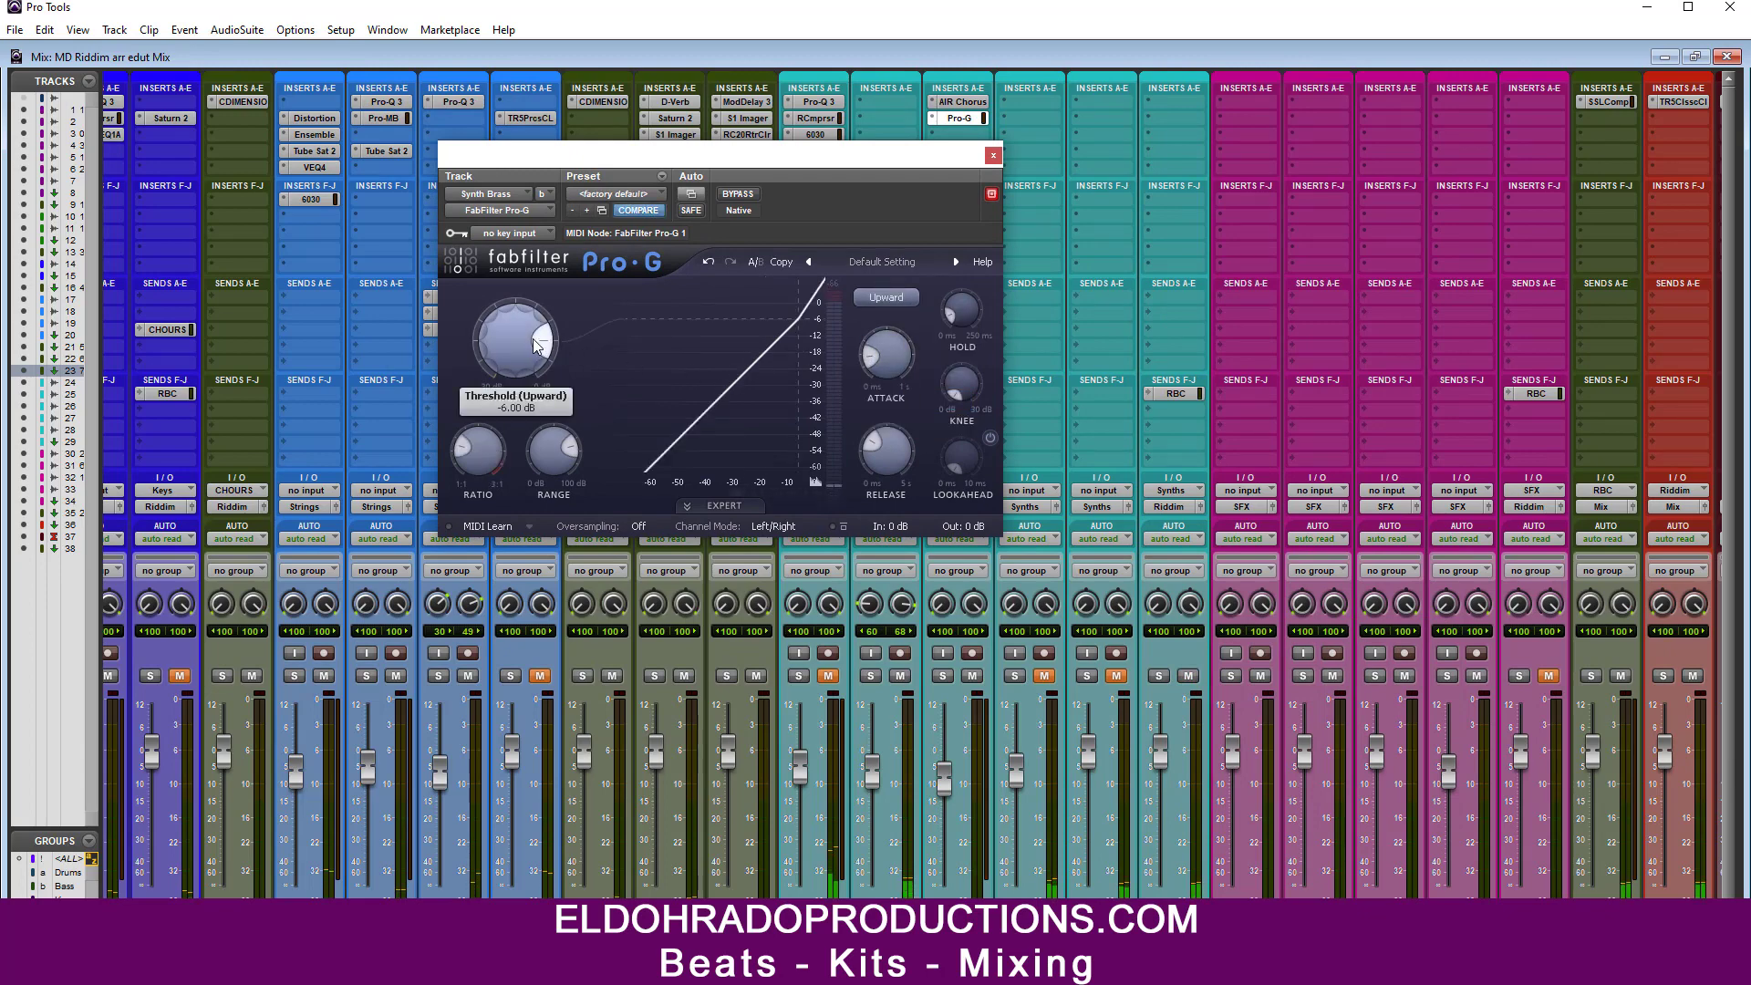
left_click_drag(511, 337, 491, 463)
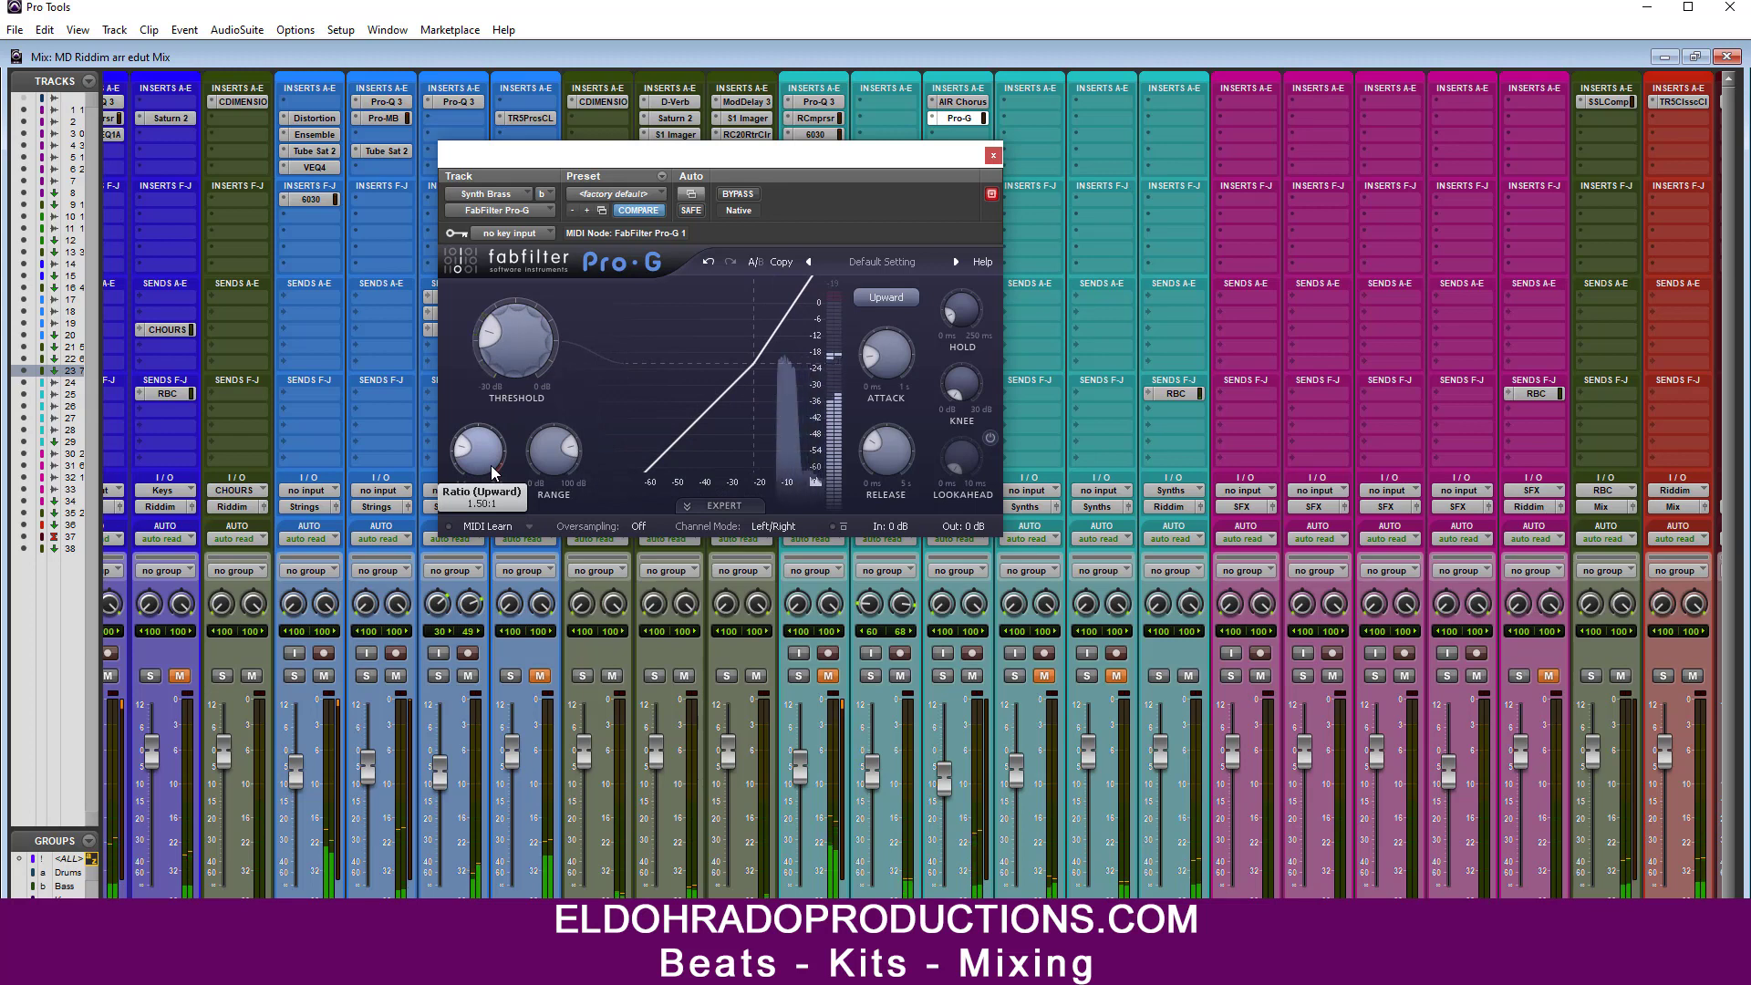
mouse_move(516, 356)
left_mouse_down()
mouse_move(527, 331)
mouse_move(513, 343)
left_mouse_up()
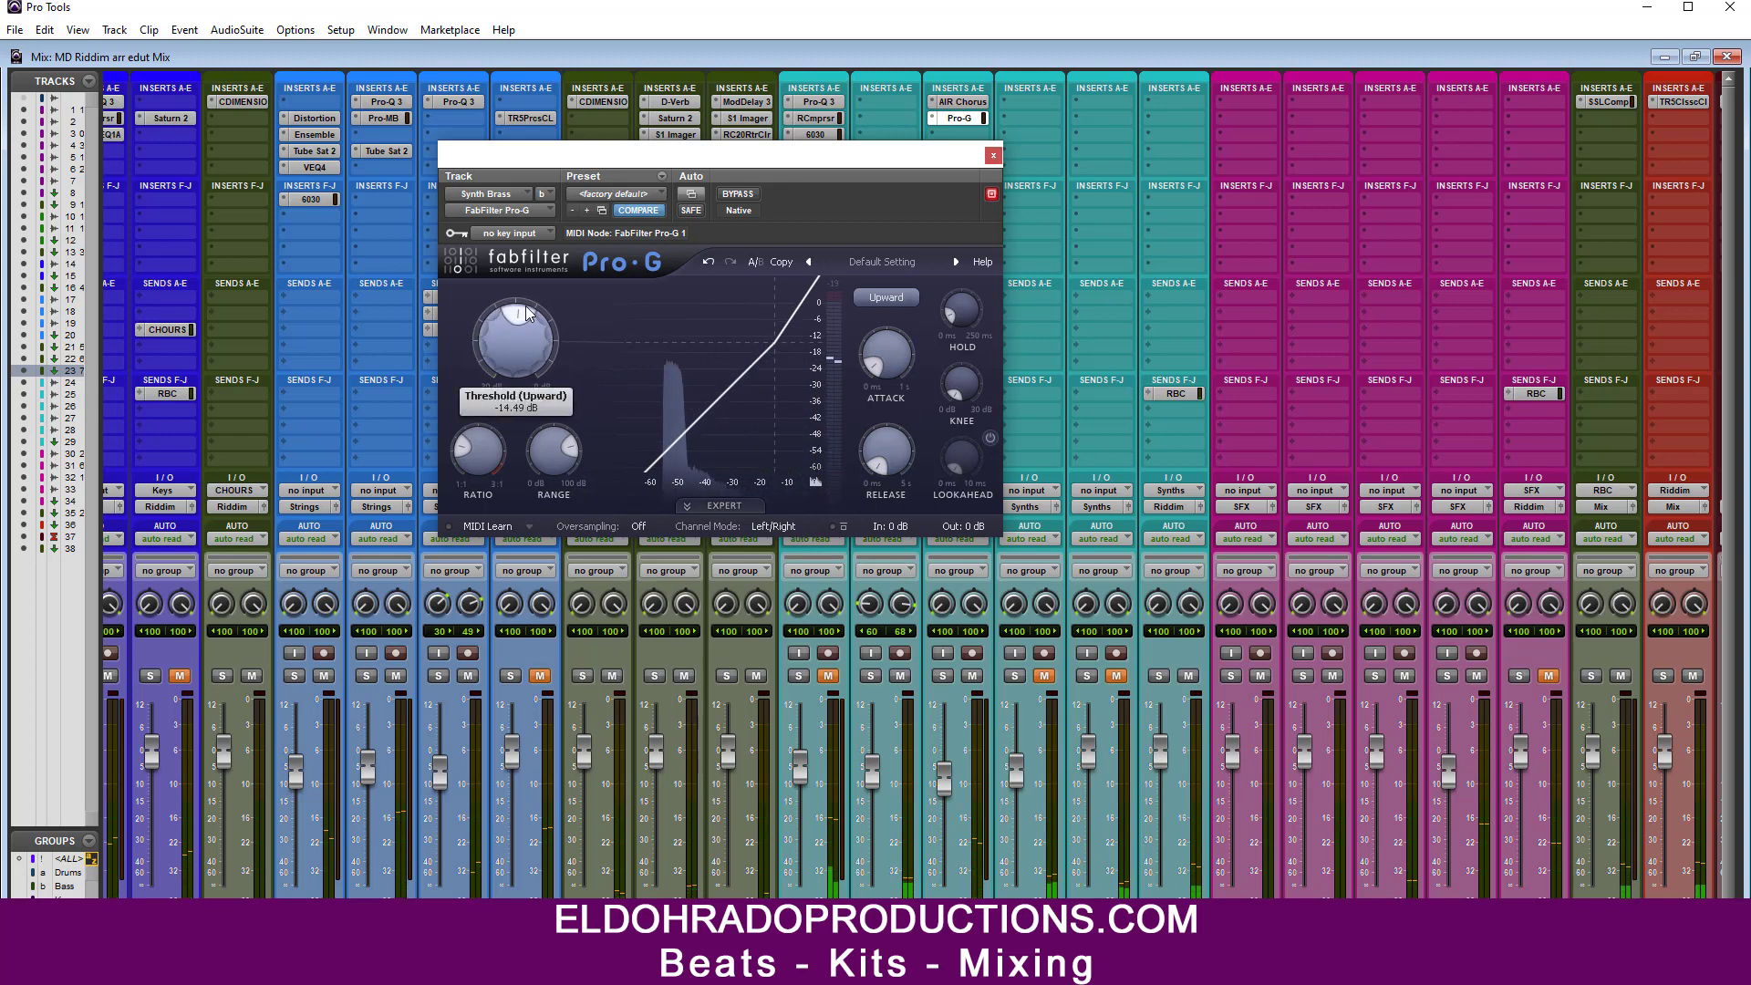
left_click_drag(498, 448, 508, 421)
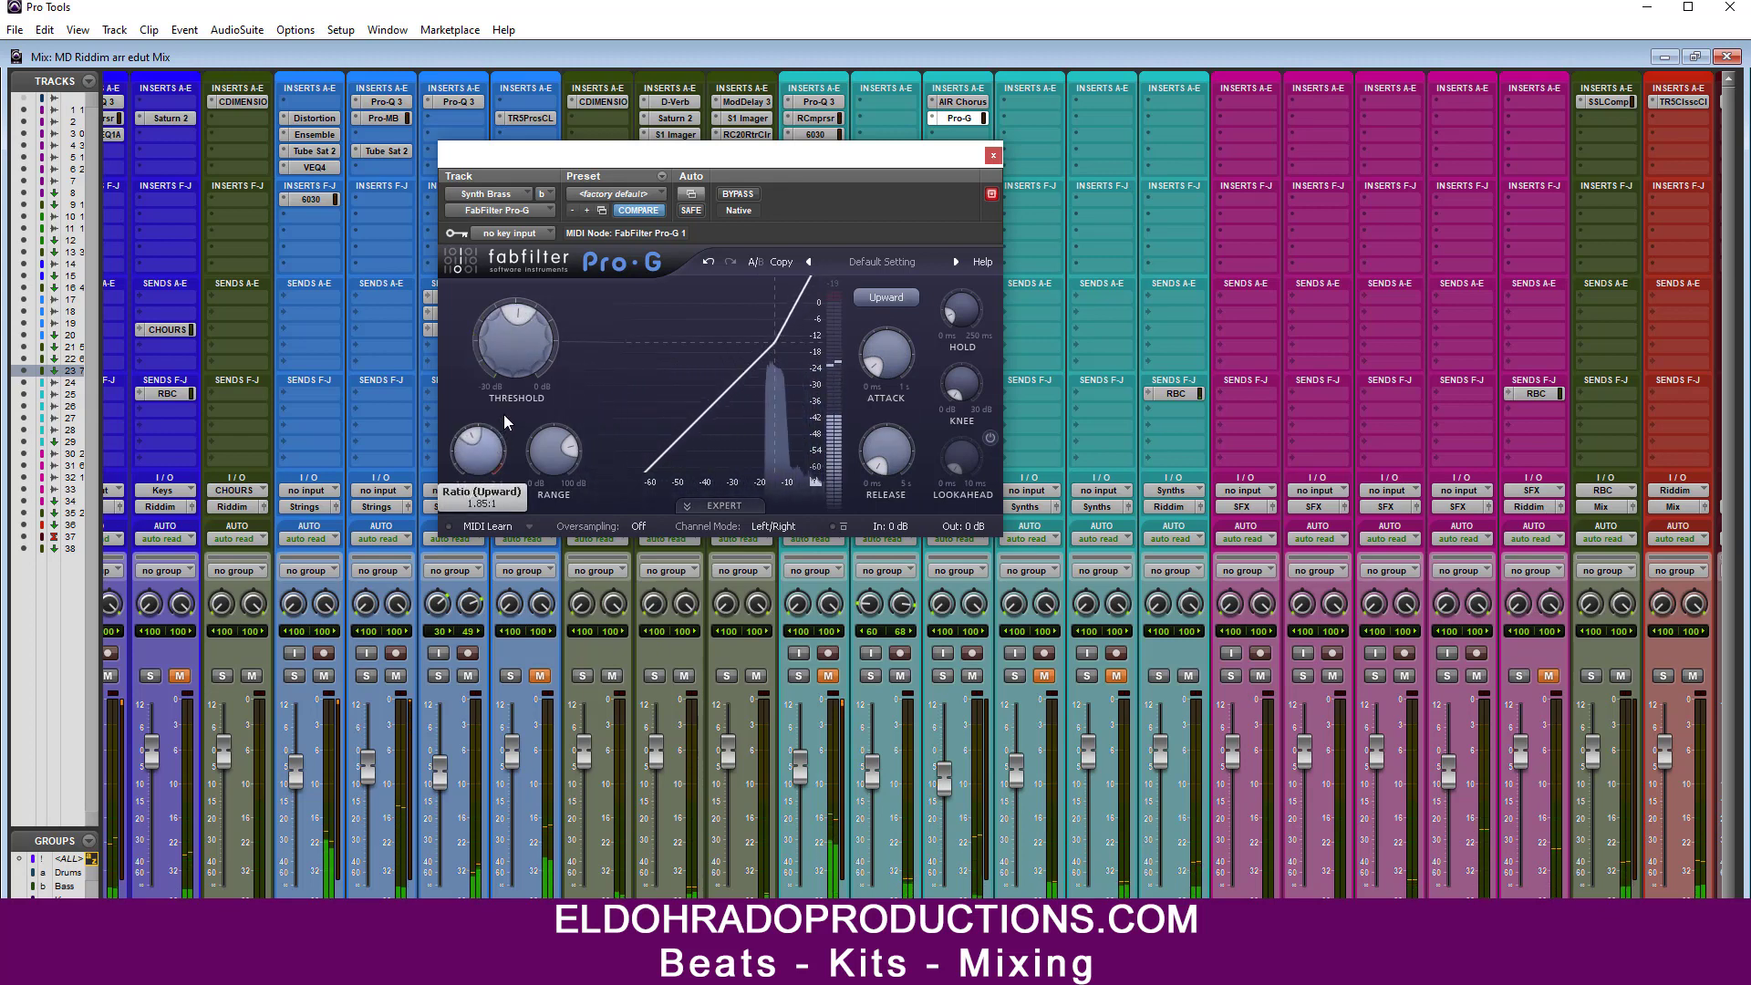
left_click_drag(744, 365, 768, 374)
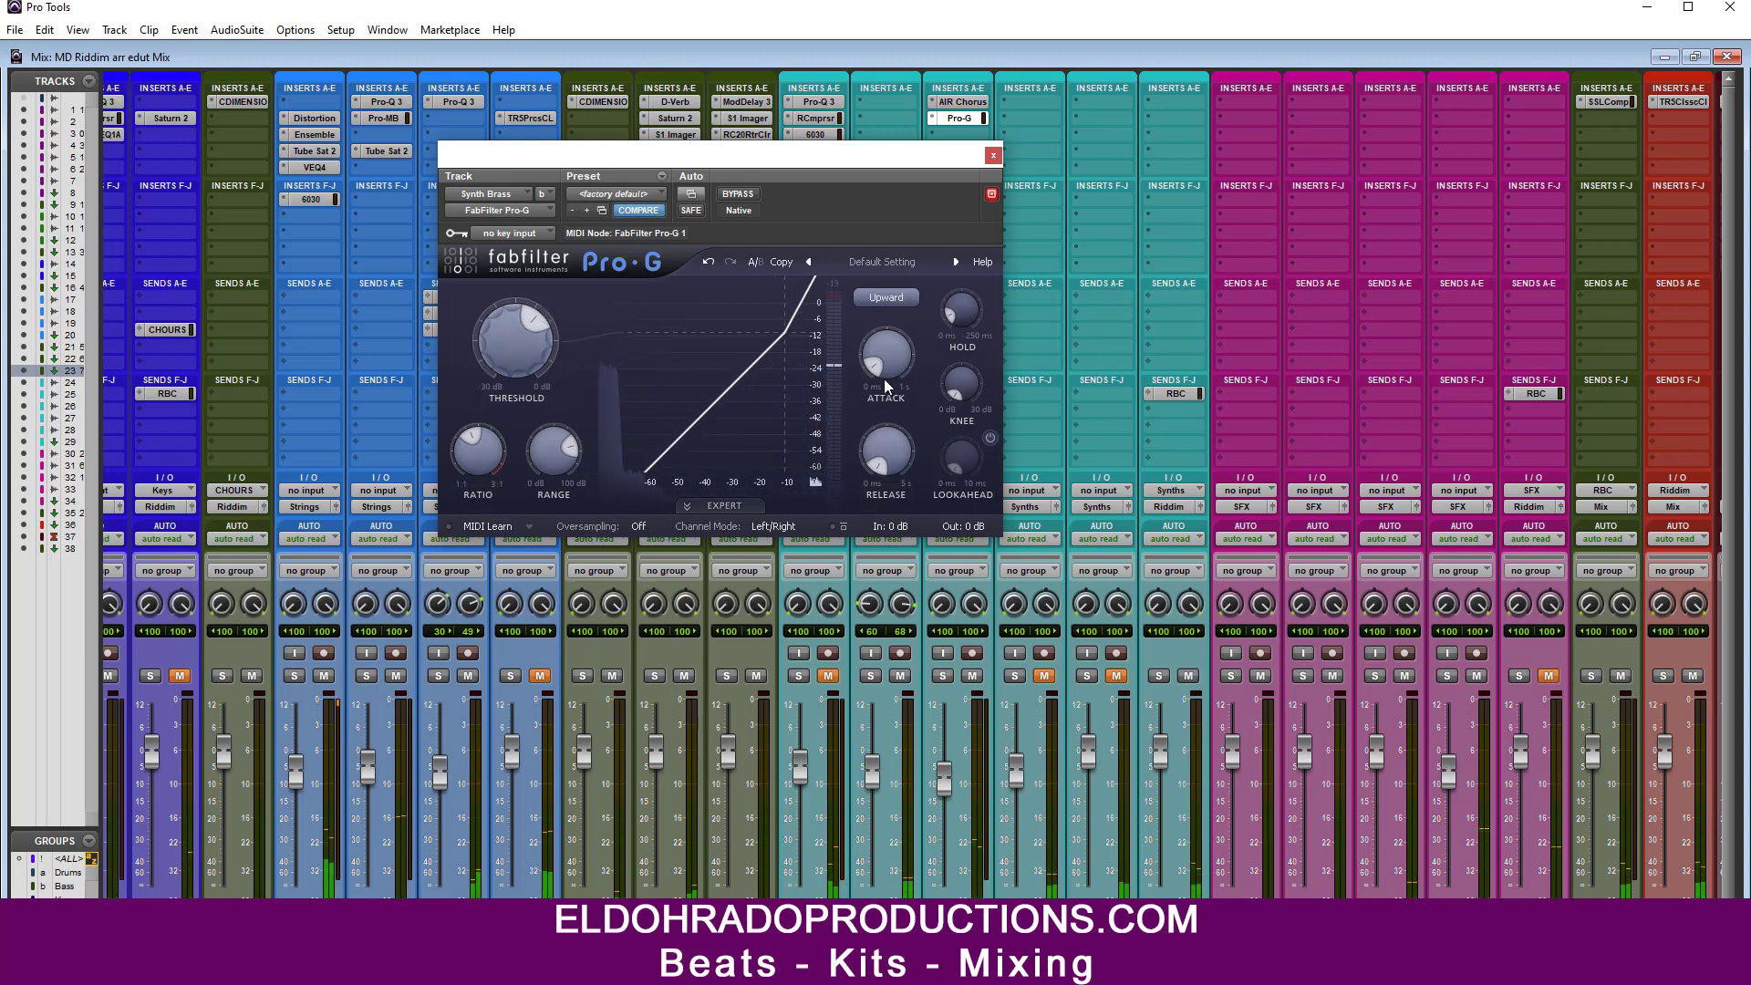
Step: Lower Pro-G's threshold to -29.81 dB on the Synth Brass track and compare the sound with the effect bypassed
mouse_move(518, 343)
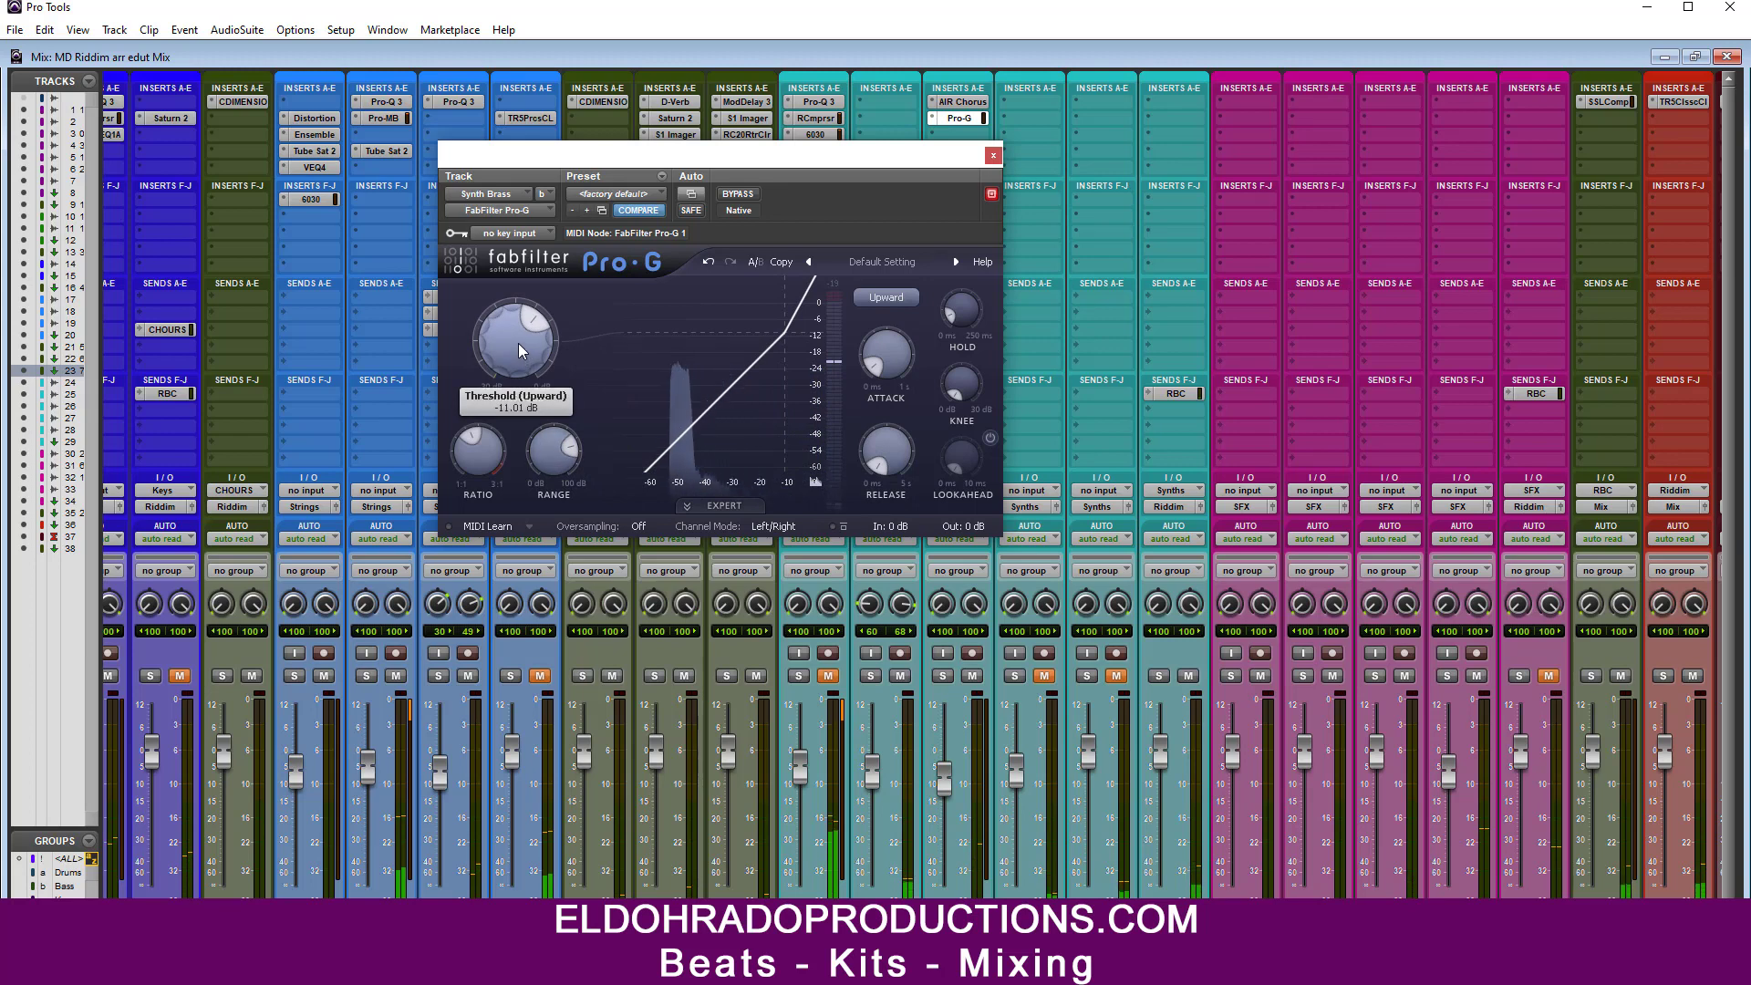
left_click(736, 195)
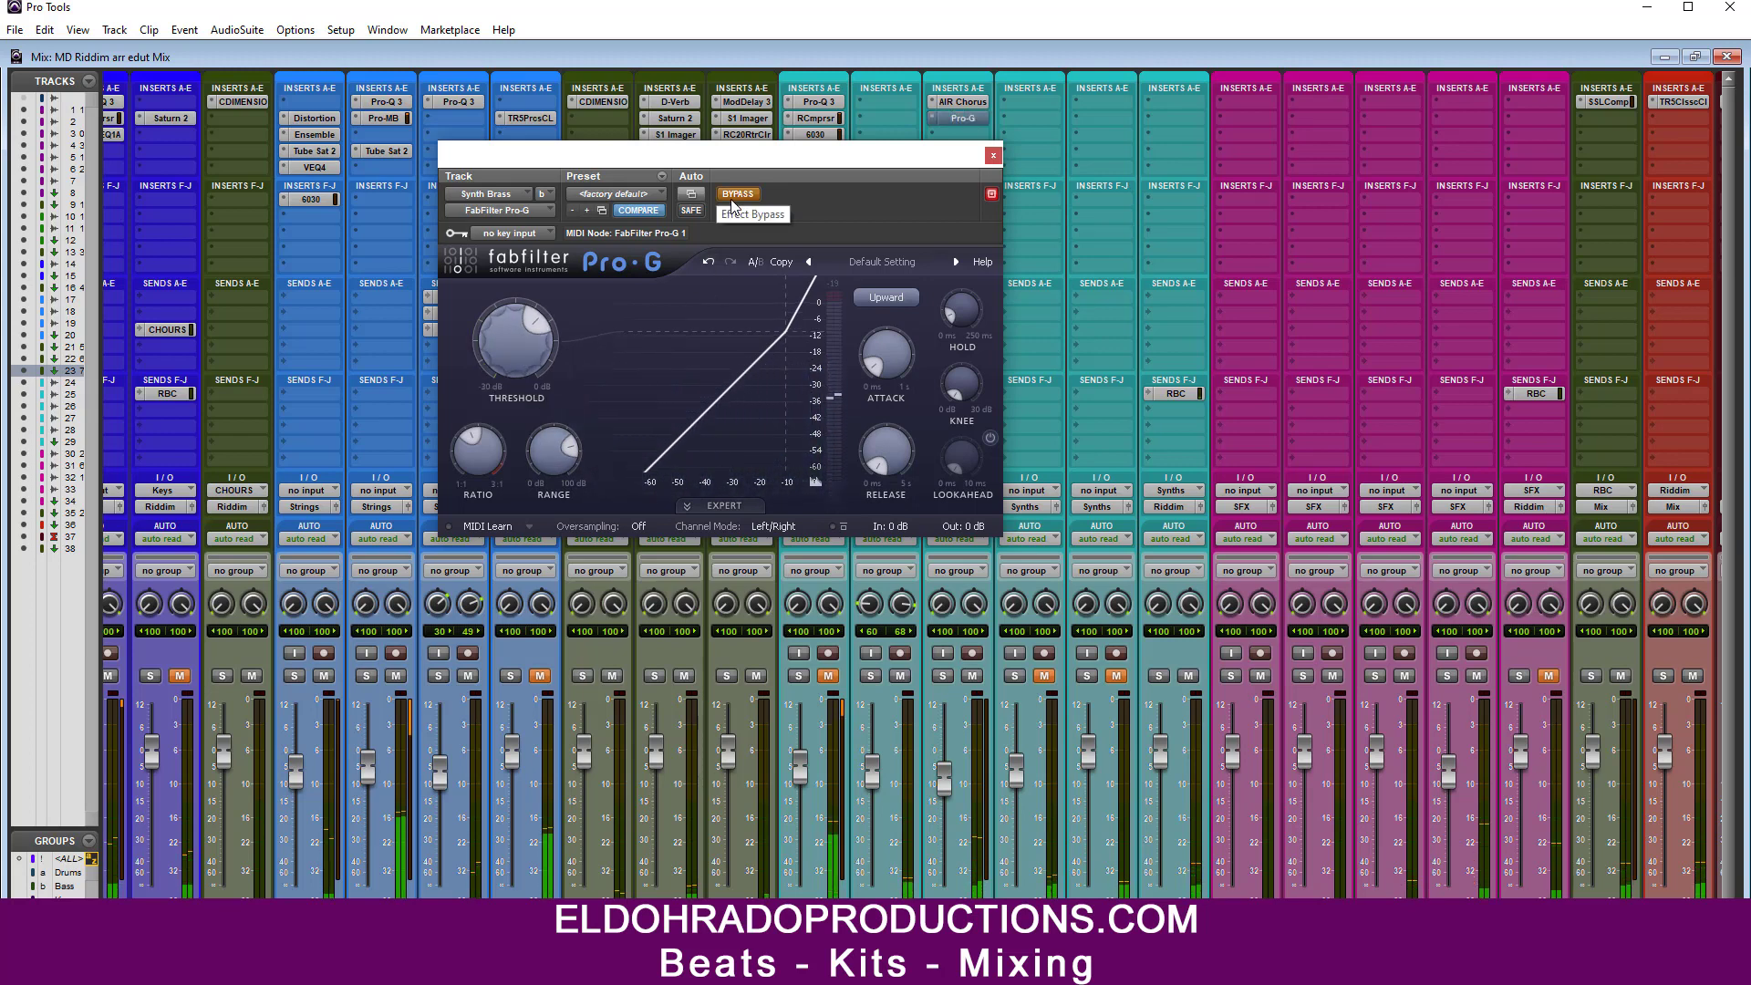
left_click(735, 196)
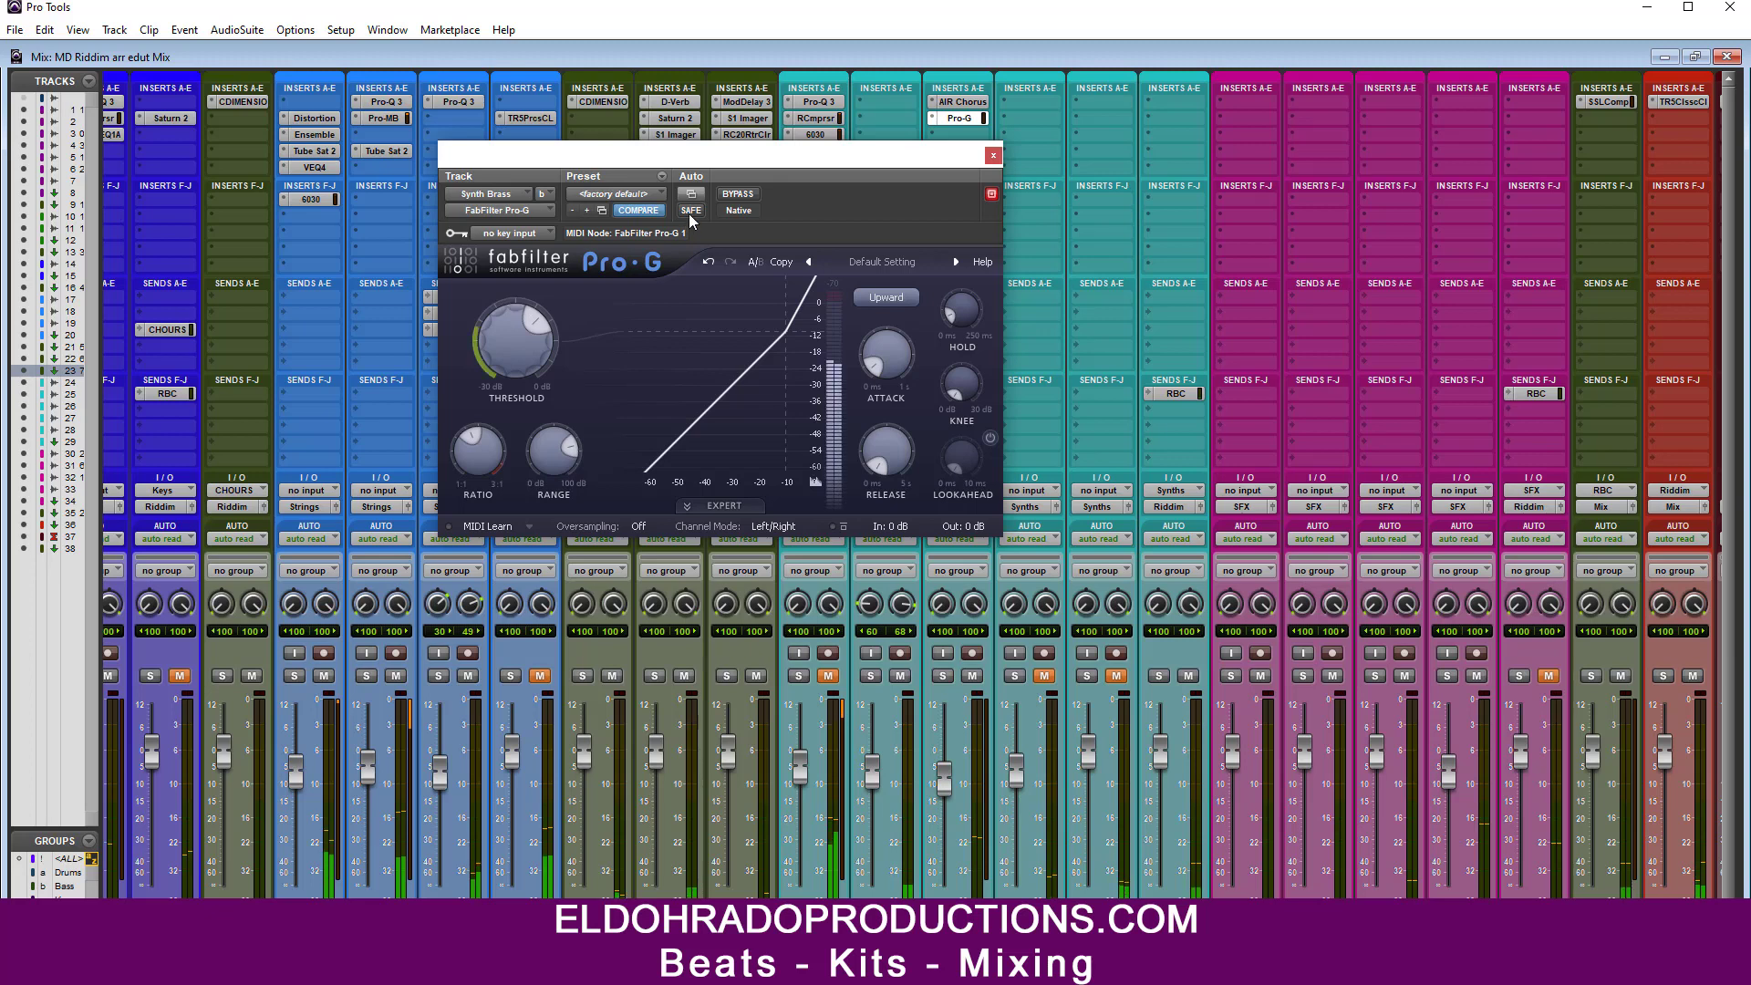
mouse_move(513, 348)
left_click_drag(512, 348, 512, 401)
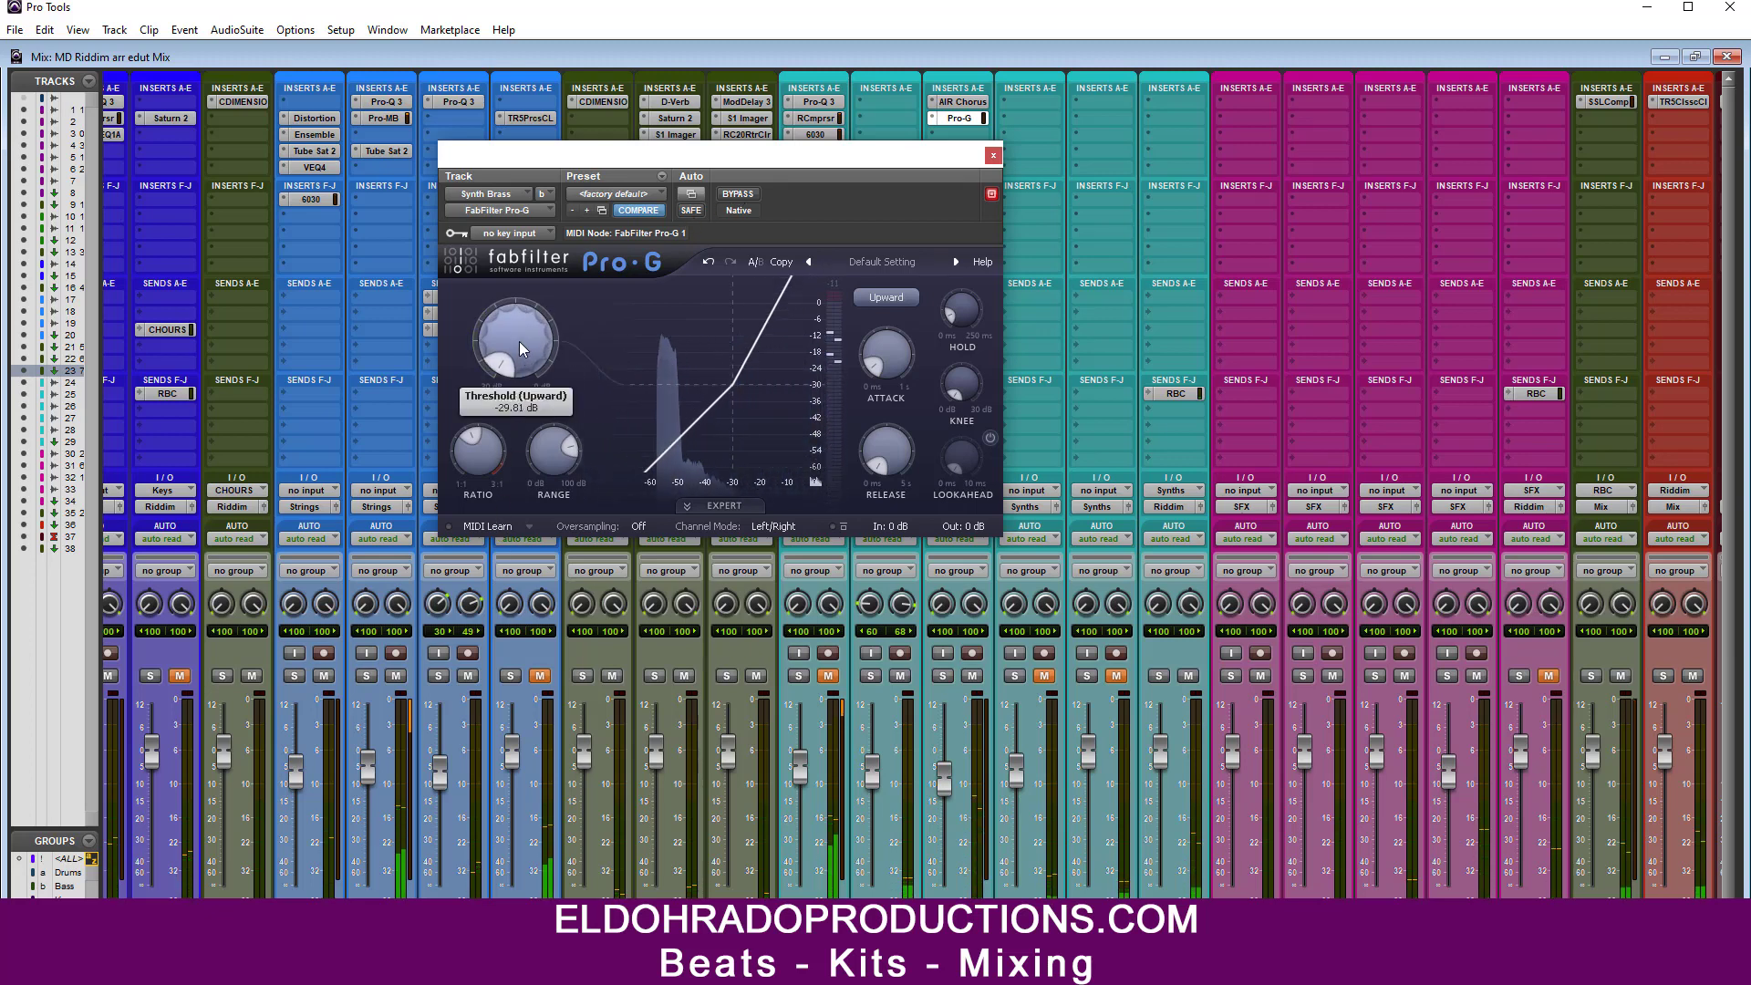
left_click(739, 194)
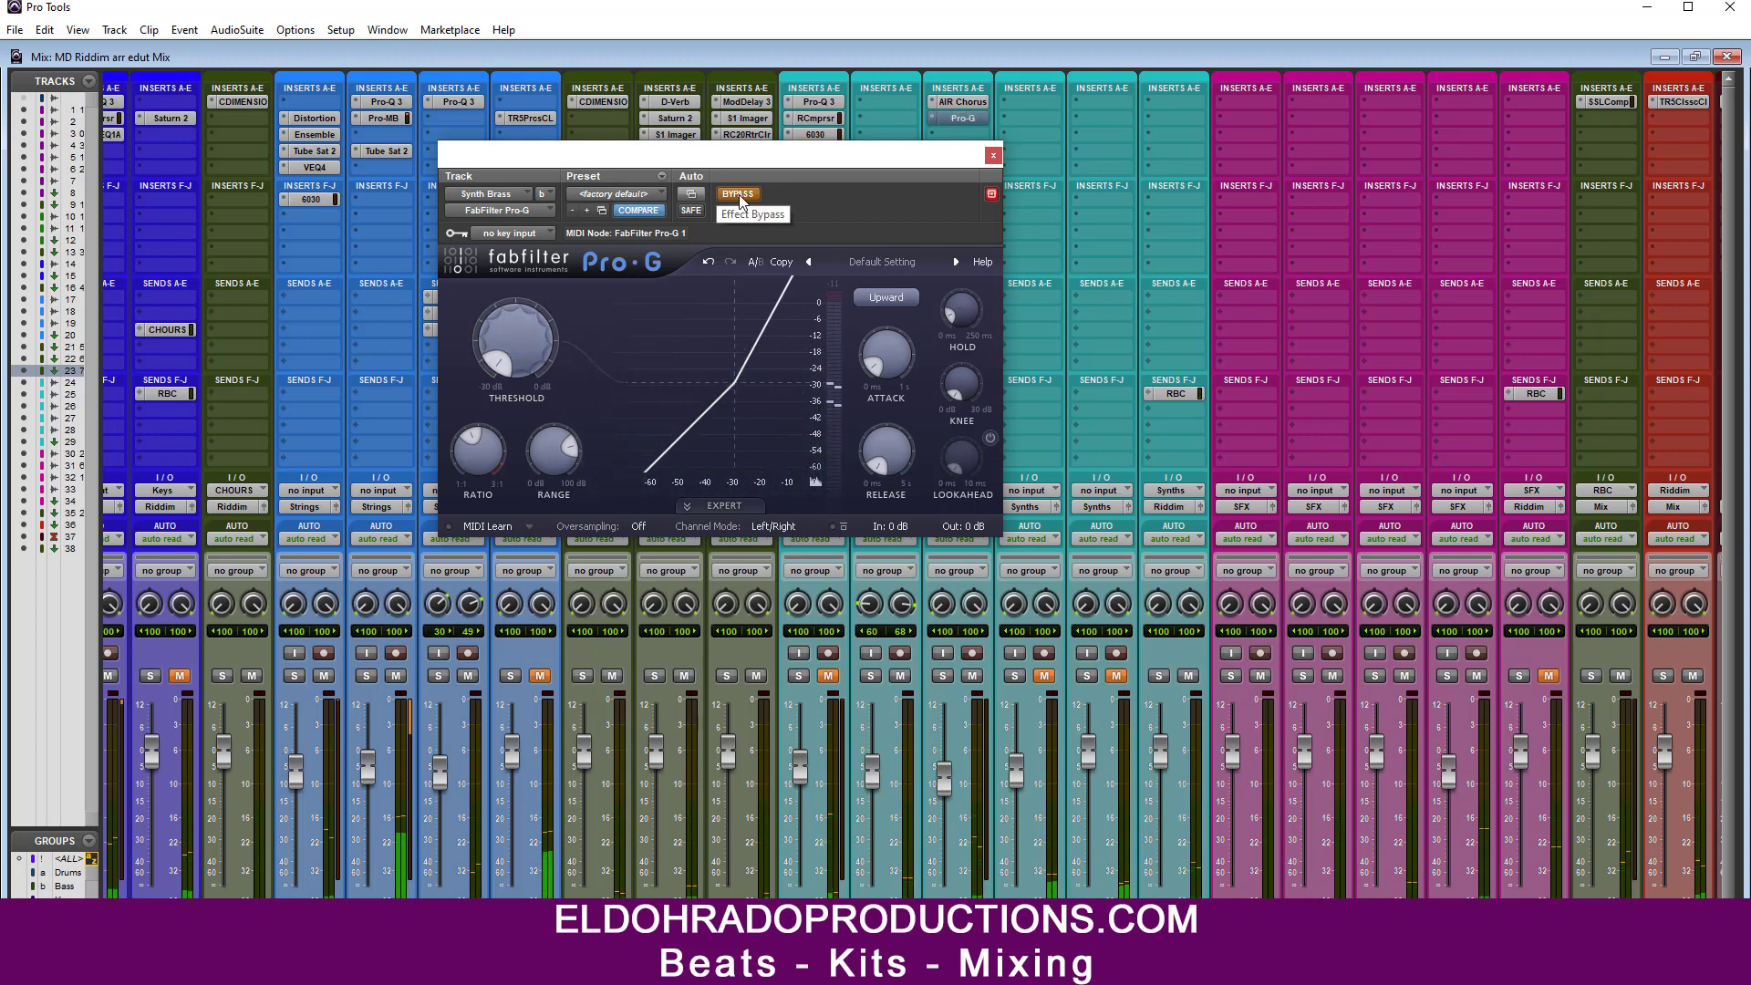
left_click(738, 195)
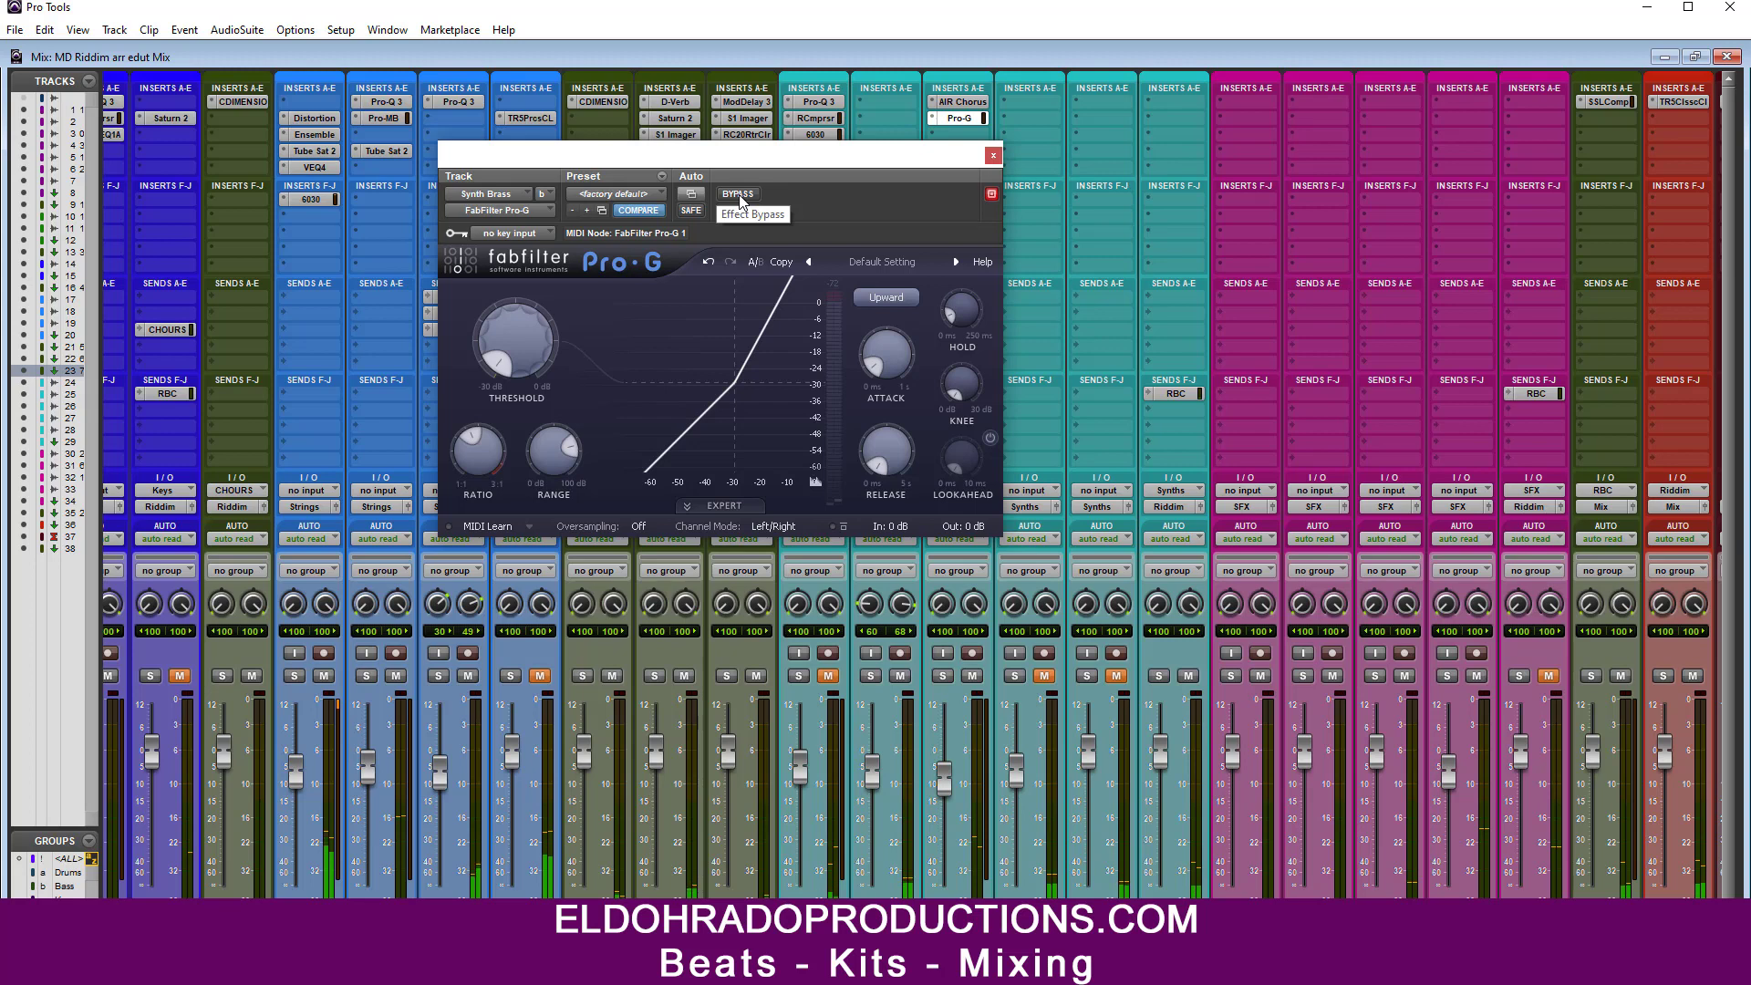
left_click(993, 155)
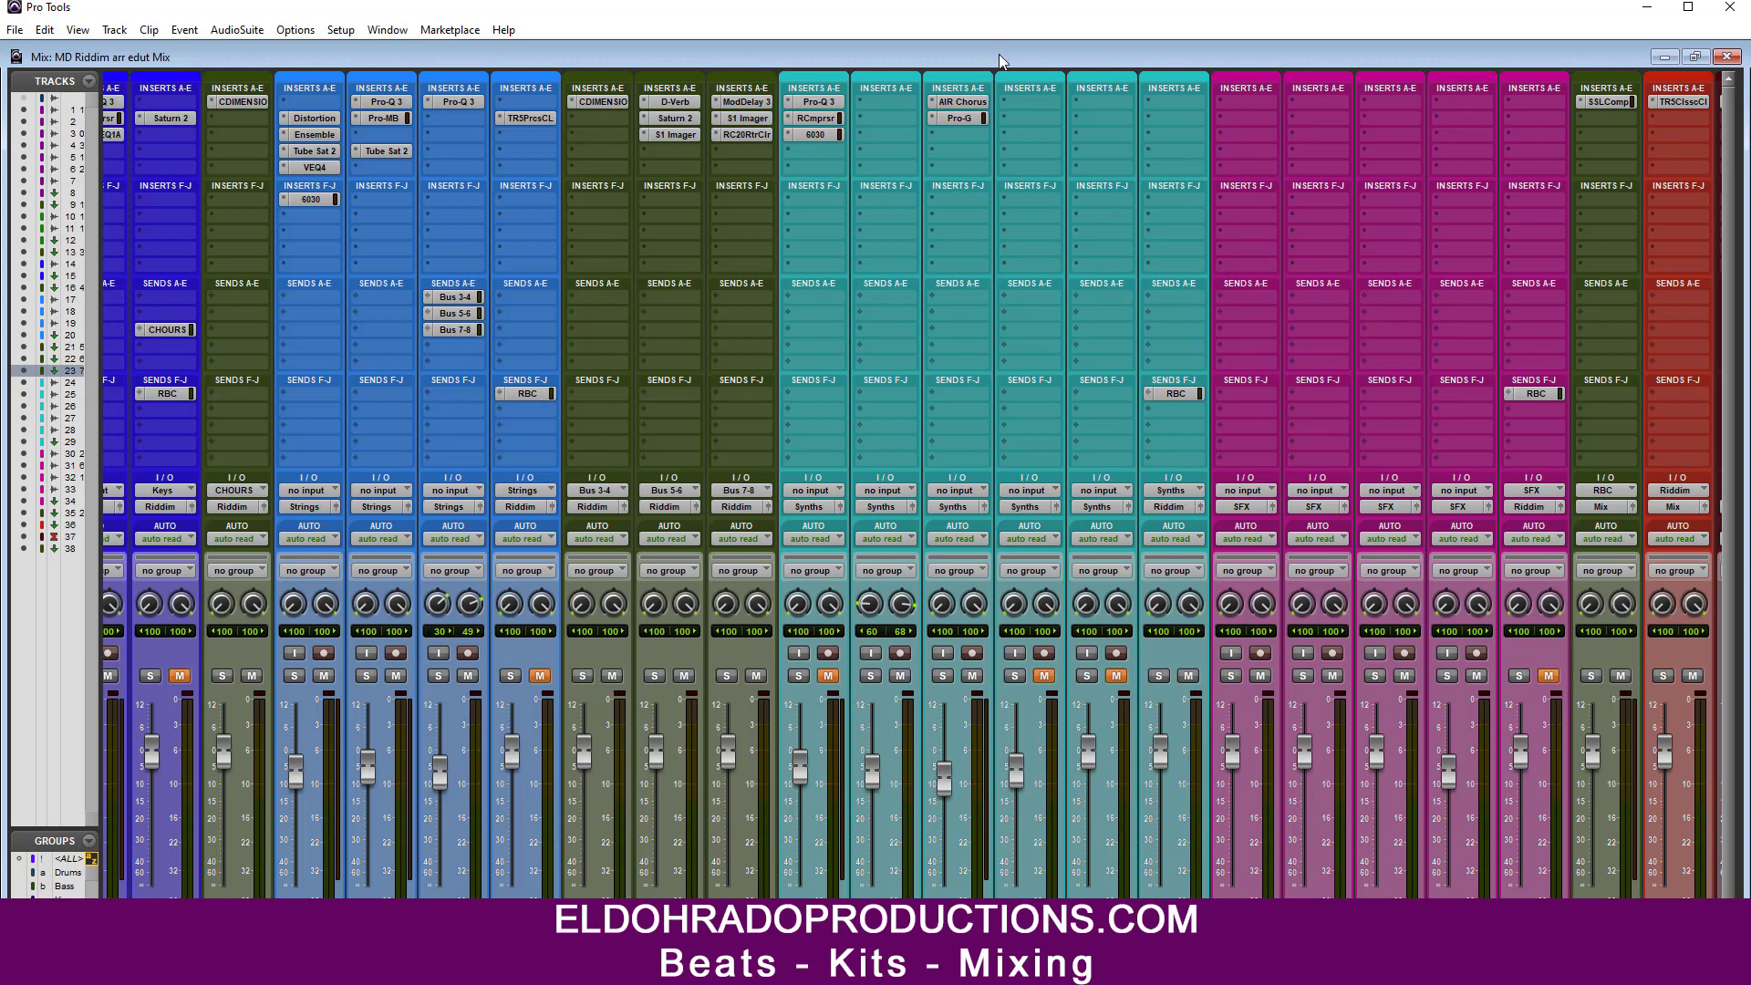
Step: Insert RCompressor in Synth Brass's third slot with ratio 0.69, threshold -31.9 and gain -3.4, and remove Pro-G
left_click(954, 135)
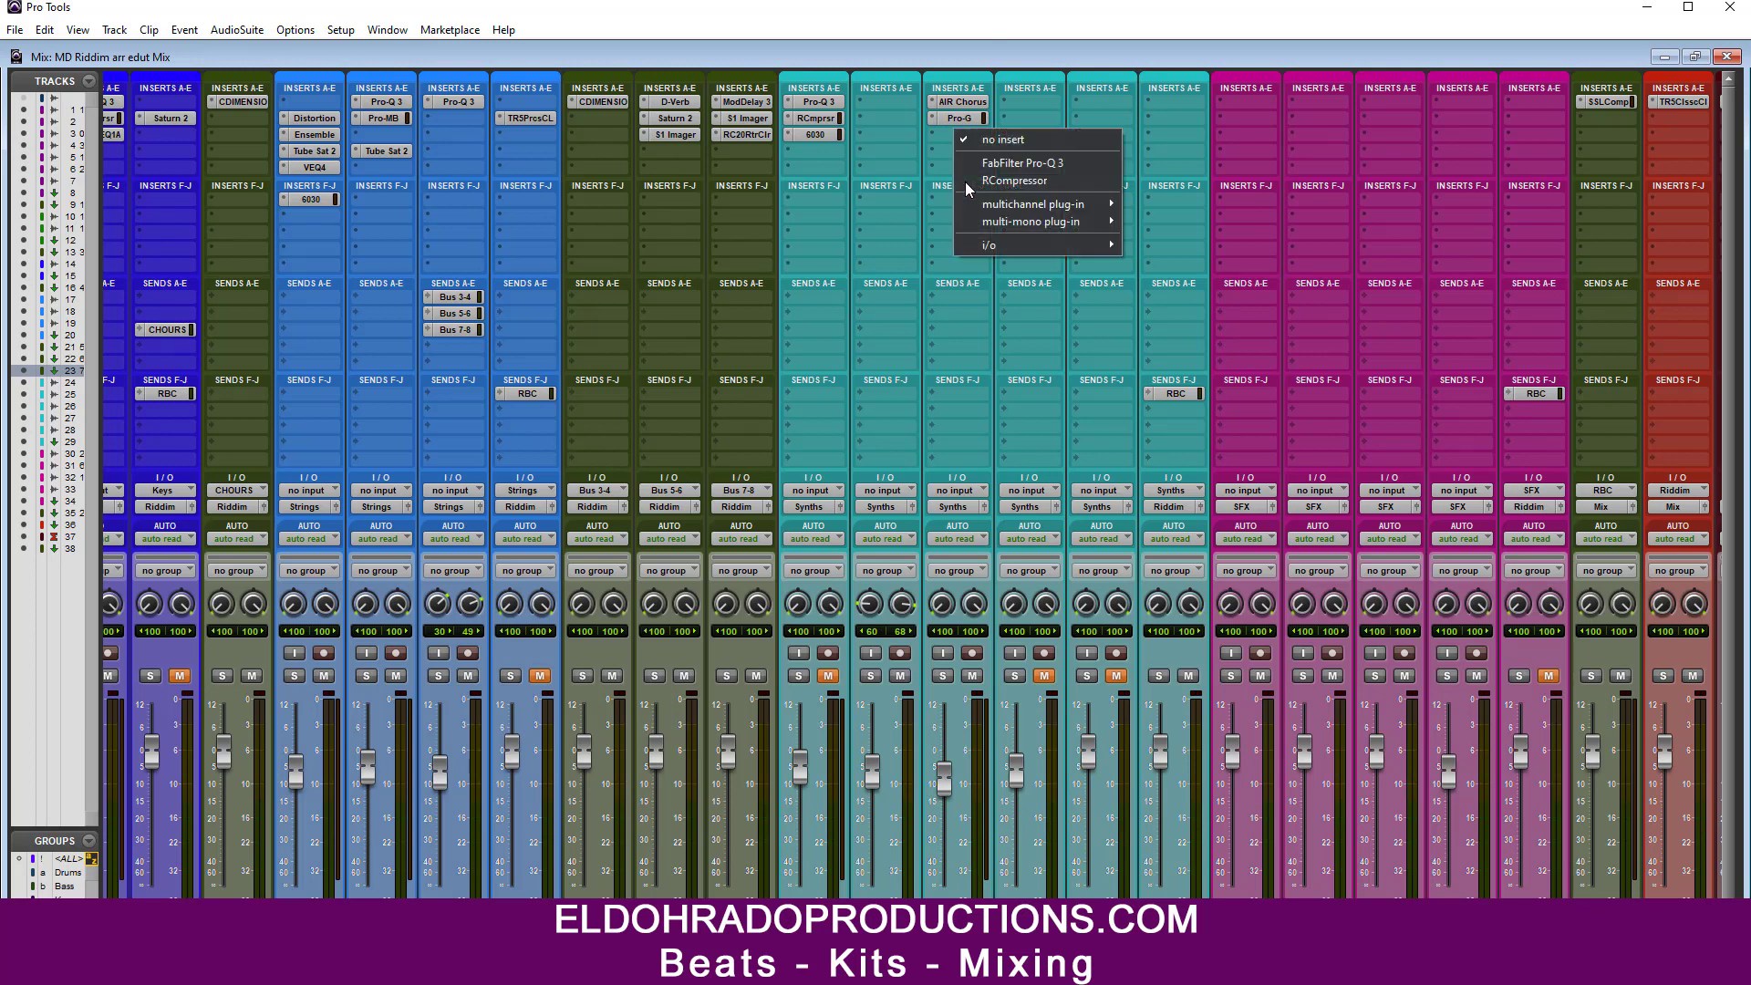
left_click(1030, 179)
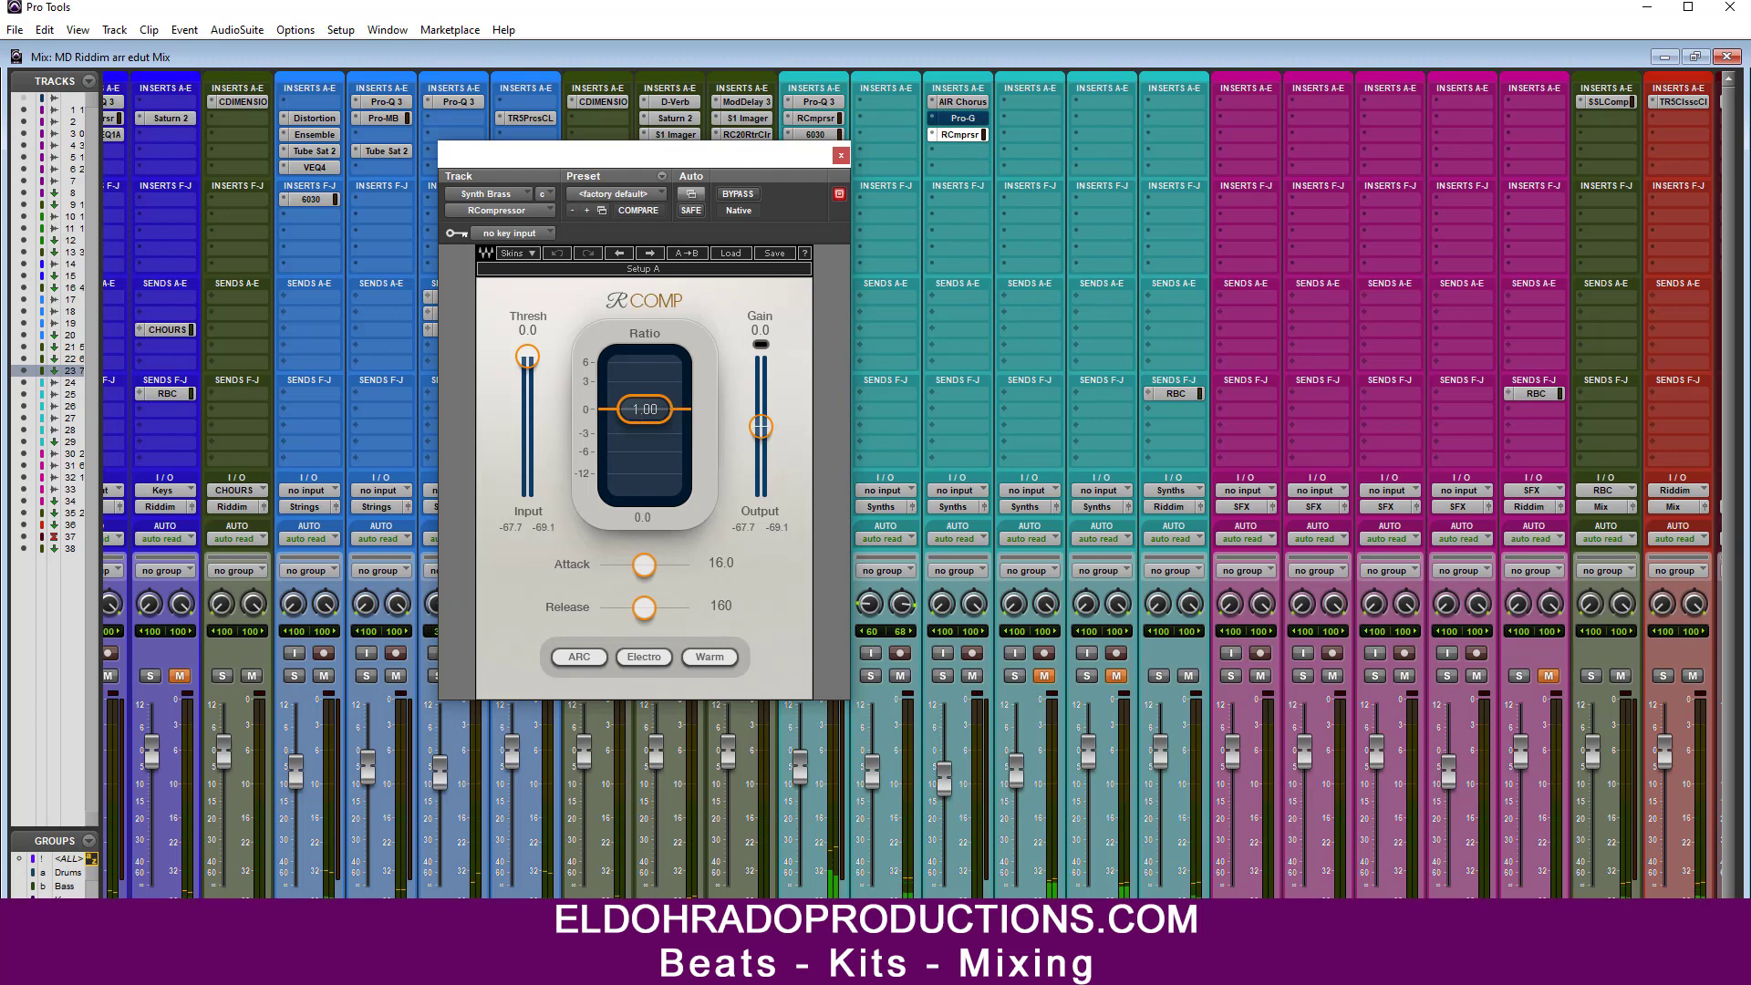
left_click_drag(645, 409, 645, 392)
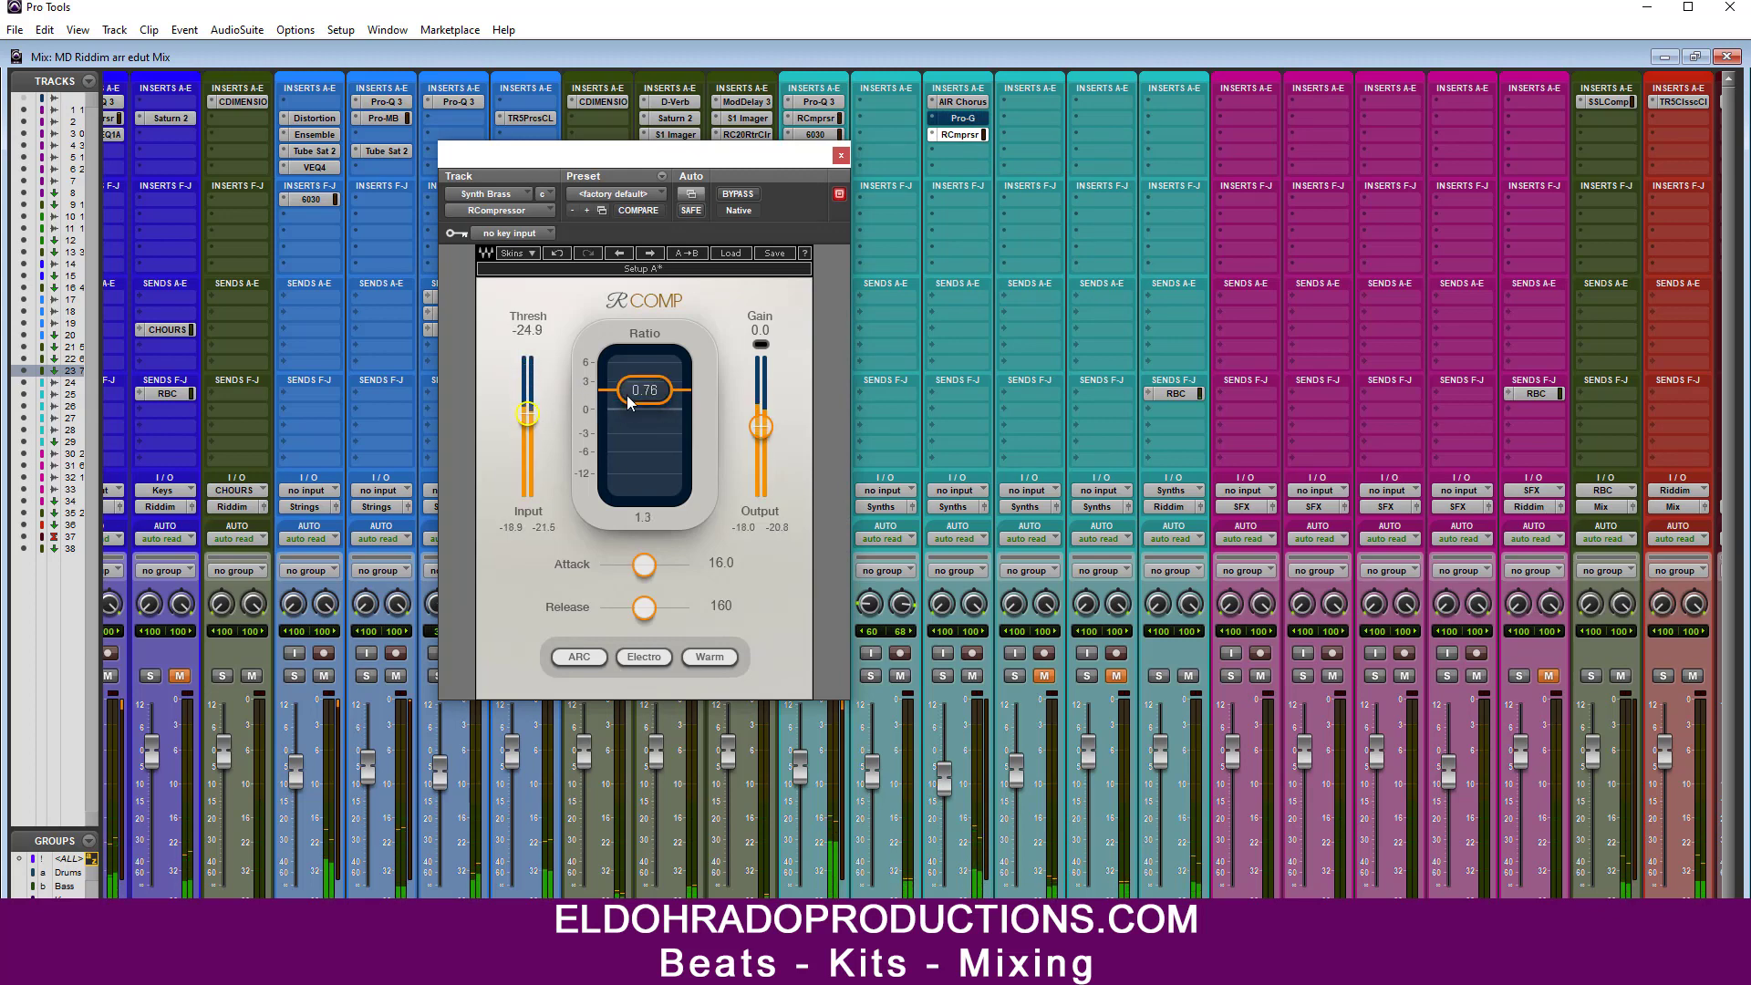
left_click_drag(603, 407, 602, 398)
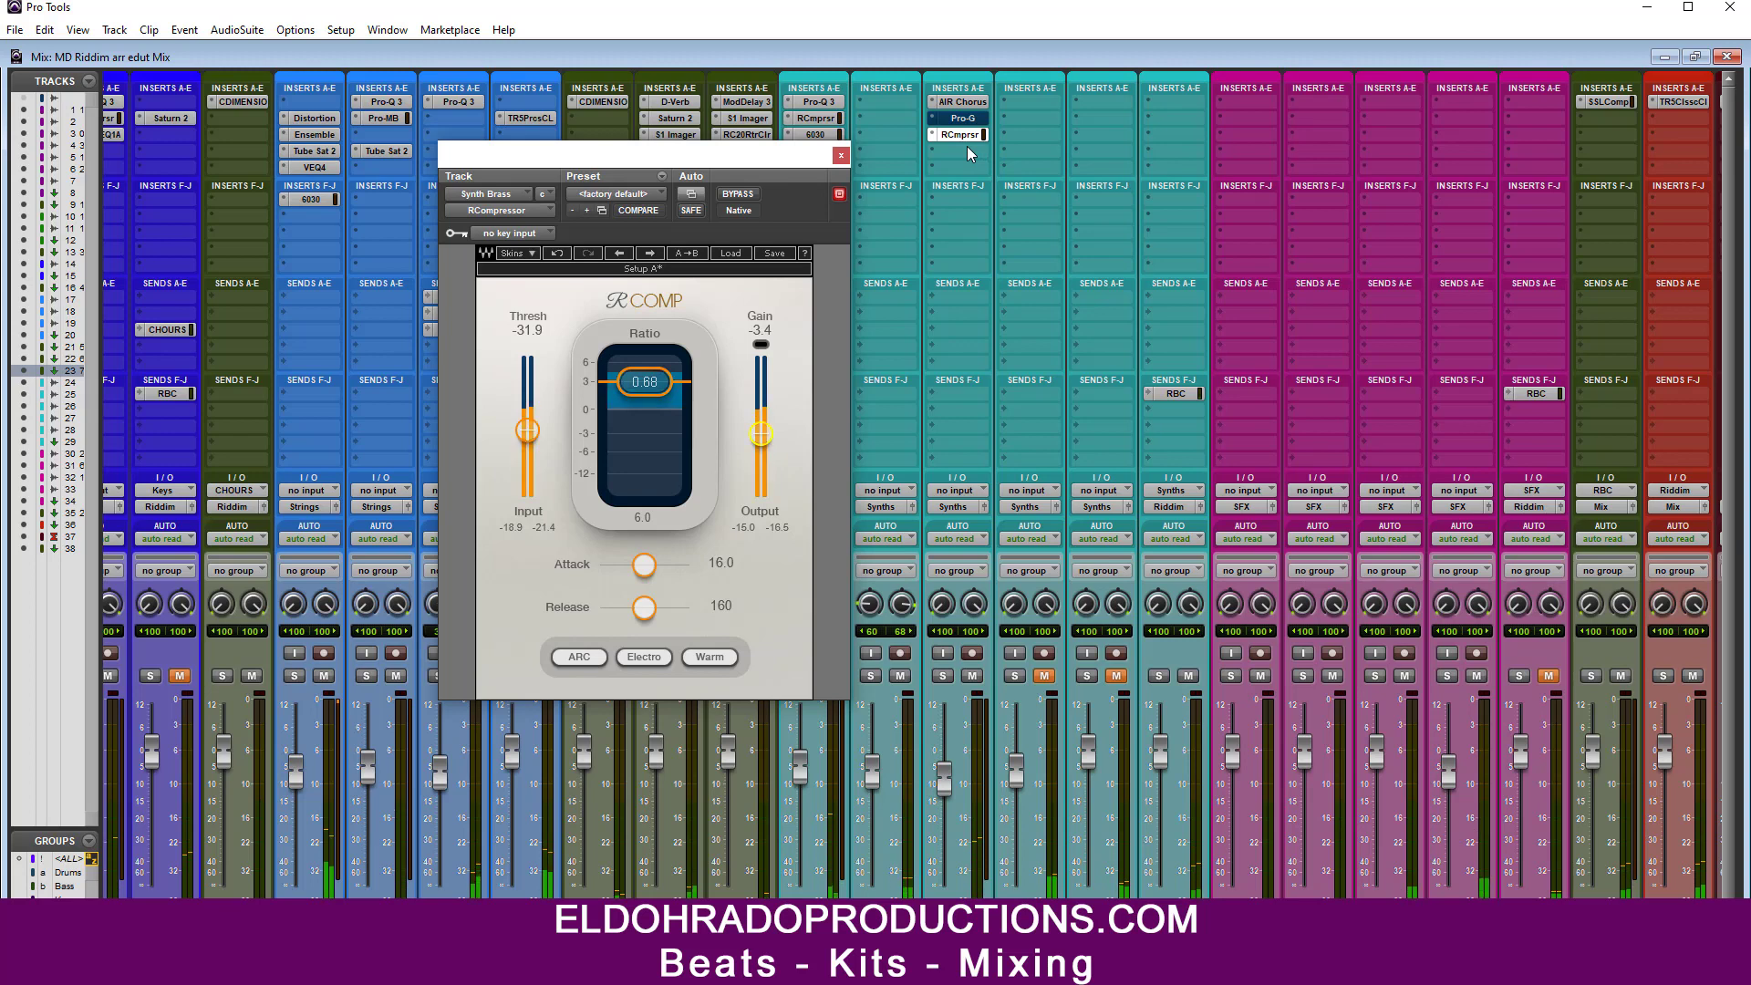
left_click_drag(931, 126, 930, 156)
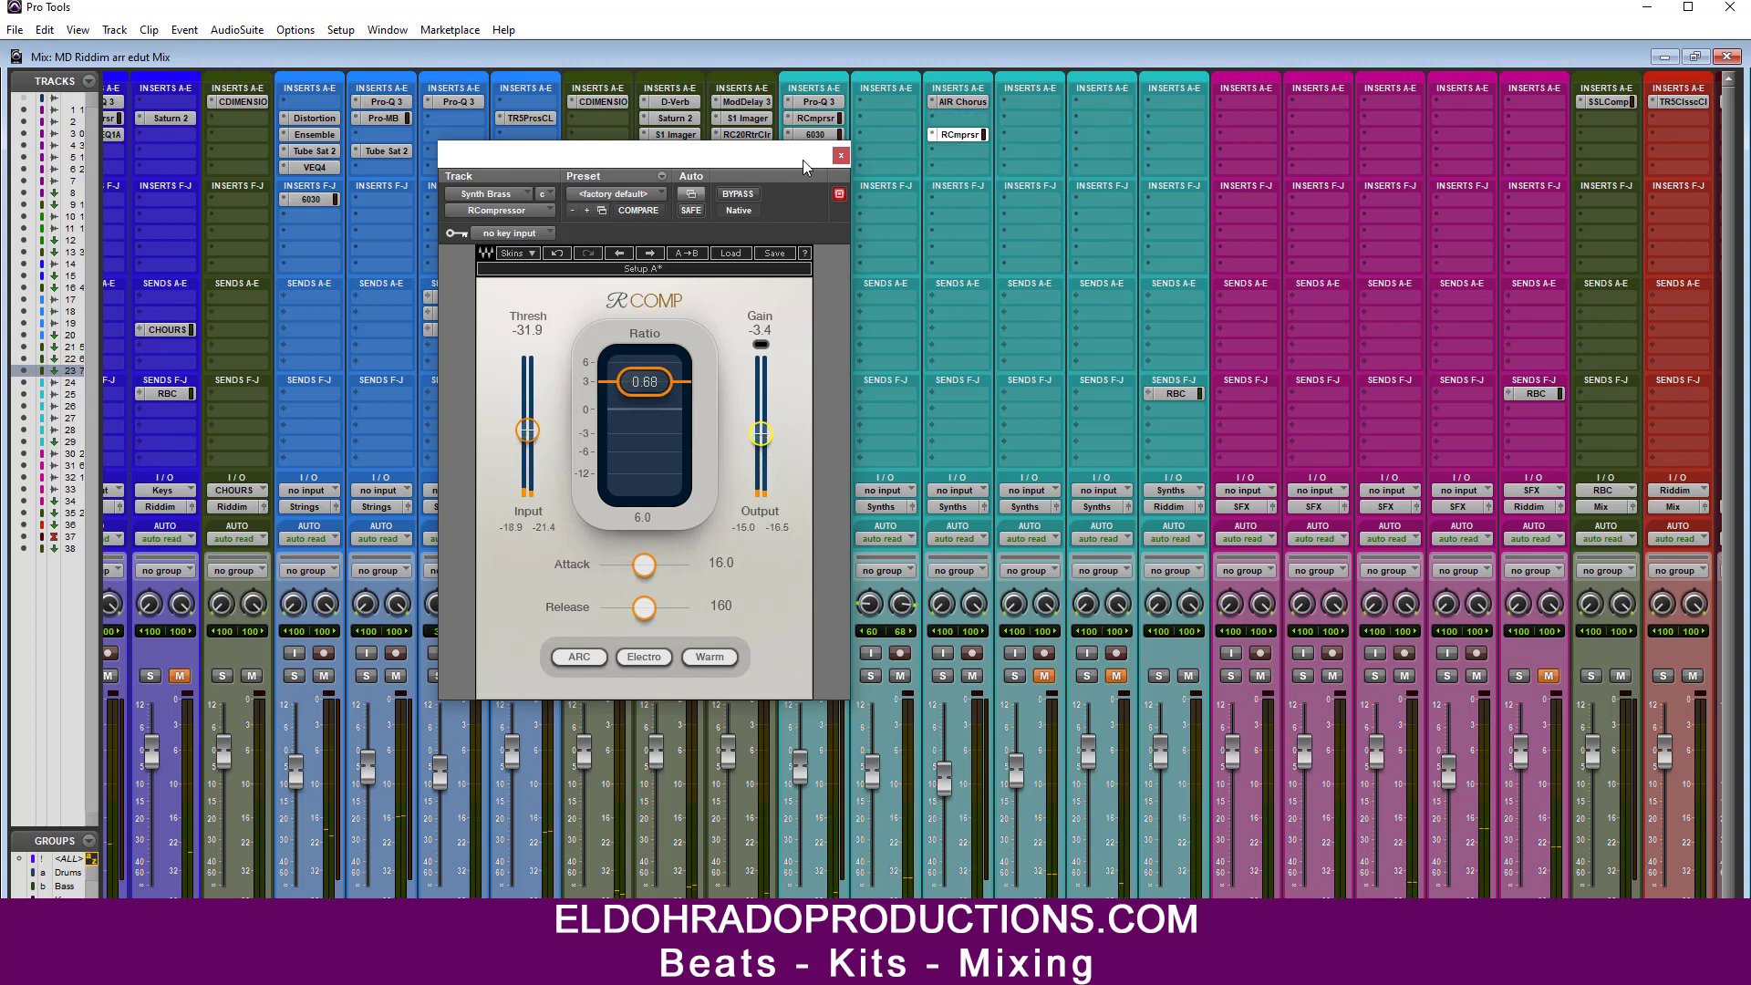
left_click(842, 156)
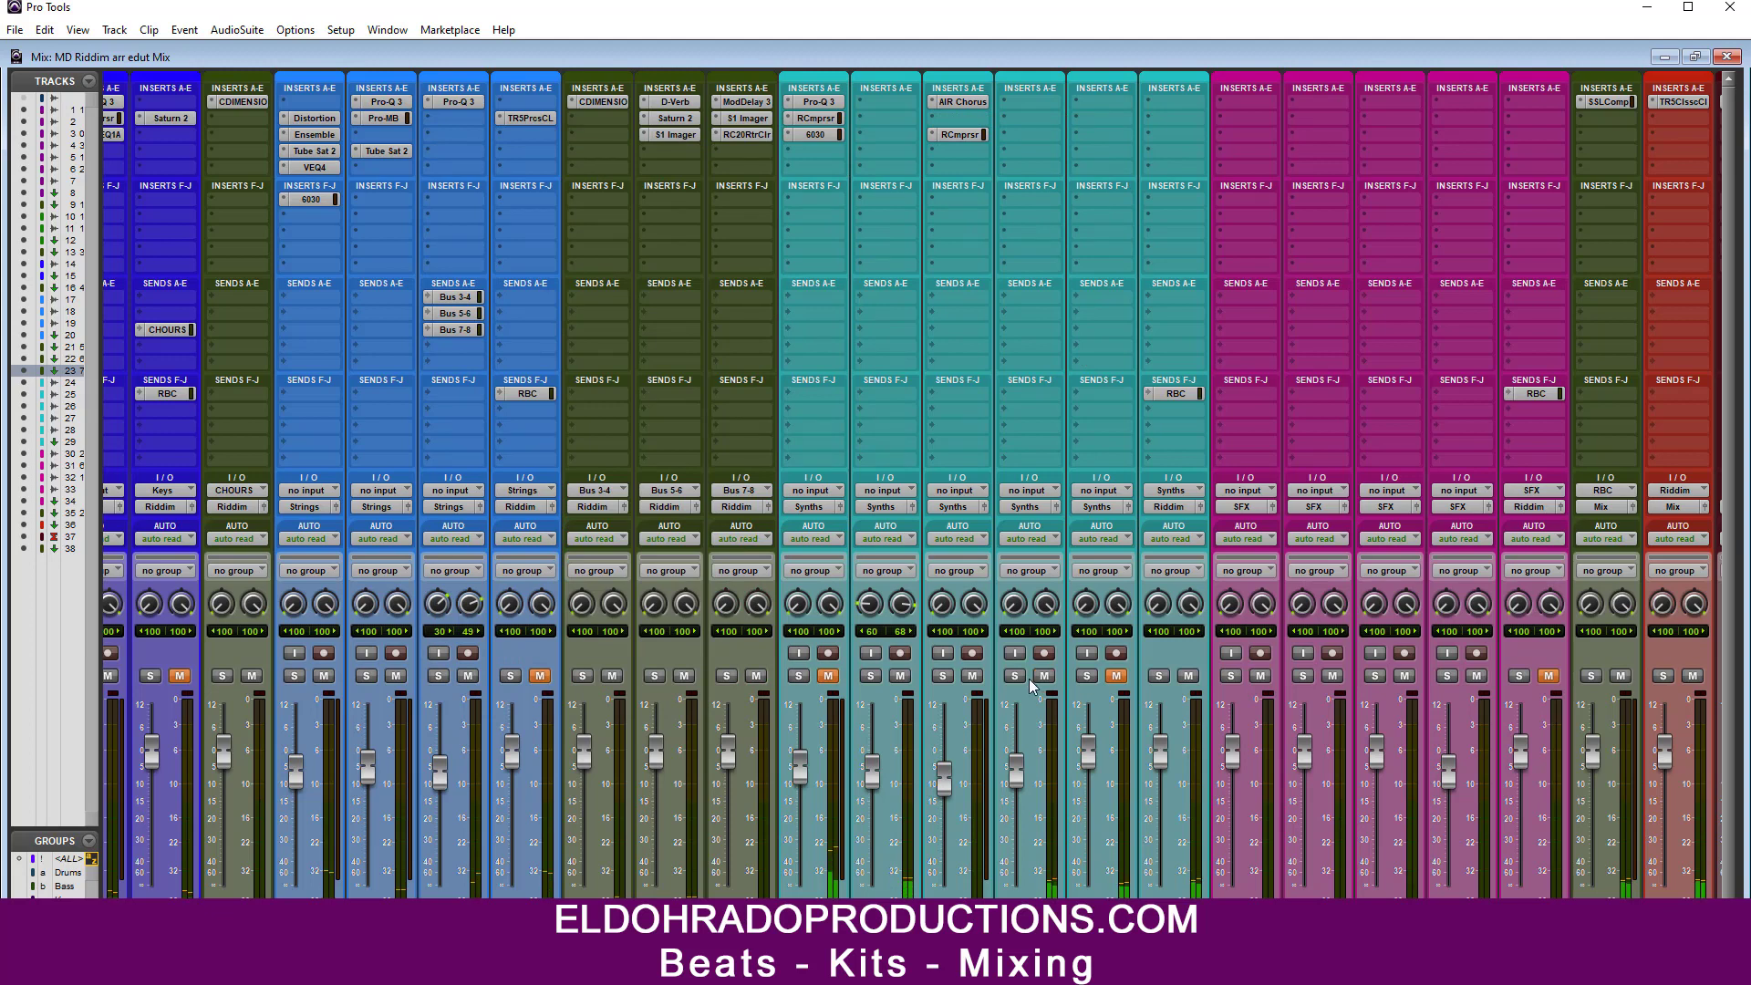
Step: Insert FabFilter Pro-Q 3 on the Vox Concrete Pad track with a 36 dB/oct low cut at about 140 Hz
left_click(1025, 102)
left_click(1085, 130)
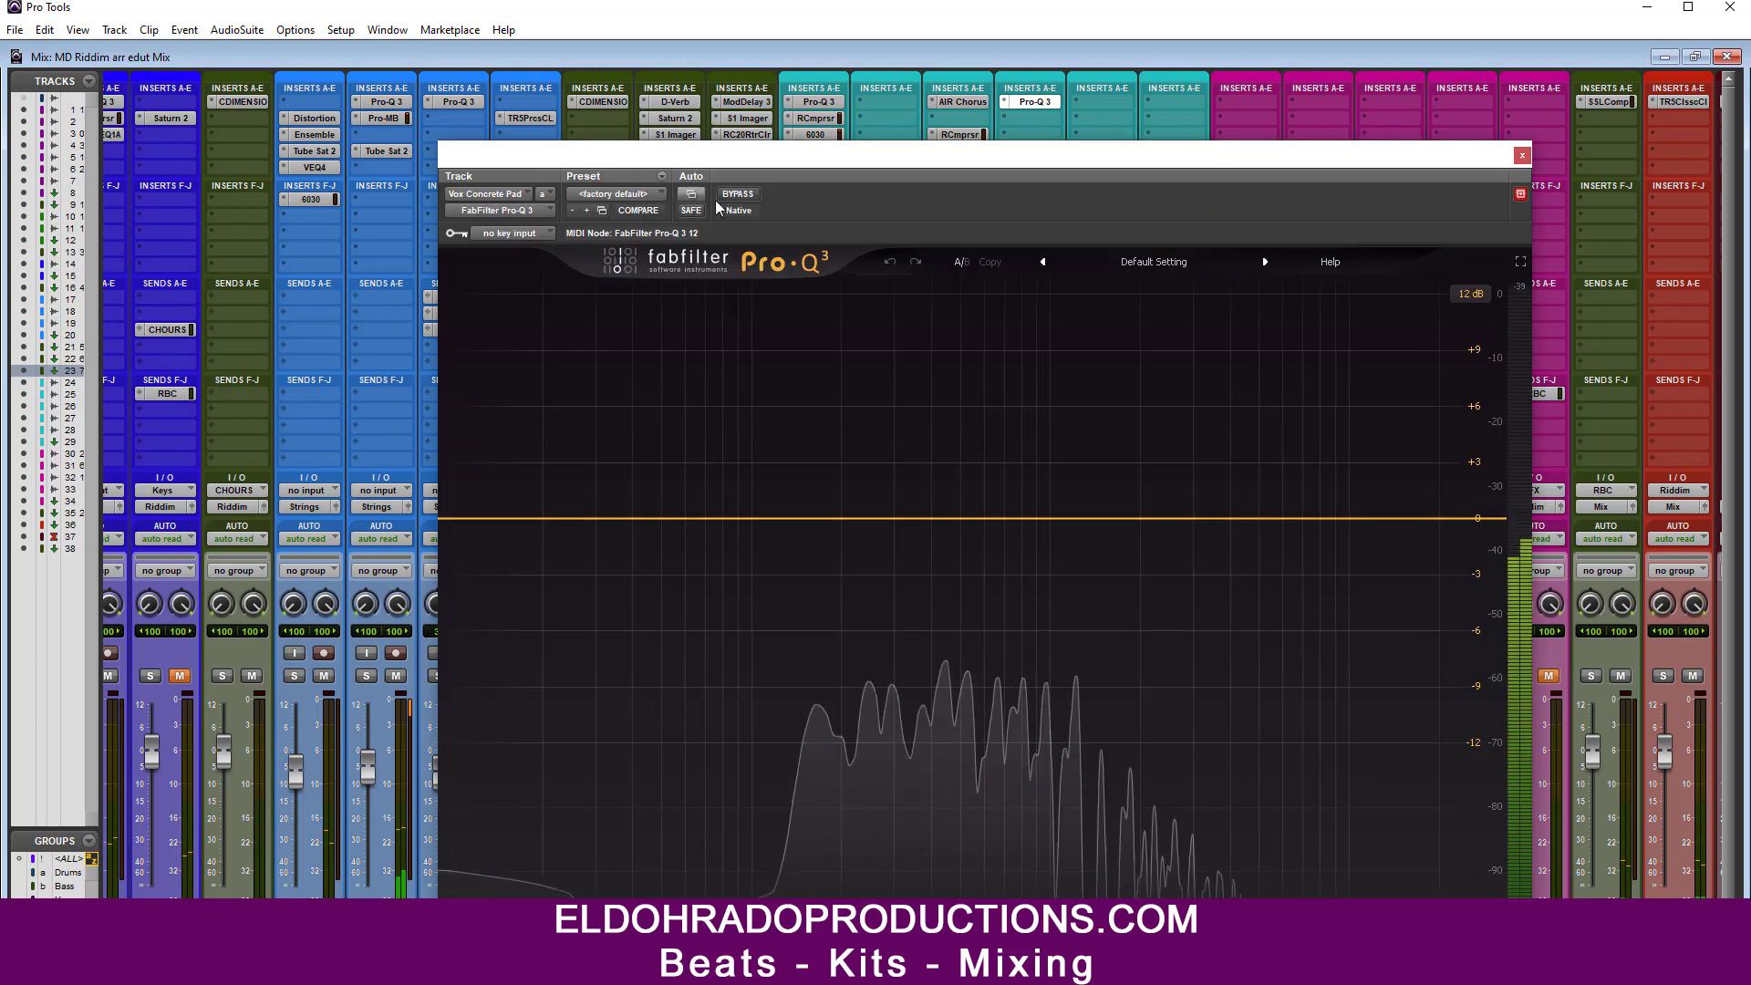
left_click_drag(943, 172, 972, 116)
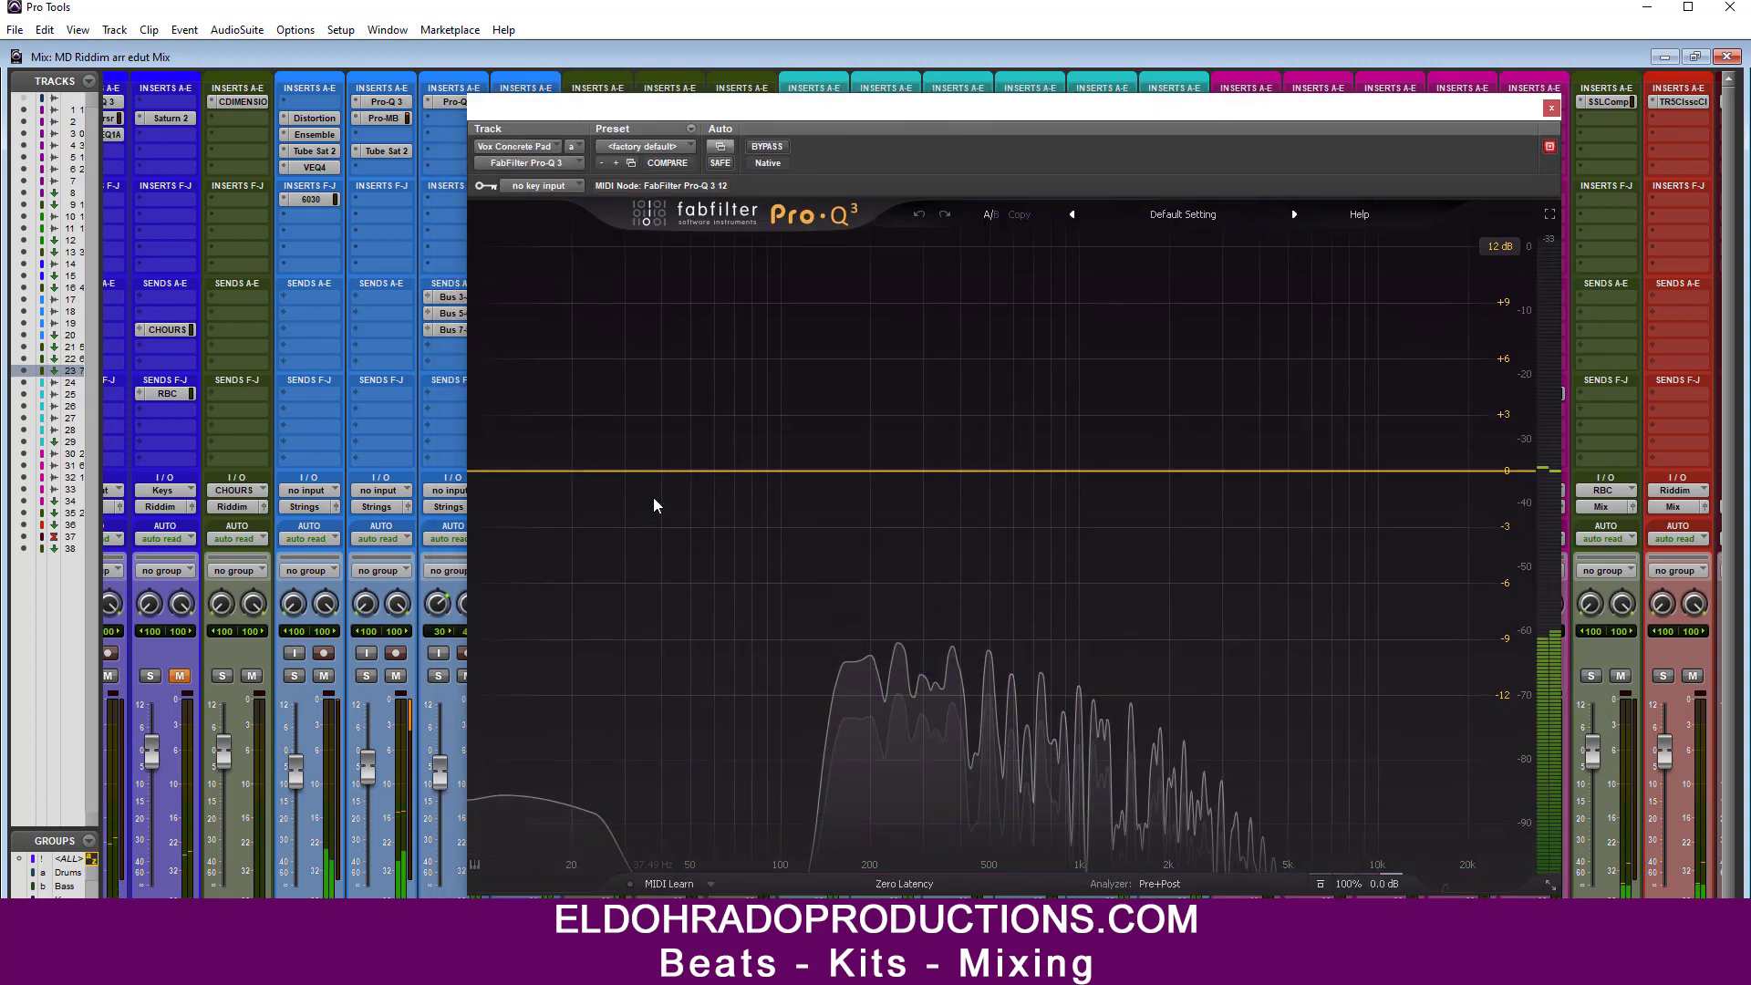
left_click(478, 472)
left_click(522, 443)
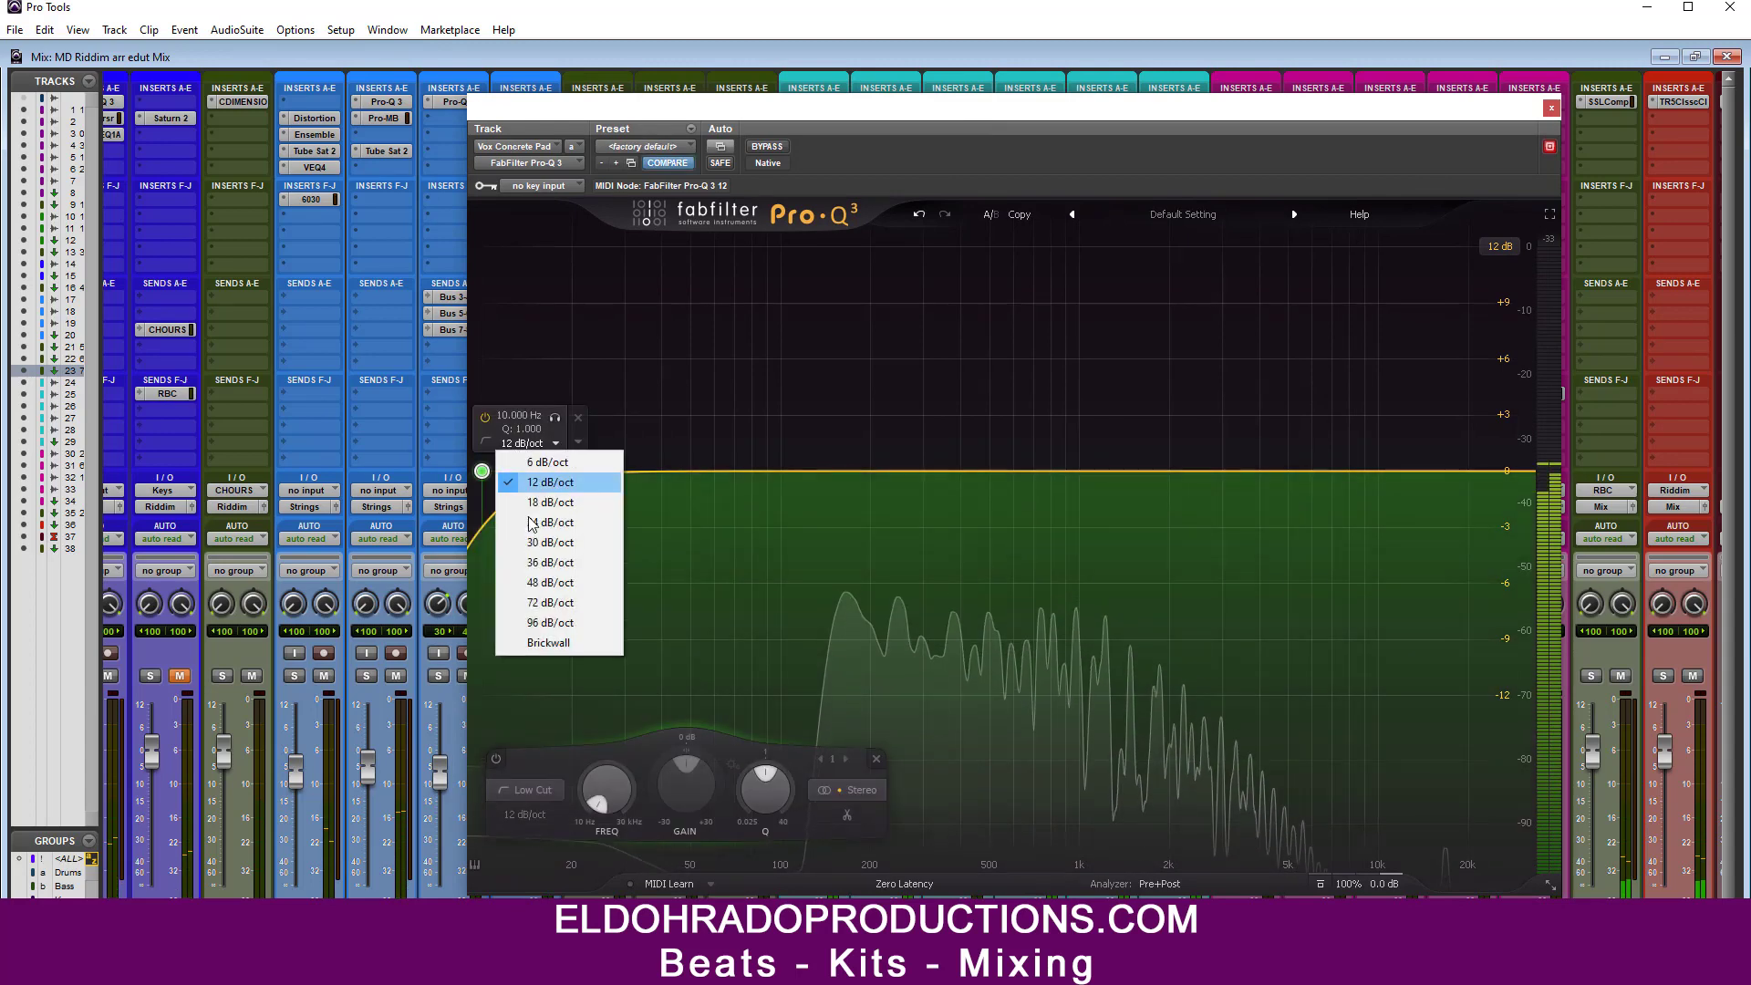
left_click(529, 561)
left_click_drag(482, 473, 821, 478)
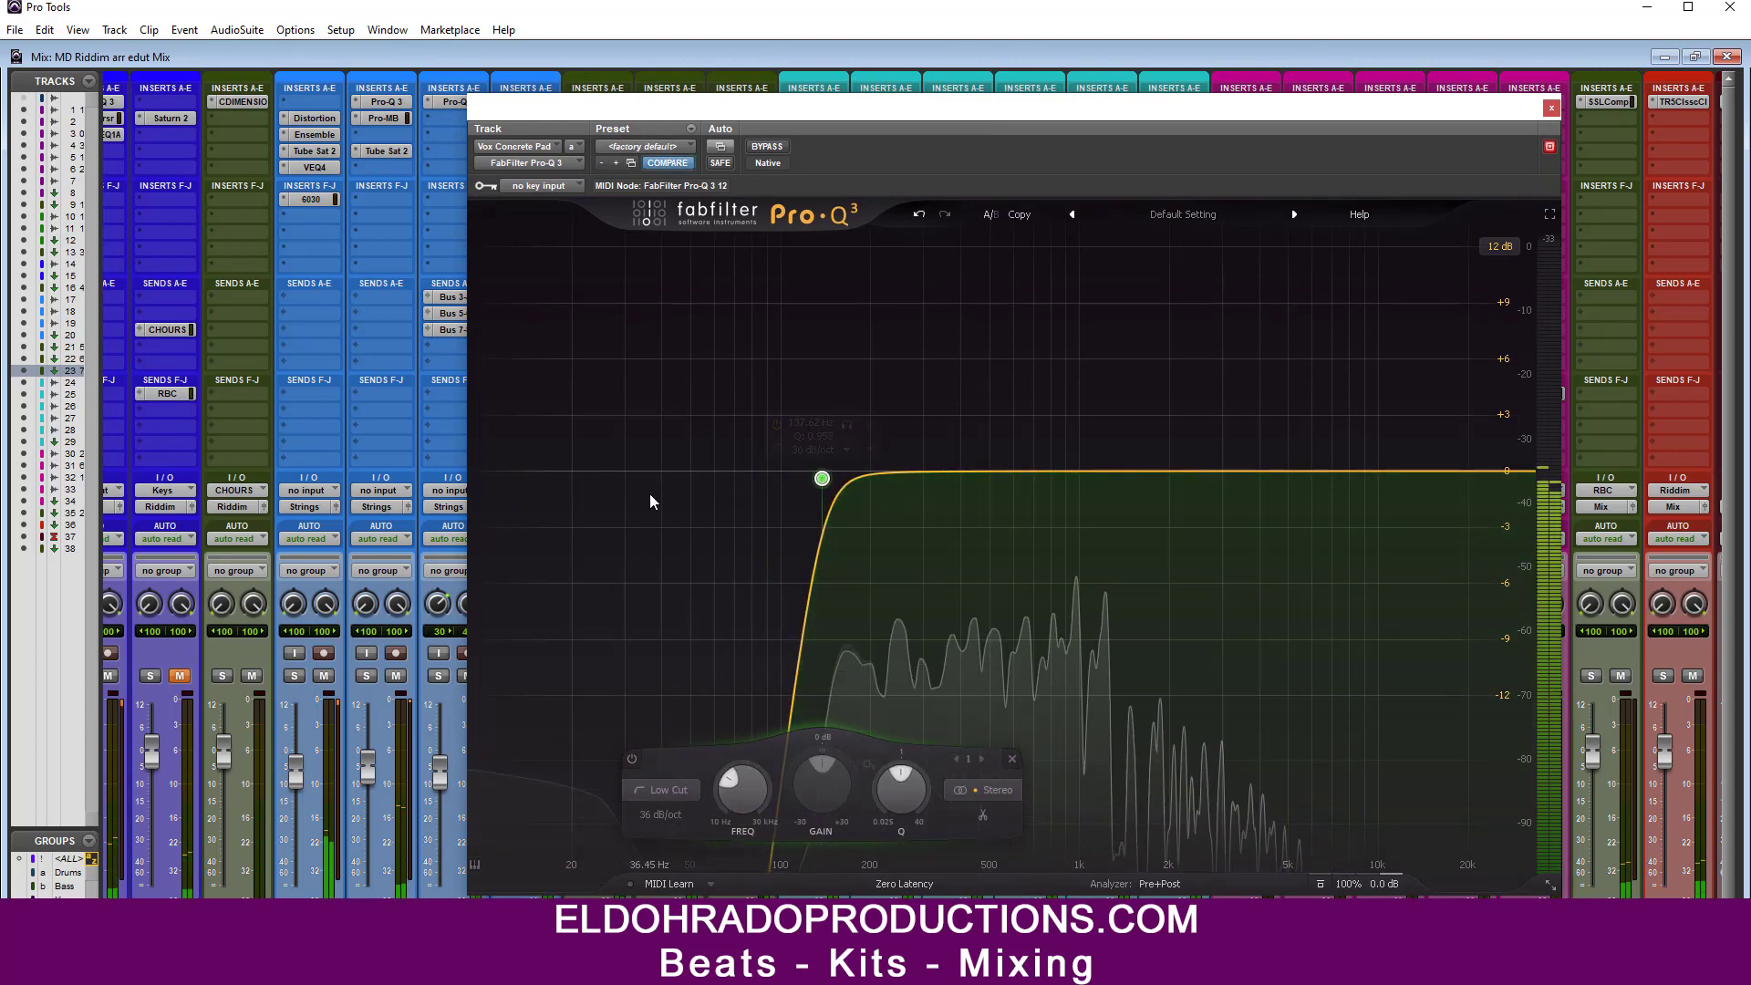
left_click(1552, 108)
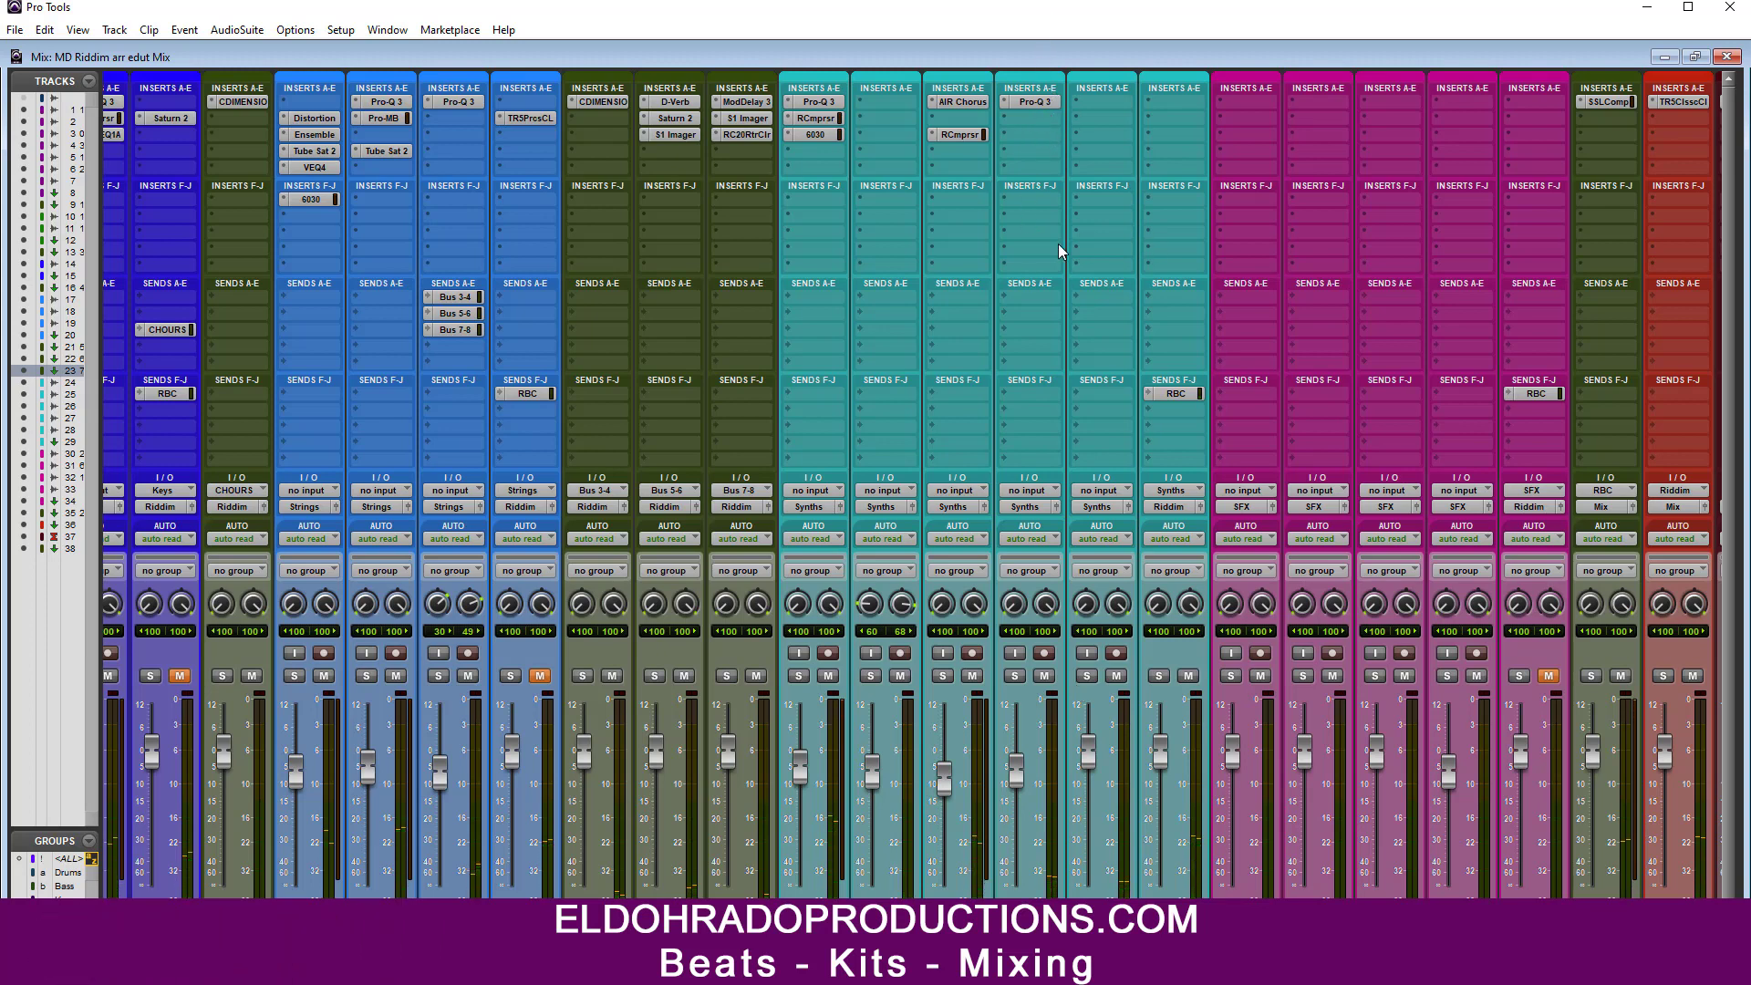
Step: Insert FabFilter Pro-Q 3 on the Warm Pad track and mute the four other synth tracks to isolate it
left_click(1106, 101)
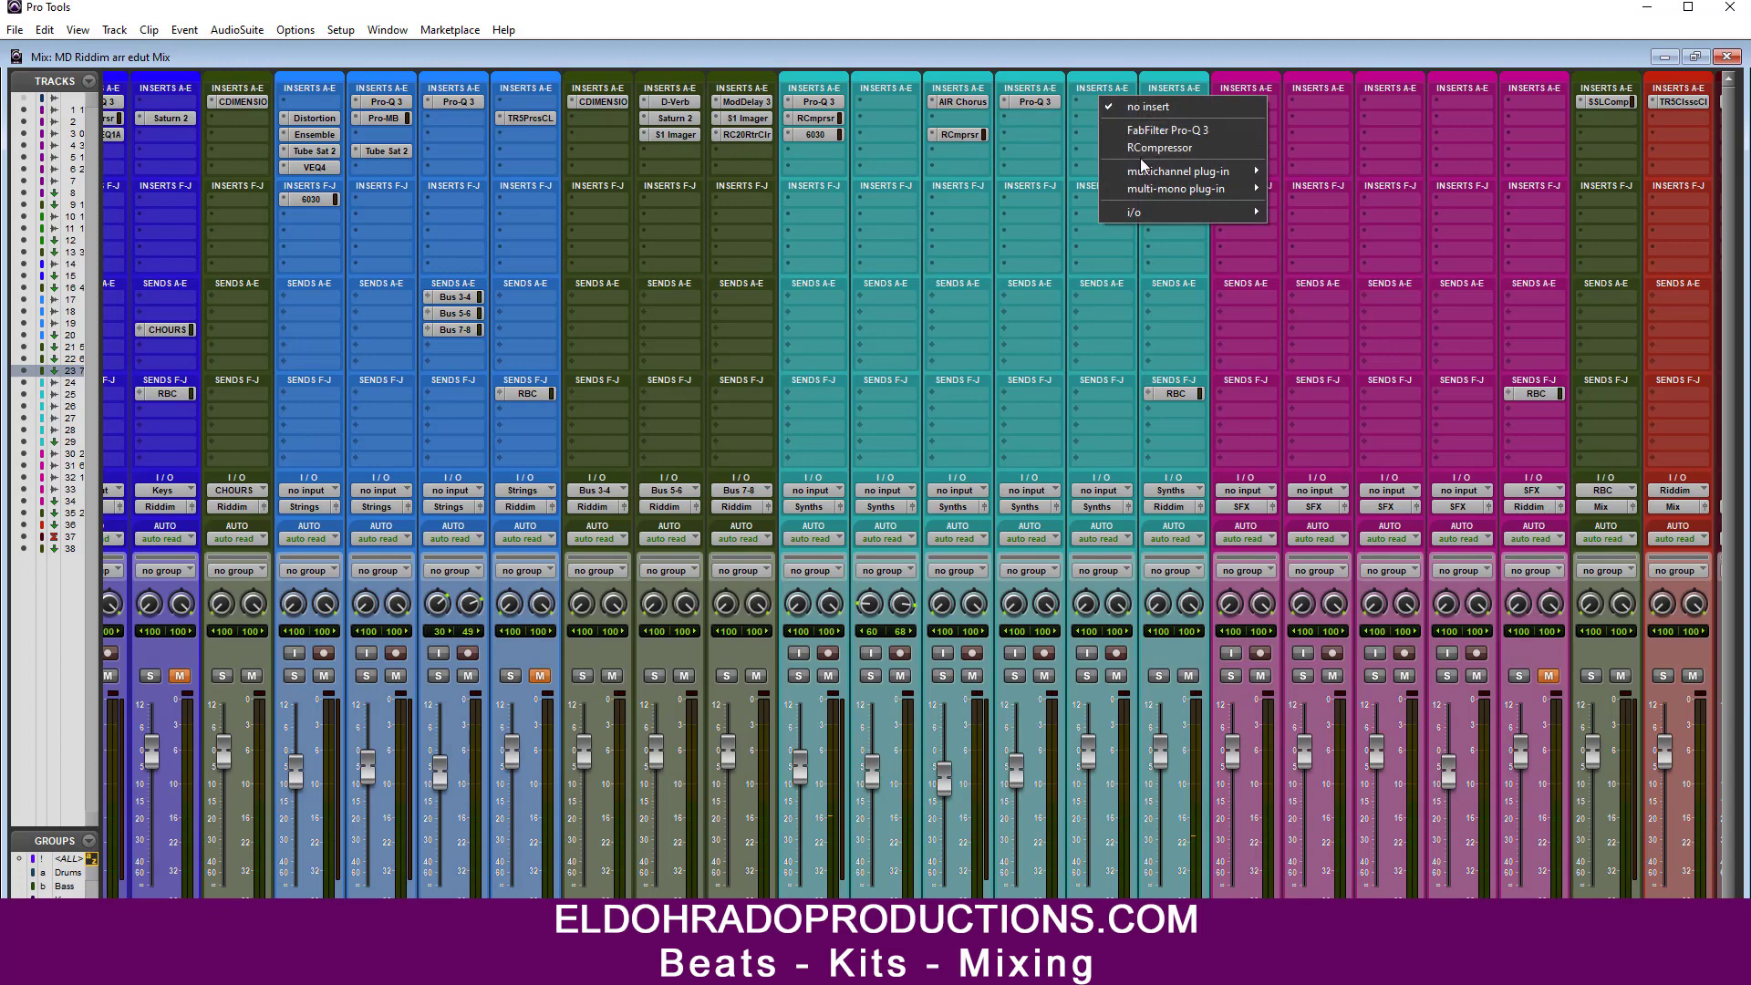
left_click(1157, 132)
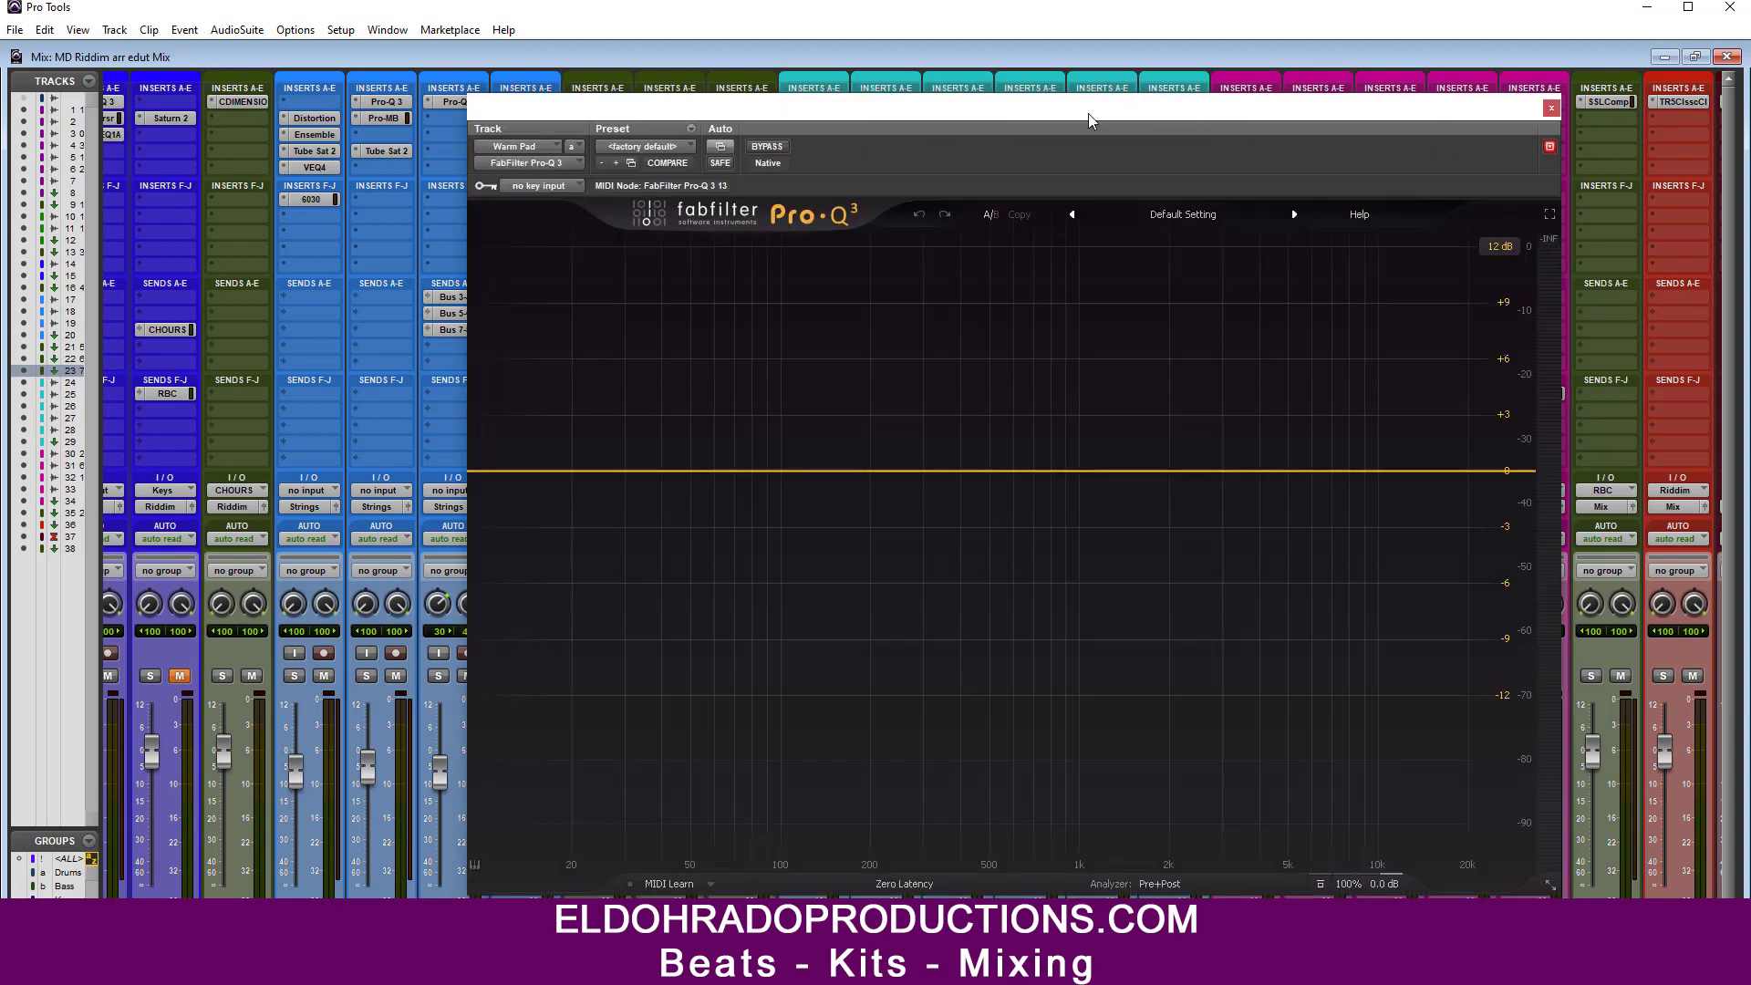
left_click_drag(1087, 113, 973, 122)
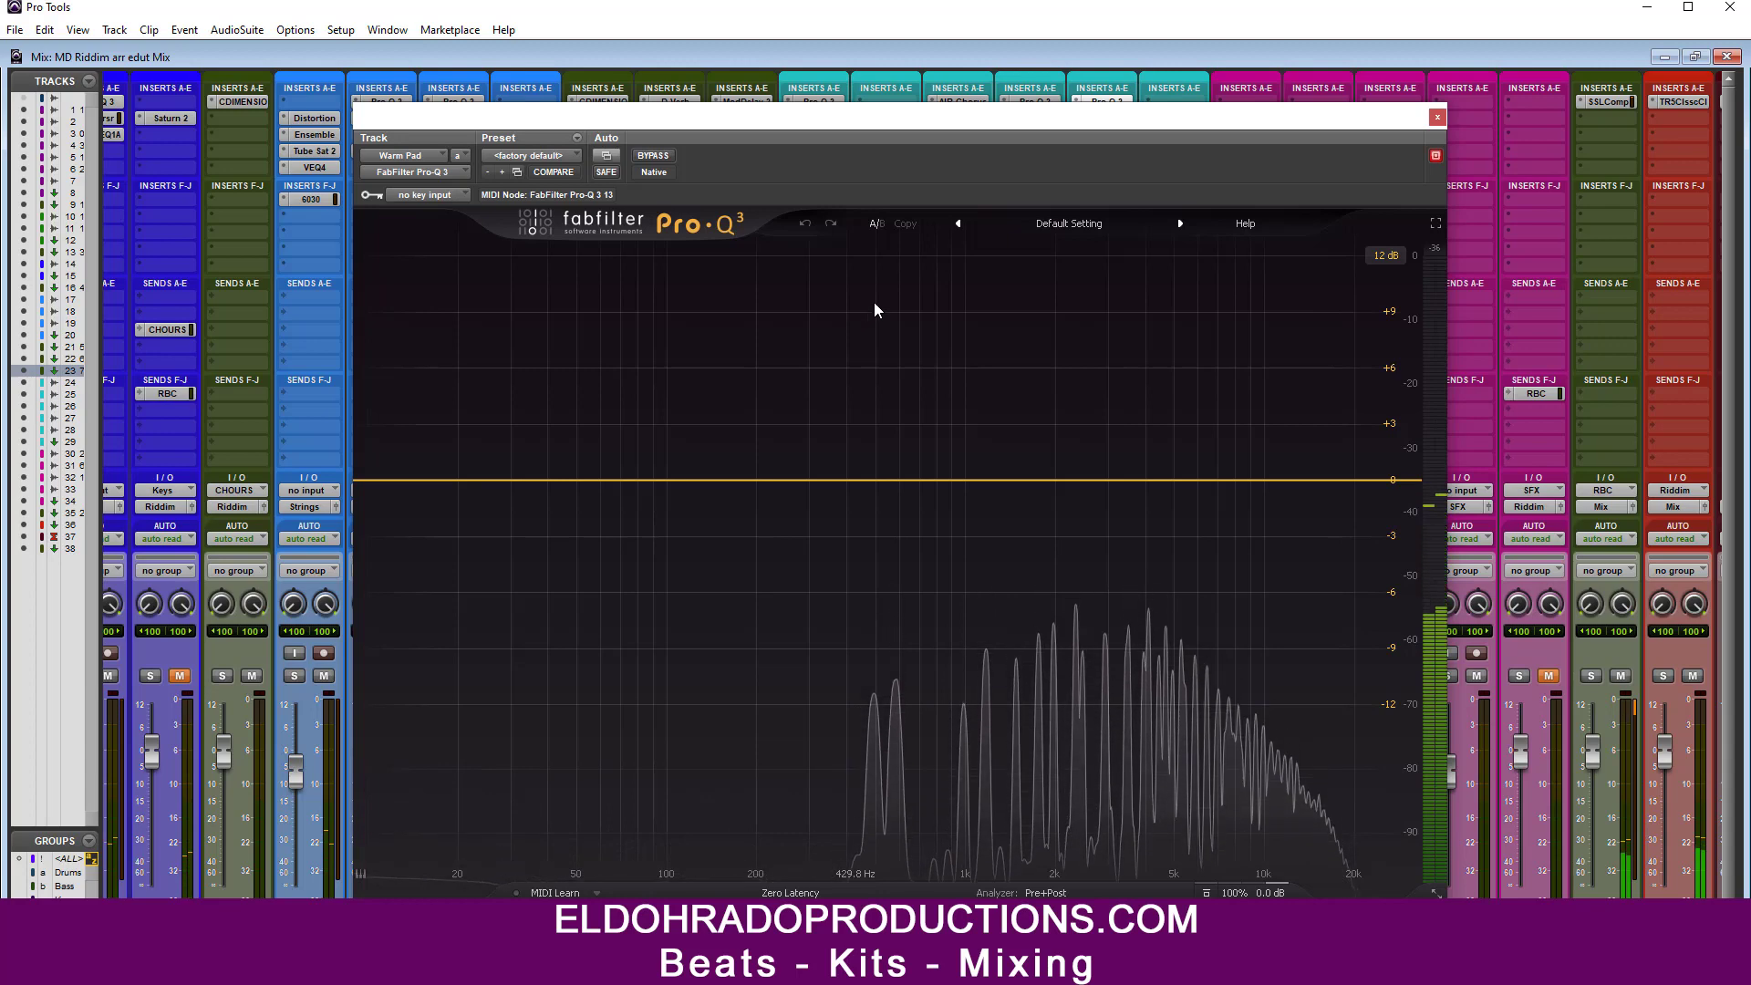
left_click_drag(1145, 123, 1750, 163)
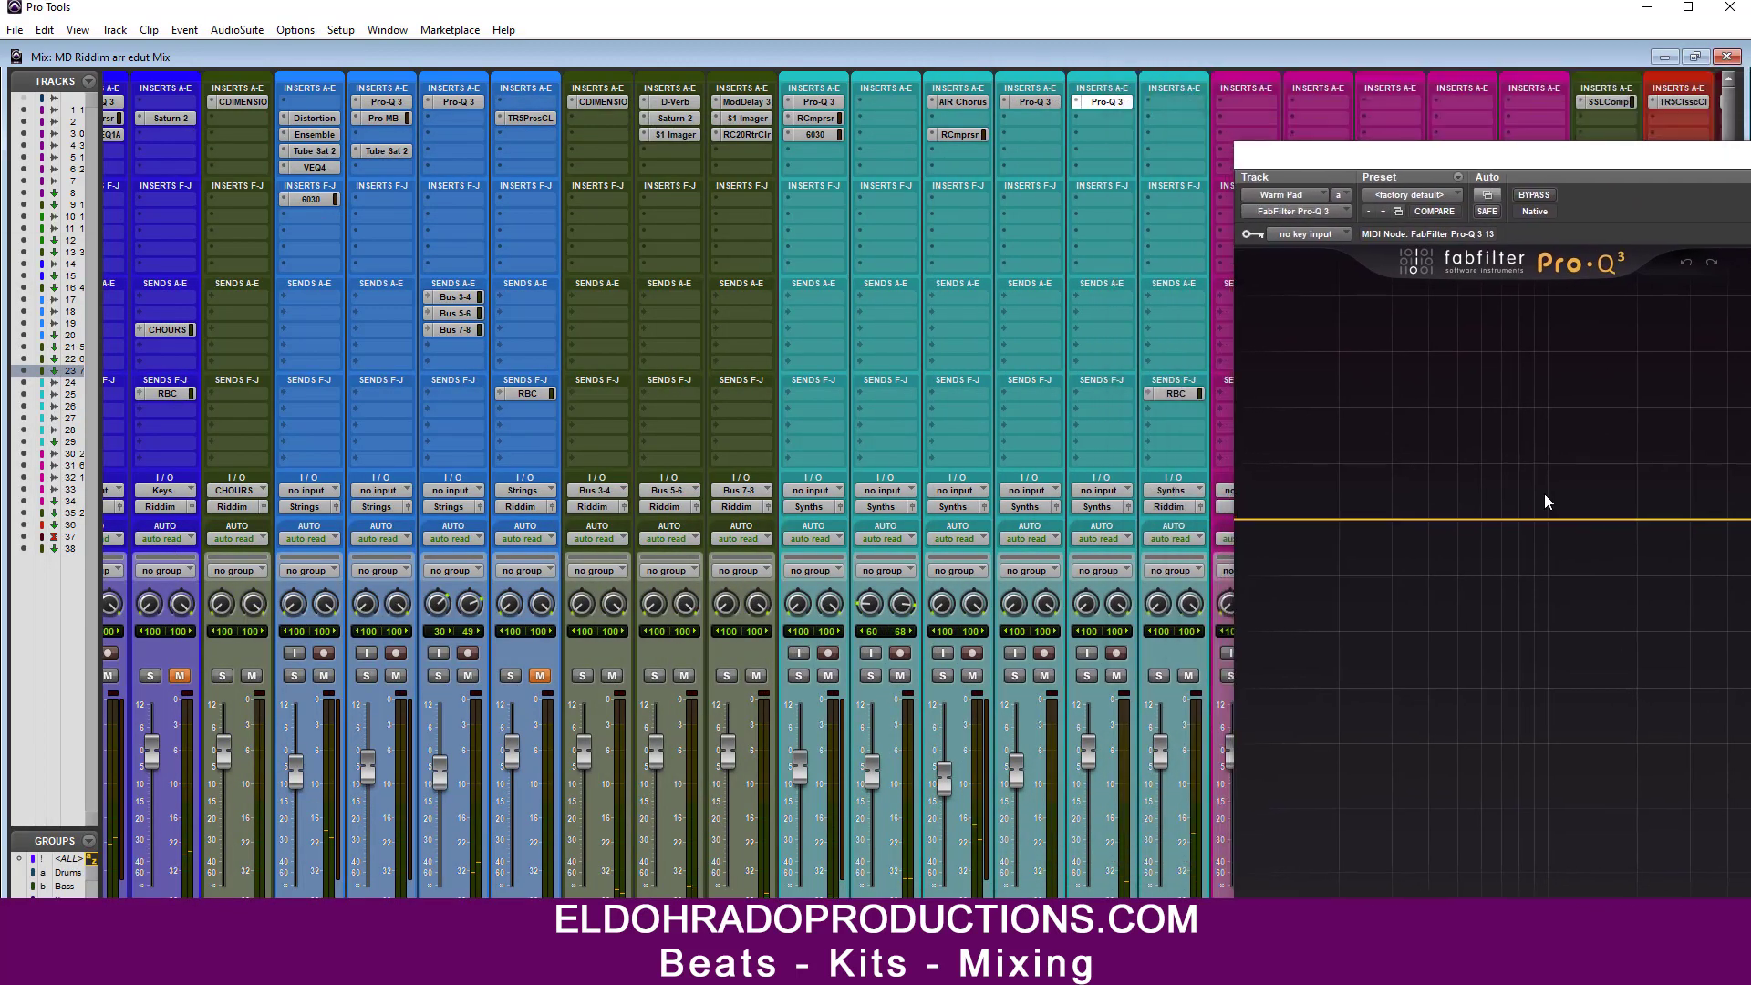
left_click(973, 676)
left_click(1044, 676)
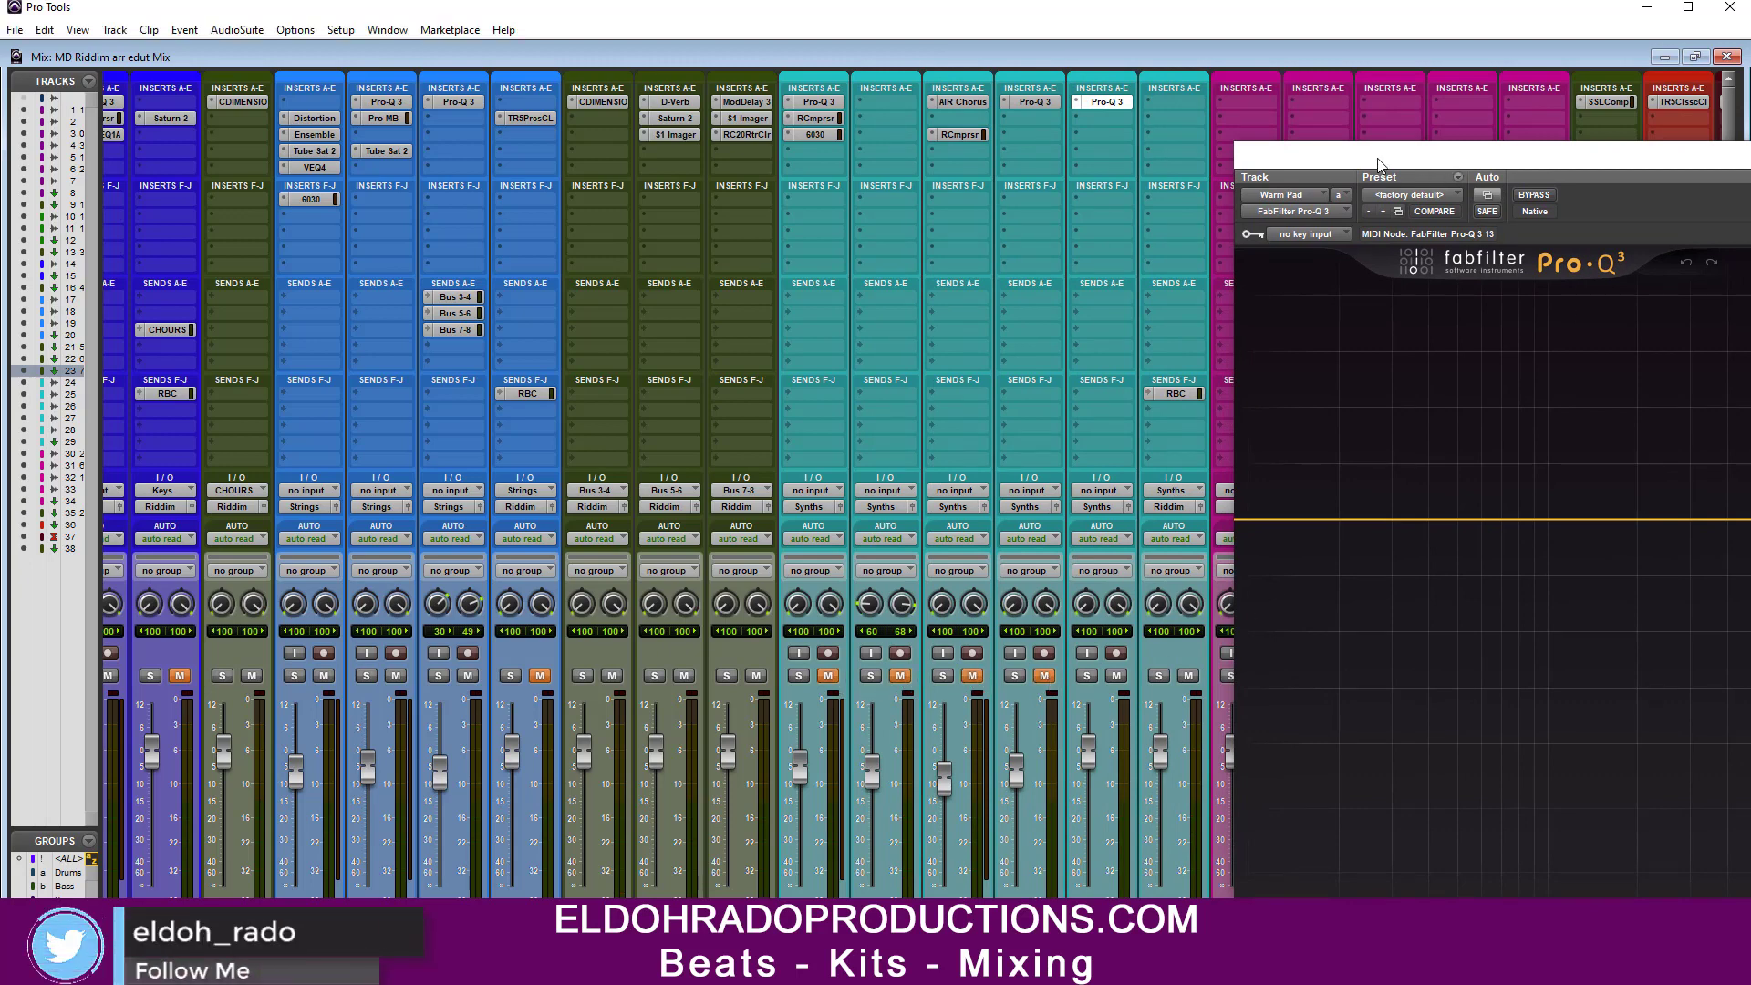
left_click_drag(1379, 165, 514, 155)
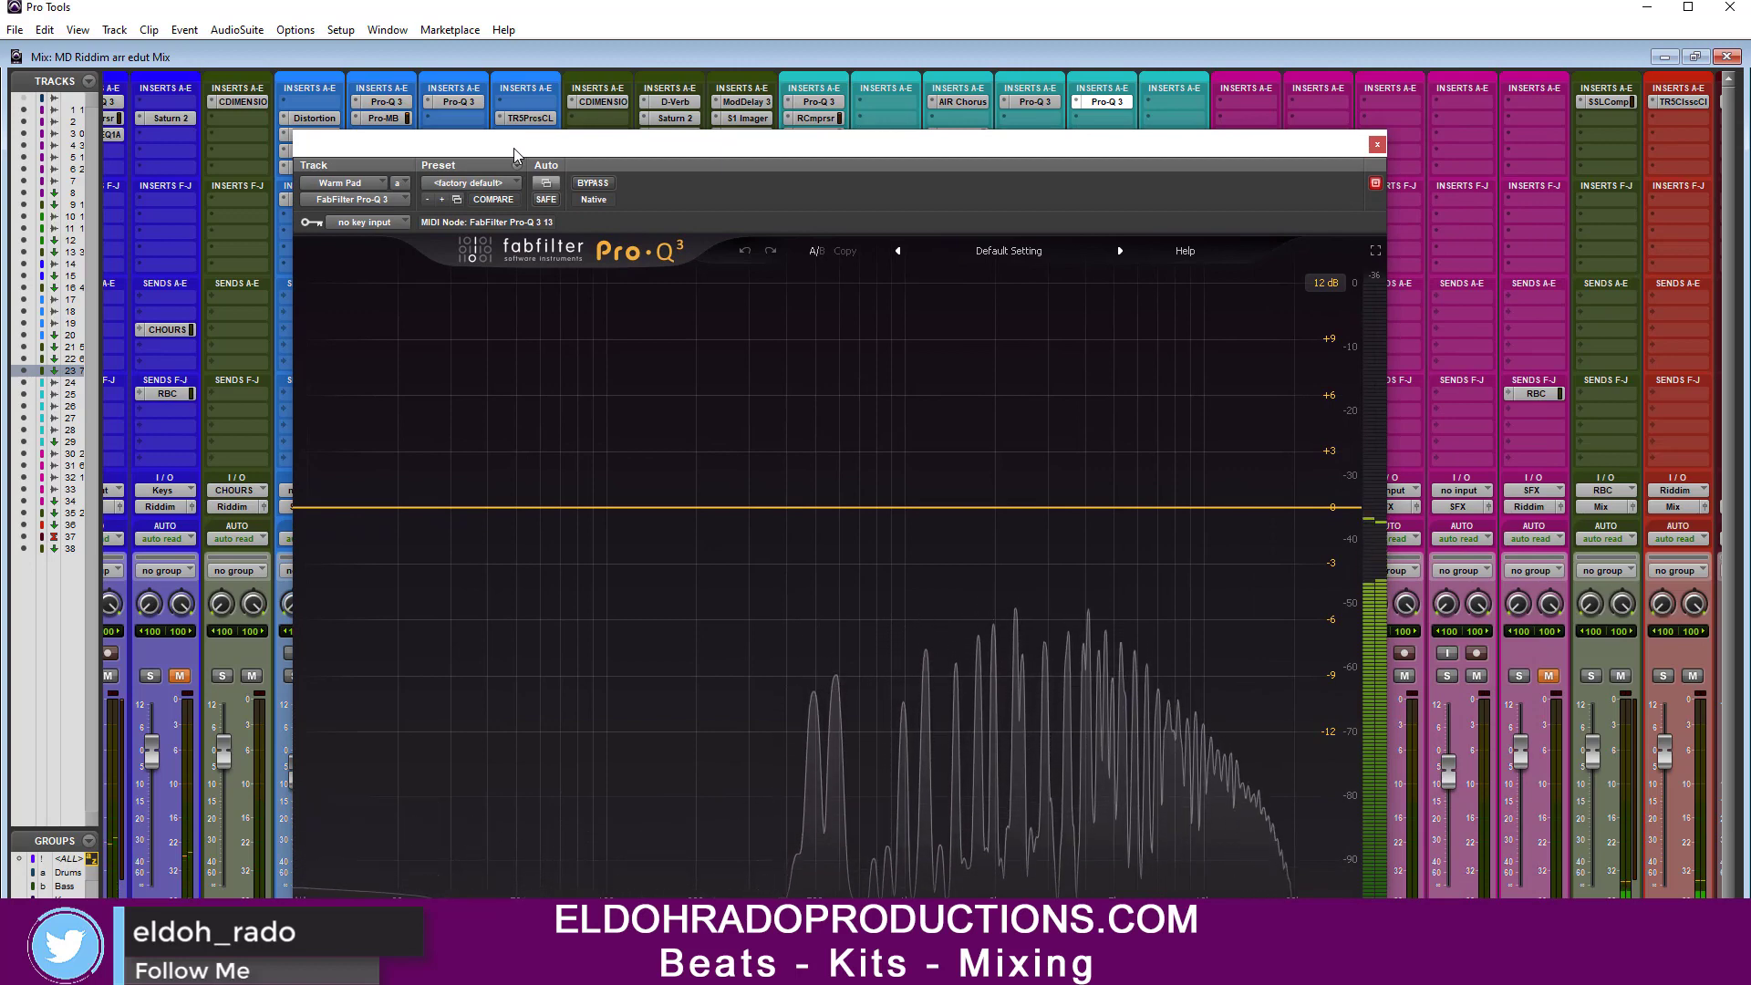
Step: Add a 30 dB/oct low cut at about 203 Hz in the Warm Pad's Pro-Q 3
left_click(304, 507)
left_click(354, 479)
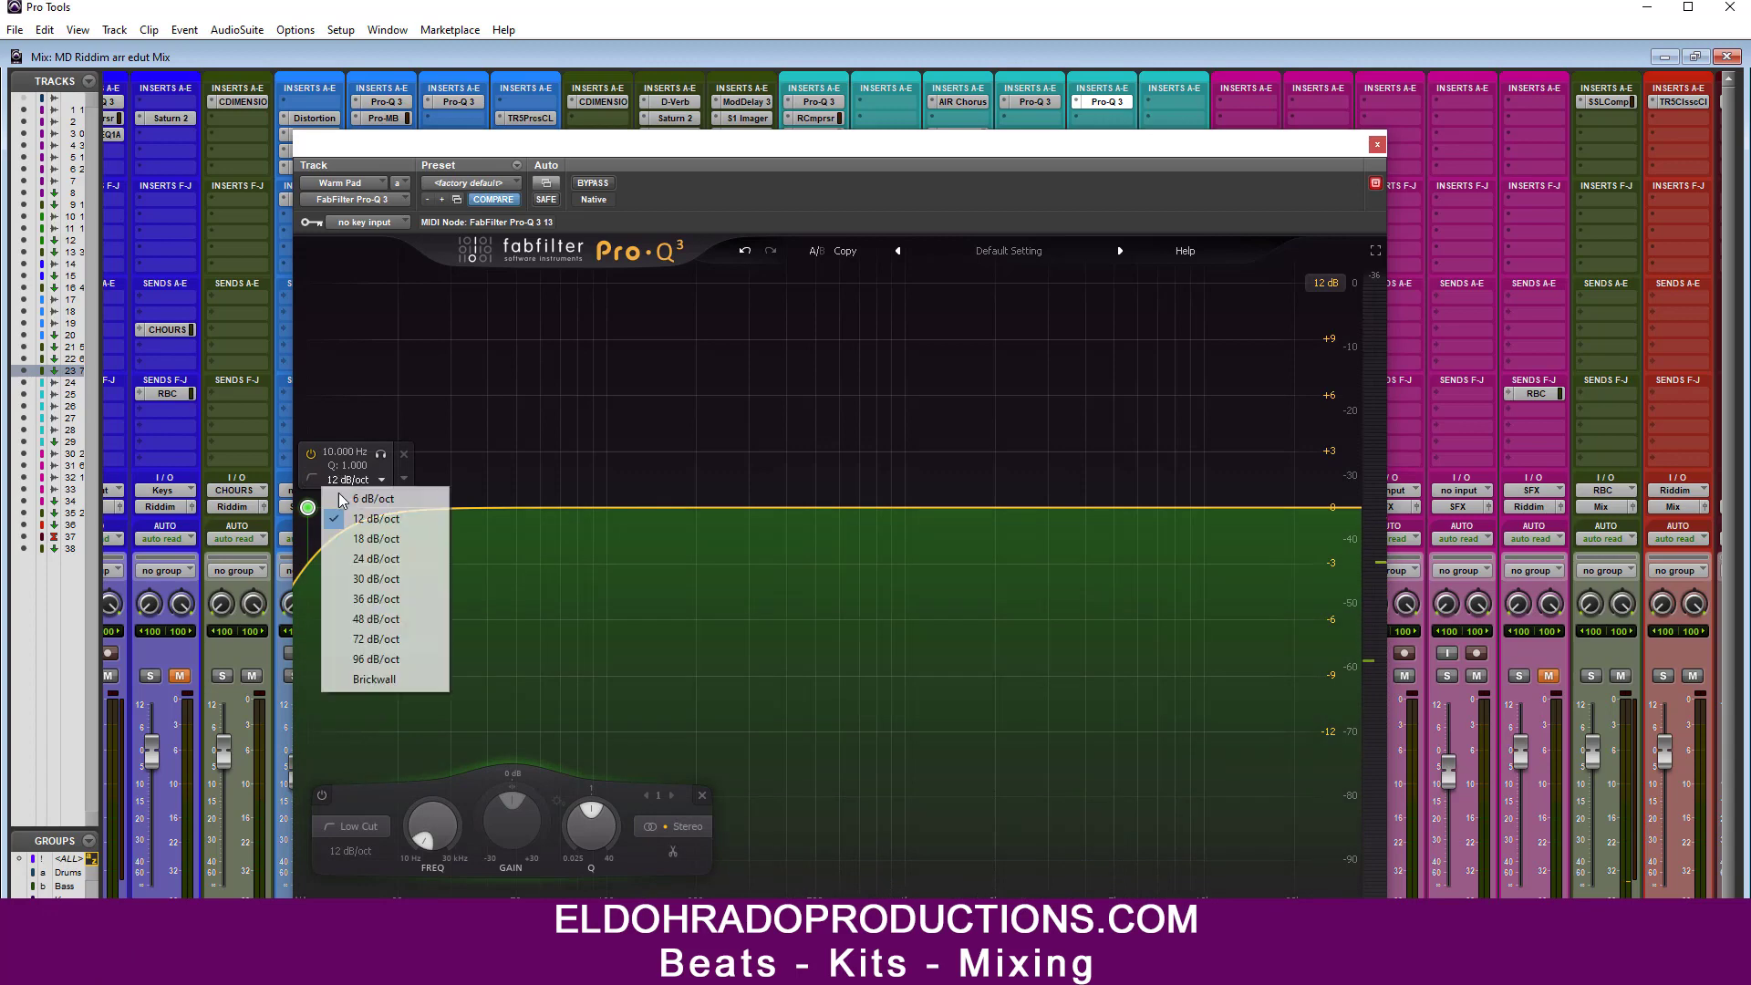
left_click(367, 586)
left_click_drag(307, 507, 626, 520)
left_click_drag(792, 150, 829, 112)
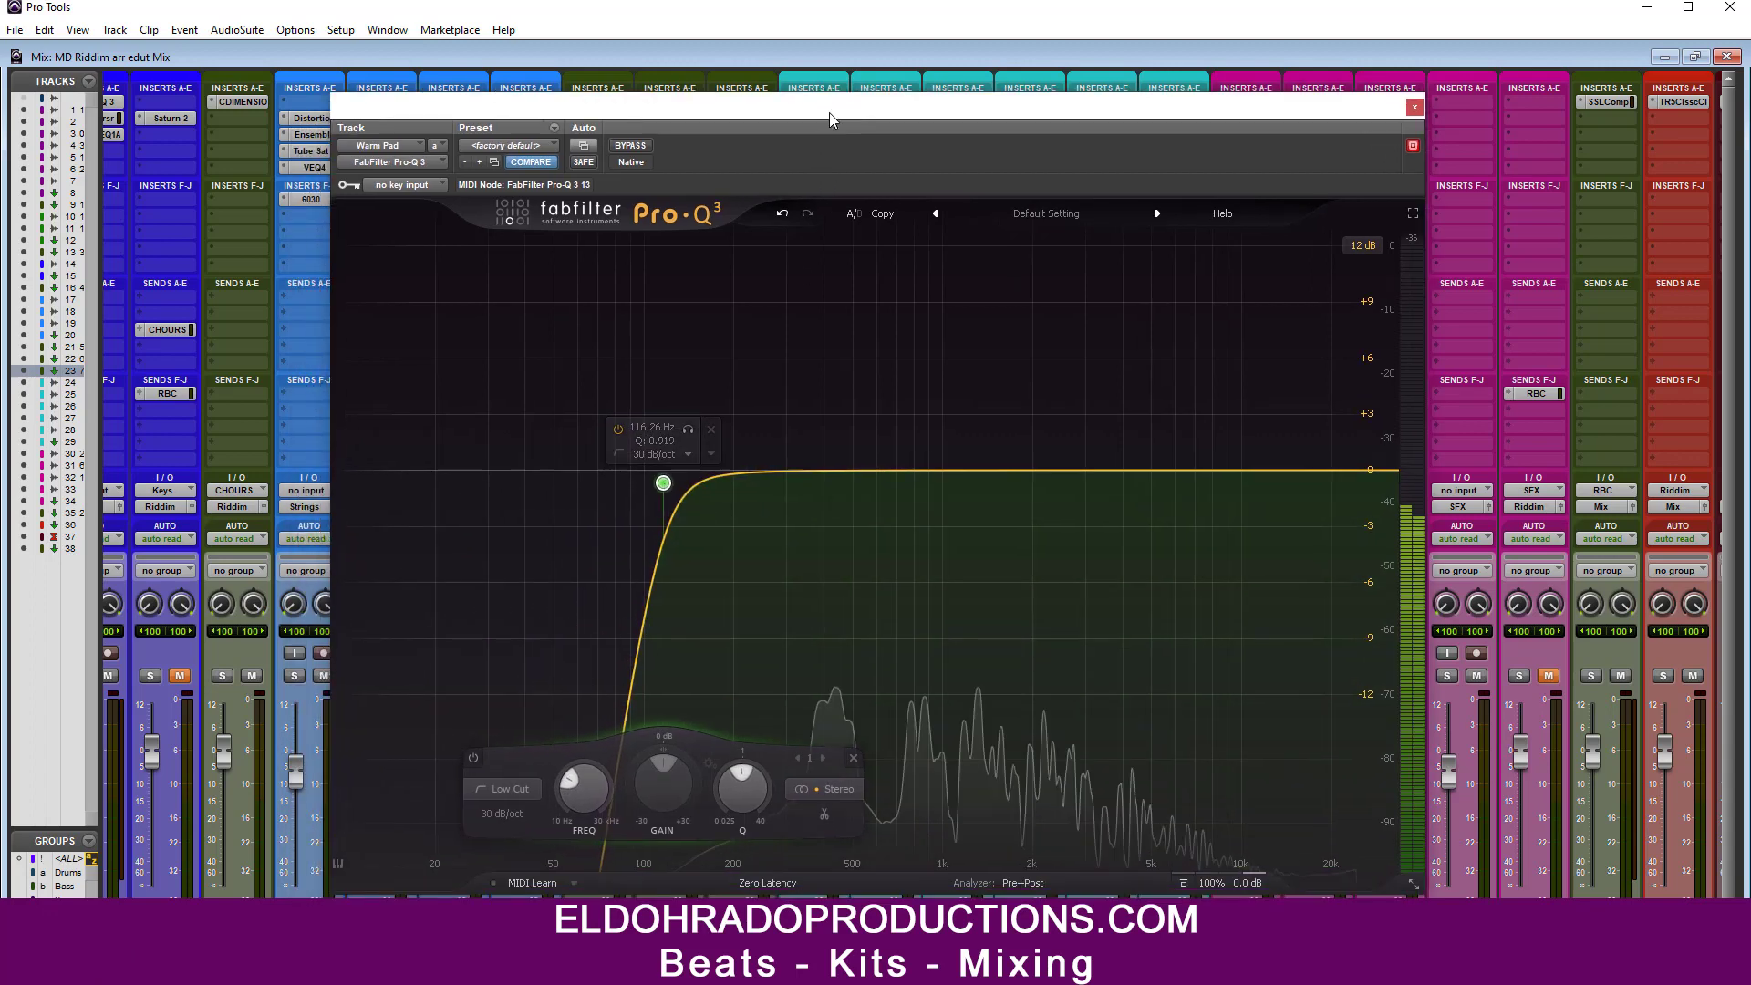
left_click_drag(663, 482, 738, 476)
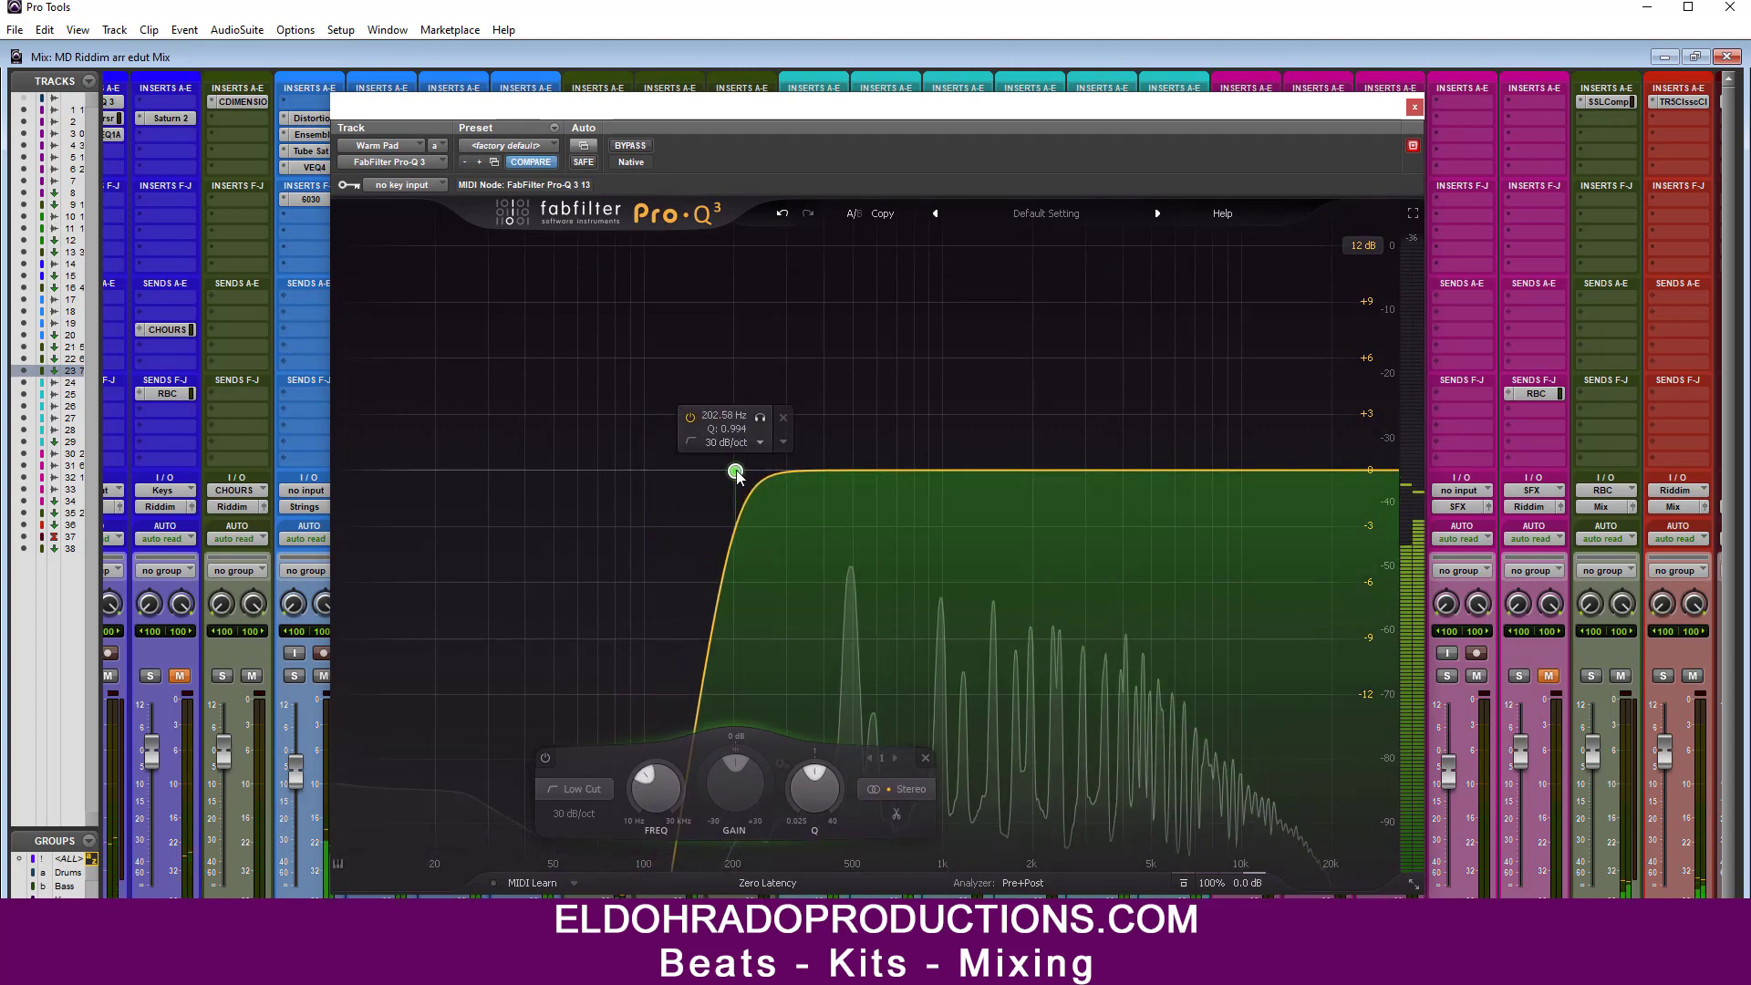
Step: Add a 30 dB/oct high cut at about 8170 Hz to the Warm Pad's EQ and close the plug-in
left_click(1318, 473)
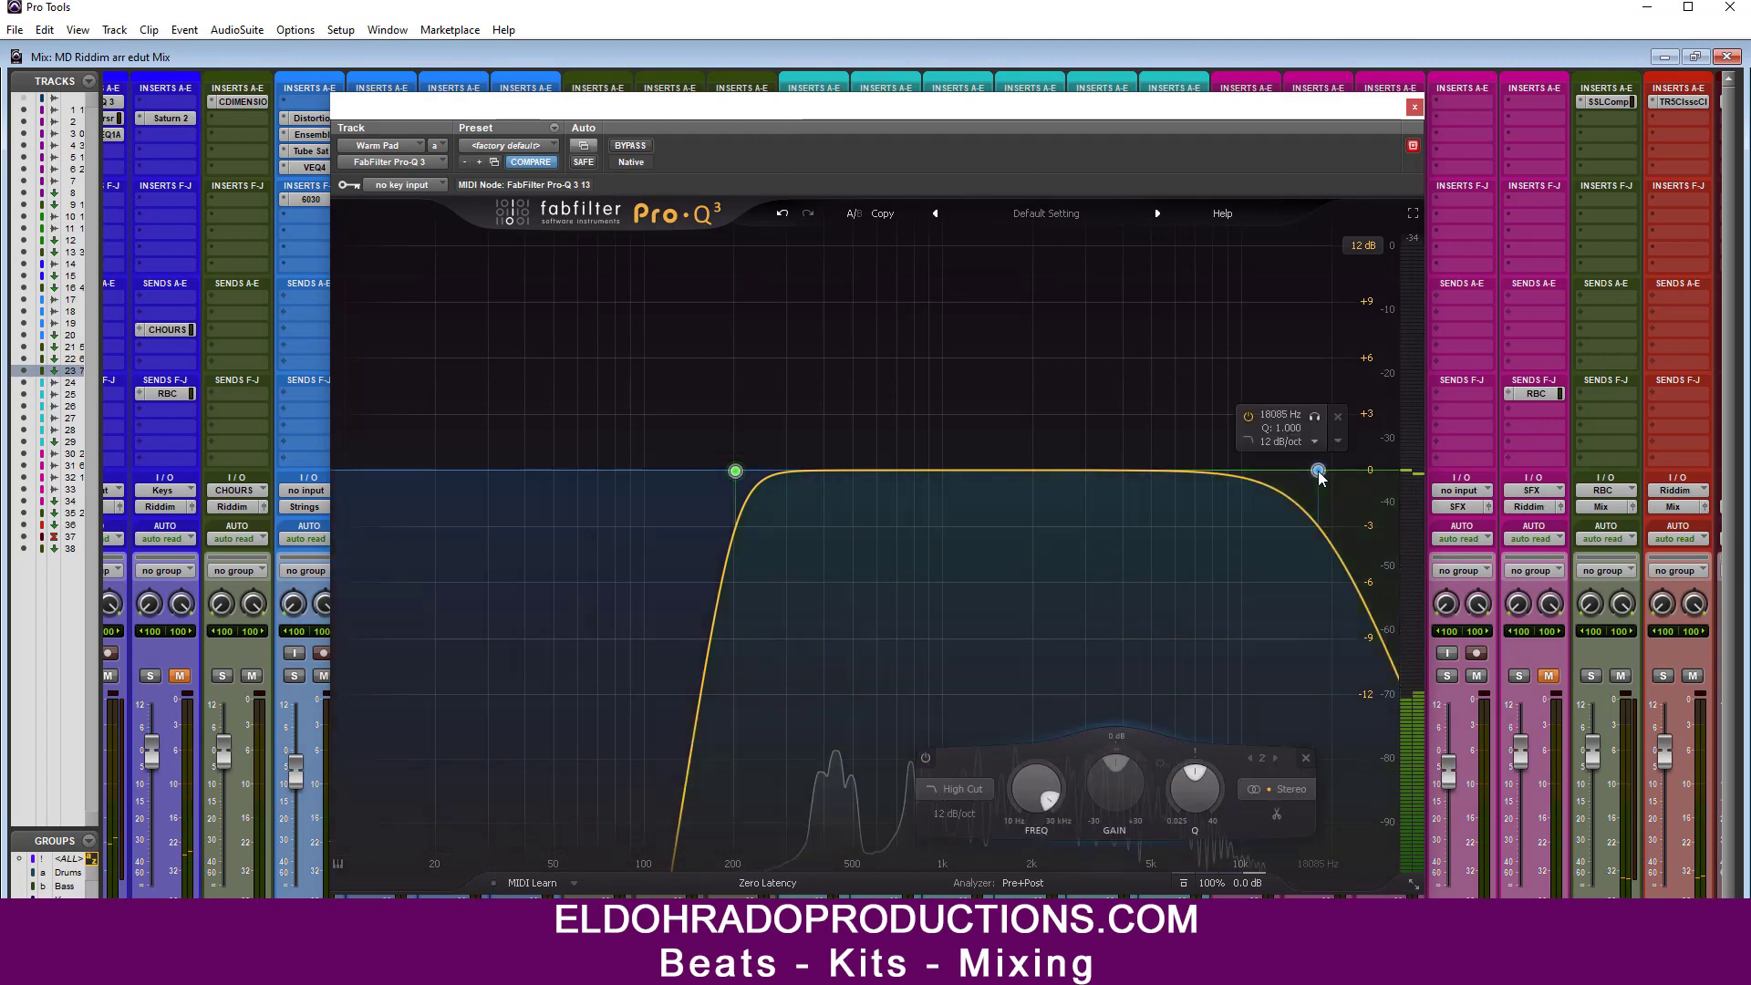
left_click_drag(1319, 476, 1210, 488)
left_click(1314, 440)
left_click(1294, 539)
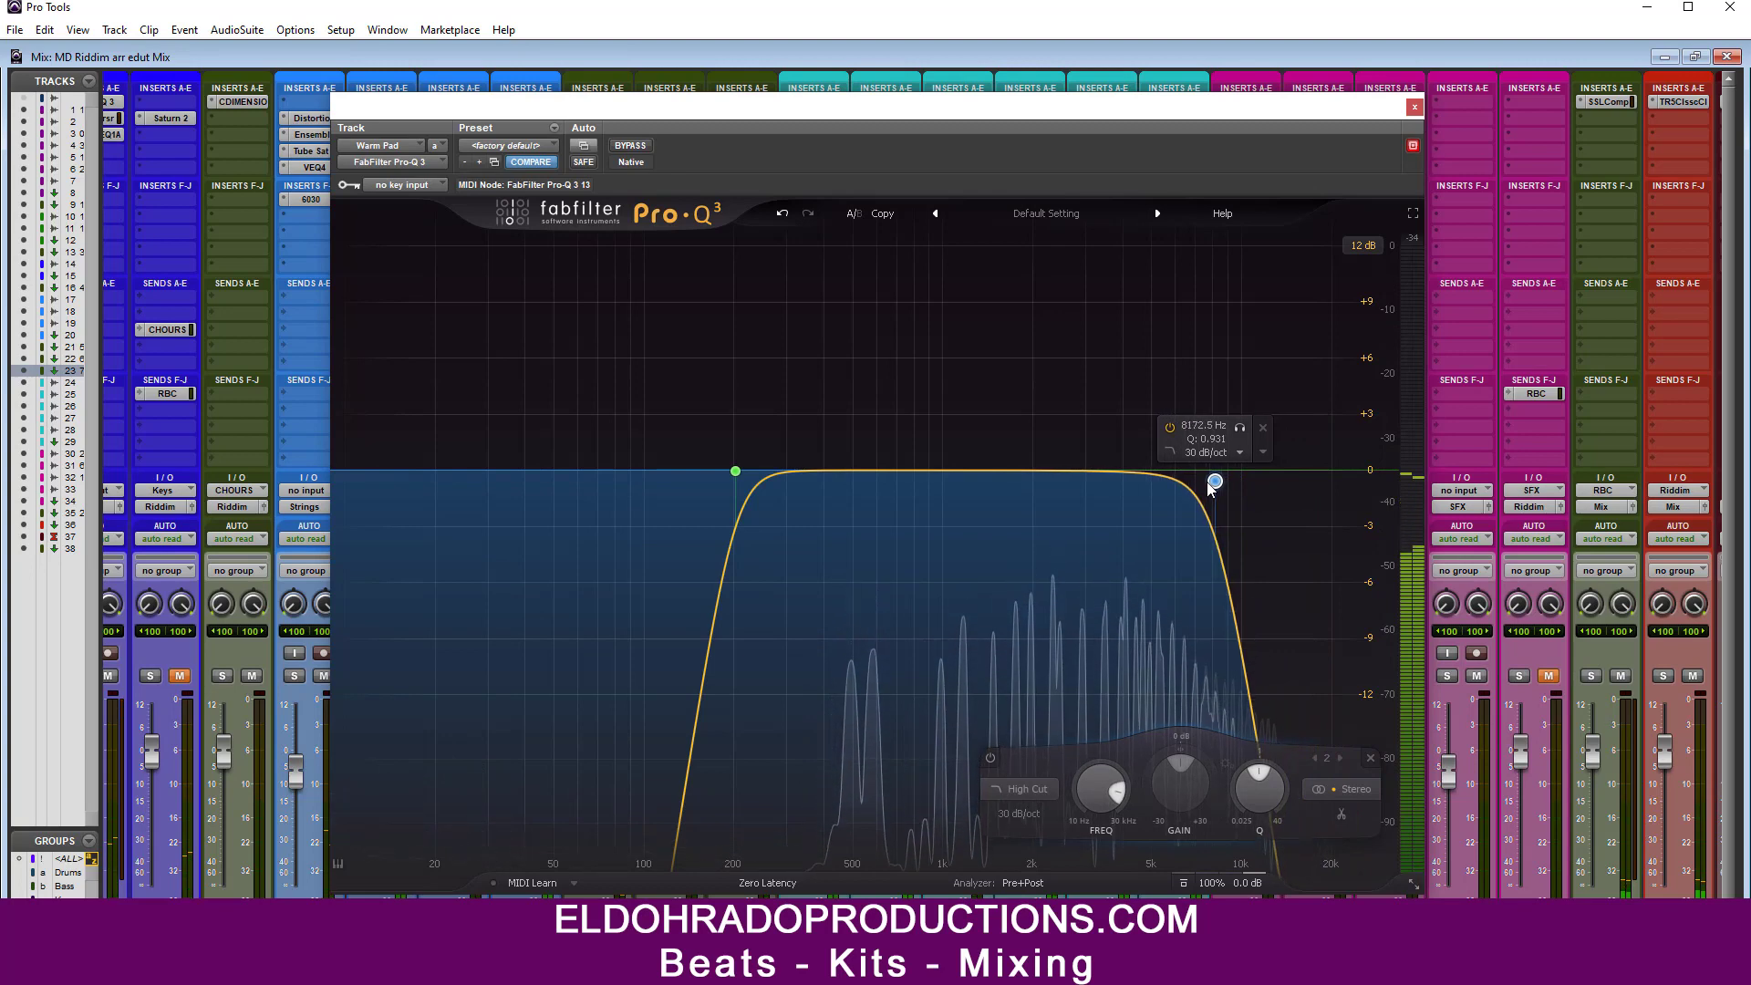
left_click(1414, 107)
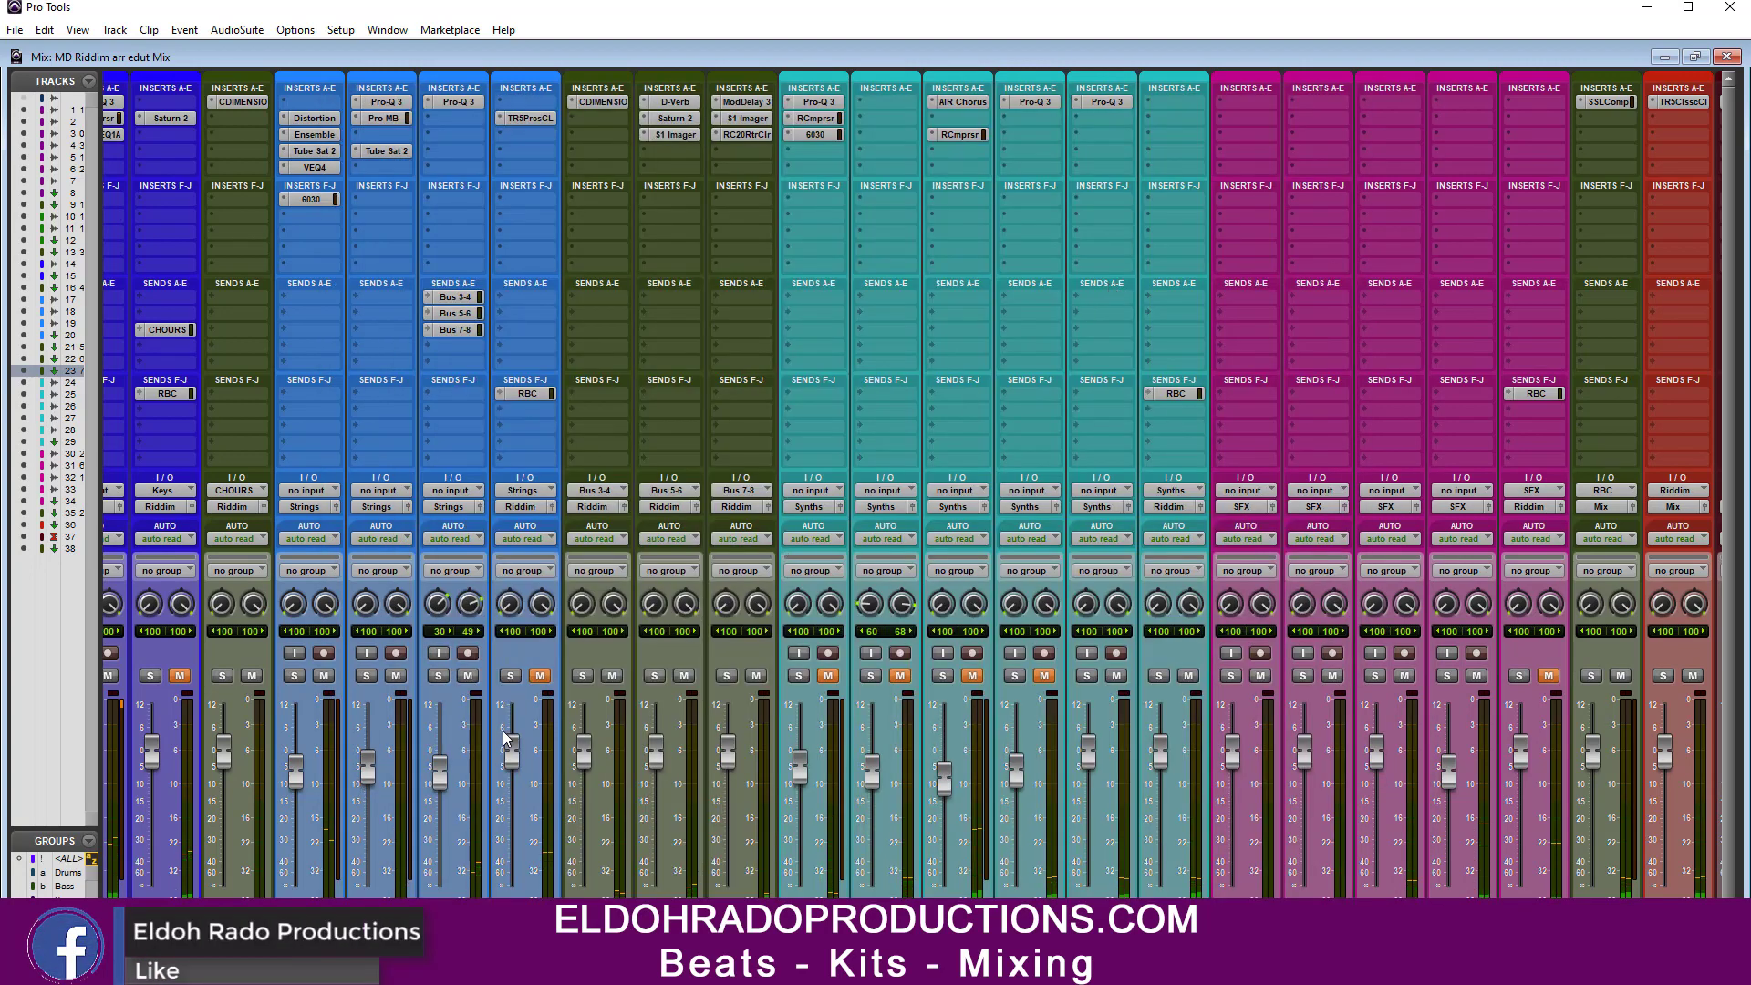
Step: Unmute the individual synth tracks and the Strings, Keys and Bass submix tracks to play them together
left_click(972, 675)
left_click(897, 676)
left_click(828, 676)
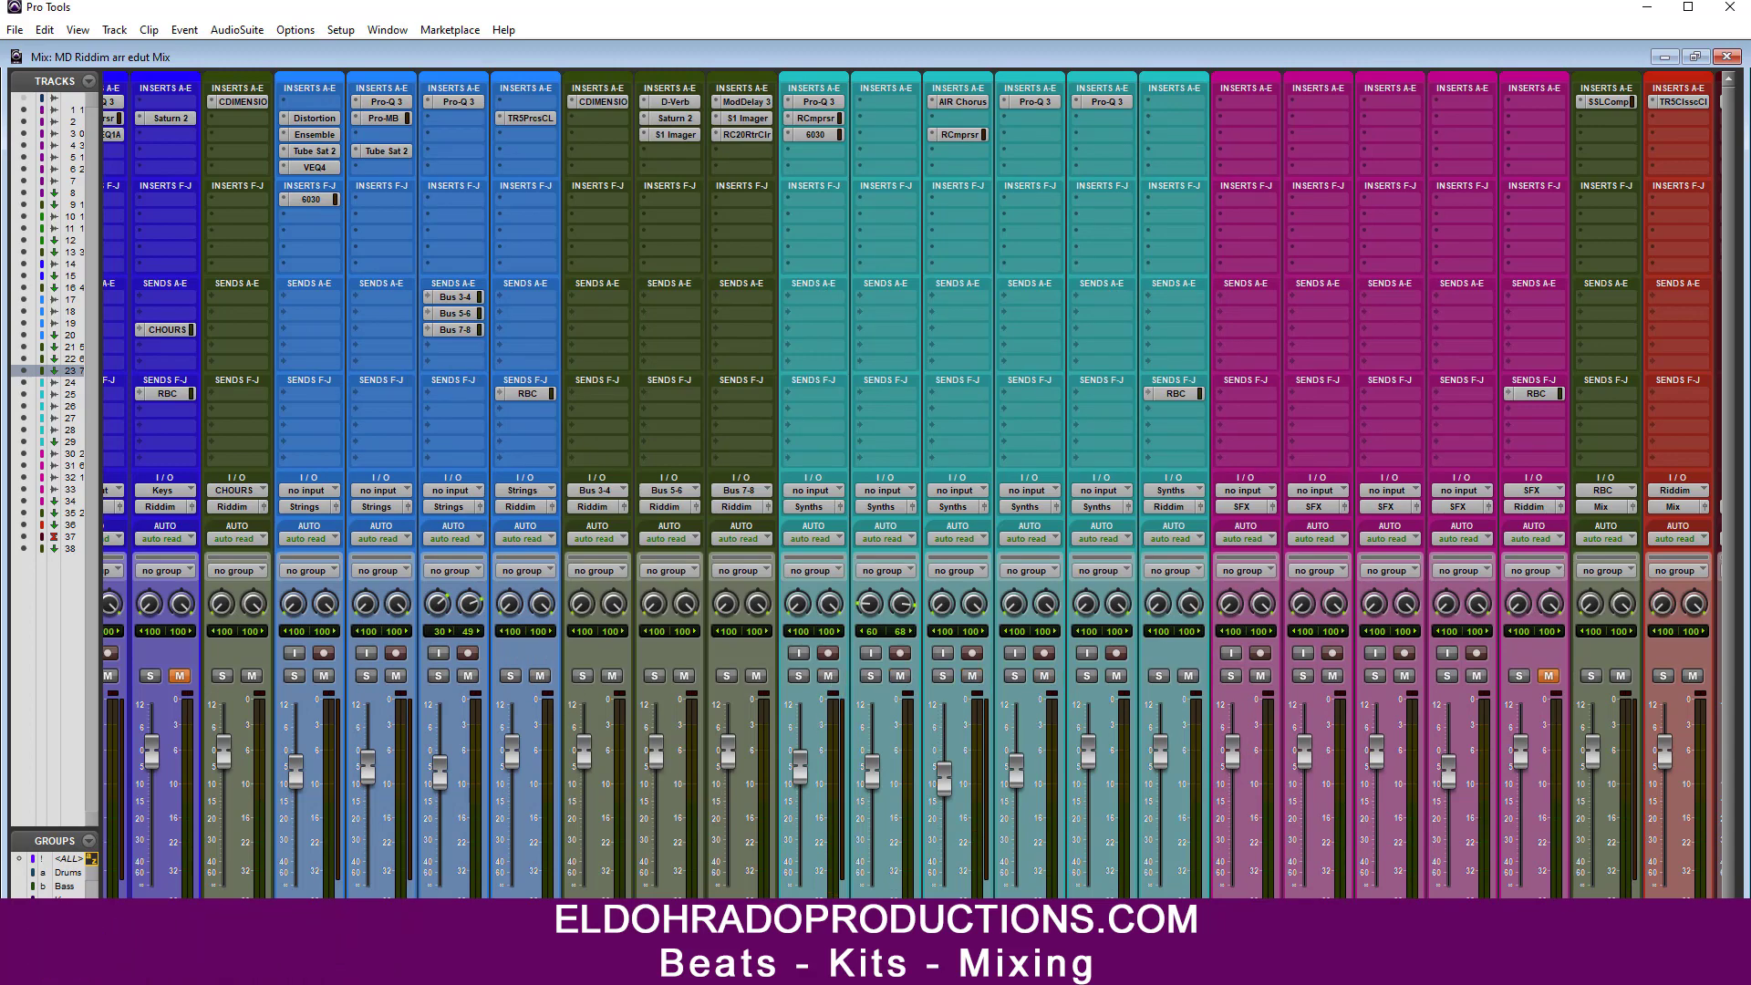
left_click_drag(912, 939, 702, 940)
left_click(542, 676)
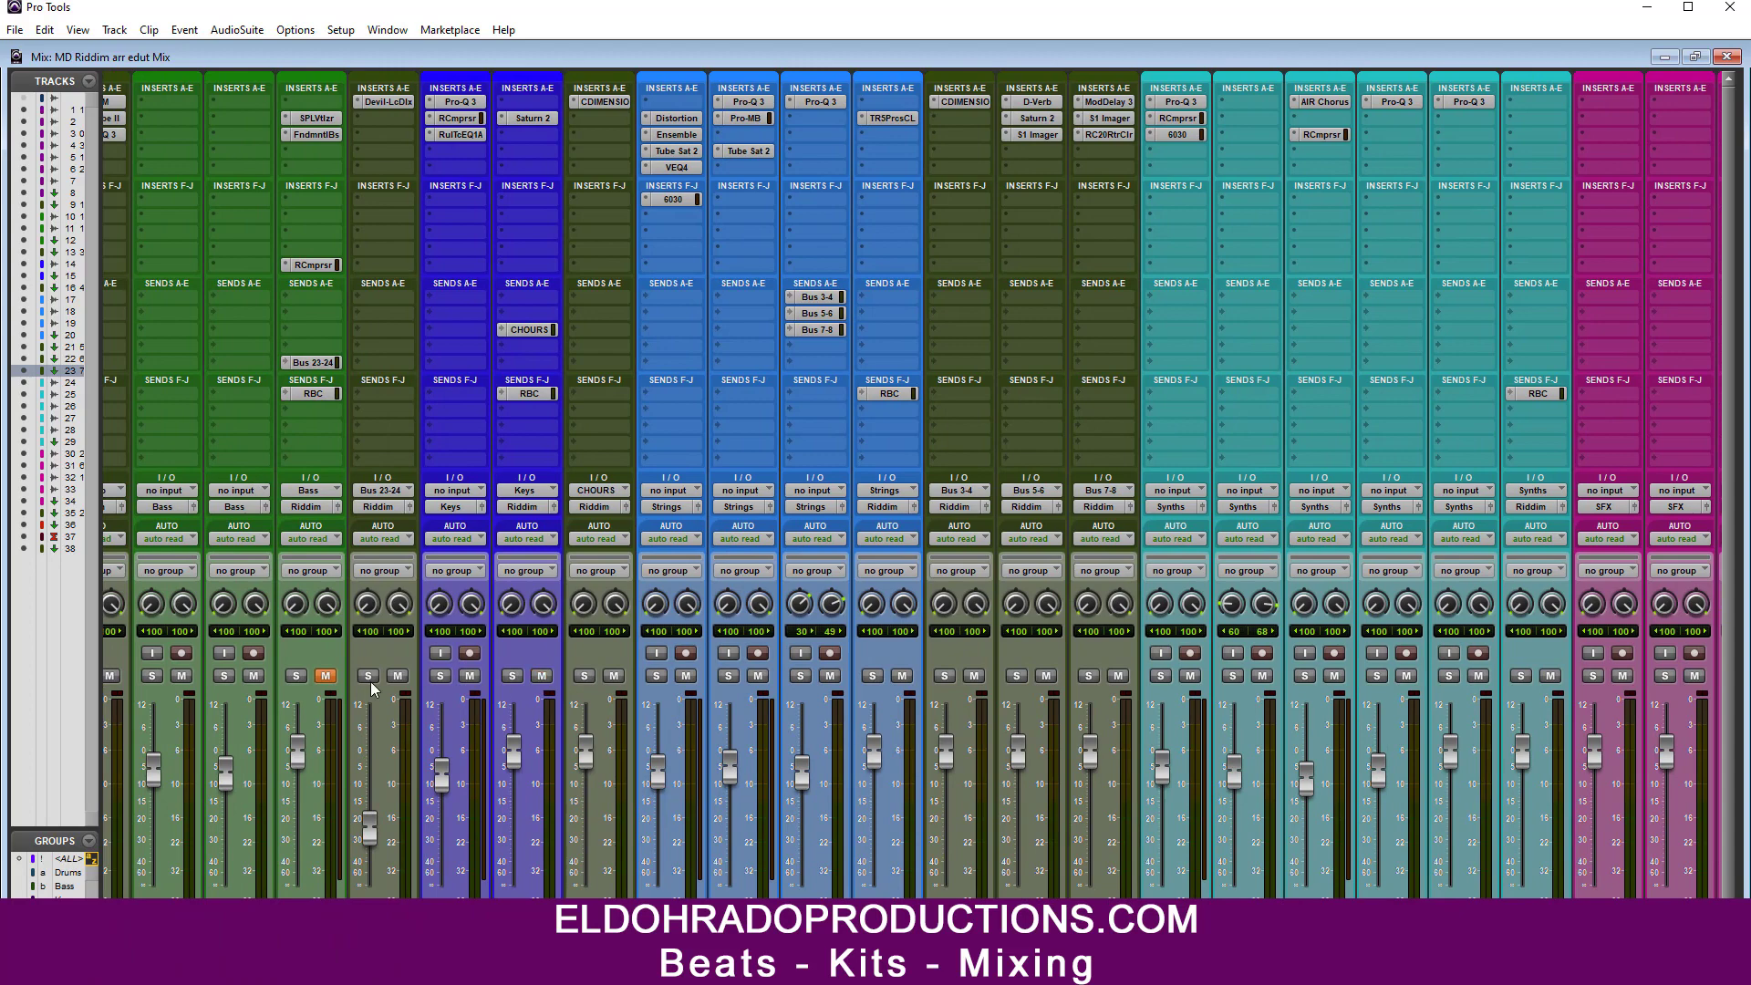
left_click(326, 676)
left_click_drag(730, 940, 1090, 940)
left_click(476, 677)
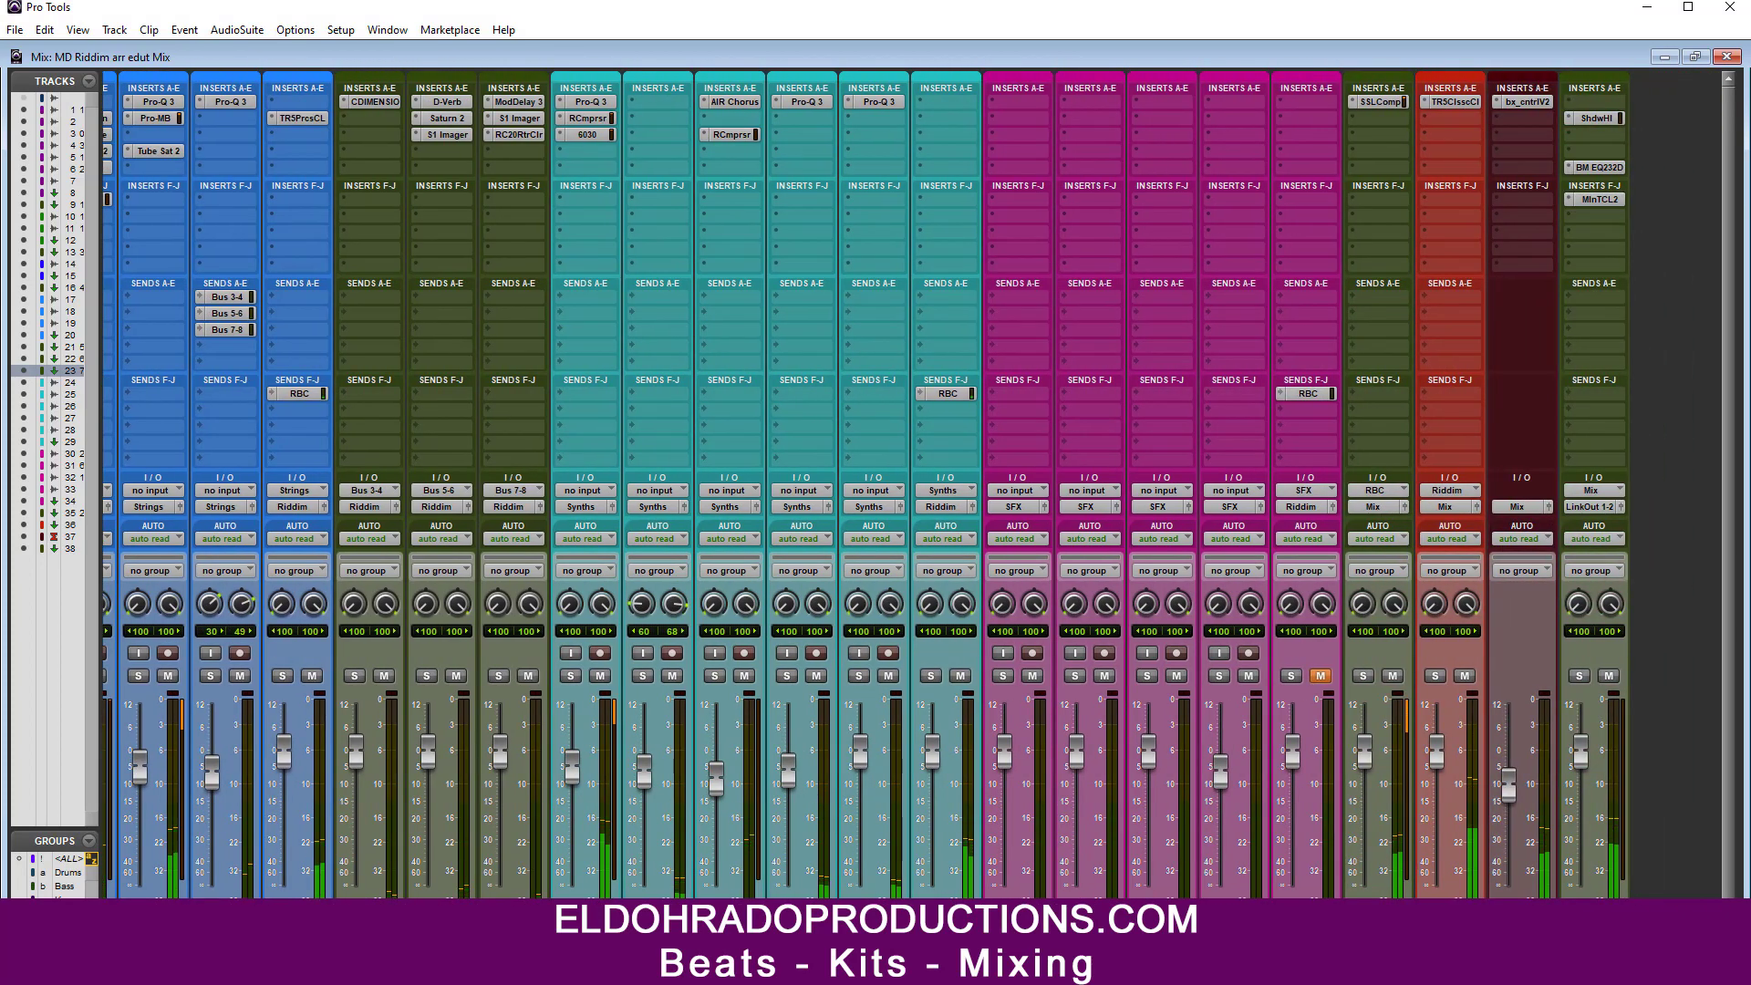
left_click_drag(1090, 939, 727, 939)
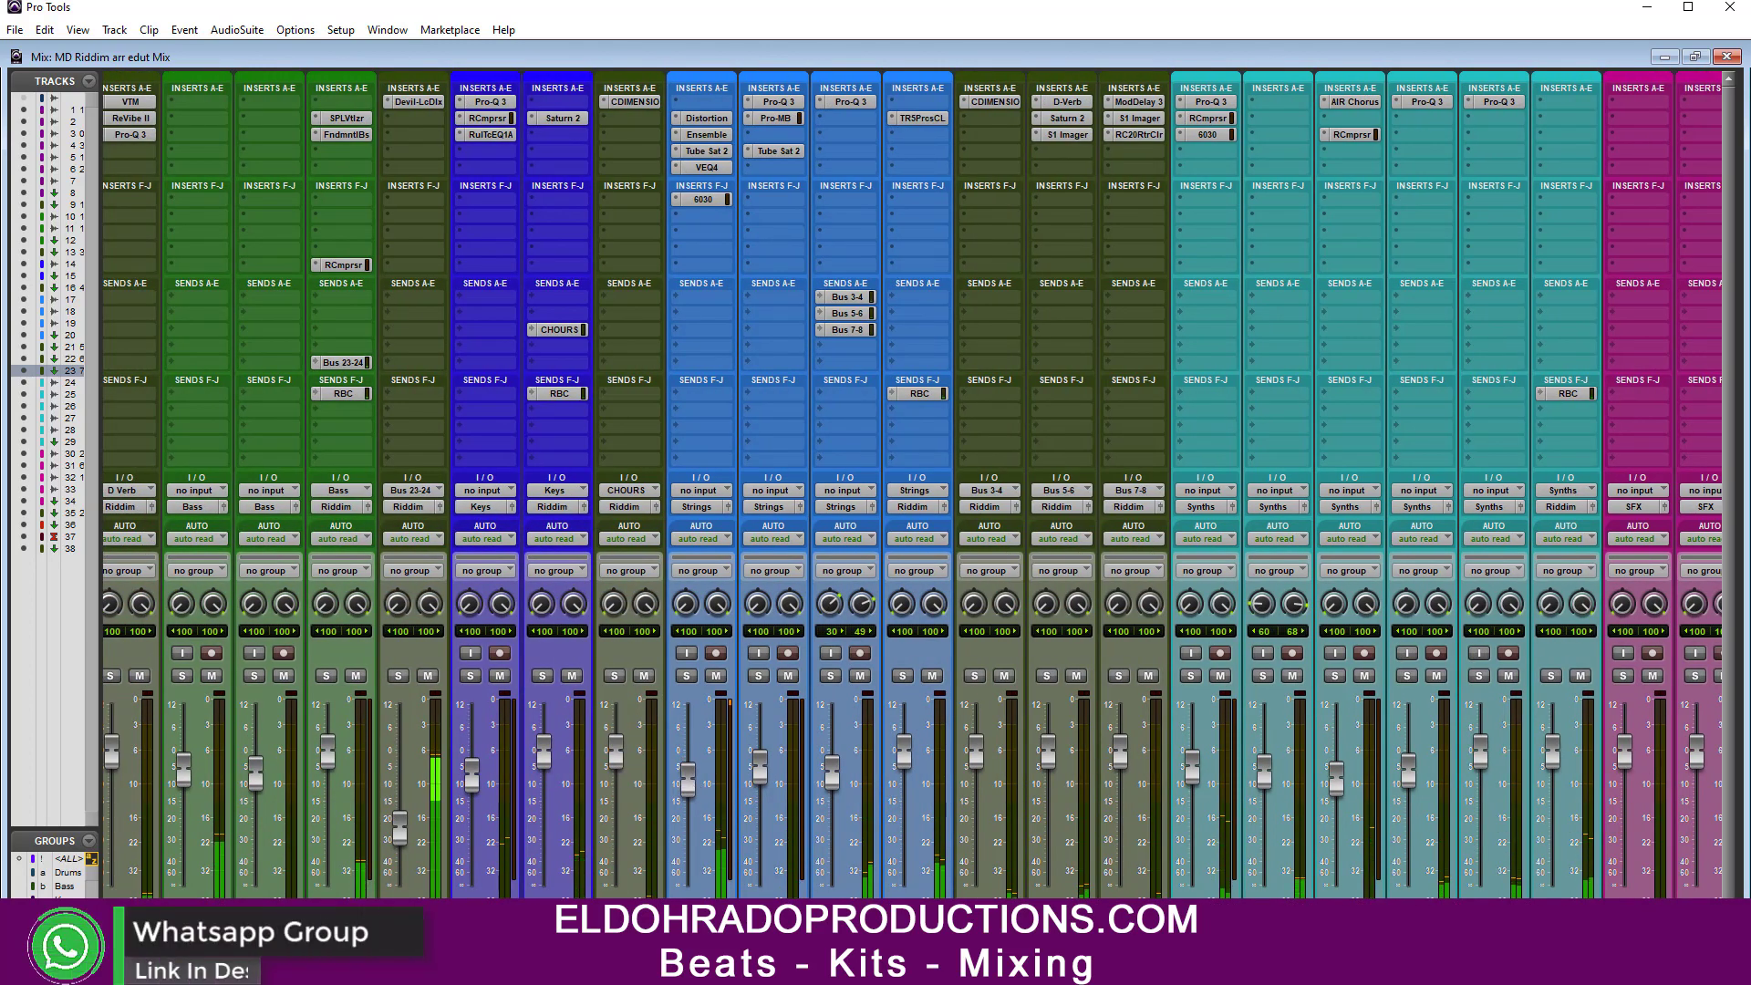
left_click_drag(721, 940, 1084, 939)
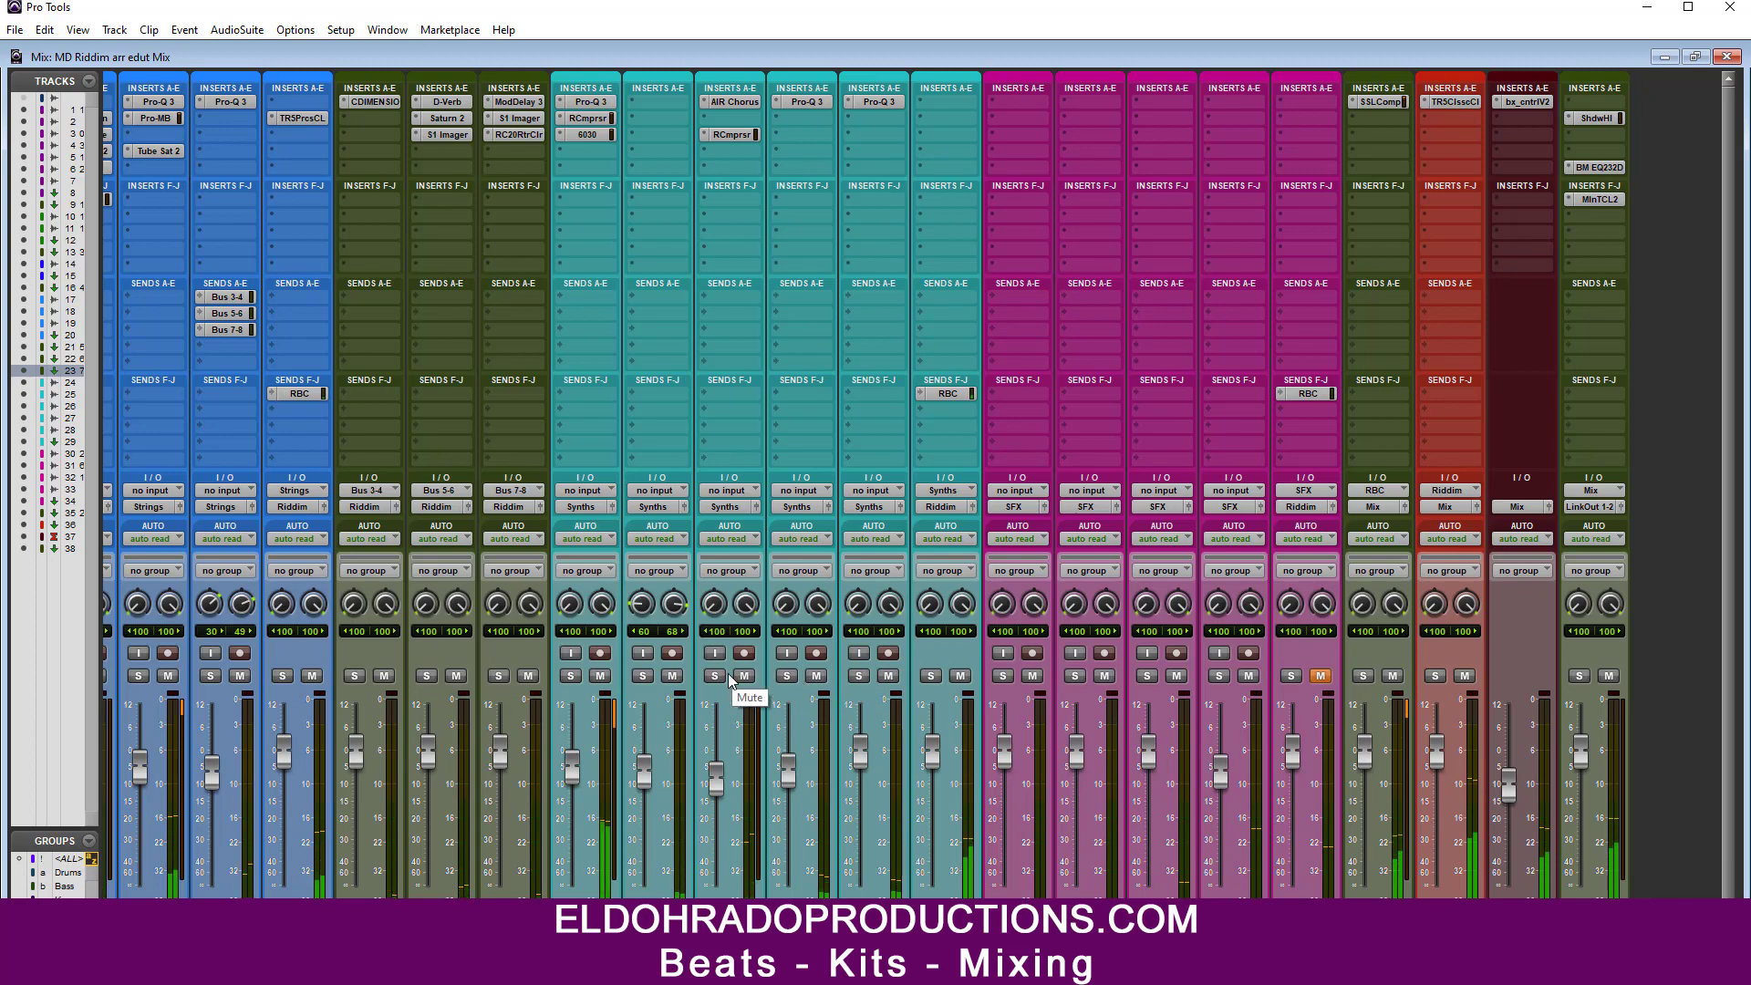
Step: Mute the Bass, Drum Bus, Keys and Strings submix tracks
scroll(912, 485, "left", 8)
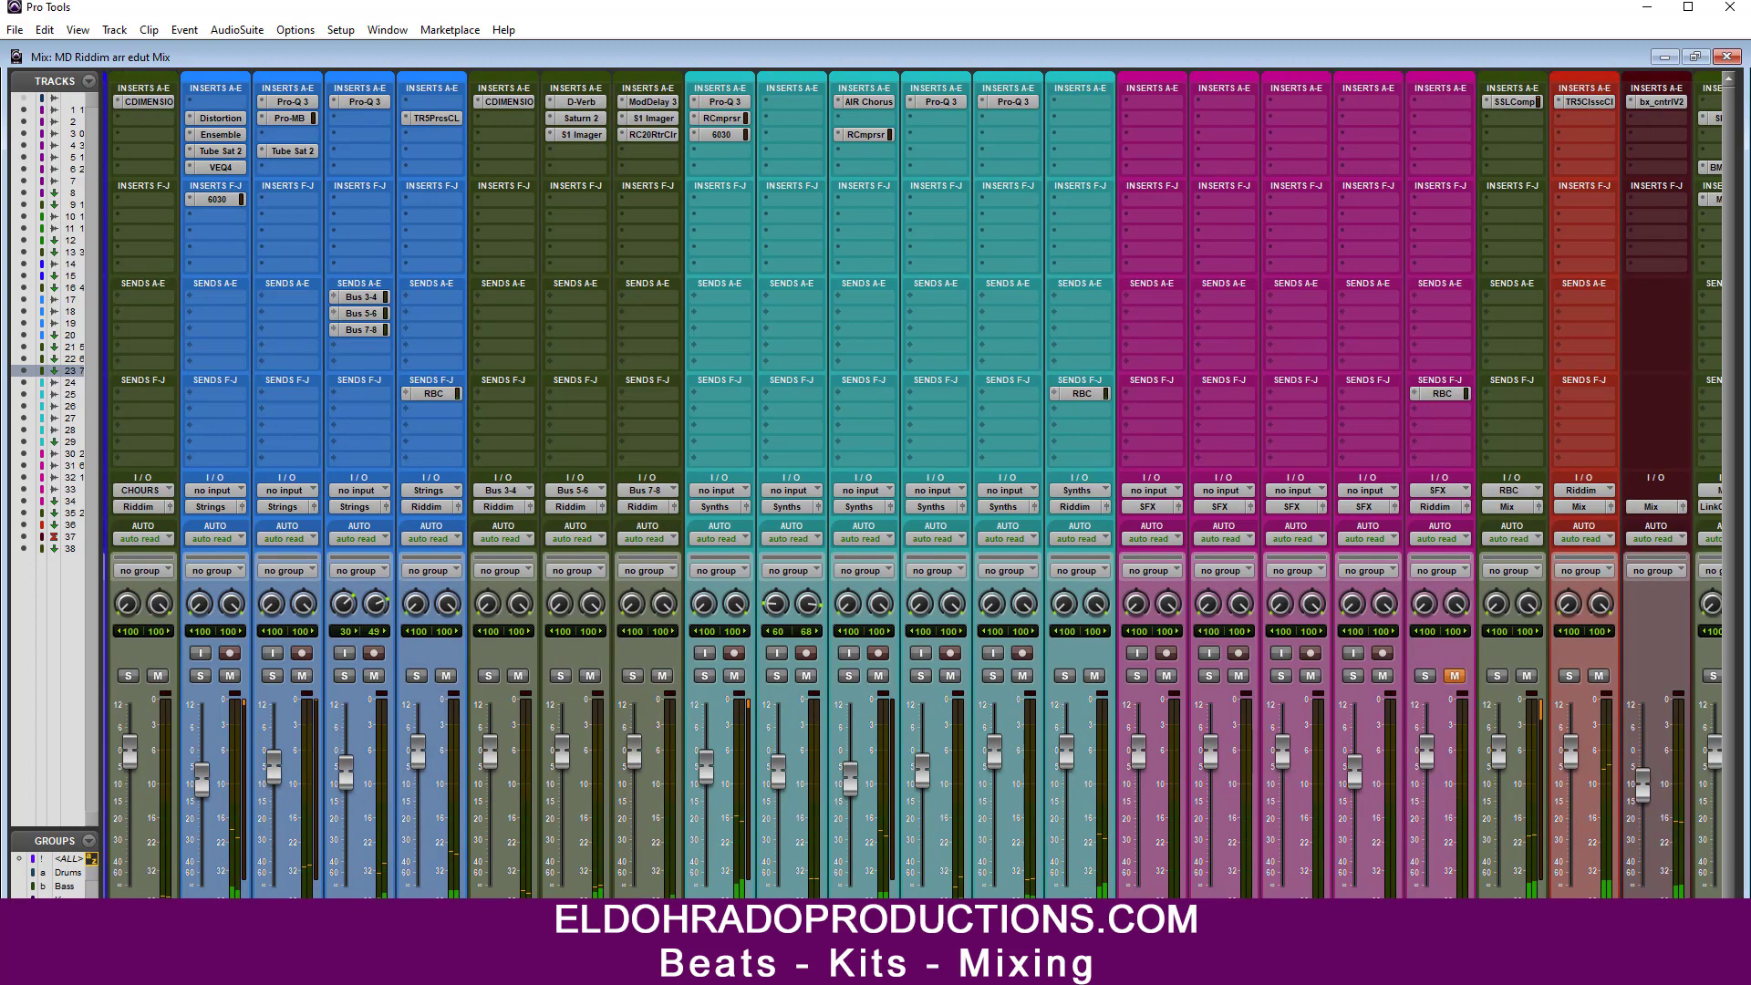
scroll(561, 729, "left", 4)
left_click(600, 675)
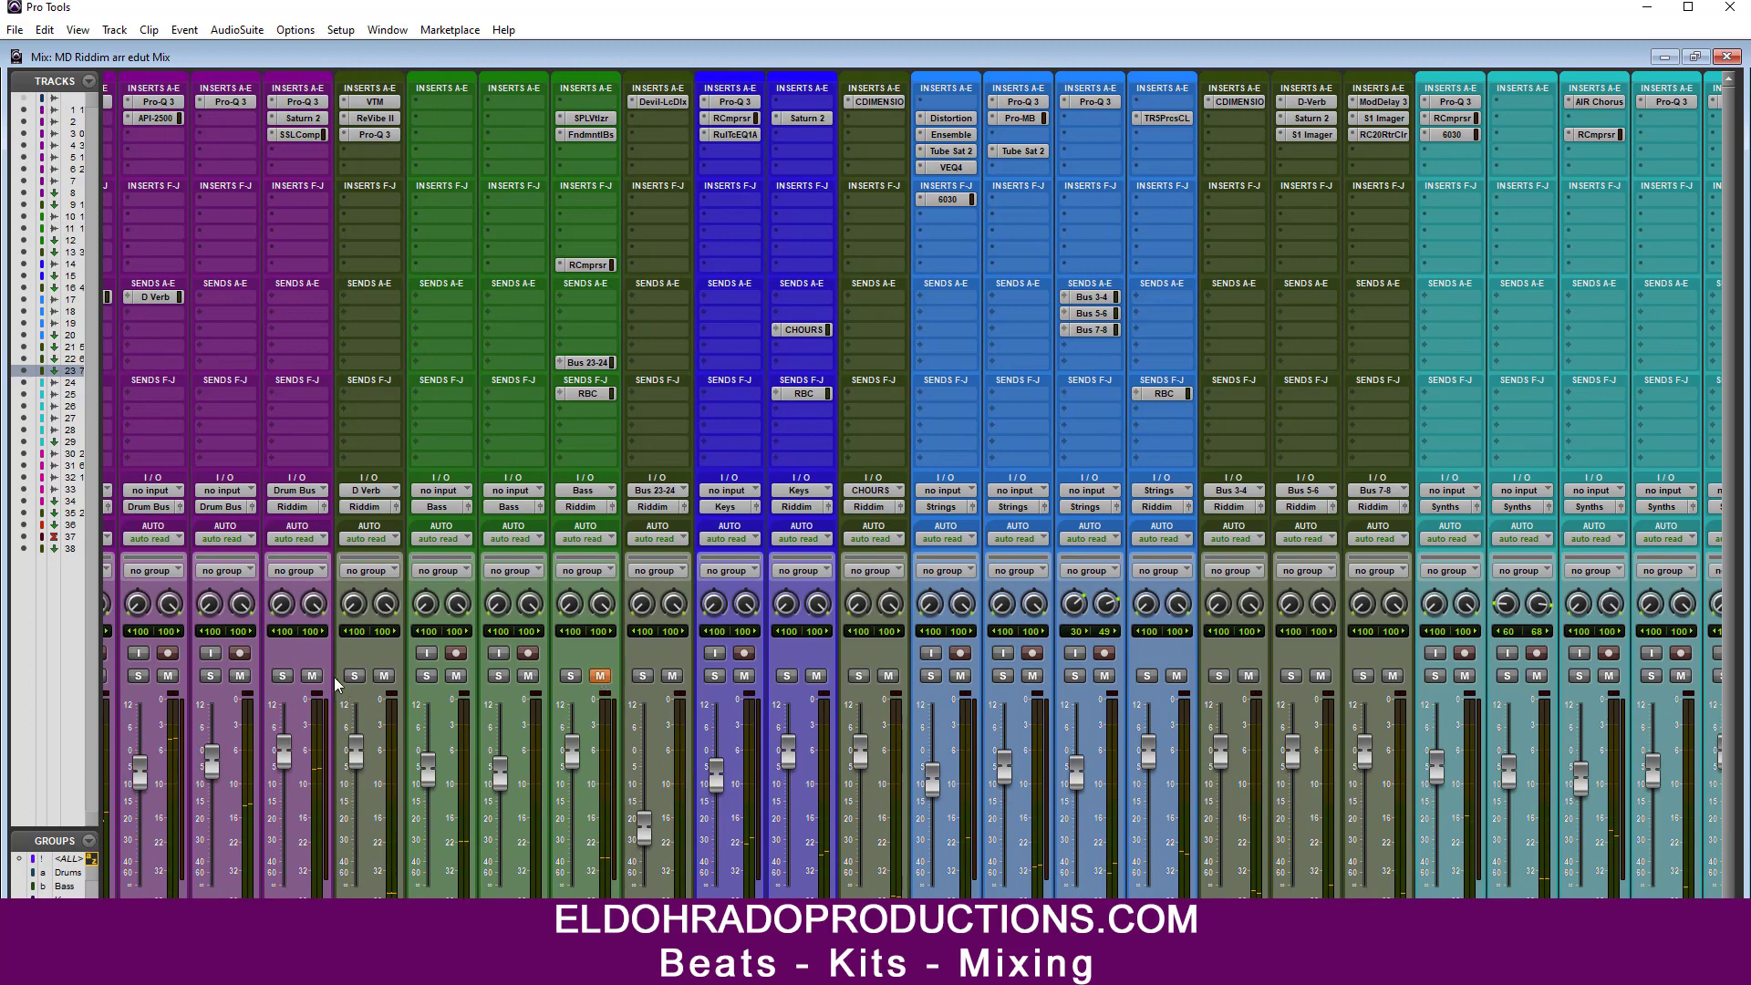
left_click(312, 676)
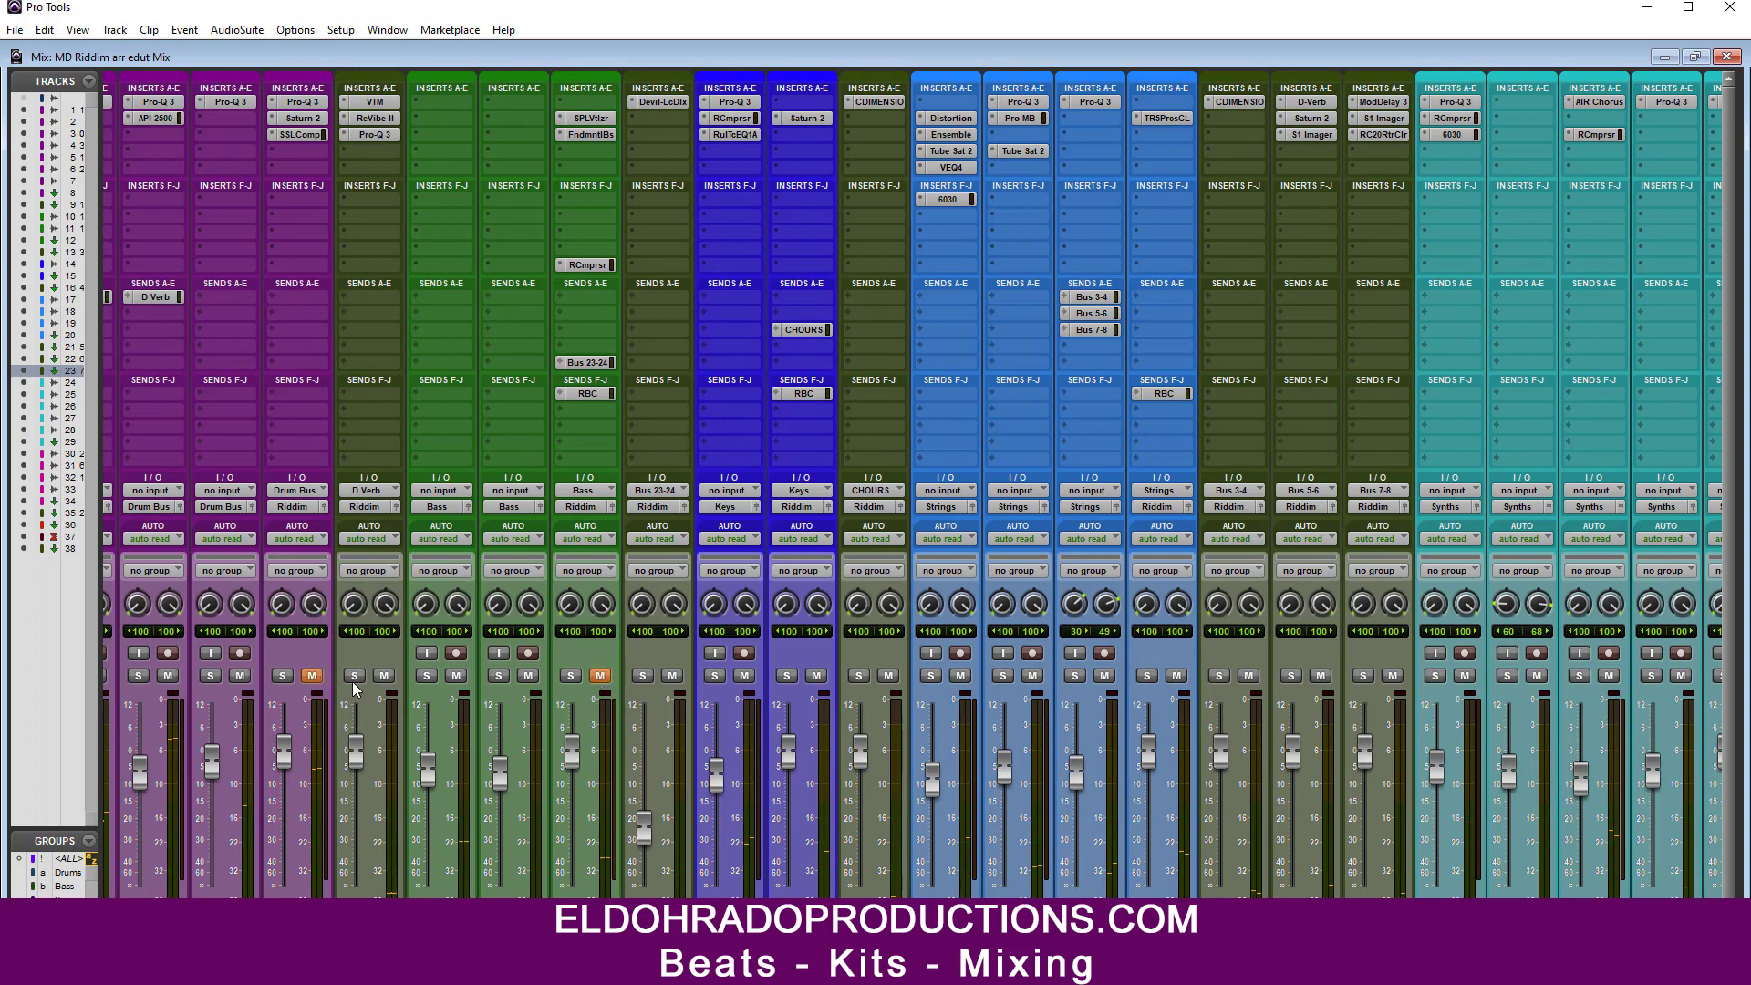
left_click(1177, 676)
Step: Mute the four other individual synth tracks to isolate Synth Brass within the Synths submix
scroll(912, 483, "right", 6)
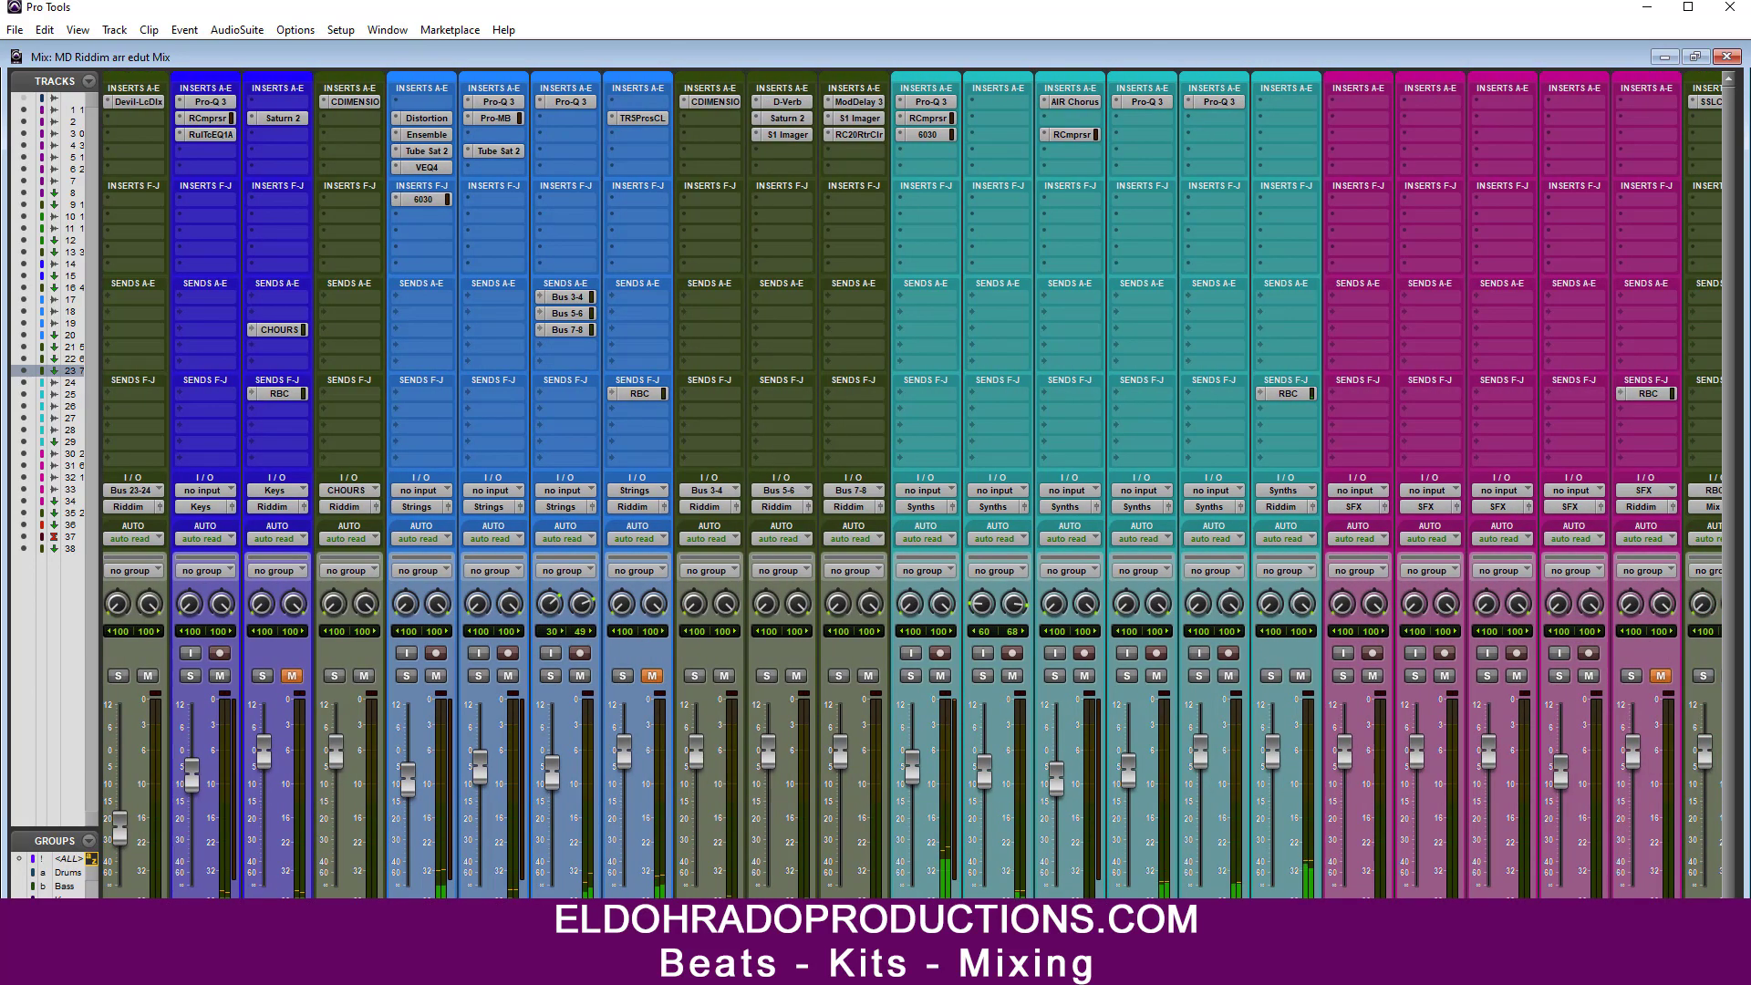
left_click(1013, 676)
left_click(1084, 676)
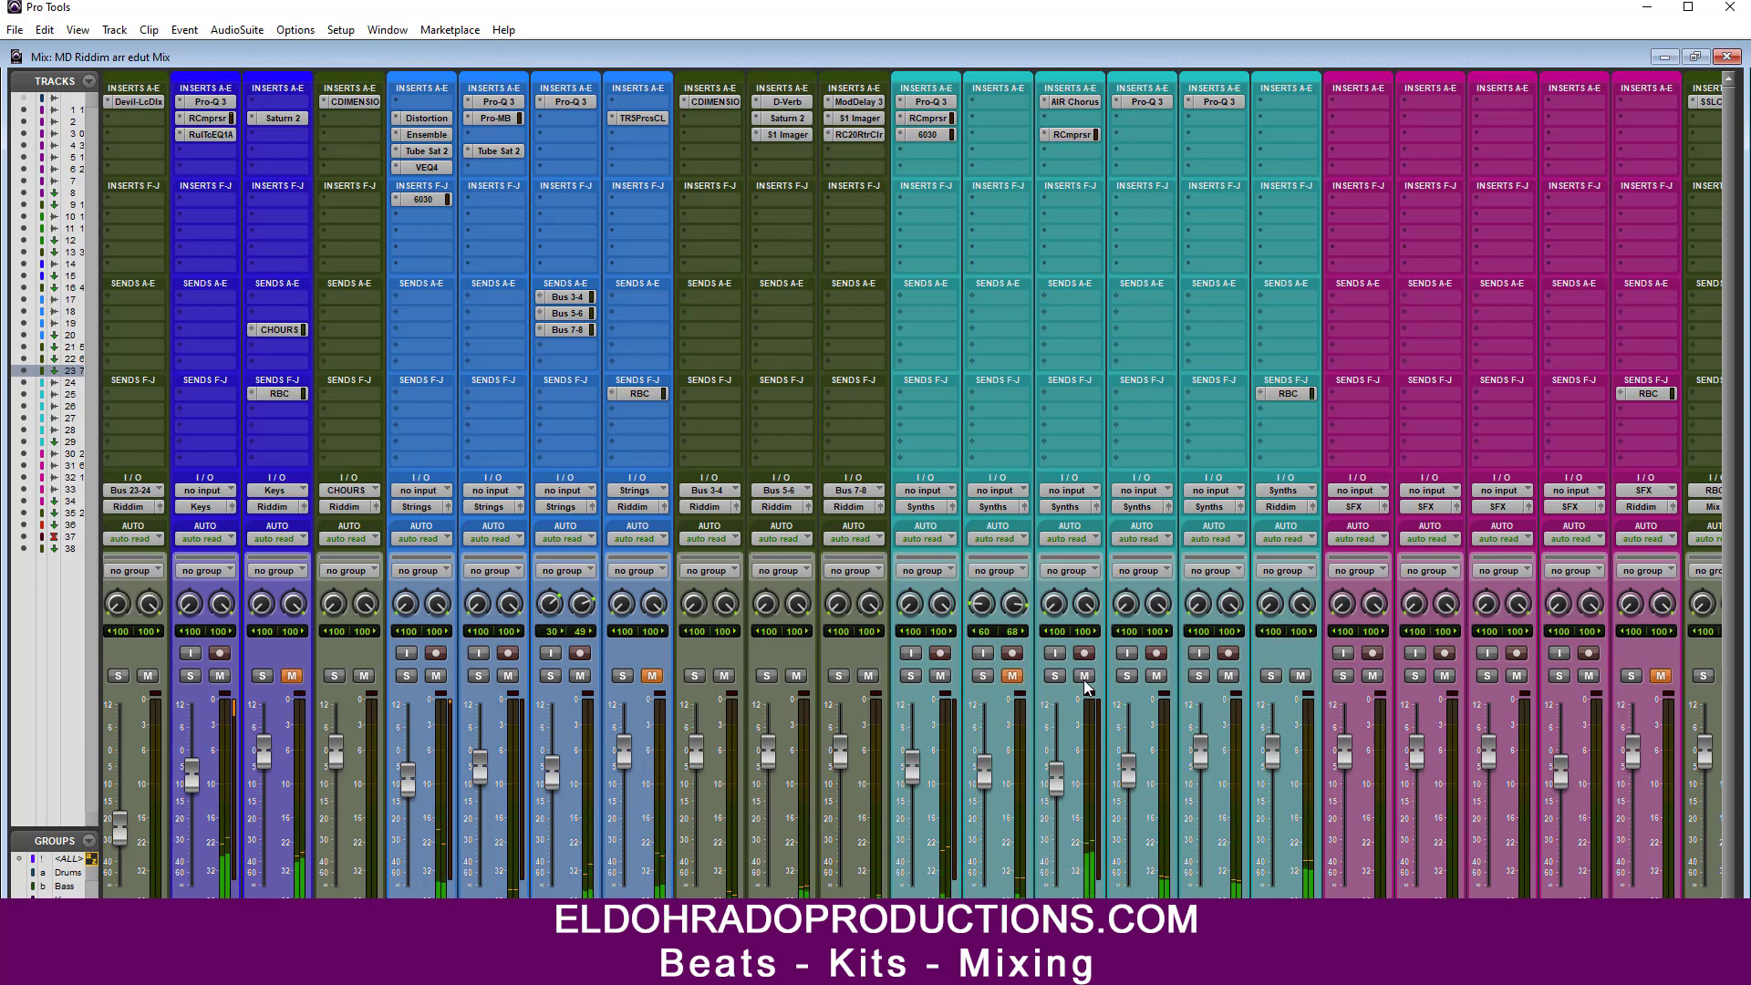
left_click(1157, 676)
left_click(1228, 675)
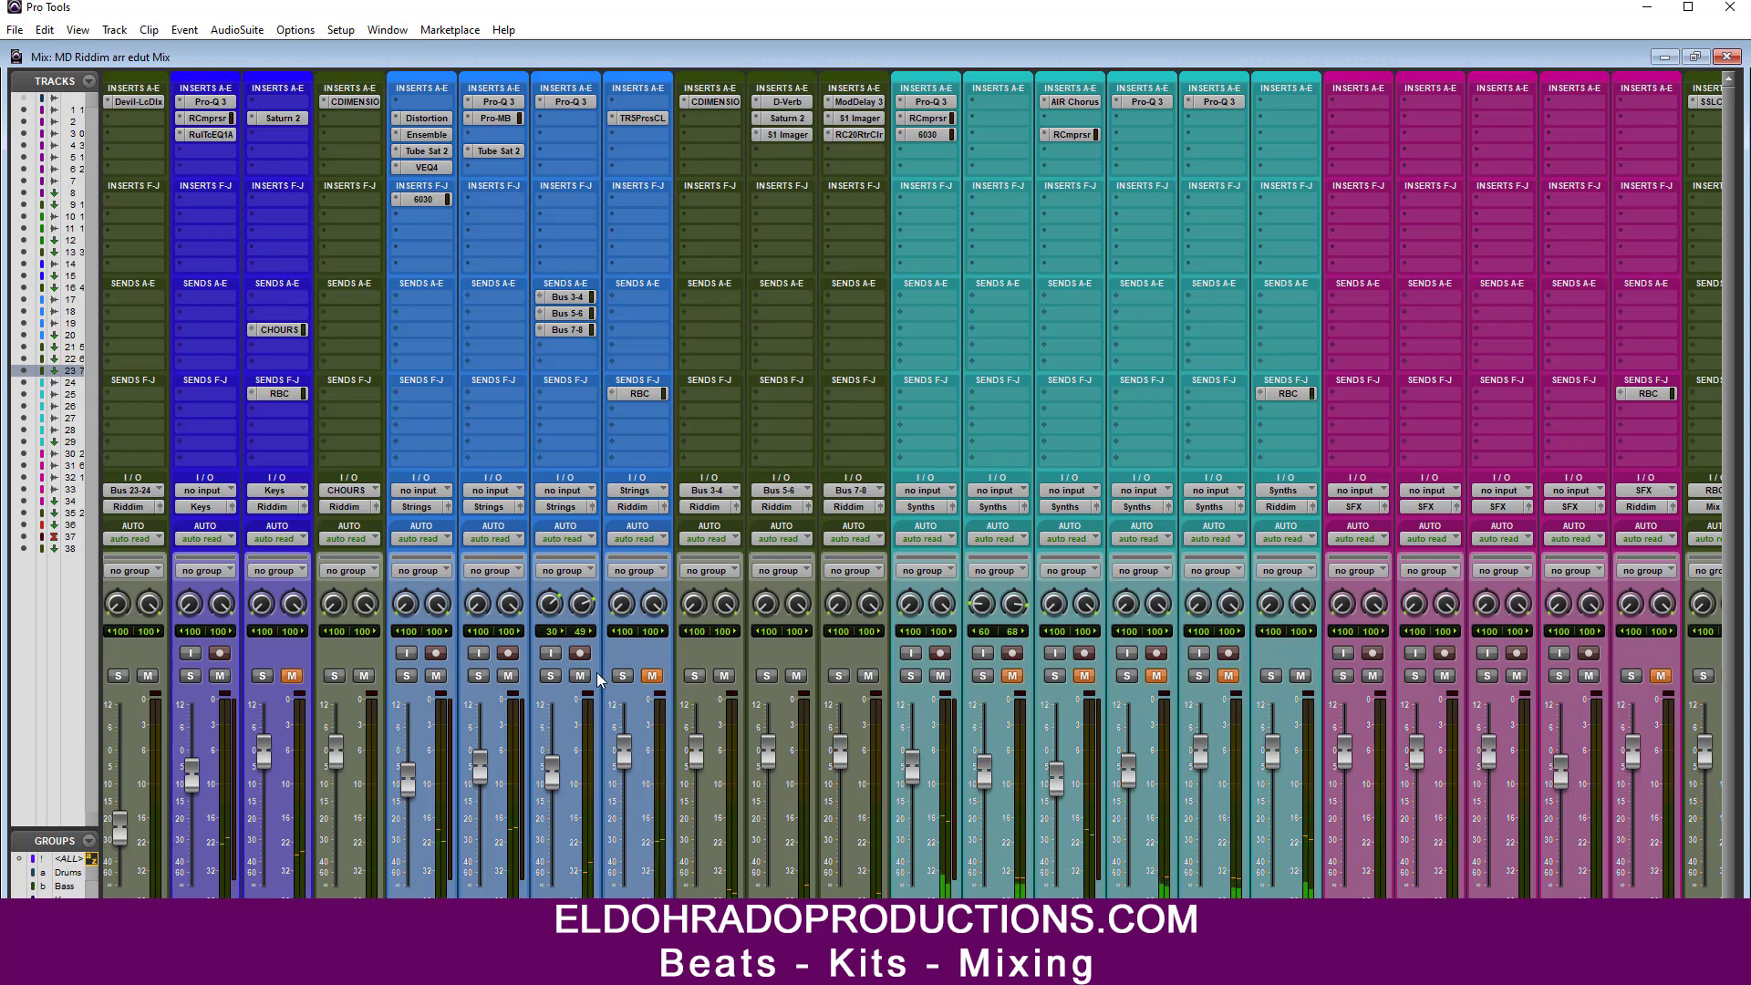
left_click(940, 676)
left_click(1013, 677)
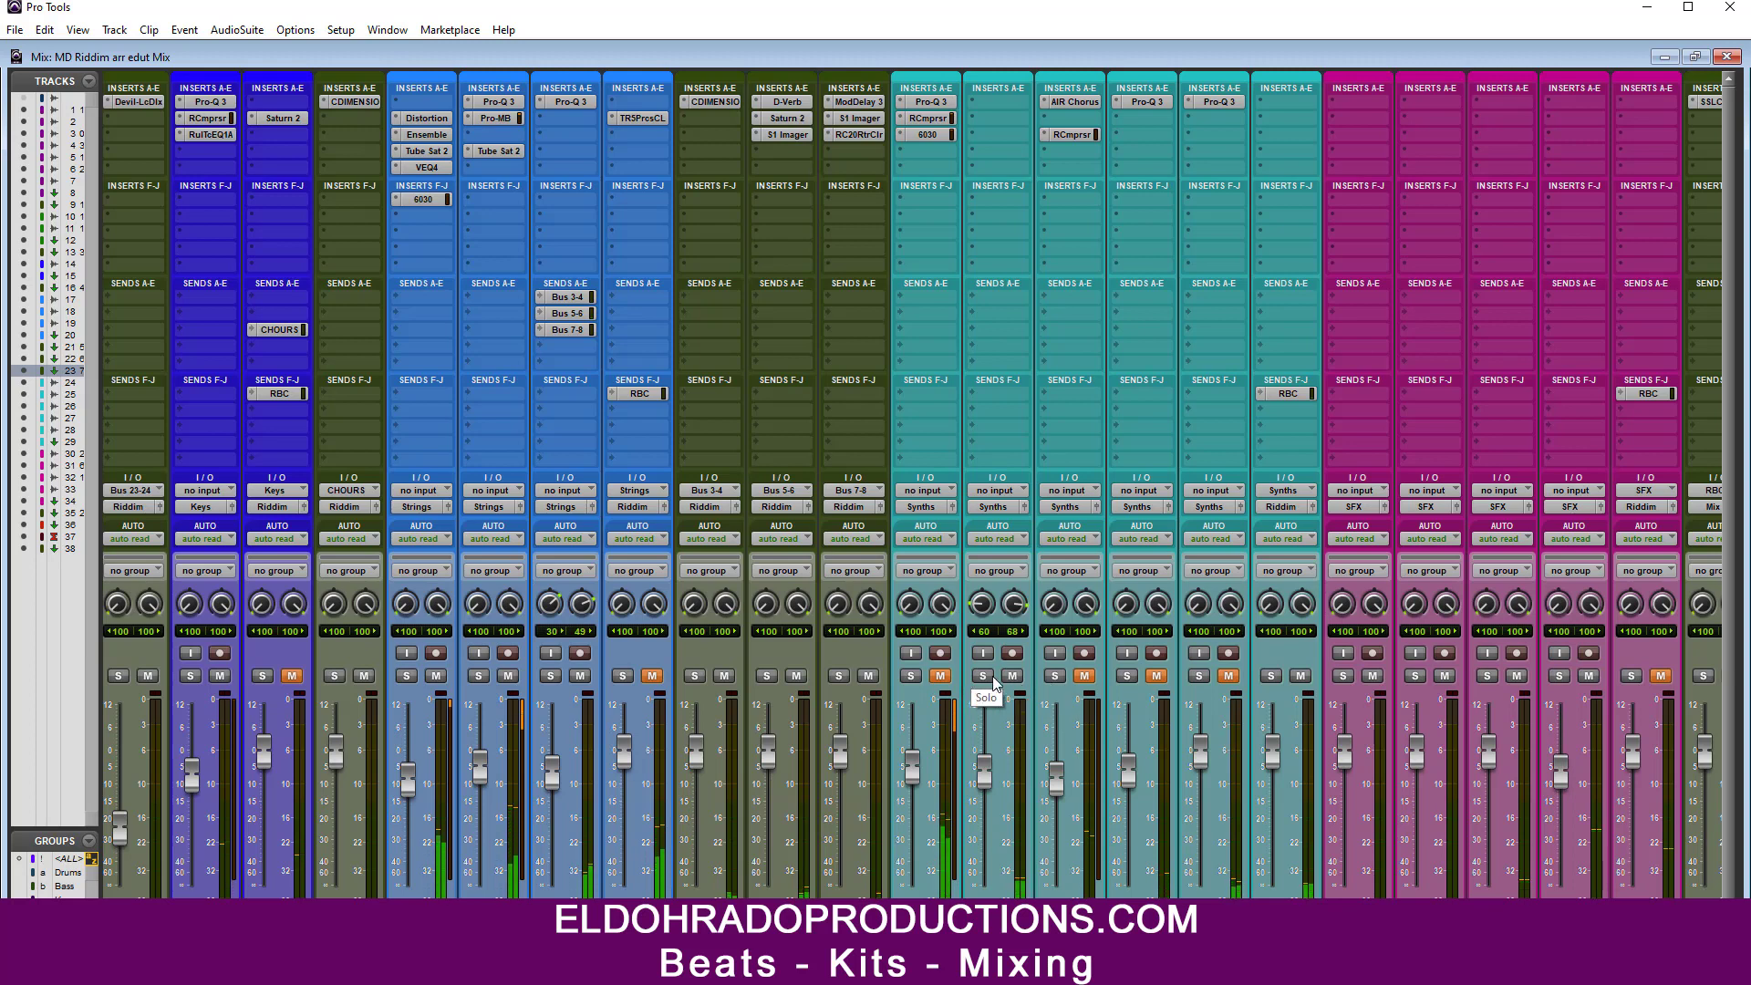
left_click(1011, 676)
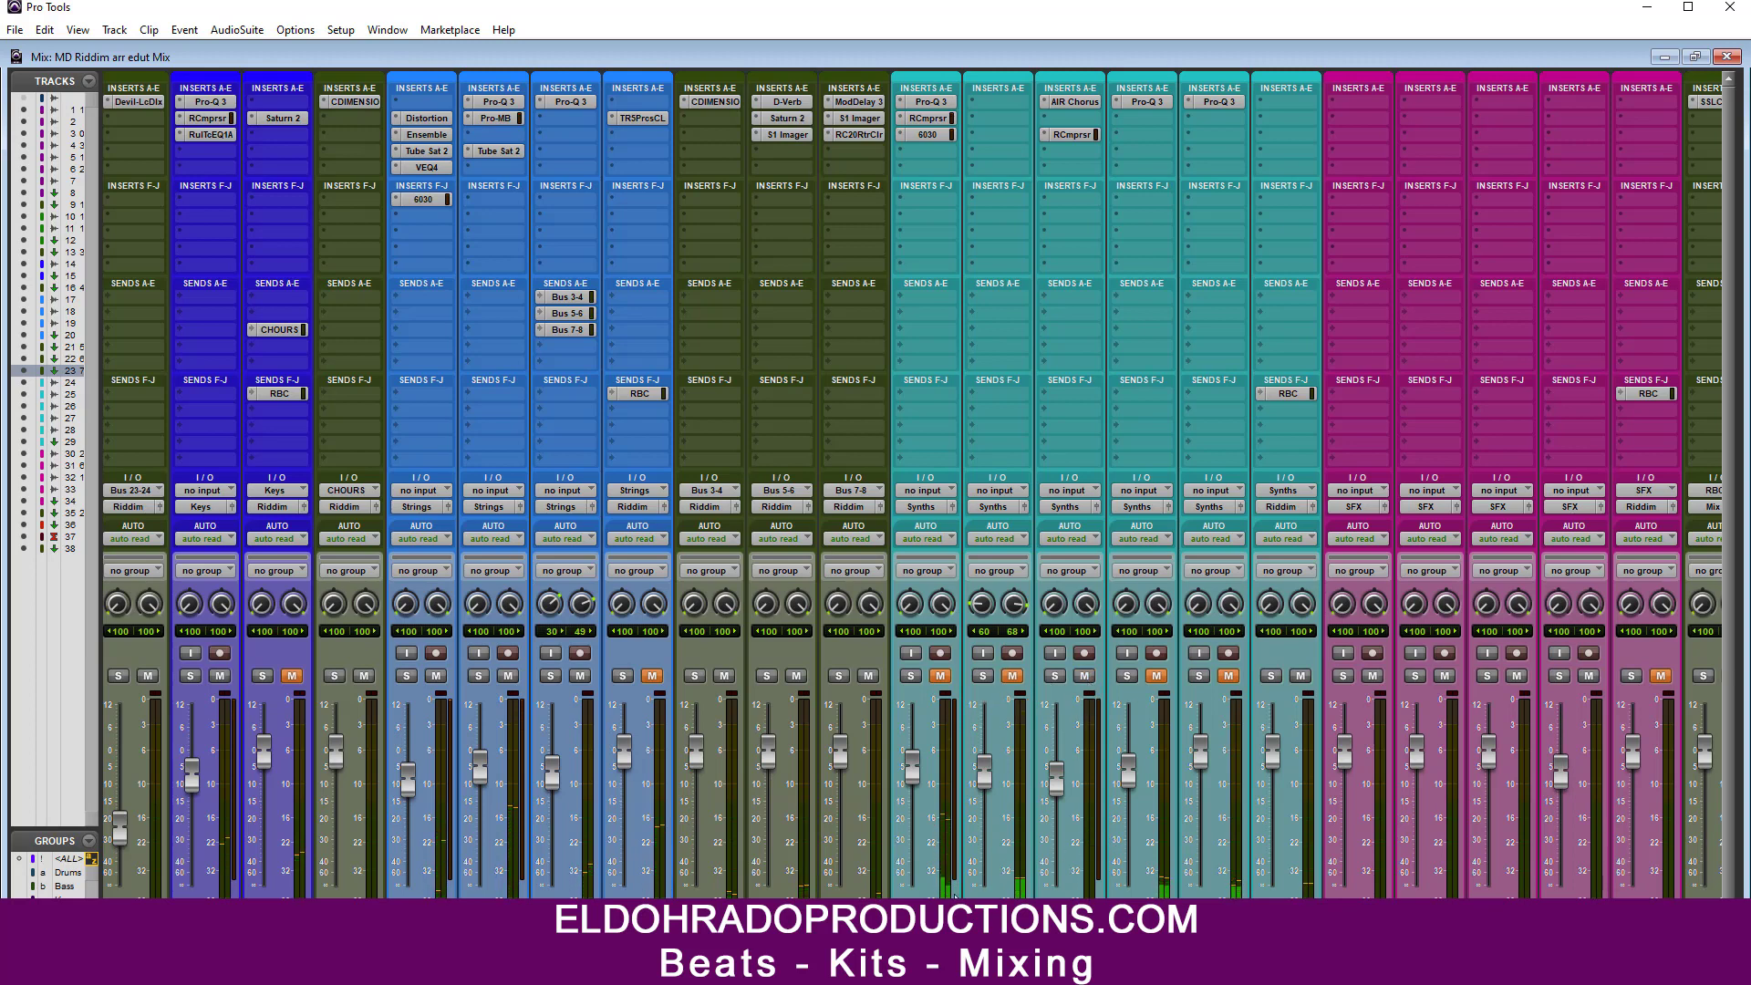
left_click_drag(955, 953, 981, 953)
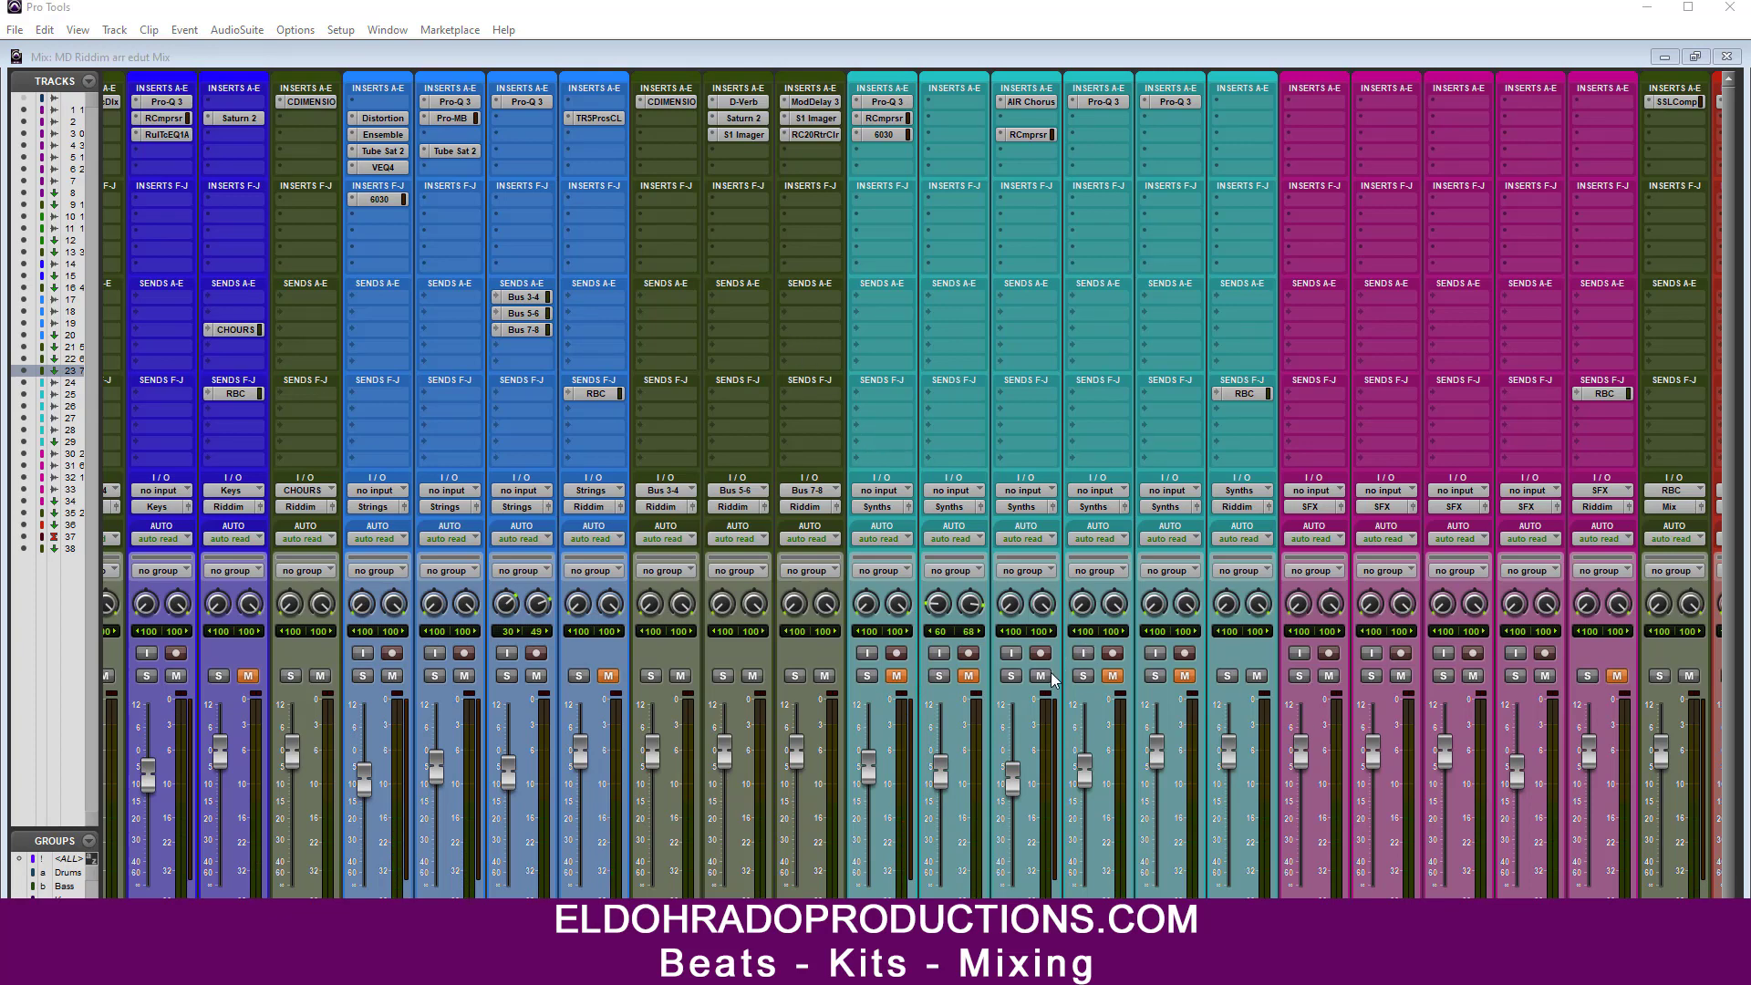
left_click(1030, 759)
left_click(1010, 57)
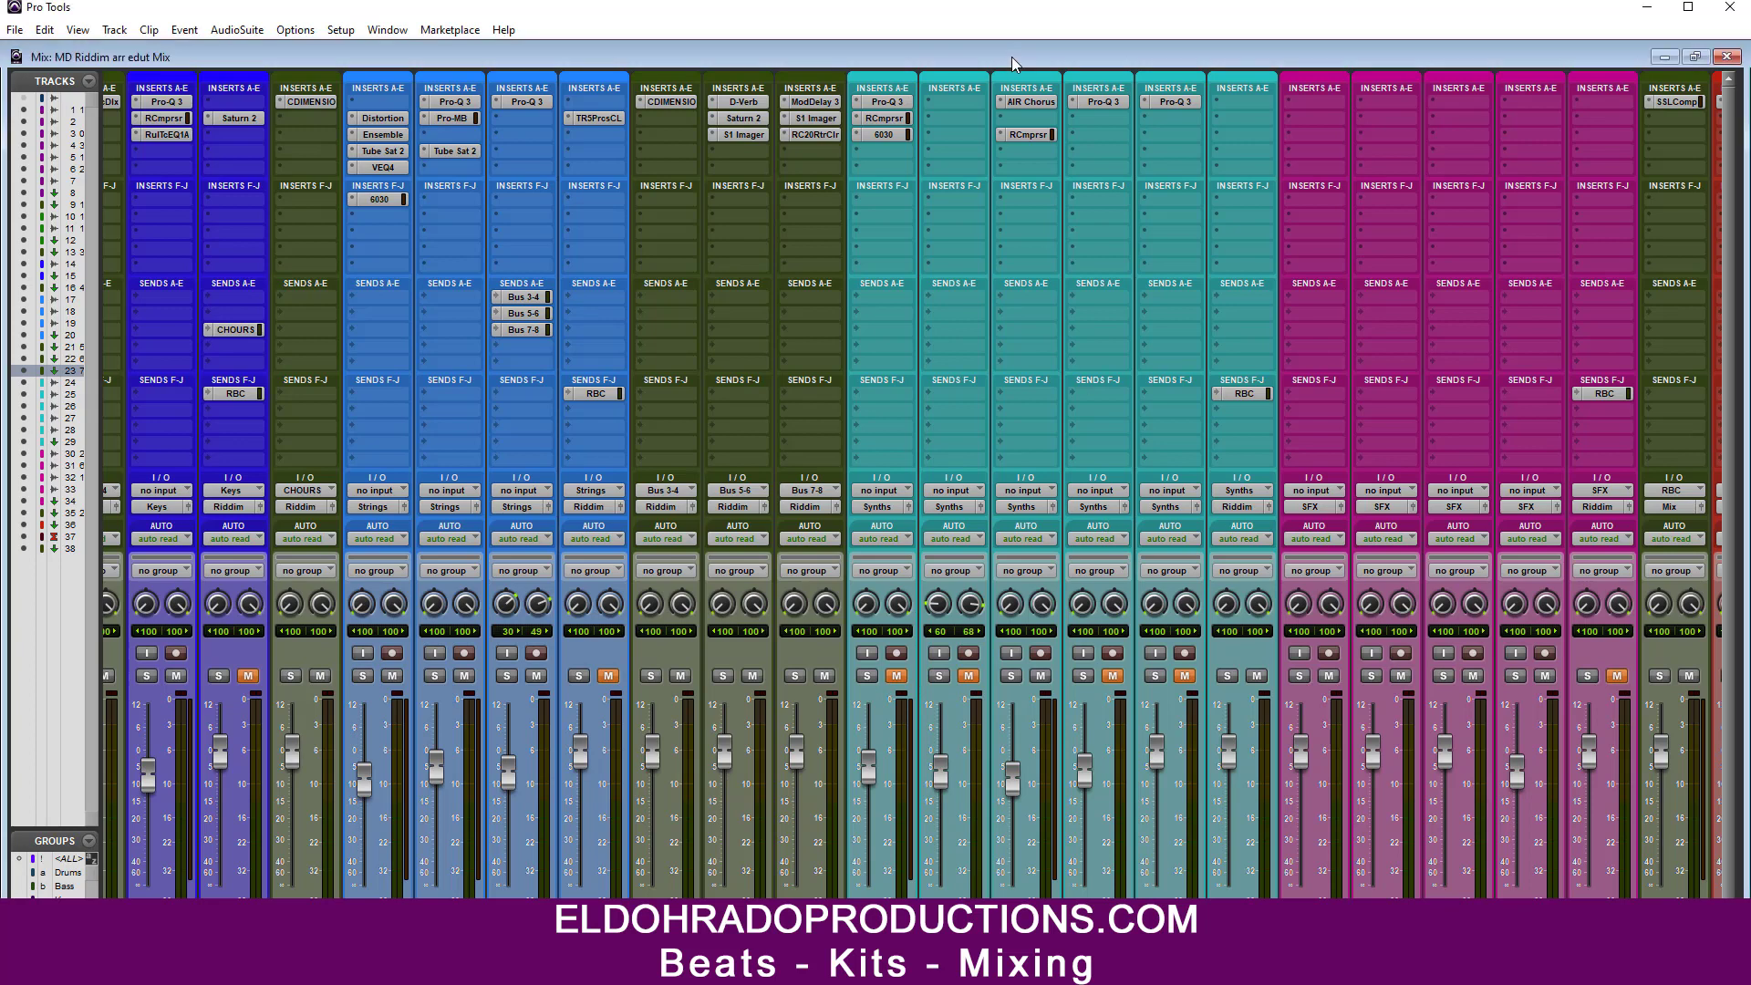
key("space")
Step: Create one new stereo Aux Input track directly after the Synths submix track
scroll(919, 489, "down", 1)
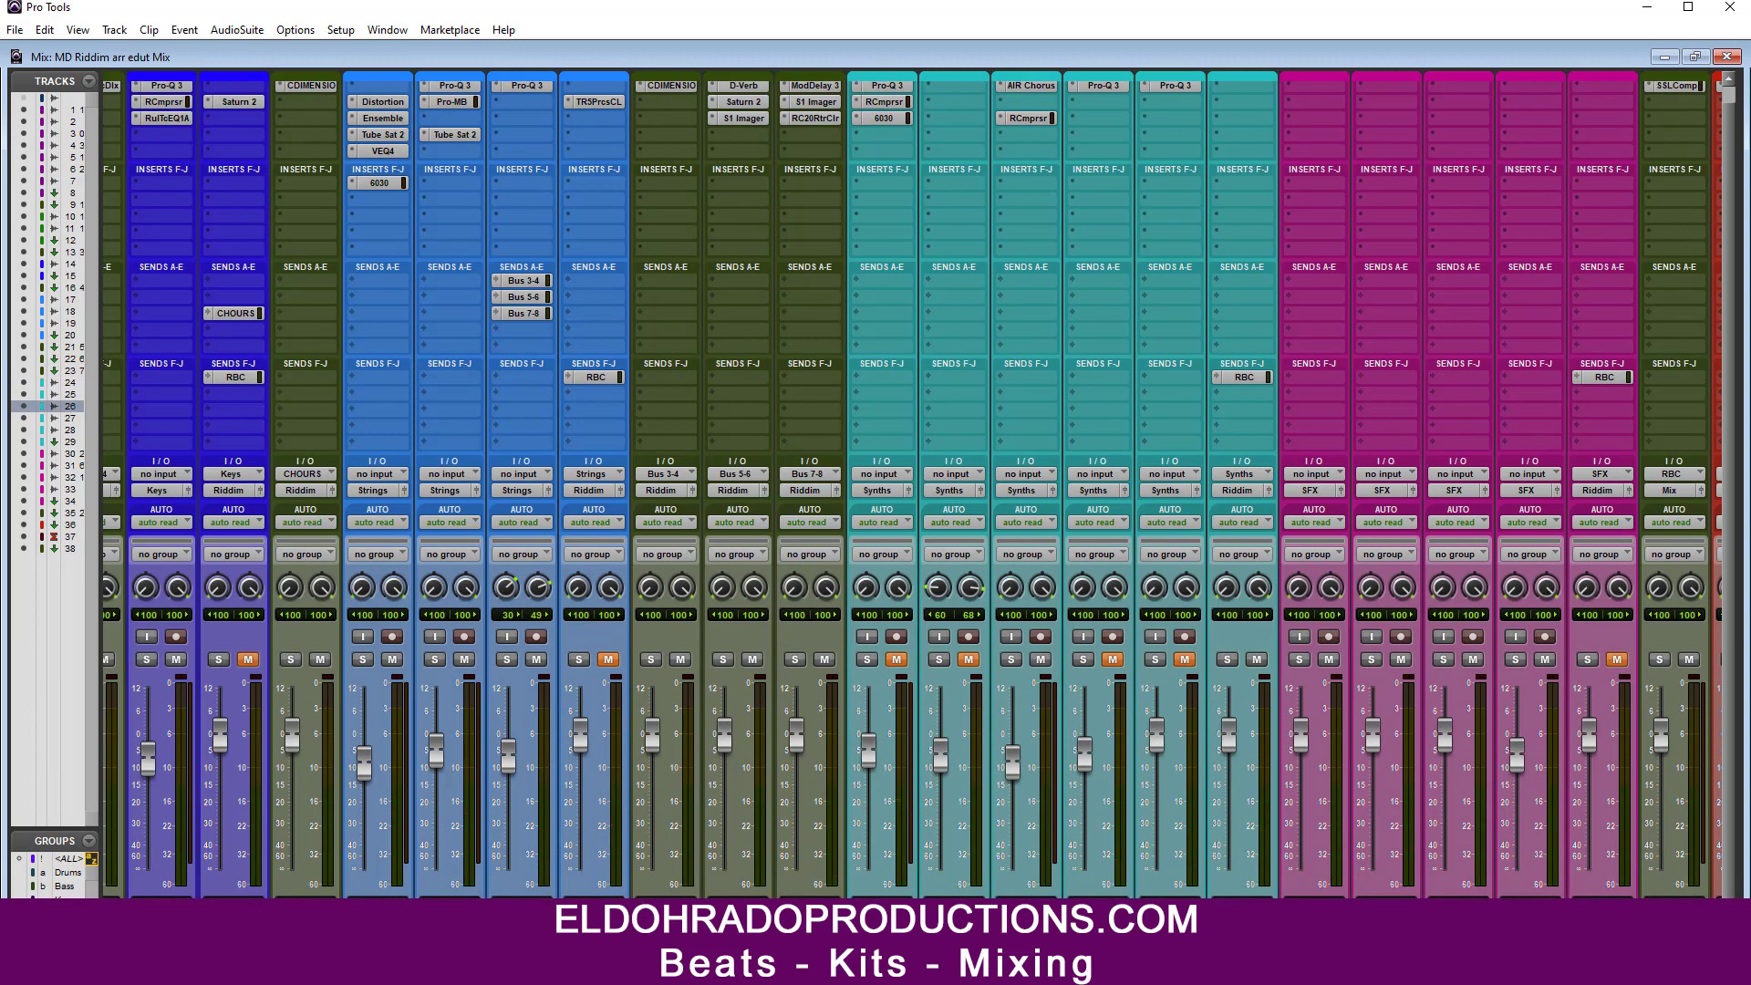
key("ctrl+shift+n")
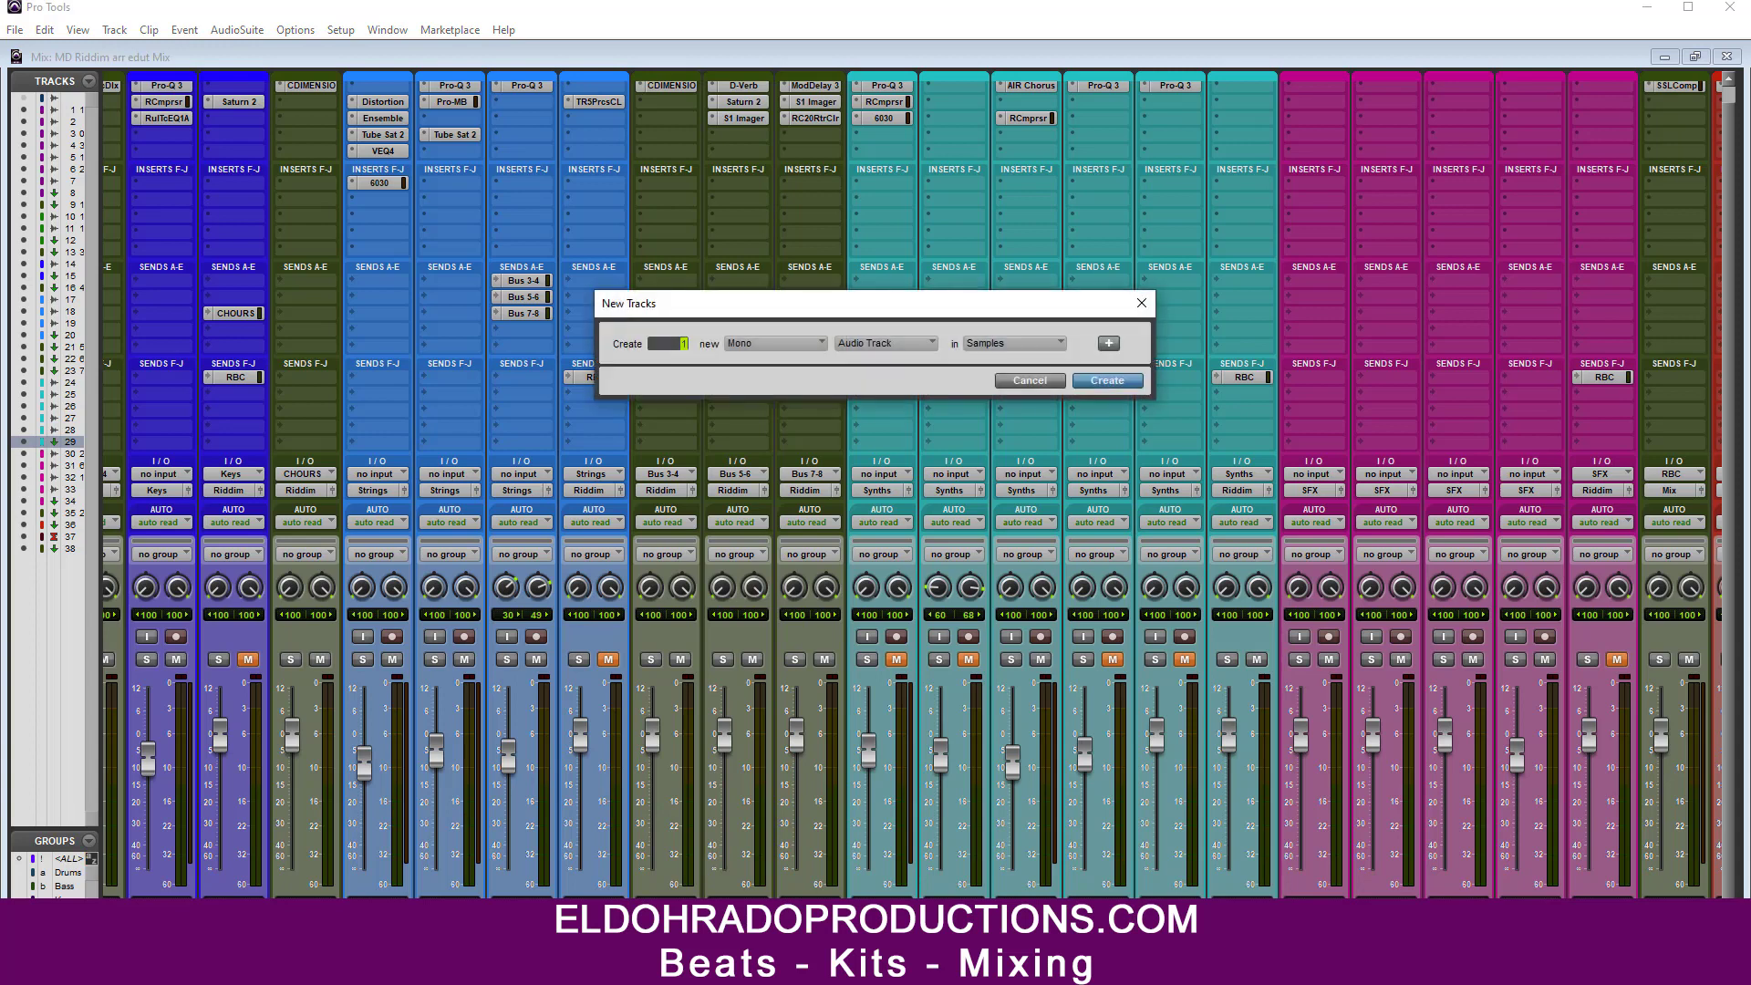
left_click(807, 350)
left_click(816, 363)
left_click(862, 345)
left_click(908, 365)
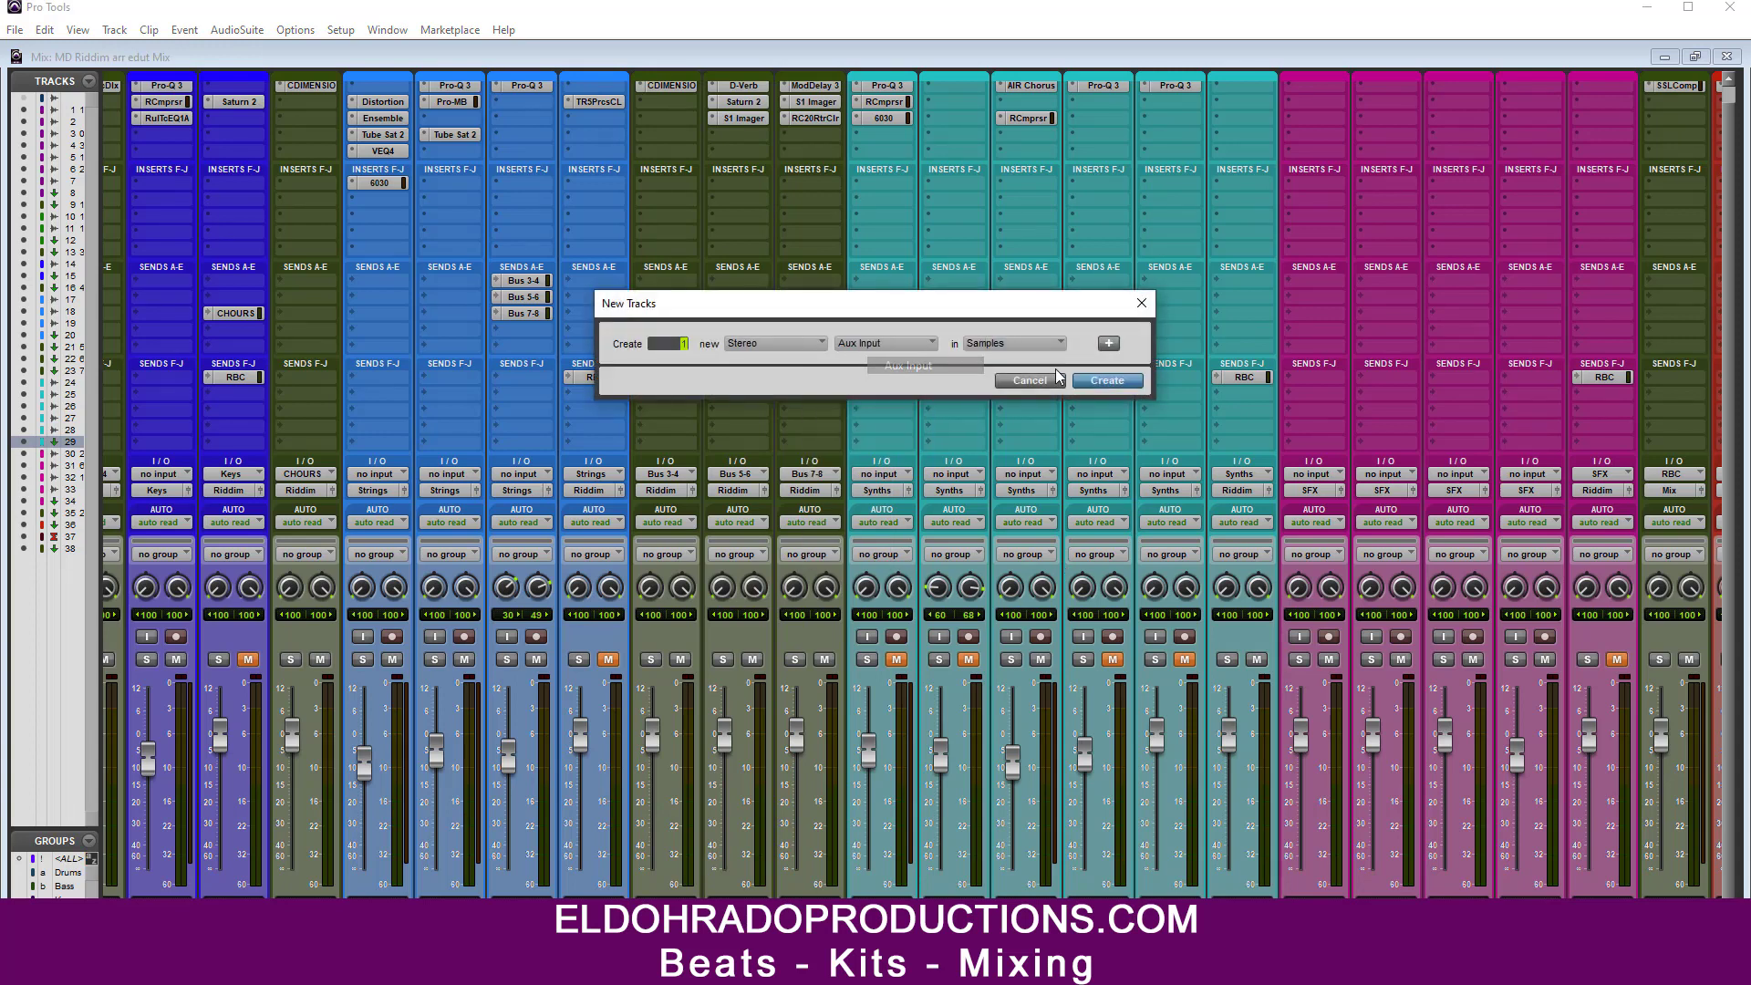
left_click(1099, 375)
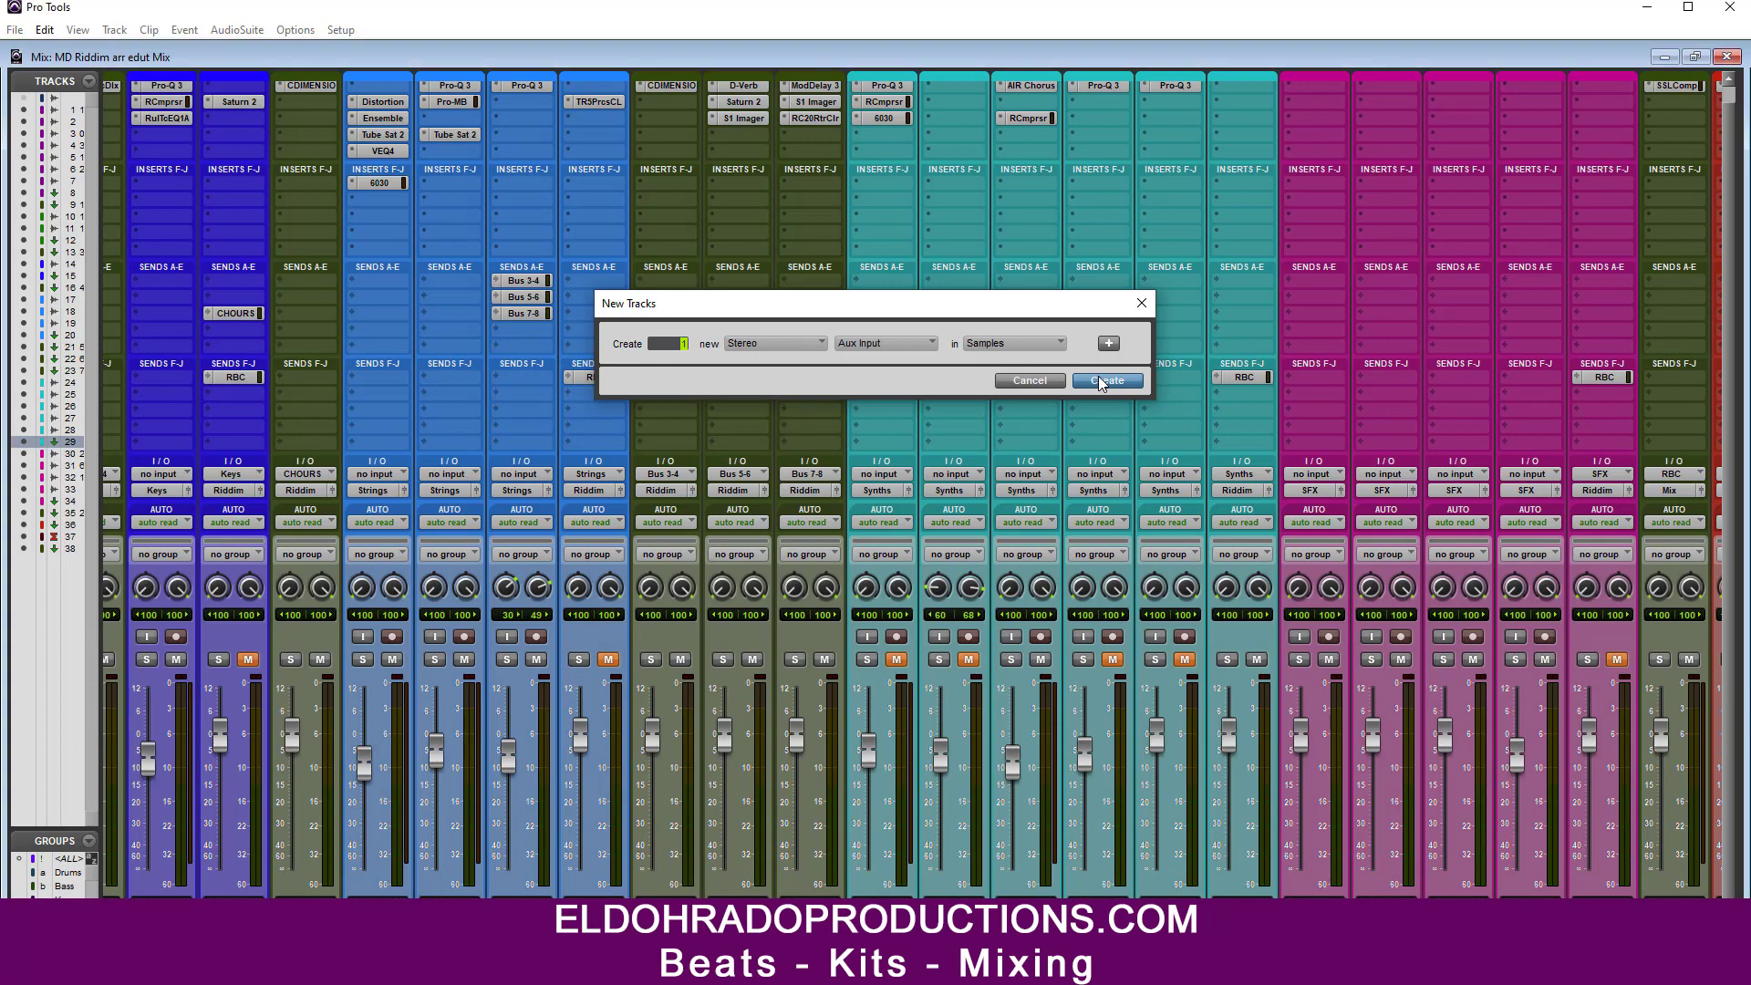
Step: Route the new aux track's output to the Riddim stereo bus and set its input to Bus 9-10
left_click(1314, 489)
mouse_move(1377, 540)
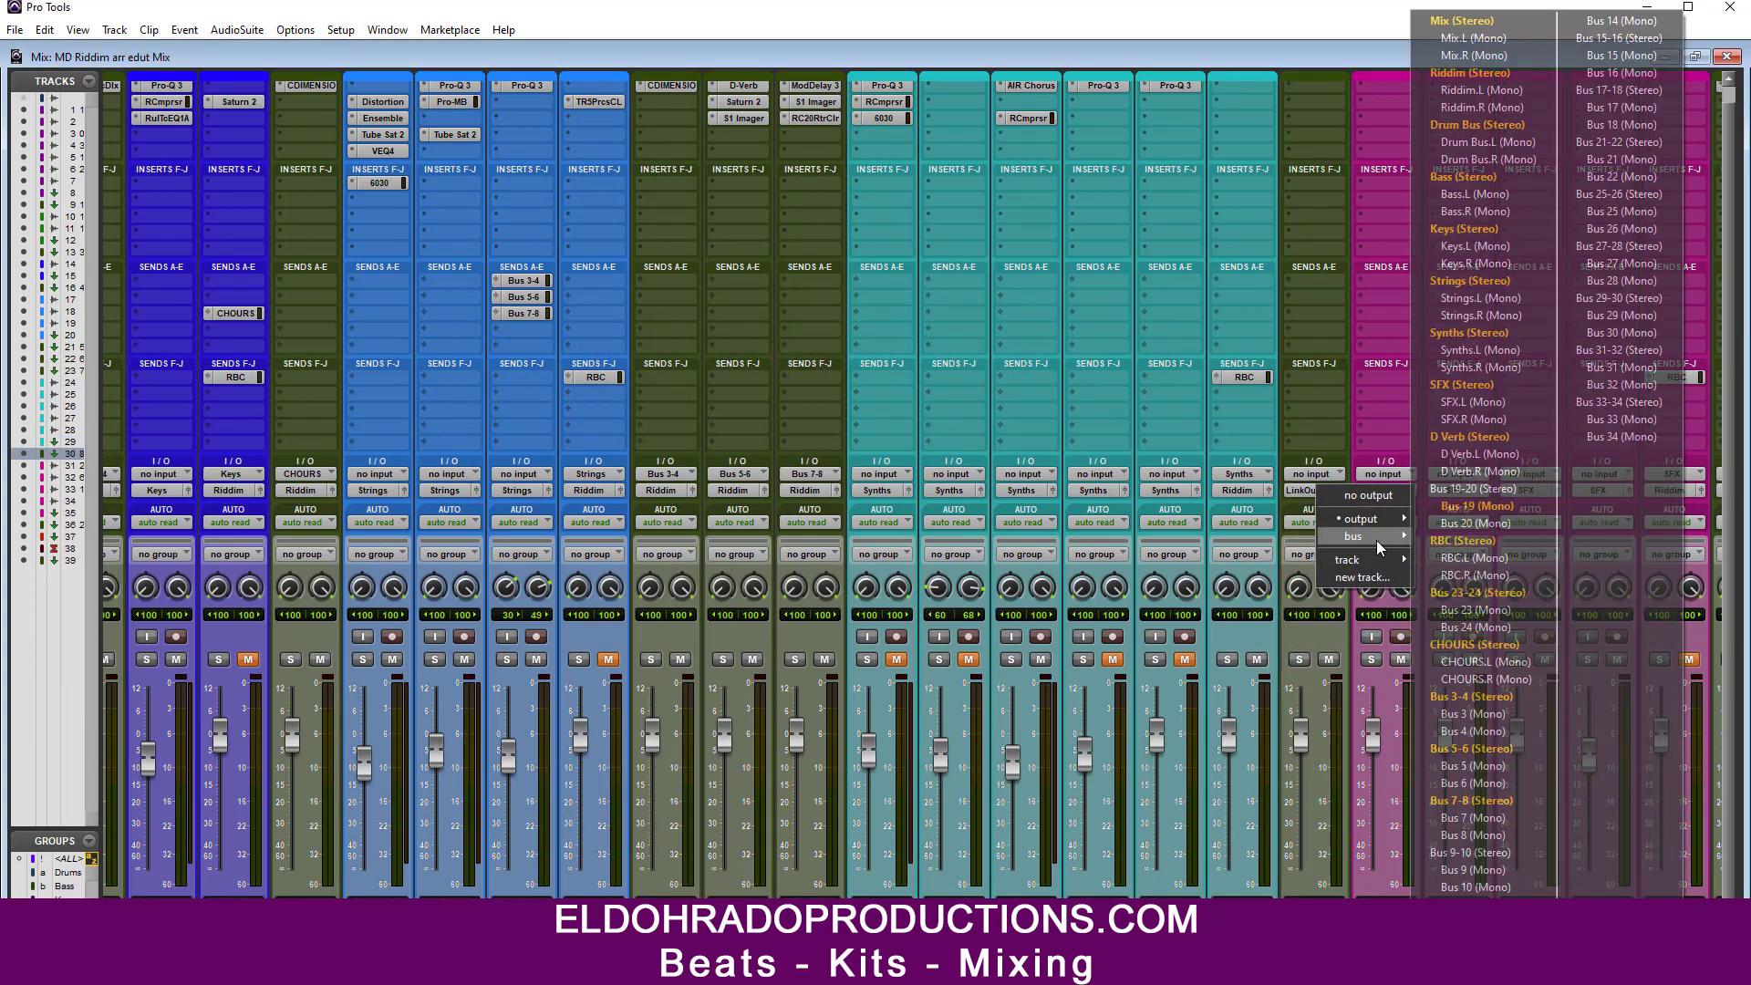
left_click(1483, 79)
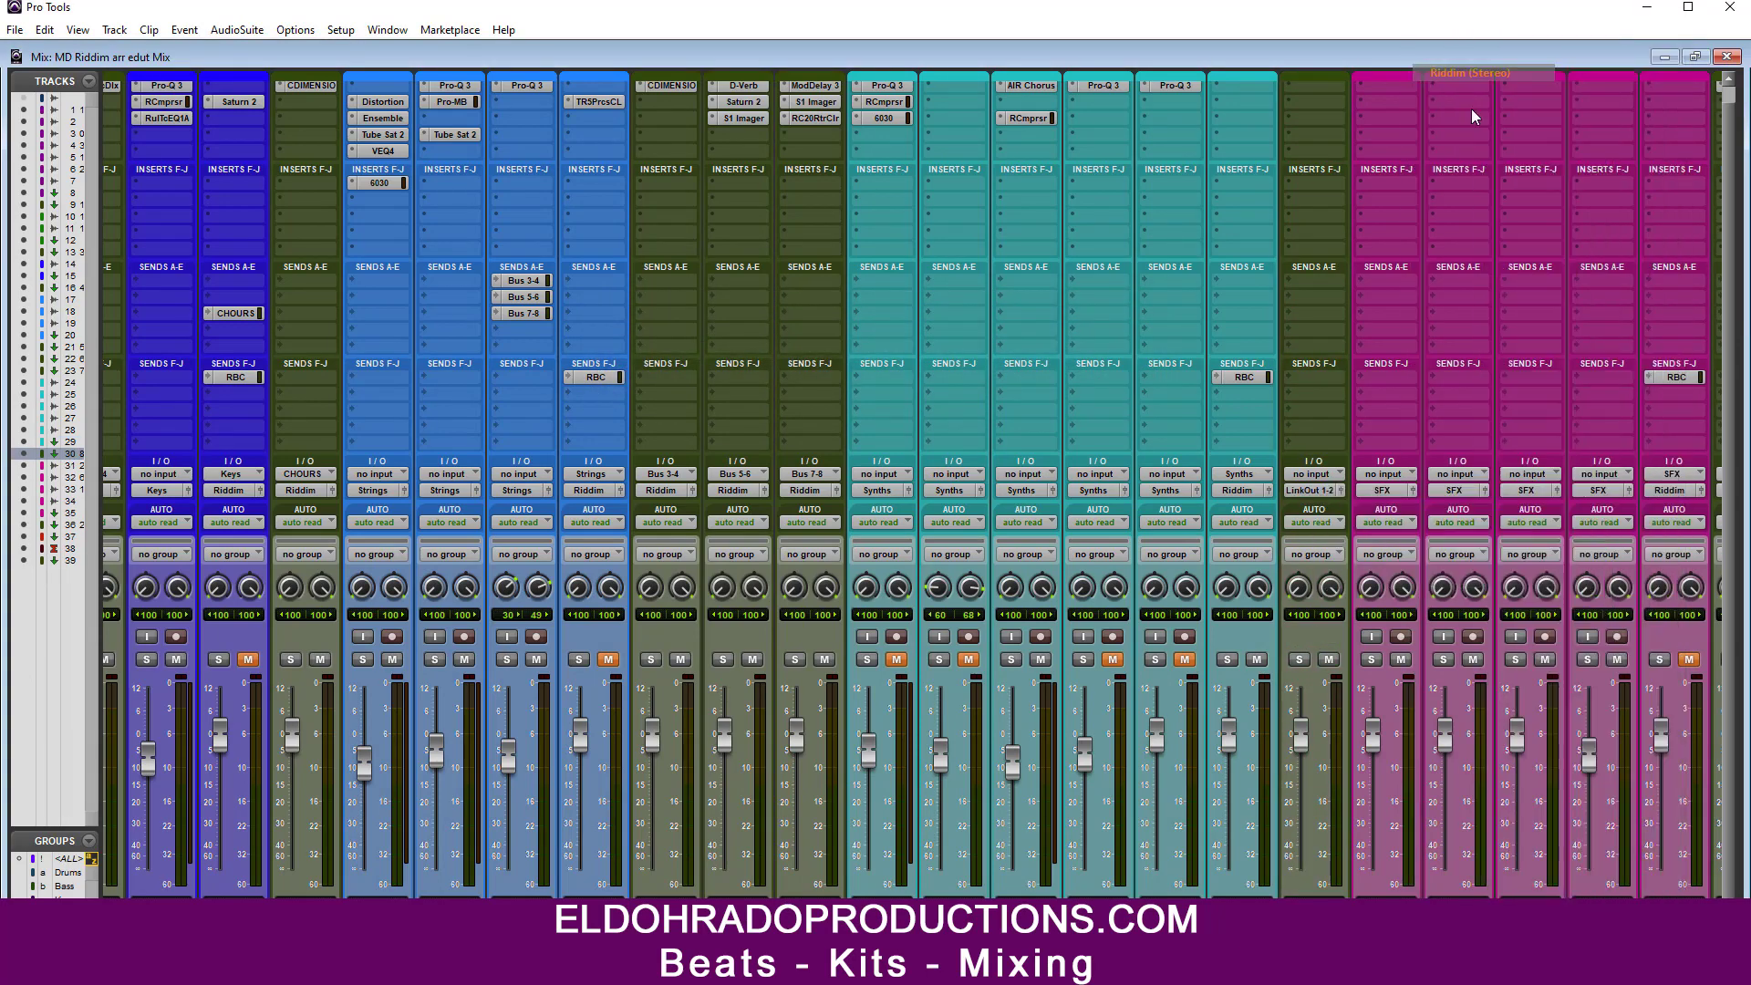
left_click(1311, 475)
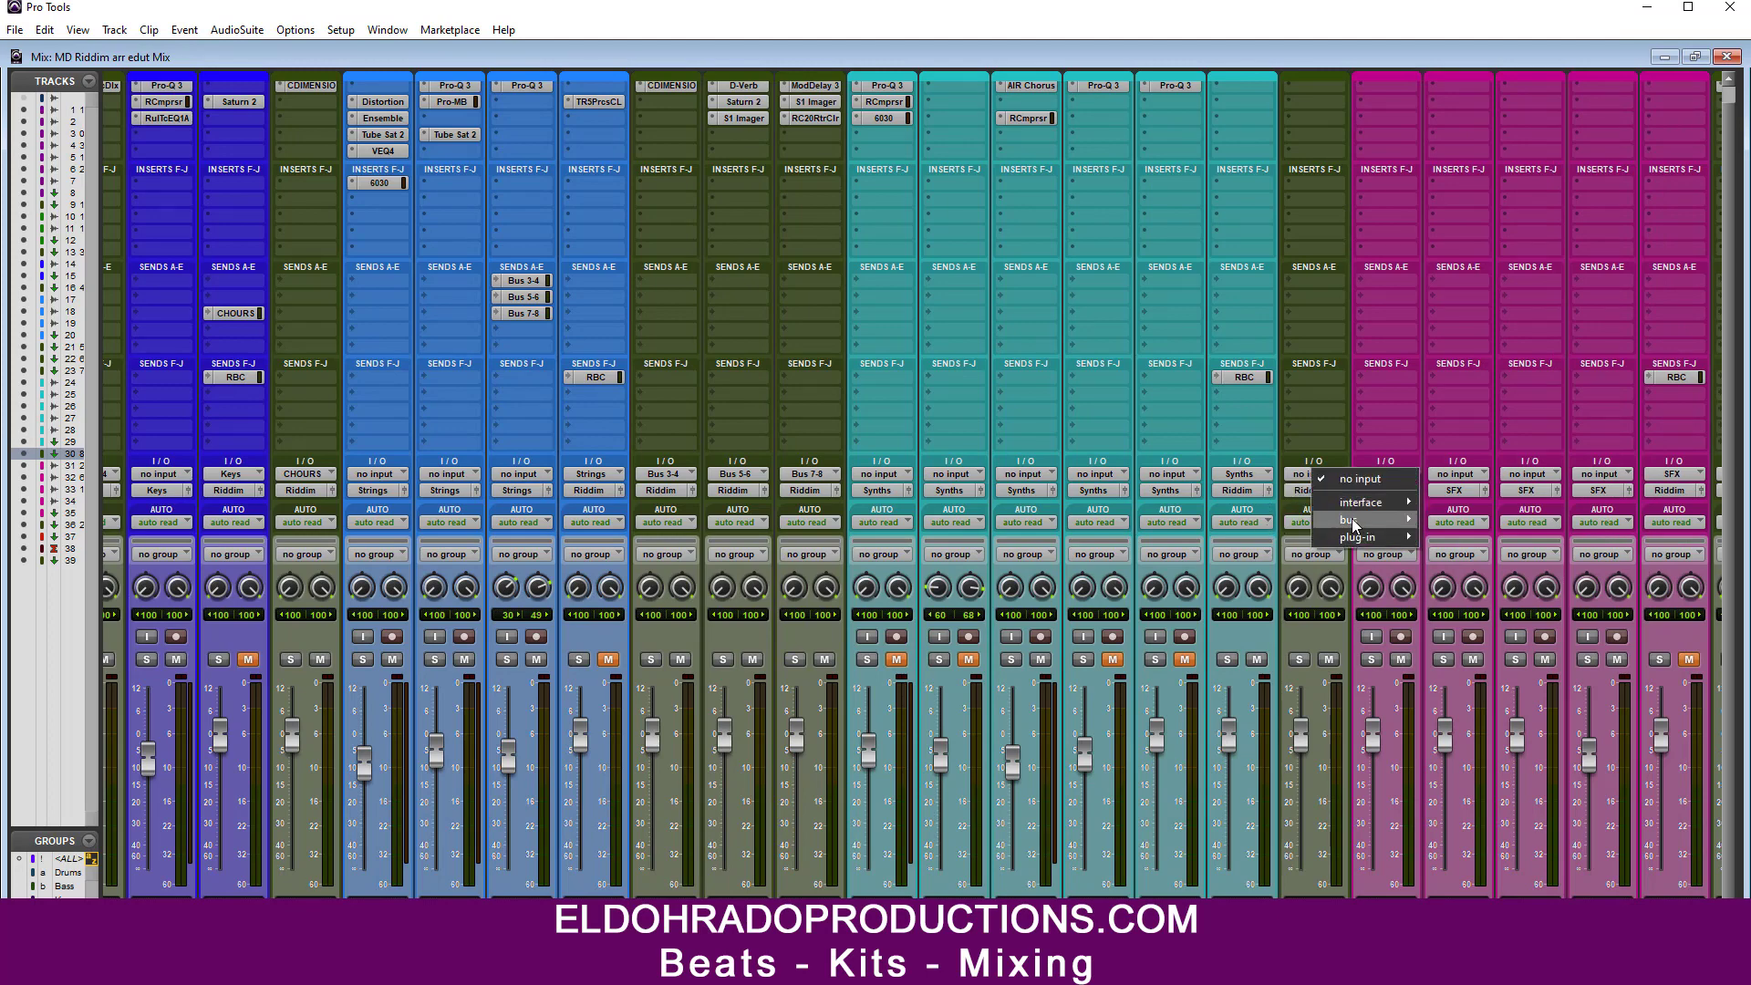
mouse_move(1359, 519)
left_click(1478, 797)
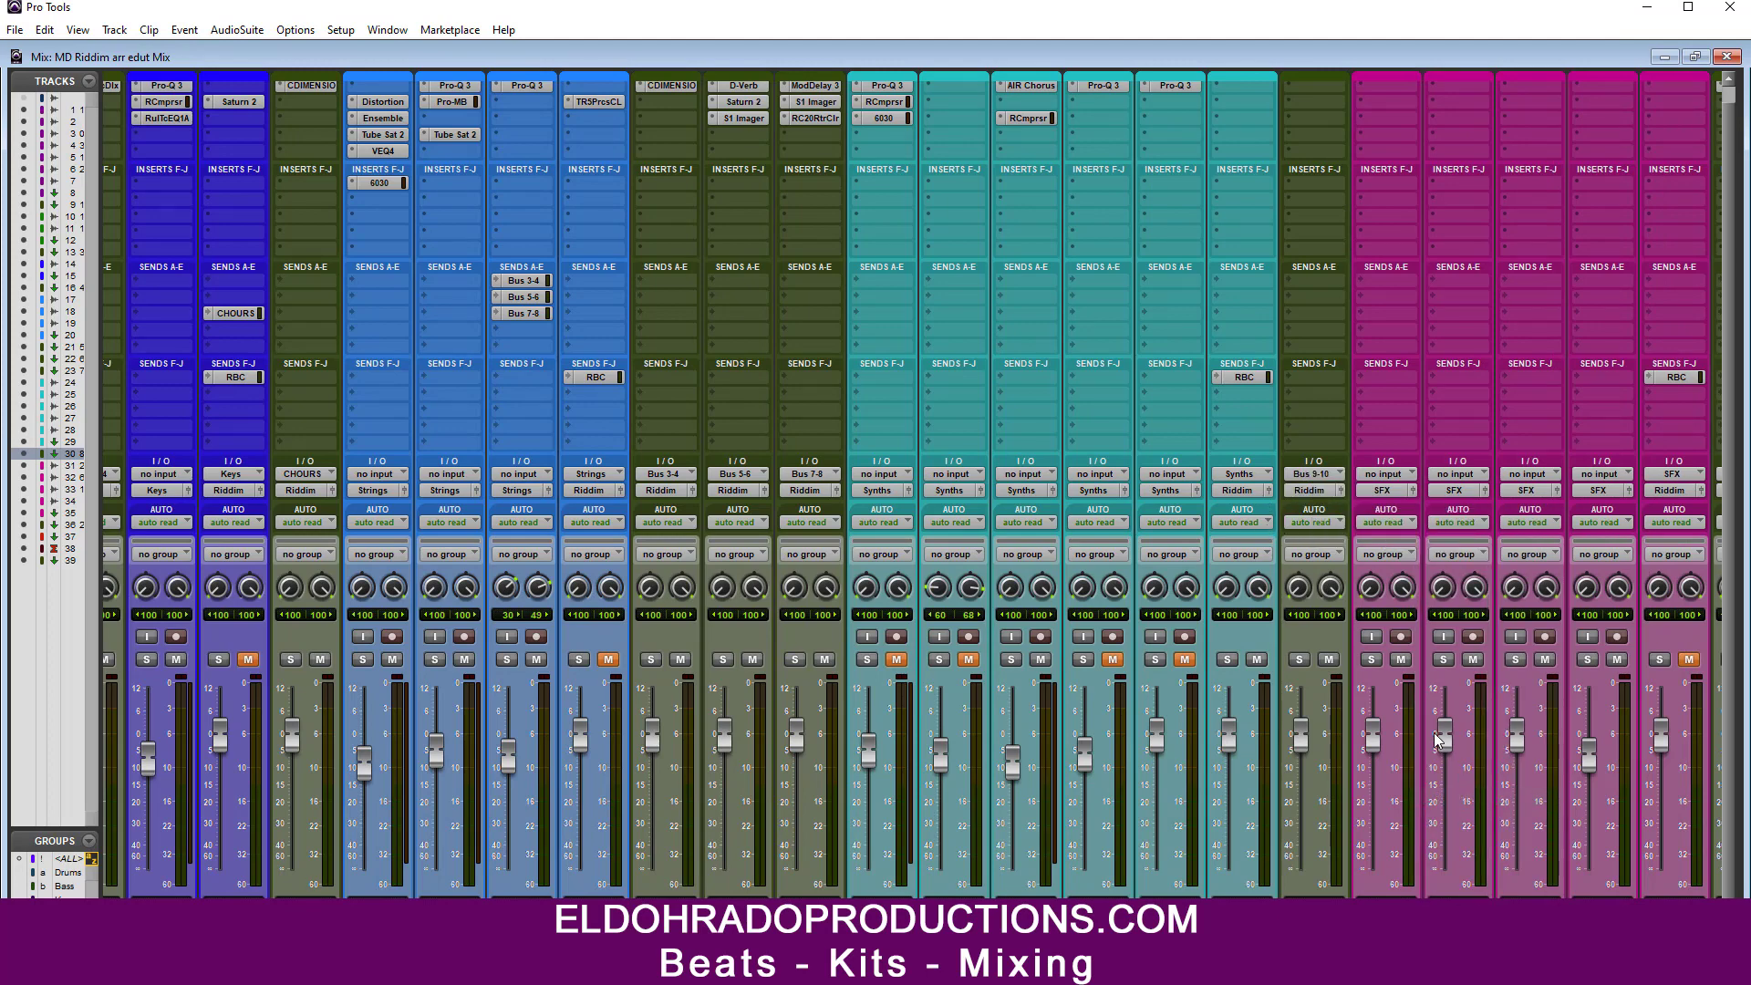
Step: Add a send to the stereo Bus 9-10 in send slot F of the Synth Brass track
left_click(1047, 374)
mouse_move(1084, 422)
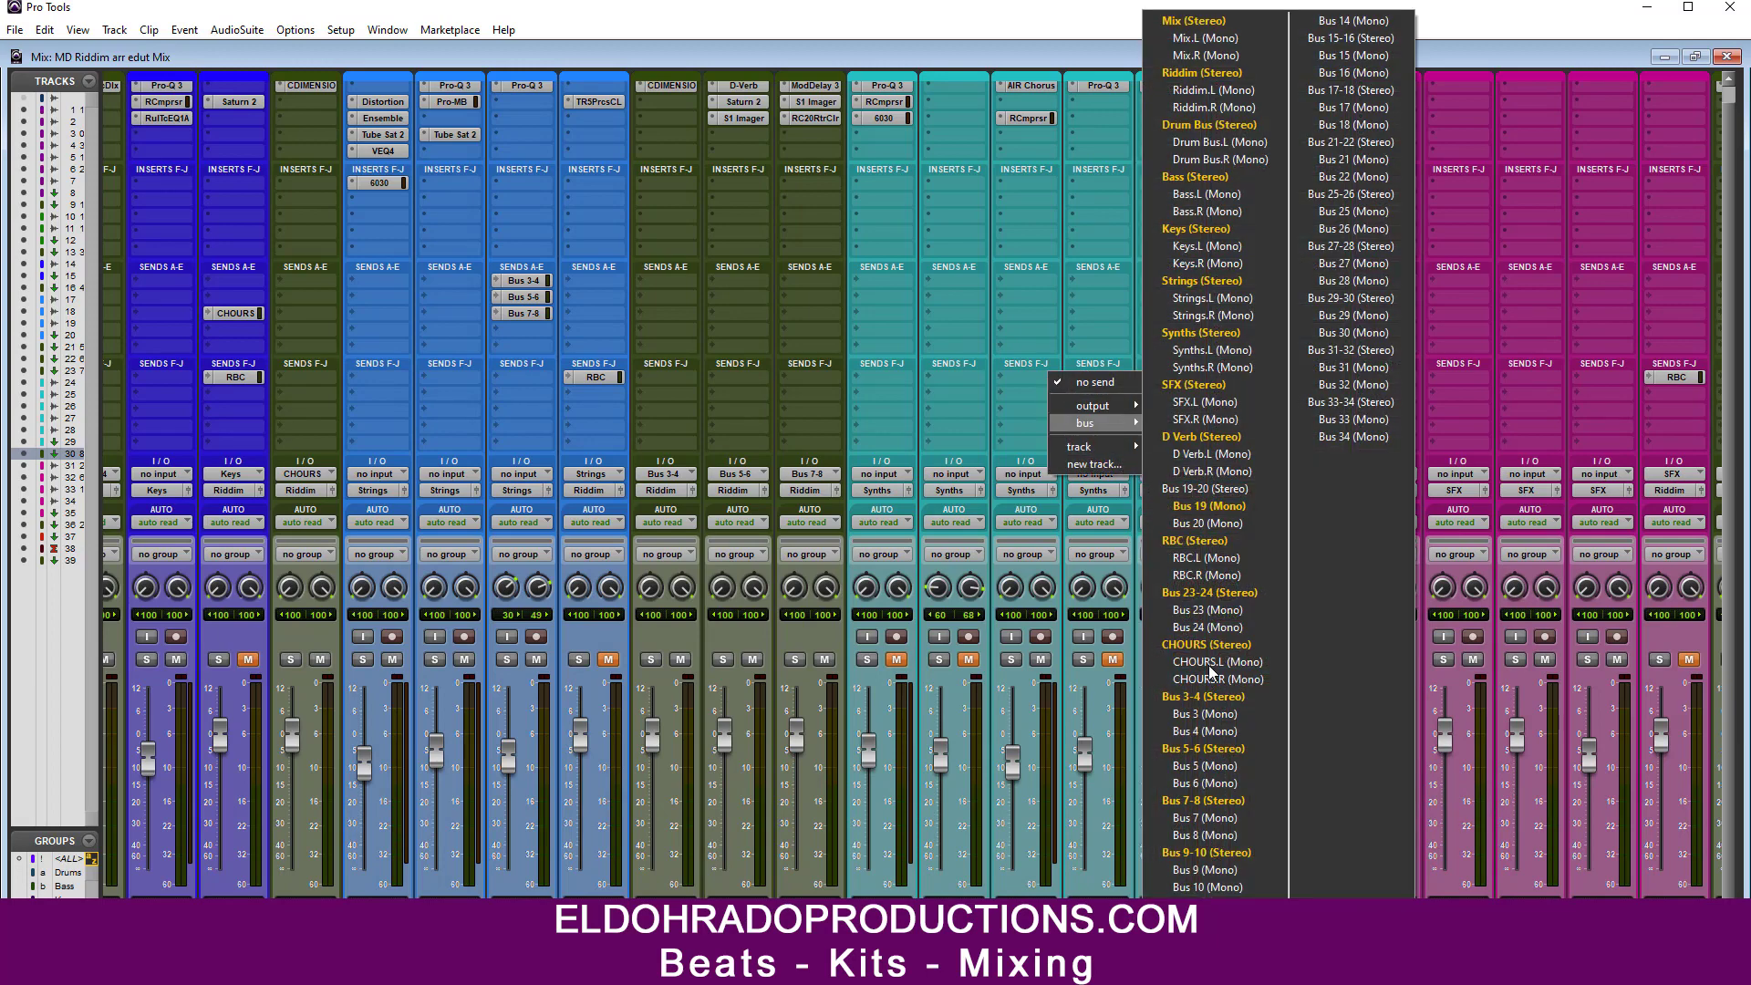
left_click(1209, 854)
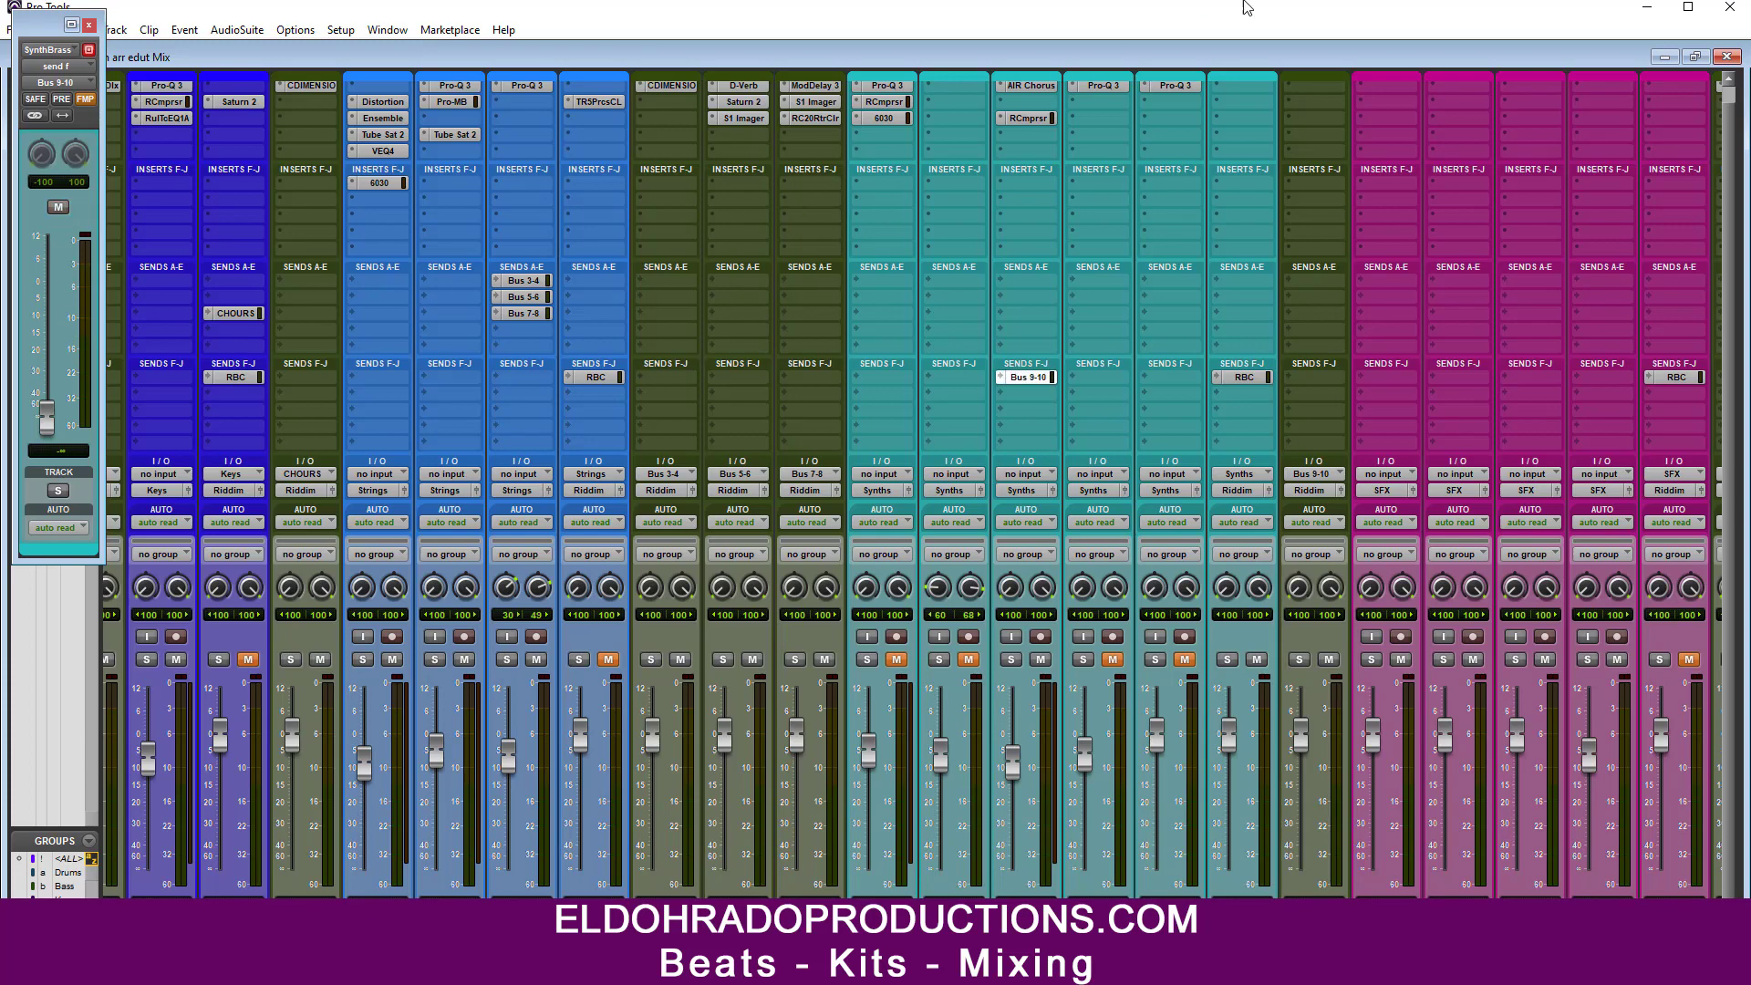
Step: Insert the stereo D-Verb reverb in the first insert slot of the new aux track
scroll(1318, 137, "up", 1)
left_click(1311, 106)
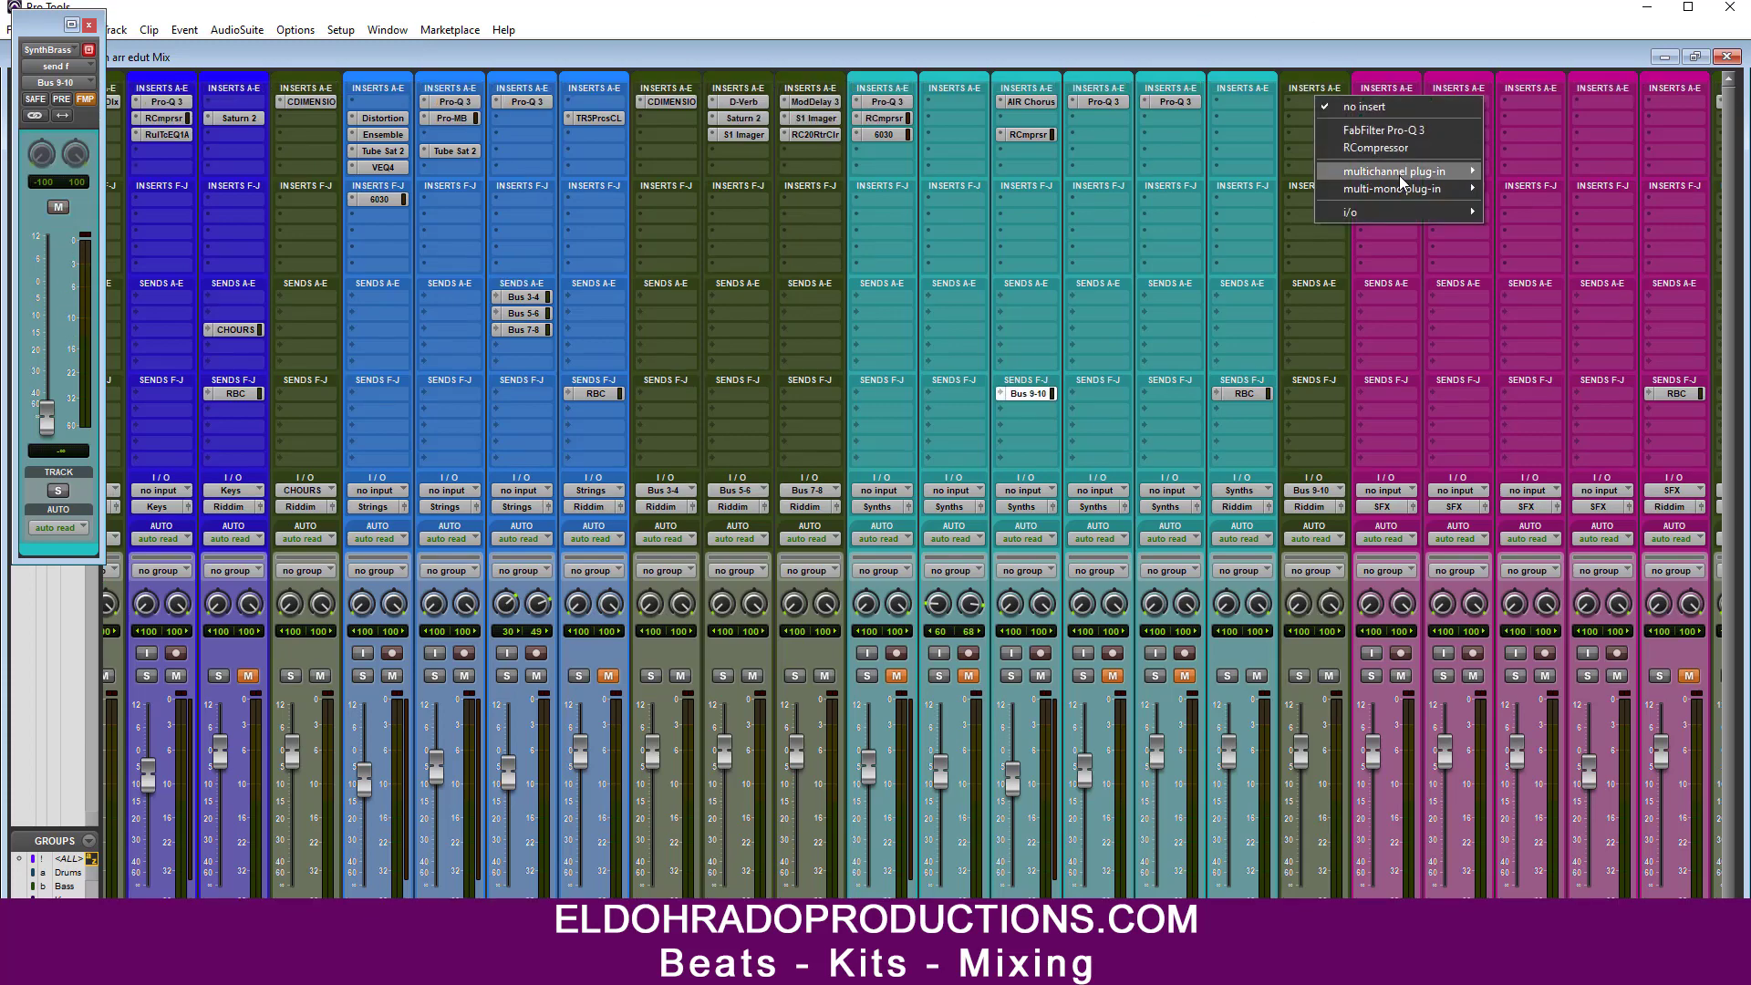
mouse_move(1400, 174)
mouse_move(1058, 153)
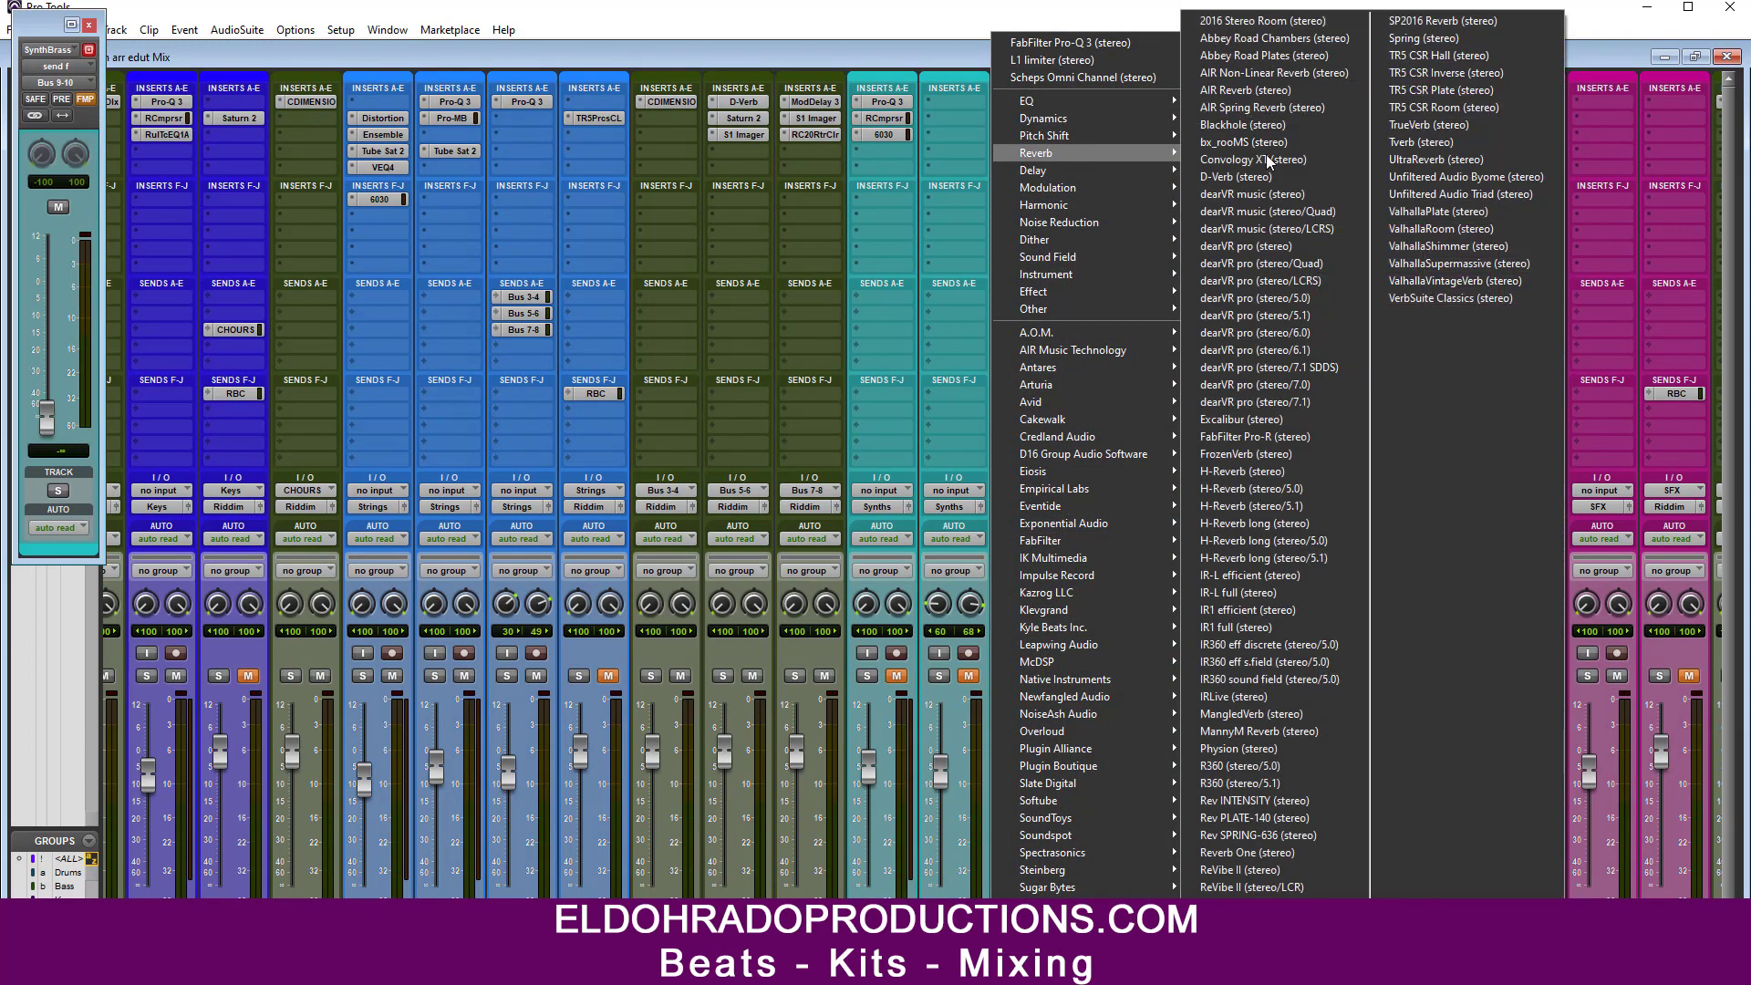
left_click(1283, 176)
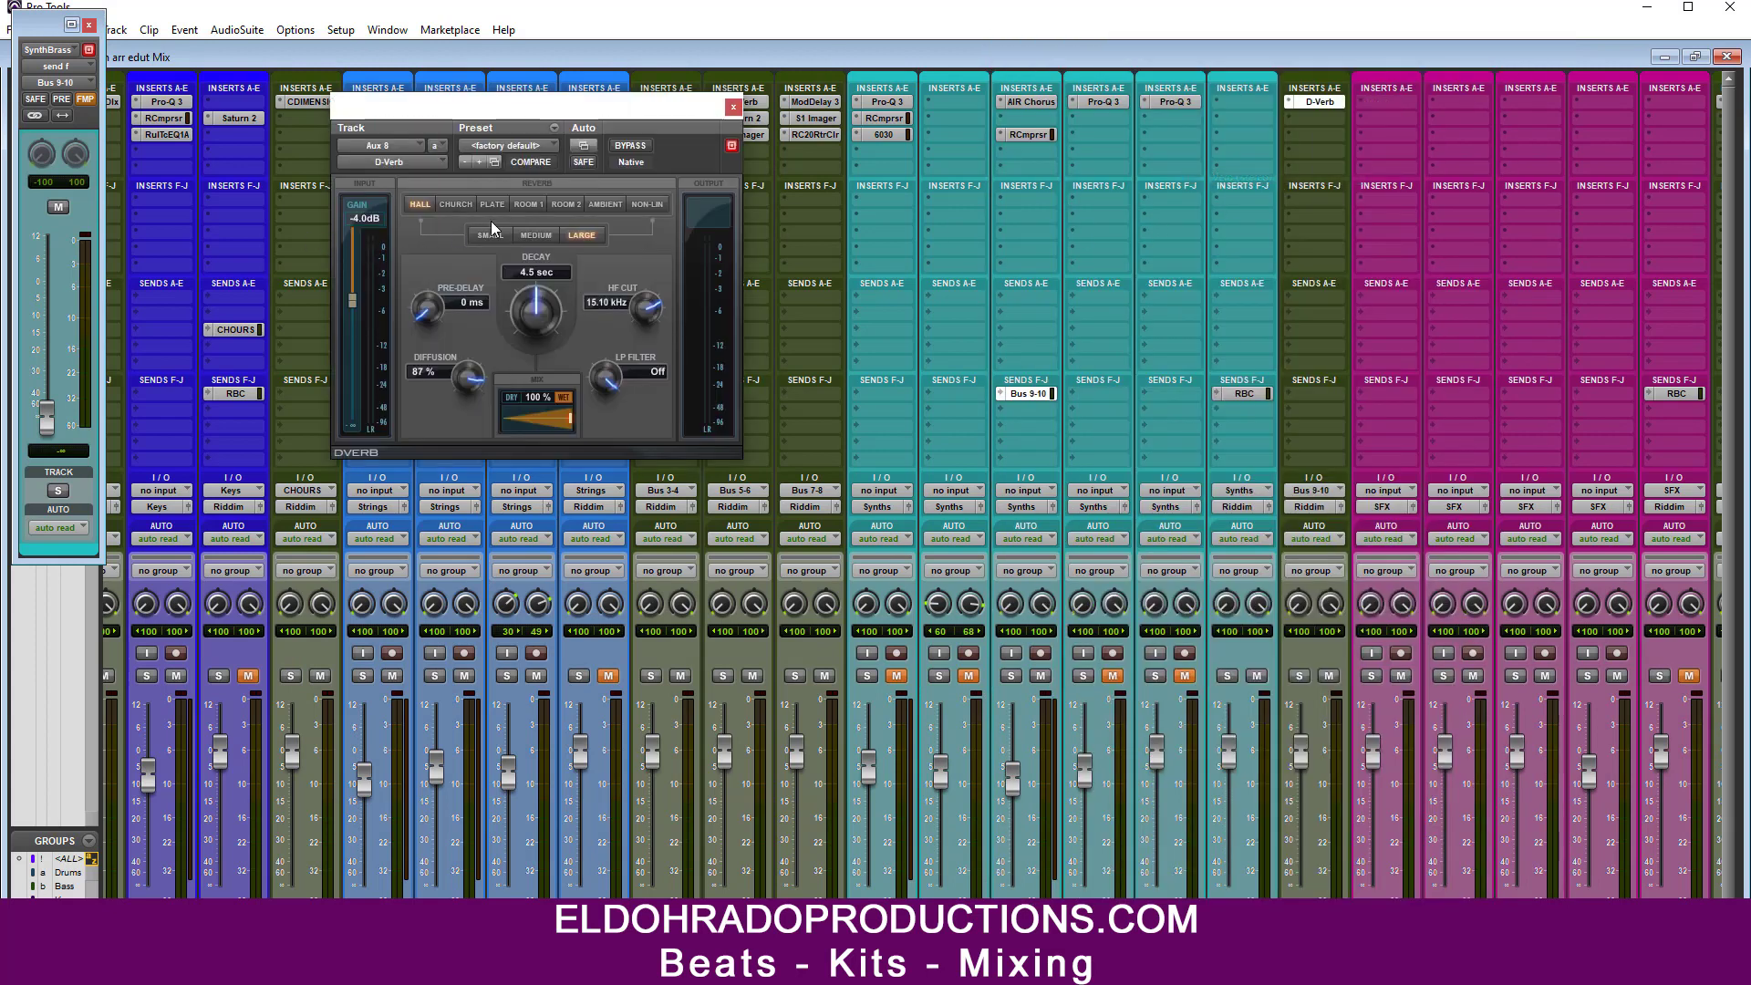
Step: Set D-Verb to a small Church with 2.3 s decay, 40 ms pre-delay, and HF cut and LP filter at 6.14 kHz
left_click(467, 208)
left_click(490, 235)
left_click_drag(525, 114, 684, 190)
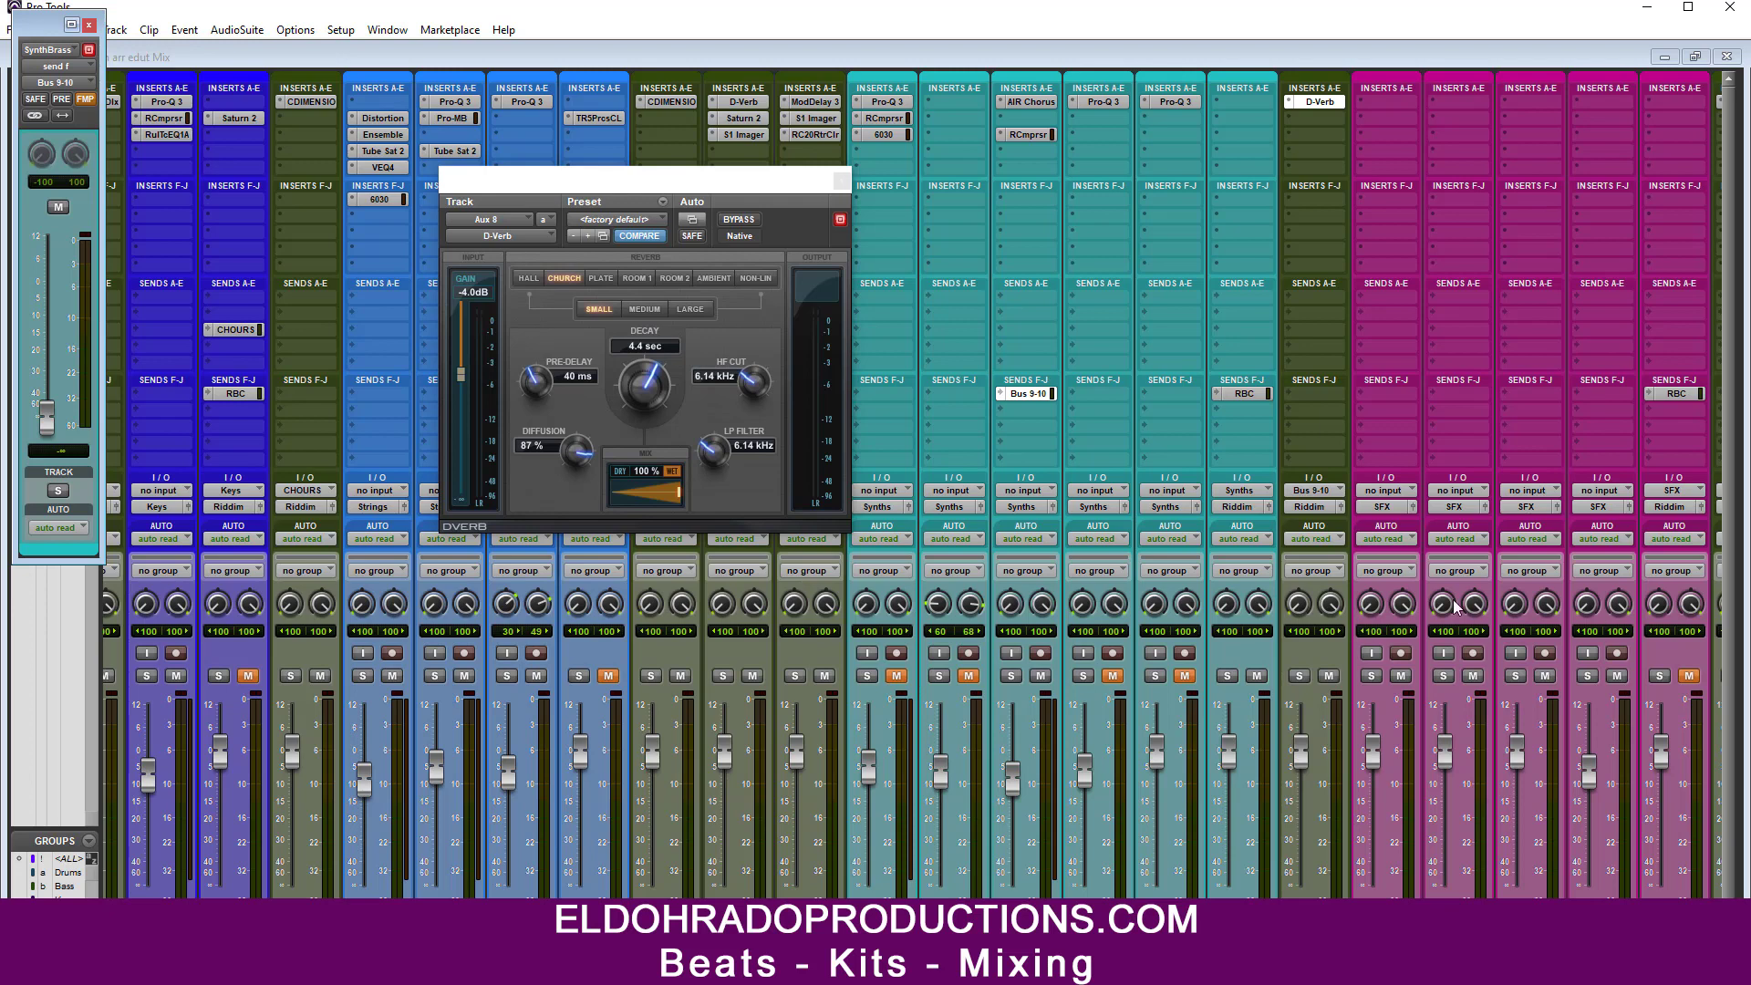
left_click(788, 183)
left_click_drag(780, 179, 874, 174)
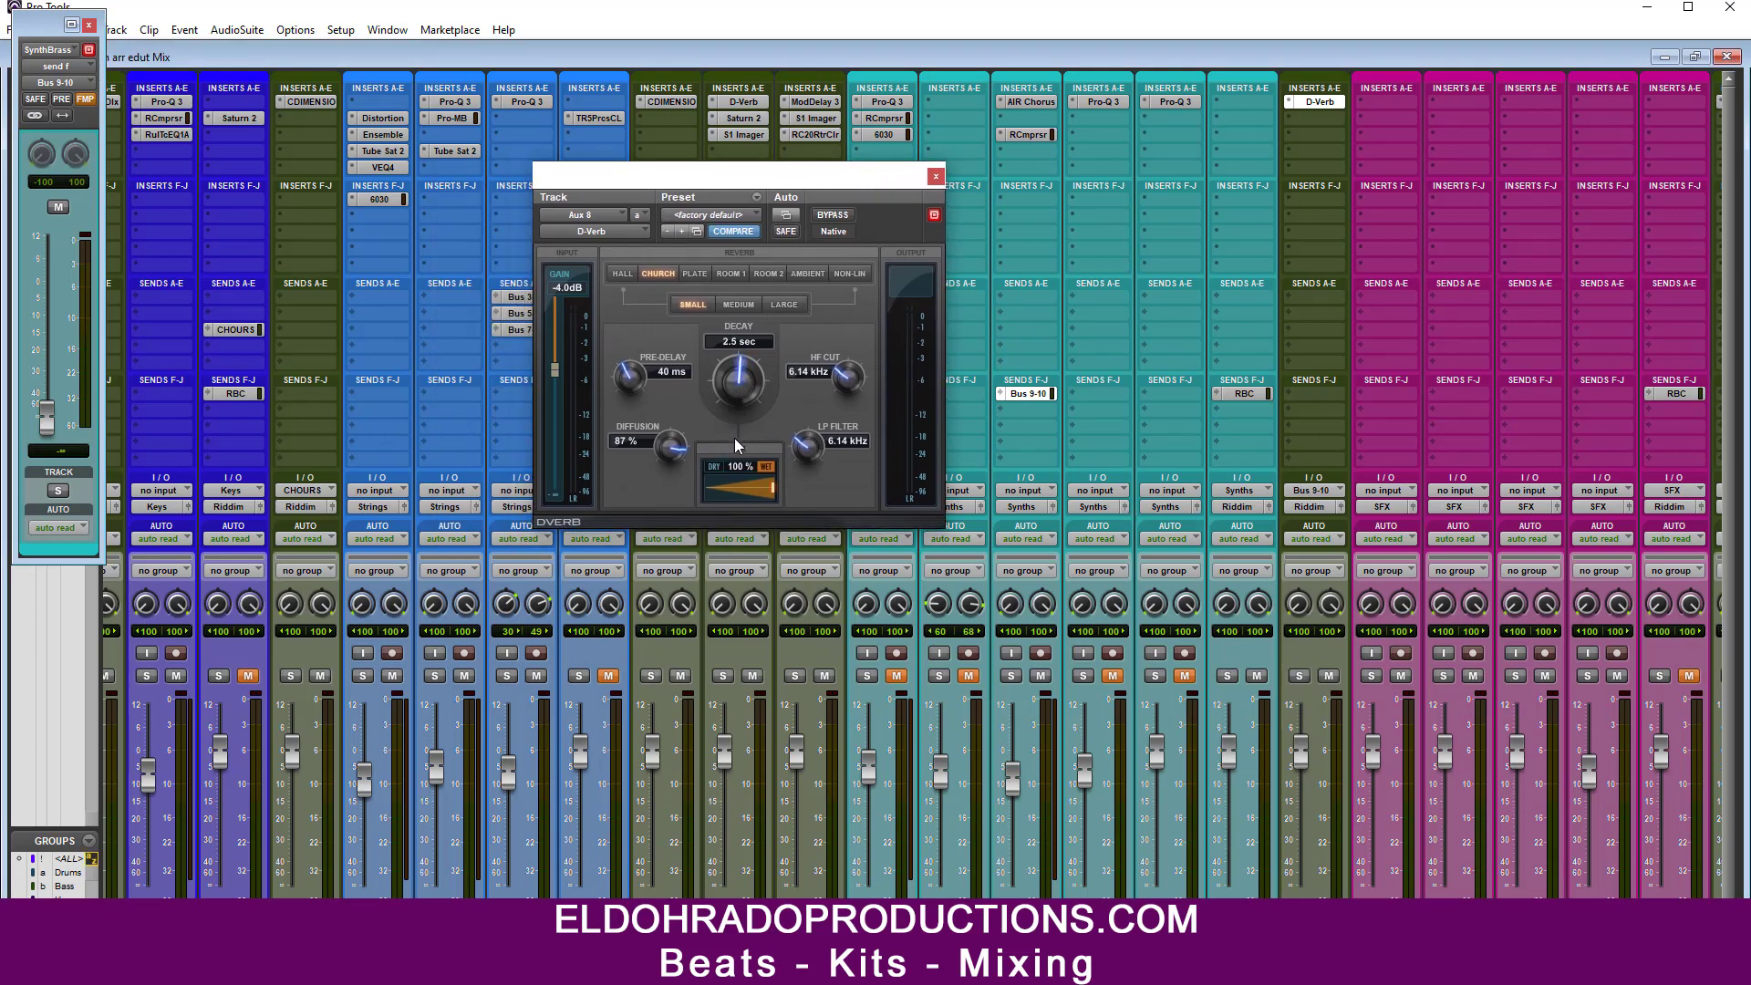
left_click_drag(735, 439, 736, 450)
Step: Set the Synth Brass send level to -12.6 dB during playback, compare it with the send muted, and close D-Verb
key("space")
left_click_drag(53, 430, 51, 340)
left_click(59, 208)
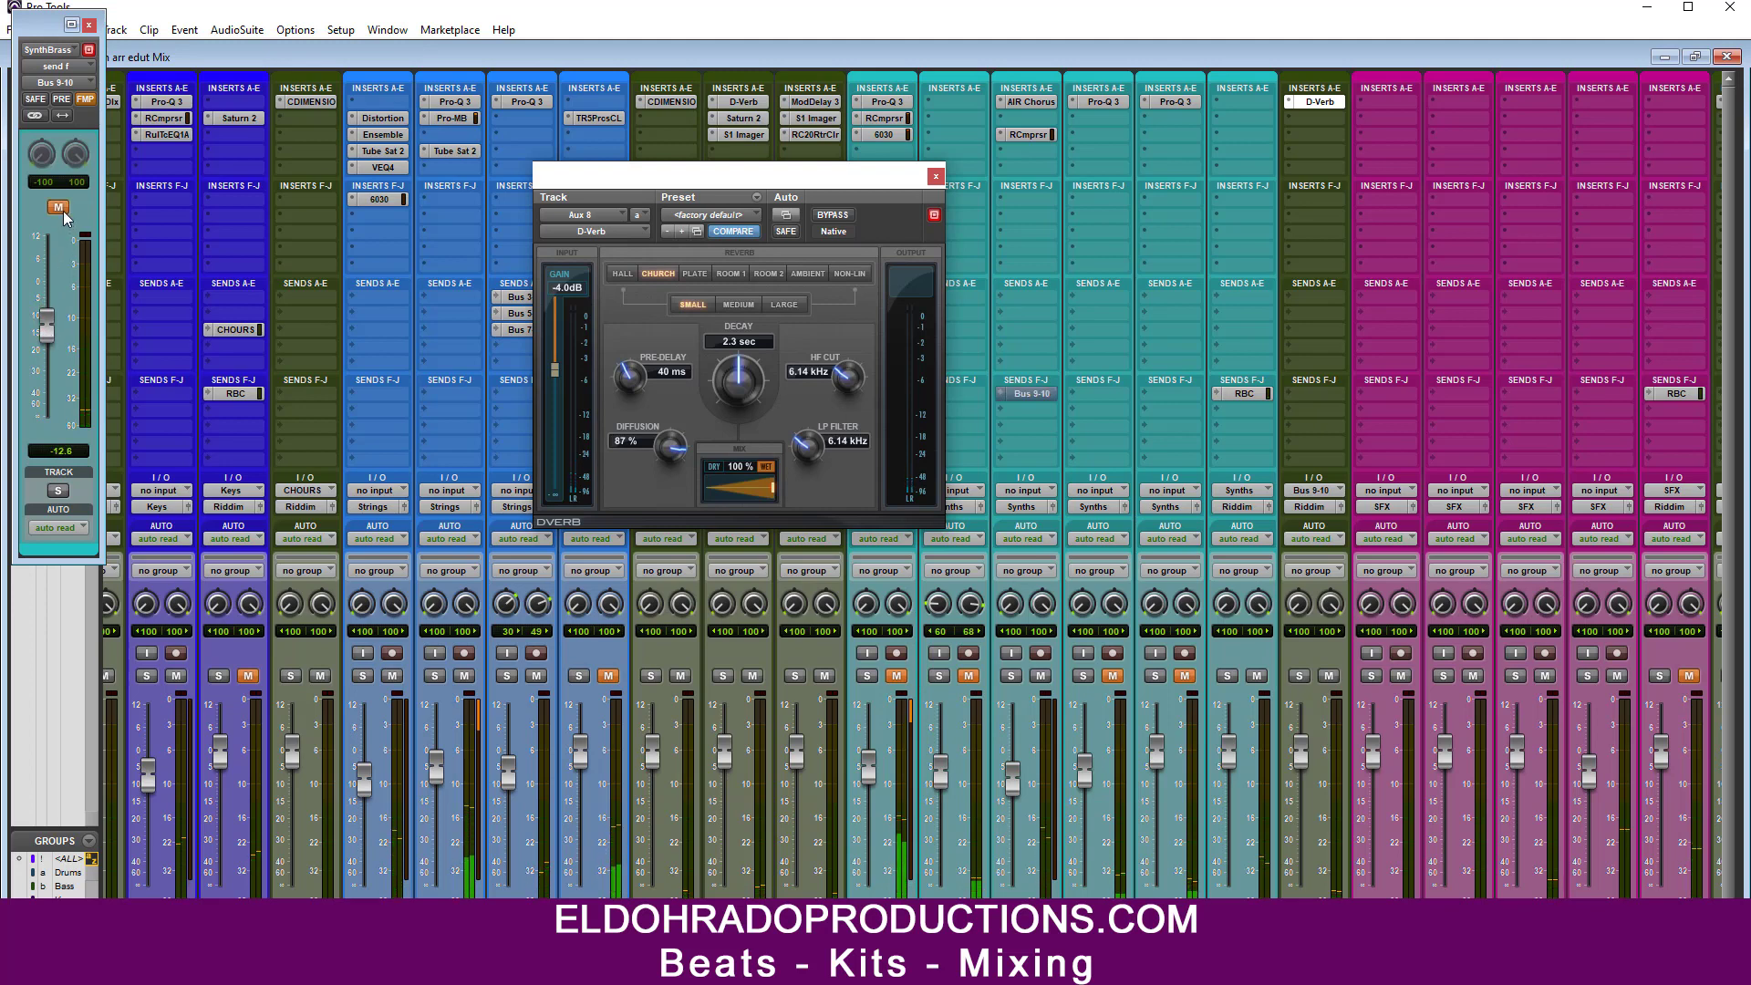
left_click(60, 209)
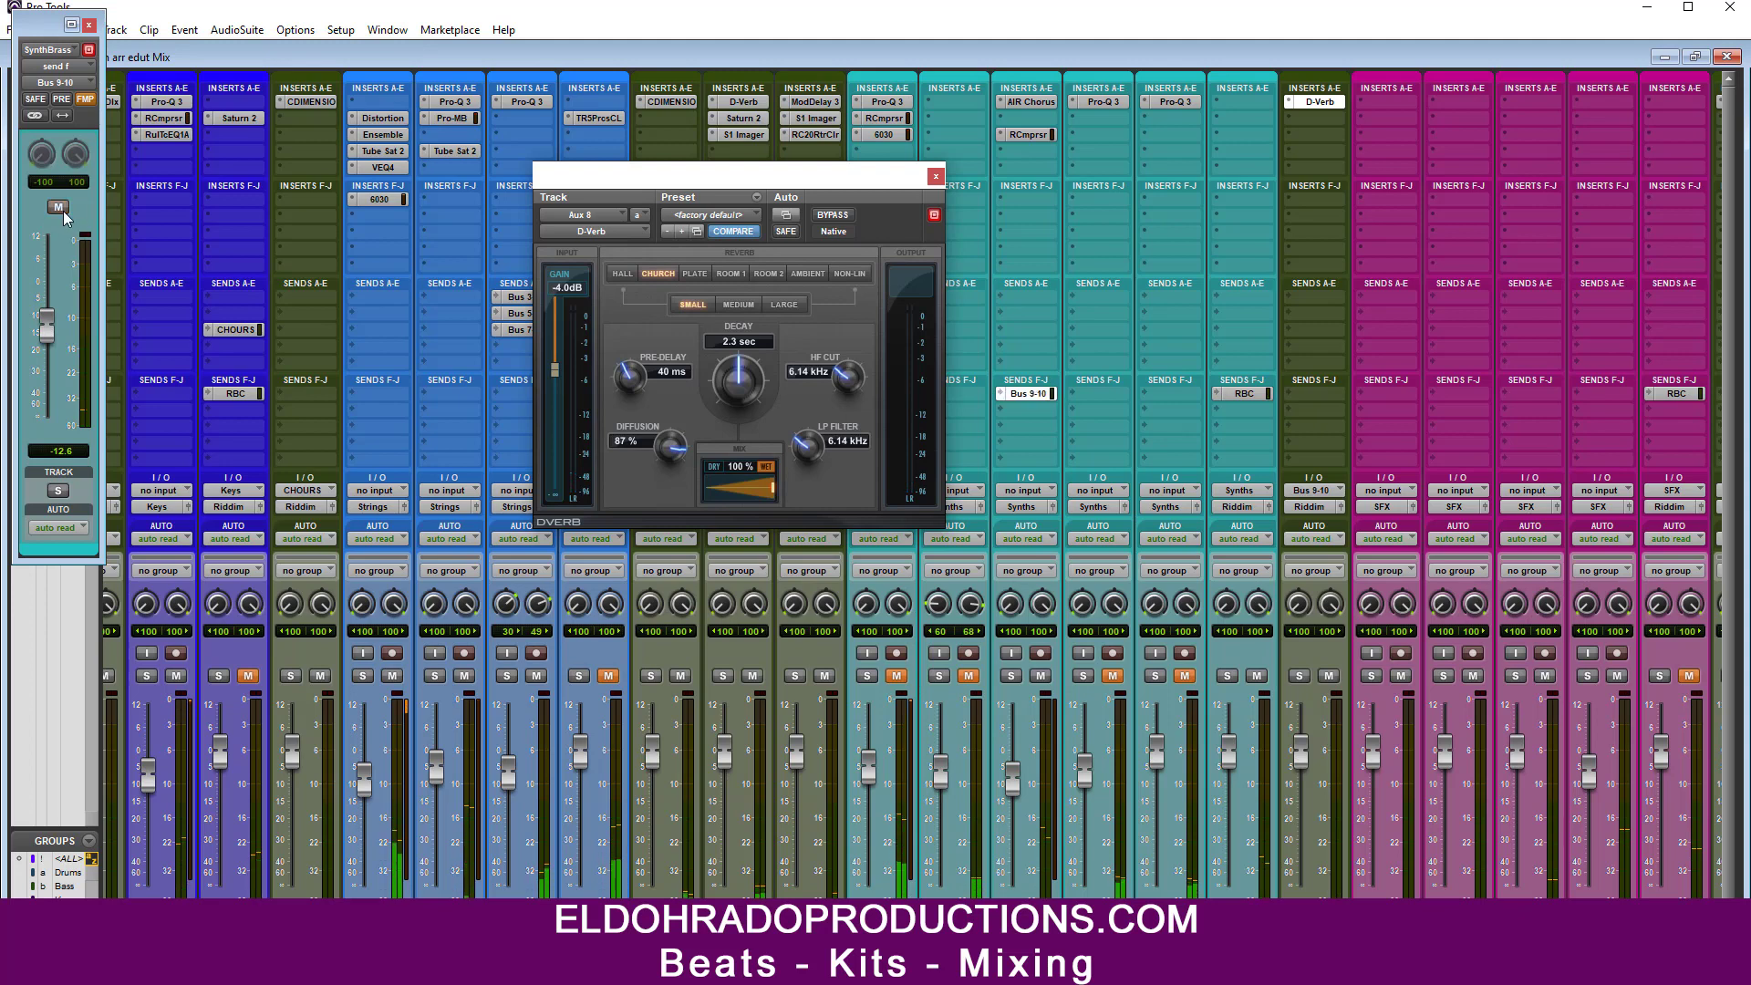
left_click(936, 176)
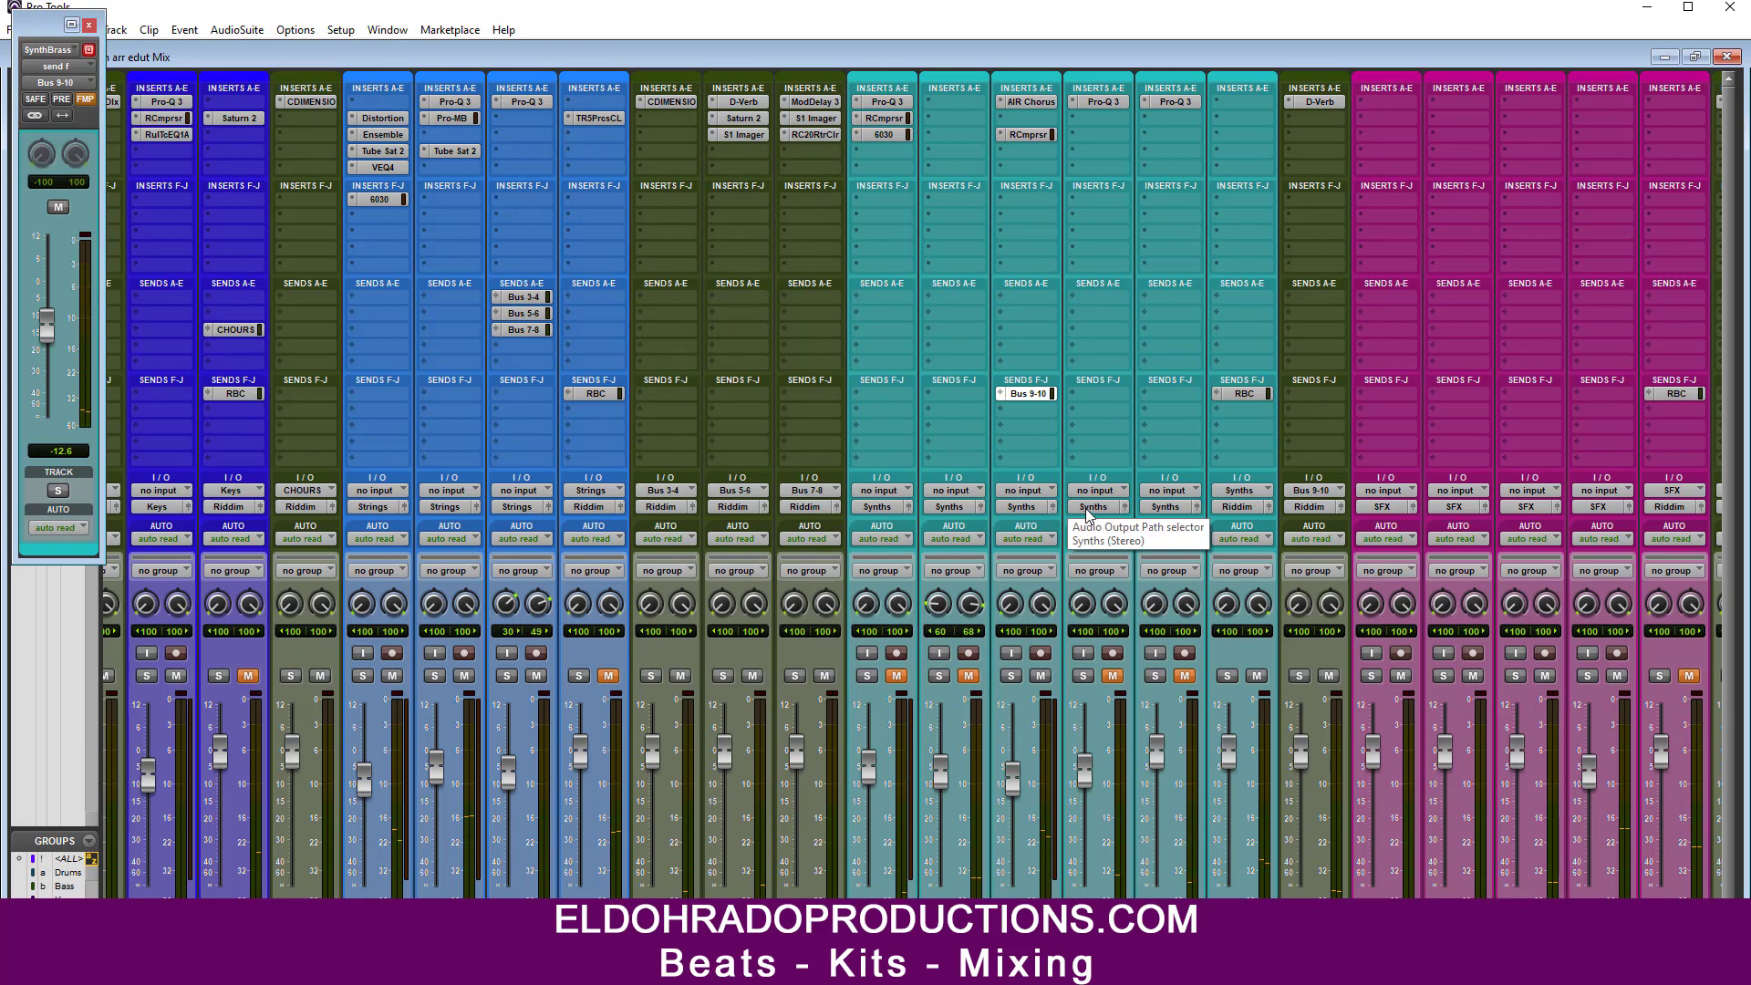
Step: Insert AIR Ensemble after the compressor on the Synth Brass track and set its mix to 18 %
left_click(1031, 153)
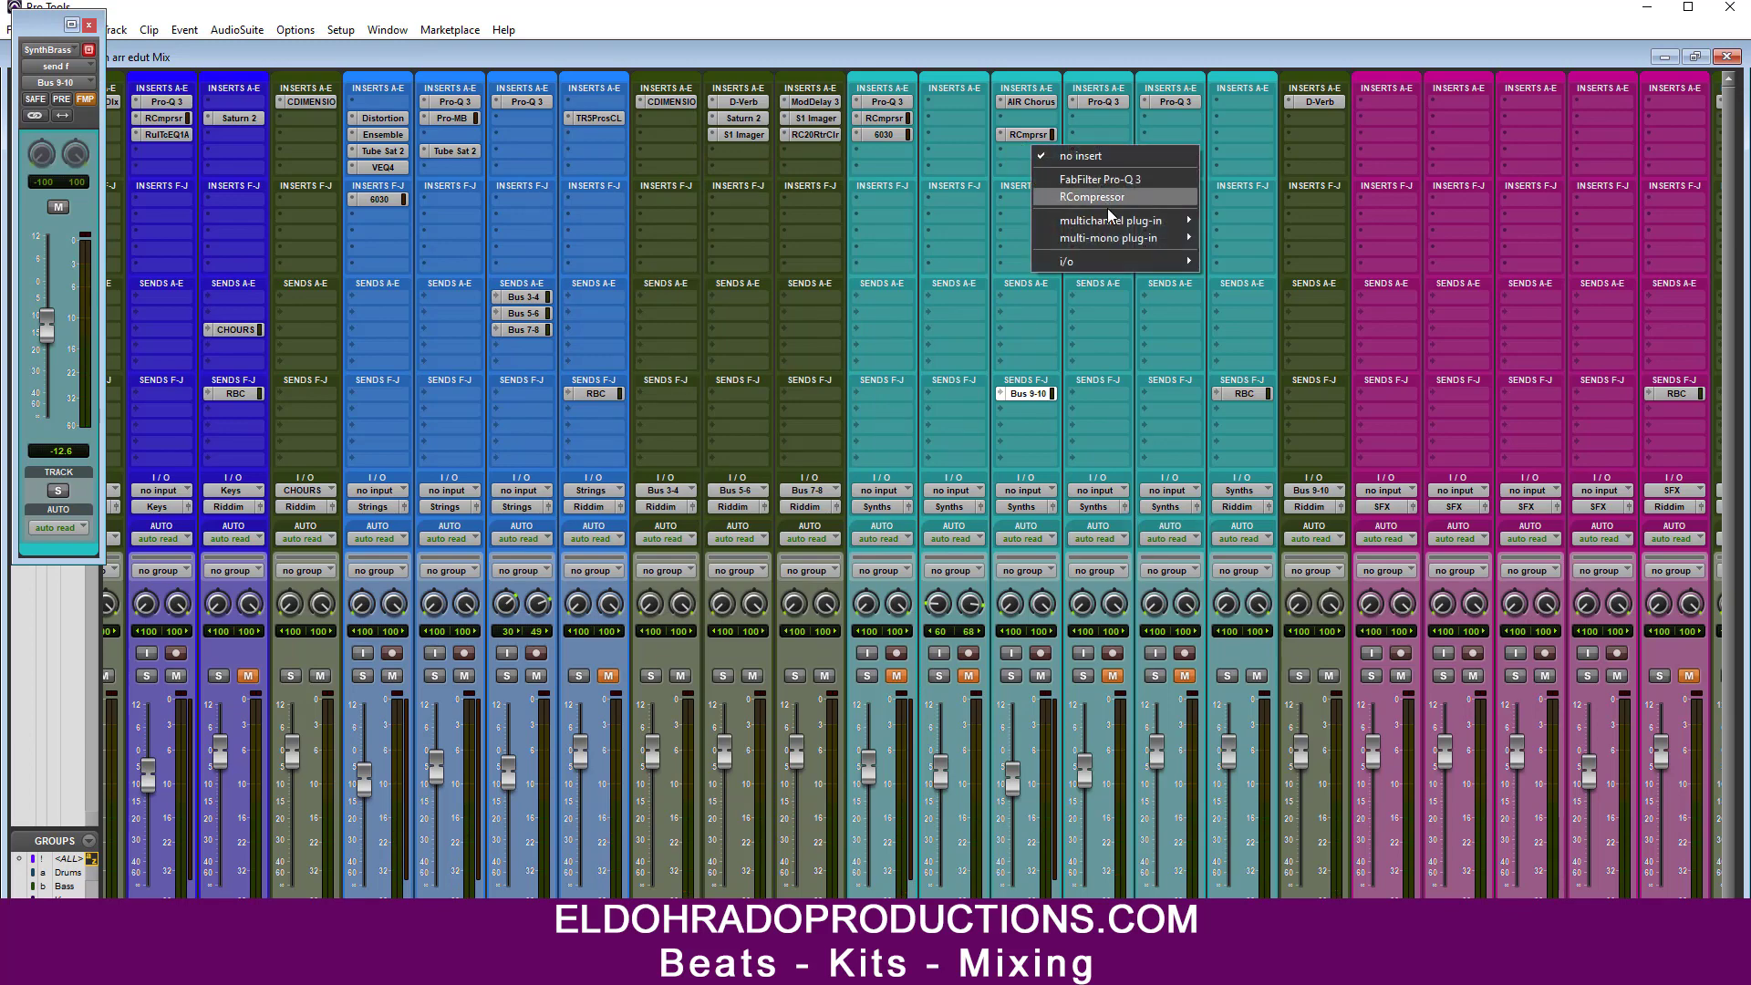
mouse_move(1109, 221)
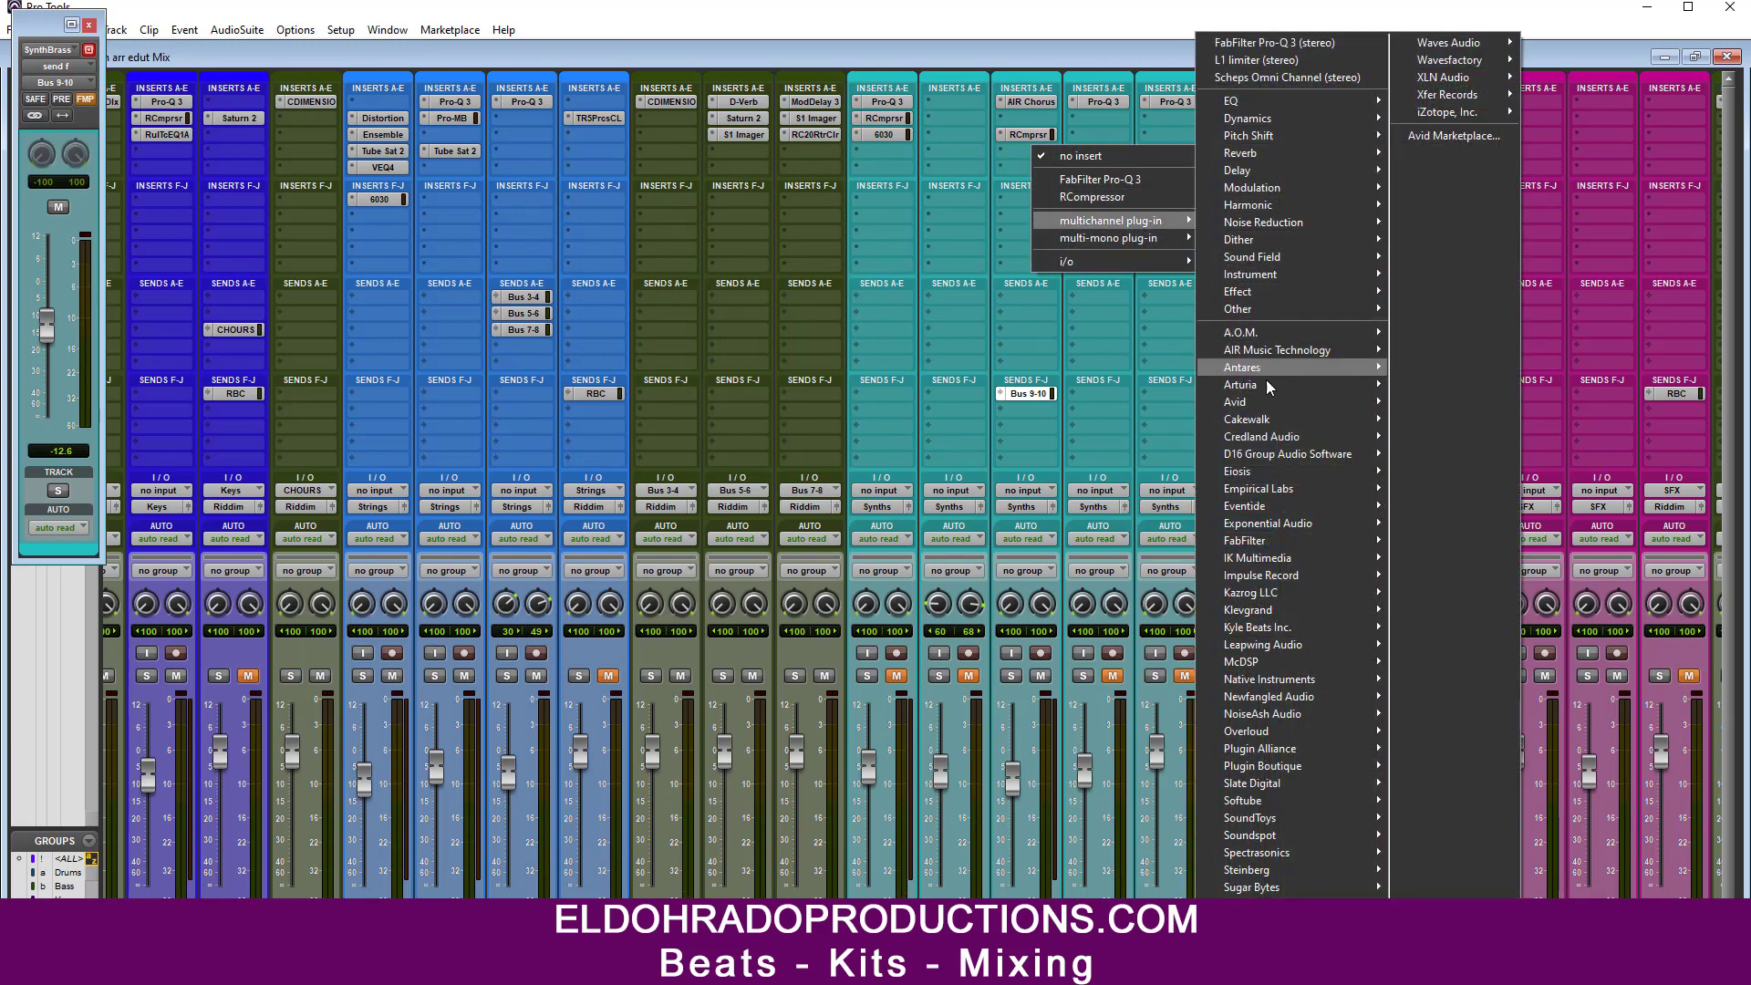
mouse_move(1279, 190)
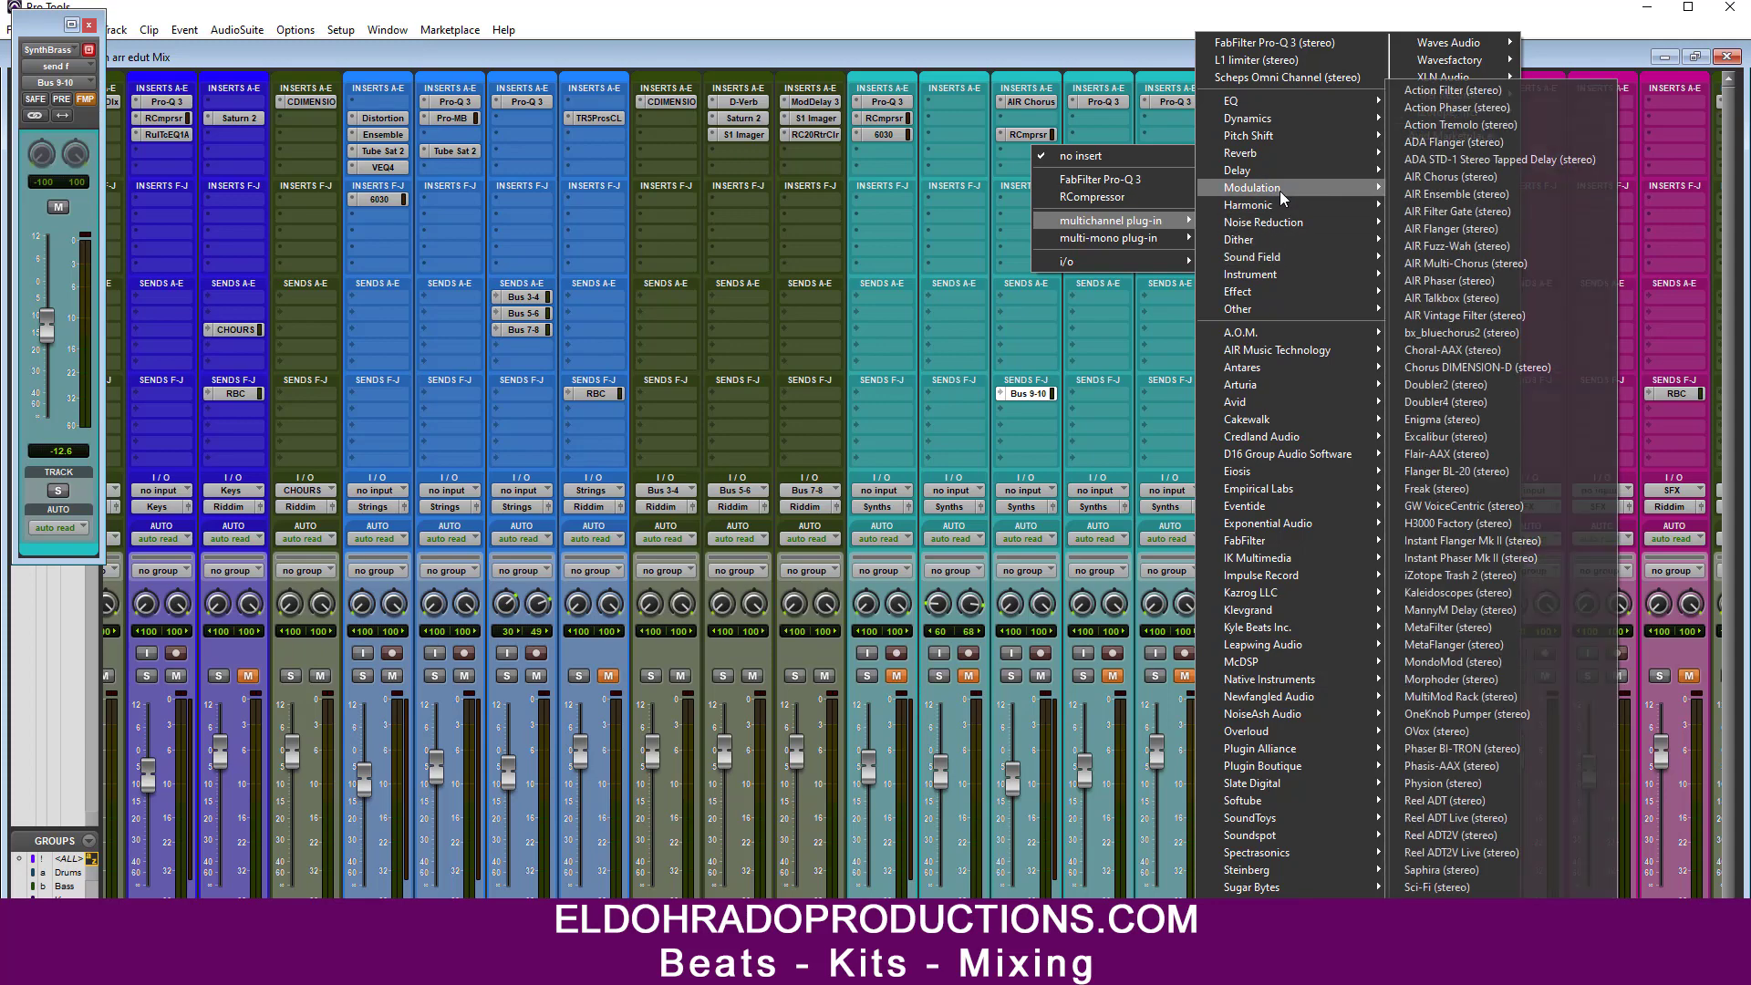
left_click(1452, 194)
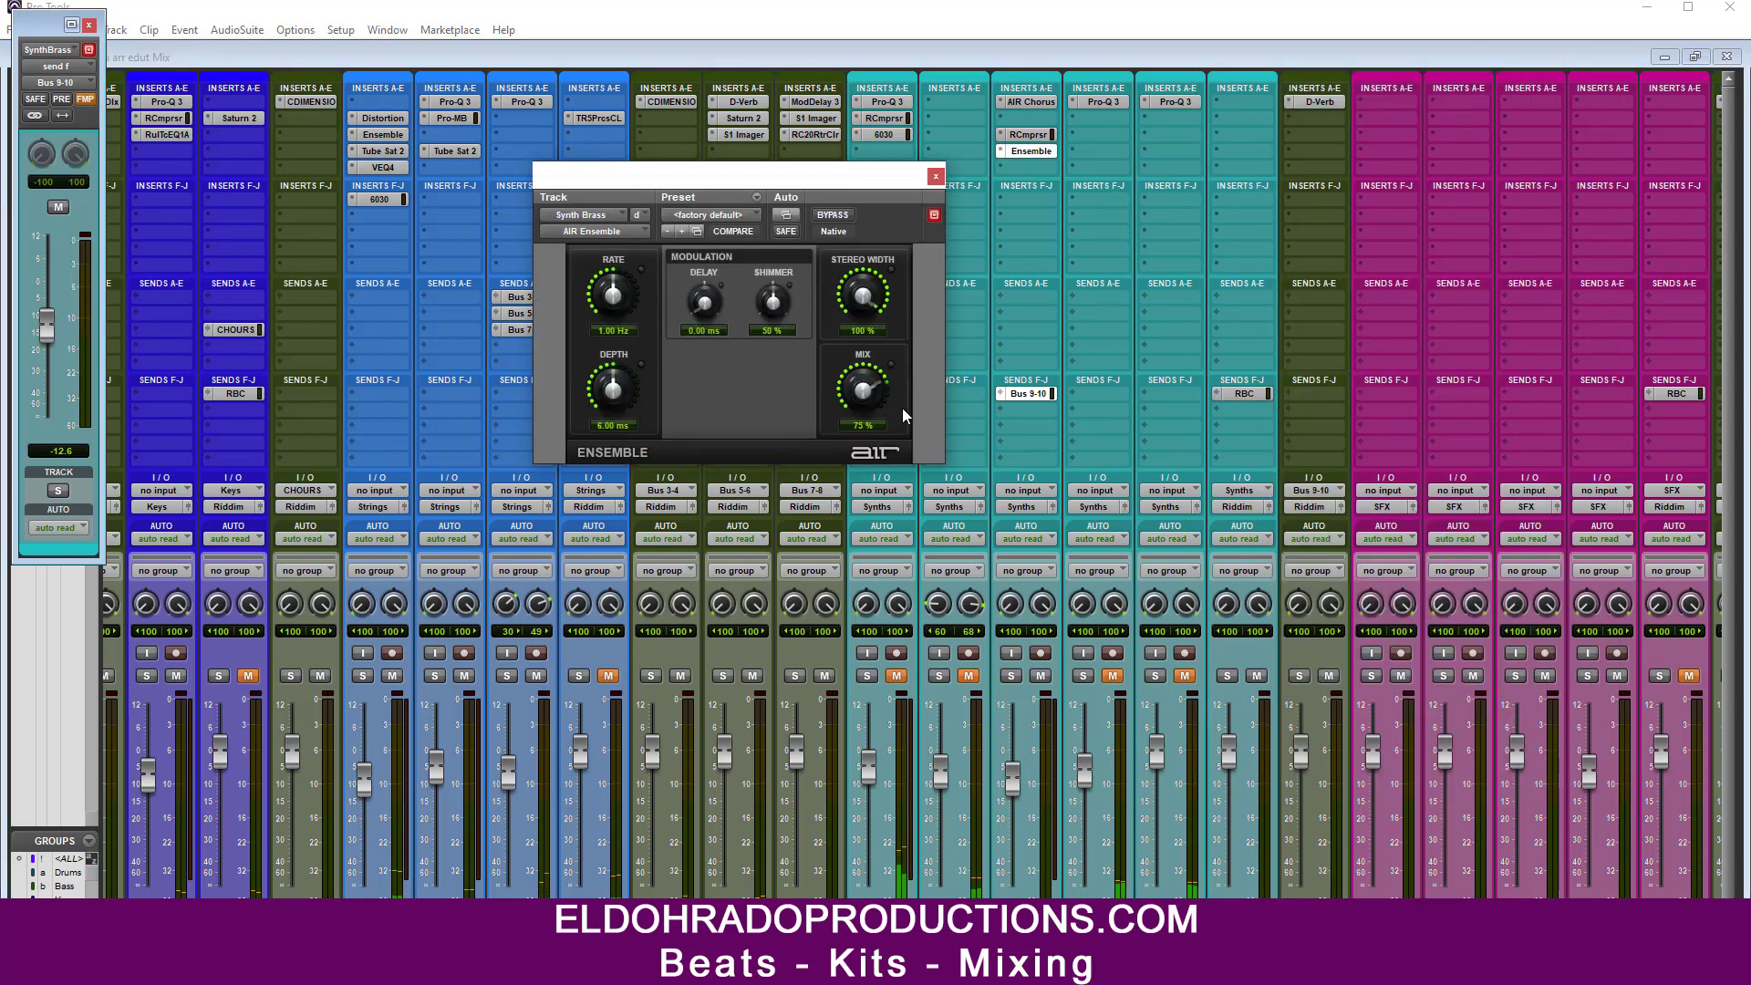
left_click_drag(862, 389, 858, 502)
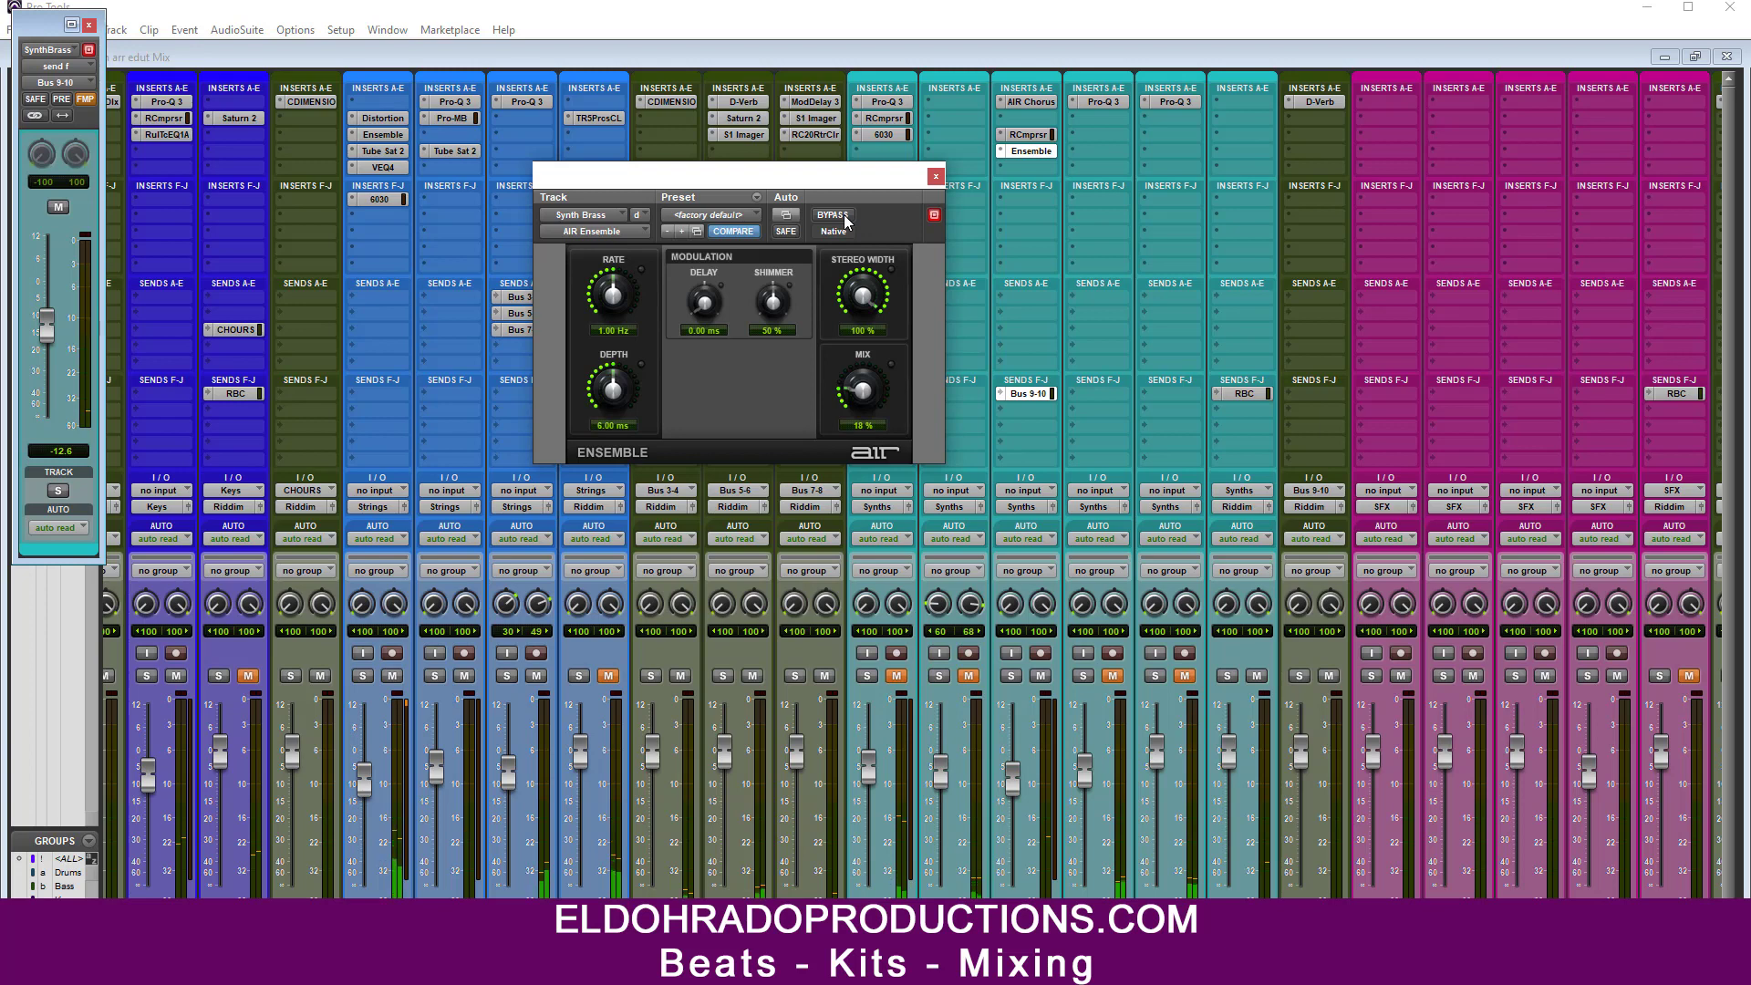
Step: Mute the aux return tracks fed by Bus 5-6 and Bus 7-8
left_click(753, 677)
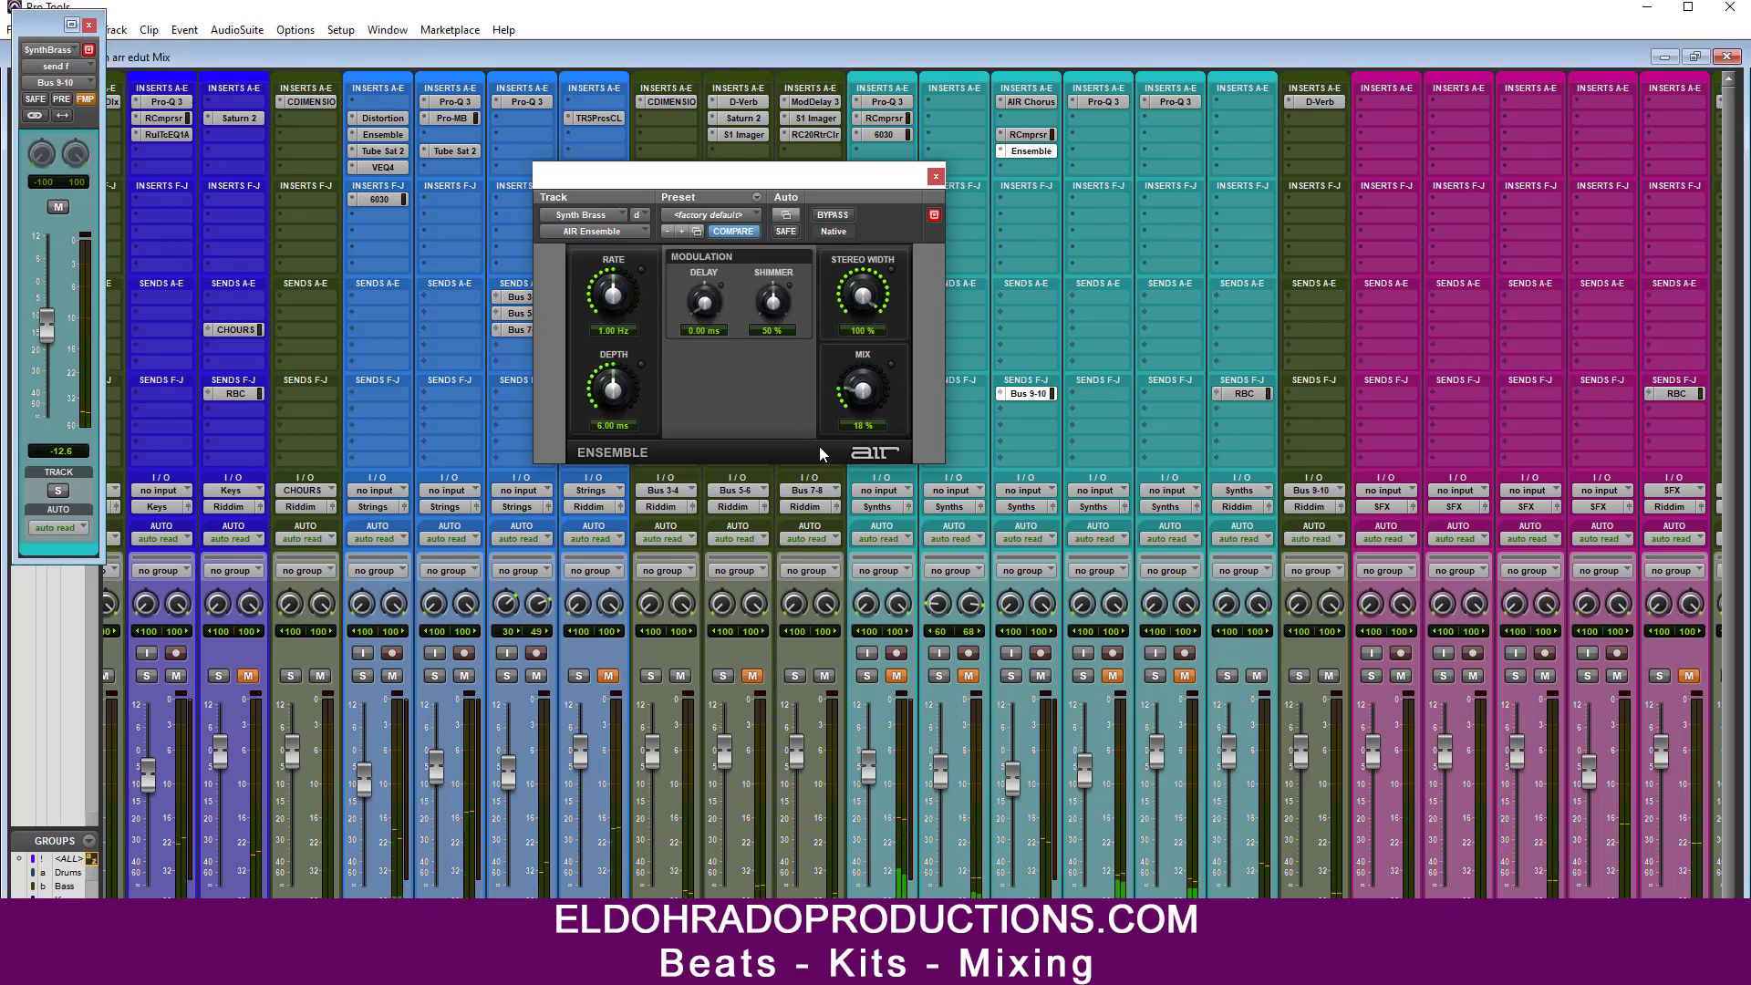
left_click(825, 676)
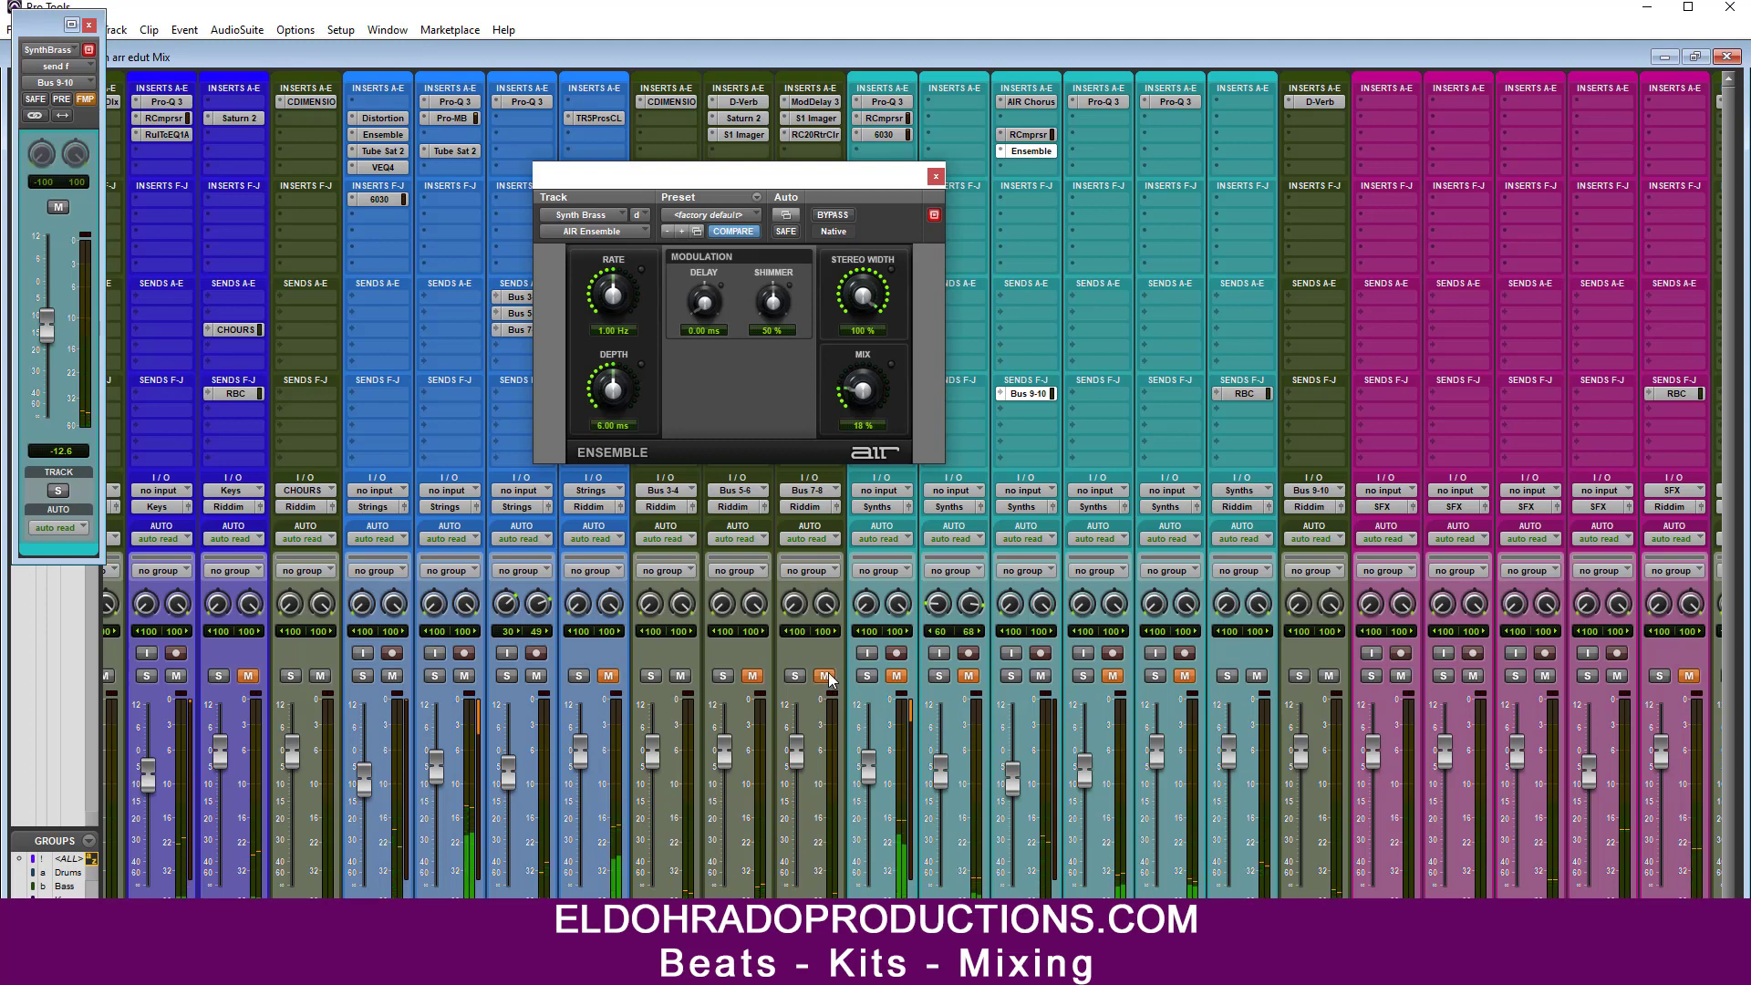
Step: Set the AIR Ensemble mix on Synth Brass to 27 % and mute the Bus 3-4 aux return
left_click_drag(873, 392, 874, 372)
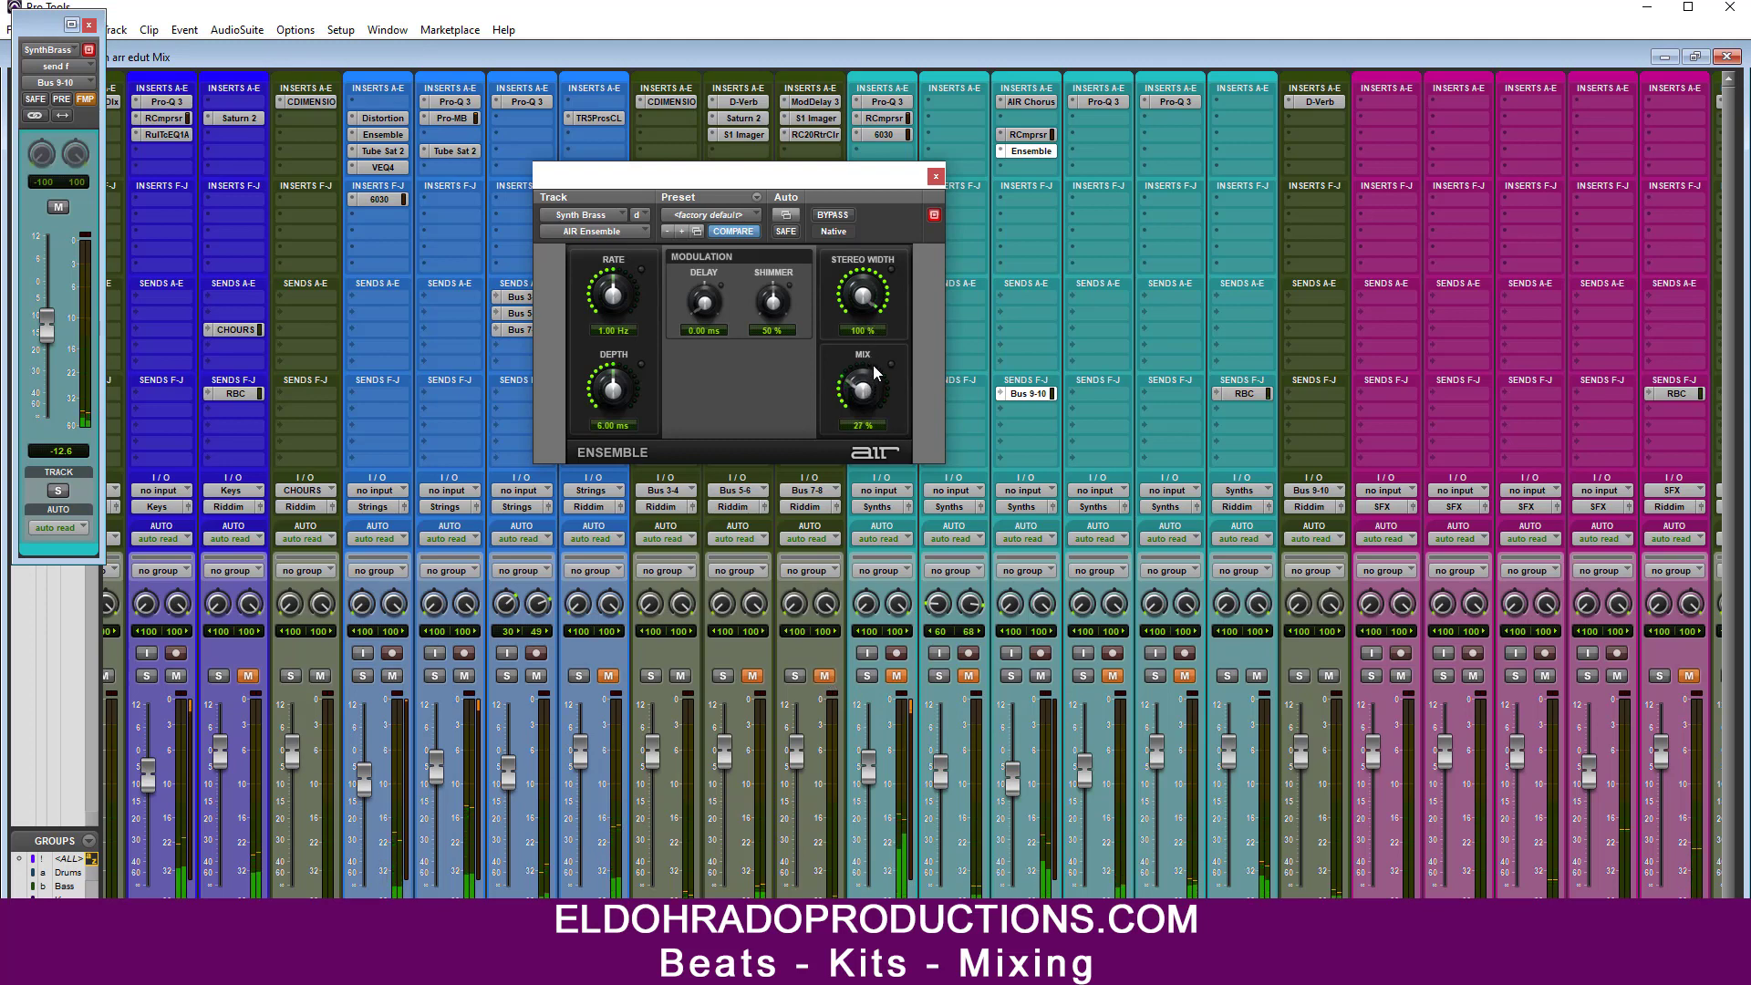
left_click(680, 676)
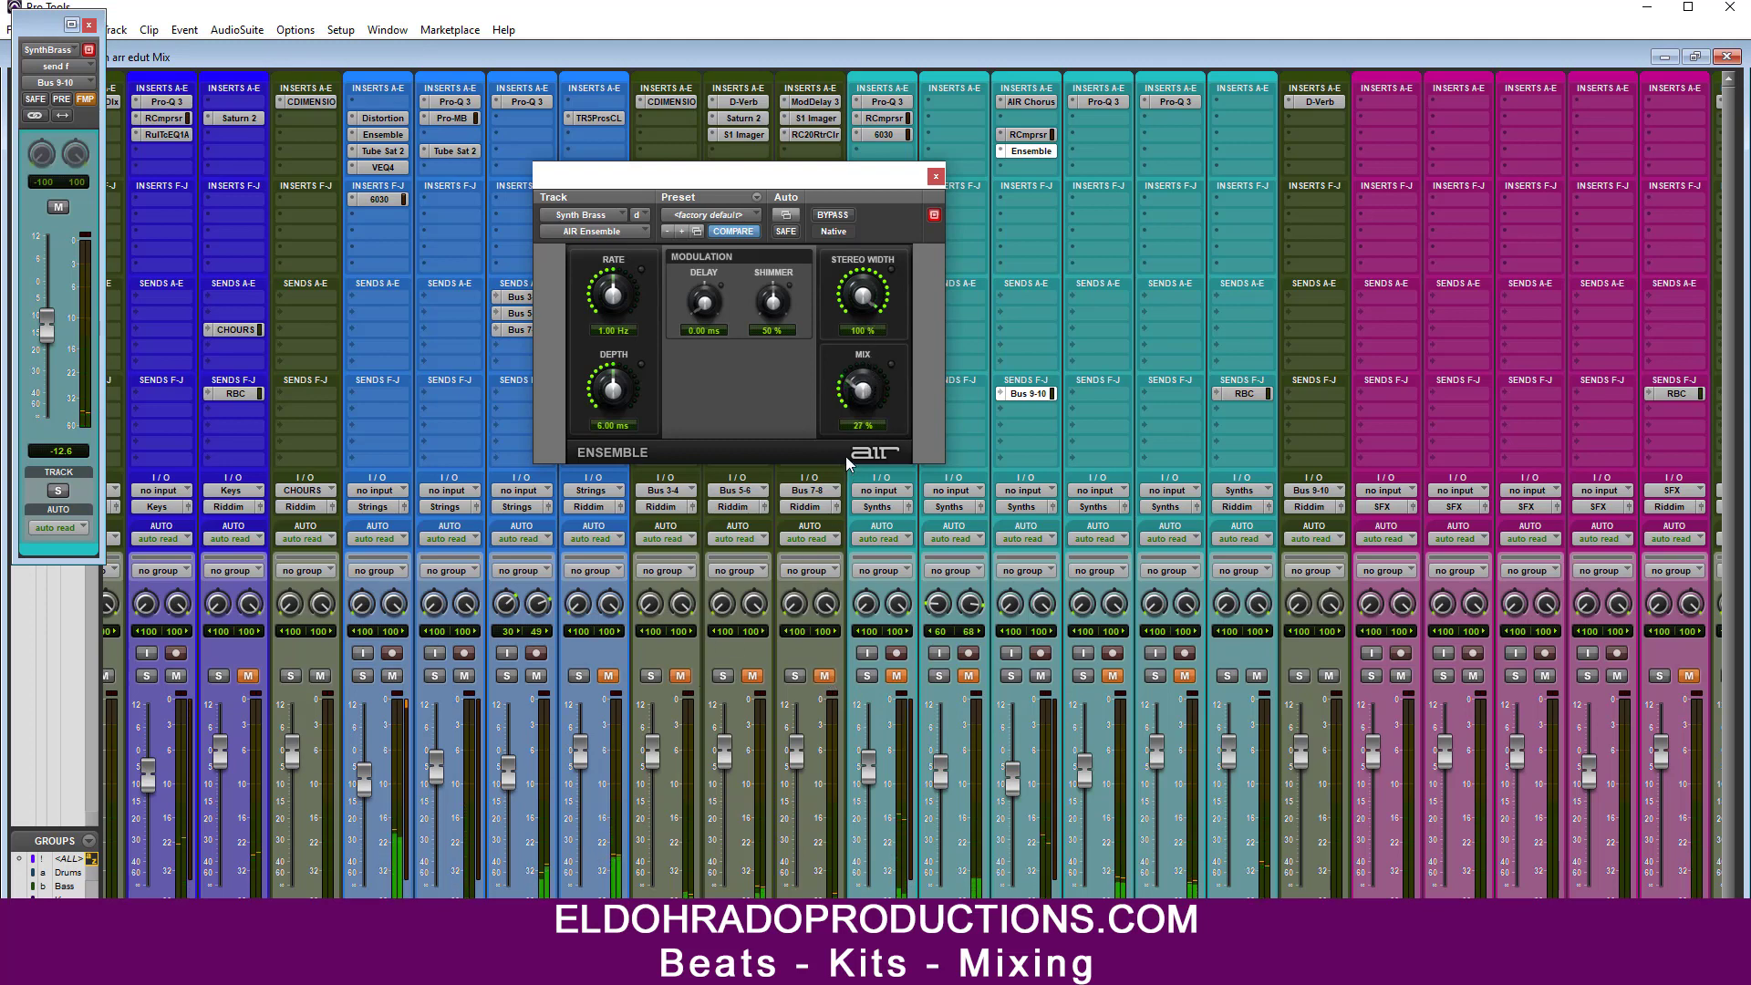
Step: Compare Synth Brass with AIR Ensemble bypassed and active, and close the plug-in
left_click(847, 217)
left_click(847, 217)
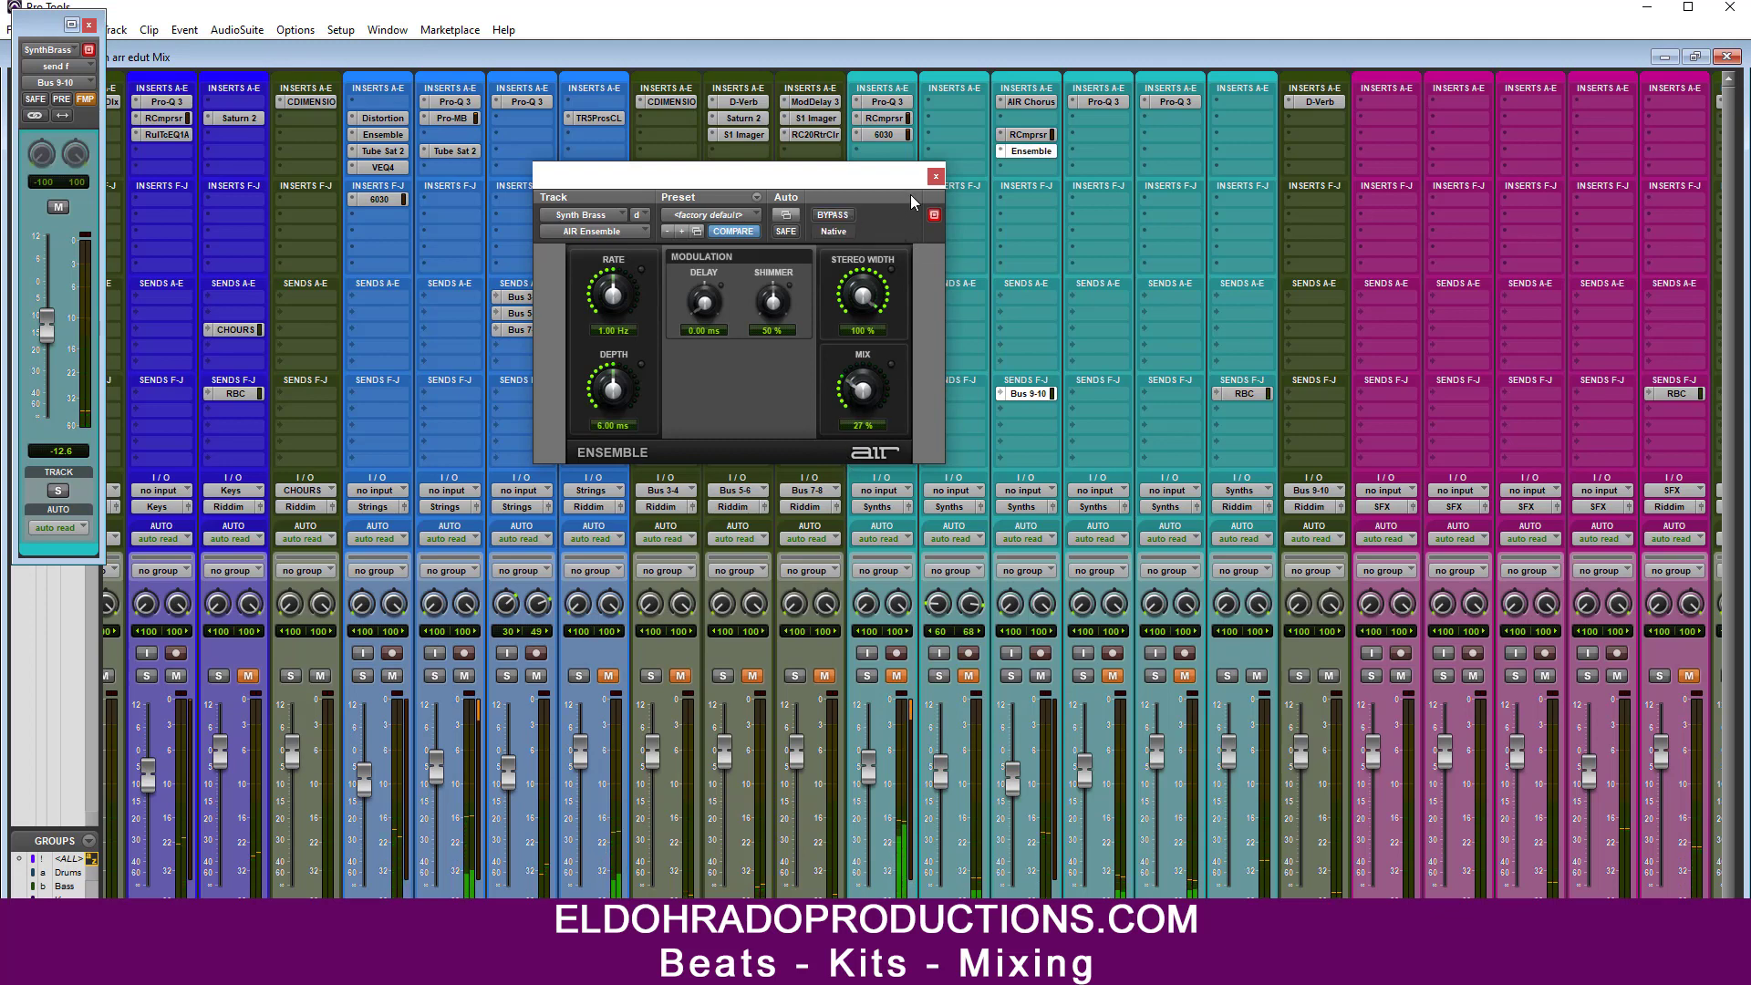
left_click(935, 176)
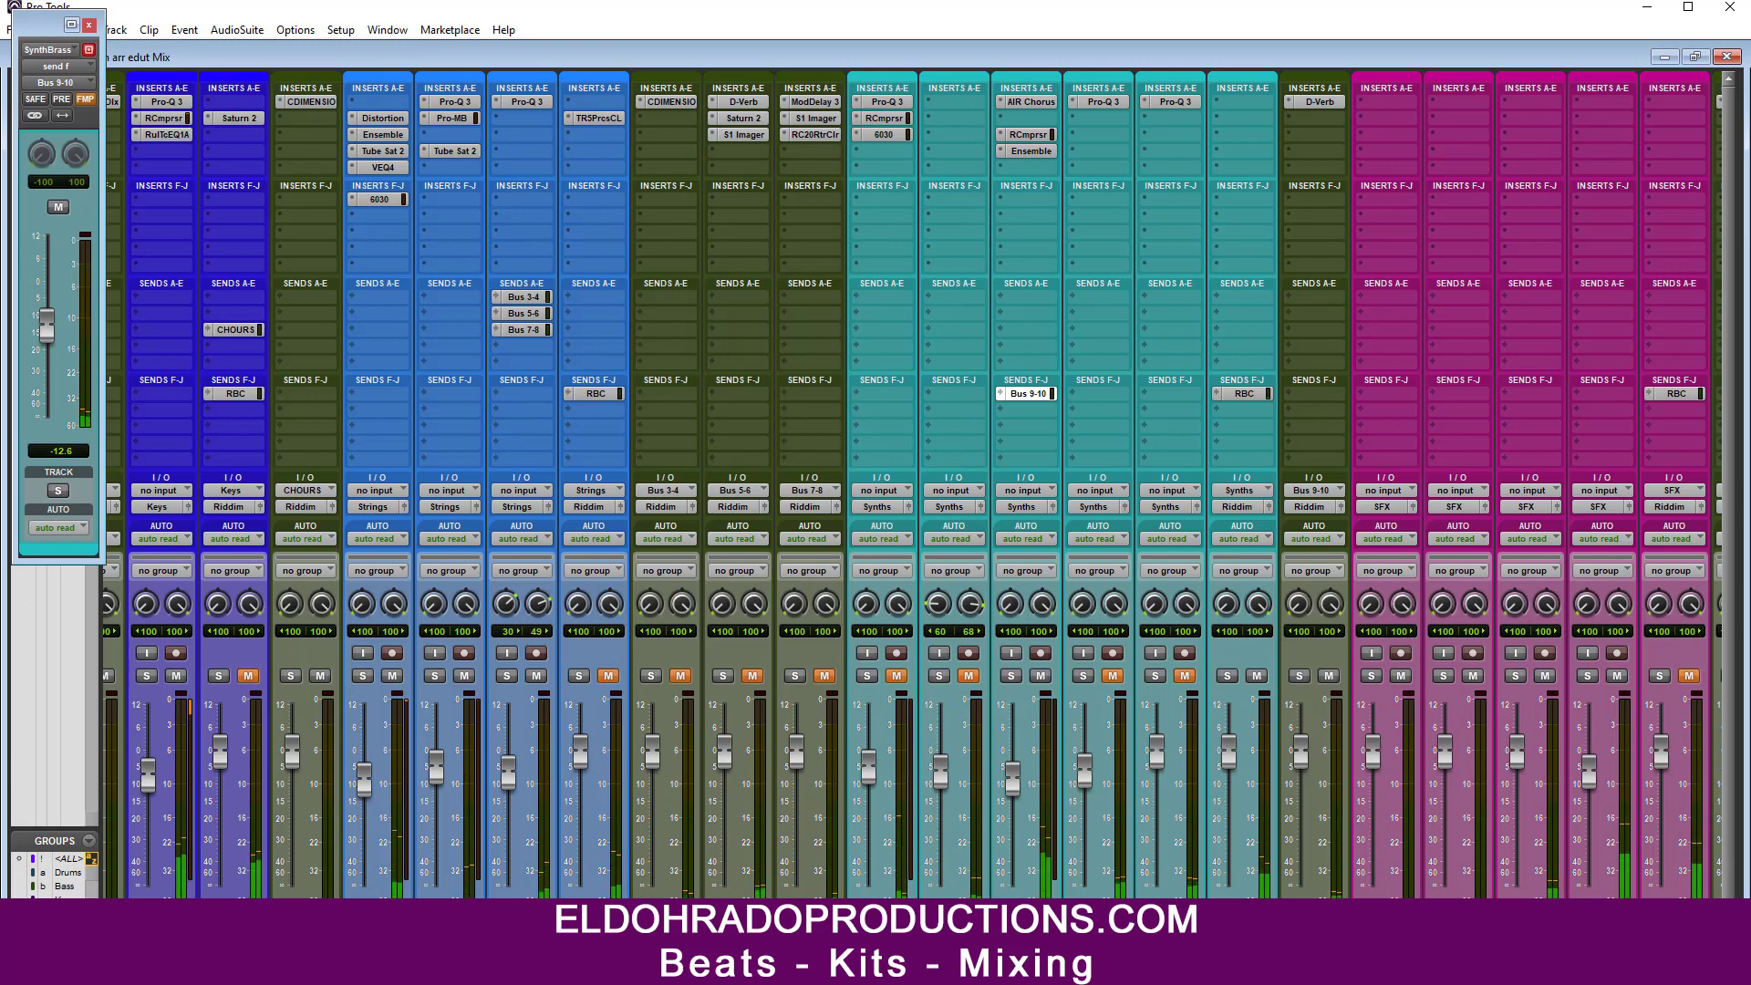
Step: Unmute the drum, bass, keys, strings, aux return and synth tracks, leaving only the SFX submaster muted
scroll(913, 485, "right", 2)
scroll(780, 682, "right", 1)
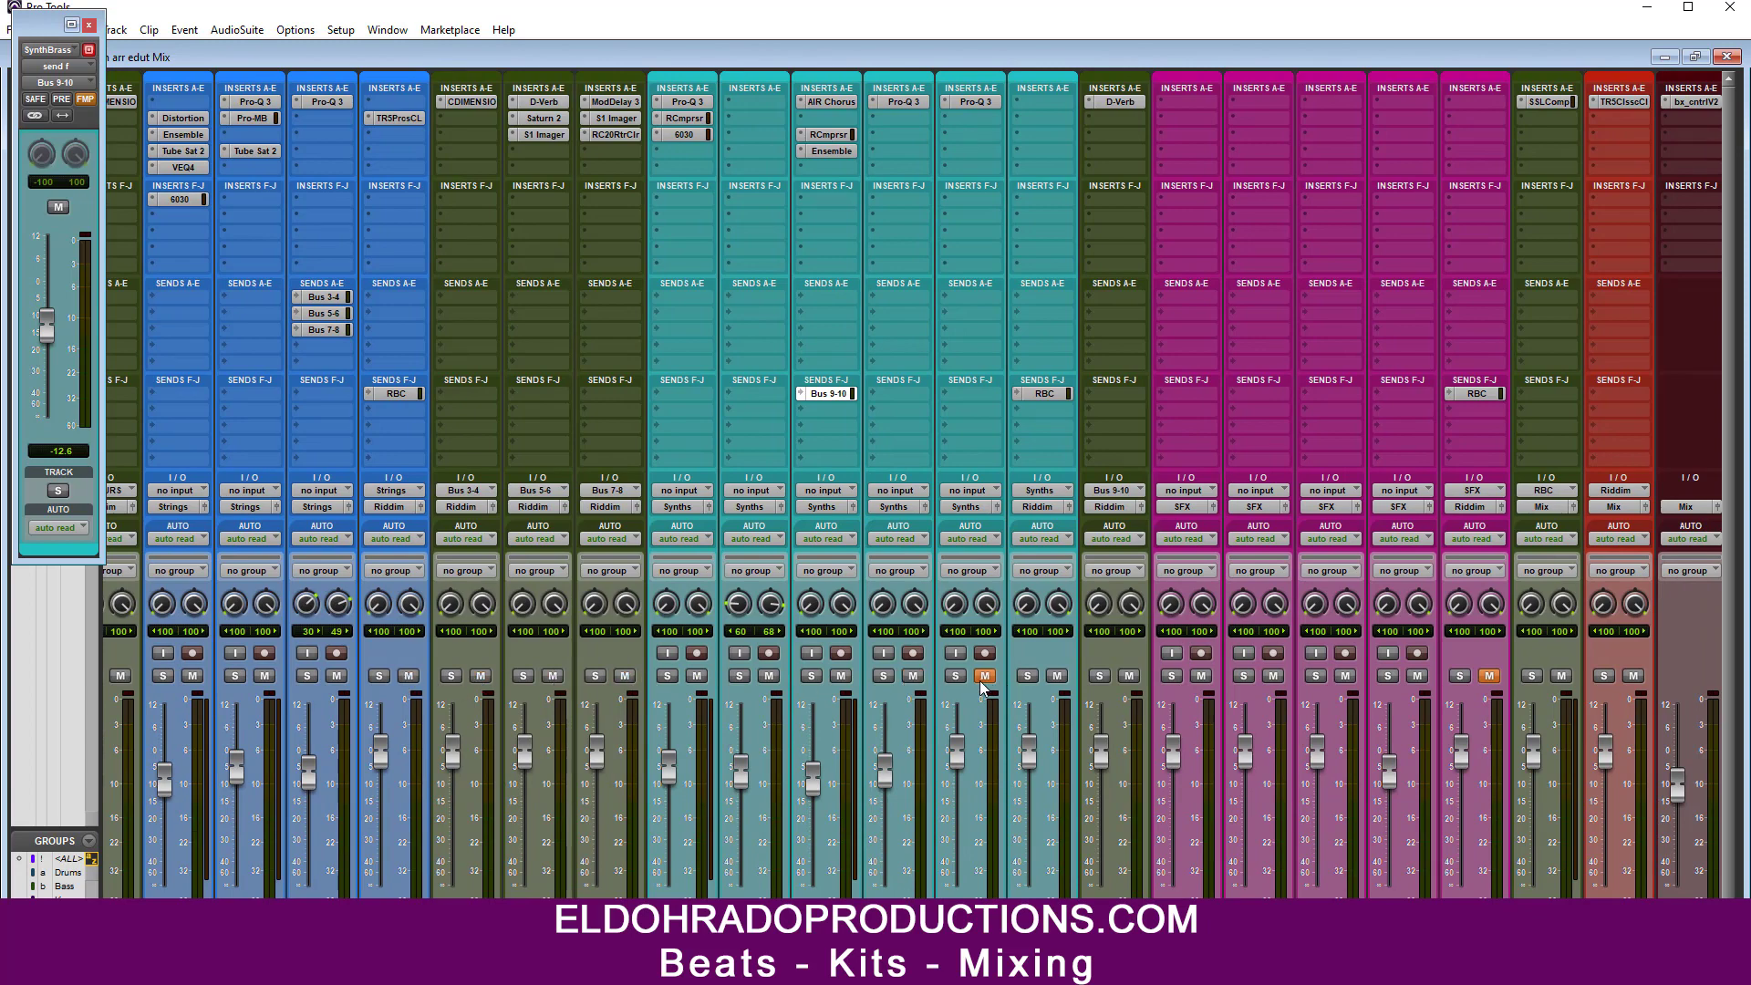
scroll(831, 748, "left", 11)
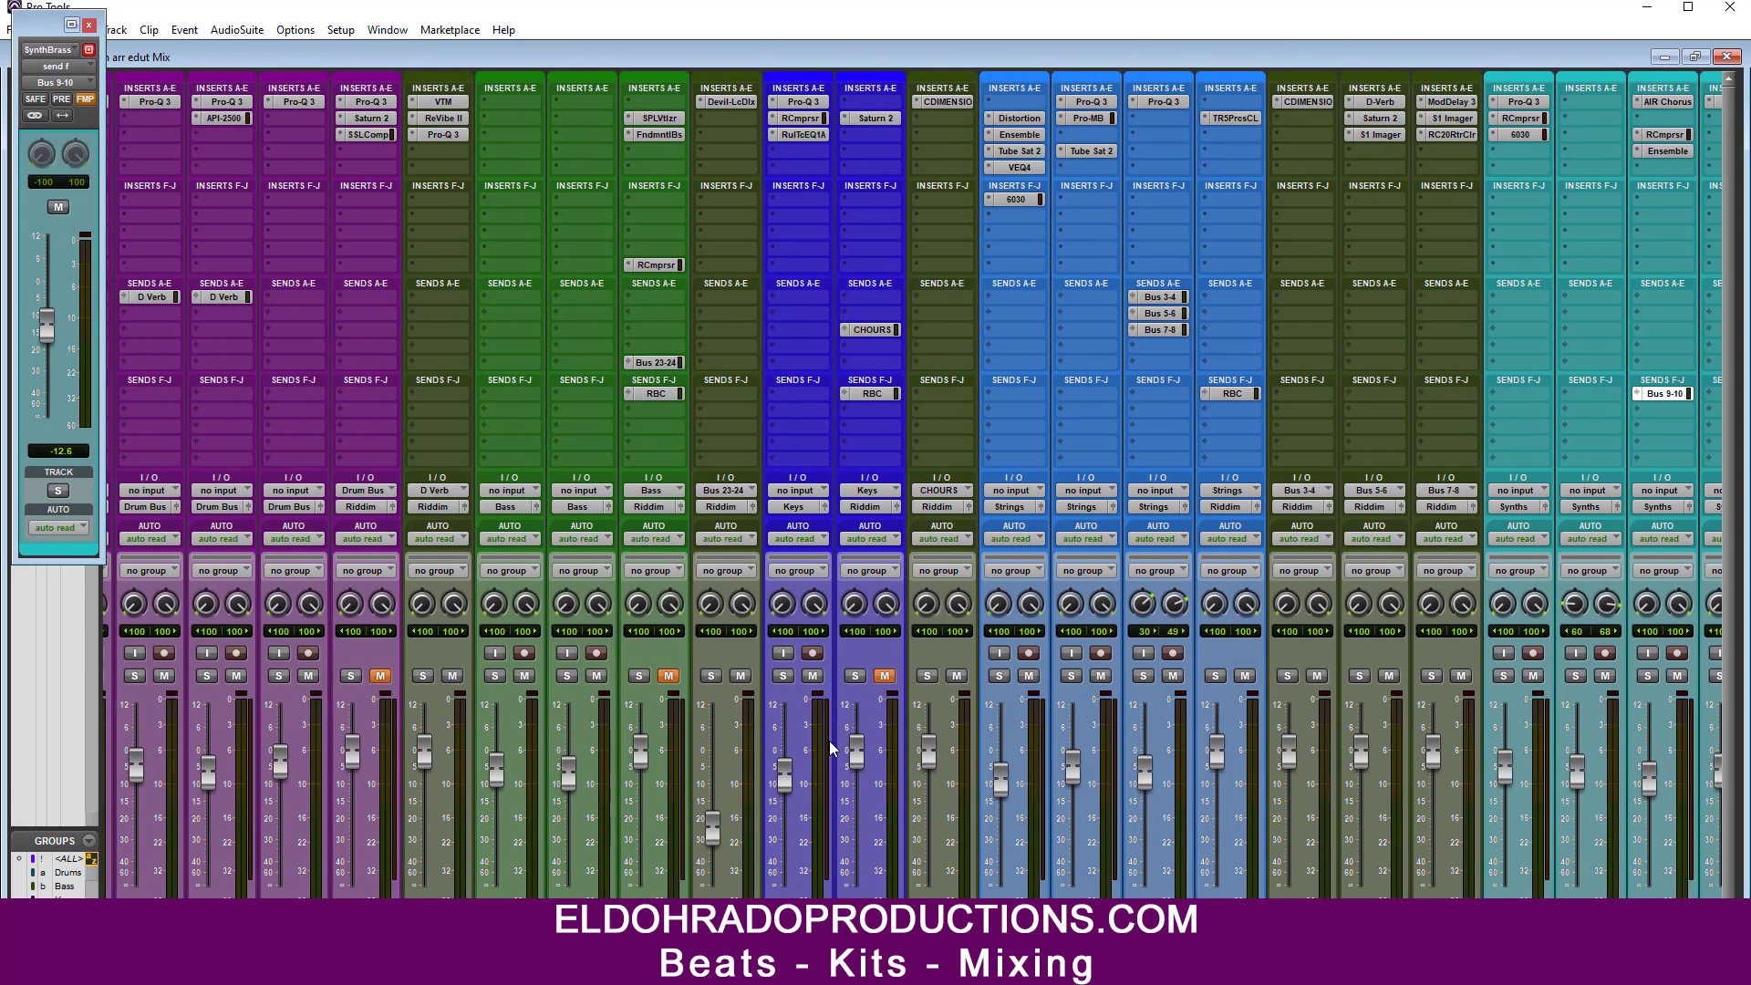
left_click(660, 676)
left_click(381, 677)
scroll(911, 486, "right", 8)
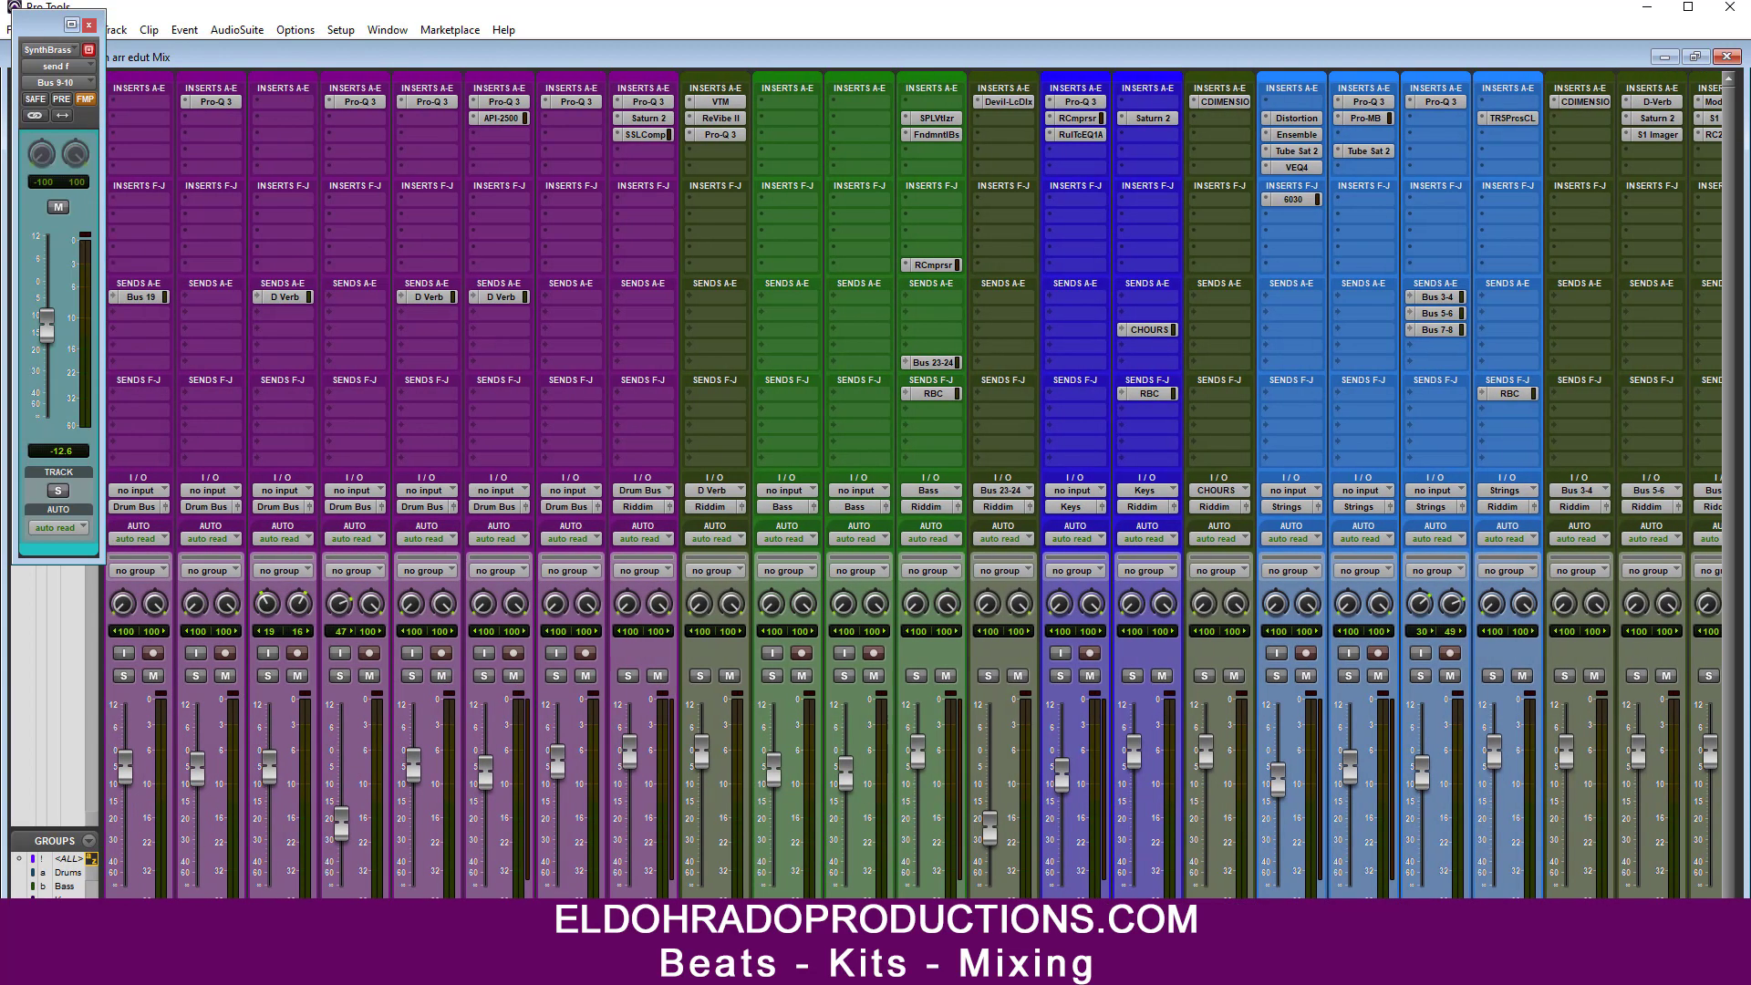
scroll(911, 486, "right", 5)
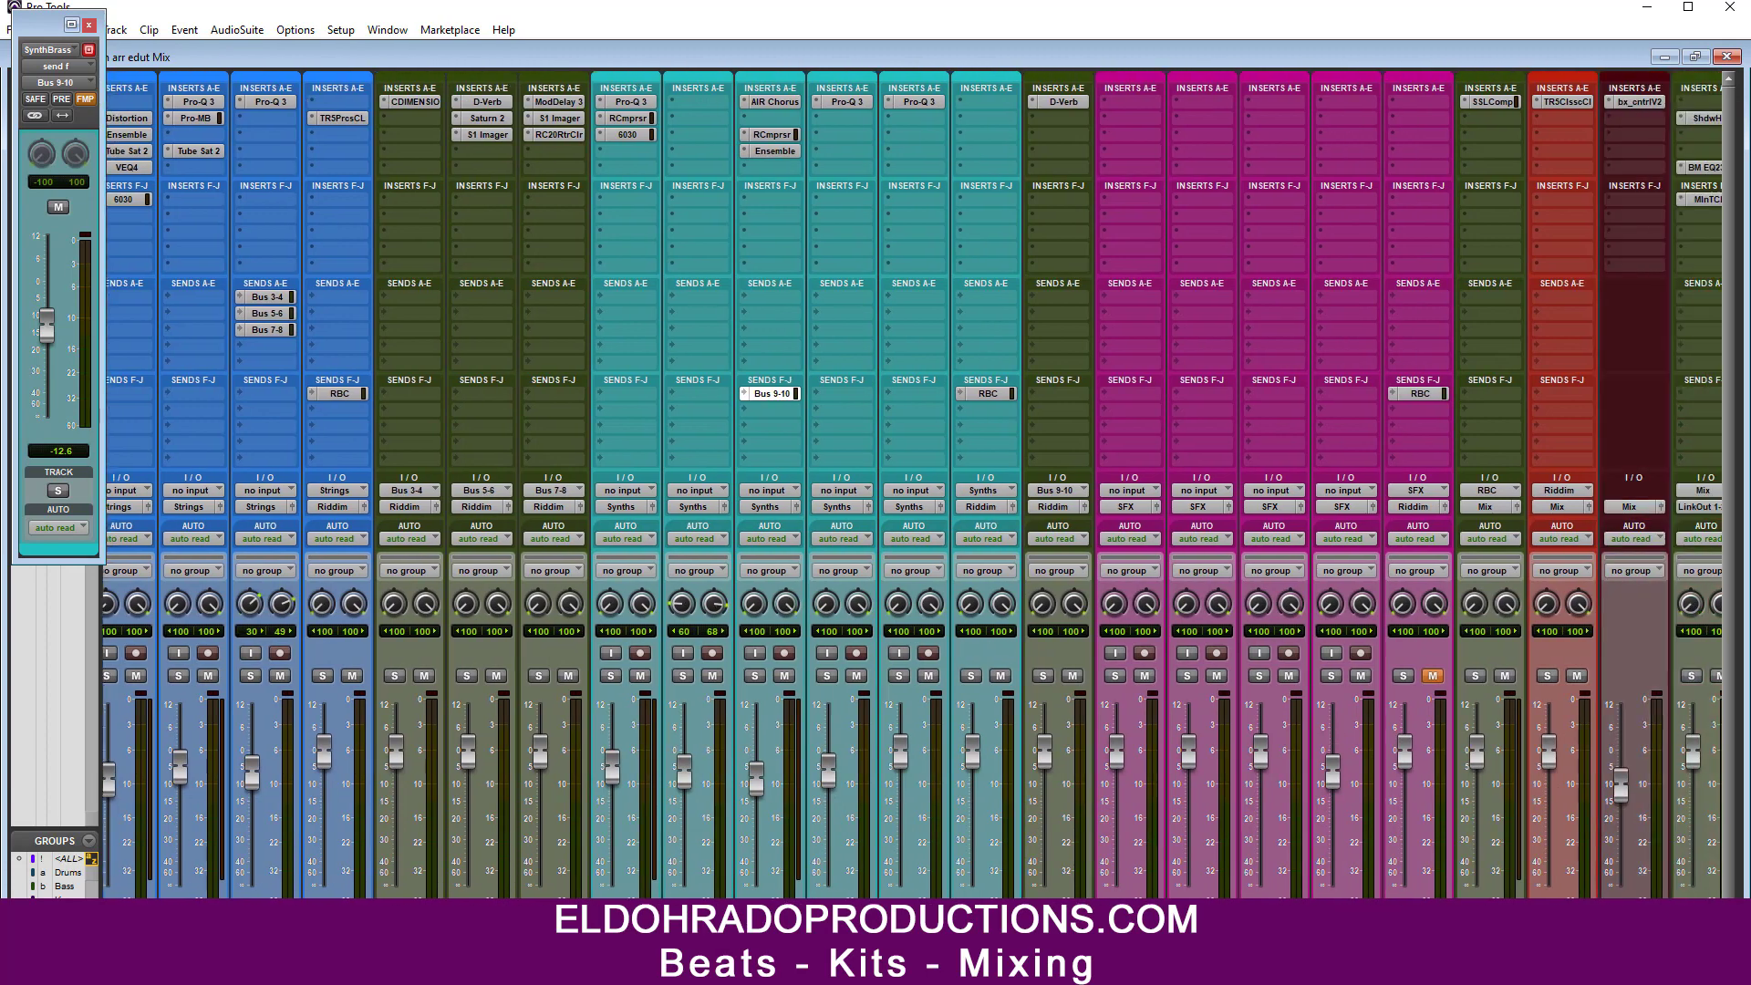
scroll(911, 485, "right", 1)
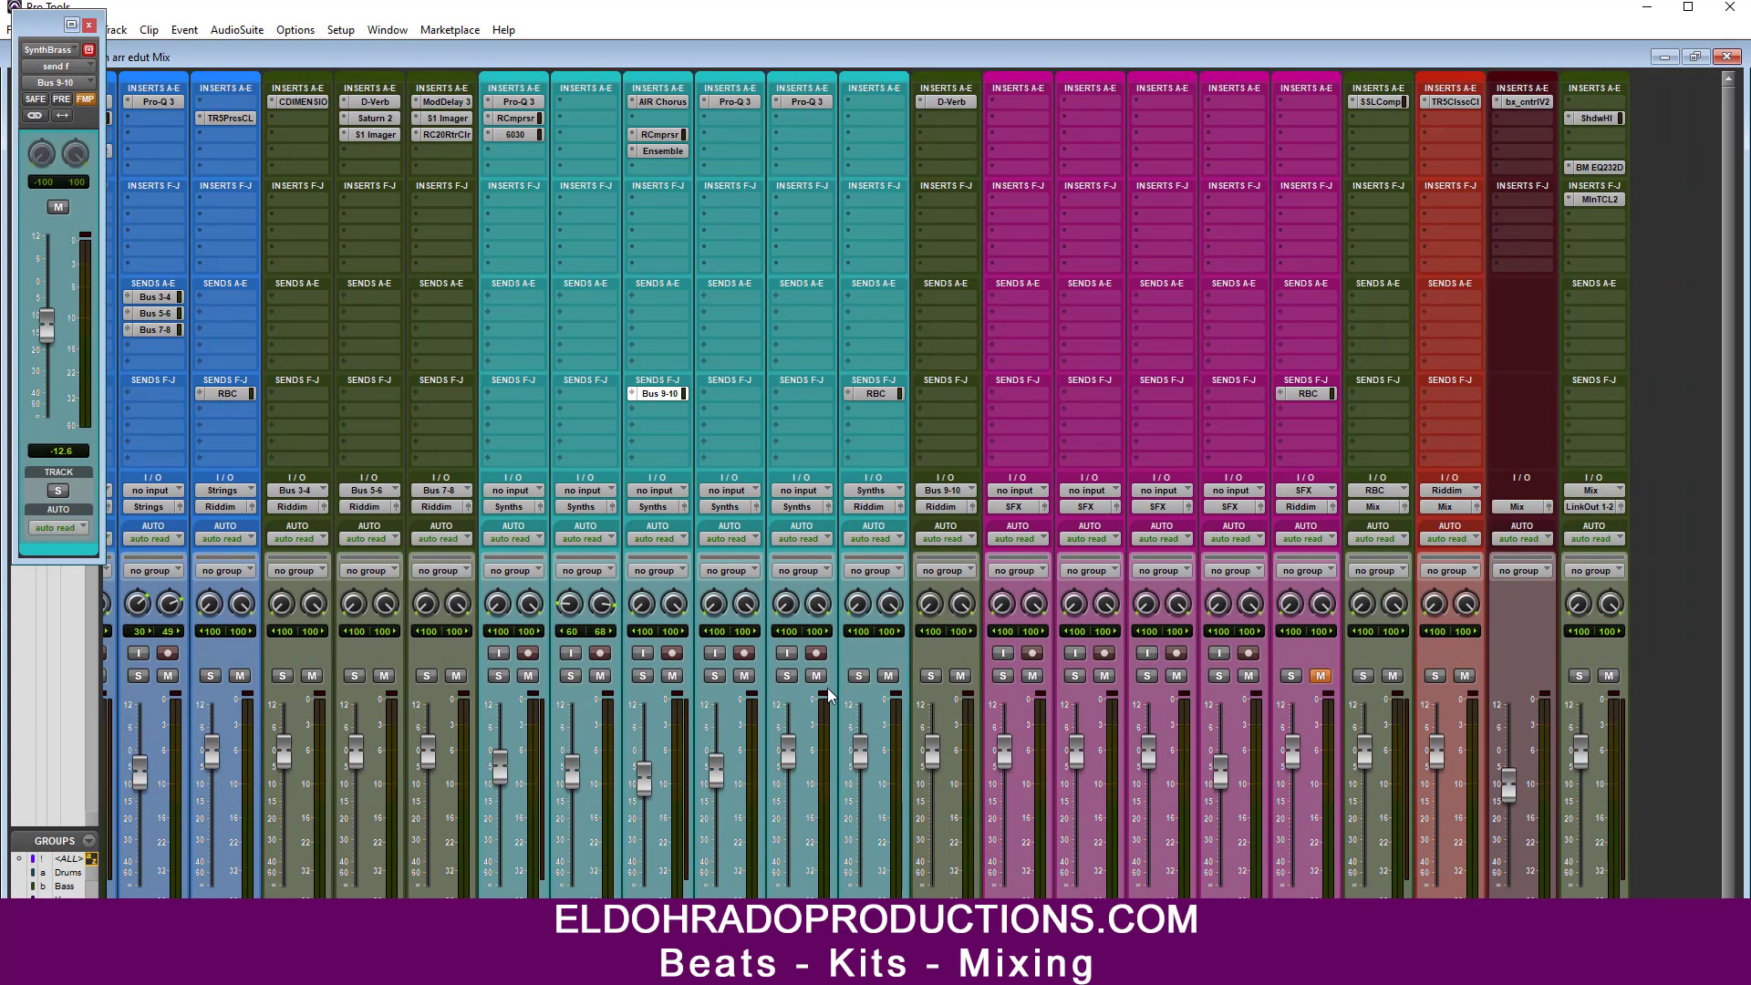
Step: During playback, set Synth Brass's right-channel pan to 40, and try a pan change on the strings submaster before resetting it
key("space")
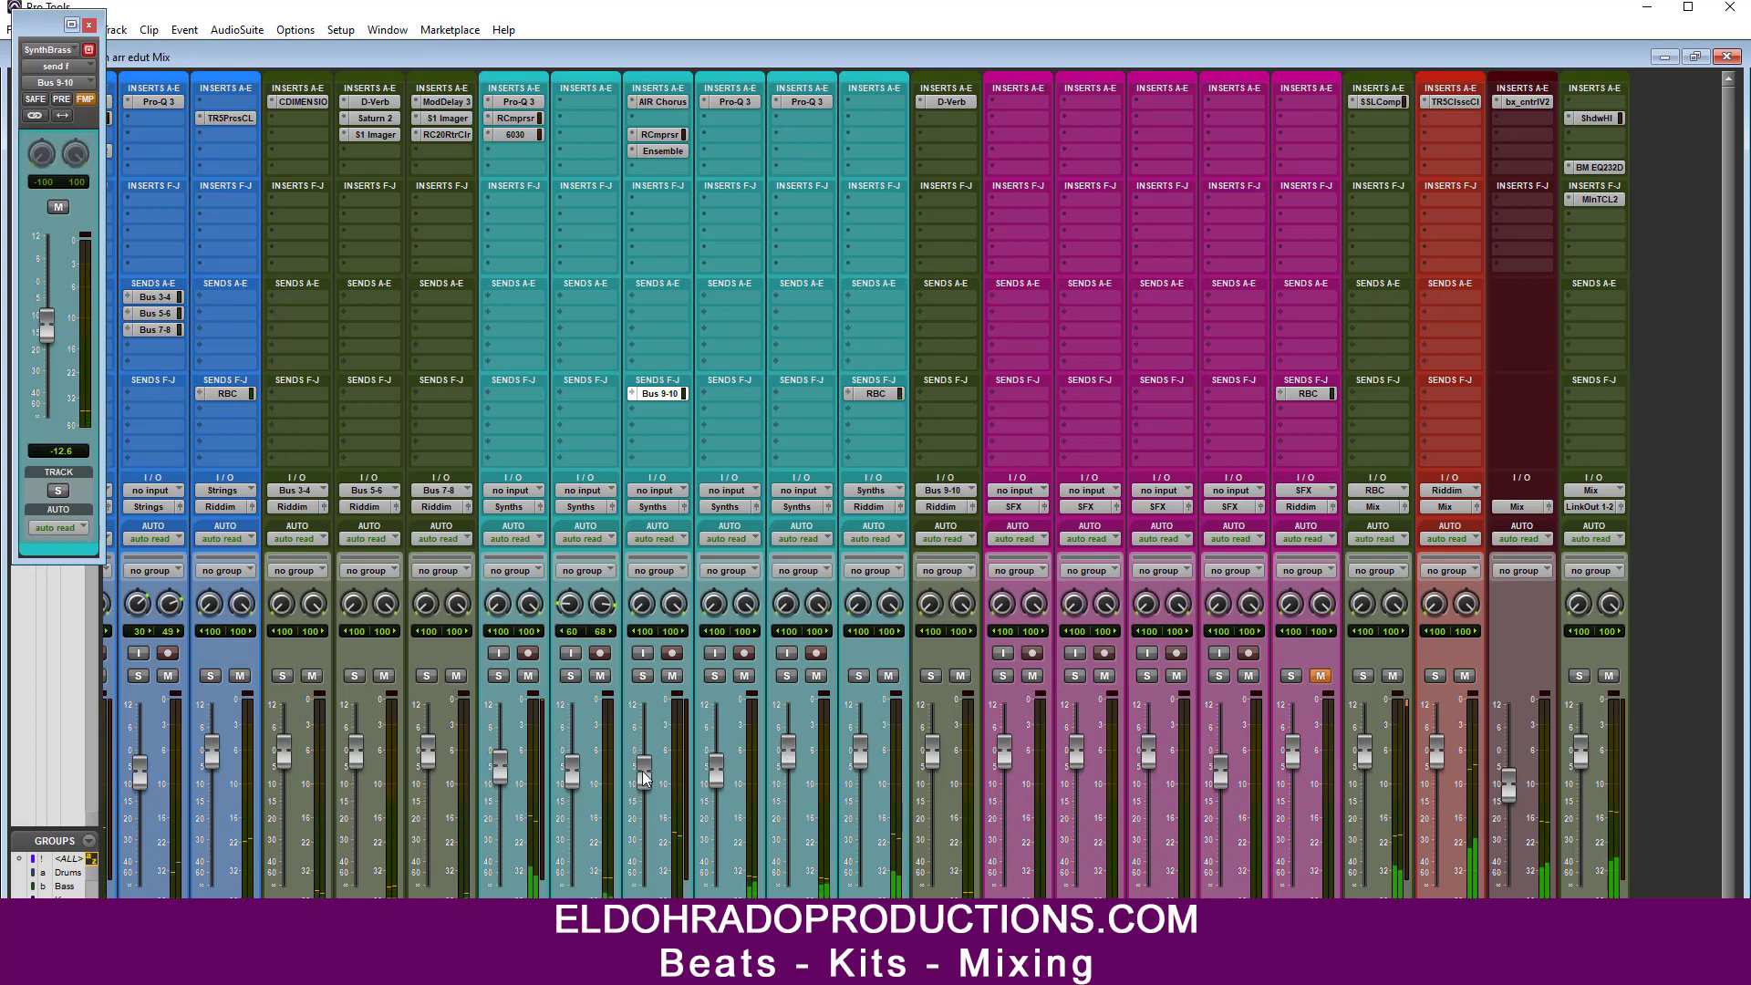
left_click_drag(673, 604, 664, 711)
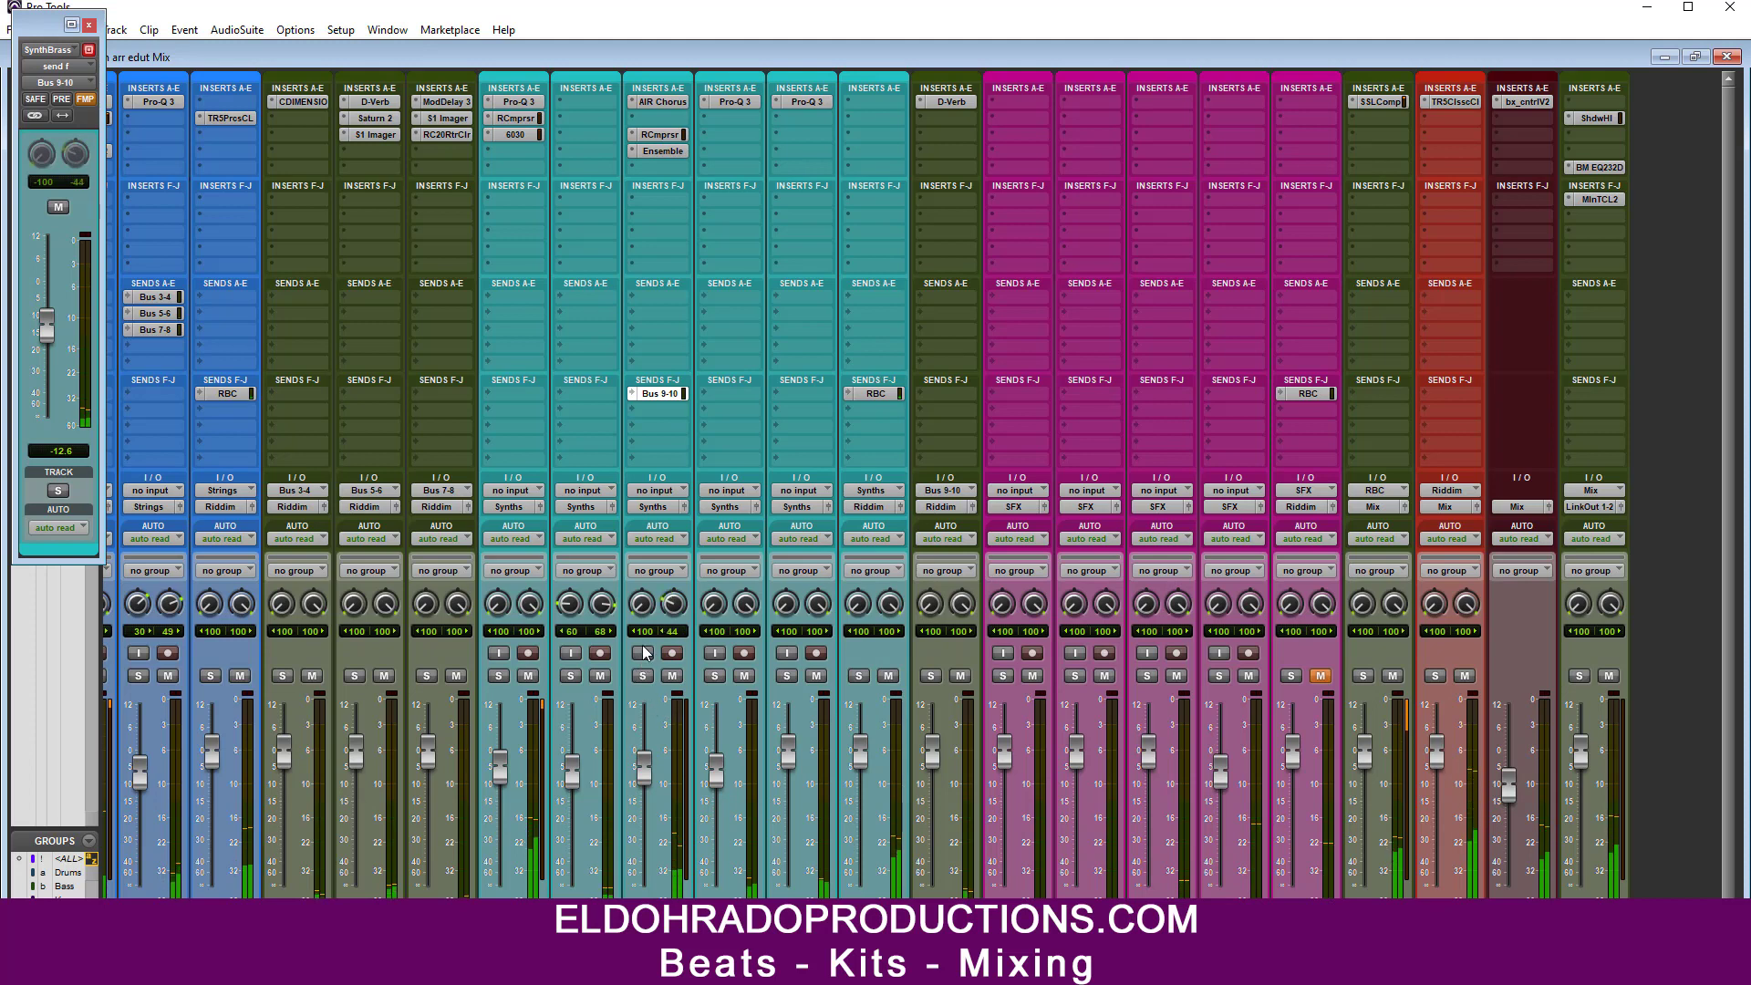
left_click_drag(673, 605, 671, 613)
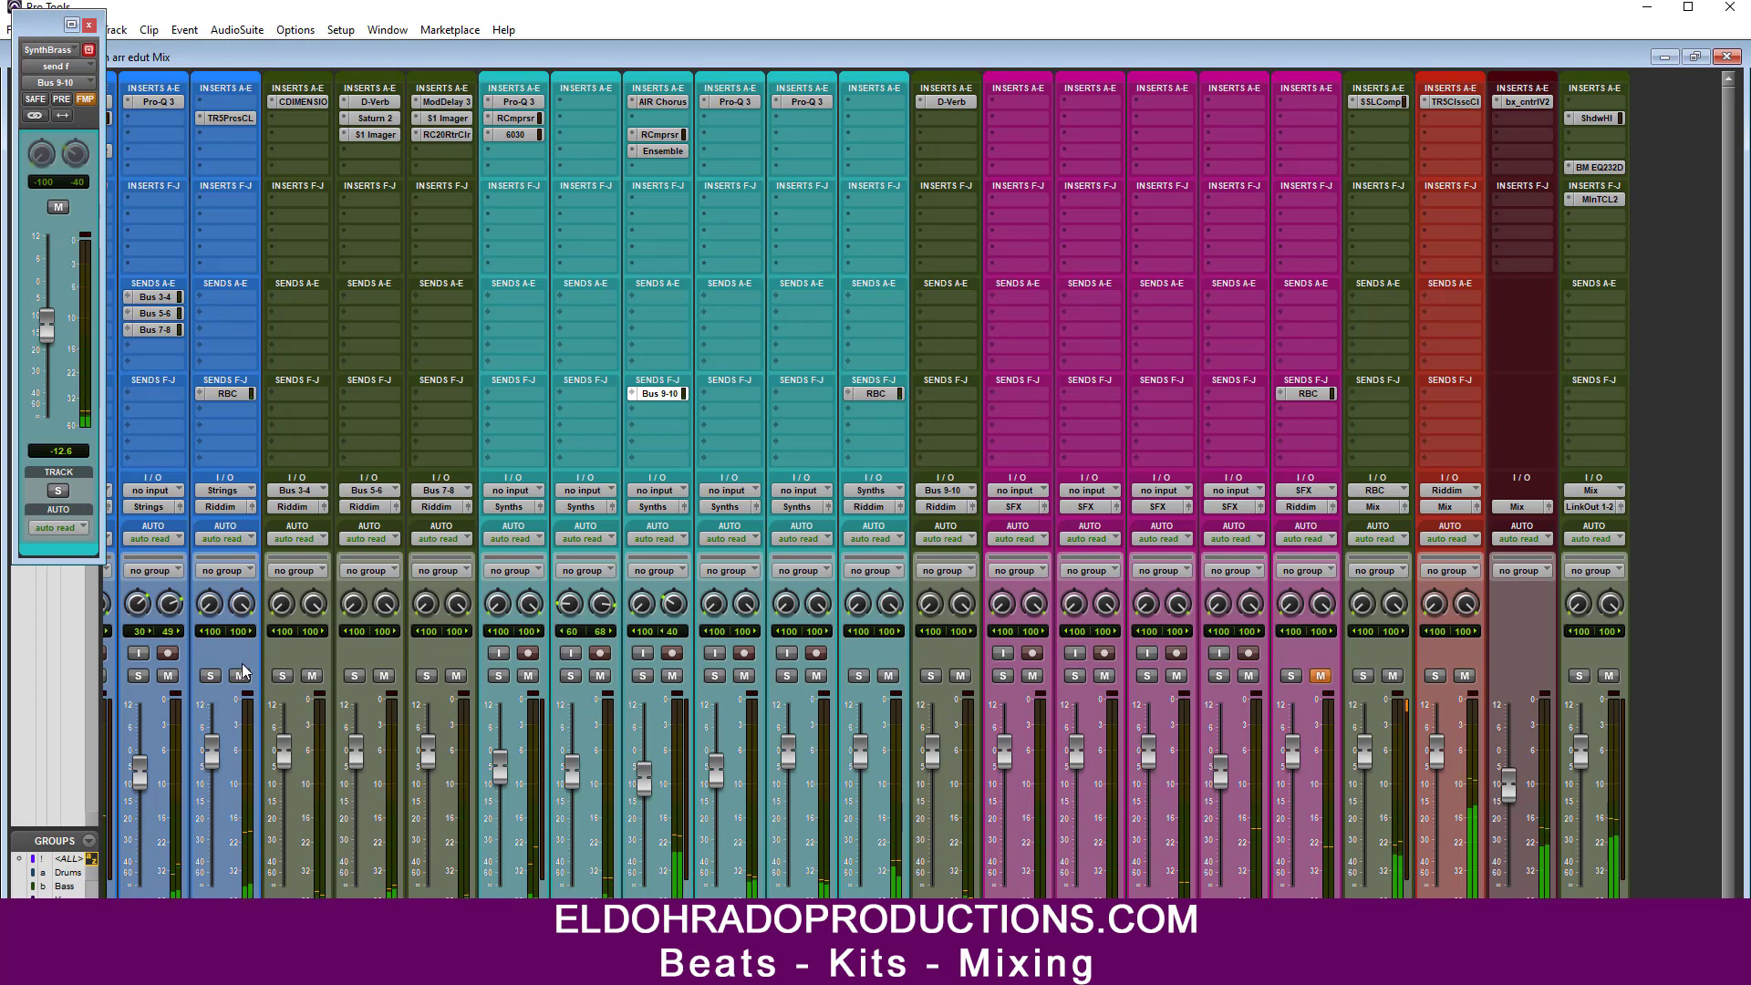
mouse_move(213, 606)
left_mouse_down()
mouse_move(241, 624)
mouse_move(256, 546)
mouse_move(203, 608)
left_mouse_up()
left_click(207, 608, "alt")
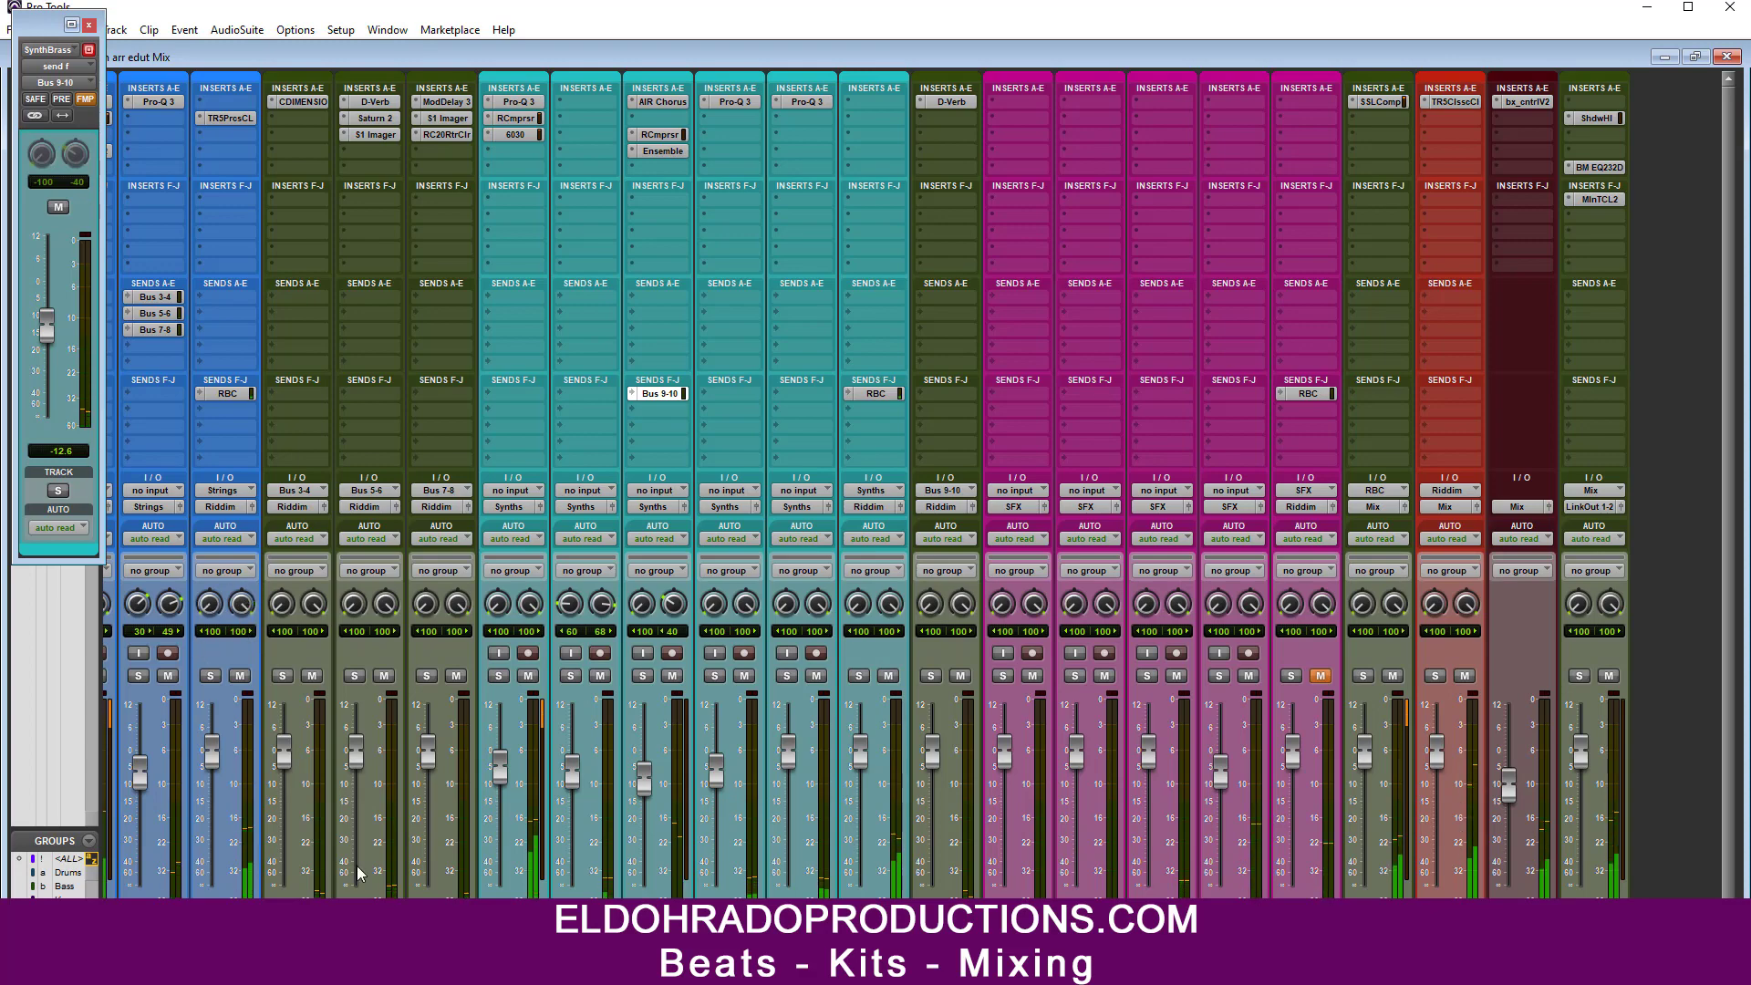
Step: Narrow the panning of the strings track carrying Distortion and Ensemble to 83 left and 80 right
scroll(875, 483, "left", 5)
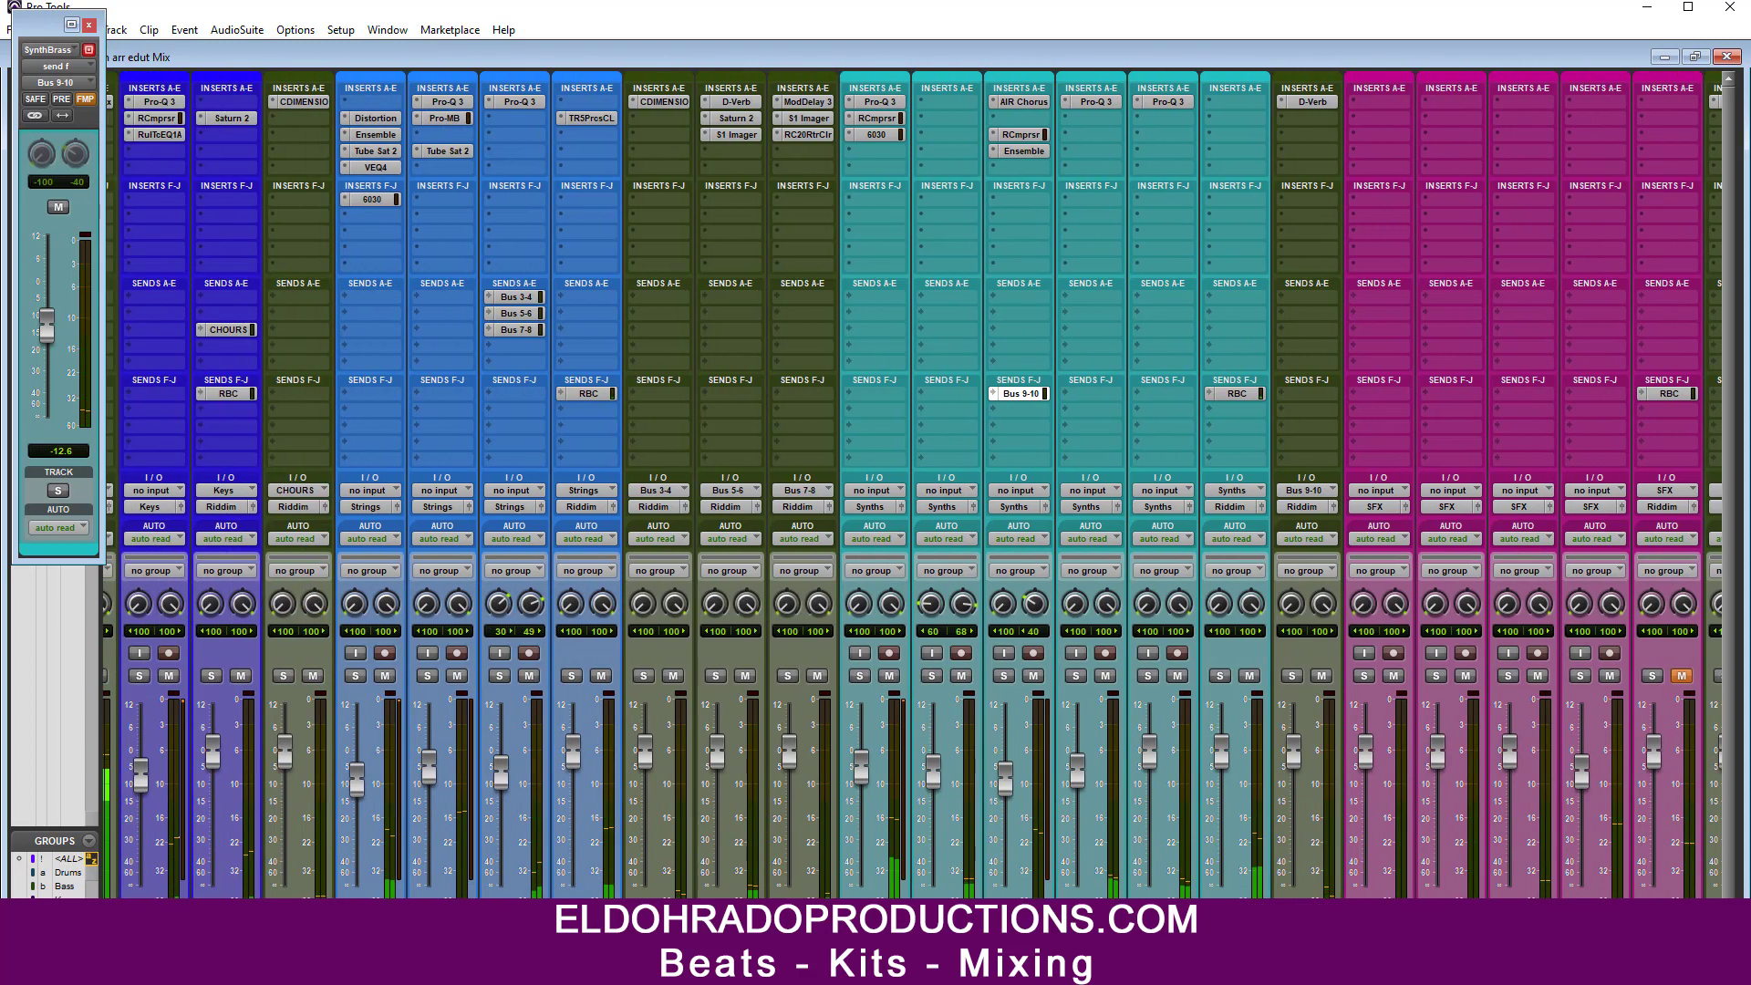
scroll(913, 484, "left", 3)
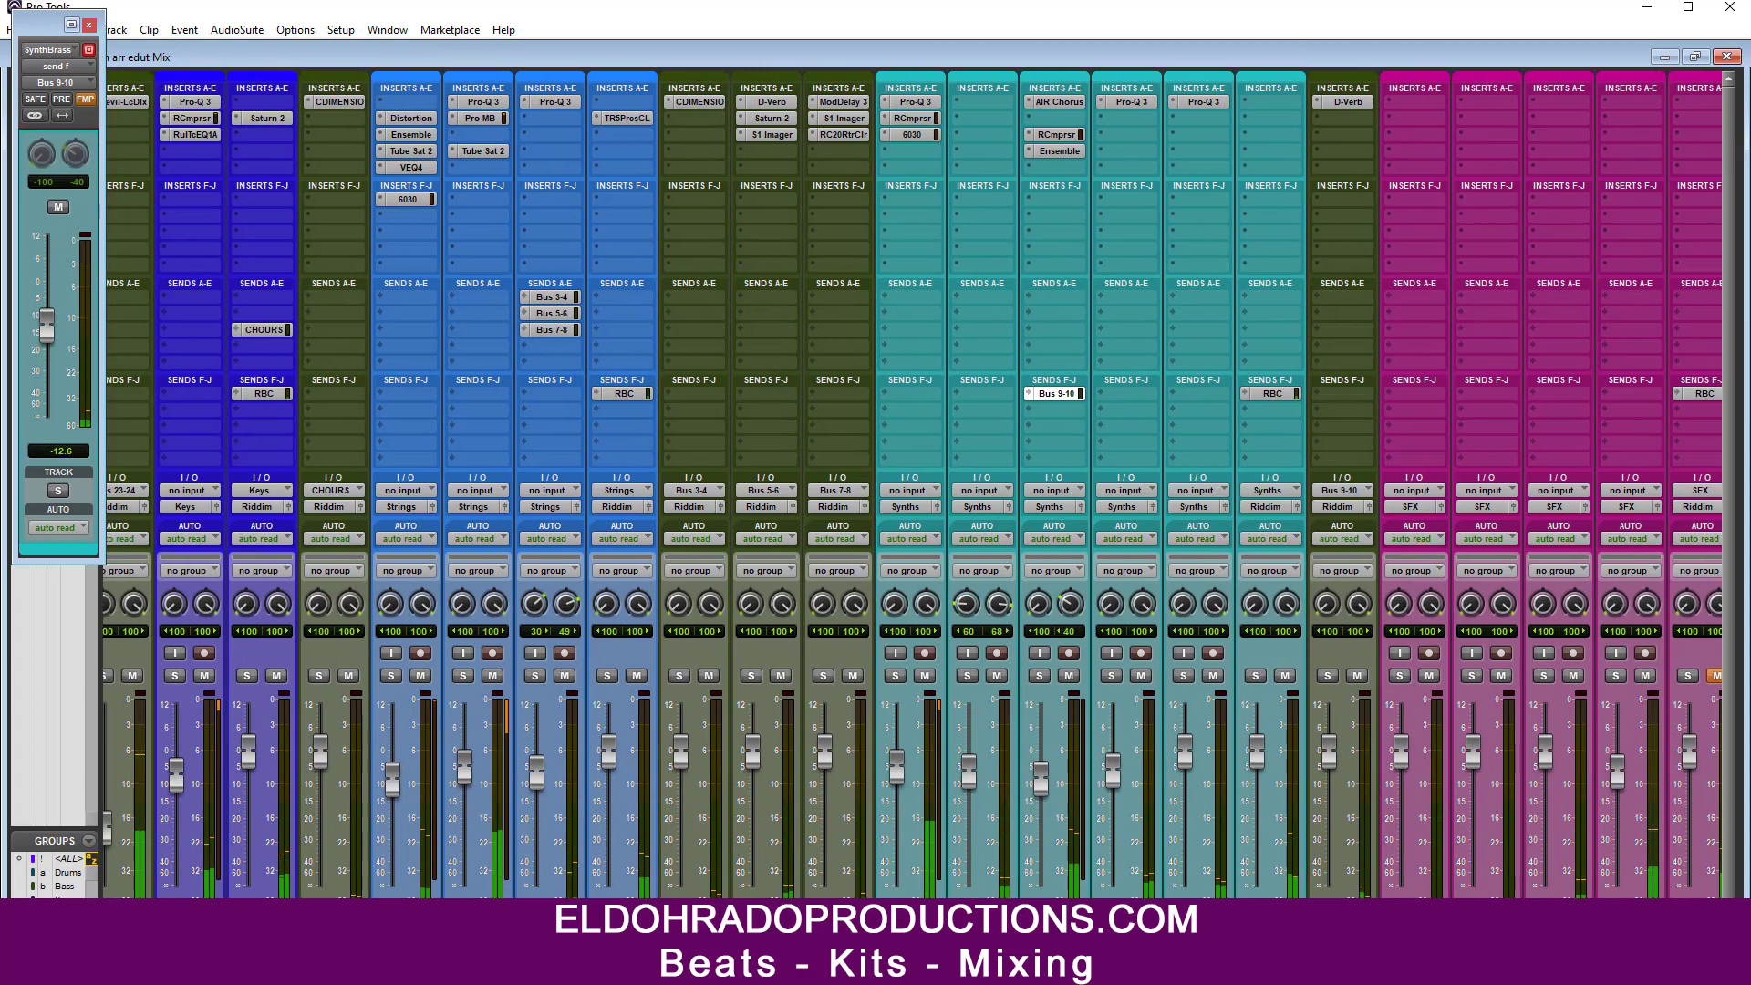
scroll(490, 628, "left", 1)
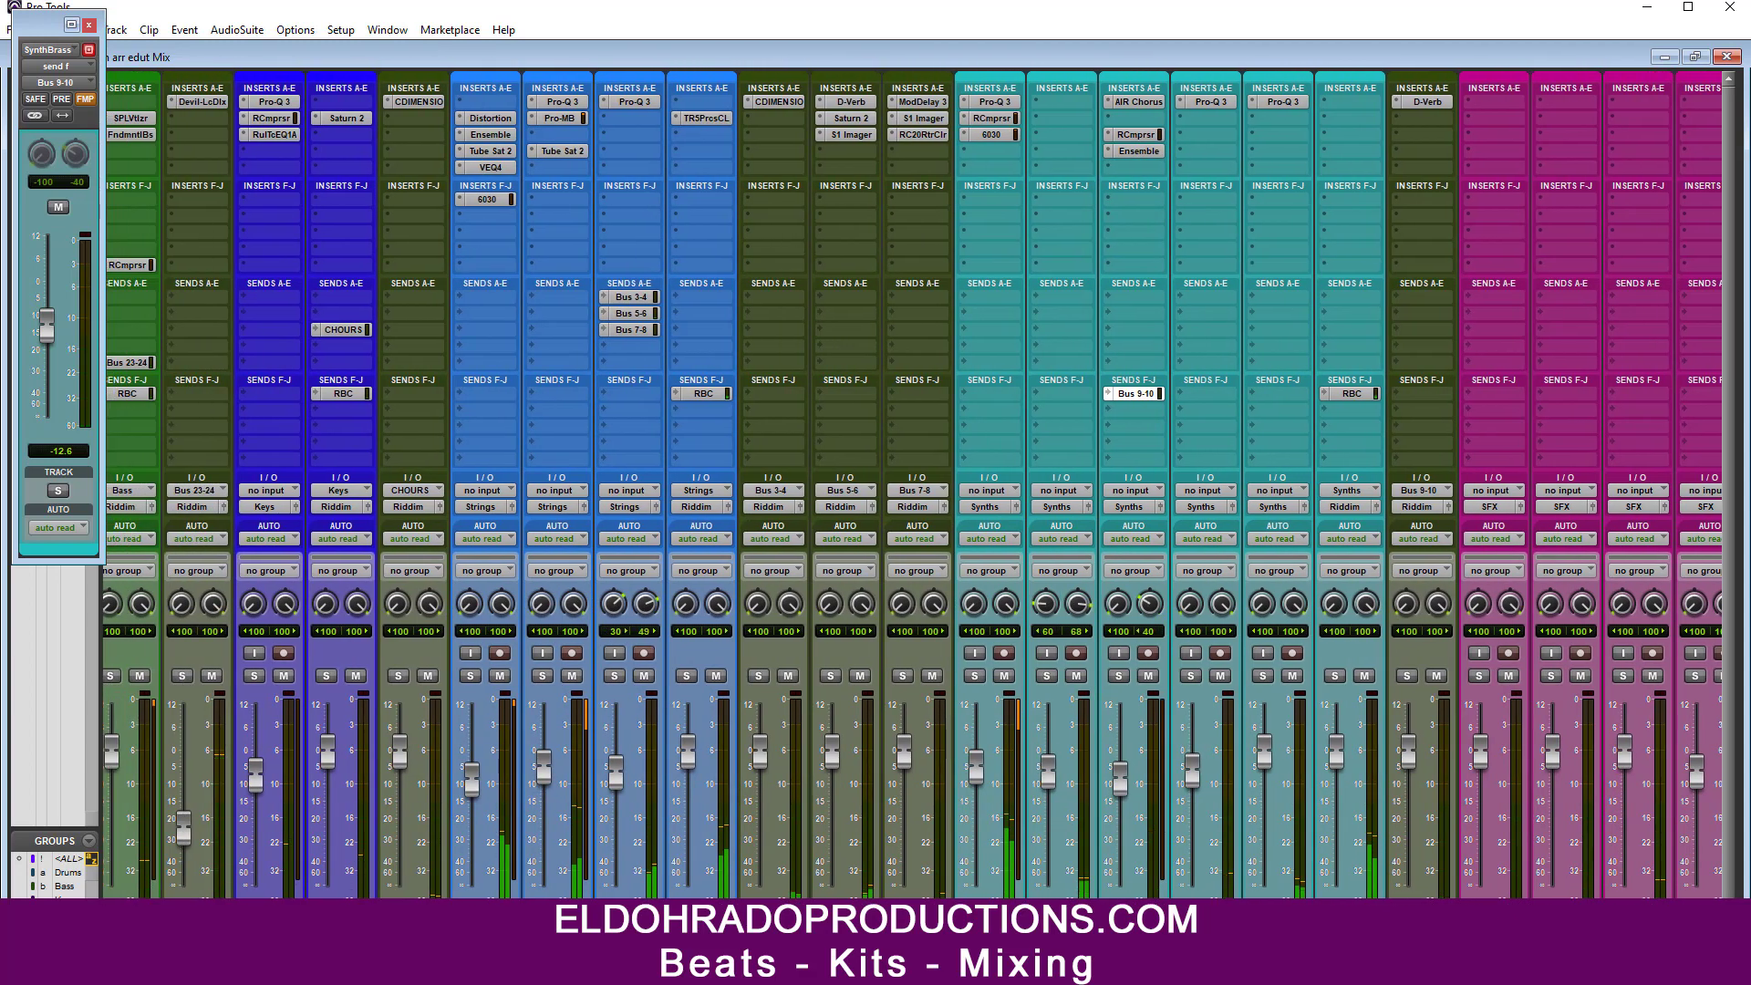
left_click_drag(490, 628, 472, 611)
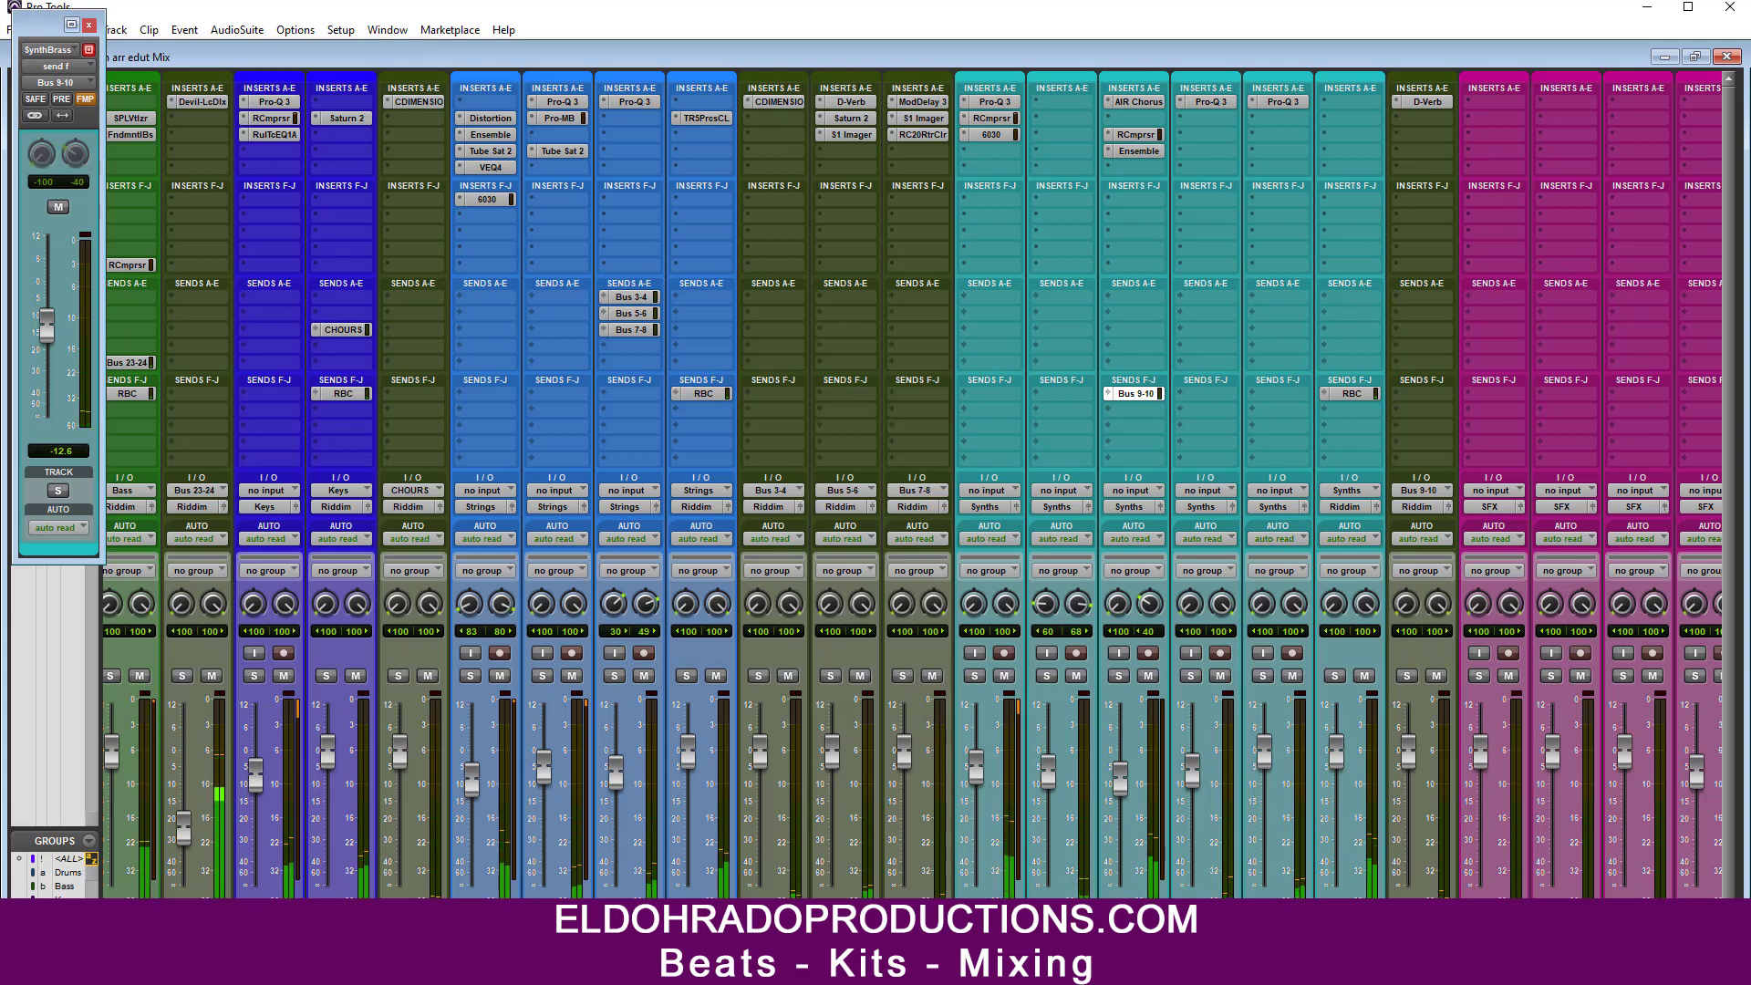
Step: Insert the TR5 VC-670 stereo compressor in the second insert slot of the synths submaster
scroll(912, 485, "right", 7)
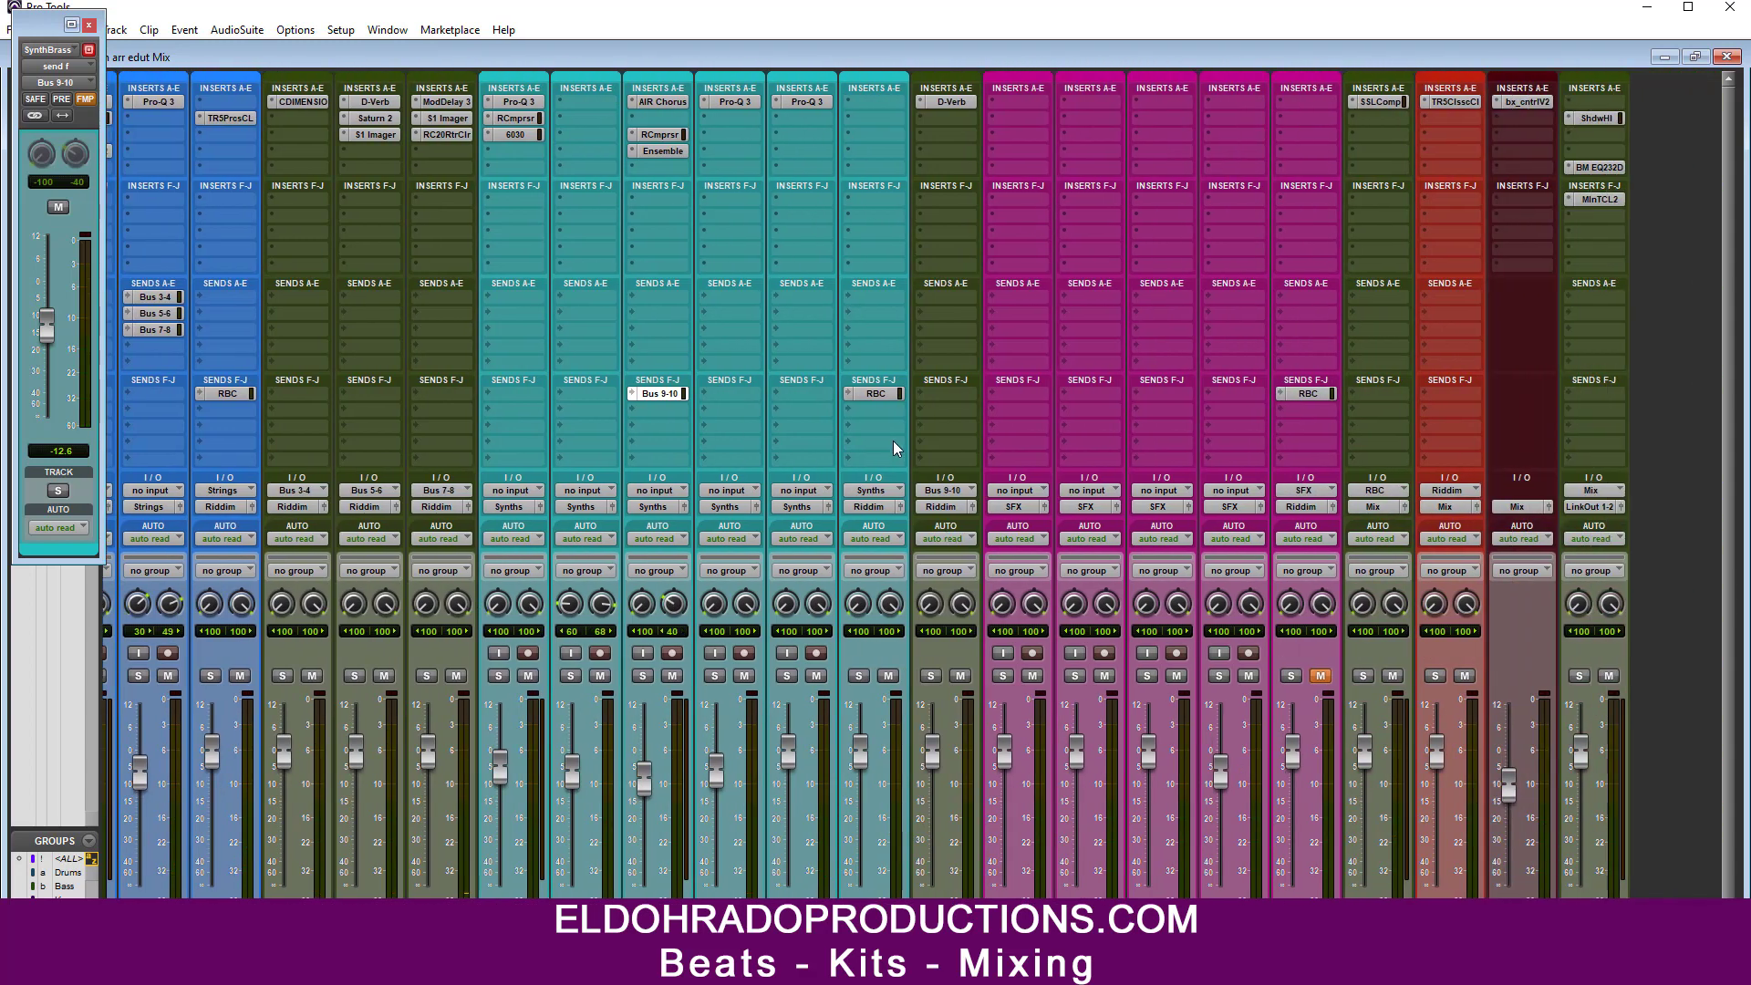
left_click(872, 117)
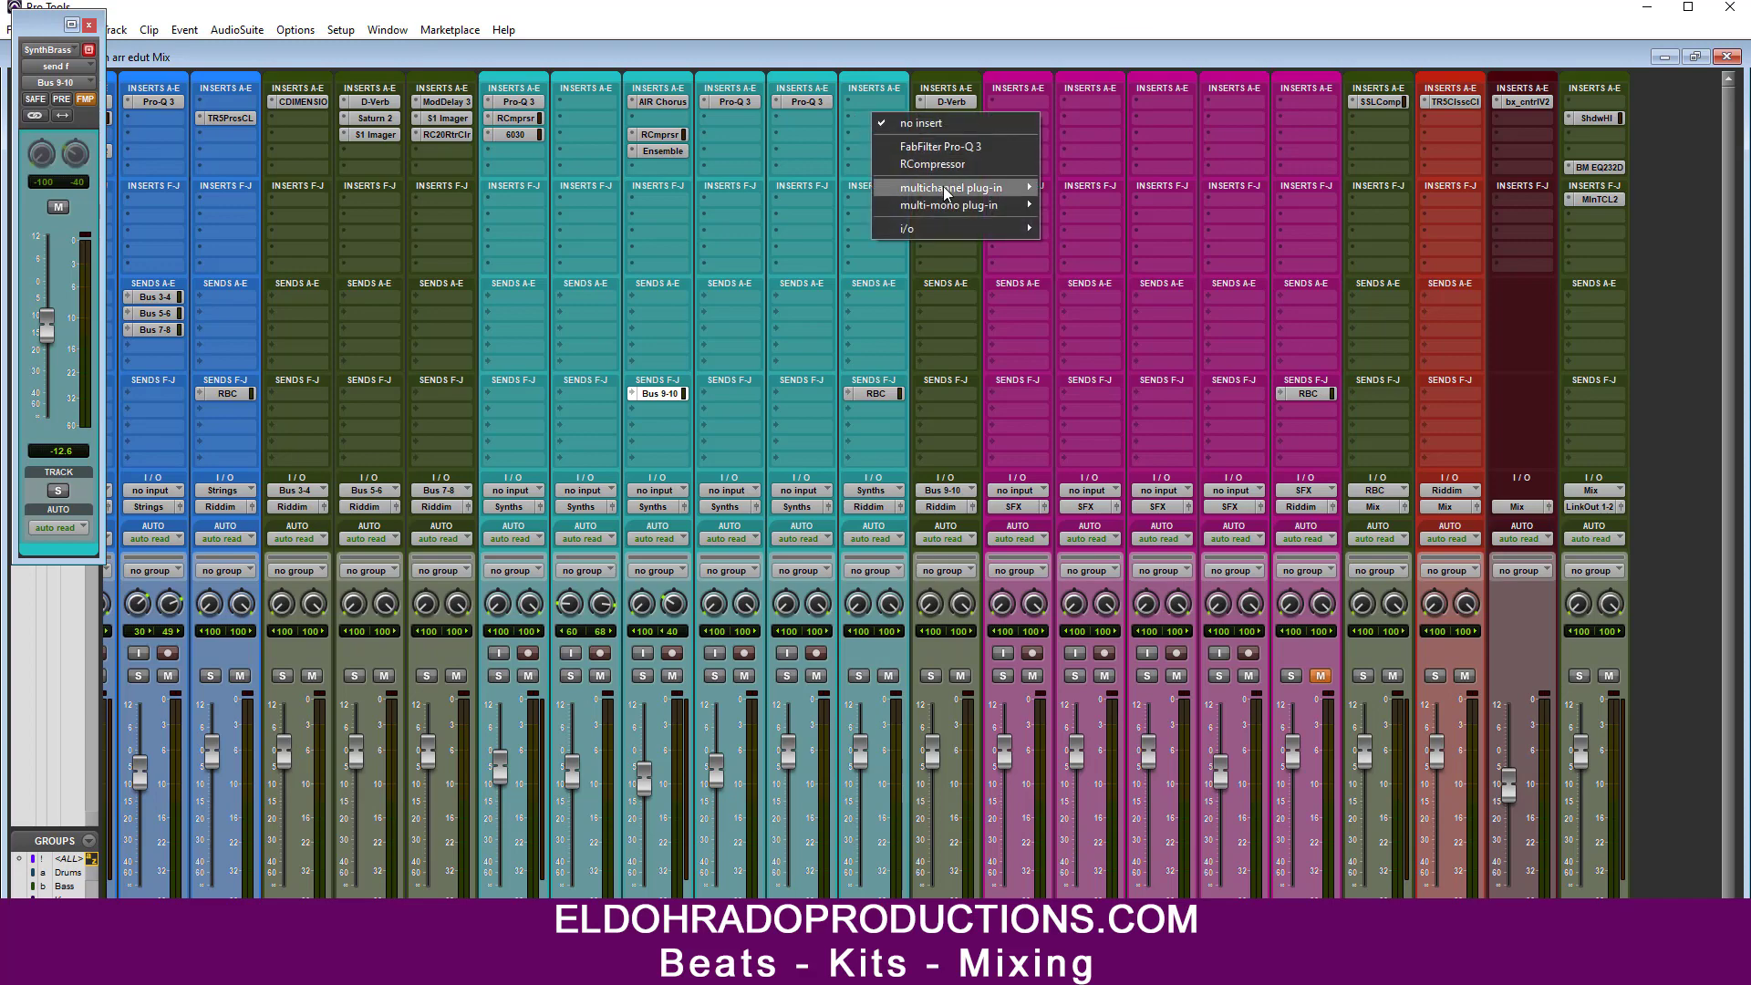
mouse_move(943, 186)
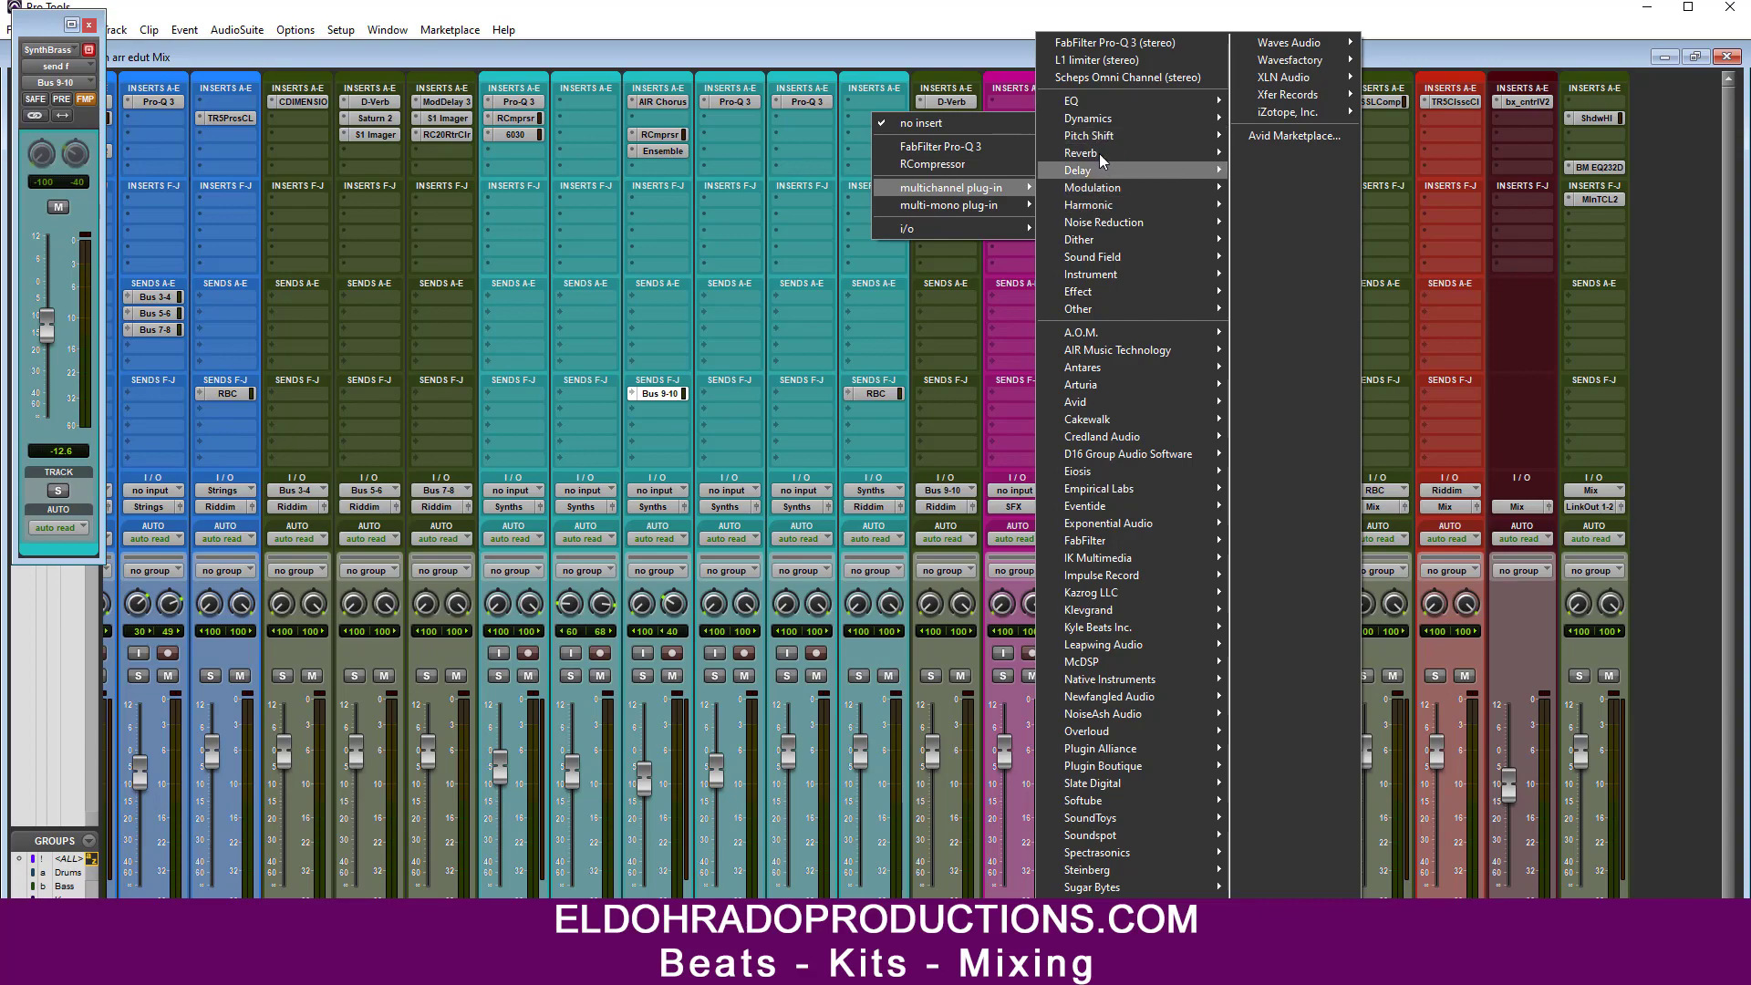
mouse_move(1111, 130)
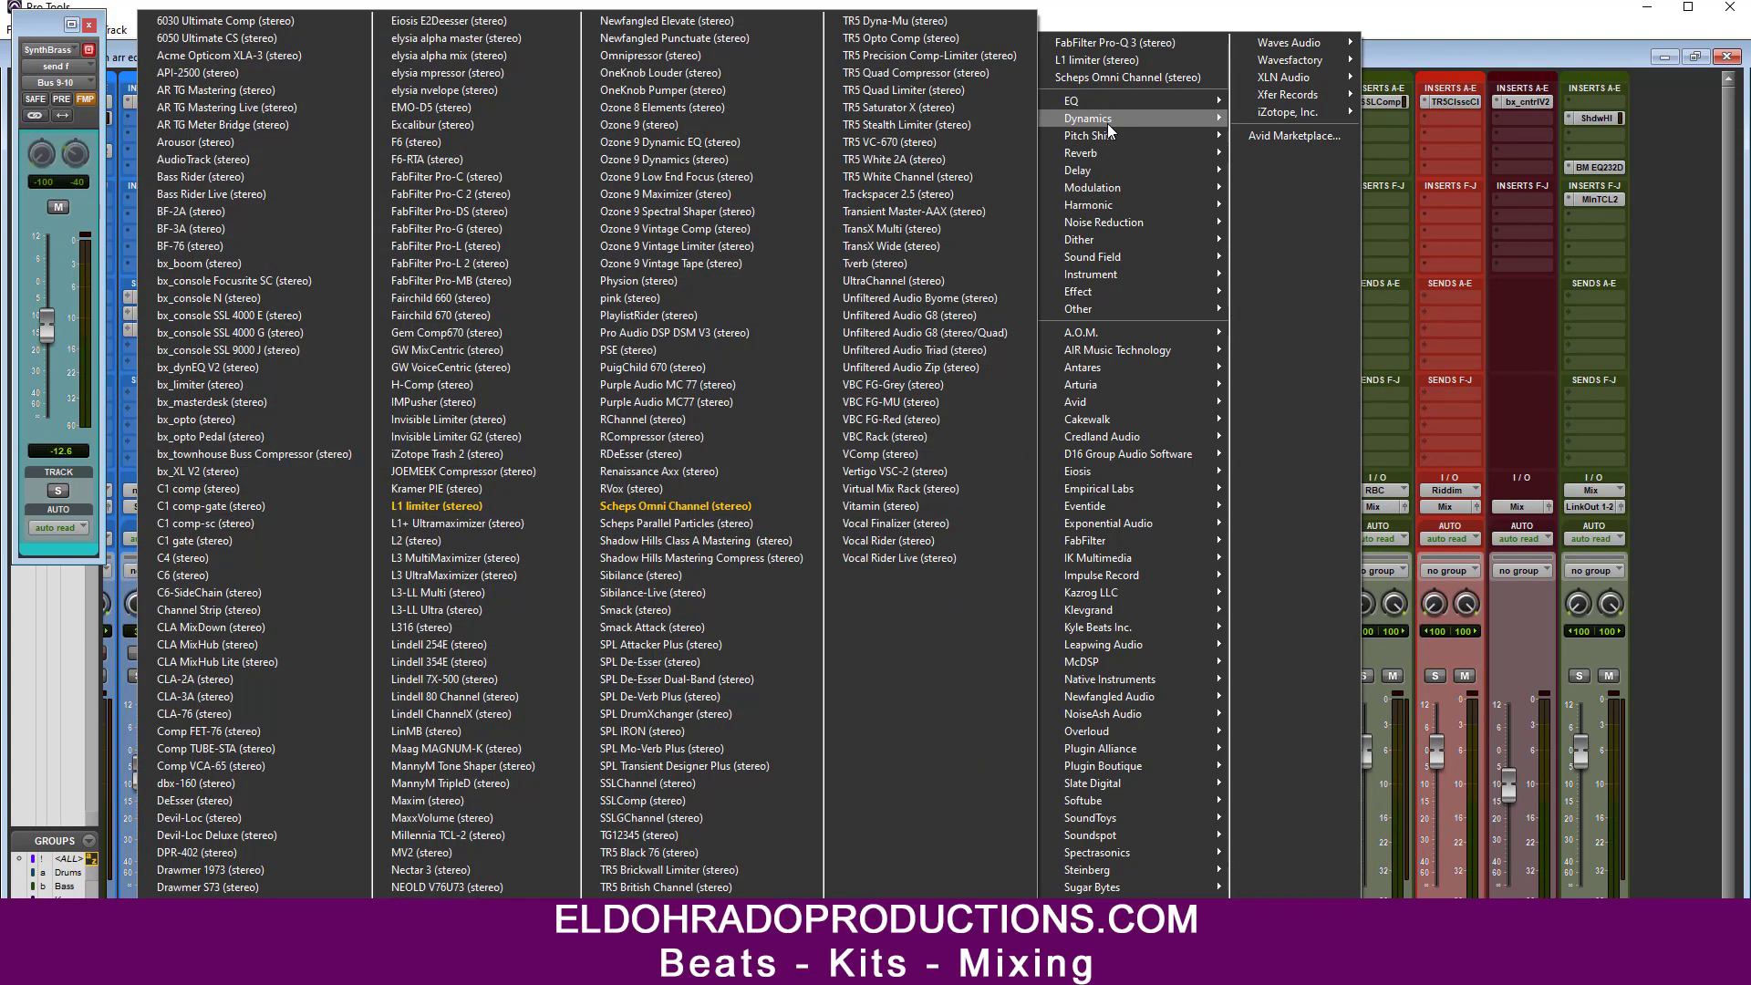
left_click(923, 142)
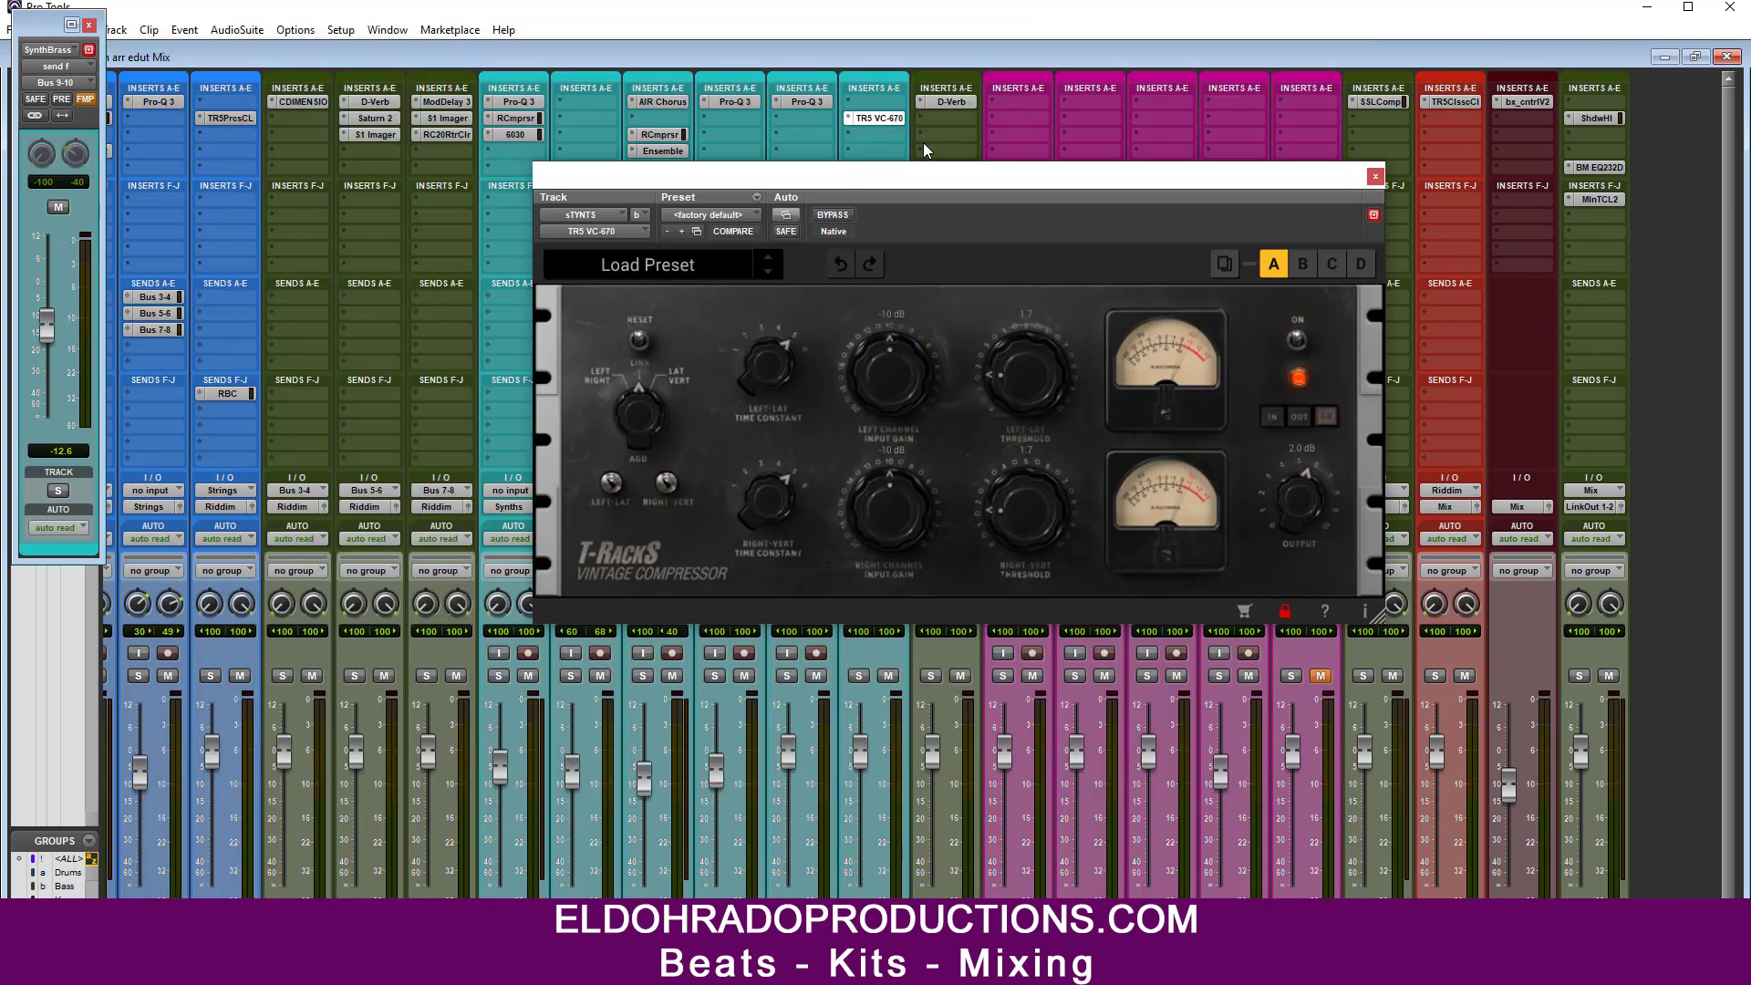
left_click_drag(908, 175, 830, 228)
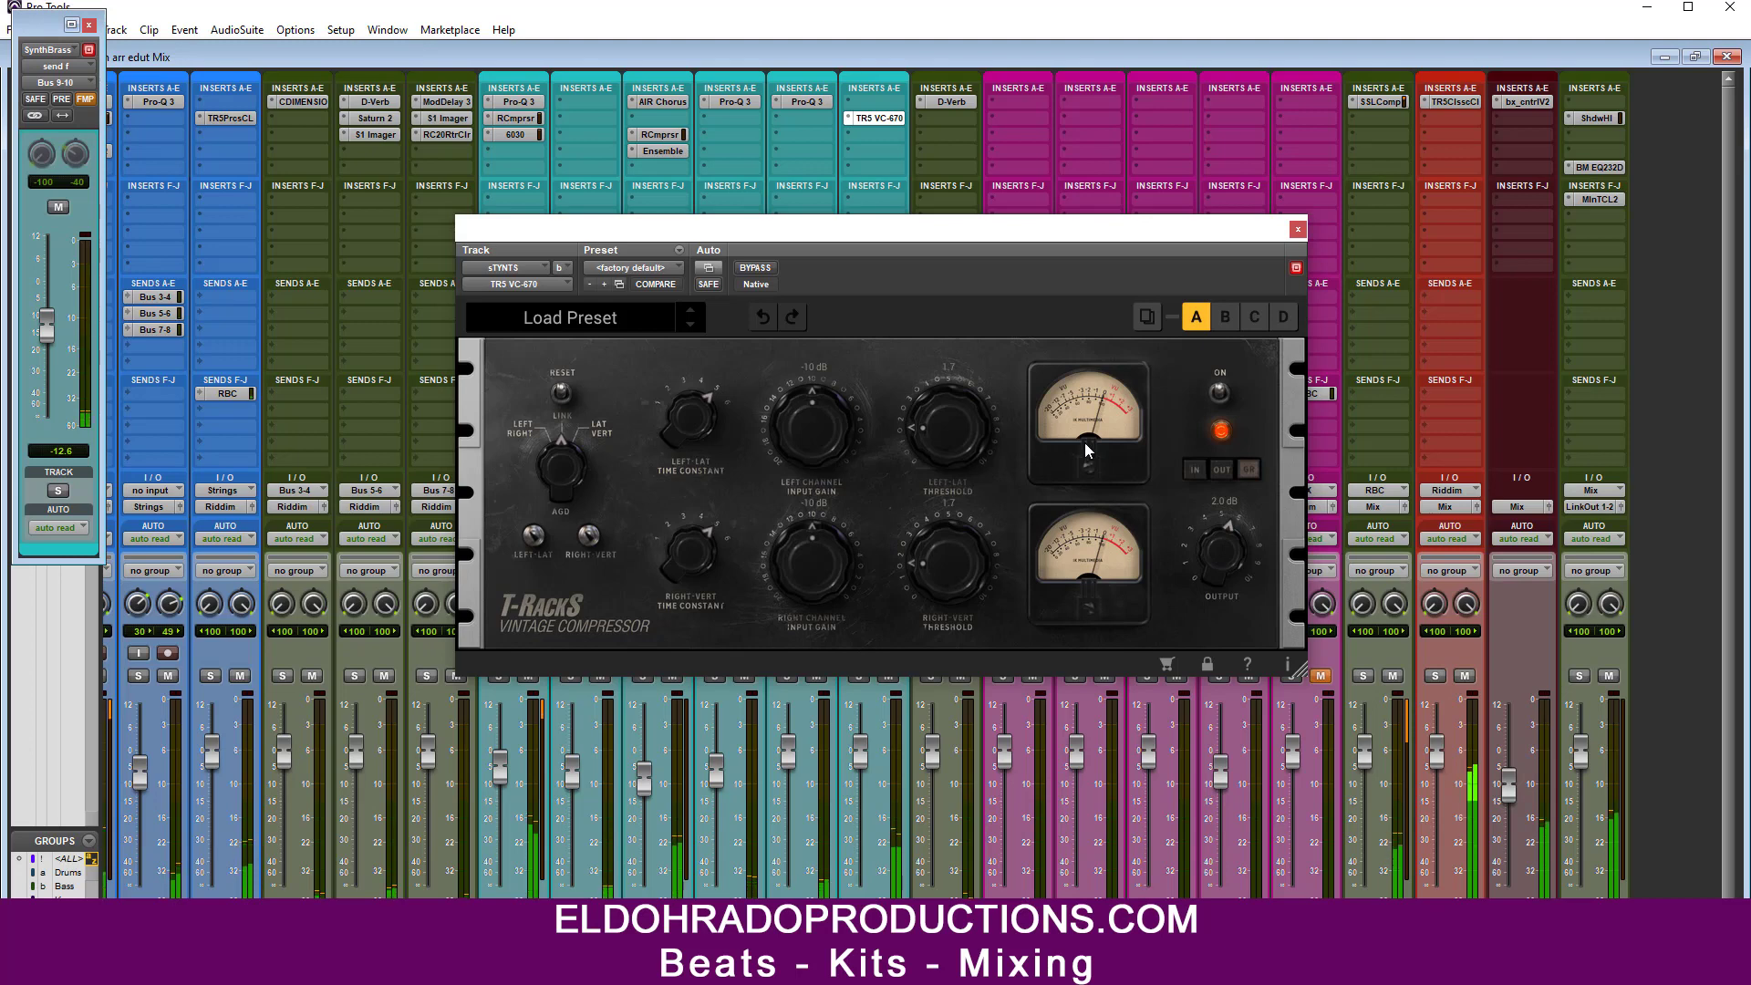
Step: Set the AIR Ensemble mix on Synth Brass to 10 % and compare it with the effect bypassed
left_click(684, 149)
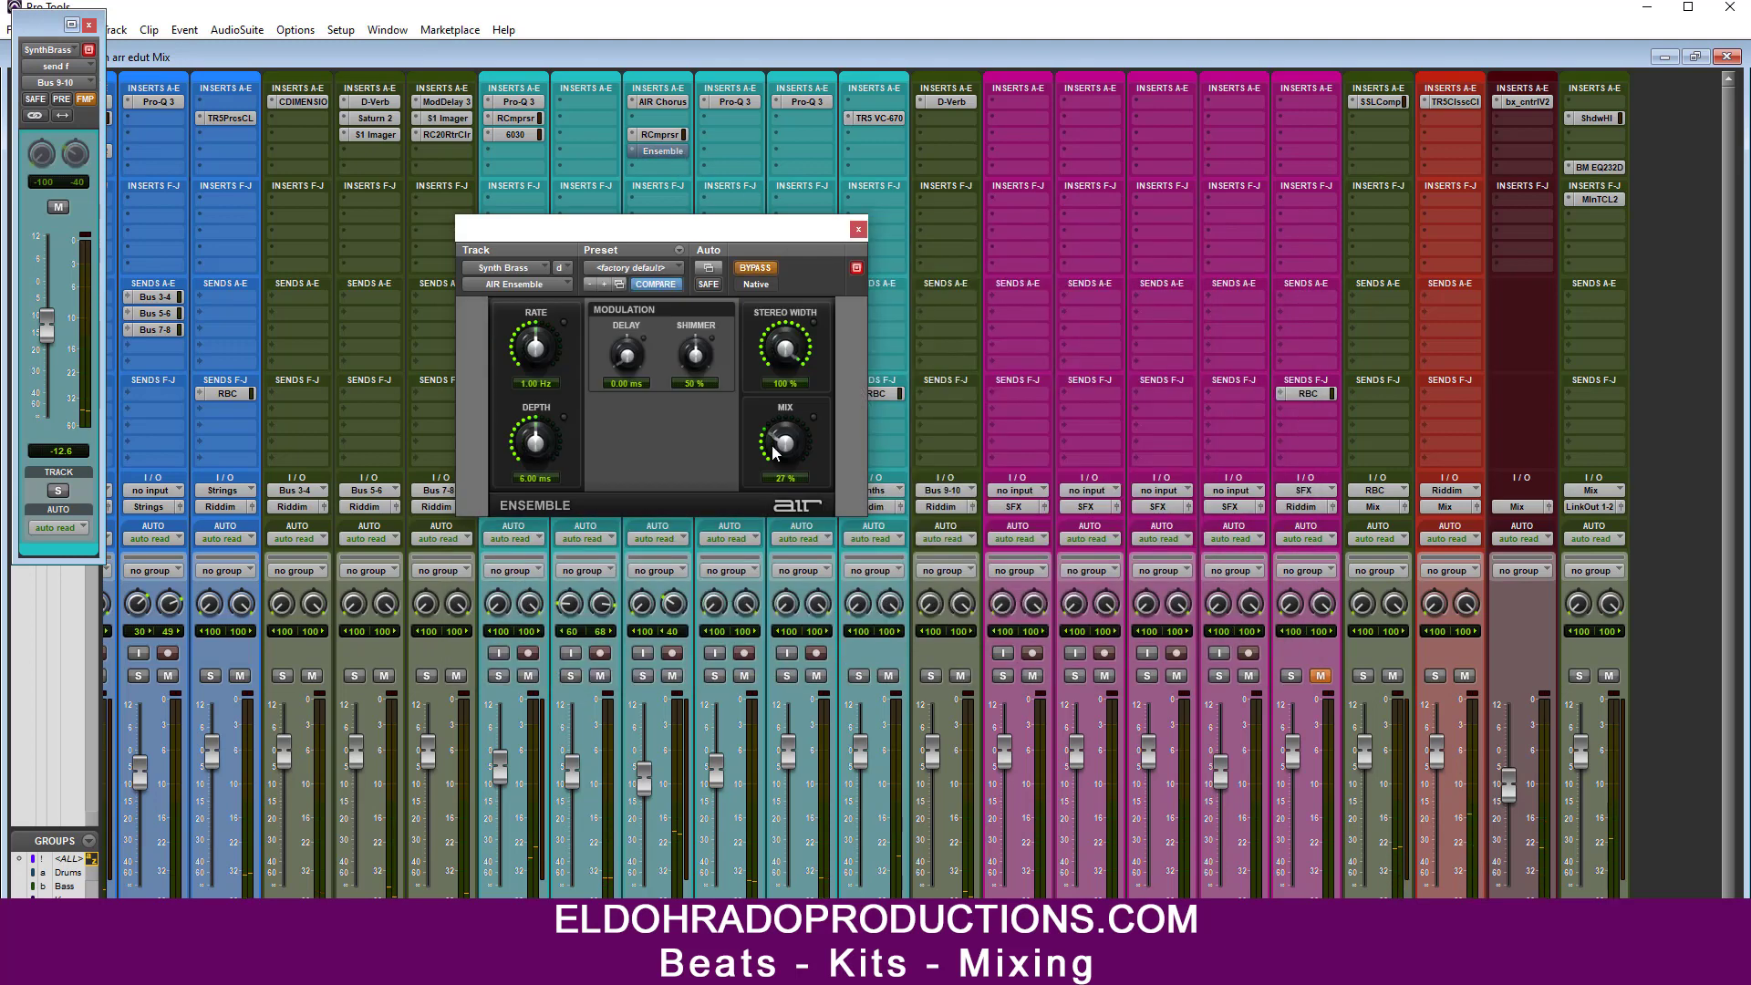
left_click(753, 271)
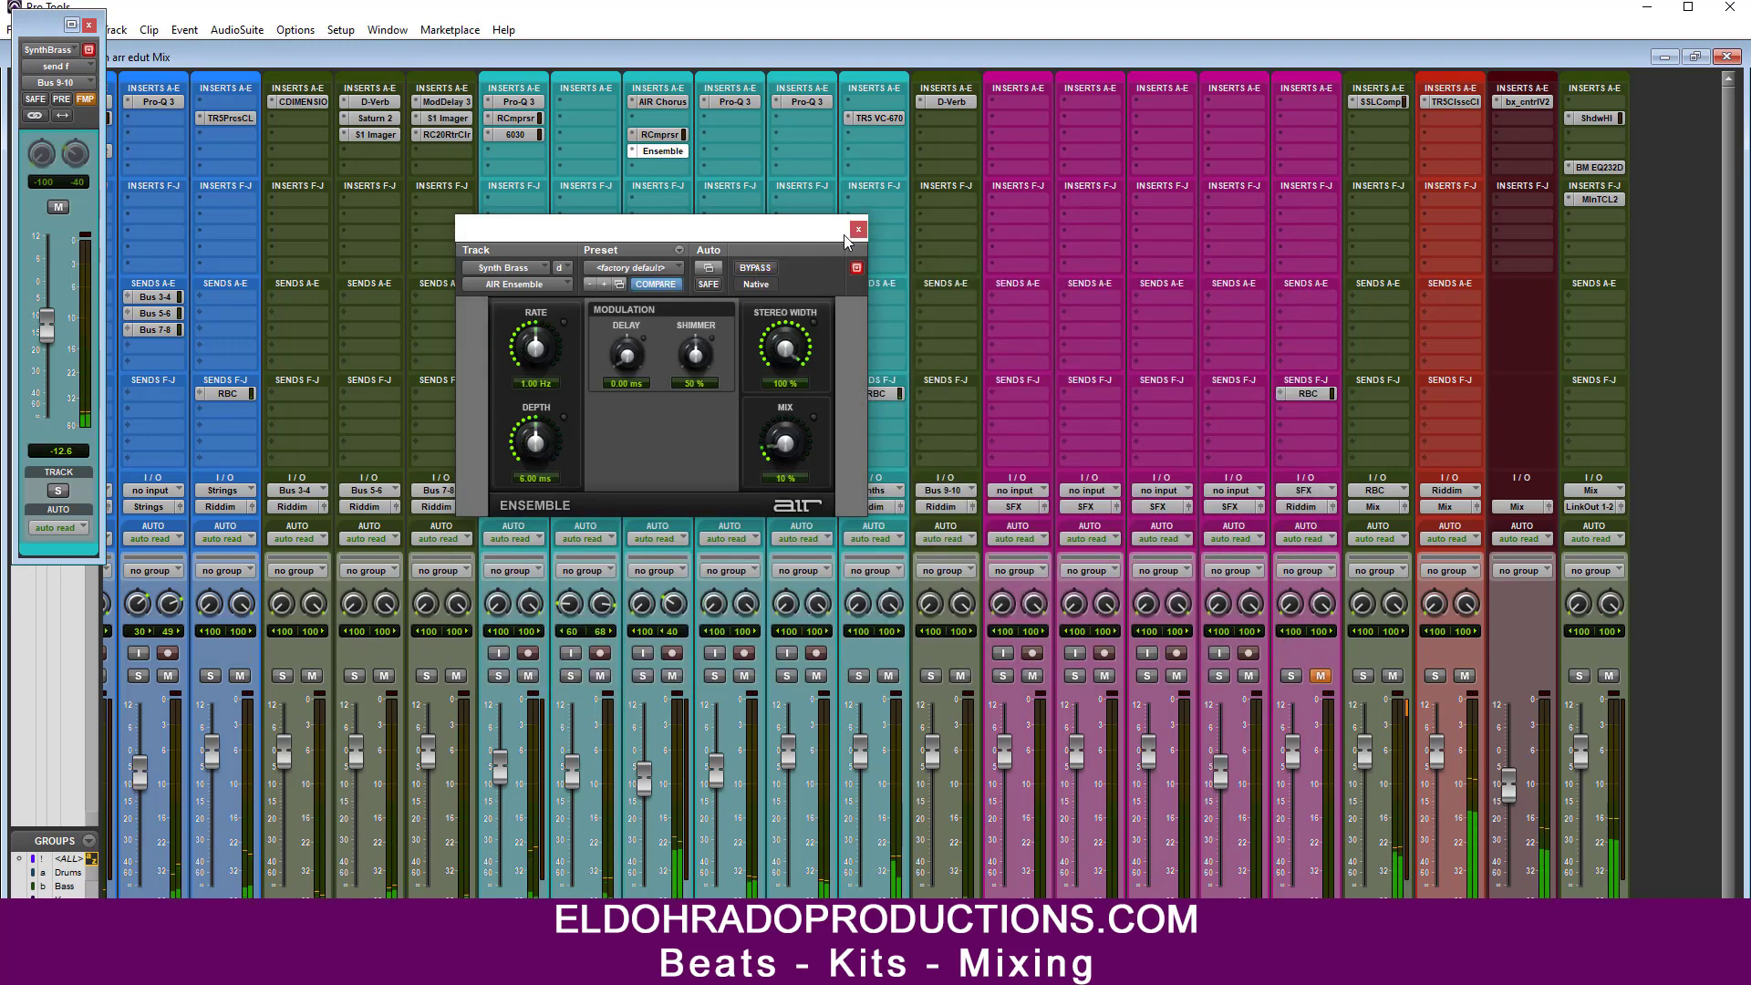
left_click(758, 270)
Step: Set the AIR Chorus mix on Synth Brass to 9 %, reactivate the bypassed Ensemble, and close the plug-in
left_click(677, 103)
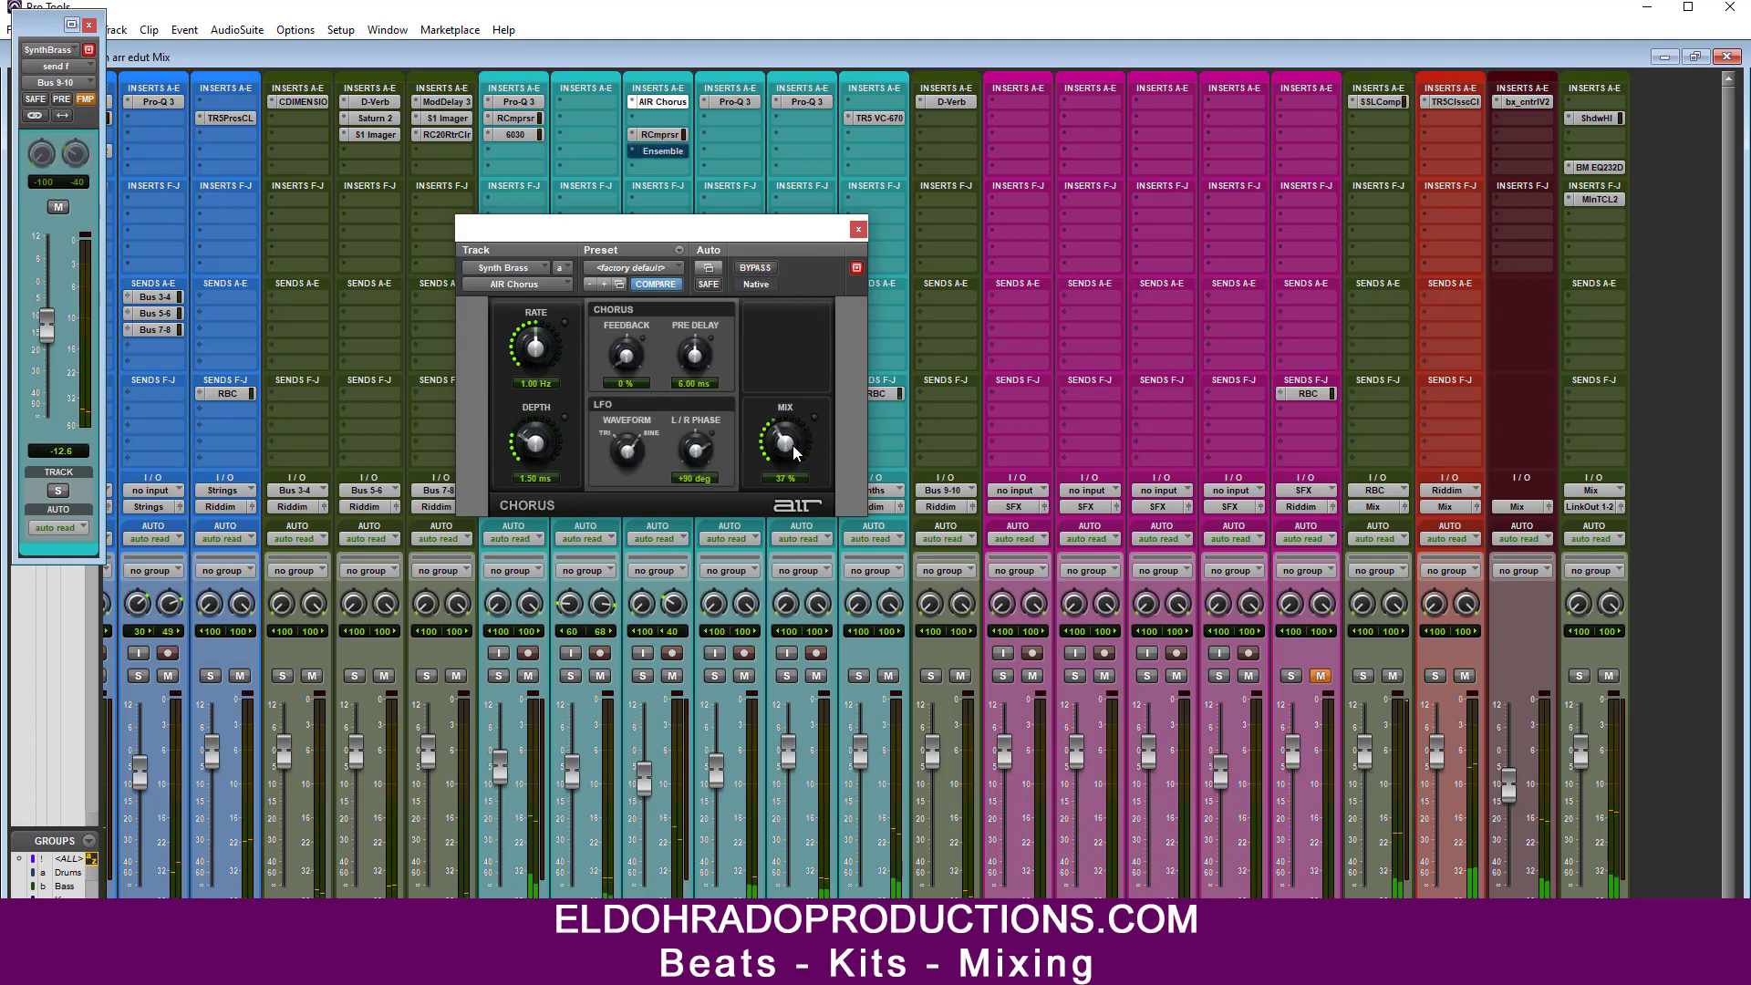
left_click_drag(792, 445, 790, 450)
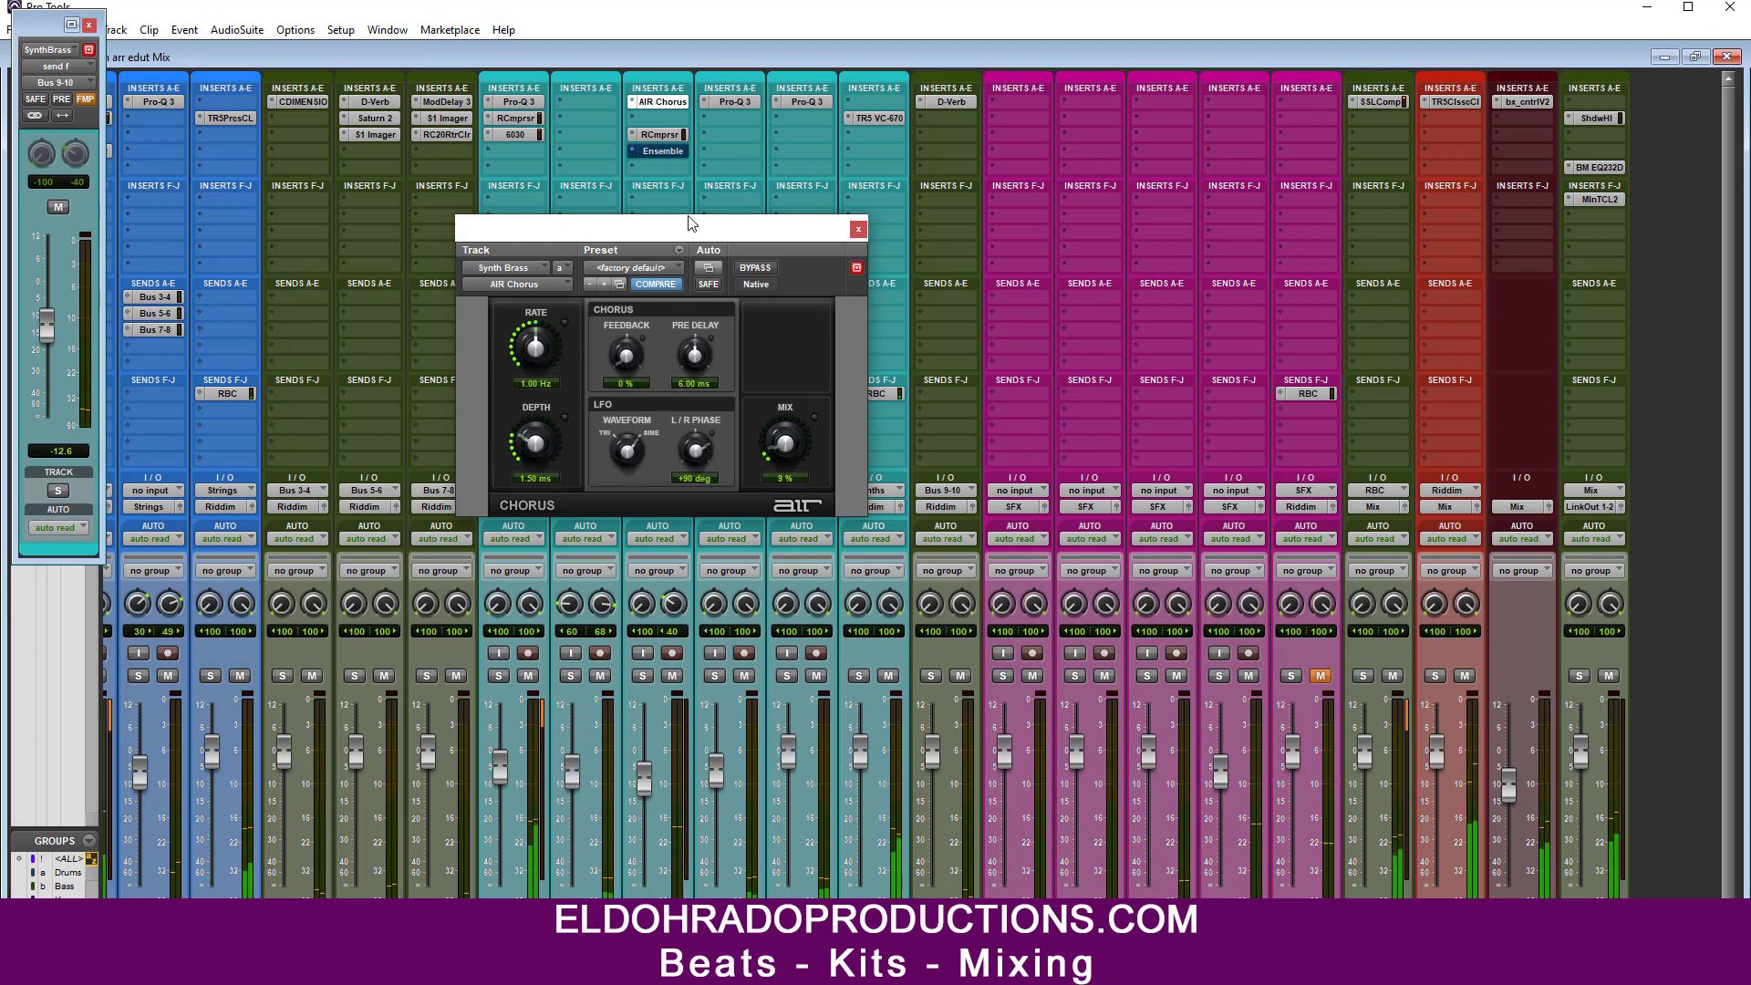
left_click(675, 154, "ctrl")
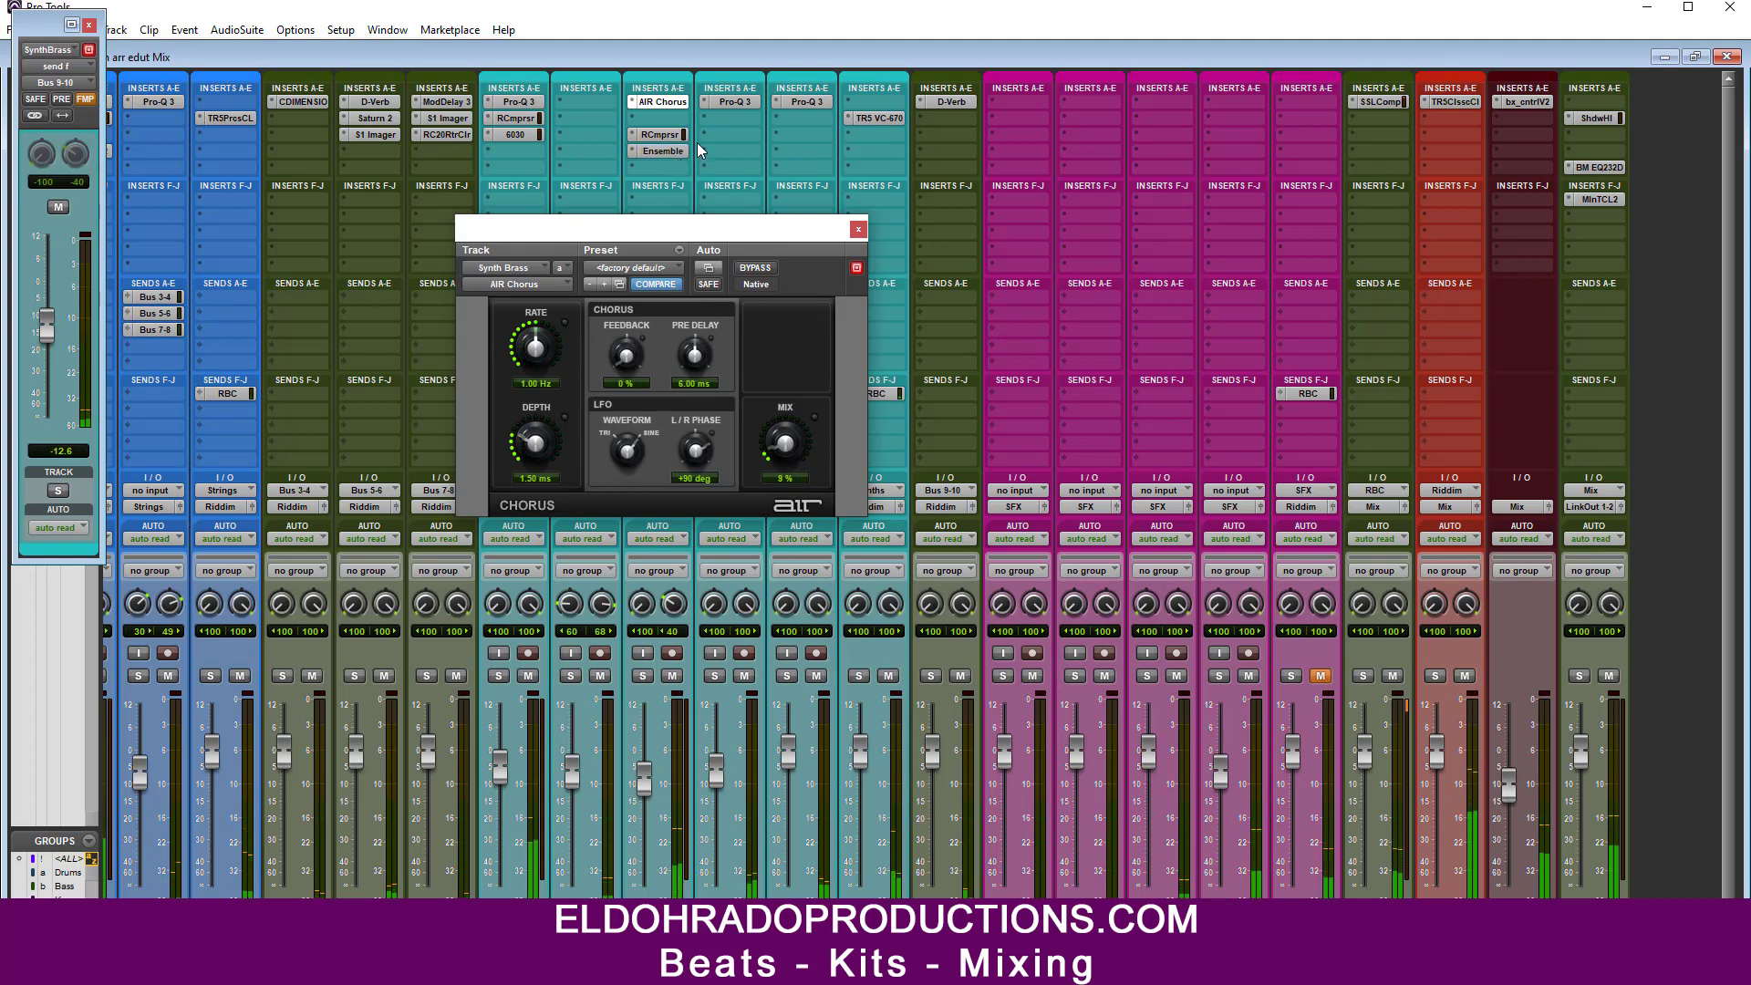
left_click(858, 229)
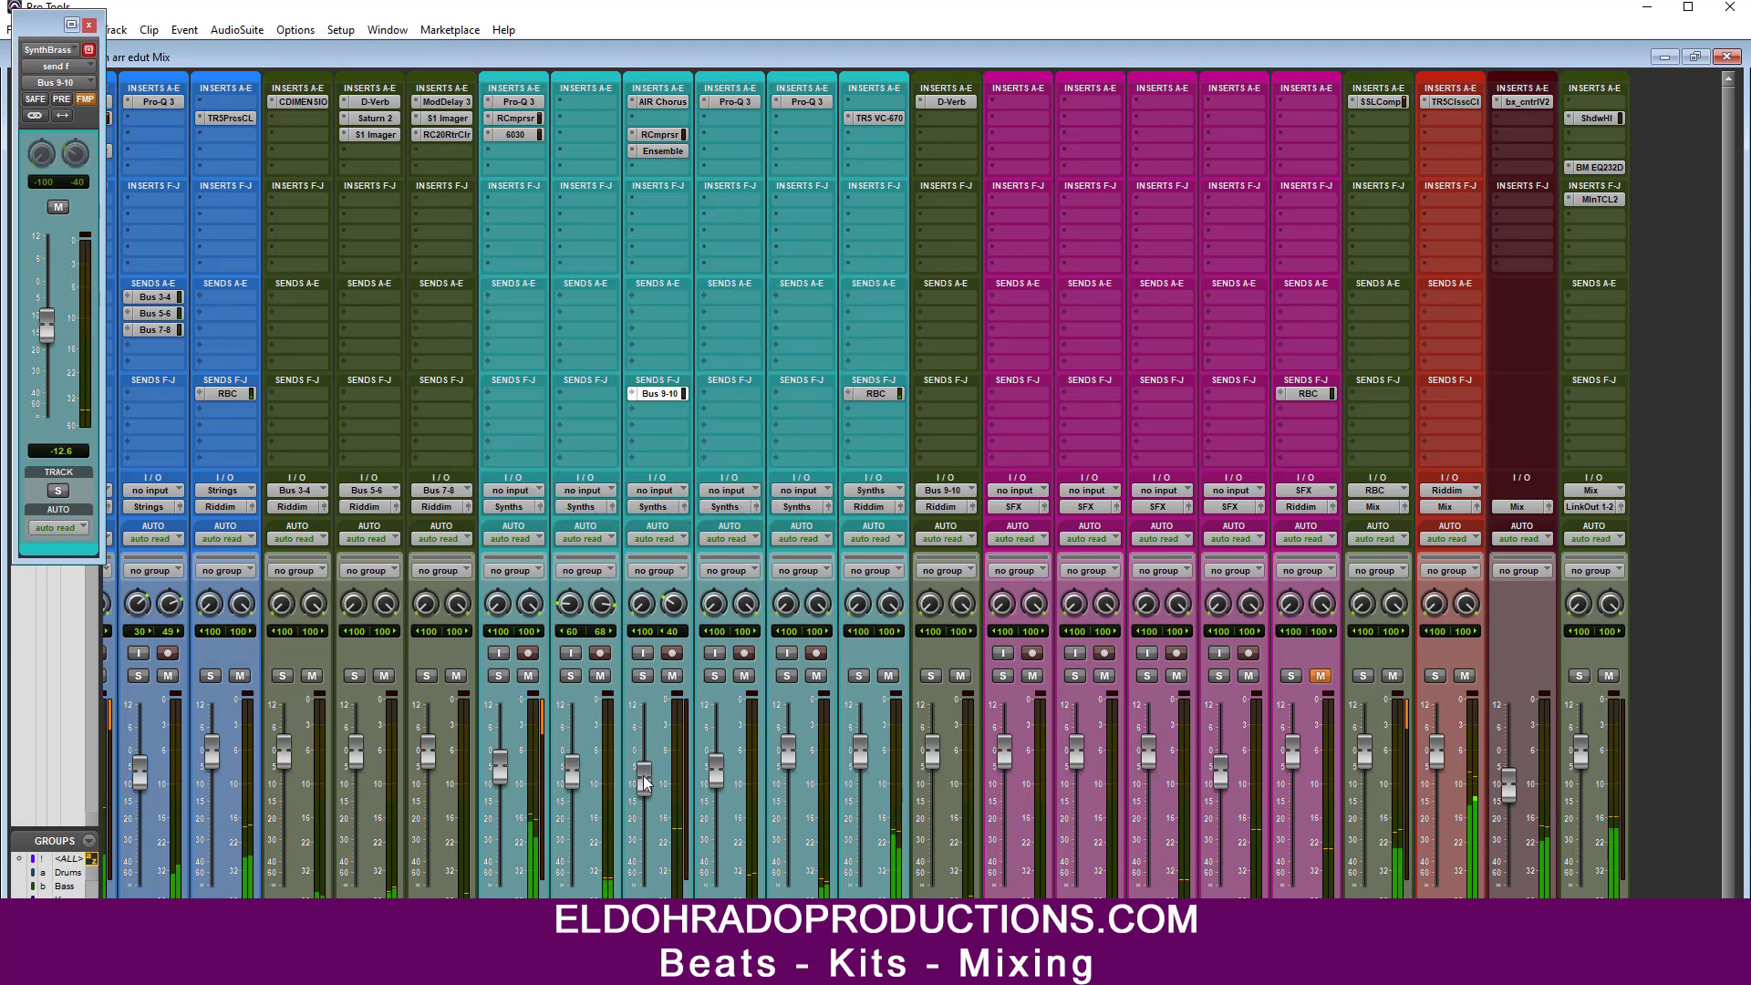
Step: Lower the Synth Brass fader slightly and set its panning to 46 and 48, with the synths submaster's VC-670 open
left_click_drag(643, 775, 643, 780)
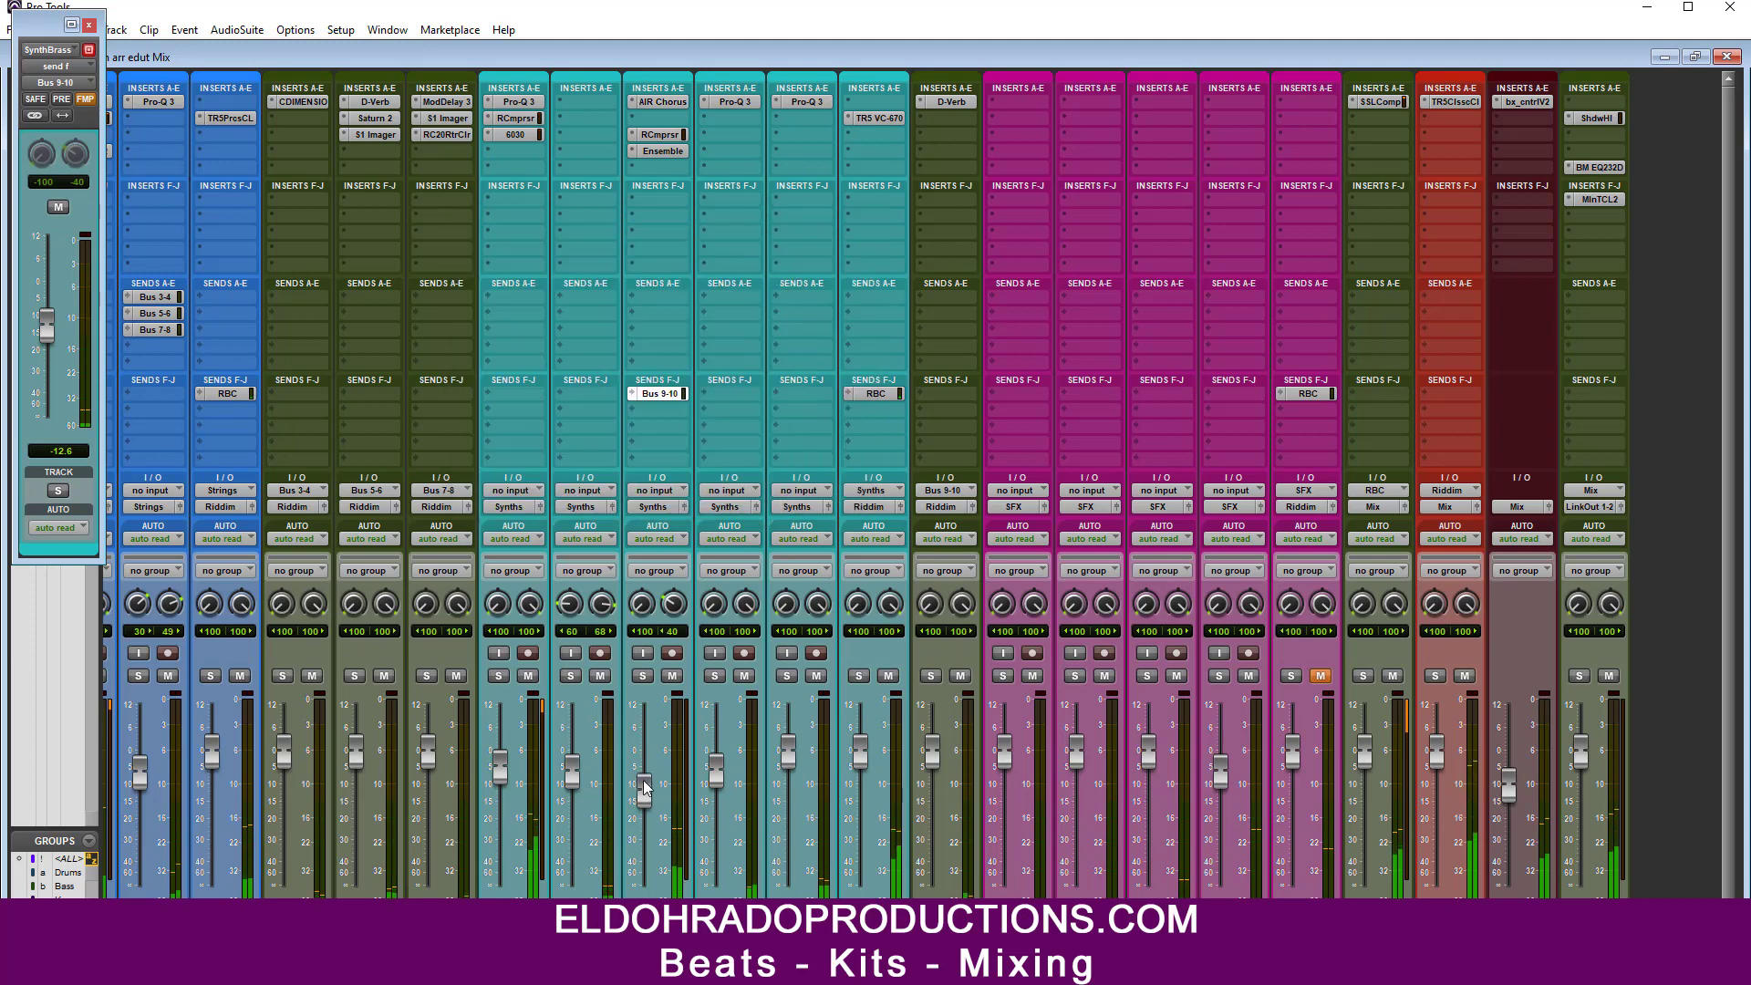
left_click(889, 119)
left_click_drag(885, 236, 1027, 206)
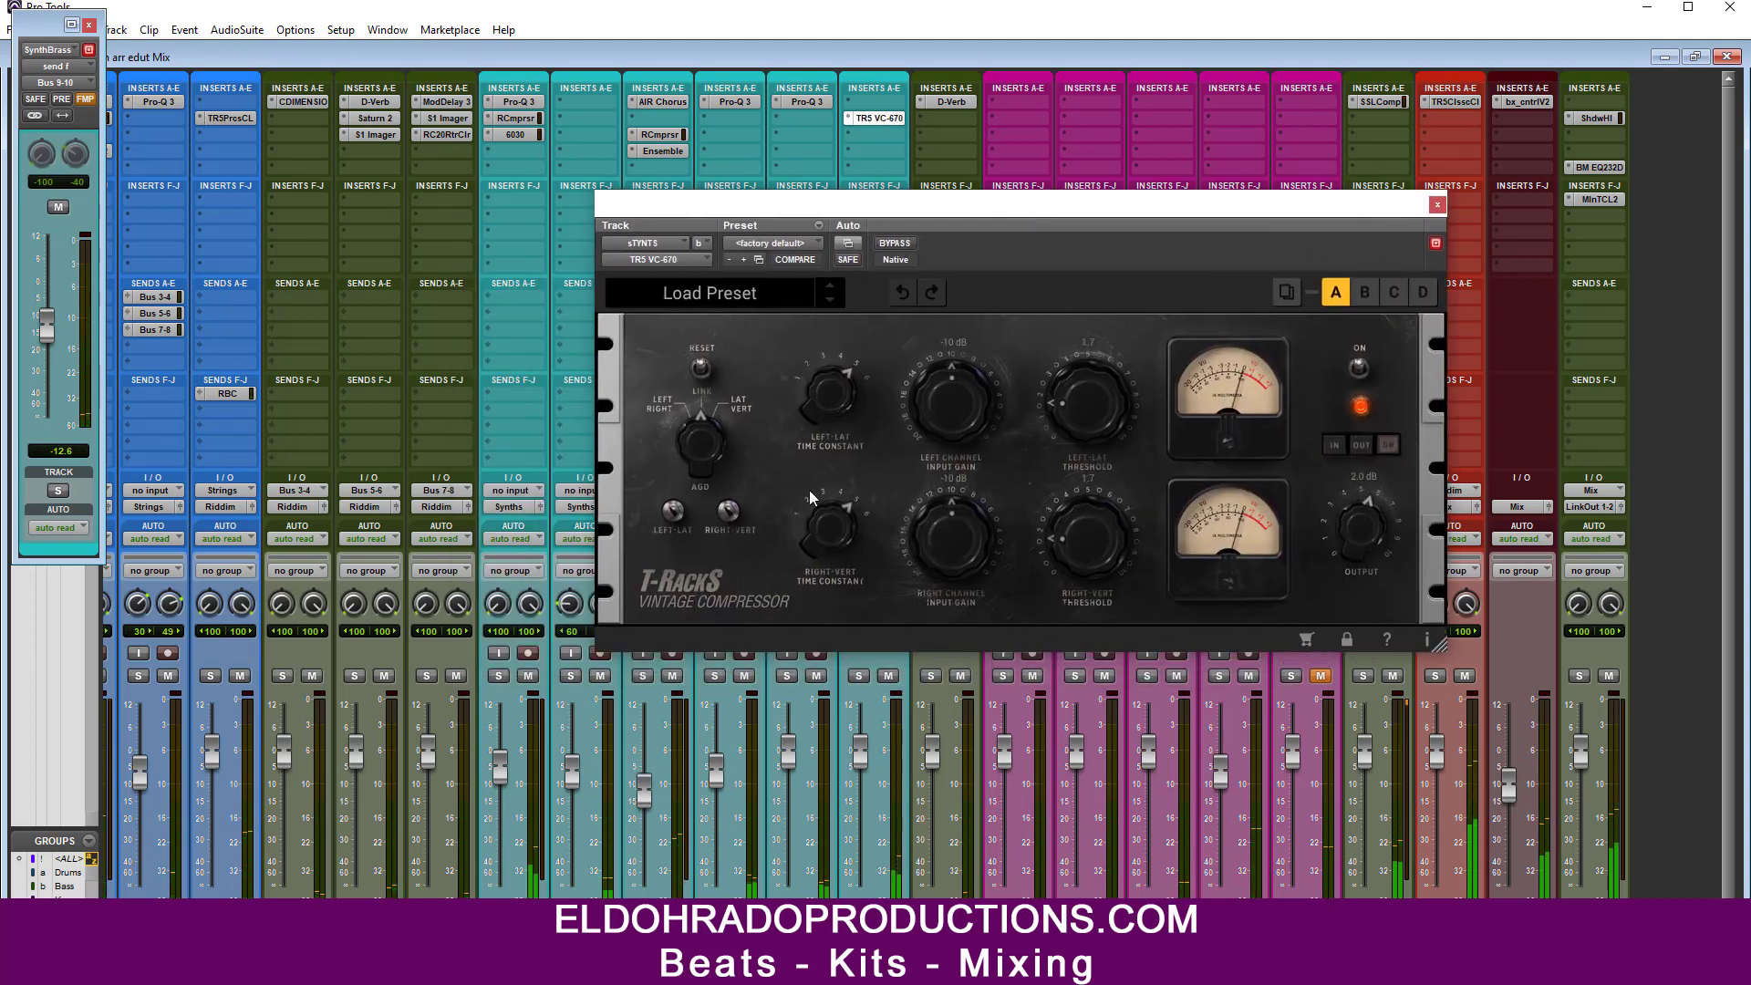
left_click_drag(861, 204, 990, 205)
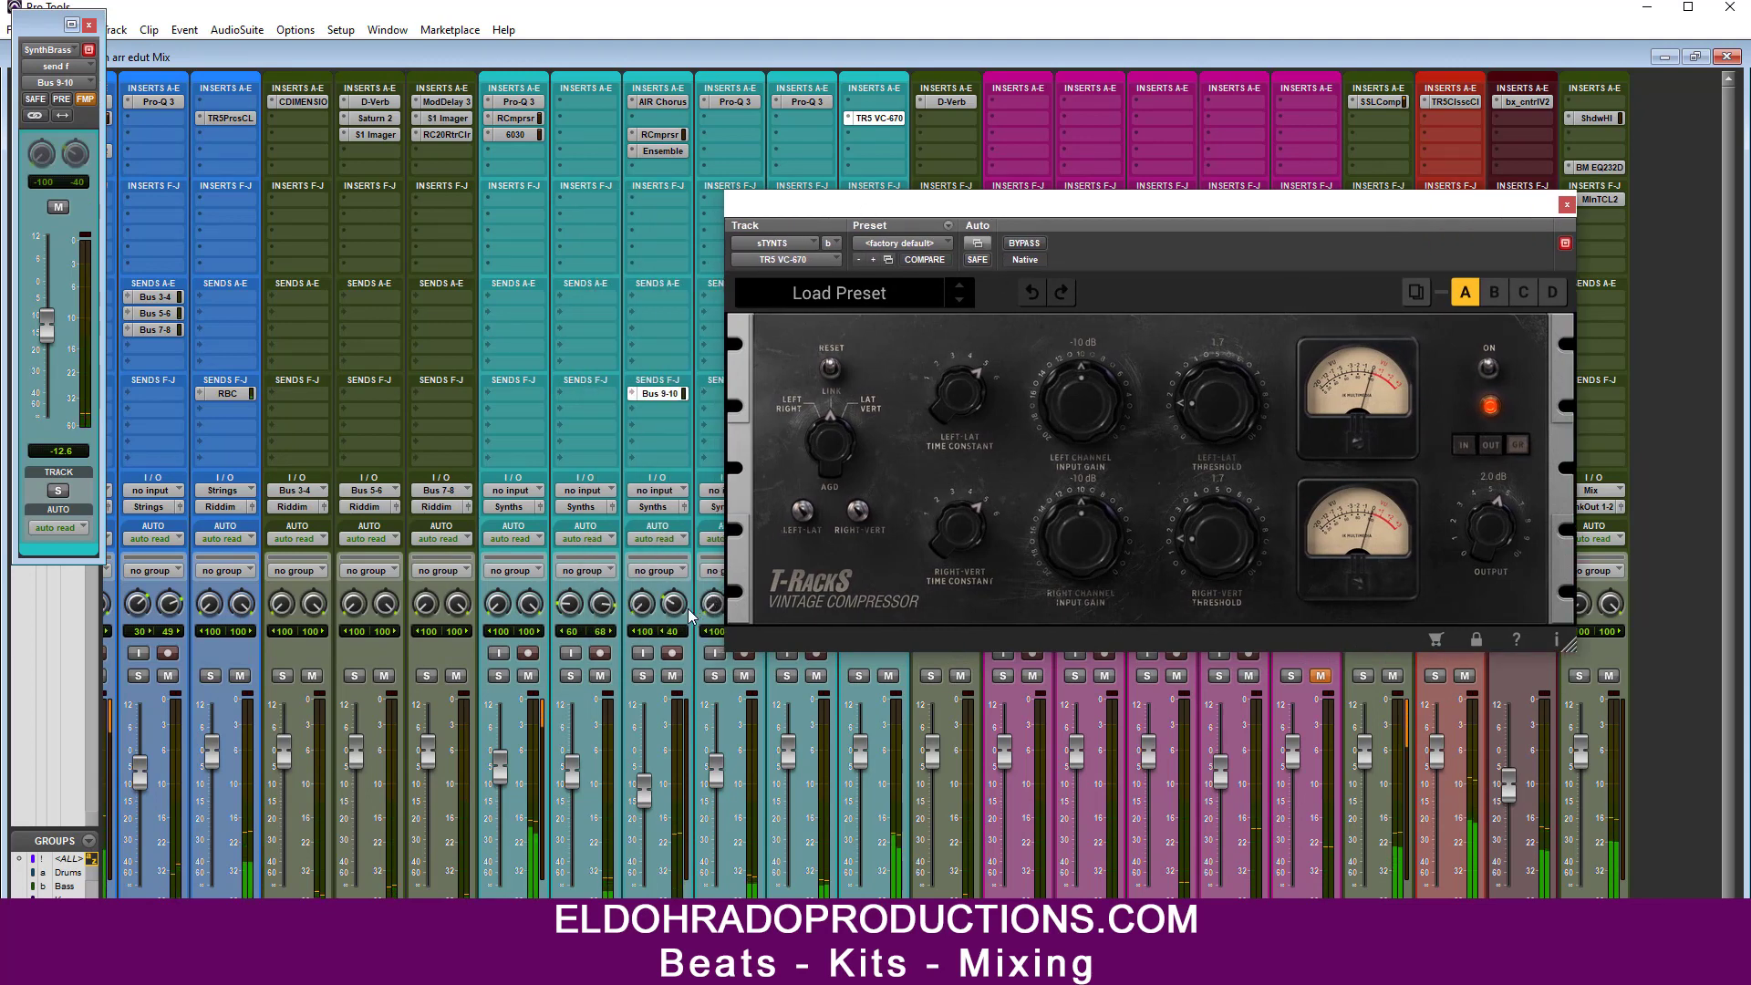
mouse_move(675, 609)
left_mouse_down()
mouse_move(659, 577)
mouse_move(670, 612)
mouse_move(640, 610)
left_mouse_up()
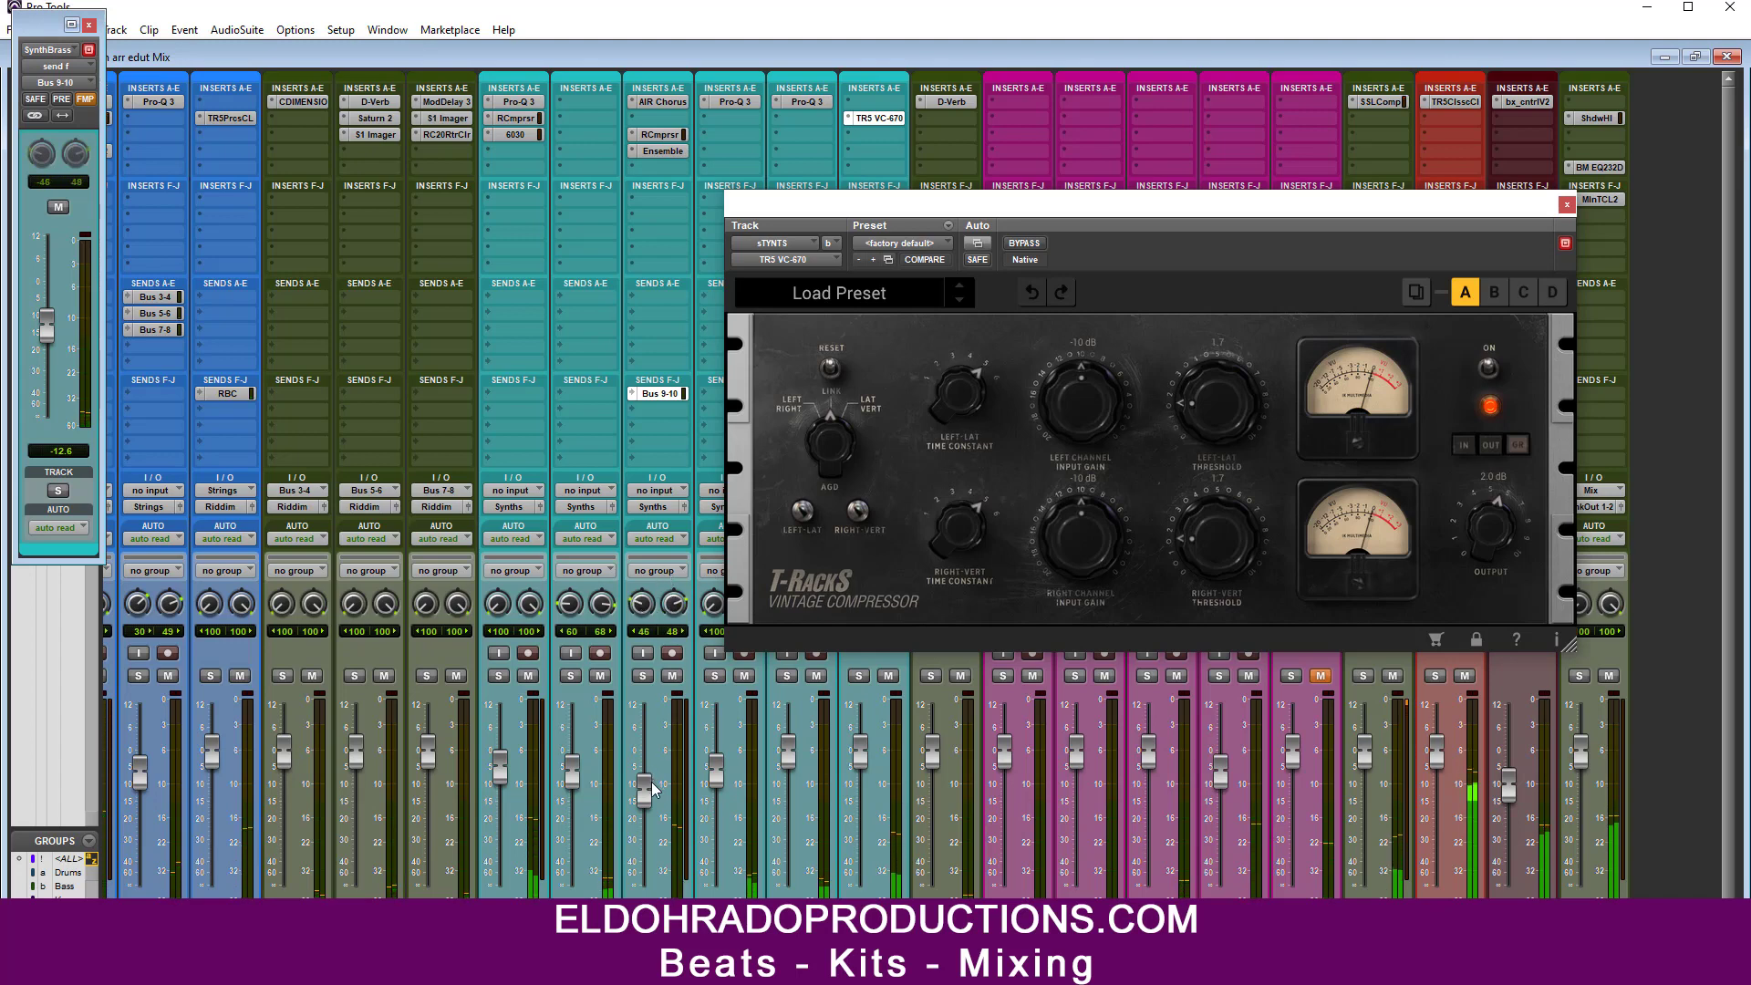
left_click_drag(649, 781, 648, 785)
Step: Lower both time constants on the VC-670, switch its channel mode to Lat/Vert, and set the left input gain to -12 dB
left_click_drag(998, 206, 923, 205)
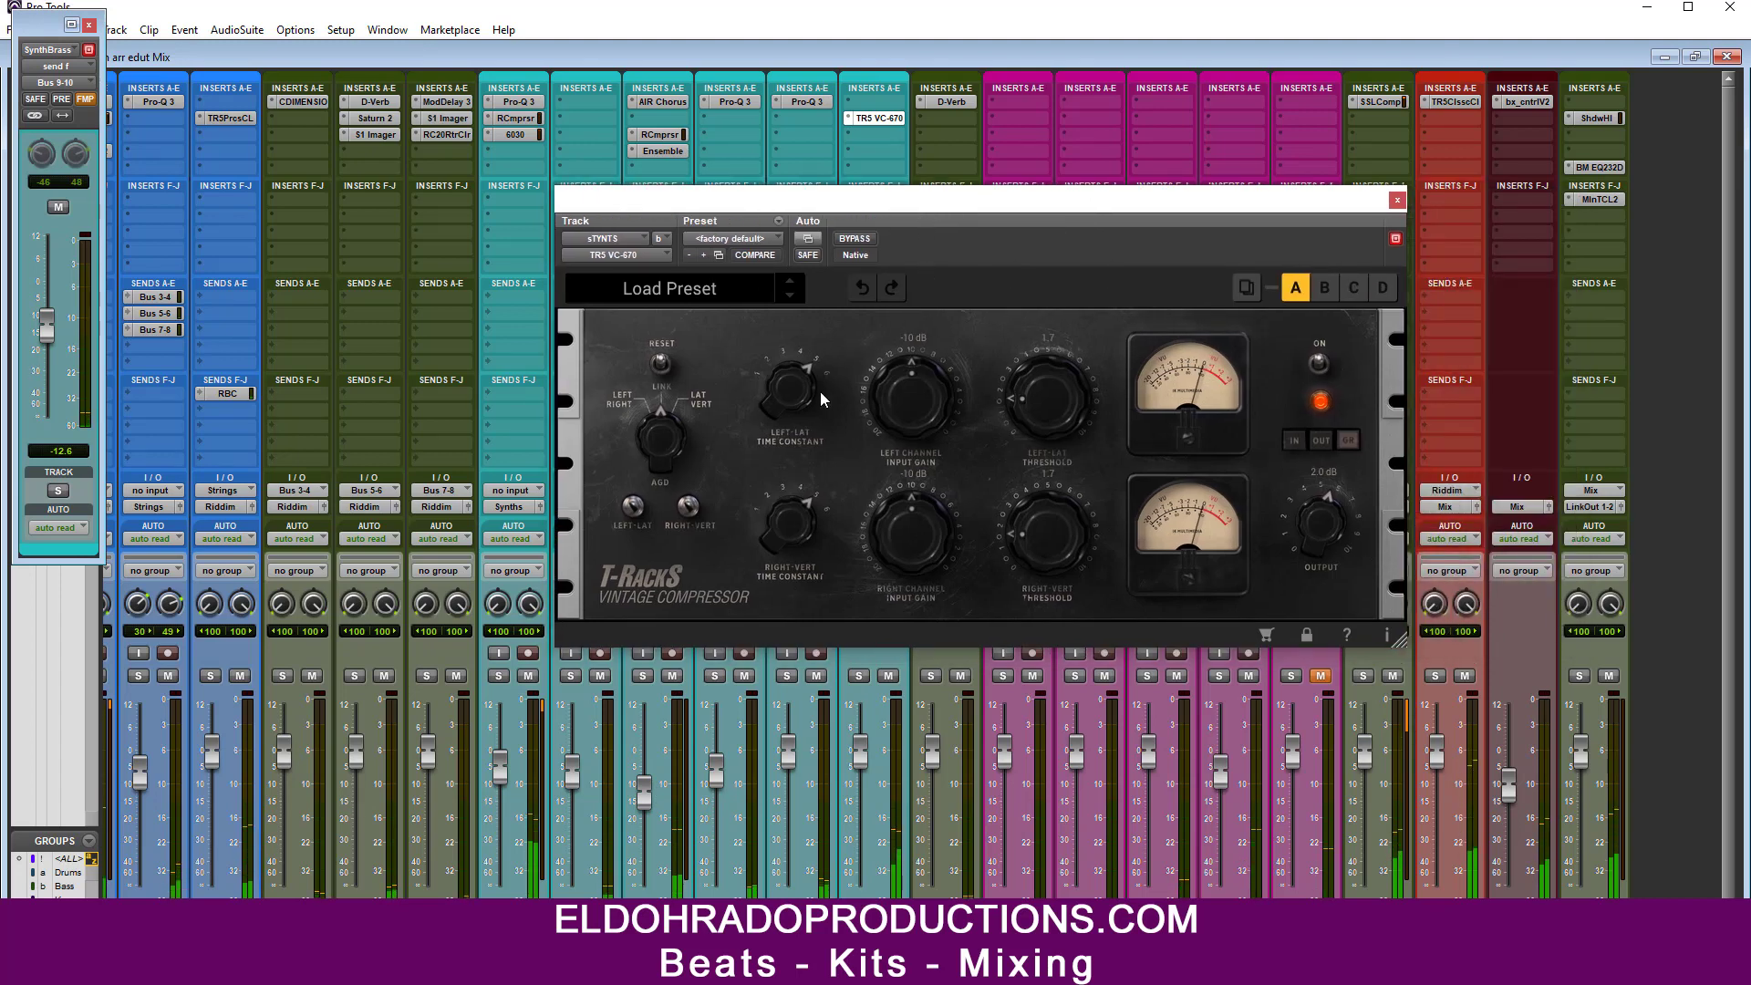
left_click_drag(785, 442, 781, 474)
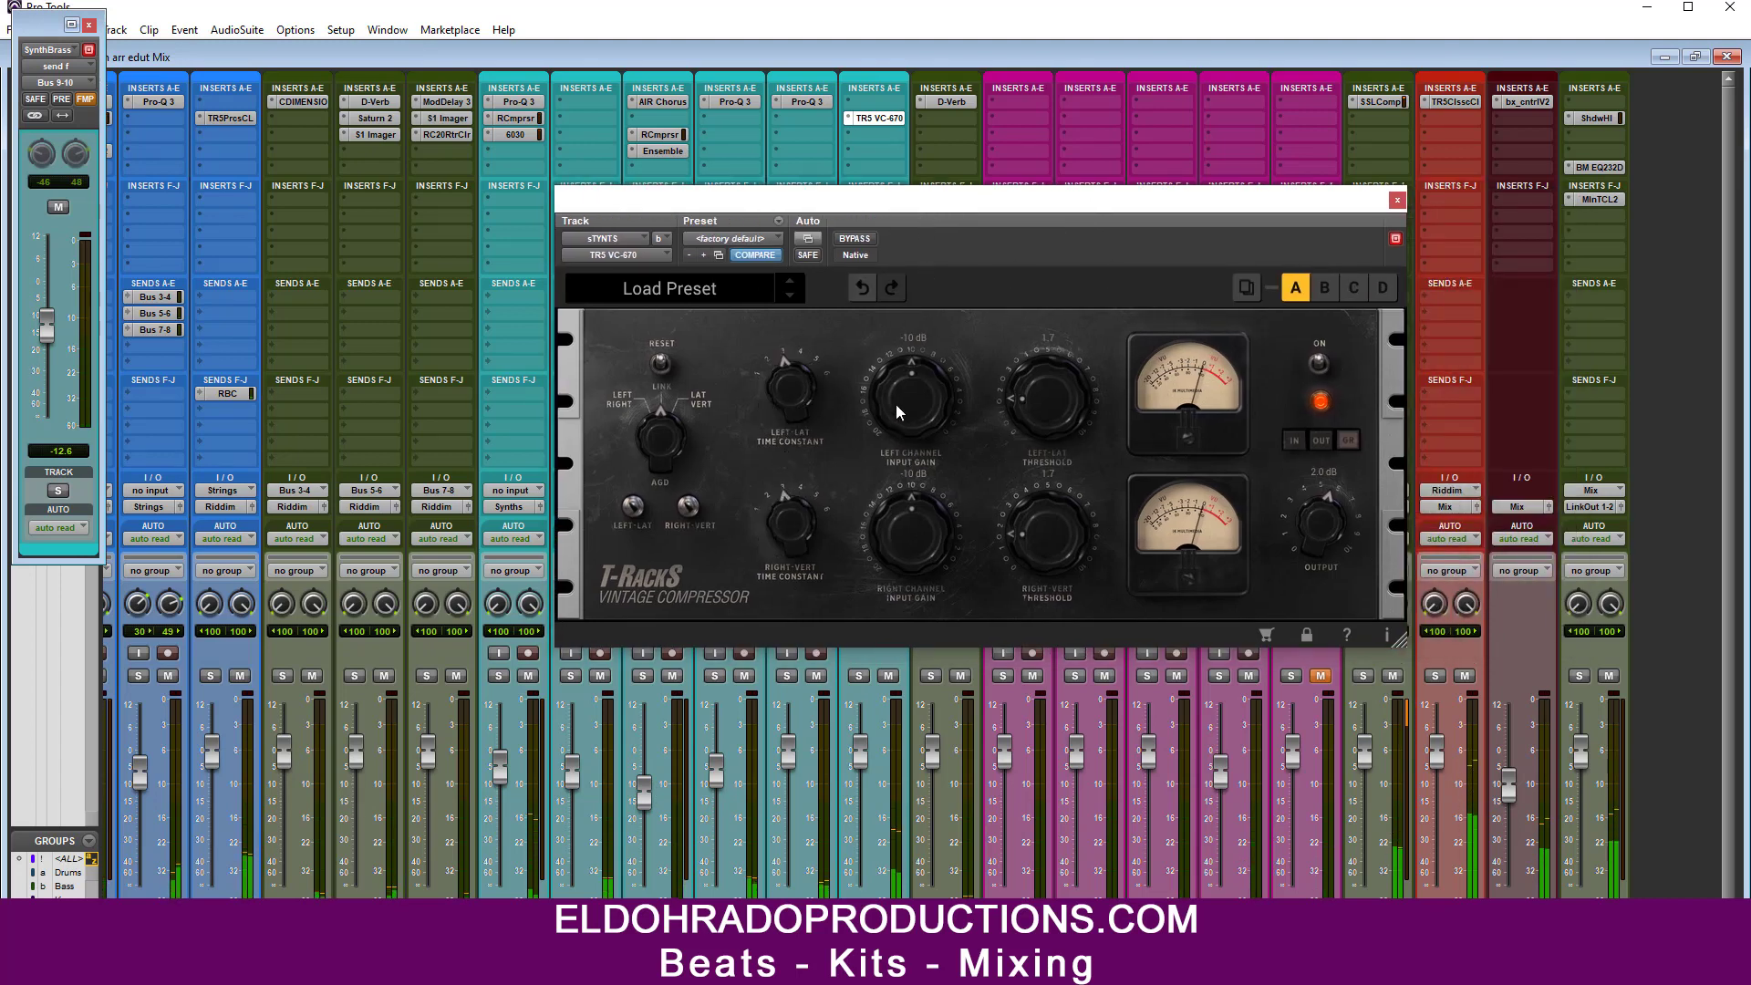
left_click_drag(896, 403, 895, 423)
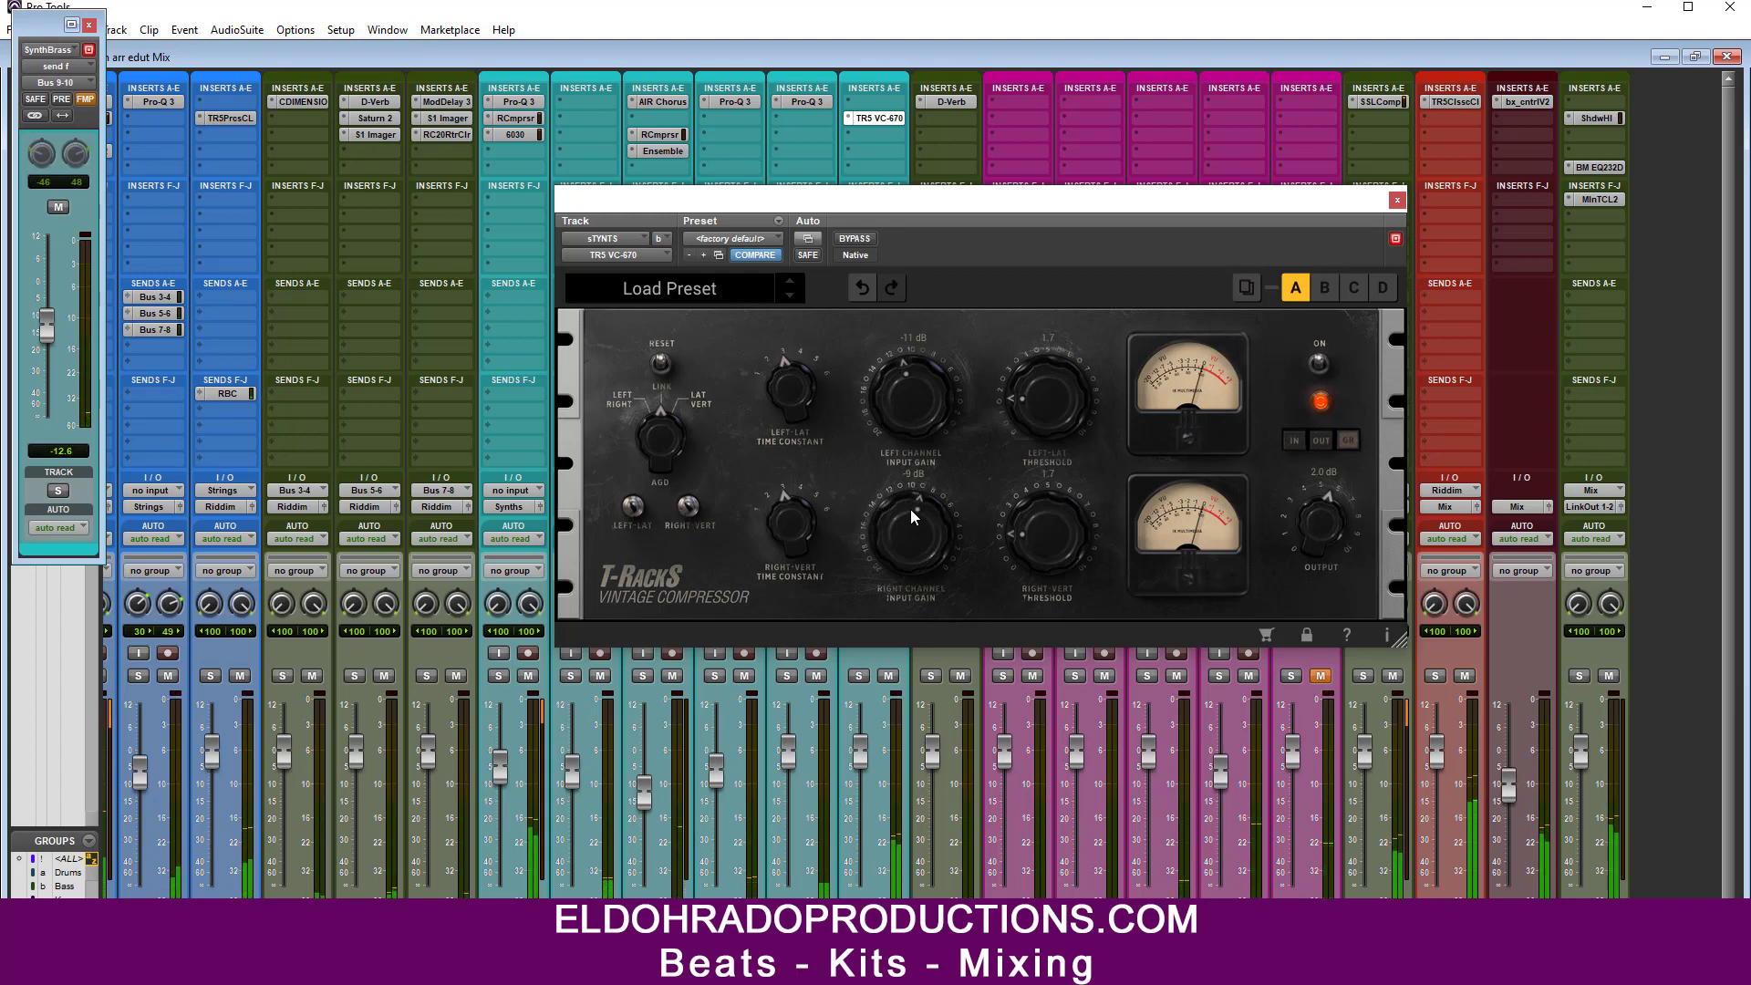
left_click_drag(911, 509, 868, 517)
left_click_drag(877, 537, 902, 519)
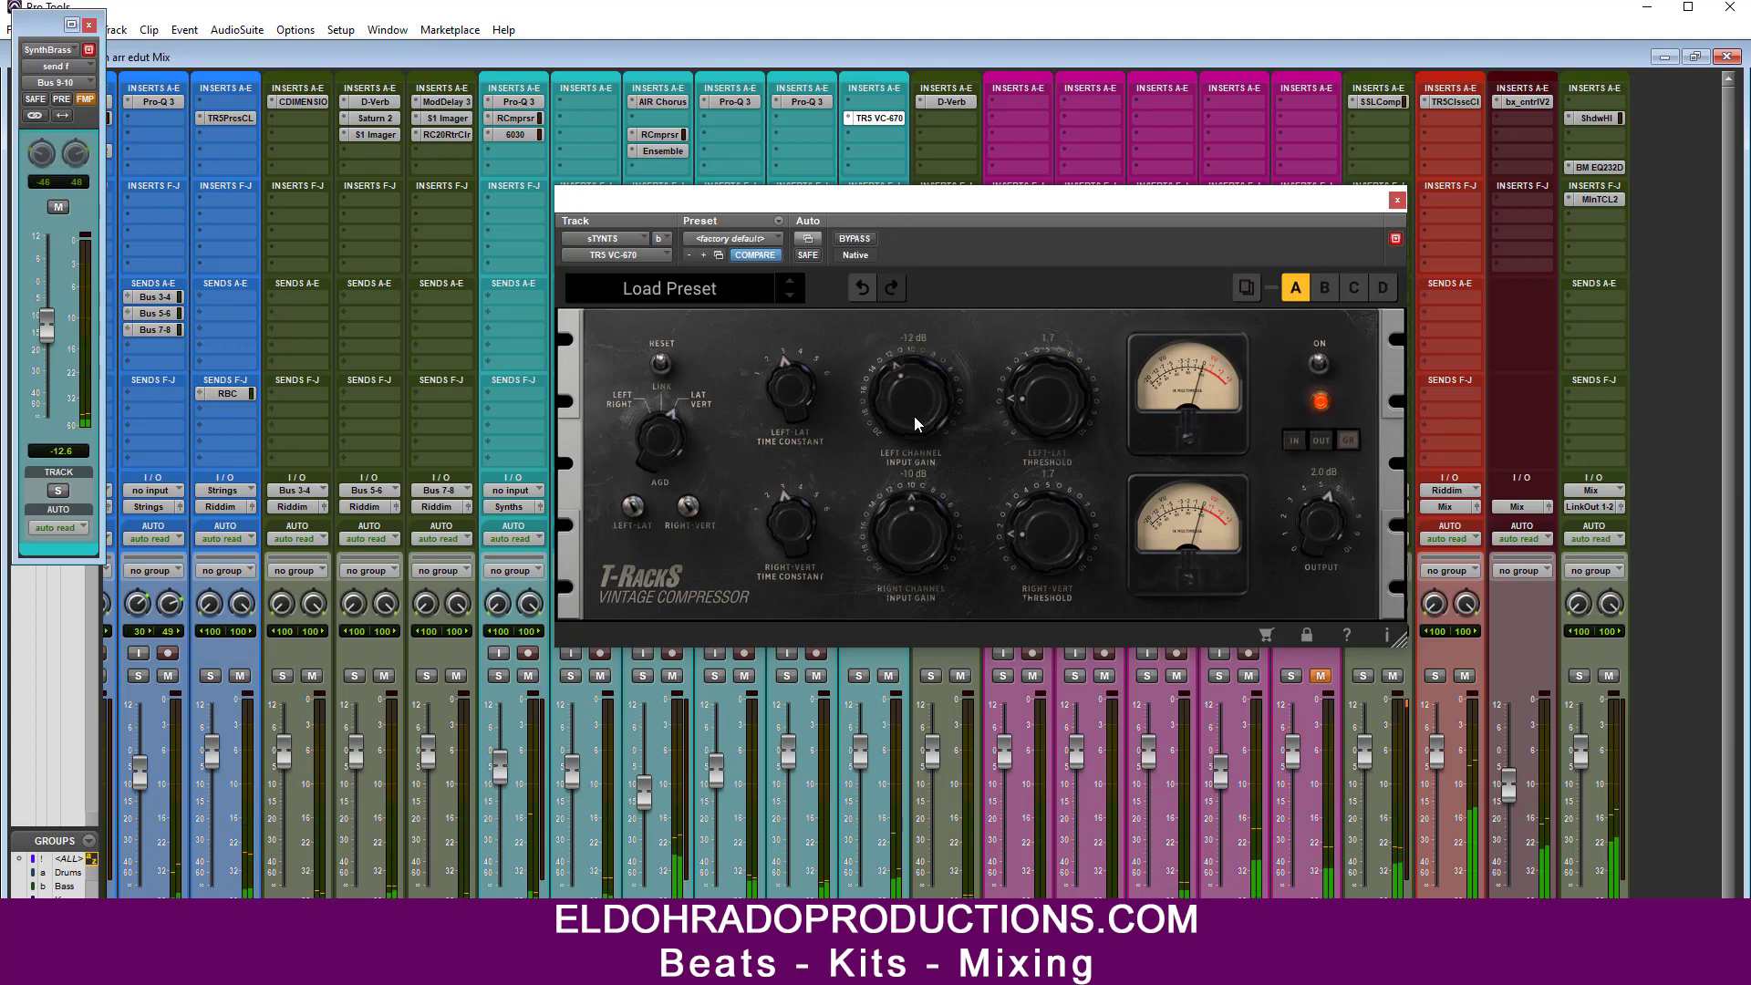
Step: Raise the VC-670 input gain to -5 dB on the left and -6 dB on the right channel, and increase the left threshold
left_click_drag(914, 416, 920, 370)
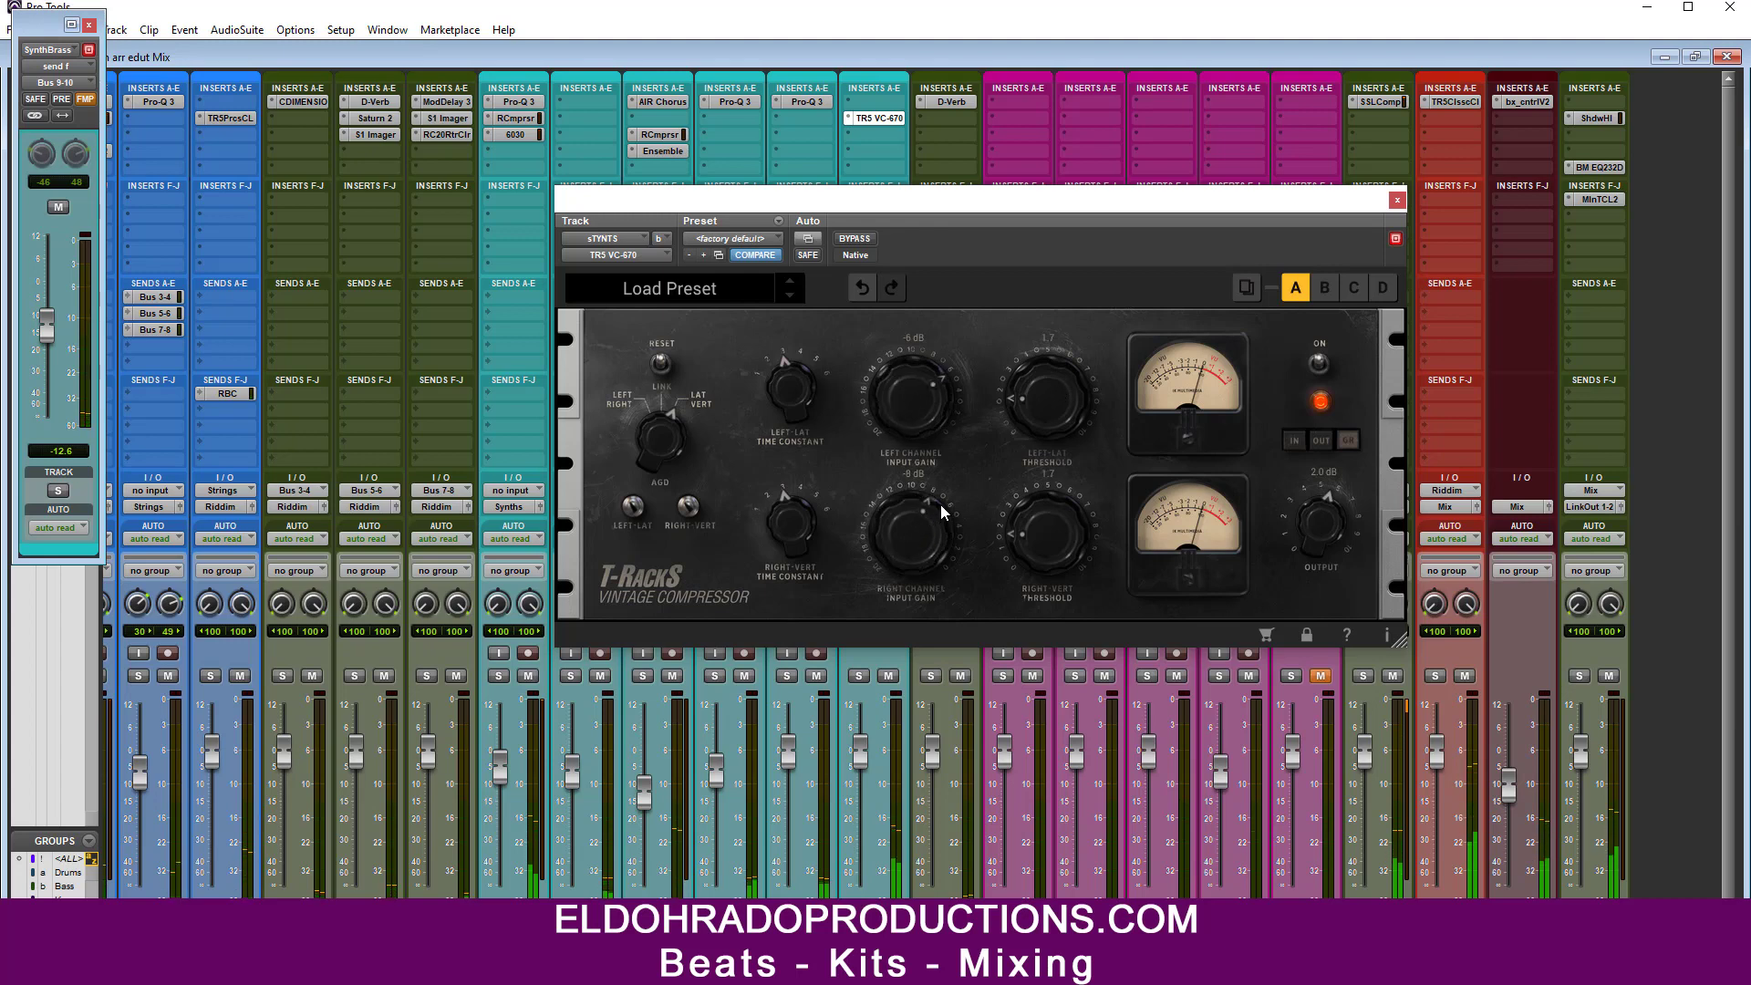
left_click_drag(942, 505, 942, 498)
left_click_drag(928, 391, 932, 382)
left_click_drag(894, 538, 908, 521)
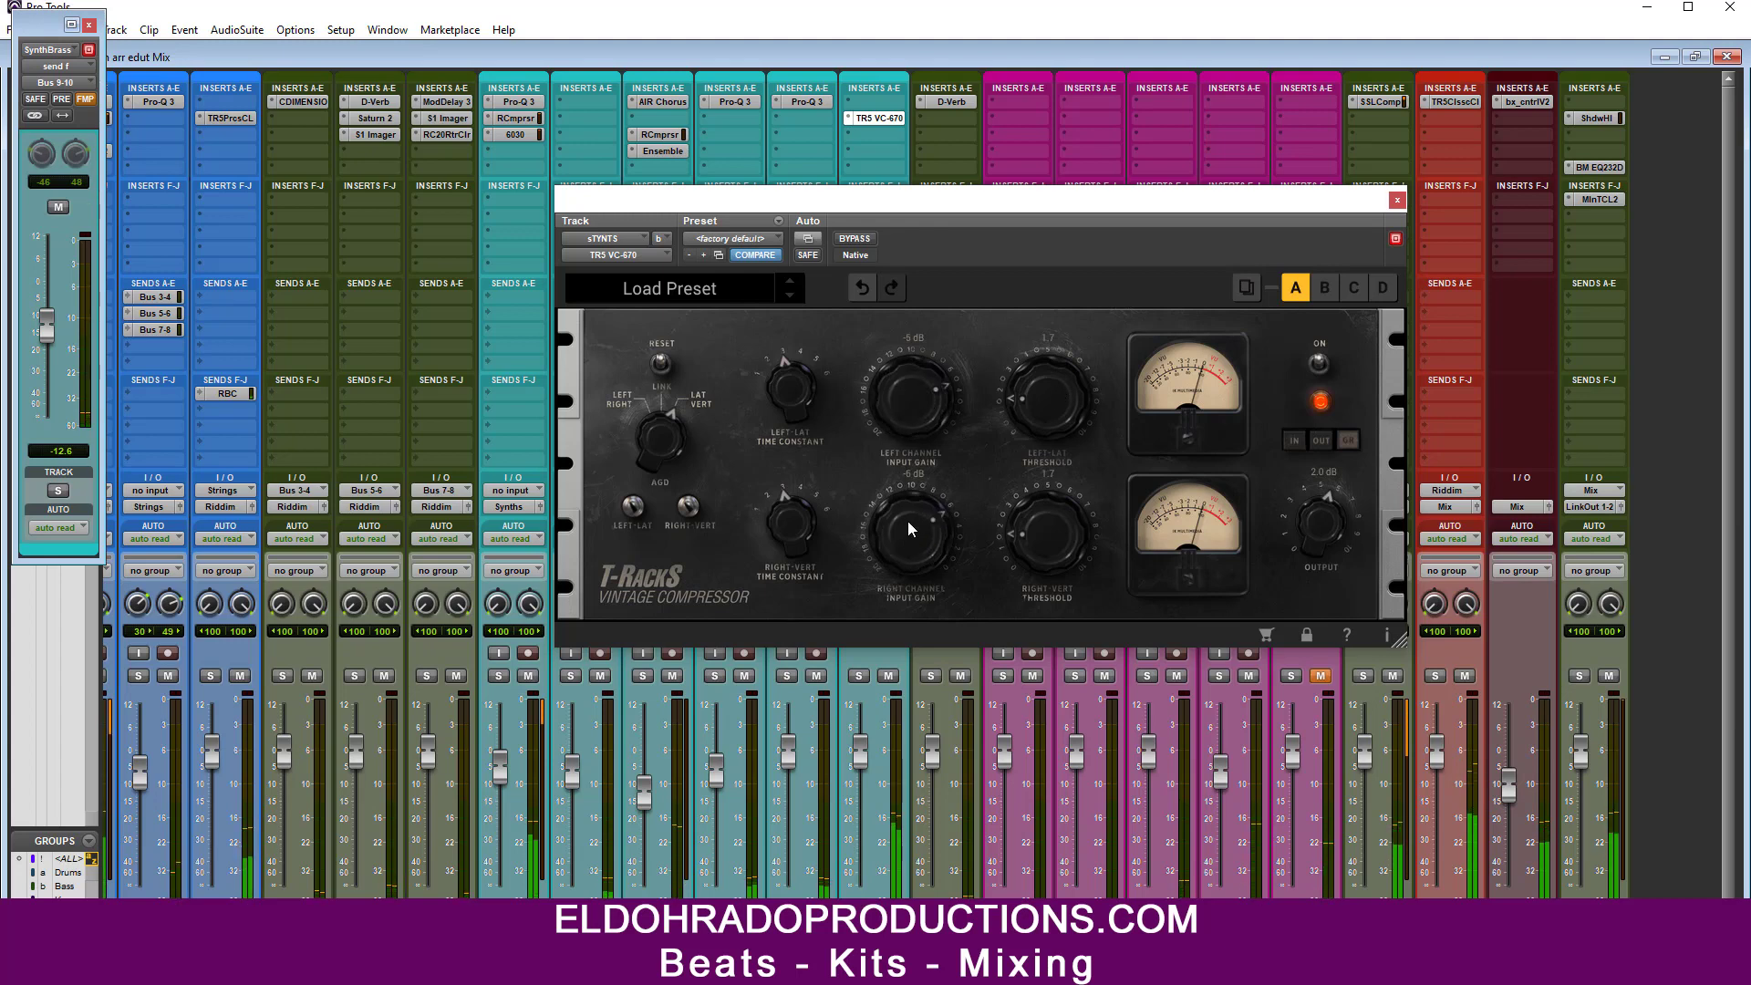
left_click_drag(1018, 413, 1140, 383)
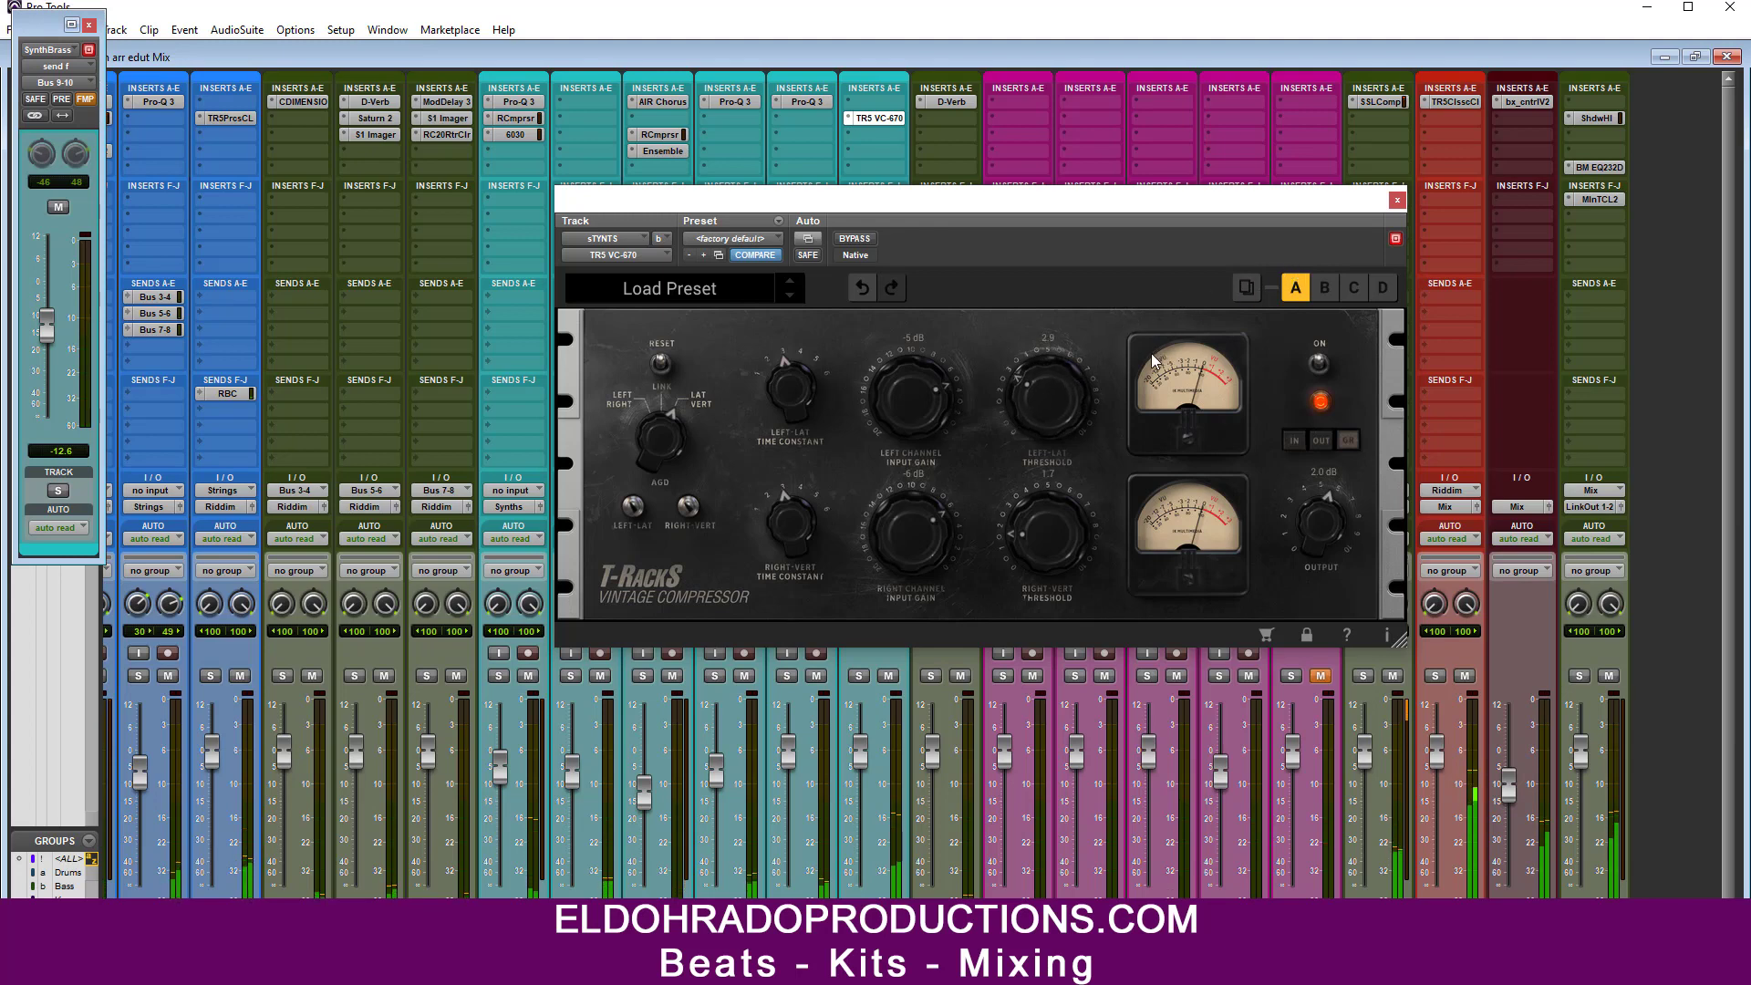
Step: Replace the VC-670 on the synths submaster with the stereo Lindell 80 Bus and place it in the first insert slot
left_click(856, 118)
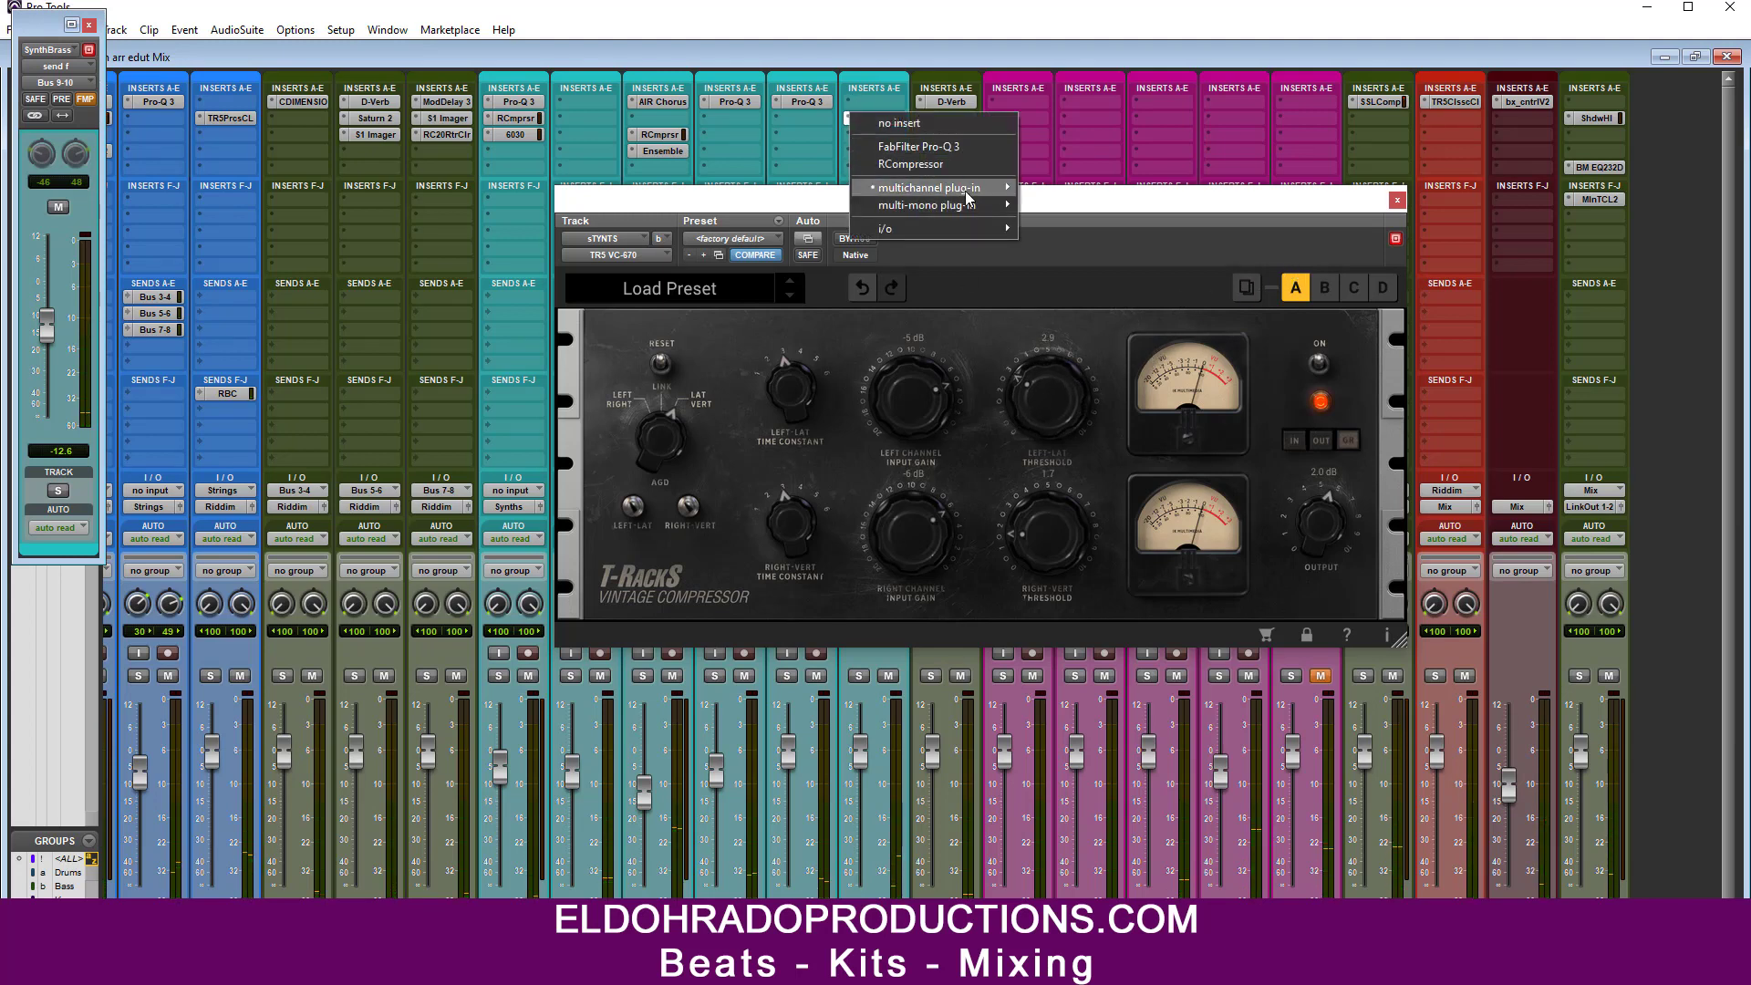
mouse_move(940, 187)
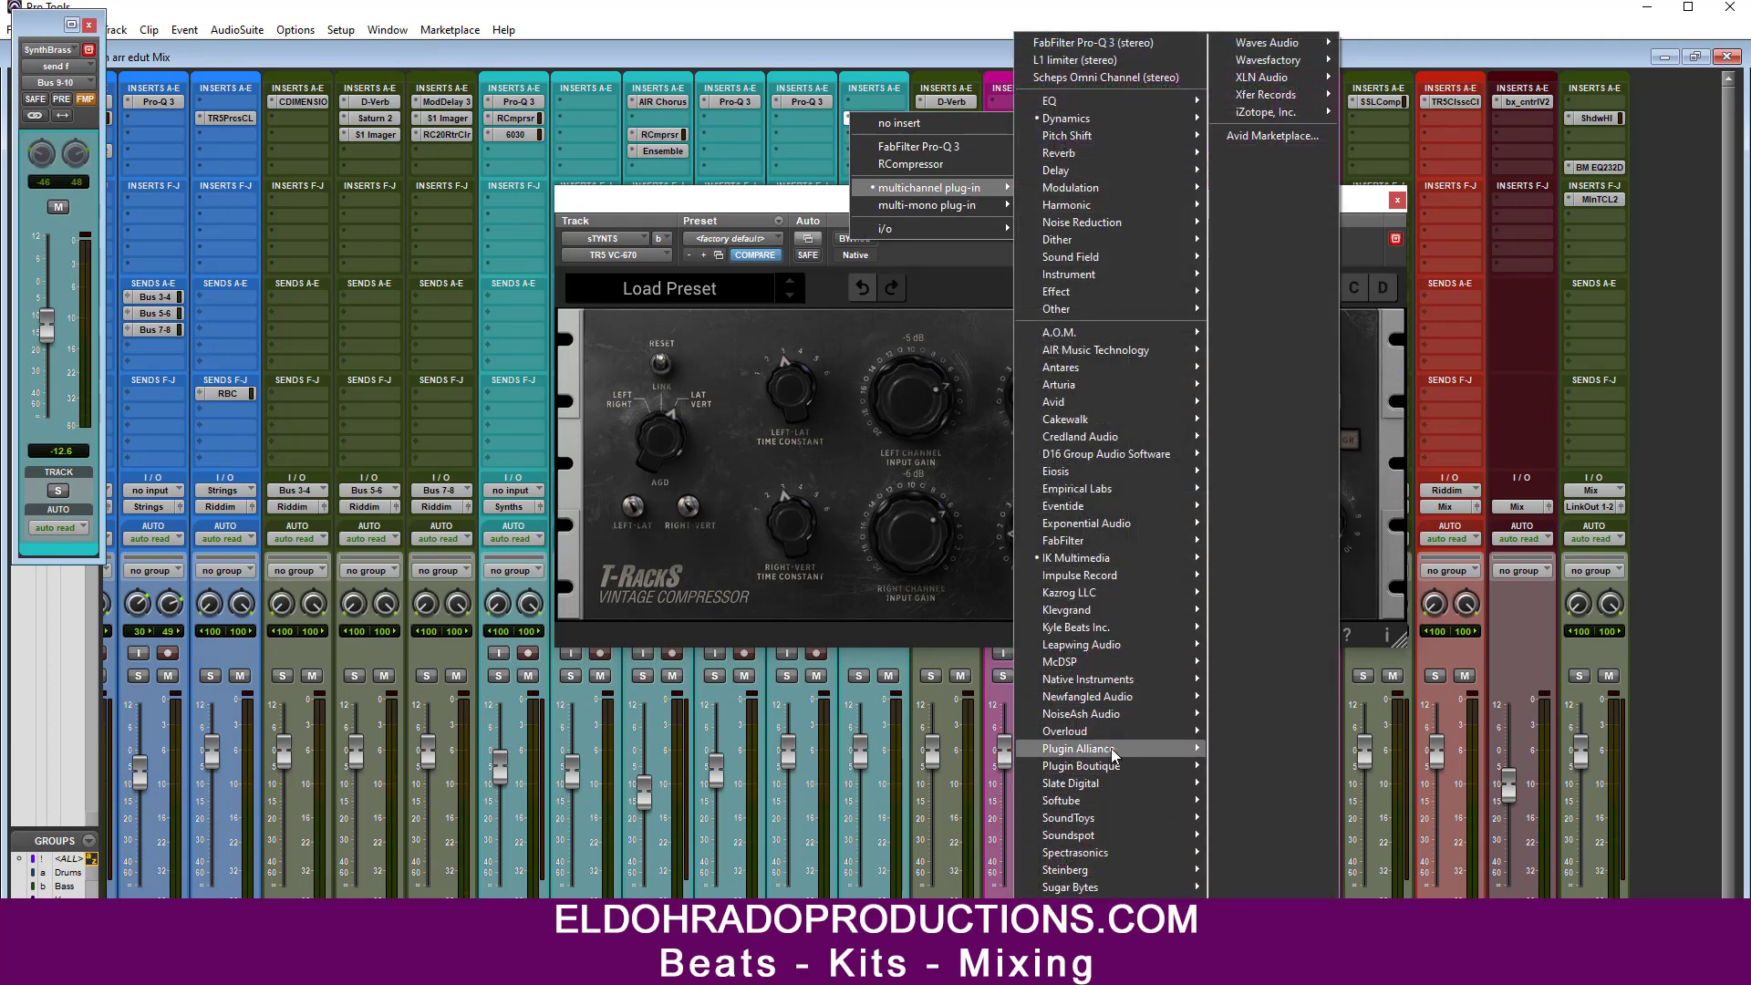
mouse_move(1108, 749)
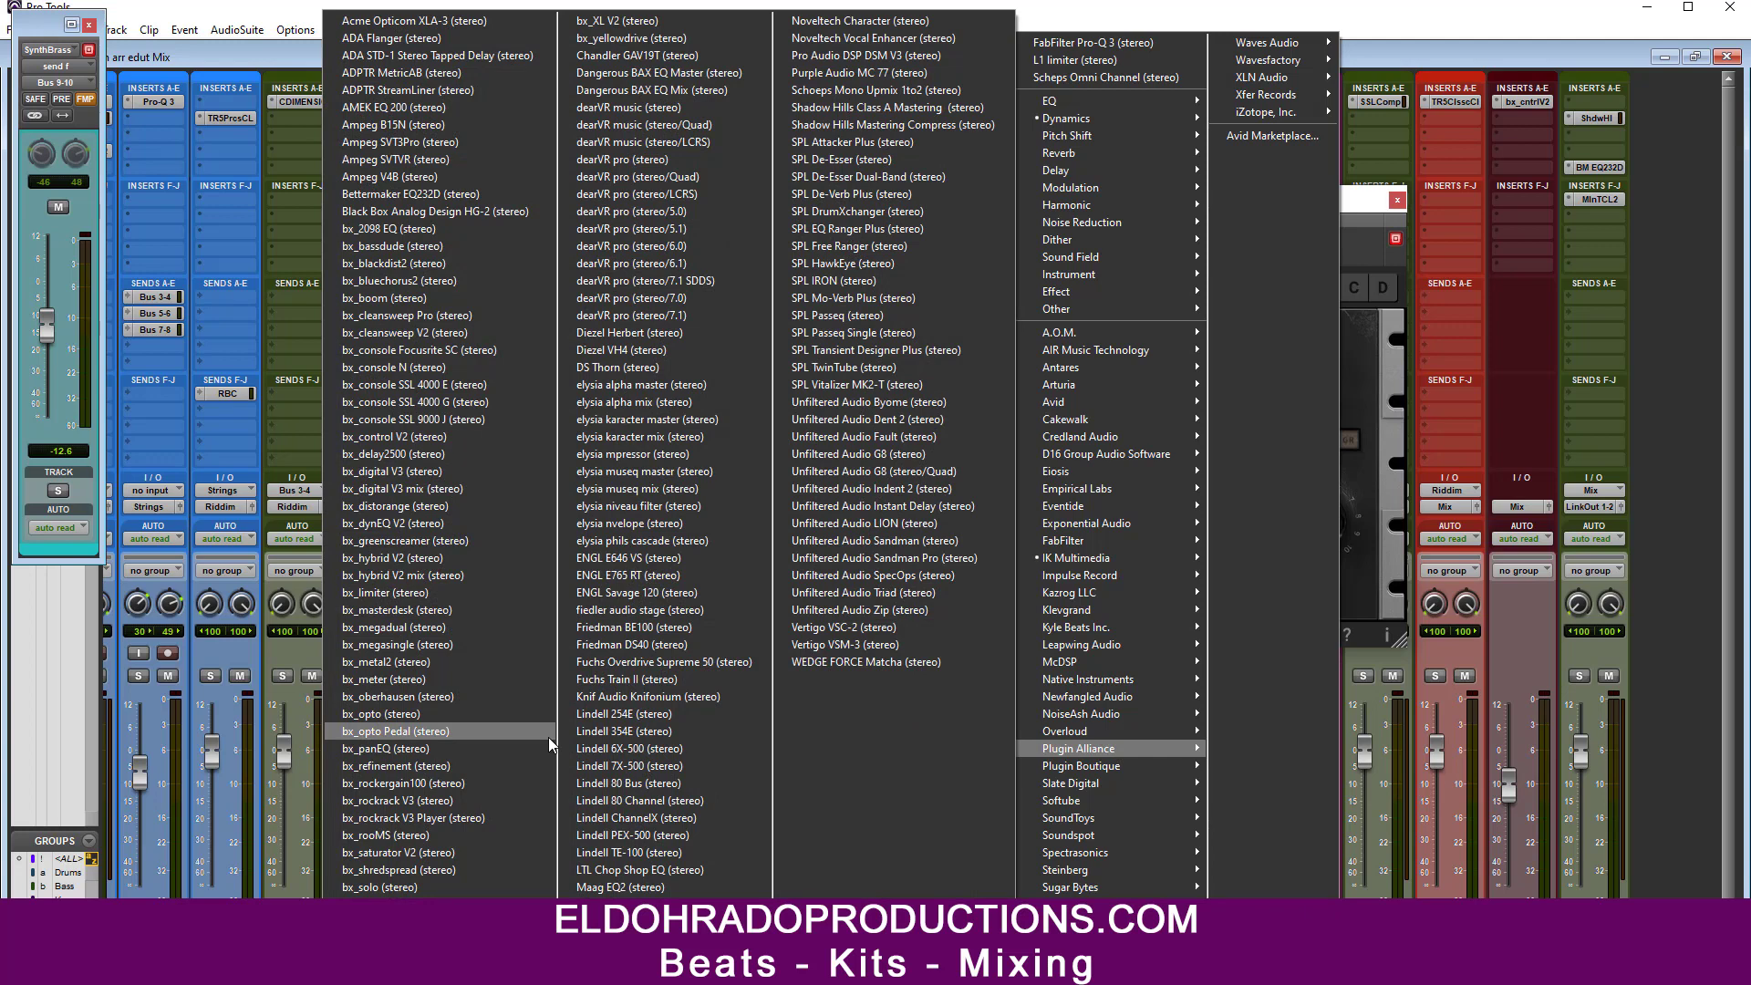
left_click(675, 781)
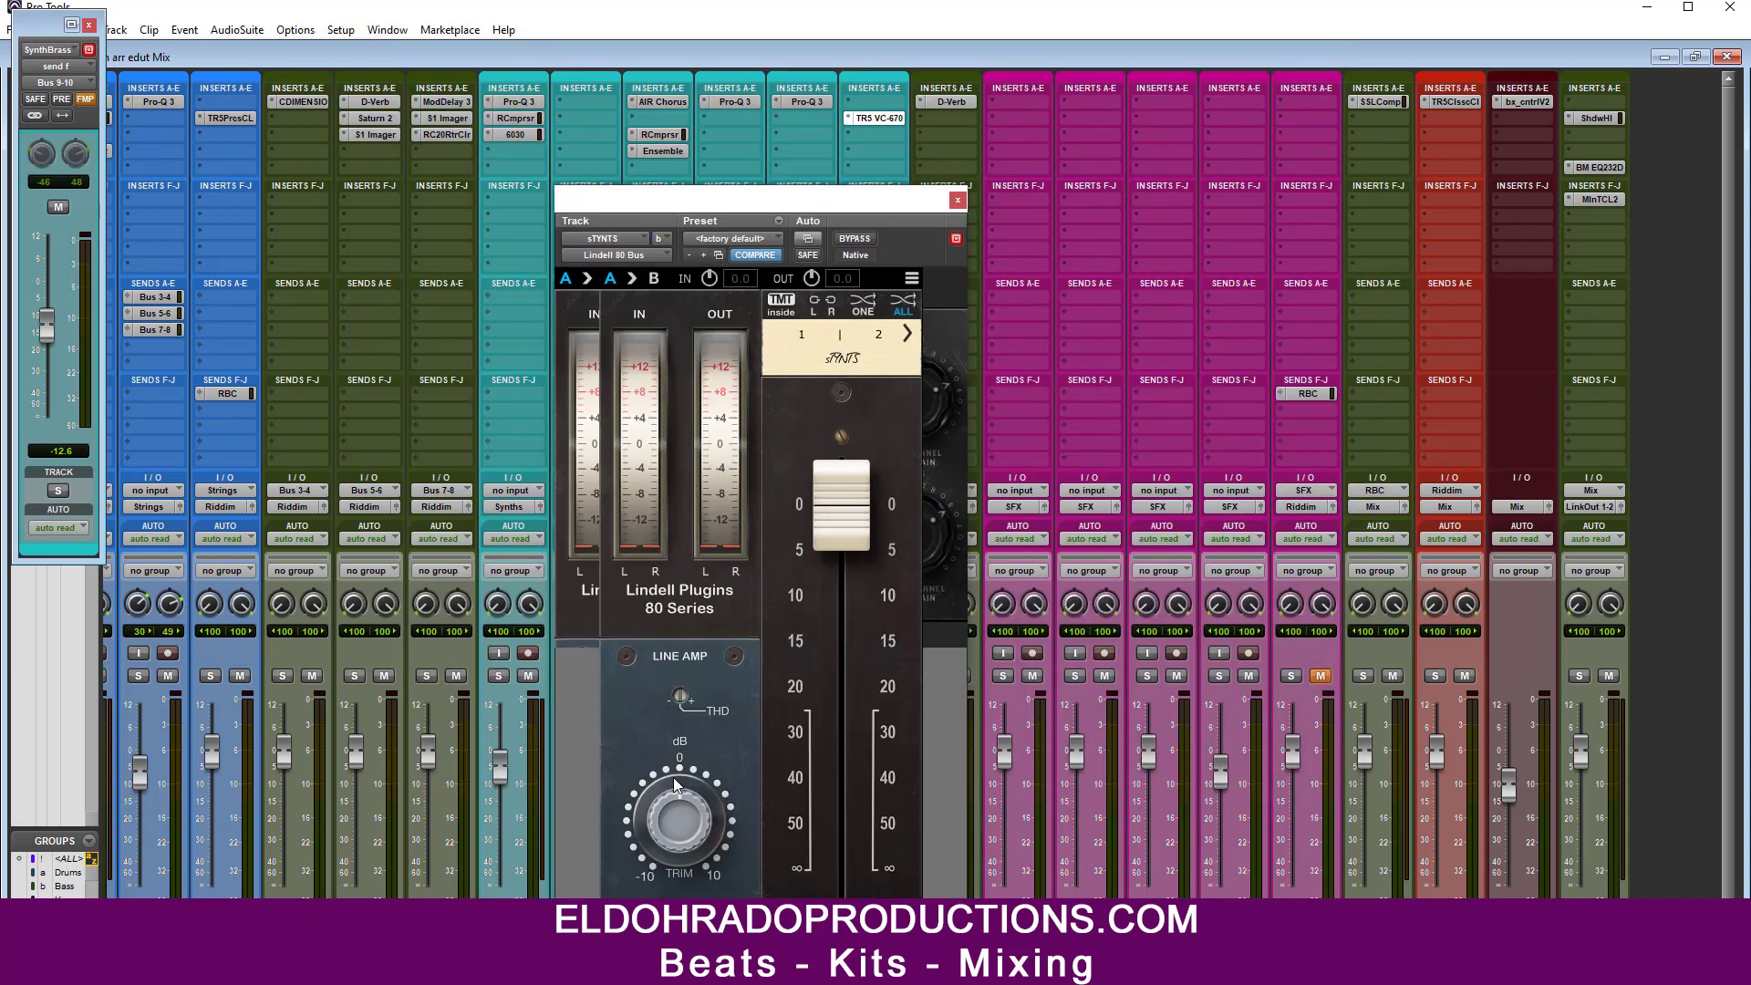
left_click_drag(826, 199, 1069, 53)
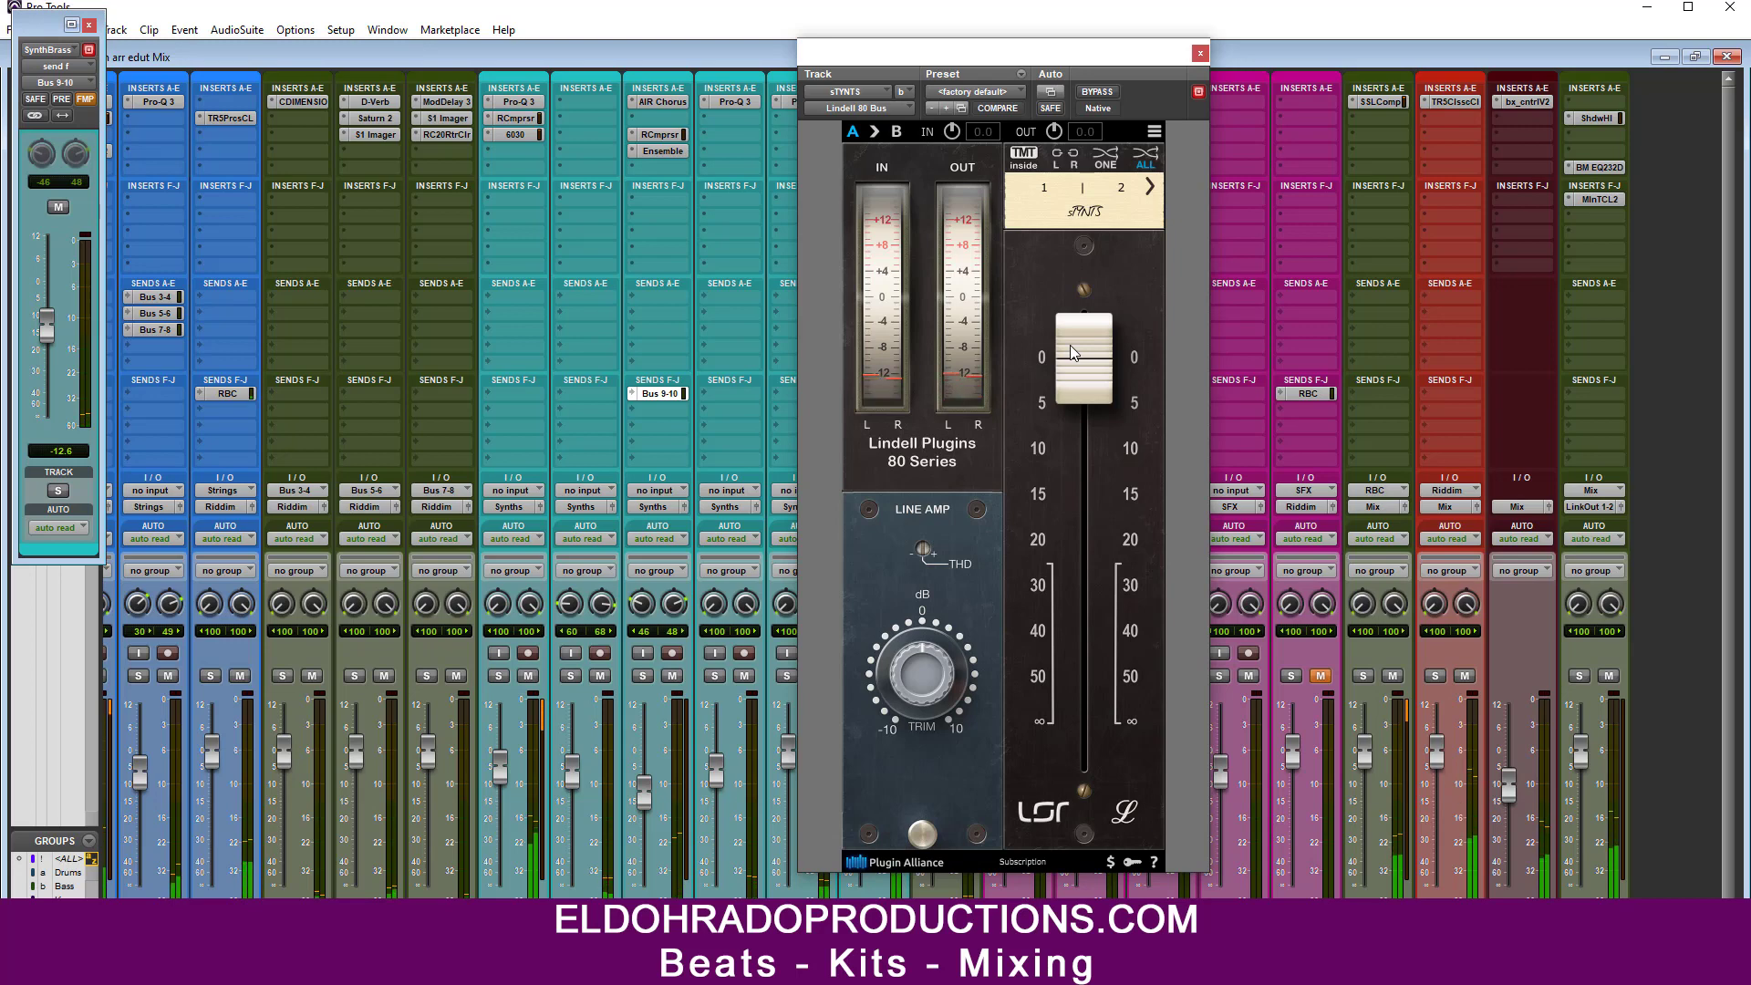
left_click(1201, 53)
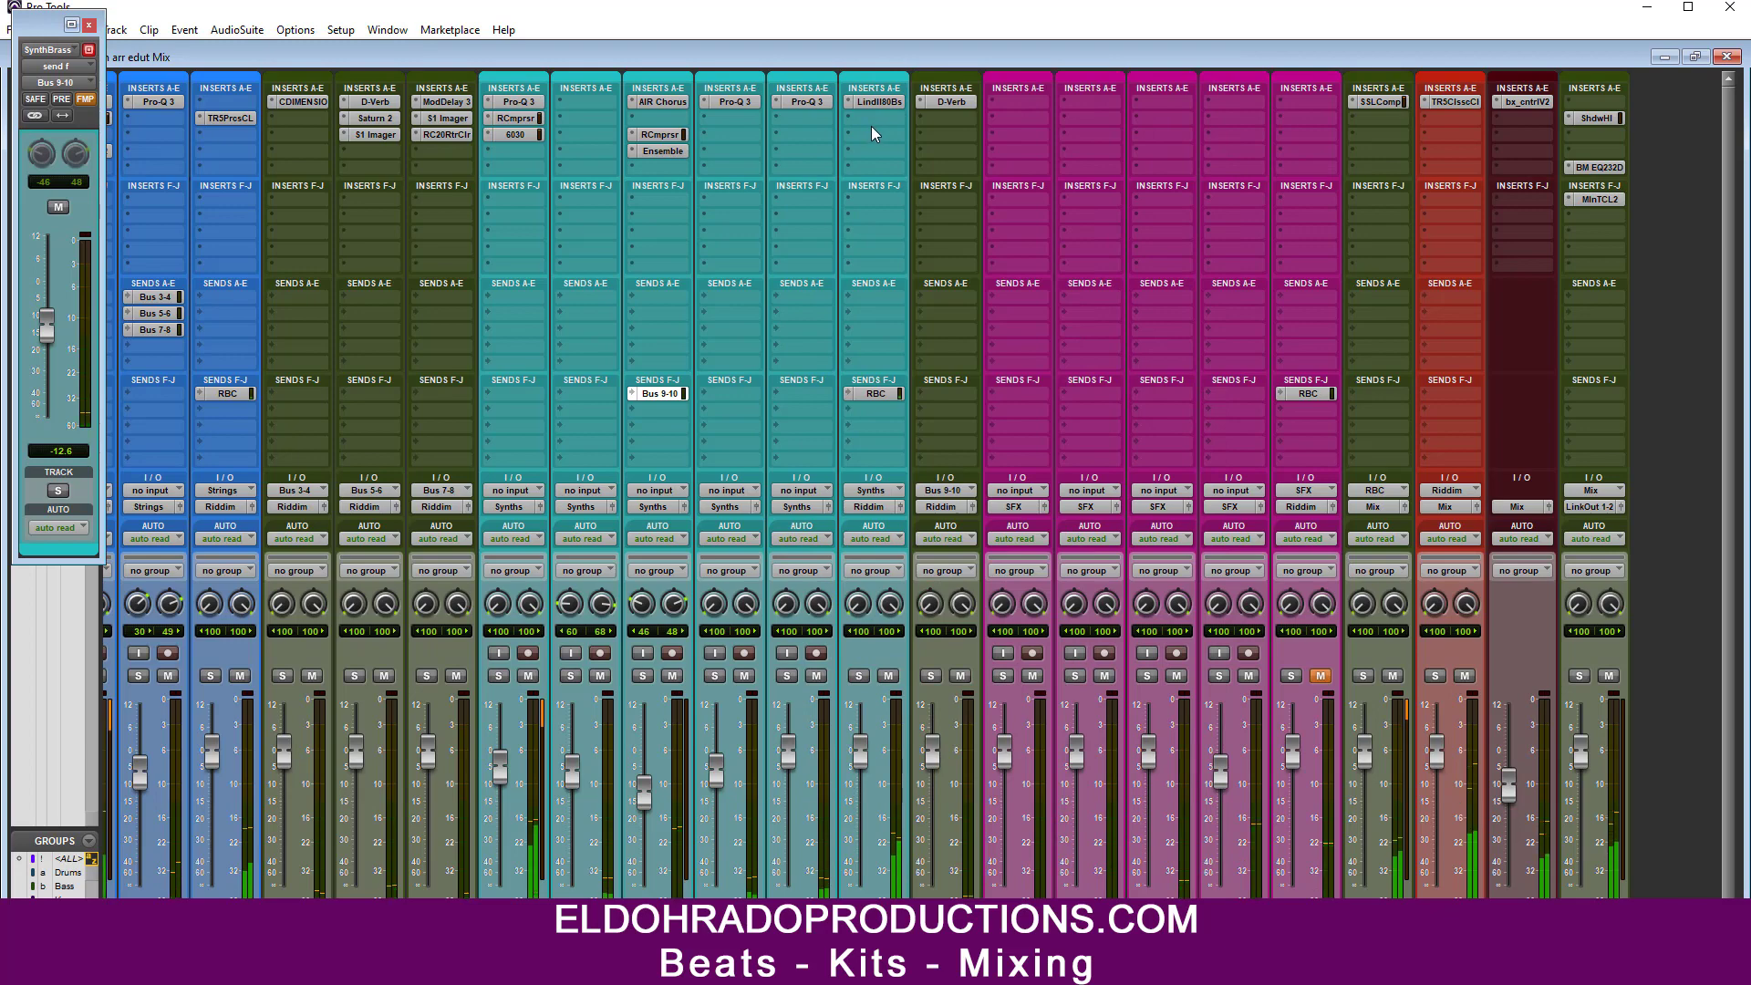
Step: Check the T-RackS Classic Clipper on the Riddim submaster and move it to the second insert slot
left_click(879, 117)
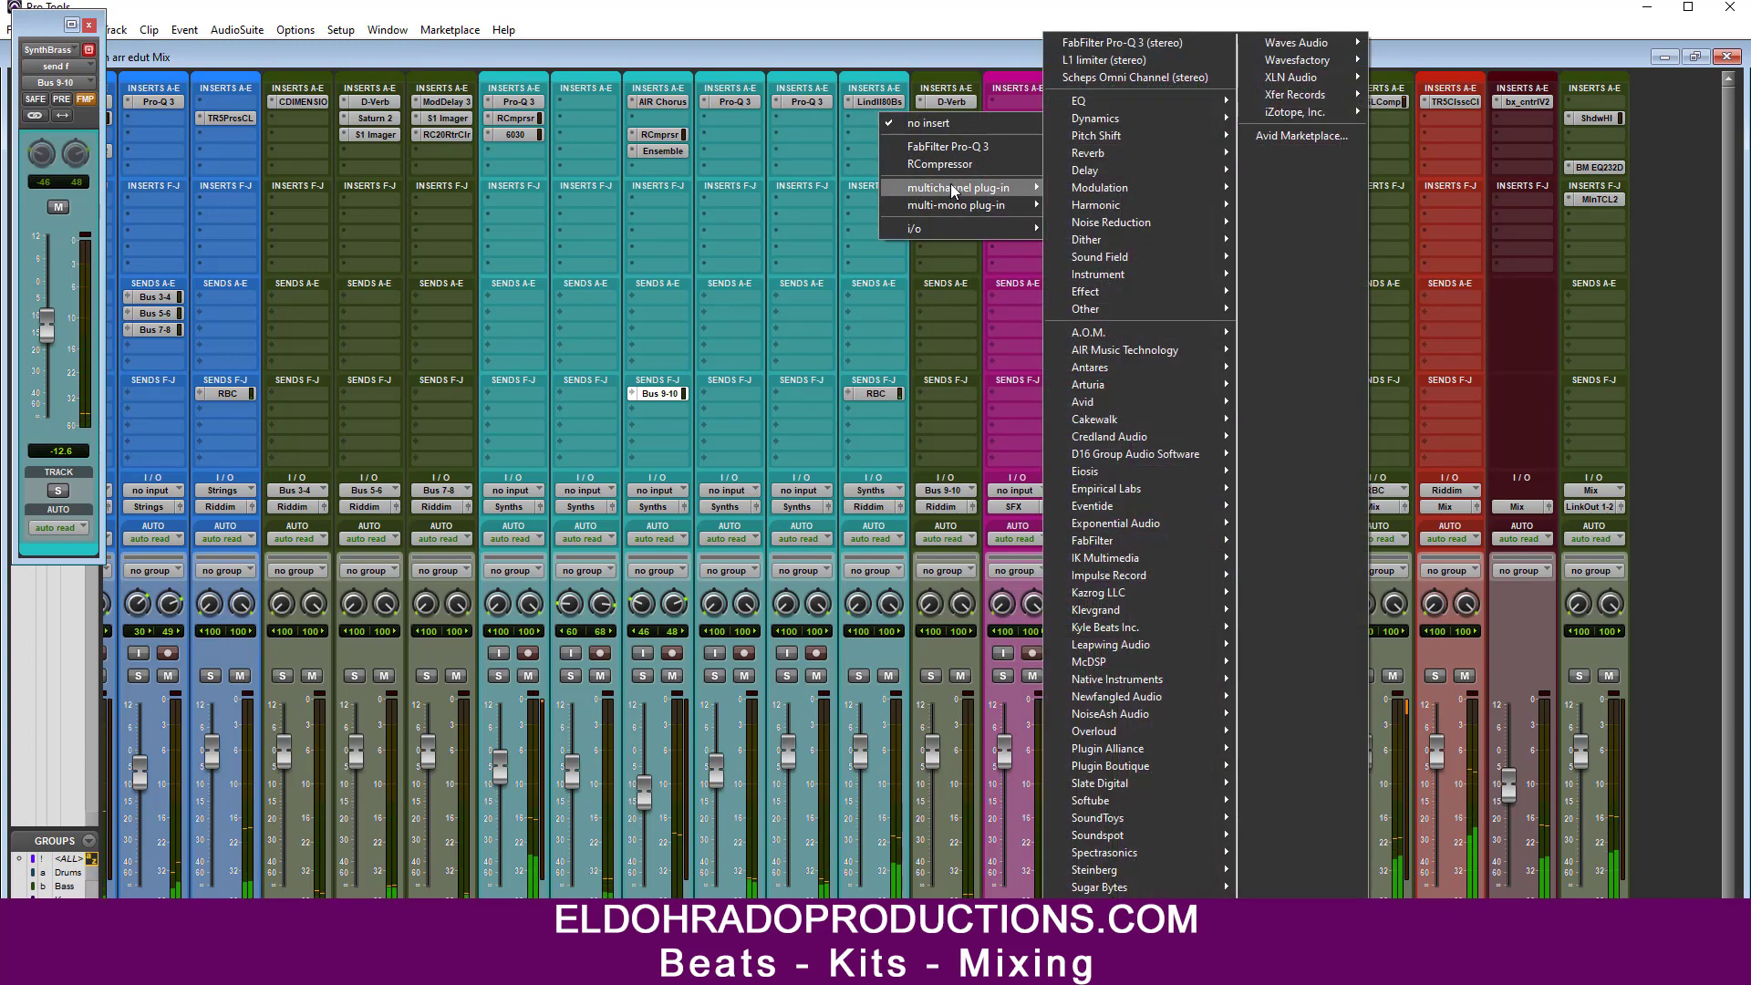
left_click(967, 57)
left_click(1451, 104)
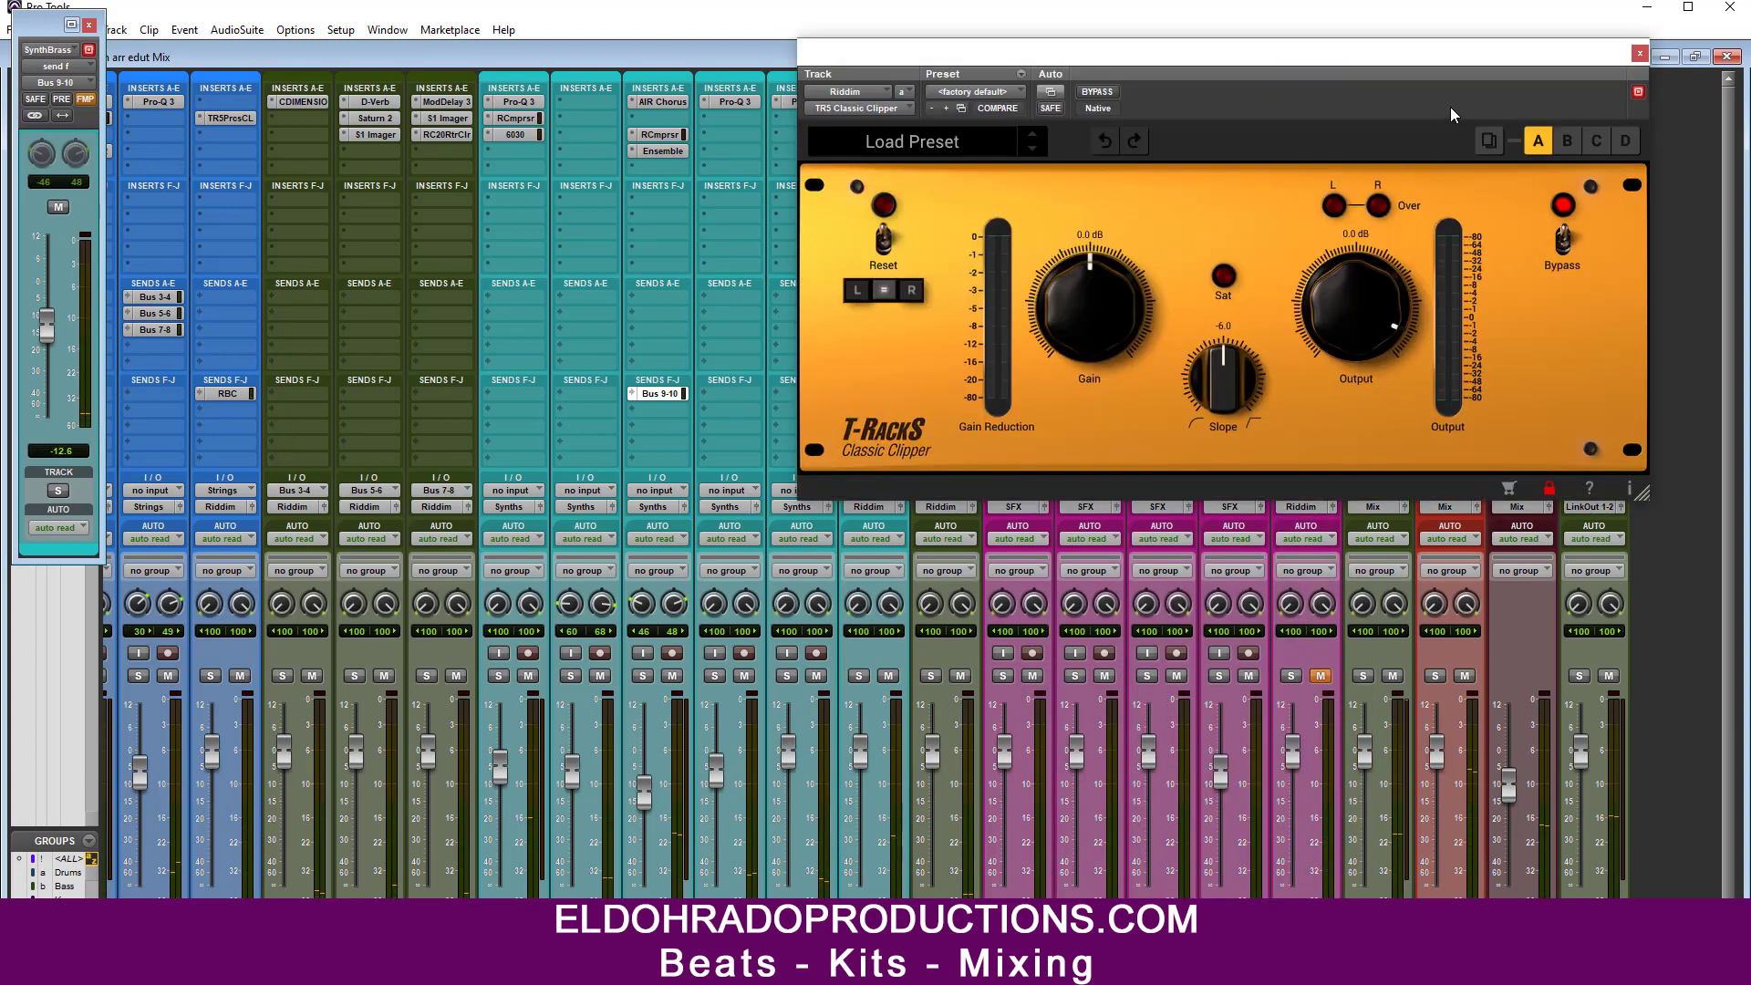
left_click(1639, 54)
left_click_drag(1461, 108, 1454, 119)
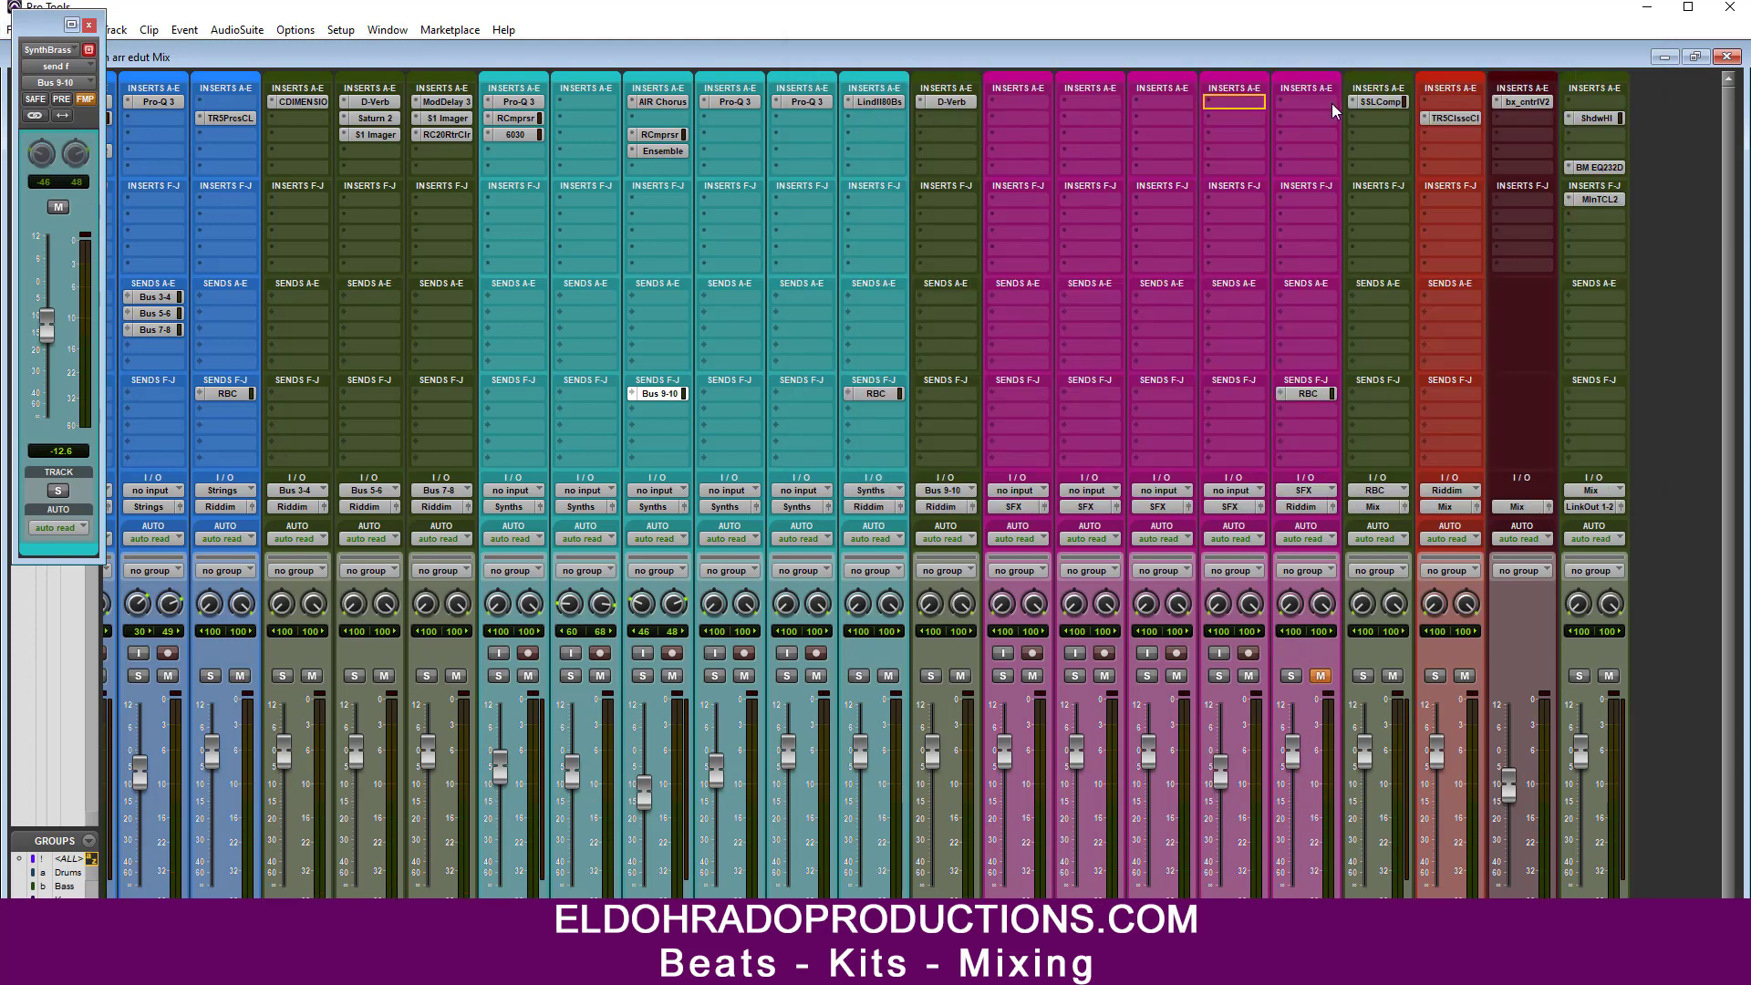
Step: Put the Lindell 80 Bus in the Riddim submaster's first insert slot, check it there, and remove it from the synths submaster
key("space")
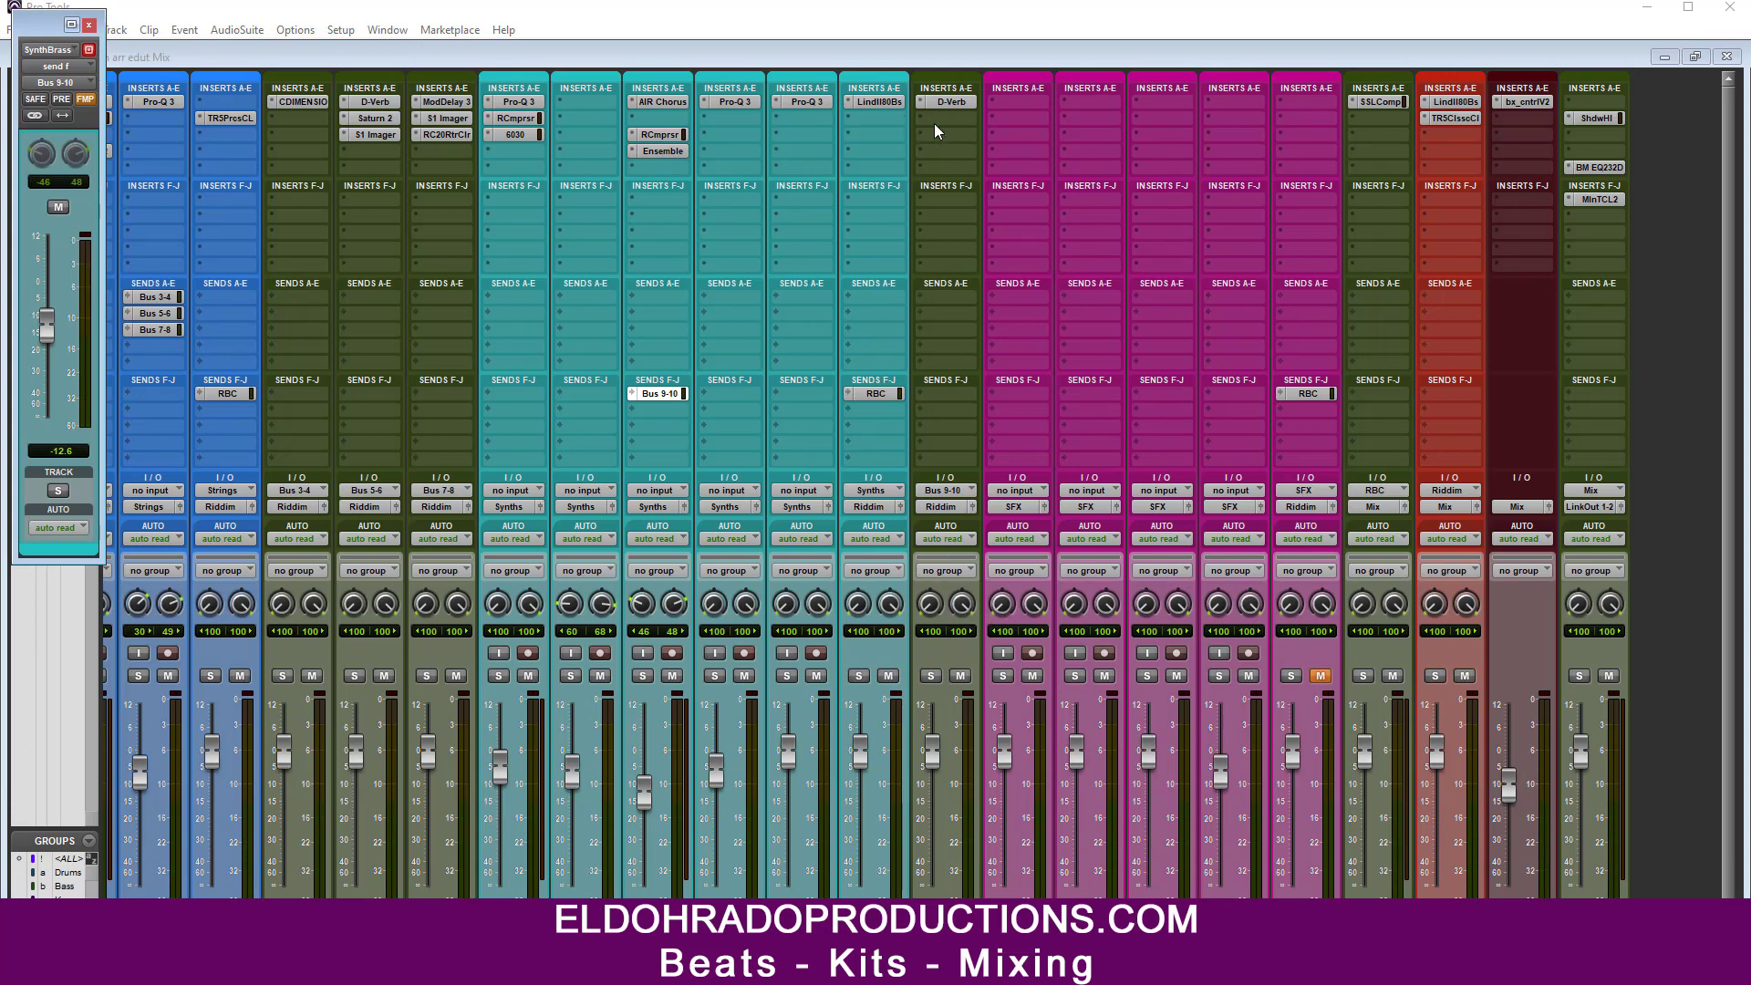
left_click(867, 103)
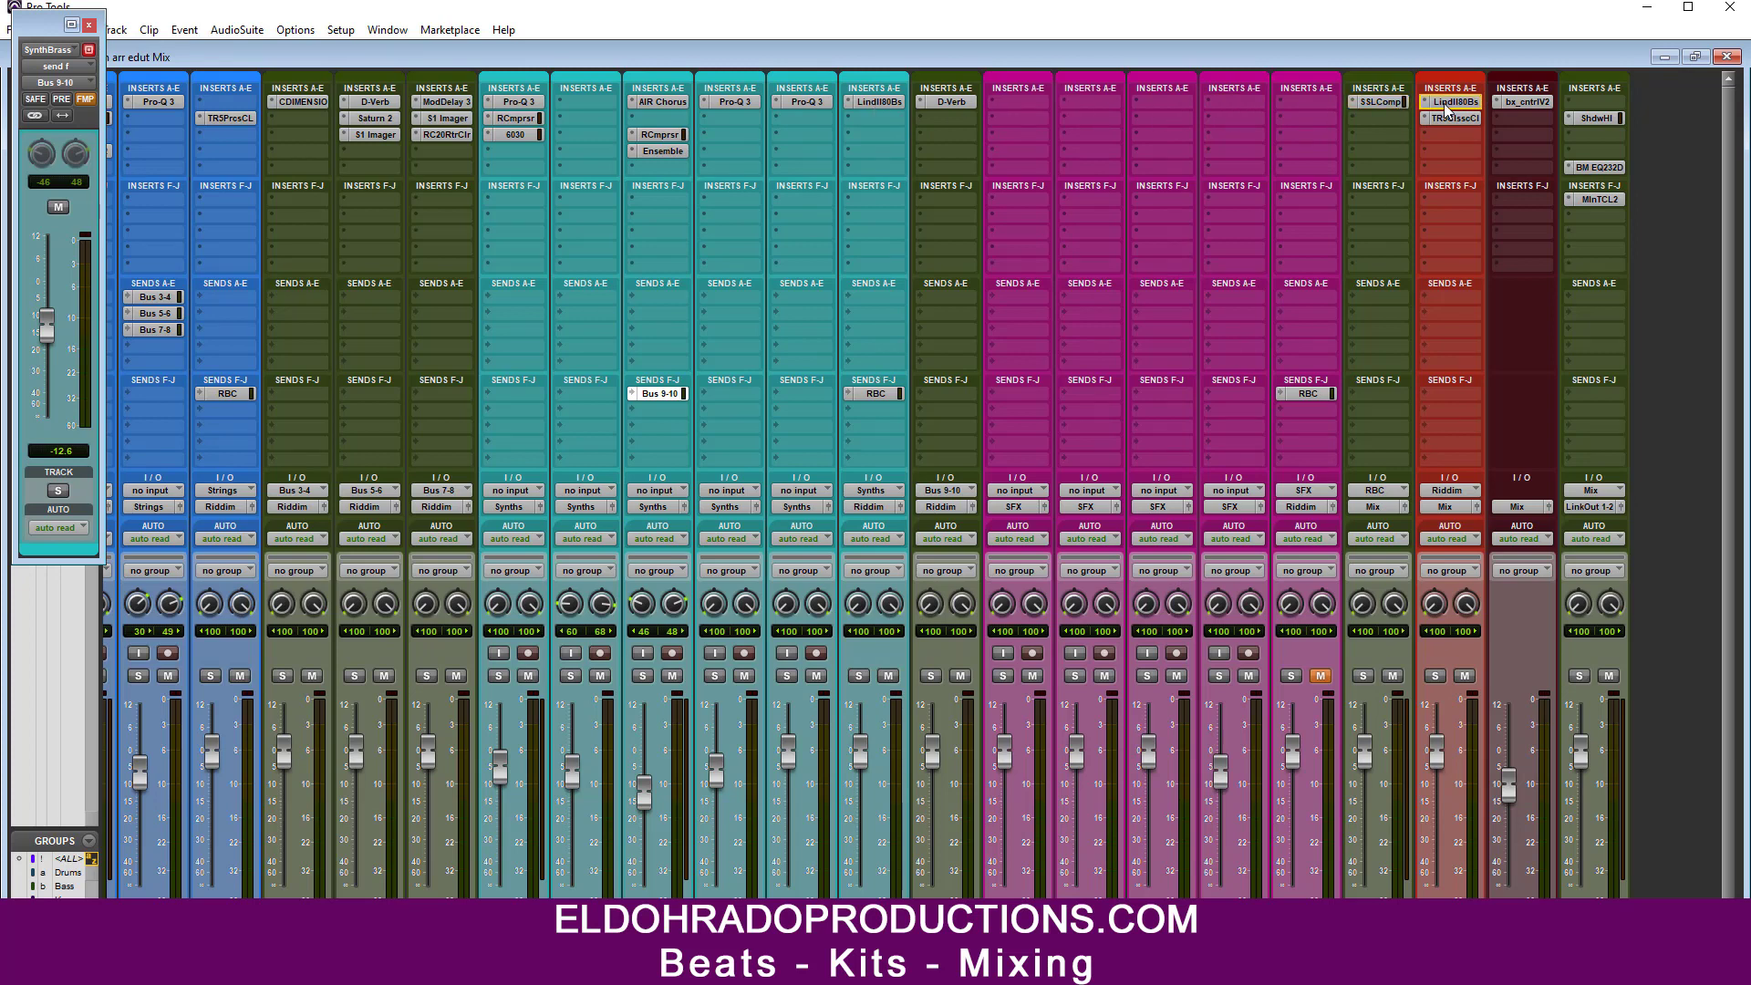
left_click_drag(1447, 107, 1446, 108)
left_click(1459, 101)
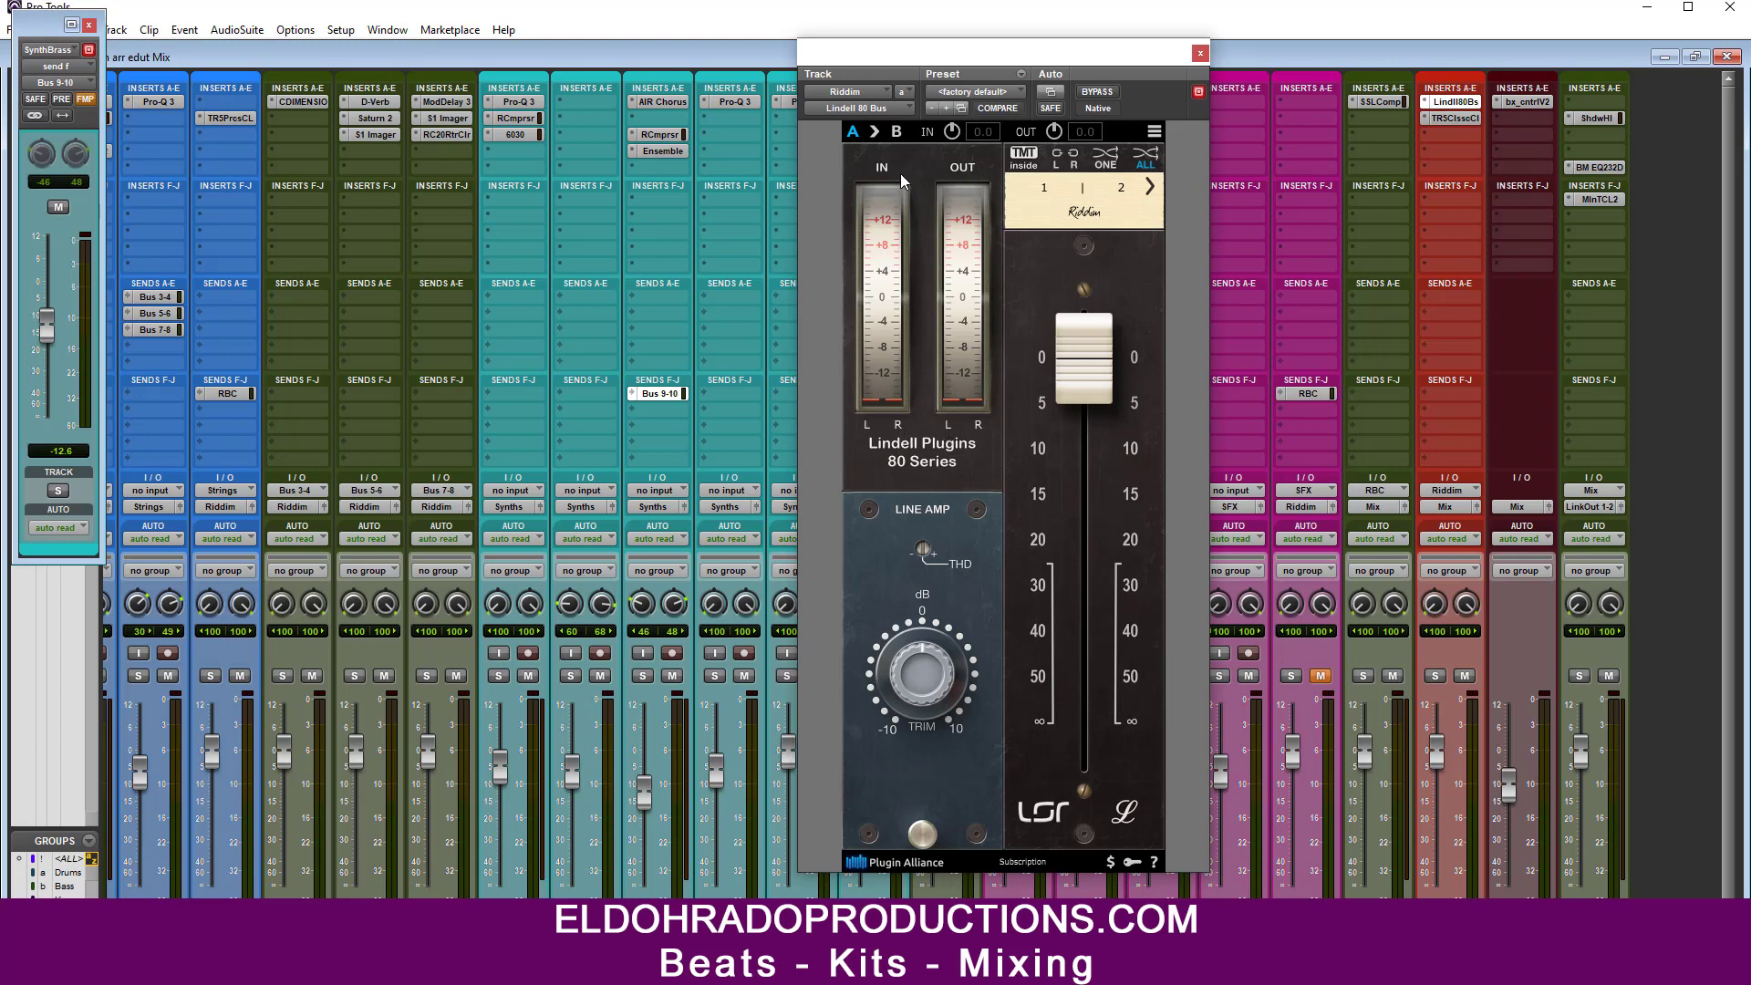
left_click(1203, 53)
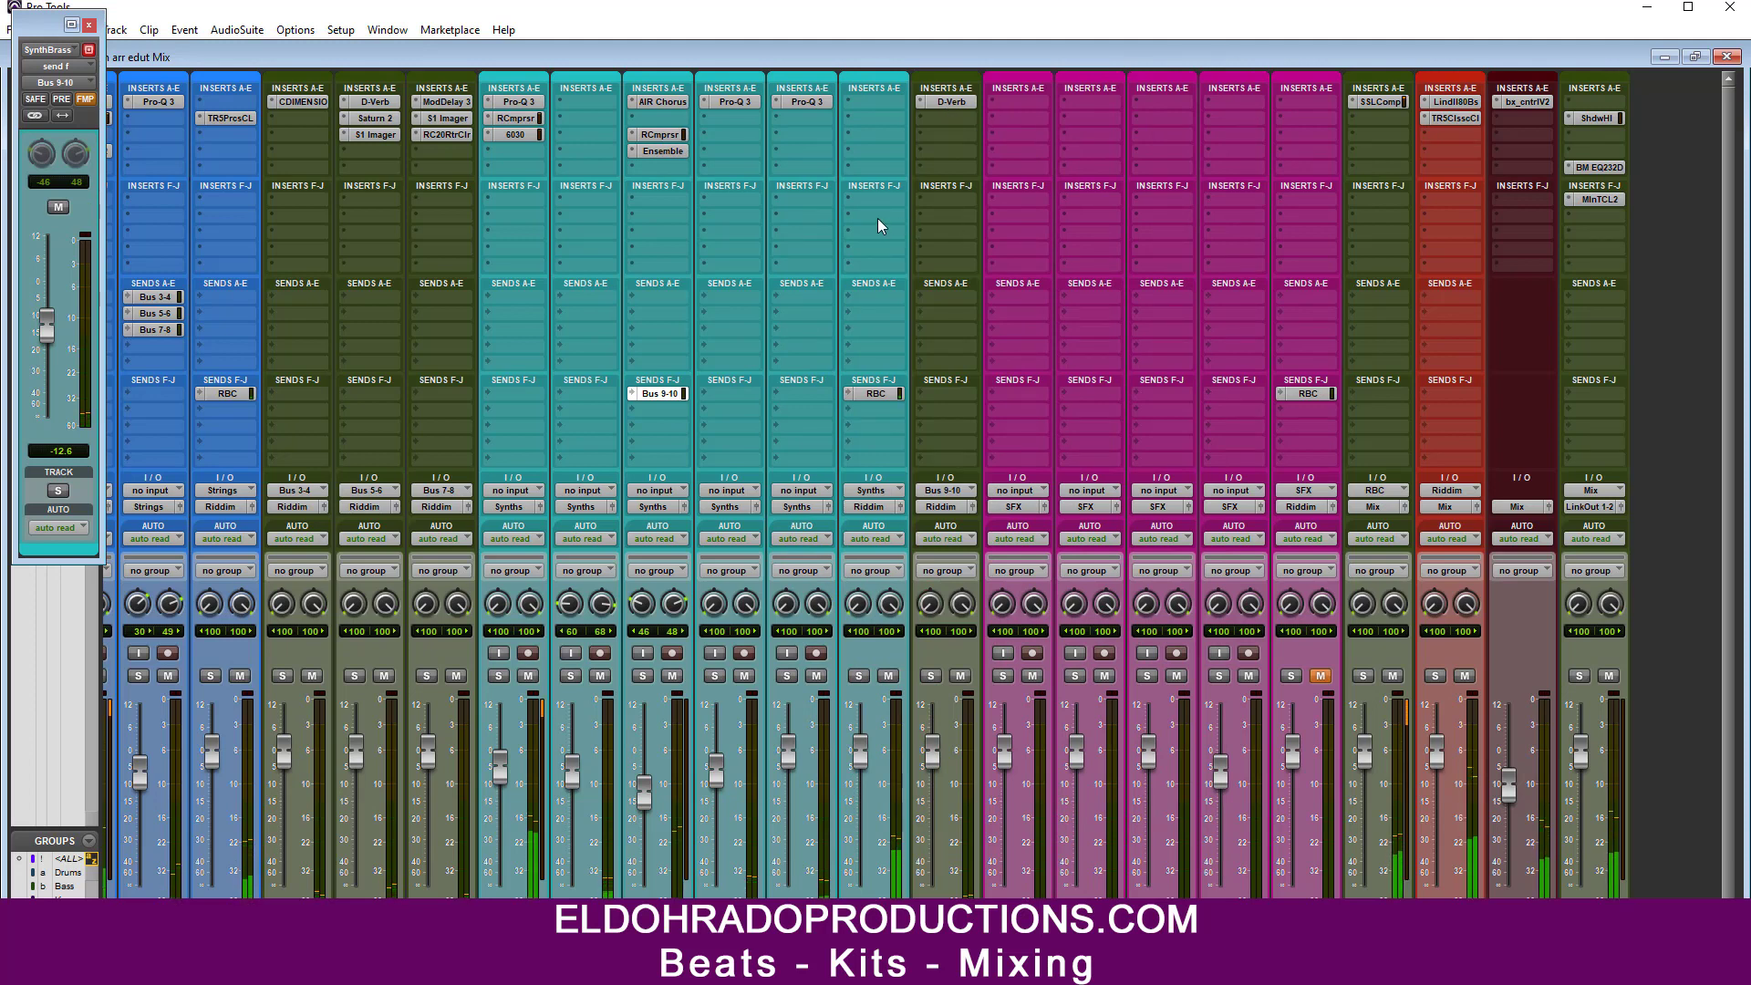
mouse_move(1022, 953)
left_mouse_down()
mouse_move(380, 953)
mouse_move(1022, 953)
left_mouse_up()
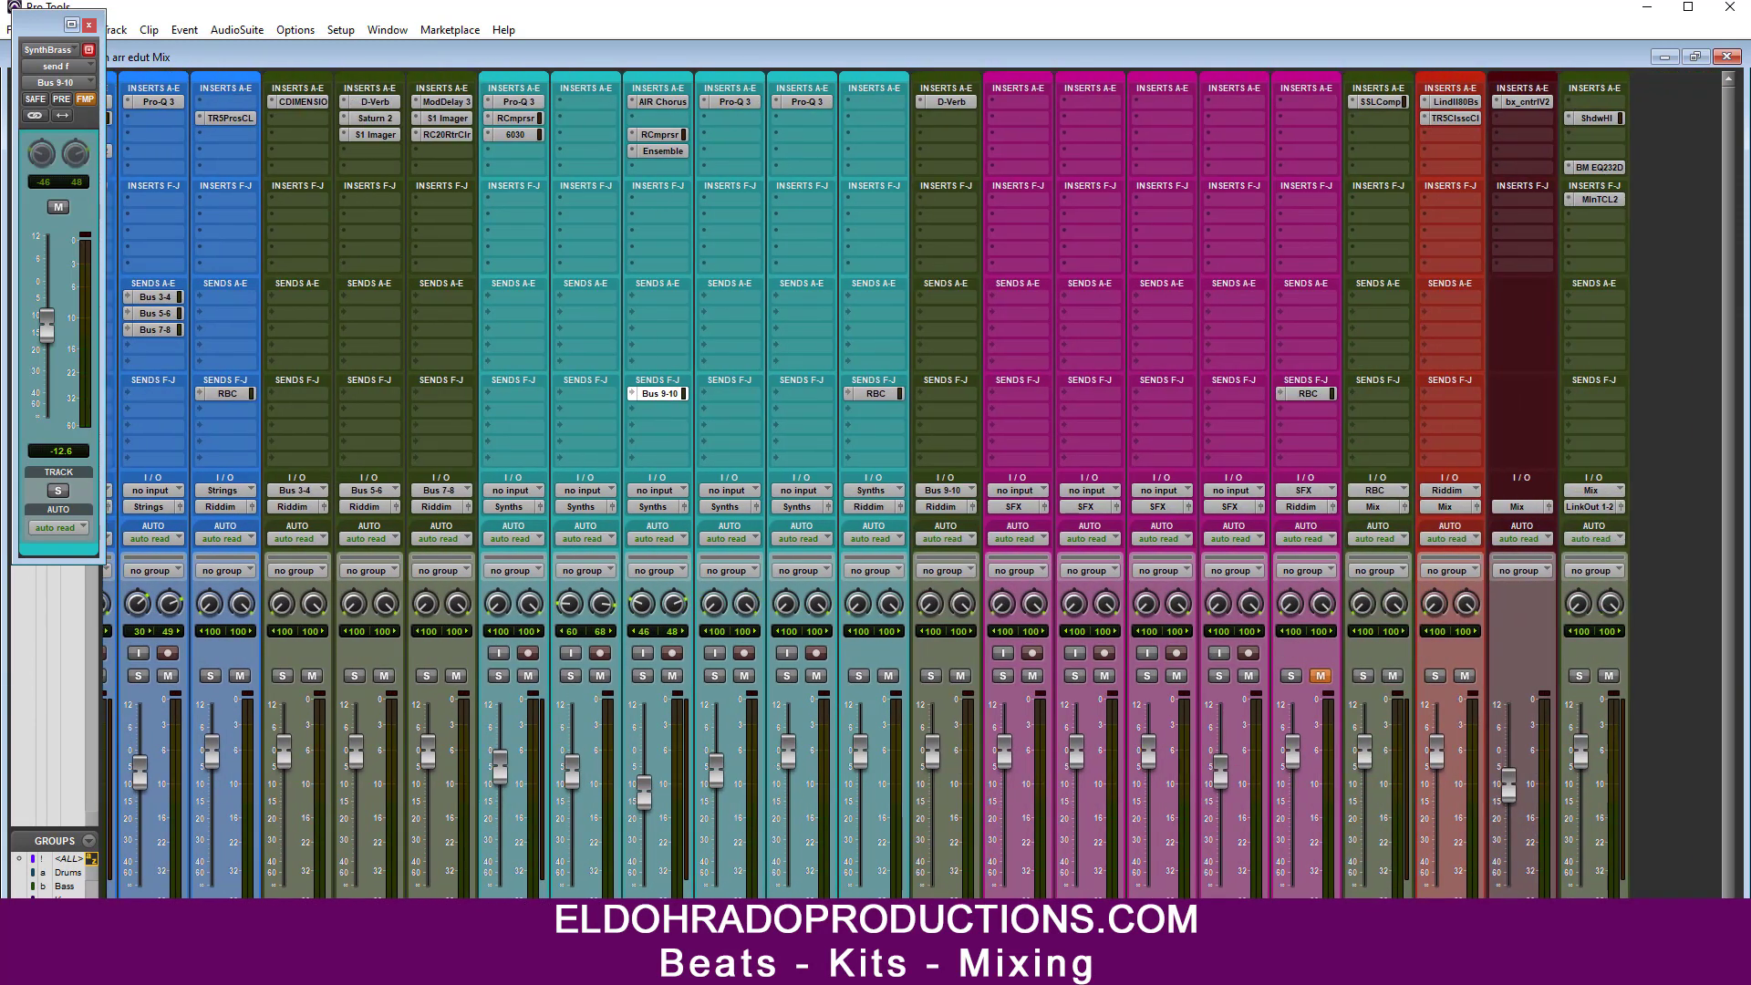
key("space")
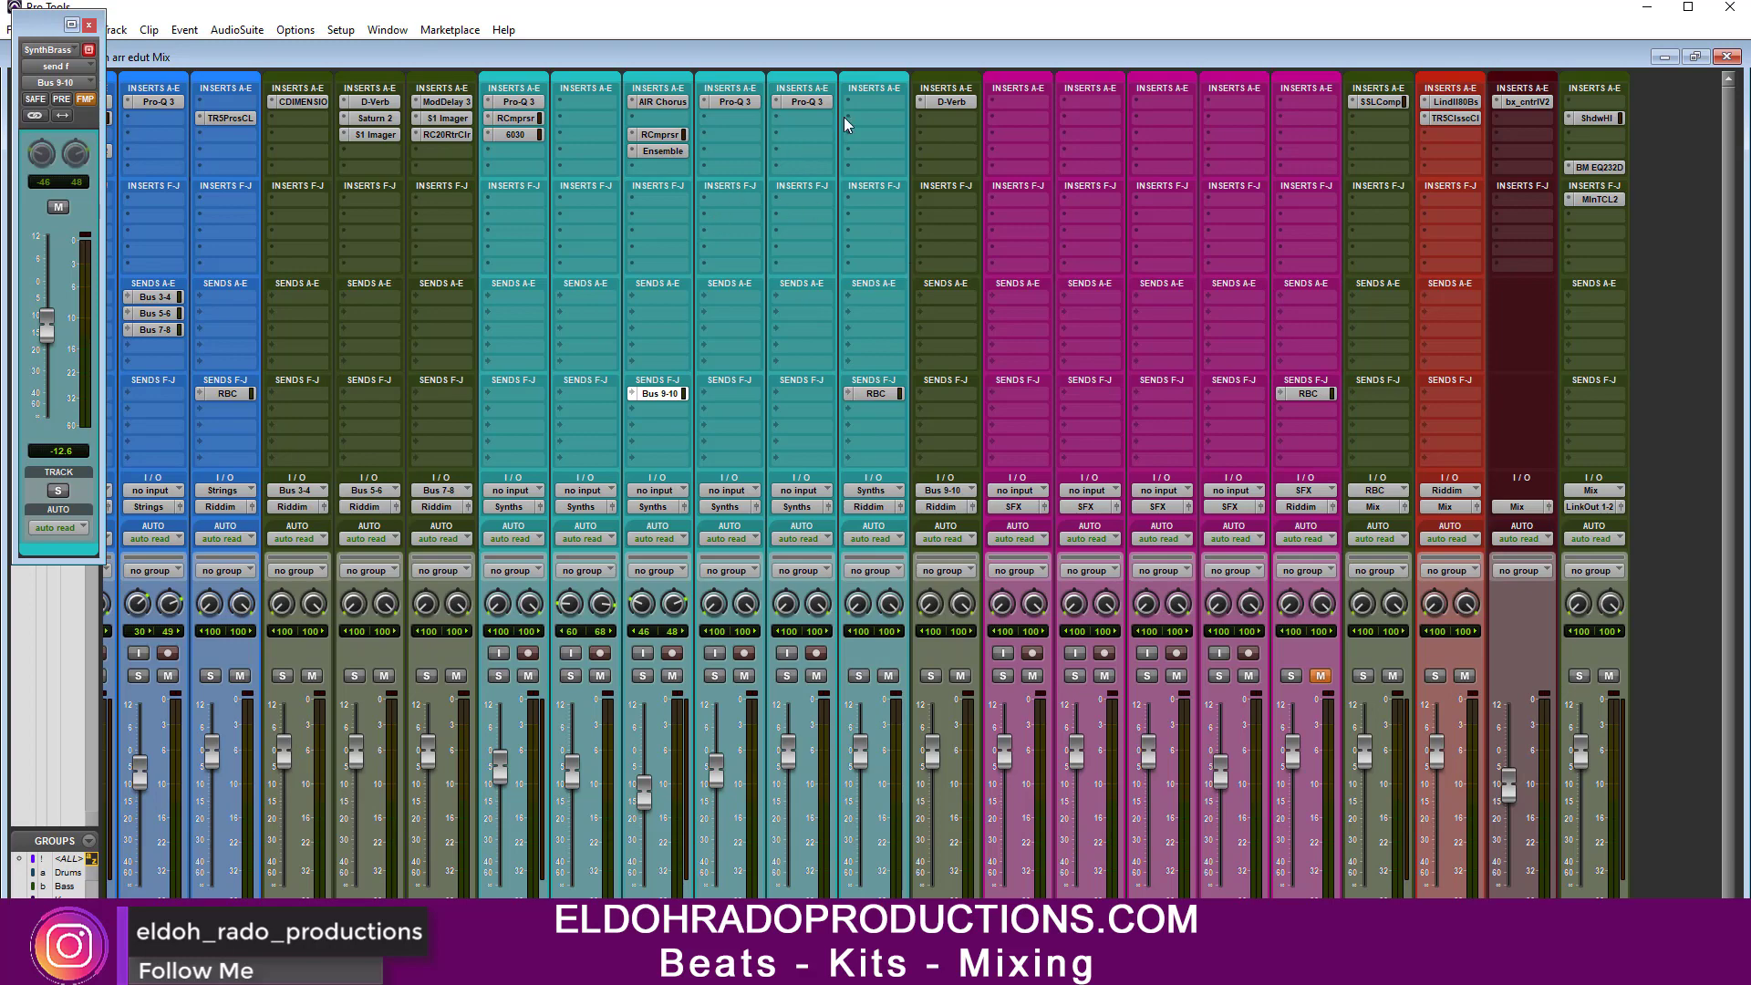
Step: Insert Slate Digital's Virtual Tape Machines in the synths submaster's second slot and set its input to +5.13 dB with the output linked
left_click(867, 119)
mouse_move(956, 184)
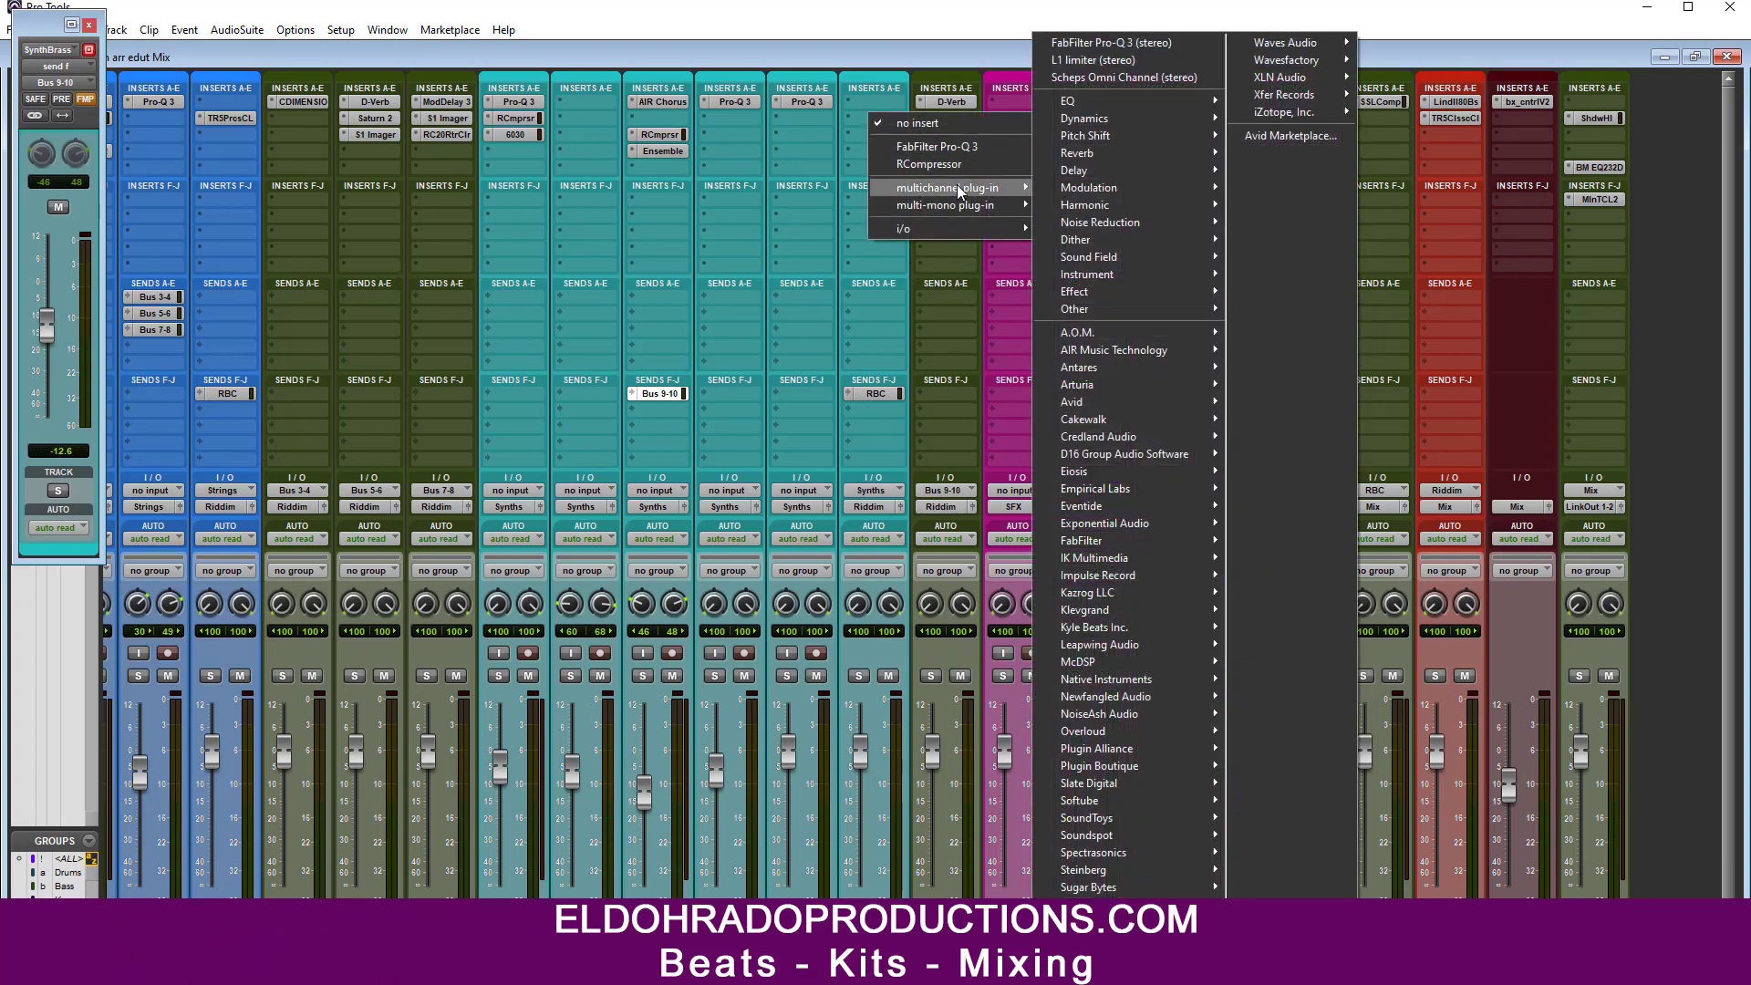
mouse_move(1148, 781)
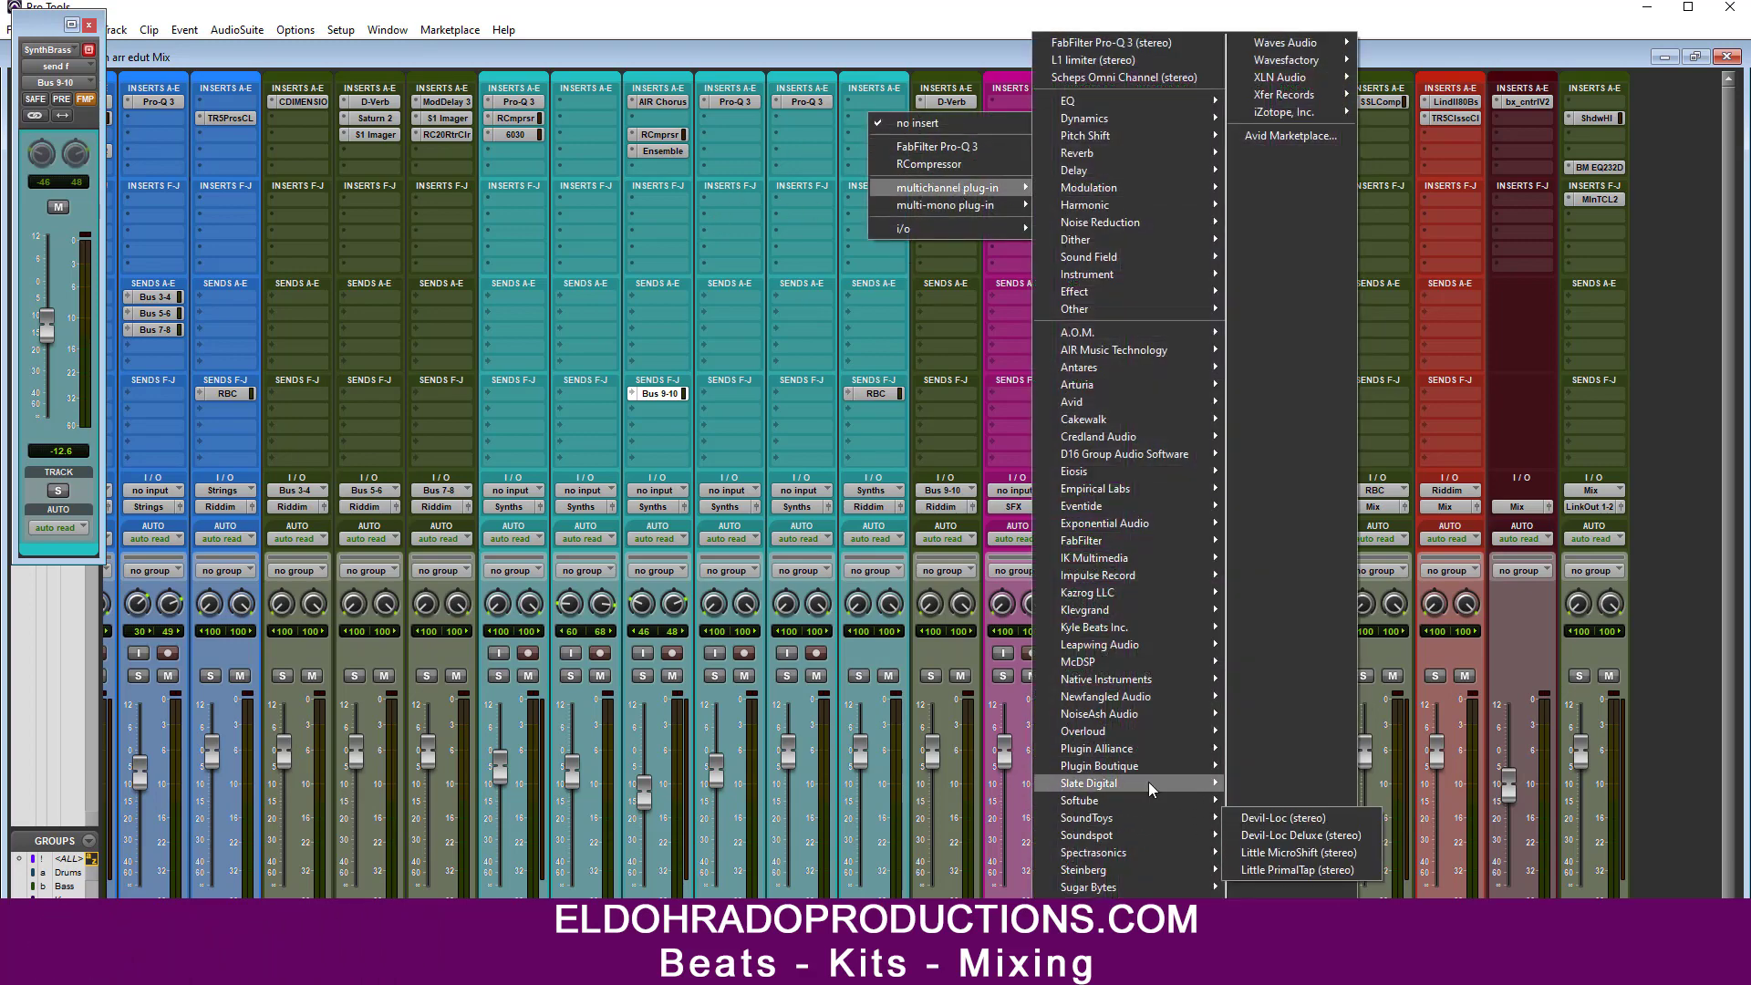
left_click(1295, 888)
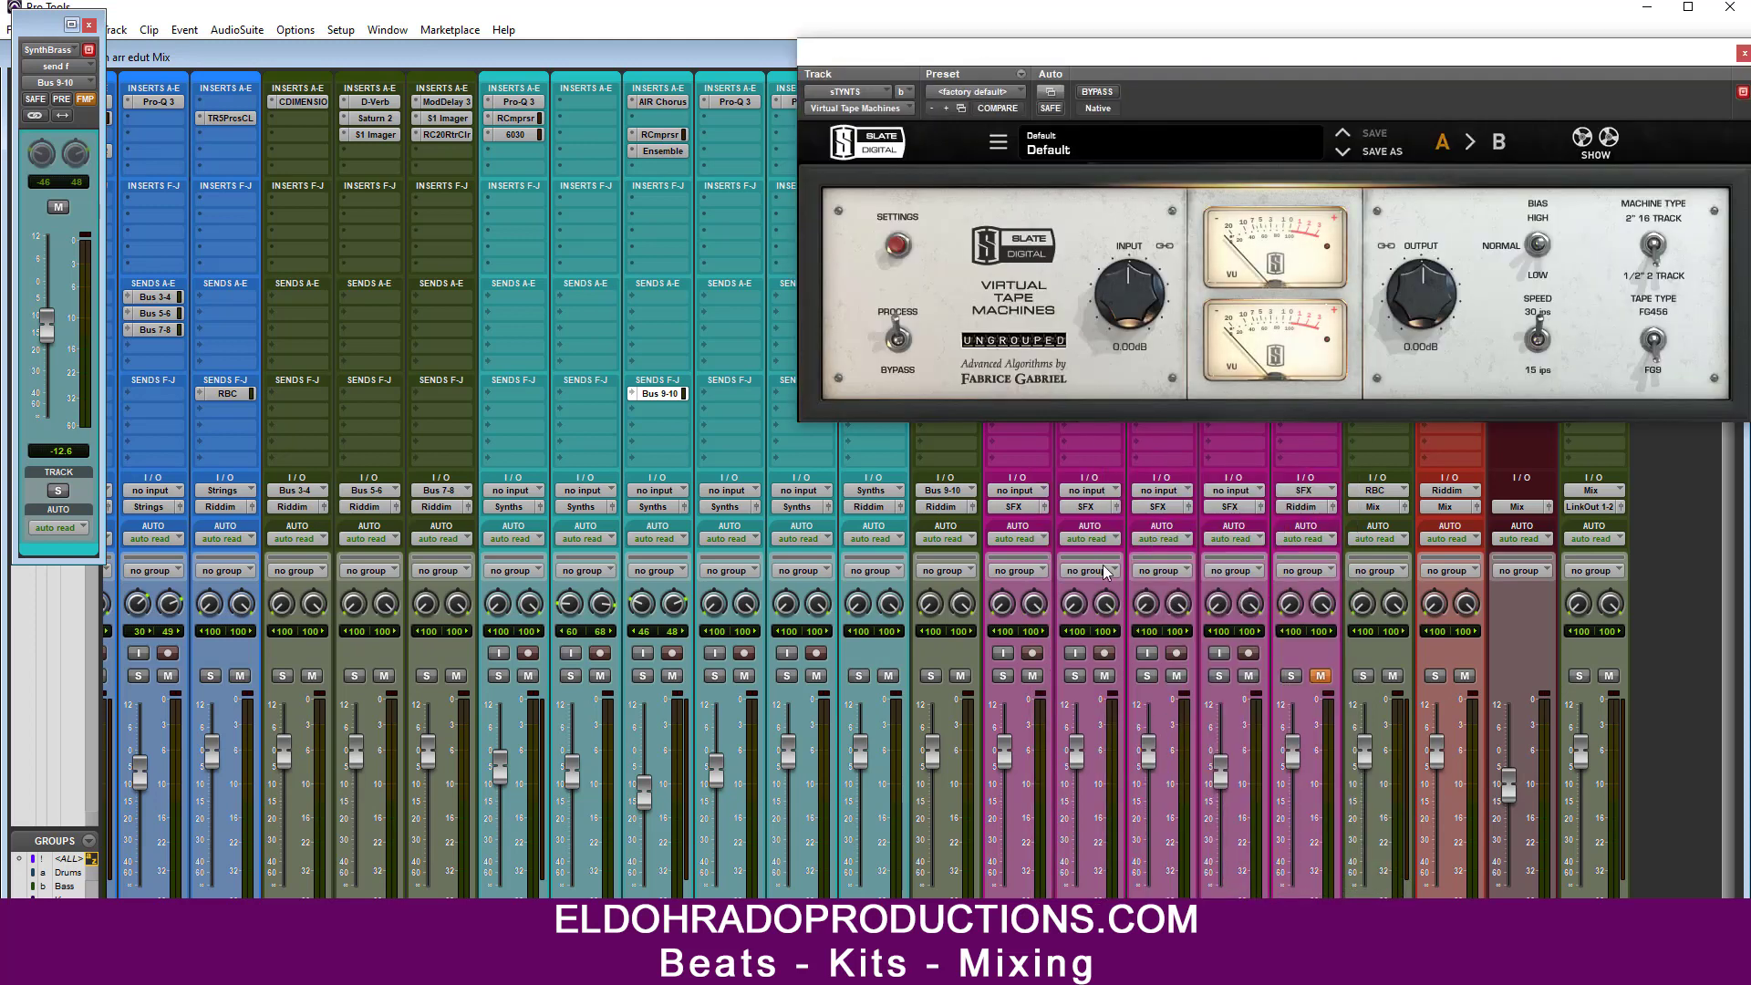
left_click_drag(1259, 59, 867, 89)
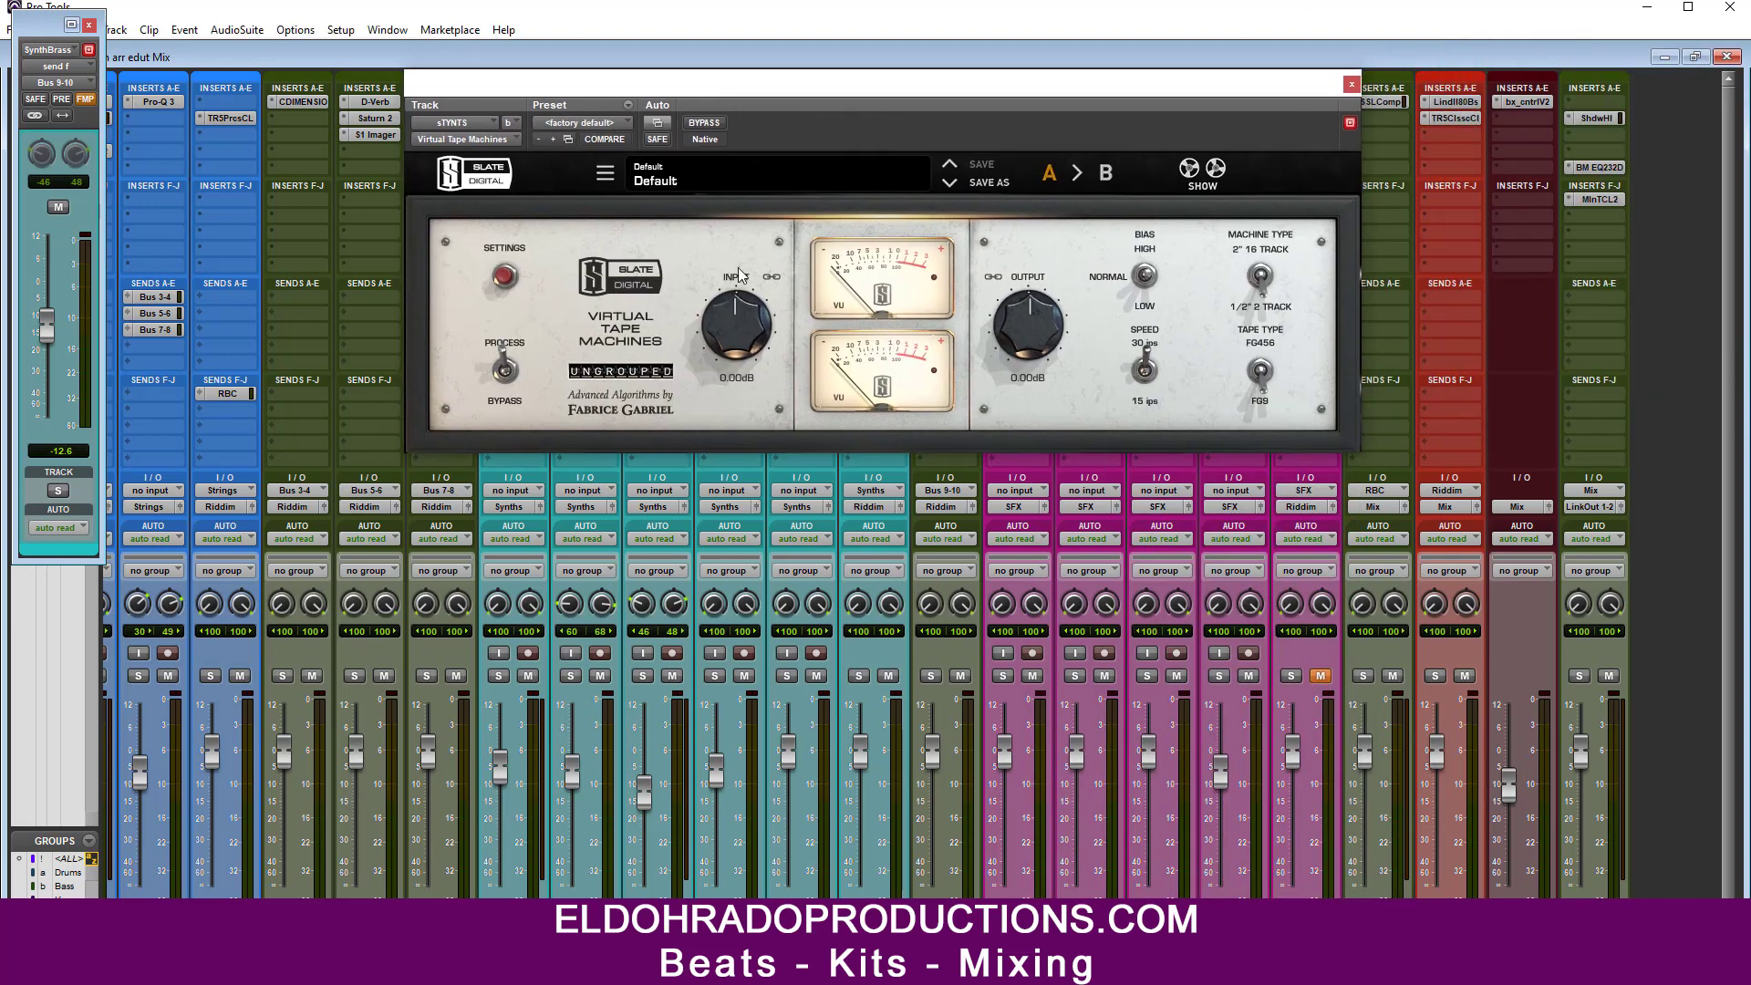
left_click_drag(734, 315, 729, 299)
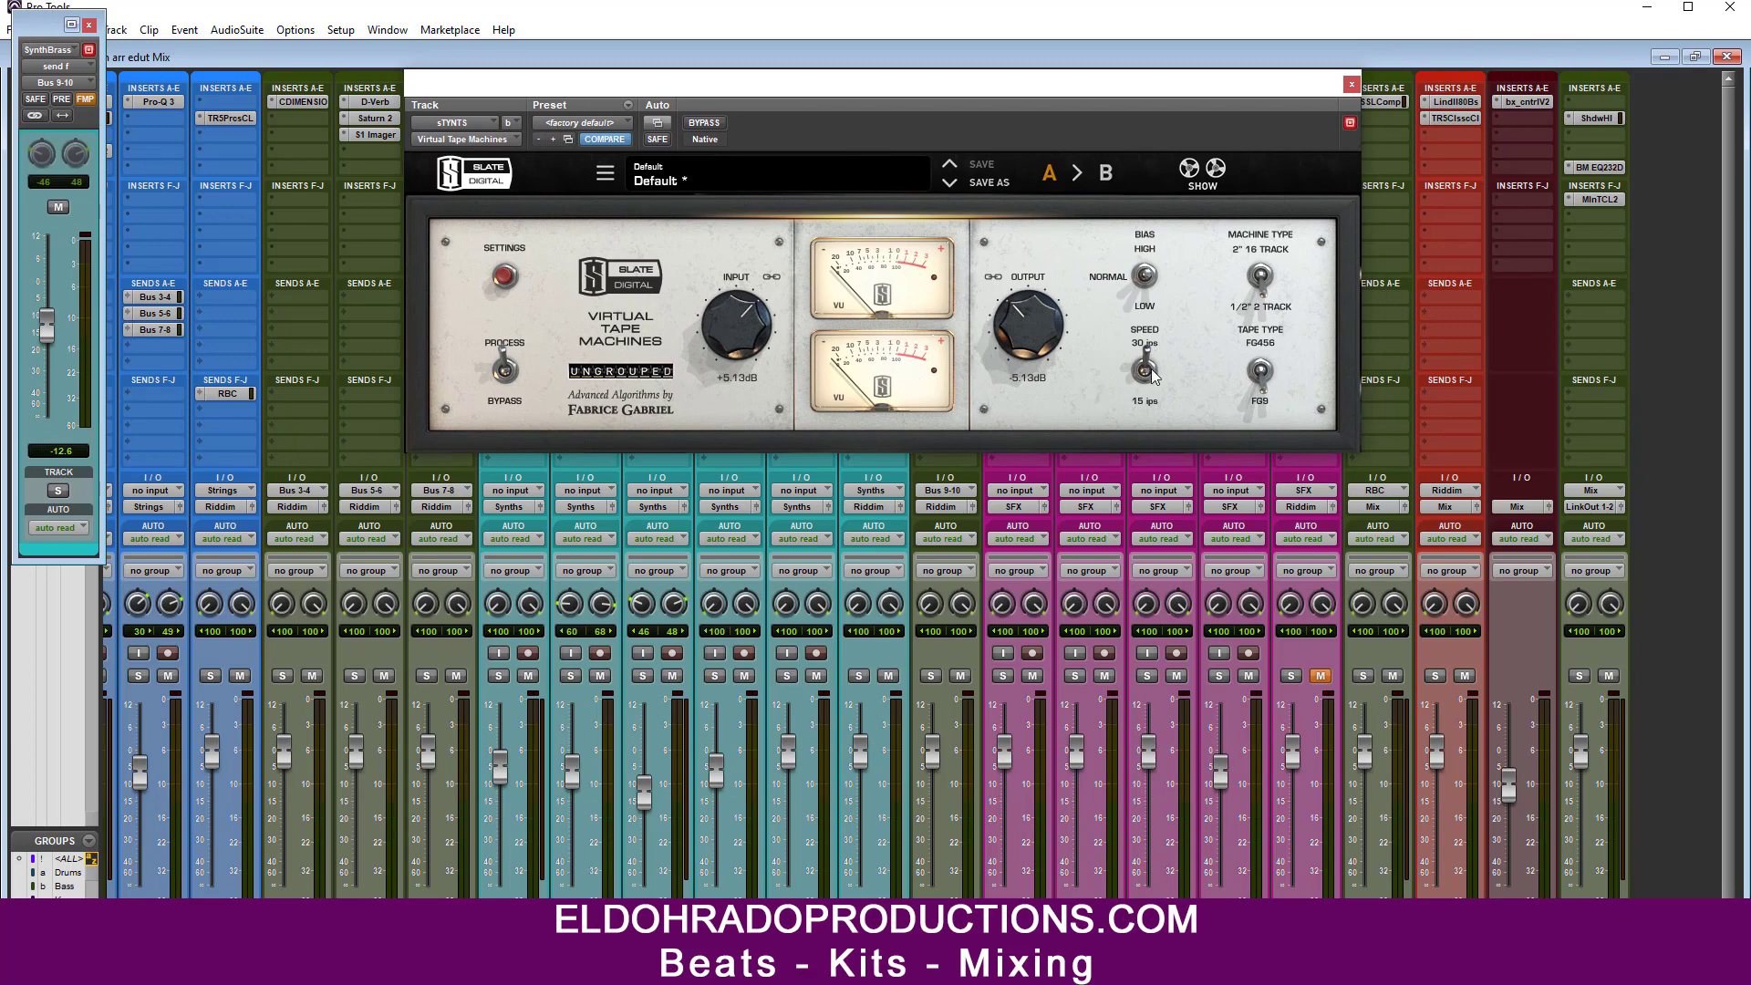
left_click(1350, 85)
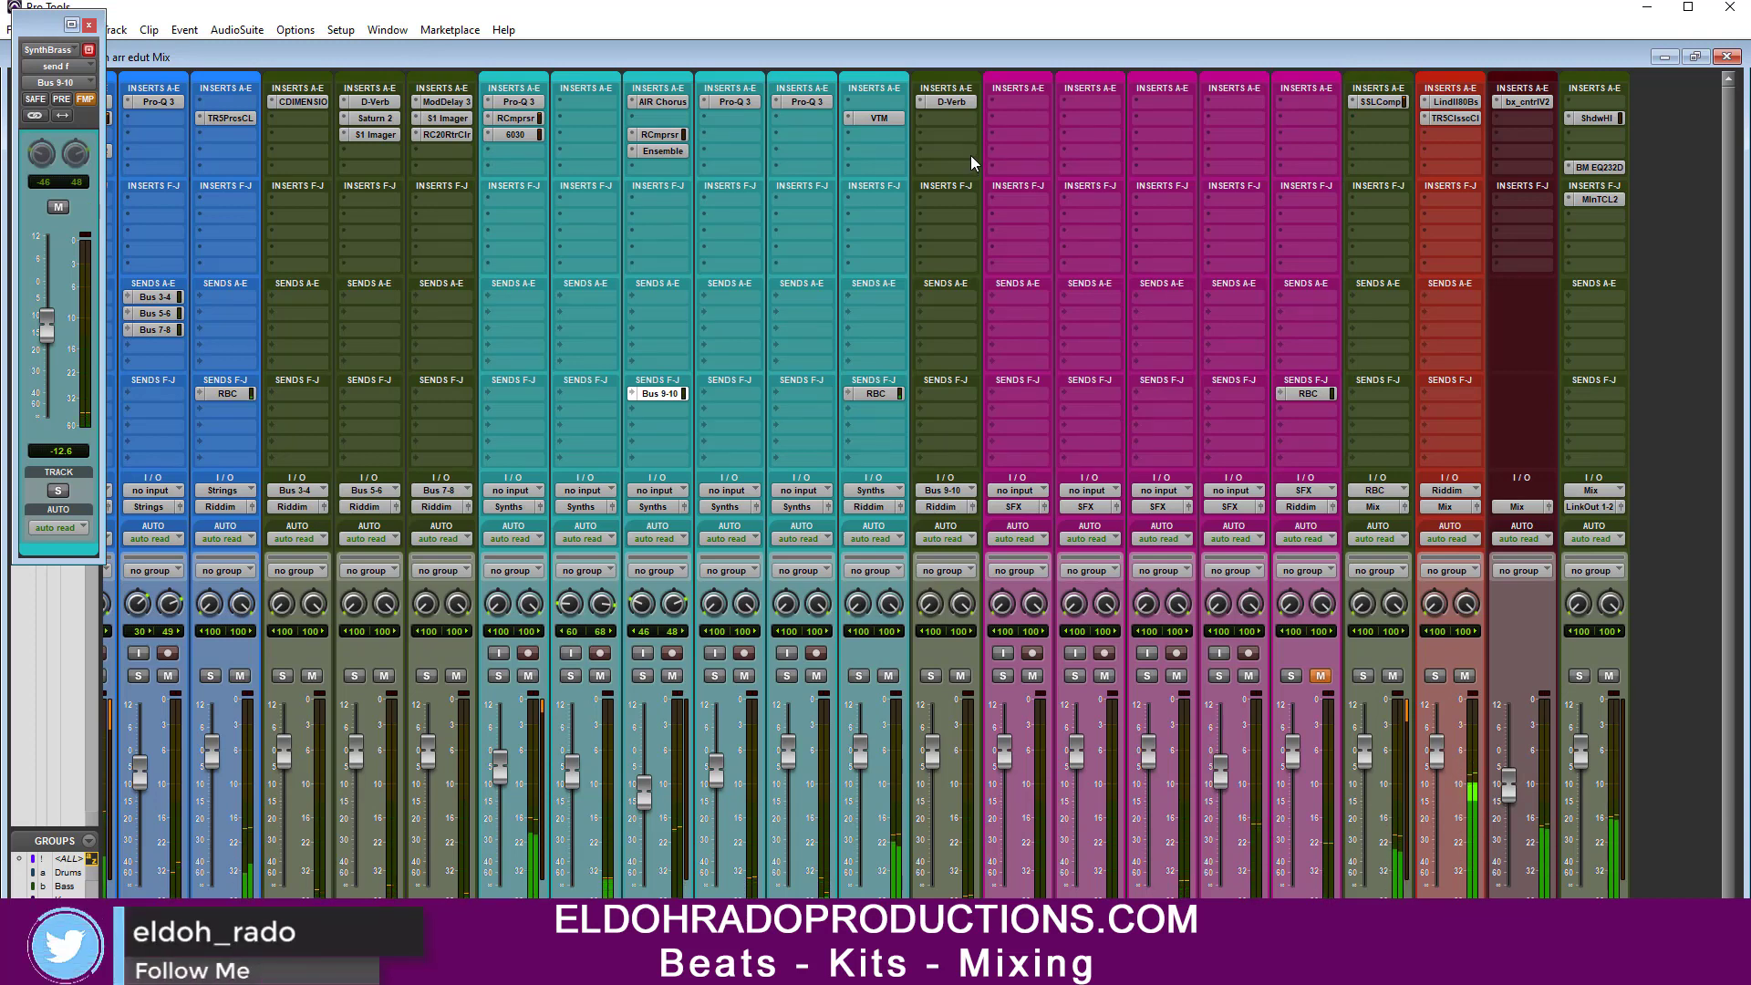
Step: Review the T-RackS Precision Comp/Lim settings on the strings submaster
left_click(241, 123)
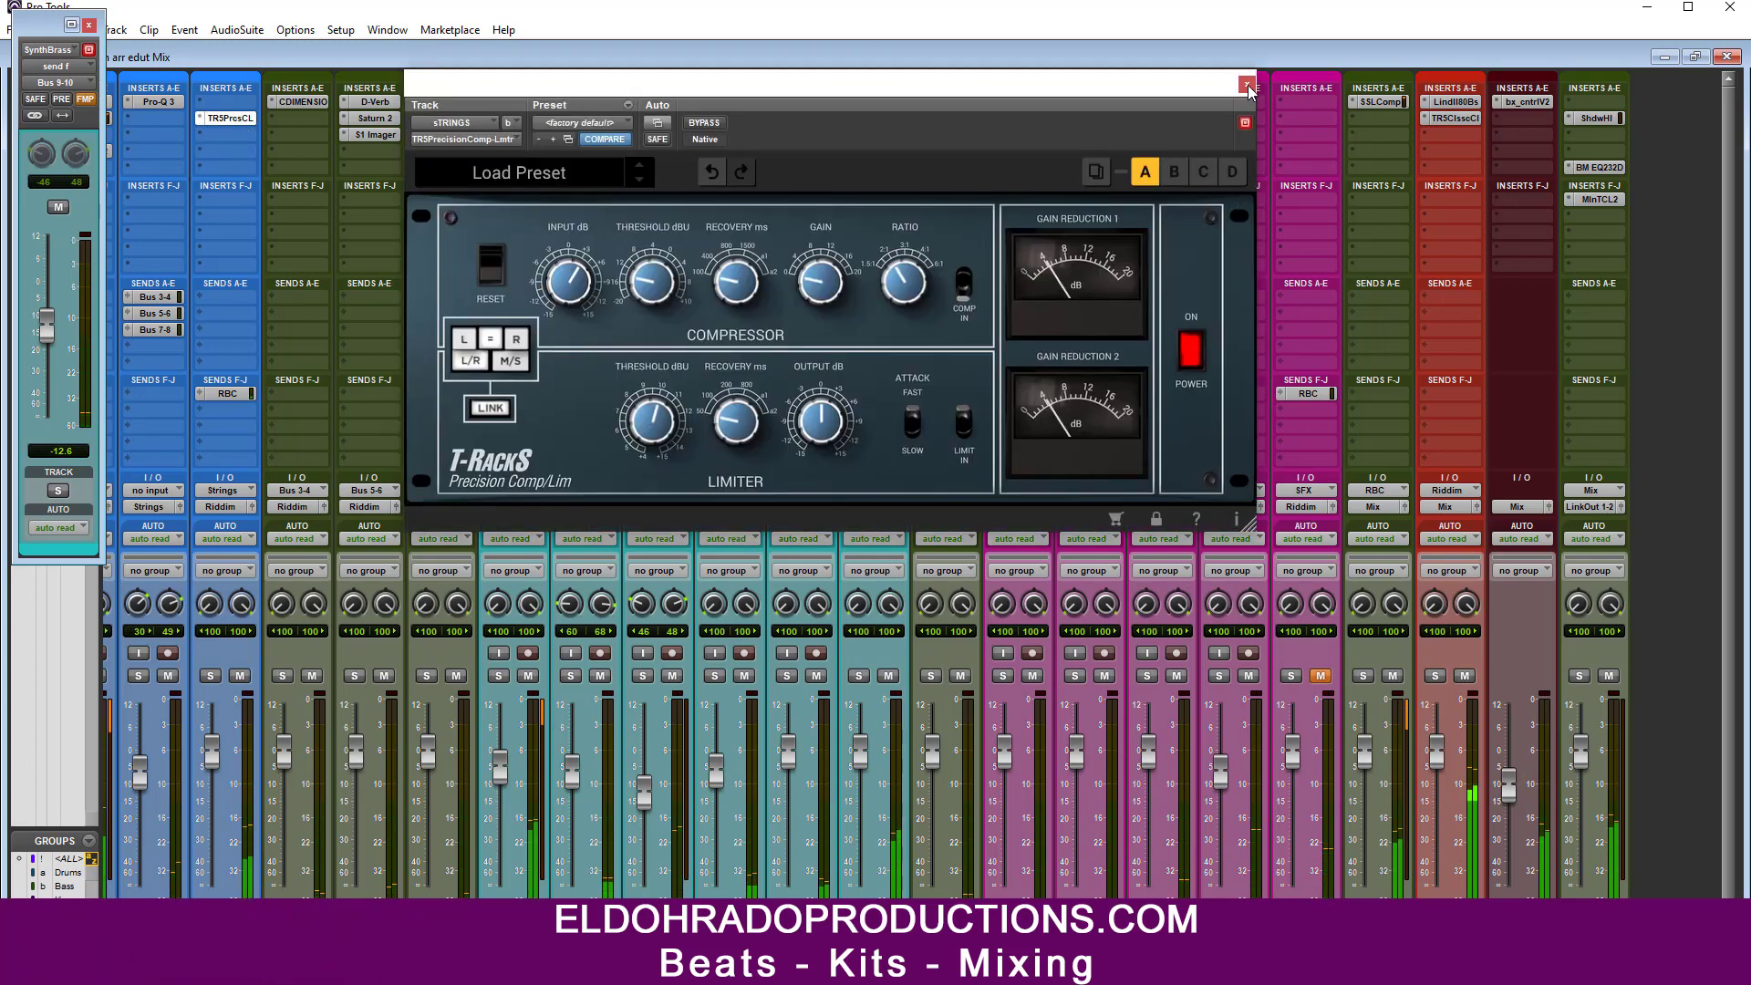
left_click(1246, 85)
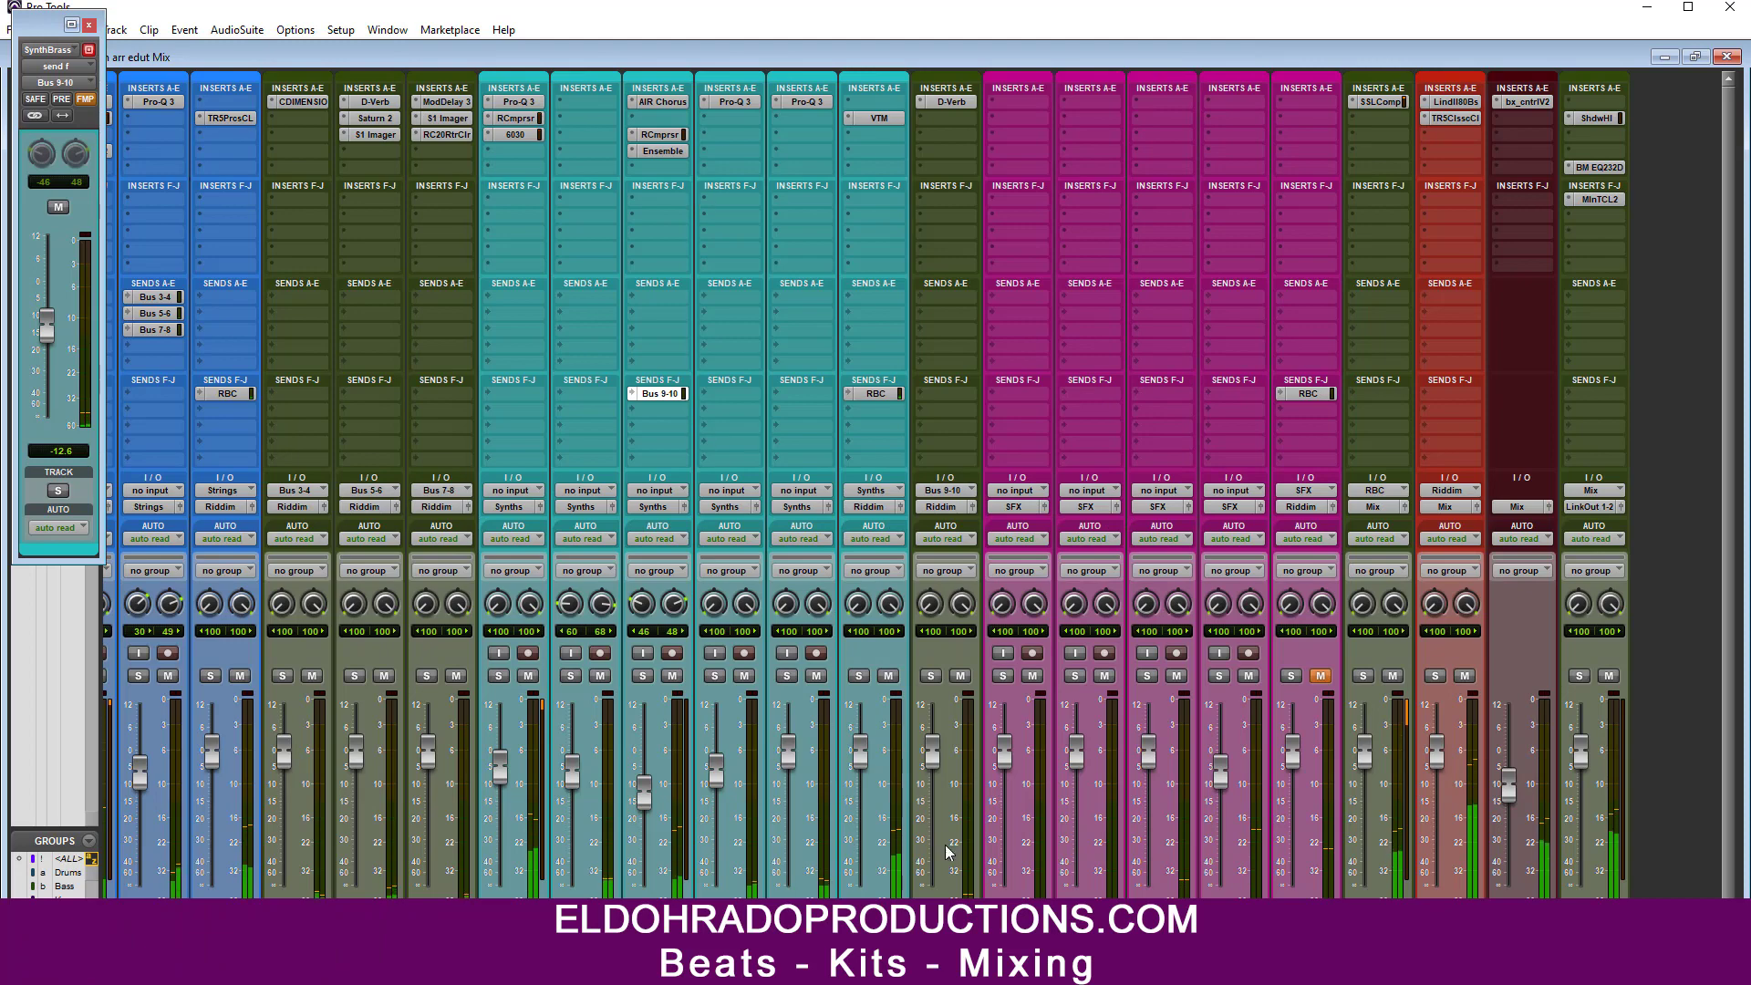
mouse_move(1277, 958)
left_mouse_down()
mouse_move(804, 957)
mouse_move(1277, 958)
left_mouse_up()
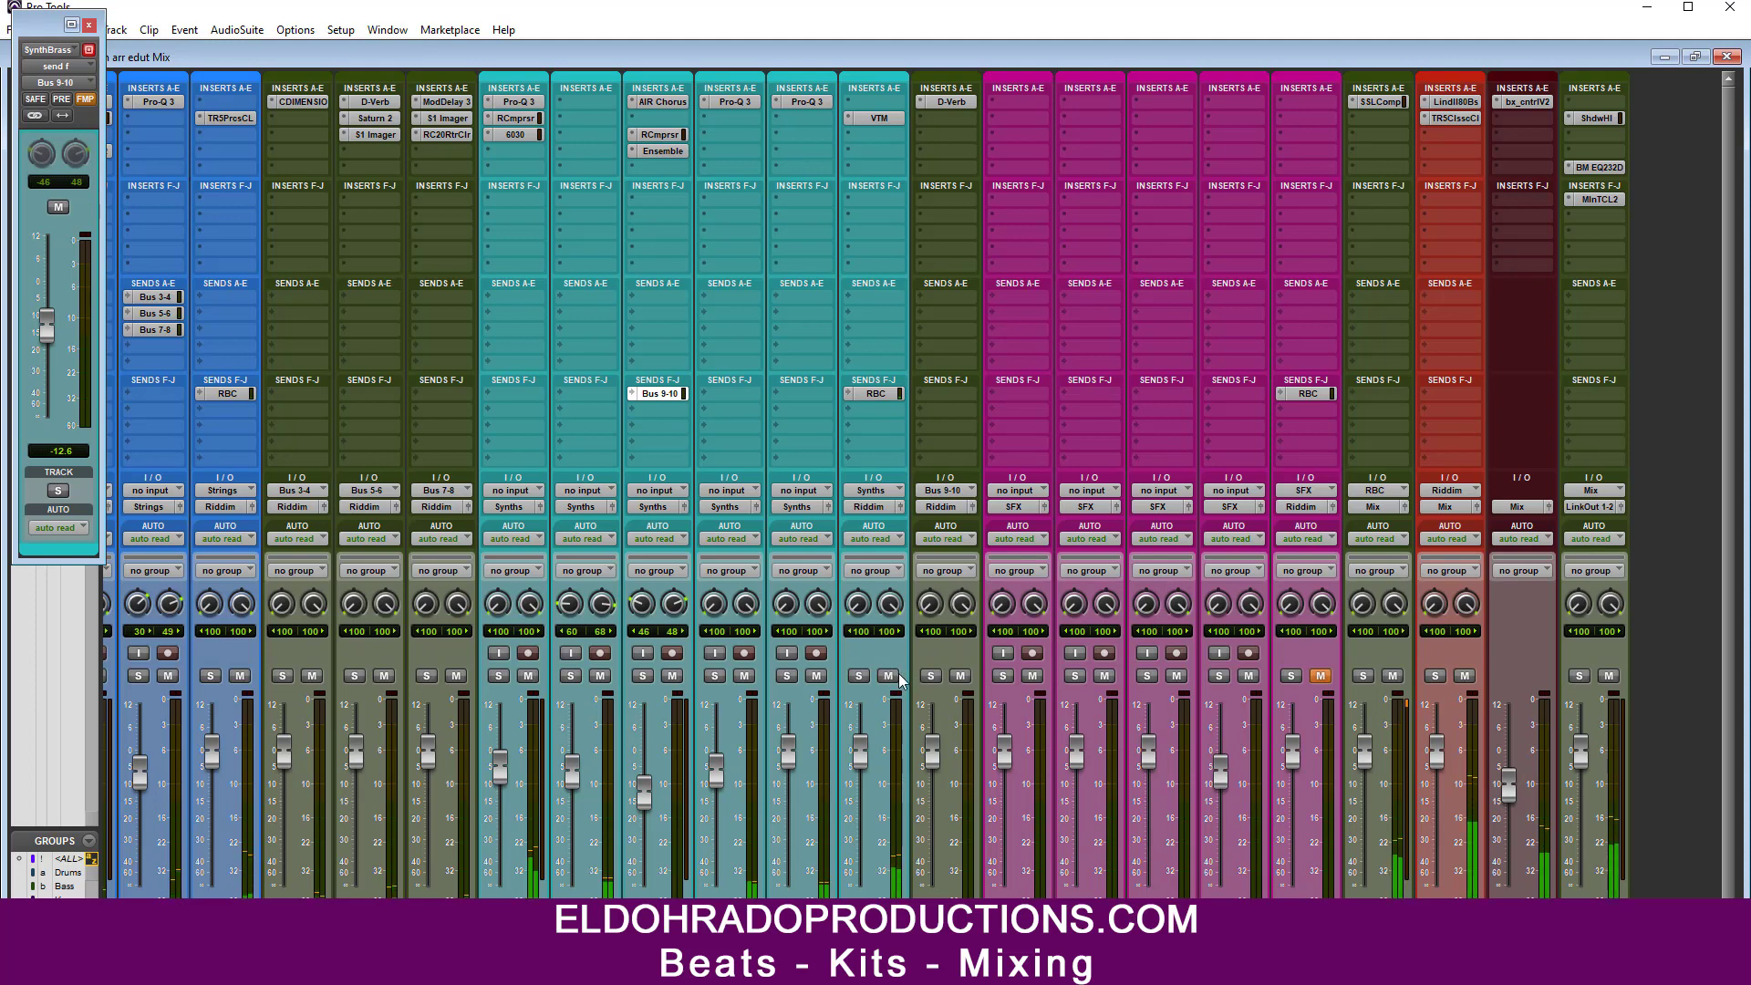
Step: Unmute the SFX submaster and show the SFX tracks in the Edit window
left_click(1319, 676)
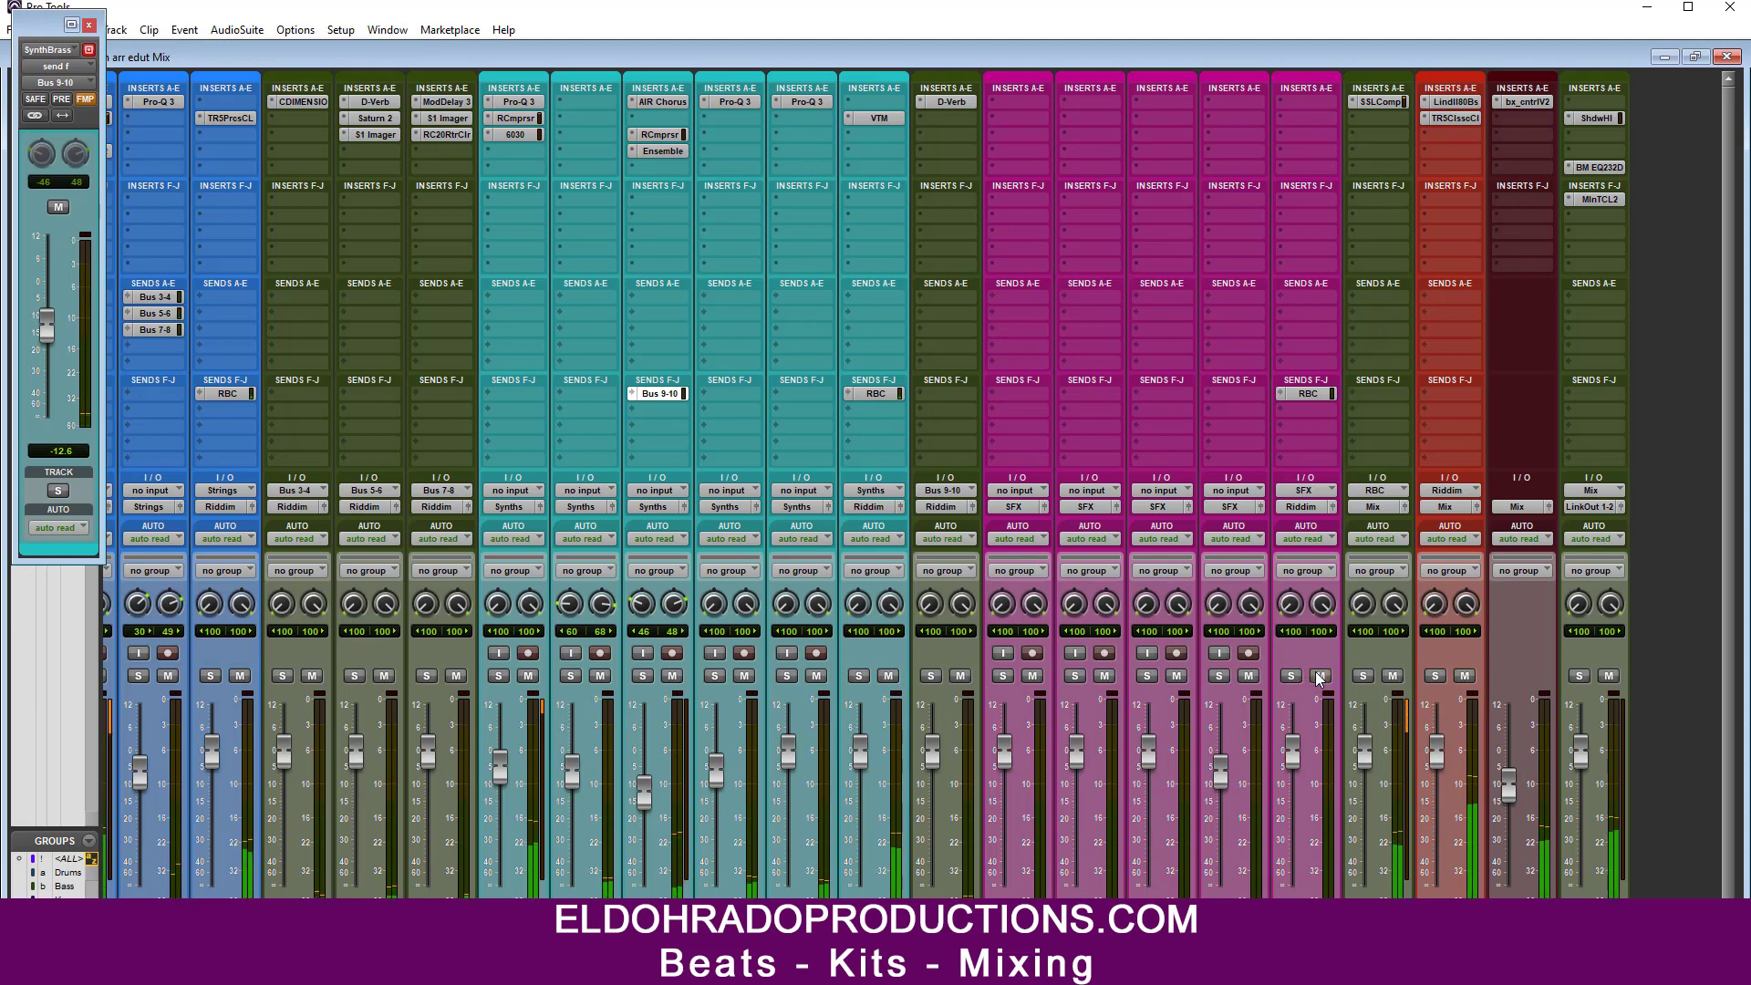
left_click(1726, 58)
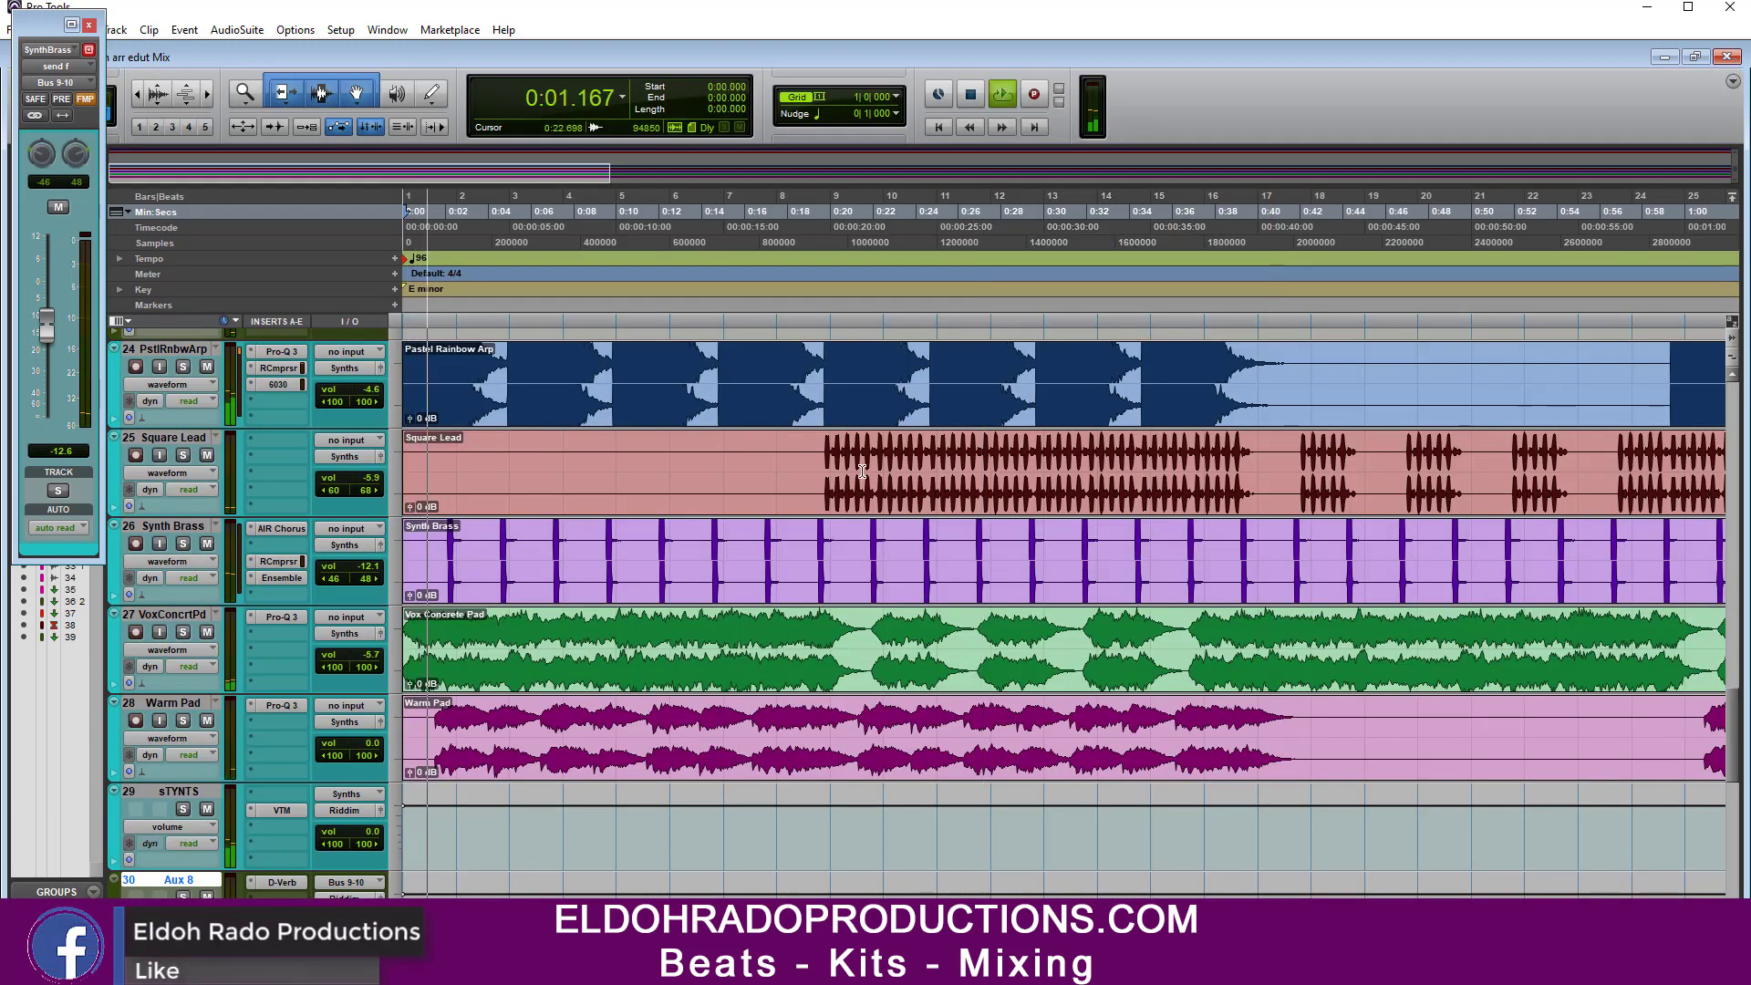
scroll(861, 471, "down", 10)
scroll(861, 471, "up", 5)
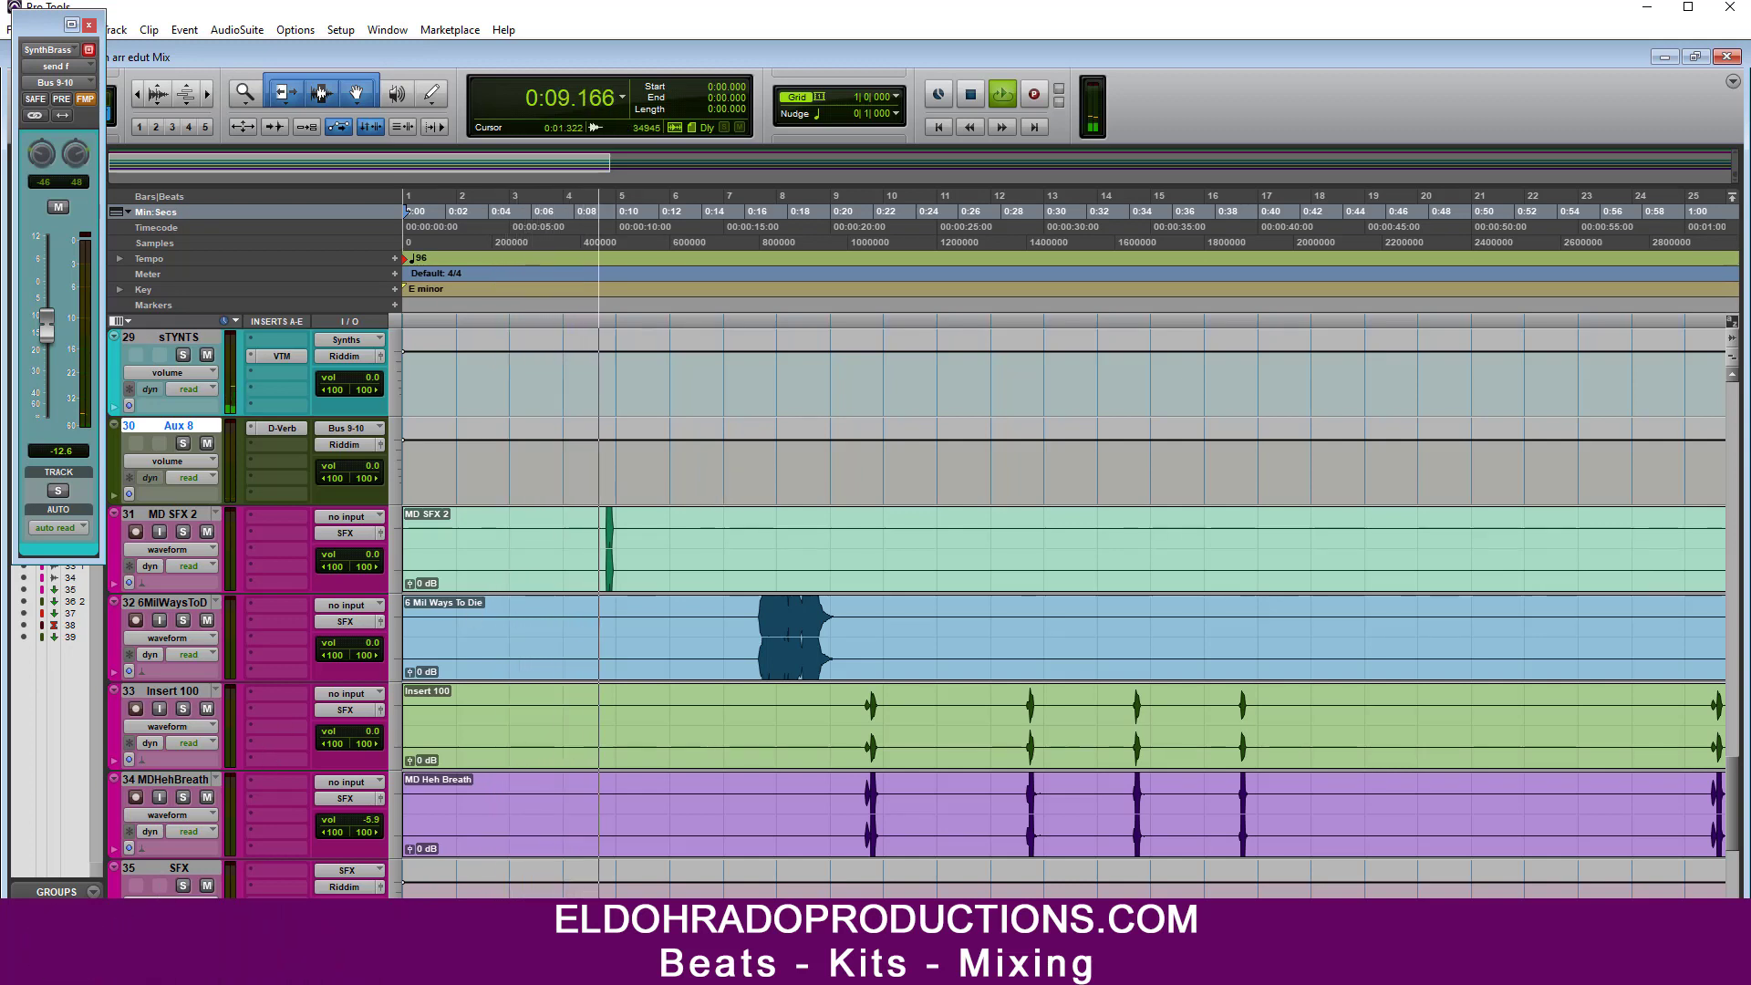
scroll(201, 621, "right", 3)
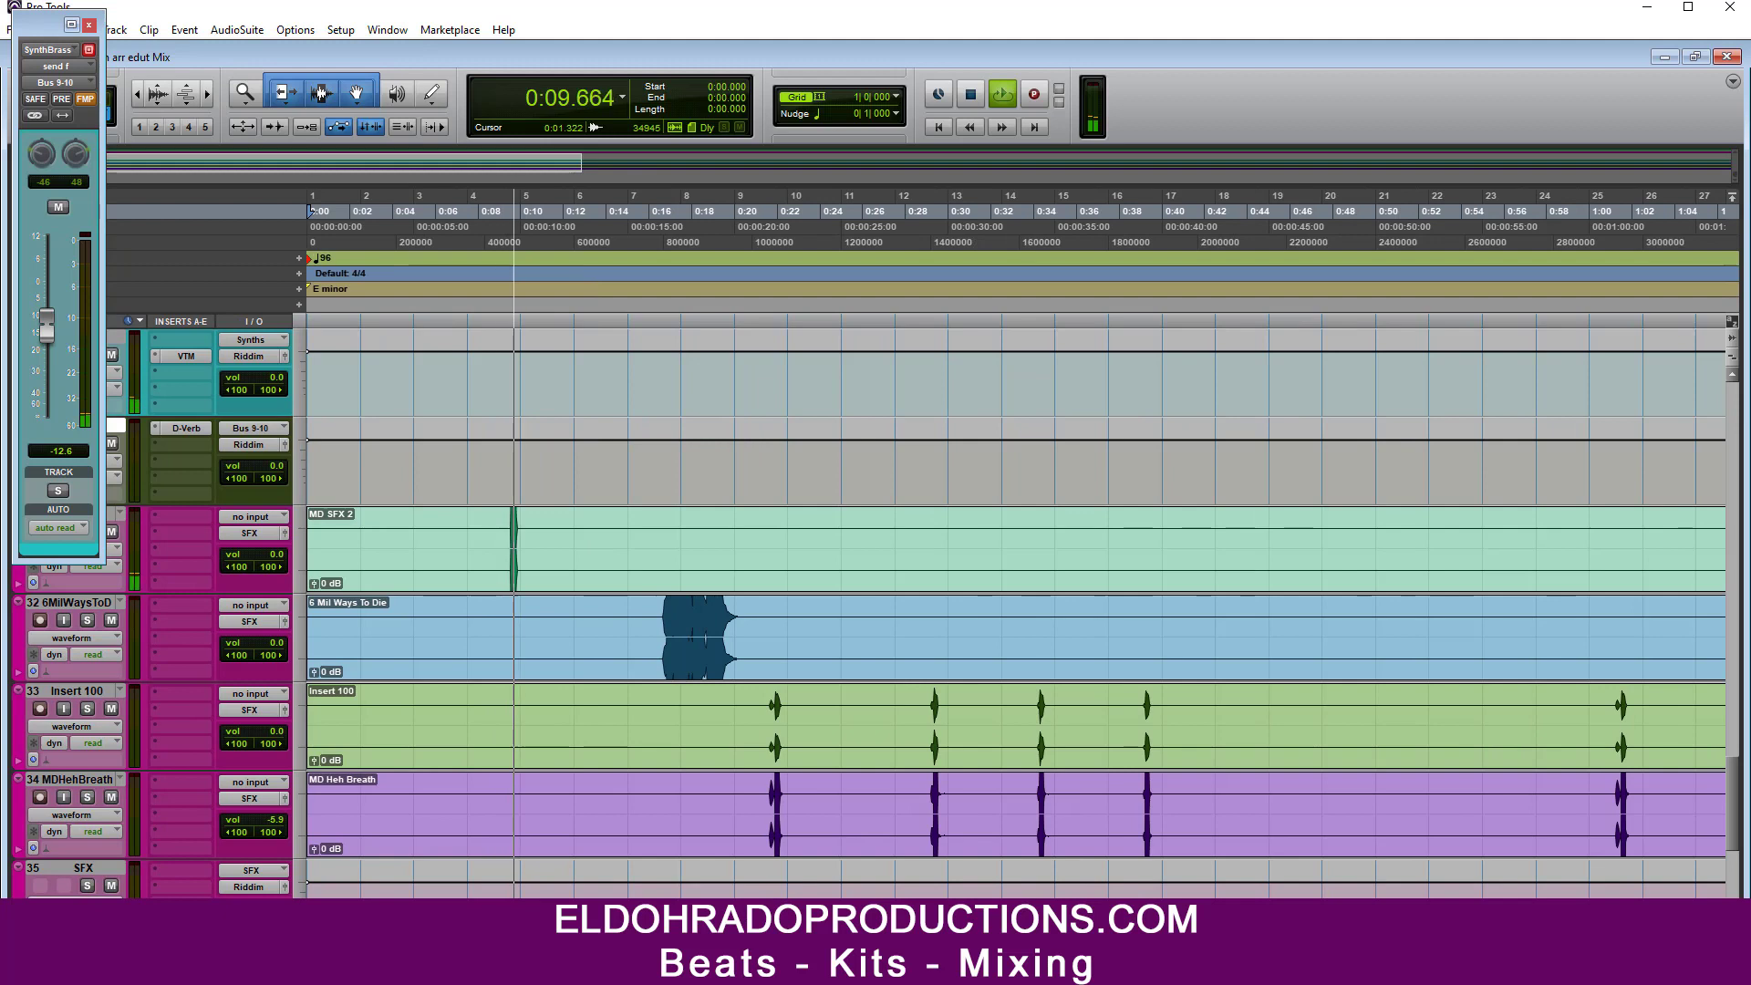
Step: Locate the clip hit on the MD SFX 2 track near 0:09.5 and audition it at close zoom
key("space")
left_click(498, 522)
key("ctrl+bracketright")
key("ctrl+bracketright")
key("ctrl+bracketright")
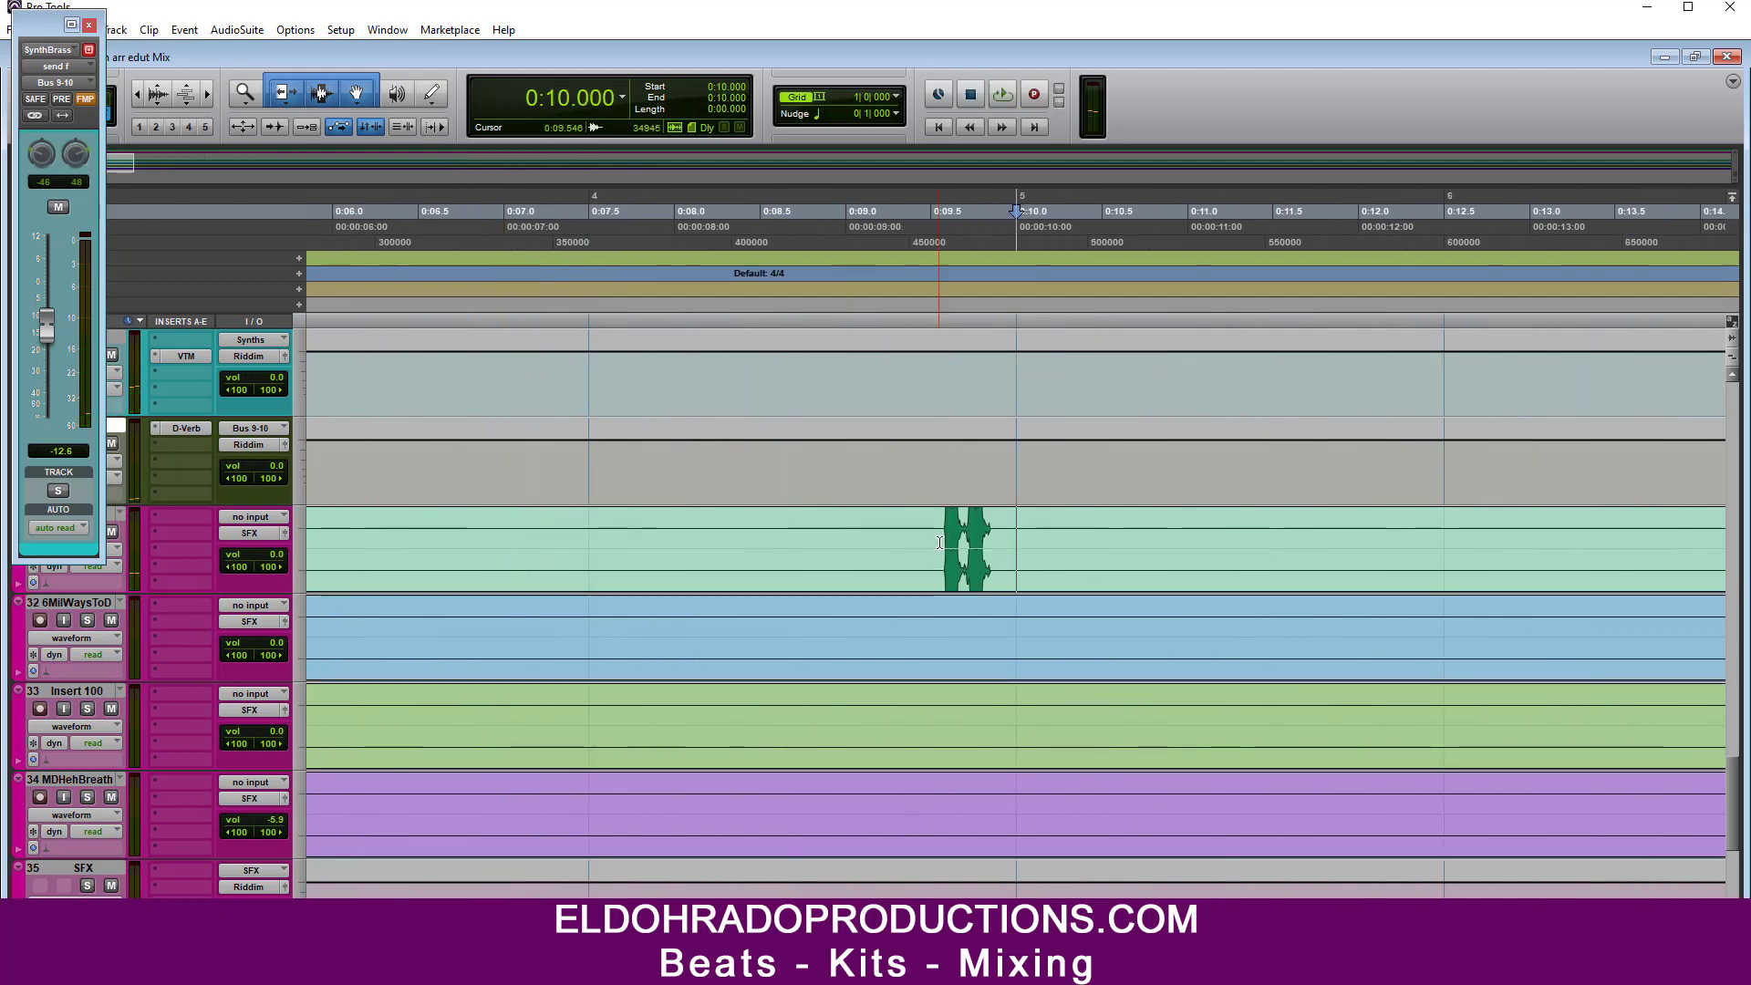
key("space")
key("space")
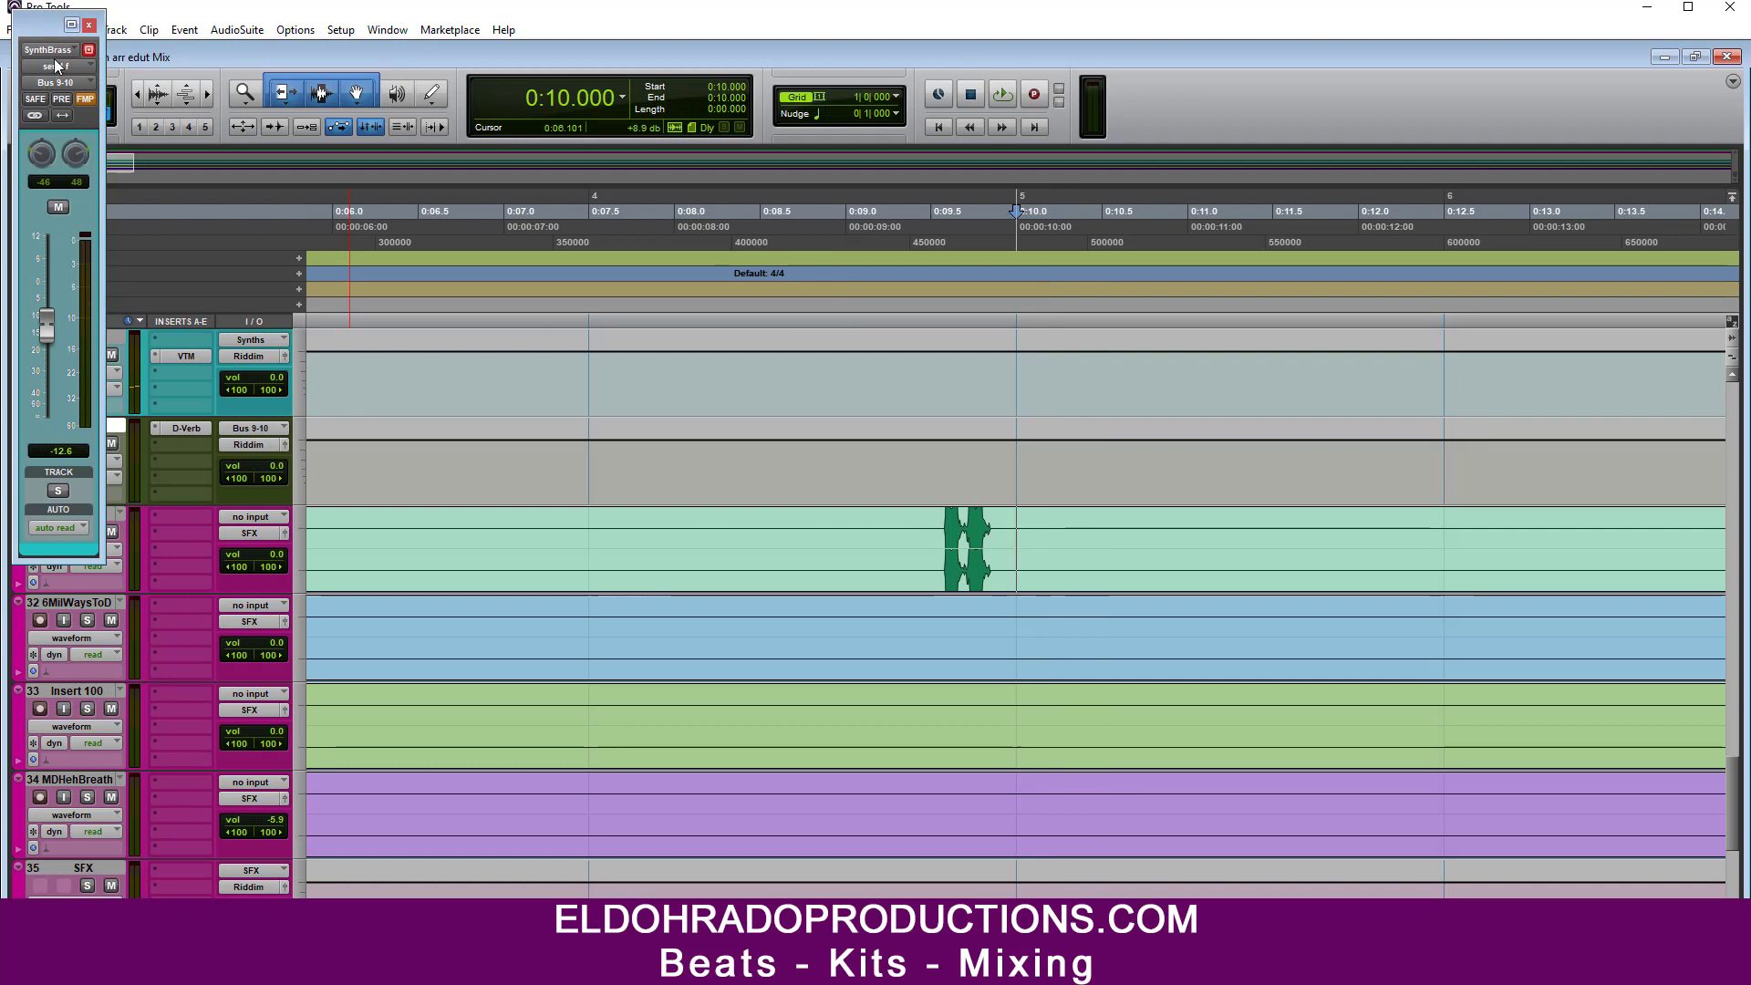
Step: Close the SynthBrass send window and play the MD SFX 2 track from 0:09.482, just before its hit
left_click(89, 26)
left_click(44, 113)
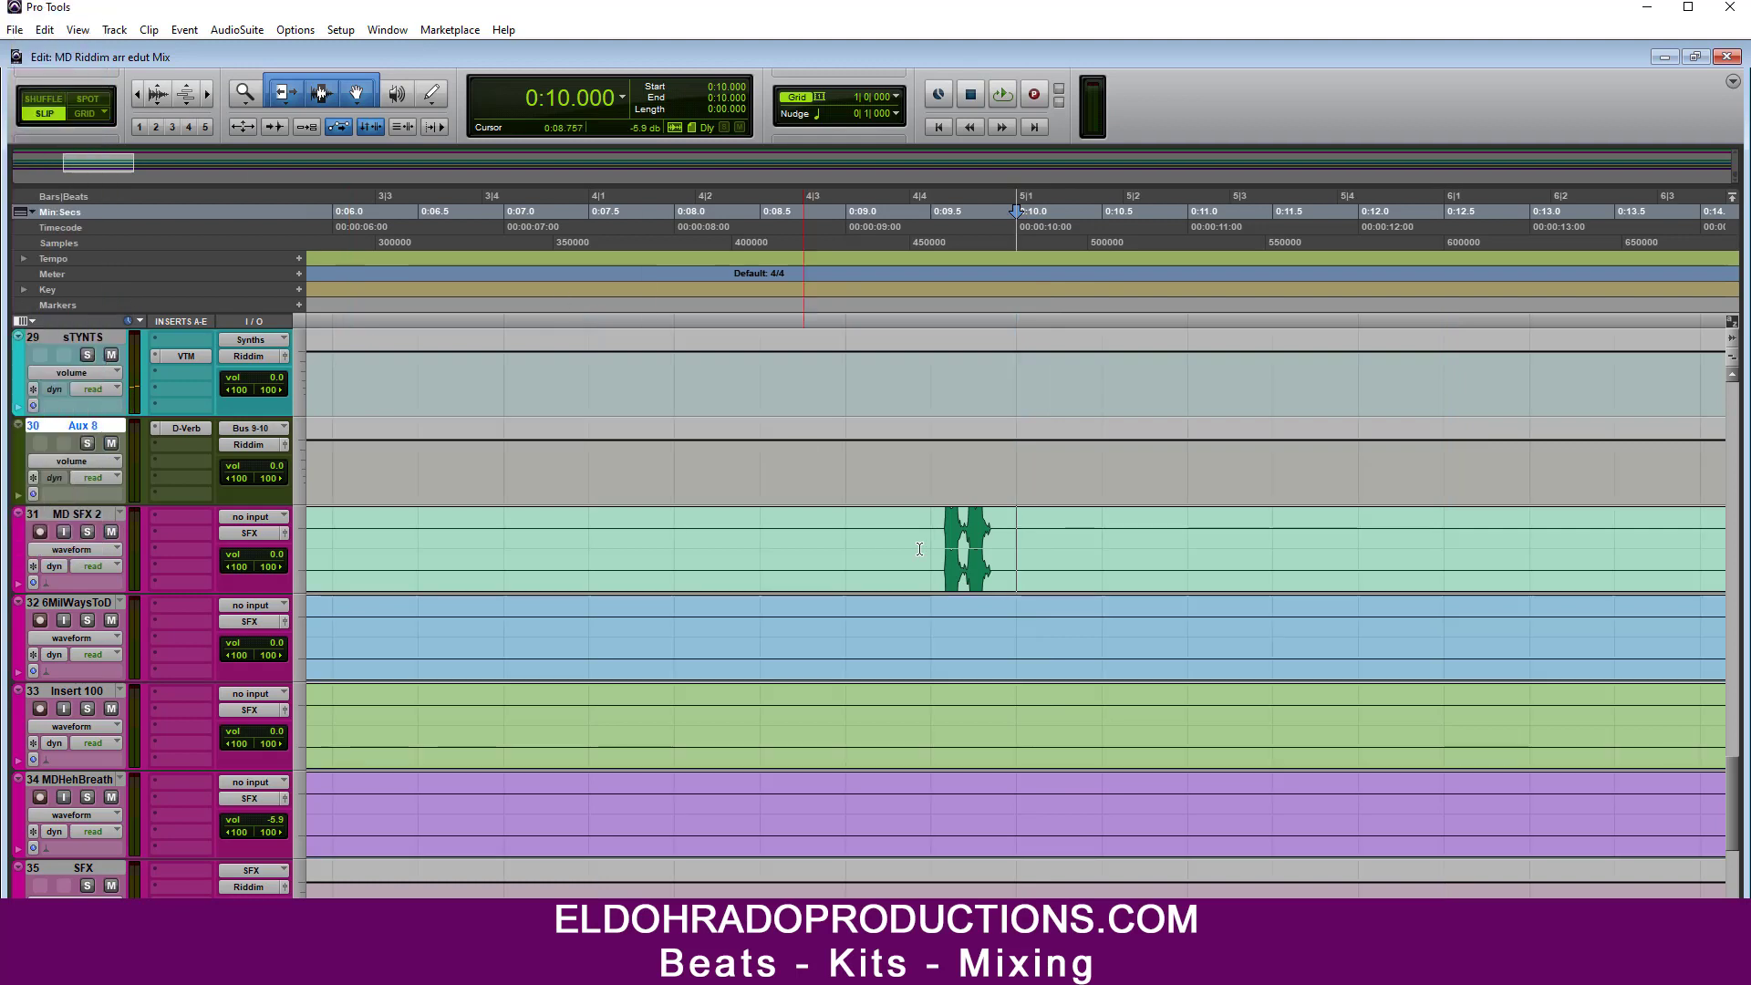
left_click(928, 529)
key("space")
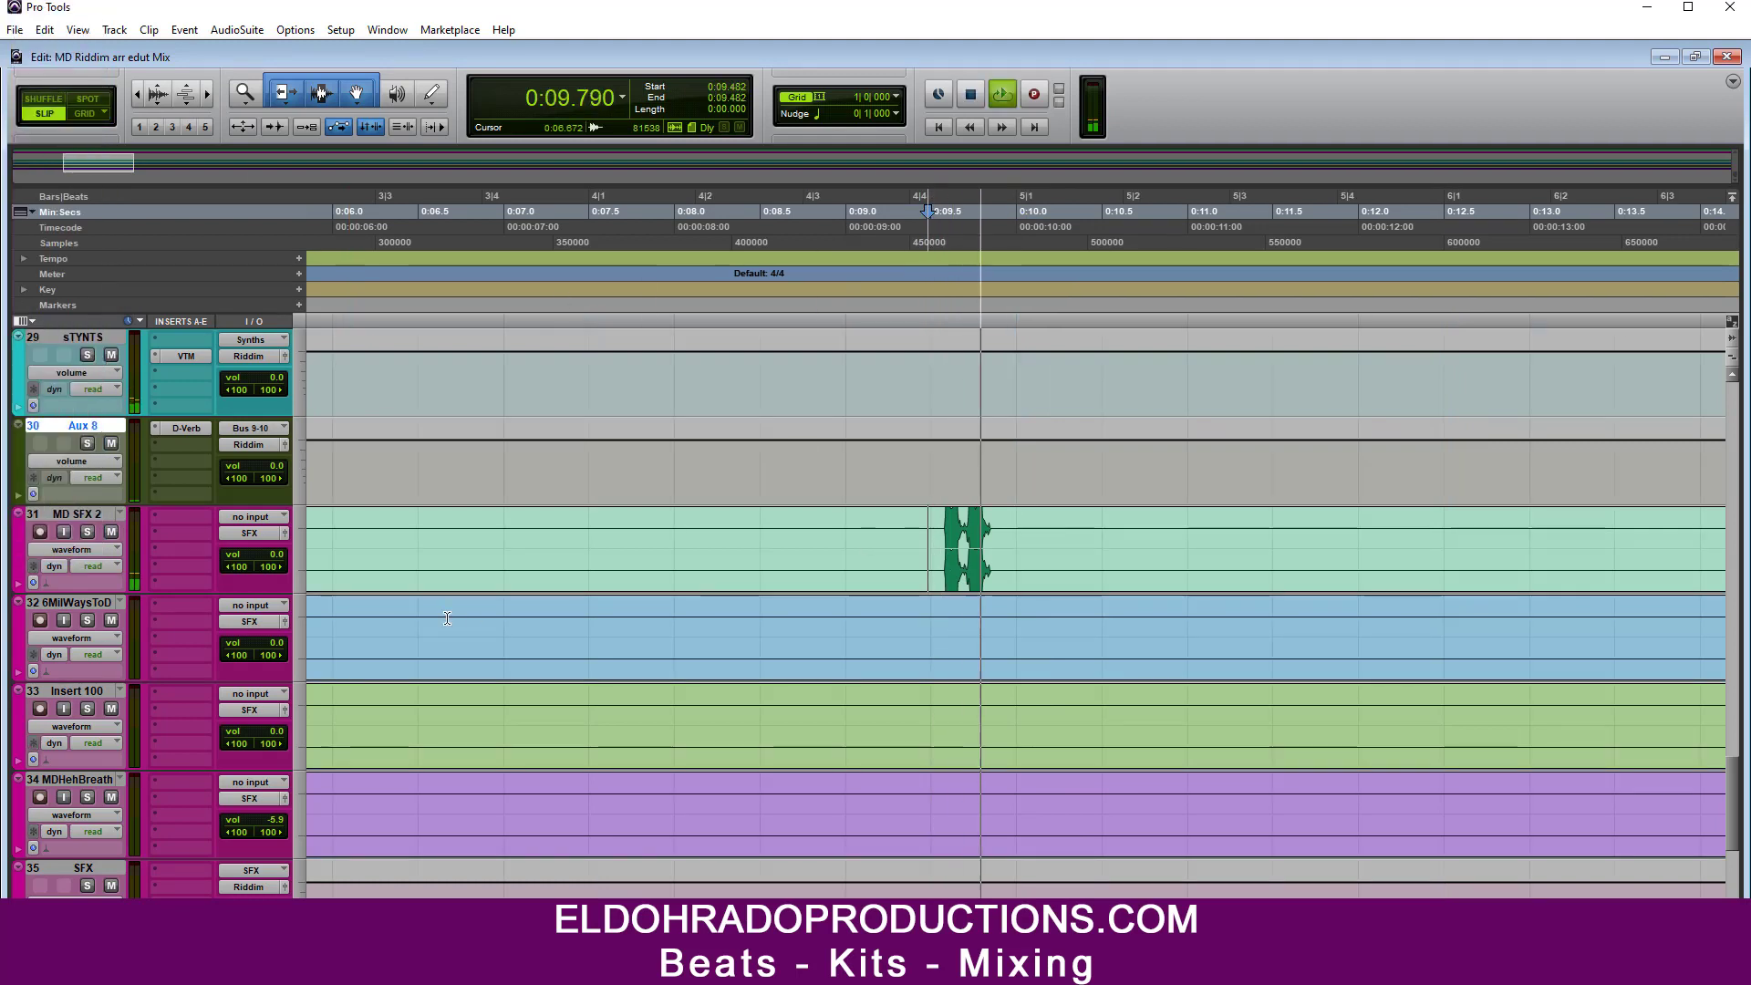
key("space")
key("space")
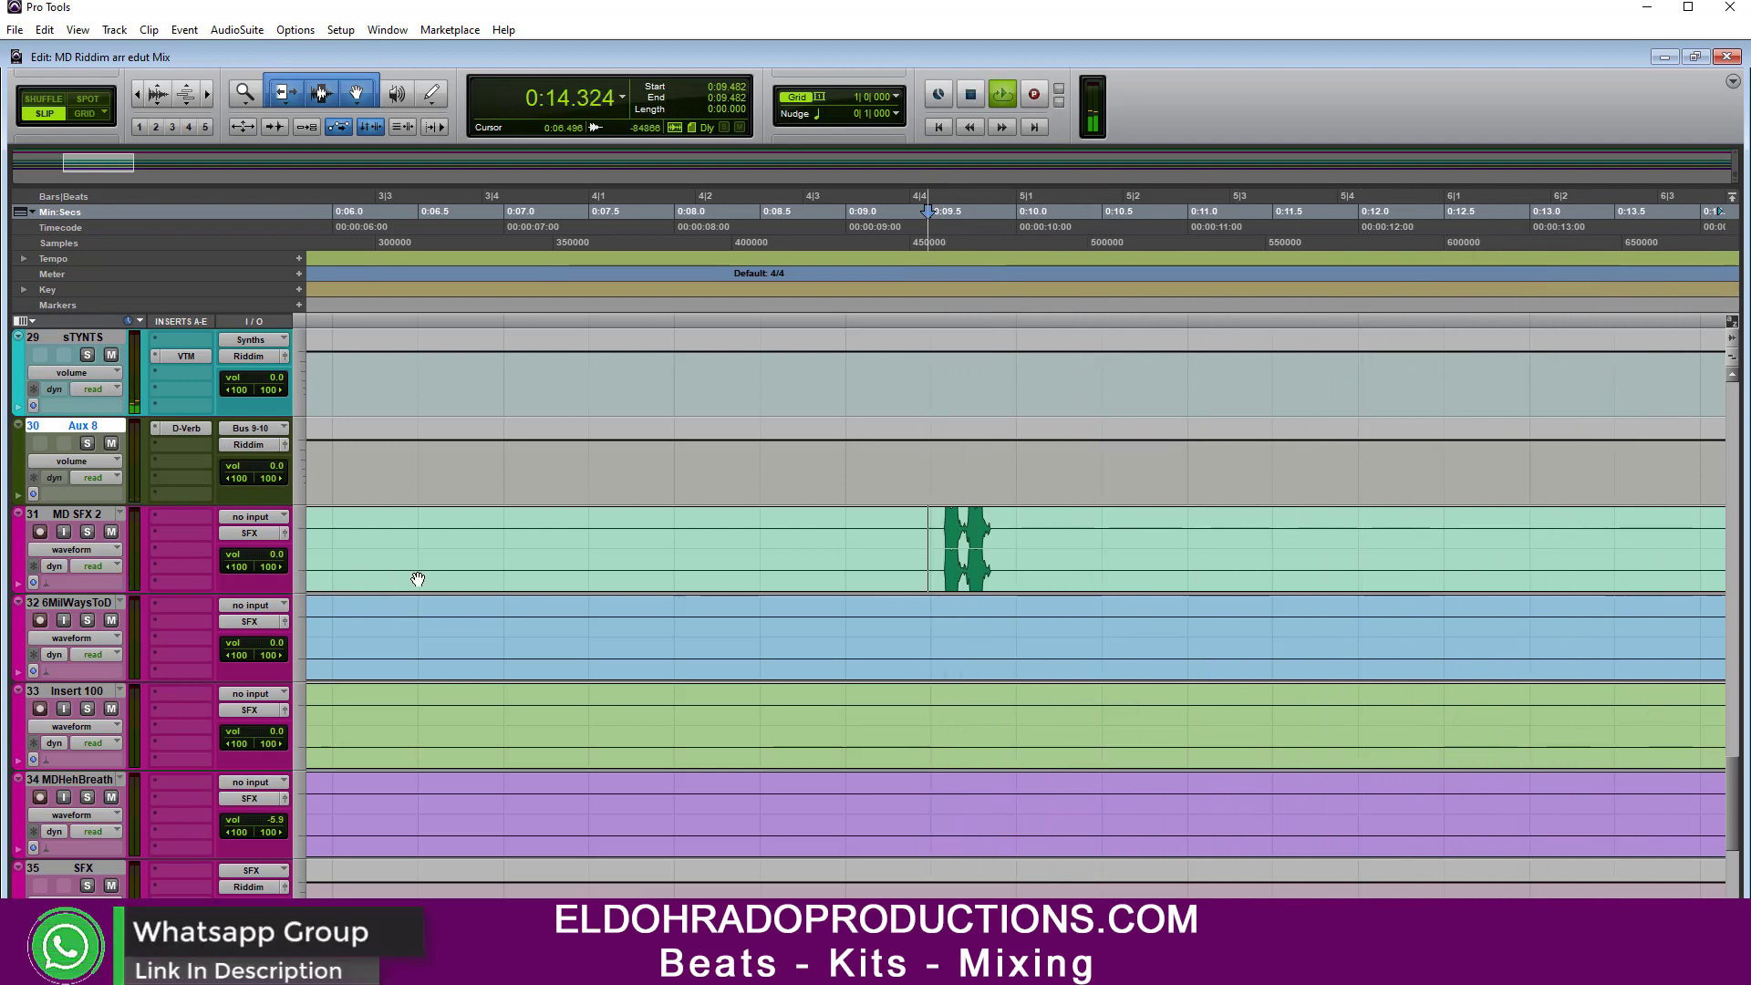
Step: In the Mix window, lower the MD SFX 2 fader and set its pans to 27 left and 30 right
key("ctrl+equal")
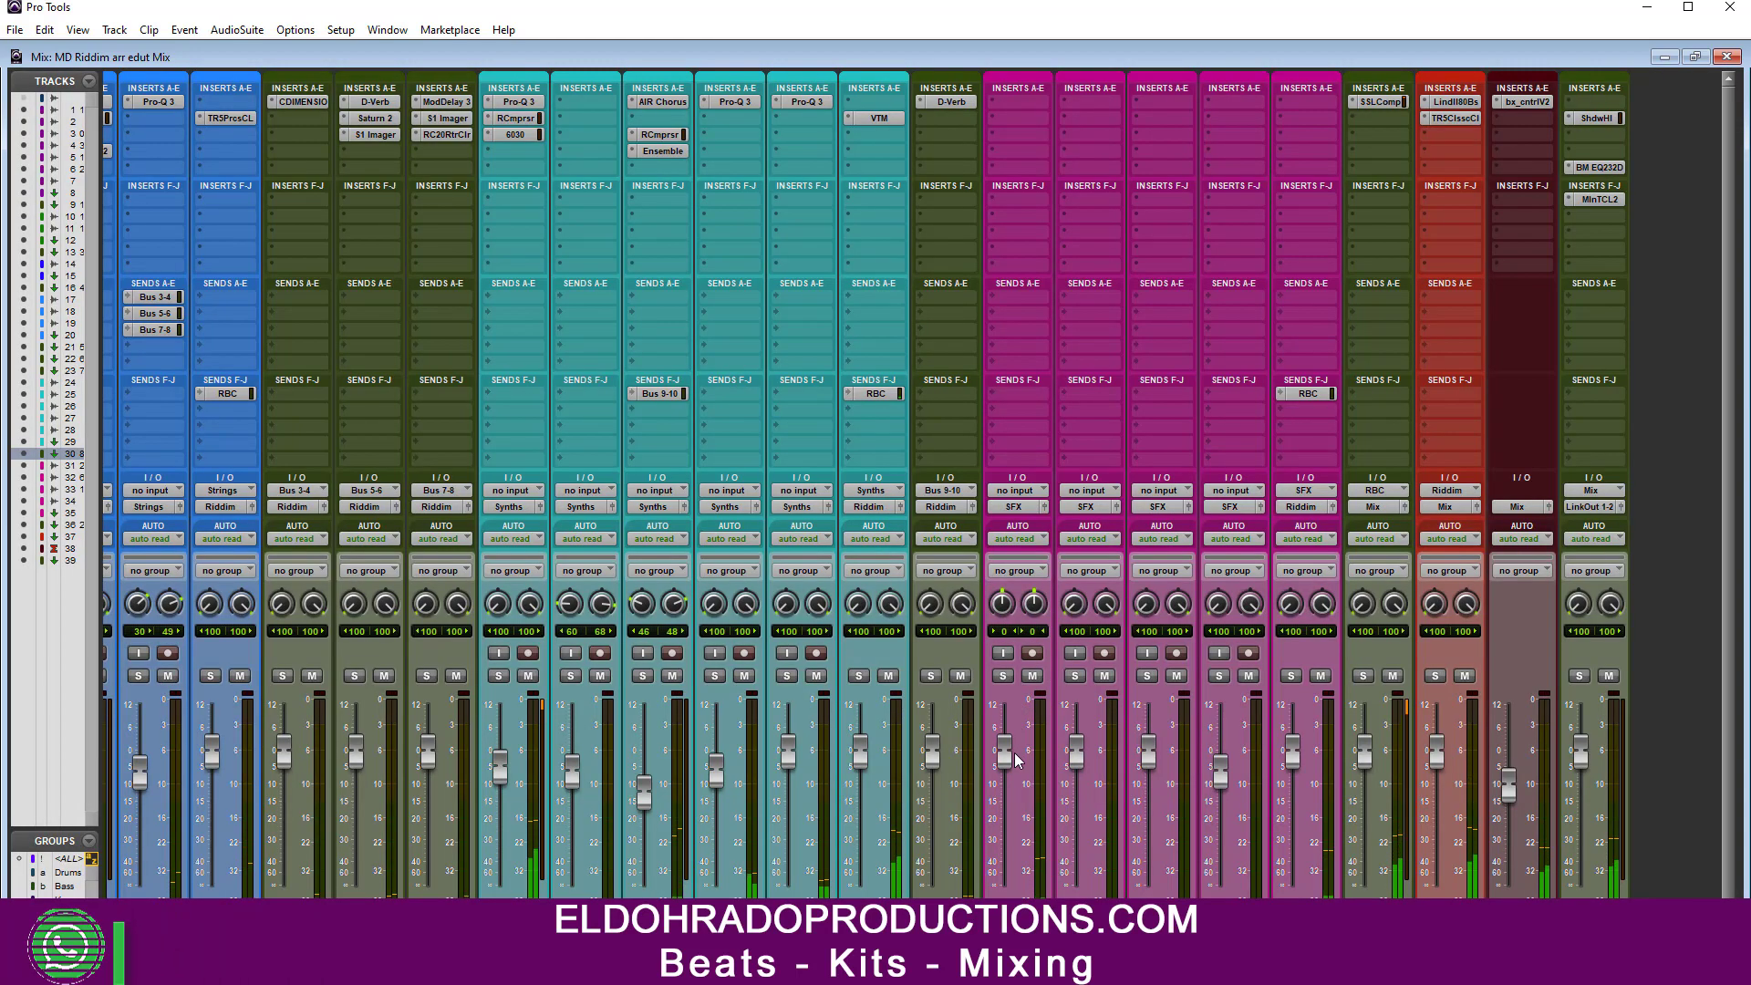
left_click_drag(1003, 753, 1001, 795)
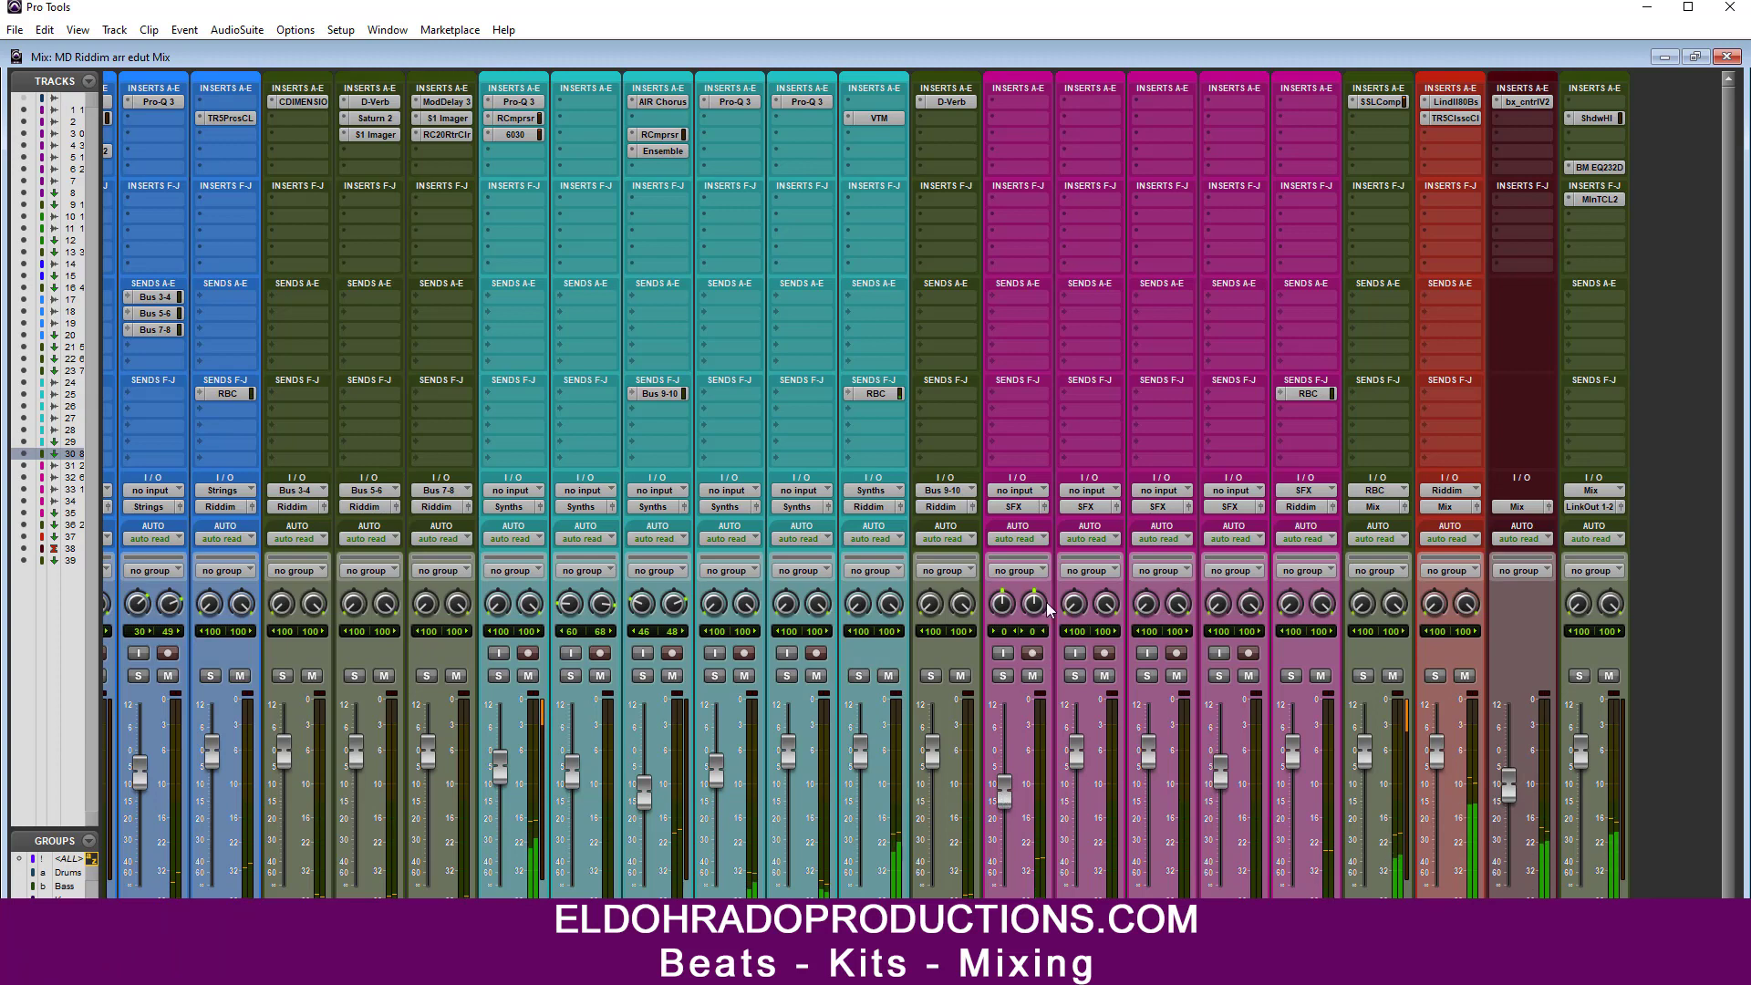
mouse_move(1045, 602)
left_mouse_down()
mouse_move(1000, 608)
mouse_move(1029, 606)
left_mouse_up()
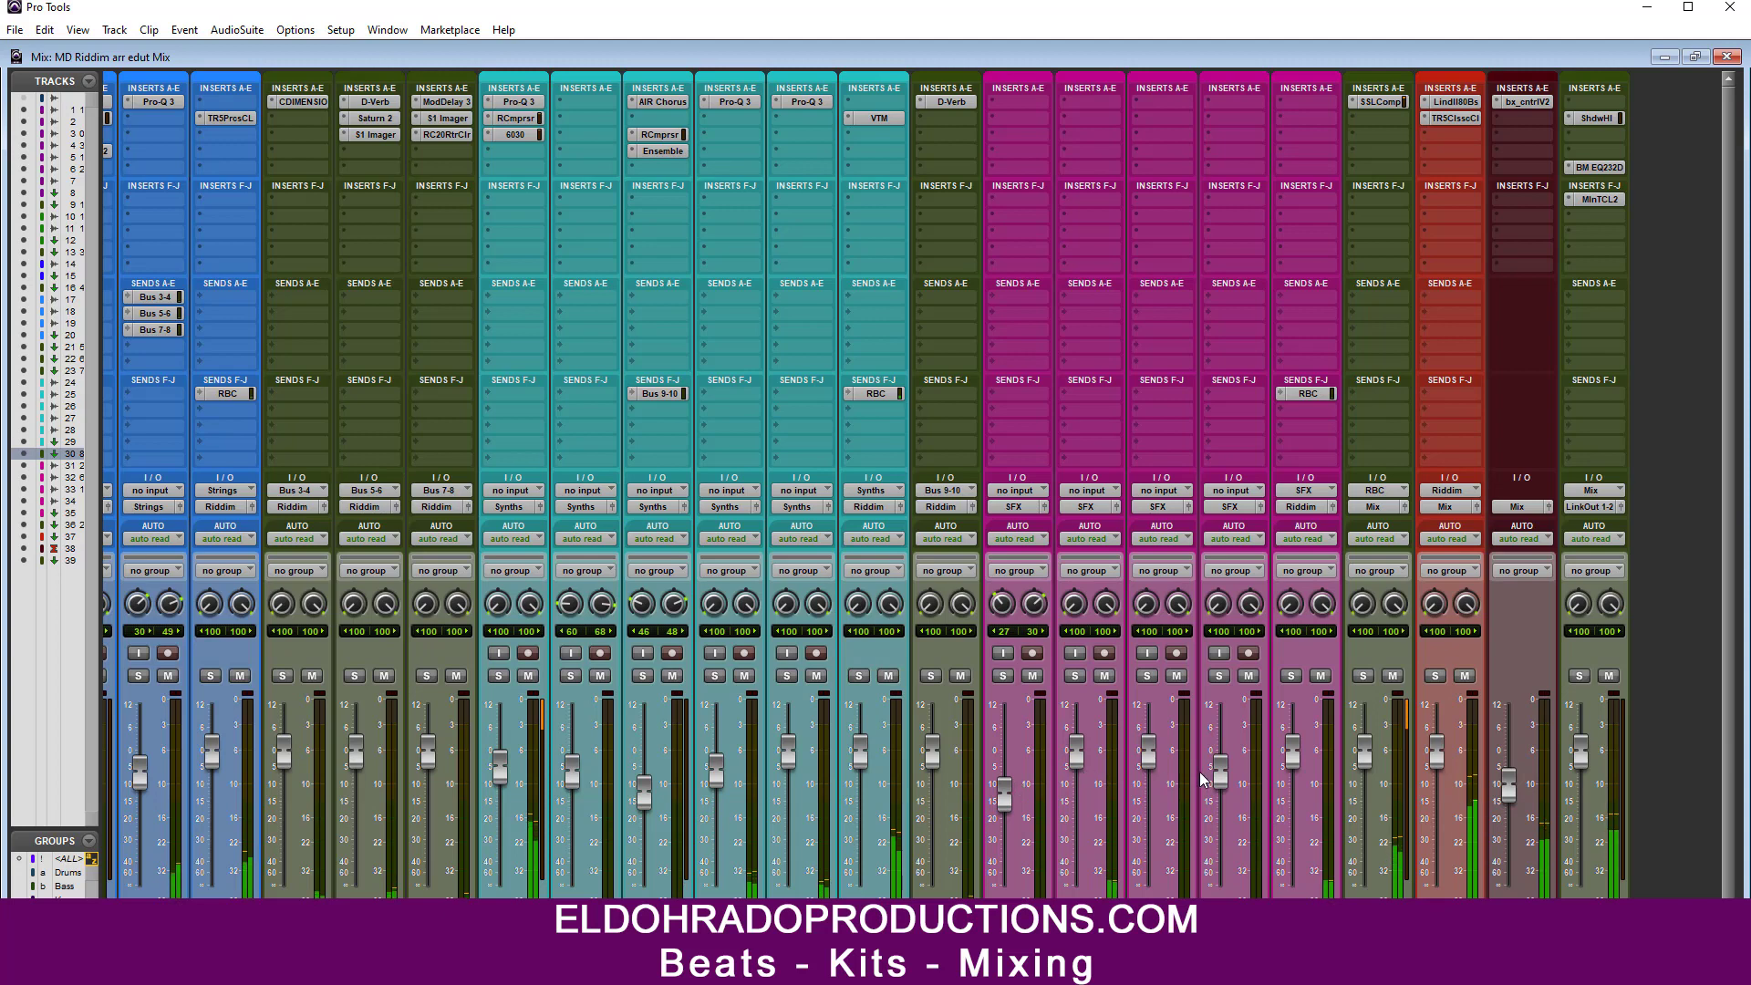
Step: Lower the faders of the 6MilWaysToD and Insert 100 tracks, and check the name of the RBC aux track
left_click_drag(1076, 753, 1076, 774)
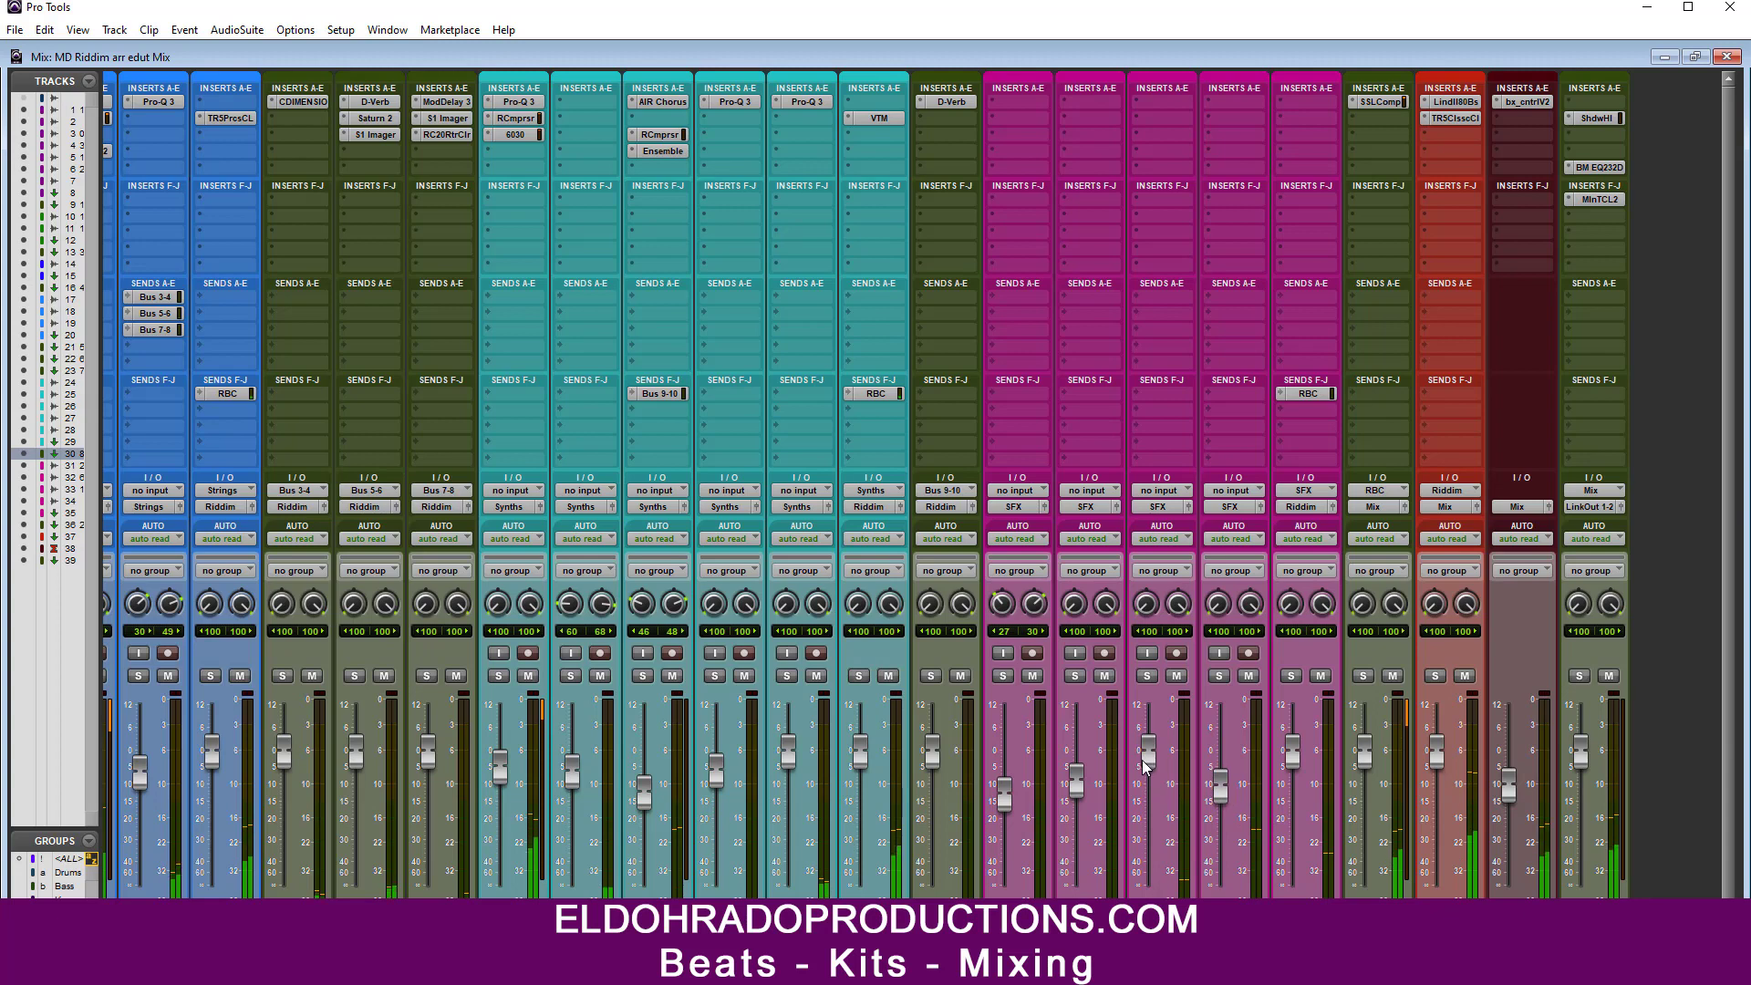
left_click_drag(1143, 760, 1142, 778)
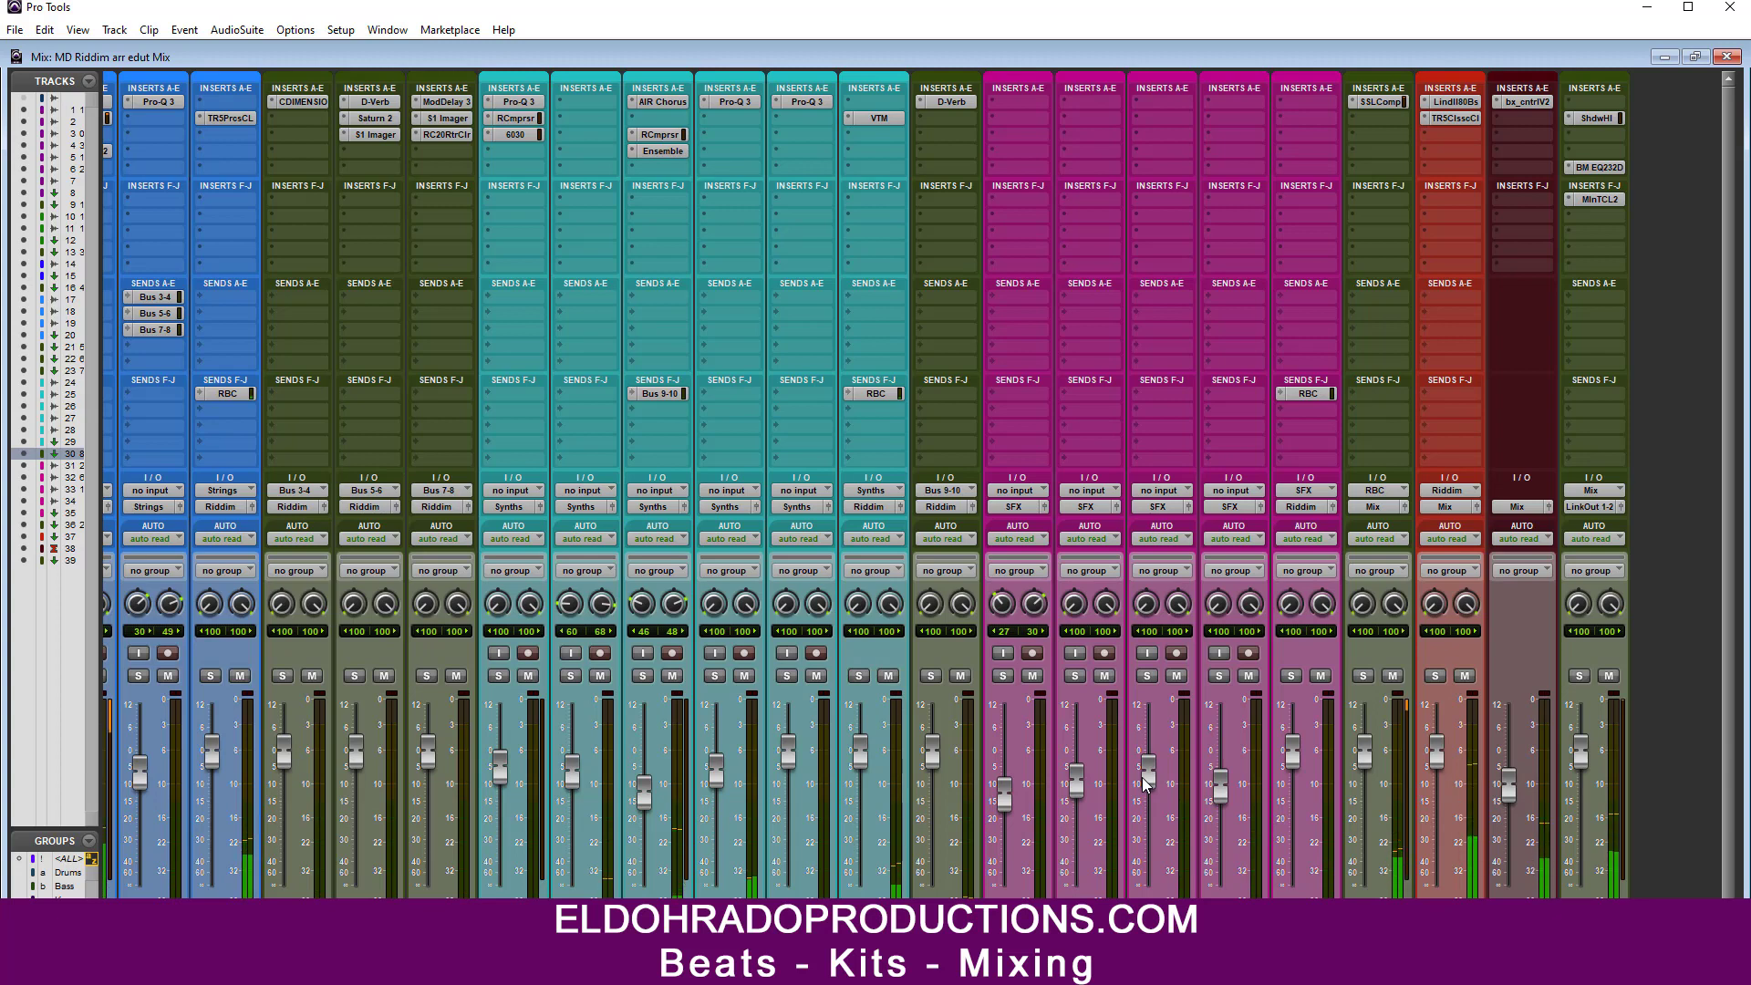
double_click(1378, 936)
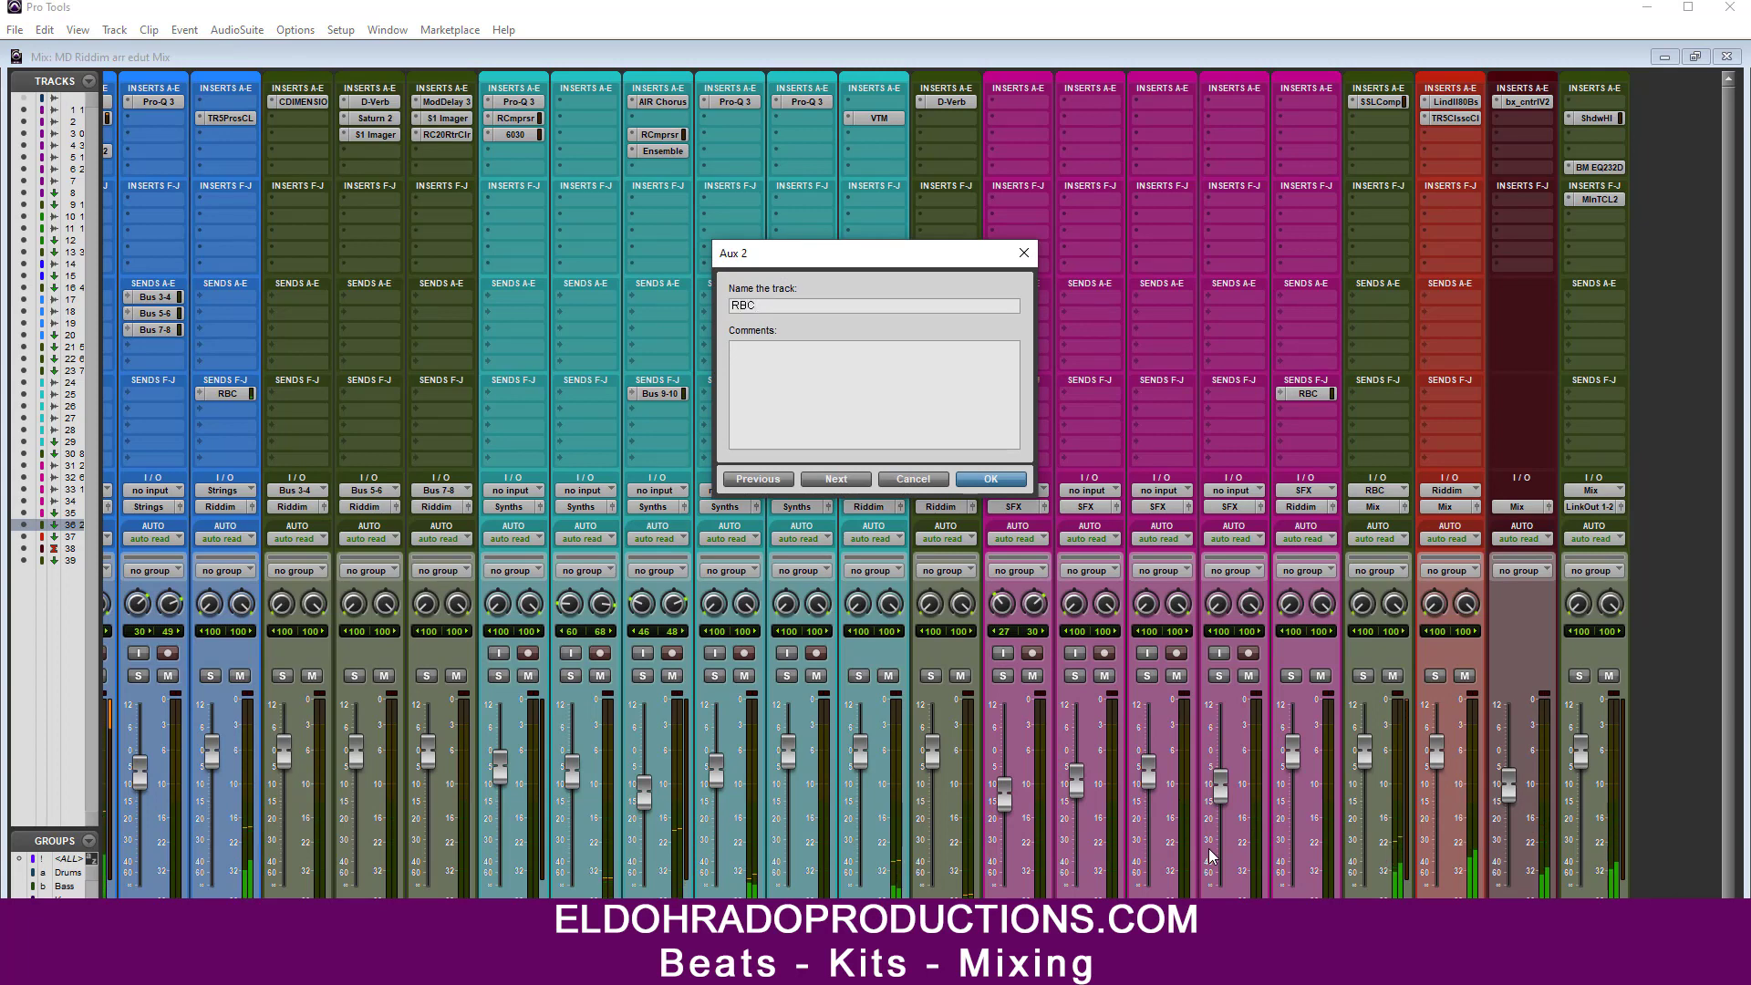
key("Return")
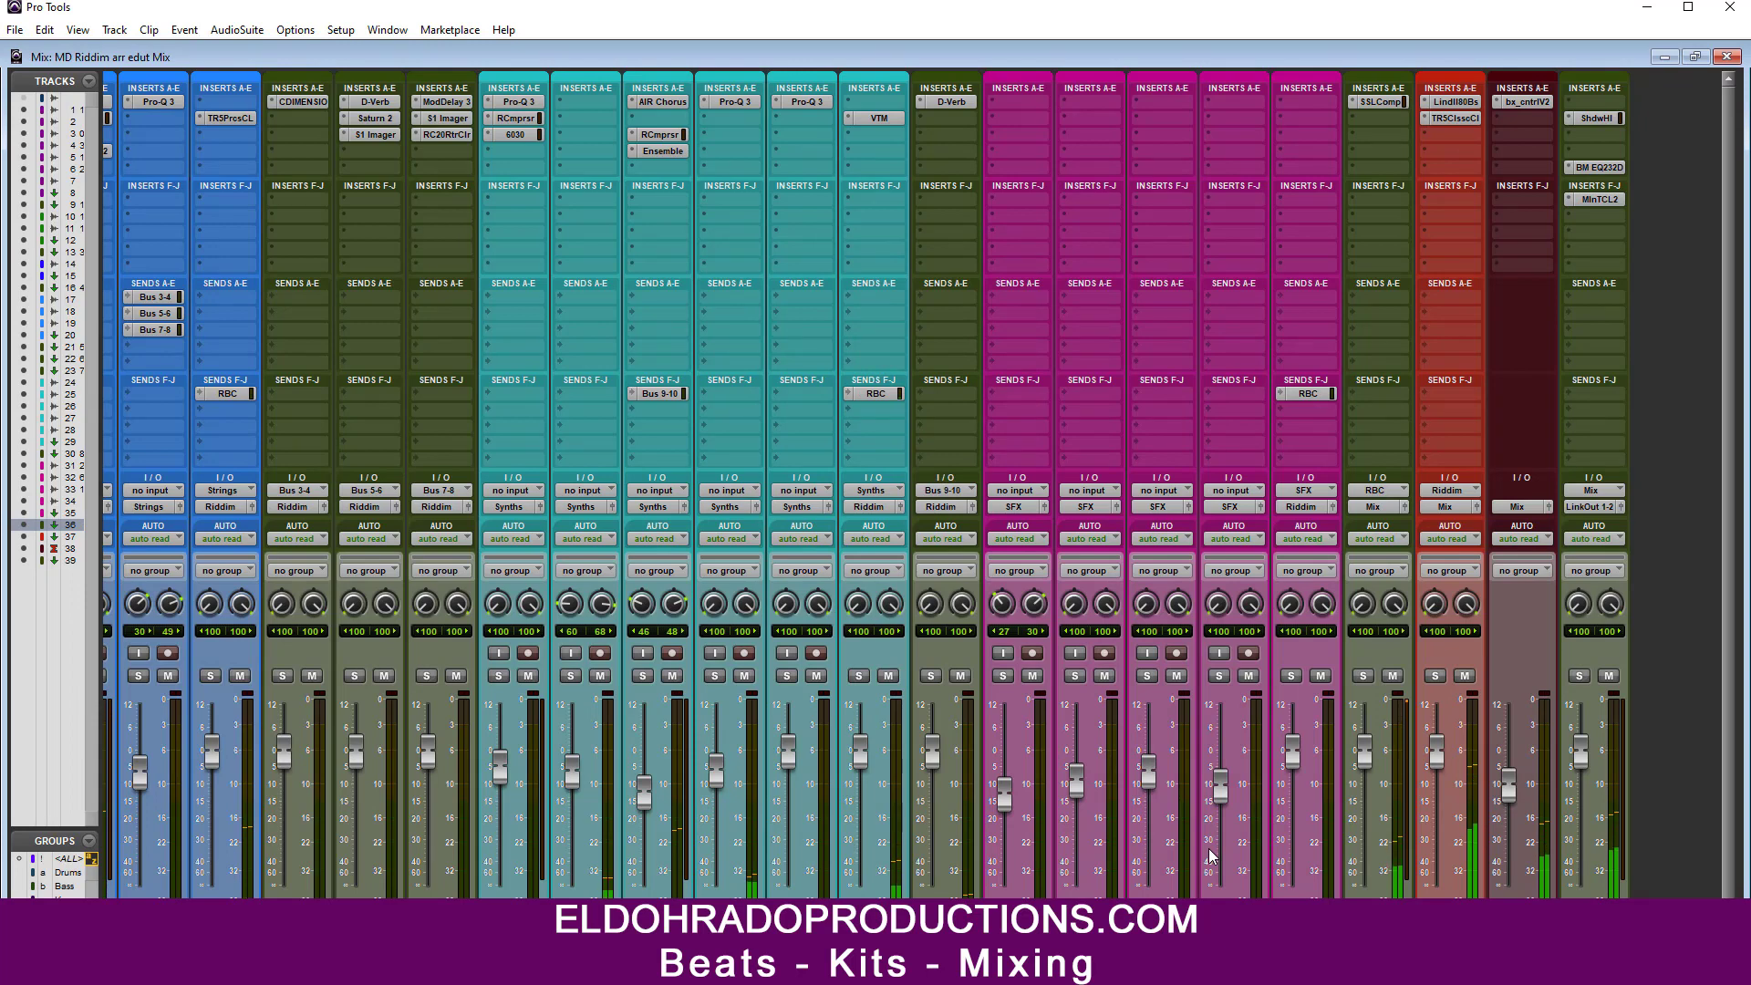
Step: In the Riddim submaster's T-RackS Classic Clipper, set the gain to 3.4 dB and the slope to -6.9
left_click(1460, 118)
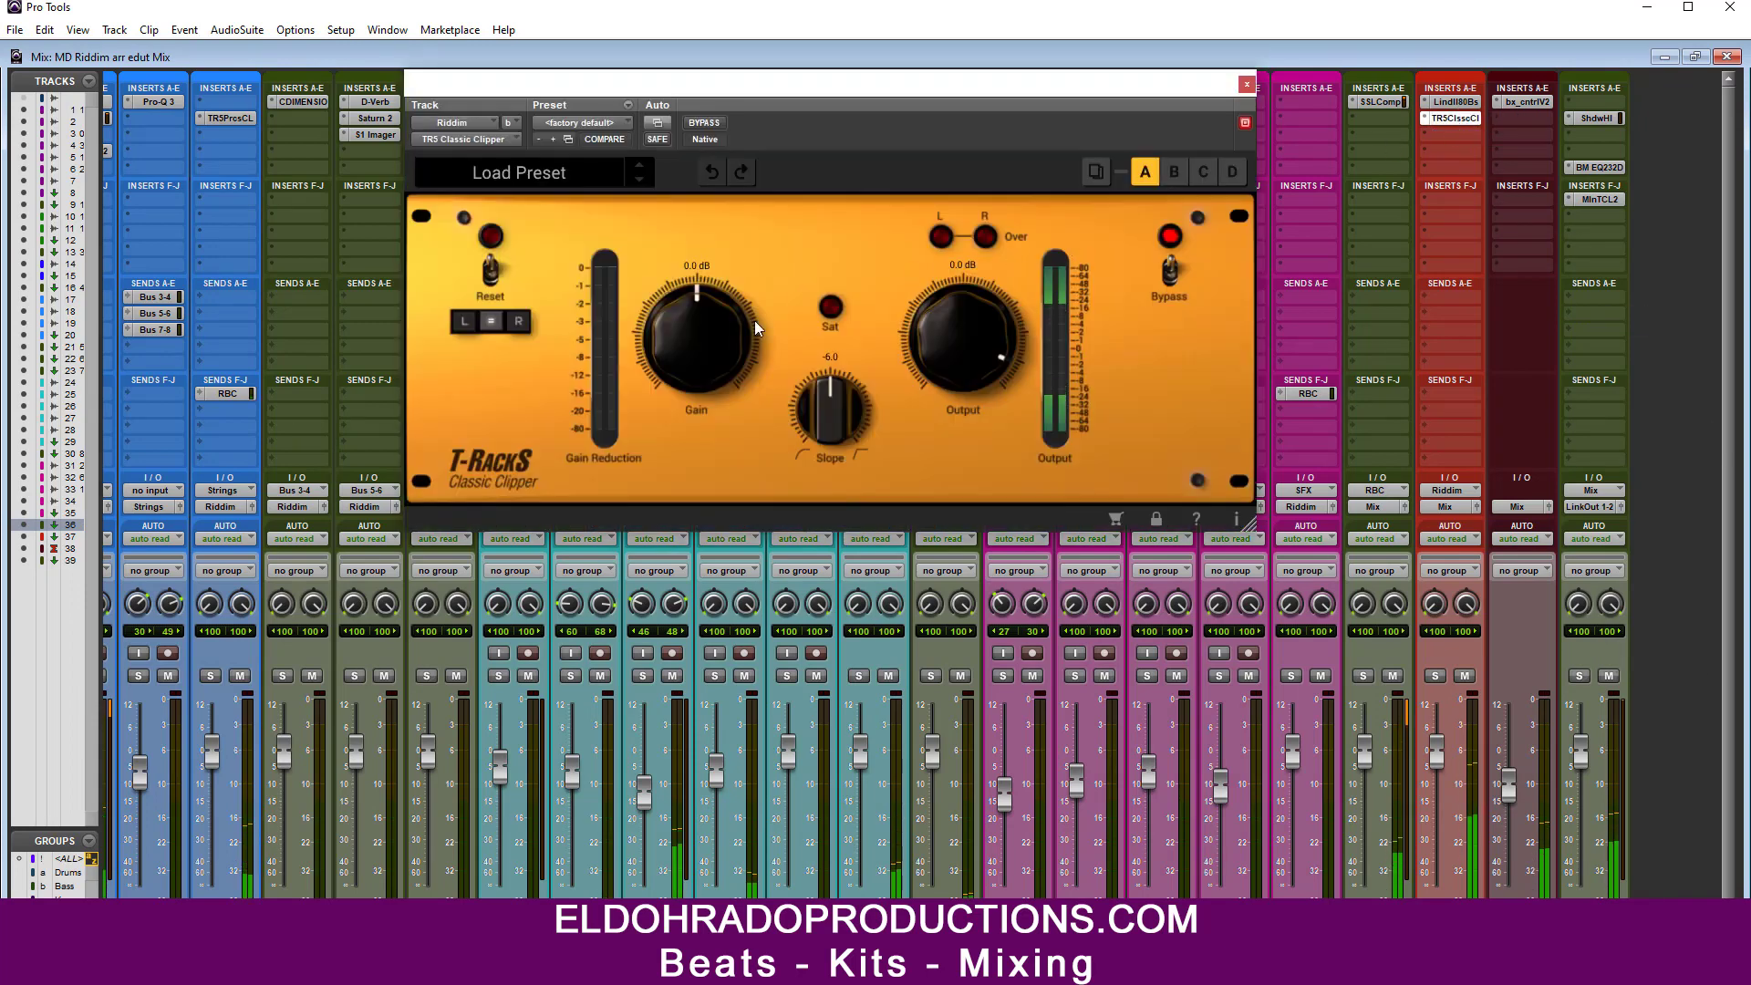
left_click_drag(753, 320, 753, 292)
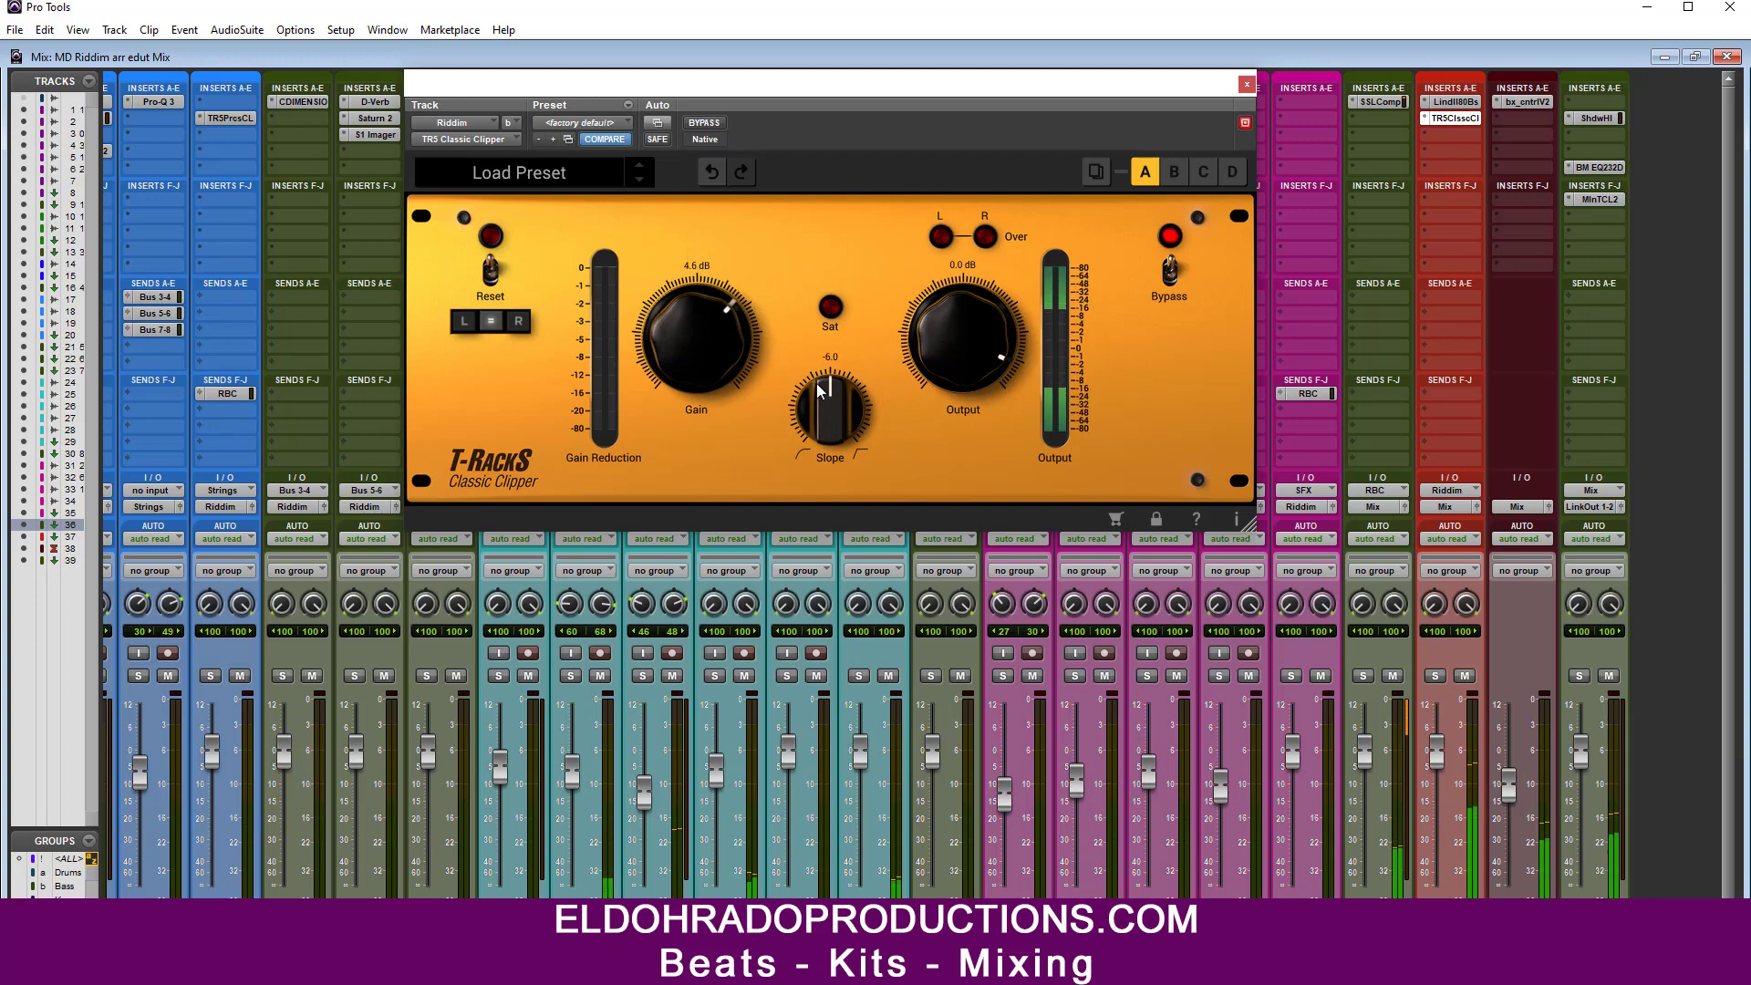
left_click_drag(818, 383, 818, 396)
left_click_drag(725, 337, 723, 348)
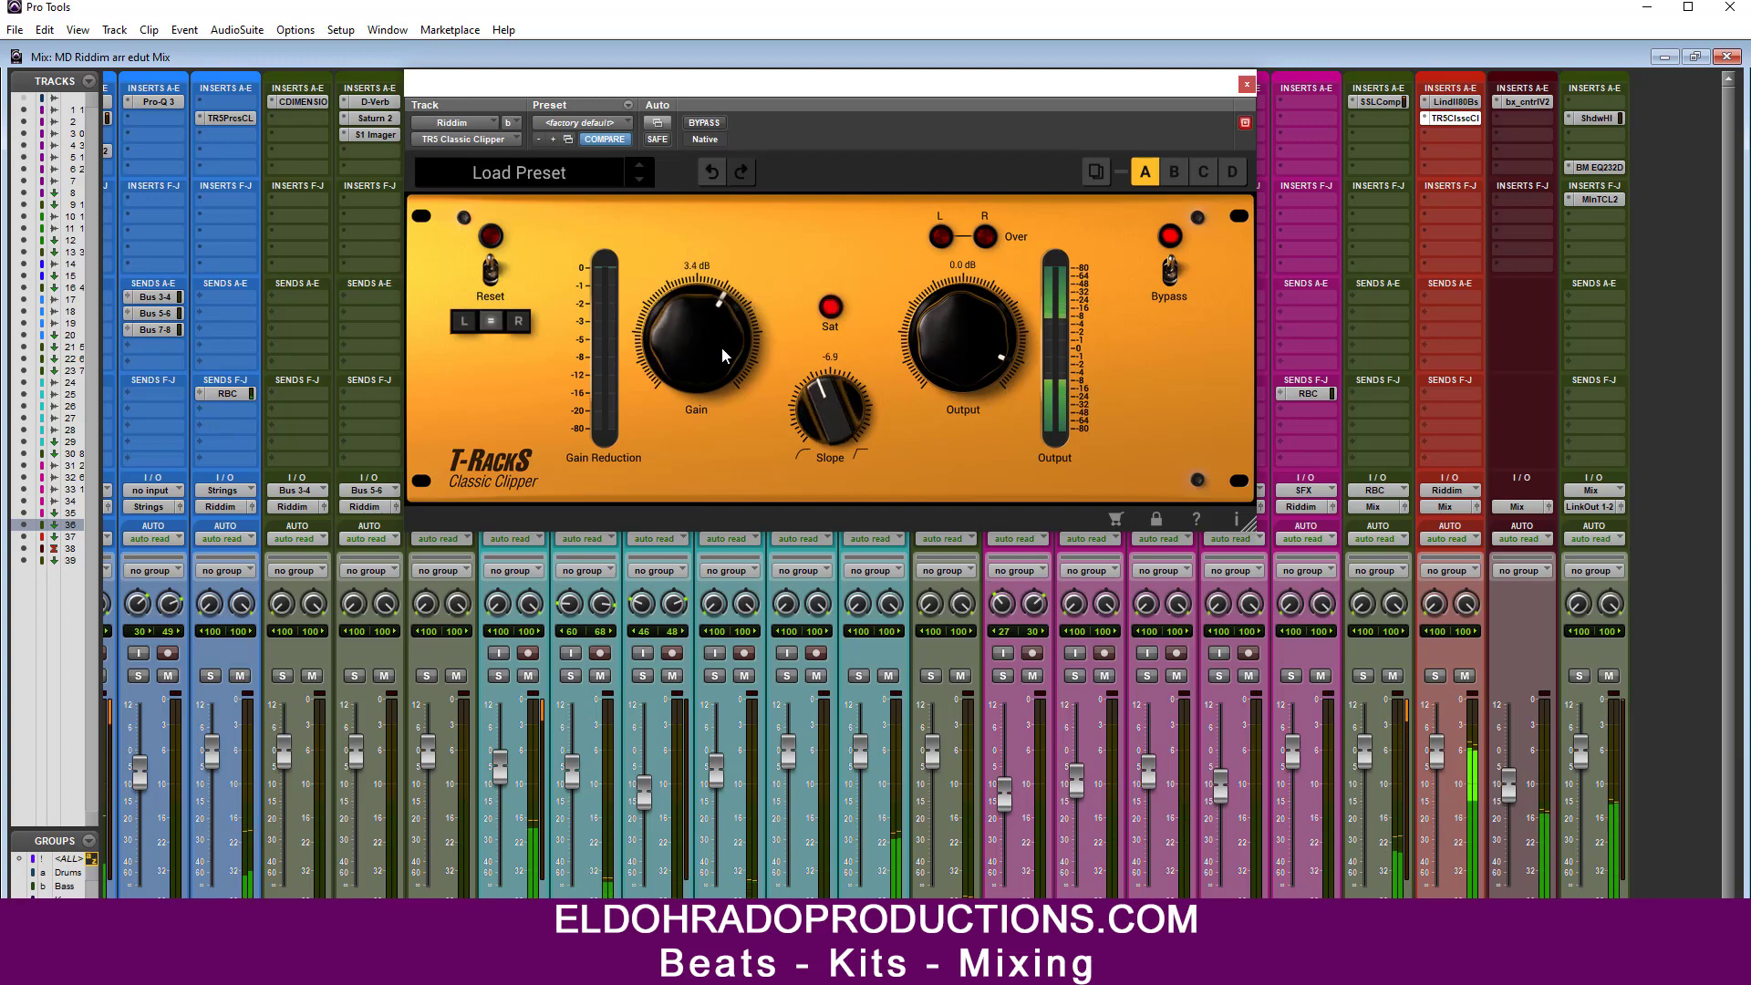
left_click(1246, 84)
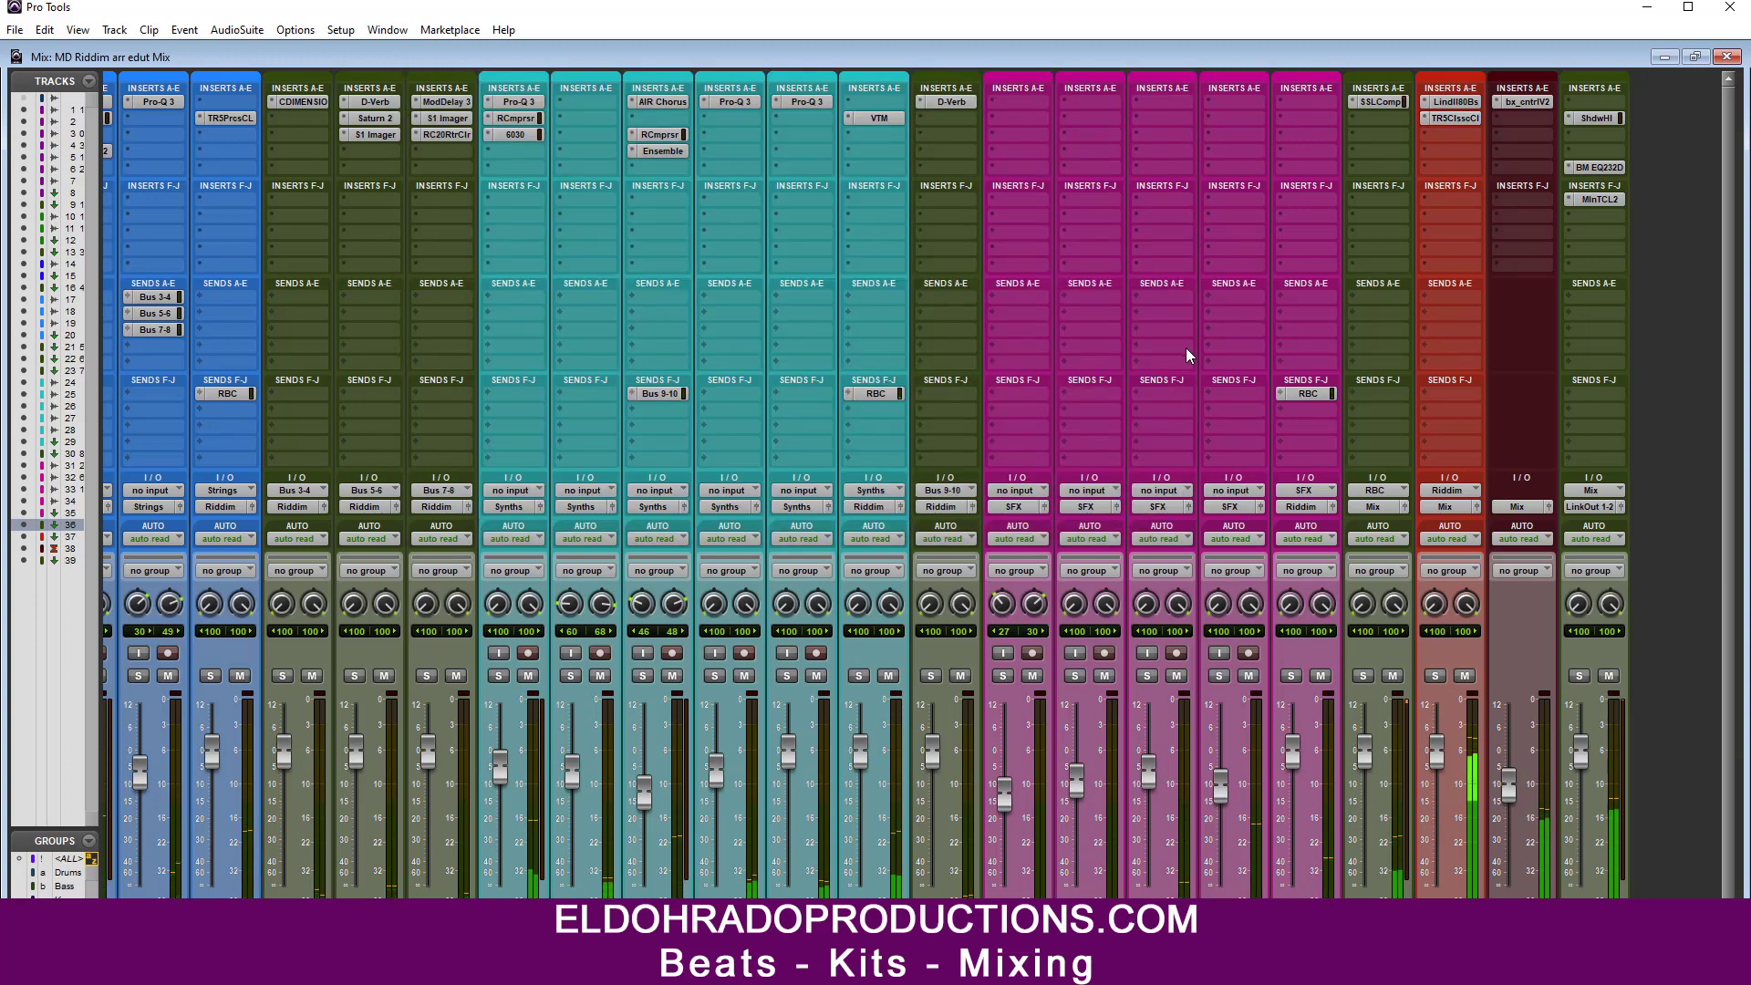
Step: Insert Pro Audio DSP DSM V3 in the Riddim submaster's third slot and set its threshold to -5.78 dB
left_click(1455, 134)
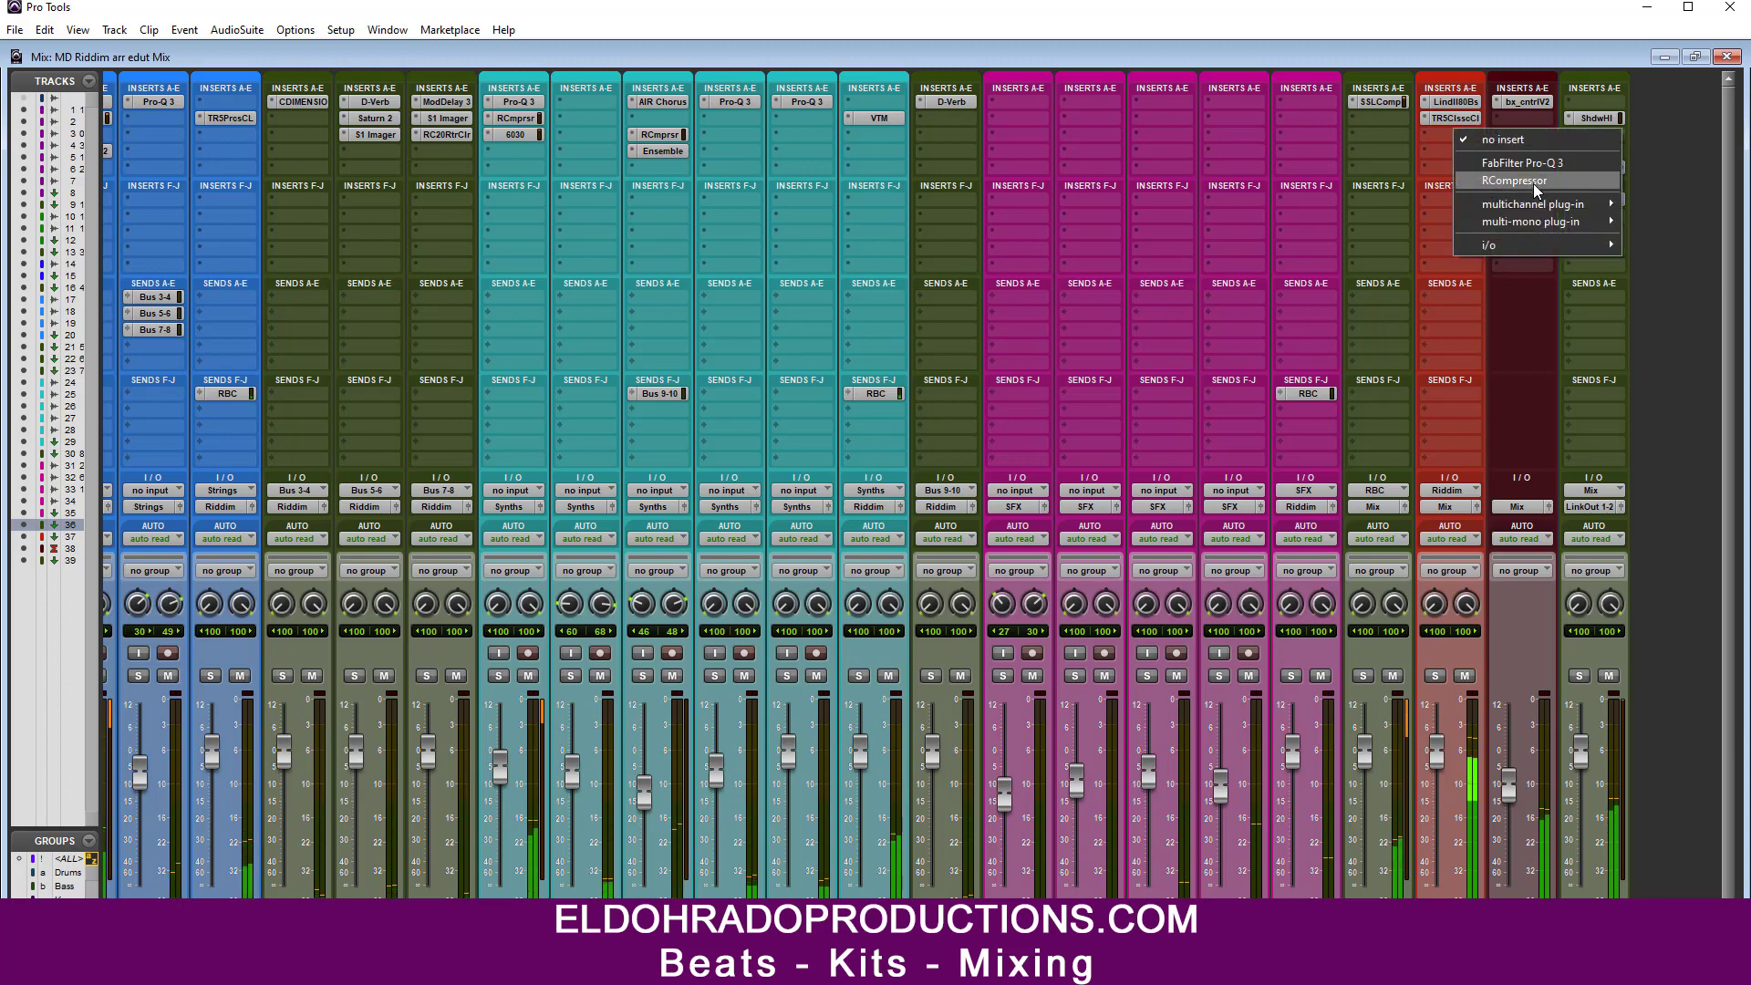
mouse_move(1530, 201)
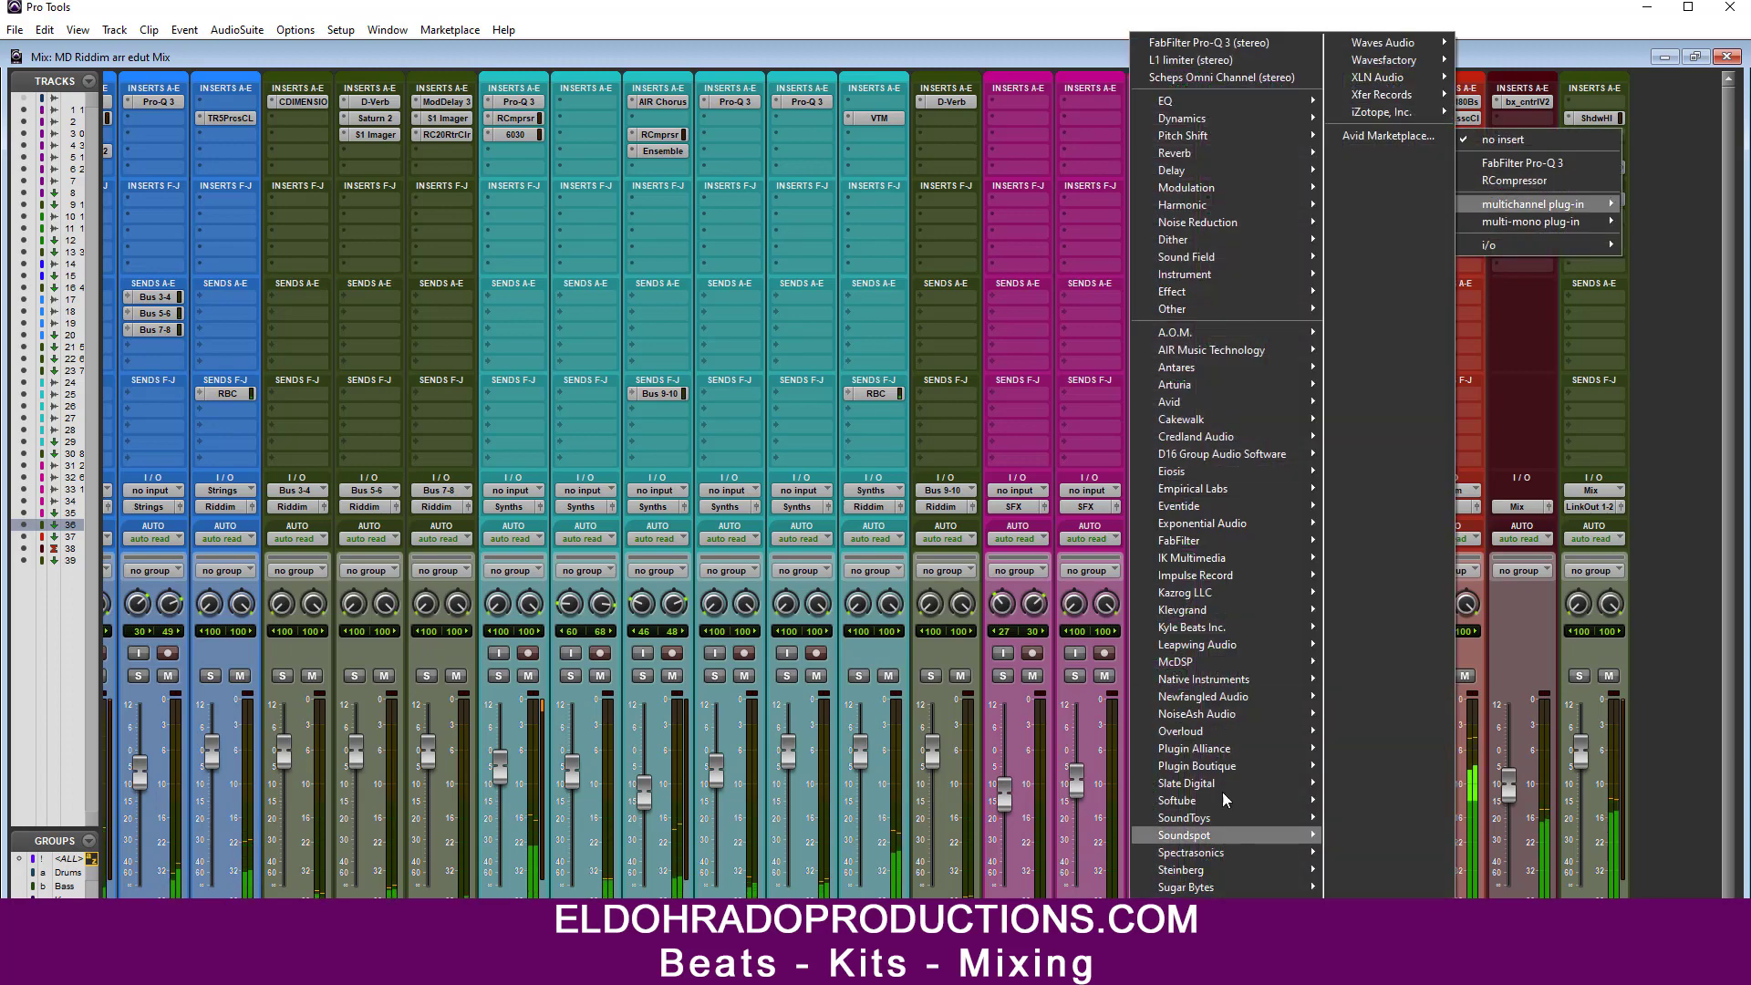
mouse_move(1170, 745)
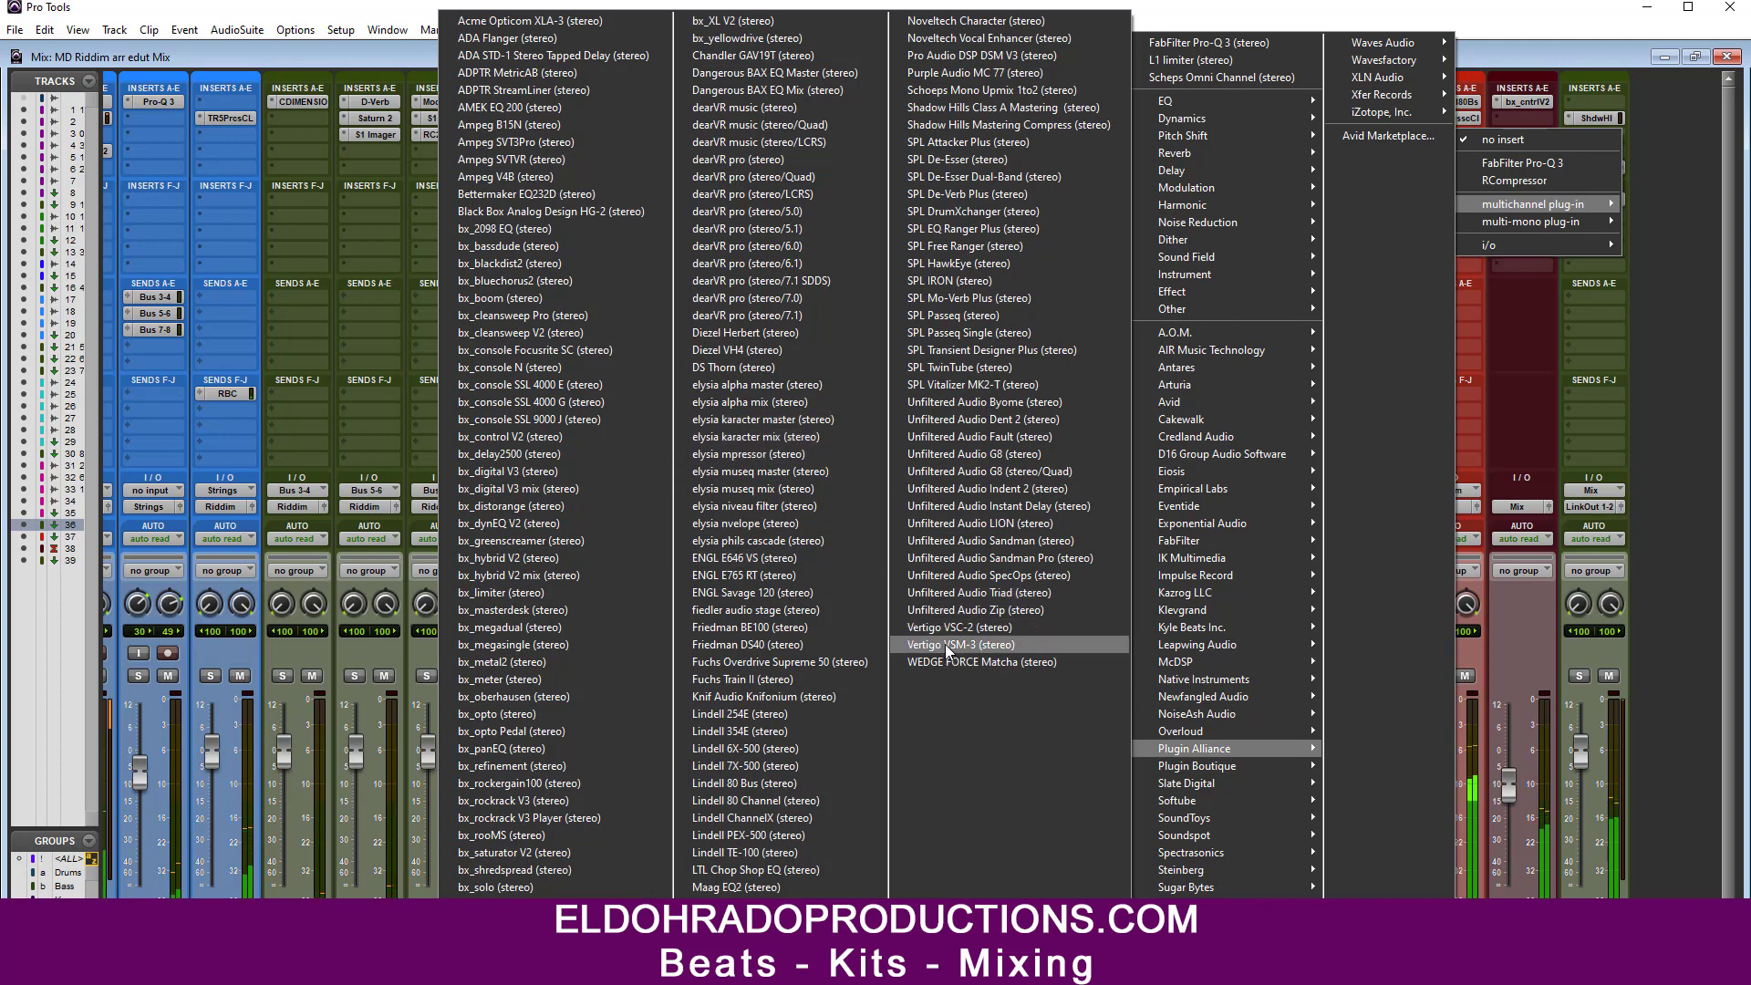
left_click(1005, 63)
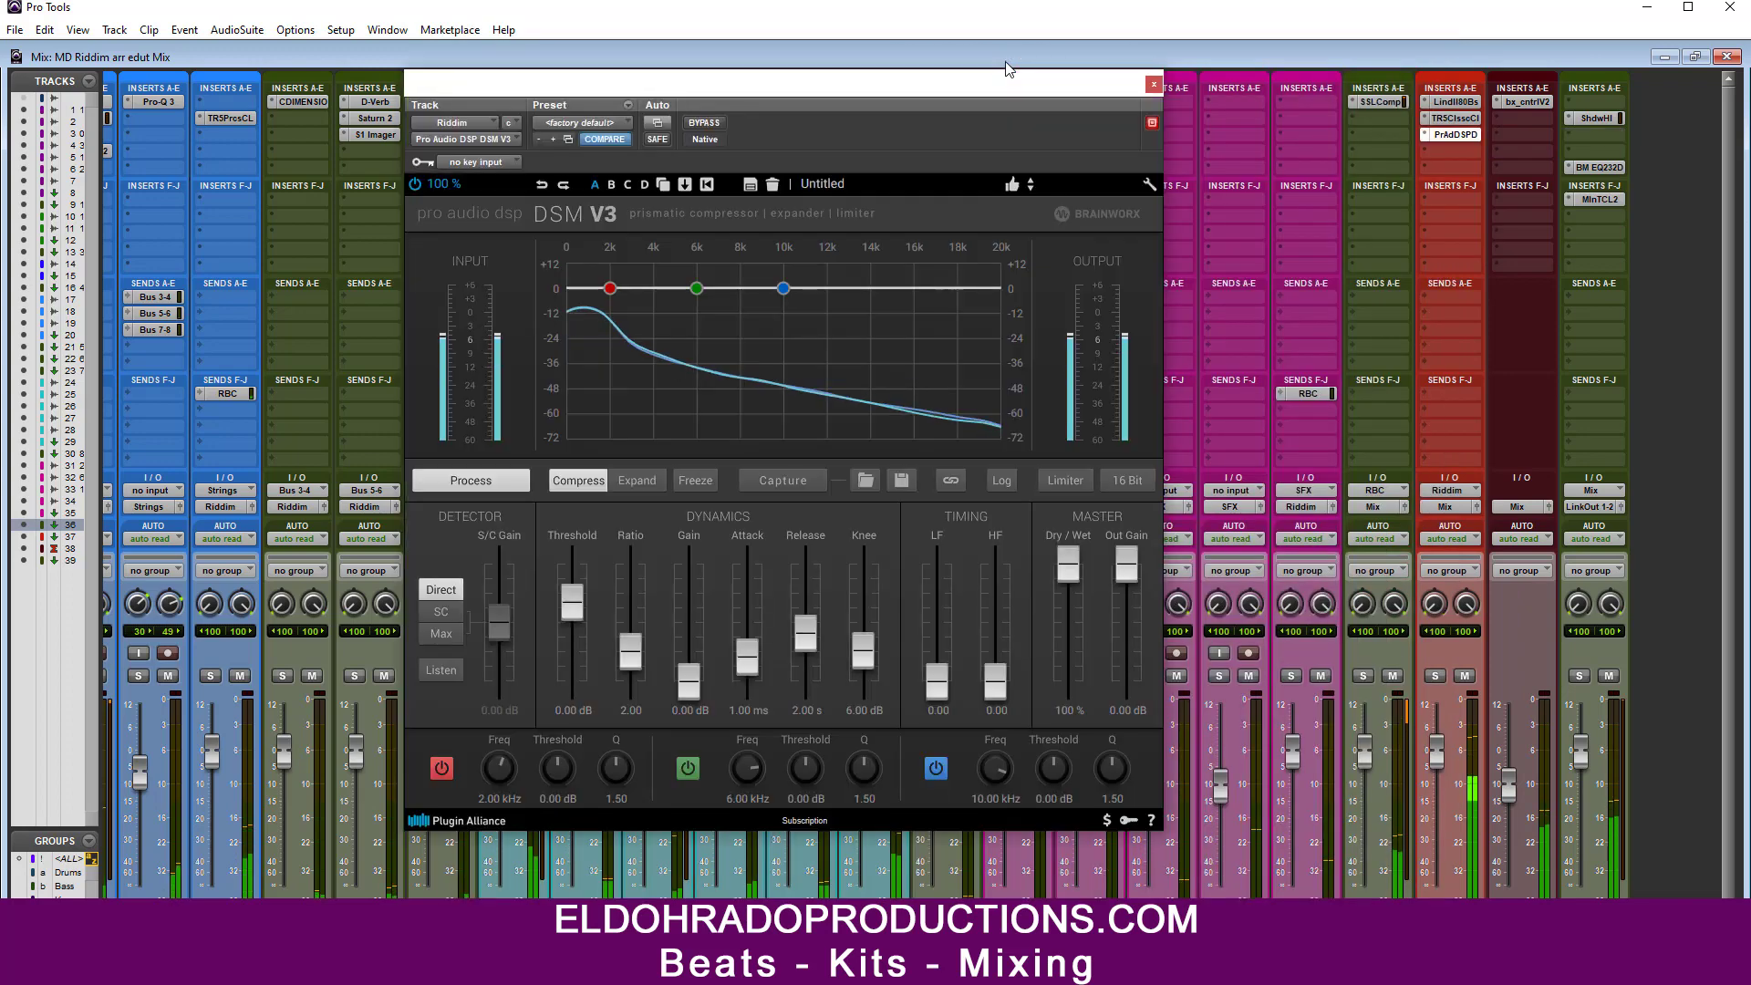
left_click_drag(567, 602, 585, 616)
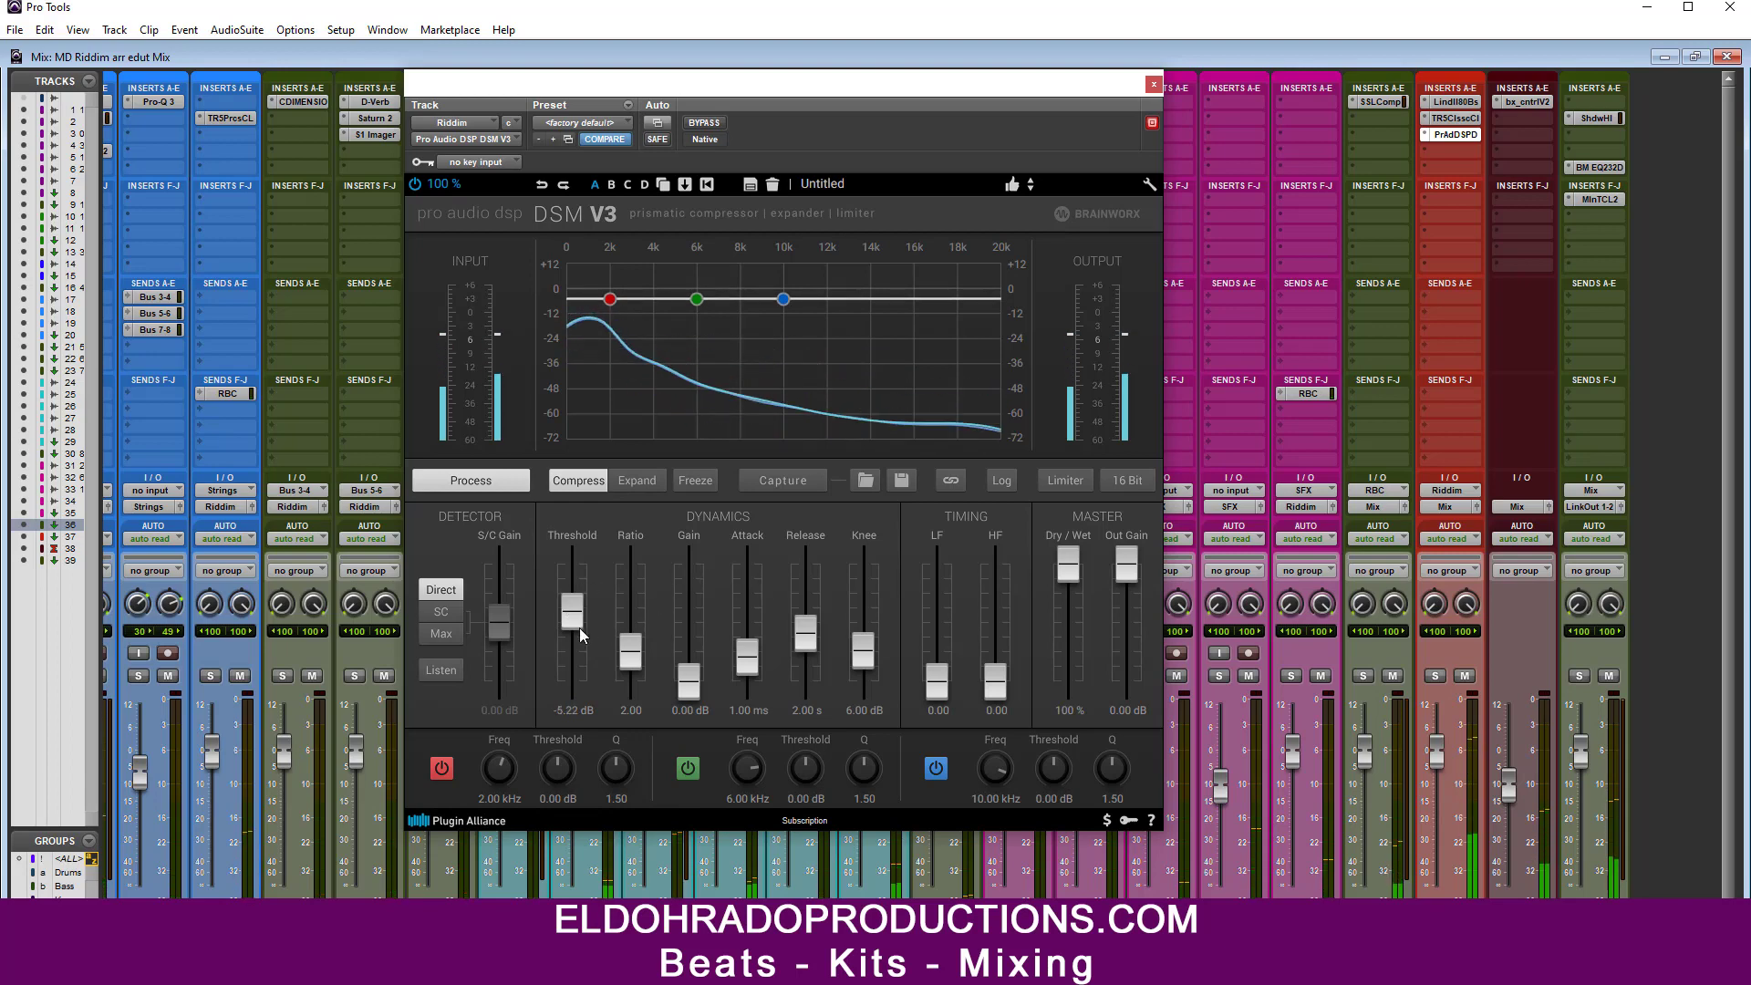
left_click_drag(578, 627, 573, 620)
Step: Switch off the 2, 6 and 10 kHz bands in DSM V3 and close the plug-in
left_click(441, 768)
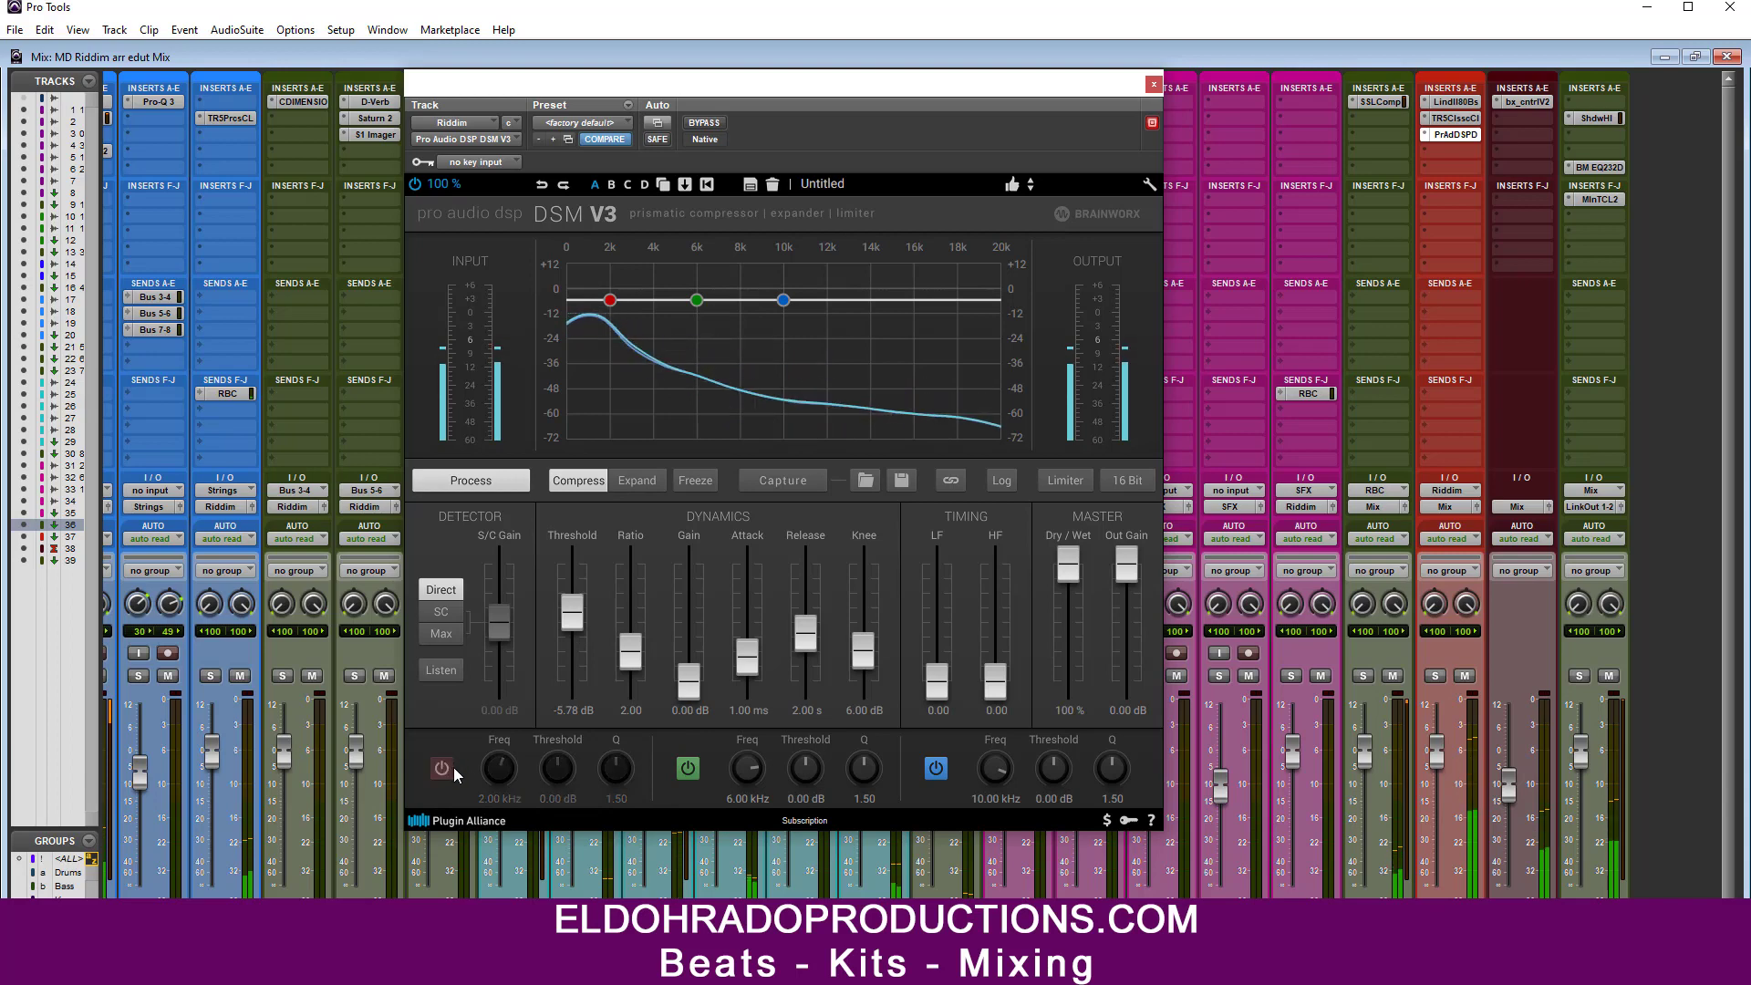
left_click(688, 769)
left_click(939, 772)
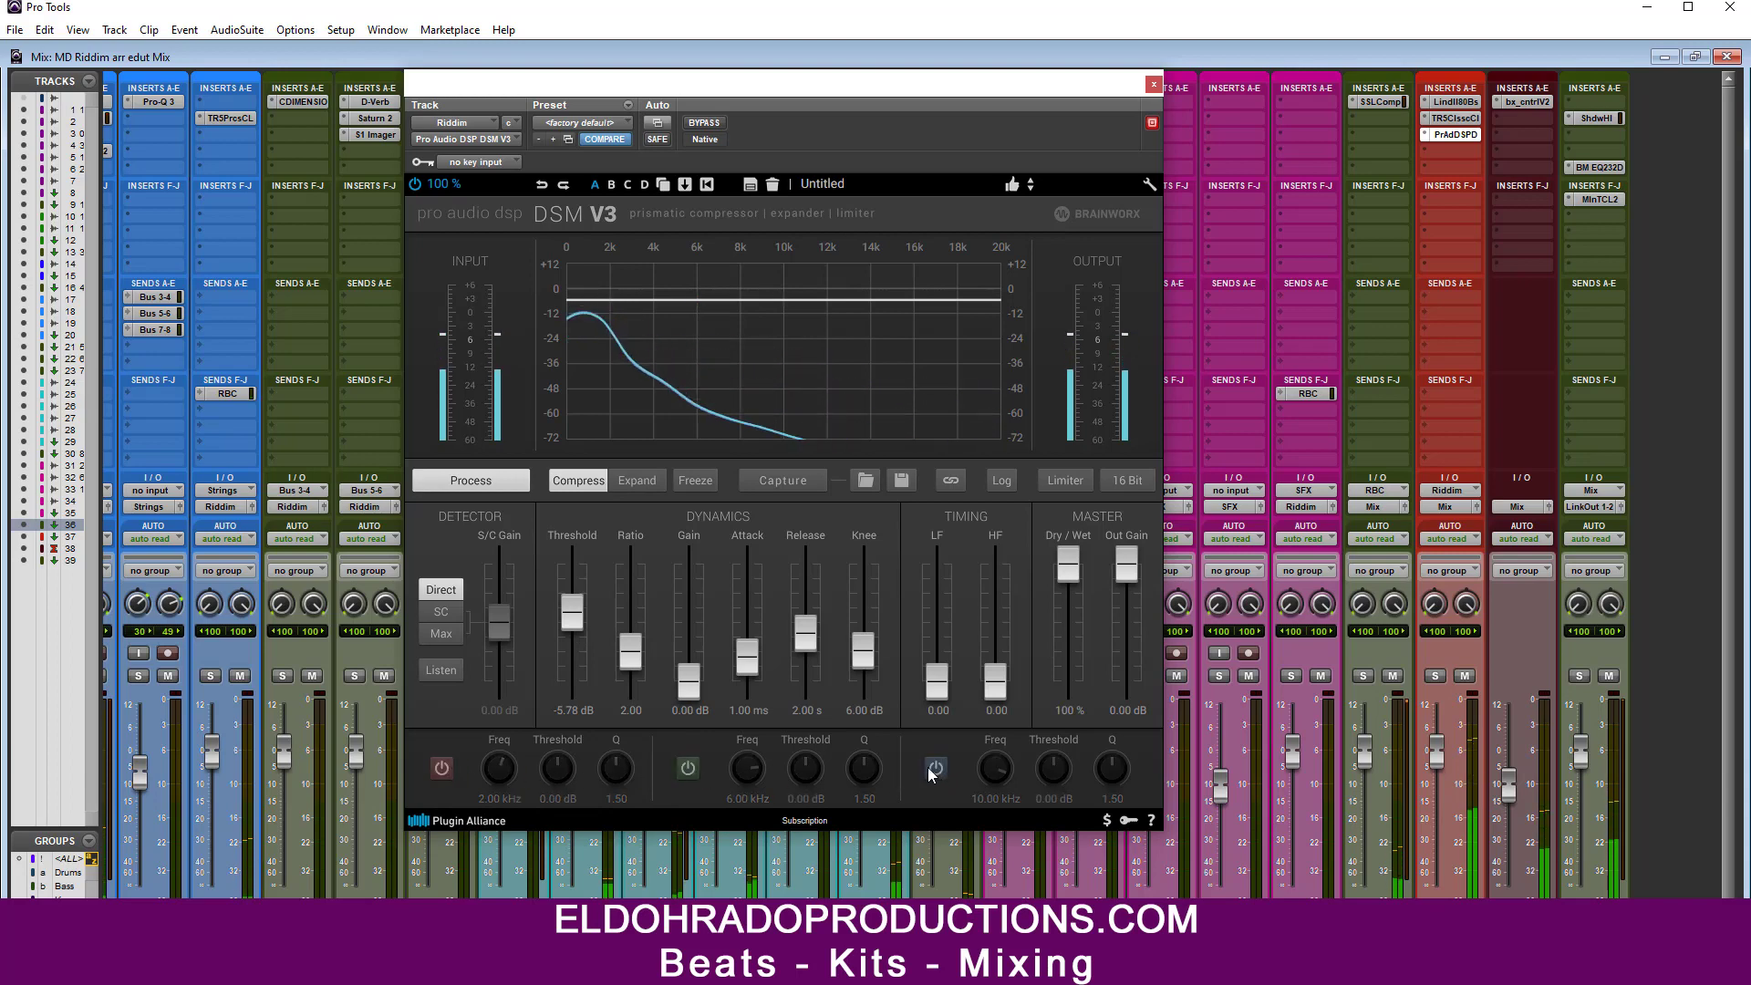
left_click(1153, 84)
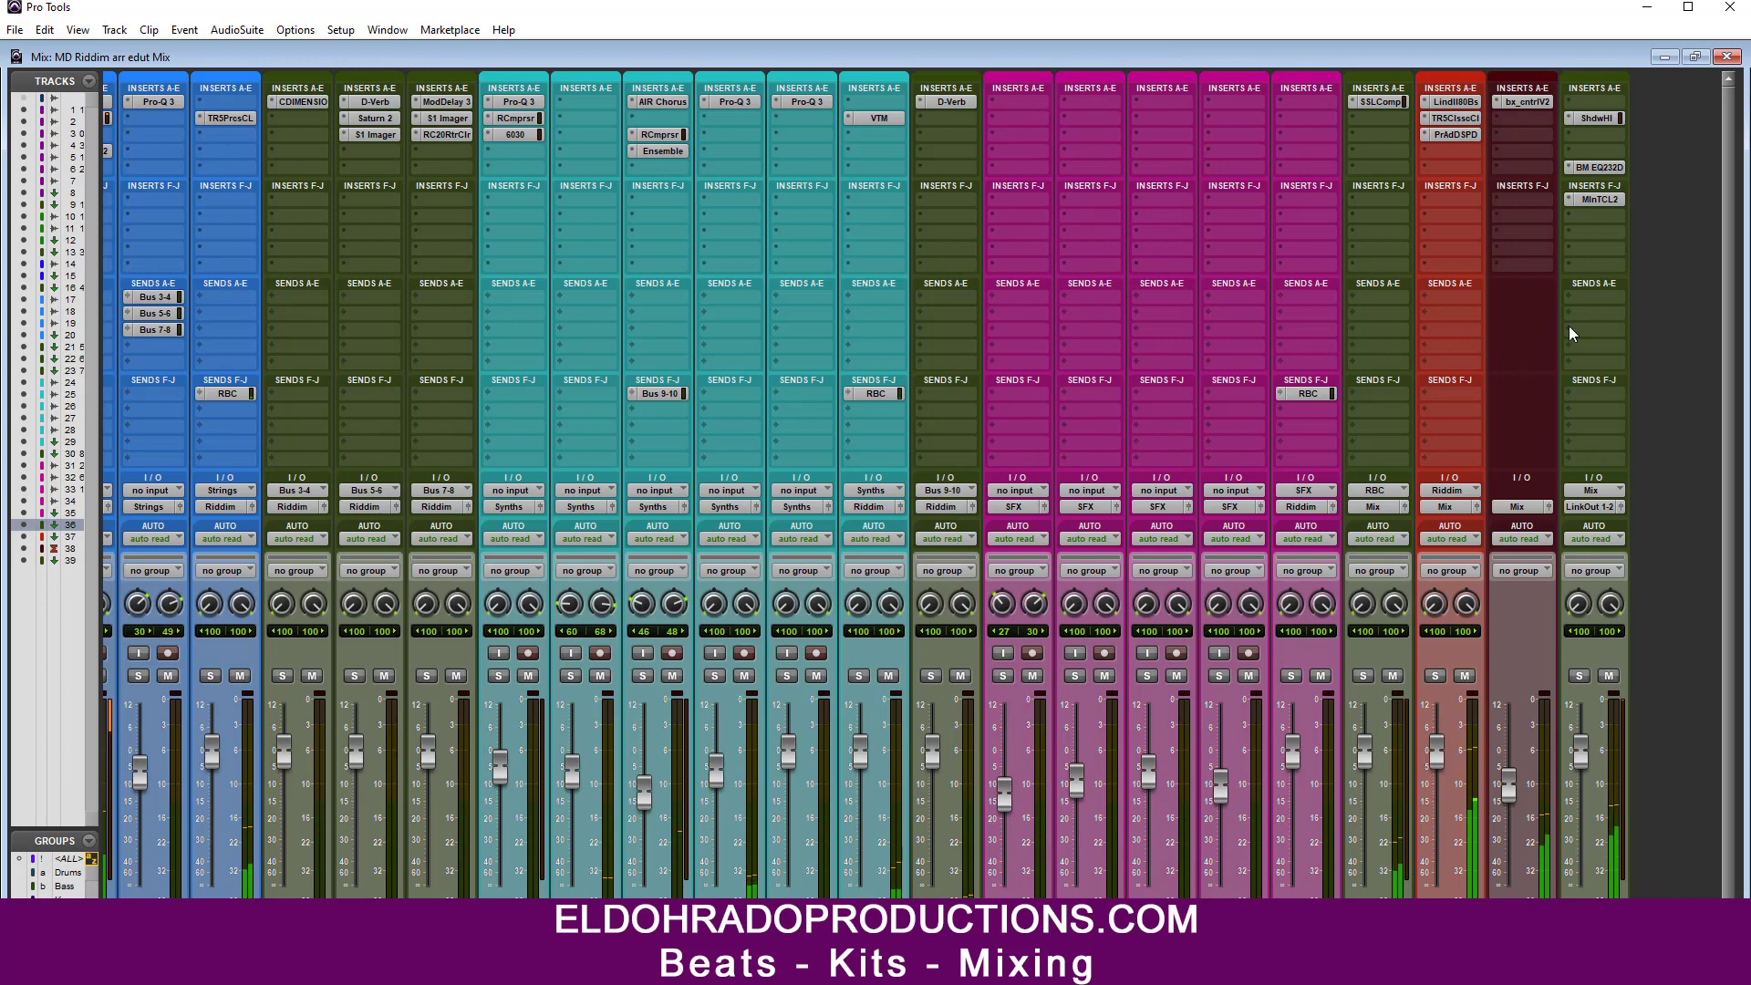
Step: On the Mix aux, check the Shadow Hills compressor, and engage the Bettermaker EQ232D's P EQ with its high frequency at 16 kcs
left_click(1597, 117)
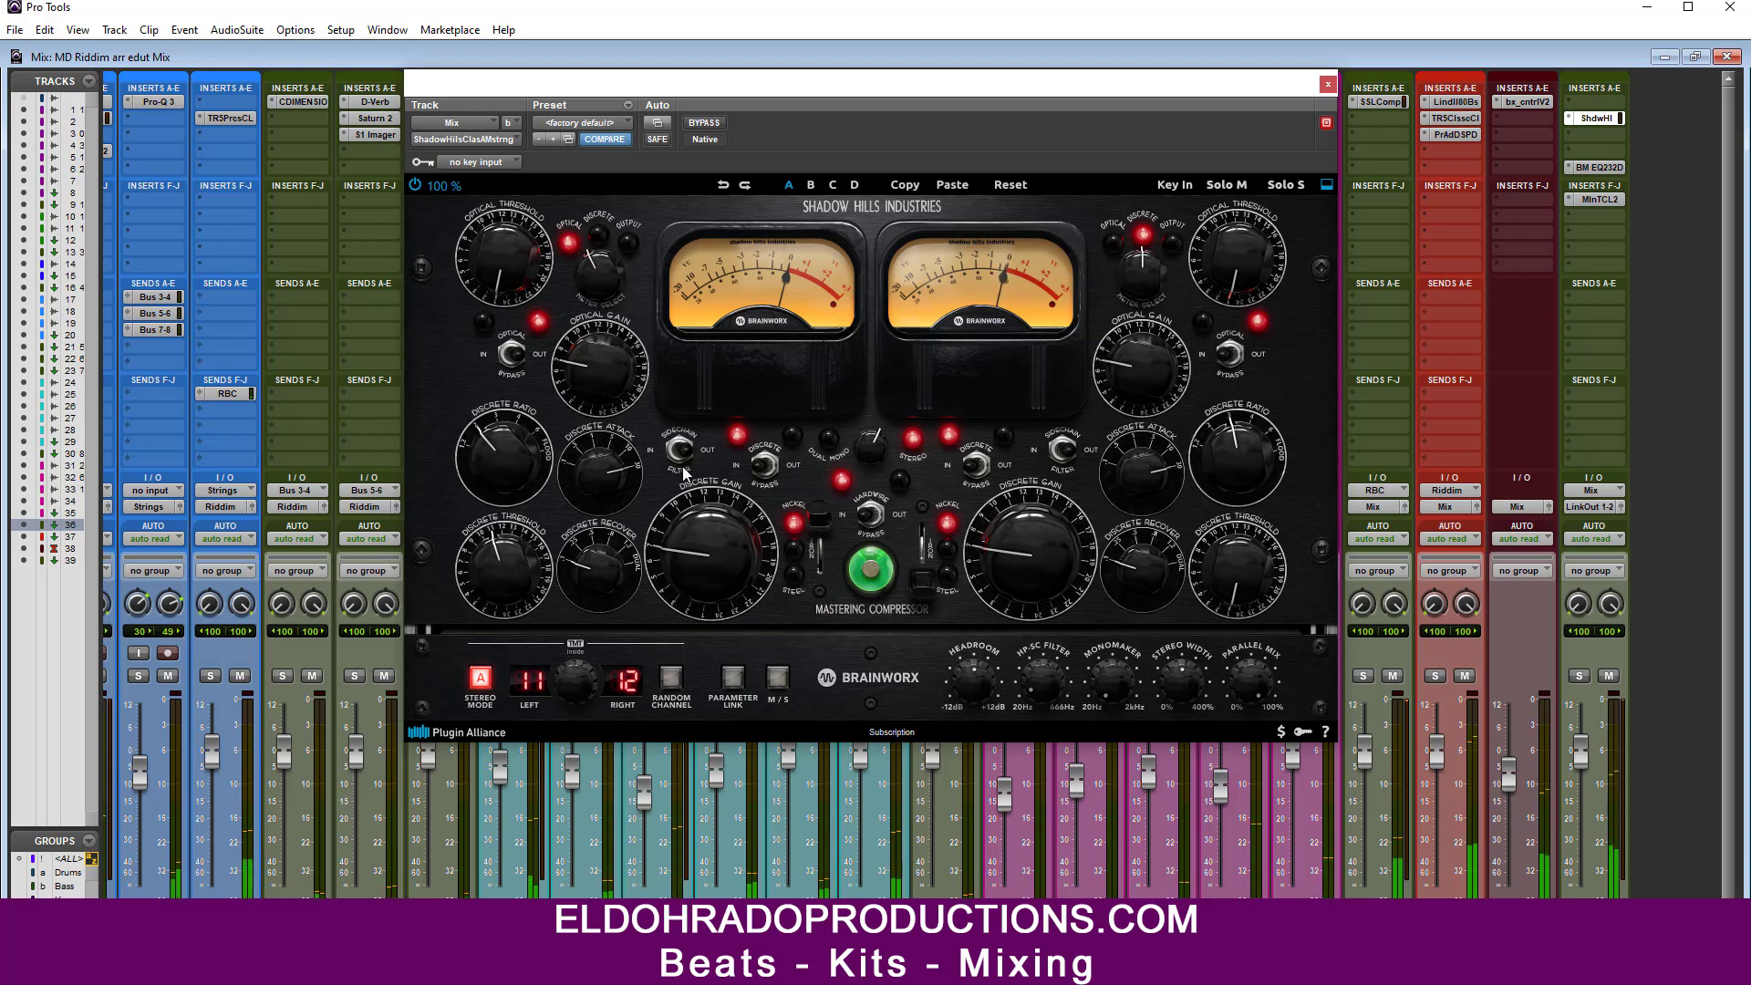
left_click(598, 239)
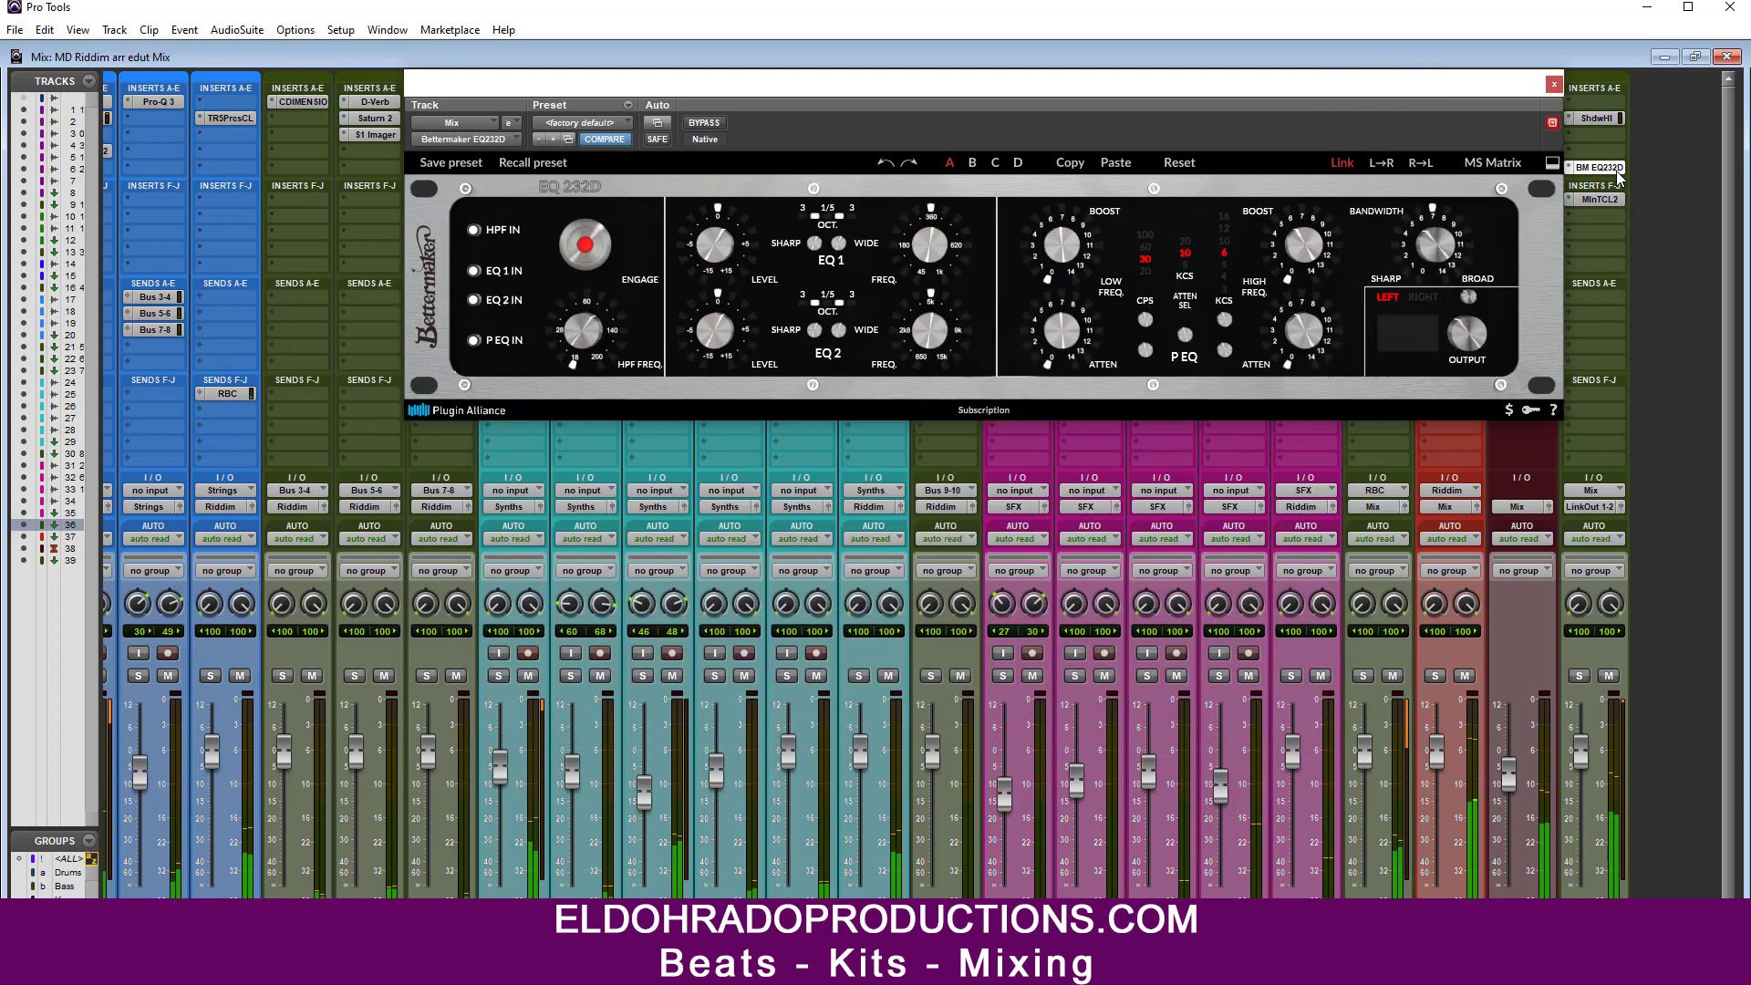
left_click(1614, 169)
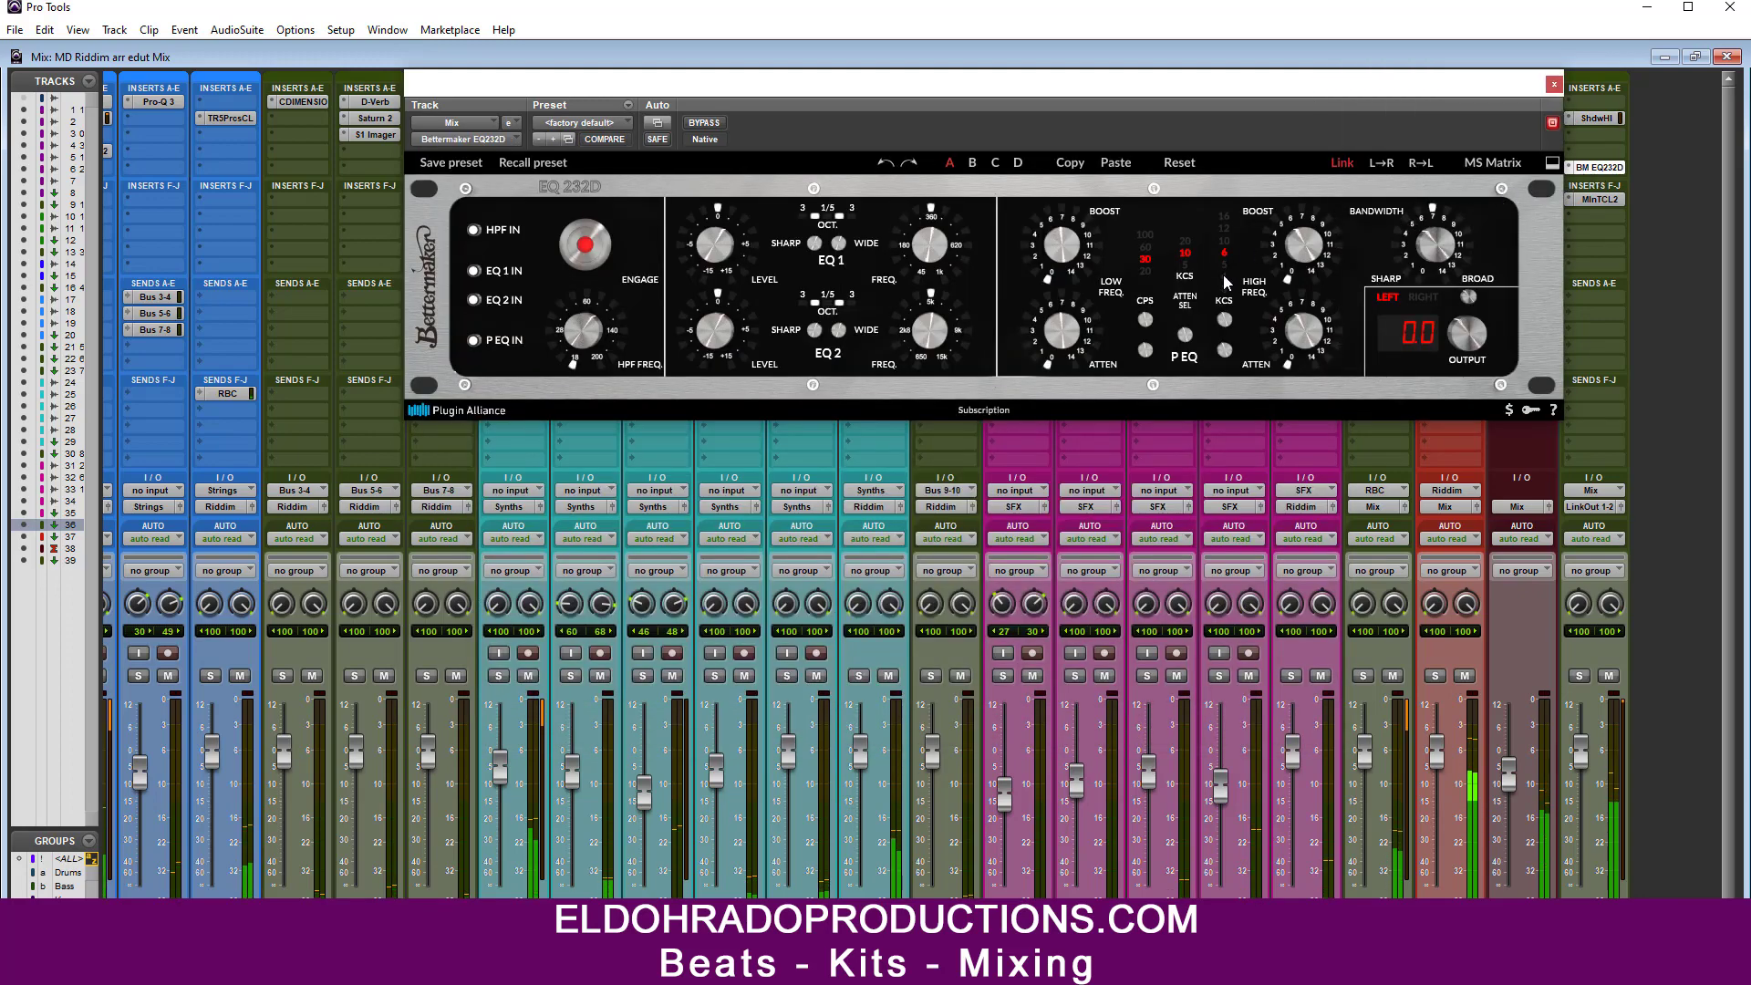
left_click(1226, 242)
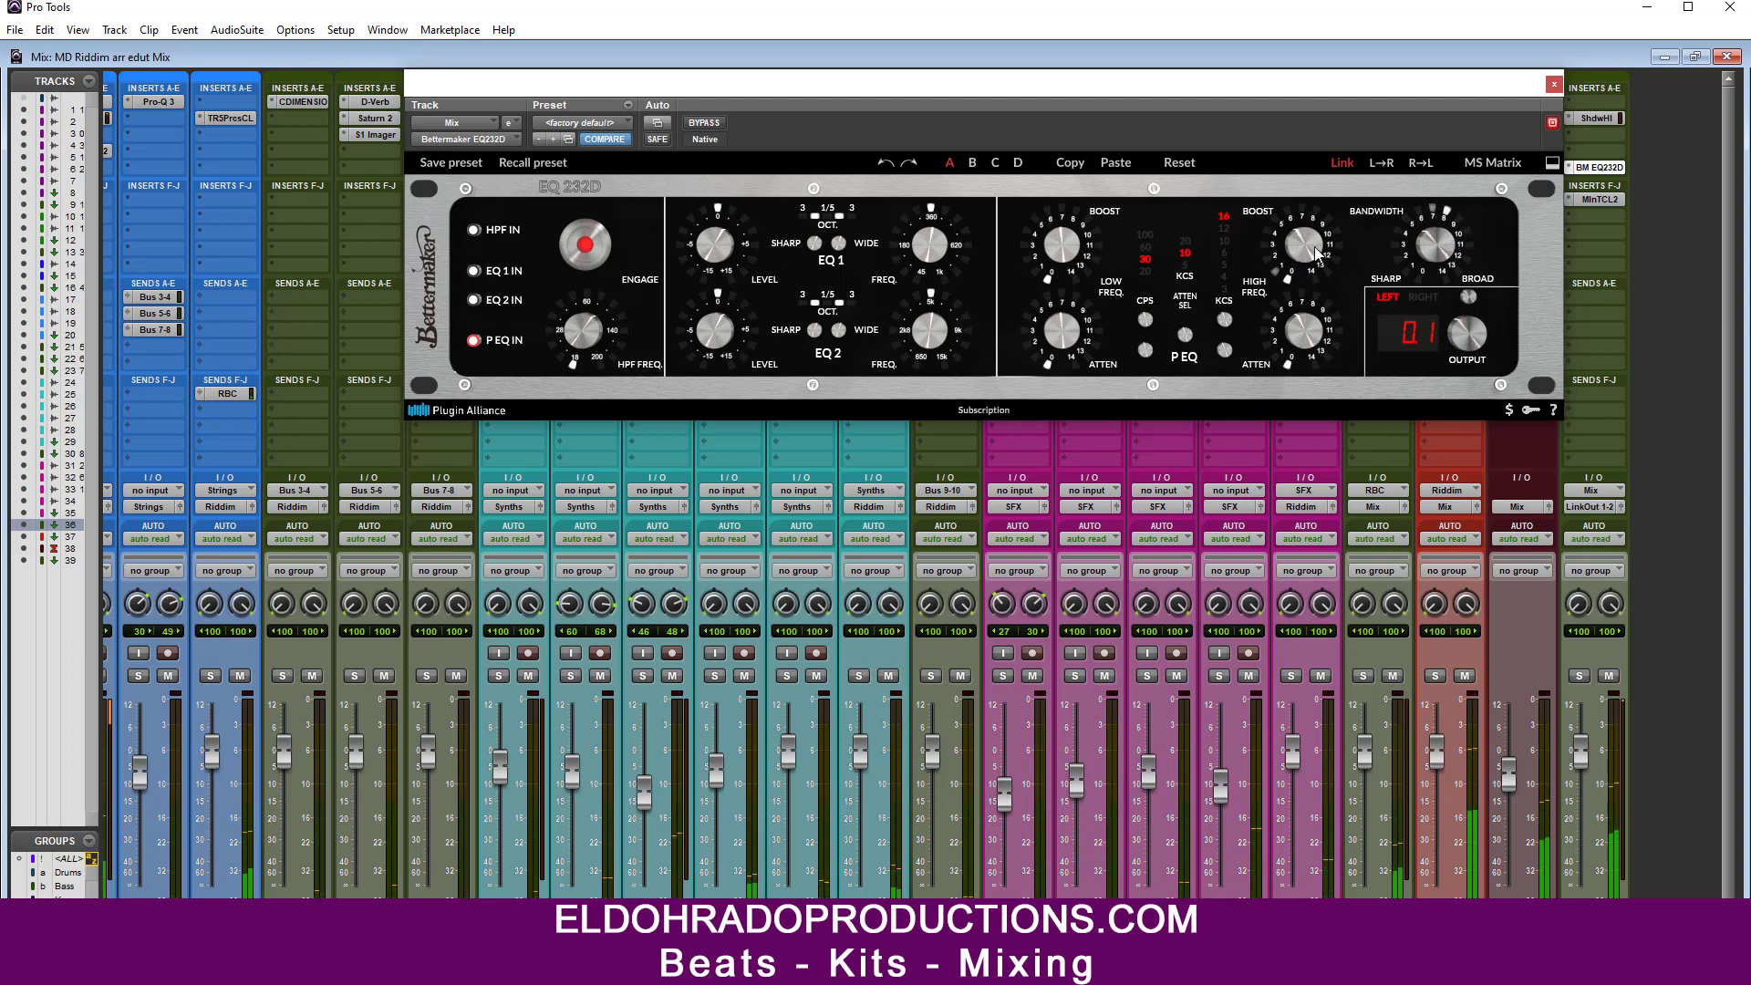
left_click_drag(1317, 252, 1315, 244)
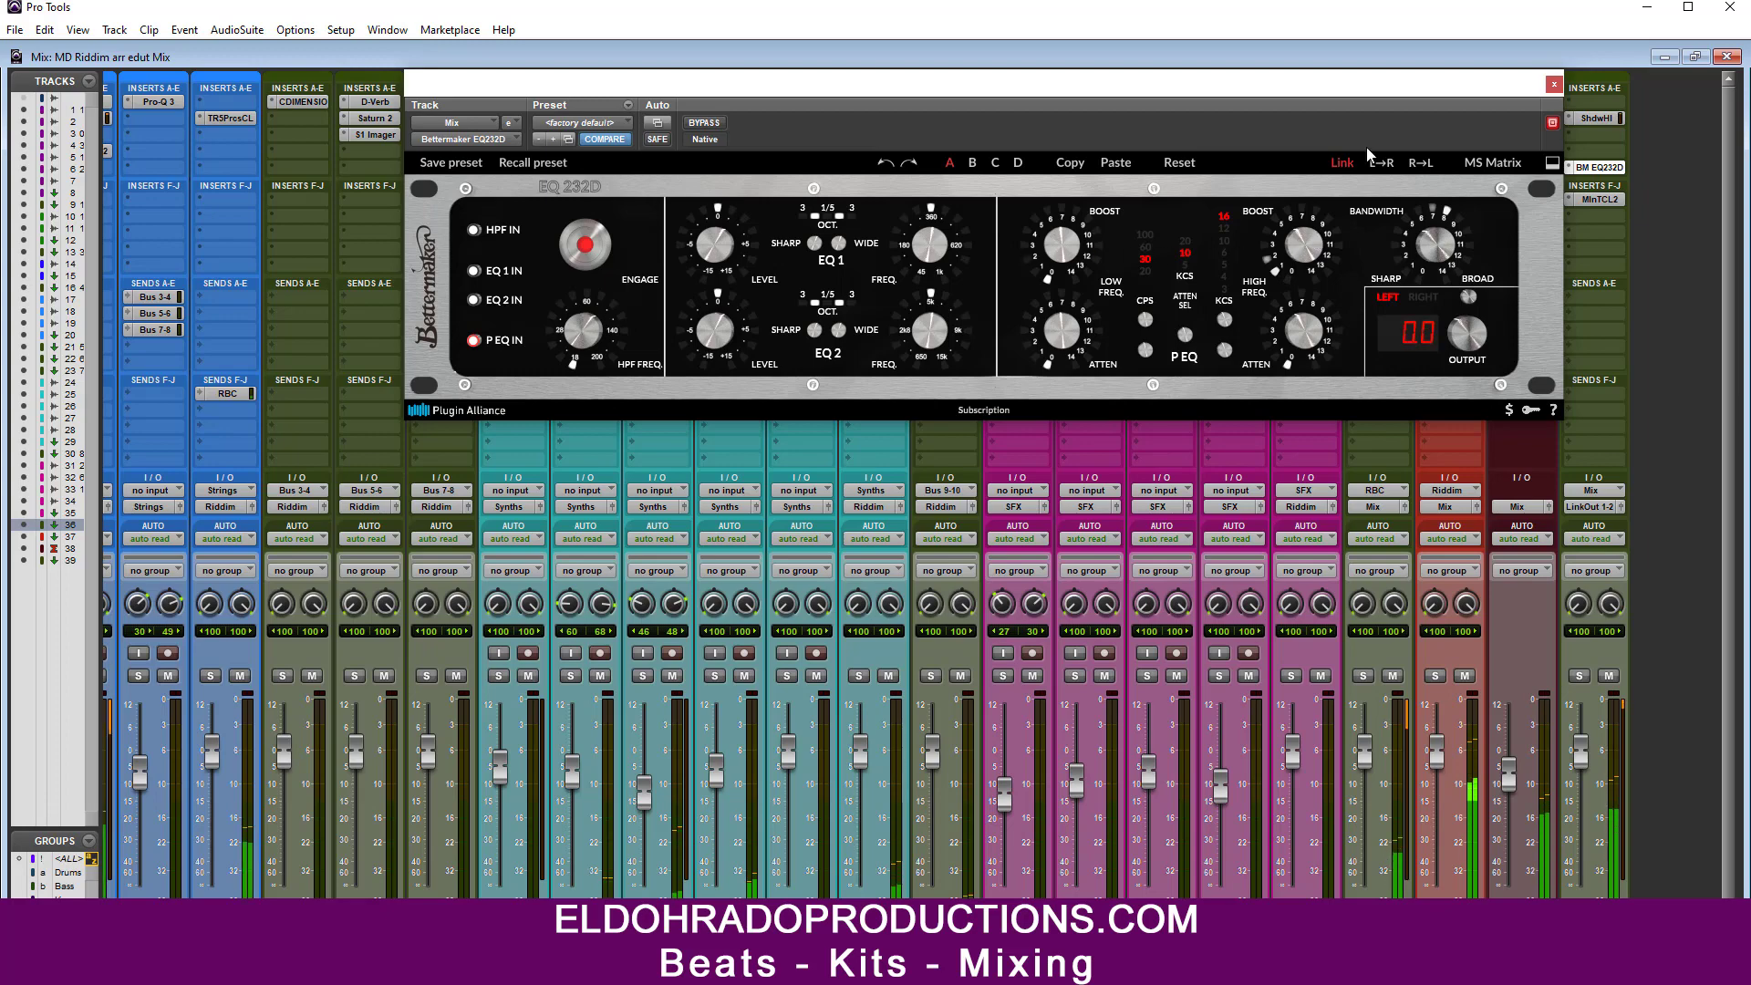
left_click(1554, 87)
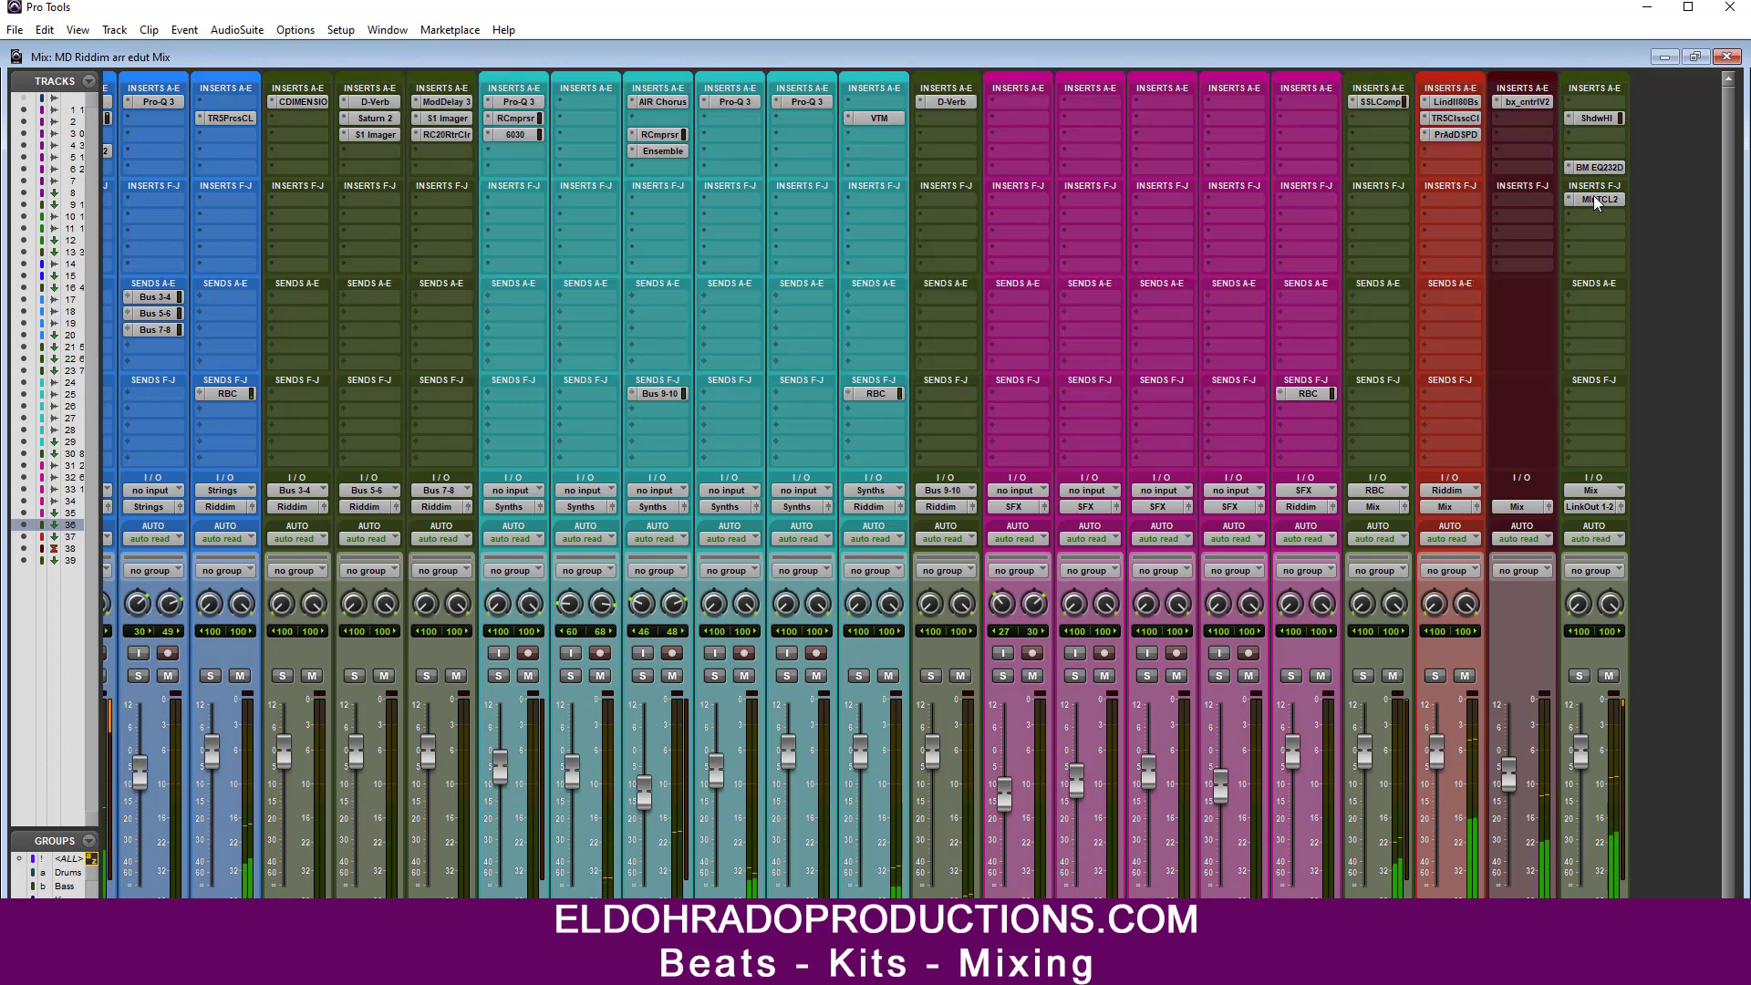
Step: Insert Maag EQ4 in the Mix aux's fourth slot, turn on its Air Band, raise the Air Gain, and close the plug-in
left_click(1591, 151)
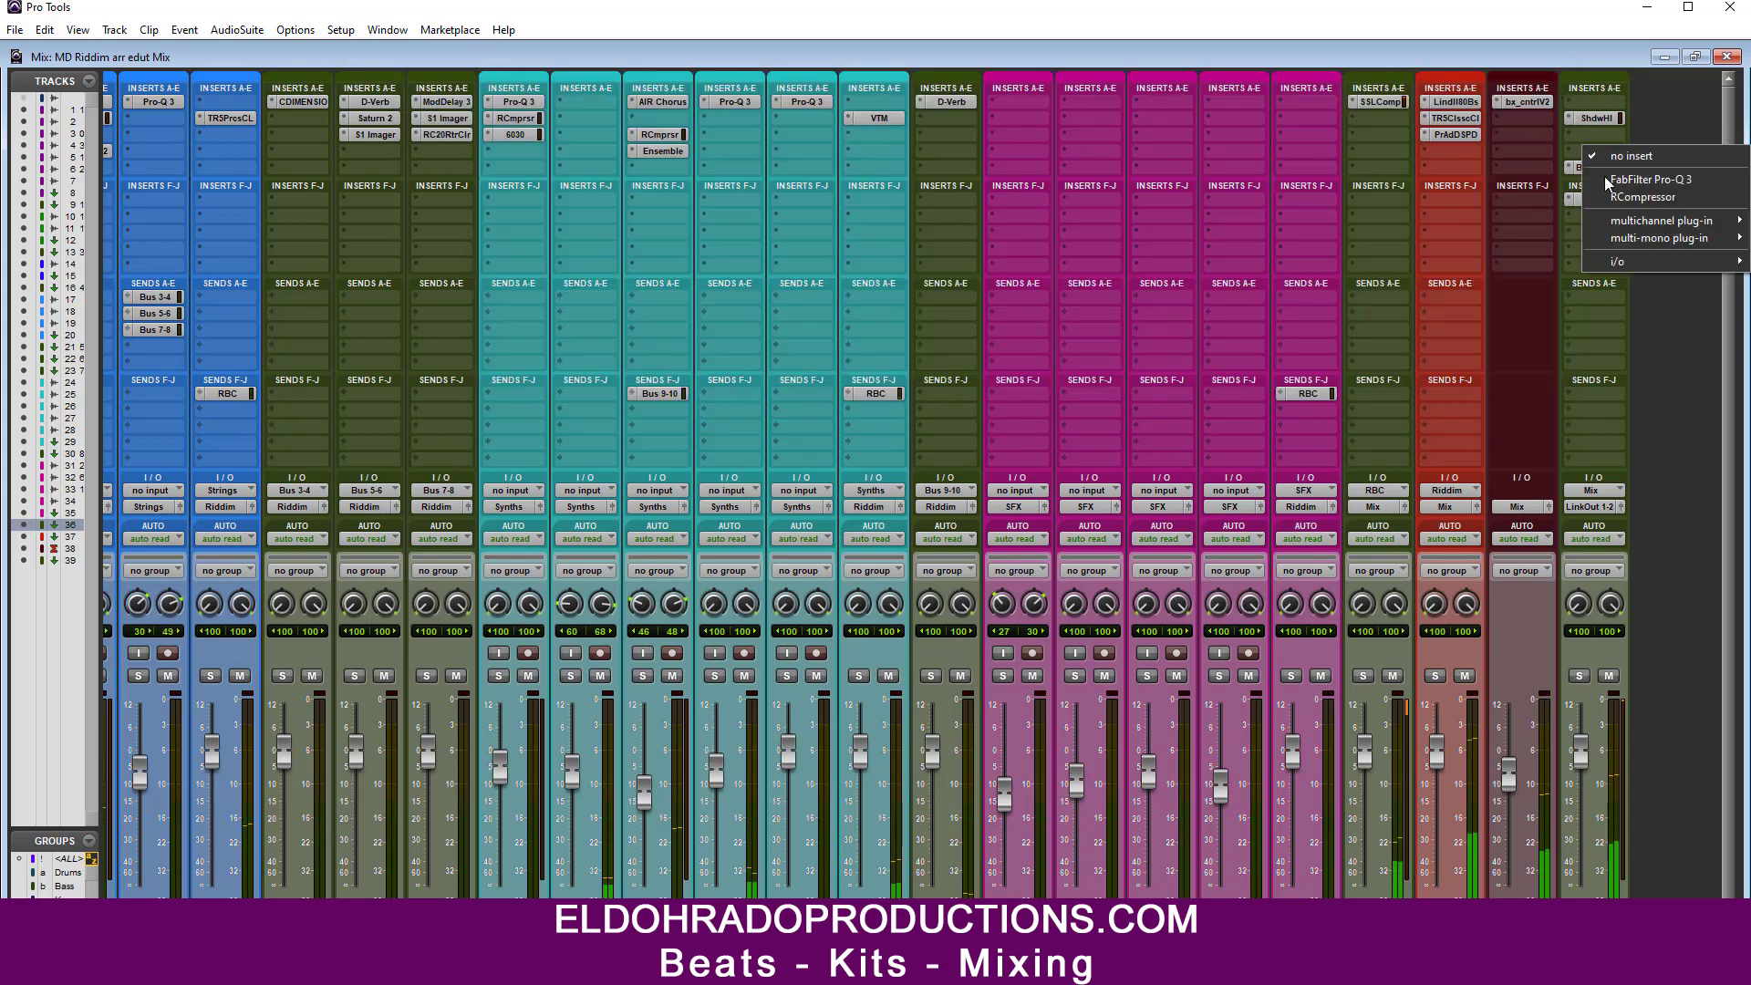
mouse_move(1627, 225)
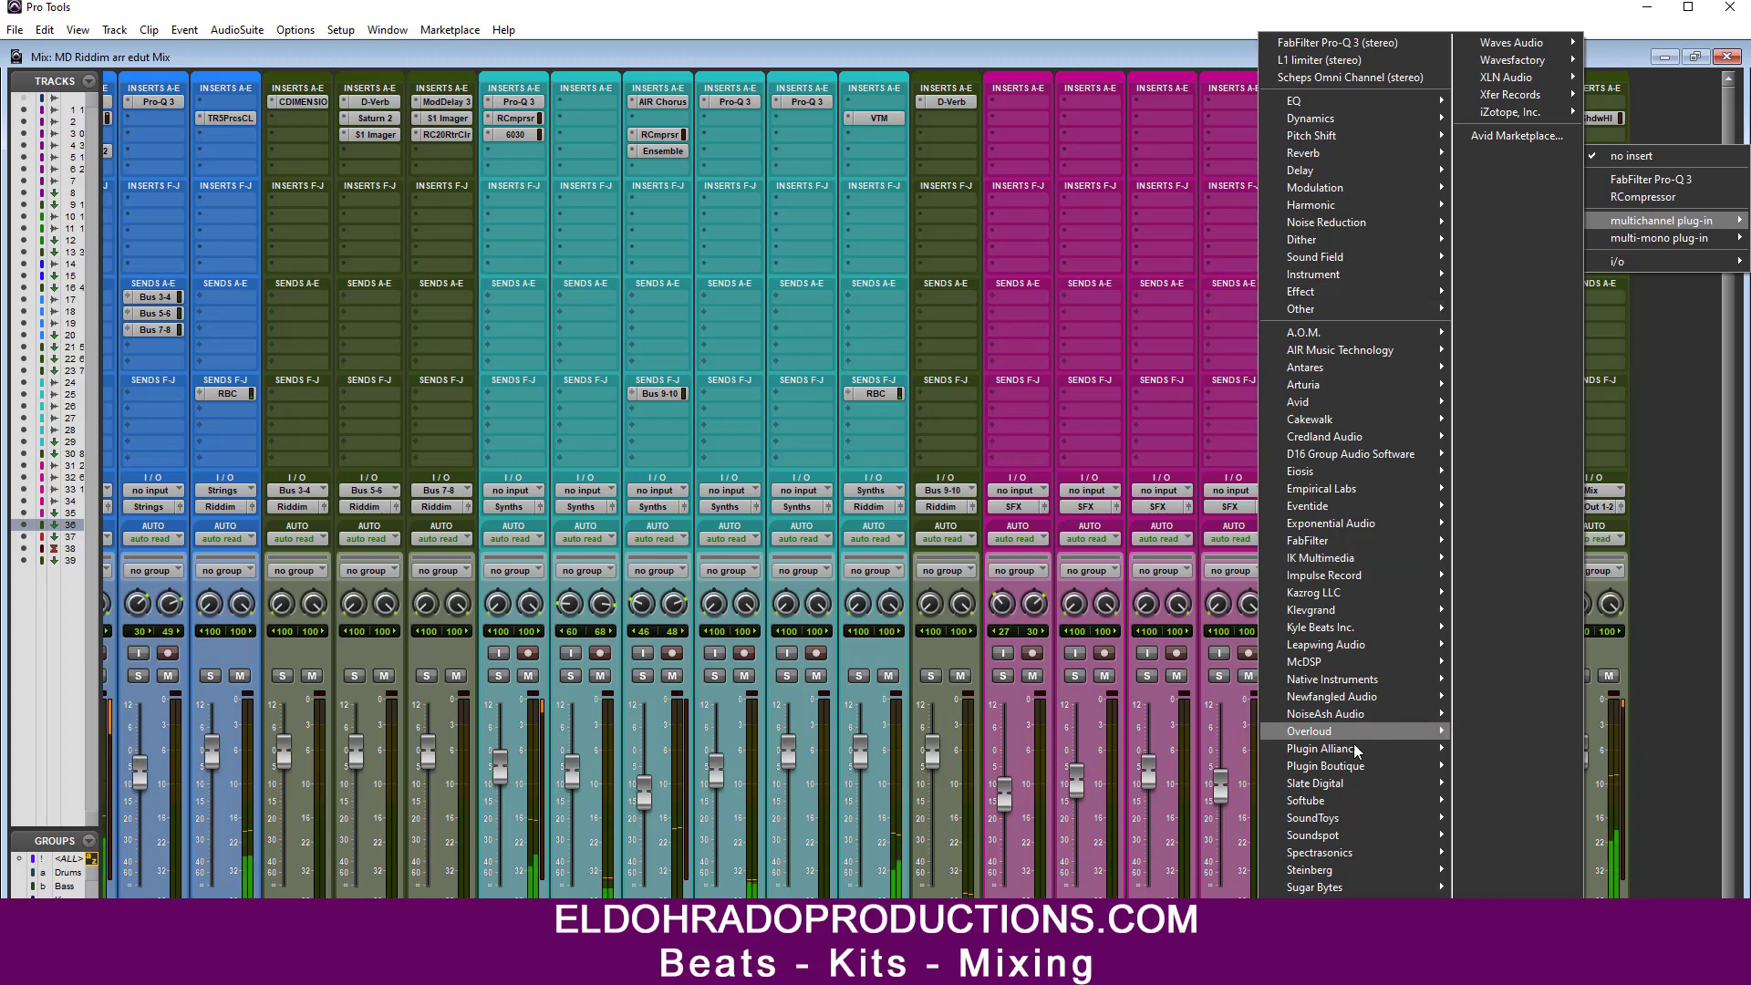
mouse_move(1348, 752)
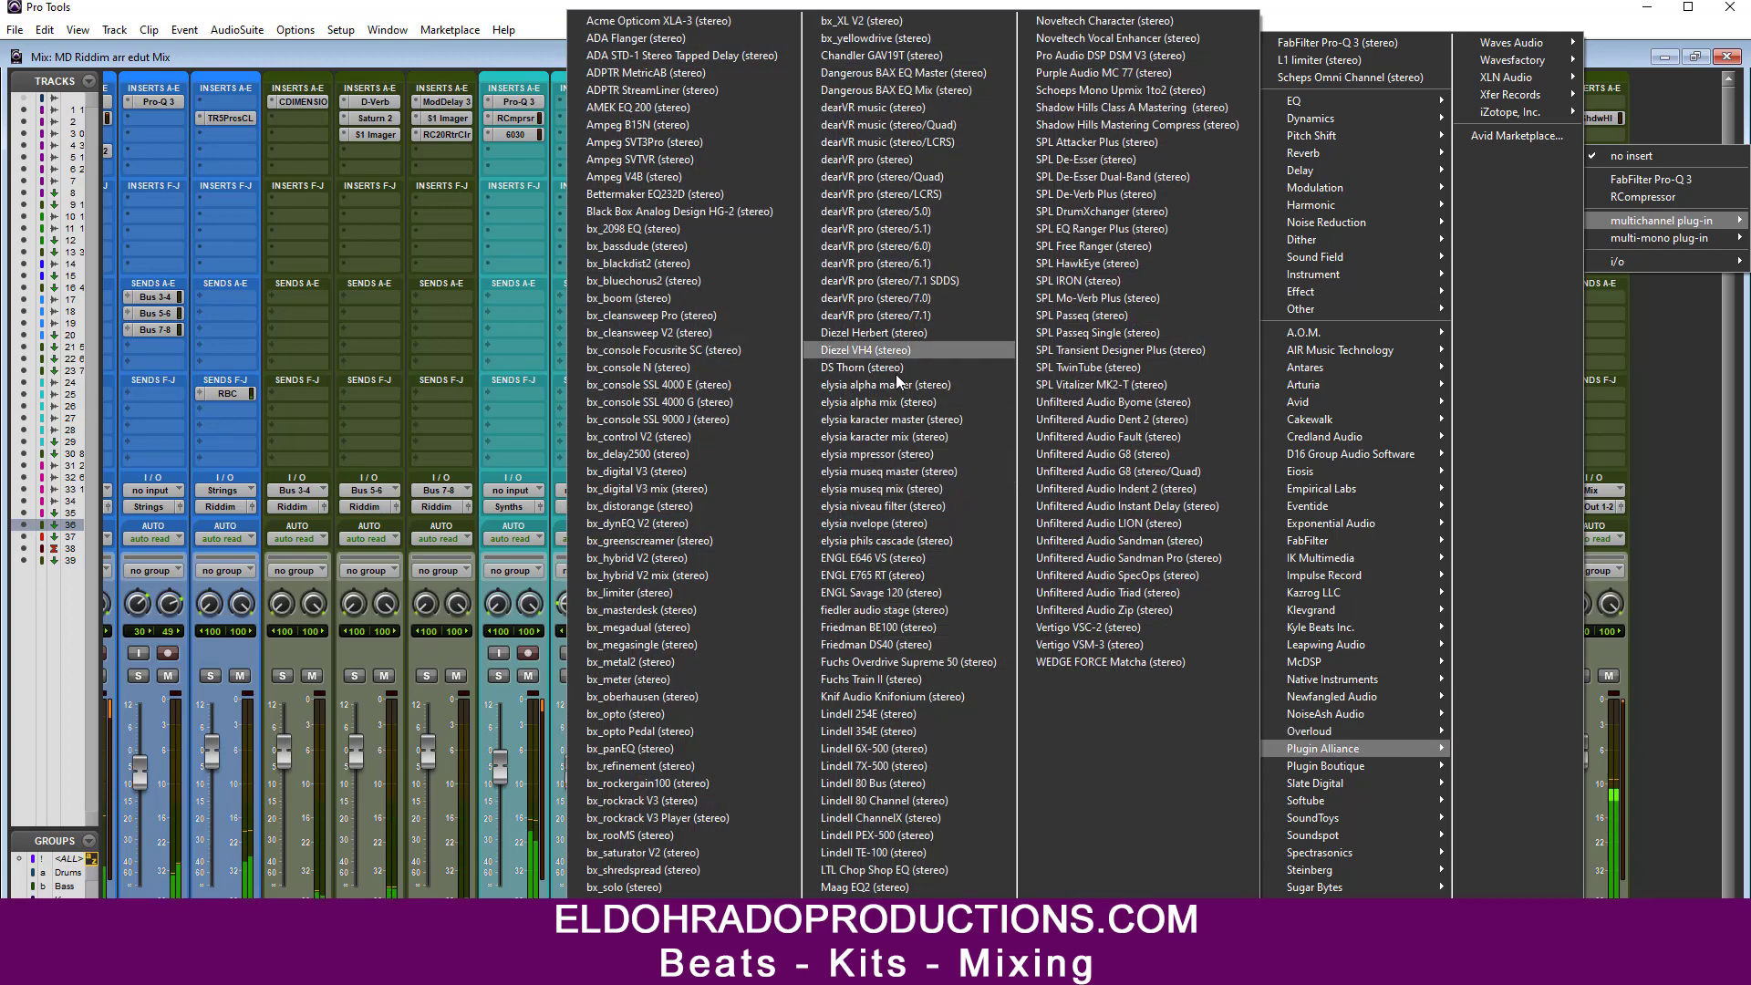
left_click(875, 887)
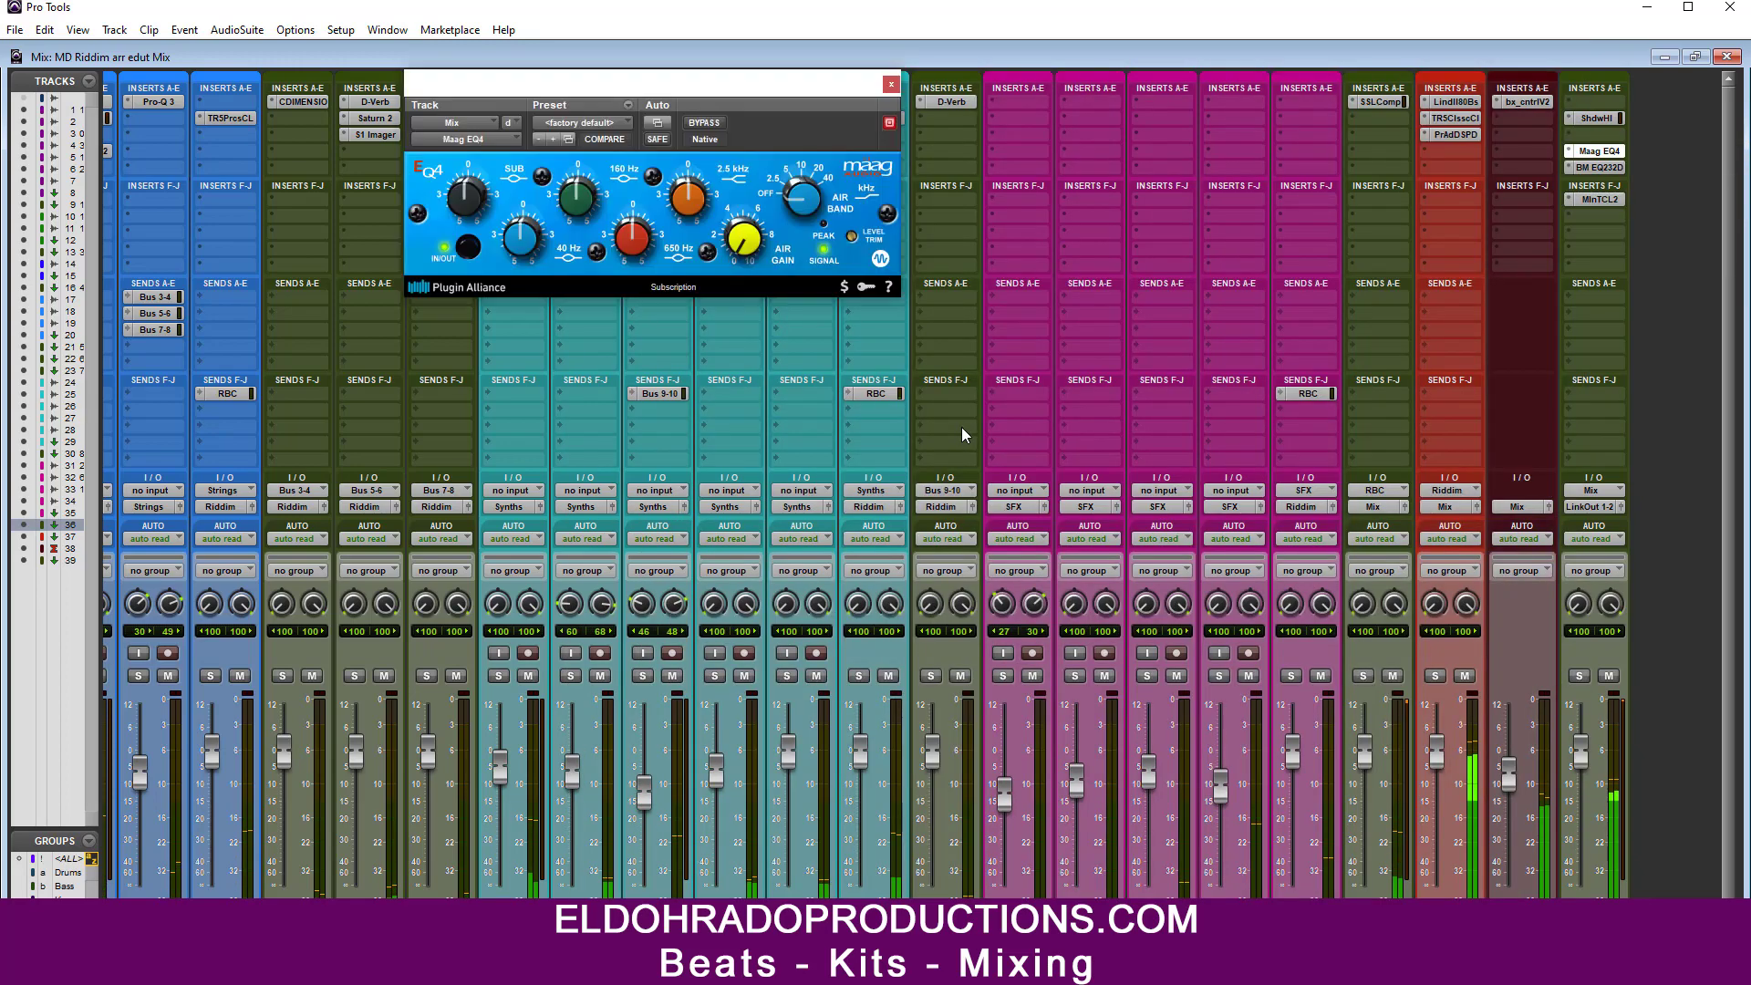
left_click_drag(803, 203, 917, 64)
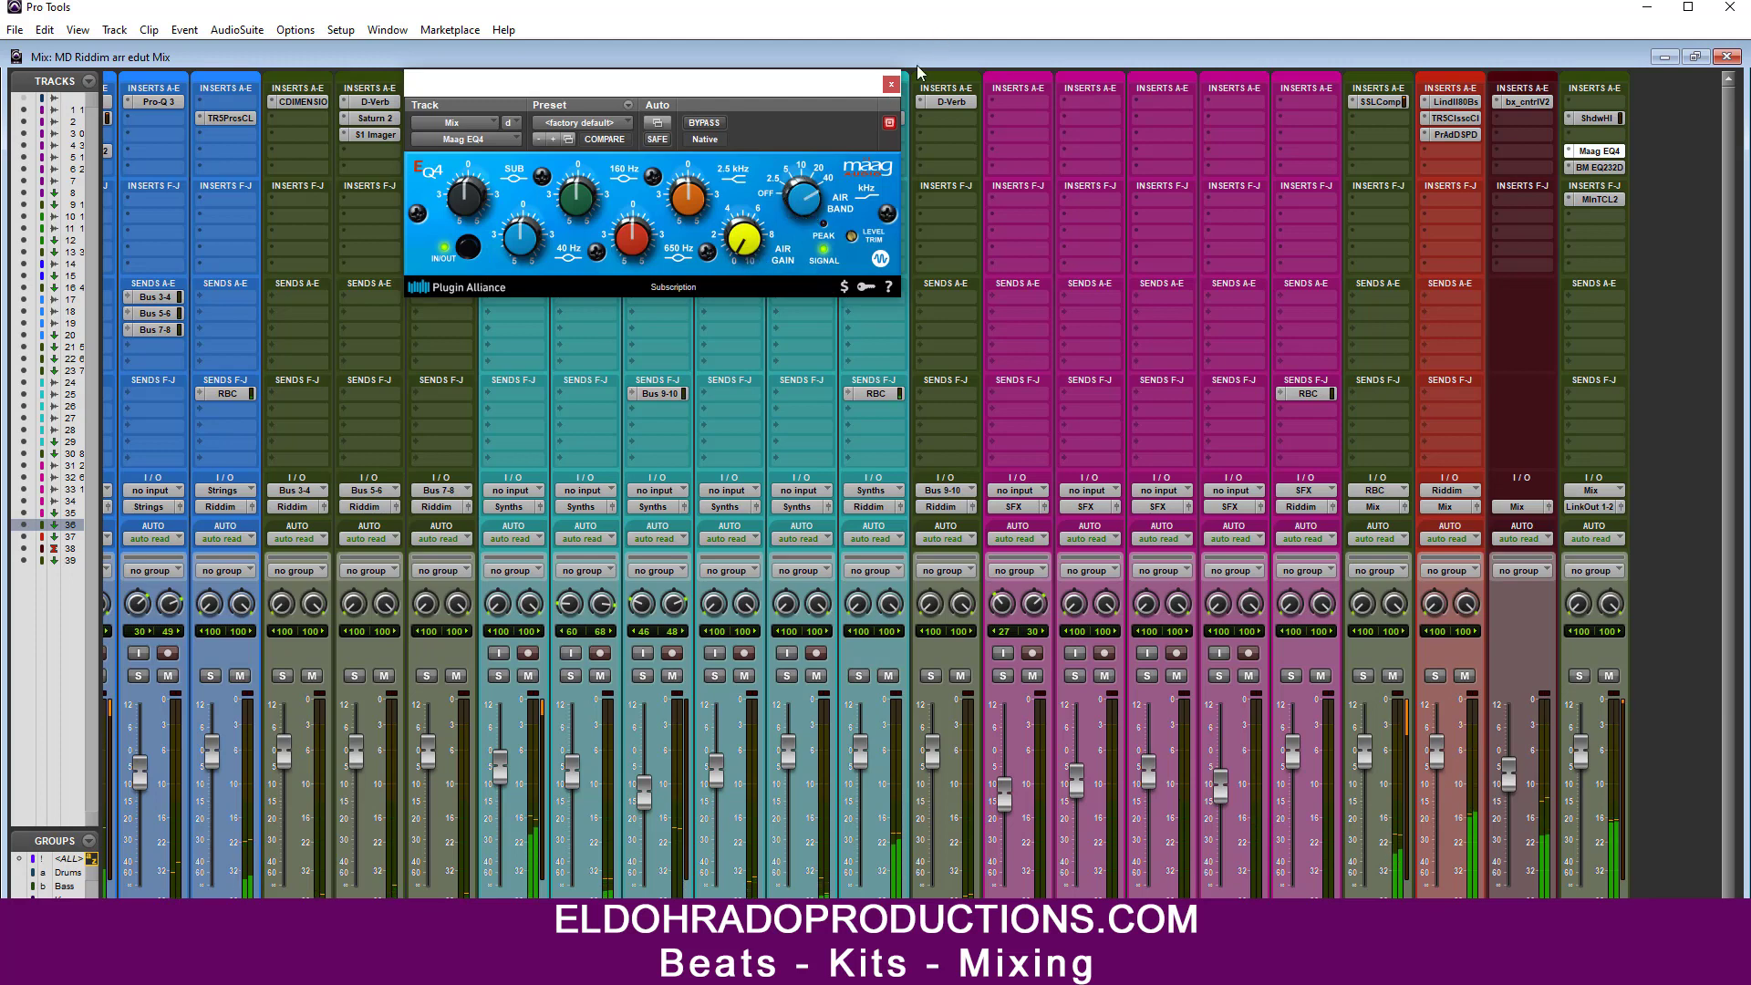
left_click_drag(743, 246, 749, 203)
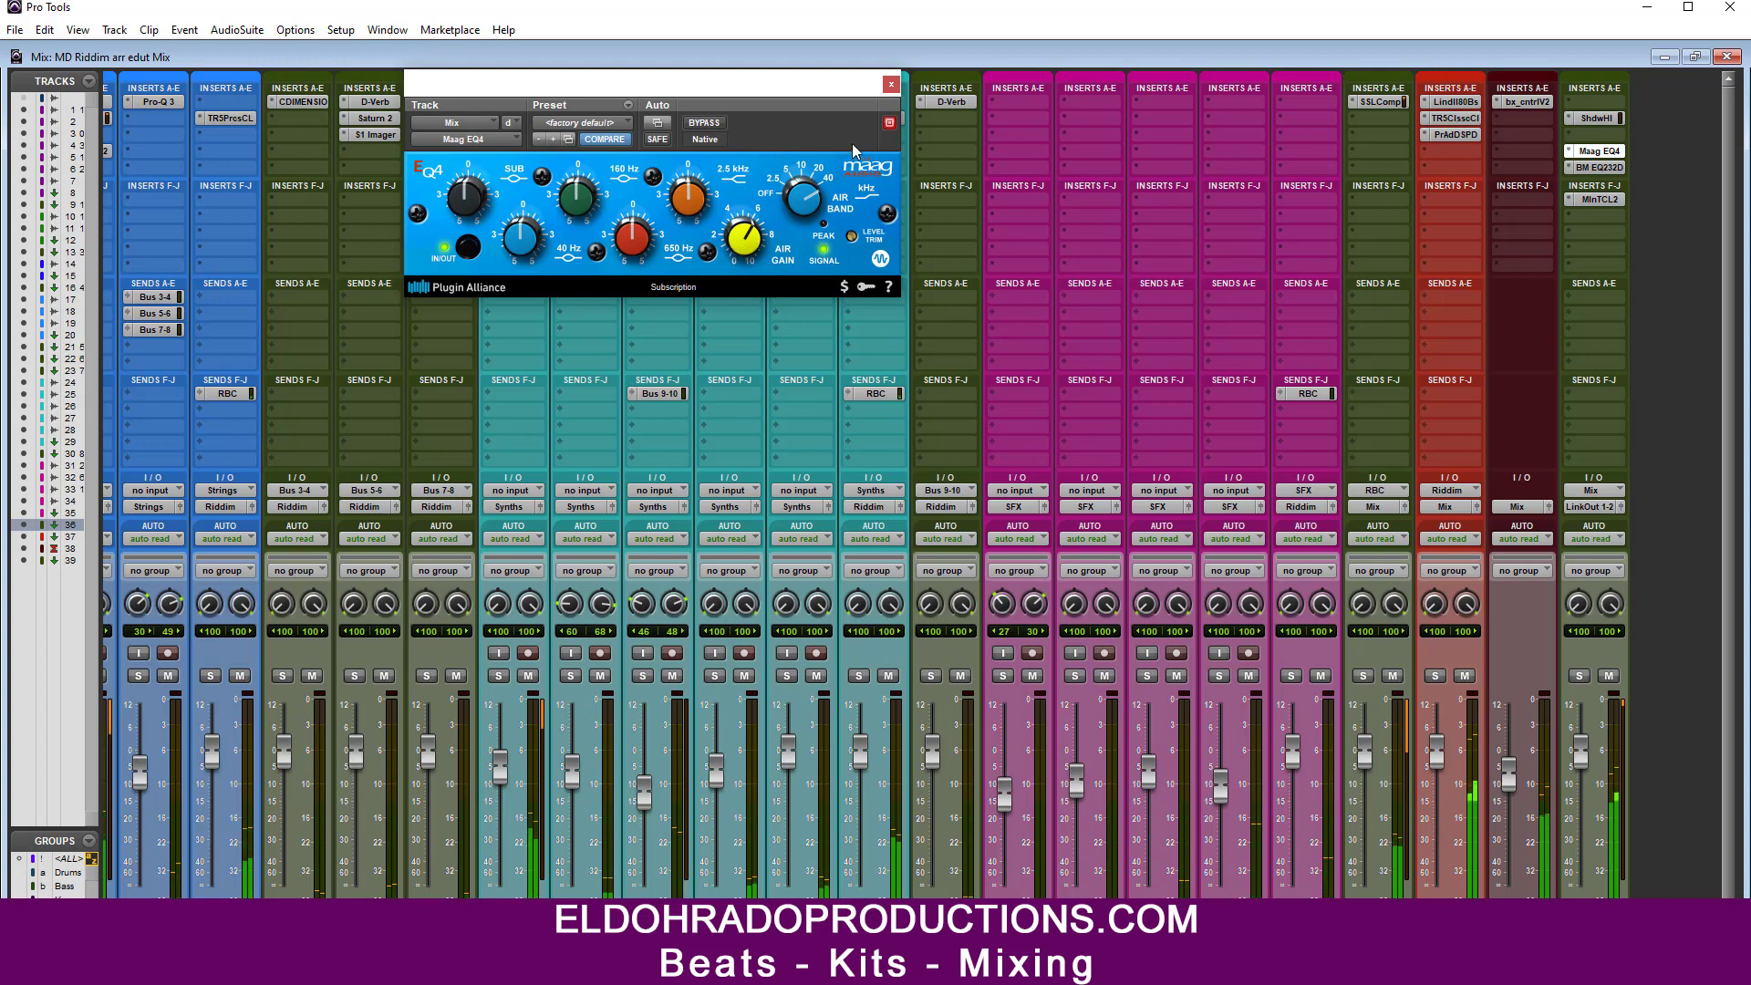
left_click(891, 85)
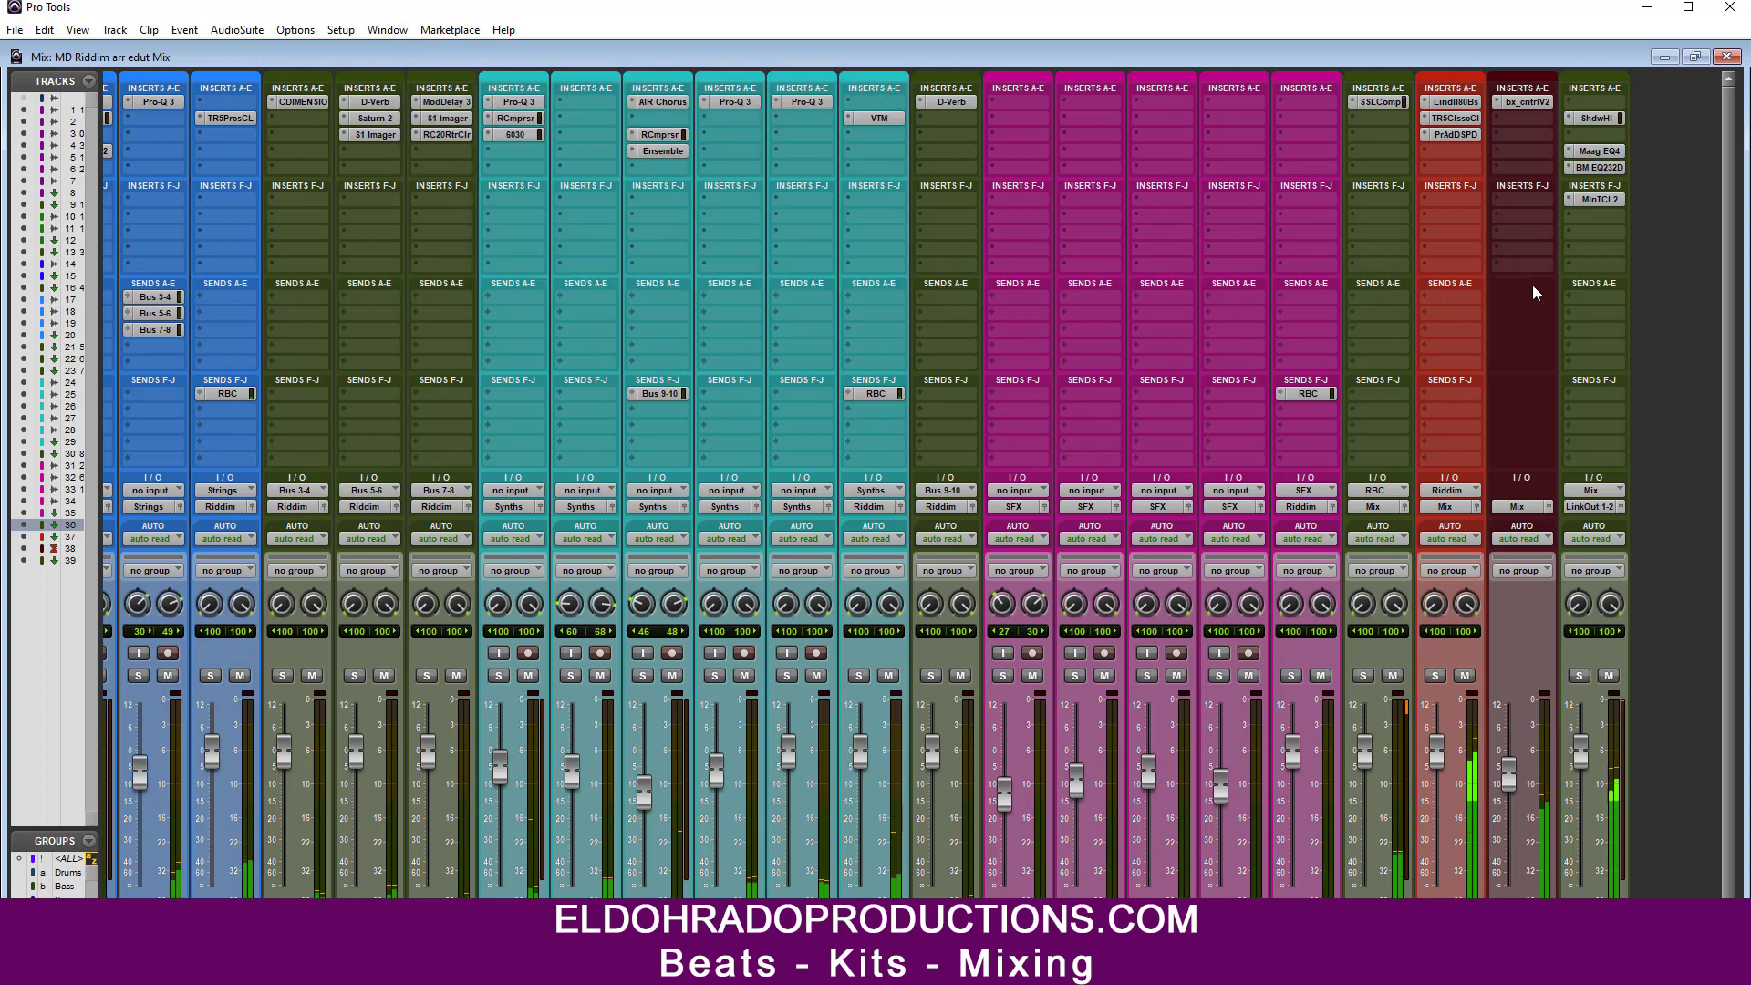
Step: Check the bx_control V2 settings on the Router track
left_click(1528, 102)
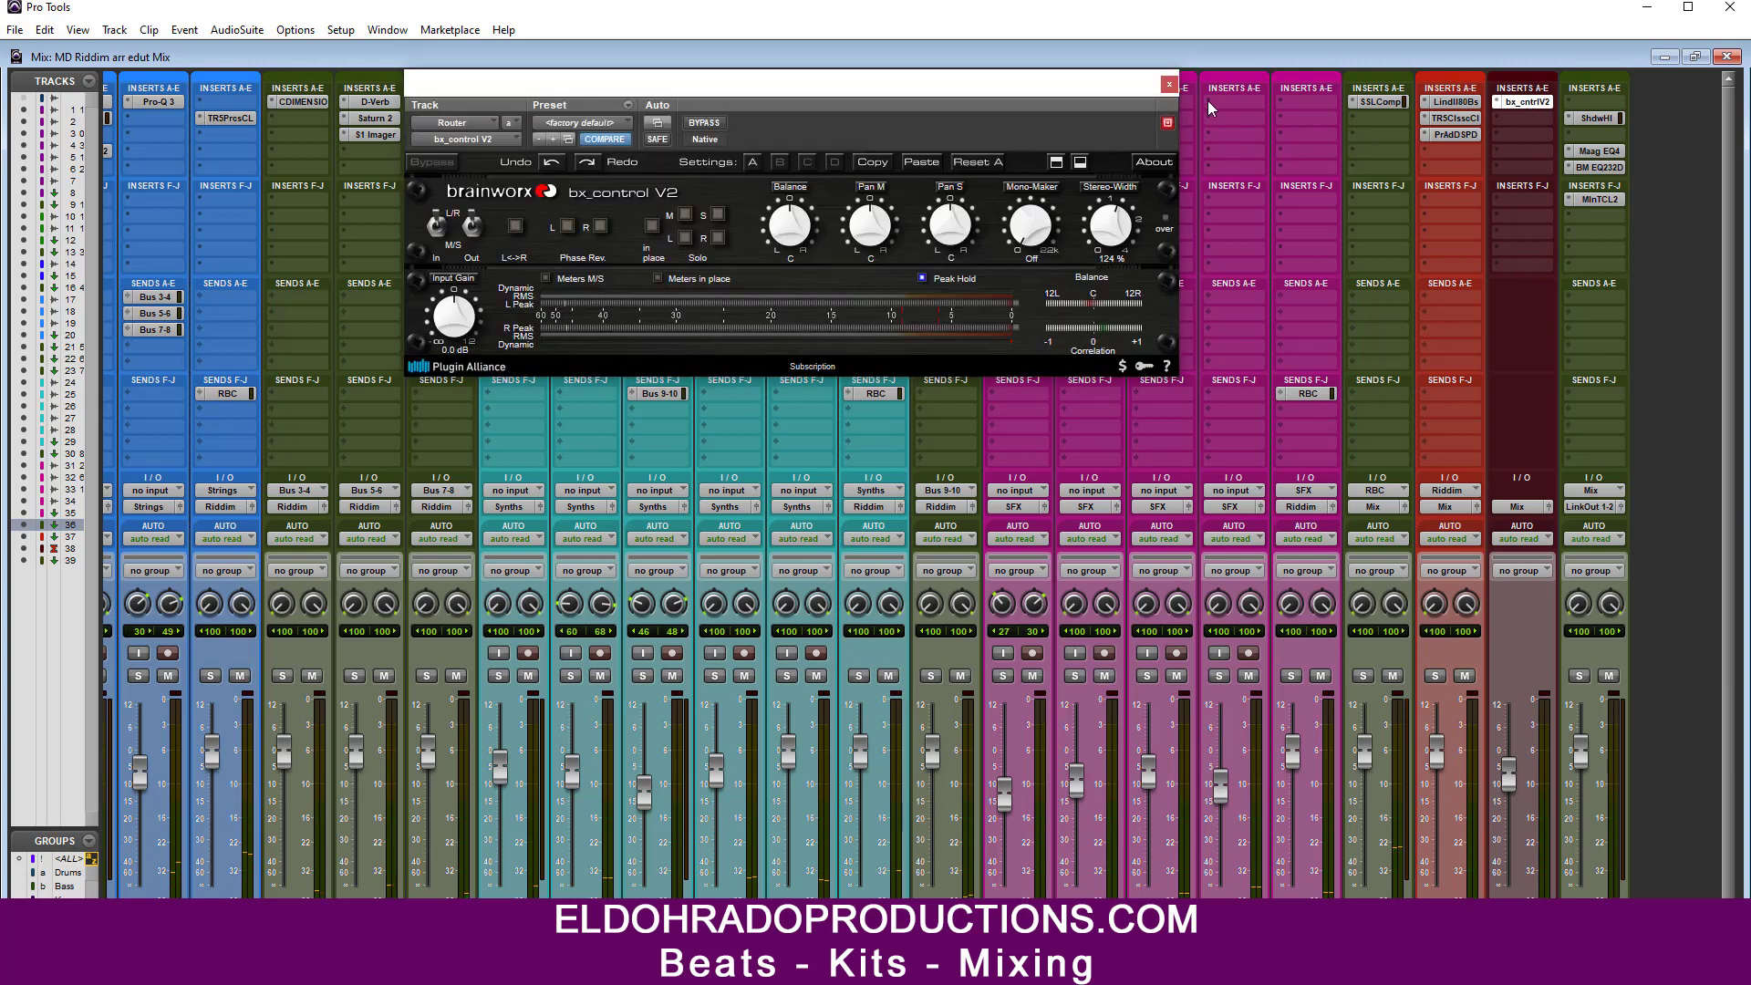
left_click(1167, 85)
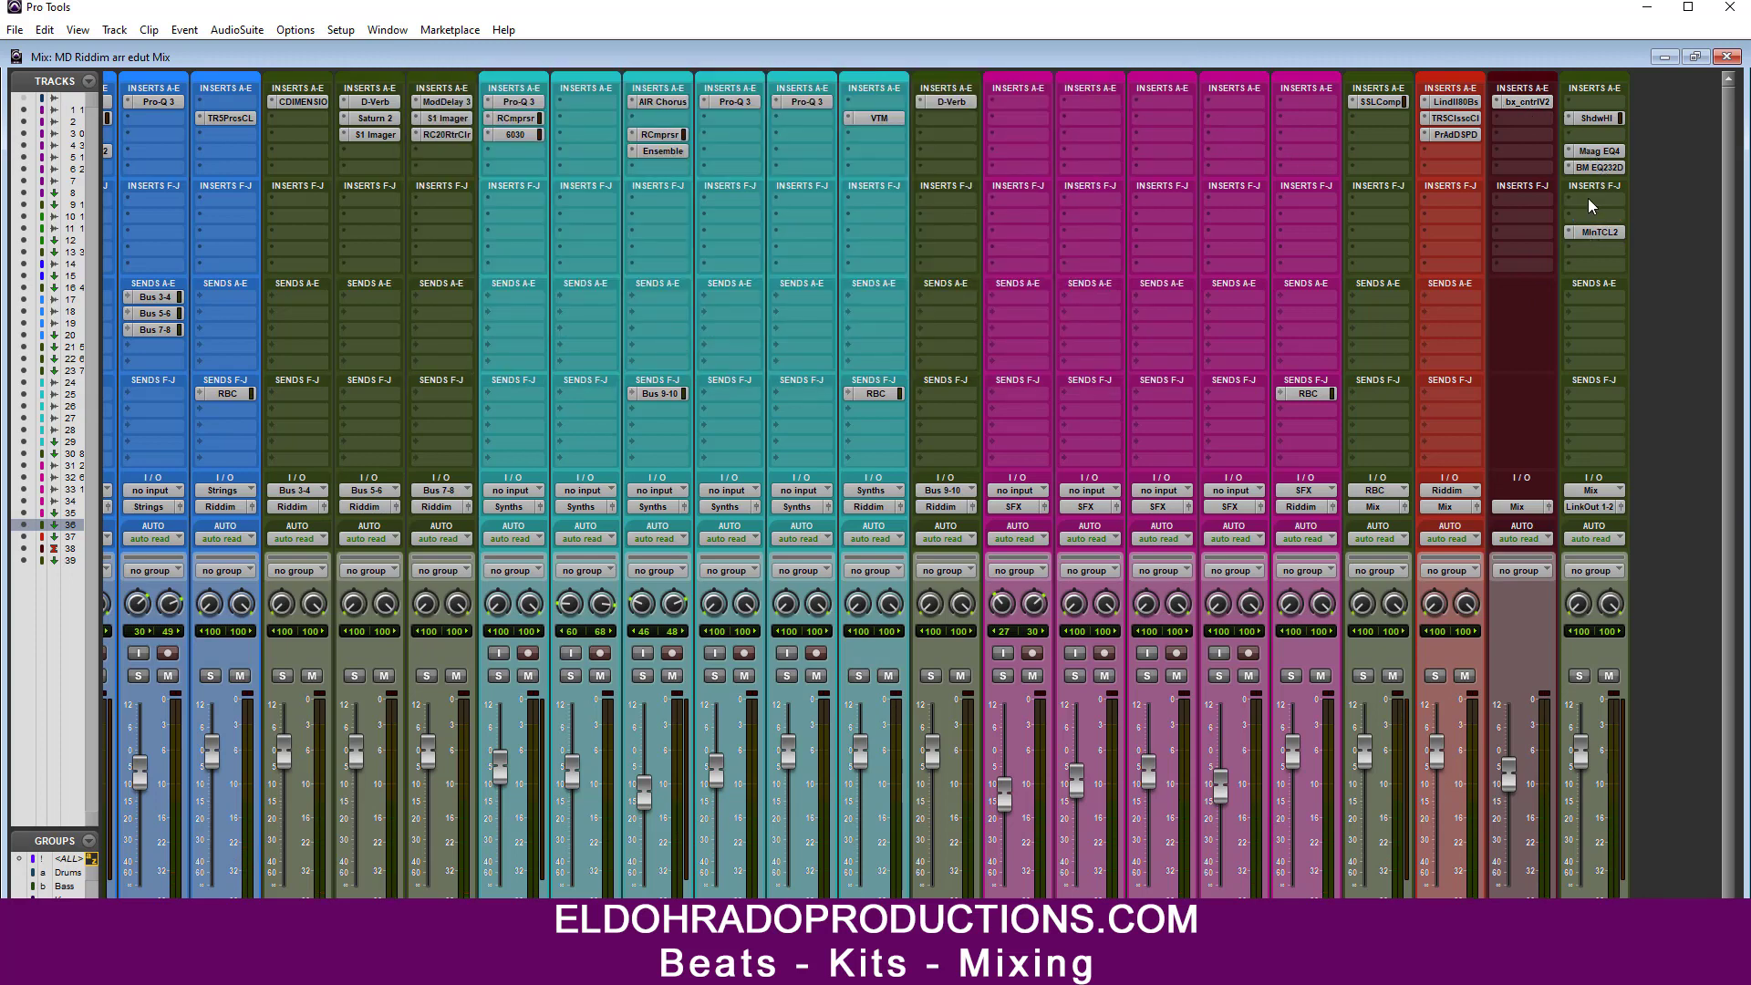
Step: Move the Mix aux's MinTCL2 insert down two slots and insert bx_digital V3 in the freed sixth slot
left_click(1584, 204)
mouse_move(1639, 270)
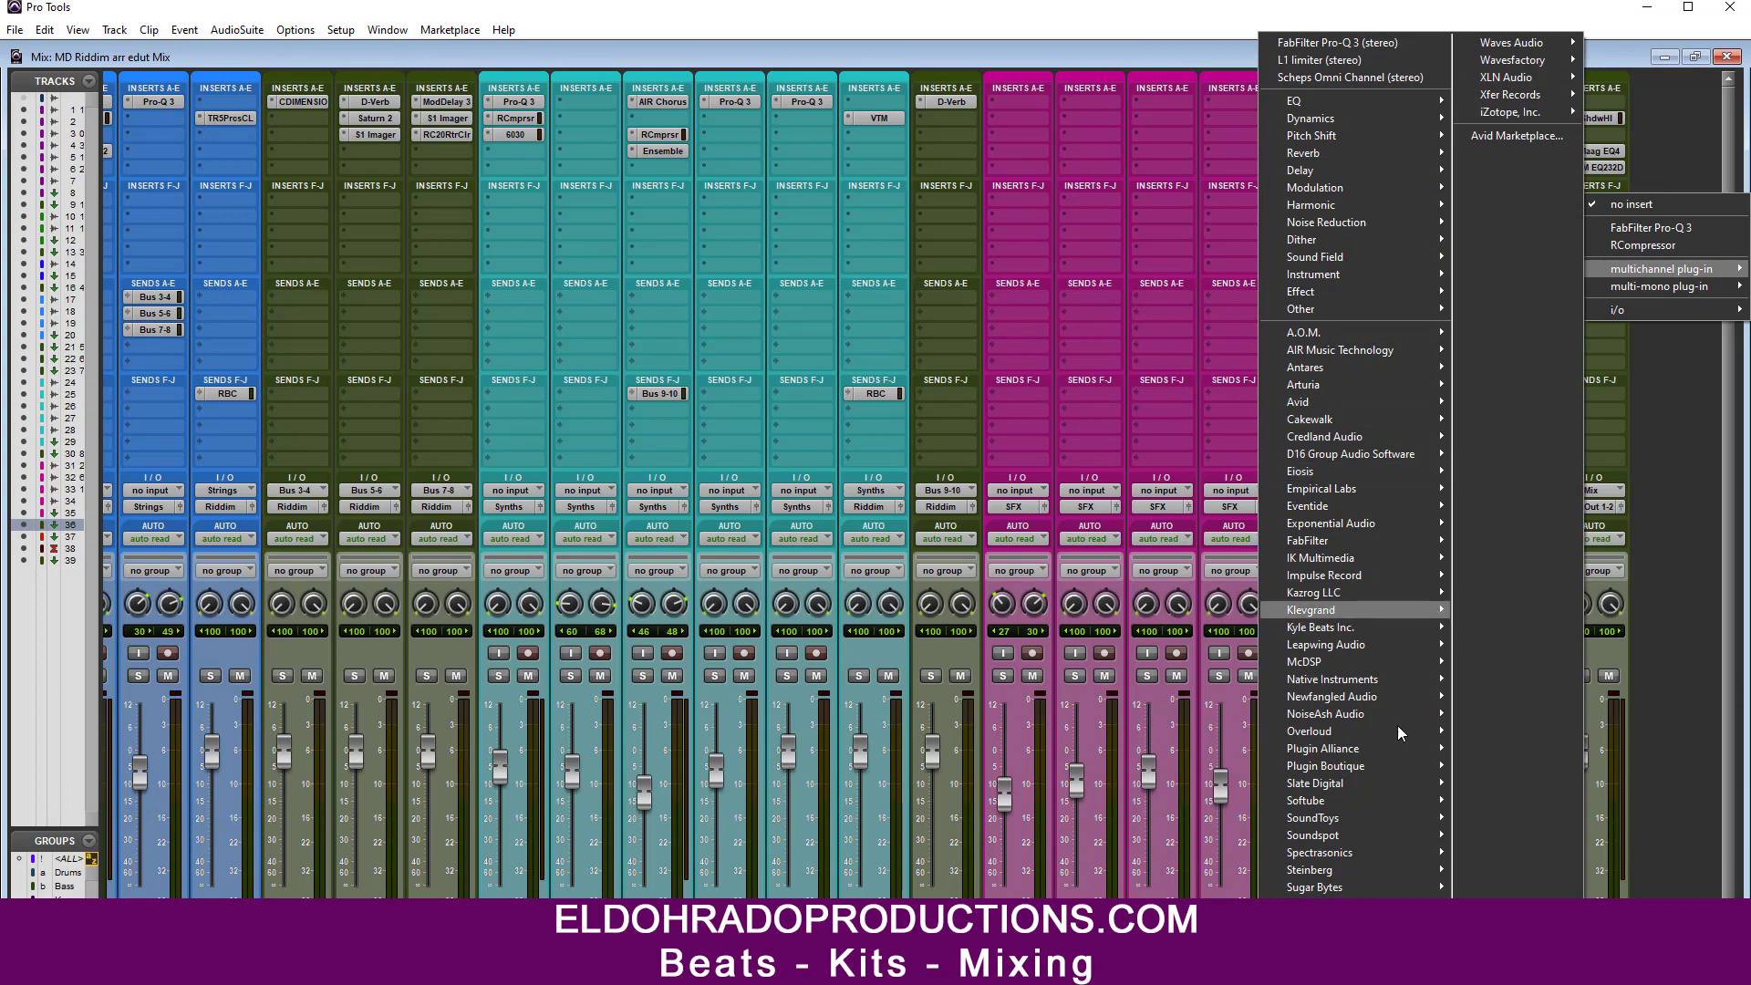
mouse_move(1362, 759)
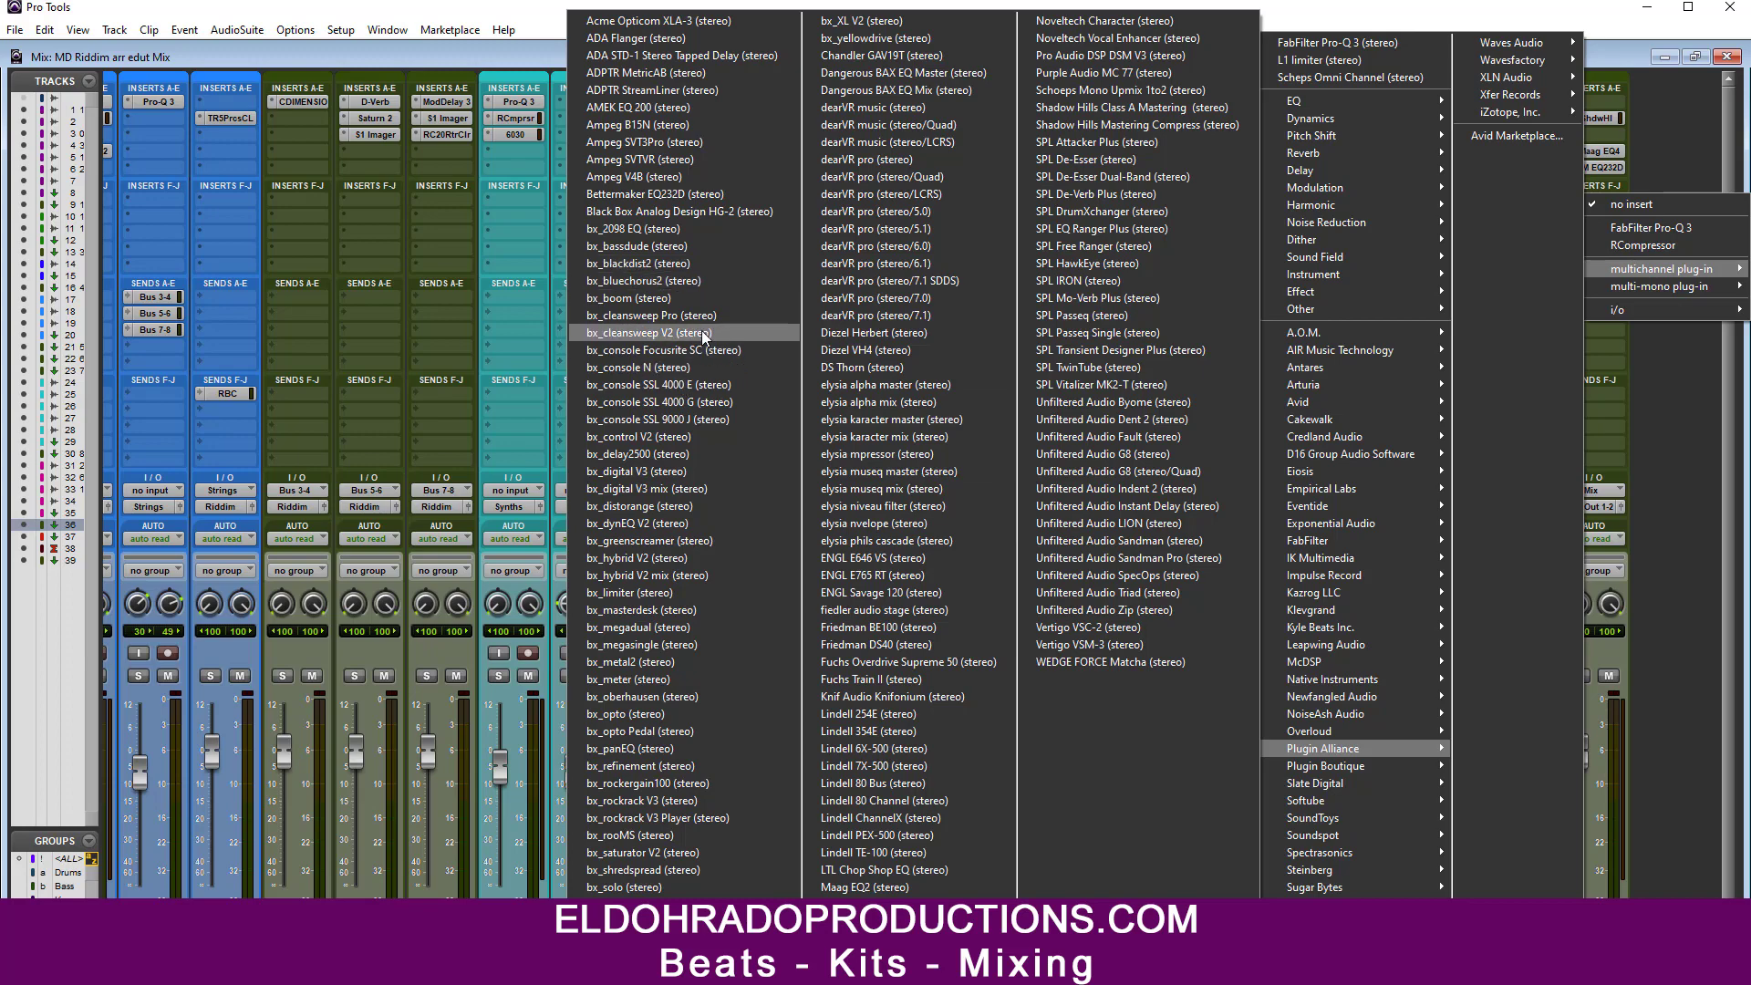
left_click(666, 470)
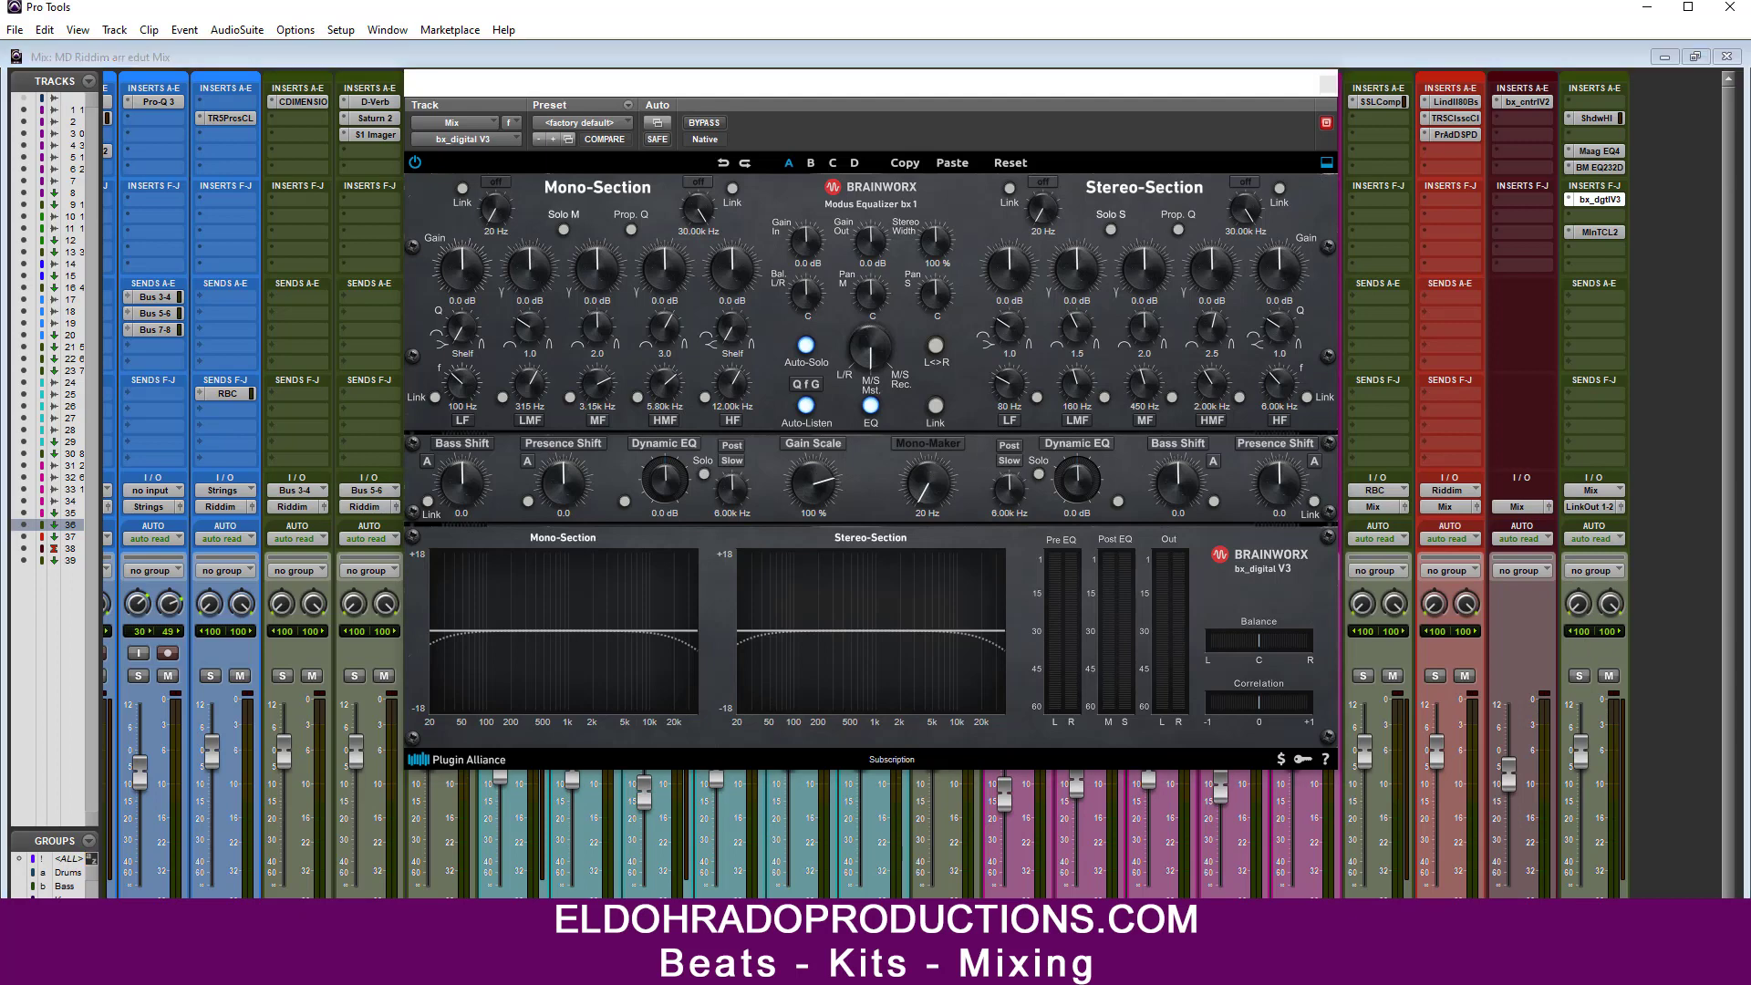
left_click(936, 101)
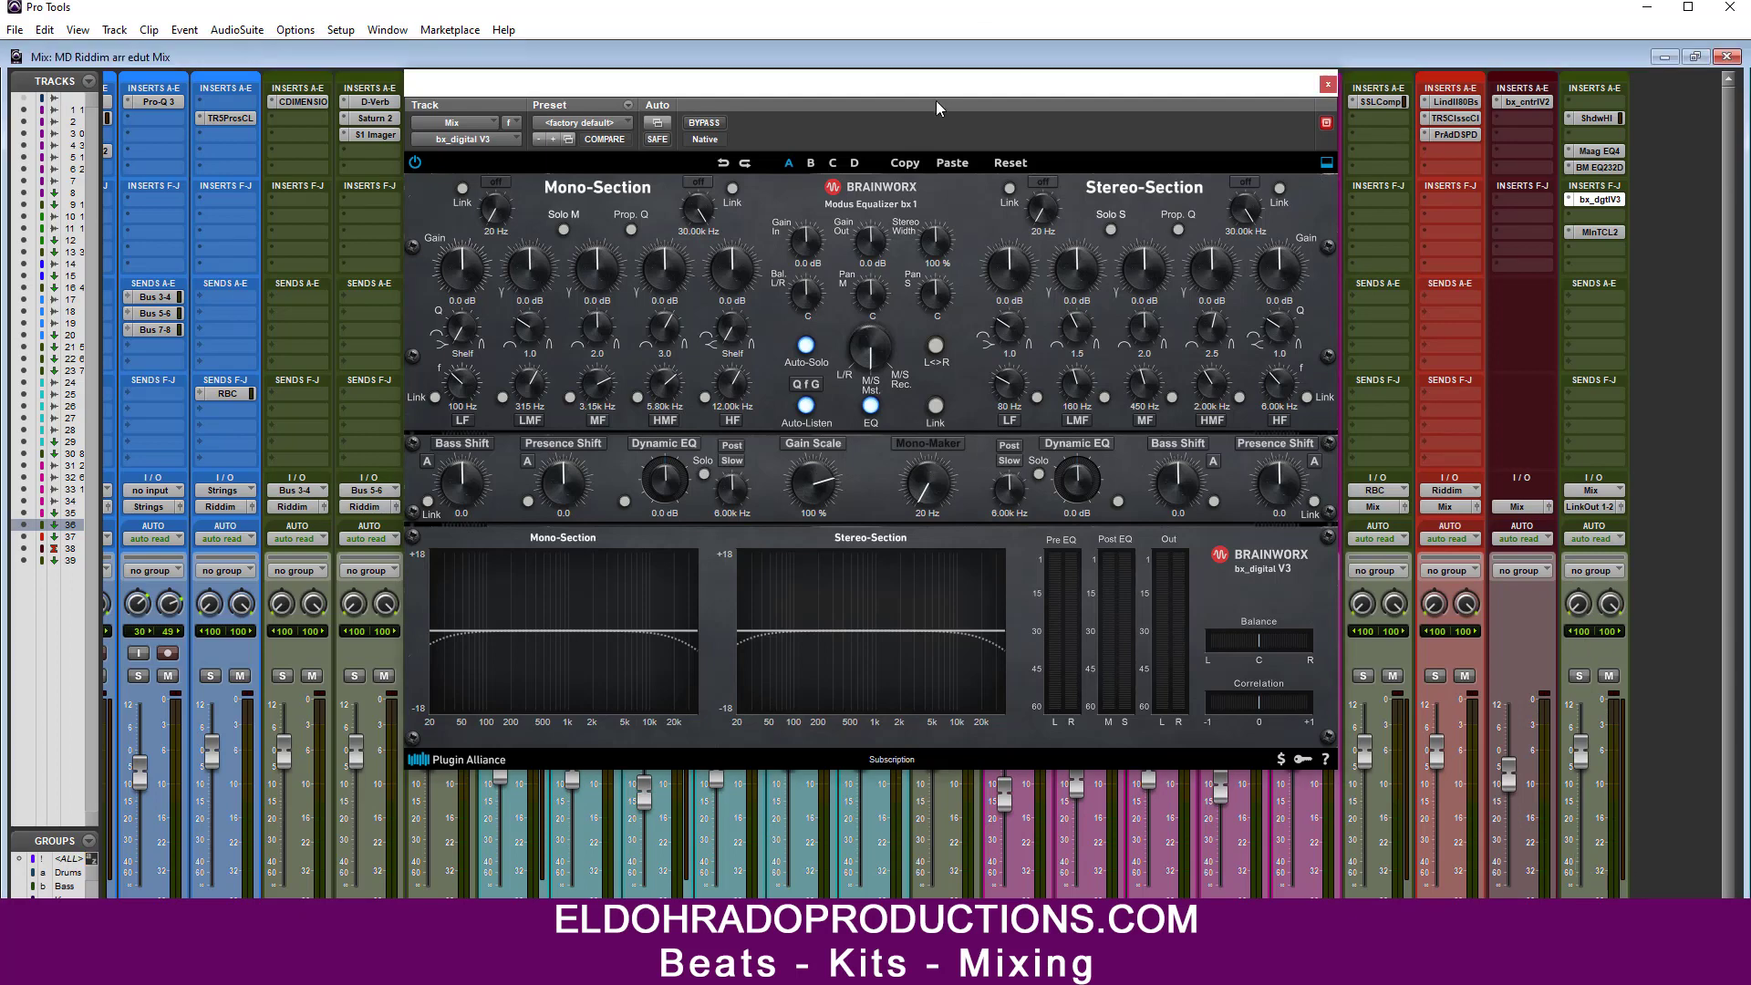
left_click_drag(1078, 107, 1119, 138)
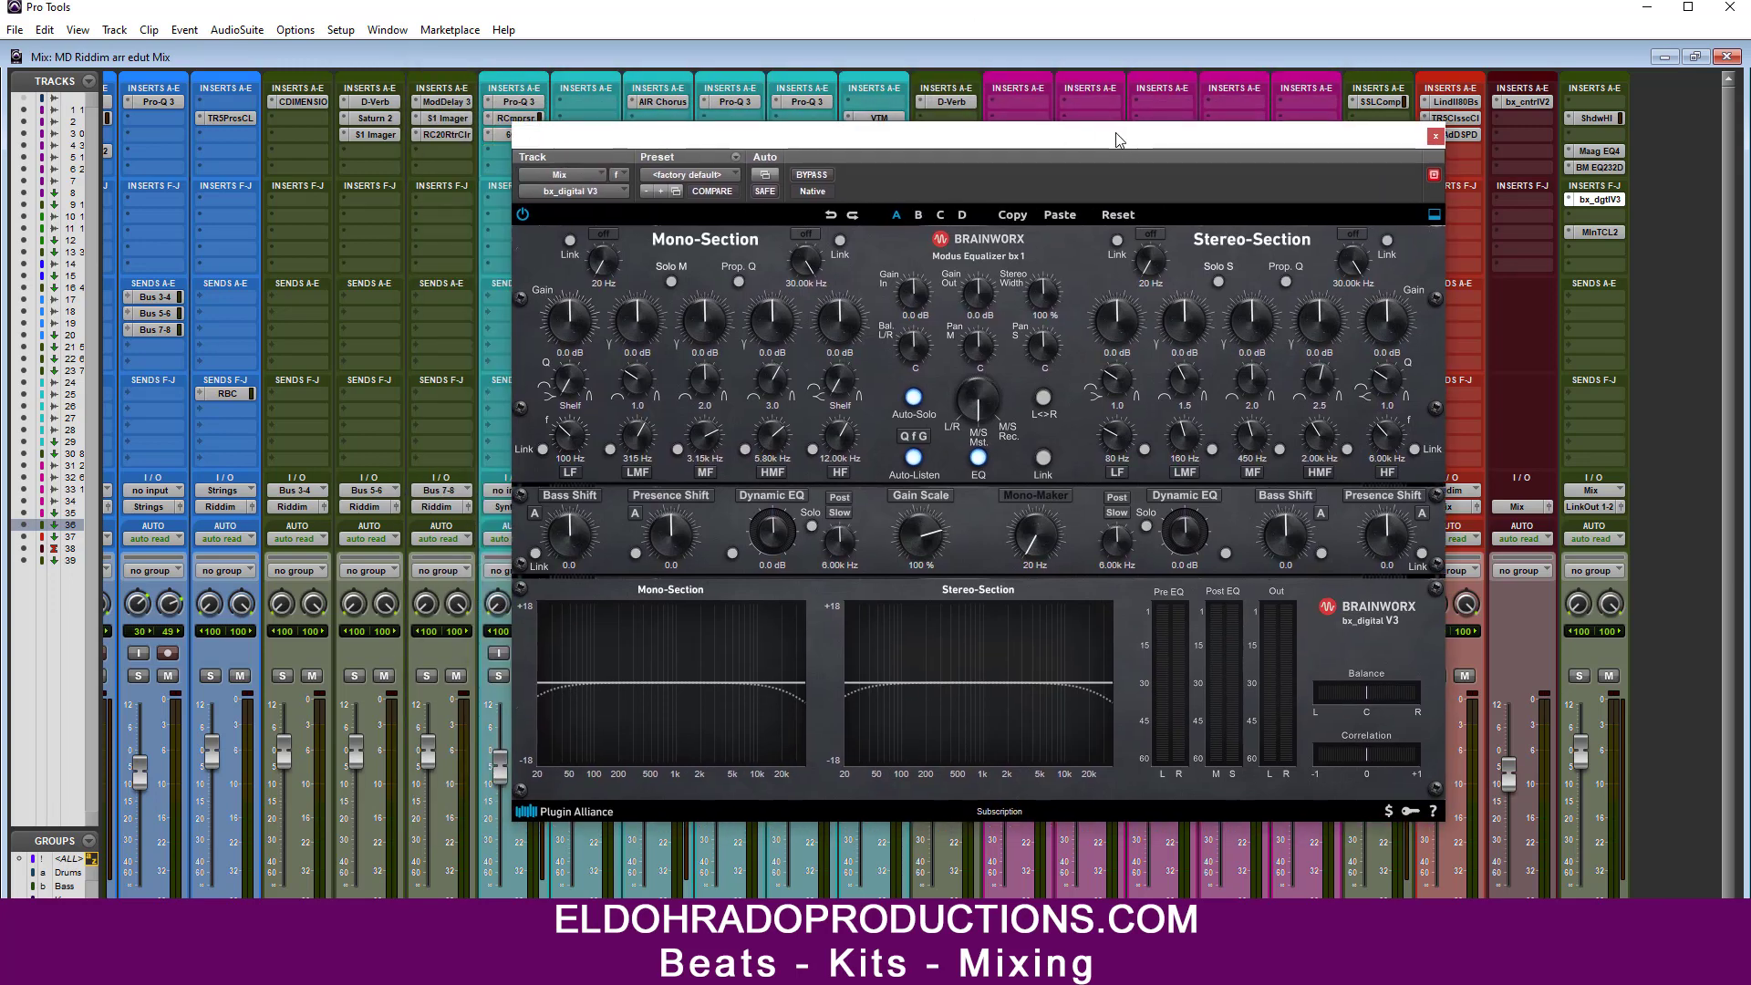
Step: Start playback and set the low cut in bx_digital V3's Stereo-Section to 210 Hz
key("space")
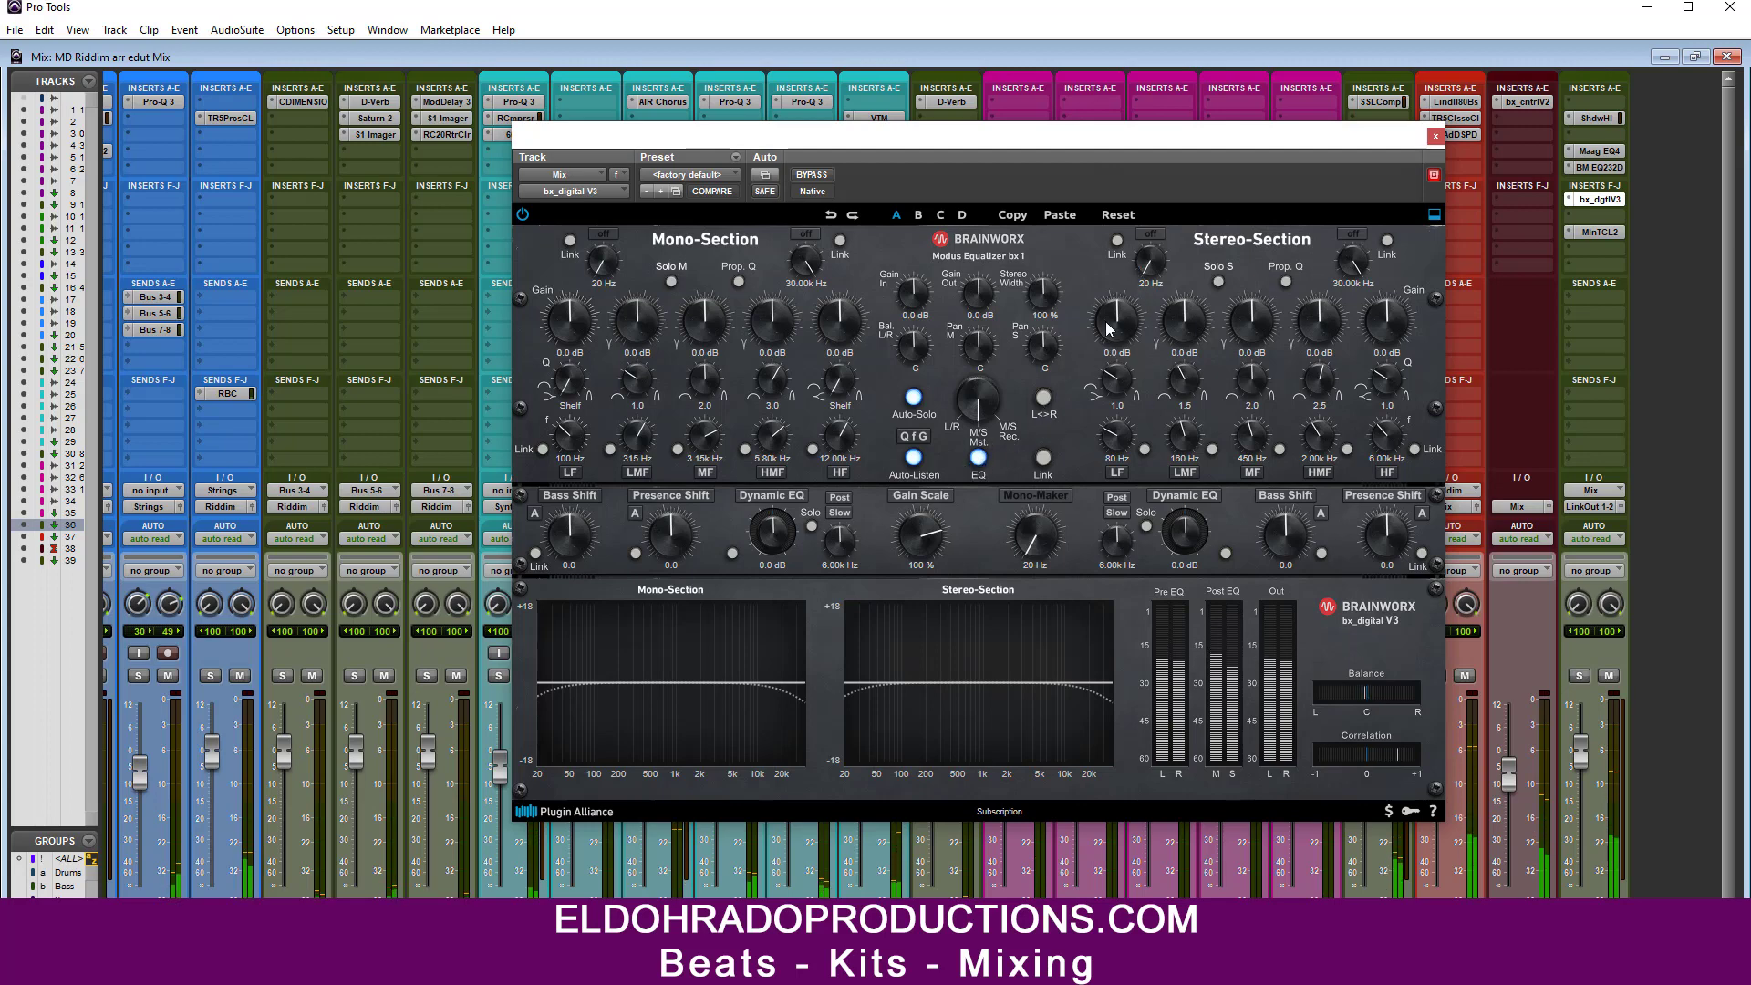
left_click(1150, 273)
left_click_drag(1149, 271, 1162, 234)
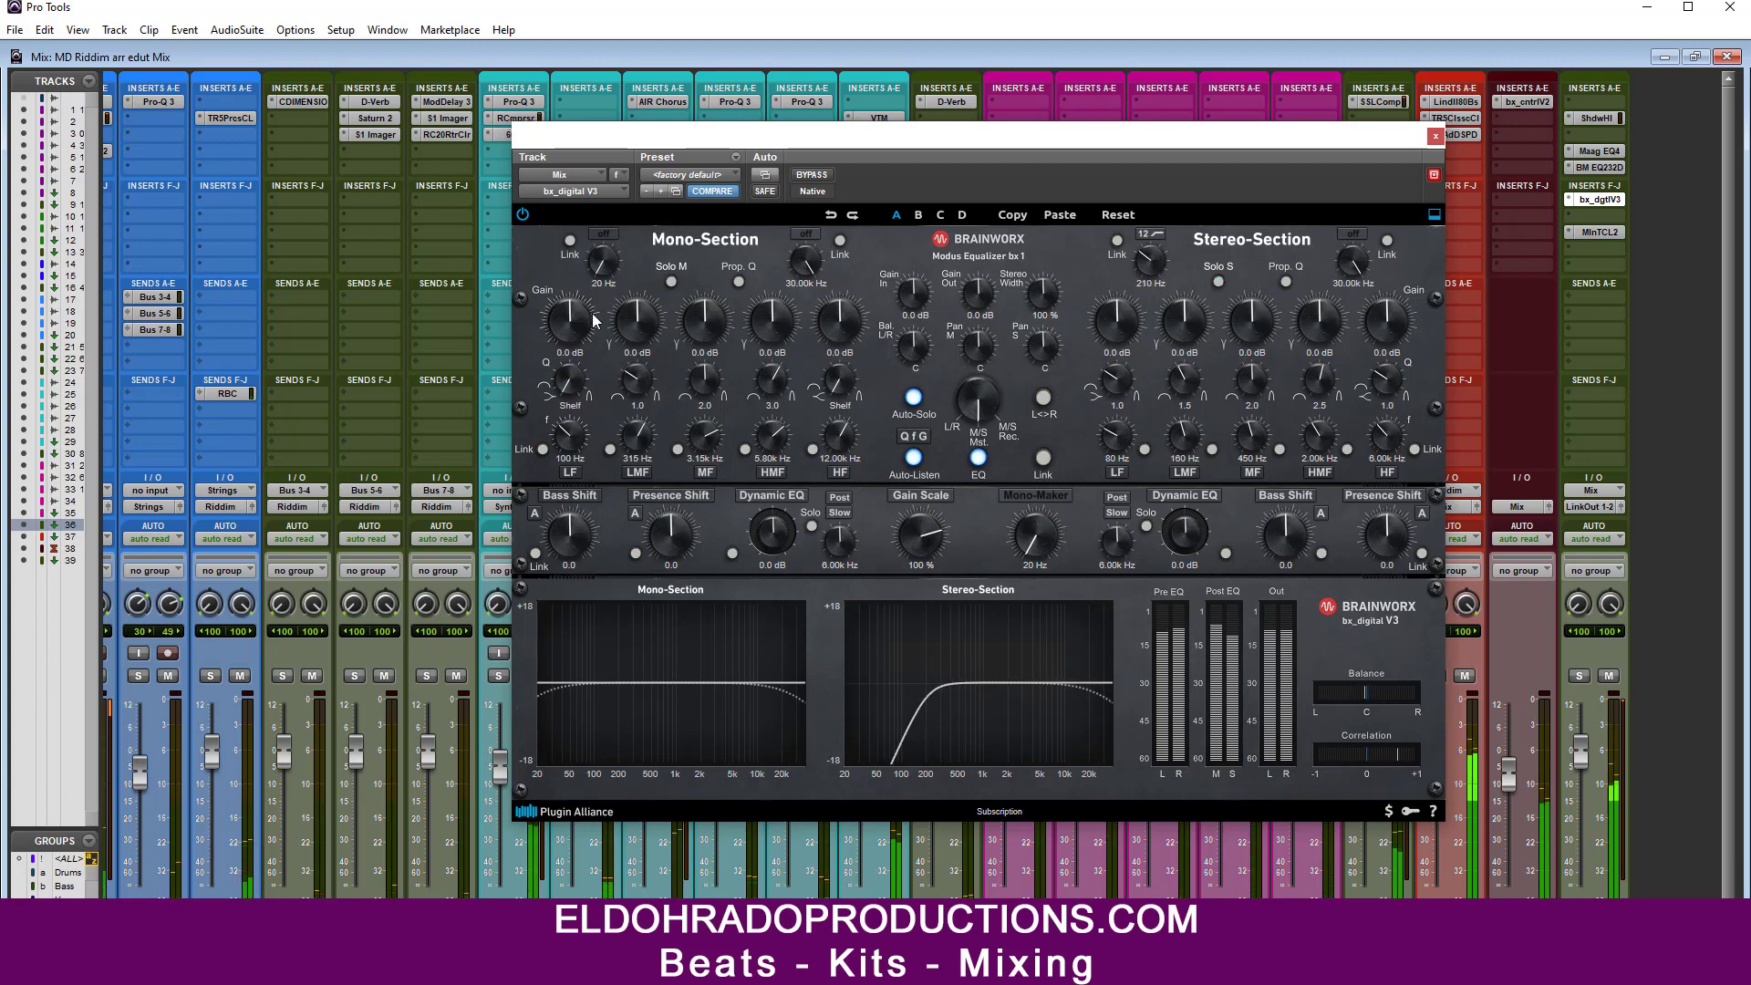
Step: In the Mono-Section, set LF to 34 Hz at -1.2 dB, and LMF to 372 Hz at -0.6 dB with a Q of 5.1
left_click(566, 434)
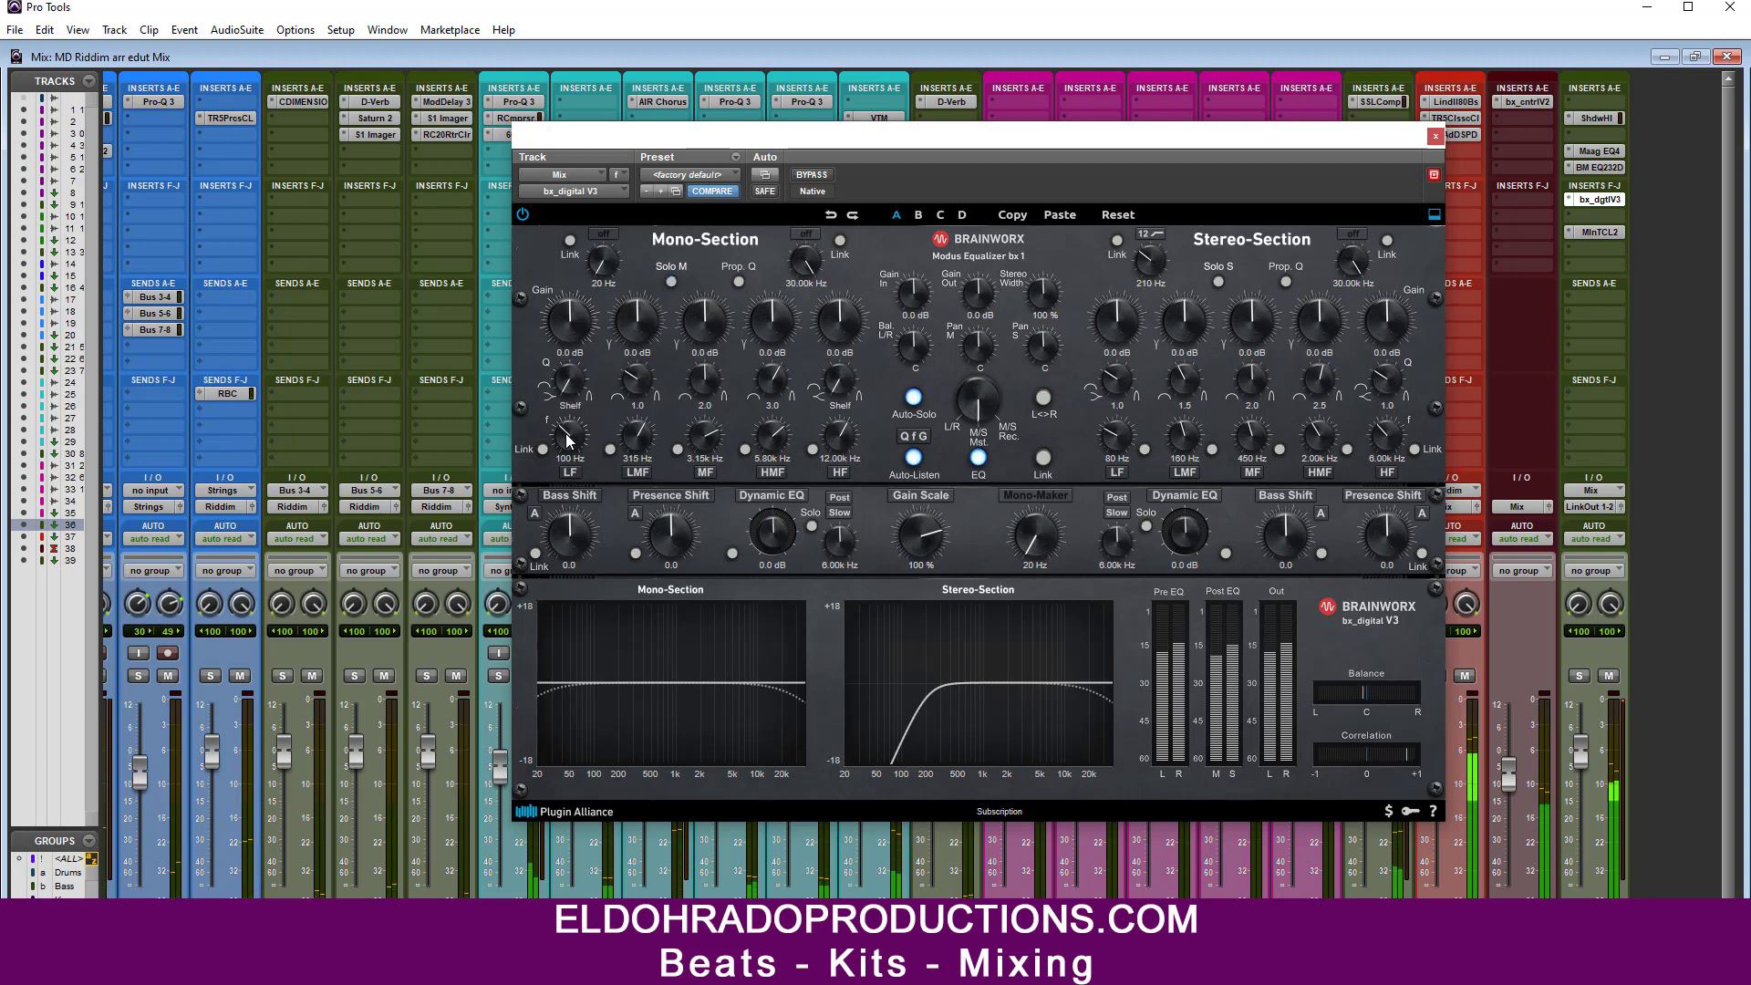
left_click_drag(567, 440, 567, 473)
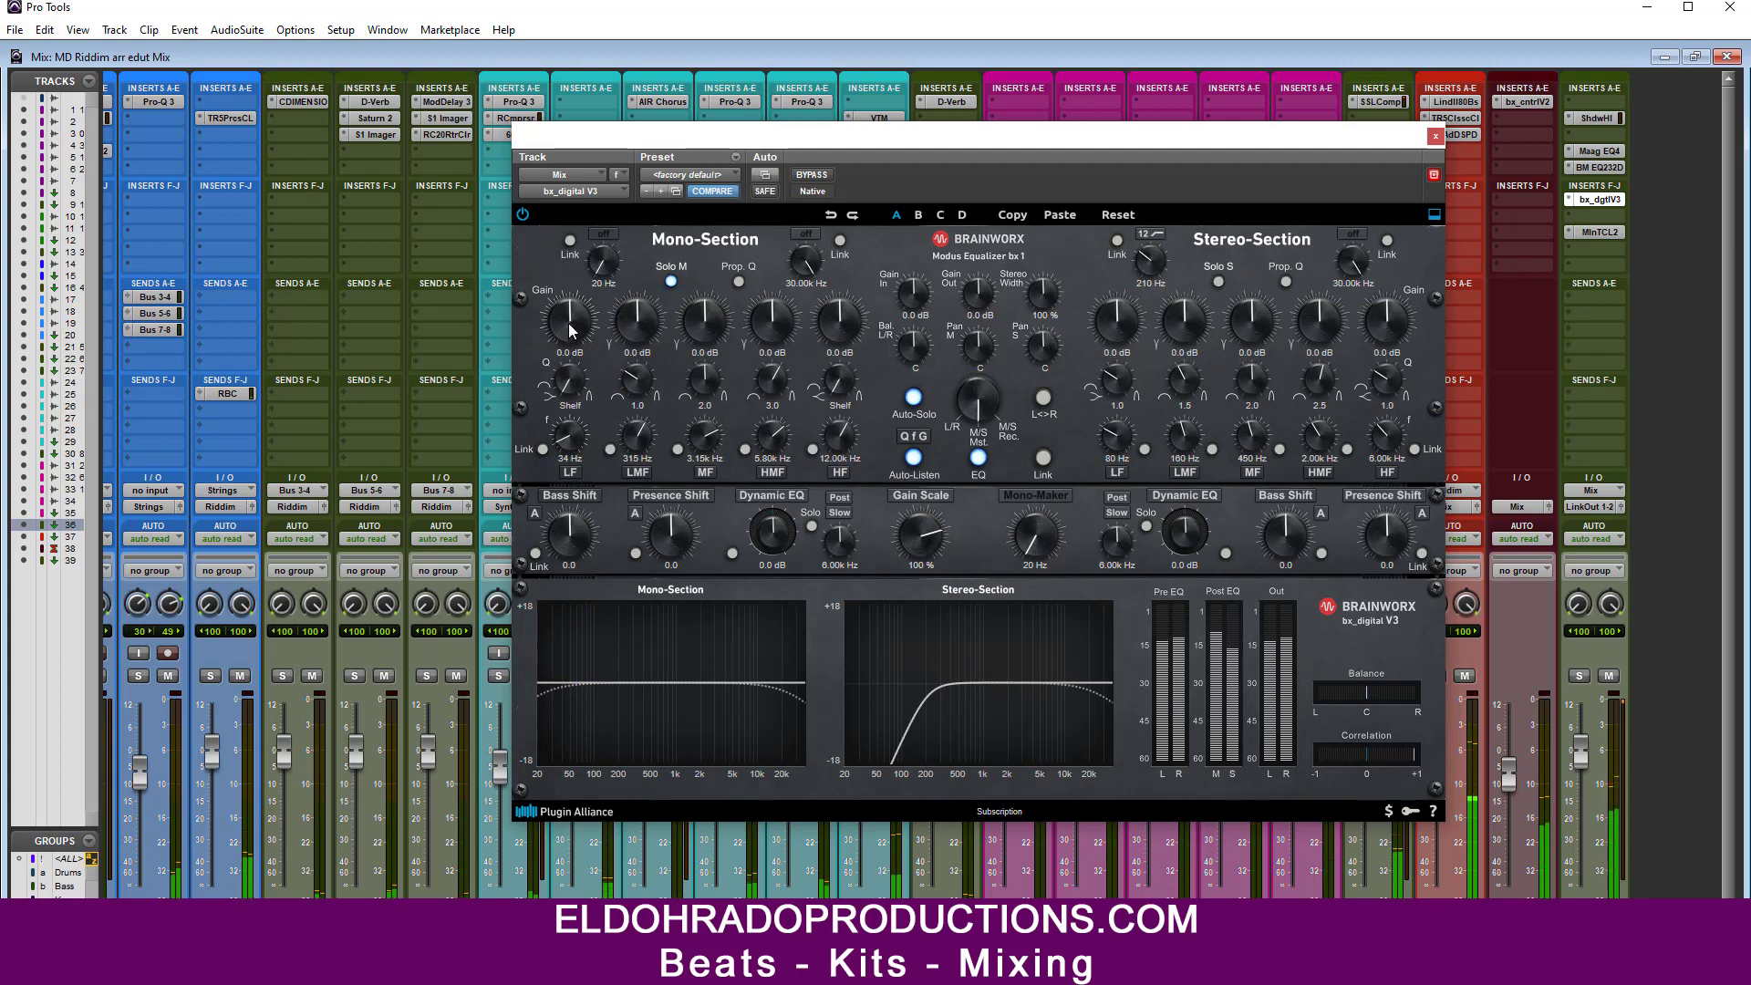
left_click_drag(569, 326, 570, 333)
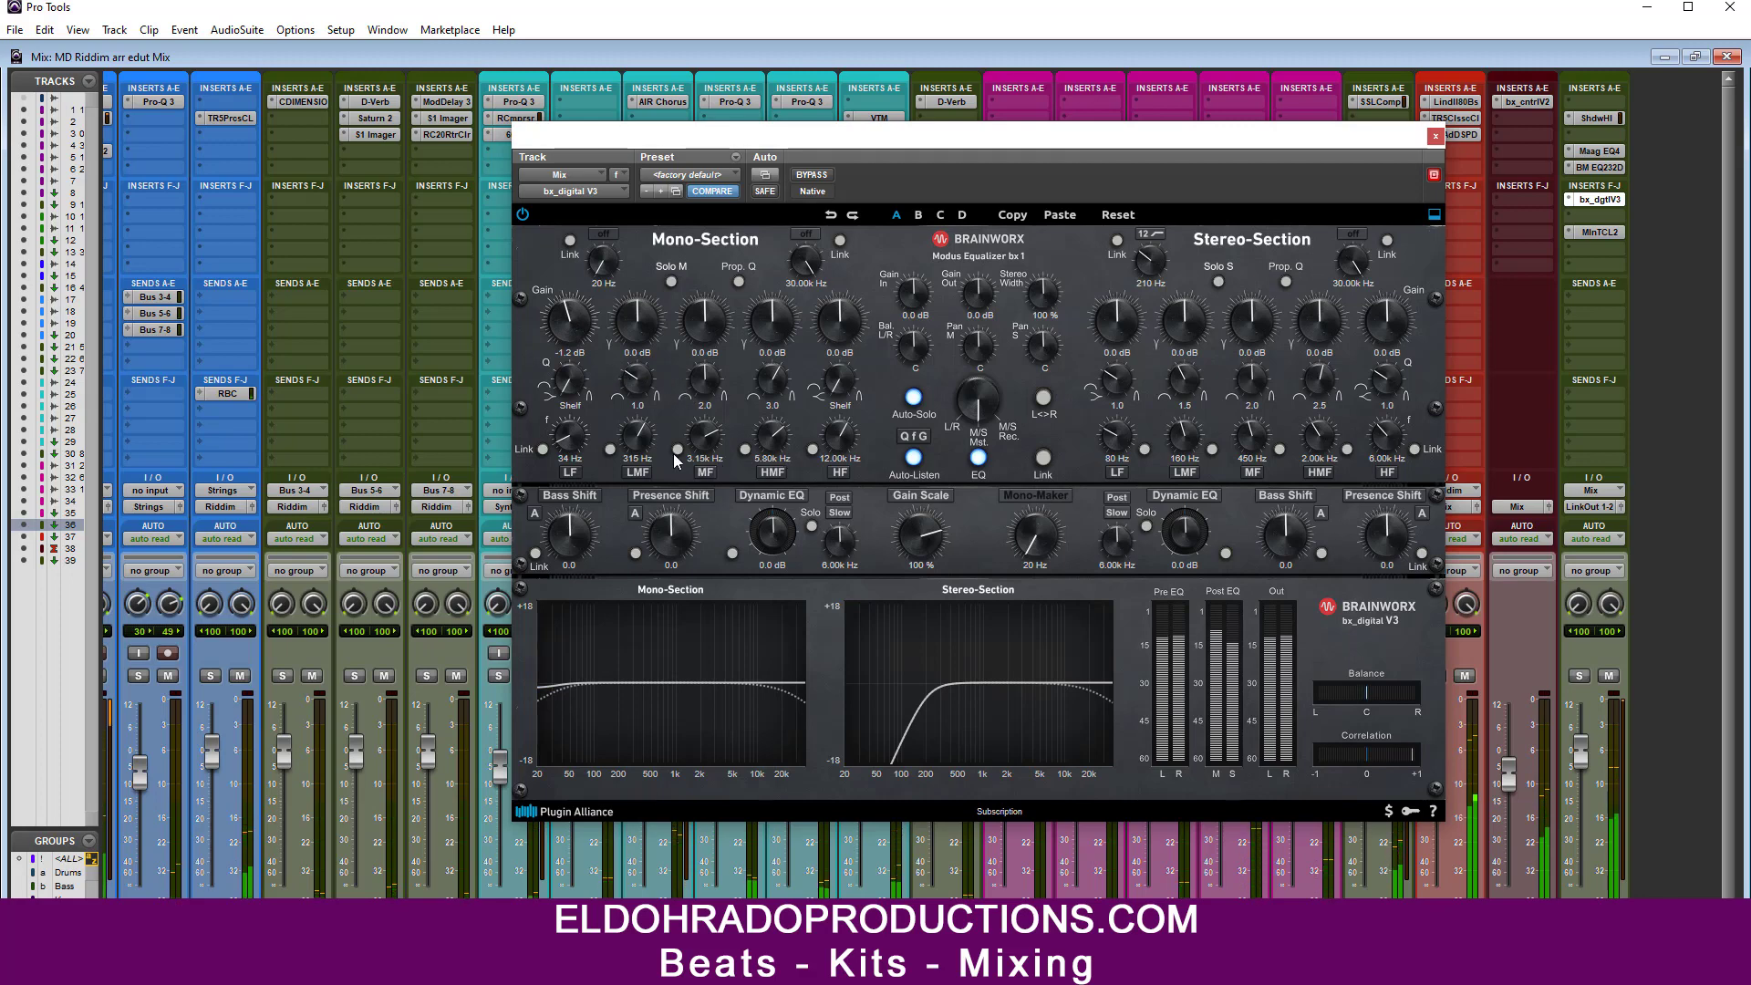
left_click_drag(643, 444, 636, 338)
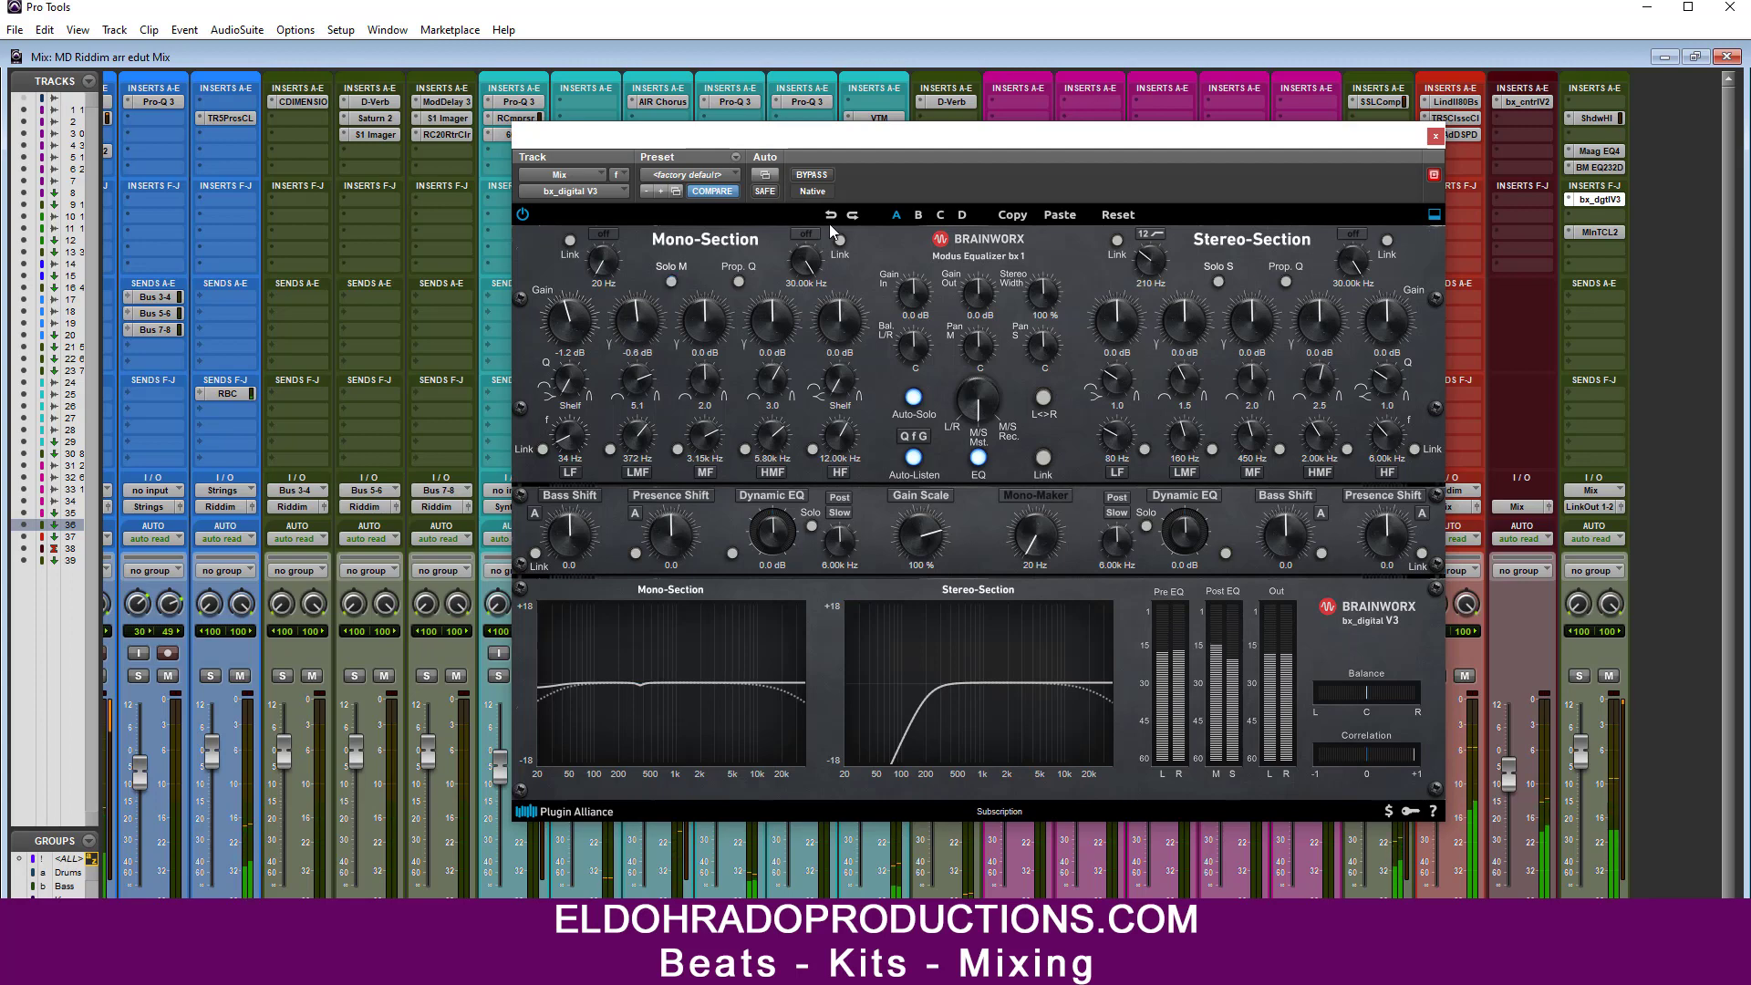
left_click_drag(937, 147, 926, 144)
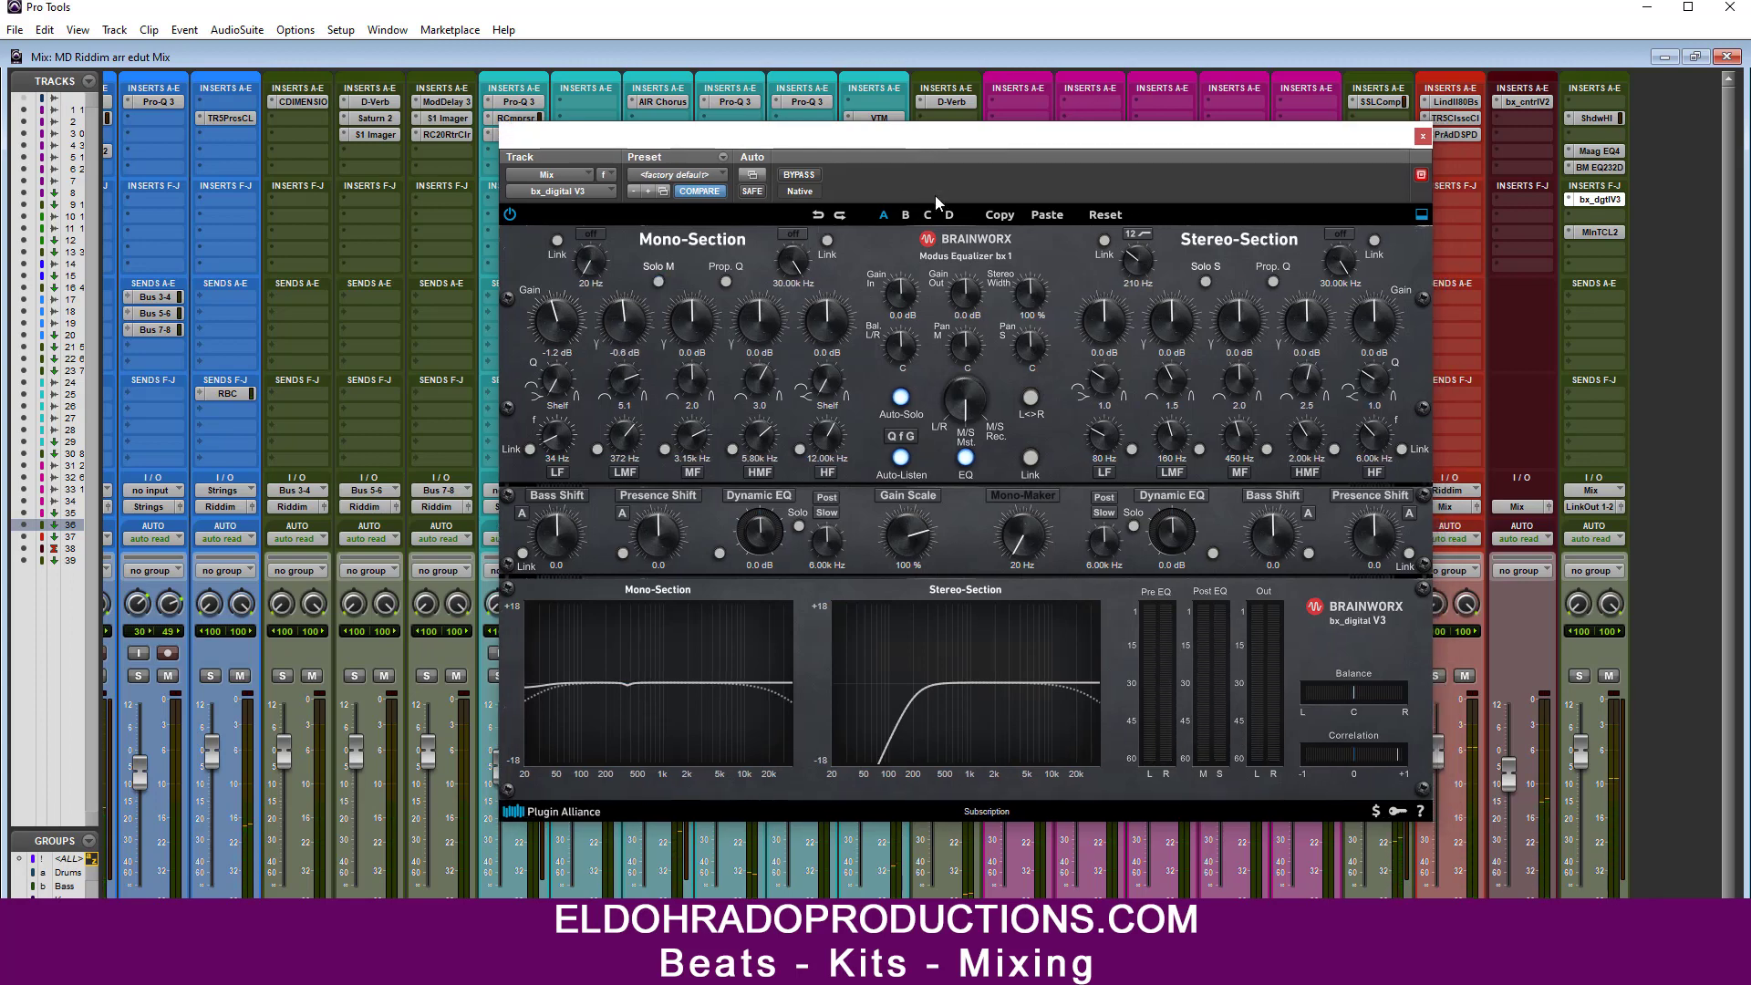
Step: Set the Stereo-Section HF to 10.66 kHz at +0.4 dB, raise the stereo width to 129 %, and close bx_digital V3
key("space")
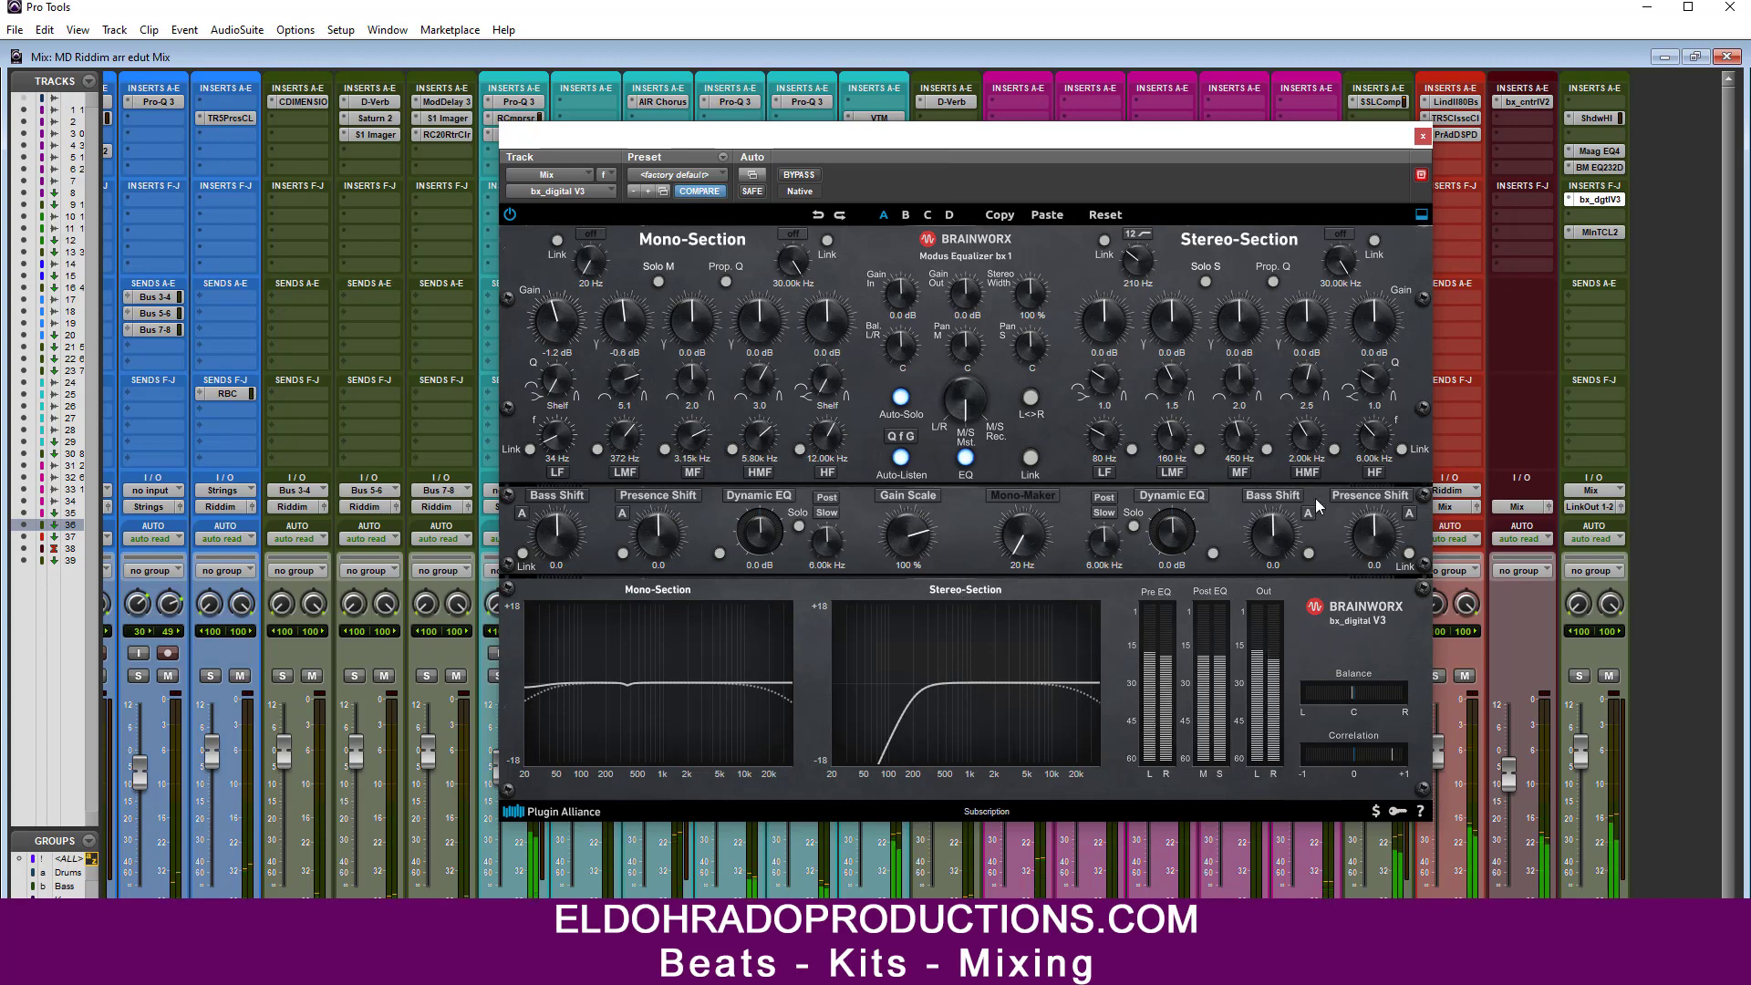
left_click_drag(1376, 436, 1378, 413)
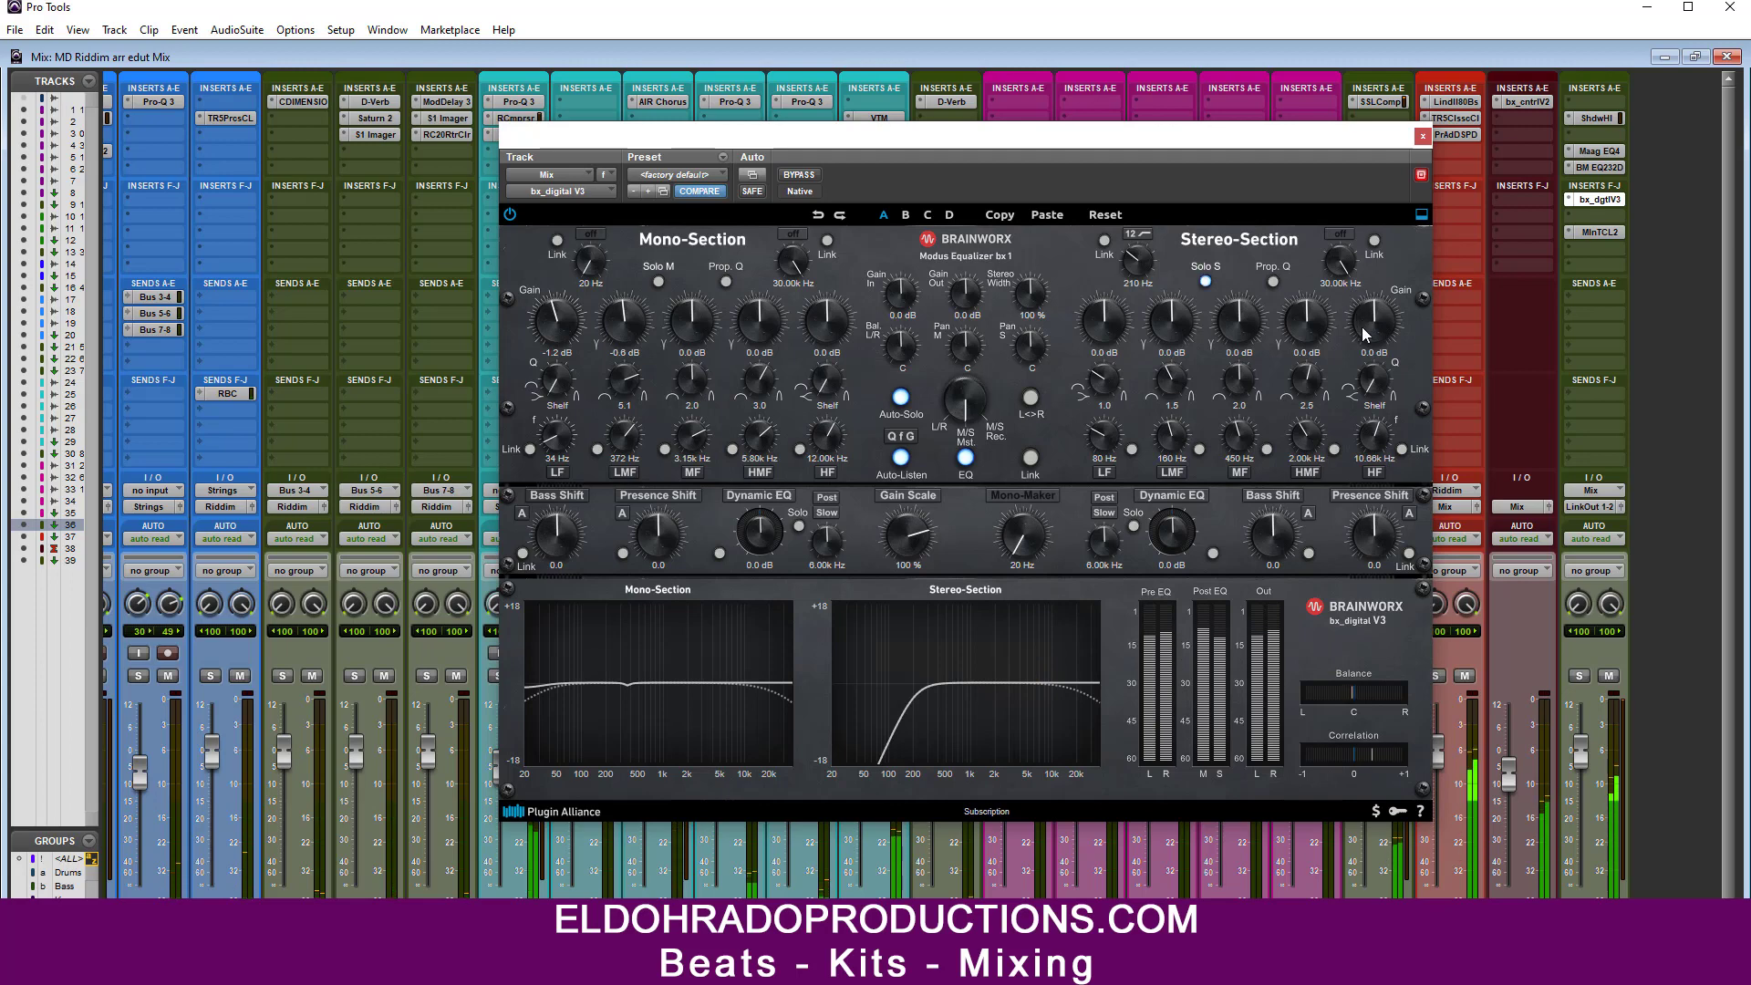
left_click_drag(1363, 329, 1364, 326)
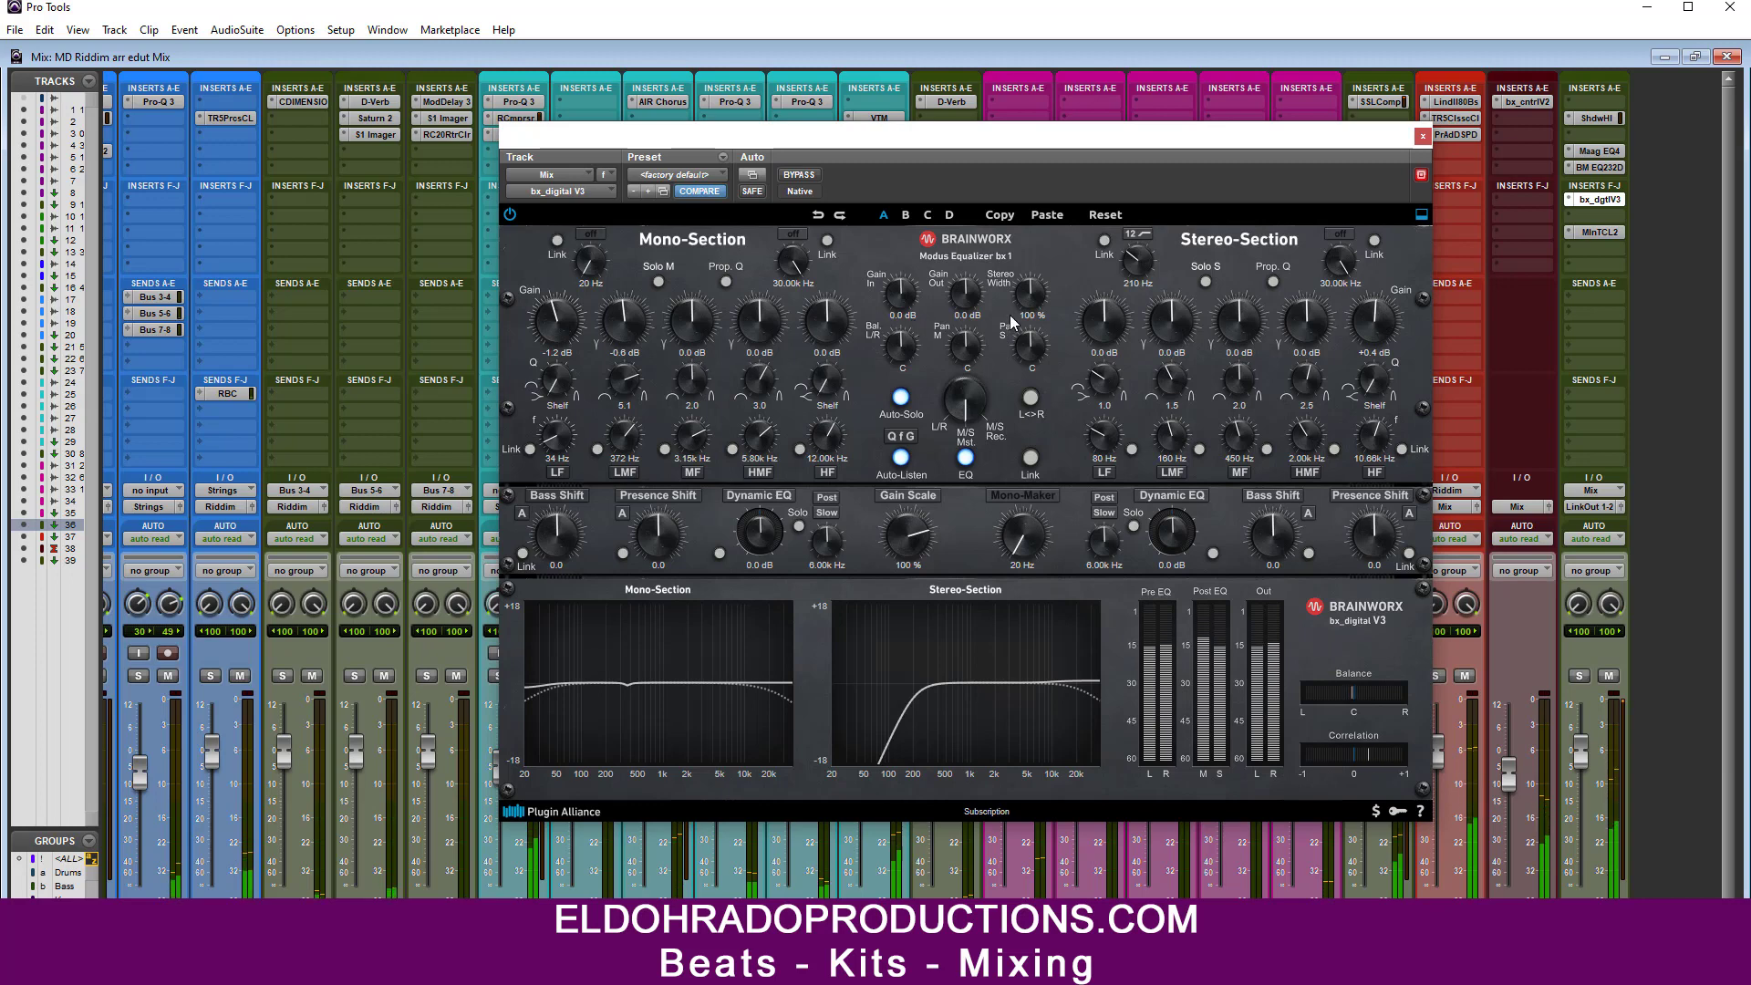
scroll(1032, 298, "up", 5)
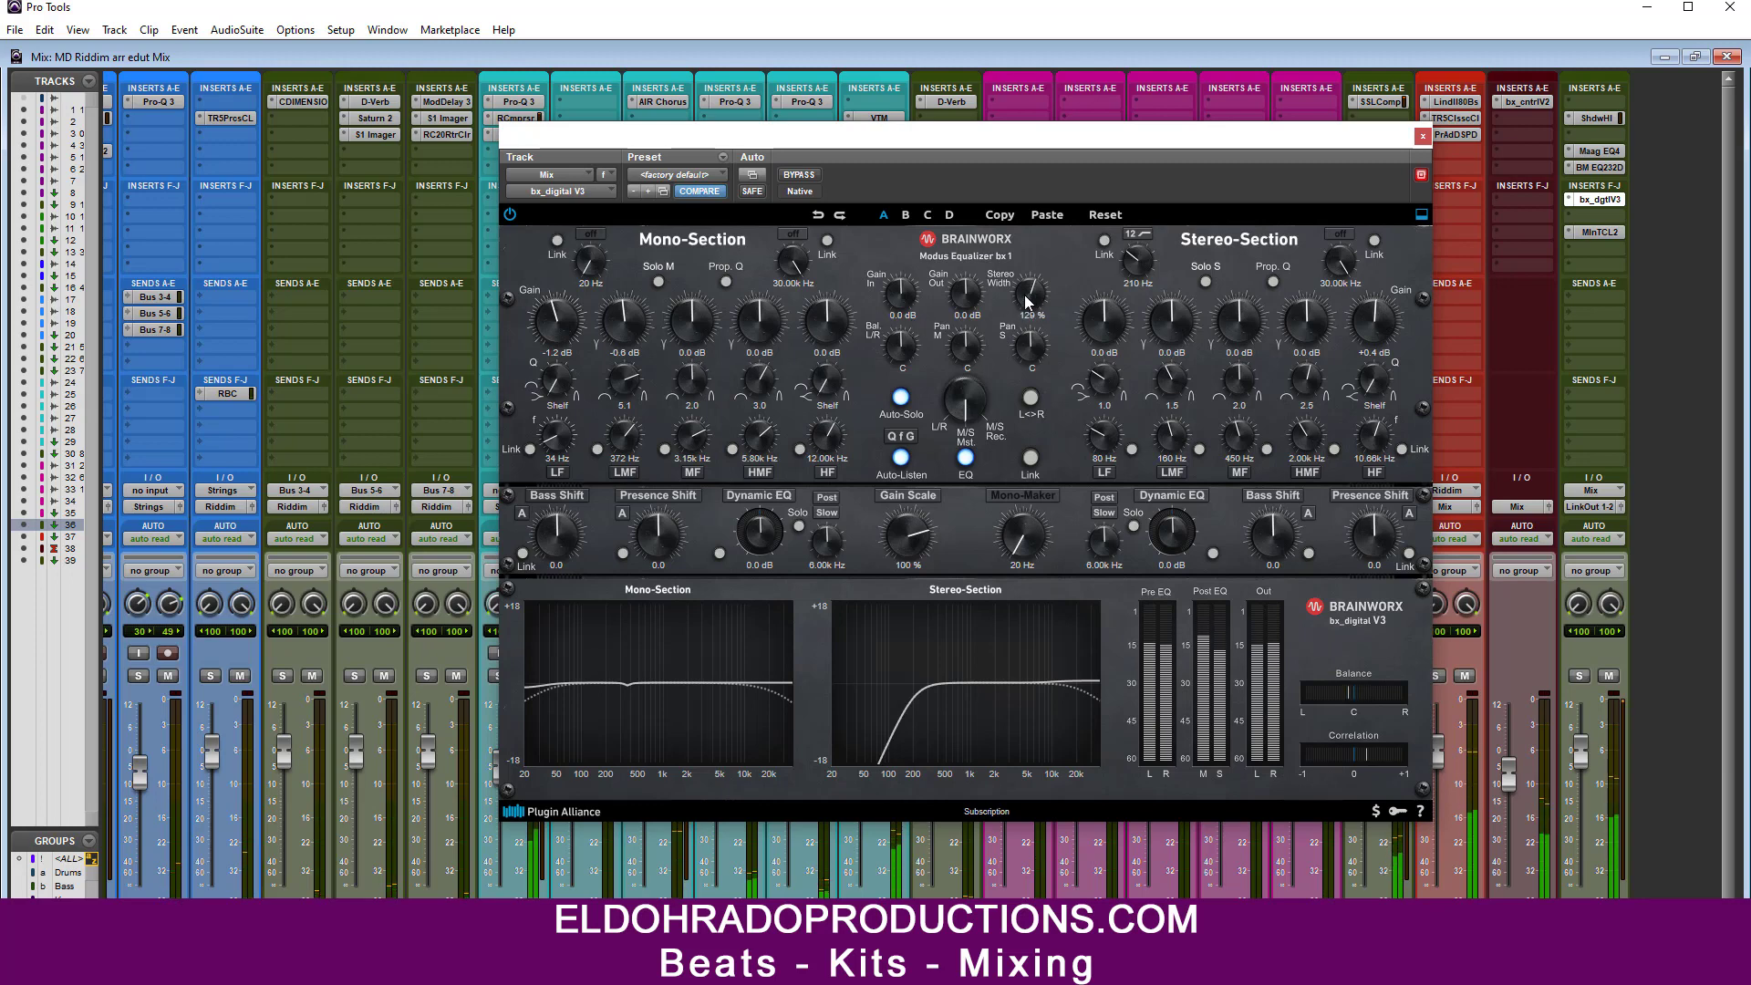
left_click(1423, 137)
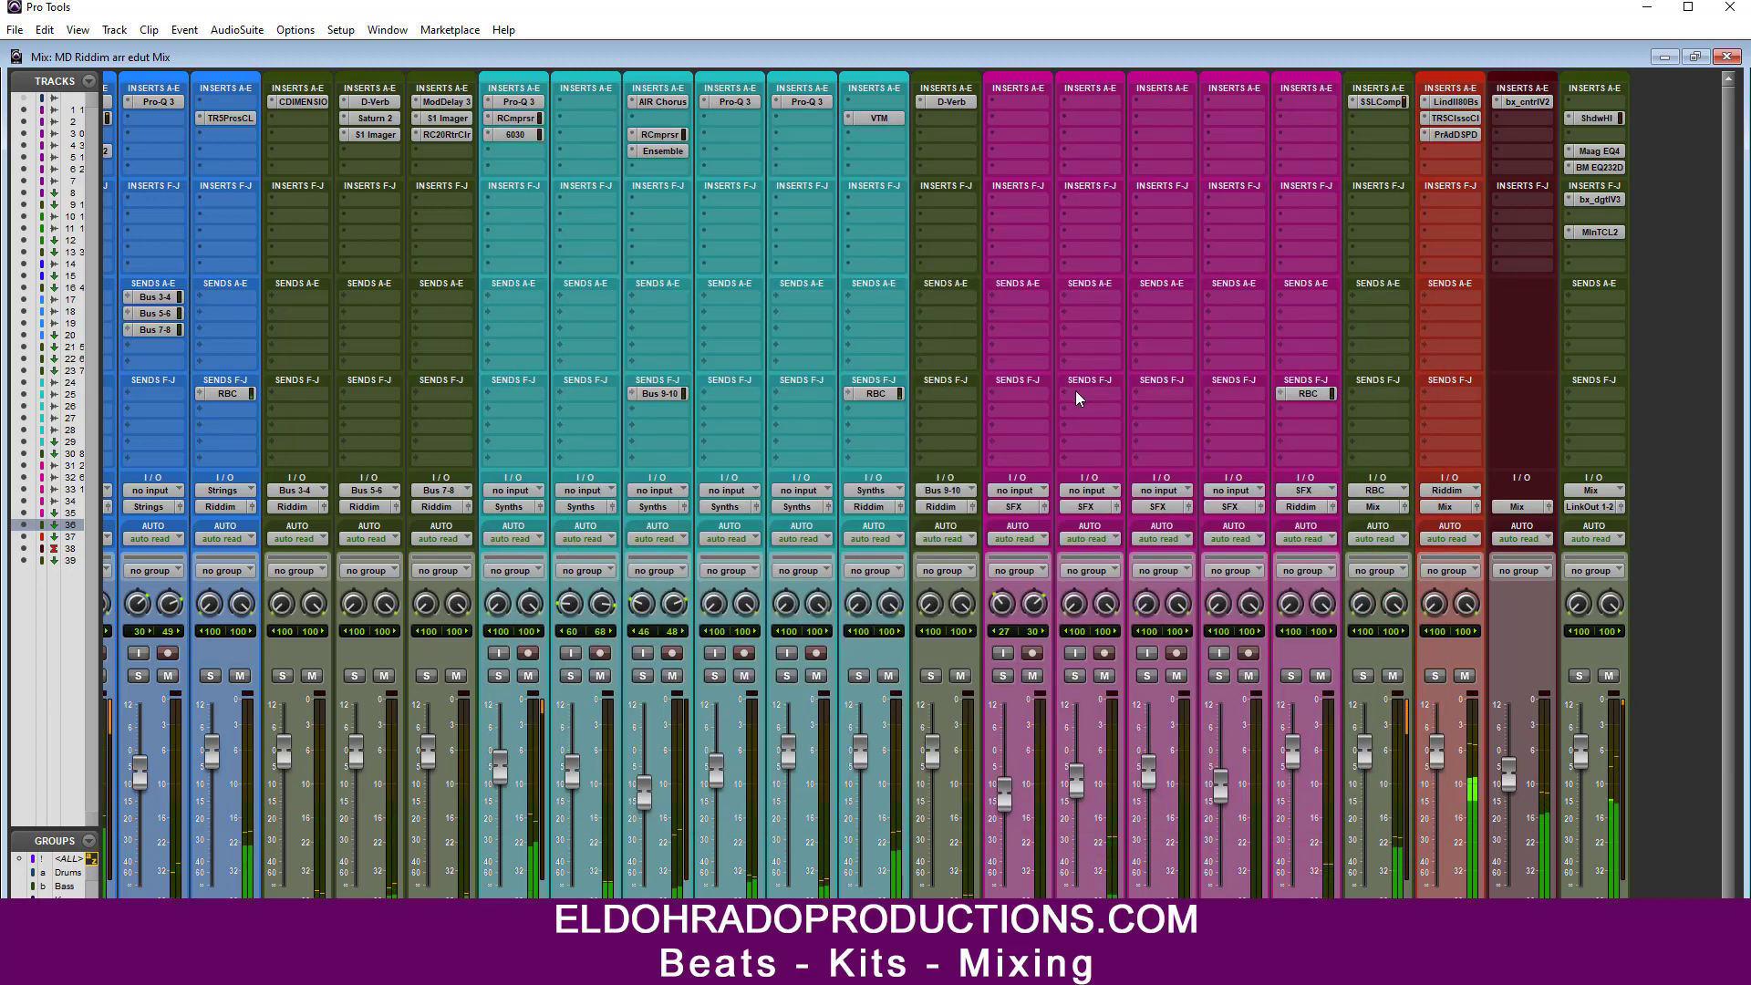
Step: Insert iZotope Tonal Balance Control 2 in the Mix aux's last slot and compare the mix against the Dancehall Trap target
mouse_move(1305, 948)
left_mouse_down()
mouse_move(1275, 949)
mouse_move(1304, 949)
left_mouse_up()
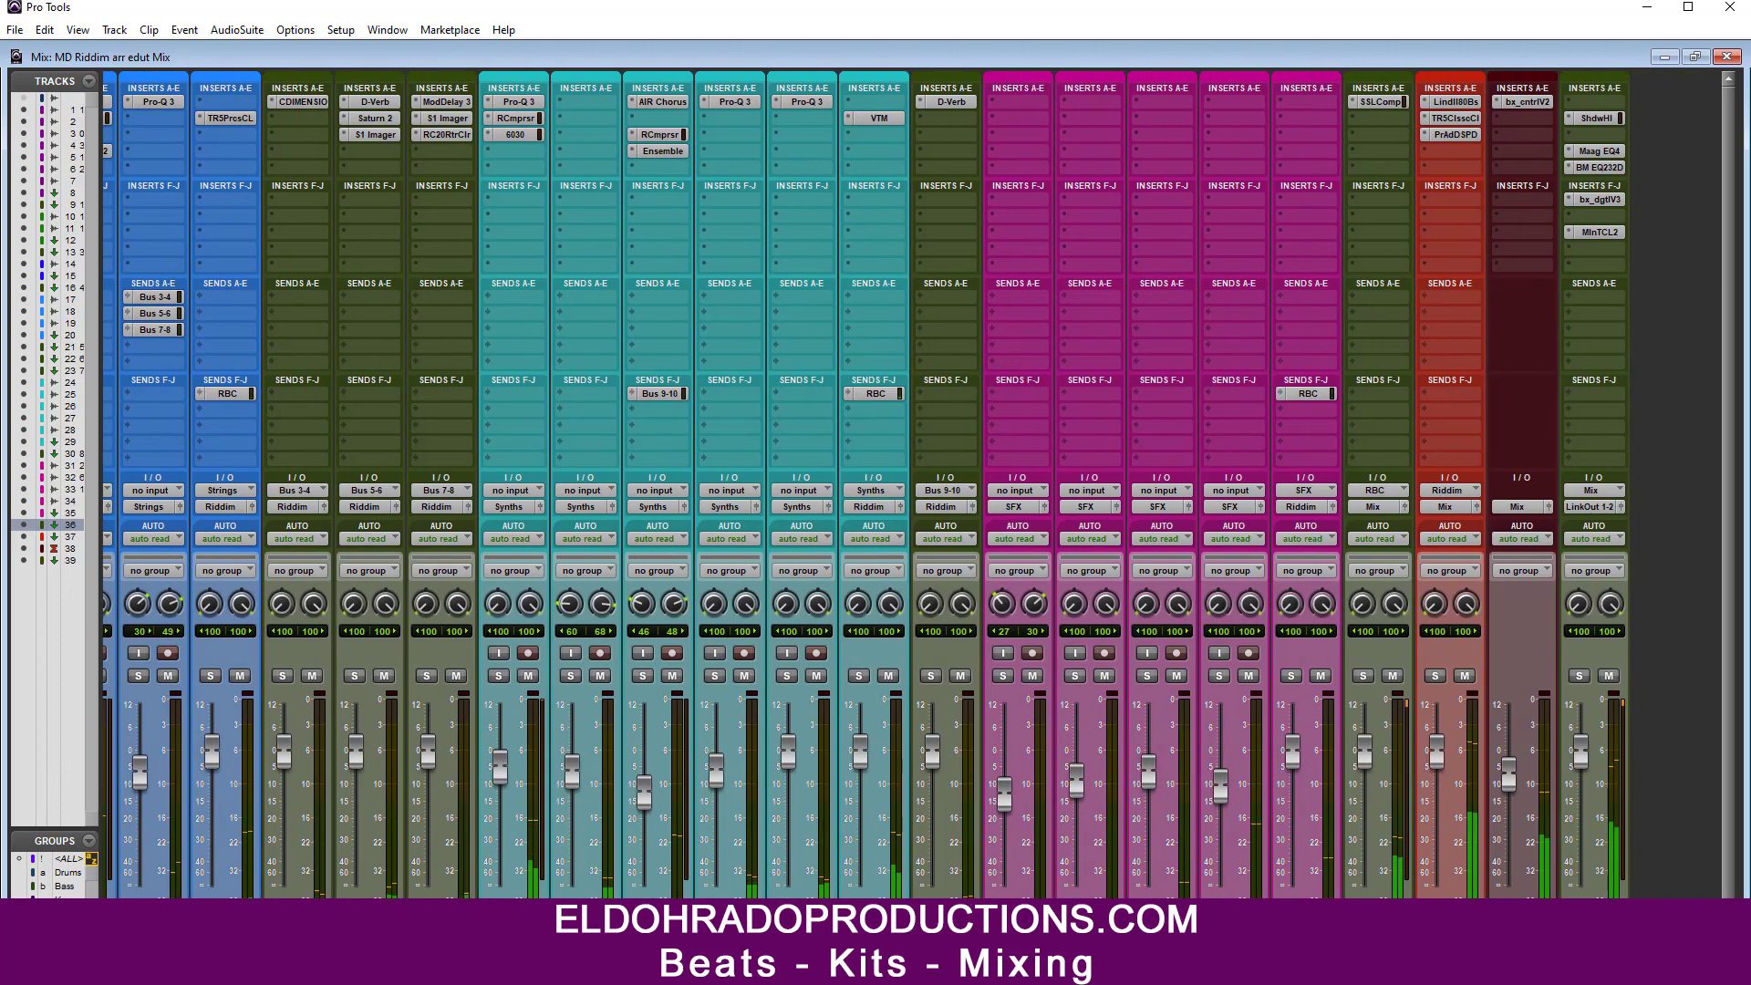
left_click(1591, 265)
mouse_move(1651, 333)
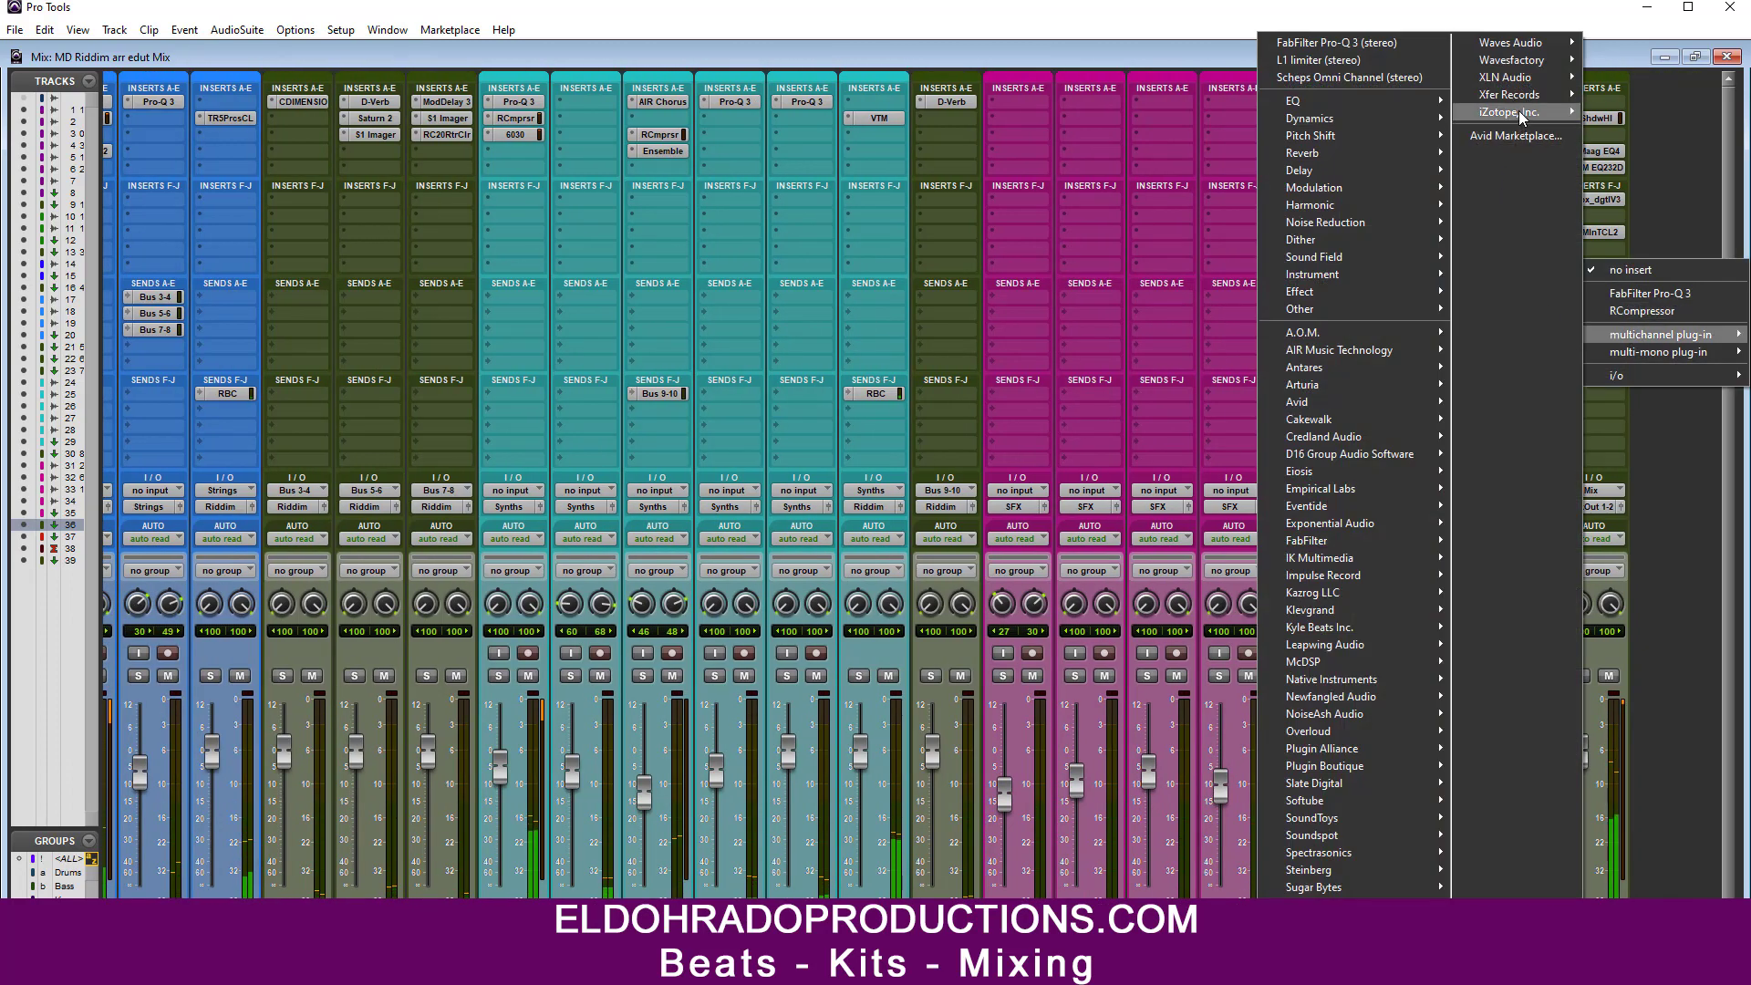
mouse_move(1518, 112)
left_click(1125, 876)
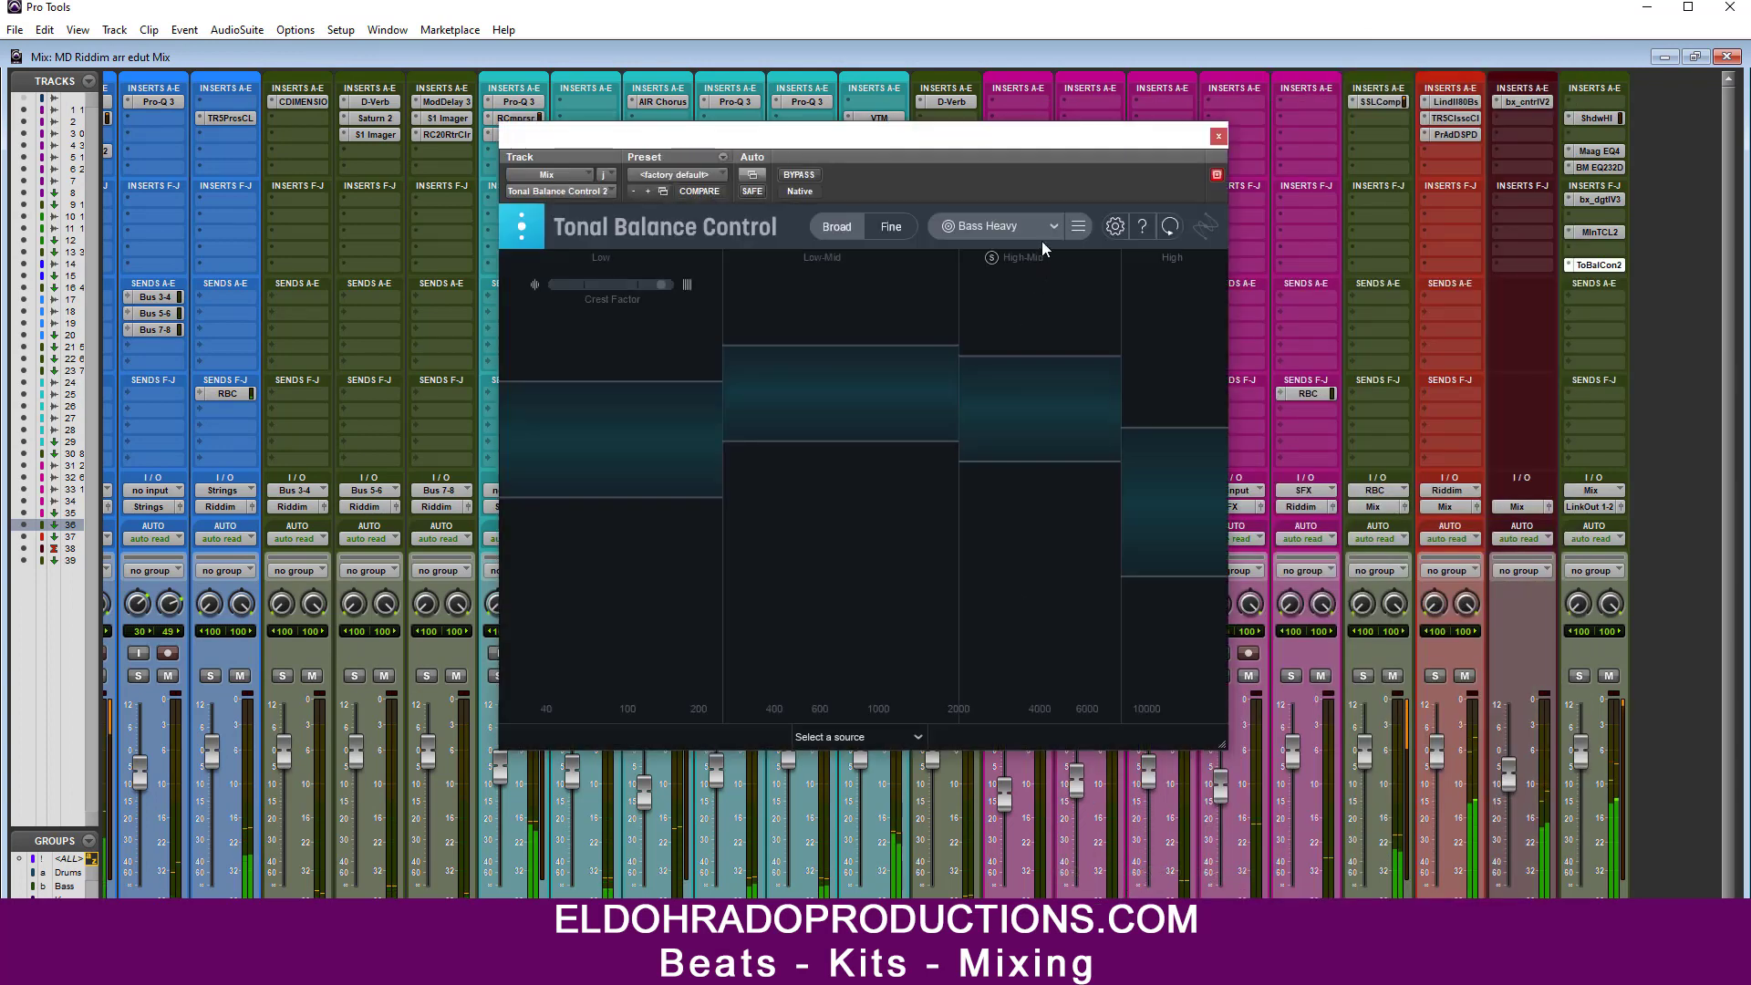
left_click(1045, 228)
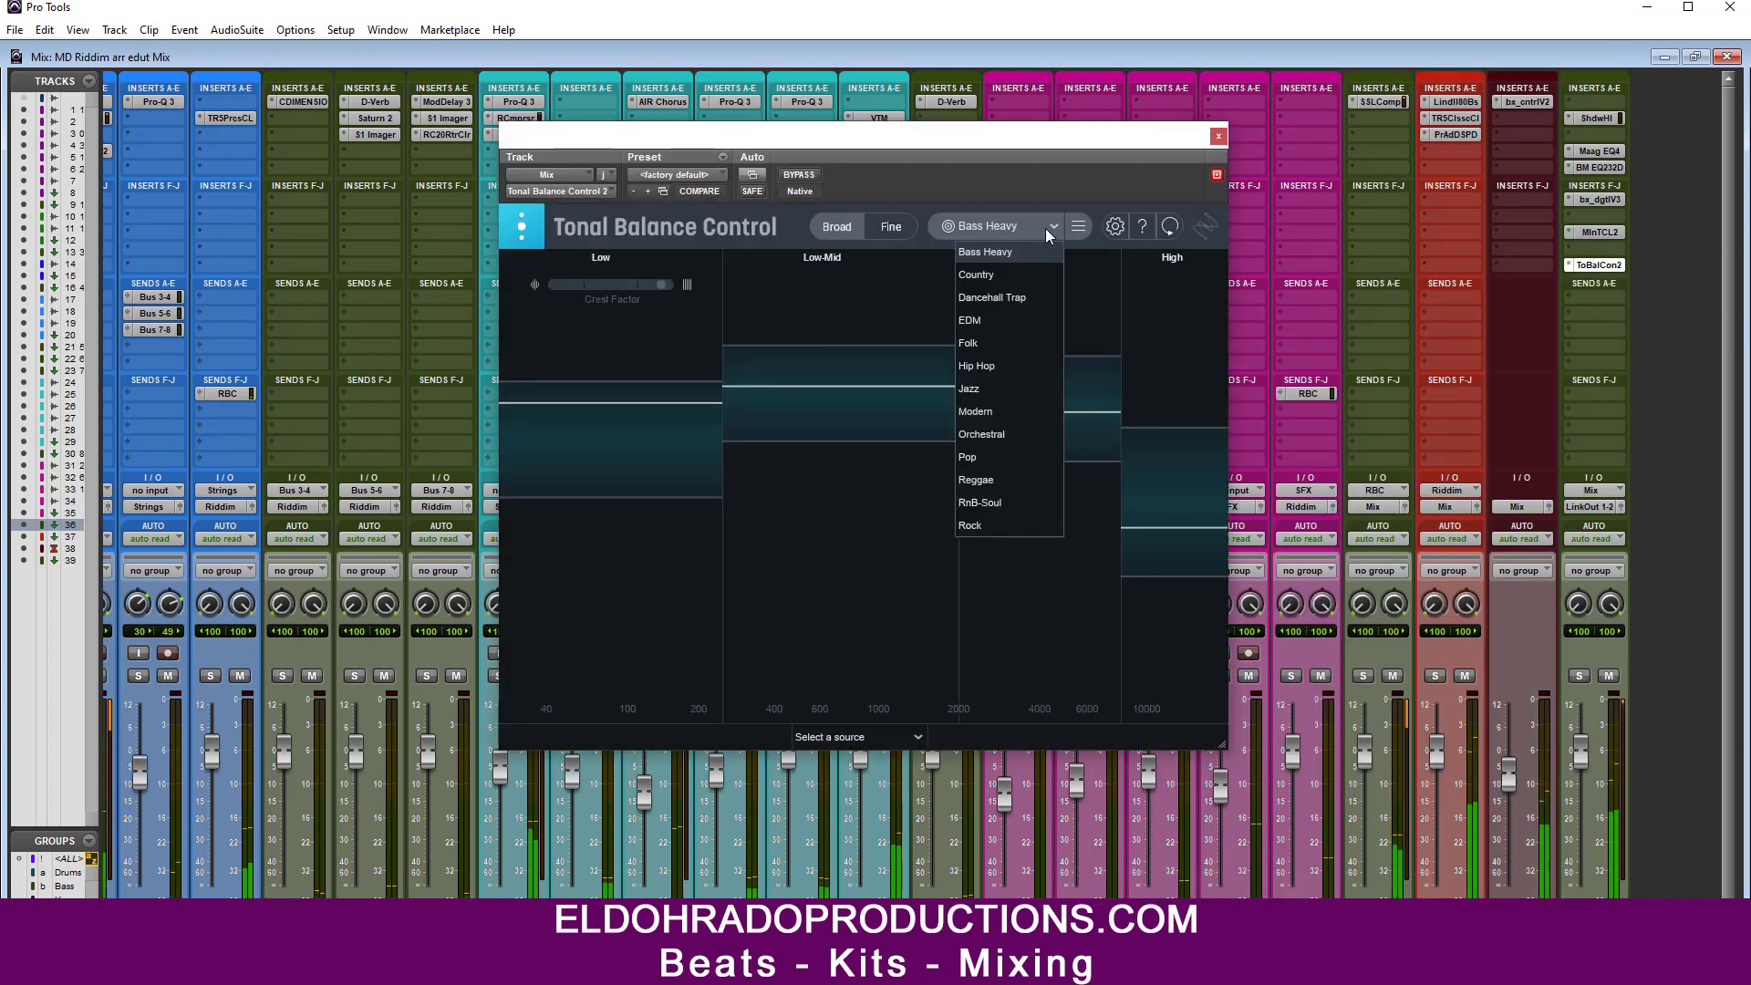
left_click(1017, 304)
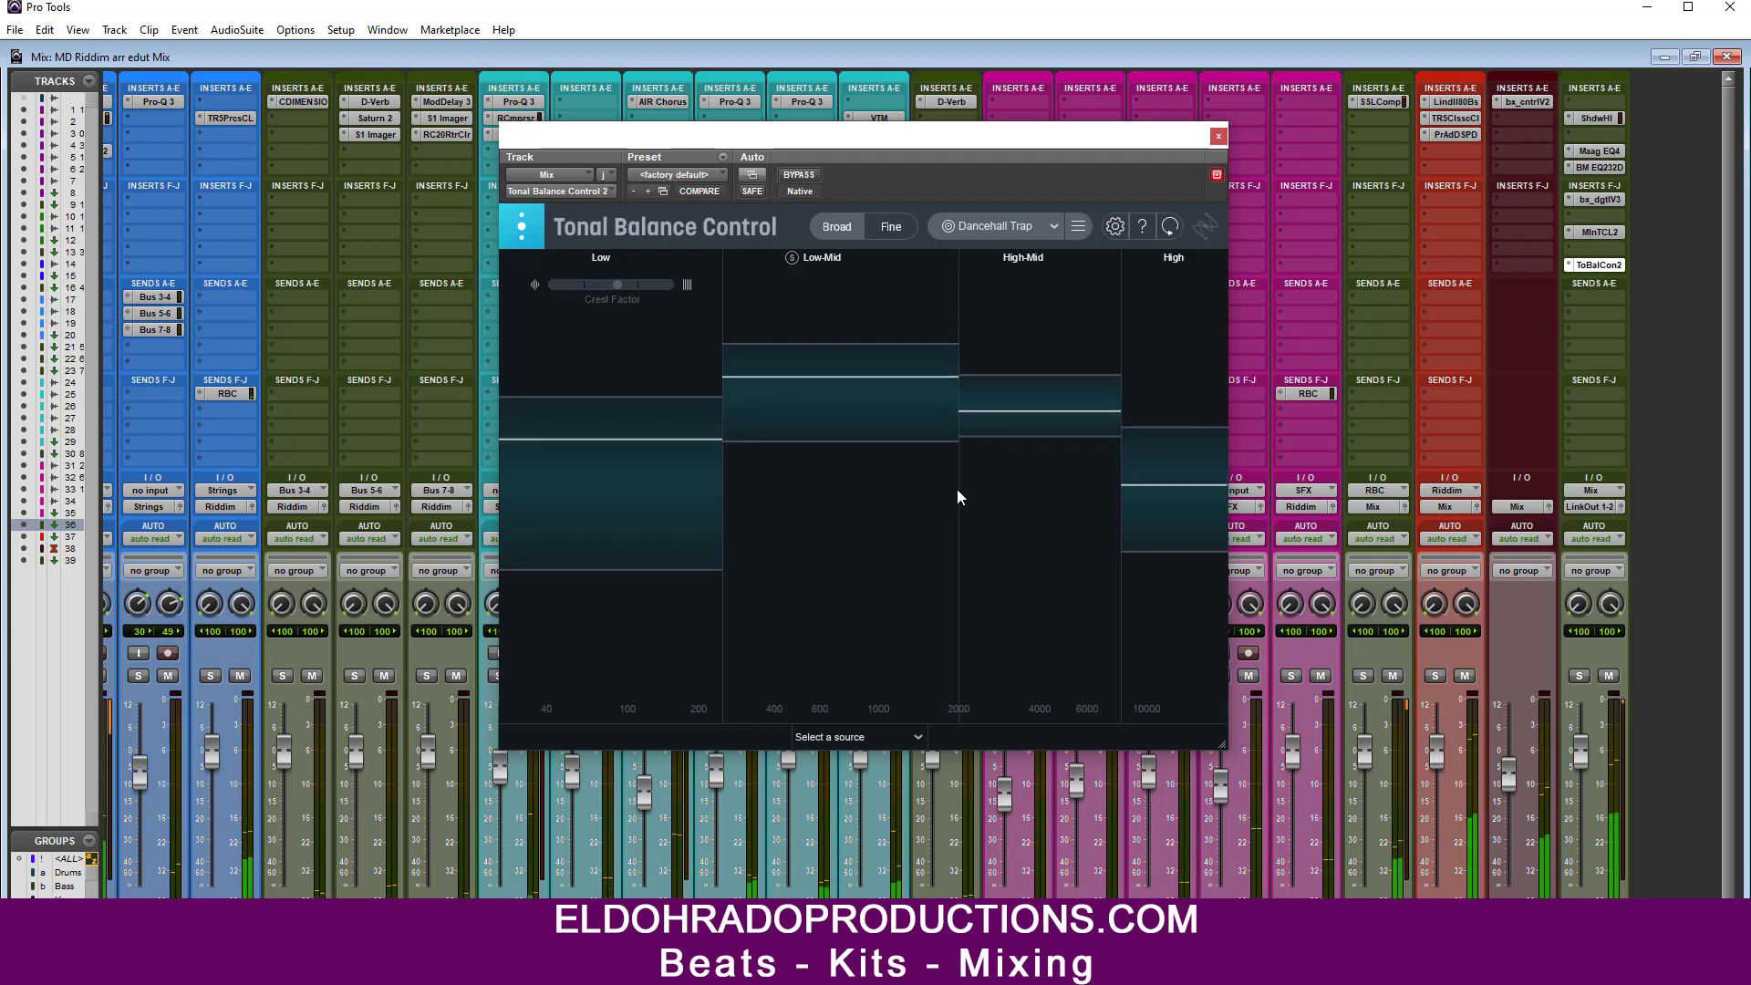
left_click(1220, 137)
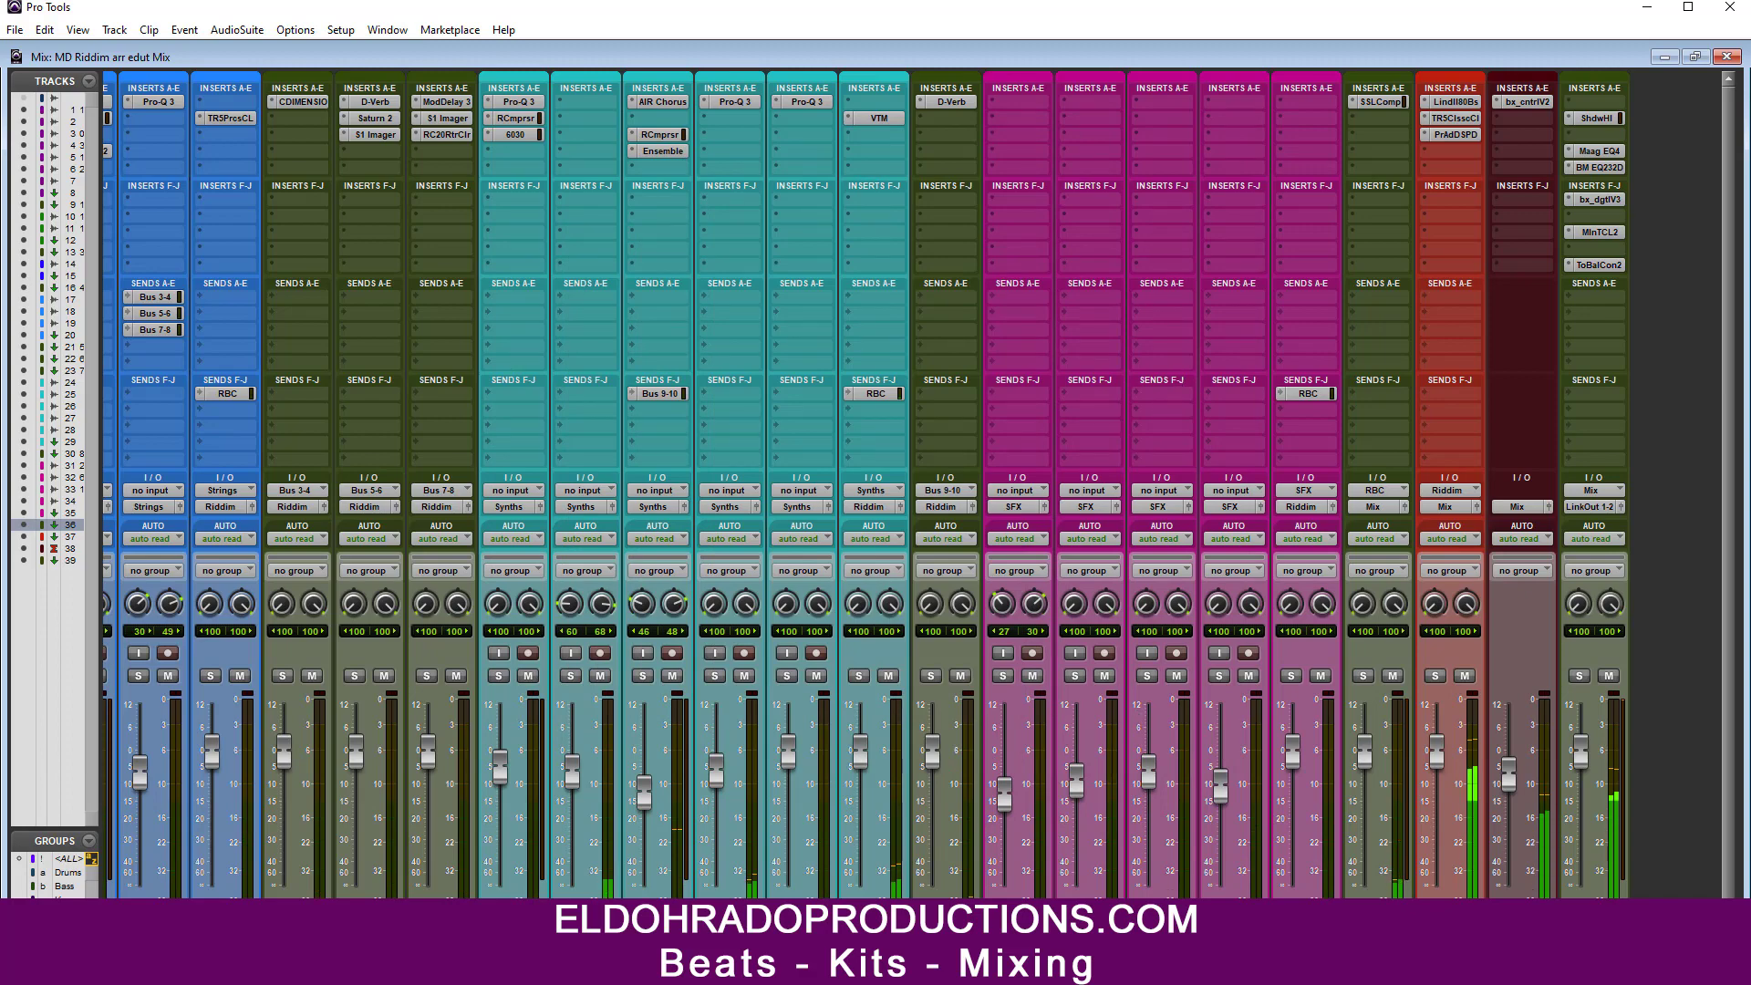
scroll(912, 485, "left", 10)
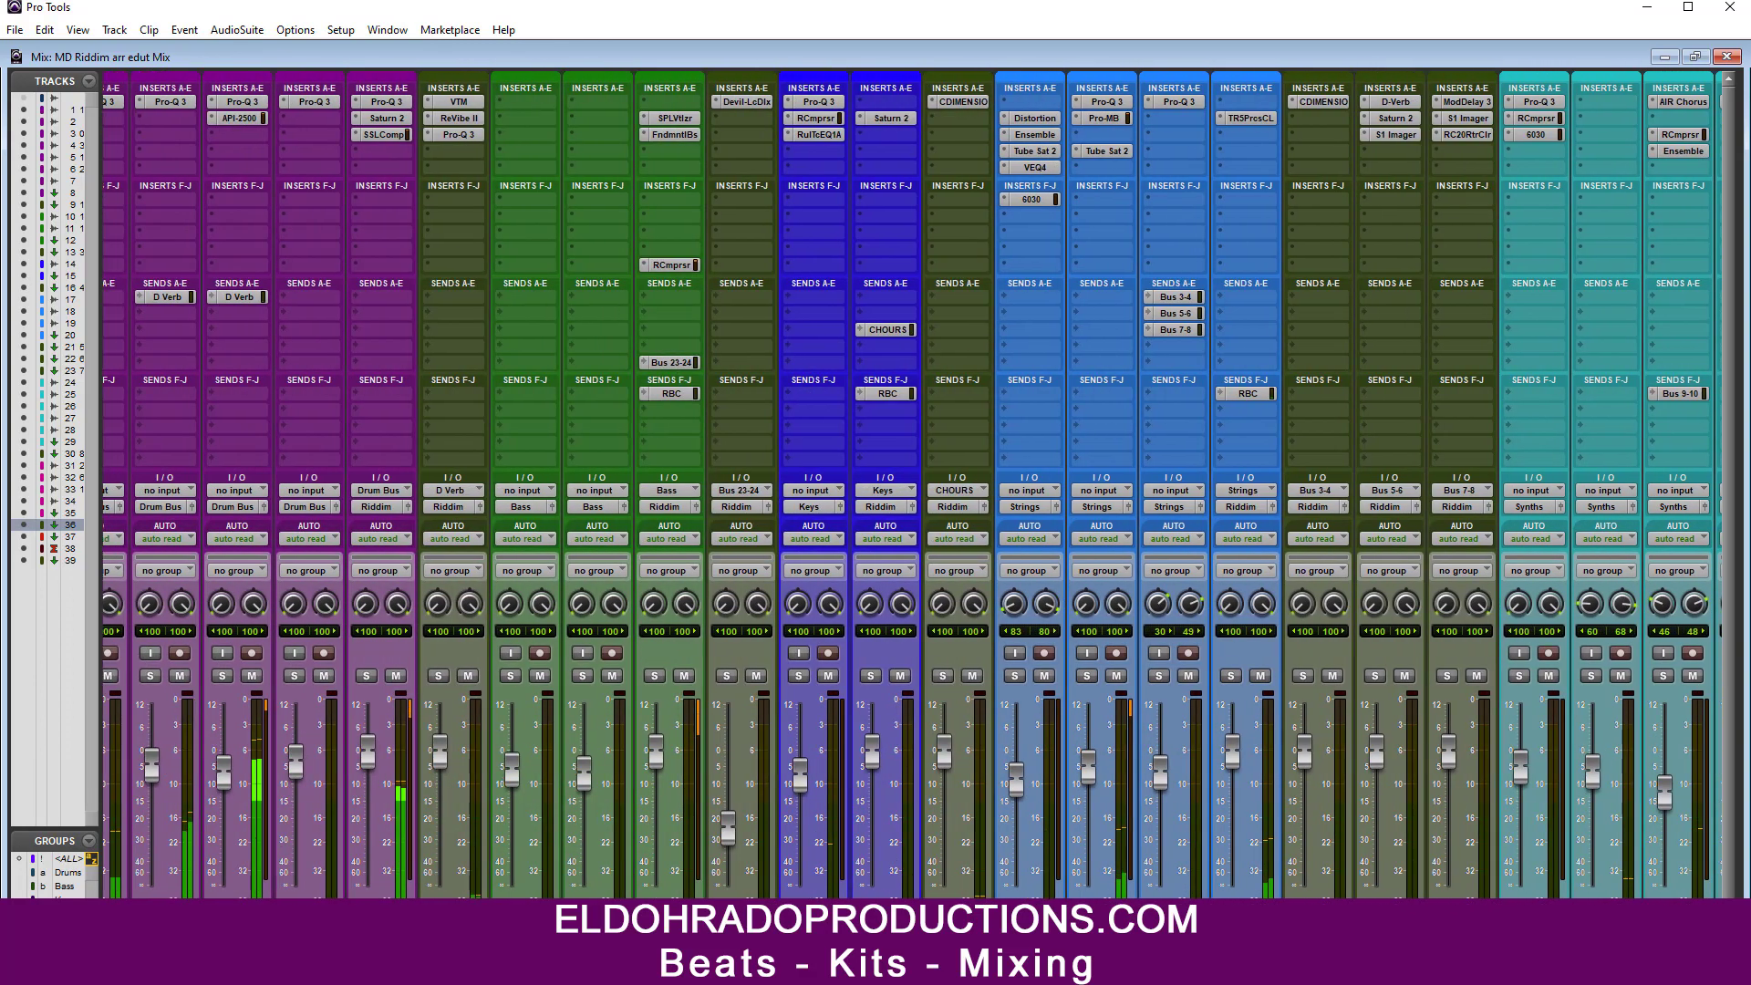
scroll(912, 485, "left", 3)
scroll(913, 486, "right", 3)
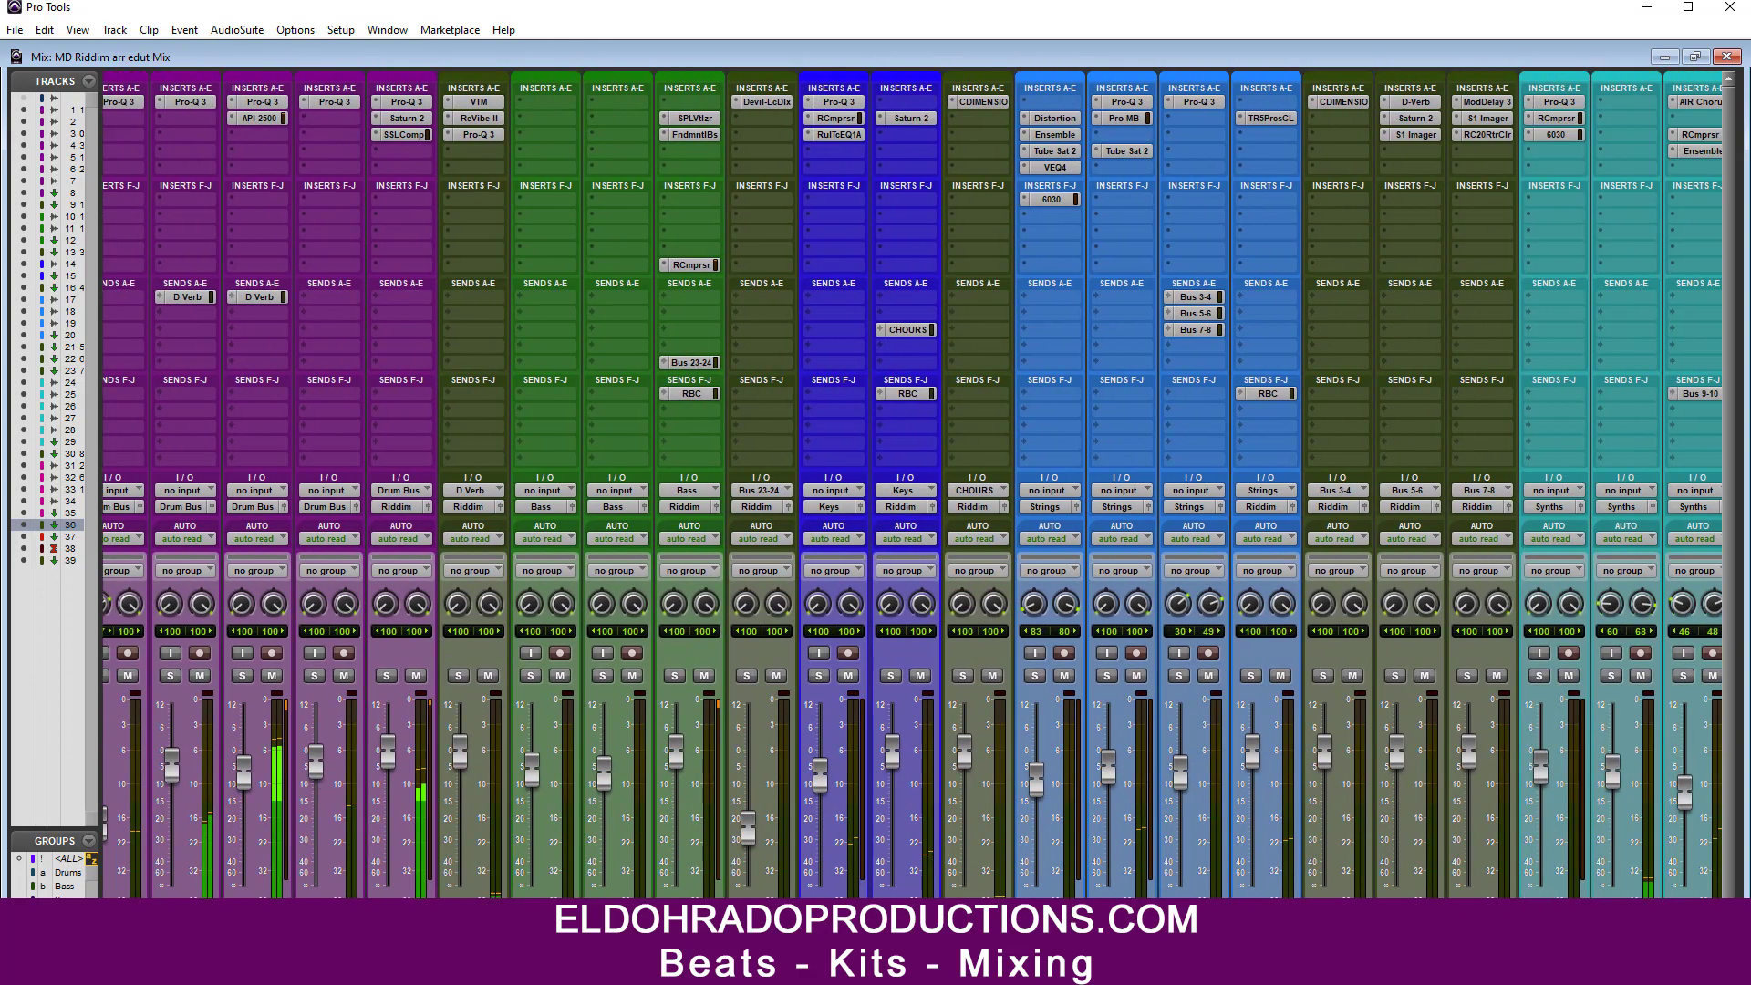
scroll(912, 485, "right", 10)
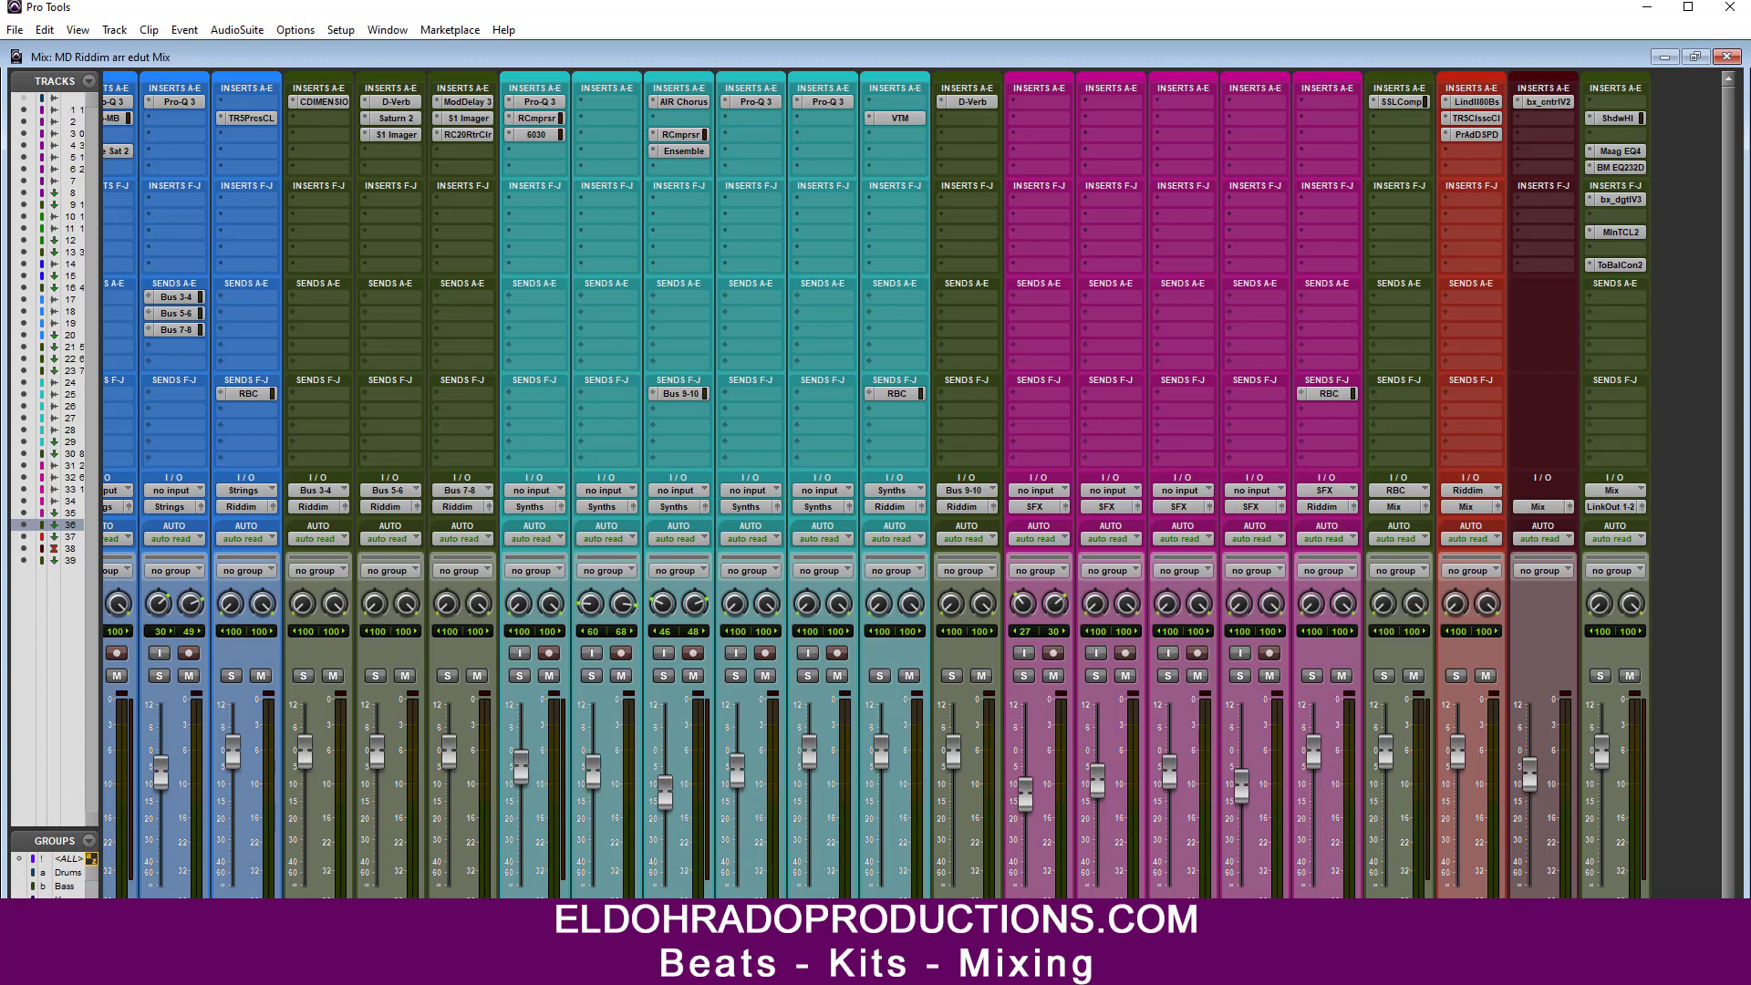
Step: Remove BM EQ232D from the Mix aux and stack Shadow Hills, Maag EQ4, bx_digital V3 and Millennia TCL-2 in consecutive insert slots
left_click_drag(1639, 134, 1639, 157)
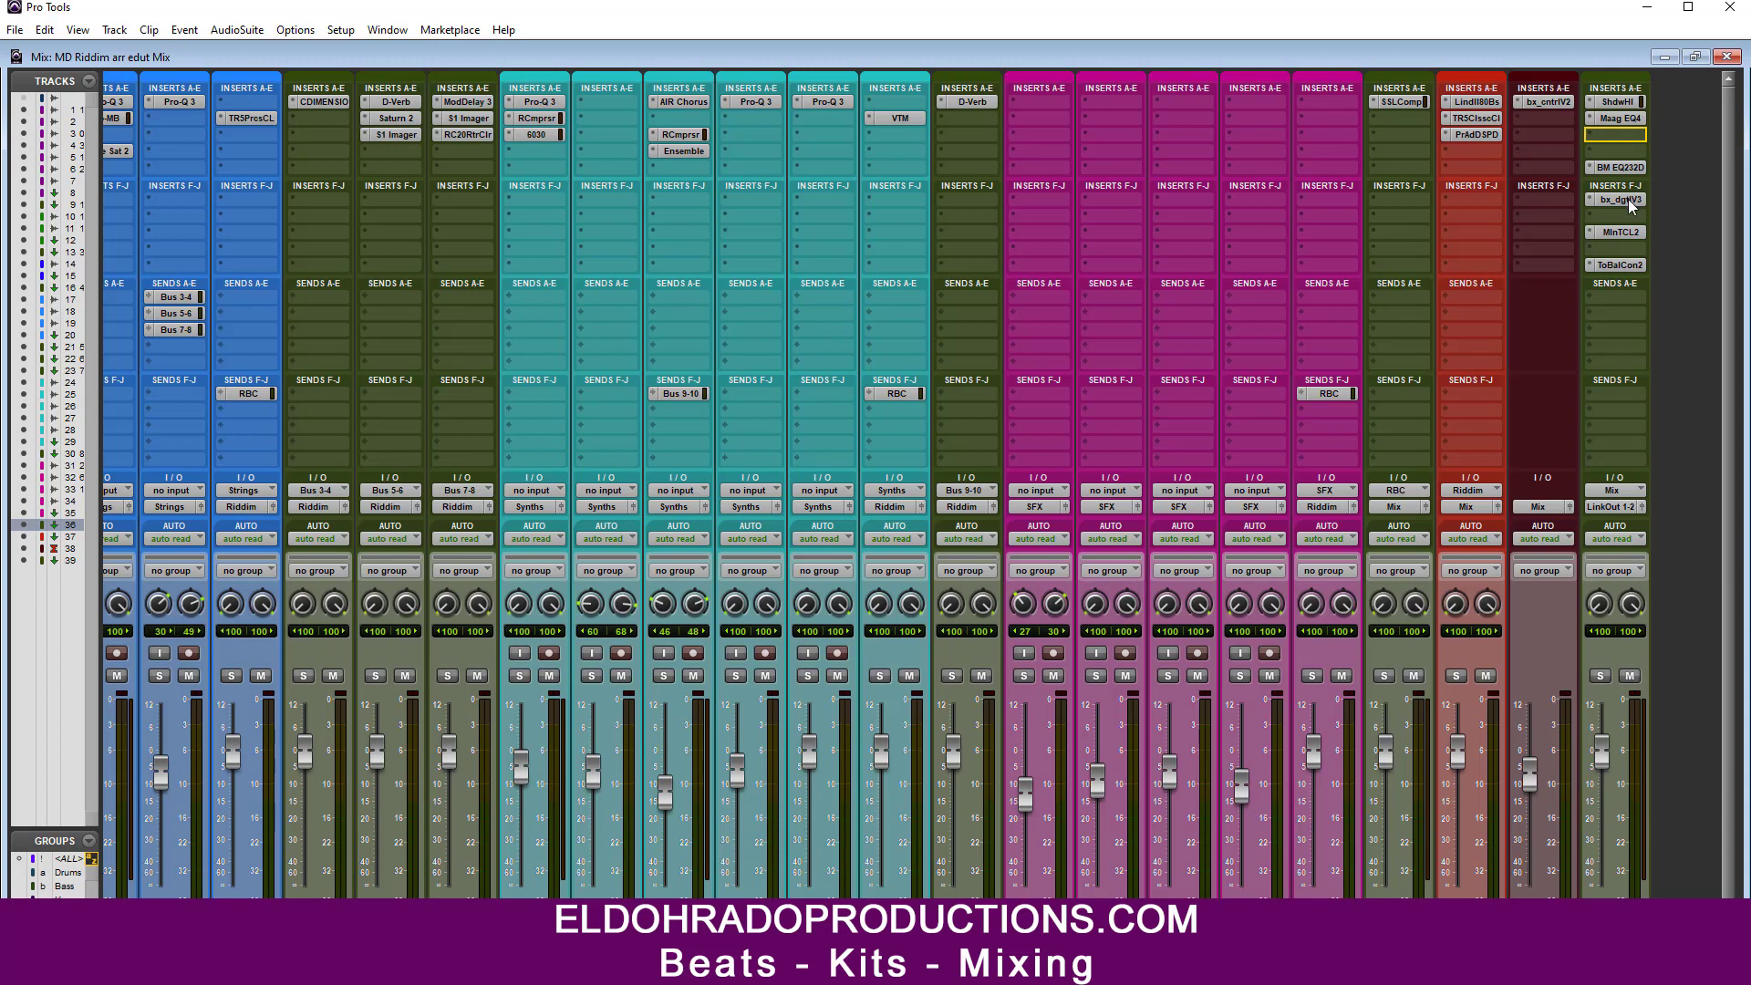
left_click_drag(1620, 155, 1622, 172)
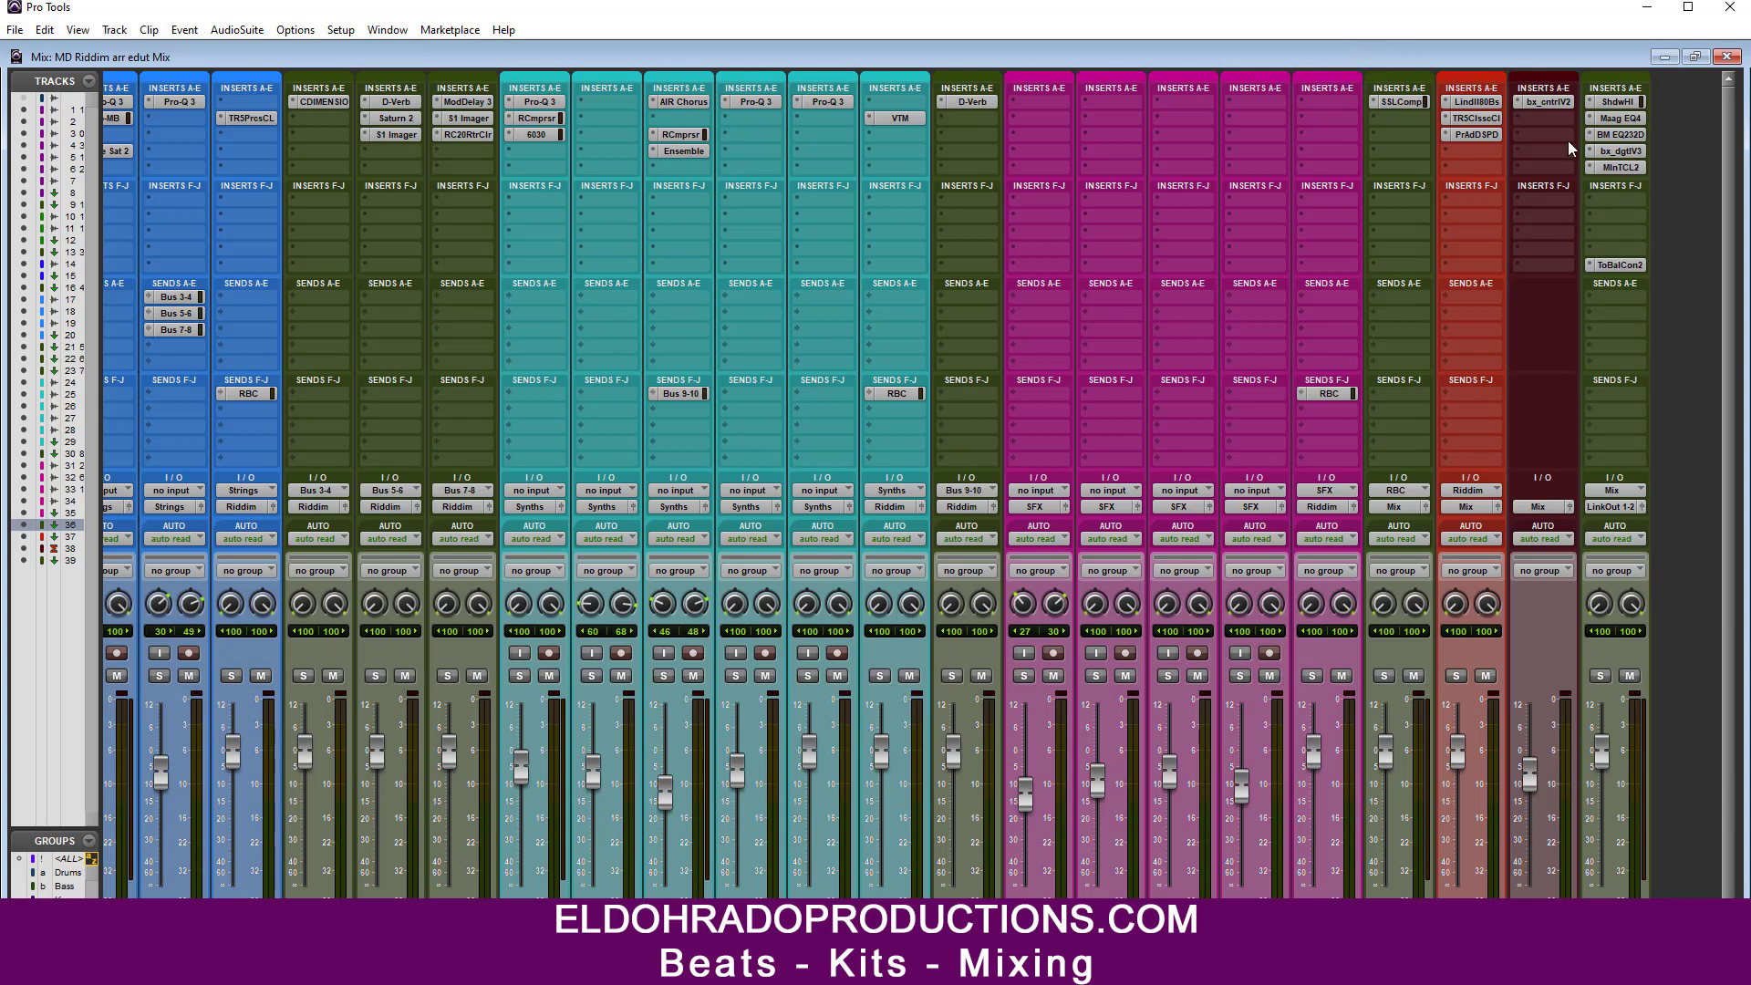
left_click(1626, 134)
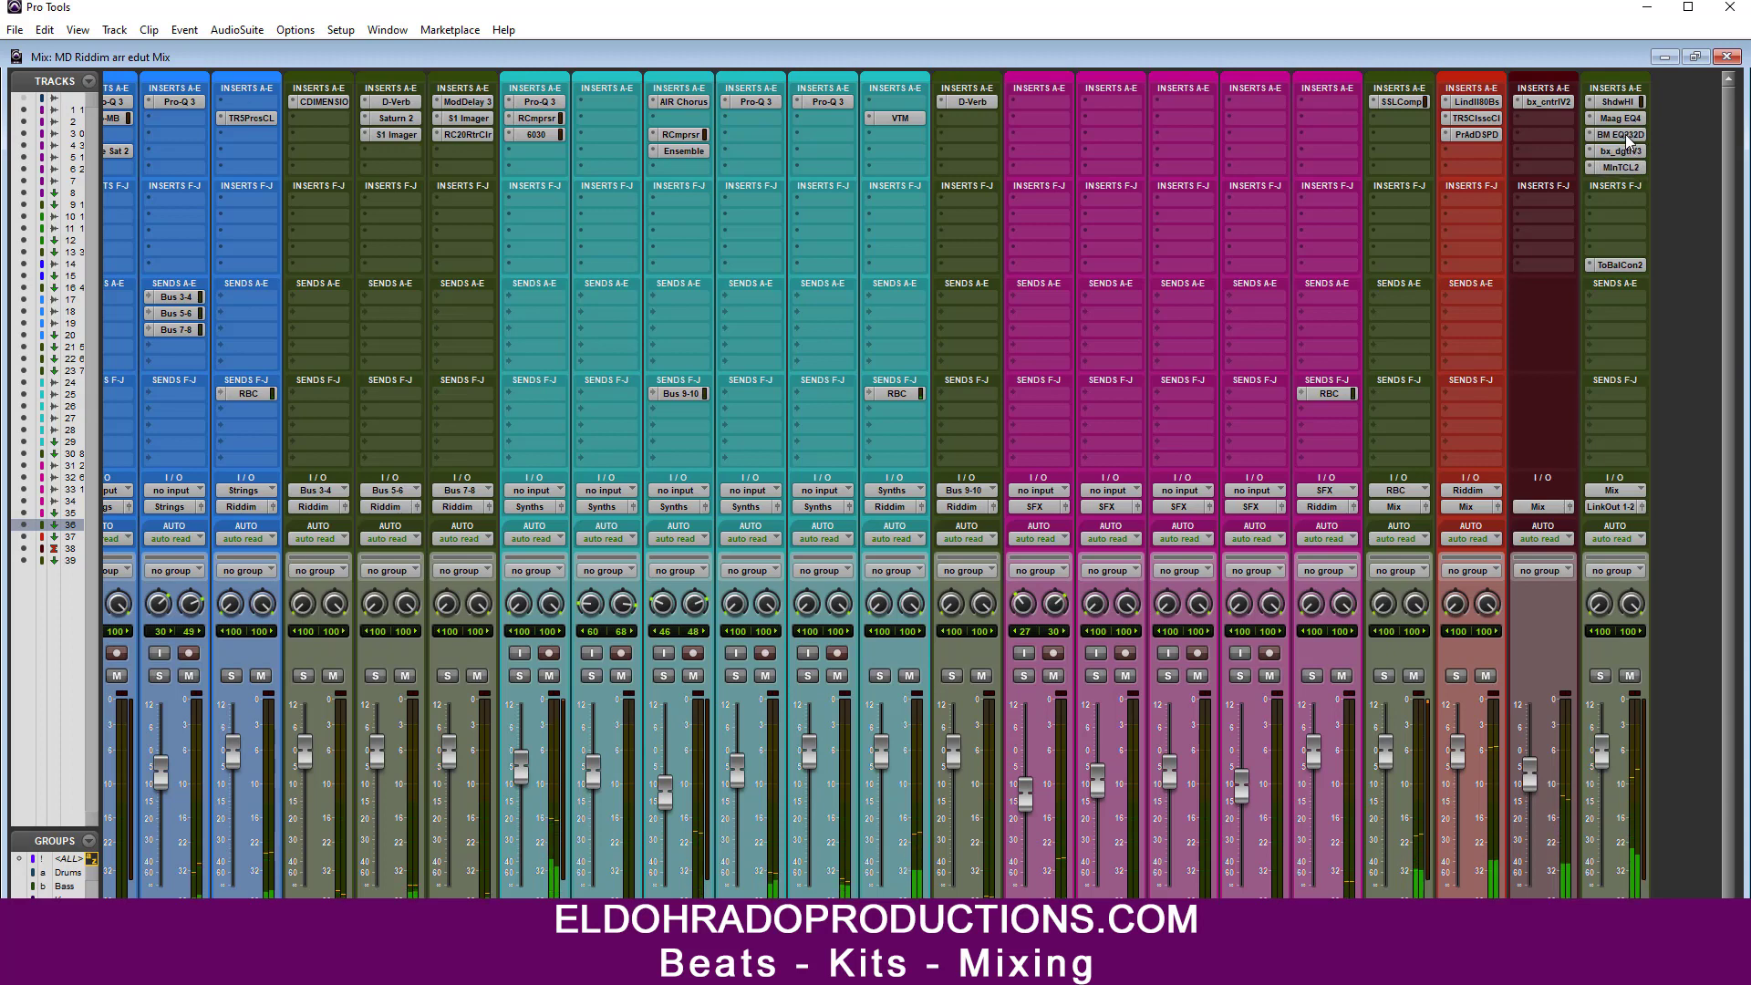
left_click(1625, 134)
left_click(1632, 143)
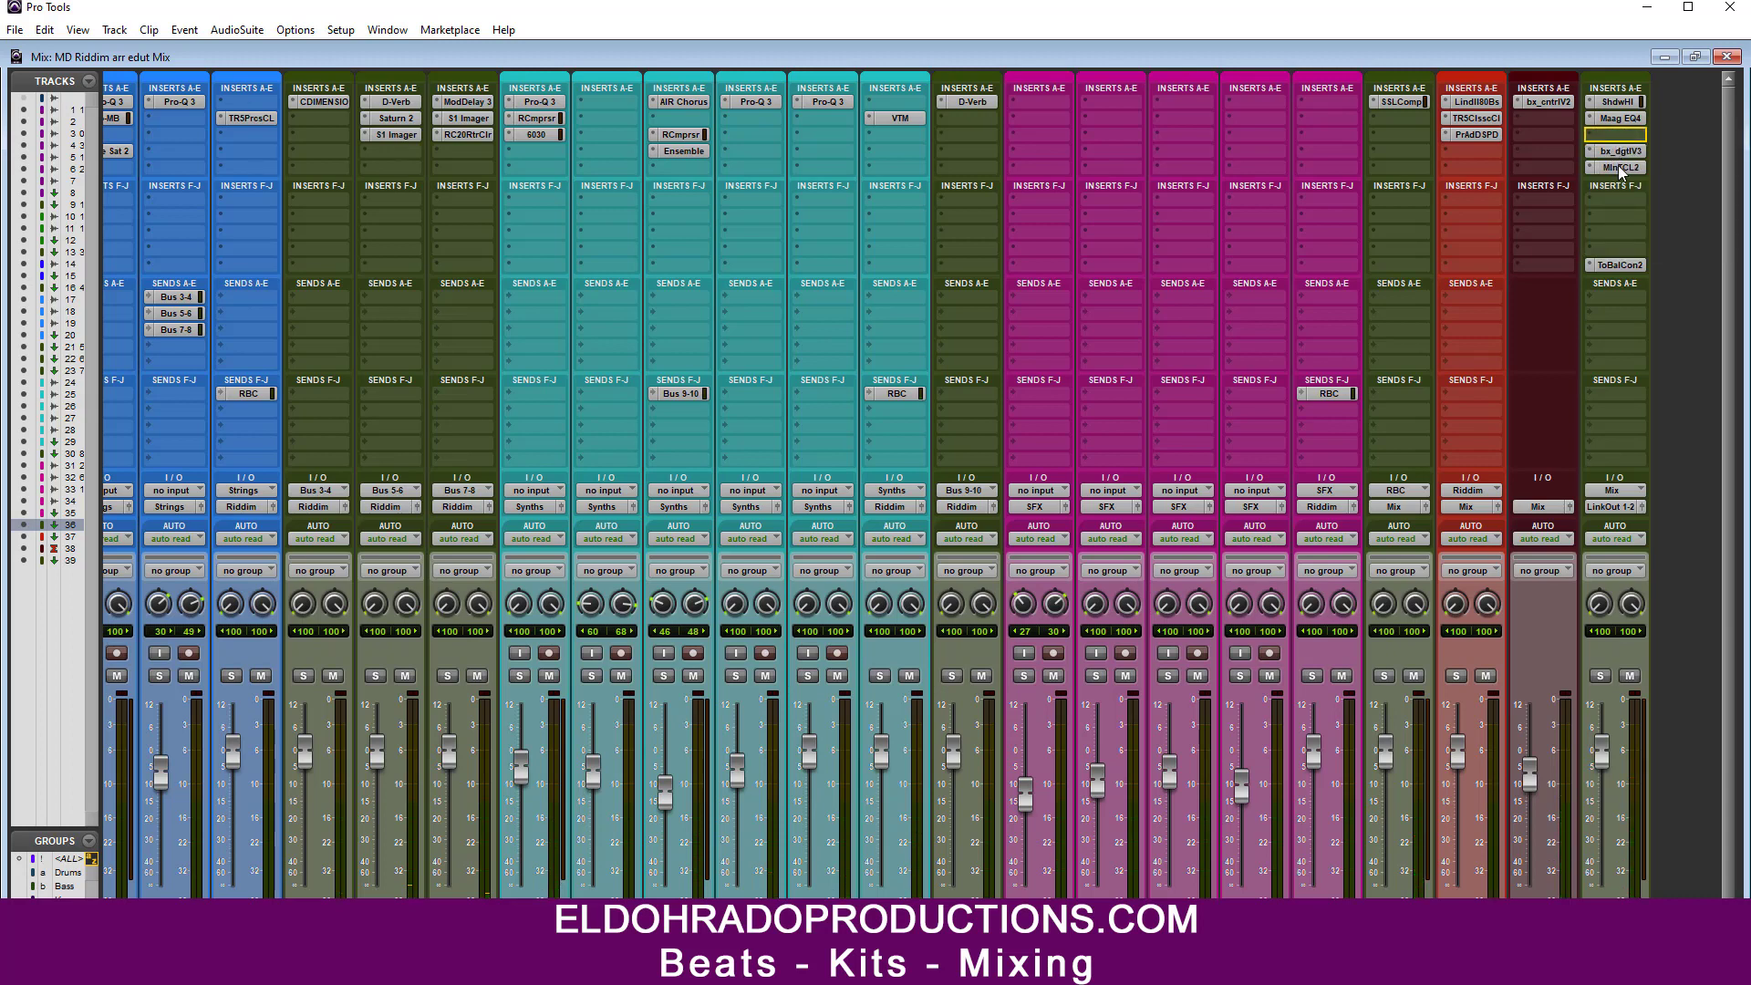
left_click_drag(1620, 167, 1620, 152)
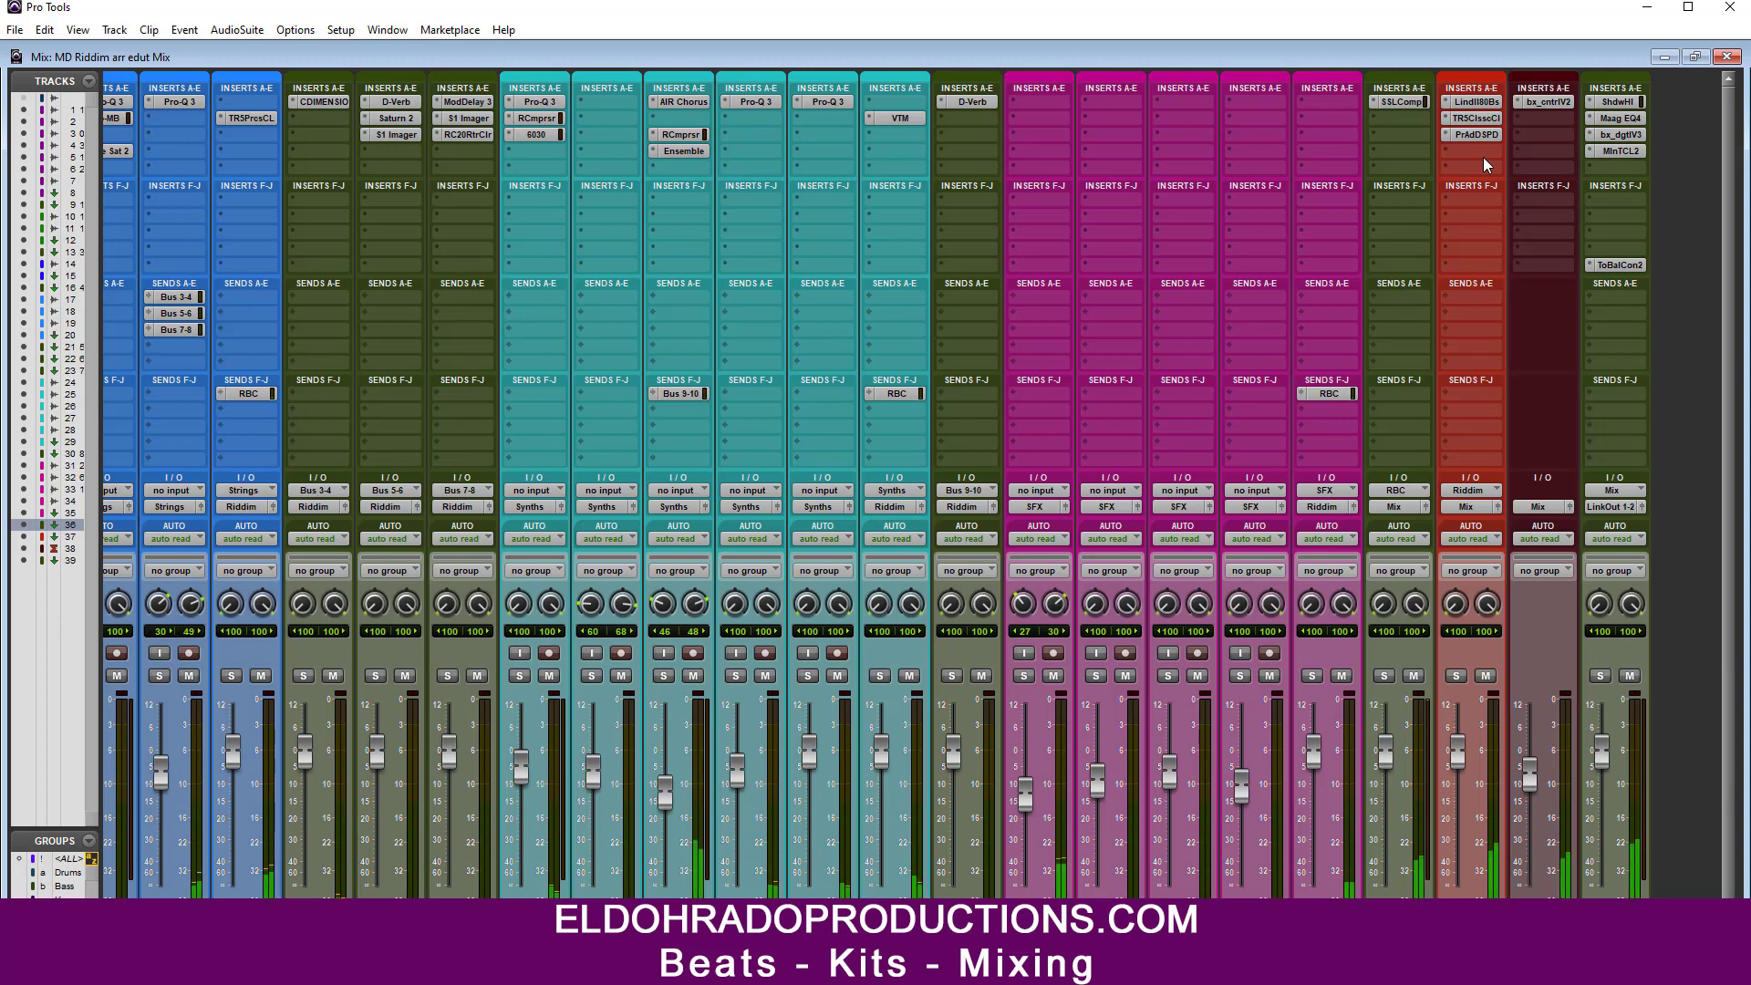
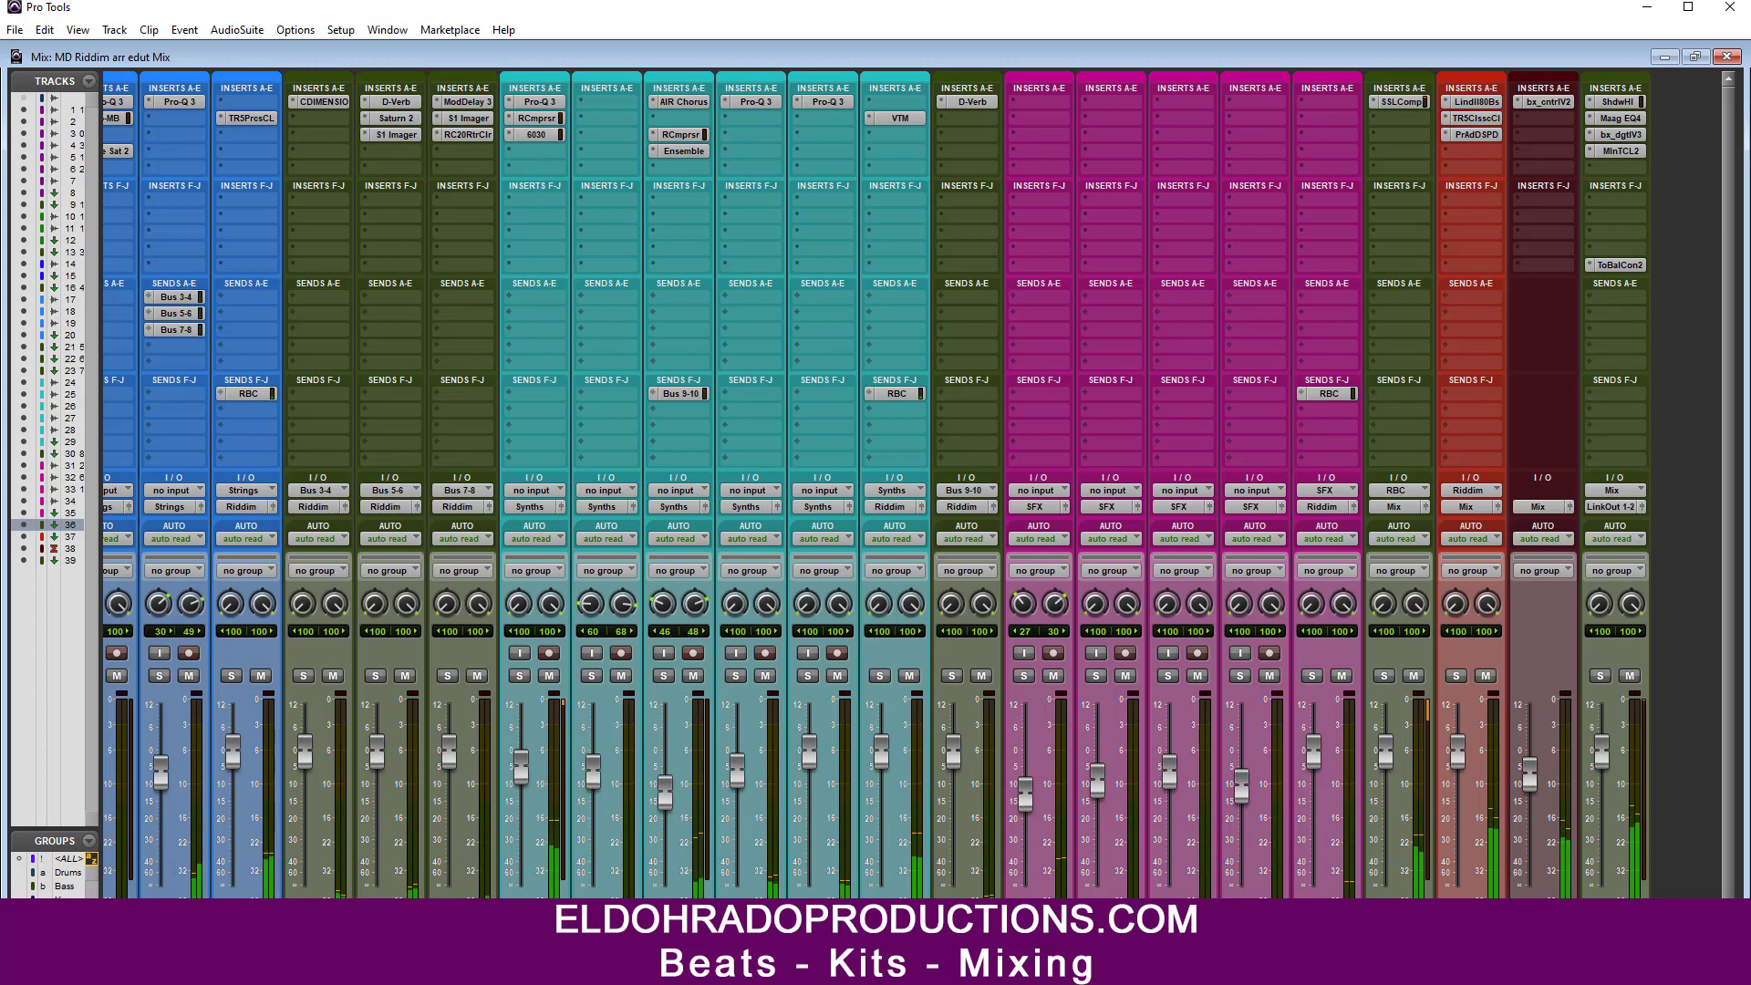
Step: Play from about 21 seconds and set the clip gain of Dancehall Bass 10-01 to -2.4 dB
scroll(912, 485, "left", 10)
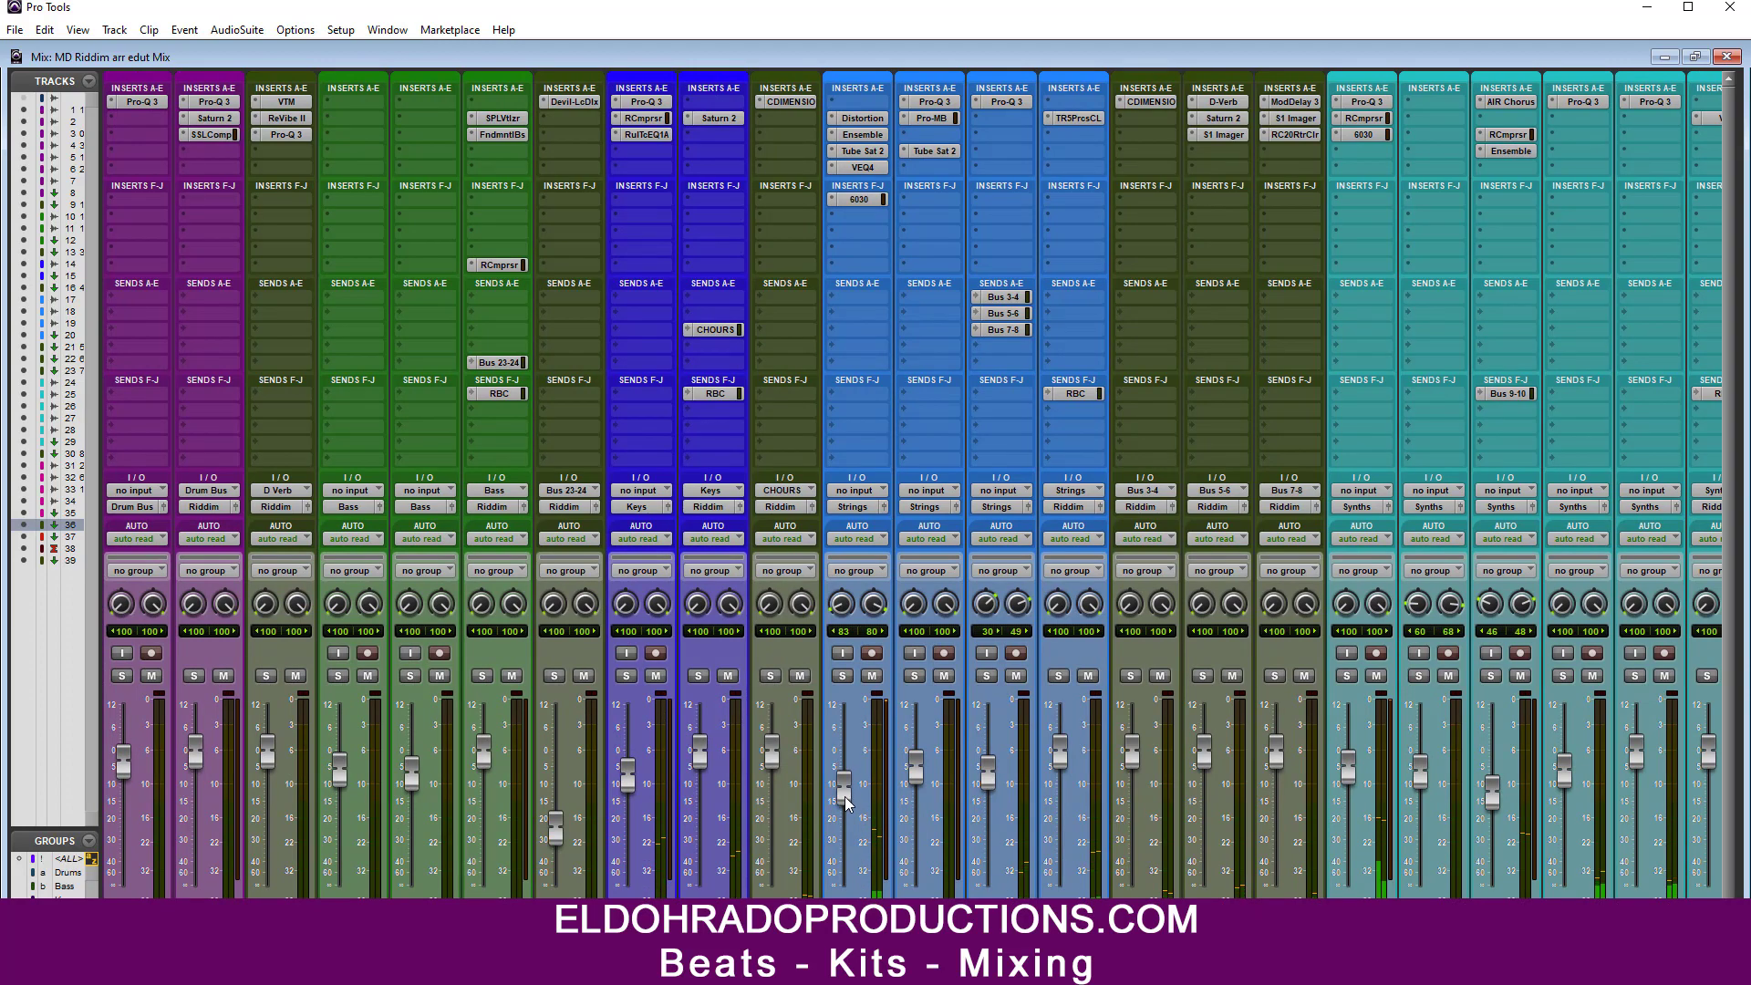
scroll(827, 884, "left", 5)
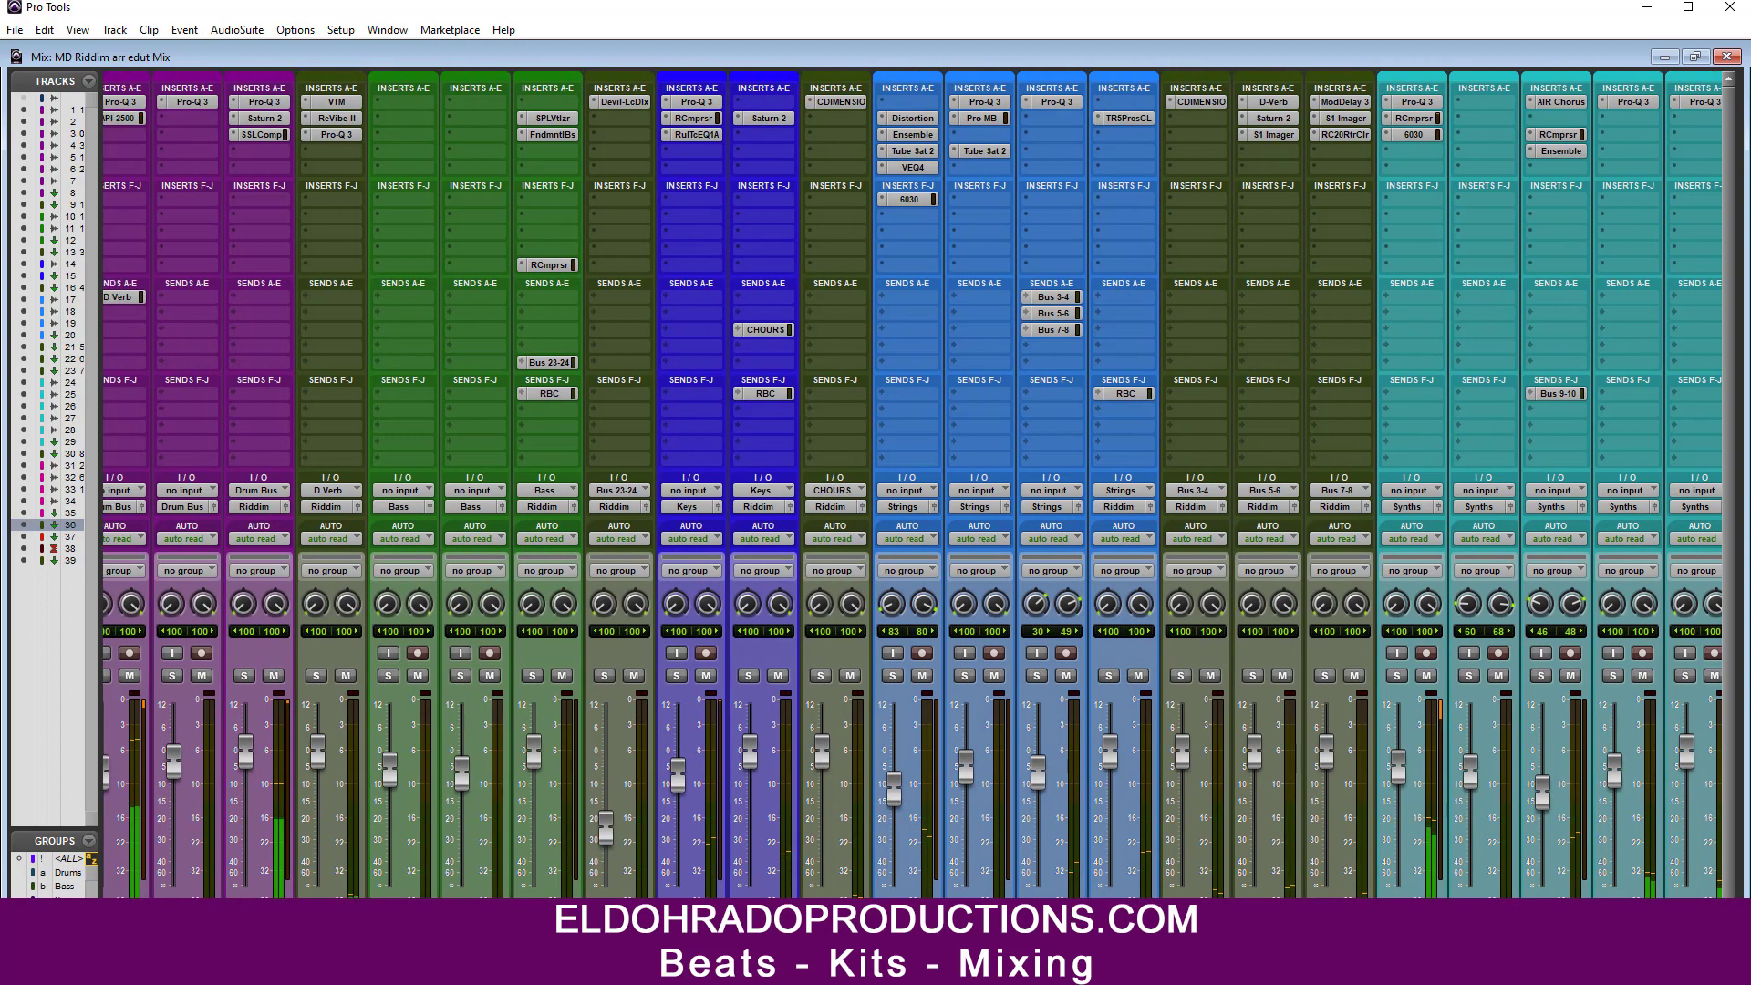
scroll(828, 885, "left", 1)
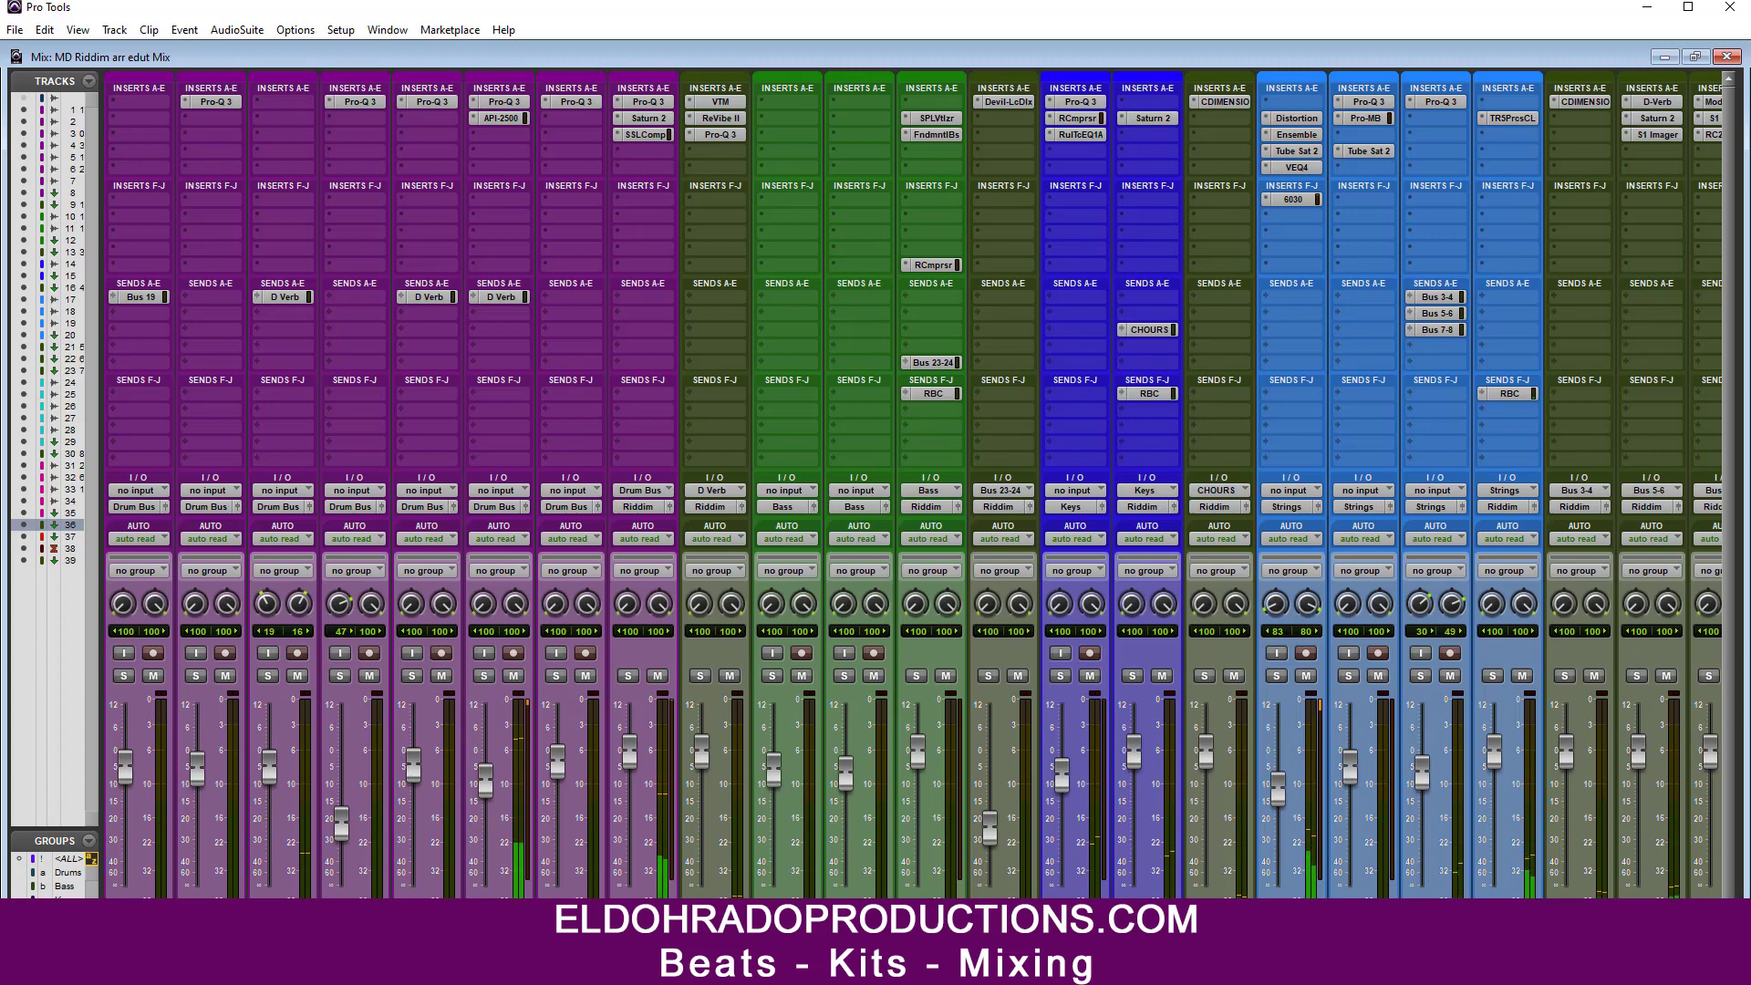
scroll(913, 483, "right", 2)
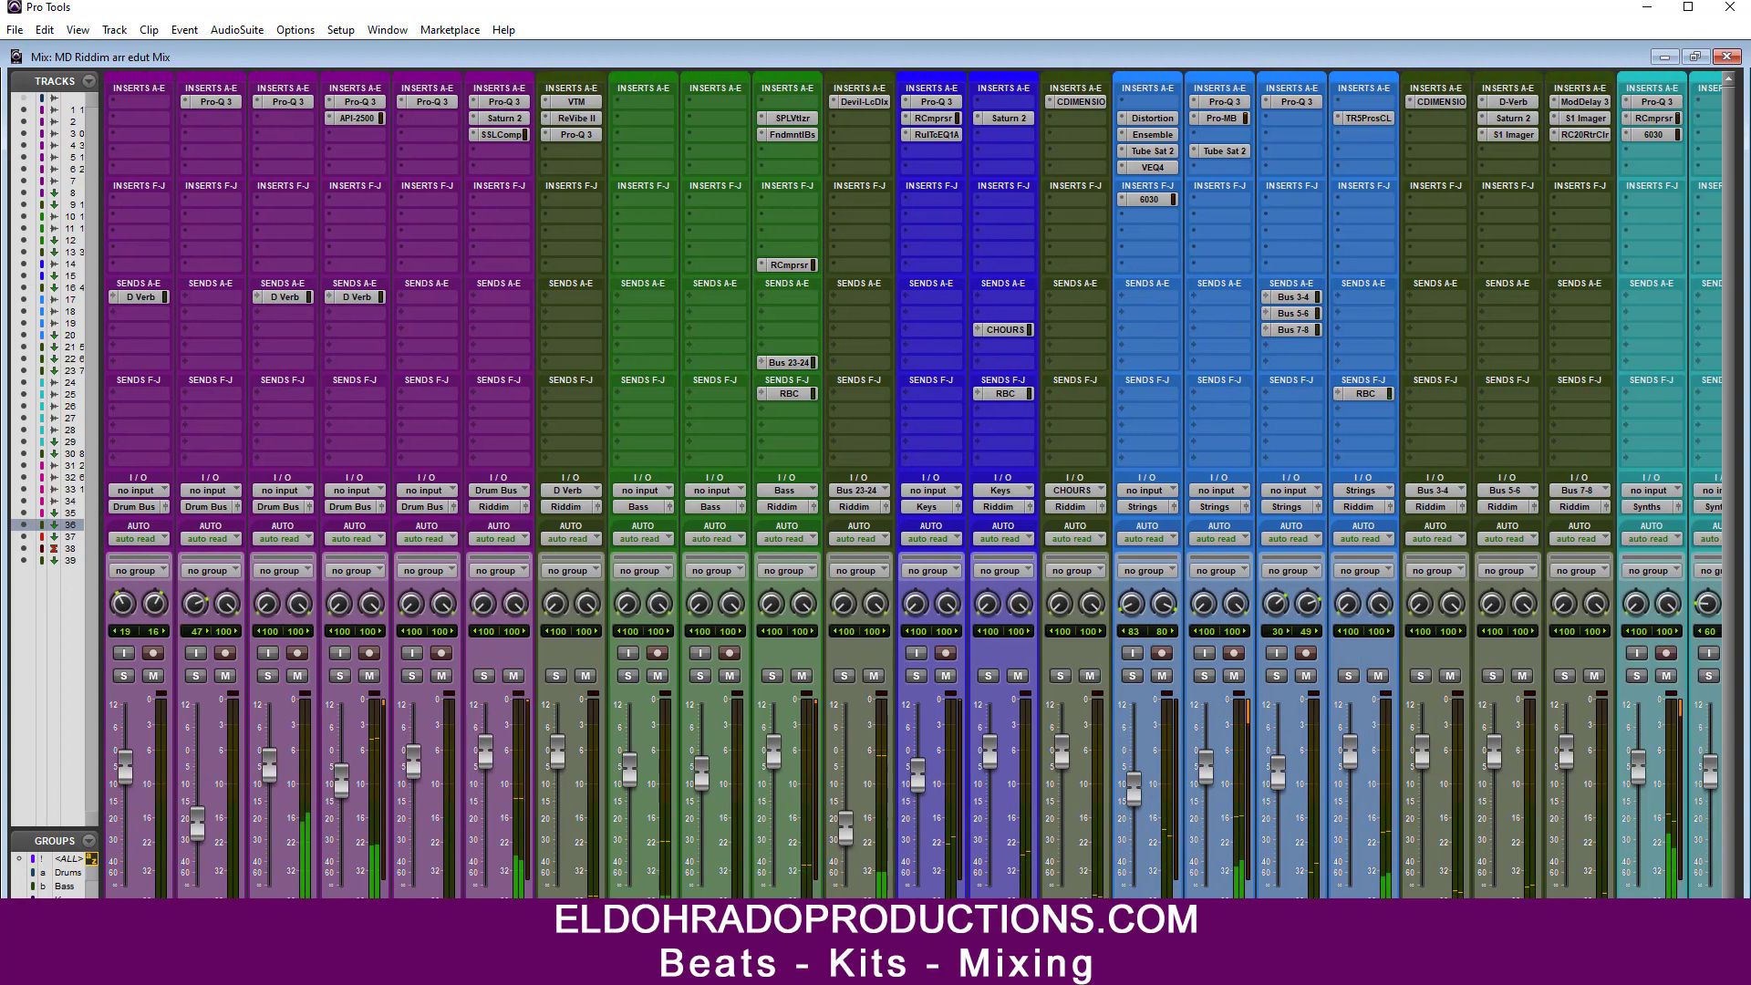
scroll(912, 483, "left", 2)
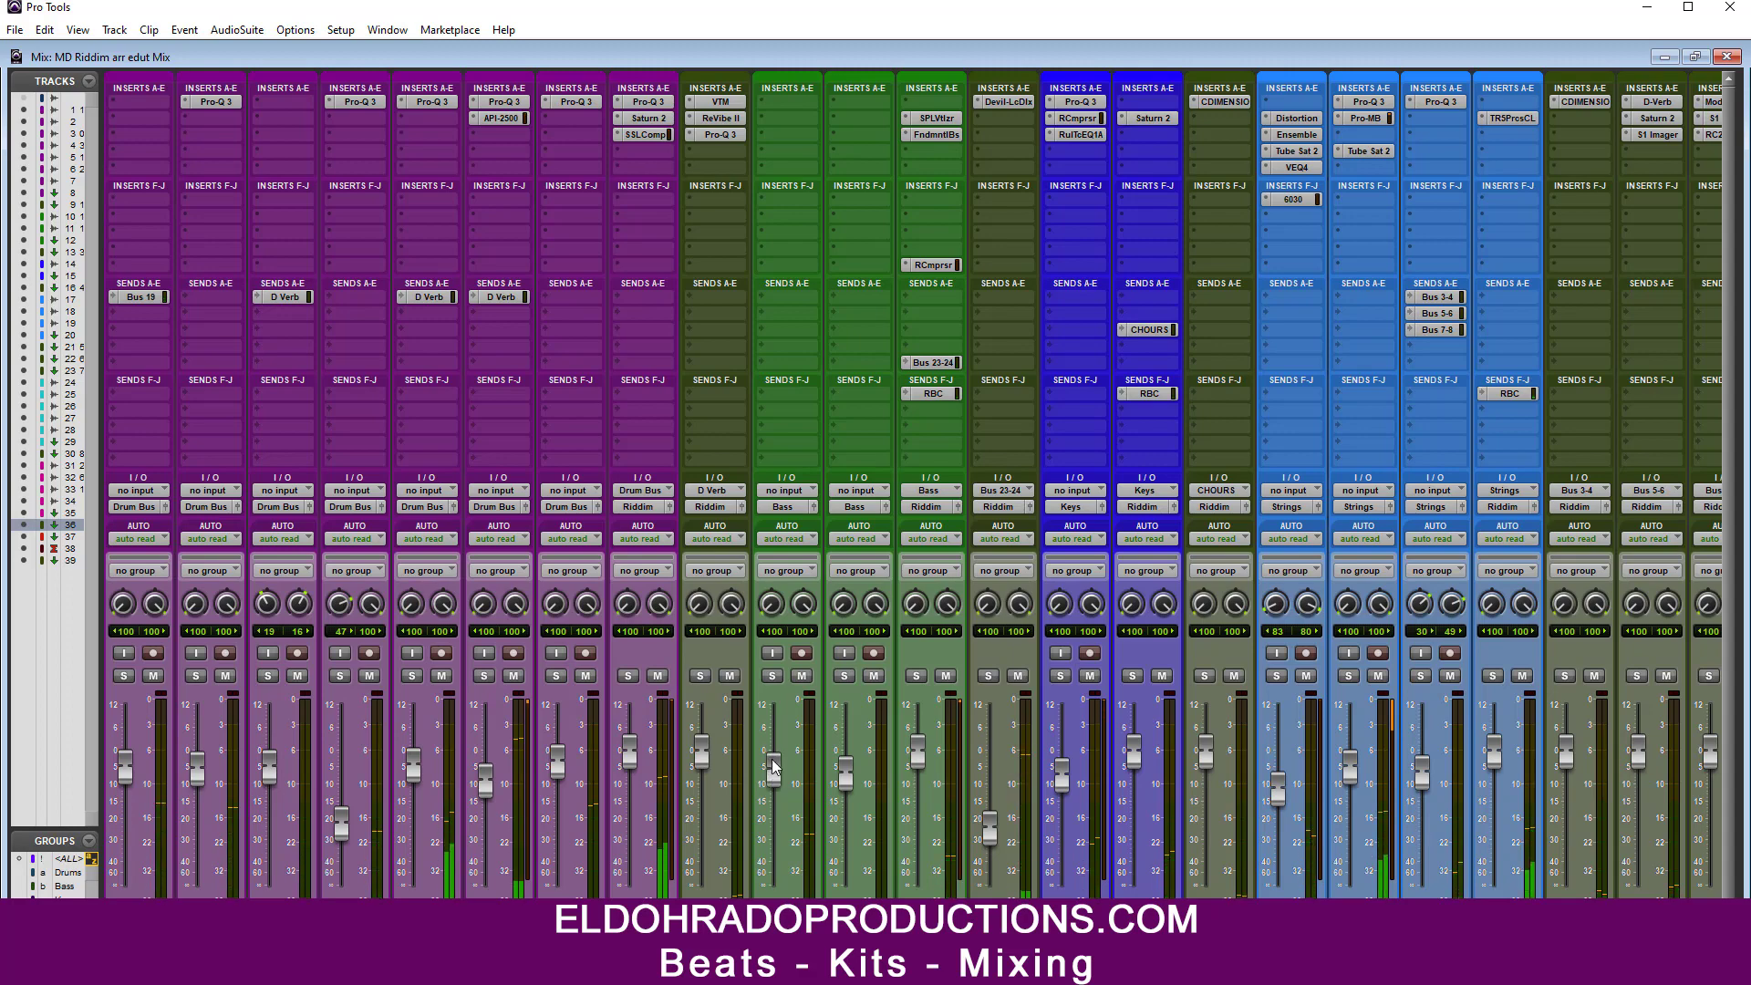
key("ctrl+equal")
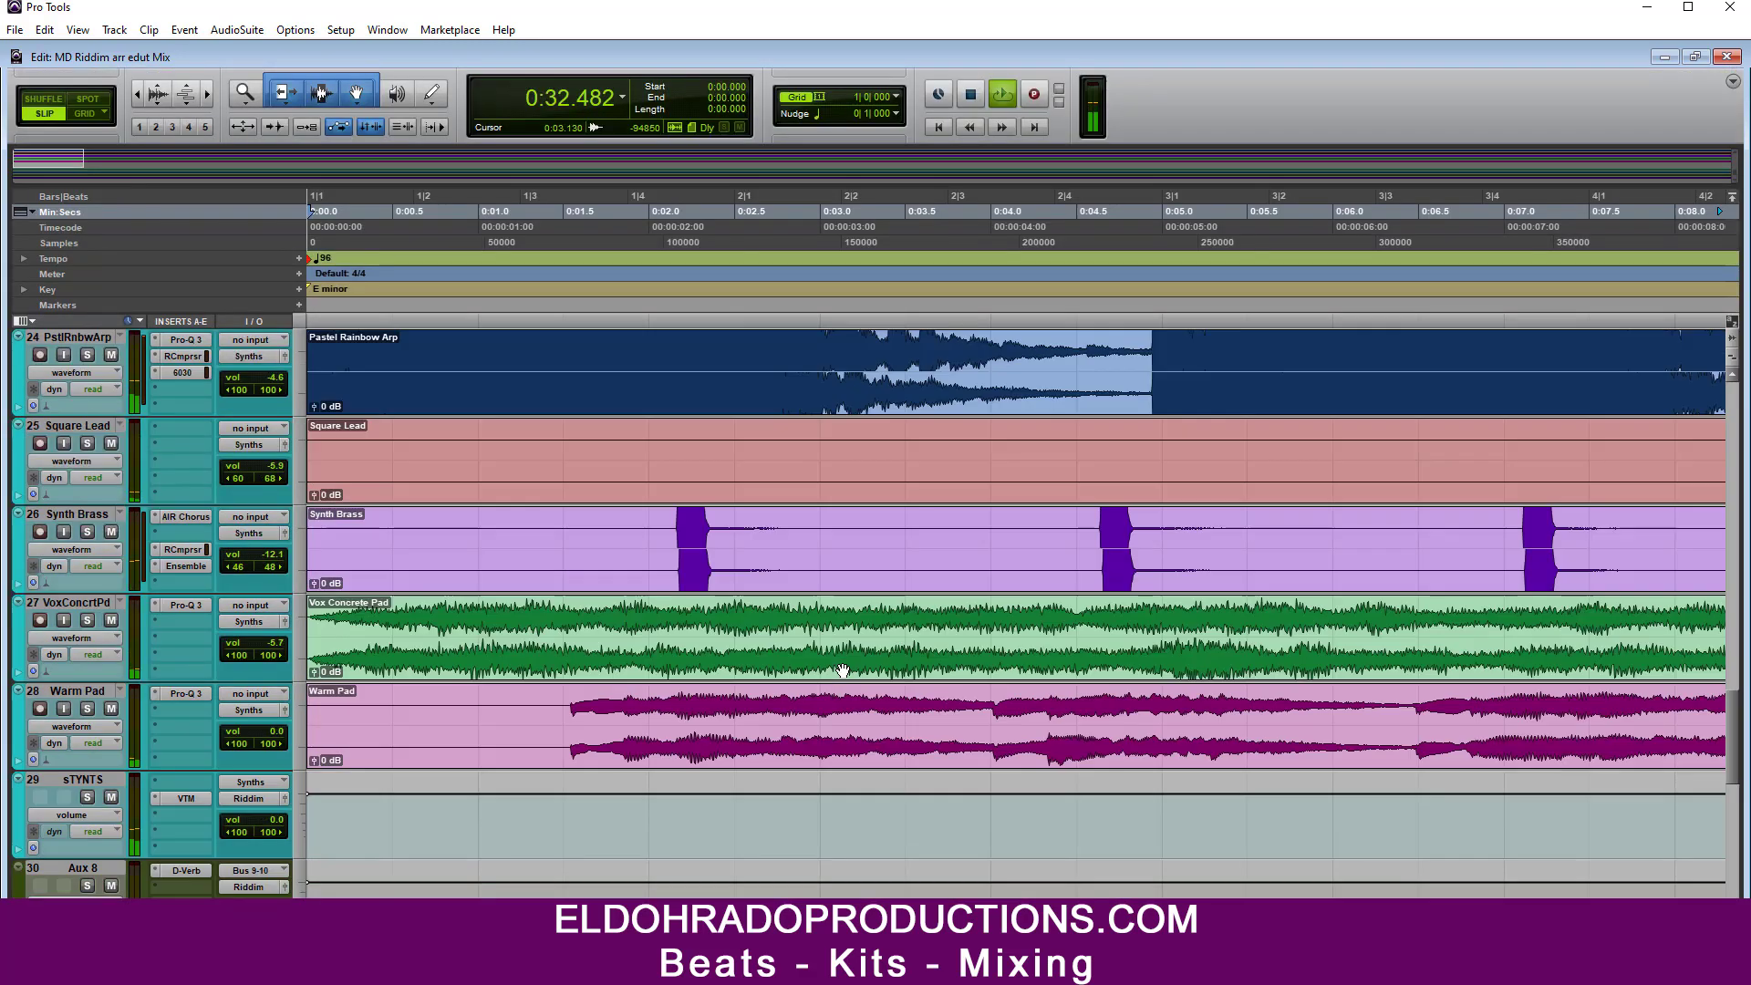
scroll(843, 671, "up", 12)
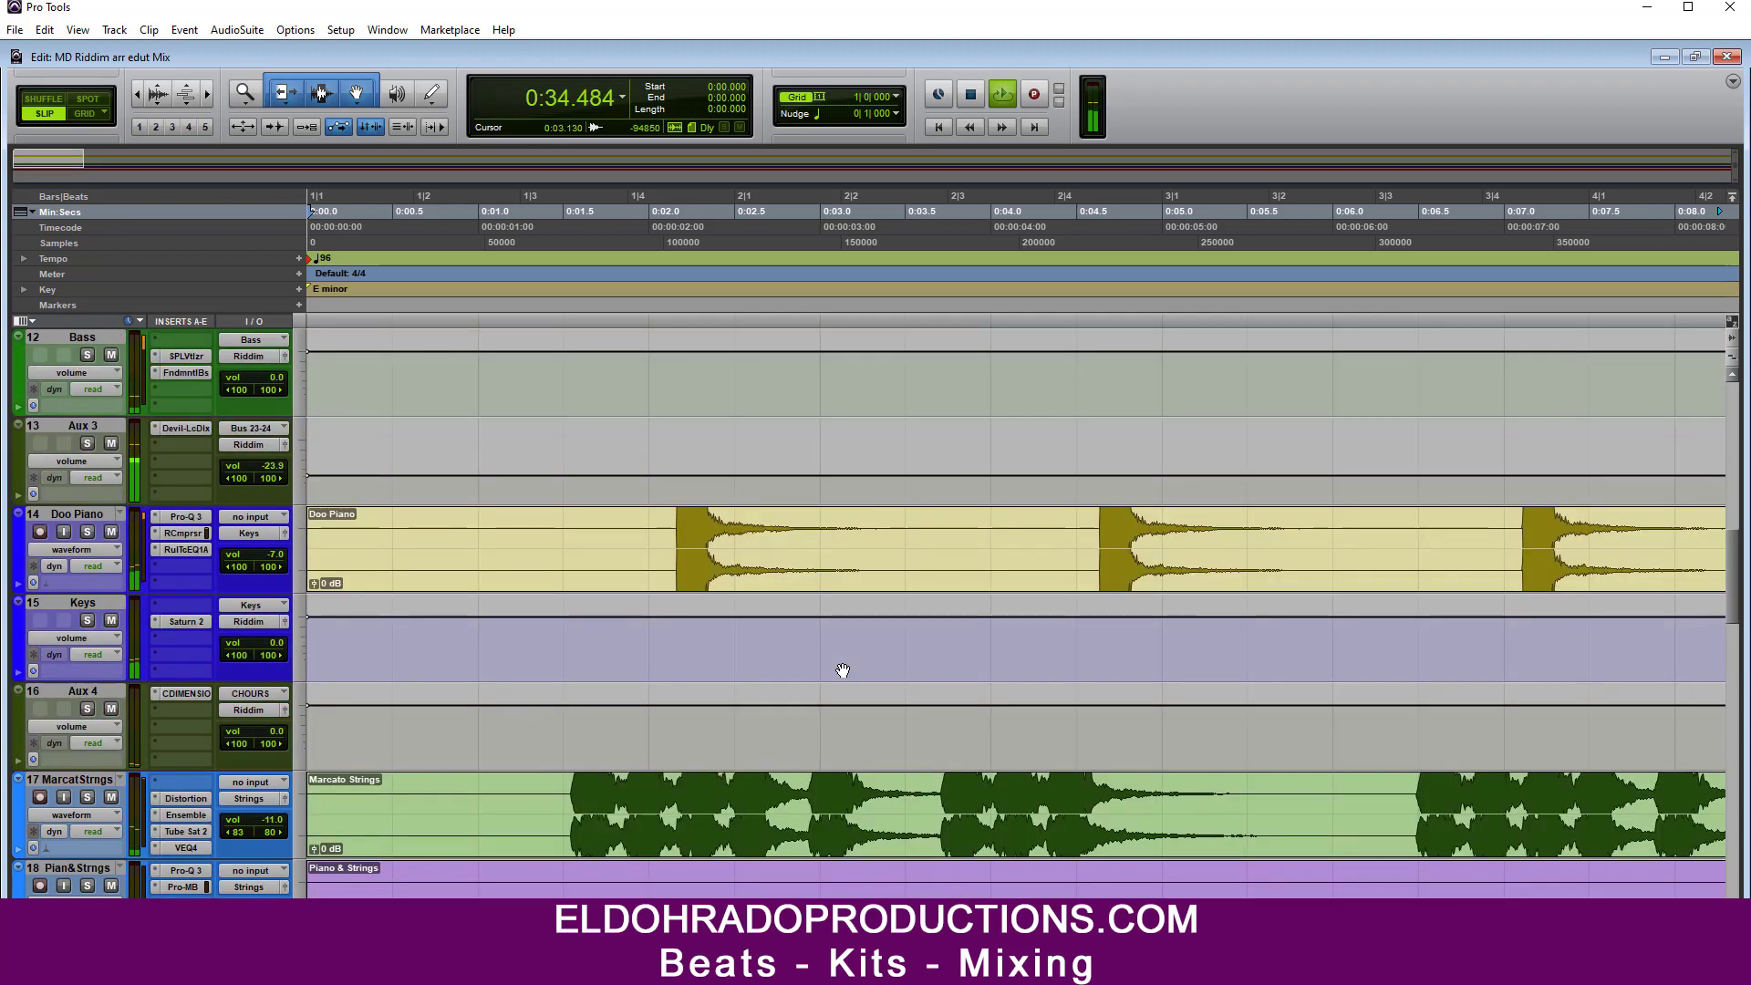
scroll(843, 670, "up", 5)
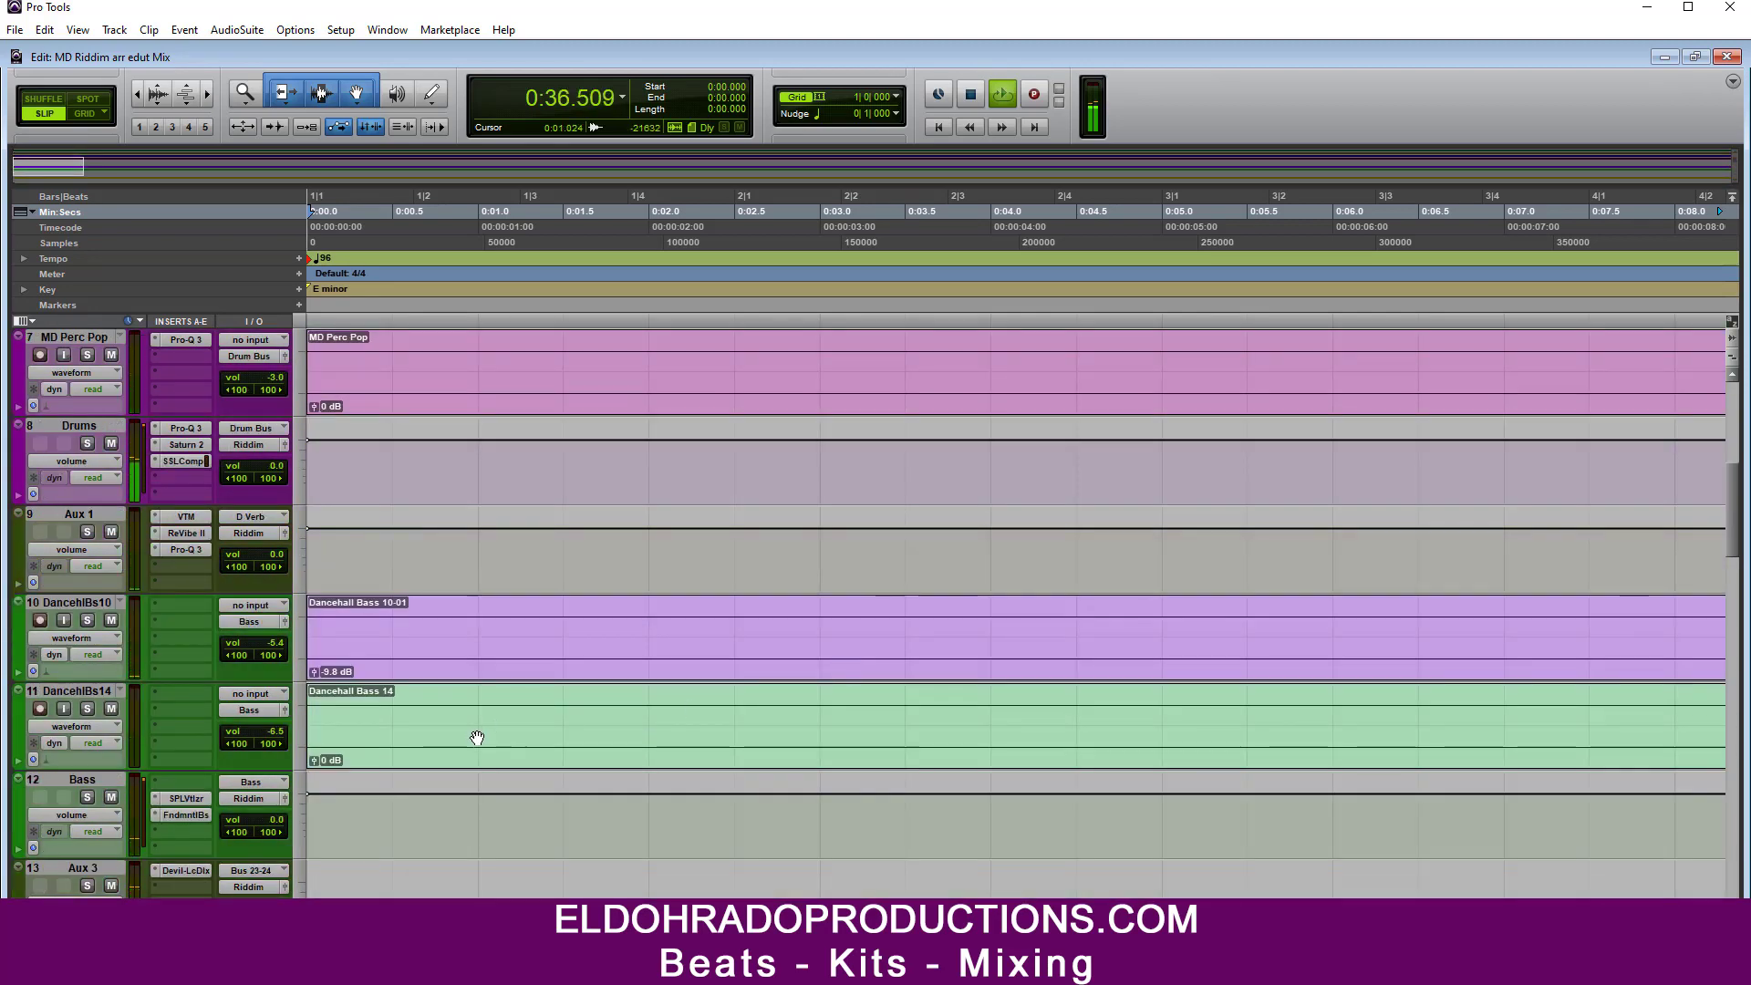
left_click_drag(314, 671, 330, 593)
key("r")
key("r")
key("r")
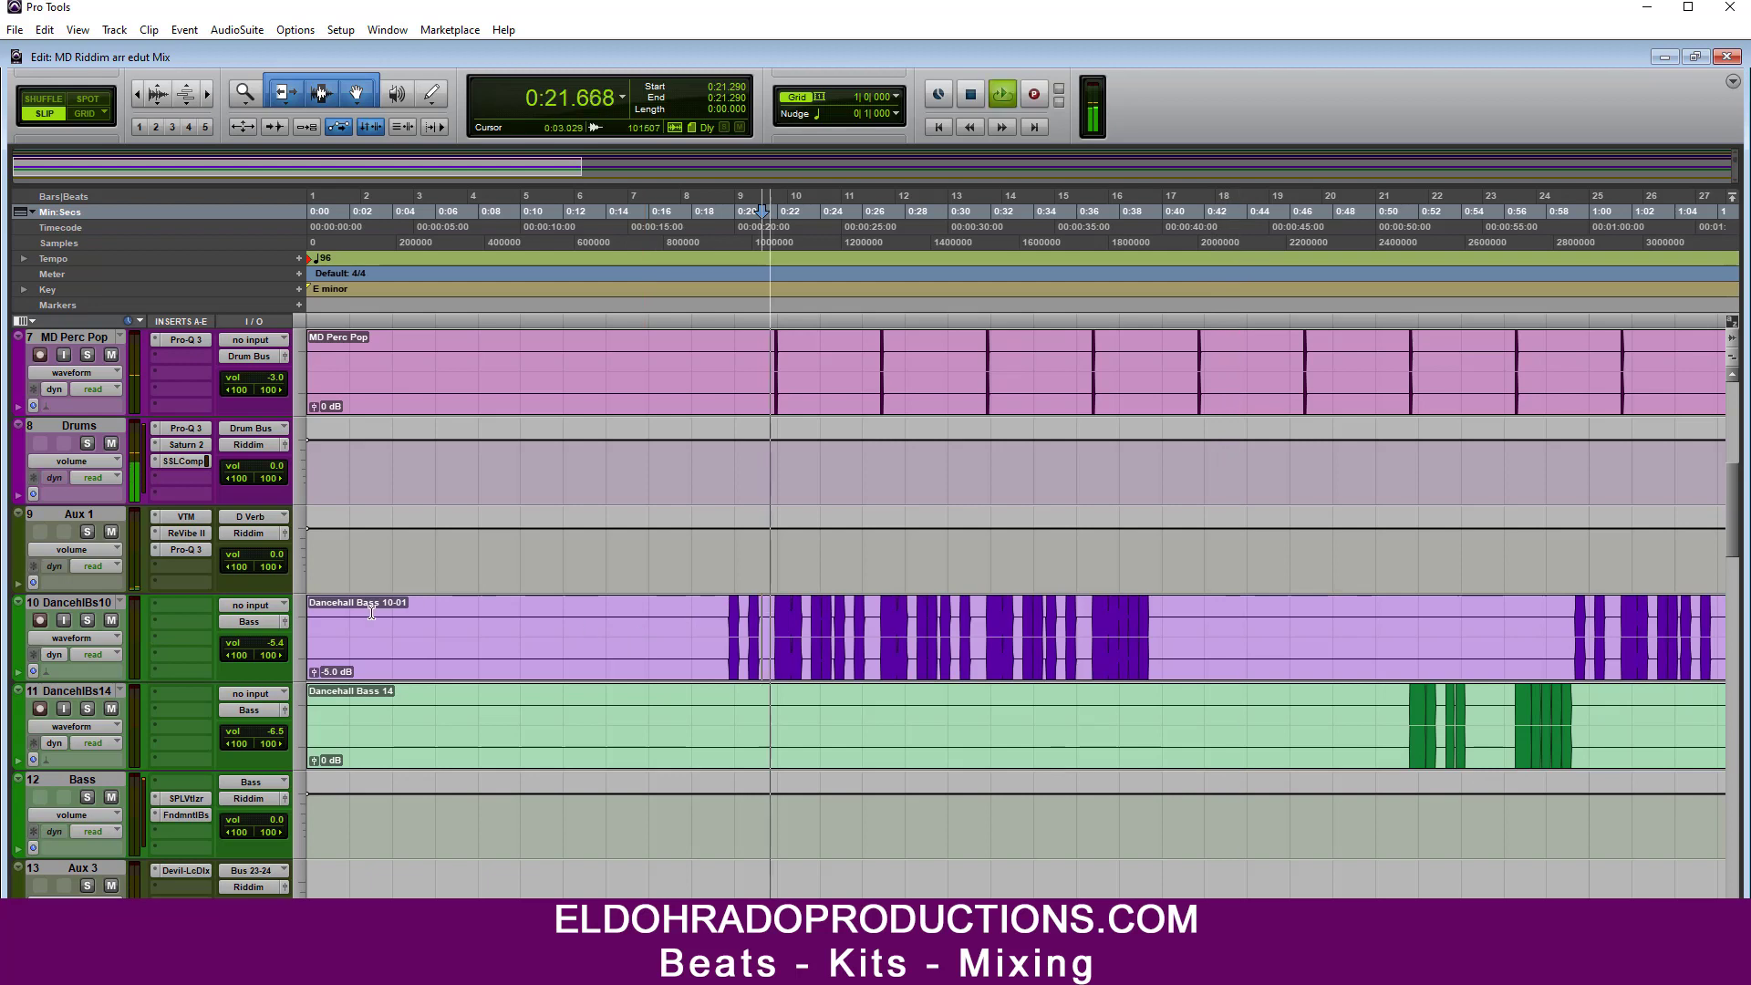
left_click_drag(315, 673, 319, 629)
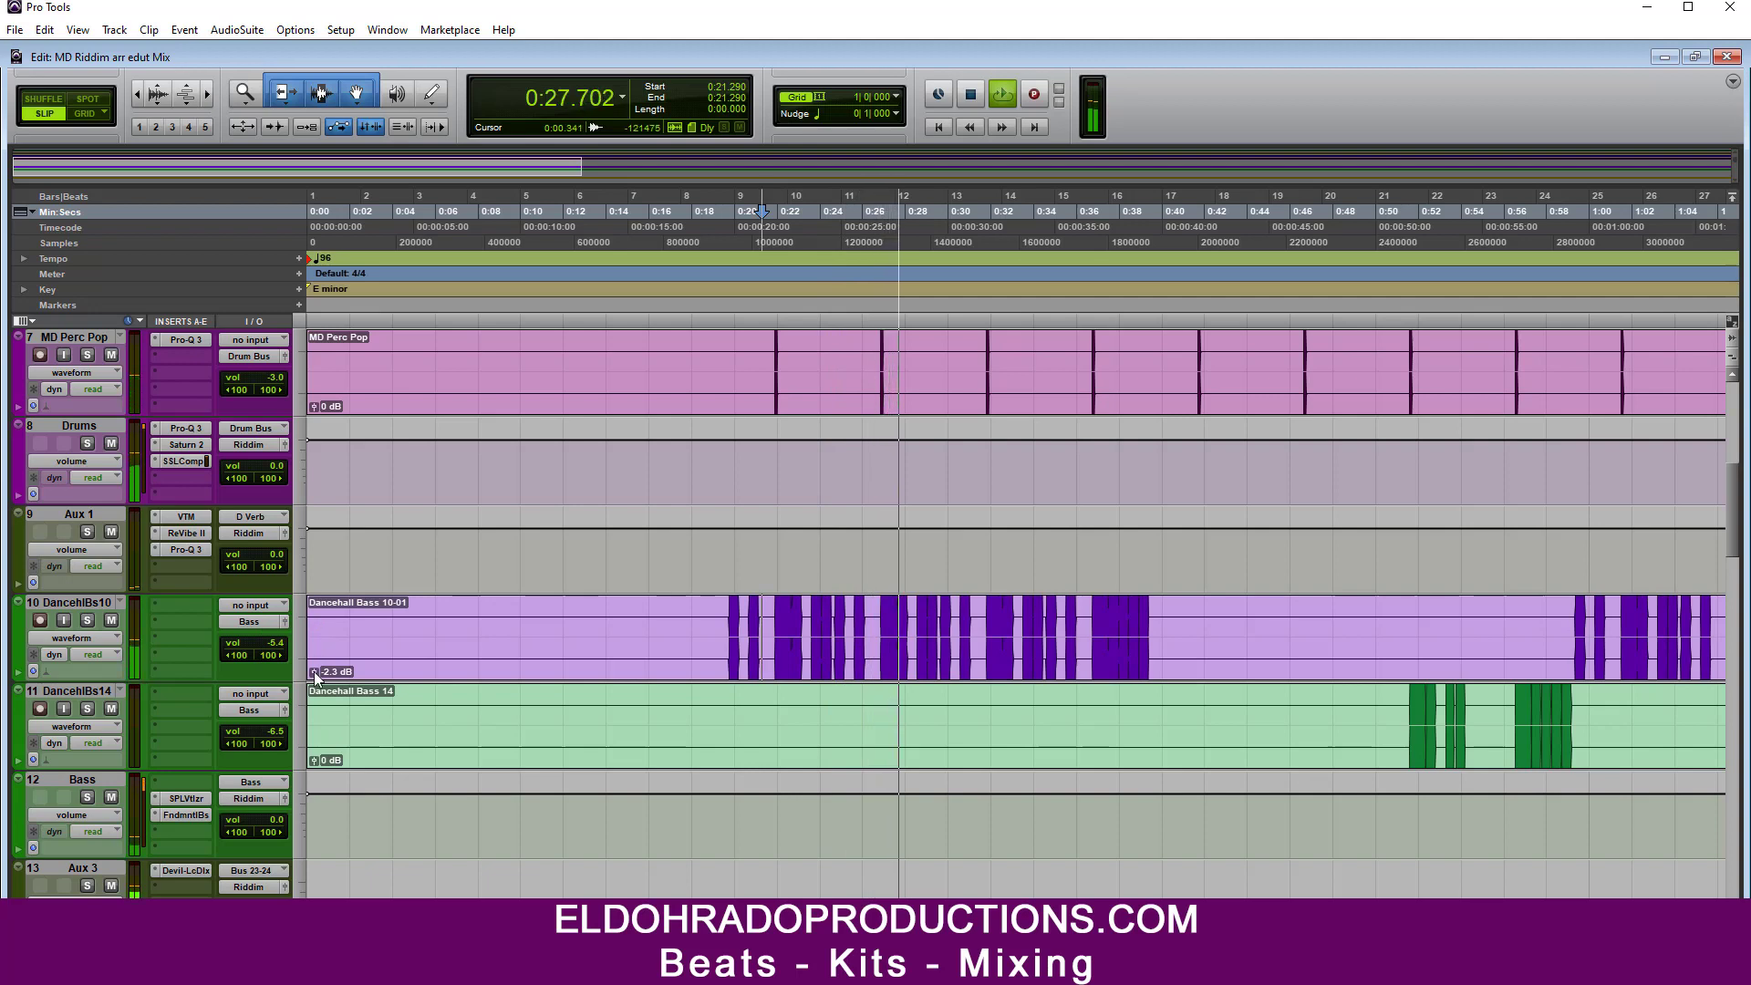
left_click_drag(315, 672, 315, 680)
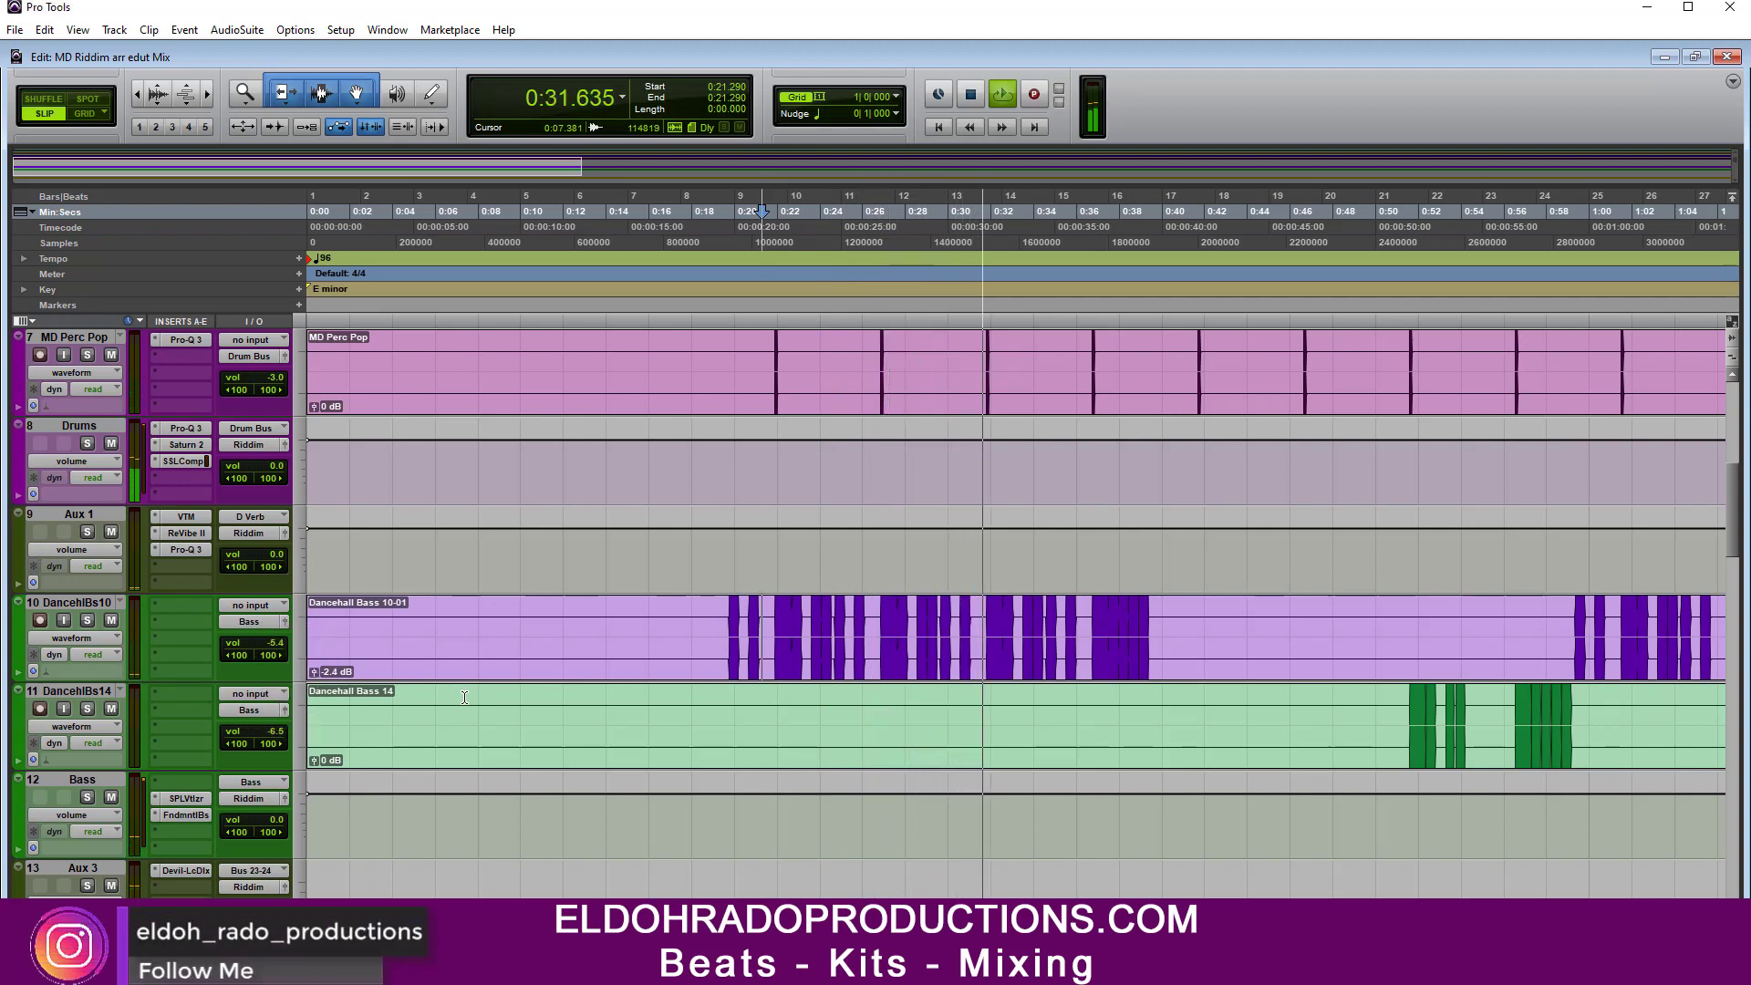
Step: Set the clip gain of MD Kick Hard 1-01 to -7.2 dB and of MD HH Variant 1 to -2.0 dB
scroll(292, 337, "up", 6)
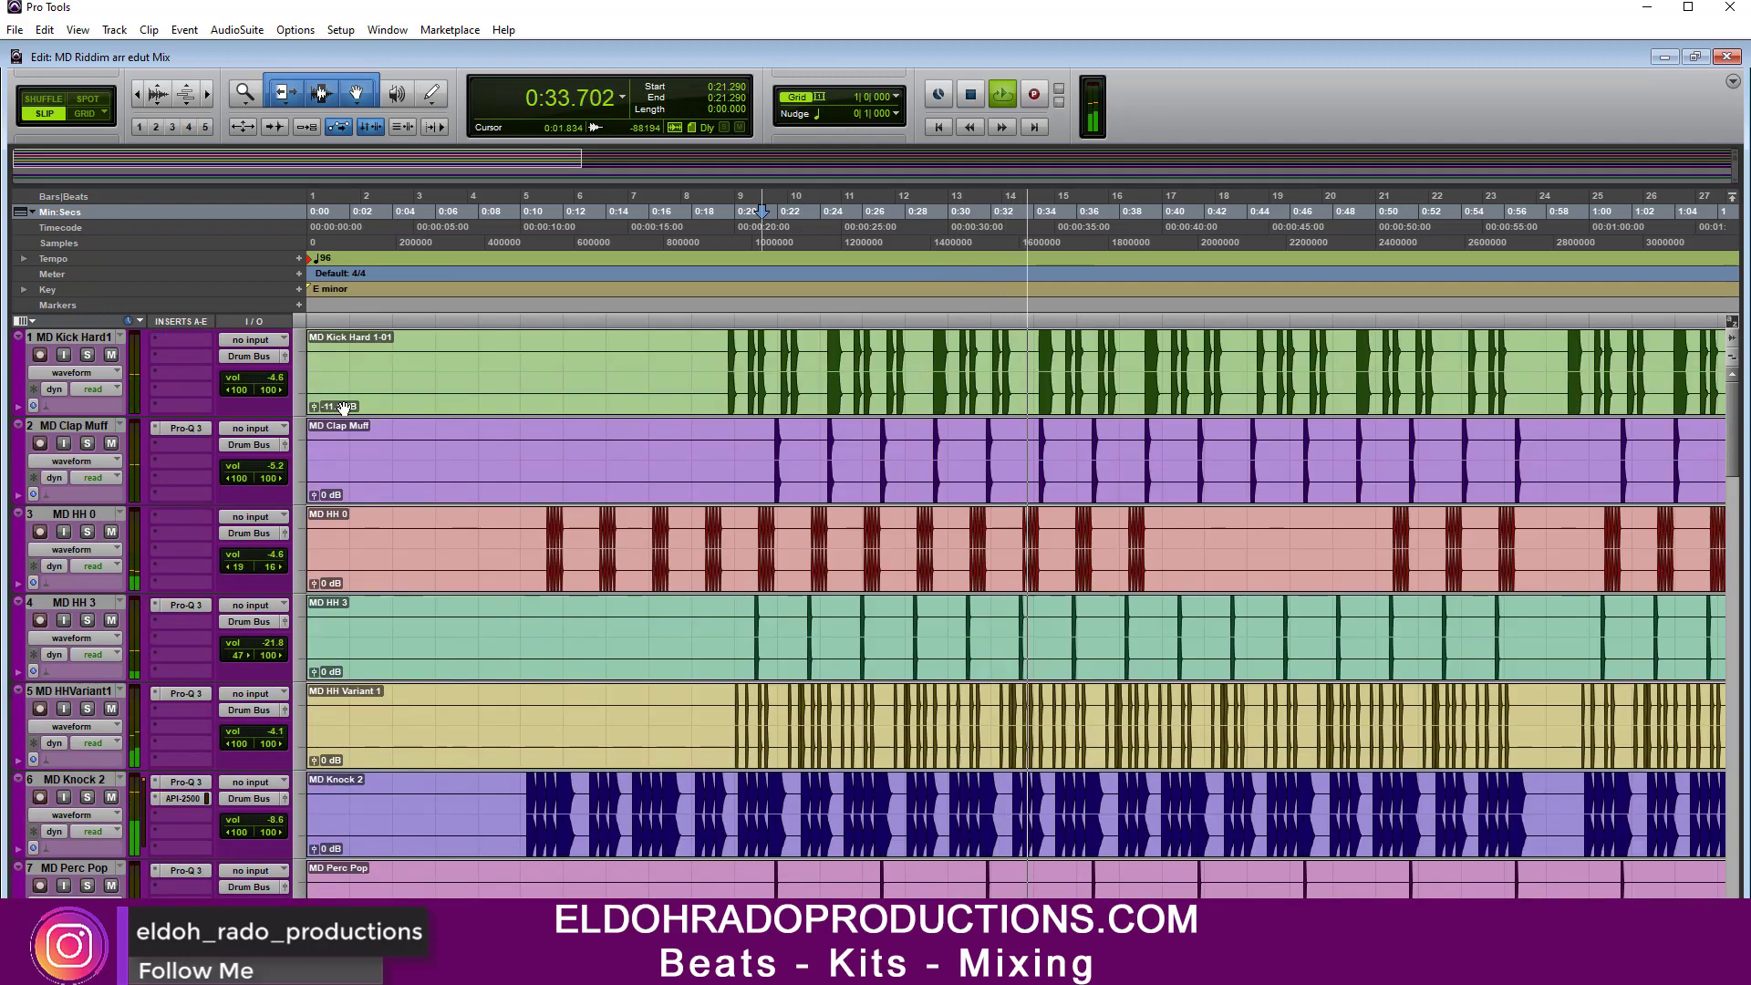
left_click_drag(315, 407, 330, 343)
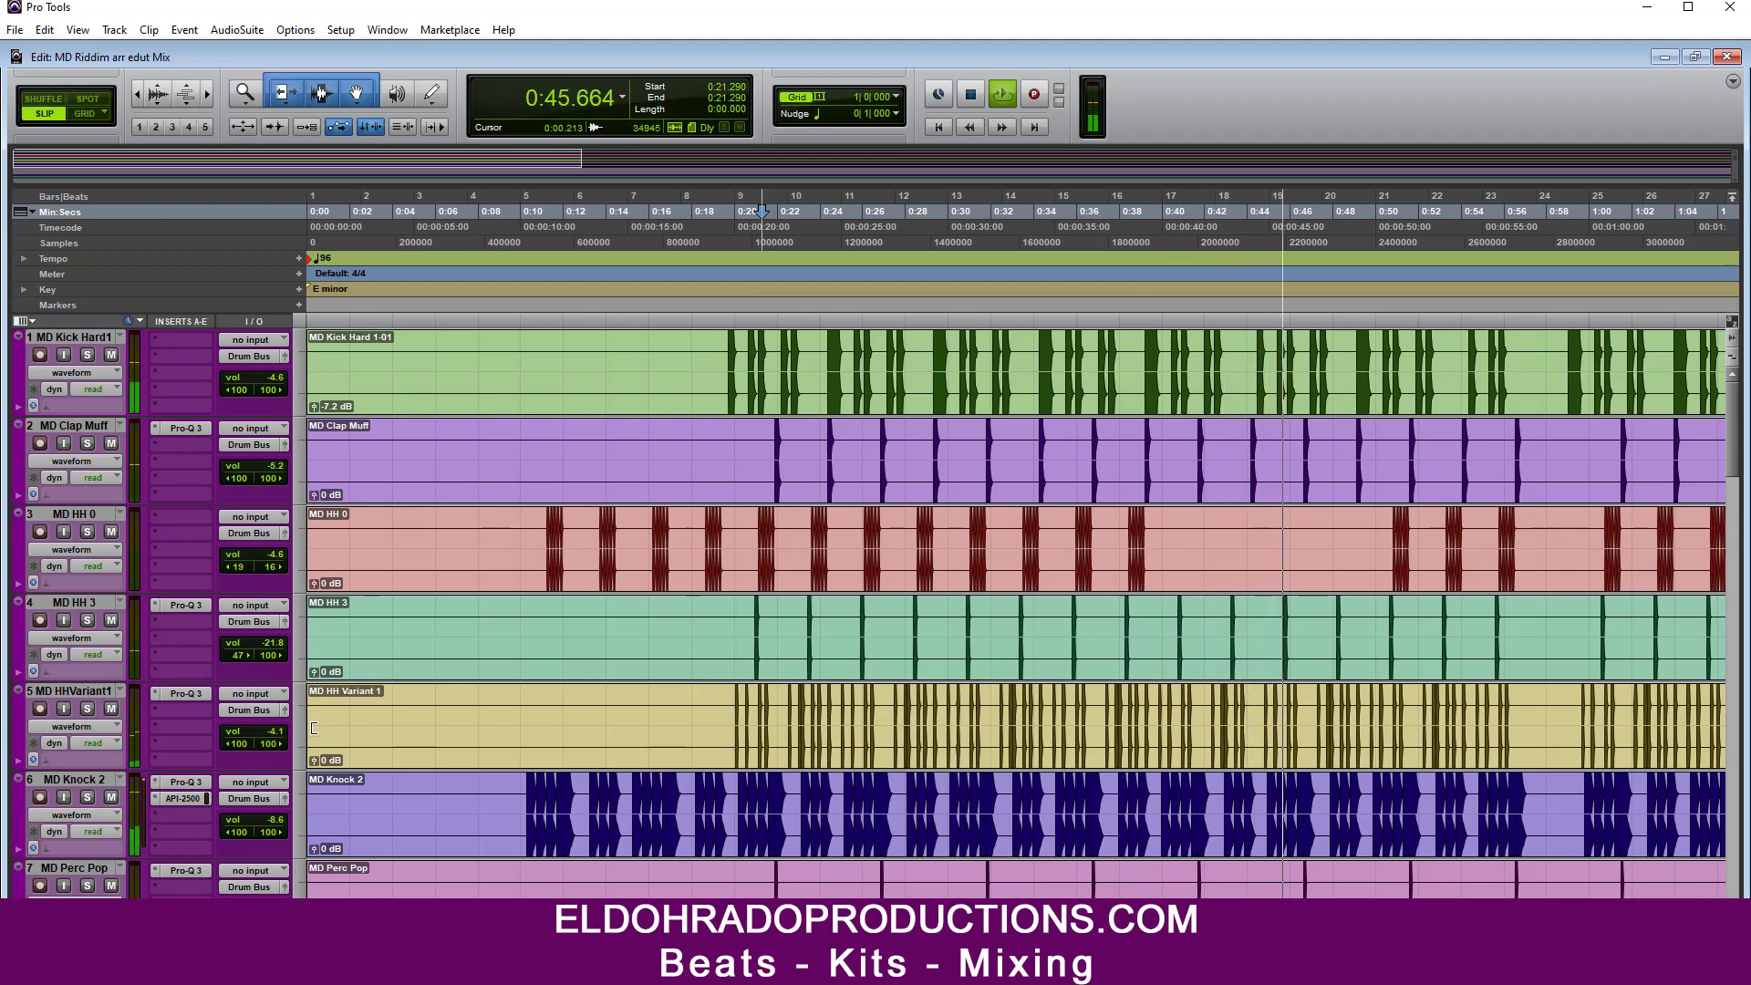
left_click_drag(314, 760, 314, 792)
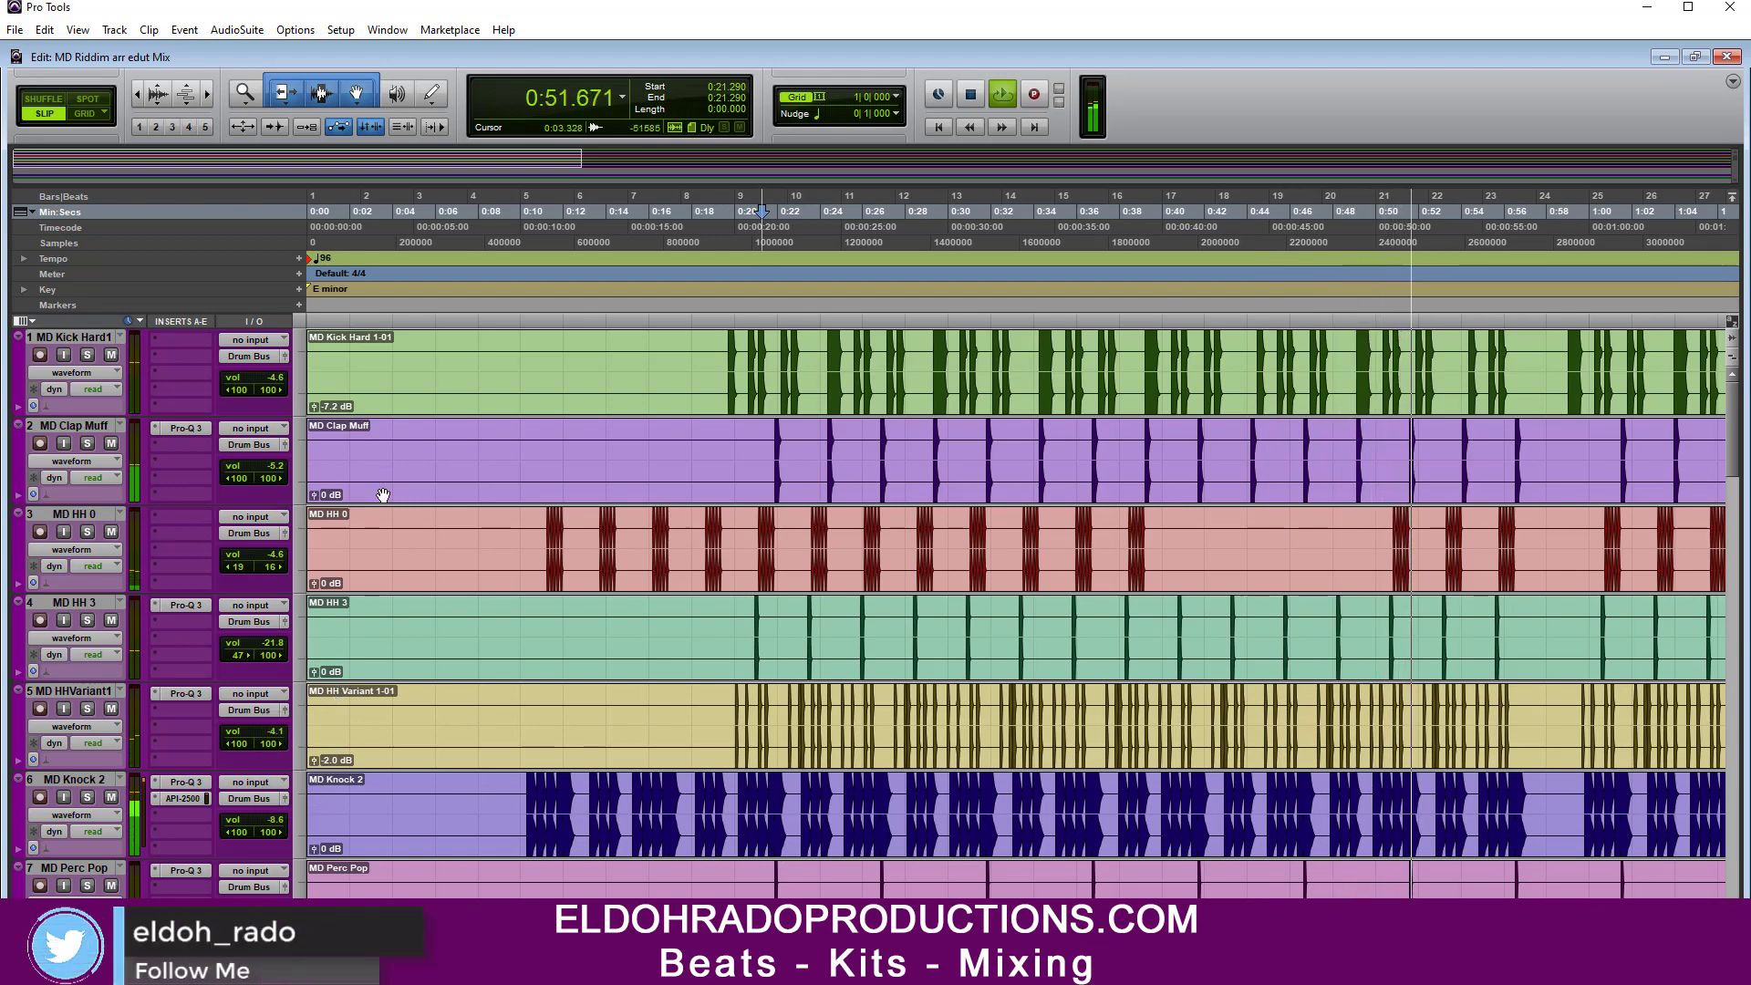
Step: Lower the Dancehall Bass 14 fader in the mixer and raise the Dancehall Bass 10 fader to about 0 dB
key("ctrl+equal")
scroll(623, 529, "down", 1)
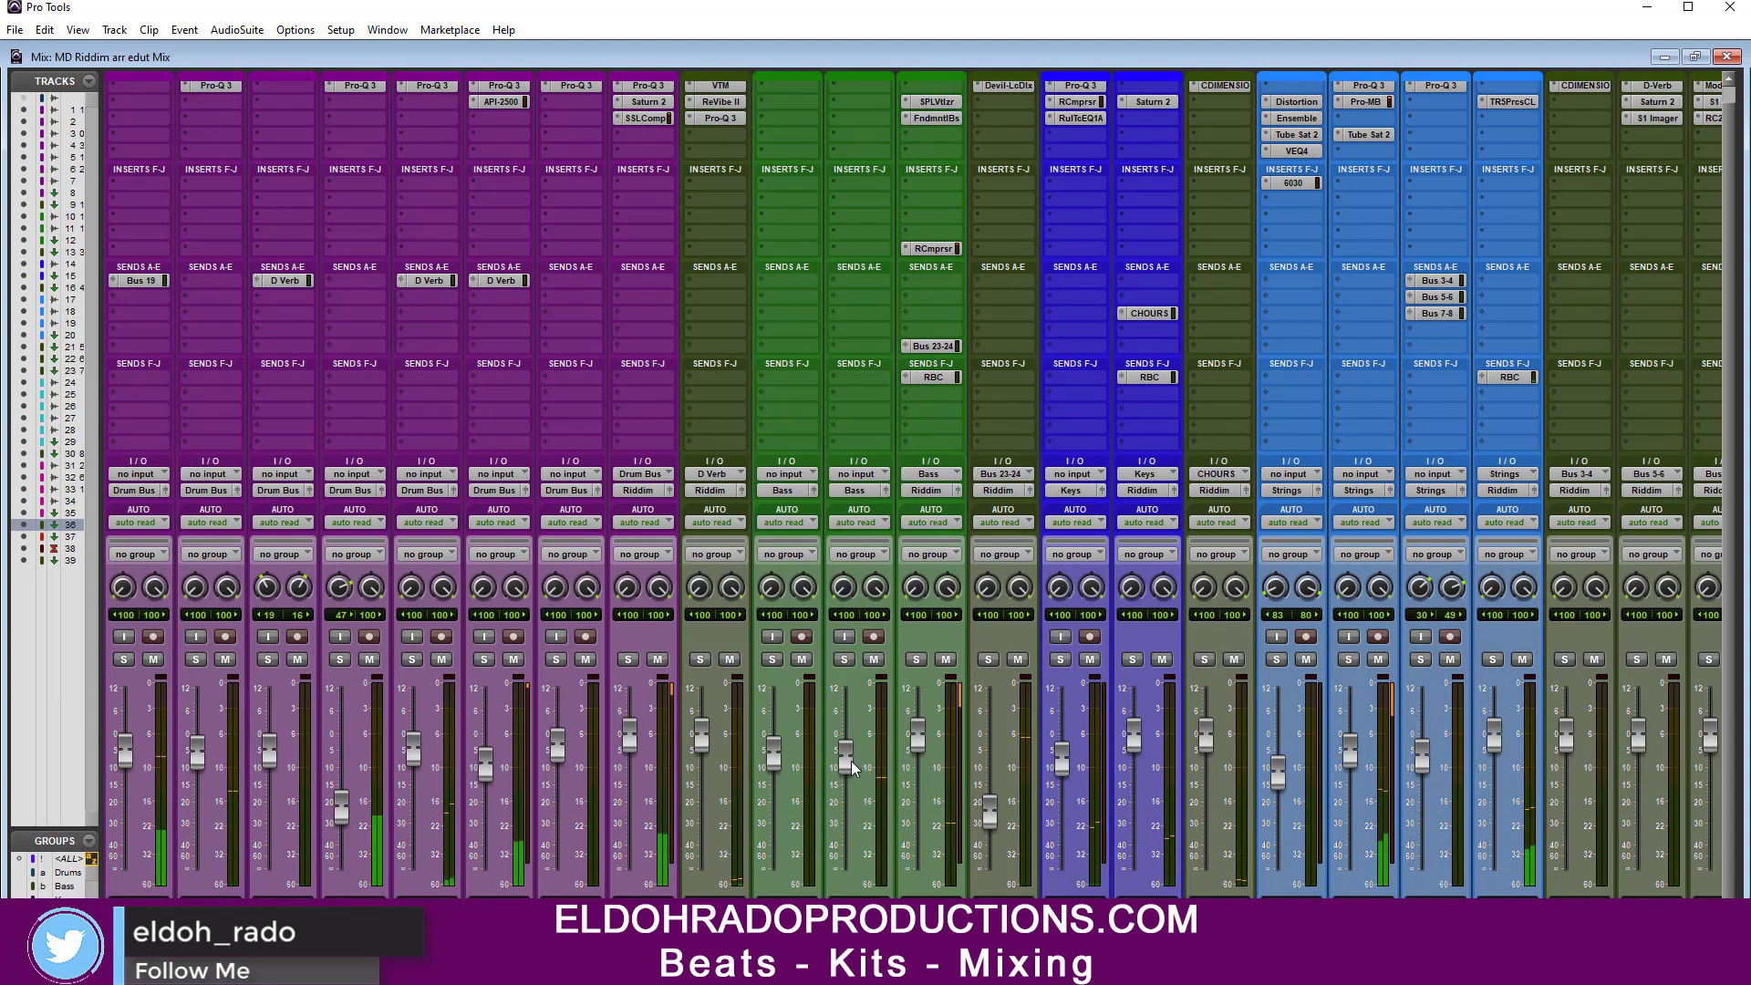
left_click_drag(846, 754, 852, 799)
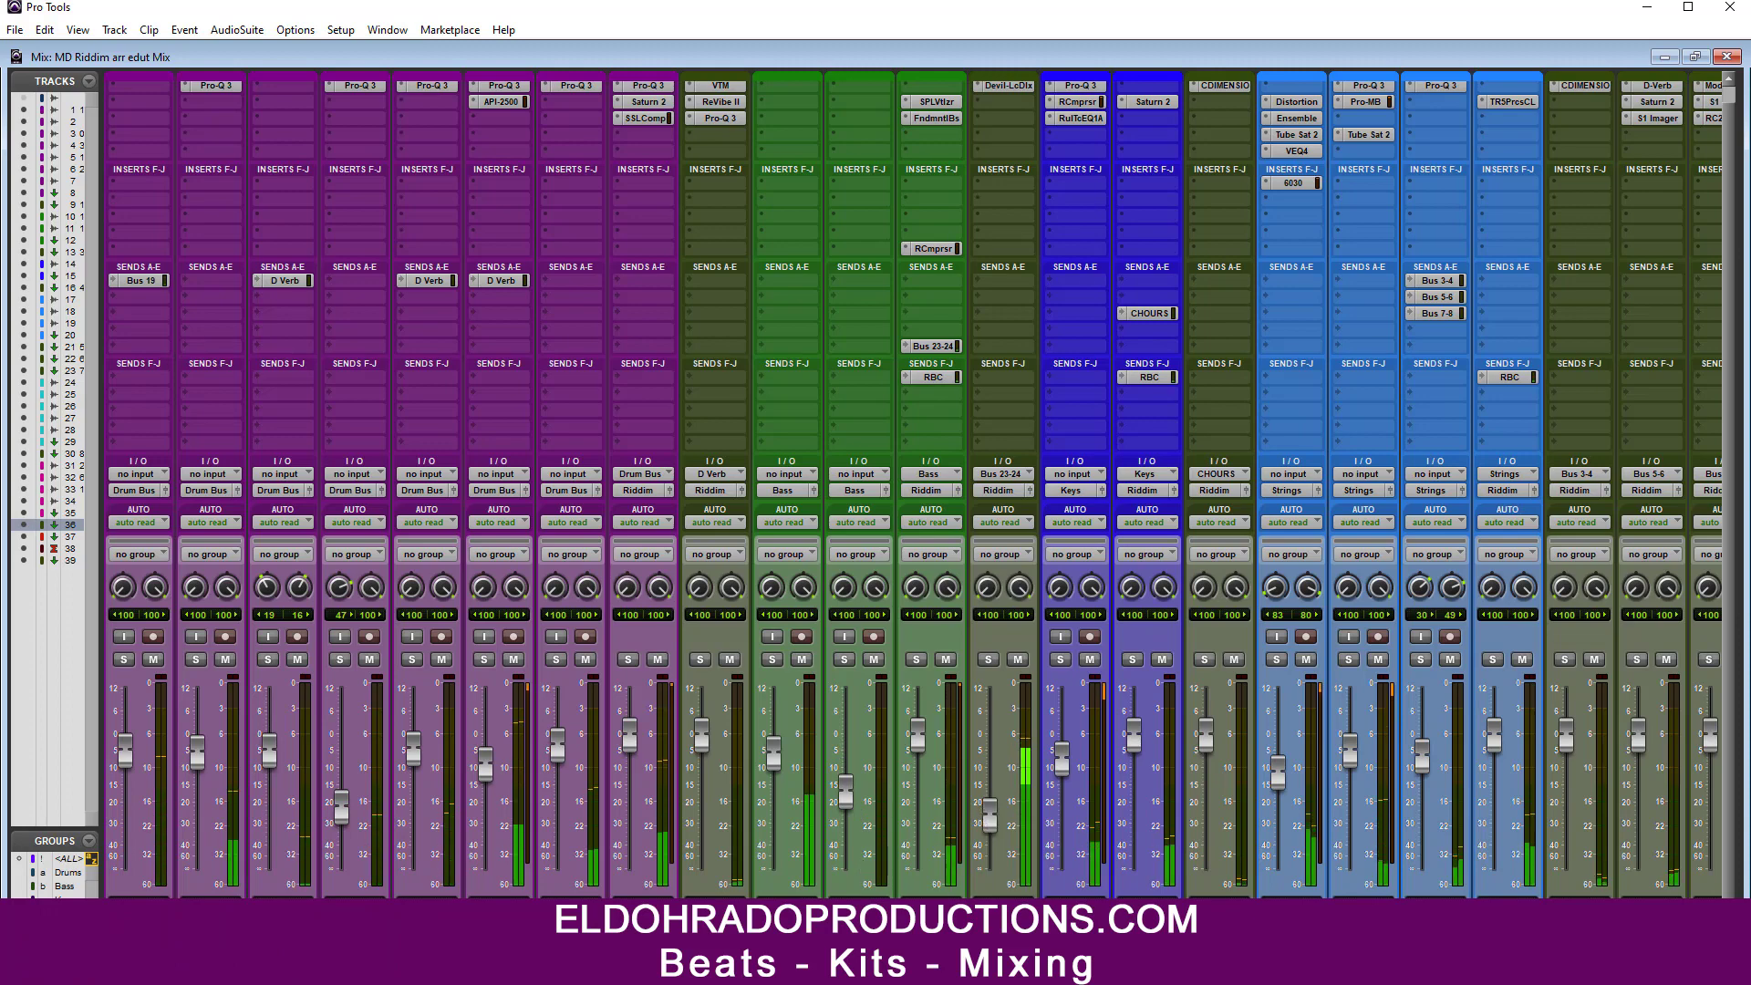
scroll(974, 860, "right", 1)
scroll(912, 486, "right", 7)
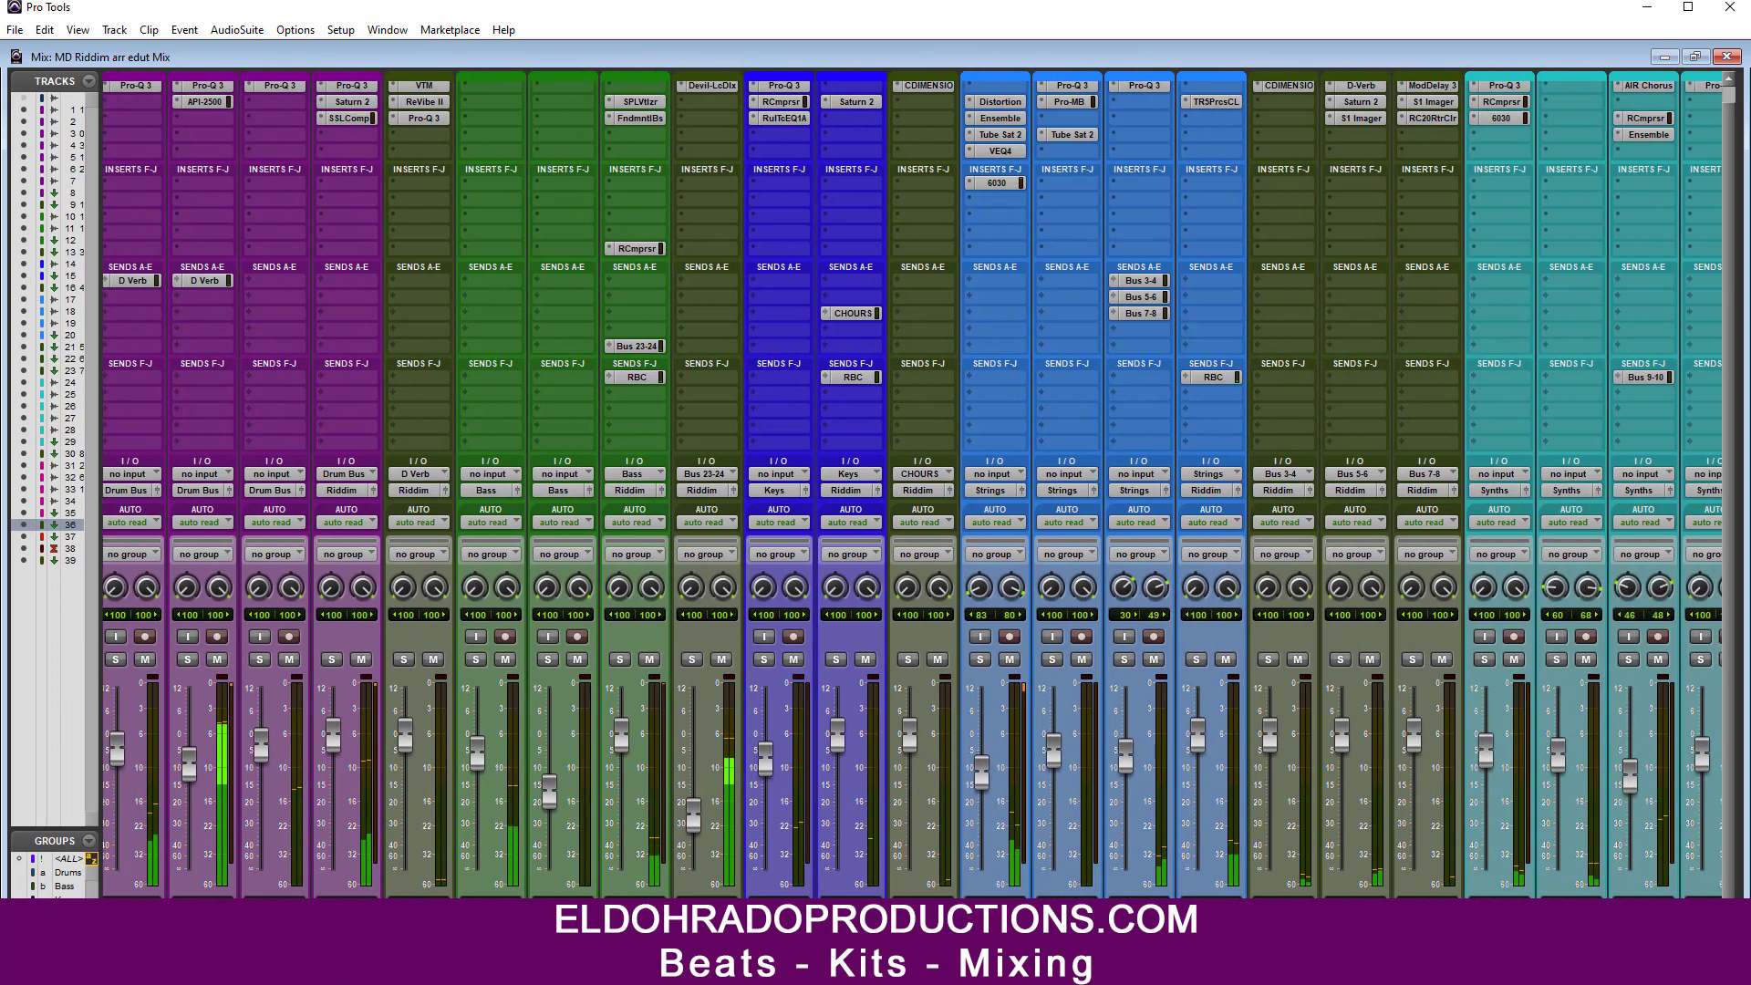
scroll(912, 485, "left", 7)
scroll(732, 753, "left", 1)
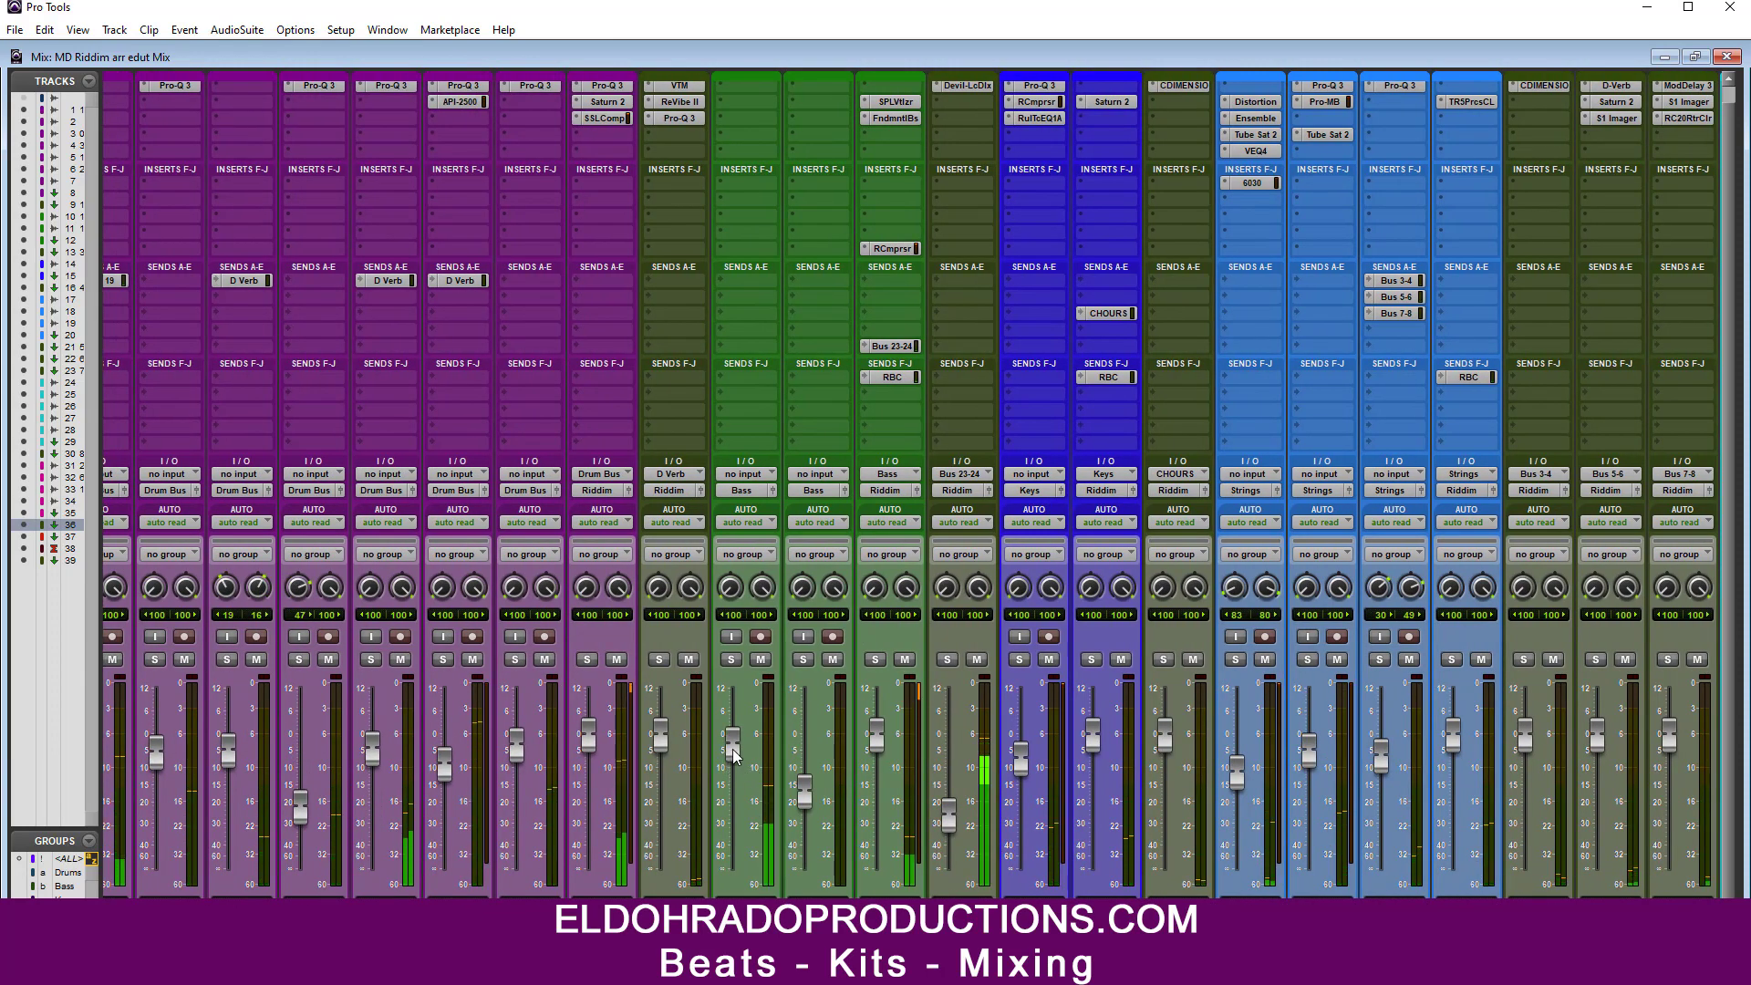
Step: Rebalance the Piano & Strings track by ear, settling its fader slightly lower in the mix
scroll(734, 812, "right", 6)
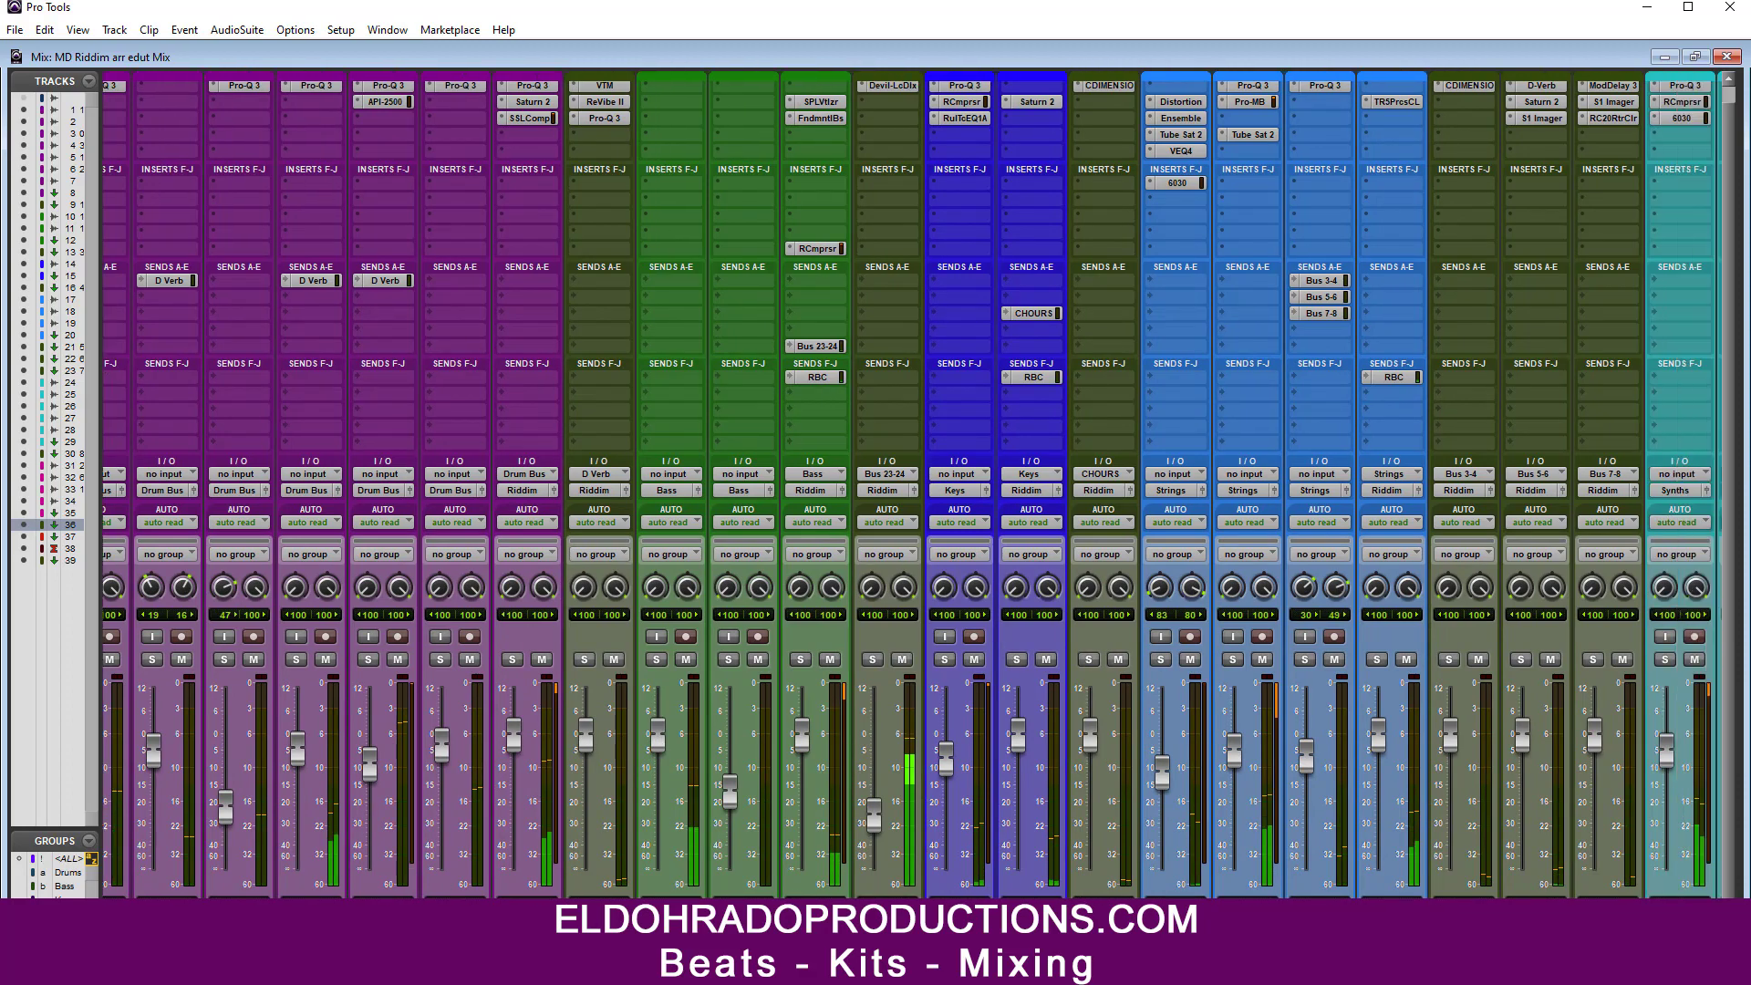
scroll(912, 484, "right", 6)
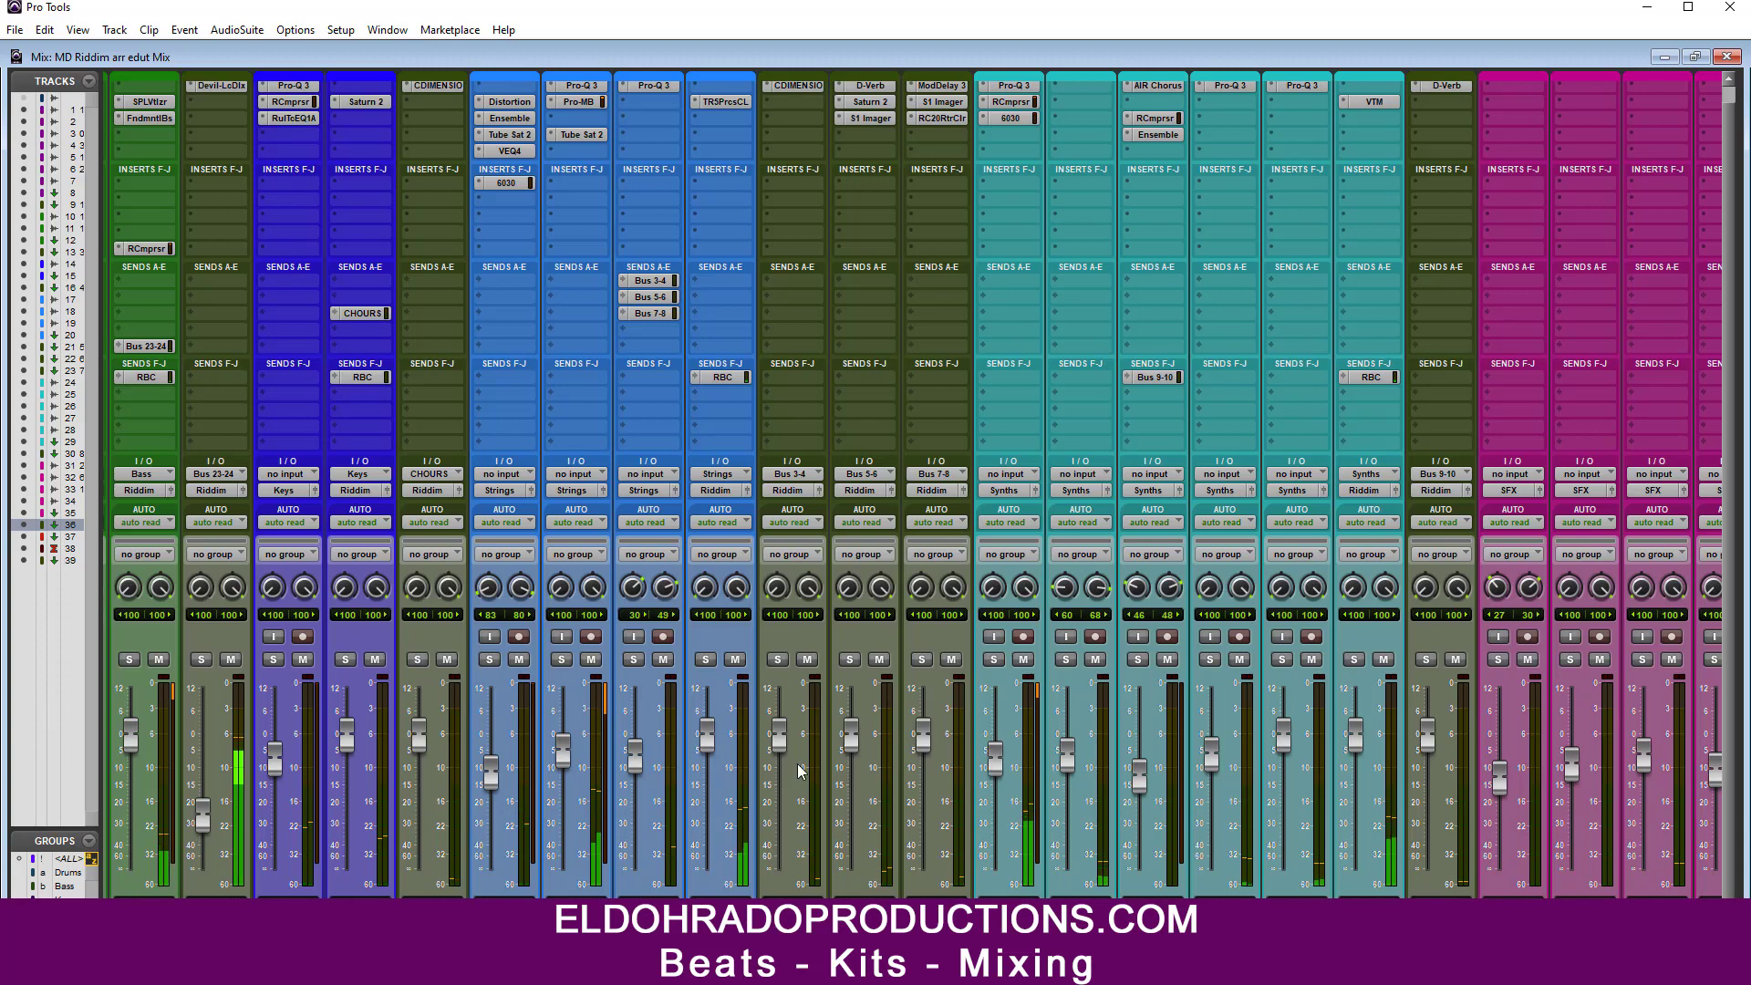
left_click_drag(559, 759, 559, 783)
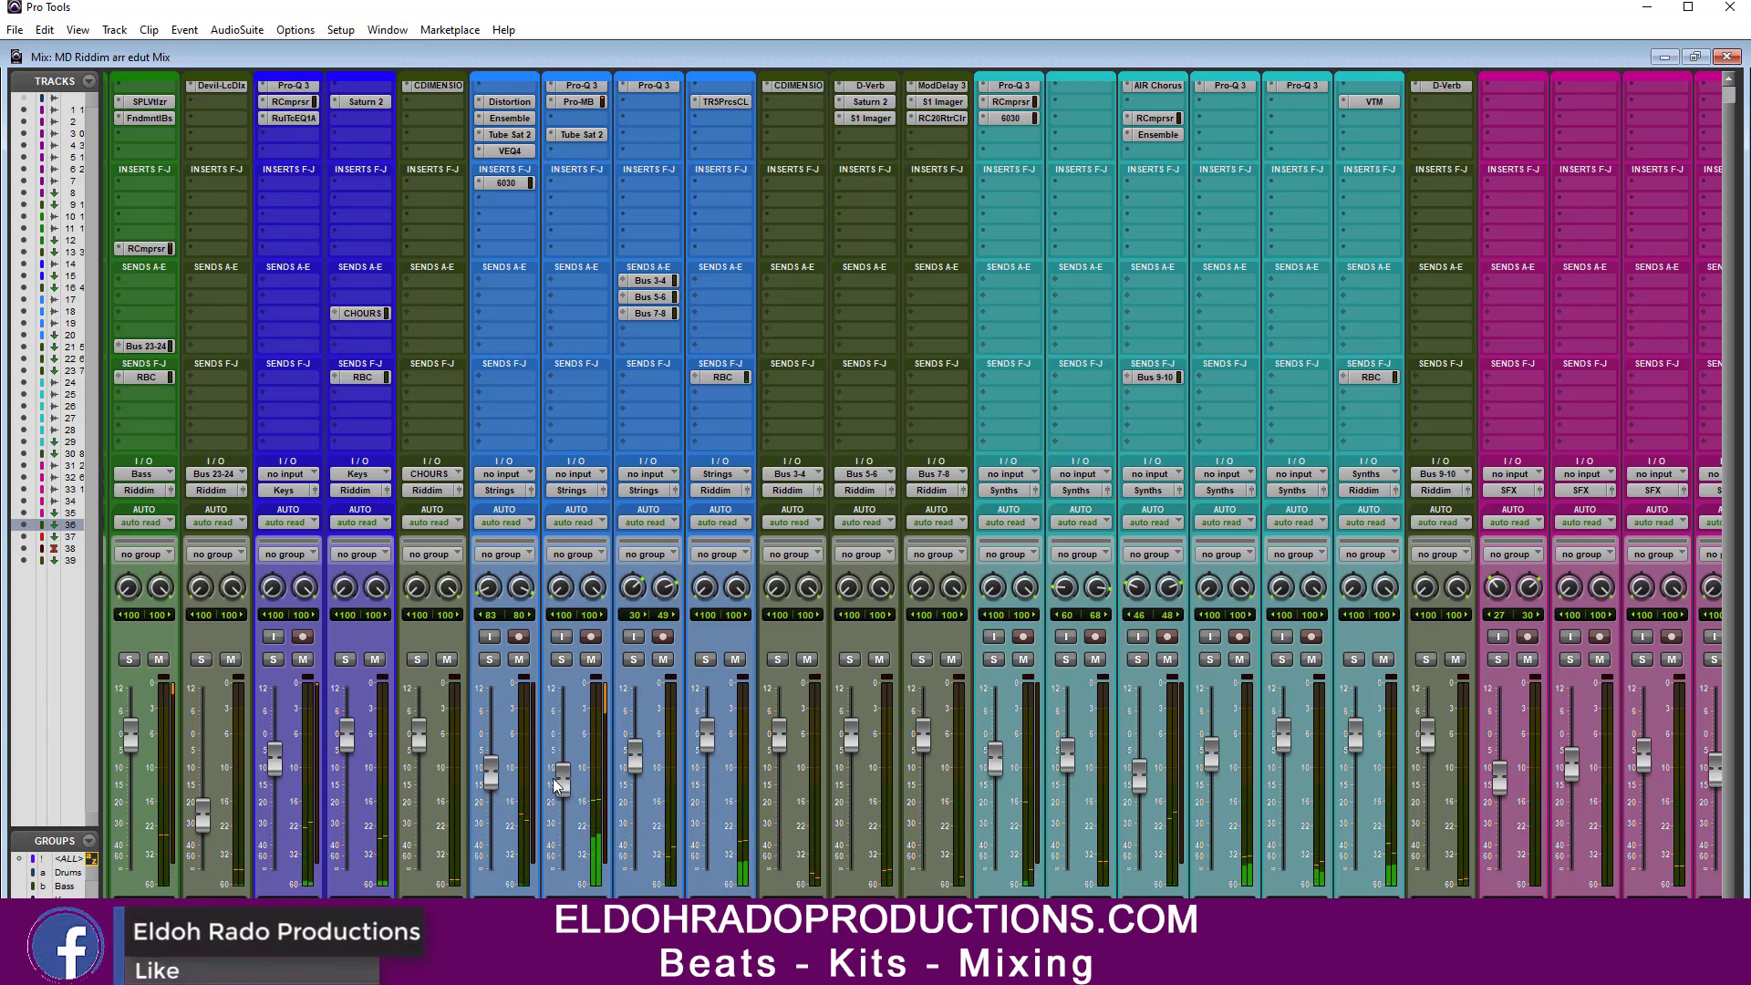
left_click_drag(560, 777, 563, 790)
scroll(912, 485, "left", 3)
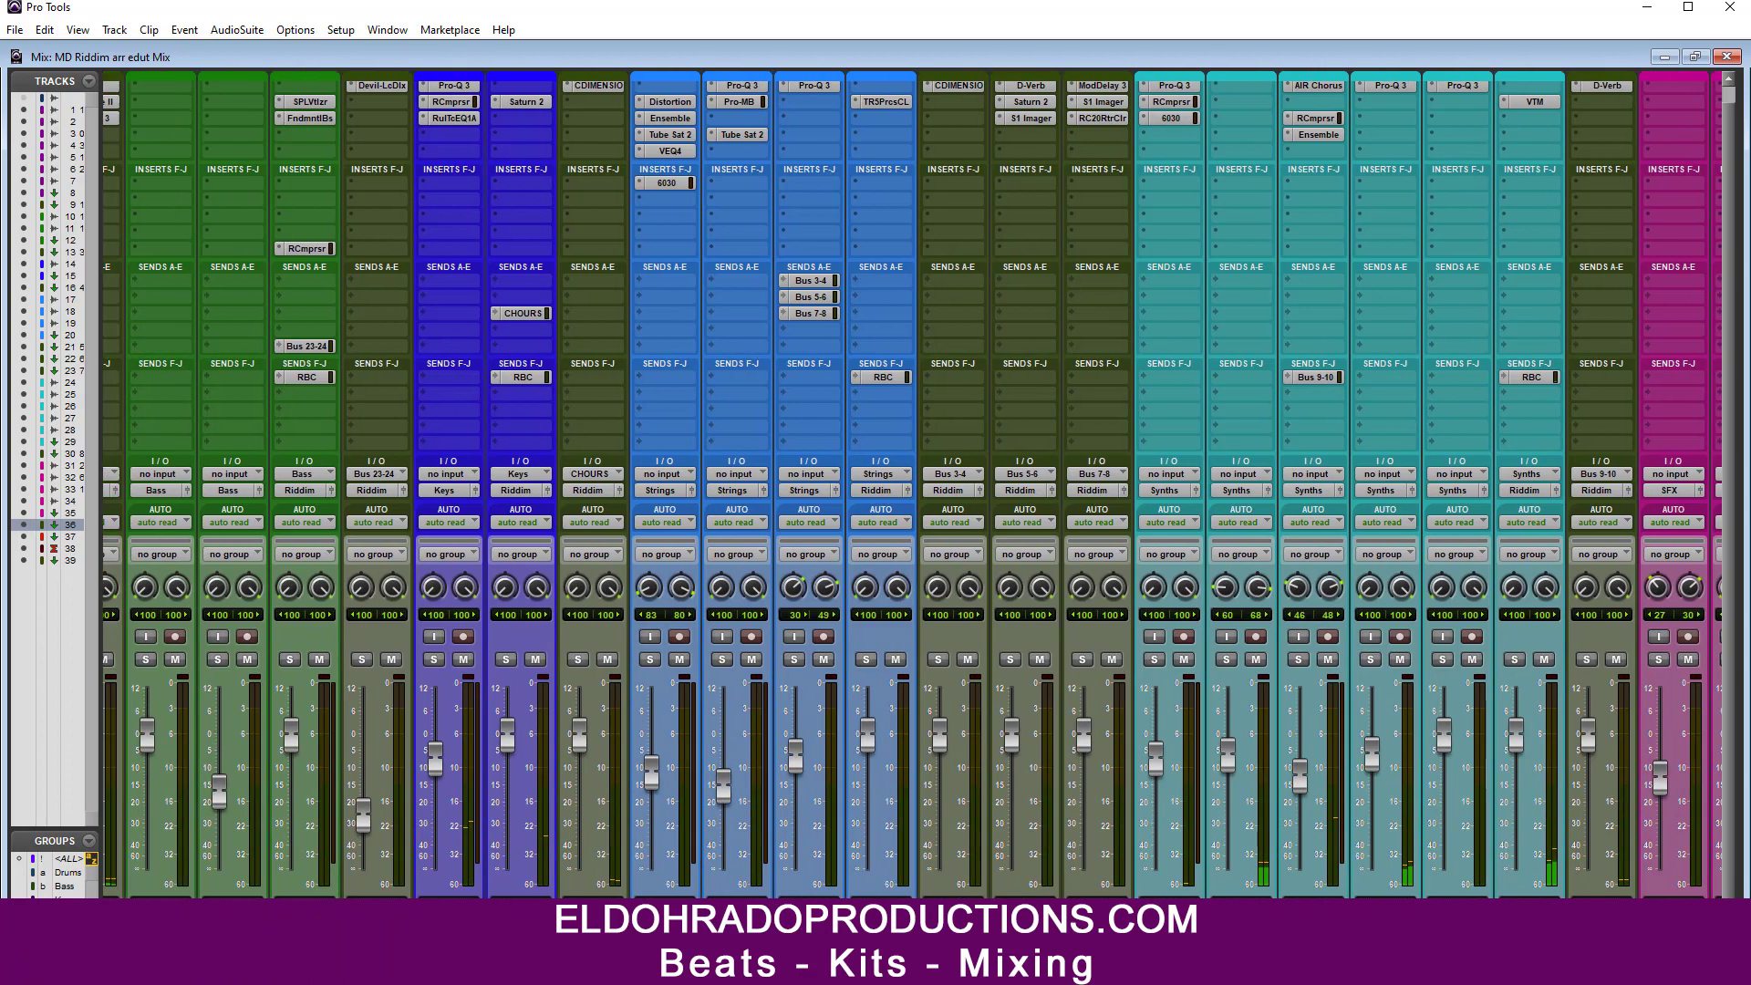
scroll(626, 790, "right", 3)
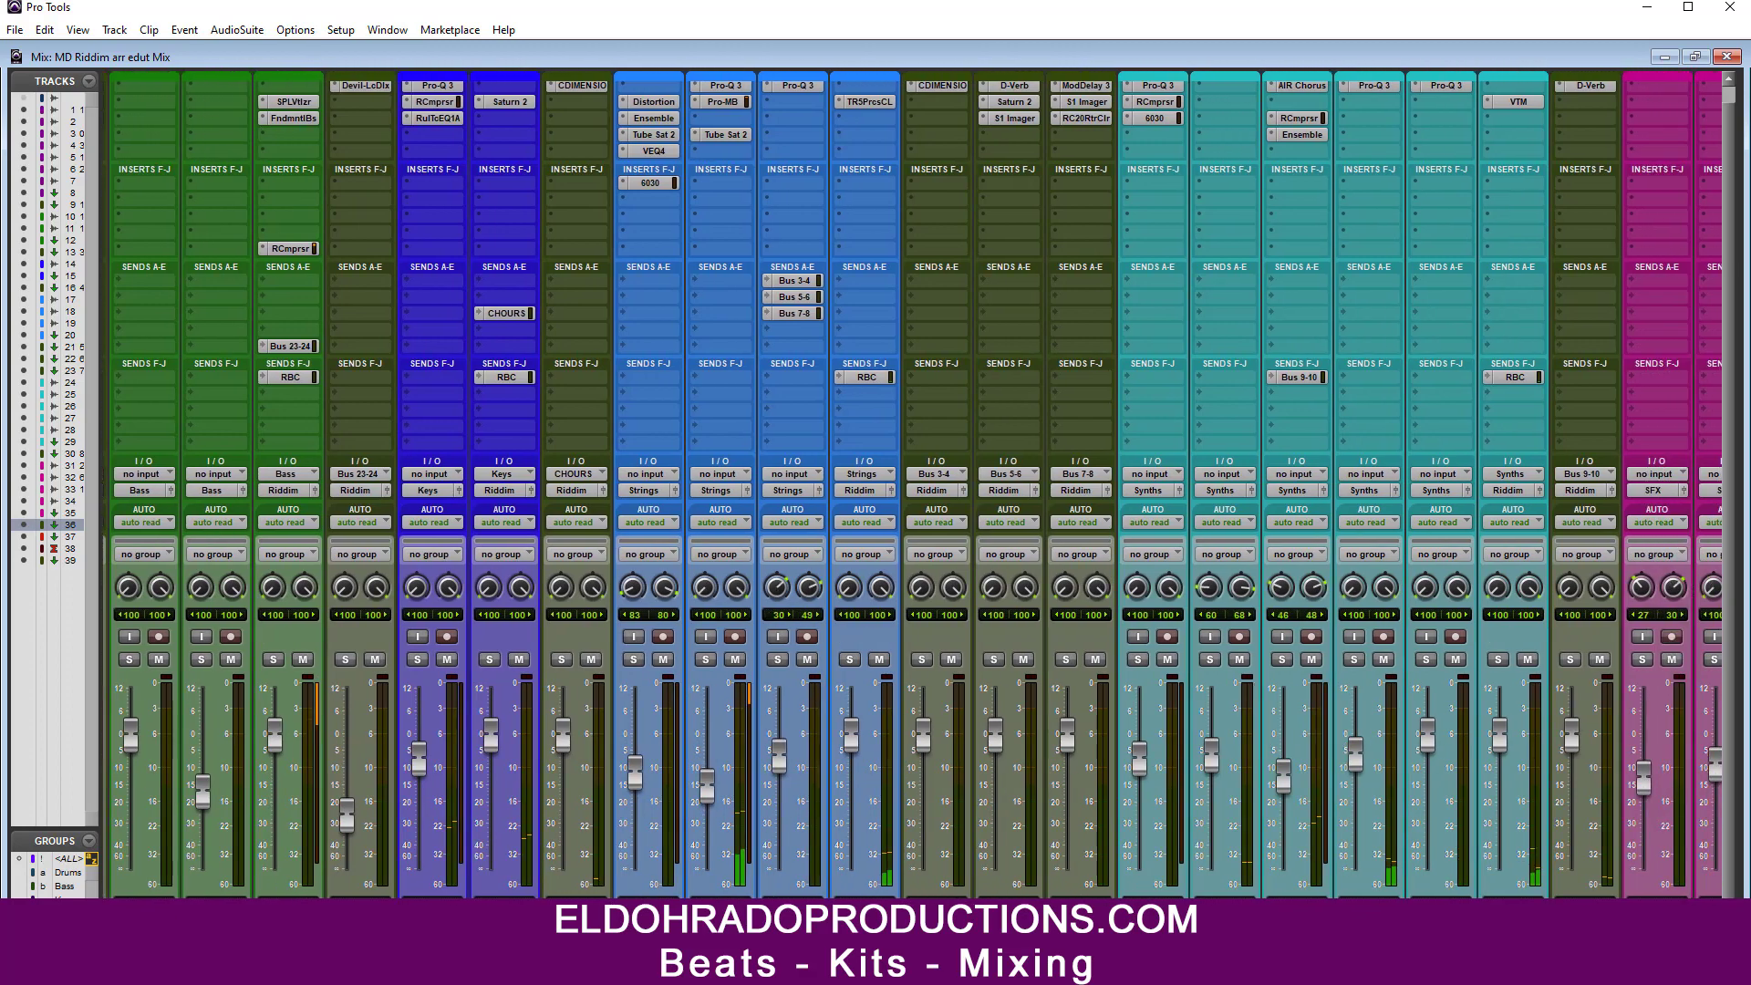
left_click_drag(625, 789, 626, 770)
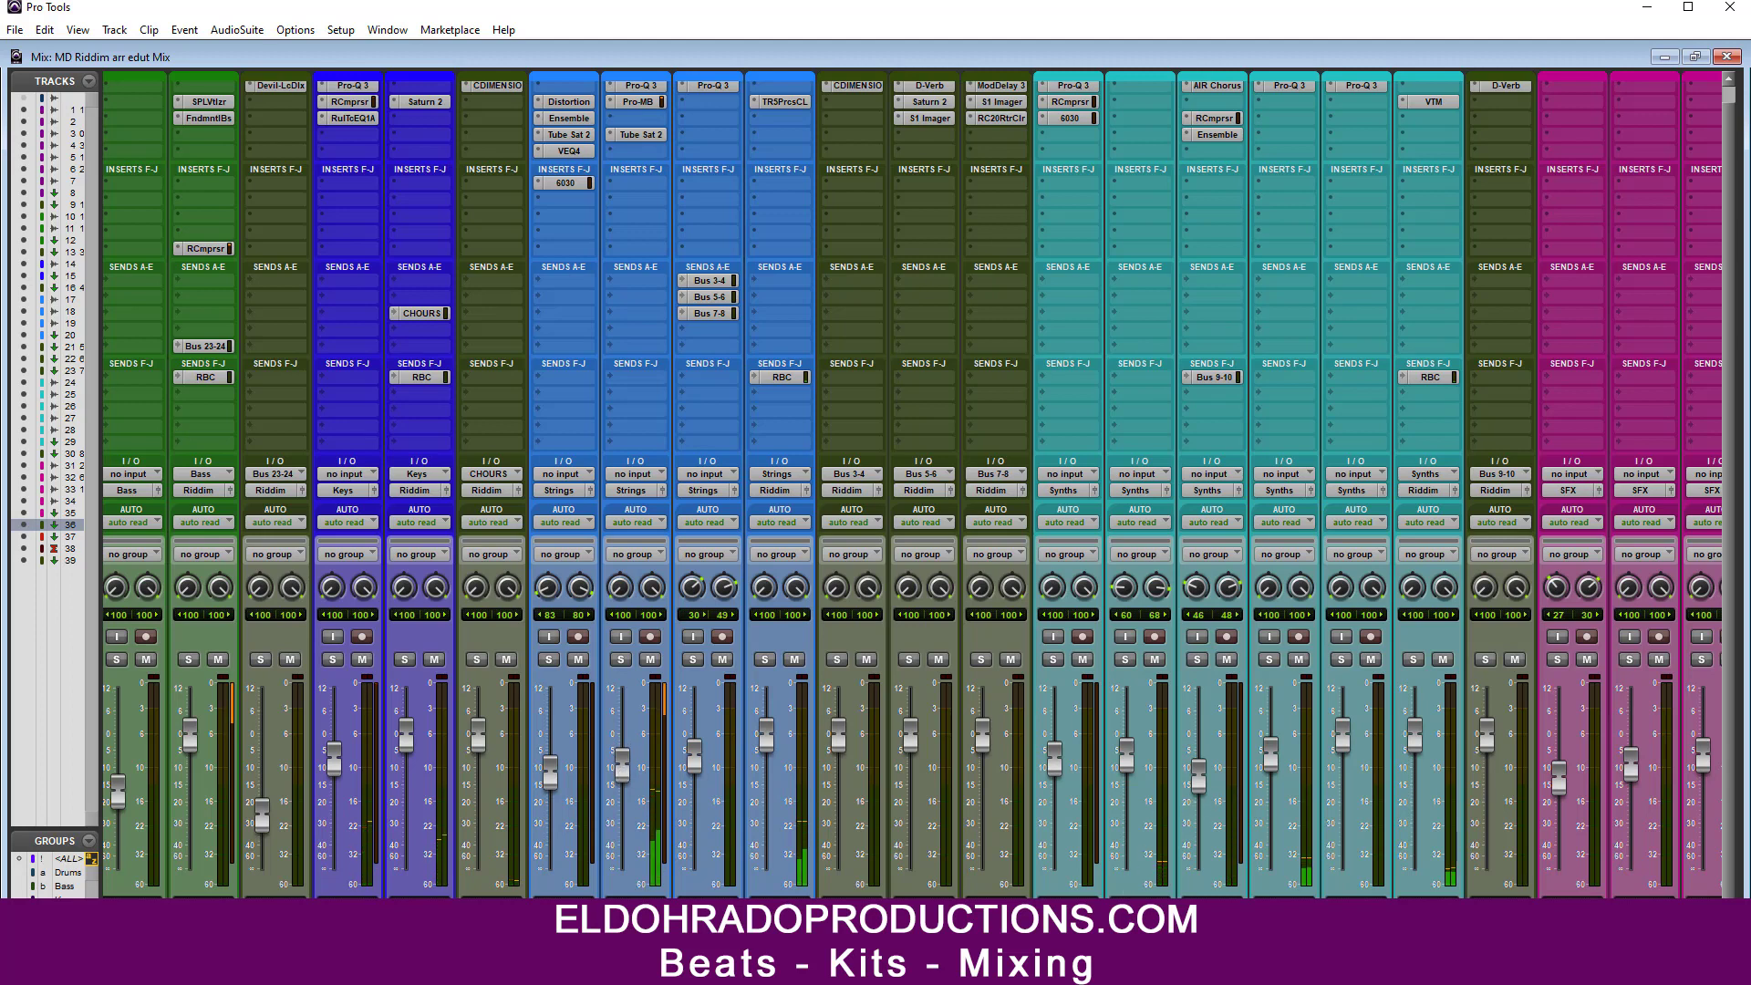
Step: Open the Millennia TCL-2 compressor on the Mix bus and keep the bus's insert slots accessible beside it
scroll(912, 483, "right", 8)
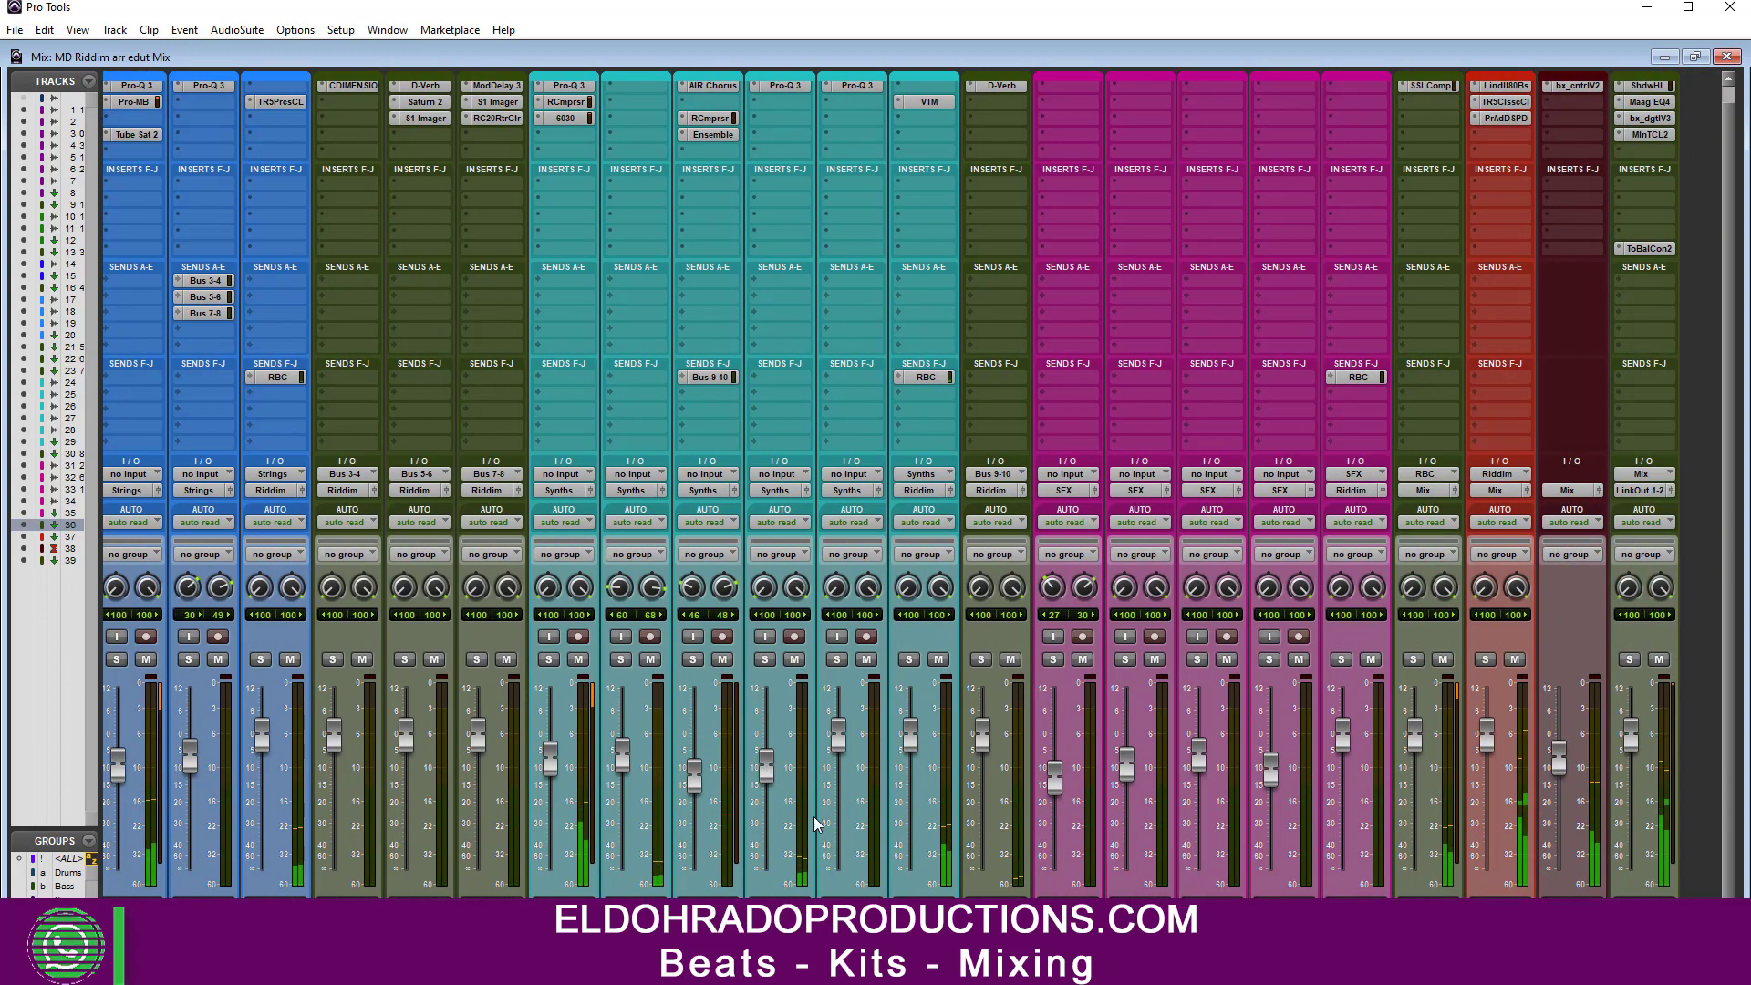
scroll(817, 826, "right", 1)
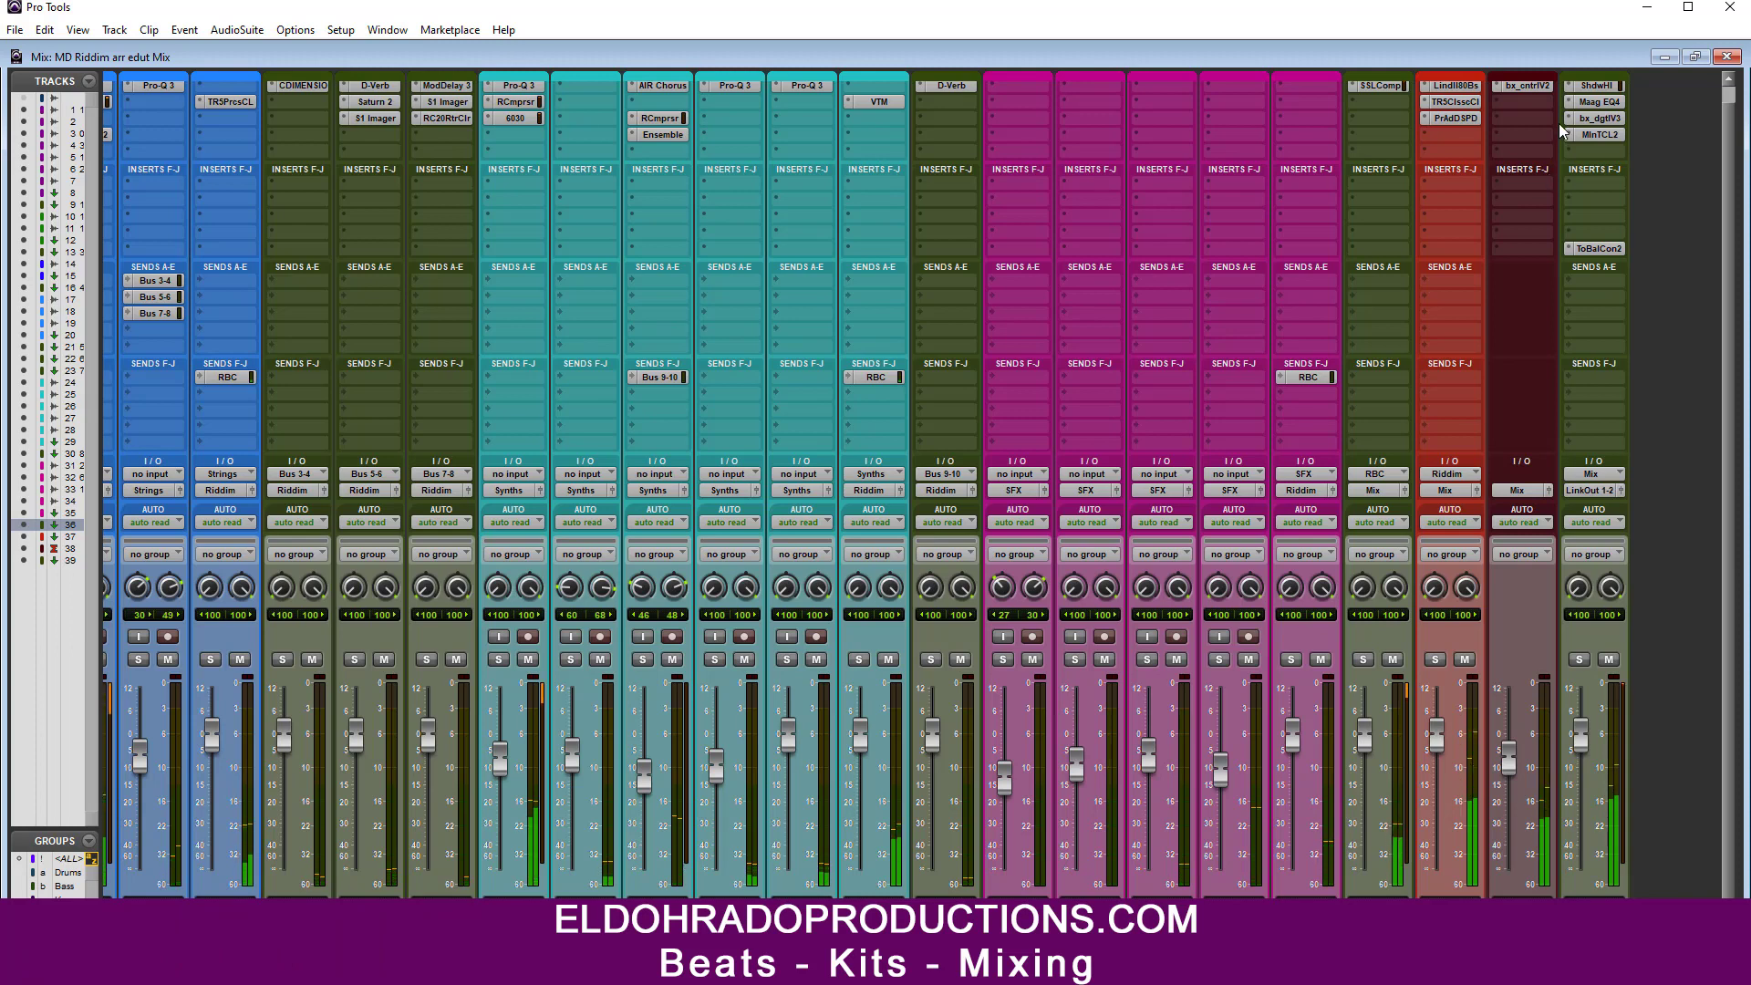
left_click(1608, 136)
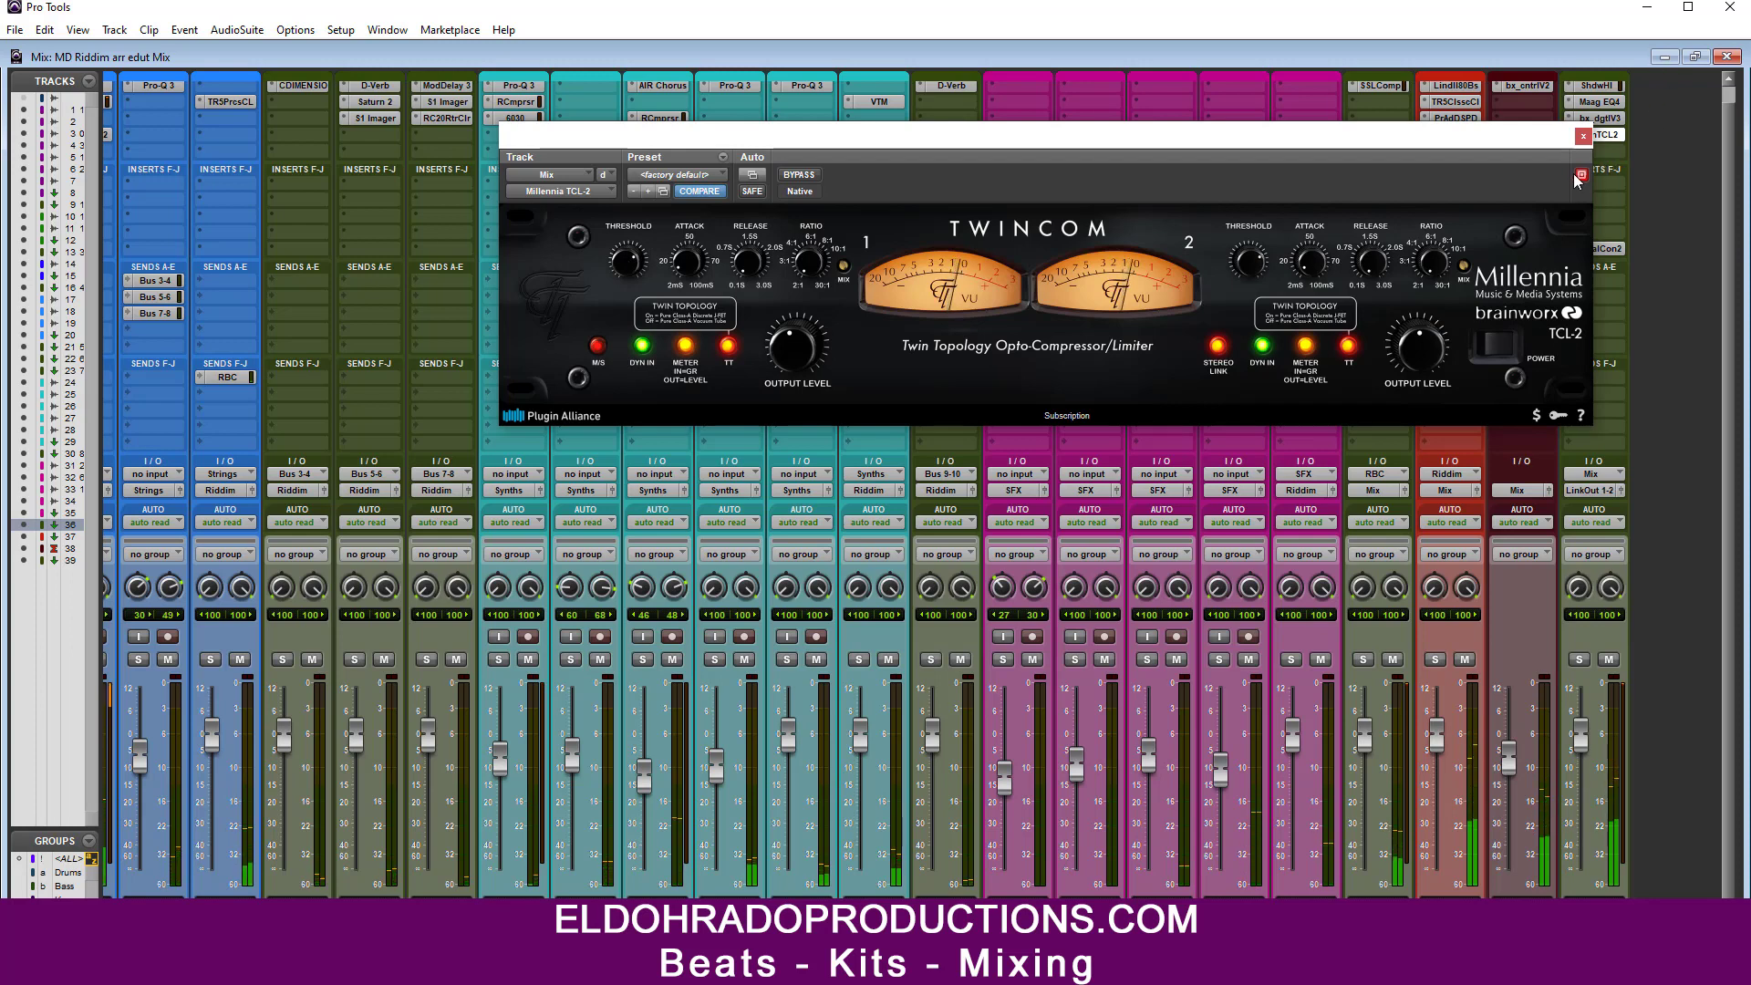
left_click_drag(1572, 167, 1370, 167)
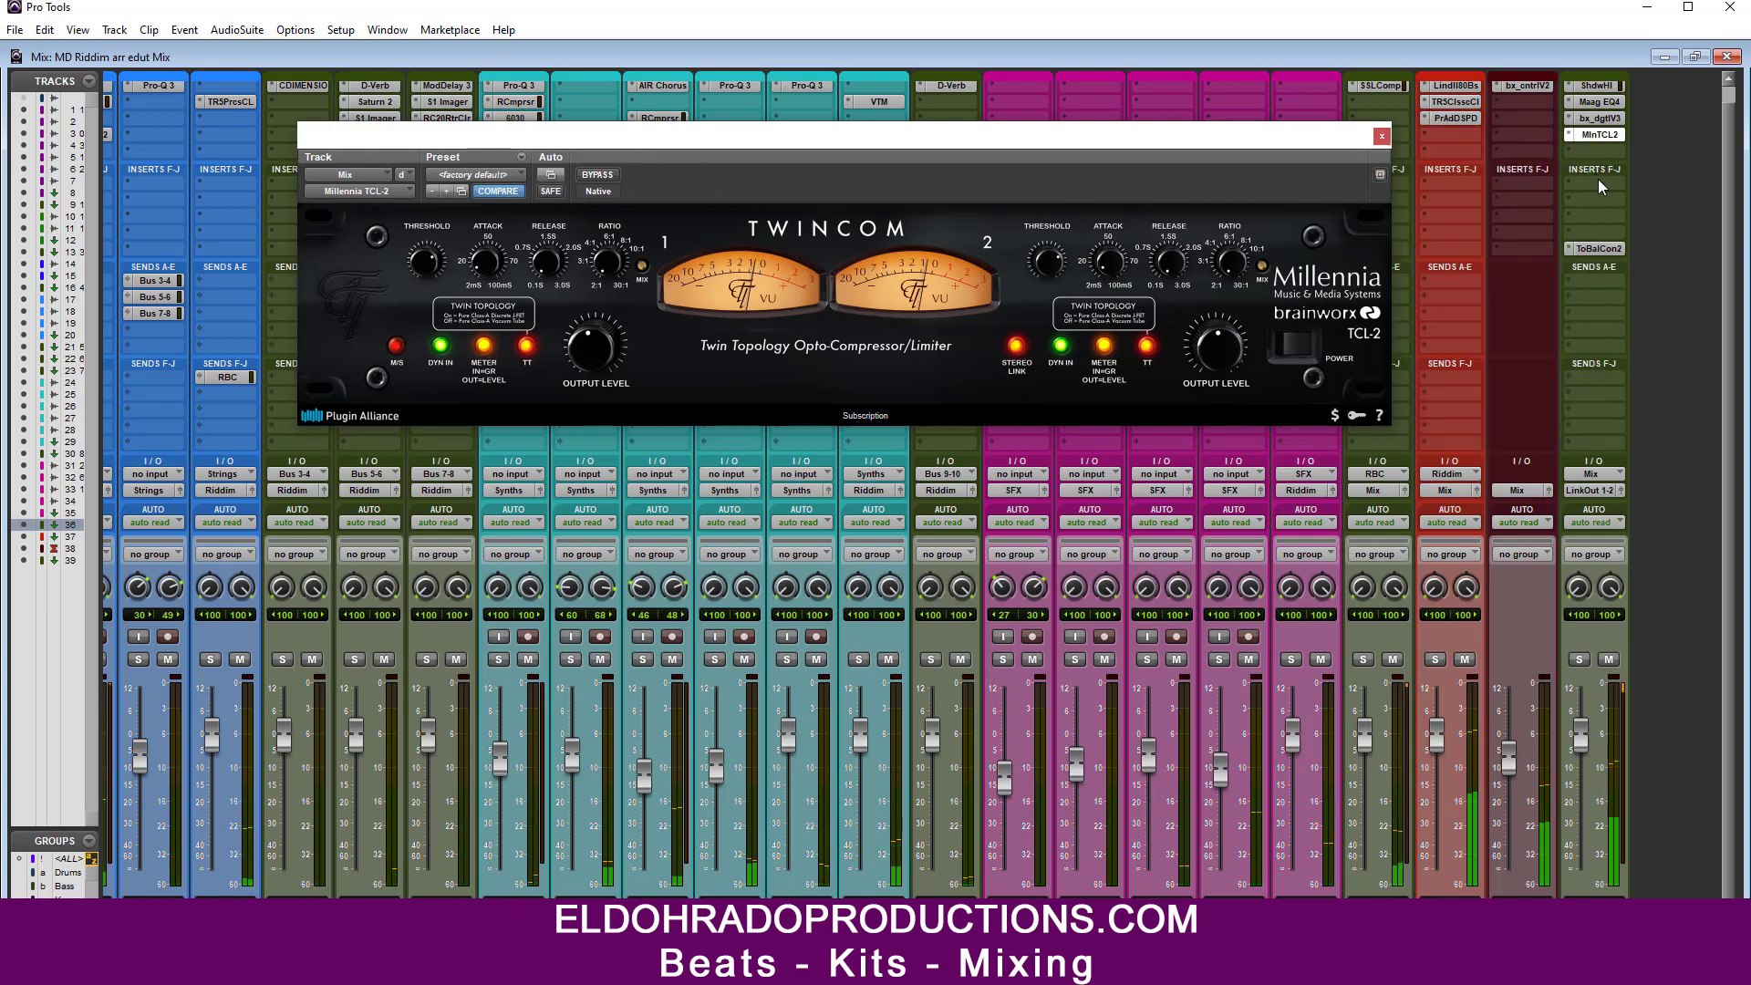
Step: Insert the stereo API-2500 compressor on the Mix bus in the slot directly below the Millennia TCL-2
left_click(1598, 151)
mouse_move(1660, 221)
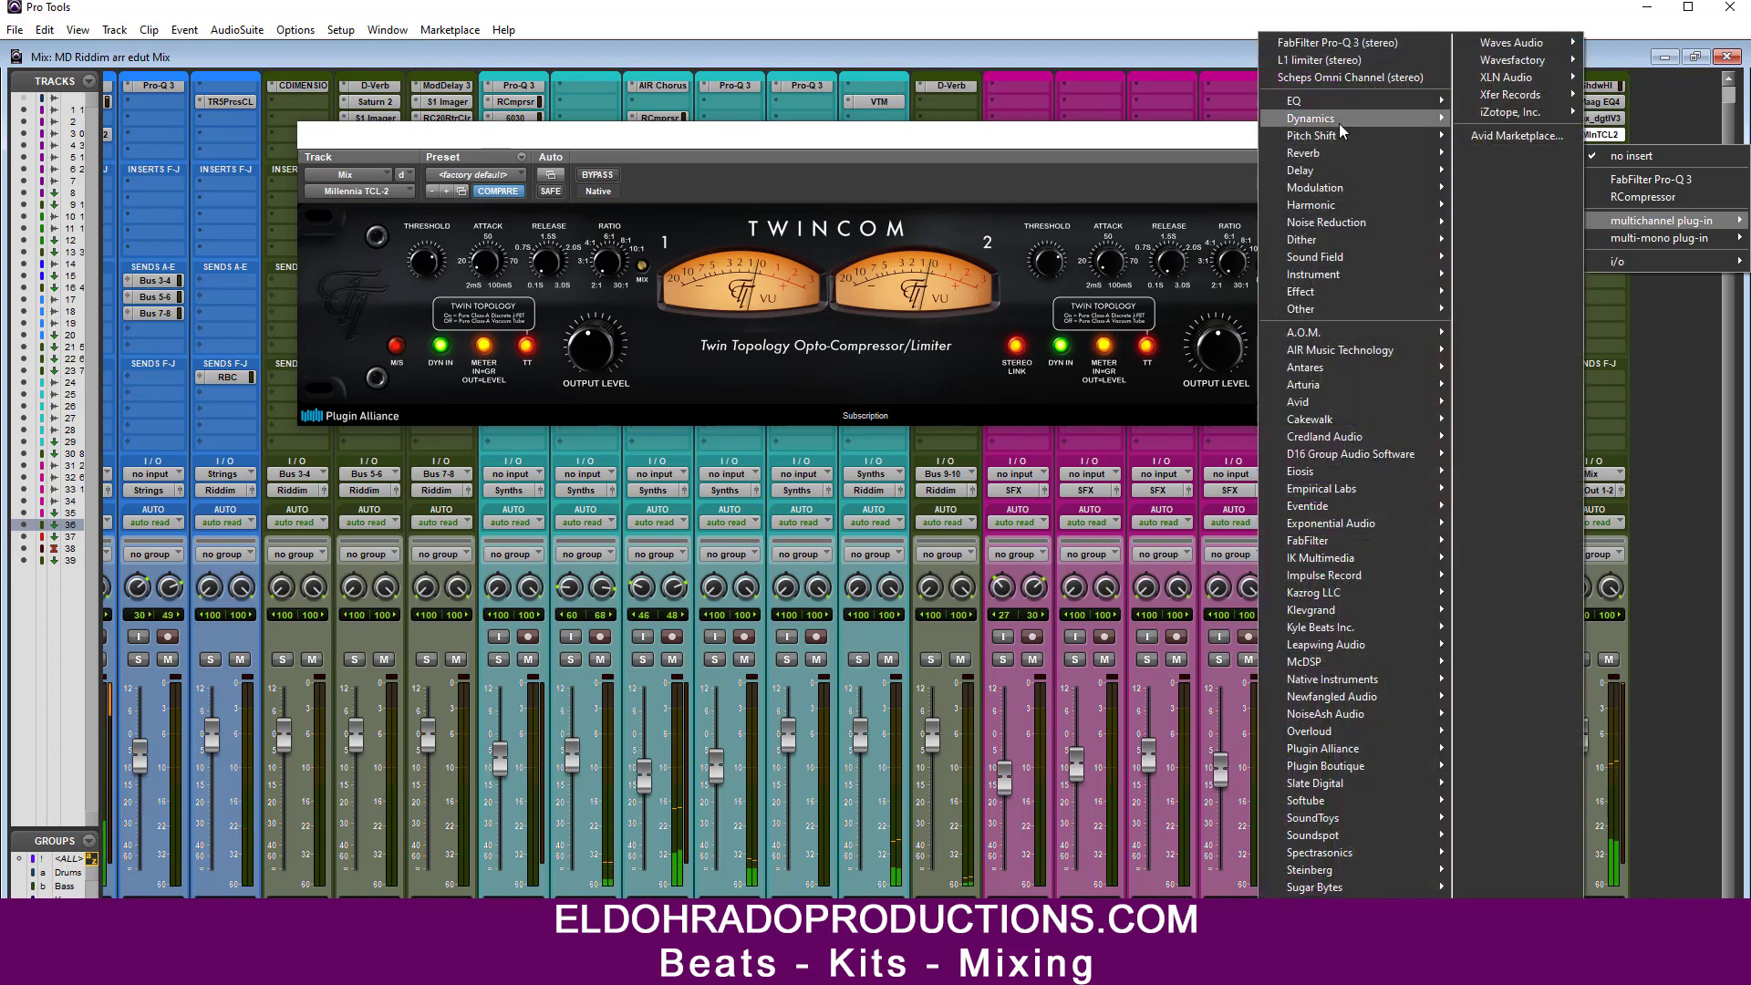
mouse_move(1339, 130)
left_click(420, 72)
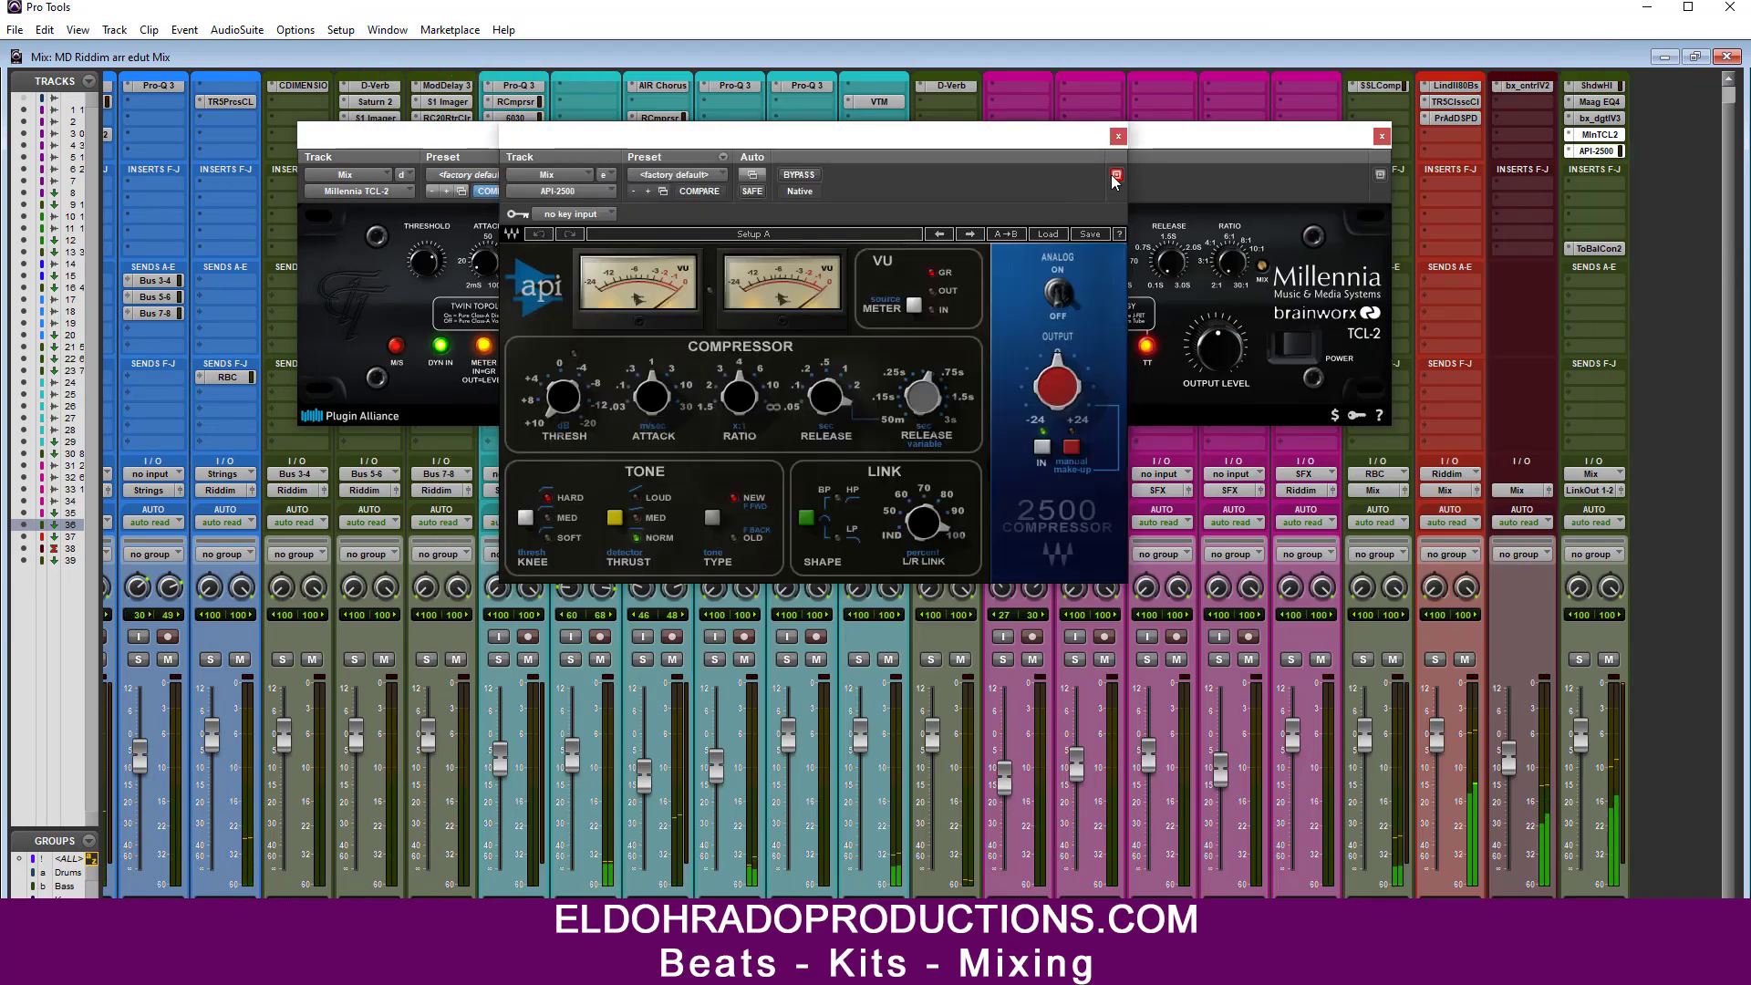
left_click_drag(1085, 144, 1251, 245)
Step: Set the API-2500 to ratio 2:1, release 0.05, soft knee, medium thrust and Old type, with its effect bypassed
mouse_move(890, 516)
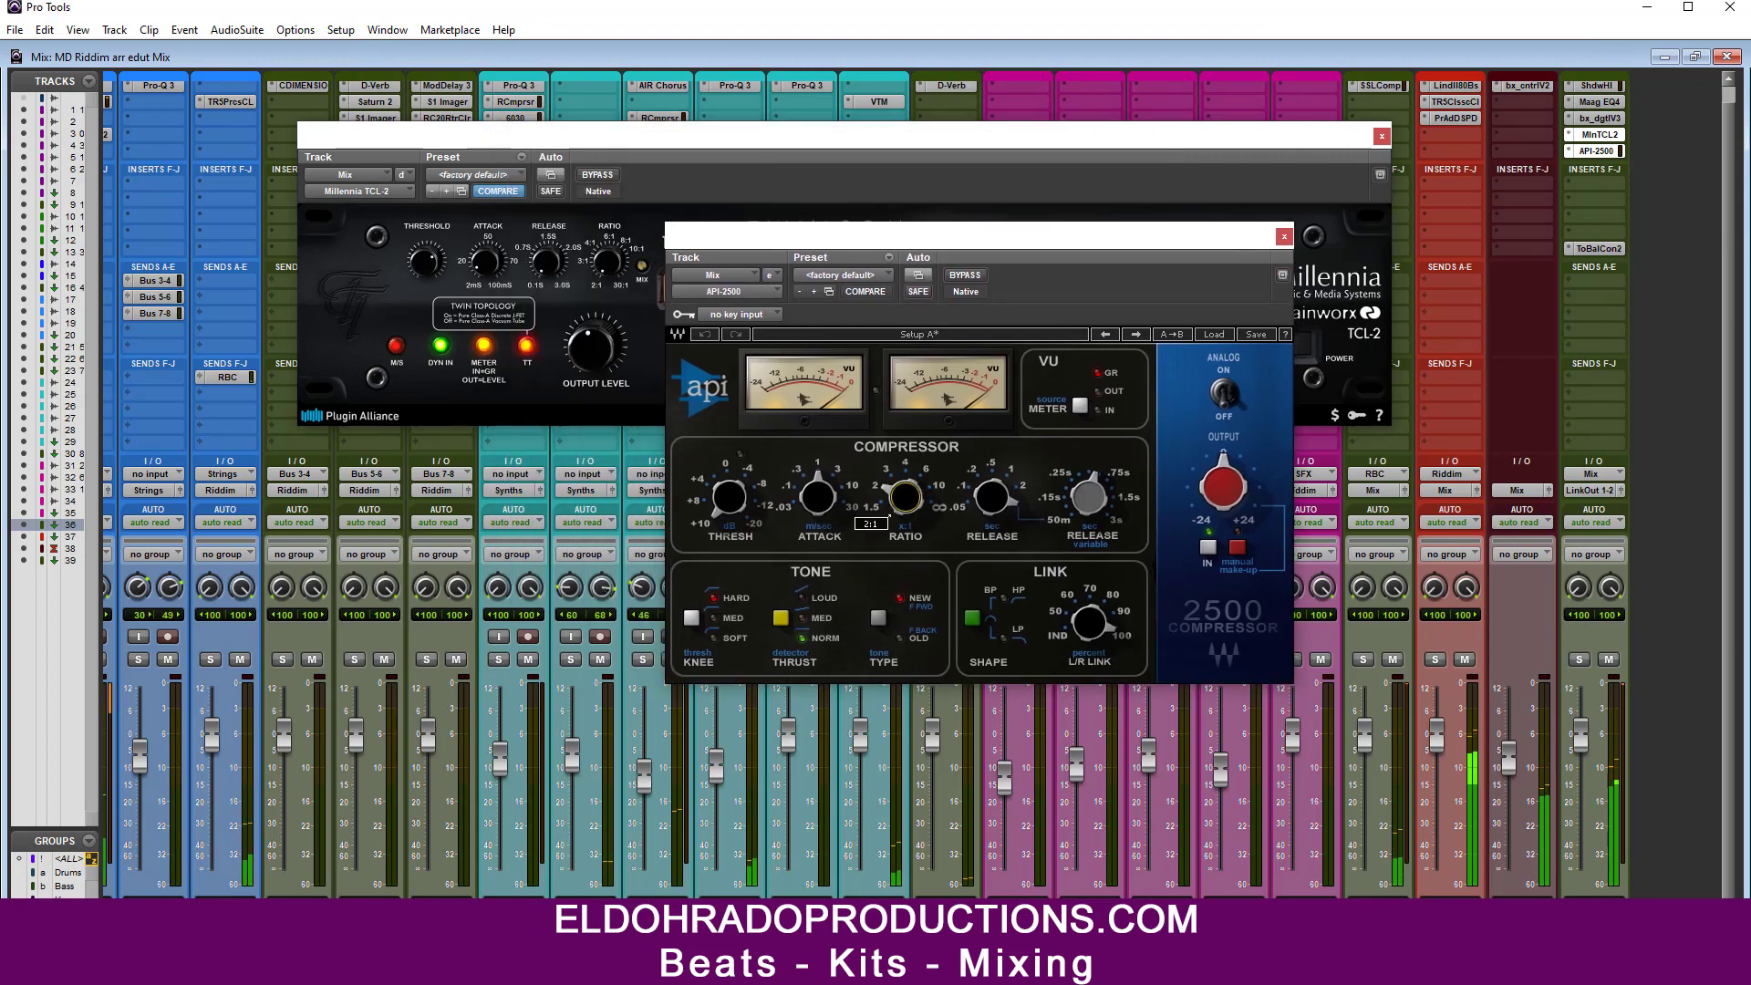
mouse_move(818, 499)
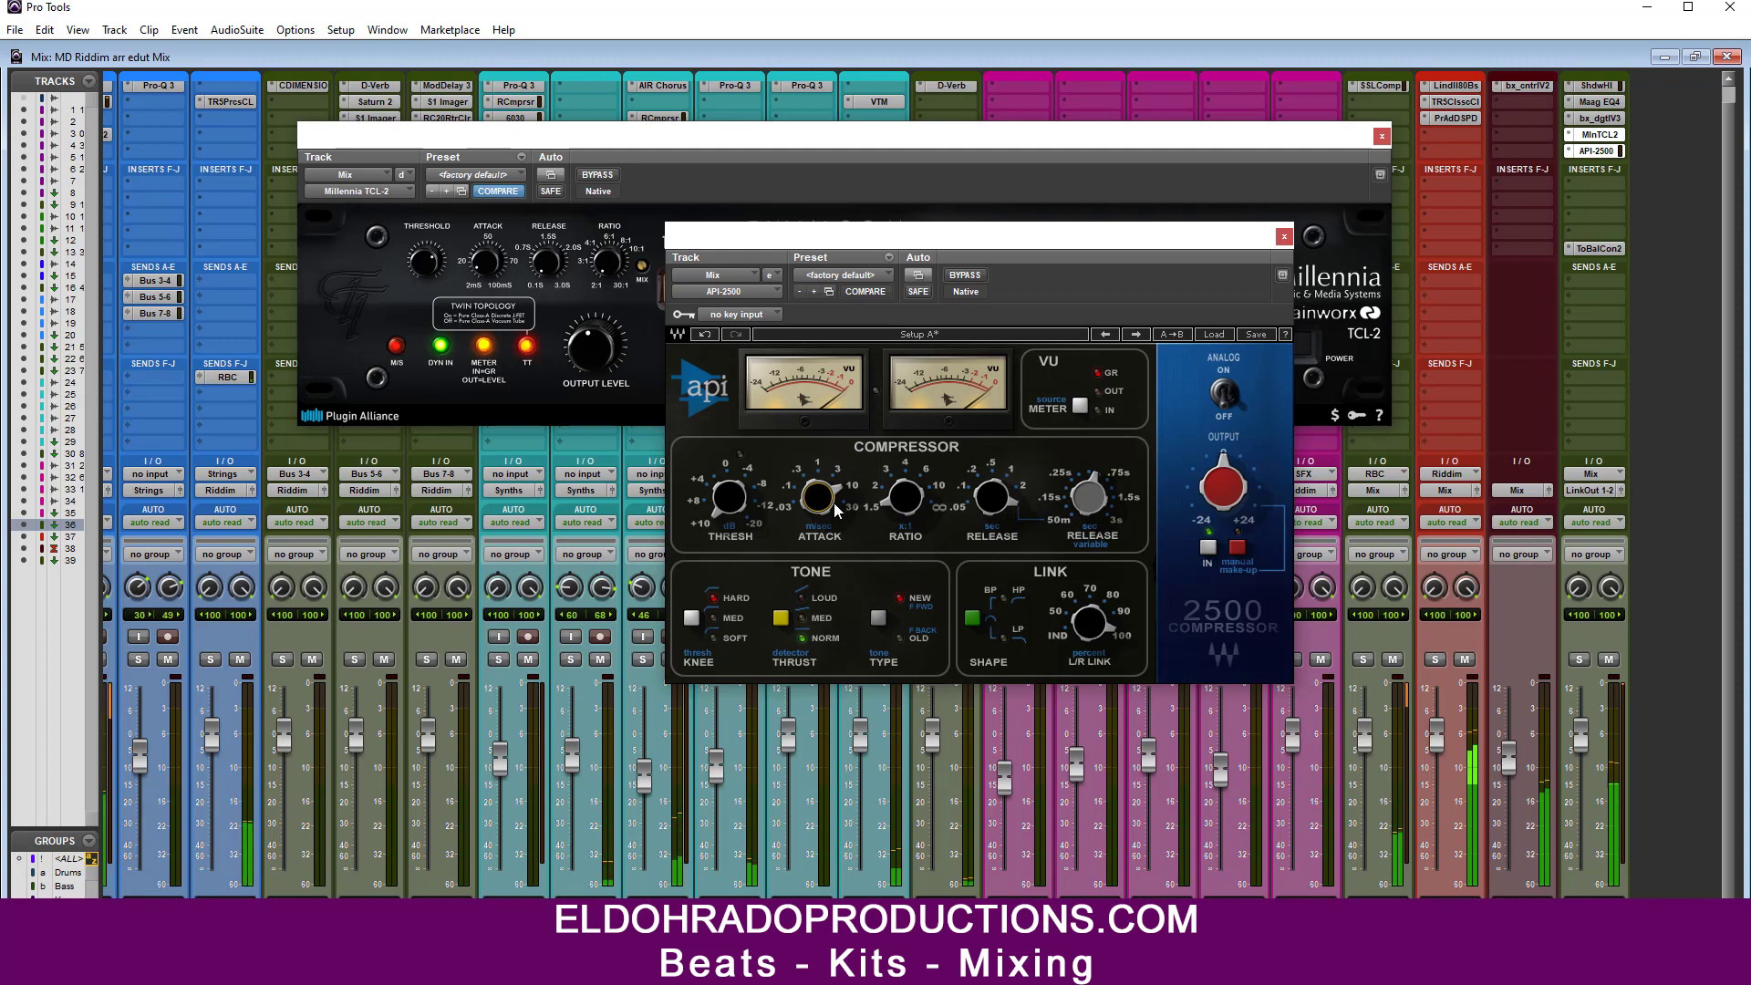
mouse_move(714, 462)
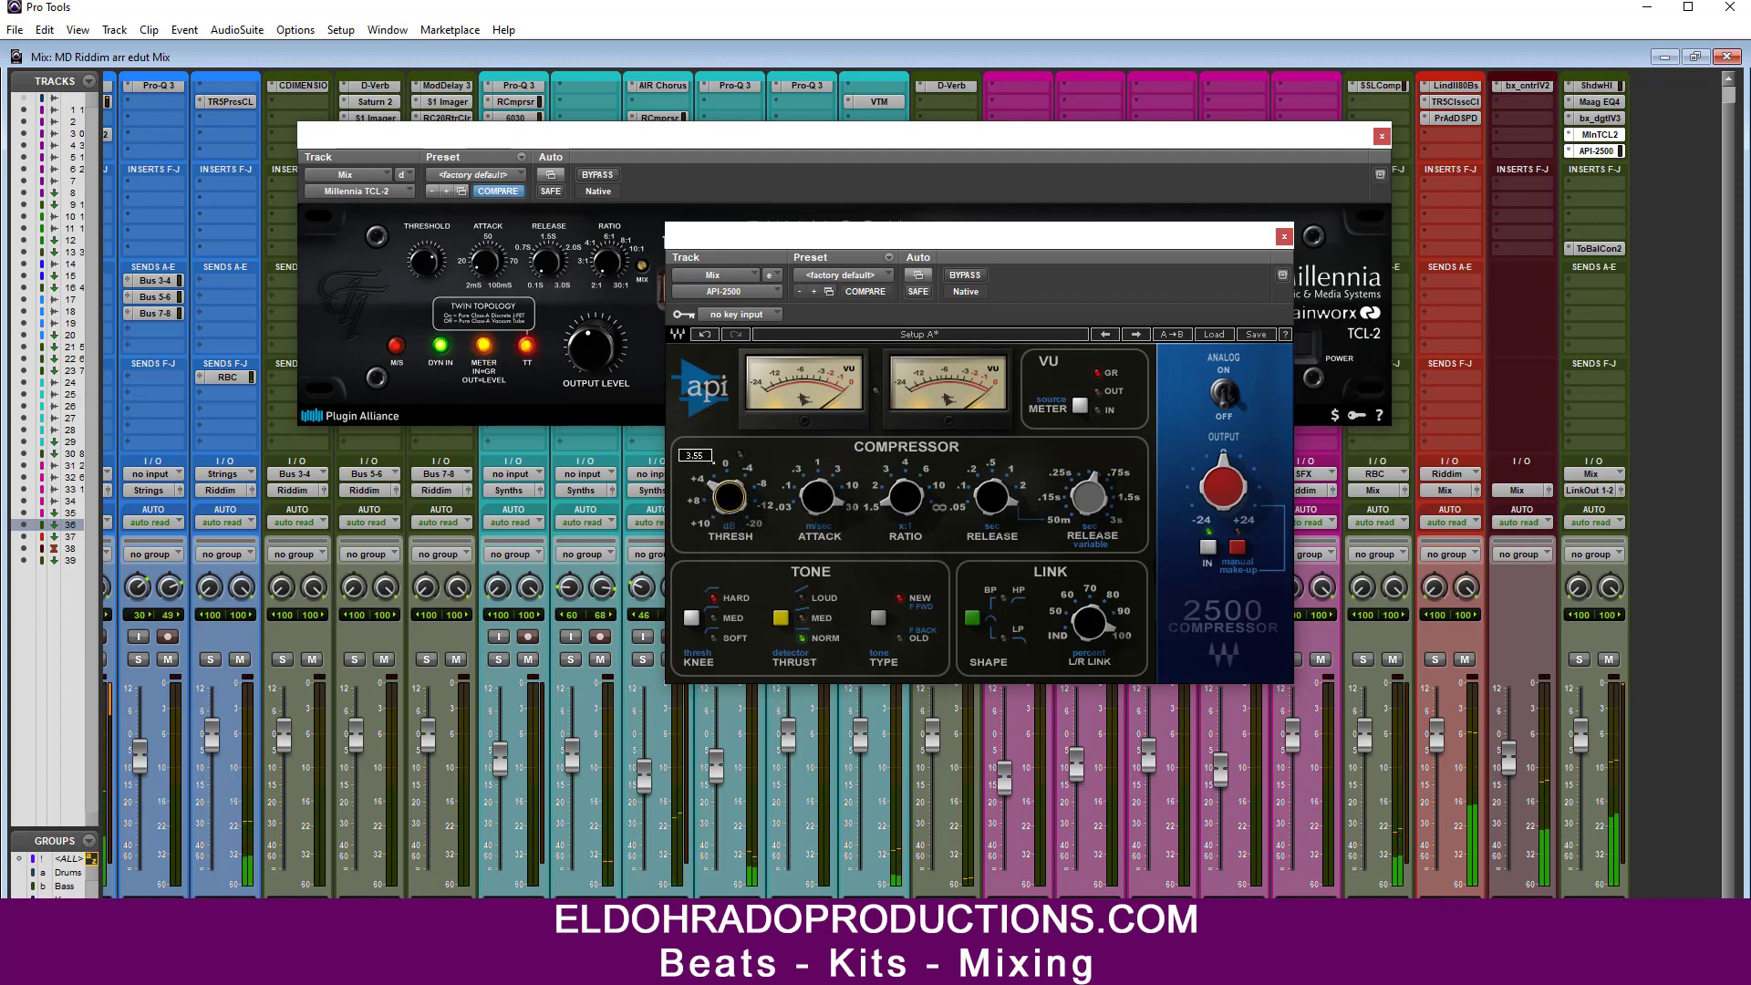
left_click(965, 275)
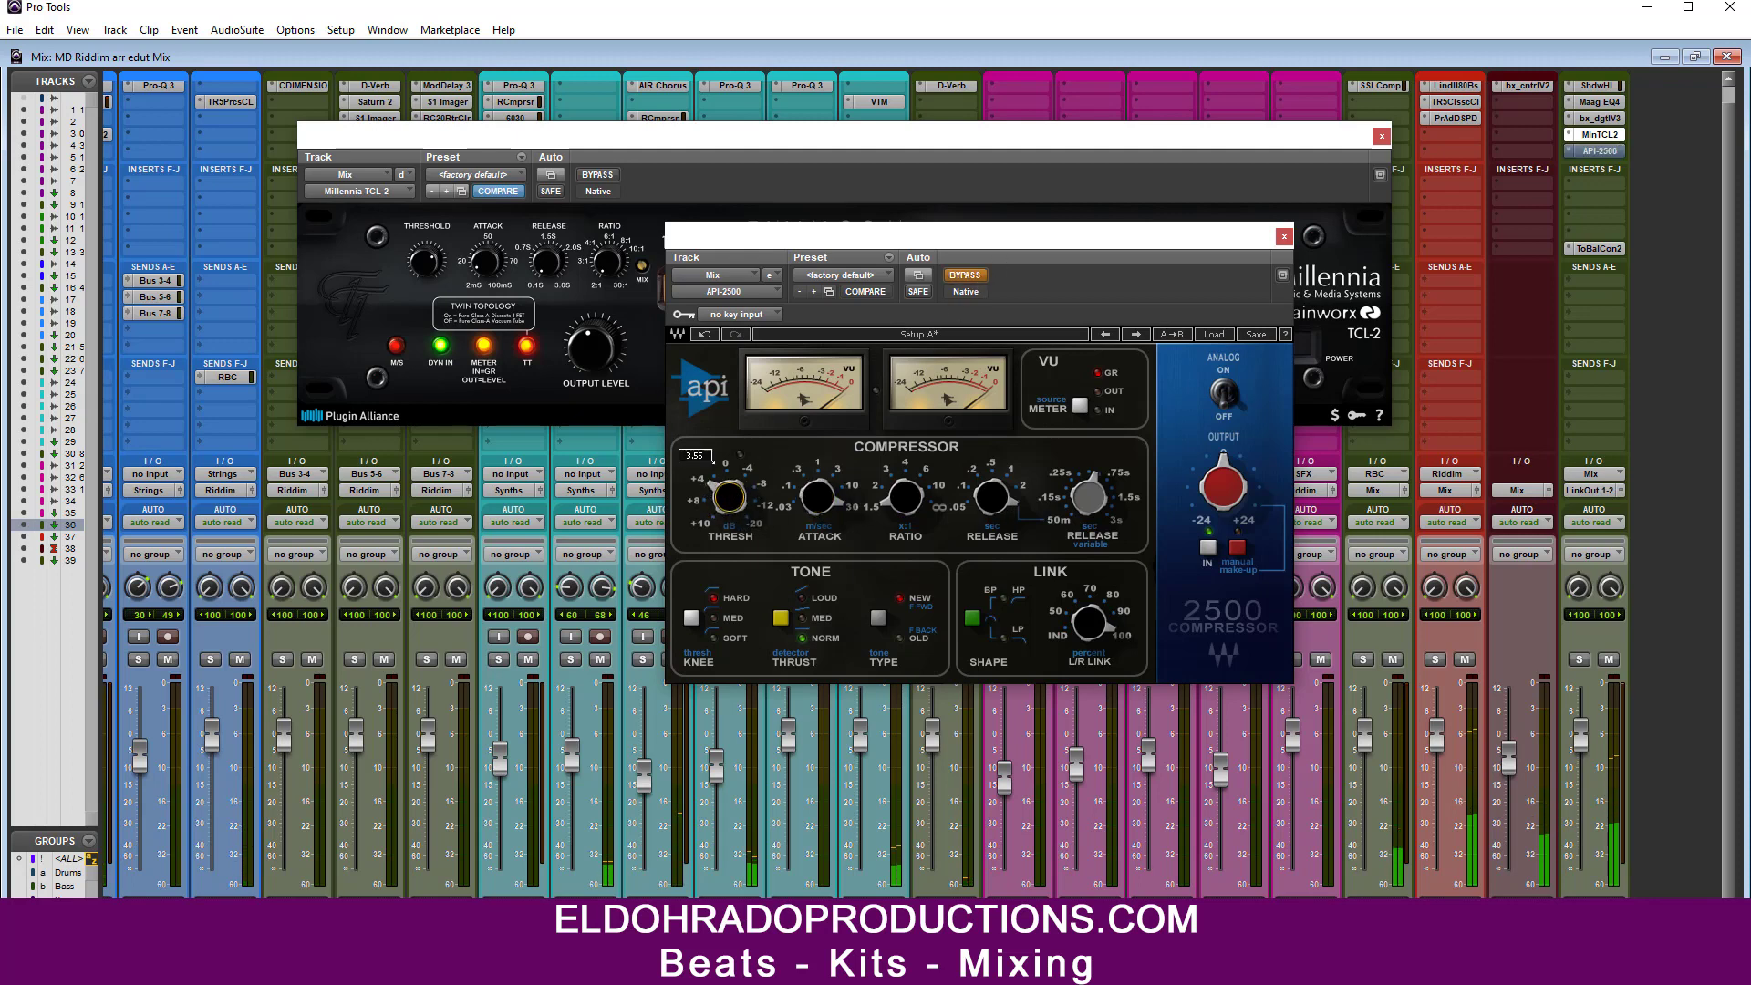
left_click(983, 509)
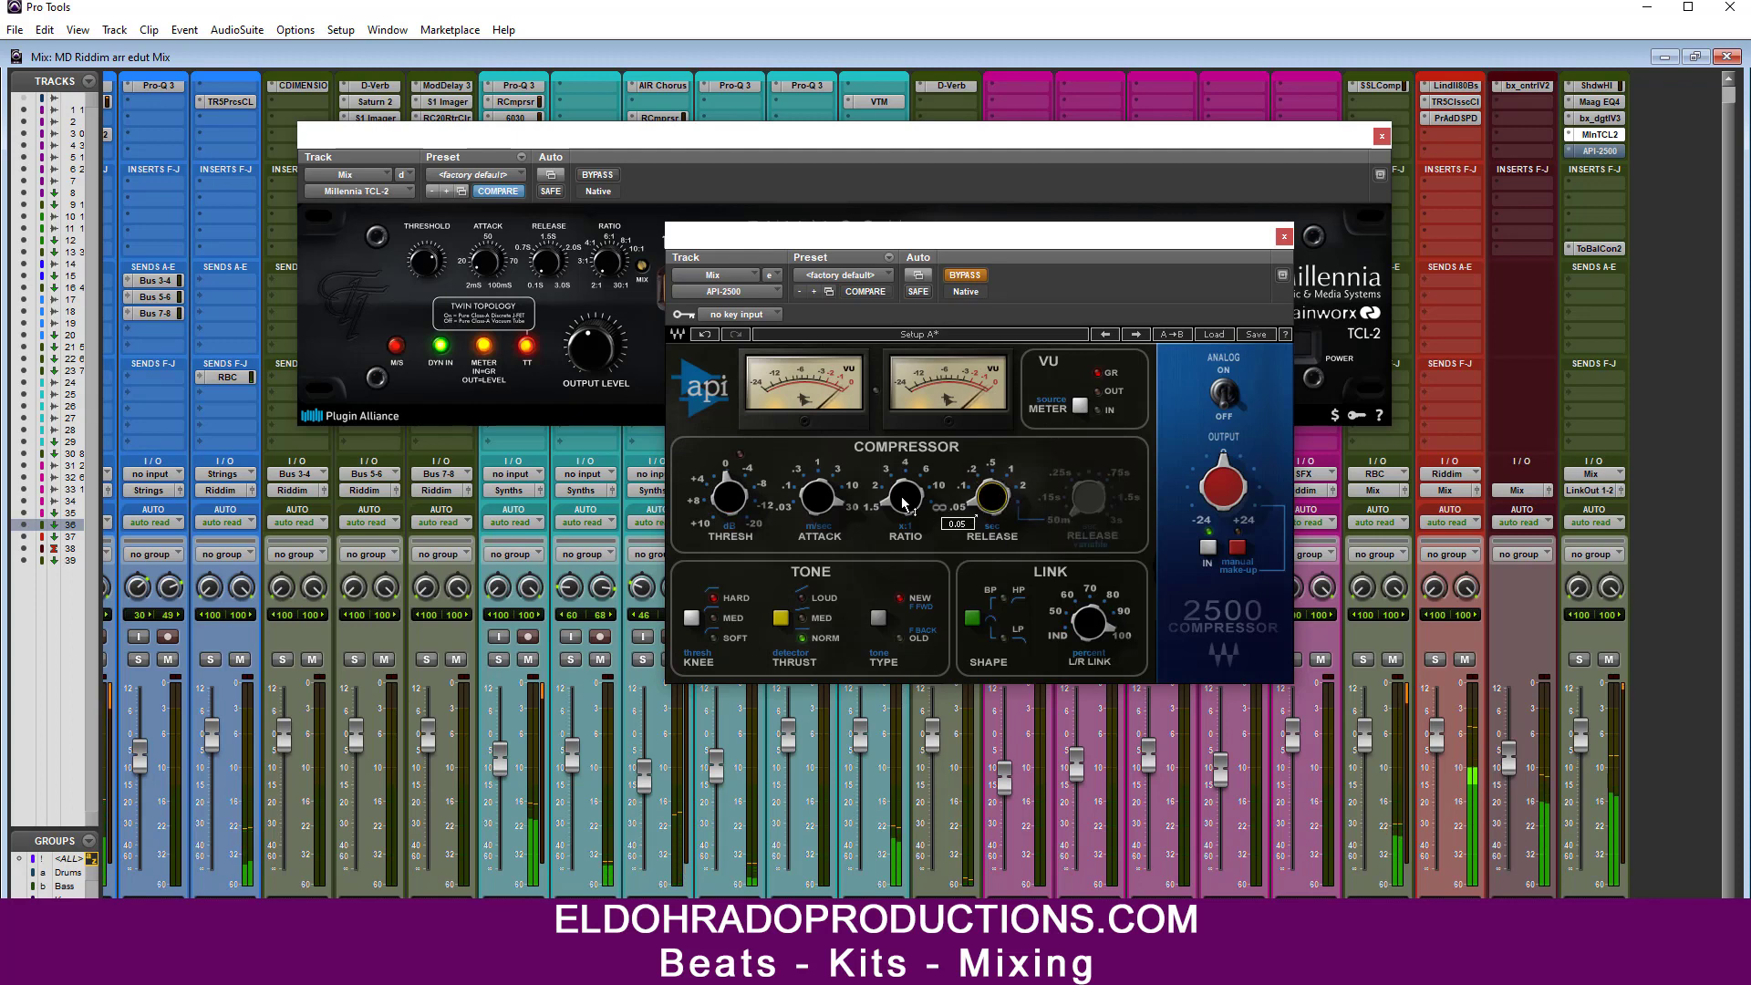
left_click(782, 620)
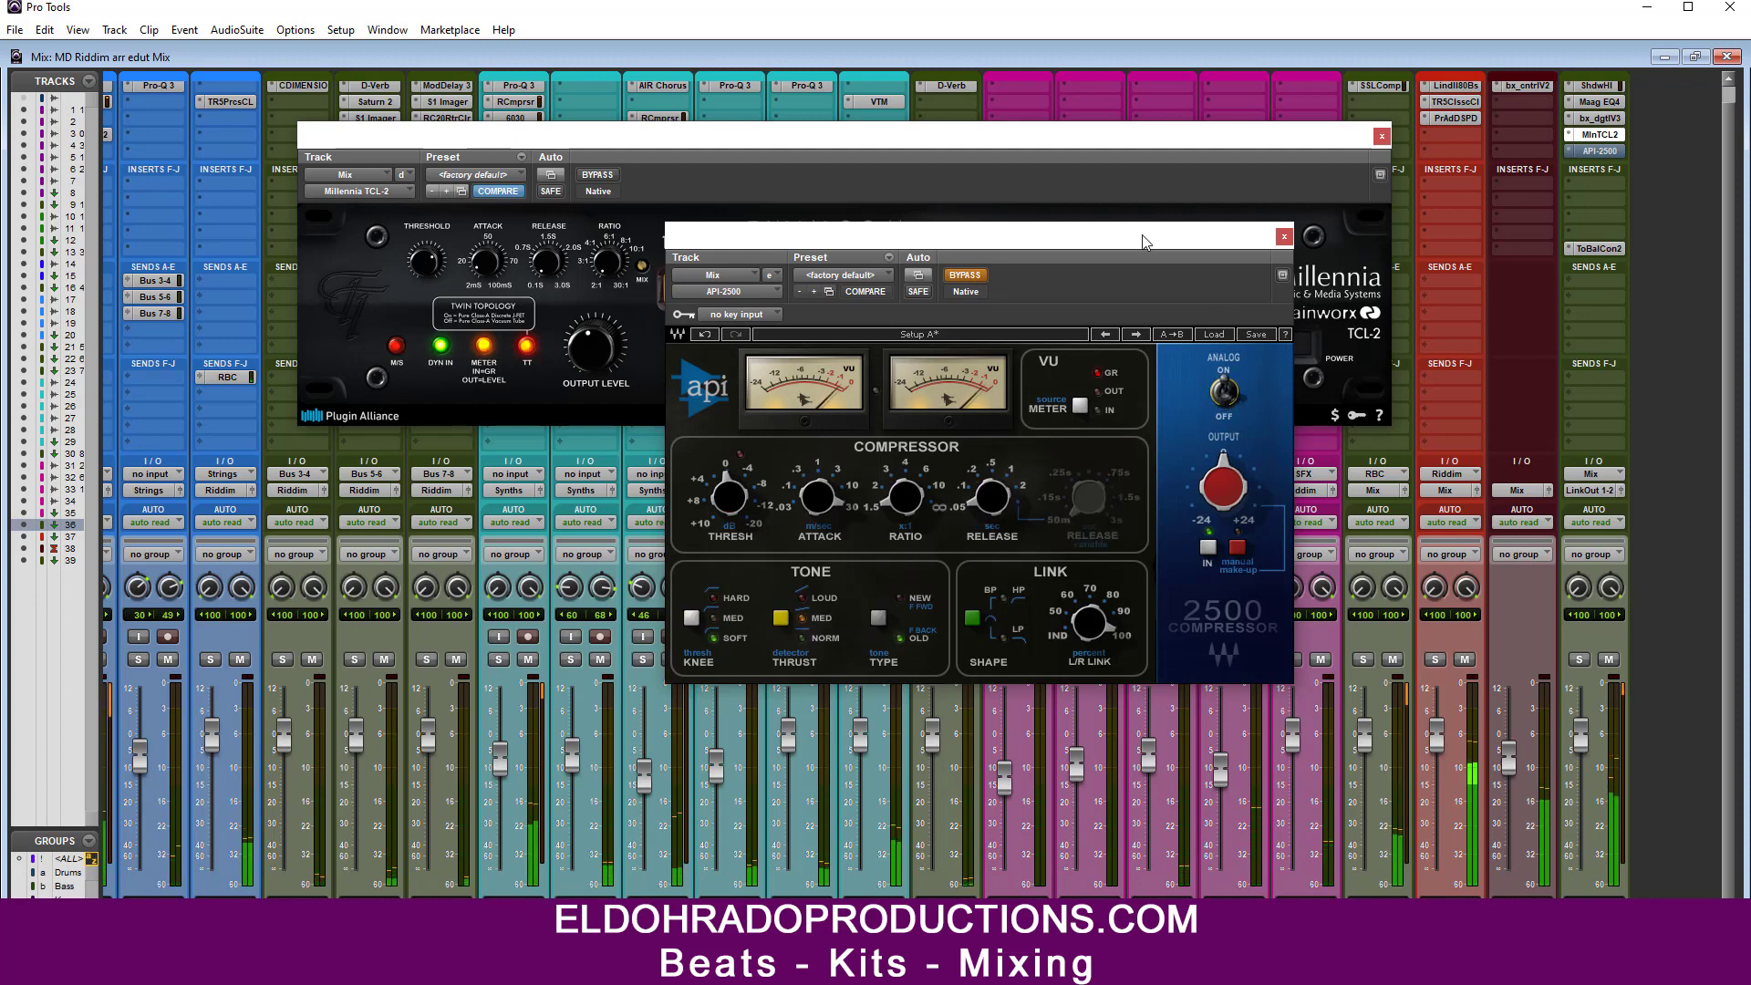
Step: Bypass the Millennia TCL-2, re-enable the API-2500 and fine-tune the API-2500's threshold by ear
left_click_drag(1003, 243, 1177, 282)
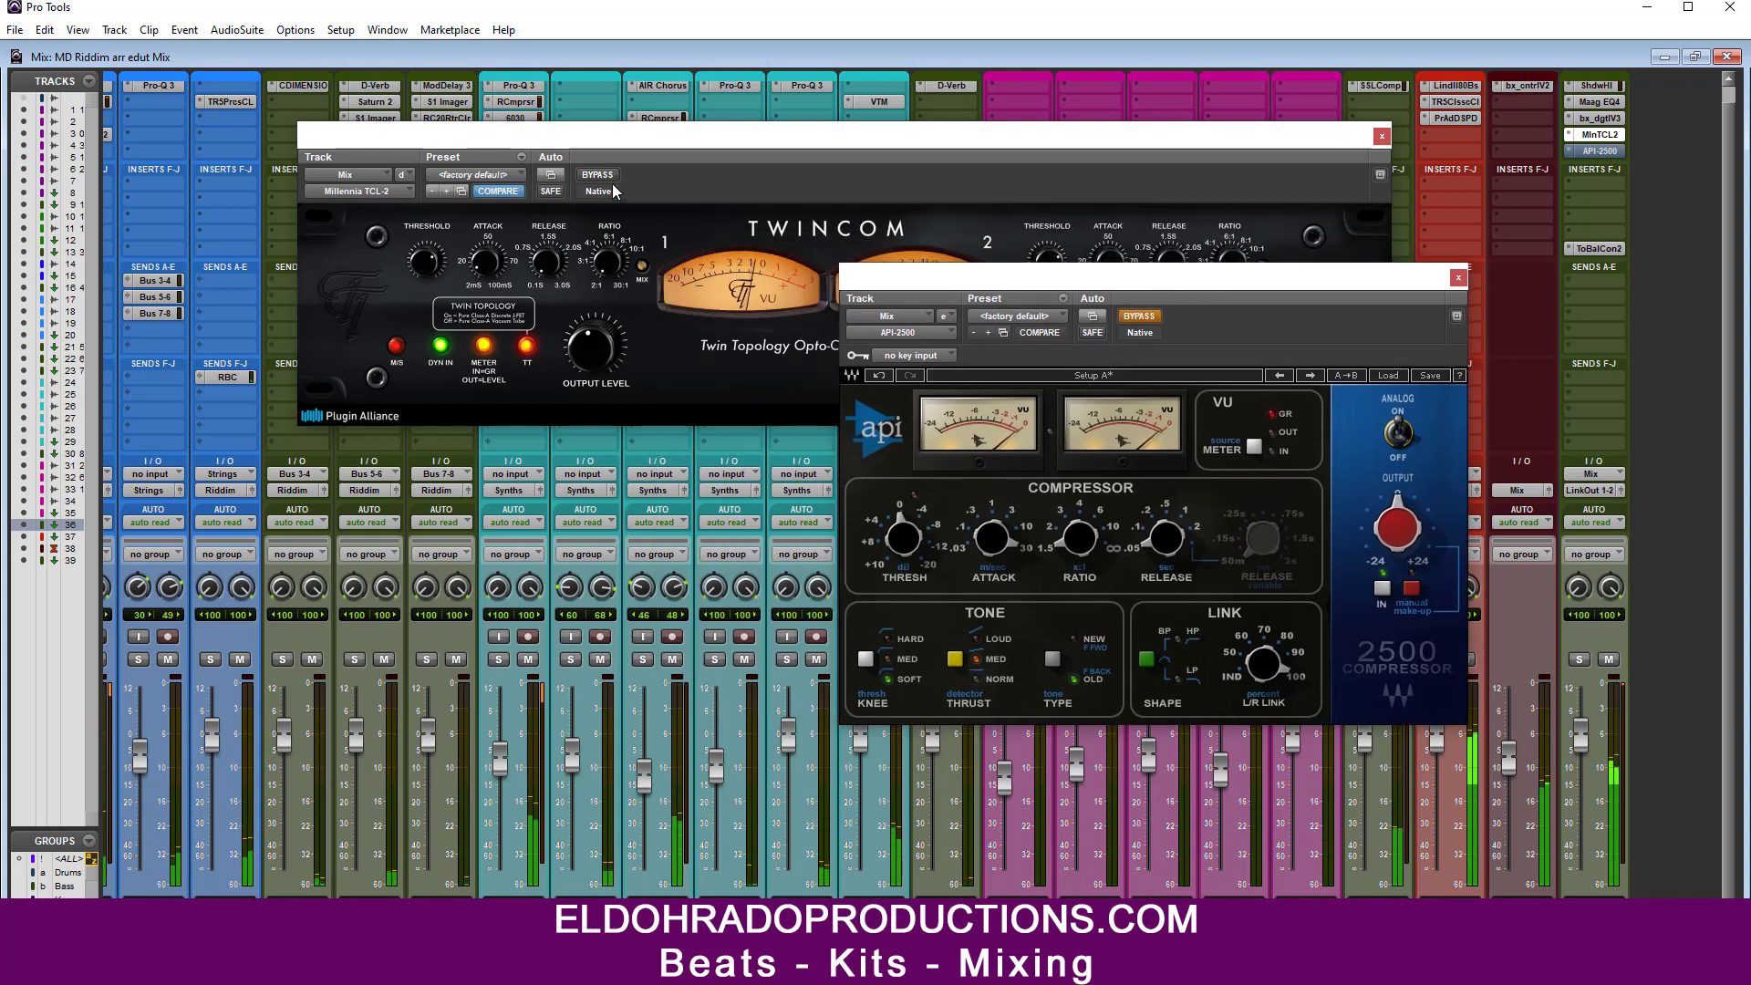
left_click(738, 275)
left_click(1441, 321)
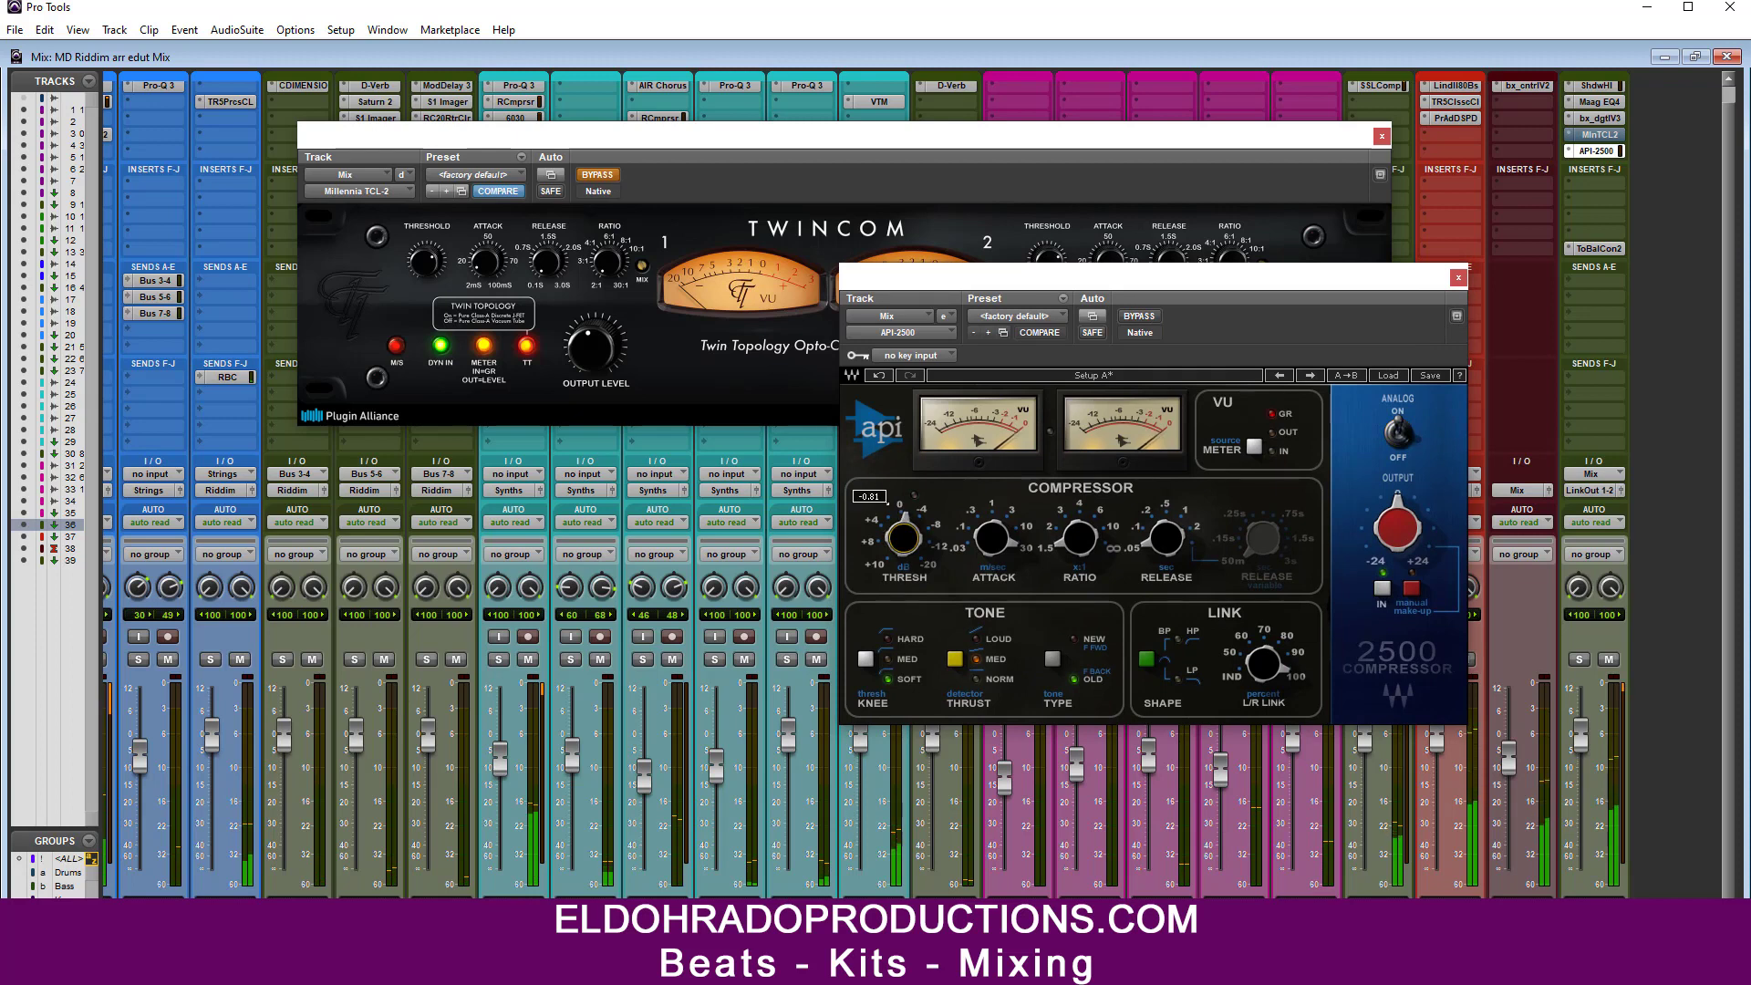
left_click_drag(904, 538, 903, 528)
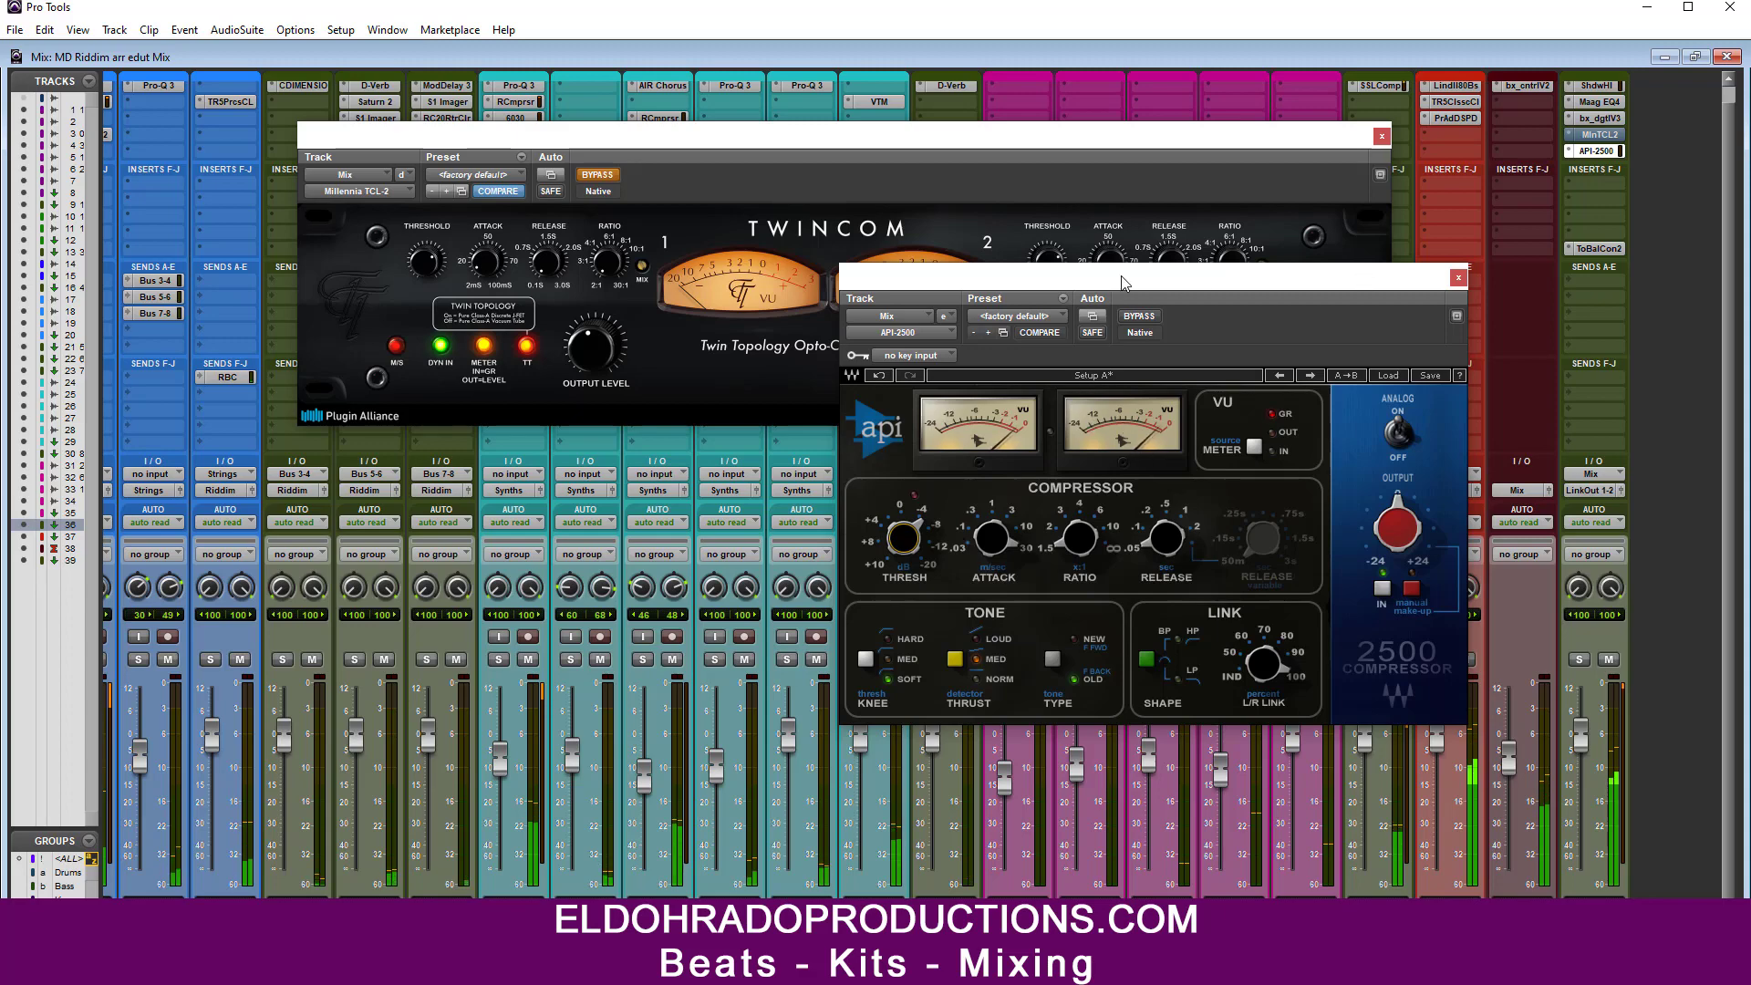
Step: Compare the Mix bus sound through the Millennia TCL-2 and the API-2500 by alternating which one is bypassed
left_click_drag(1049, 279, 563, 310)
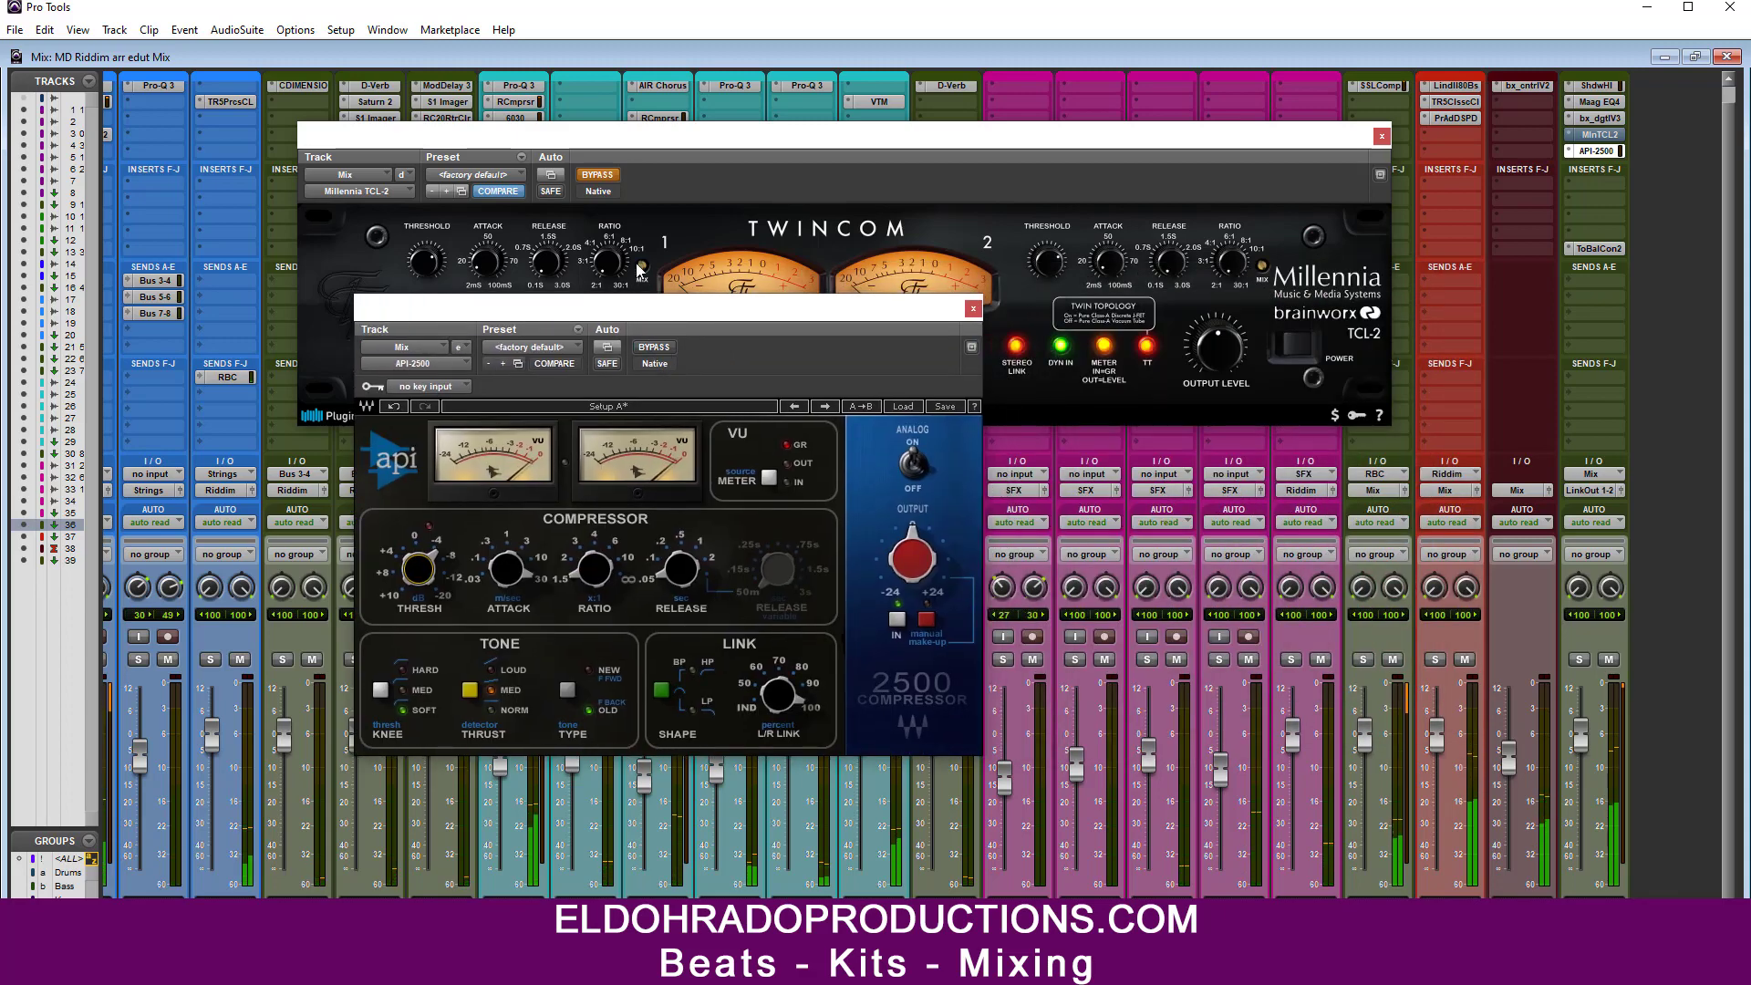
left_click(605, 179)
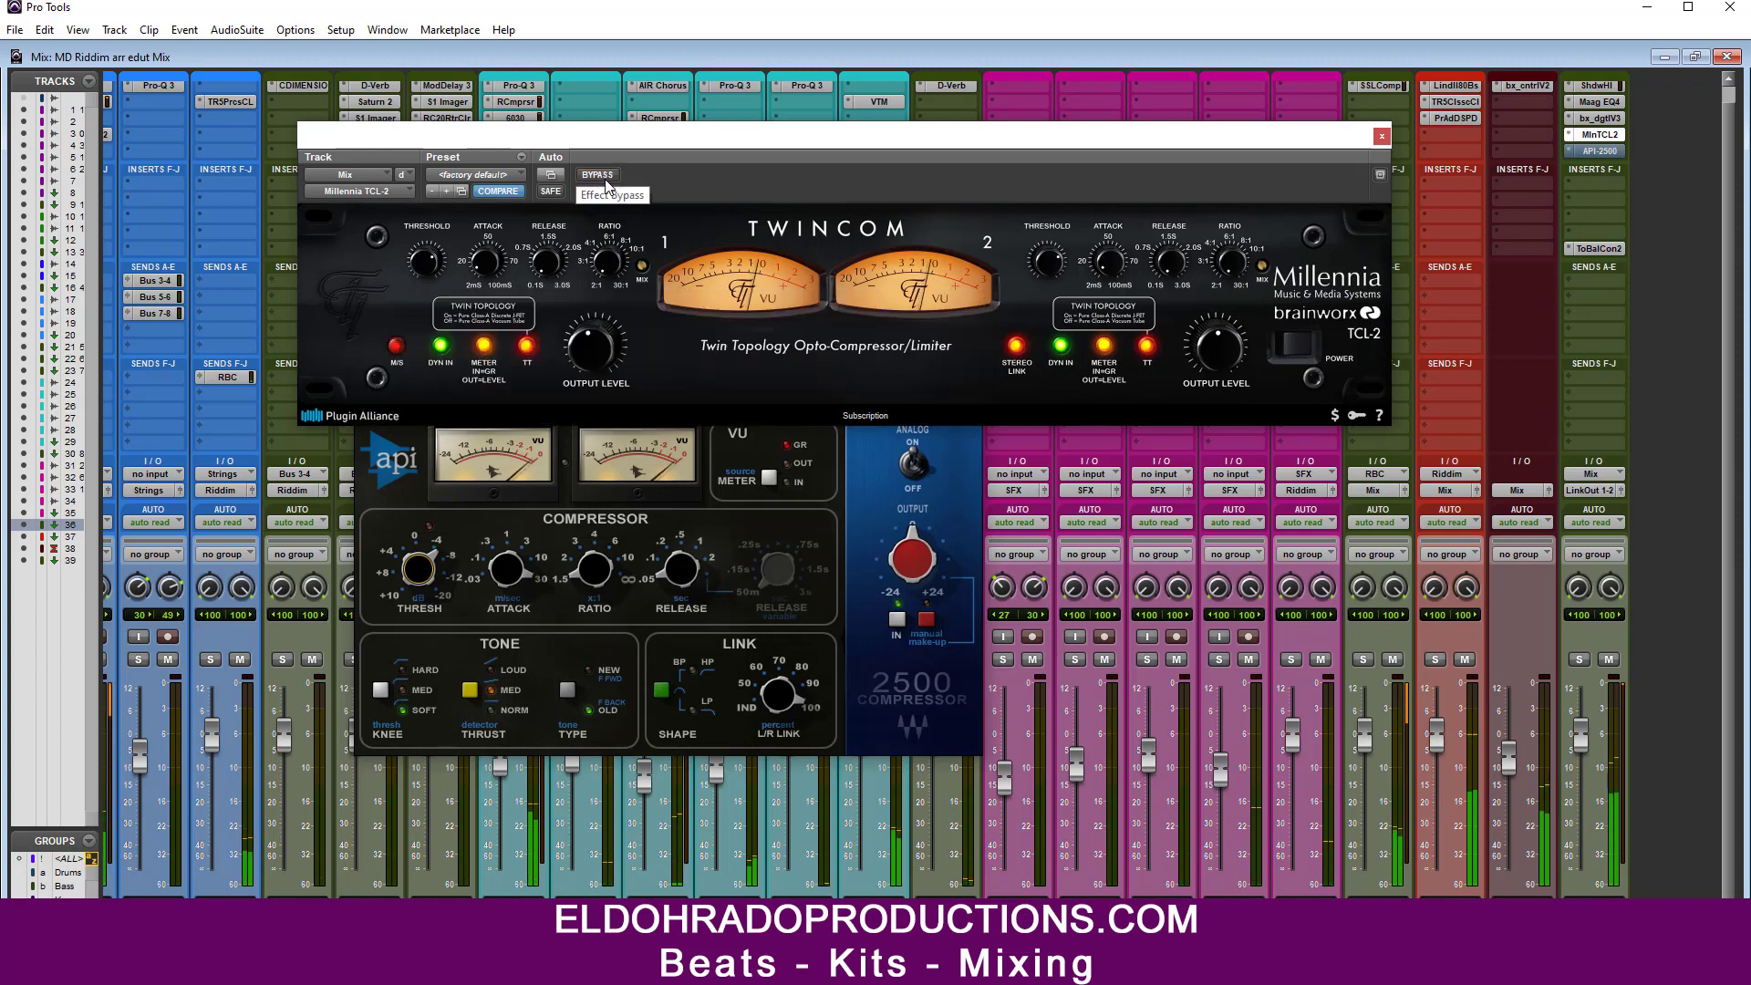
left_click(598, 175)
left_click(827, 470)
left_click(657, 349)
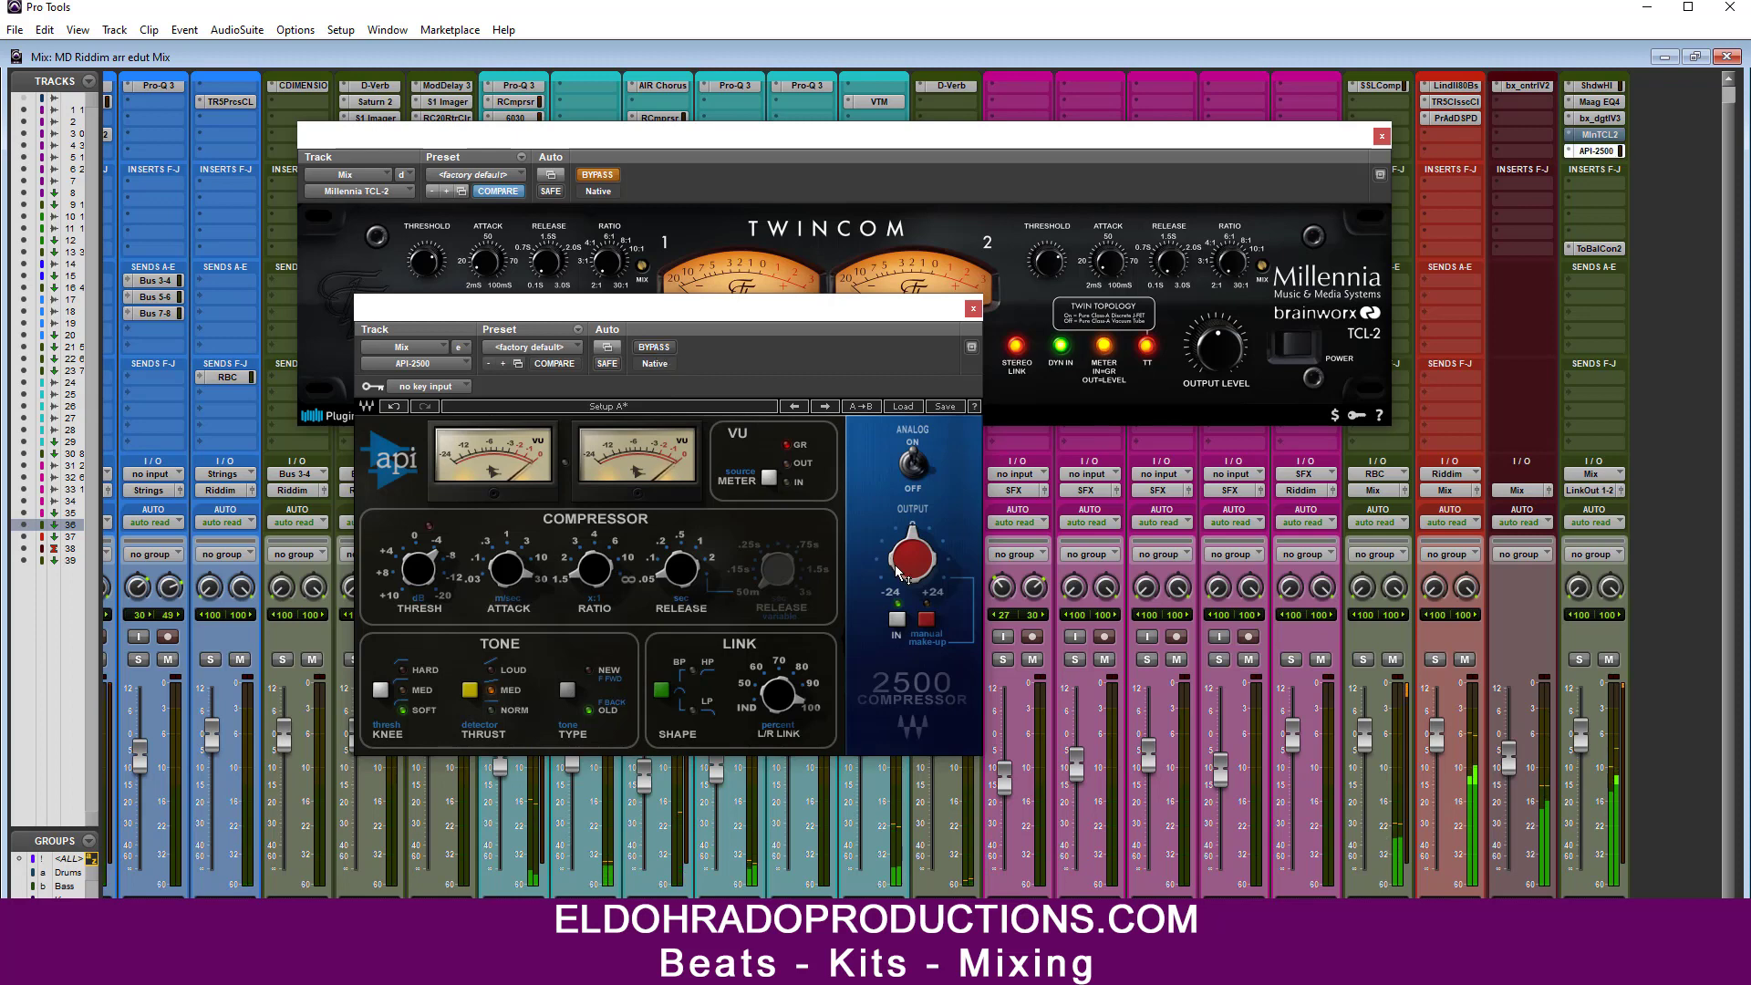
Step: Remove the Millennia TCL-2 from the Mix bus and close both compressor windows, keeping the API-2500
left_click(1570, 146)
left_click(1610, 137)
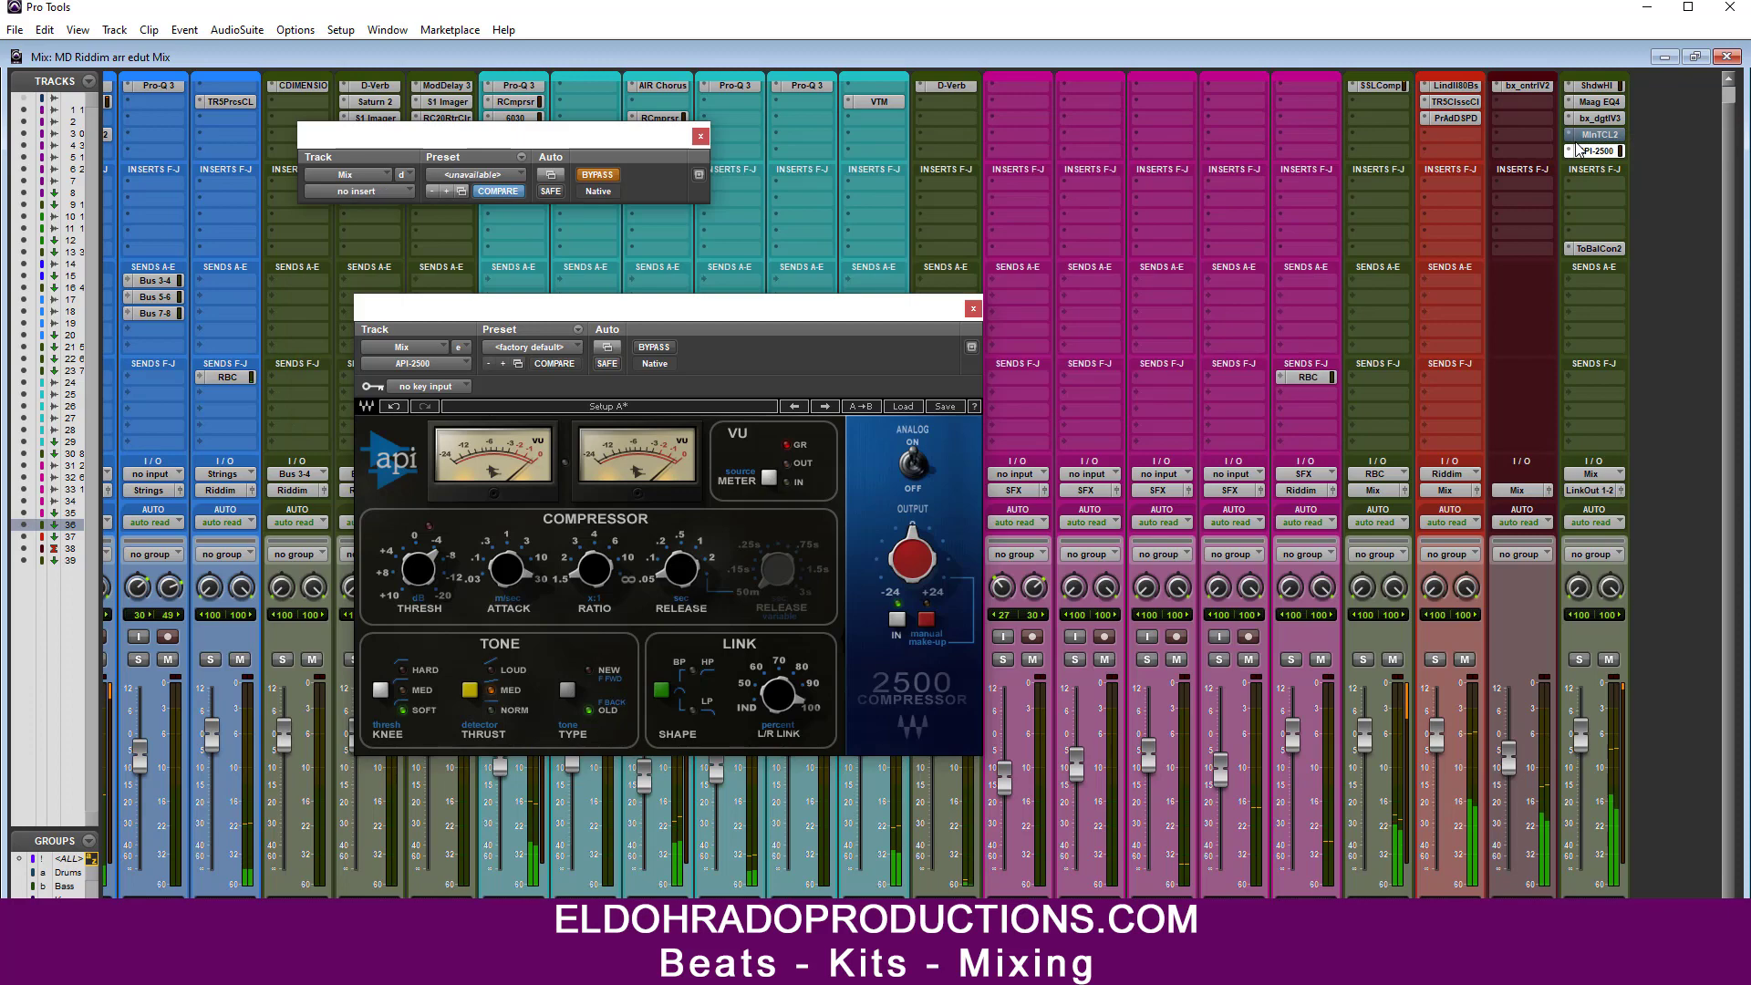
left_click(700, 136)
left_click_drag(783, 315, 1106, 187)
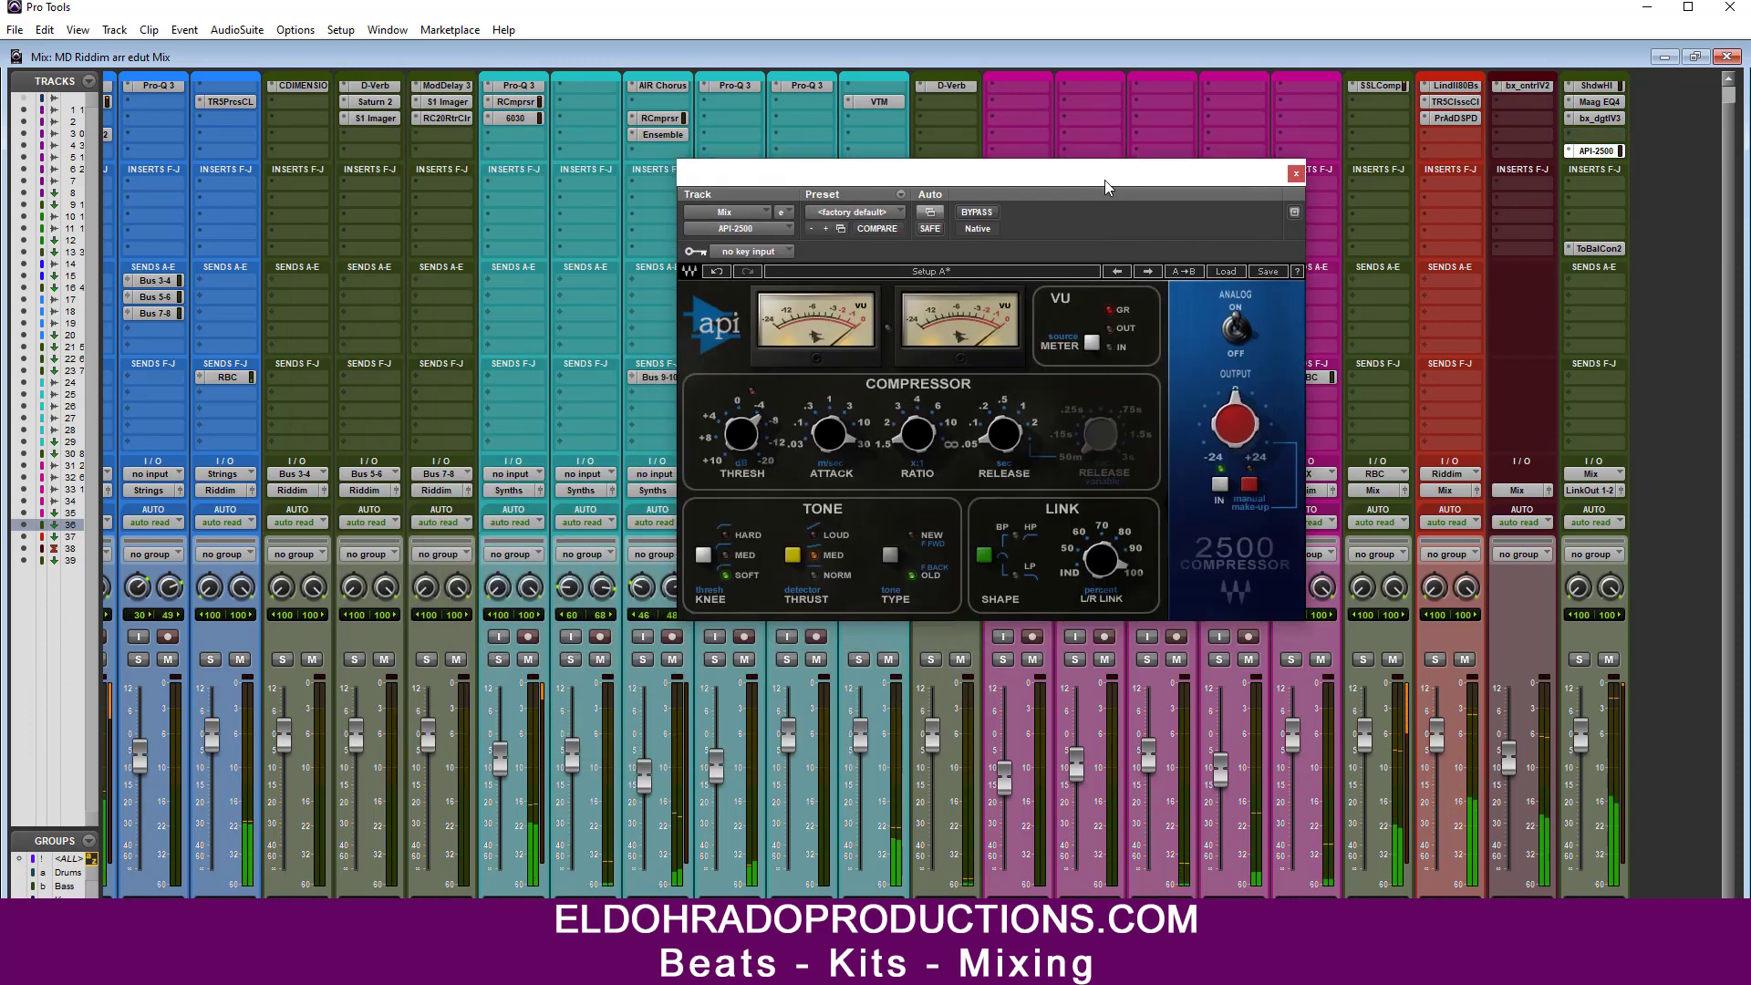
left_click(1295, 173)
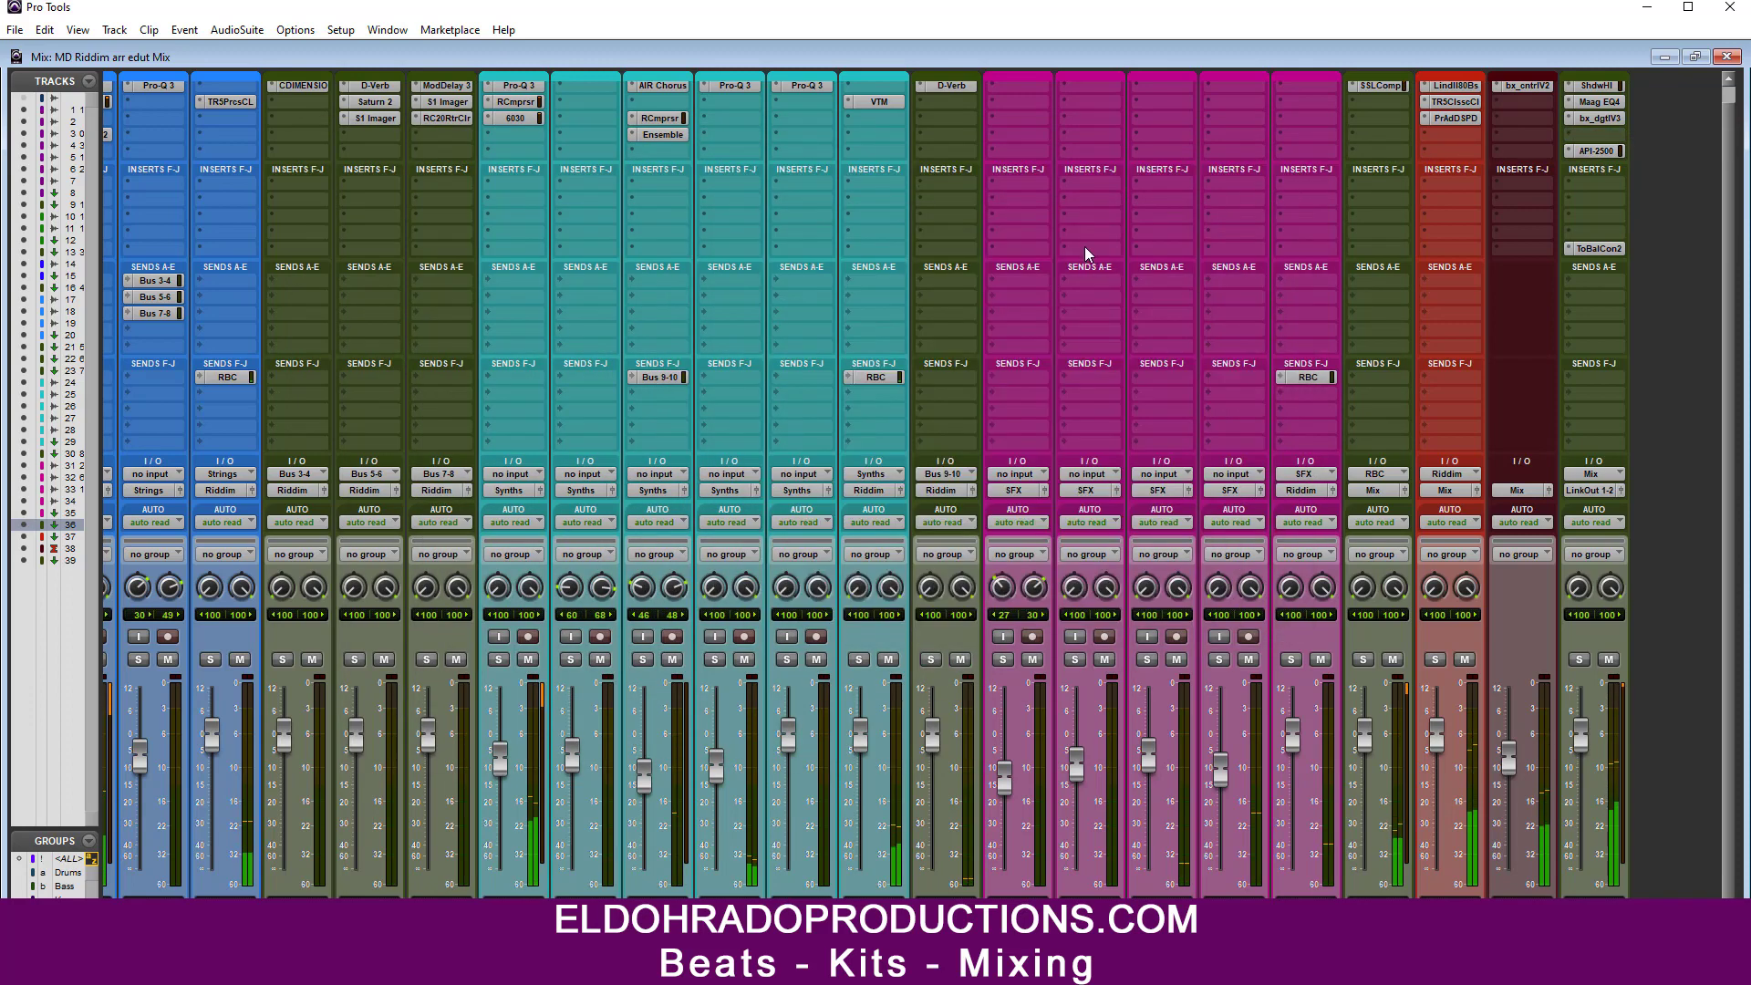
Step: Check the track levels across the mixer and inspect bx_control V2 on the Router track
scroll(912, 483, "left", 10)
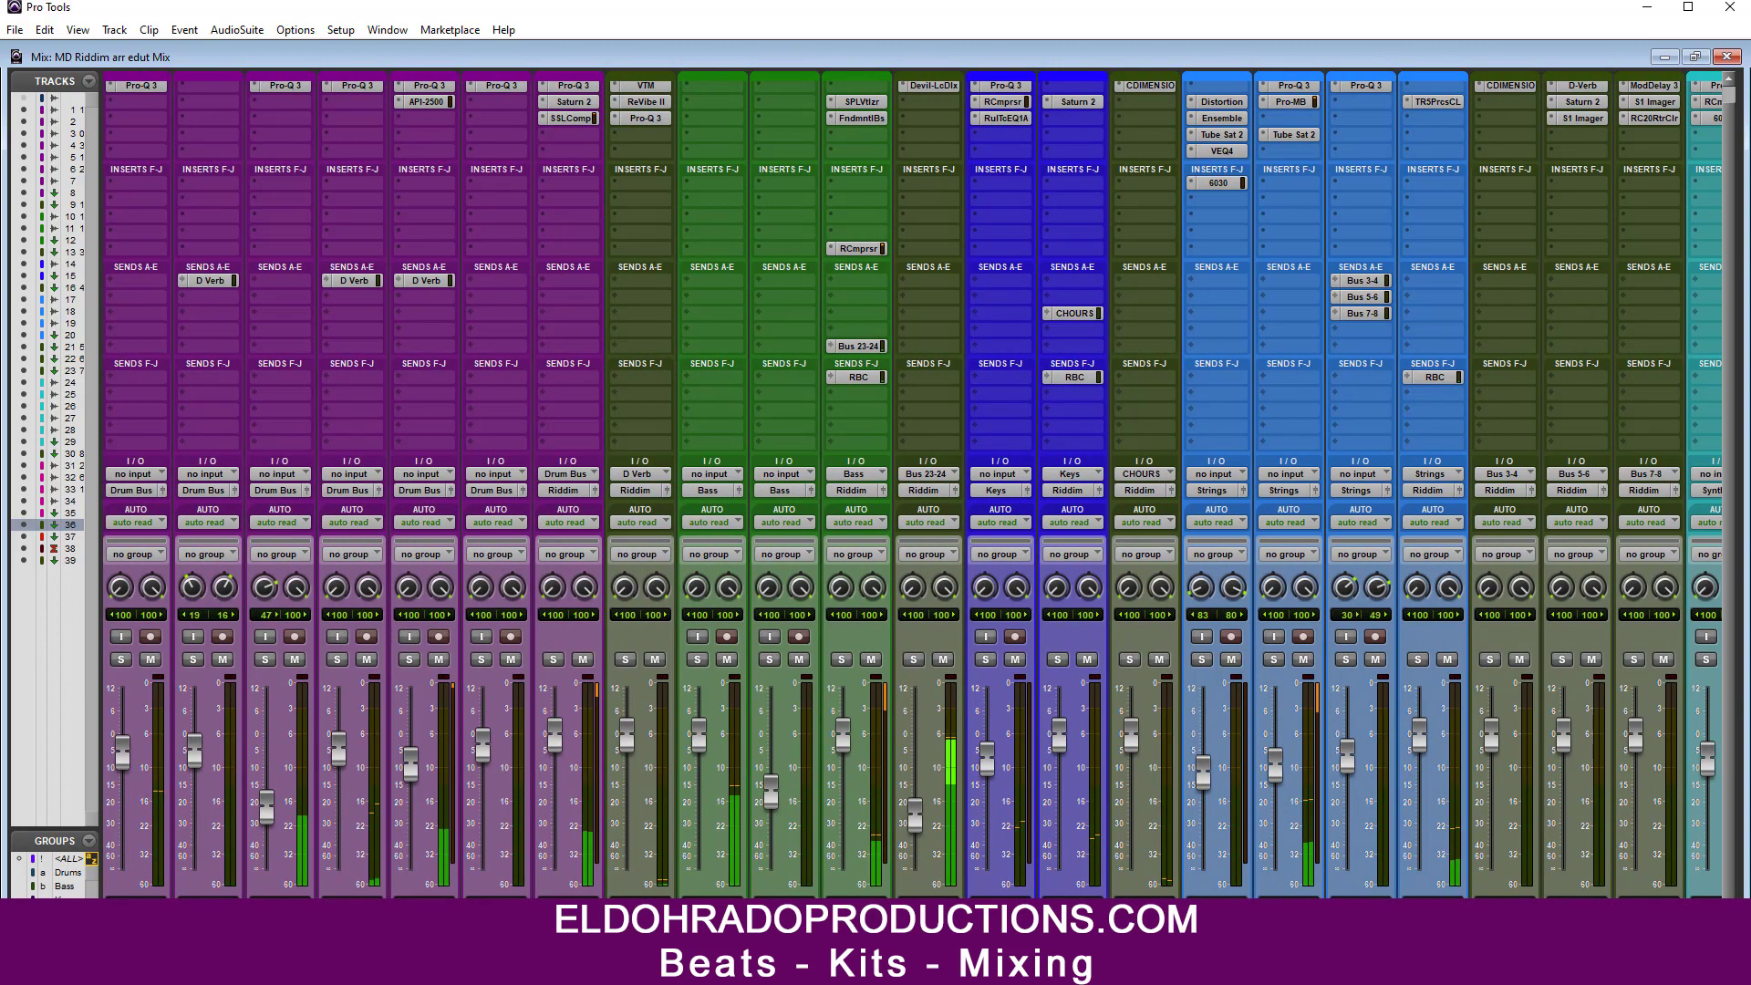
scroll(912, 484, "right", 10)
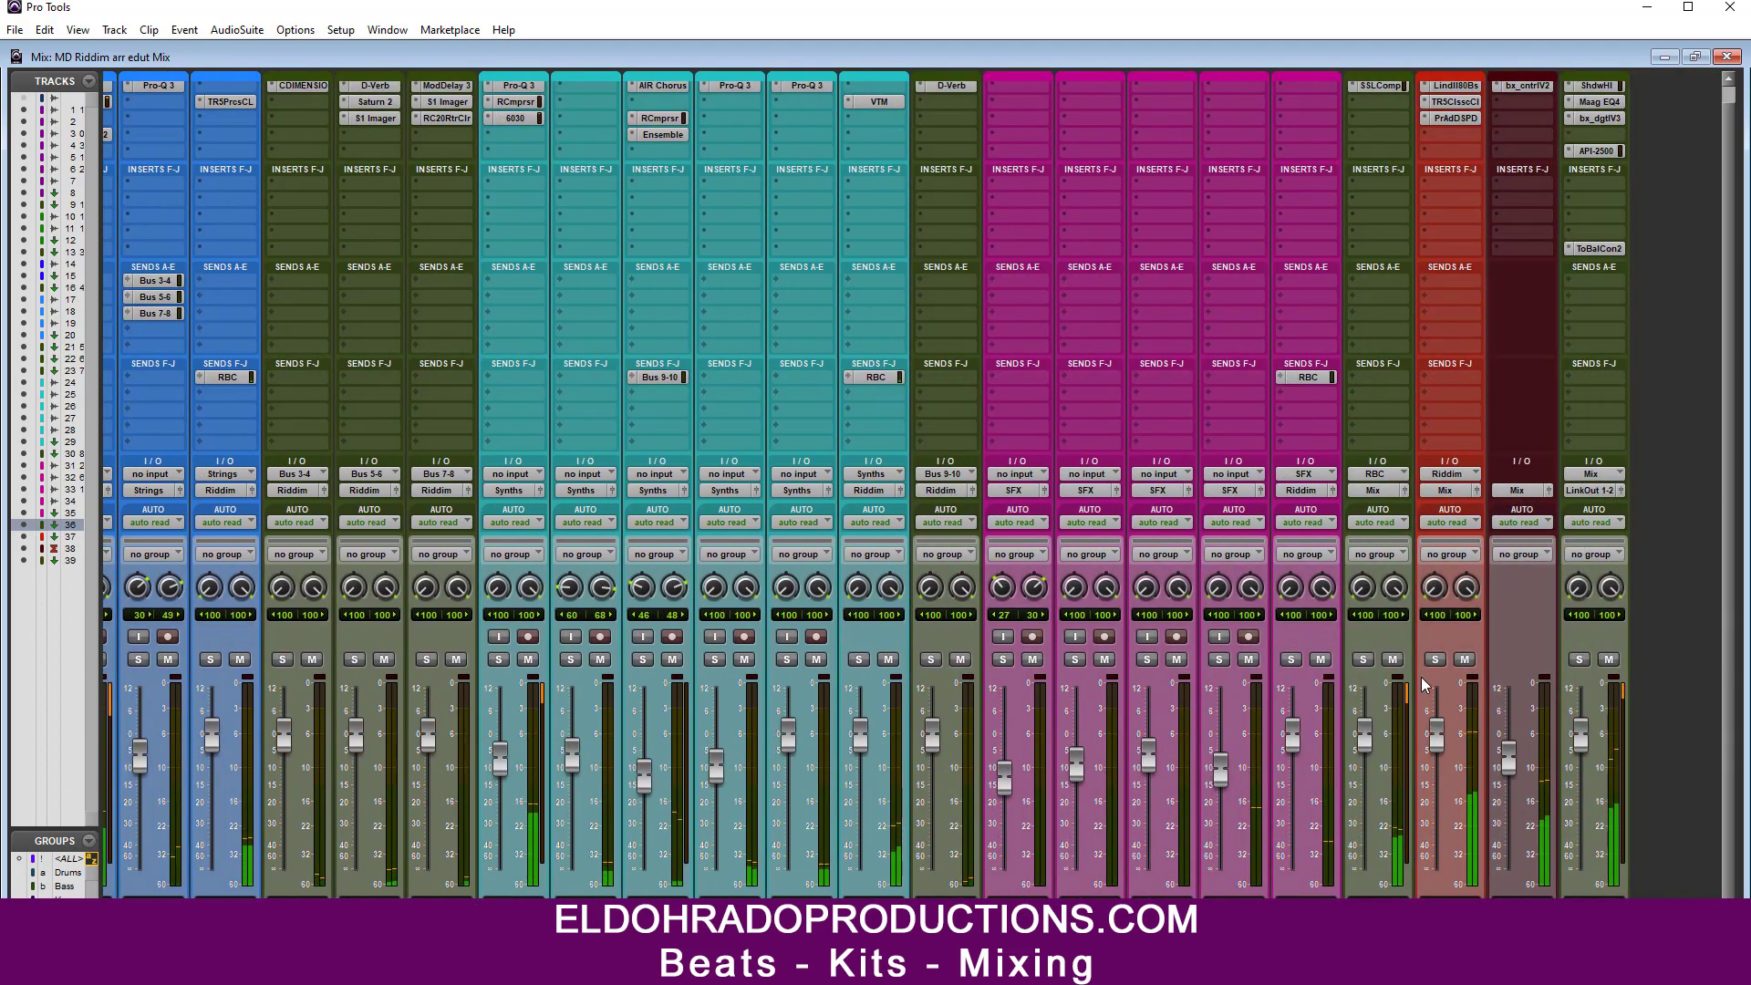
left_click(1530, 84)
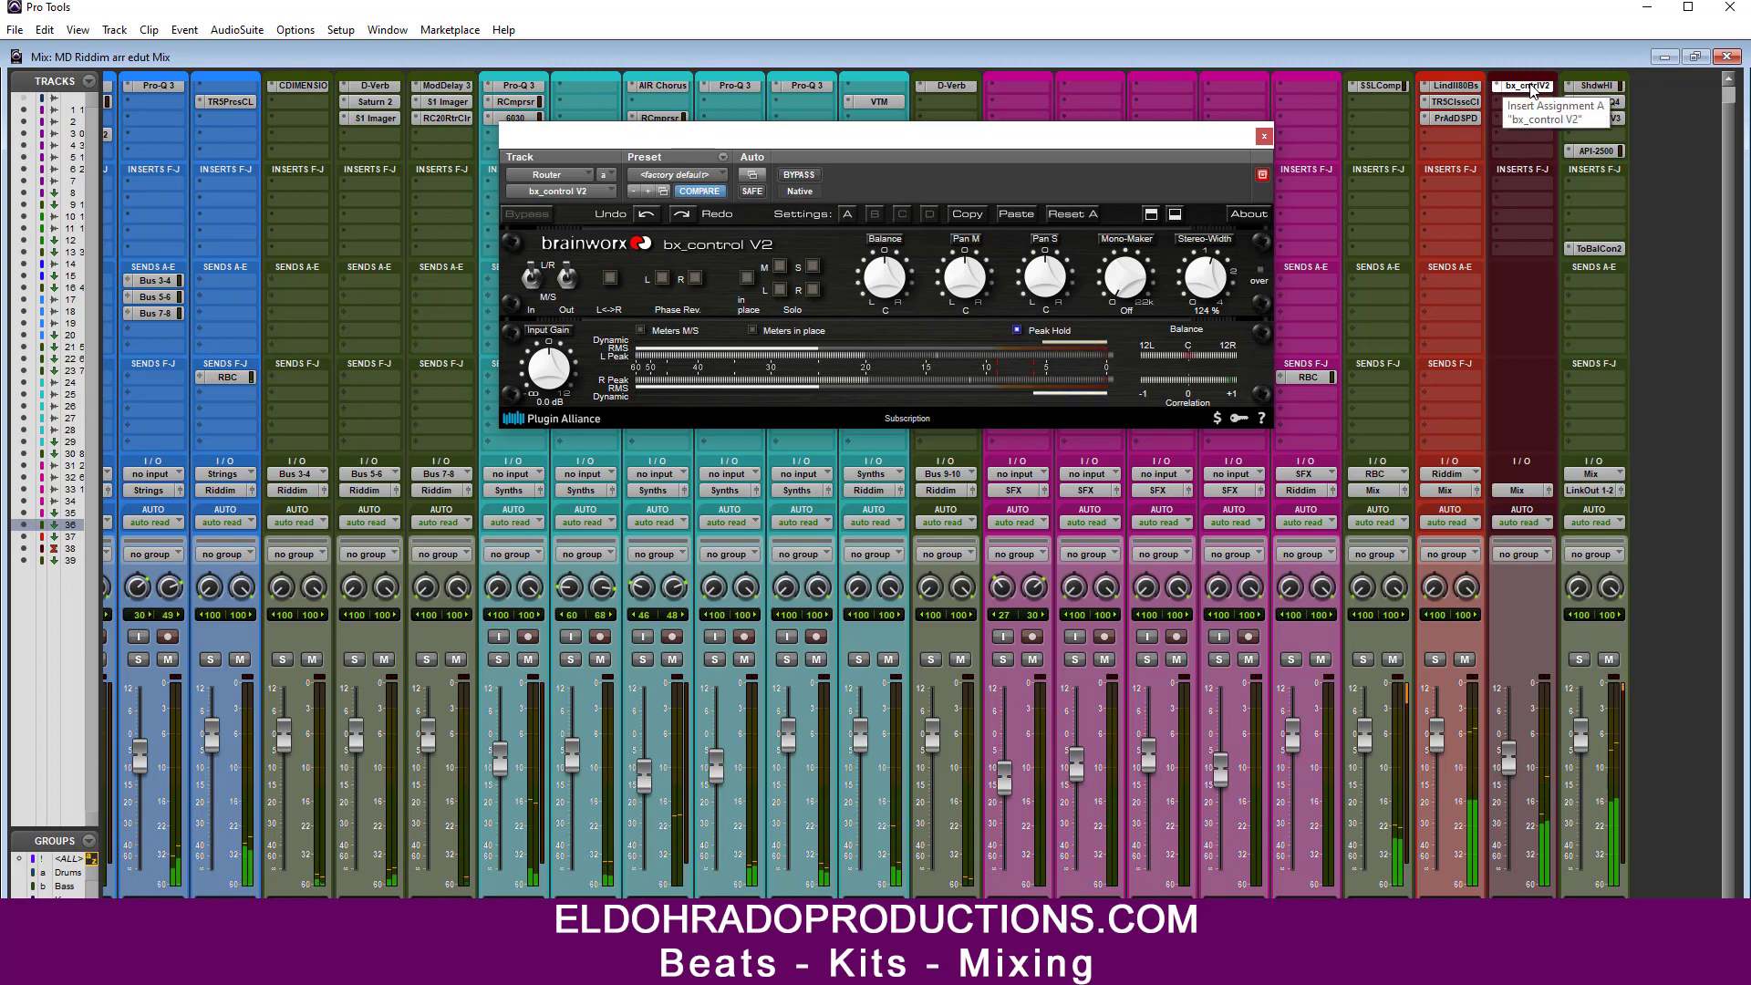
left_click(1264, 136)
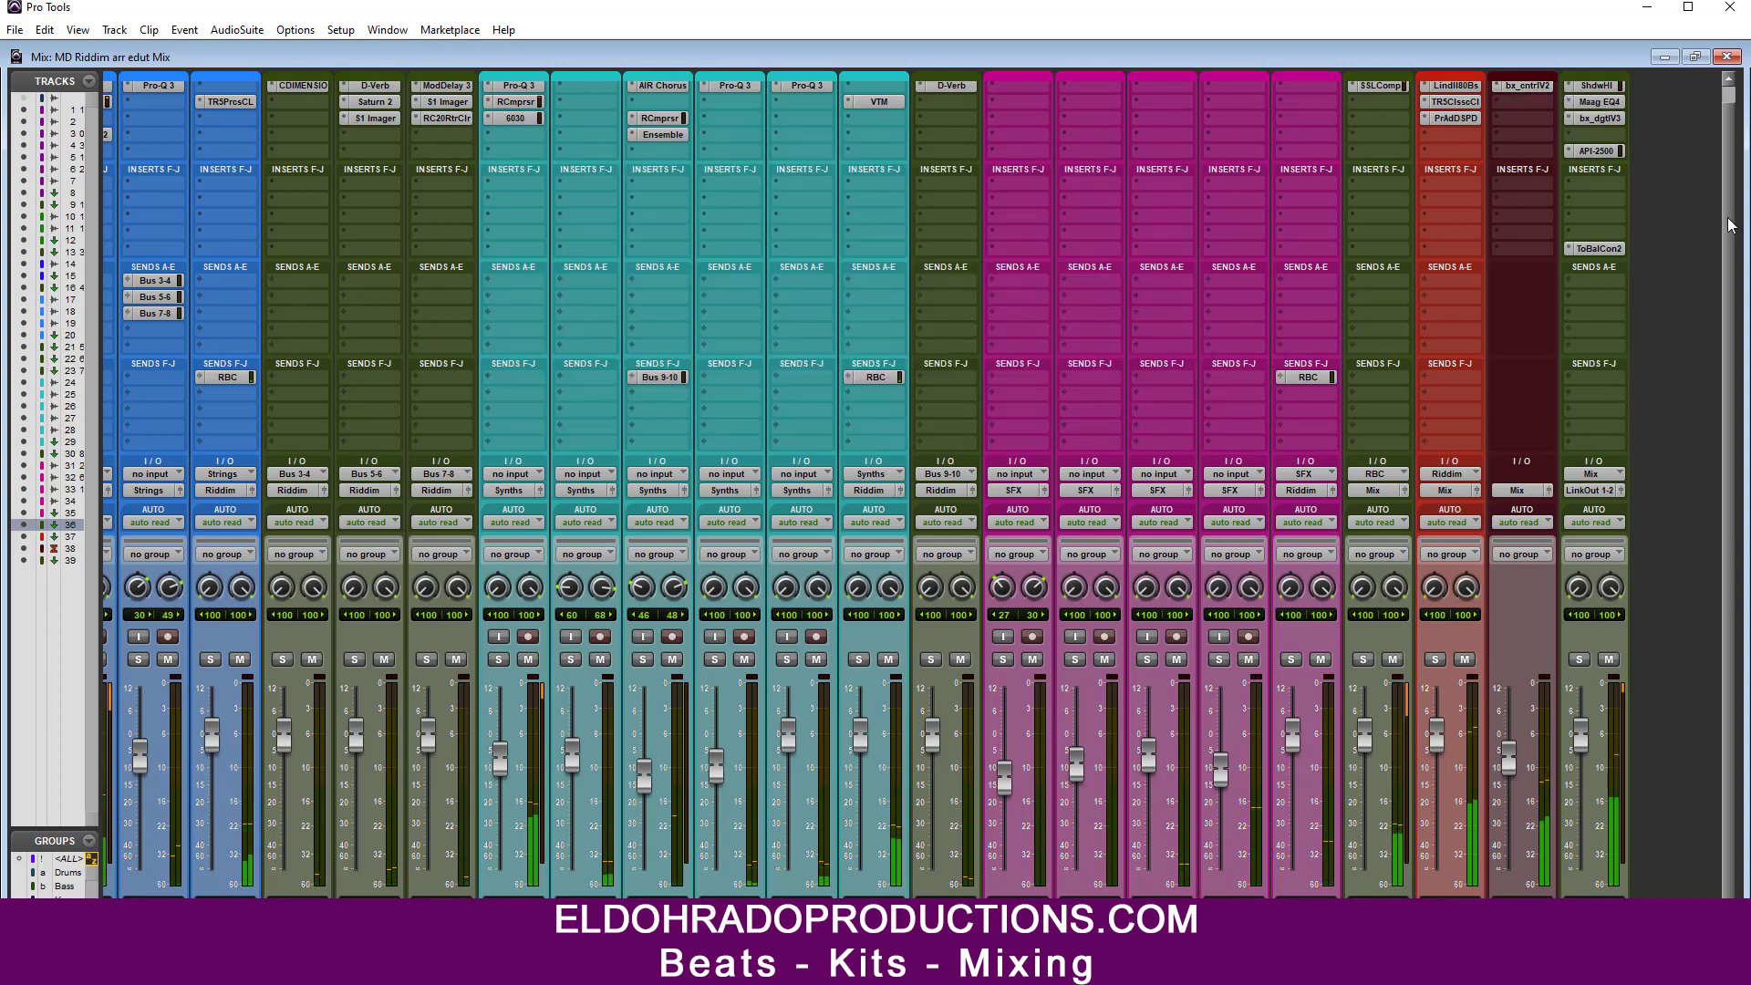
Step: Move the API-2500 up one slot on the Mix bus, directly below bx_digital V3
scroll(1731, 219, "up", 1)
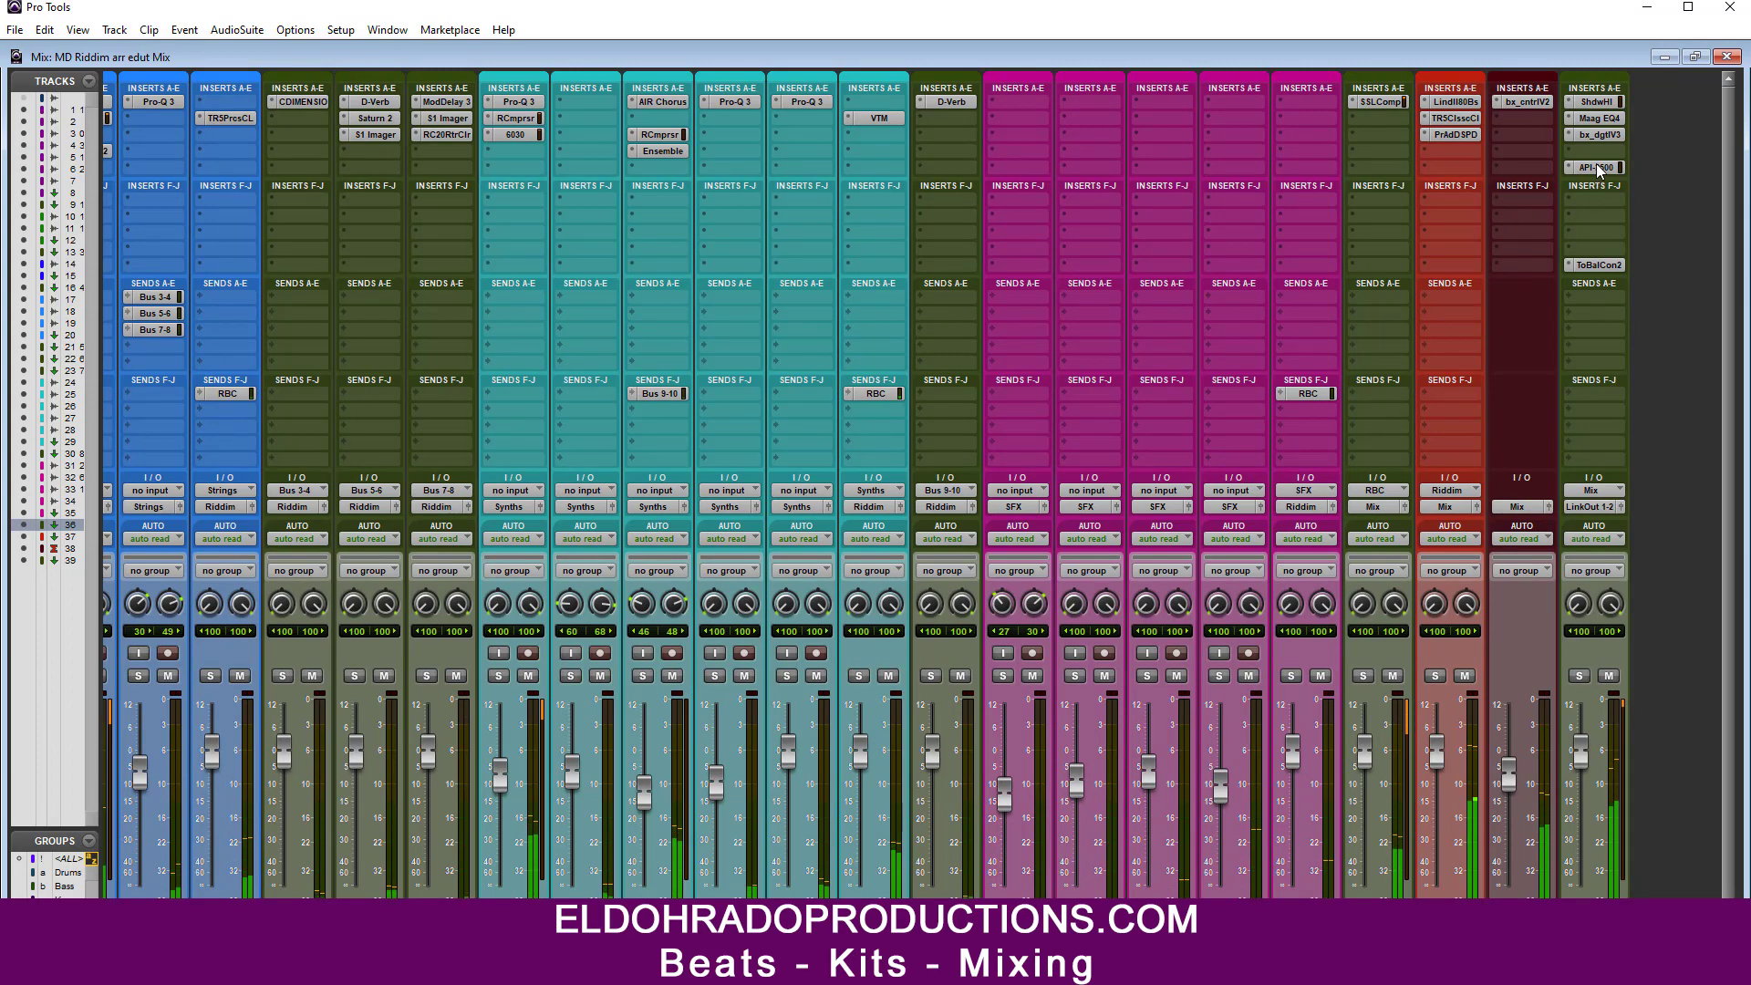
left_click_drag(1598, 173, 1598, 164)
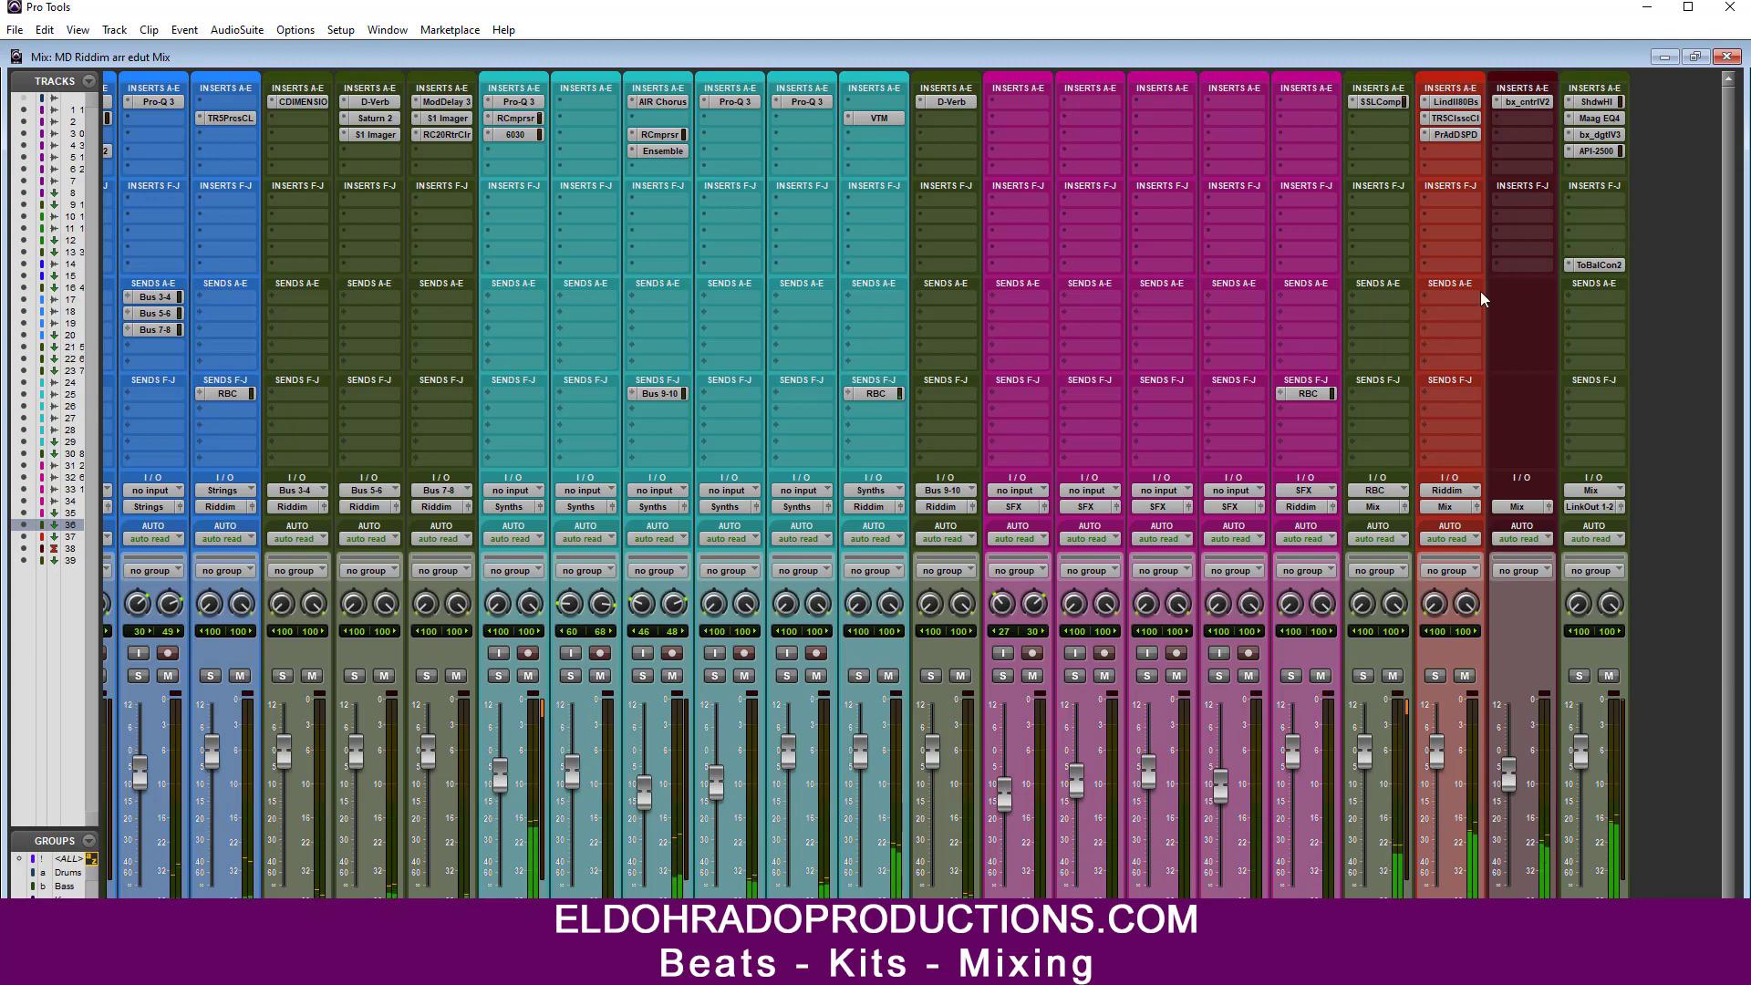
Step: Lower the fader of the strings track carrying the Distortion and Ensemble inserts slightly while listening to the mix
scroll(983, 721, "left", 5)
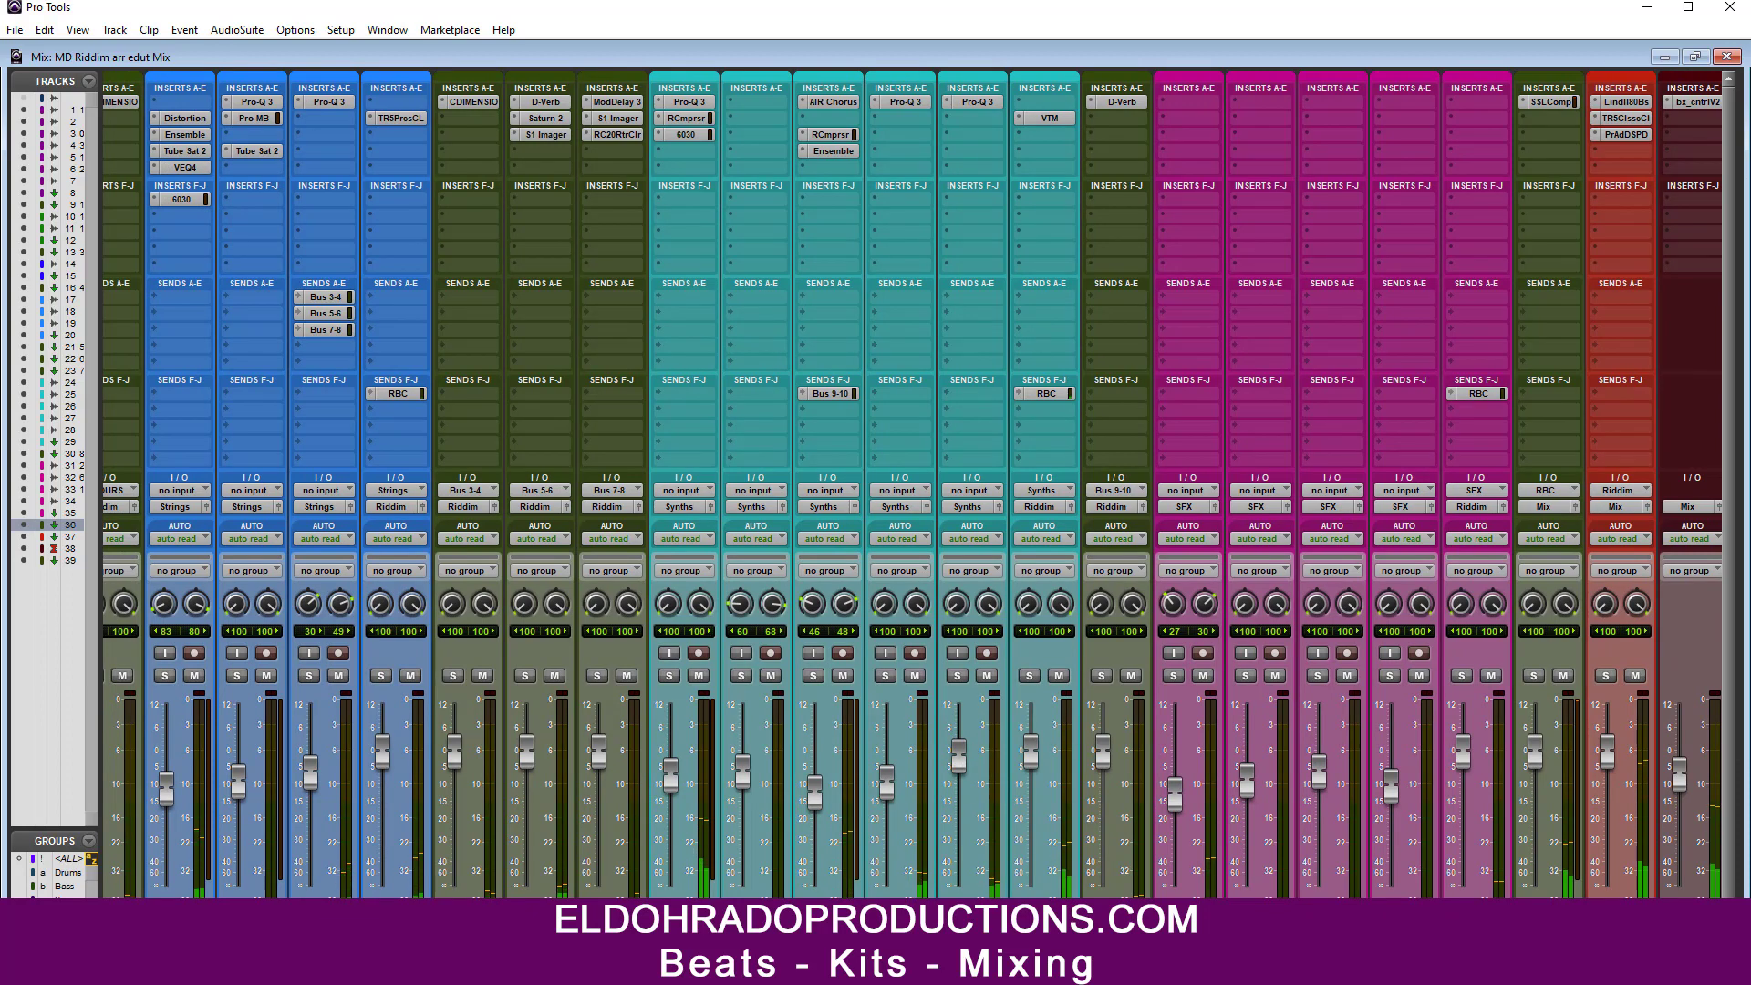
scroll(912, 484, "left", 12)
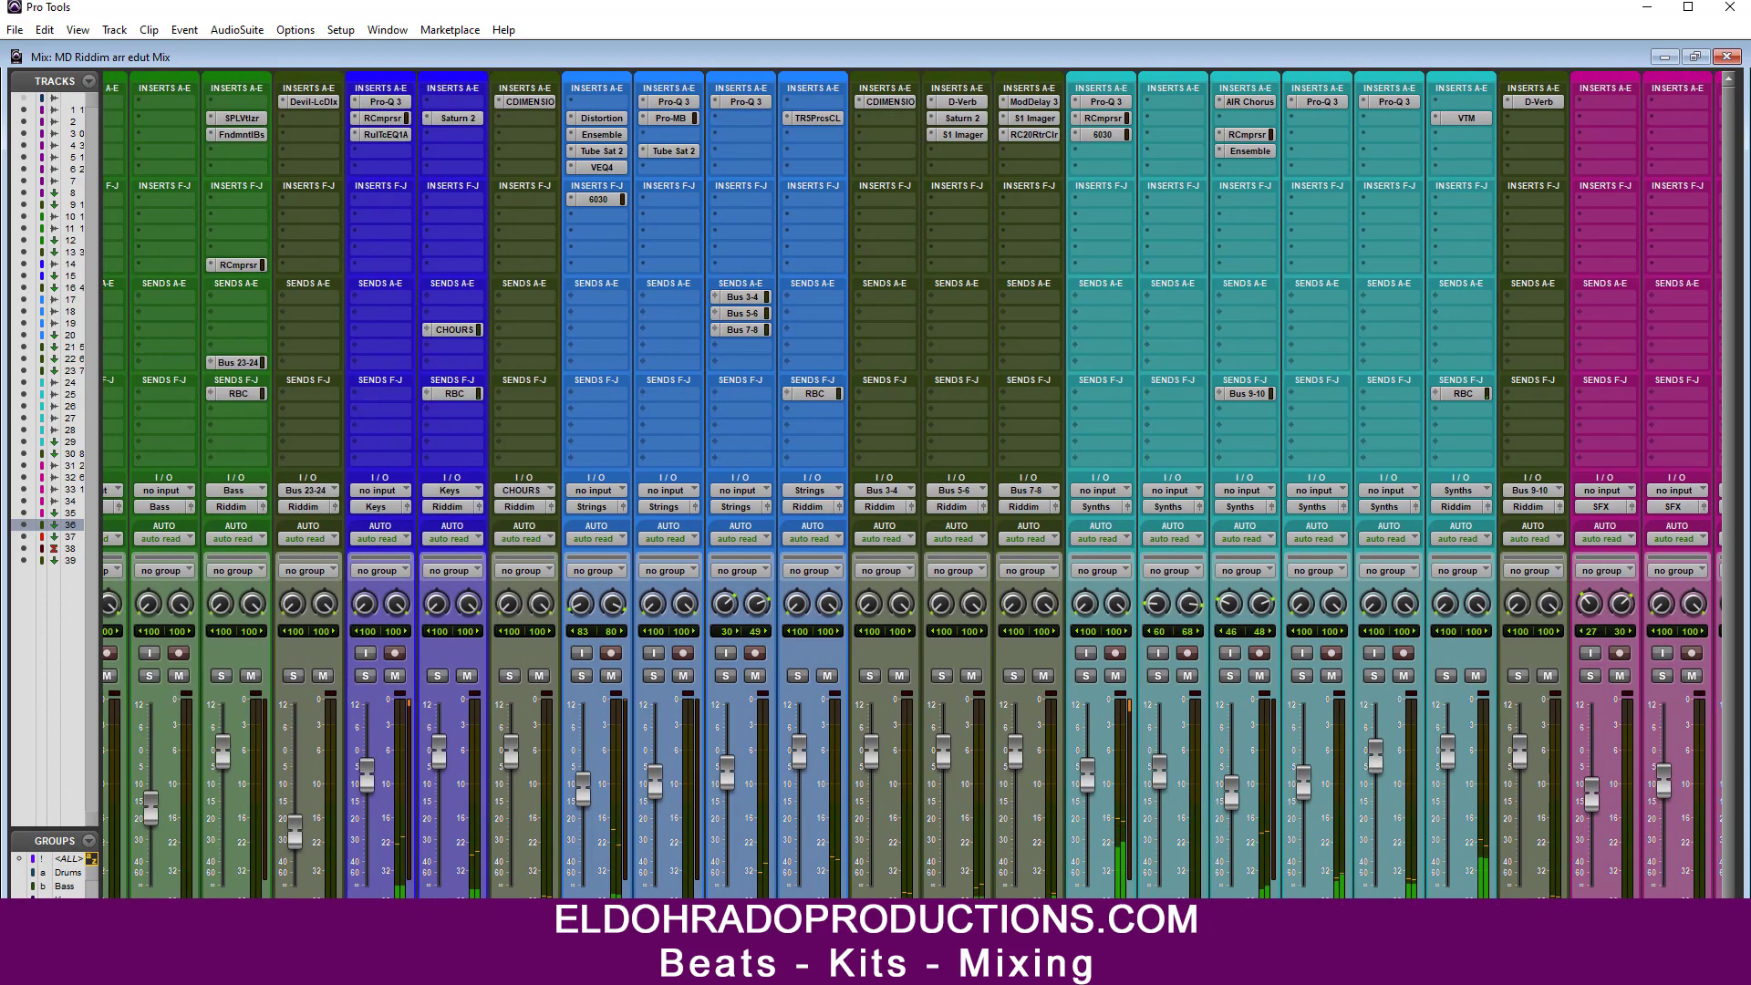
scroll(794, 830, "left", 2)
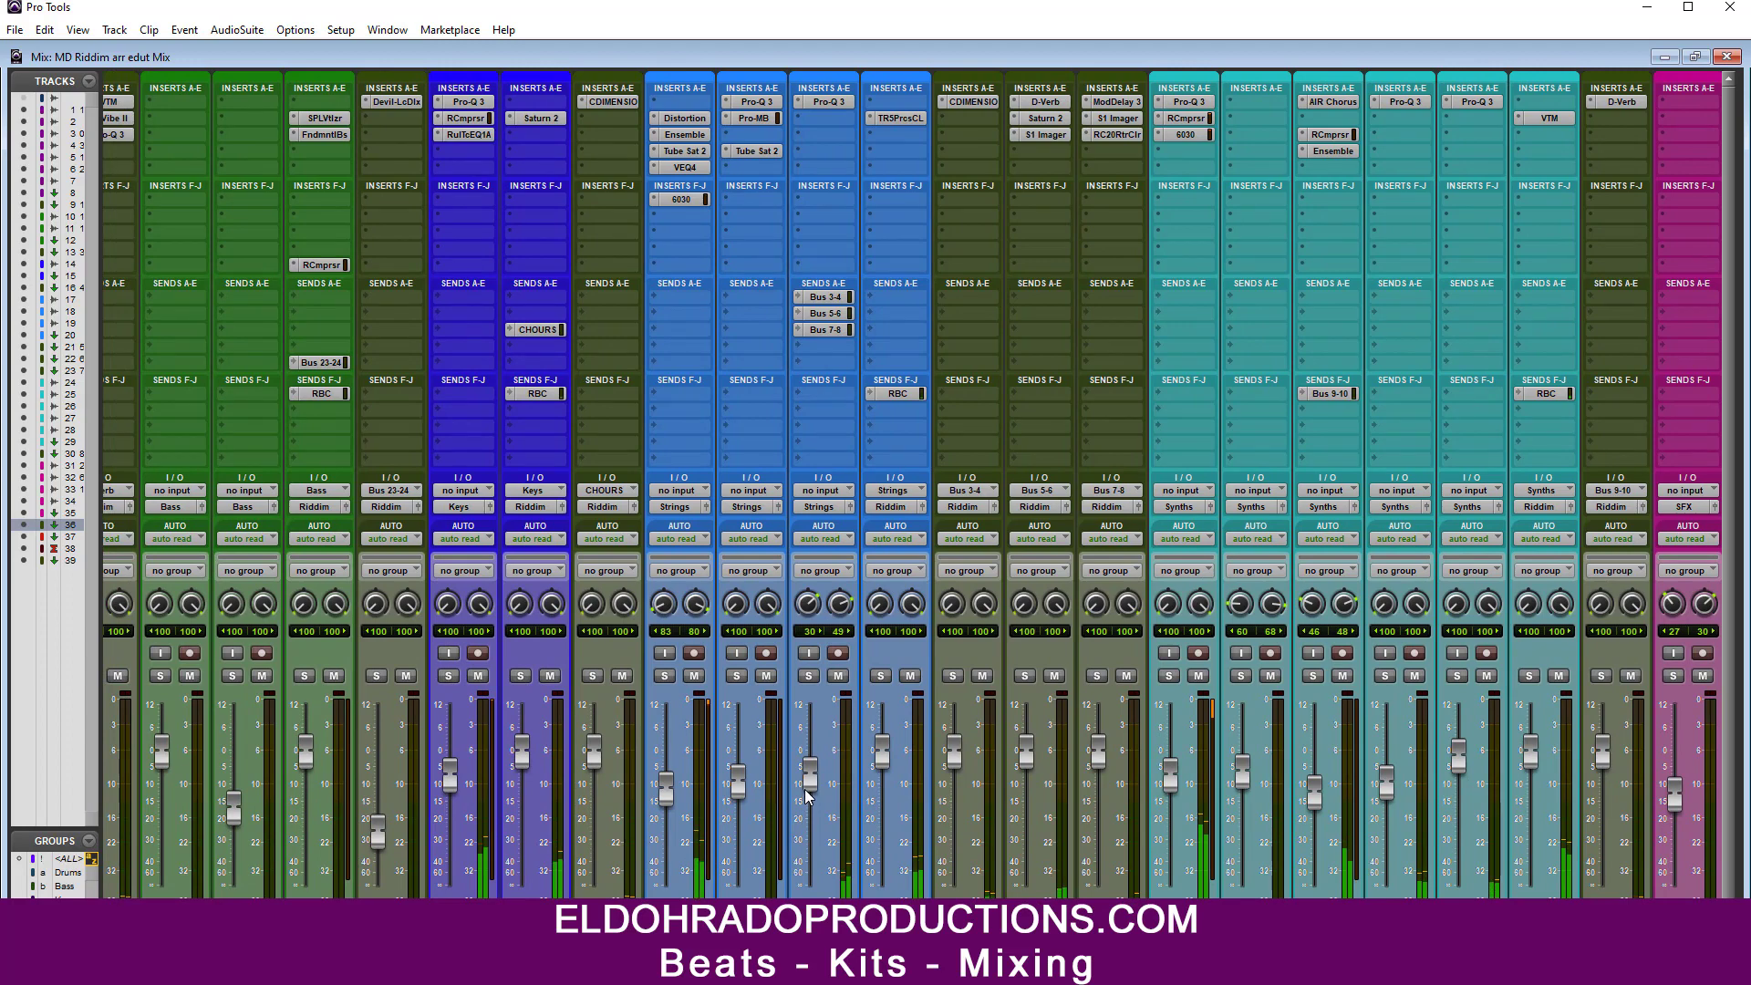
scroll(912, 484, "right", 18)
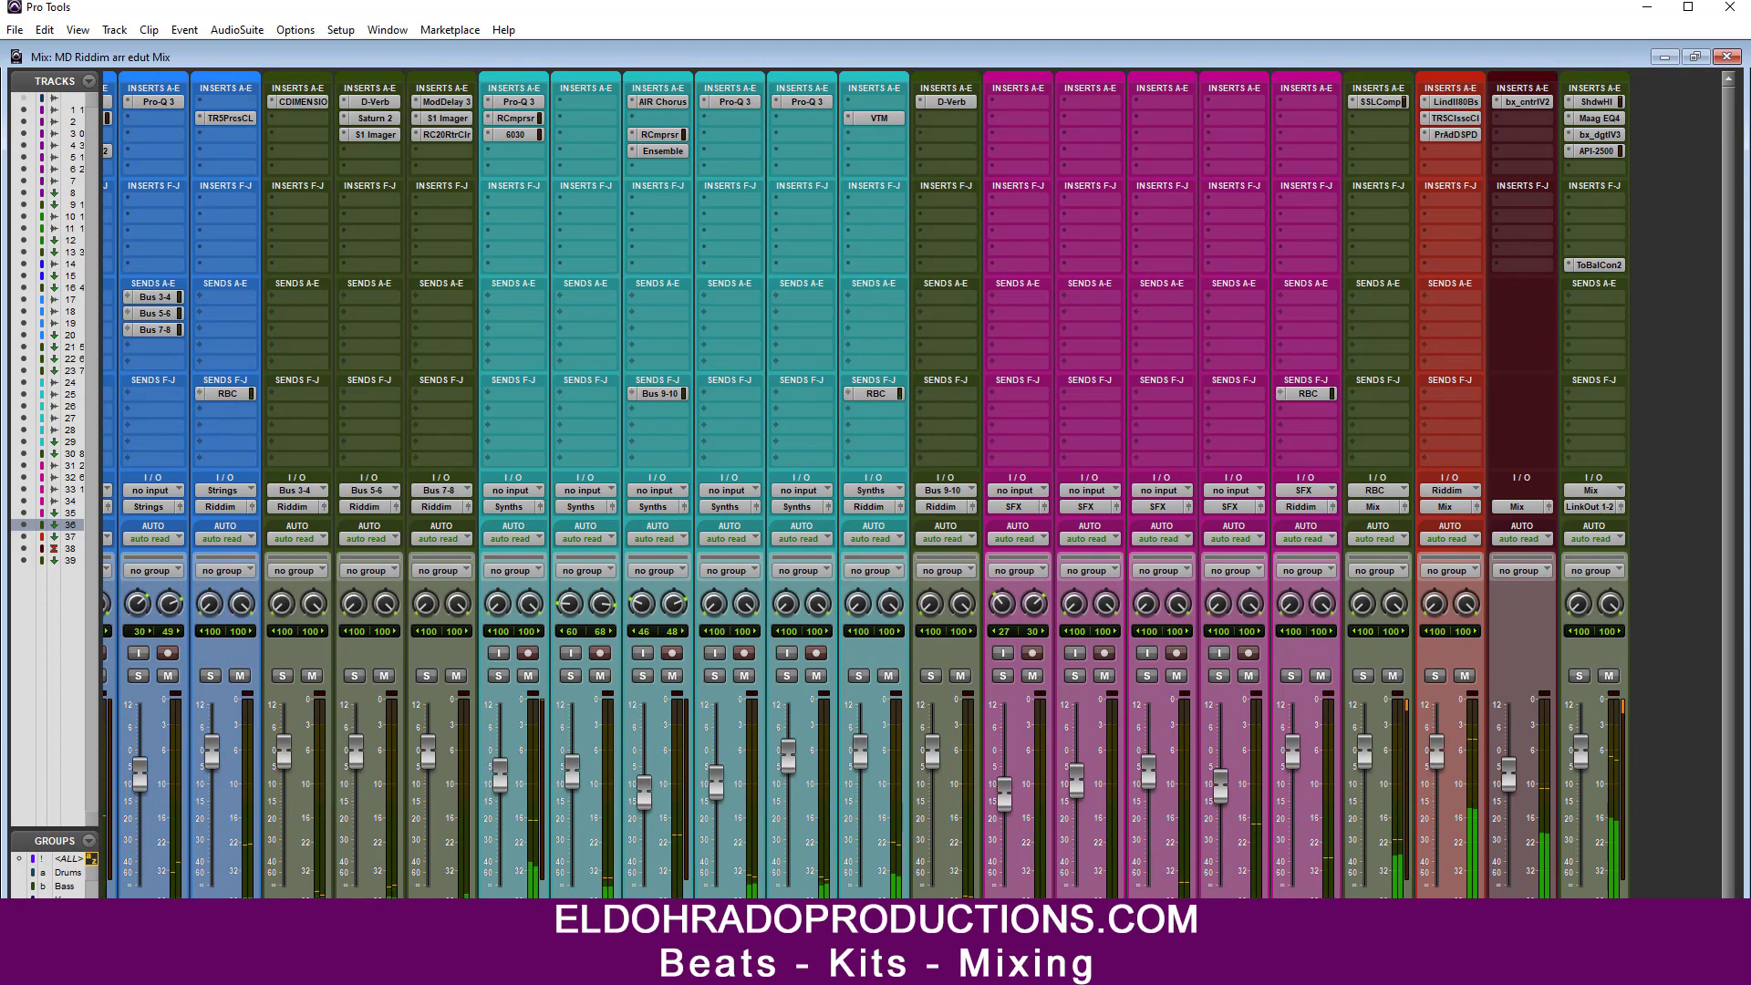
scroll(912, 483, "left", 1)
scroll(912, 483, "left", 17)
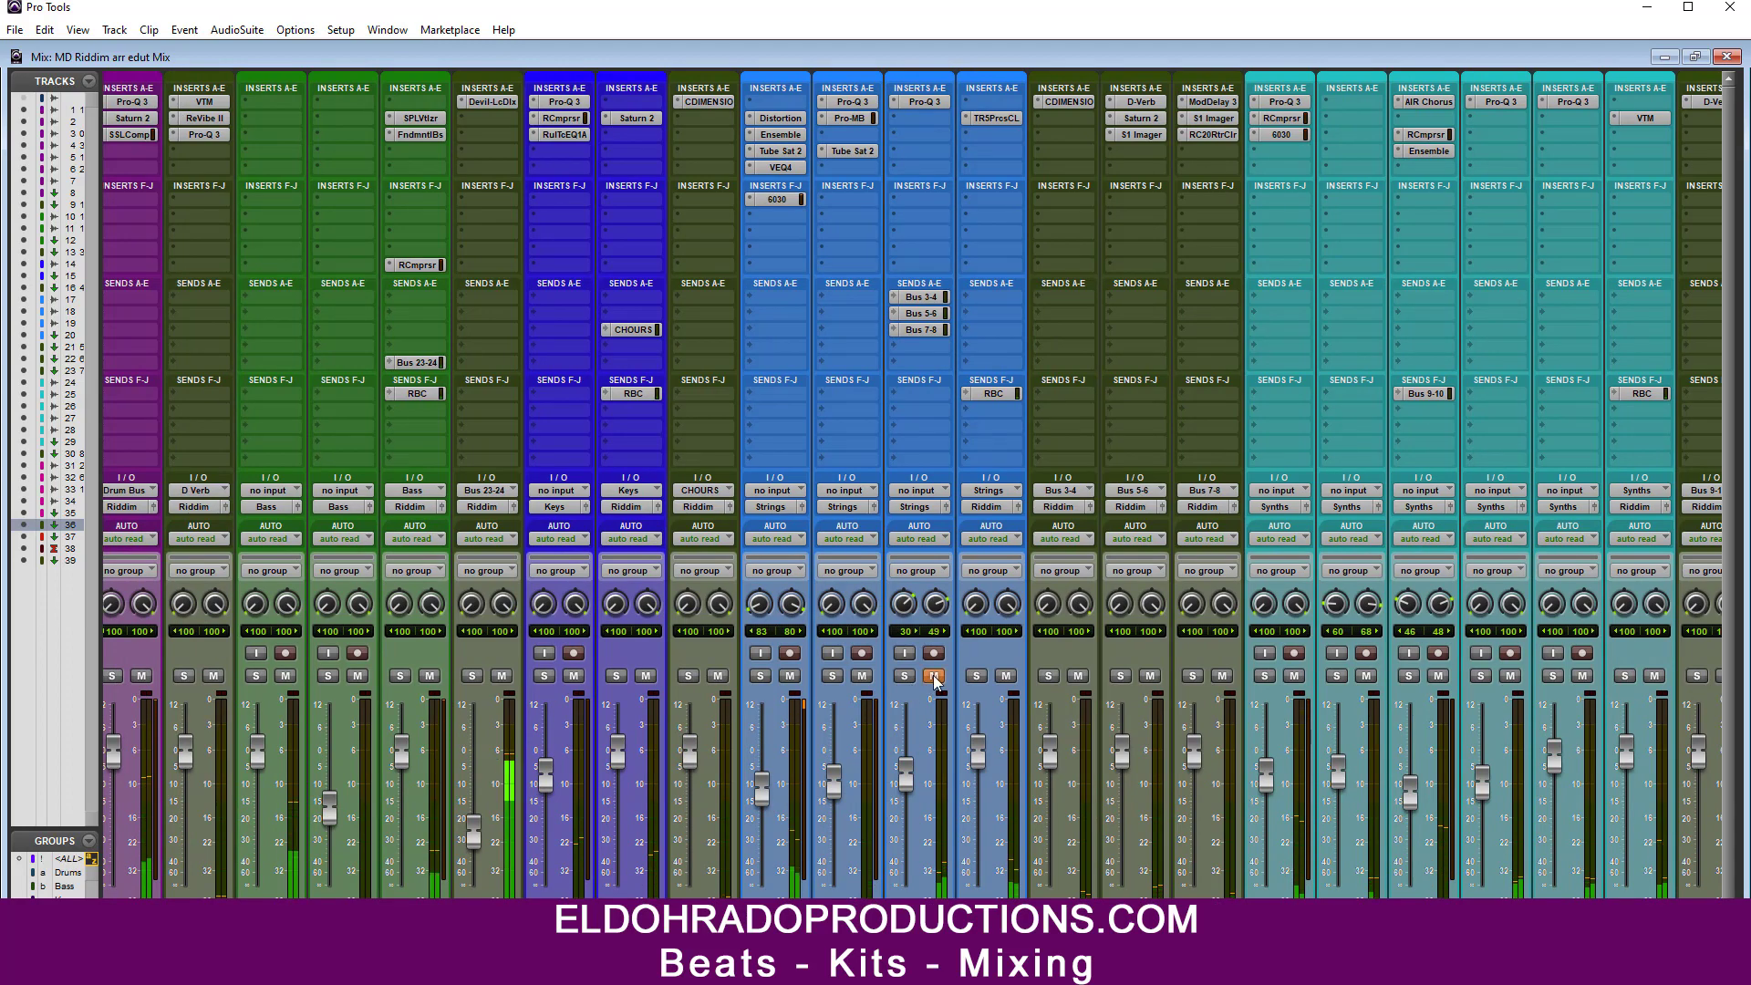
left_click_drag(752, 779, 762, 811)
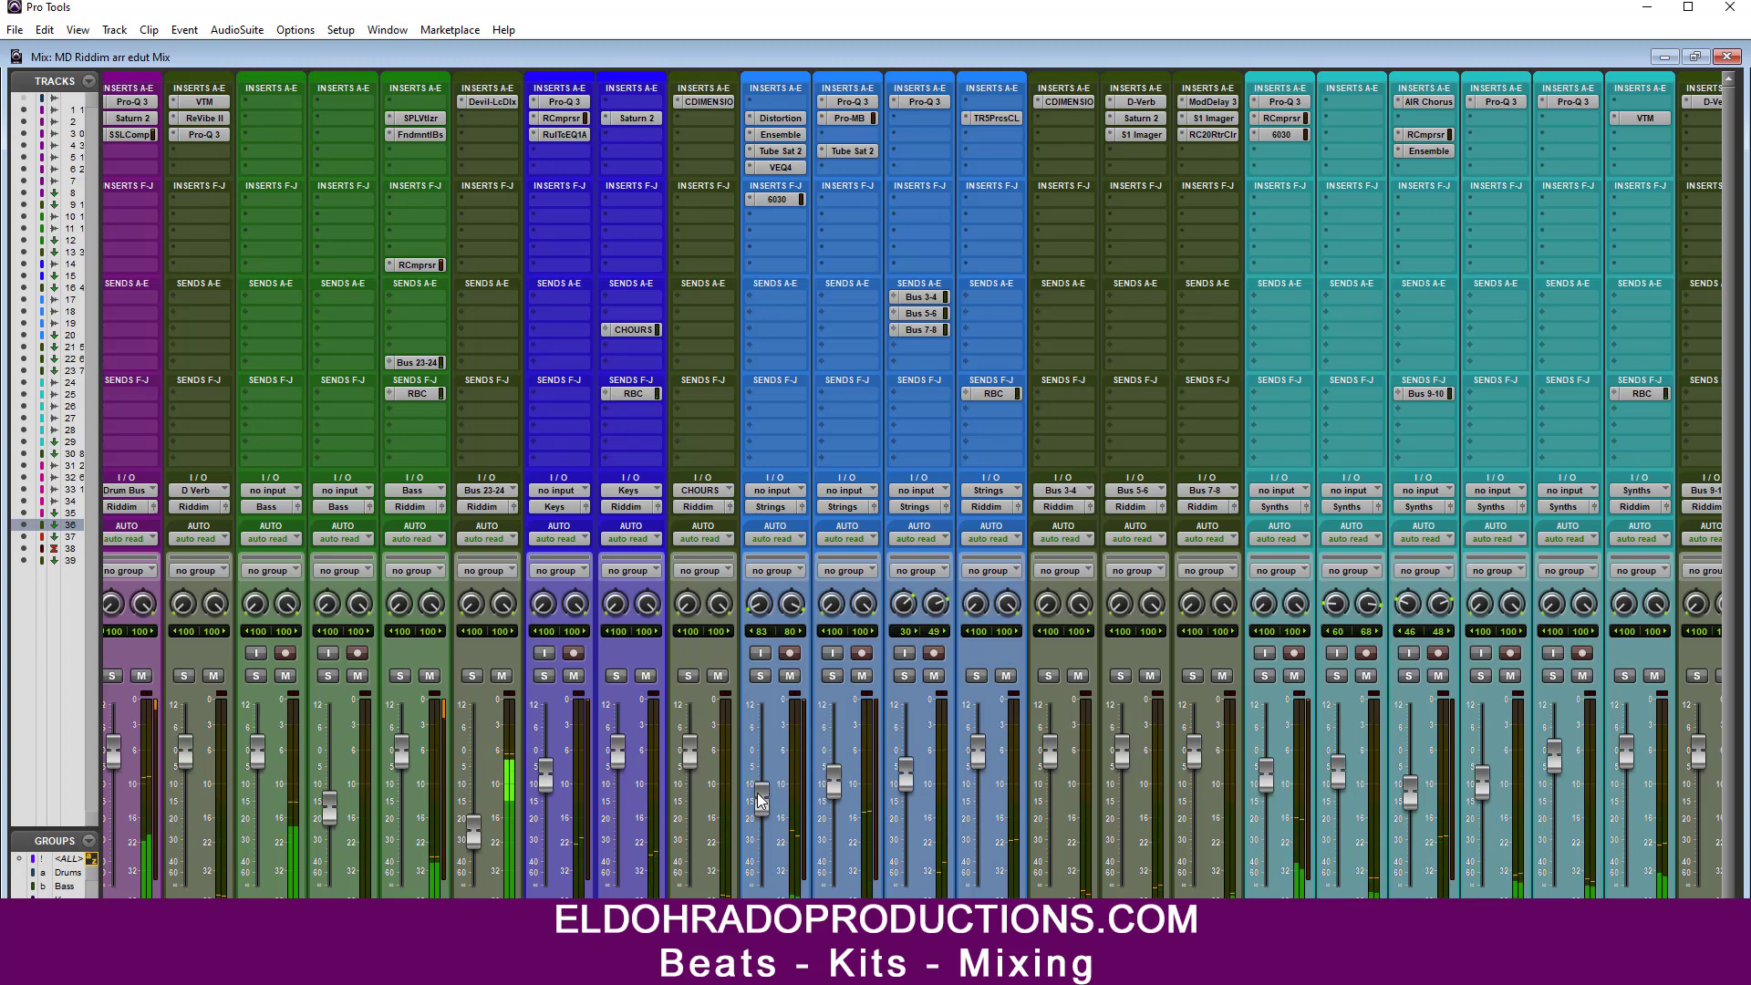
Step: Audition the synths by muting the Warm Pad, VoxConcrtPd, Square Lead and PstlRnbwArp tracks, bringing VoxConcrtPd and Square Lead back in
left_click(1582, 675)
left_click(1511, 675)
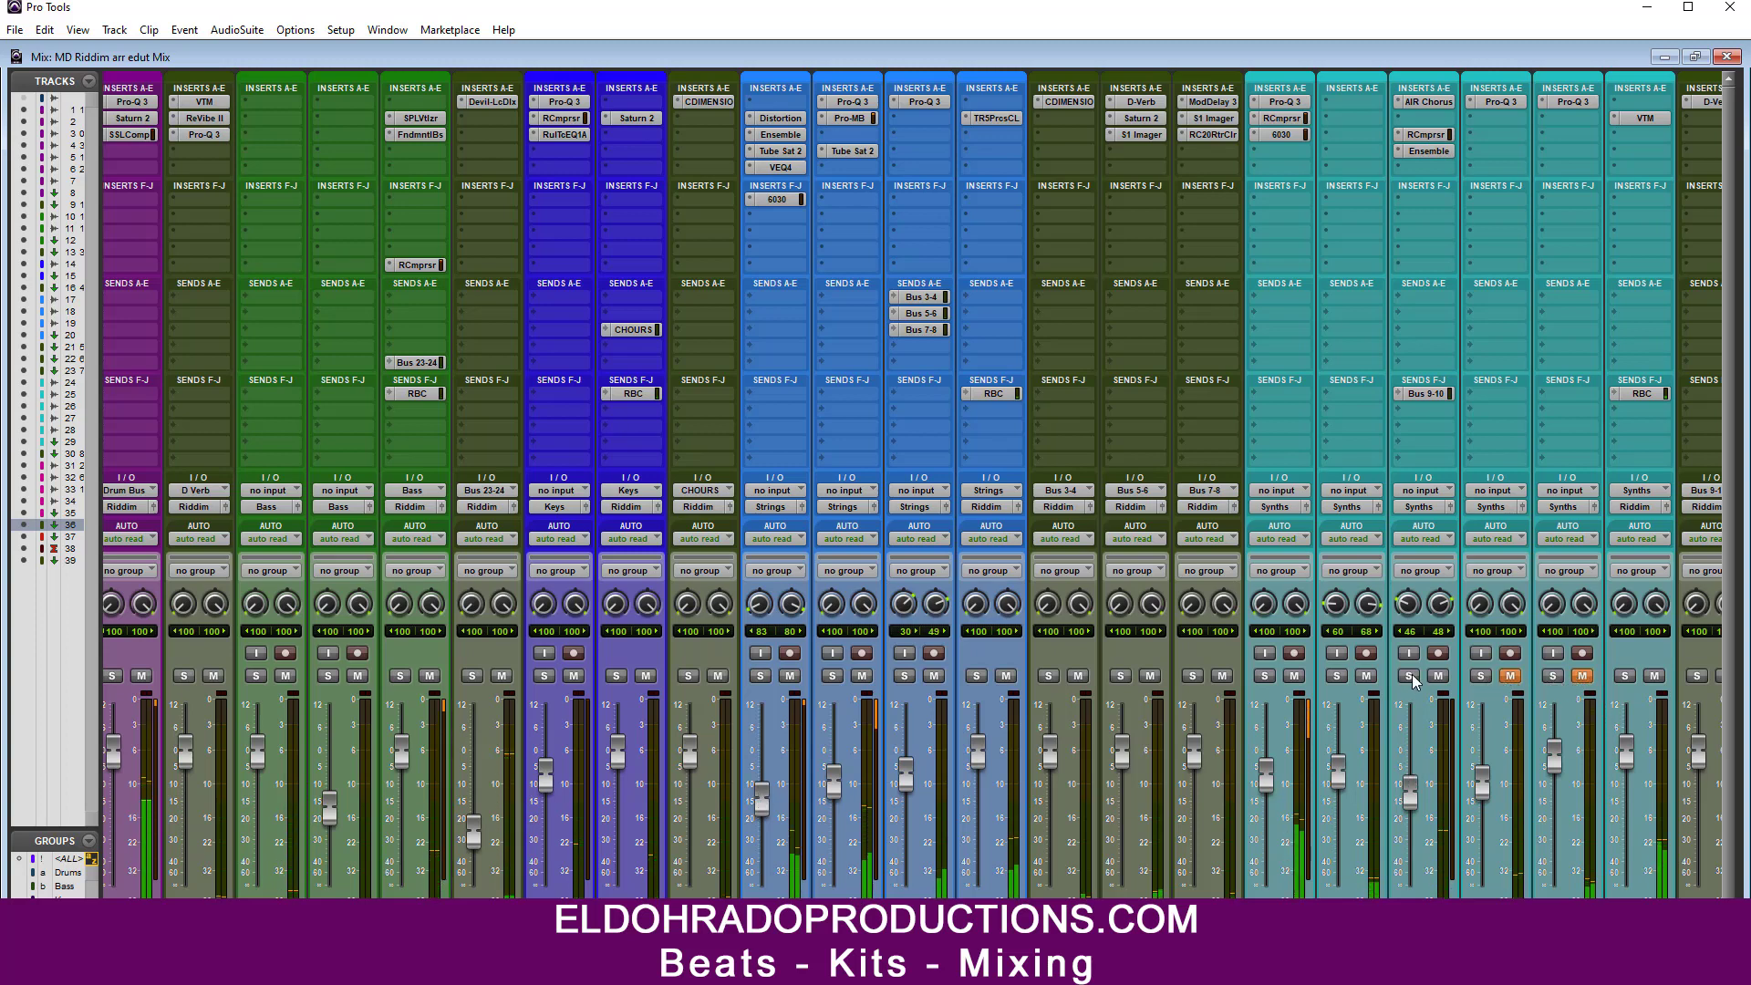
left_click(1364, 676)
left_click(1296, 677)
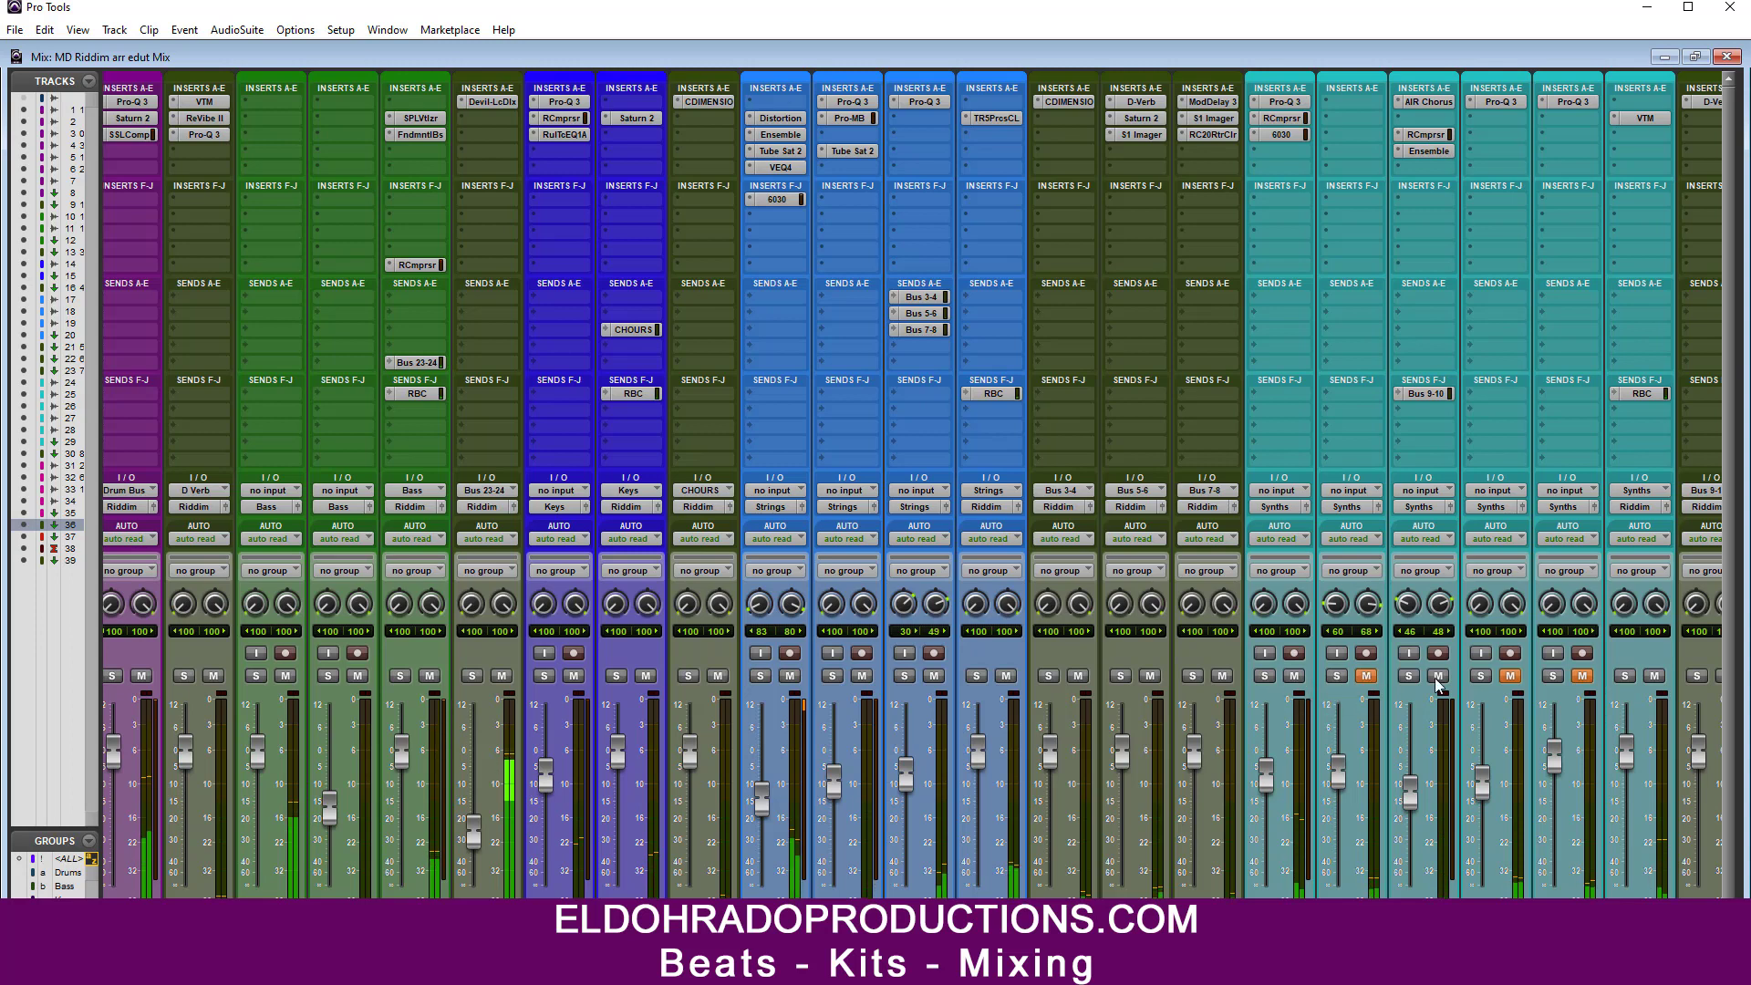
left_click(1438, 677)
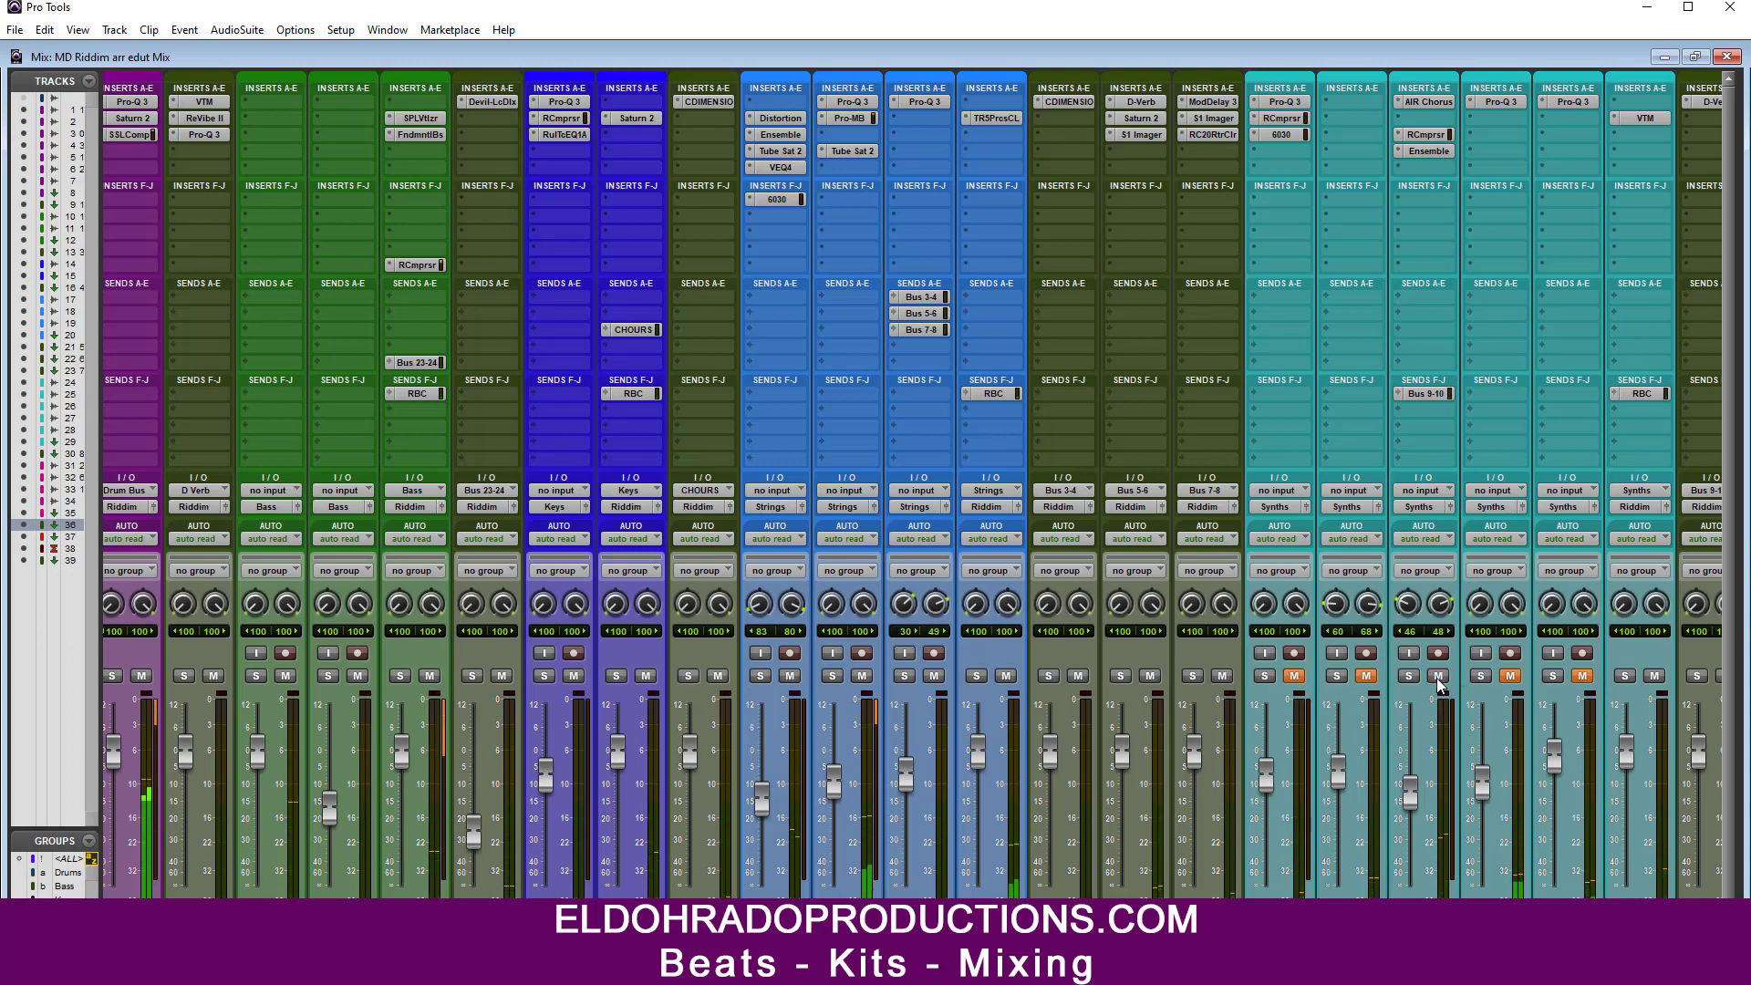
left_click(1508, 676)
left_click(1368, 676)
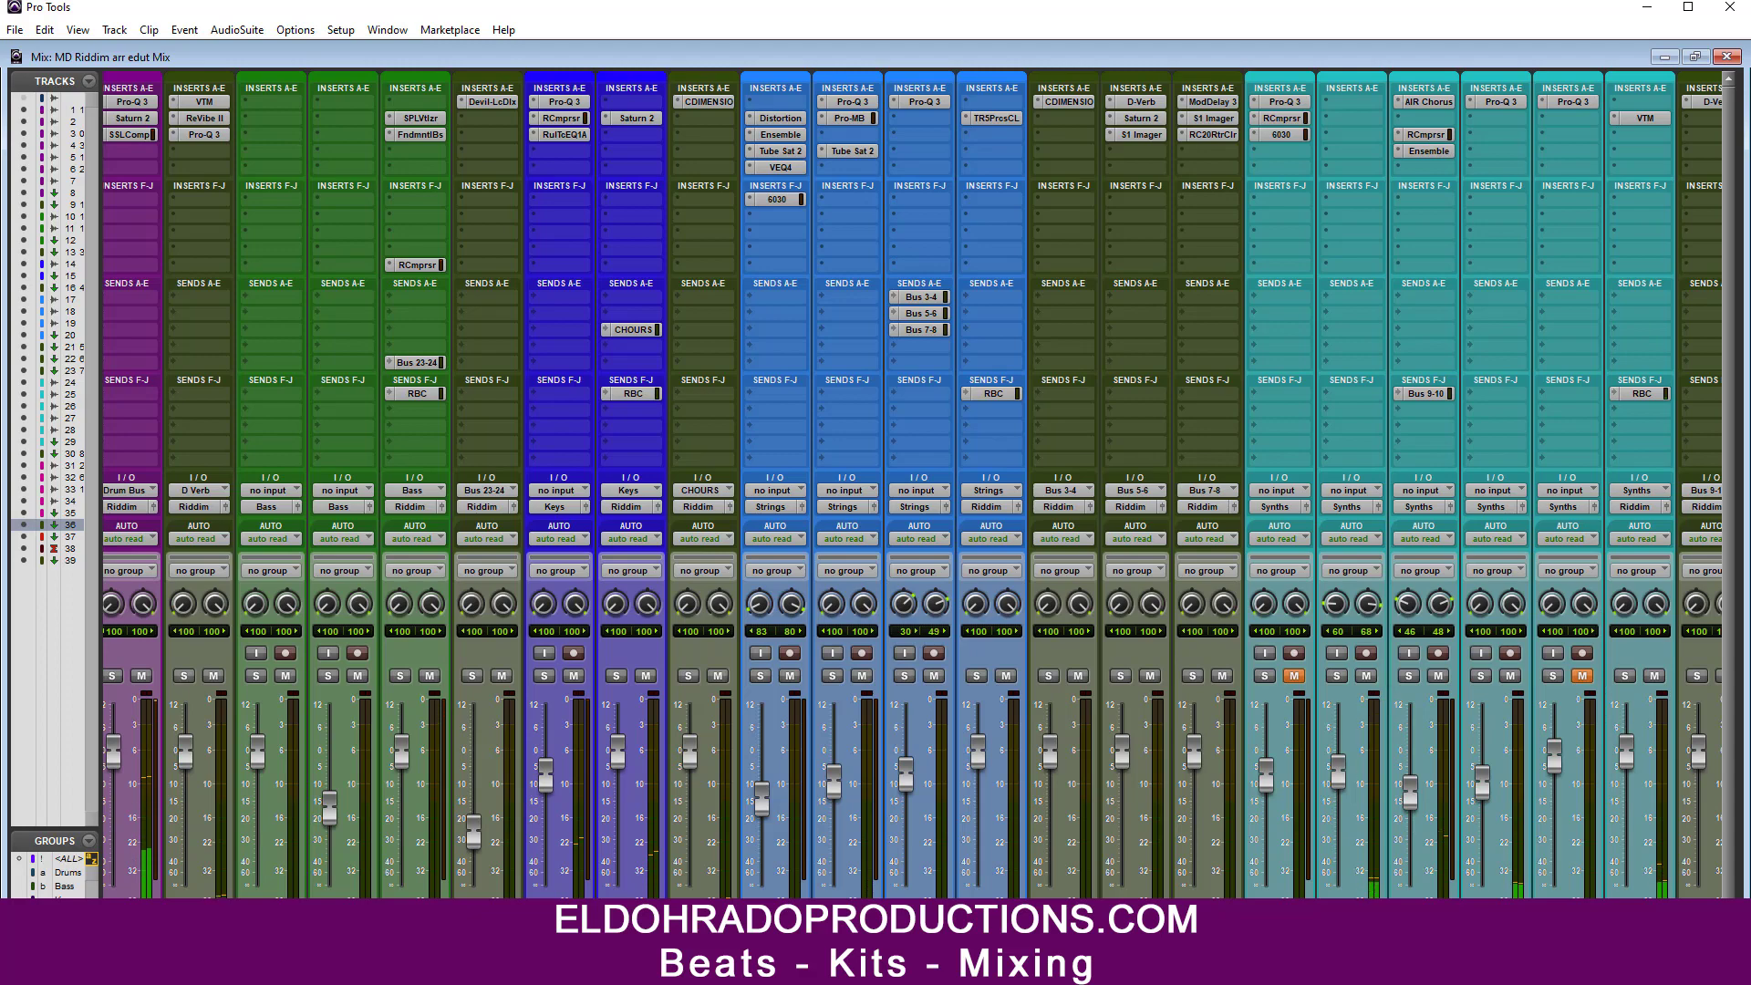
Step: Lower the strings track carrying Pro-MB slightly and pull the Solo Viola fader down further while listening
scroll(912, 485, "right", 8)
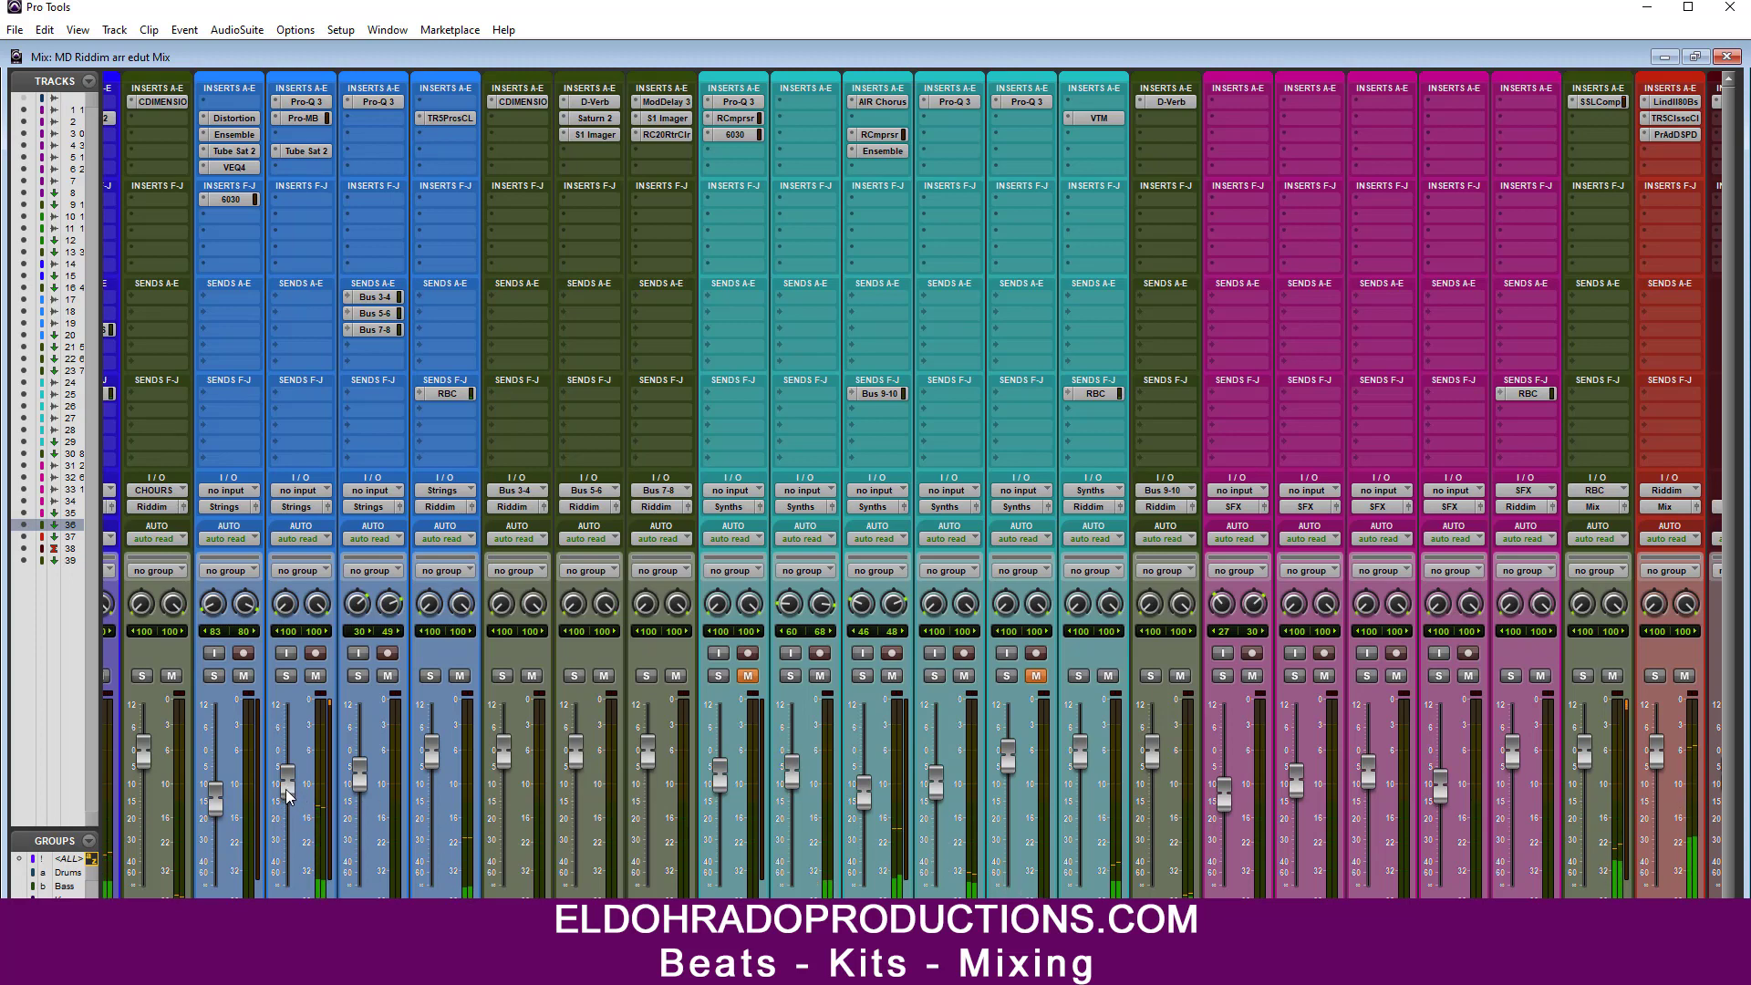
left_click_drag(286, 788, 287, 797)
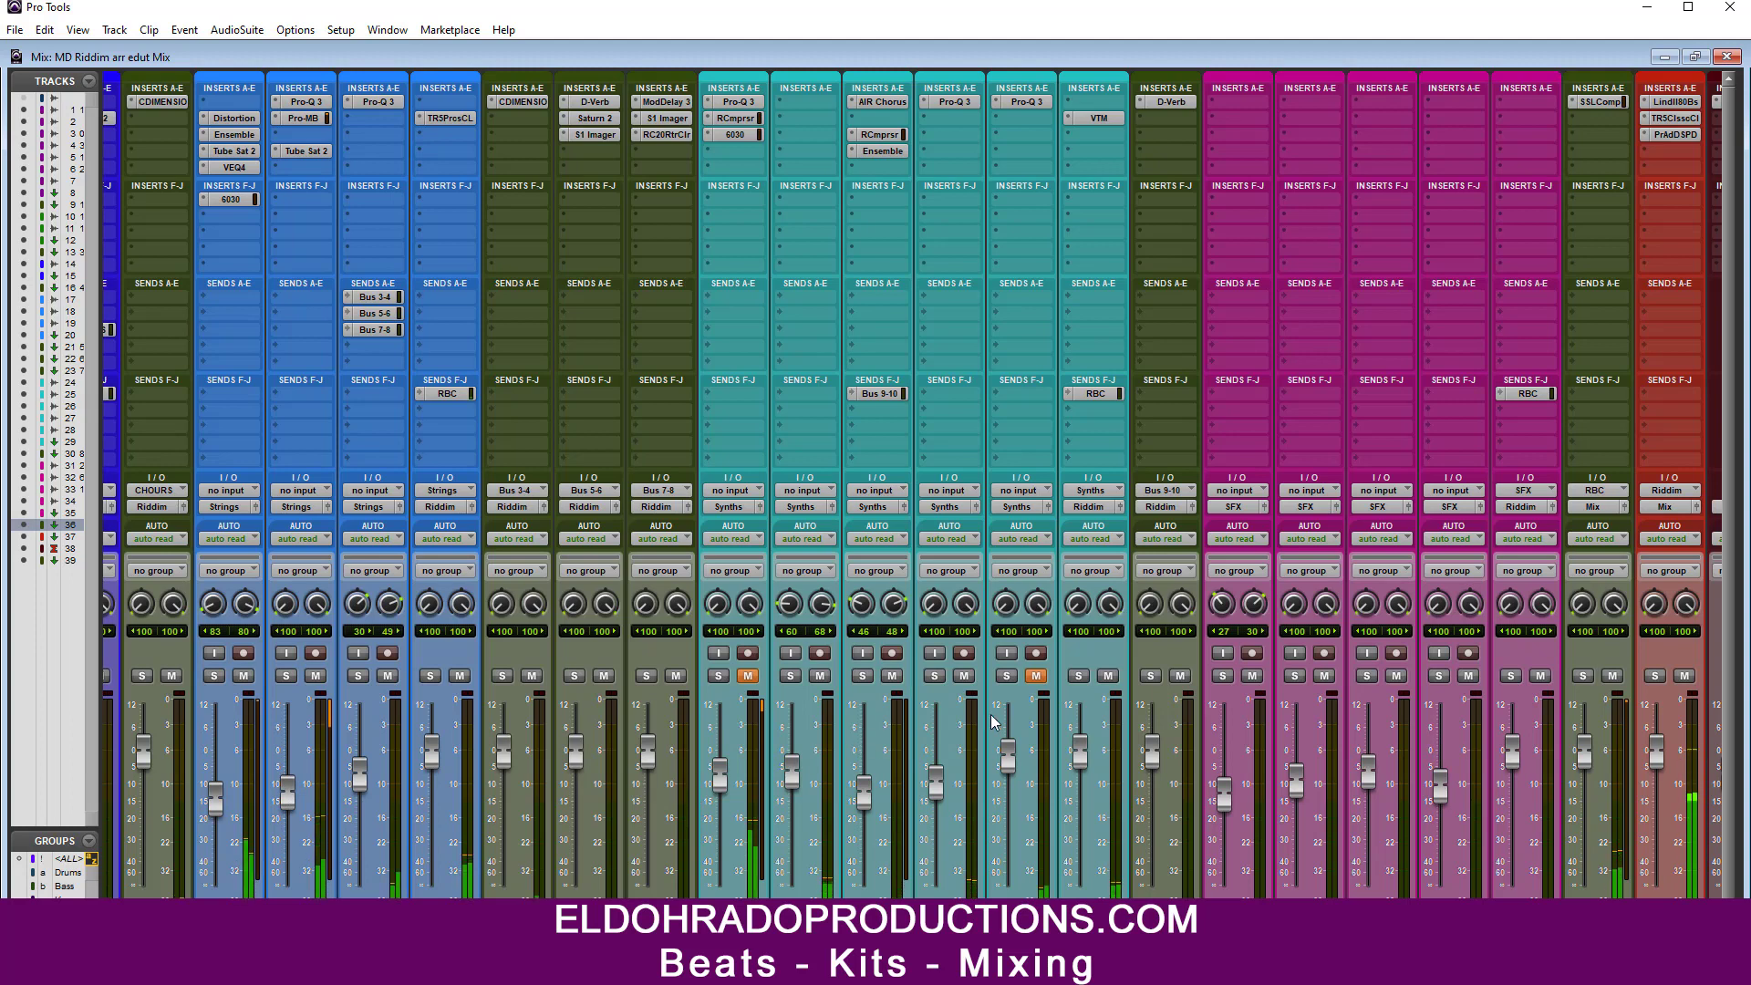
left_click_drag(359, 776, 360, 798)
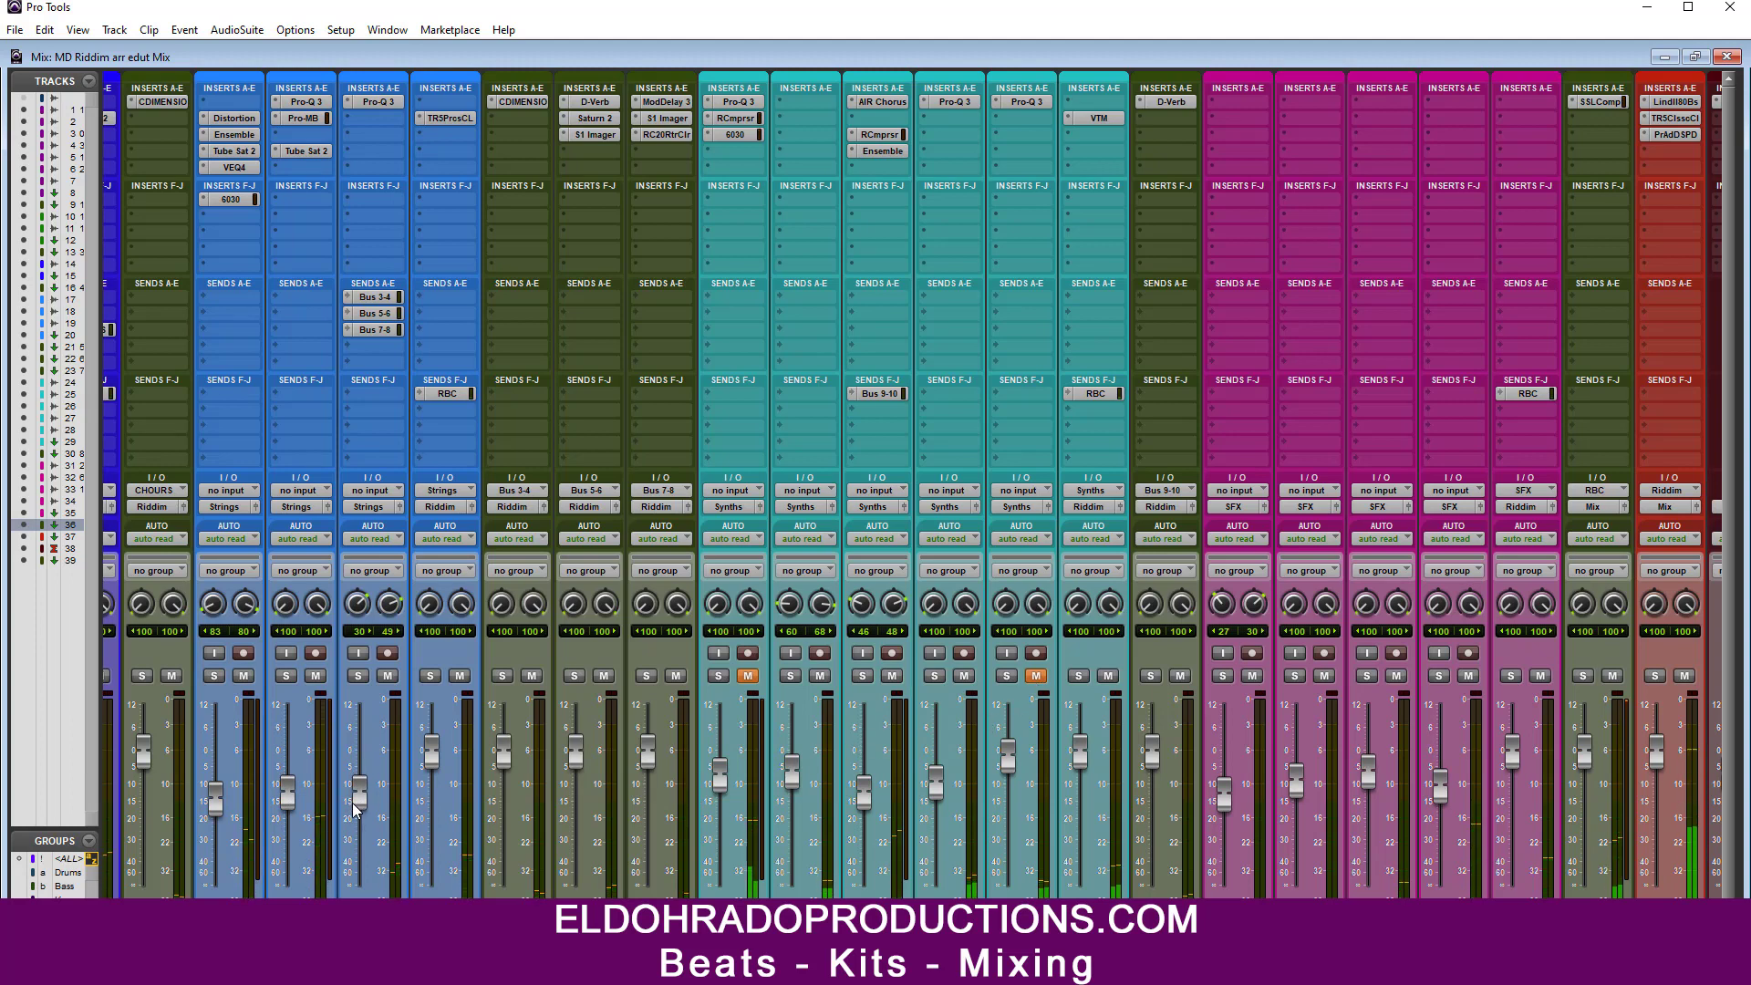
Step: Unmute PstlRnbwArp and Warm Pad, trimming them to about -8.9 and -5.2 dB, and raise Solo Viola to about -10.2 dB
left_click(747, 677)
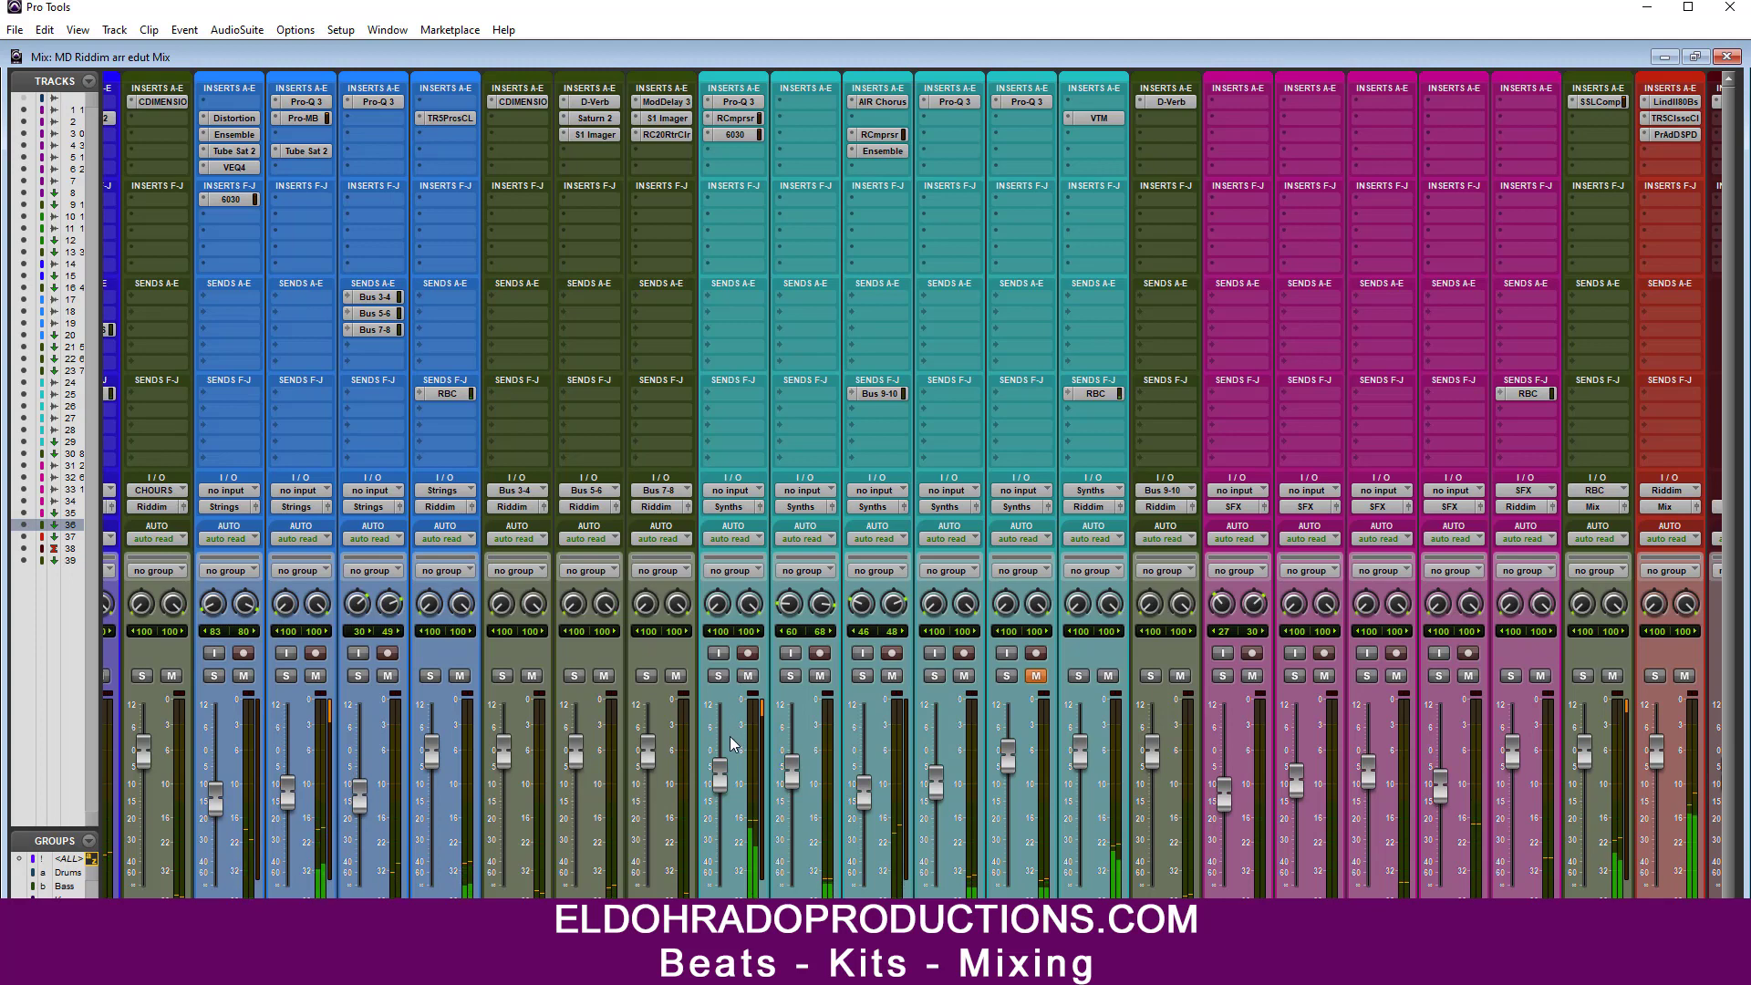
left_click_drag(719, 775, 720, 783)
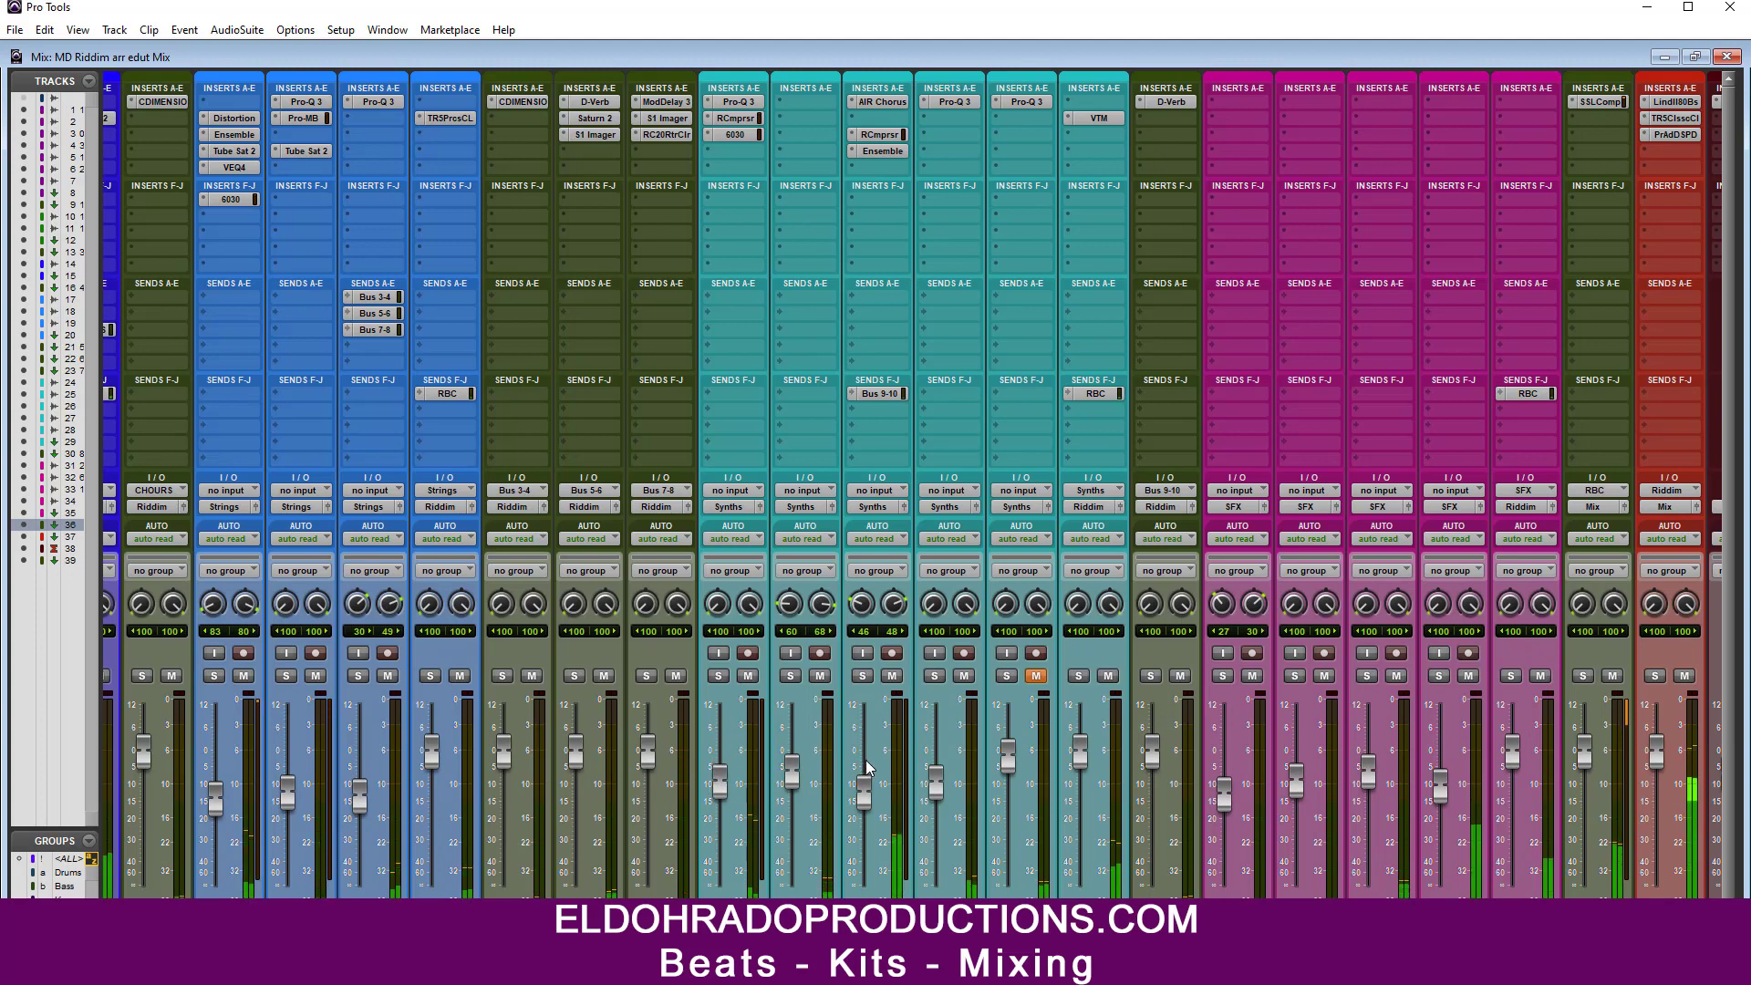
left_click_drag(360, 784, 359, 779)
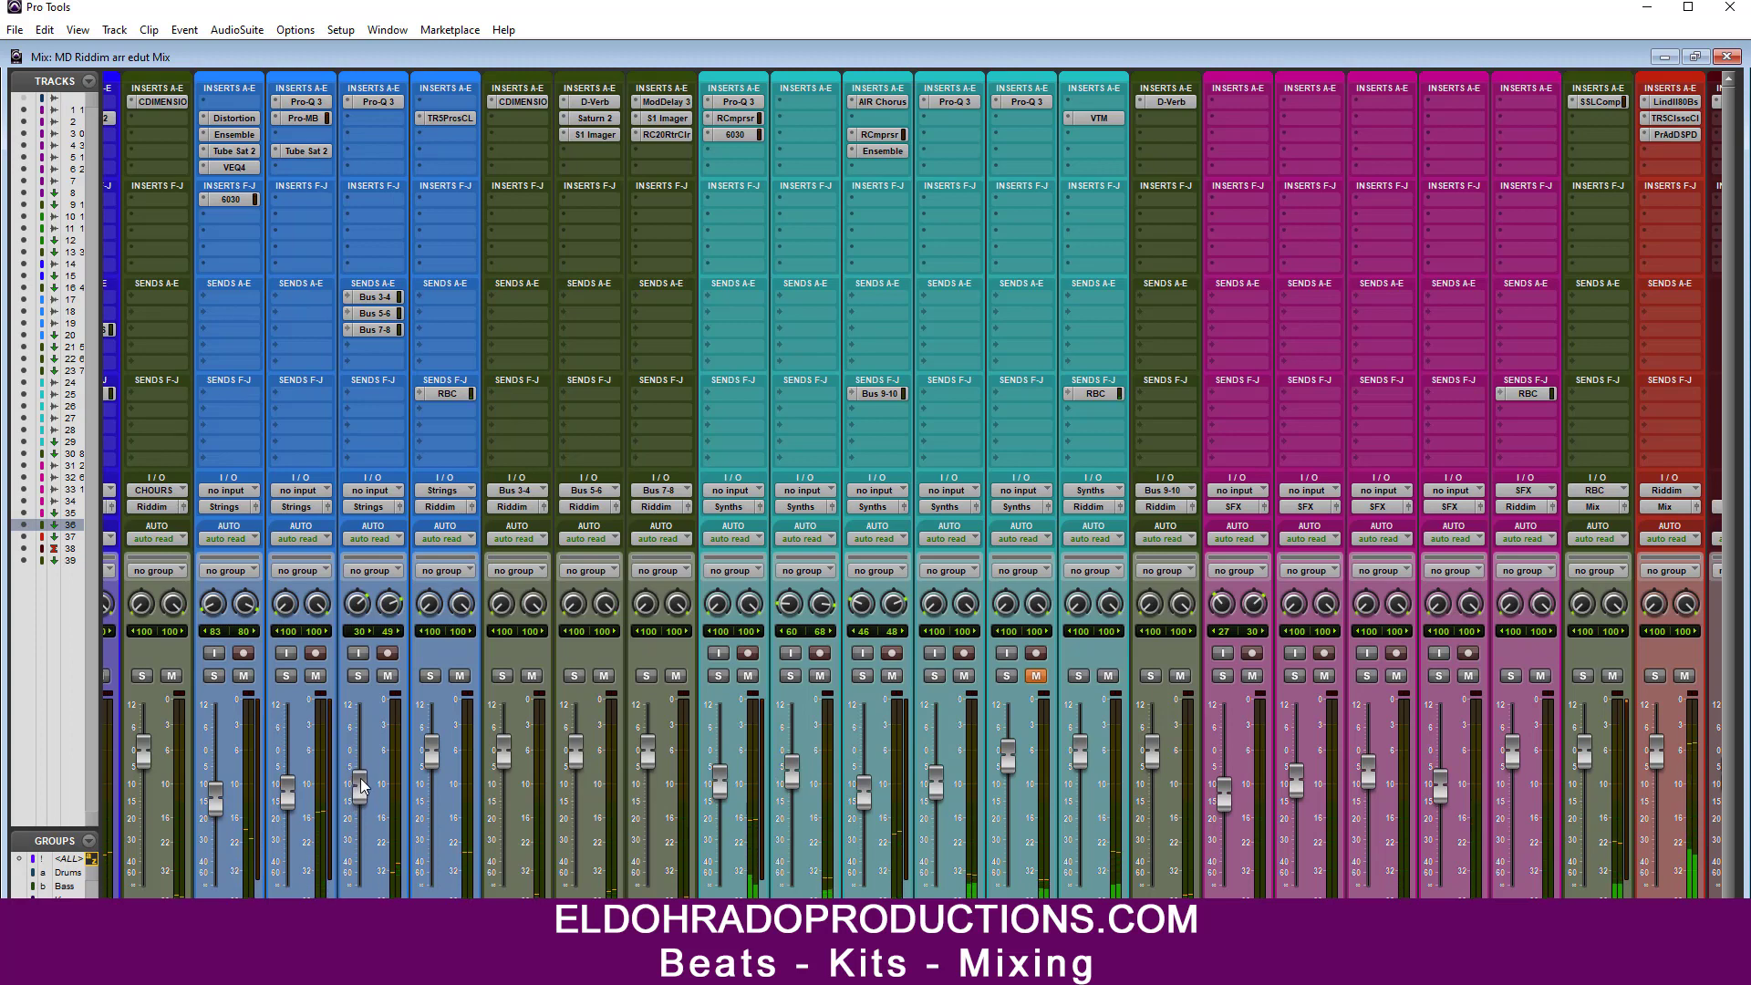
left_click(1037, 676)
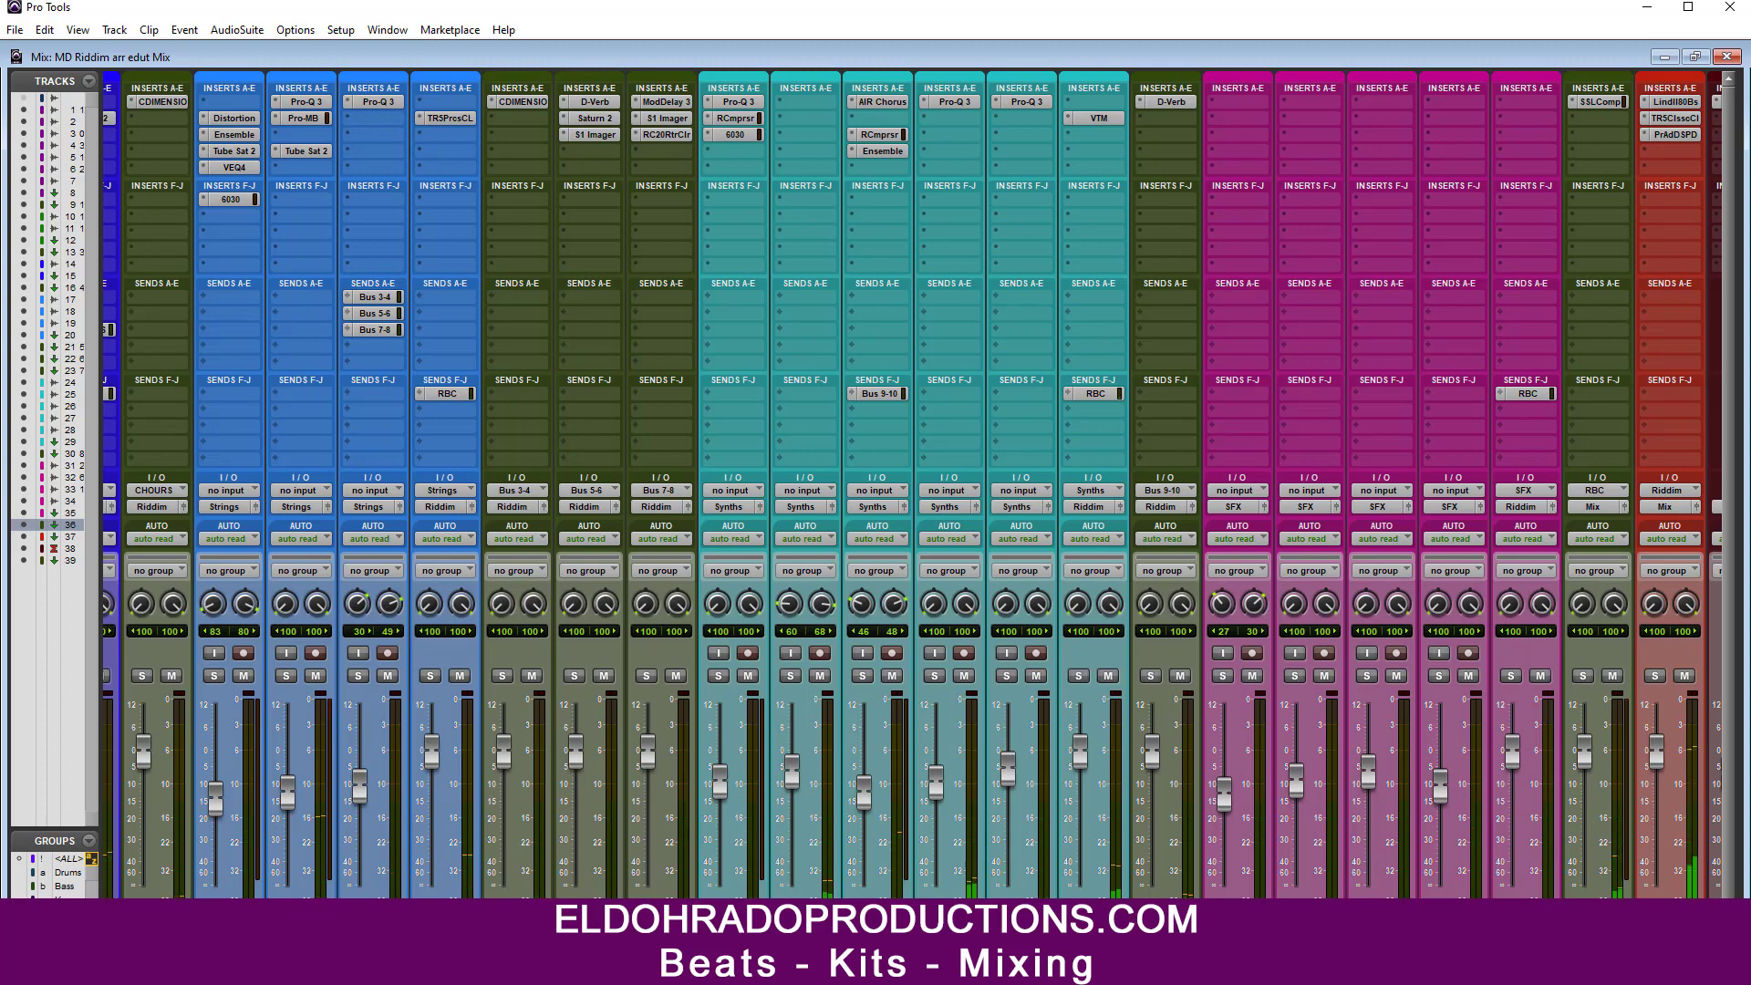
scroll(912, 485, "left", 7)
scroll(912, 485, "right", 9)
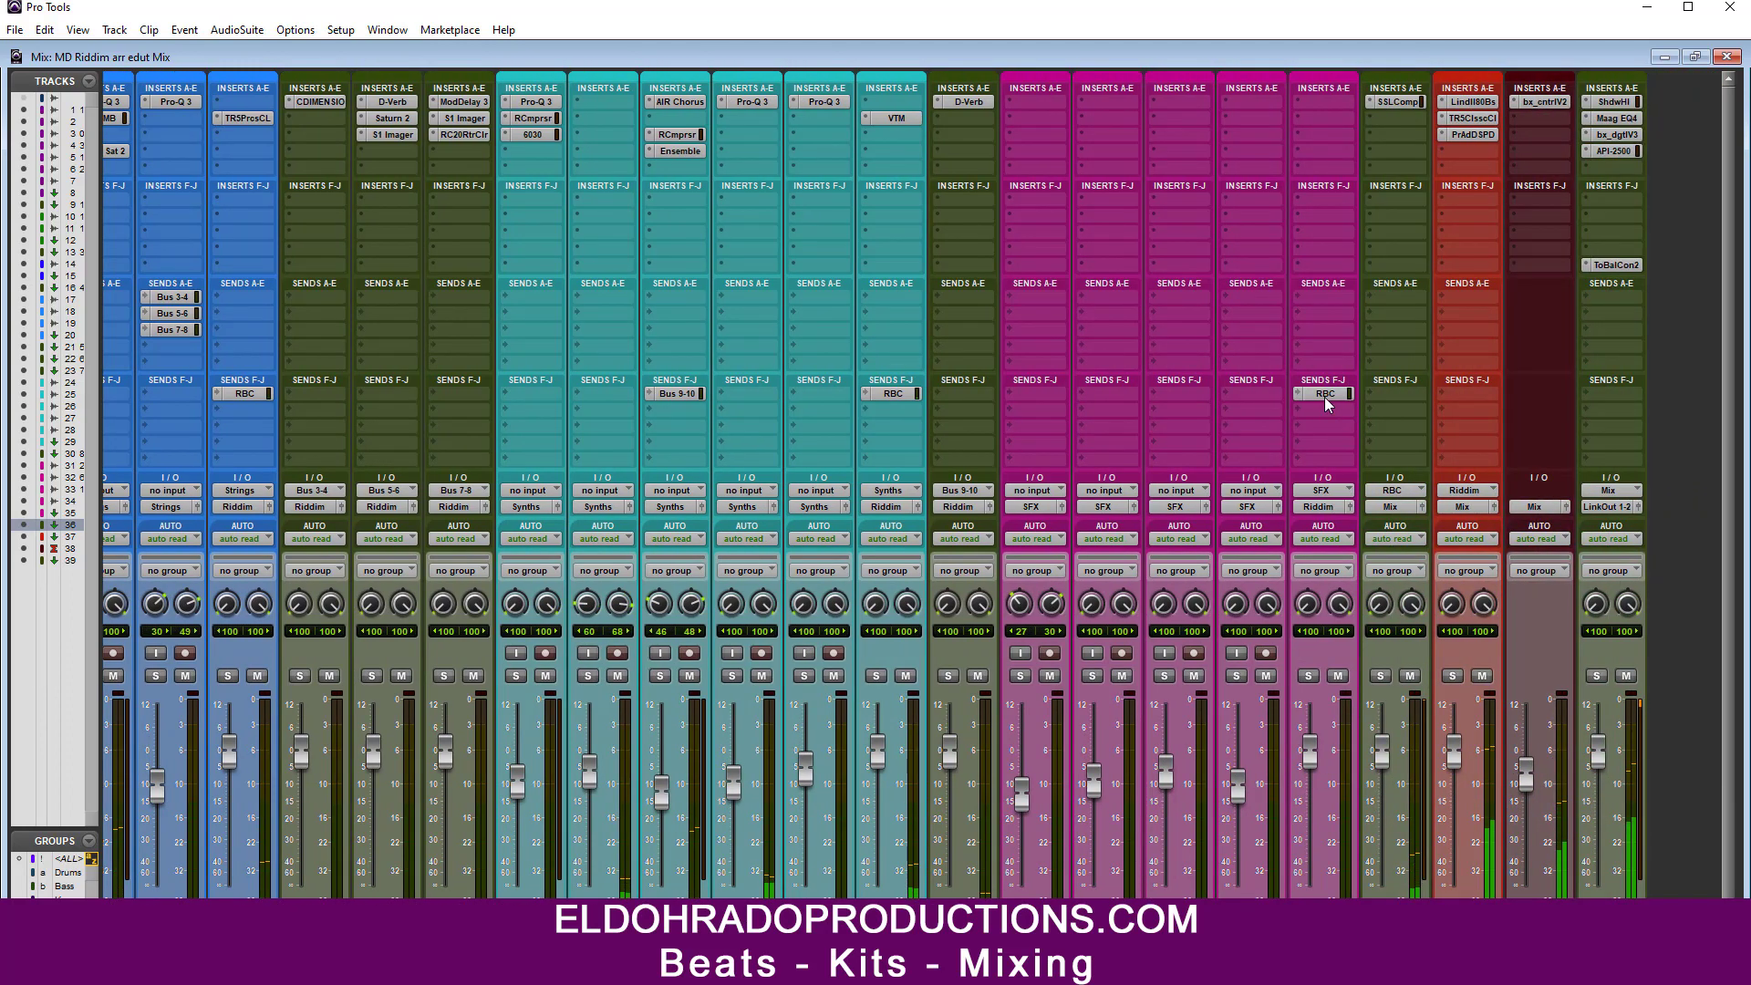
left_click(1606, 195)
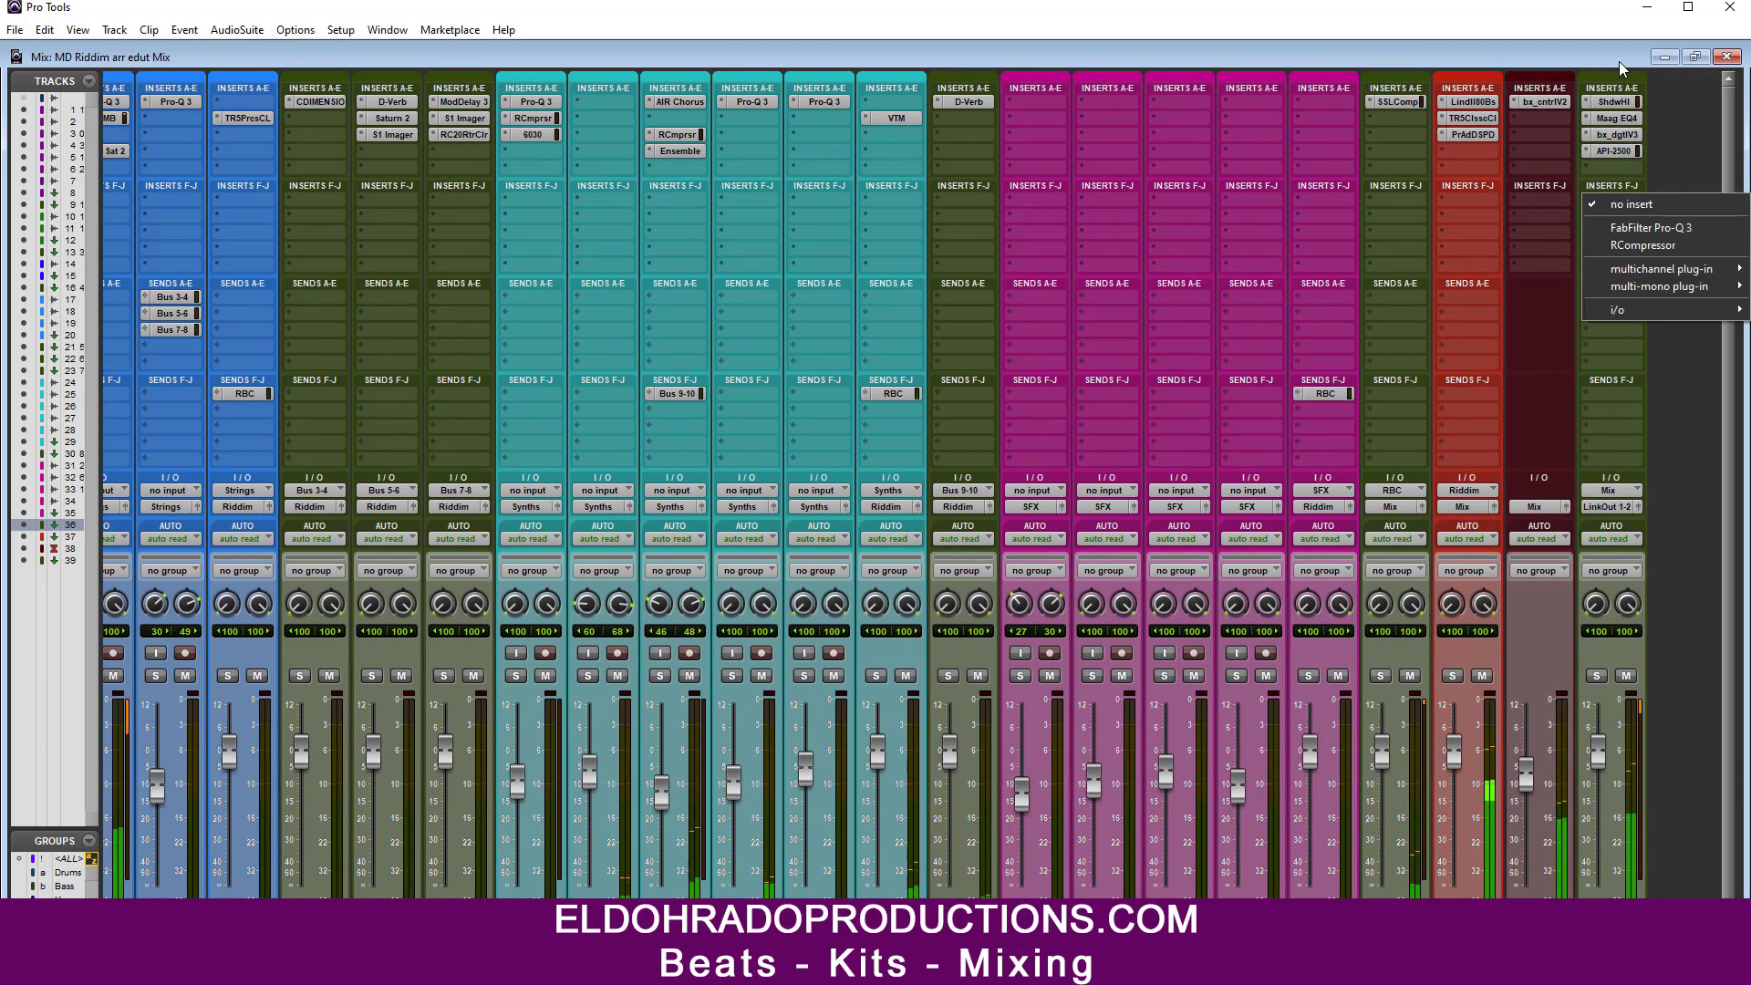
left_click(1618, 60)
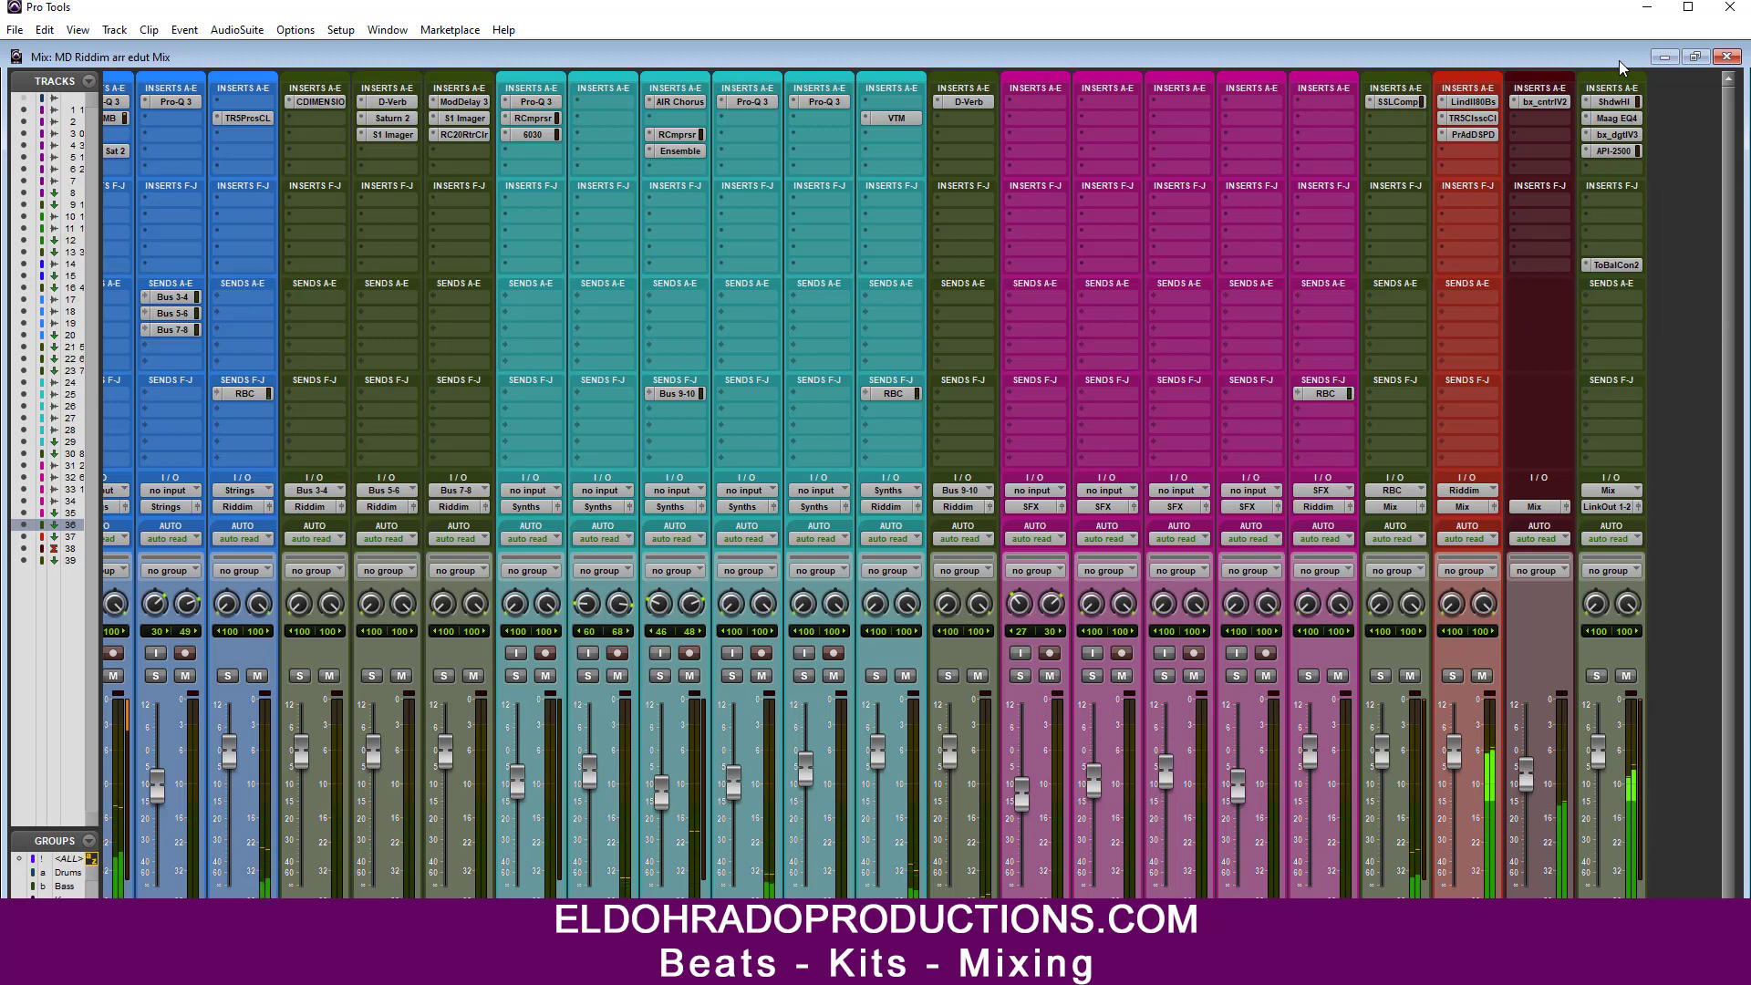
Step: Zoom out the Edit window timeline and review the full arrangement across all tracks during playback
left_click(1724, 58)
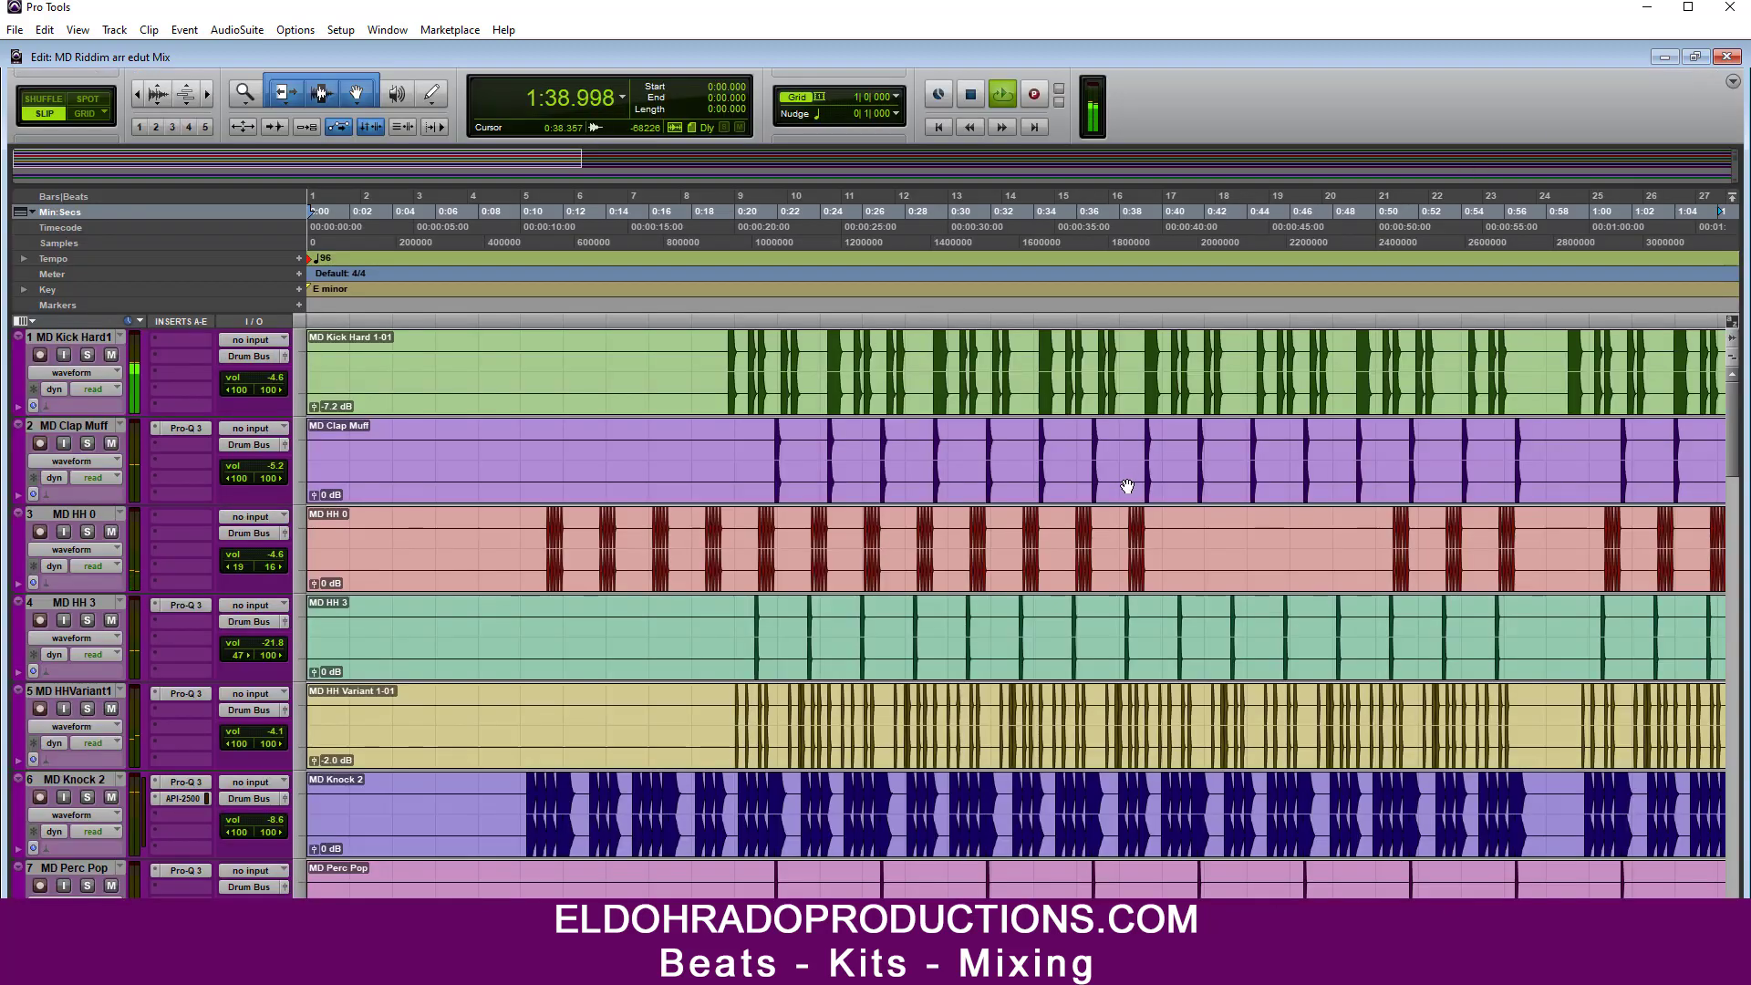
key("r")
key("r")
key("r")
scroll(616, 612, "down", 6)
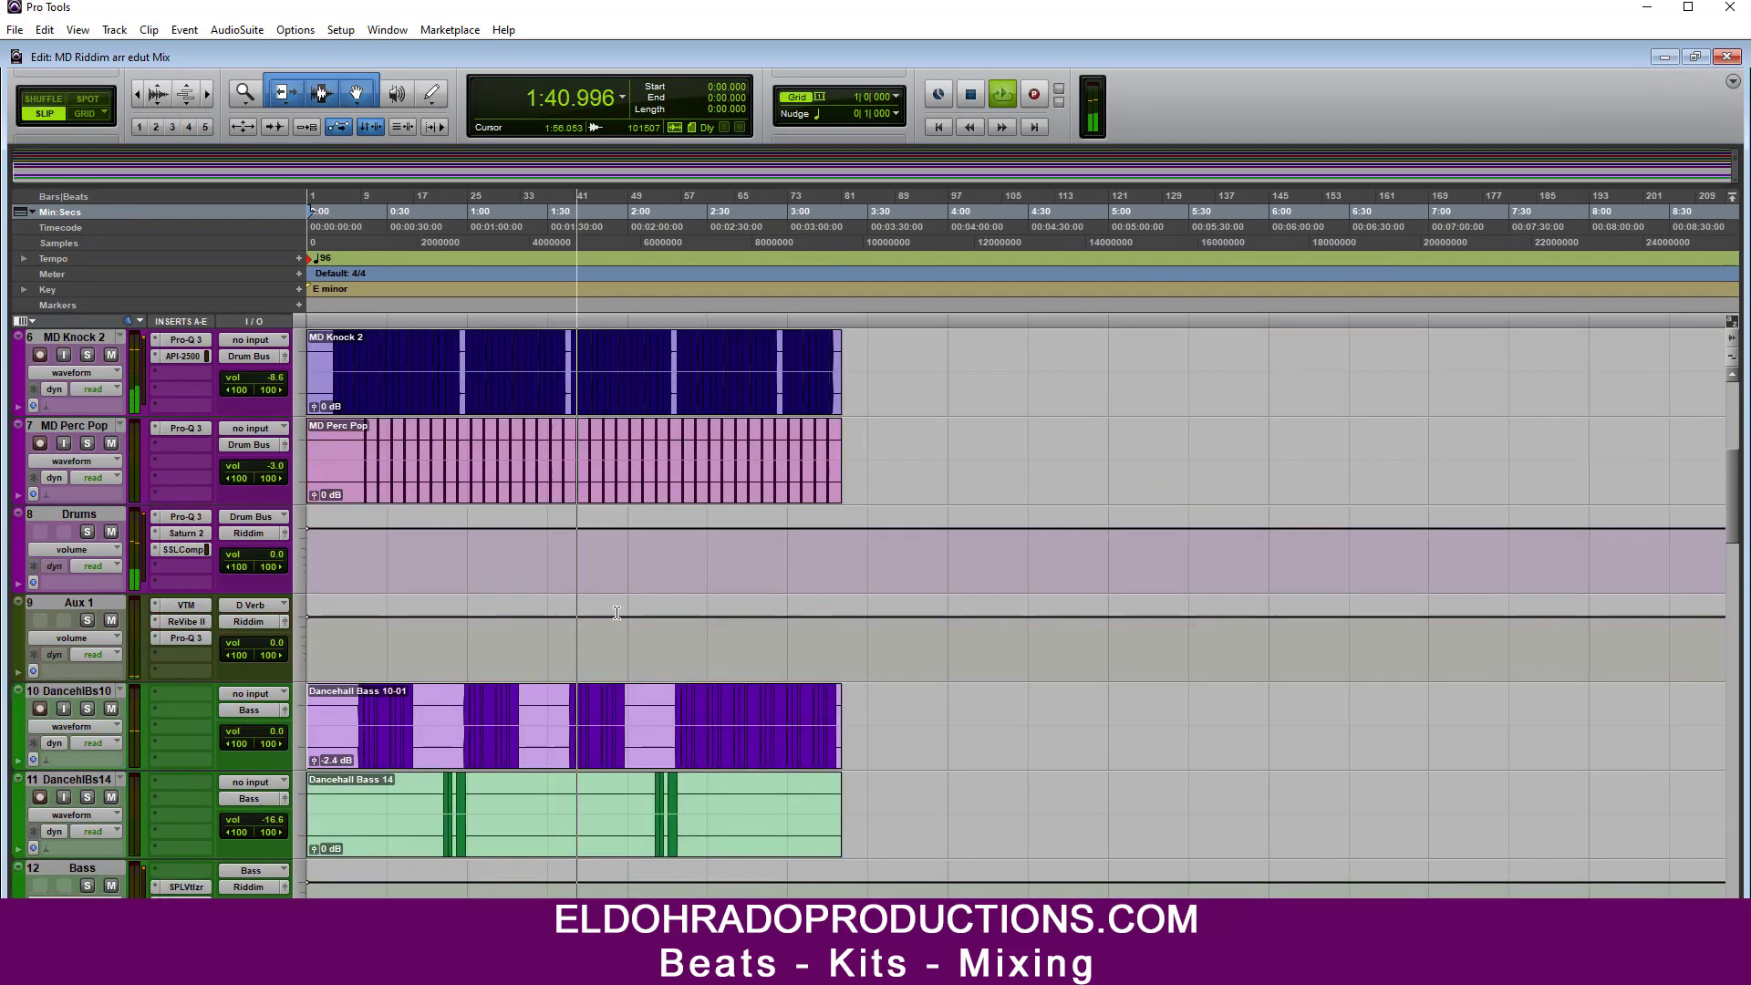
scroll(617, 612, "down", 8)
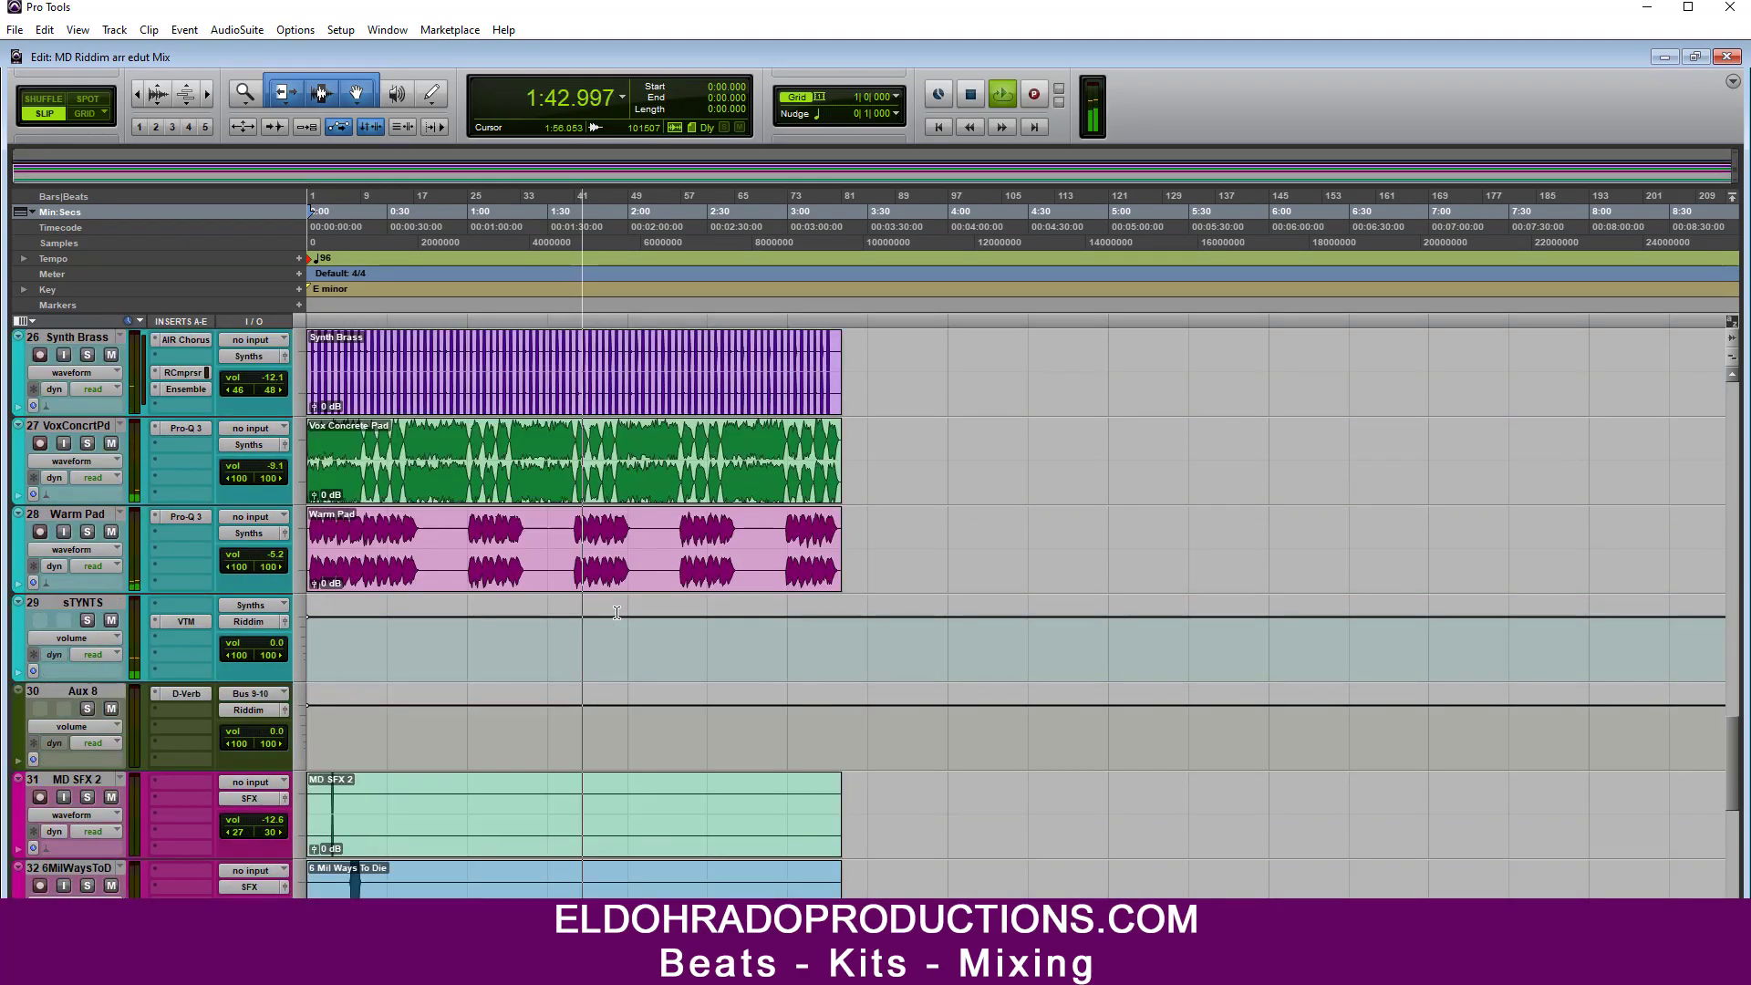
scroll(617, 612, "up", 8)
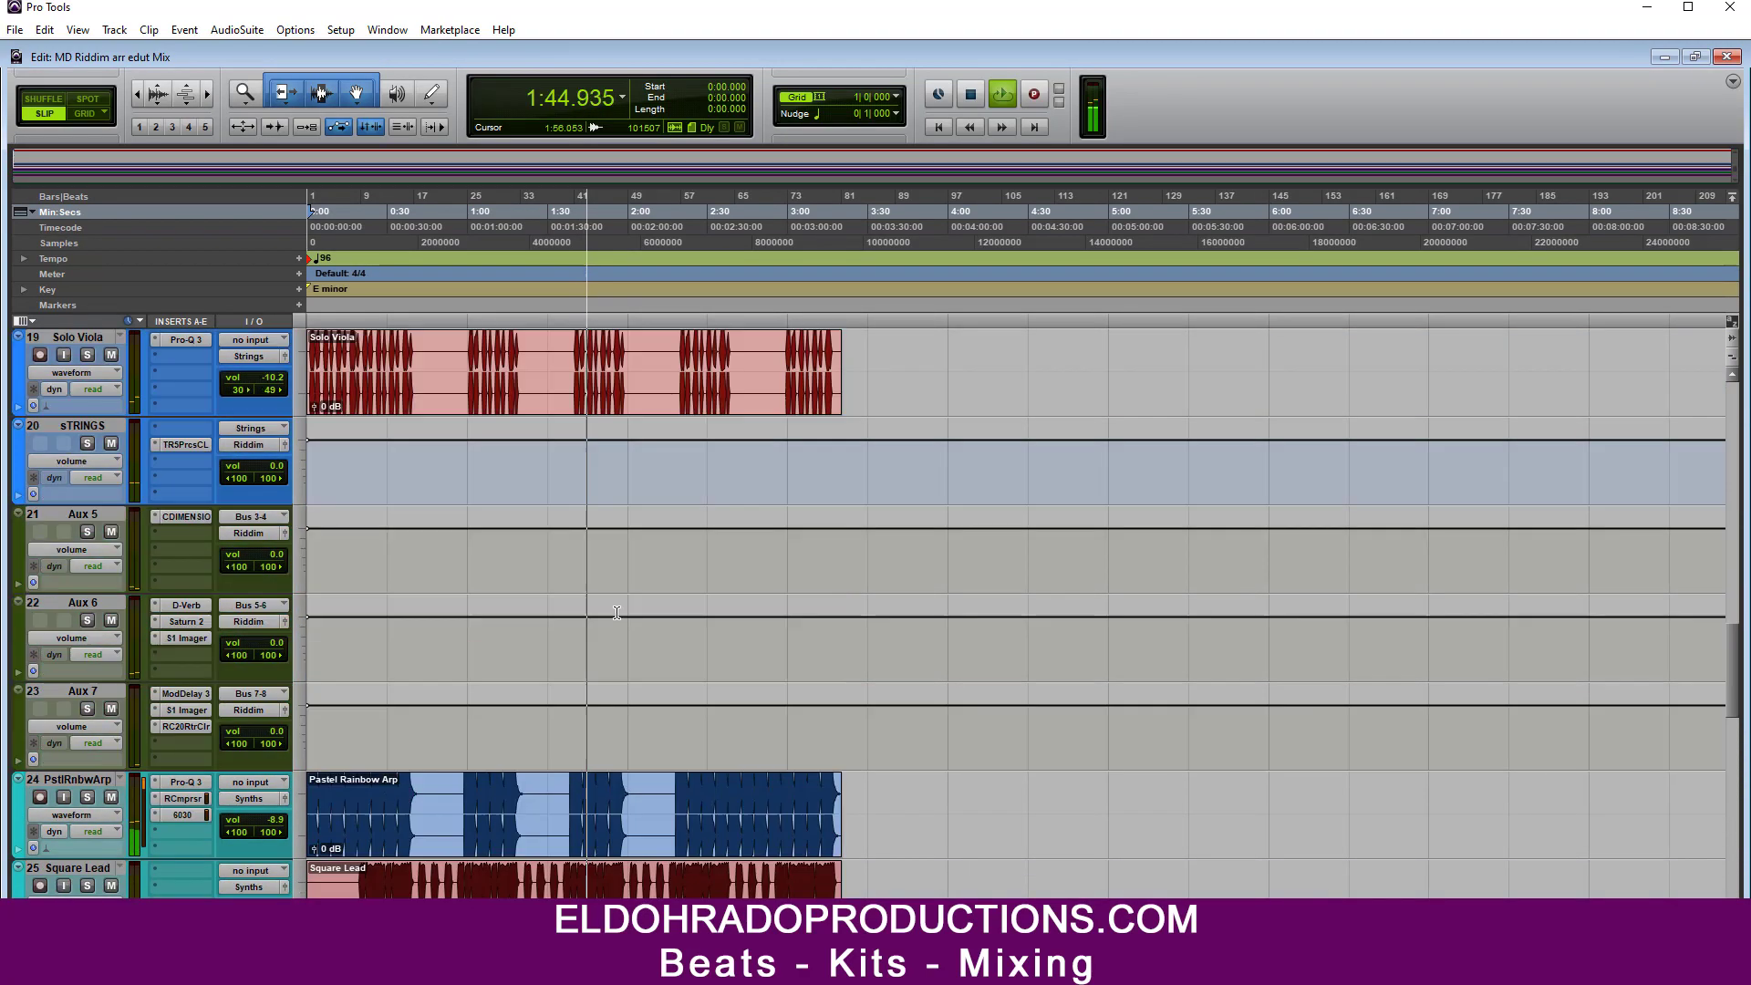
scroll(616, 612, "up", 6)
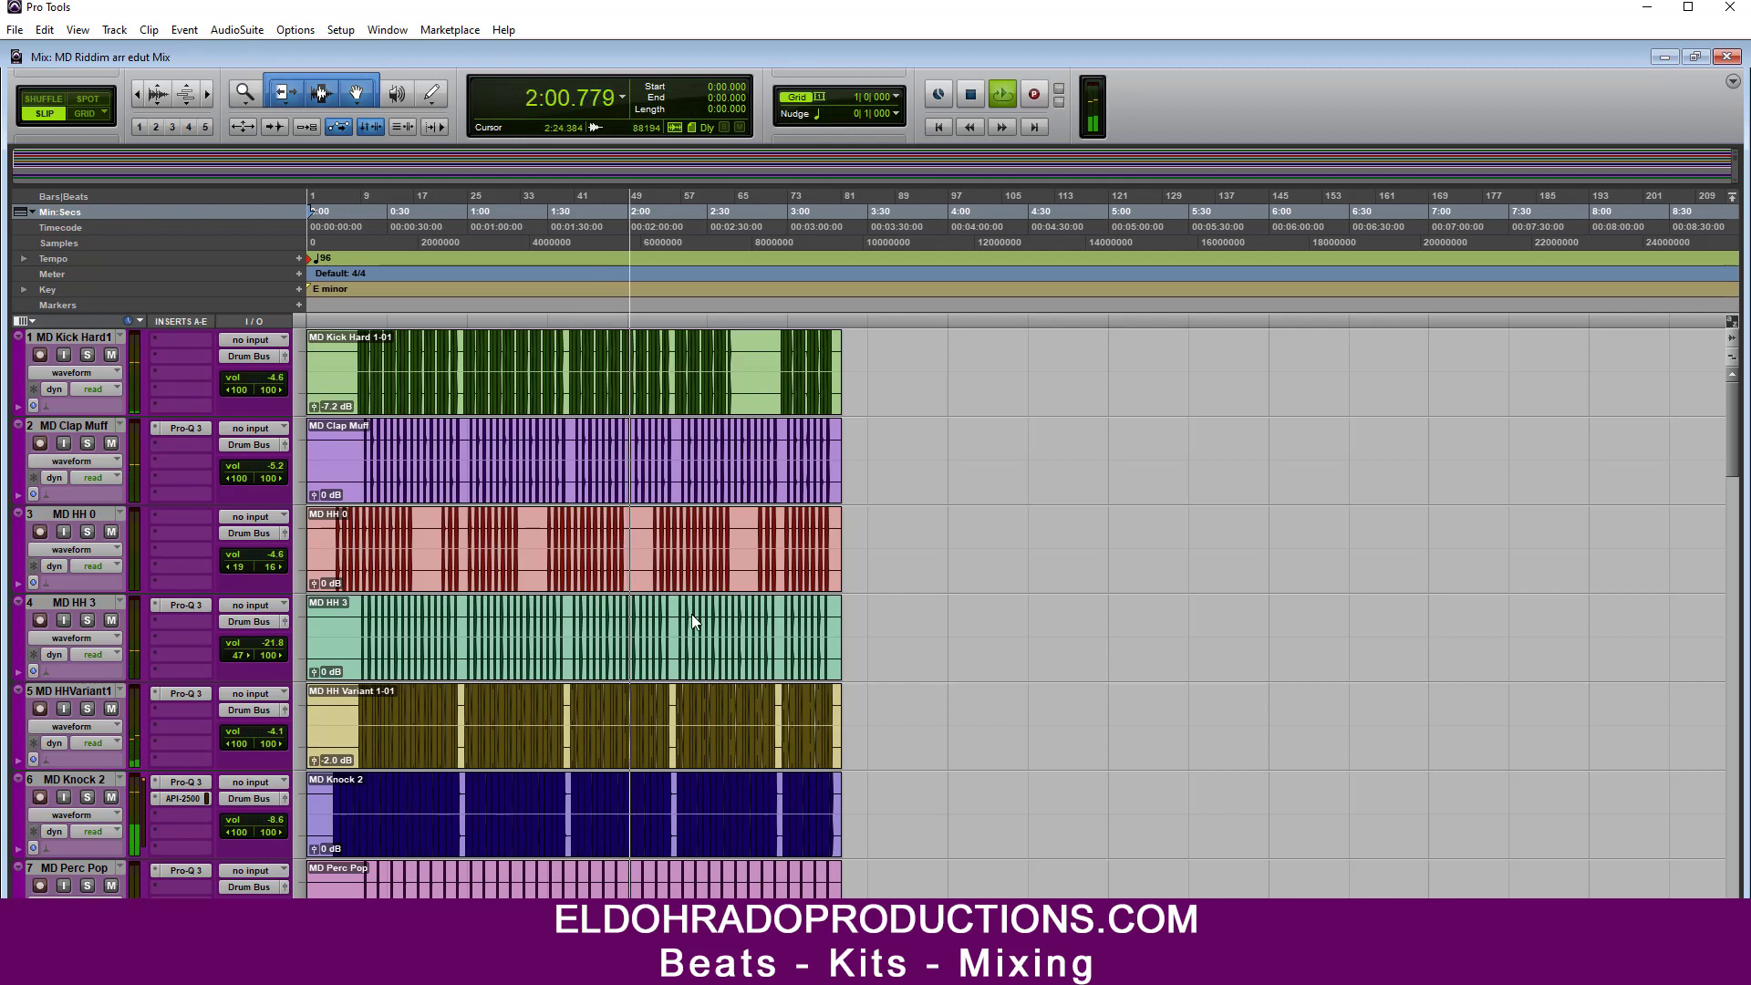
Step: Audition MD HHVariant1 by muting and unmuting it, and lower the faders of MD HHVariant1 and MD HH 0 slightly
key("ctrl+equal")
scroll(405, 862, "left", 15)
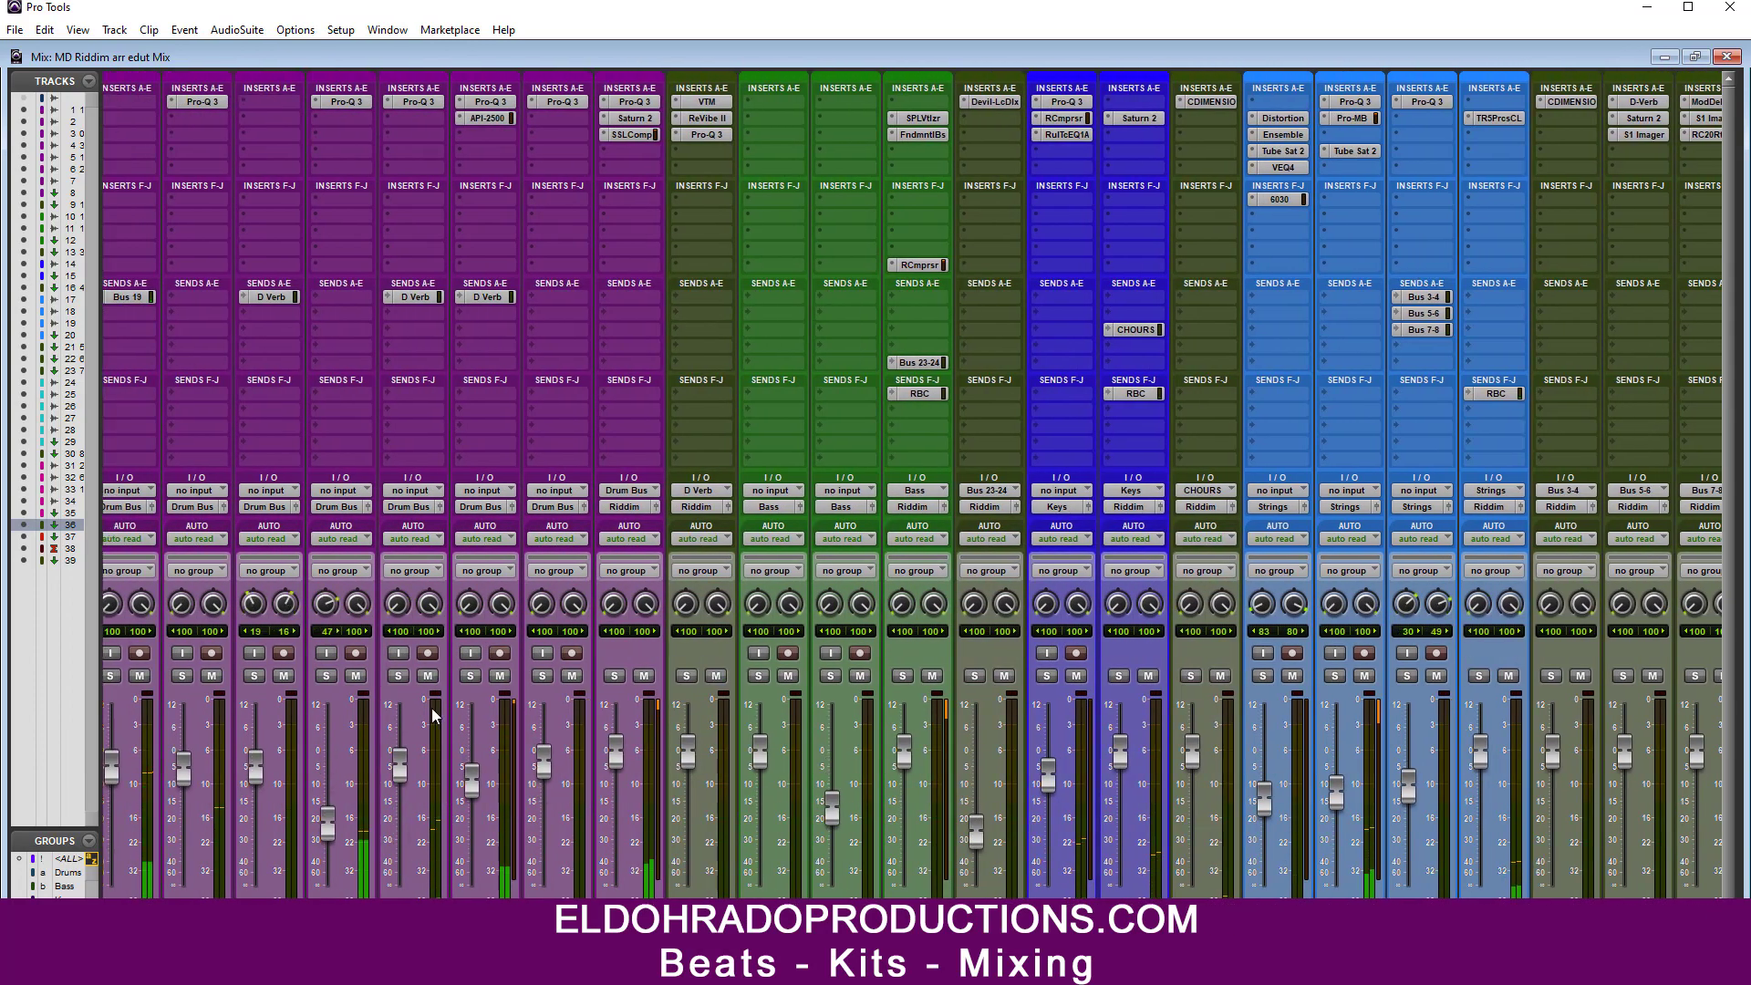
left_click(428, 676)
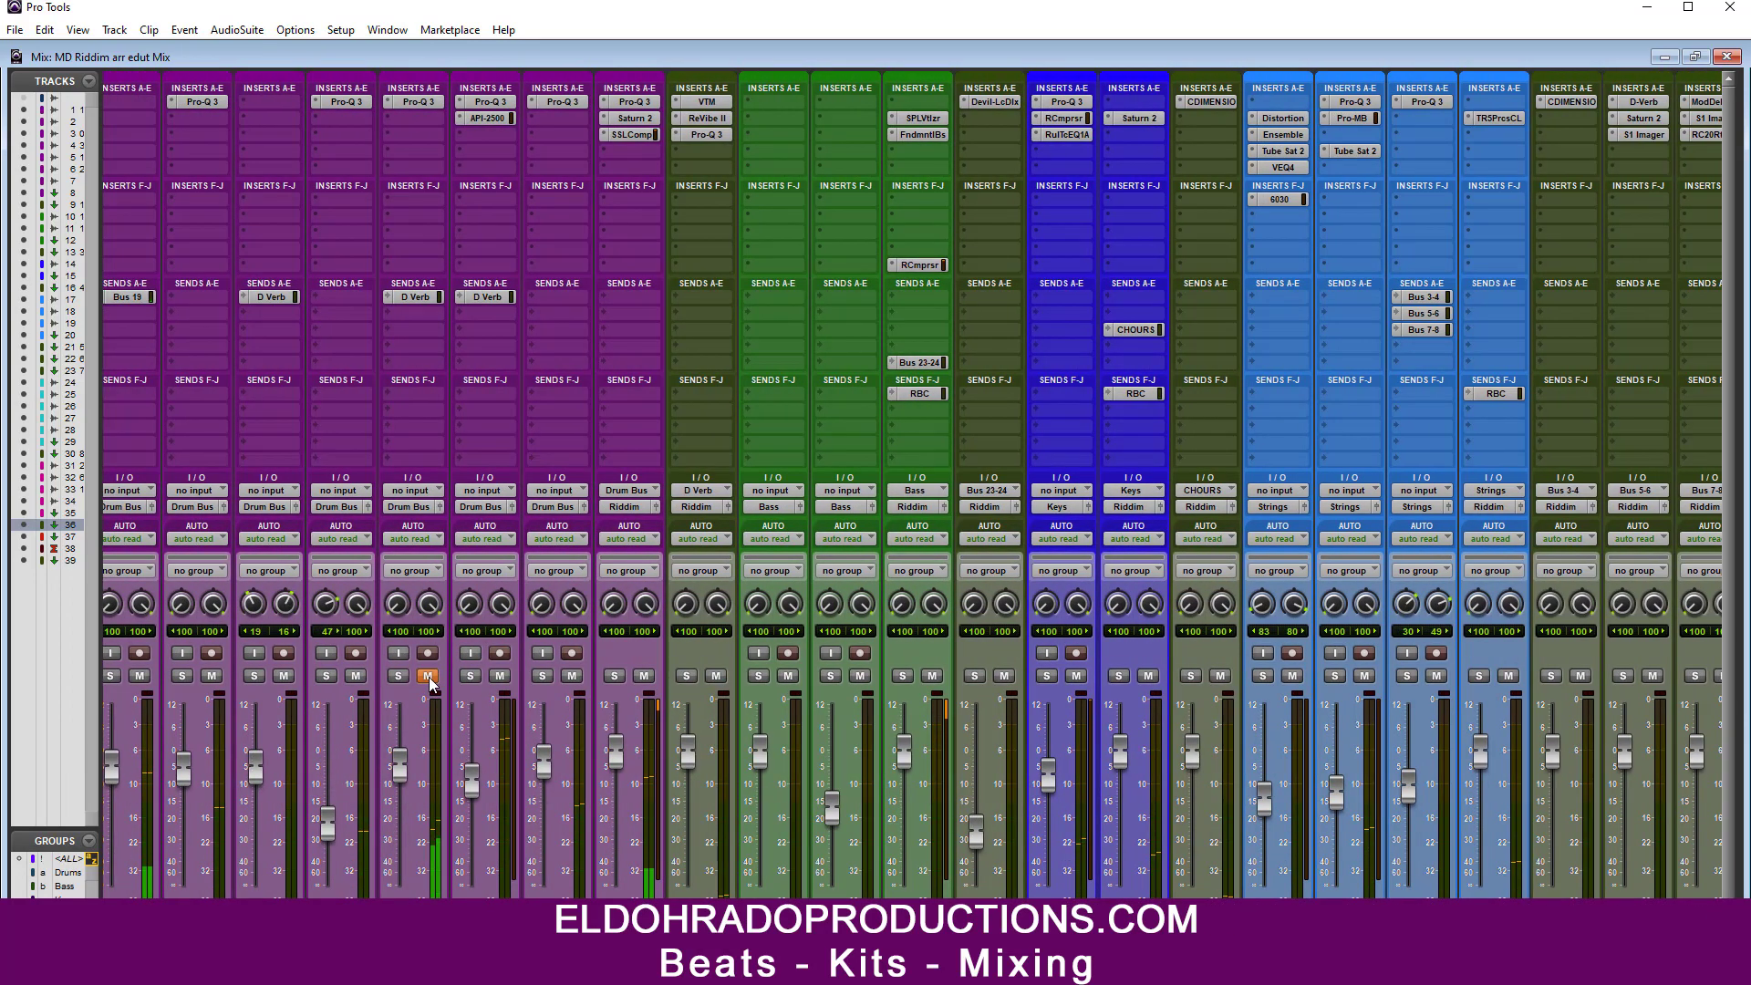
left_click(428, 678)
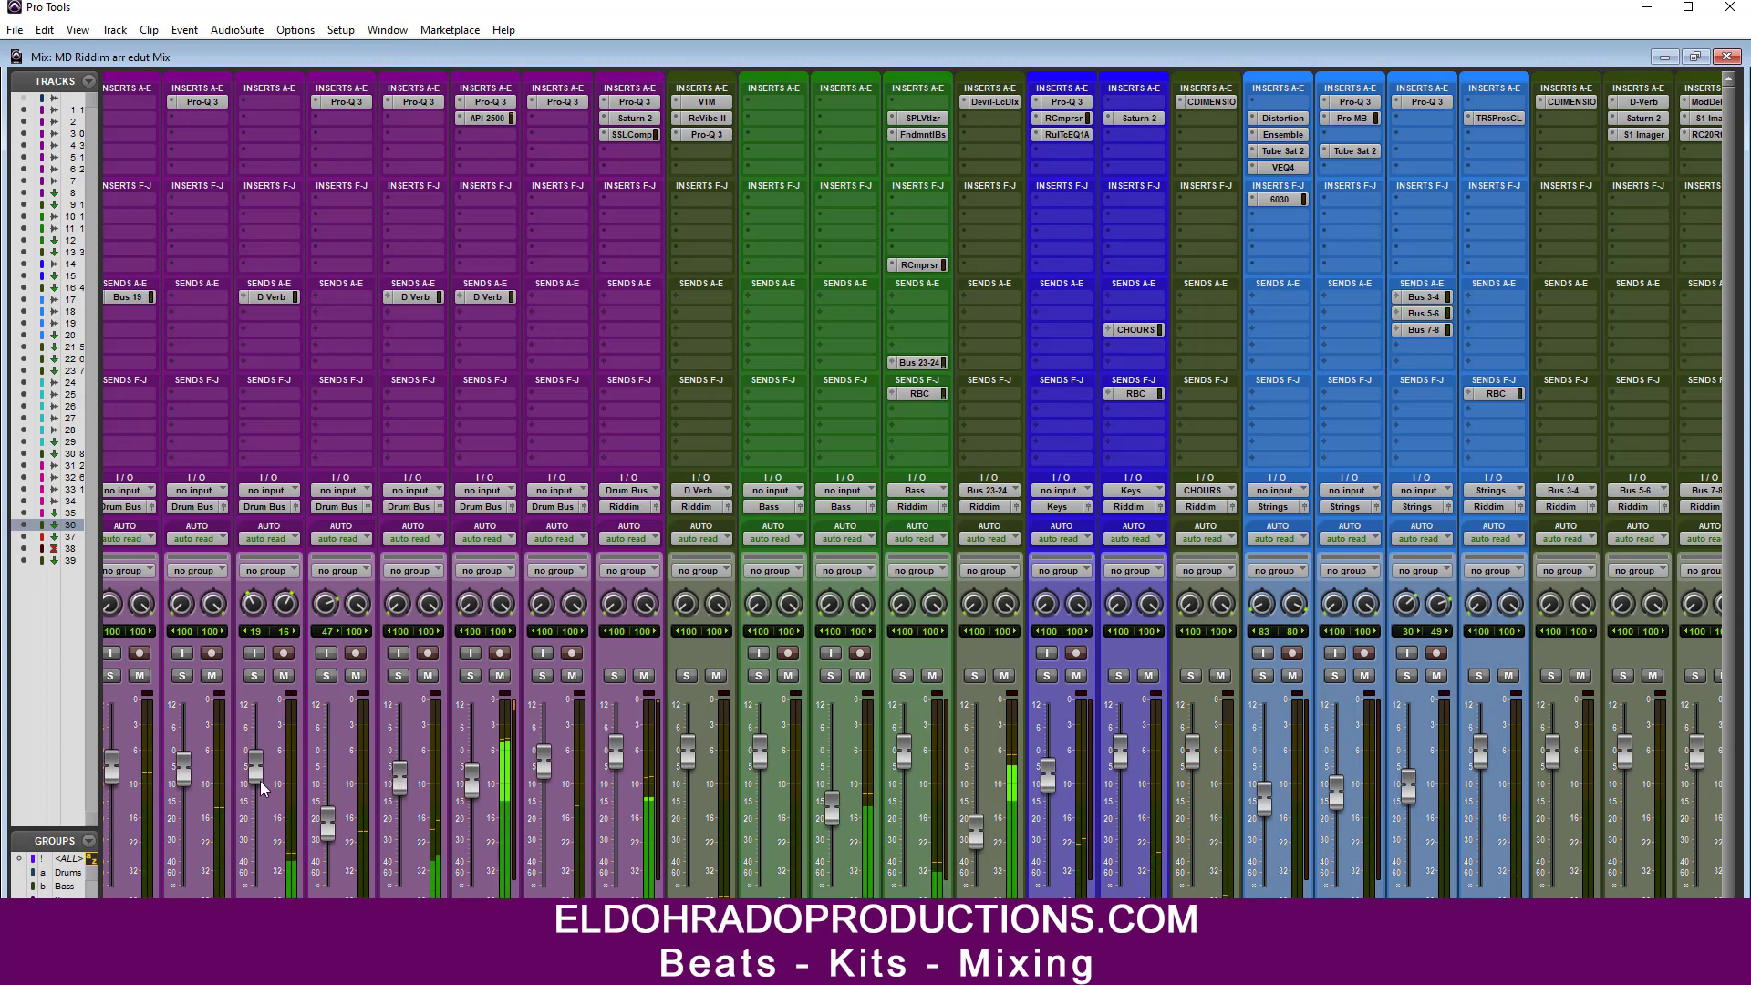
left_click_drag(255, 774, 255, 785)
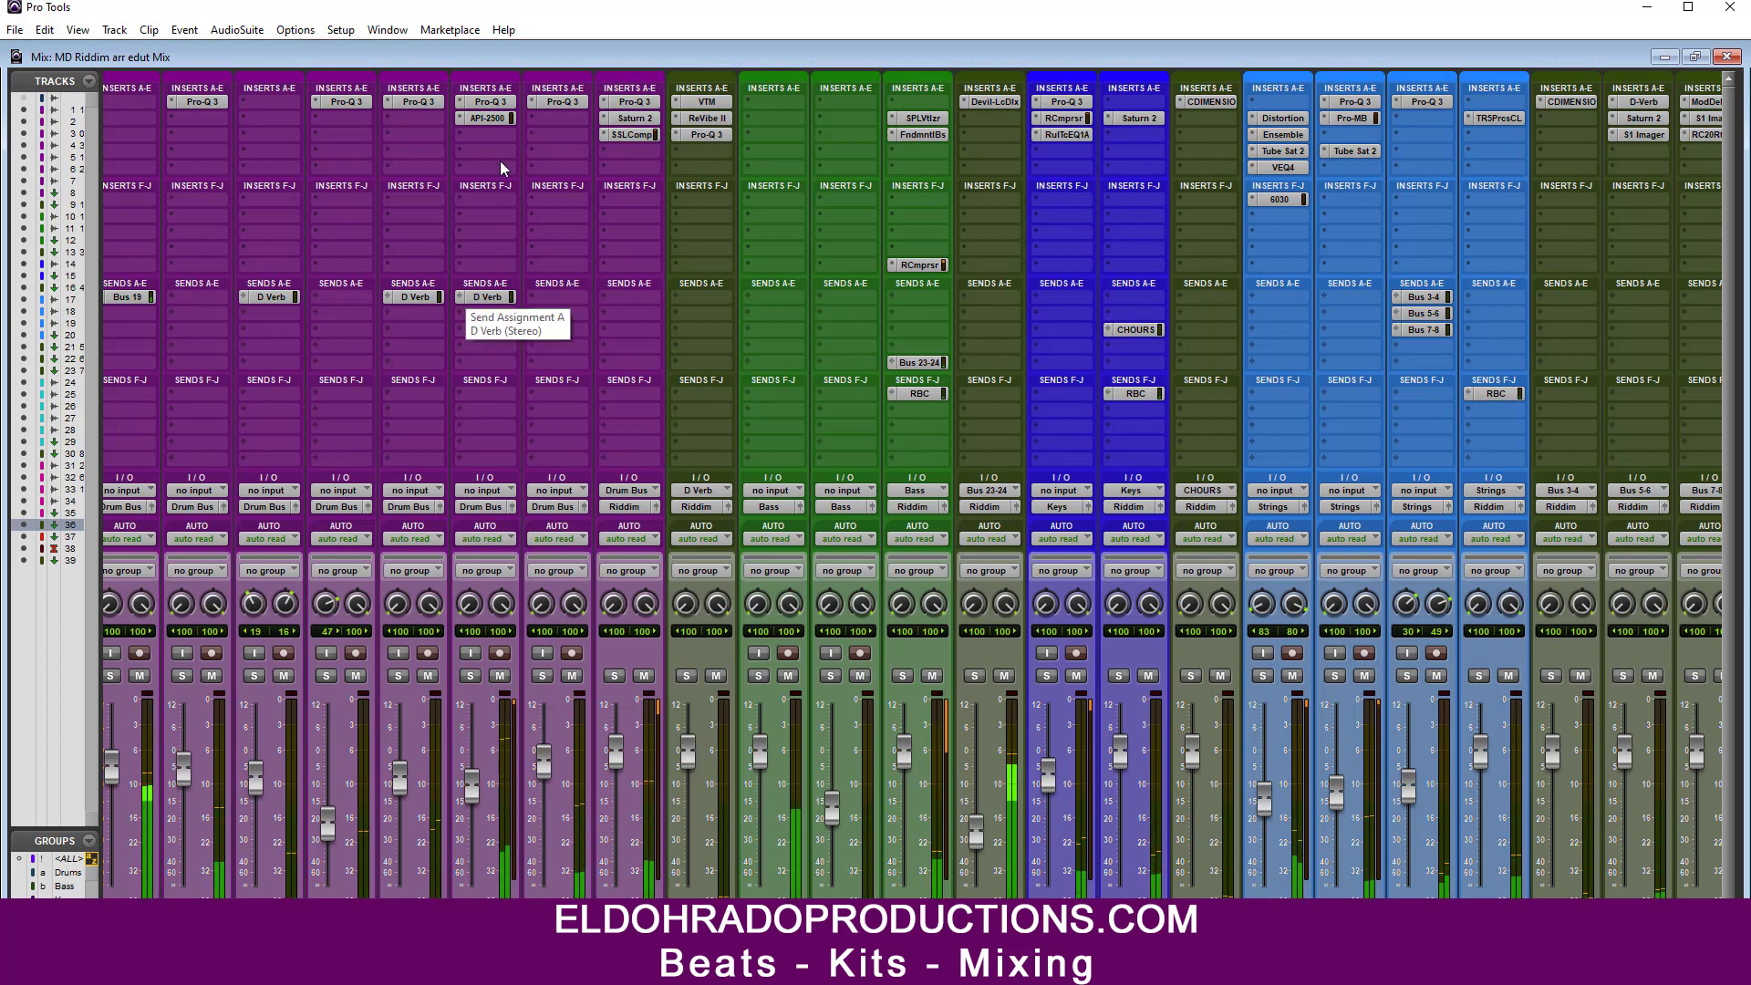
Step: Open the API-2500 on the MD Knock 2 track and fine-tune its compressor threshold while listening
left_click(486, 118)
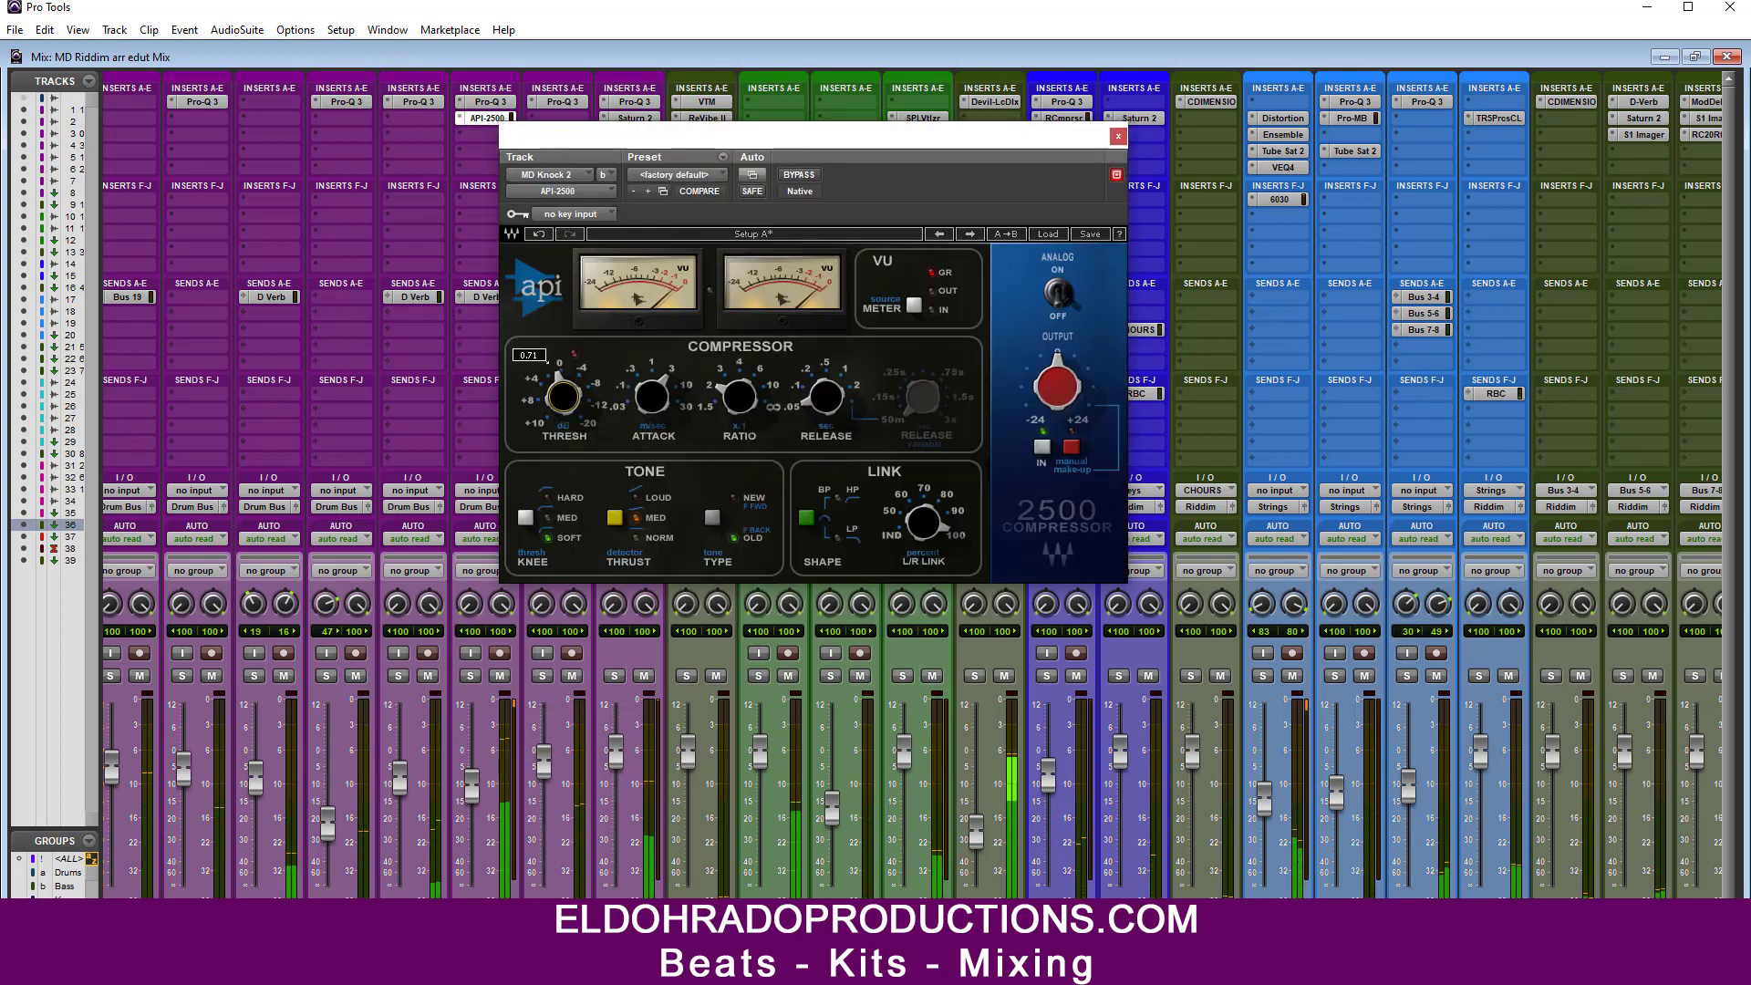
left_click_drag(563, 396, 563, 387)
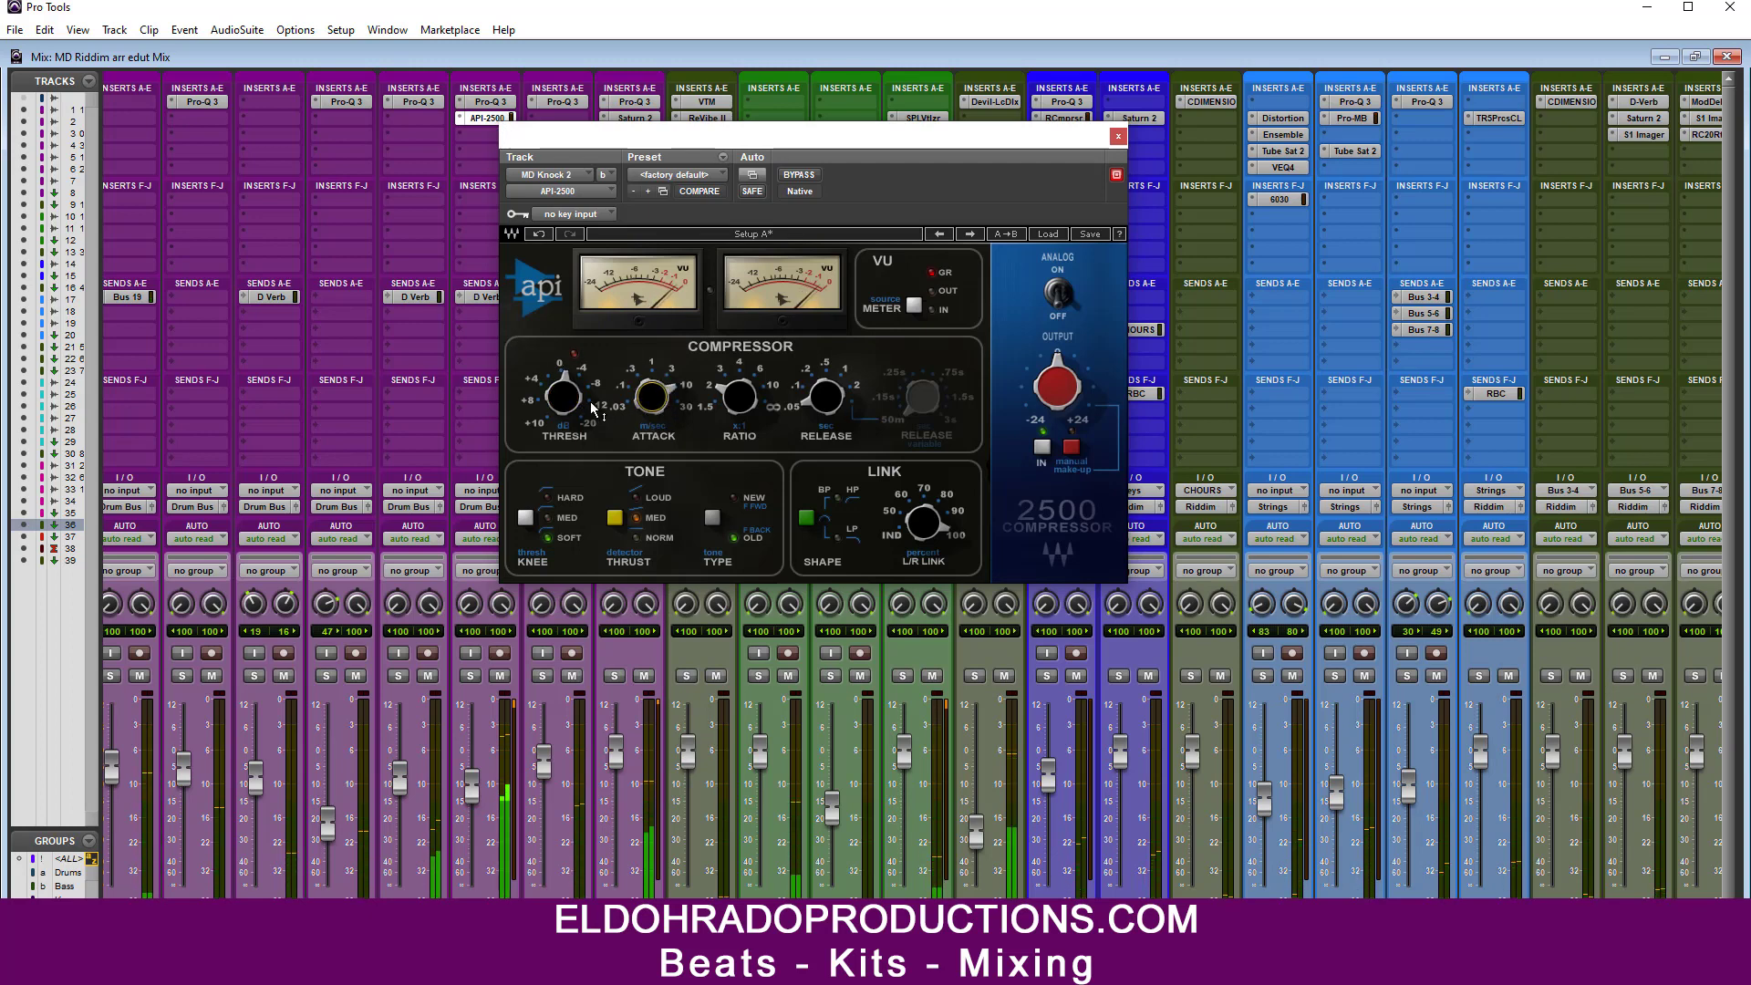
left_click_drag(564, 396, 564, 381)
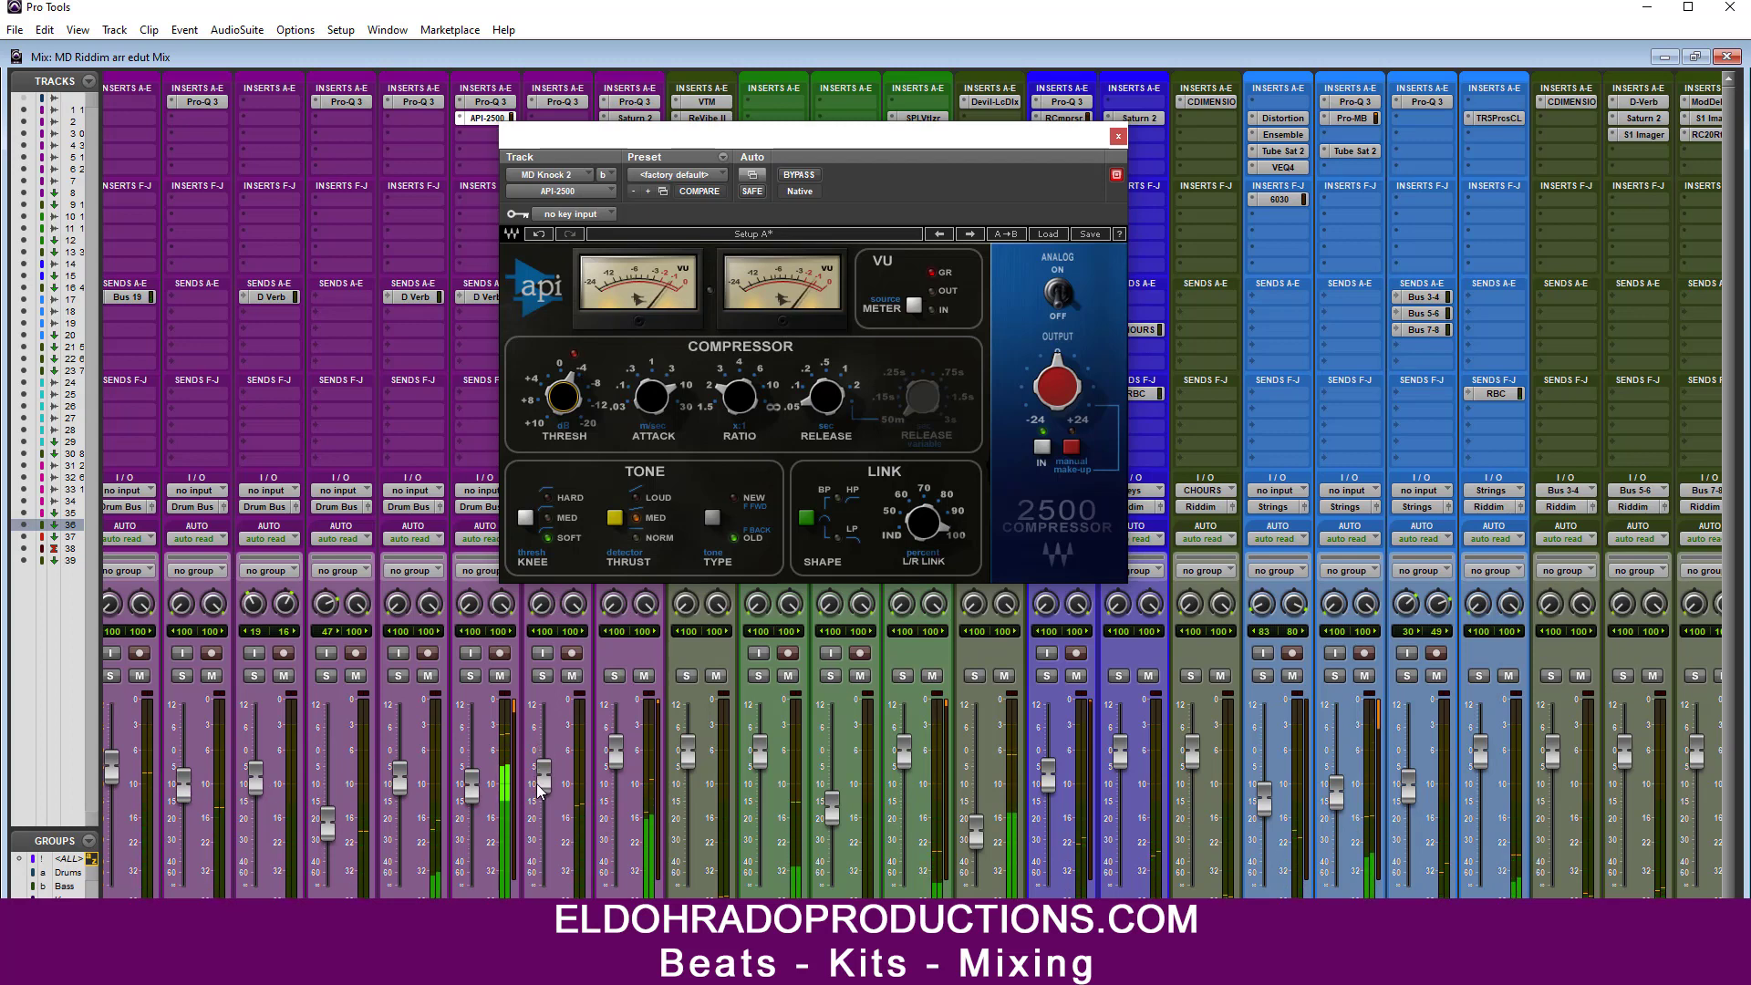
Step: Lower the MD Perc Pop fader in small stages and raise MD Clap Muff slightly to rebalance the drums
left_click_drag(536, 785, 534, 796)
left_click_drag(184, 794, 185, 783)
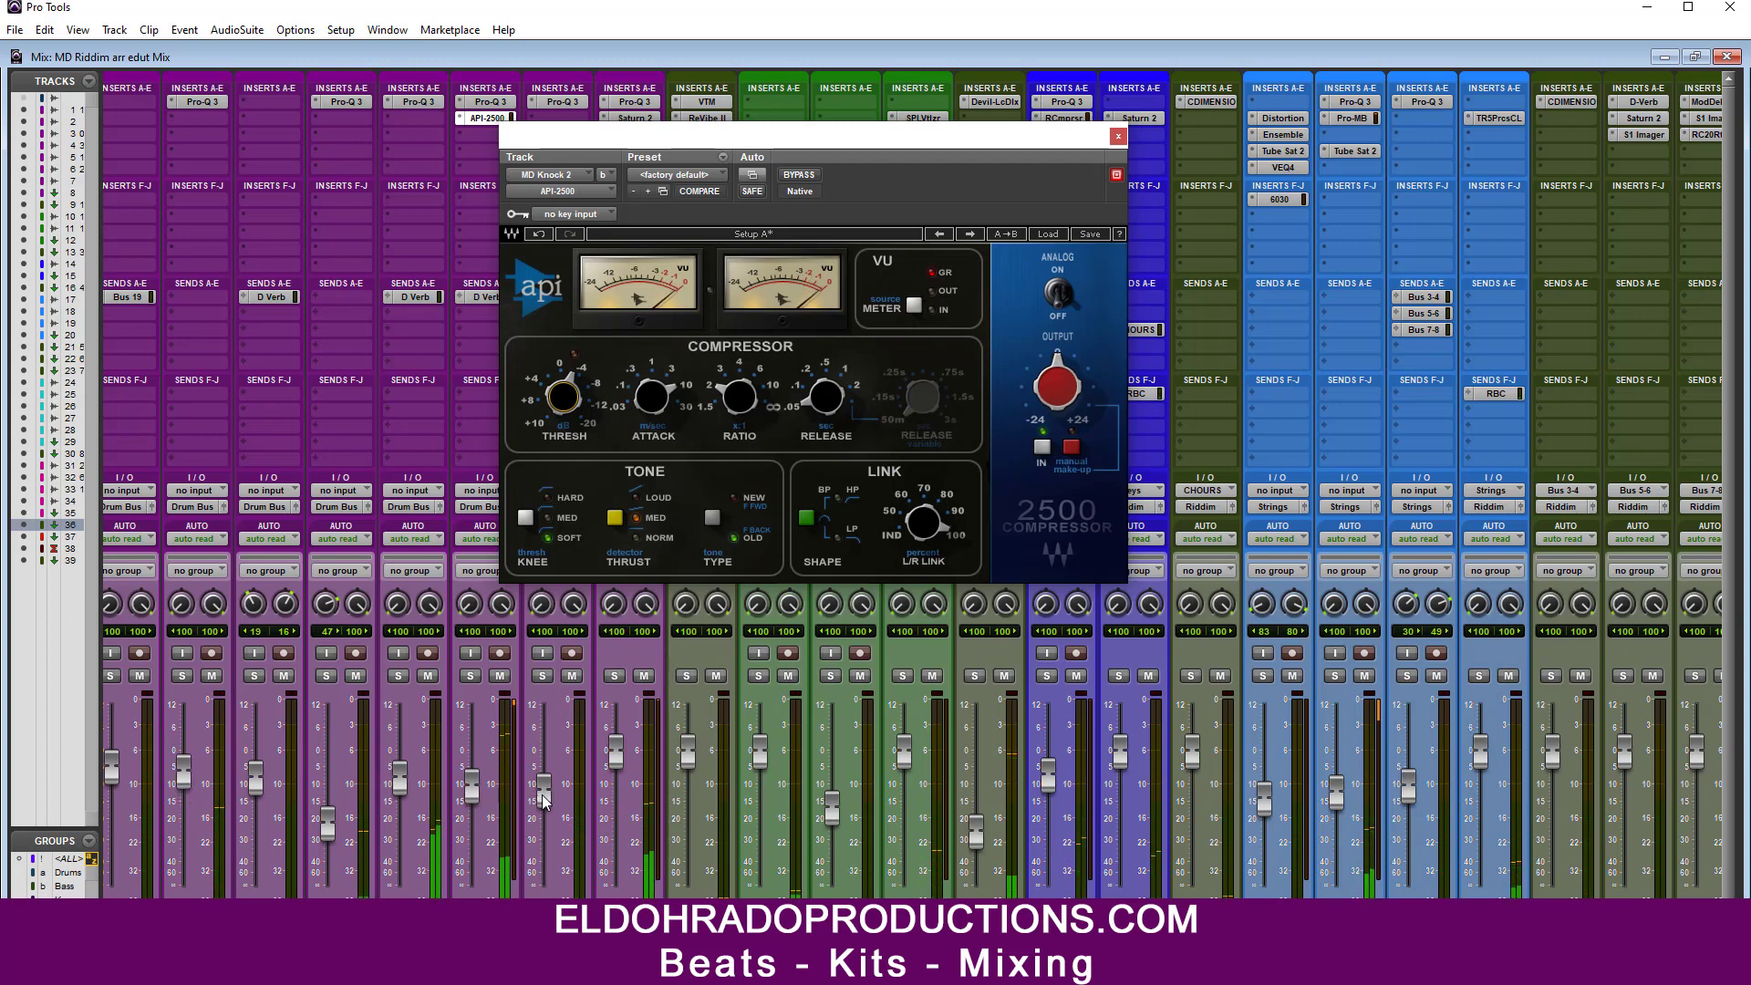
left_click_drag(542, 794, 542, 803)
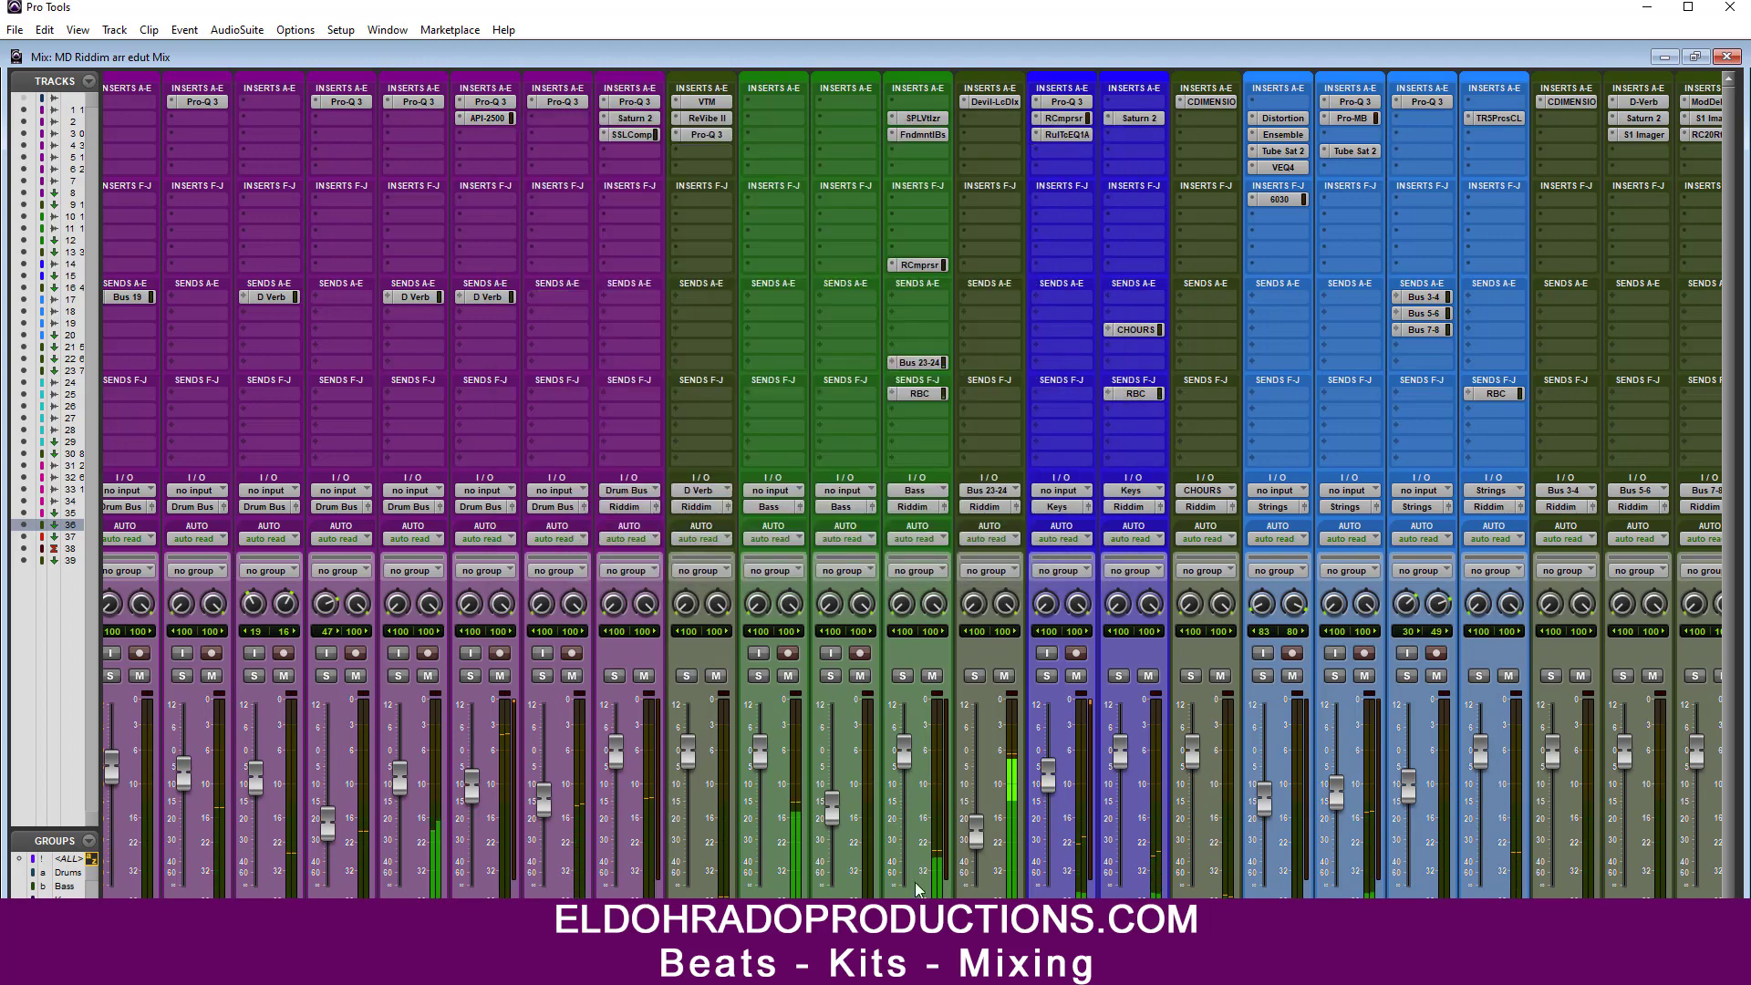
Step: Lower the faders of the third and fourth SFX tracks slightly
left_click_drag(918, 940, 1541, 940)
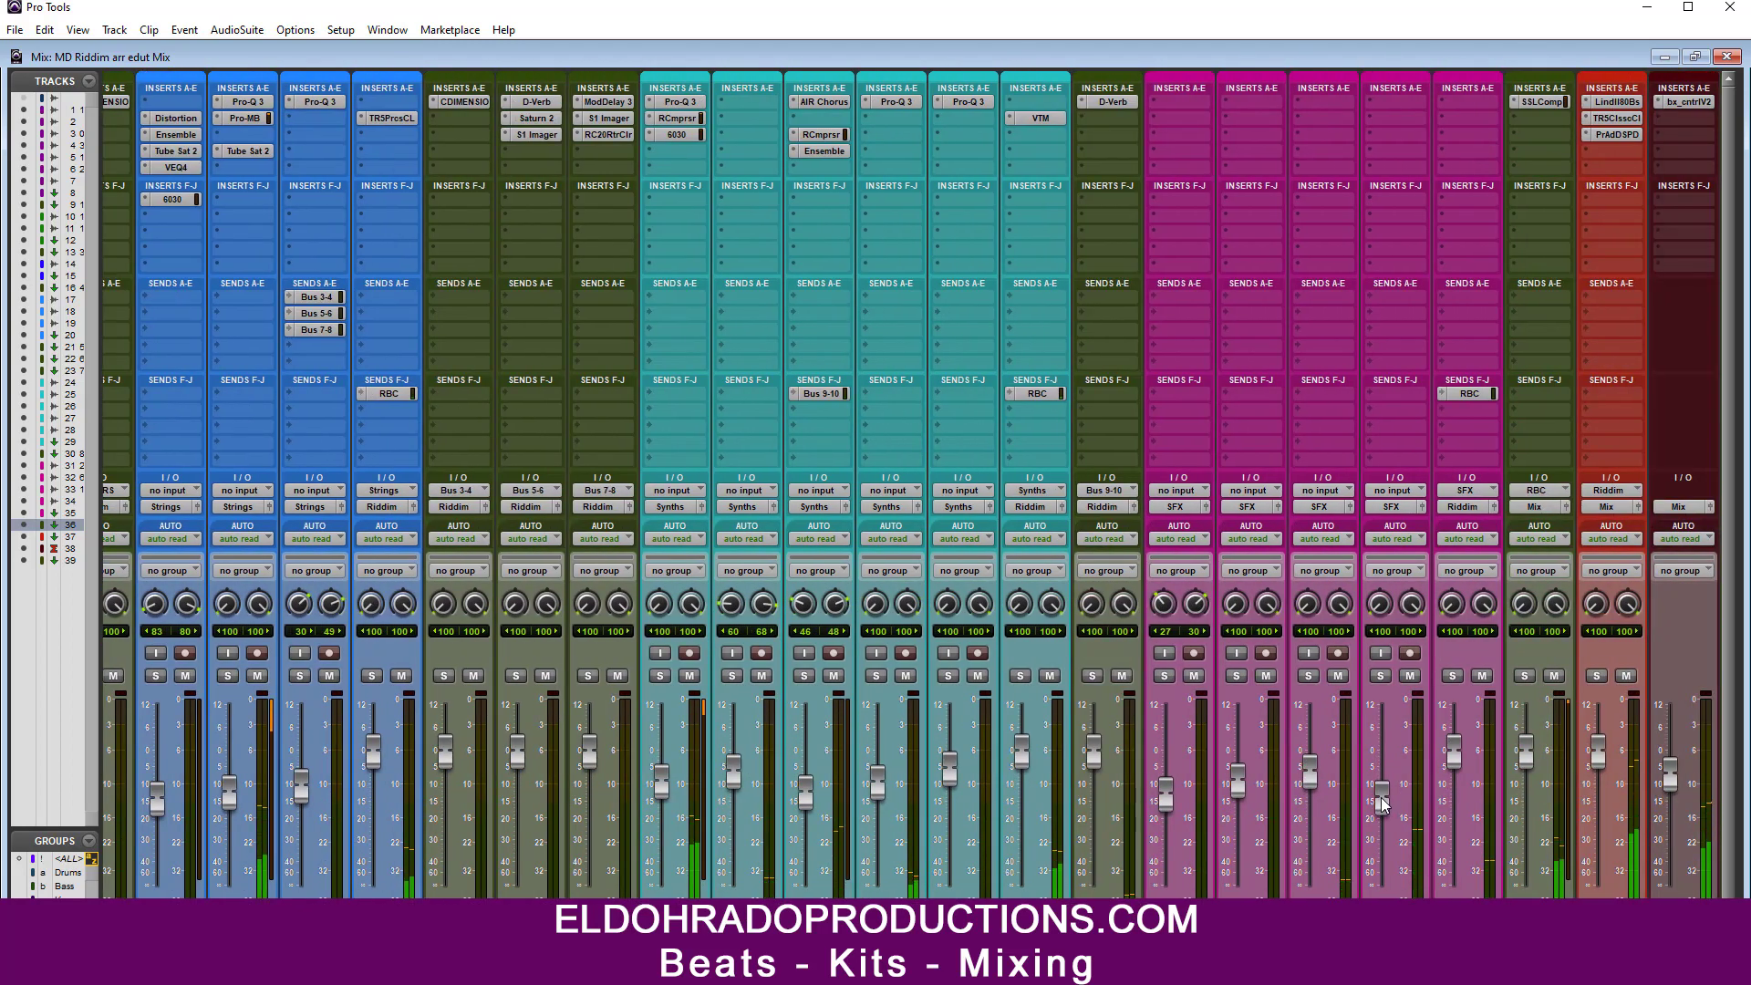
left_click_drag(1313, 772, 1312, 775)
Step: Review the track levels across the whole mixer, from the drums through to the Mix bus
scroll(912, 485, "left", 10)
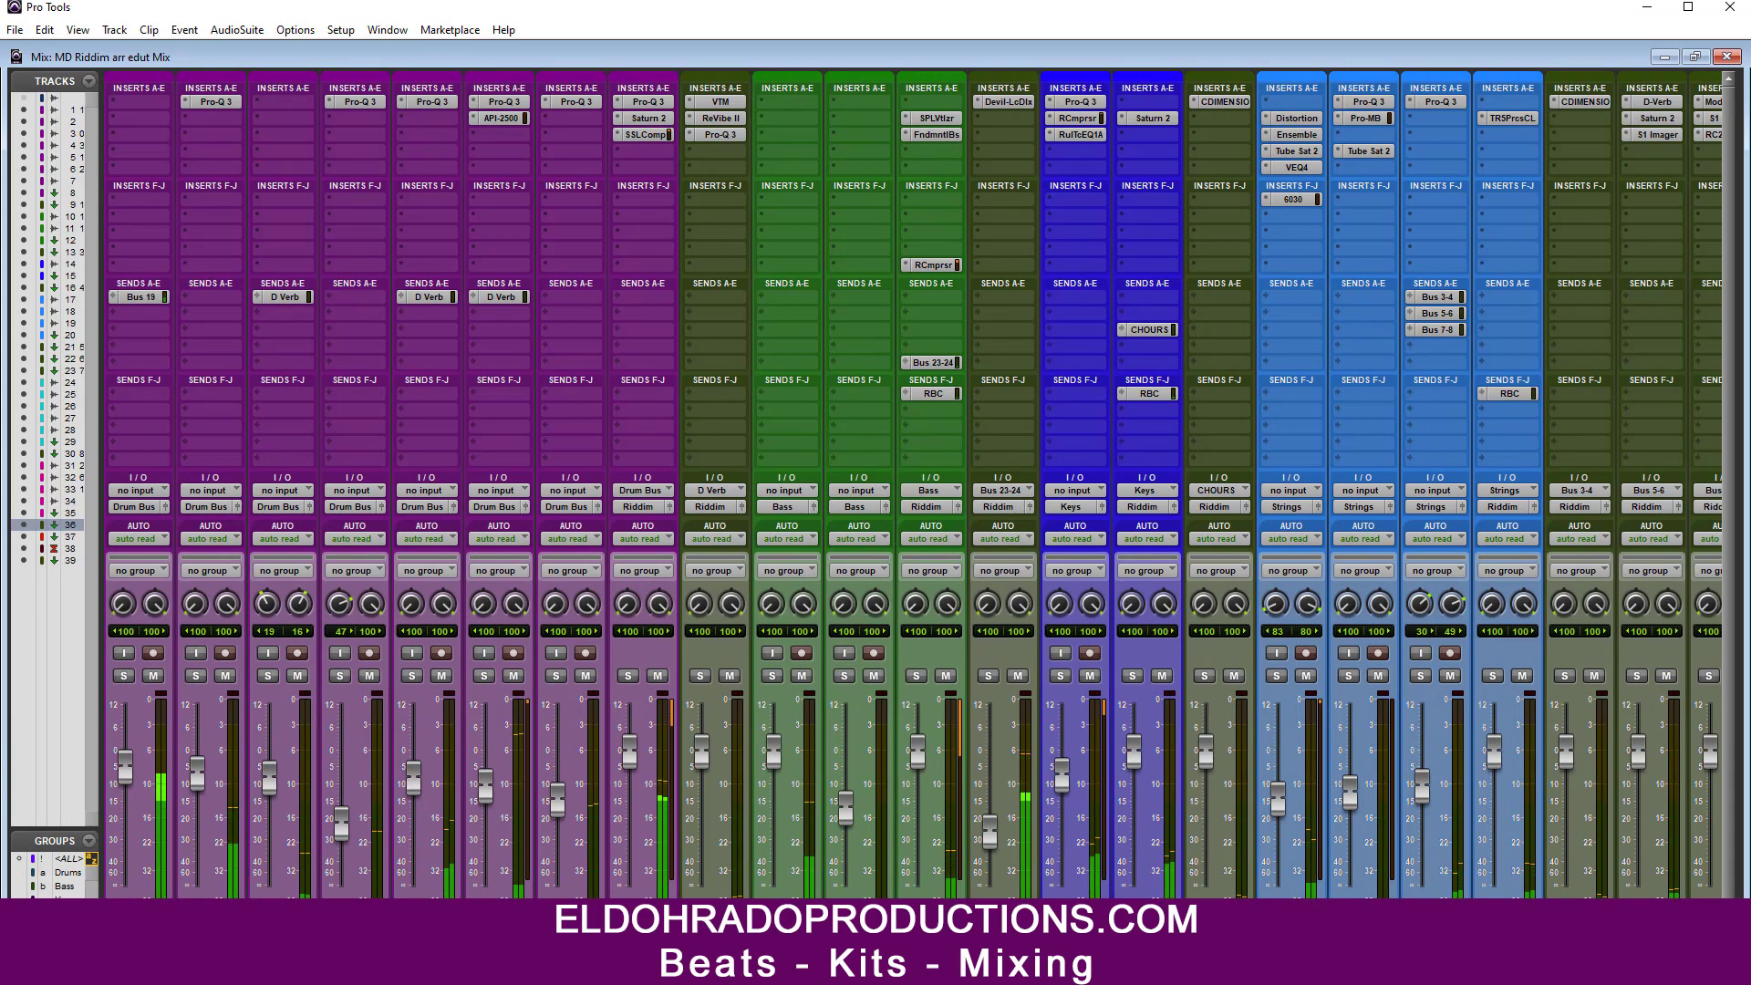
scroll(912, 486, "right", 7)
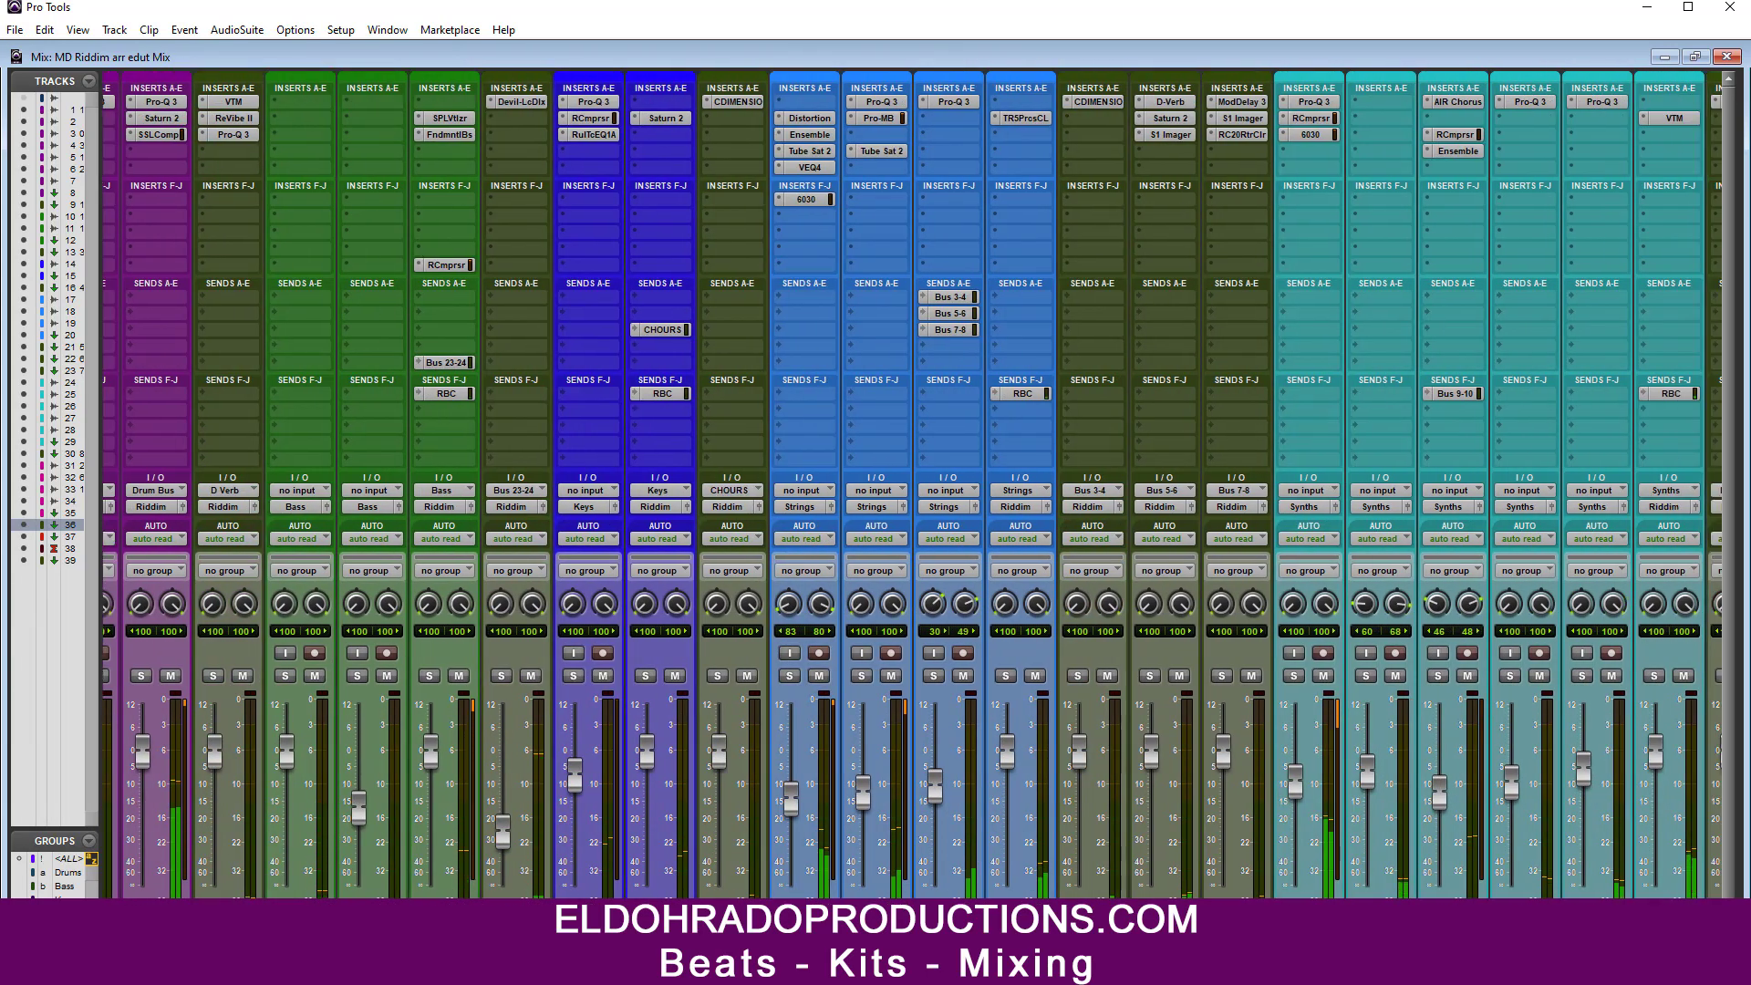
scroll(912, 485, "right", 1)
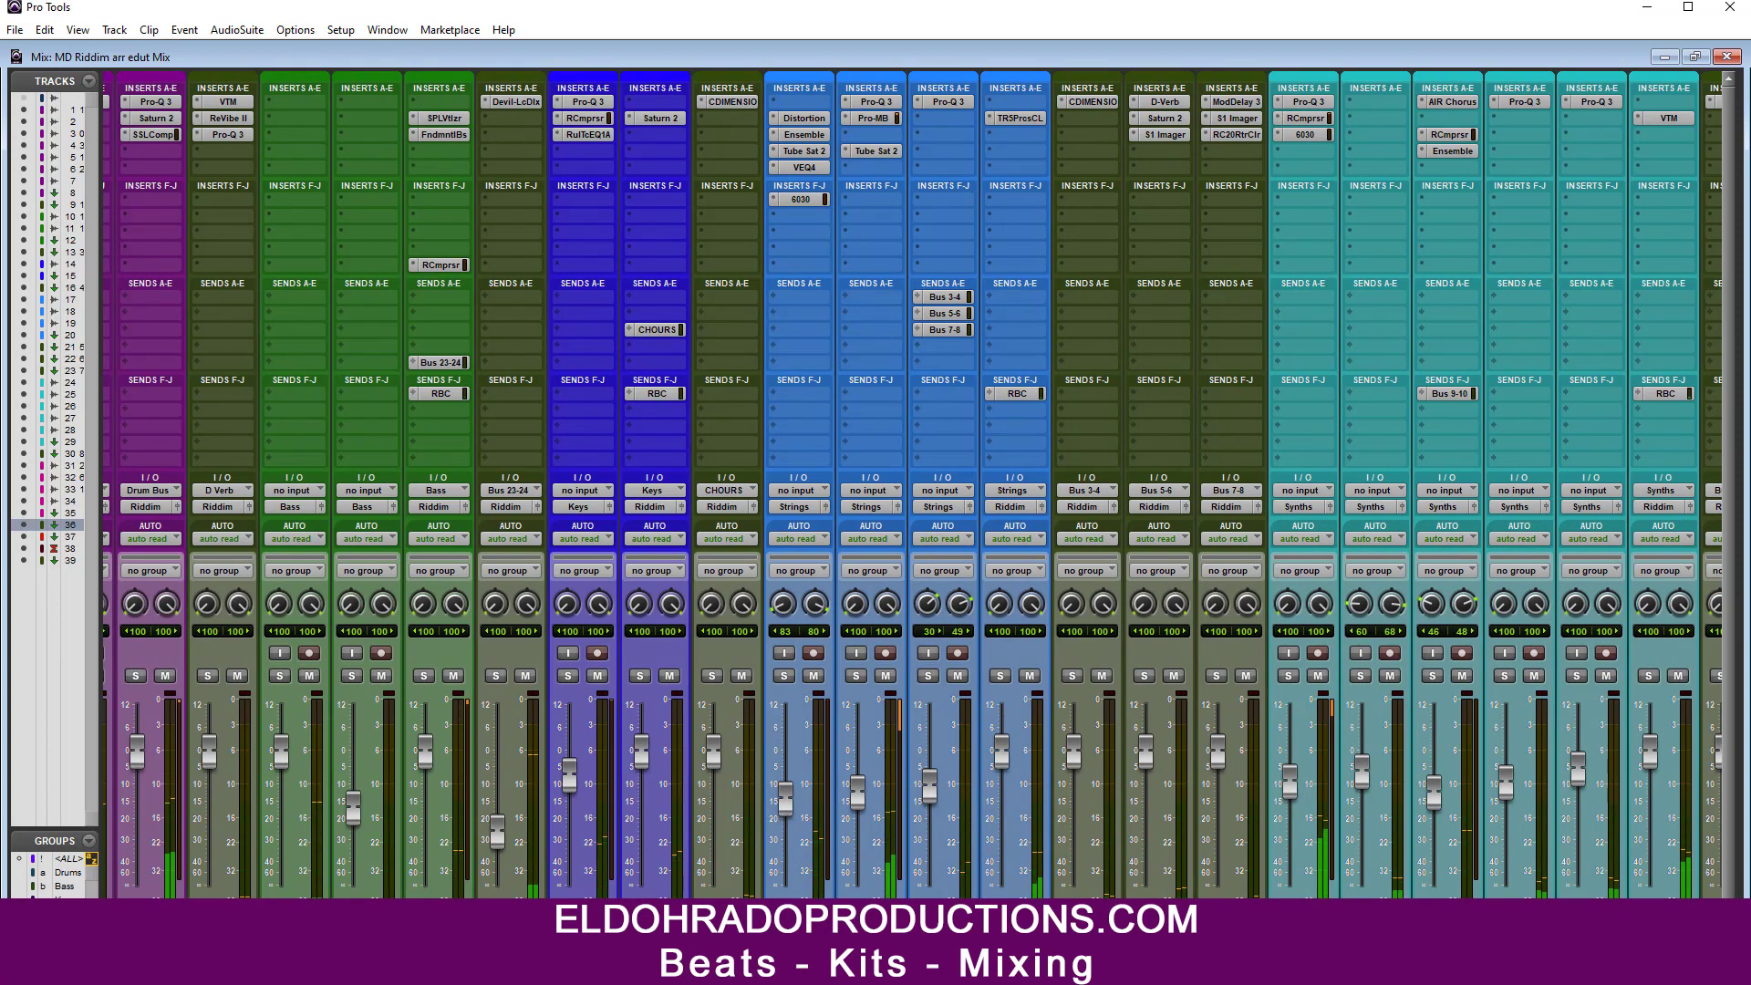
scroll(912, 485, "right", 11)
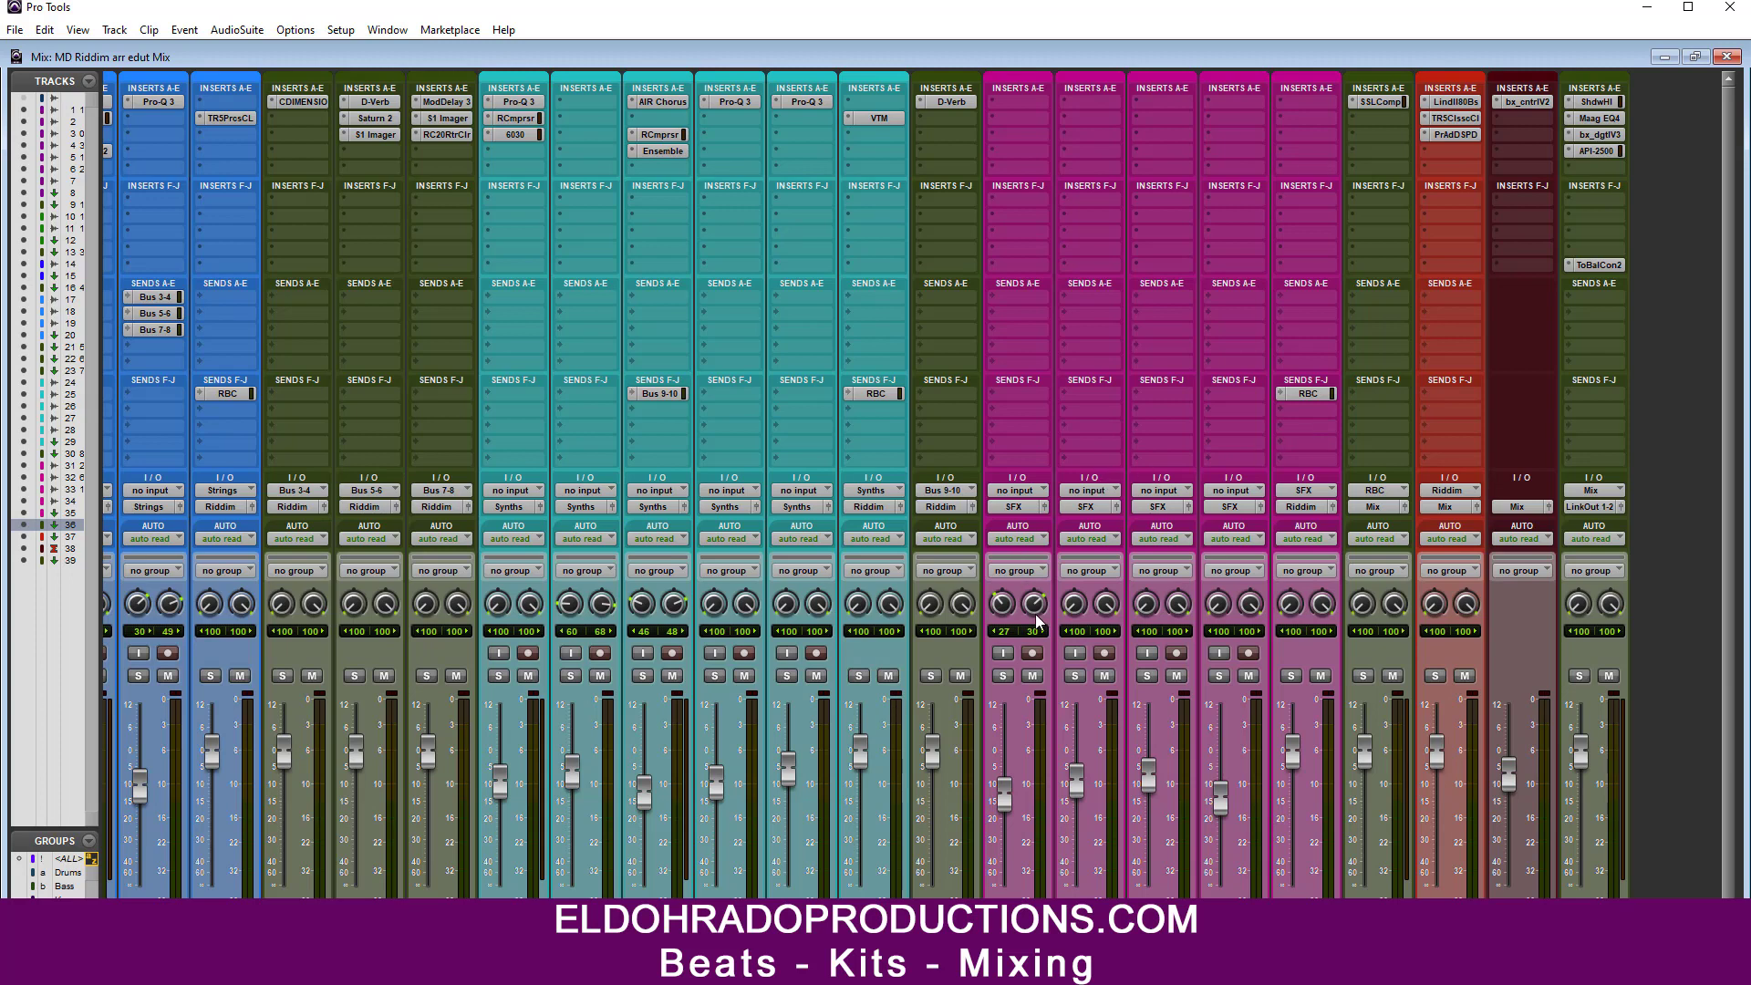
scroll(912, 485, "left", 12)
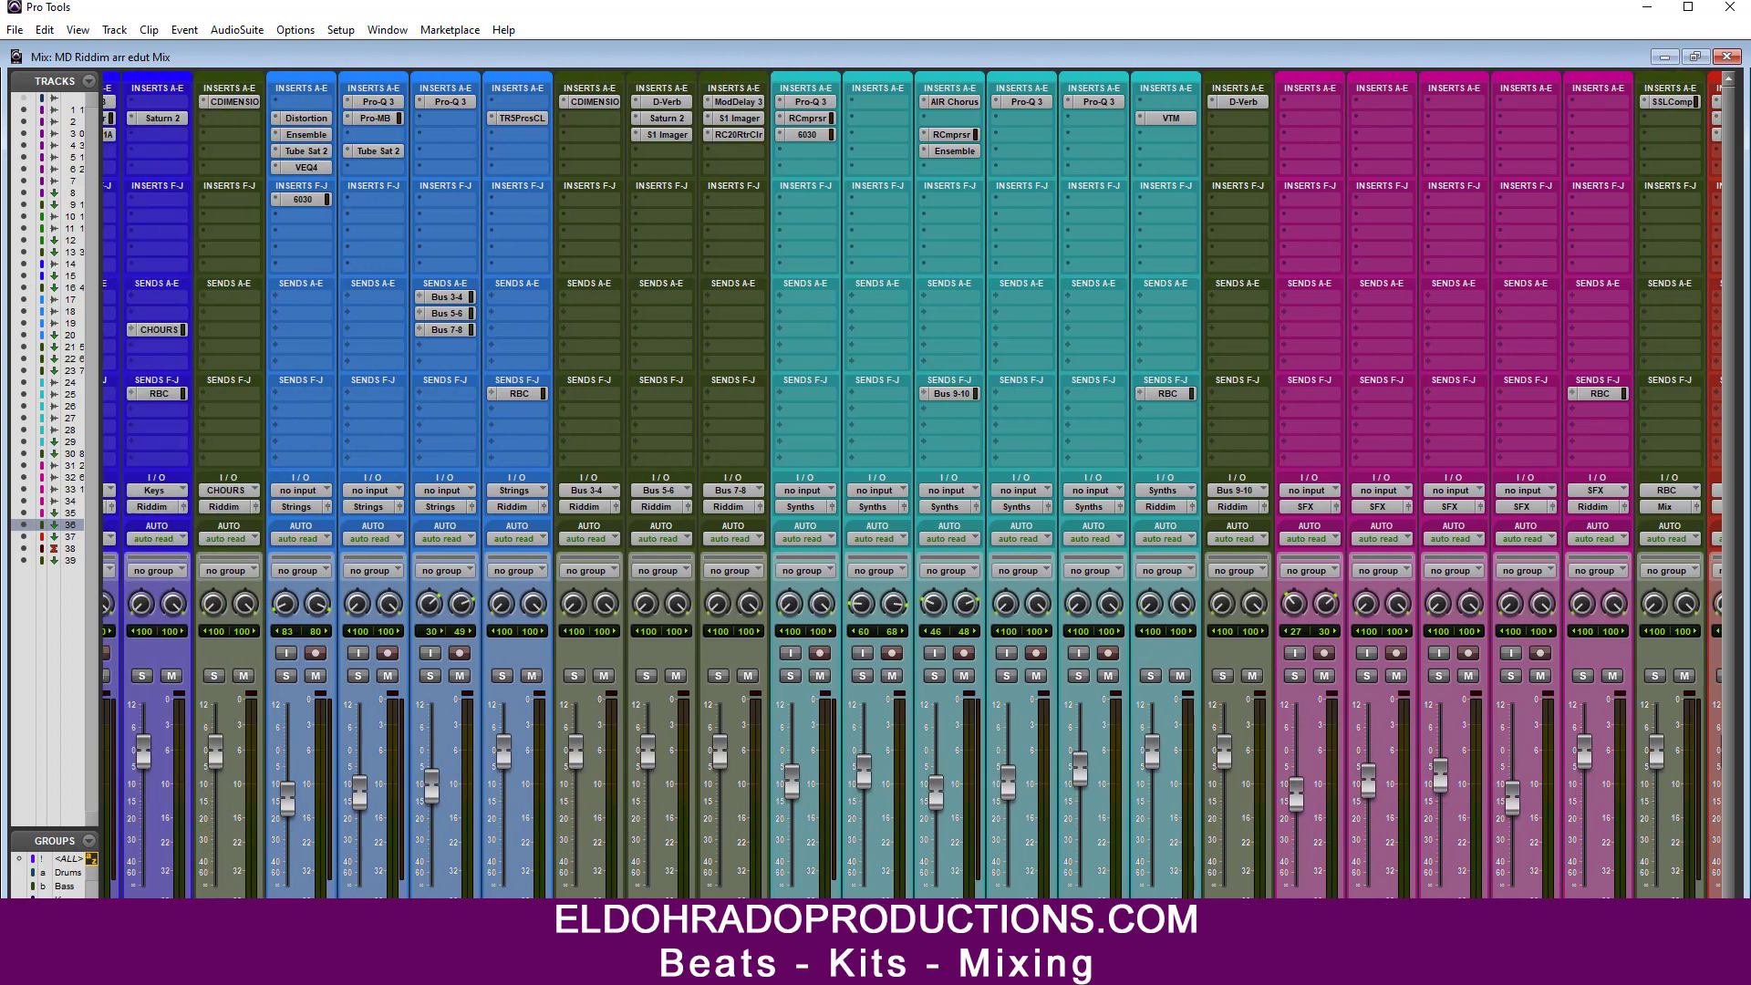
scroll(913, 485, "left", 4)
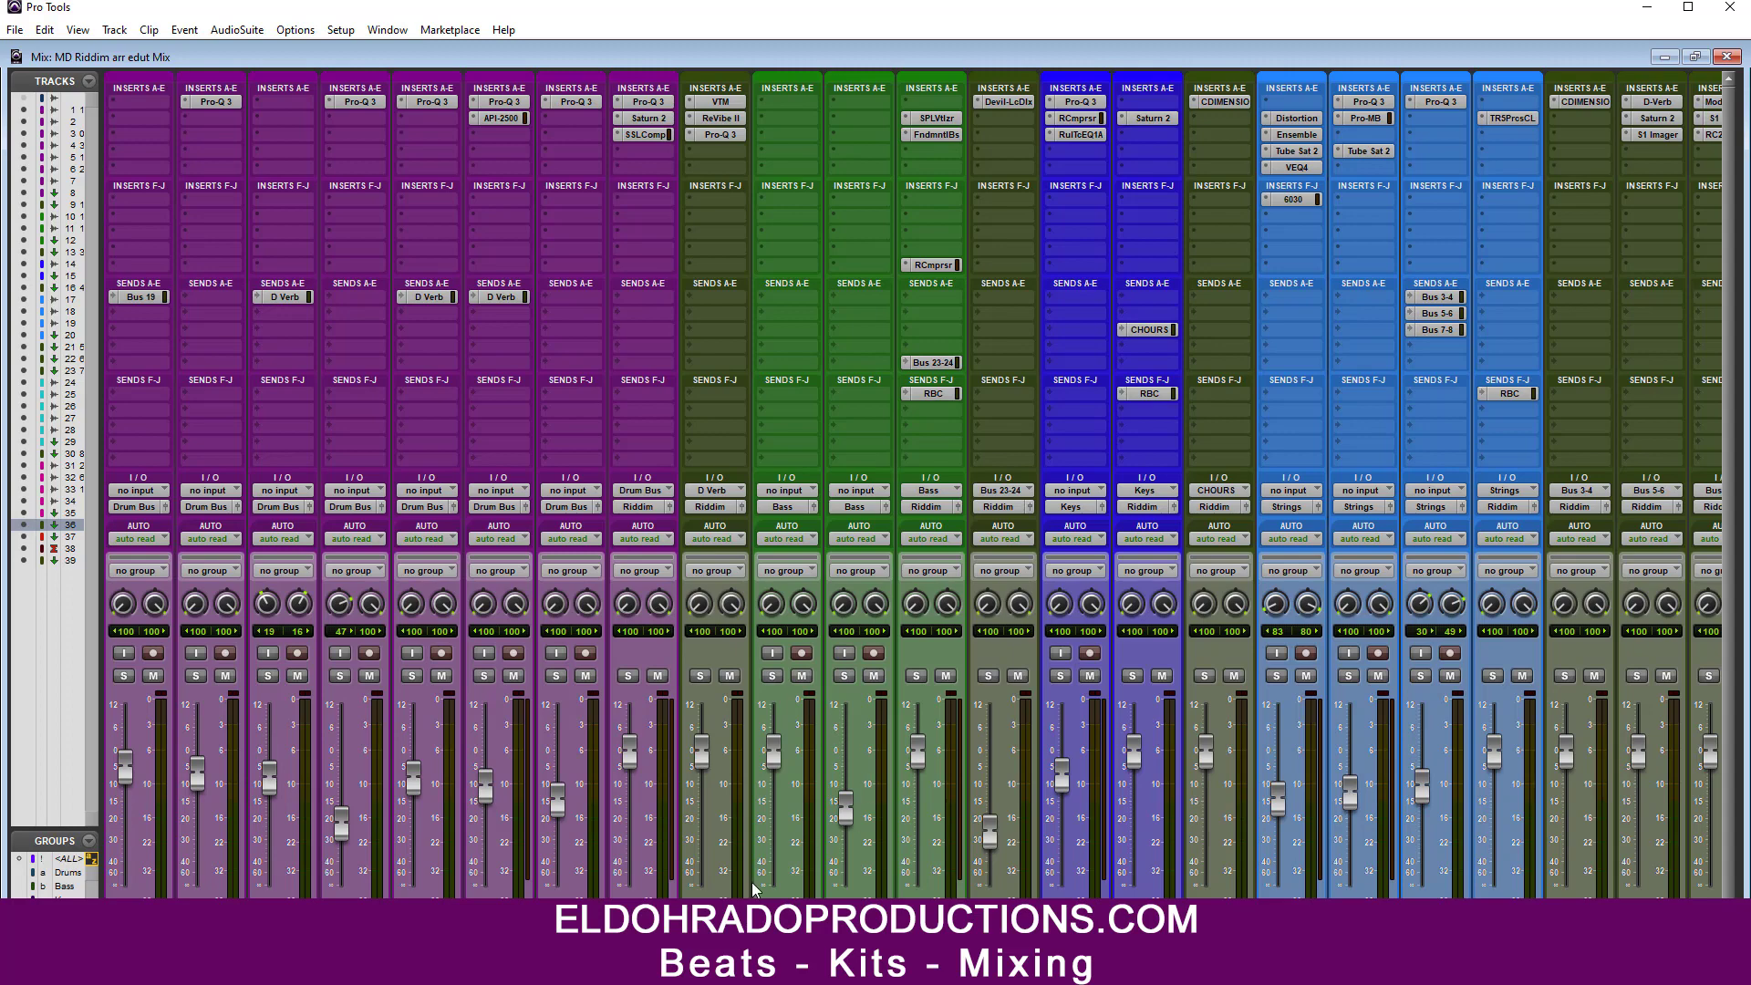
Step: Remove the ToBalCon2 plug-in from the Mix bus inserts and hide the track and group lists beside the mixer
scroll(912, 485, "right", 16)
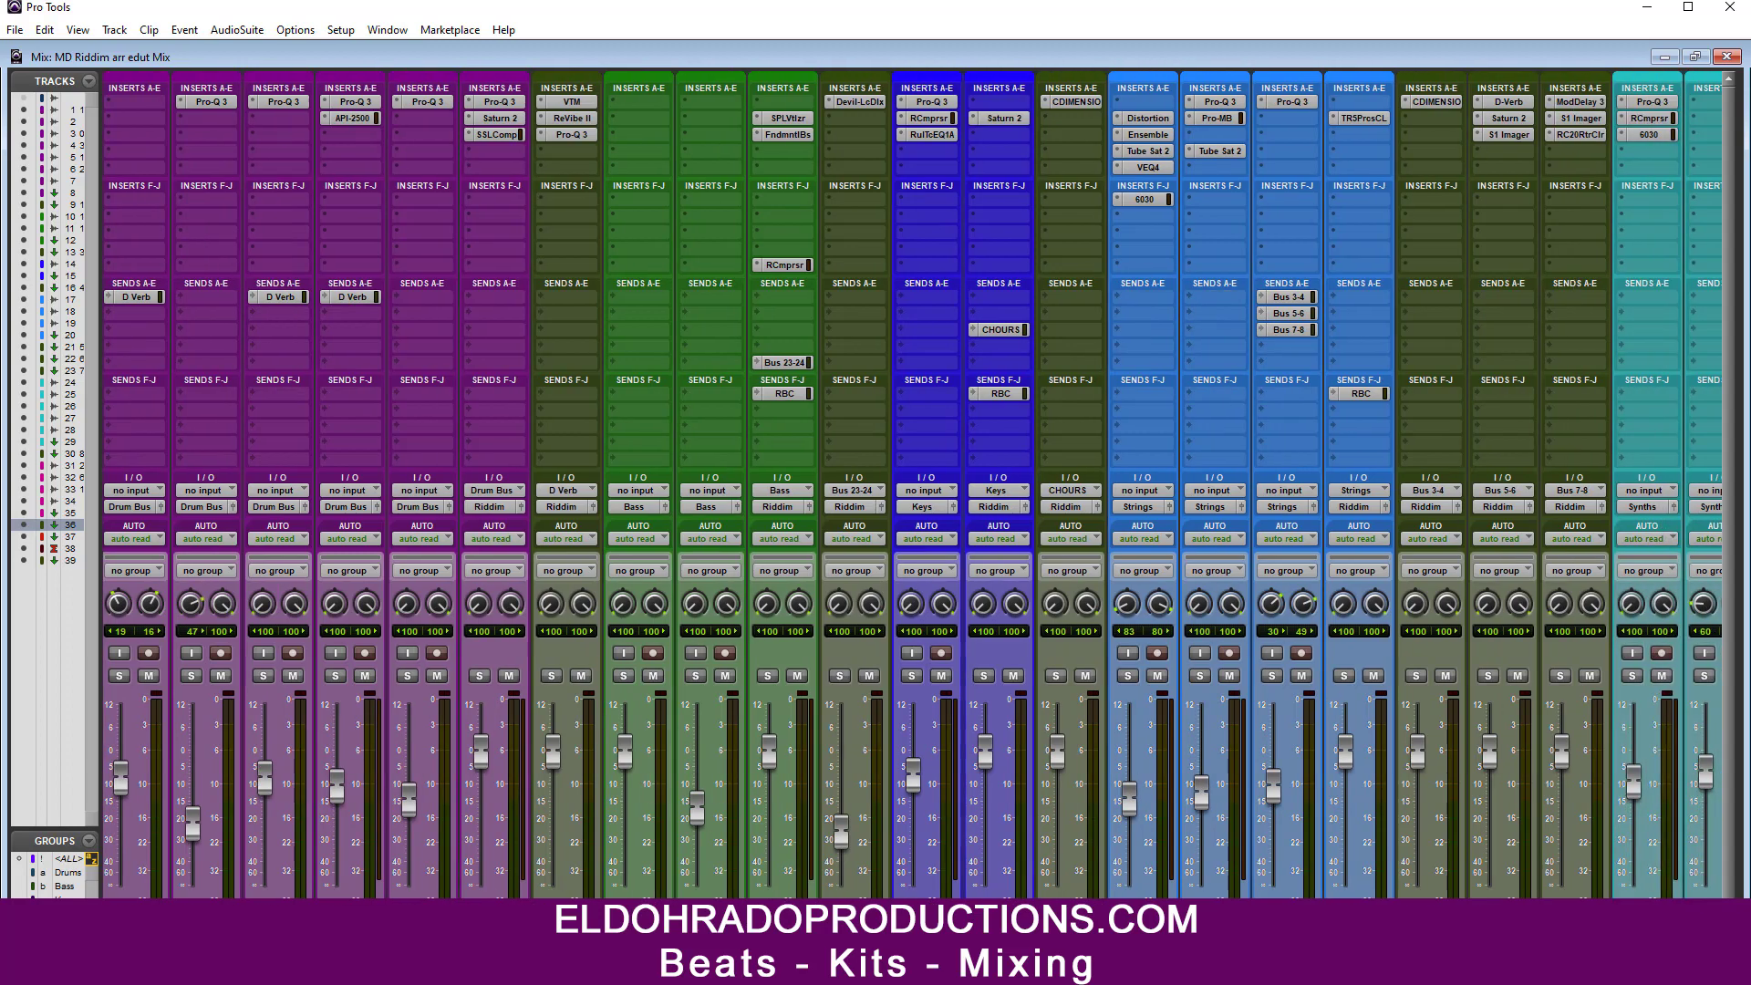
scroll(912, 485, "right", 2)
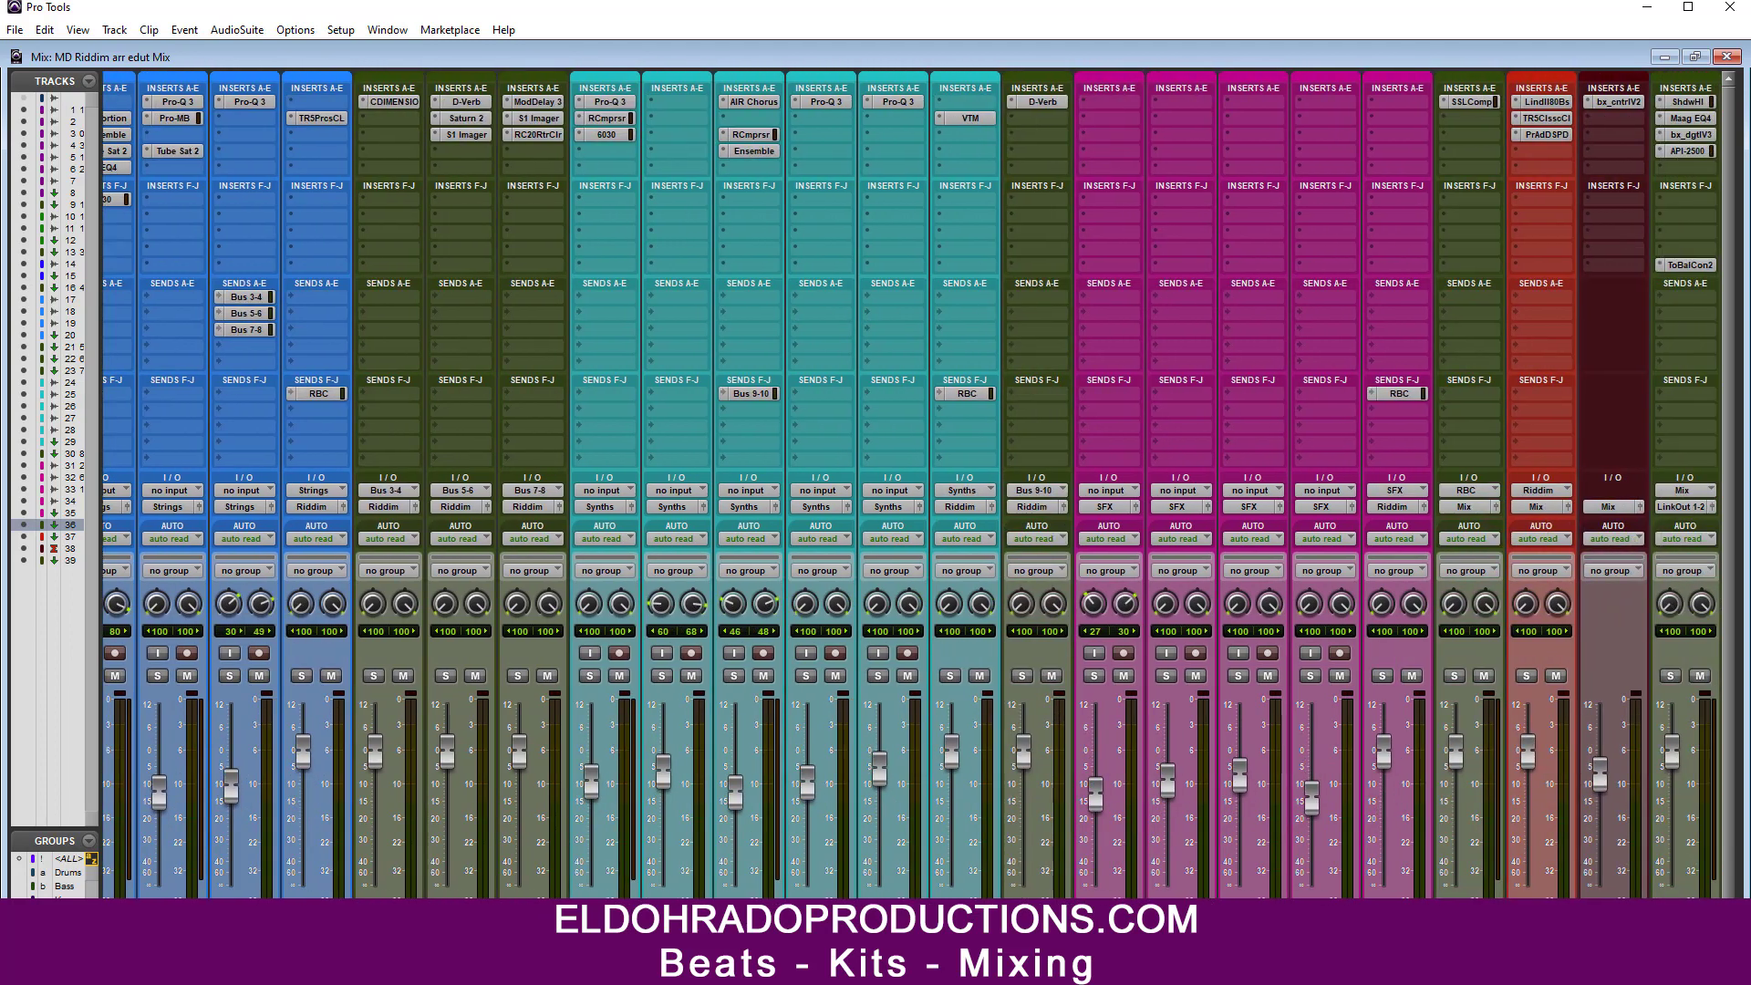
scroll(912, 485, "left", 17)
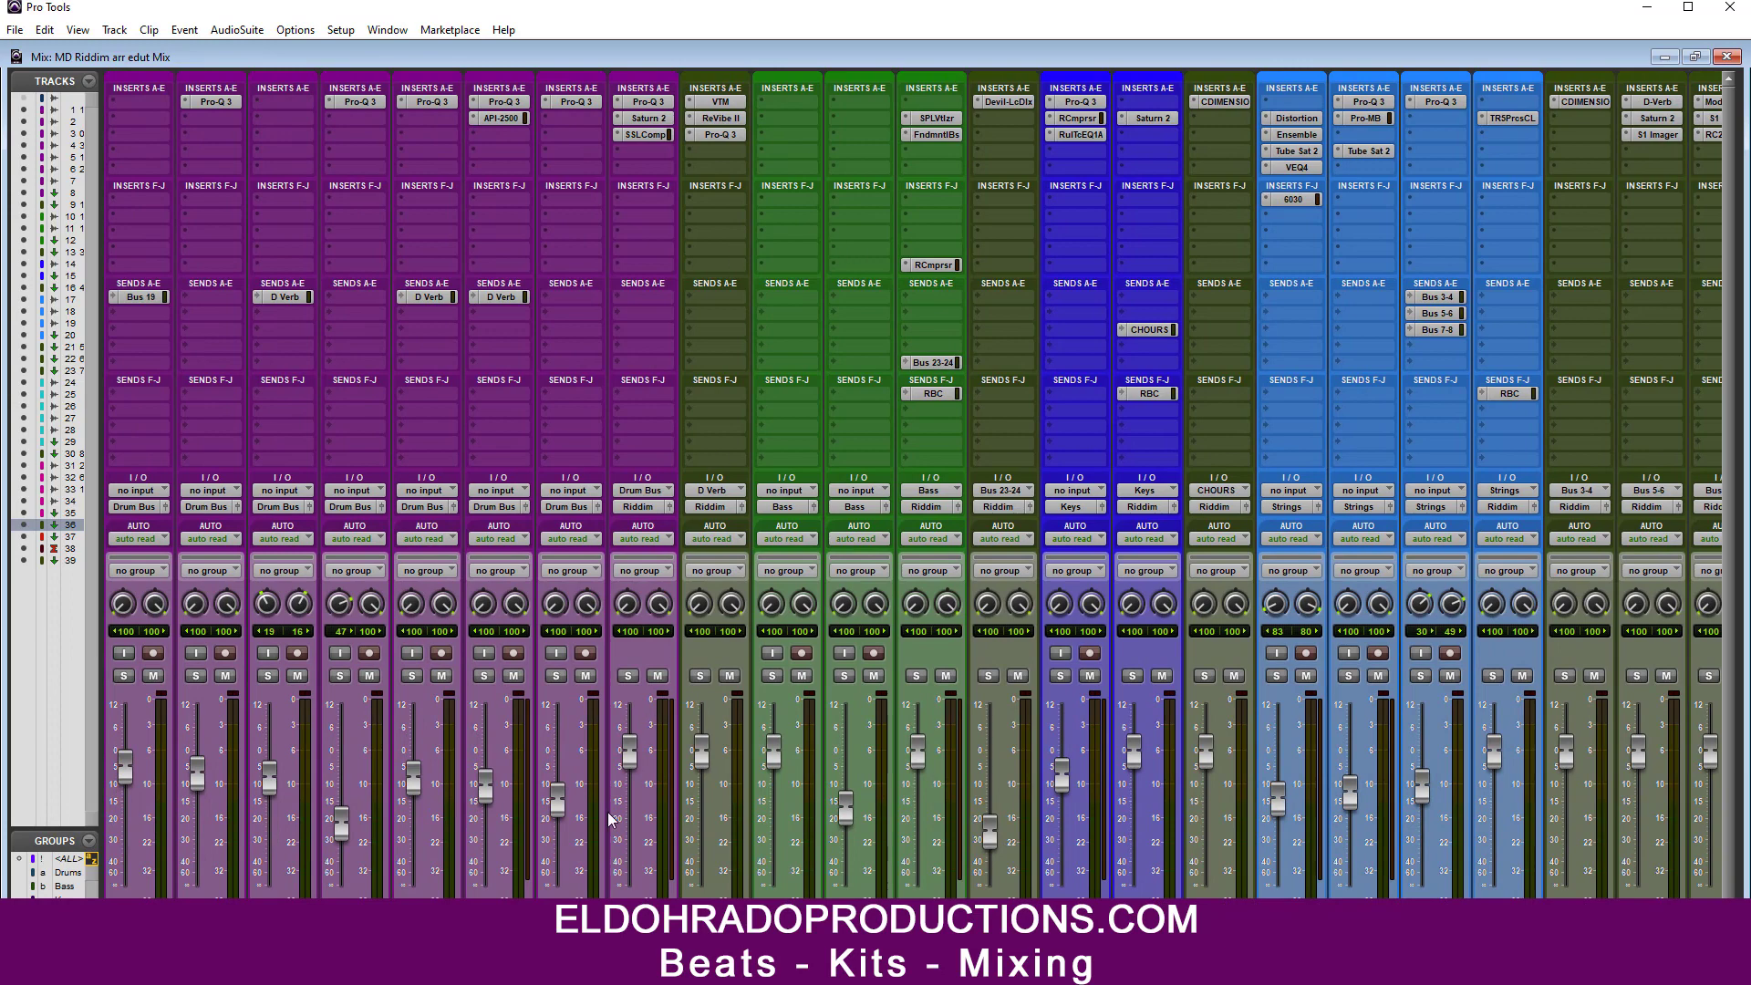
scroll(912, 485, "right", 16)
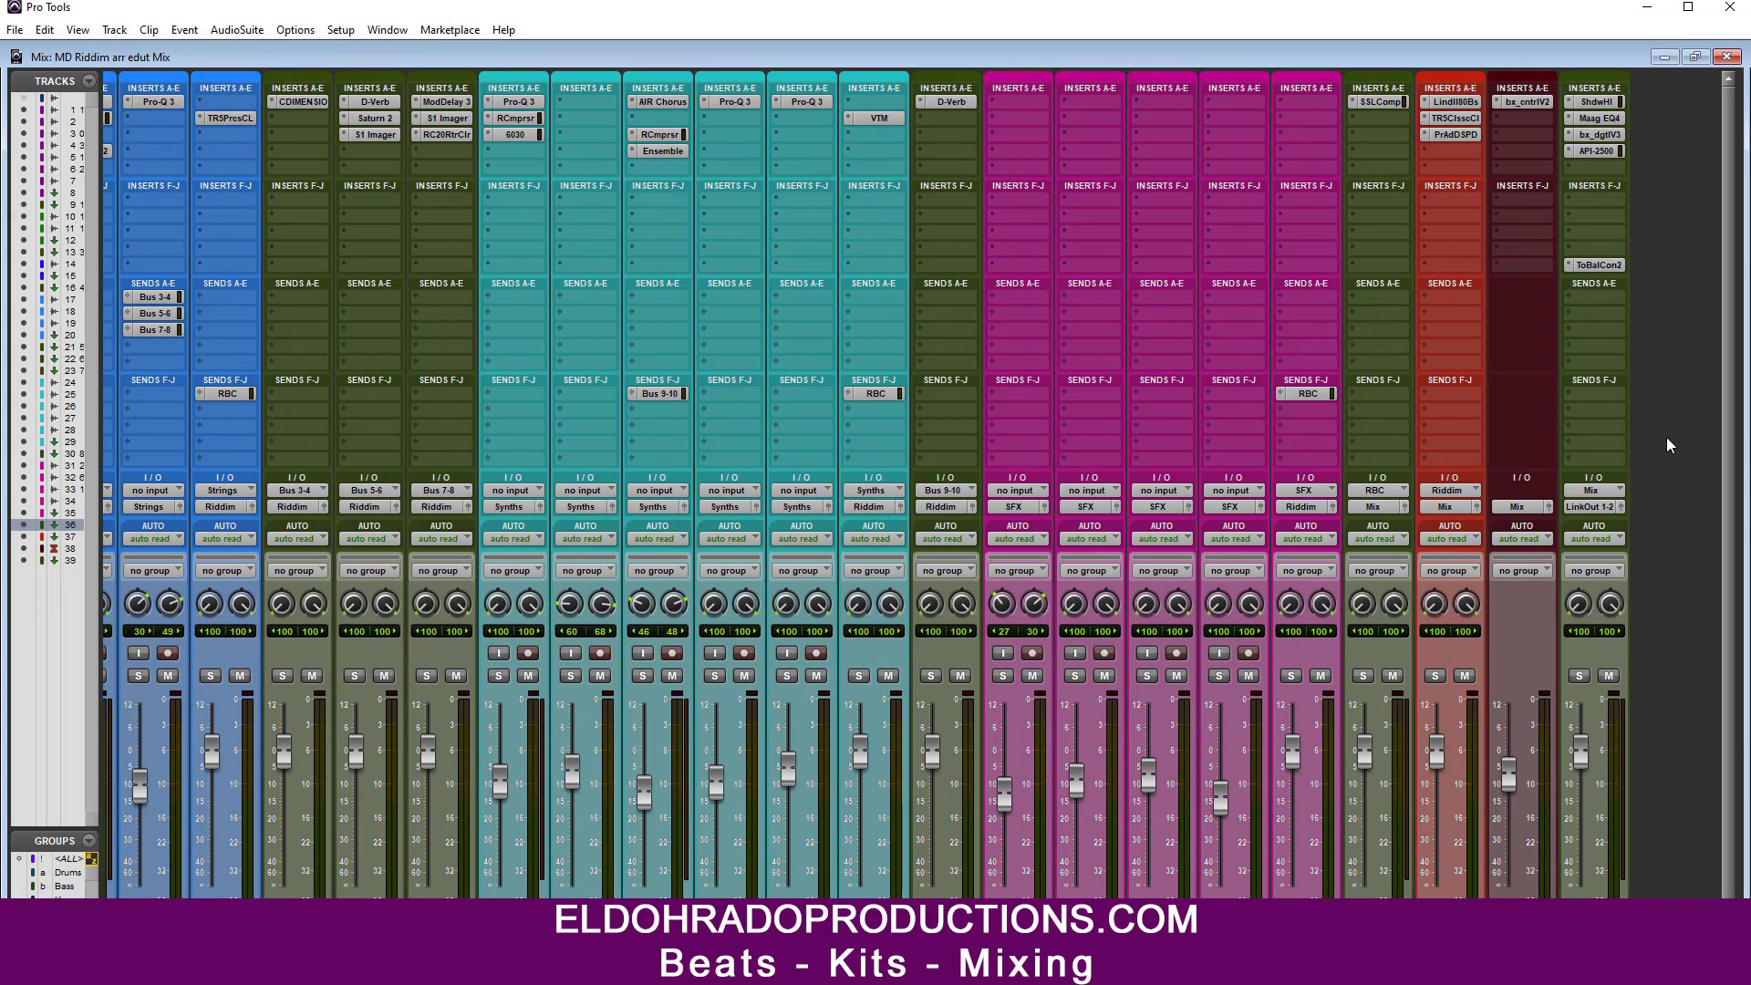
left_click(1567, 266)
left_click(1579, 270)
left_click(18, 936)
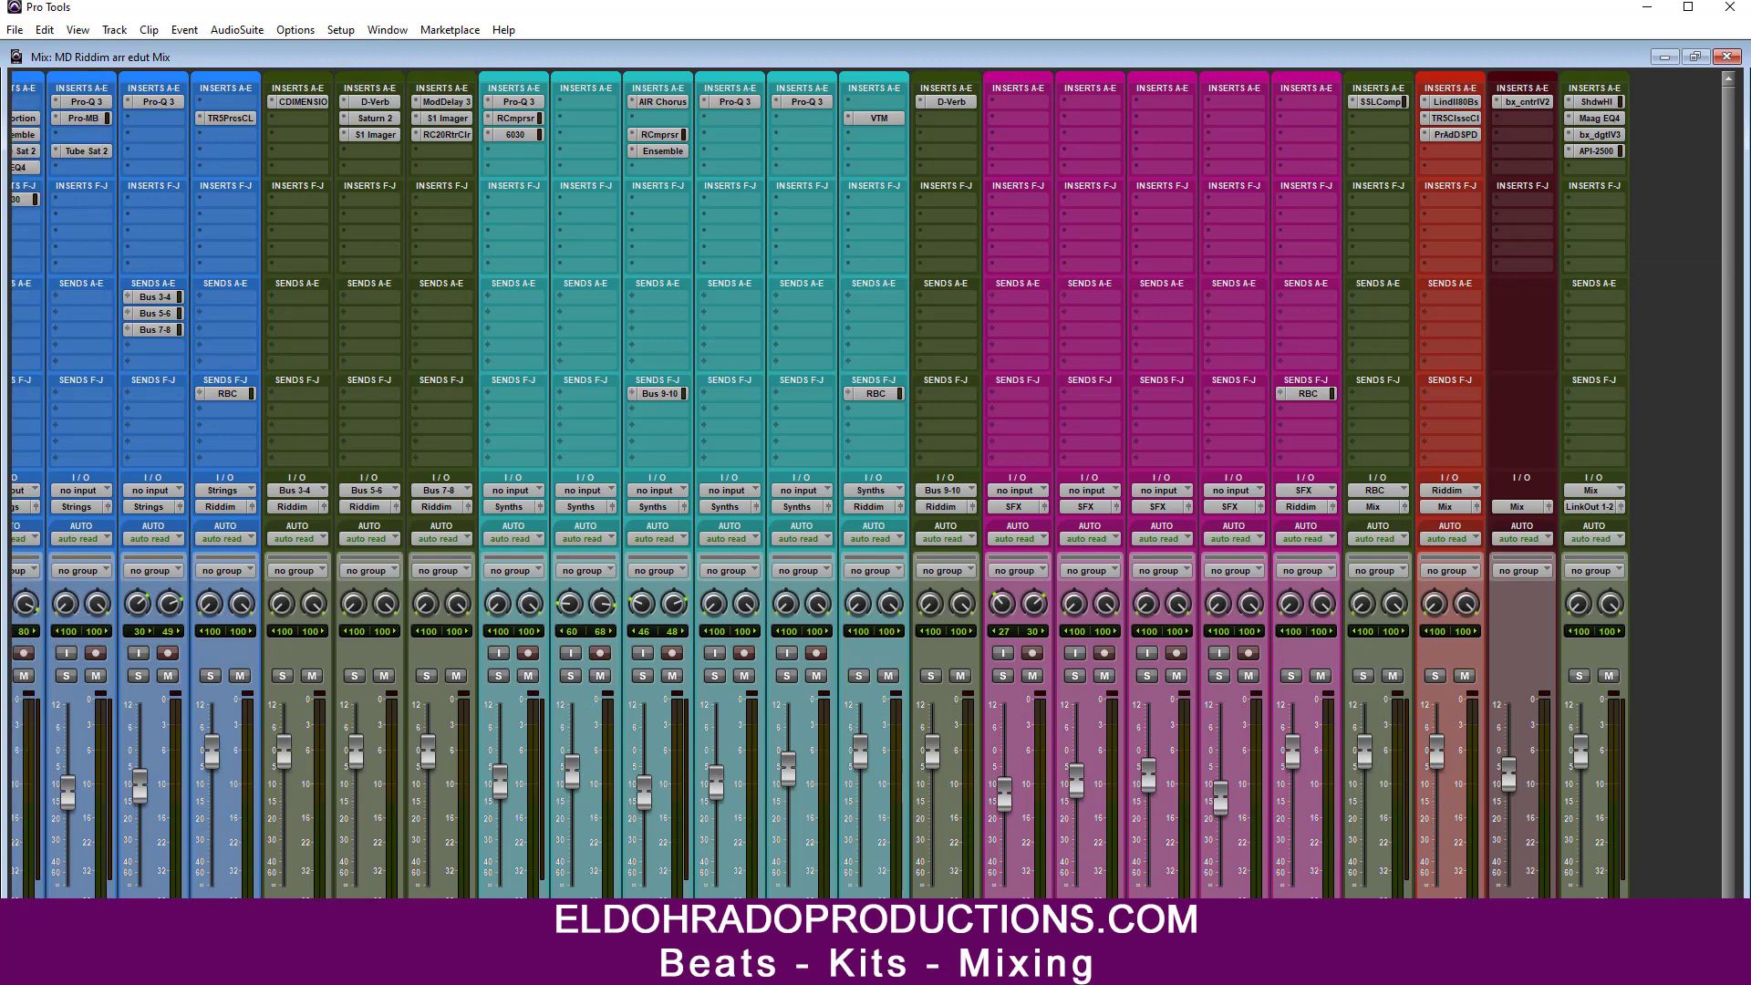
Step: Examine the inserts, sends, panning and fader positions on every channel, going back and forth between the drums and the Mix bus
scroll(866, 485, "left", 15)
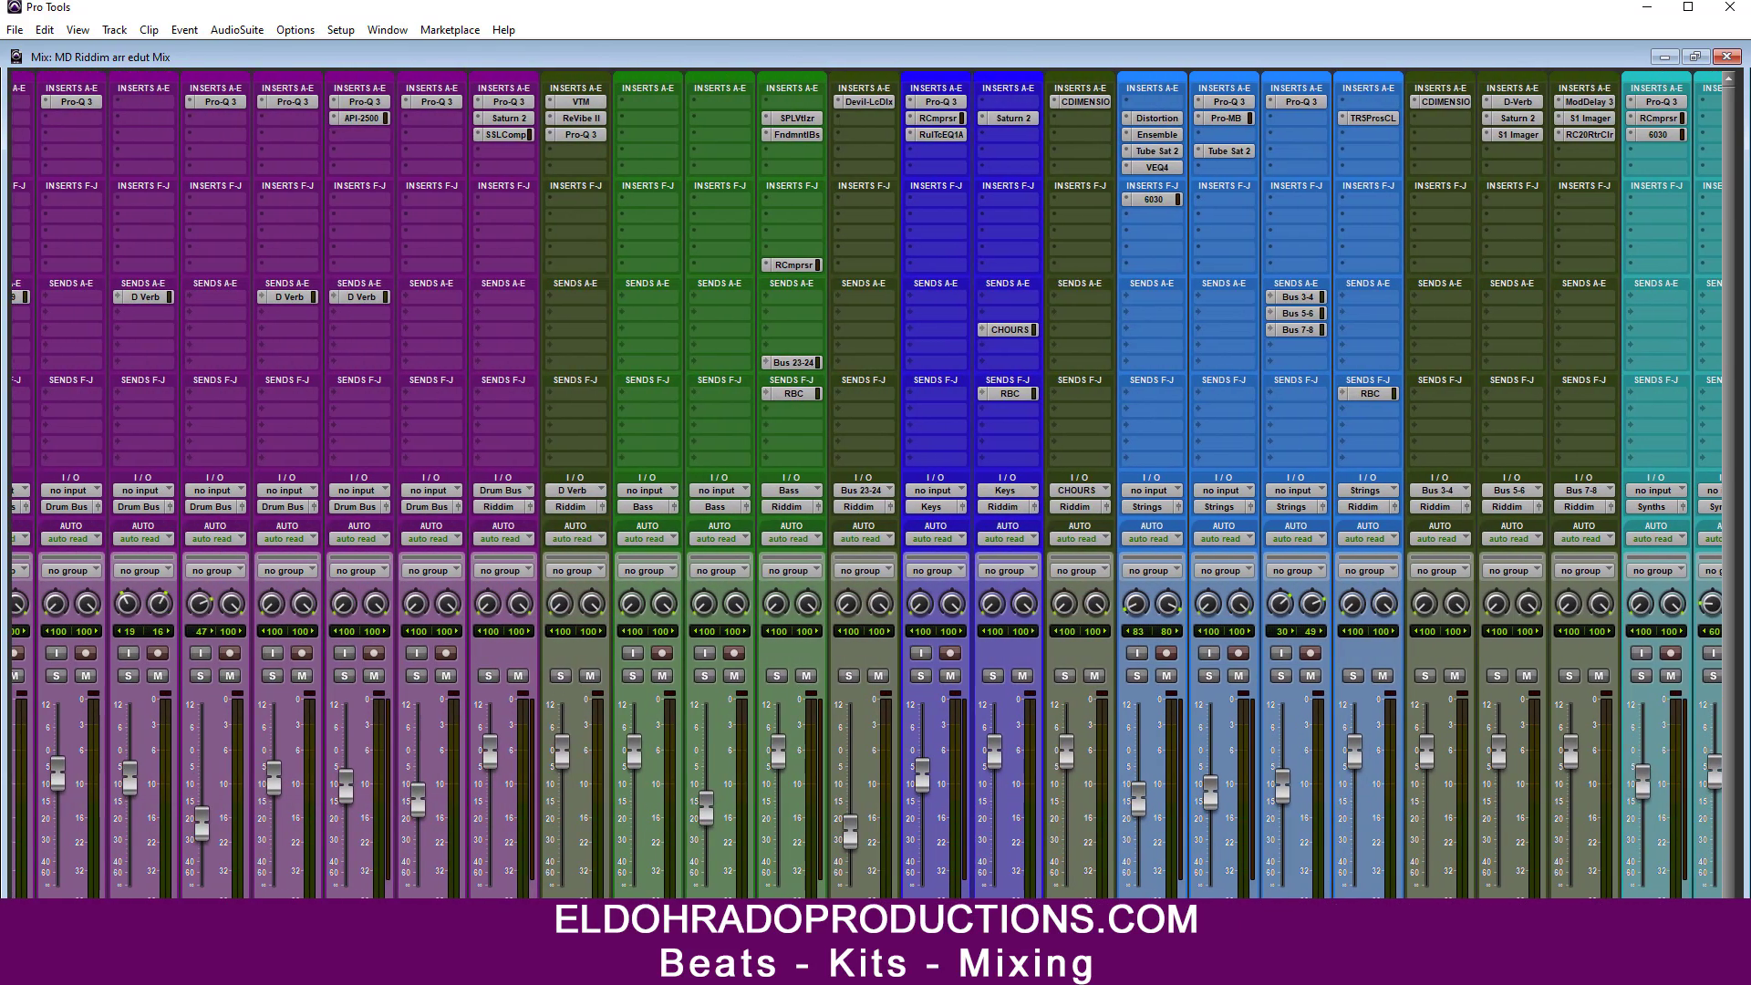
scroll(867, 486, "left", 3)
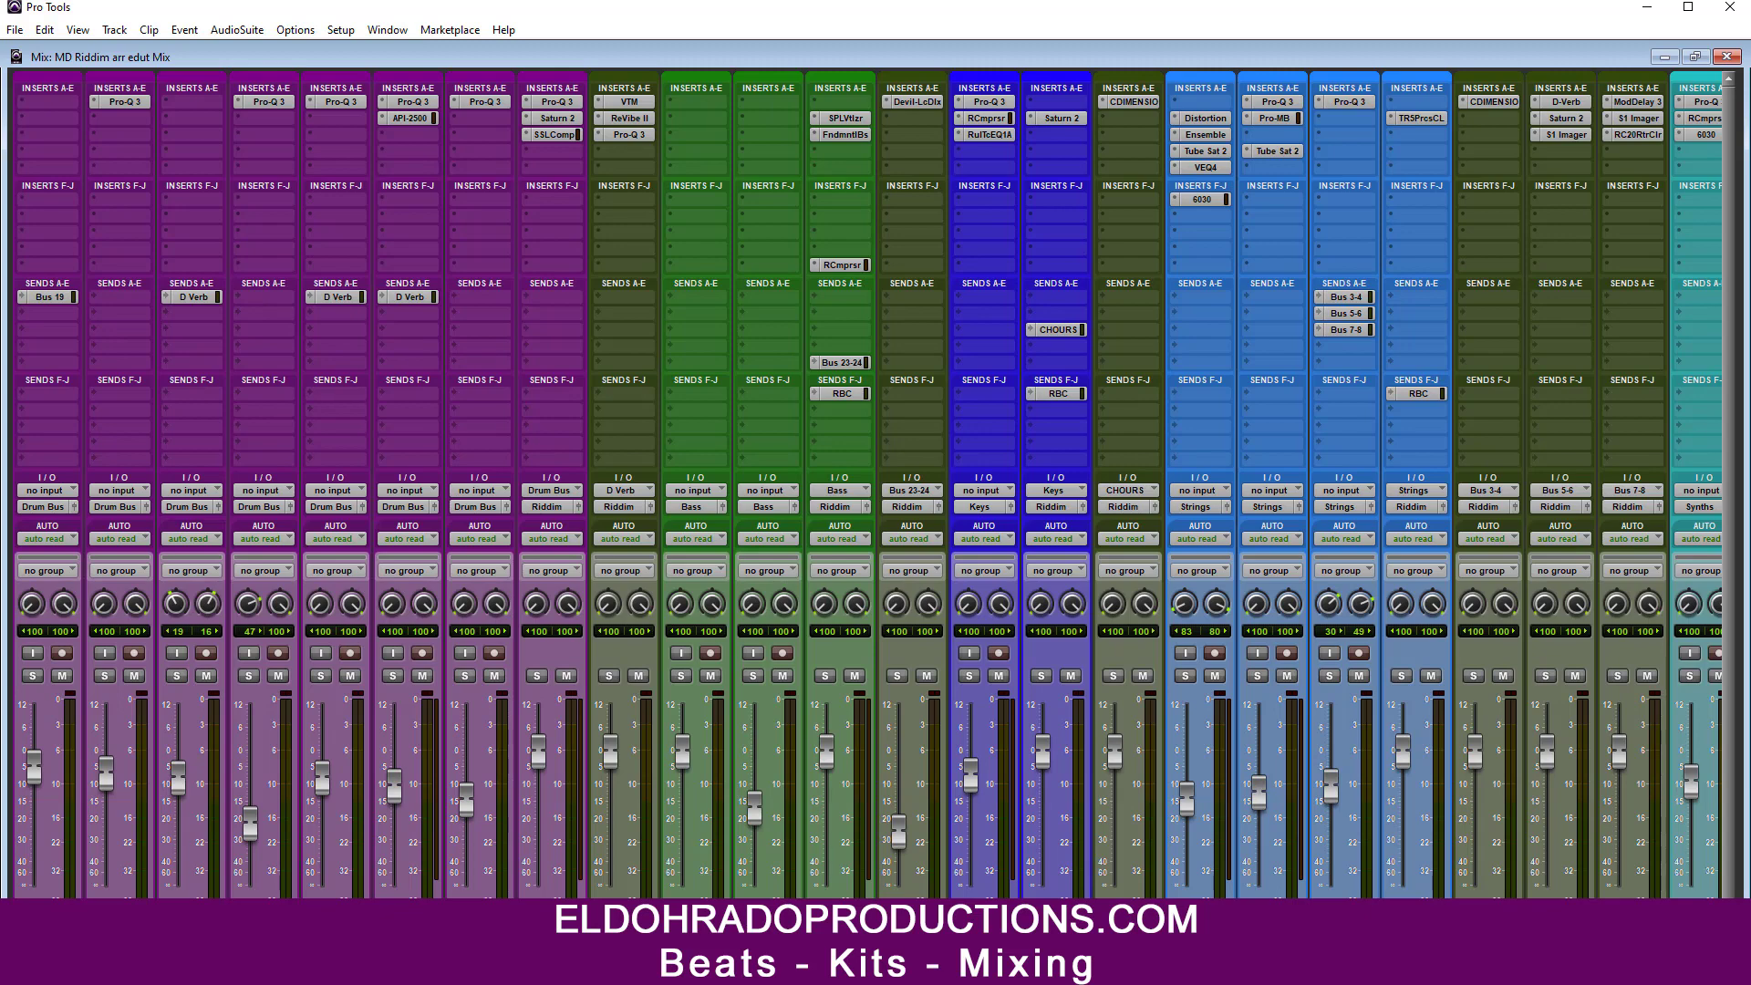
scroll(867, 486, "right", 10)
scroll(867, 486, "right", 20)
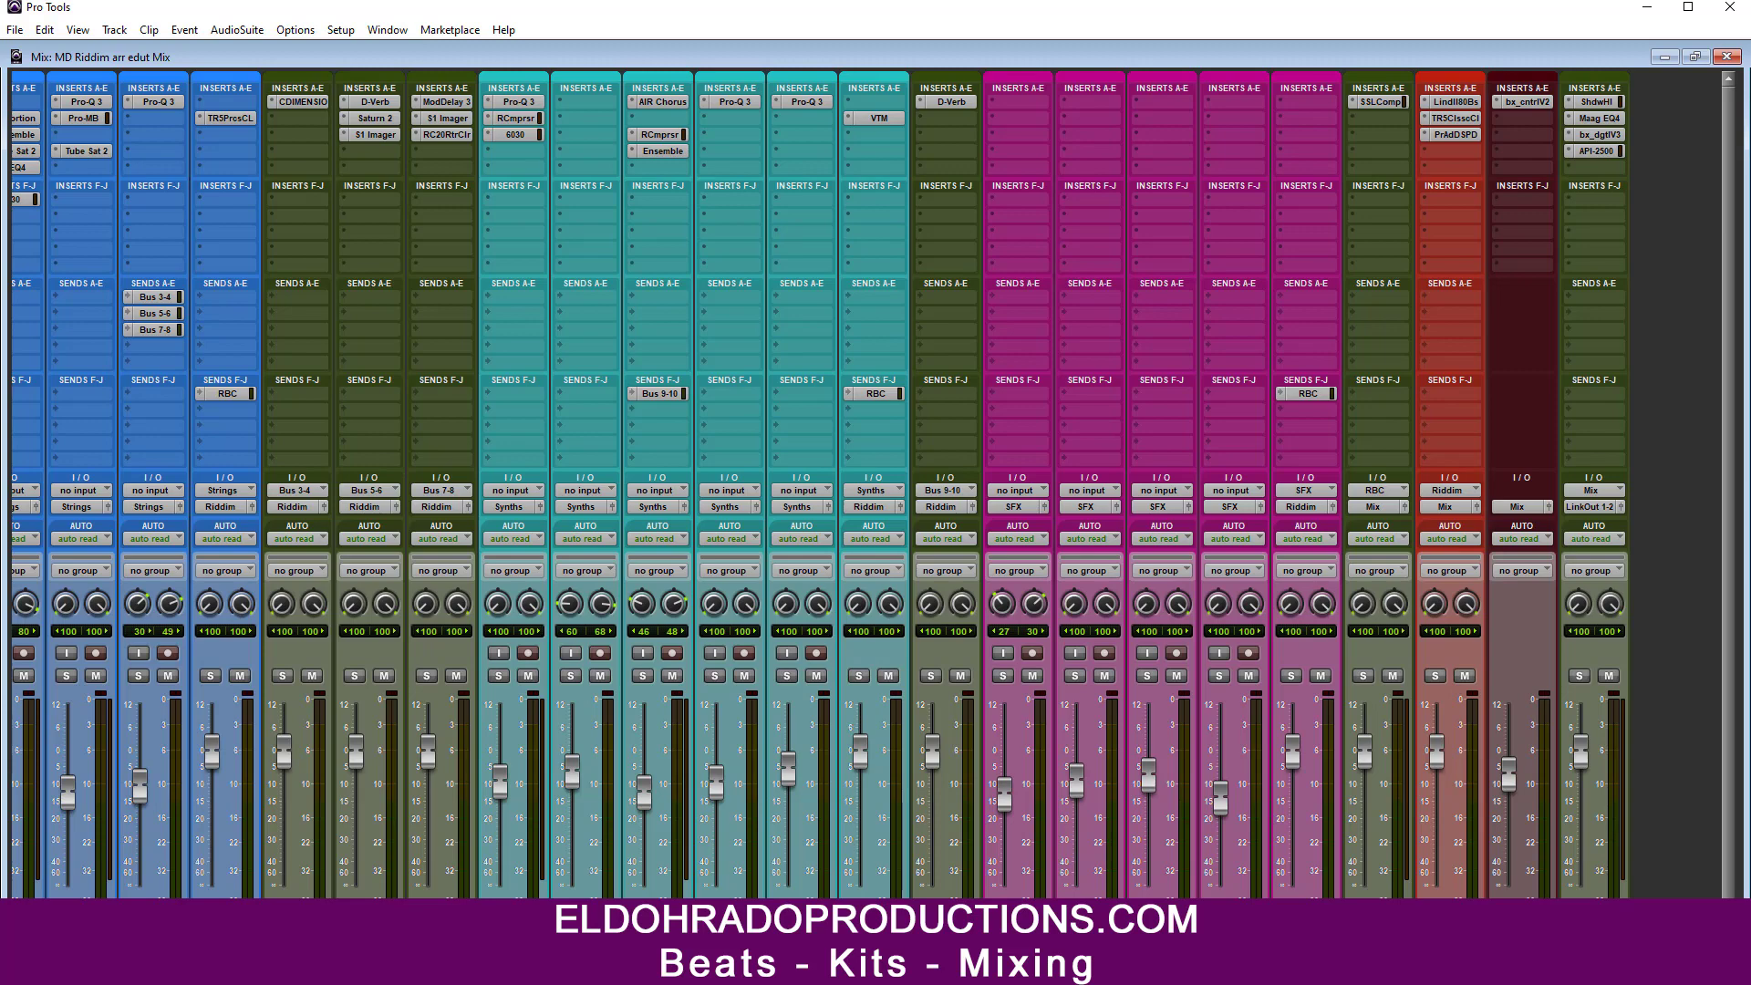
scroll(867, 485, "left", 5)
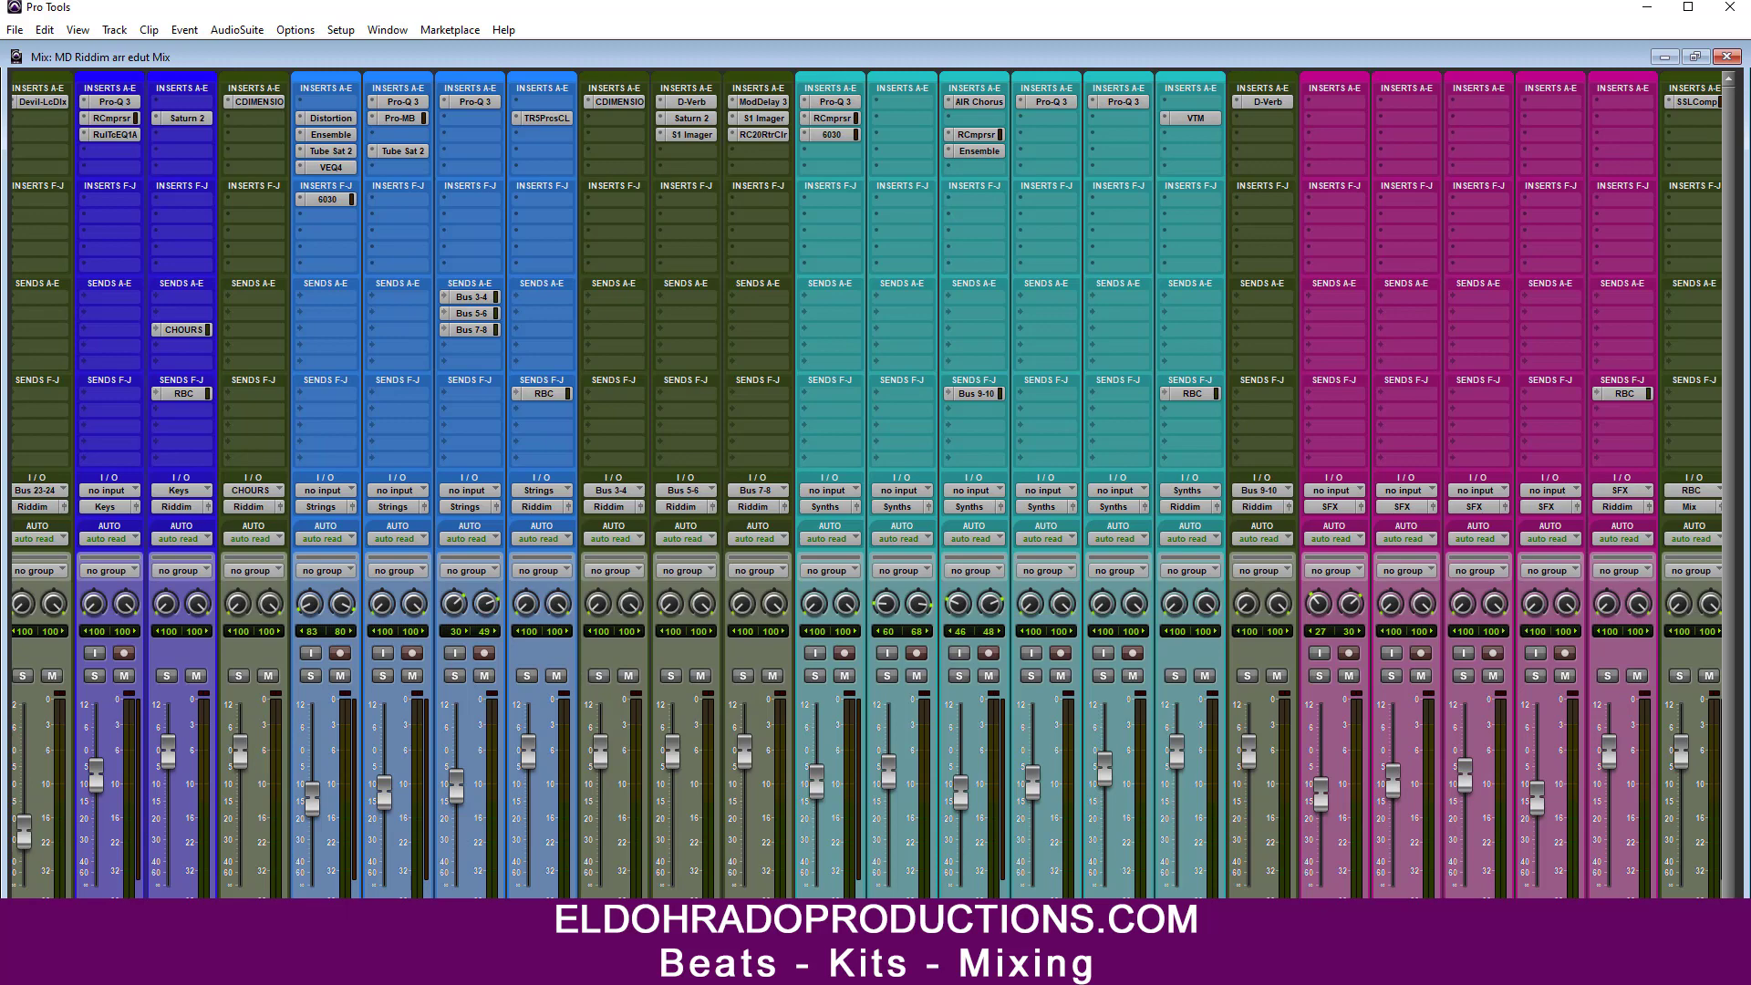
scroll(866, 486, "left", 14)
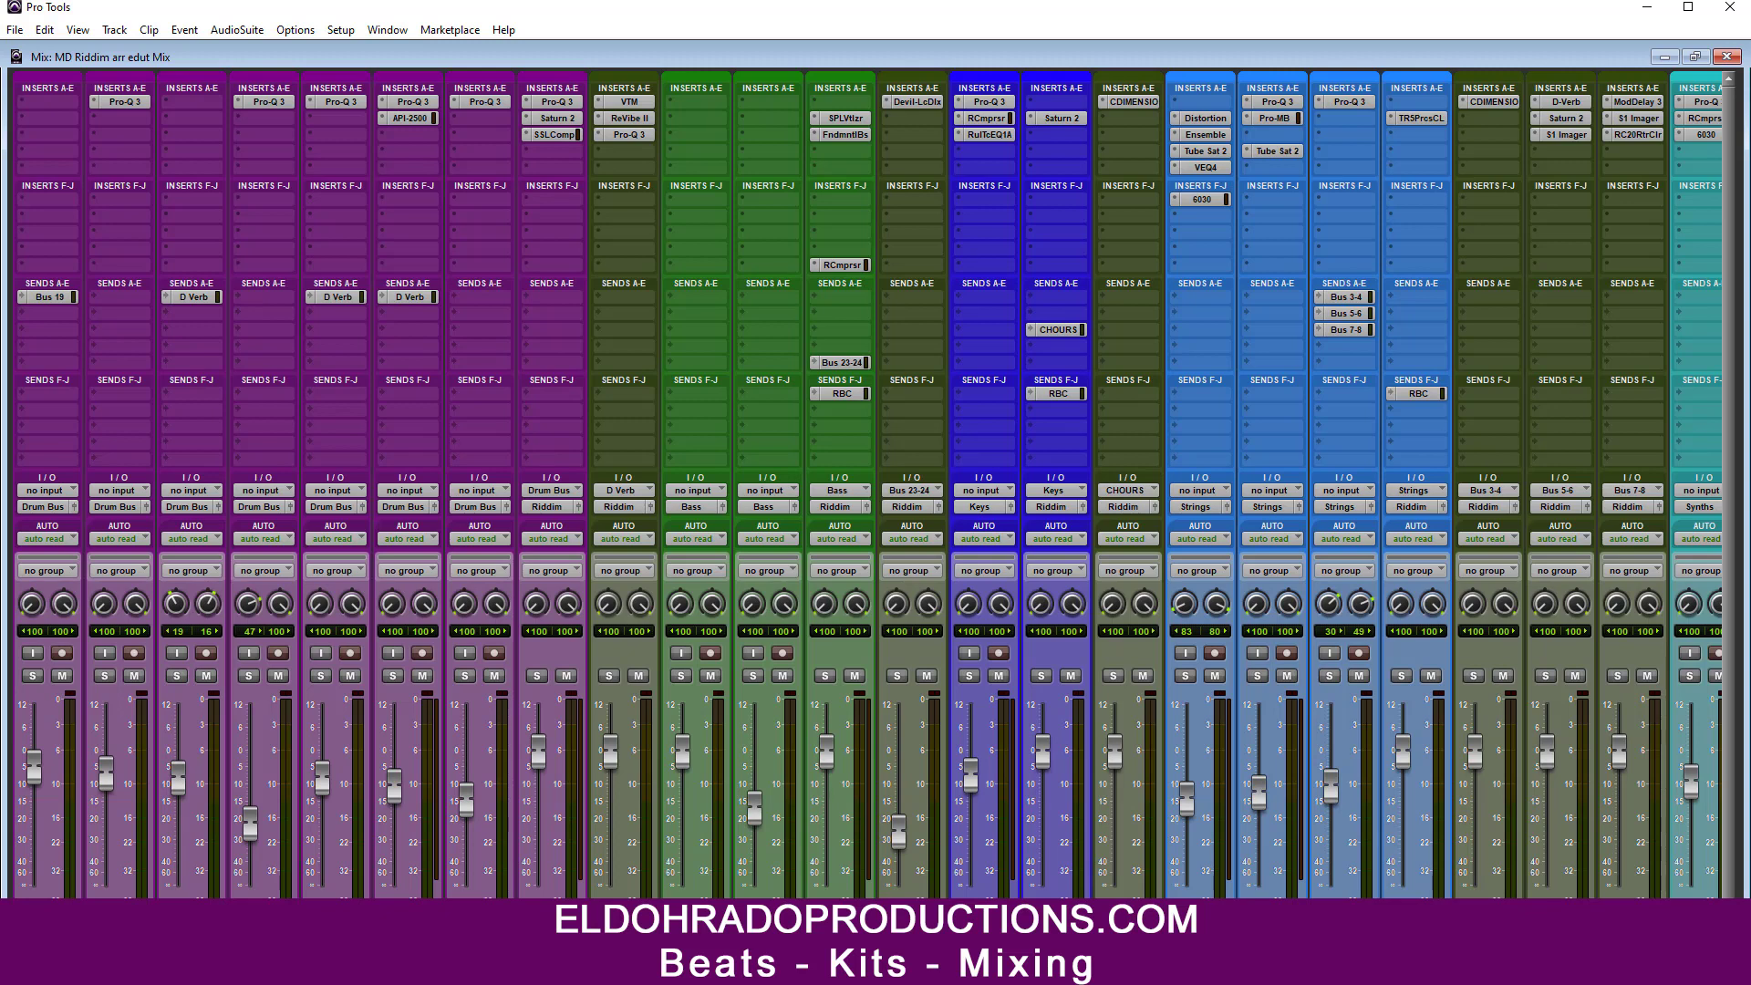
scroll(868, 486, "right", 2)
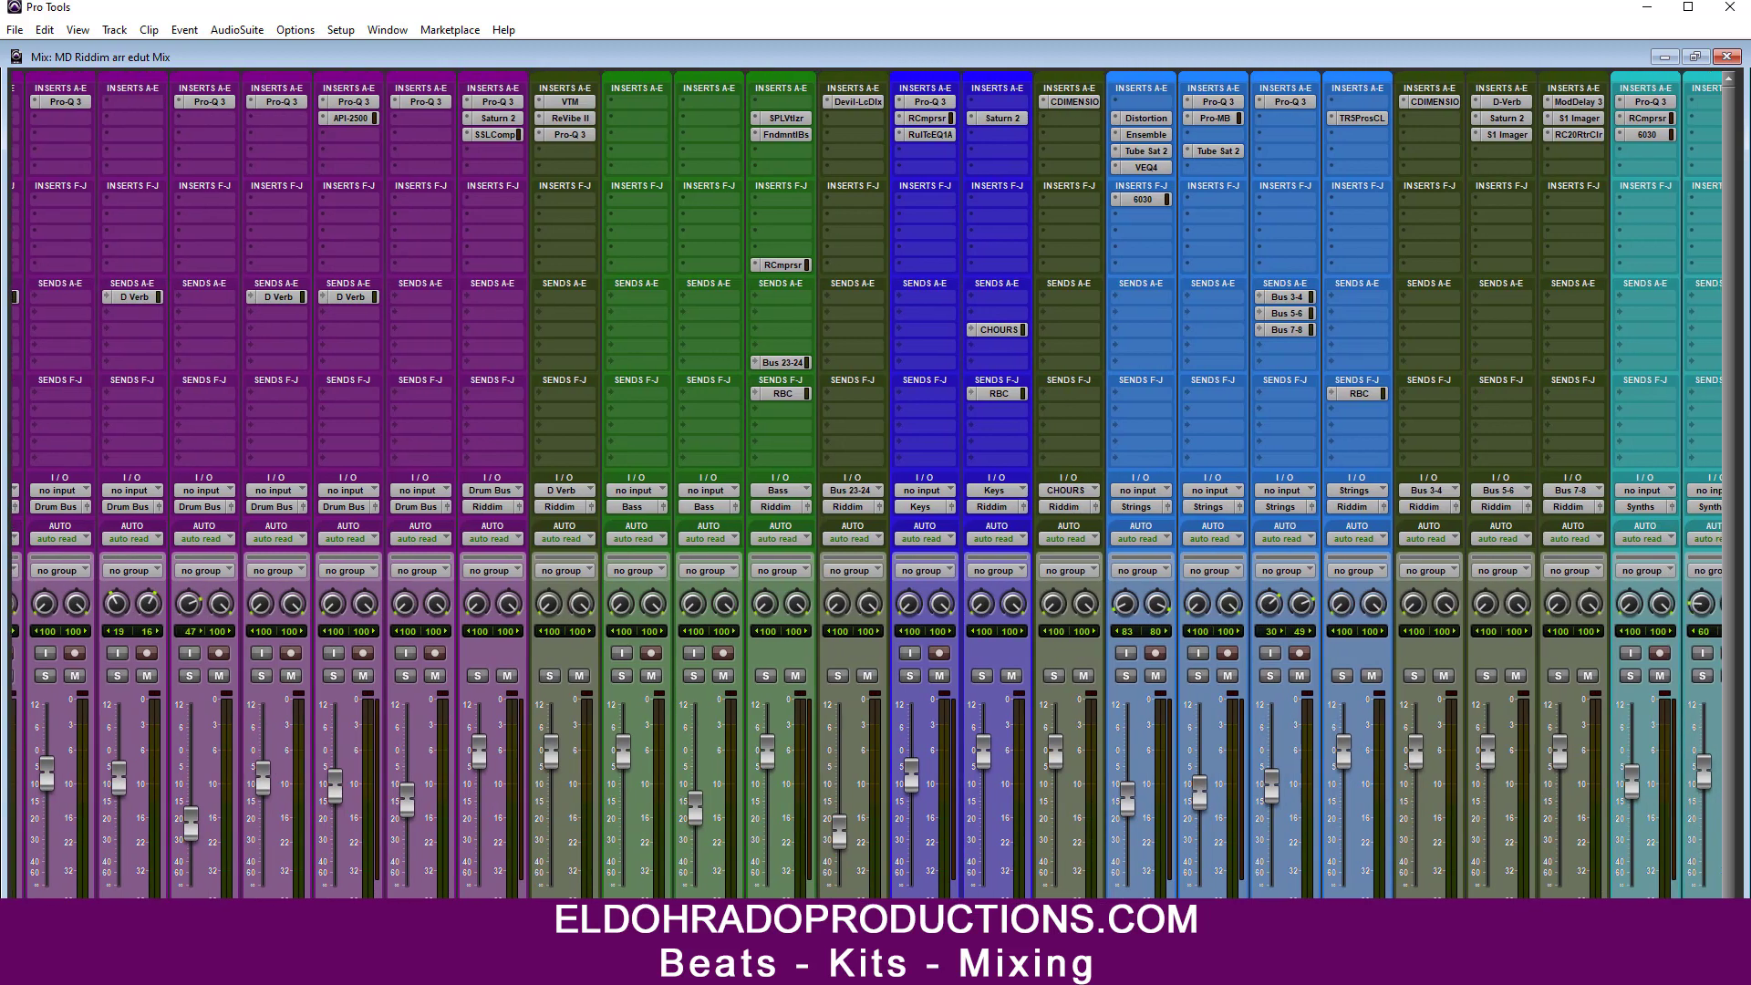
scroll(868, 485, "left", 2)
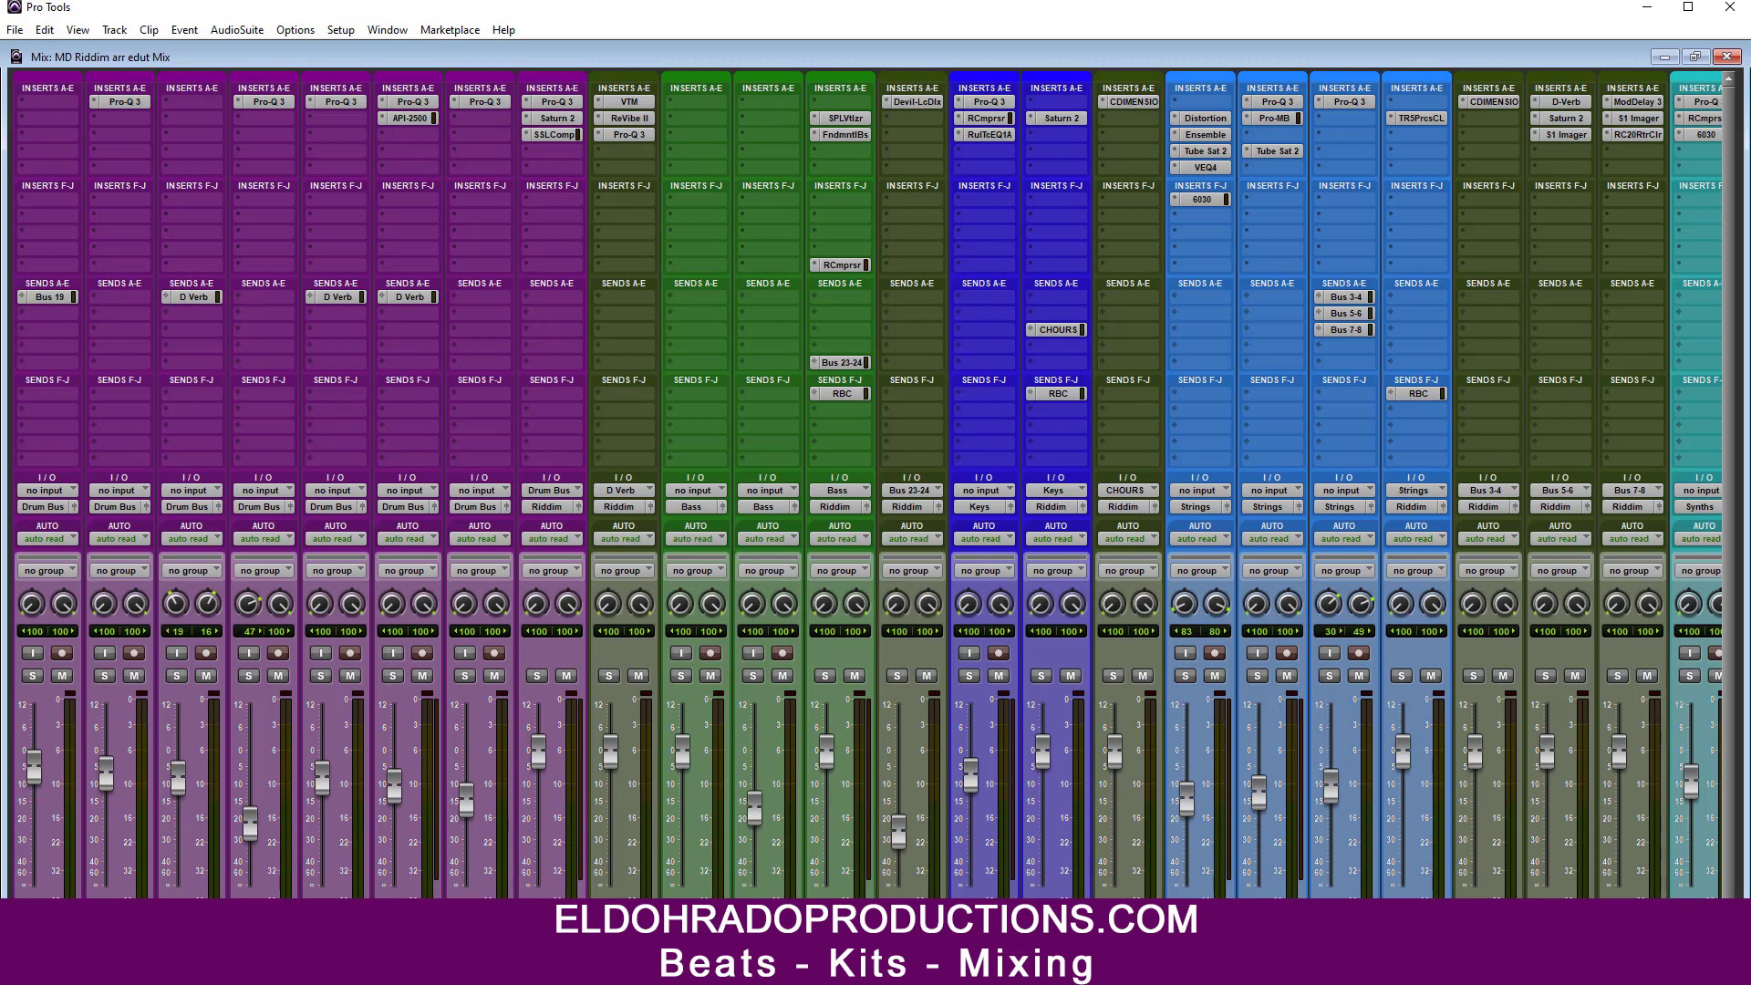
scroll(867, 485, "right", 10)
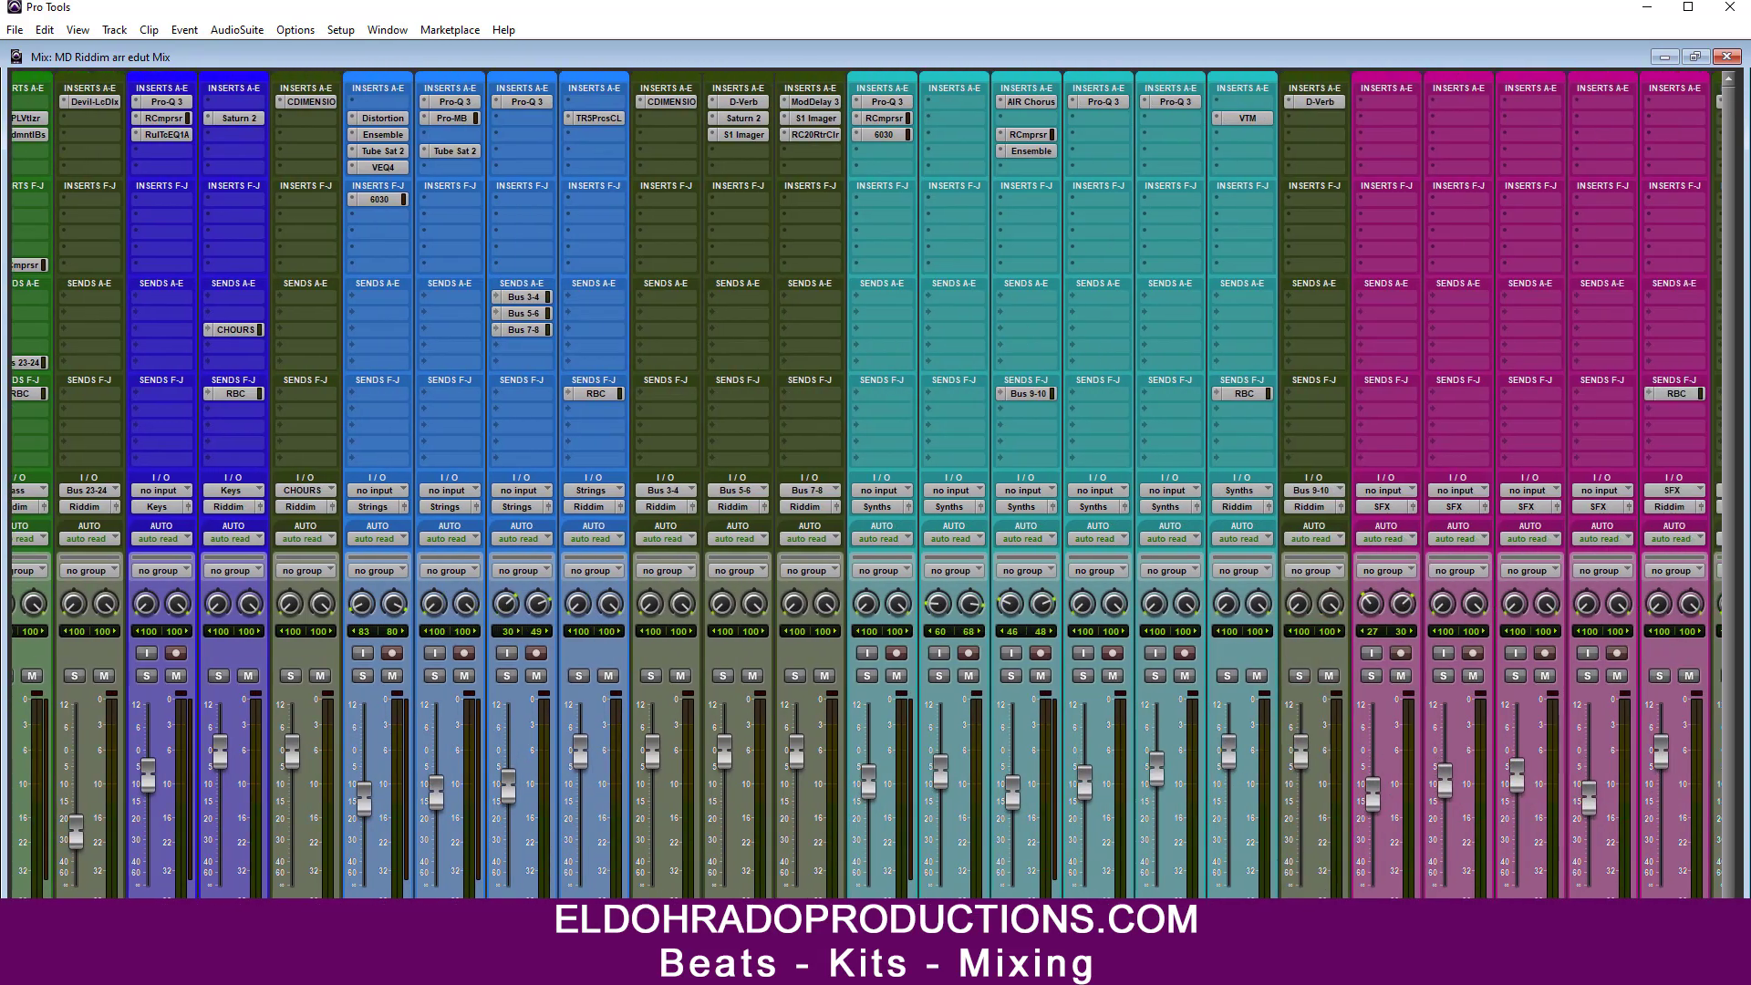
scroll(1551, 681, "right", 3)
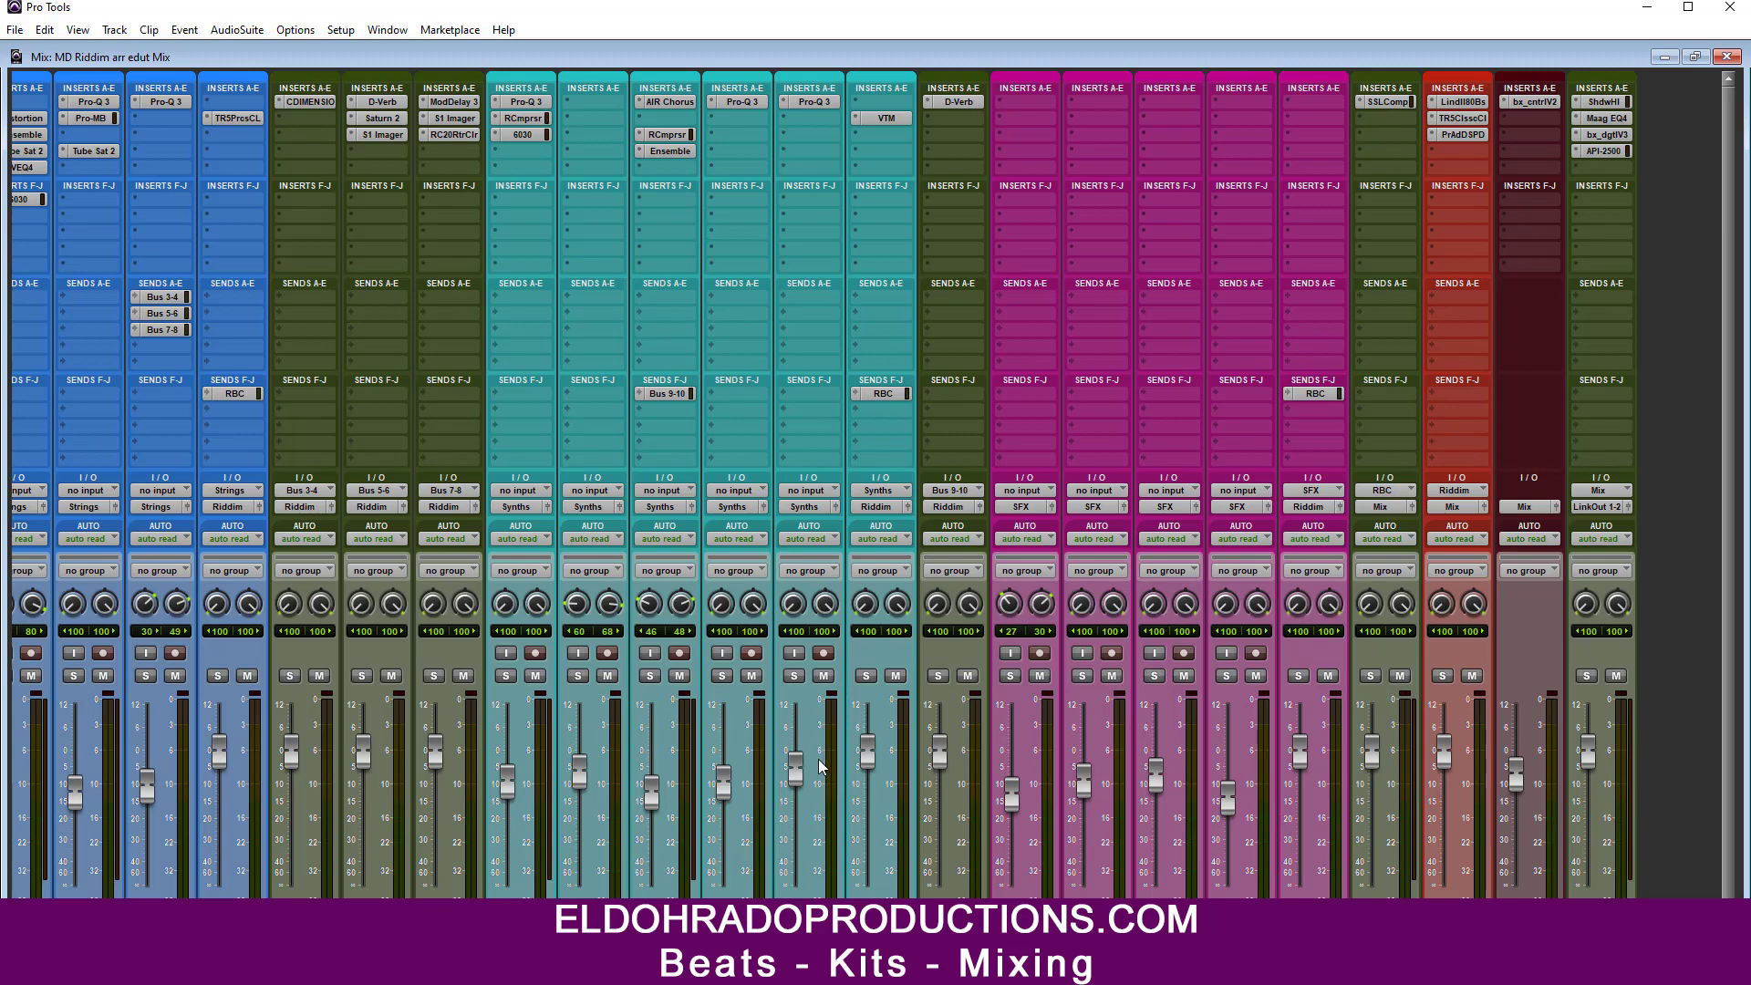
scroll(867, 485, "left", 15)
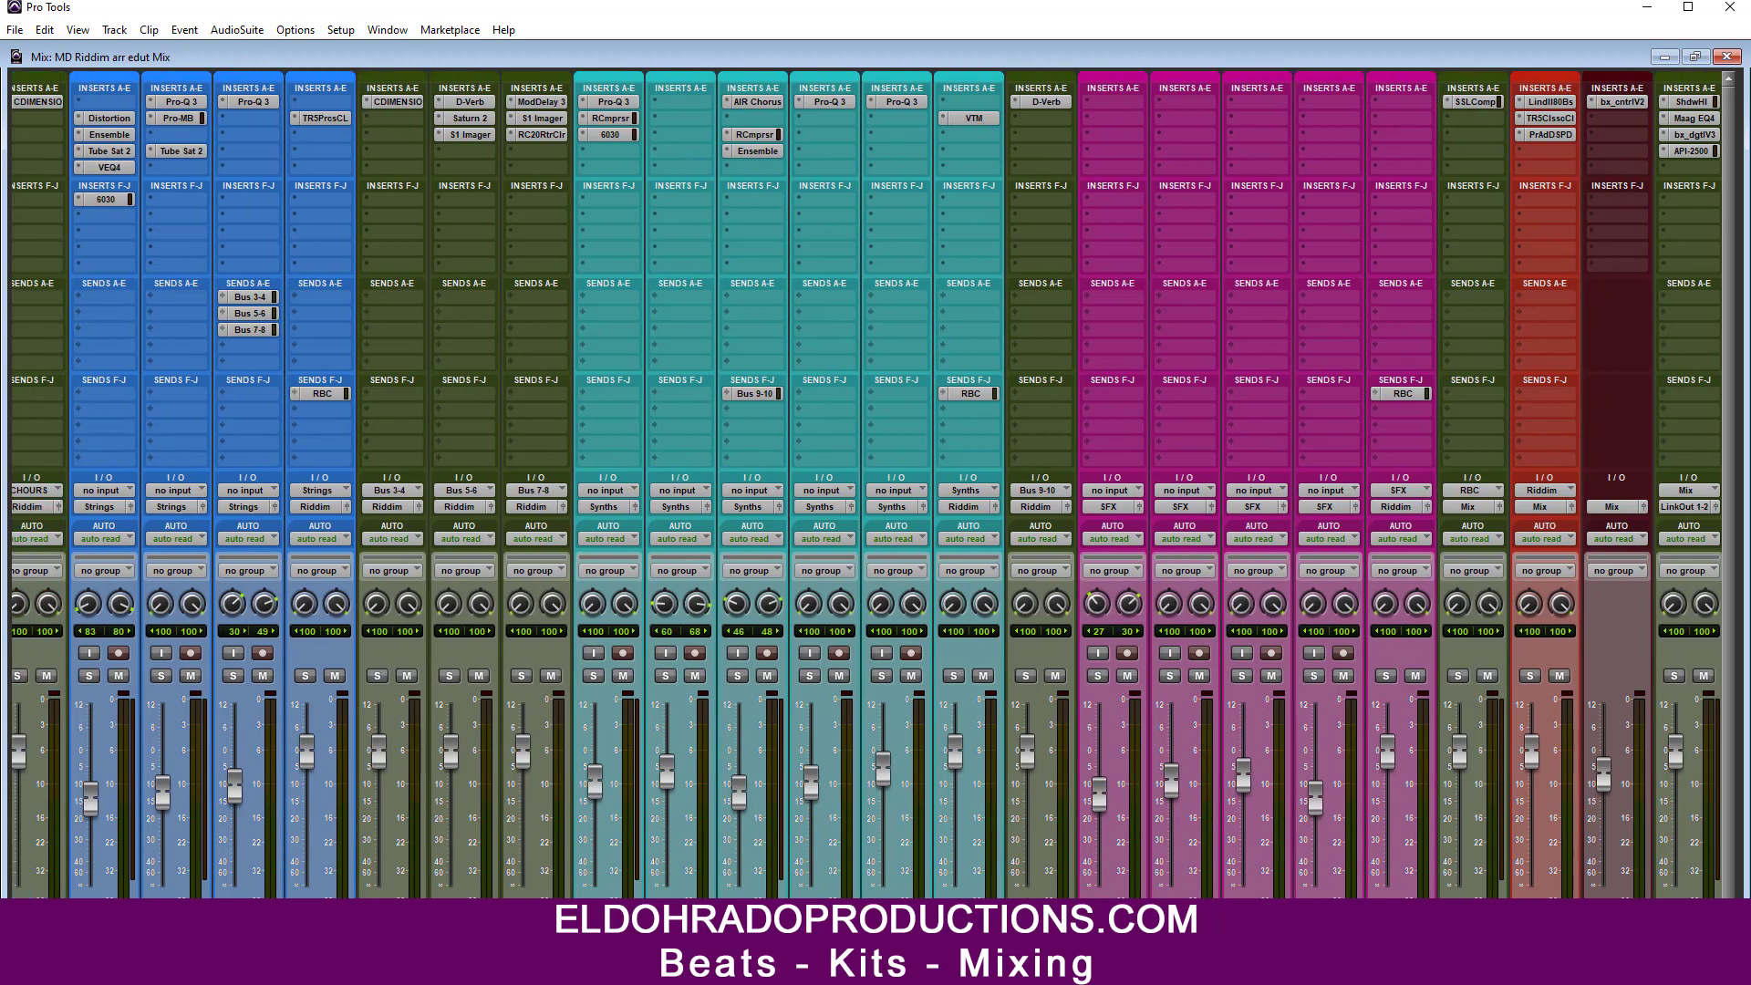
scroll(867, 485, "left", 2)
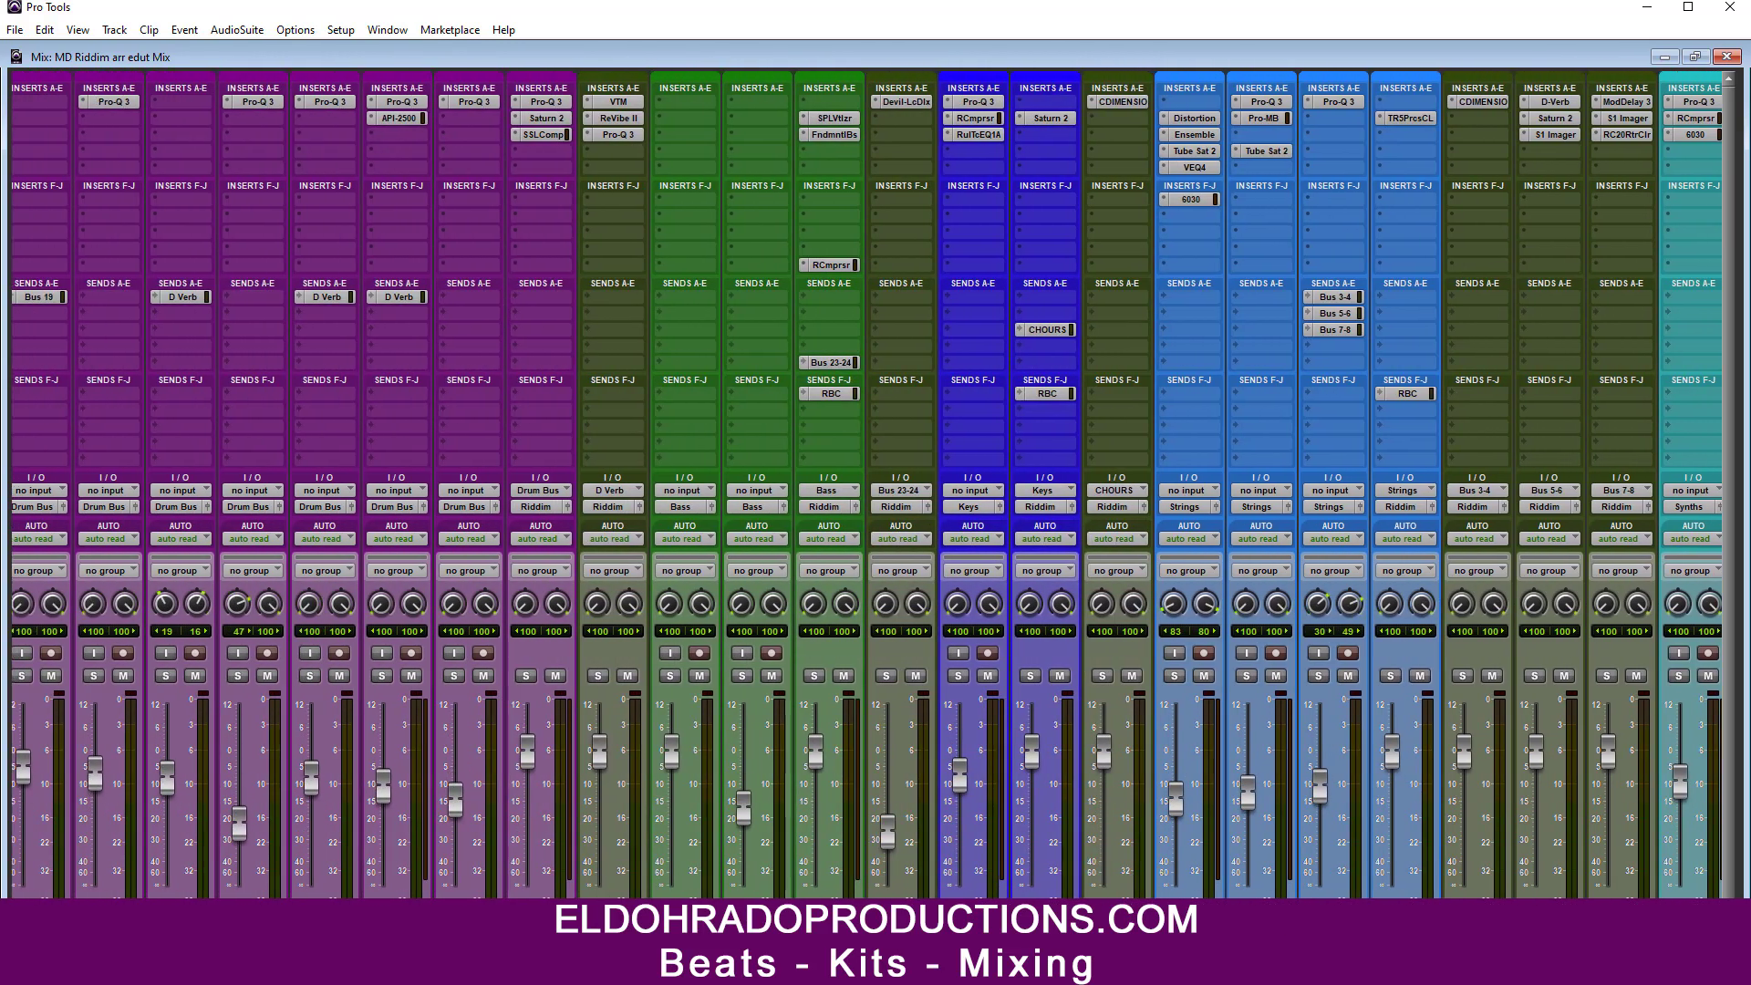